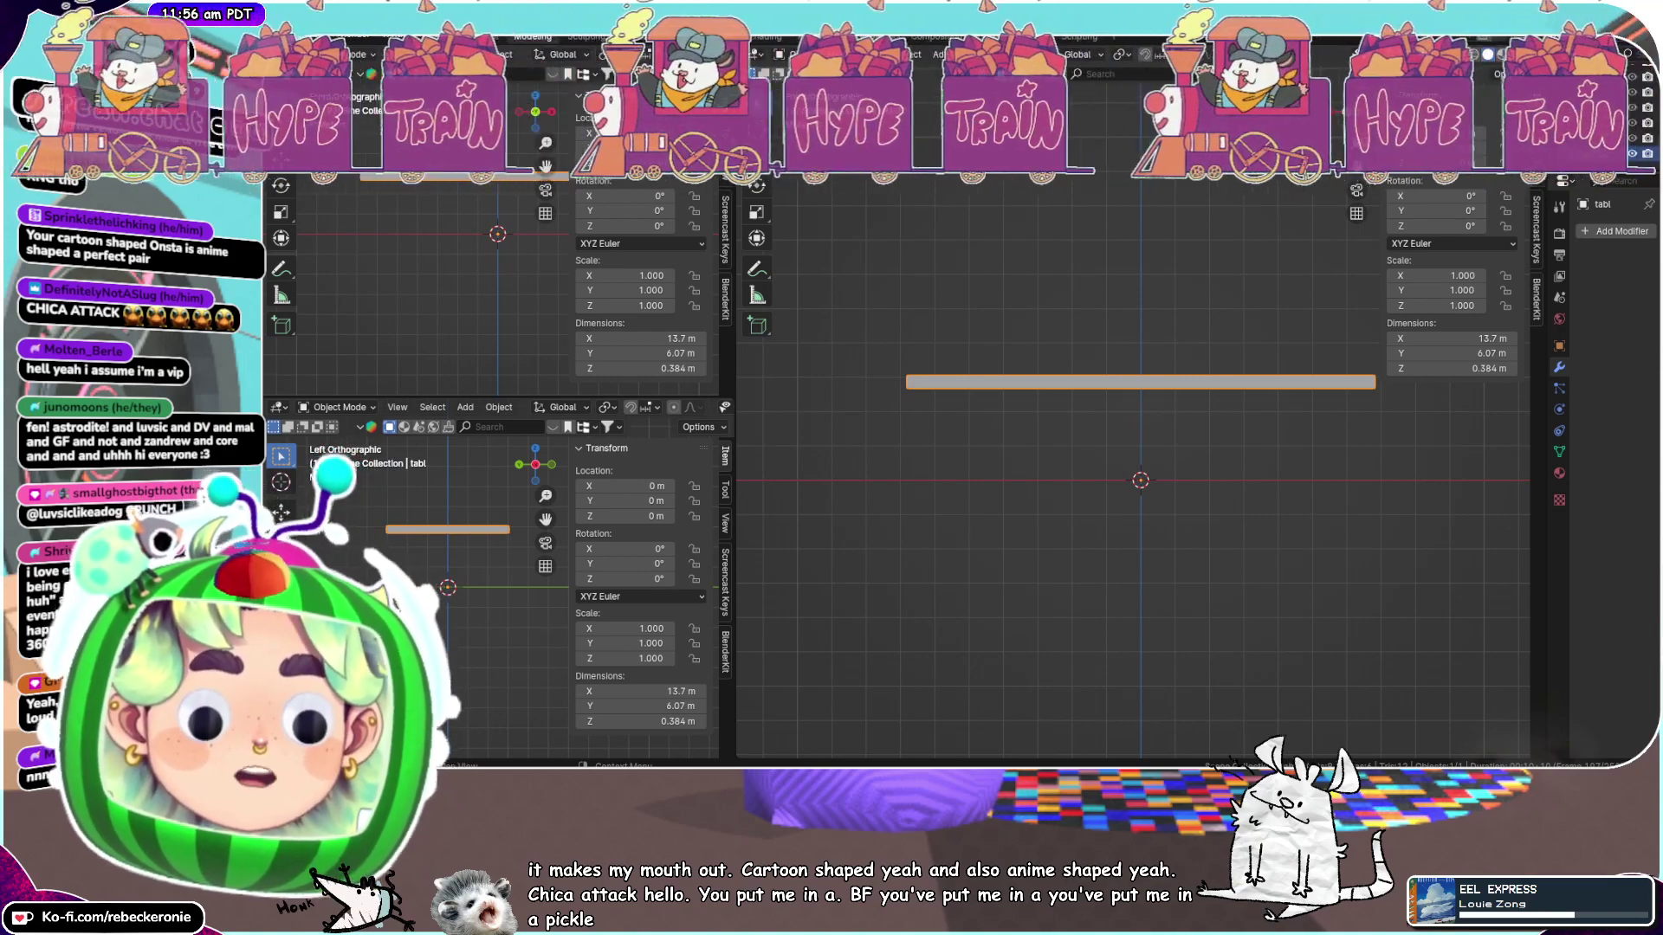
scroll(1172, 430, "down", 1)
middle_click_drag(1157, 413, 1299, 199)
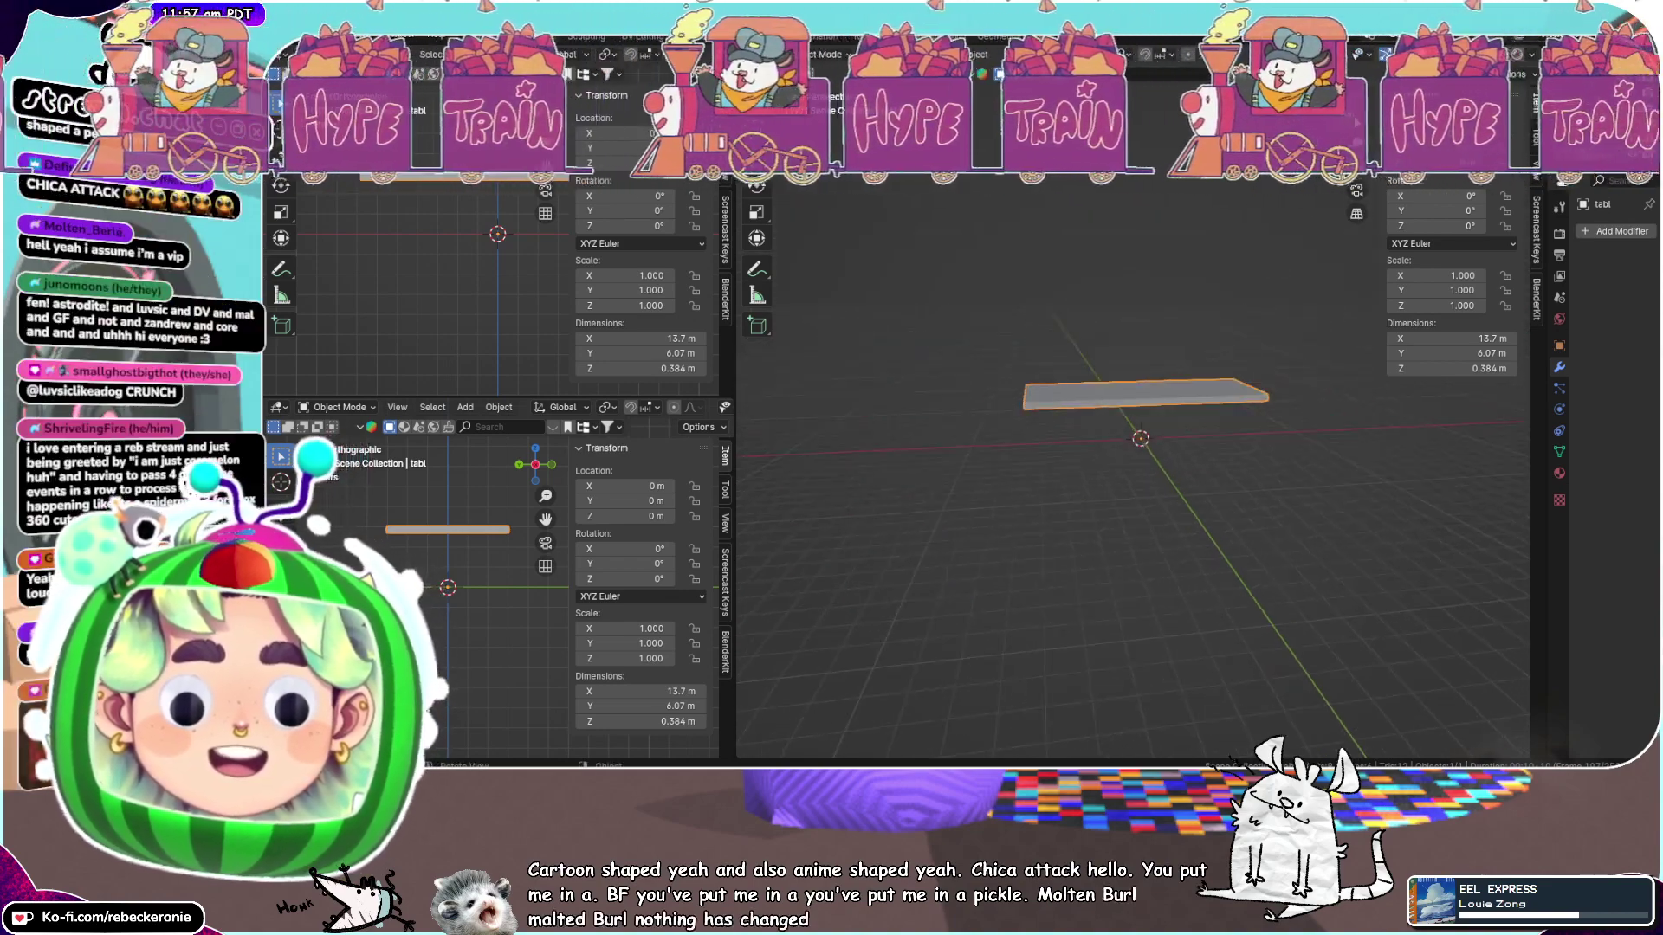
key("KP_1")
scroll(1282, 324, "up", 3)
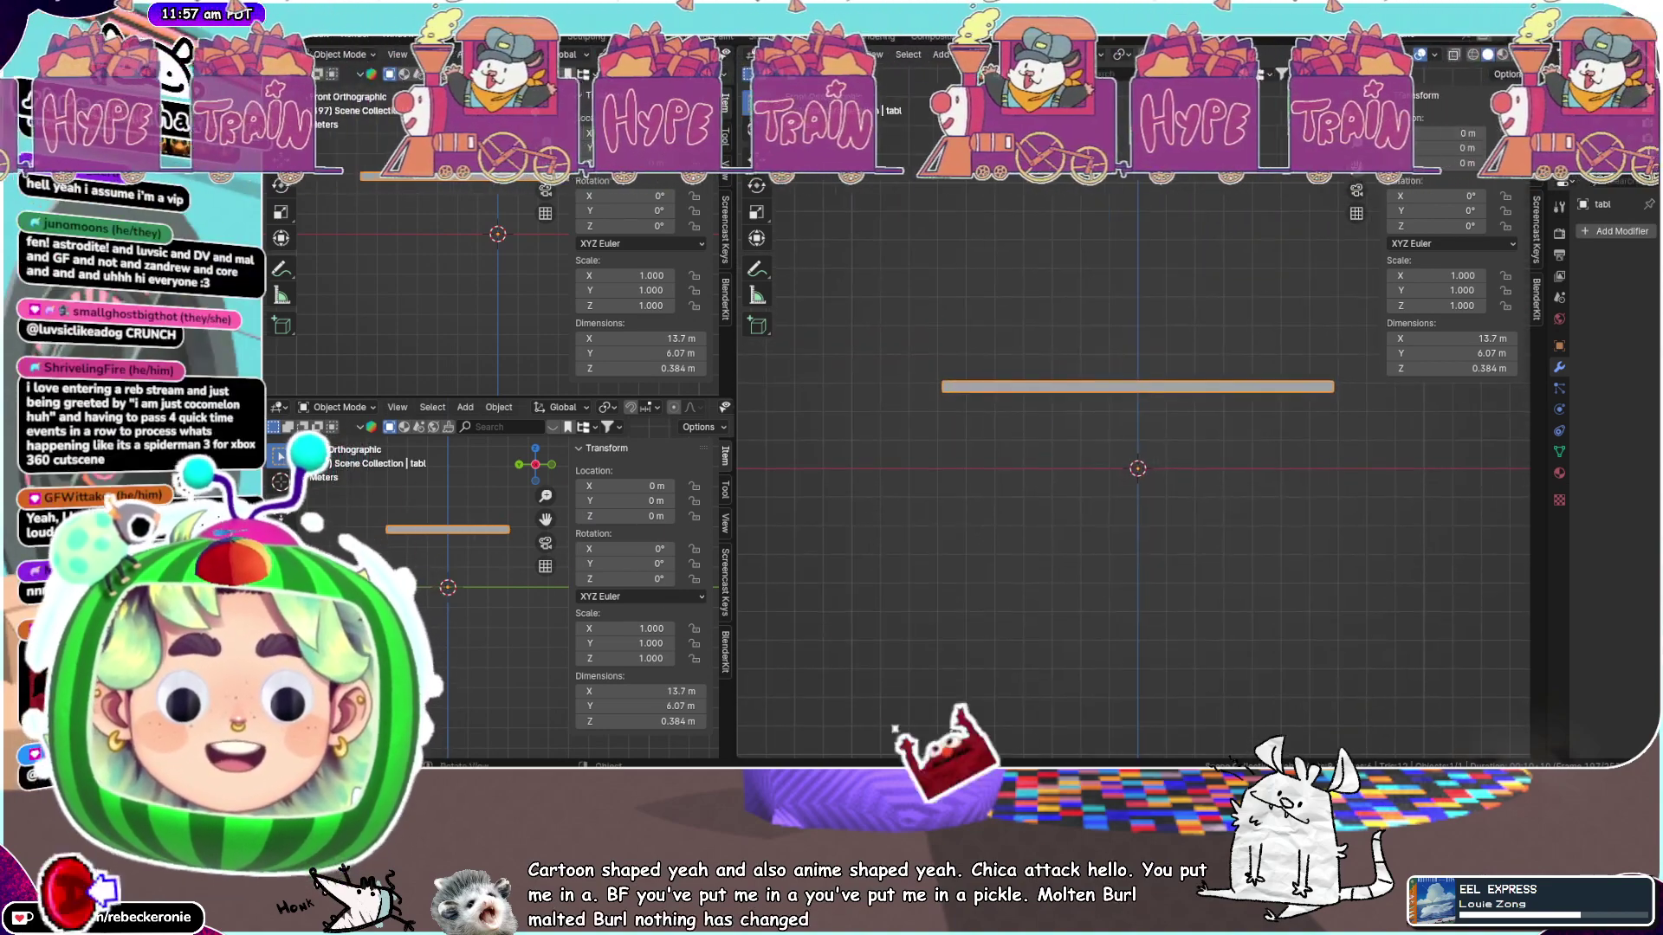
scroll(1235, 283, "up", 3)
scroll(1235, 283, "down", 2)
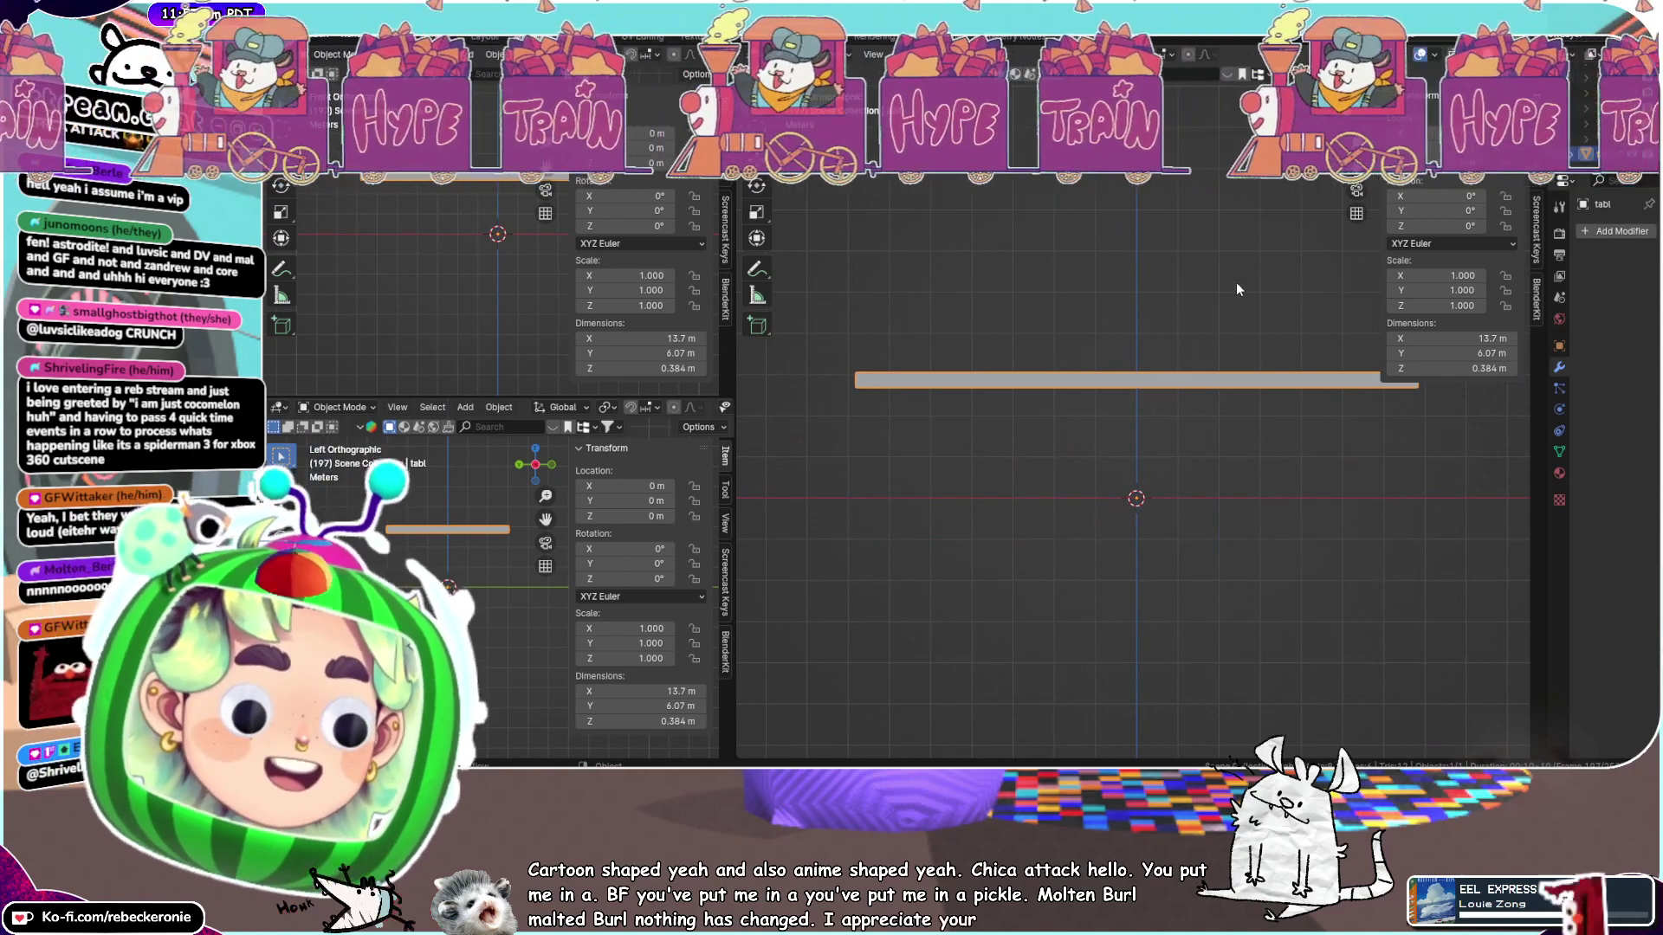
scroll(1235, 282, "up", 1)
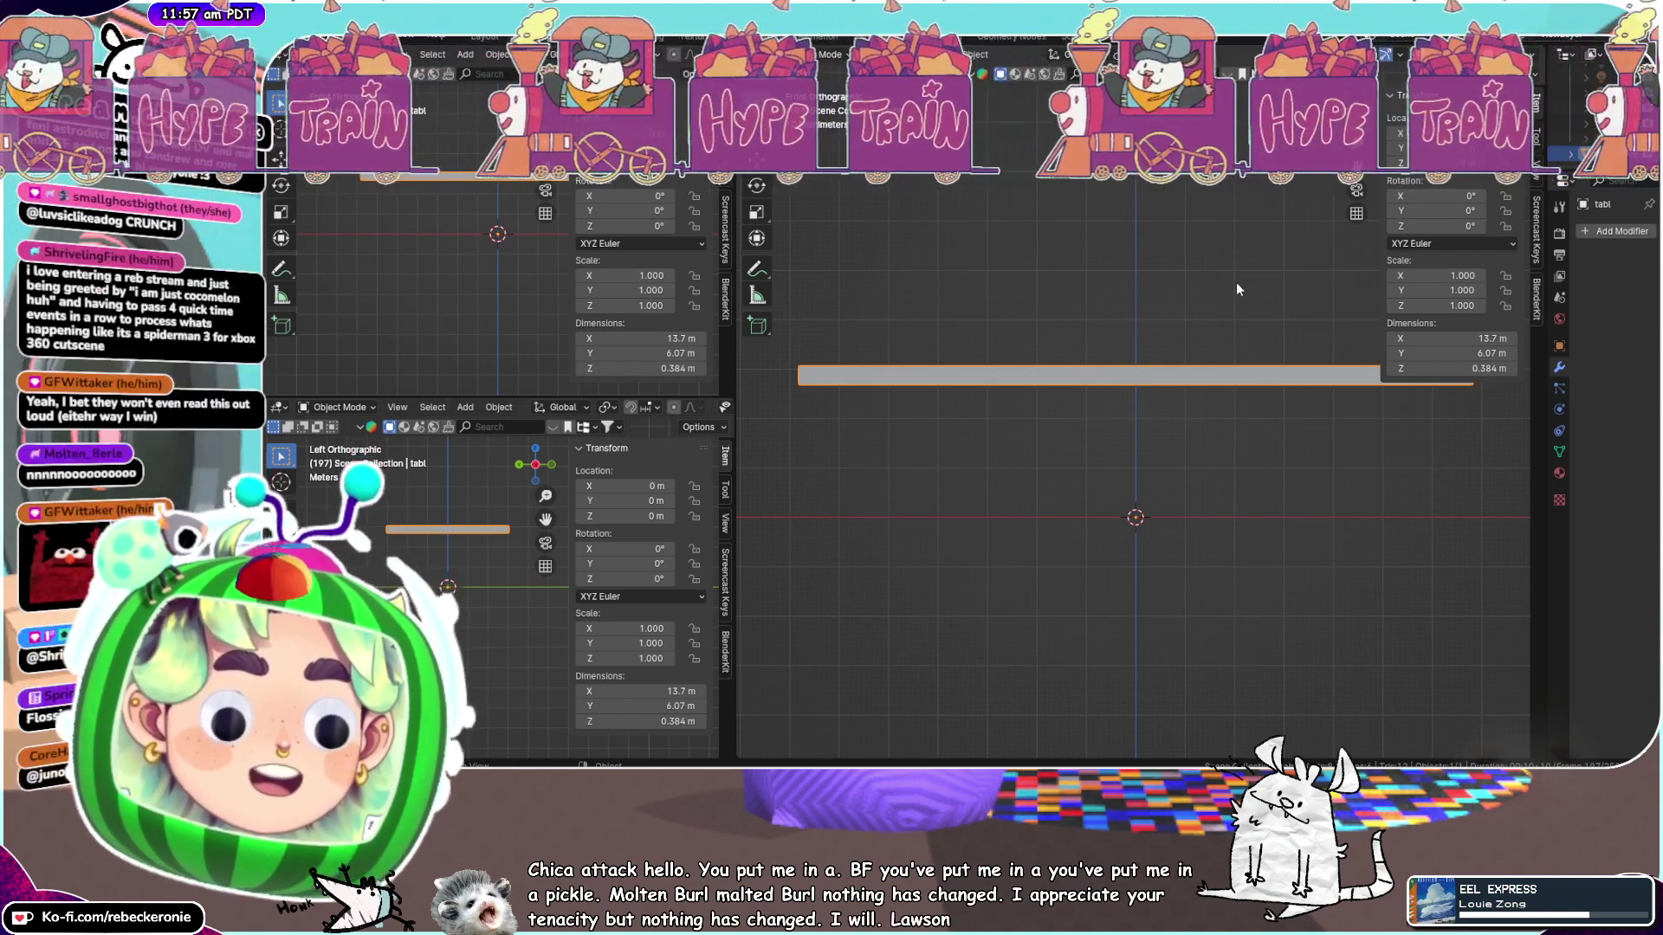
middle_click_drag(1235, 282, 1290, 194)
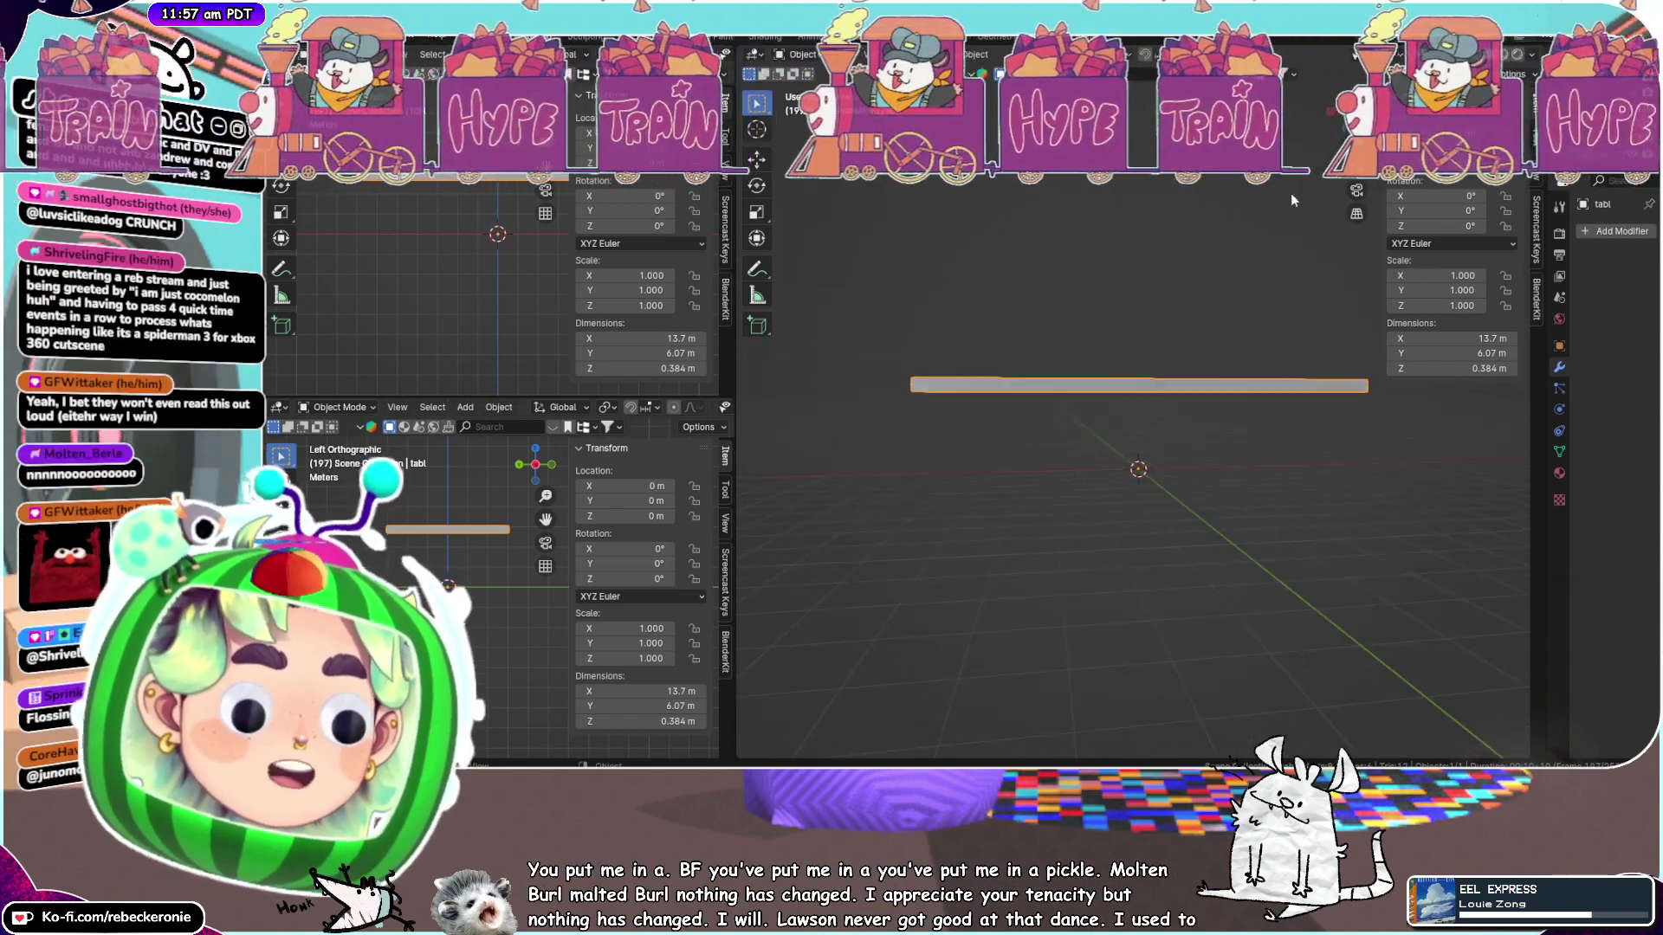
left_click(1348, 113)
scroll(1315, 334, "up", 2)
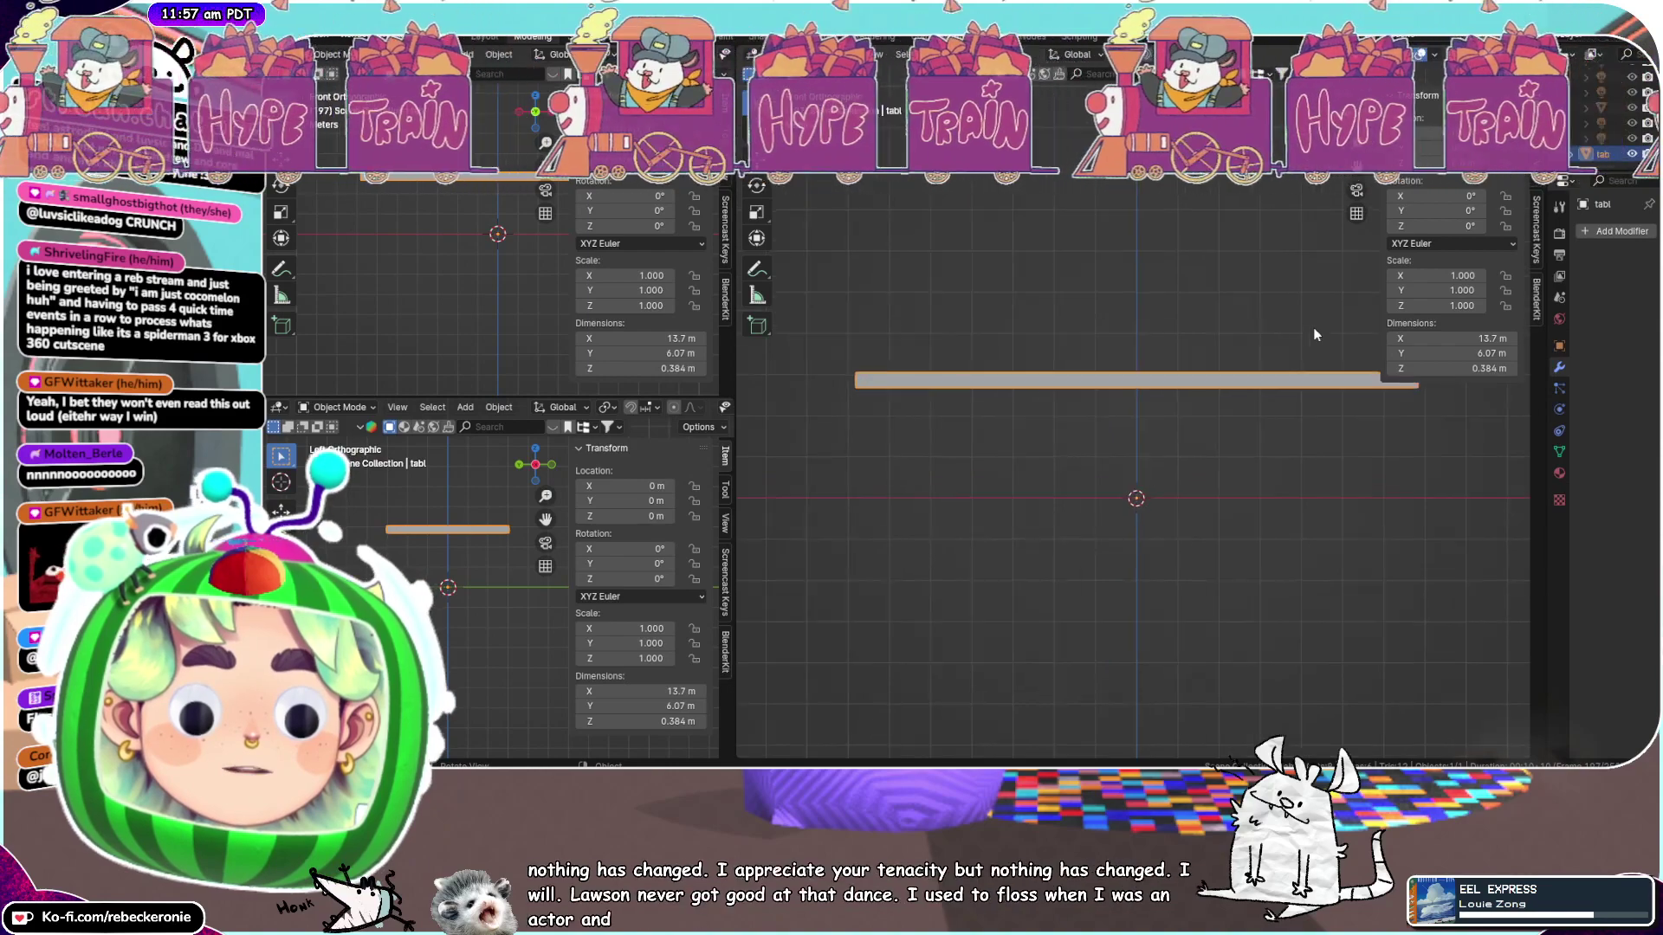
mouse_move(1313, 327)
middle_mouse_down()
mouse_move(1260, 480)
mouse_move(1251, 392)
mouse_move(1307, 336)
mouse_move(1362, 438)
mouse_move(1270, 330)
mouse_move(1332, 332)
middle_mouse_up()
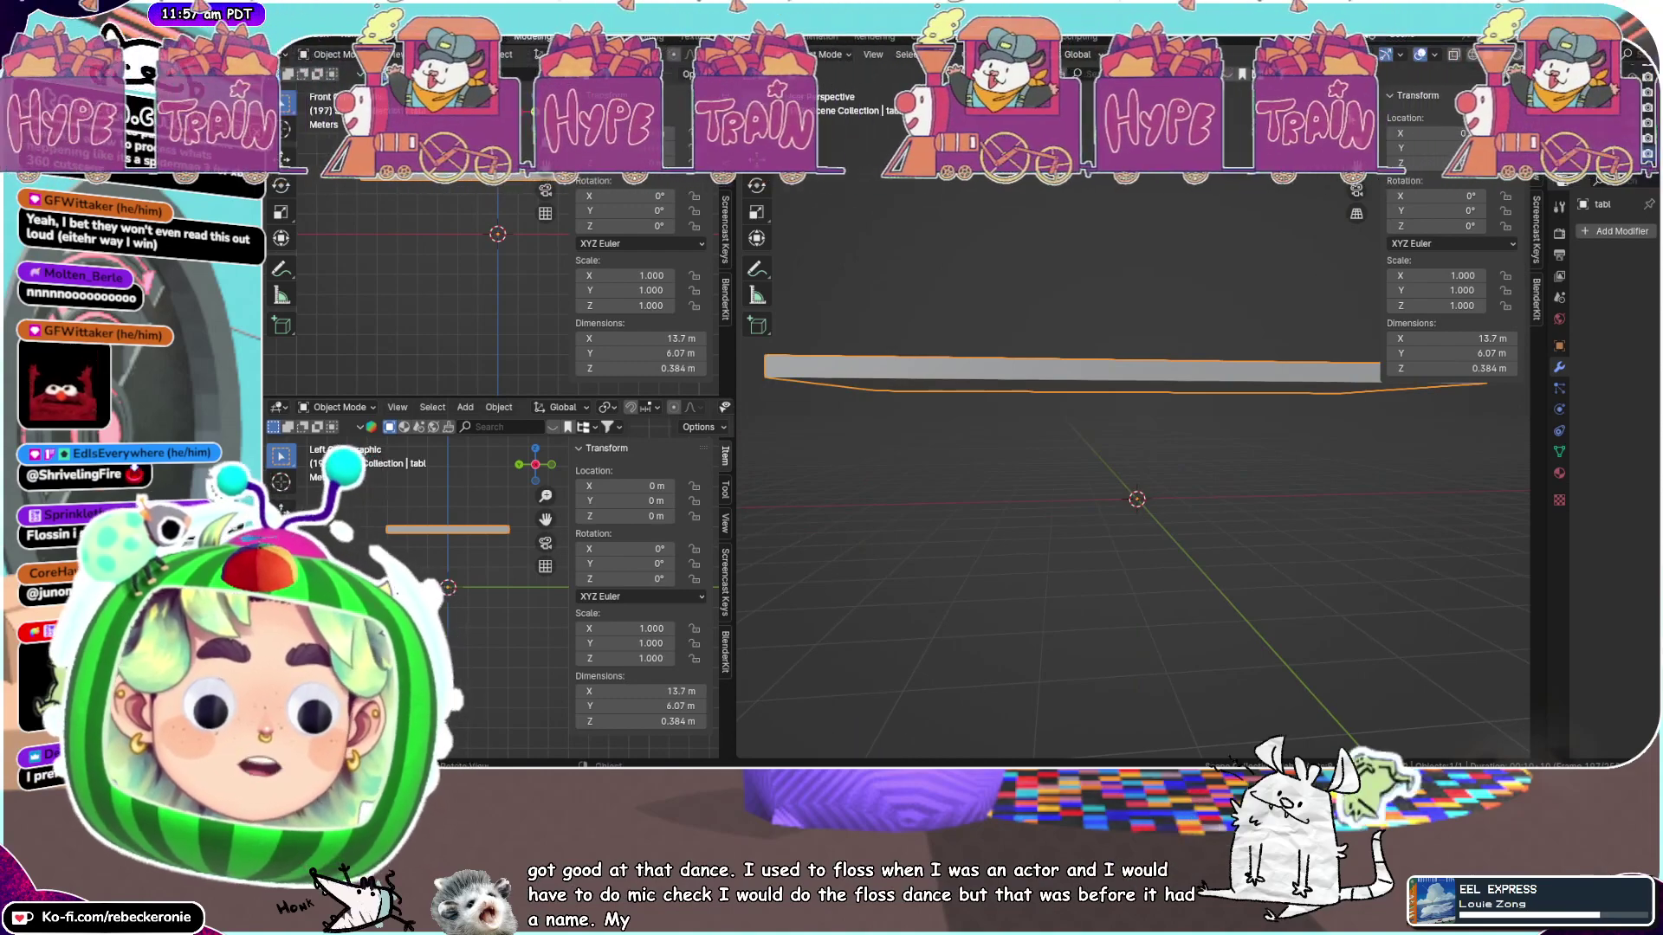
left_click(1347, 113)
left_click_drag(1357, 167, 1291, 172)
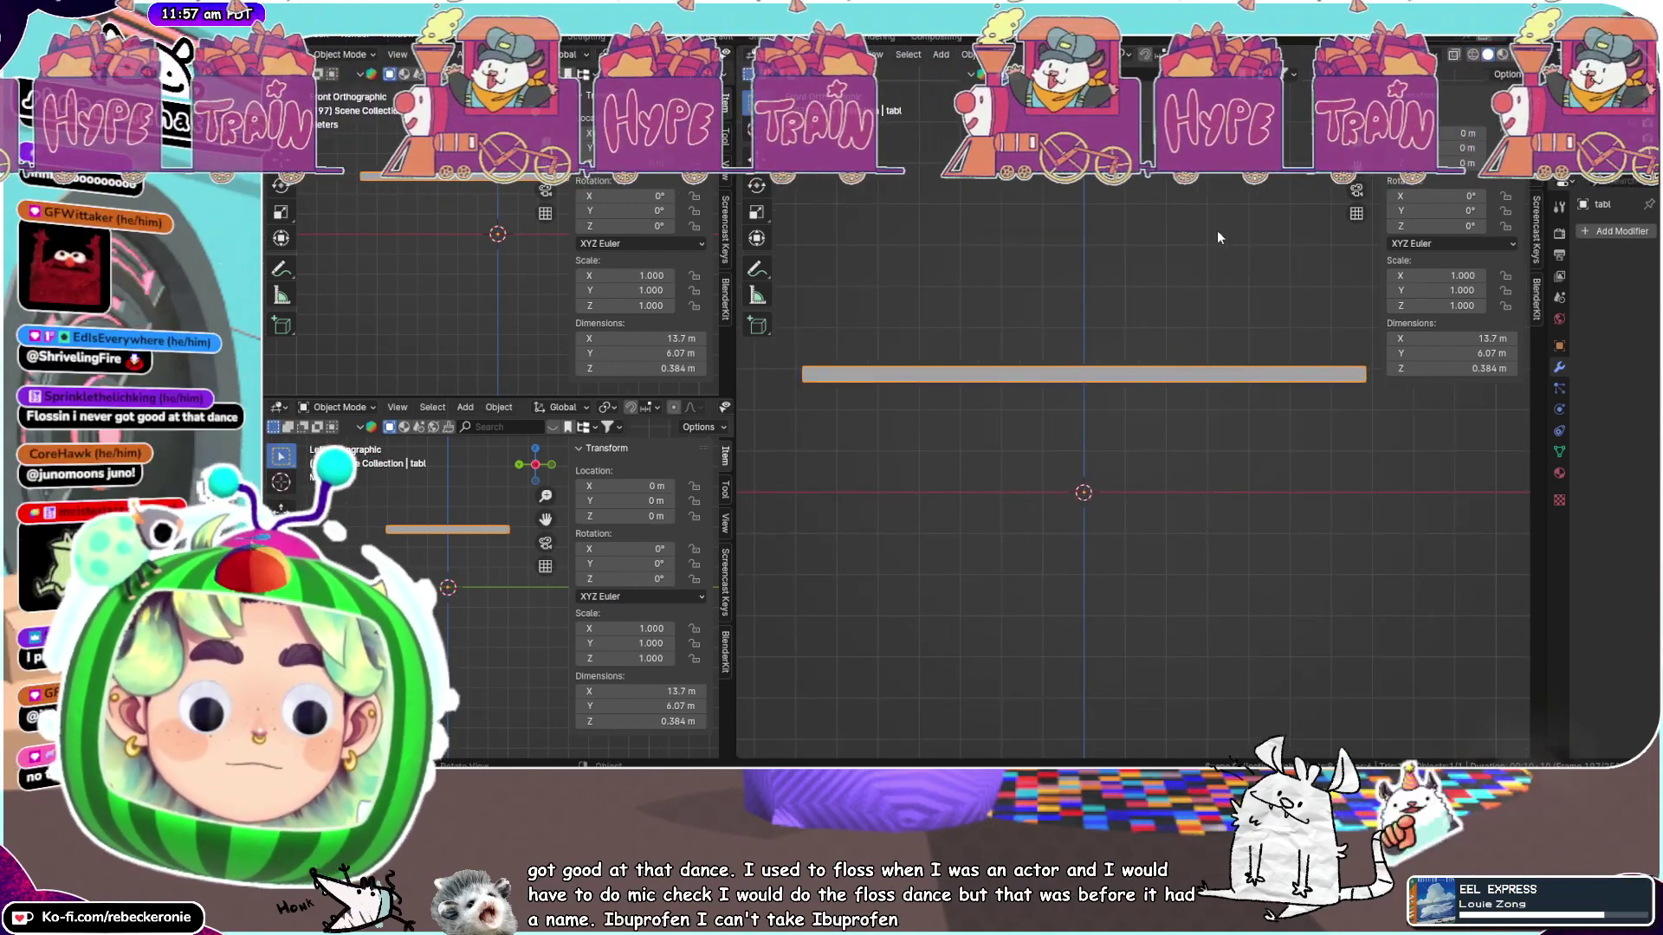
middle_click_drag(1218, 230, 1216, 584)
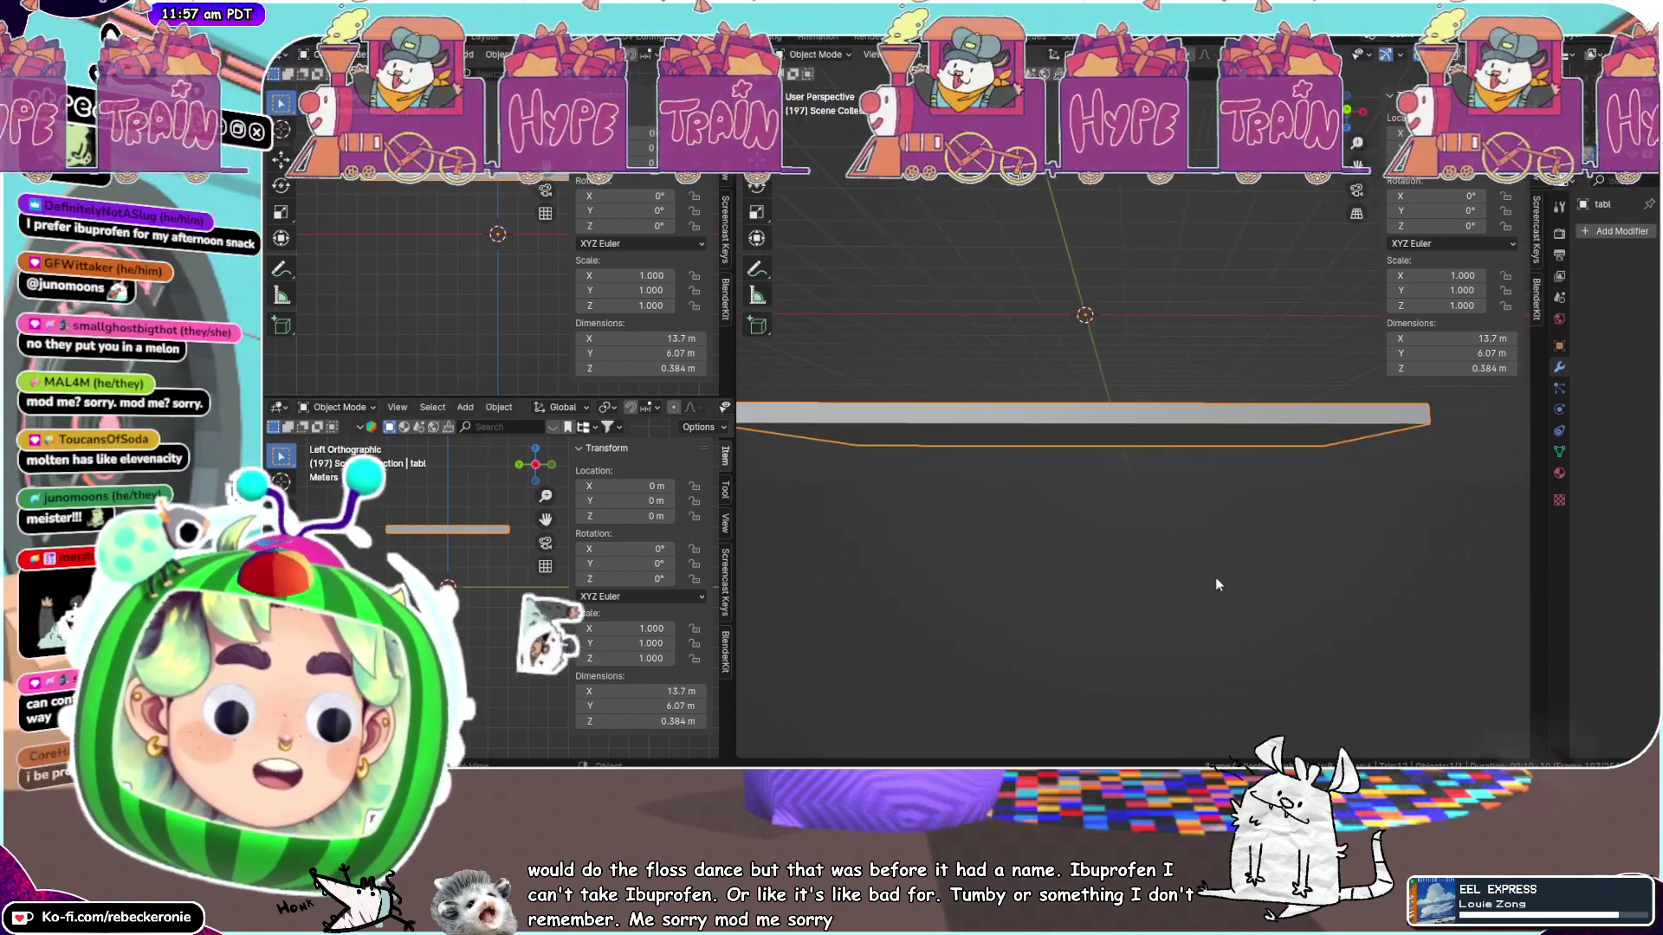
middle_click_drag(1216, 584, 1348, 635)
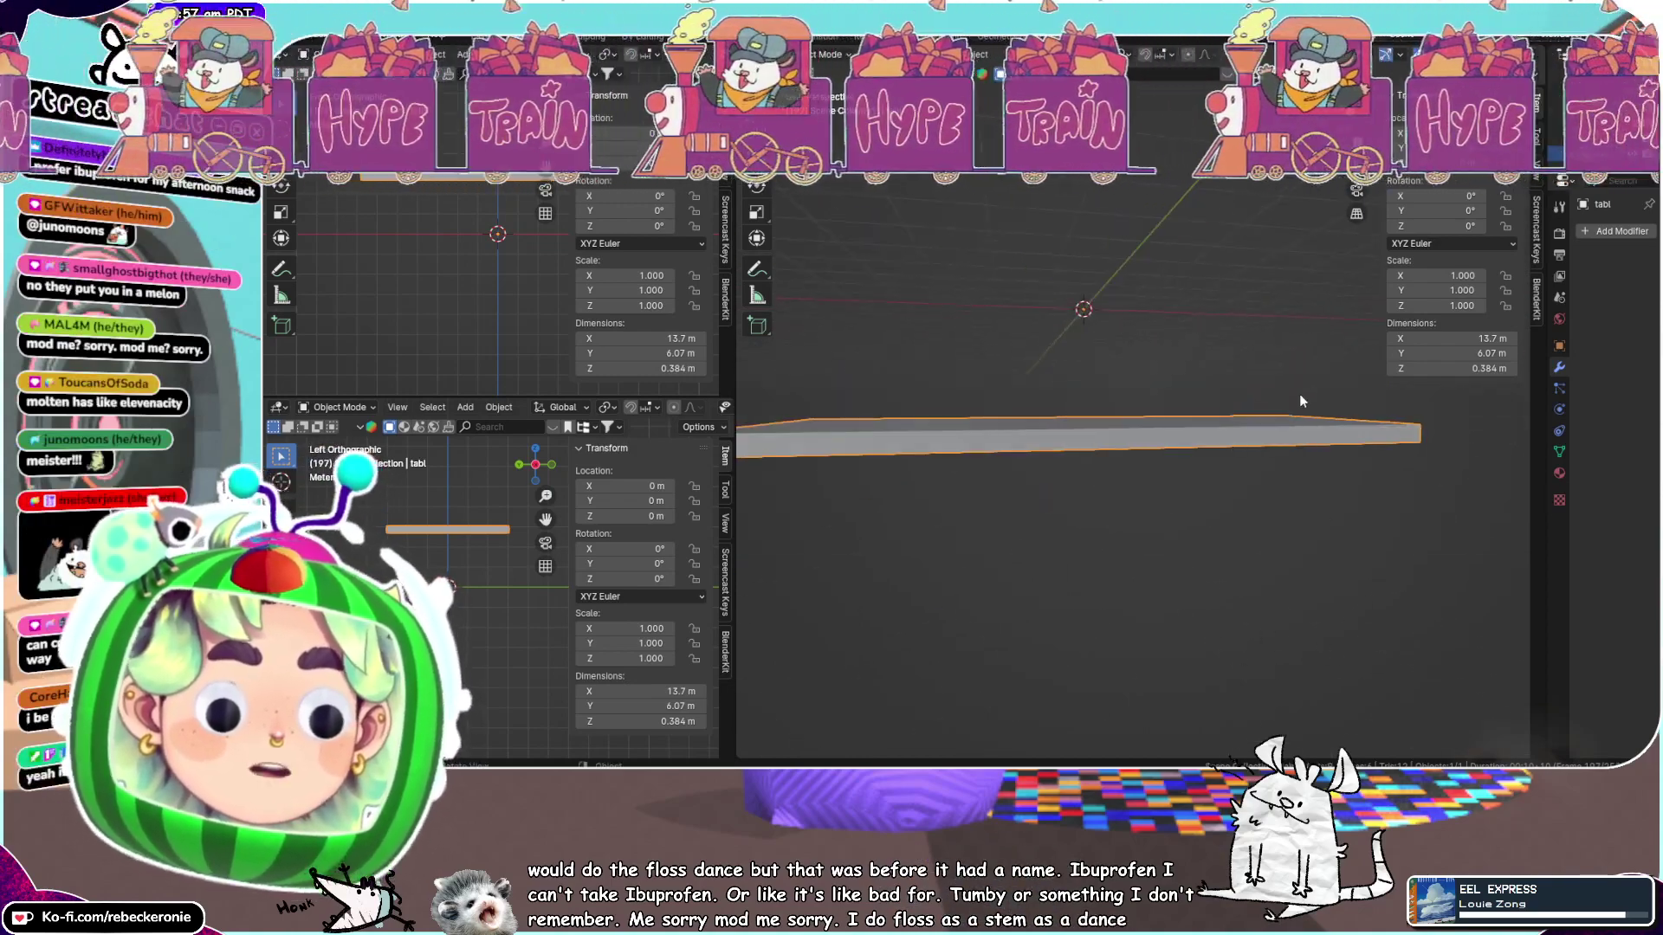
middle_click_drag(1299, 393, 1261, 434)
left_click(1346, 114)
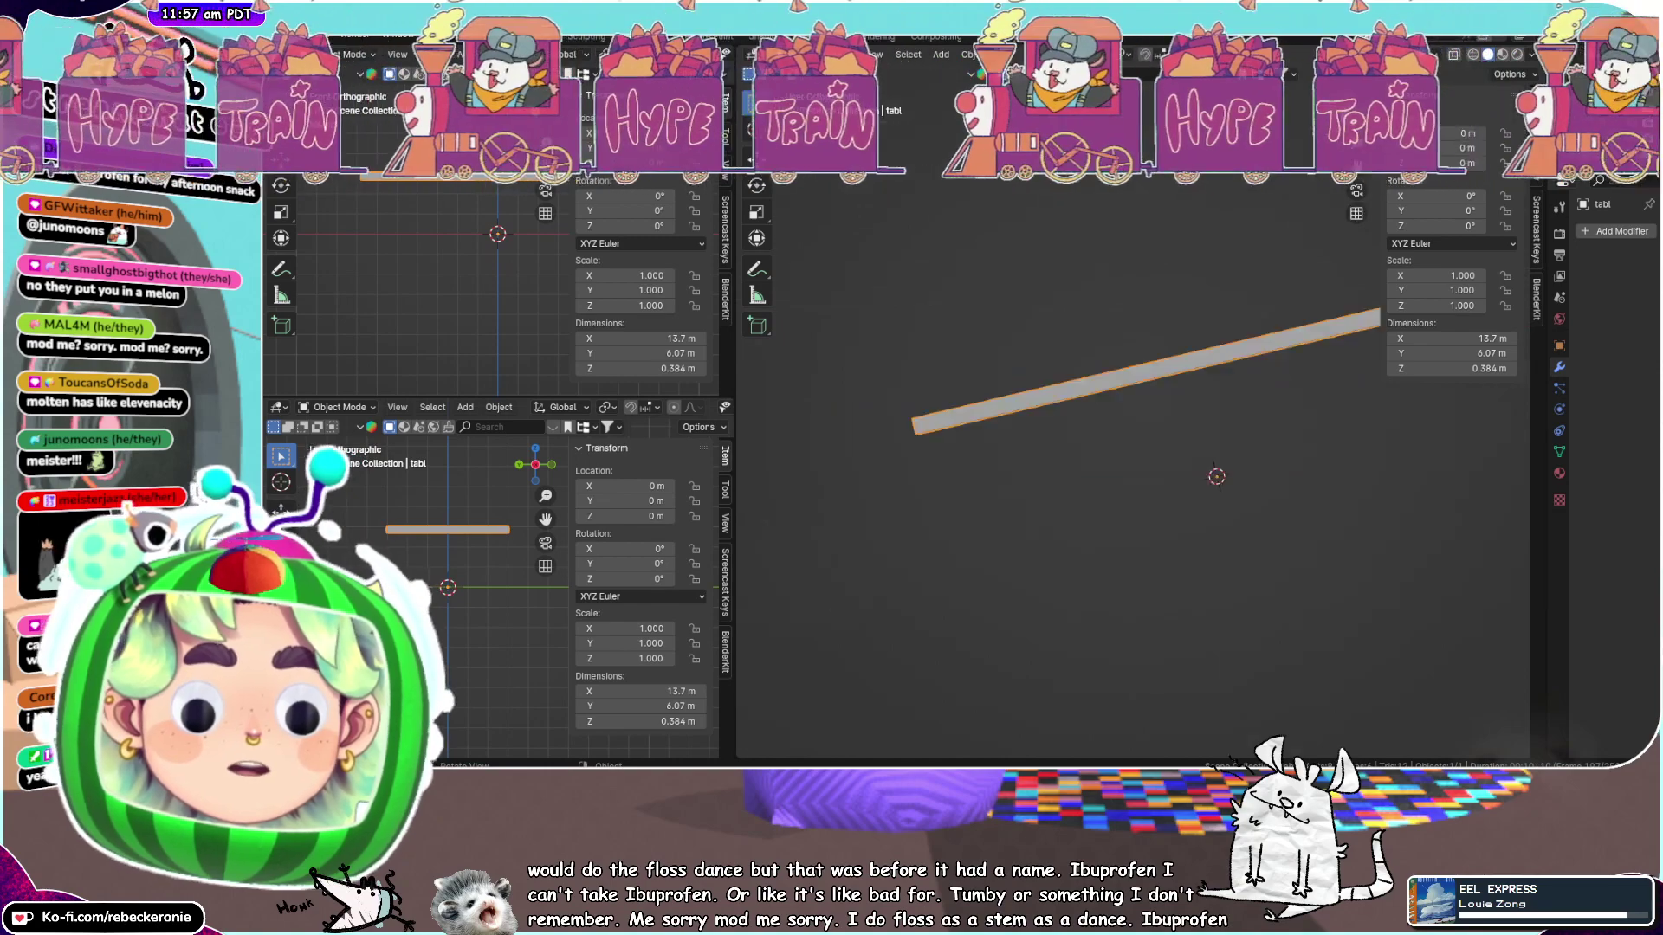
scroll(1267, 279, "up", 2)
middle_click_drag(1266, 279, 1218, 342)
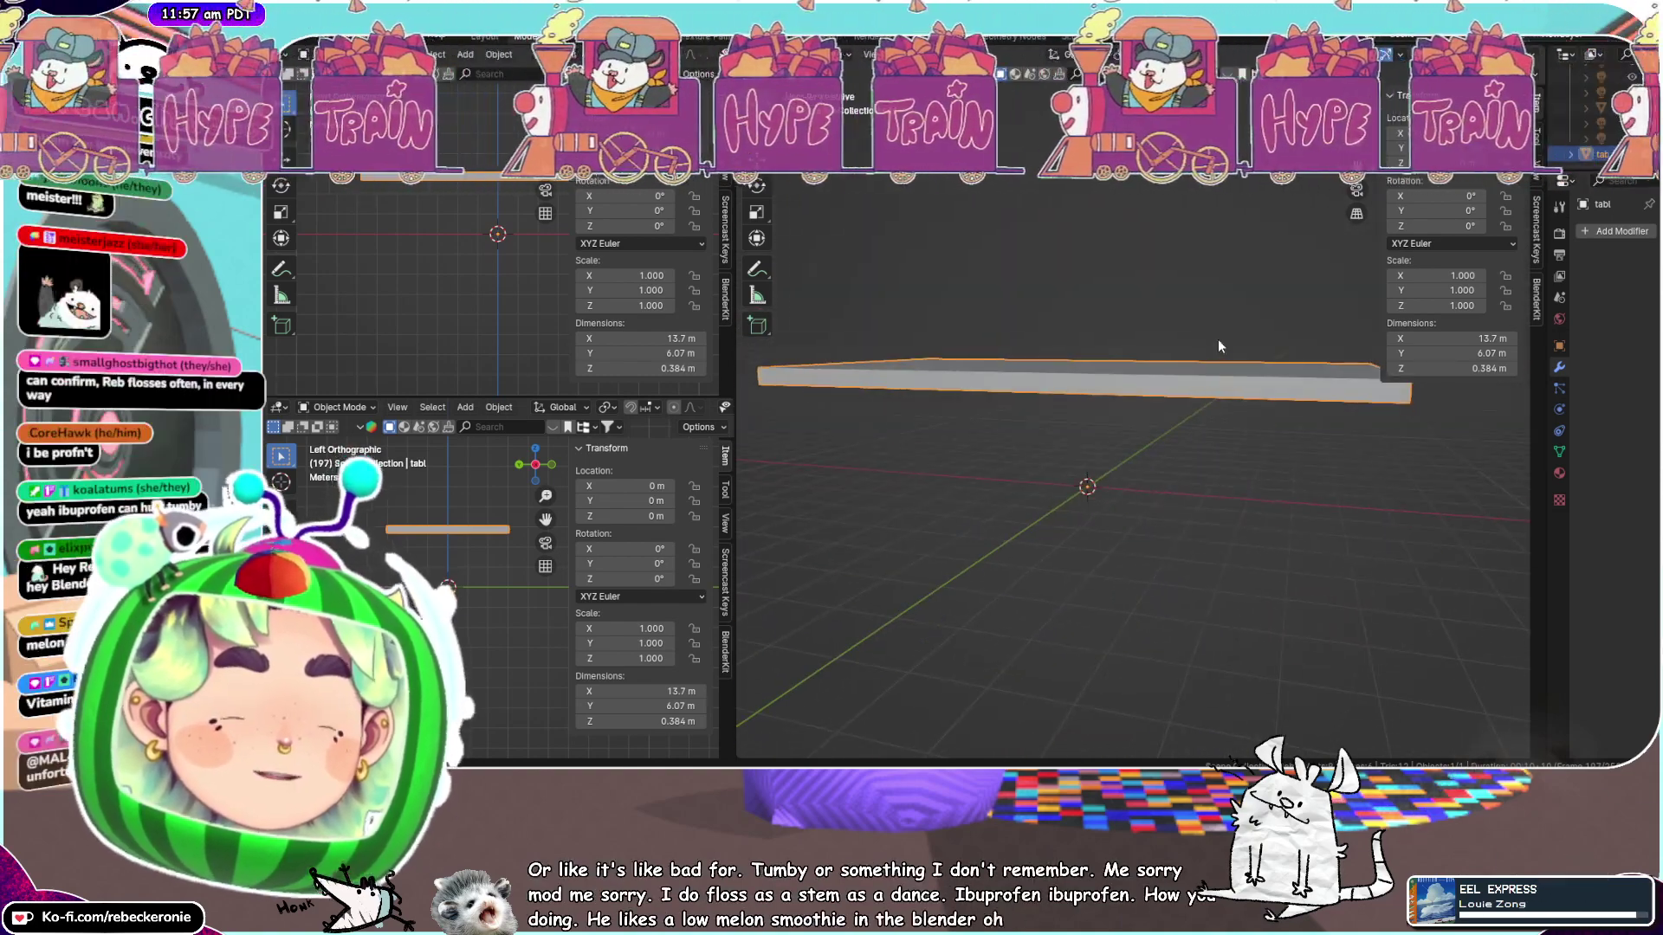
scroll(1217, 340, "up", 3)
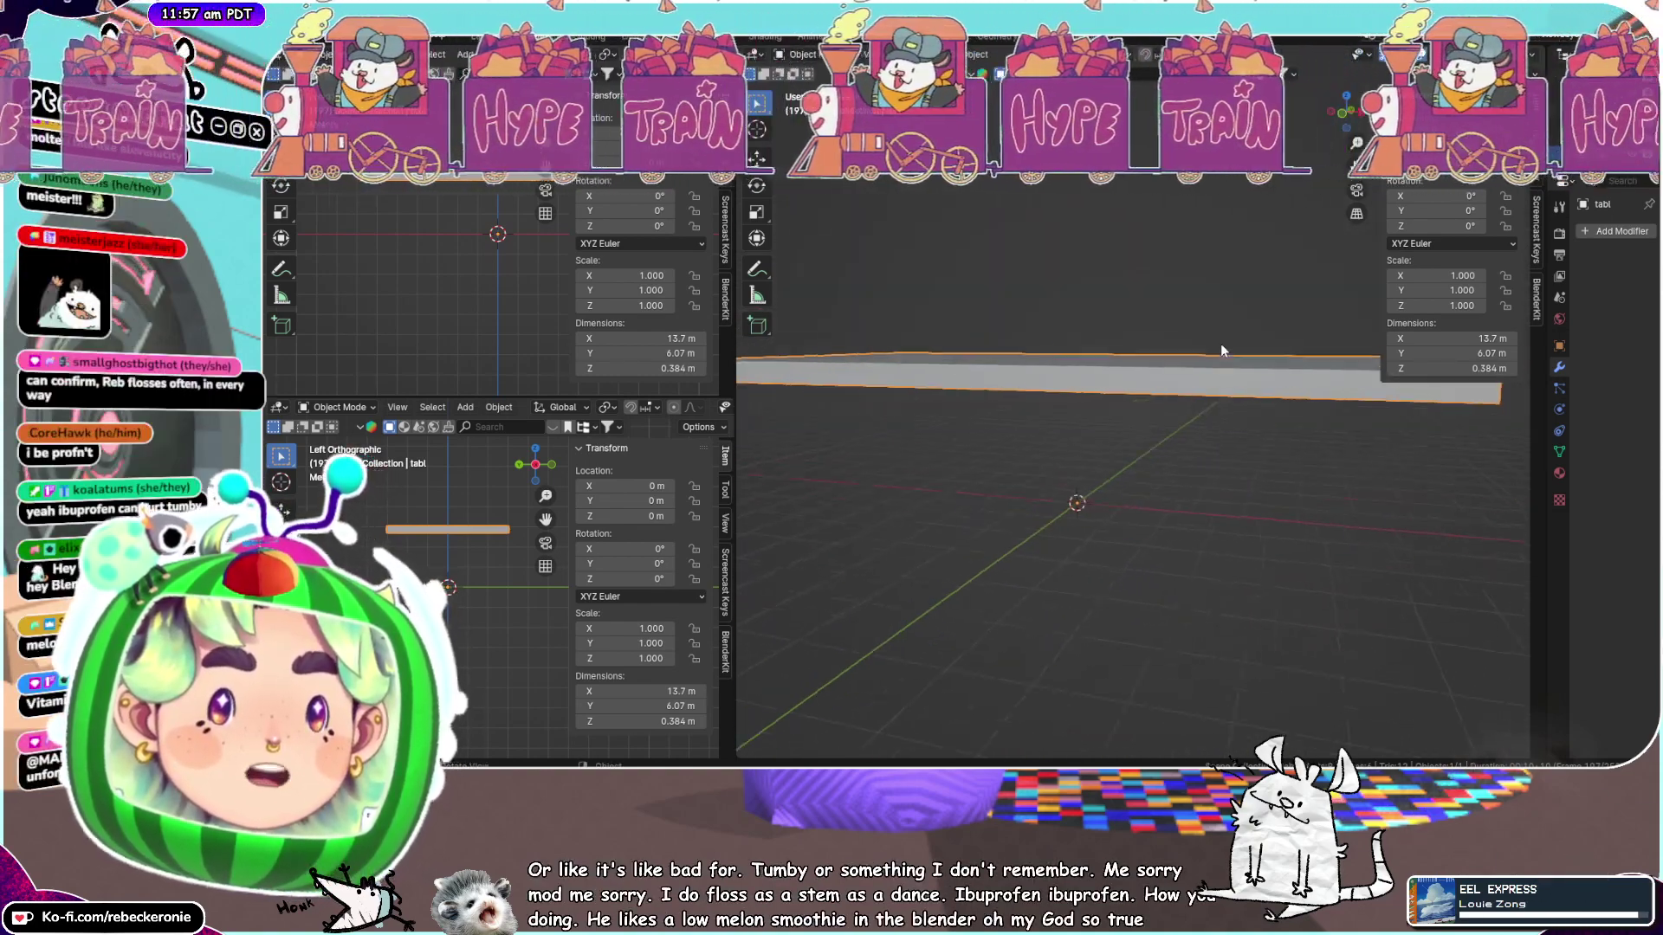
middle_click_drag(1219, 343, 1208, 439)
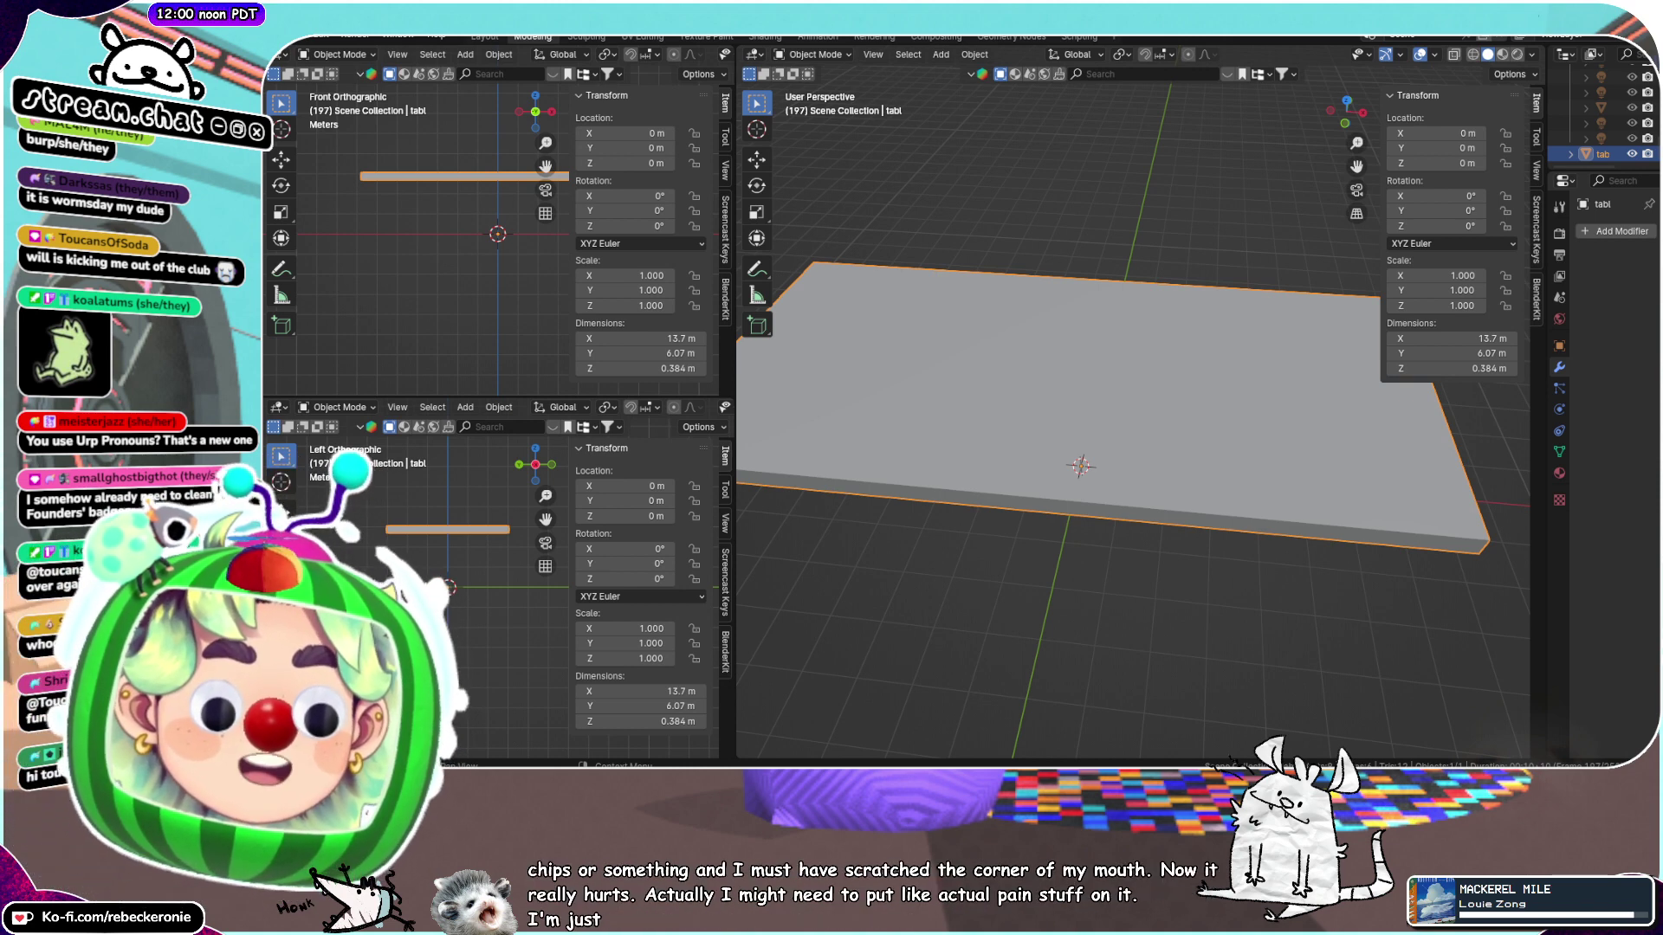
middle_click_drag(866, 424, 1237, 535)
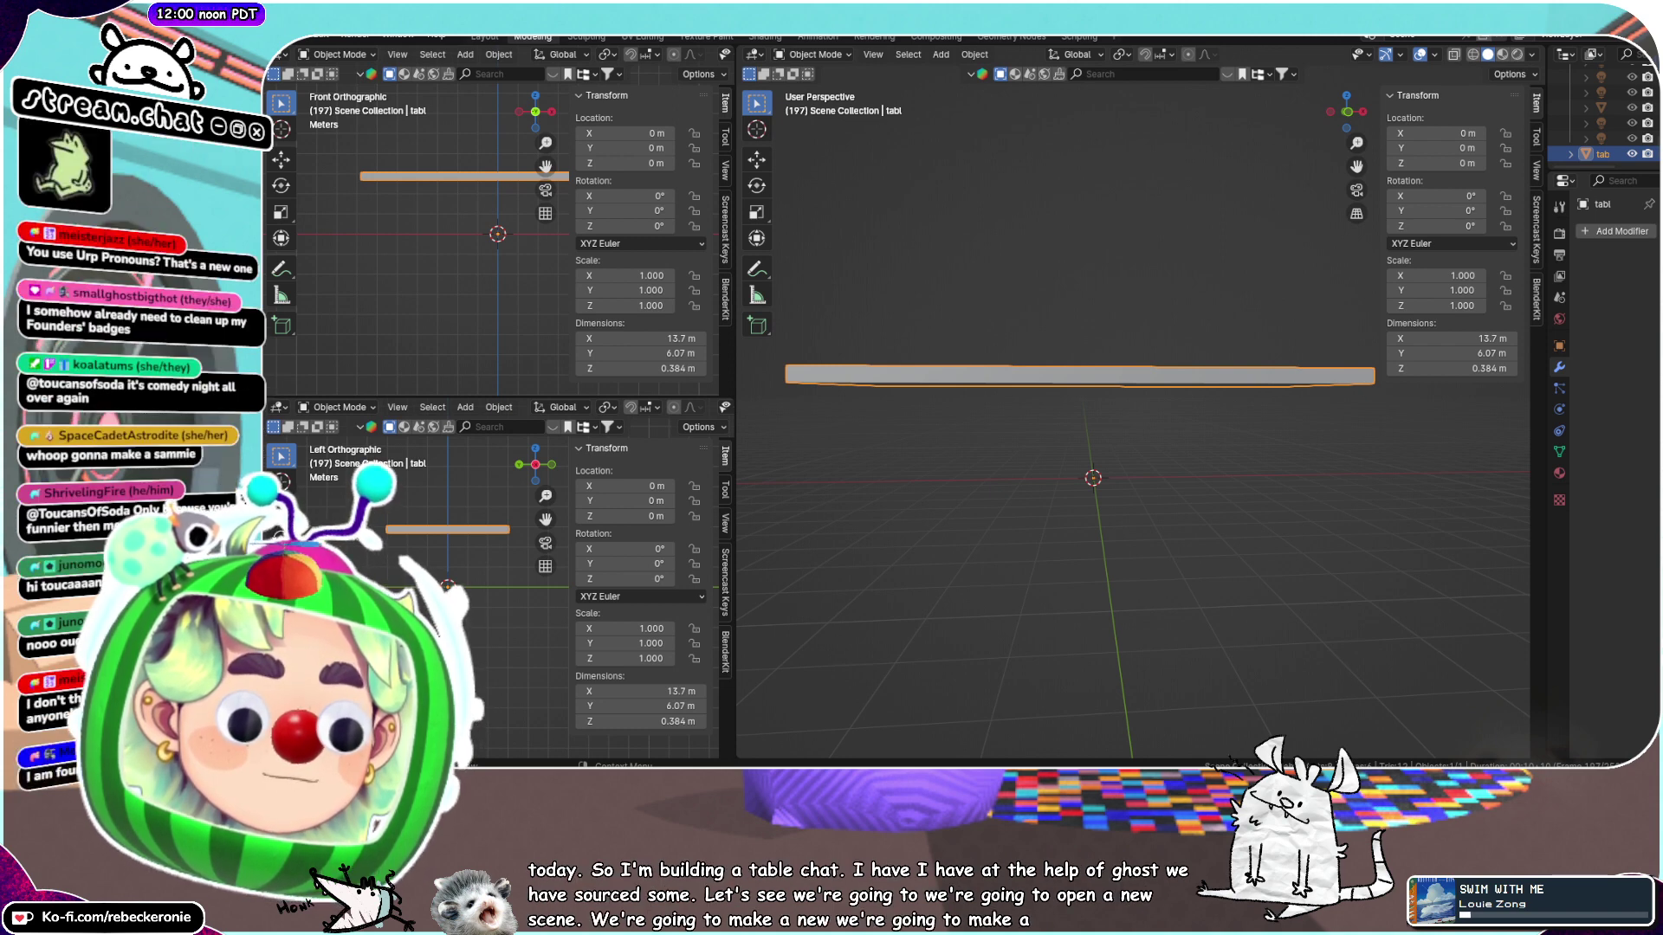
Switch to the empty reference image board, place it over the 3D viewport, and paste the poster-wall and pink-tablecloth booth photos onto it
right_click_drag(1658, 537, 1035, 269)
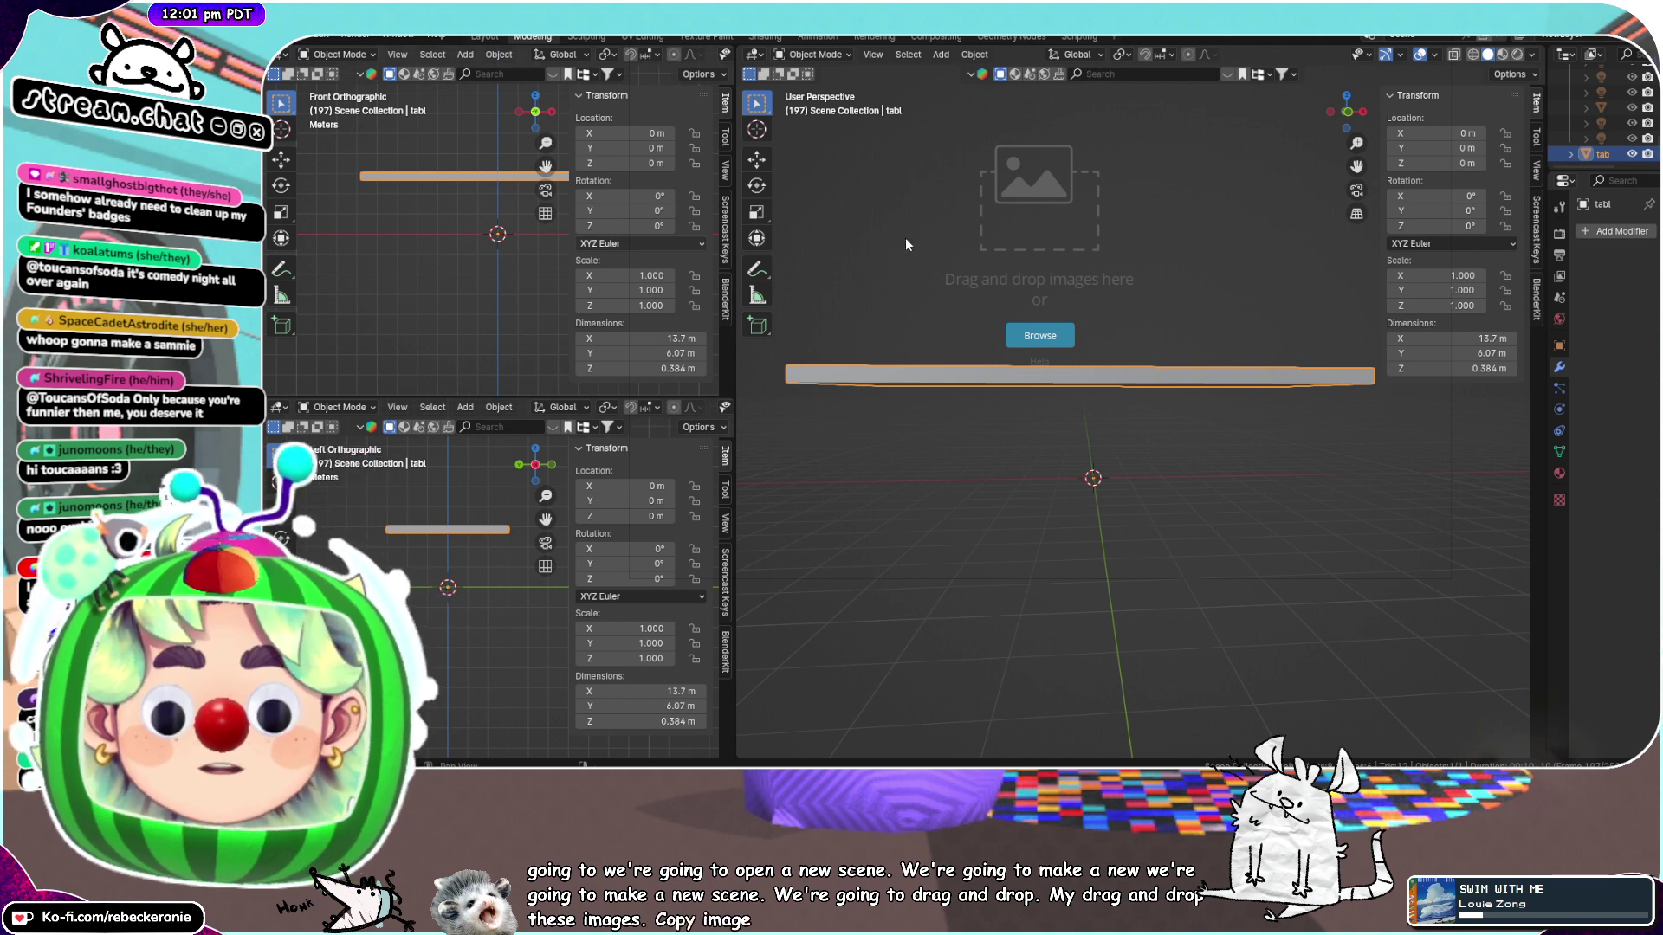
key("ctrl+v")
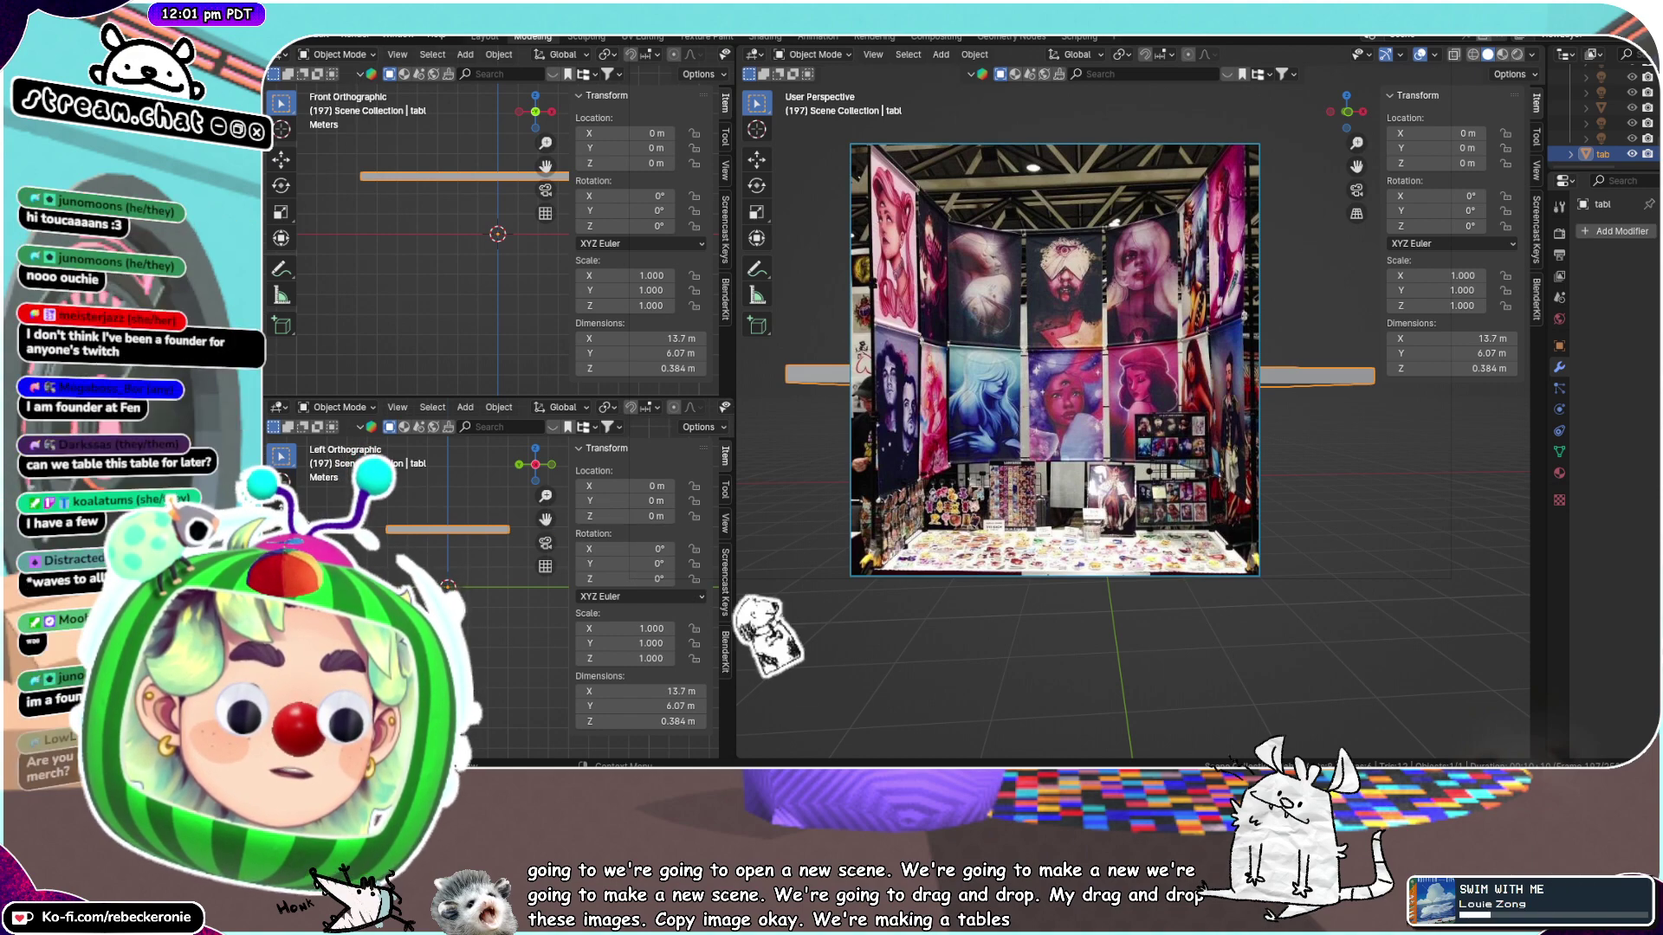
key("ctrl+v")
scroll(1122, 448, "down", 4)
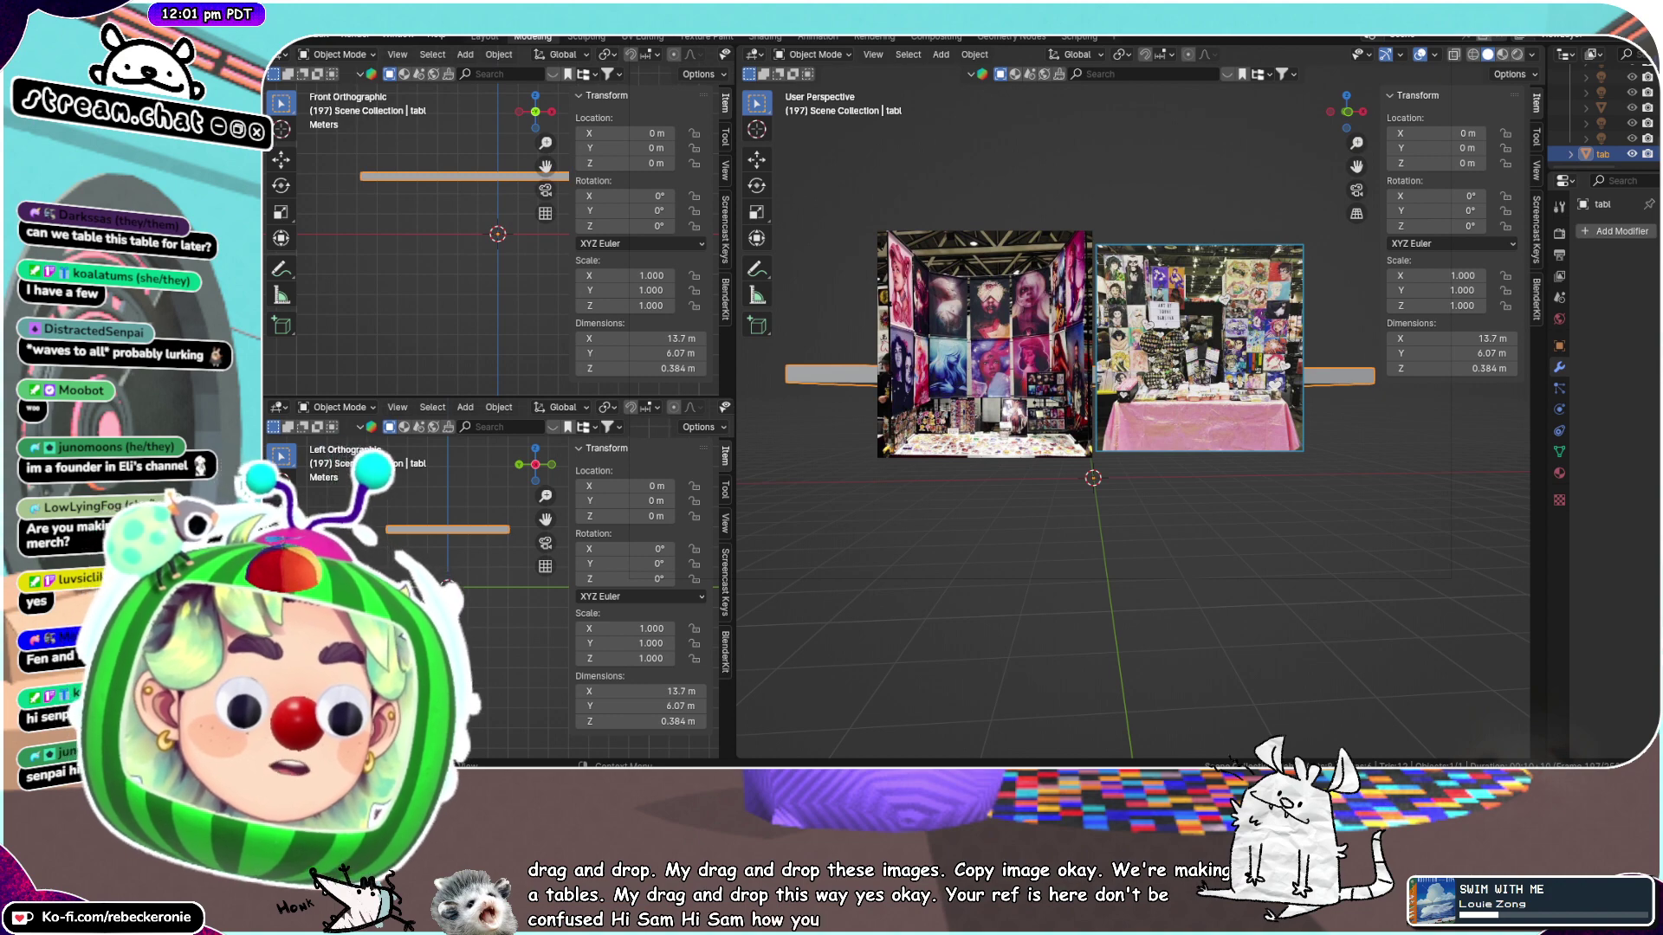
Paste the photo of the black-draped booth with plush pillows and place it directly below the poster-wall booth photo
key("ctrl+v")
scroll(1185, 341, "down", 3)
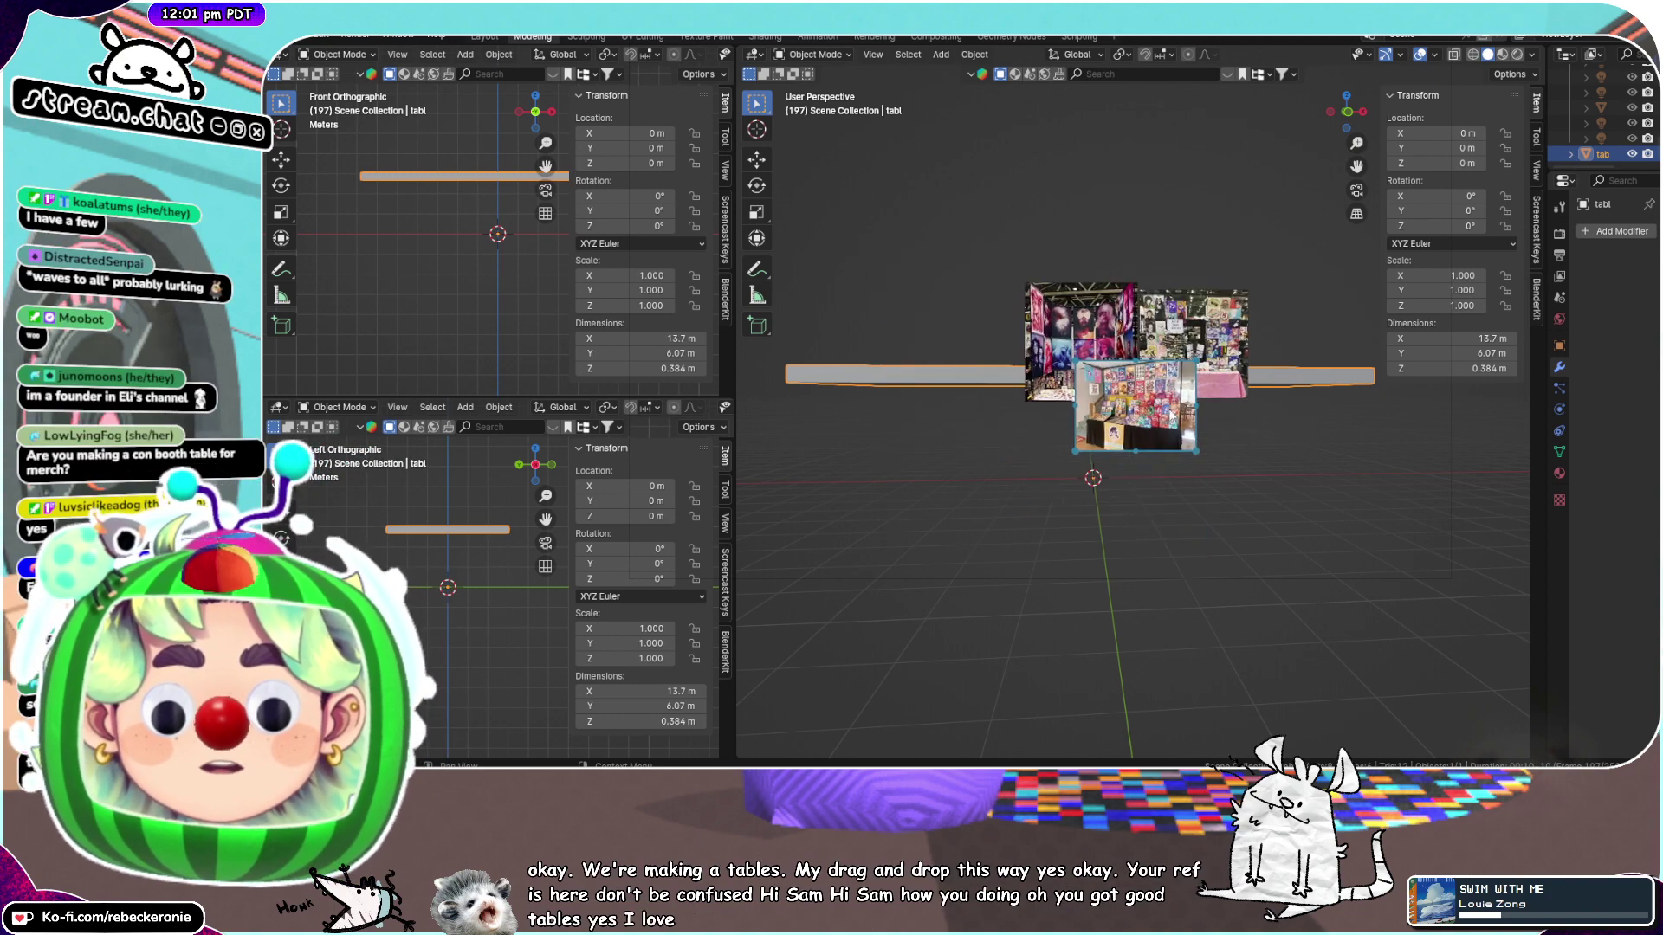
scroll(1142, 421, "up", 5)
left_click_drag(1138, 422, 1025, 465)
scroll(992, 504, "up", 5)
middle_click_drag(987, 510, 1095, 447)
scroll(1060, 473, "up", 4)
scroll(1064, 478, "down", 8)
left_click_drag(1095, 447, 1075, 504)
scroll(1126, 442, "down", 3)
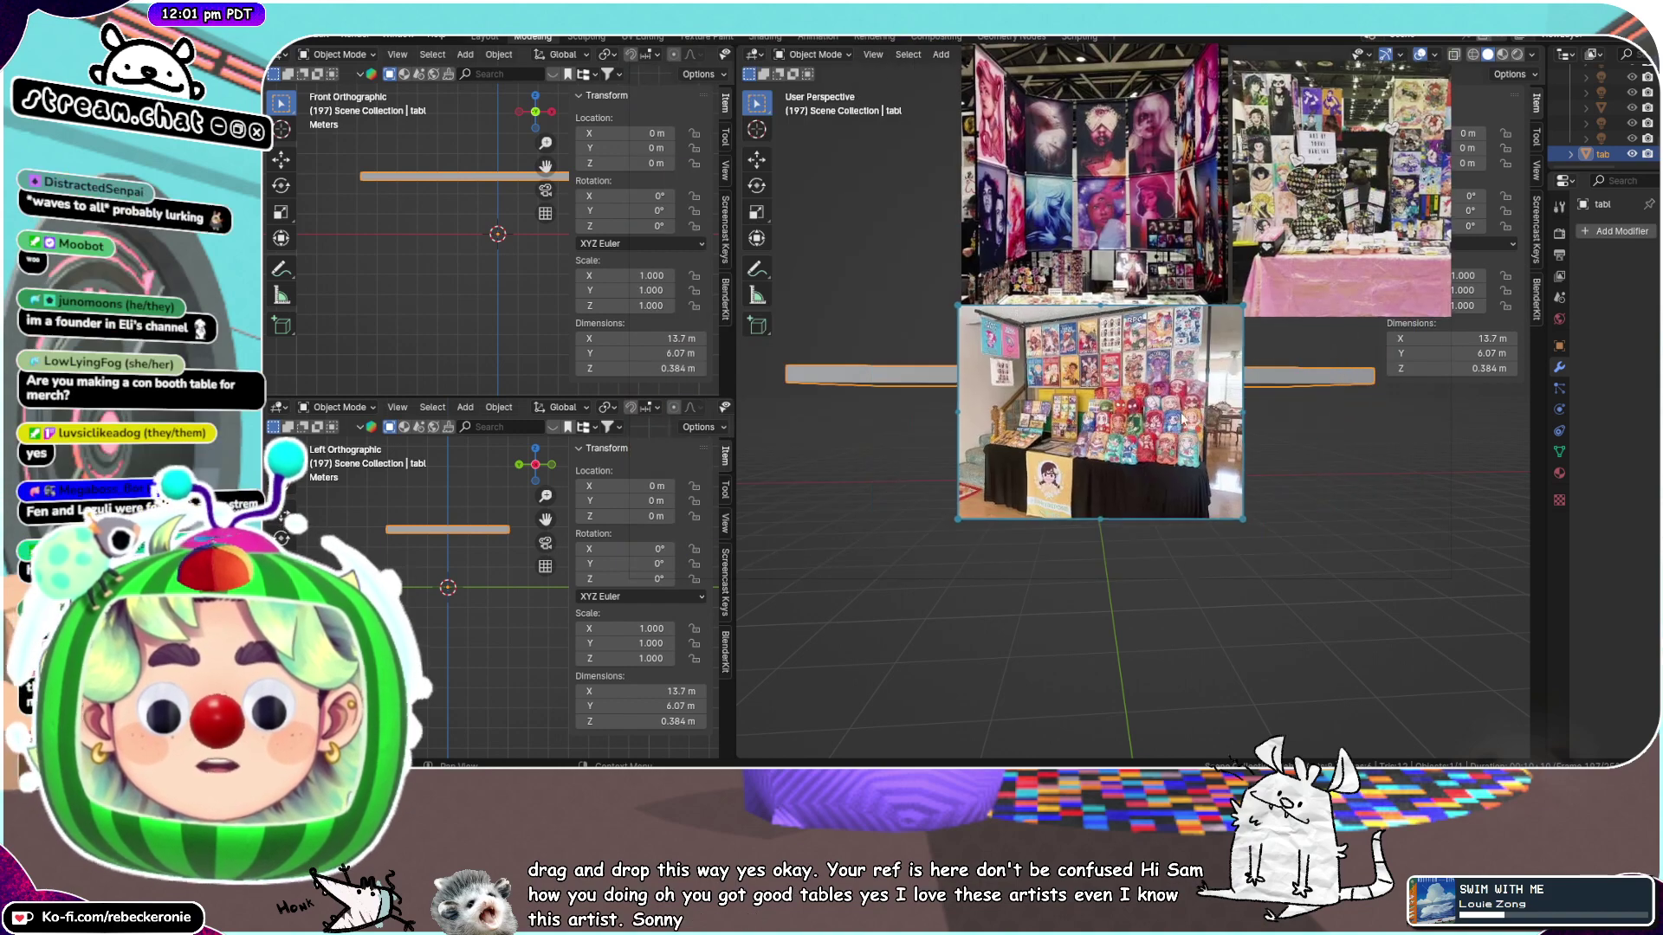
middle_click_drag(1183, 418, 1017, 461)
scroll(1203, 428, "down", 2)
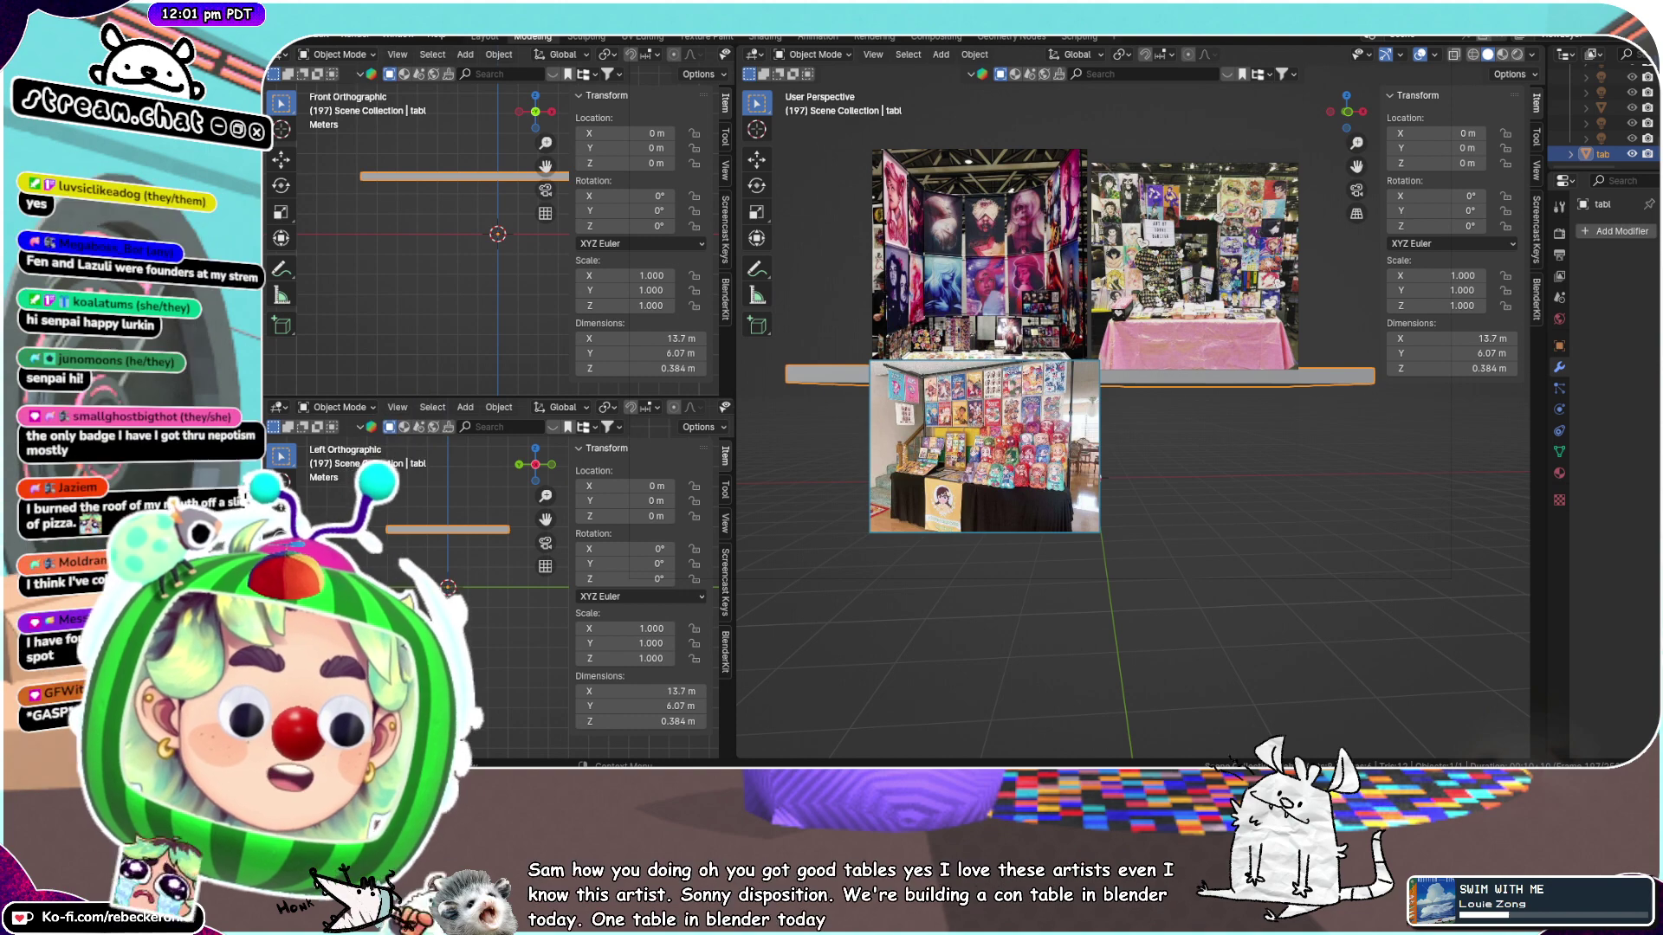
Add the dark gothic booth photo to the board and place it below the pink-tablecloth photo, beside the plush pillow booth
left_click_drag(1438, 556, 1133, 397)
scroll(1133, 397, "down", 5)
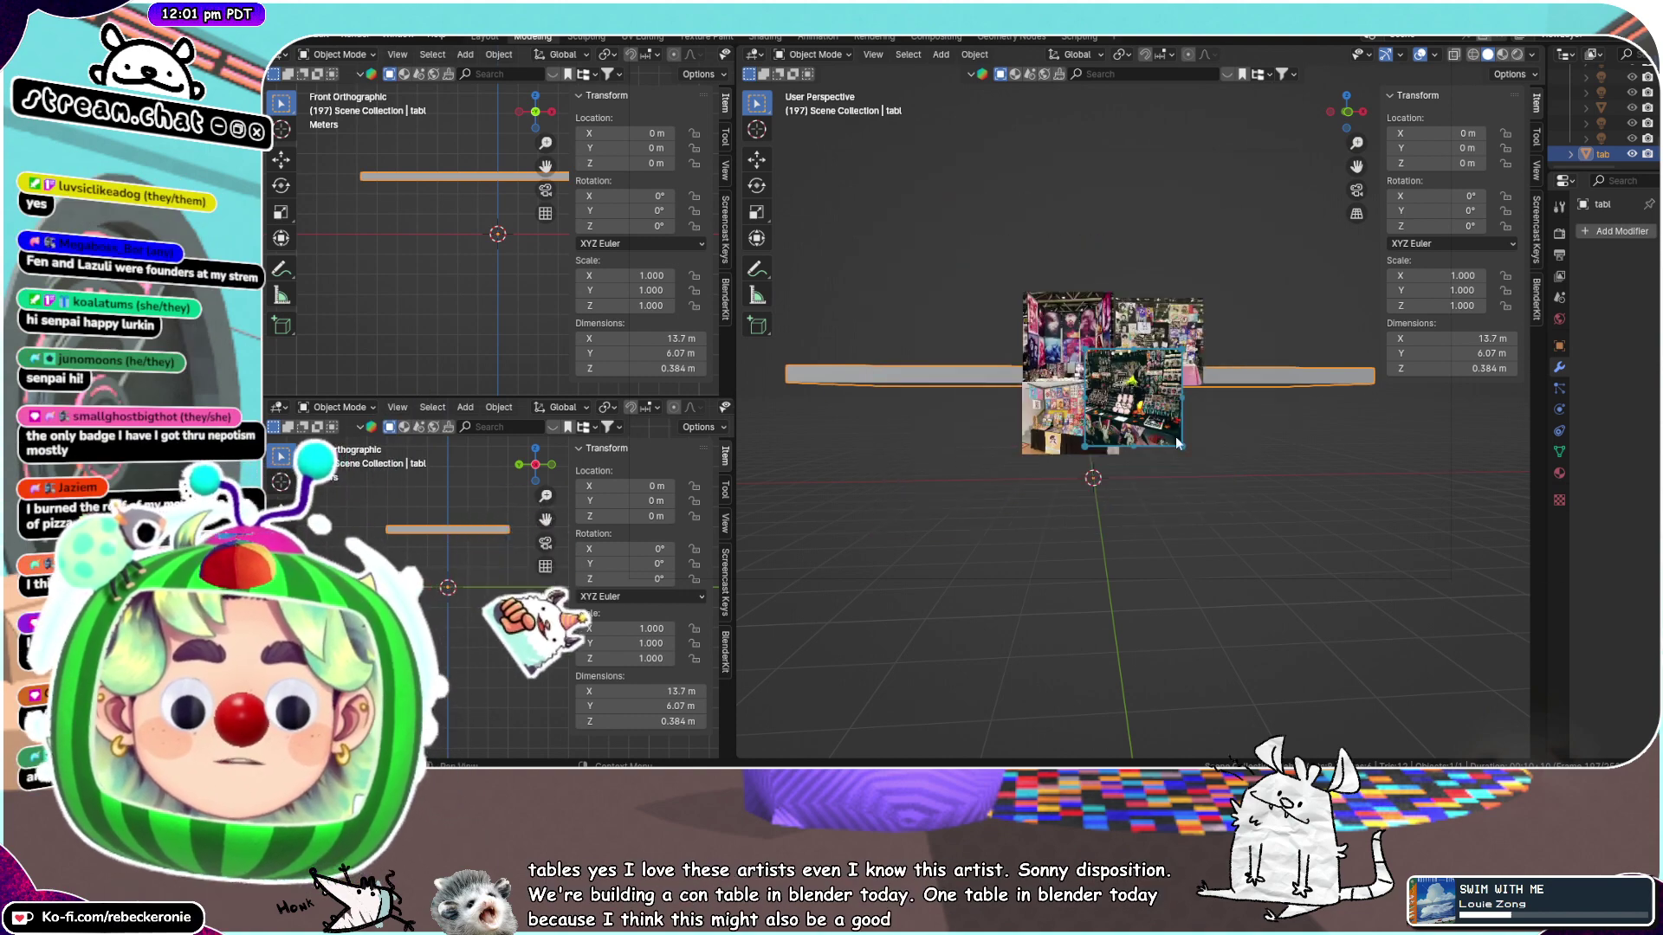
scroll(1161, 398, "up", 5)
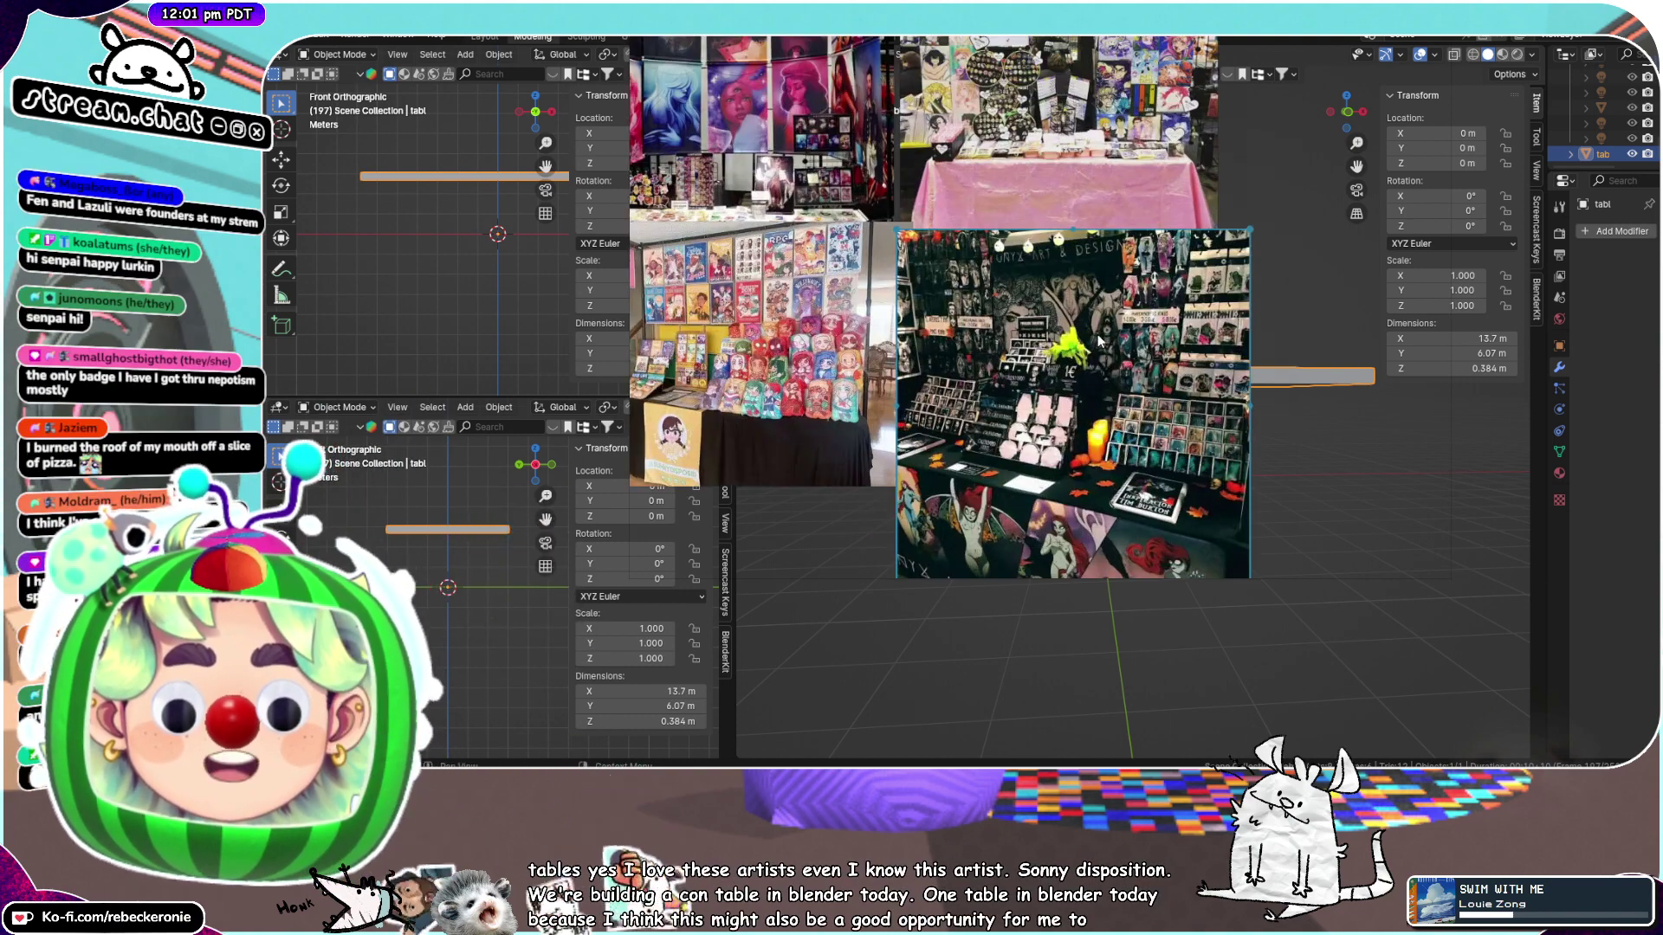
scroll(1102, 328, "up", 2)
scroll(1104, 321, "up", 3)
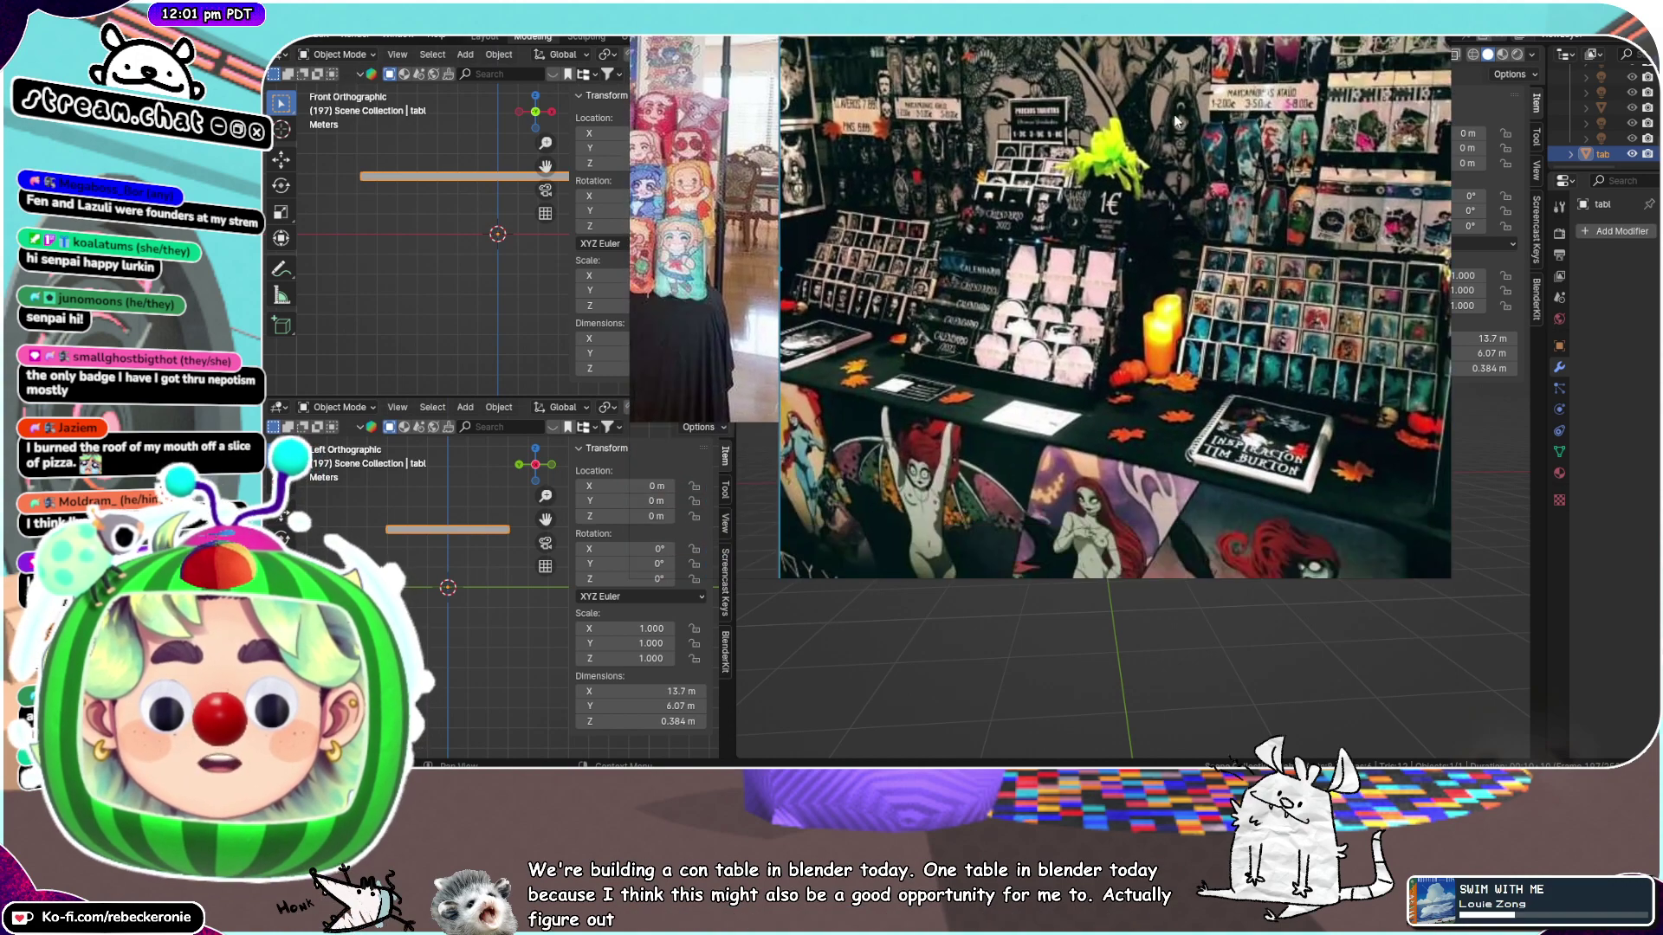
scroll(1219, 246, "down", 3)
scroll(1358, 490, "up", 5)
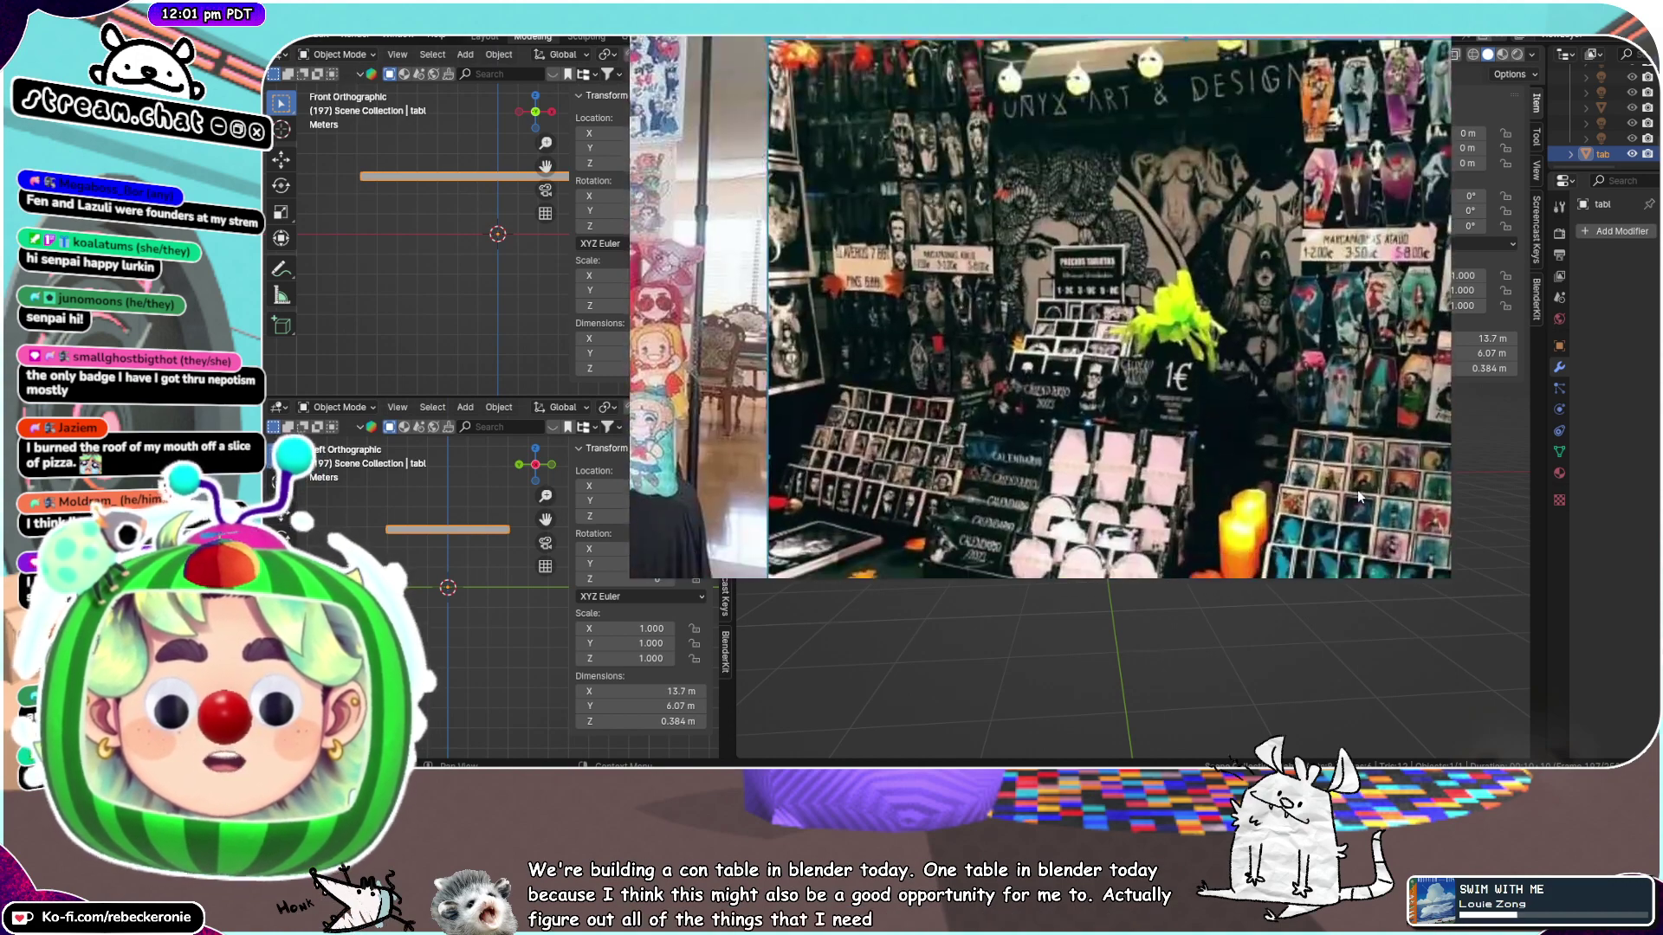
scroll(1264, 394, "down", 5)
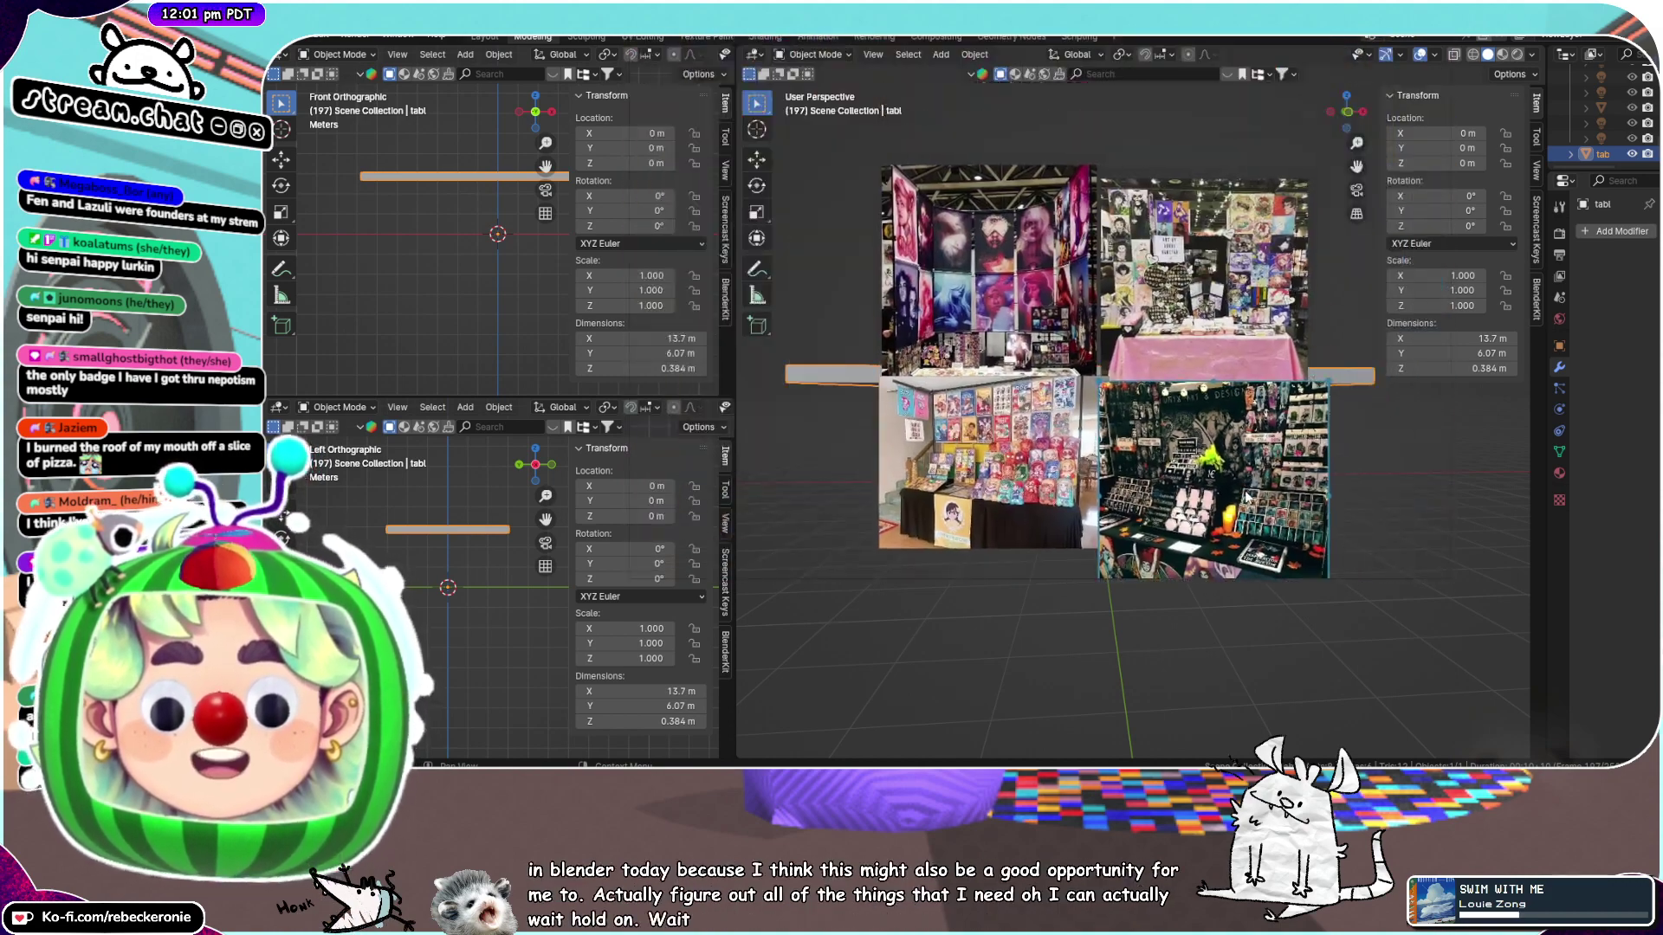
Crop the dark gothic booth photo to cut off the illustrated banner strip along its lower edge
middle_click_drag(1240, 440, 1301, 420)
key("c")
left_click_drag(1422, 485, 1167, 325)
scroll(1291, 379, "up", 5)
middle_click_drag(1290, 379, 1115, 414)
scroll(1249, 351, "down", 4)
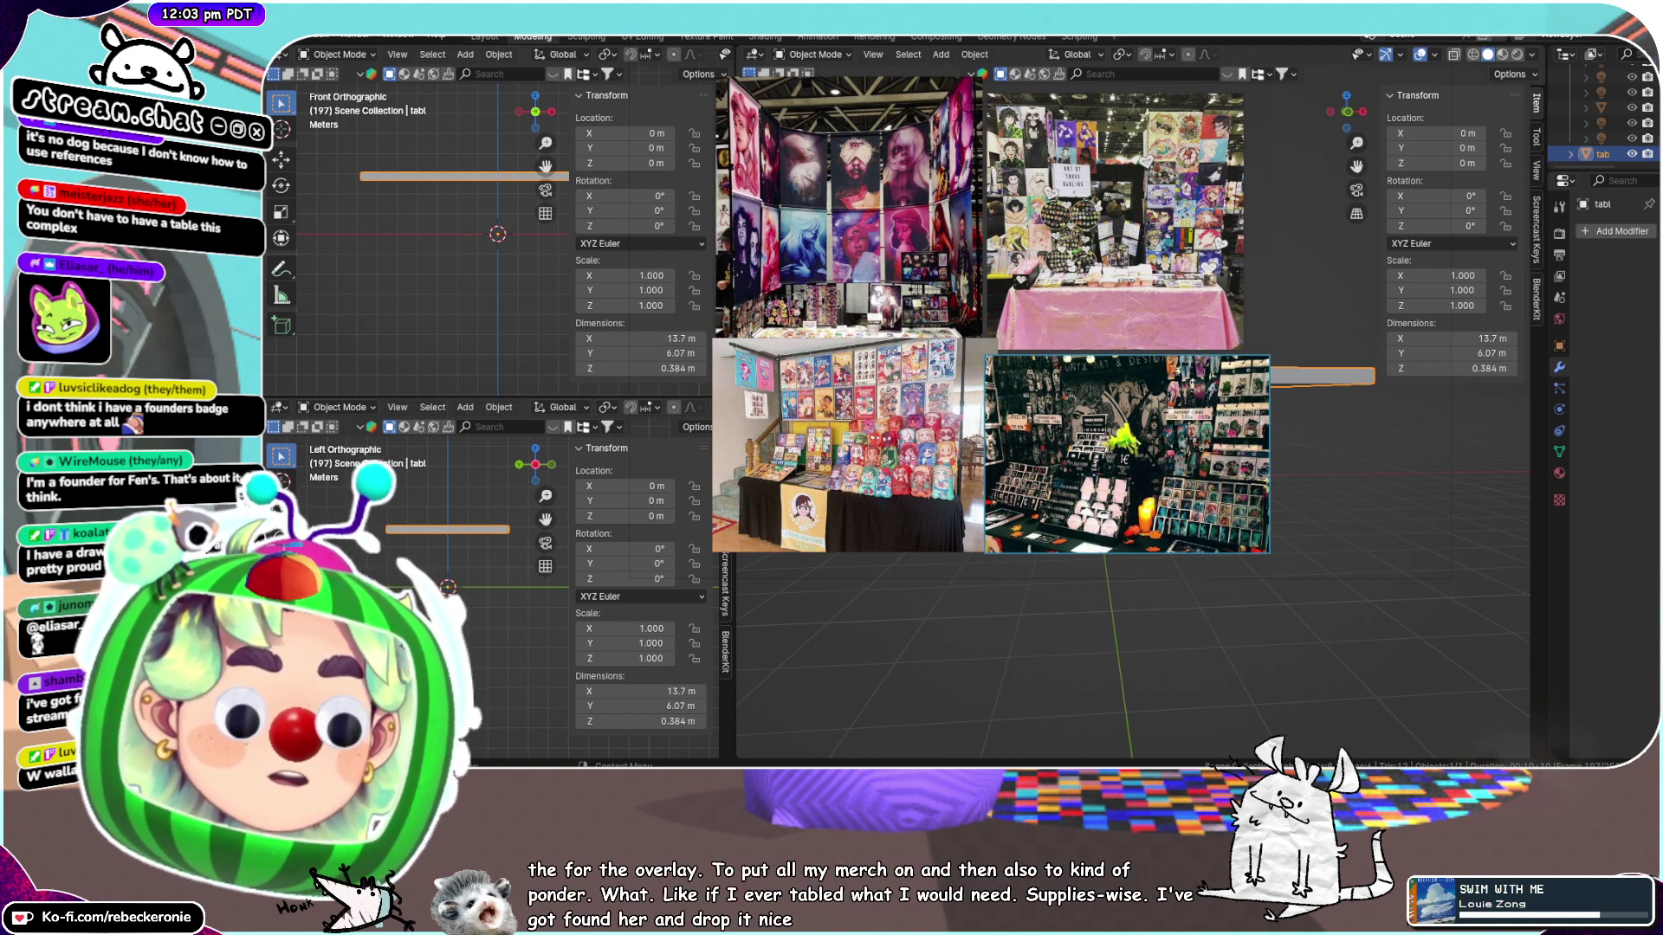
Examine the plush pillow display, print wall and tablecloth in the black-draped booth photo
middle_click_drag(1080, 348, 1201, 278)
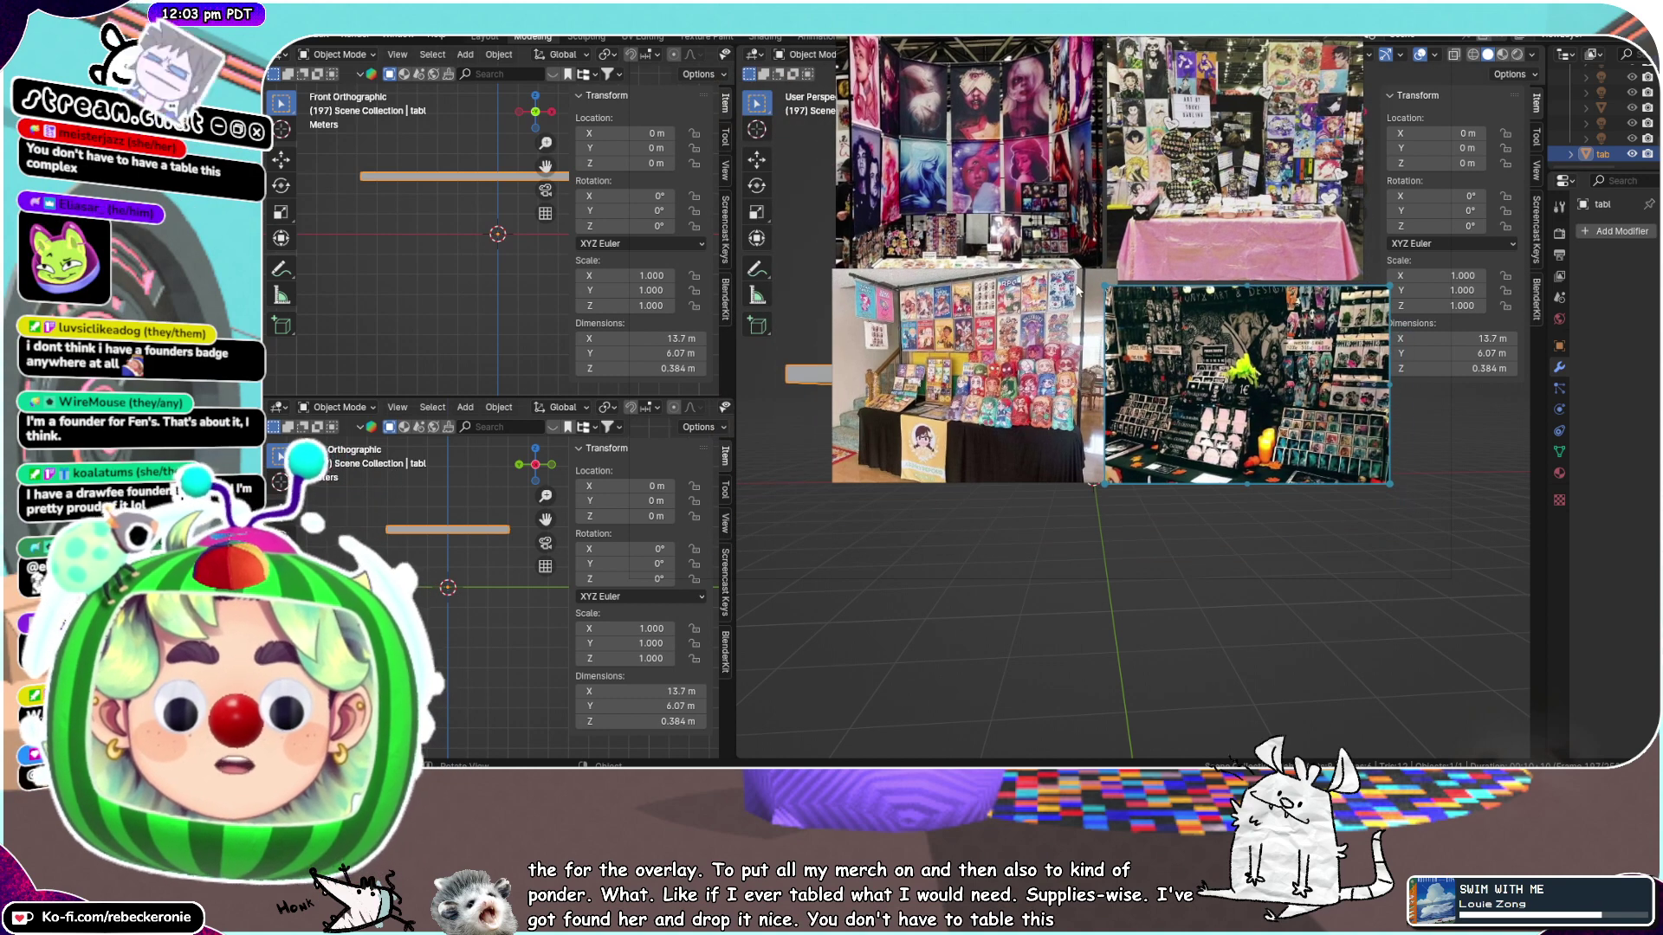
scroll(1038, 406, "up", 5)
middle_click_drag(1039, 406, 1177, 374)
scroll(1178, 372, "up", 4)
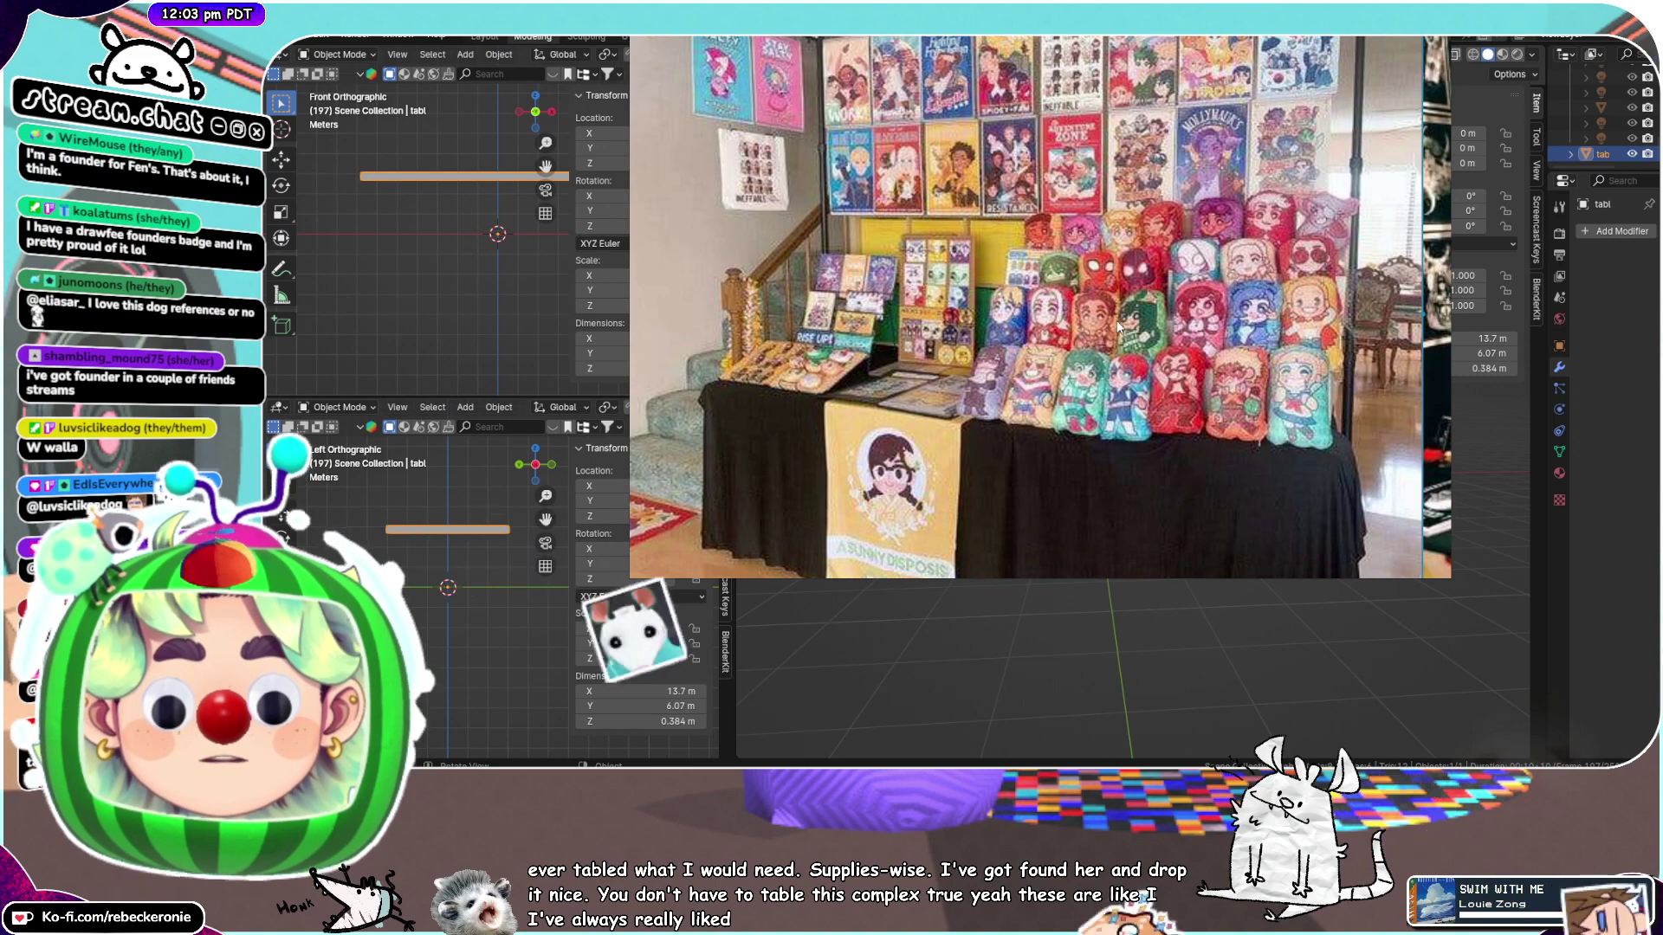
scroll(1106, 358, "up", 4)
scroll(1107, 359, "down", 7)
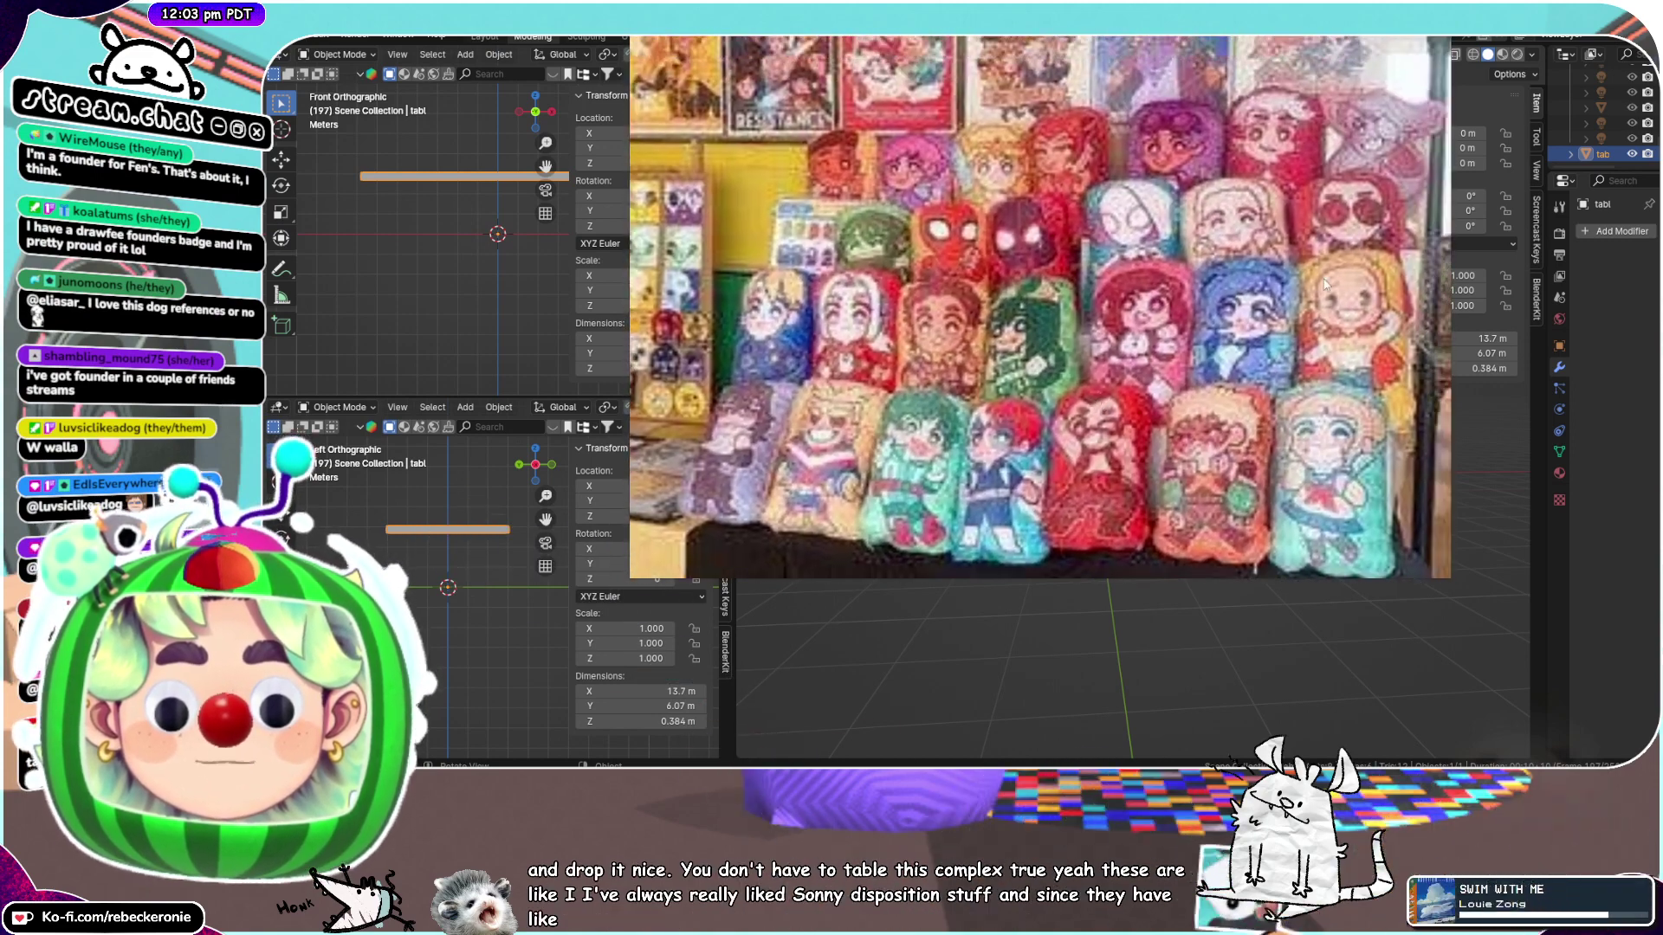
scroll(1110, 373, "down", 3)
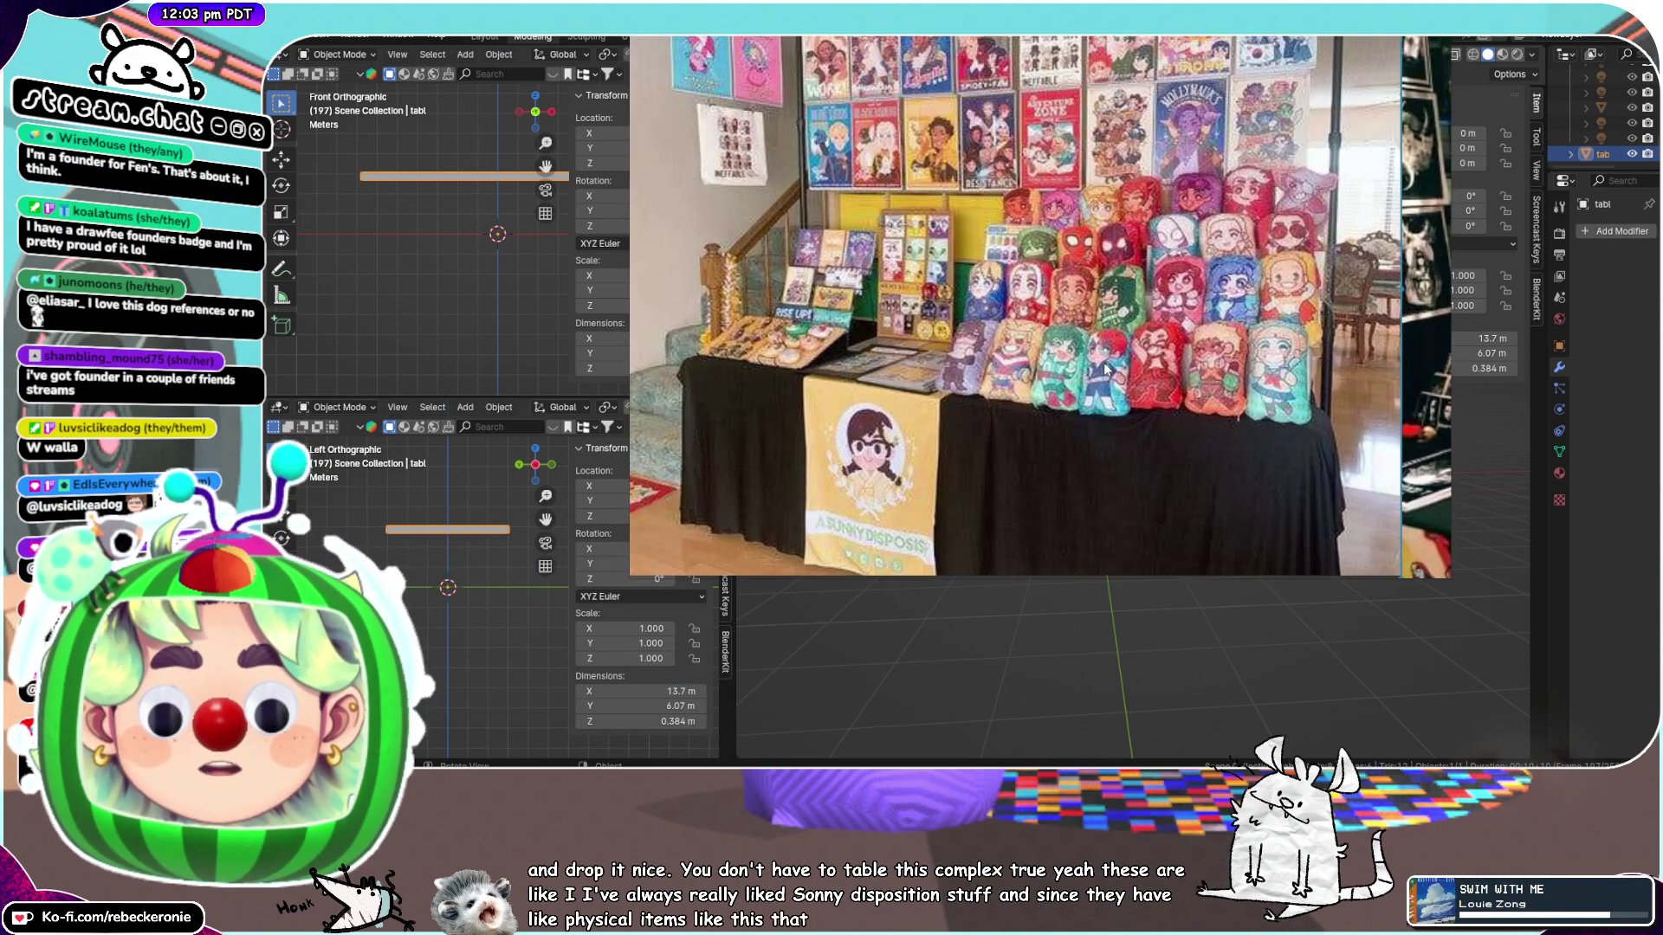
scroll(1109, 368, "down", 5)
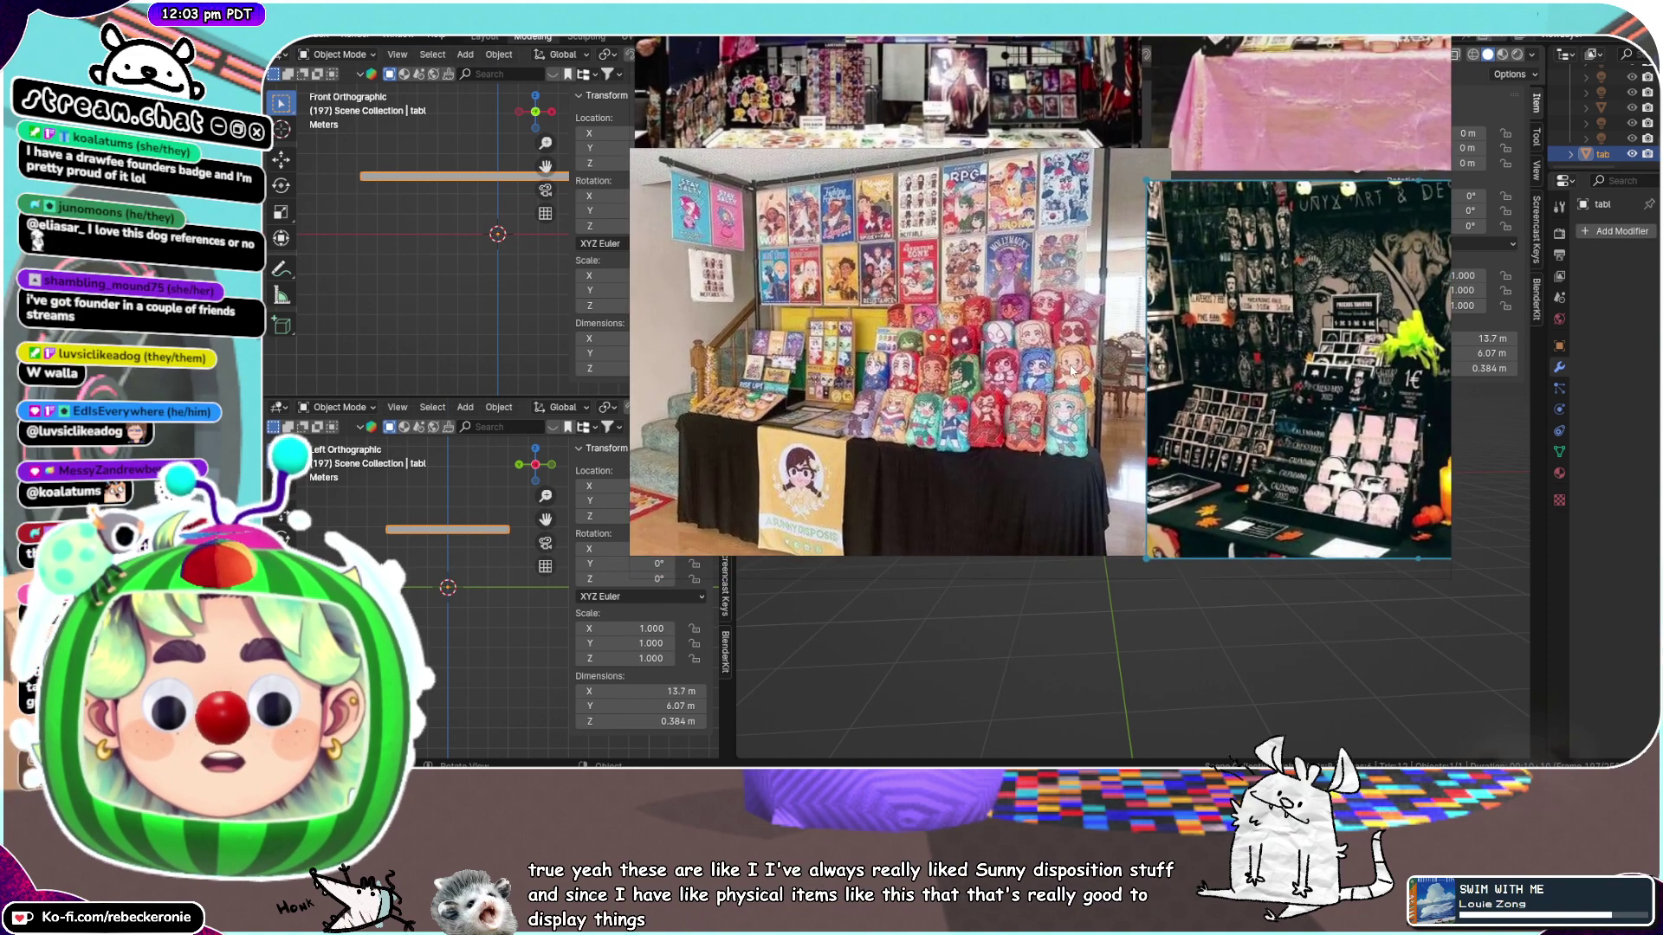
Examine how prints, pin boards and small merchandise are arranged in the pink-tablecloth booth photo
scroll(1166, 362, "up", 3)
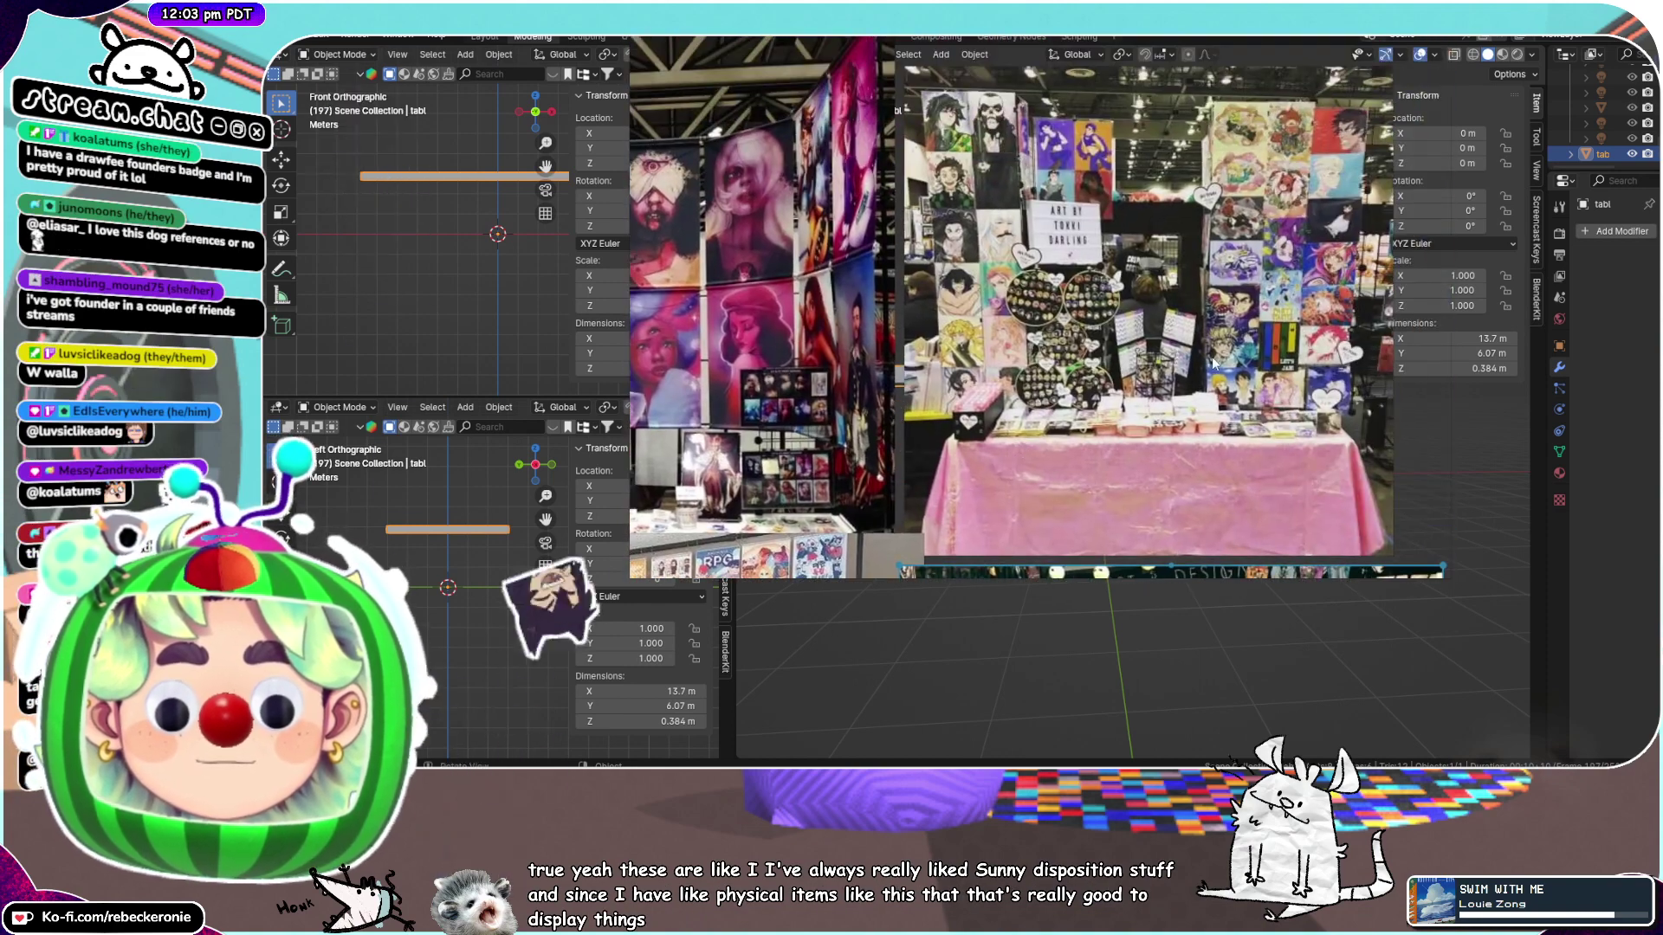
scroll(1208, 365, "up", 2)
scroll(1192, 376, "up", 3)
middle_click_drag(1190, 377, 1186, 298)
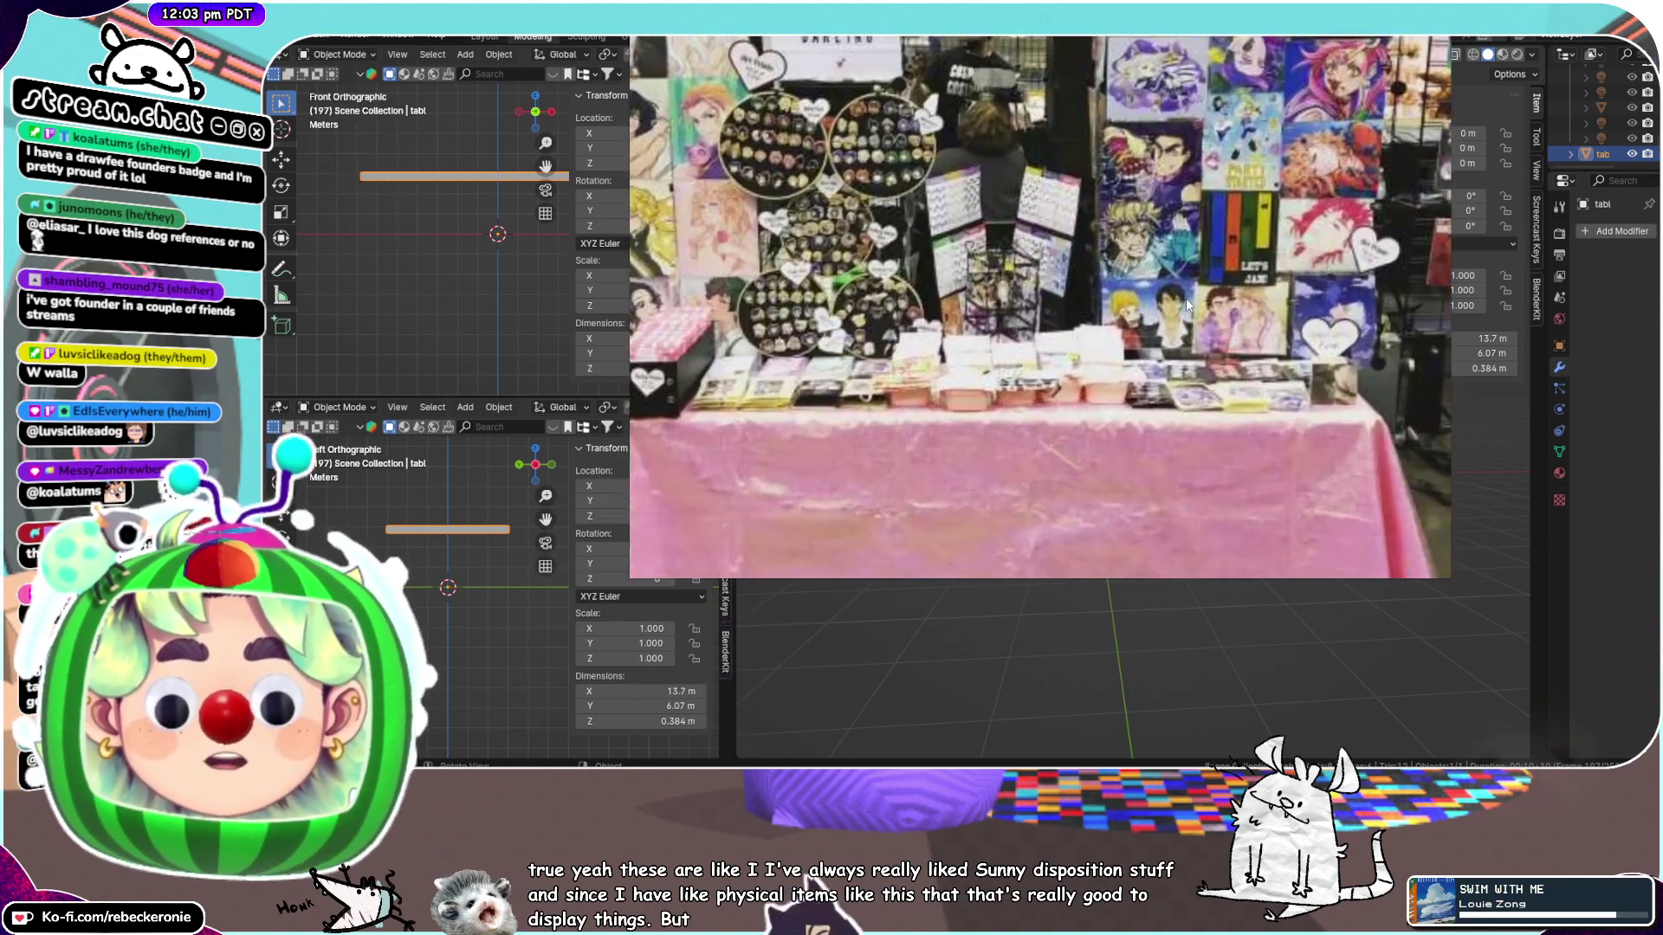
scroll(1187, 297, "down", 3)
middle_click_drag(1034, 249, 1270, 235)
scroll(970, 273, "up", 2)
middle_click_drag(970, 274, 1022, 307)
scroll(1143, 300, "down", 5)
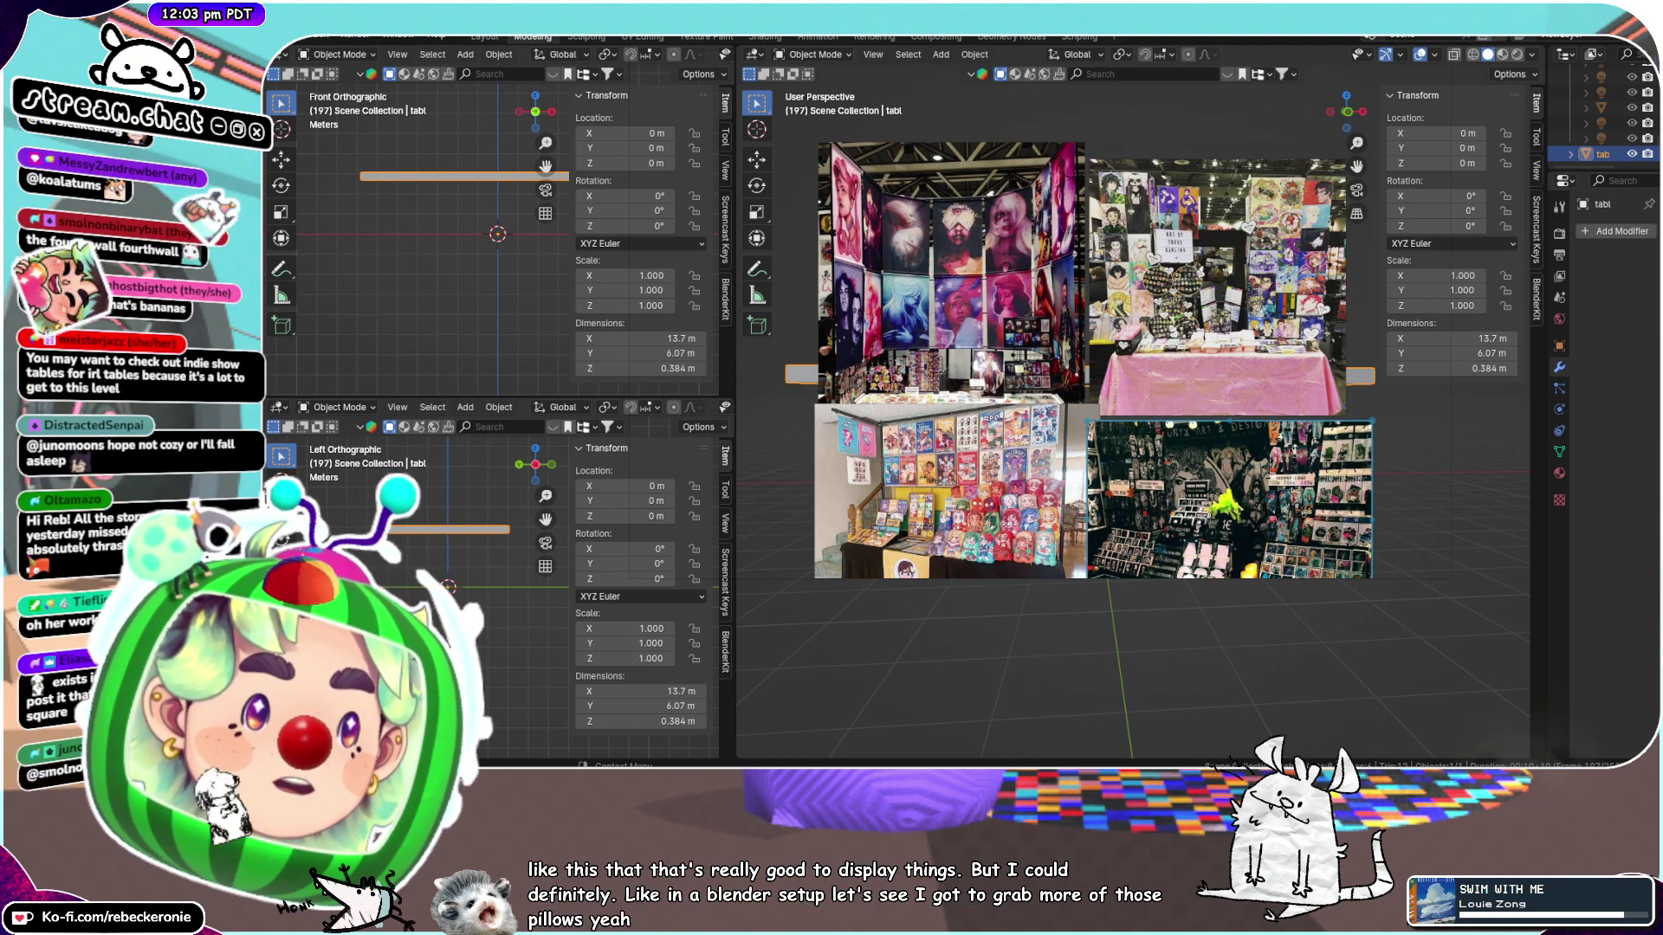
Add the lime-green-tablecloth plush booth photo to the board and place it beside the pink-tablecloth and dark gothic booth photos
key("ctrl+v")
middle_click_drag(1202, 362, 1040, 320)
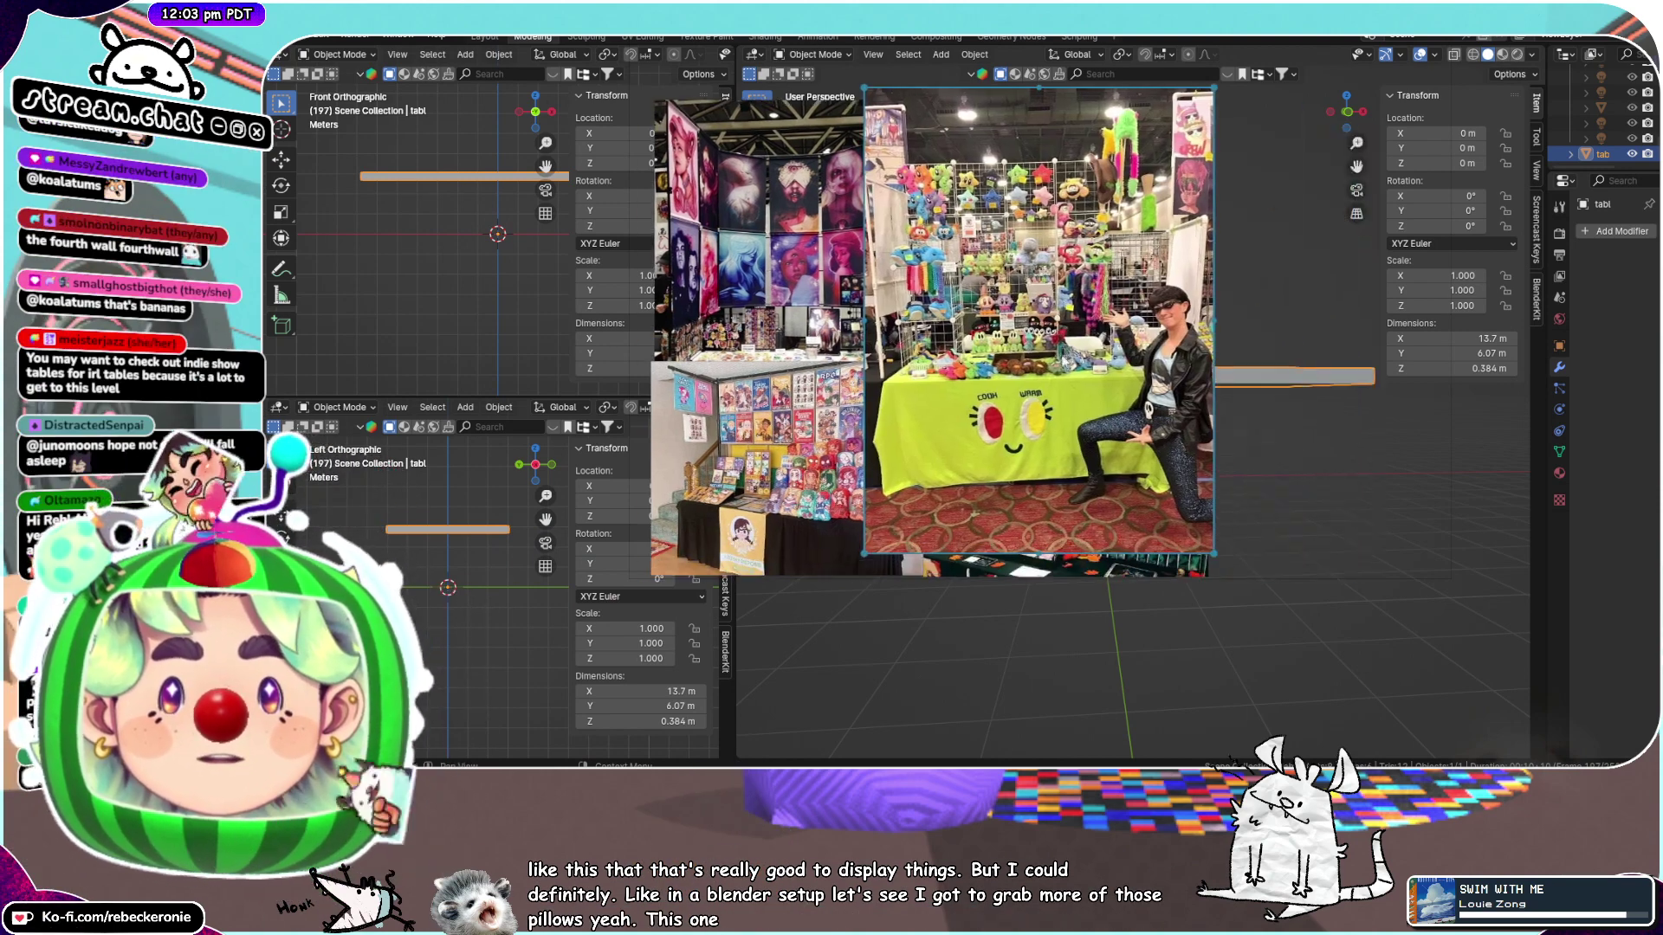
scroll(999, 424, "up", 5)
scroll(999, 412, "down", 5)
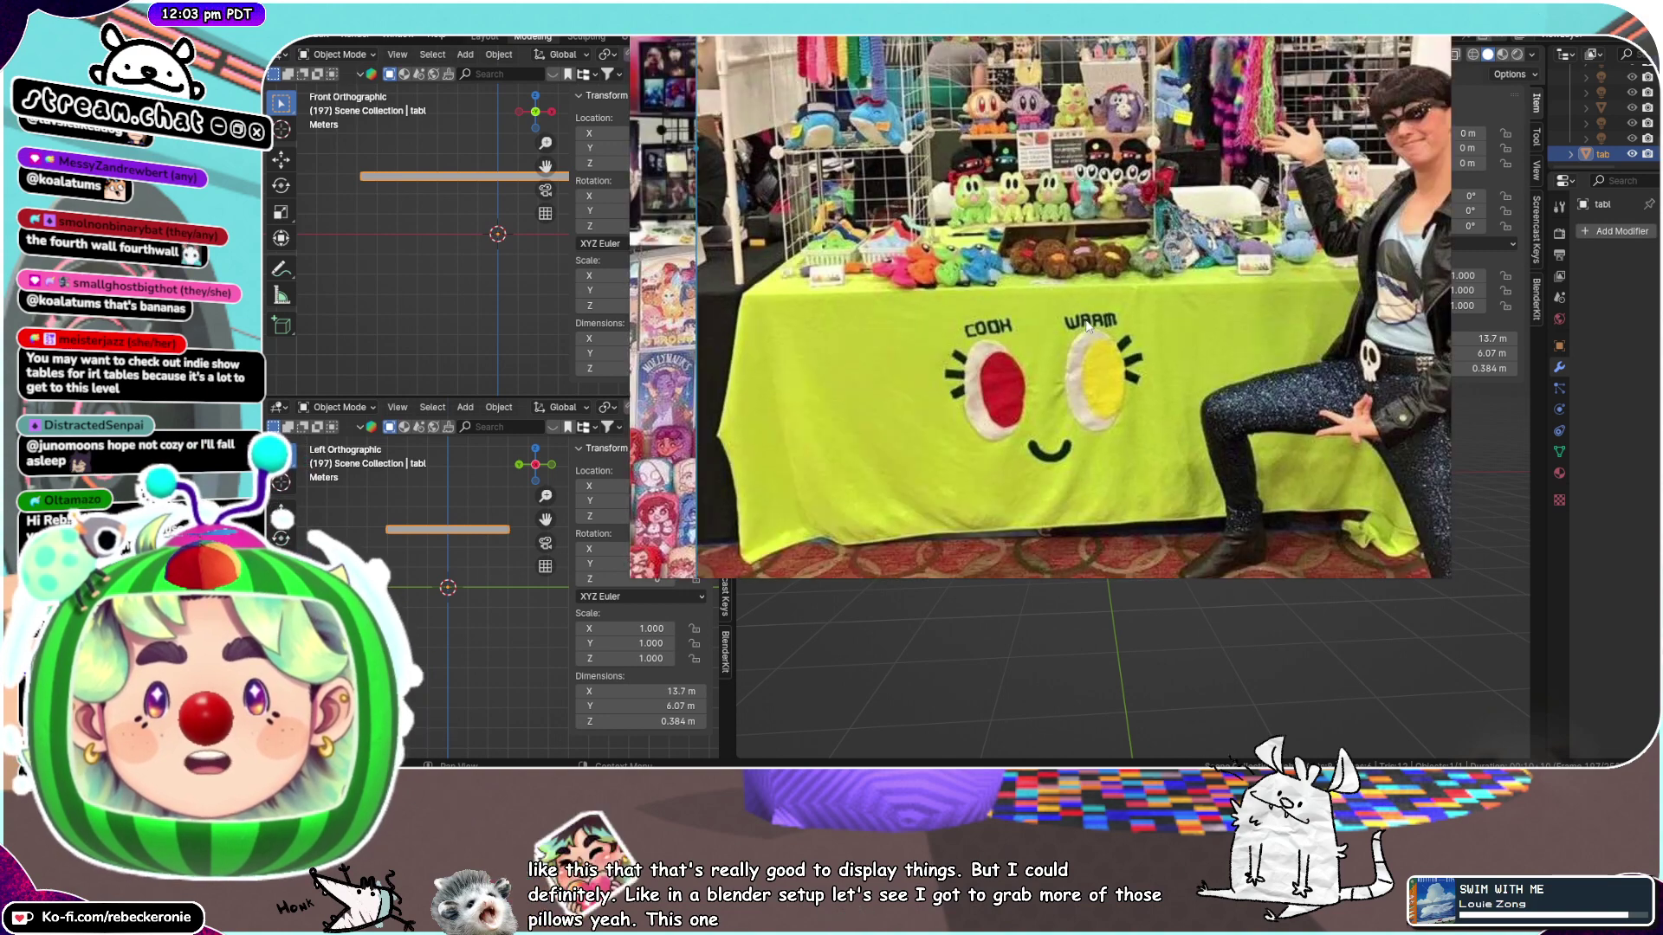
scroll(1007, 412, "up", 3)
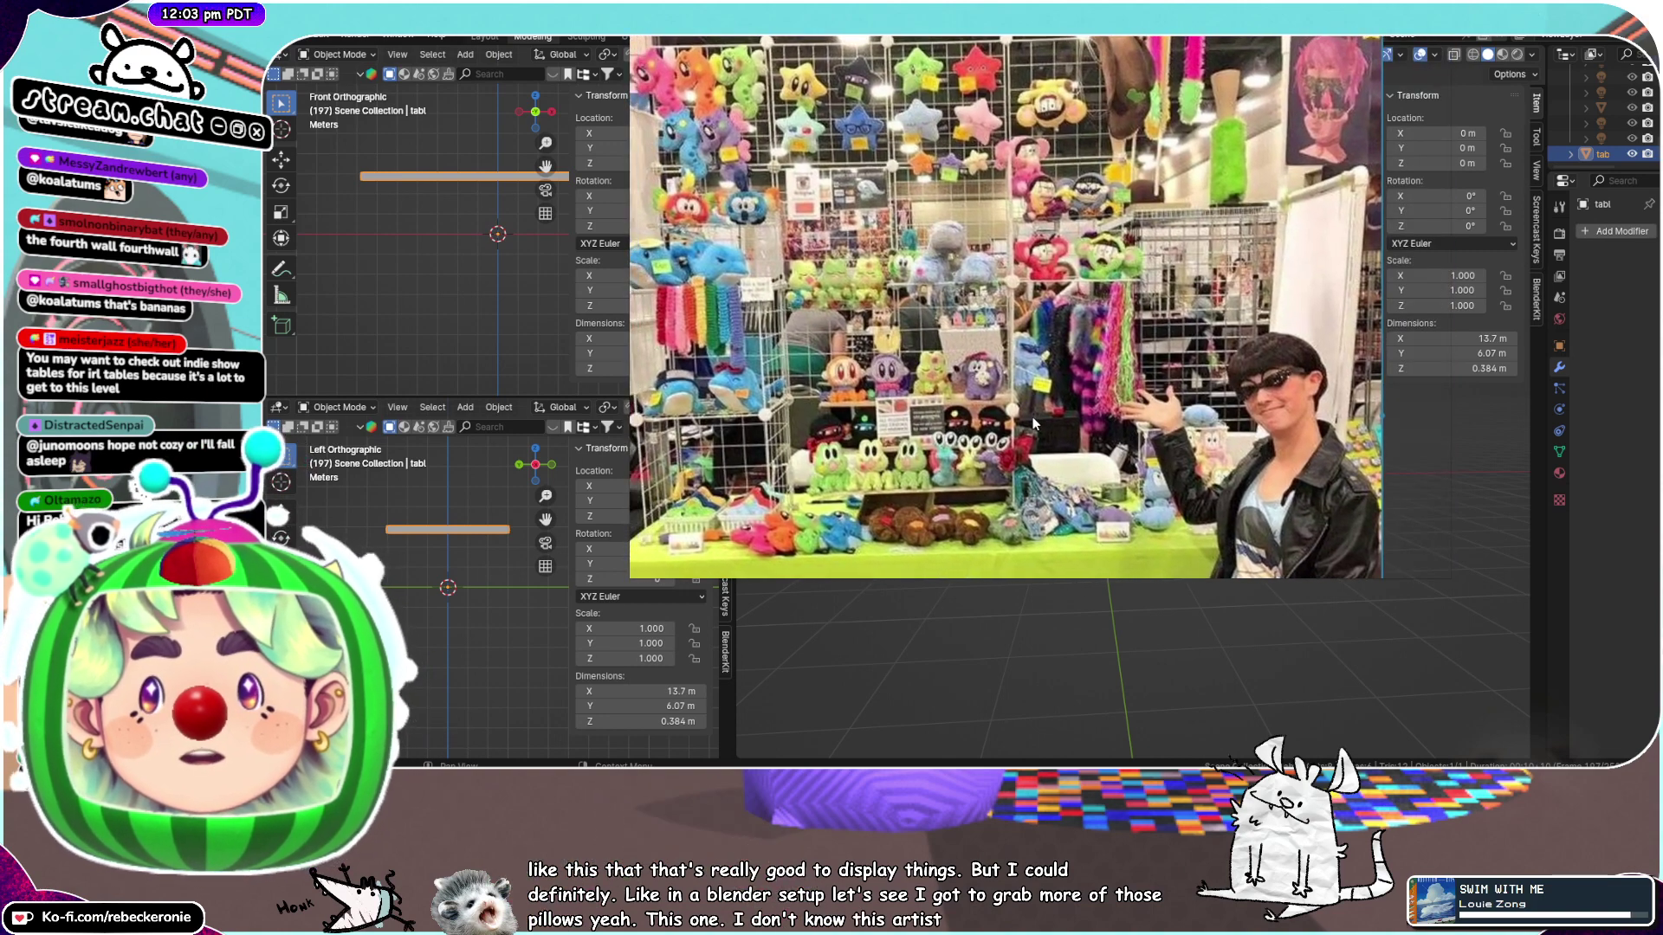
left_click_drag(1038, 417, 1031, 290)
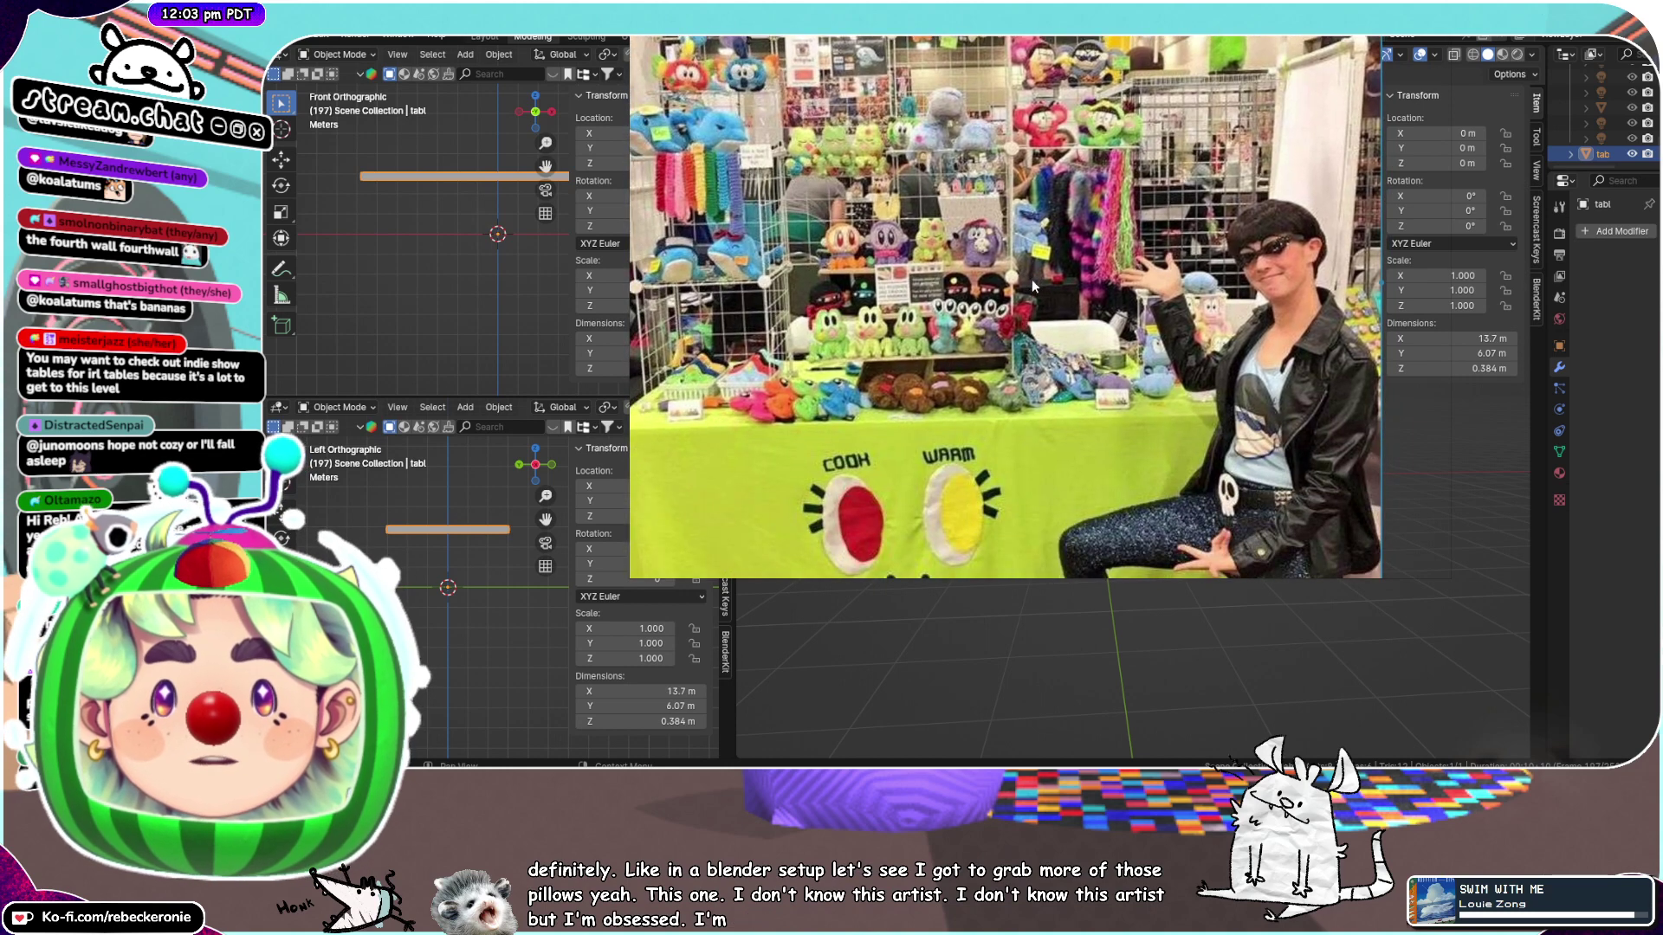
scroll(1078, 265, "up", 3)
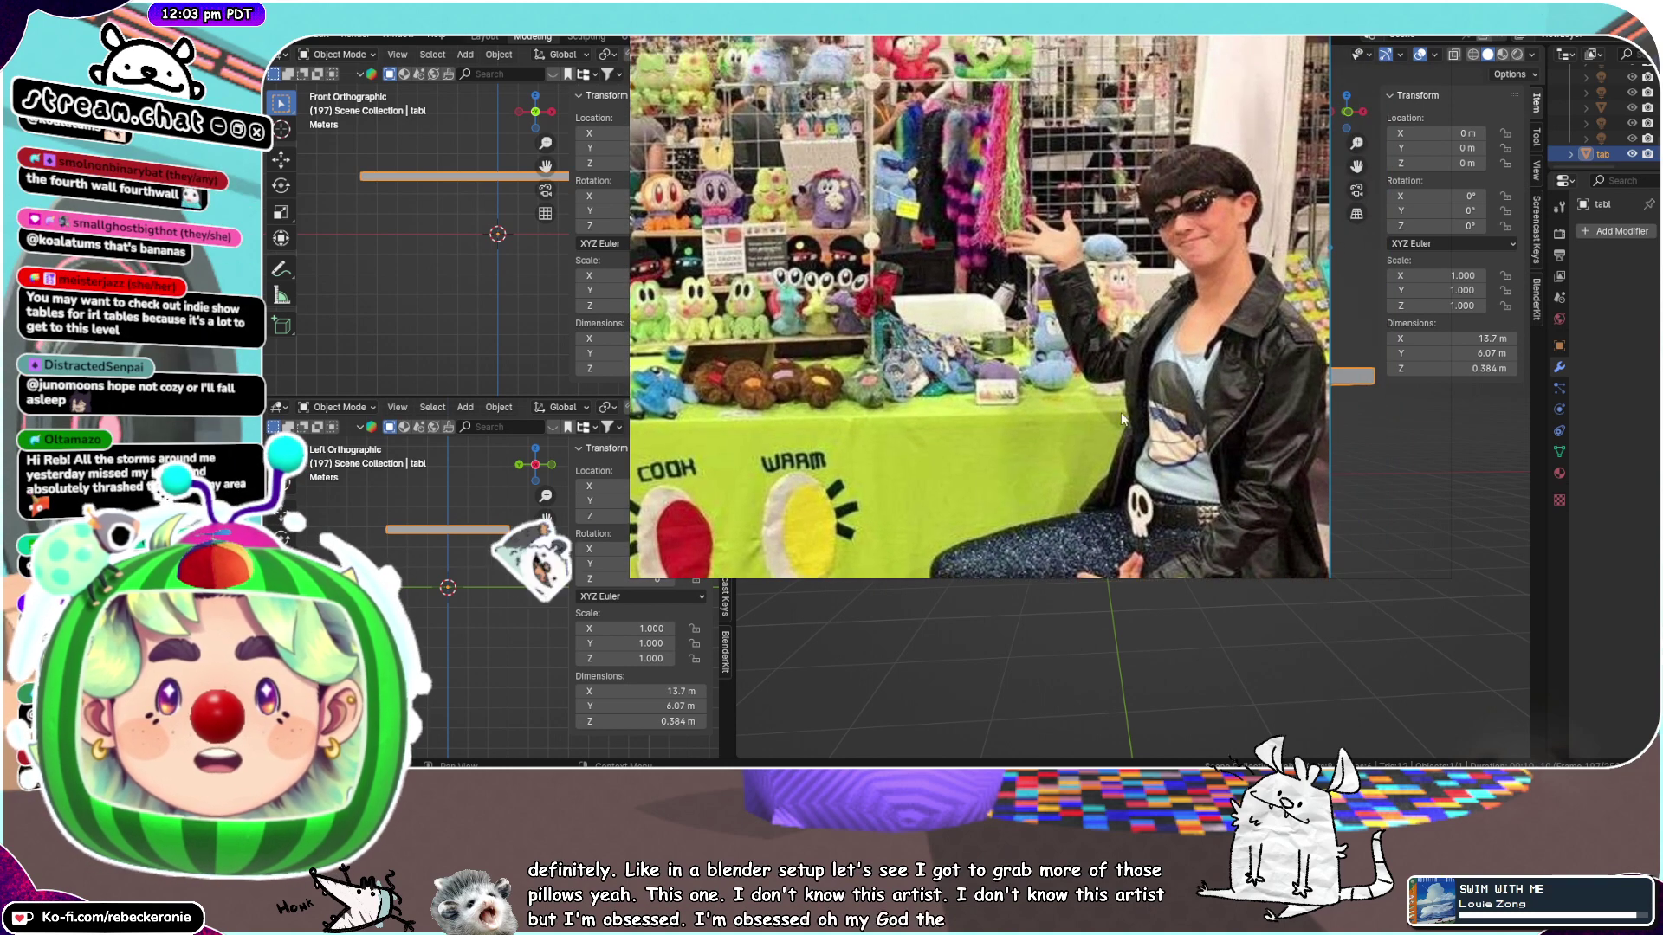
scroll(1117, 260, "down", 4)
scroll(1074, 346, "down", 3)
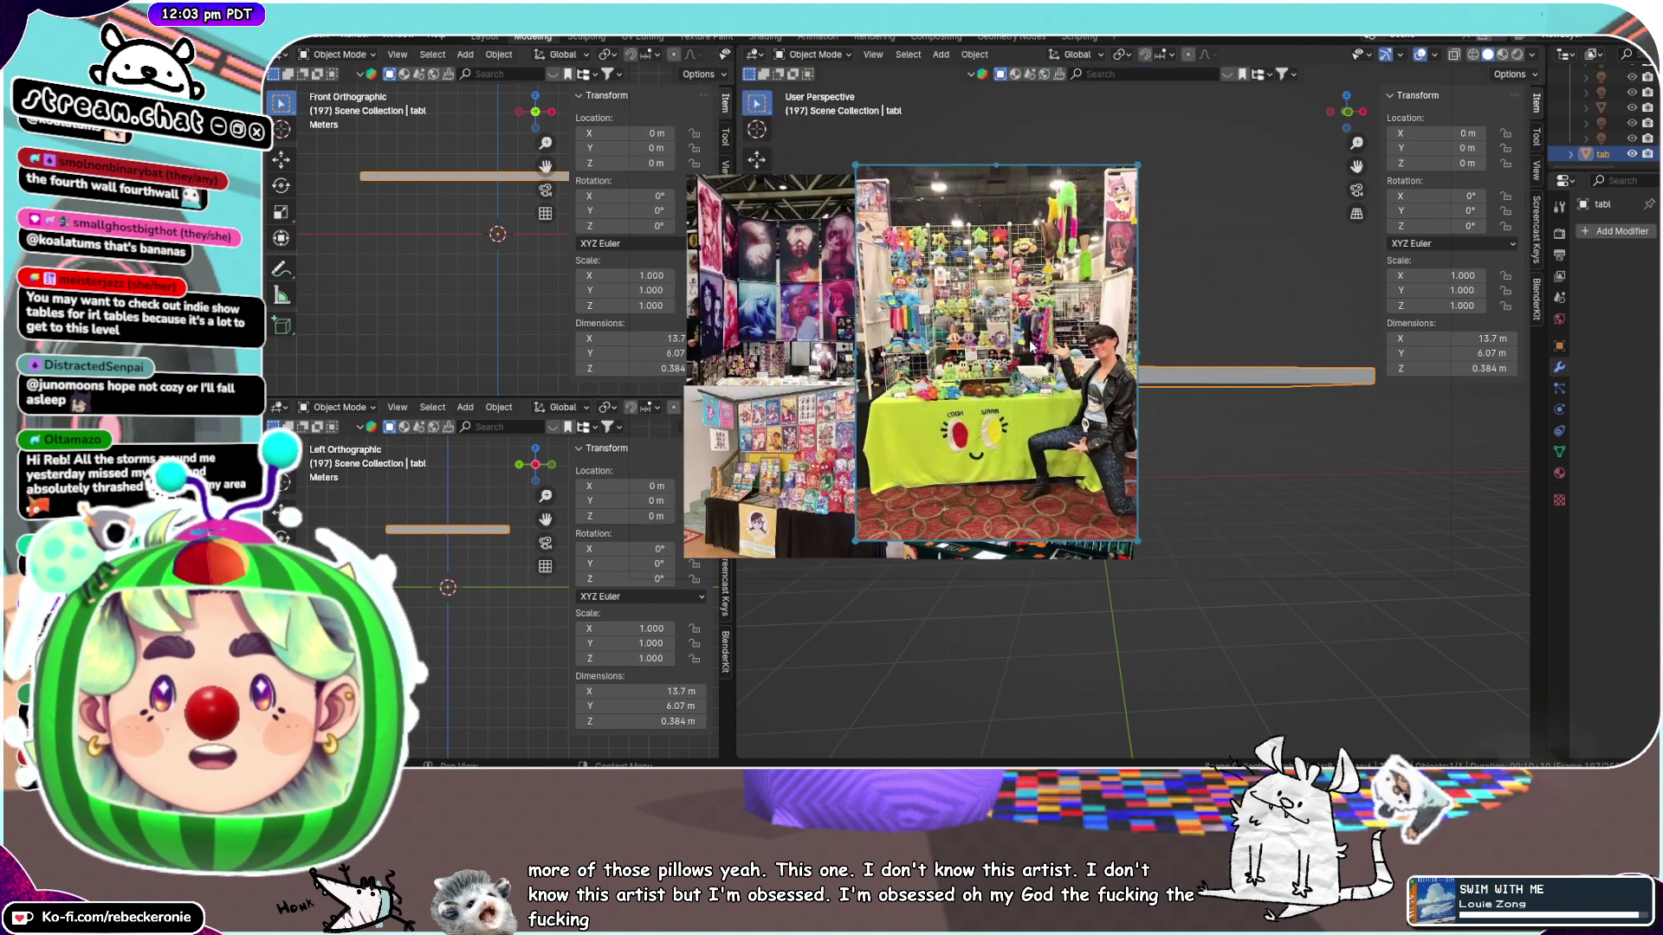
left_click_drag(1031, 347, 1290, 343)
scroll(1264, 336, "up", 3)
middle_click_drag(1178, 316, 1043, 286)
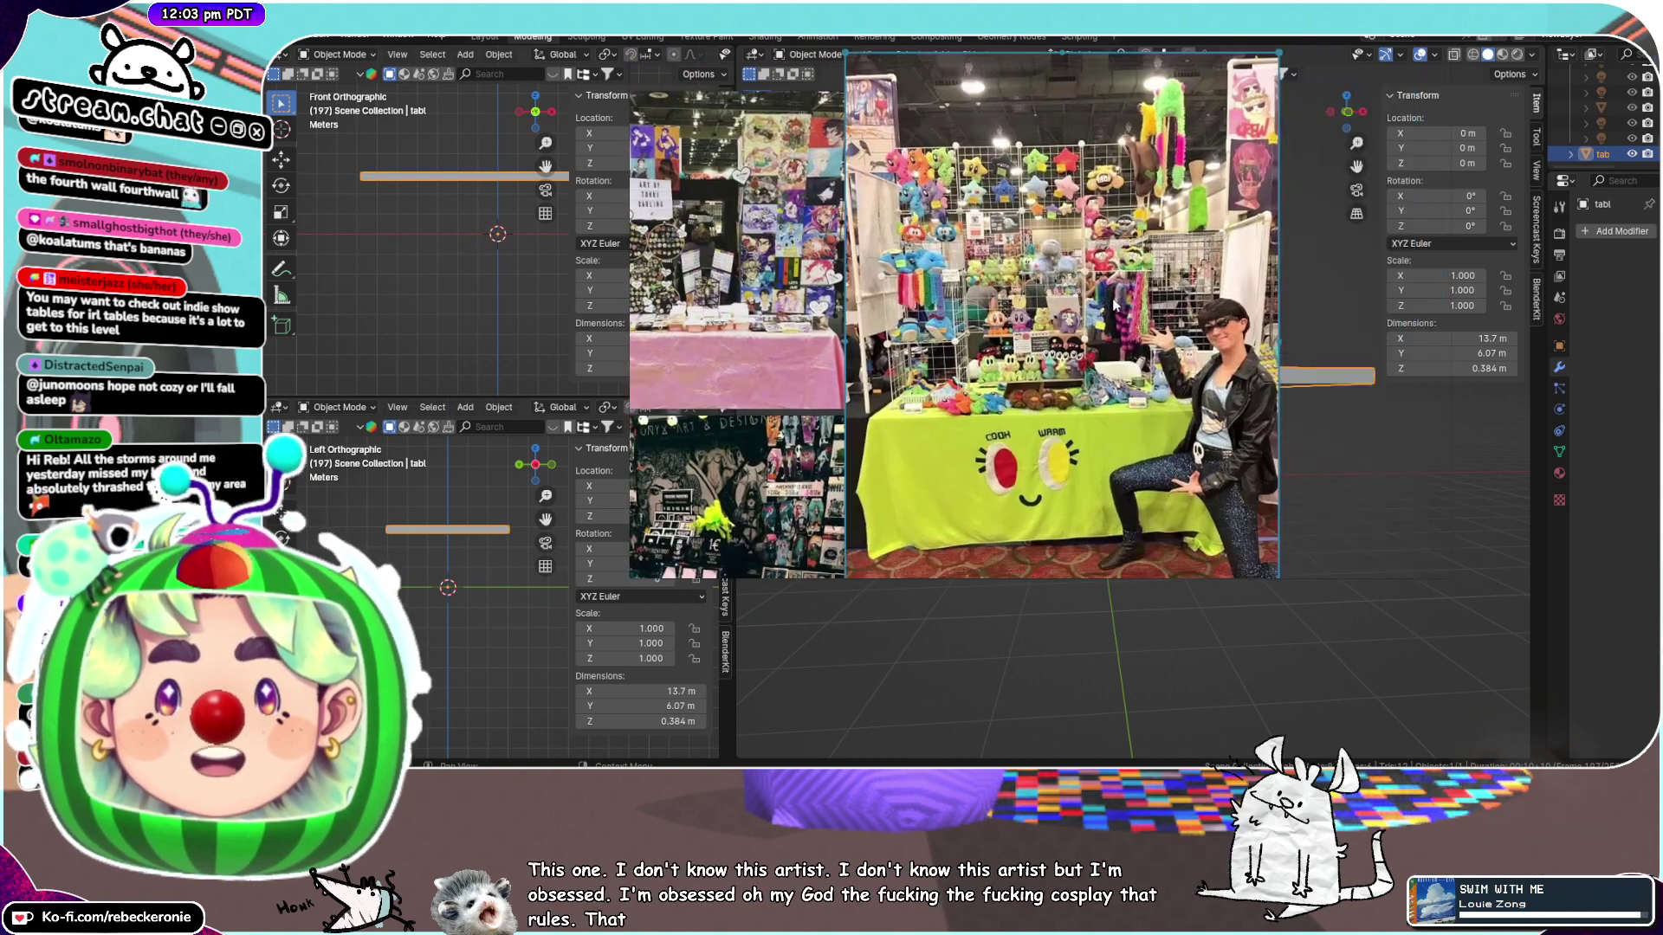
scroll(1118, 287, "up", 3)
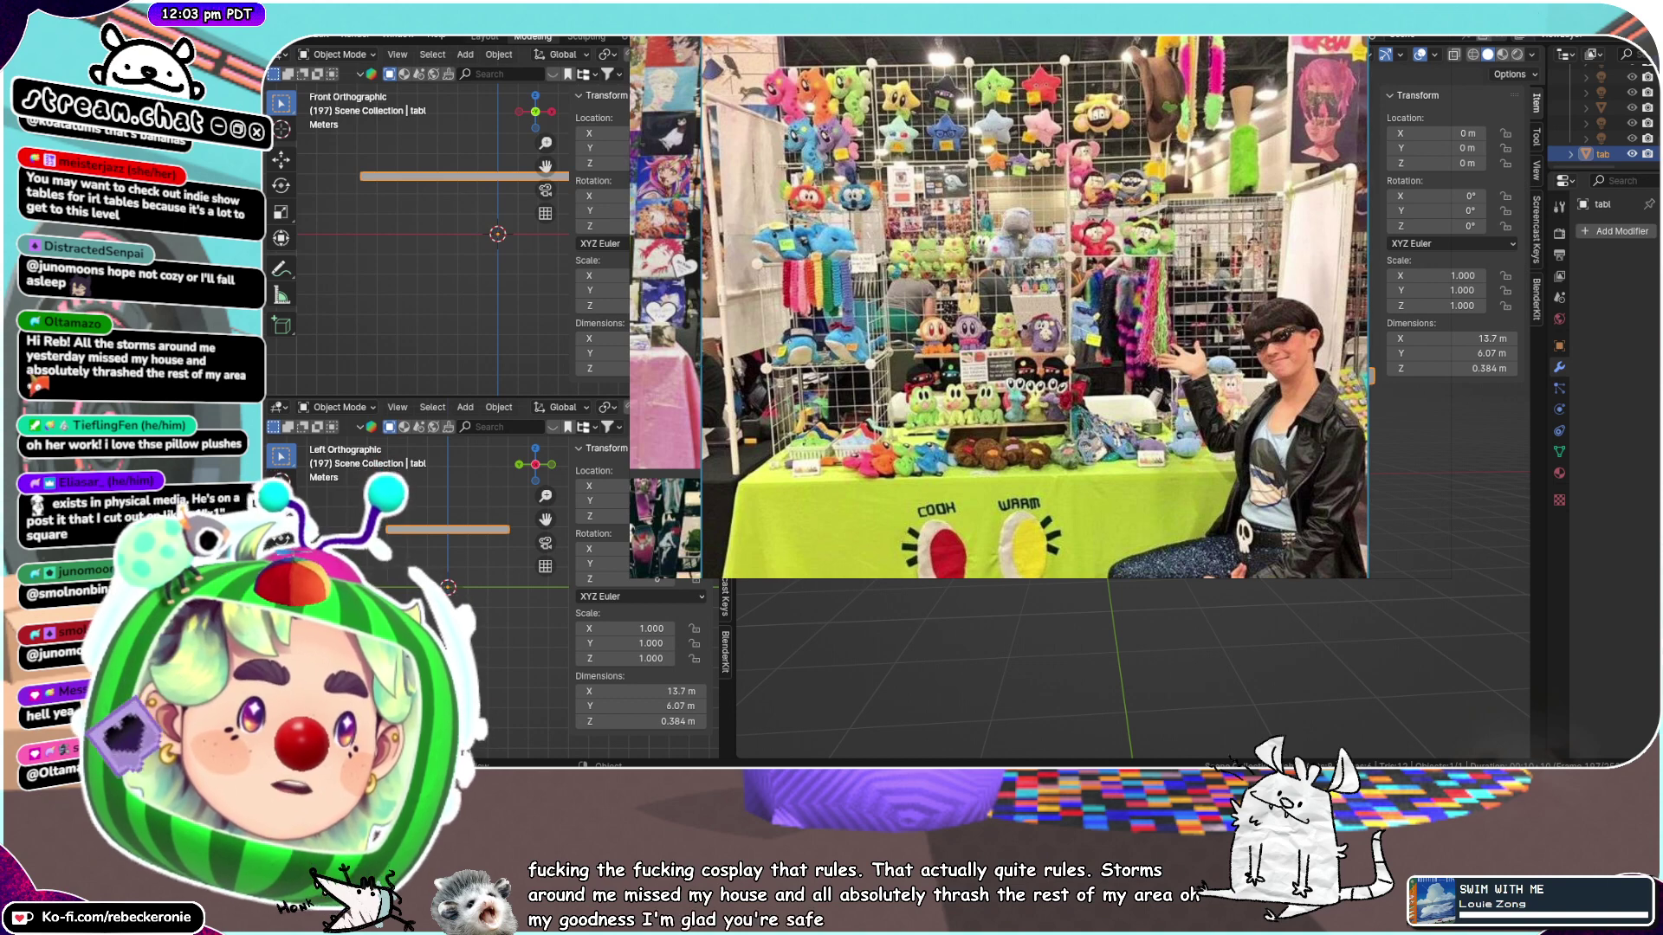
Add the booth photo with the blue-and-white scalloped trim to the board and place it beside the lime-green-tablecloth booth photo
key("ctrl+v")
scroll(1095, 348, "up", 2)
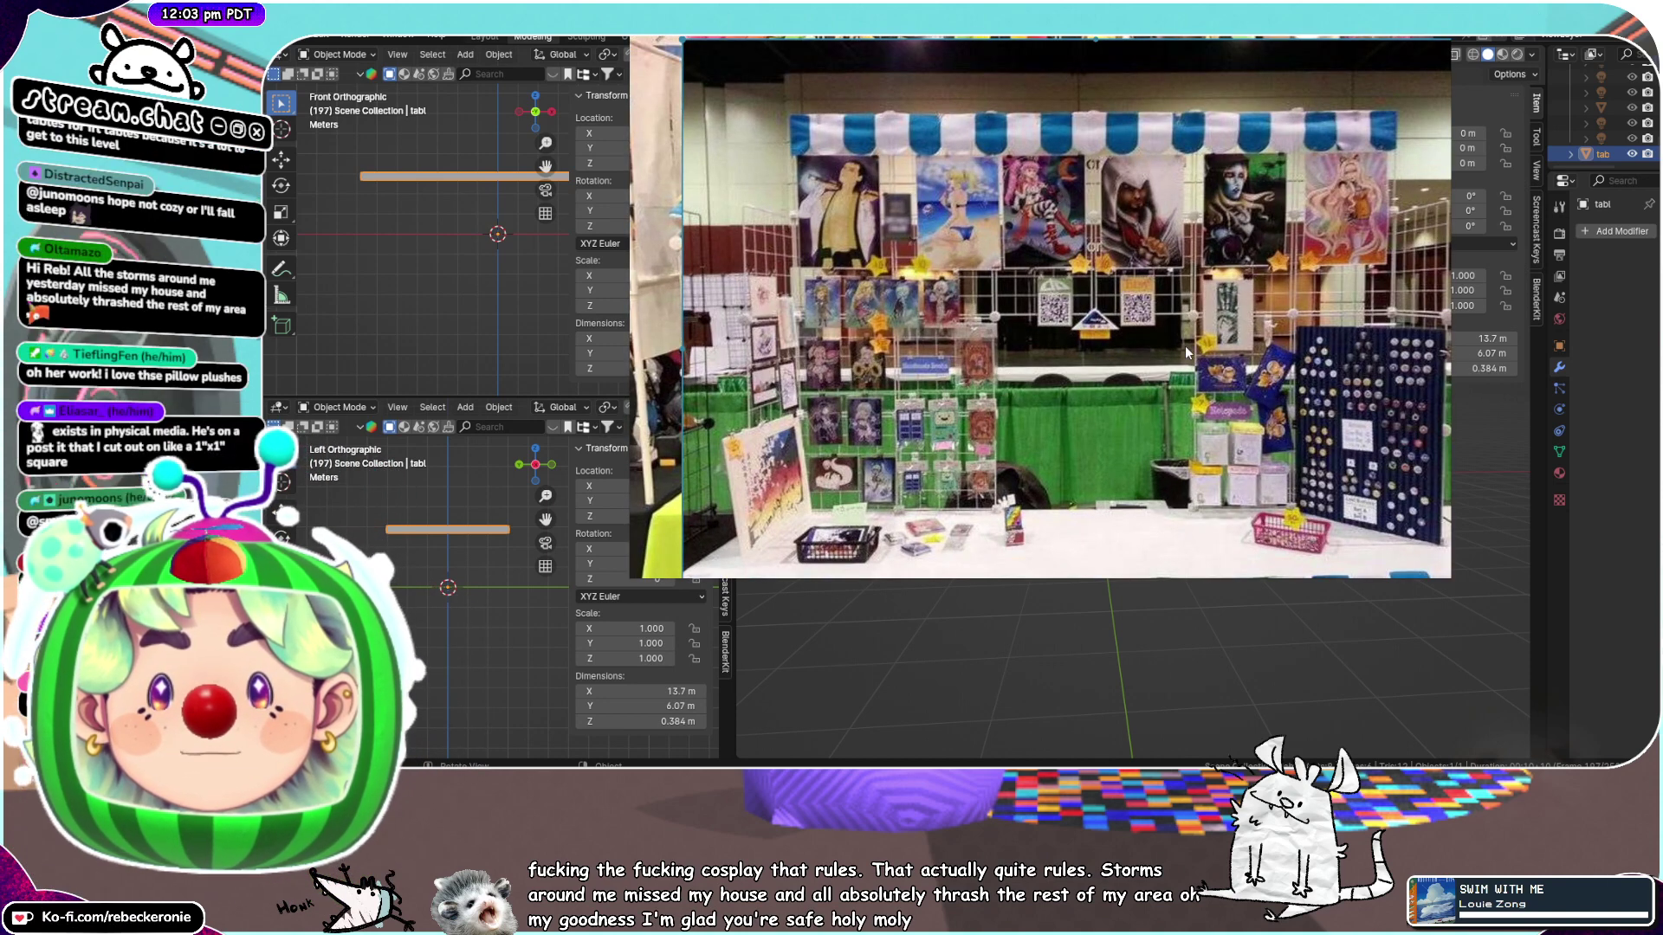
middle_click_drag(1185, 353, 1109, 221)
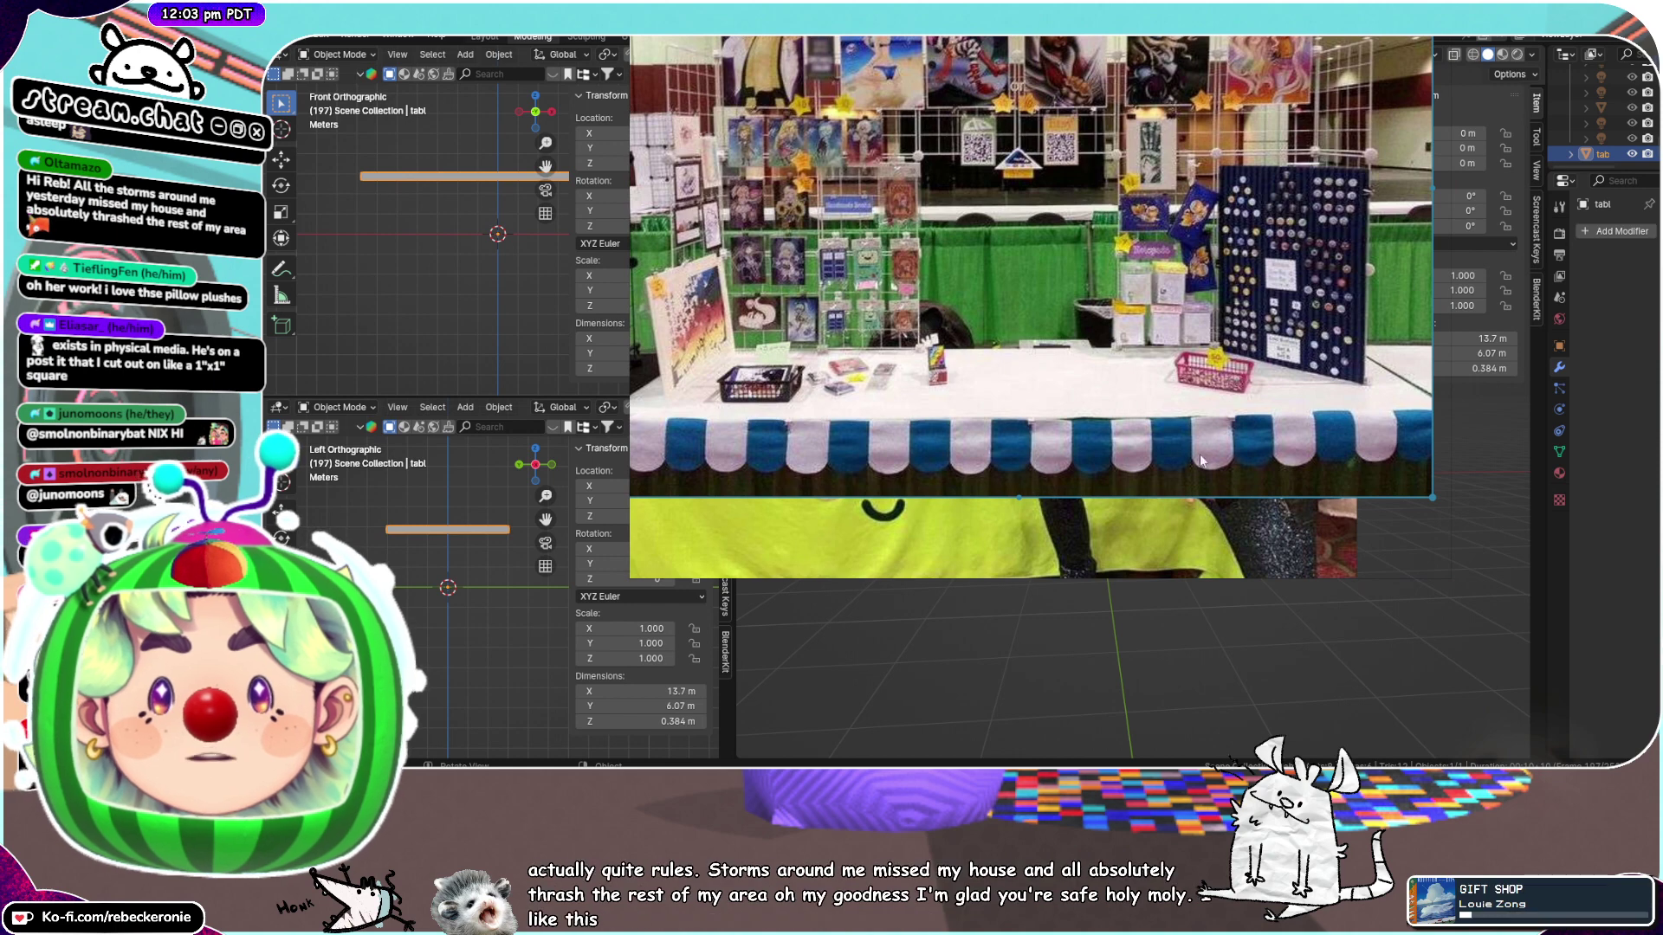
key("Right")
key("Right")
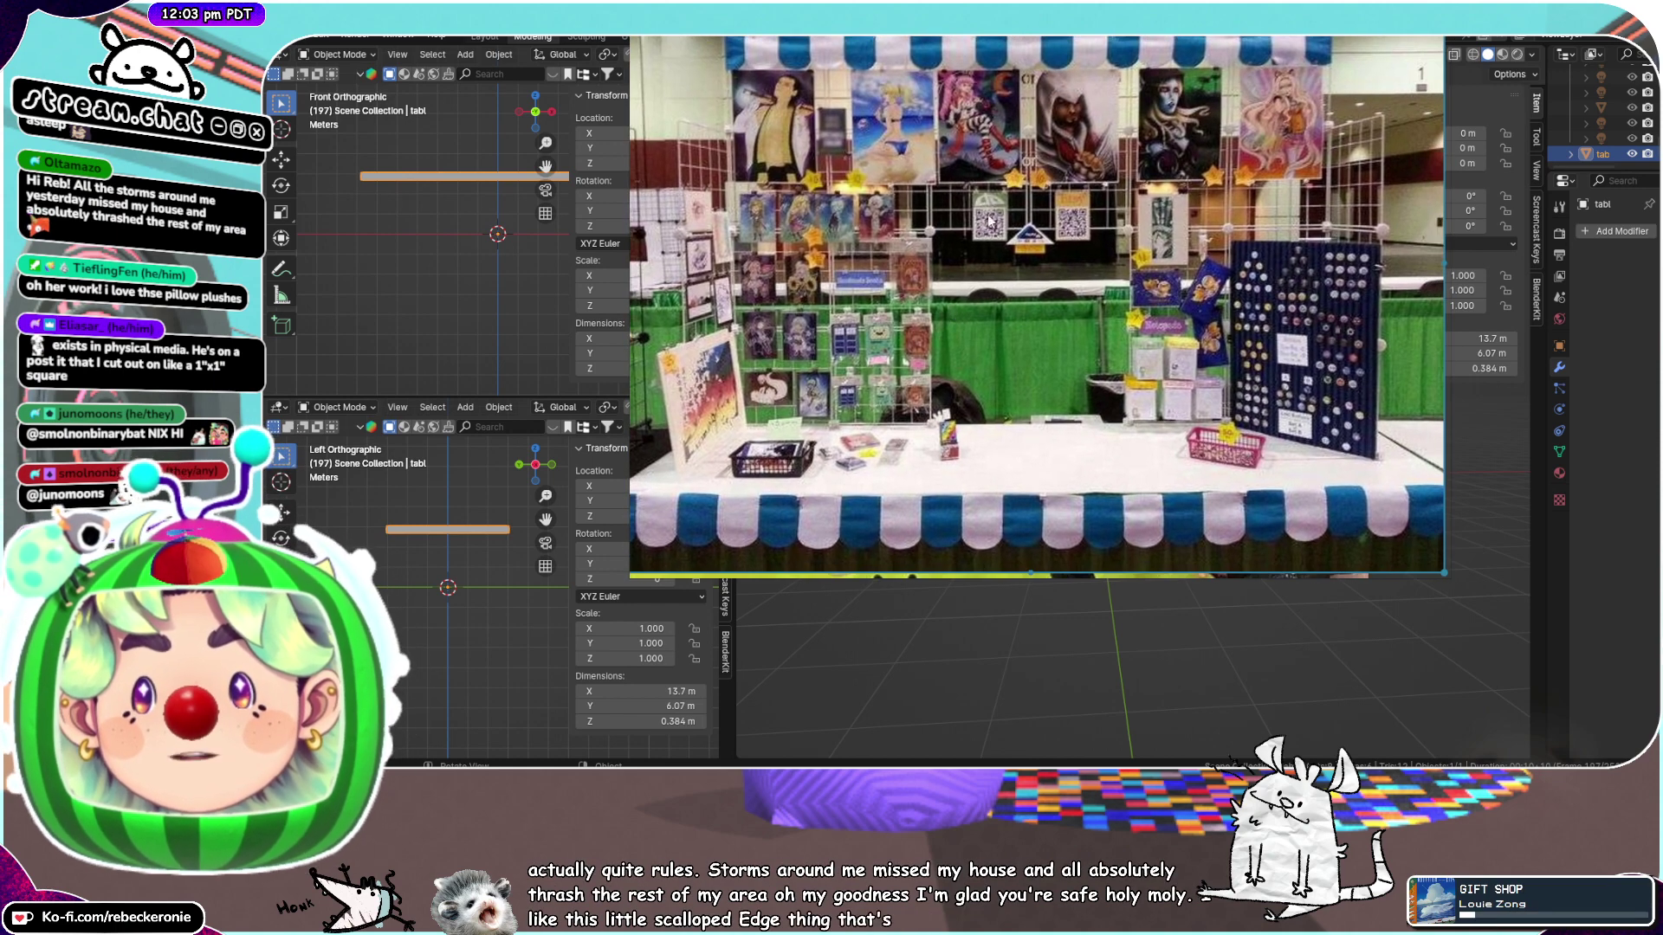
scroll(1165, 491, "down", 5)
middle_click_drag(1053, 452, 1009, 336)
left_click_drag(1009, 336, 1240, 262)
scroll(1241, 261, "down", 2)
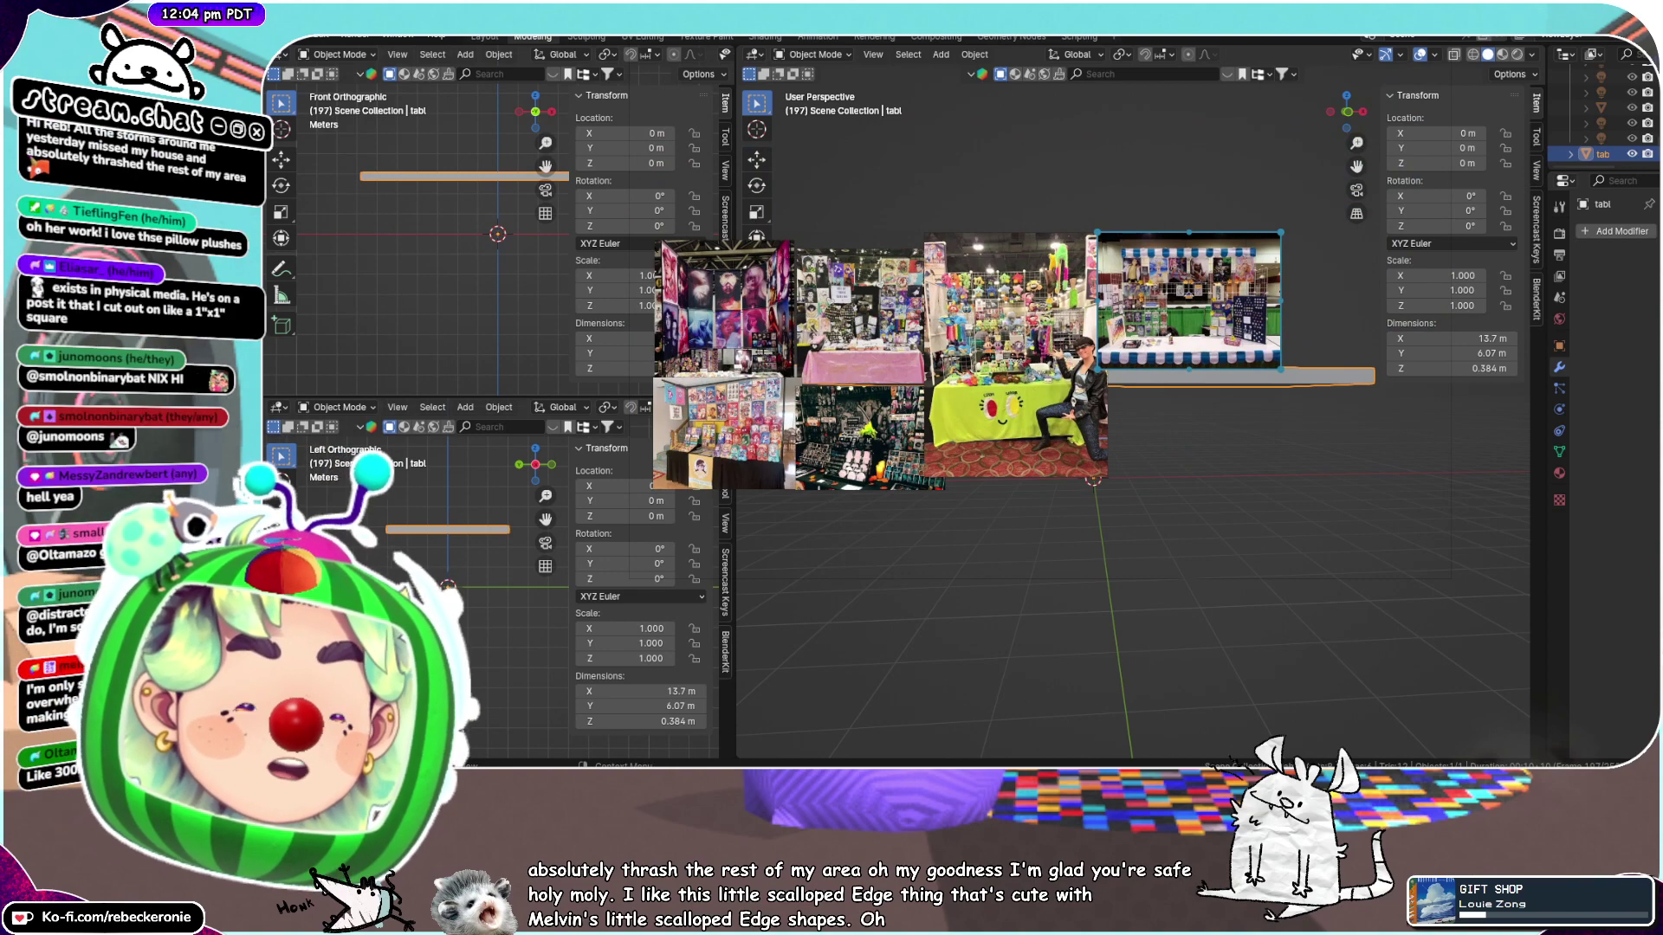
Examine the wire grid cubes and small shelves displaying the plushies in the lime-green-tablecloth booth photo
scroll(1047, 372, "up", 5)
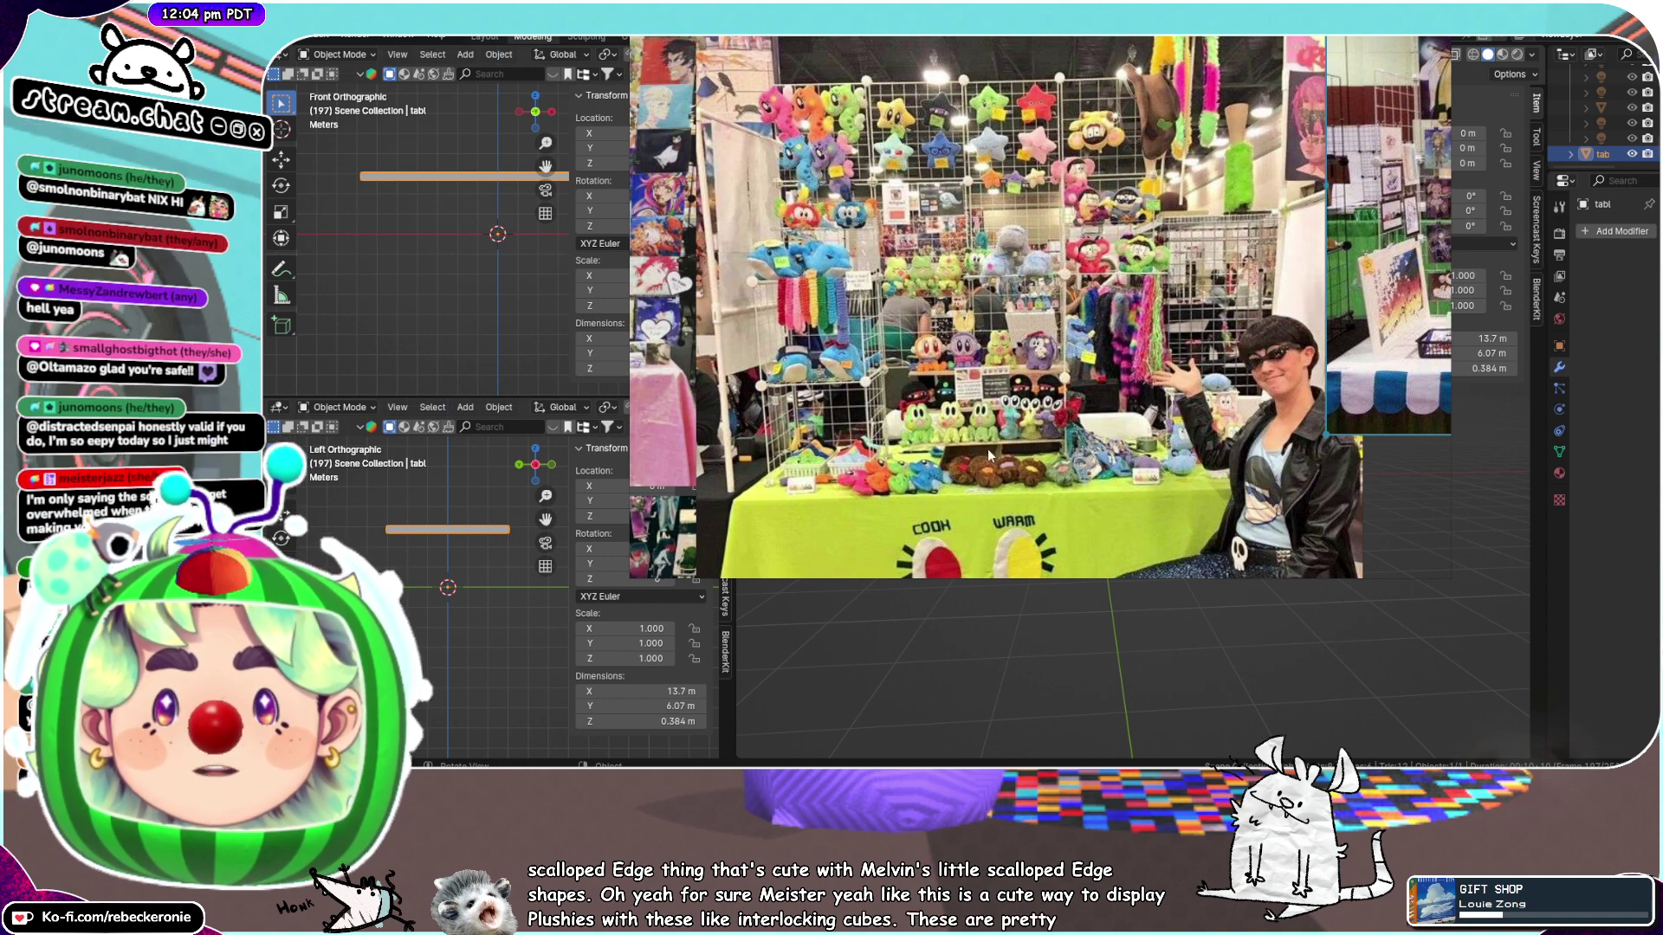
scroll(987, 449, "up", 5)
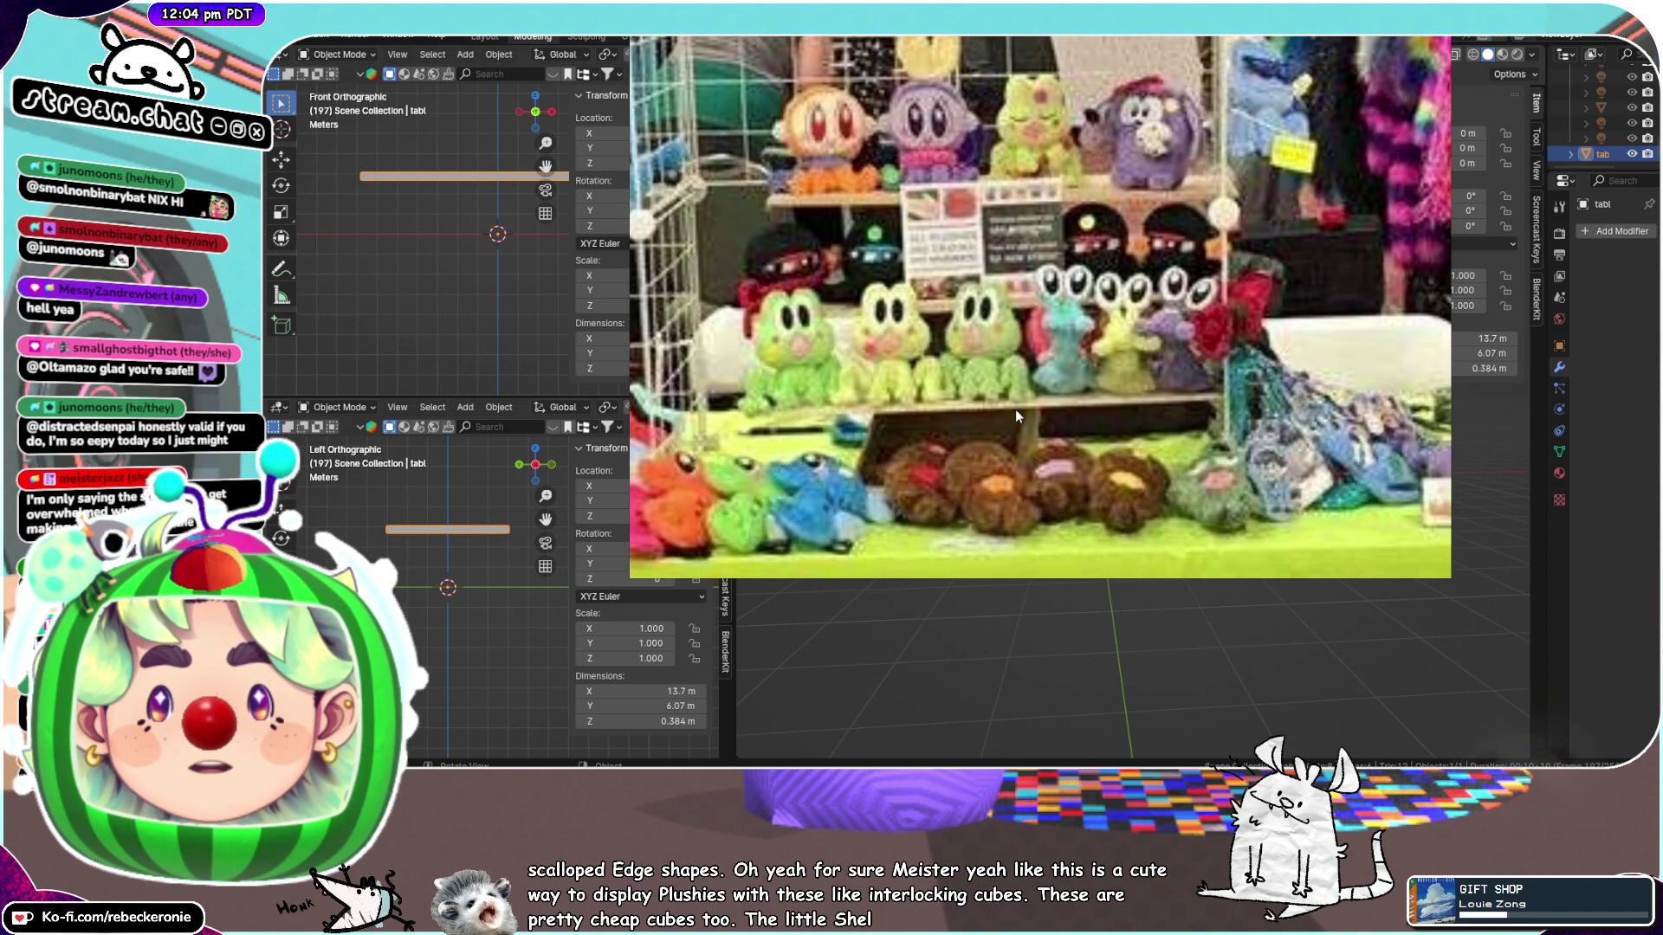
scroll(1103, 359, "down", 5)
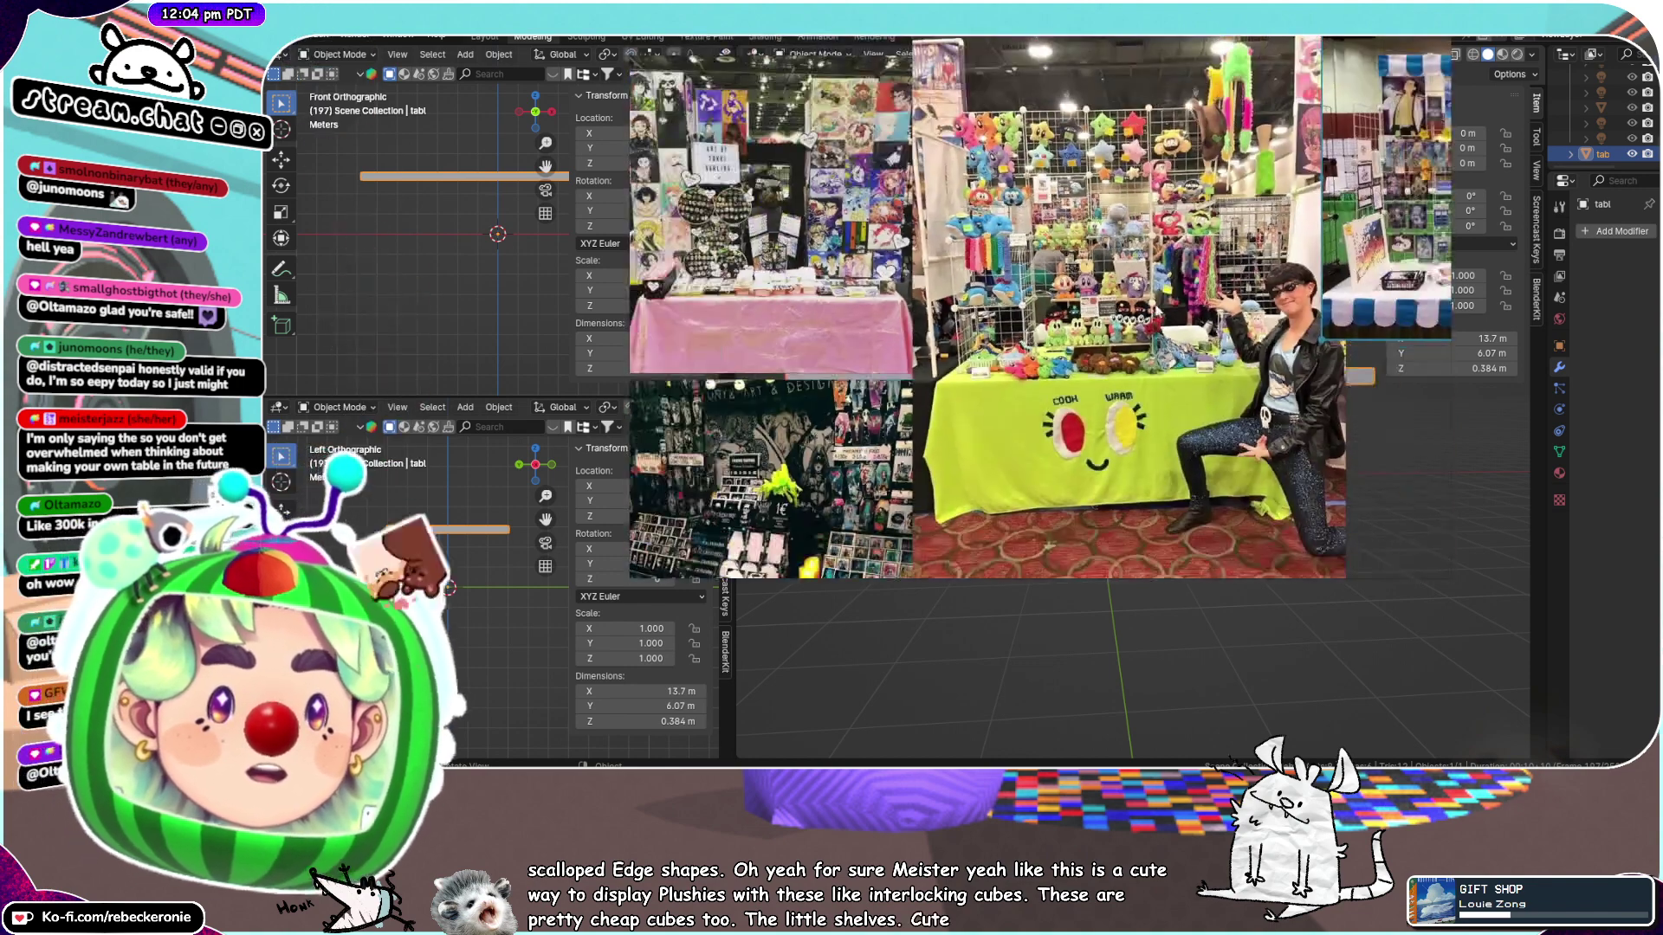
scroll(1066, 300, "up", 2)
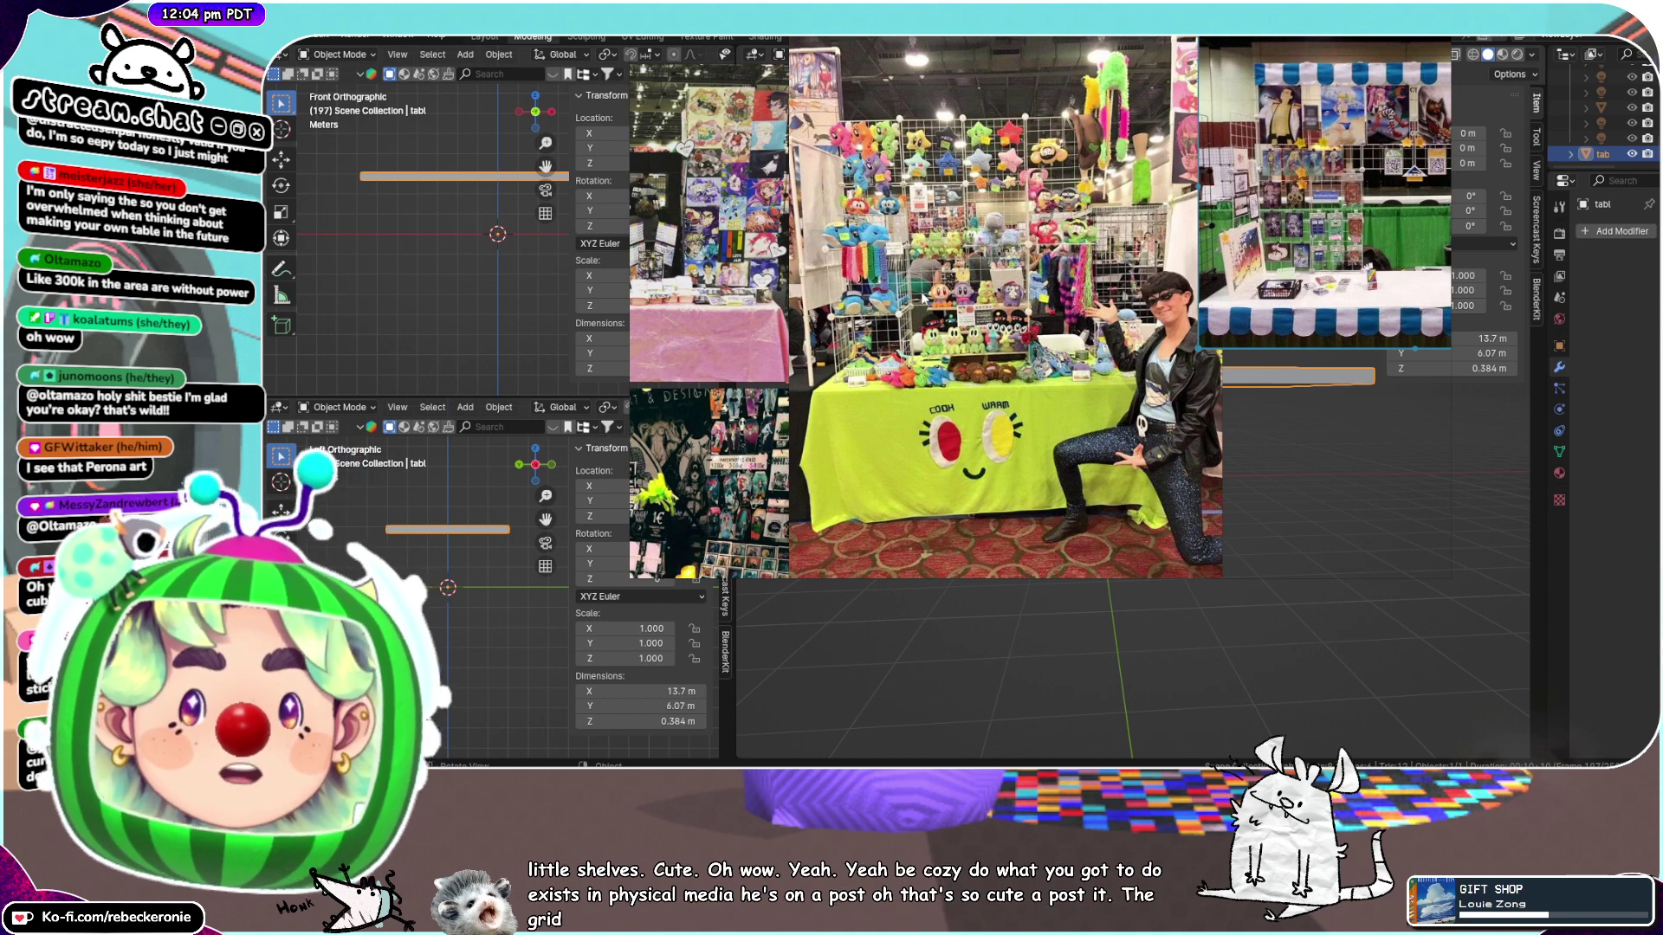
Add the enamel pin and sticker display photo to the board and examine its pin board, QR code stand and compartment boxes
middle_click_drag(928, 304, 867, 366)
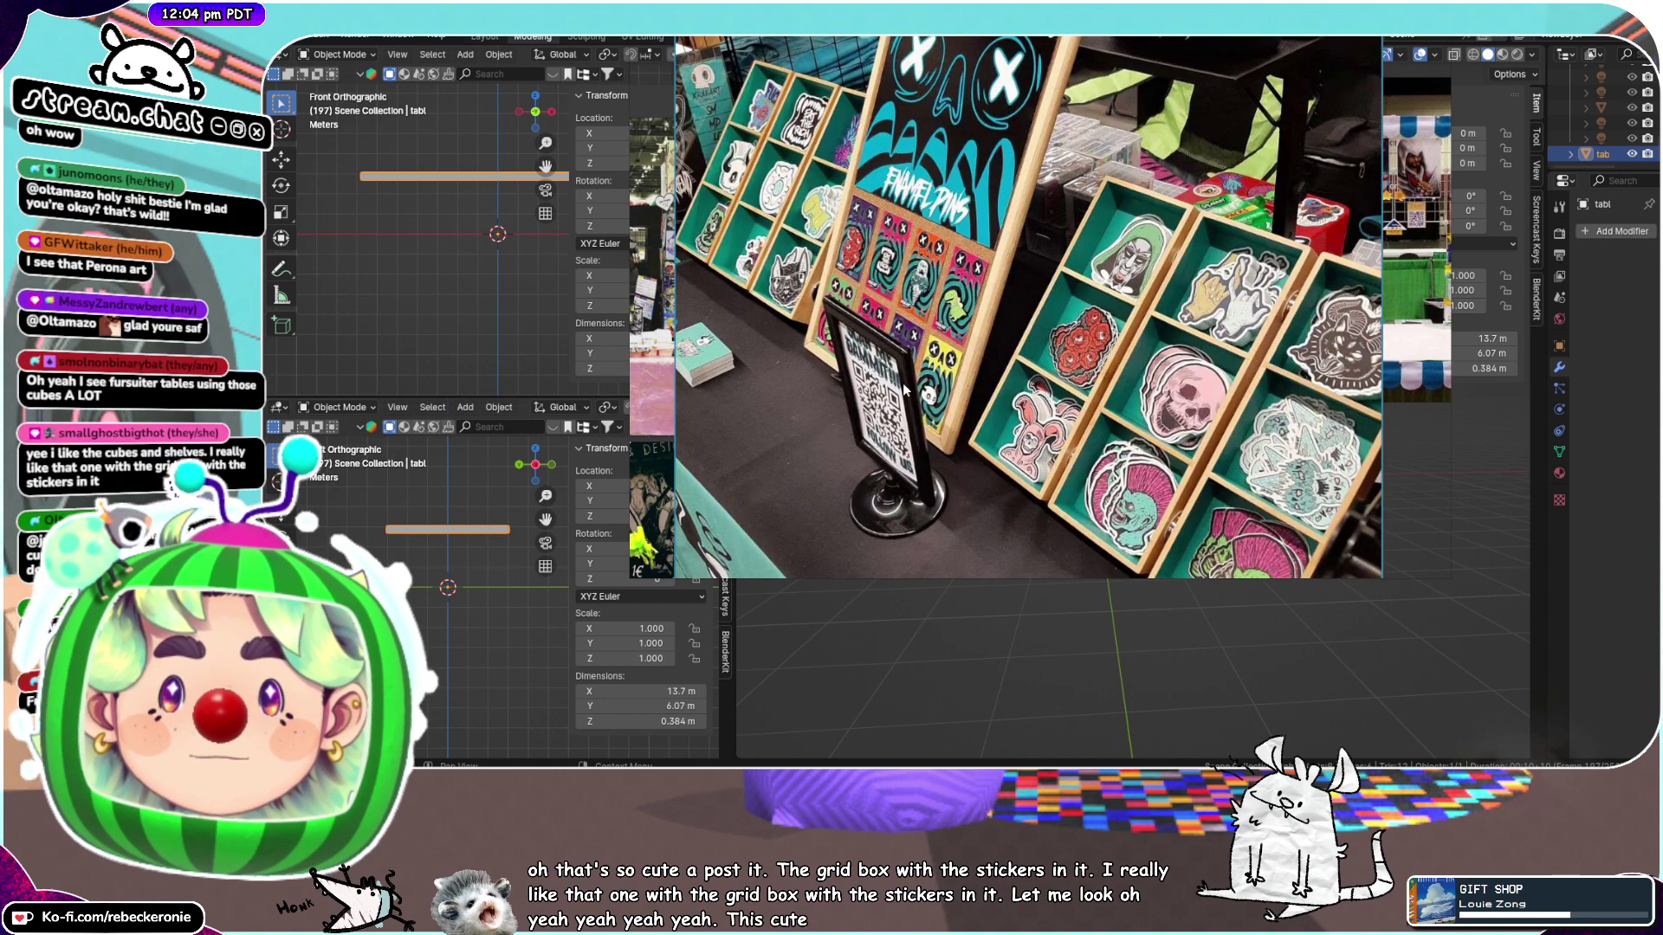
middle_click_drag(901, 389, 1091, 325)
scroll(1099, 343, "up", 5)
scroll(1099, 338, "down", 2)
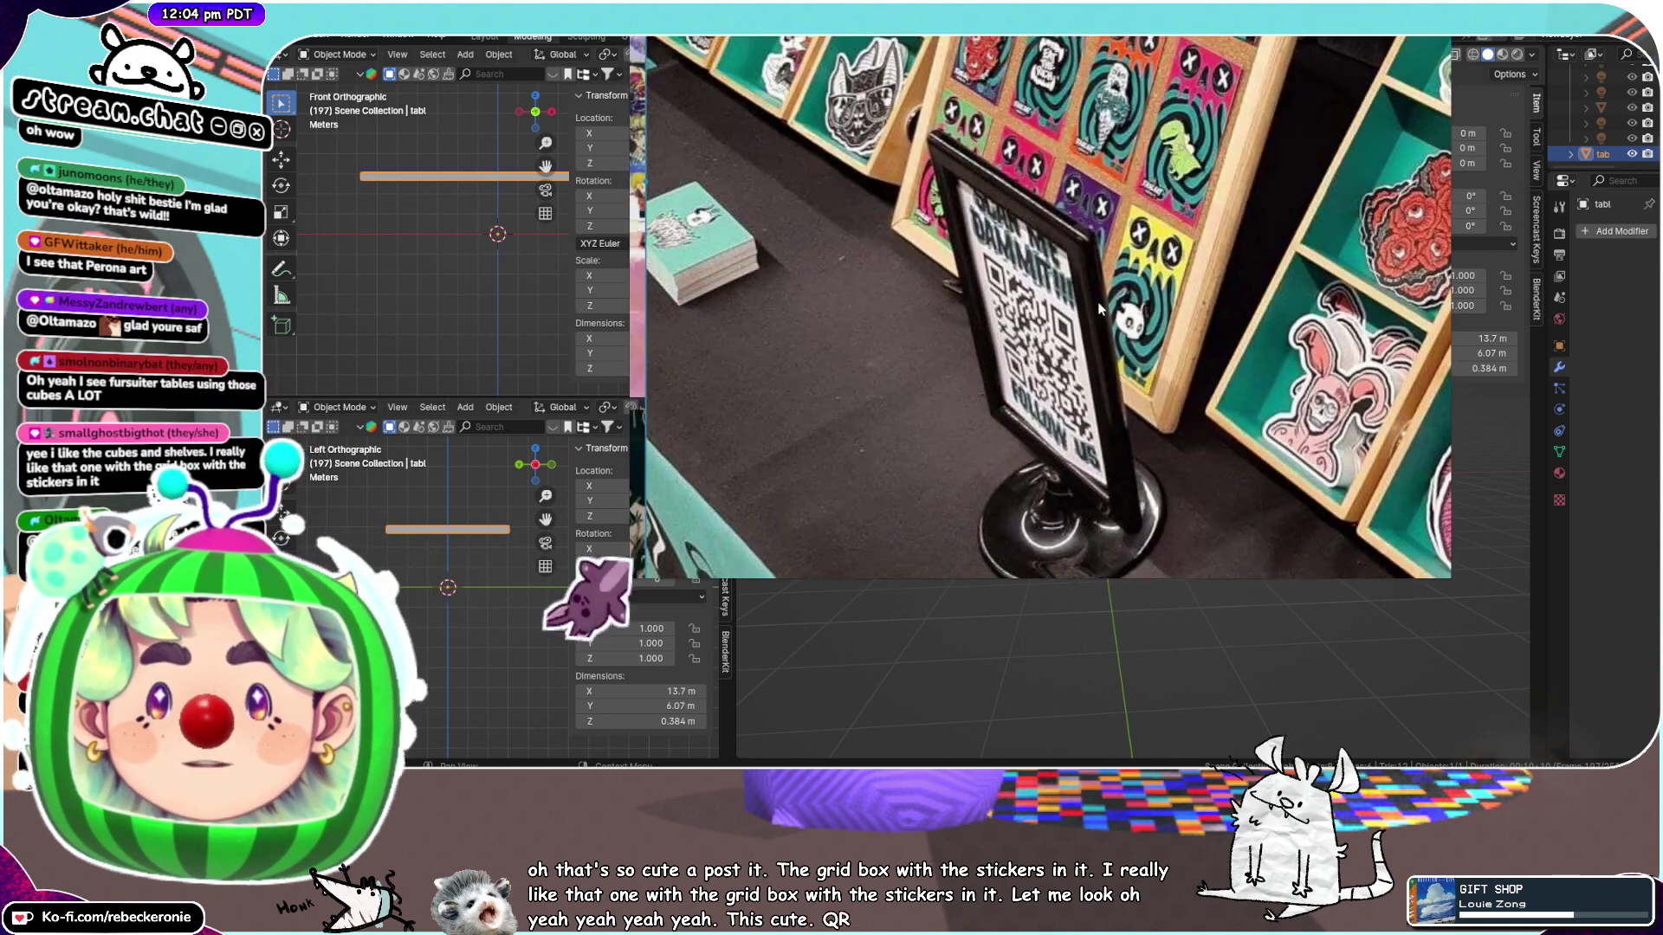
middle_click_drag(1115, 130, 1162, 364)
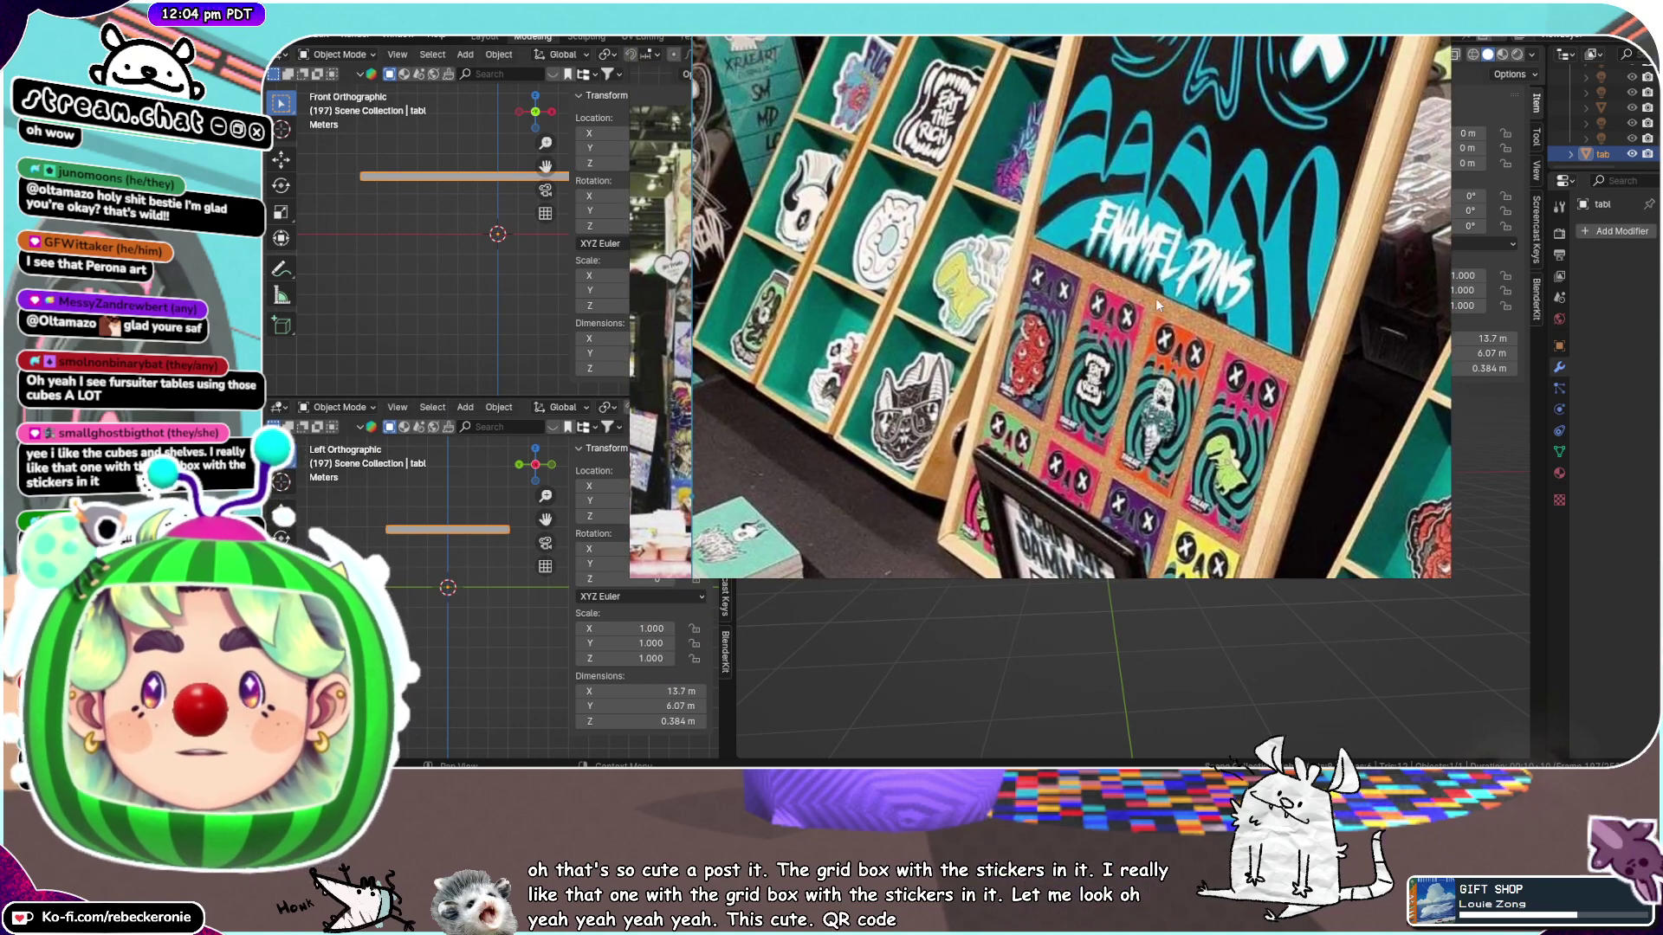
scroll(1159, 357, "down", 3)
middle_click_drag(1162, 277, 940, 311)
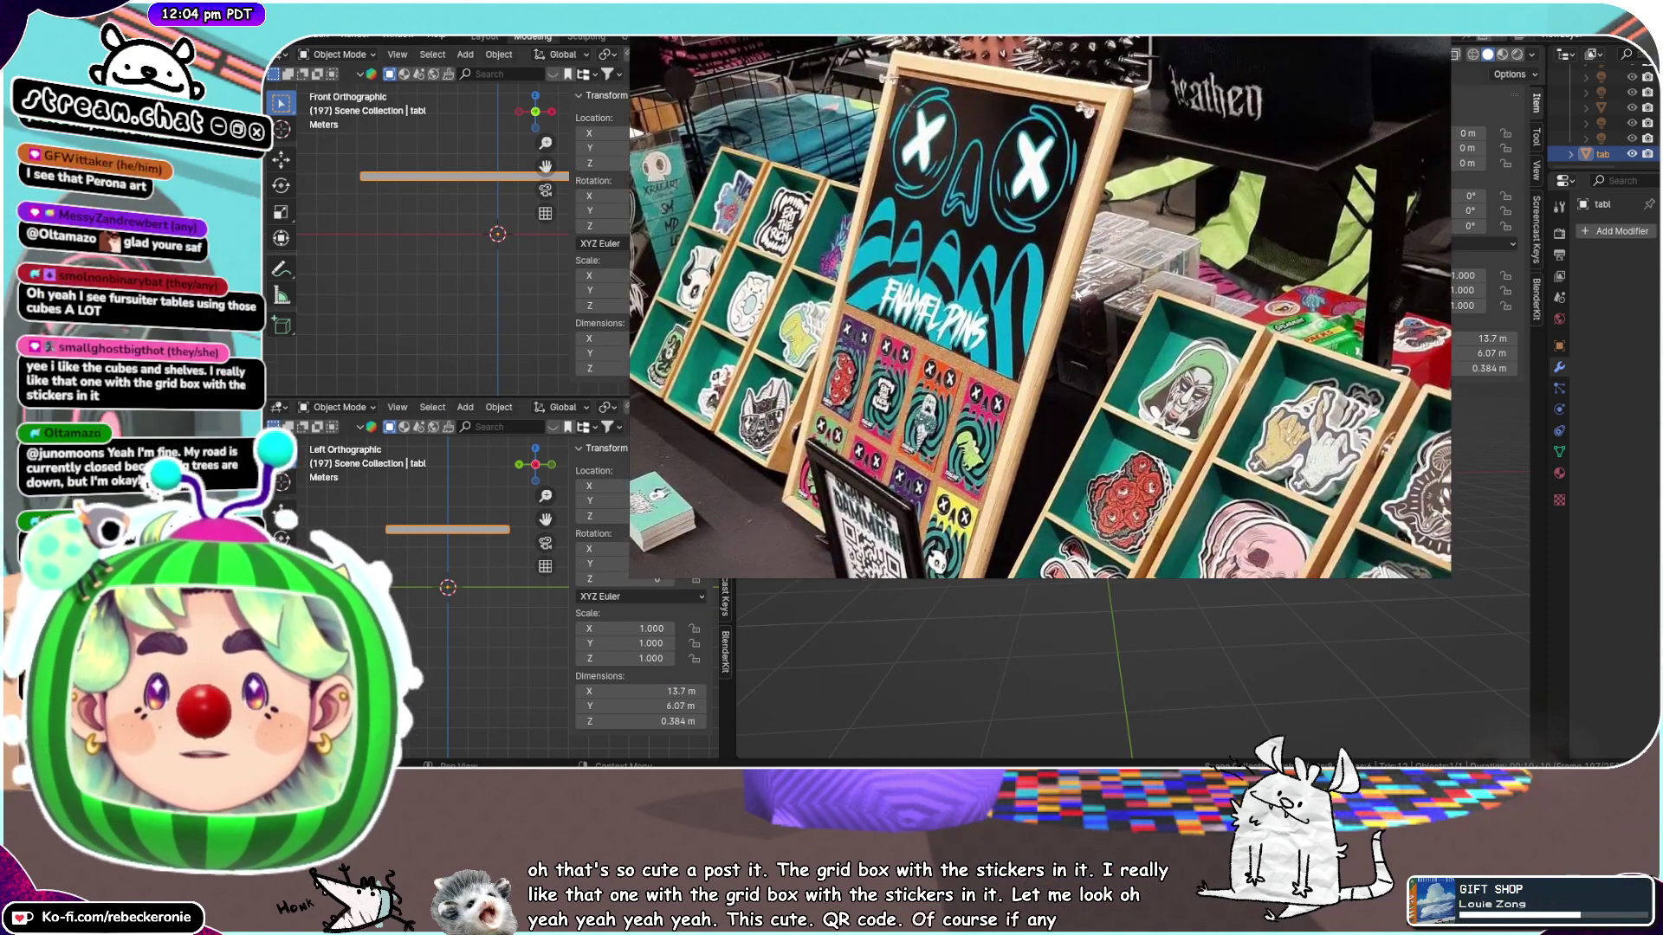
middle_click_drag(1136, 430, 840, 261)
middle_click_drag(970, 323, 1203, 146)
middle_click_drag(763, 399, 974, 425)
scroll(1065, 281, "up", 2)
scroll(1066, 279, "down", 2)
middle_click_drag(1237, 189, 1024, 282)
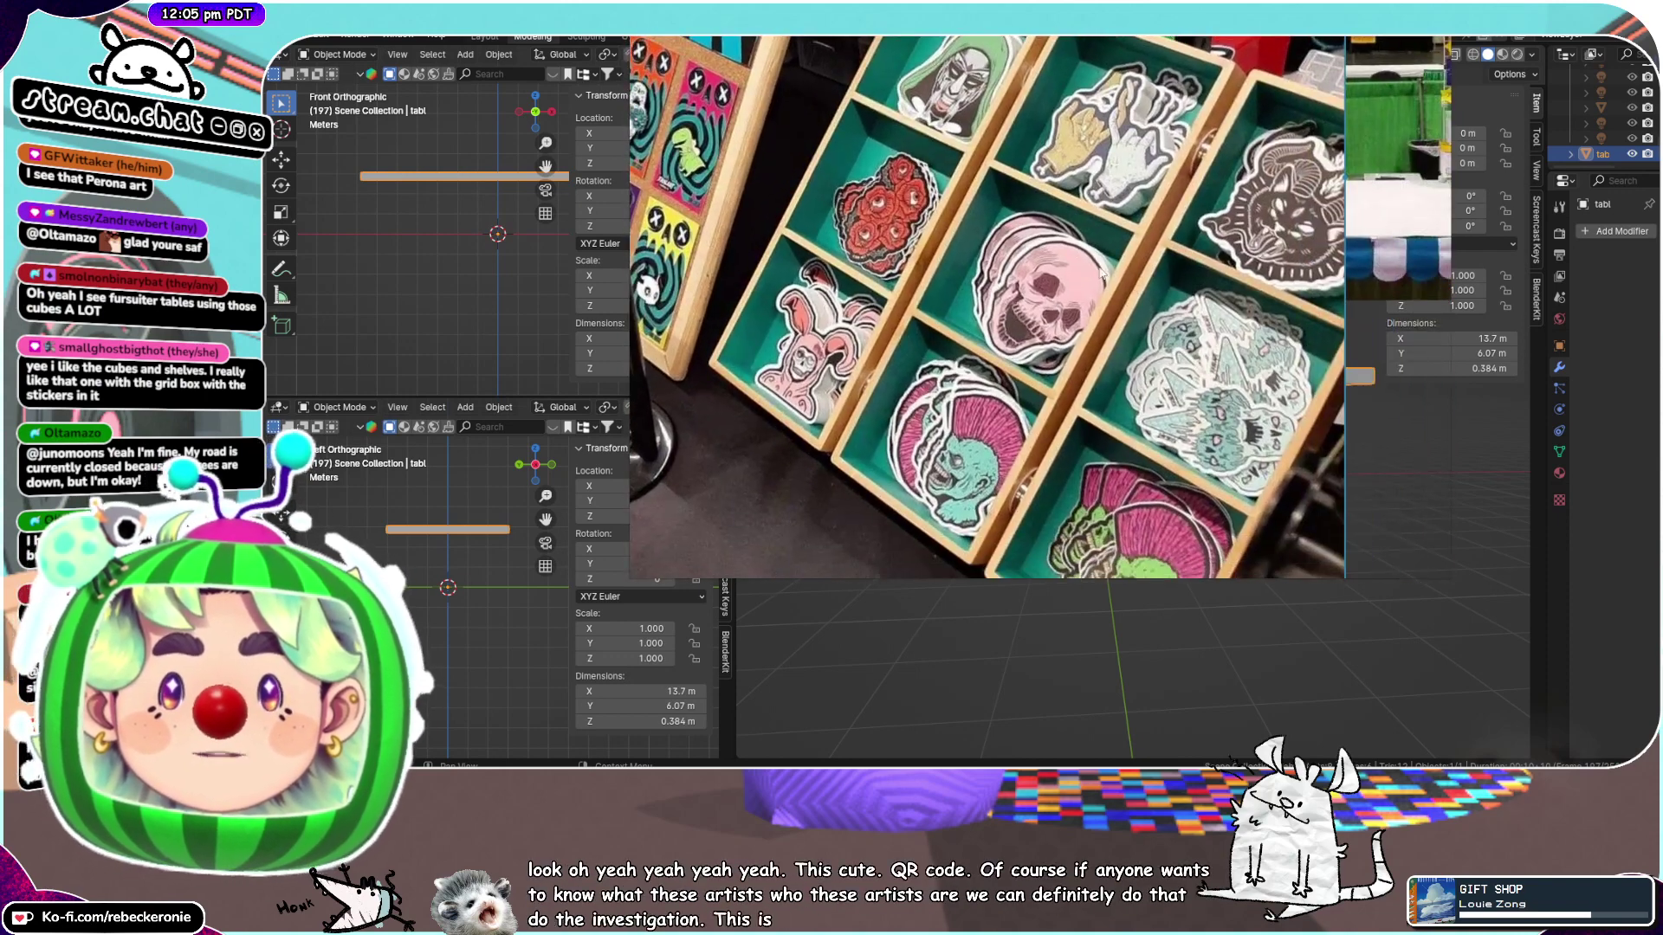
scroll(1273, 331, "left", 2)
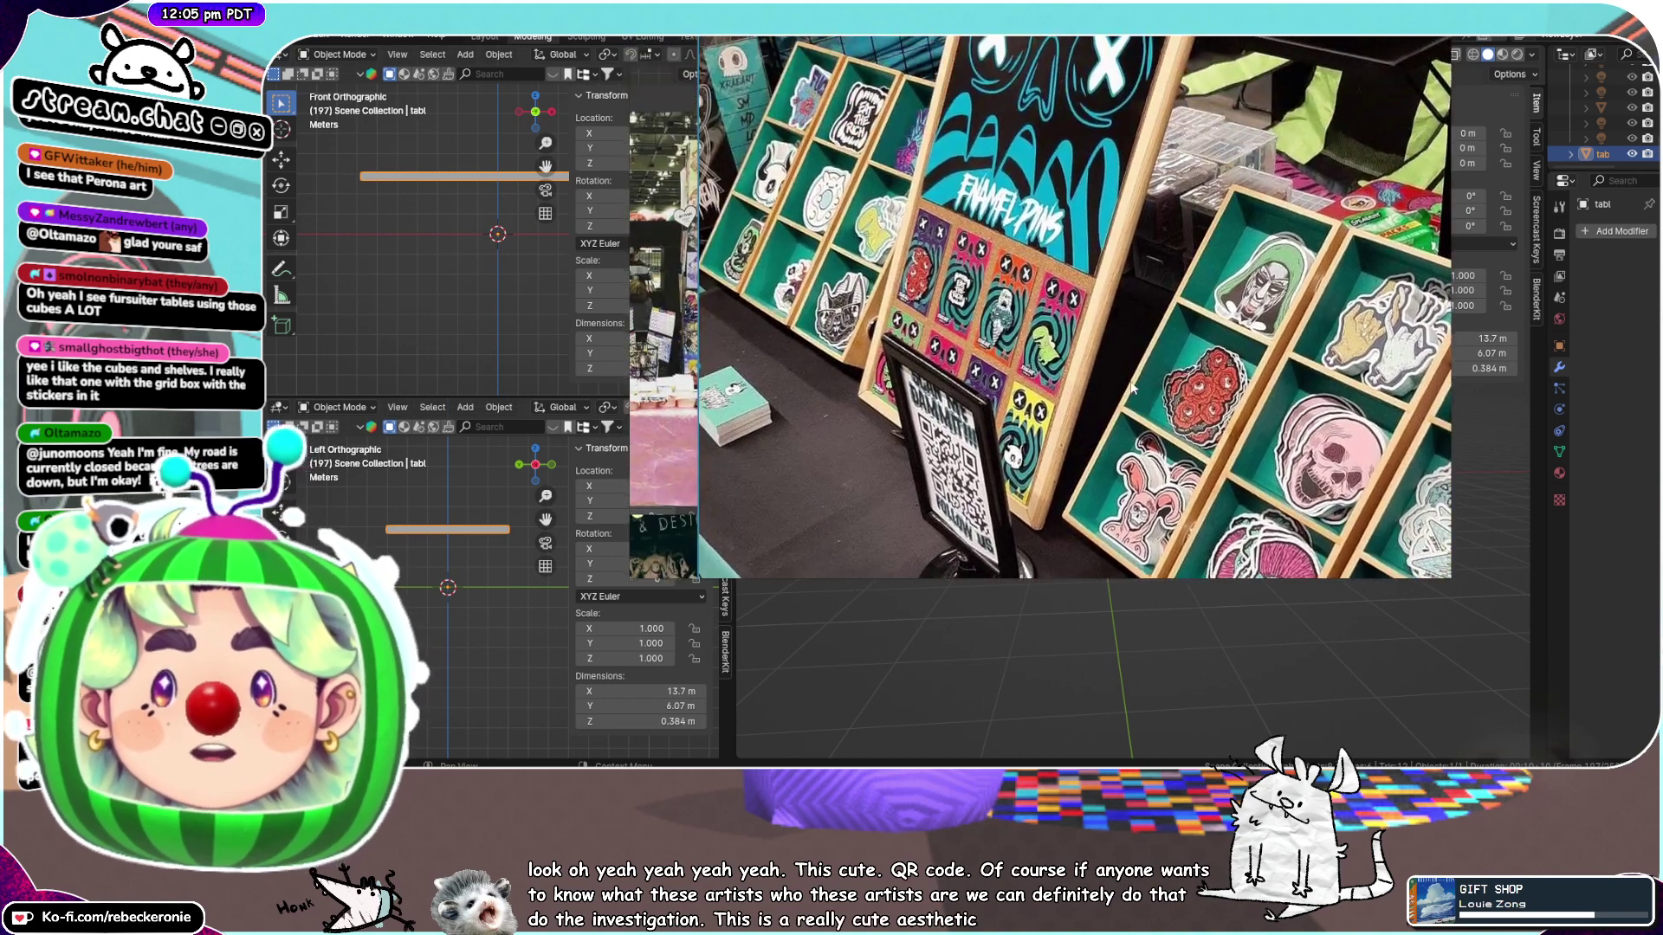
Place the enamel pin and sticker display photo below the scalloped-trim booth photo and scale it down to about the same width
scroll(1184, 282, "down", 4)
middle_click_drag(1185, 281, 1047, 220)
left_click_drag(1046, 224, 1162, 421)
scroll(1162, 420, "down", 2)
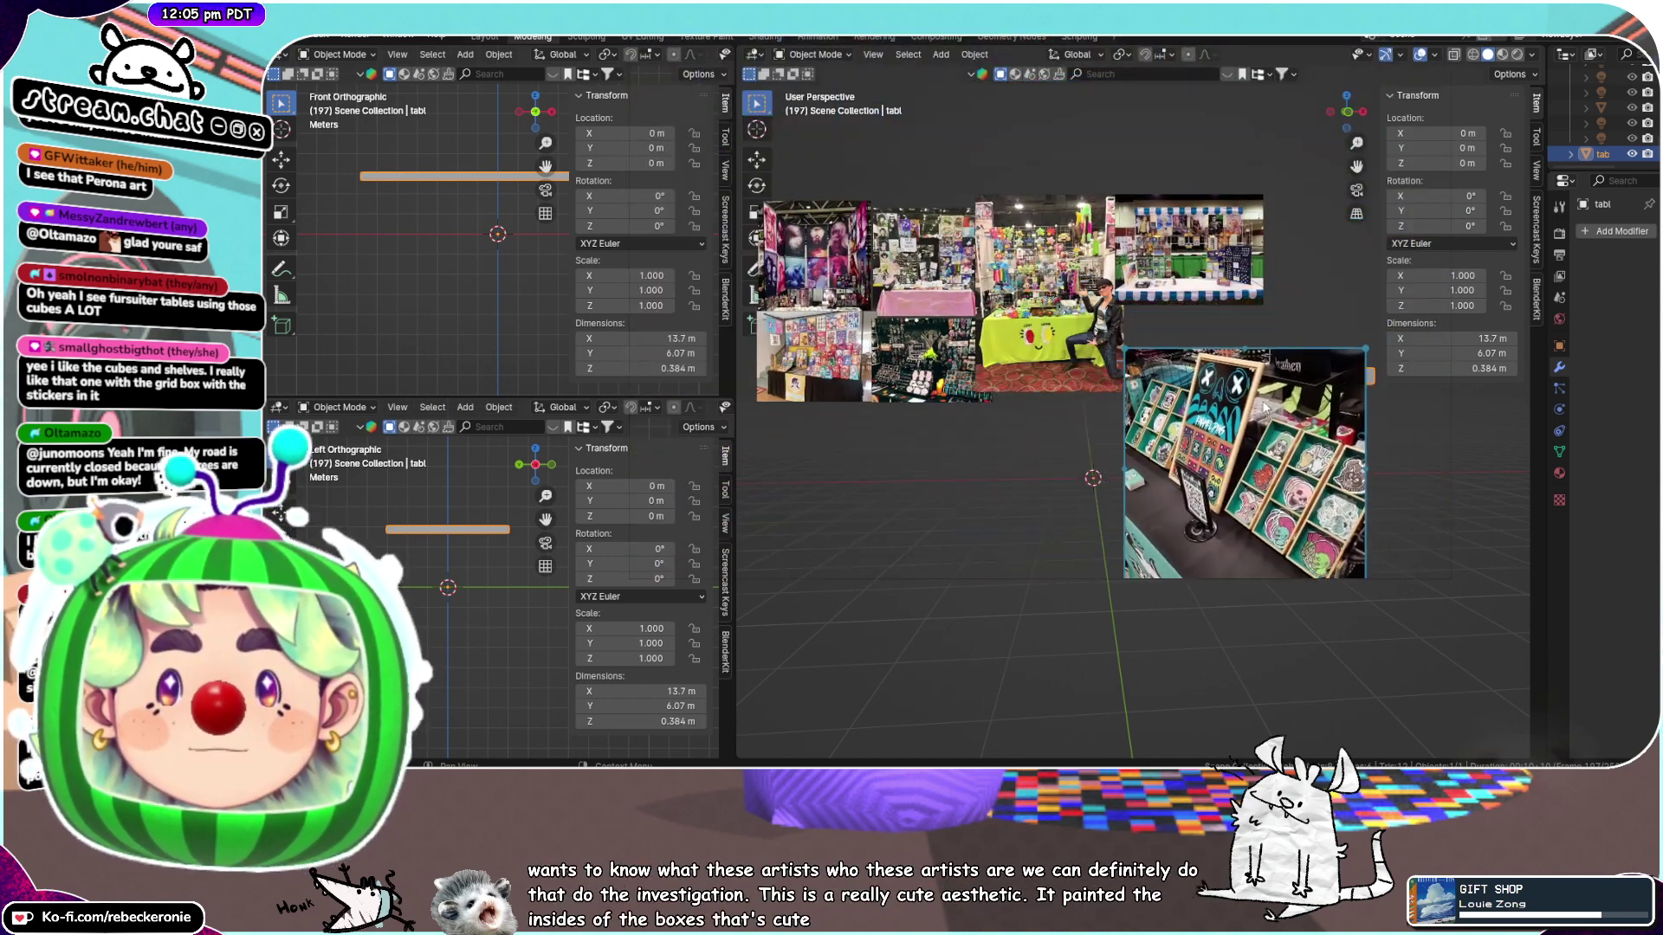
left_click_drag(1342, 529, 1241, 428)
left_click_drag(1140, 339, 1160, 356)
scroll(1158, 348, "up", 5)
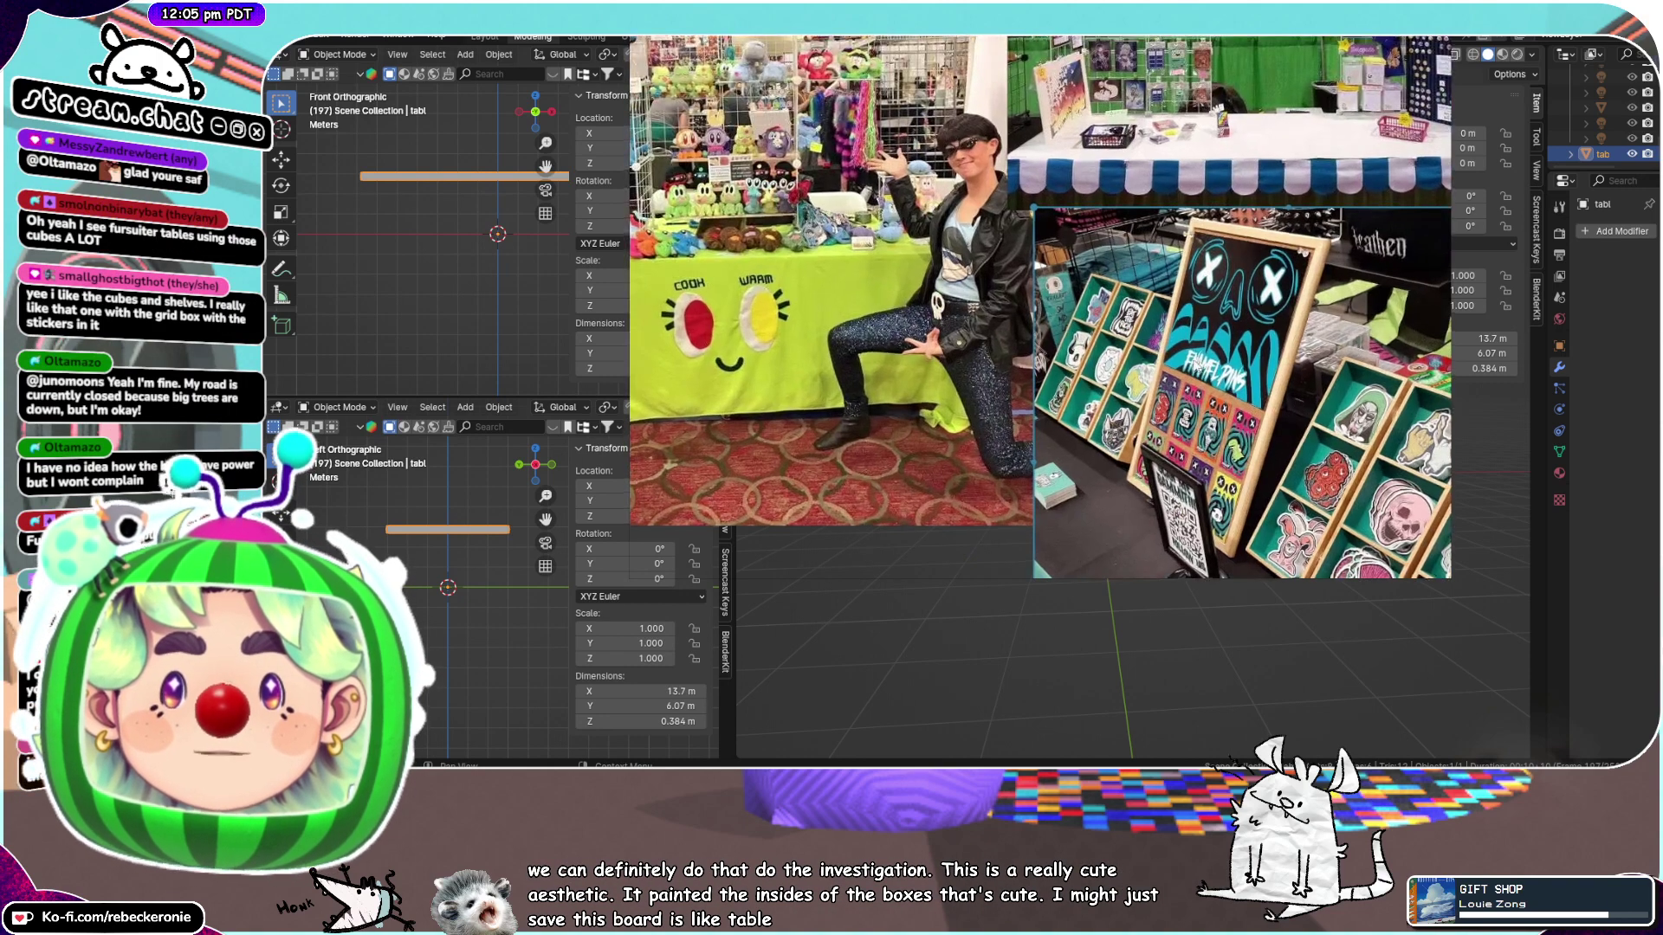
middle_click_drag(1244, 392, 1143, 323)
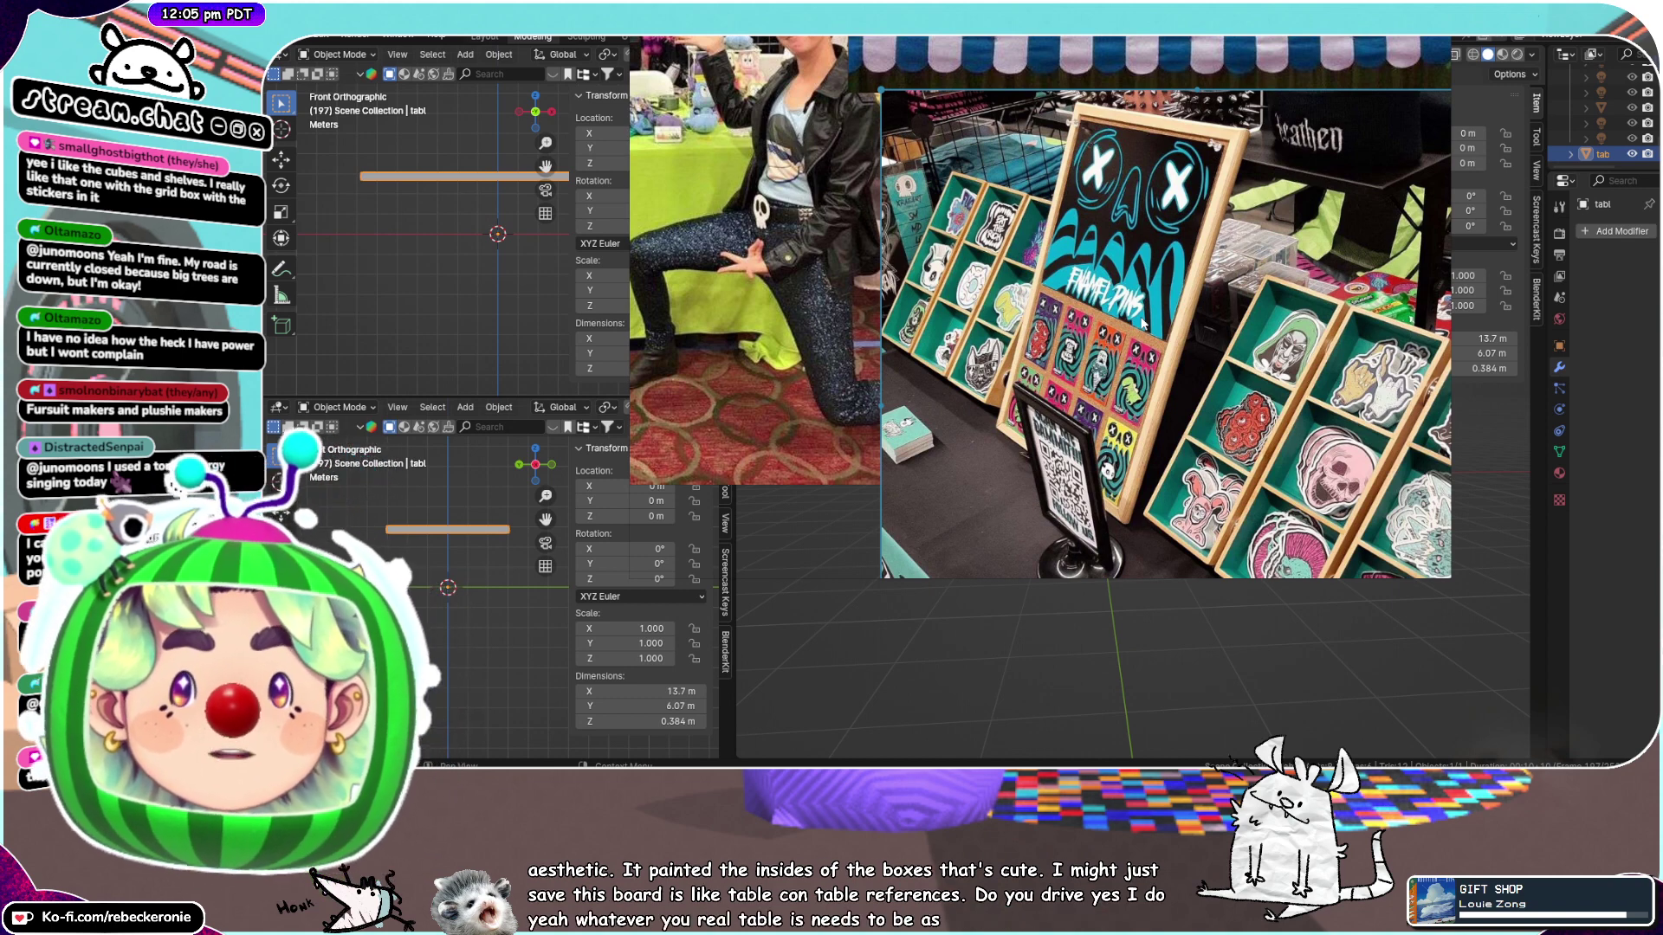
scroll(1137, 296, "down", 2)
middle_click_drag(1137, 295, 1227, 289)
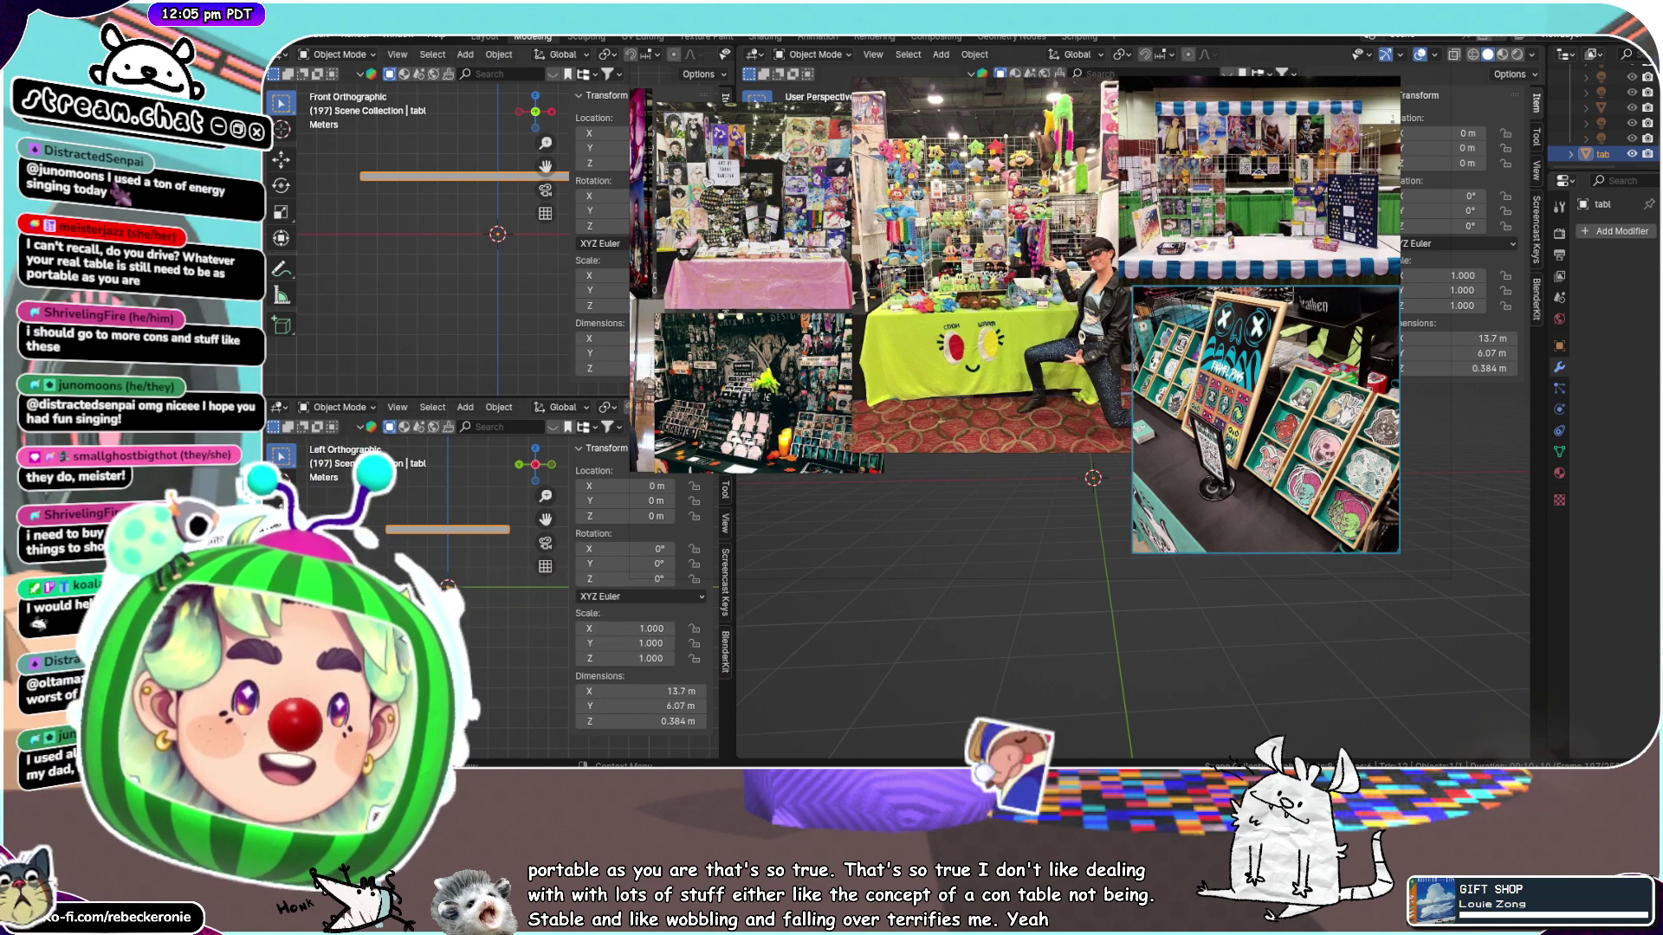
Add the teal-tablecloth booth photo with pink bunting to the board and place it below the lime-green-tablecloth booth photo
left_click(973, 470)
key("ctrl+v")
middle_click_drag(961, 479, 1085, 293)
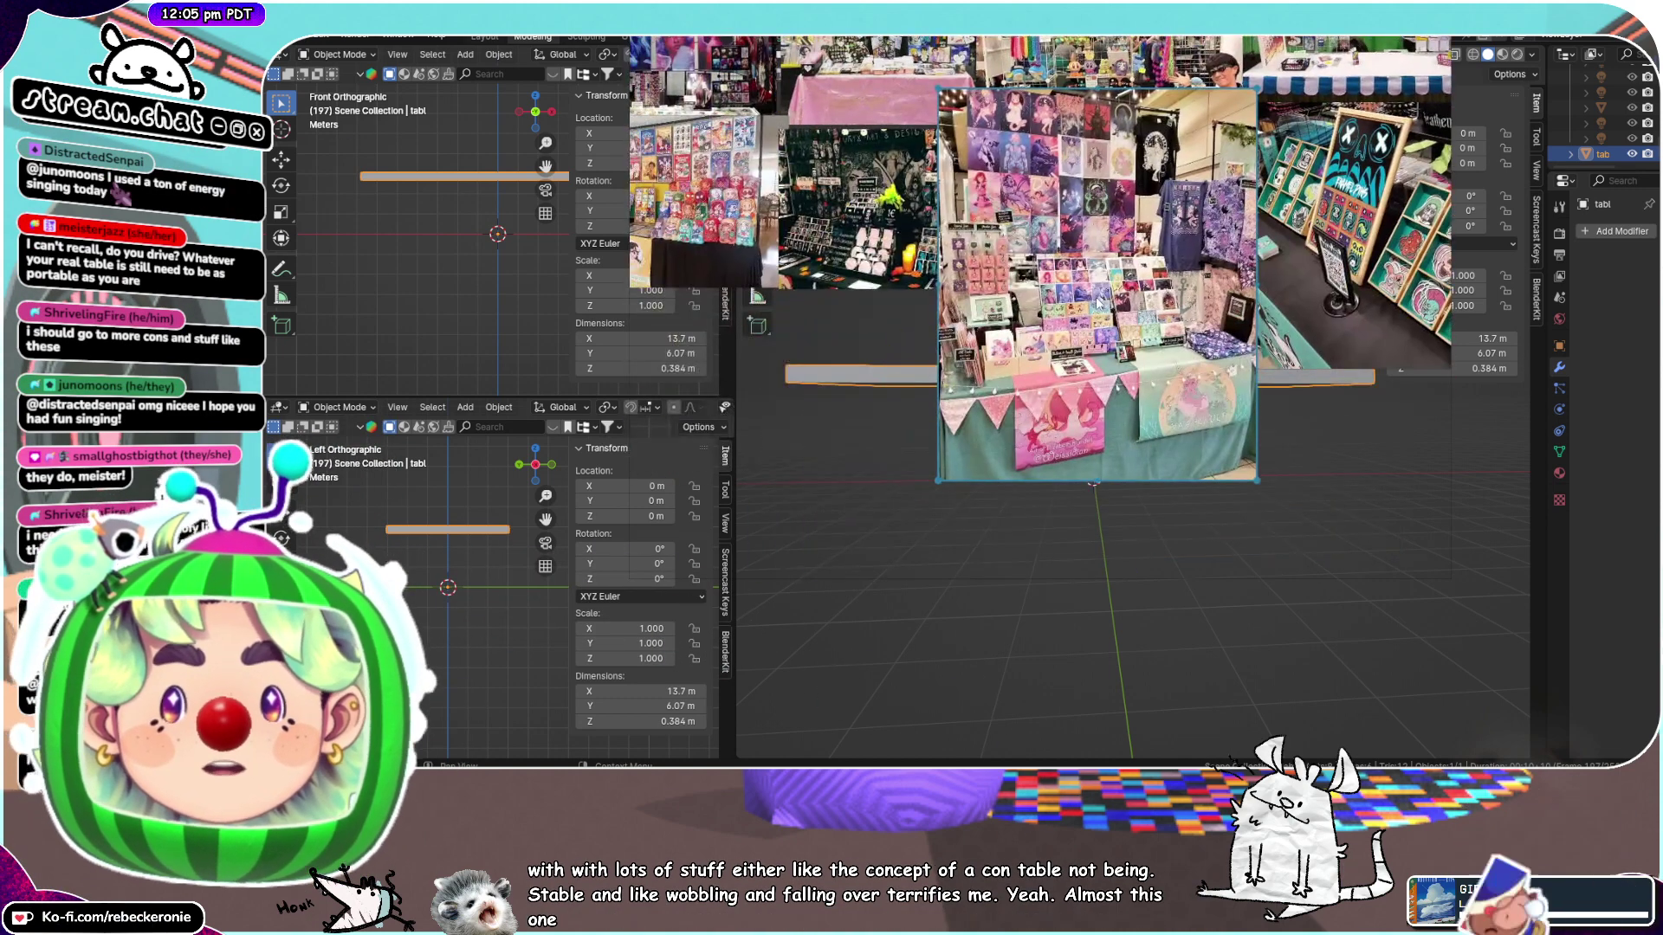
left_click_drag(1084, 292, 1125, 481)
Examine the print wall, hanging shirts and their support beams, tiered card racks and tablecloth bunting in the teal-tablecloth booth photo
scroll(1125, 483, "up", 5)
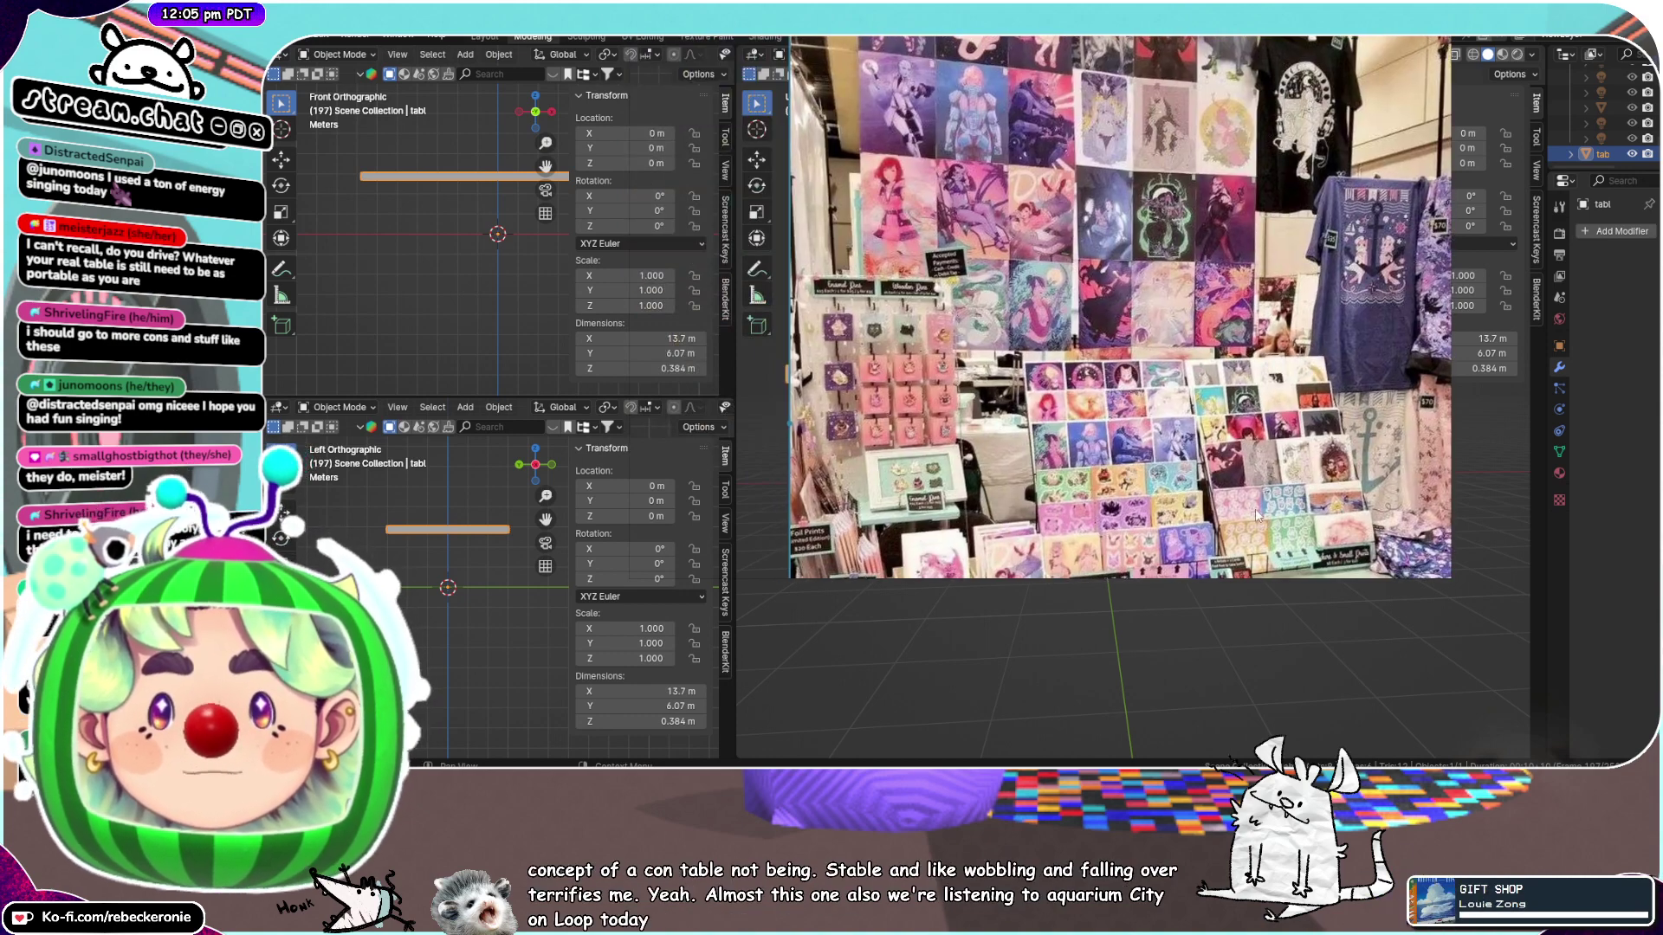
scroll(1174, 330, "up", 2)
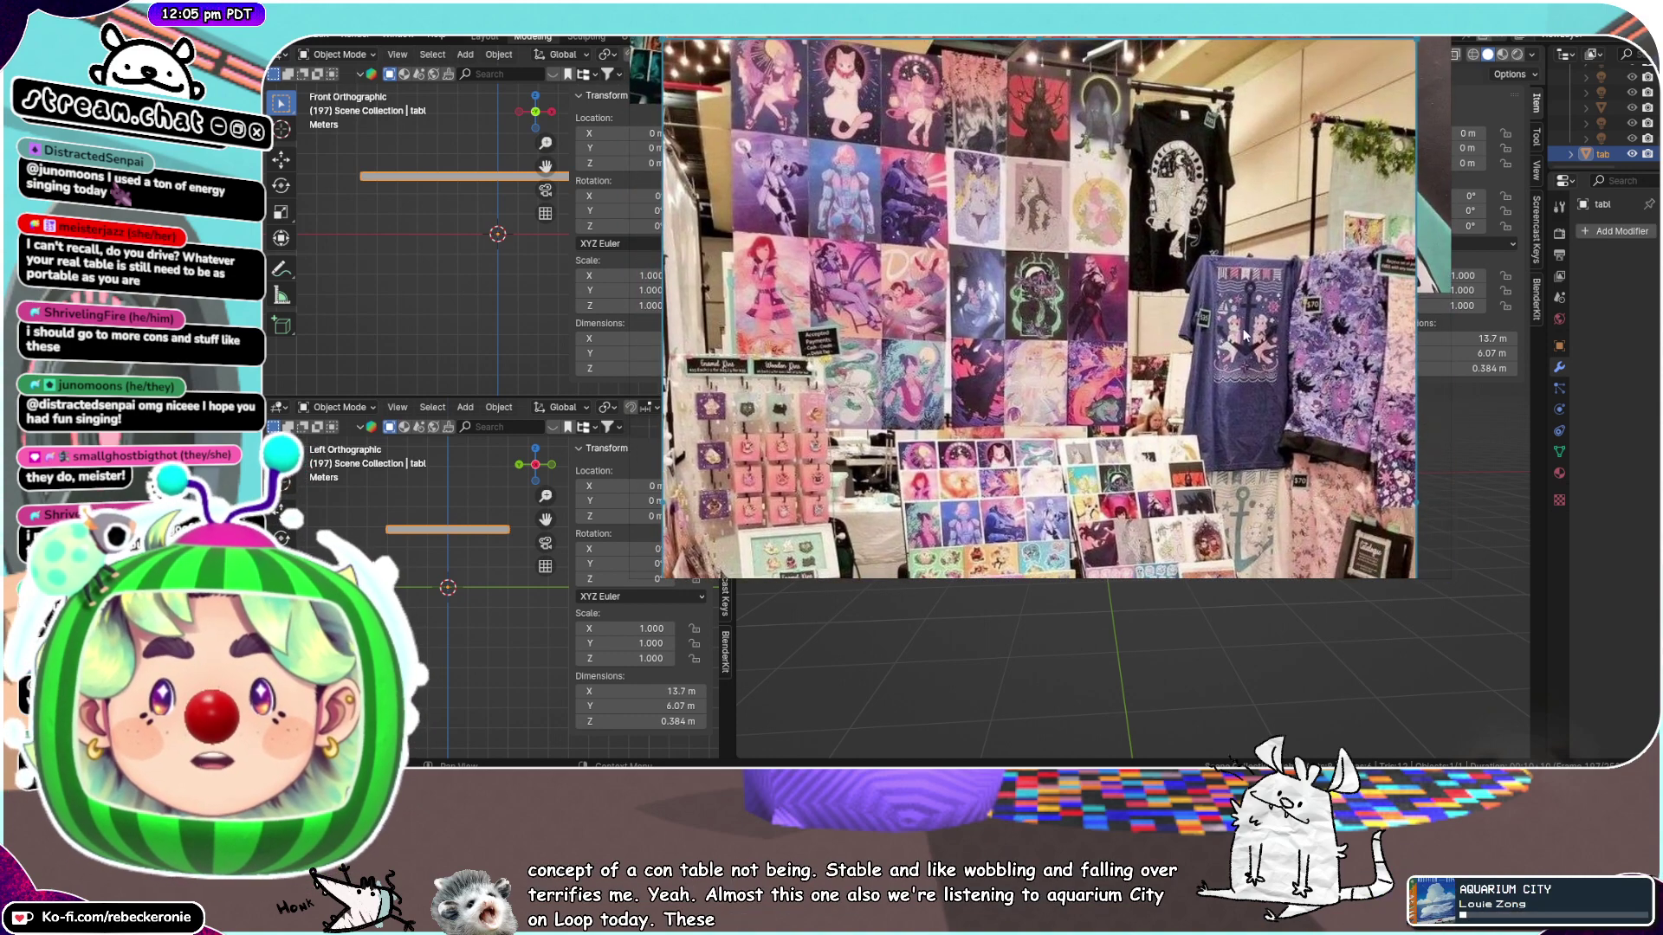
middle_click_drag(1243, 335, 1127, 324)
scroll(1065, 111, "up", 6)
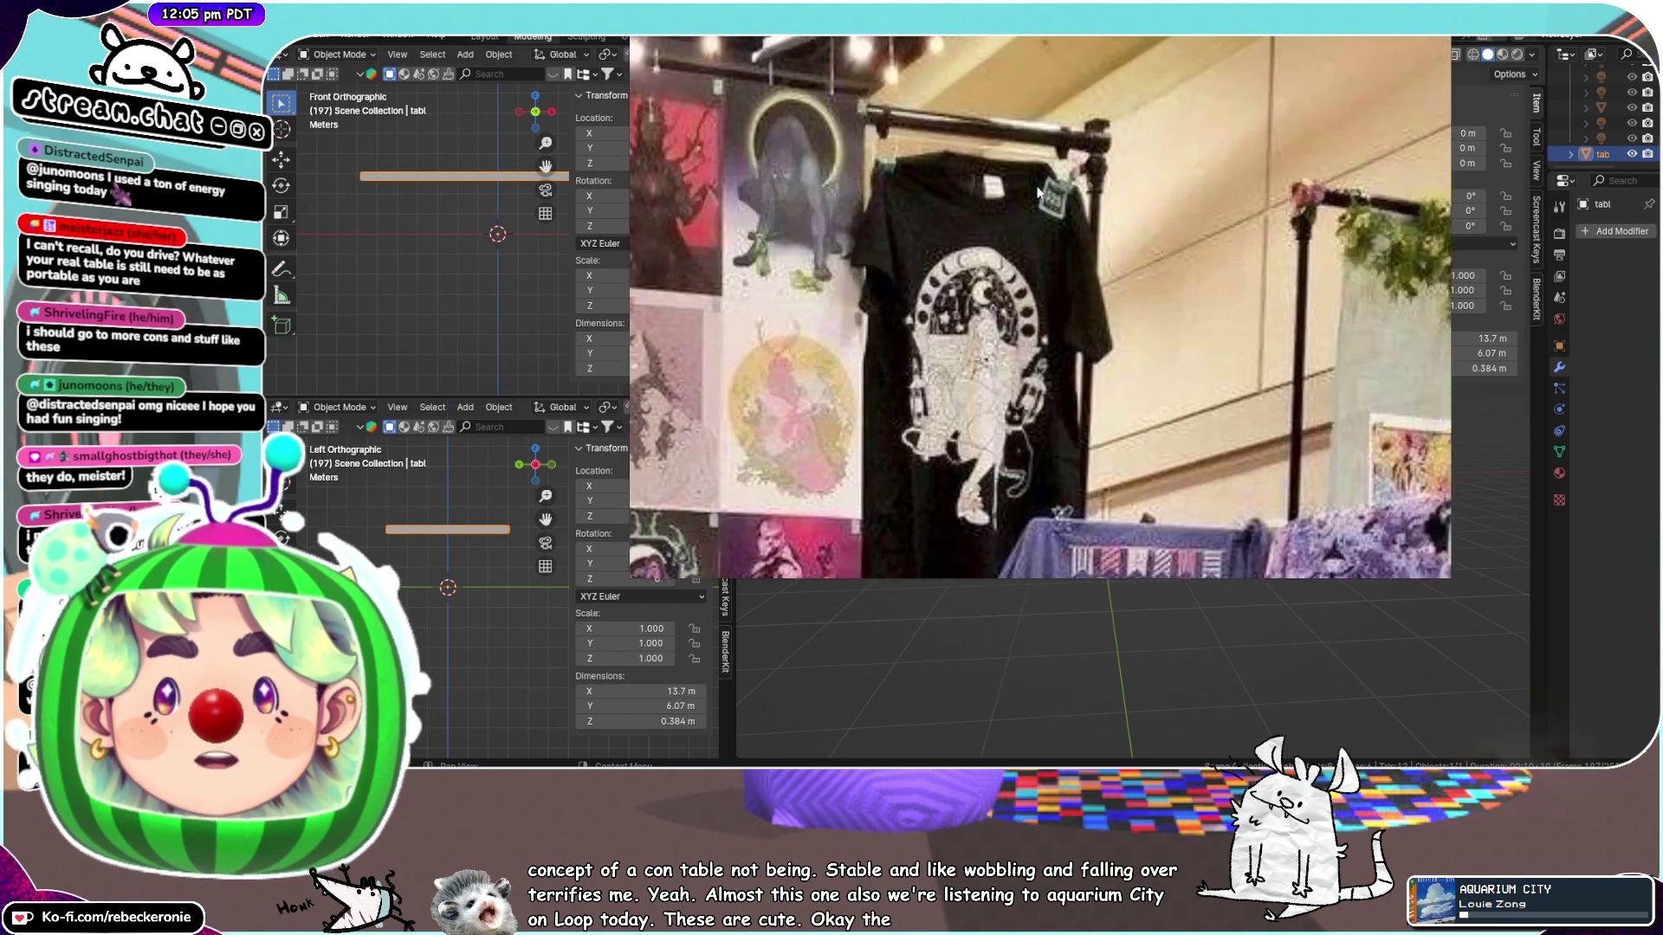
scroll(1044, 156, "down", 6)
middle_click_drag(1028, 551, 1095, 273)
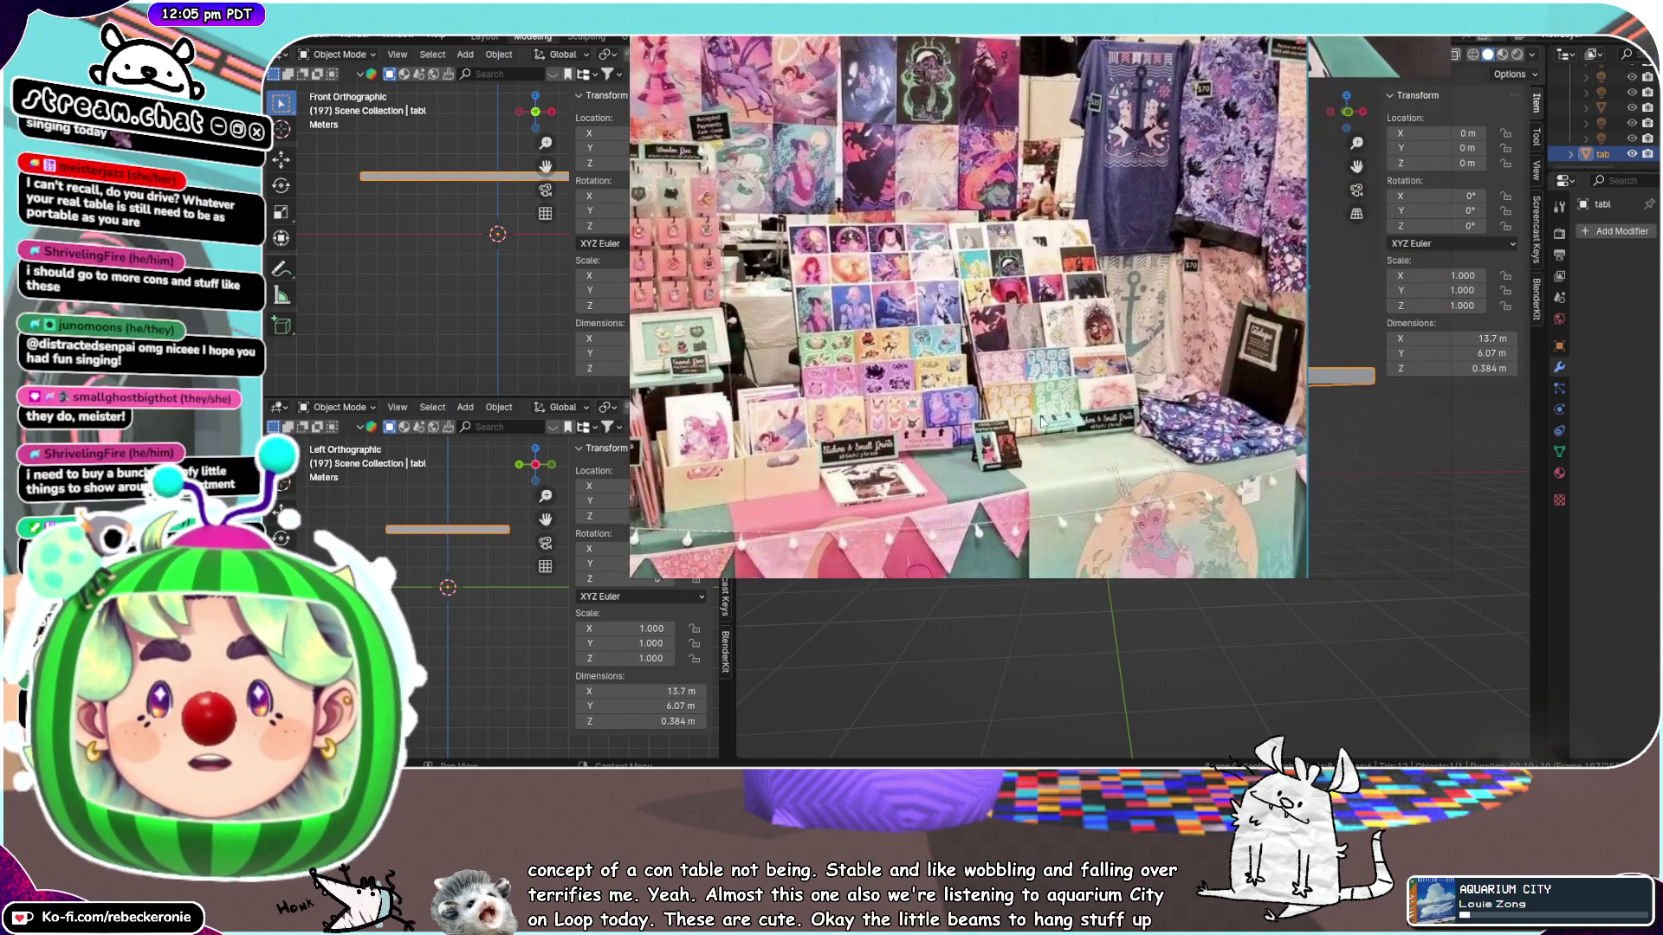
middle_click_drag(1042, 422, 1093, 249)
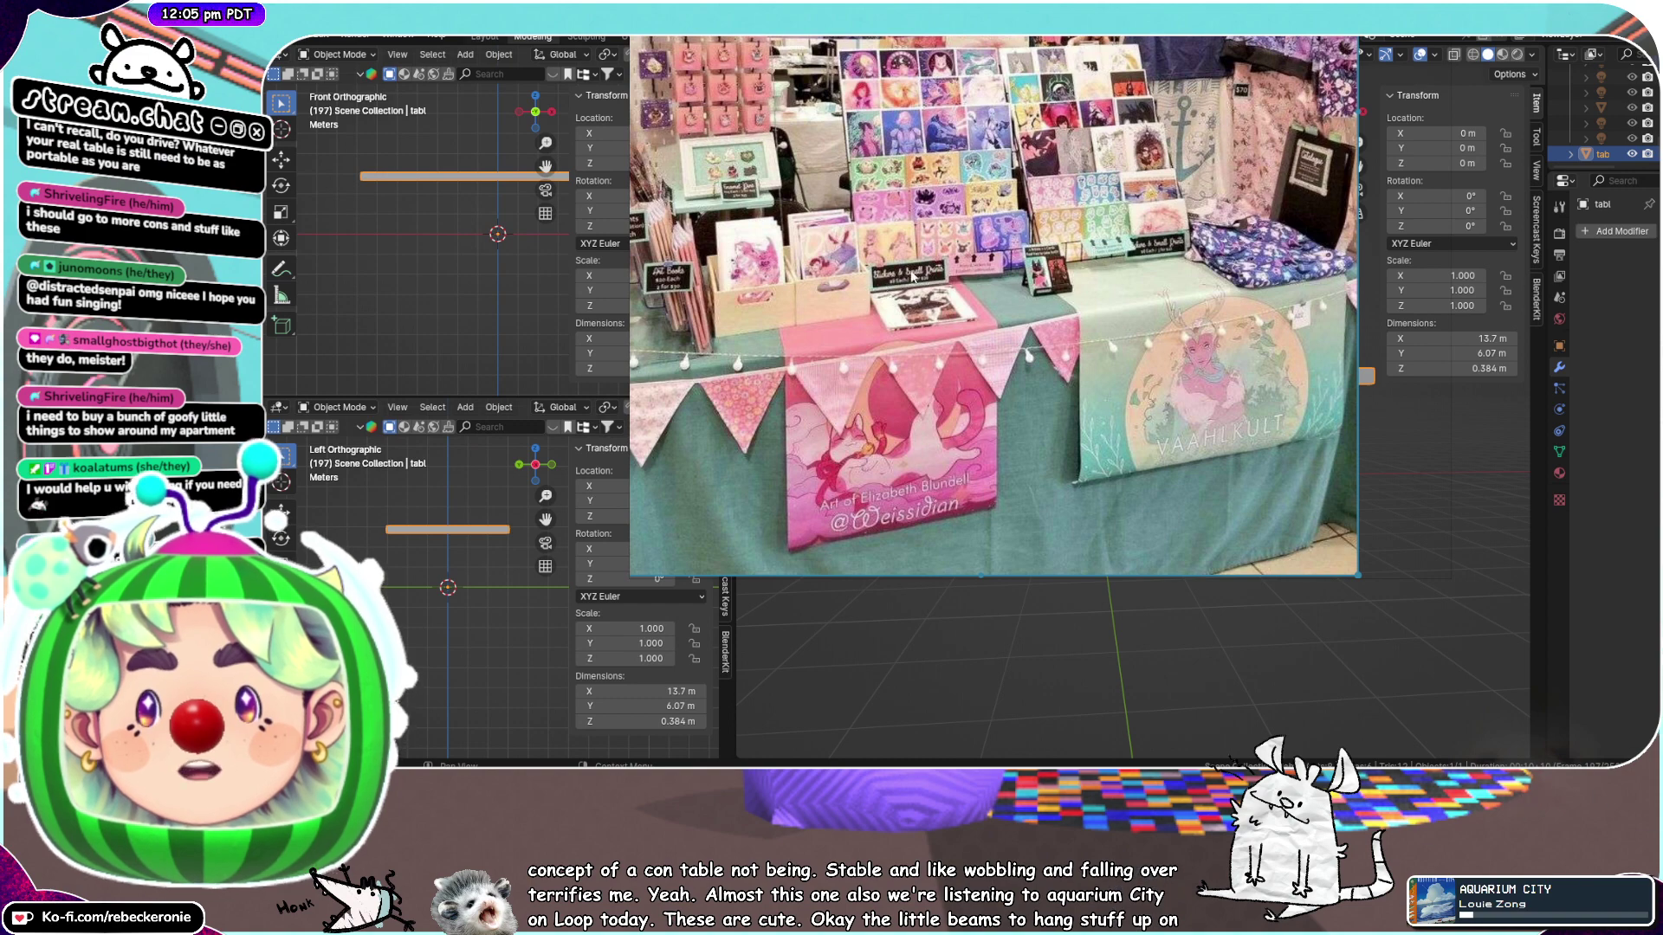
scroll(1065, 358, "up", 2)
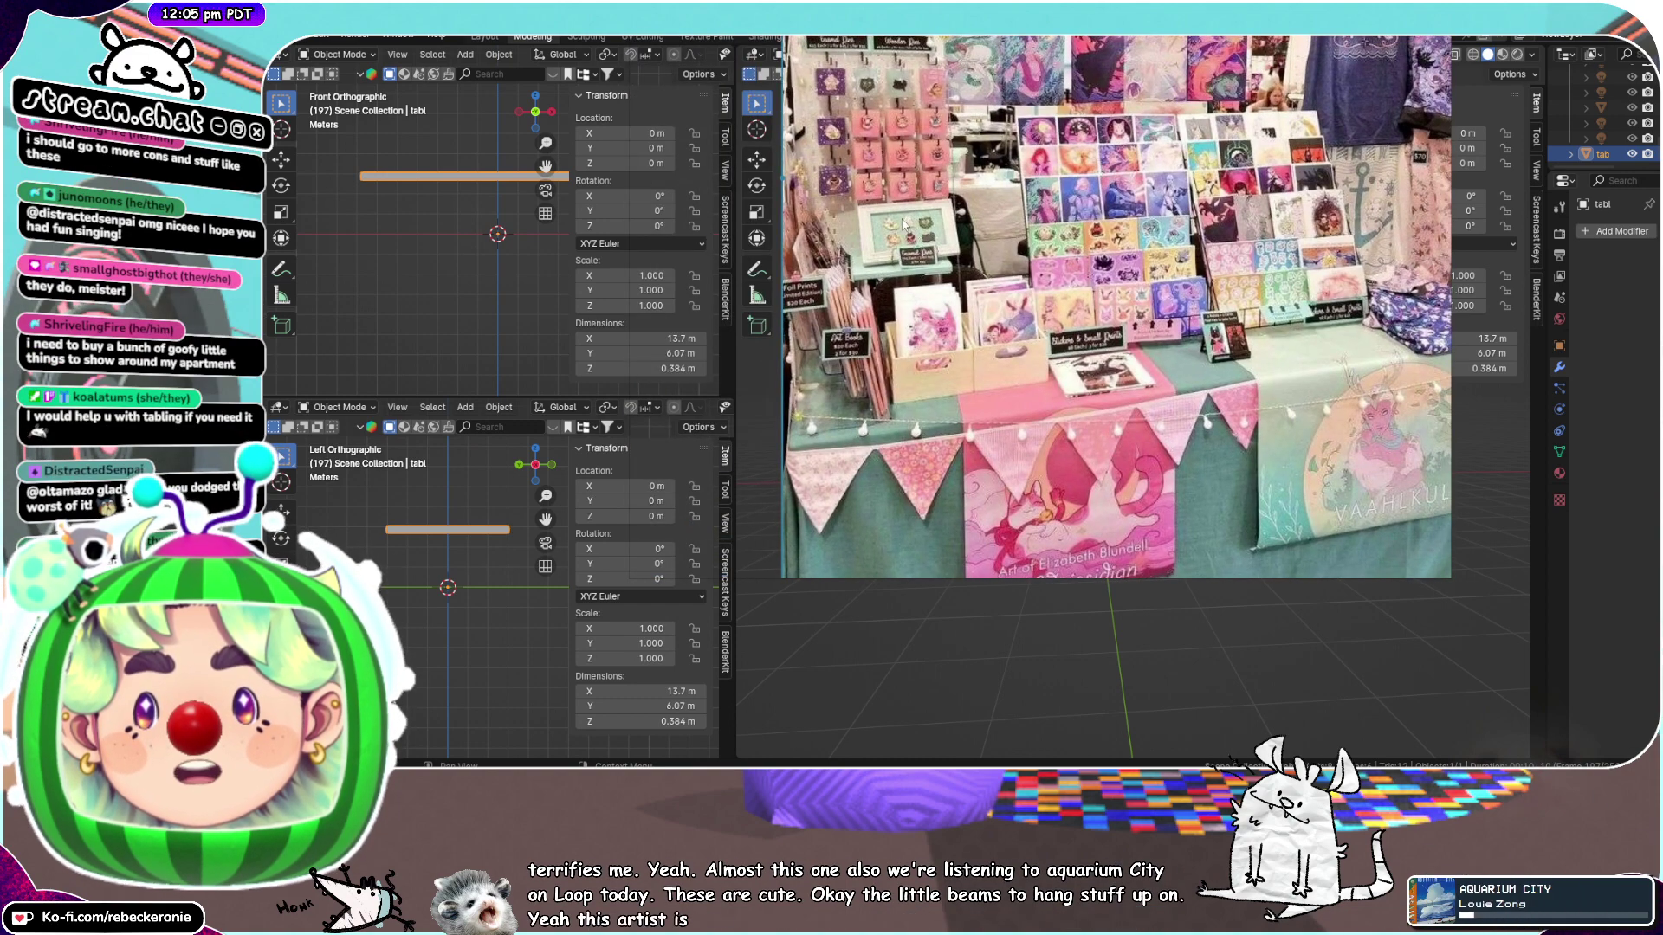
scroll(1105, 345, "down", 4)
middle_click_drag(1172, 385, 1162, 453)
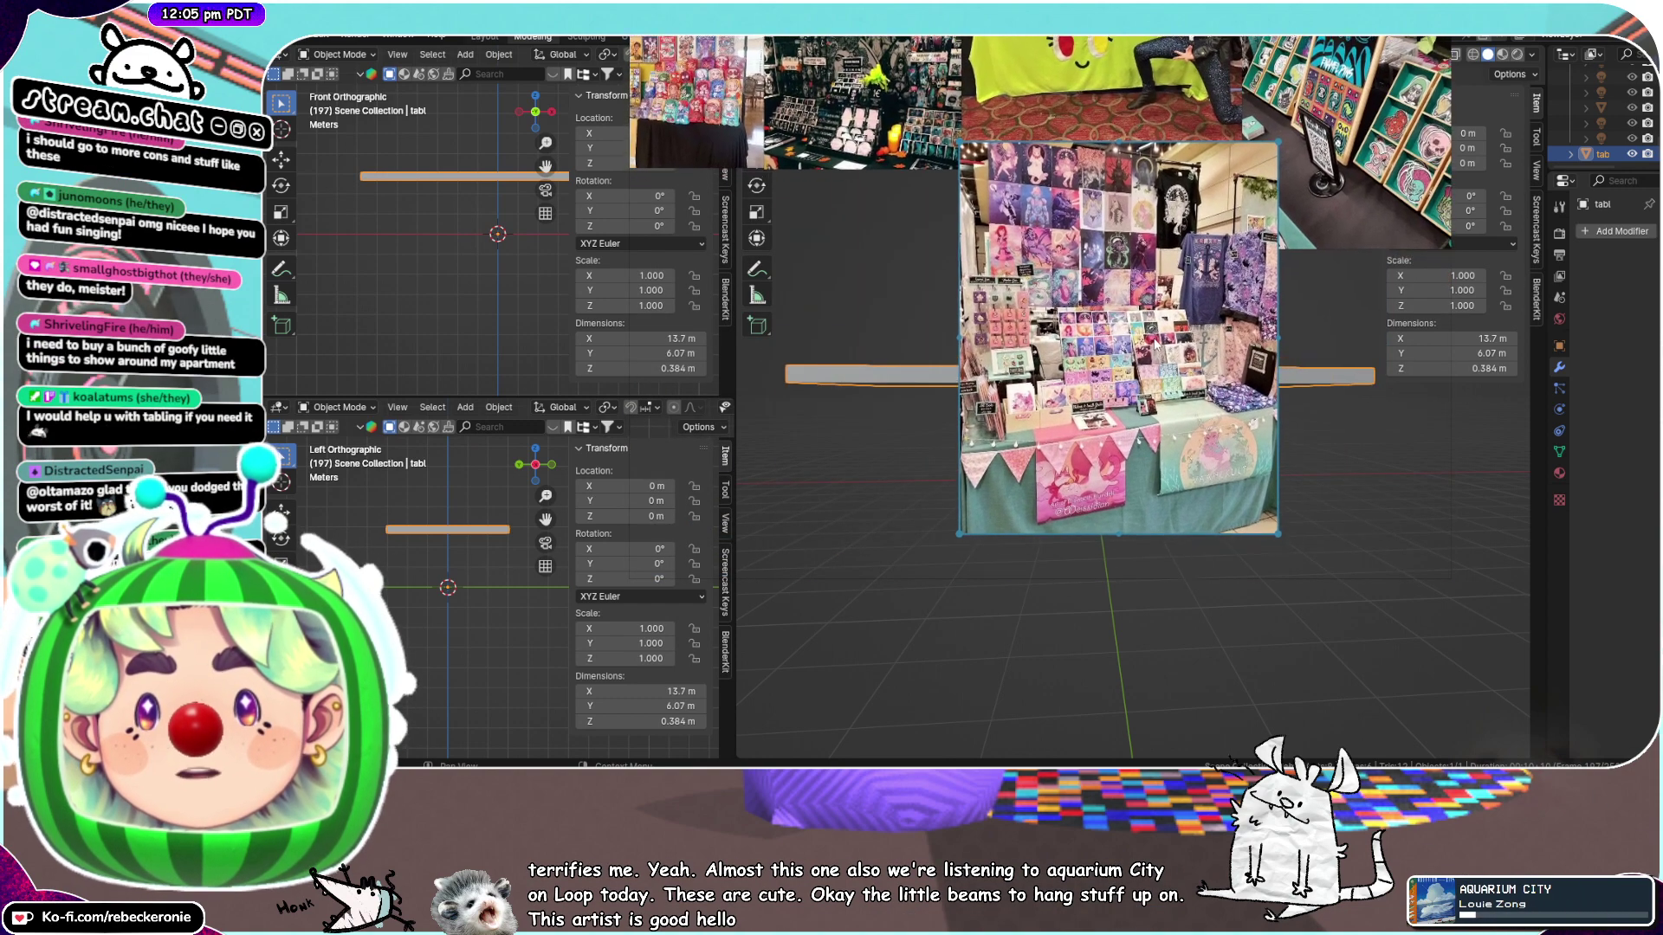
scroll(1162, 454, "up", 5)
scroll(1186, 363, "down", 5)
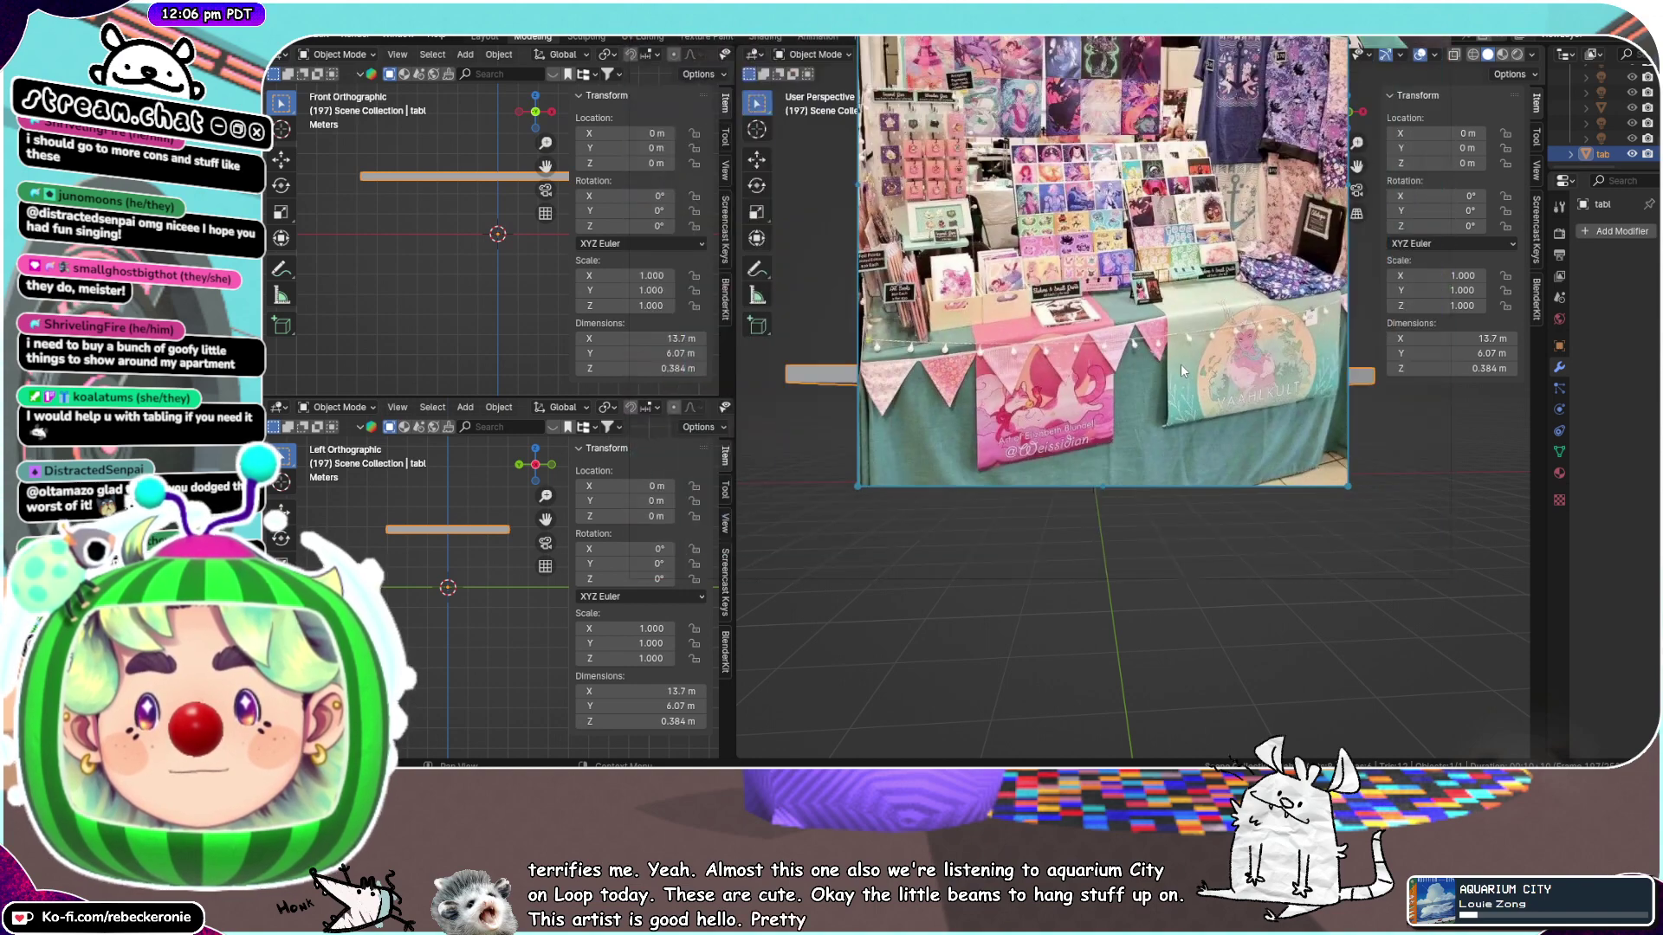
Move the teal-tablecloth booth photo up against the bottom edge of the lime-green-tablecloth booth photo on the board
middle_click_drag(1163, 327, 1119, 538)
left_click_drag(1140, 406, 1106, 445)
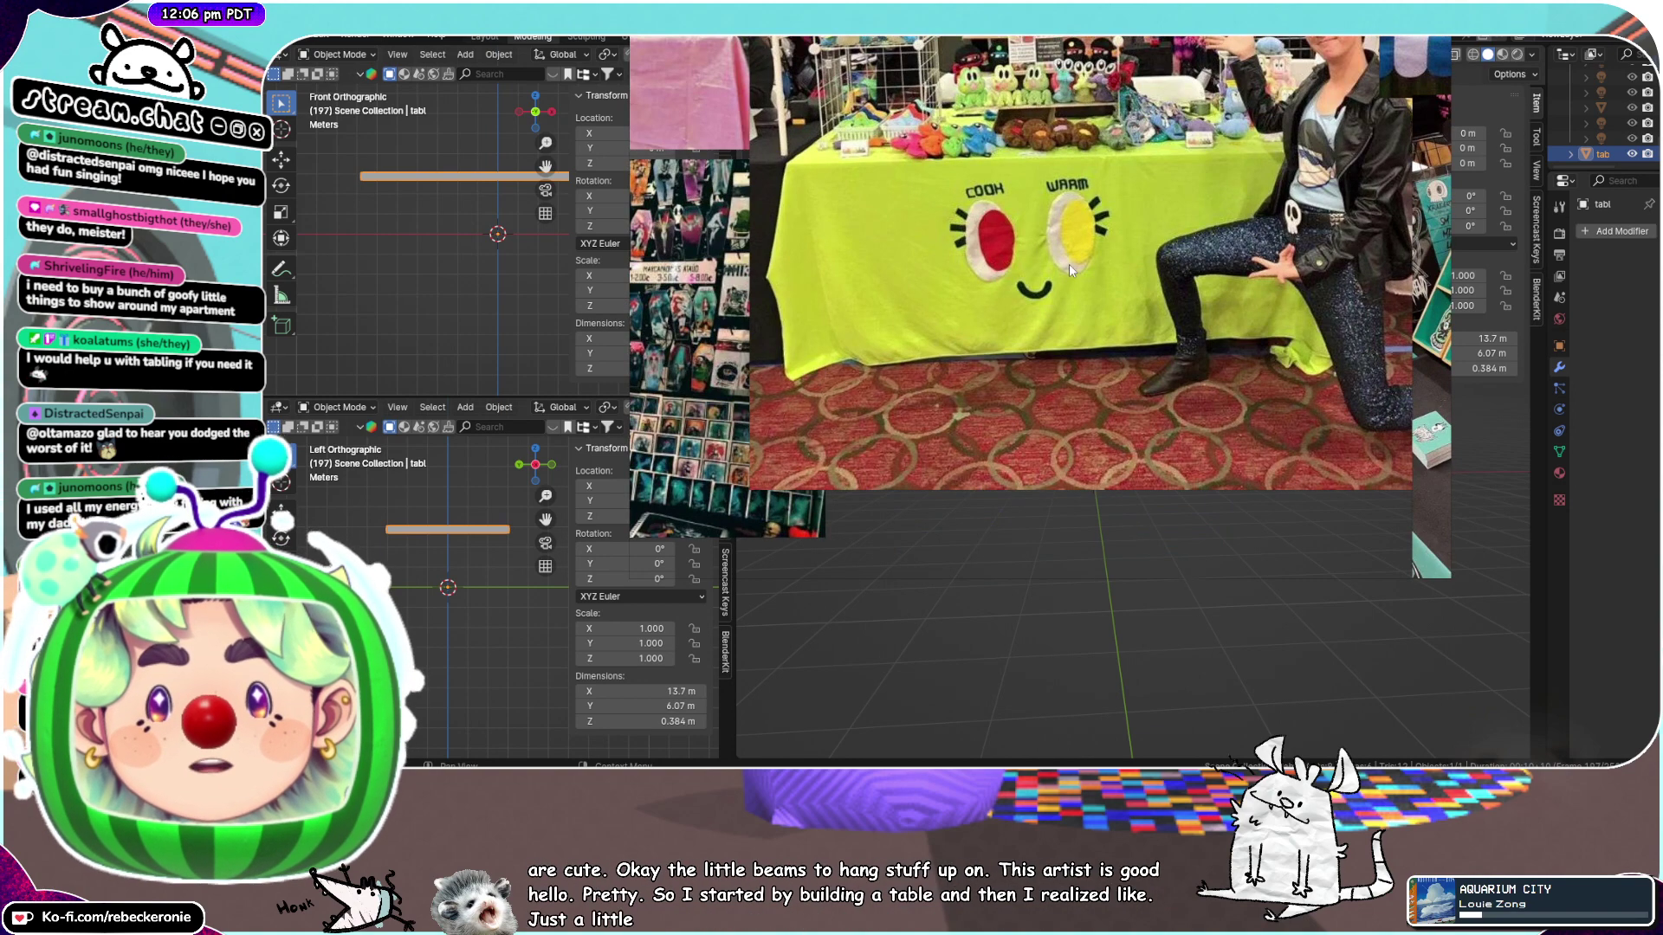
scroll(1064, 263, "down", 5)
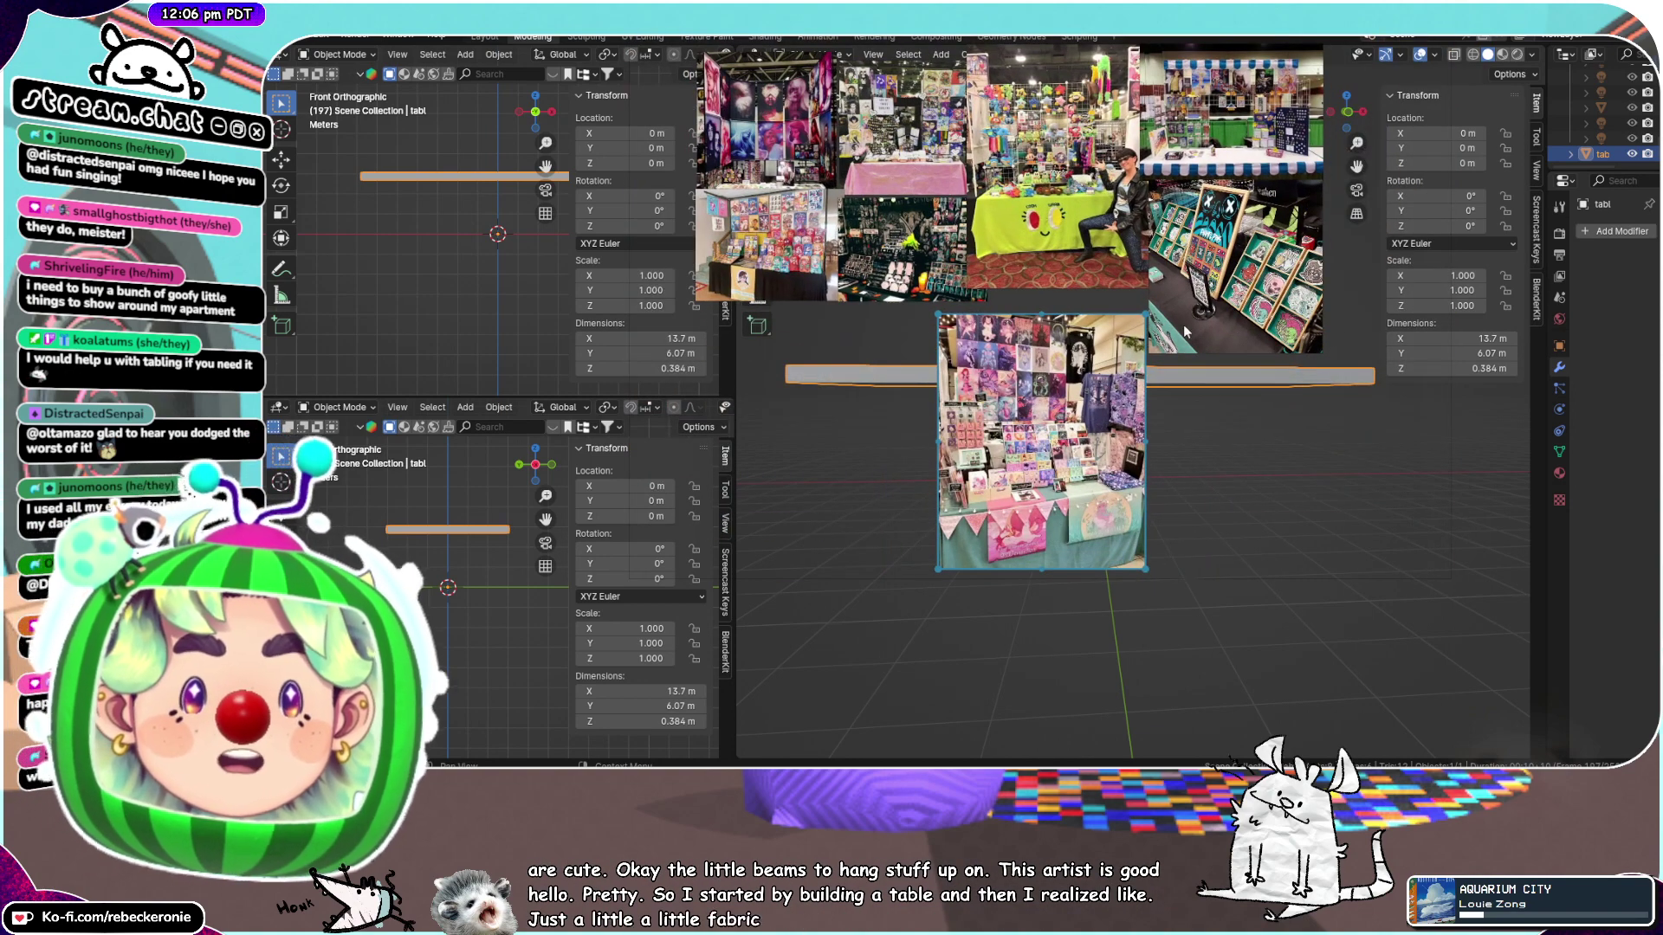
middle_click_drag(1184, 332, 1200, 373)
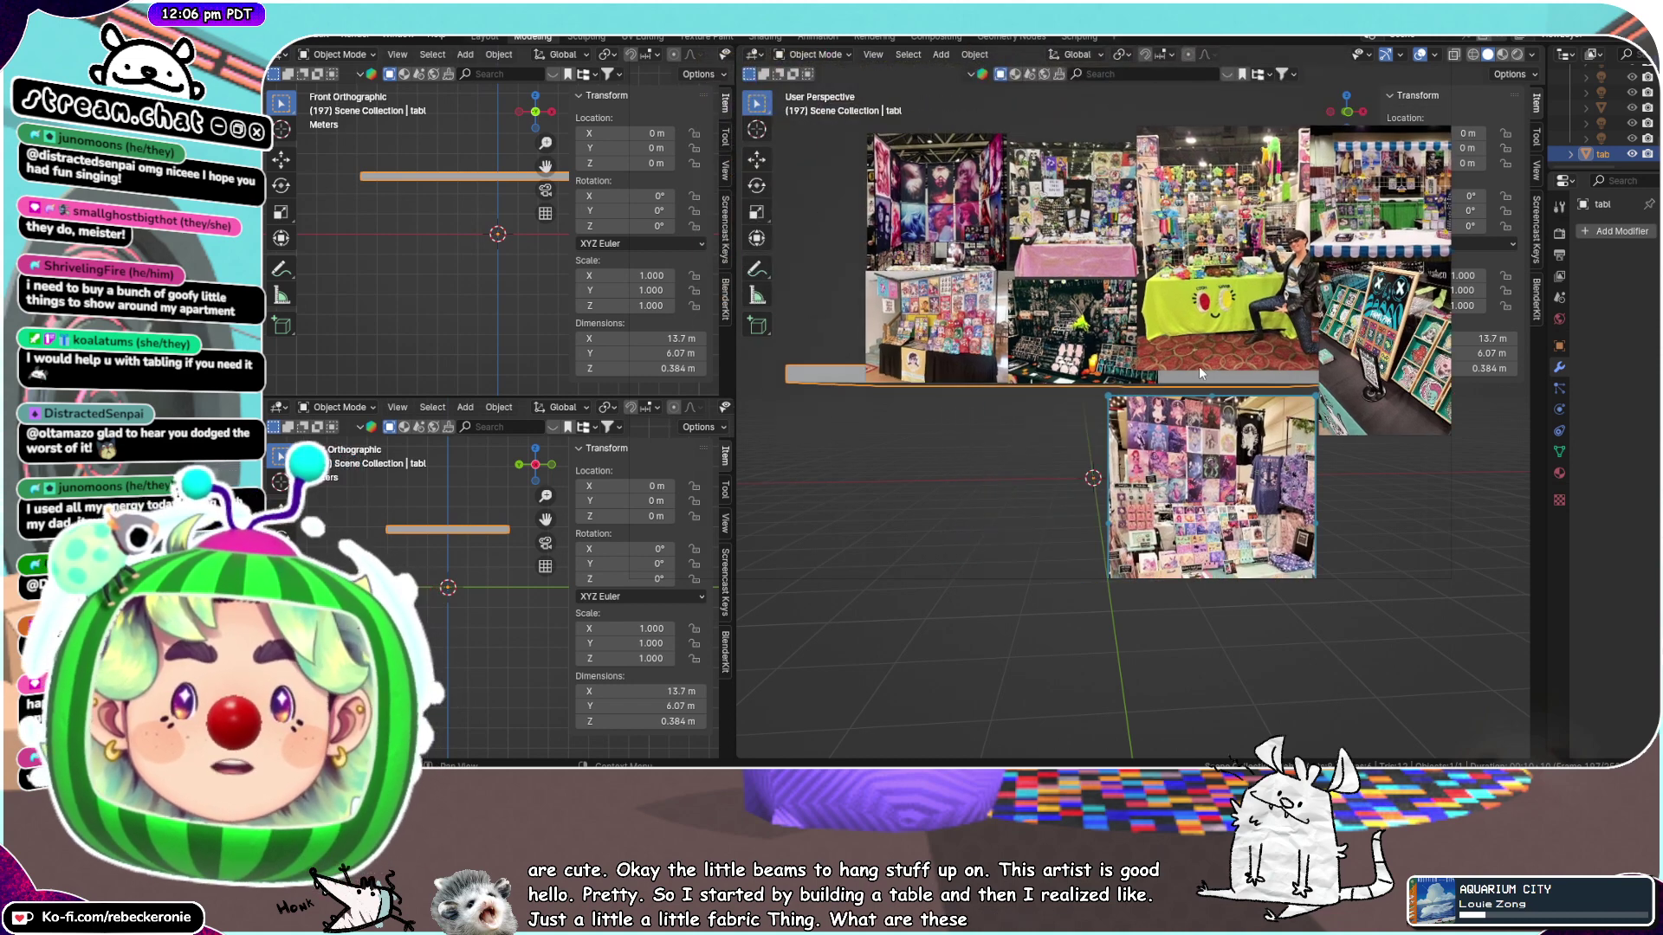
middle_click_drag(1278, 445, 1196, 378)
left_click_drag(1196, 378, 1176, 422)
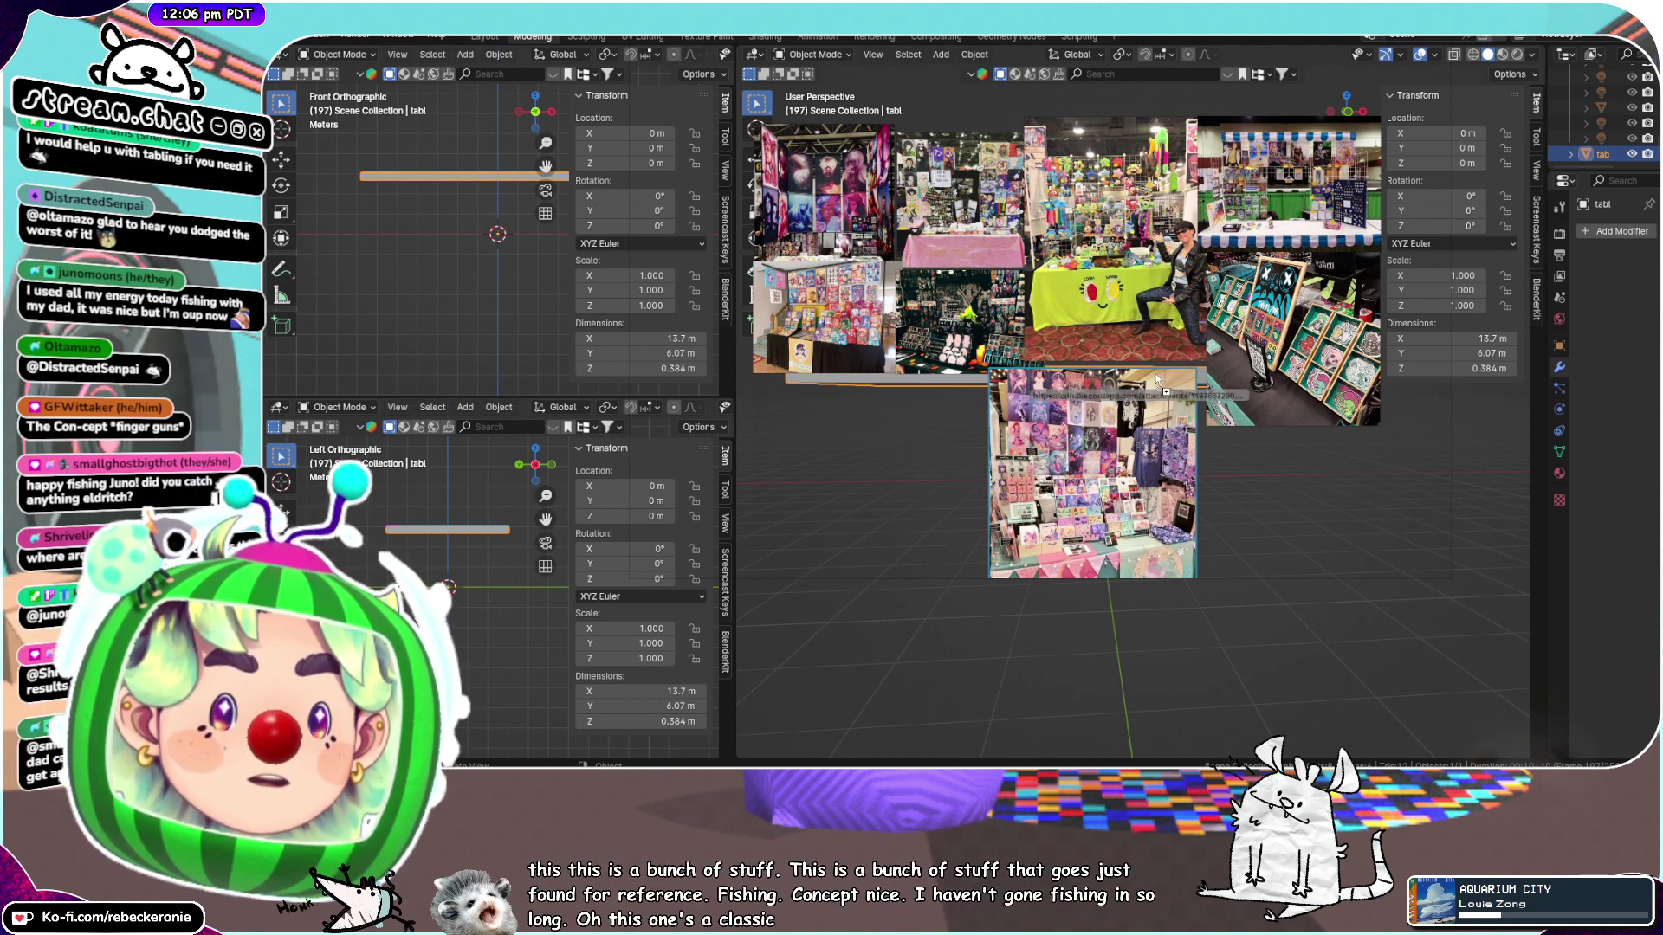
Add the Corgli & Co cardboard booth photo to the board and examine its box-style front, sign and card display
left_click_drag(1157, 380, 1161, 349)
scroll(1186, 332, "up", 2)
middle_click_drag(1180, 327, 1137, 283)
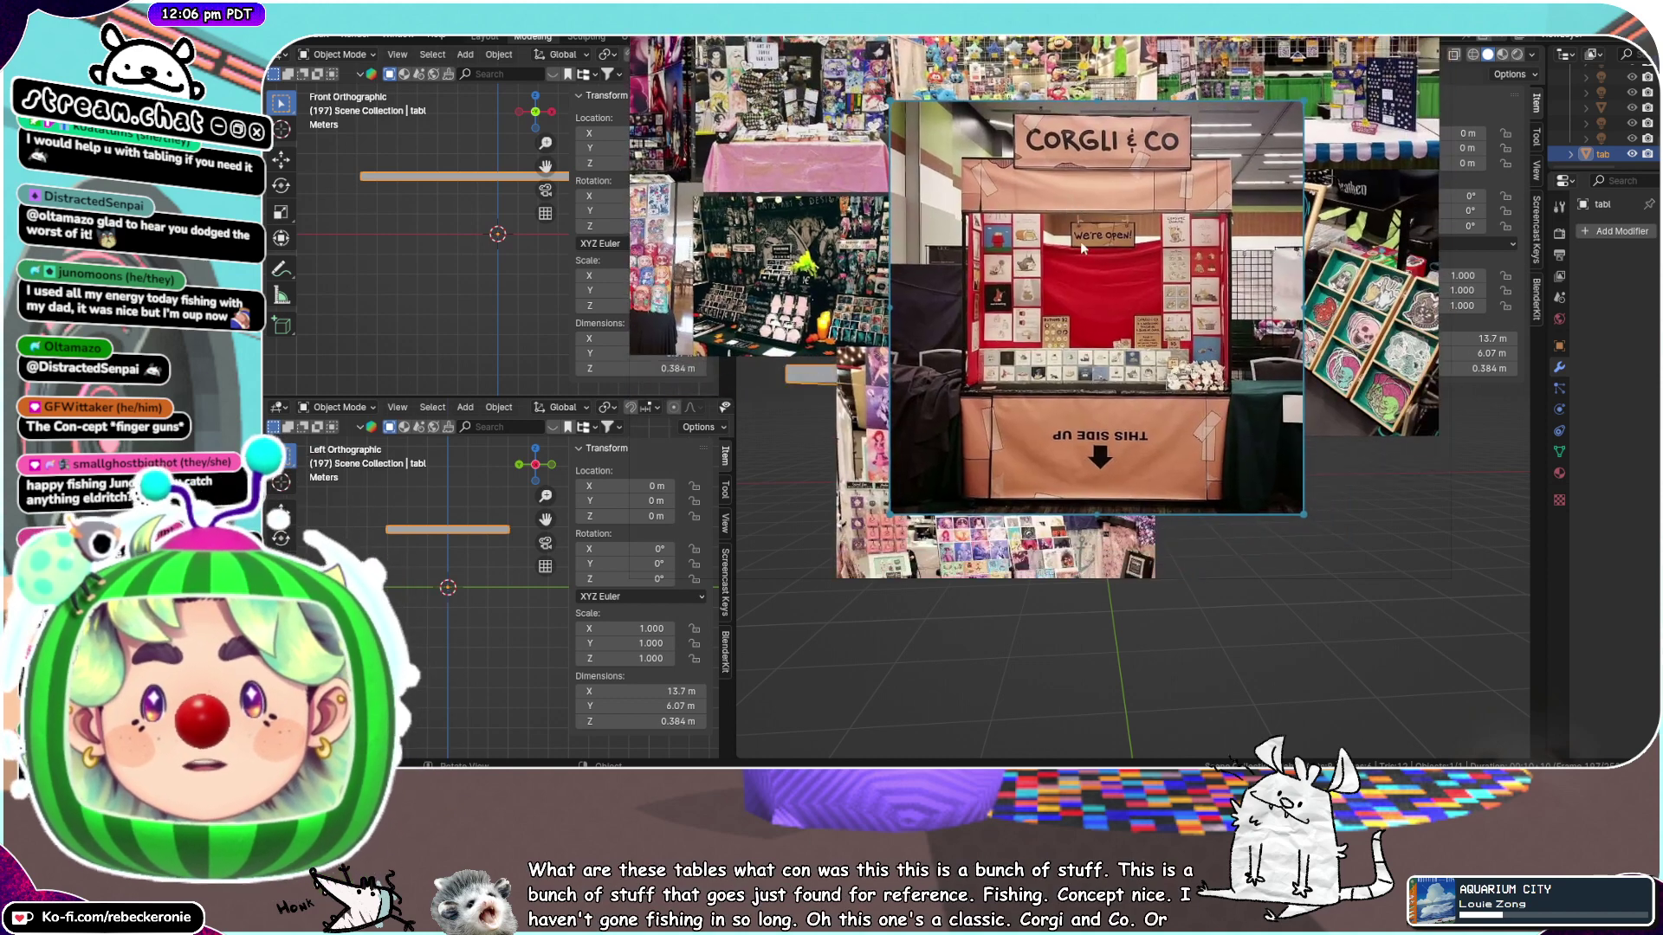
scroll(1112, 308, "up", 6)
scroll(1109, 303, "down", 4)
middle_click_drag(1126, 346, 1105, 185)
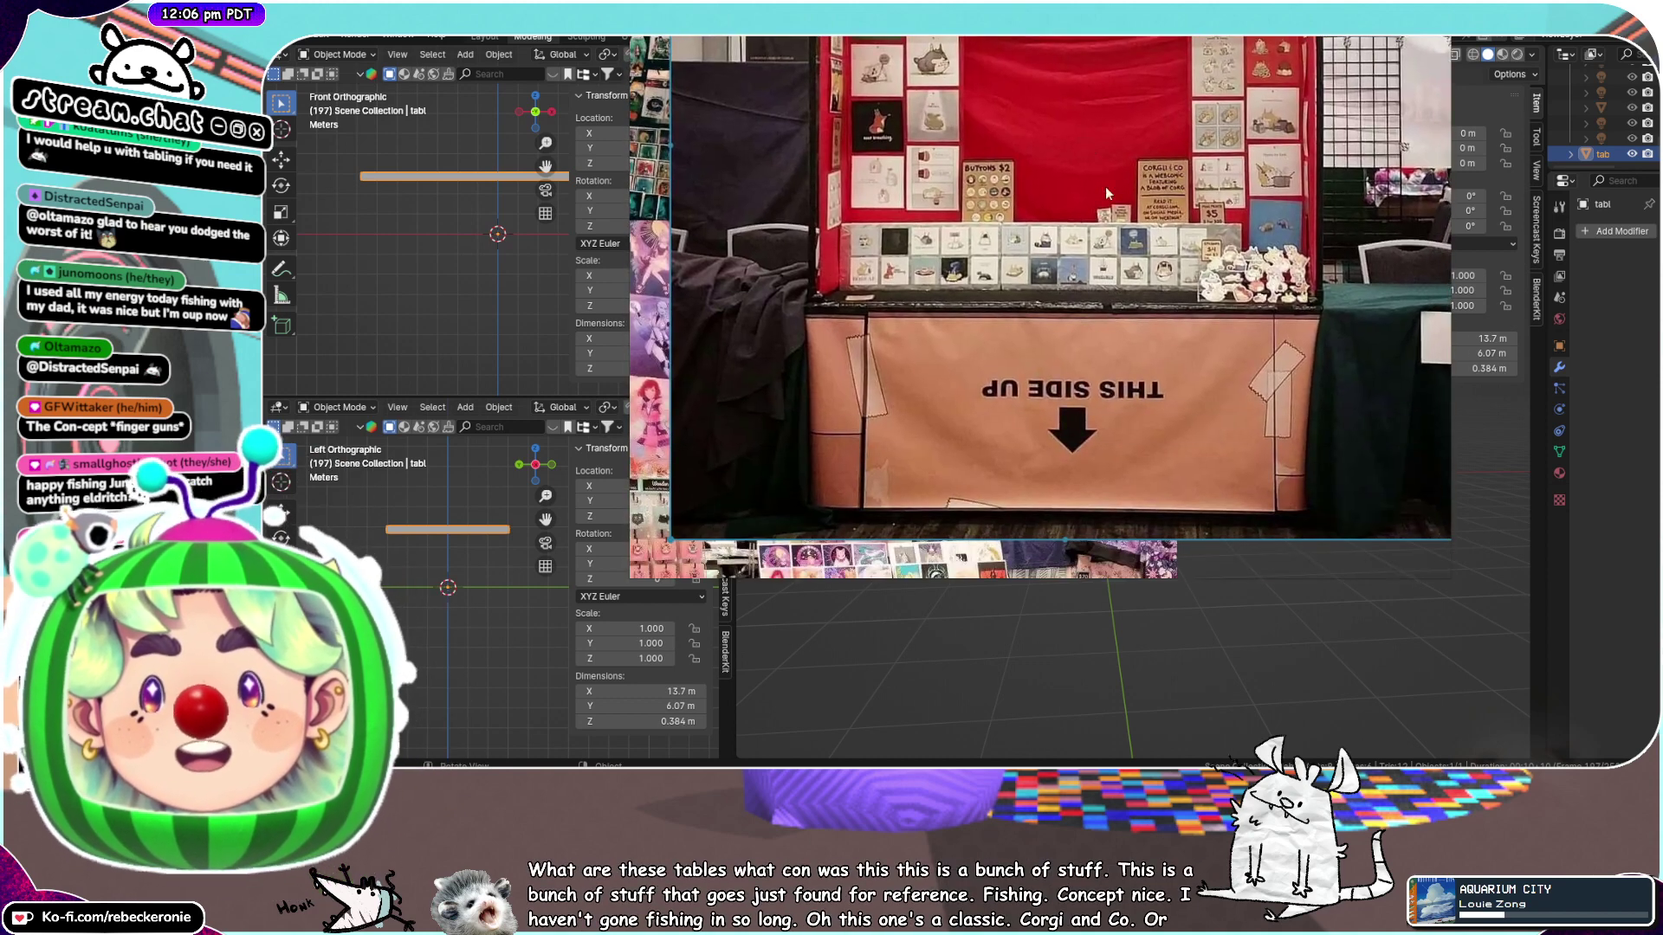
scroll(1106, 377, "down", 1)
scroll(1109, 384, "down", 2)
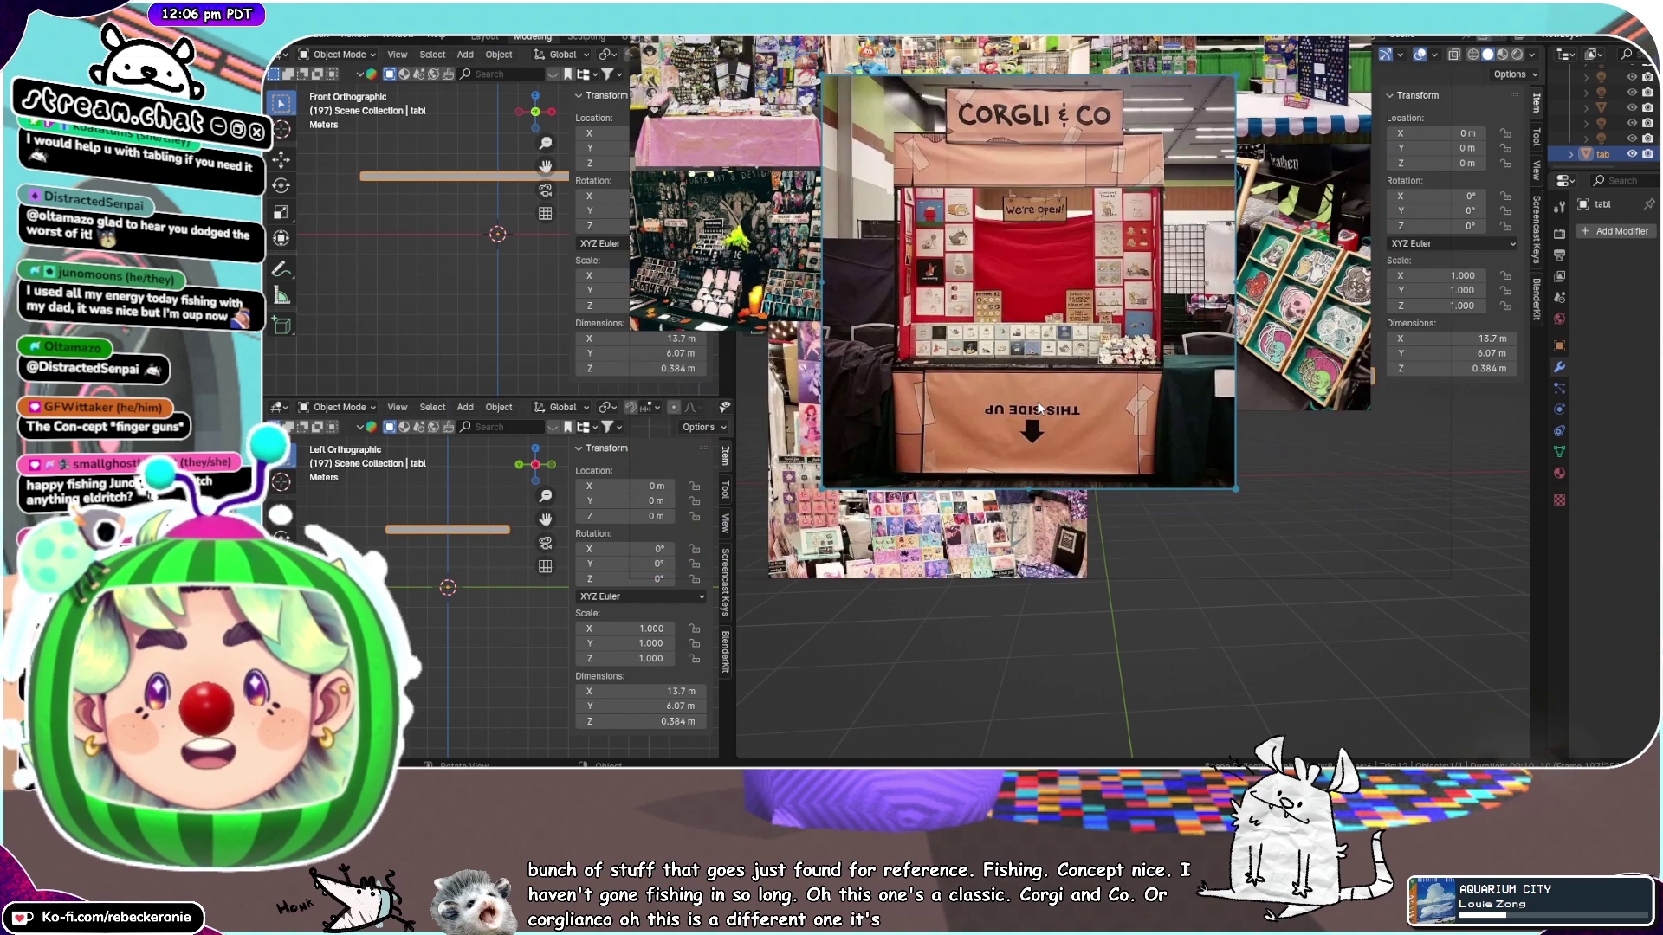
scroll(1039, 408, "up", 1)
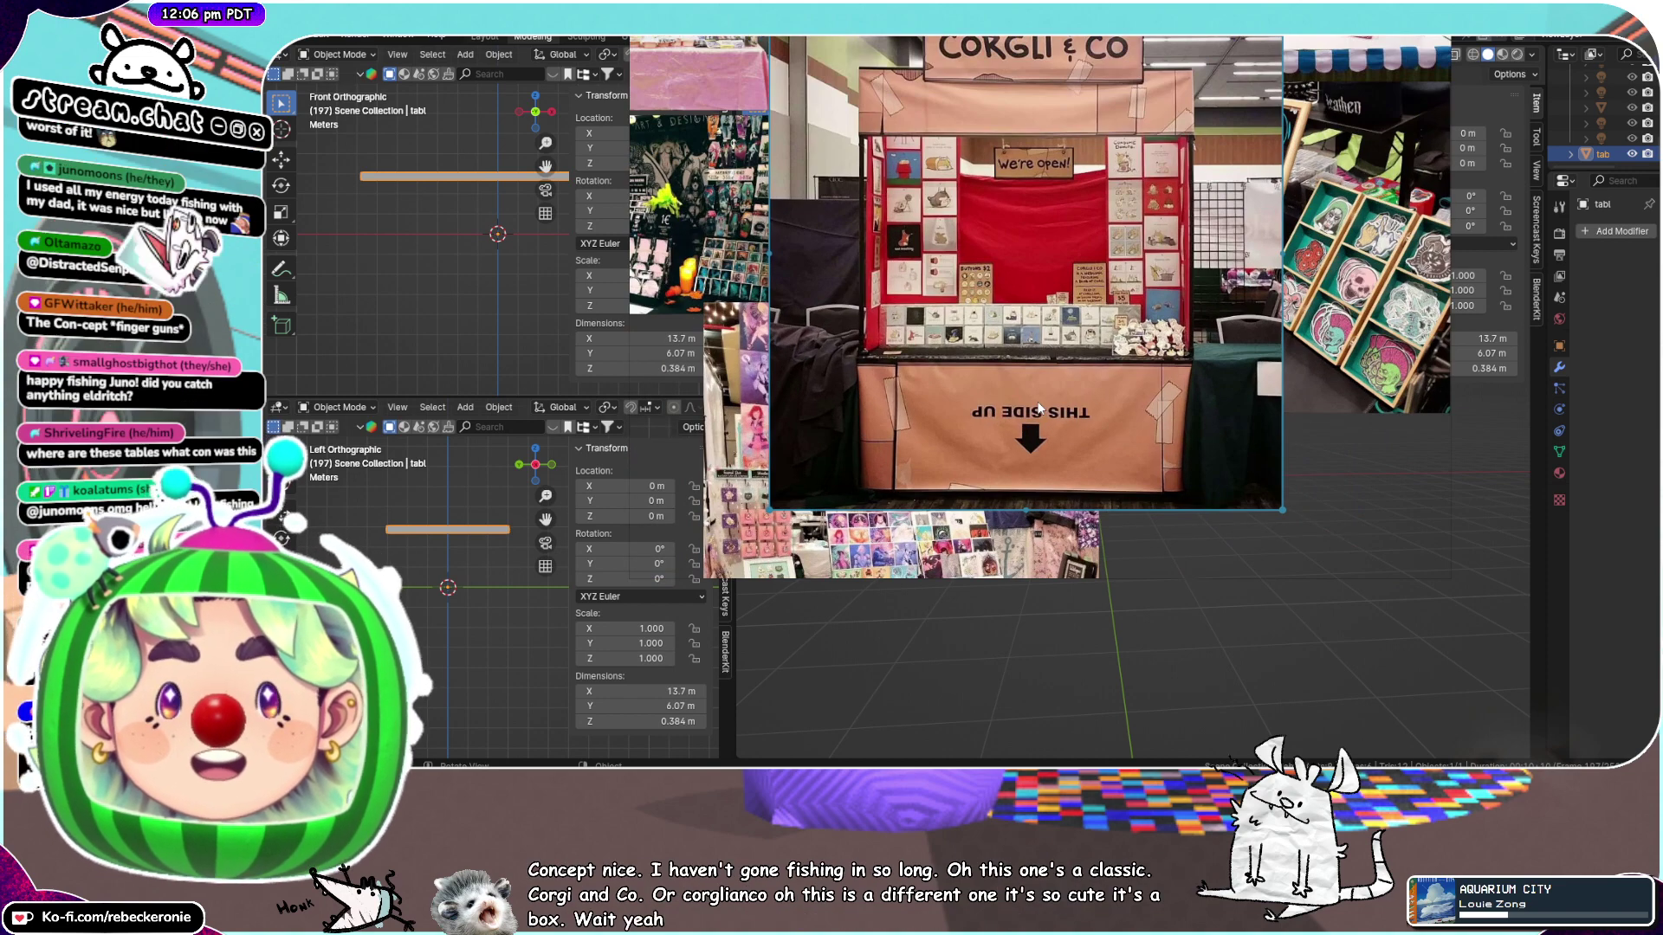
scroll(1040, 408, "down", 3)
middle_click_drag(1039, 409, 1062, 322)
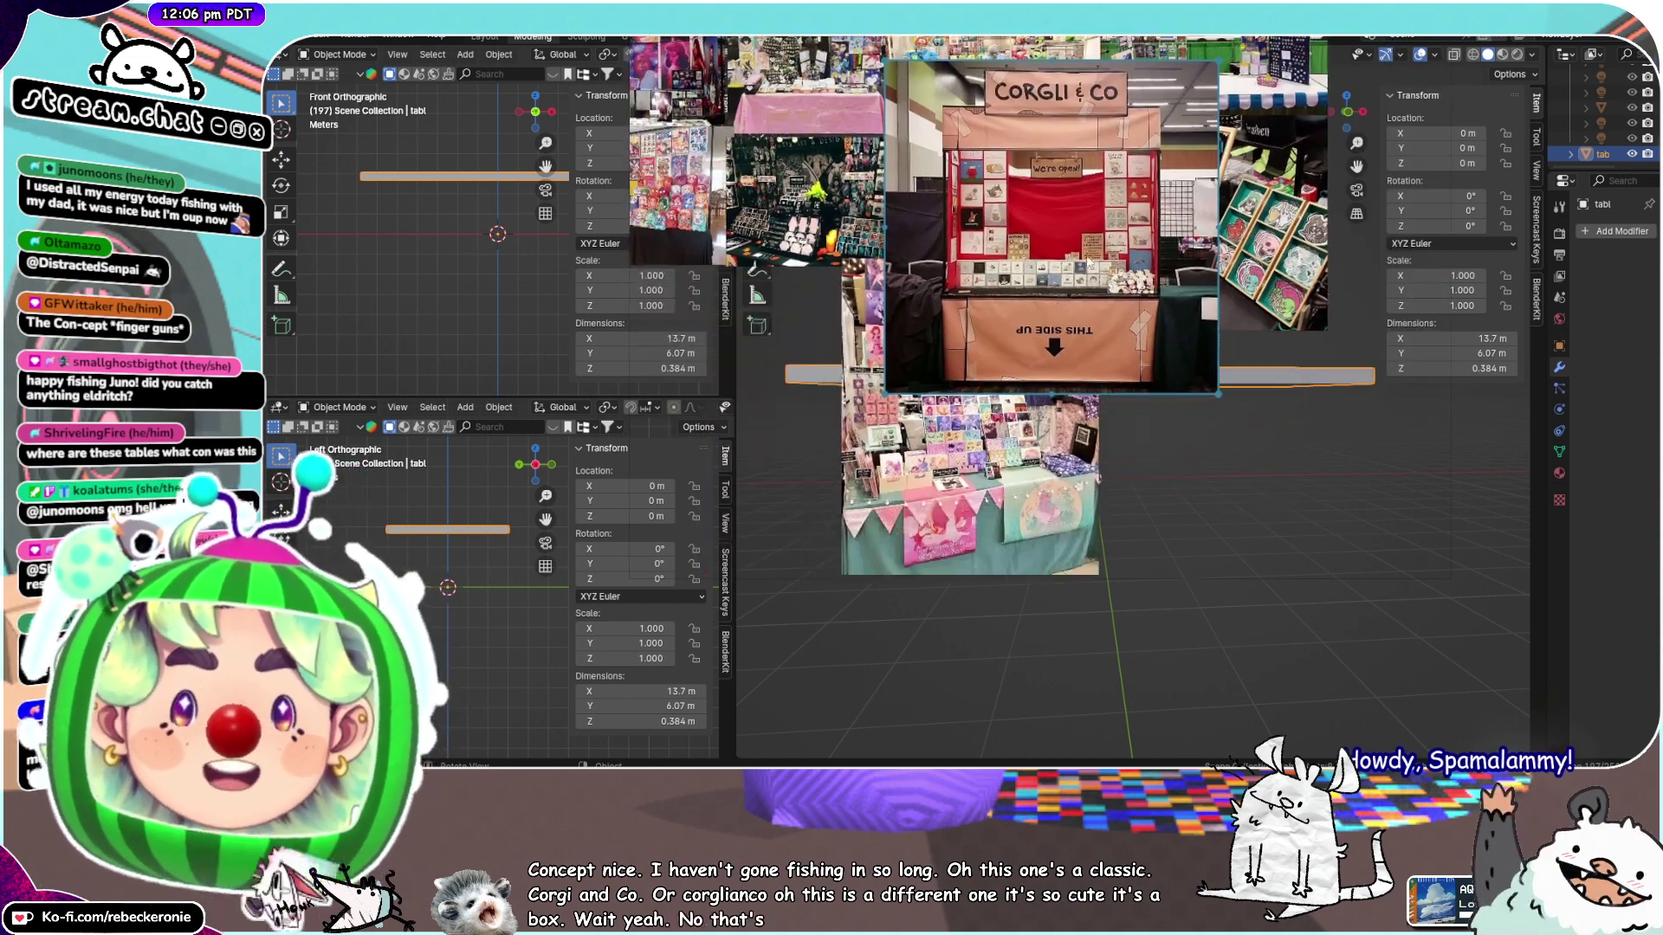
Place the Corgli & Co booth photo beside the teal-tablecloth booth photo and study its cardboard frame and product panels
left_click_drag(1091, 252, 1331, 424)
scroll(1188, 273, "up", 2)
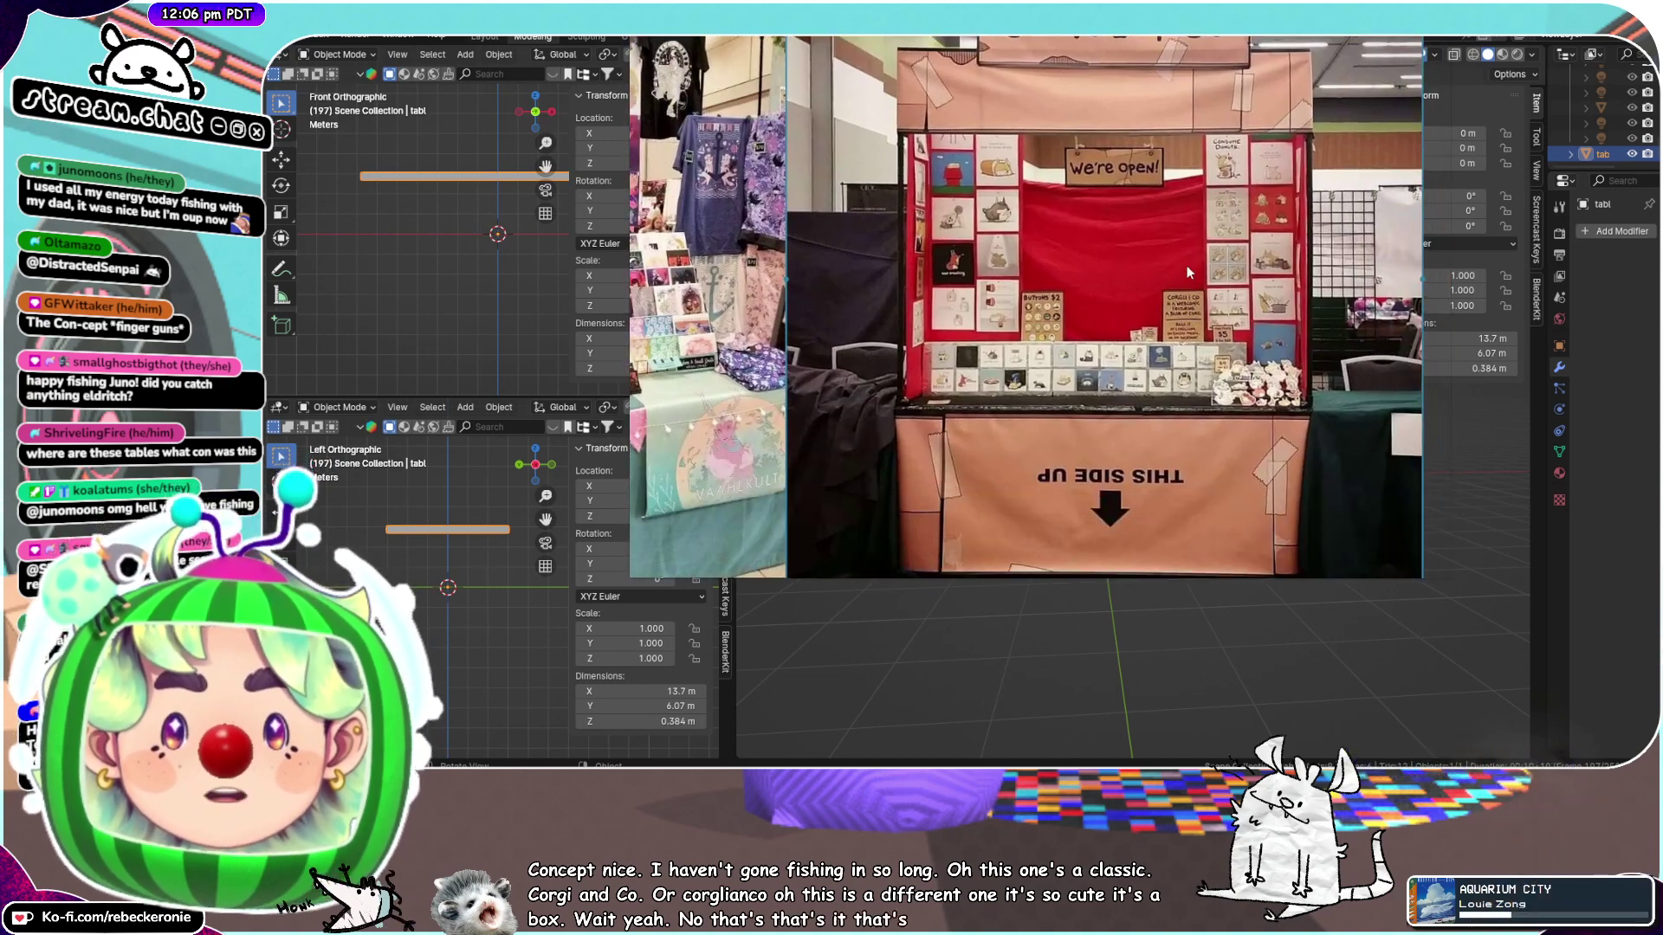
scroll(1187, 265, "up", 1)
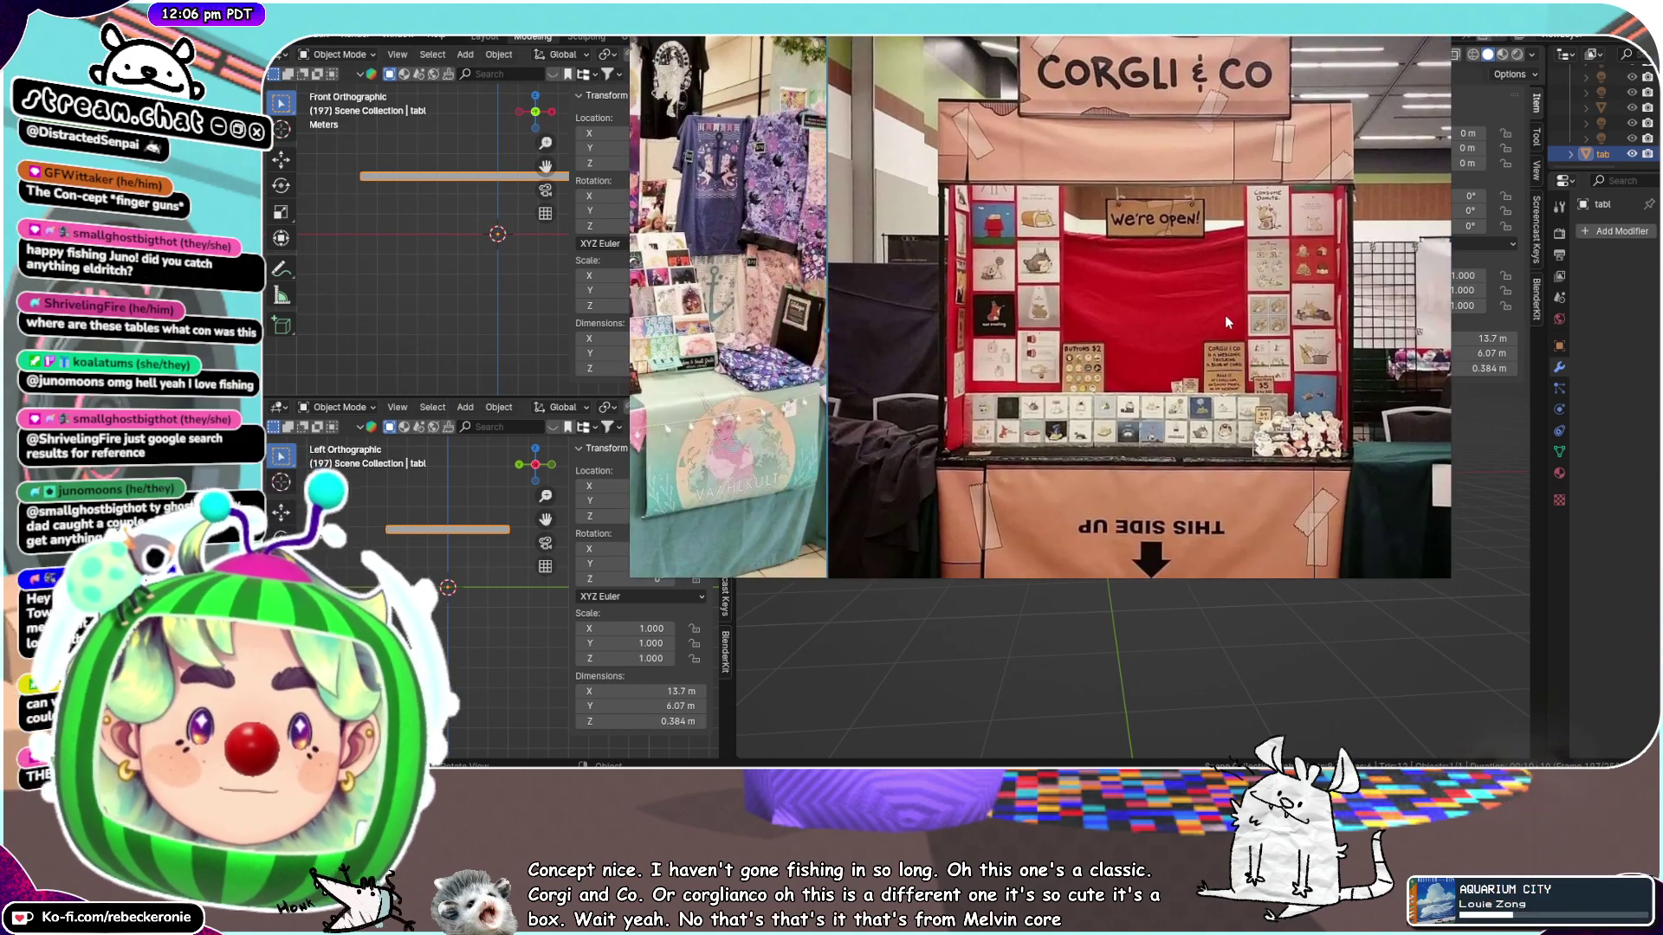
left_click_drag(1225, 314, 1161, 264)
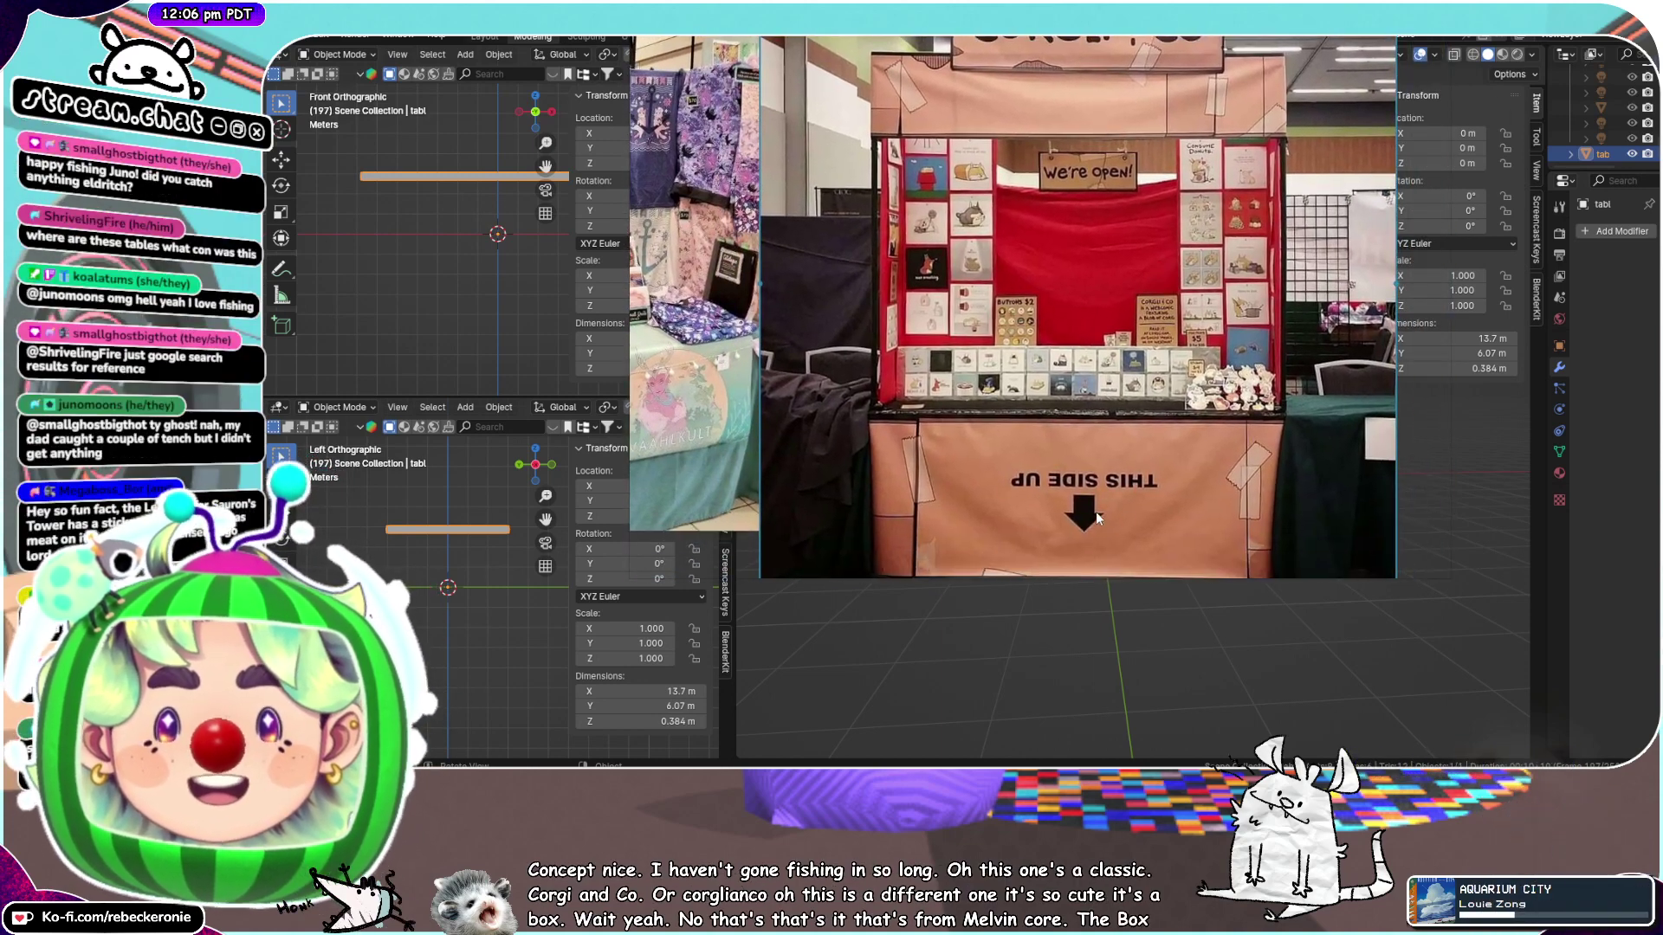
scroll(1099, 518, "down", 2)
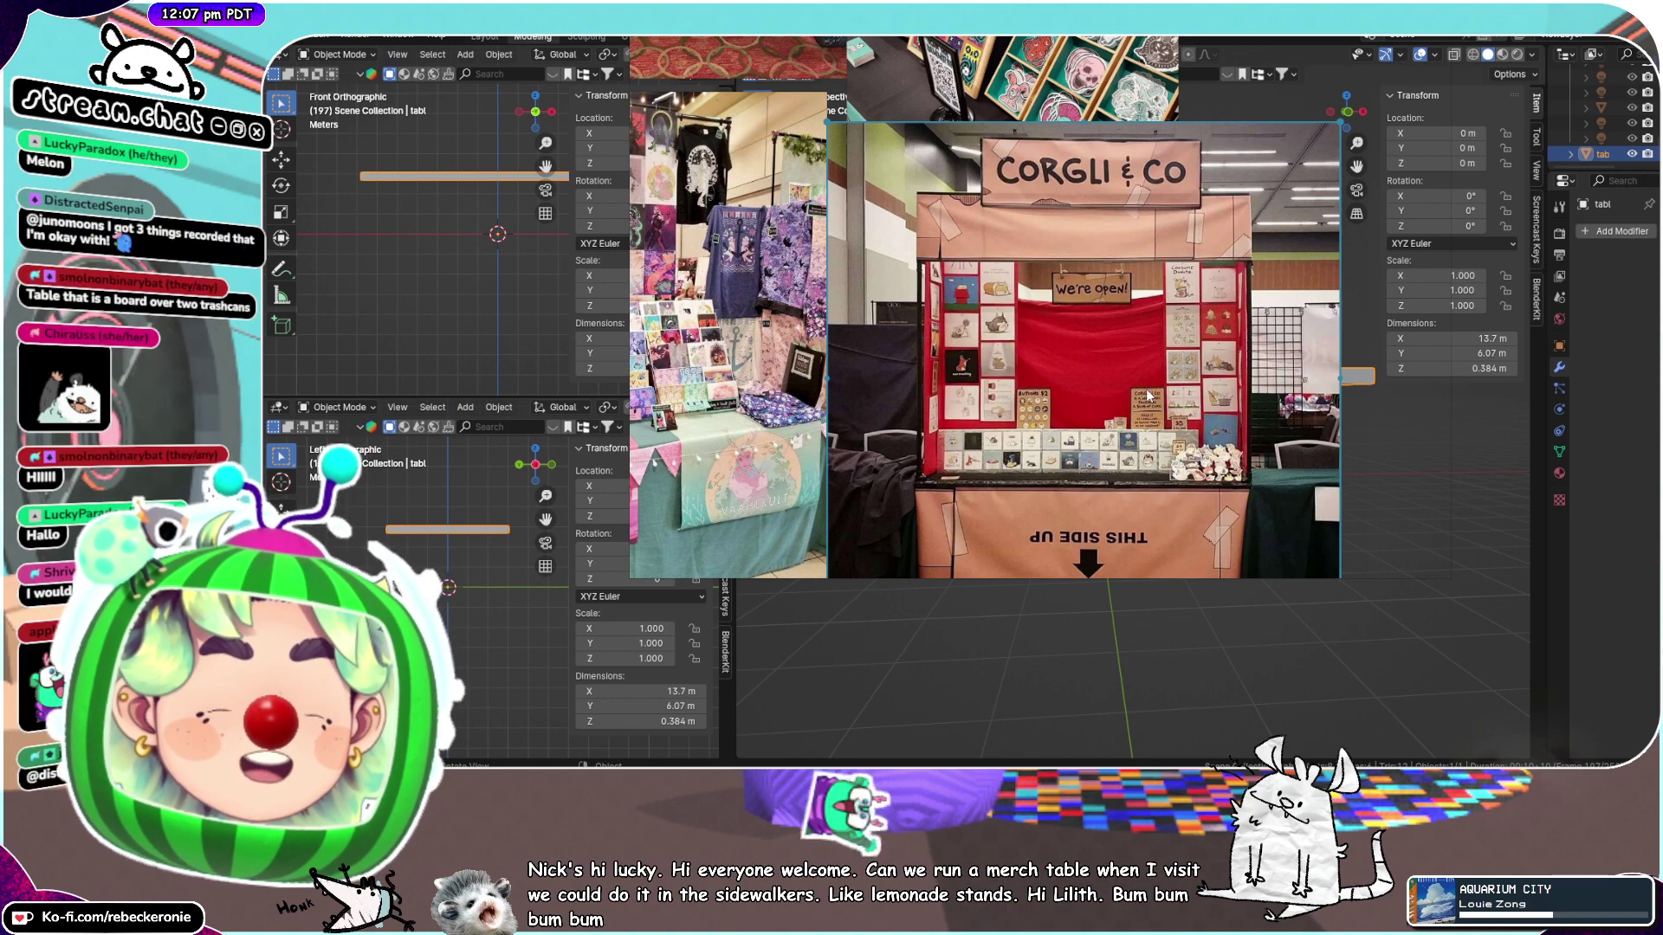
scroll(1148, 396, "down", 2)
middle_click_drag(1139, 390, 1097, 351)
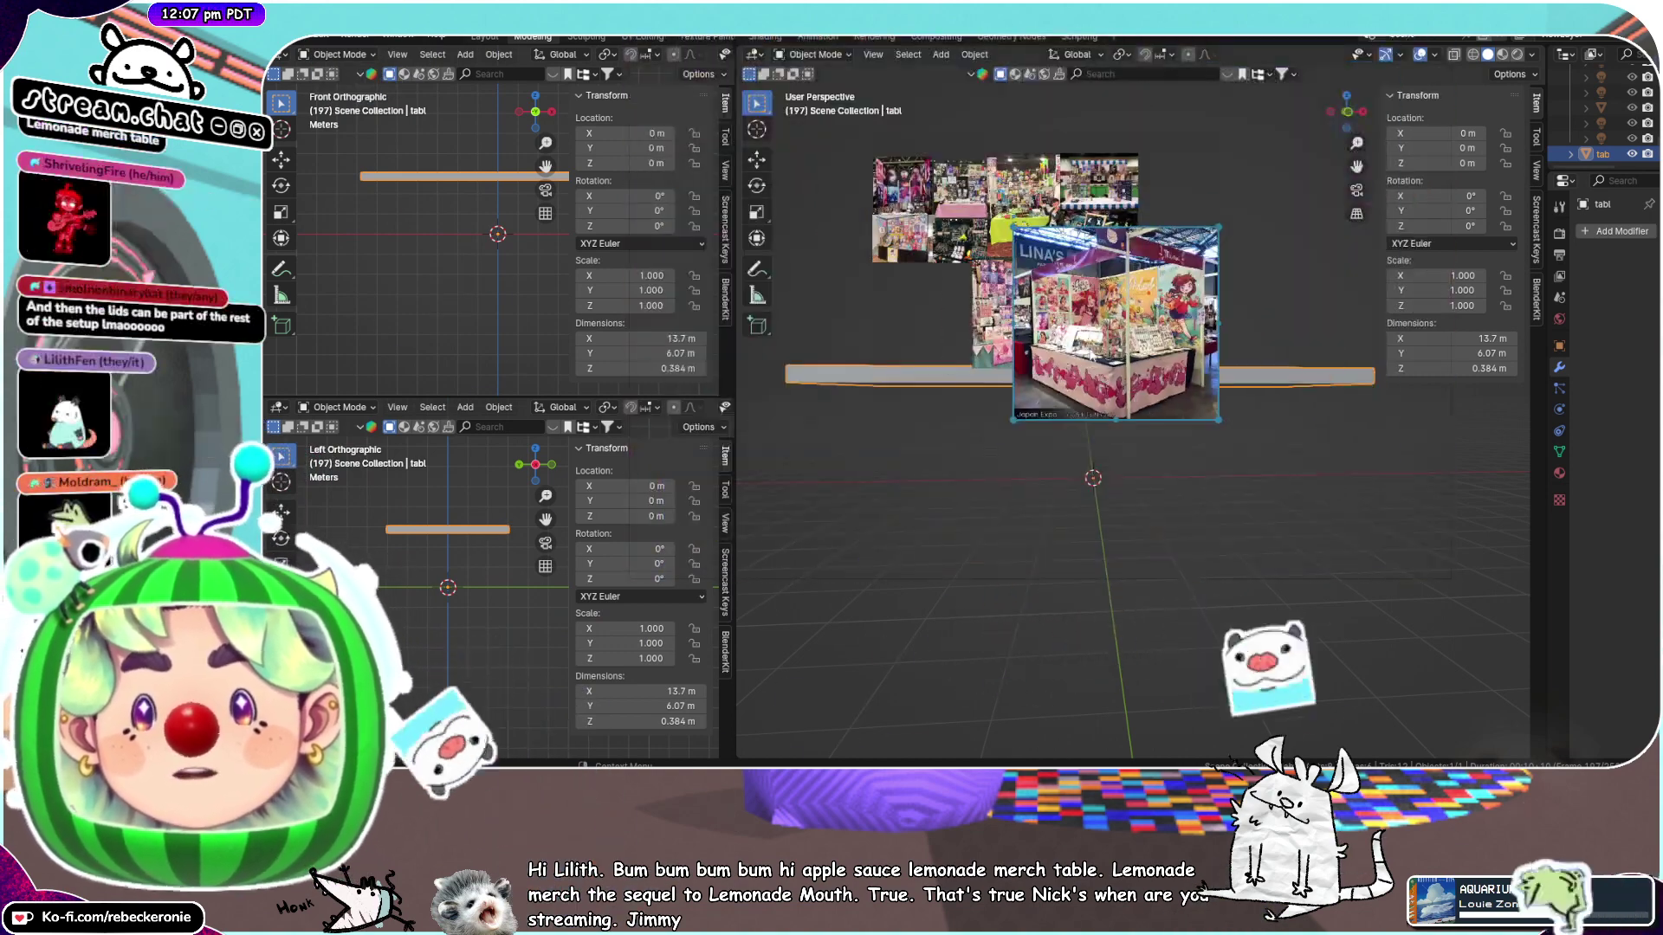
Place the Lina's Japan Expo booth photo on the free side of the teal-tablecloth booth photo and scale it down
left_click_drag(879, 400, 879, 368)
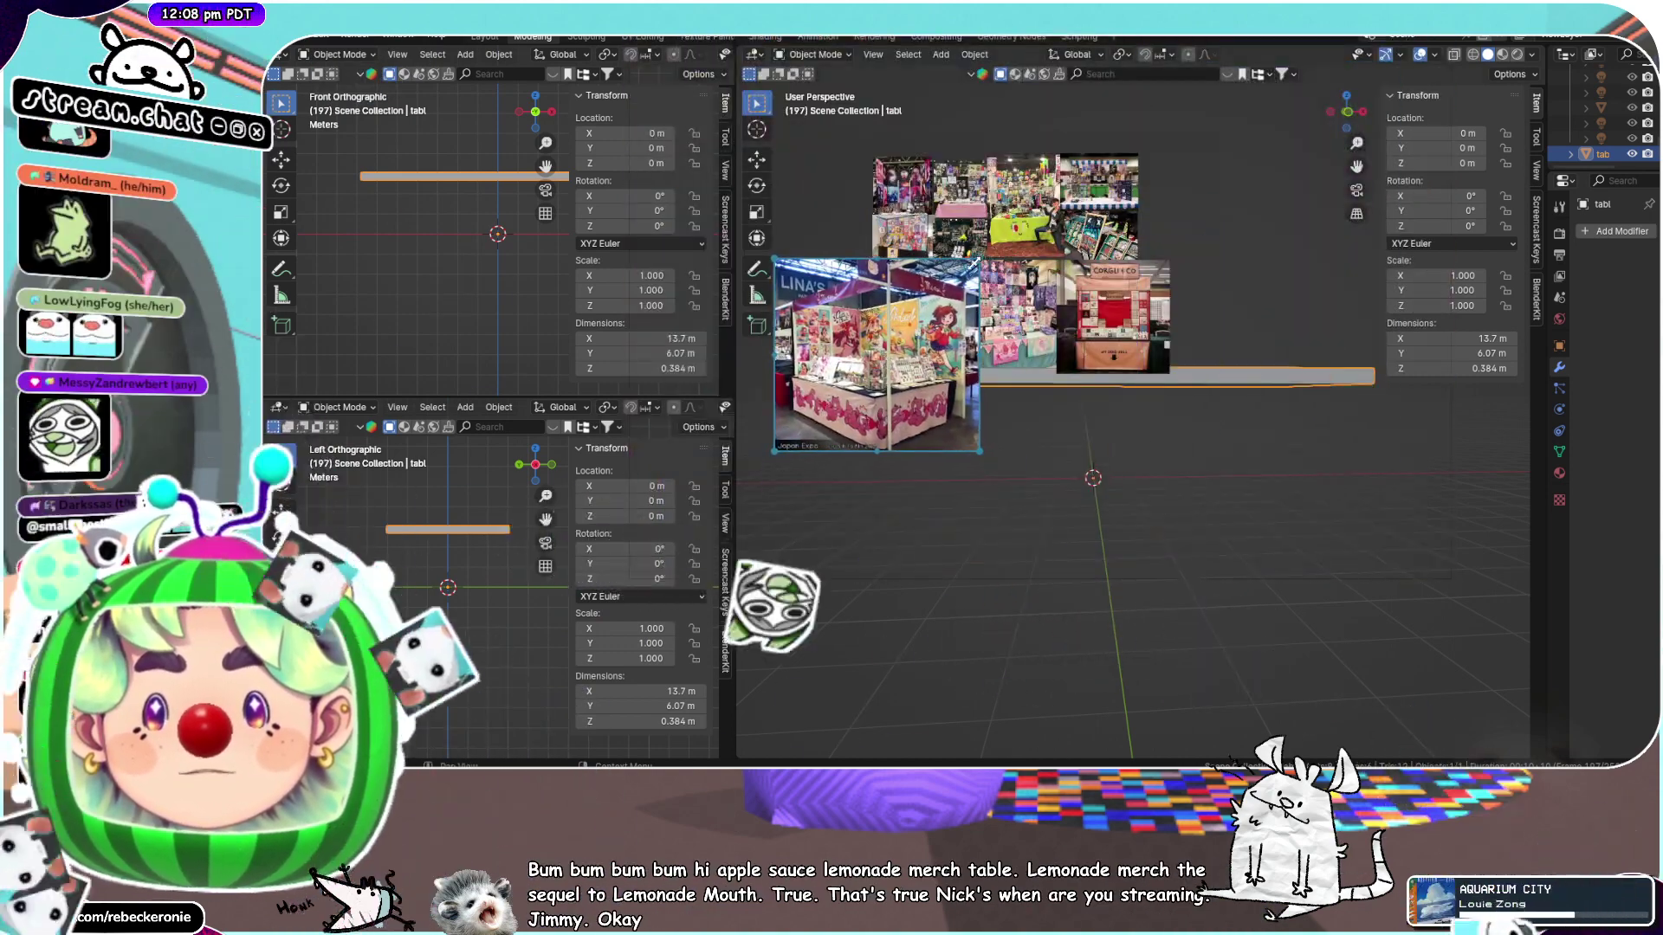
left_click_drag(976, 268, 869, 365)
left_click_drag(817, 394, 911, 297)
scroll(905, 295, "up", 5)
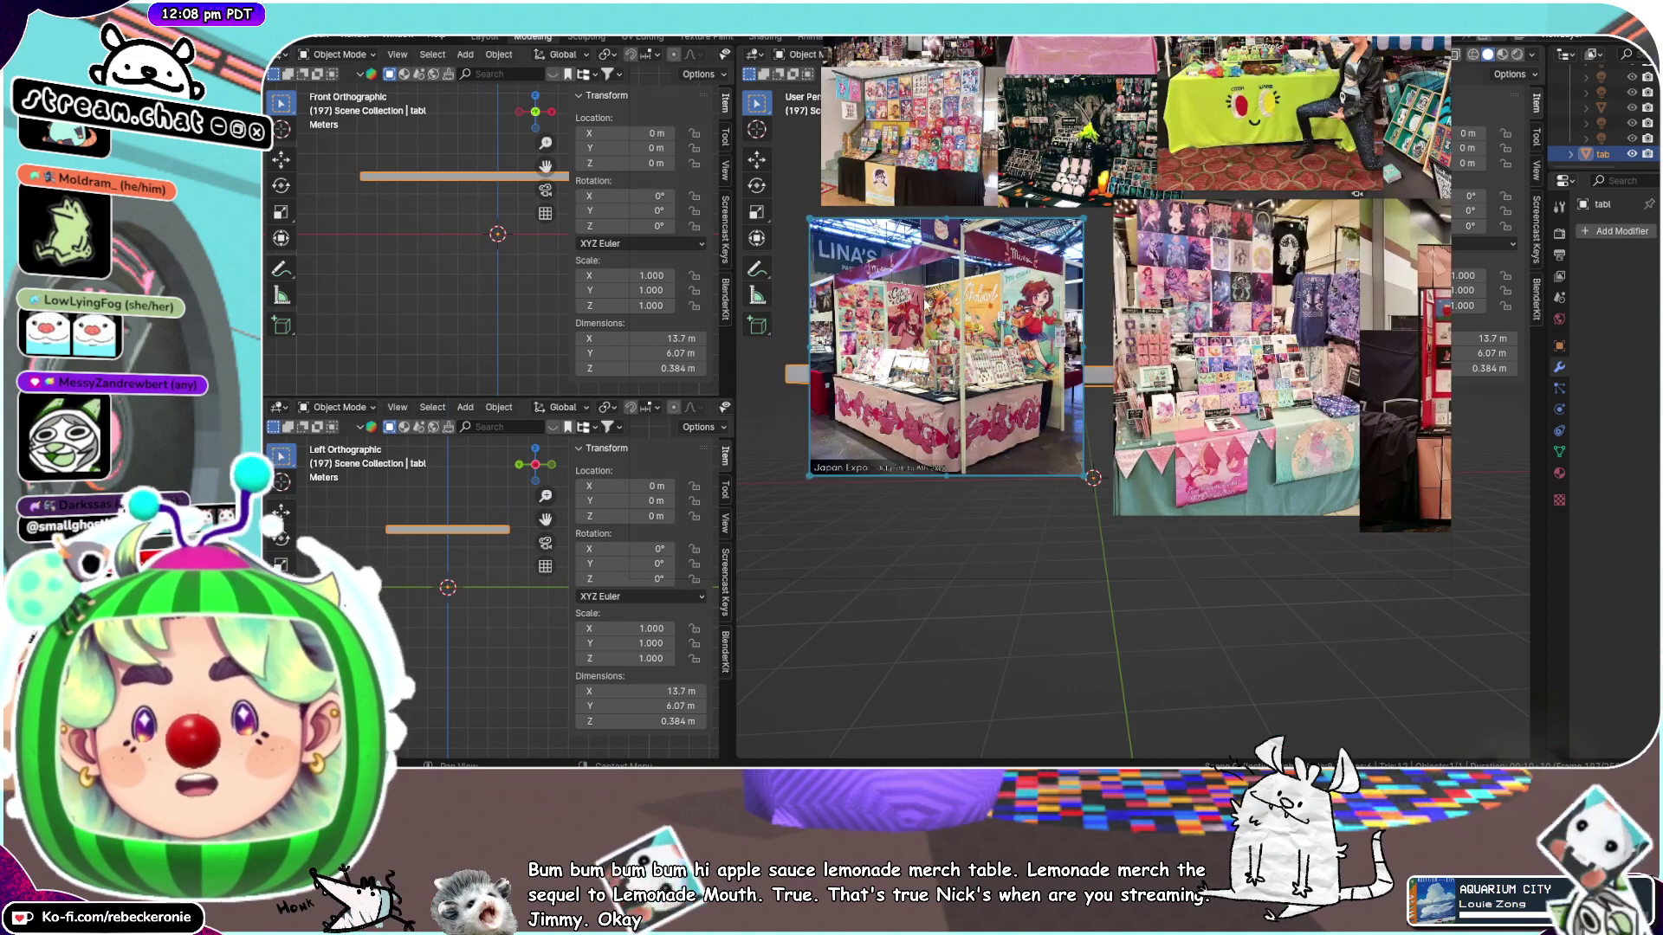
middle_click_drag(927, 300, 956, 293)
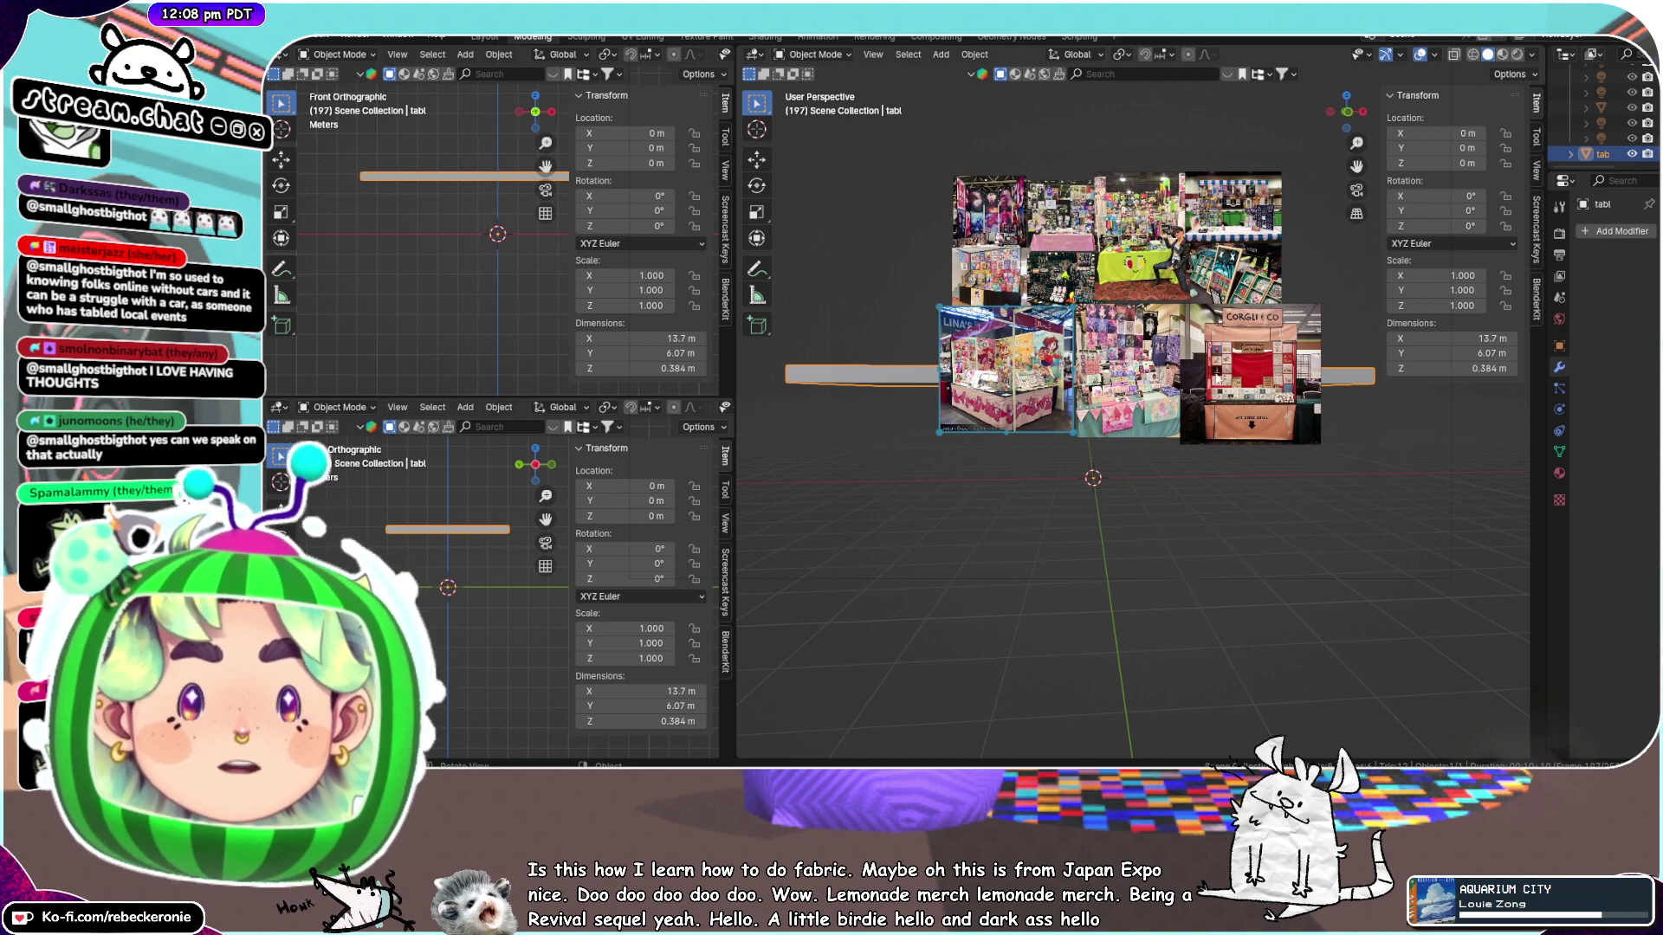
Move the reference board out of the 3D view and show the tabletop from the front
right_click_drag(1217, 379, 1662, 329)
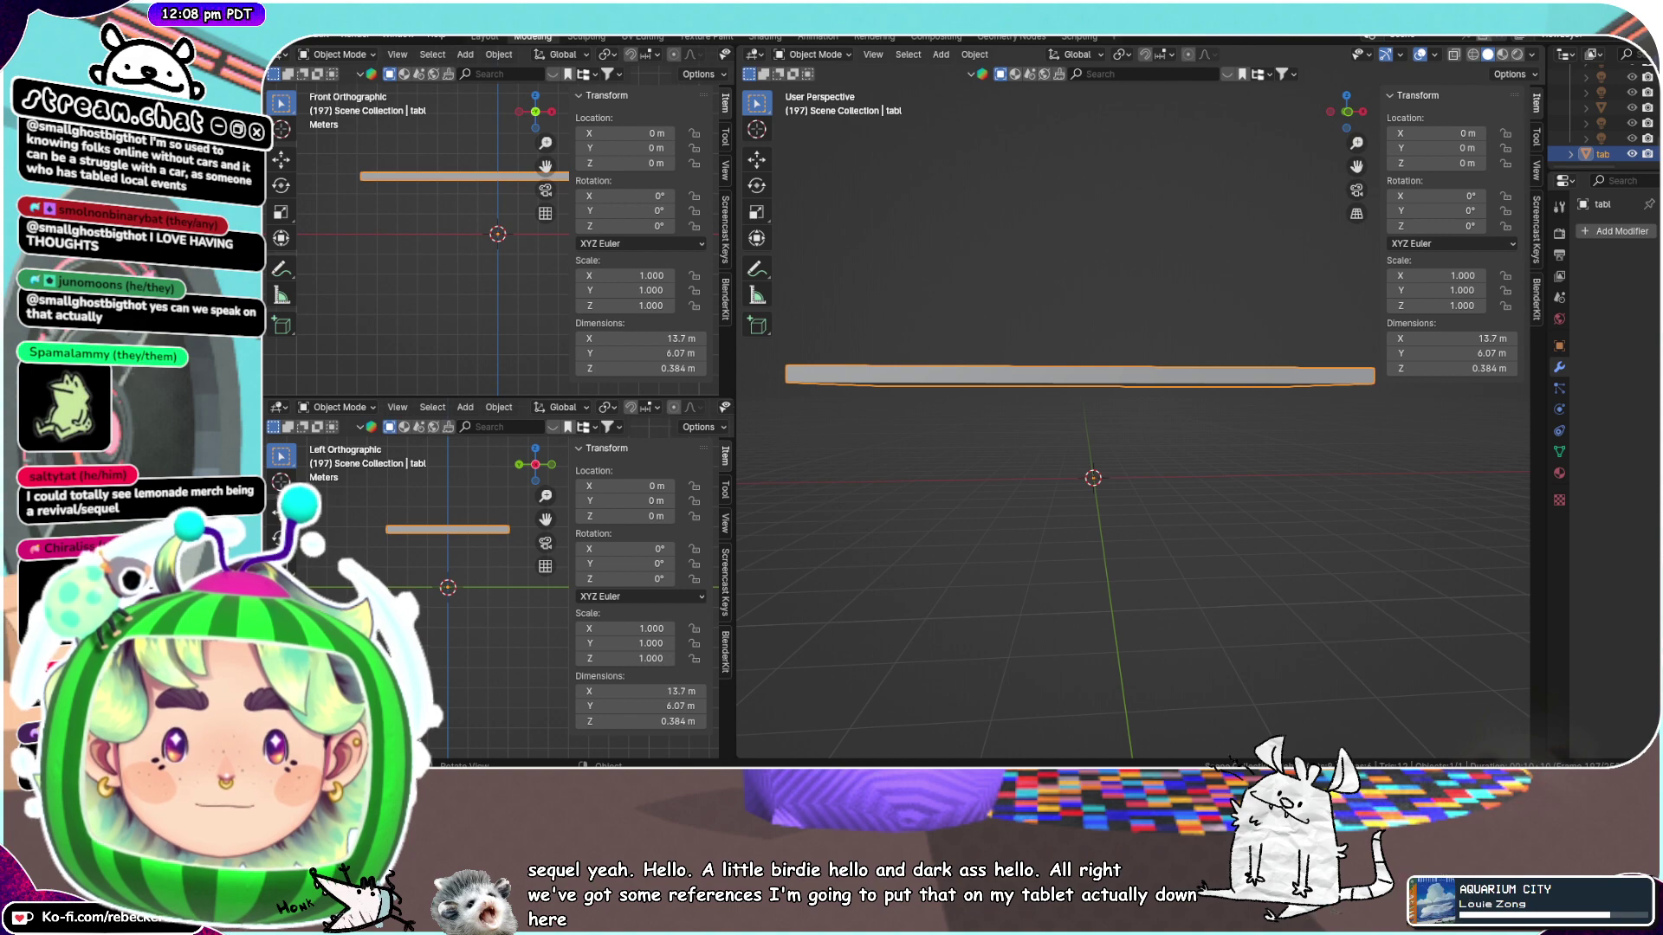
middle_click_drag(1240, 450, 1261, 299)
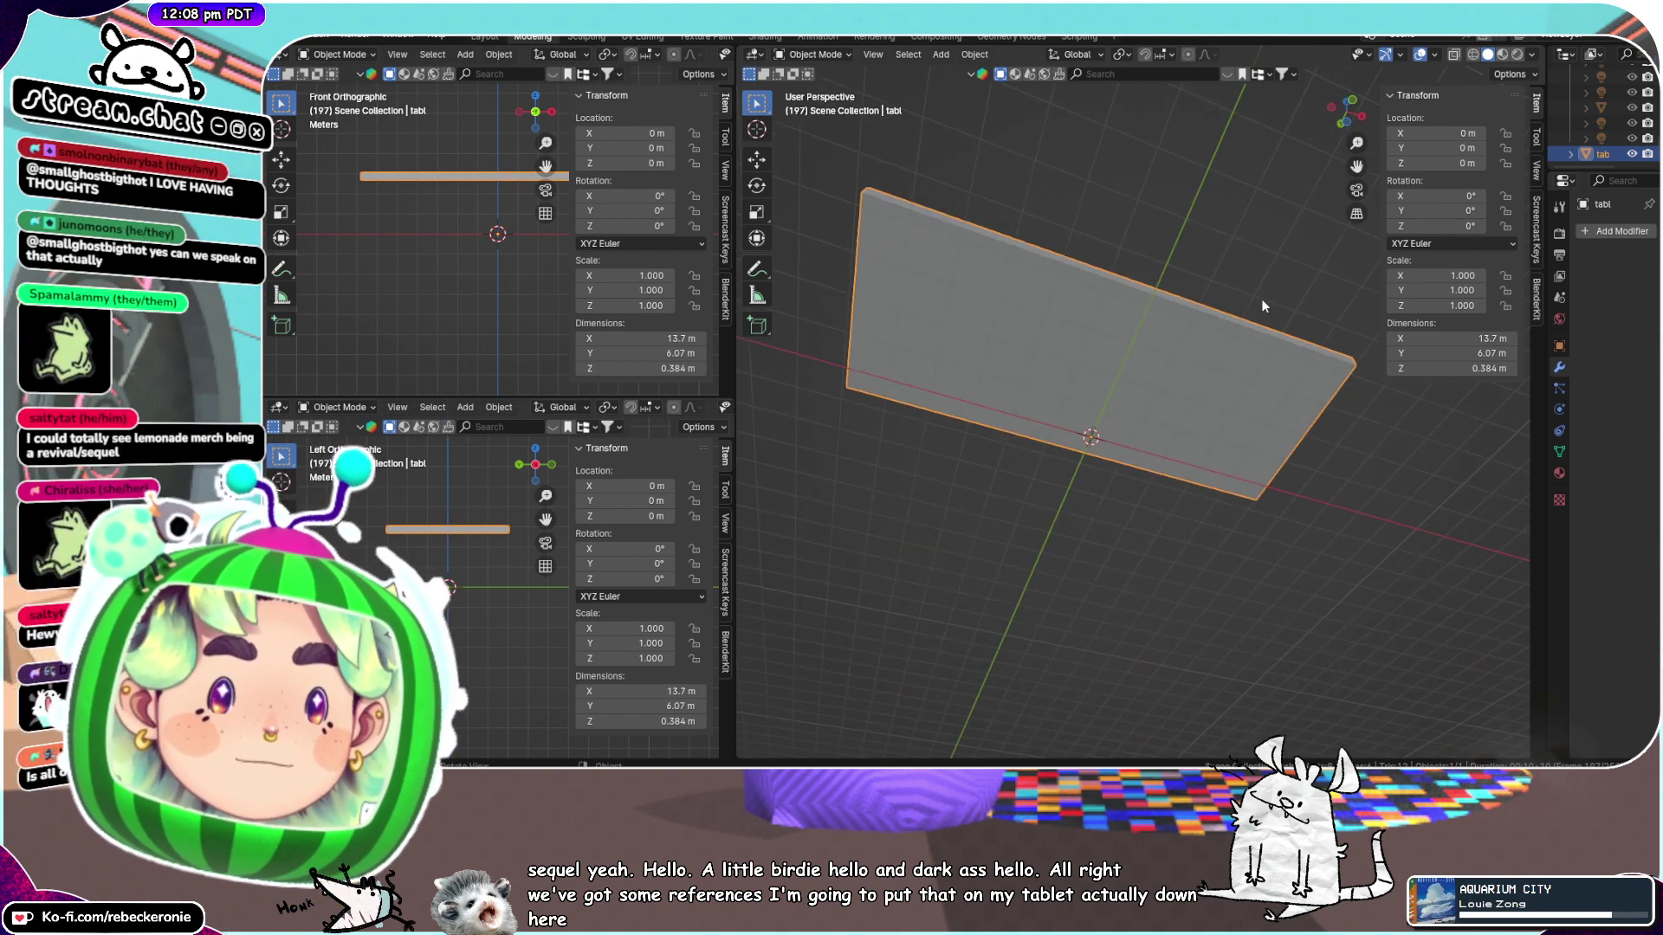
middle_click_drag(1214, 361, 1167, 465)
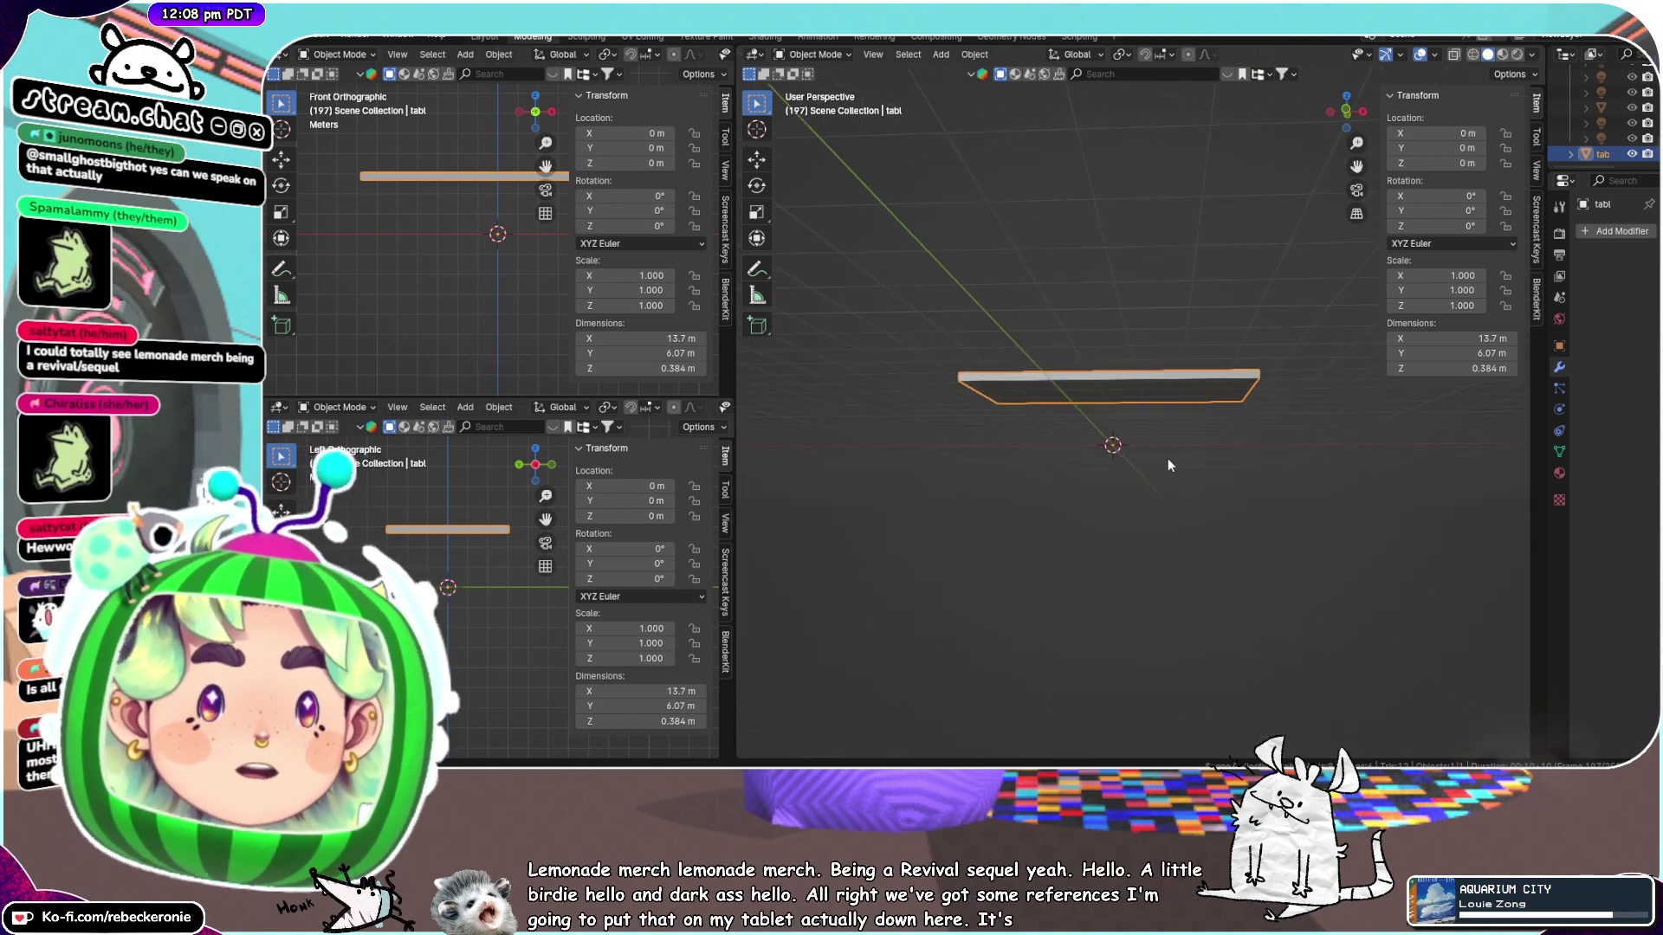
left_click(1348, 117)
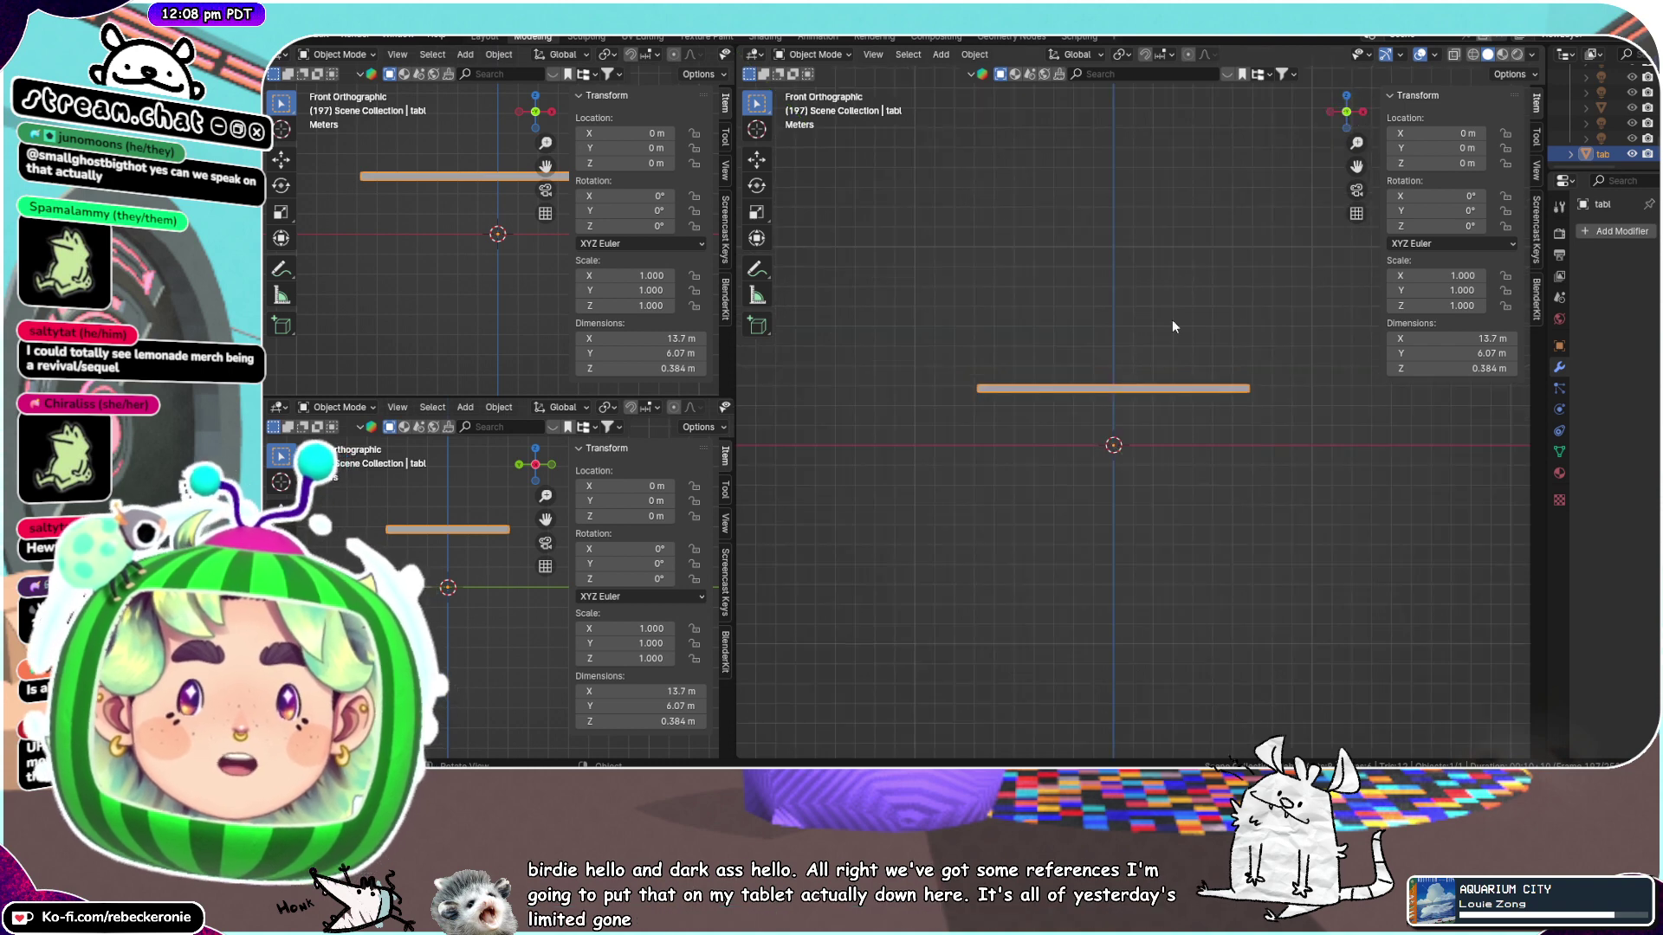
key("s")
key("z")
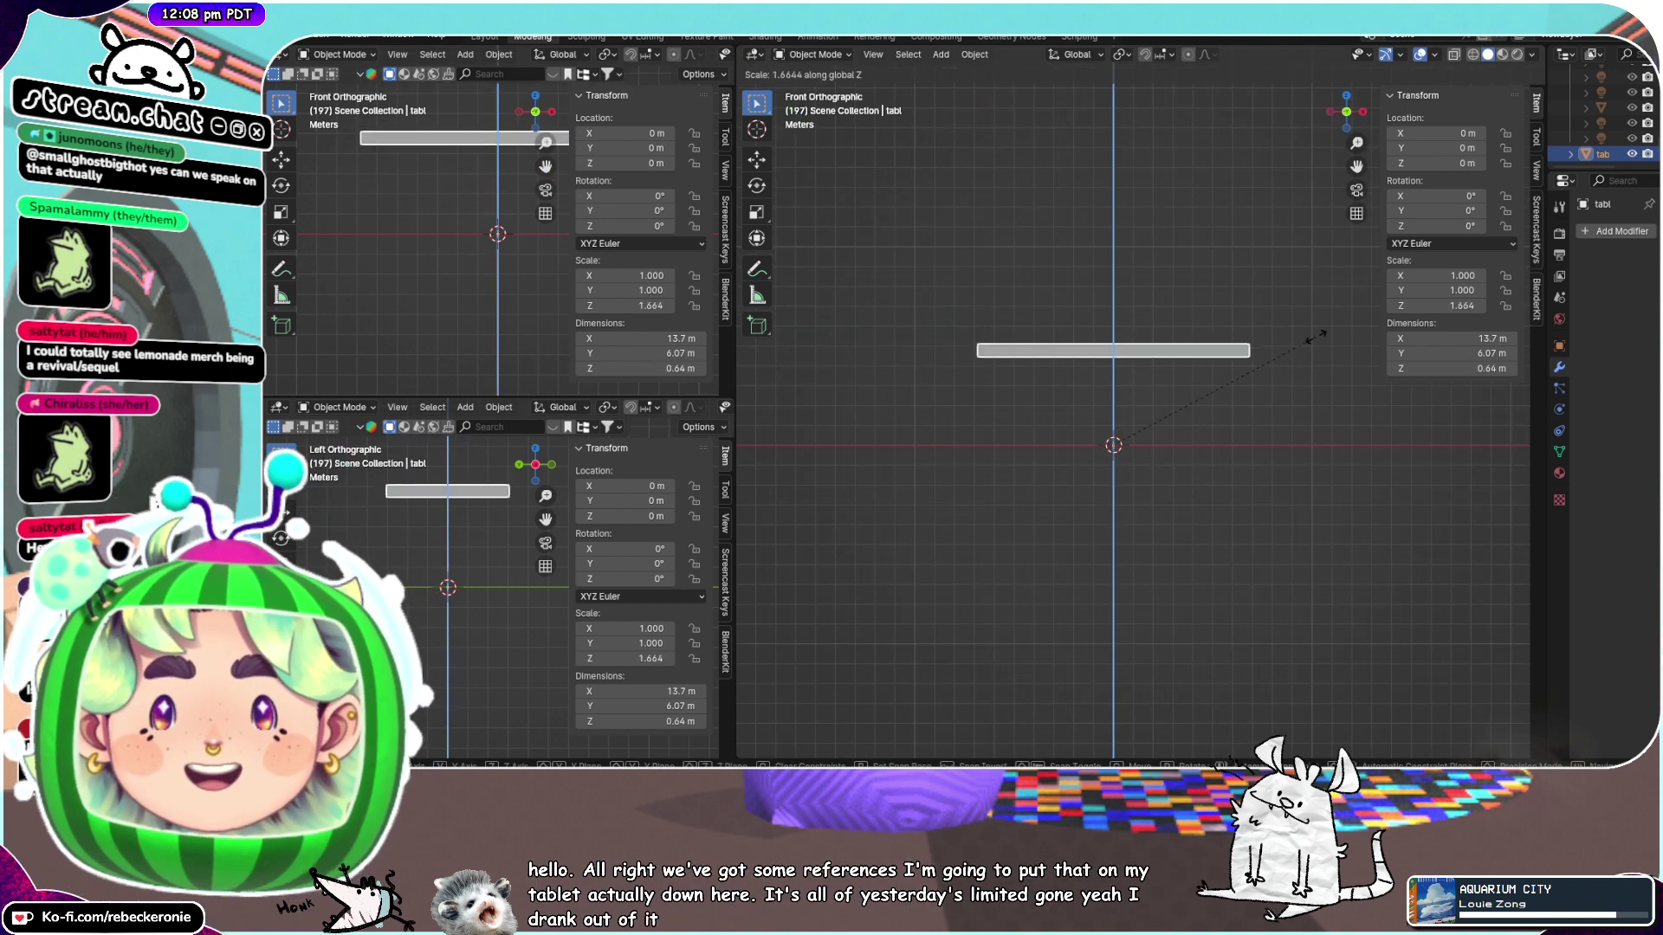
right_click(1132, 402)
In Edit Mode, move the tabletop's bottom face 3.3969 m down along Z to turn the slab into a block
scroll(1131, 401, "up", 1)
key("ctrl+Tab")
left_click(1027, 403)
key("ctrl+Tab")
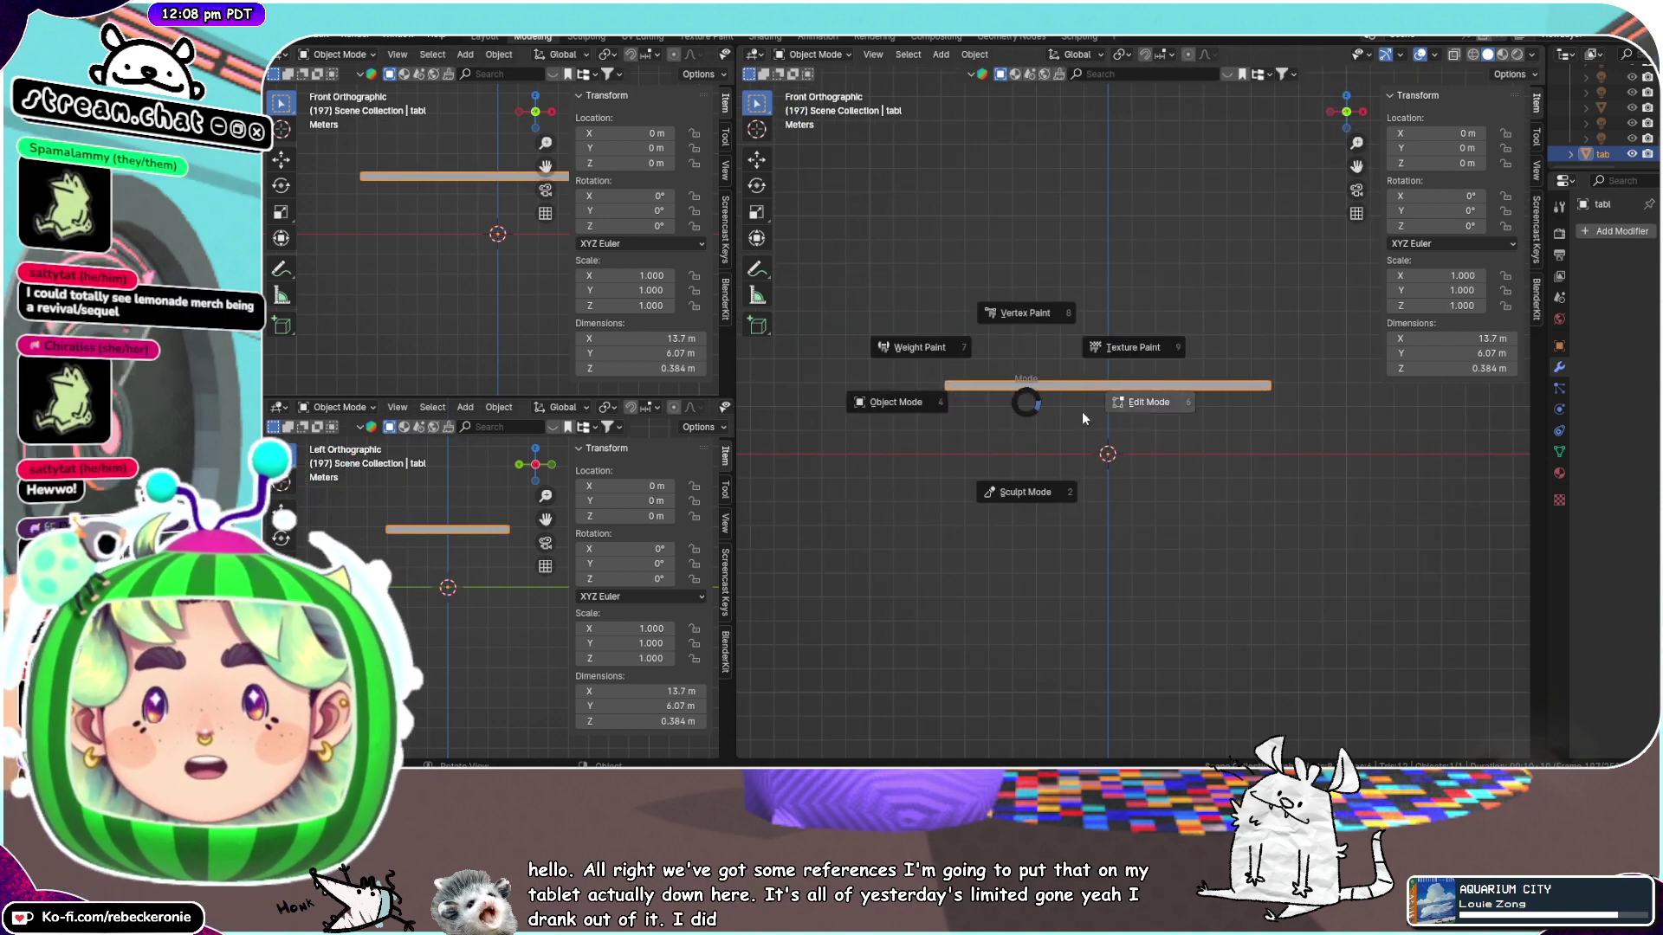
left_click(1133, 401)
scroll(1135, 399, "up", 3)
middle_click_drag(1120, 398, 1163, 347)
key("g")
key("z")
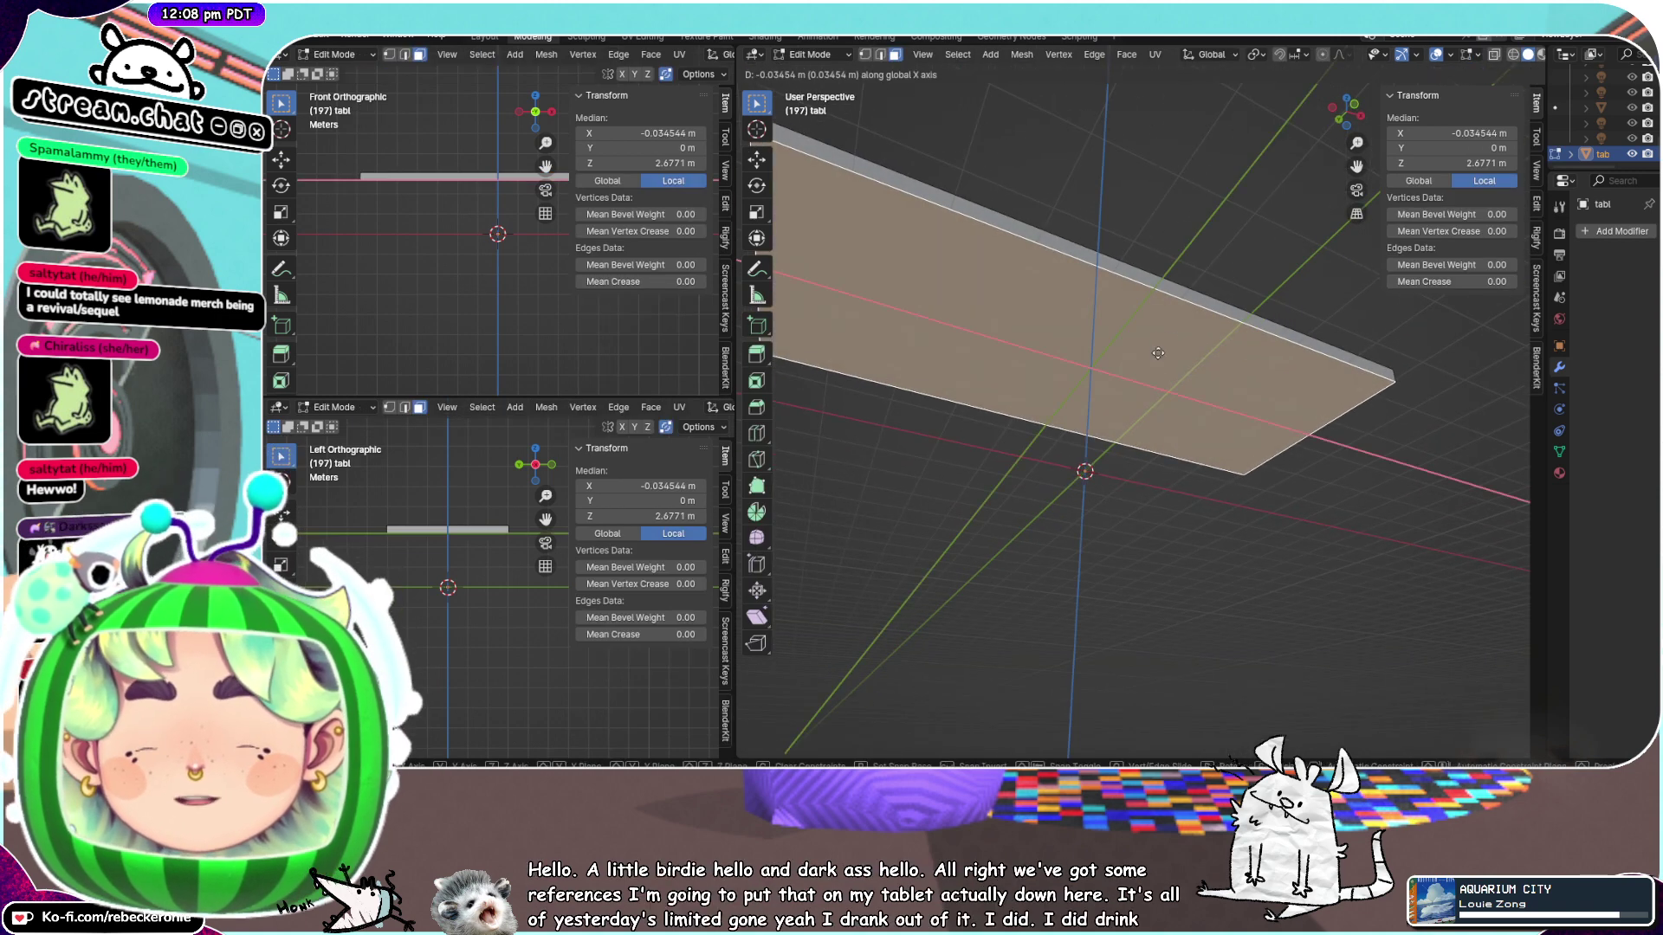
left_click(1218, 423)
middle_click_drag(1219, 423, 1368, 118)
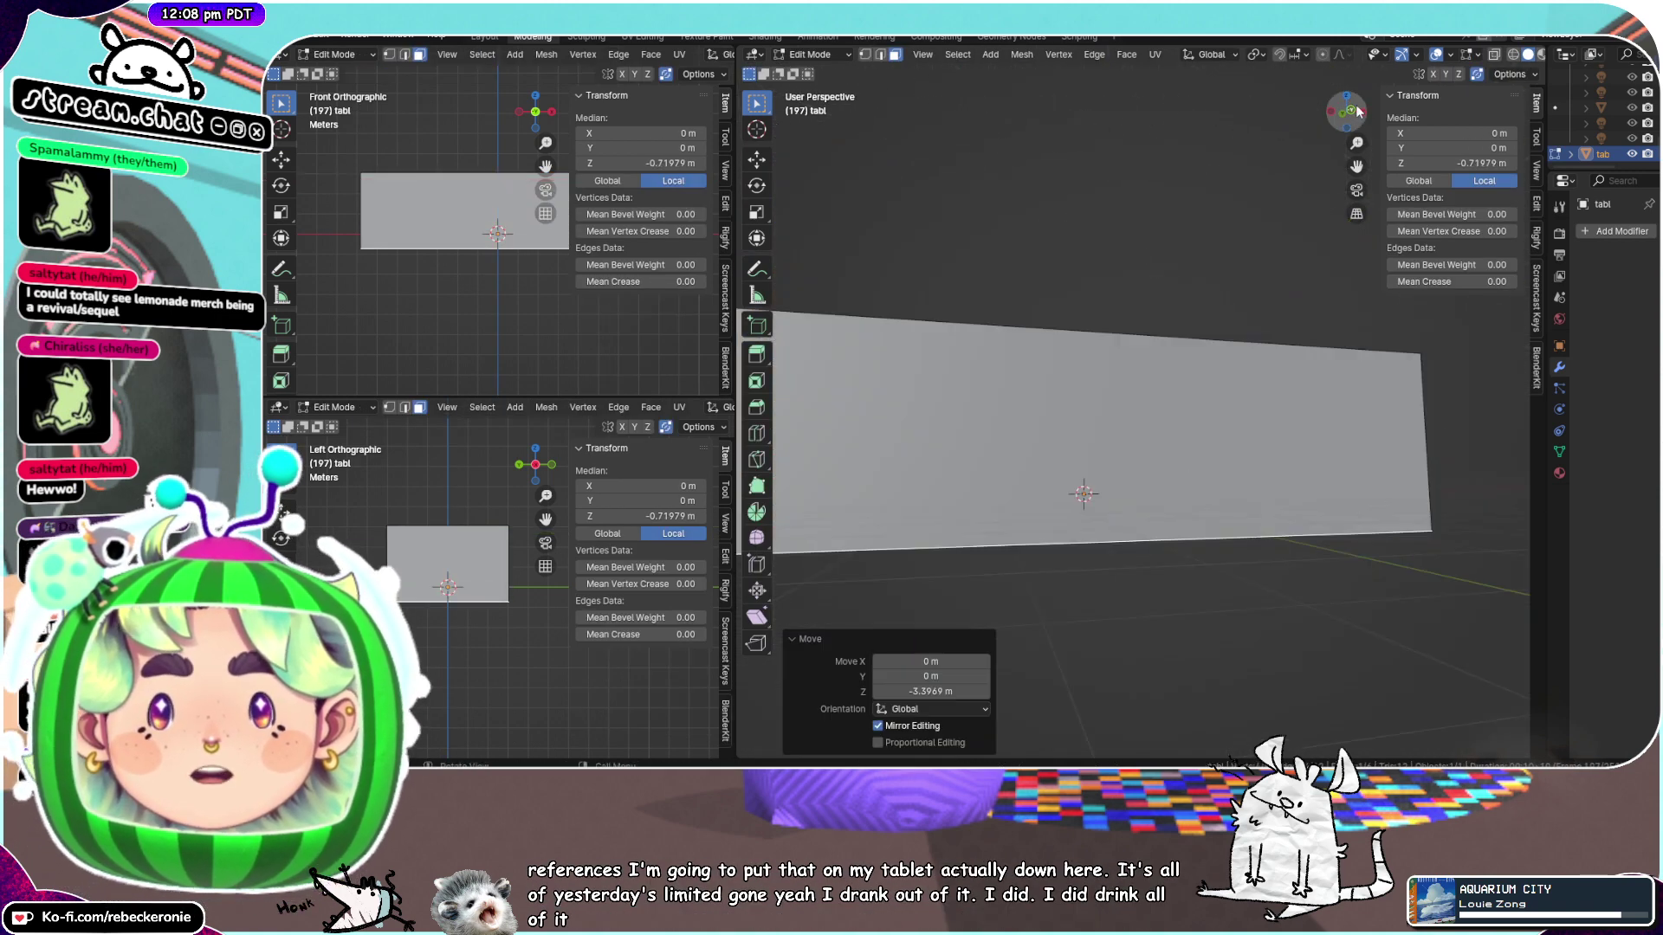
Raise the block's bottom face about 0.7 m along Z to ground level, working in front view
left_click(1357, 111)
key("g")
key("z")
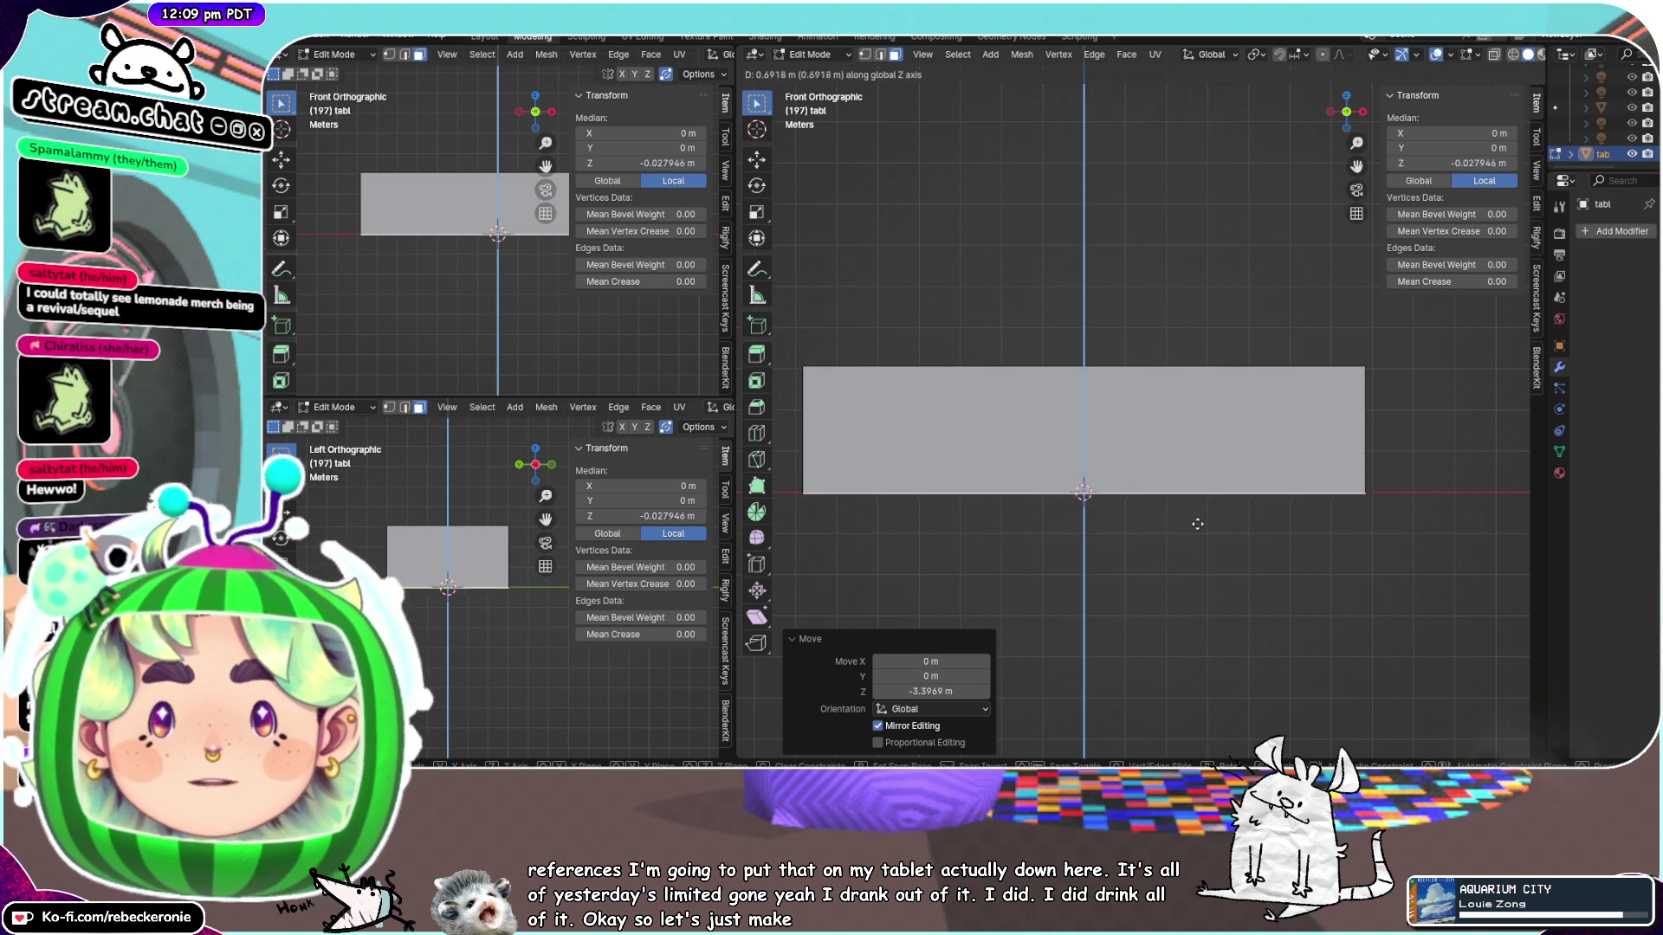
left_click(1206, 527)
Select the block's top face and raise it 1.0874 m along Z
middle_click_drag(1207, 478, 1332, 423)
left_click(1196, 386)
key("g")
key("z")
left_click(1198, 398)
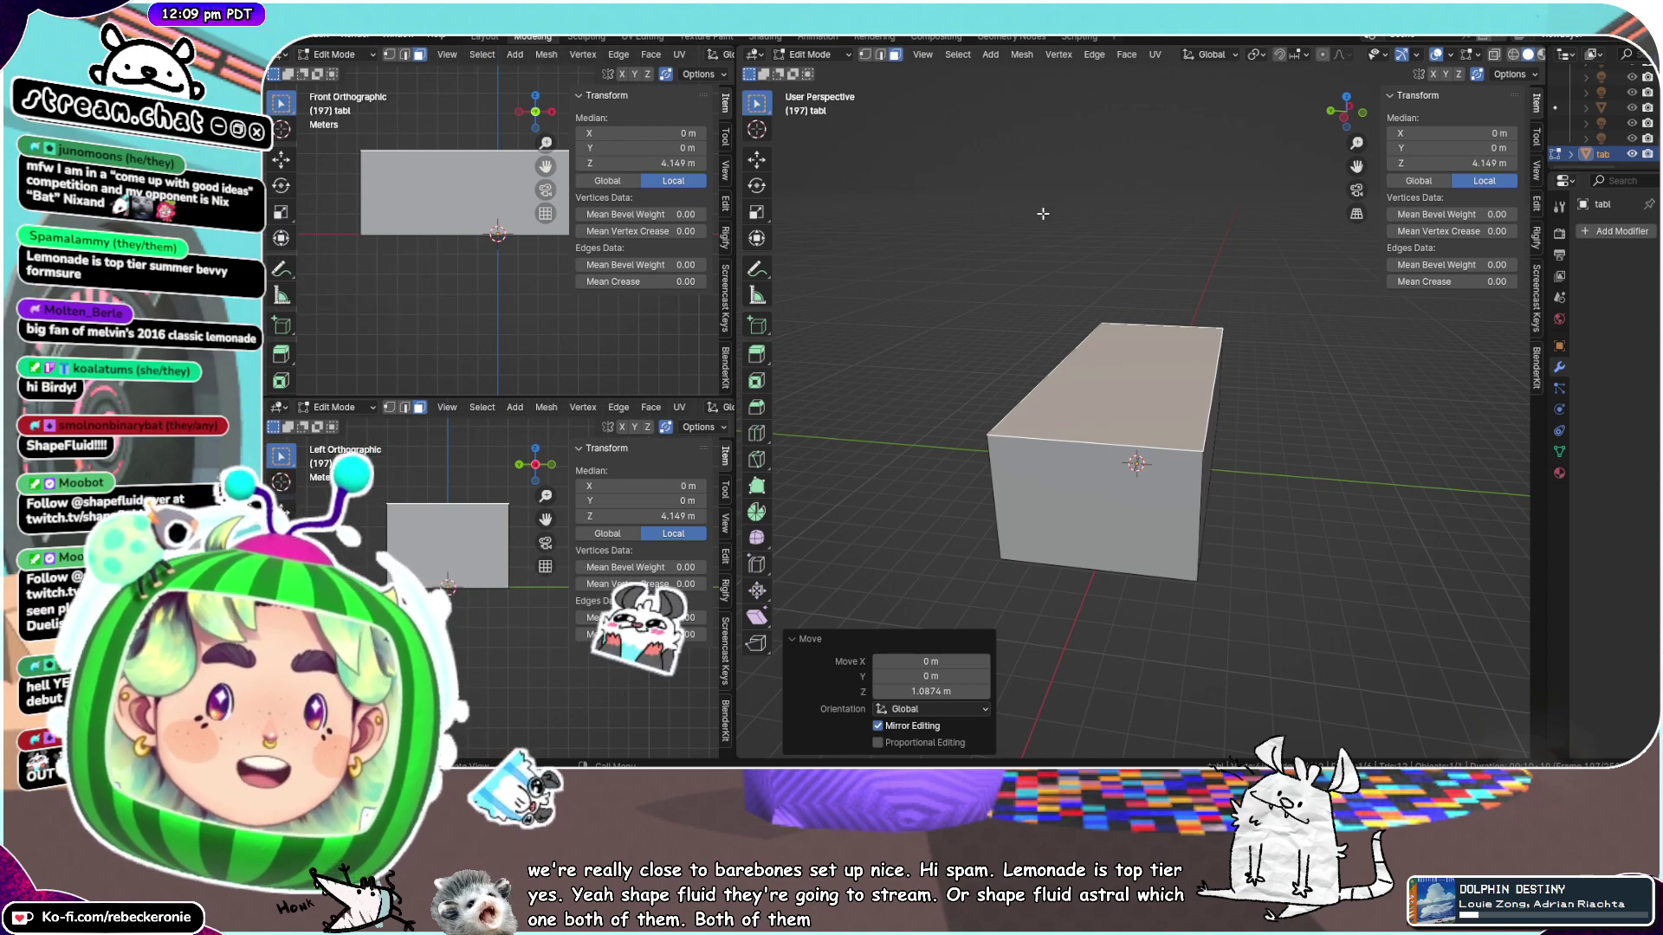
Inspect the table block from the end, below and front, and clear the face selection
middle_click_drag(1043, 214, 936, 267)
middle_click_drag(1233, 433, 1336, 423)
scroll(1202, 415, "up", 2)
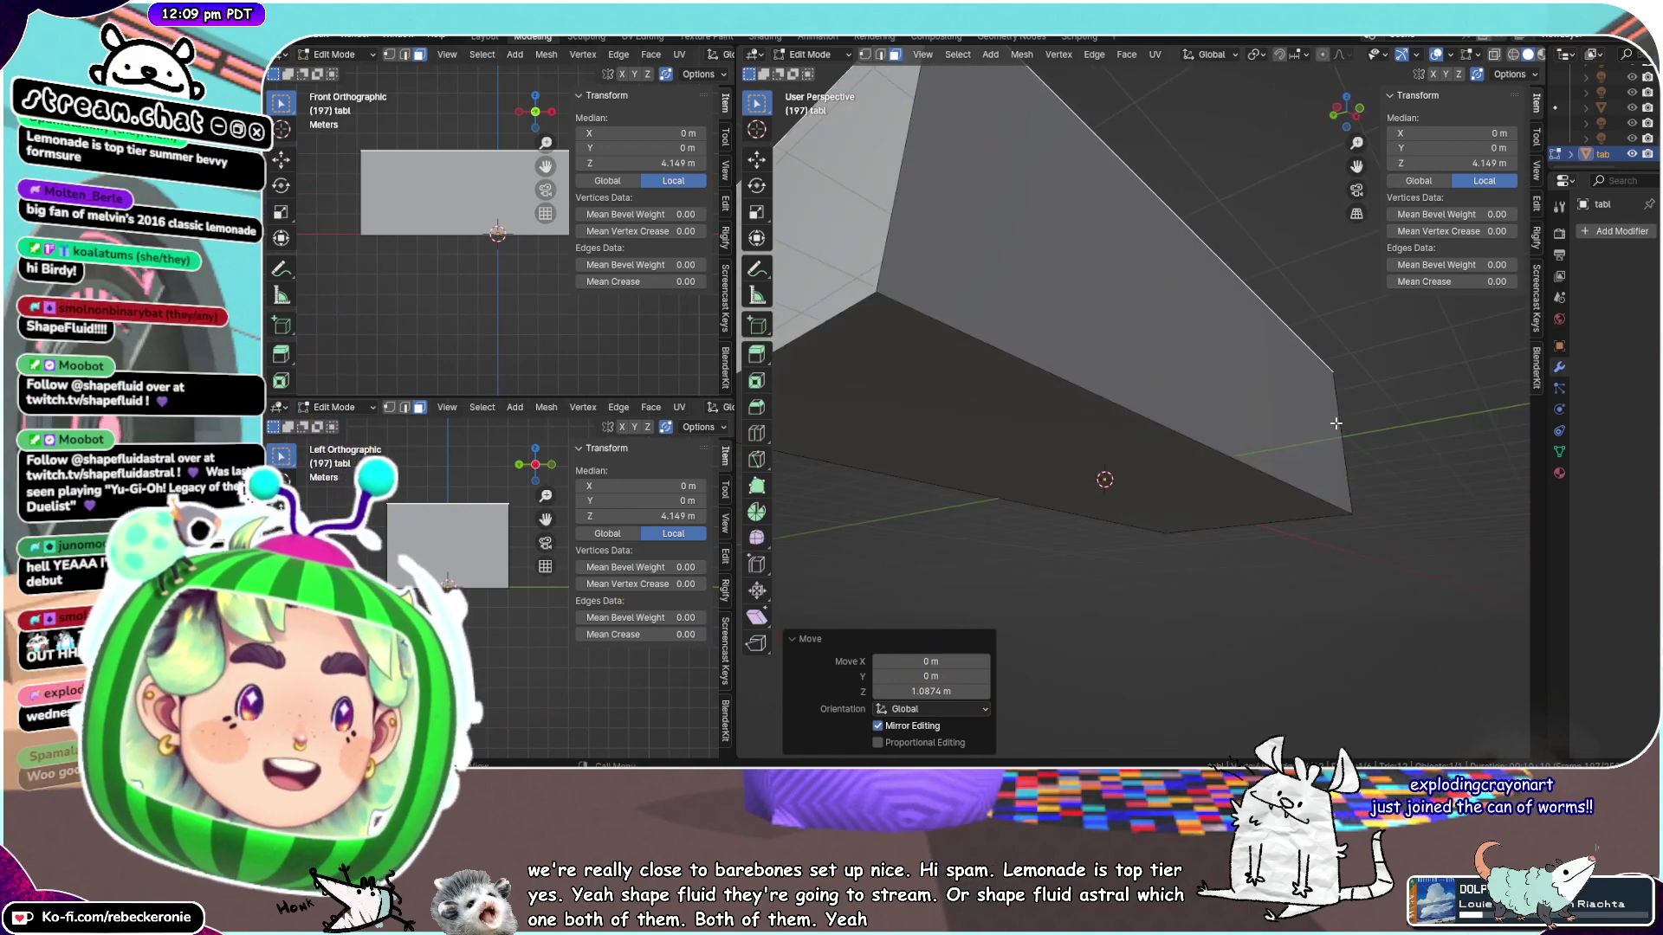
middle_click_drag(1335, 423, 1244, 372)
left_click(1198, 440)
middle_click_drag(1198, 440, 1177, 512)
left_click(1161, 549)
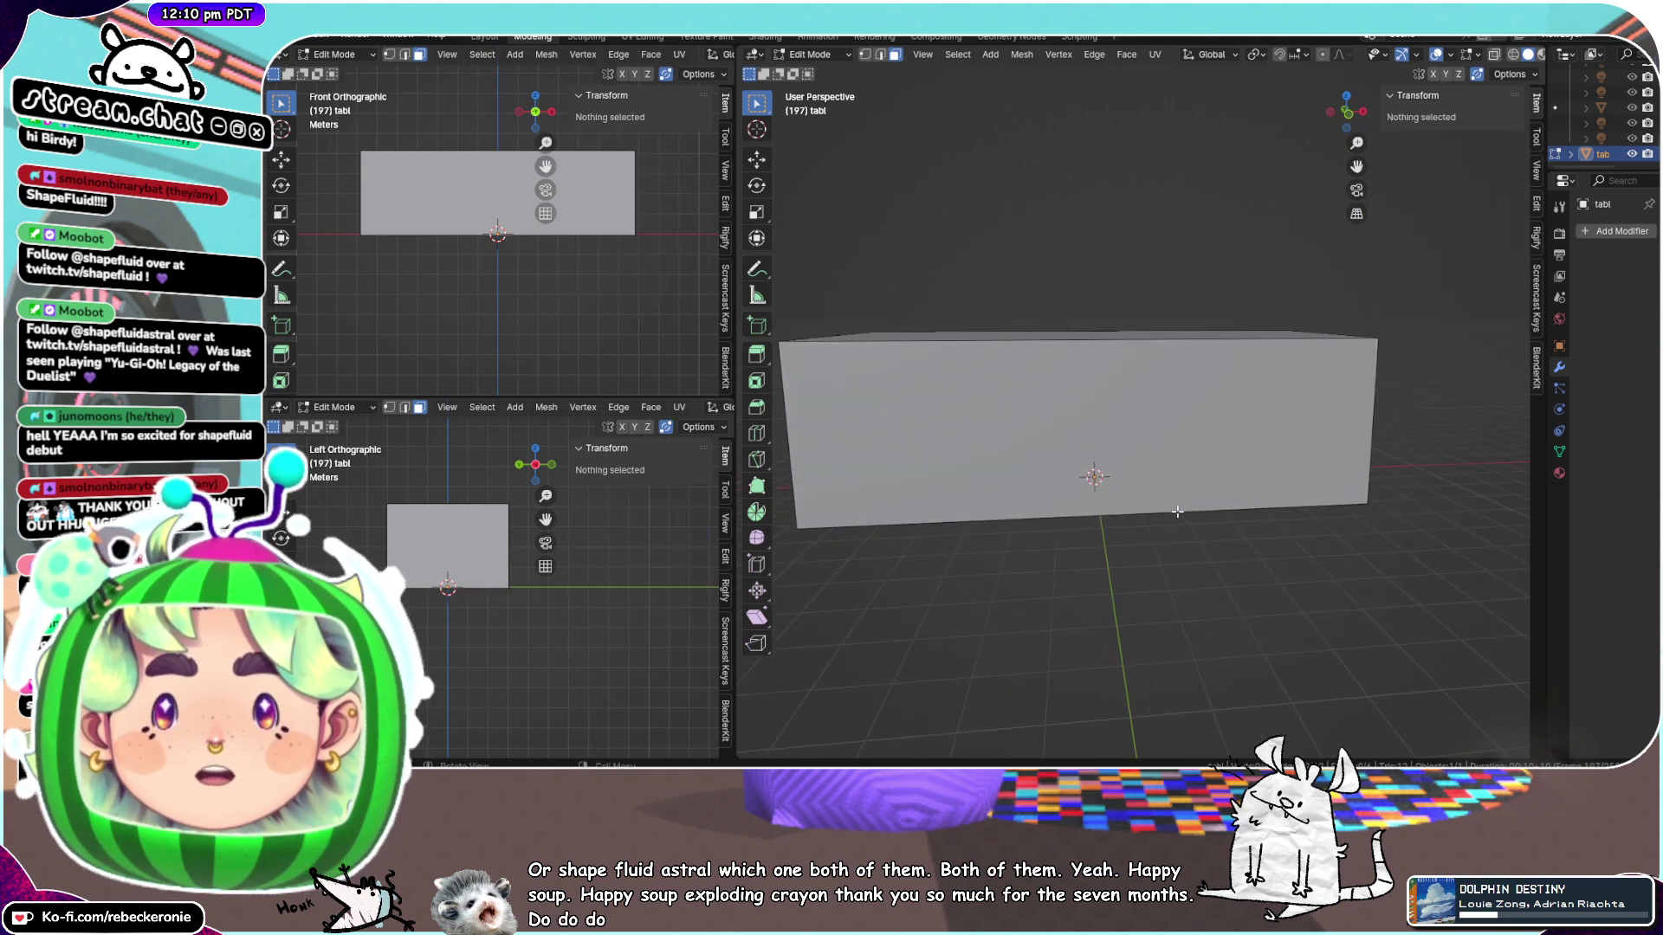
Show the table block from the front and return to Object Mode
left_click(1349, 114)
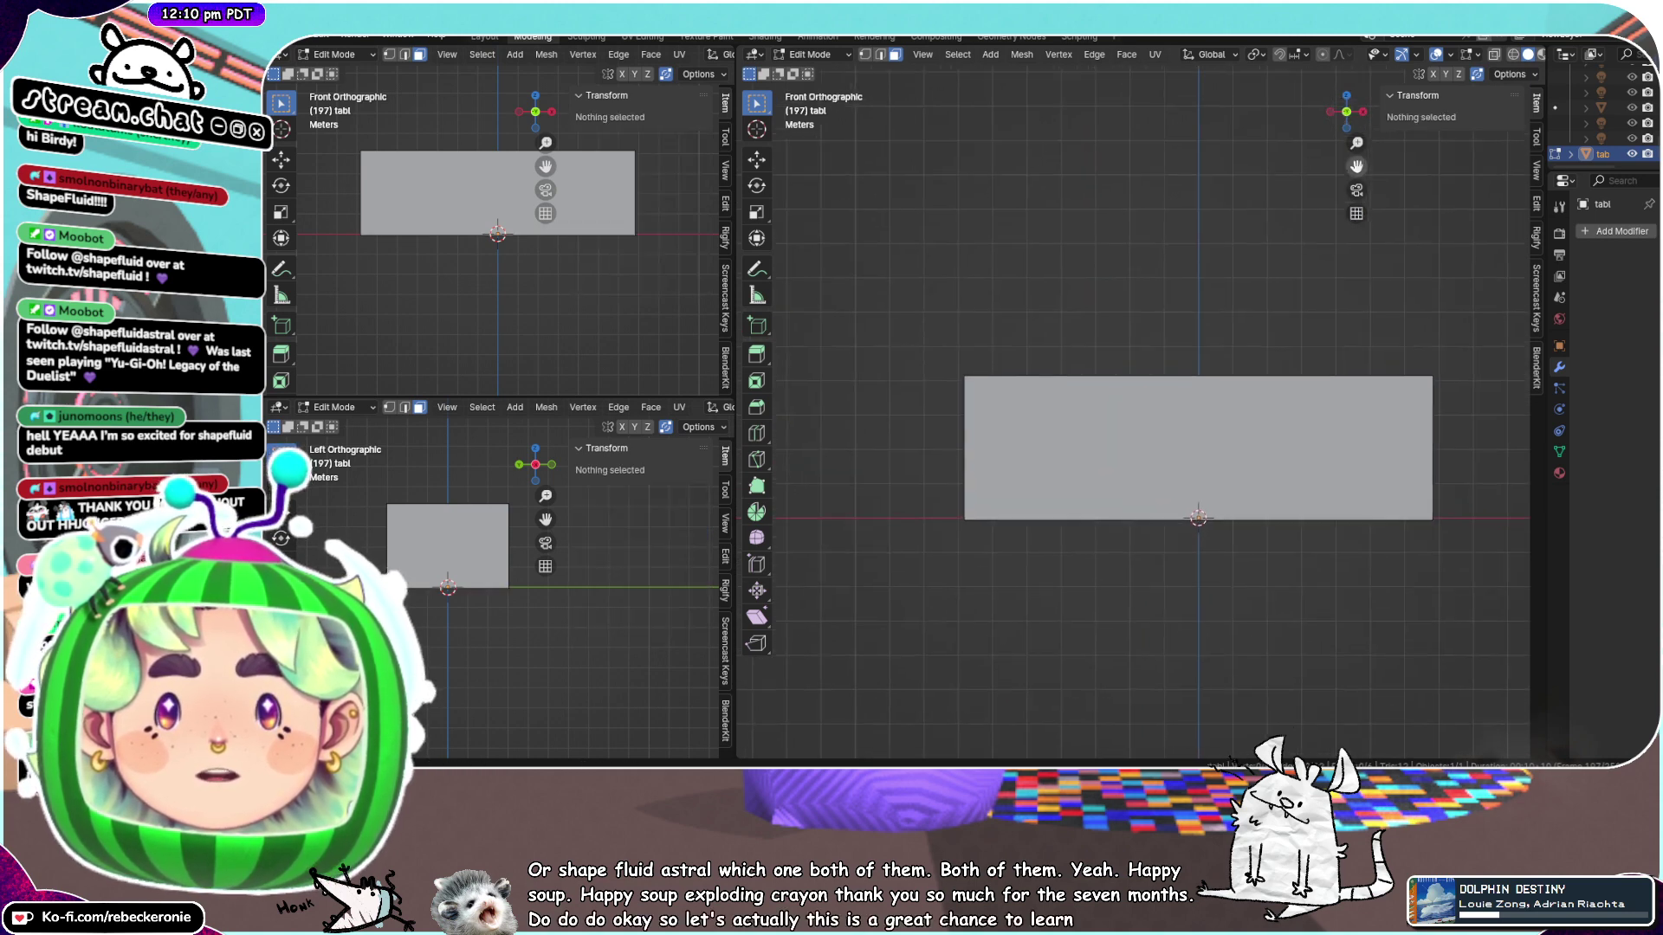
left_click_drag(1356, 166, 1321, 173)
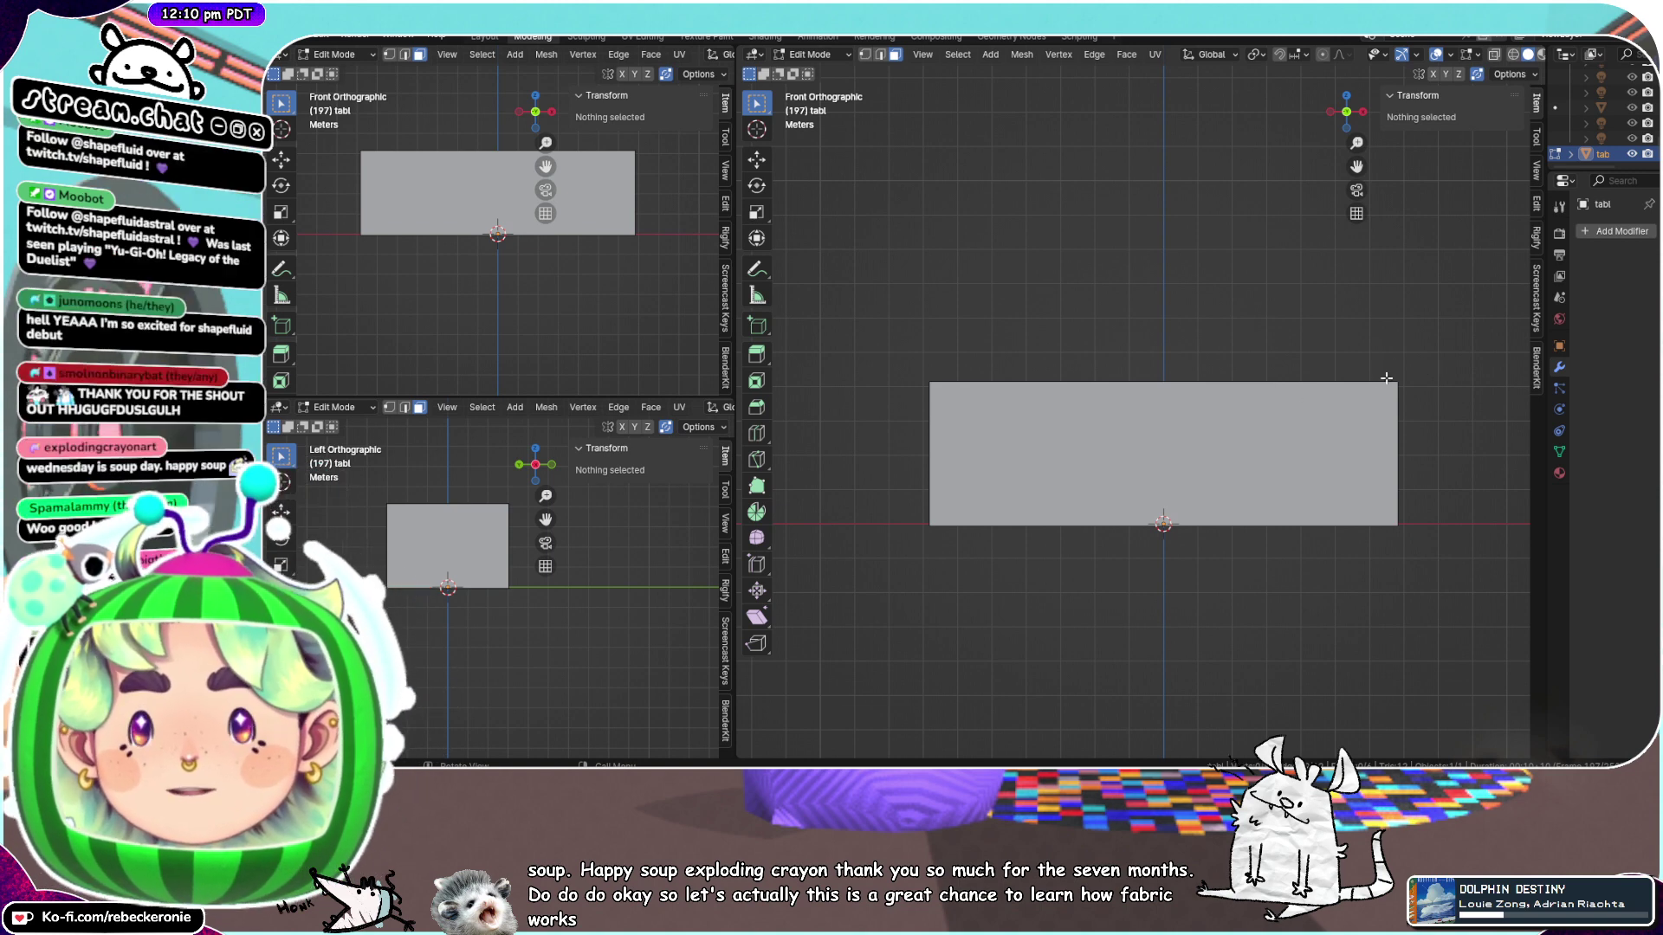
key("ctrl+Tab")
left_click(1229, 386)
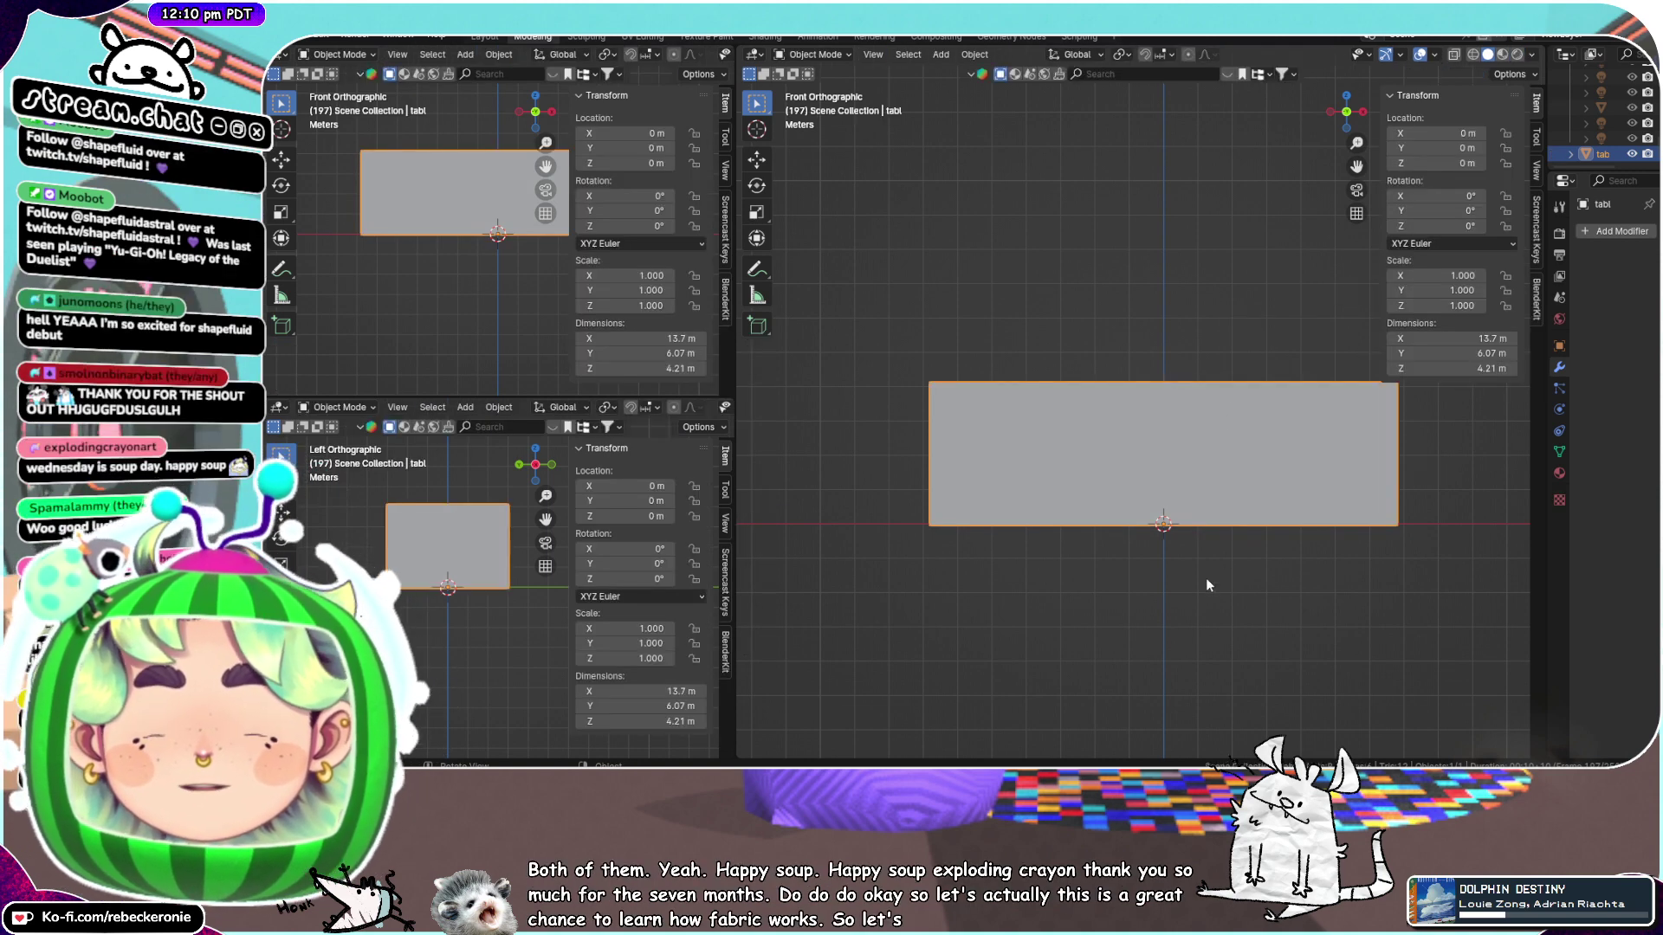
key("shift+a")
mouse_move(1164, 478)
key("Escape")
key("Escape")
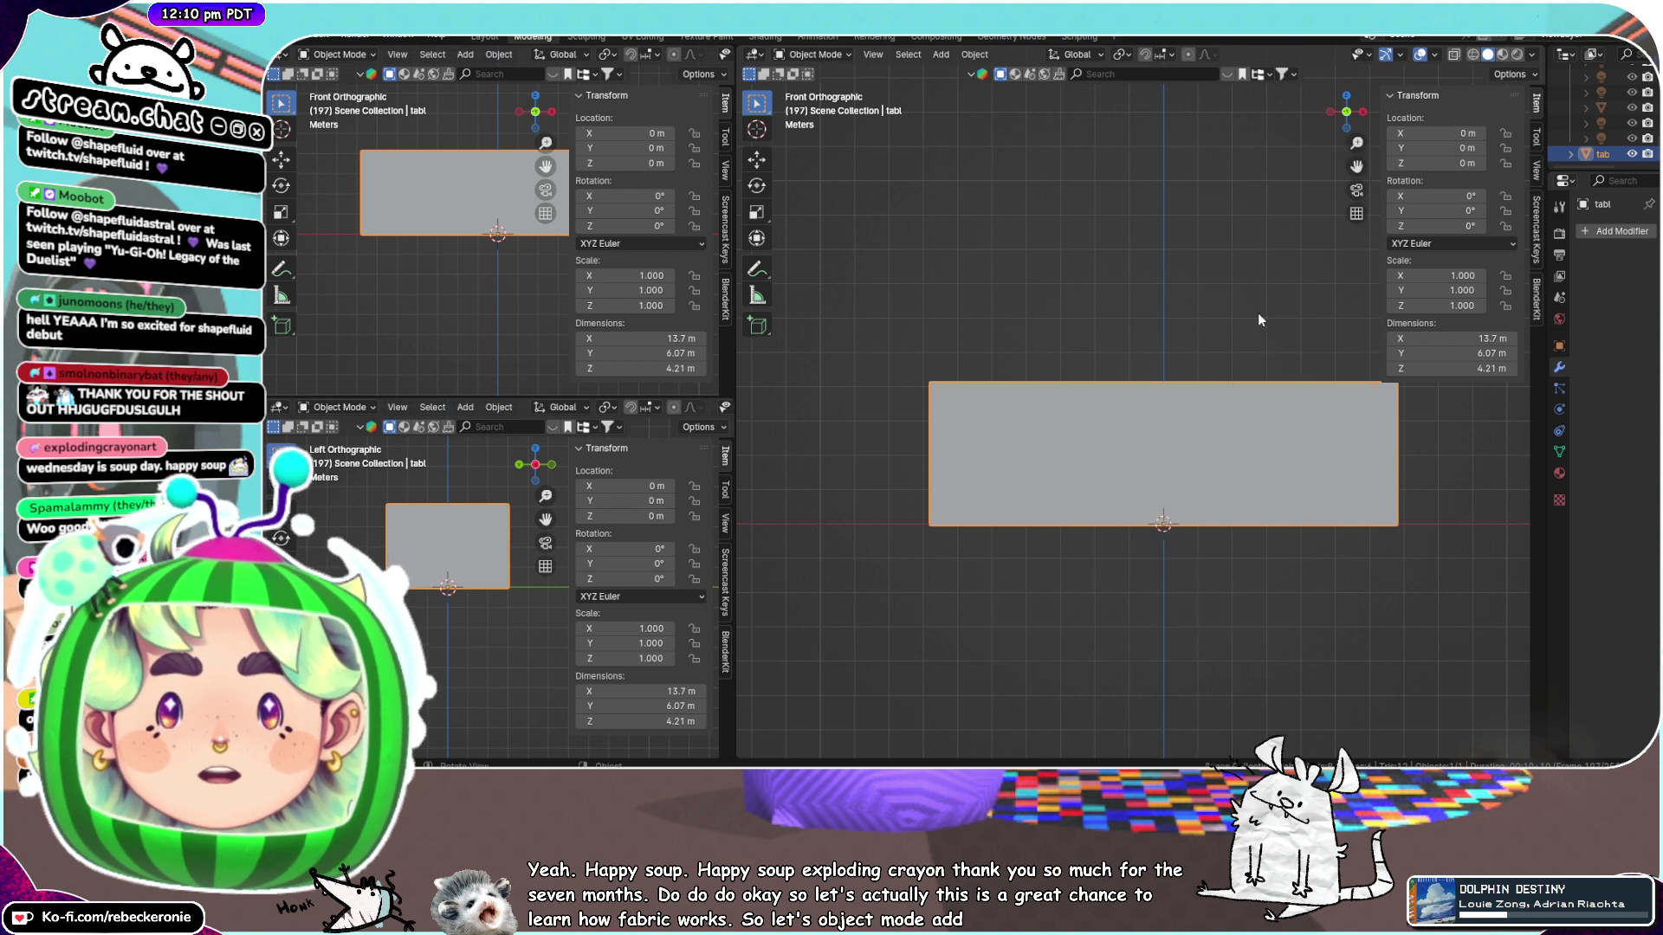
Add a 2 m mesh plane at the scene origin
key("shift+a")
mouse_move(1135, 454)
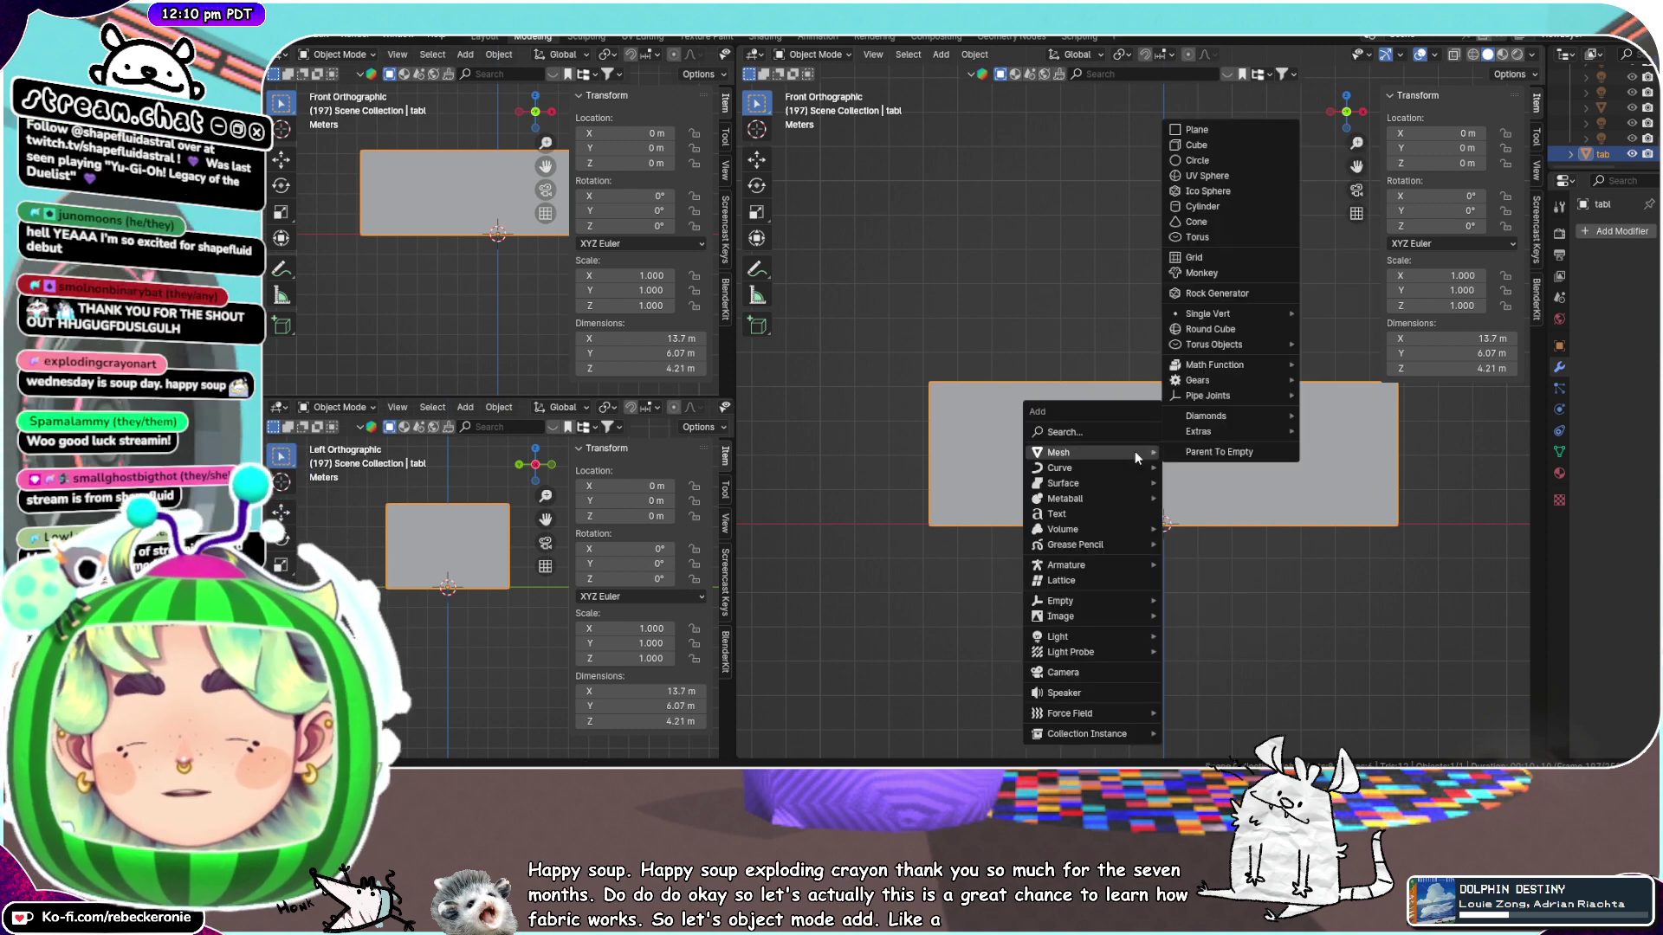
left_click(1214, 130)
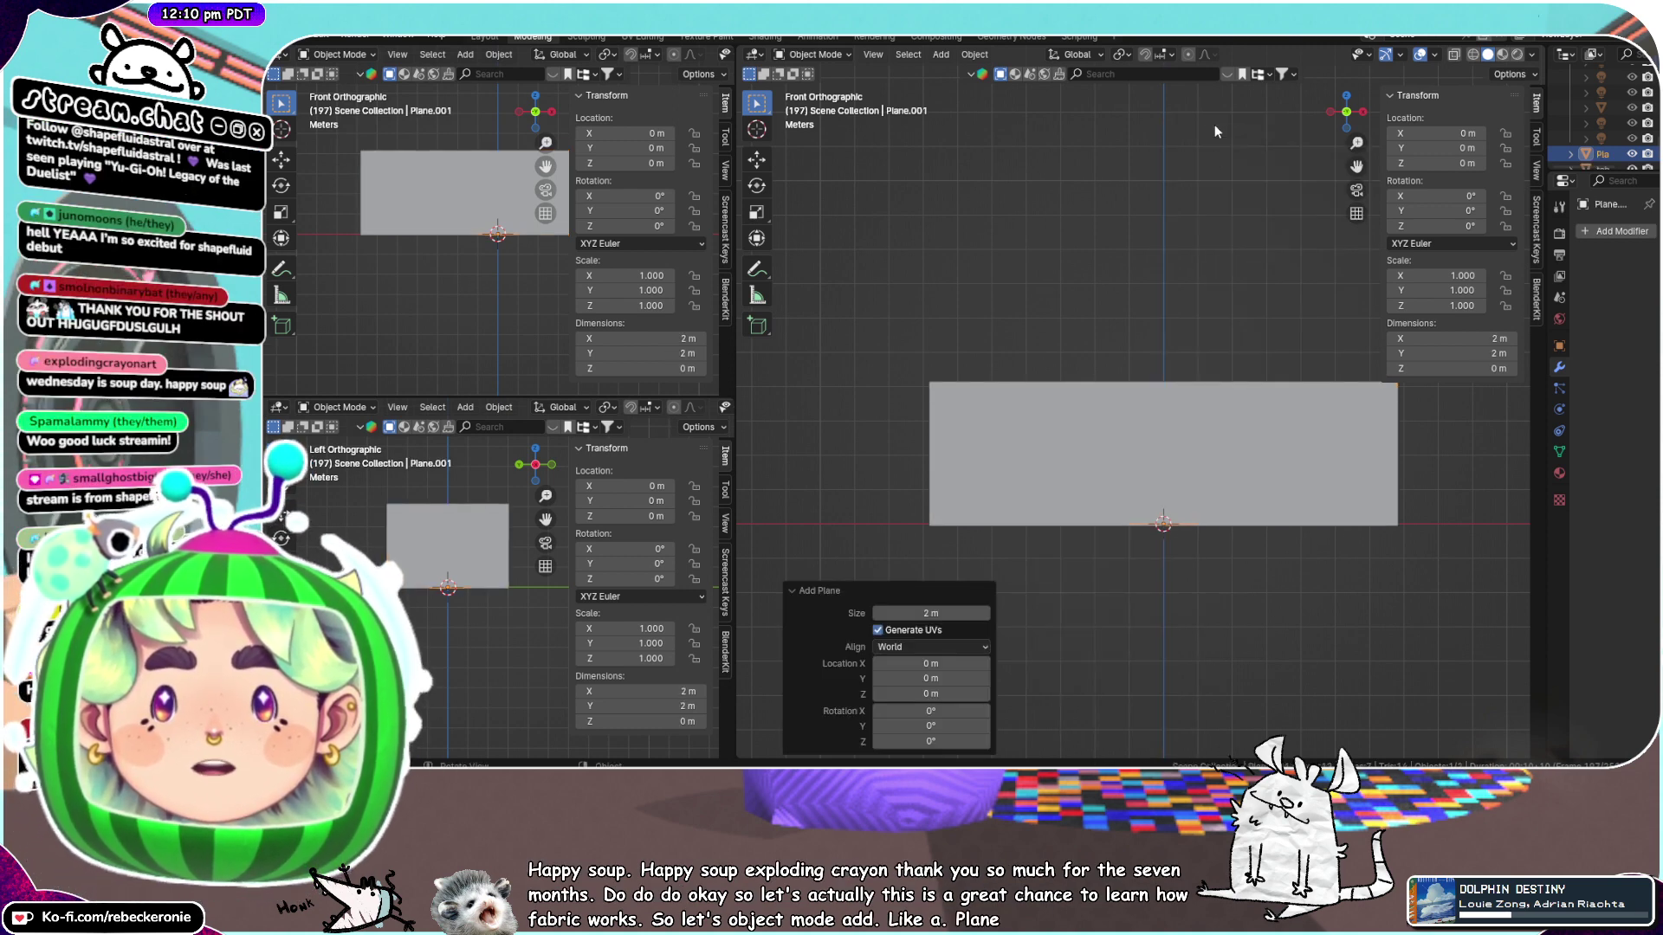
Set the new plane's size to 8.04 m and raise it 5.6002 m along Z above the table block
middle_click_drag(1214, 123, 1115, 522)
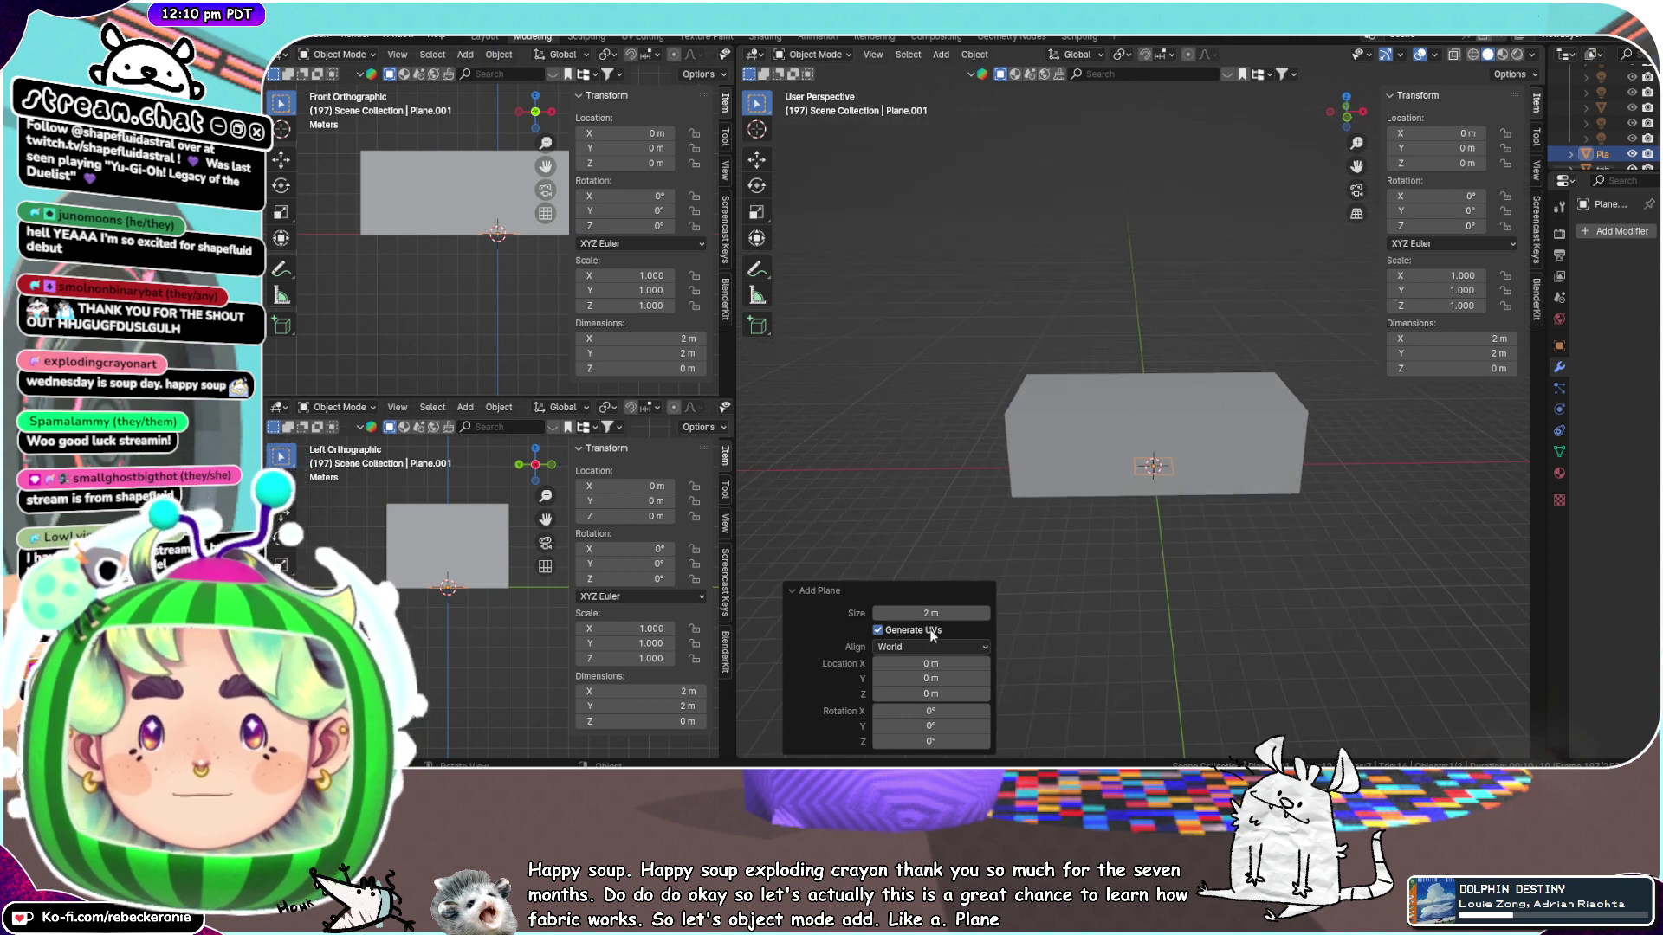
left_click_drag(931, 613, 1368, 570)
key("g")
key("z")
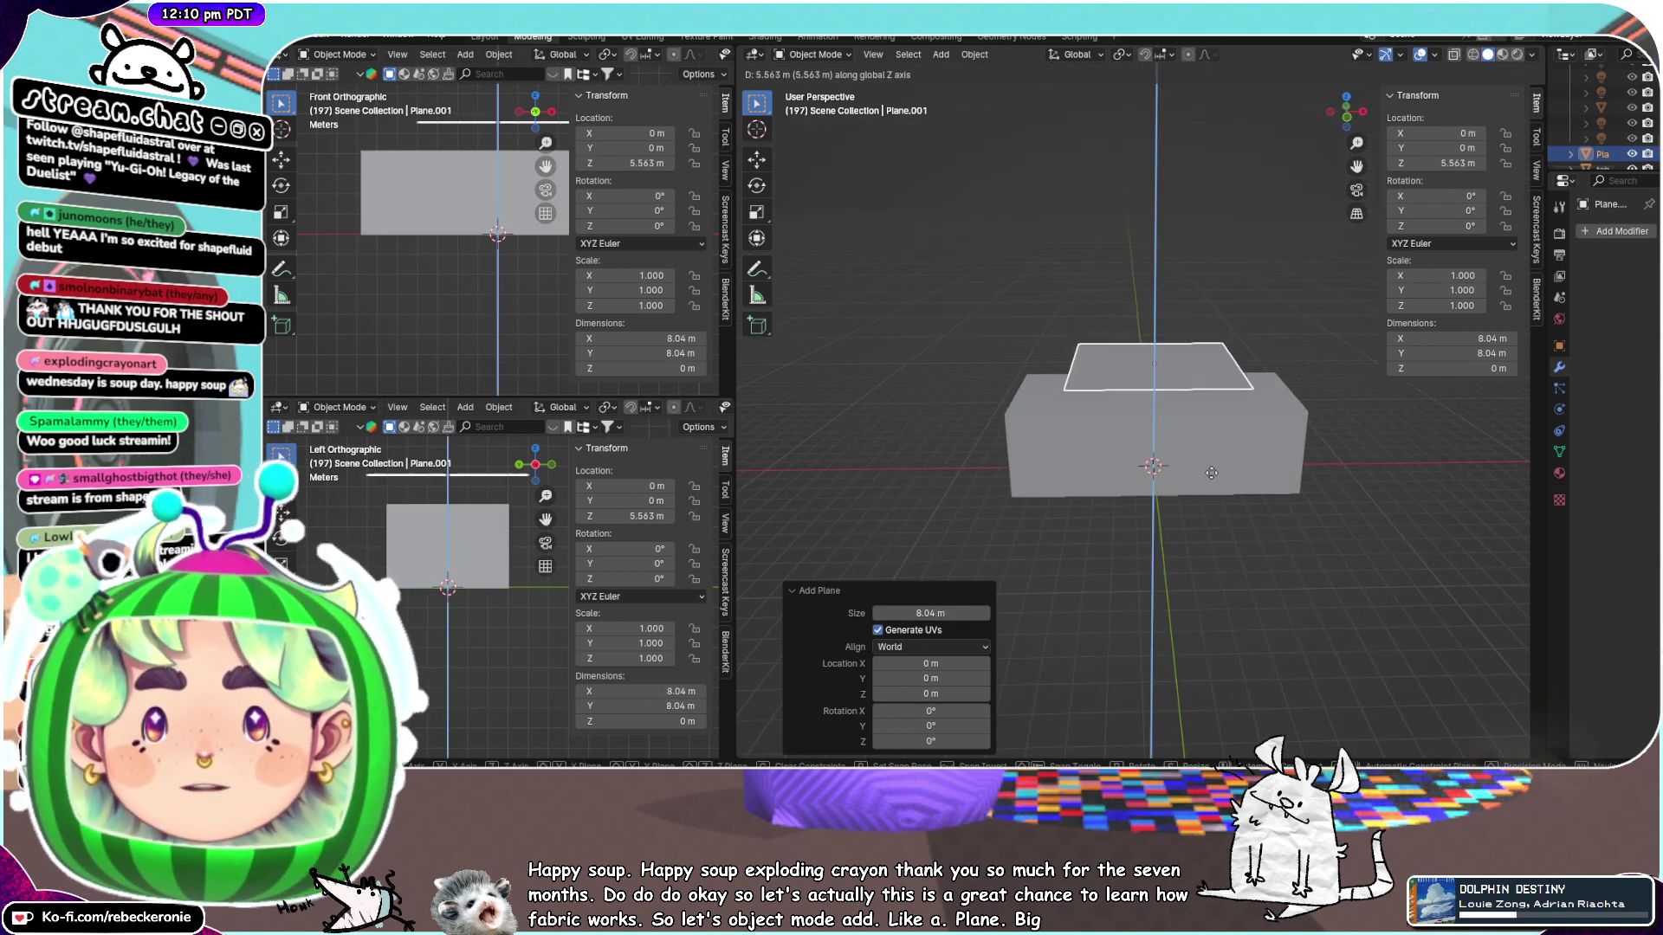
left_click(1290, 468)
Scale the plane by 2.343 along X so it extends past both ends of the table
middle_click_drag(1297, 468, 1317, 505)
key("s")
key("x")
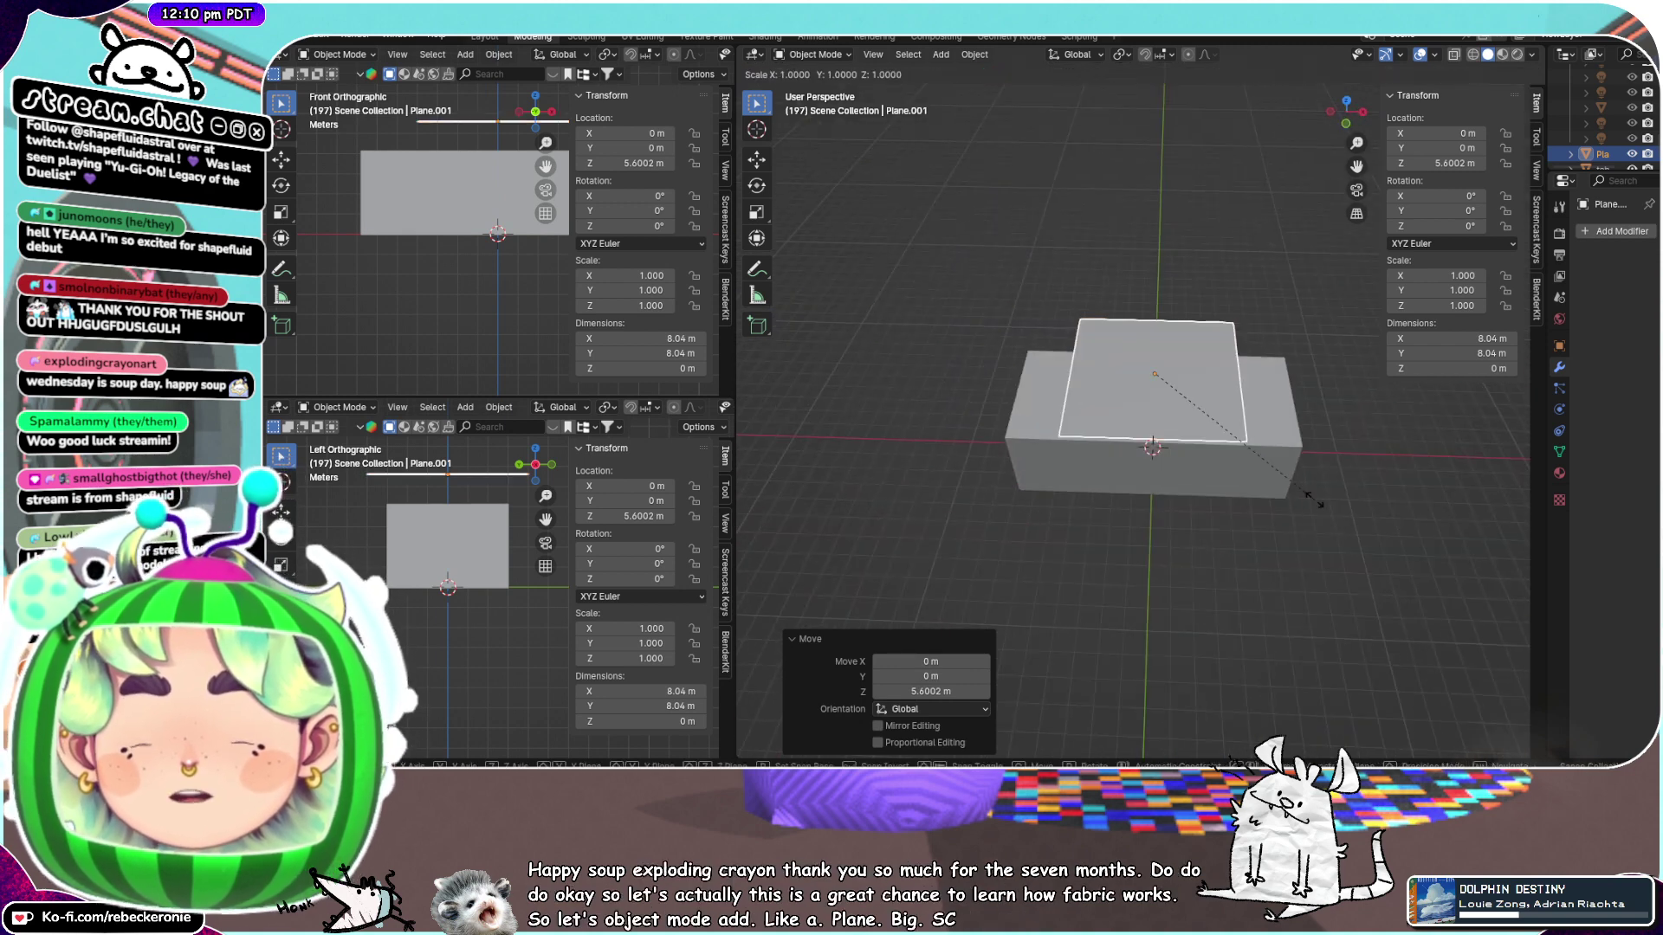
left_click(821, 483)
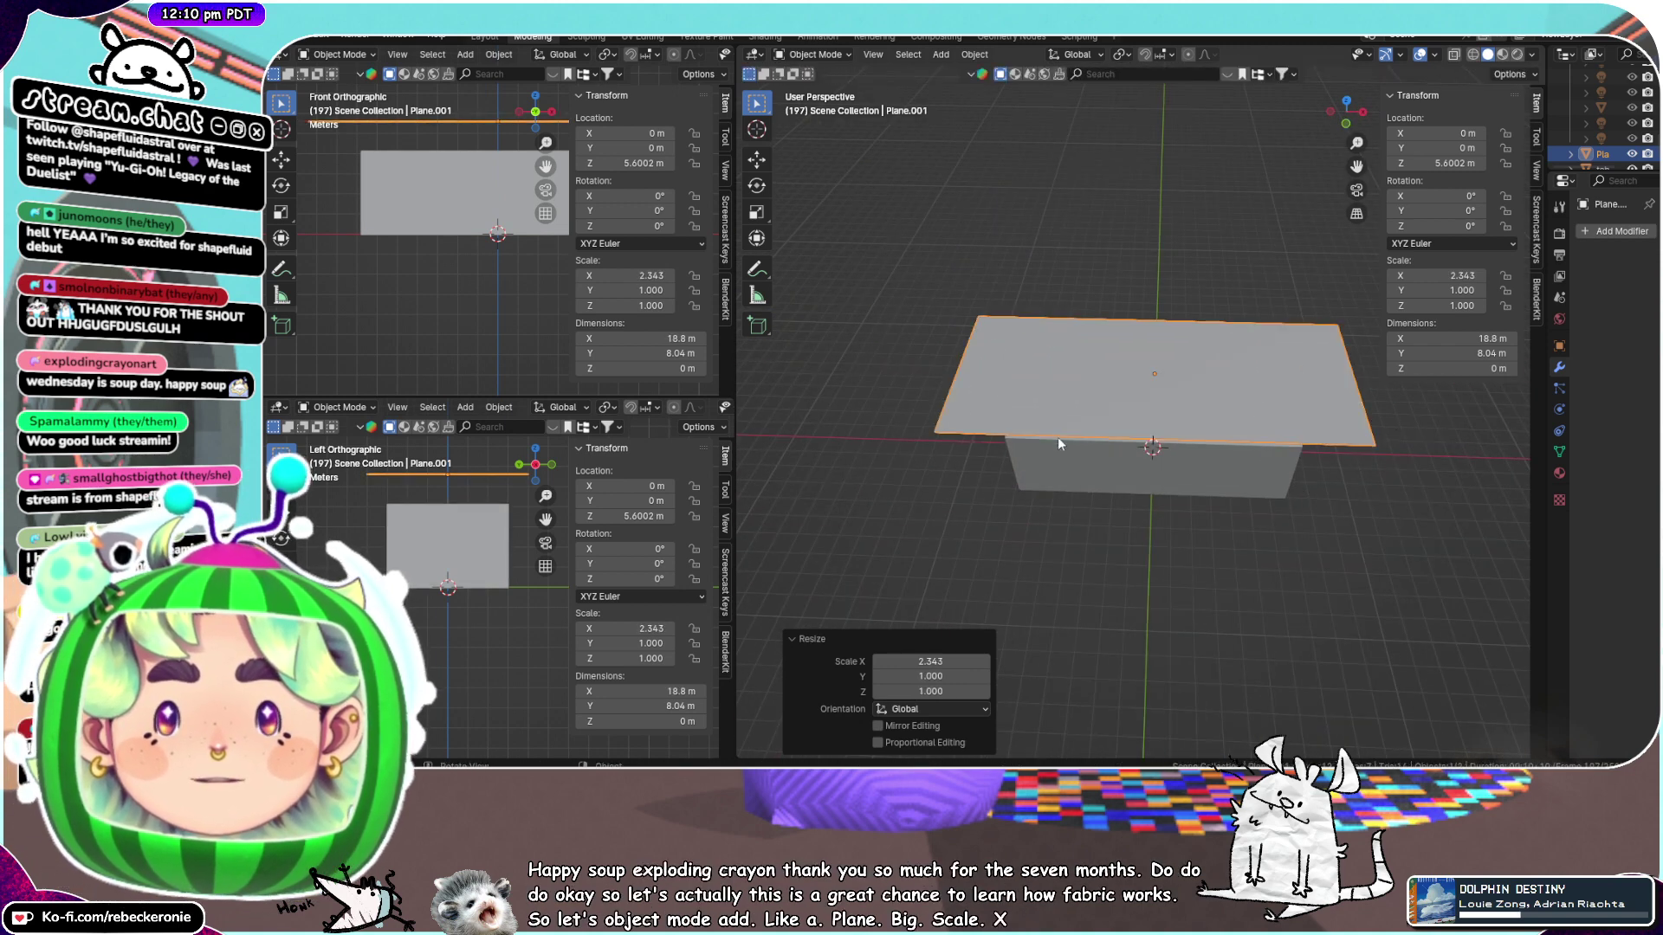
Scale the plane uniformly by 1.579 and by 0.842 along X, and check it from the front
key("s")
left_click(1002, 473)
middle_click_drag(1002, 473, 1173, 298)
key("s")
key("x")
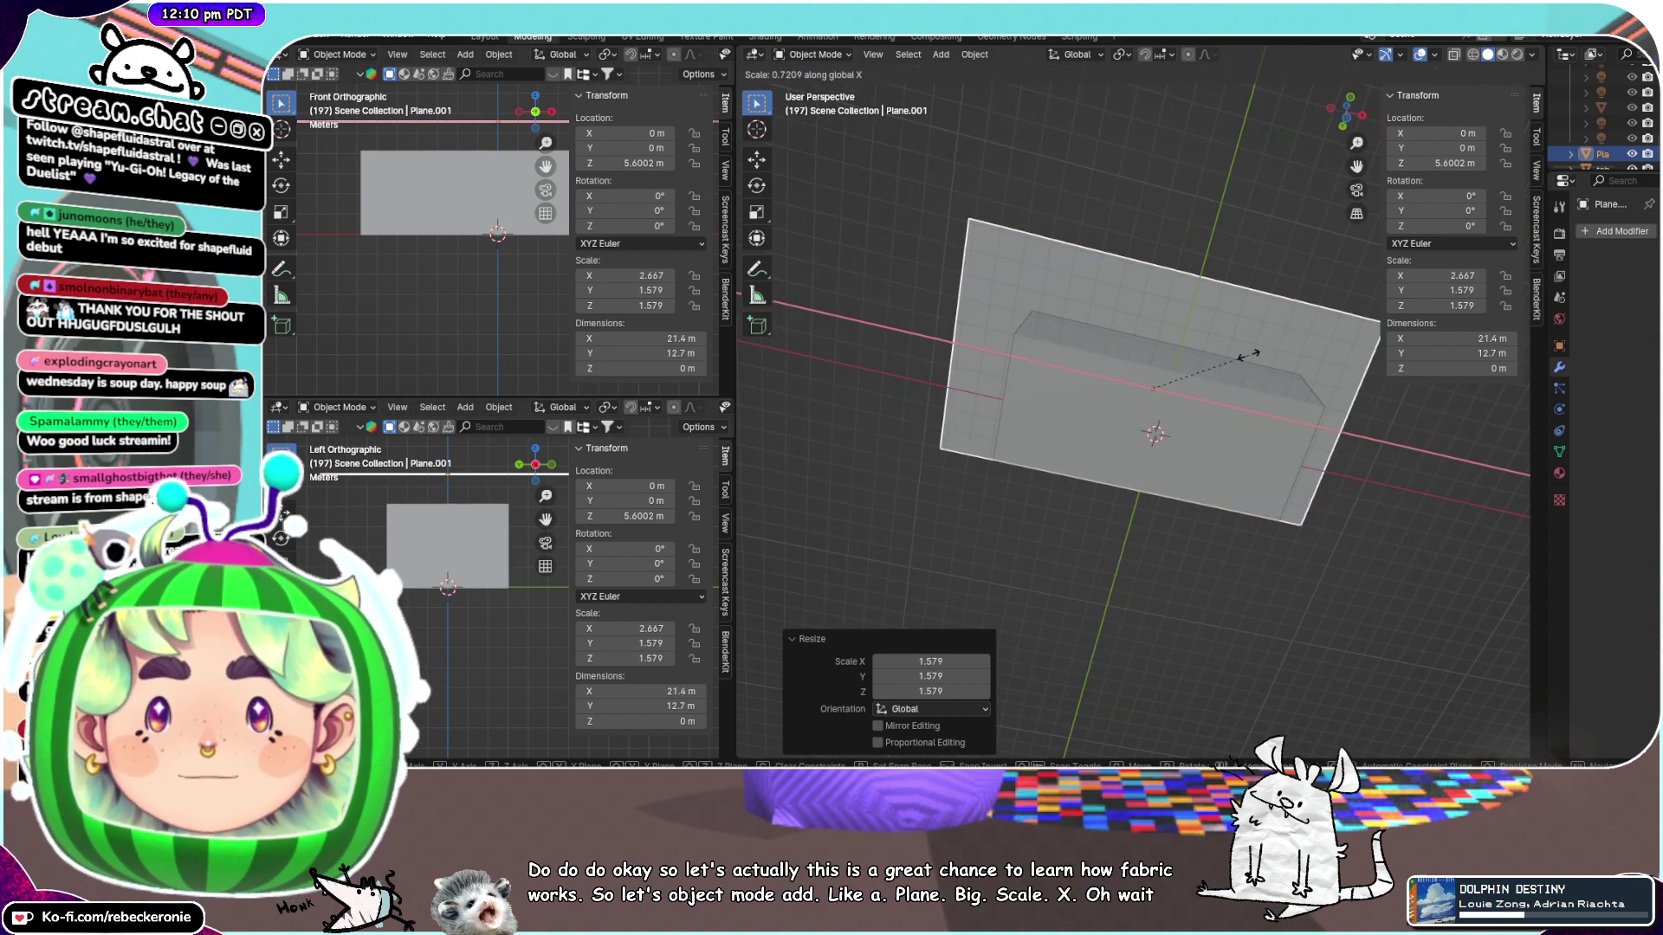
left_click(1267, 356)
middle_click_drag(1266, 356, 1231, 512)
left_click(1343, 112)
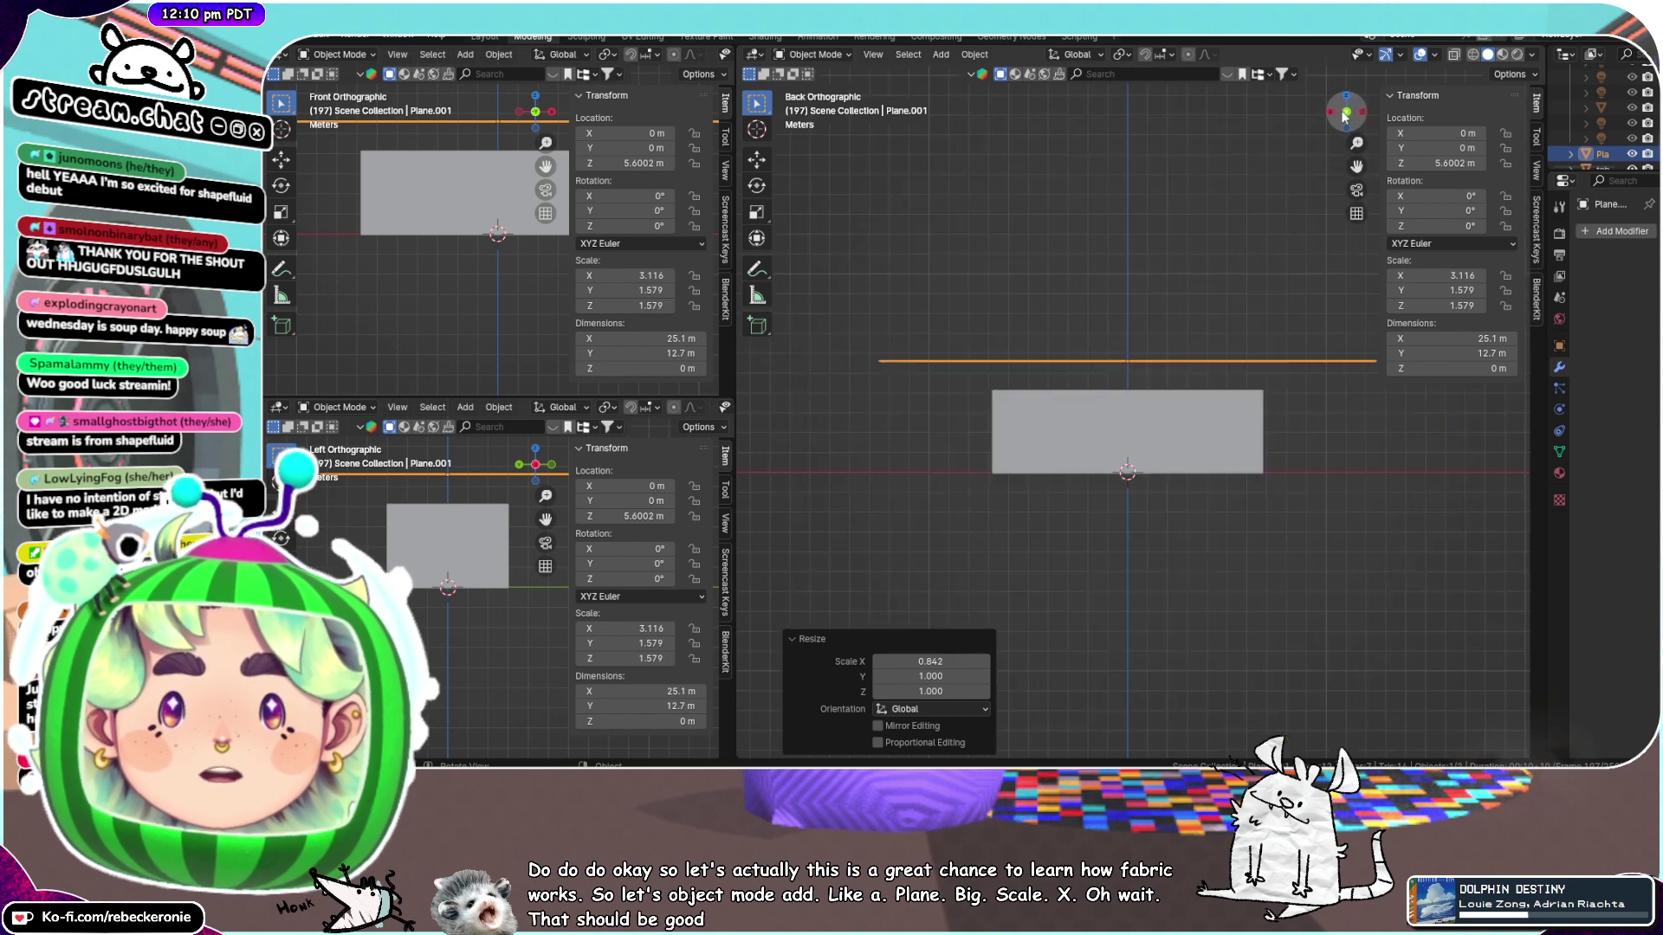
left_click(1344, 115)
Add Cloth physics to the plane and widen the Properties editor to show the full settings
left_click(1559, 391)
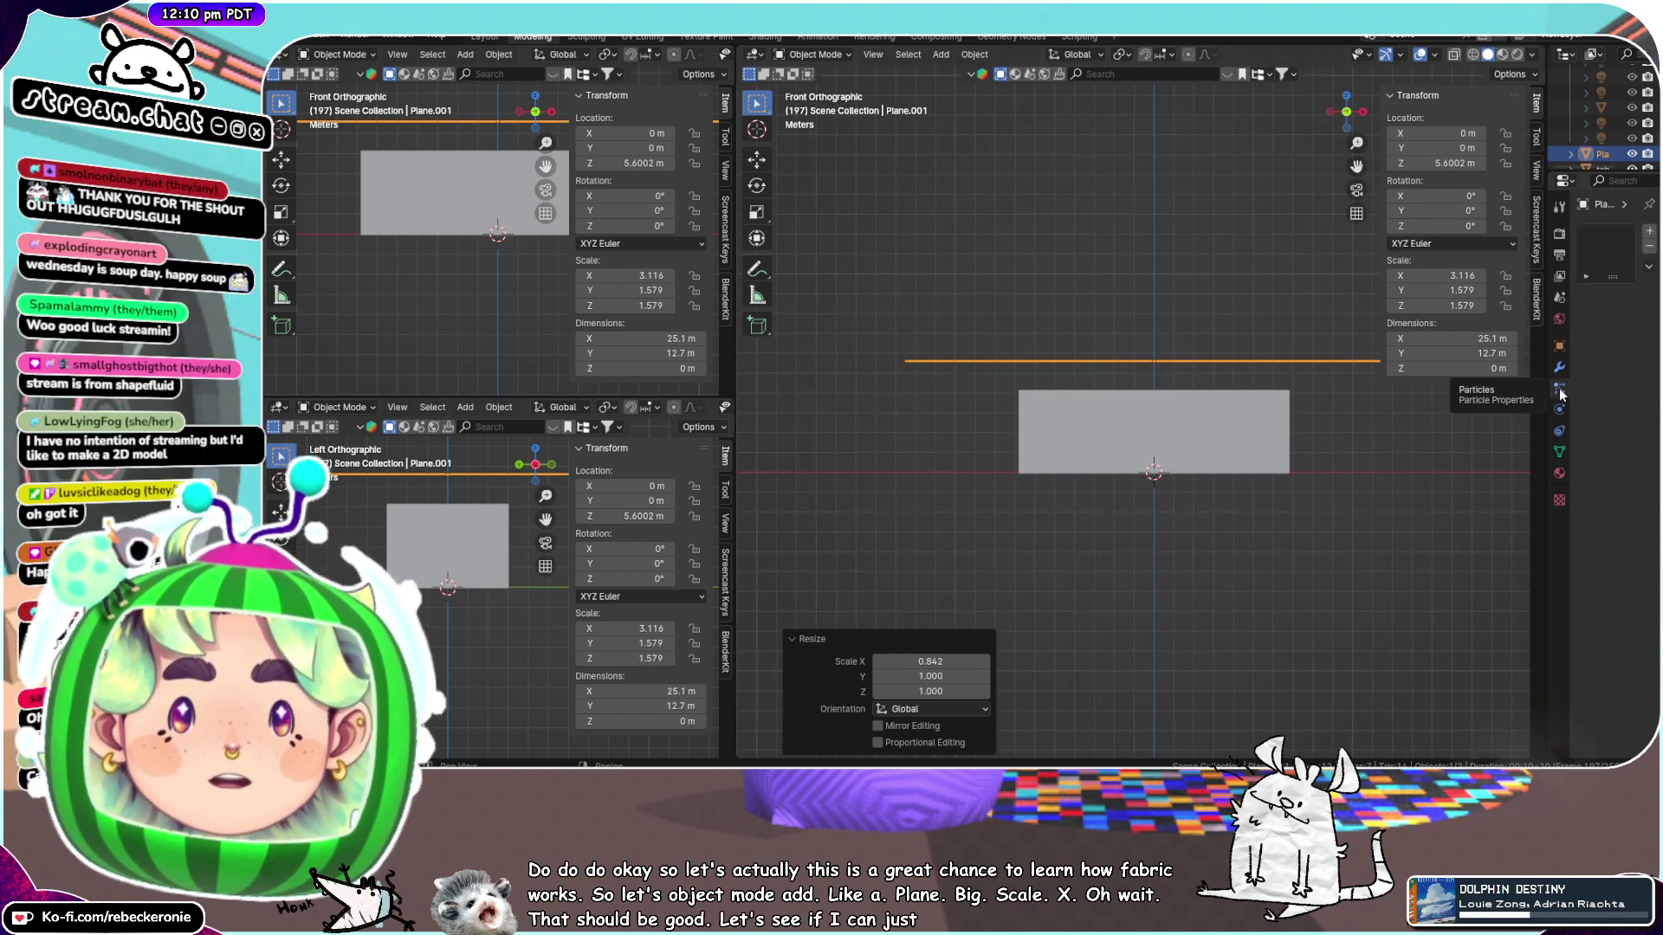
left_click(1560, 409)
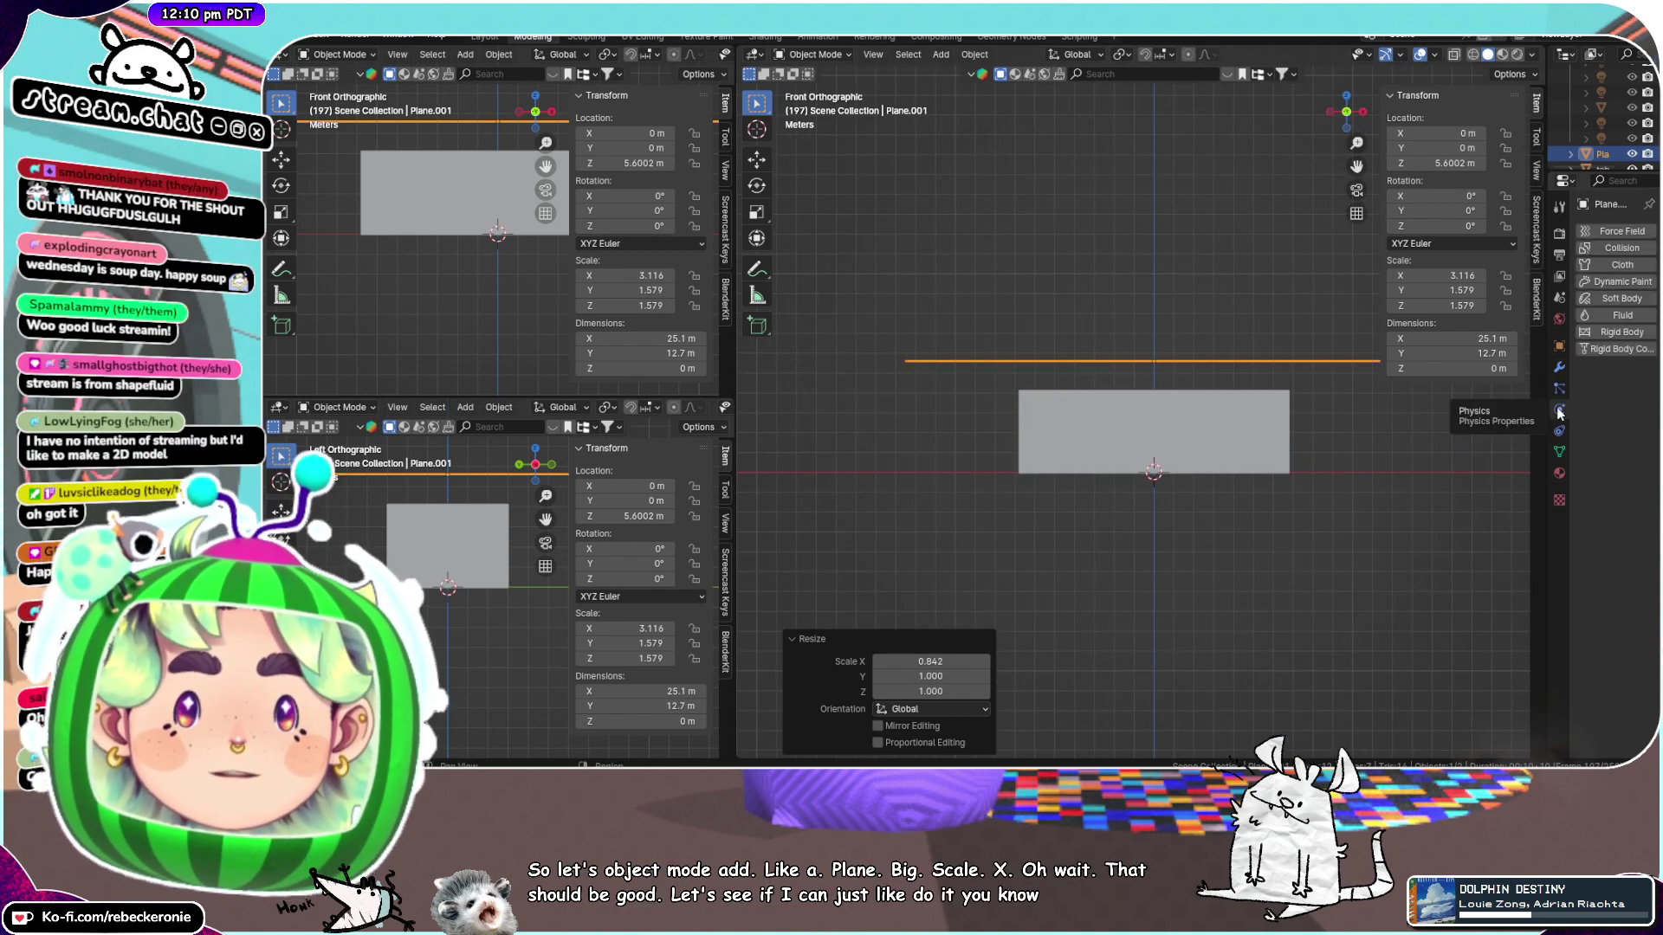
left_click(1622, 264)
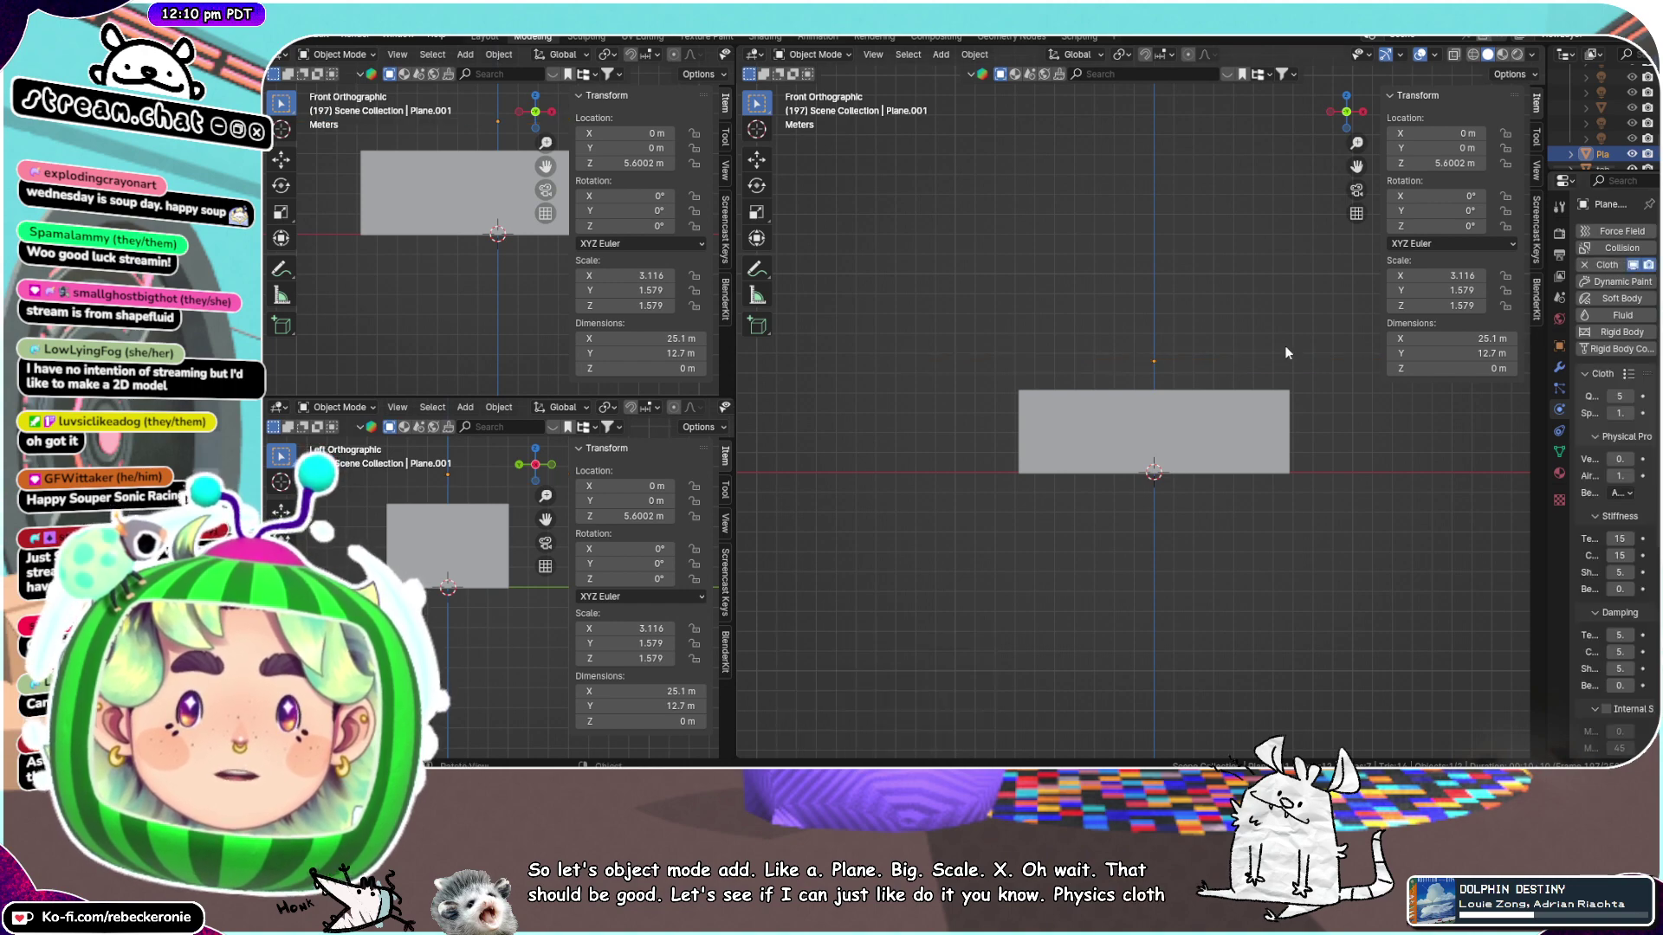
mouse_move(1288, 354)
middle_mouse_down()
mouse_move(1282, 467)
mouse_move(1379, 413)
mouse_move(1299, 451)
mouse_move(1288, 287)
mouse_move(1290, 329)
middle_mouse_up()
scroll(1299, 372, "down", 7)
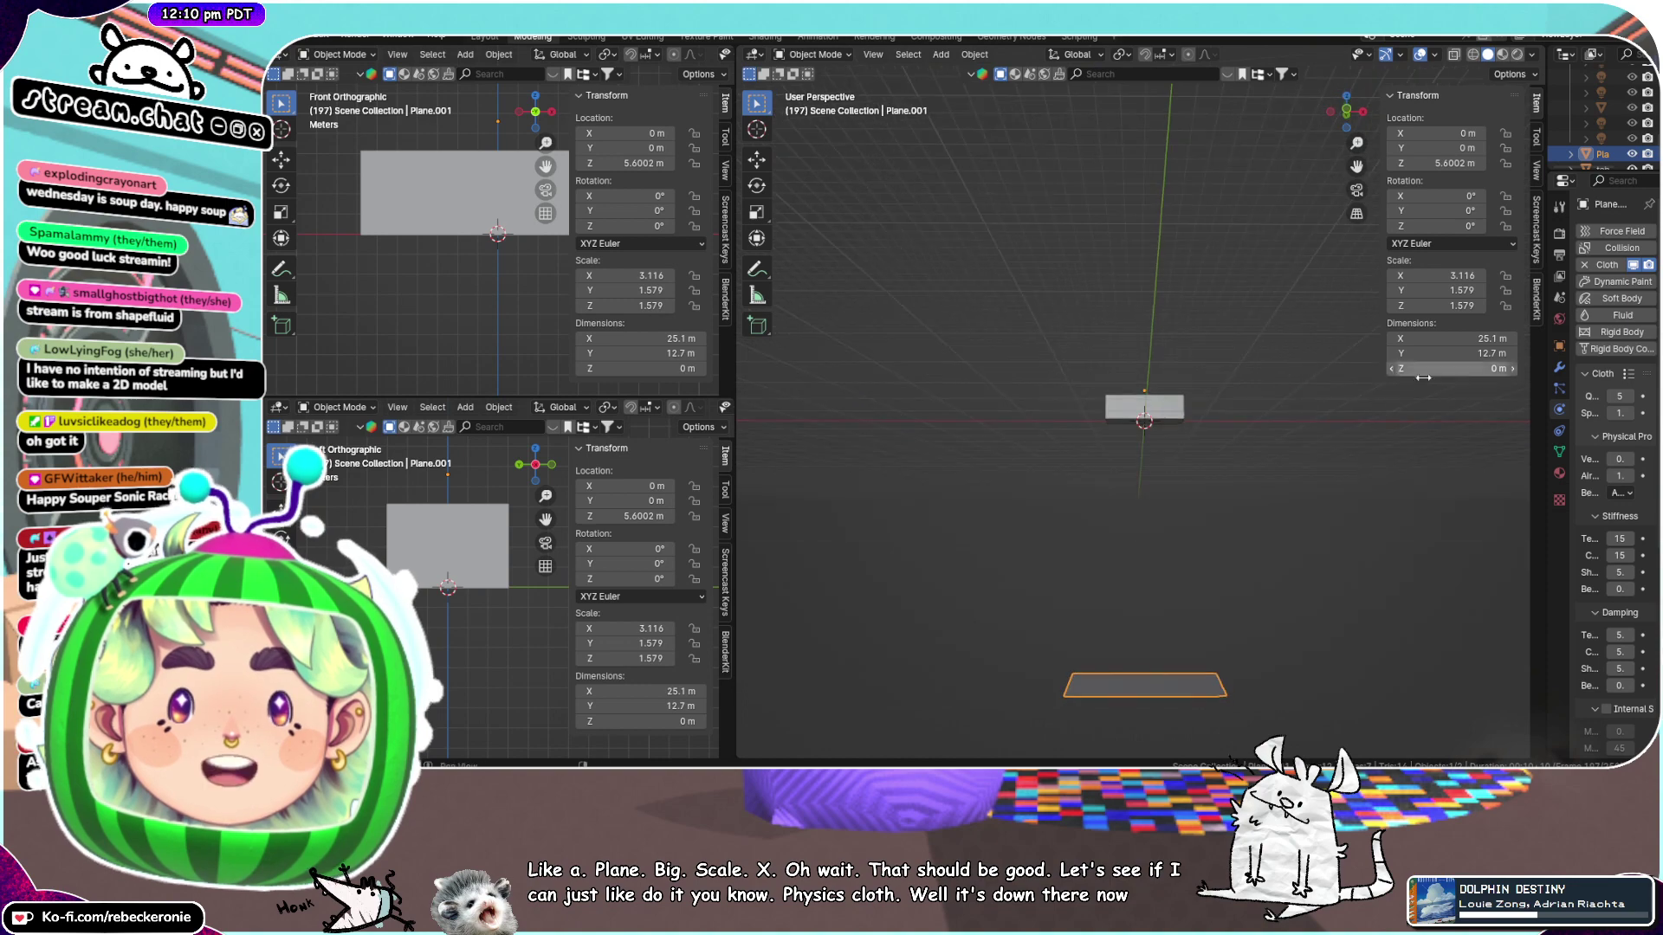
left_click_drag(1546, 375, 1398, 375)
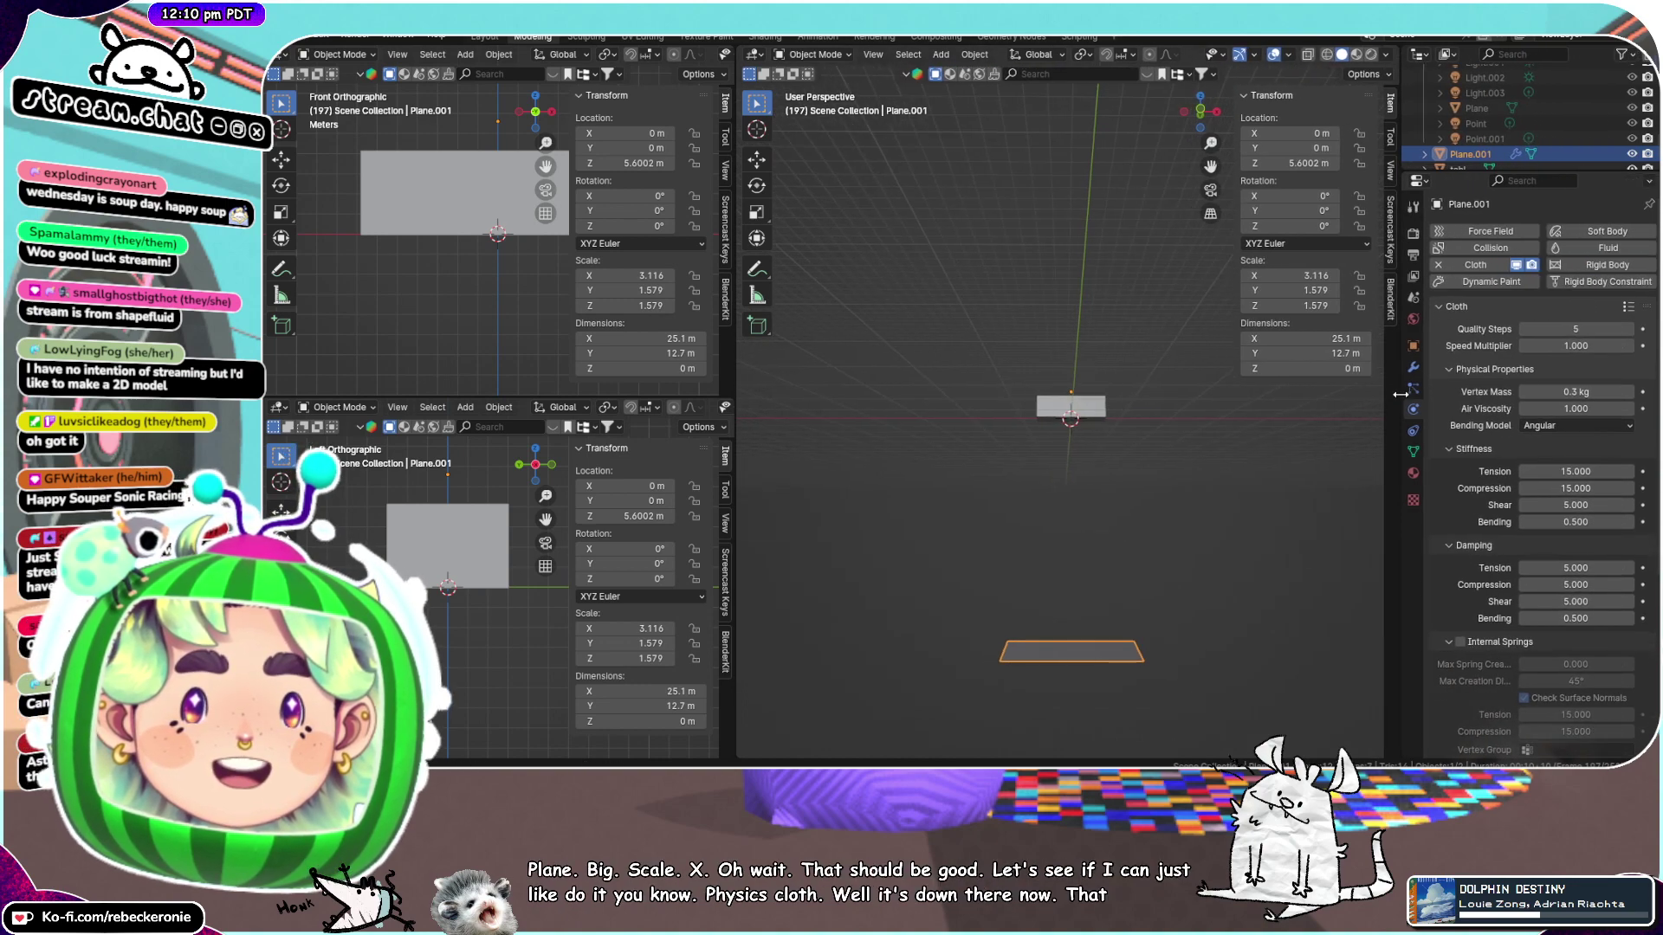
key("space")
middle_click_drag(1208, 388, 1189, 400)
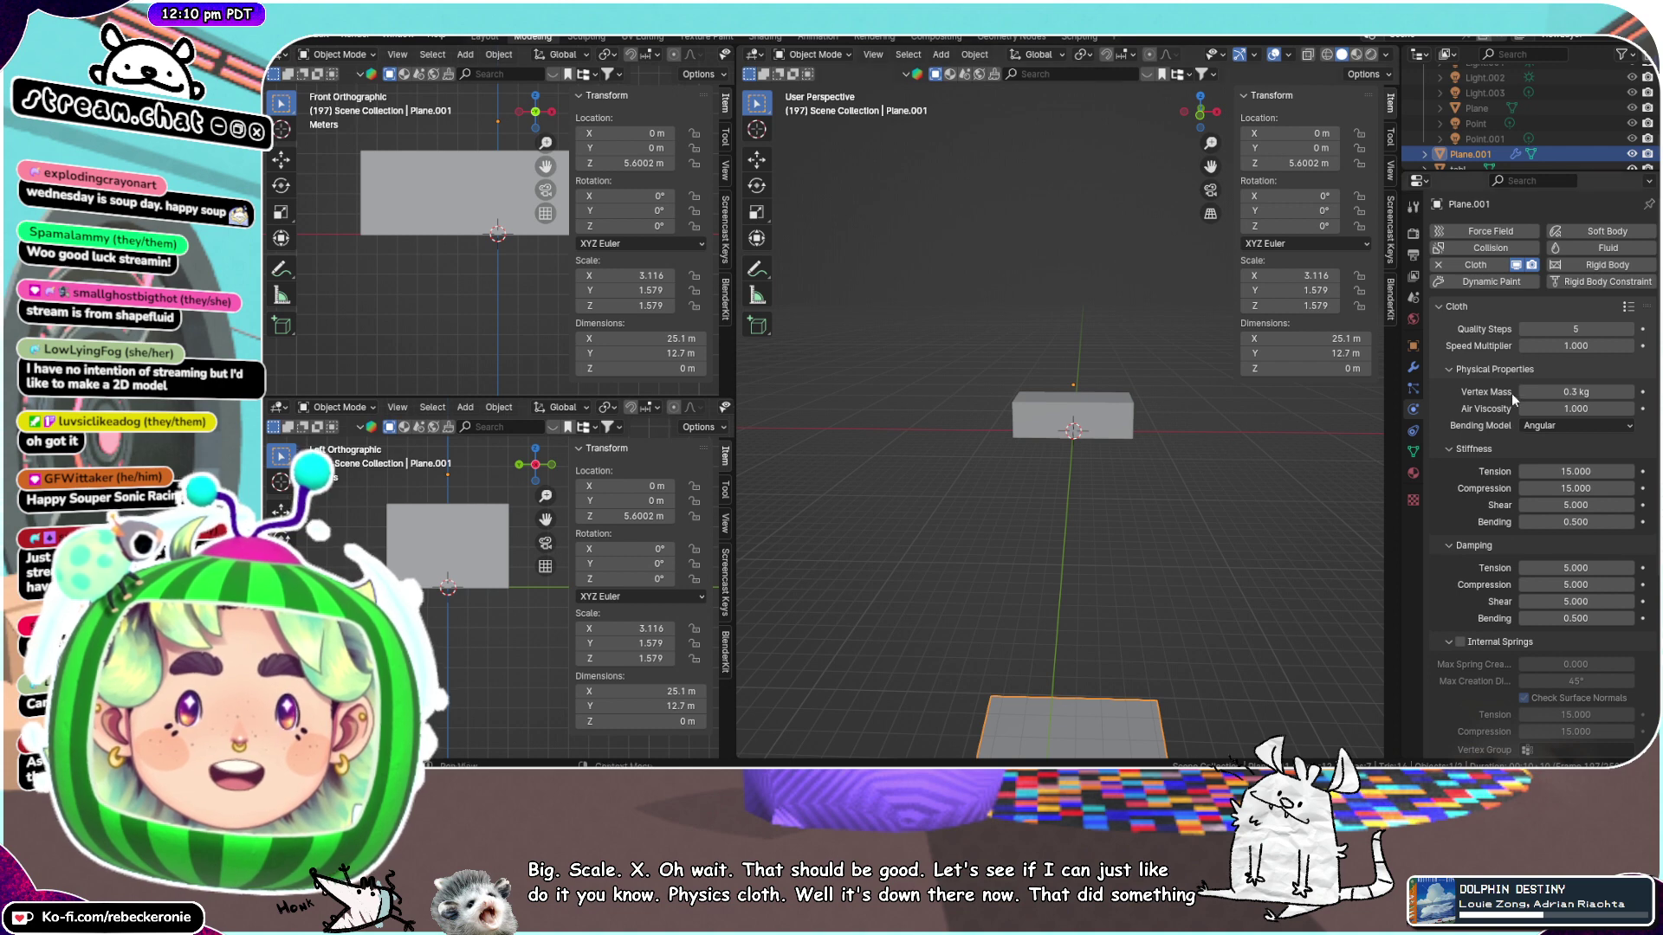
Add Collision physics to the table block and to the cloth plane
left_click(1109, 407)
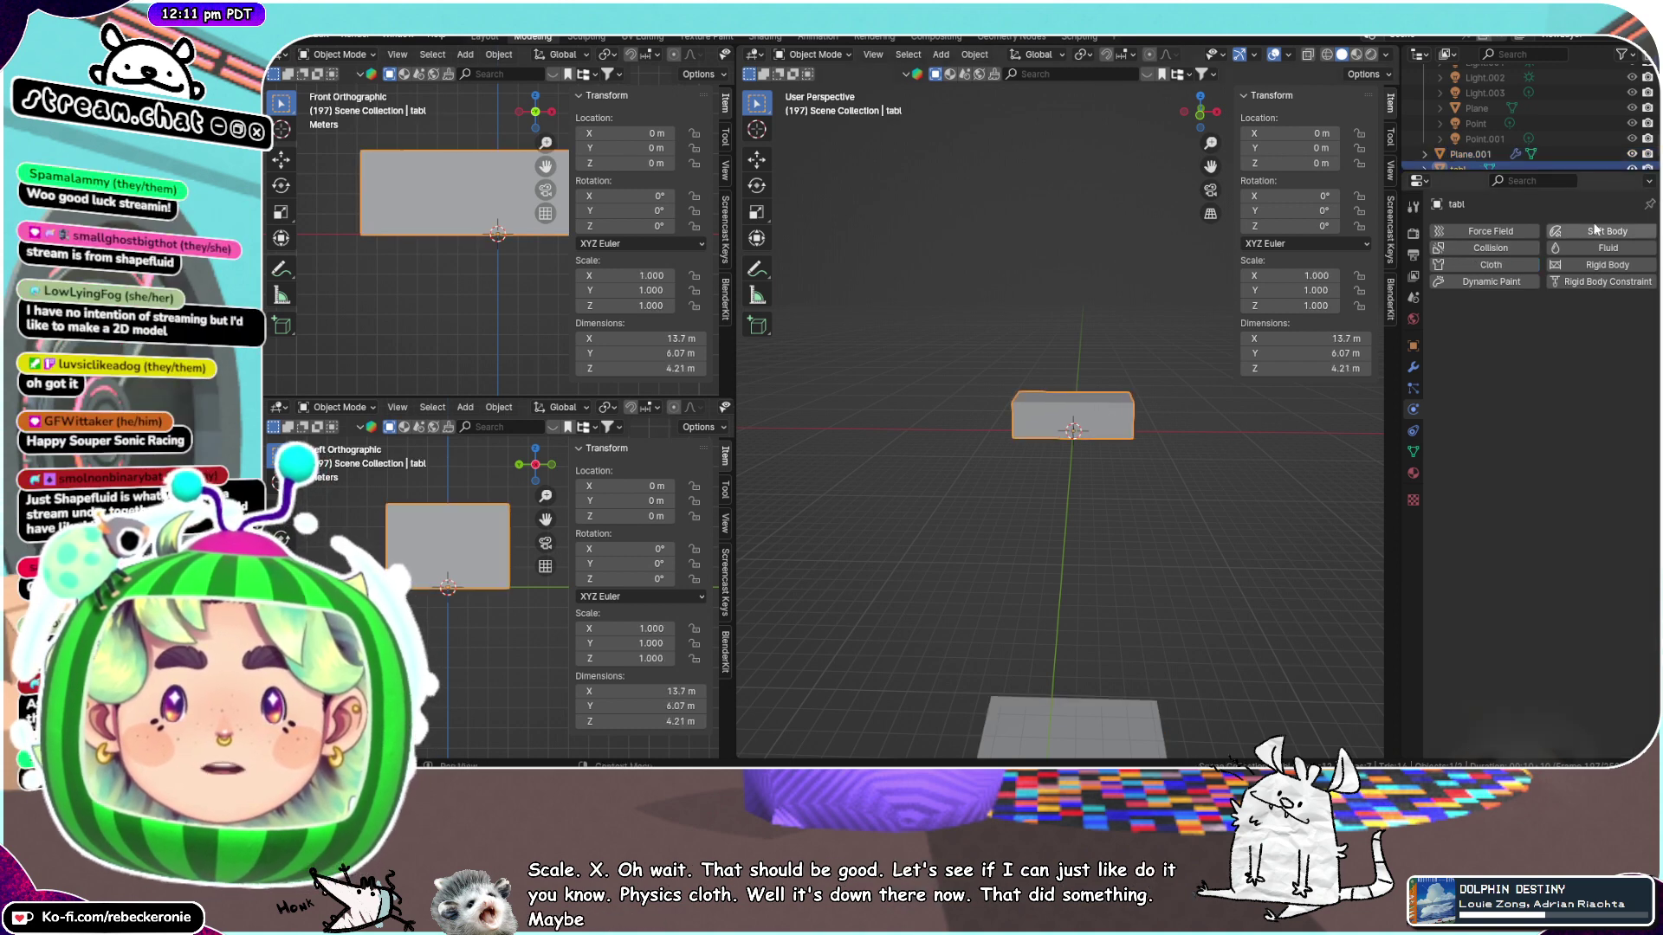
left_click(1514, 250)
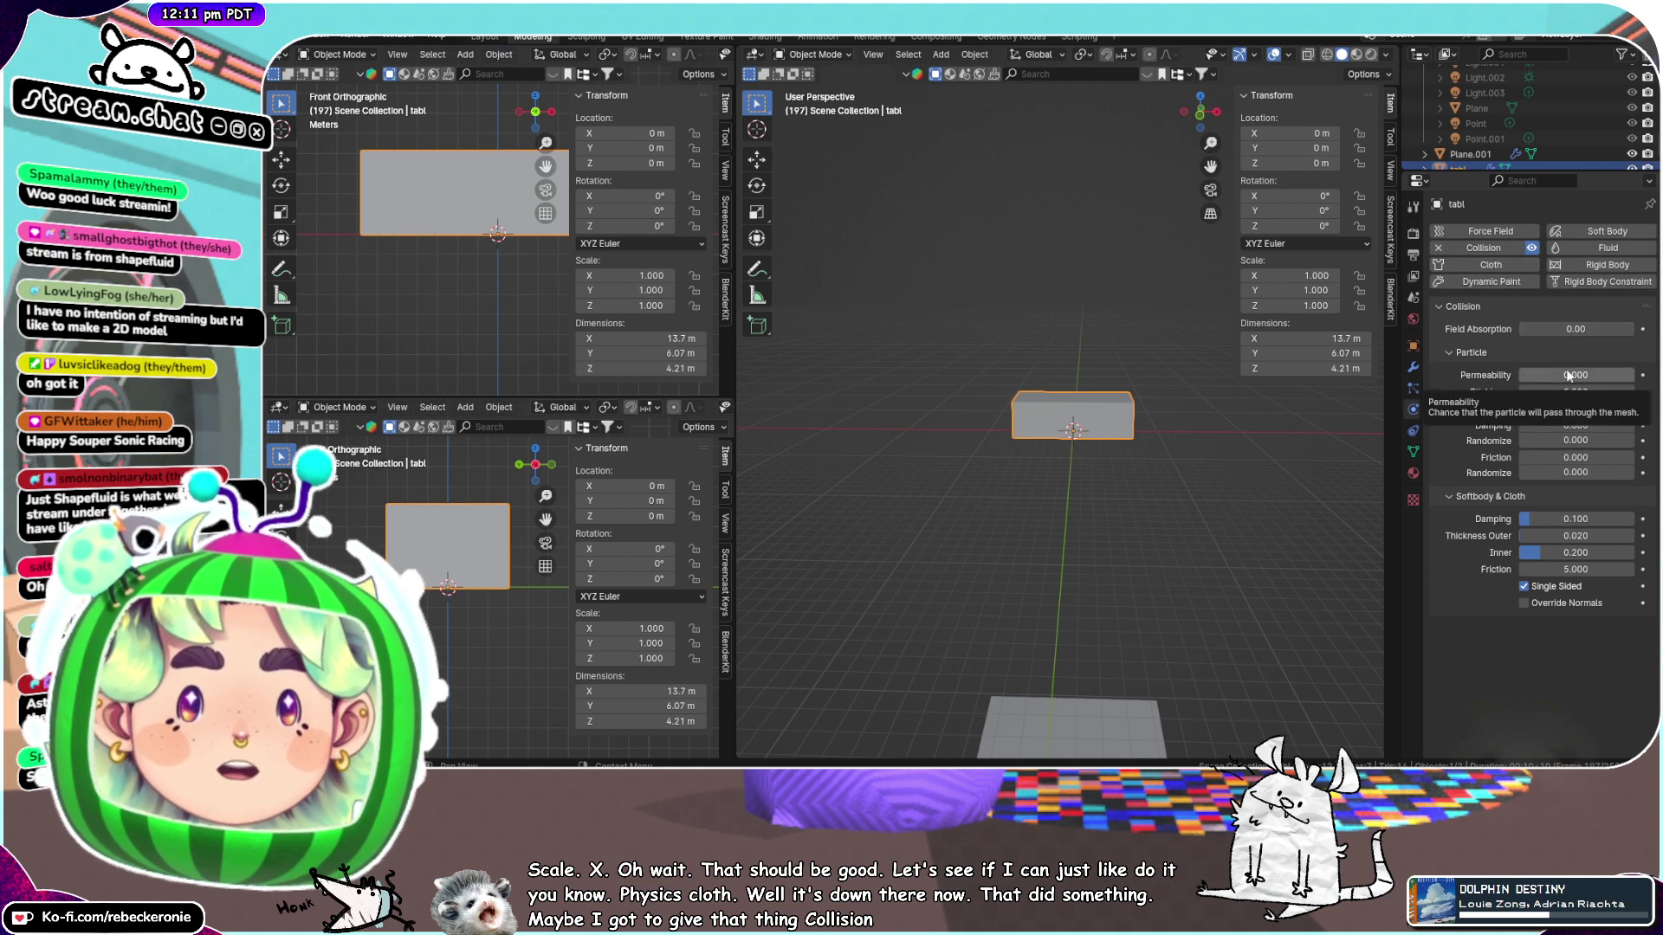
left_click(1115, 731)
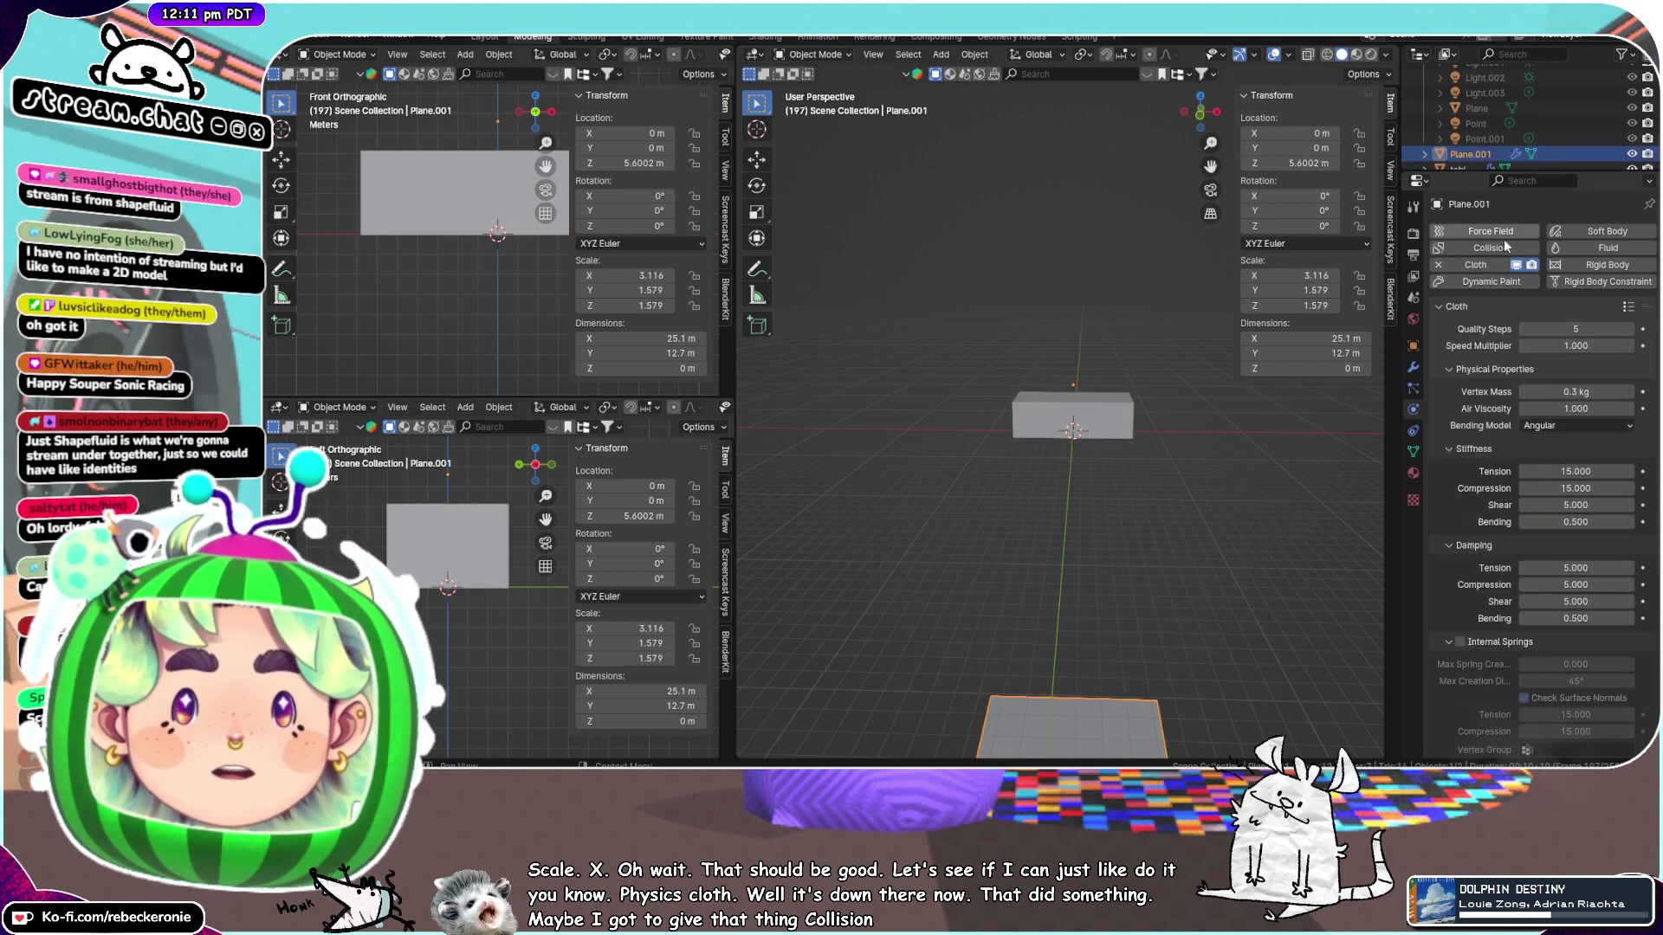
left_click(1494, 249)
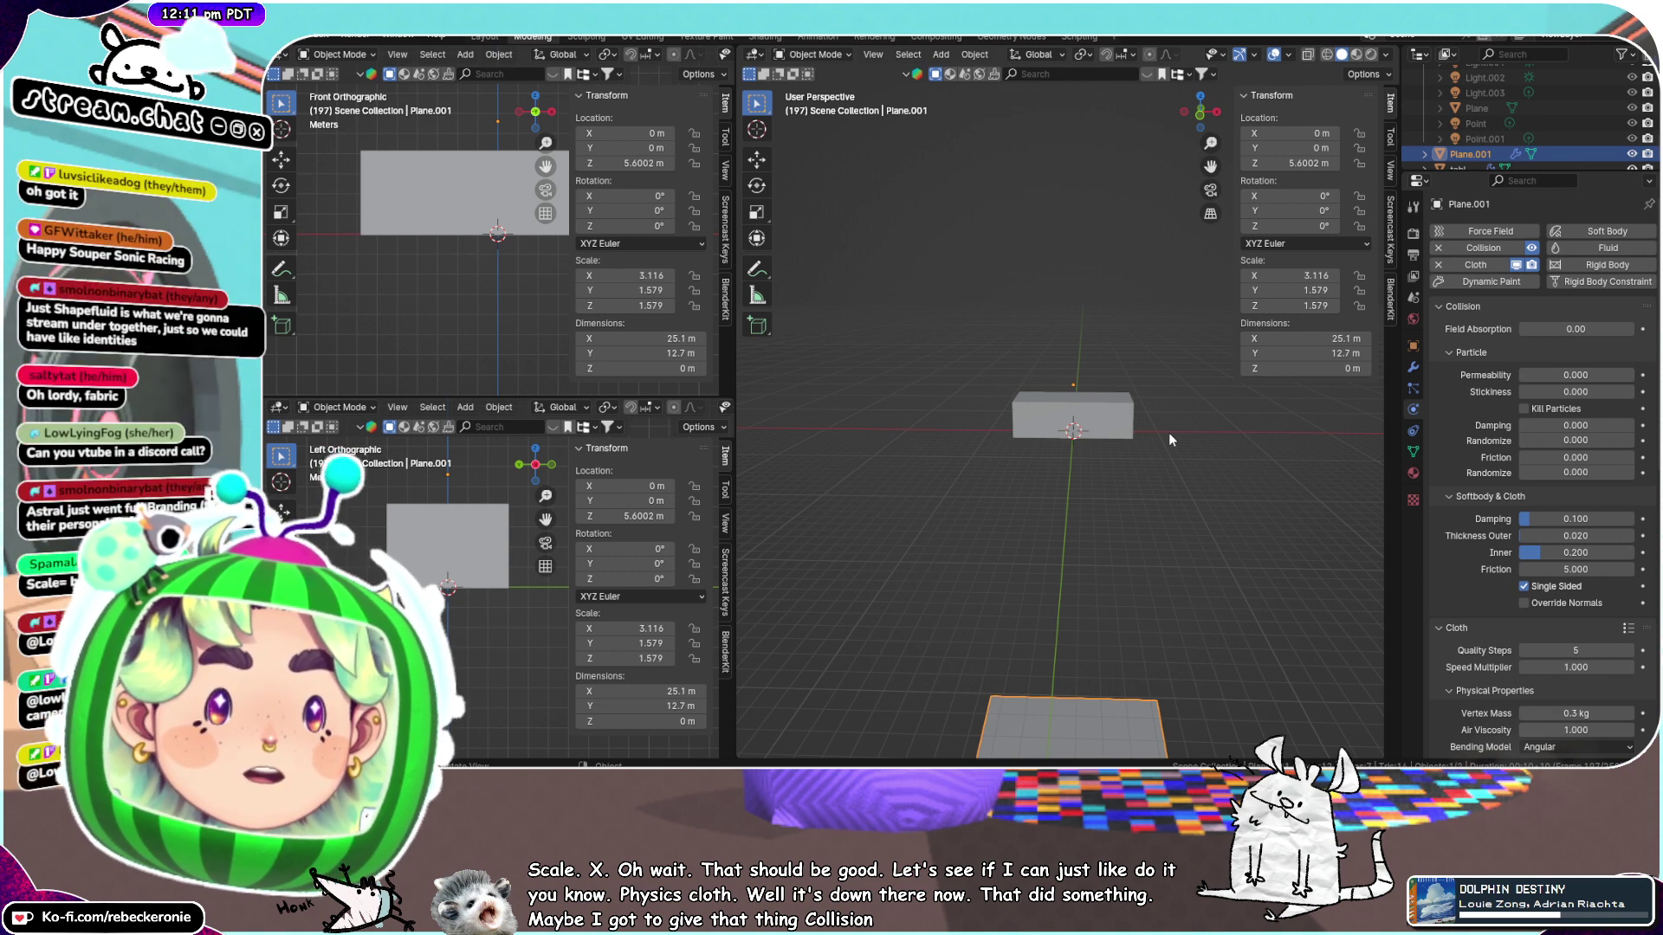
Turn off the viewport display of the plane's Cloth simulation and keep the plane selected
left_click(1515, 265)
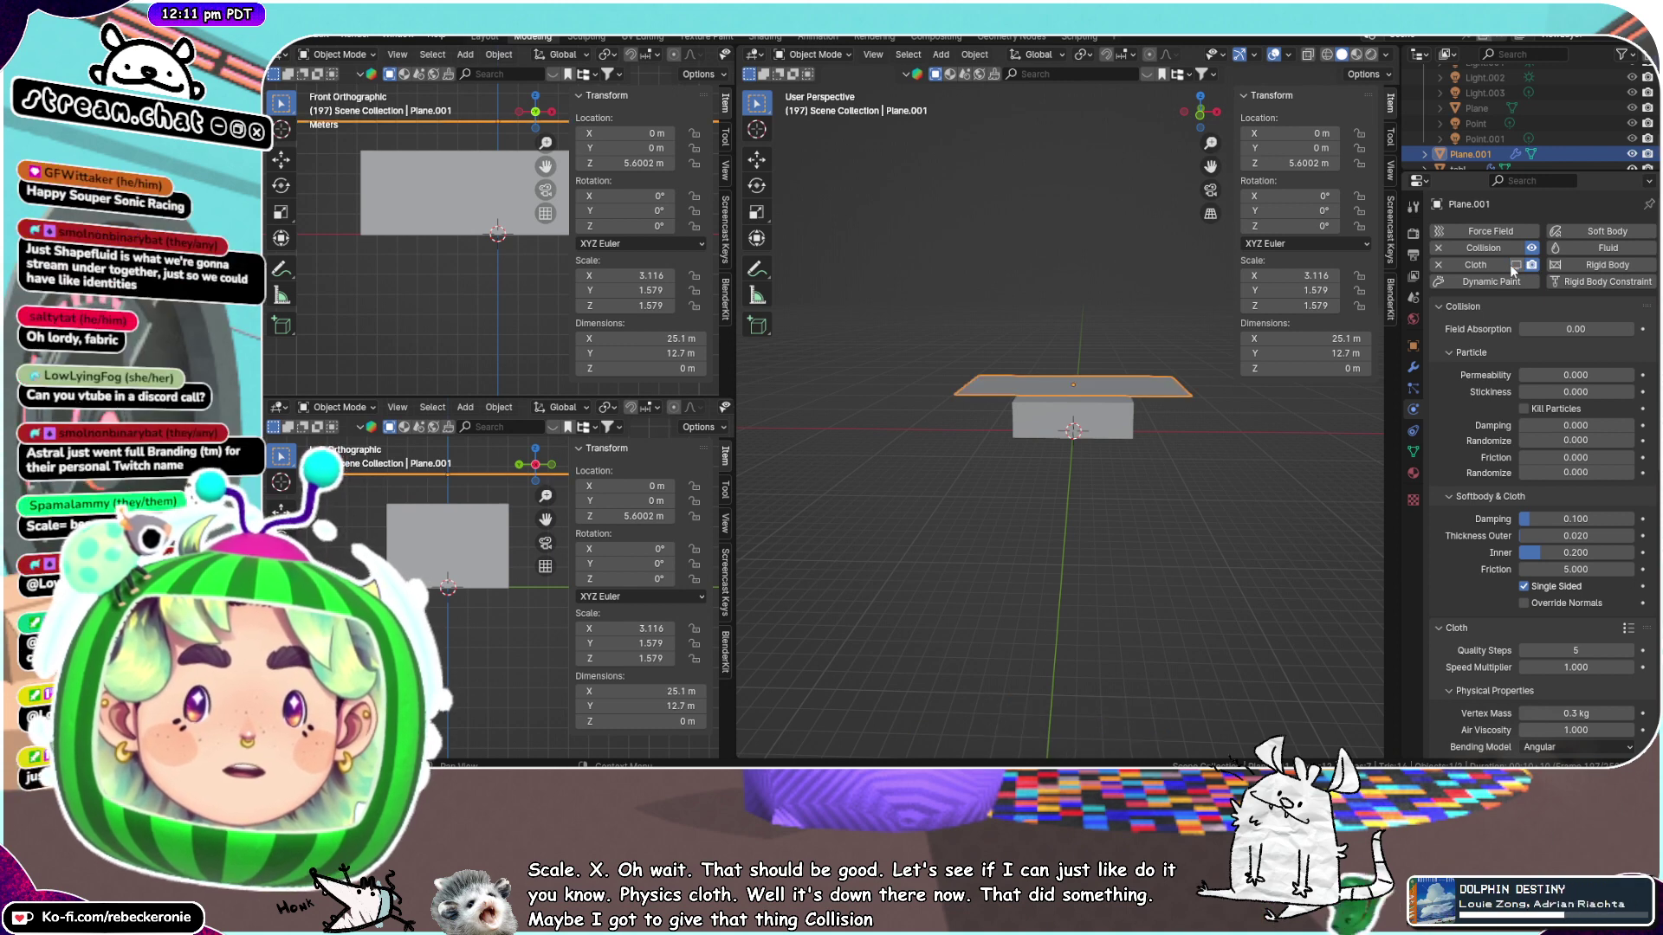
right_click(1116, 375)
left_click(1110, 381)
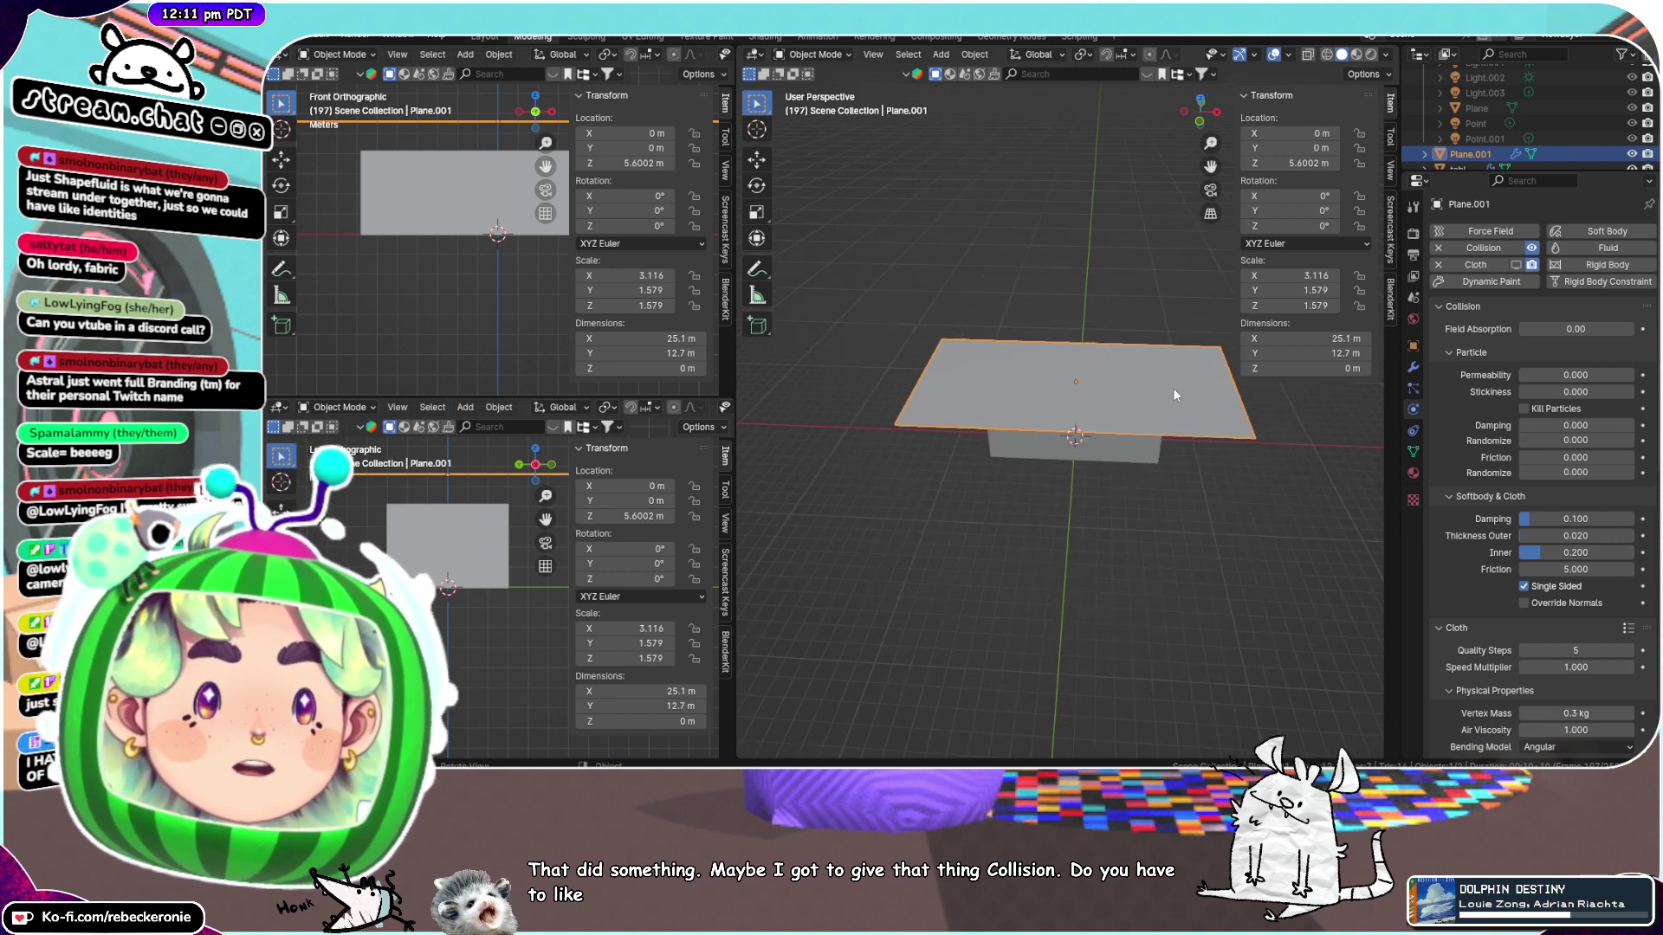
scroll(1109, 407, "up", 3)
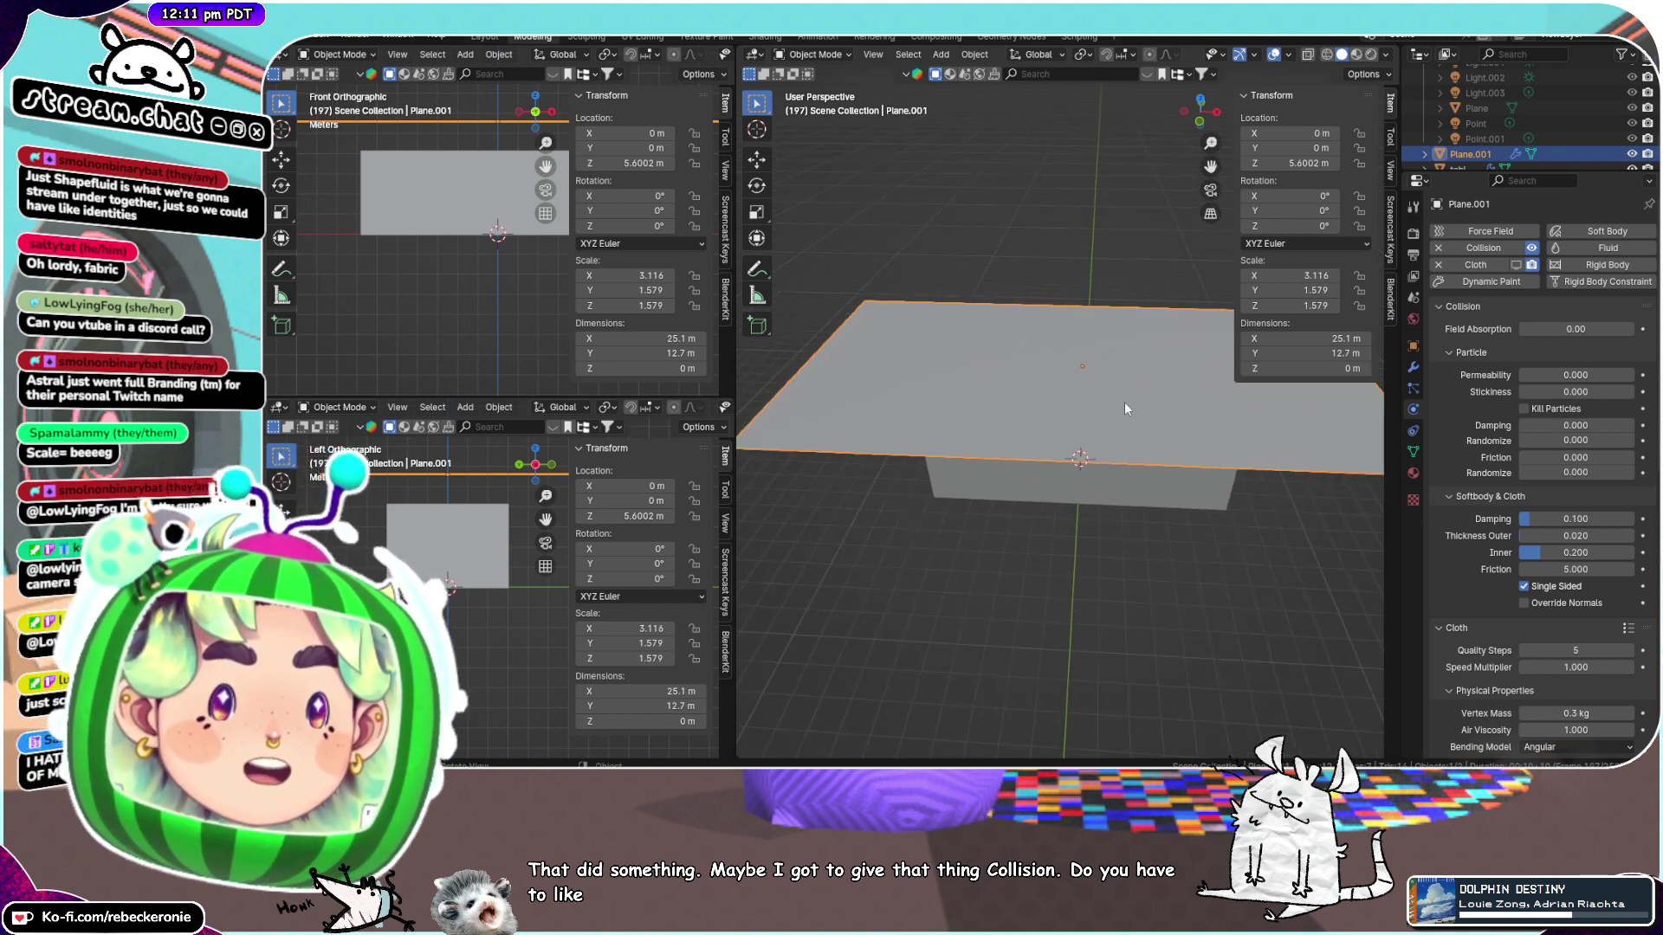
middle_click_drag(1127, 405, 1151, 466)
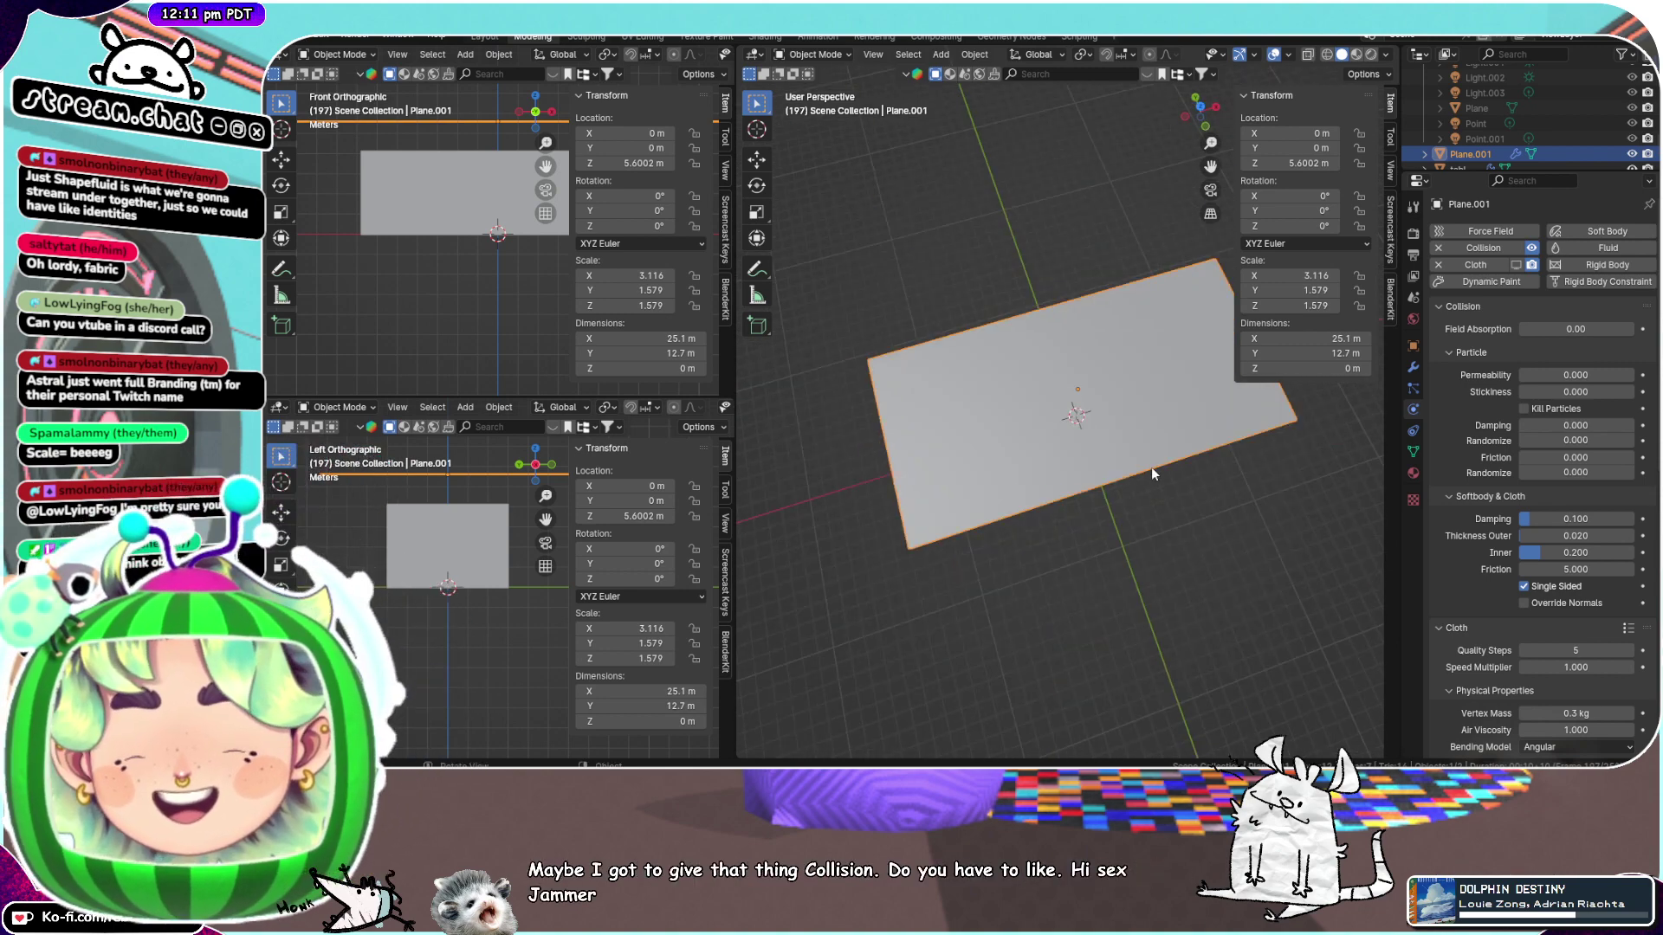
Enter Edit Mode on the plane and subdivide its face five times with one cut each
key("ctrl+Tab")
left_click(1250, 470)
right_click(1164, 440)
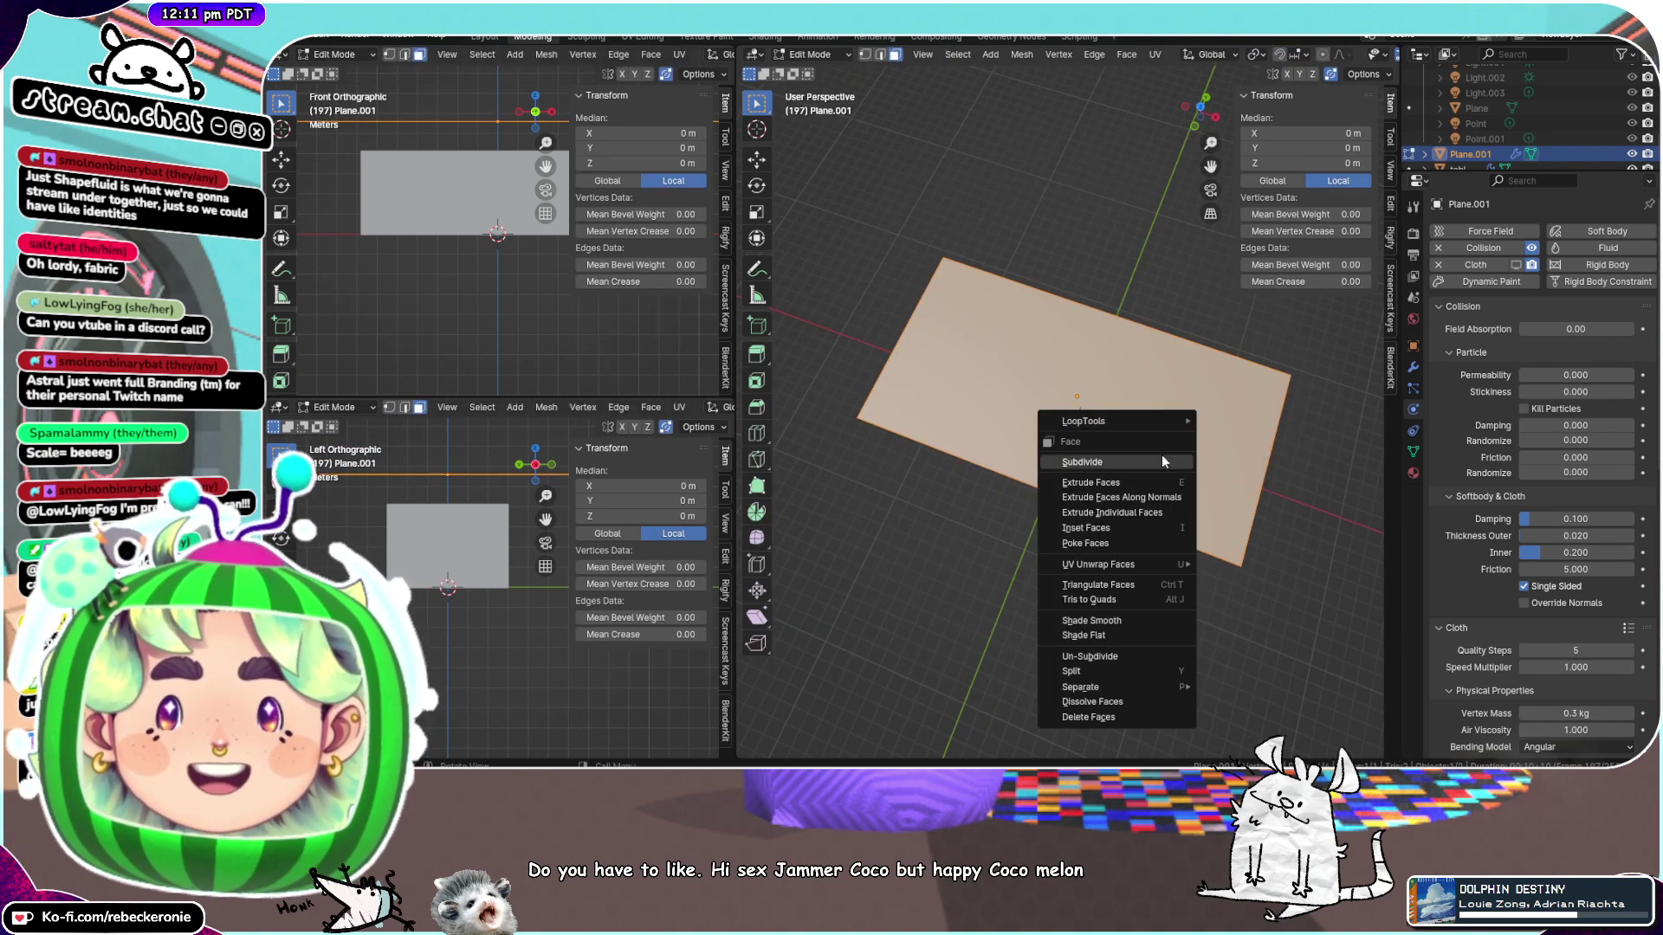
left_click(1161, 454)
right_click(1164, 455)
left_click(1164, 459)
right_click(1164, 459)
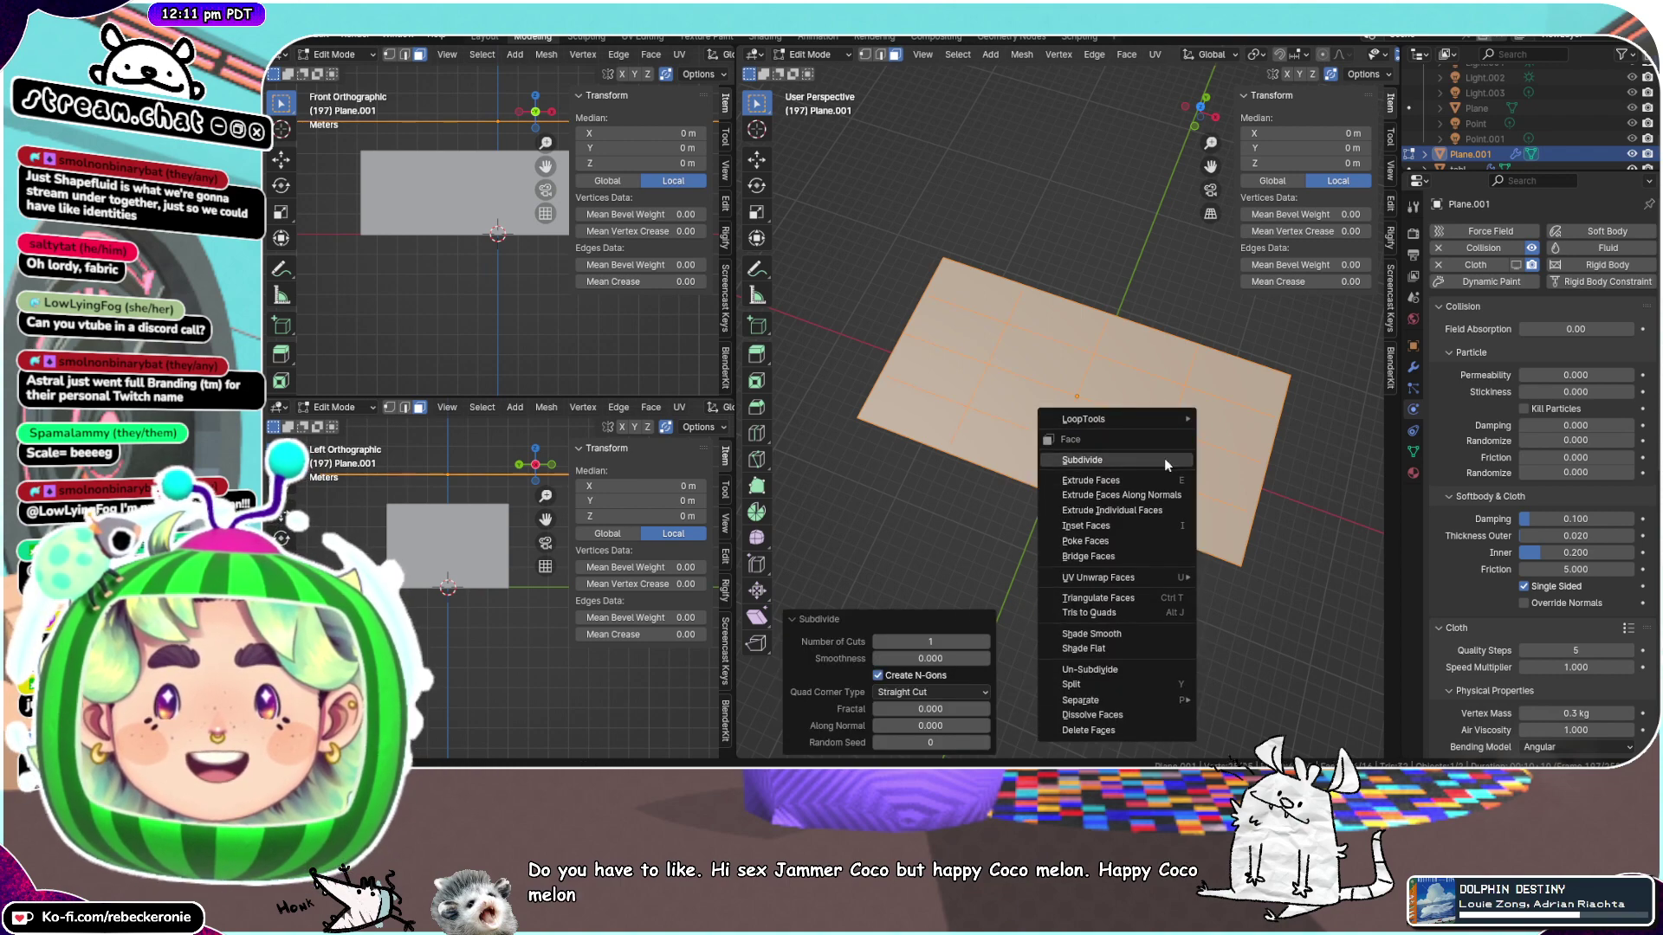
left_click(1164, 459)
right_click(1164, 459)
left_click(1165, 459)
right_click(1164, 459)
left_click(1164, 459)
middle_click_drag(1164, 459, 1211, 379)
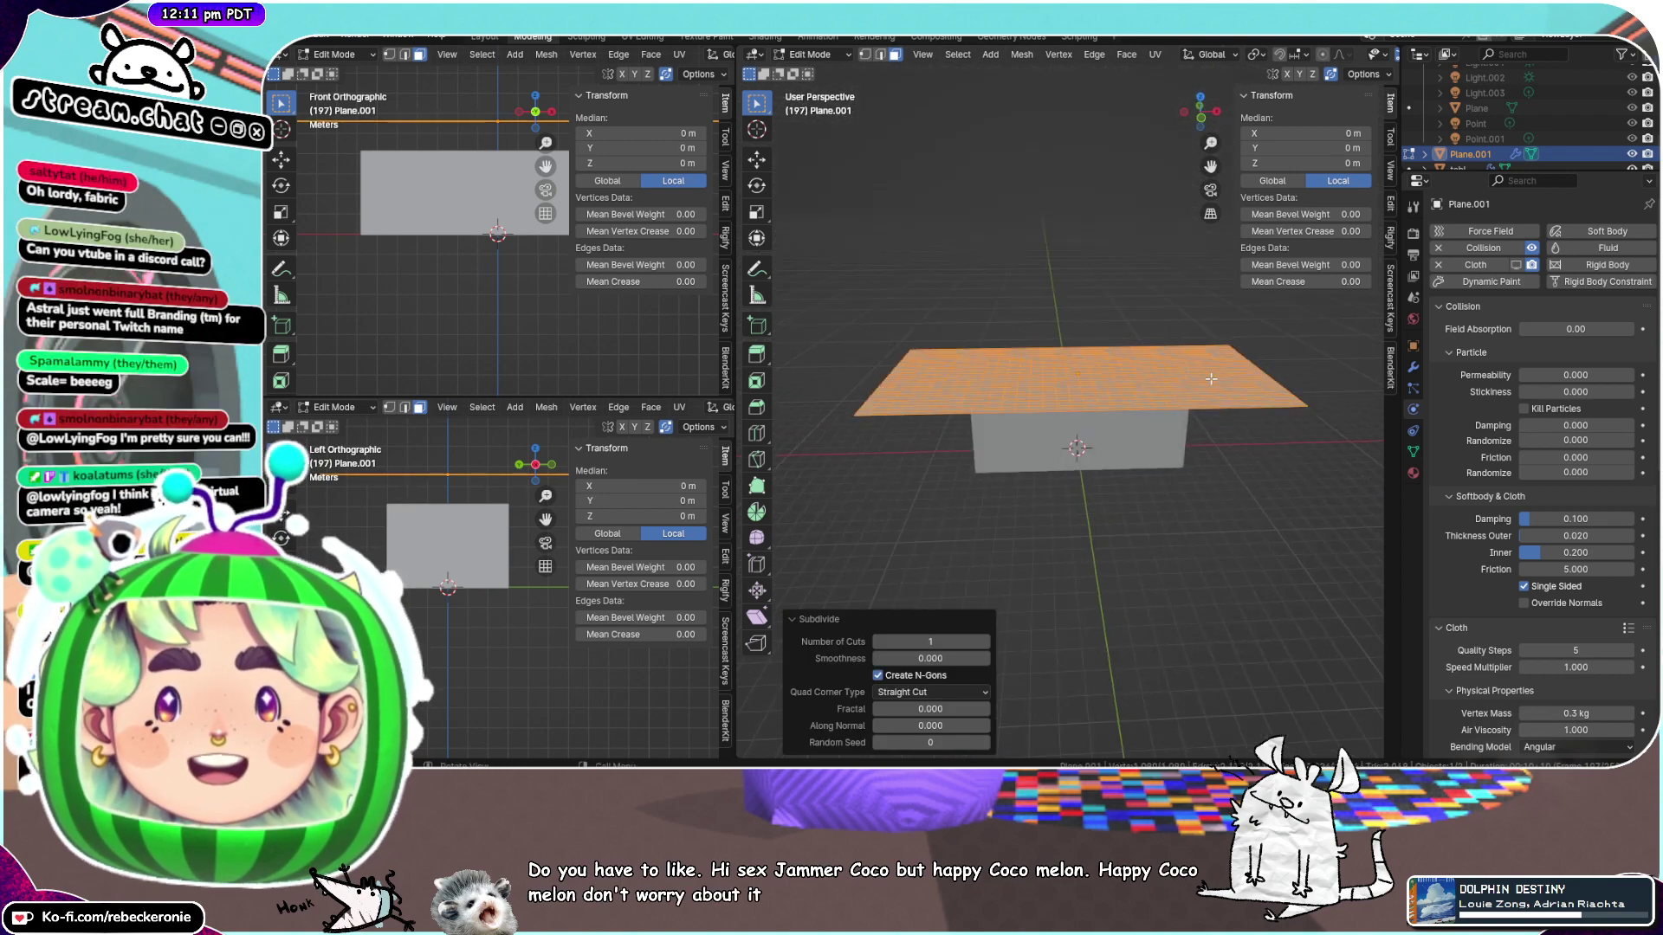
Remove and re-add the plane's Cloth physics, and return the subdivided plane to Object Mode
left_click(1201, 117)
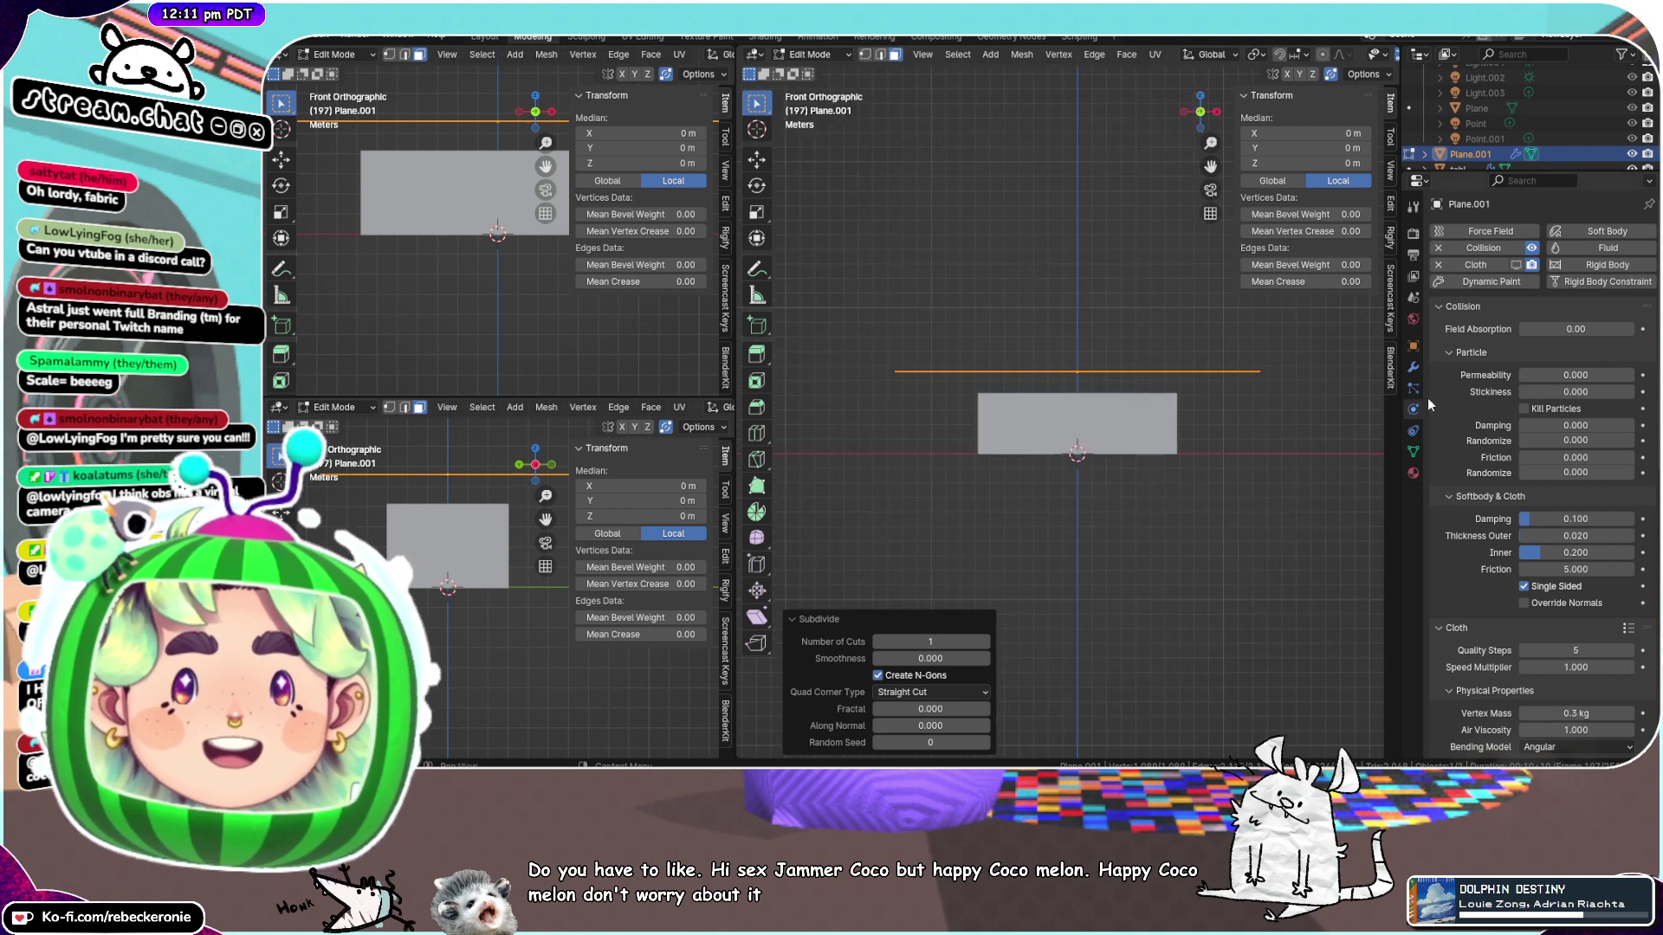
left_click(1503, 266)
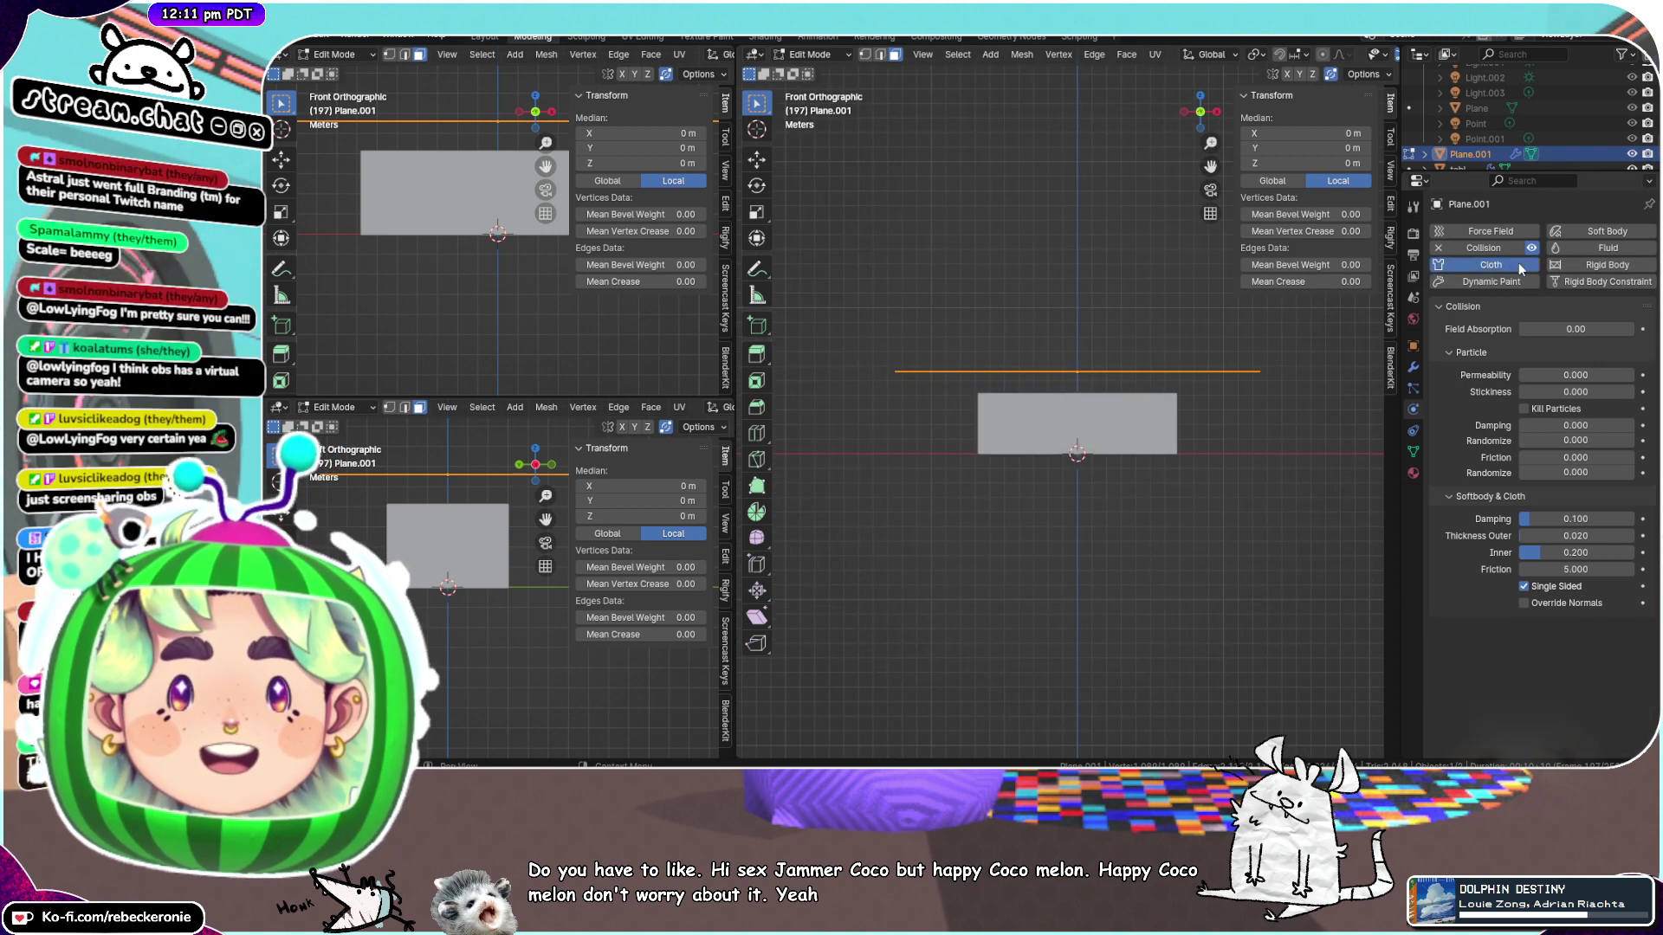
left_click(1520, 267)
scroll(1096, 445, "down", 7)
middle_click_drag(1095, 445, 1097, 522)
scroll(1099, 487, "up", 3)
left_click(1200, 428)
key("ctrl+Tab")
left_click(1105, 438)
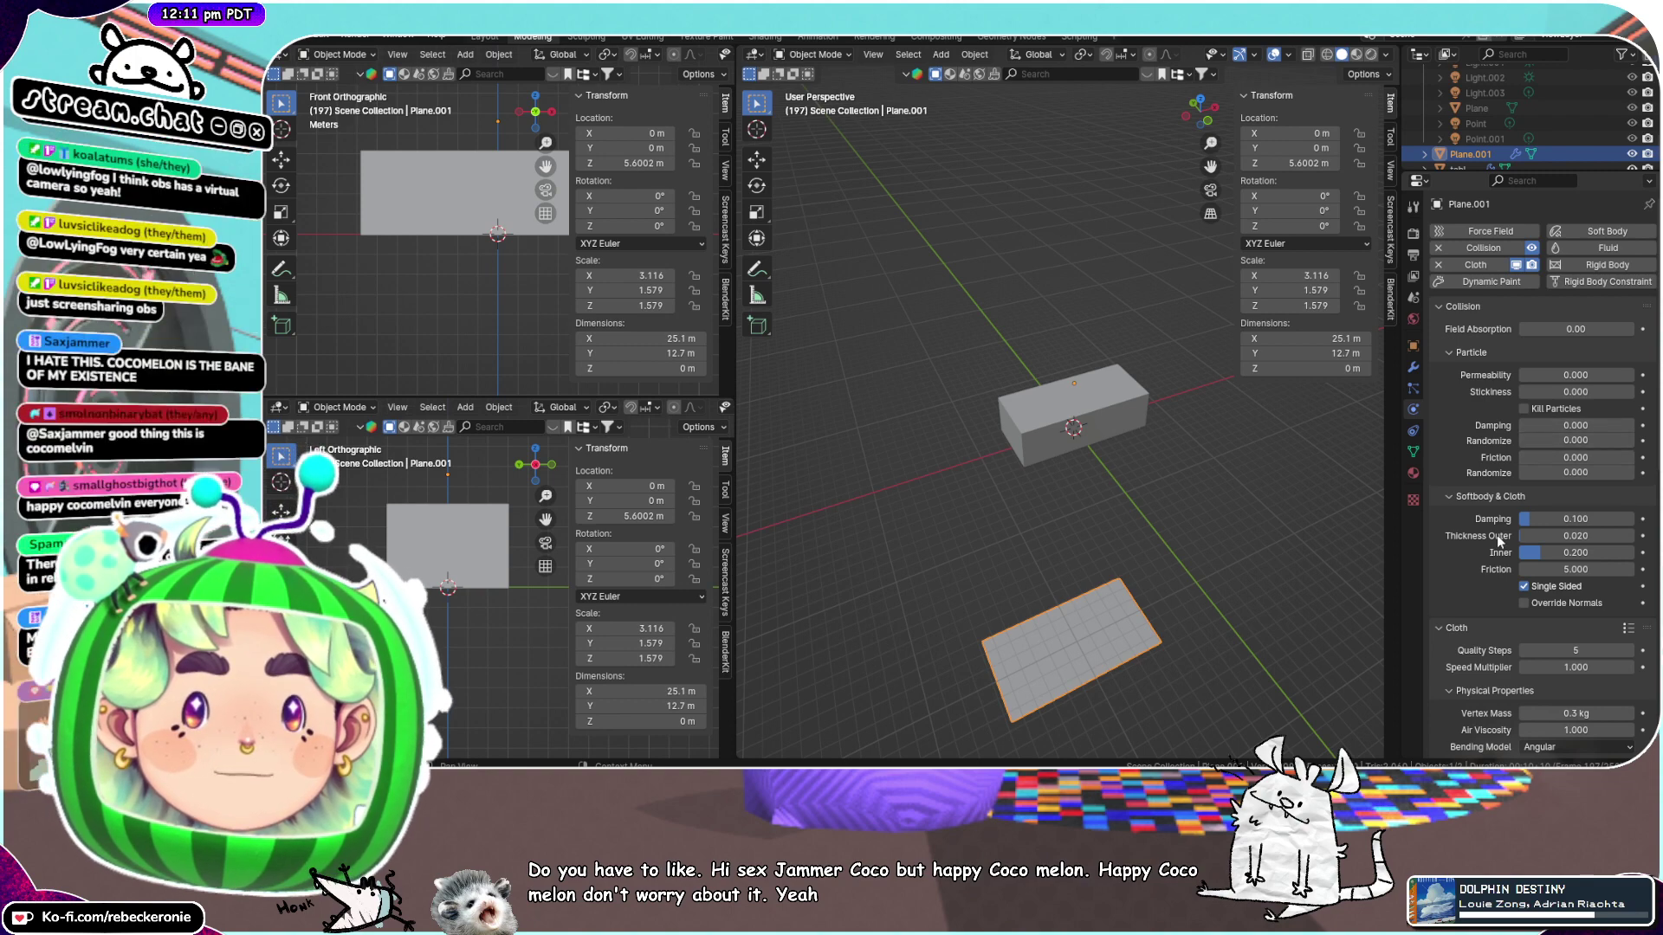
Look through the plane's Cloth settings and expand the Collisions section to examine its options
scroll(1494, 582, "down", 10)
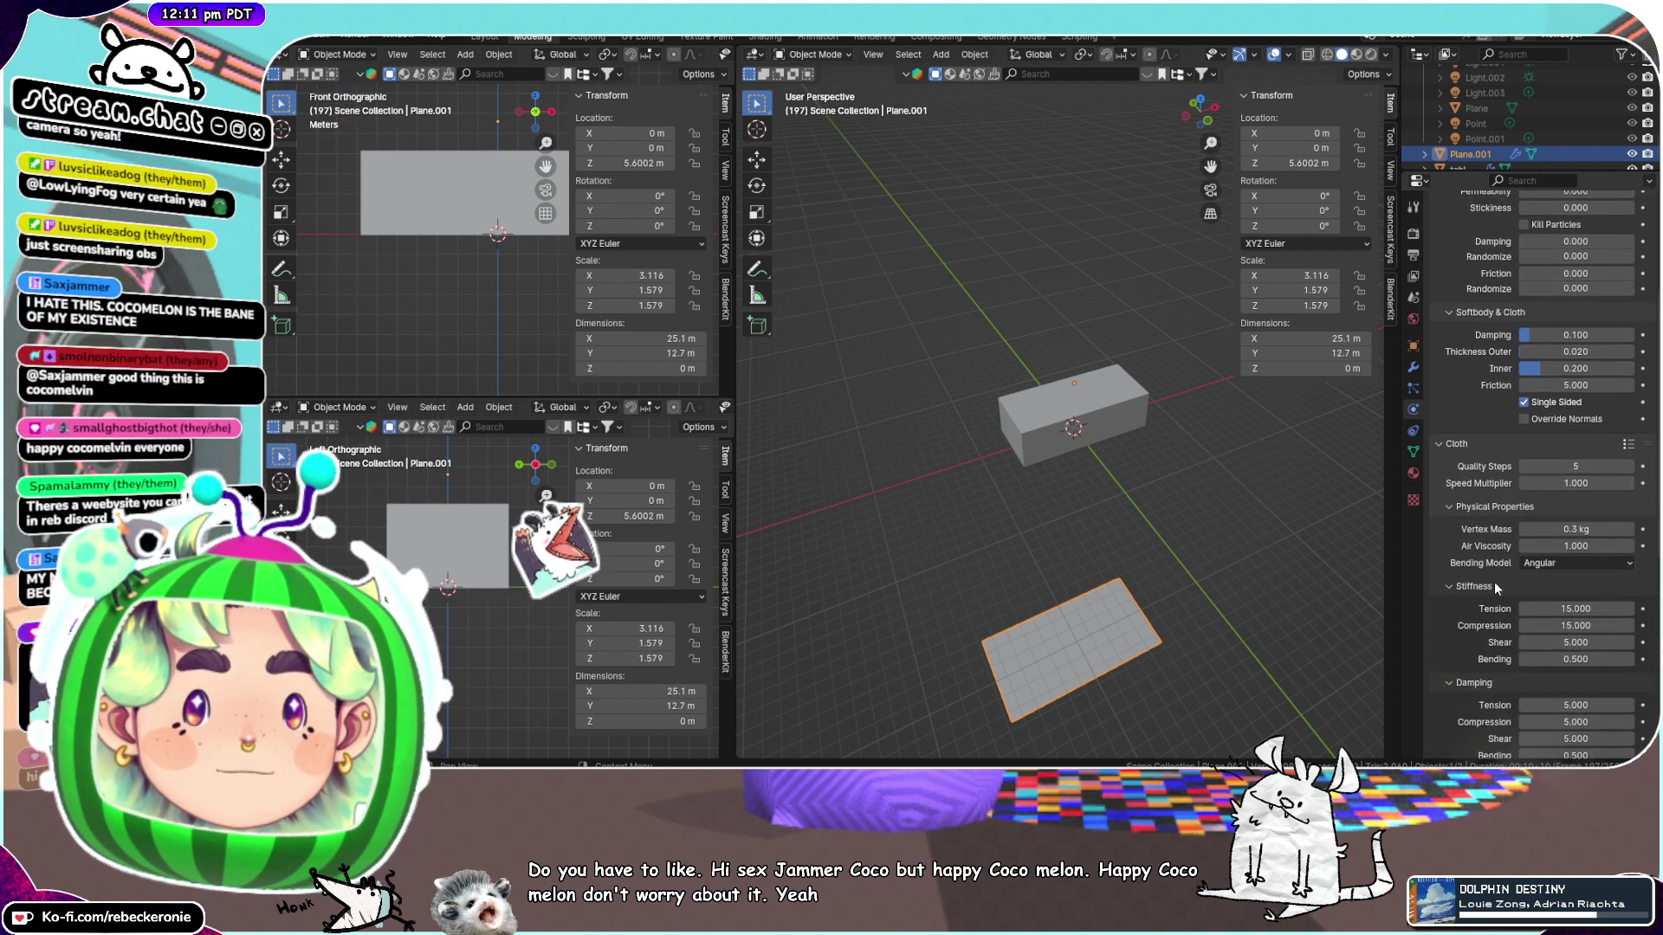
scroll(1494, 582, "down", 5)
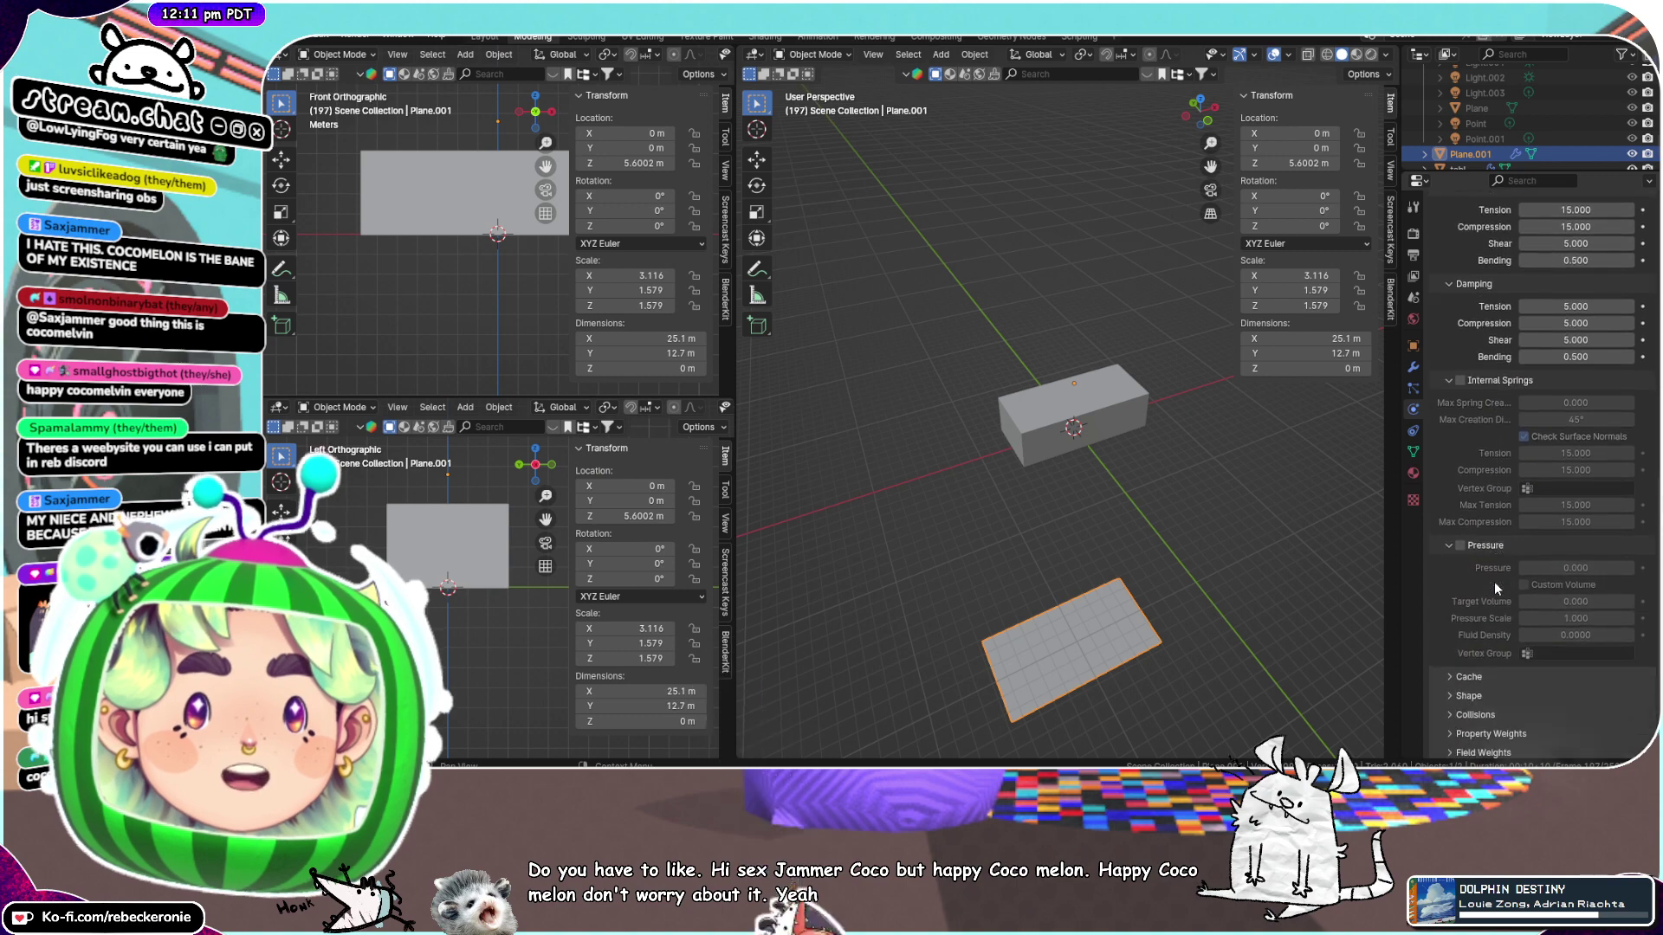
left_click(1497, 710)
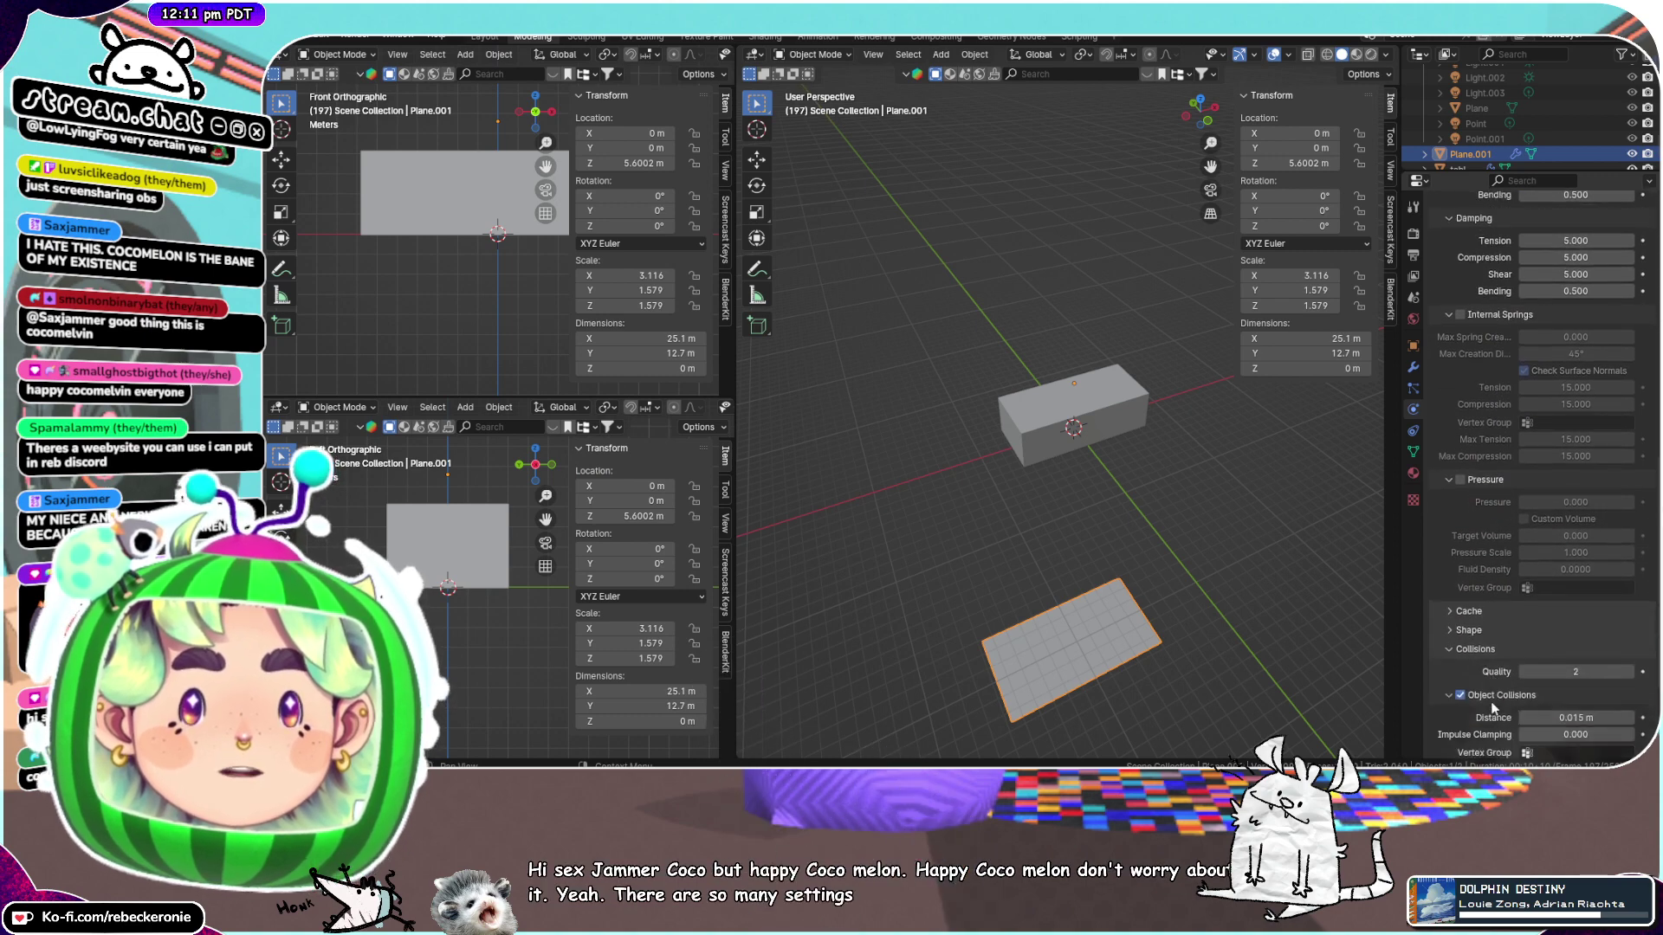
scroll(1542, 648, "down", 4)
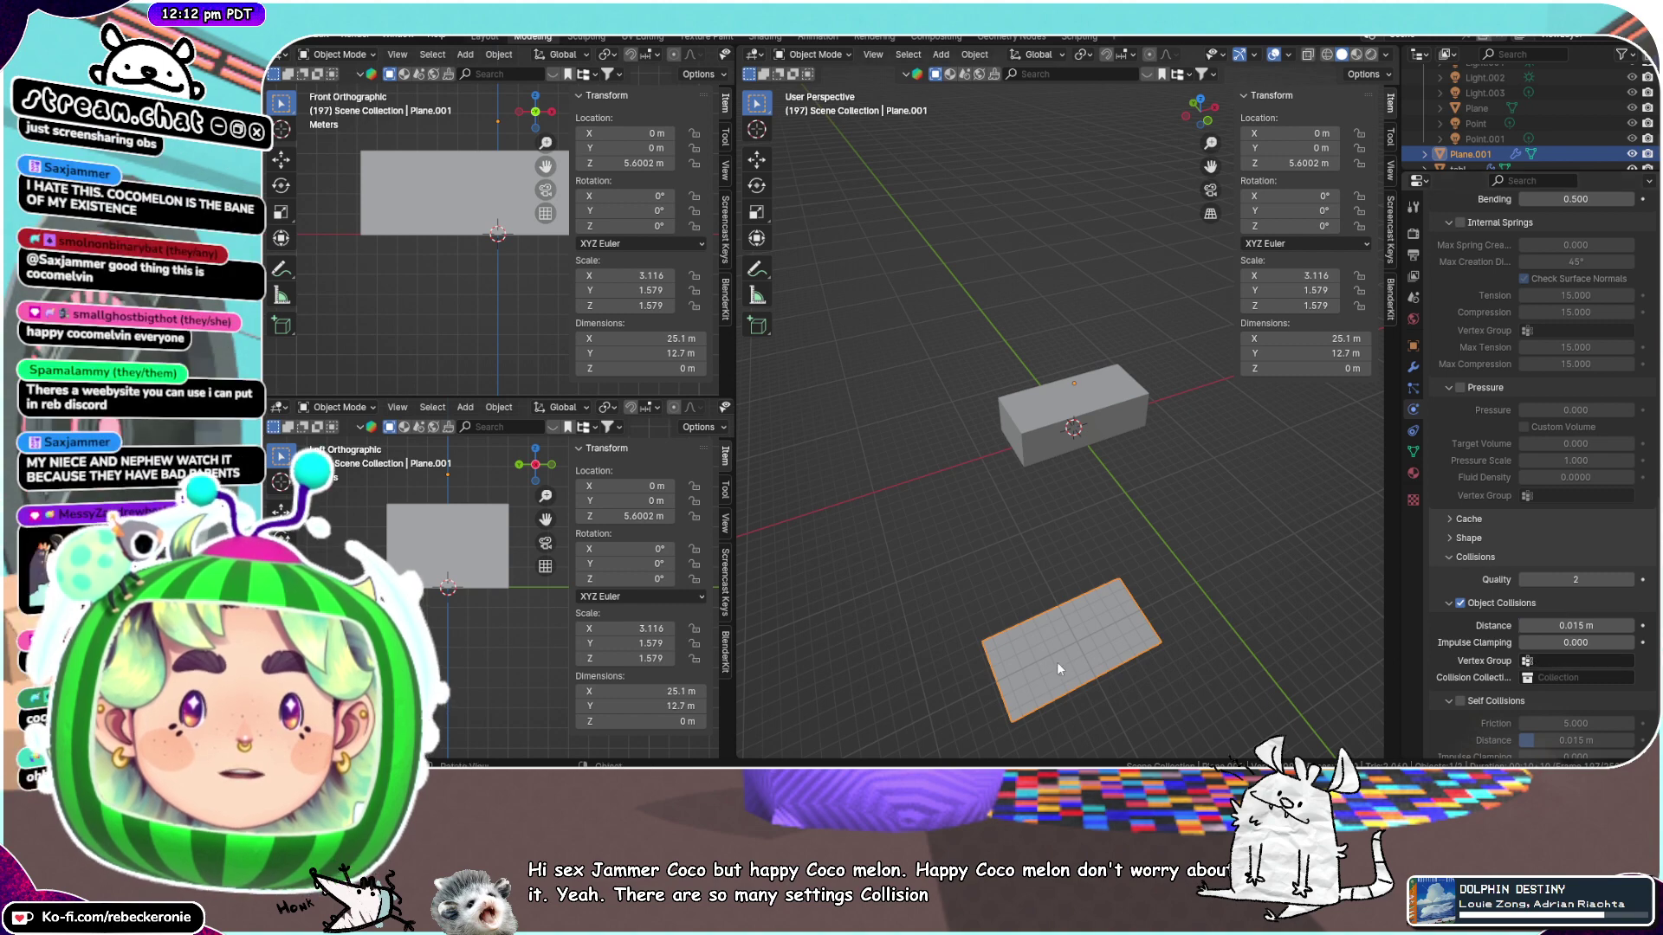
key("g")
key("z")
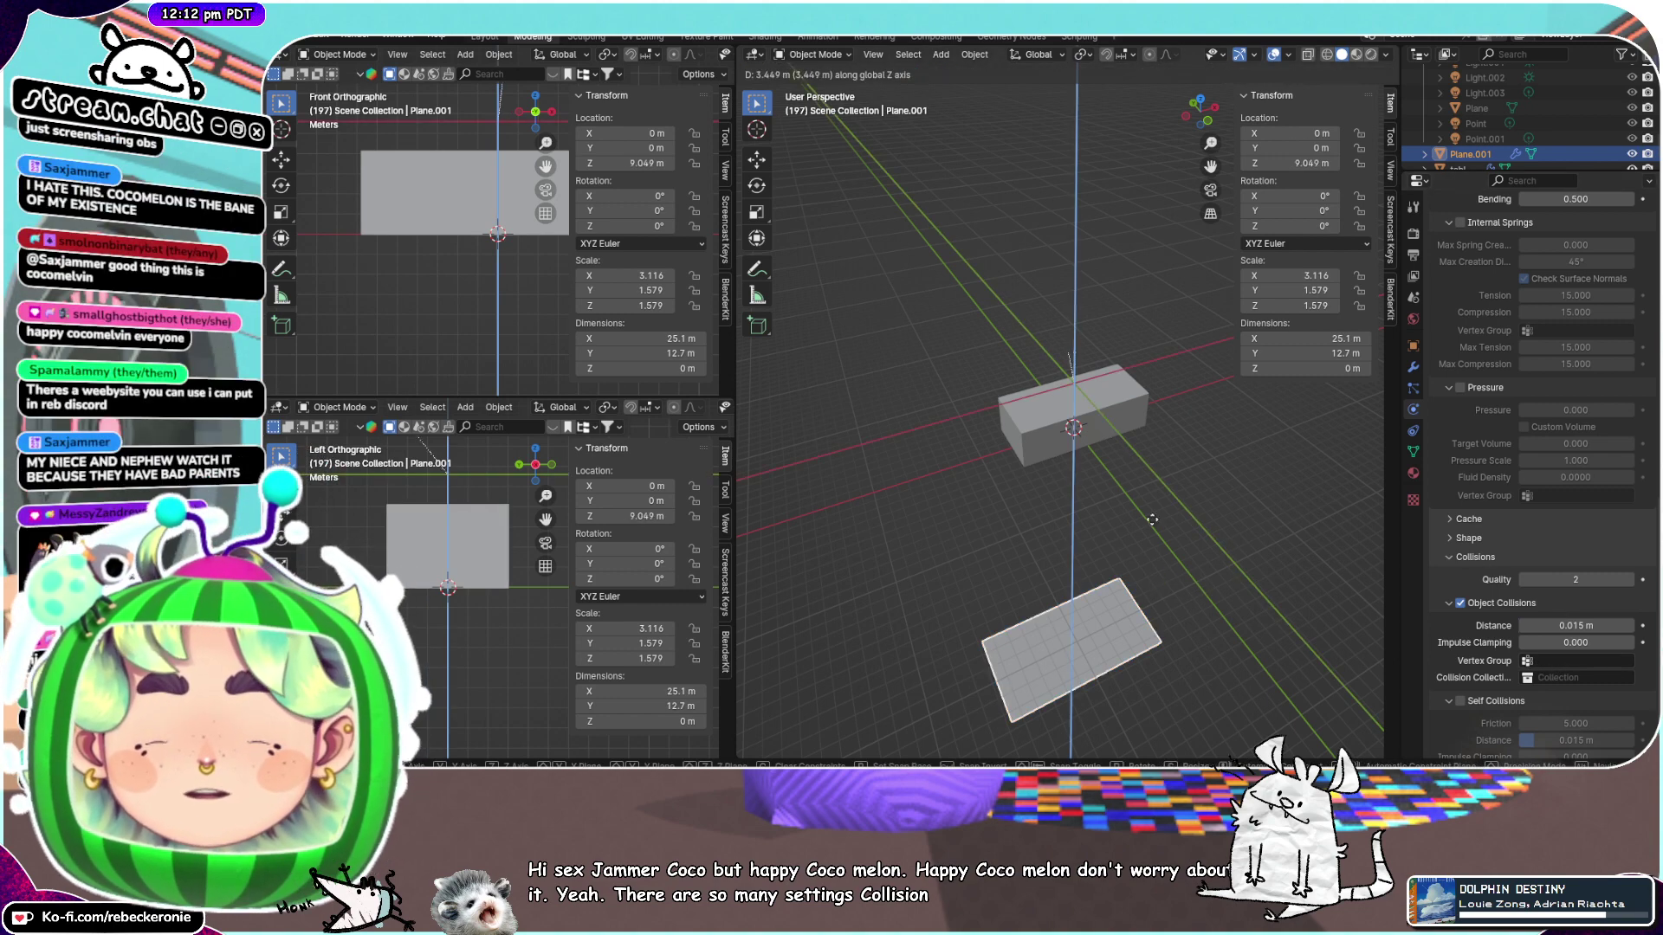
right_click(1152, 144)
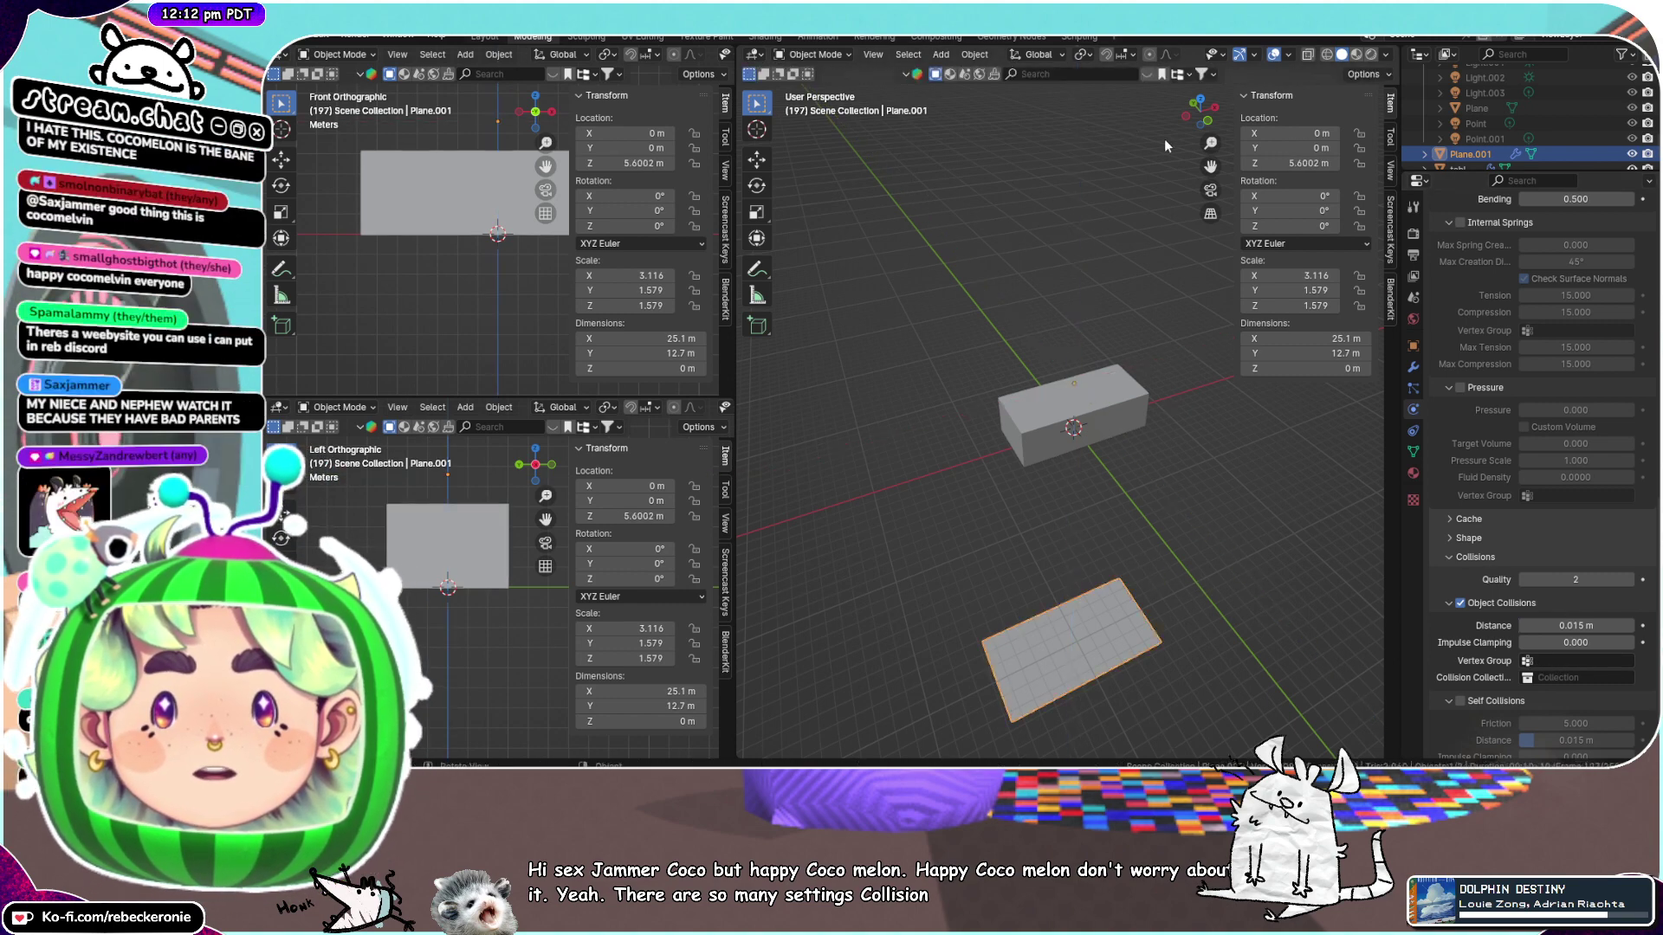
middle_click_drag(1303, 192, 1130, 309)
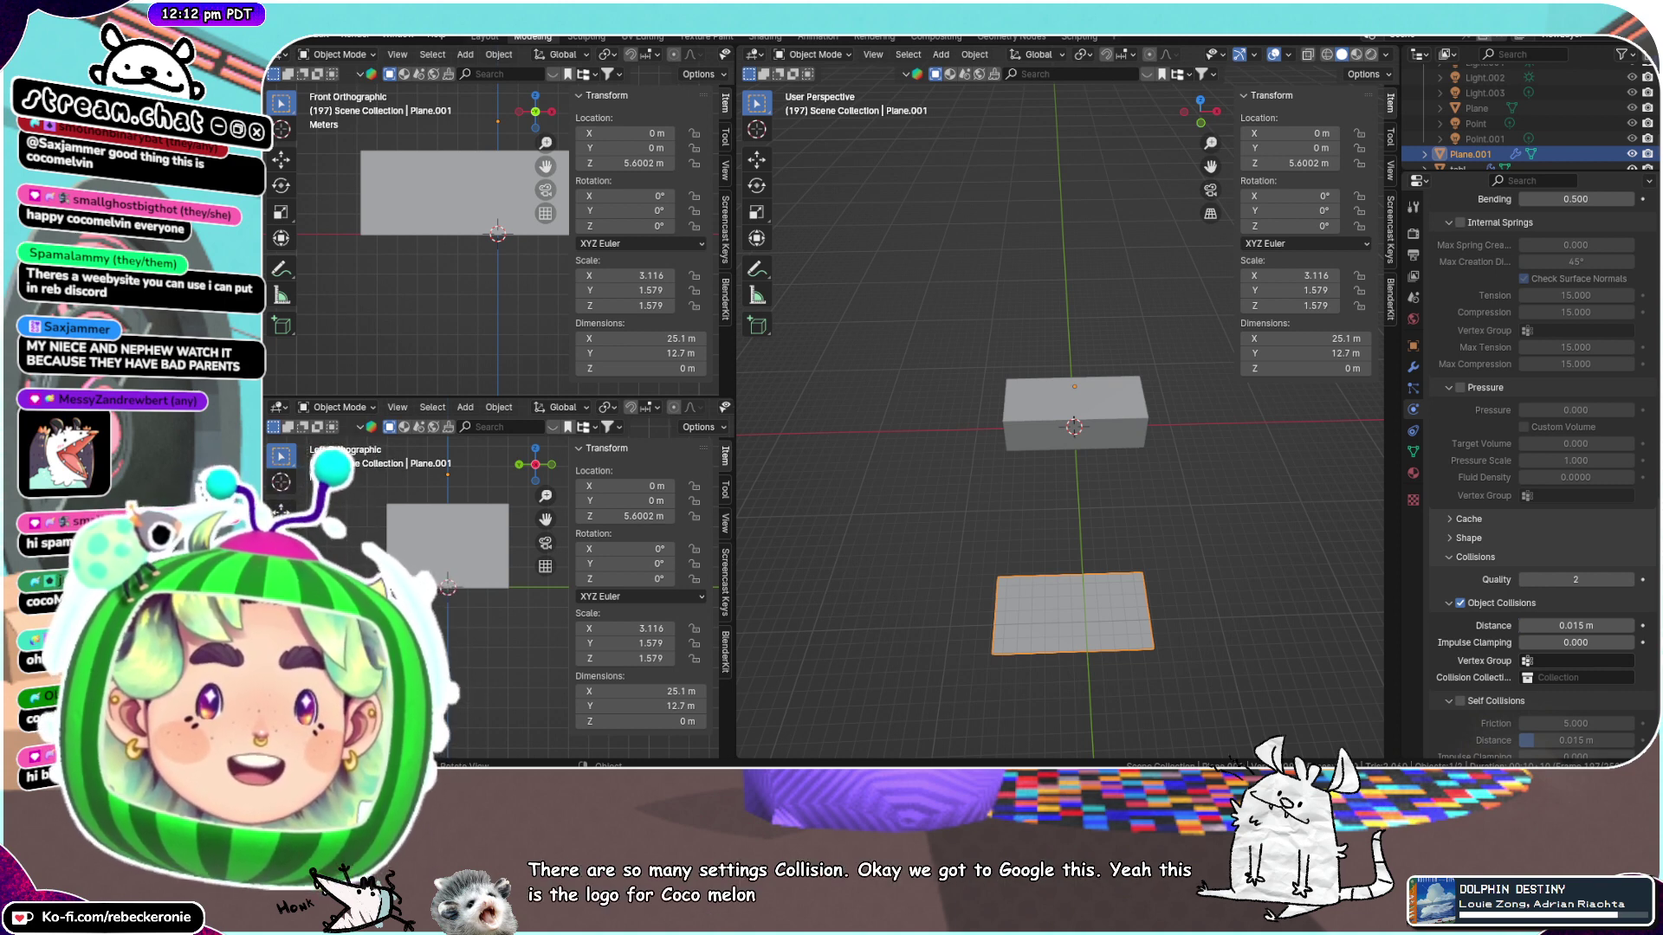
Select the table block and show its Collision physics settings
left_click(620, 782)
left_click_drag(751, 249, 1659, 199)
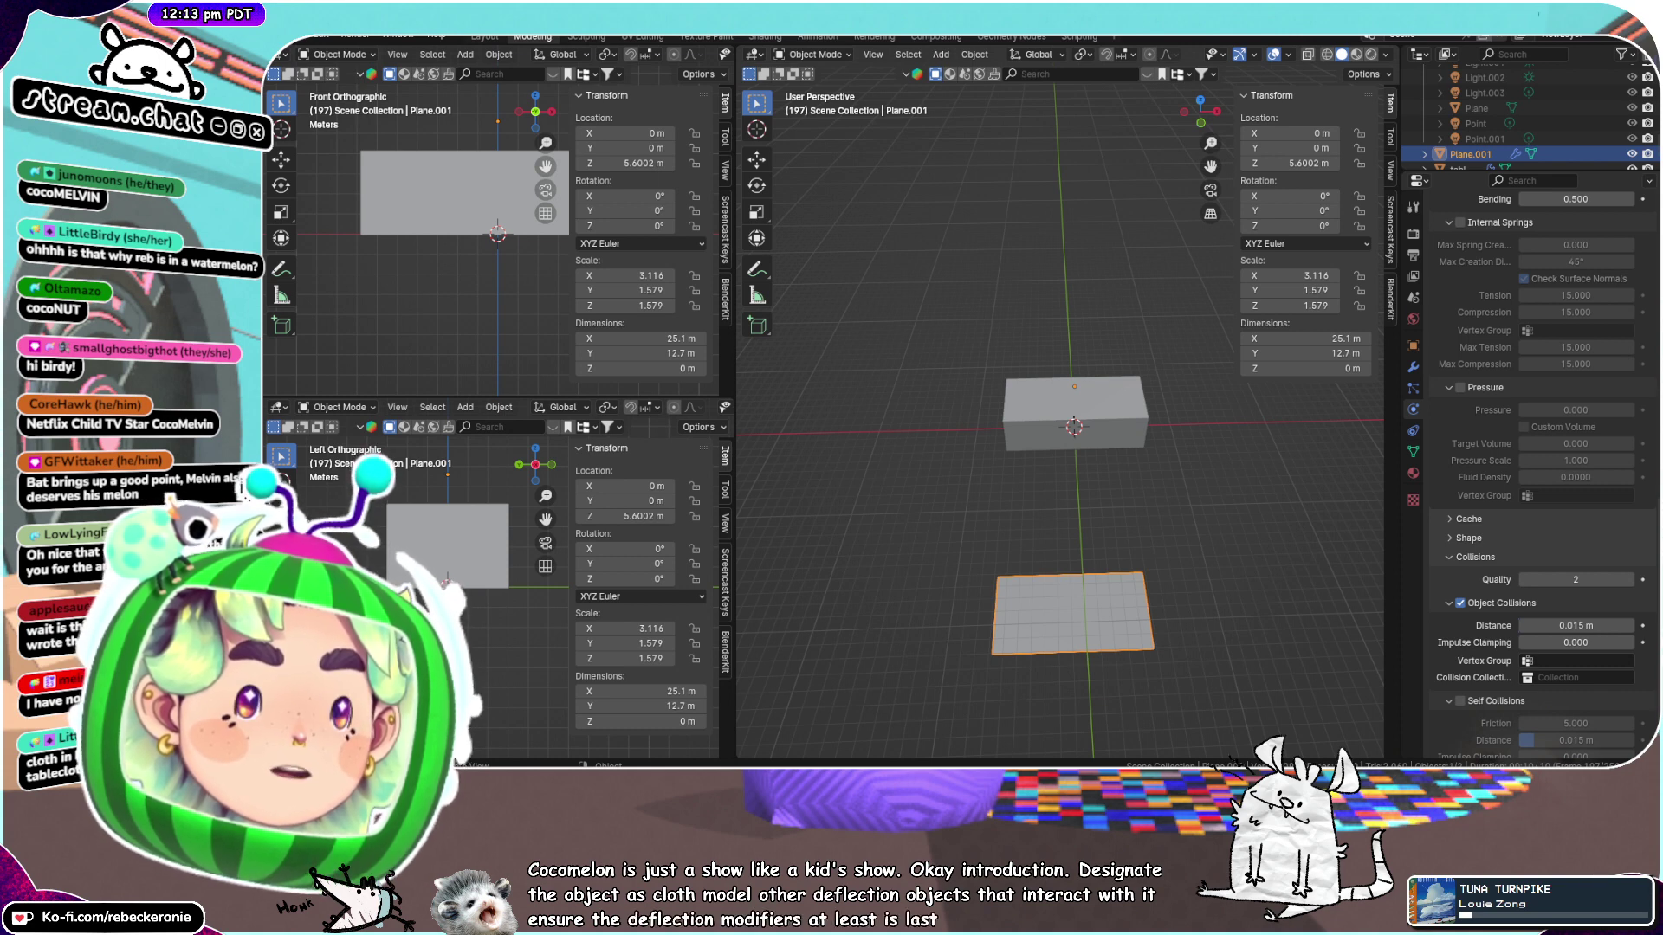
left_click(1109, 433)
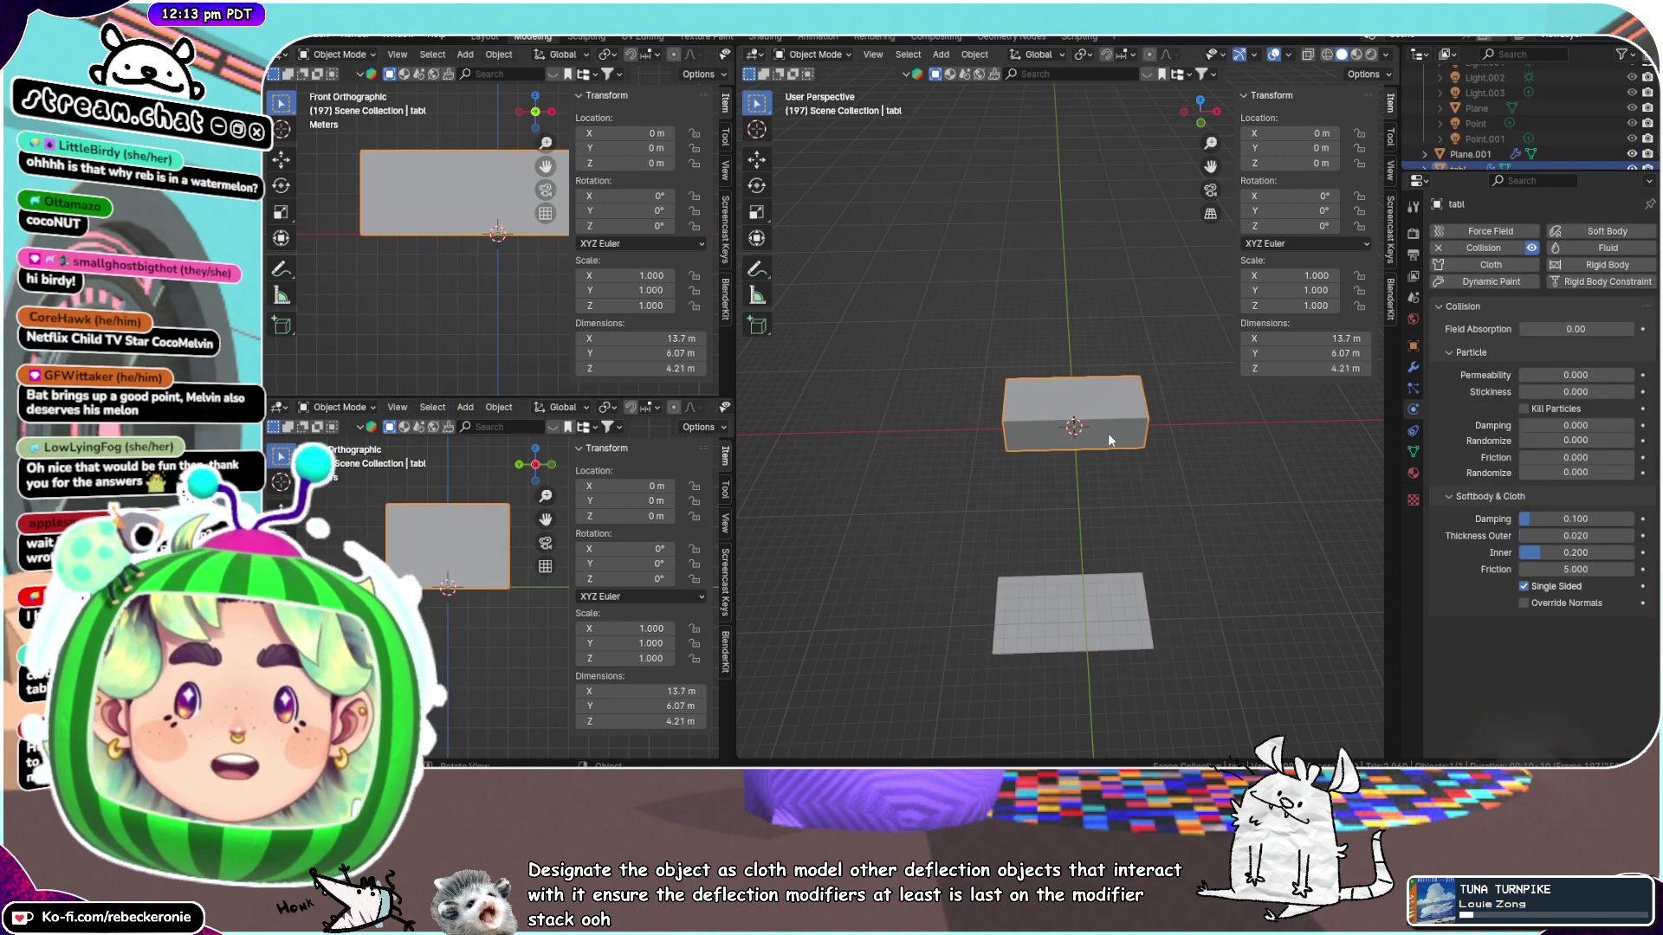
Disable the table block's Collision in the viewport, check its modifier entry, and remove the Collision physics
left_click(1533, 248)
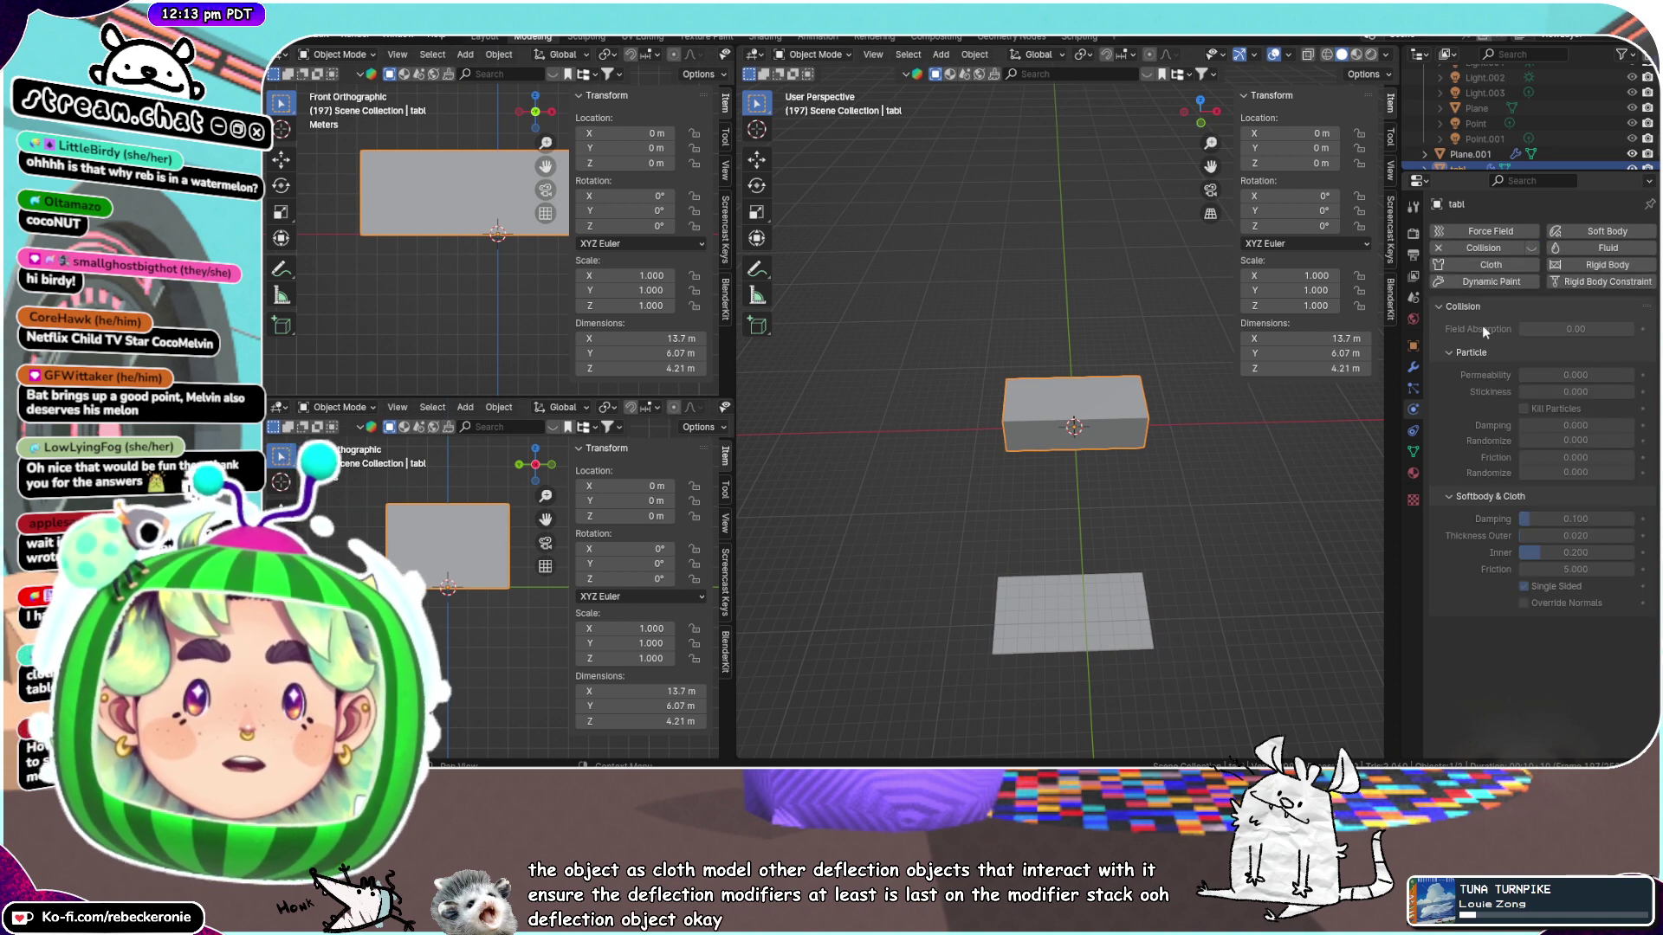
left_click(1414, 367)
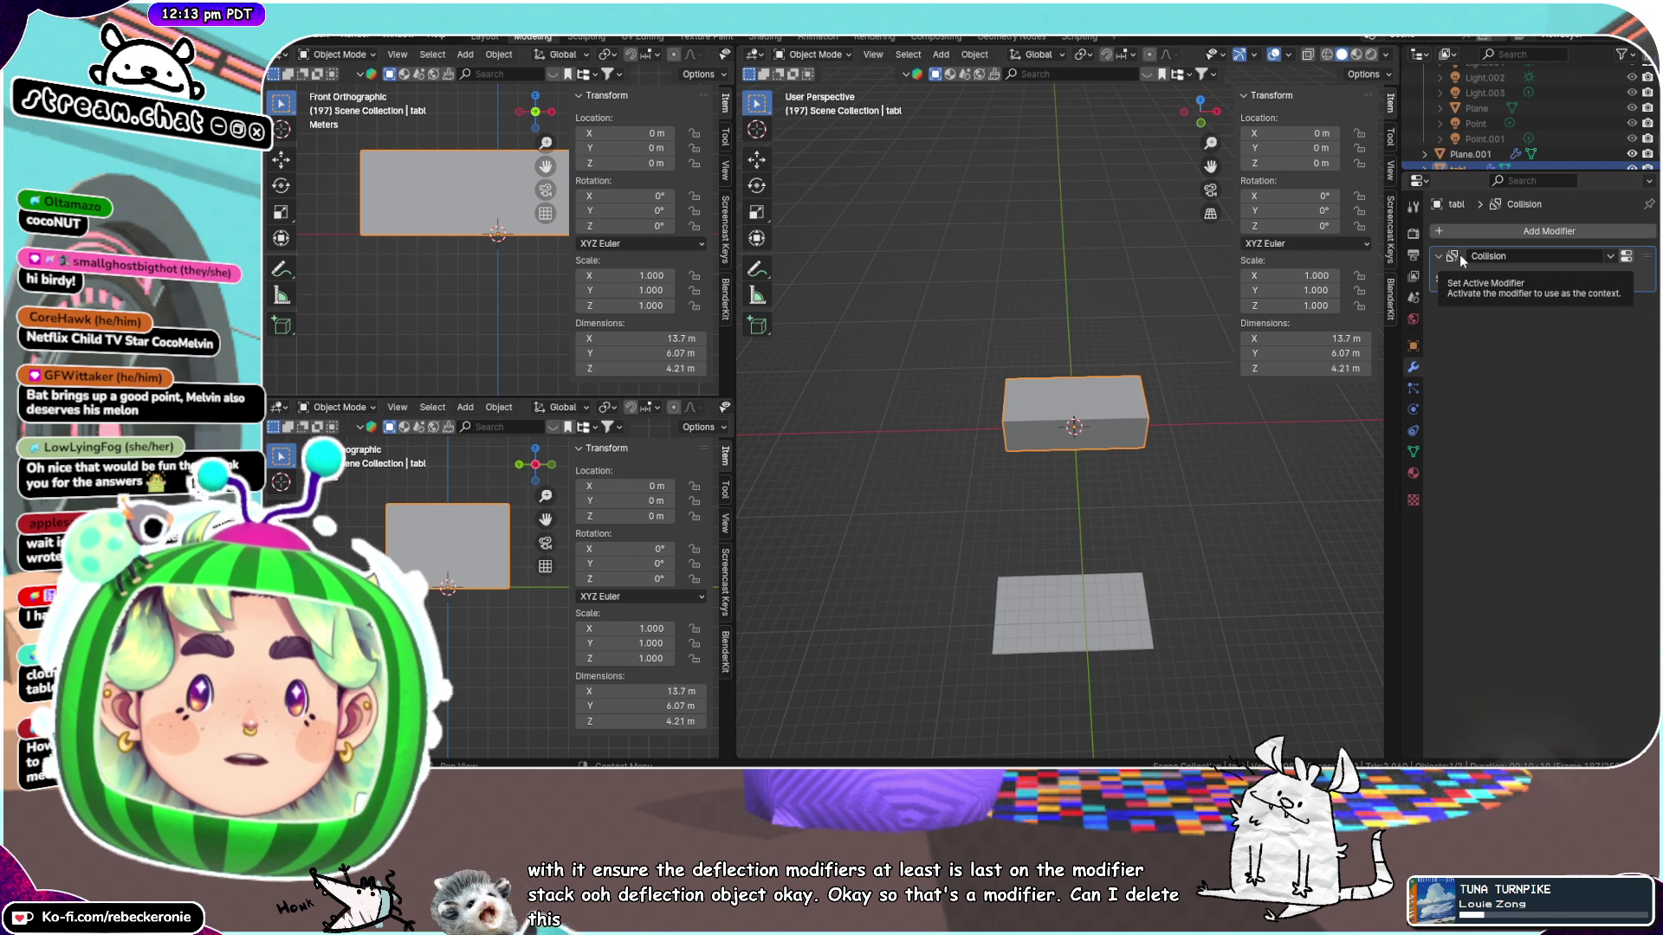
left_click(1608, 256)
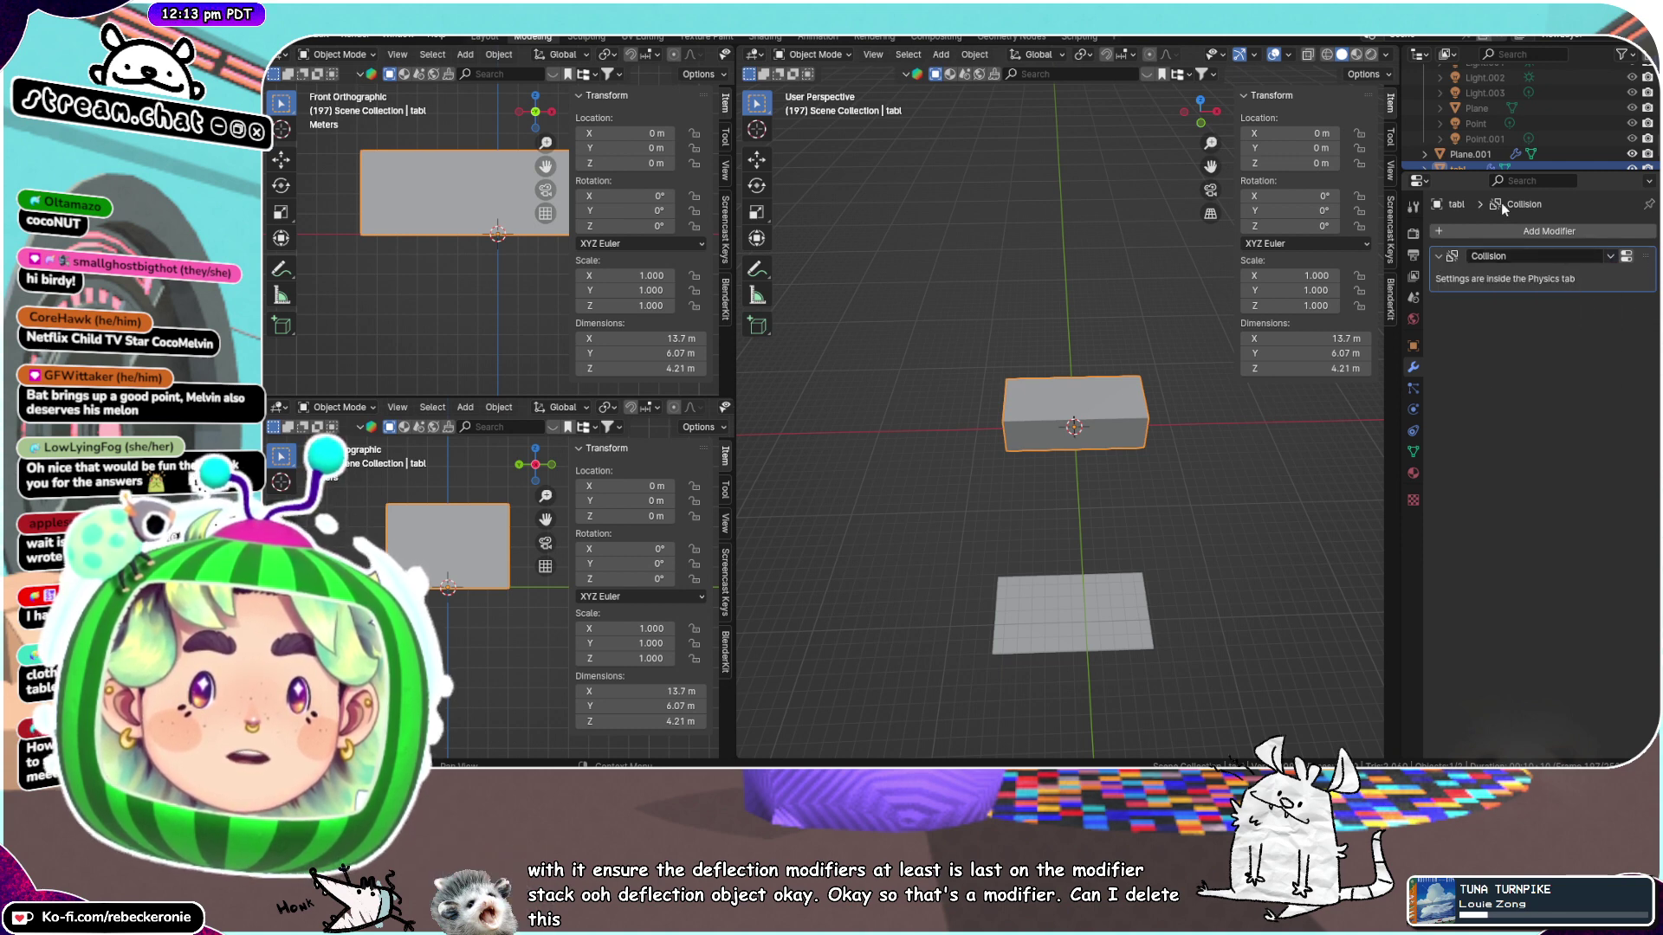
left_click(1413, 409)
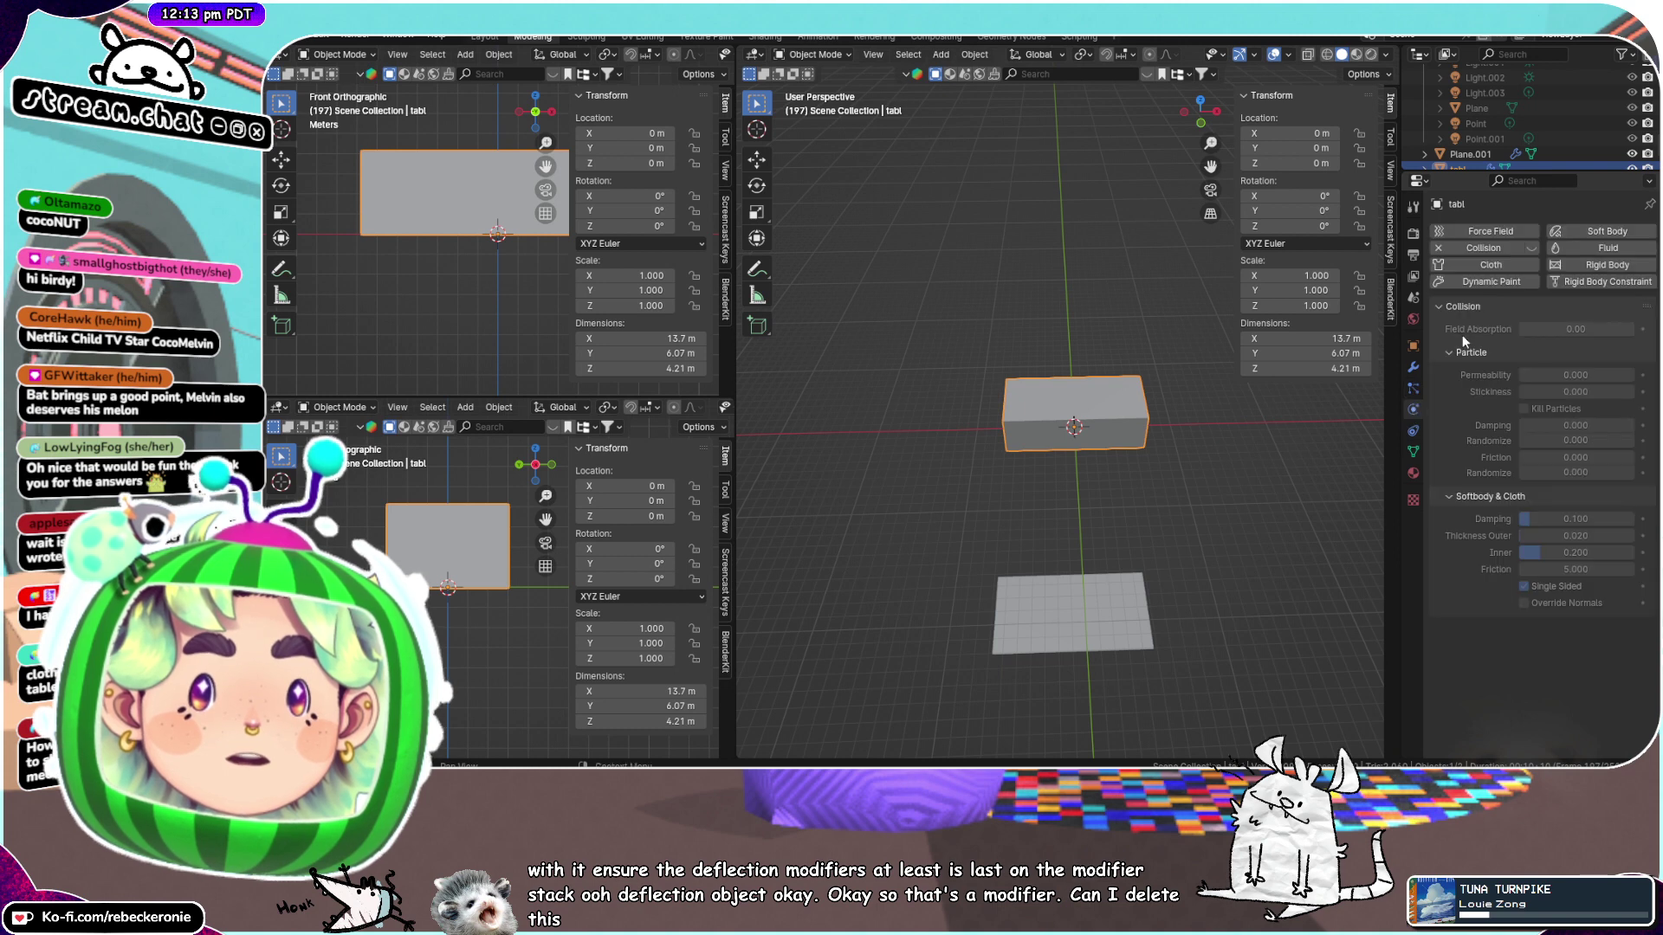
left_click(1481, 247)
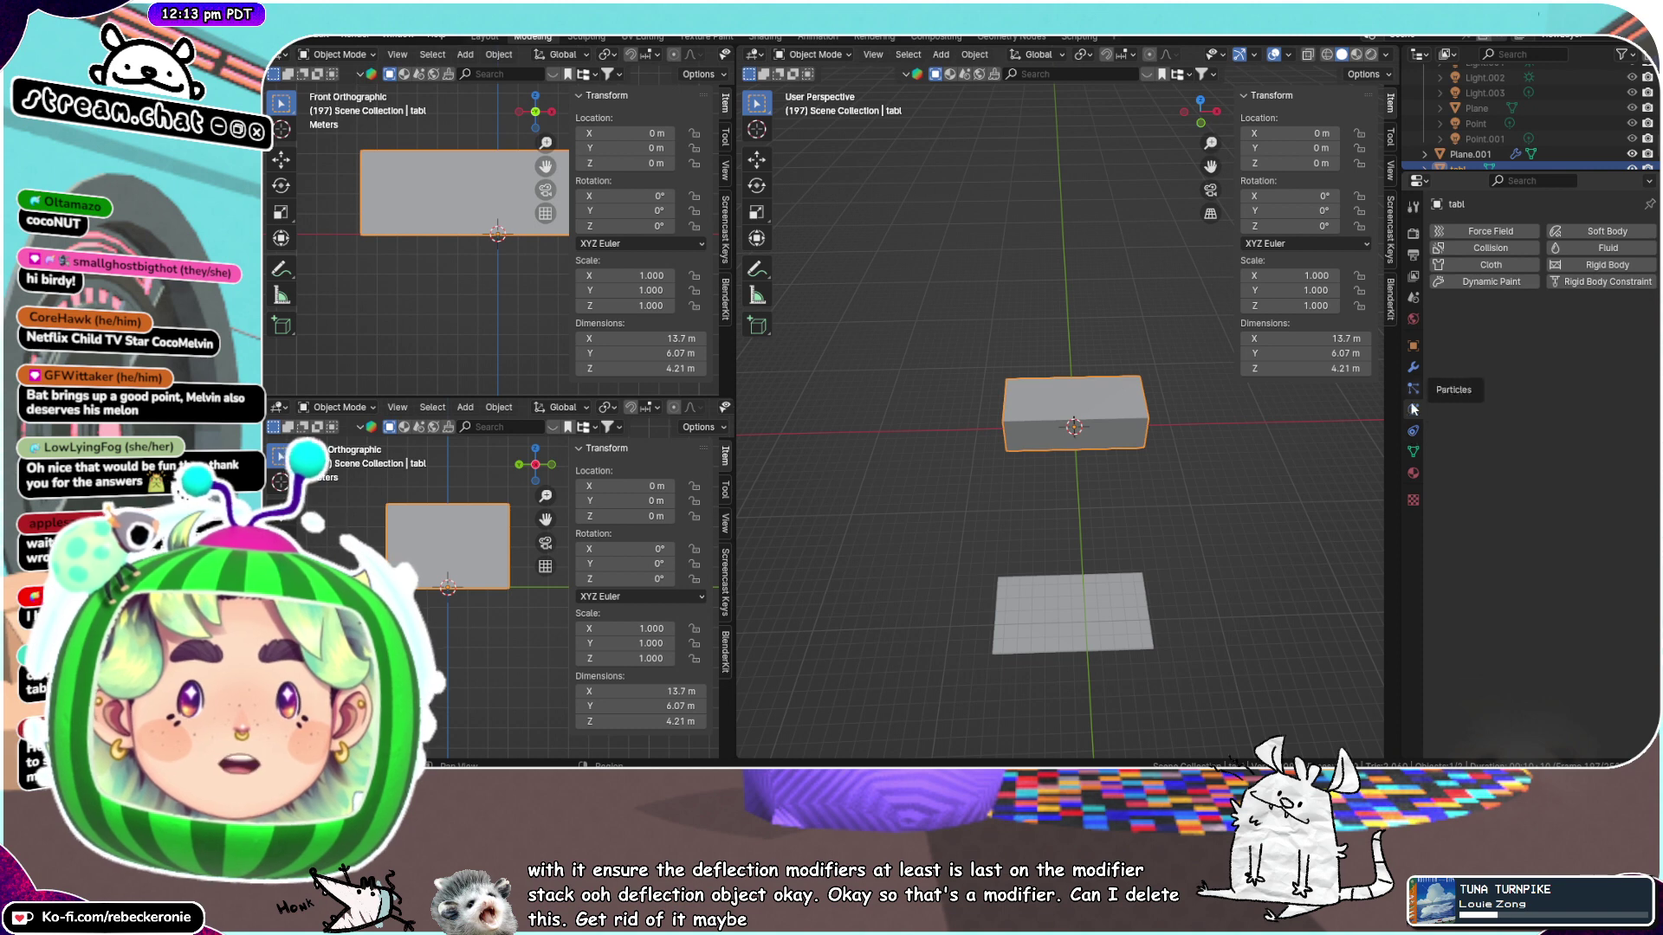
left_click(1413, 367)
left_click(1528, 232)
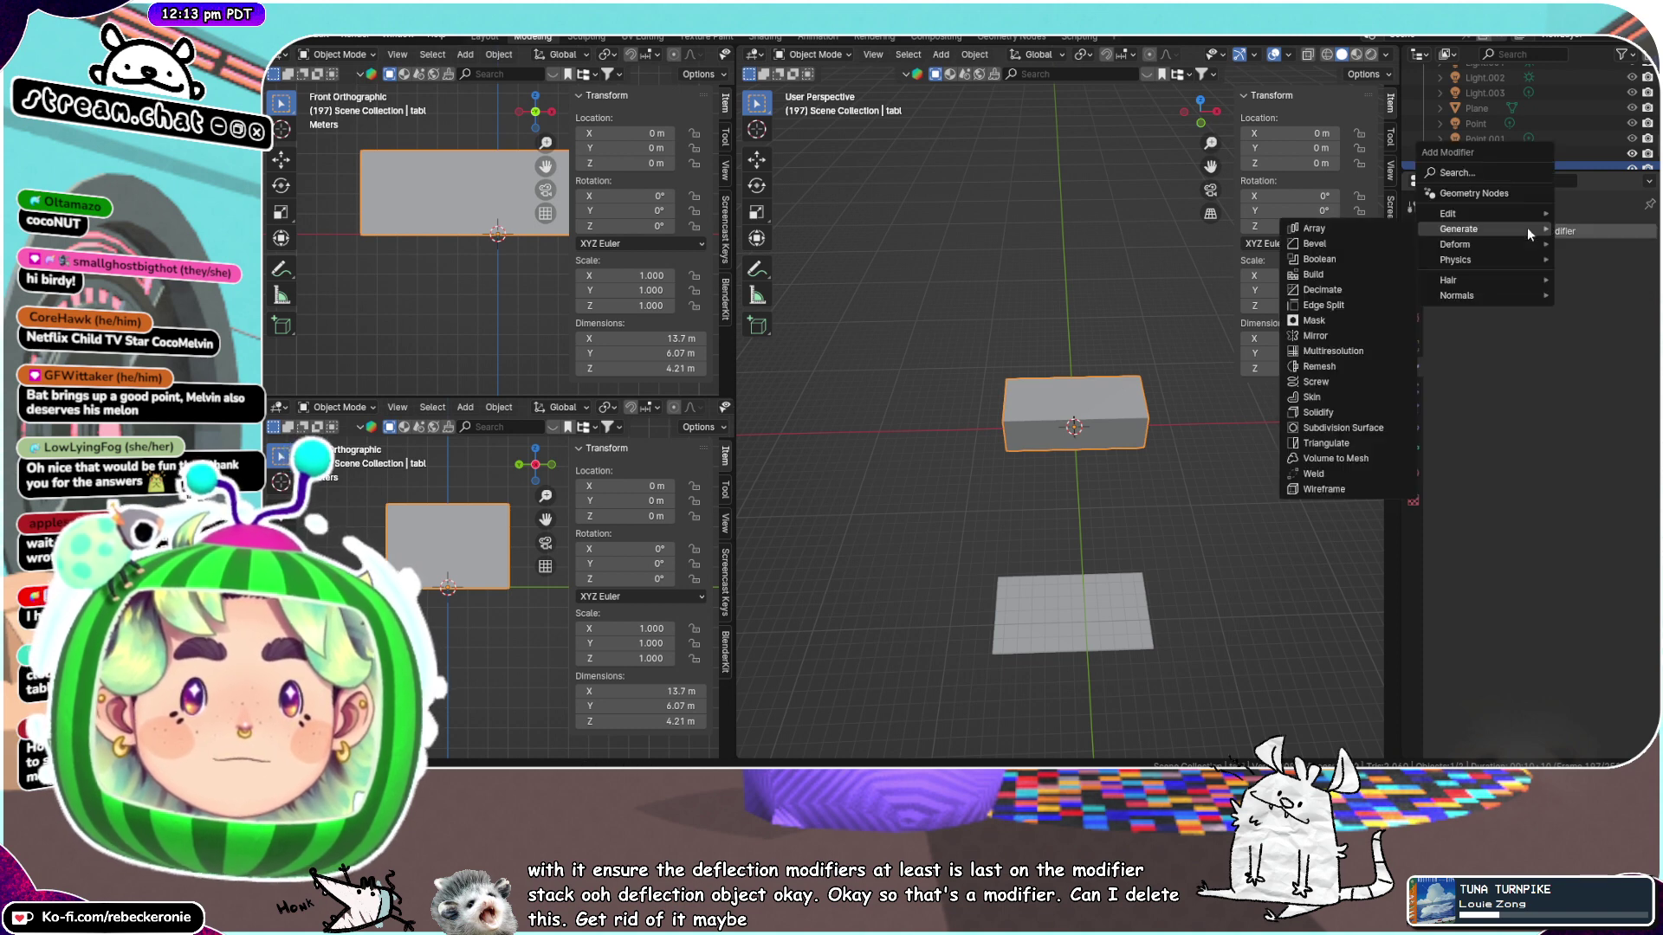
mouse_move(1495, 261)
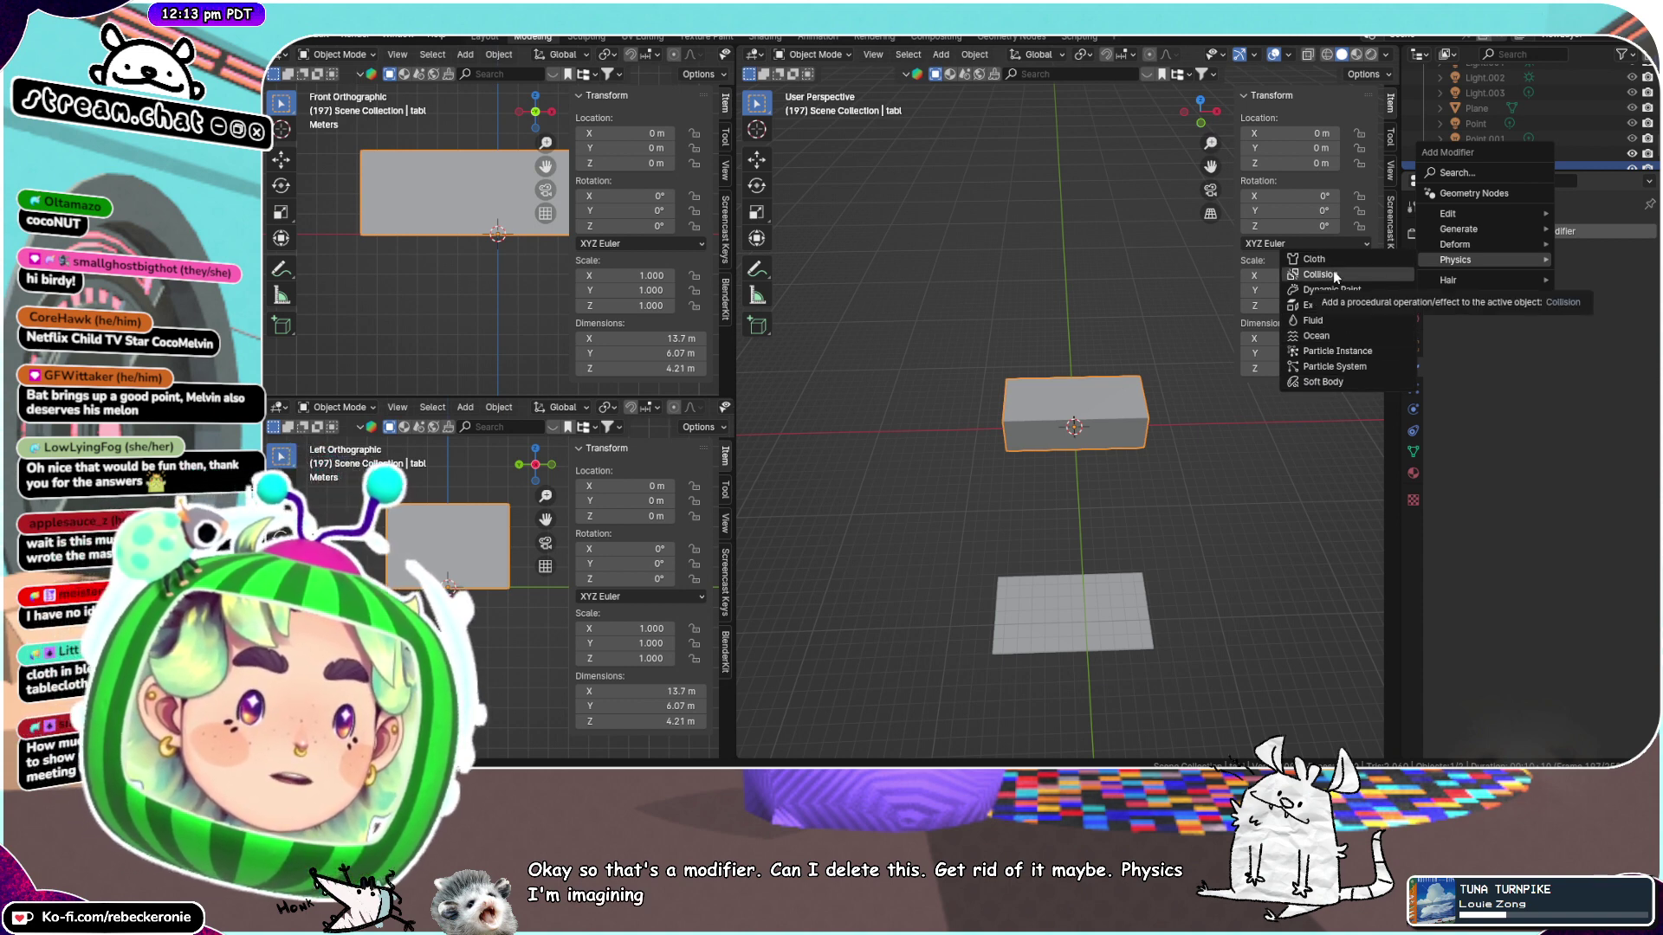
mouse_move(1468, 206)
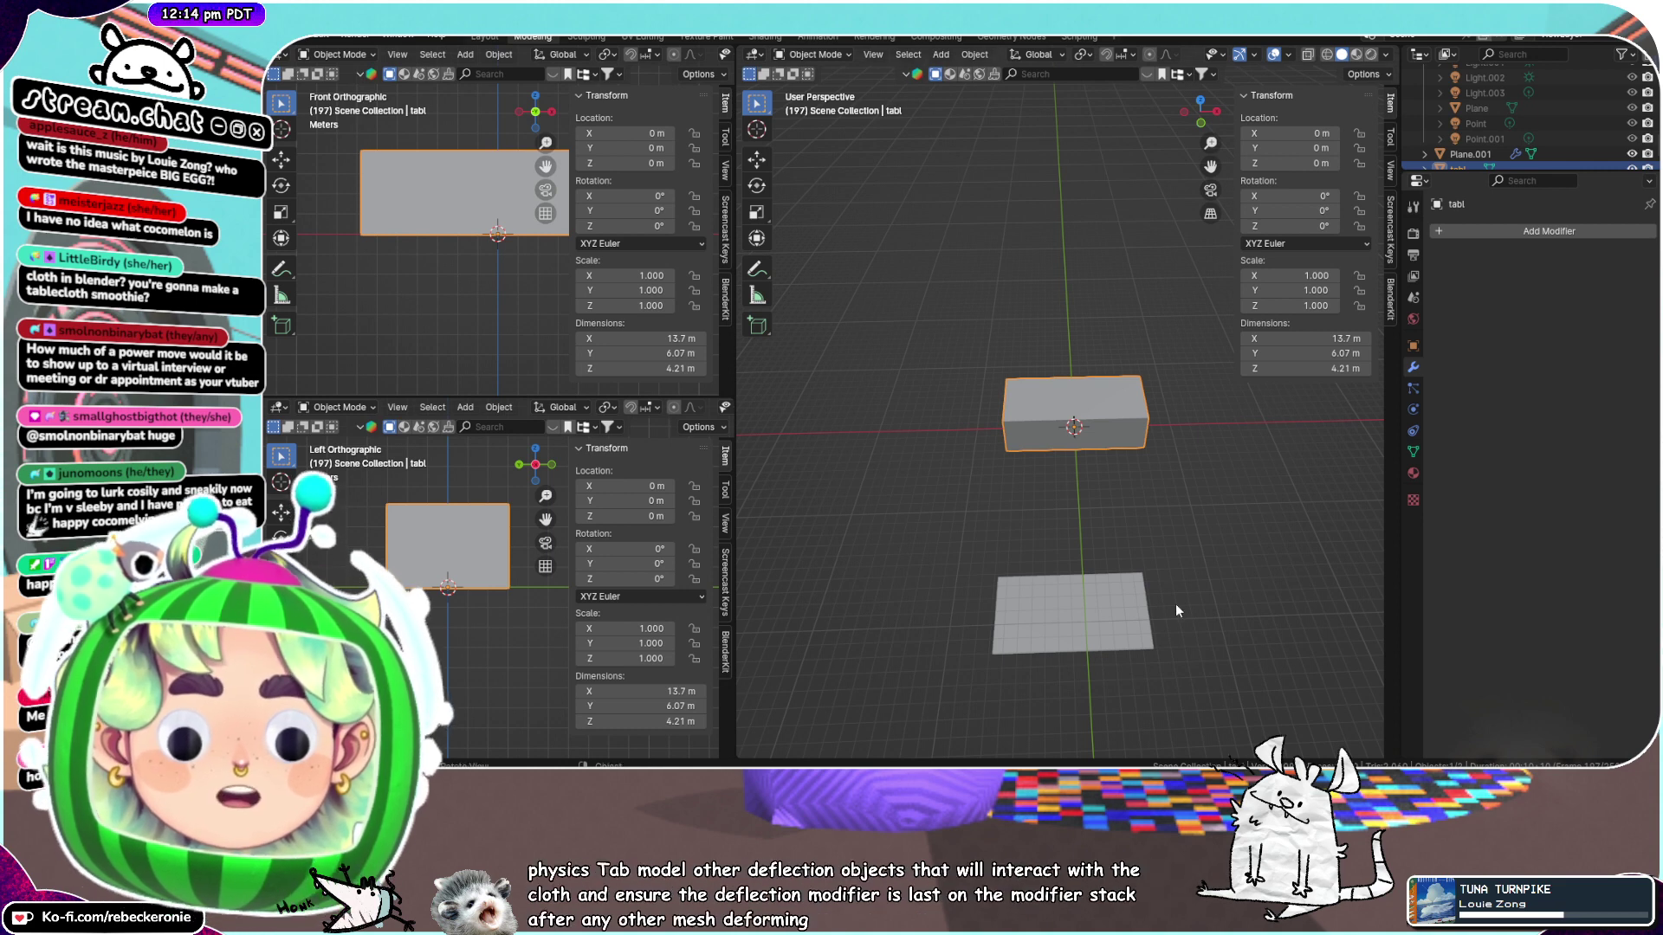
Add Collision physics to the table block with damping 0.144, outer thickness 0.107, friction 2.700 and Single Sided off
left_click(1413, 410)
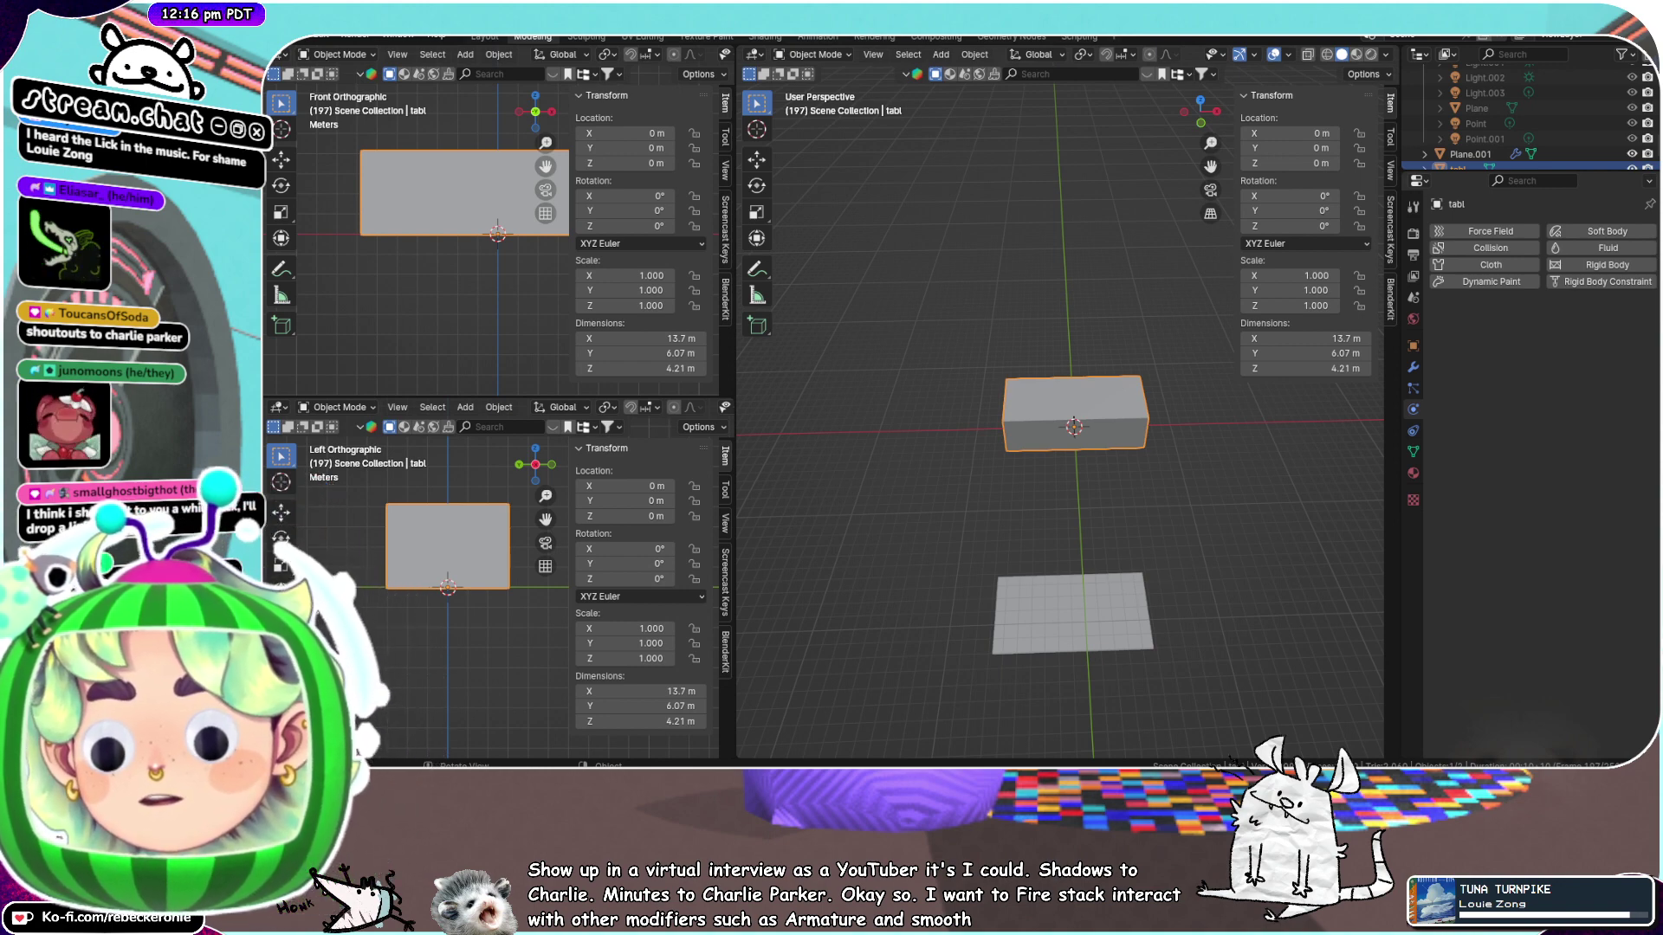
middle_click_drag(1190, 284, 1256, 346)
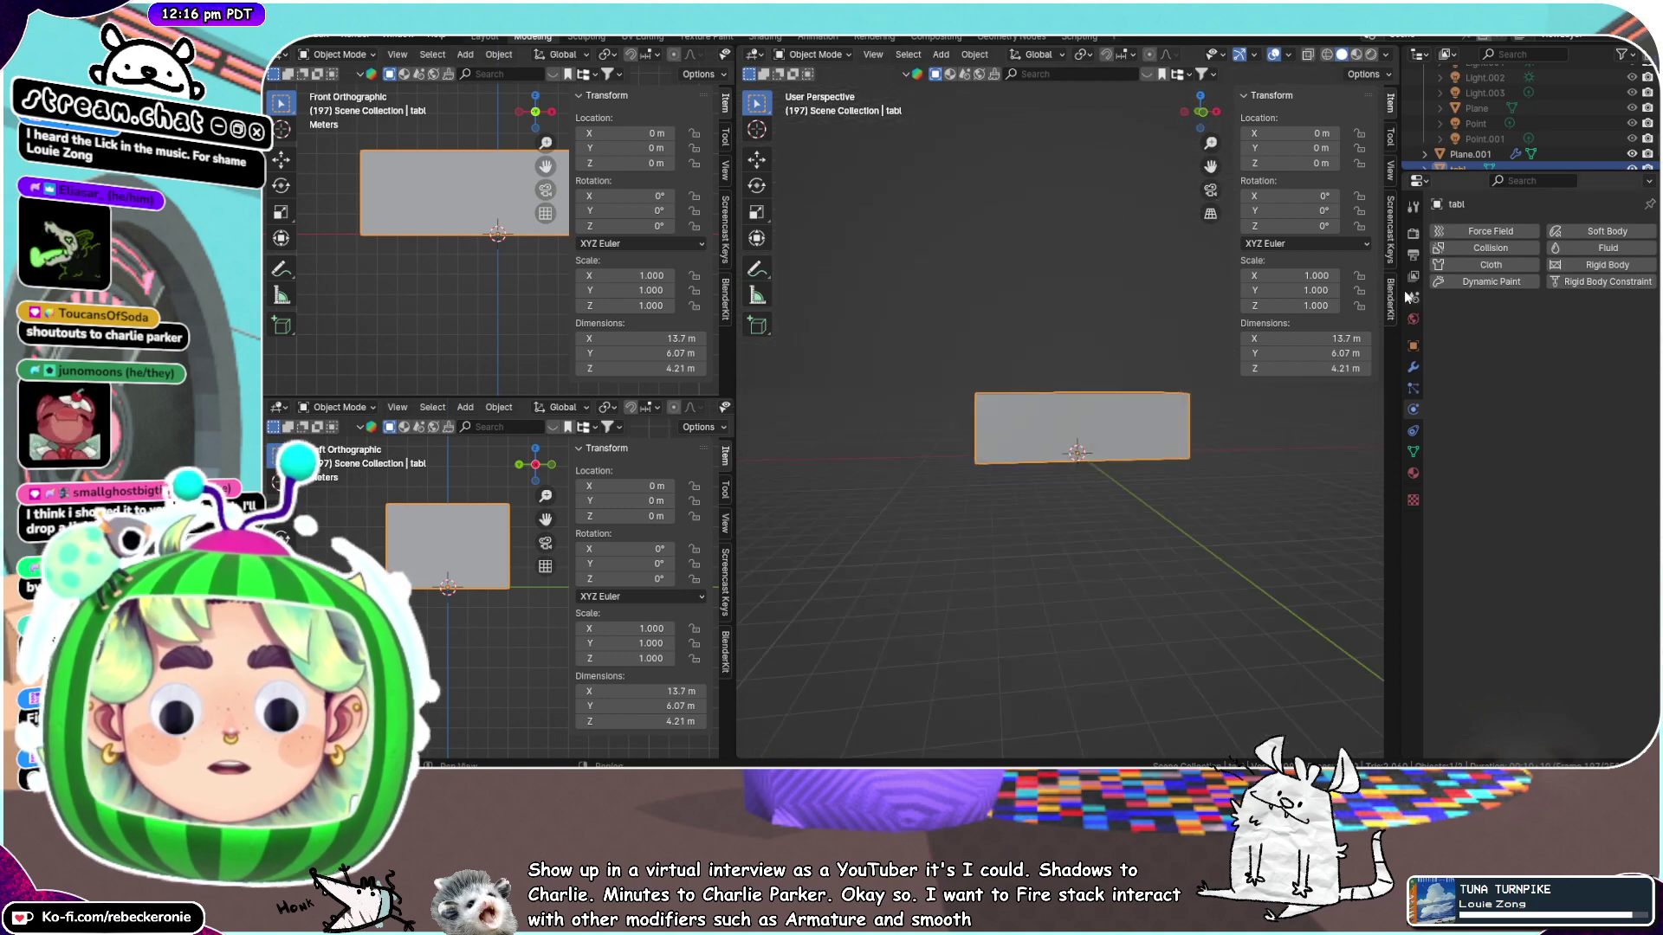
left_click(1484, 248)
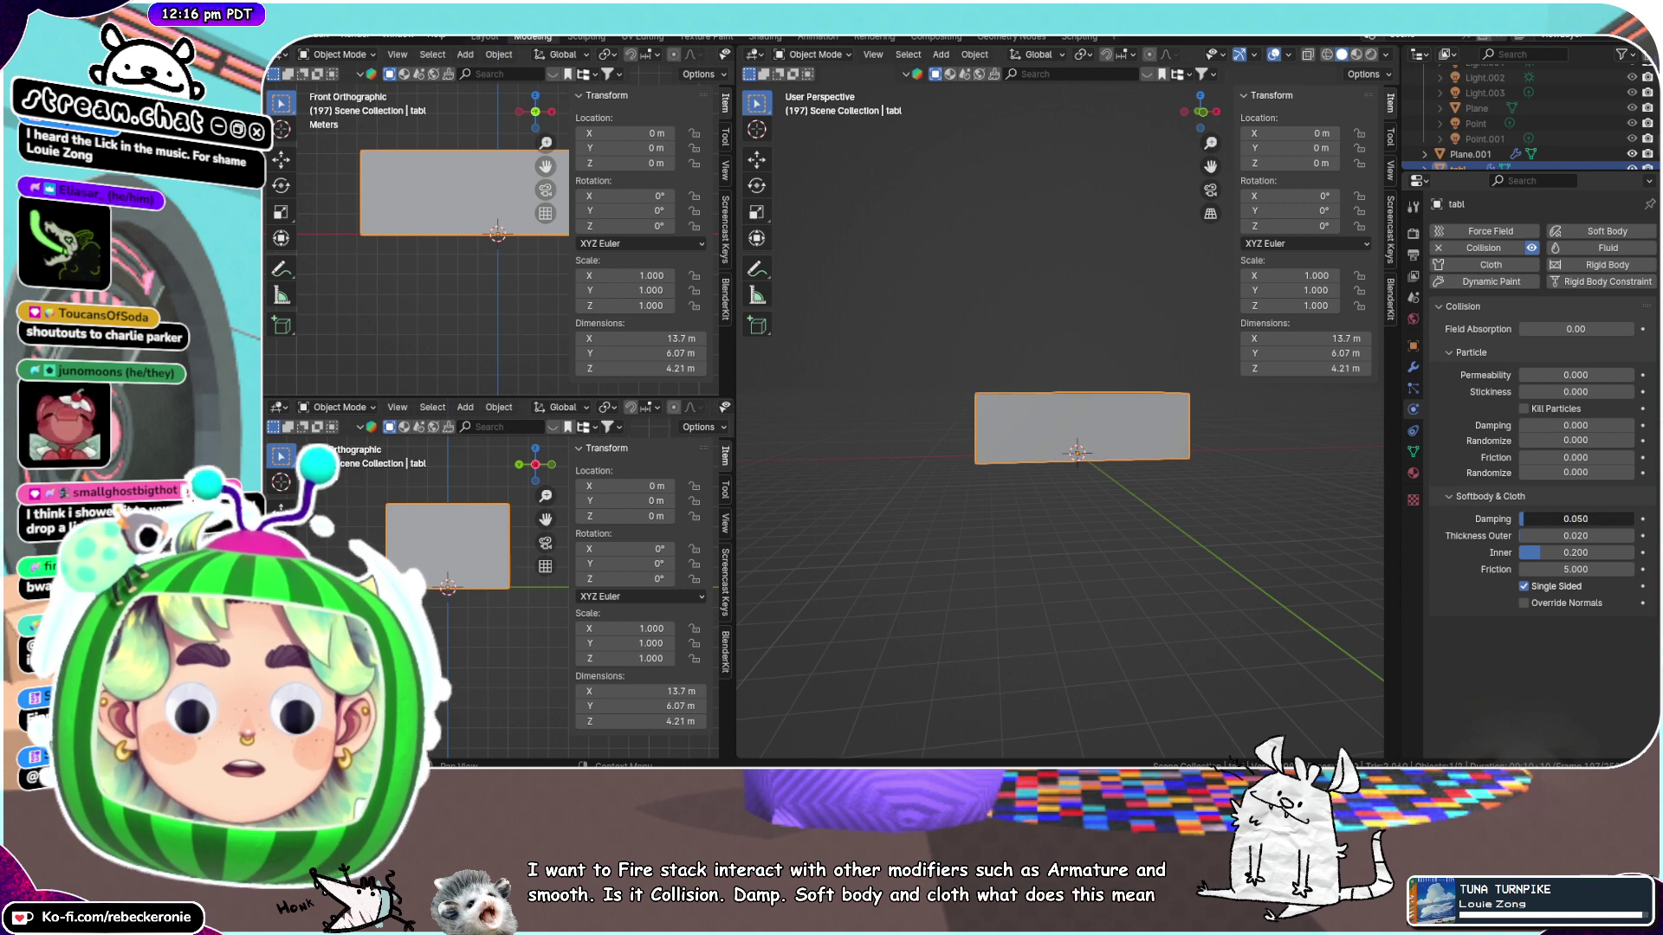
left_click_drag(1530, 521, 1550, 569)
middle_click_drag(1219, 481, 1268, 558)
middle_click_drag(1041, 586, 1292, 518)
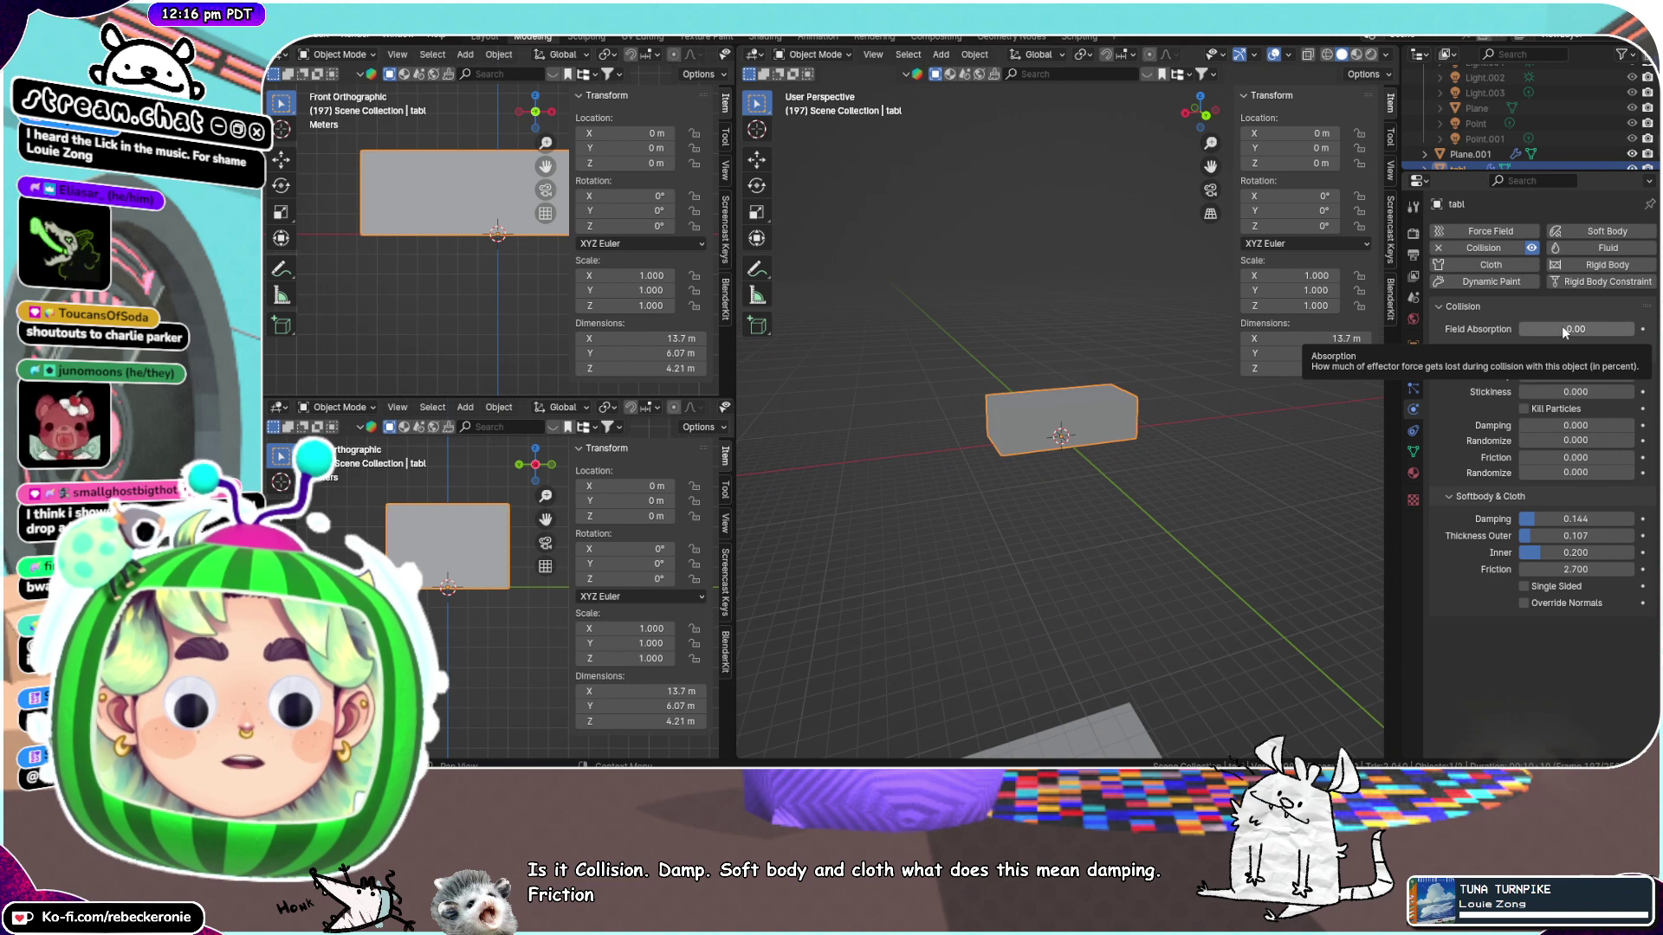
left_click_drag(1564, 333, 1391, 378)
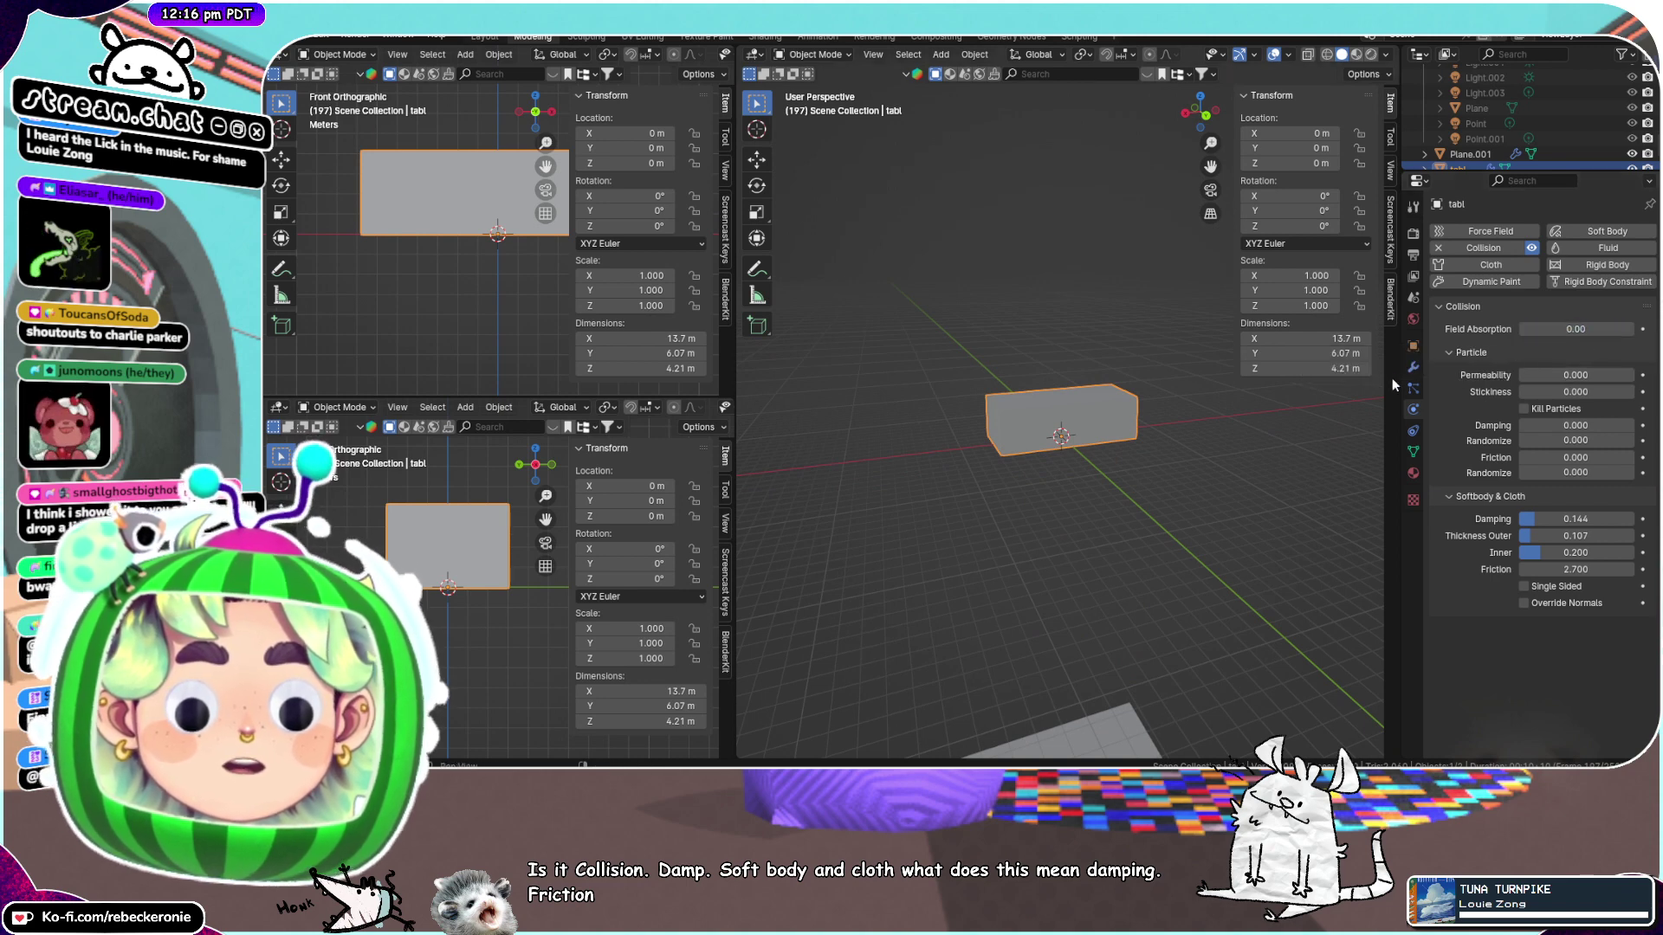
Select the subdivided plane and examine its position relative to the table block from several angles
middle_click_drag(1391, 377, 1222, 497)
left_click(1202, 486)
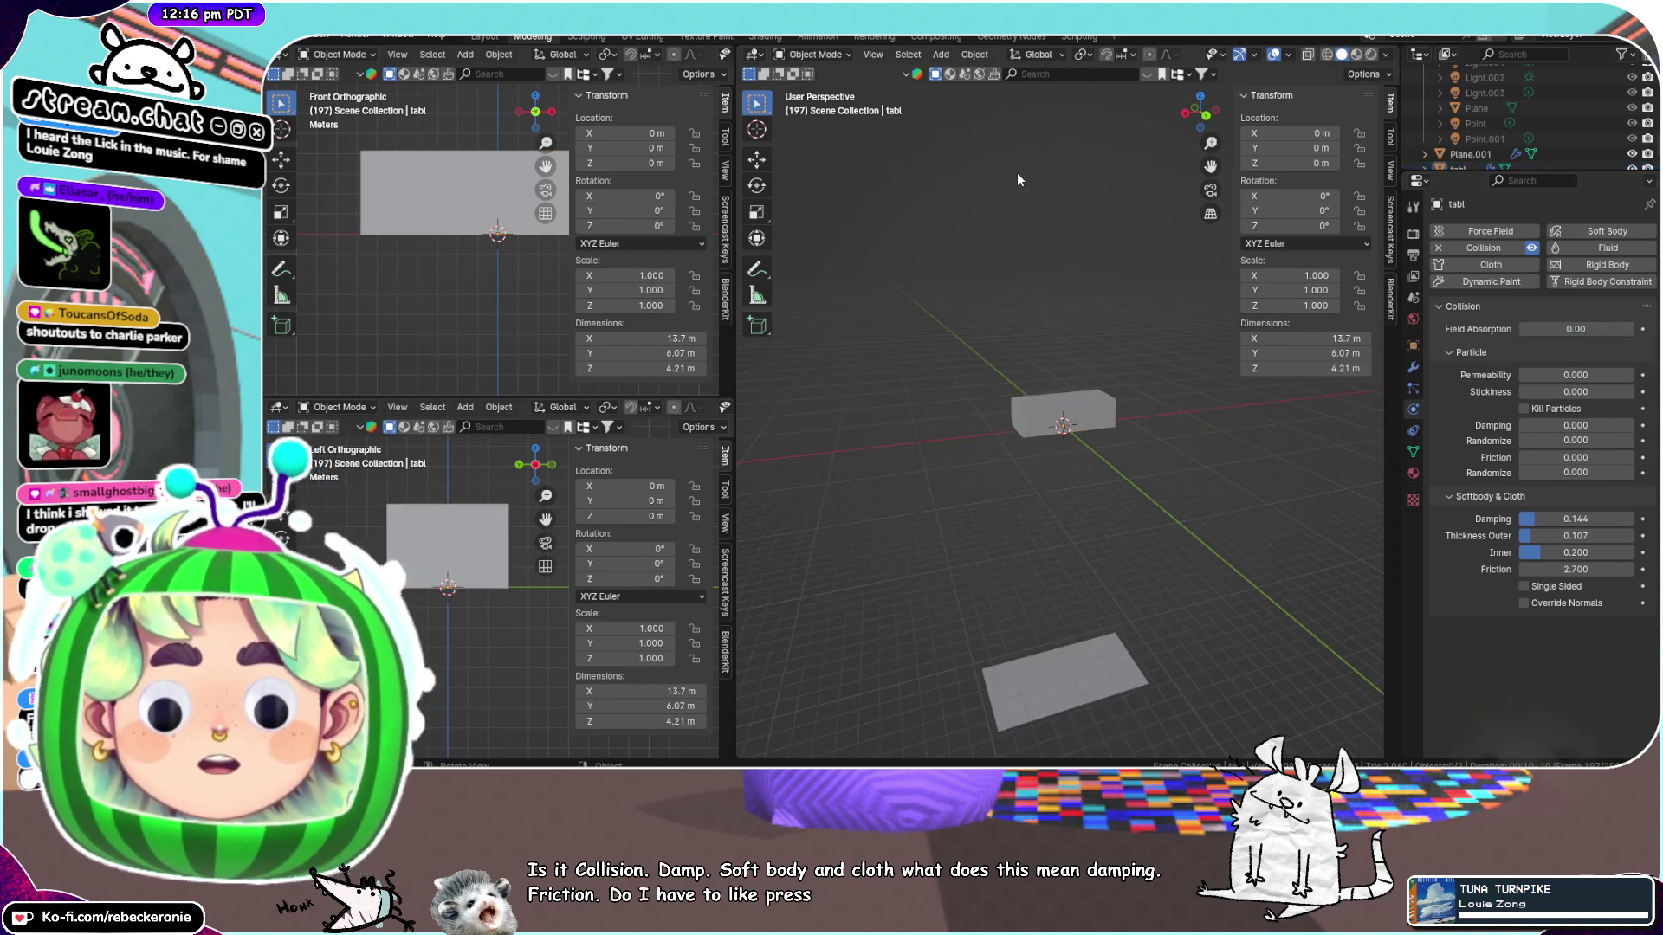
middle_click_drag(1055, 416, 990, 626)
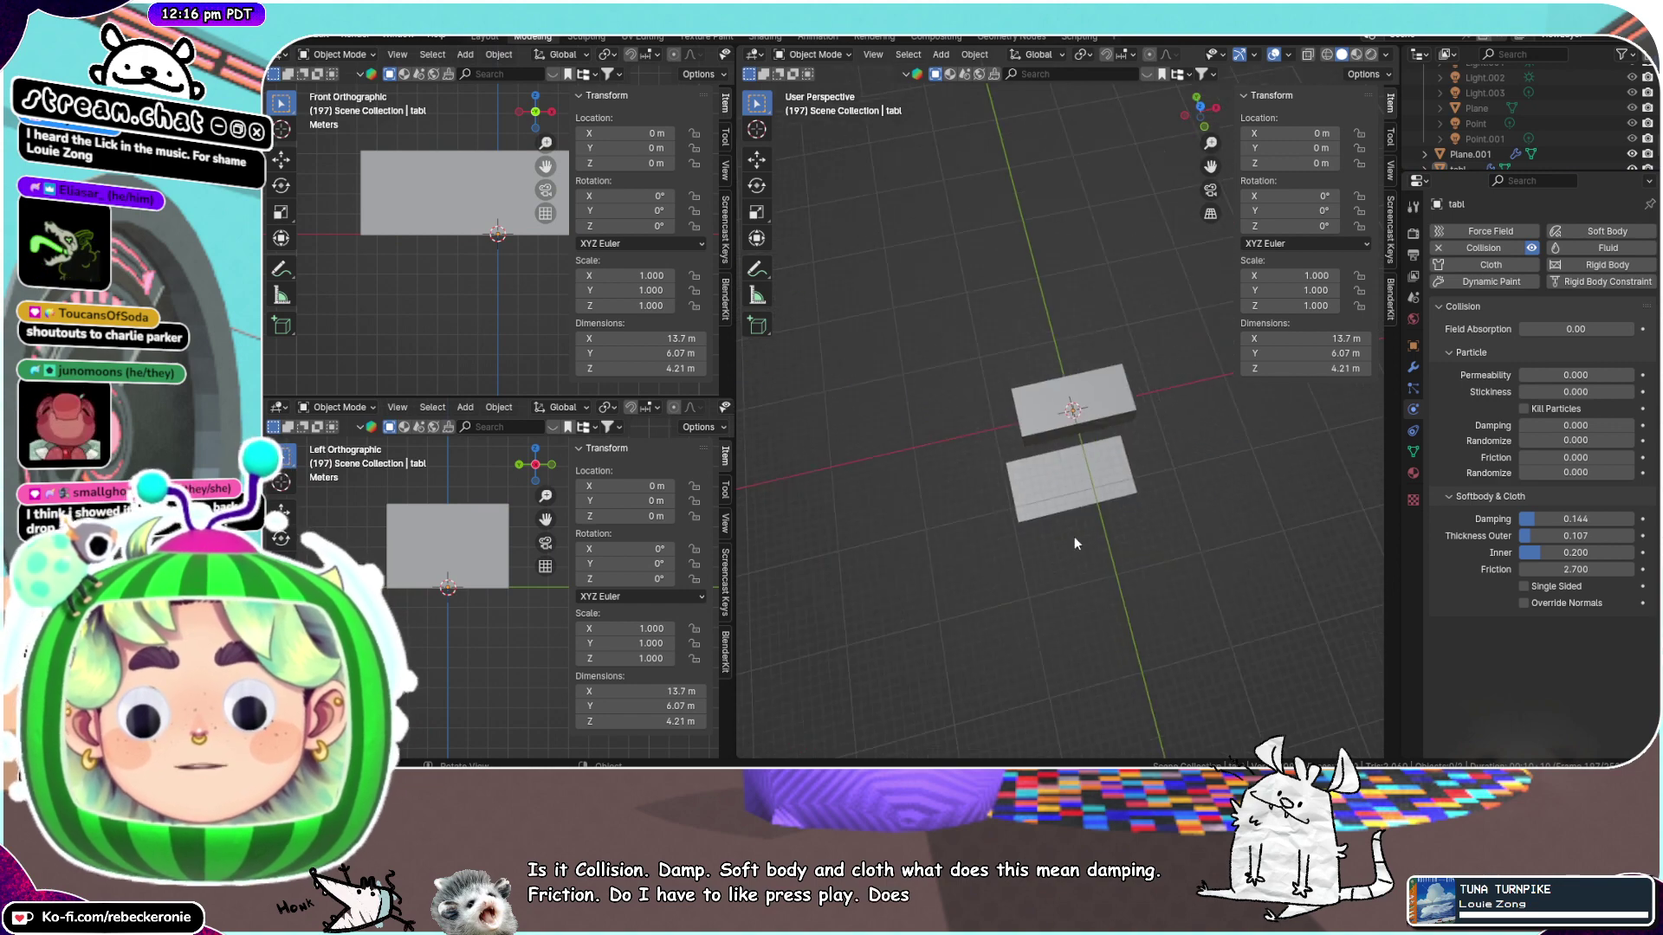
left_click(1088, 493)
middle_click_drag(1088, 493, 1102, 447)
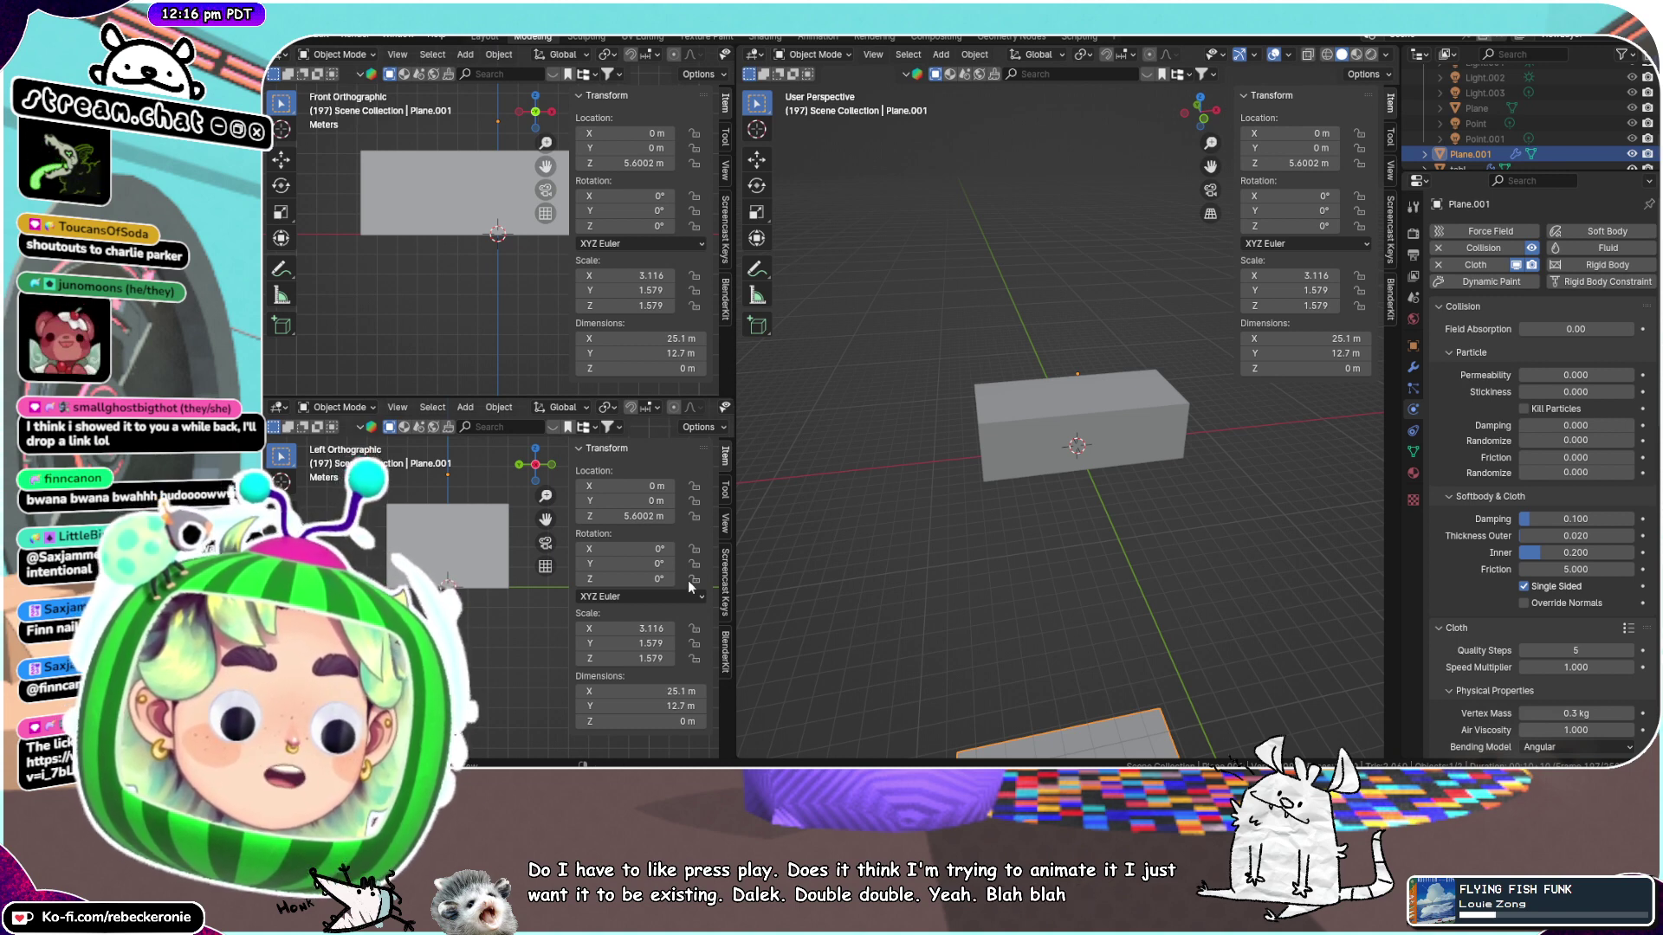
scroll(1076, 532, "up", 5)
middle_click_drag(1077, 531, 1172, 484)
scroll(1104, 463, "down", 3)
Remove the Collision physics from the table block and check its modifiers and the available object constraints
left_click(1080, 404)
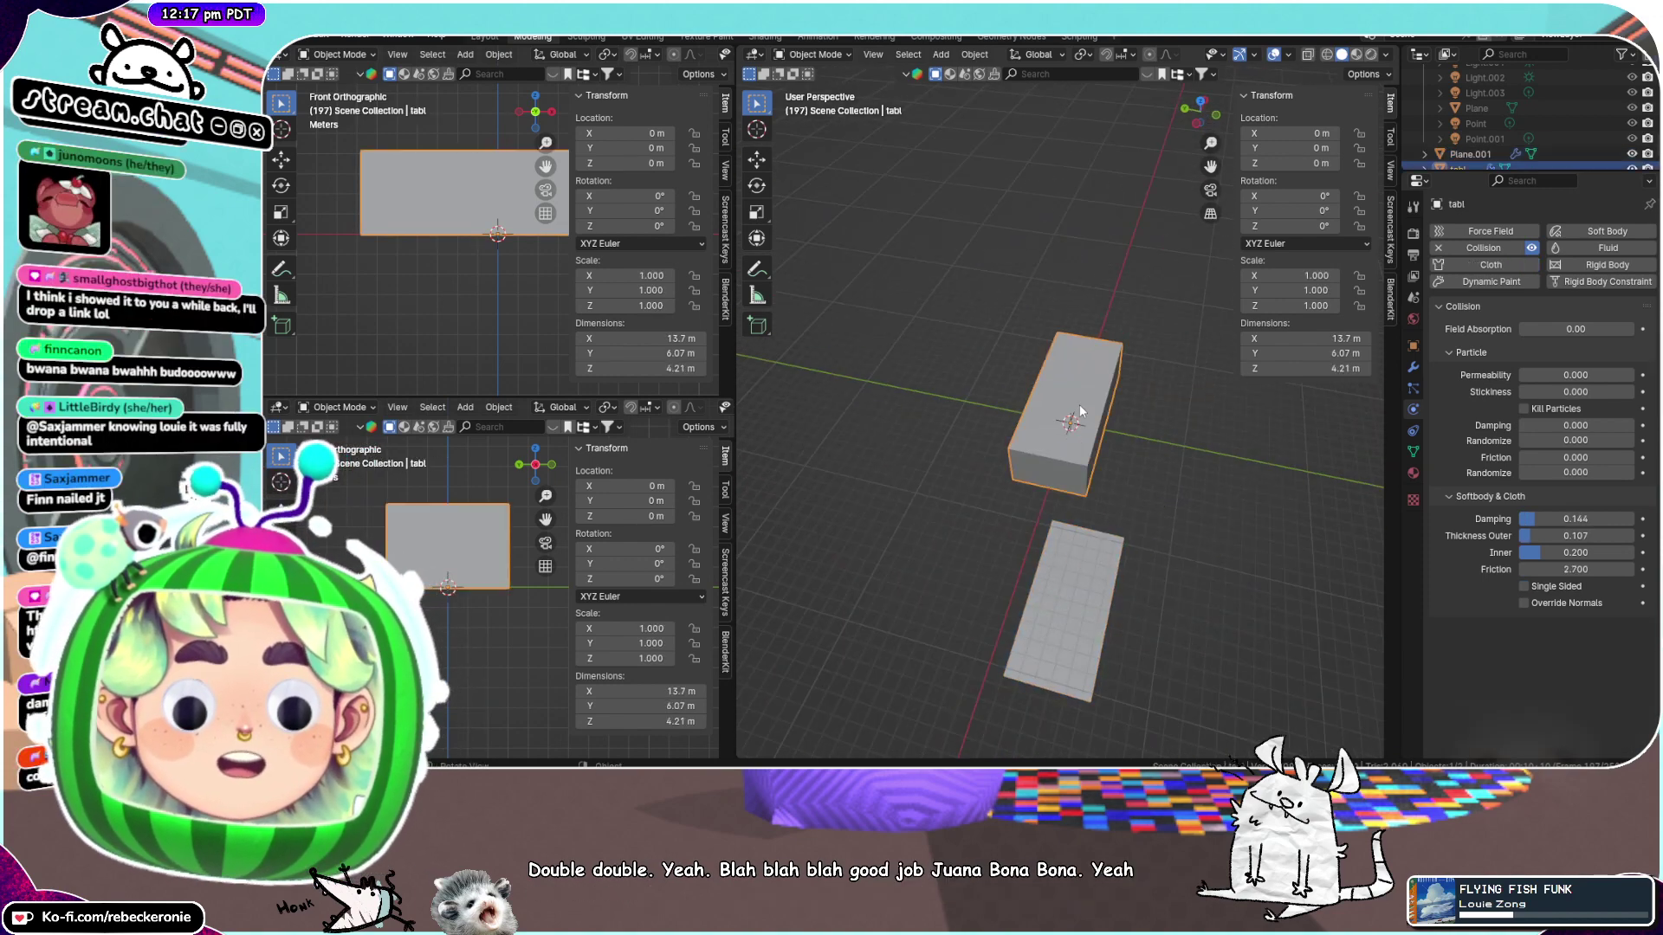
left_click(1470, 250)
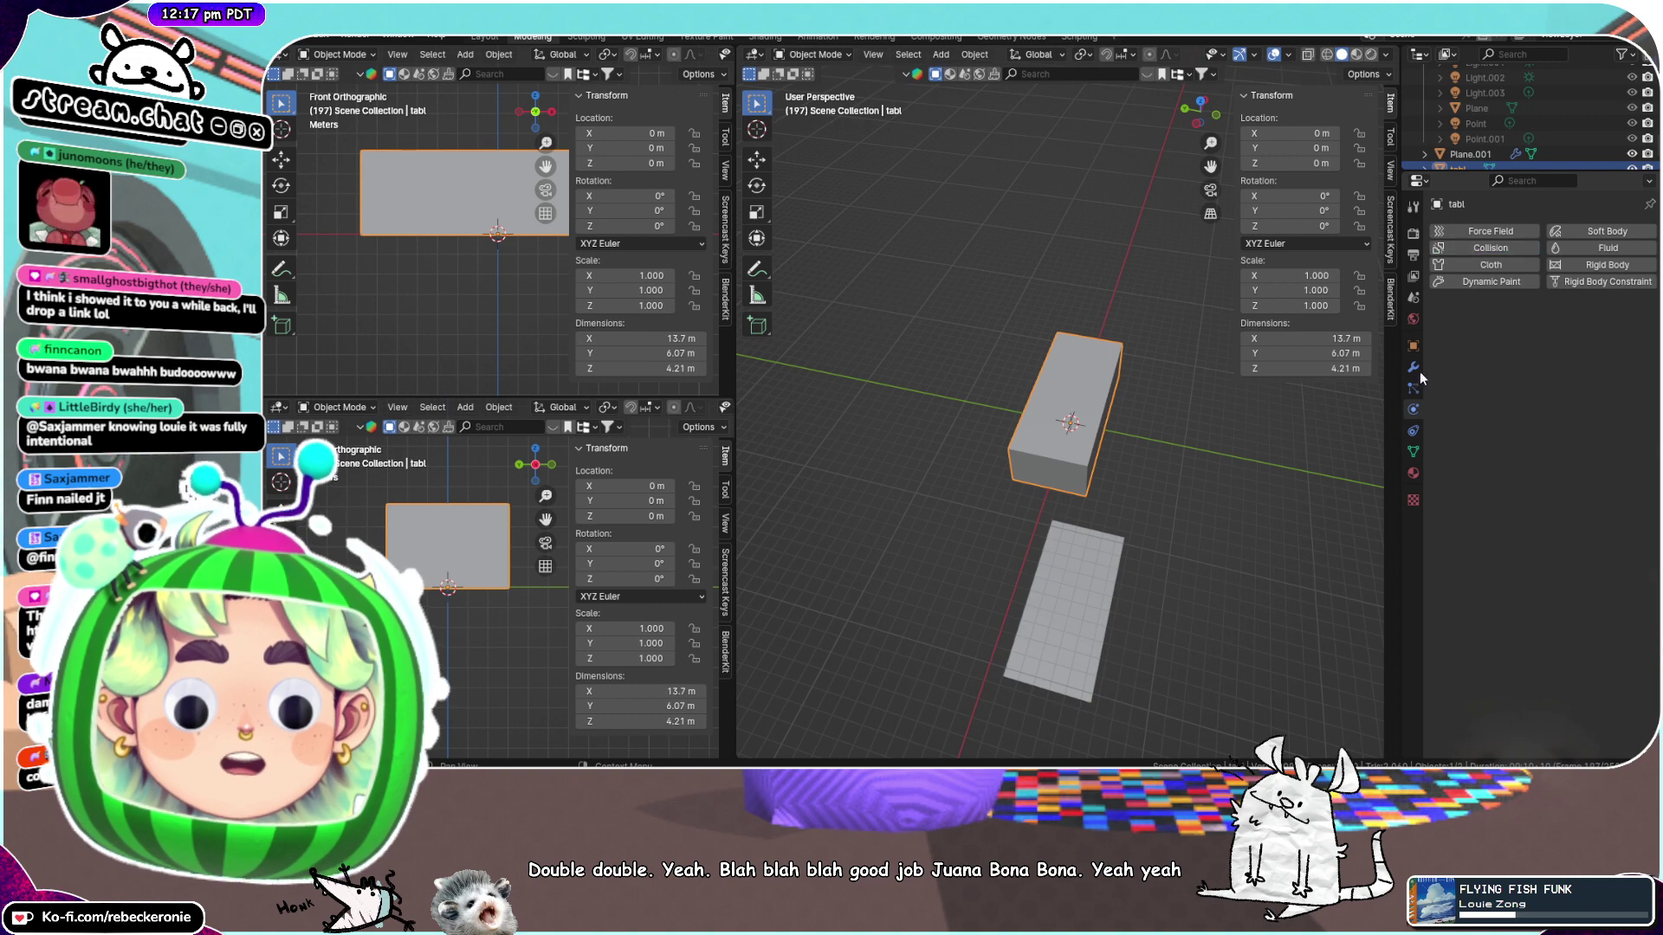
left_click(1413, 369)
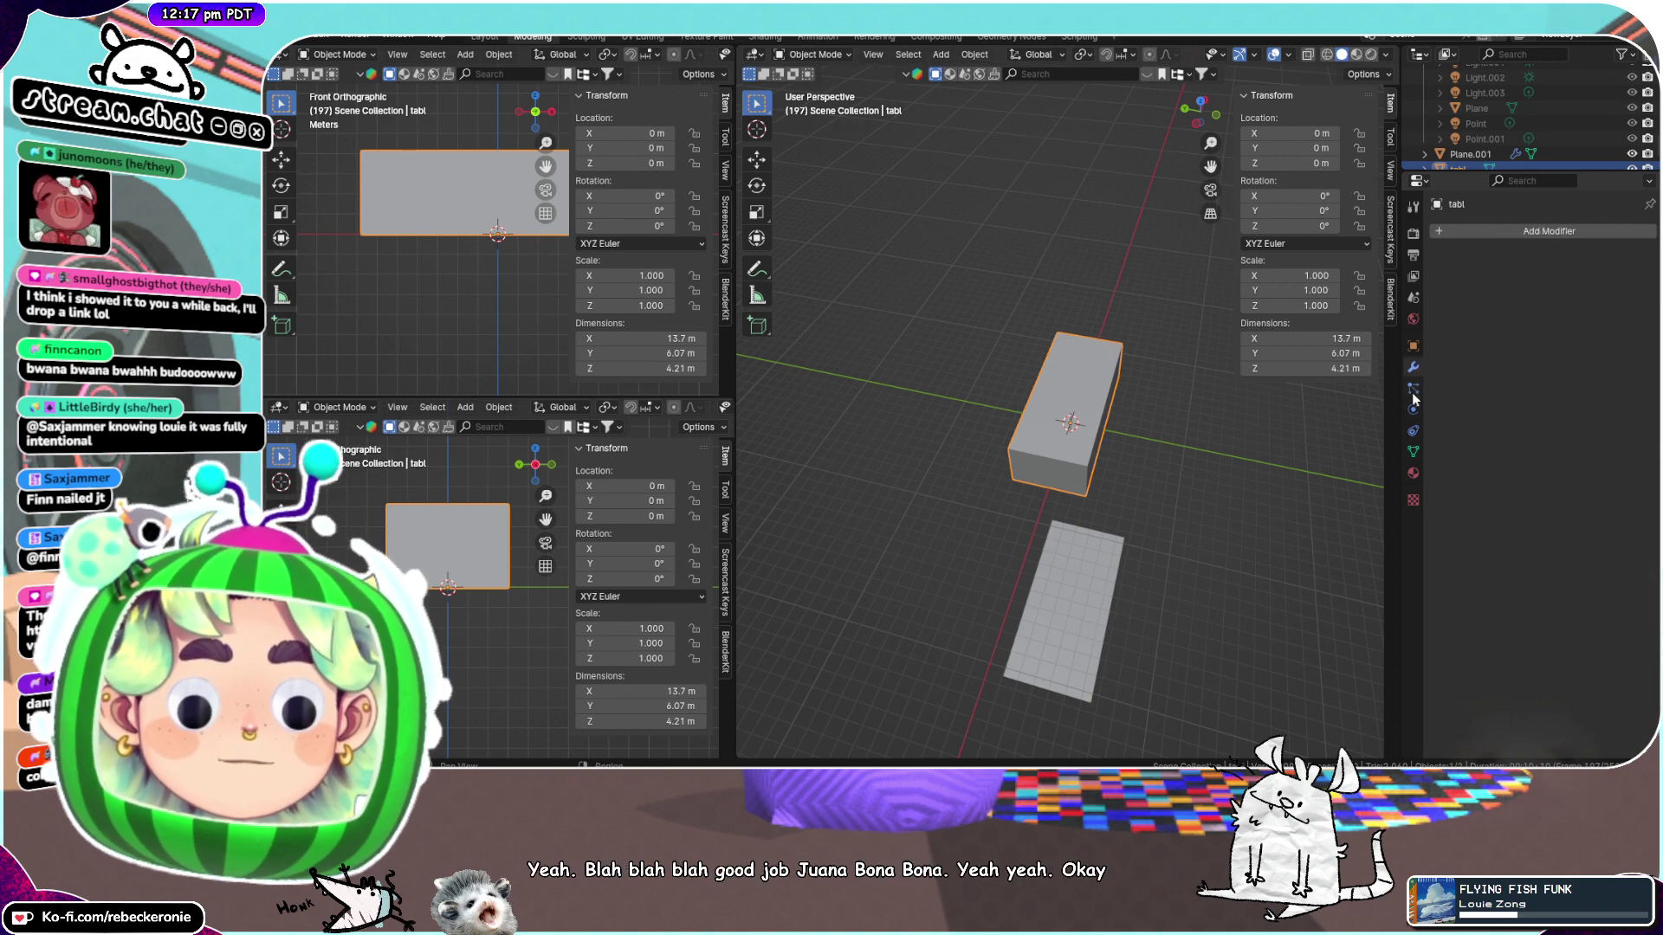
left_click(1414, 392)
left_click(1509, 232)
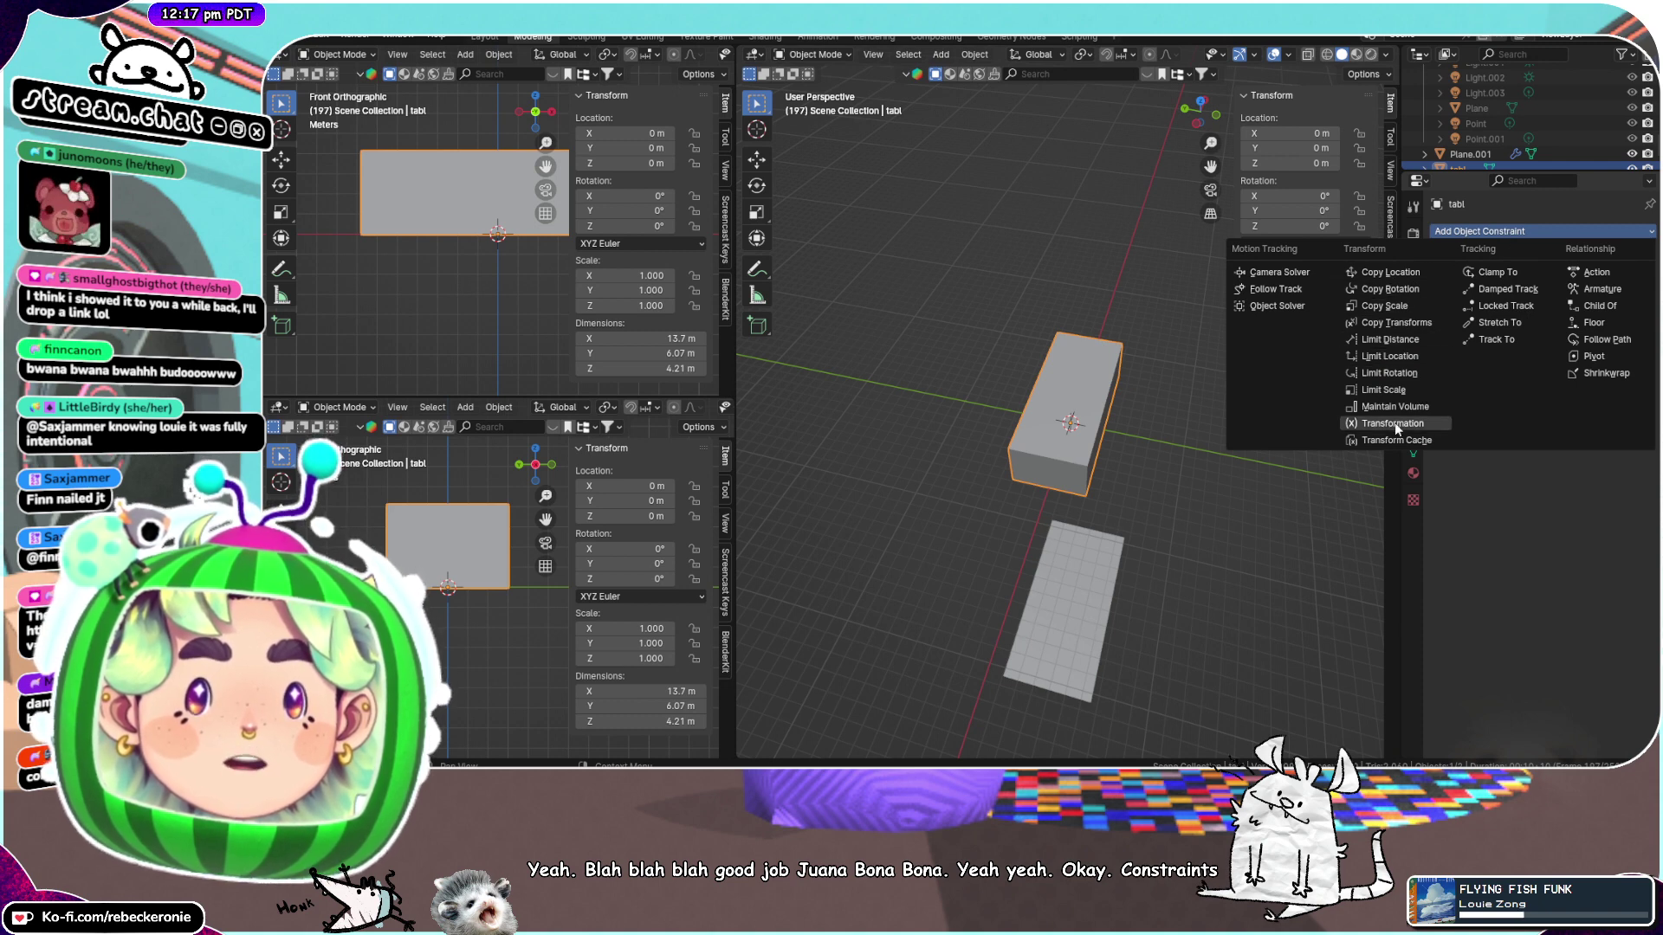
Check the subdivided plane's modifiers and remove its Collision physics, keeping only Cloth
left_click(1093, 573)
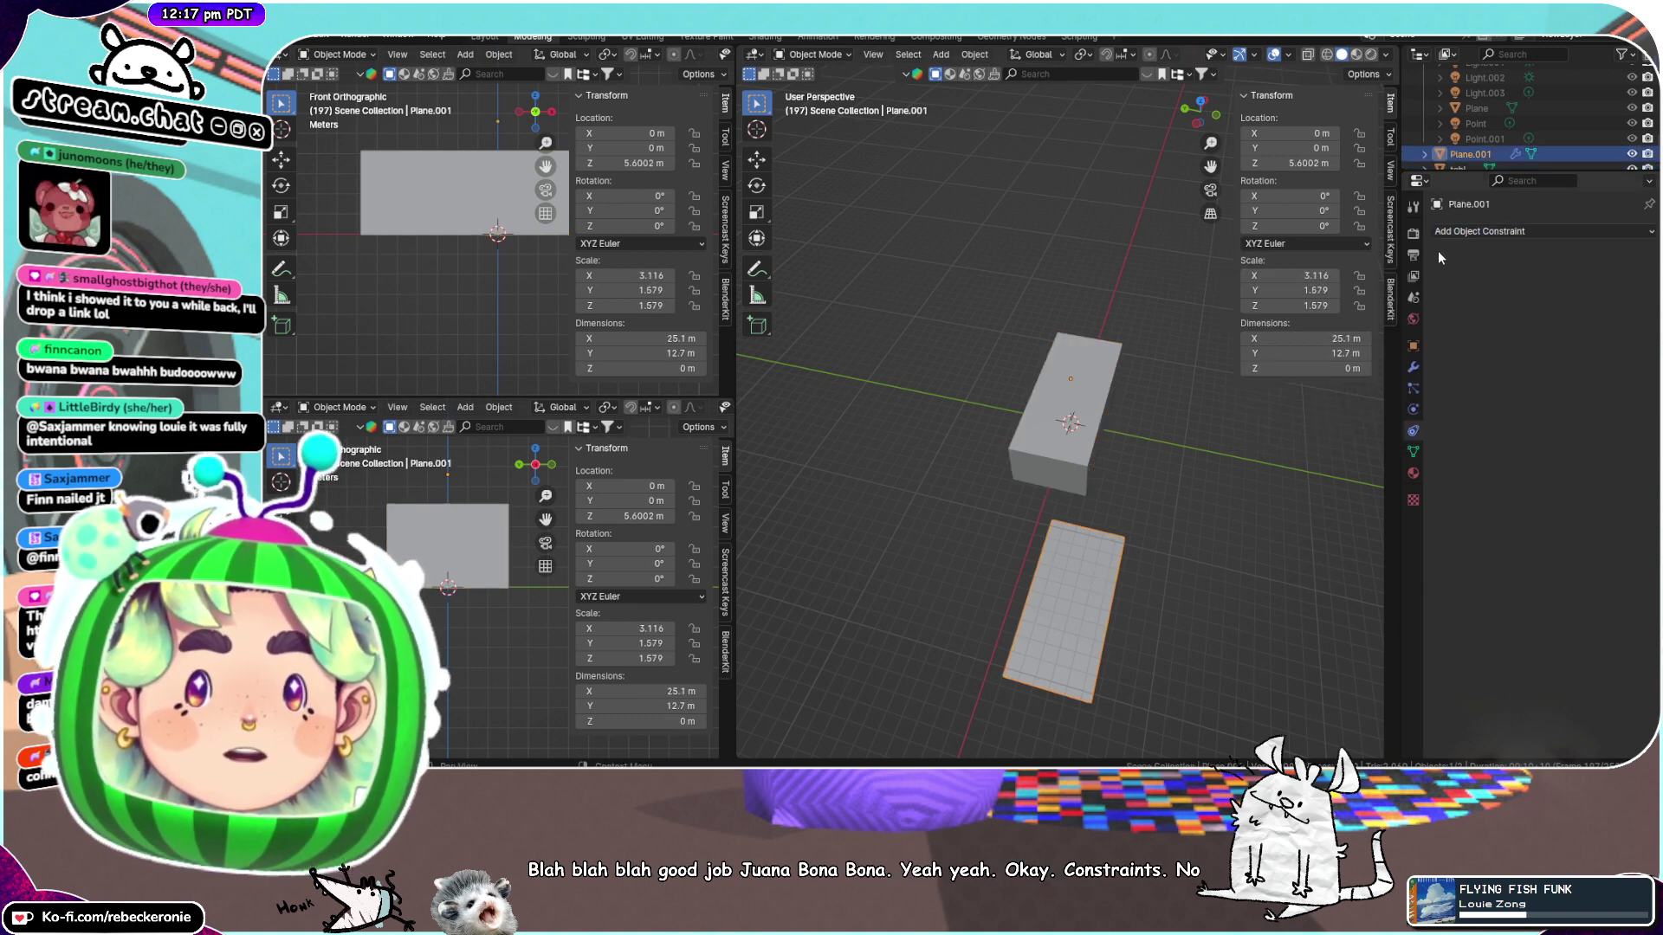
left_click(1412, 370)
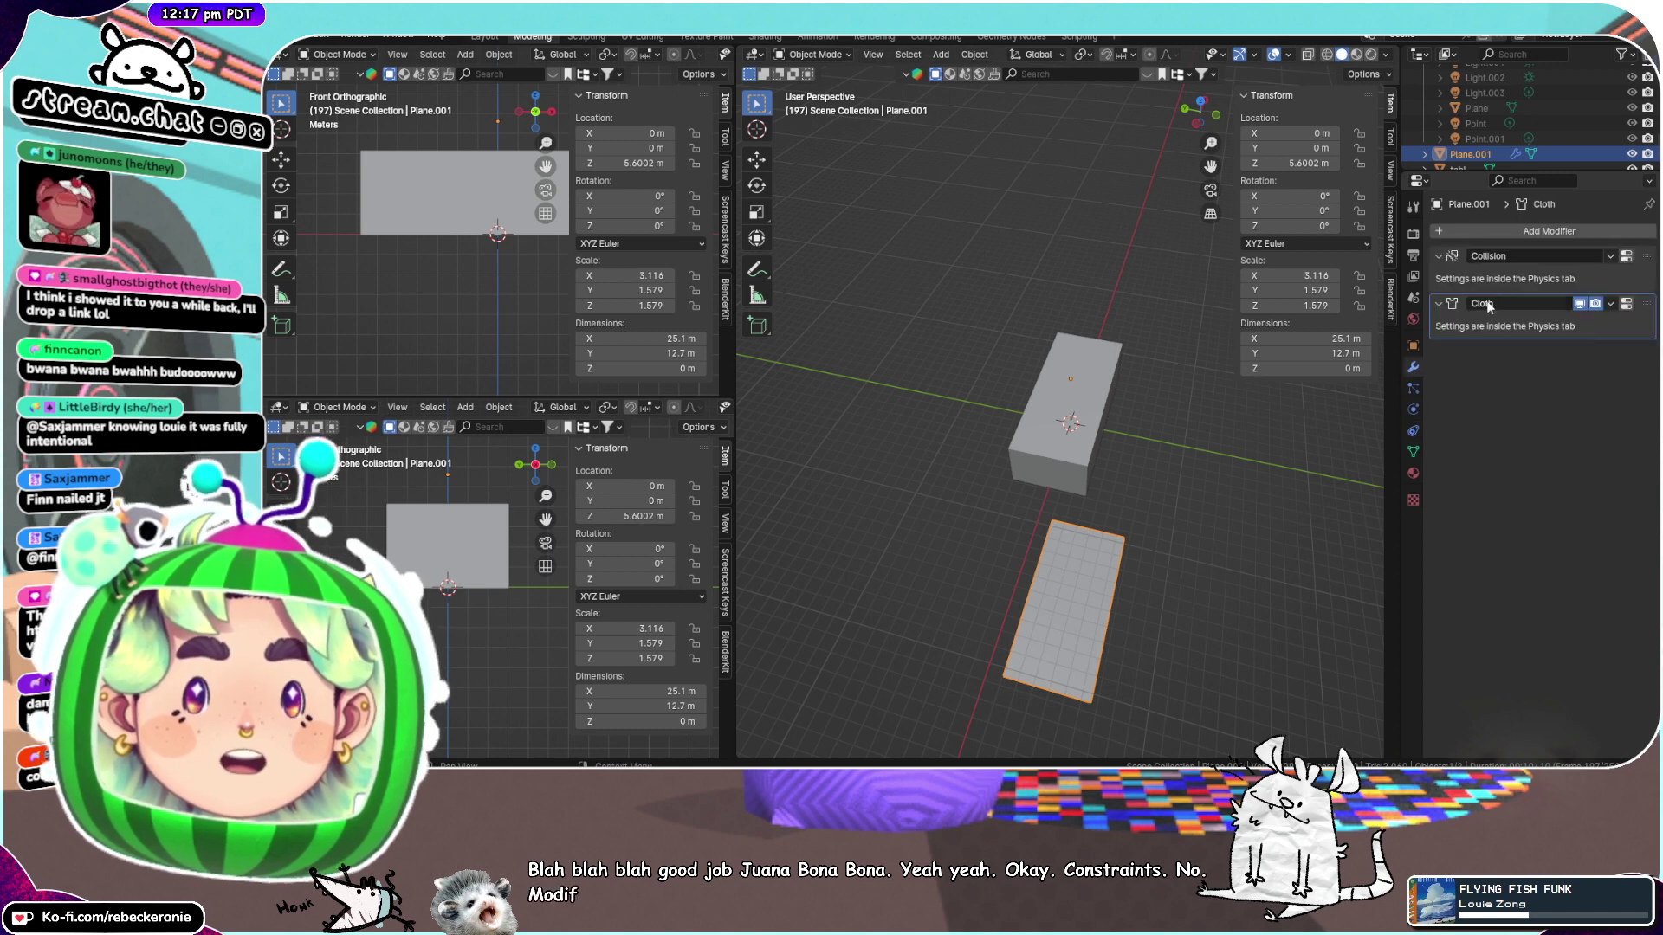
left_click(1413, 408)
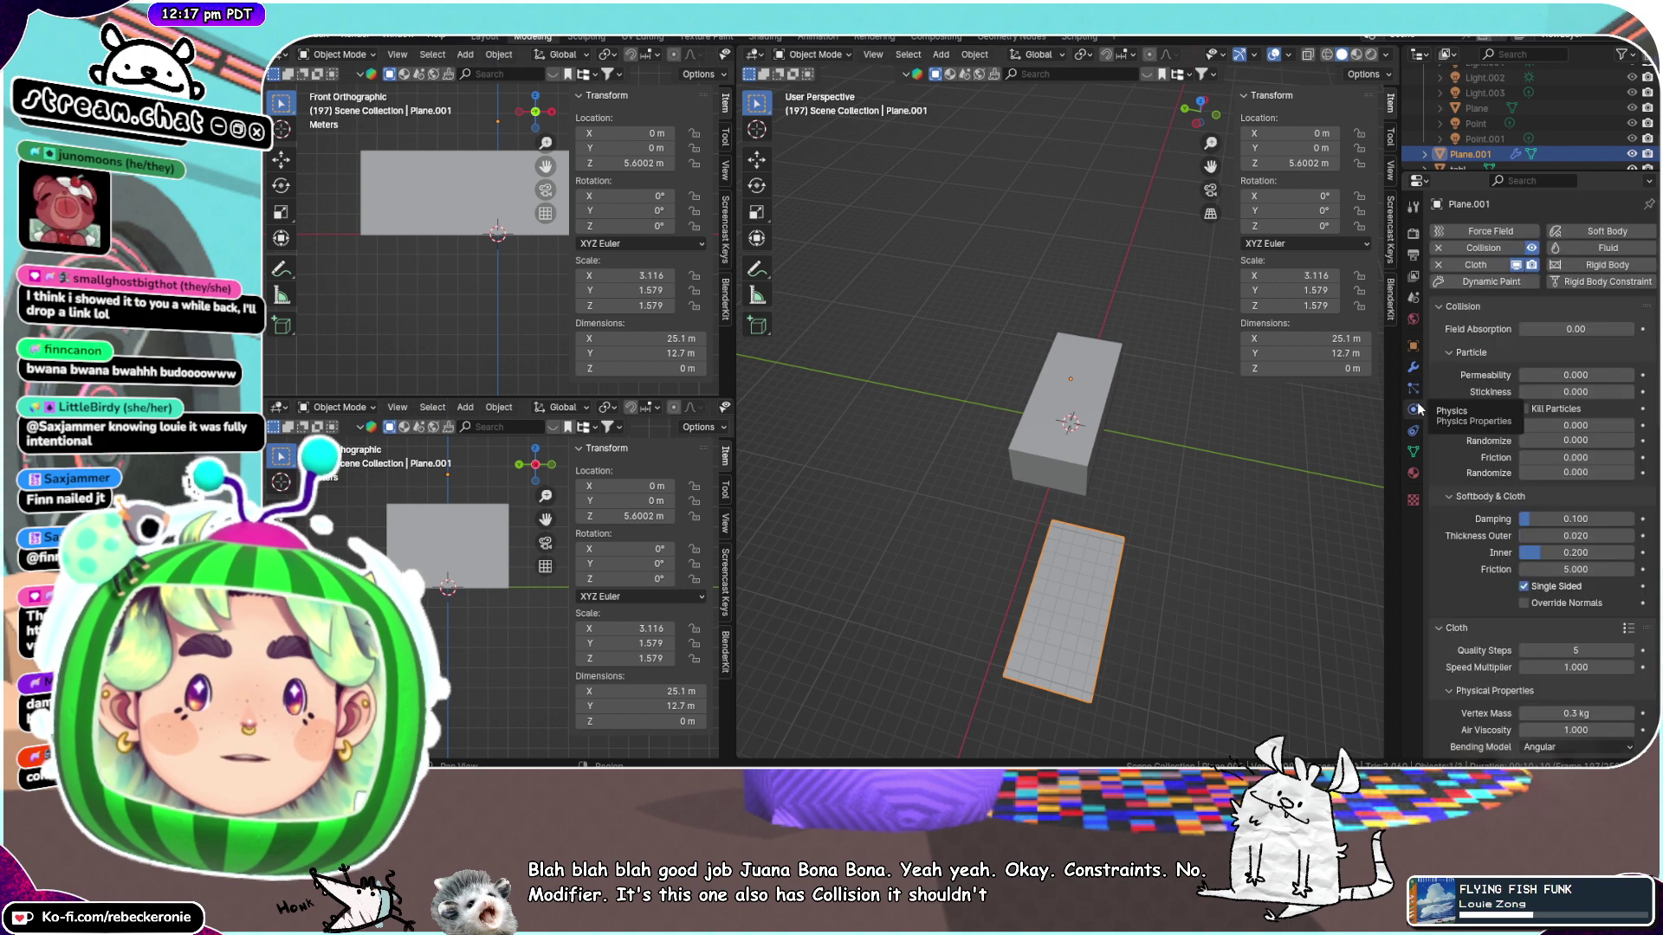
left_click(1493, 249)
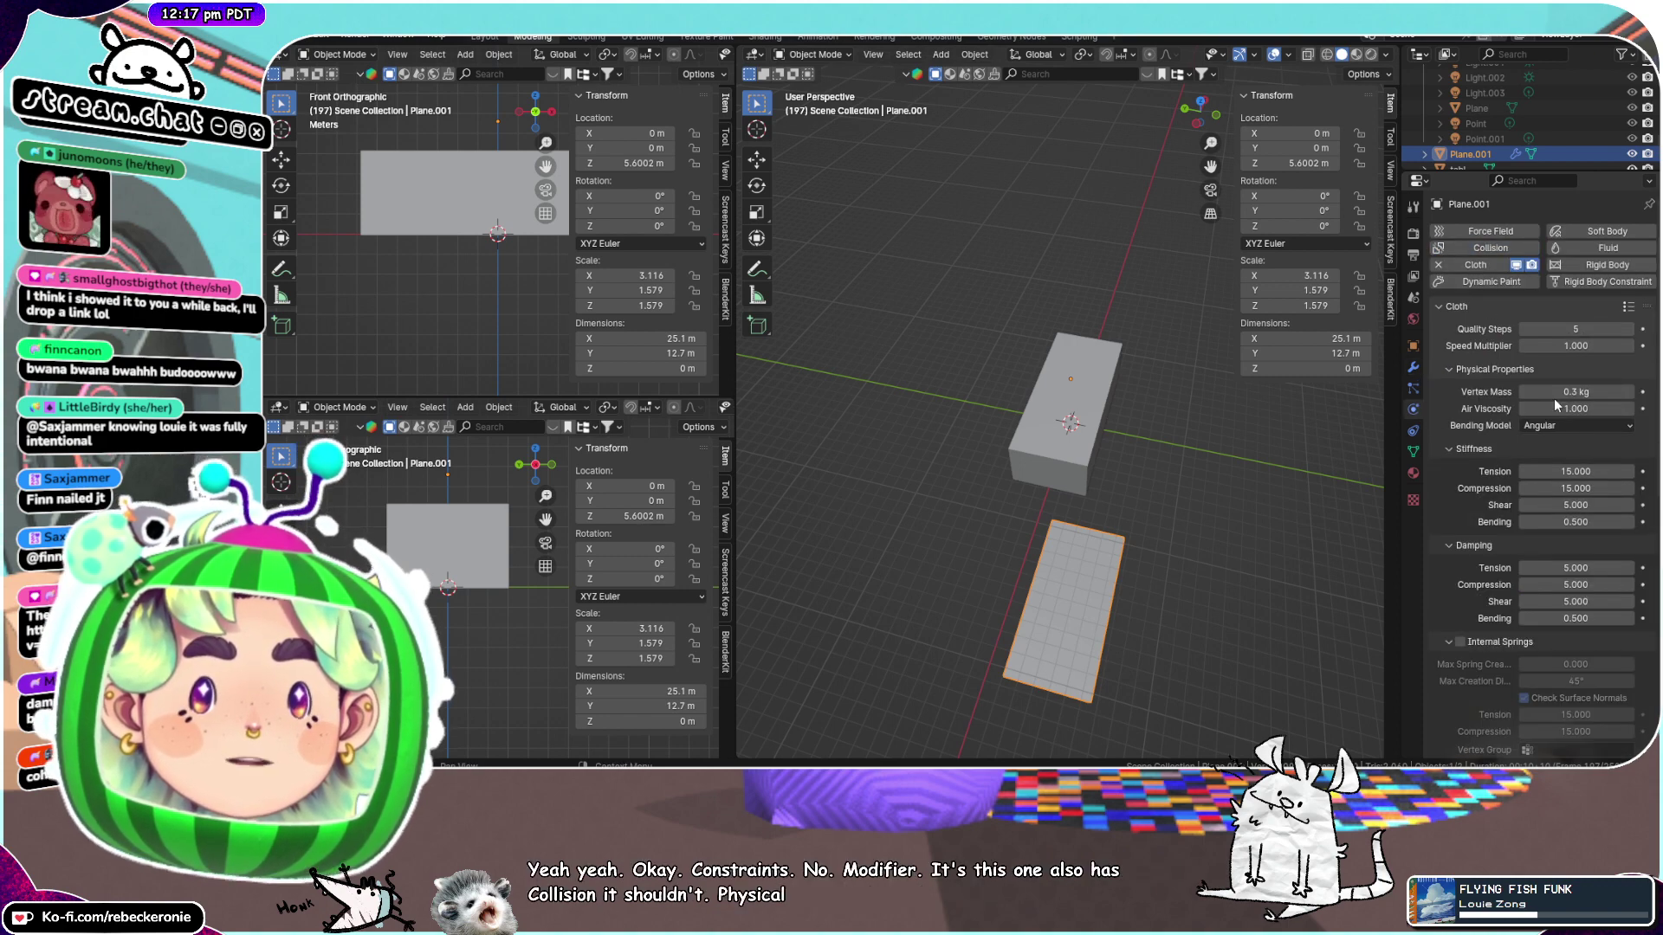
Set the plane's cloth vertex mass to 1.9 kg and its stiffness tension to 4.800
left_click_drag(1617, 394, 1576, 392)
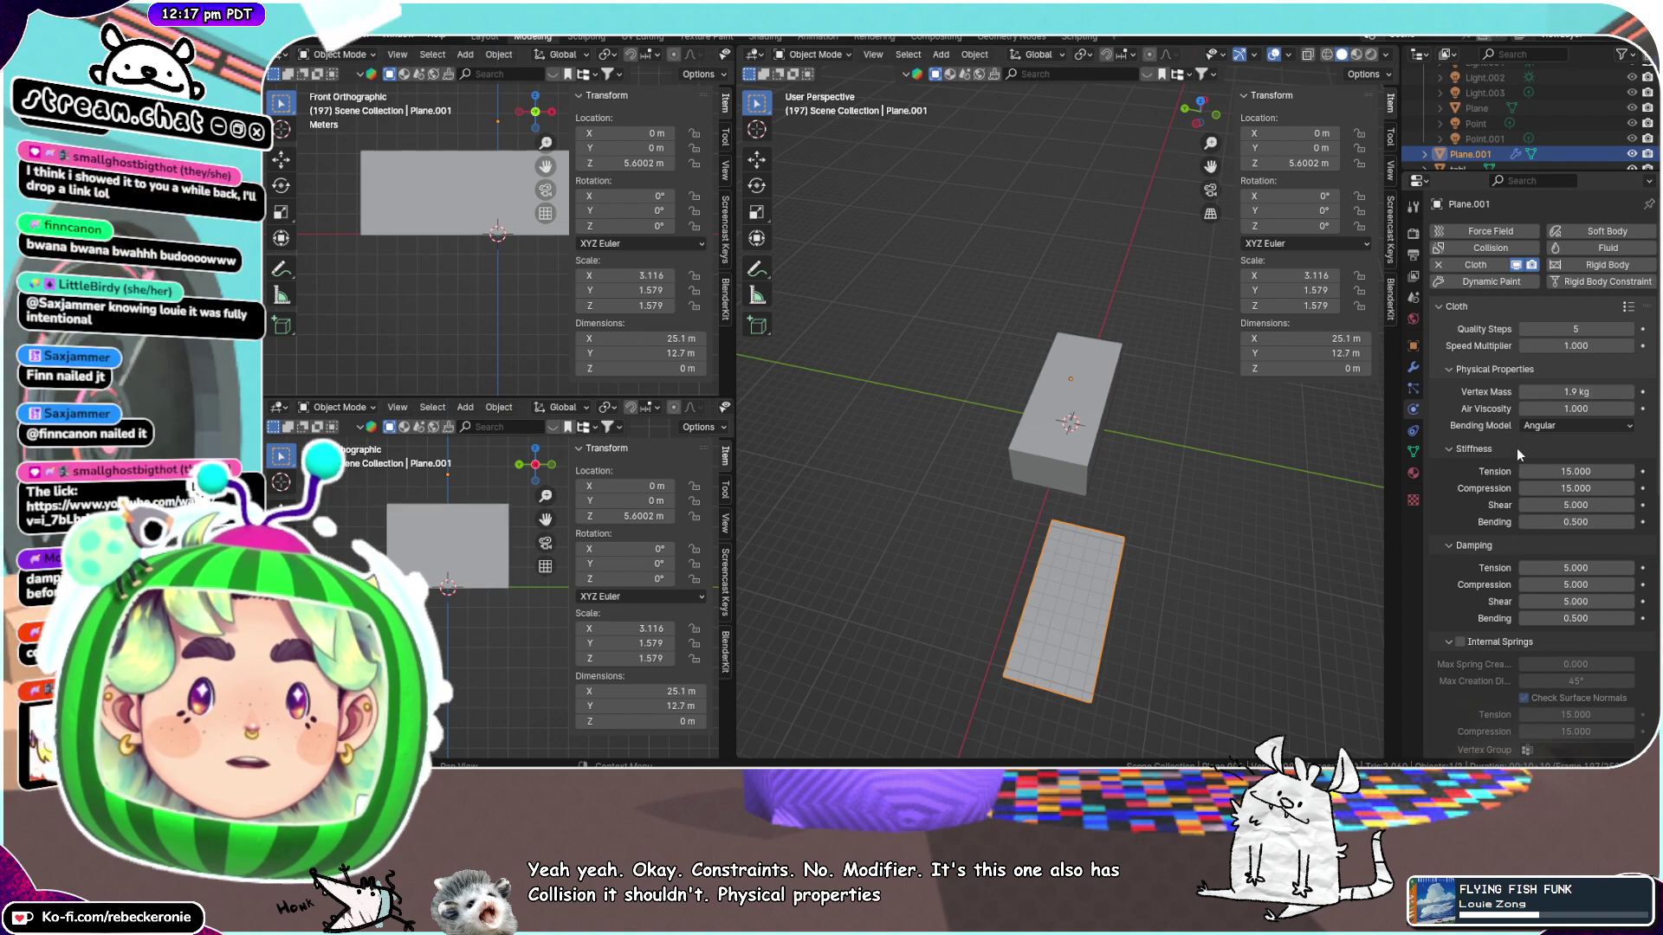
left_click_drag(1564, 471, 1533, 471)
scroll(1557, 506, "down", 2)
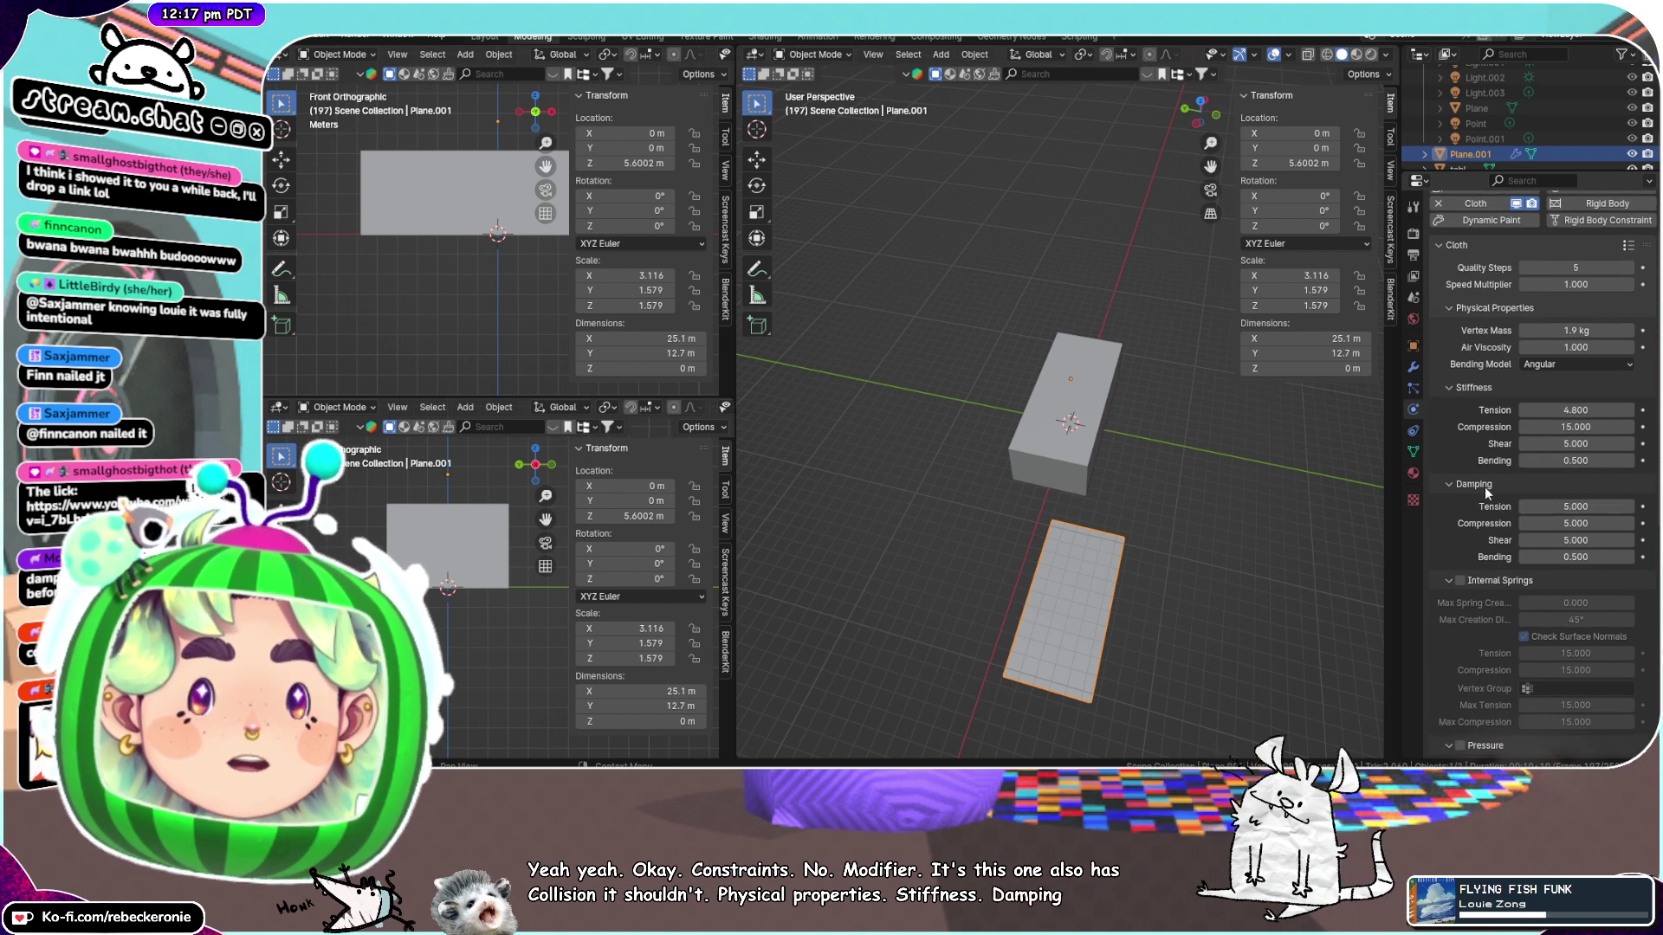
scroll(1488, 583, "down", 3)
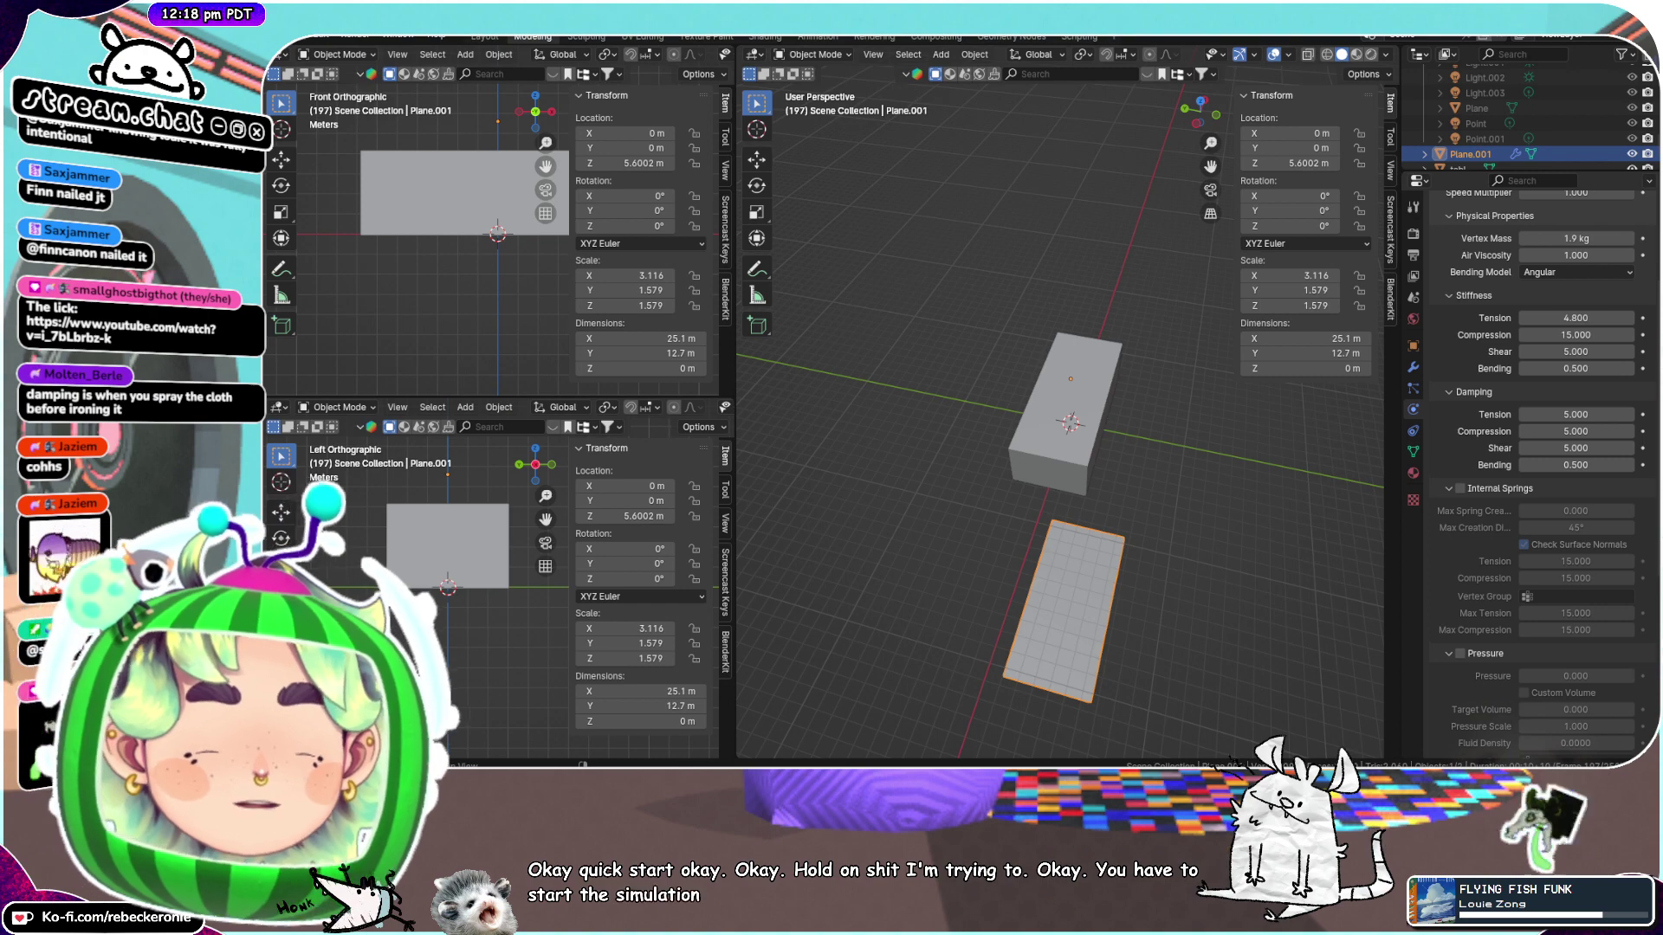
In Edit Mode, raise the plane's whole mesh about 11.085 m along Z above the table and return to Object Mode
middle_click_drag(1359, 521, 1126, 607)
key("ctrl+Tab")
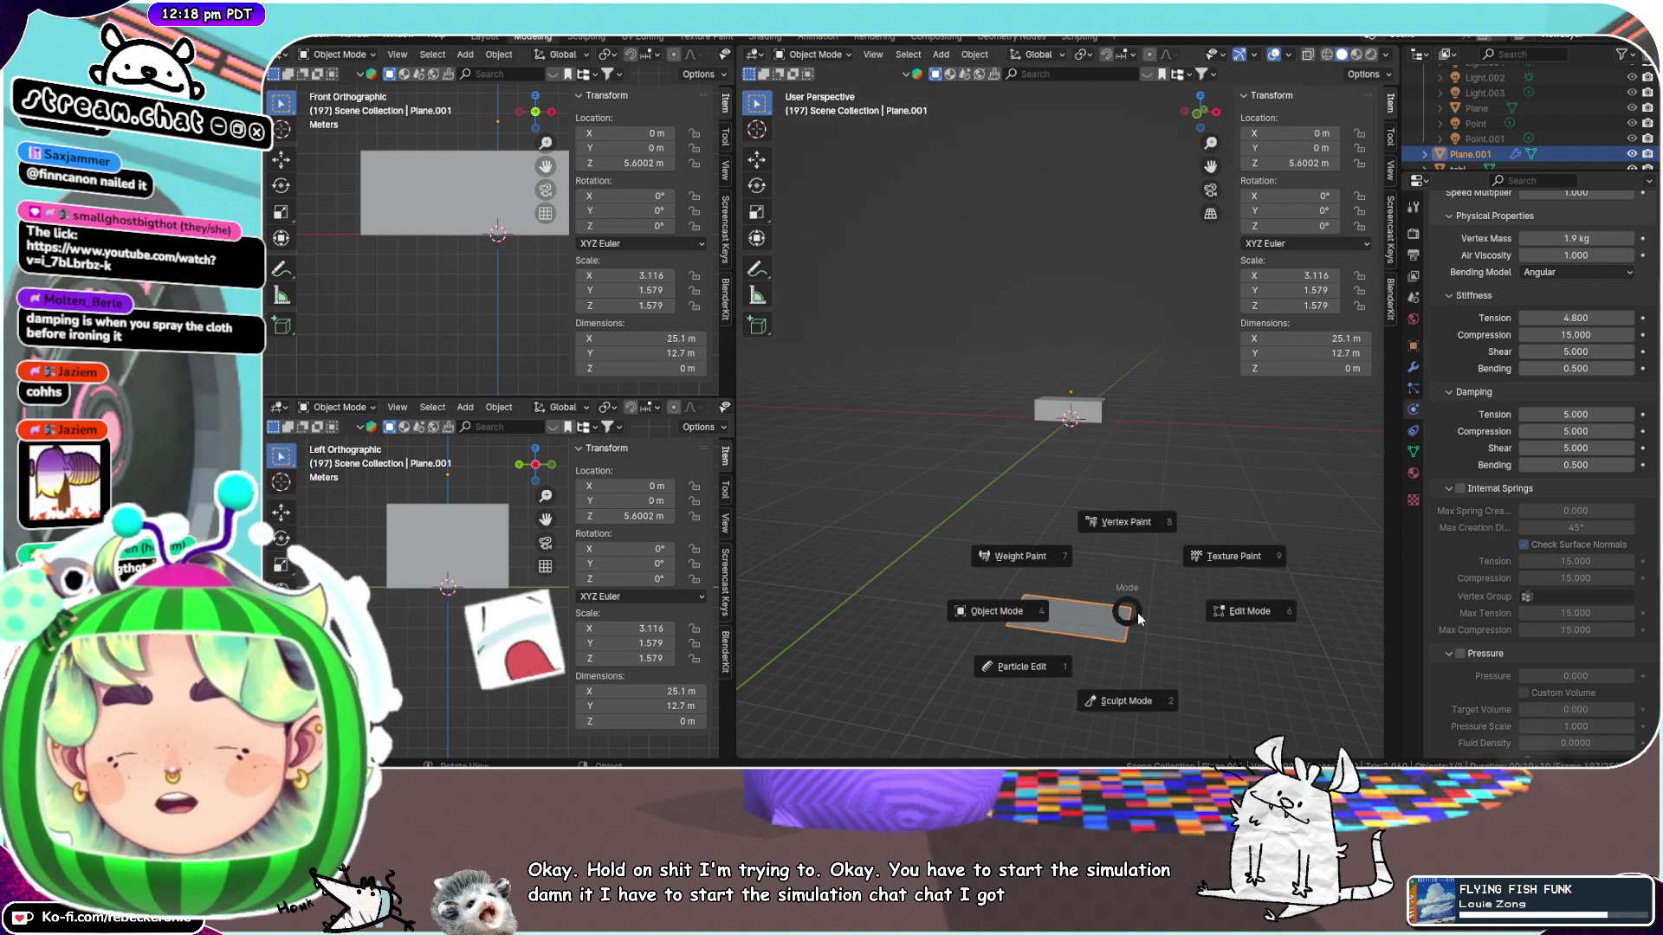
left_click(1239, 614)
scroll(1058, 456, "up", 5)
middle_click_drag(1058, 456, 1099, 513)
left_click(1131, 375)
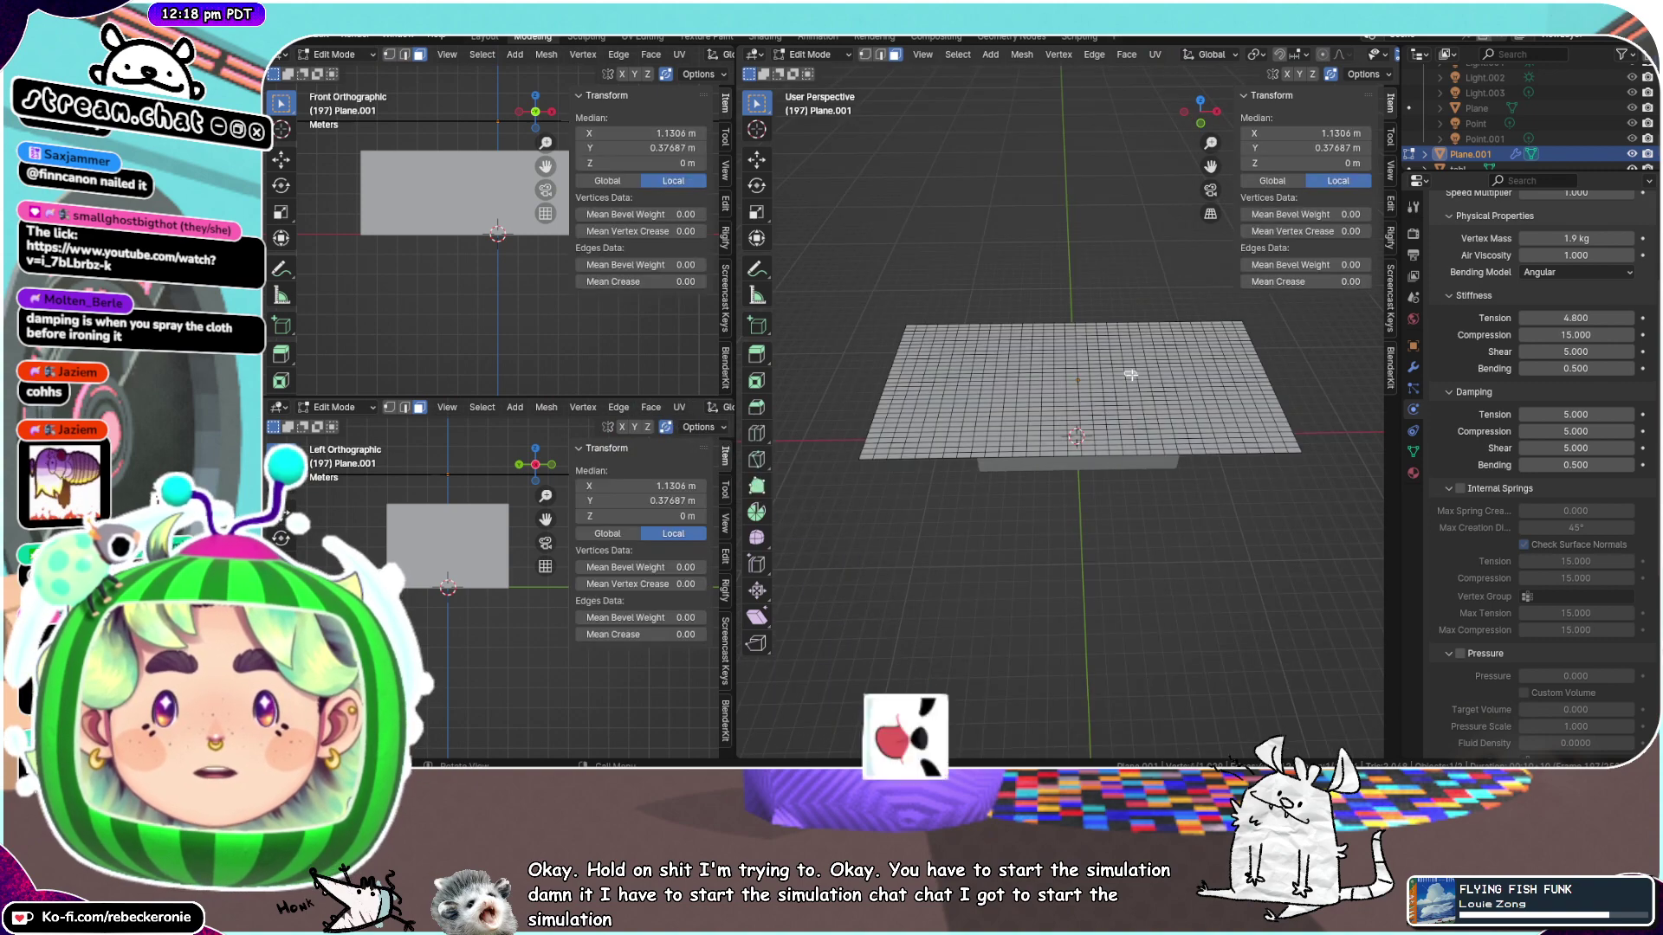
key("a")
key("g")
key("z")
left_click(1124, 257)
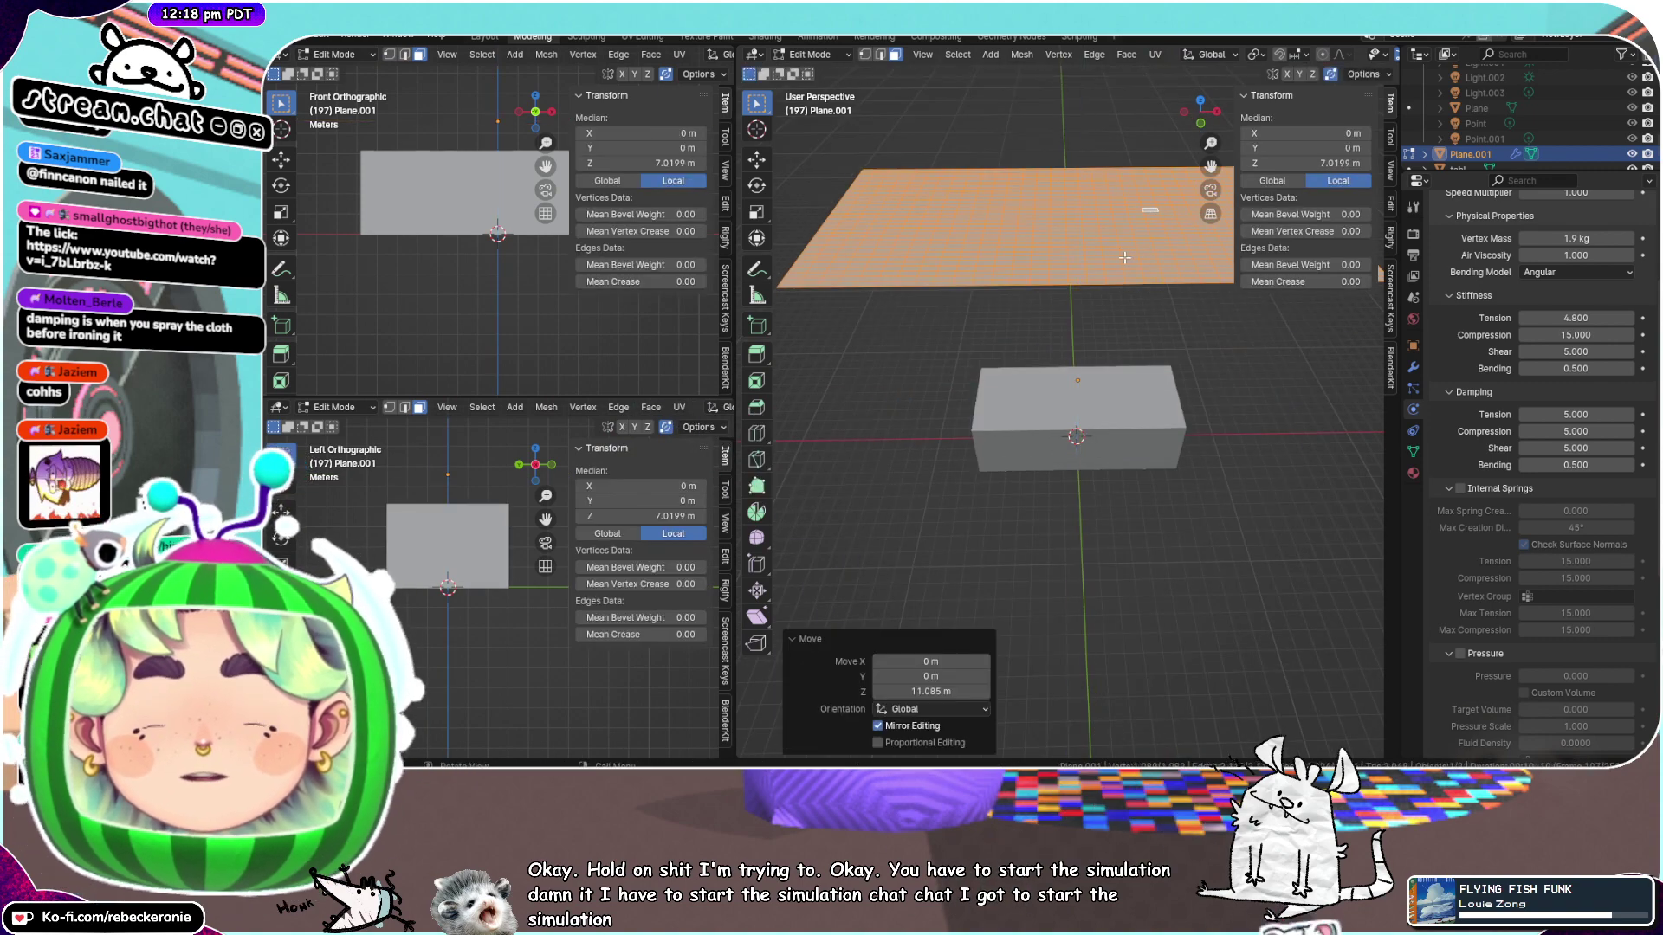
key("ctrl+Tab")
left_click(987, 258)
Try to play the cloth simulation, and inspect the raised plane's mesh above the table in Edit Mode with nothing selected
middle_click_drag(1022, 430, 1113, 501)
key("space")
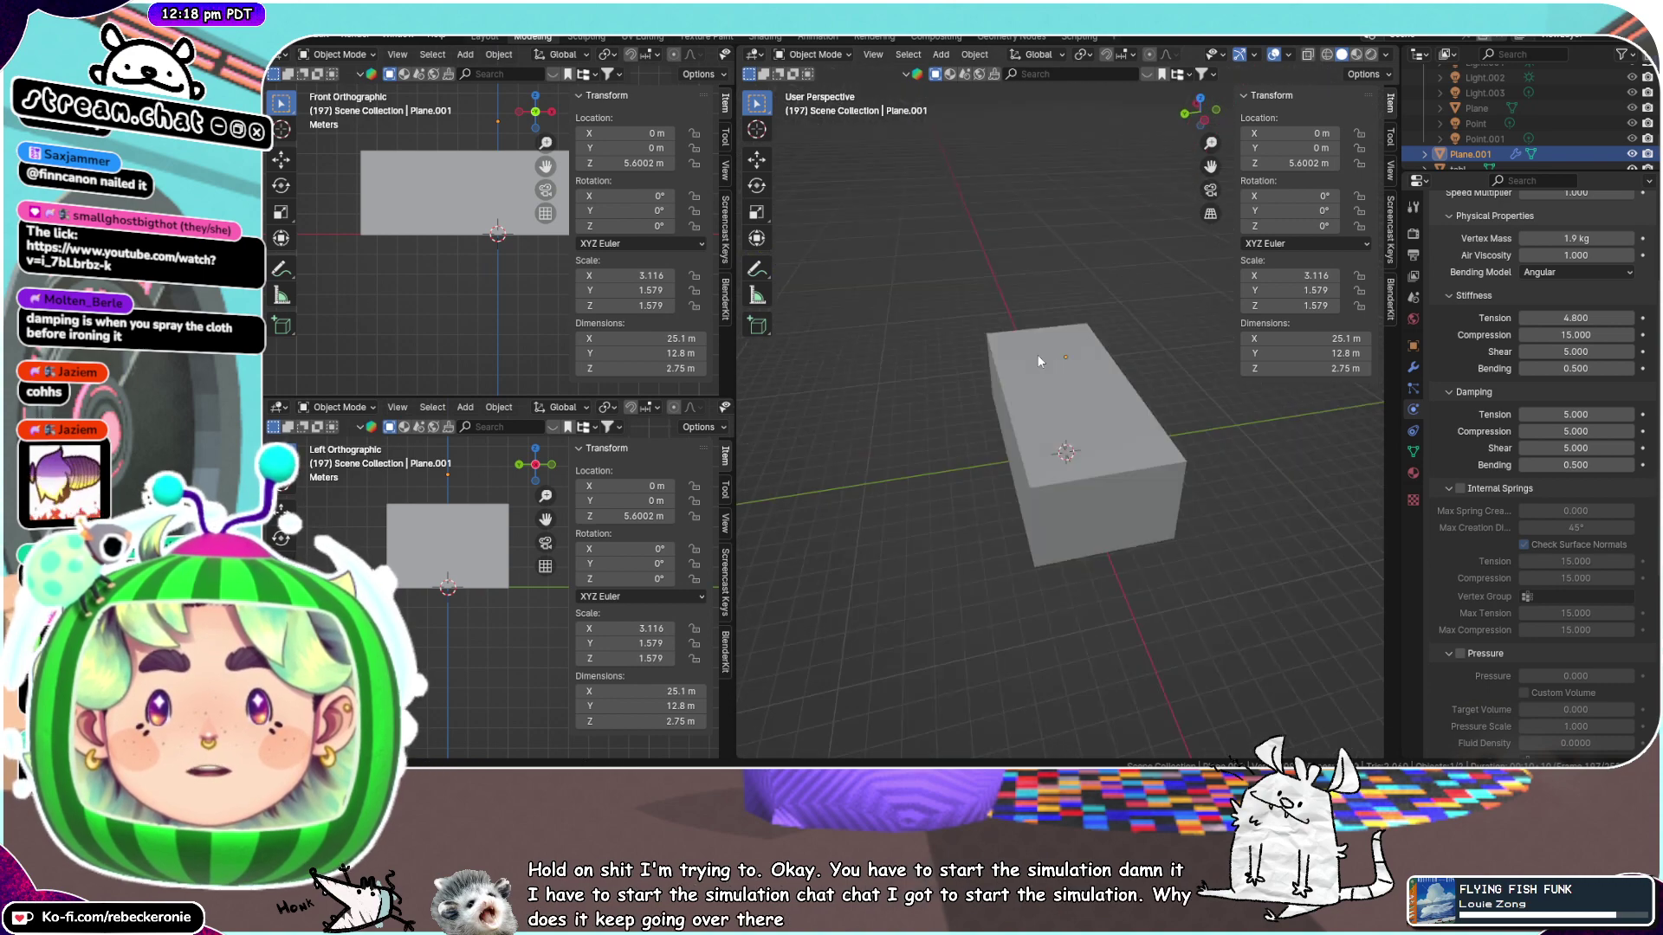
key("Tab")
scroll(1132, 427, "down", 5)
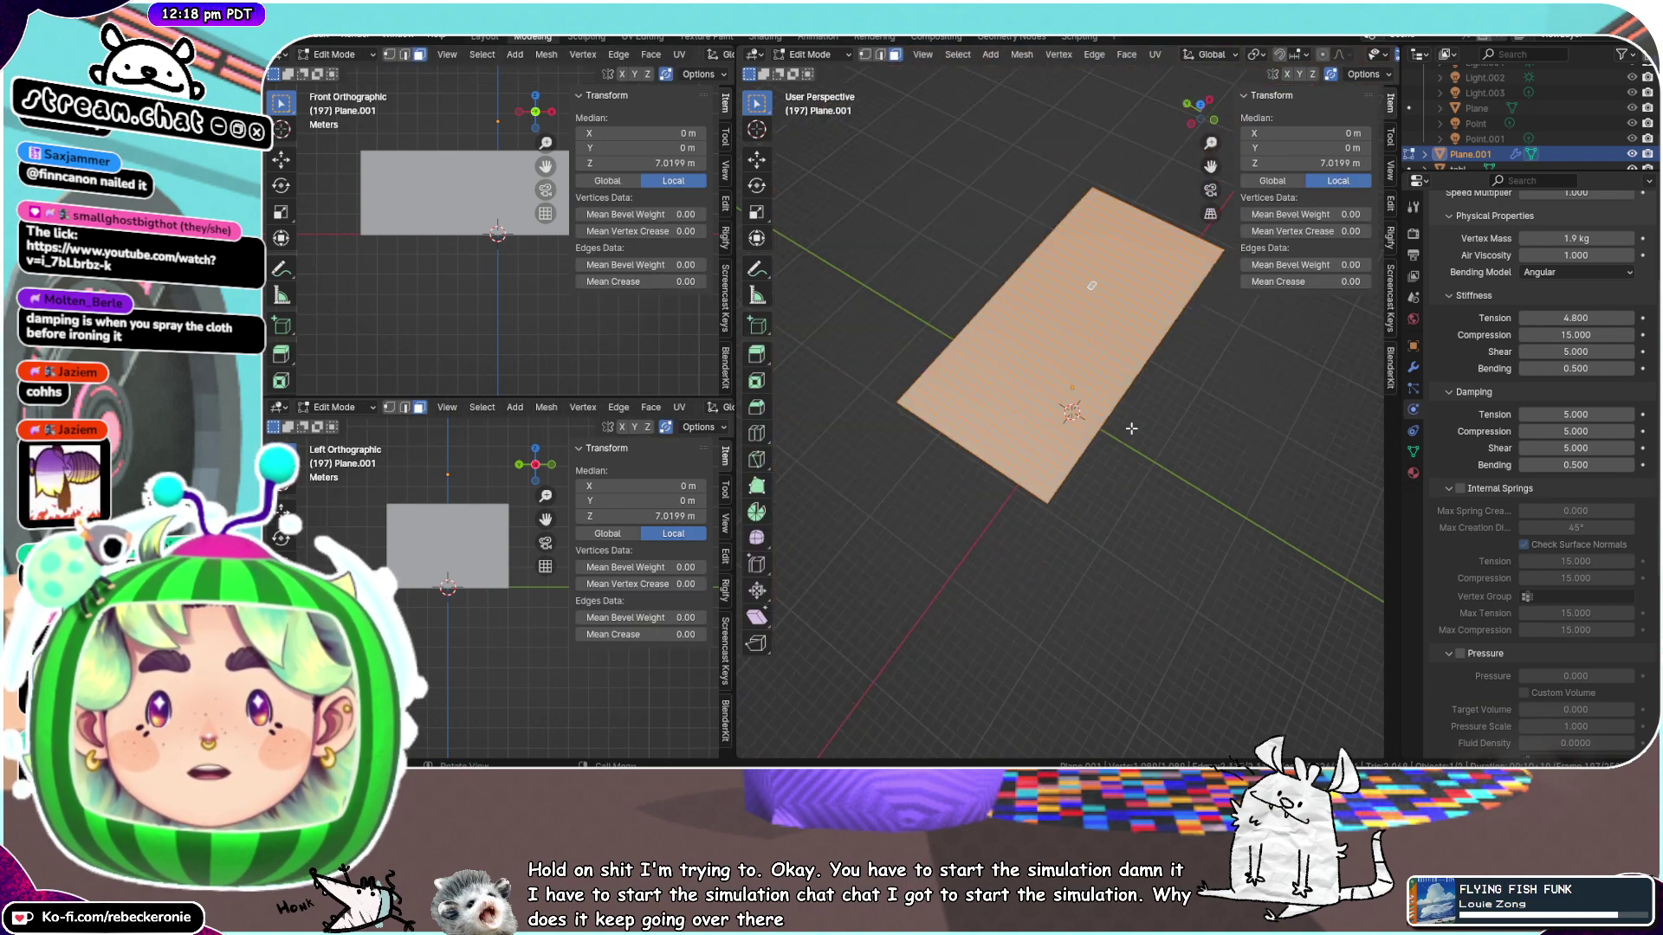
middle_click_drag(1132, 427, 1028, 304)
scroll(1084, 375, "up", 4)
middle_click_drag(1083, 375, 1175, 324)
key("alt+a")
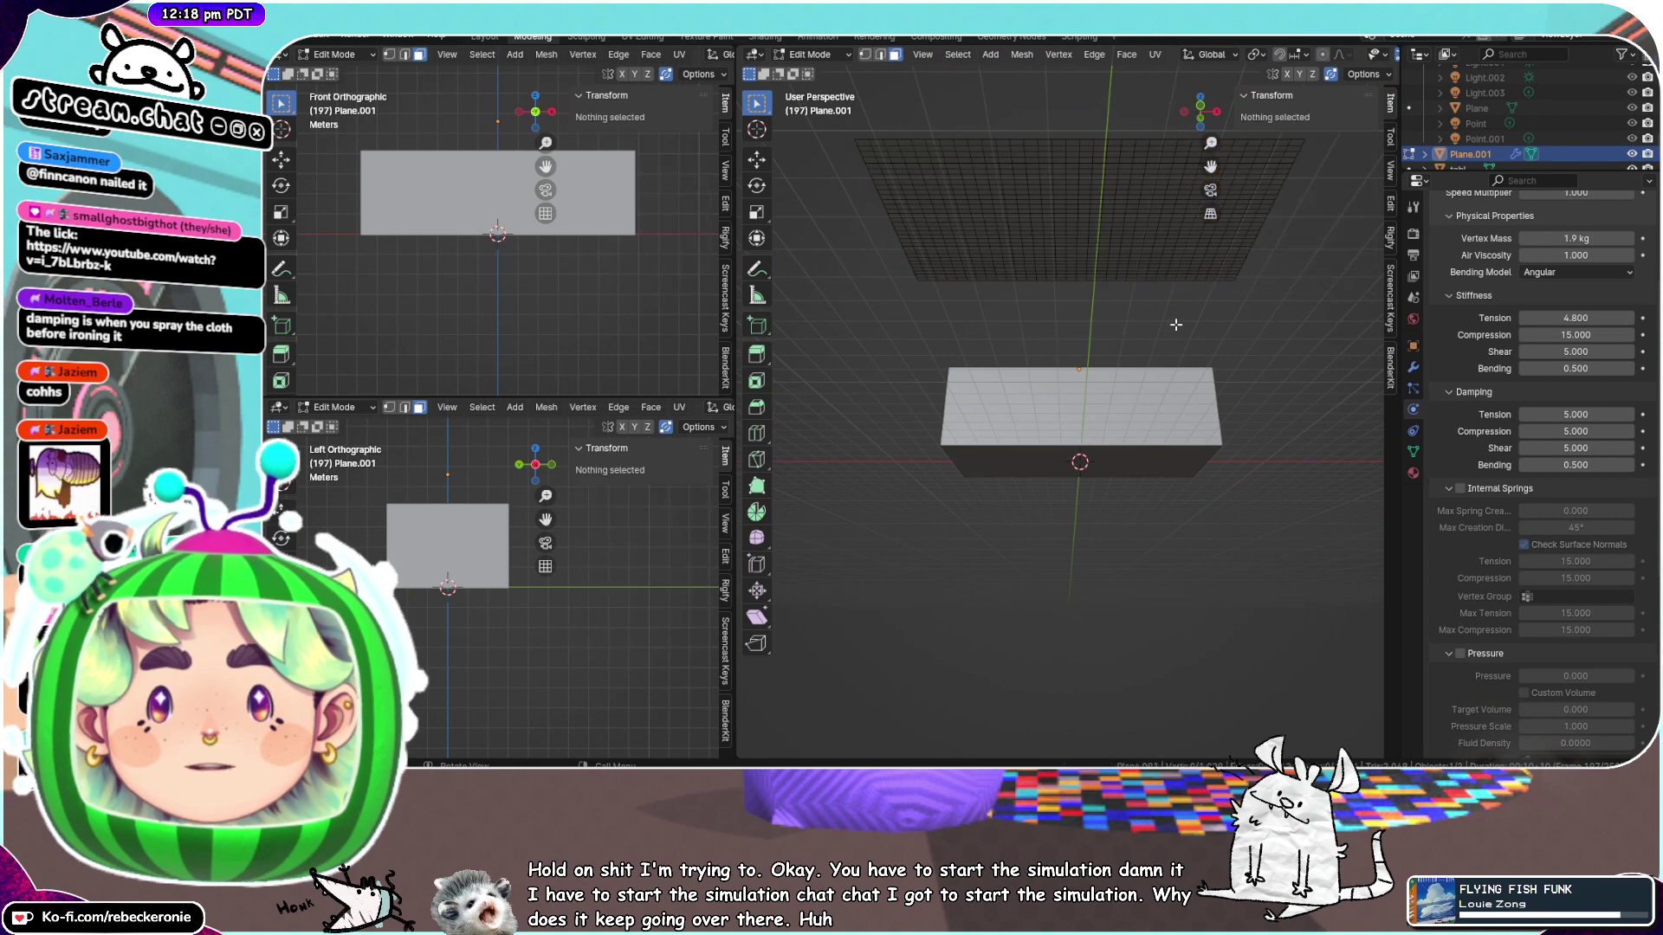
Return the plane to Object Mode and select the table block
key("ctrl+Tab")
left_click(1020, 420)
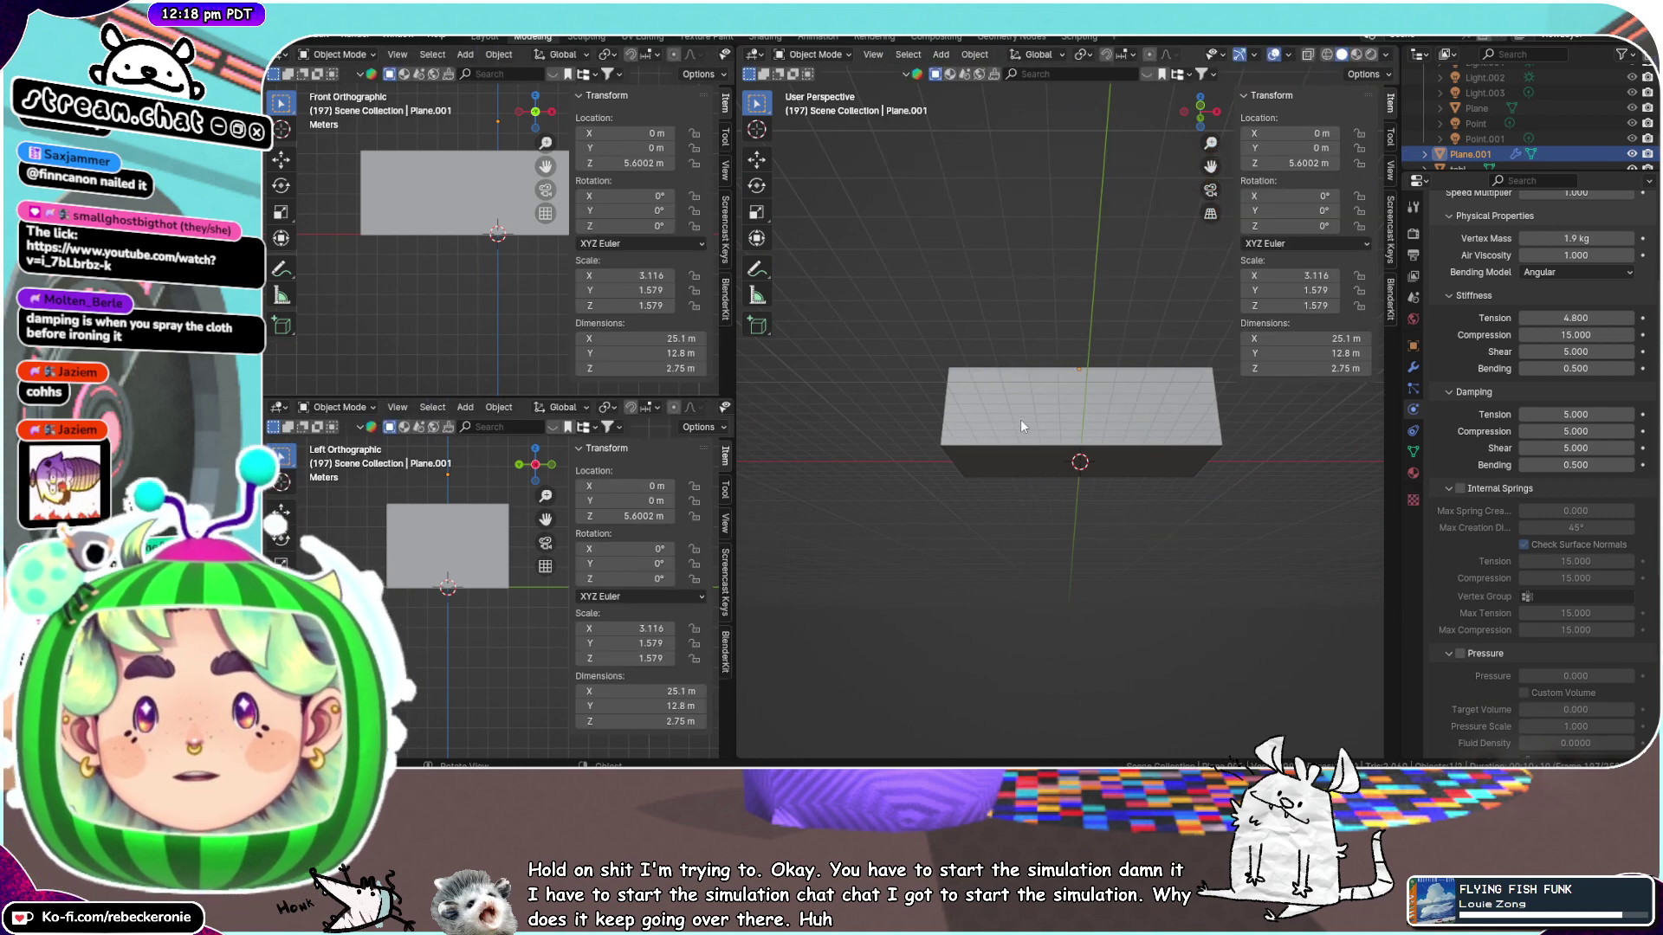
left_click(1074, 417)
middle_click_drag(1087, 590, 1088, 581)
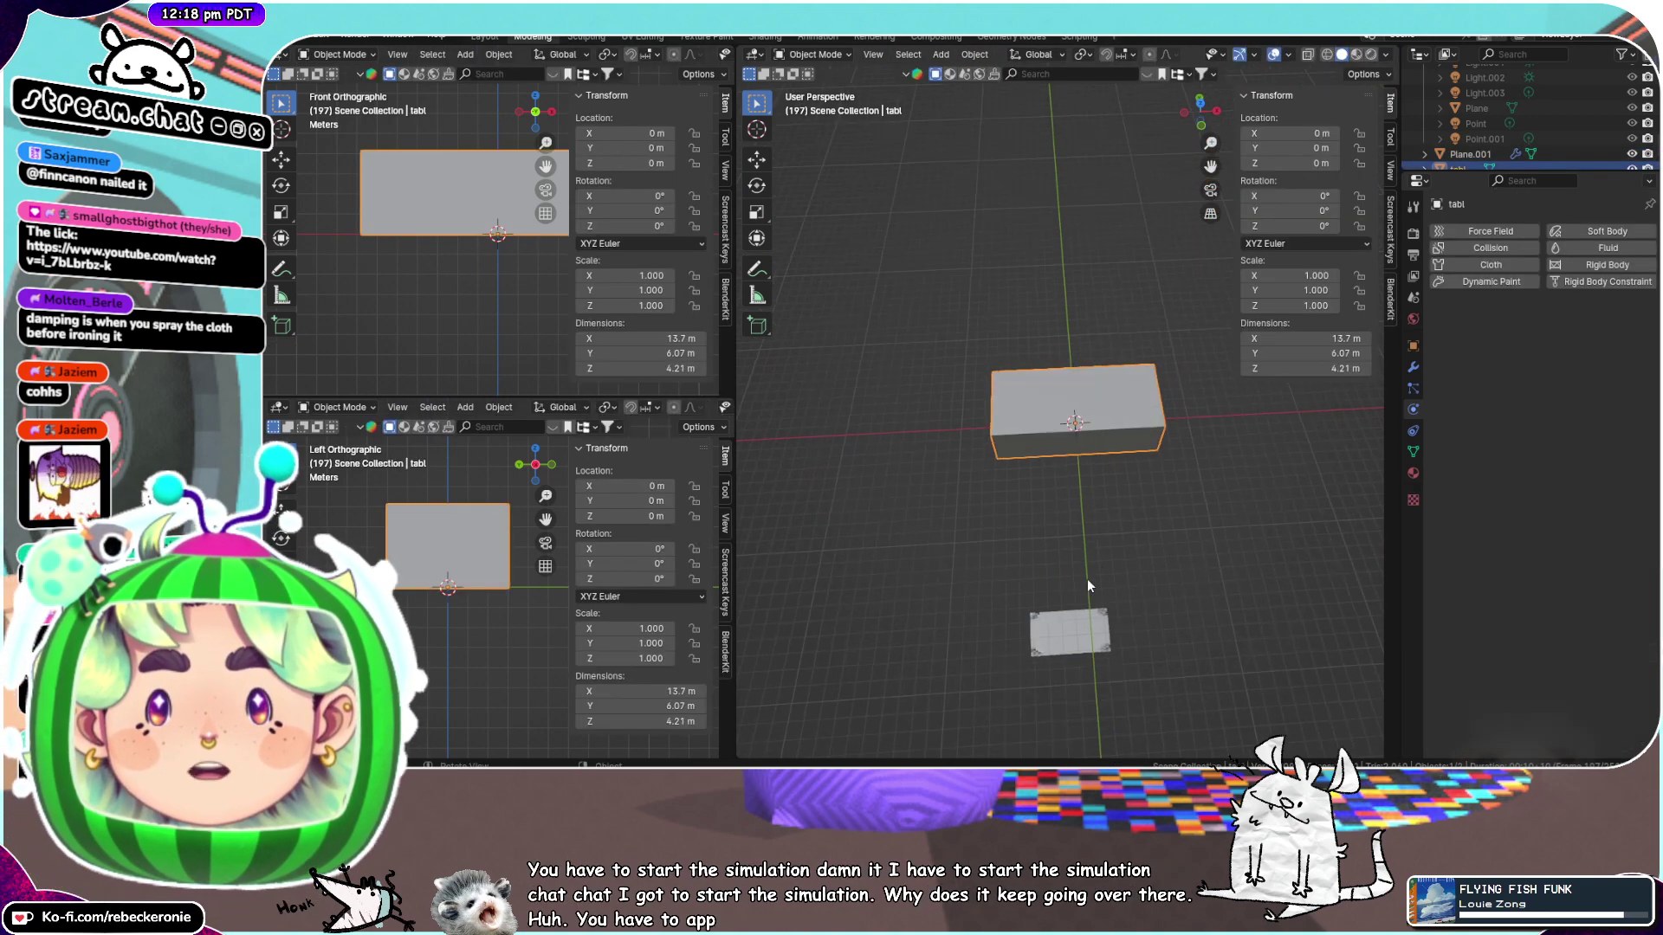
Apply all transforms (location, rotation and scale) to the subdivided cloth plane
left_click(1095, 642)
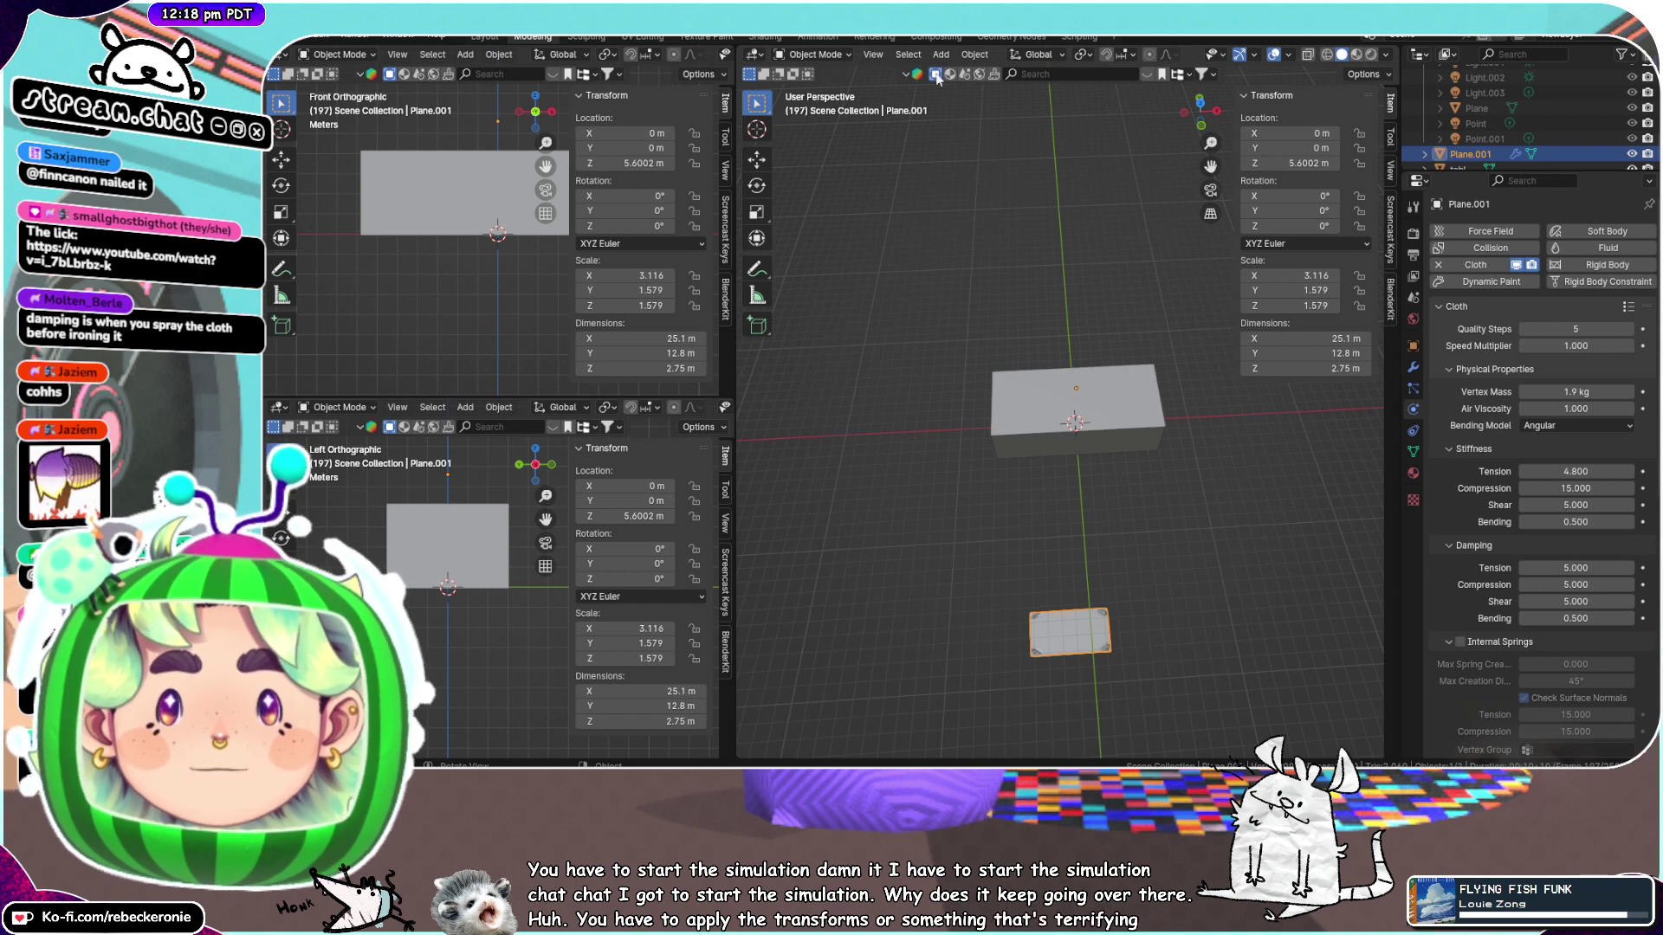
left_click(974, 54)
mouse_move(1105, 74)
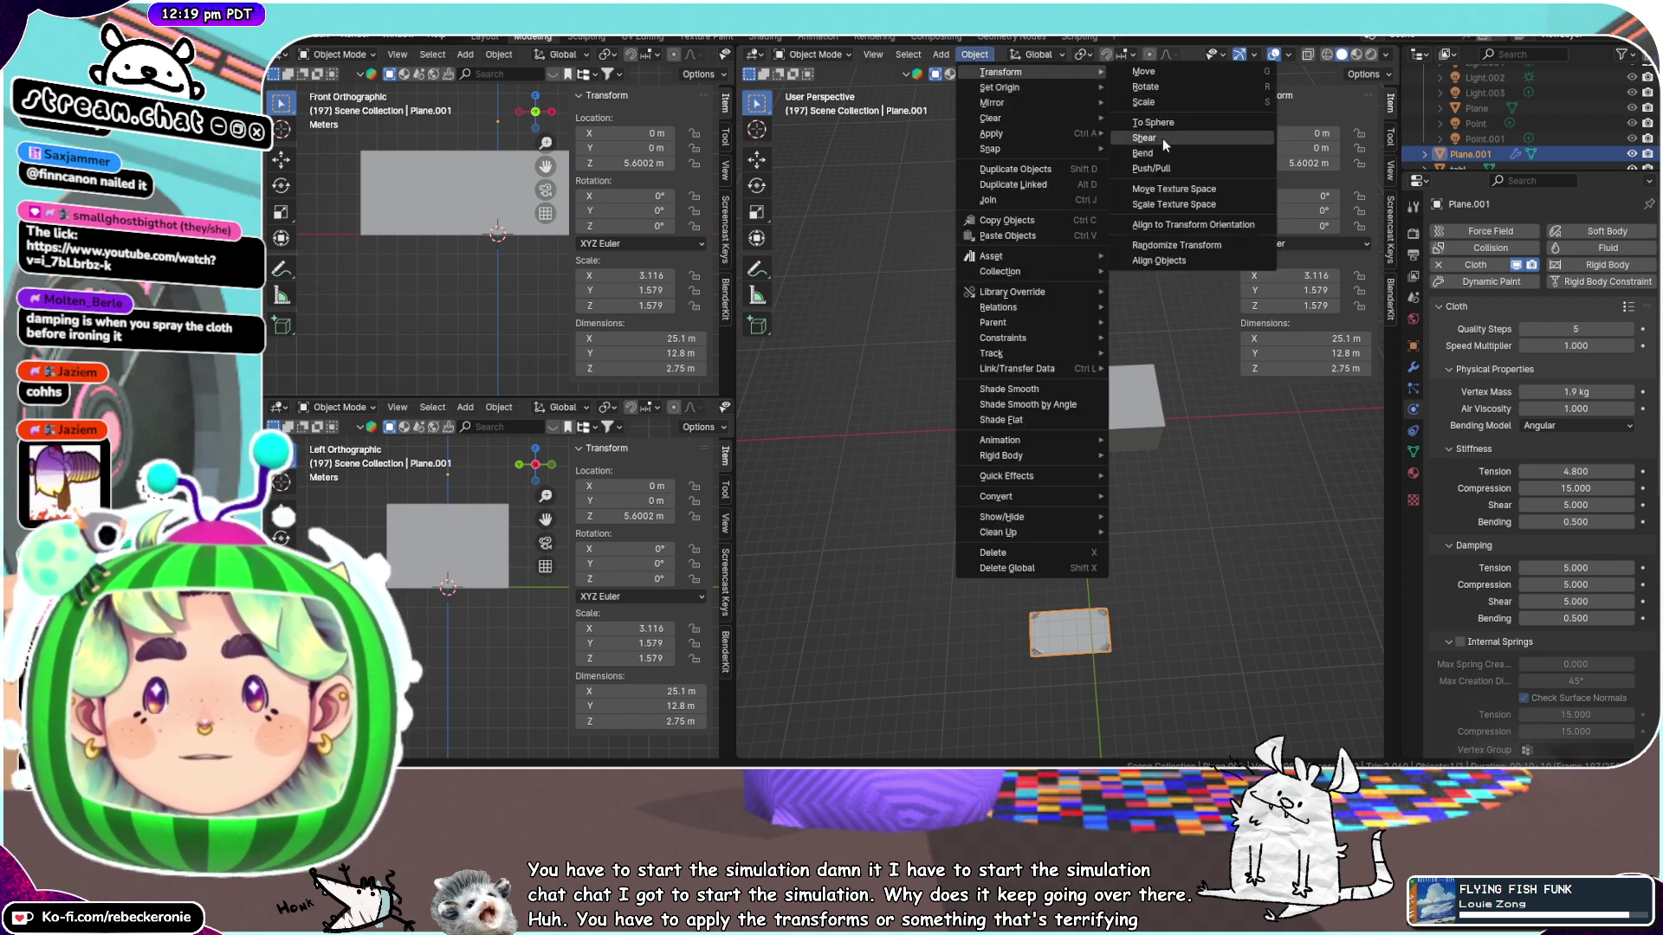
mouse_move(1051, 87)
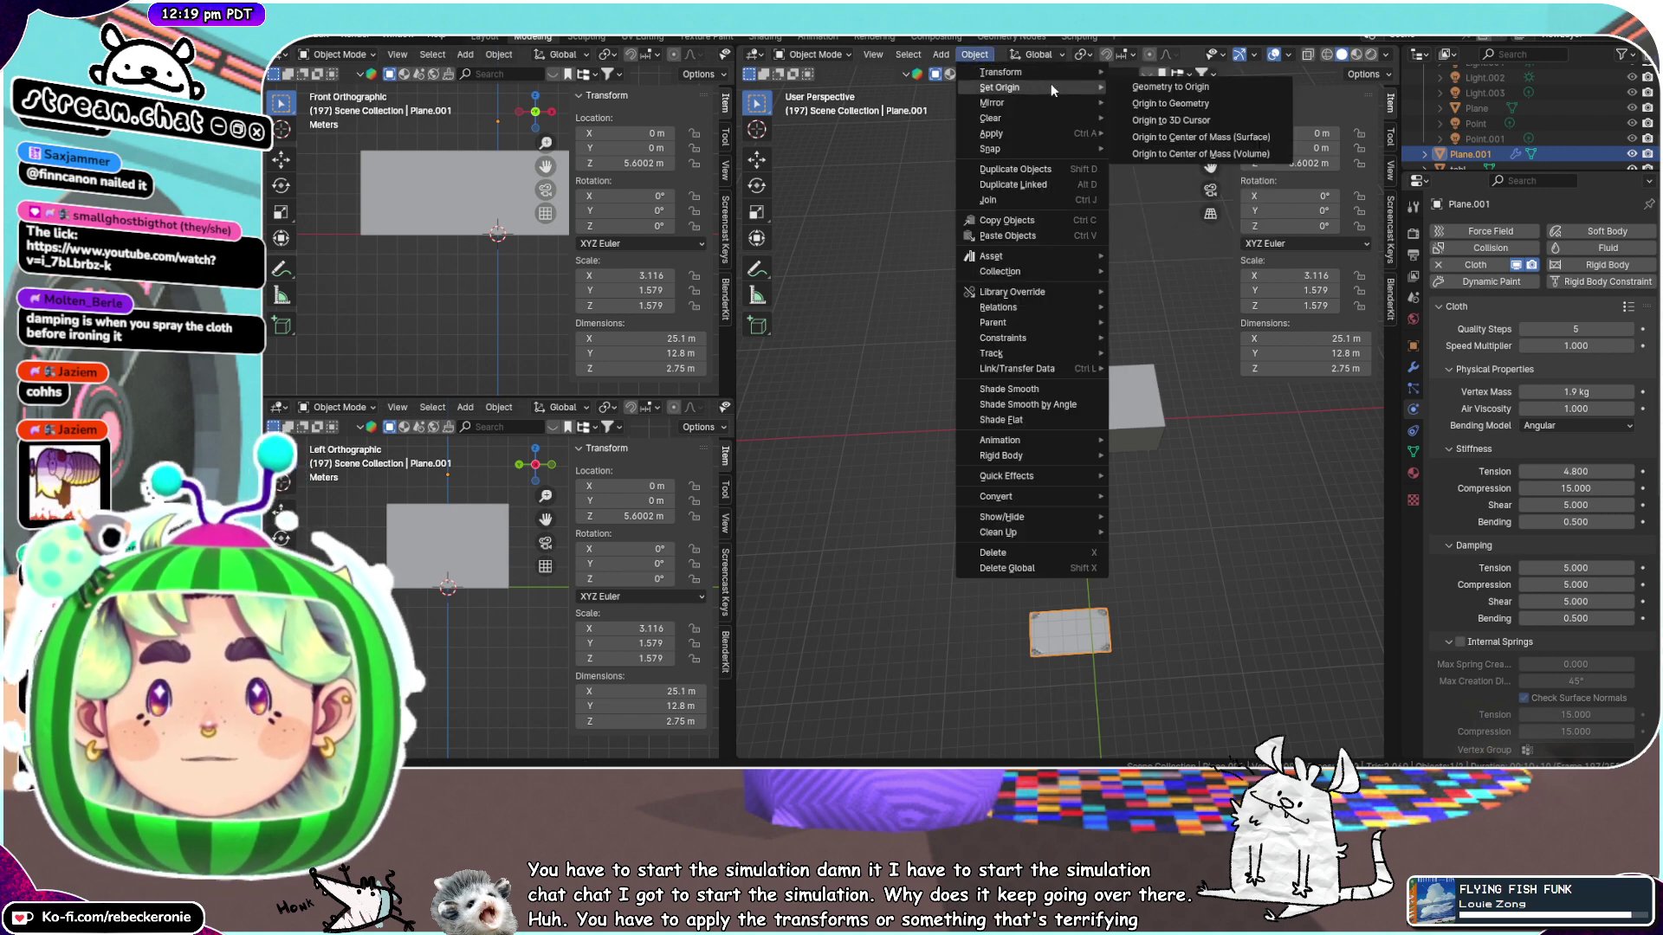
mouse_move(1064, 133)
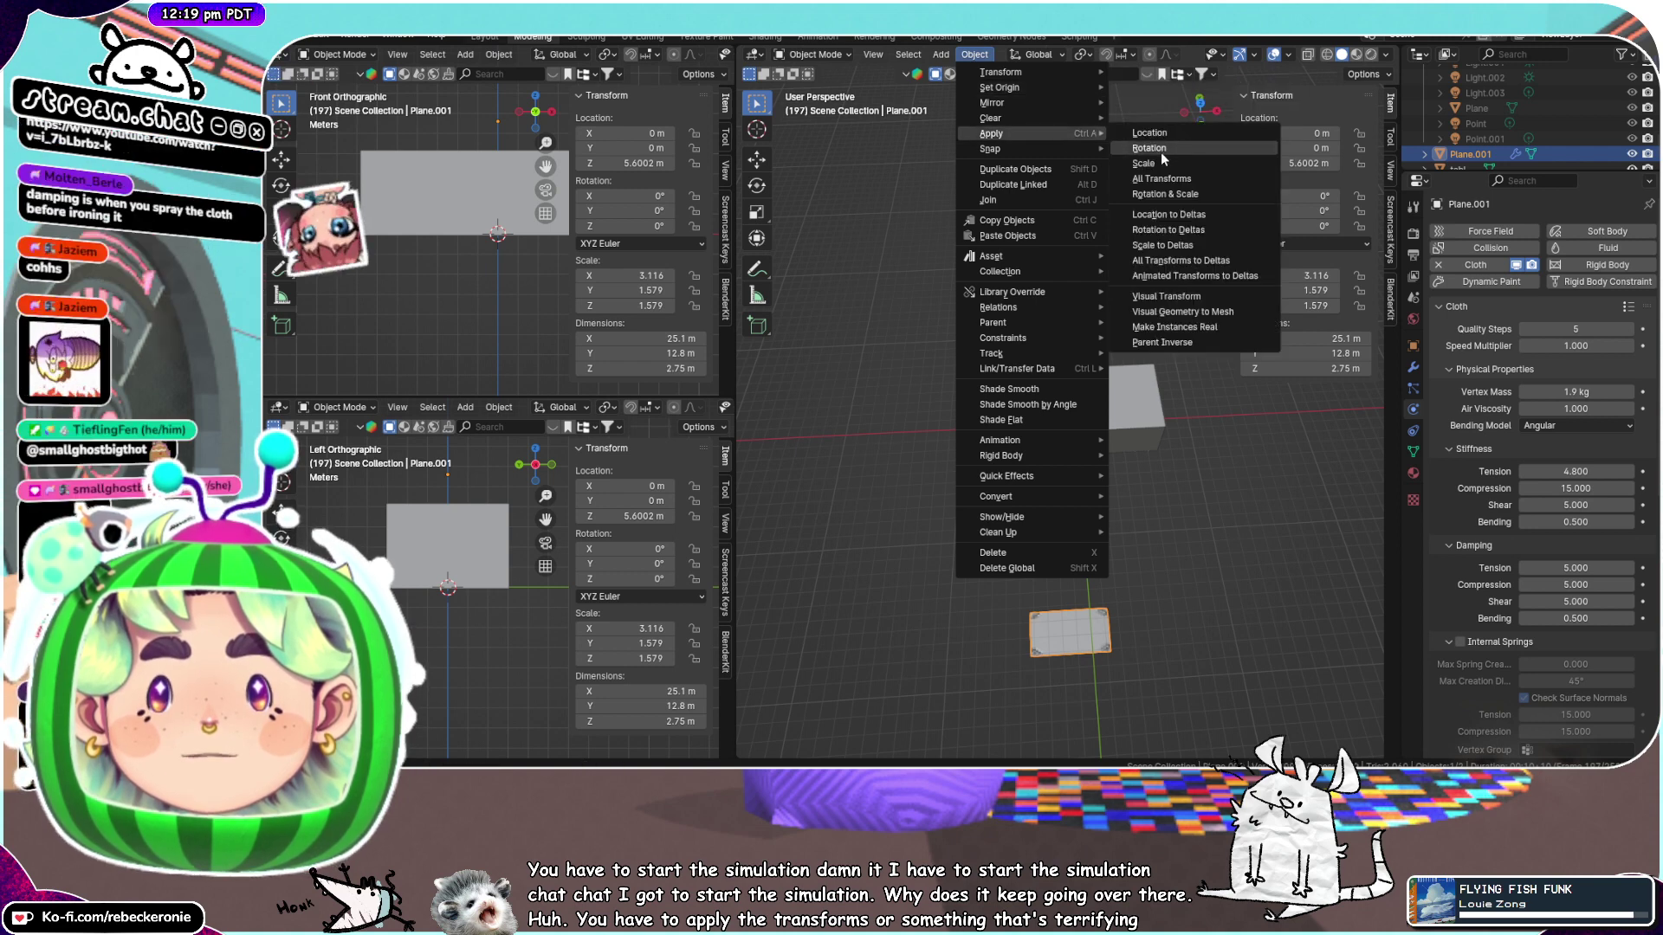
left_click(1161, 179)
key("g")
key("z")
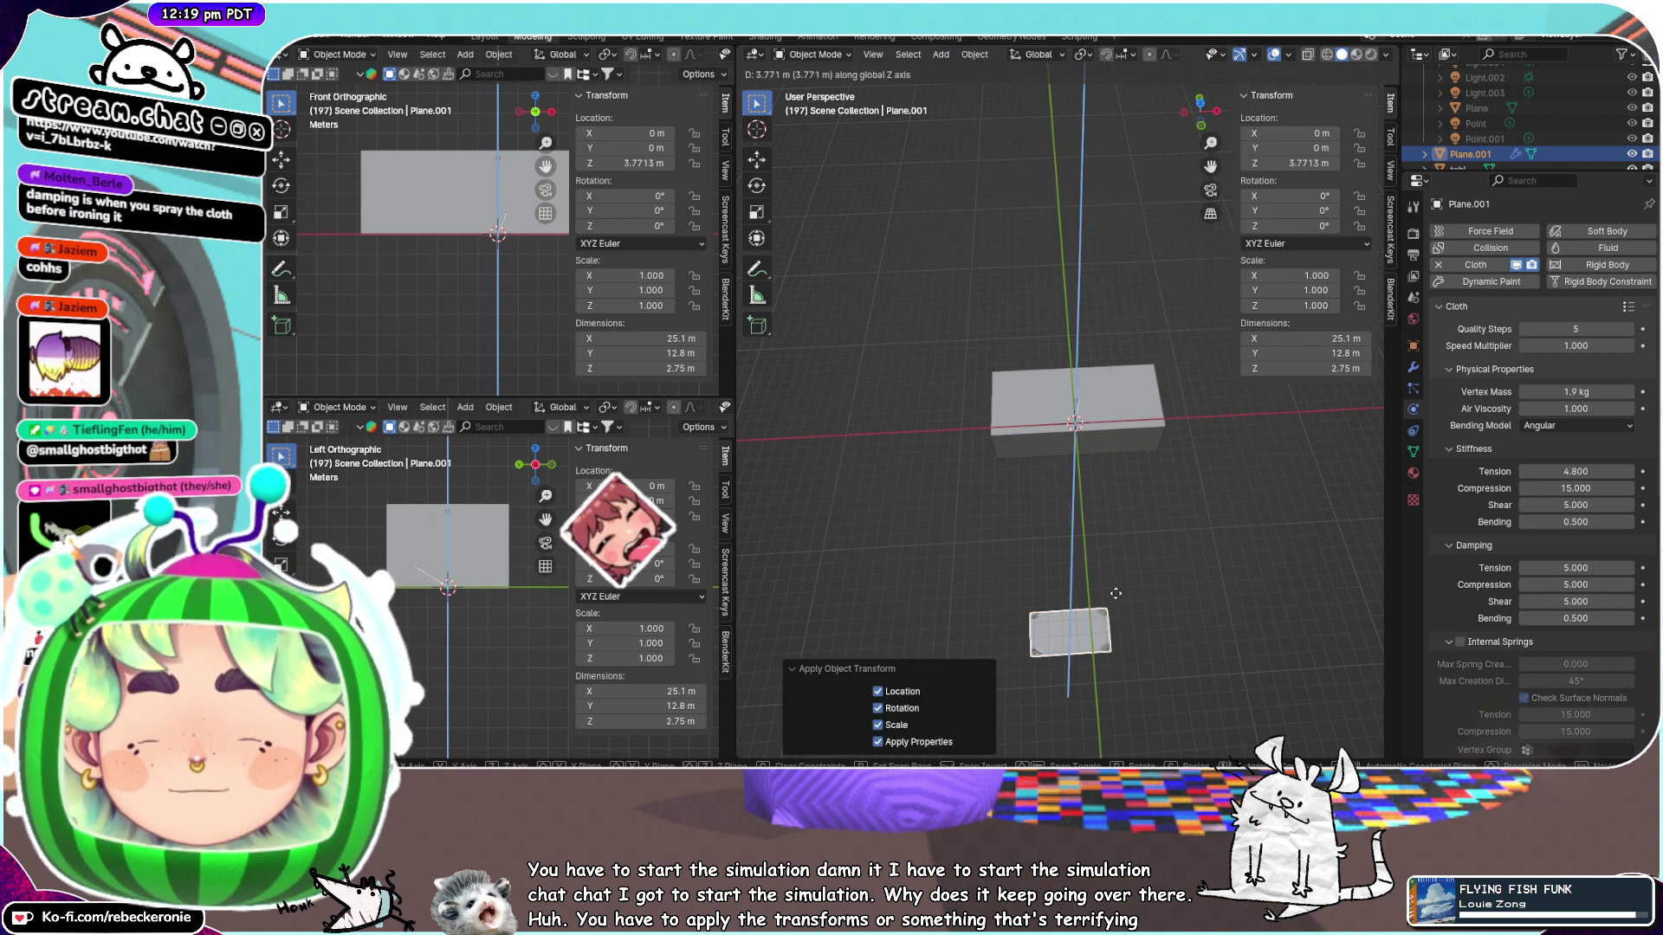
key("Escape")
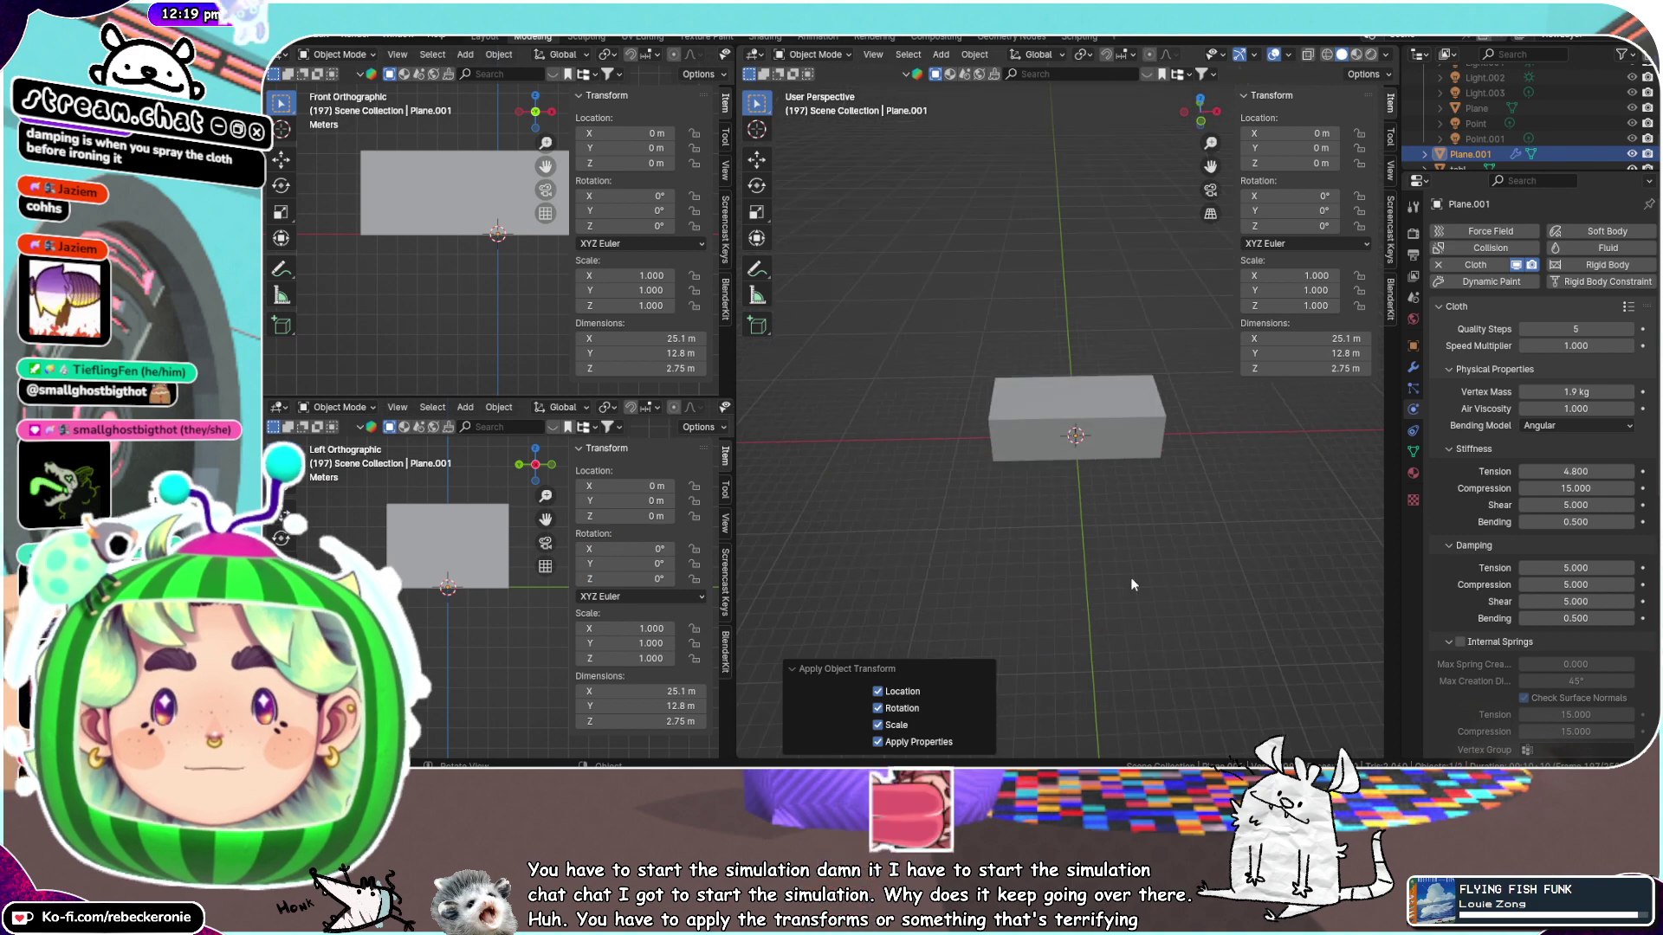
In the Animation workspace, rewind the timeline and scrub through the plane's cloth simulation around the table
left_click(820, 36)
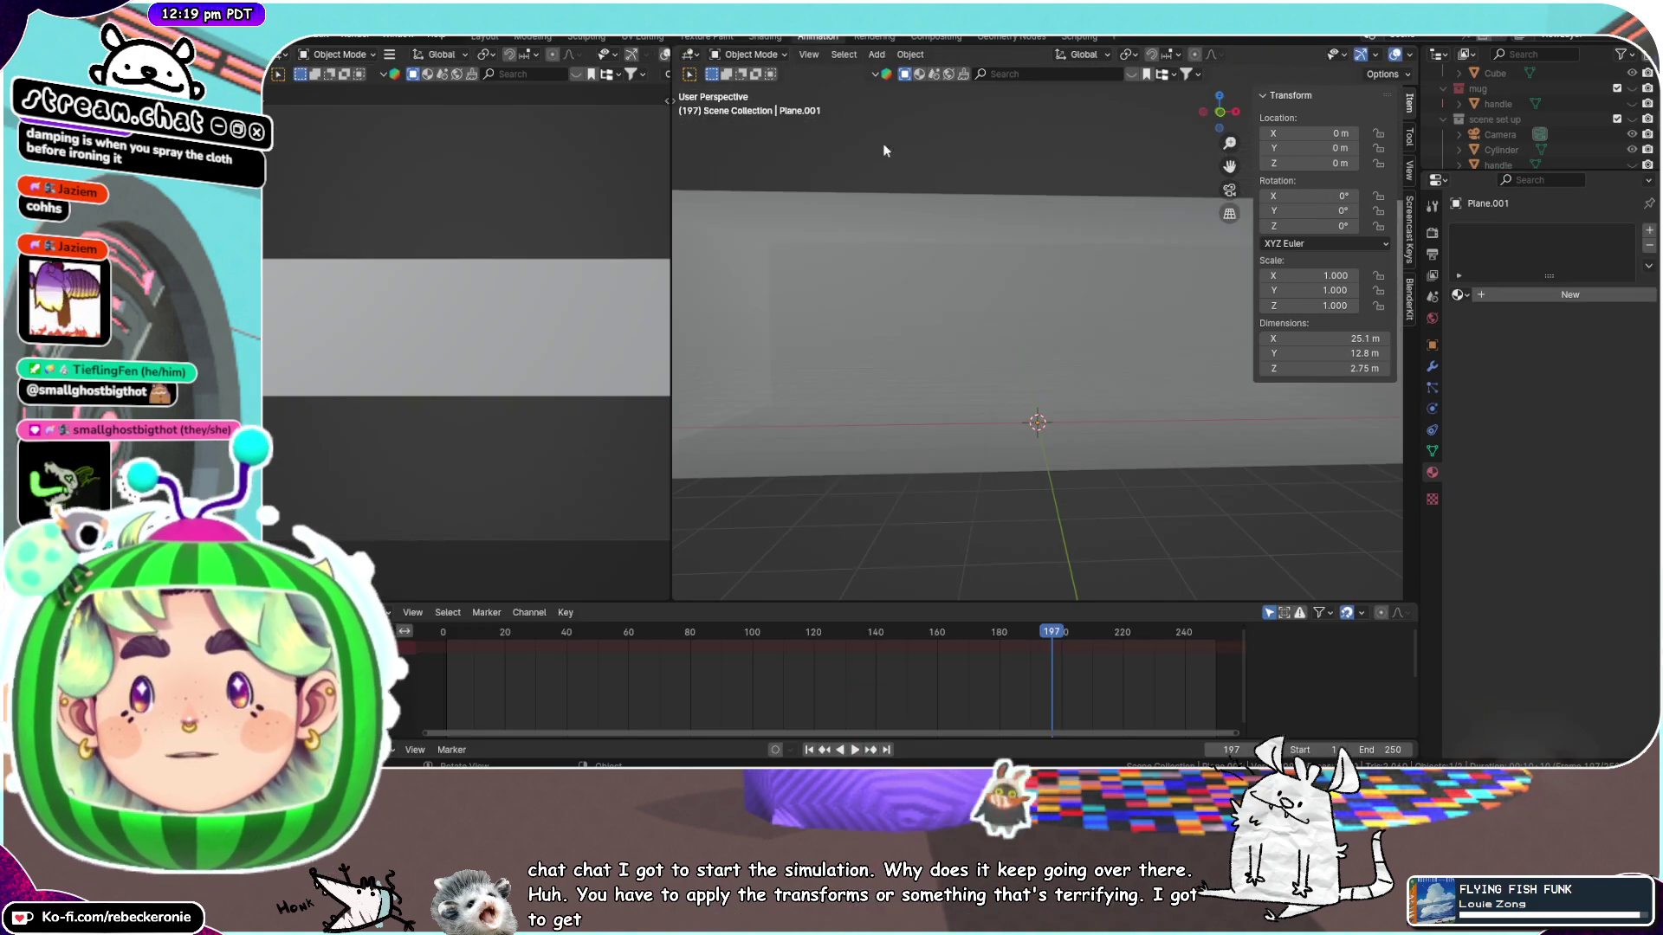
left_click_drag(1051, 632, 462, 617)
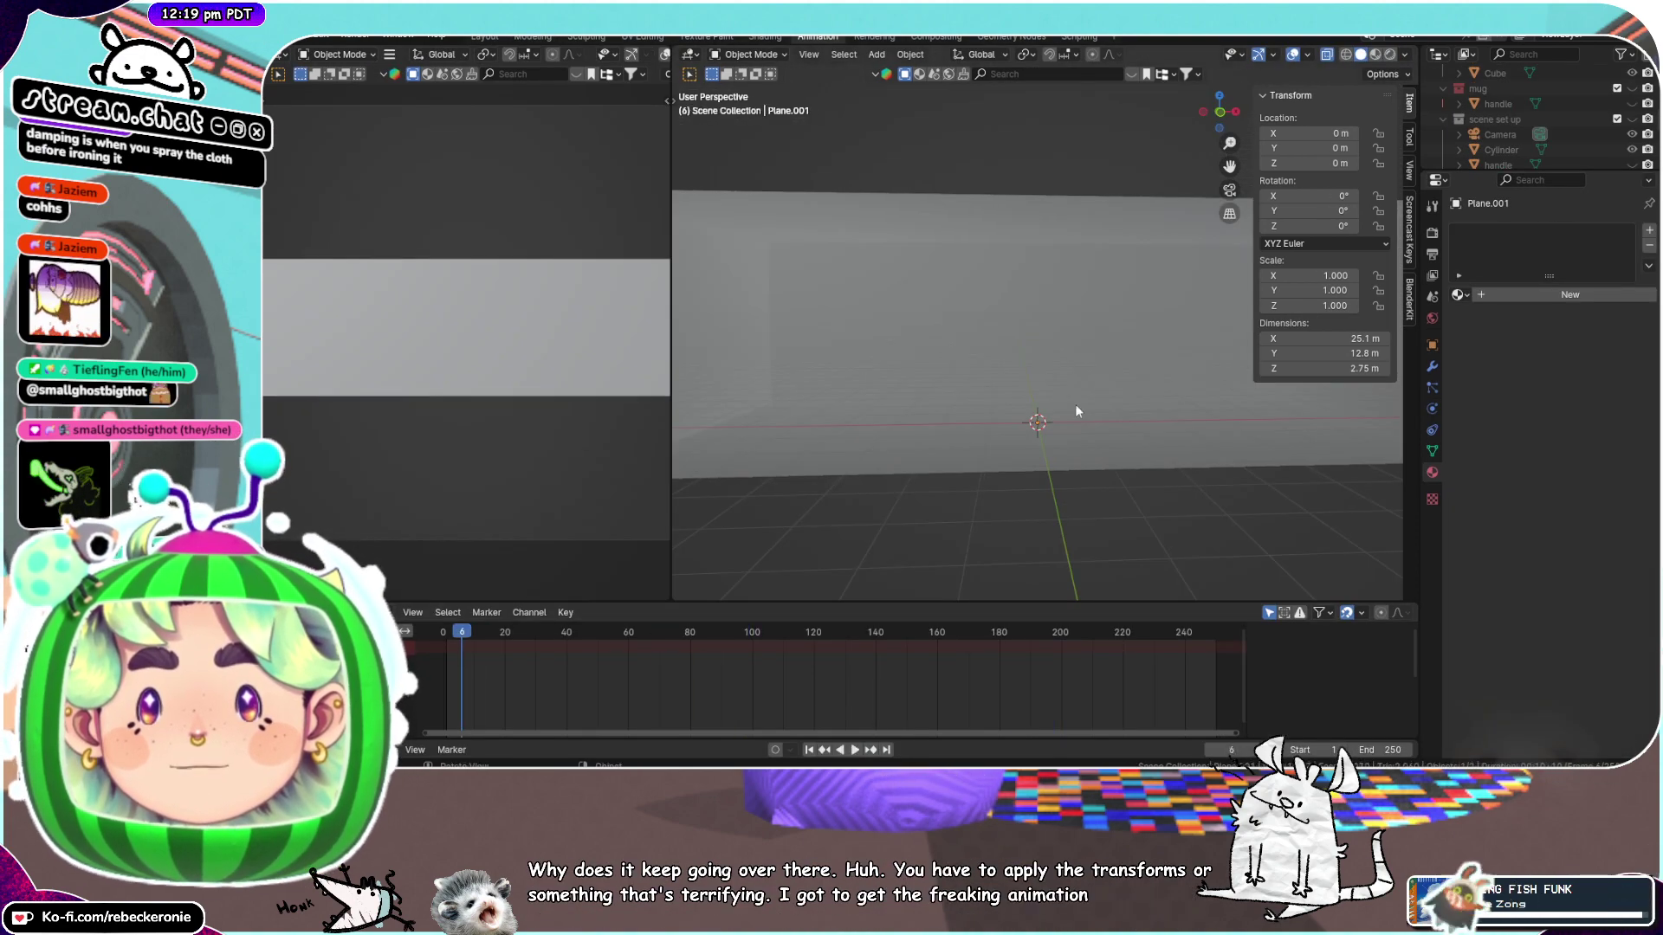
scroll(1077, 411, "down", 7)
middle_click_drag(1122, 402, 1044, 585)
scroll(1108, 546, "down", 8)
left_click_drag(493, 634, 896, 657)
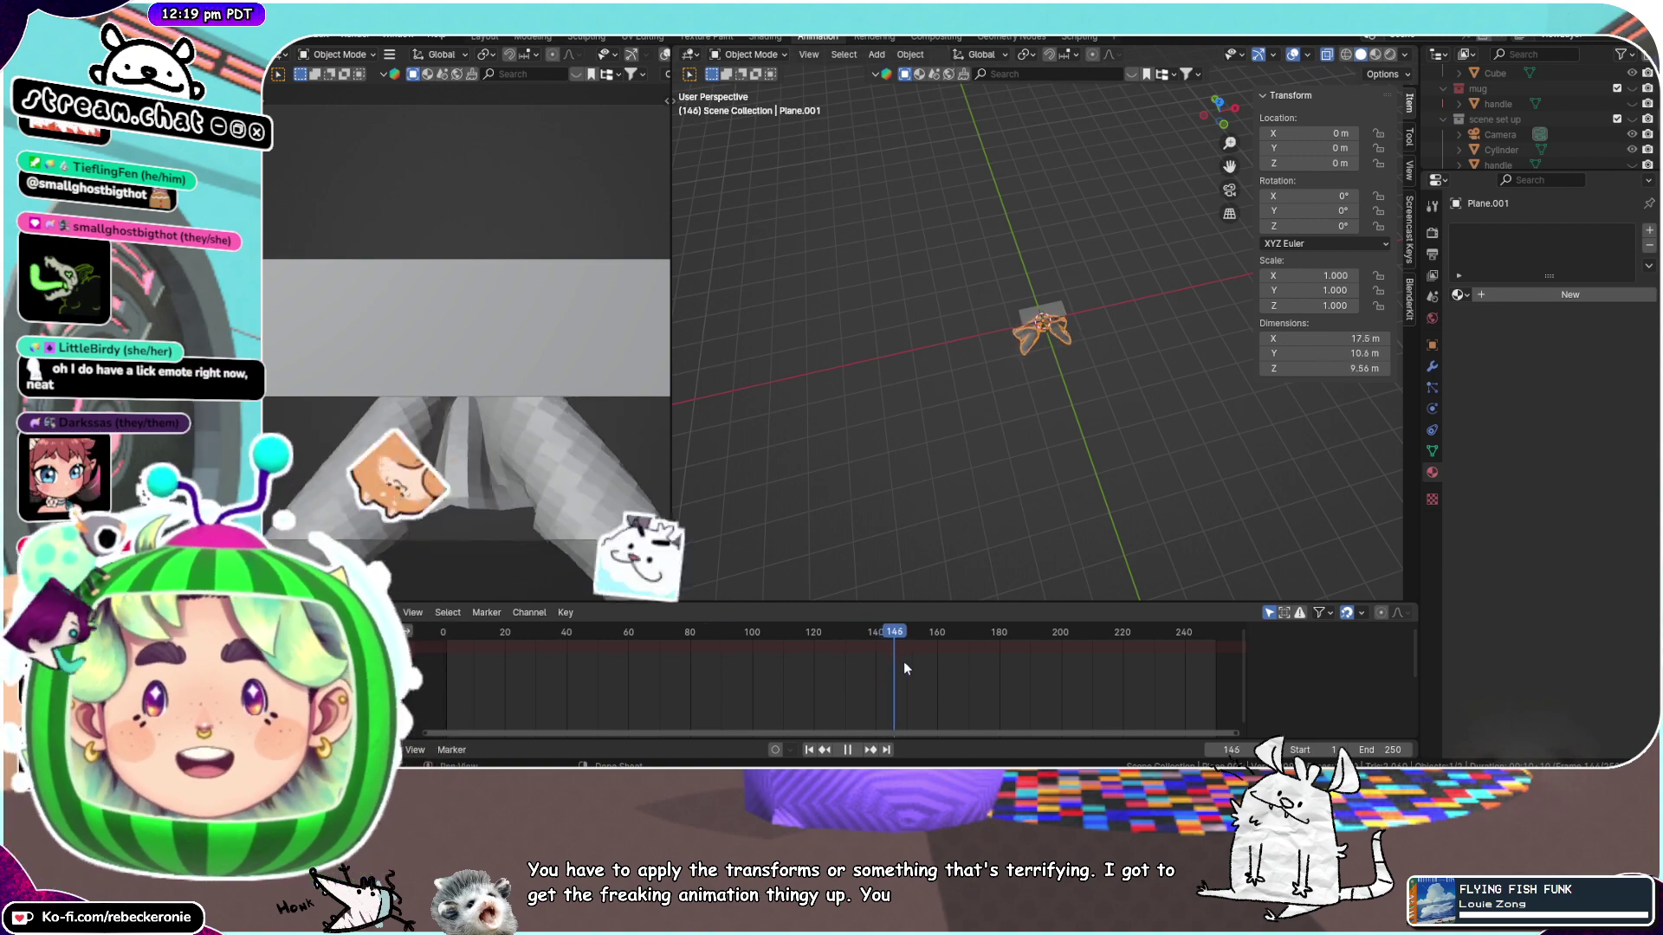
left_click_drag(927, 634, 443, 668)
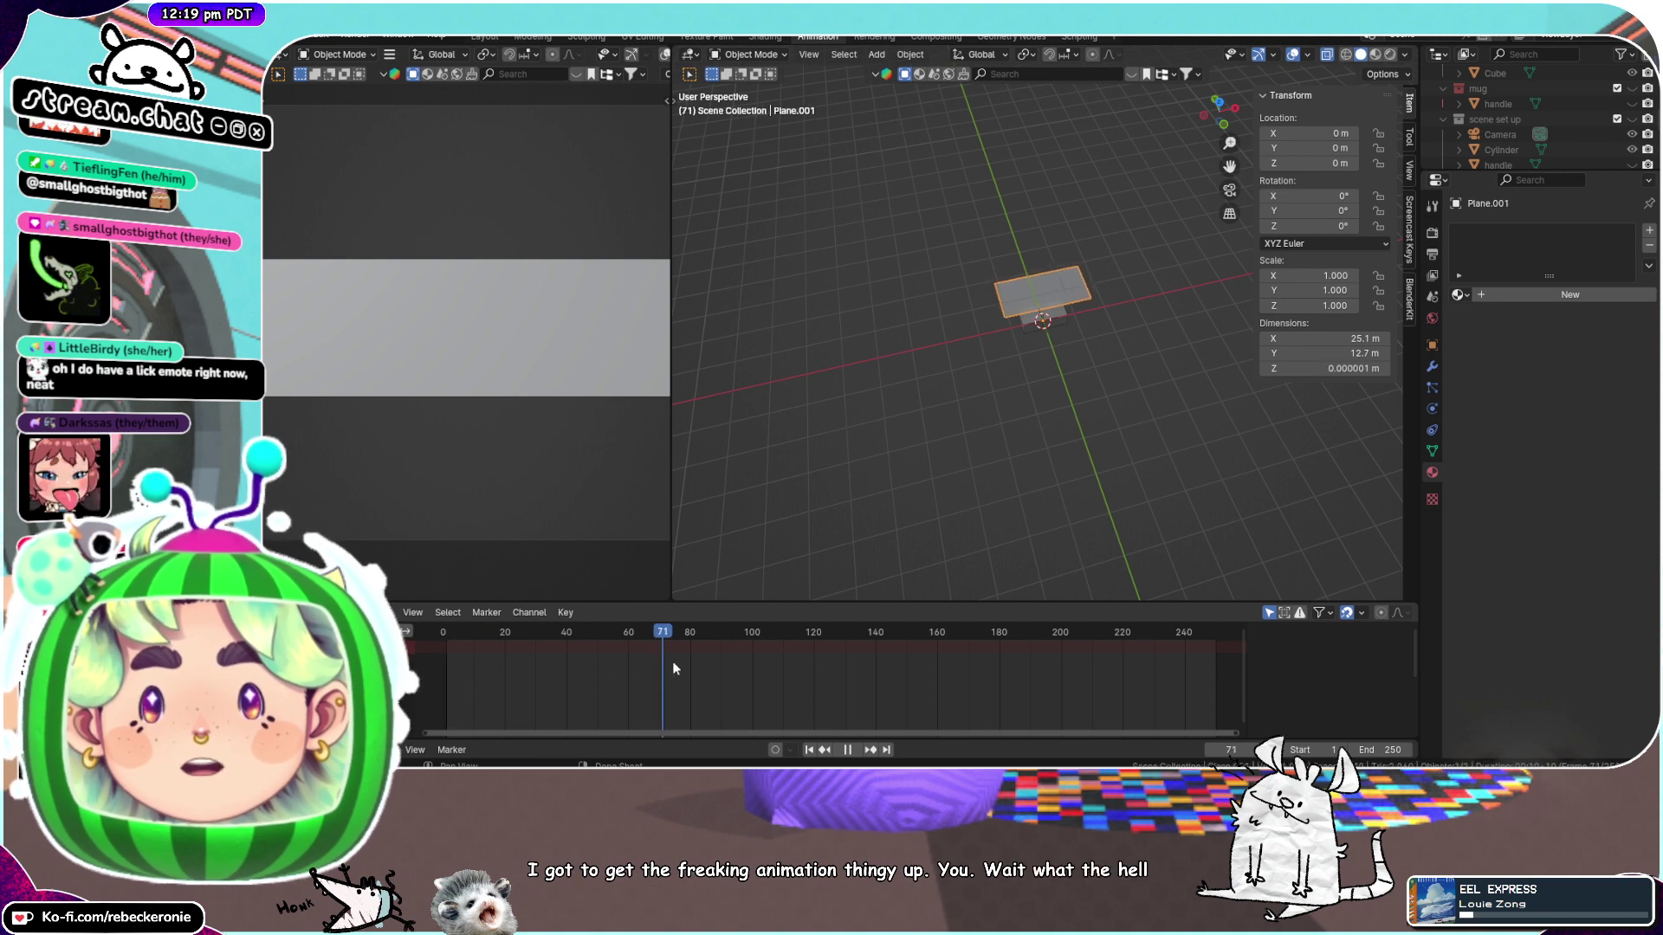
left_click_drag(672, 662, 700, 632)
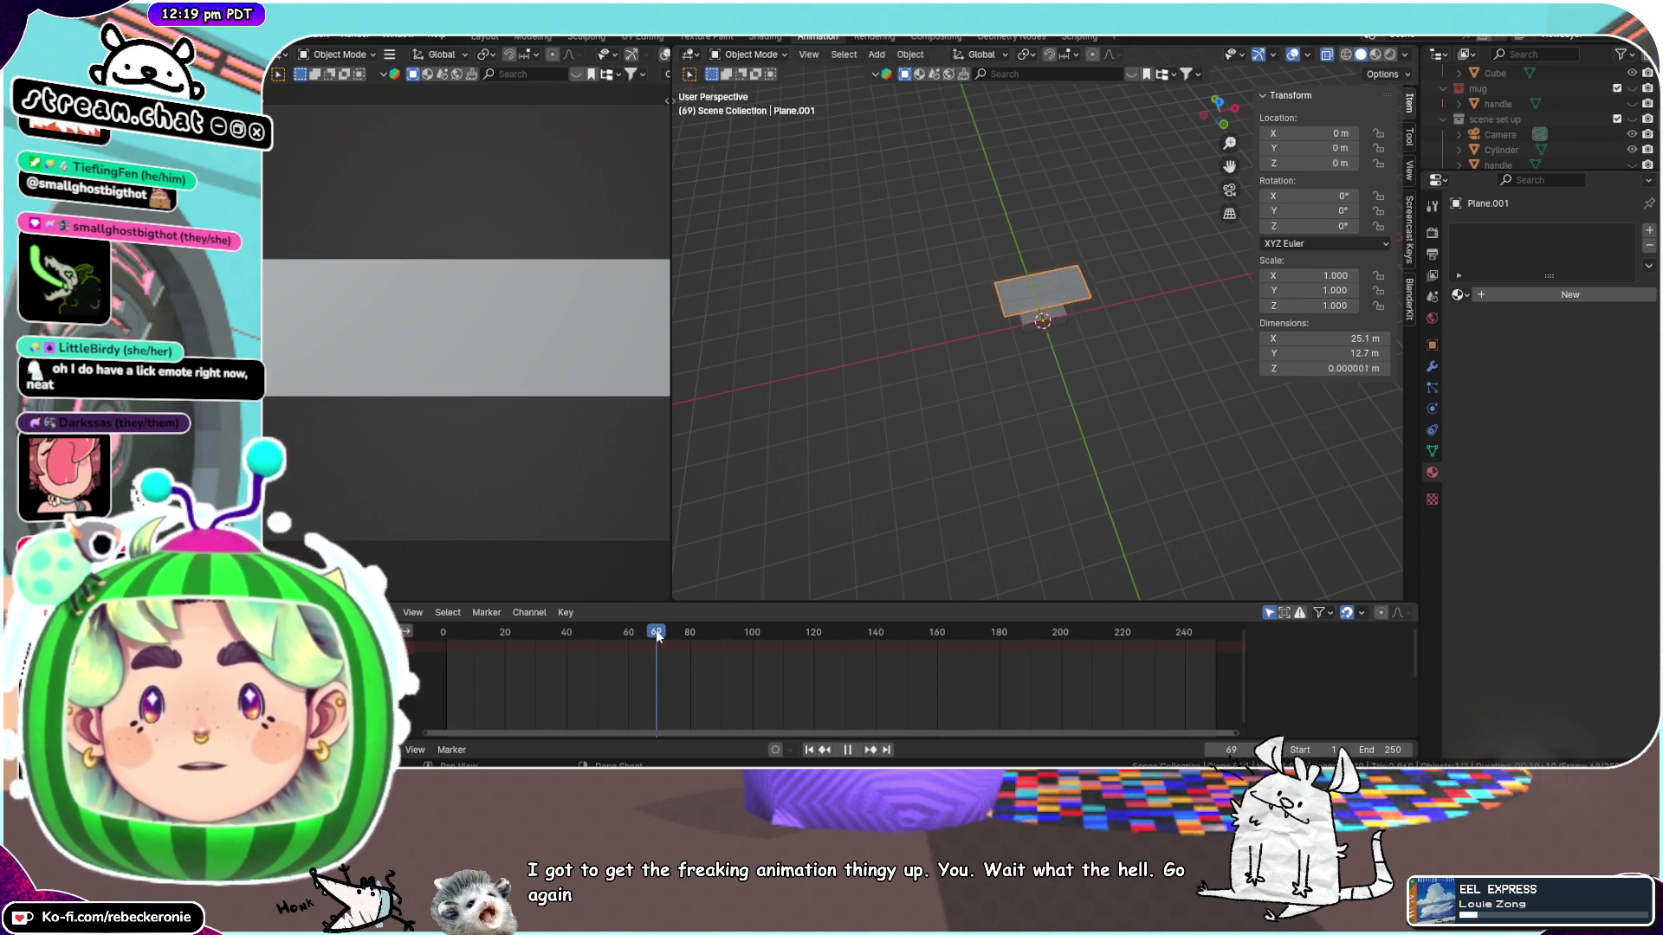
Replay the cloth simulation, pause it at frame 107 and examine how the cloth falls relative to the table
scroll(1152, 399, "up", 6)
middle_click_drag(1152, 398, 1142, 310)
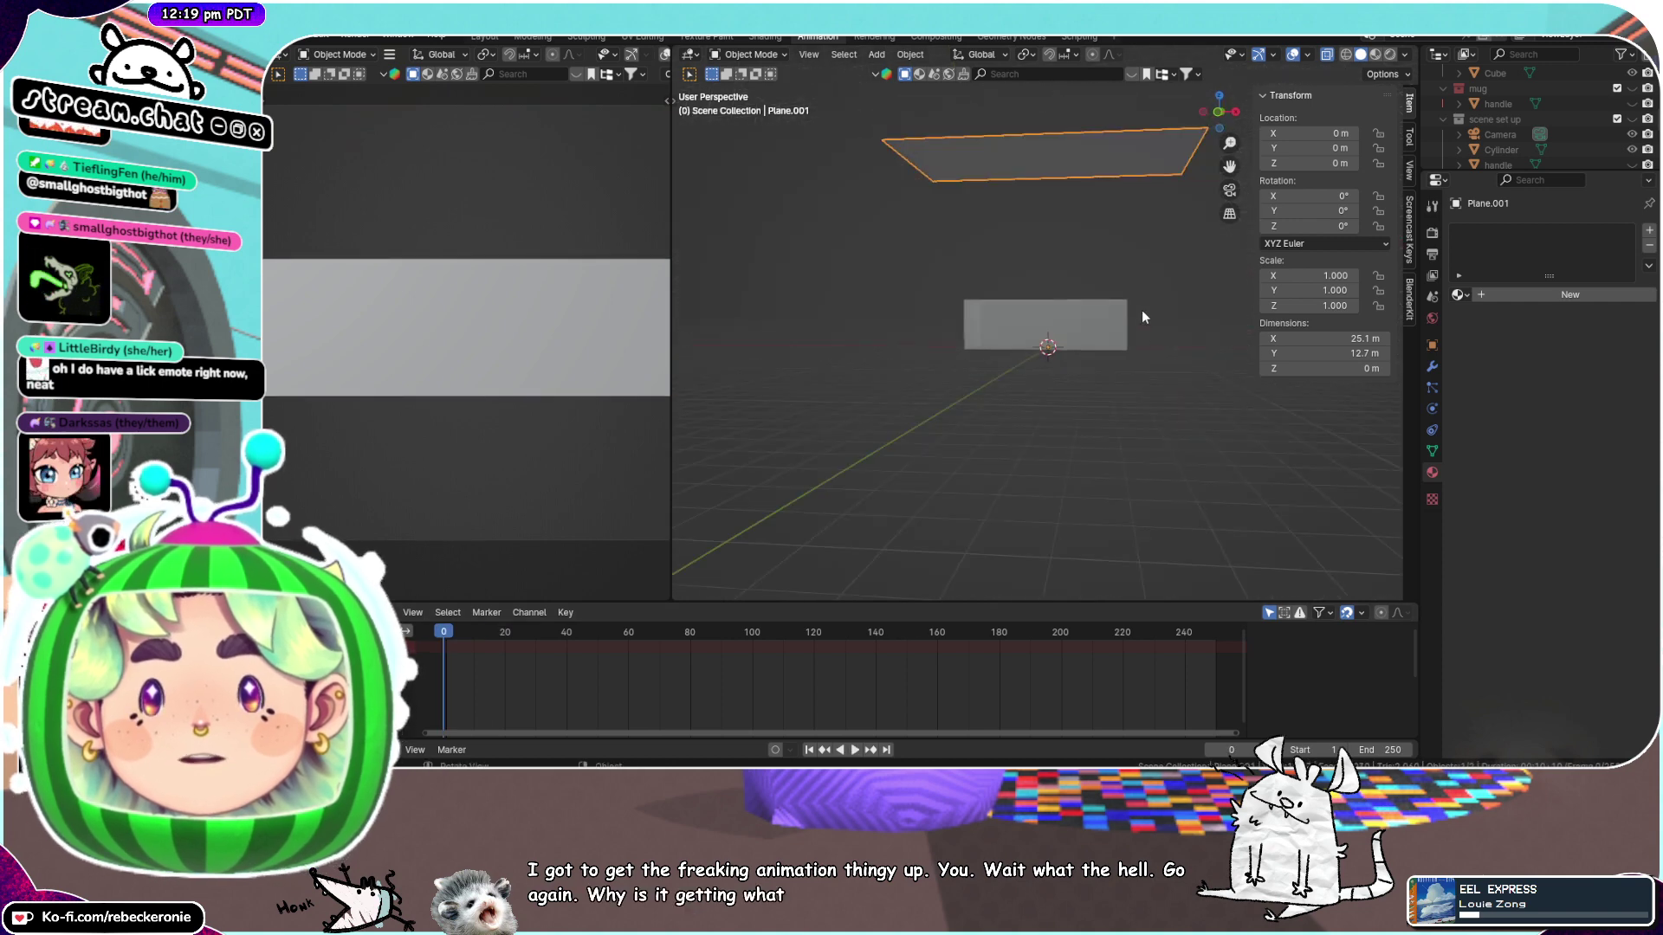
left_click_drag(613, 648, 466, 655)
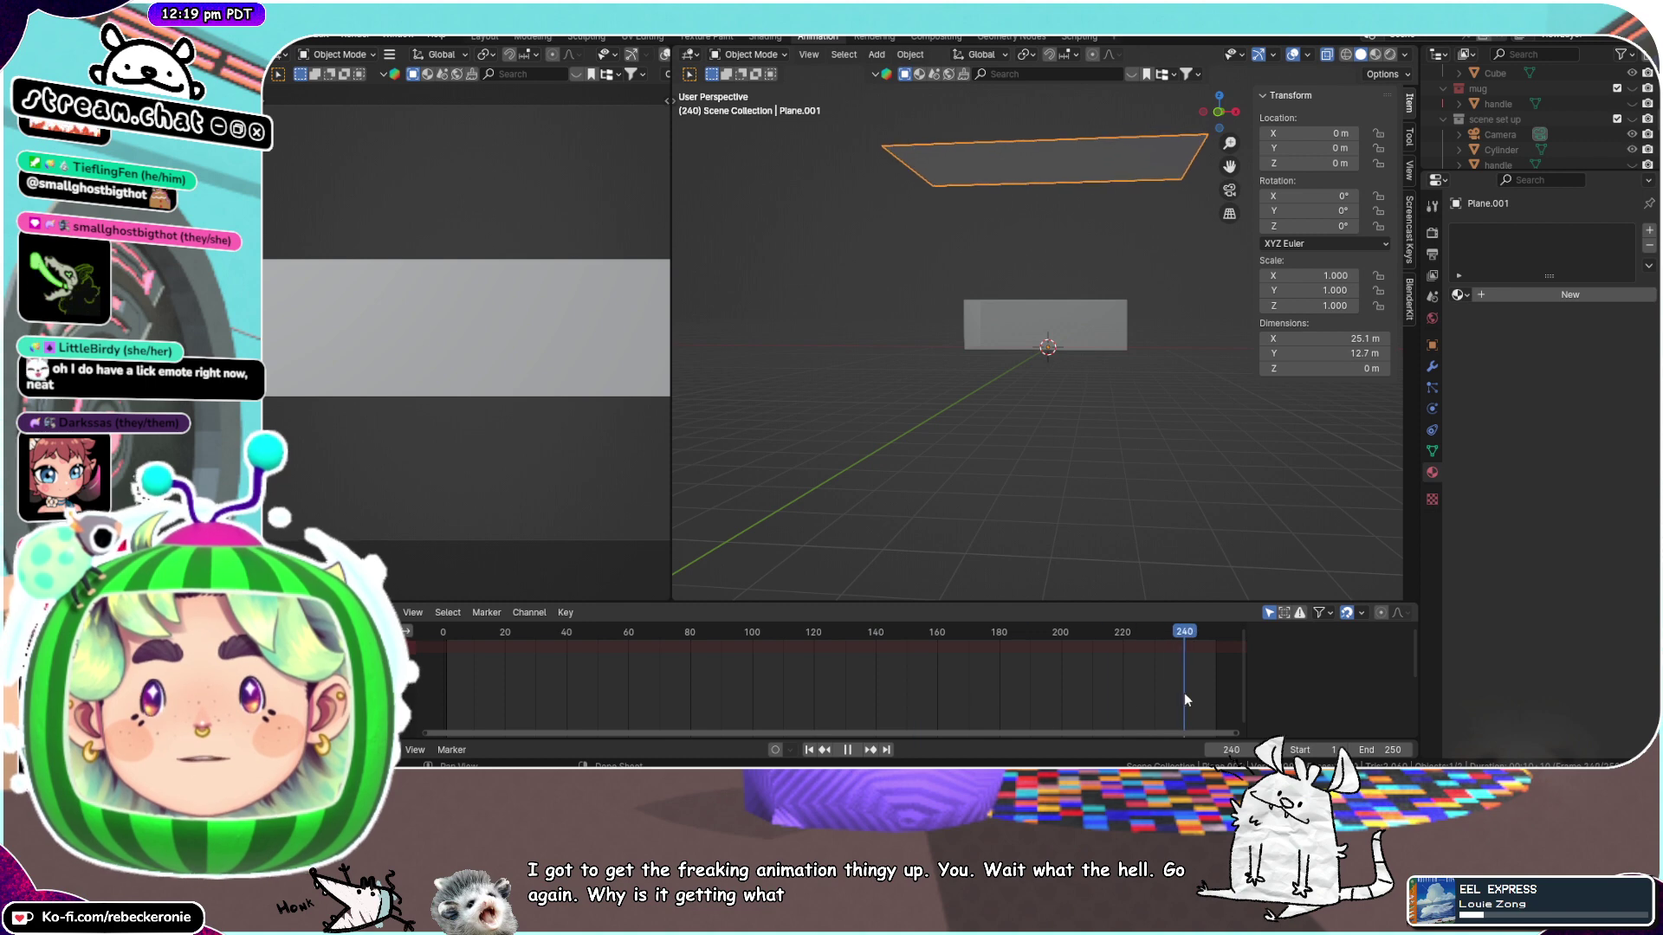
key("Escape")
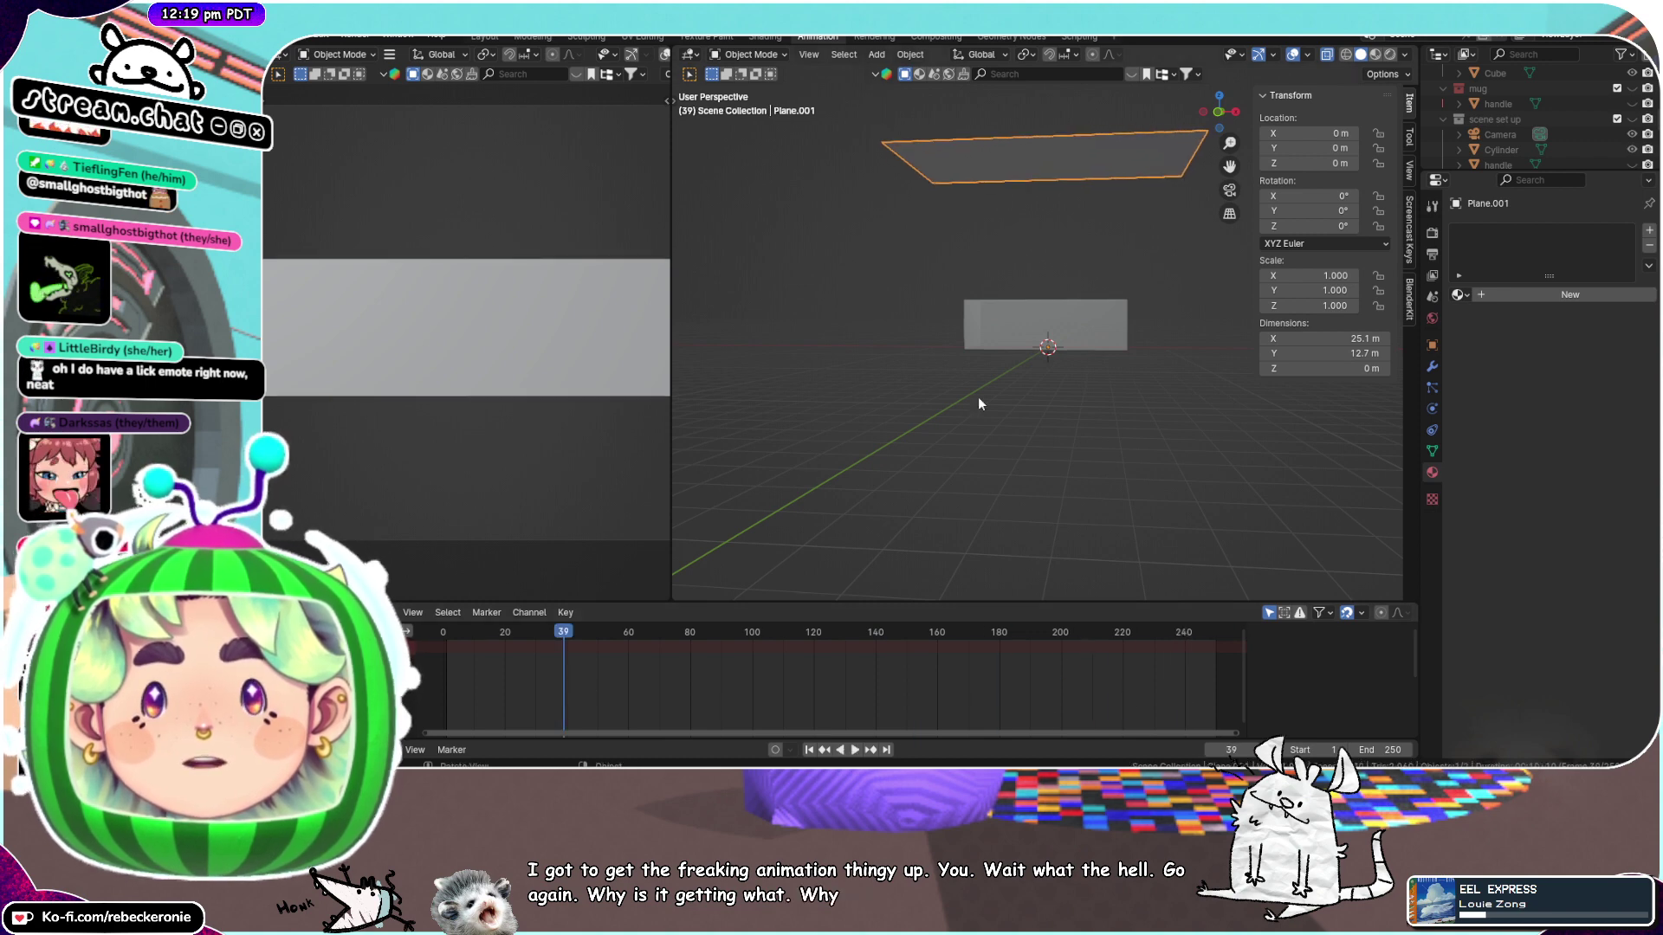
scroll(978, 397, "down", 5)
middle_click_drag(979, 397, 1087, 478)
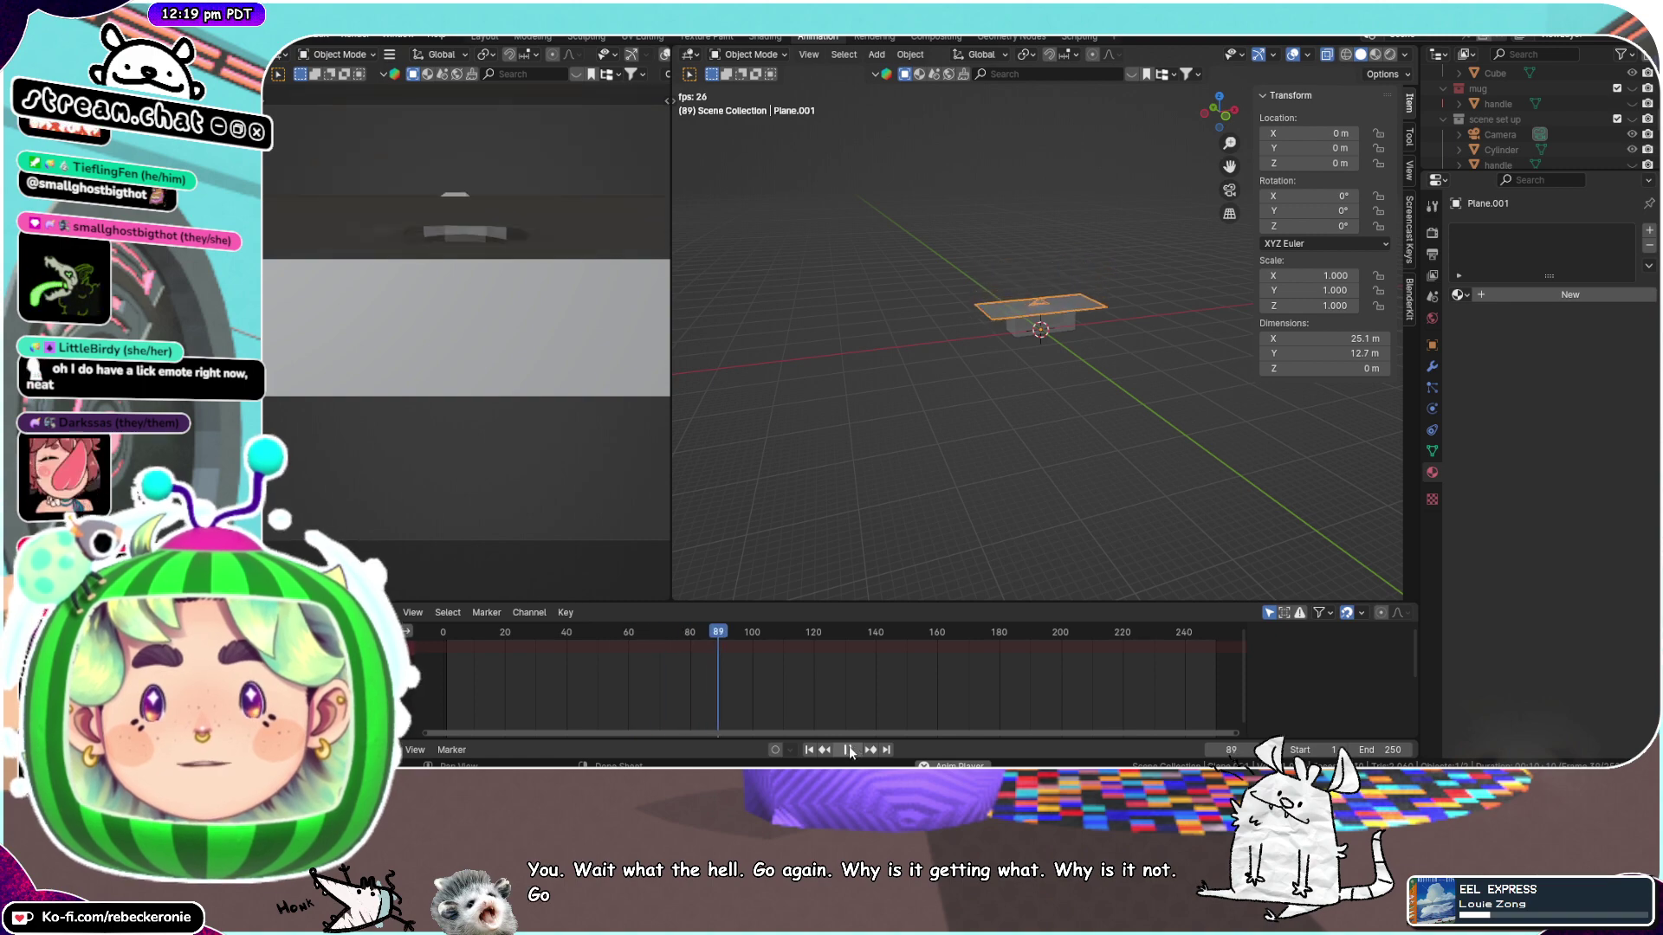
left_click(849, 750)
scroll(1079, 288, "up", 5)
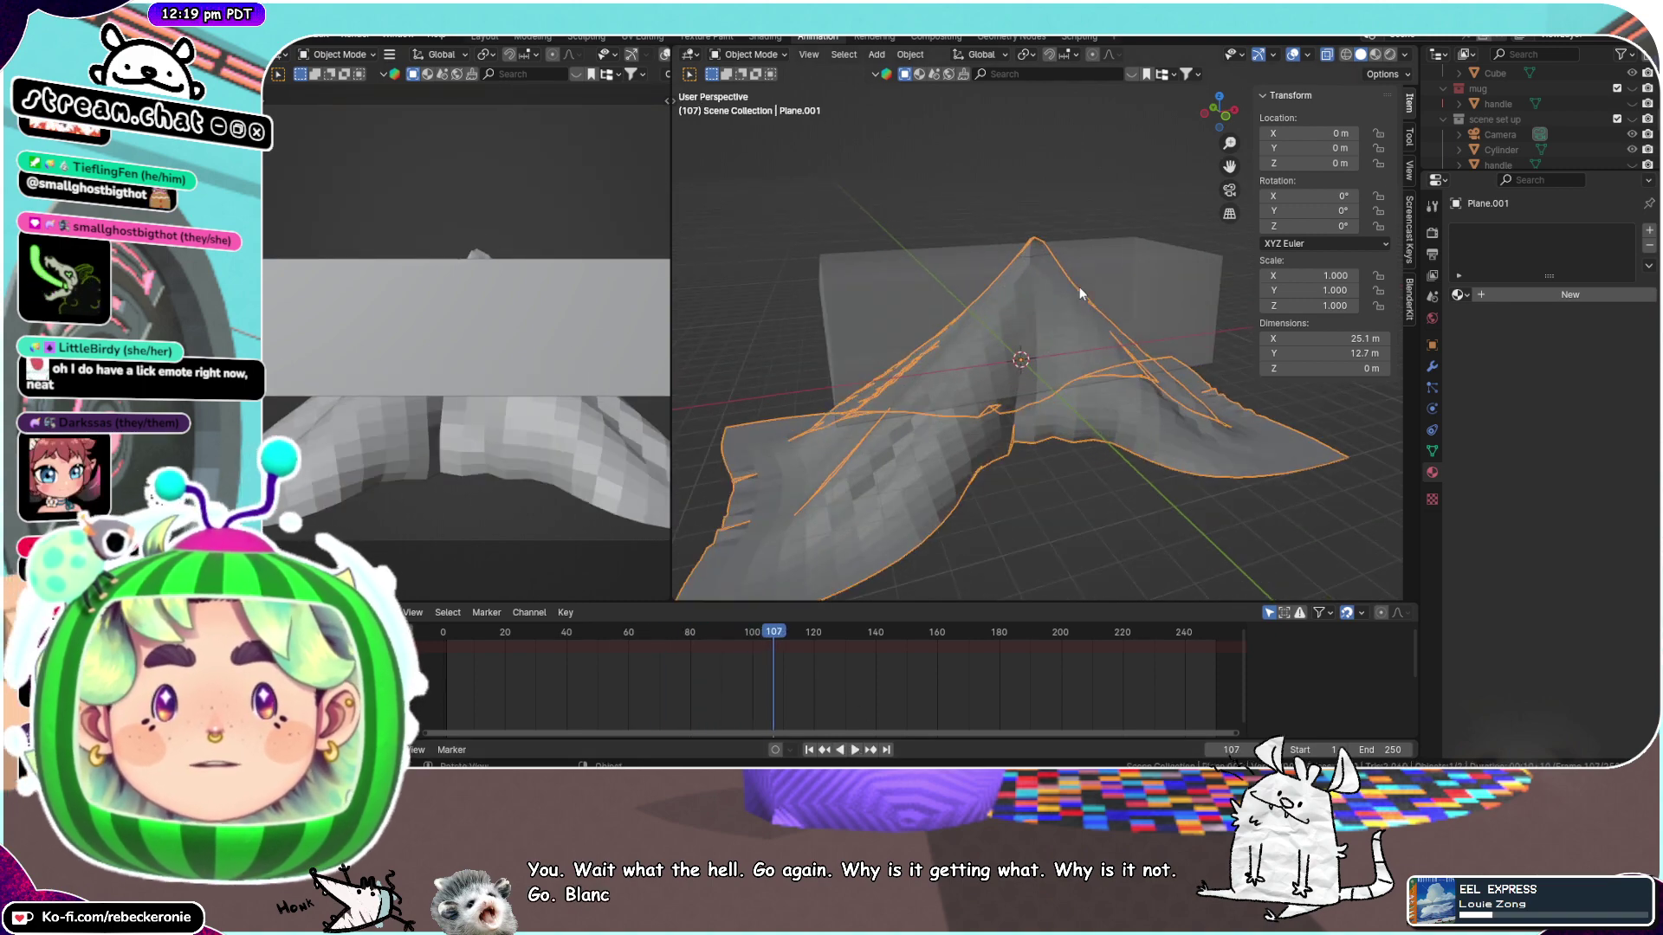
middle_click_drag(1079, 288, 1095, 389)
scroll(1021, 369, "down", 4)
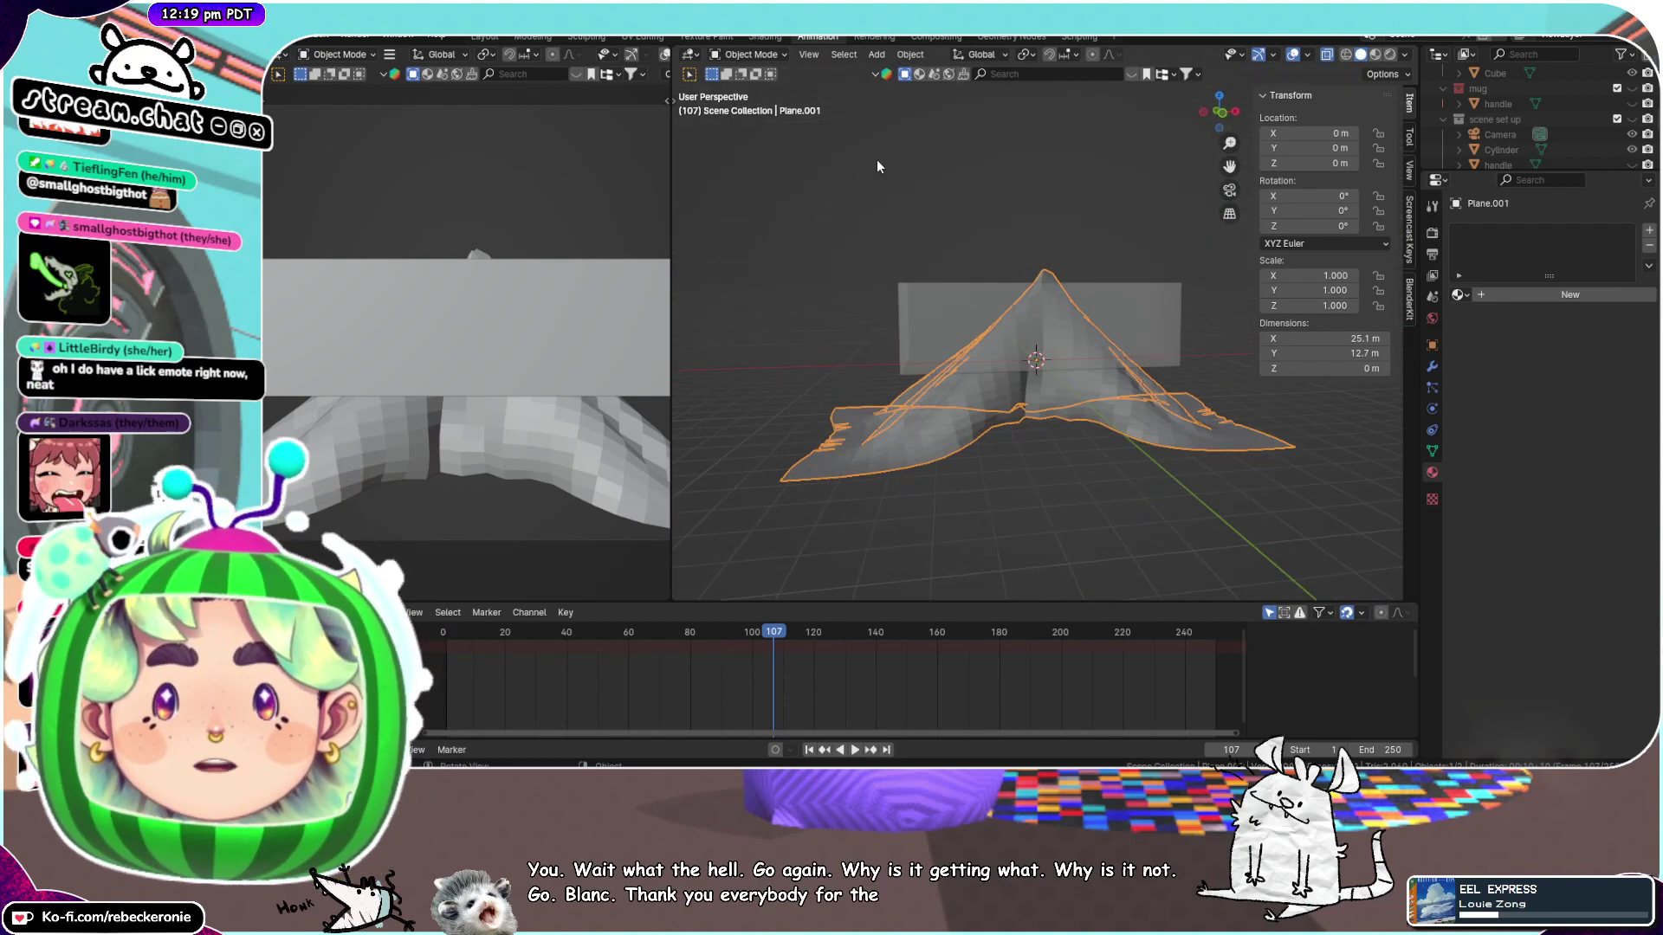
Inspect the plane's mesh in Edit Mode in the Modeling workspace, and try playing the simulation from the Animation workspace in that mode
left_click(532, 35)
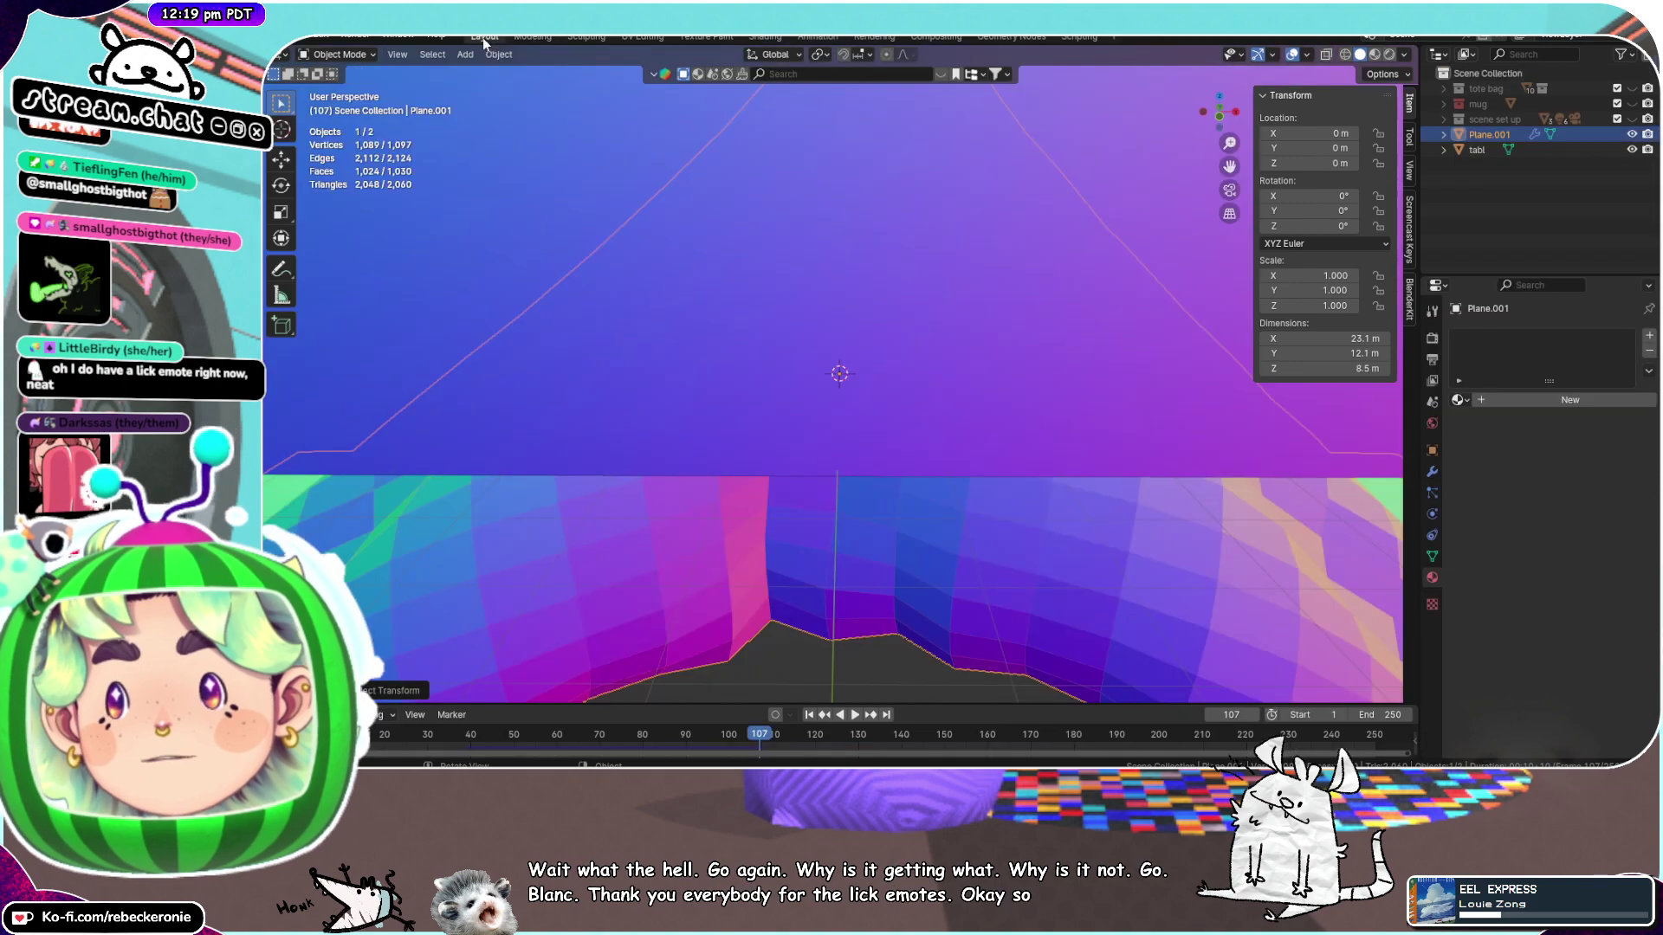
middle_click_drag(1021, 284, 1026, 247)
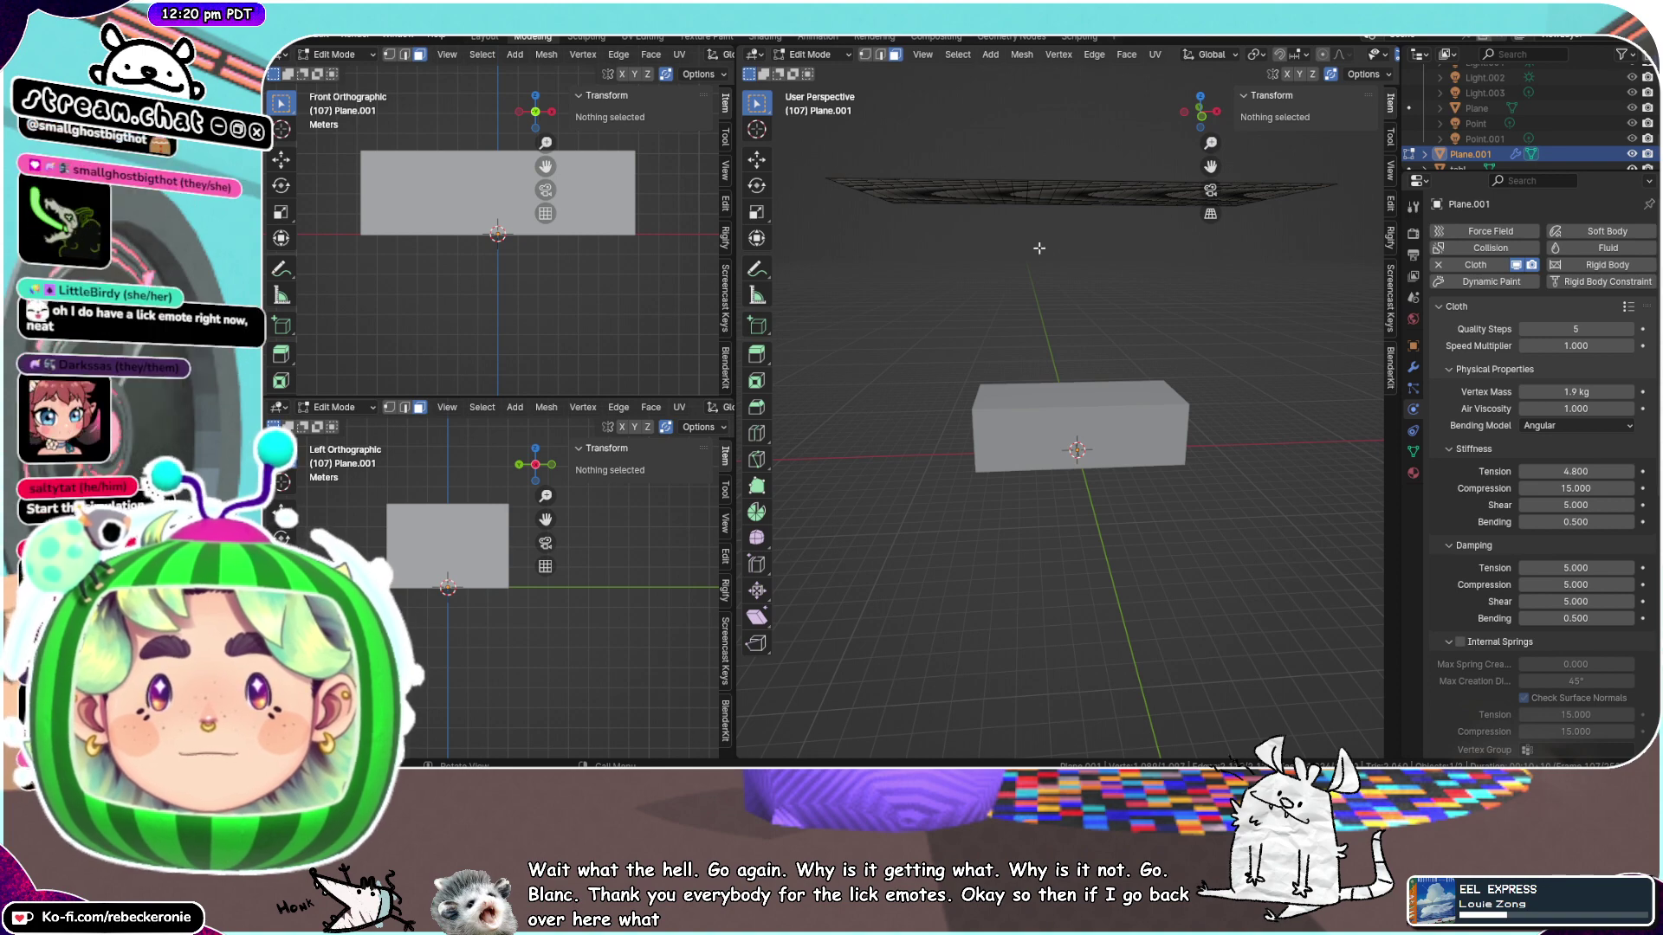
middle_click_drag(1039, 251, 1020, 334)
left_click(823, 37)
scroll(973, 328, "up", 5)
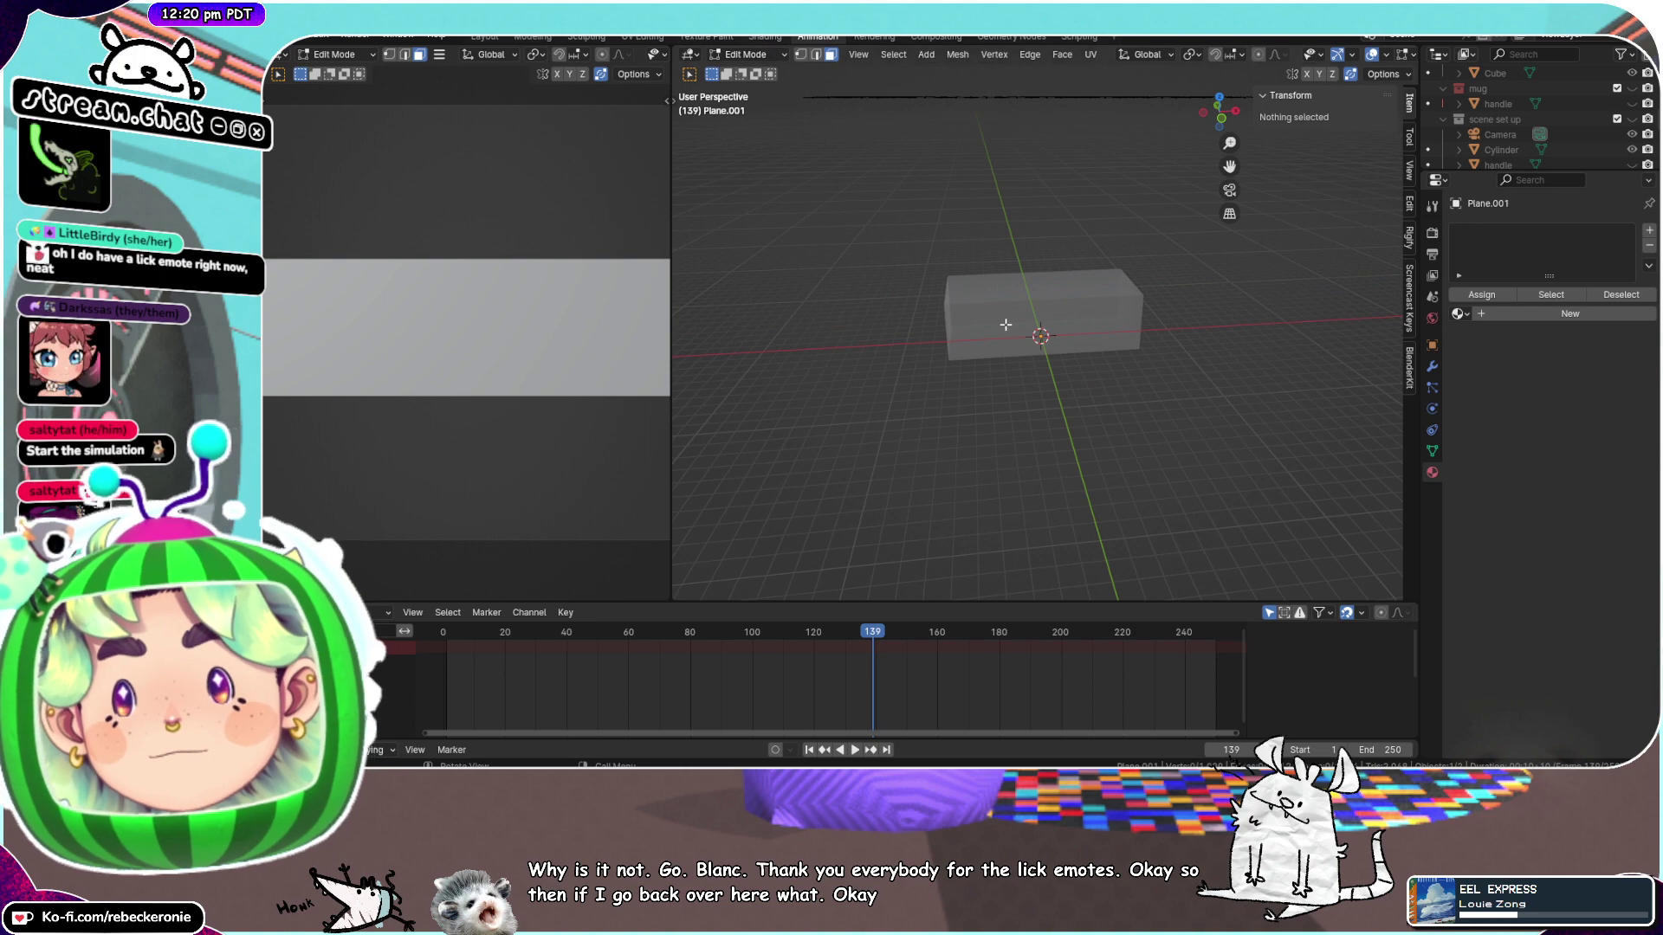
scroll(1006, 324, "down", 3)
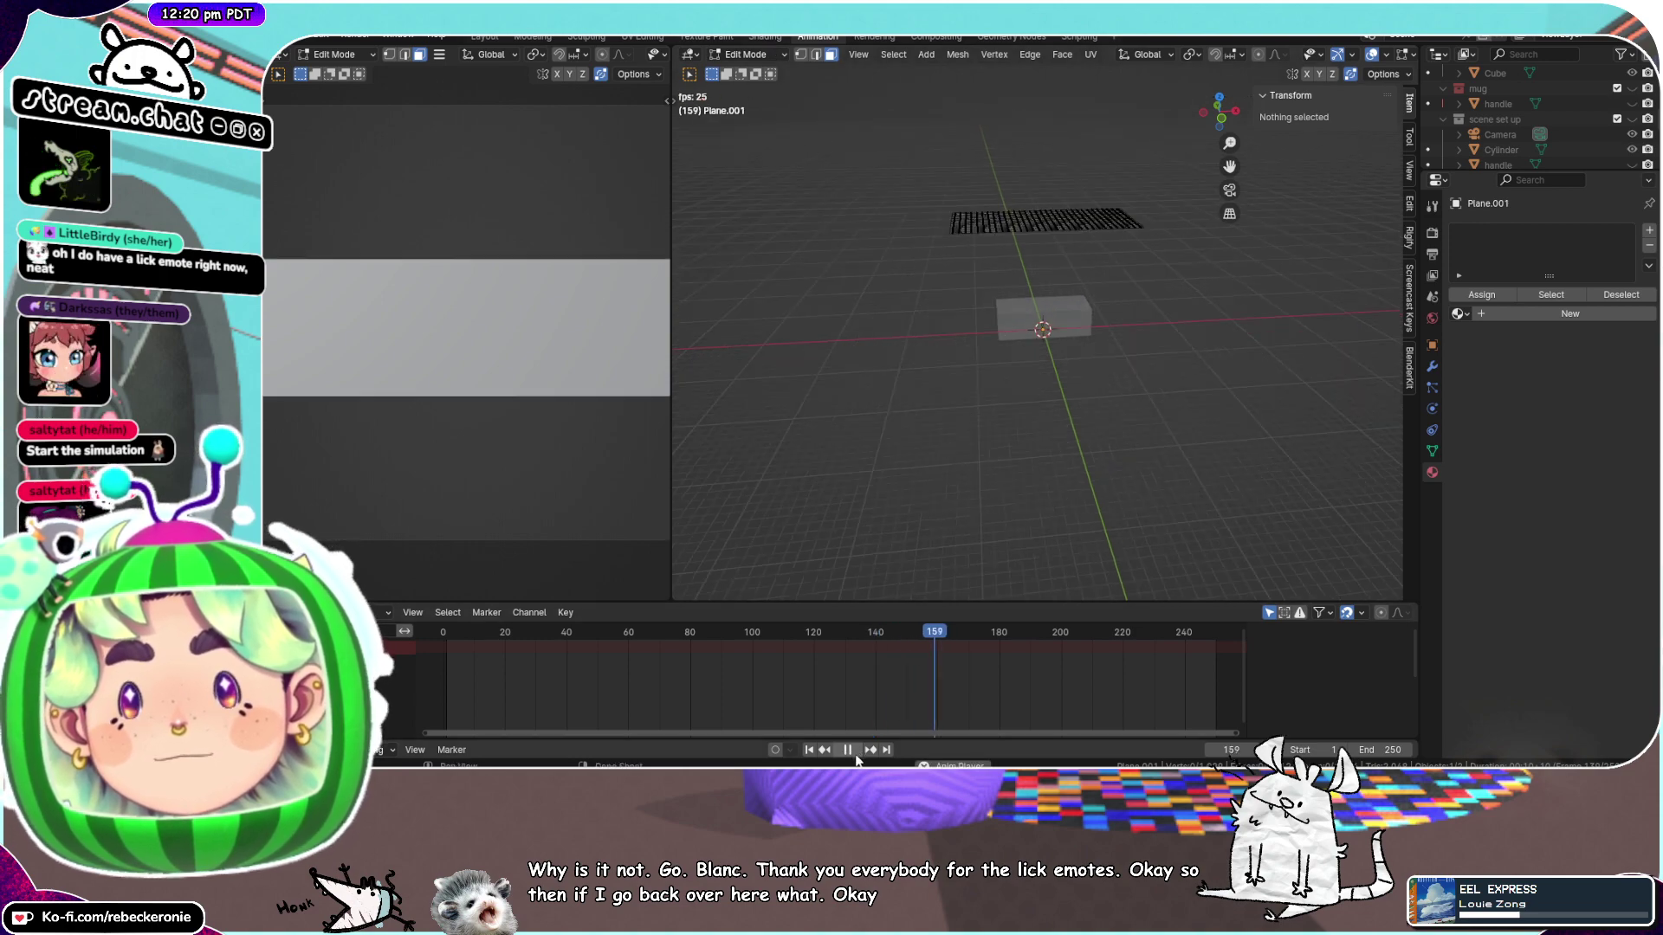
middle_click_drag(948, 360, 901, 427)
scroll(918, 407, "up", 6)
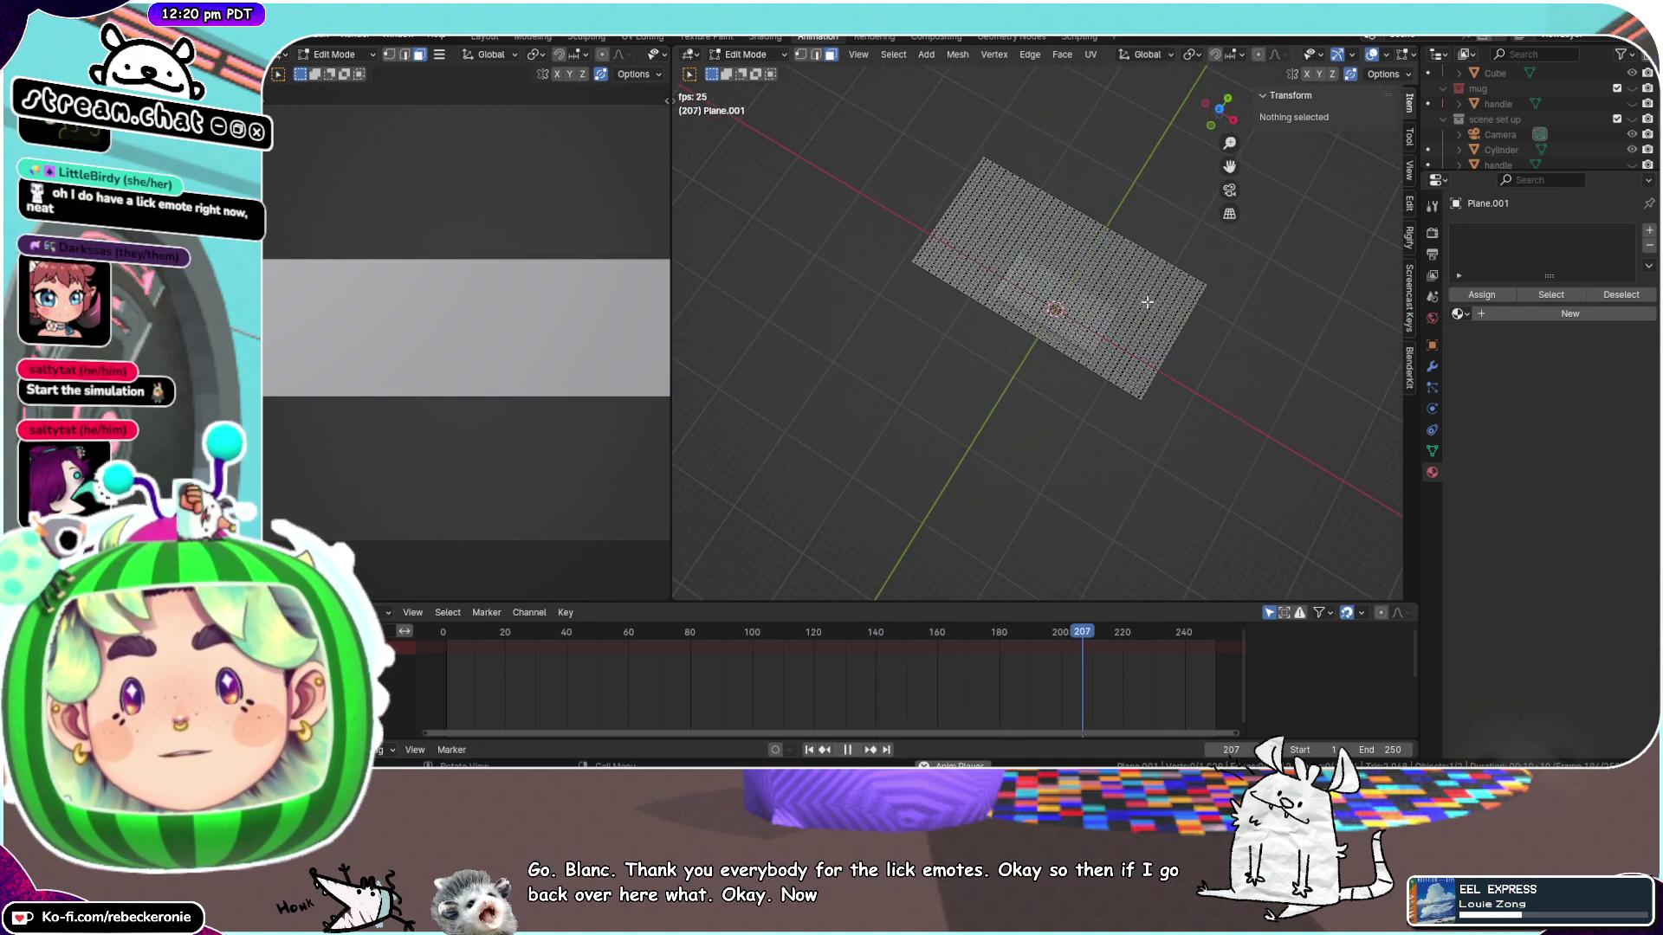
middle_click_drag(945, 325, 1024, 312)
Switch the plane to Object Mode in the Animation workspace, play the cloth simulation, pause it and scrub the timeline
left_click(752, 55)
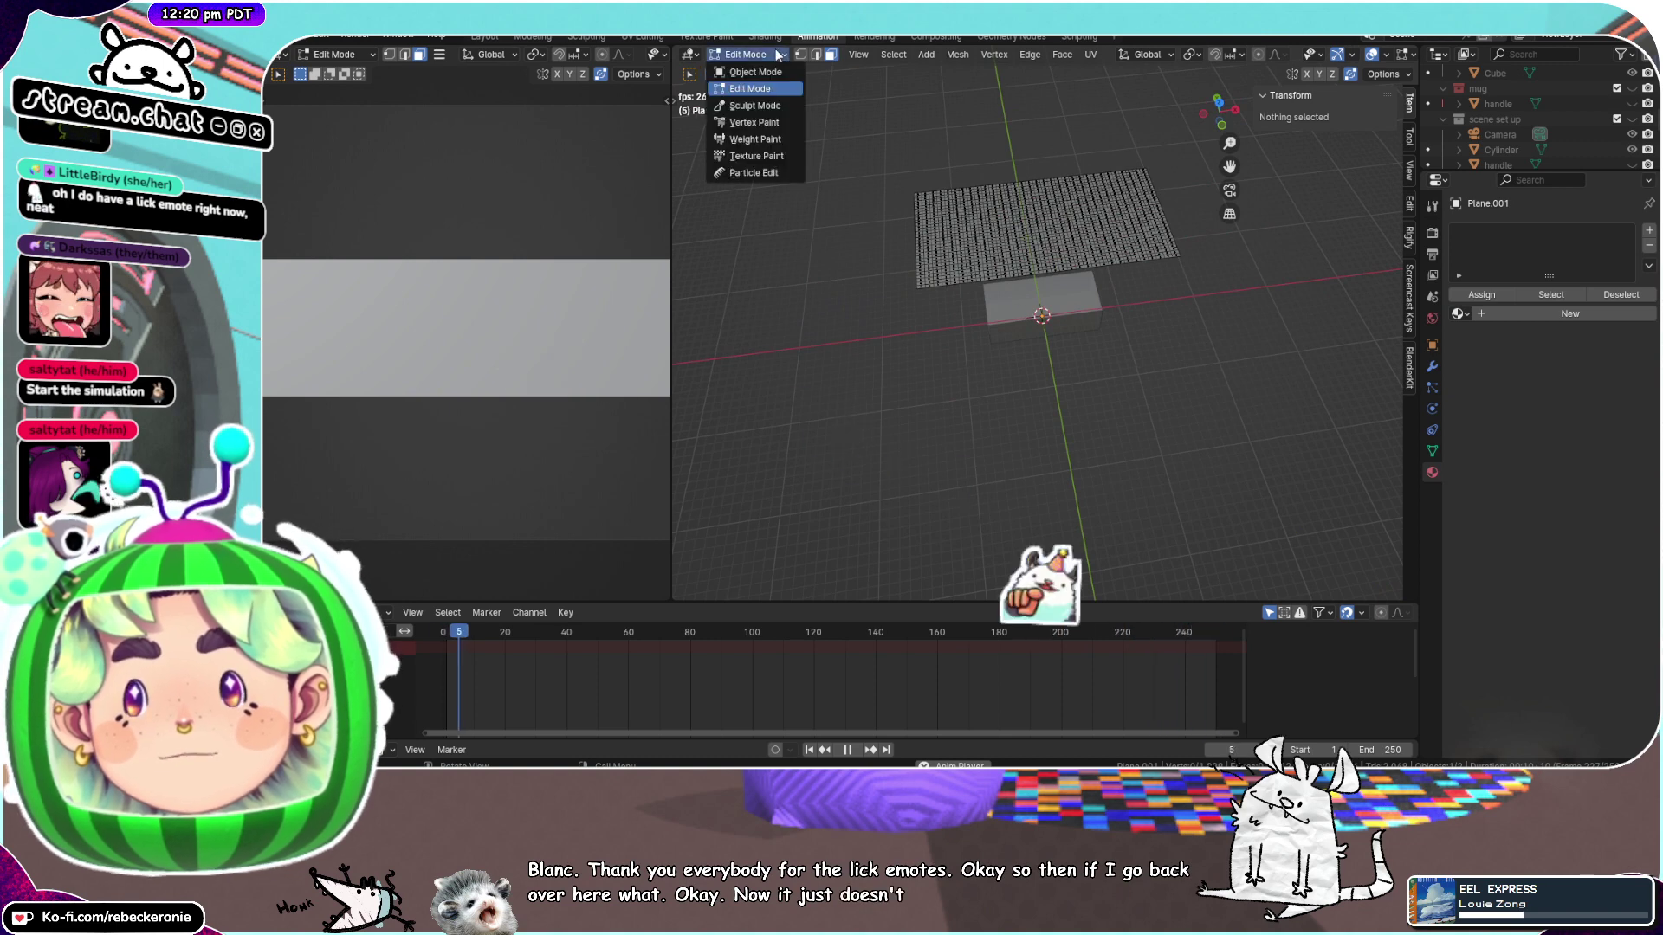
left_click(762, 75)
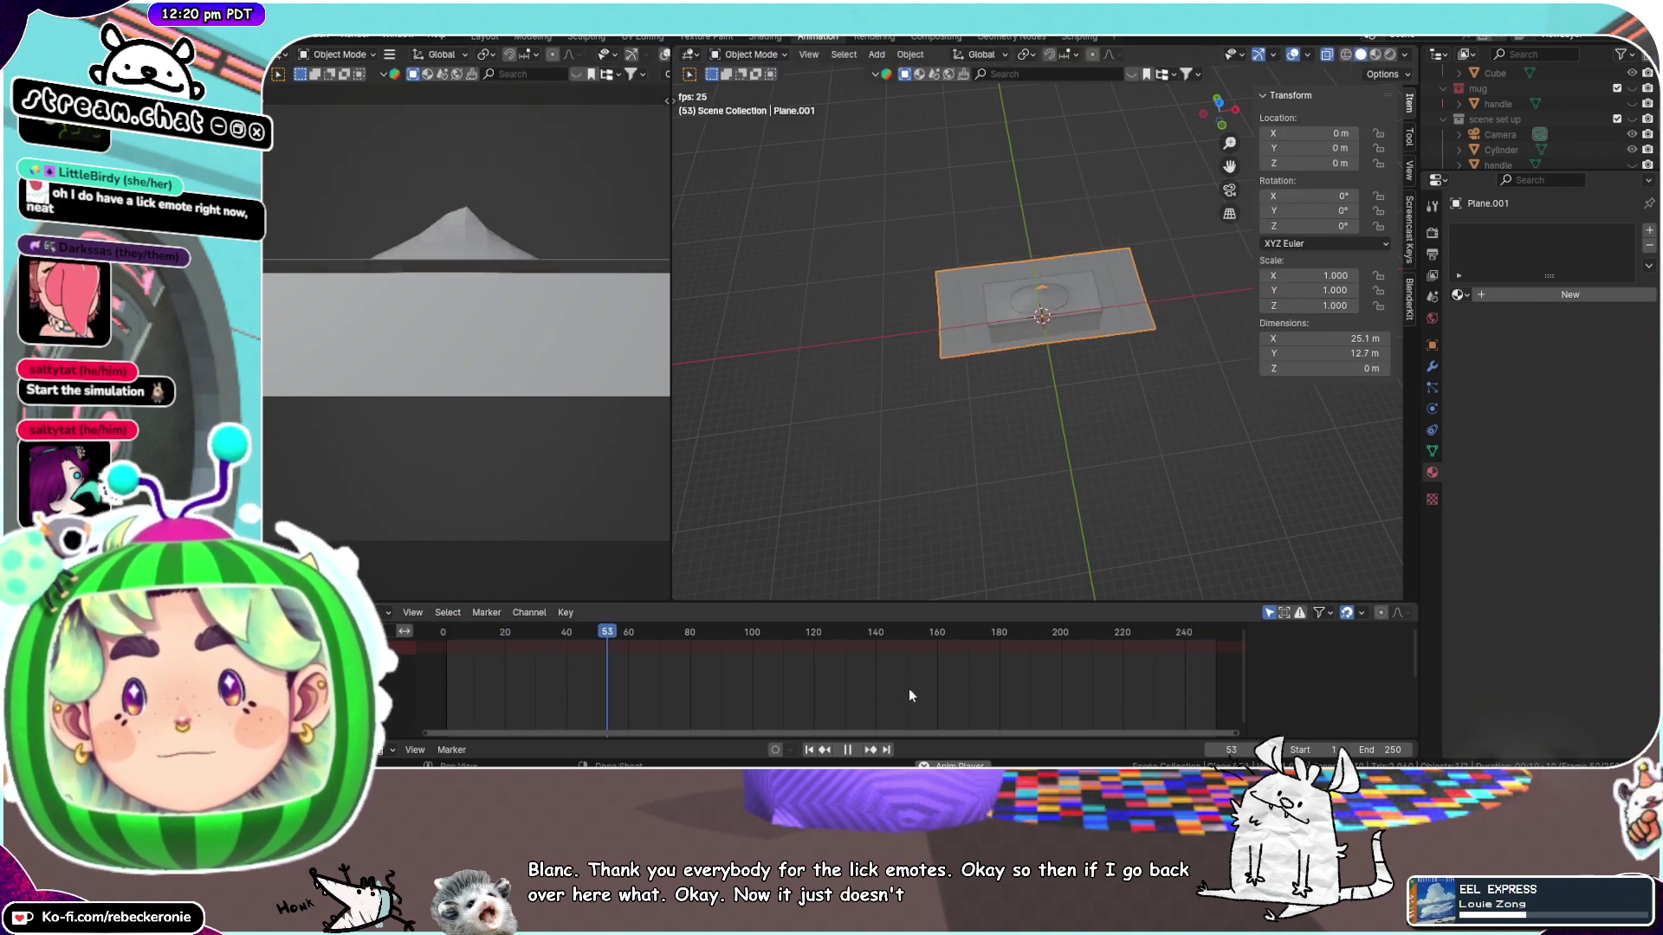
left_click(849, 750)
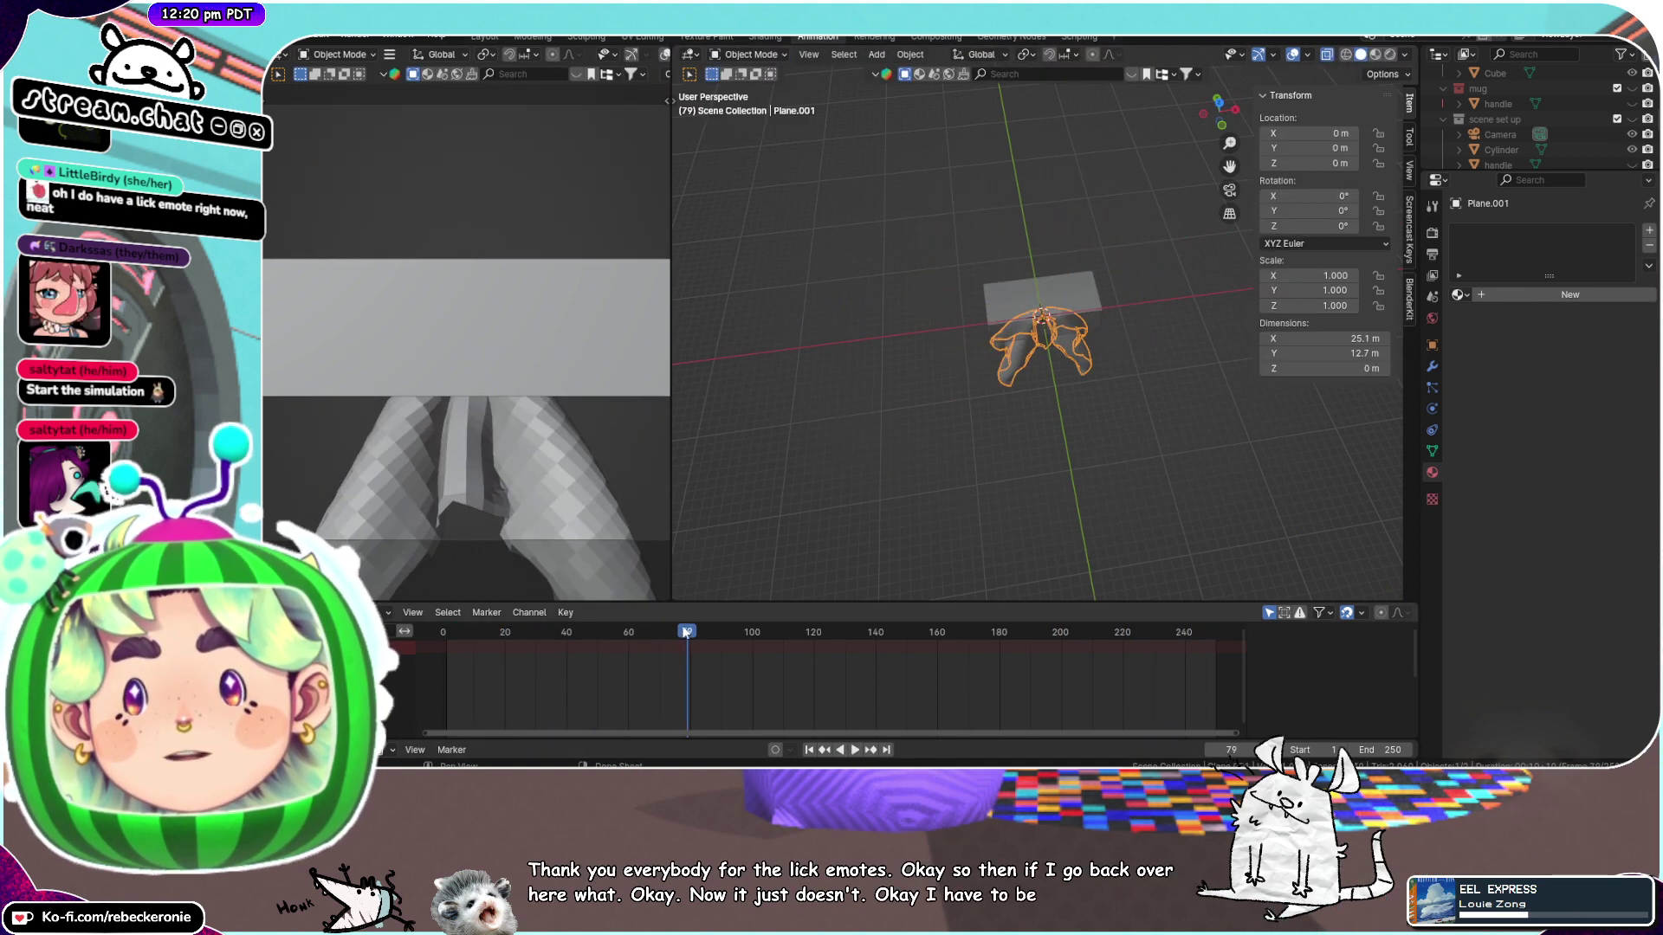
left_click_drag(686, 630, 770, 610)
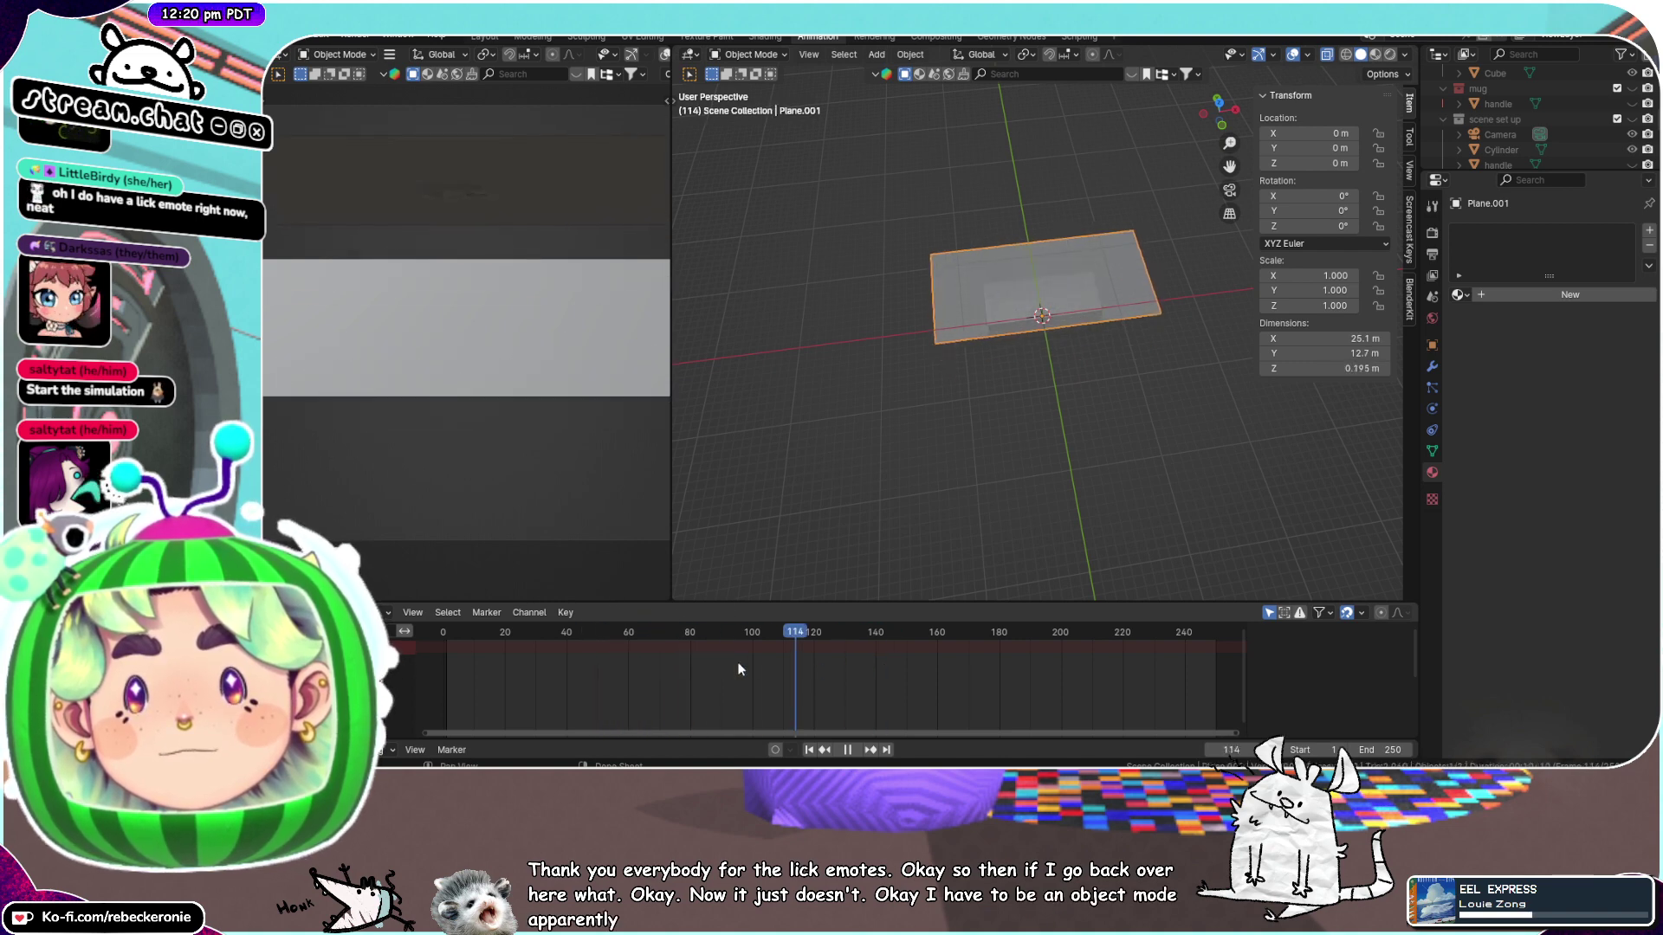
Return the plane to Object Mode in the Modeling workspace and set its cloth vertex mass to 5.6 kg
left_click(532, 36)
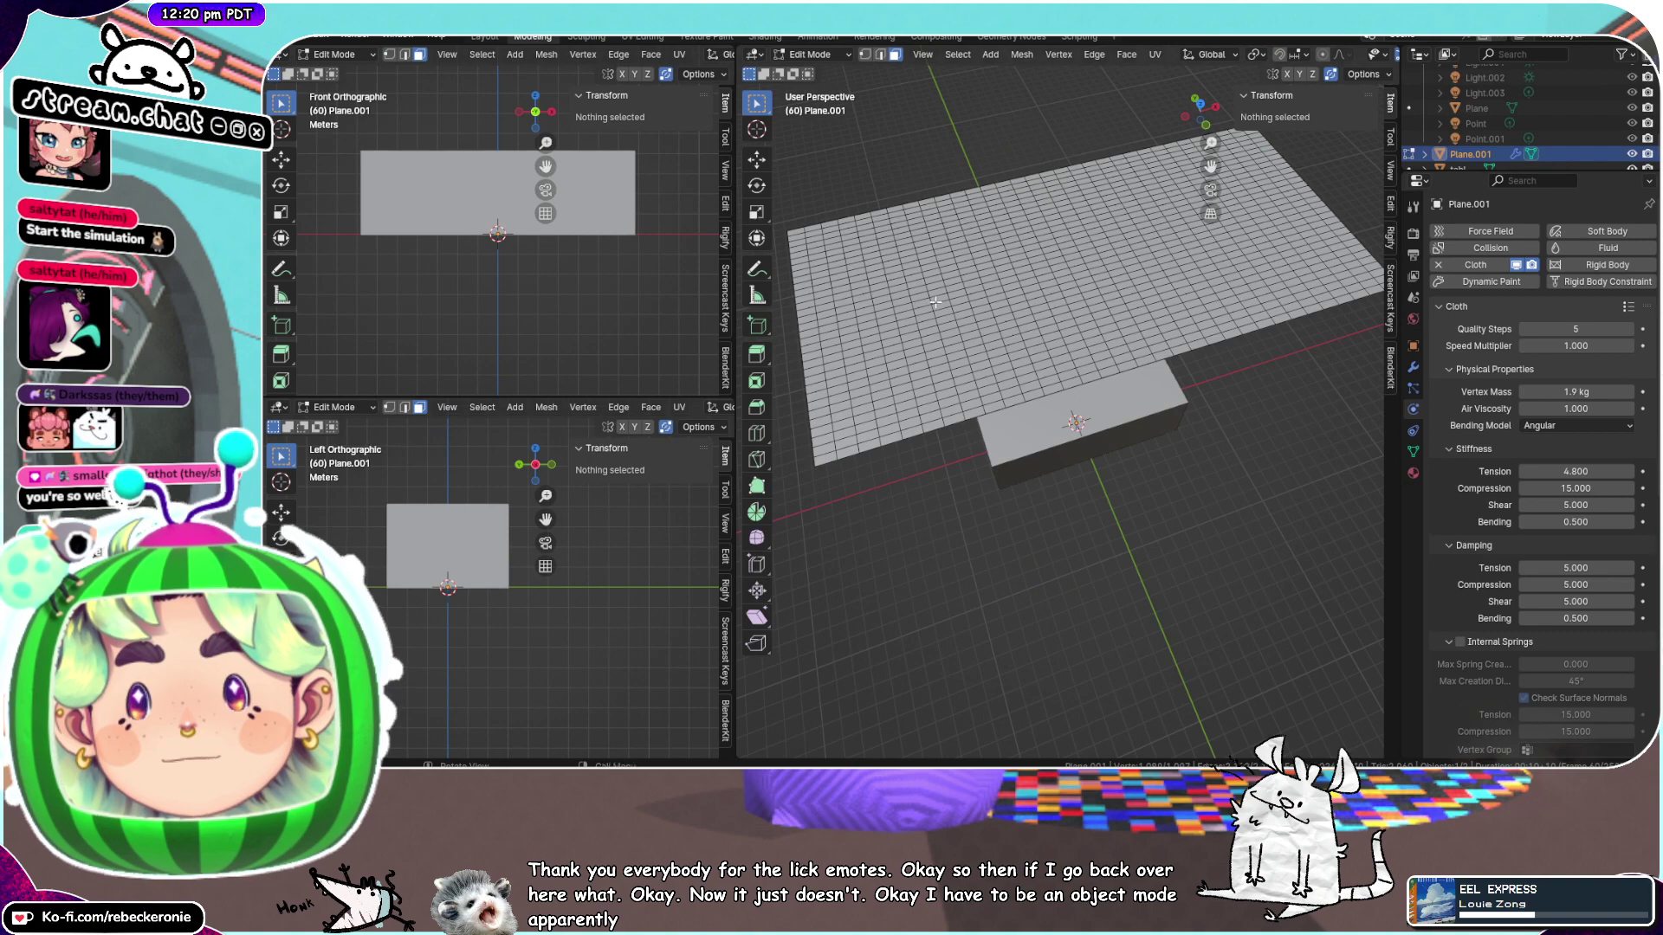
middle_click_drag(935, 301, 1022, 368)
left_click(810, 53)
left_click(818, 72)
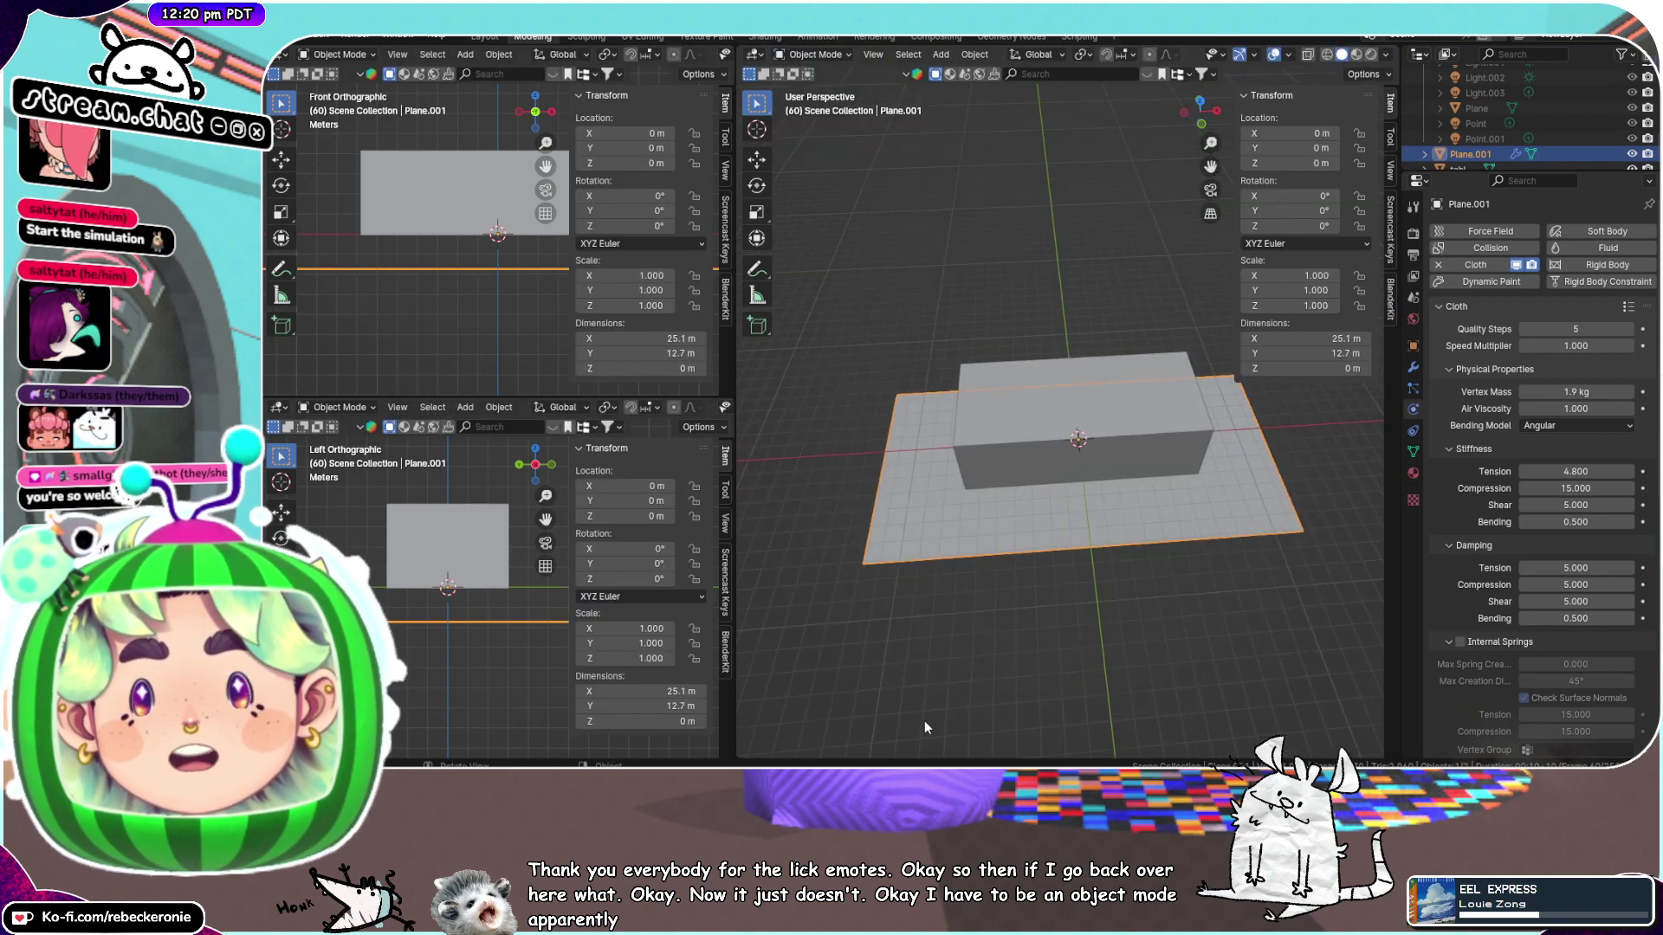
middle_click_drag(1190, 485, 1182, 409)
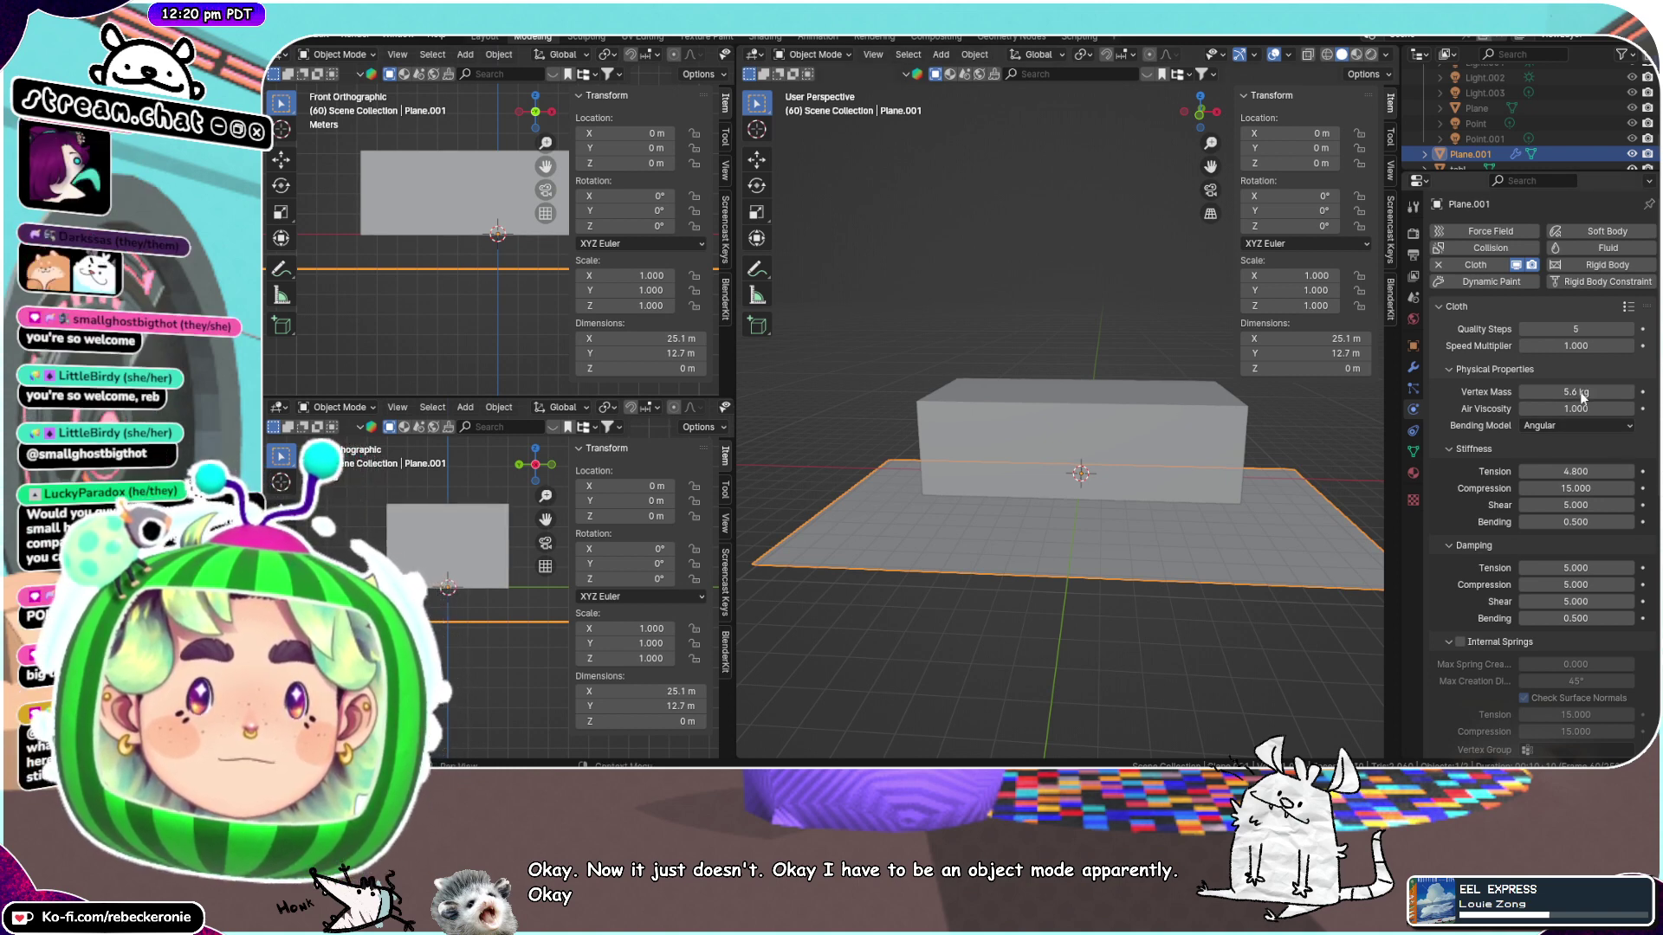
middle_click_drag(1223, 467, 1228, 510)
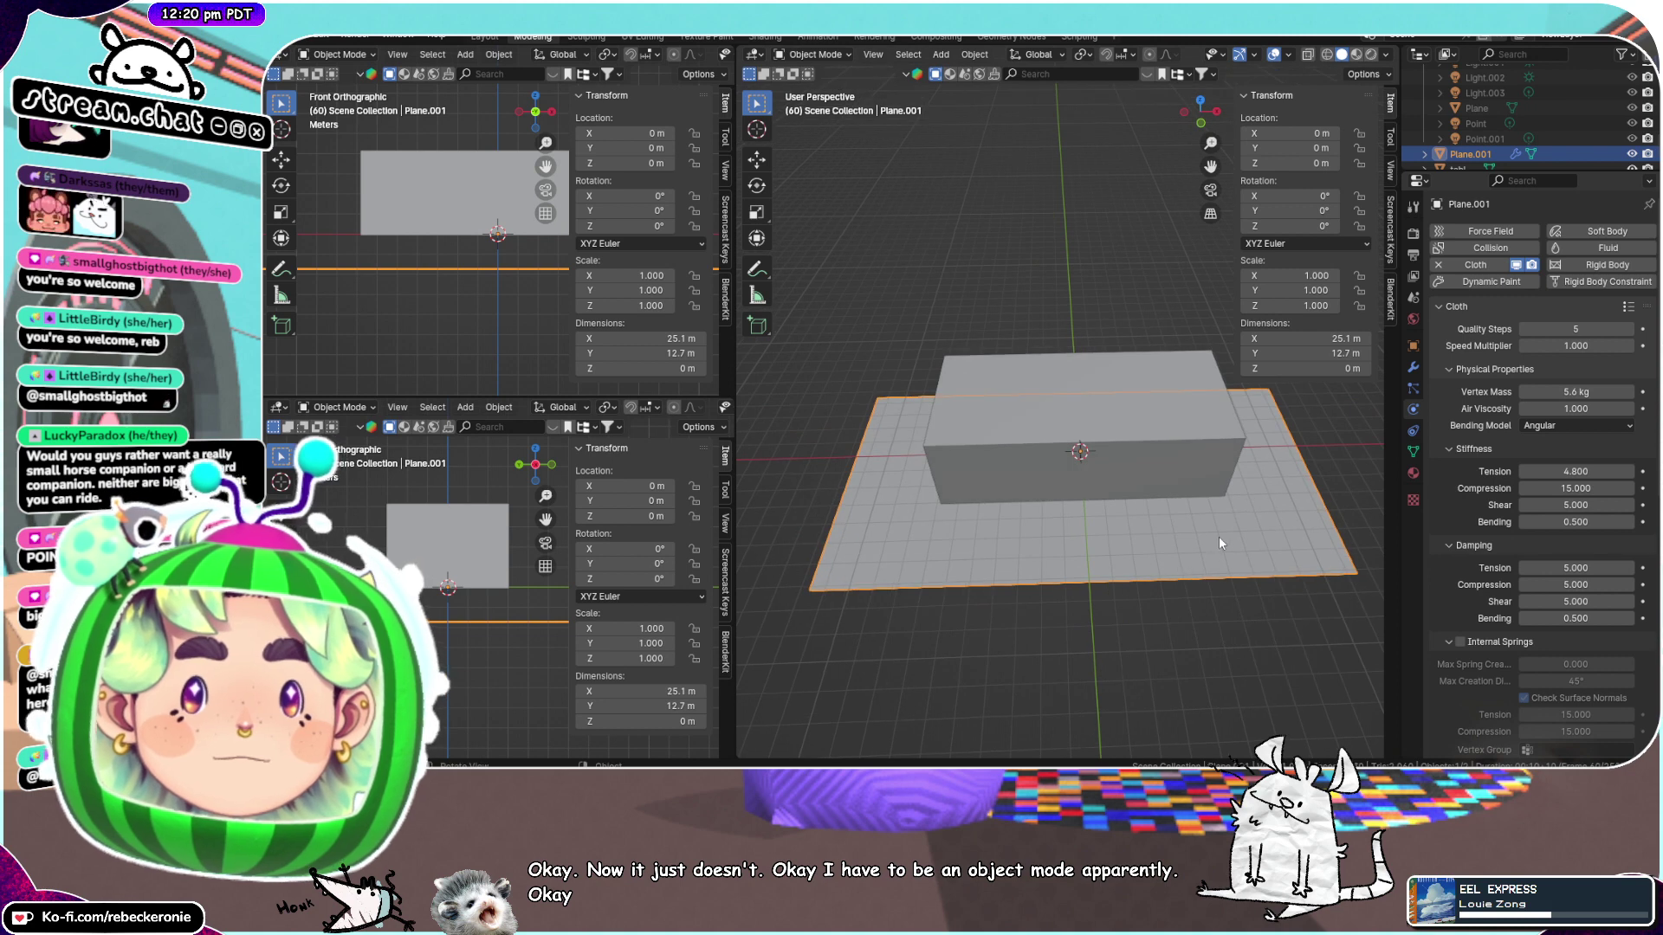
right_click(1219, 543)
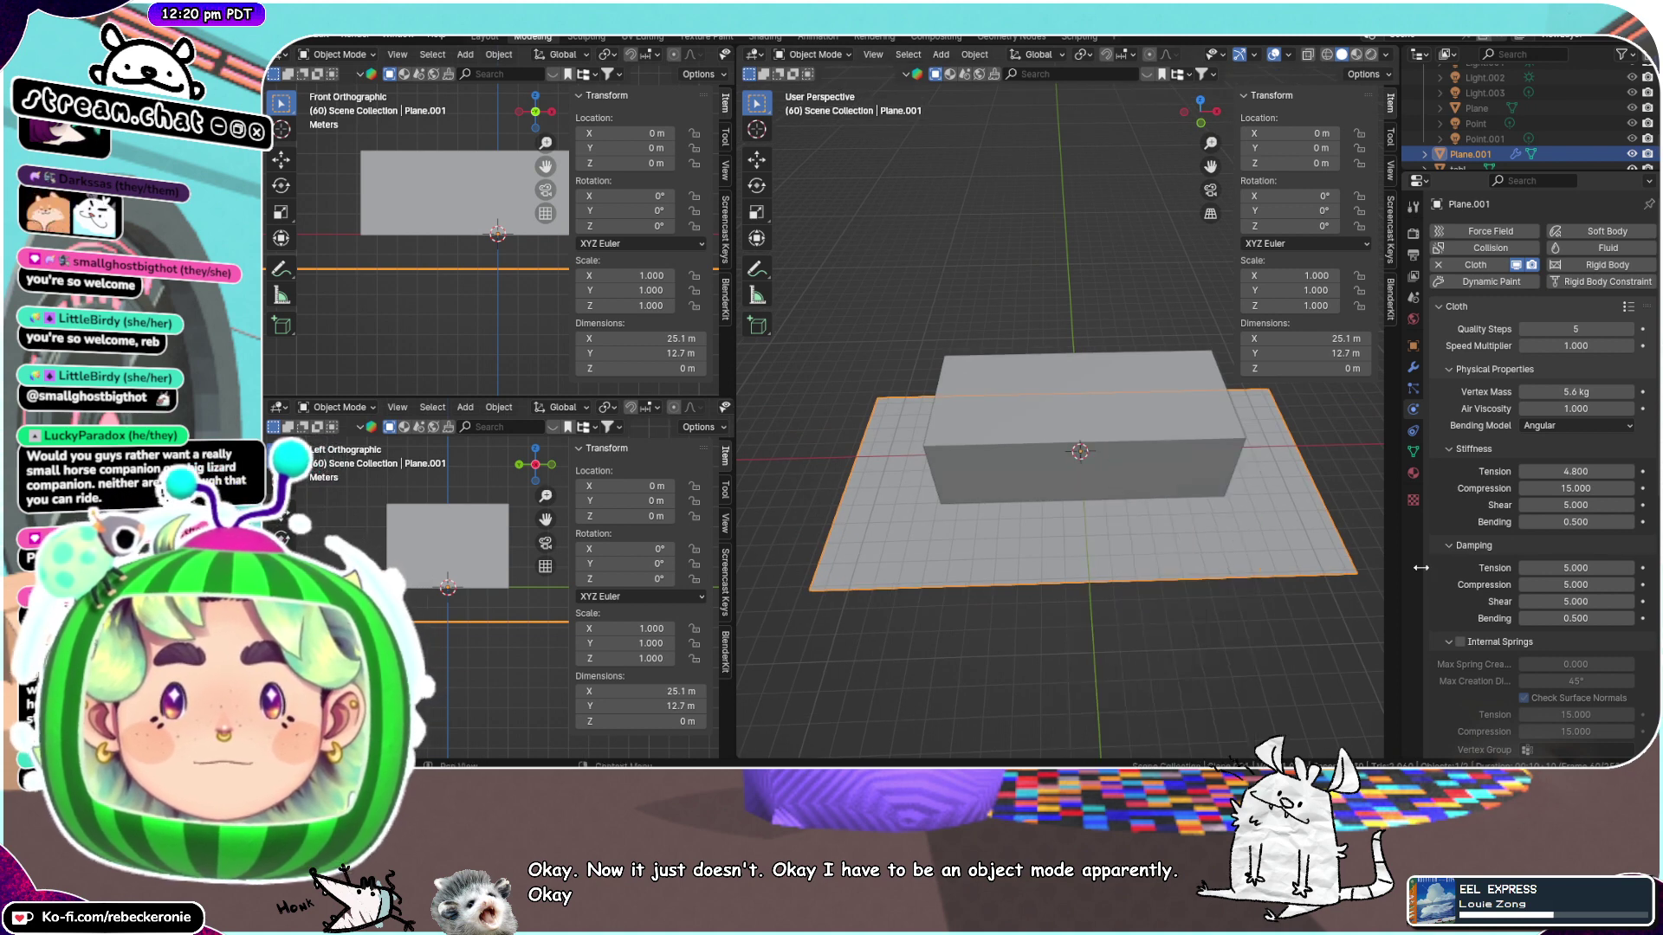
Add Collision physics to the table block and switch to the Animation workspace
left_click(1140, 427)
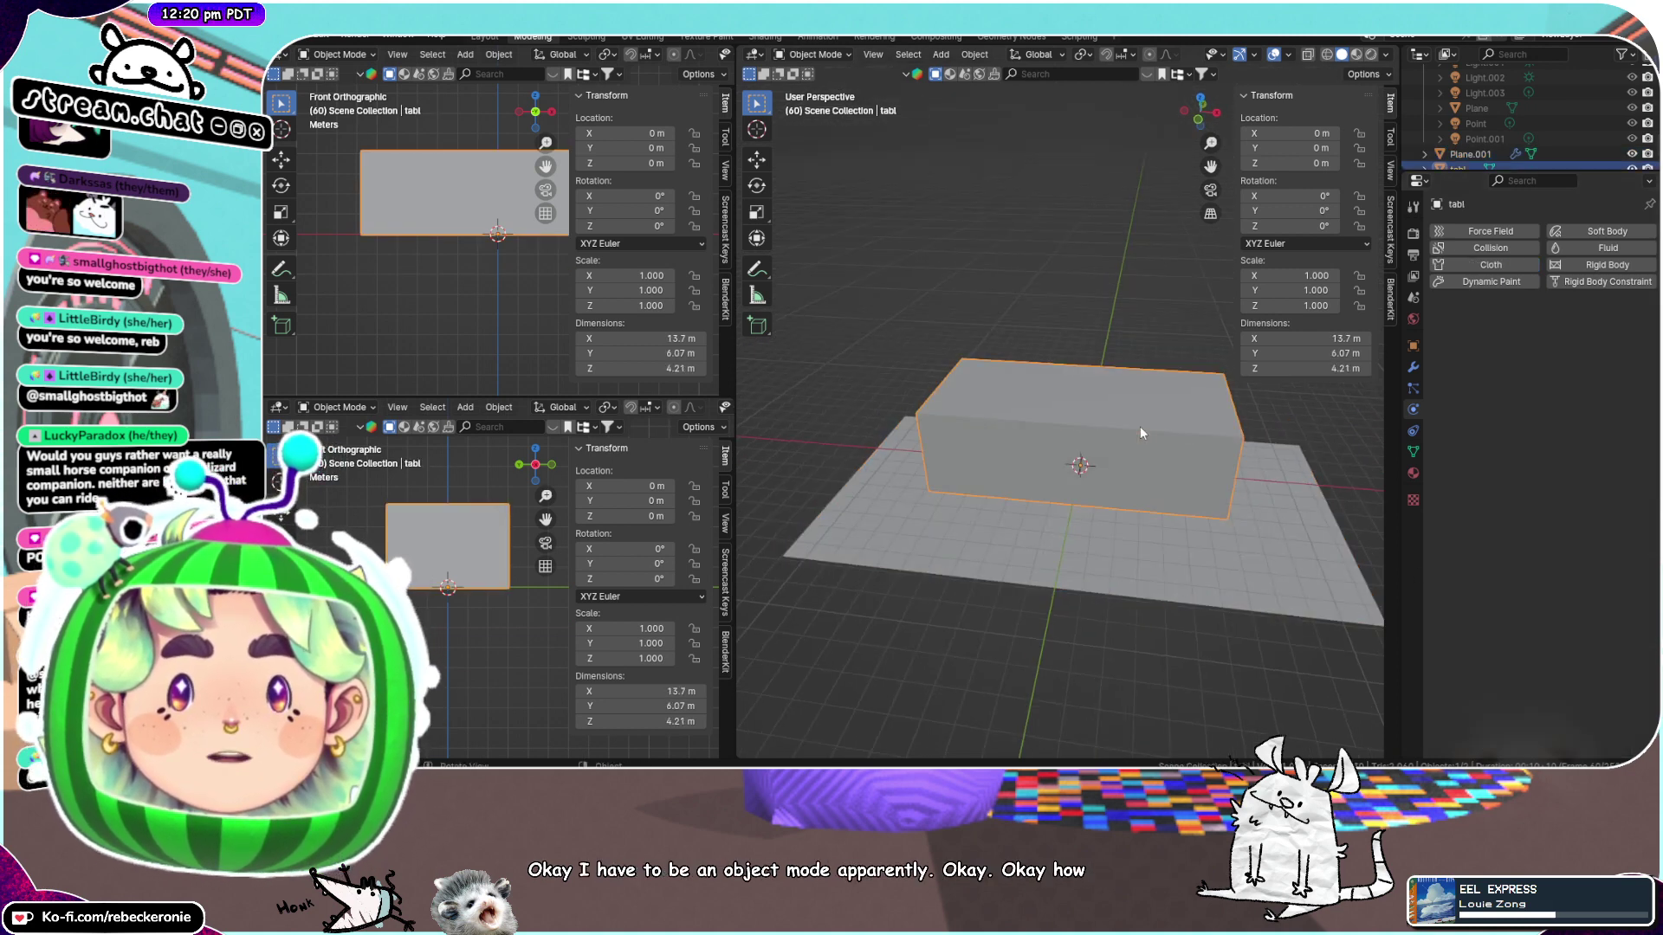
scroll(1152, 435, "up", 3)
middle_click_drag(1168, 445, 1149, 452)
left_click(1479, 250)
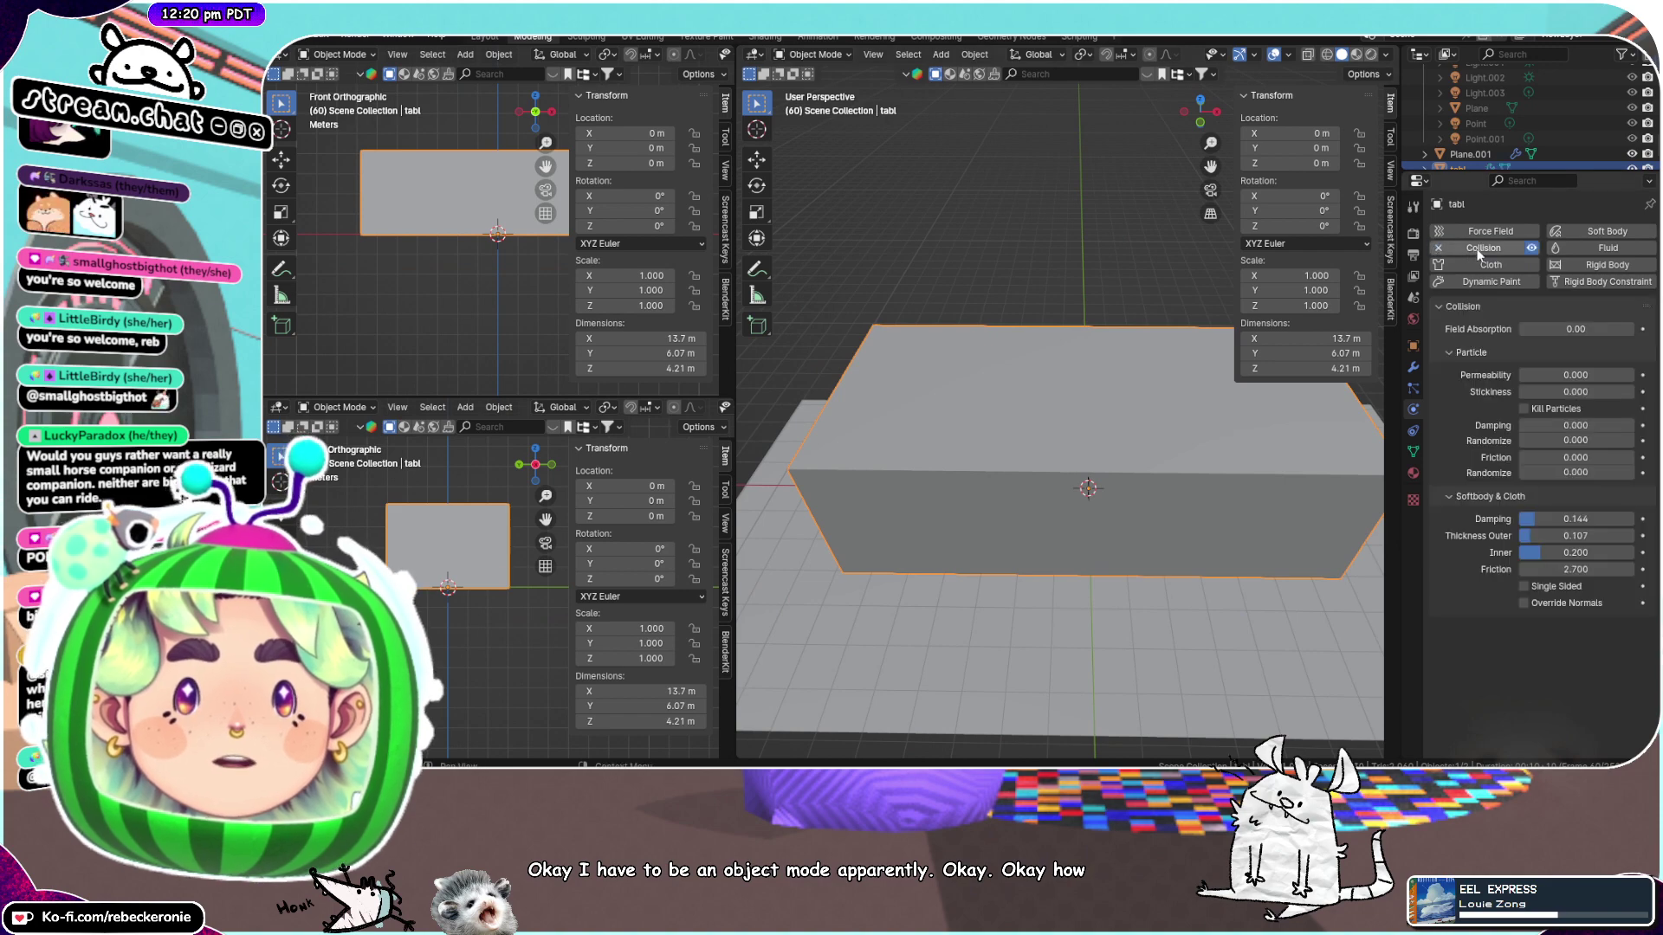
scroll(1193, 462, "down", 3)
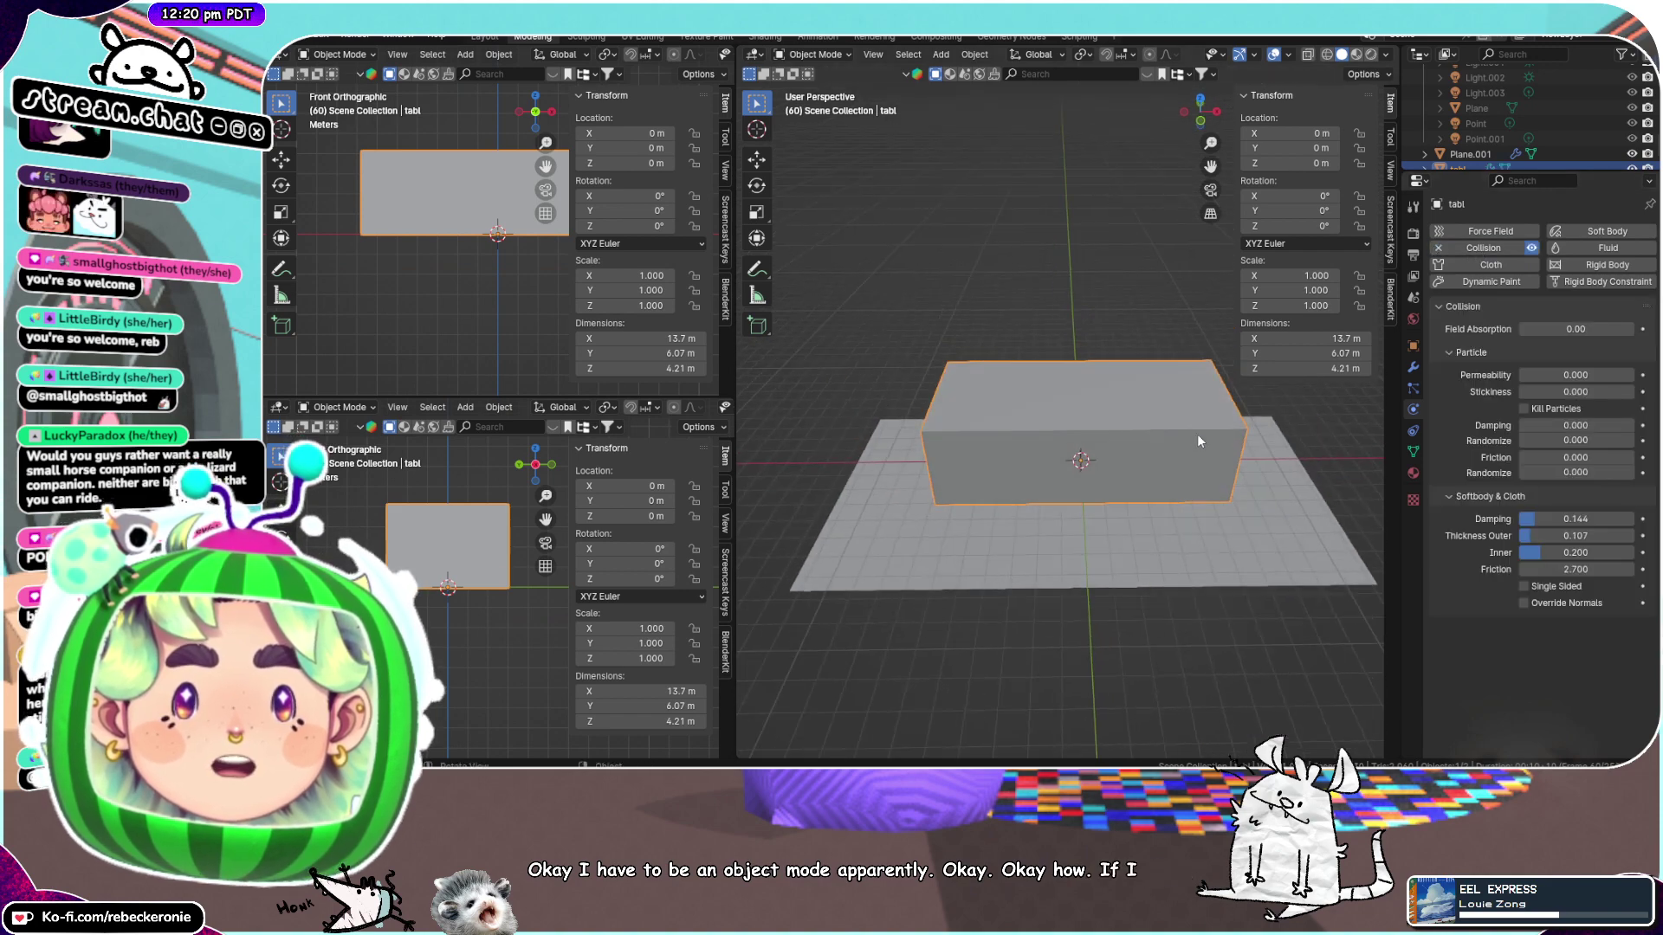
left_click(827, 38)
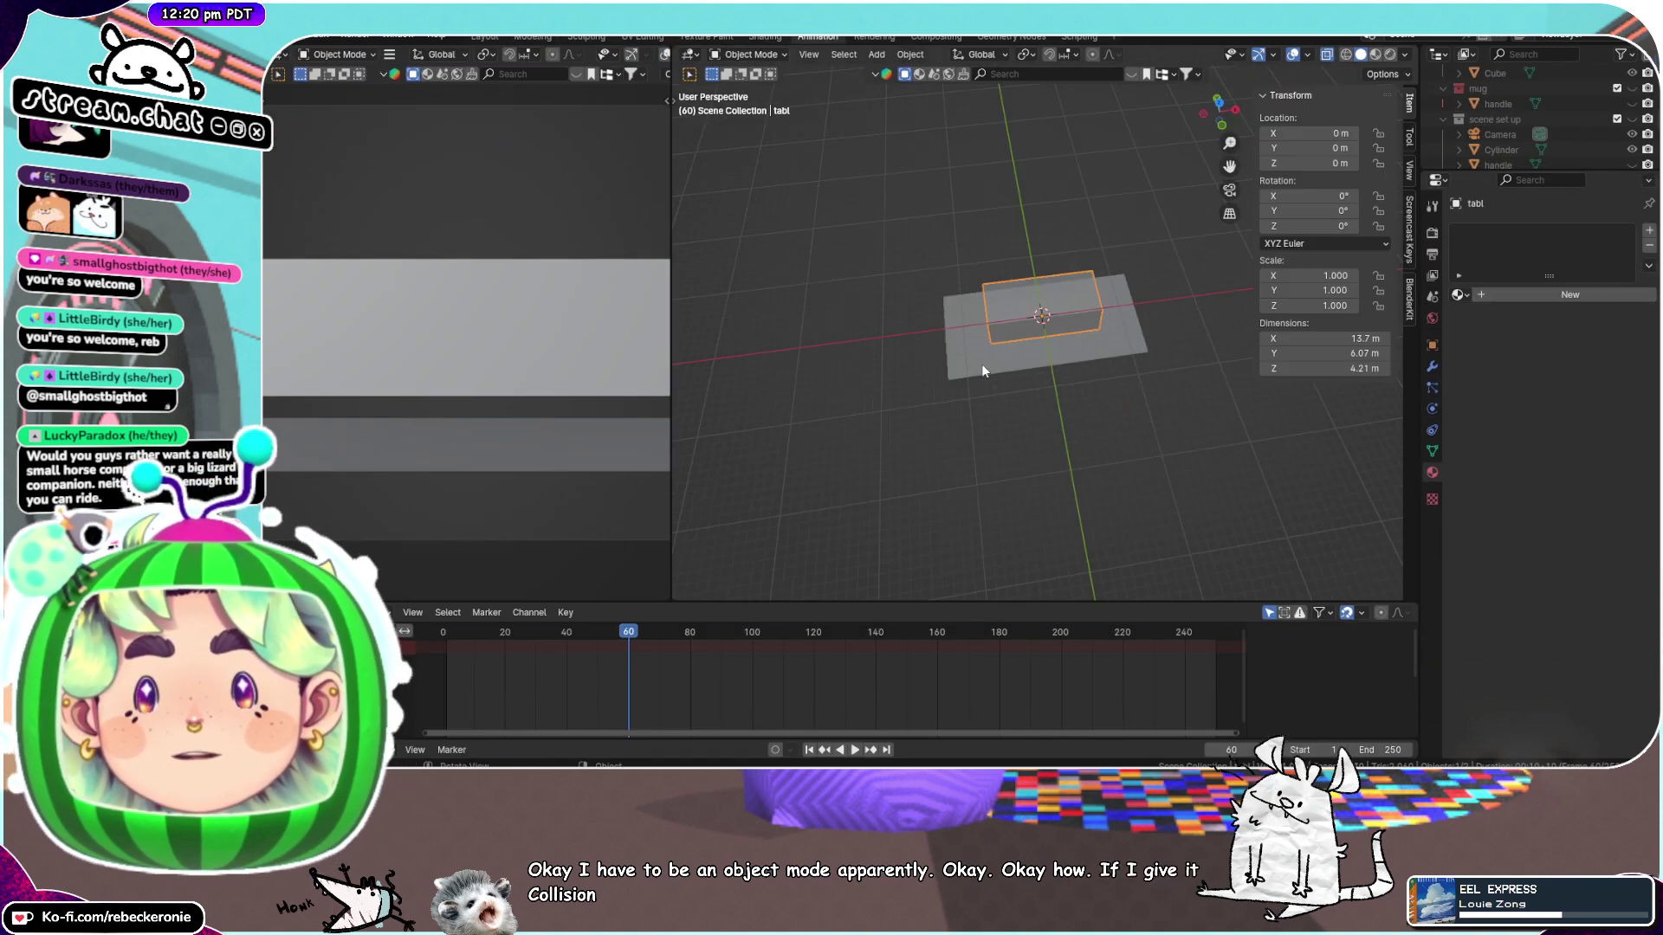
Play the cloth simulation over the table block, scrub the timeline, and pause playback to inspect the drape from the side
left_click(855, 750)
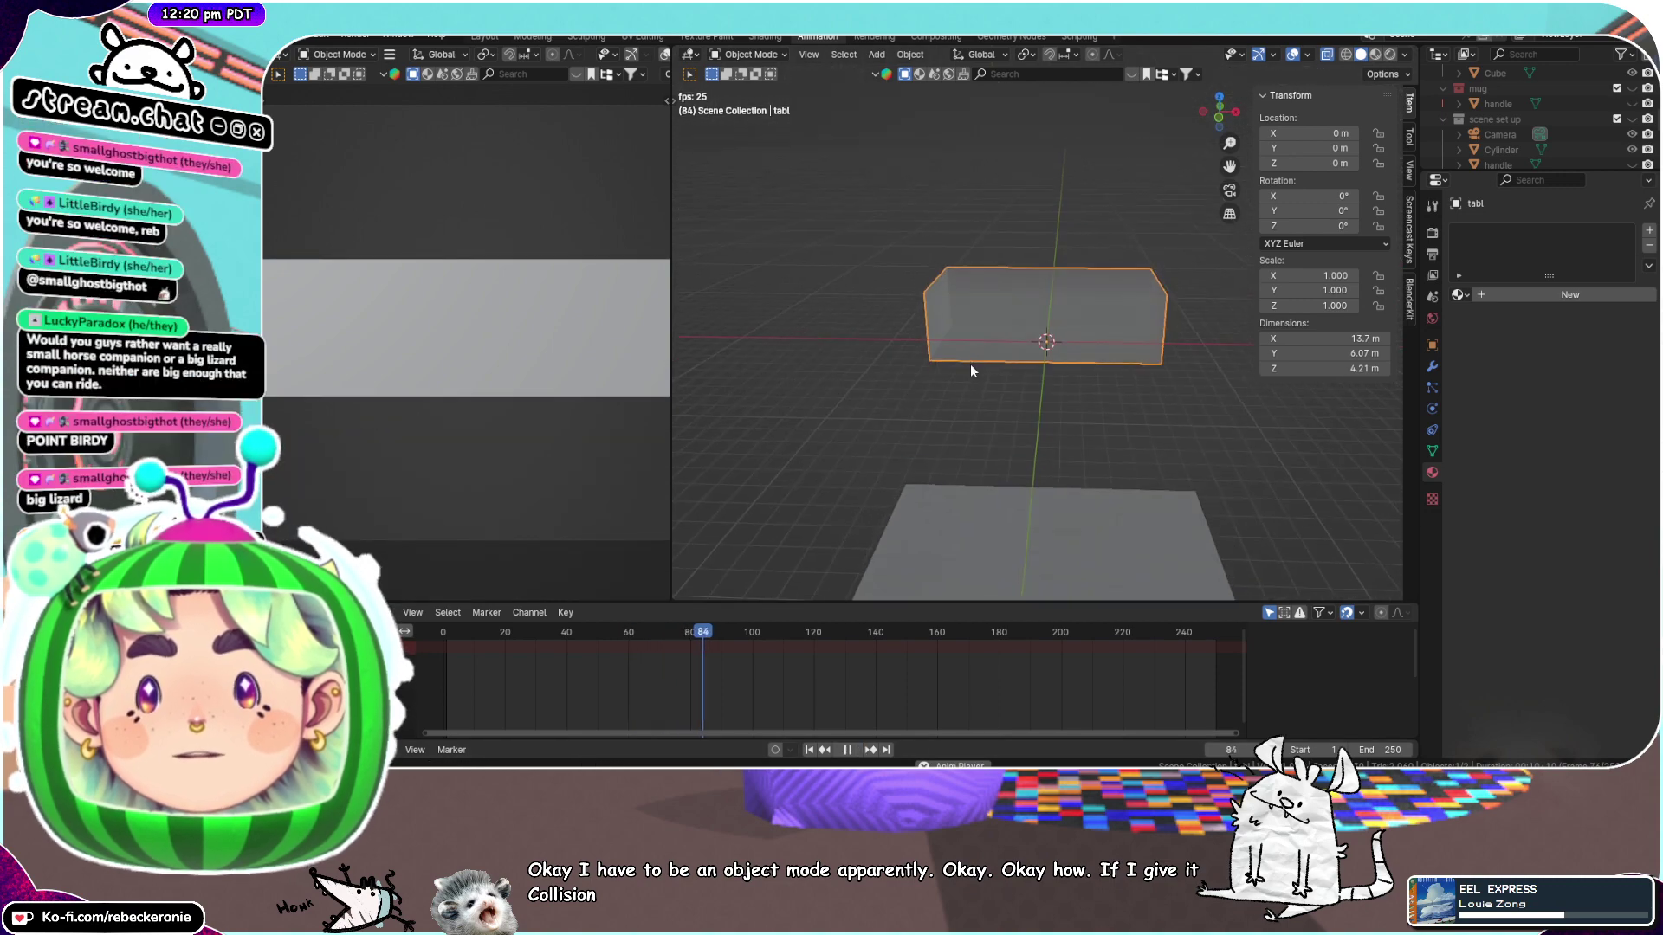
left_click_drag(750, 634, 602, 635)
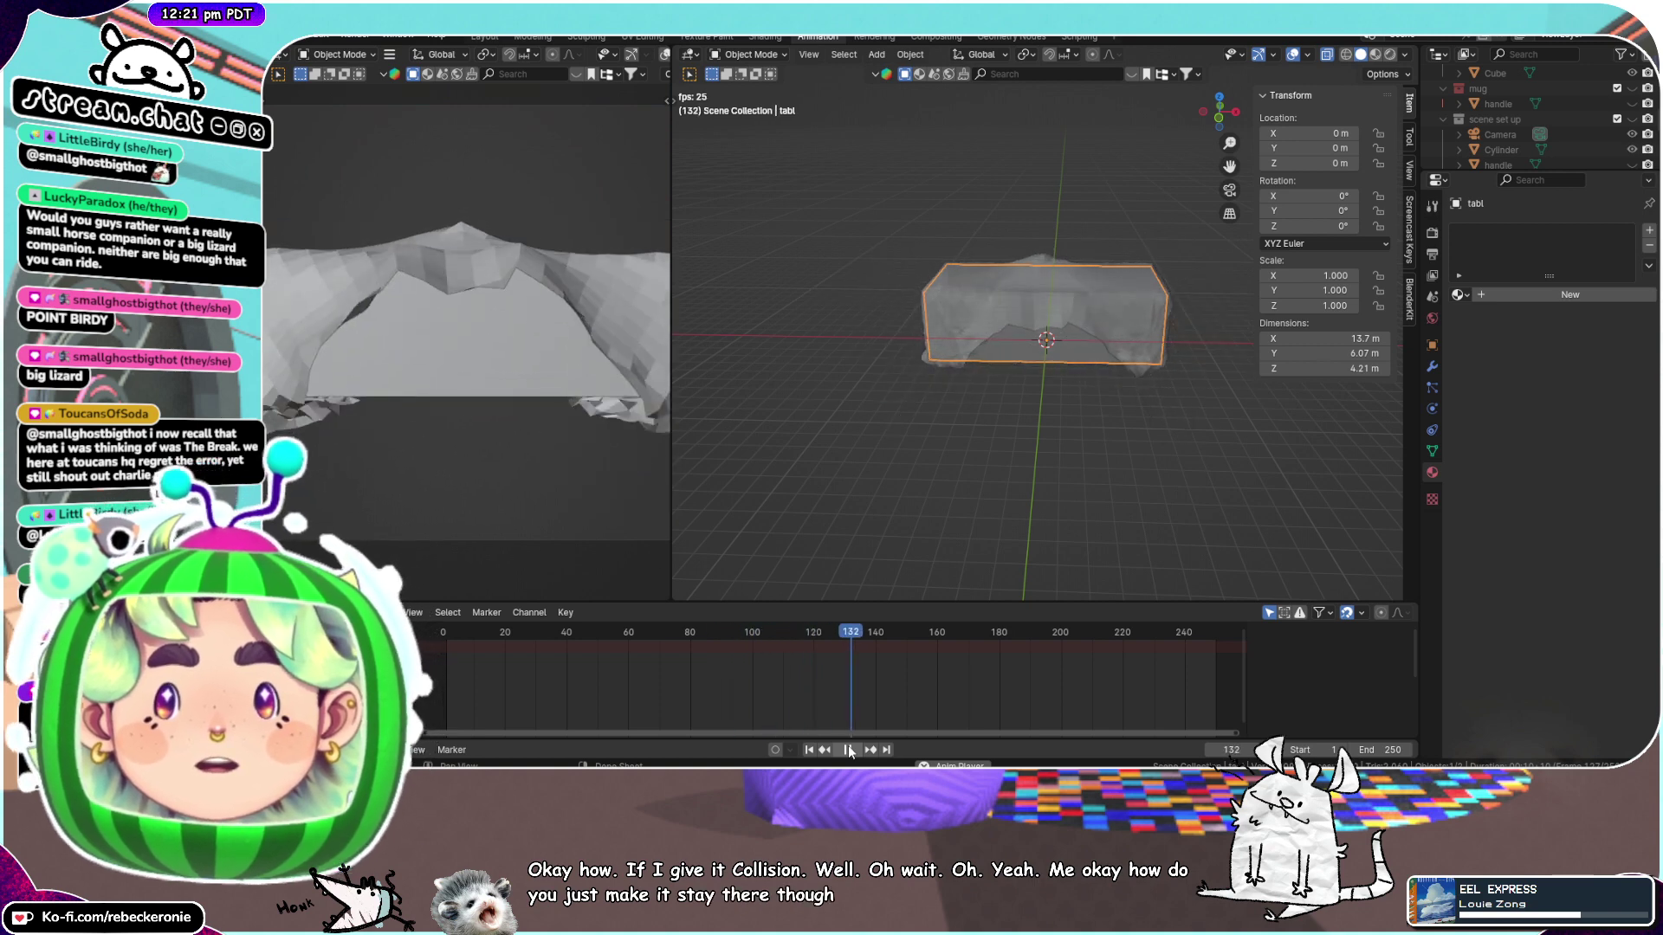
left_click(849, 745)
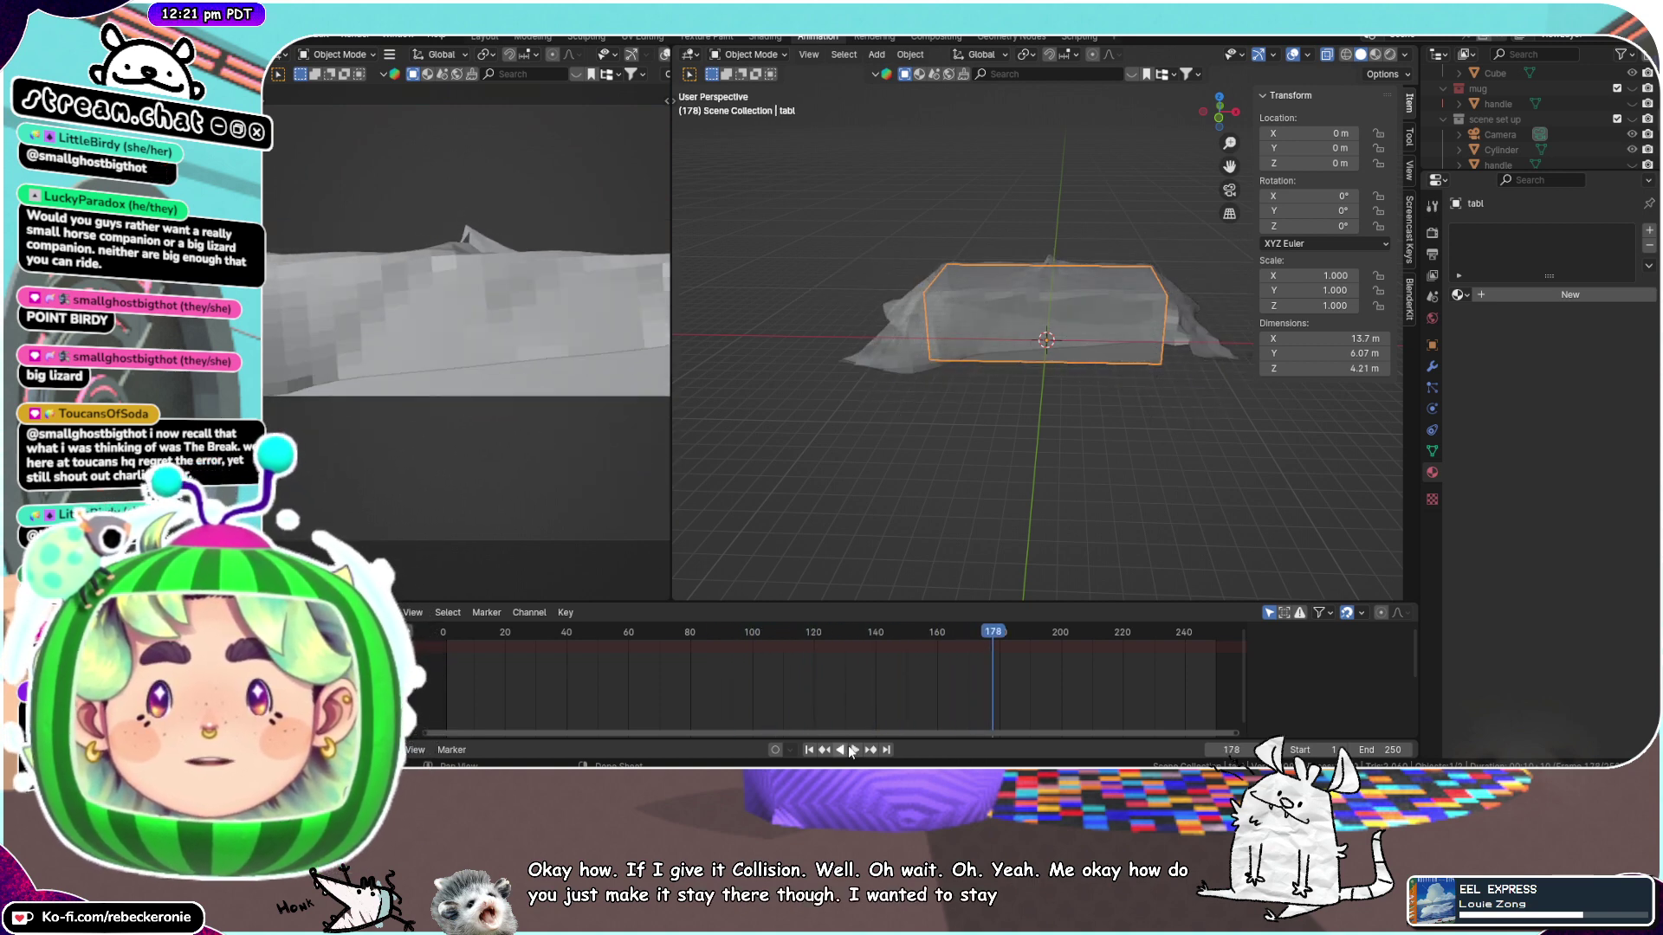
middle_click_drag(1022, 346, 1113, 232)
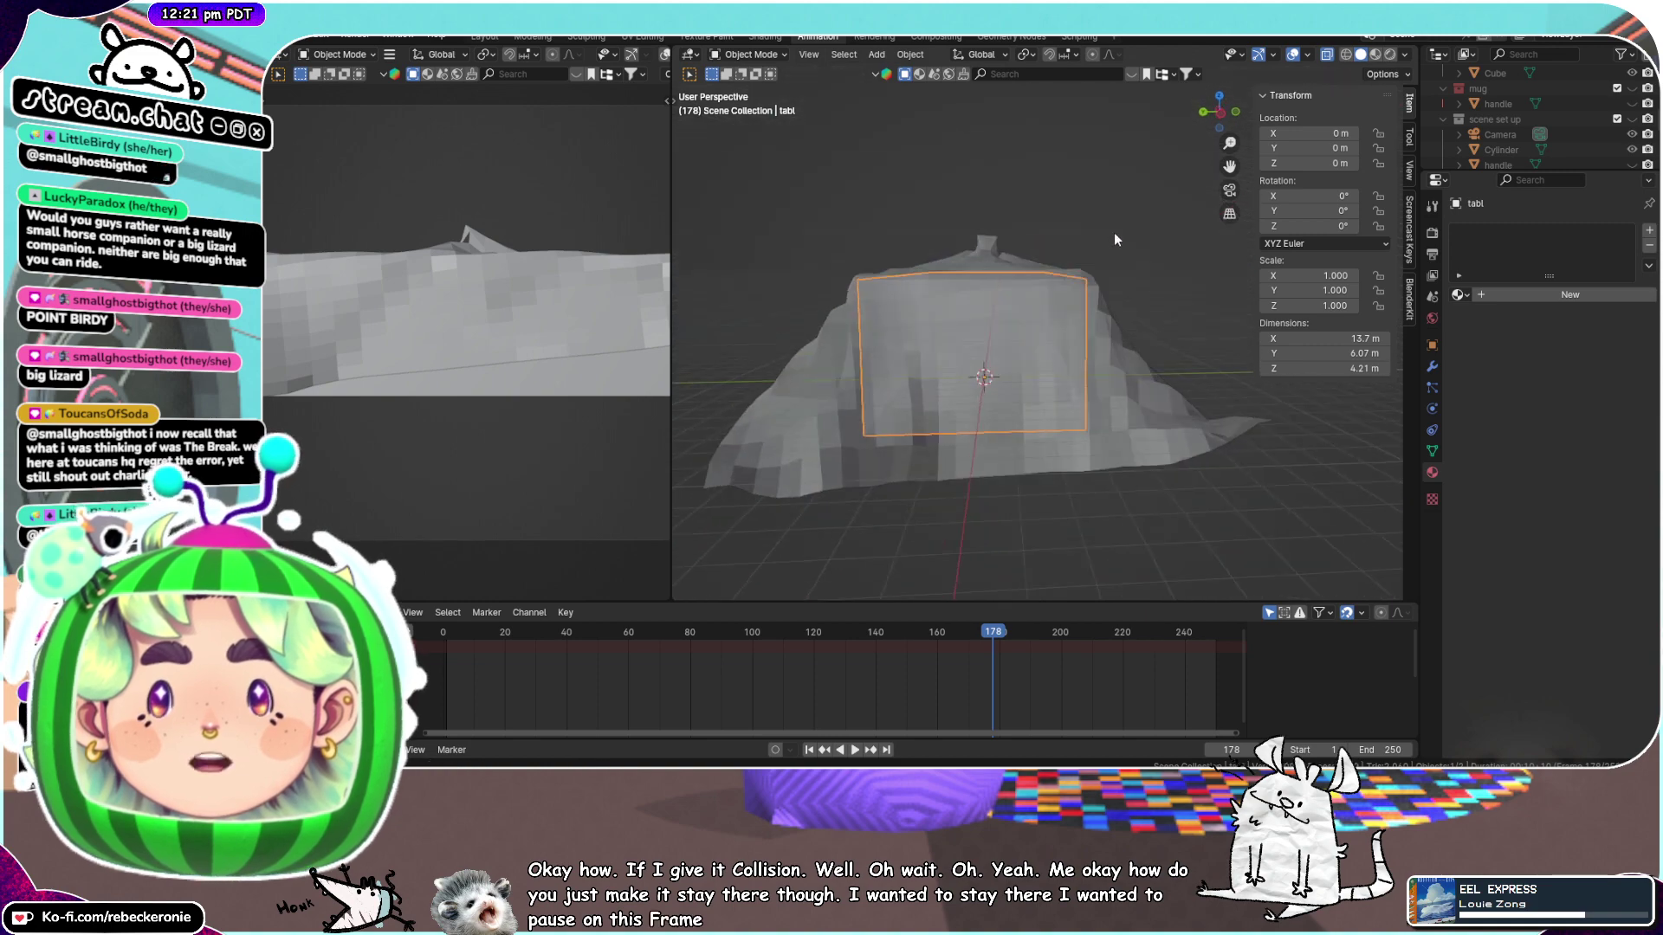
Select the draped cloth plane and set its cloth Quality Steps to 7 and stiffness Tension to 9.7
left_click(1164, 424)
middle_click_drag(1164, 423, 1358, 420)
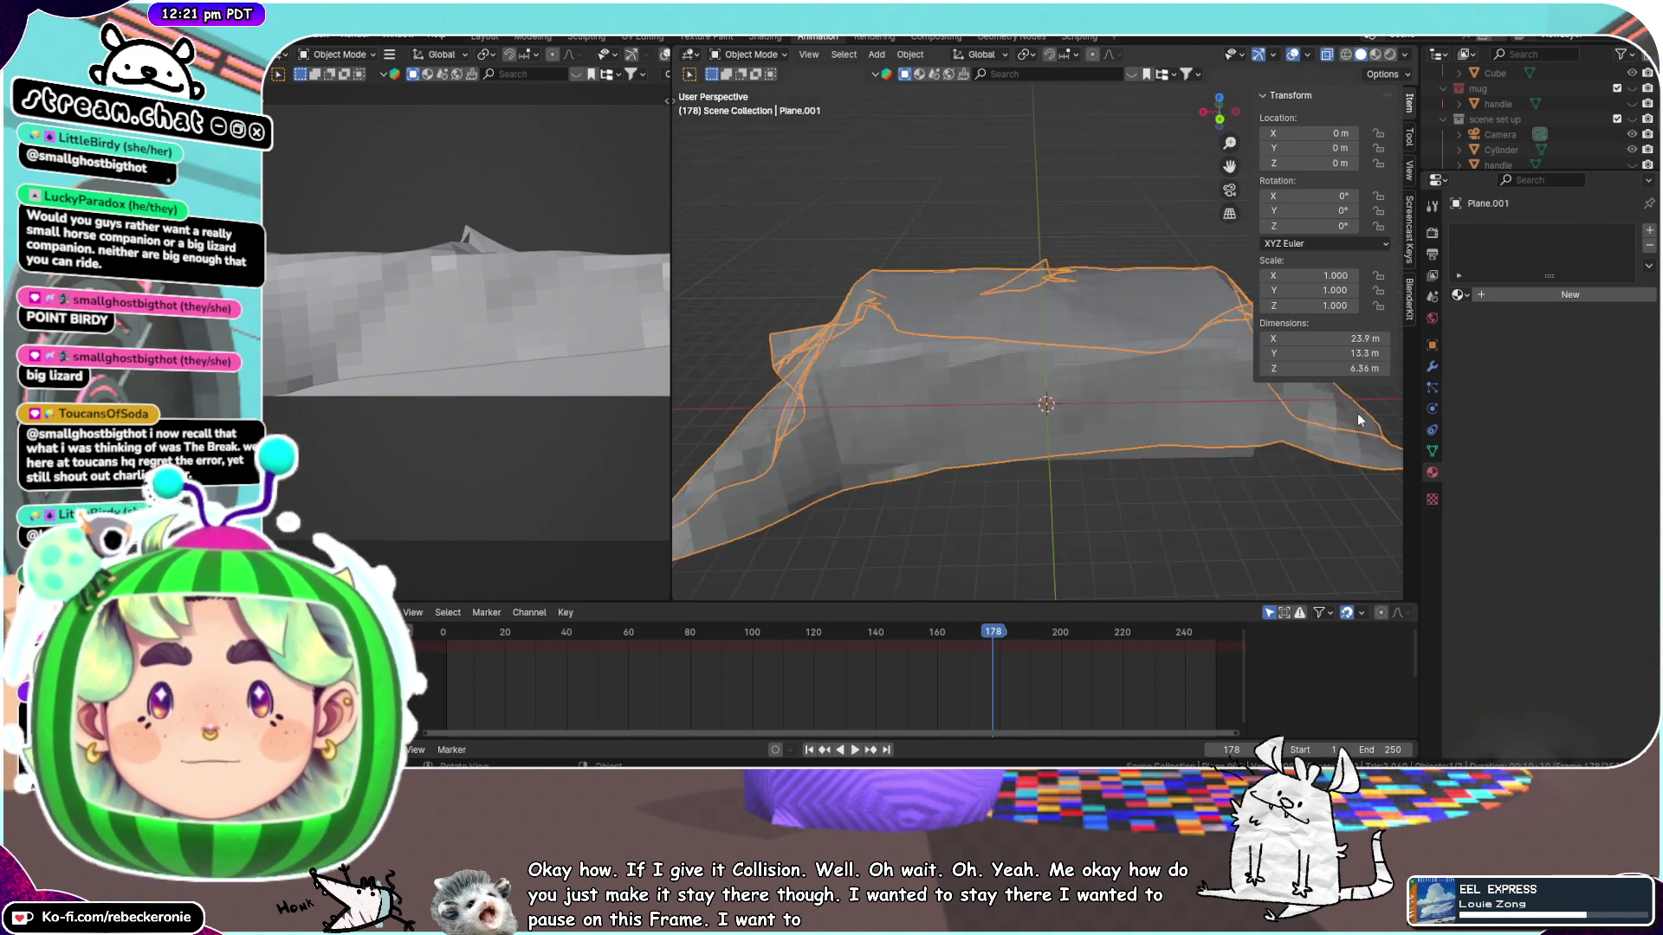
left_click(1432, 369)
left_click(1454, 255)
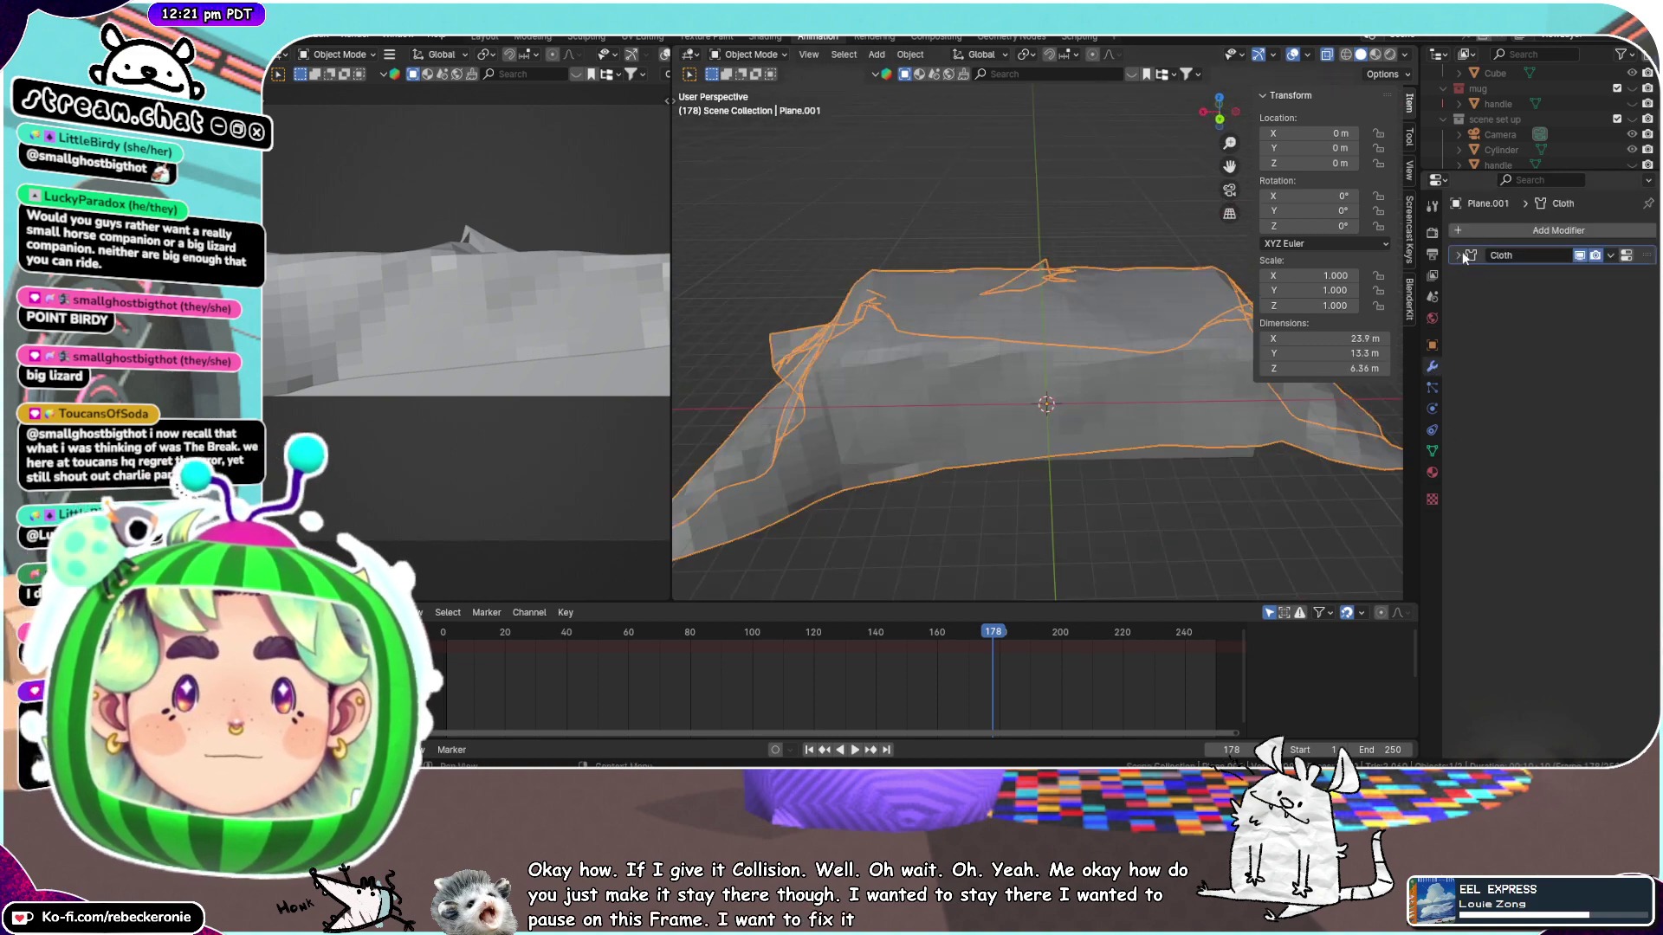
left_click(1431, 410)
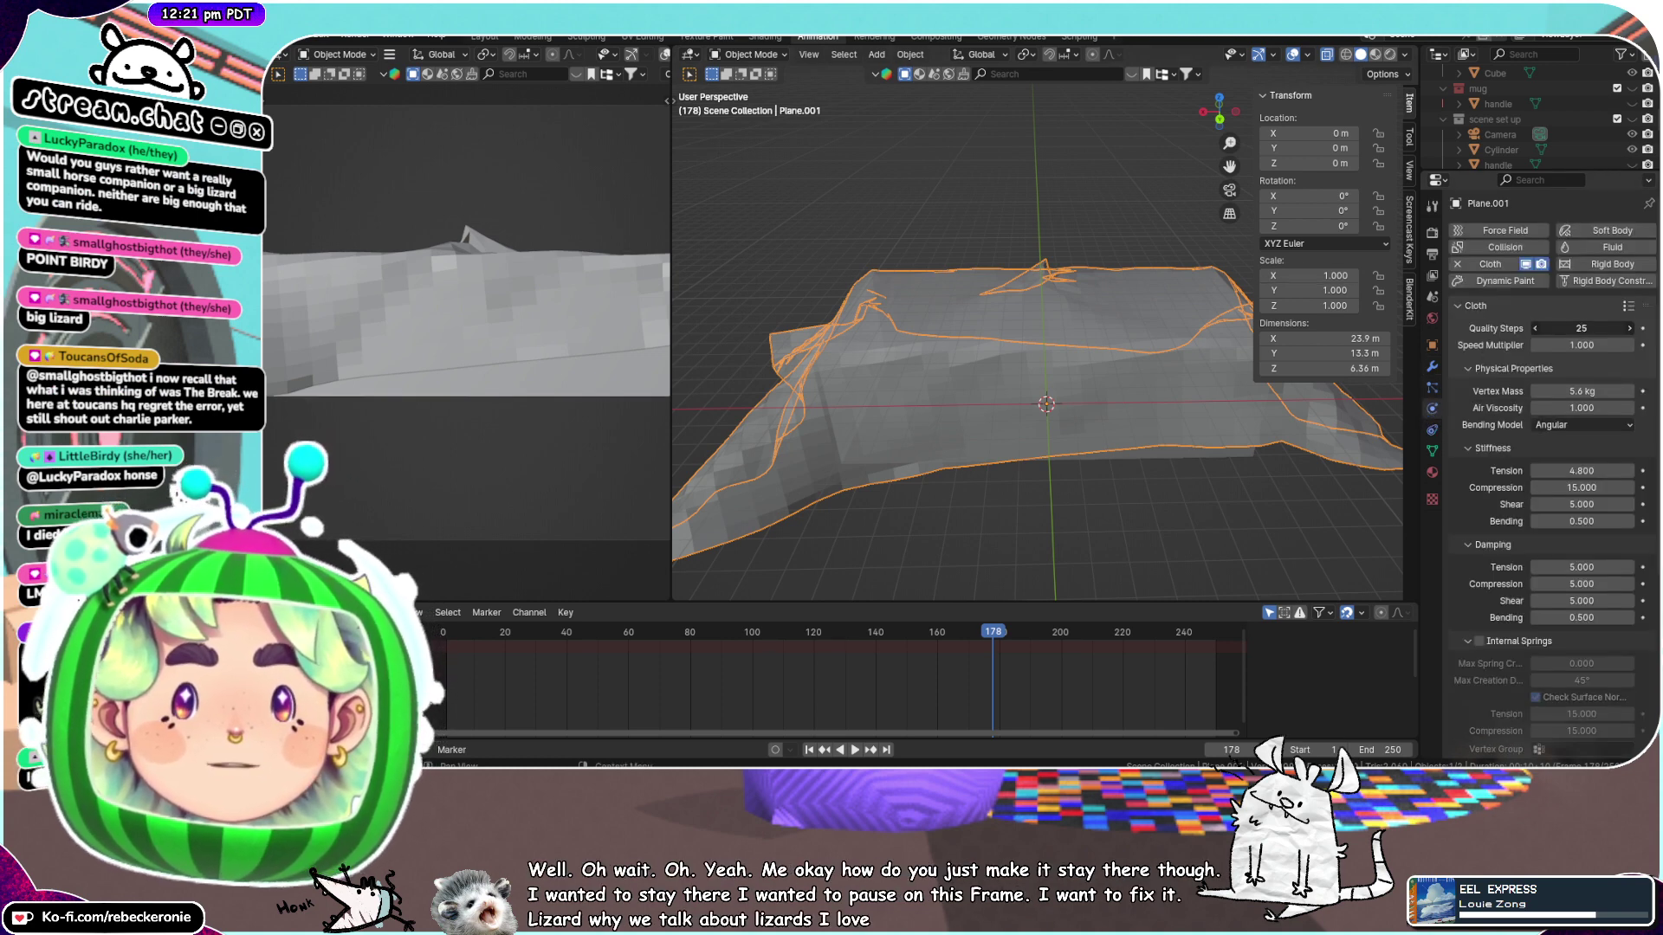
left_click(1630, 329)
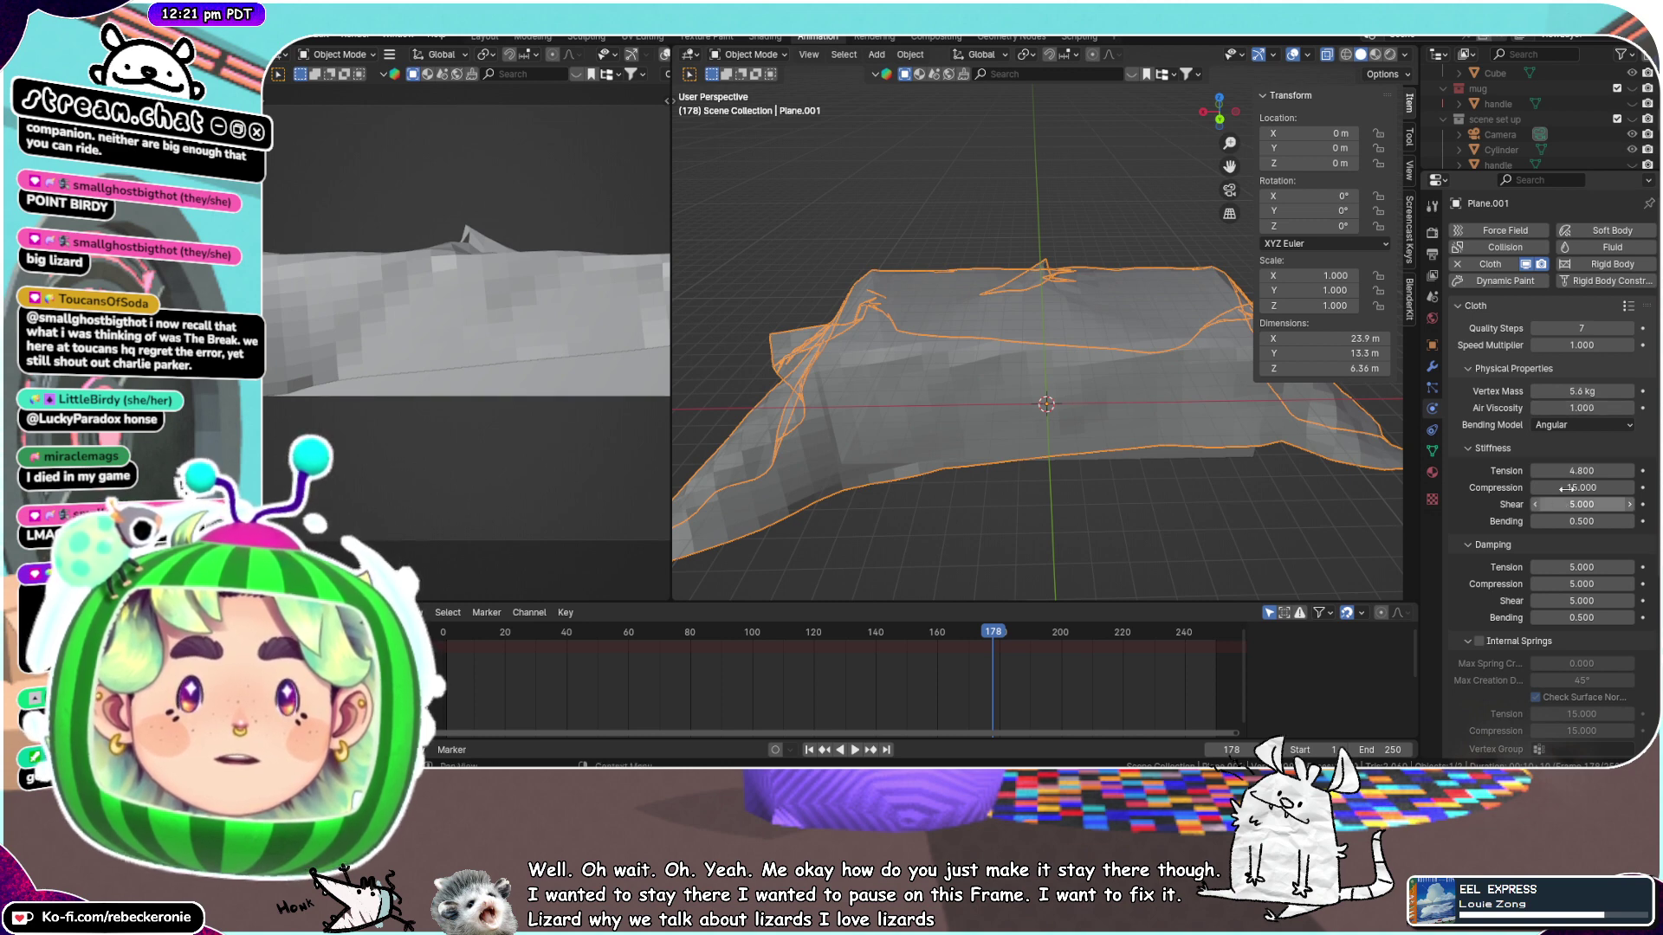
left_click_drag(1581, 472, 1589, 471)
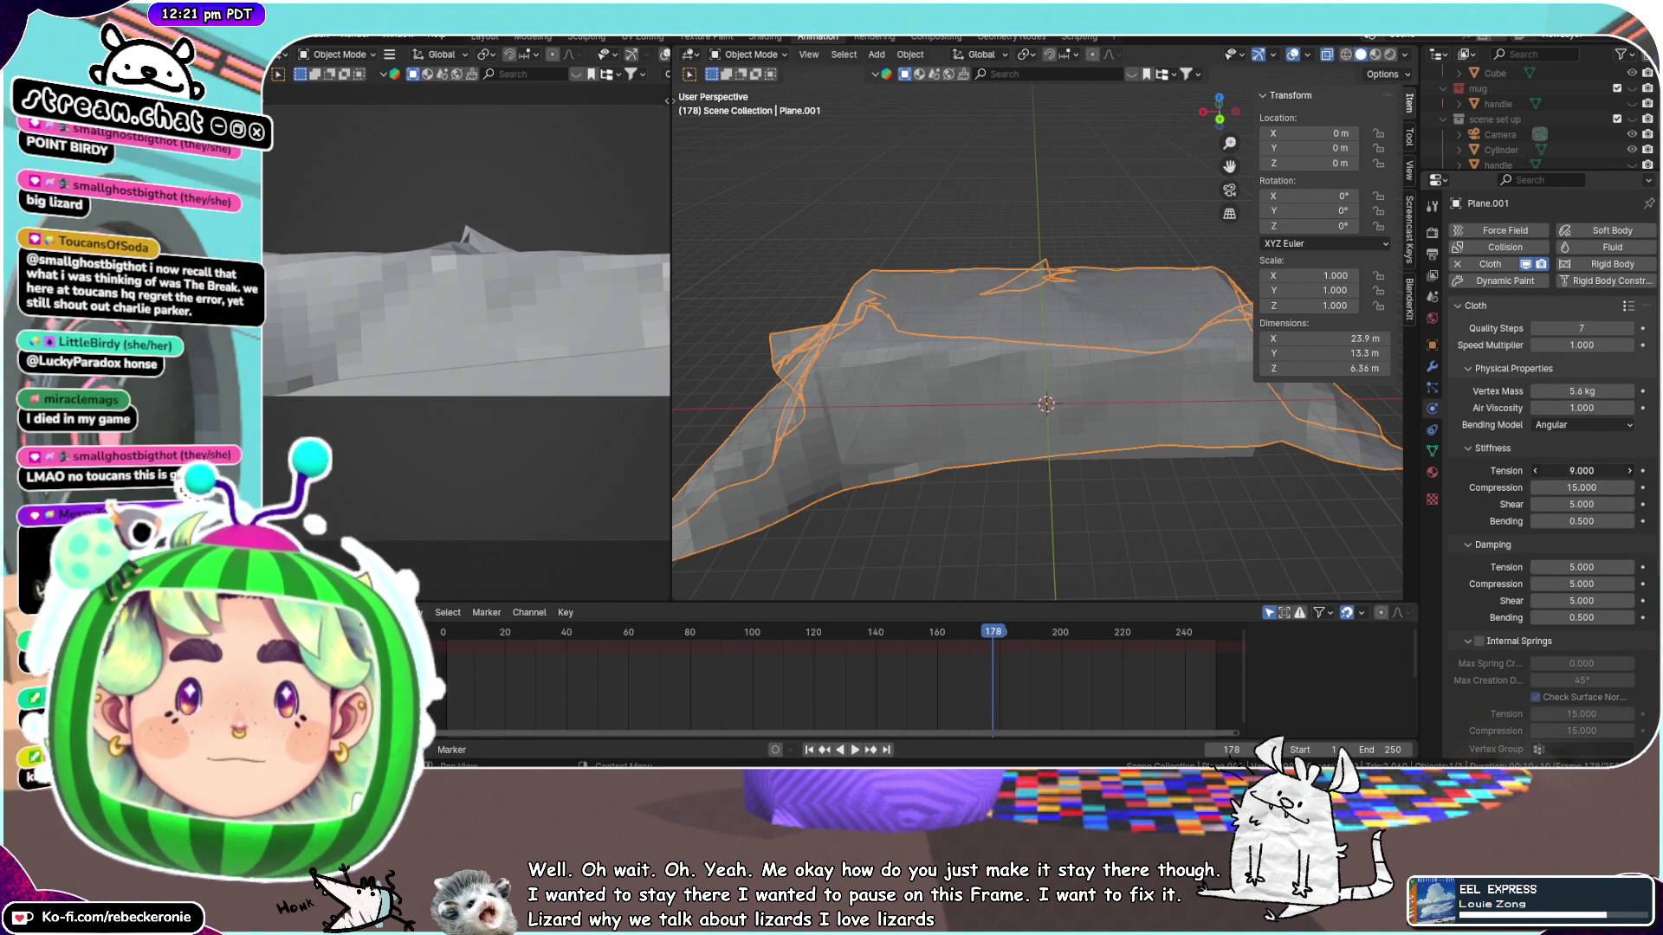
Resume the cloth simulation and pause it near the end of the timeline to examine how the cloth hangs
left_click(855, 750)
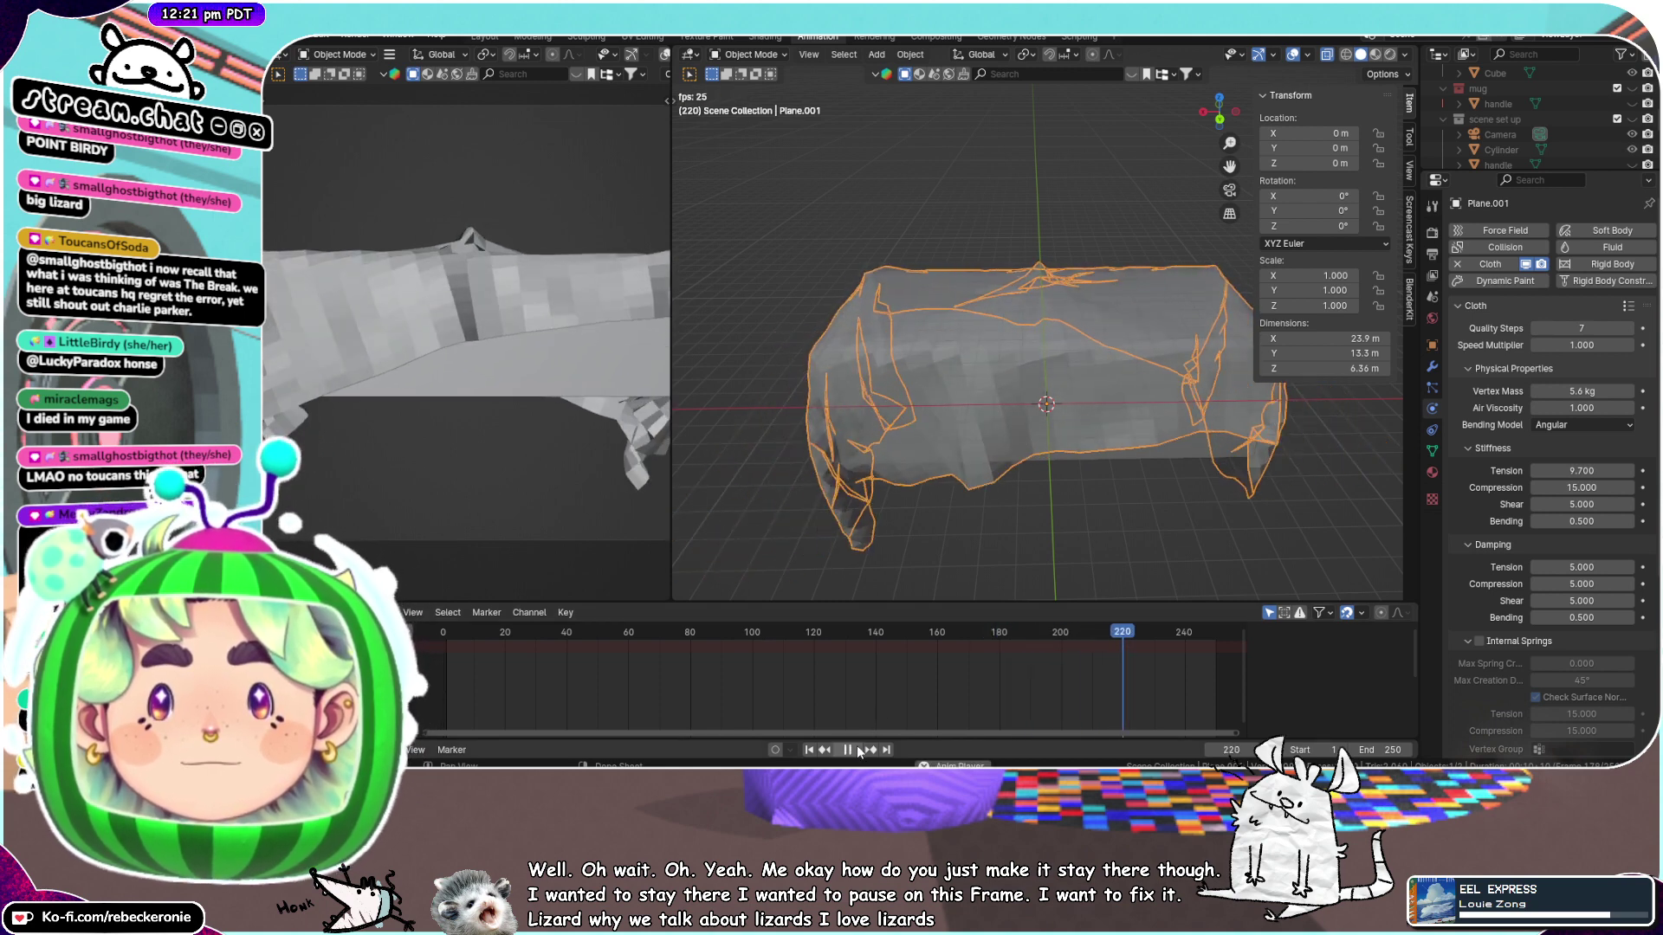
left_click(857, 748)
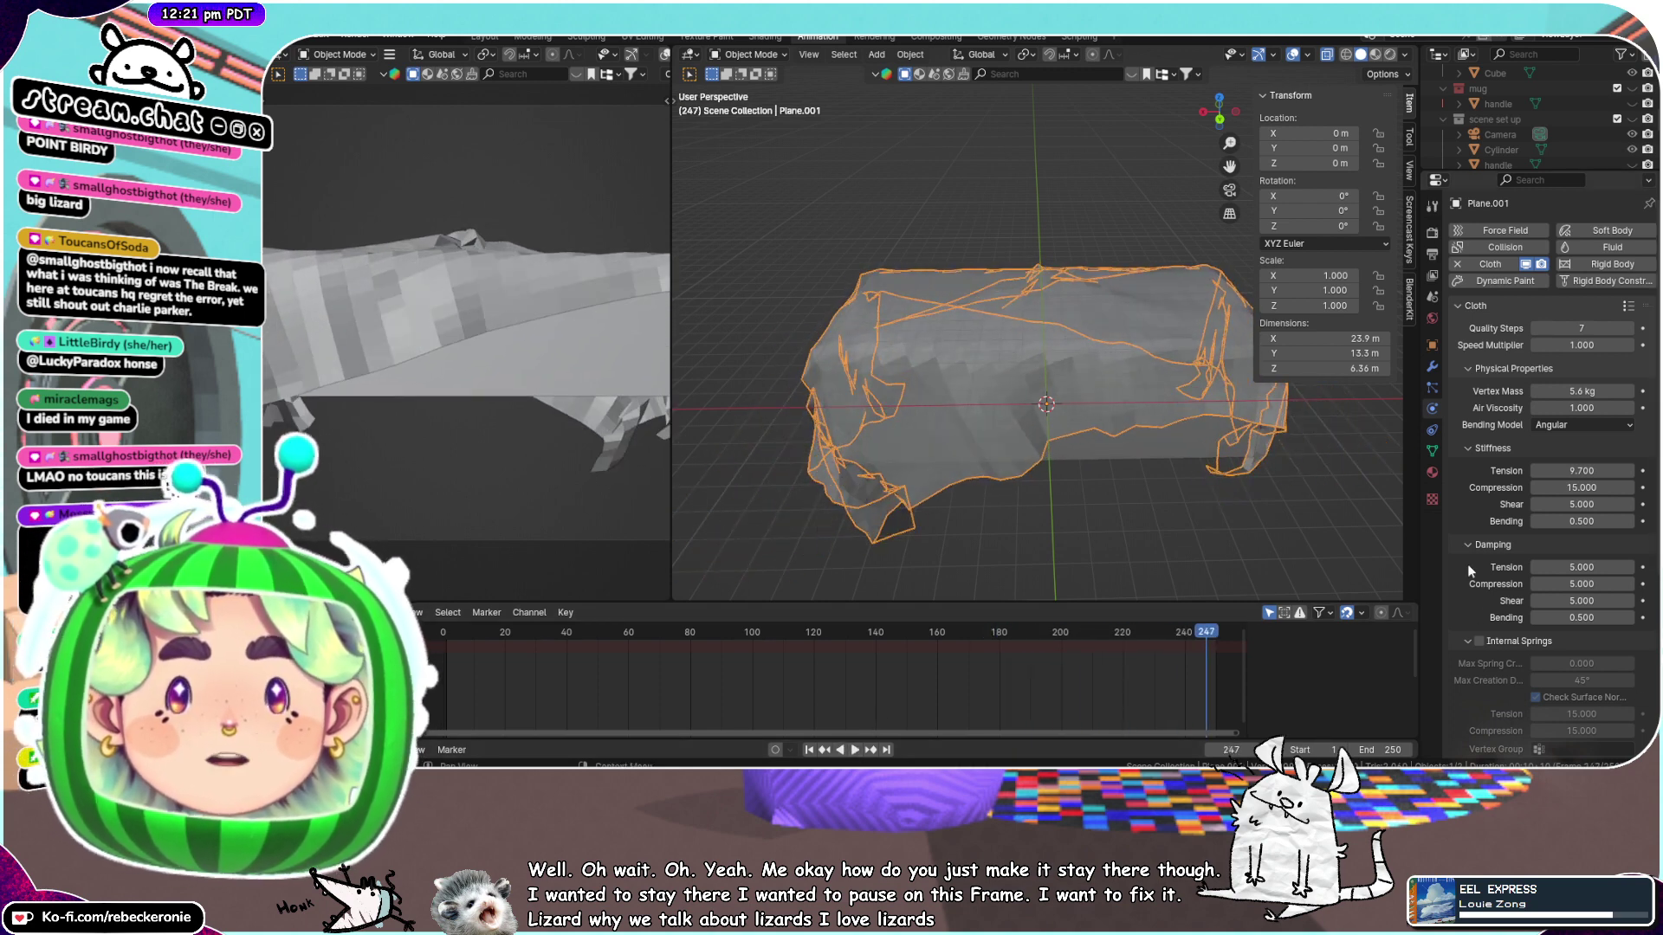
middle_click_drag(1118, 346, 956, 475)
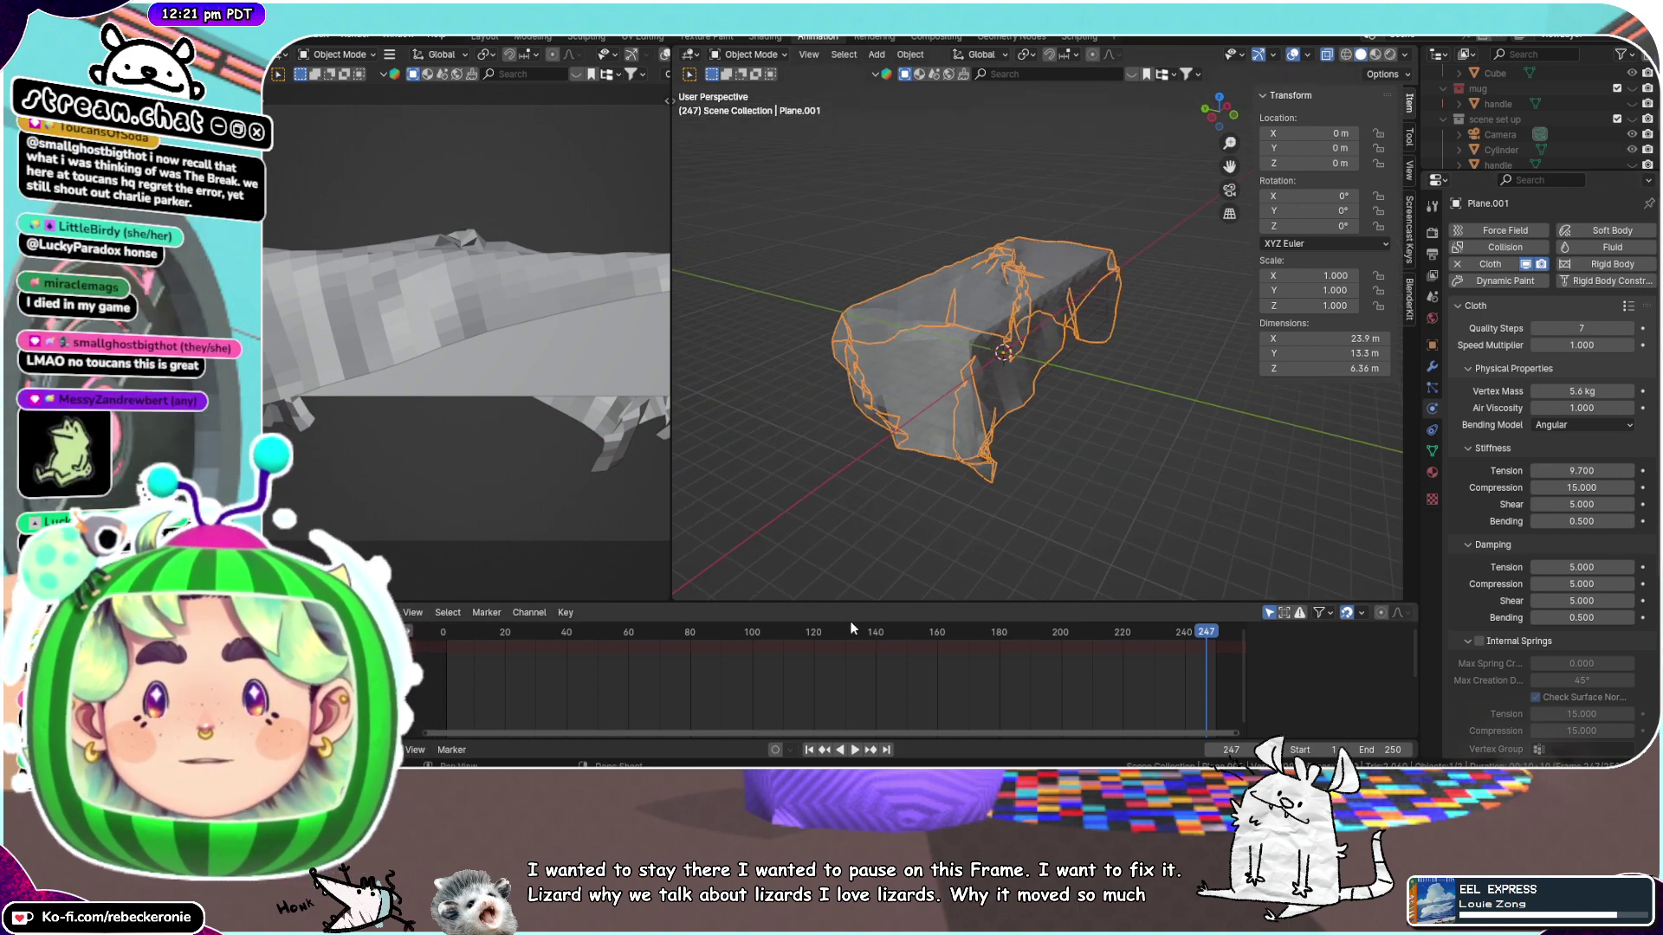
Rewind the timeline to frame 0 and lower the cloth plane along Z to about -11.734 m, just above the table
left_click_drag(1213, 631, 422, 619)
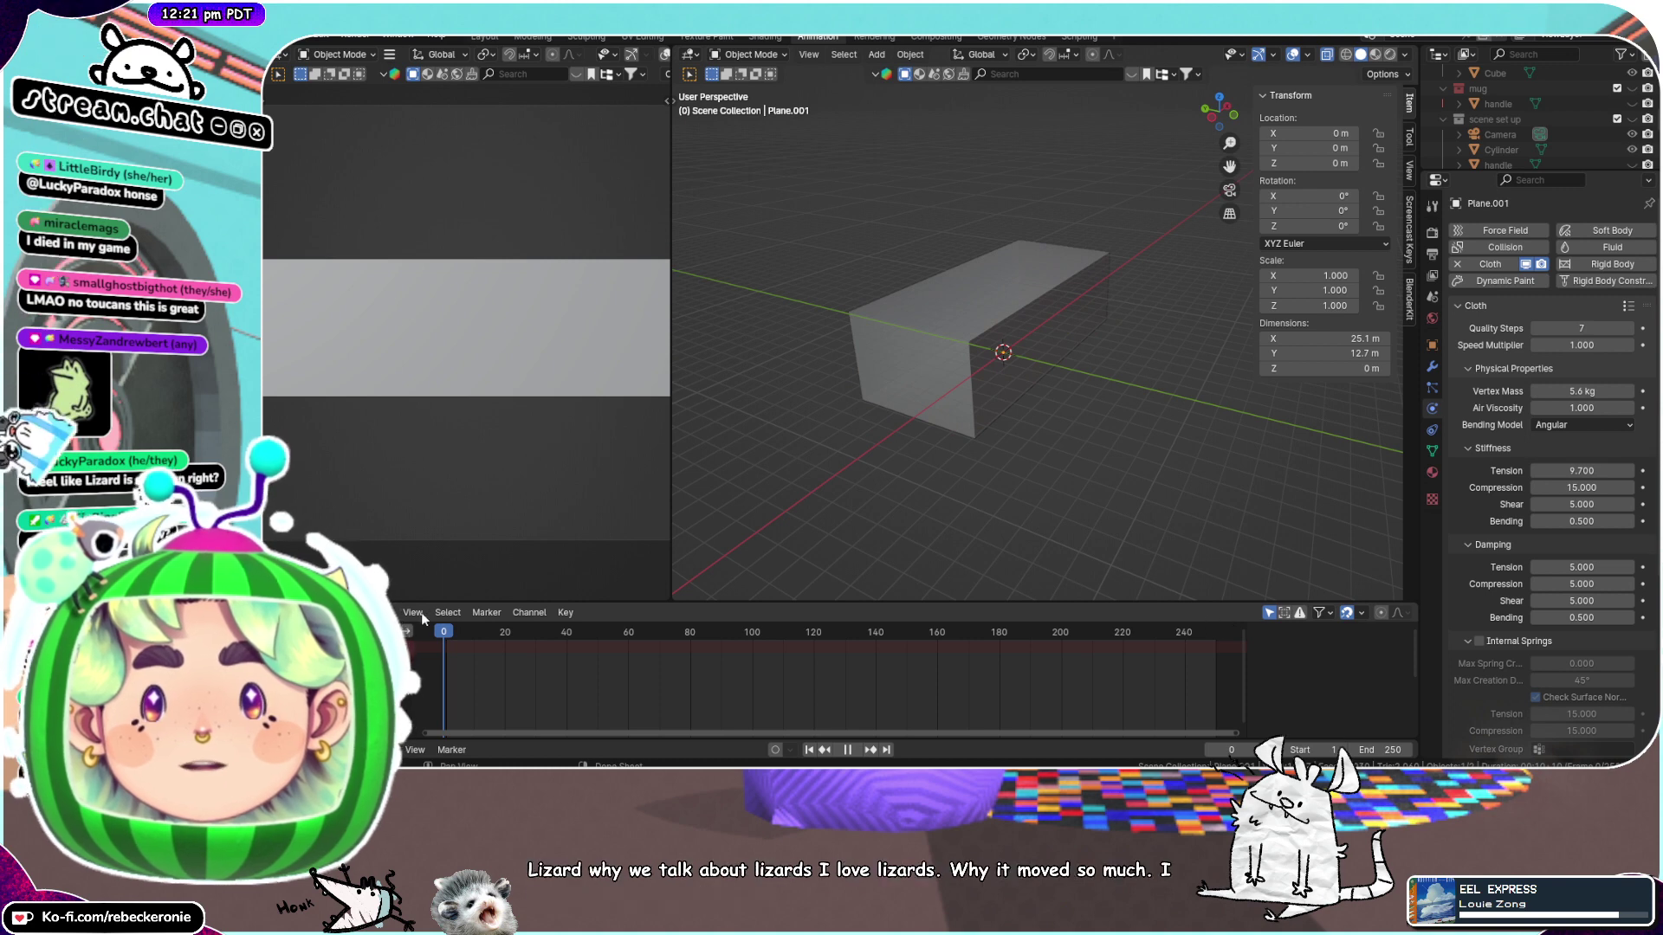
middle_click_drag(1210, 470, 1083, 335)
key("g")
key("z")
left_click(1157, 305)
key("g")
key("z")
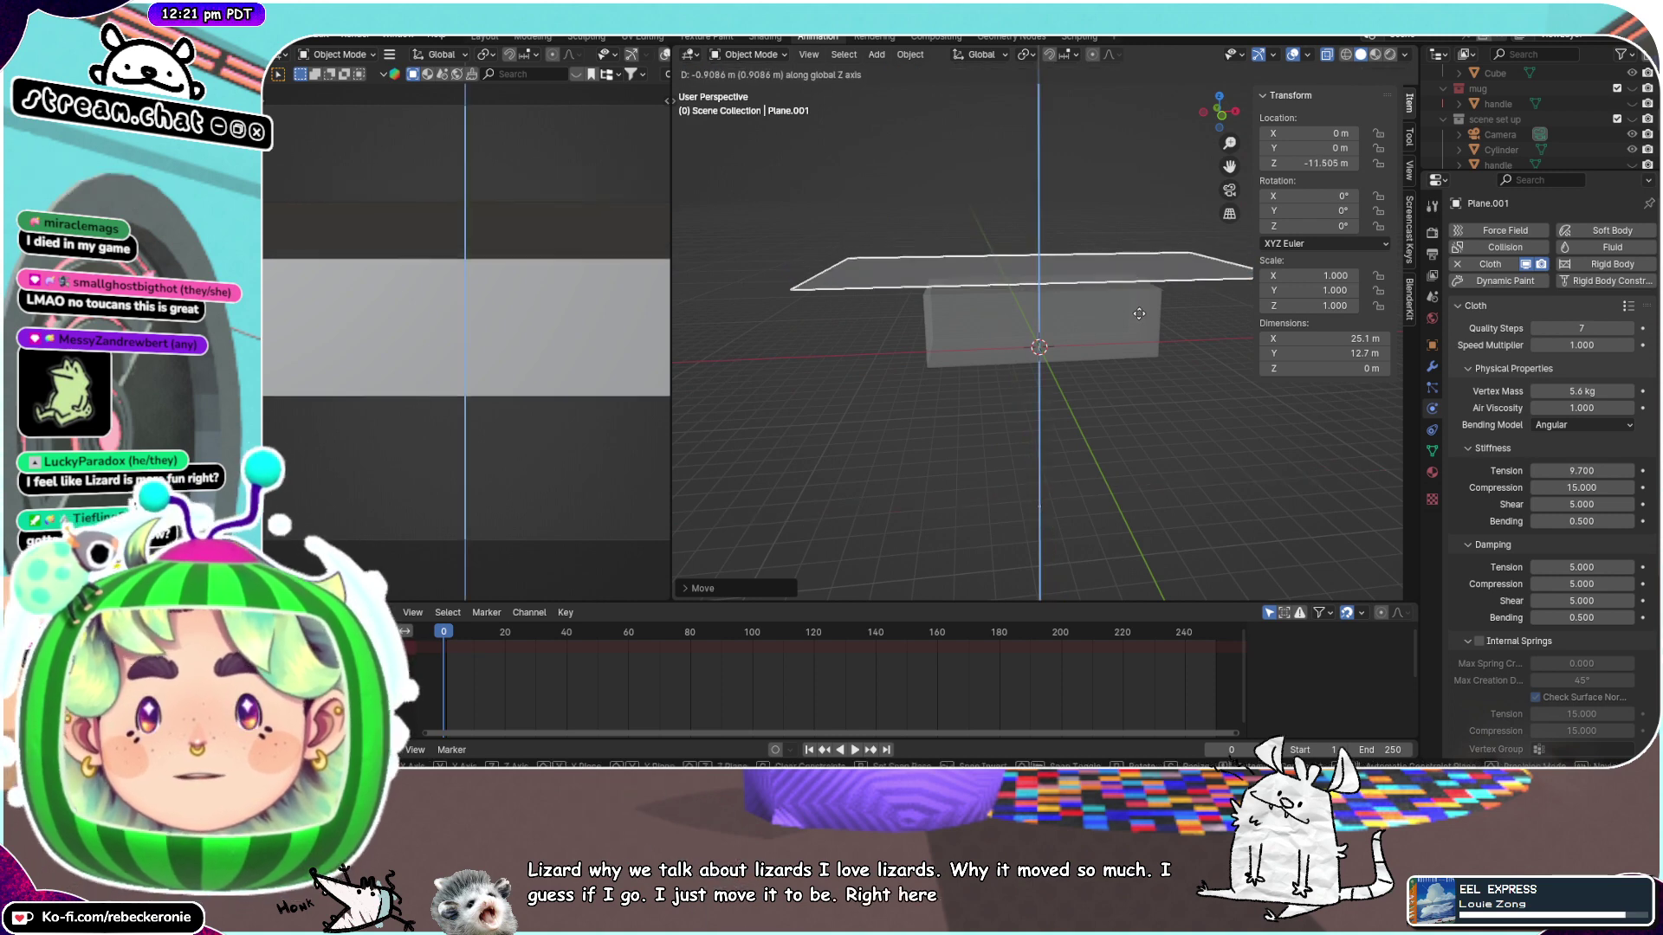
left_click(1003, 459)
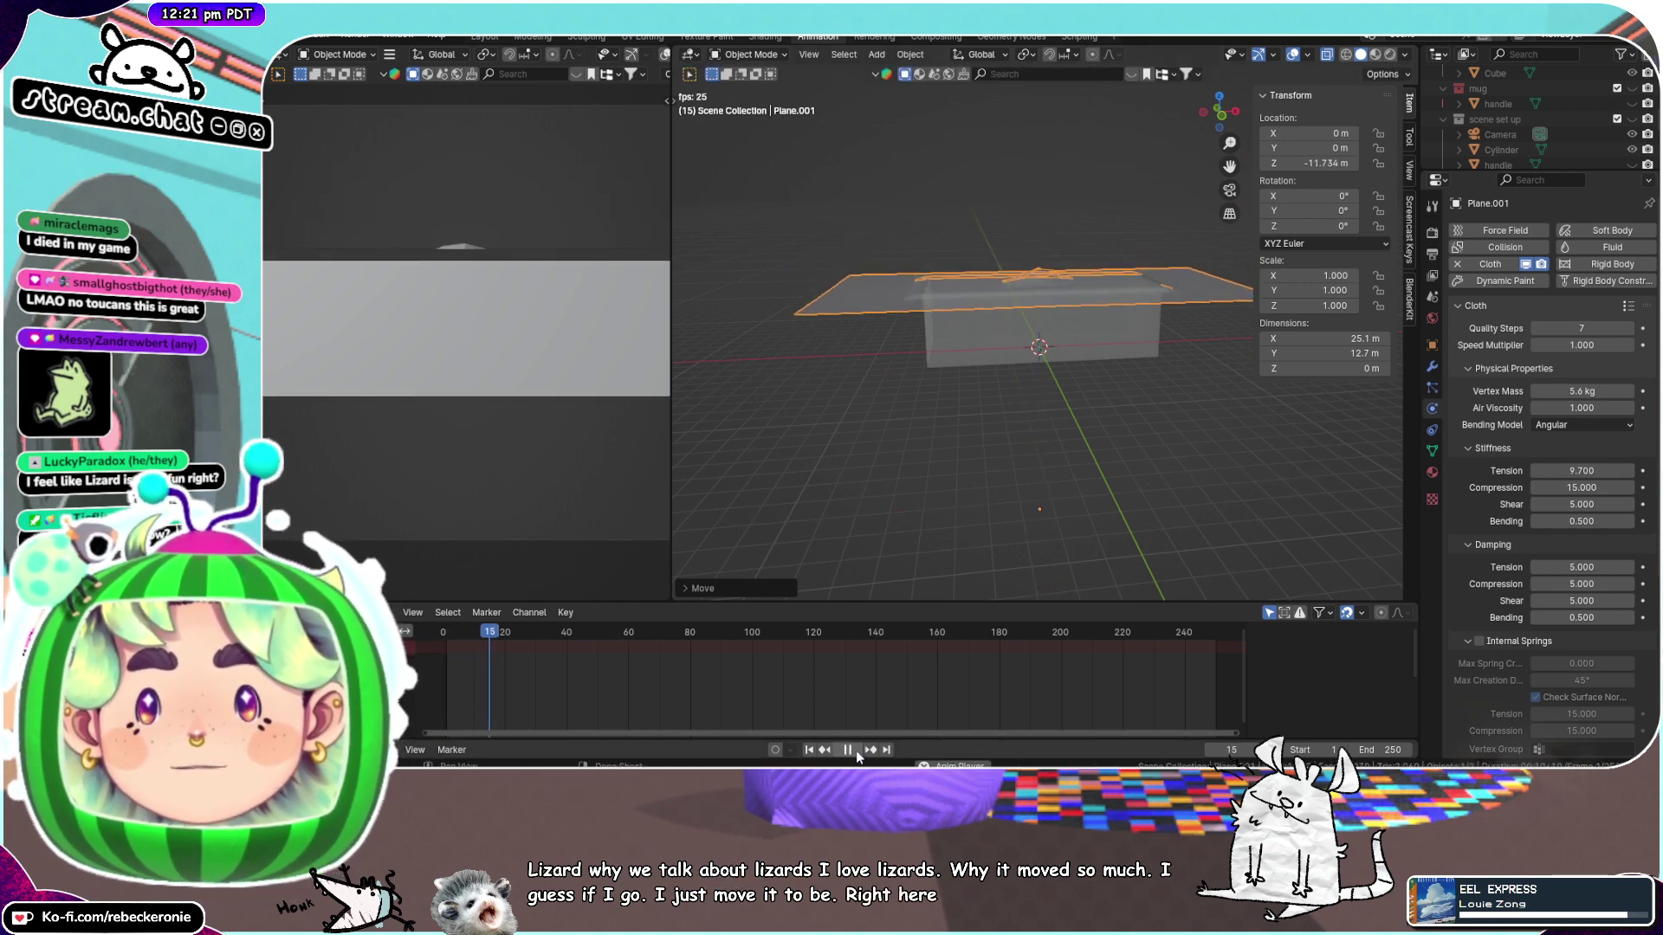
Play the simulation and set the cloth's stiffness Shear to 0.1 and Compression to 2.4, checking the drape during playback
scroll(1111, 336, "up", 3)
middle_click_drag(1113, 333, 1235, 323)
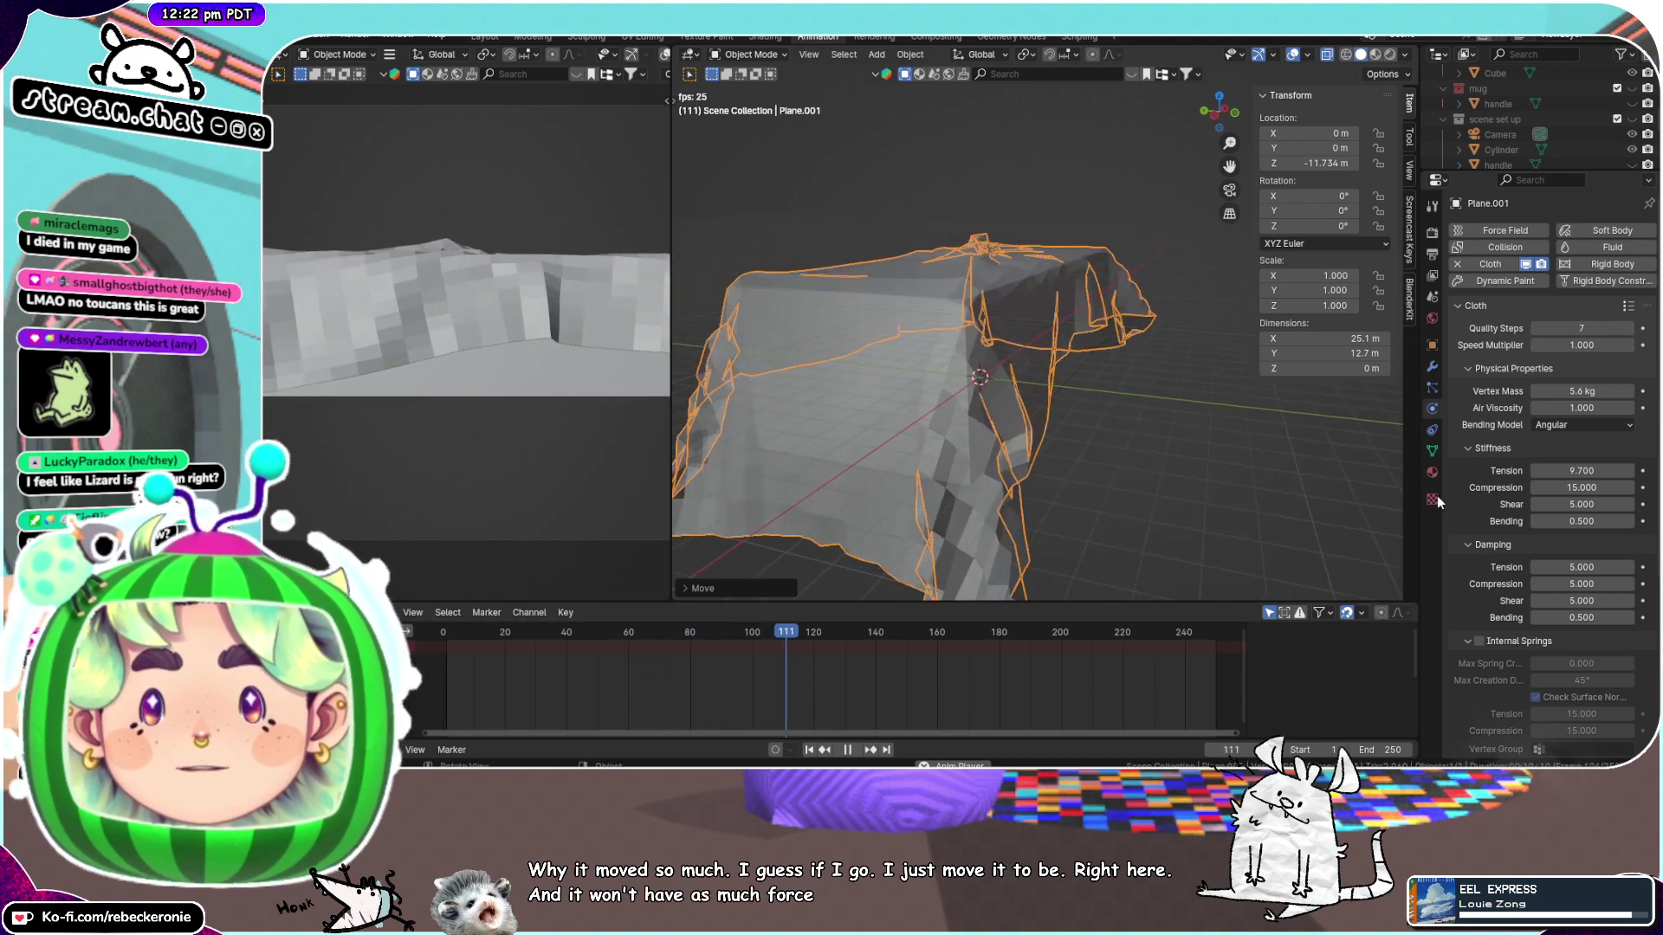
left_click_drag(1577, 504, 1525, 505)
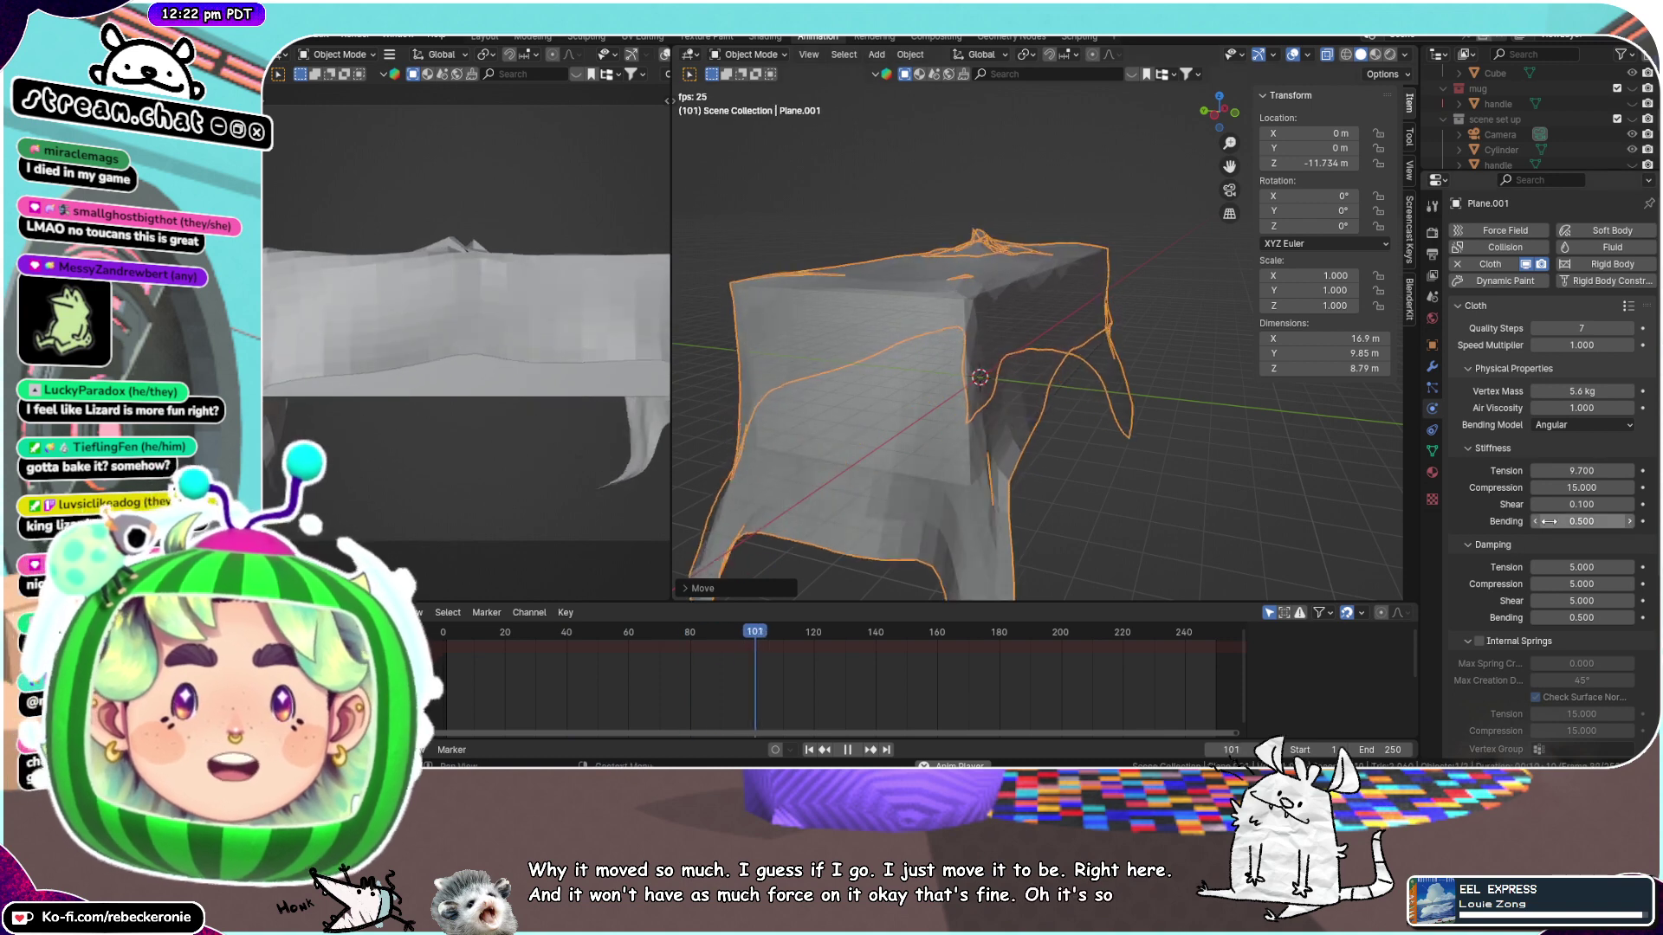
mouse_move(1592, 488)
left_mouse_down()
mouse_move(1532, 488)
mouse_move(1592, 488)
left_mouse_up()
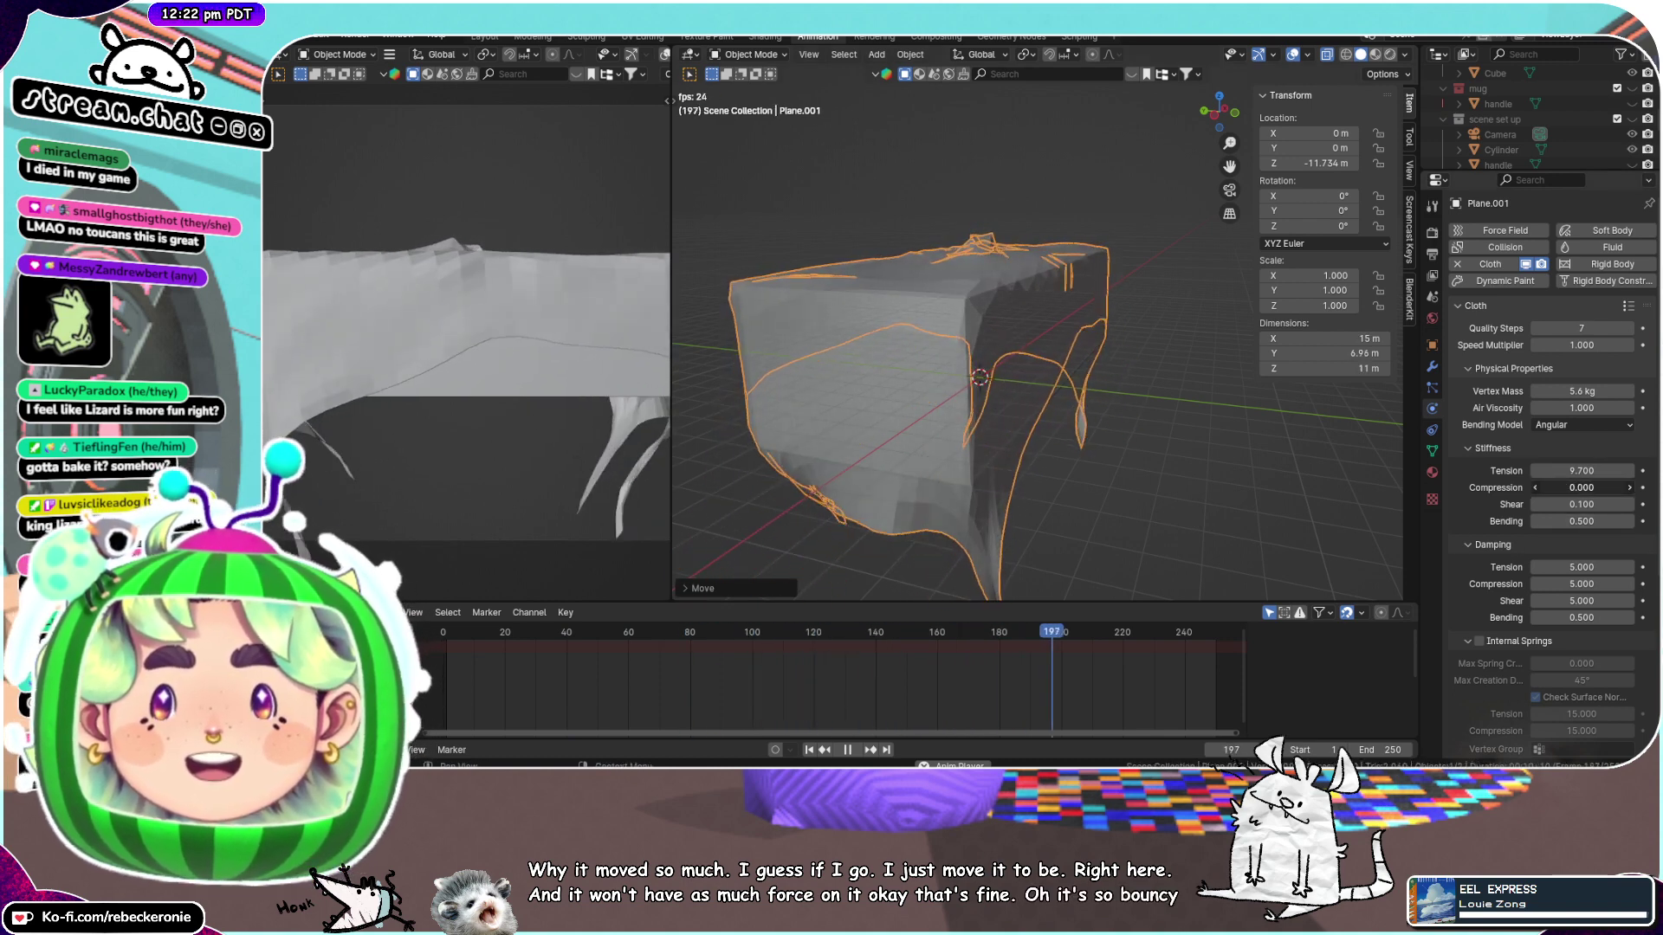
middle_click_drag(946, 247, 1022, 274)
scroll(959, 298, "up", 3)
middle_click_drag(1051, 347, 1069, 317)
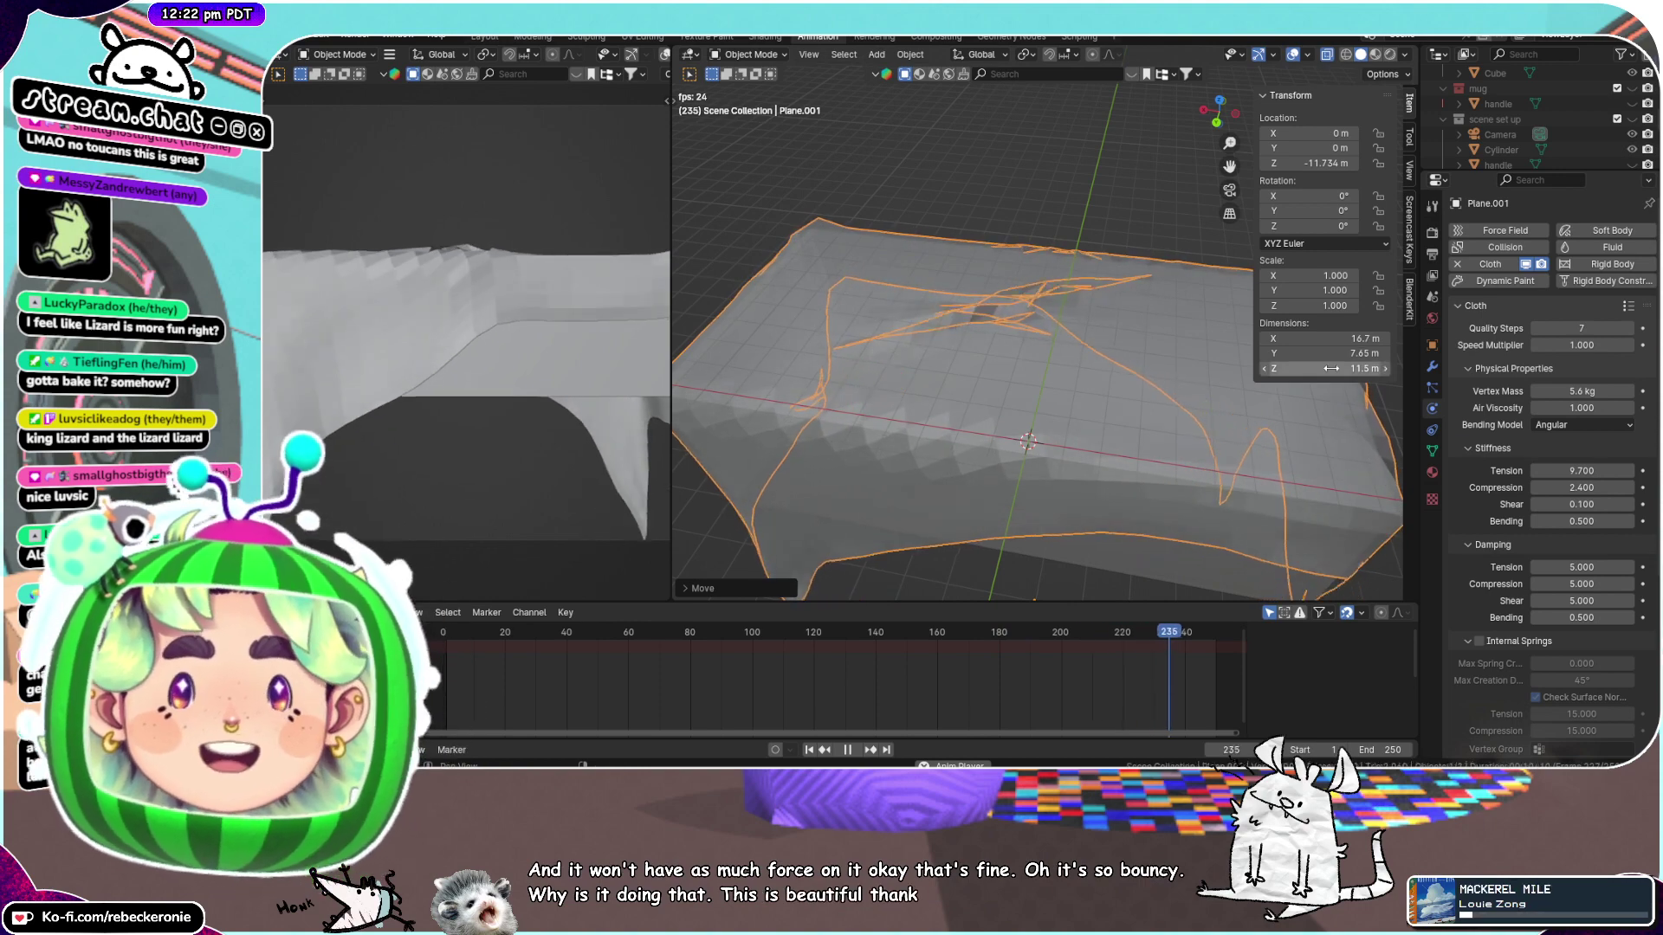
scroll(1213, 469, "down", 4)
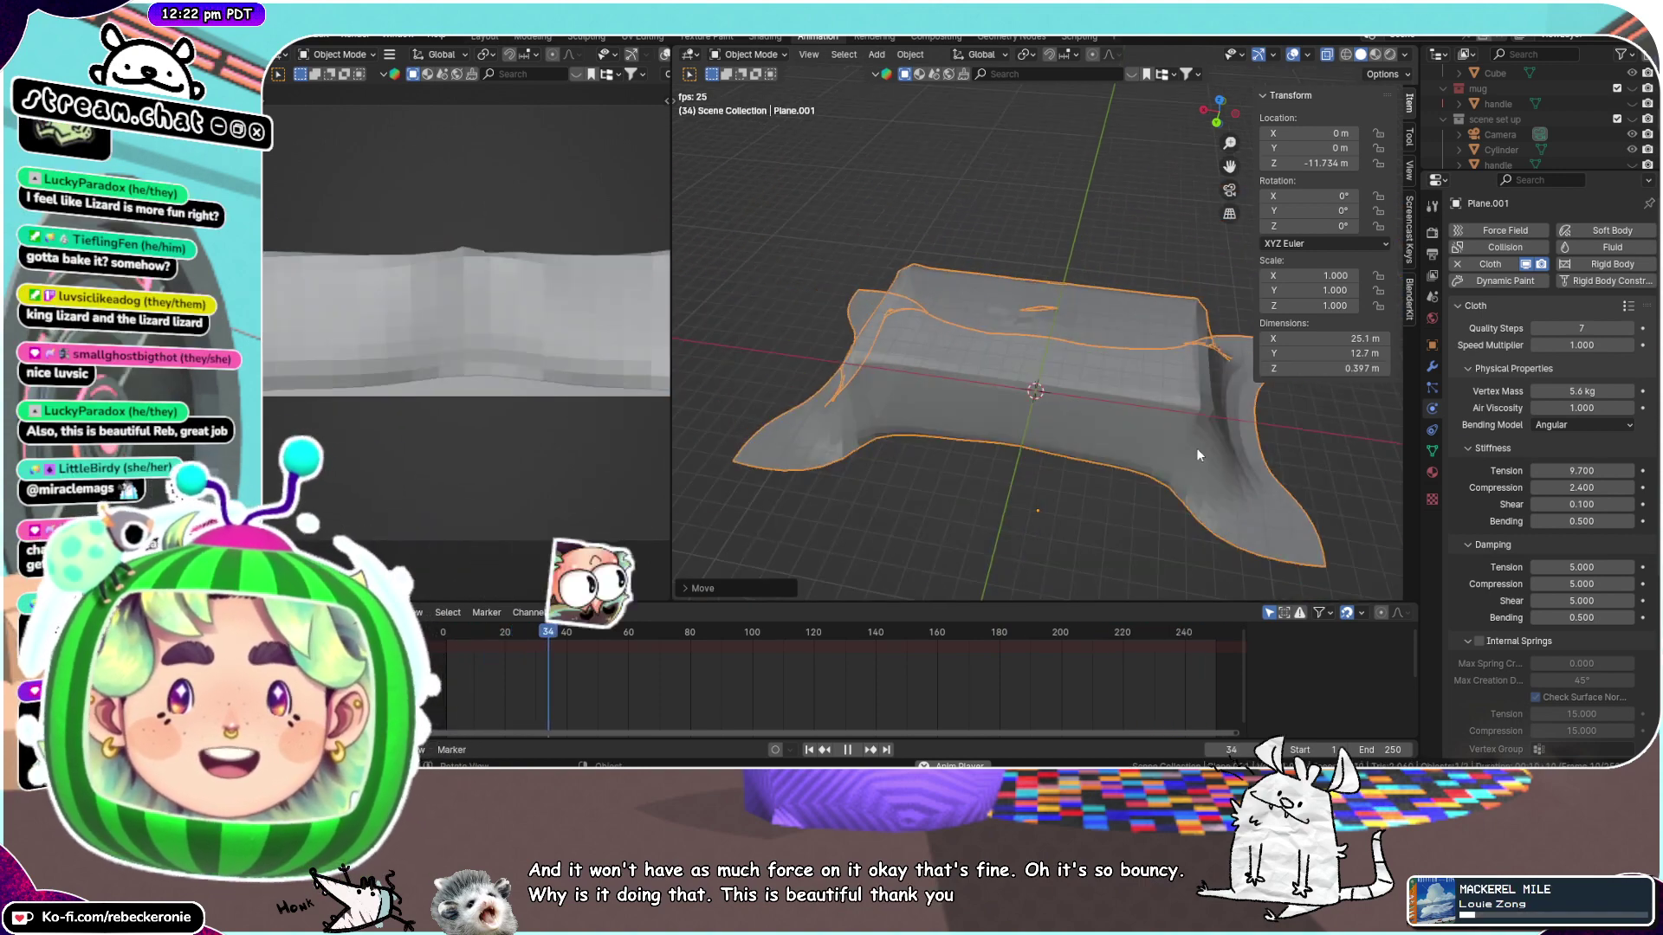
Try scaling the cloth plane along the X axis during playback and undo the resize
middle_click_drag(1197, 448, 1235, 357)
key("s")
key("x")
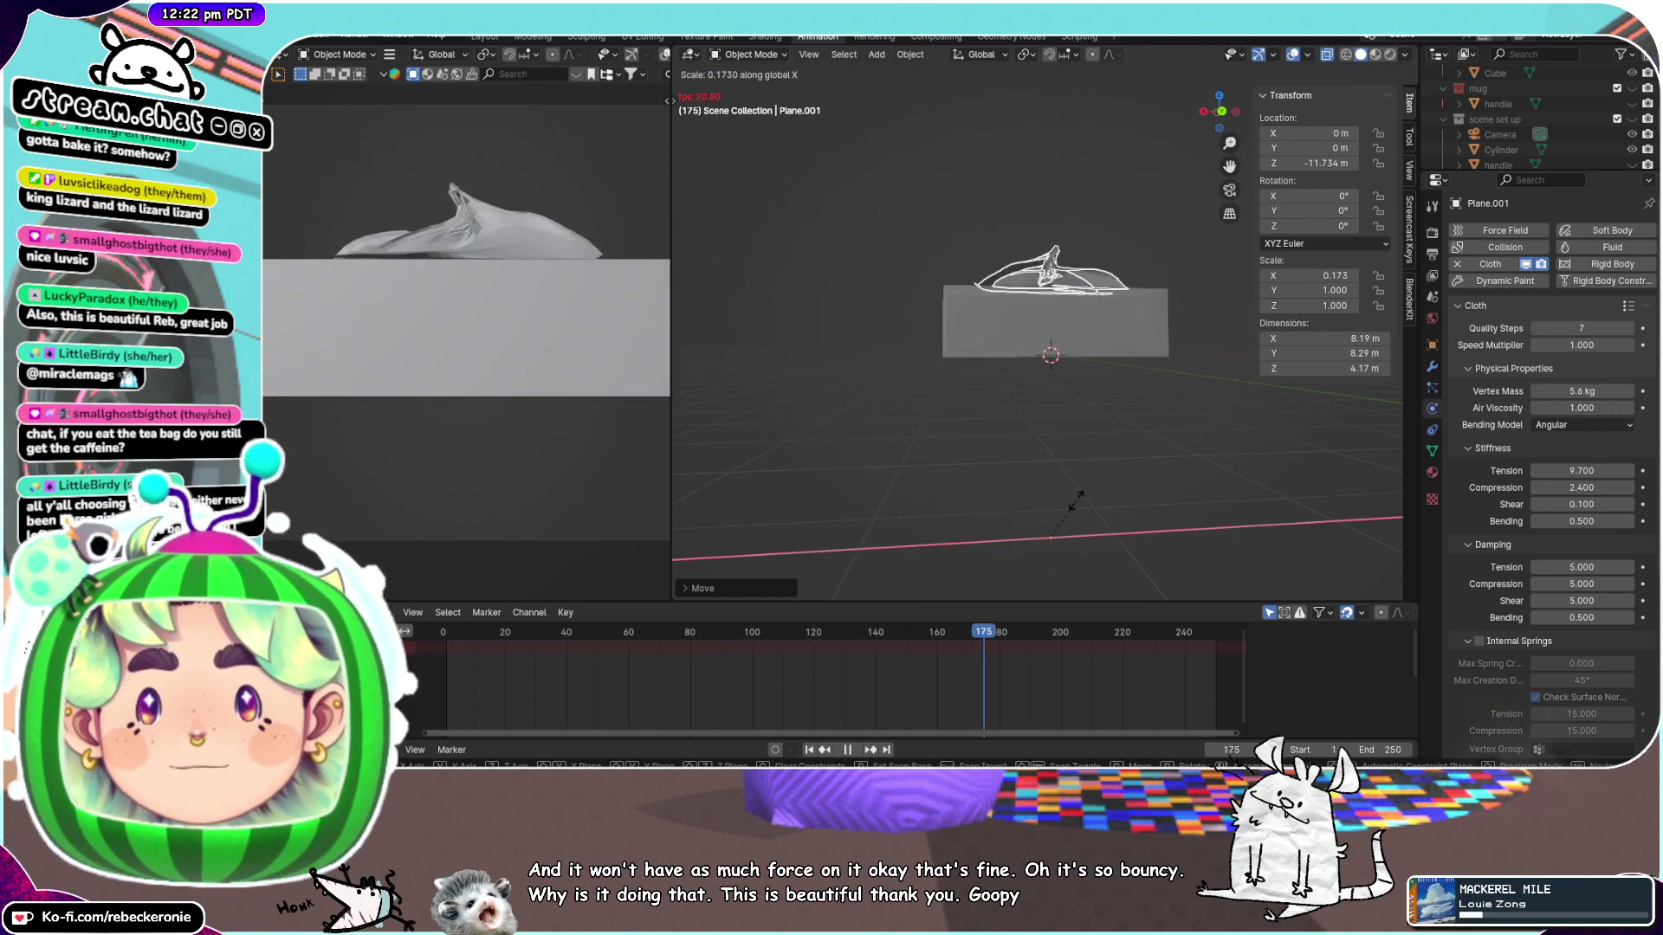
left_click(1139, 492)
middle_click_drag(1140, 492, 965, 269)
scroll(1086, 476, "down", 4)
scroll(1105, 345, "up", 5)
scroll(996, 330, "up", 4)
key("ctrl+z")
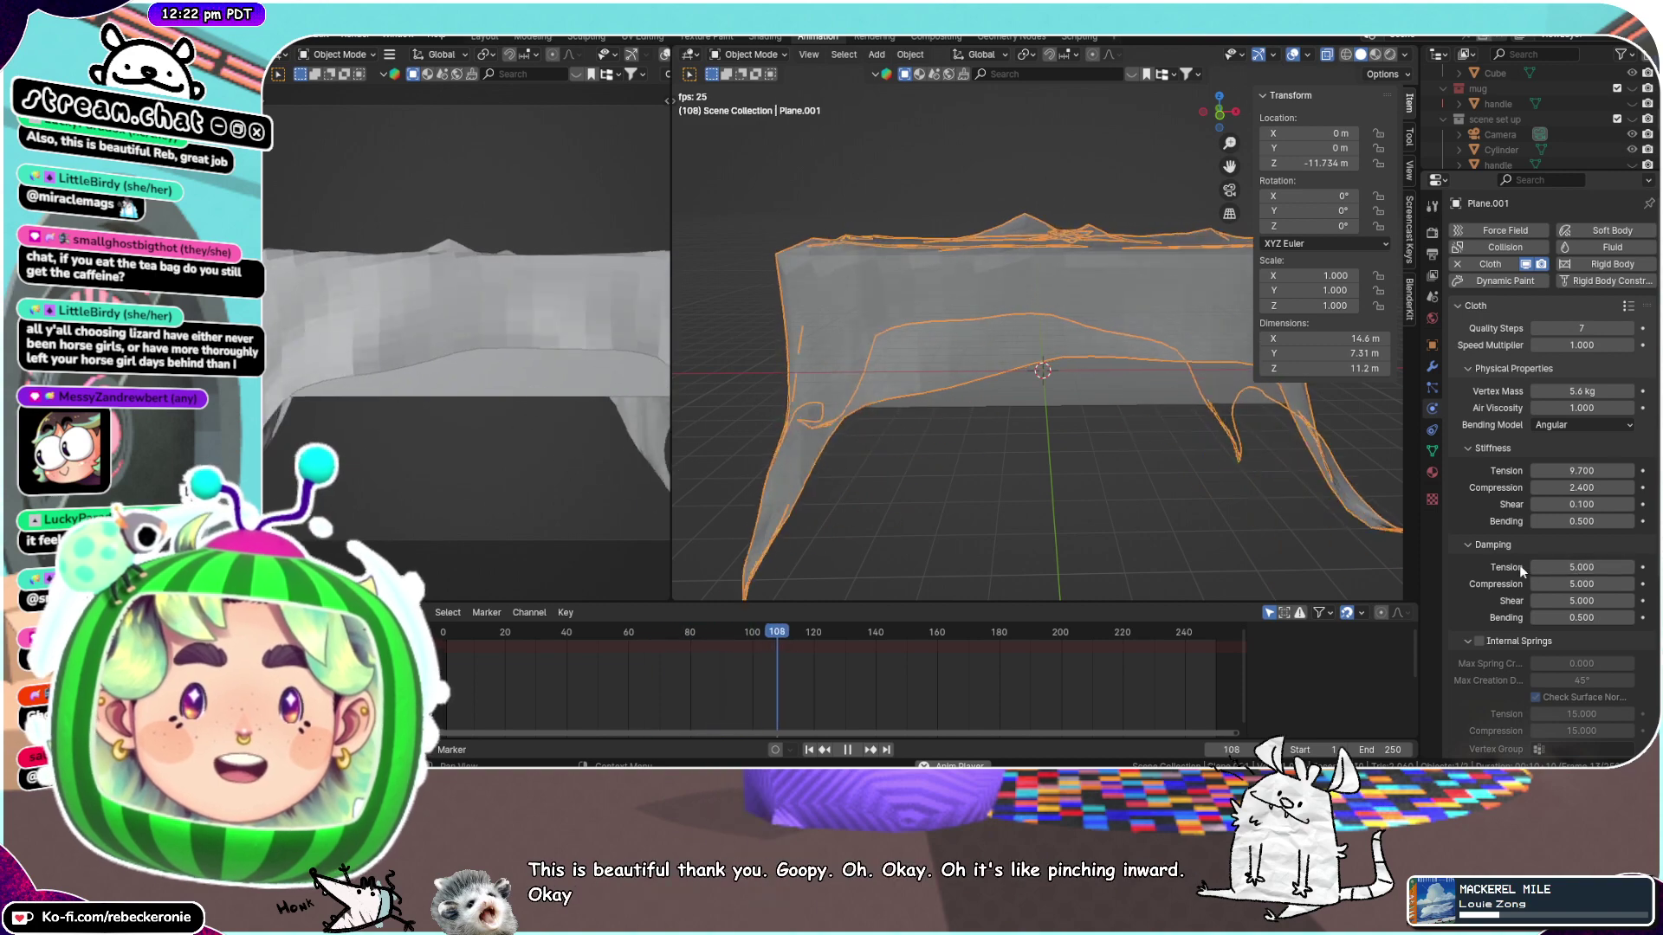
Set the cloth's damping Tension to 0 and examine the playing simulation from several angles
left_click_drag(1559, 568, 1473, 568)
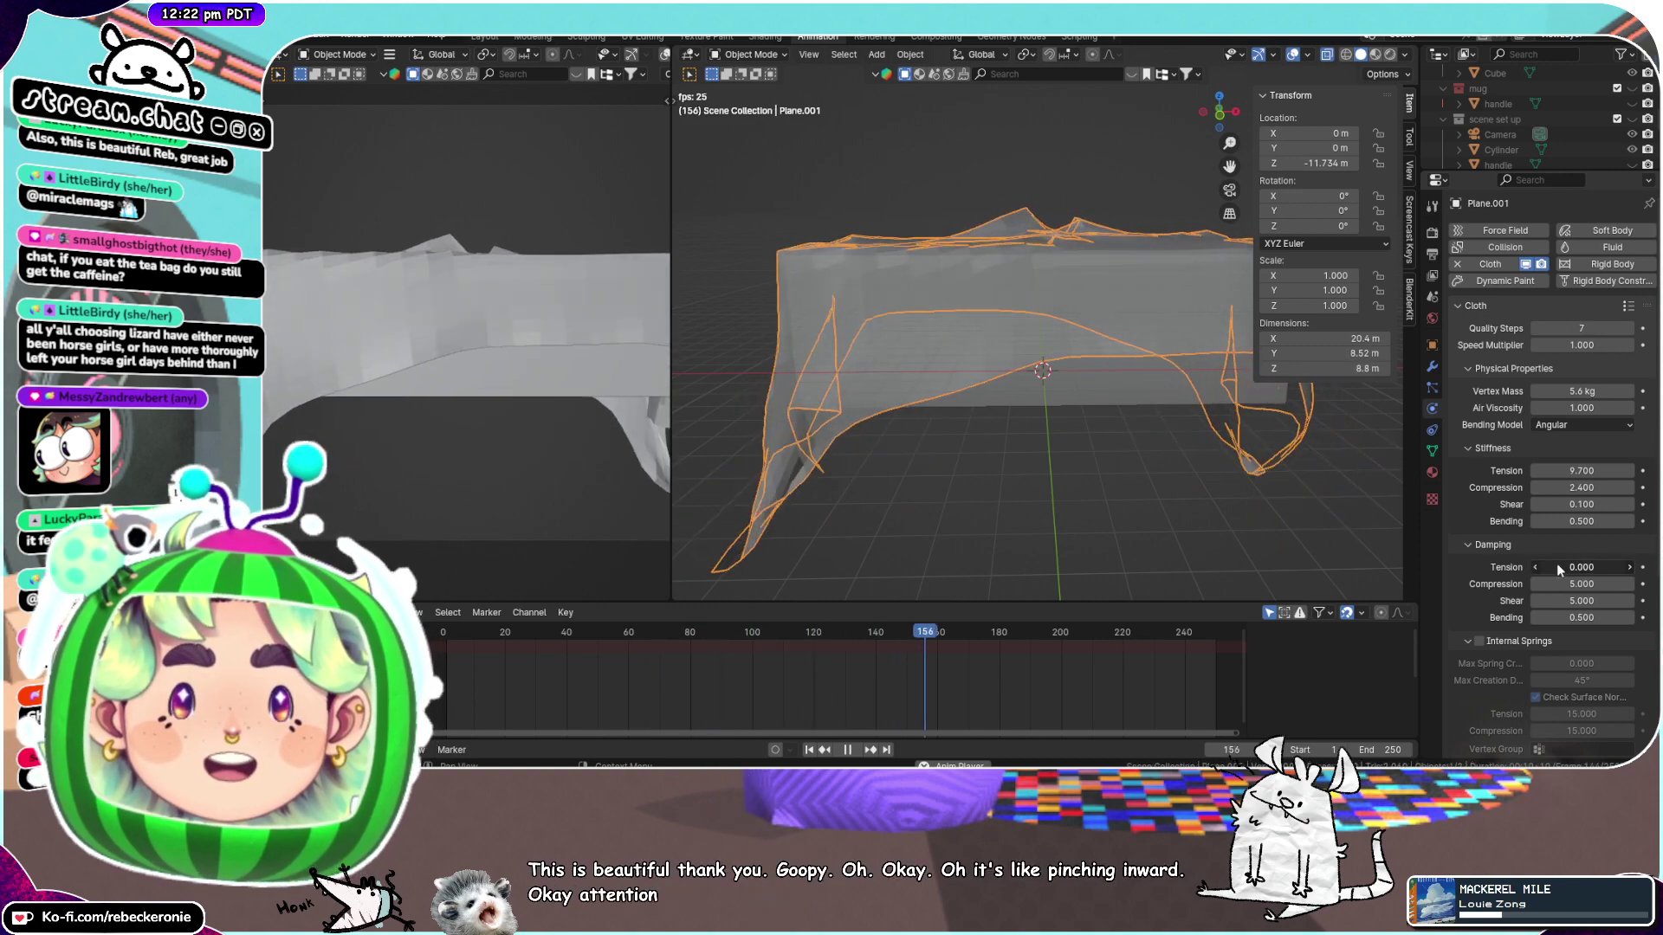
middle_click_drag(1073, 319, 1063, 404)
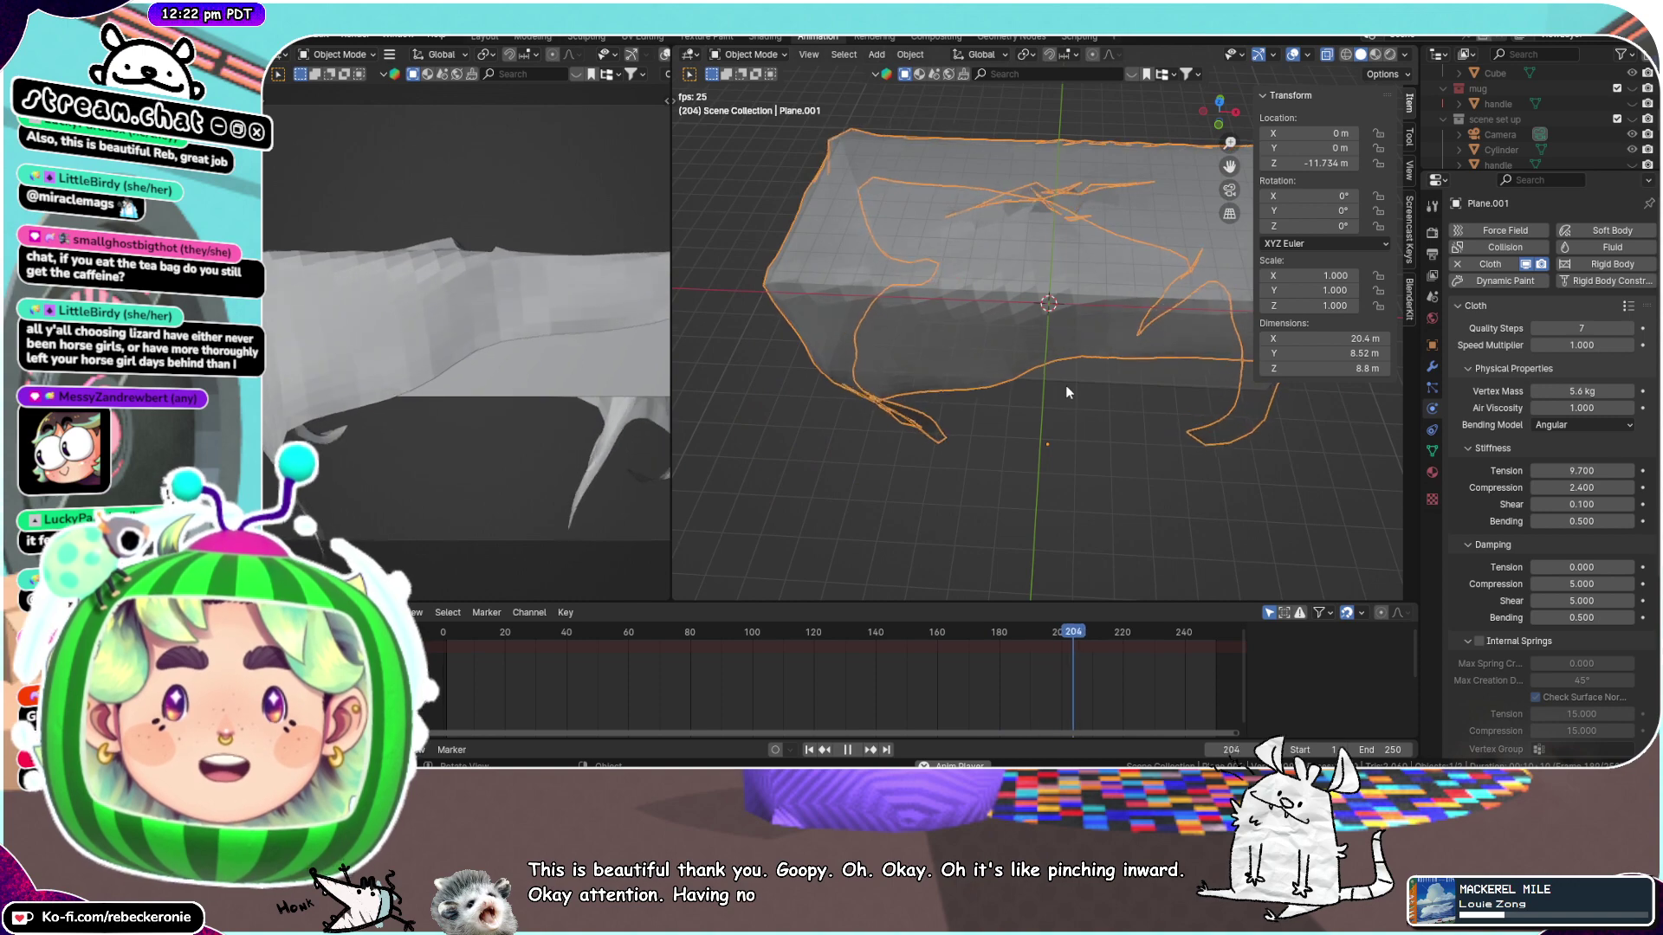
middle_click_drag(1070, 191, 821, 321)
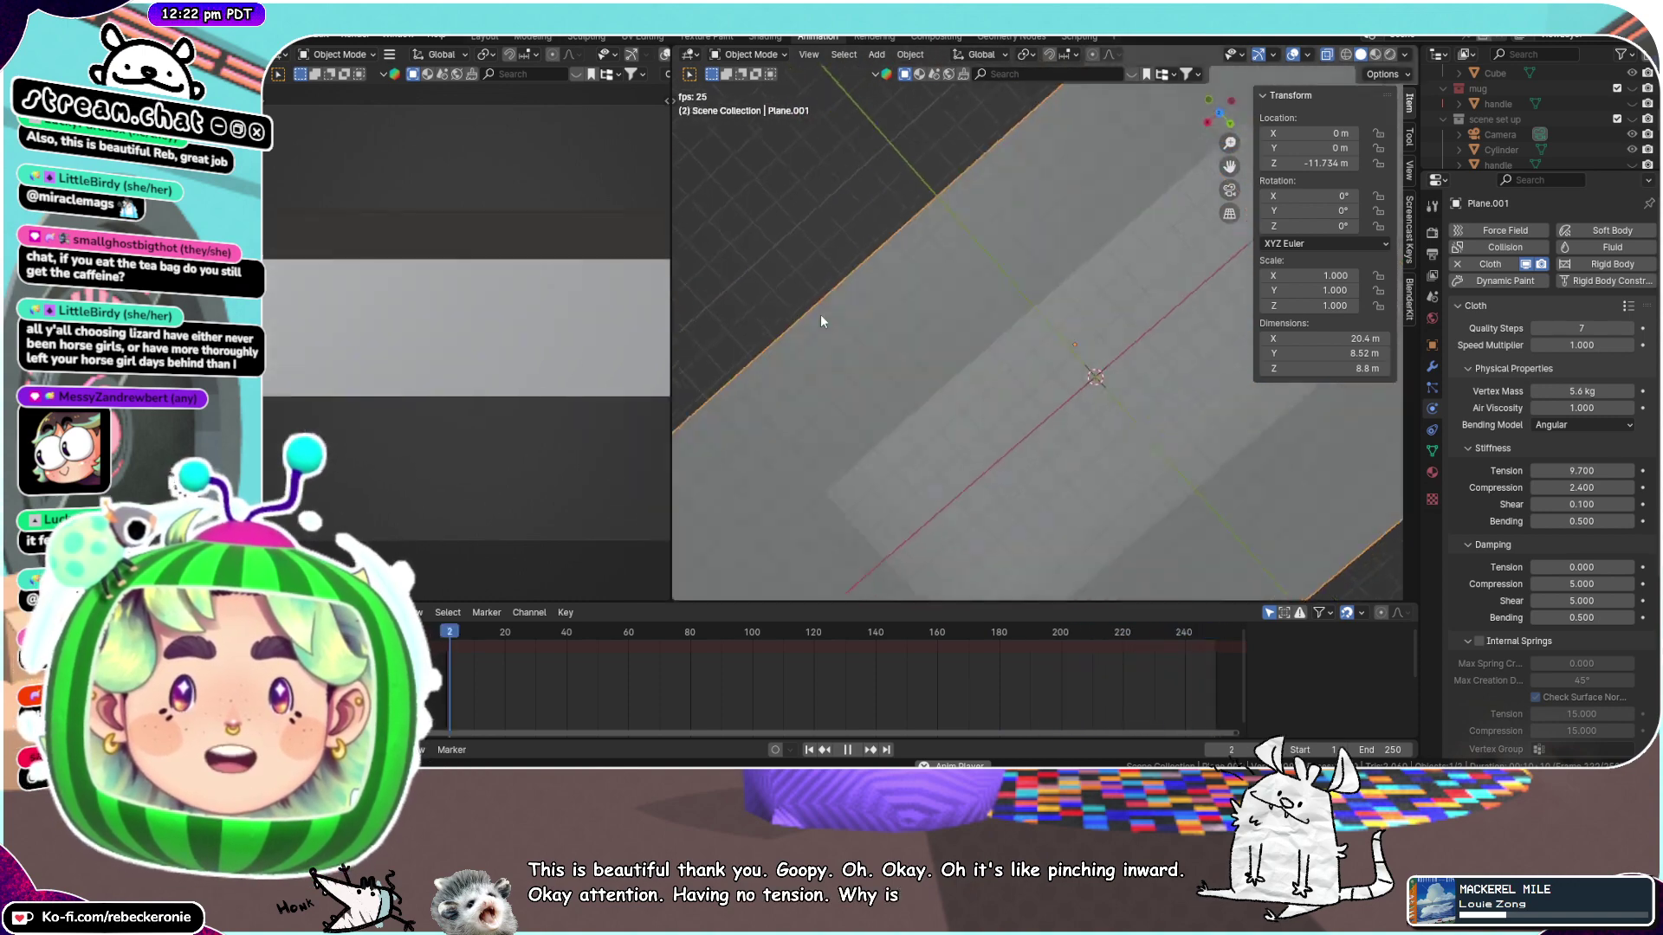
middle_click_drag(1009, 316, 1140, 230)
scroll(1125, 236, "down", 3)
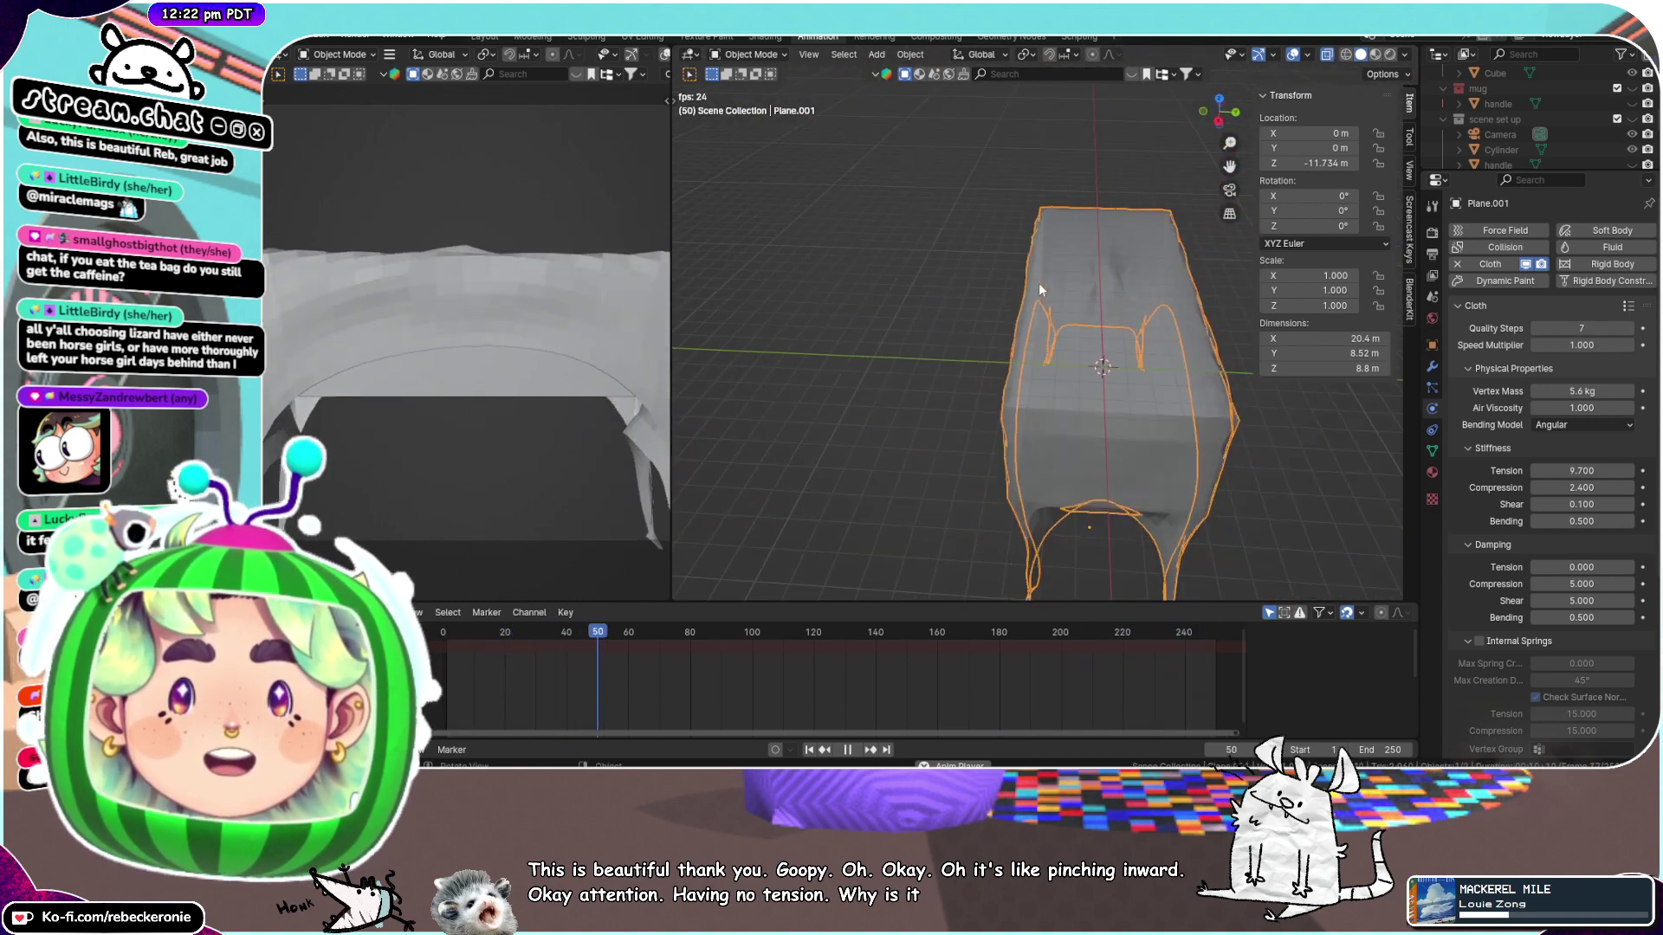
middle_click_drag(1037, 282, 1183, 220)
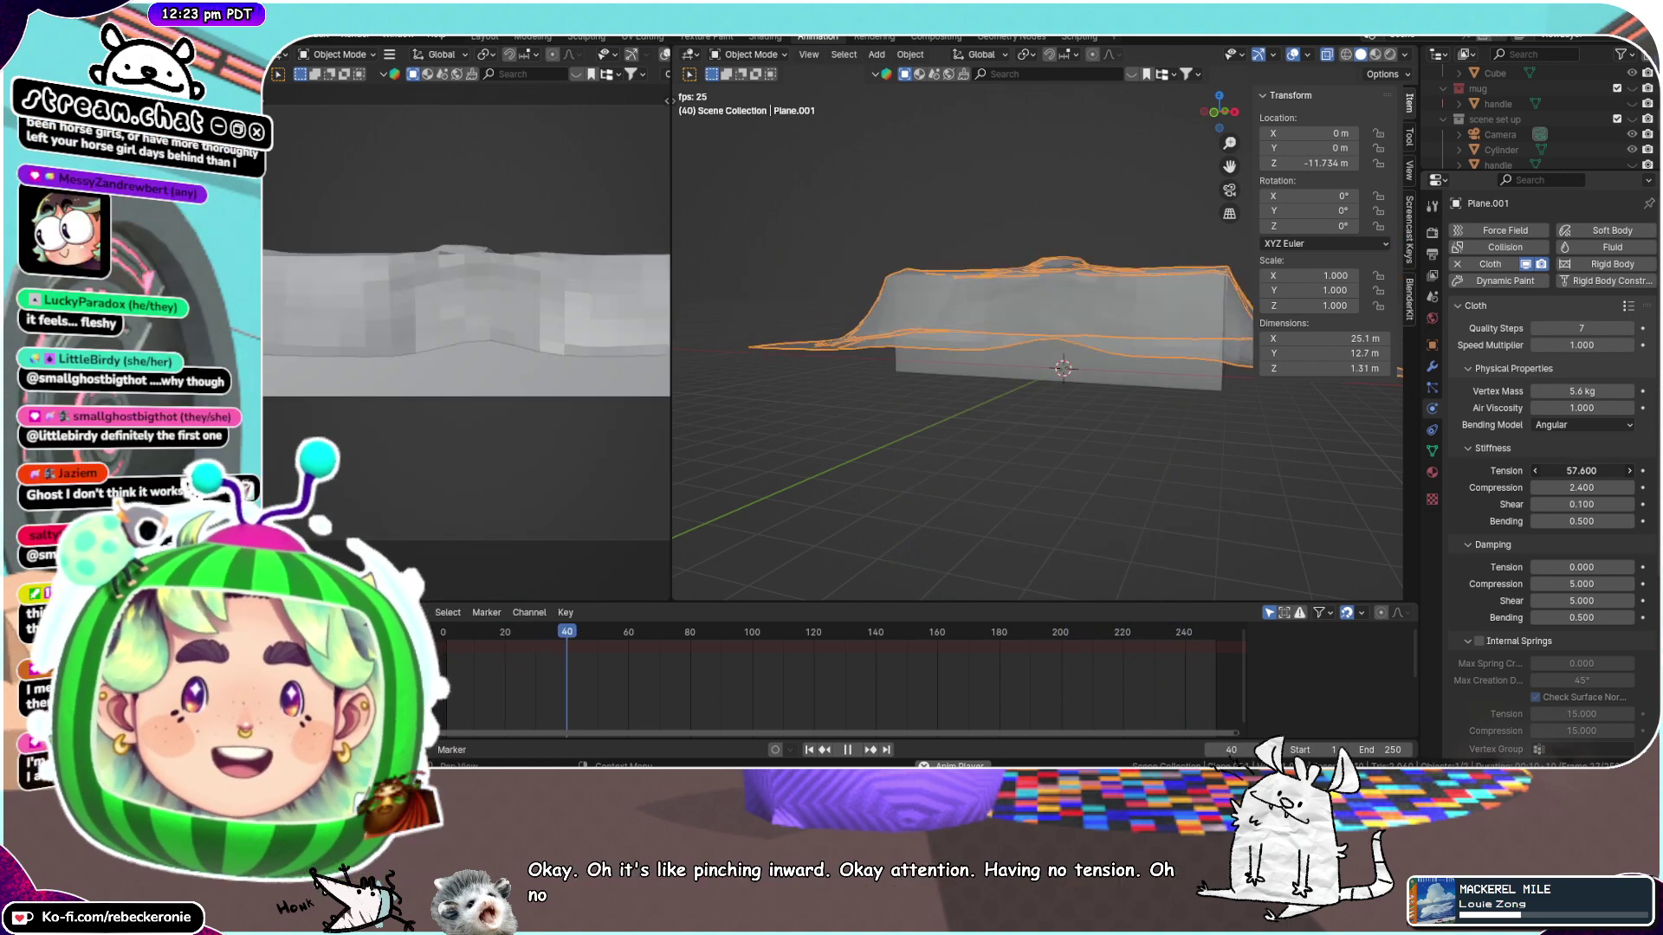
Set the cloth's stiffness Tension to 138.2 and damping Tension to 50 during playback, and pause the simulation
left_click_drag(1581, 471, 1631, 471)
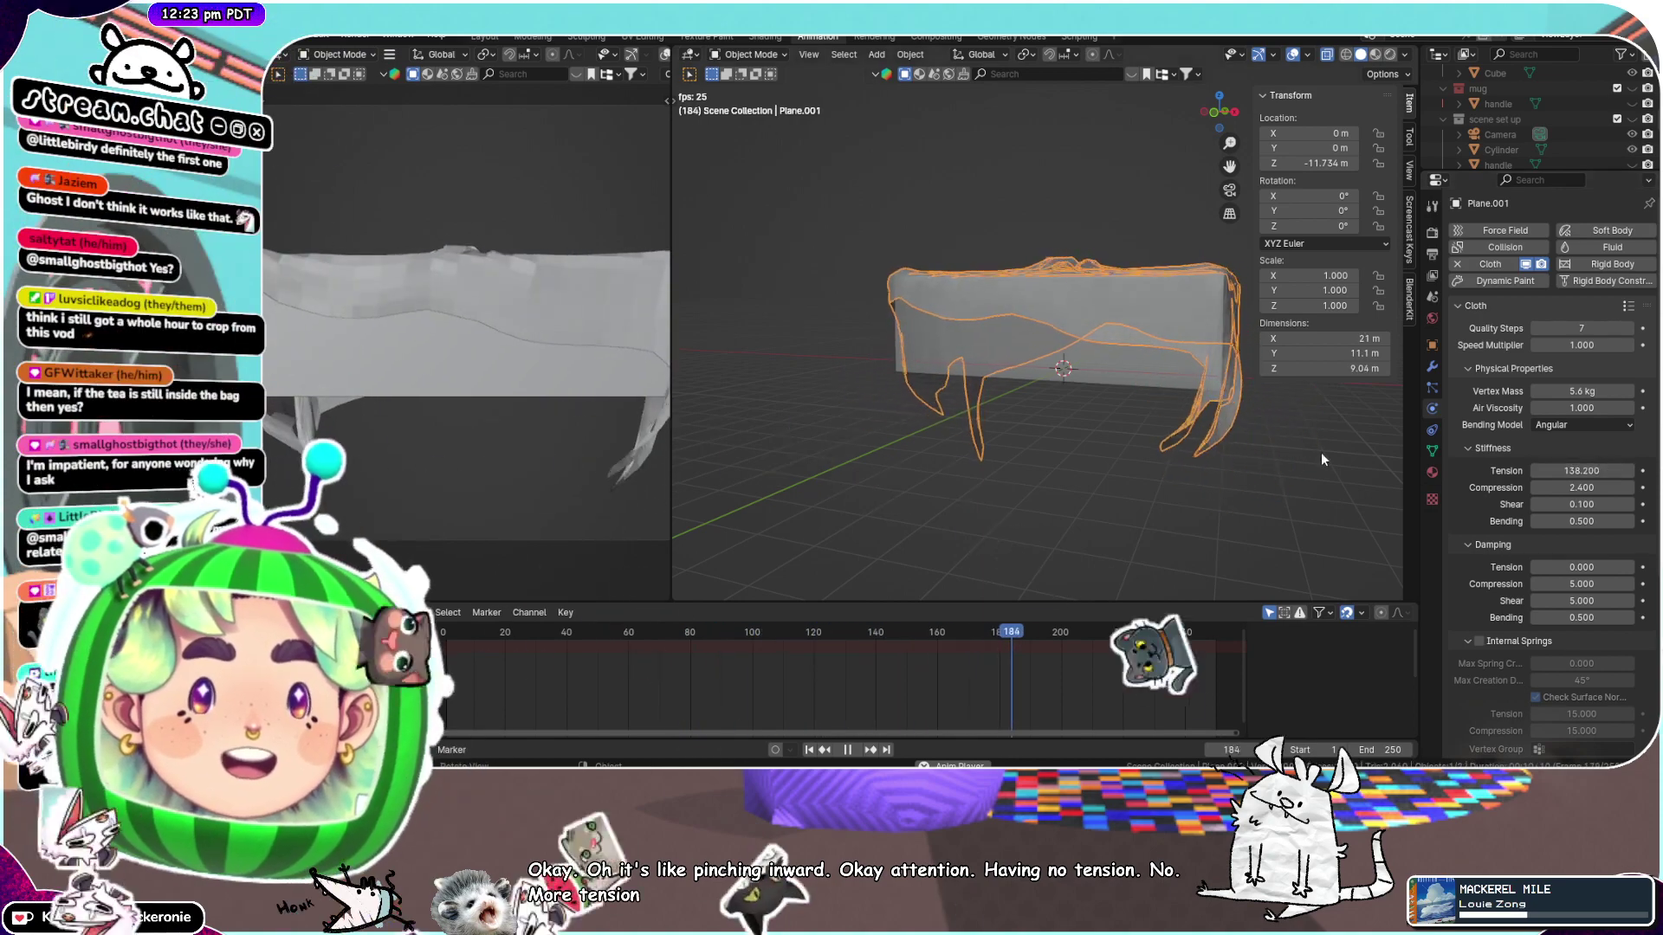
middle_click_drag(976, 251, 1136, 266)
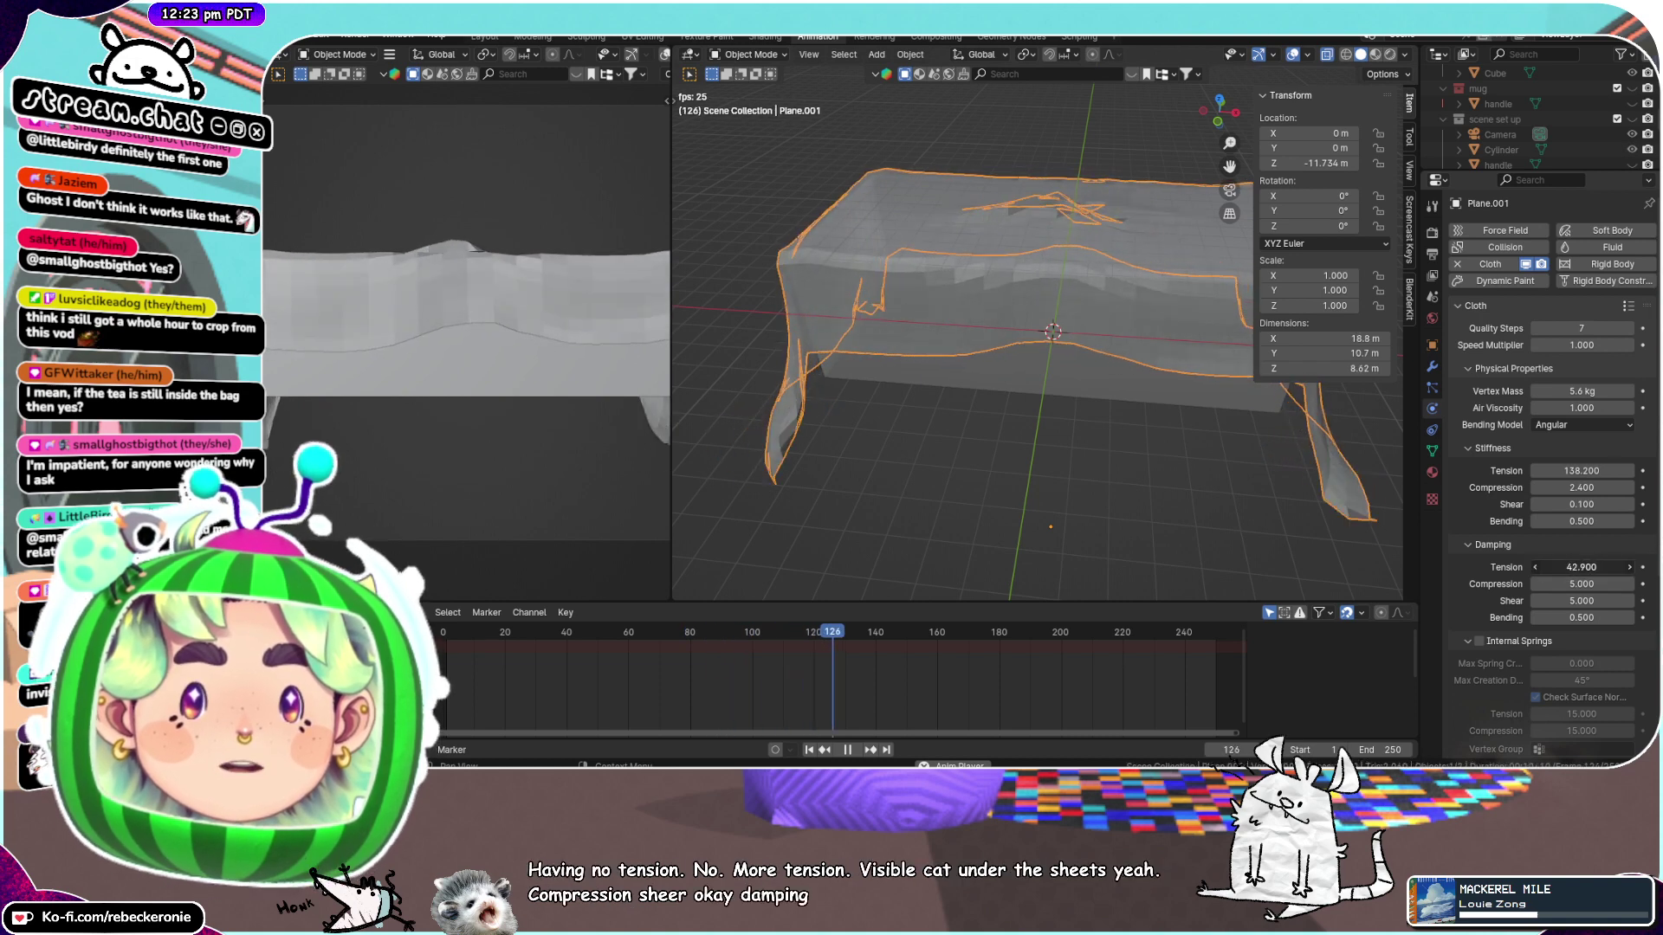
left_click_drag(1582, 567, 1598, 567)
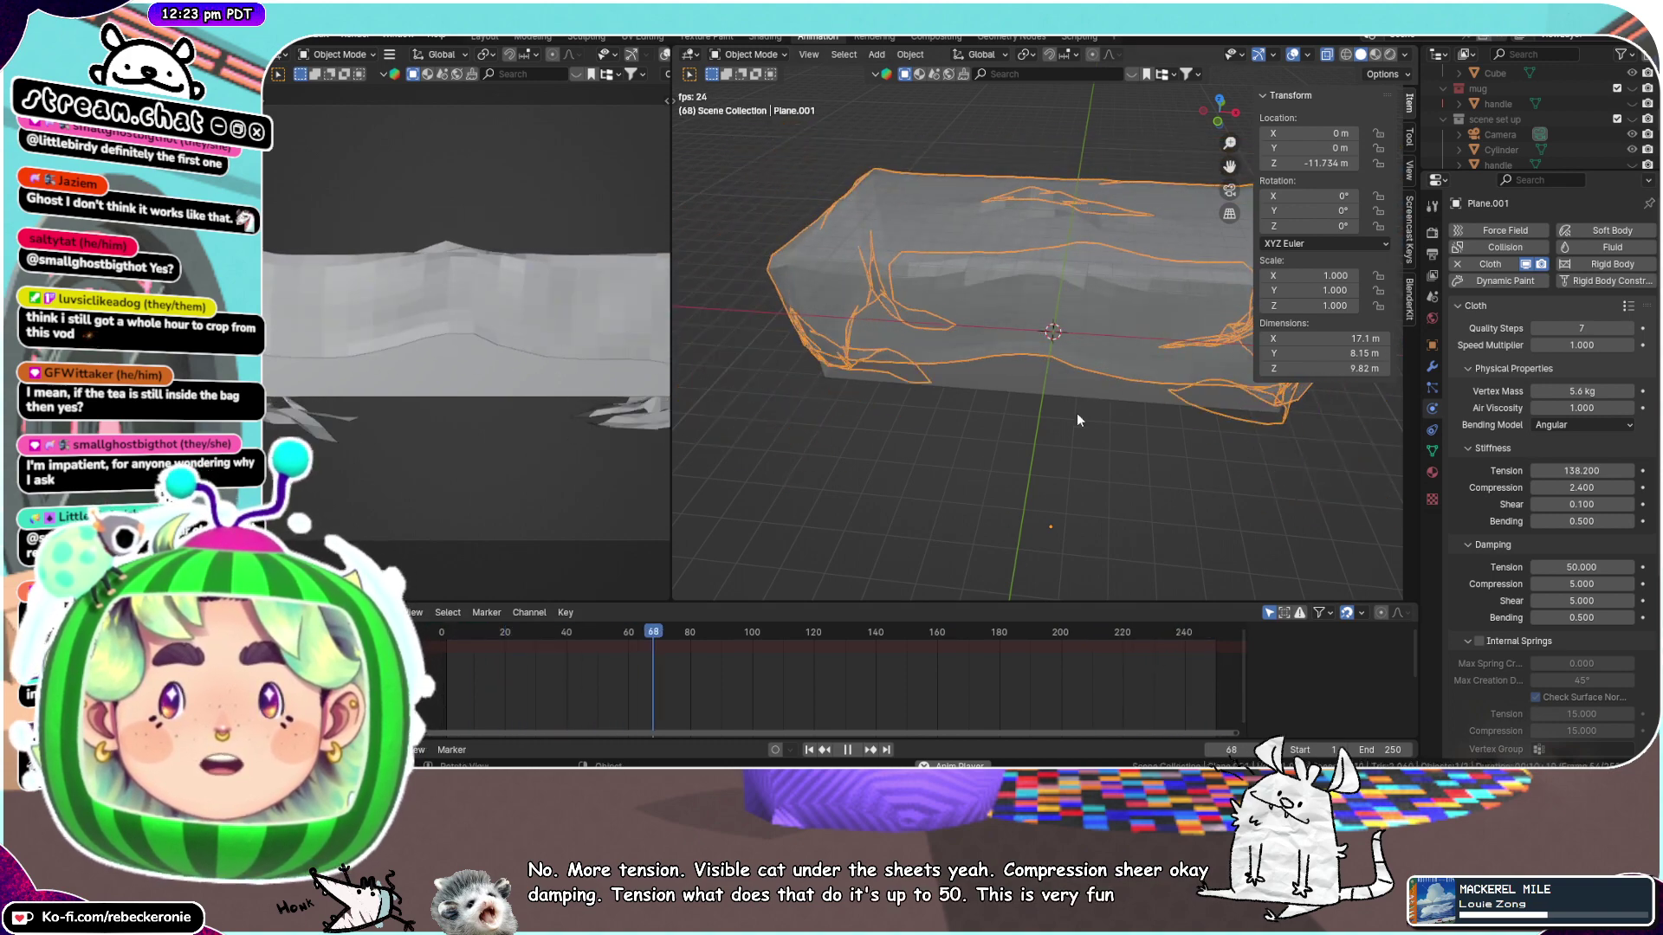
middle_click_drag(1077, 413, 1068, 485)
left_click(848, 749)
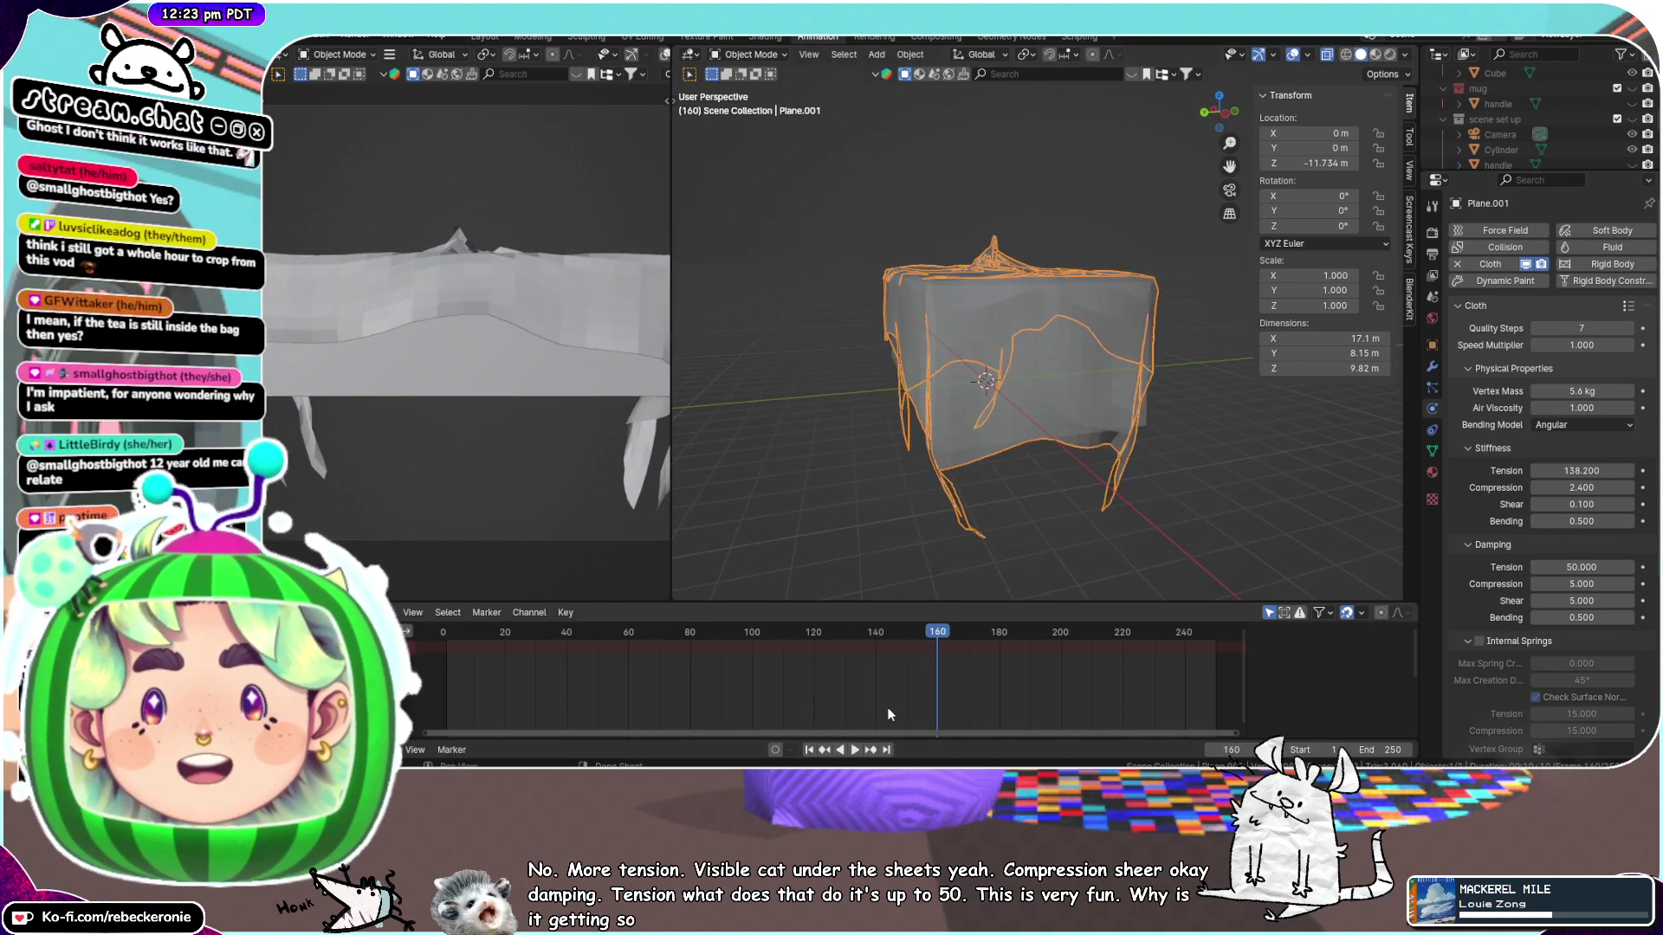
Rewind the timeline to frame 0 and scale the cloth plane along X to about 0.808, making it about 20.2 m long
left_click_drag(975, 630, 418, 641)
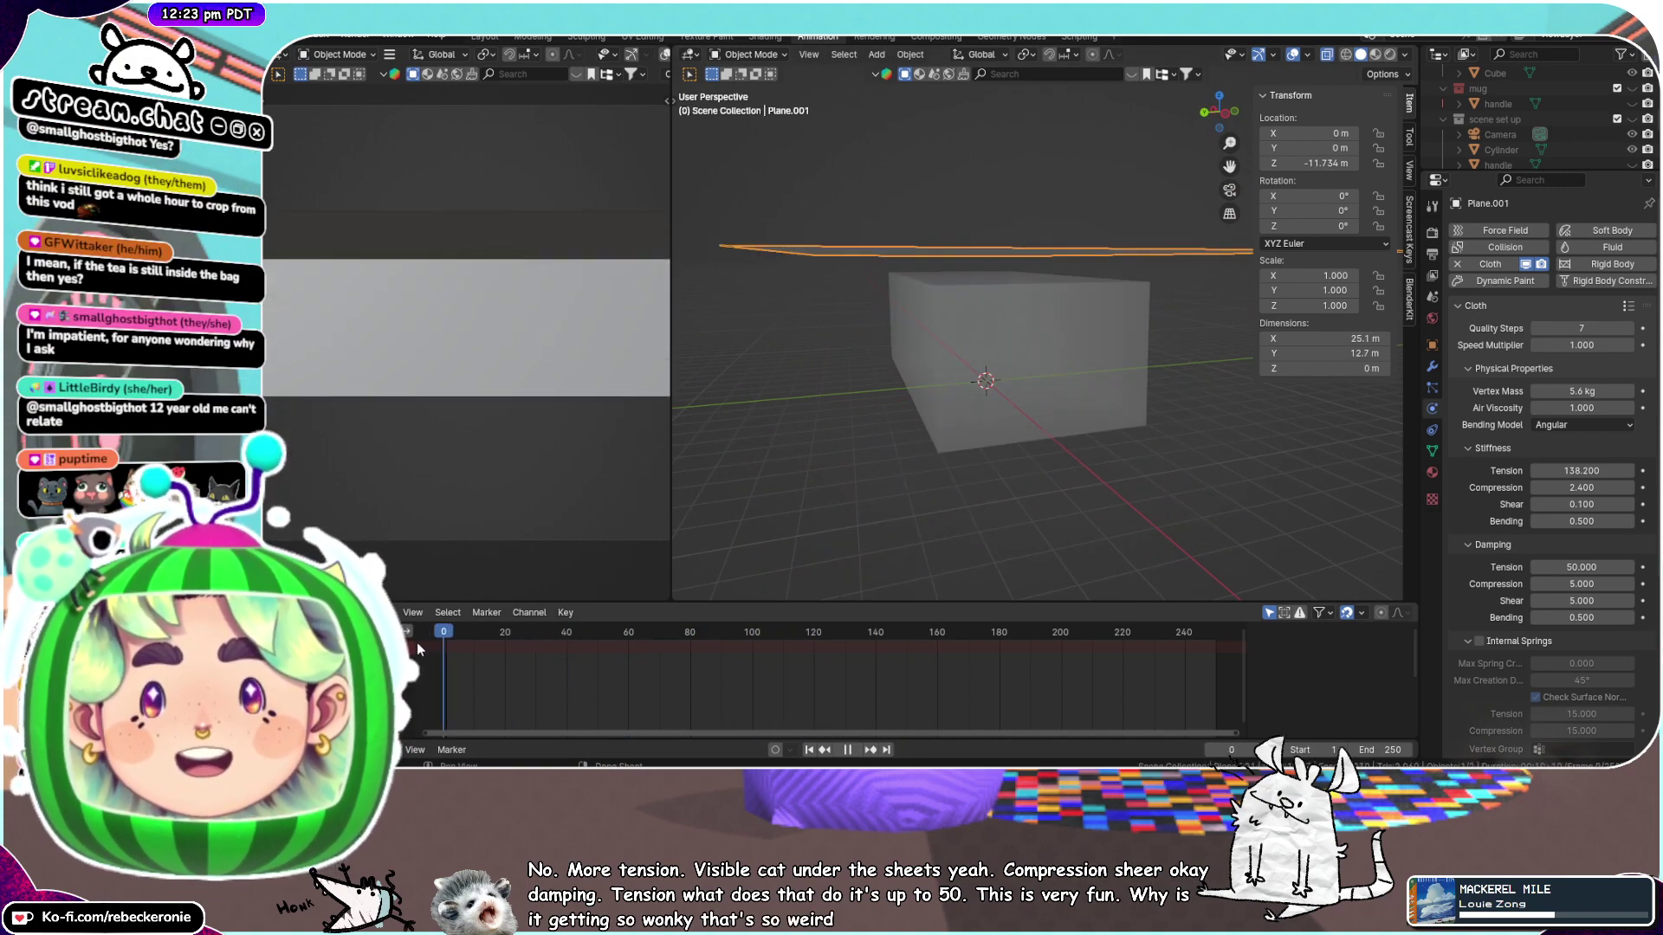
scroll(1472, 468, "down", 2)
middle_click_drag(1387, 470, 1195, 512)
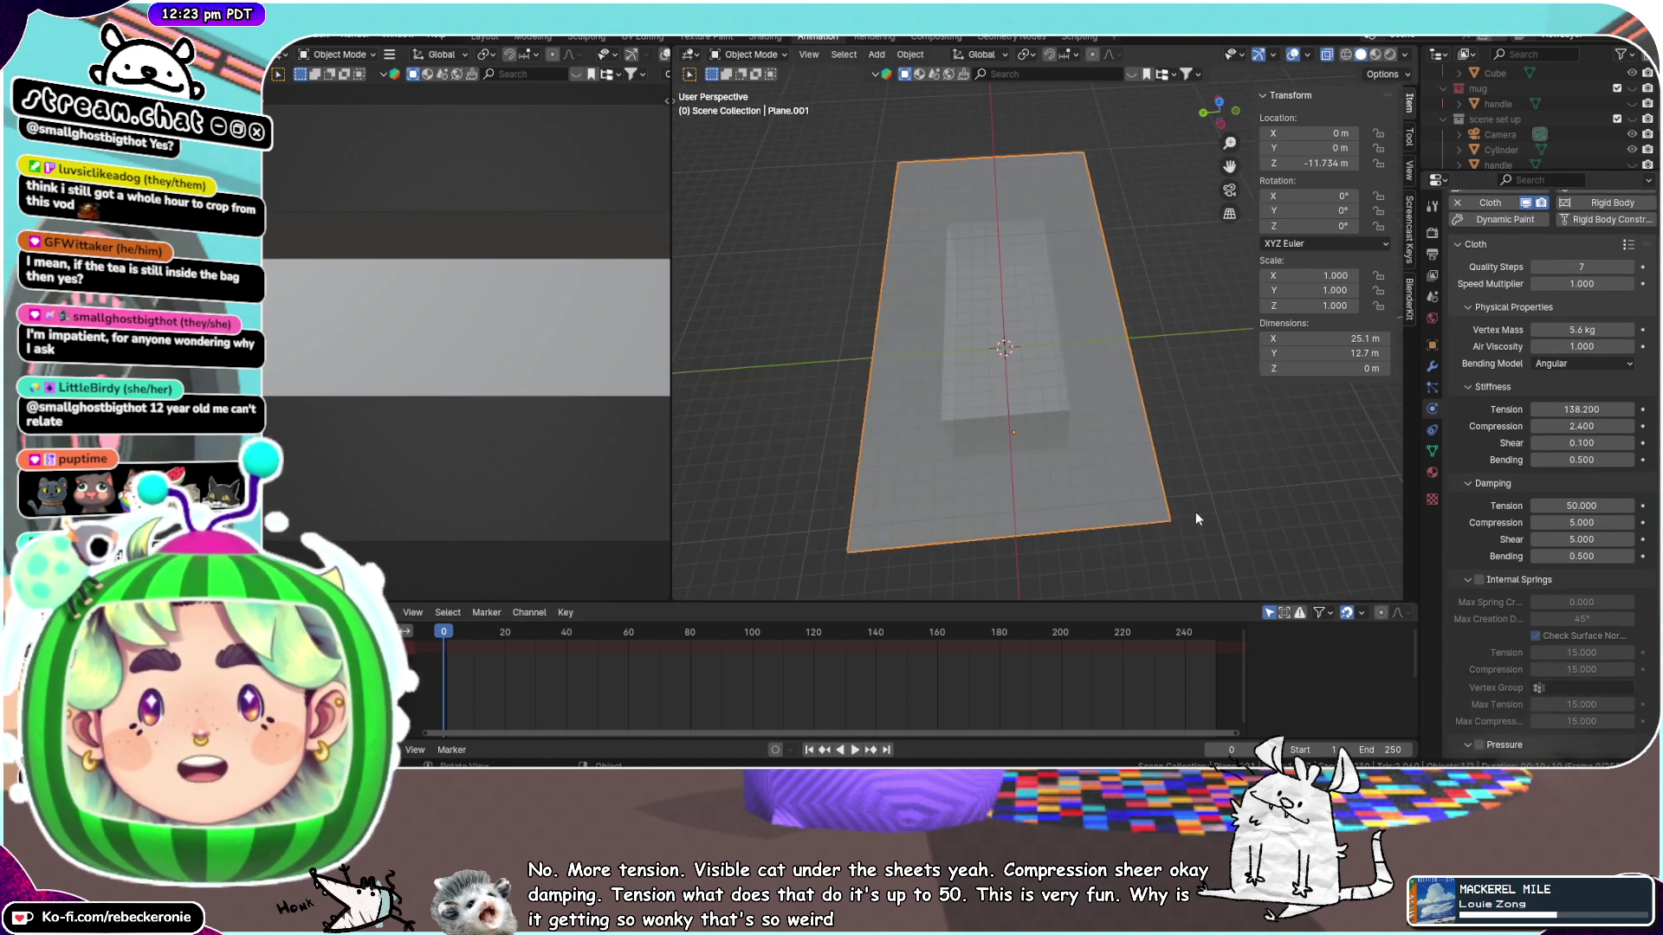
key("s")
key("x")
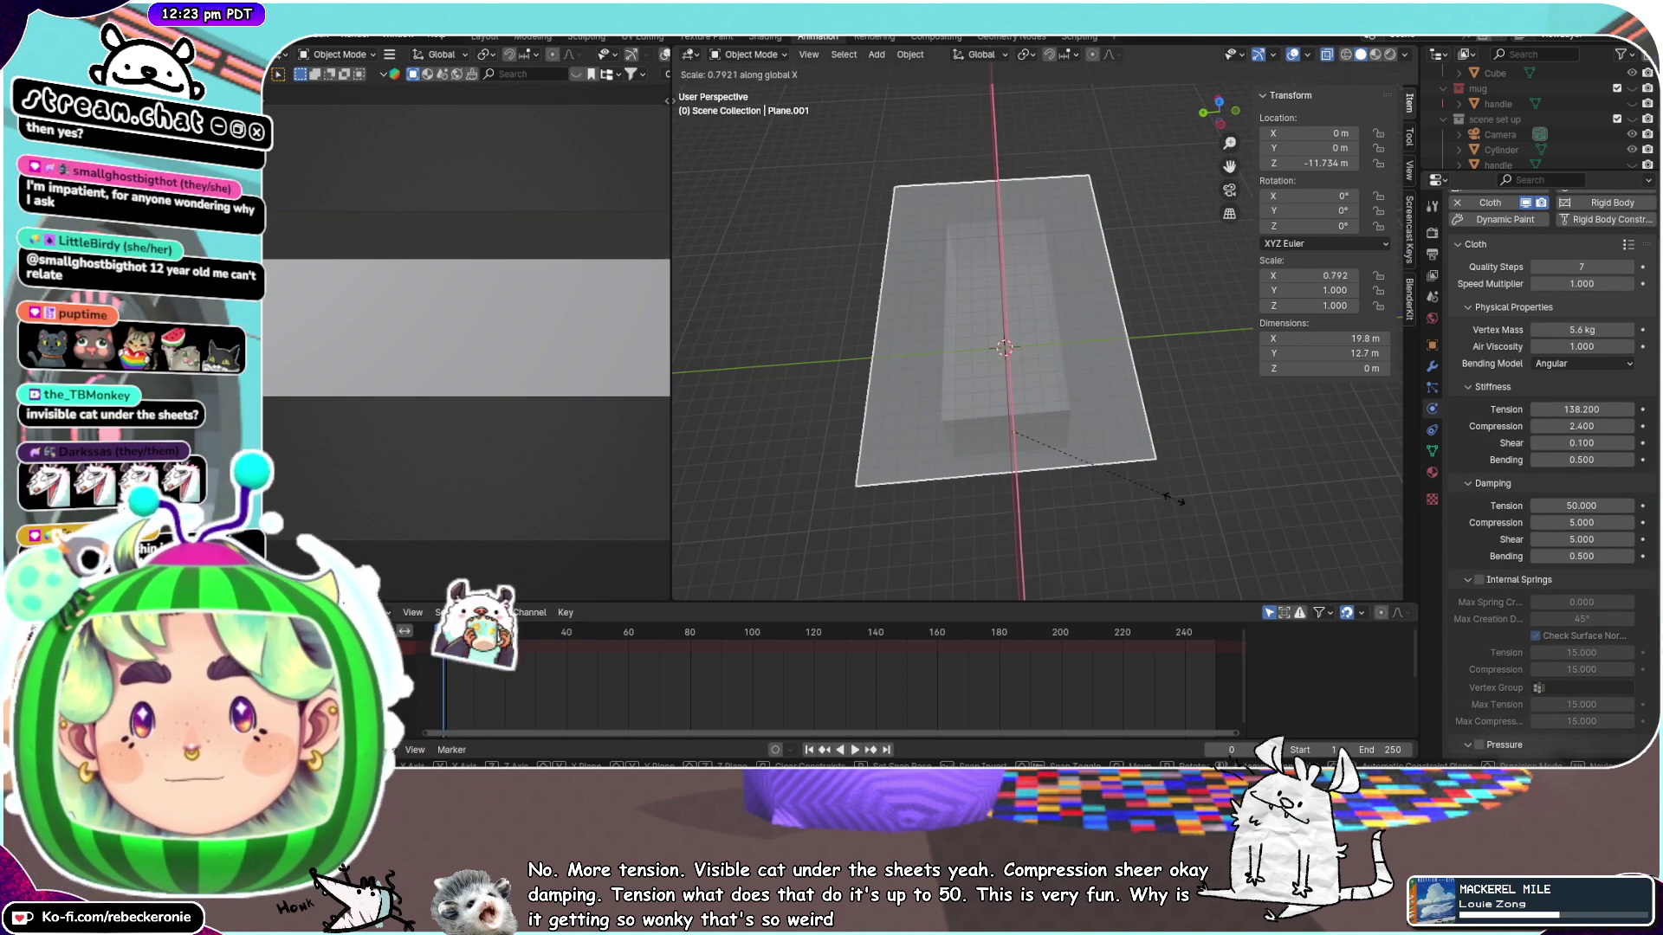
left_click(1178, 496)
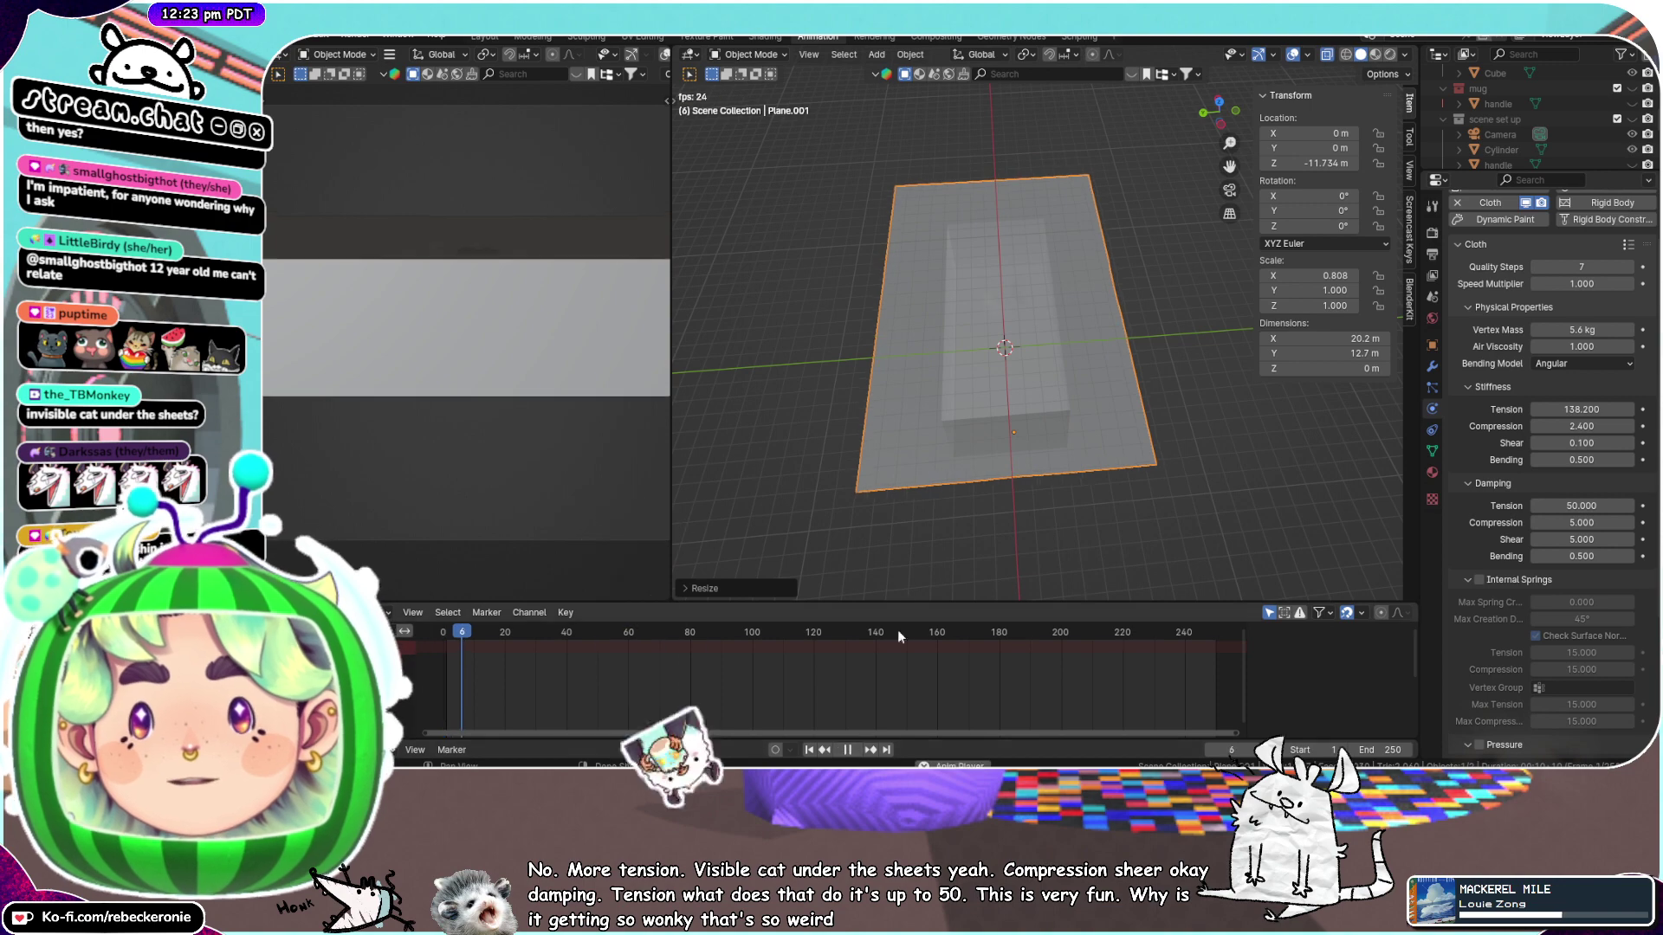
Play the cloth simulation and set the plane's origin to its geometry
key("space")
middle_click_drag(918, 537, 1009, 260)
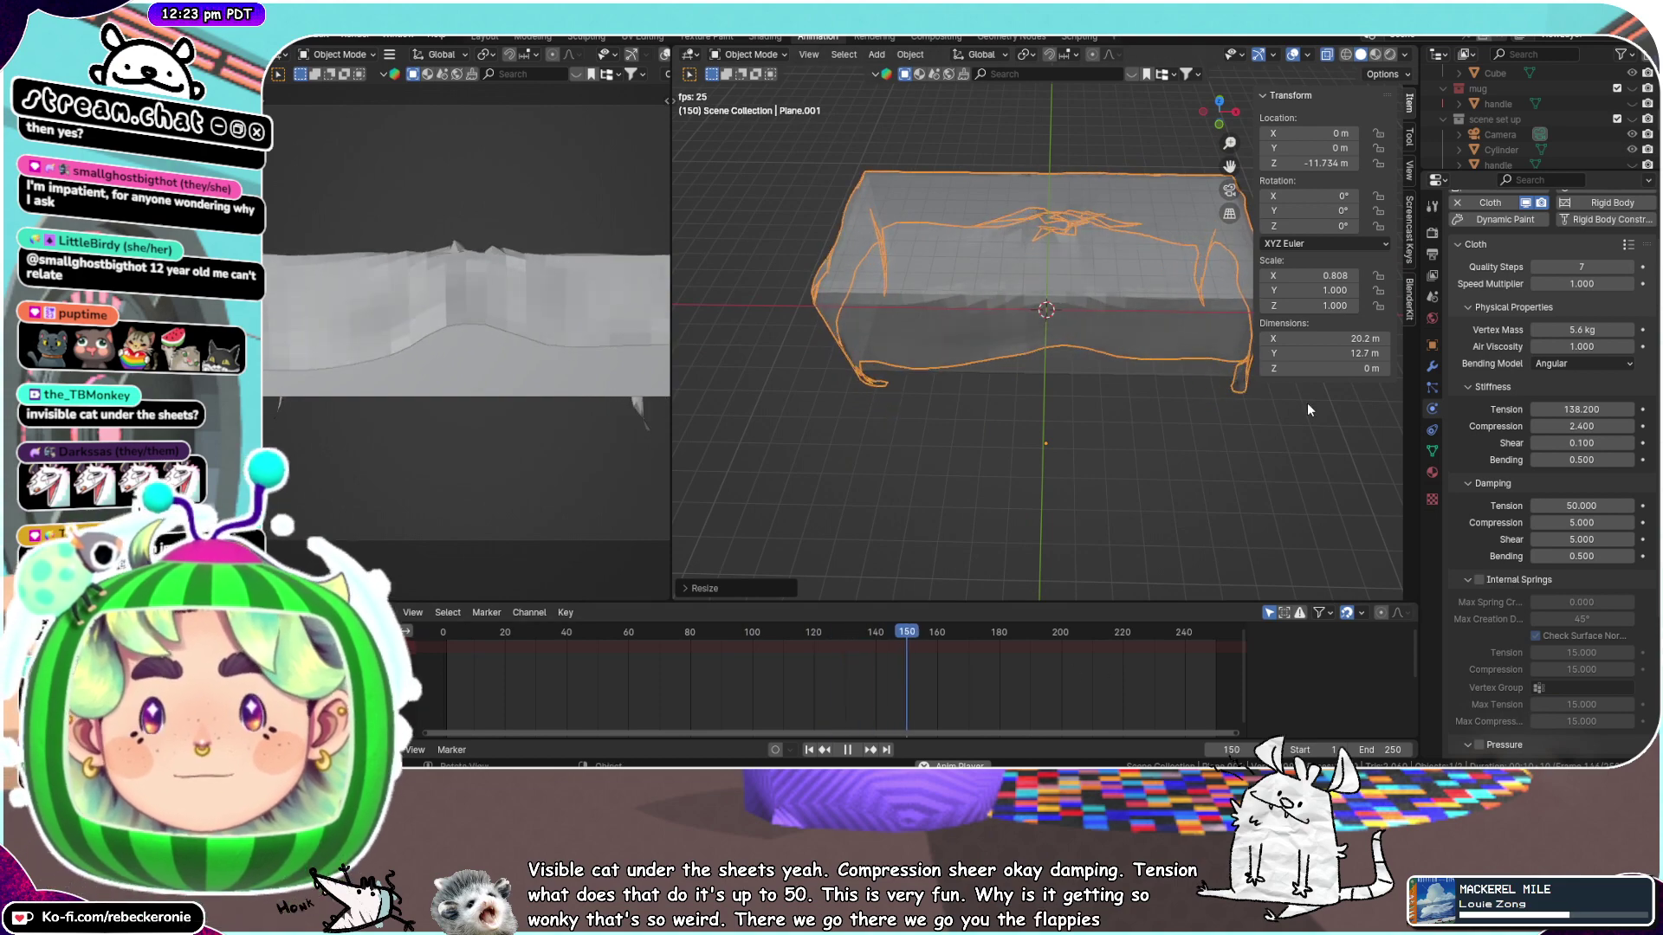
middle_click_drag(1171, 267, 1165, 390)
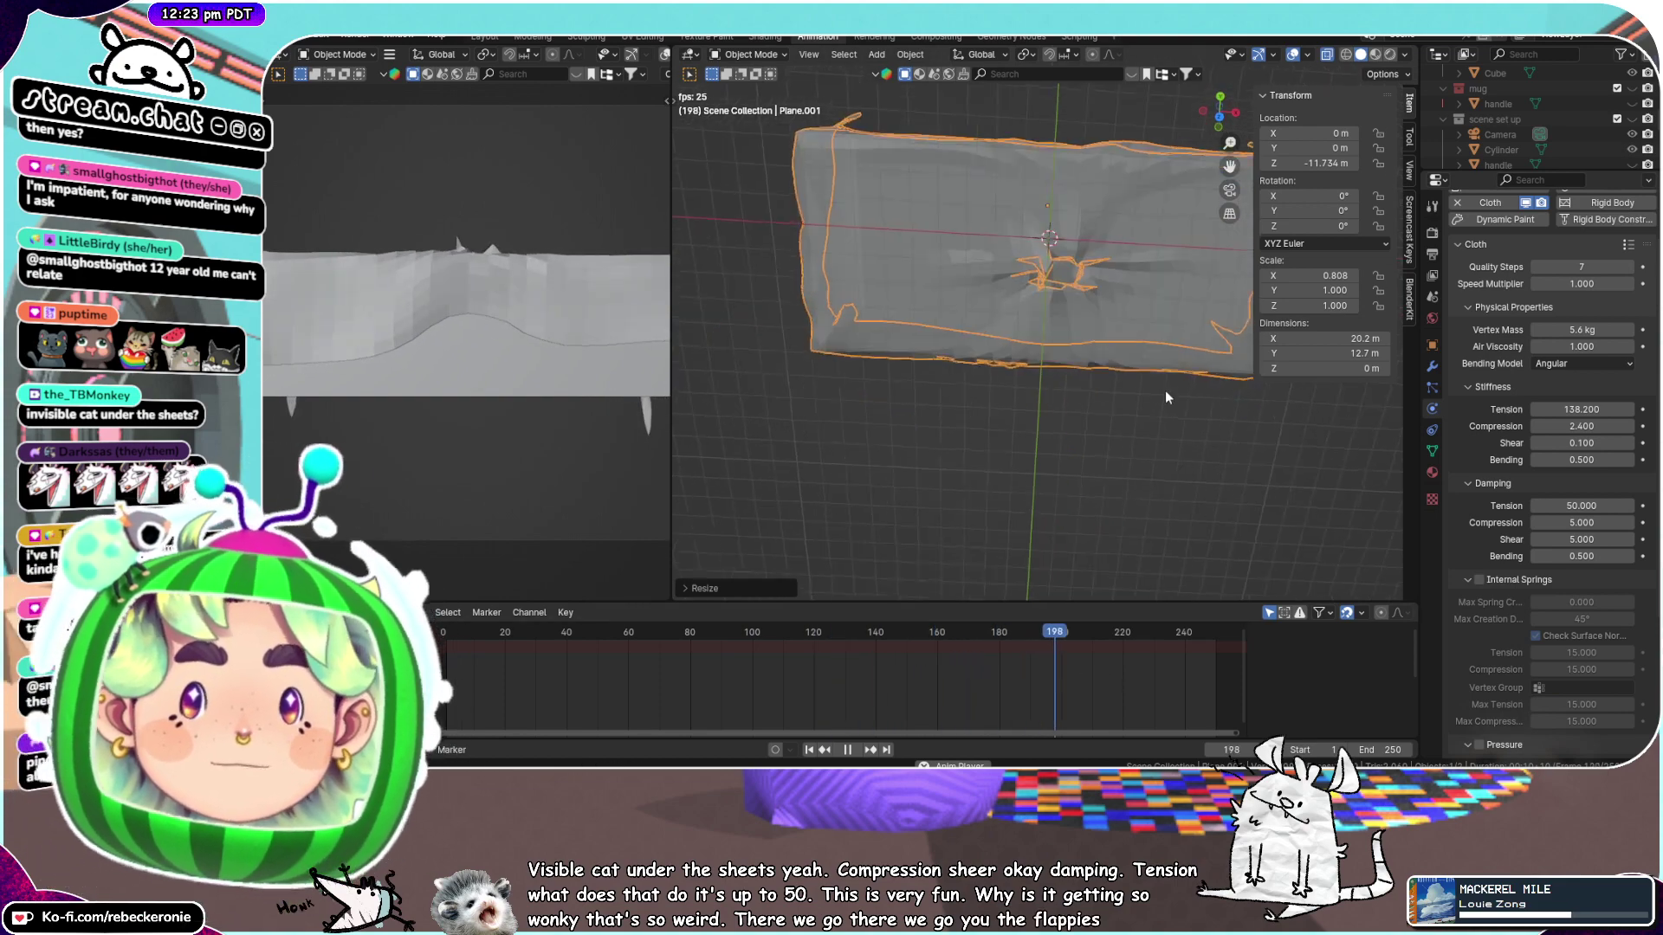
middle_click_drag(1114, 310, 1130, 266)
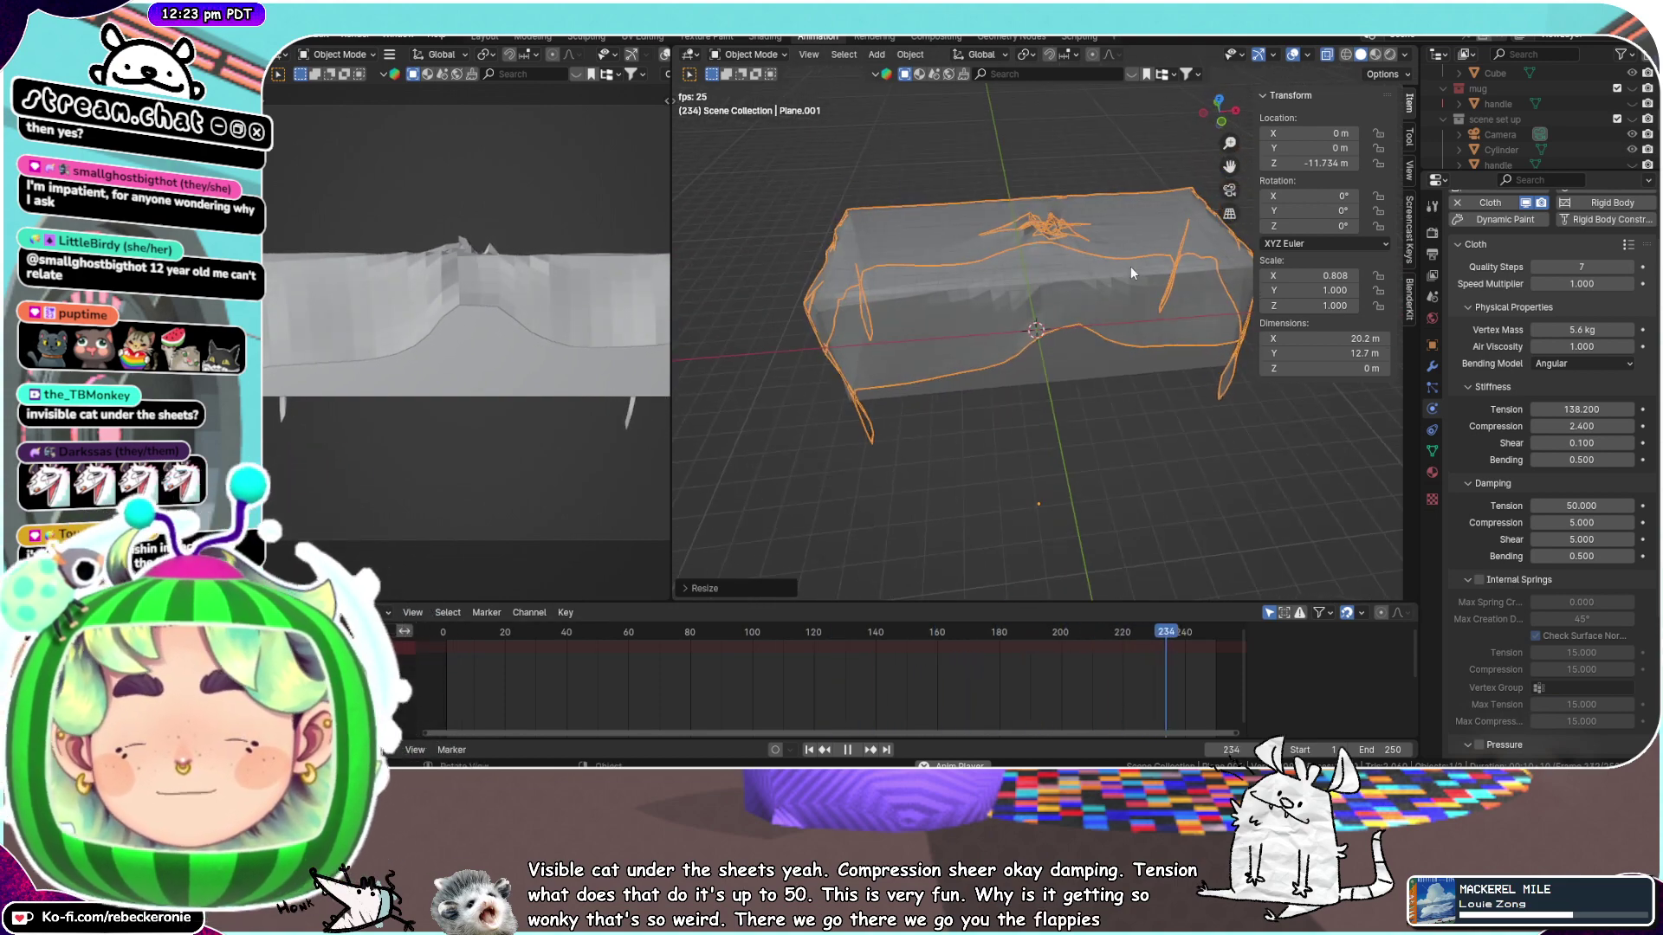
left_click(908, 54)
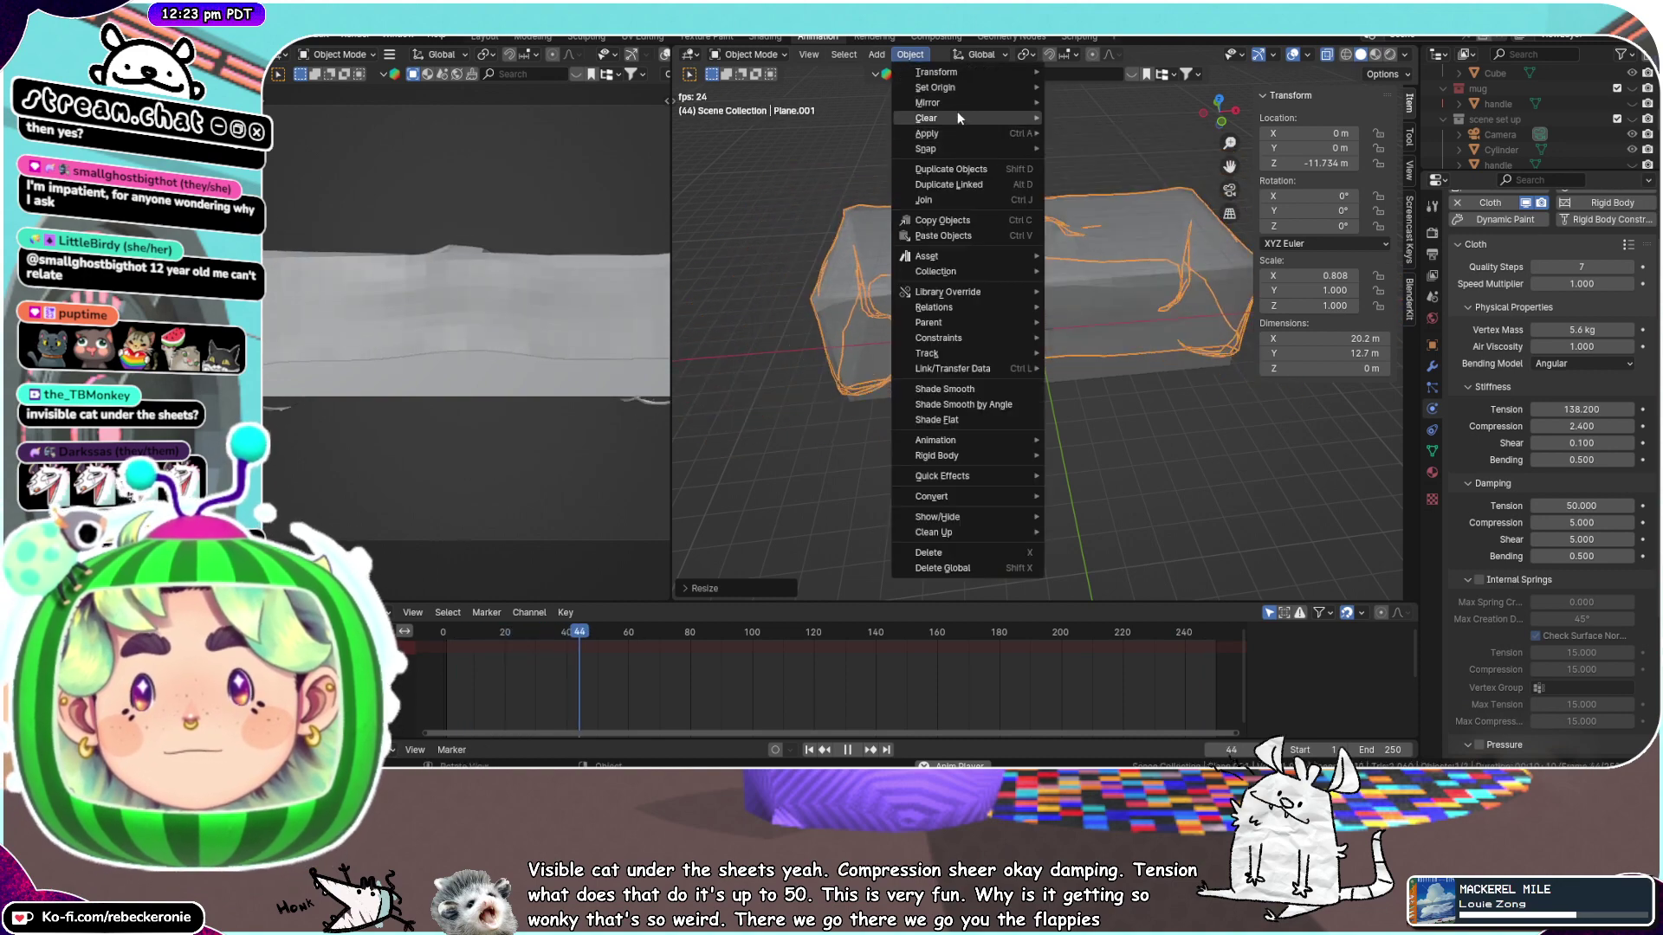
mouse_move(963, 88)
left_click(1118, 103)
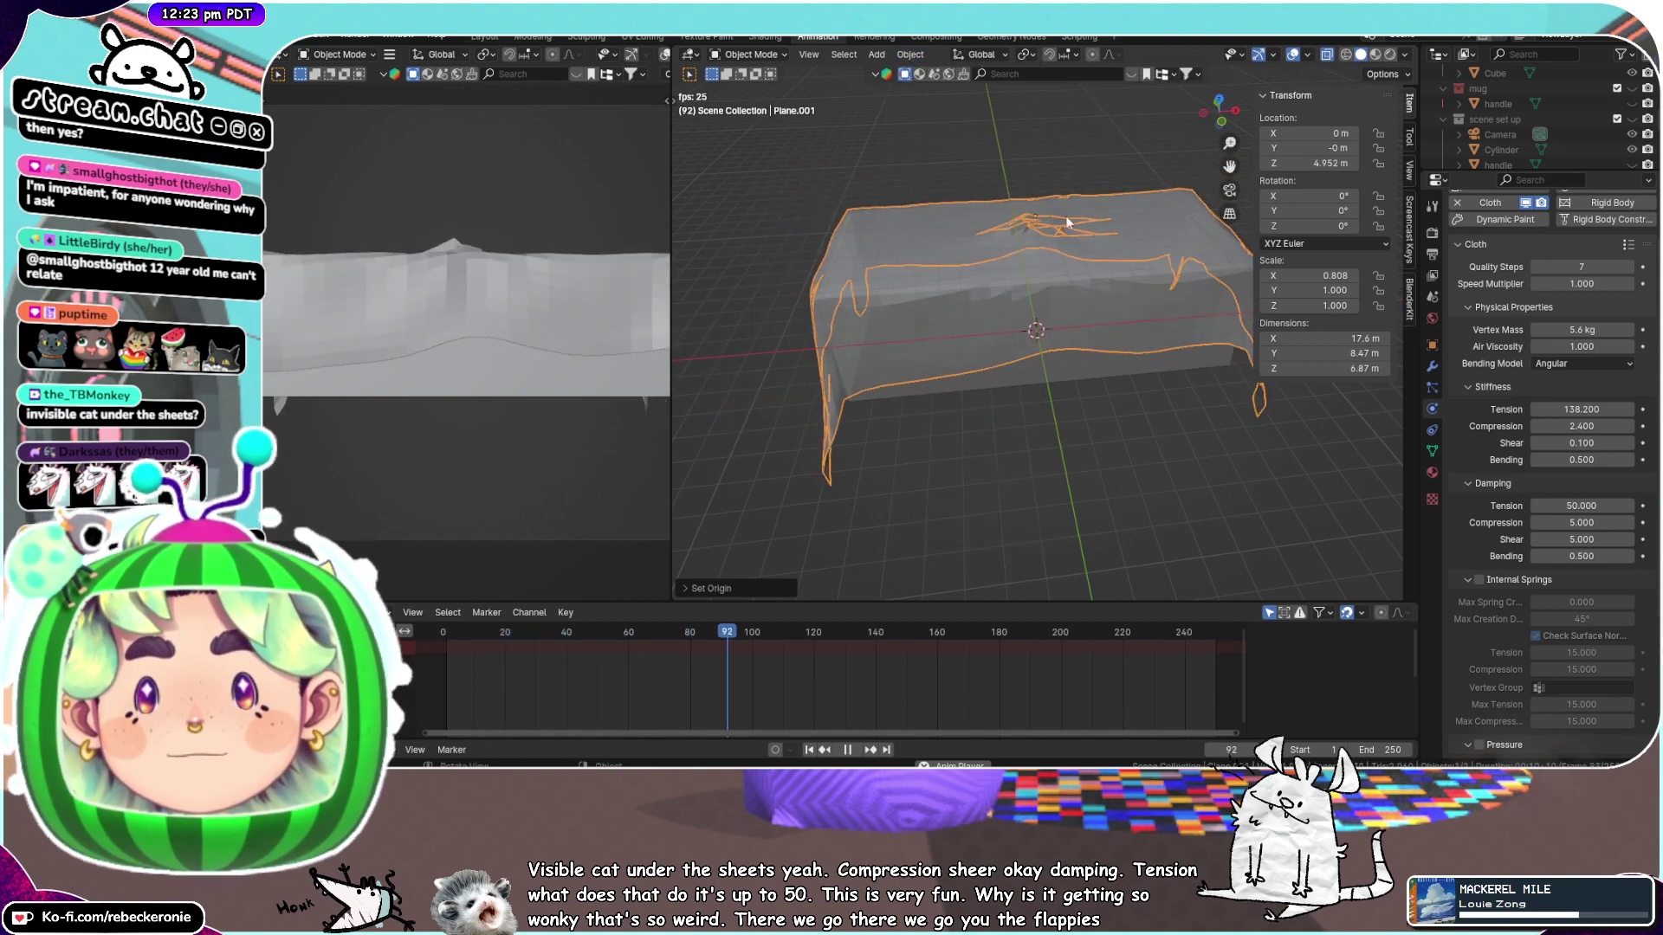
Try Vertex Mass values of 0, 12.9 and 6.7 kg on the cloth during playback
middle_click_drag(1066, 223, 901, 226)
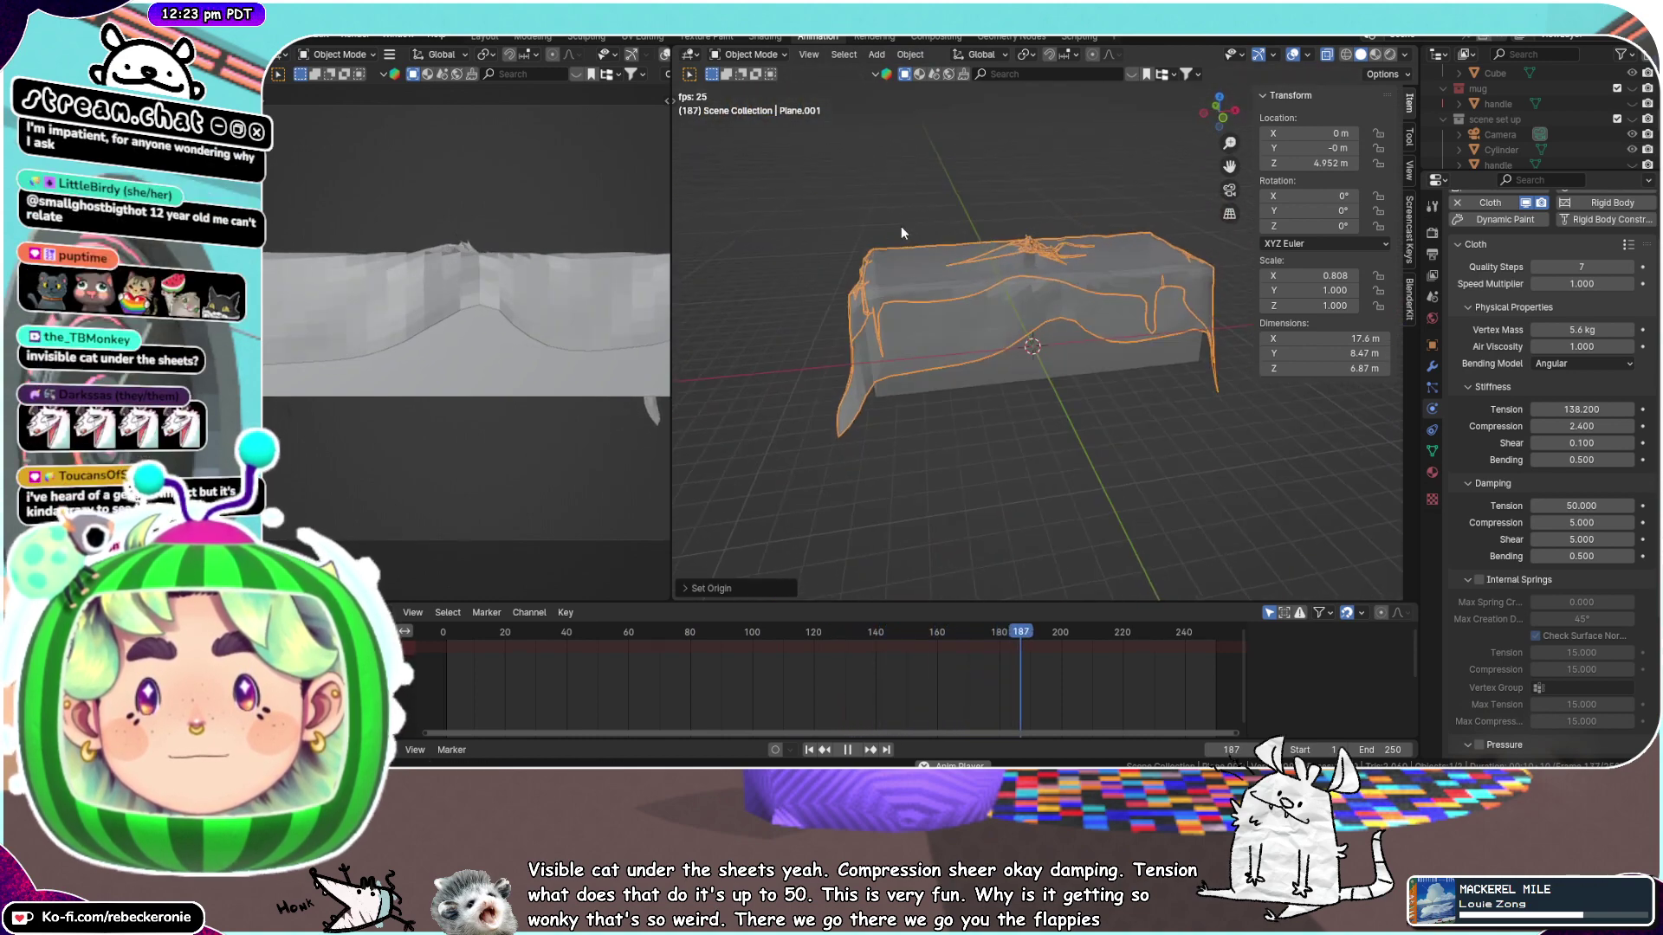
middle_click_drag(1053, 271, 1027, 237)
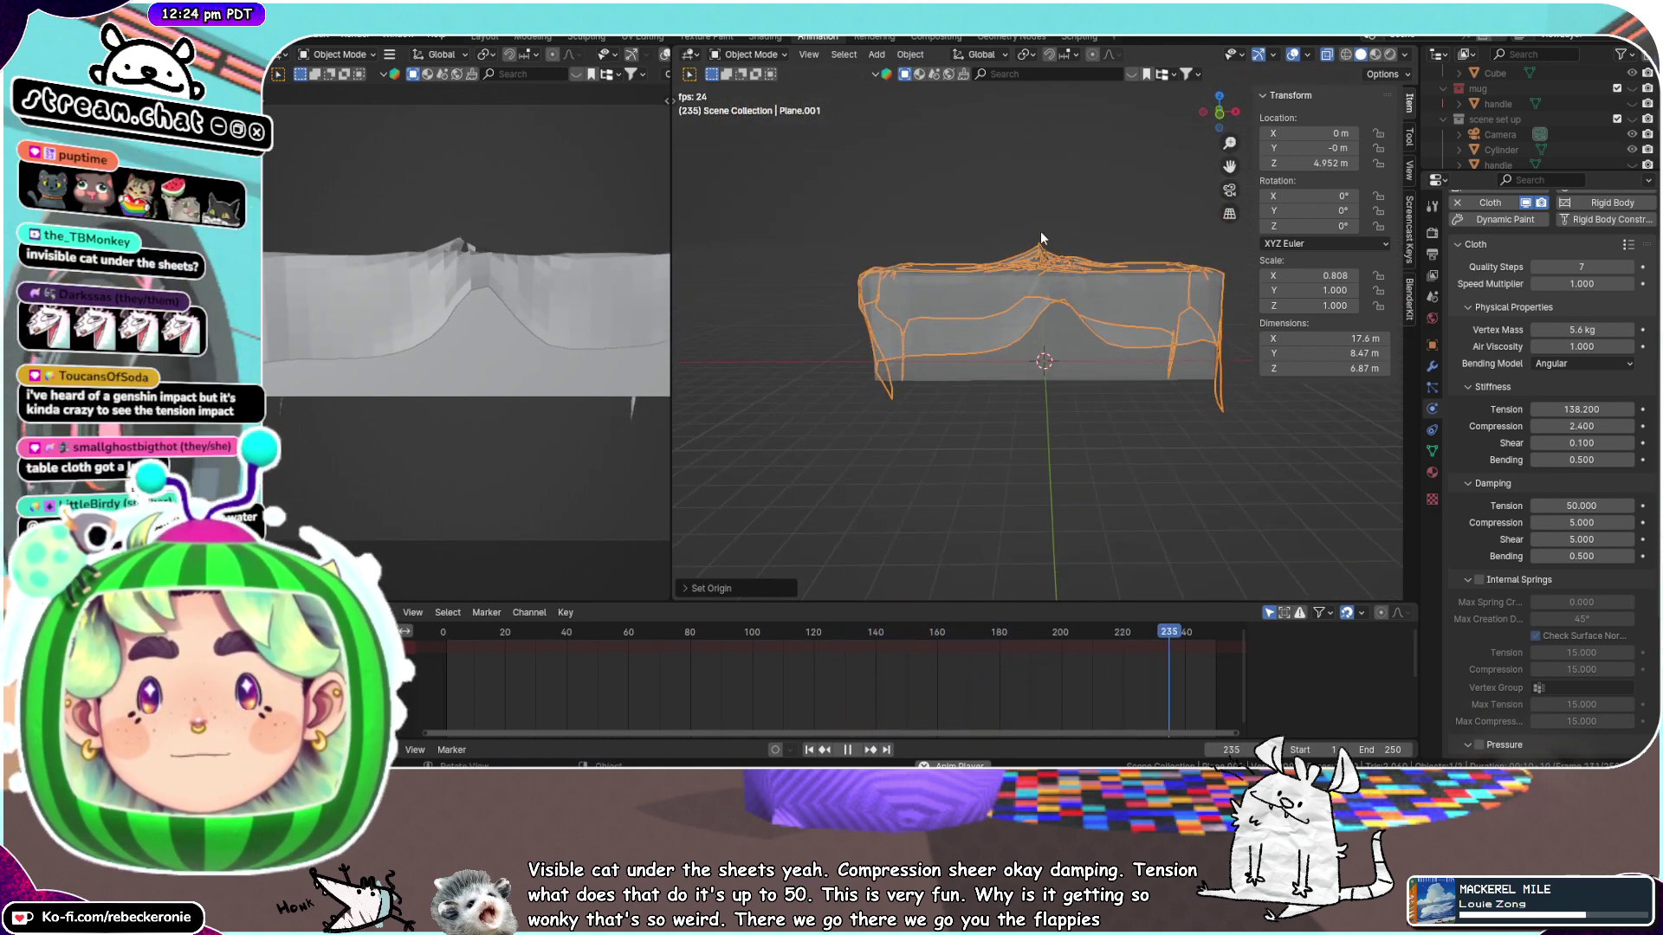
middle_click_drag(1211, 118, 1197, 229, "shift")
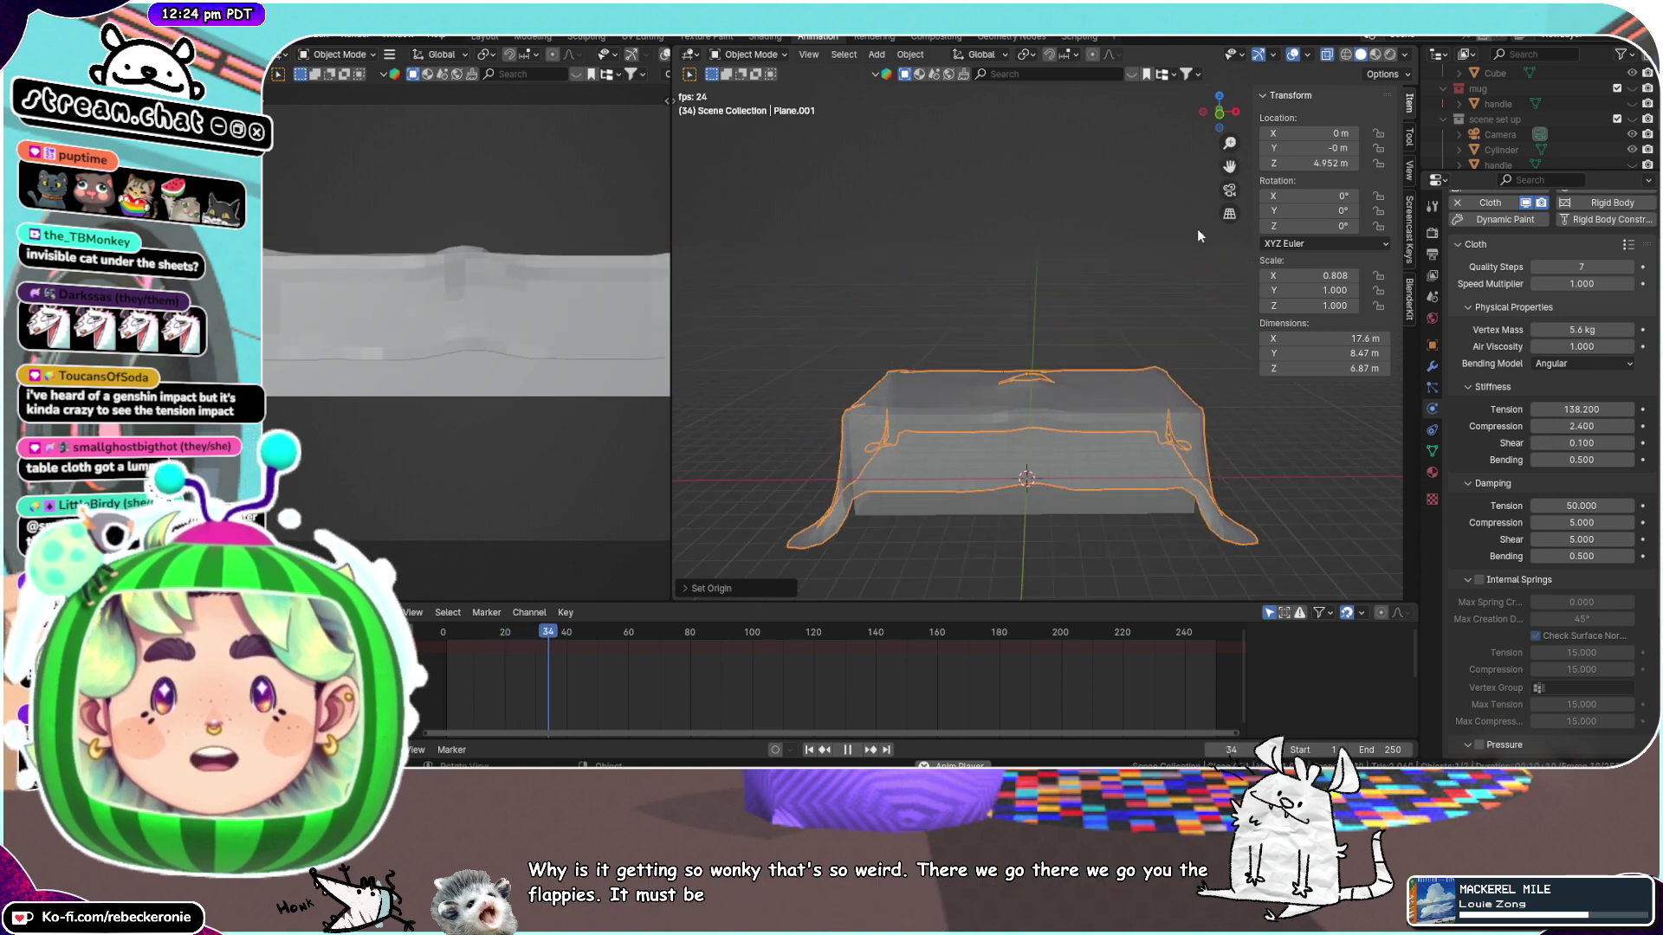
scroll(1158, 286, "up", 3)
left_click_drag(1229, 166, 1241, 80)
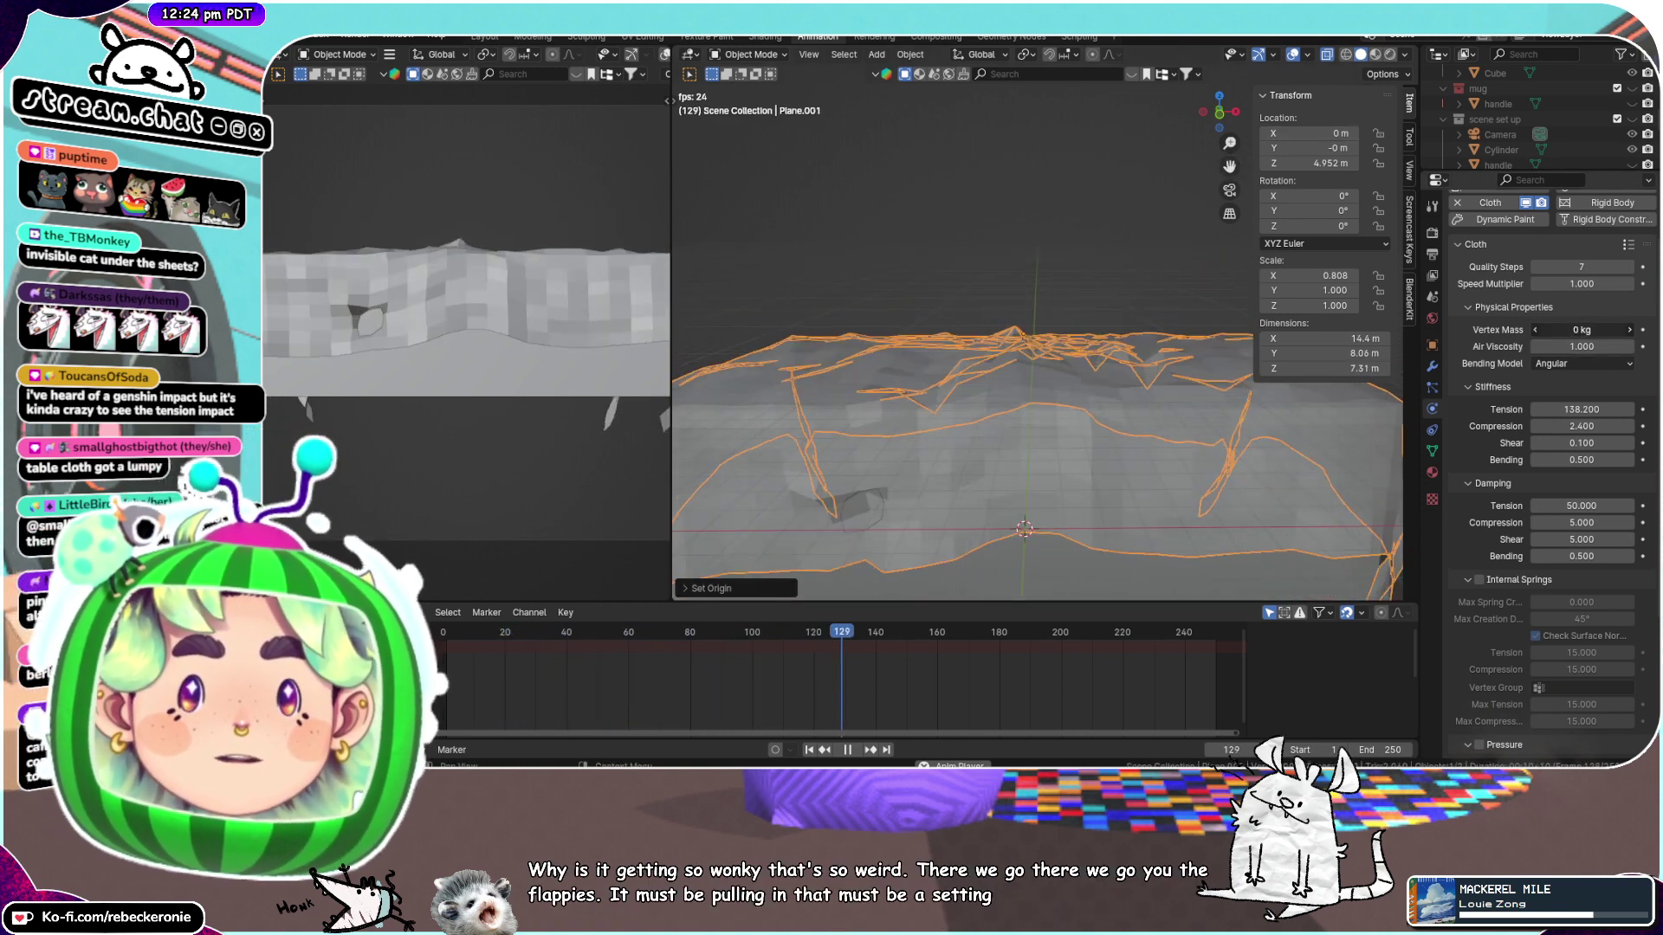
left_click_drag(1582, 330, 1589, 330)
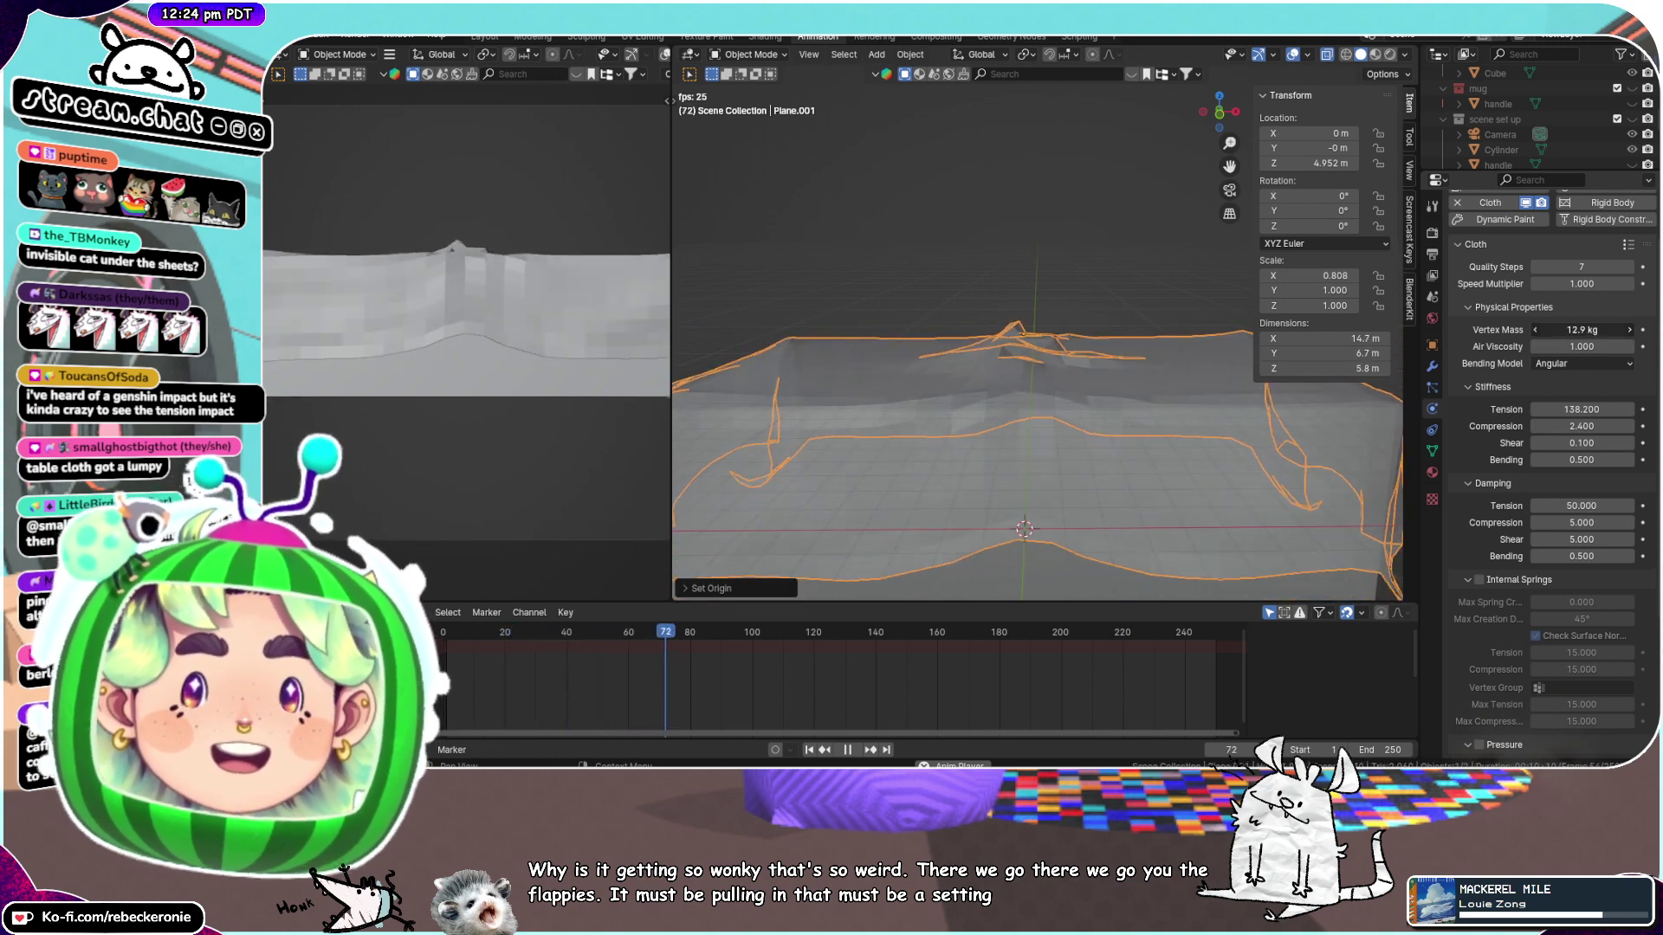
left_click_drag(1582, 330, 1569, 330)
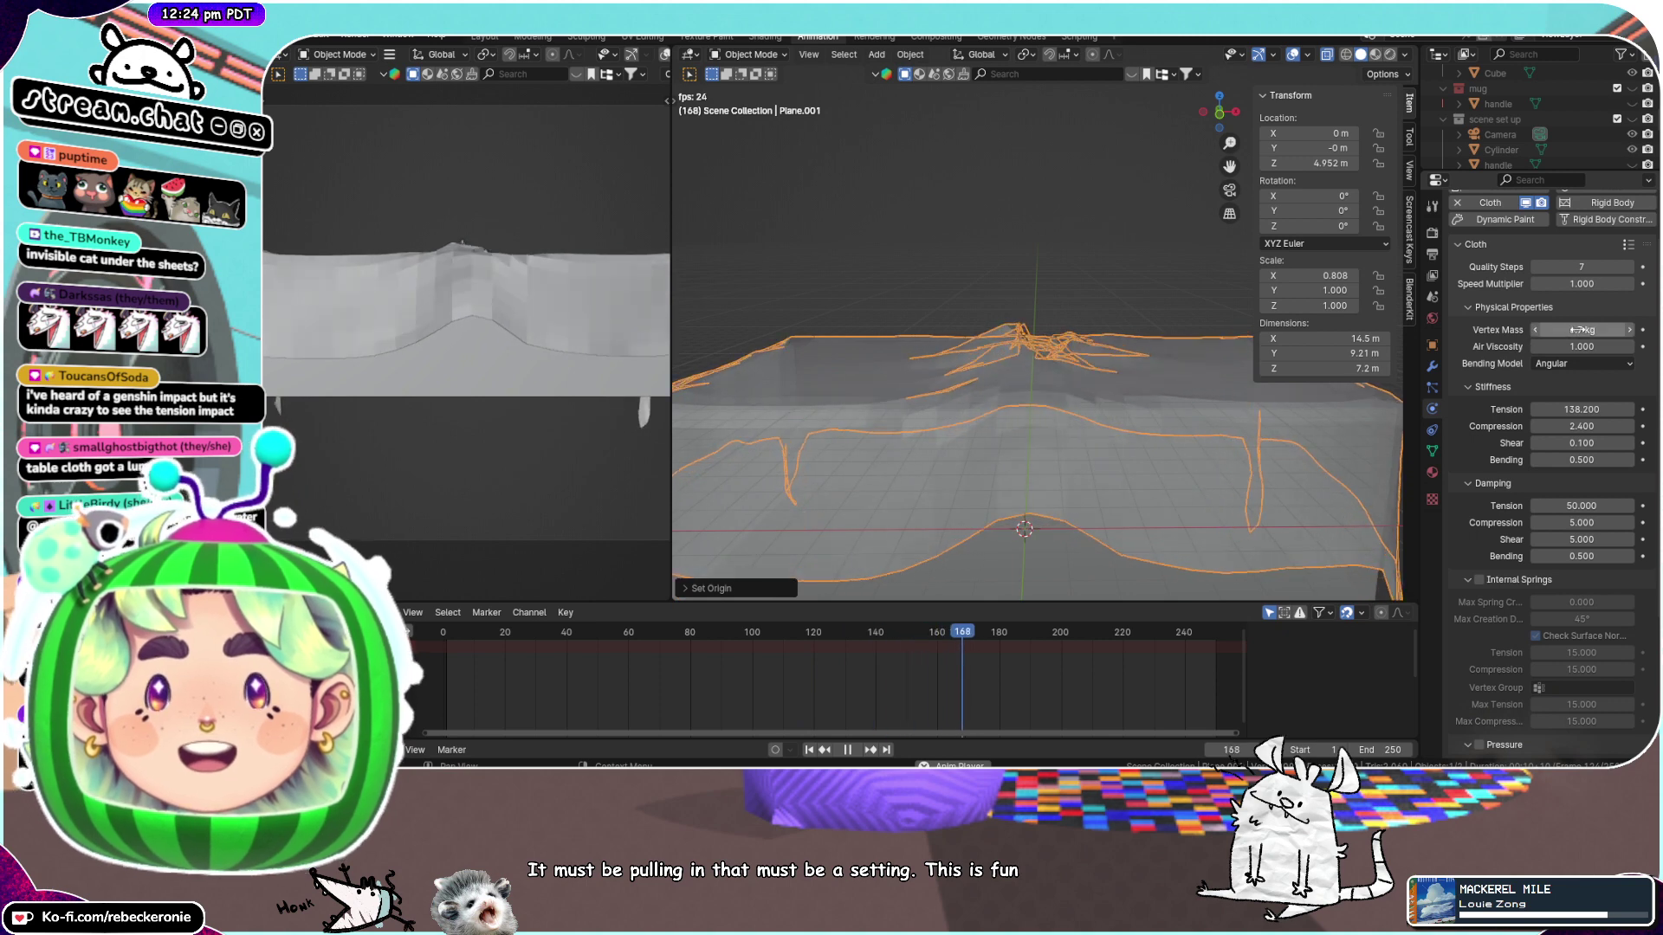
Set the cloth's Quality Steps to 4, Vertex Mass to 13 kg and Air Viscosity to 10
middle_click_drag(1090, 355, 1189, 402)
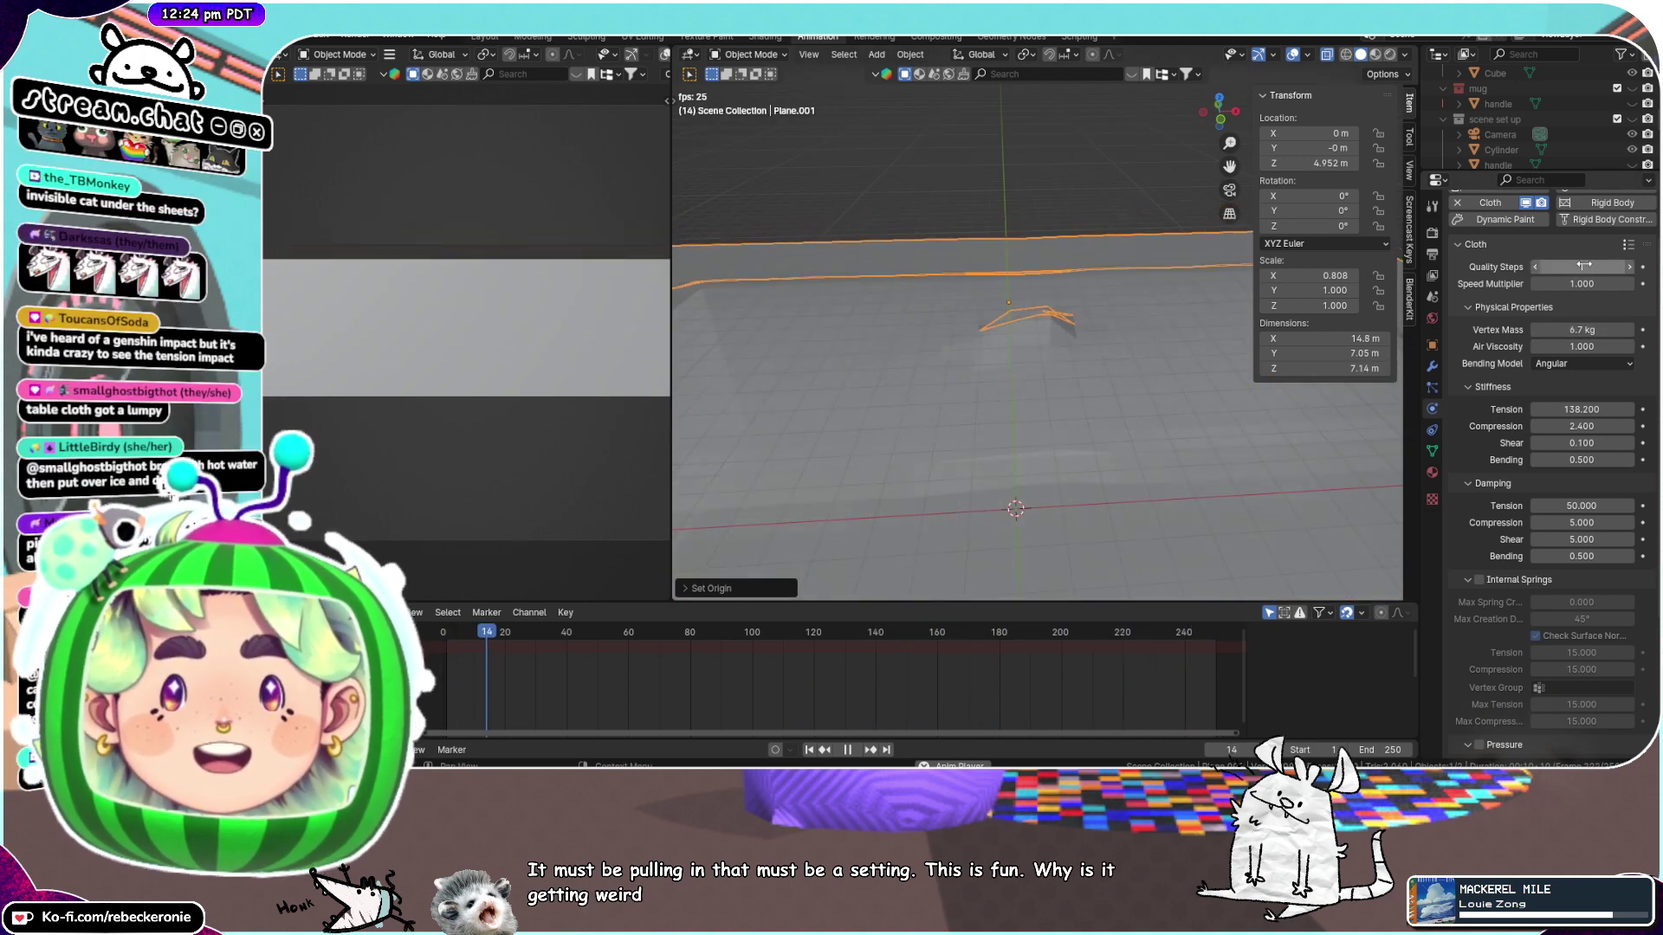
scroll(1198, 362, "down", 4)
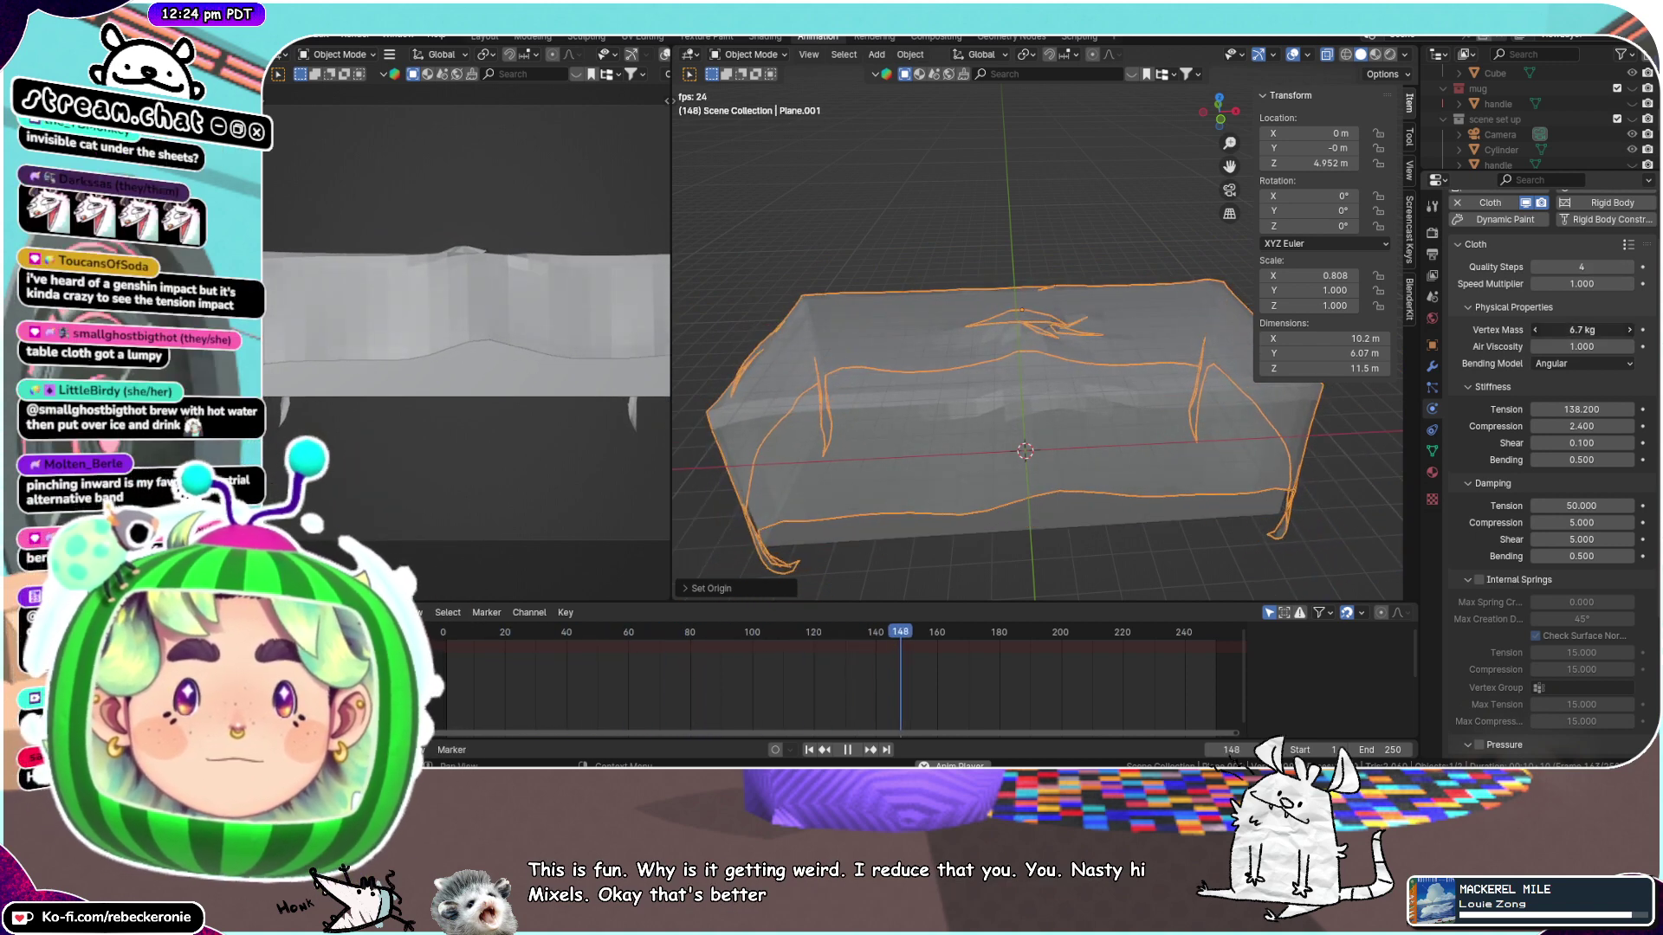
left_click_drag(1582, 330, 1608, 330)
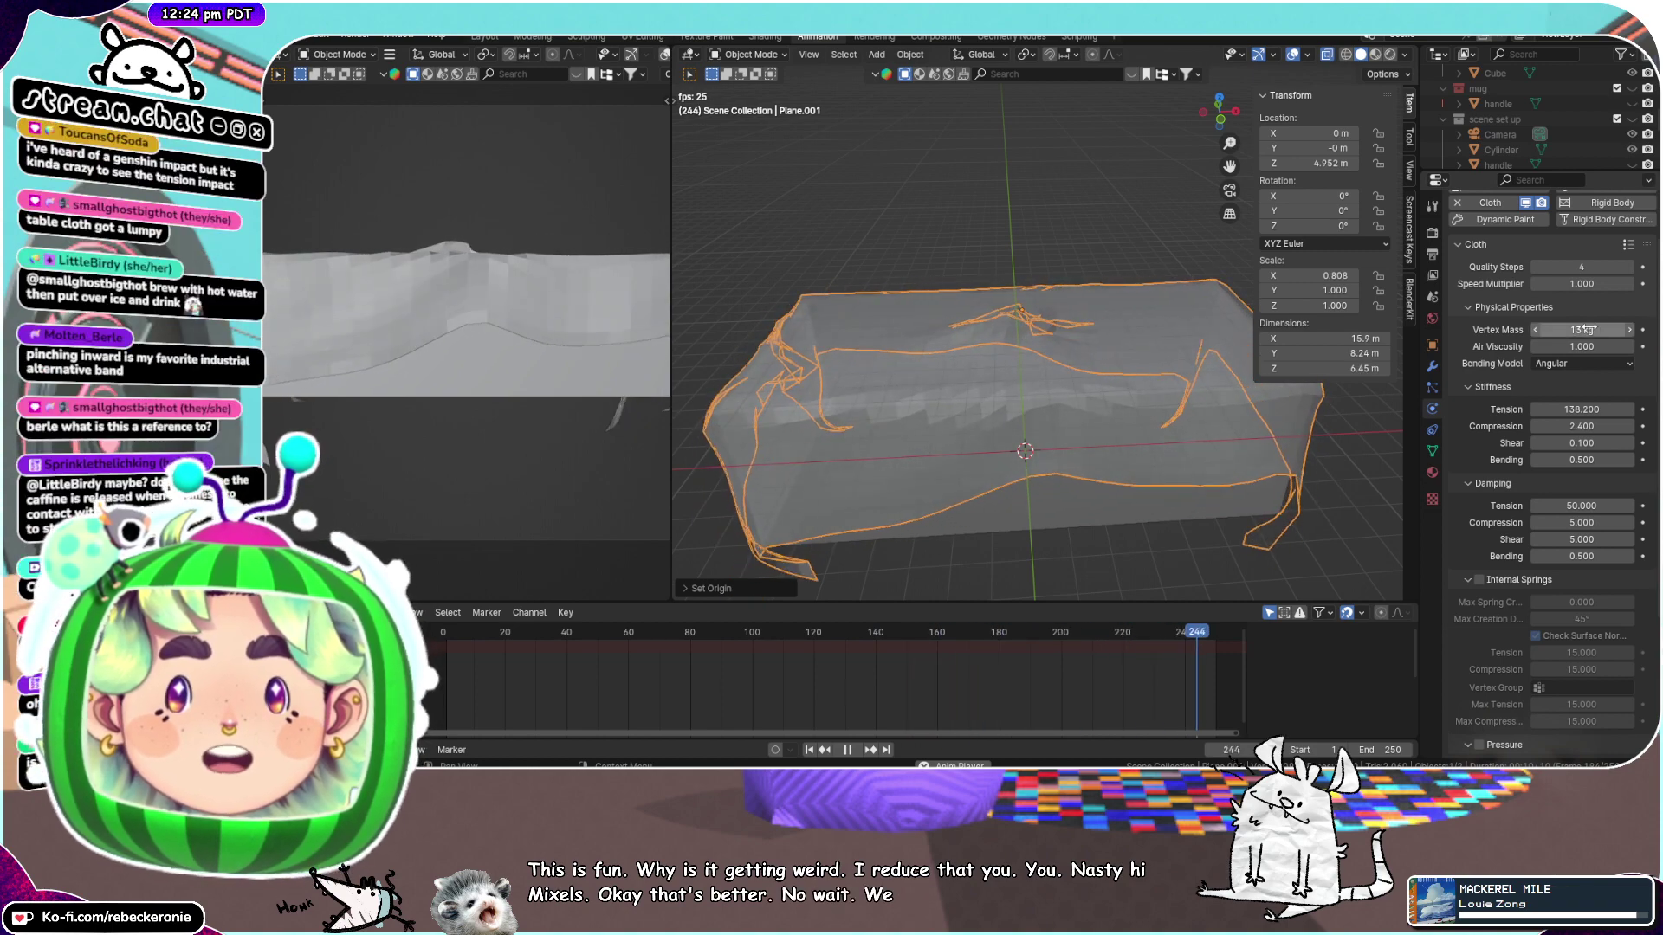
left_click_drag(1578, 346, 1635, 345)
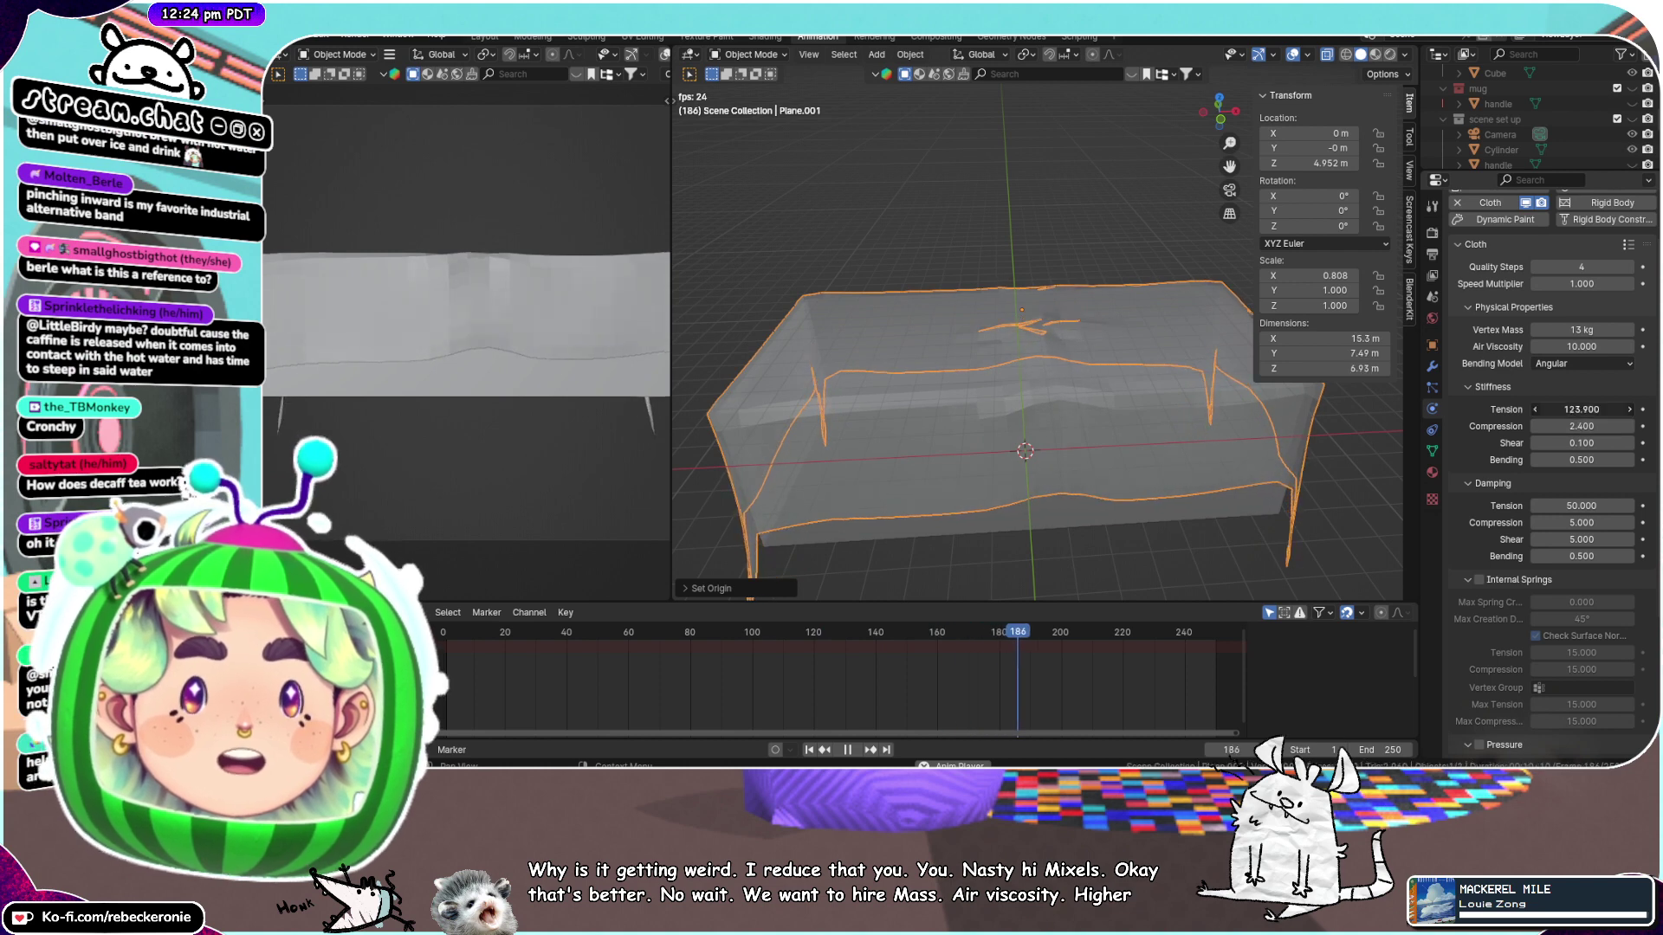
Set the cloth's stiffness Tension to 31.2 and examine the playing drape from several angles
left_click_drag(1592, 410, 1576, 409)
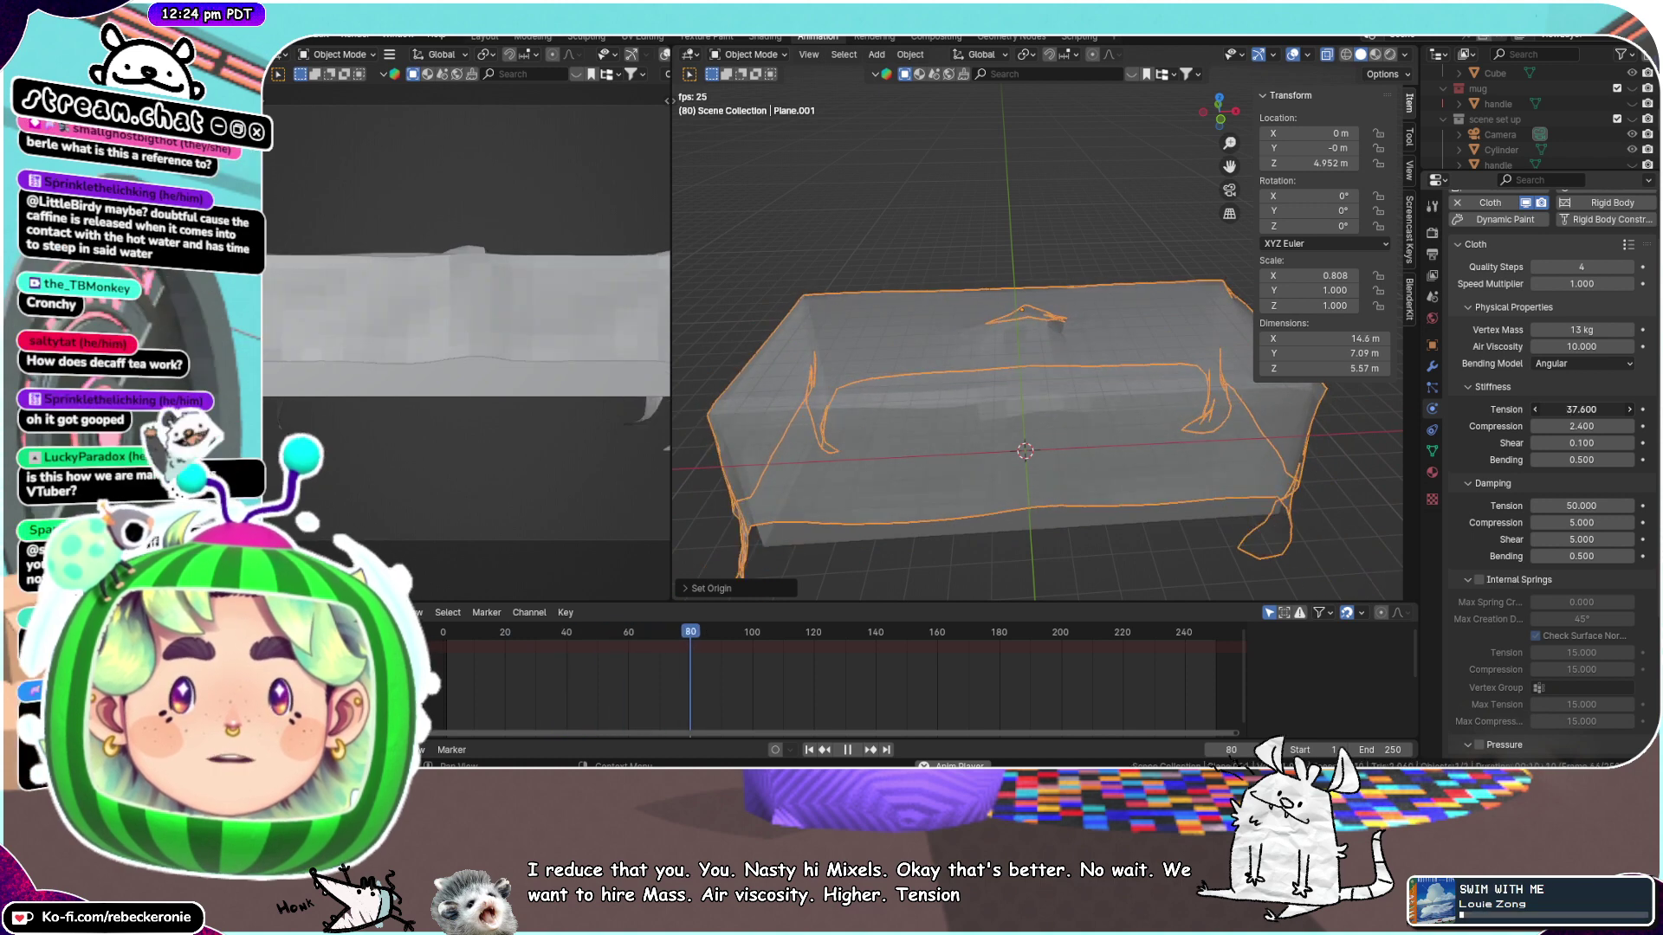
left_click_drag(1596, 409, 1577, 409)
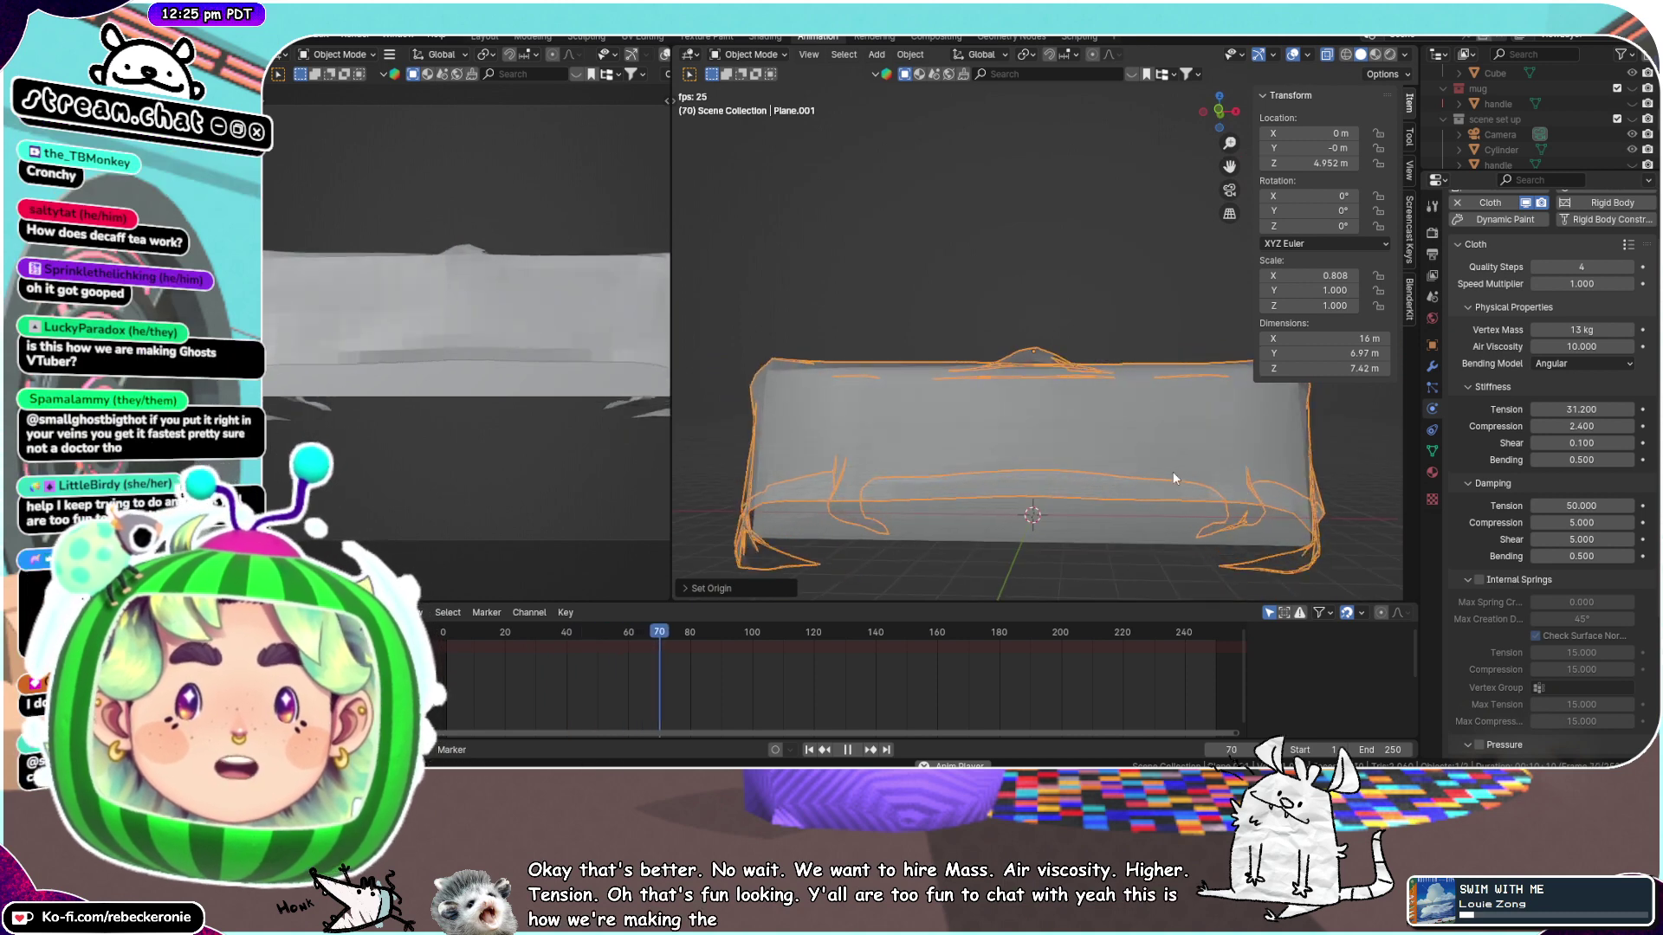
scroll(1000, 455, "down", 3)
middle_click_drag(999, 455, 1245, 529)
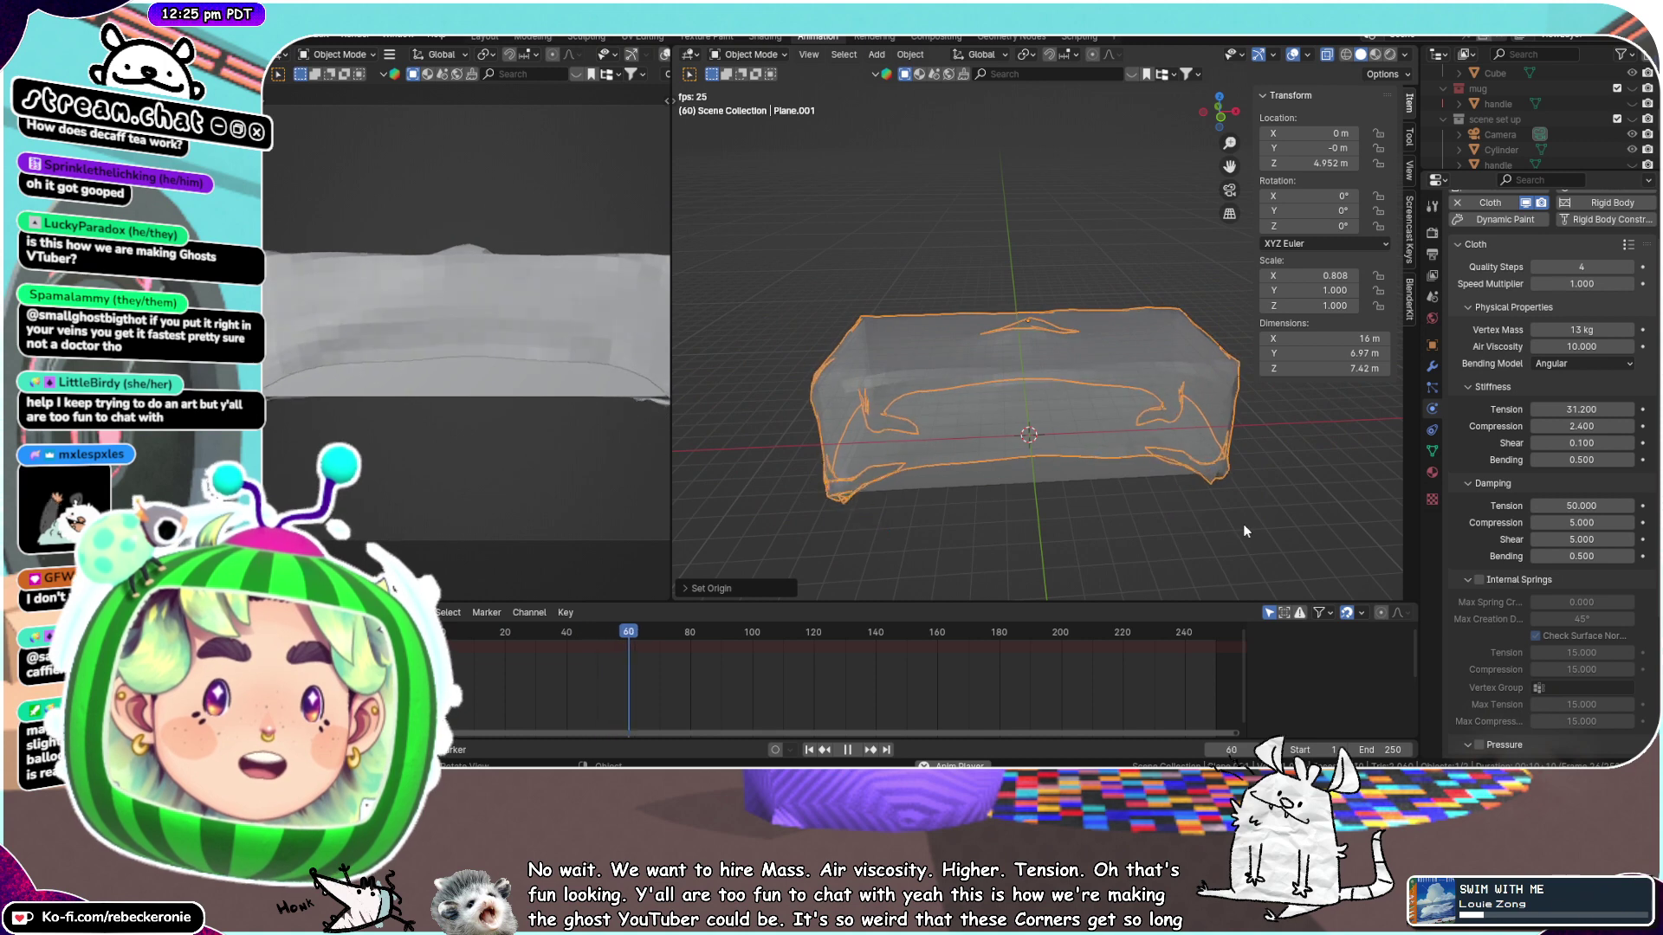
middle_click_drag(1243, 523, 1183, 342)
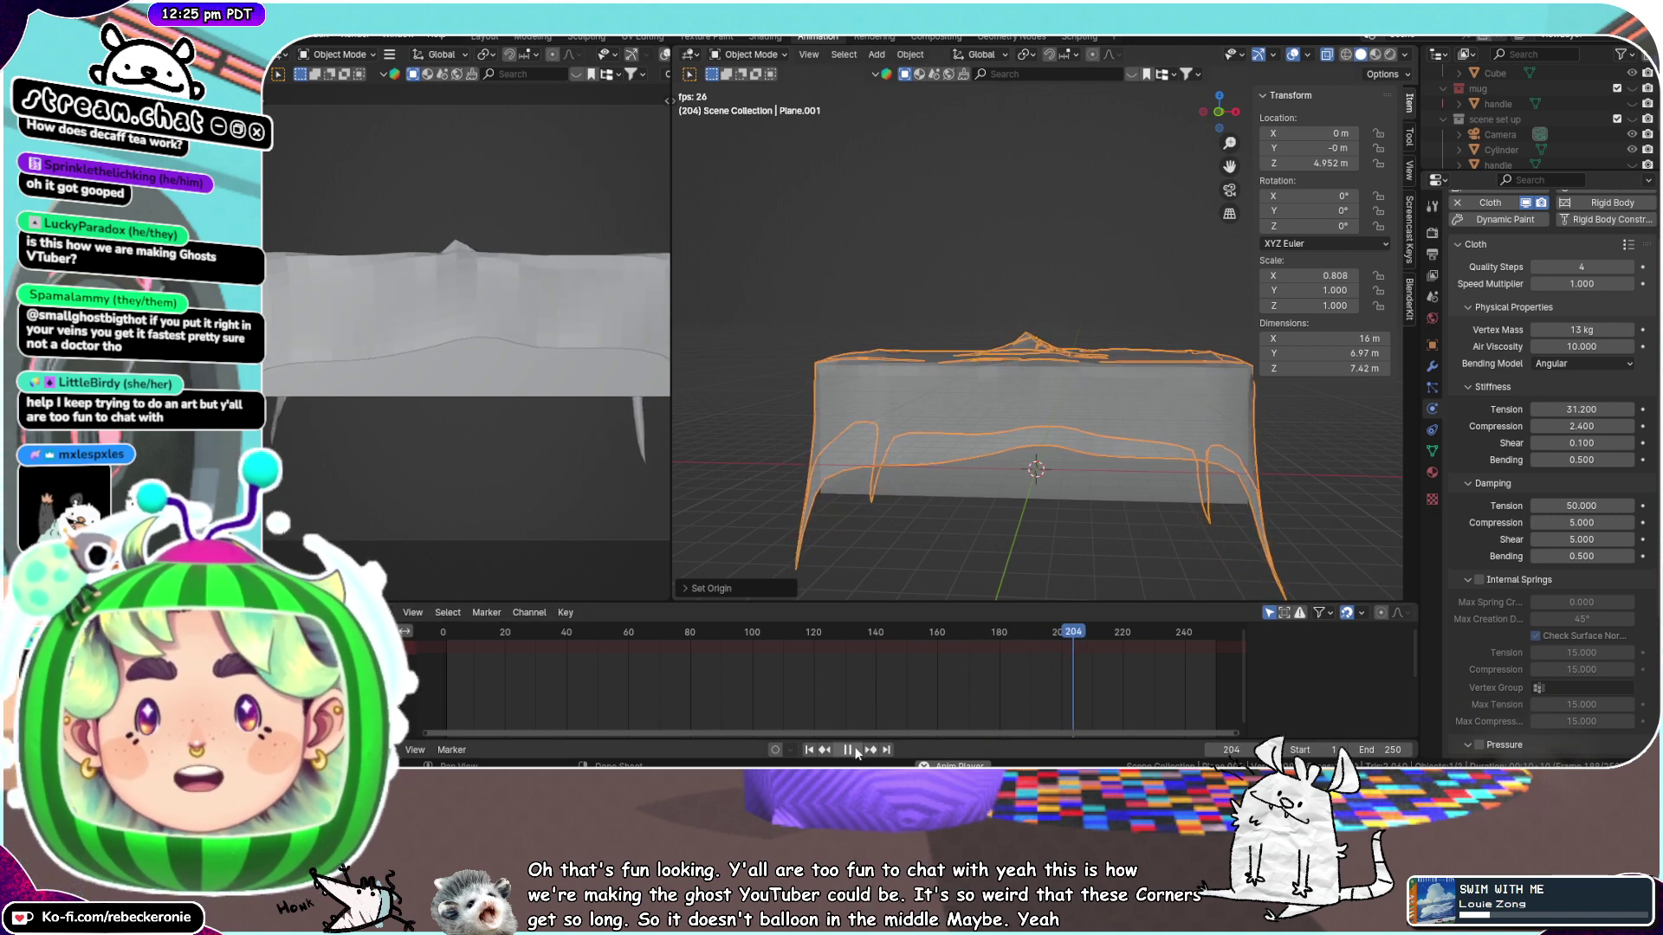
Rewind to frame 0, lower the cloth plane to Z 4.2091 m just above the tabletop and replay the simulation
key("space")
scroll(1126, 418, "up", 1)
middle_click_drag(1126, 417, 1155, 421)
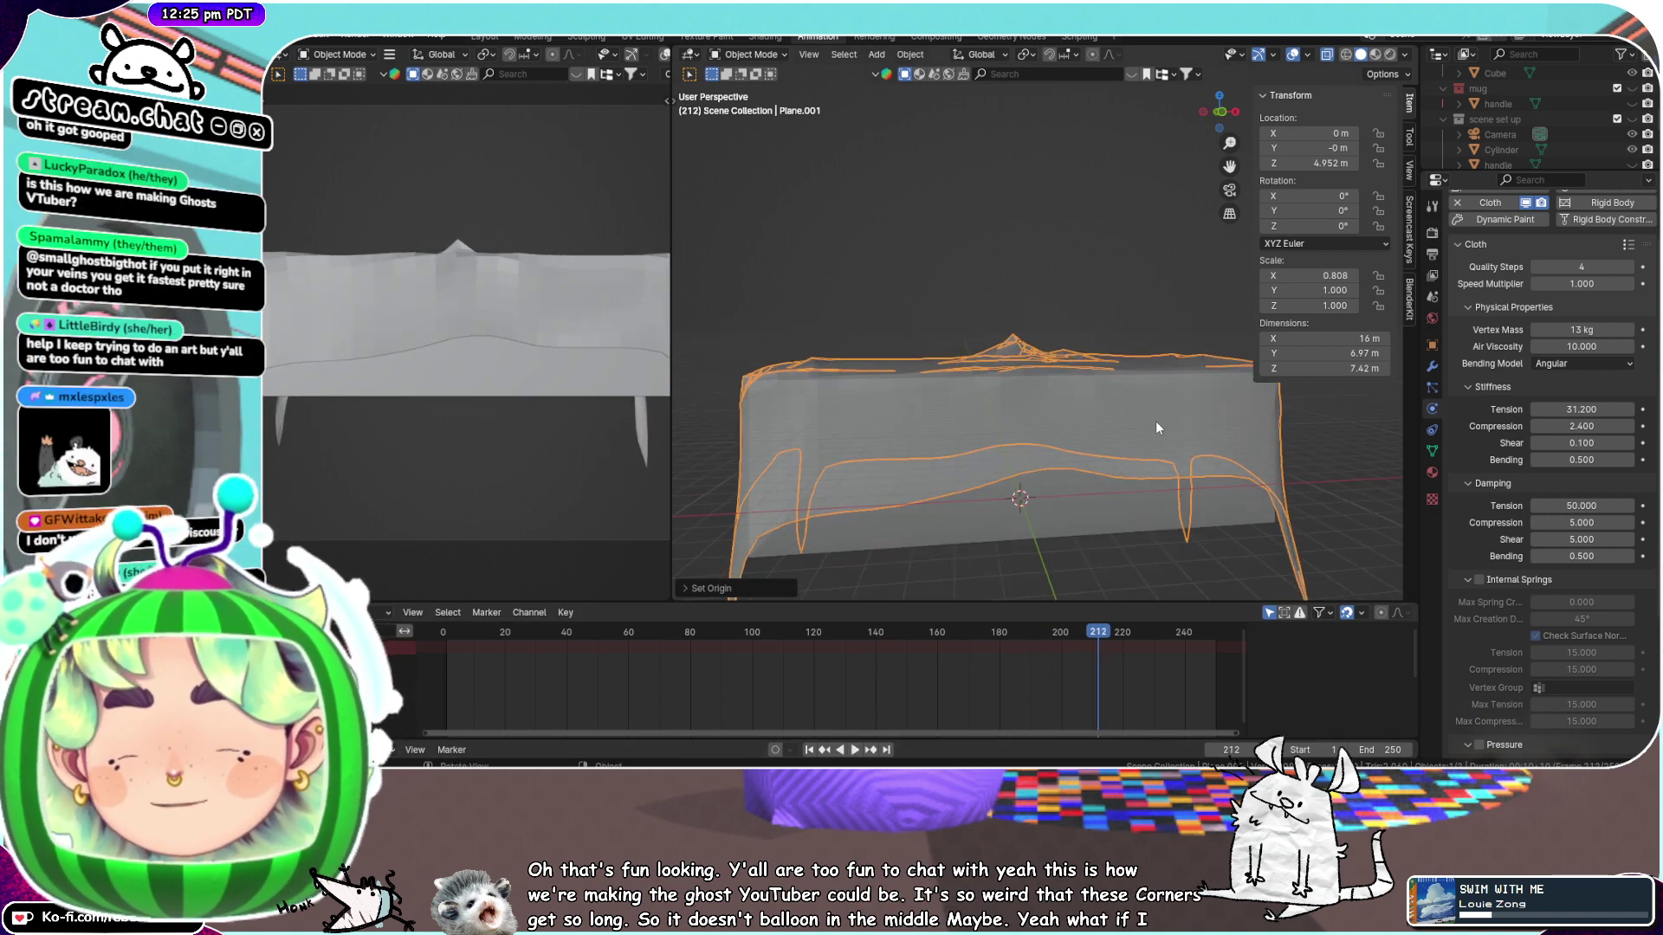
left_click_drag(1096, 641, 444, 655)
key("space")
key("ctrl+KP_1")
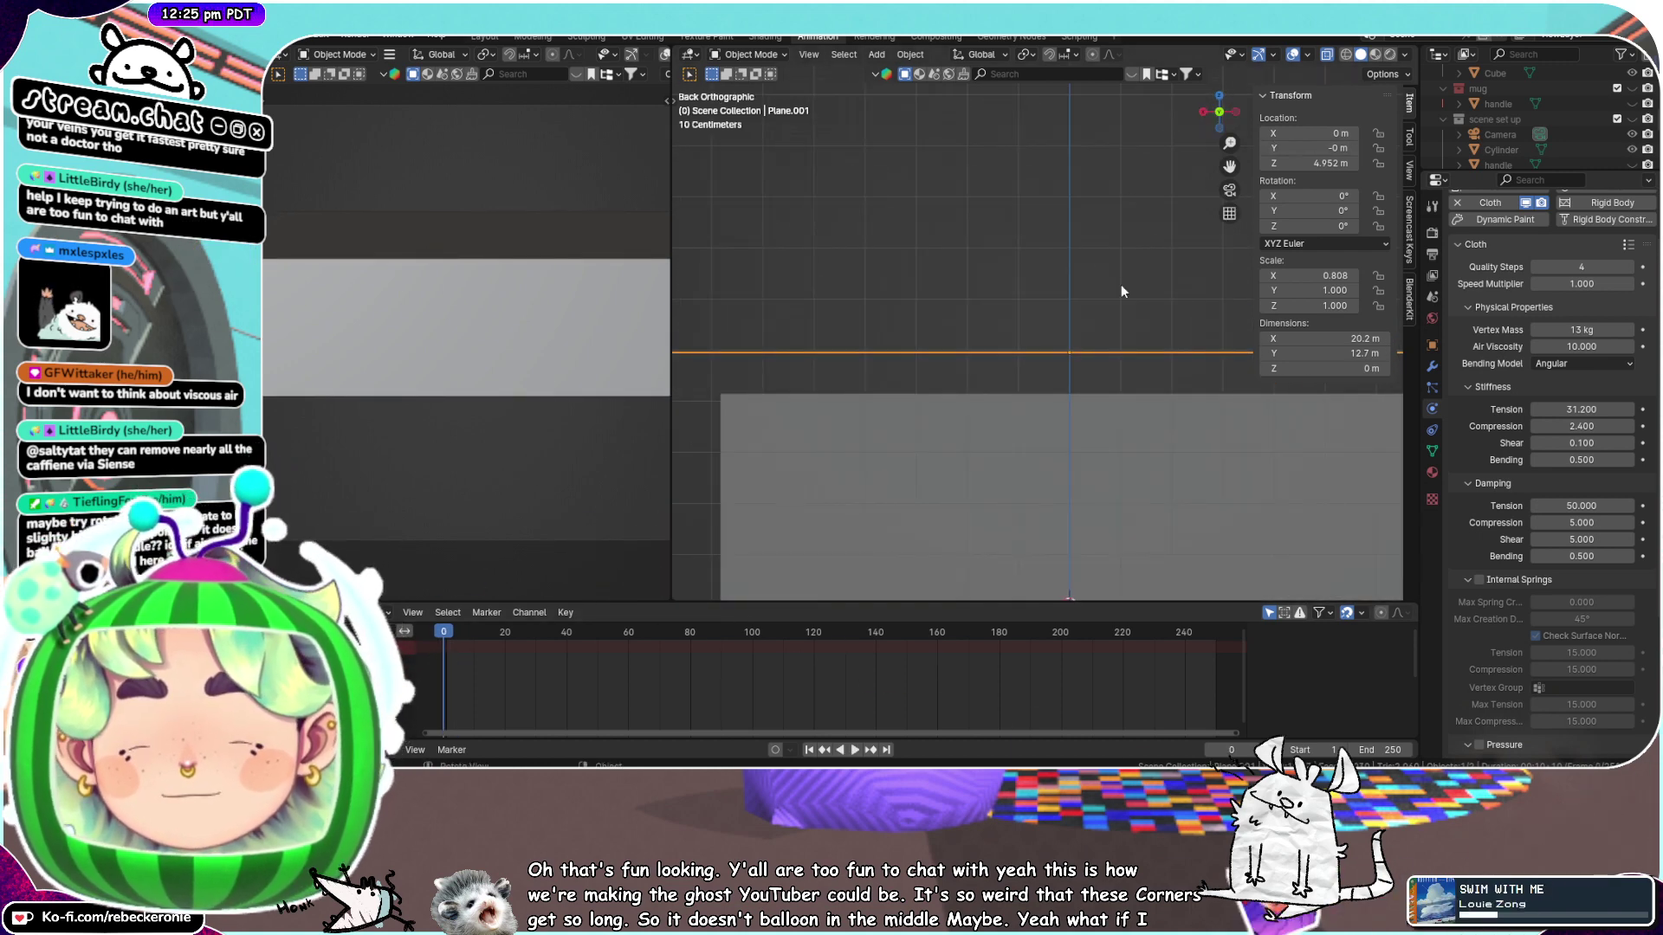
key("g")
key("z")
left_click(1121, 326)
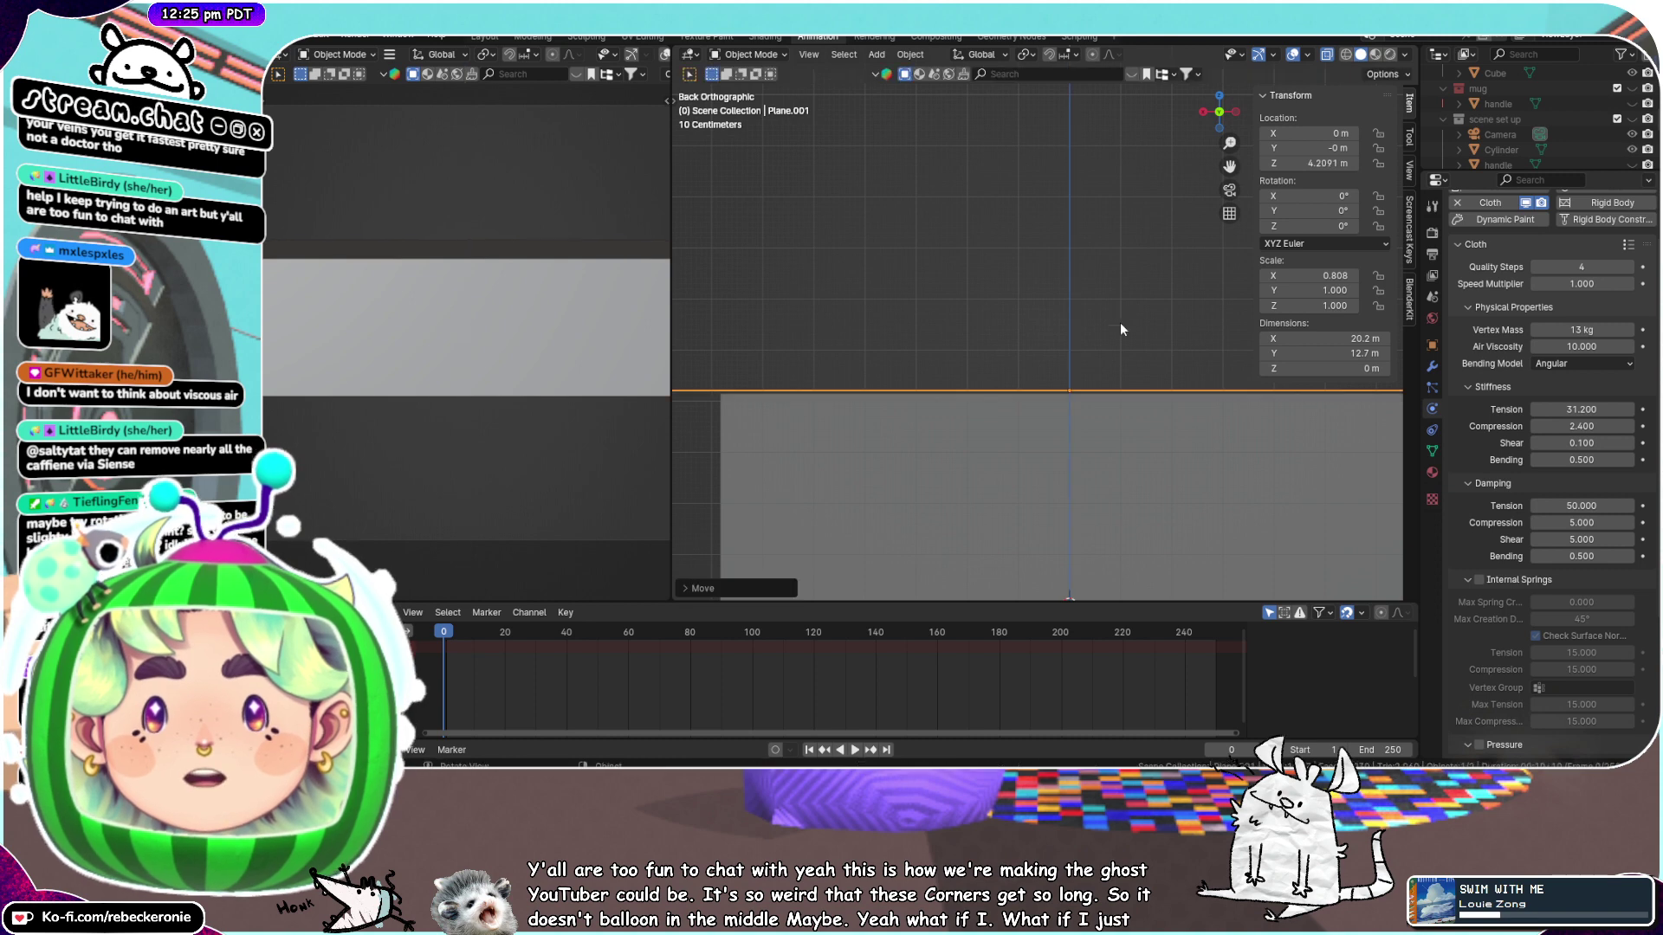
left_click(855, 749)
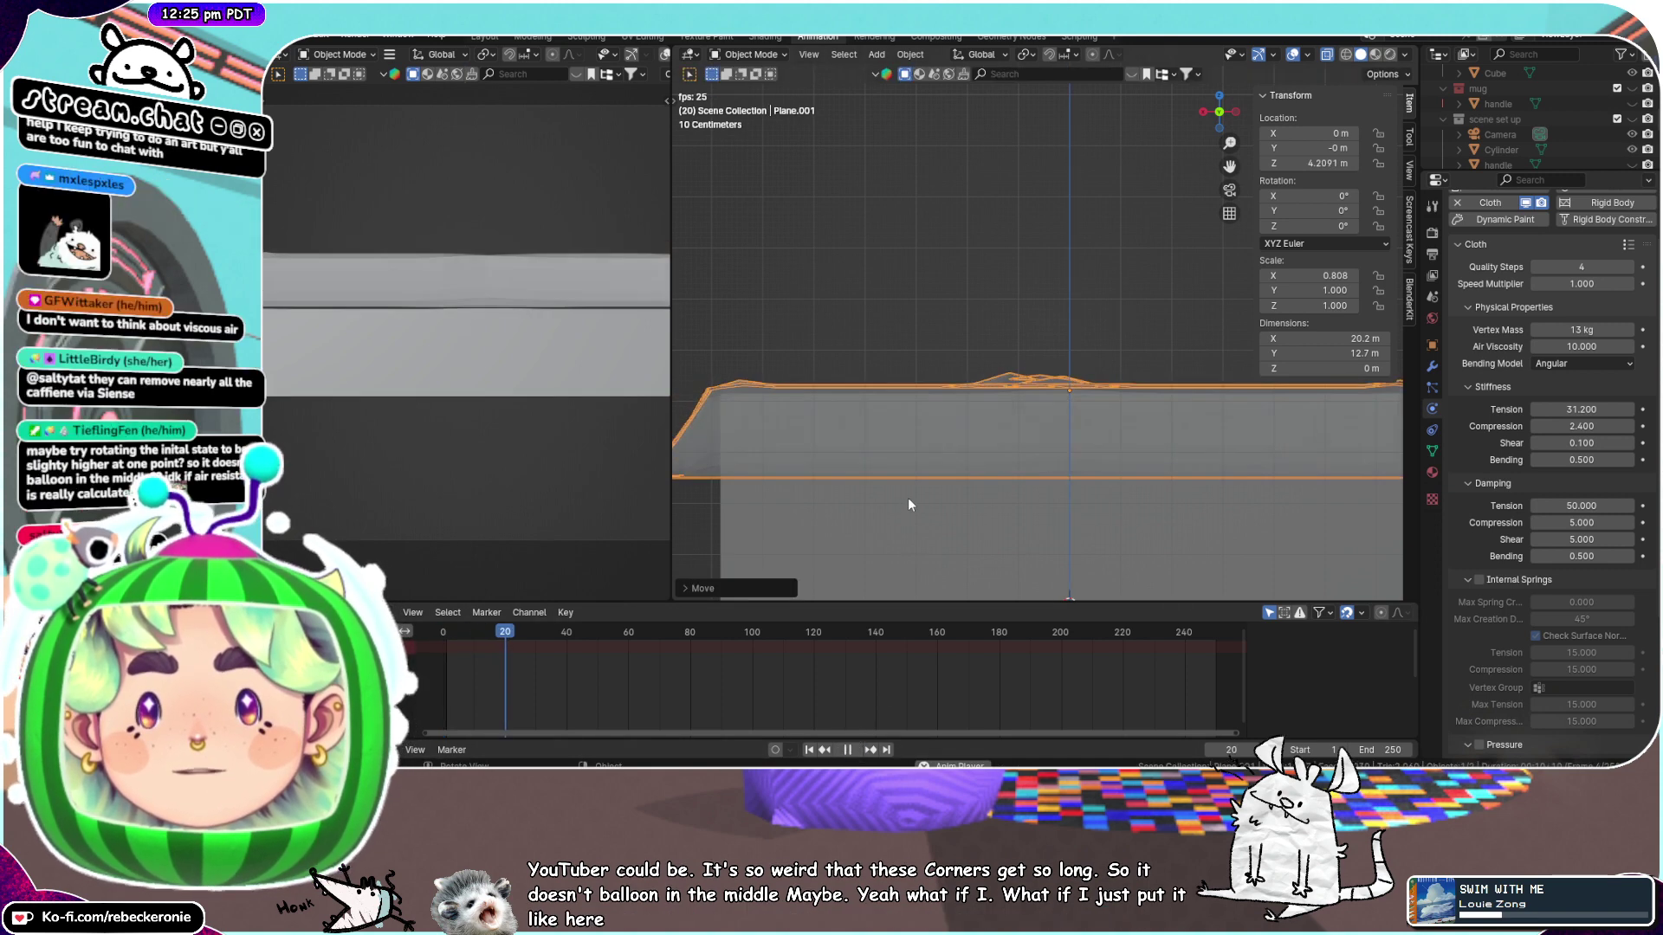
middle_click_drag(970, 440, 928, 451)
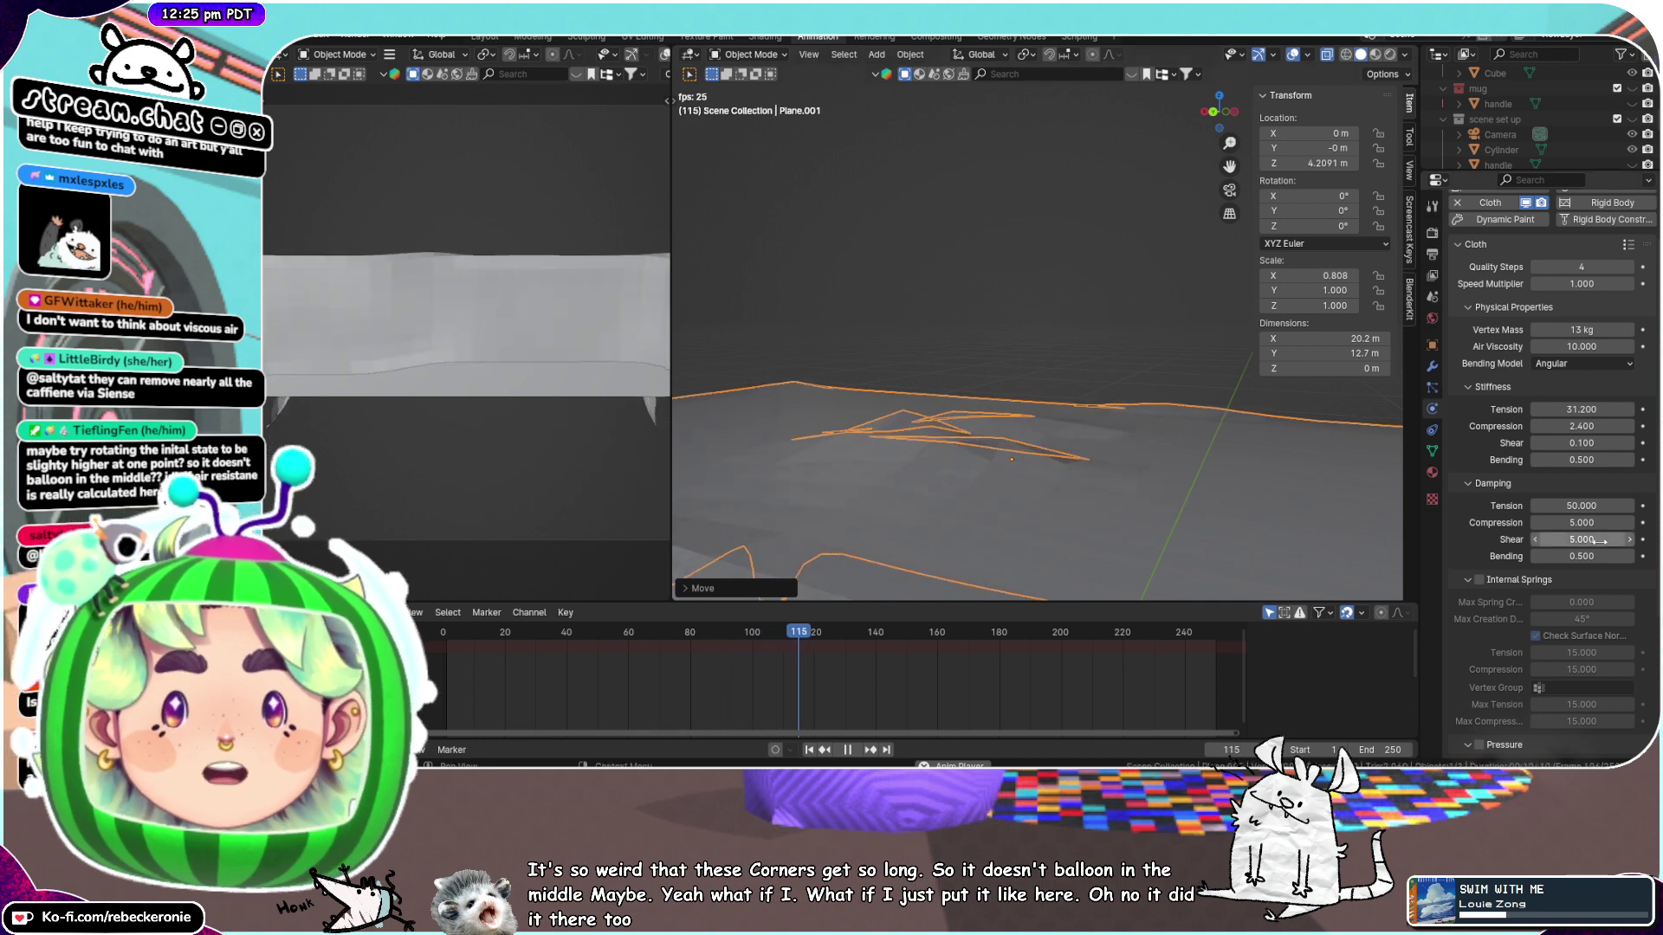
Try Internal Springs on the cloth during playback and disable them again
left_click(1480, 580)
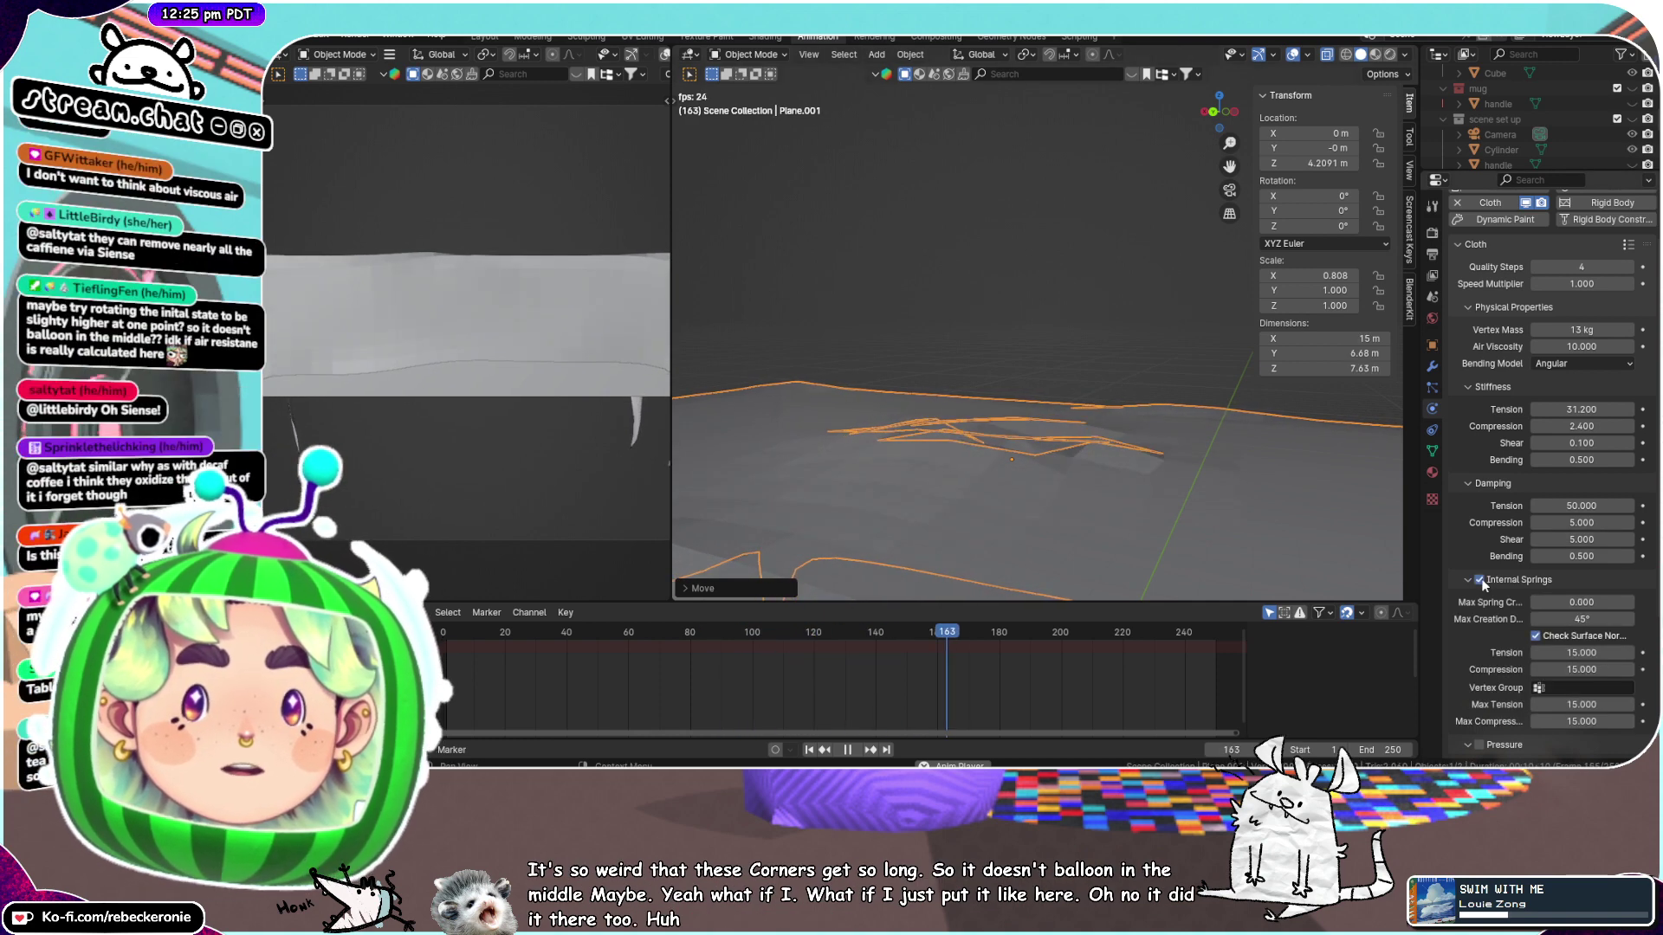
middle_click_drag(1244, 454, 965, 449)
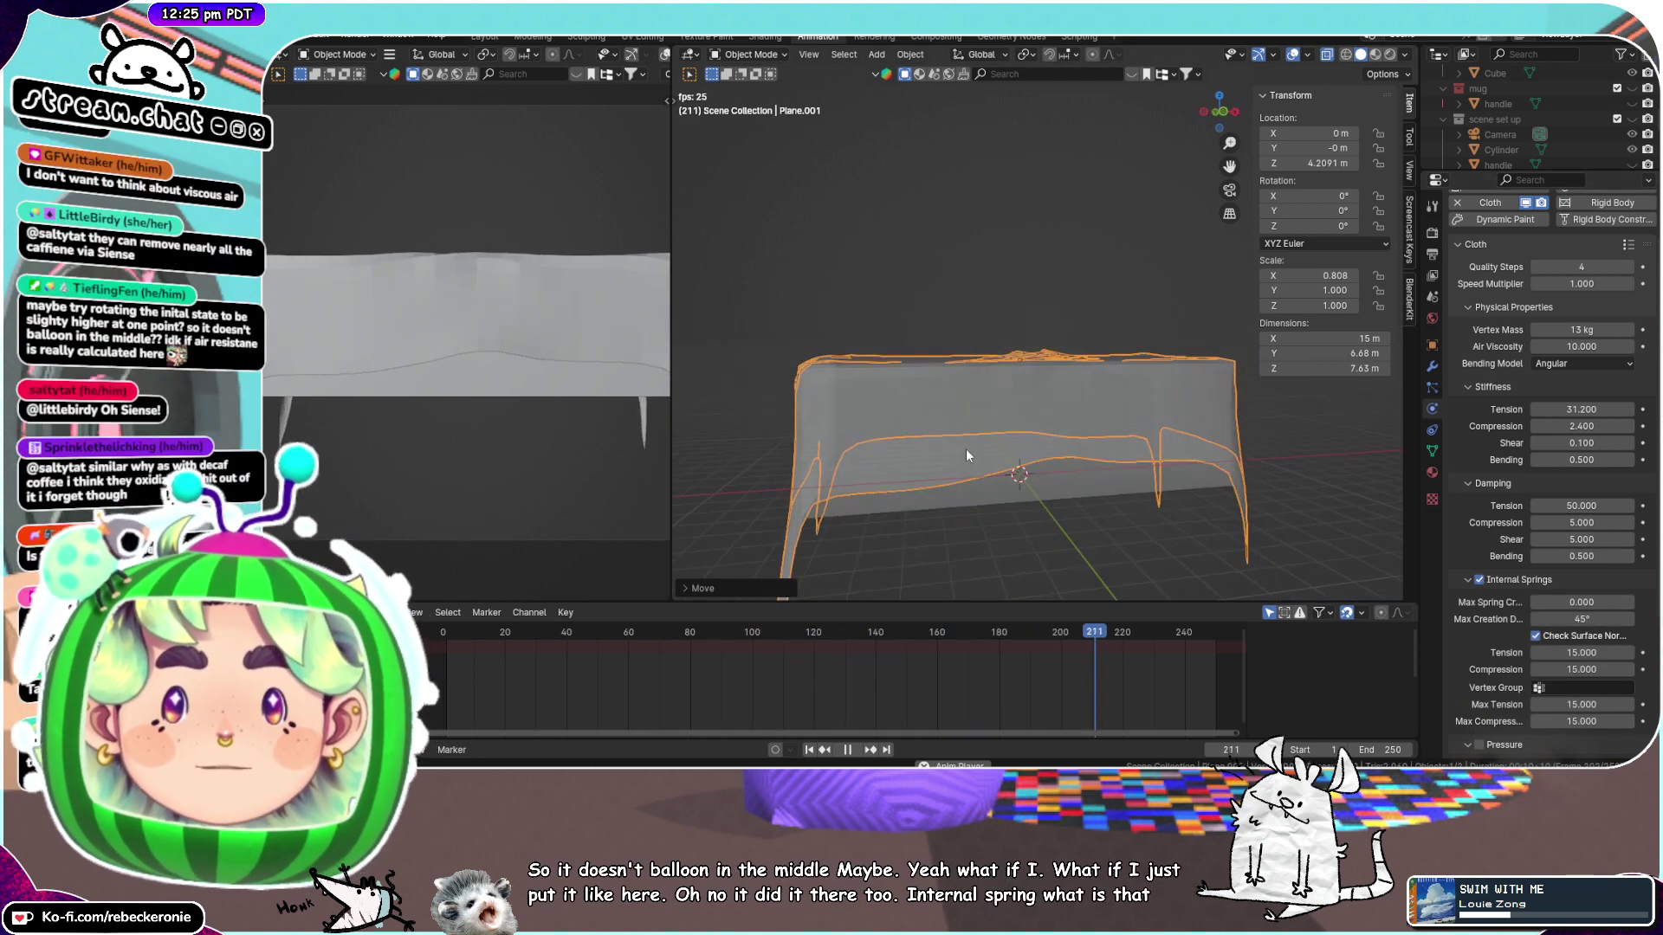
middle_click_drag(1118, 440, 1057, 442)
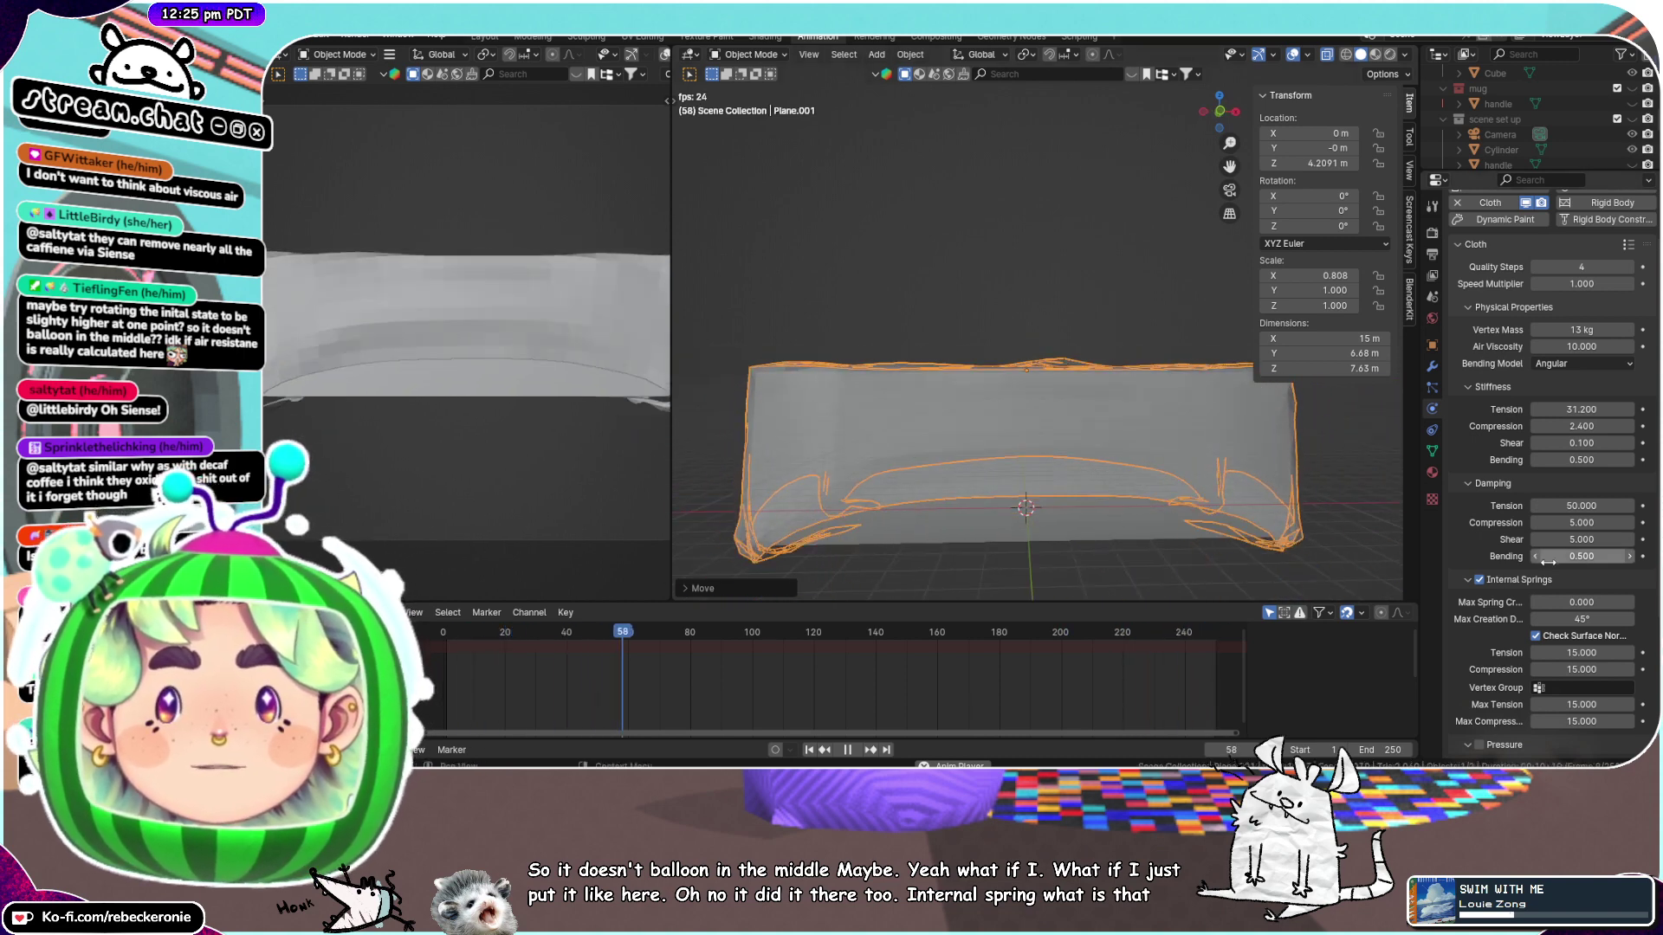
left_click(1478, 580)
Try cloth Pressure values of 8.2, 7.4, 2.5 and 1.7 during playback, and disable Pressure again
scroll(1479, 606, "down", 3)
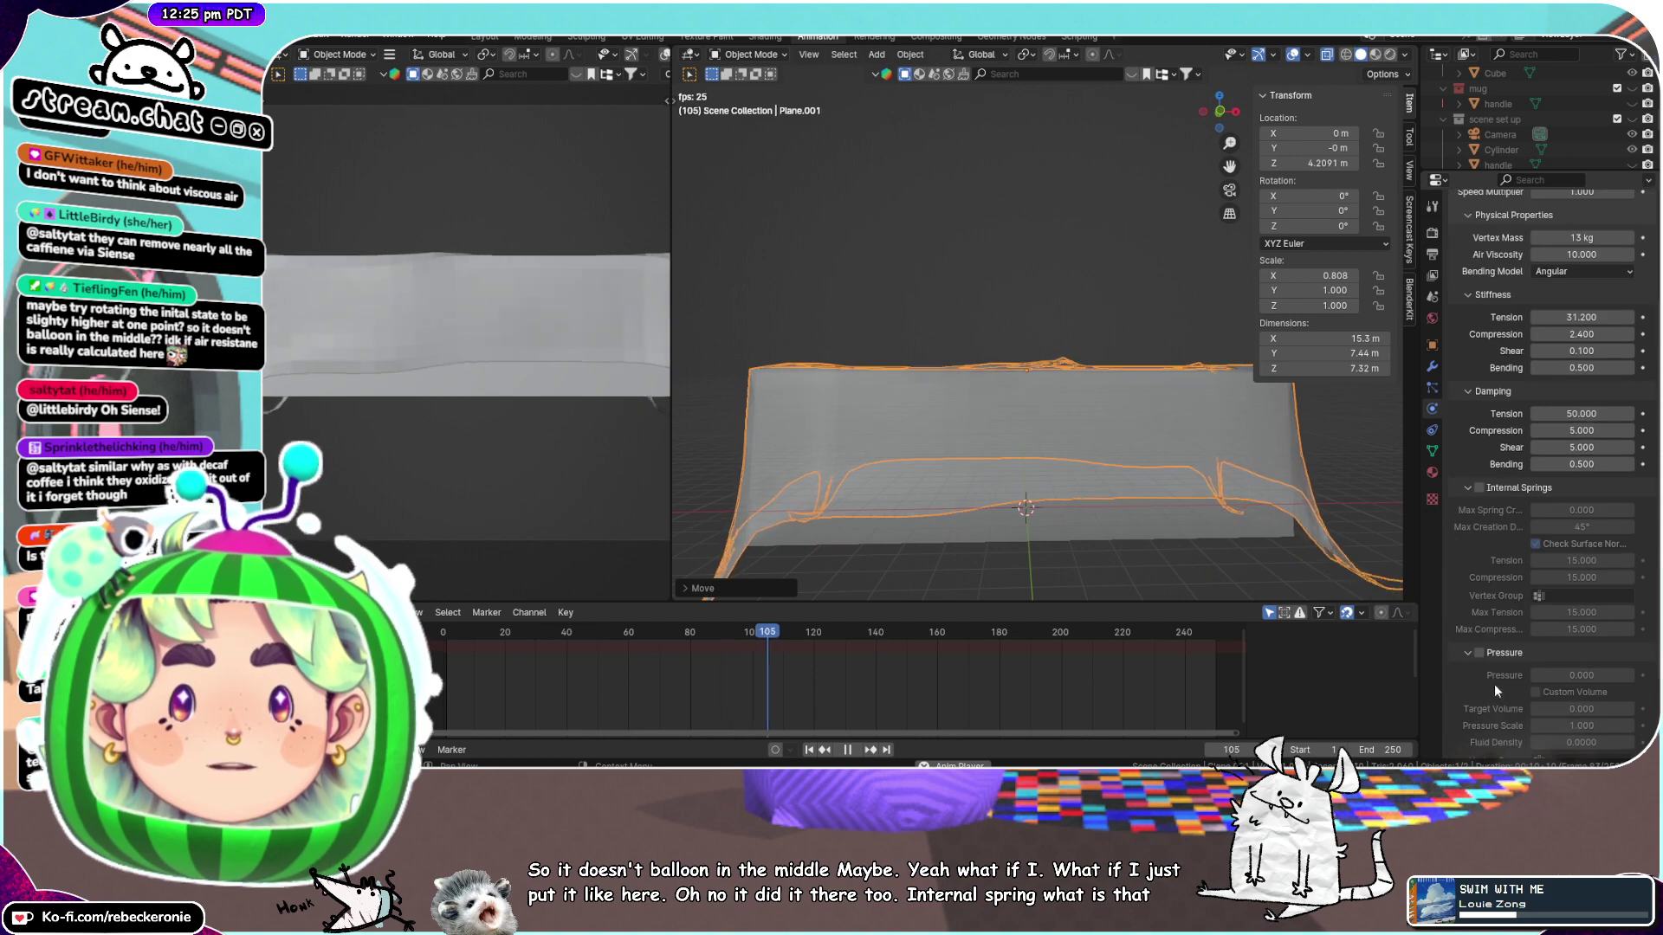
left_click(1481, 653)
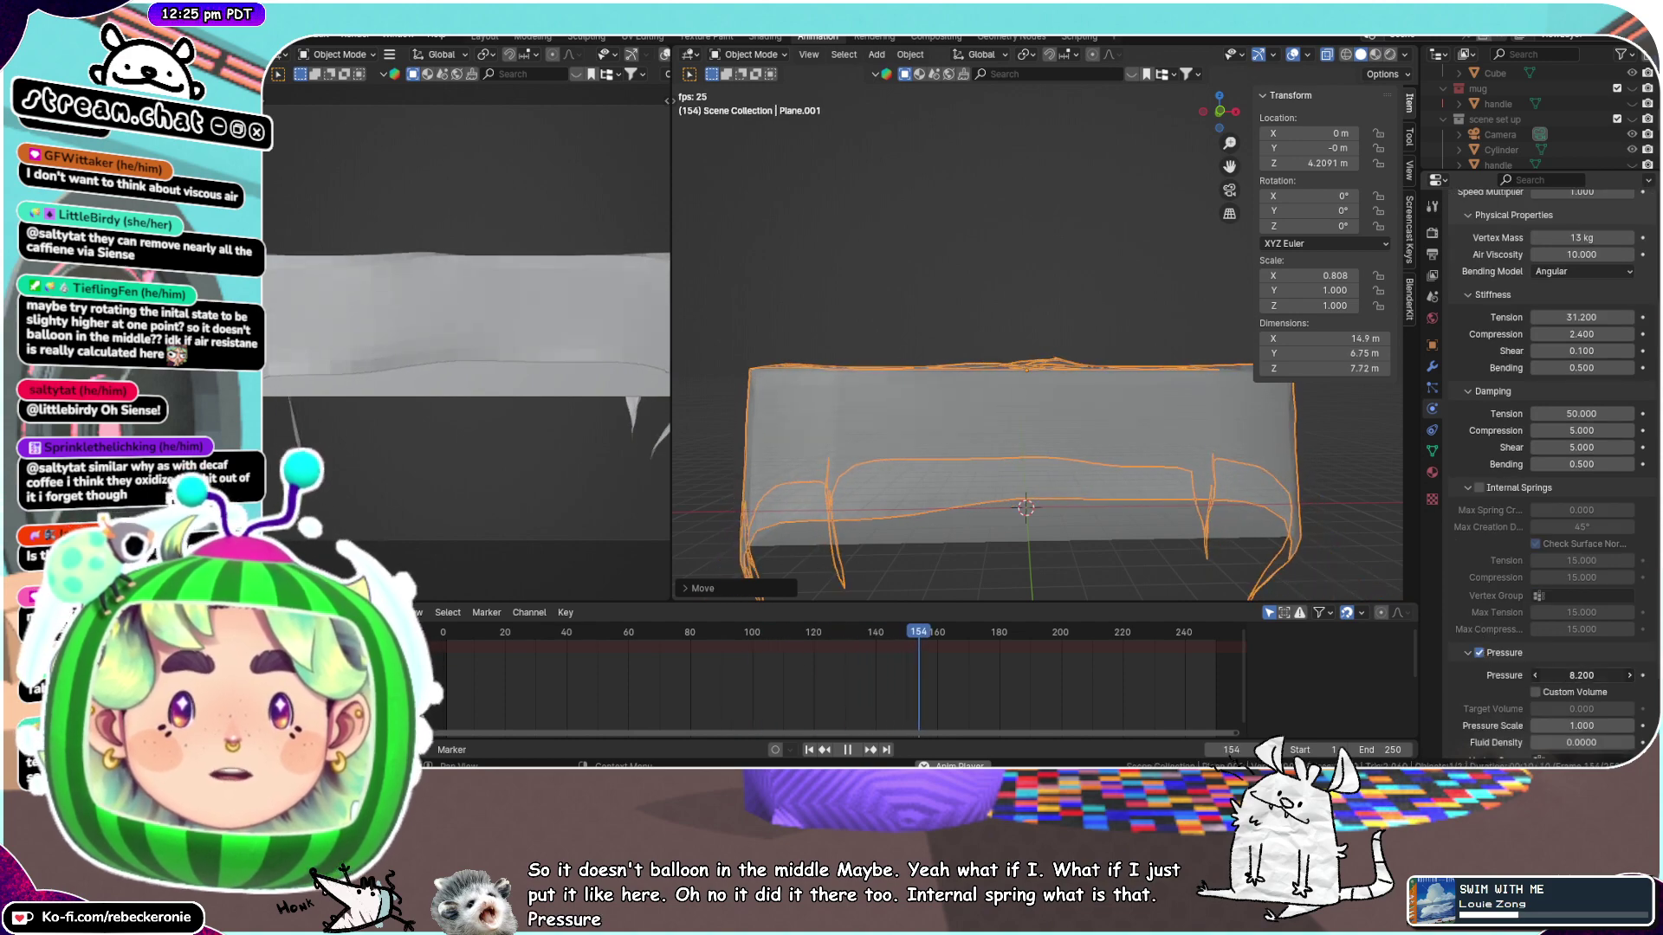
left_click_drag(1581, 675, 1622, 675)
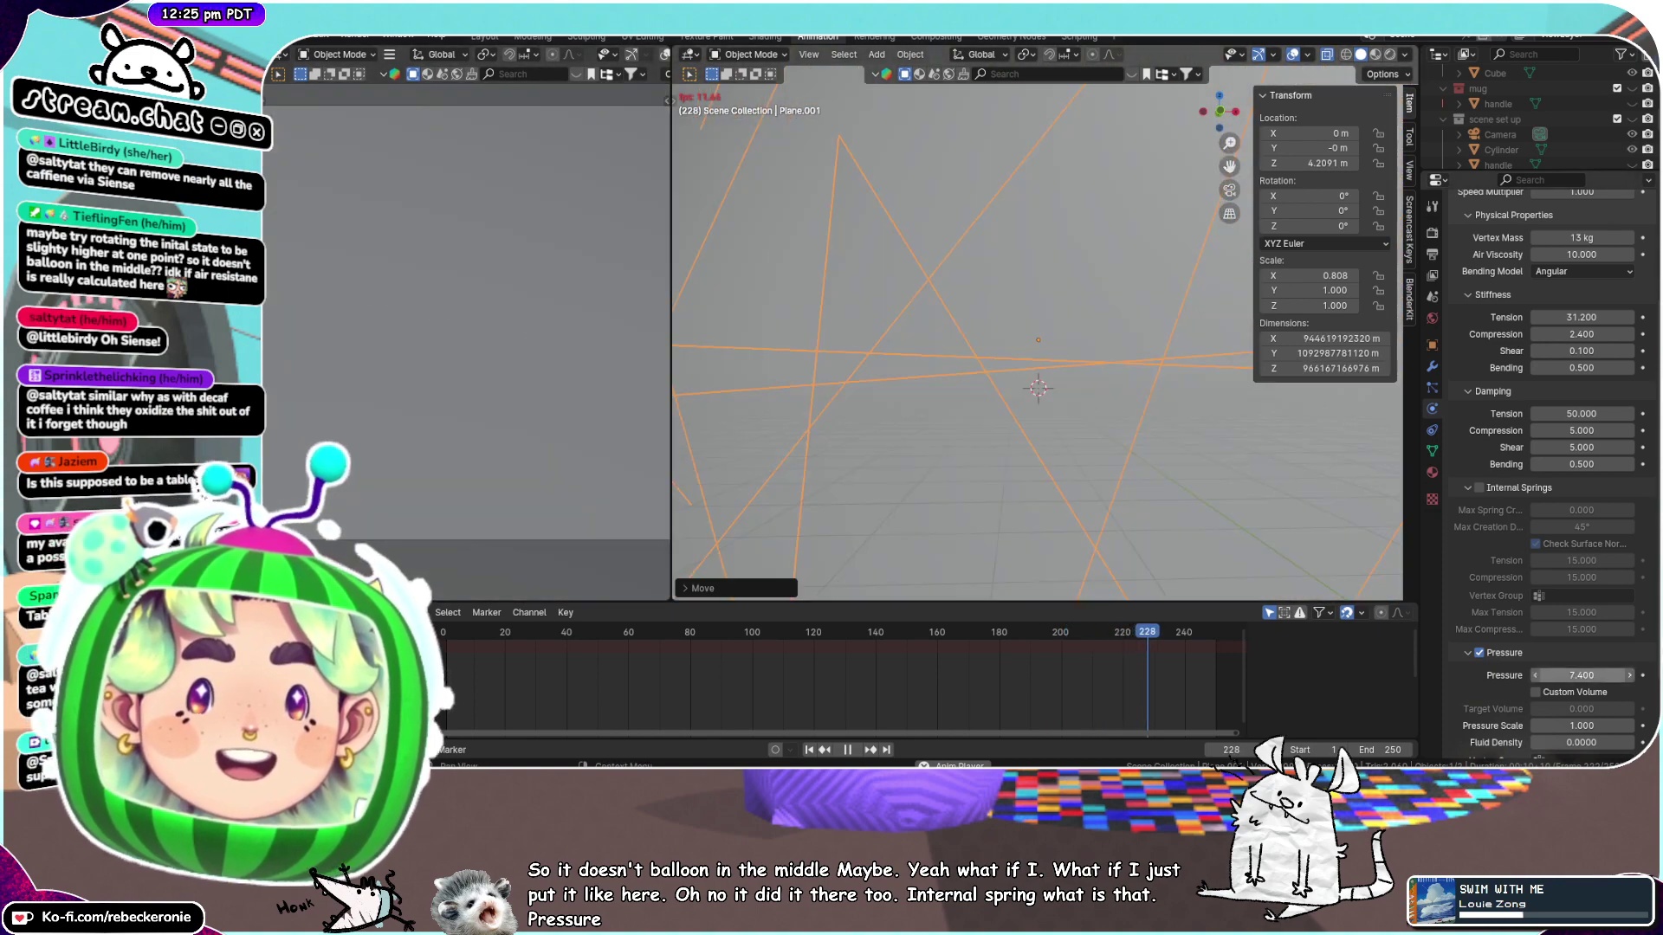
mouse_move(1566, 676)
left_mouse_down()
mouse_move(1529, 675)
mouse_move(1581, 676)
left_mouse_up()
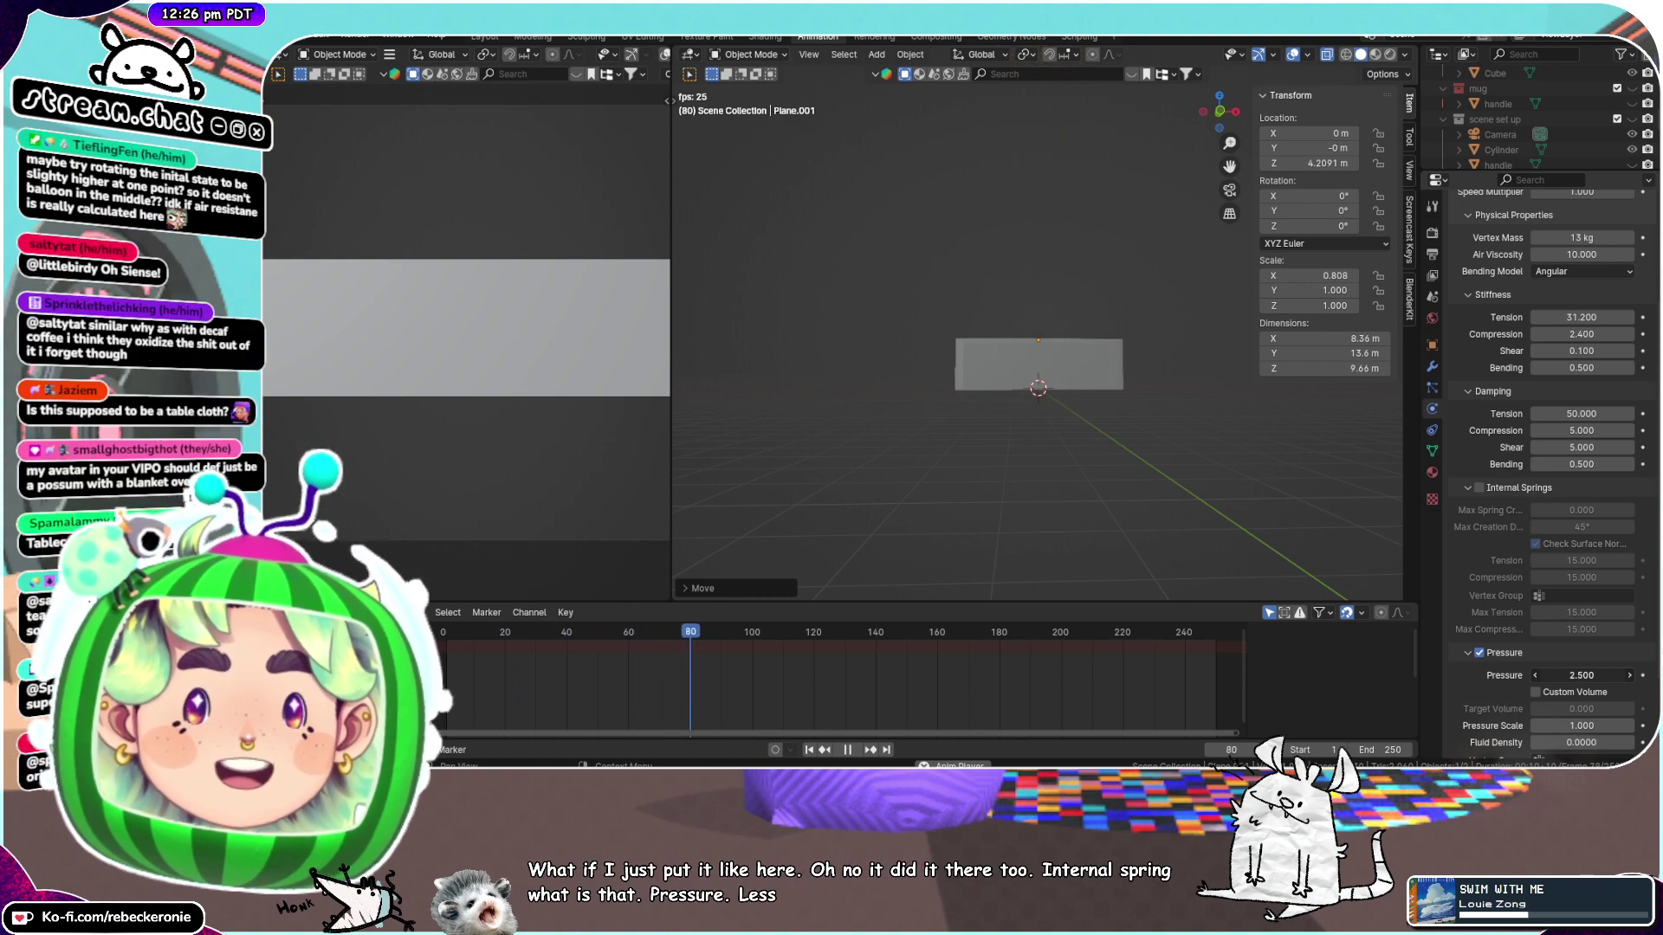
left_click_drag(1581, 676, 1573, 676)
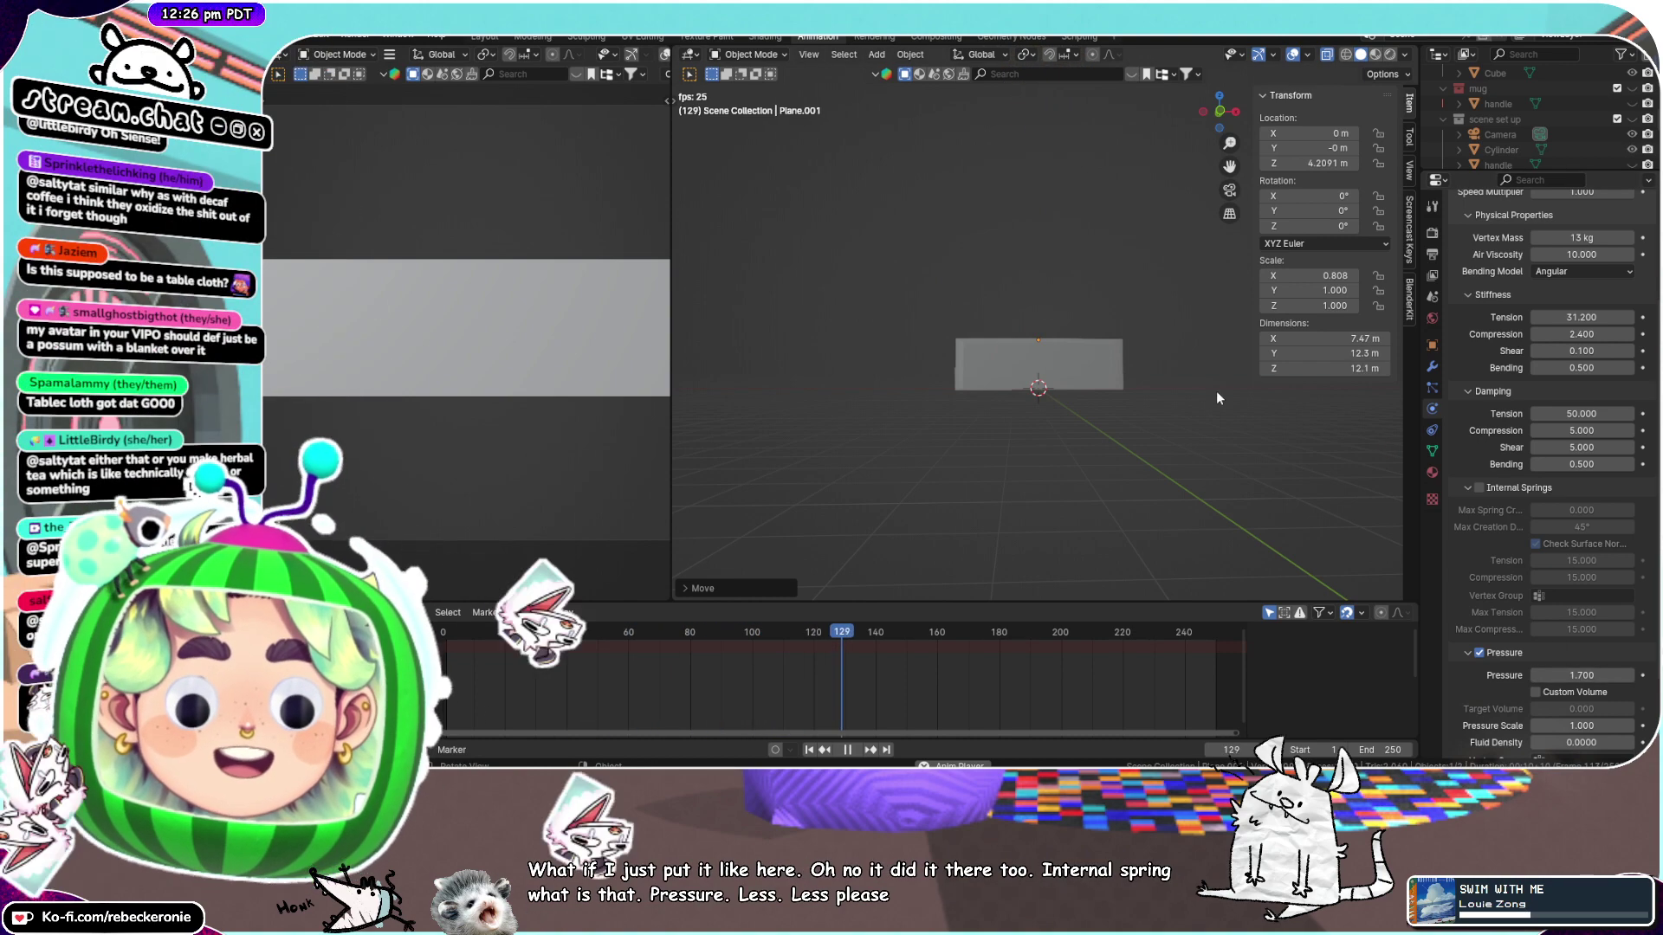
scroll(1216, 392, "down", 7)
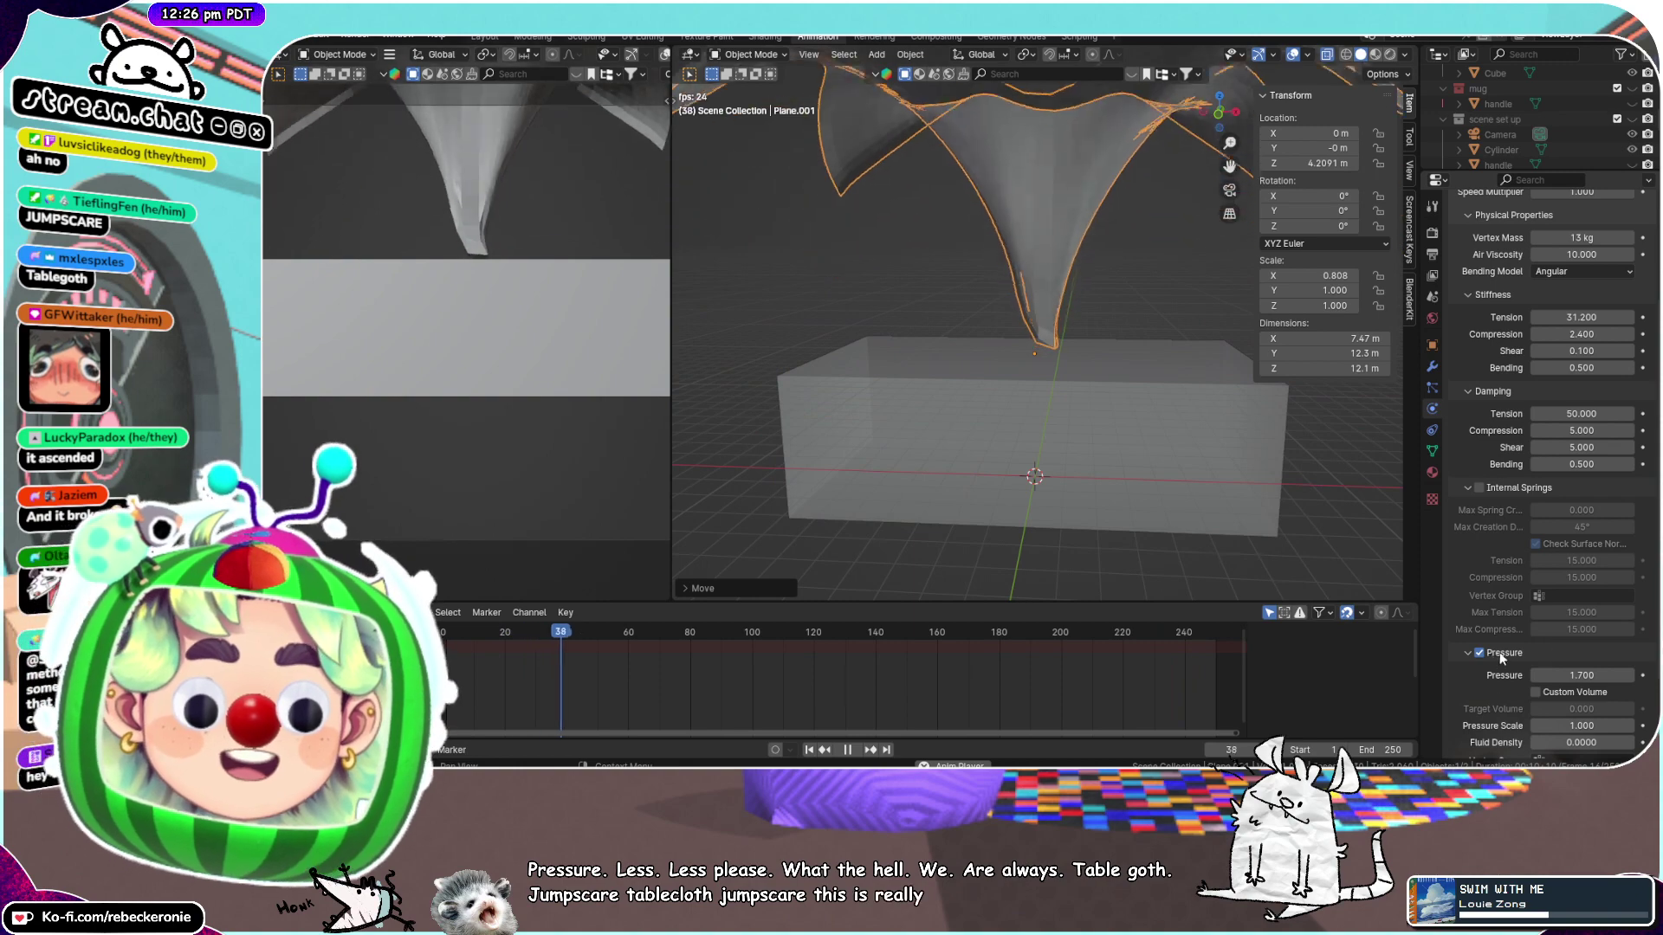
left_click(1479, 653)
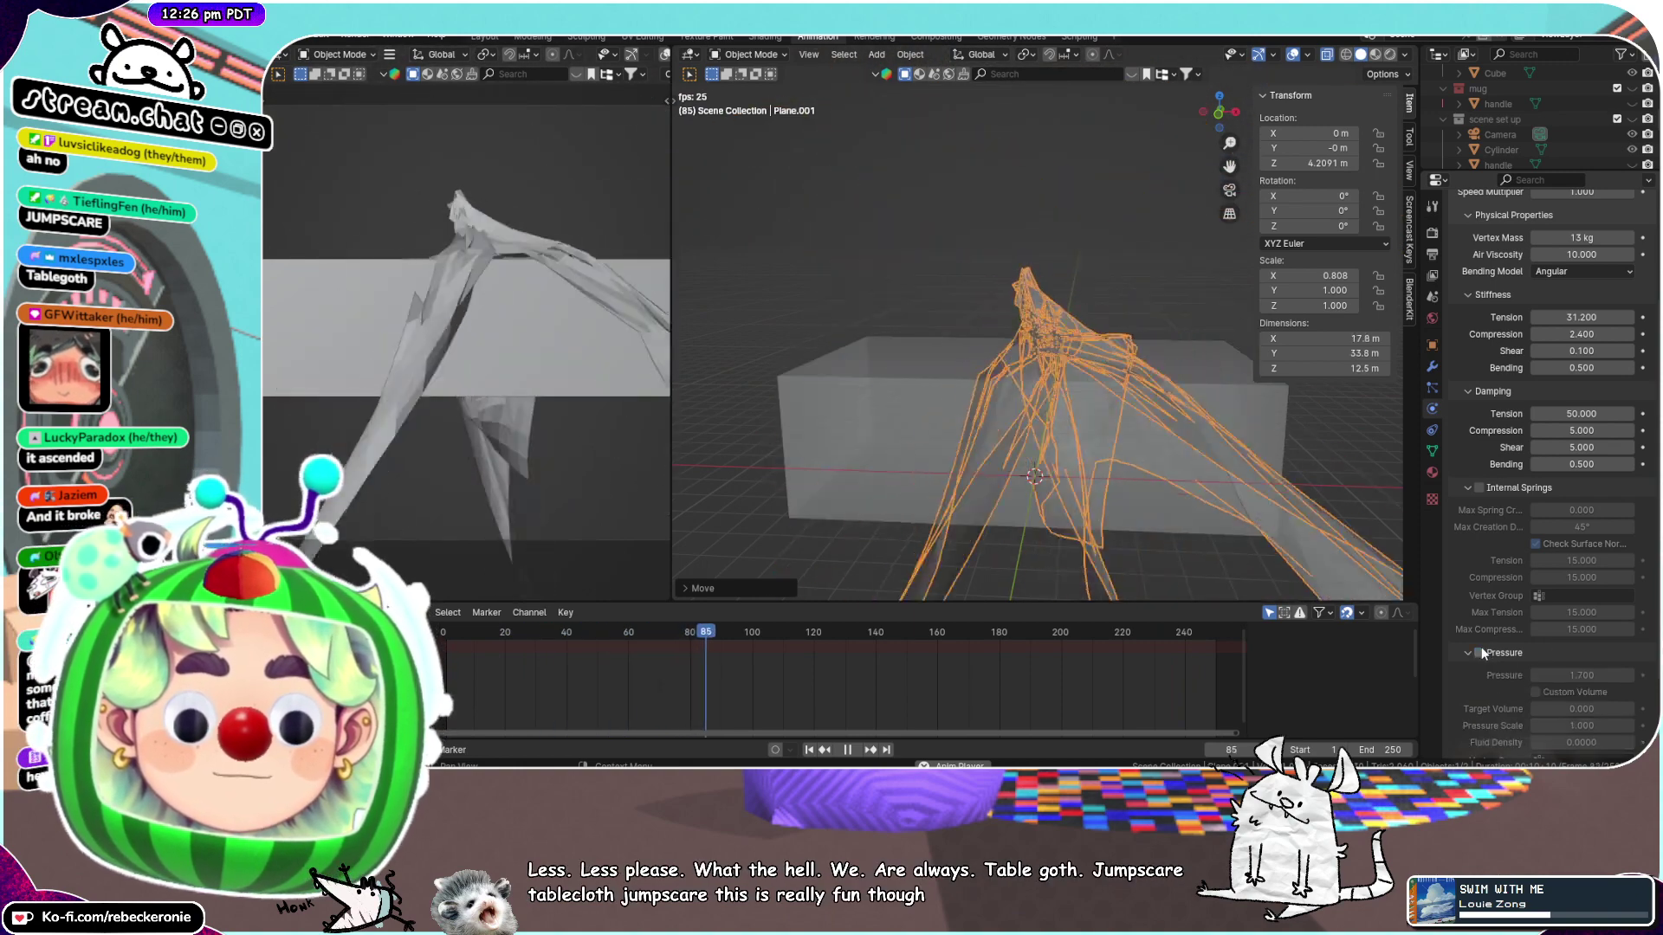
scroll(1497, 673, "down", 1)
scroll(1481, 678, "down", 4)
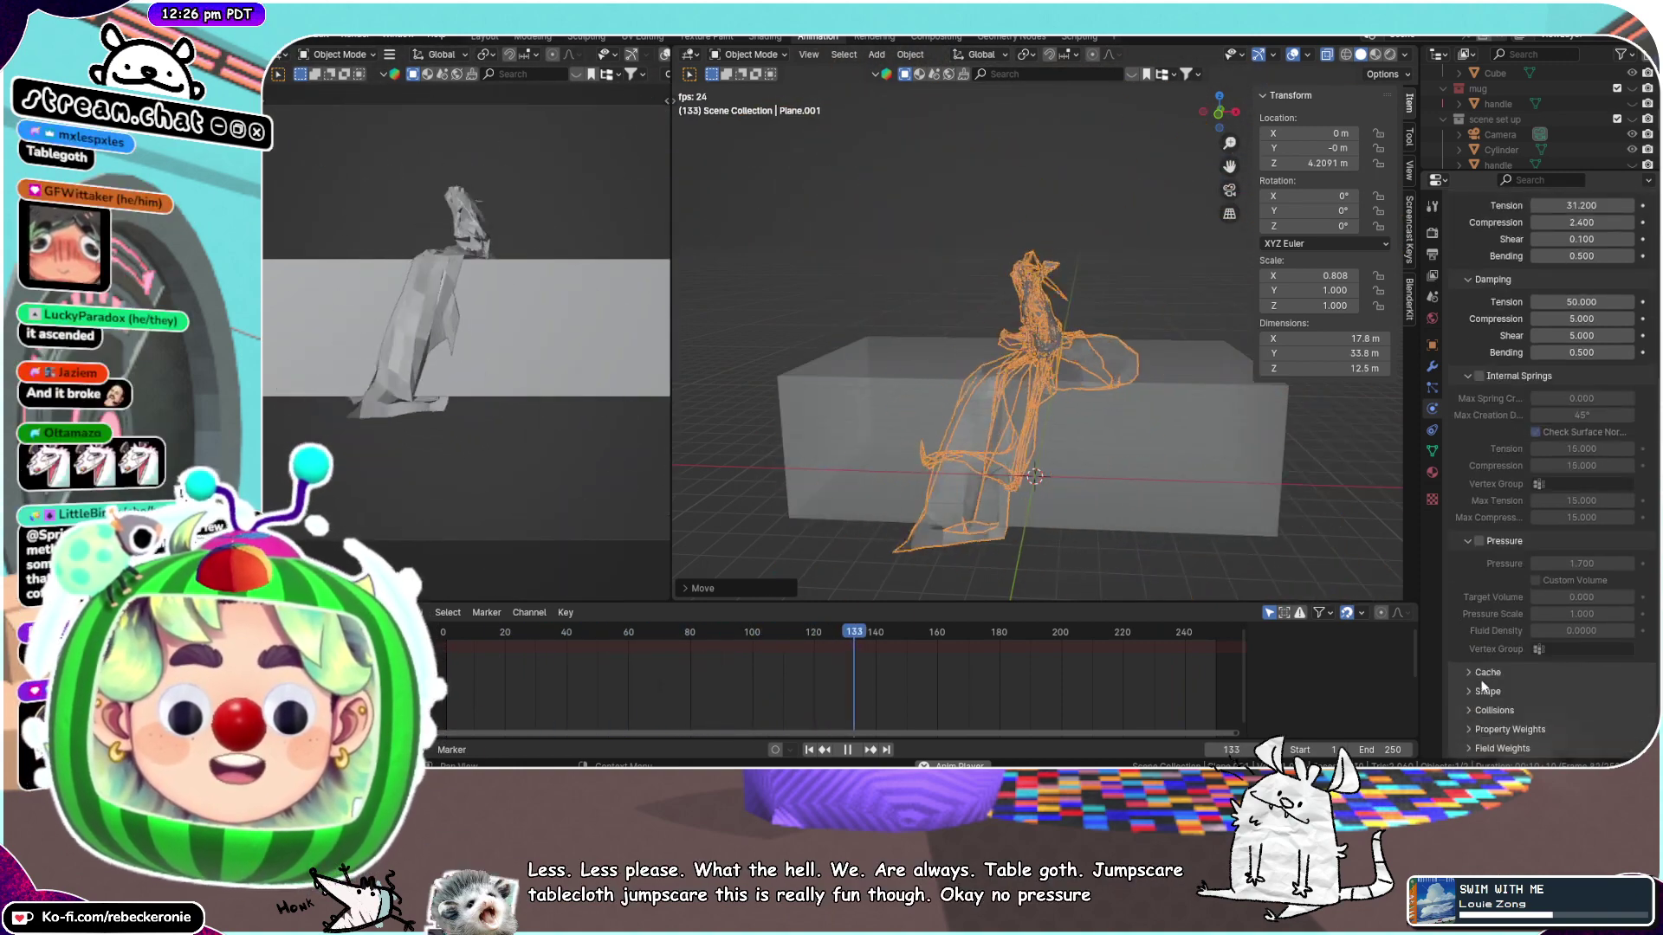
Try a cloth Shrinking Factor of 0.125 during playback and reset it to 0
scroll(1528, 641, "down", 3)
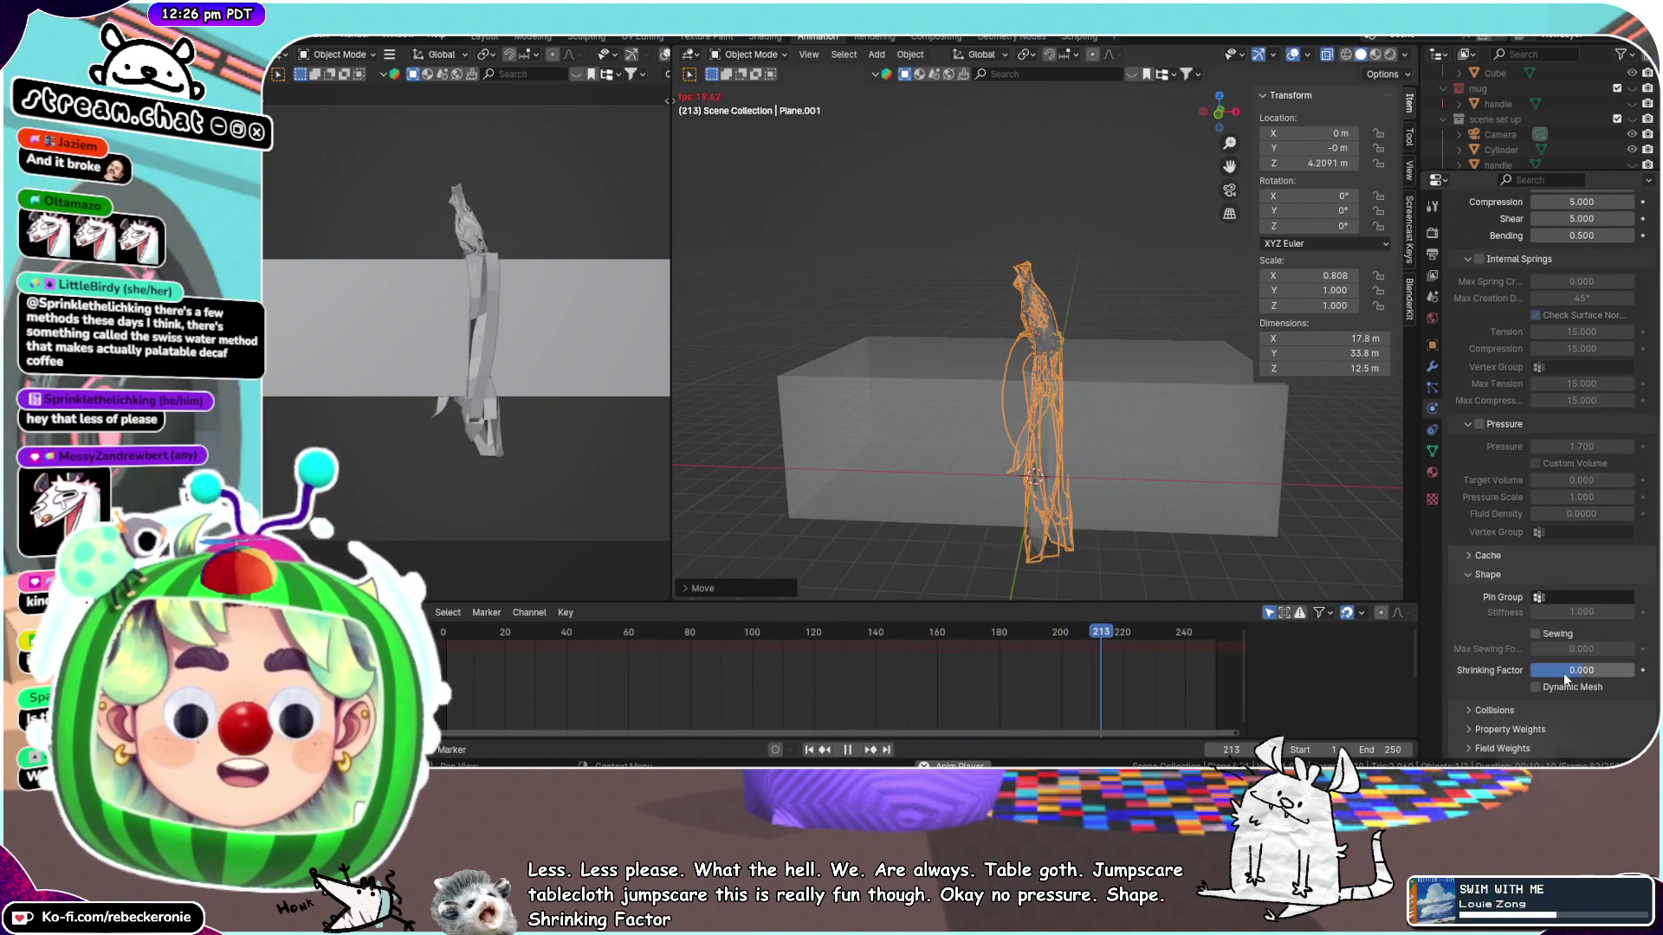
left_click_drag(1563, 673, 1589, 675)
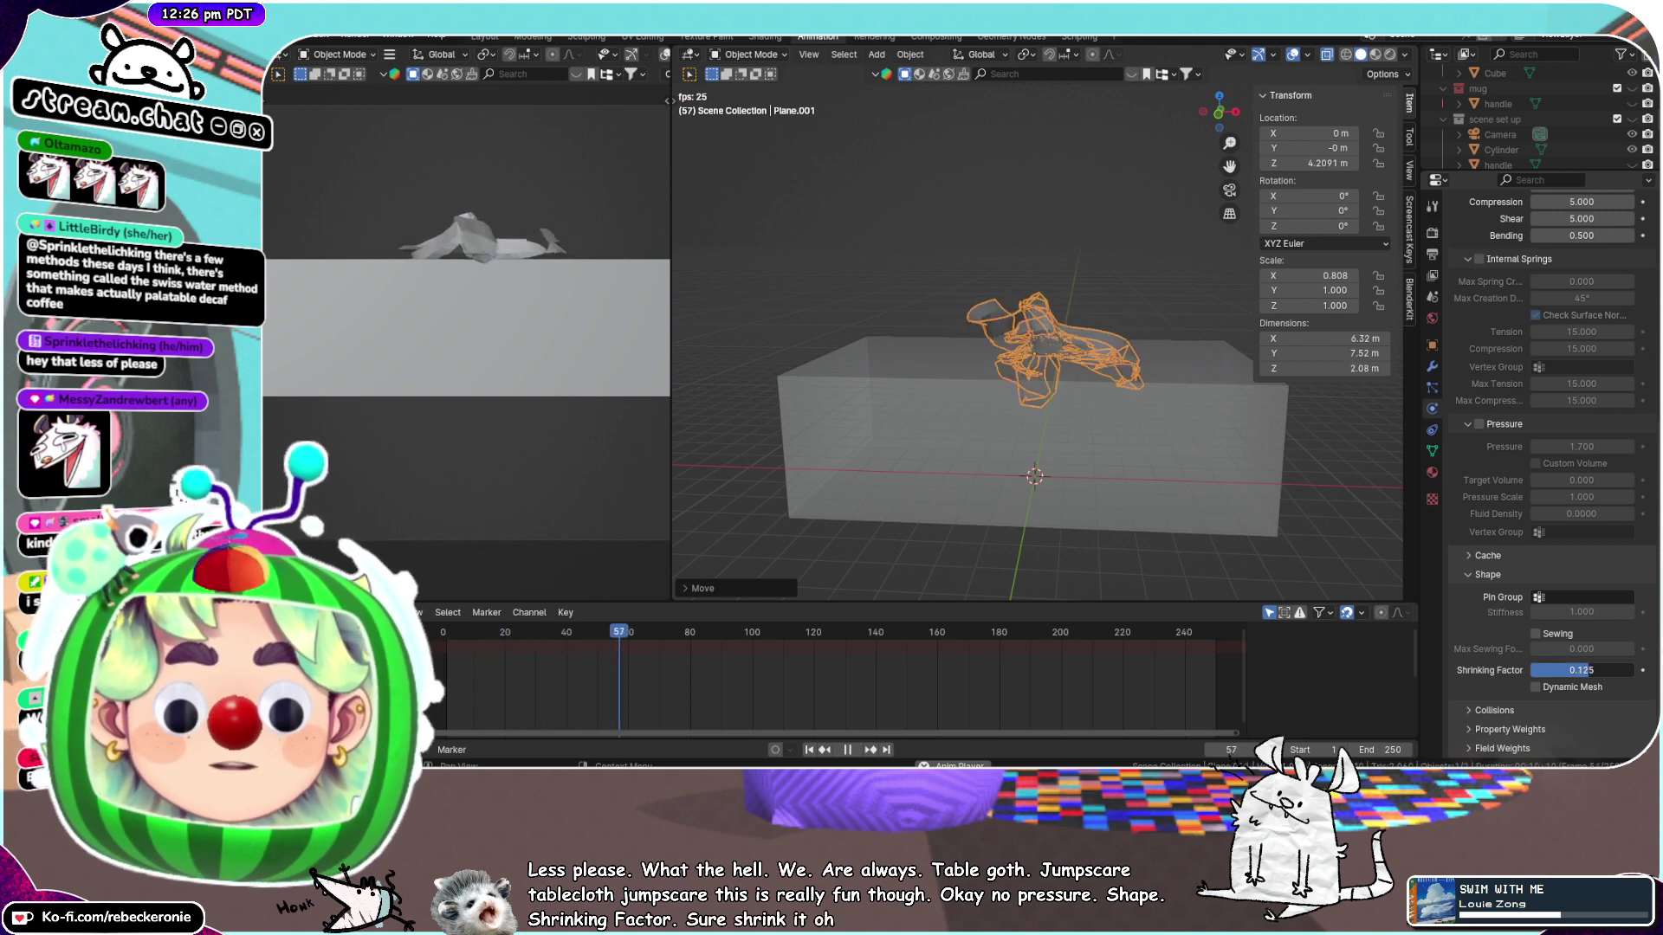
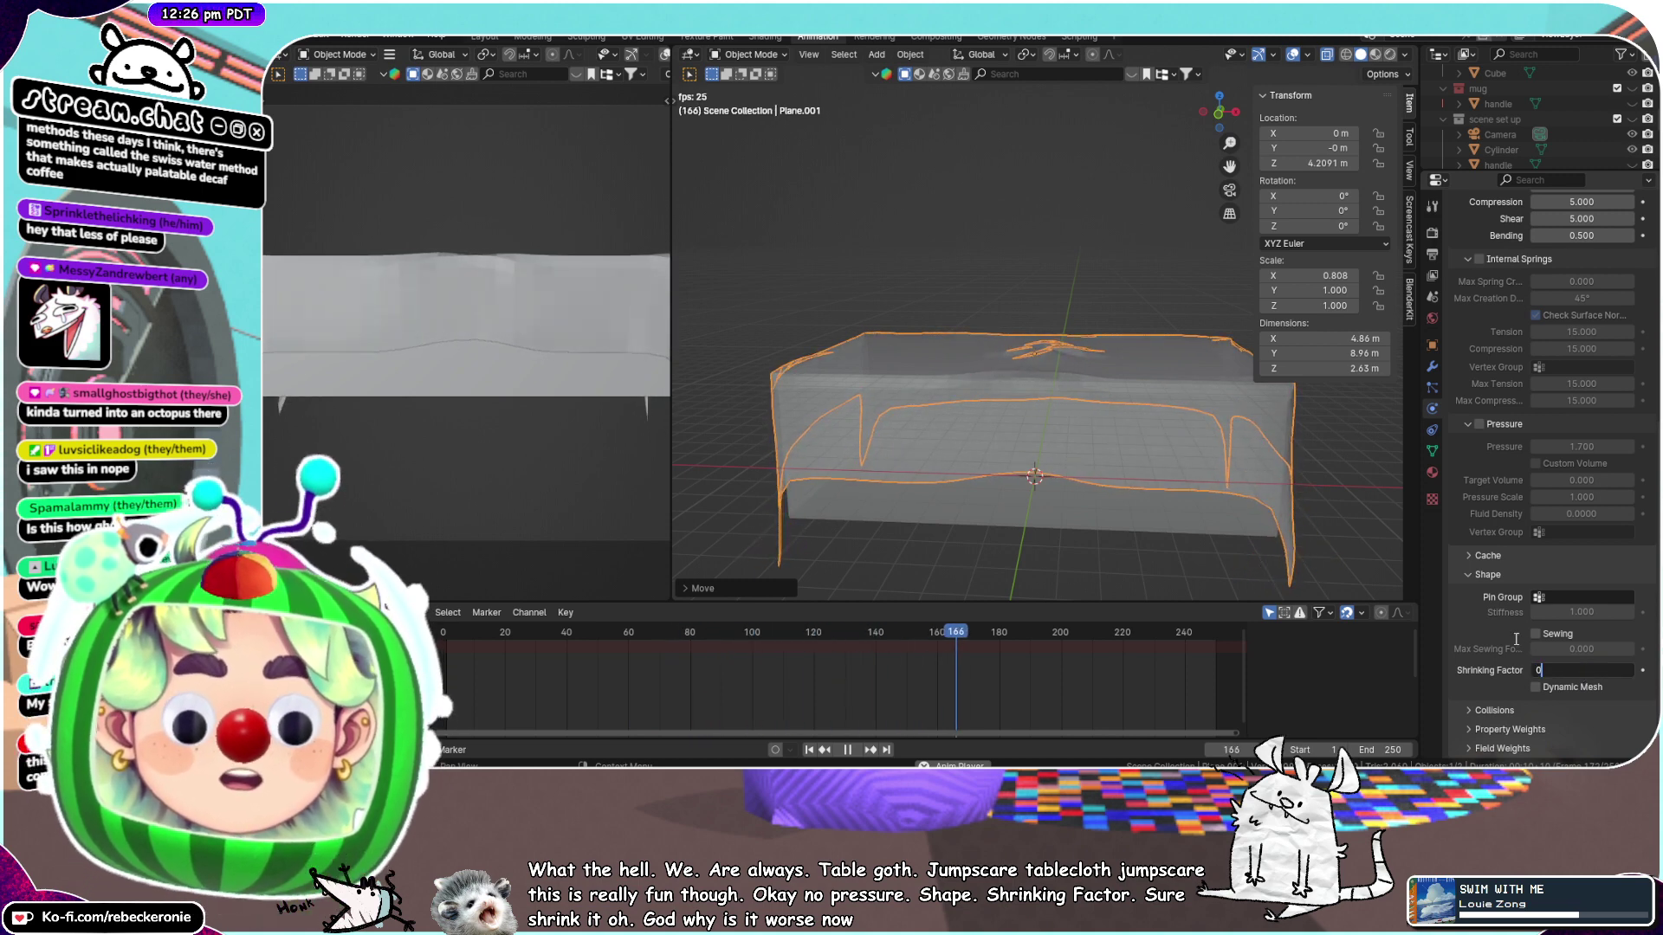
key("Return")
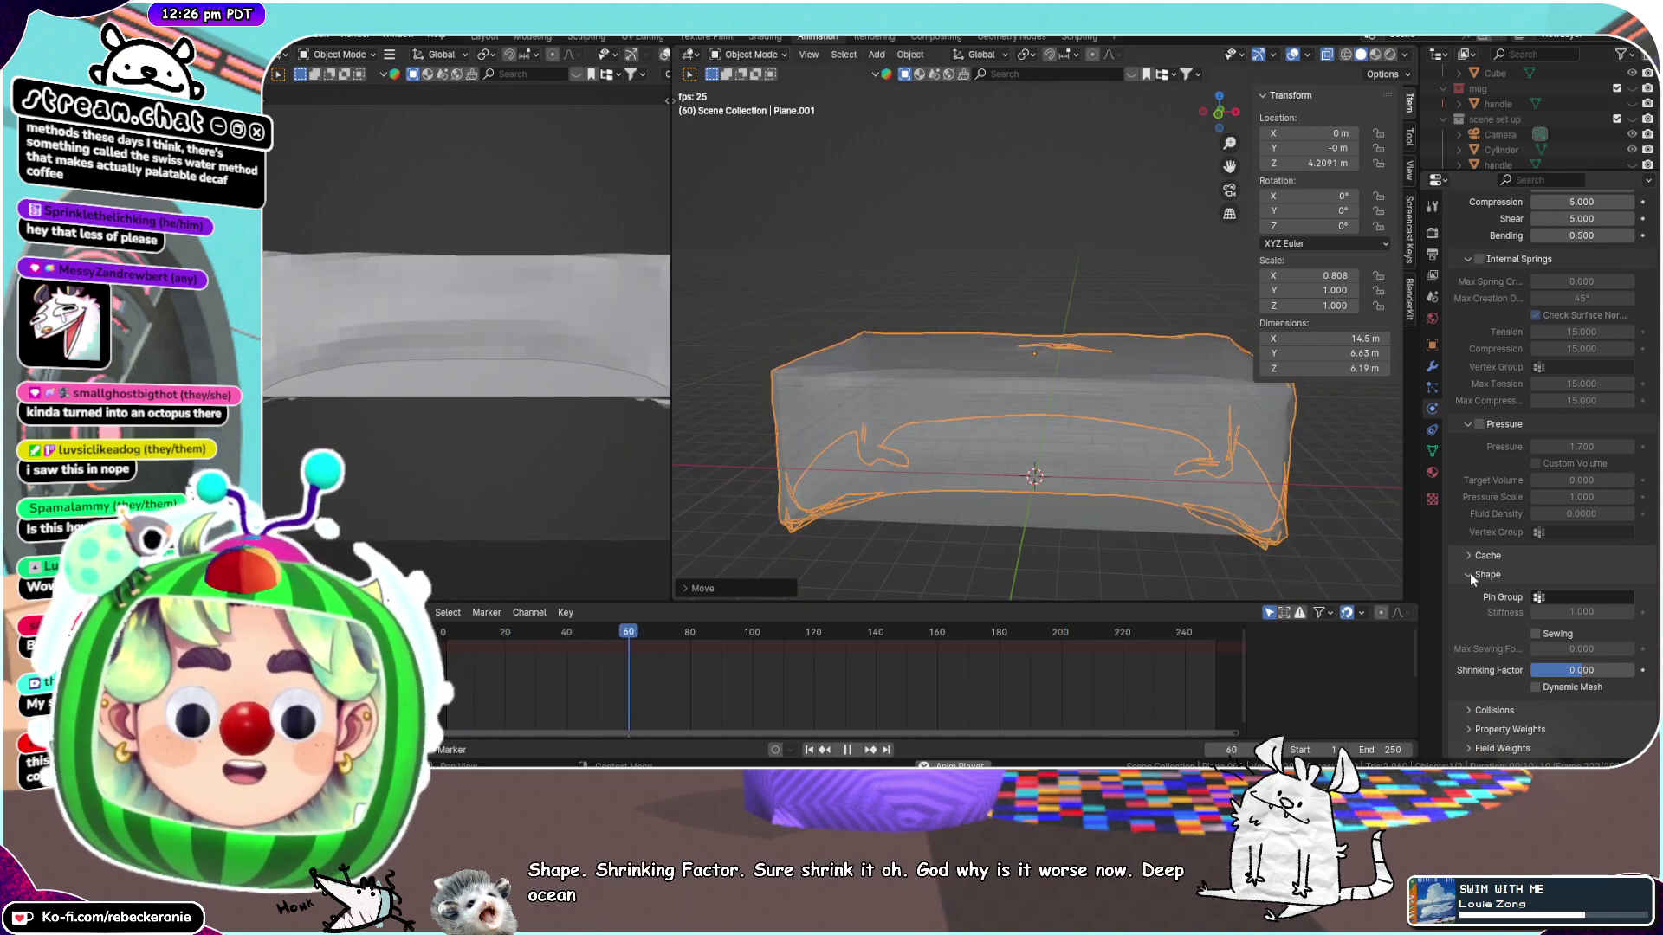
Change the cloth's Bending Model to Linear while the simulation plays
scroll(1469, 572, "up", 6)
scroll(1480, 553, "up", 3)
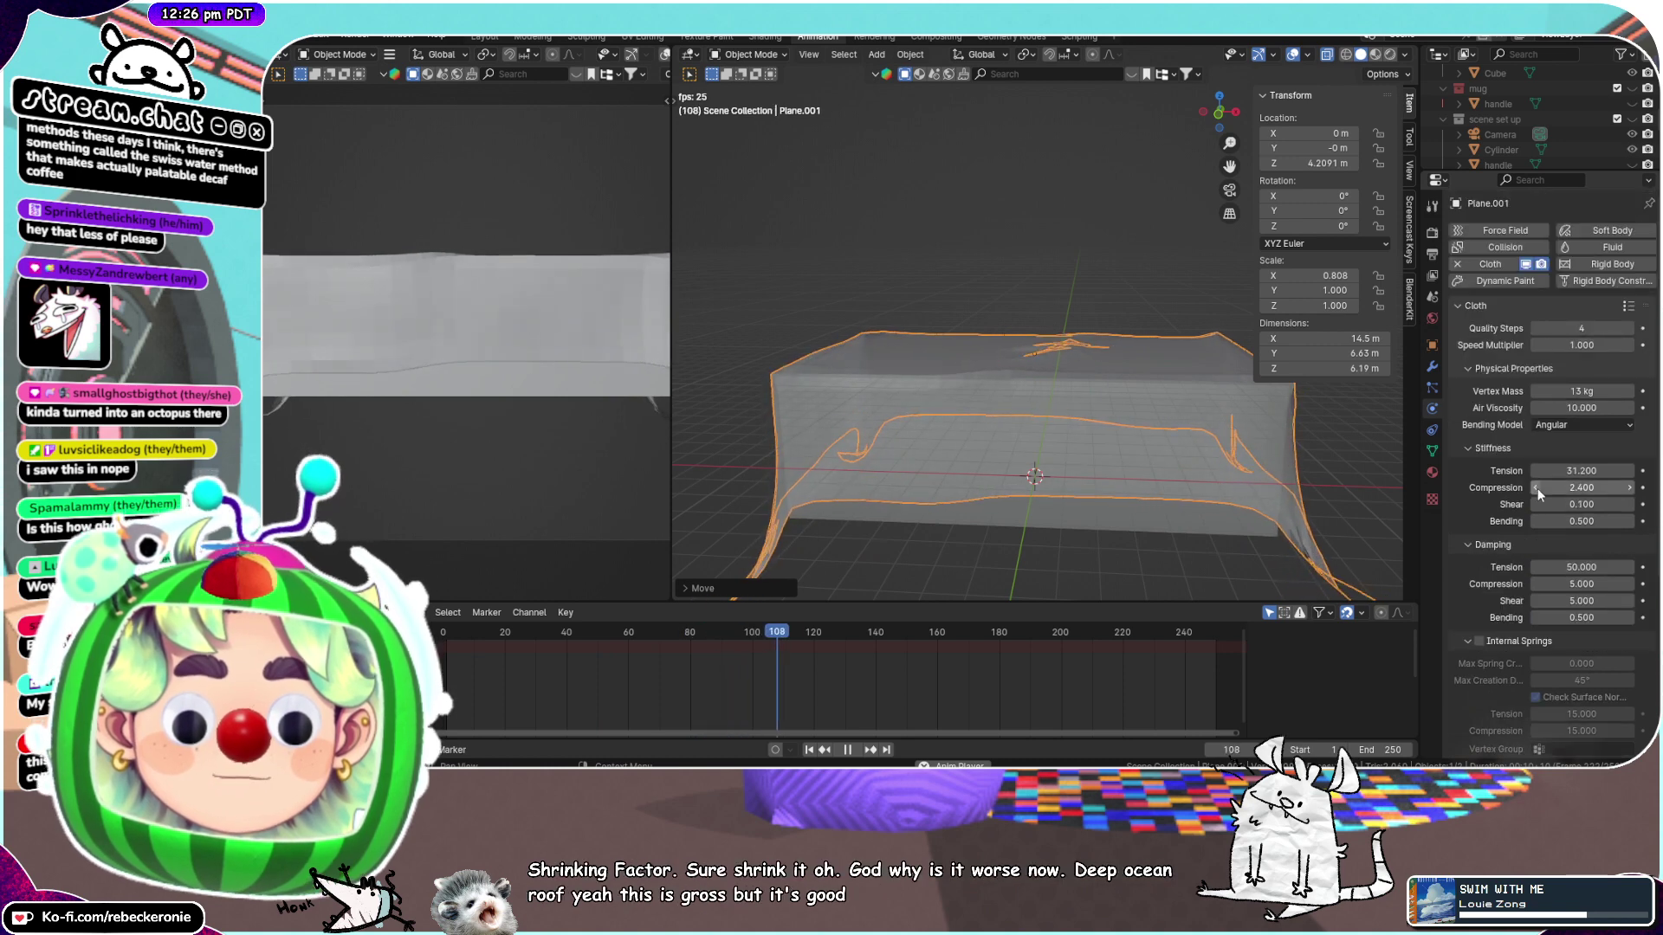
left_click(1555, 425)
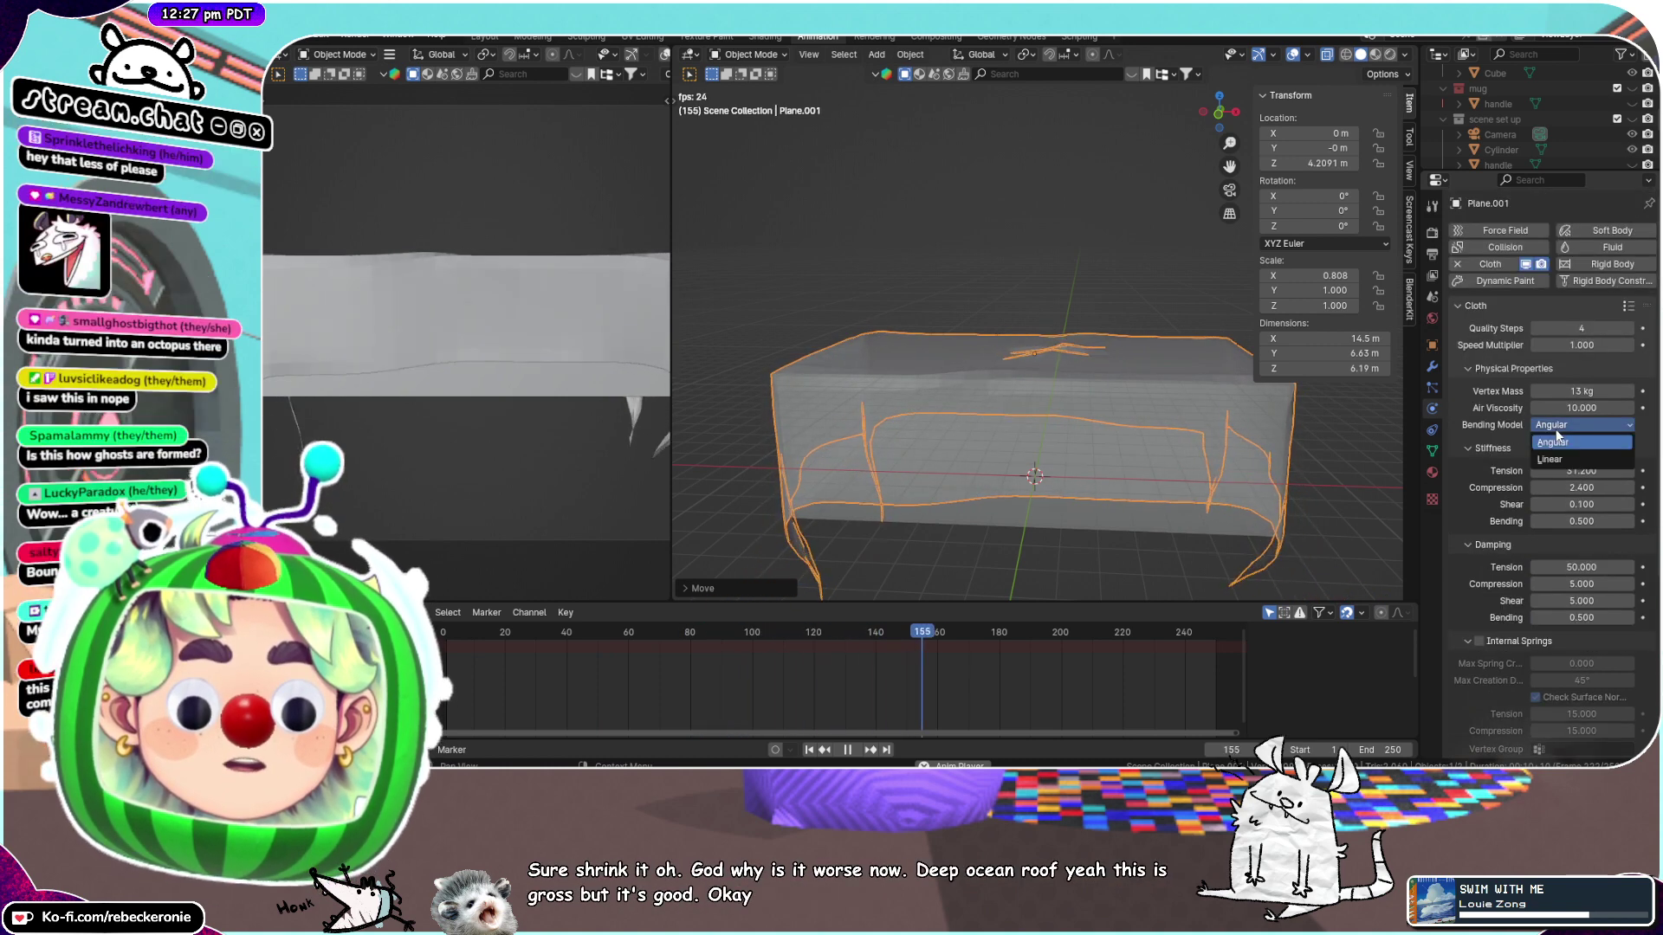
left_click(1557, 459)
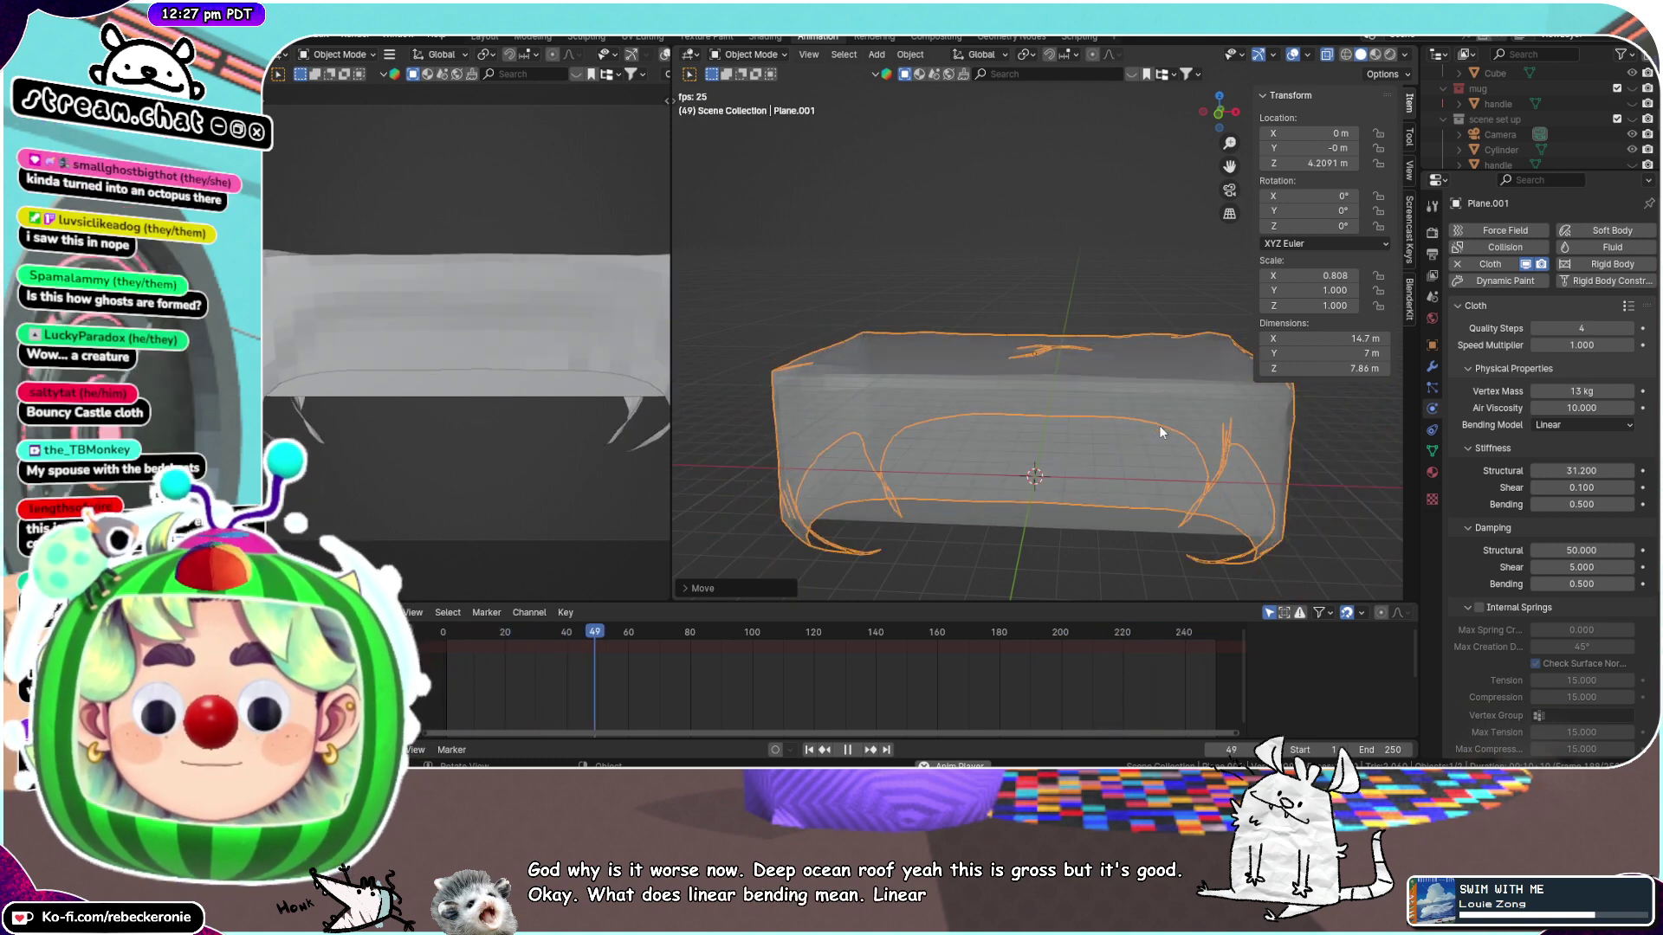
Apply Shade Smooth to the draped cloth plane
mouse_move(1159, 425)
middle_mouse_down()
mouse_move(1318, 387)
mouse_move(1110, 356)
mouse_move(1183, 414)
mouse_move(1134, 409)
middle_mouse_up()
scroll(1134, 409, "up", 3)
scroll(1093, 341, "up", 2)
middle_click_drag(980, 357, 1121, 361)
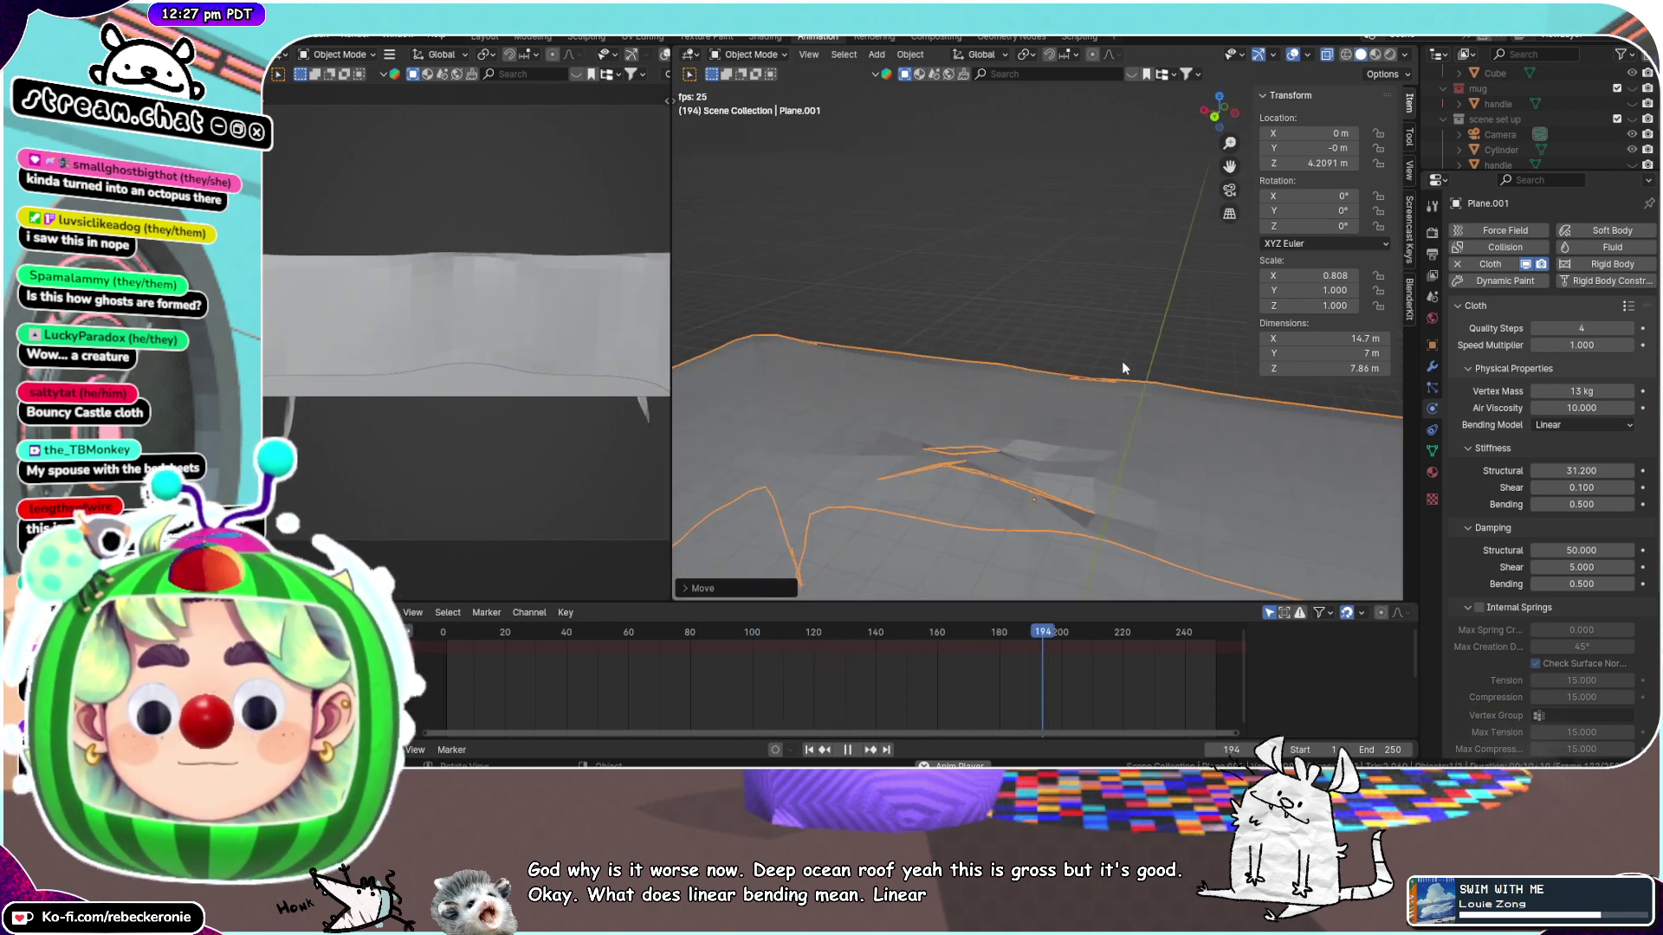
right_click(1104, 437)
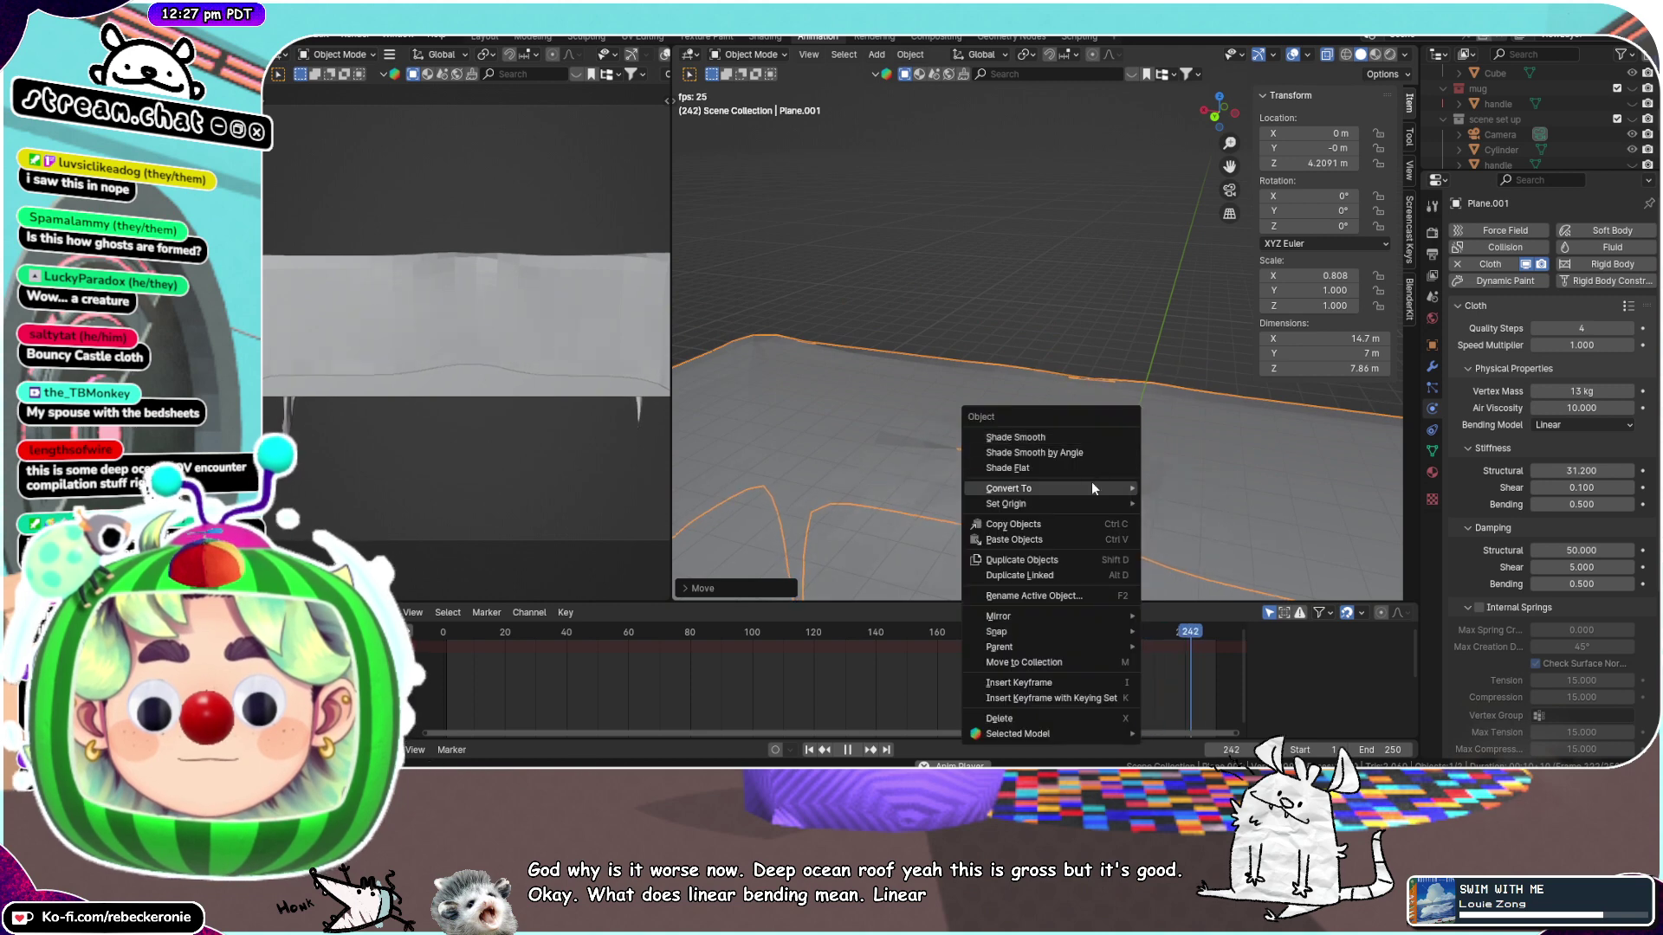
left_click(1093, 437)
middle_click_drag(1138, 423, 1172, 360)
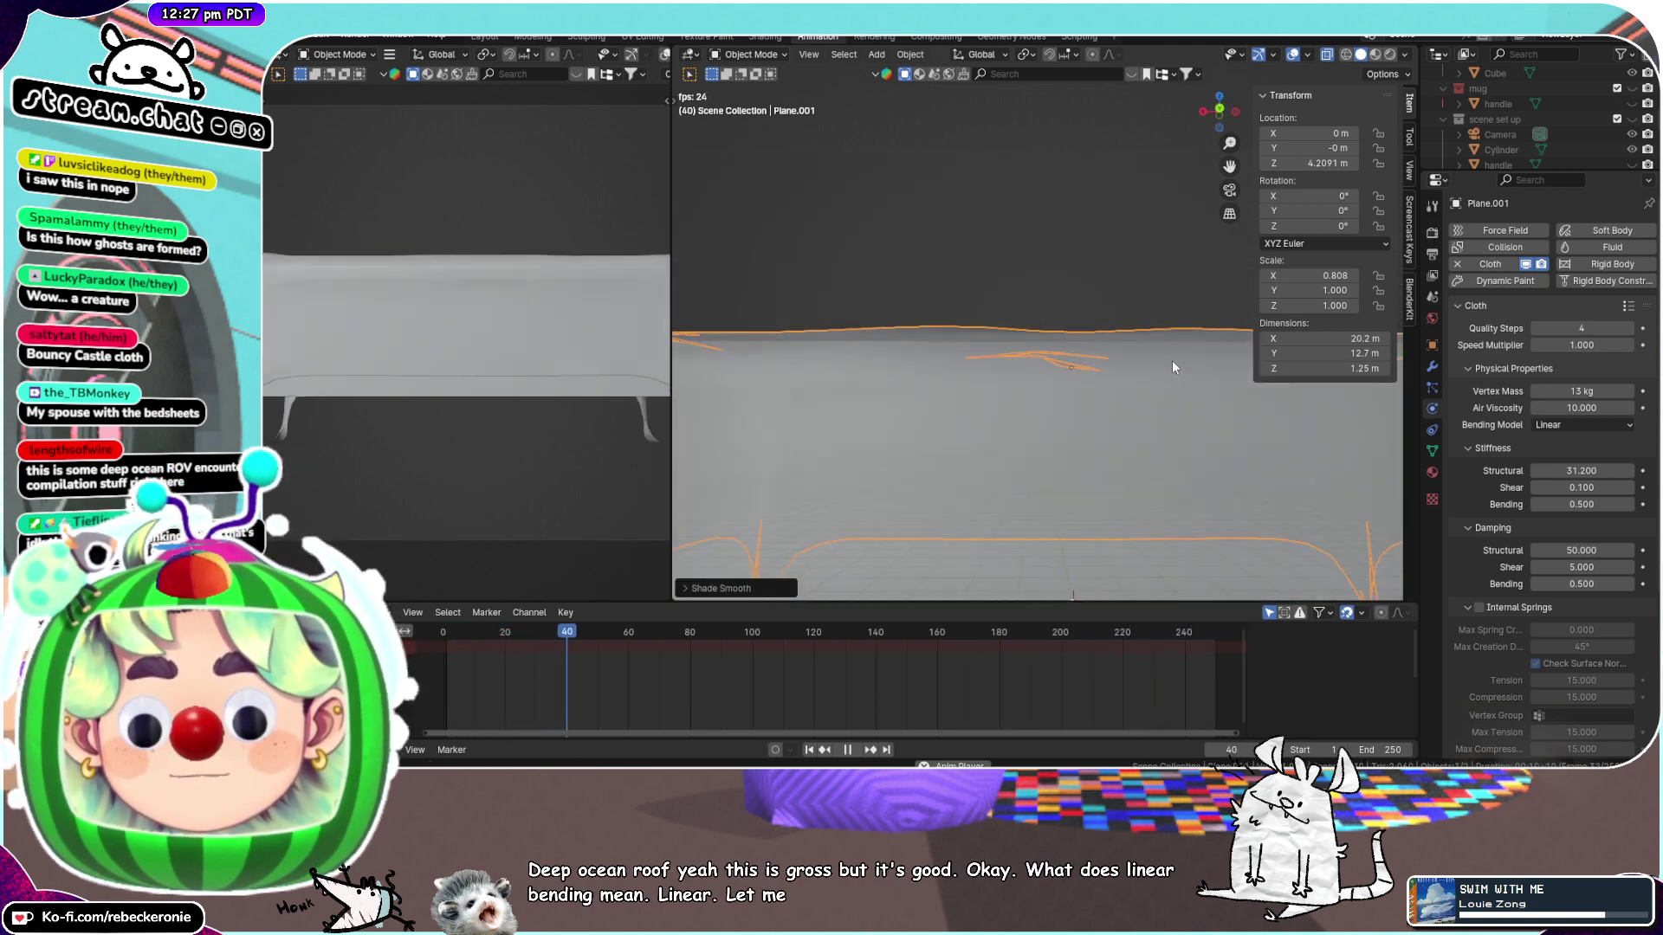
Subdivide all faces of the cloth plane in Edit Mode and return to Object Mode
key("ctrl+Tab")
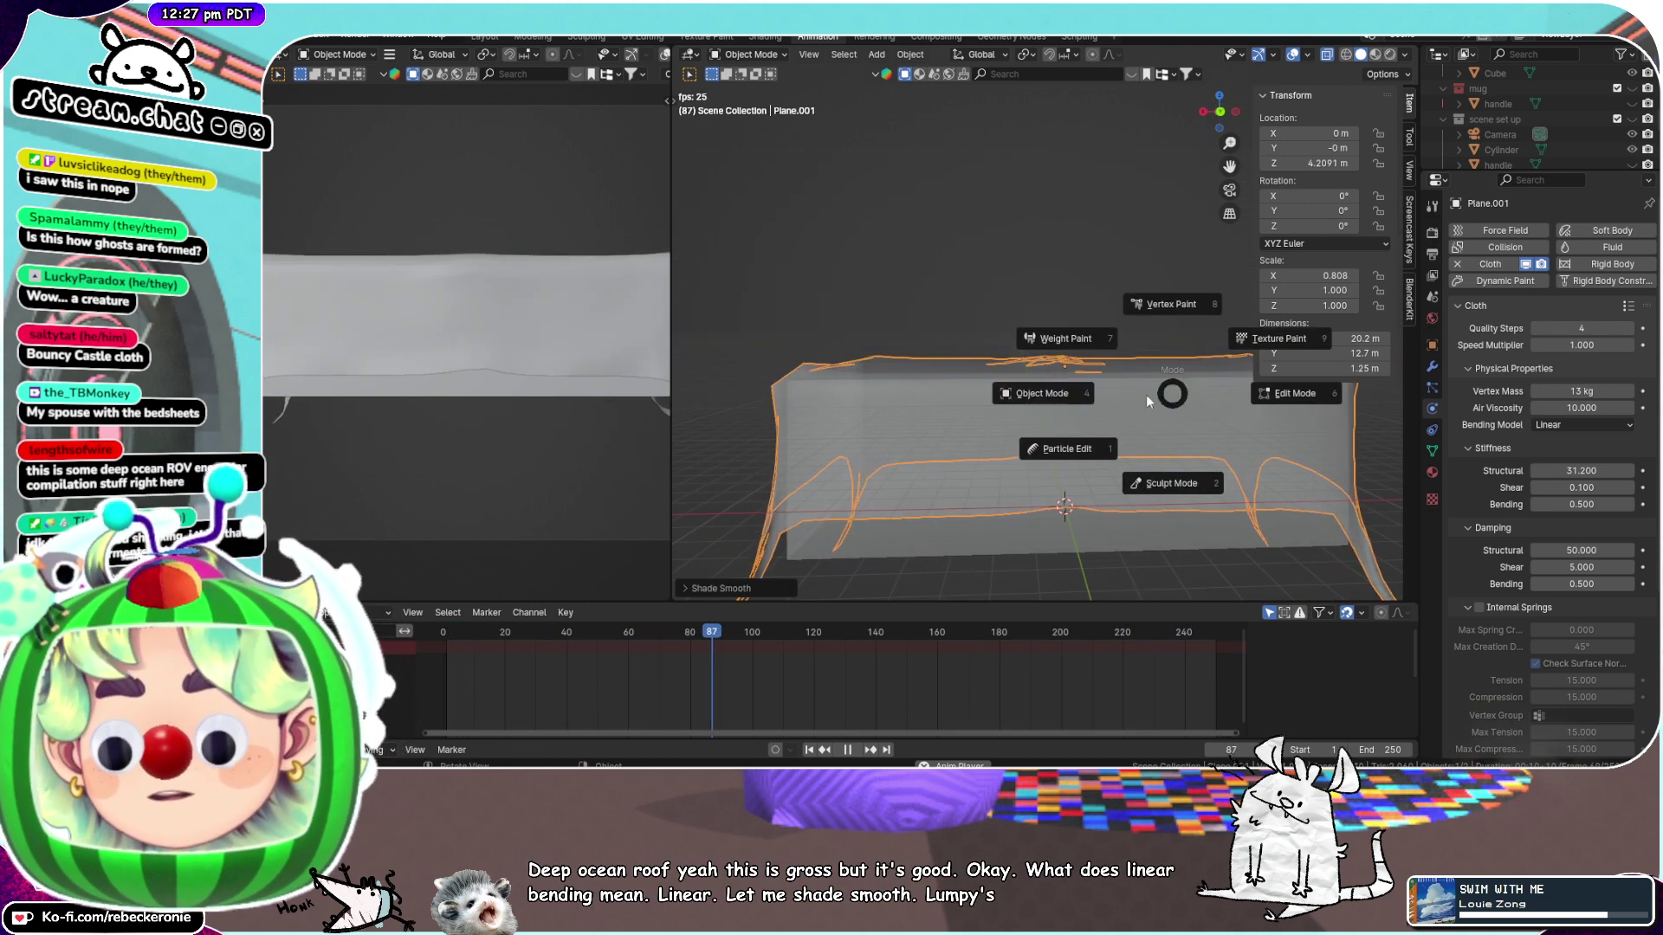
left_click(1327, 397)
middle_click_drag(1167, 390, 1147, 425)
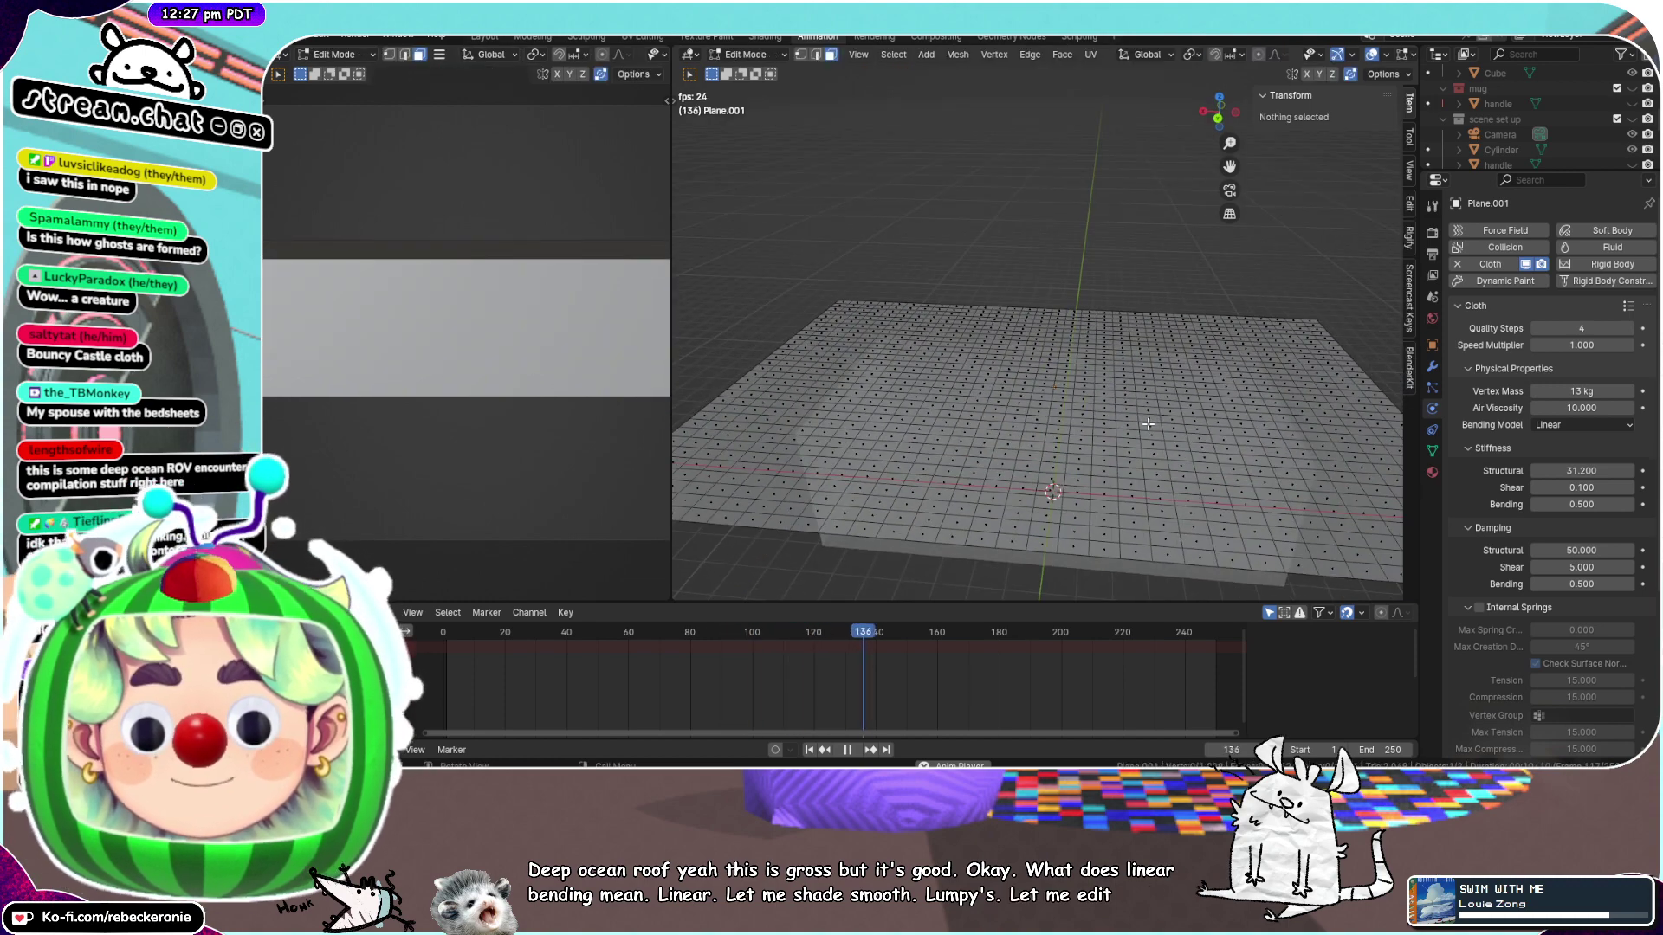
key("a")
right_click(1148, 424)
left_click(1147, 422)
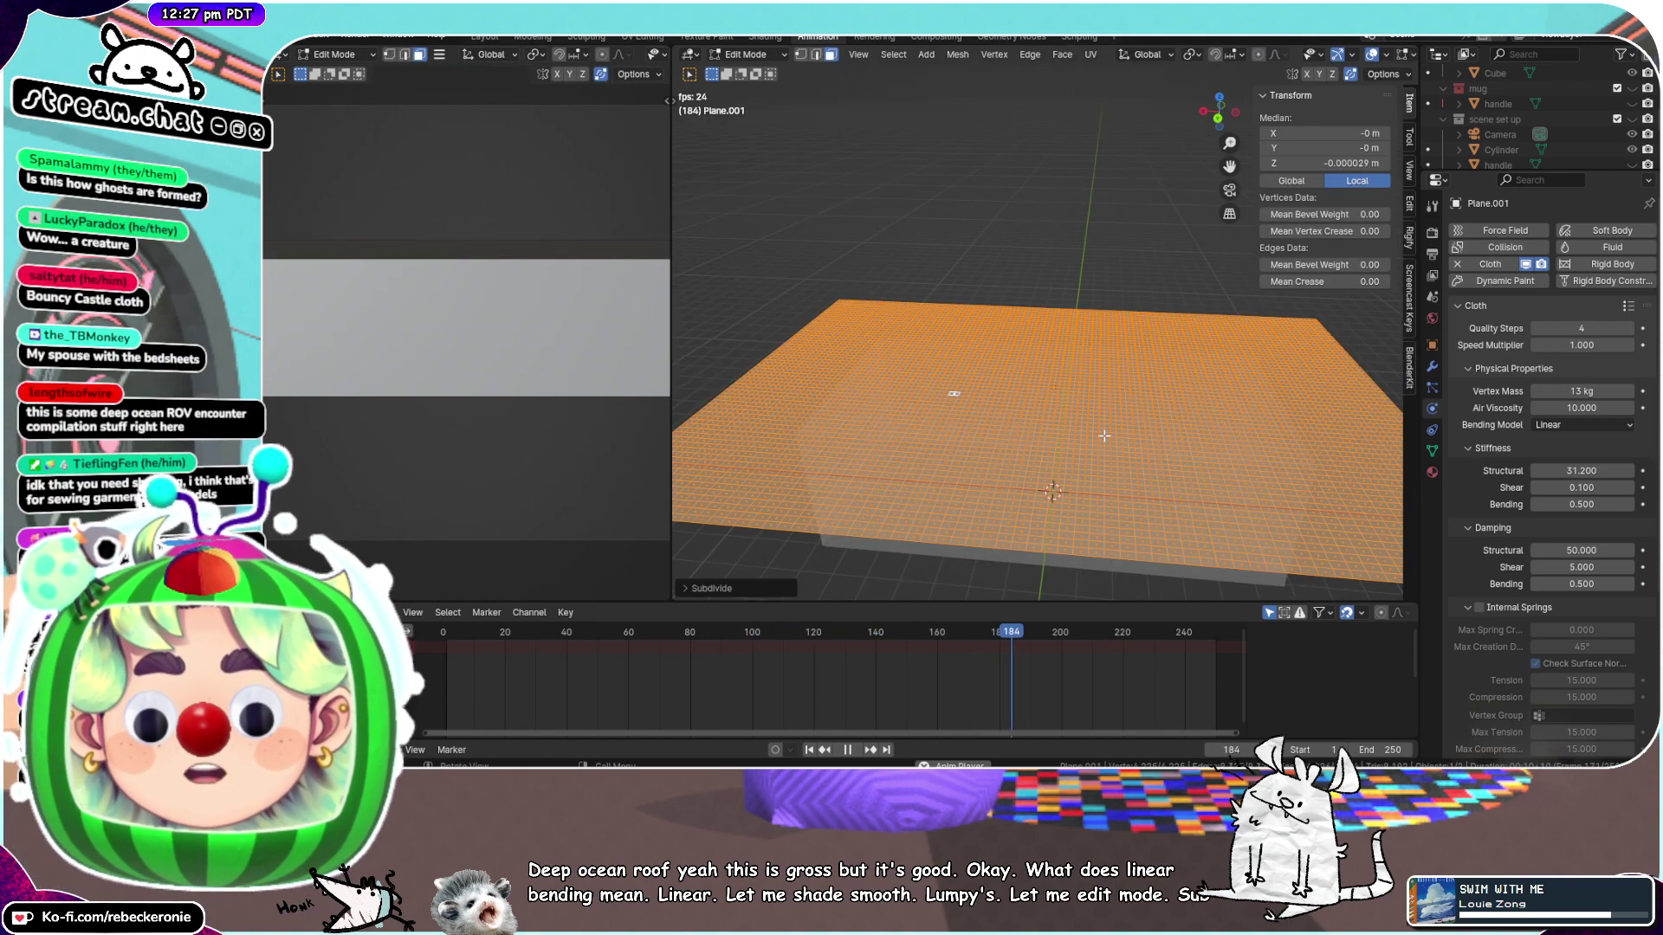
key("ctrl+Tab")
left_click(994, 435)
Examine how the subdivided cloth drapes over the table and its corners during playback, from several angles
middle_click_drag(994, 435, 1044, 381)
scroll(1095, 395, "down", 5)
scroll(1063, 355, "up", 2)
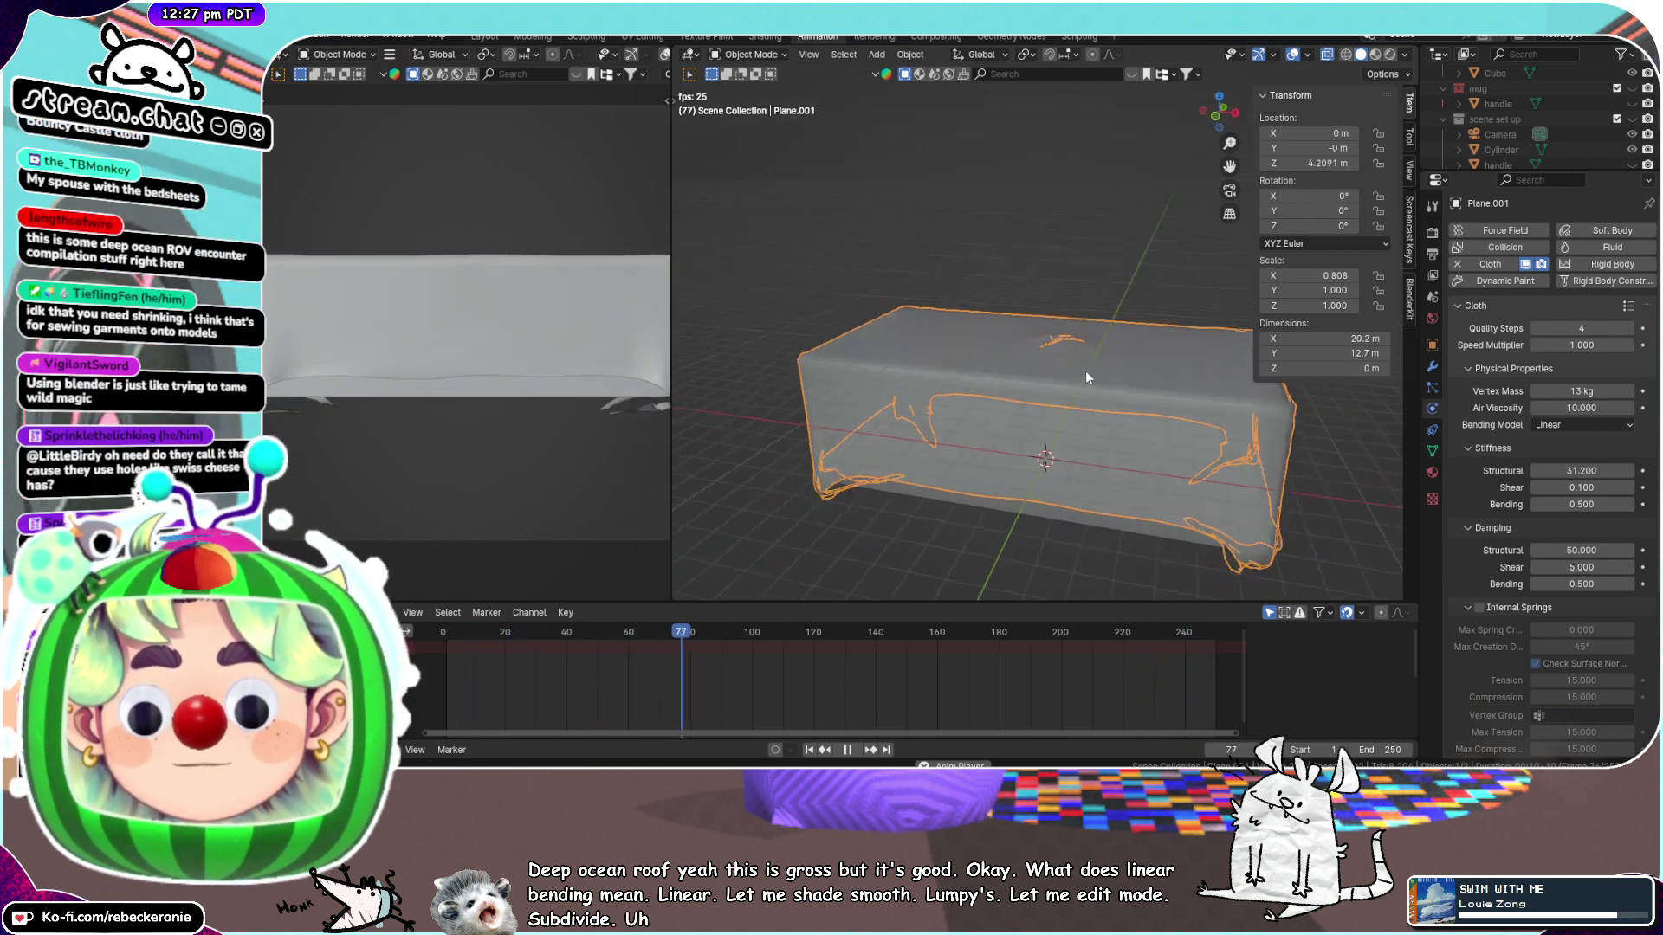
middle_click_drag(1084, 371, 909, 417)
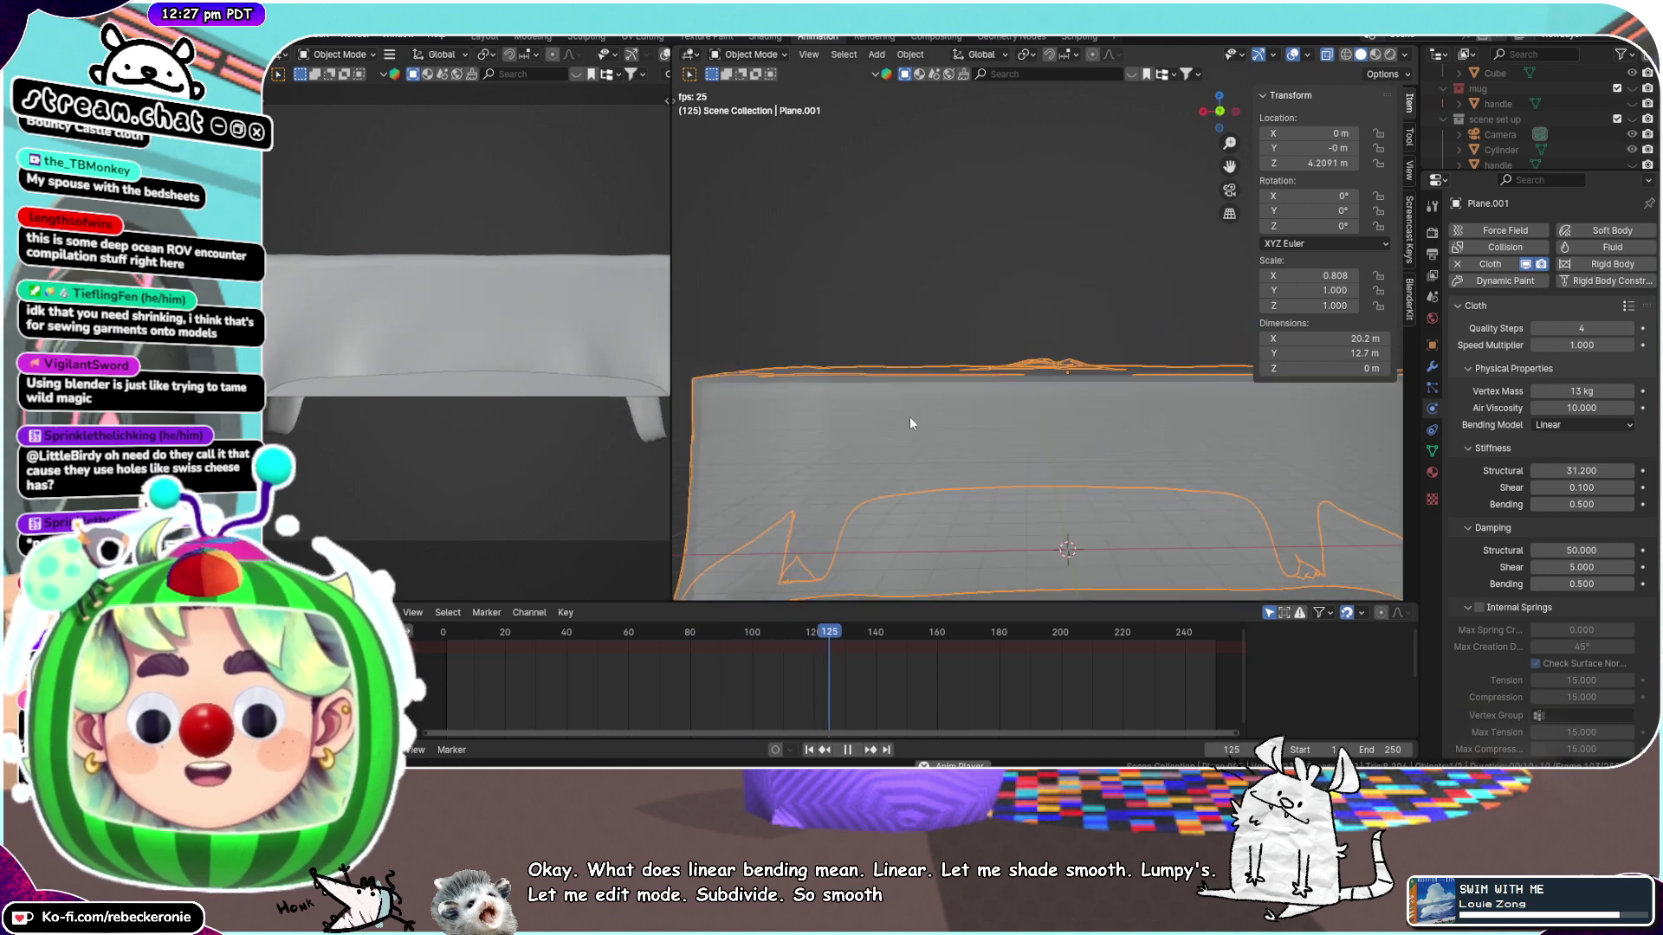
mouse_move(1085, 449)
middle_mouse_down()
mouse_move(897, 479)
mouse_move(1015, 479)
mouse_move(1070, 450)
middle_mouse_up()
scroll(444, 383, "down", 3)
scroll(1037, 470, "down", 4)
scroll(1178, 404, "up", 4)
middle_click_drag(1178, 404, 1192, 436)
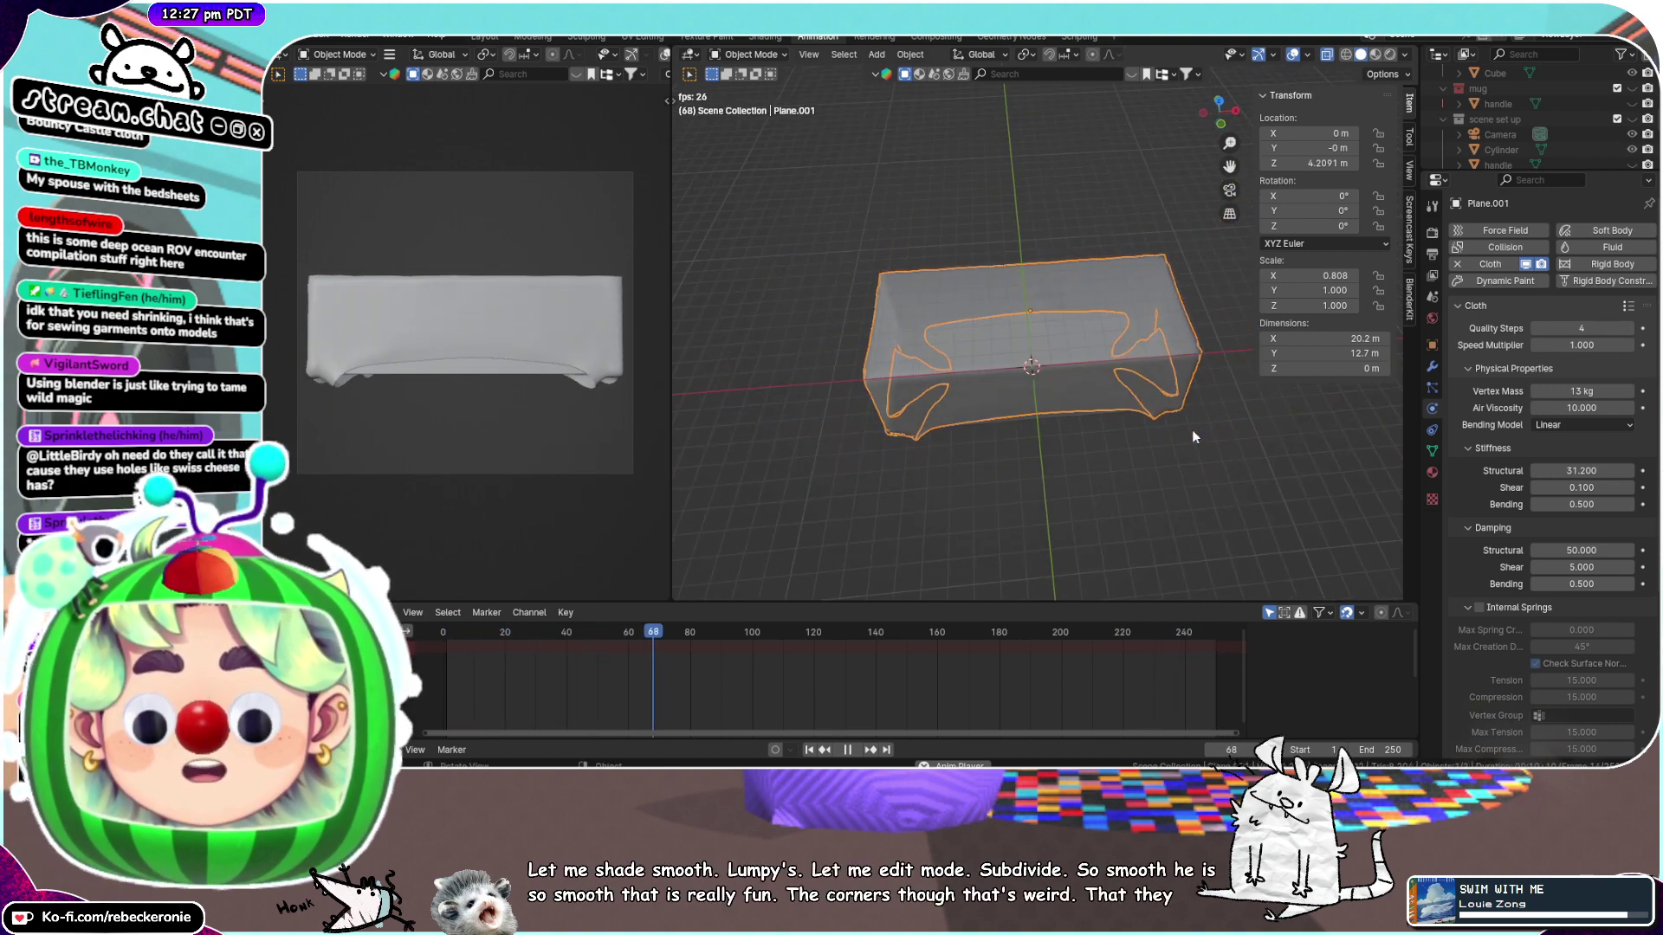
scroll(1193, 430, "up", 1)
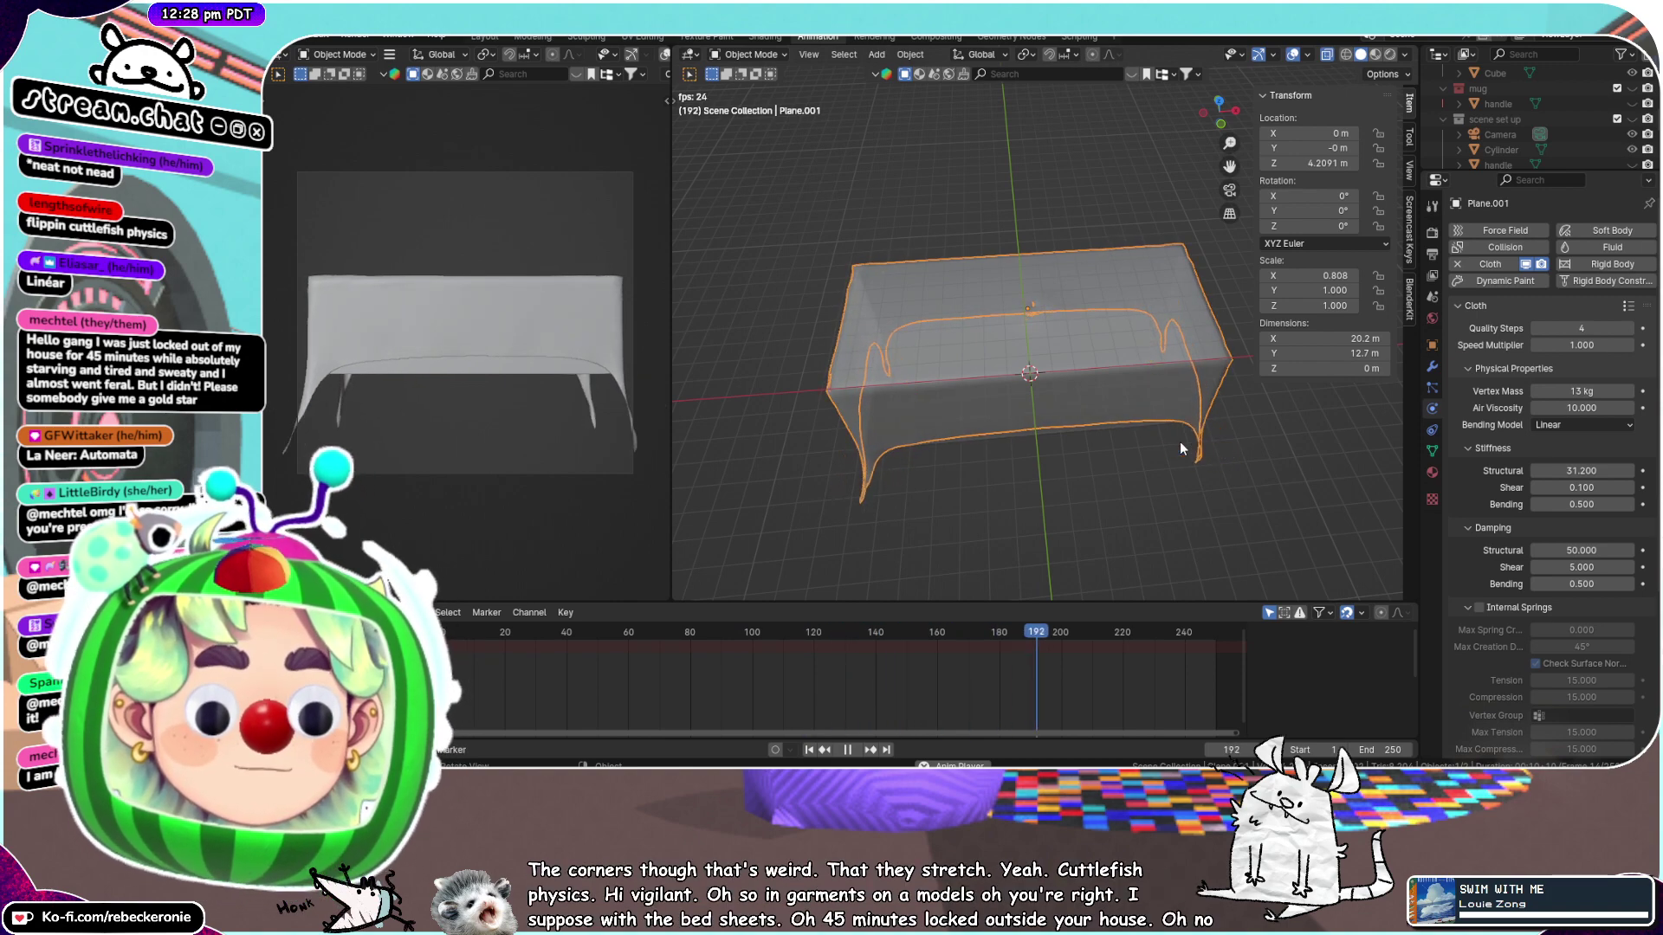
scroll(1169, 461, "up", 2)
middle_click_drag(1166, 471, 1146, 371)
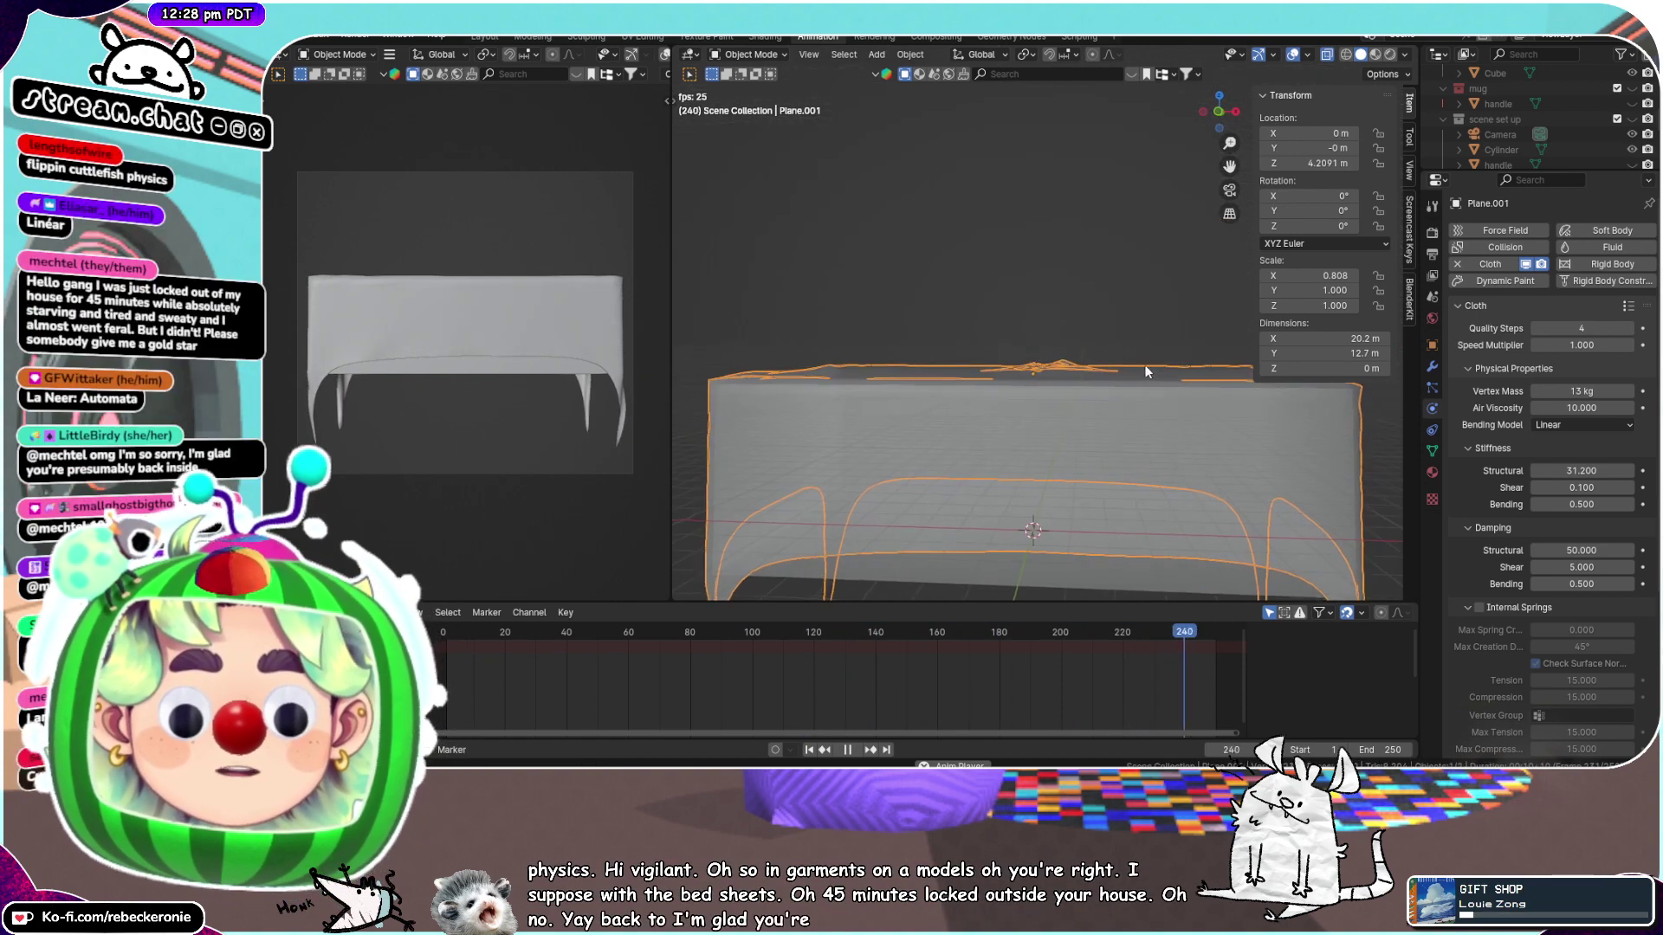
scroll(1148, 351, "down", 2)
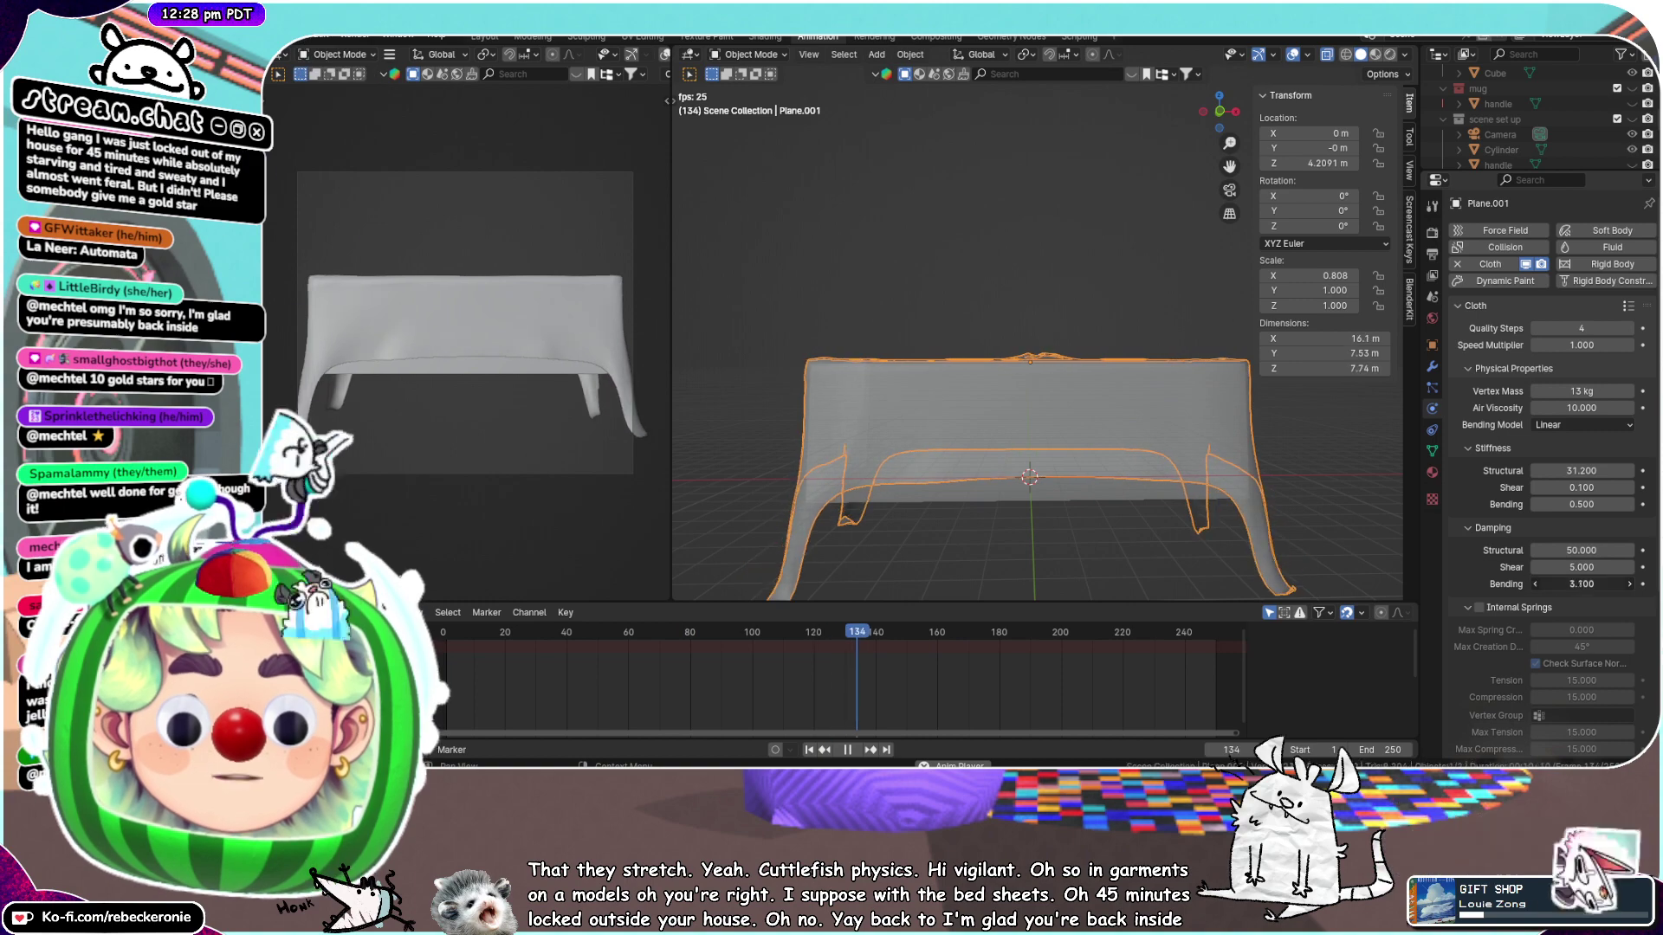
Raise the cloth's damping Bending to 9 and on to 23.1, and set damping Shear to 50
left_click_drag(1552, 589, 1637, 589)
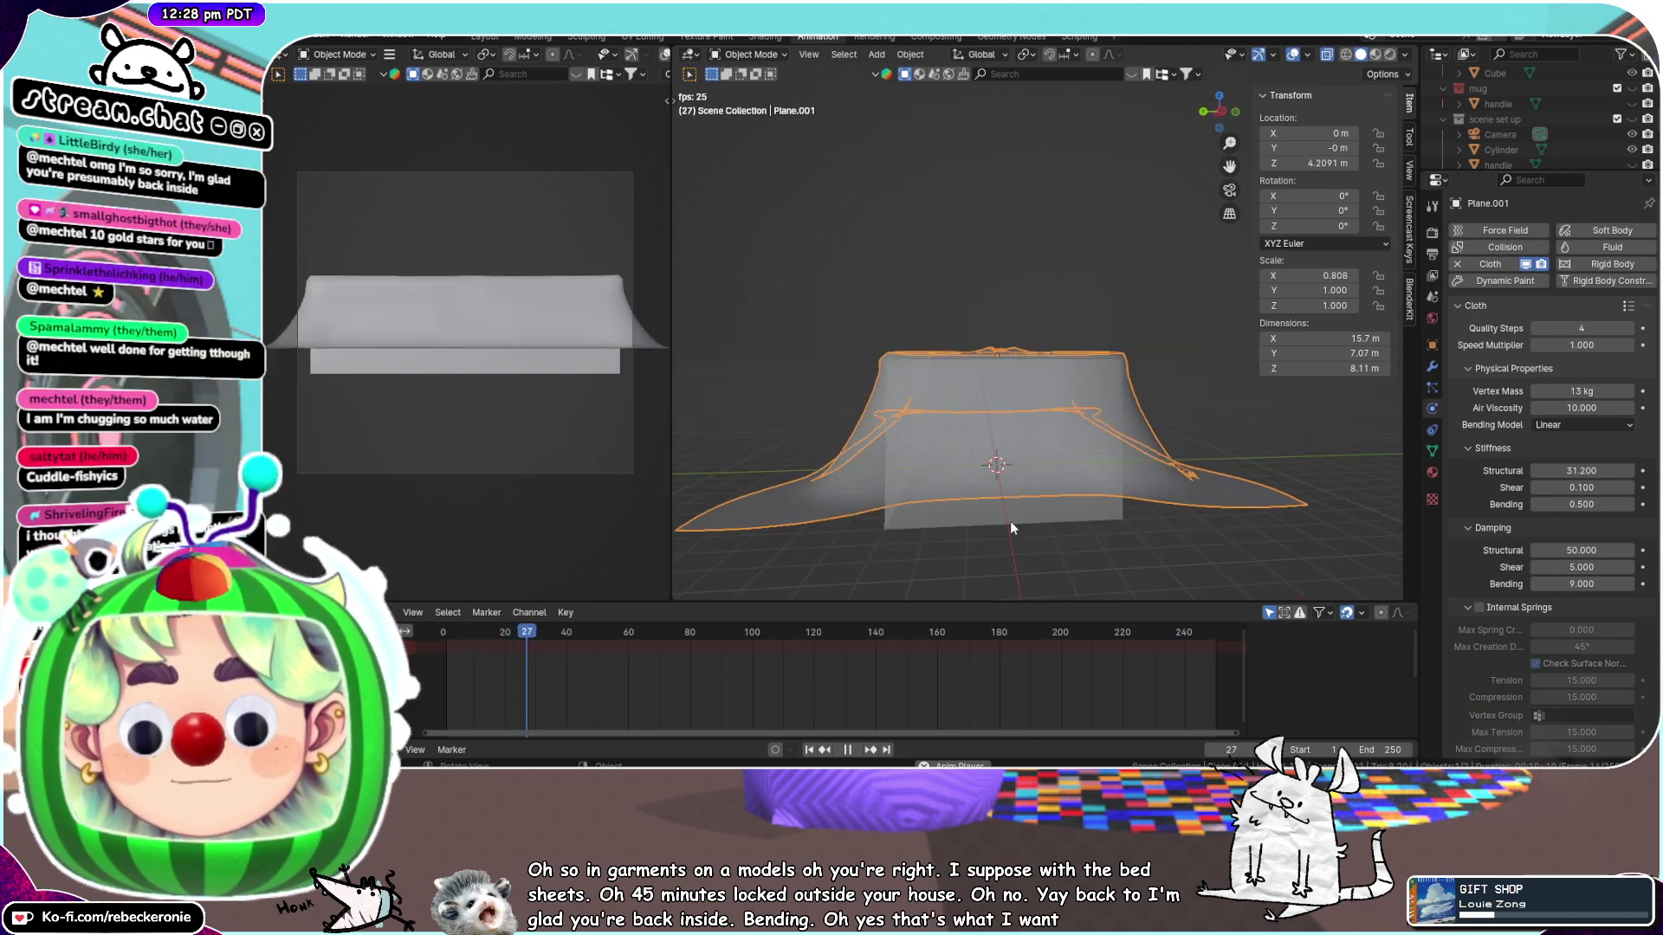
left_click_drag(1568, 584, 1650, 584)
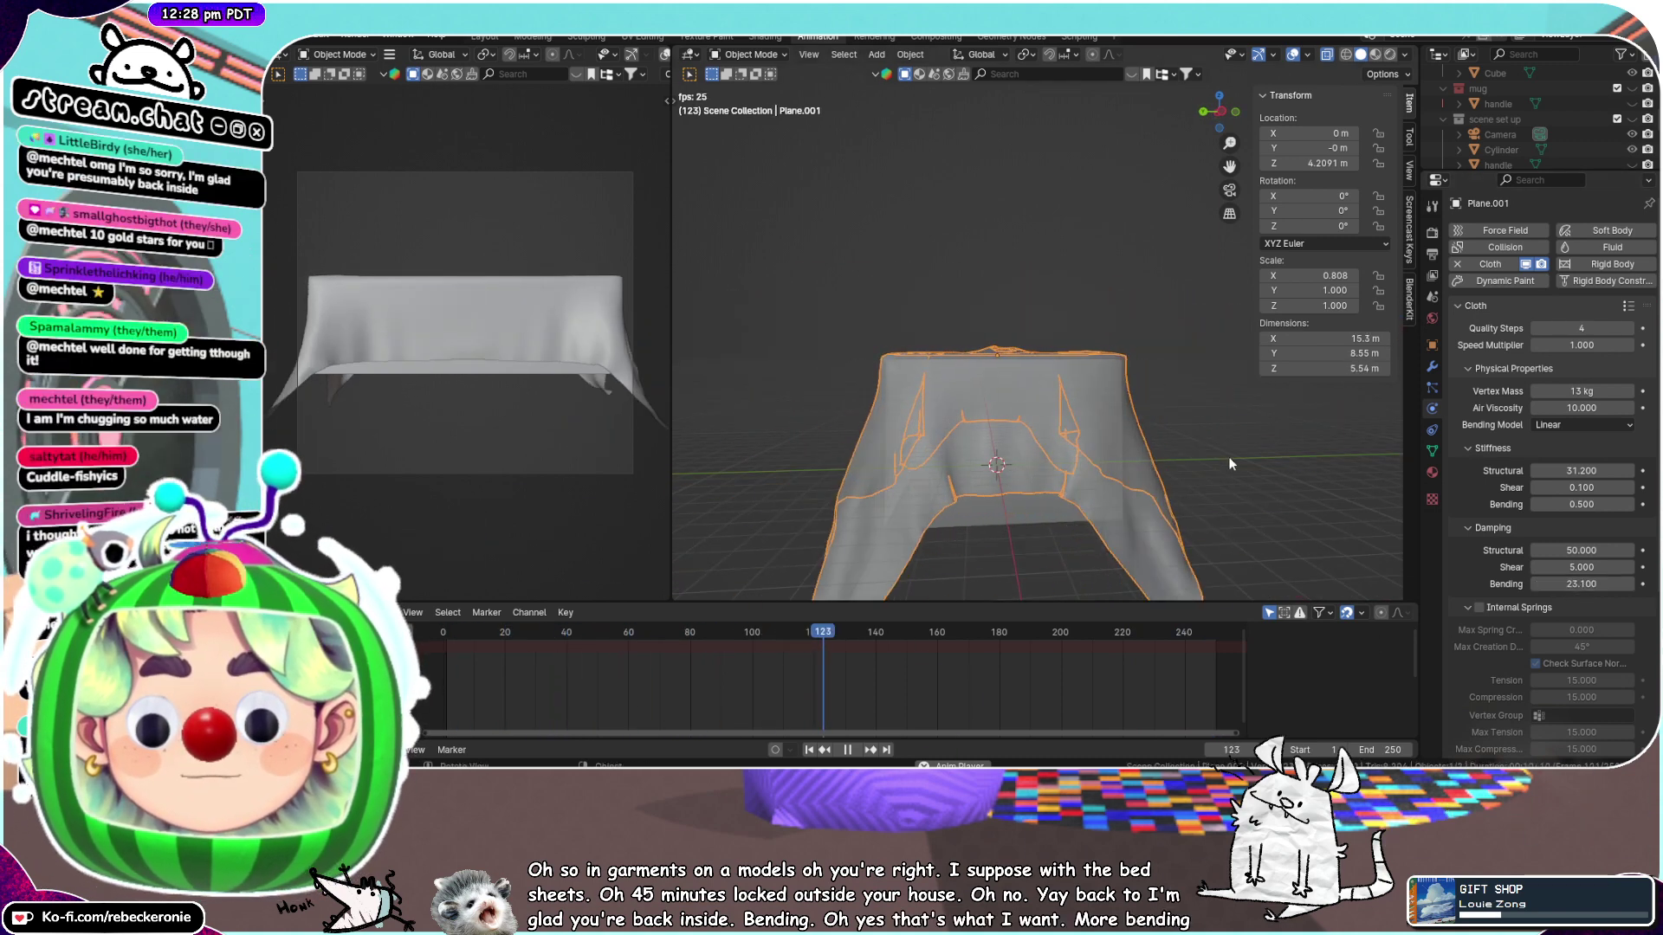
middle_click_drag(1315, 492, 1188, 481)
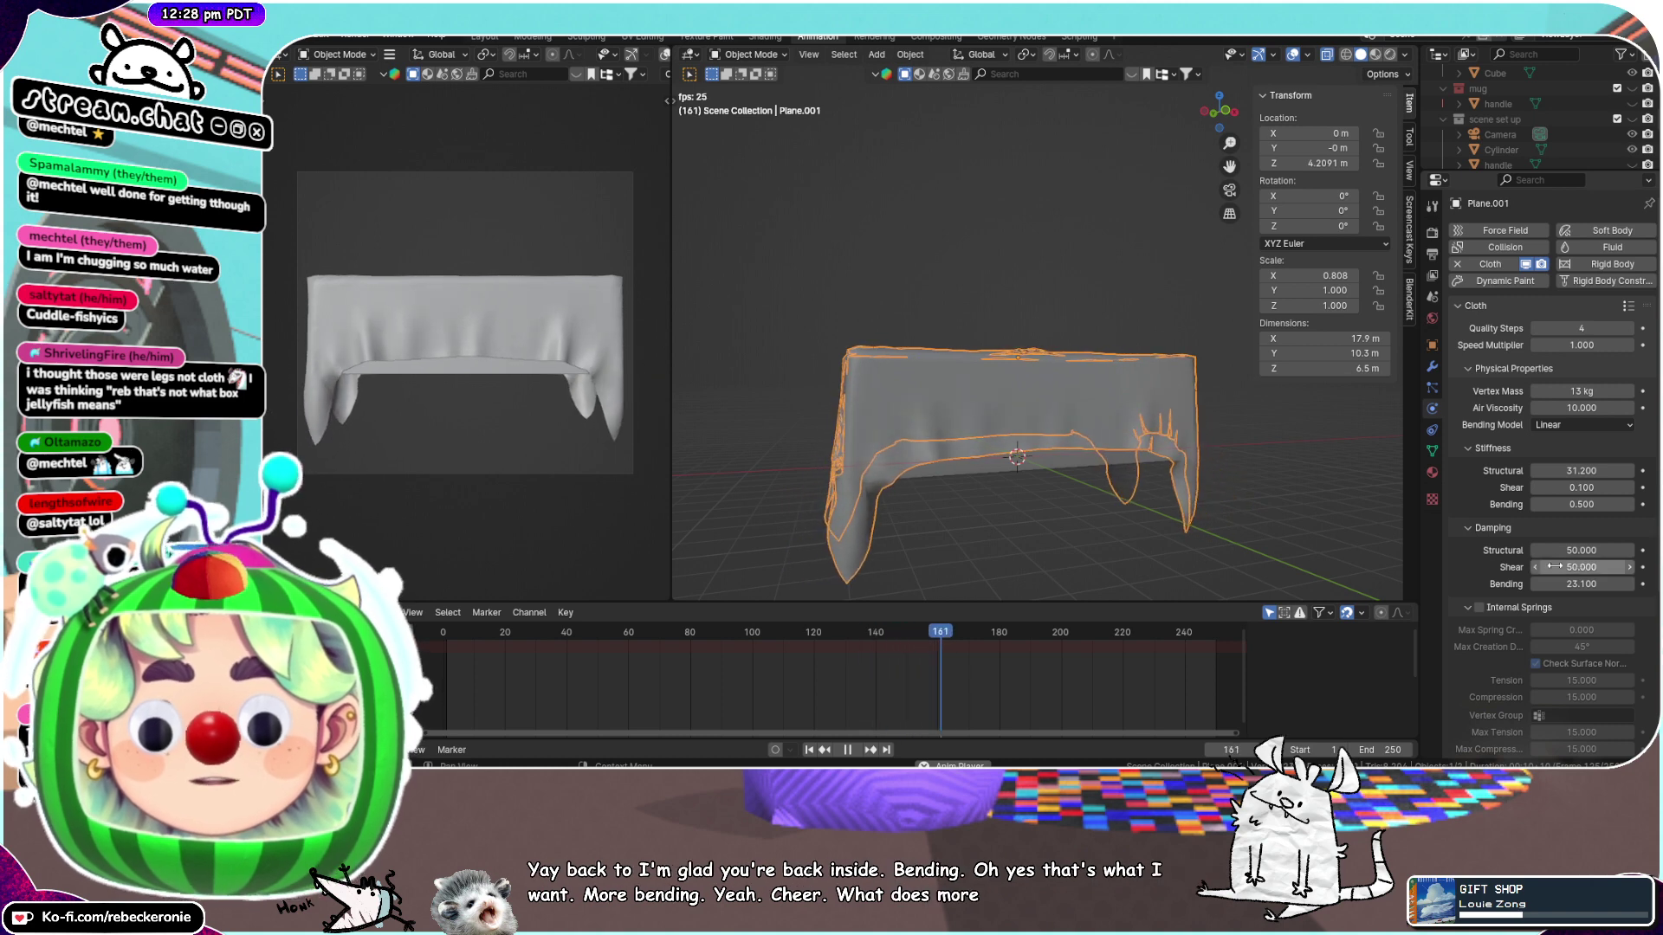
middle_click_drag(1320, 523, 986, 518)
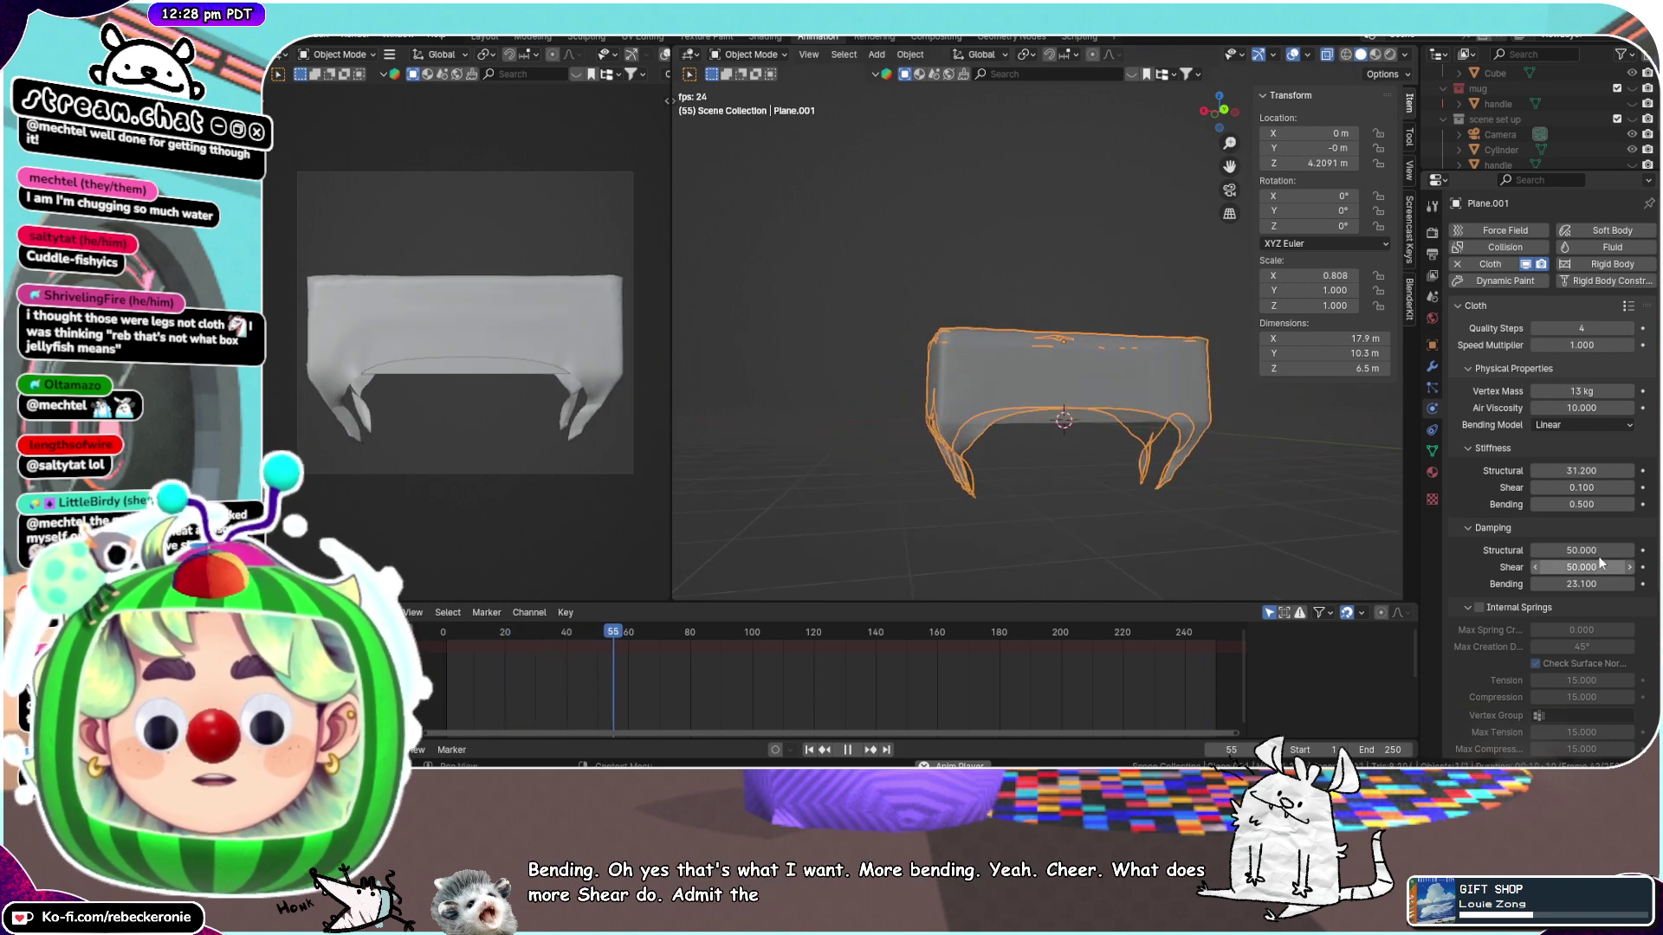
Compare cloth damping Structural values of 0 and 13.3 during playback, and leave it at 0
left_click_drag(1582, 550, 1564, 550)
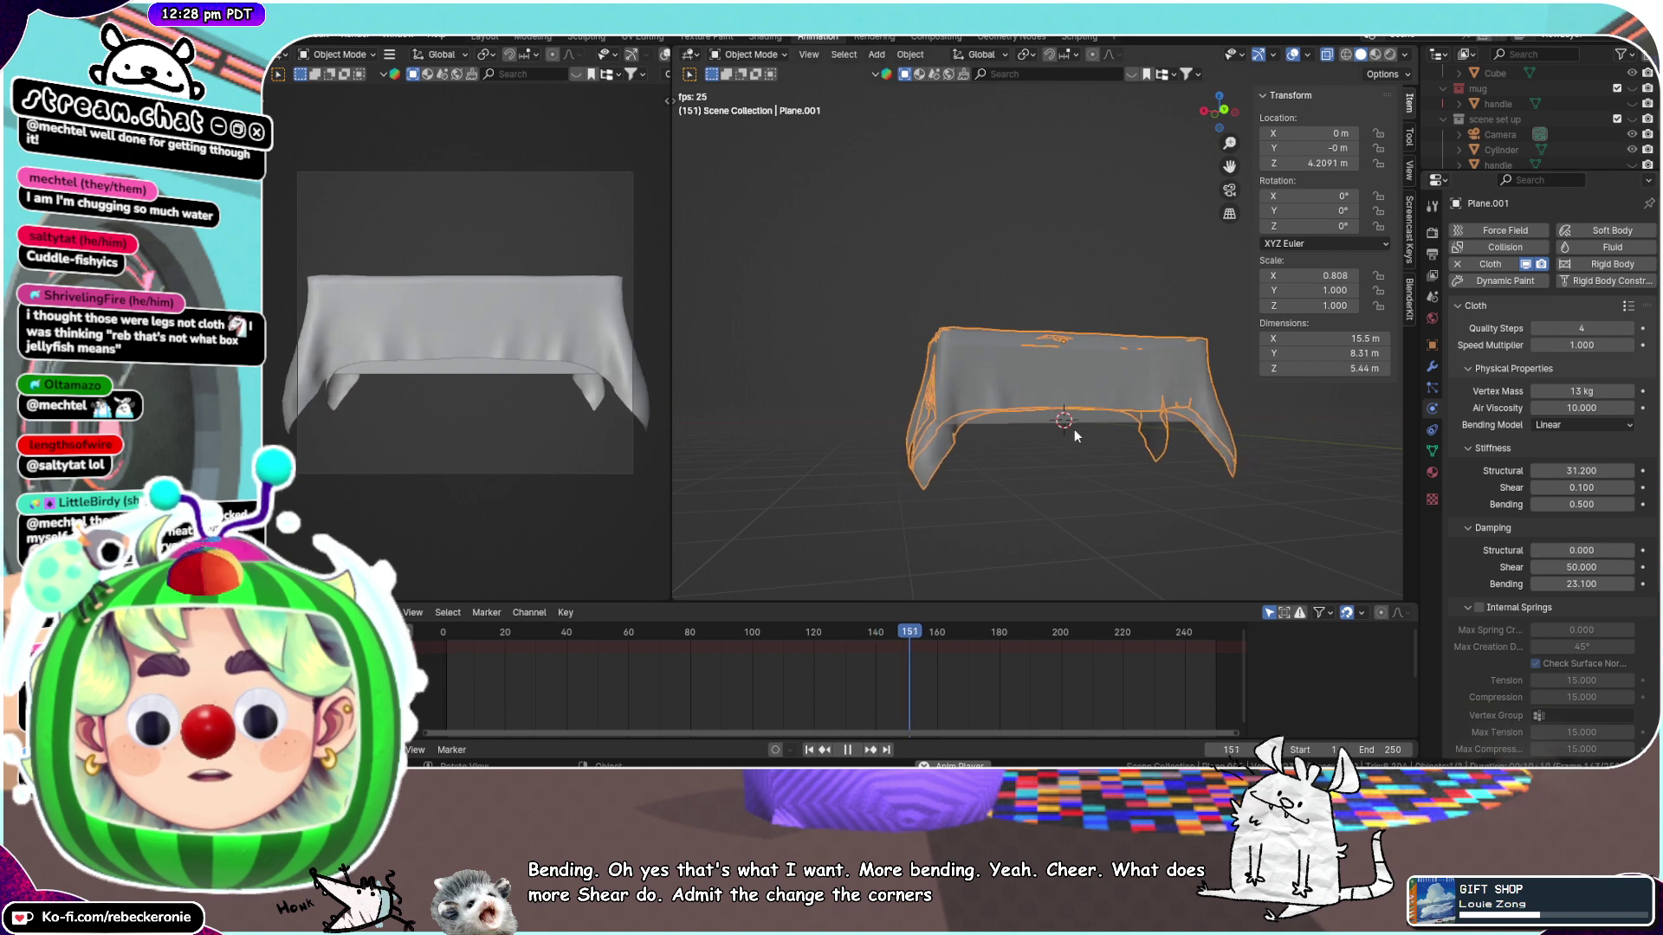
middle_click_drag(1074, 429, 1317, 490)
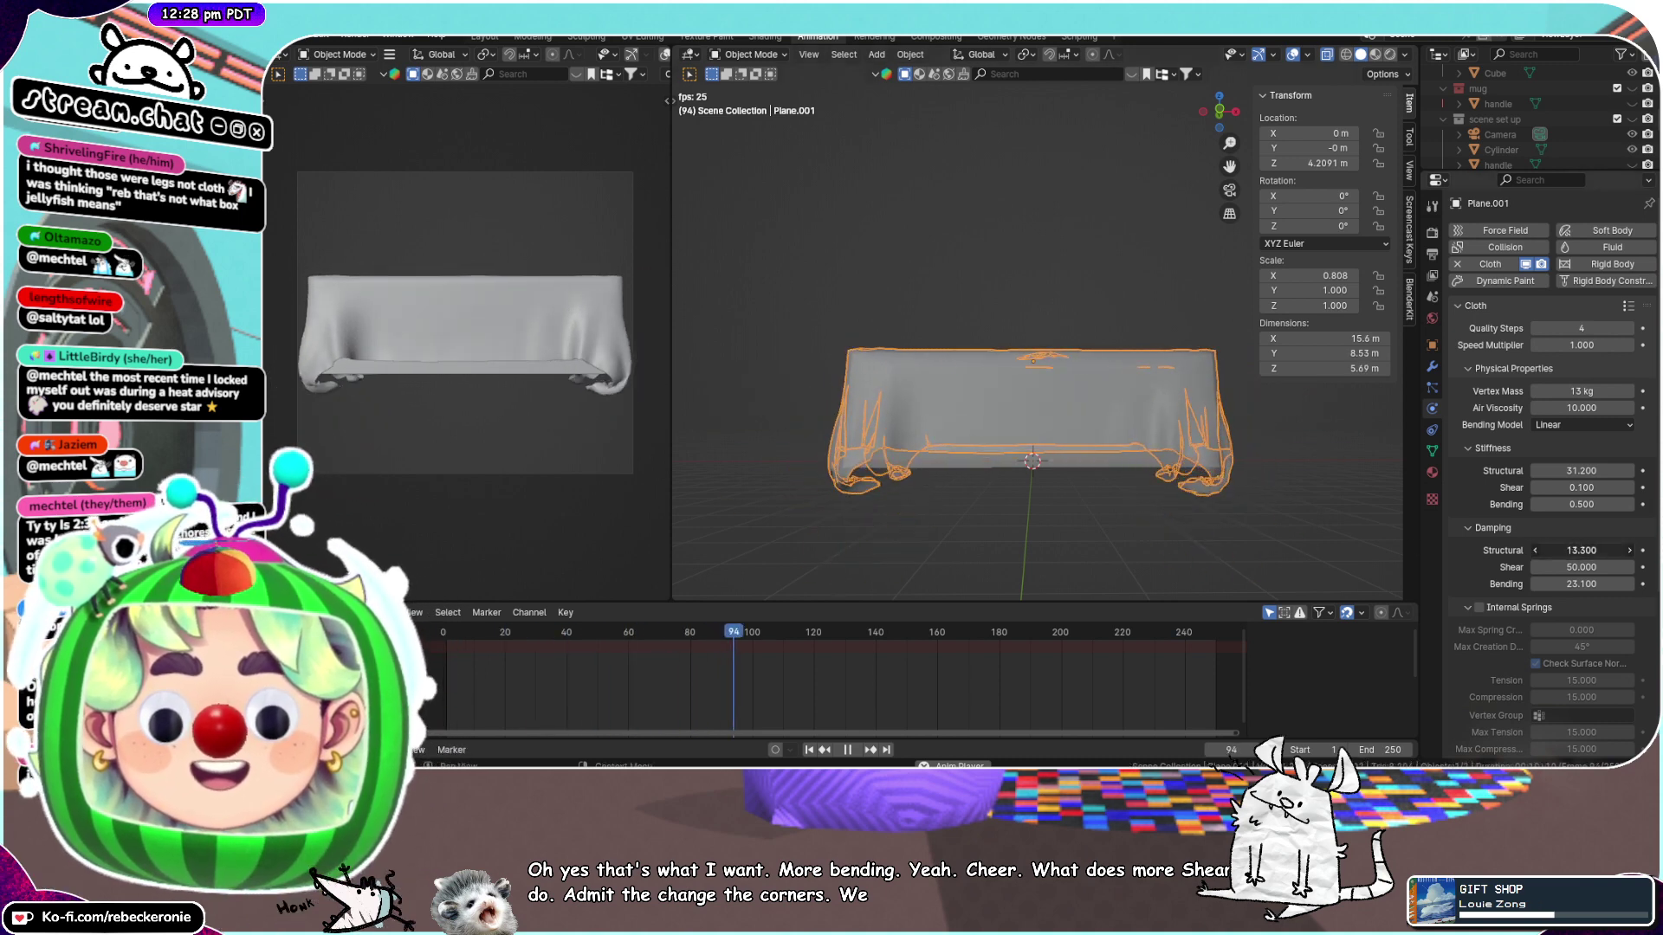
left_click_drag(1582, 550, 1630, 551)
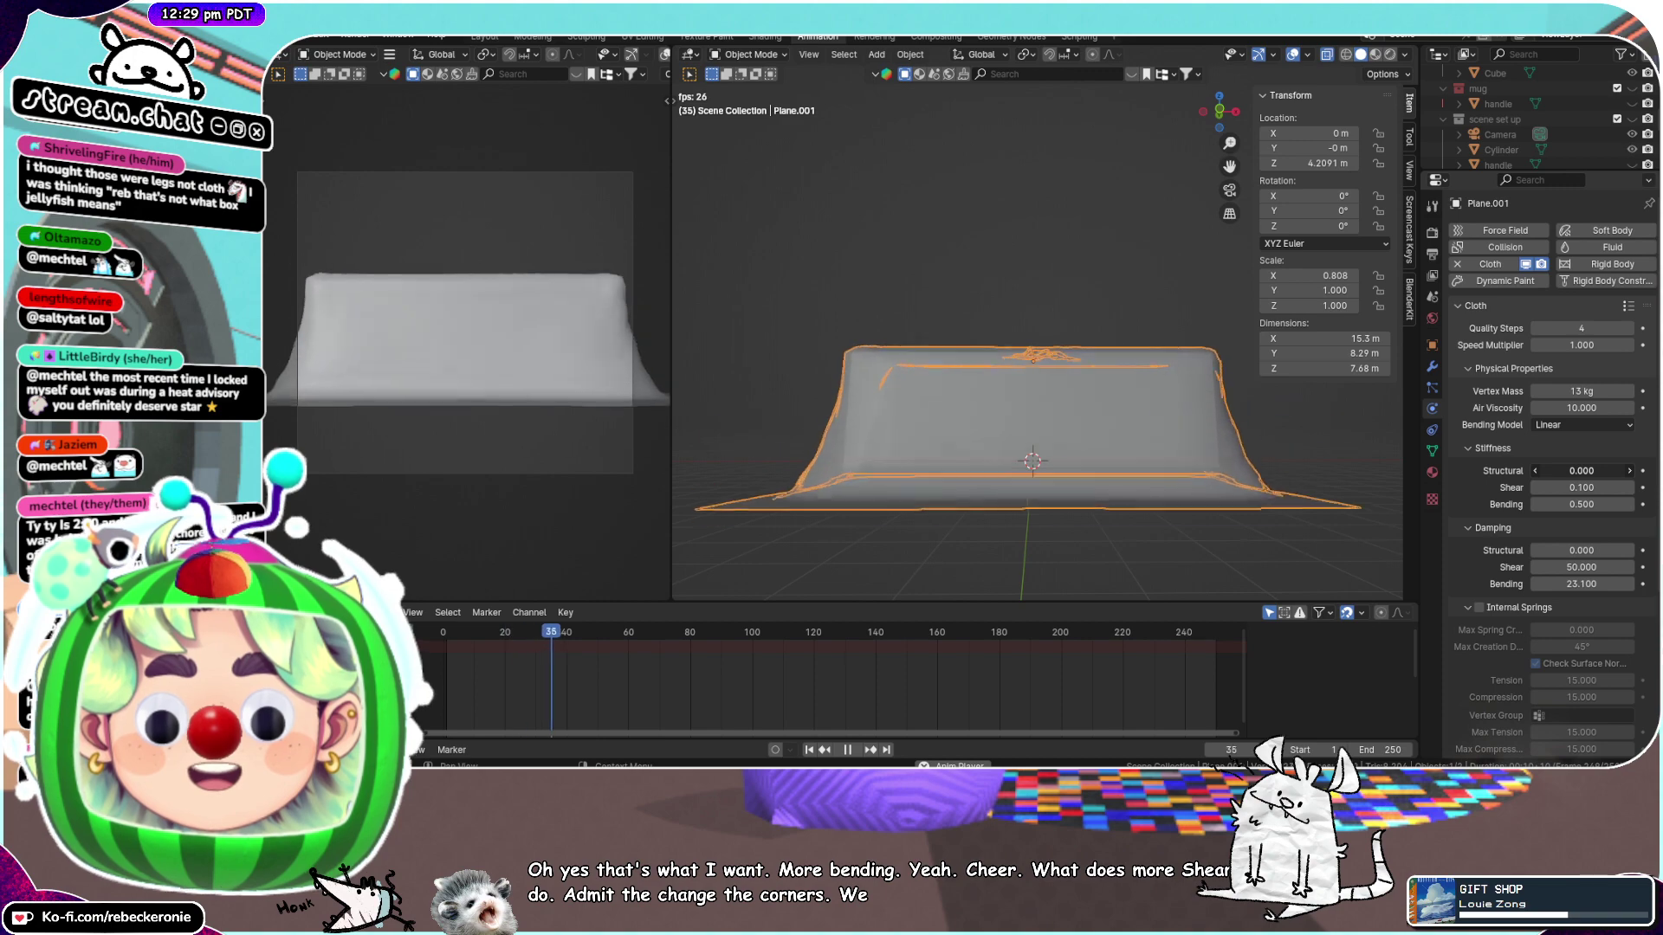
Set the cloth's stiffness Structural to 457.8 and Shear to 287.3, and examine the draped corners during playback
mouse_move(1581, 471)
left_mouse_down()
mouse_move(1629, 471)
mouse_move(1587, 470)
mouse_move(1602, 470)
left_mouse_up()
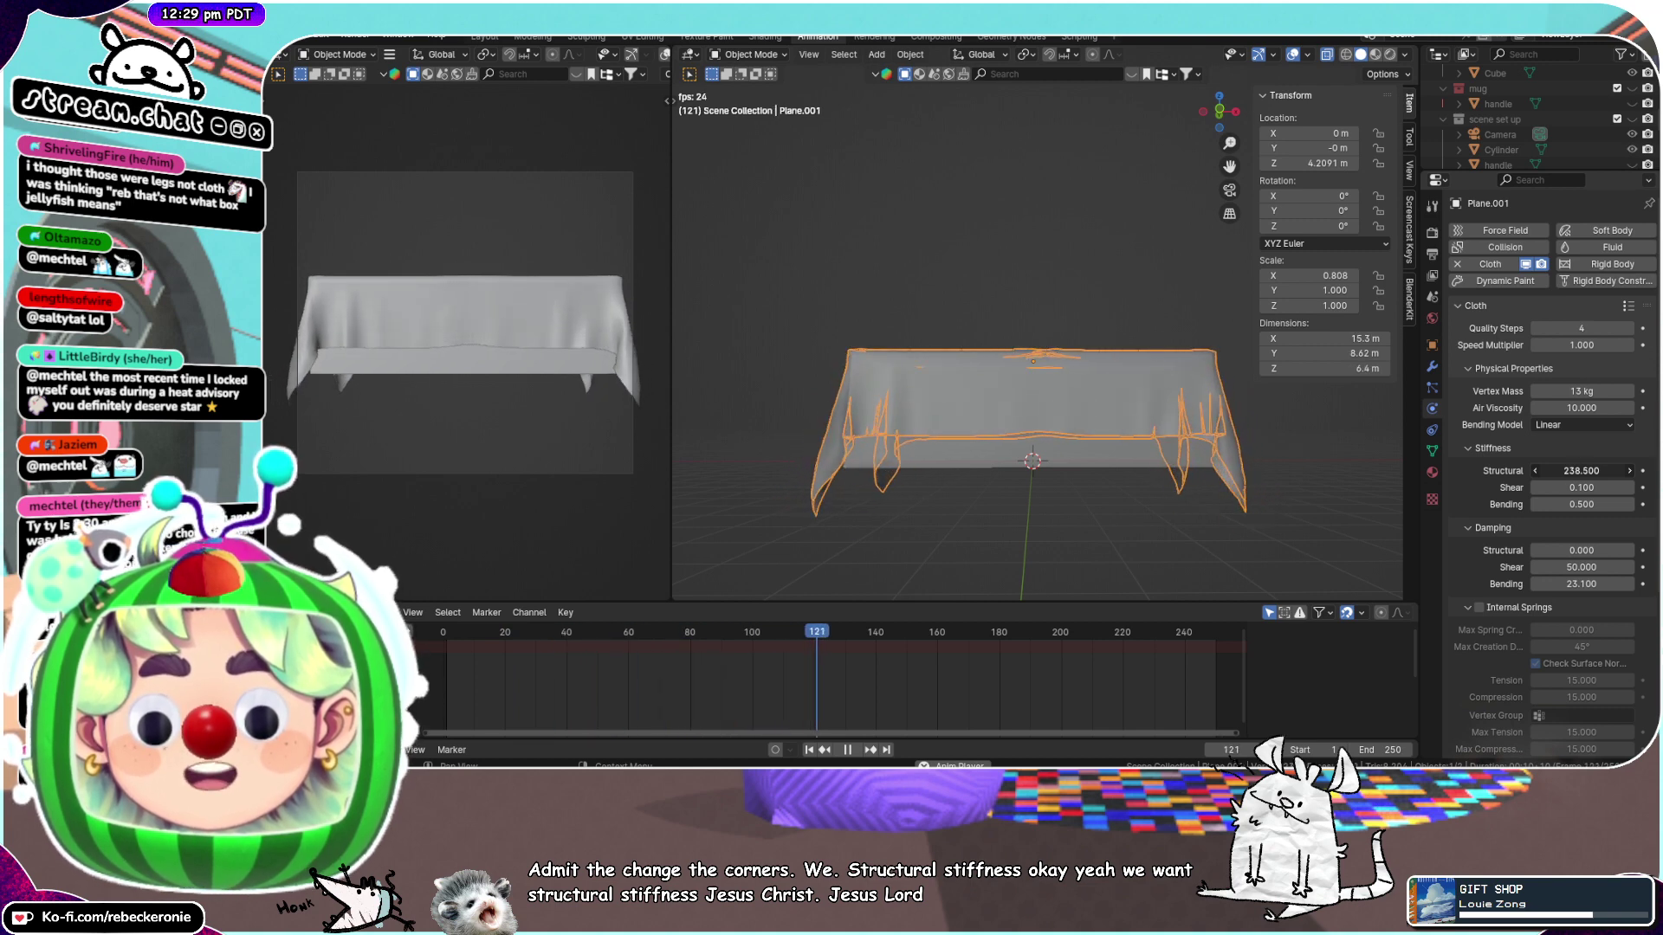
left_click_drag(1582, 470, 1589, 470)
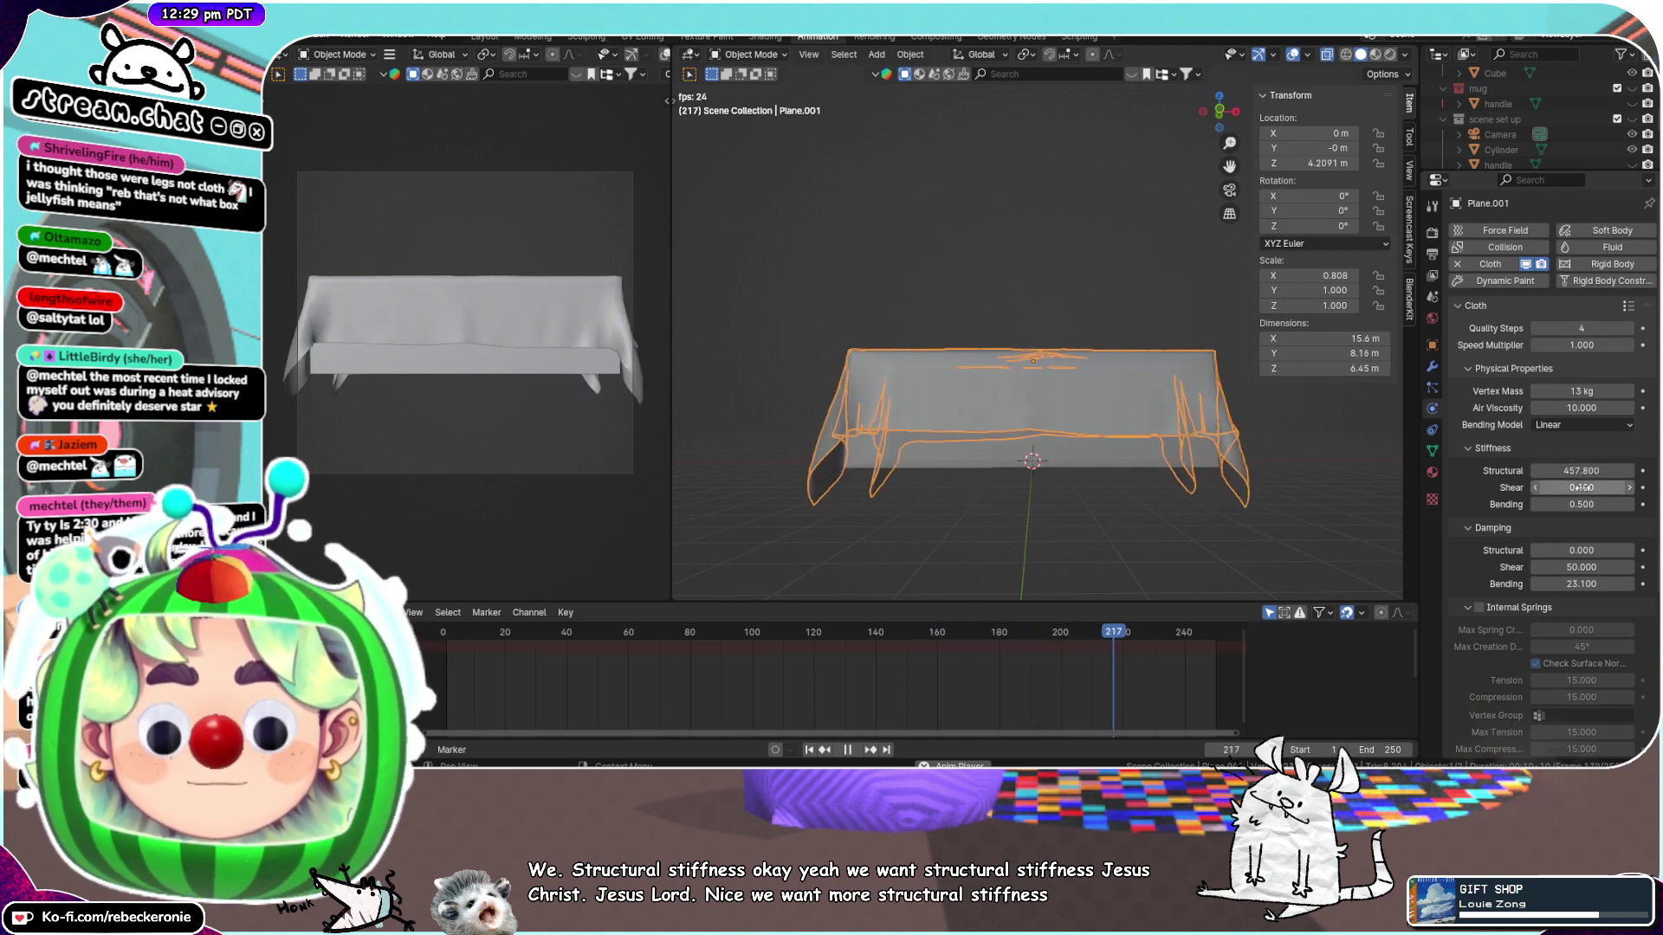
left_click_drag(1581, 487, 1589, 488)
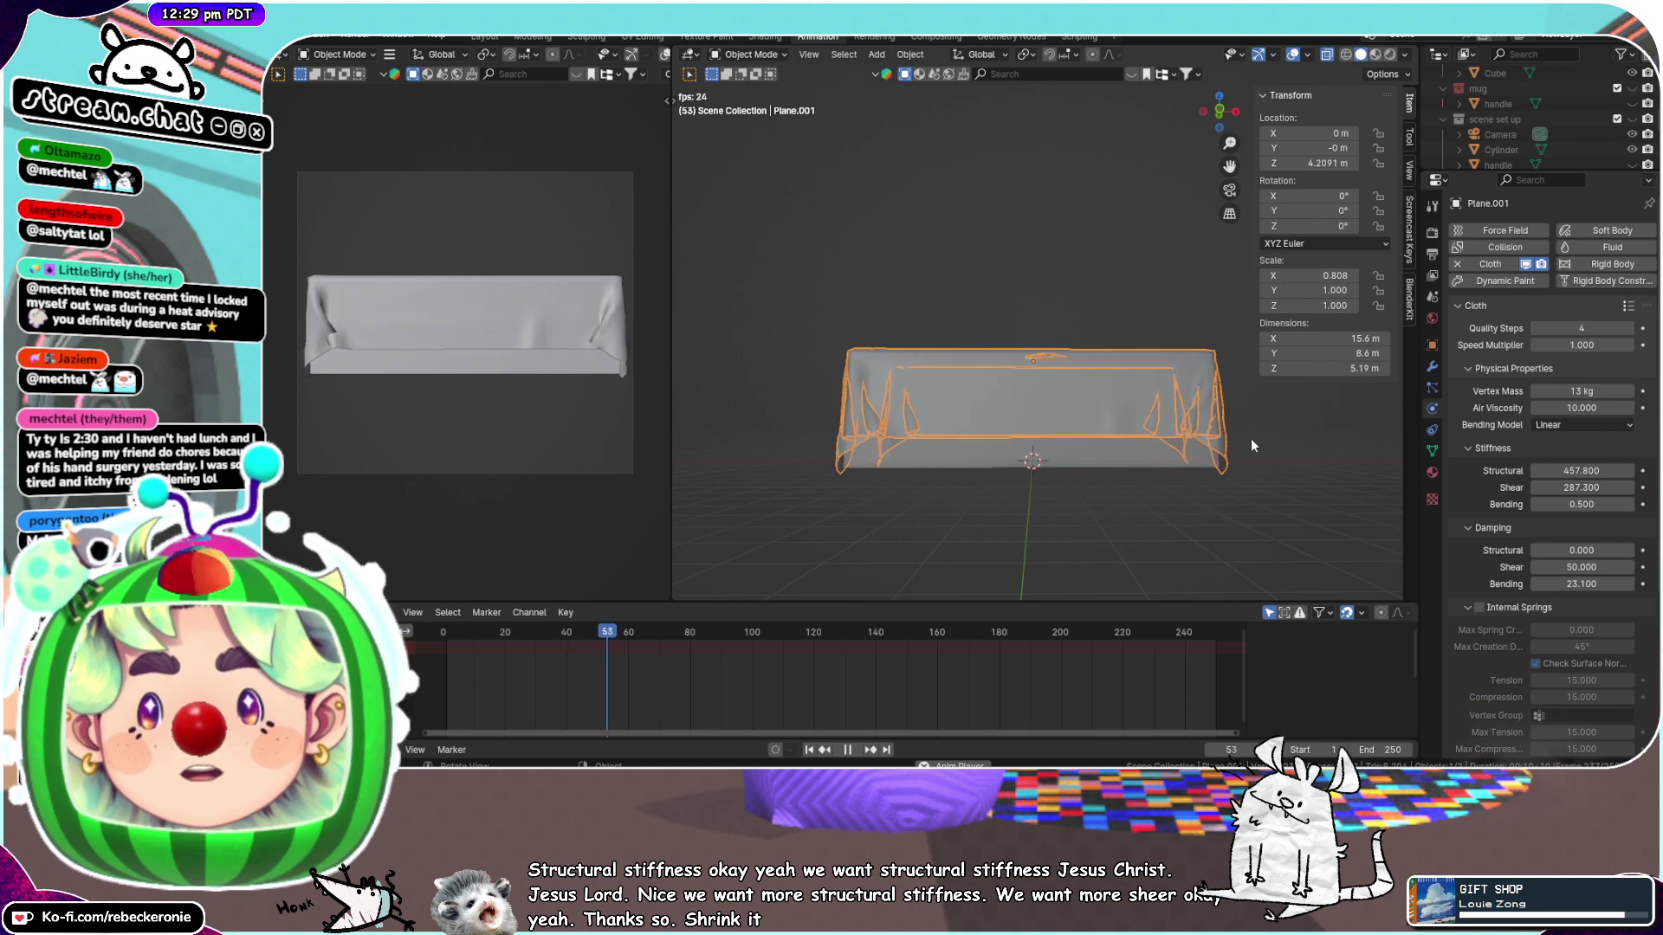
middle_click_drag(1307, 460, 1088, 468)
scroll(1204, 500, "up", 4)
middle_click_drag(1205, 500, 1093, 494)
scroll(1100, 483, "down", 4)
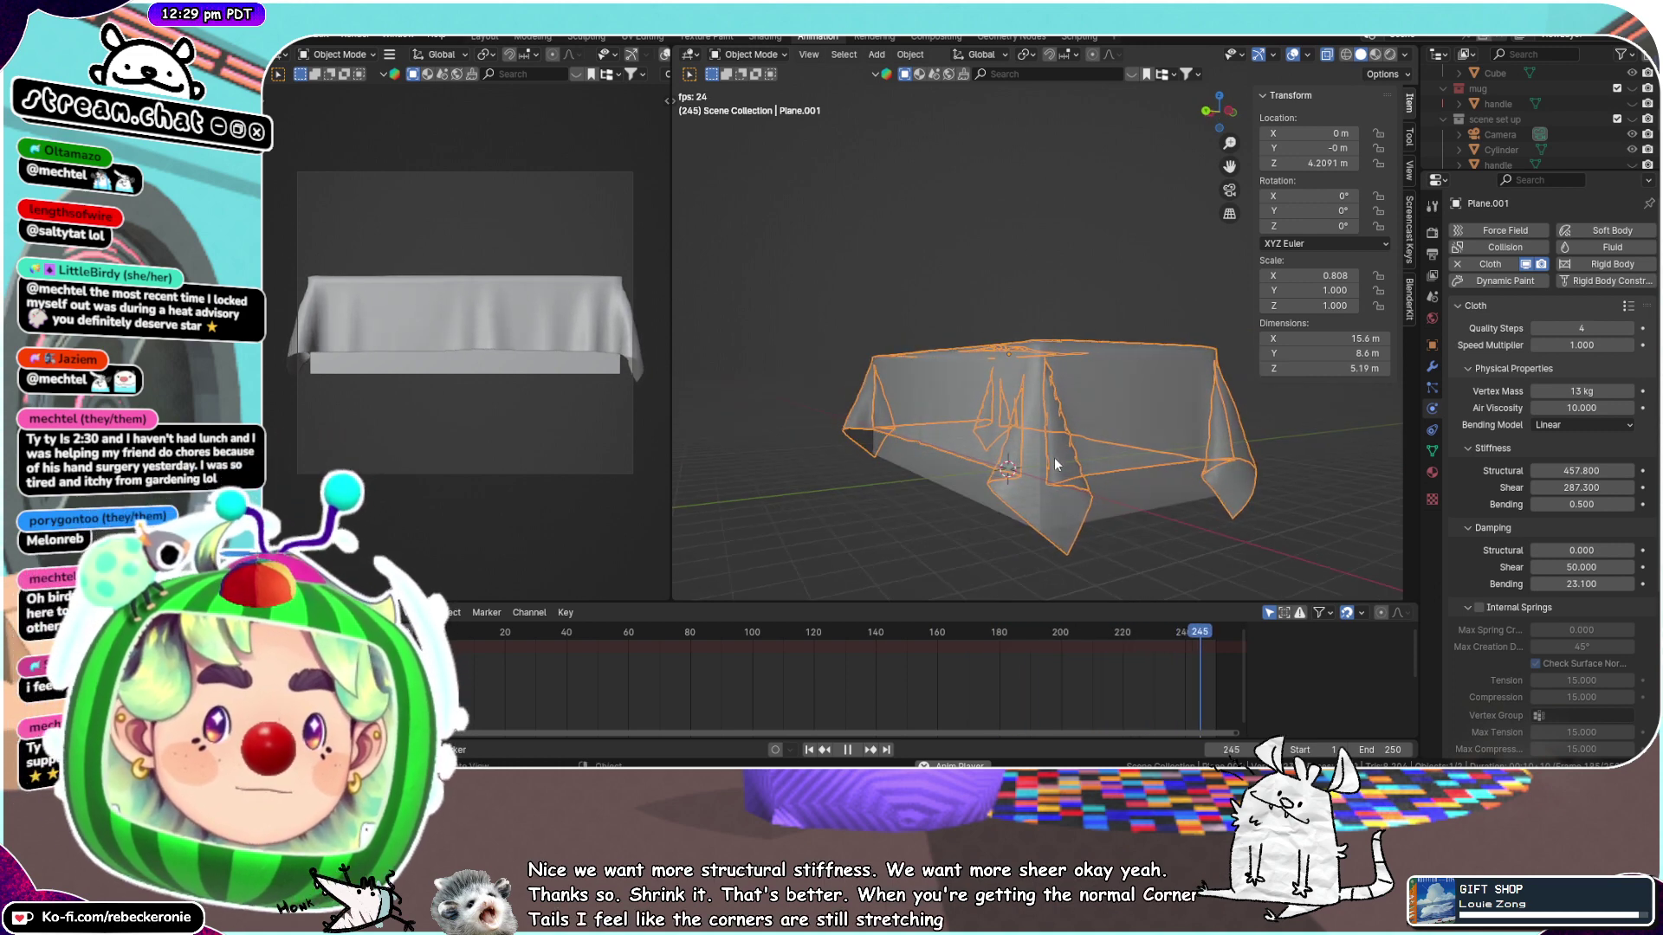
mouse_move(1053, 459)
middle_mouse_down()
mouse_move(1062, 442)
mouse_move(1073, 455)
middle_mouse_up()
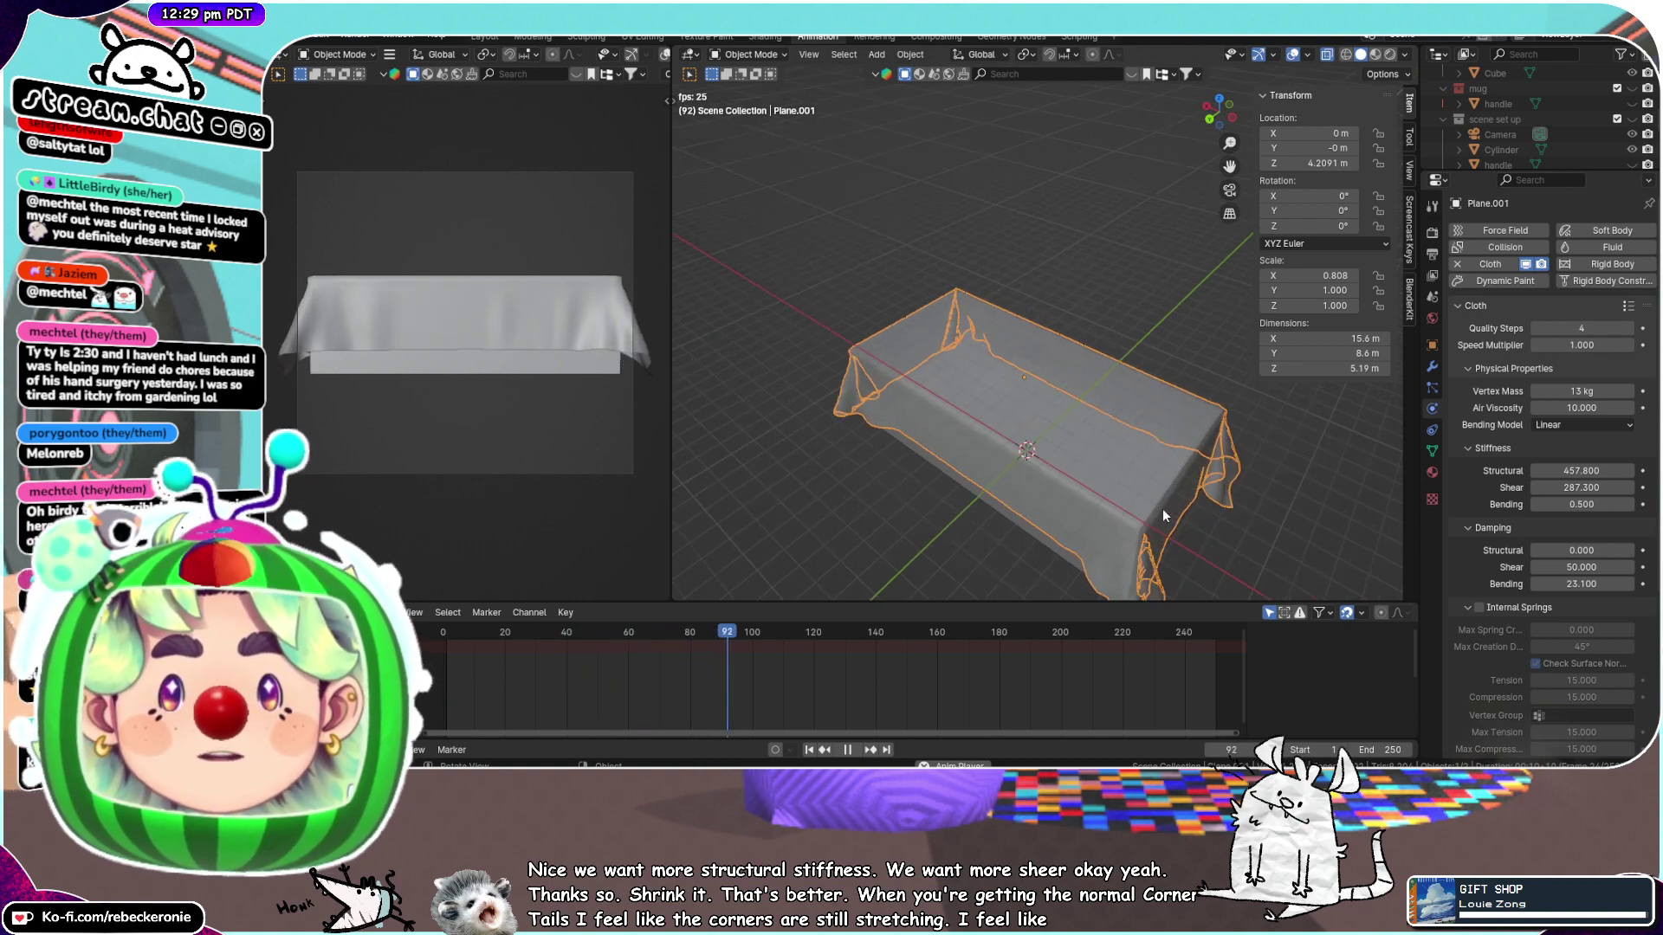
middle_click_drag(1163, 507, 1055, 472)
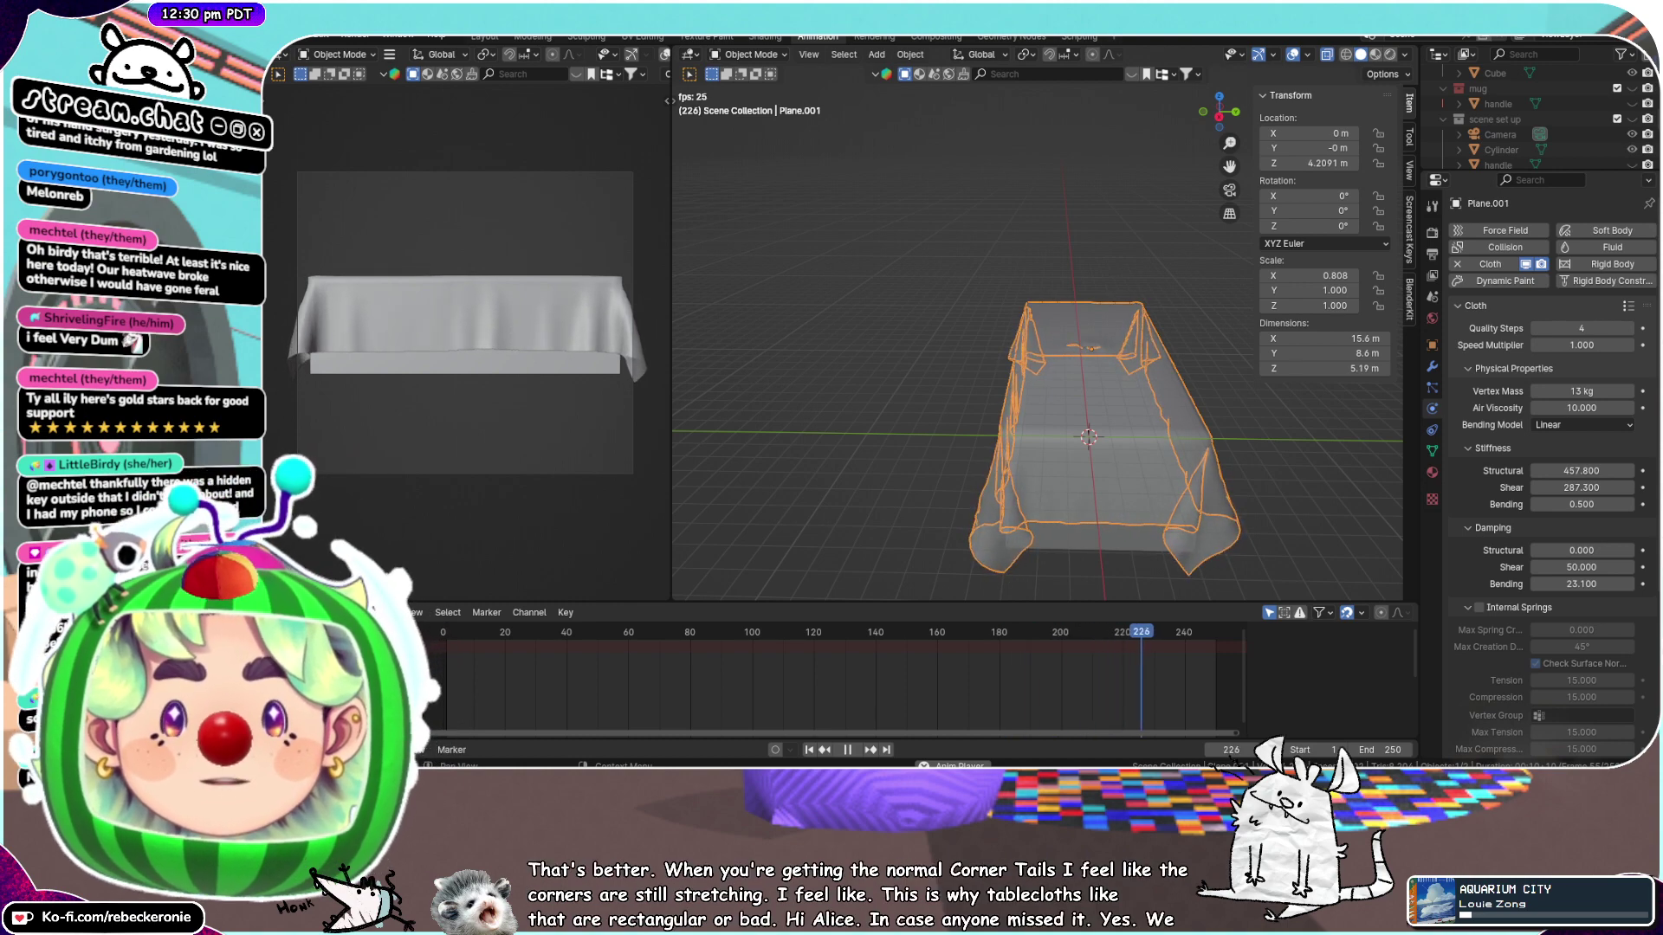
Switch to the web browser and view the shared Minecraft screenshot at full size and fitted to the window
left_click_drag(1165, 754, 1152, 36)
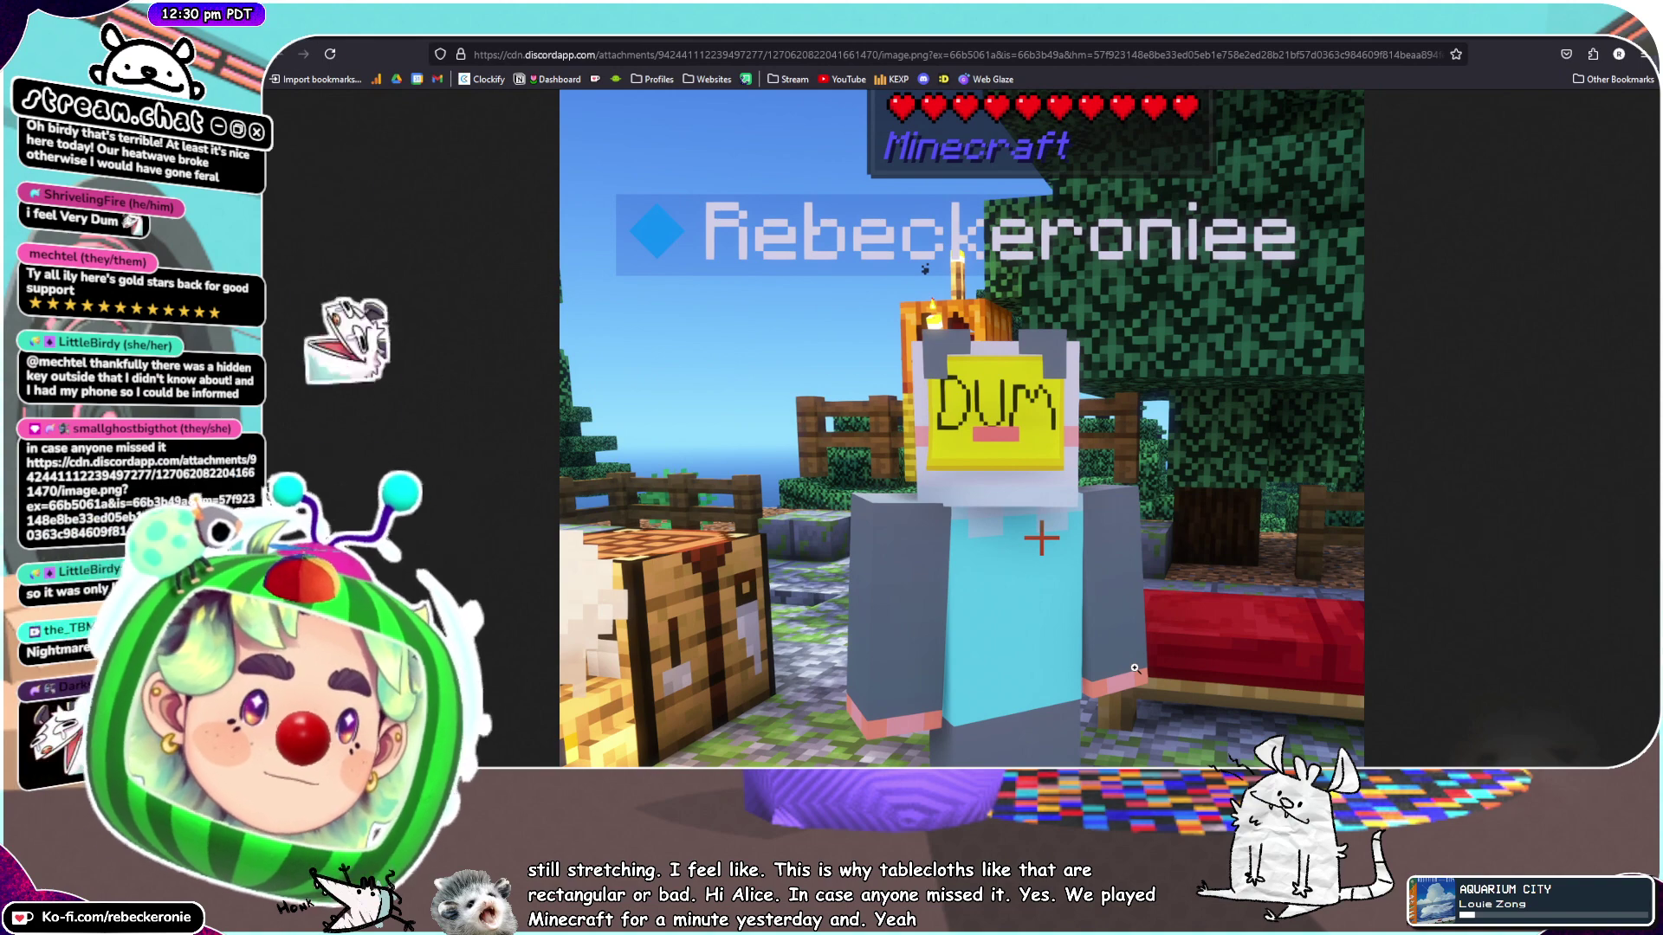
left_click(1044, 612)
scroll(1078, 532, "up", 3)
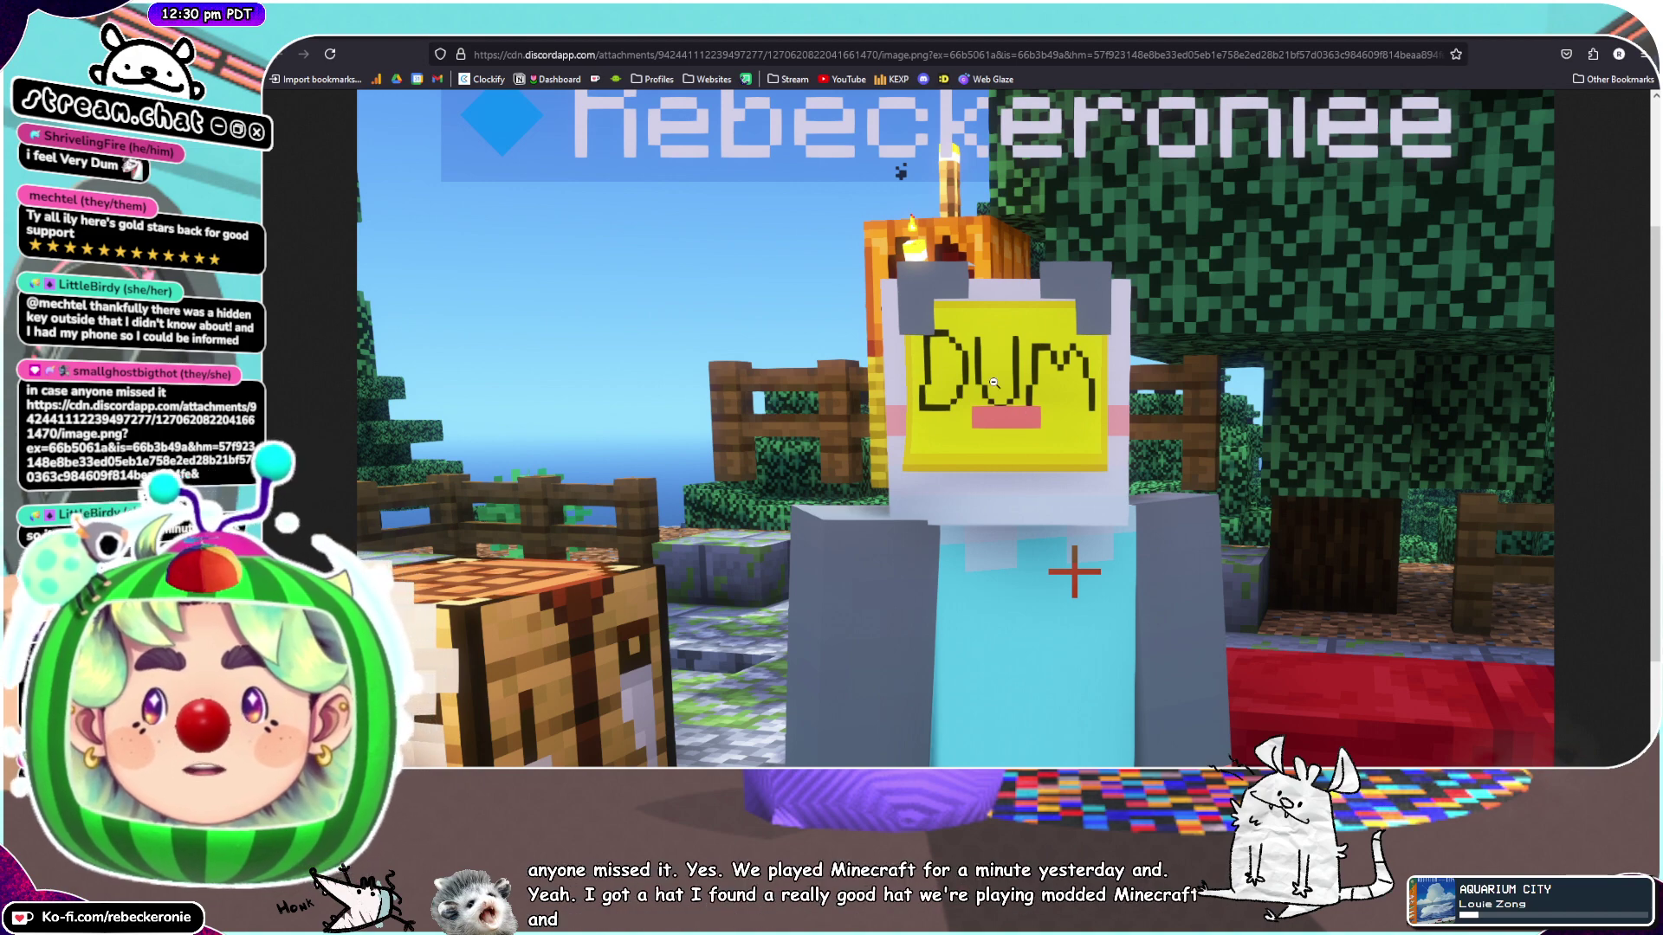
left_click(1106, 547)
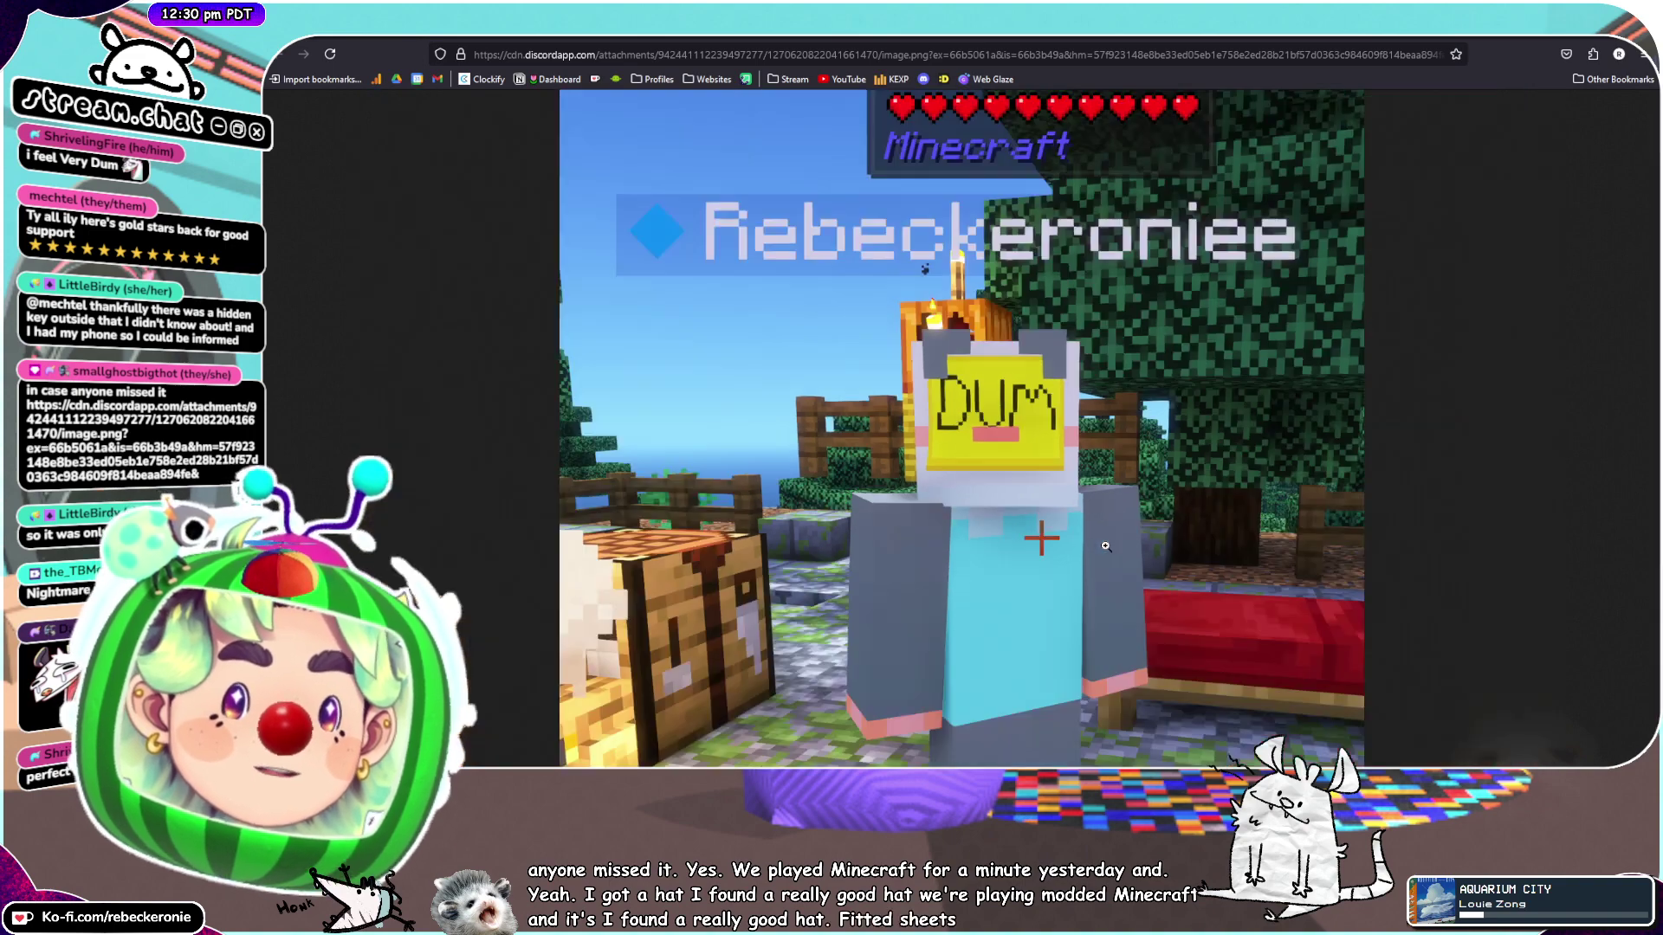
Switch back to Blender, examine the draped cloth from several angles during playback, and pause the animation
mouse_move(1131, 26)
left_mouse_down()
mouse_move(1136, 43)
mouse_move(1136, 2)
left_mouse_up()
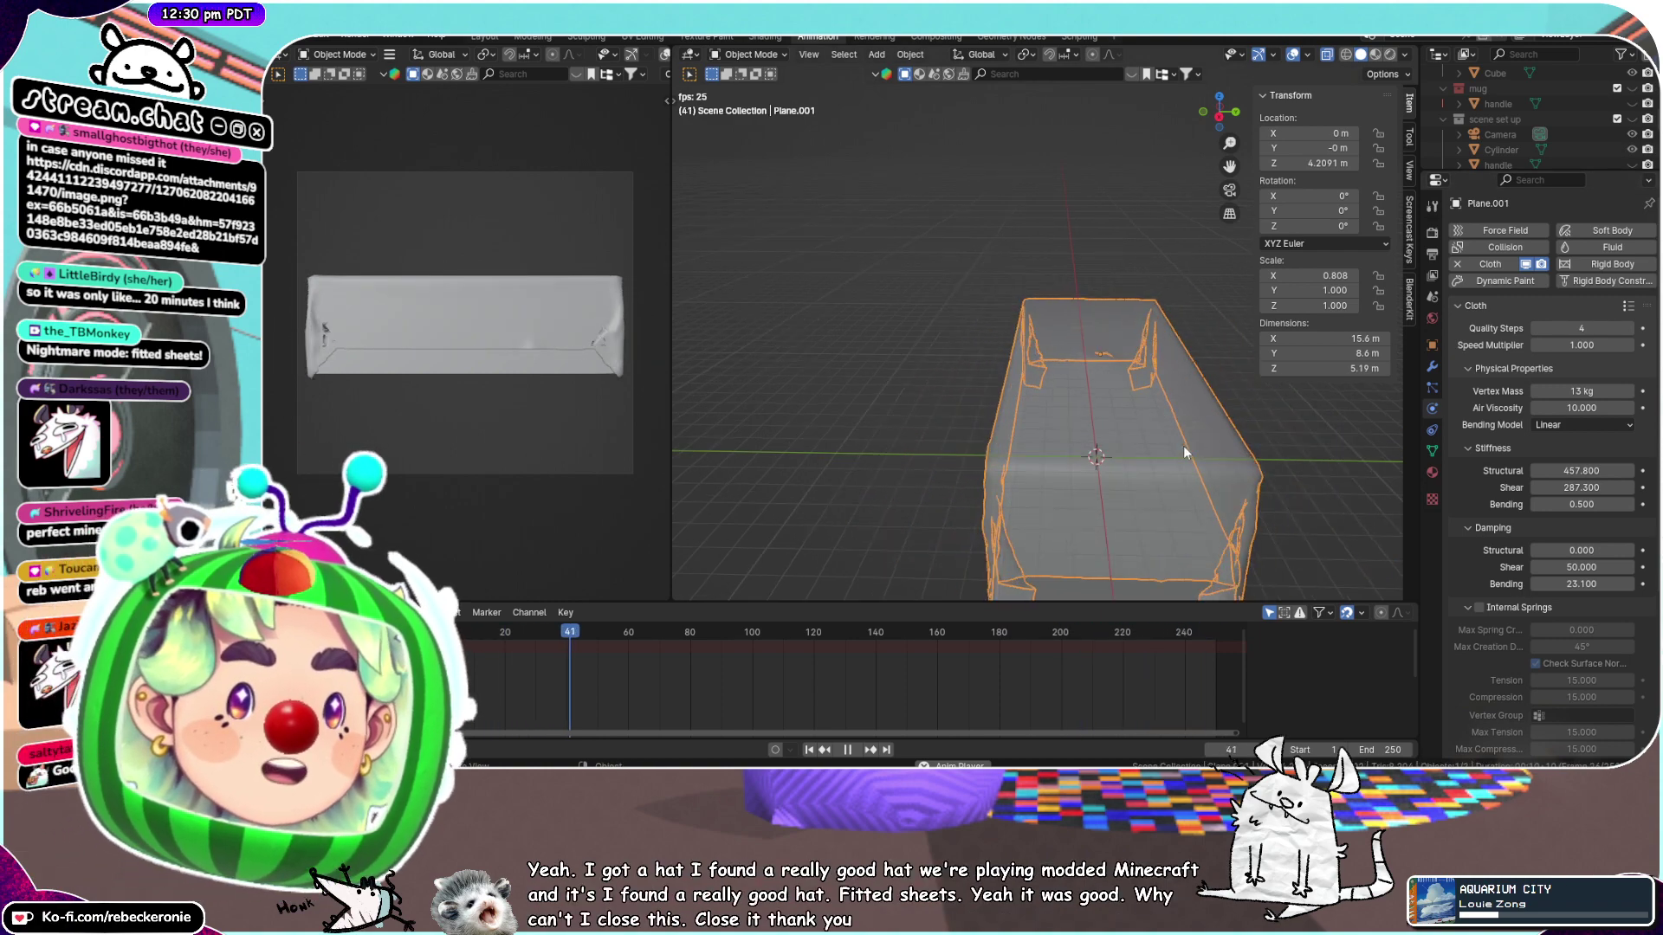
middle_click_drag(1187, 443, 1015, 396)
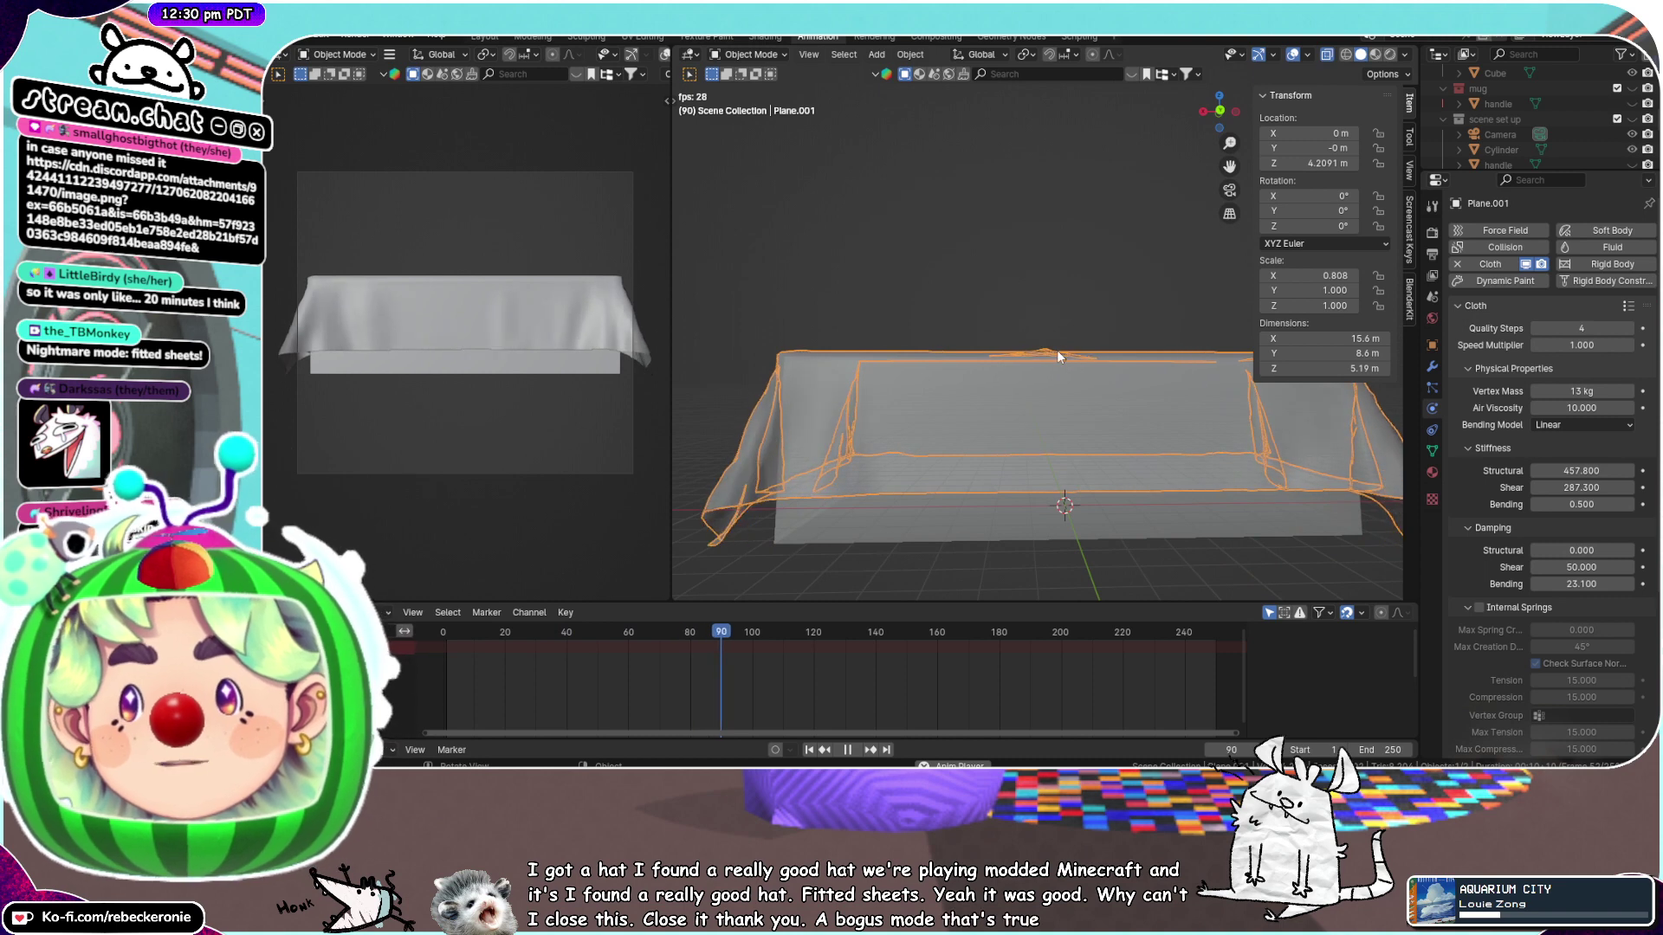
scroll(1067, 326, "down", 1)
middle_click_drag(1067, 326, 1094, 350)
scroll(1042, 450, "up", 2)
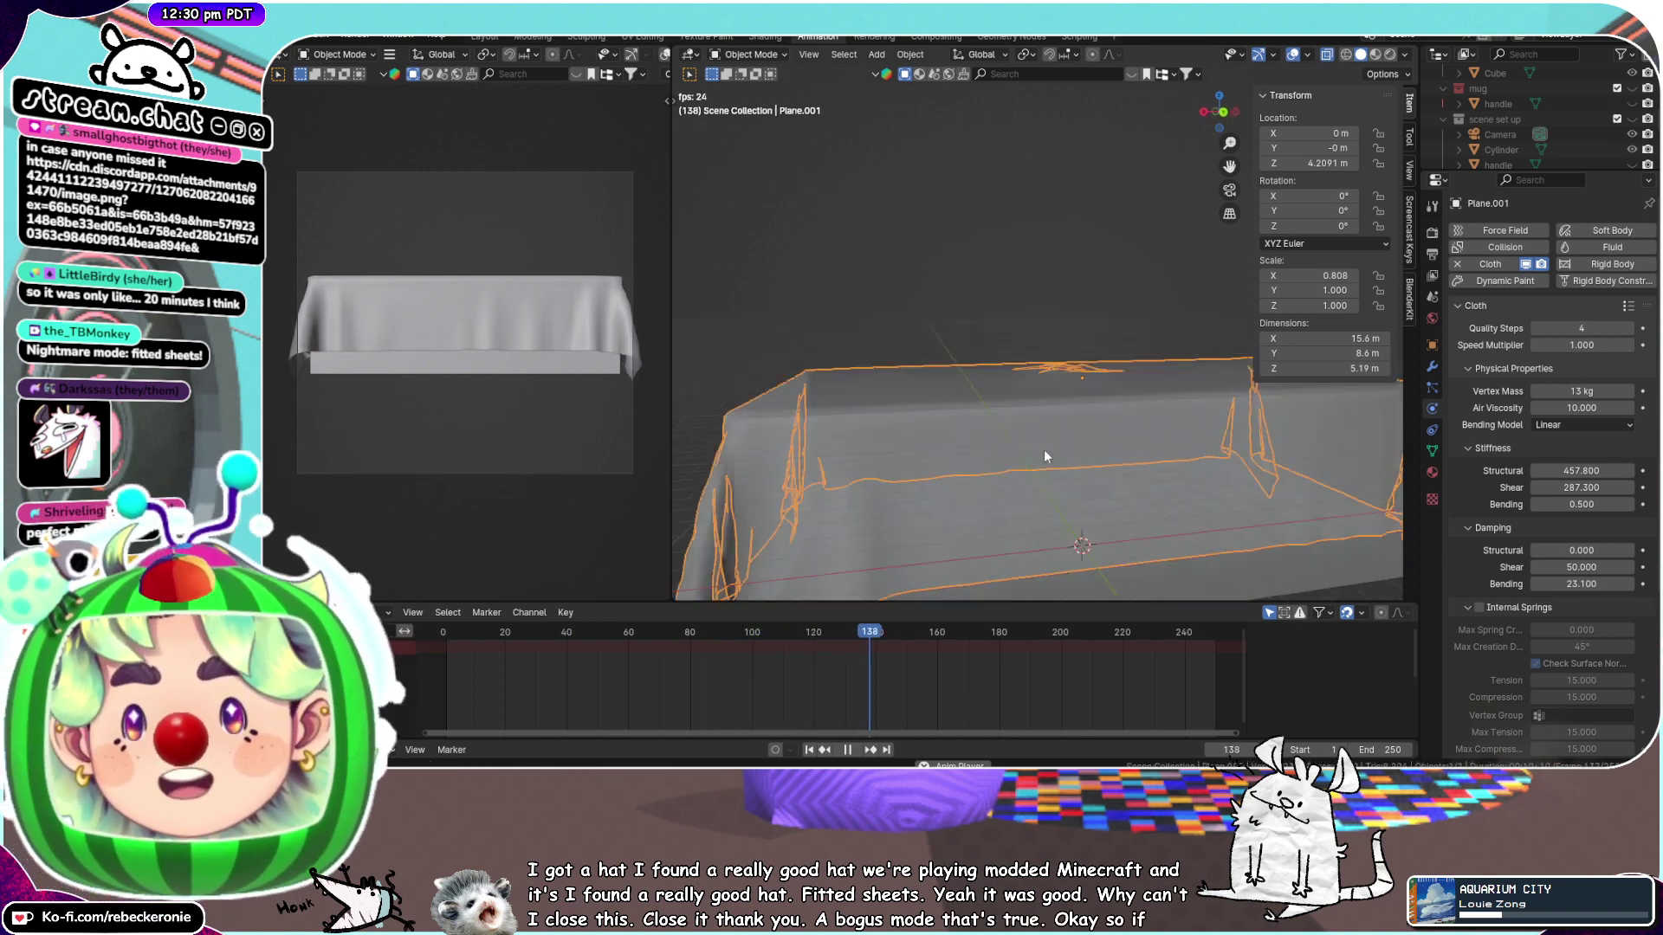
middle_click_drag(1043, 451, 1046, 428)
key("ctrl+Tab")
left_click(927, 430)
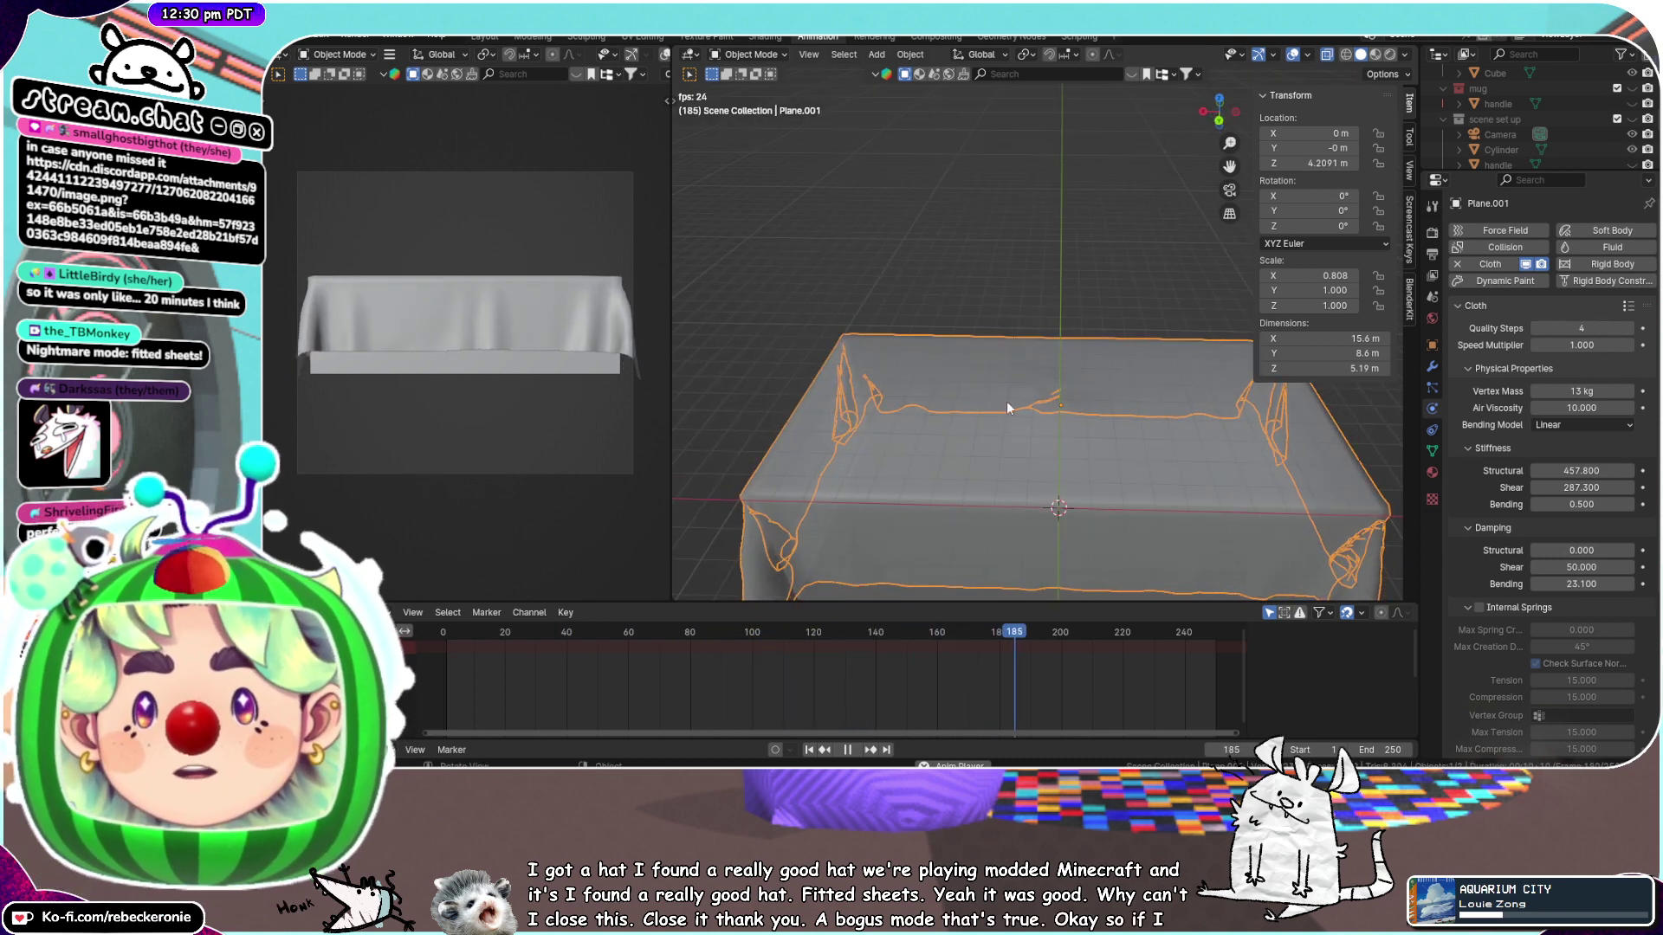
left_click(848, 750)
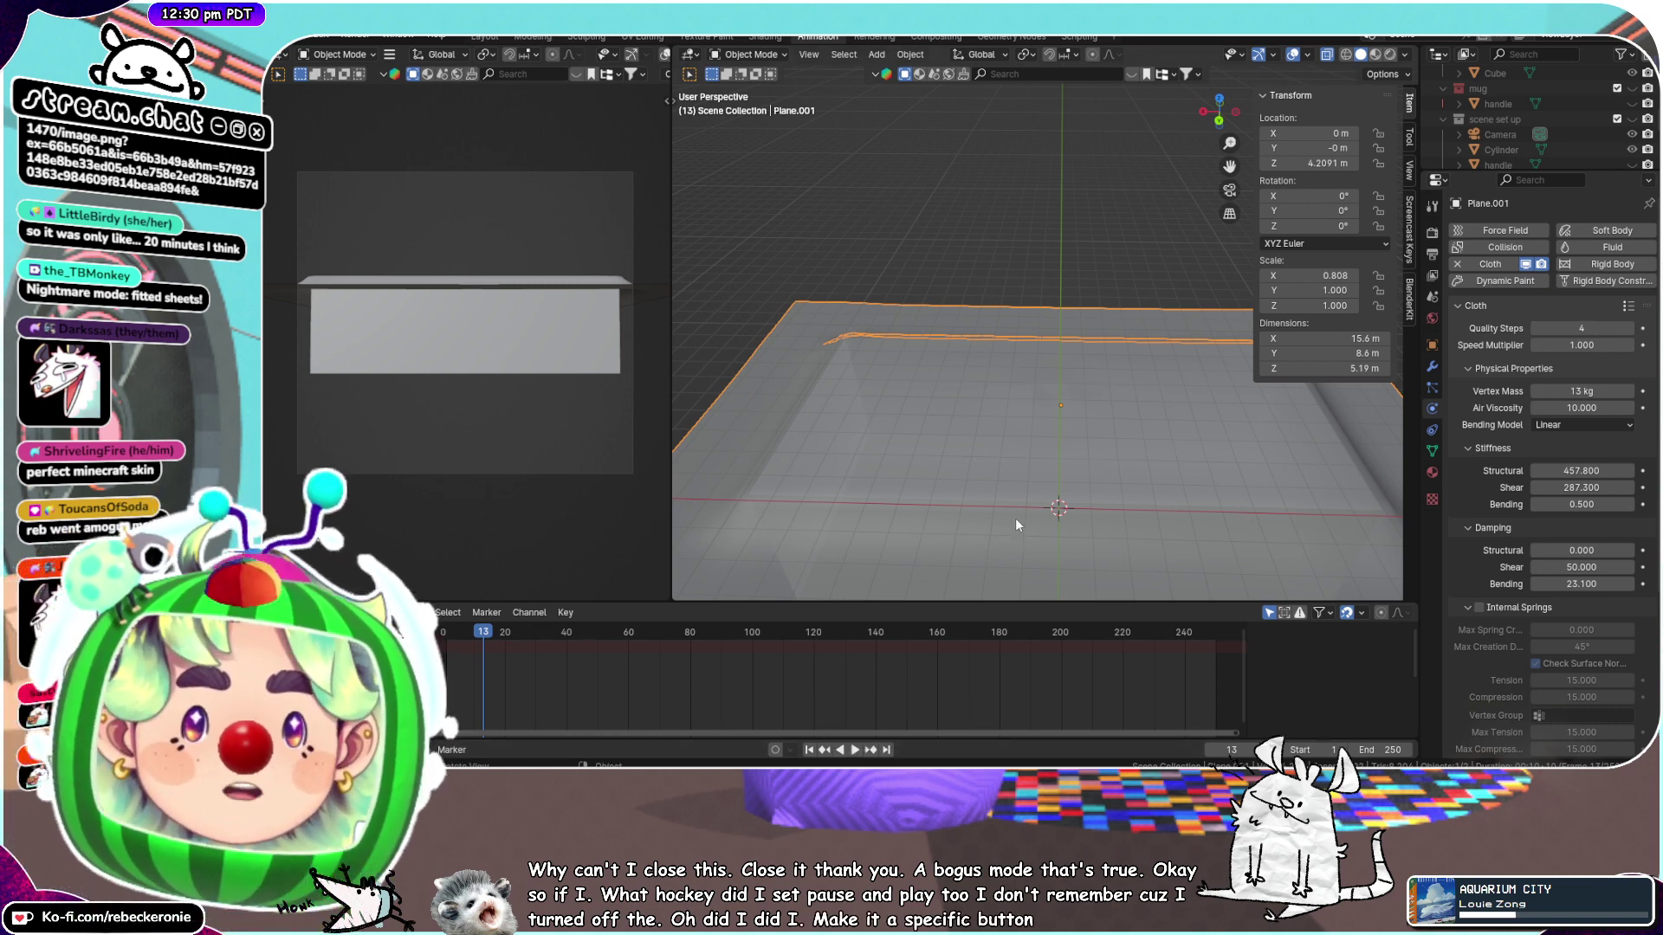
Change the cloth's bending model from Linear to Angular
middle_click_drag(1058, 444, 1065, 373)
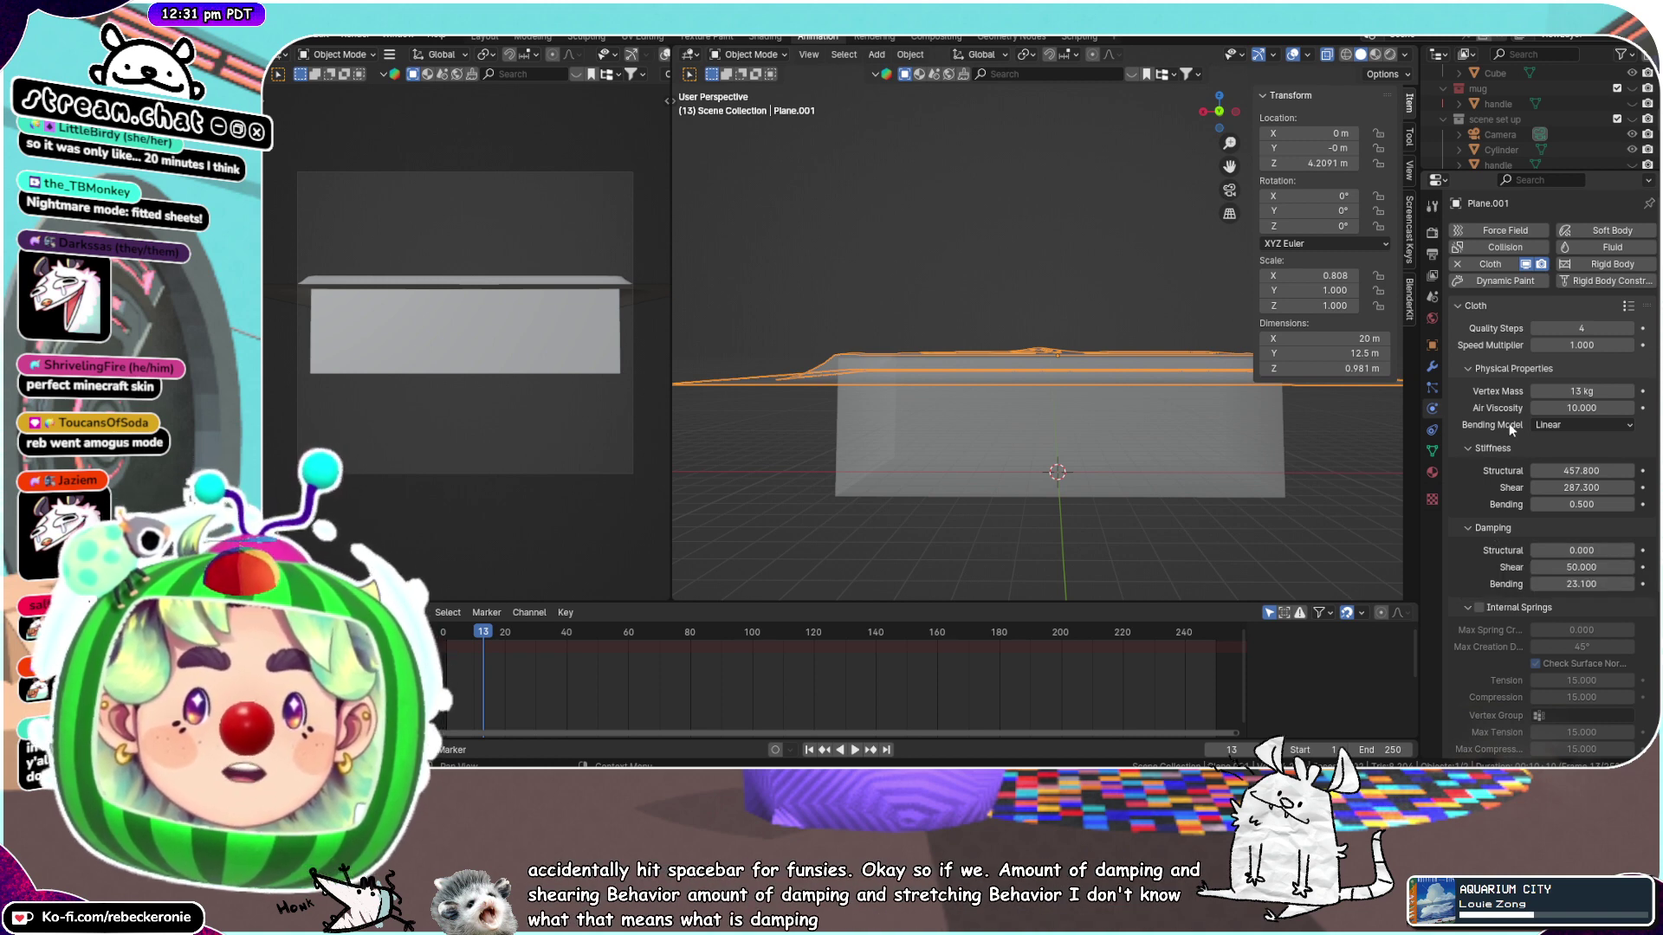
left_click(1582, 424)
left_click(1559, 446)
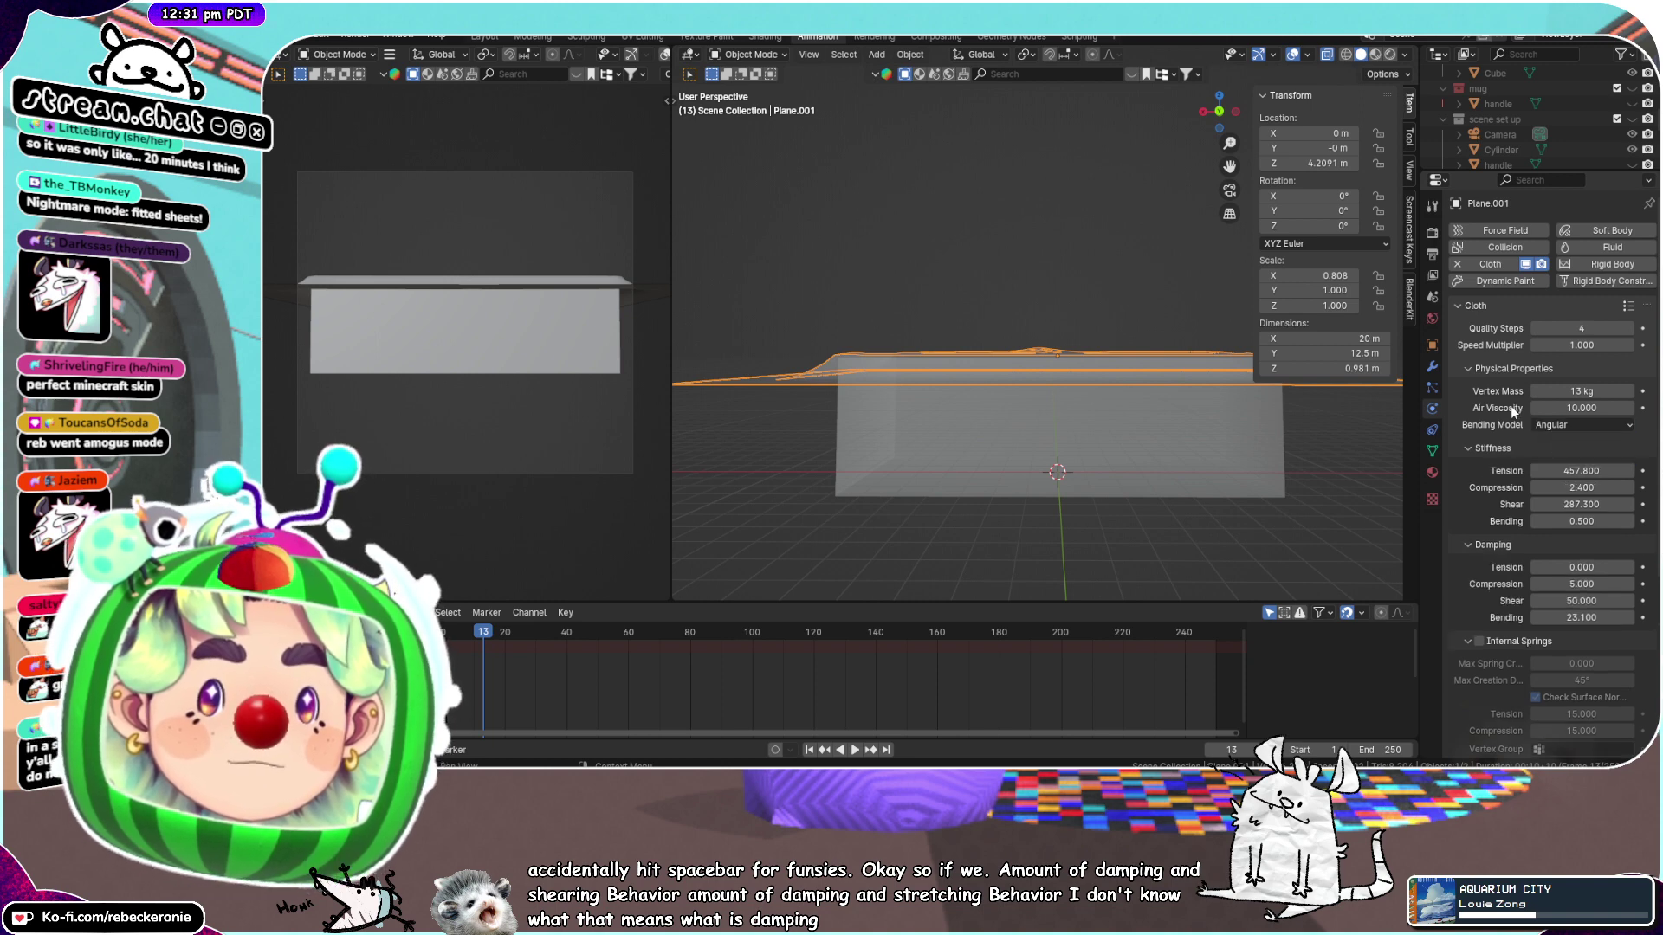
Try the cloth with a Vertex Mass of 1 kg and an Air Viscosity of 0, and examine it during playback
mouse_move(1592, 388)
left_mouse_down()
mouse_move(1628, 389)
mouse_move(1576, 390)
left_mouse_up()
left_click(1598, 388)
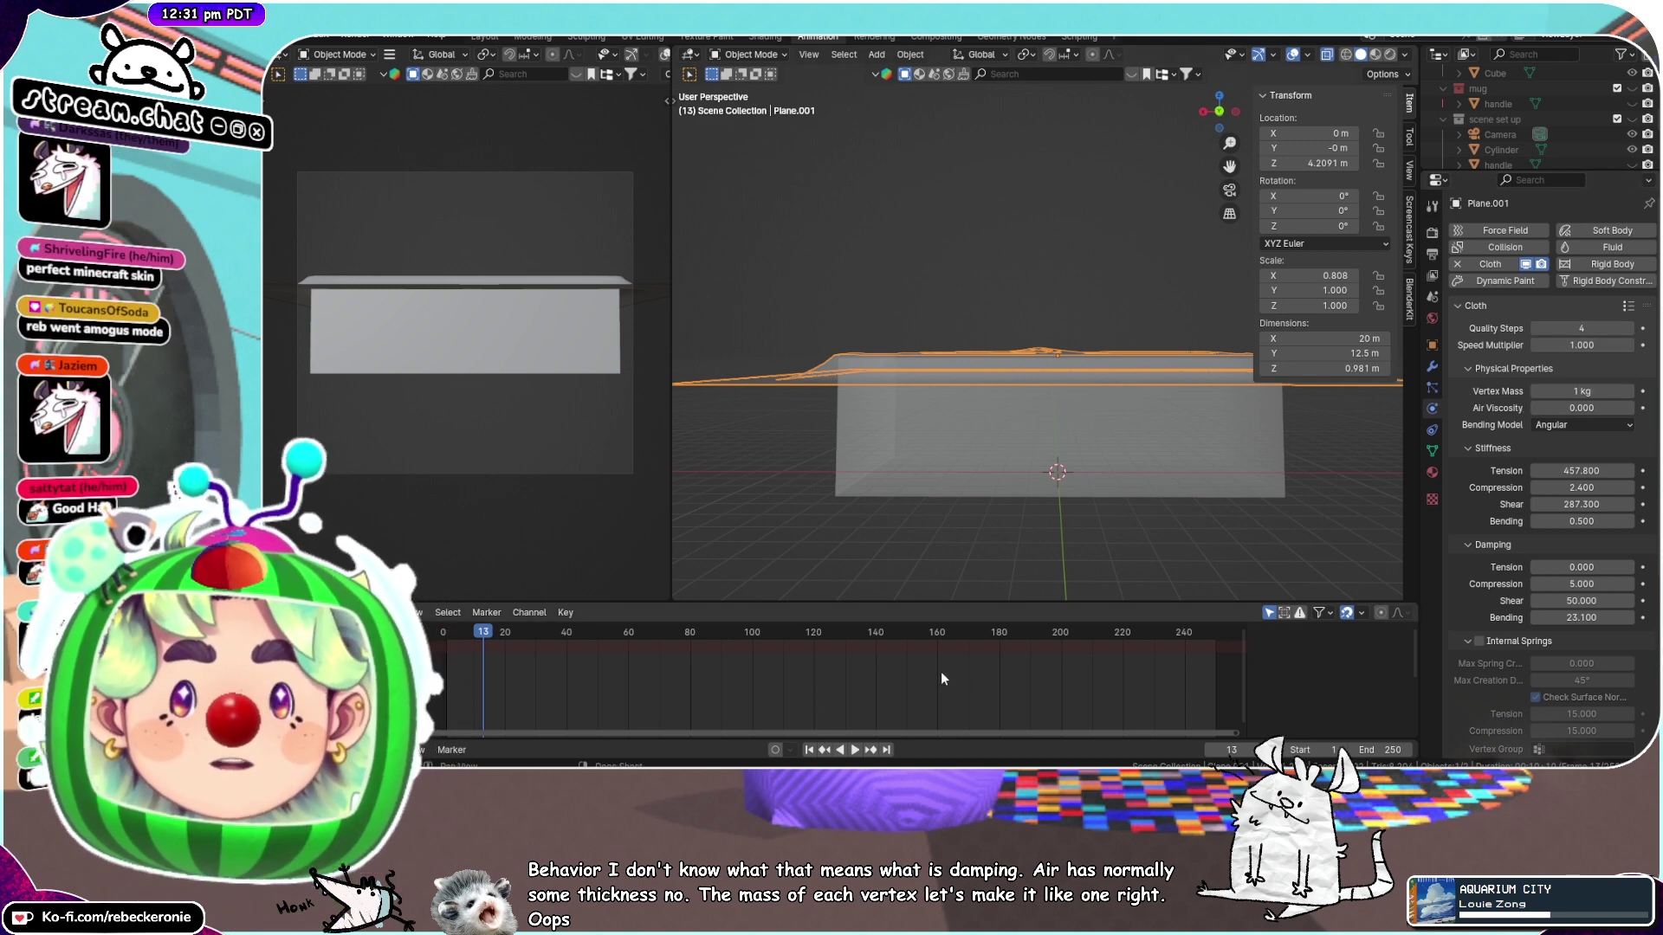
left_click(854, 750)
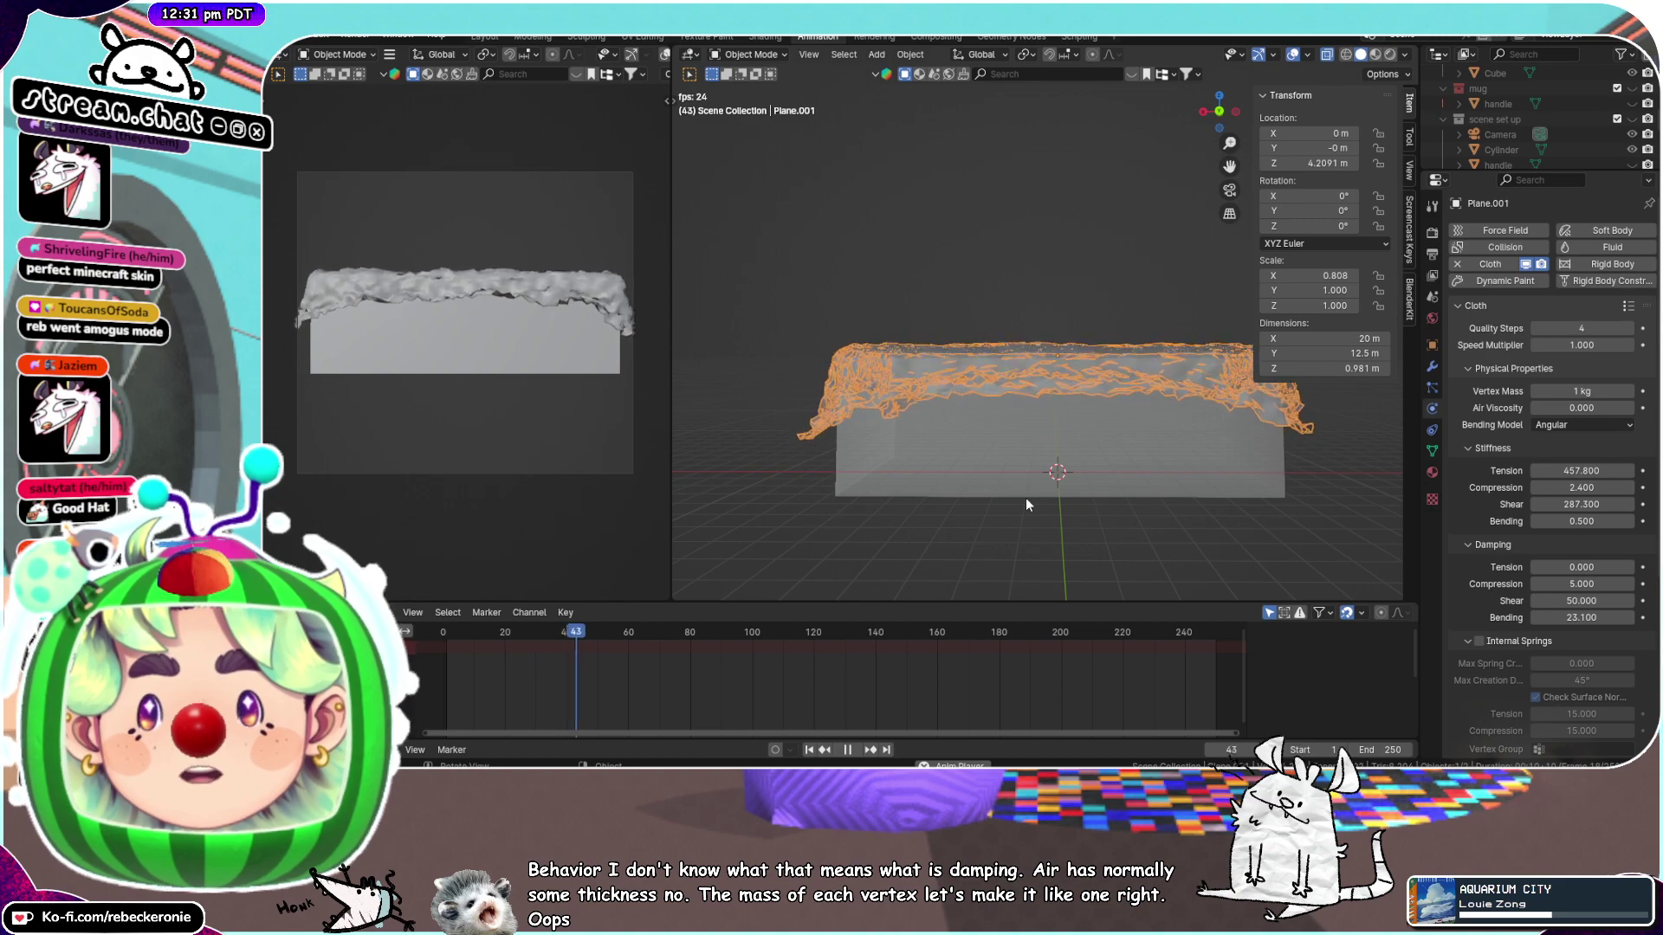
middle_click_drag(1083, 559, 1109, 399)
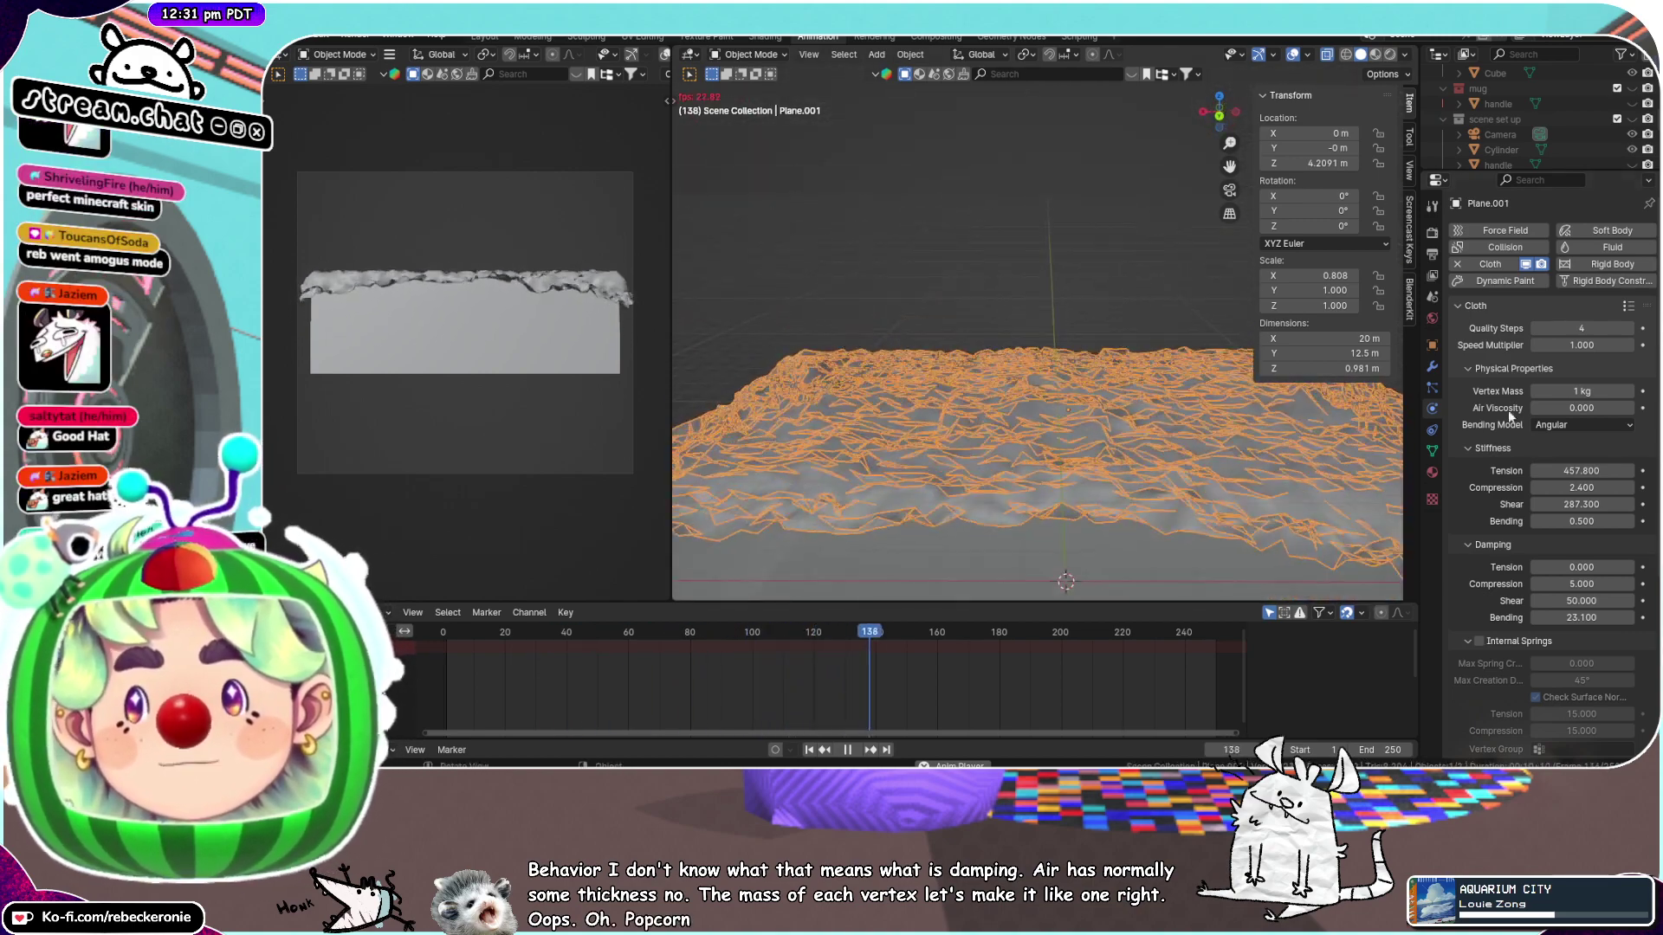
Set the cloth's Vertex Mass to 9.8 kg, and compare Air Viscosity values of 9, 0 and 10 during playback
mouse_move(1583, 408)
left_mouse_down()
mouse_move(1641, 408)
mouse_move(1600, 391)
left_mouse_up()
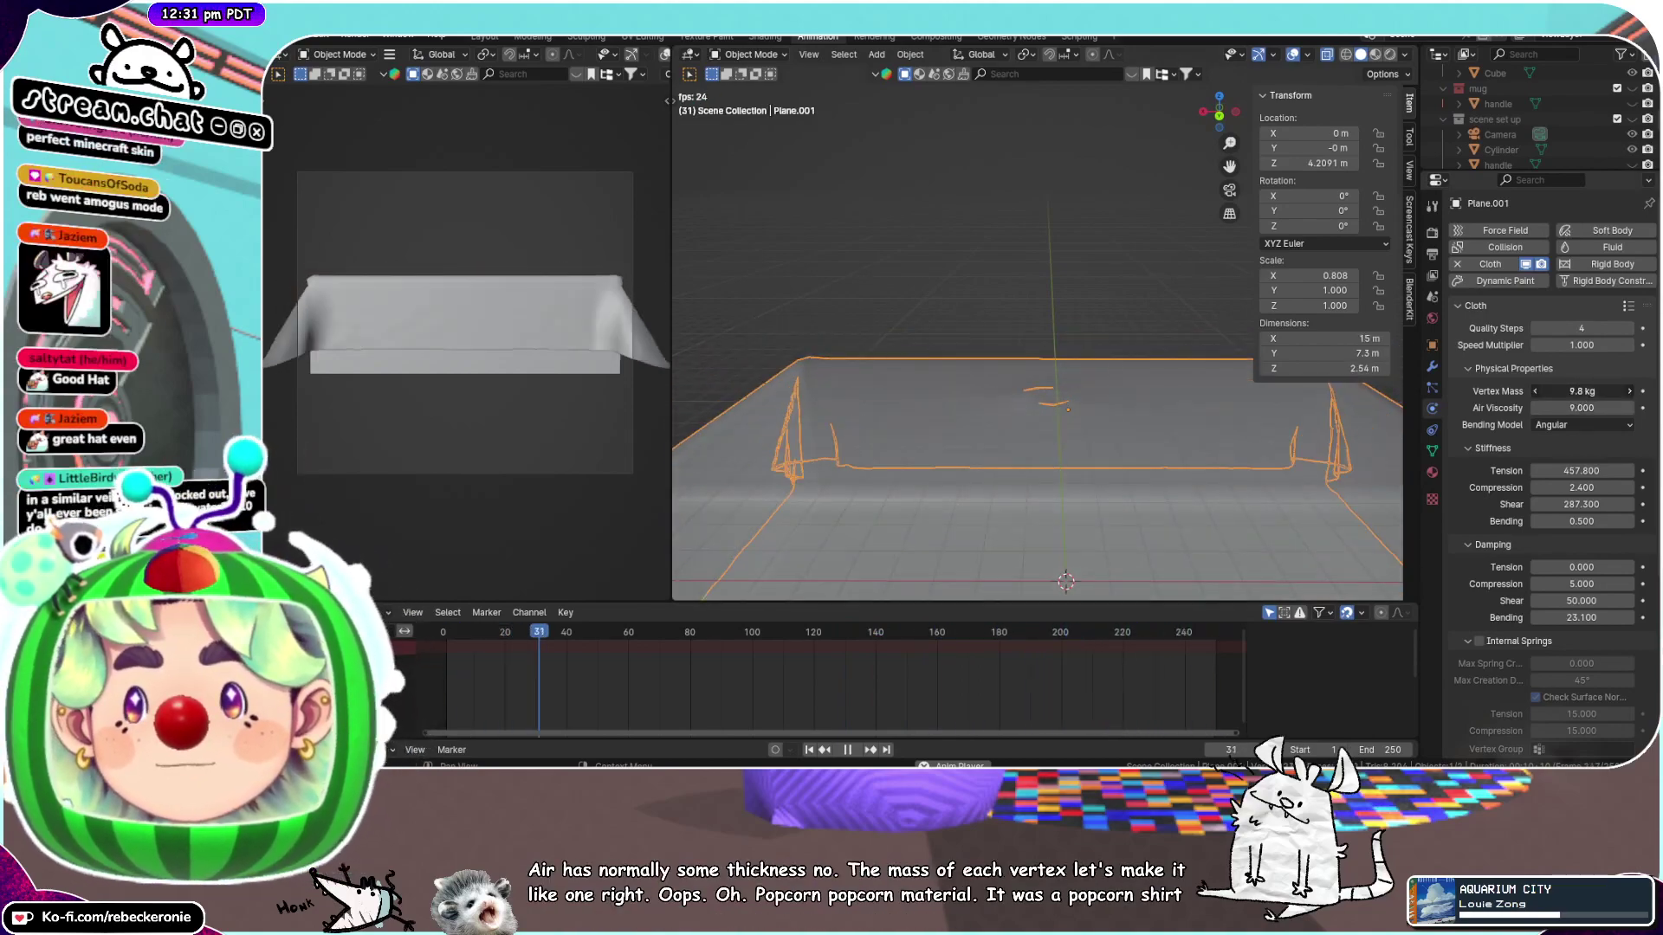
middle_click_drag(1003, 433, 912, 387)
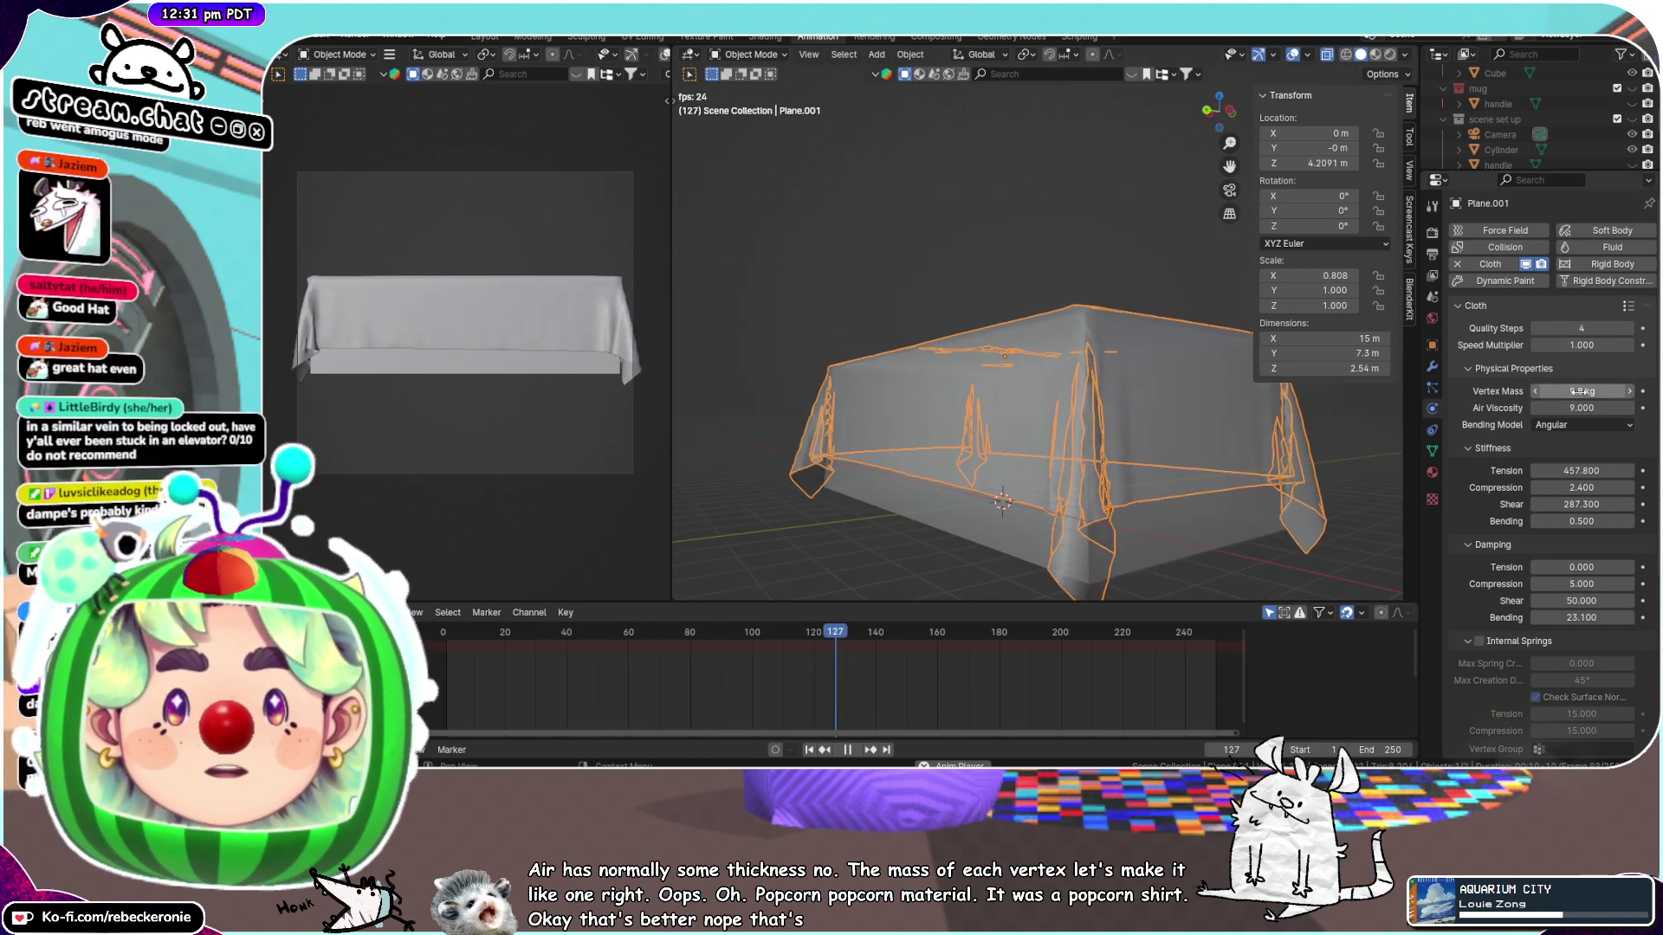
left_click_drag(1583, 408, 1526, 408)
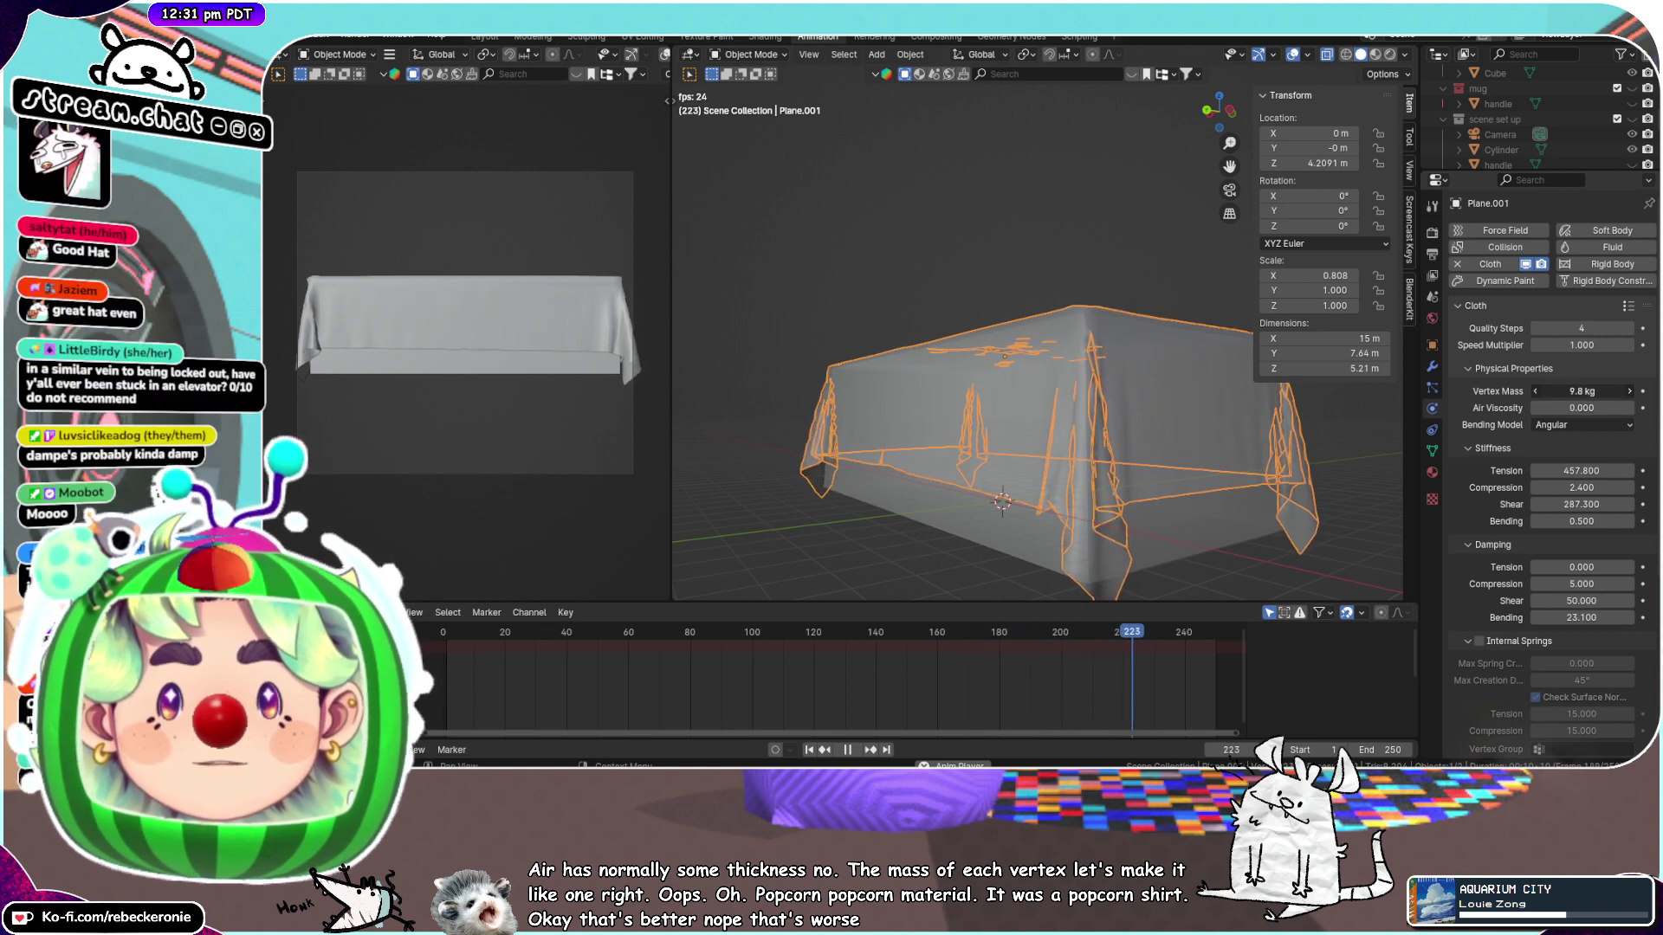
left_click_drag(1563, 408, 1649, 408)
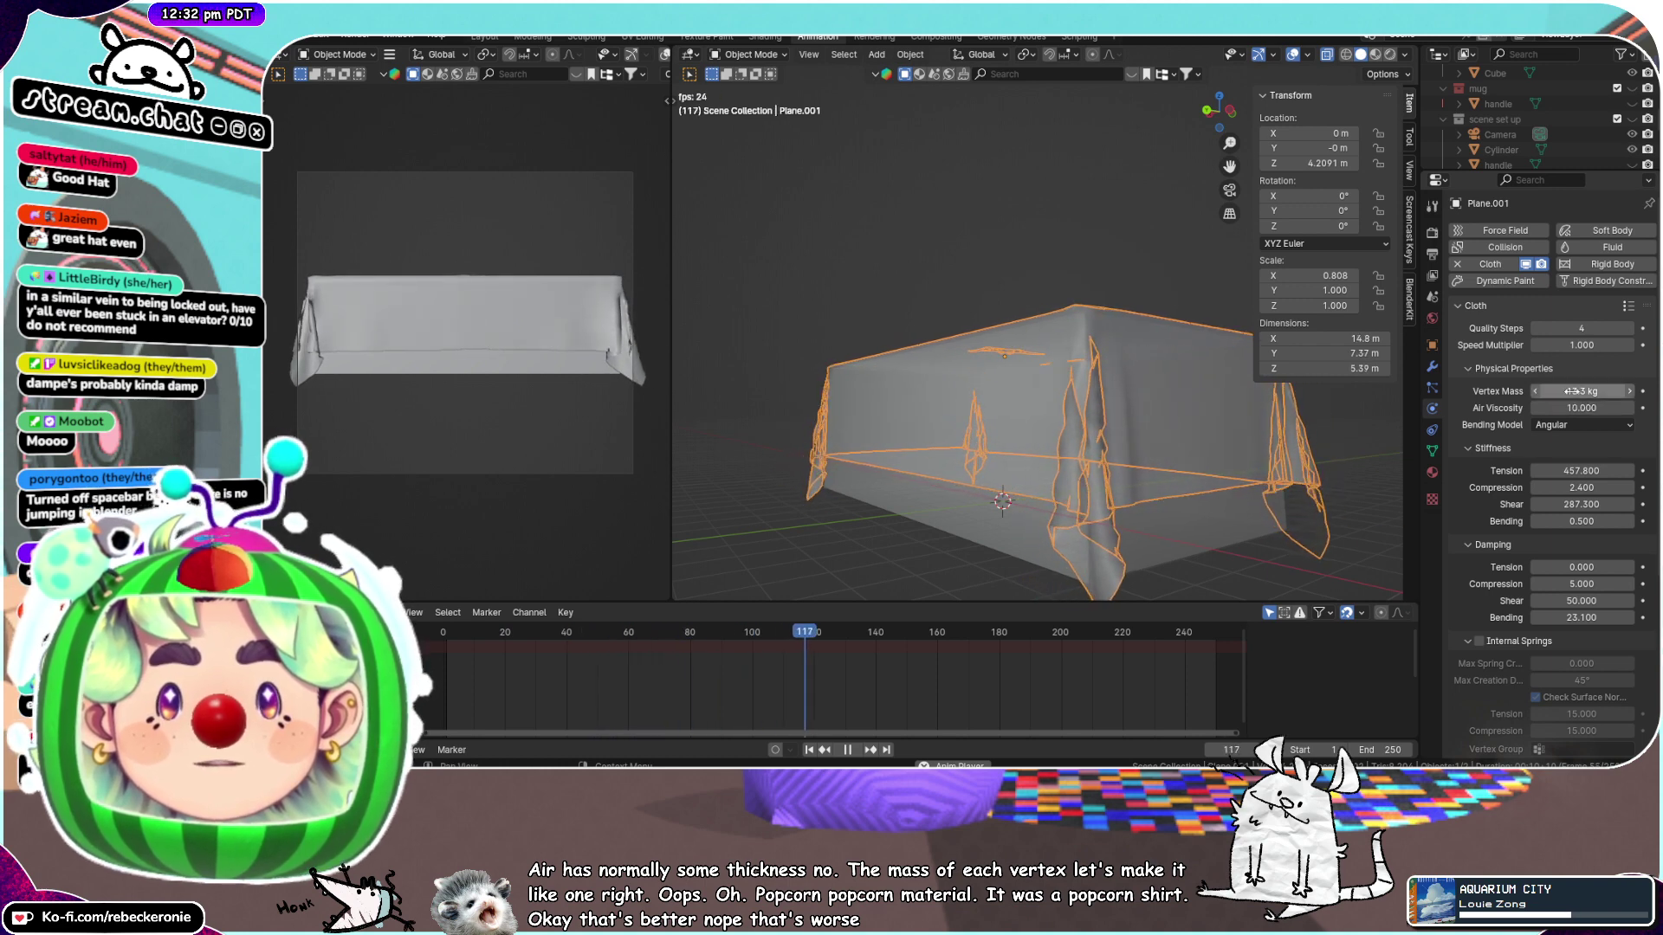
Raise the cloth's Vertex Mass to 89.7 kg, reduce it to 74.3 kg, and save the file after inspecting the drape
left_click_drag(1586, 391, 1608, 392)
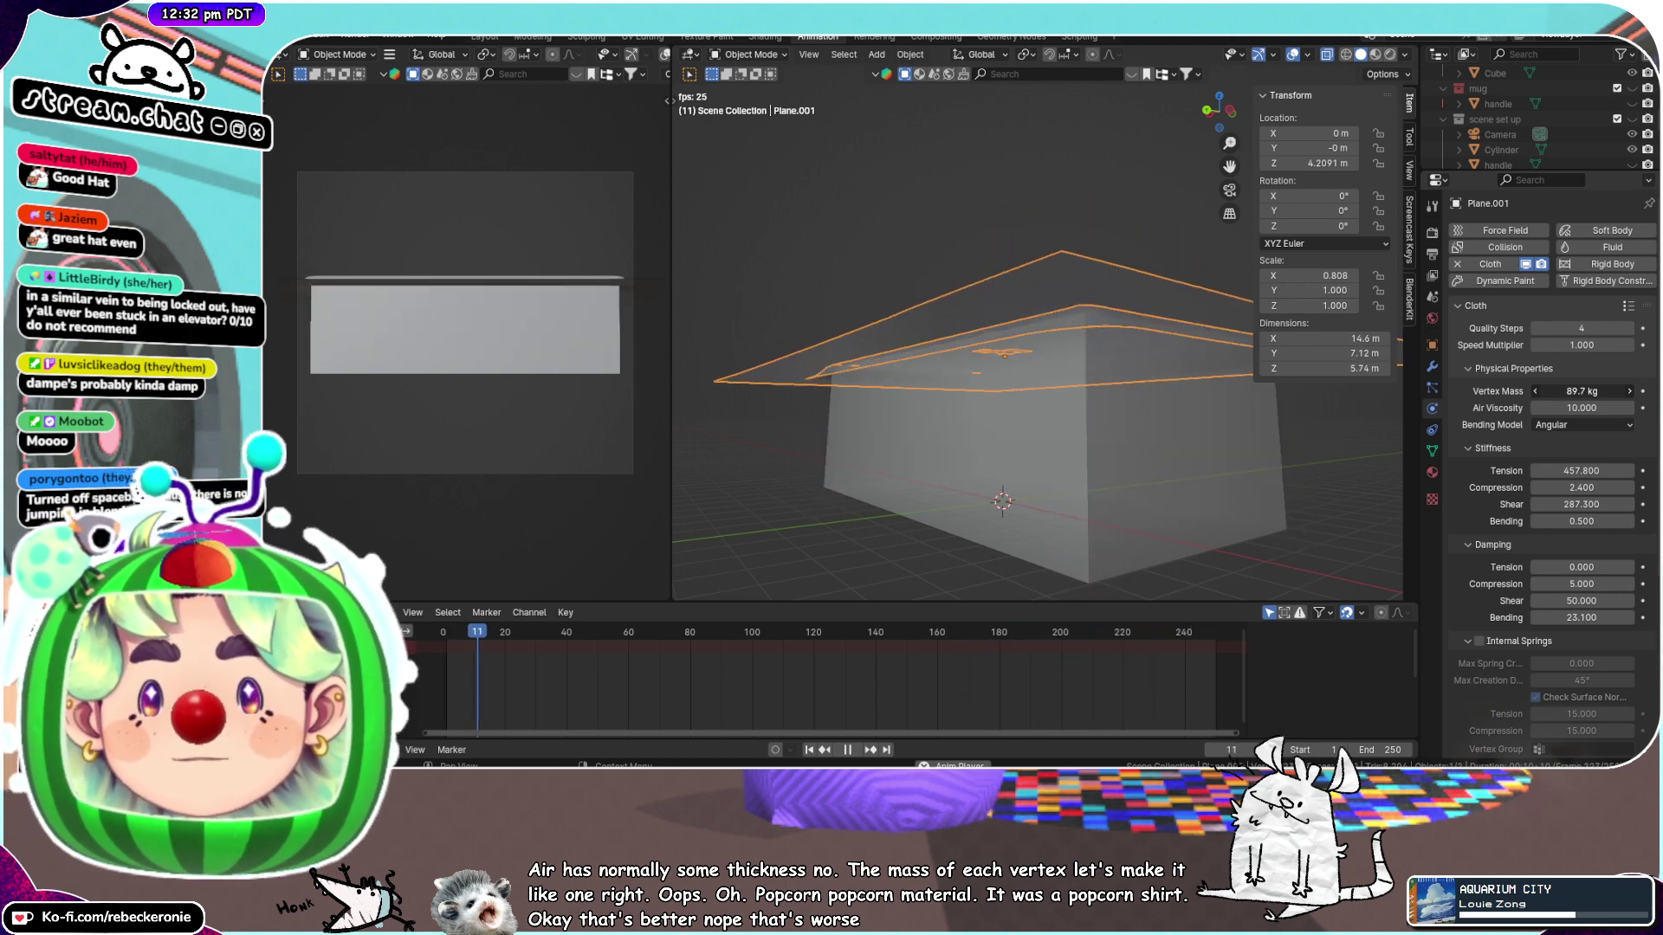
mouse_move(1592, 392)
left_mouse_down()
mouse_move(1611, 392)
mouse_move(1590, 392)
left_mouse_up()
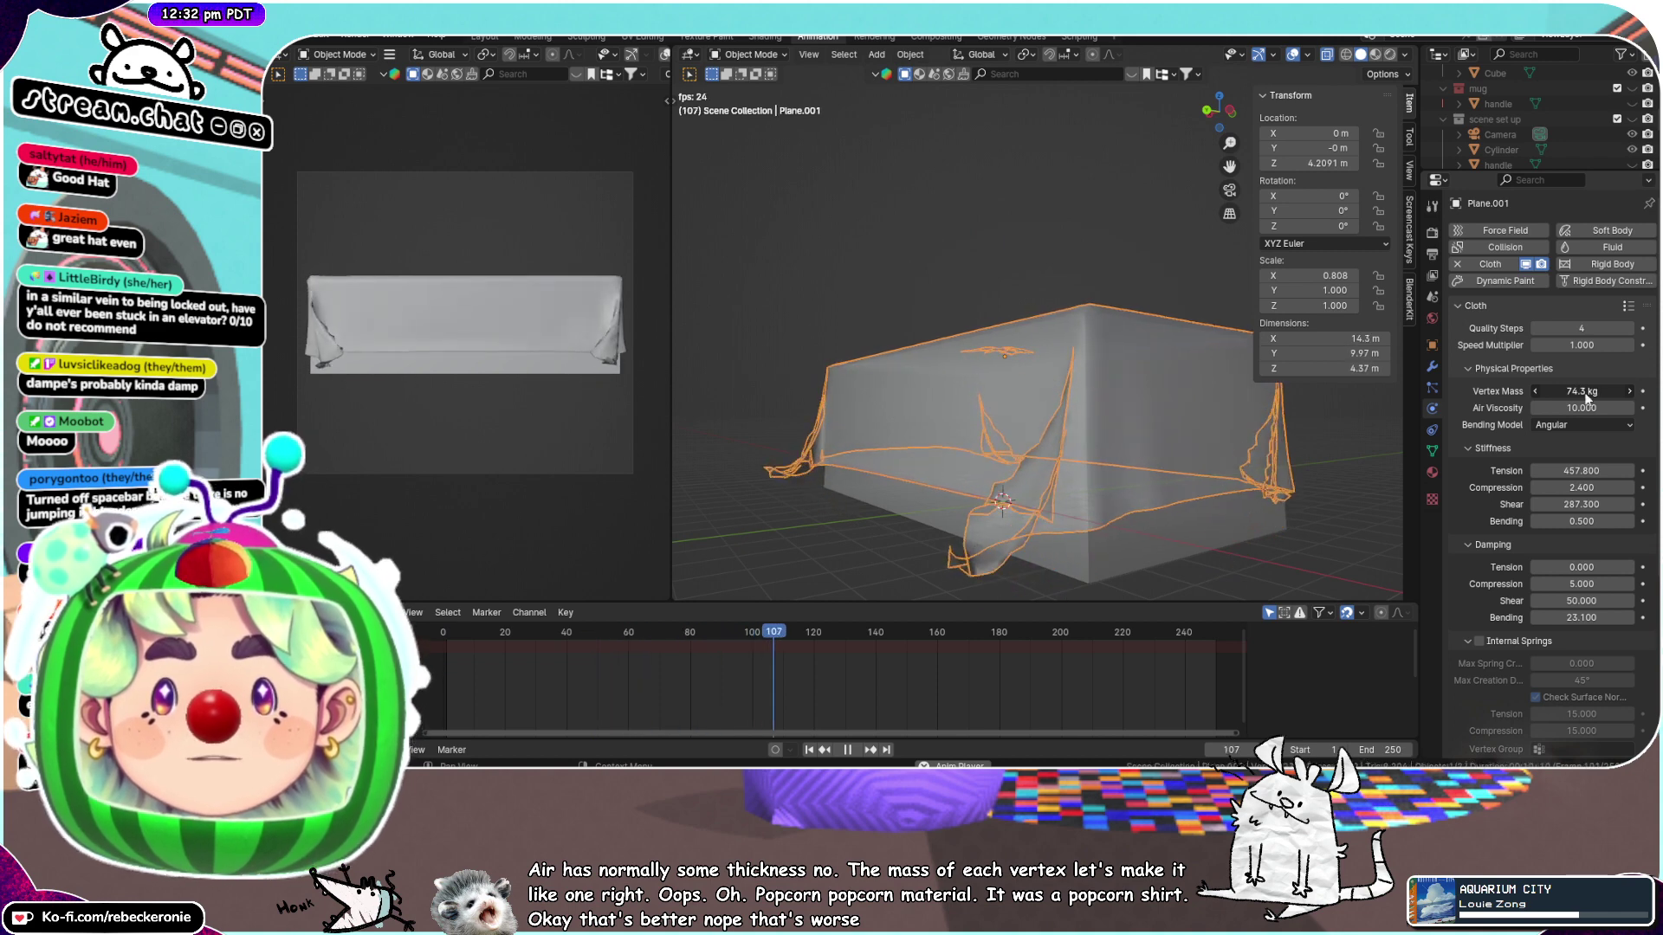
scroll(918, 426, "down", 4)
scroll(1086, 452, "up", 5)
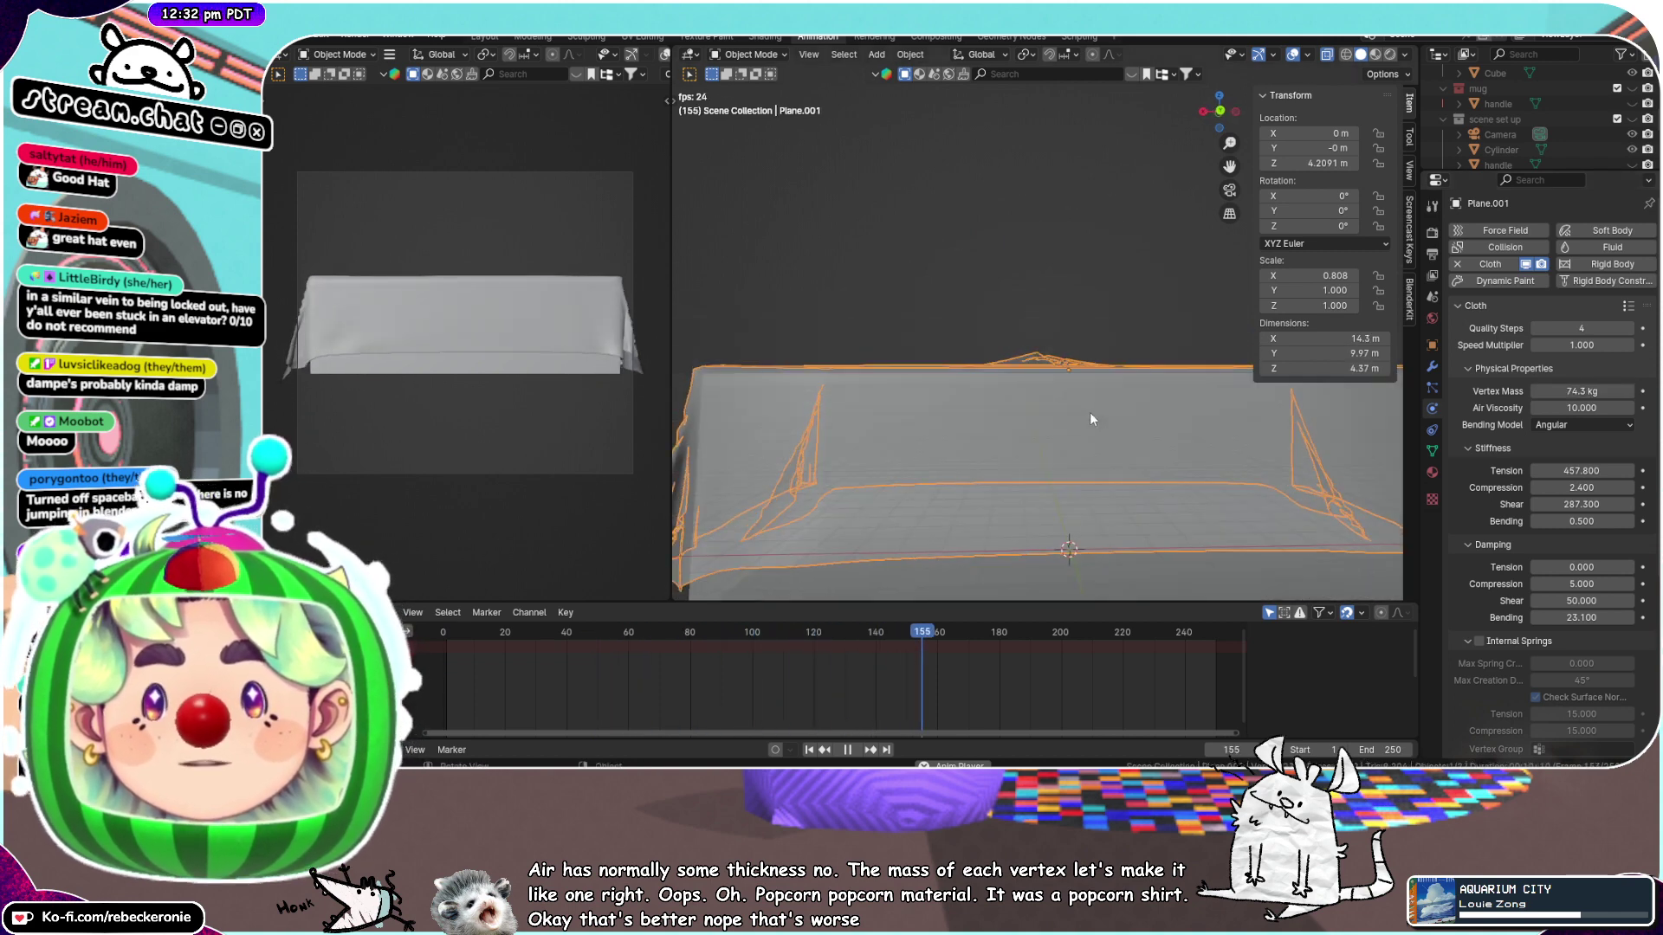
key("ctrl+s")
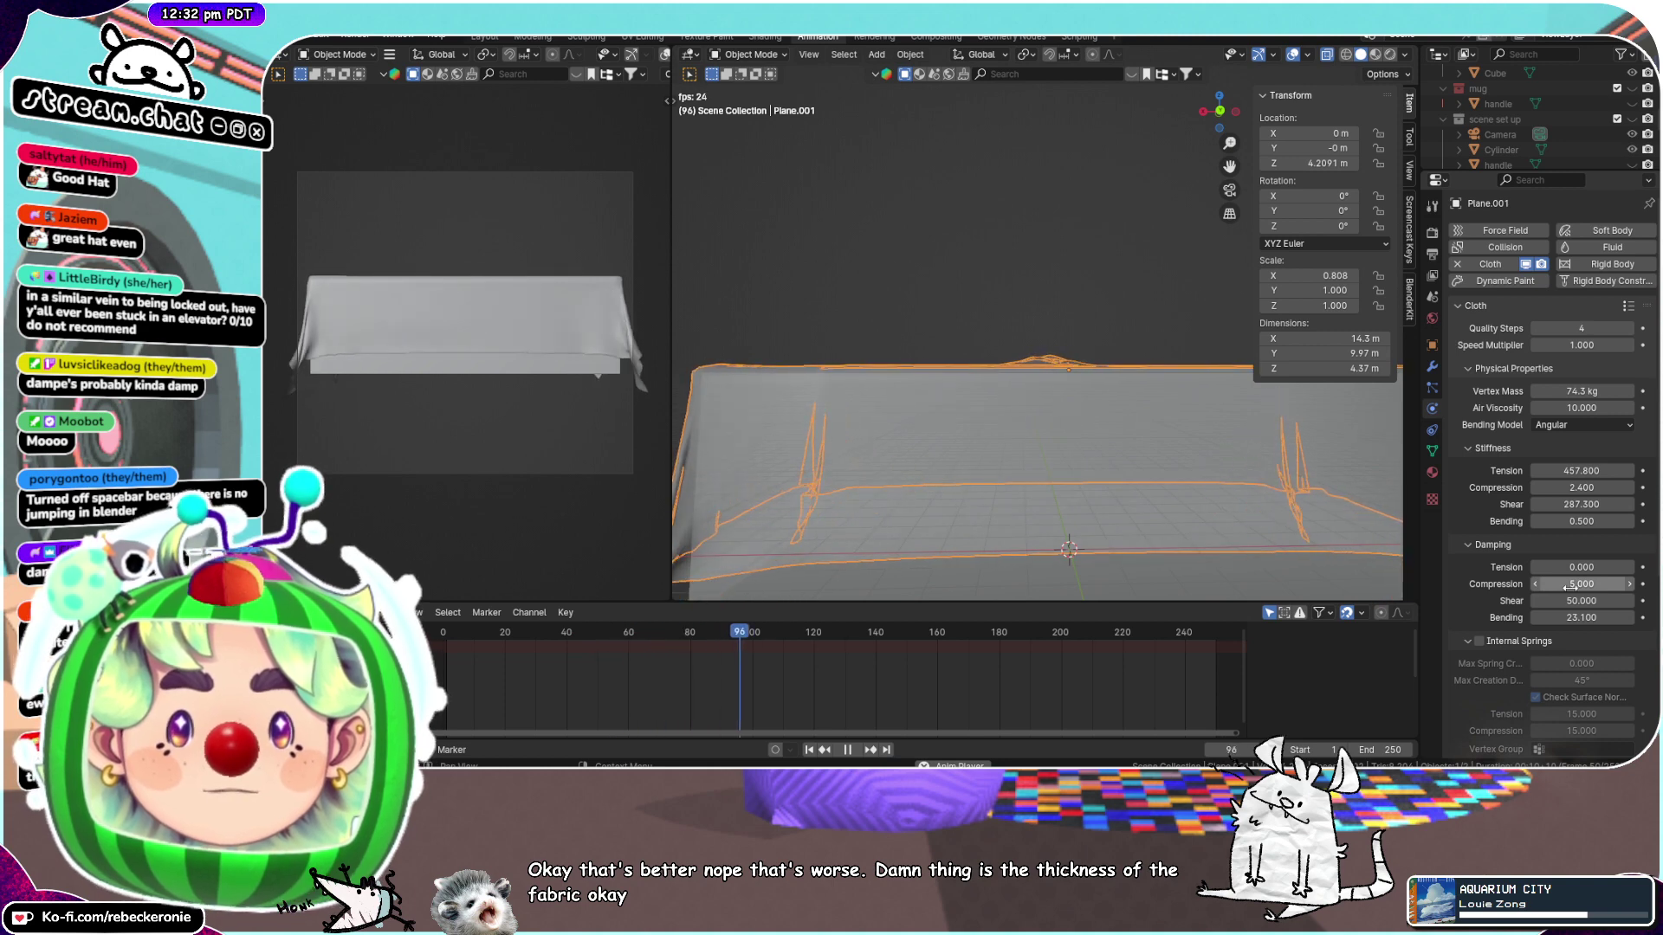
Try cloth damping Shear at 0, return it to 50, and set damping Bending to 50 while viewing the drape
left_click_drag(1595, 601, 1386, 601)
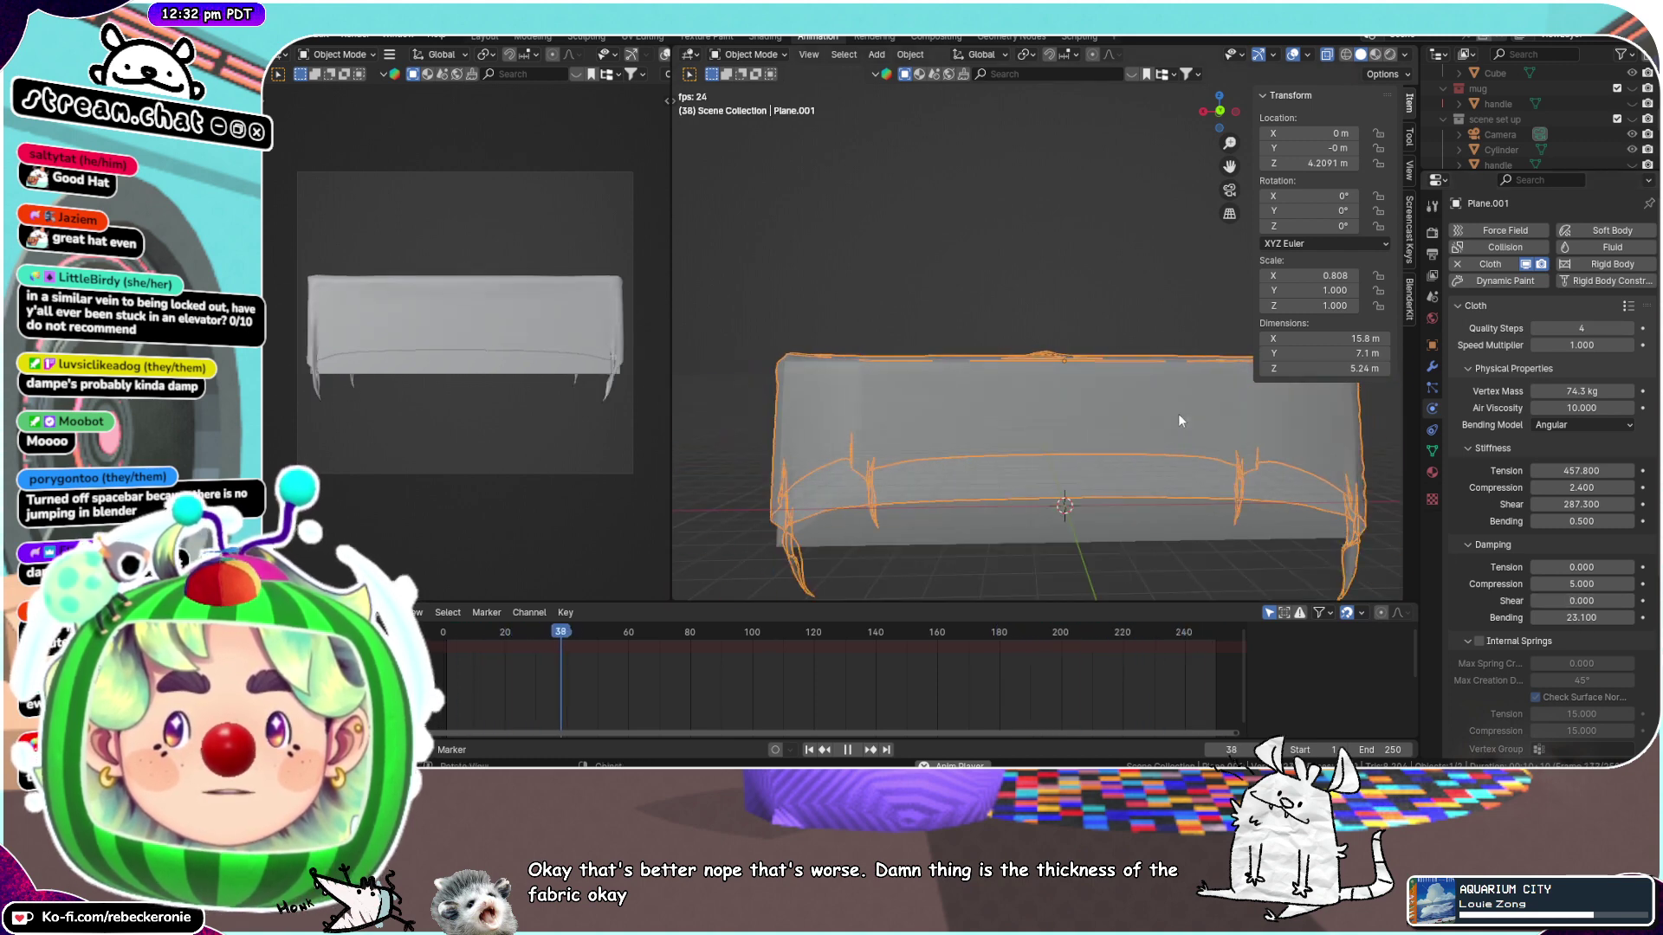
left_click_drag(1556, 598, 1618, 617)
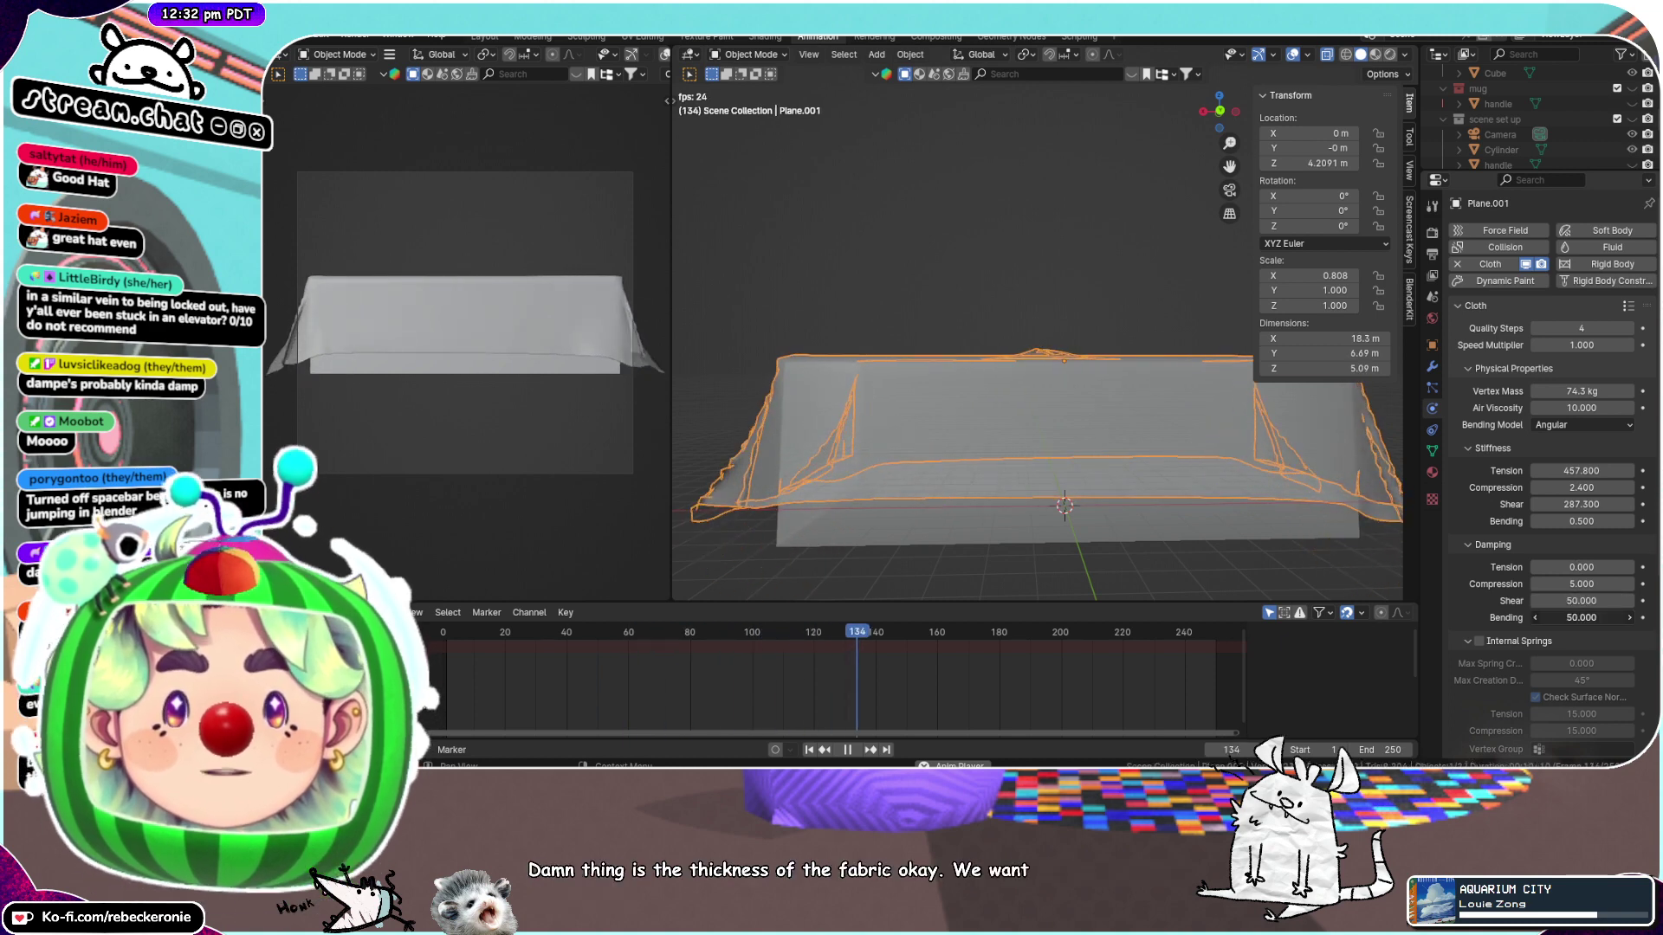
middle_click_drag(1282, 522, 1167, 488)
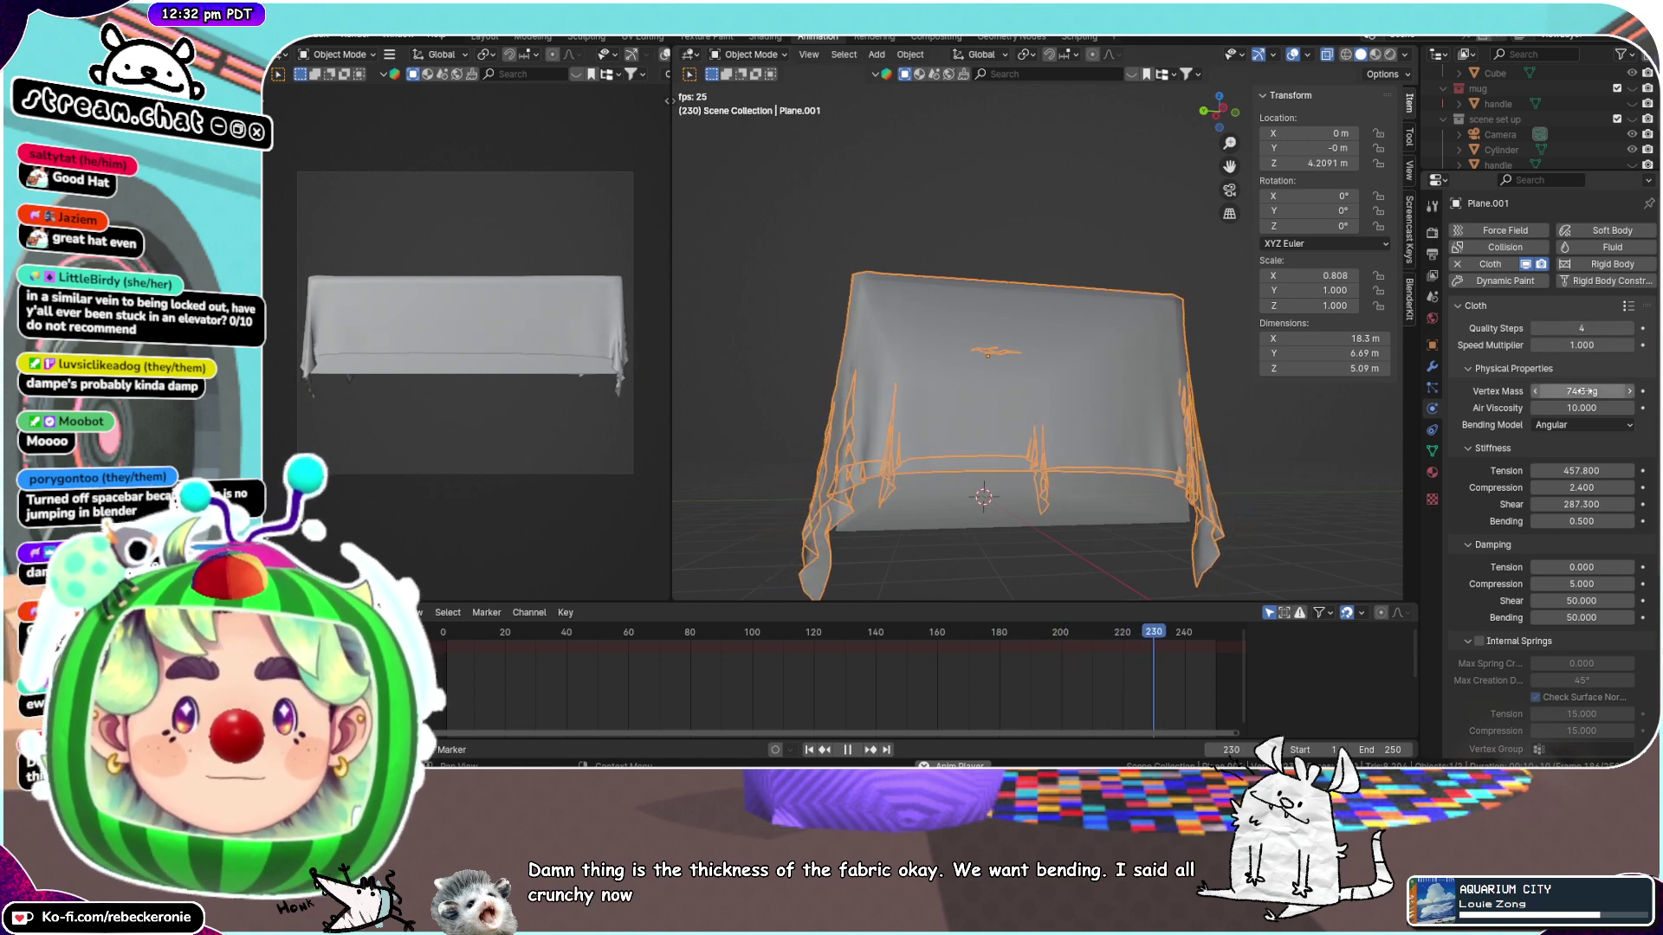
Set the cloth's Air Viscosity to 1.5, and its stiffness Tension to 415.2 and Bending to 246.7
left_click_drag(1582, 408, 1555, 408)
left_click_drag(1581, 408, 1564, 407)
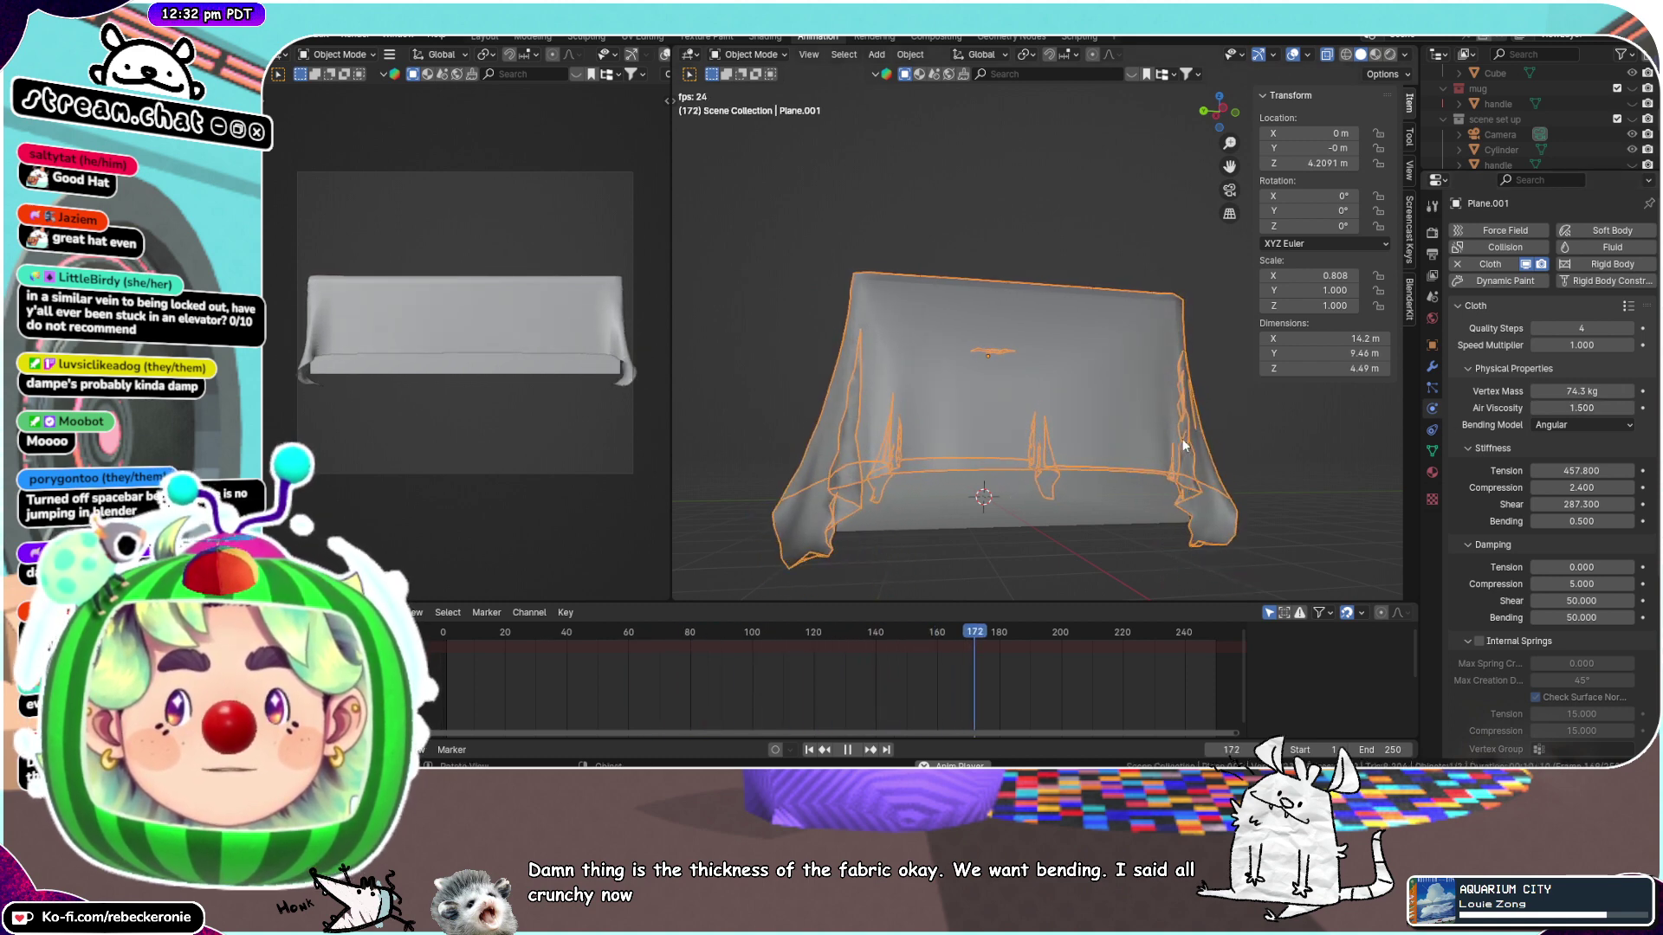
middle_click_drag(1182, 438, 1360, 454)
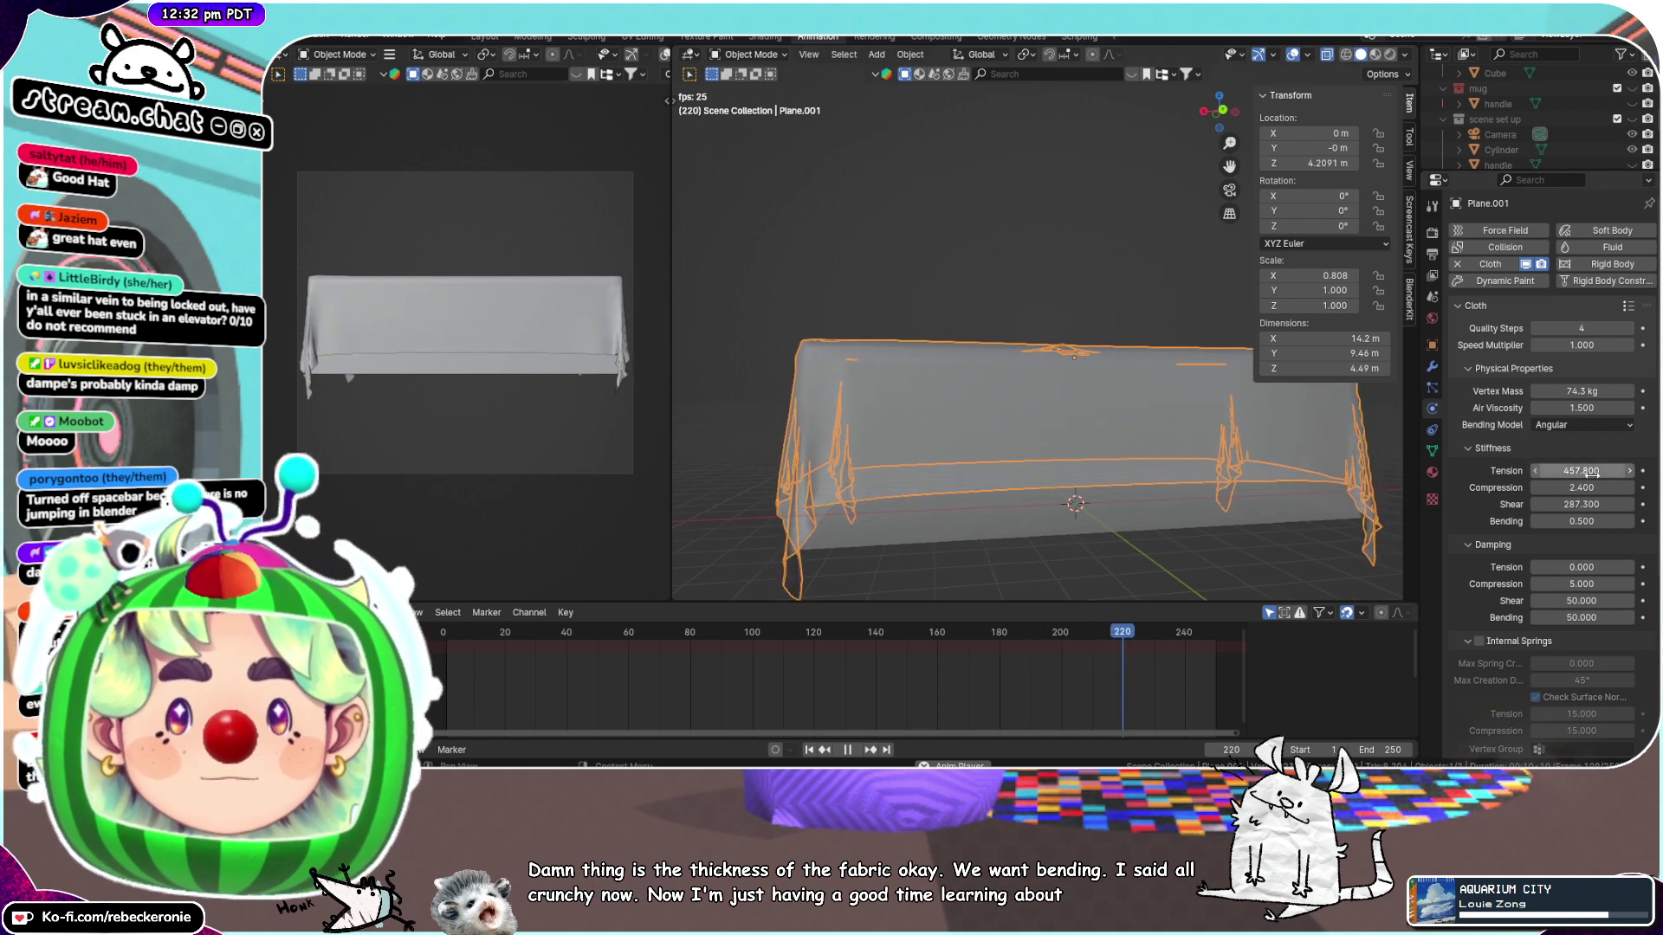
left_click_drag(1592, 474, 1656, 521)
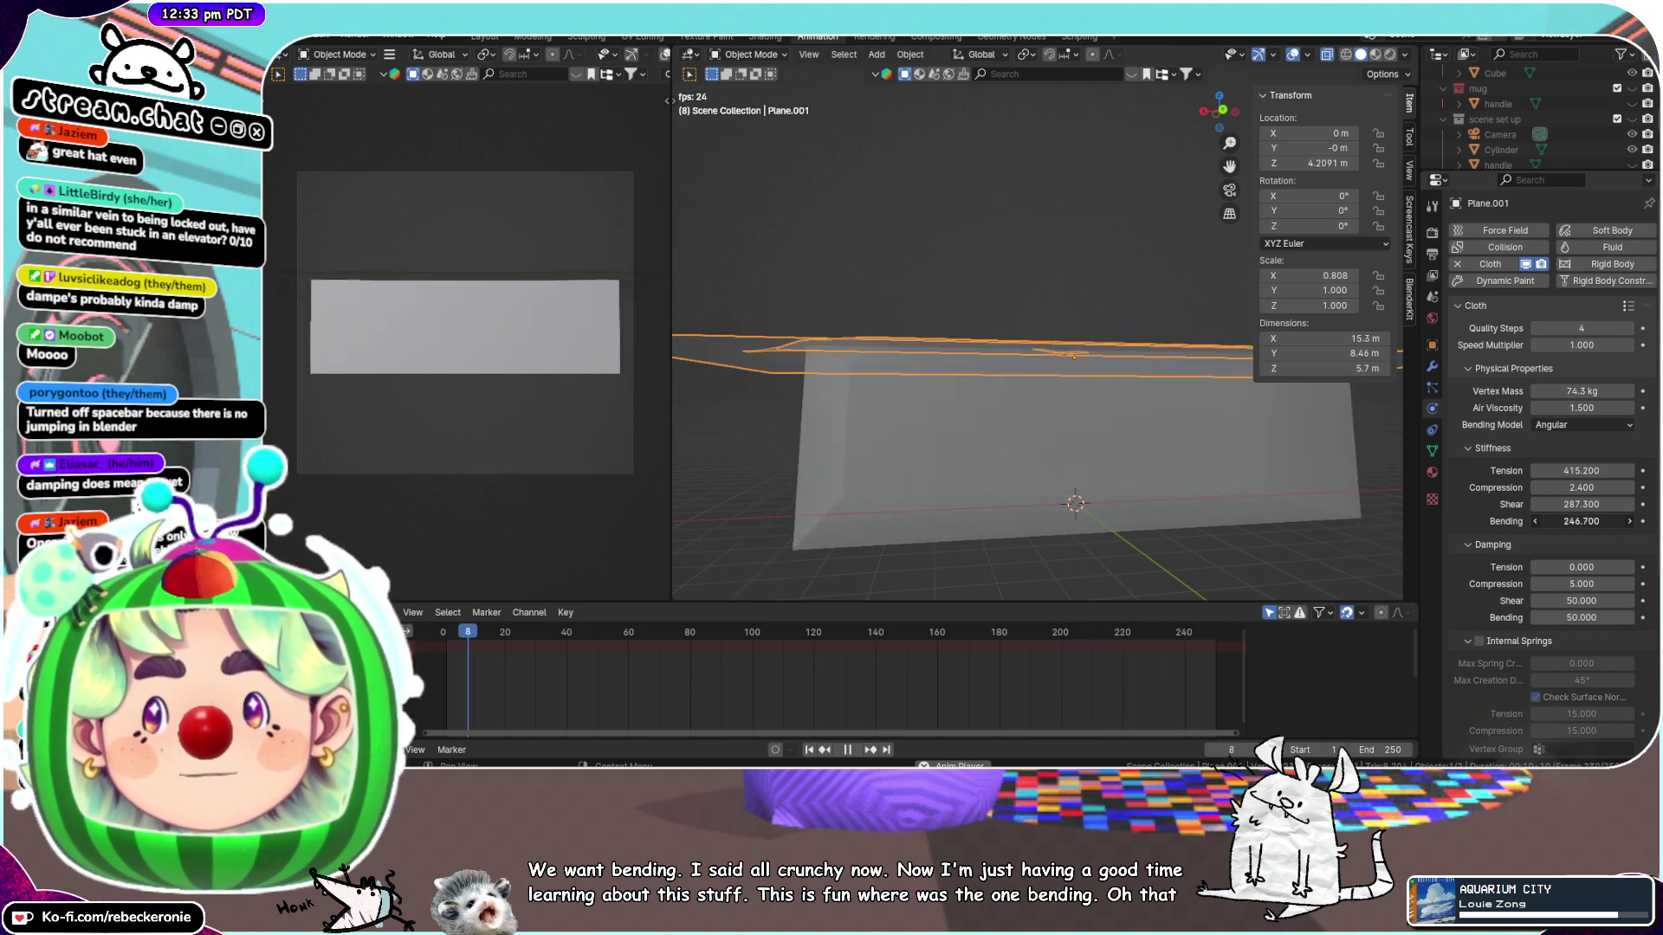
key("Escape")
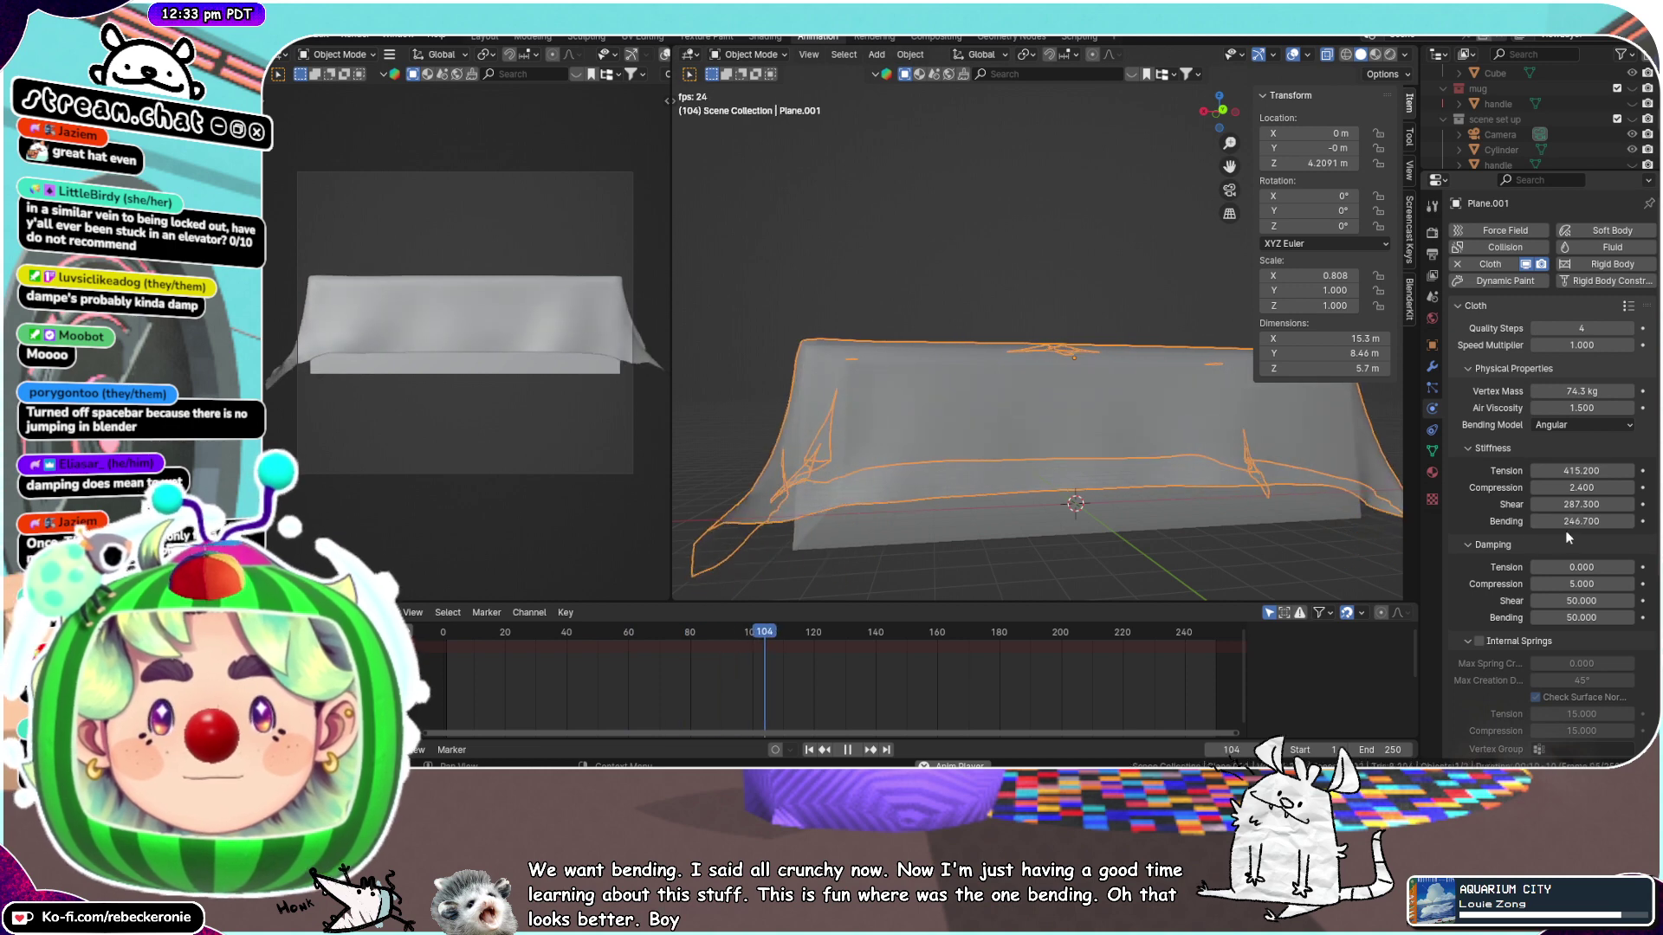
Set the cloth's damping Tension to 43, Compression to 5.8, Shear to 46.1 and Bending to 106.8, and review the drape in playback
left_click_drag(1568, 617, 1603, 618)
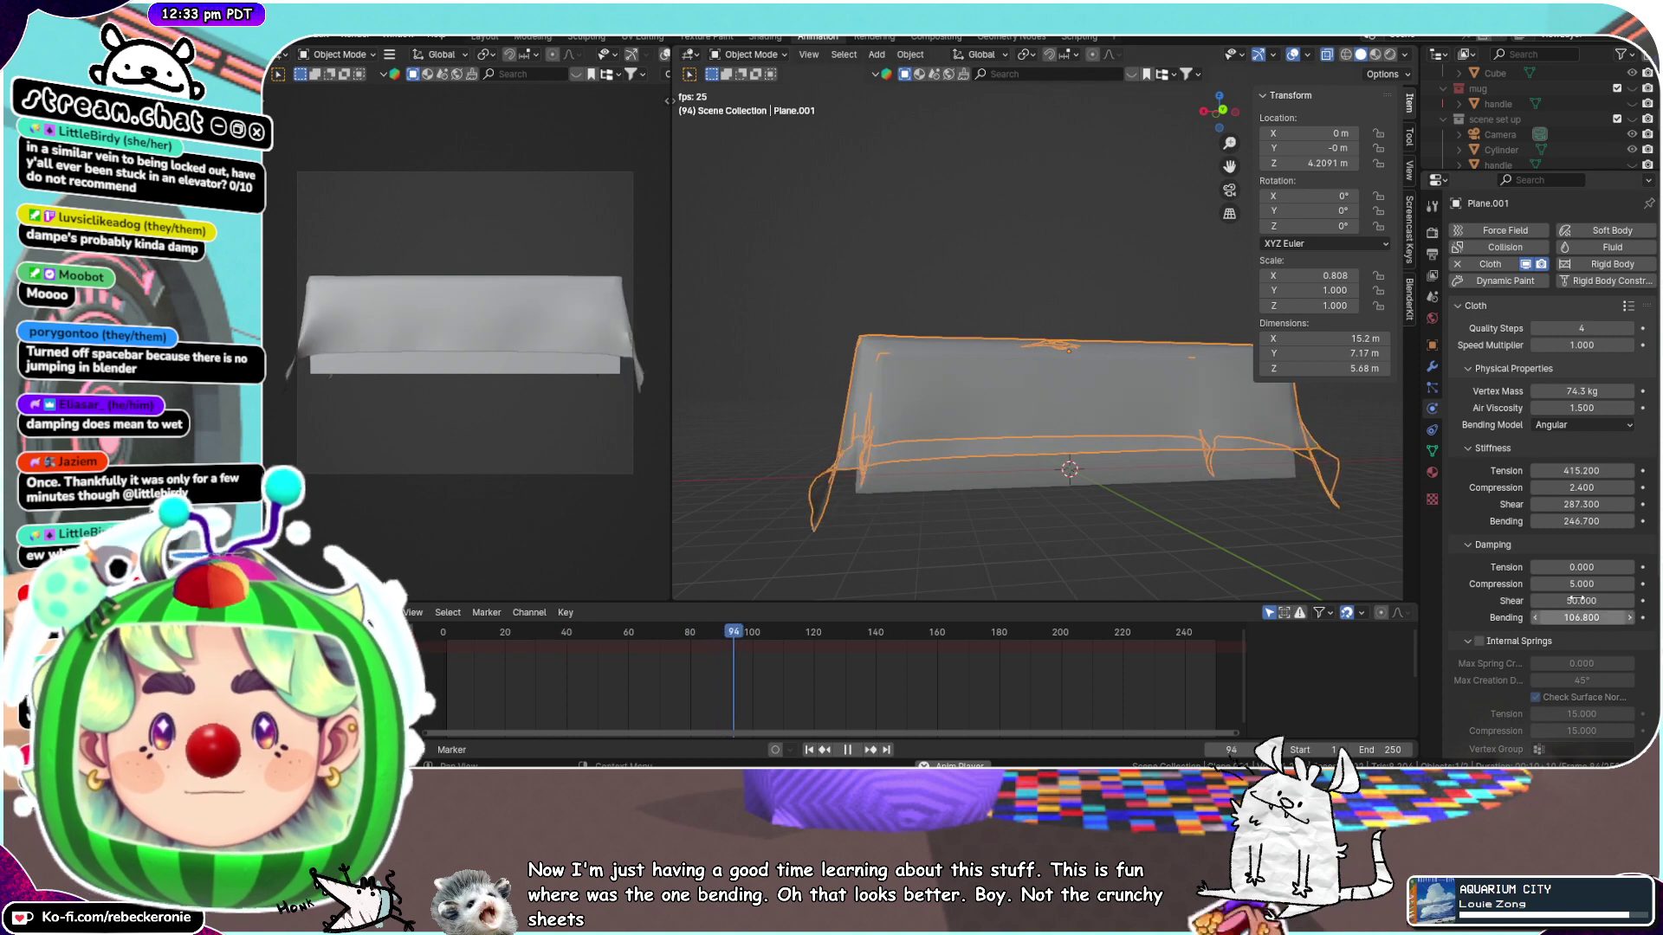
left_click_drag(1576, 569, 1643, 569)
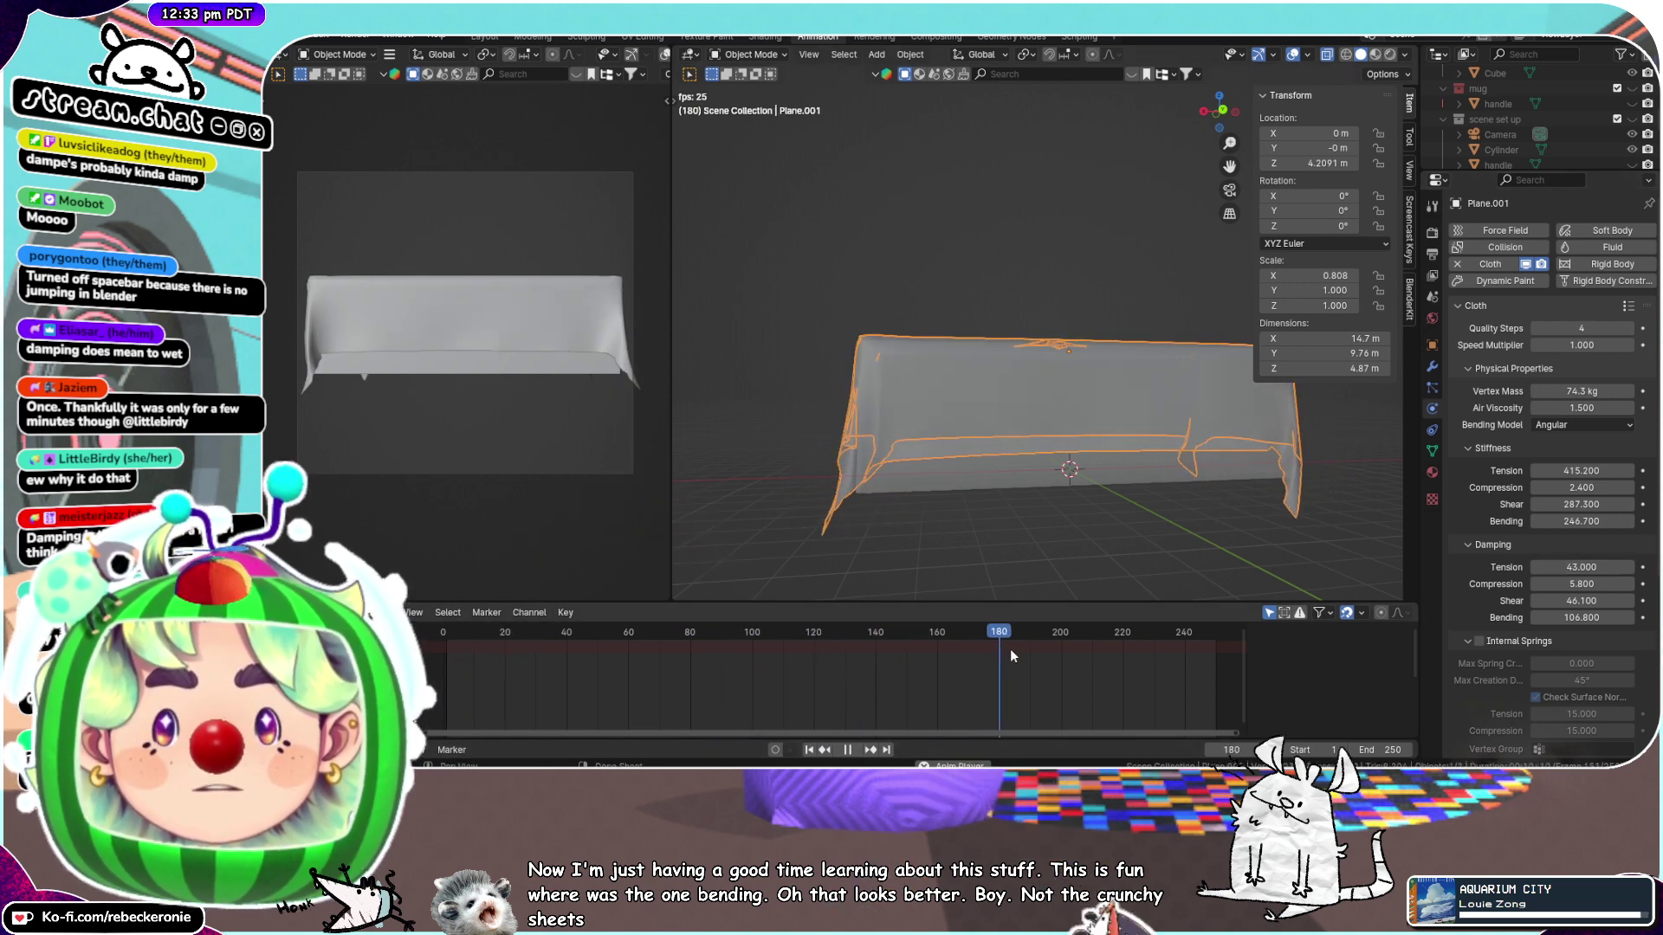
left_click_drag(1034, 633, 551, 630)
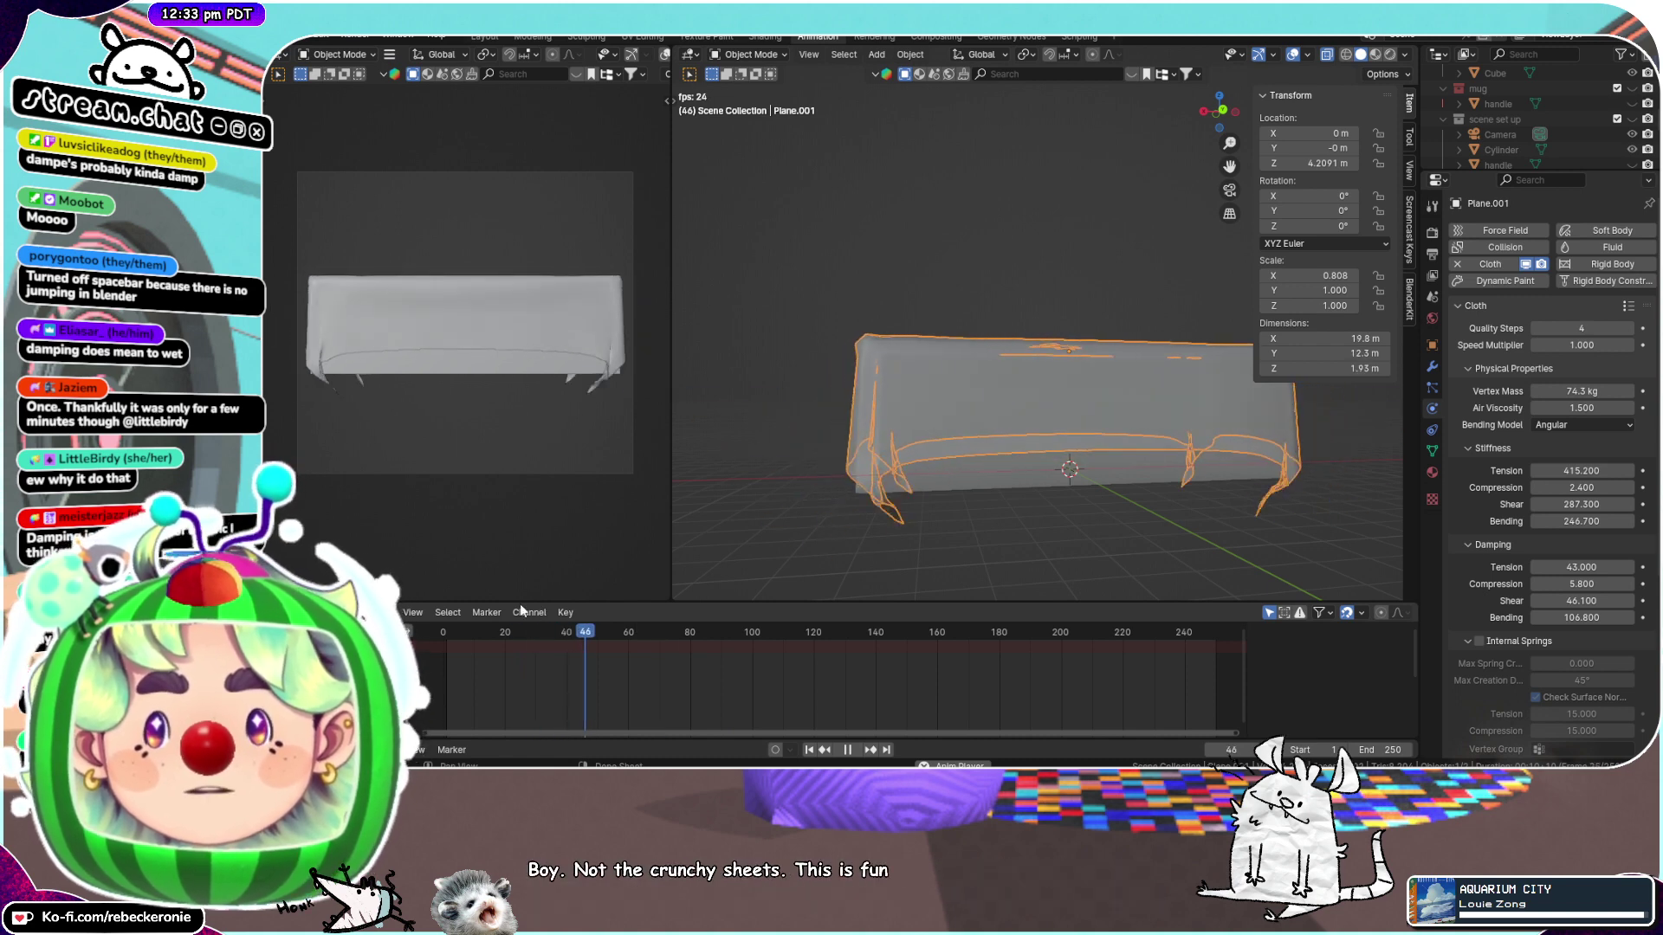
left_click(850, 750)
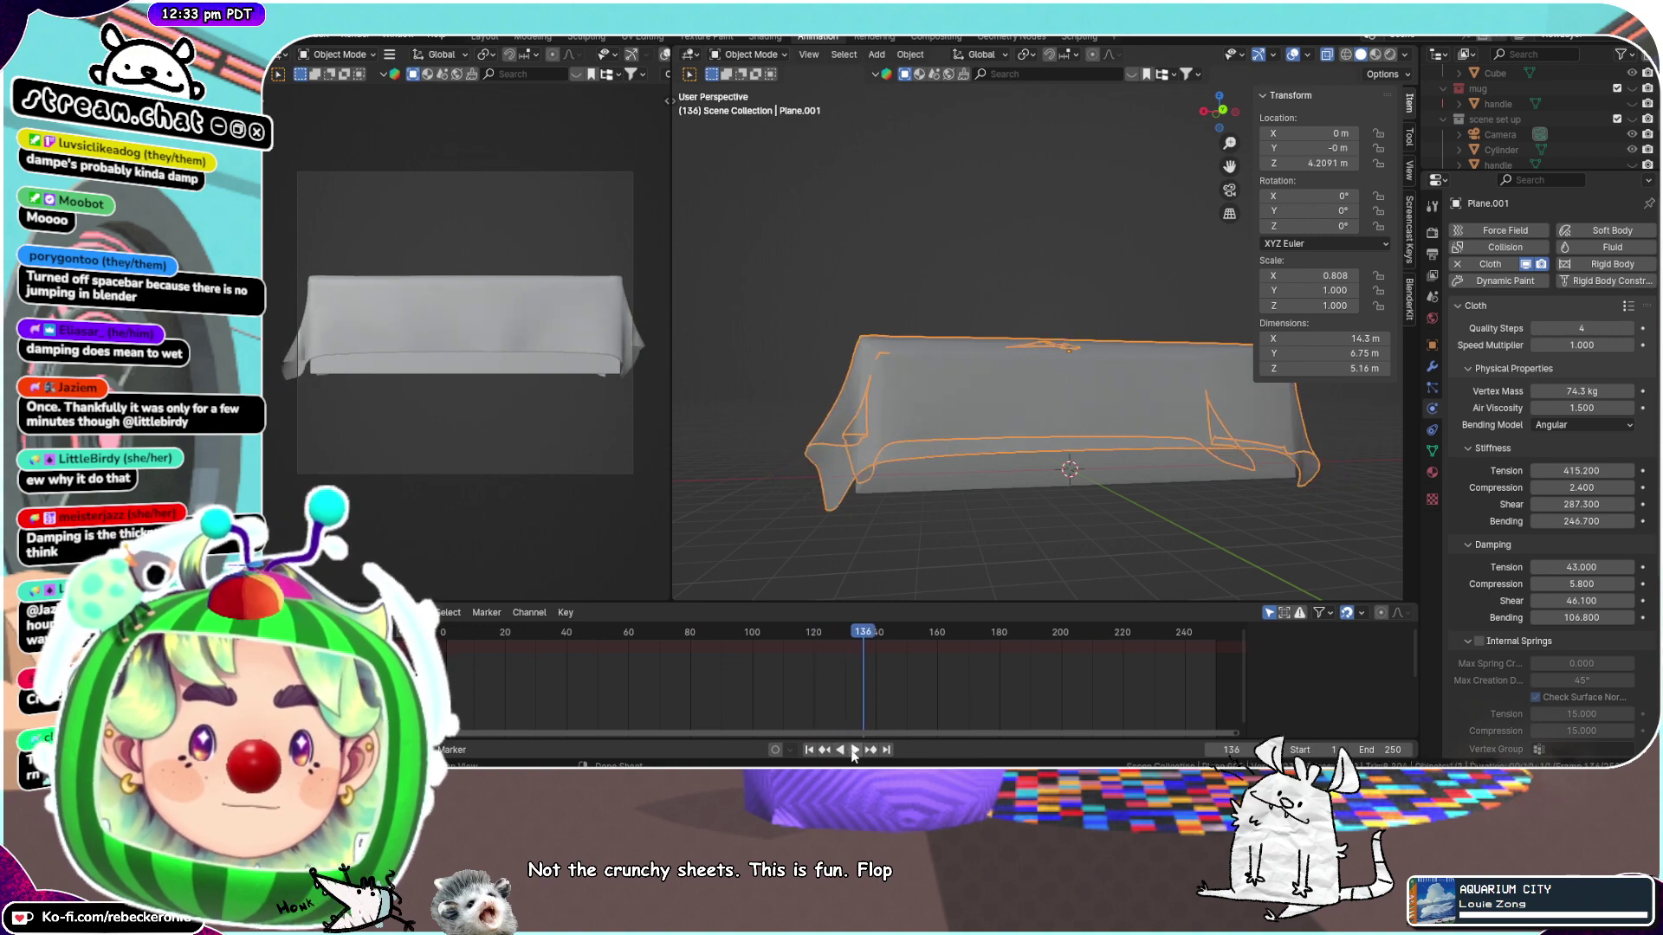
middle_click_drag(1053, 397, 1197, 438)
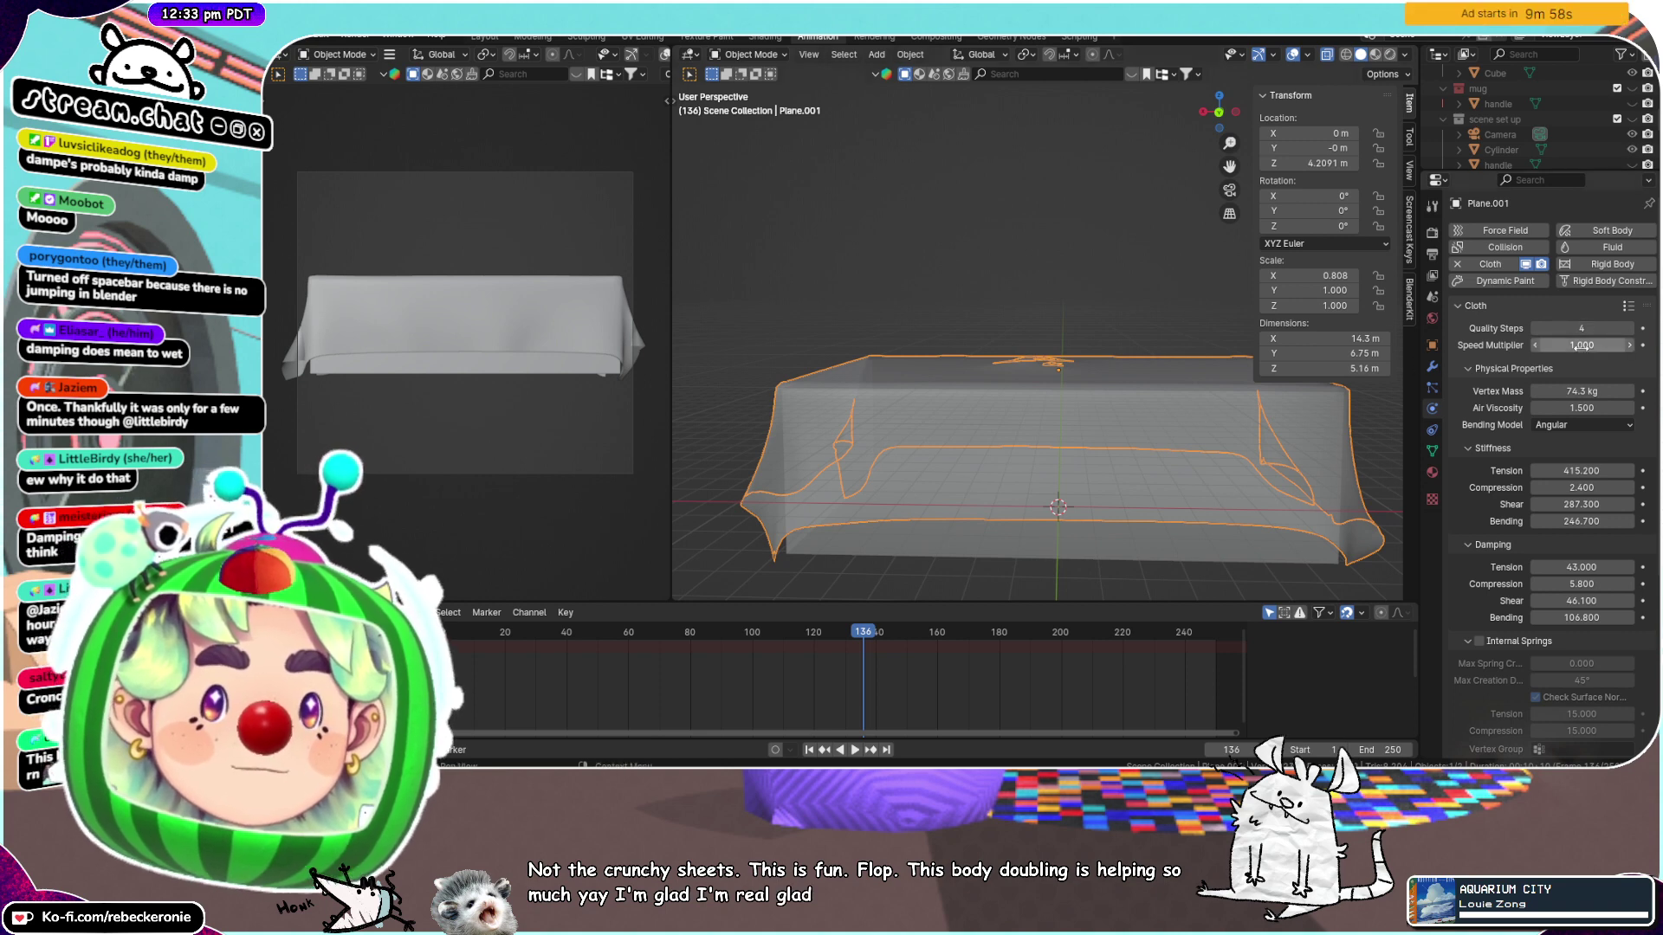
Raise the cloth's Speed Multiplier to 2.2, reduce it to 1.8, and play the simulation briefly before pausing it
left_click_drag(1581, 346, 1569, 346)
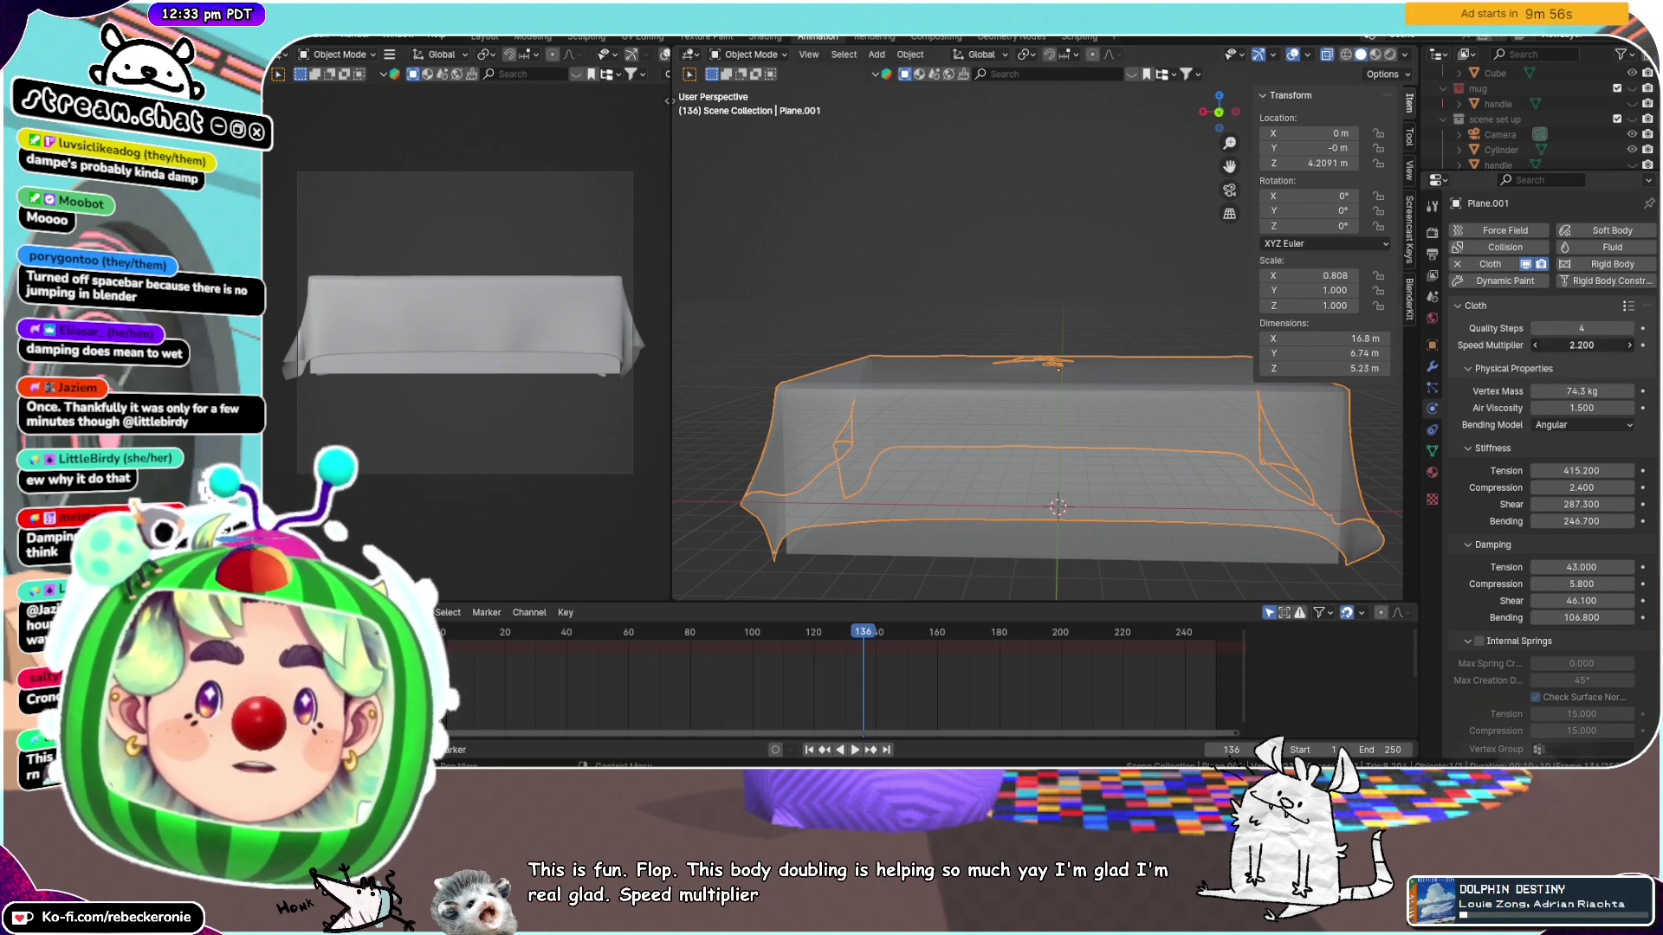
left_click(860, 750)
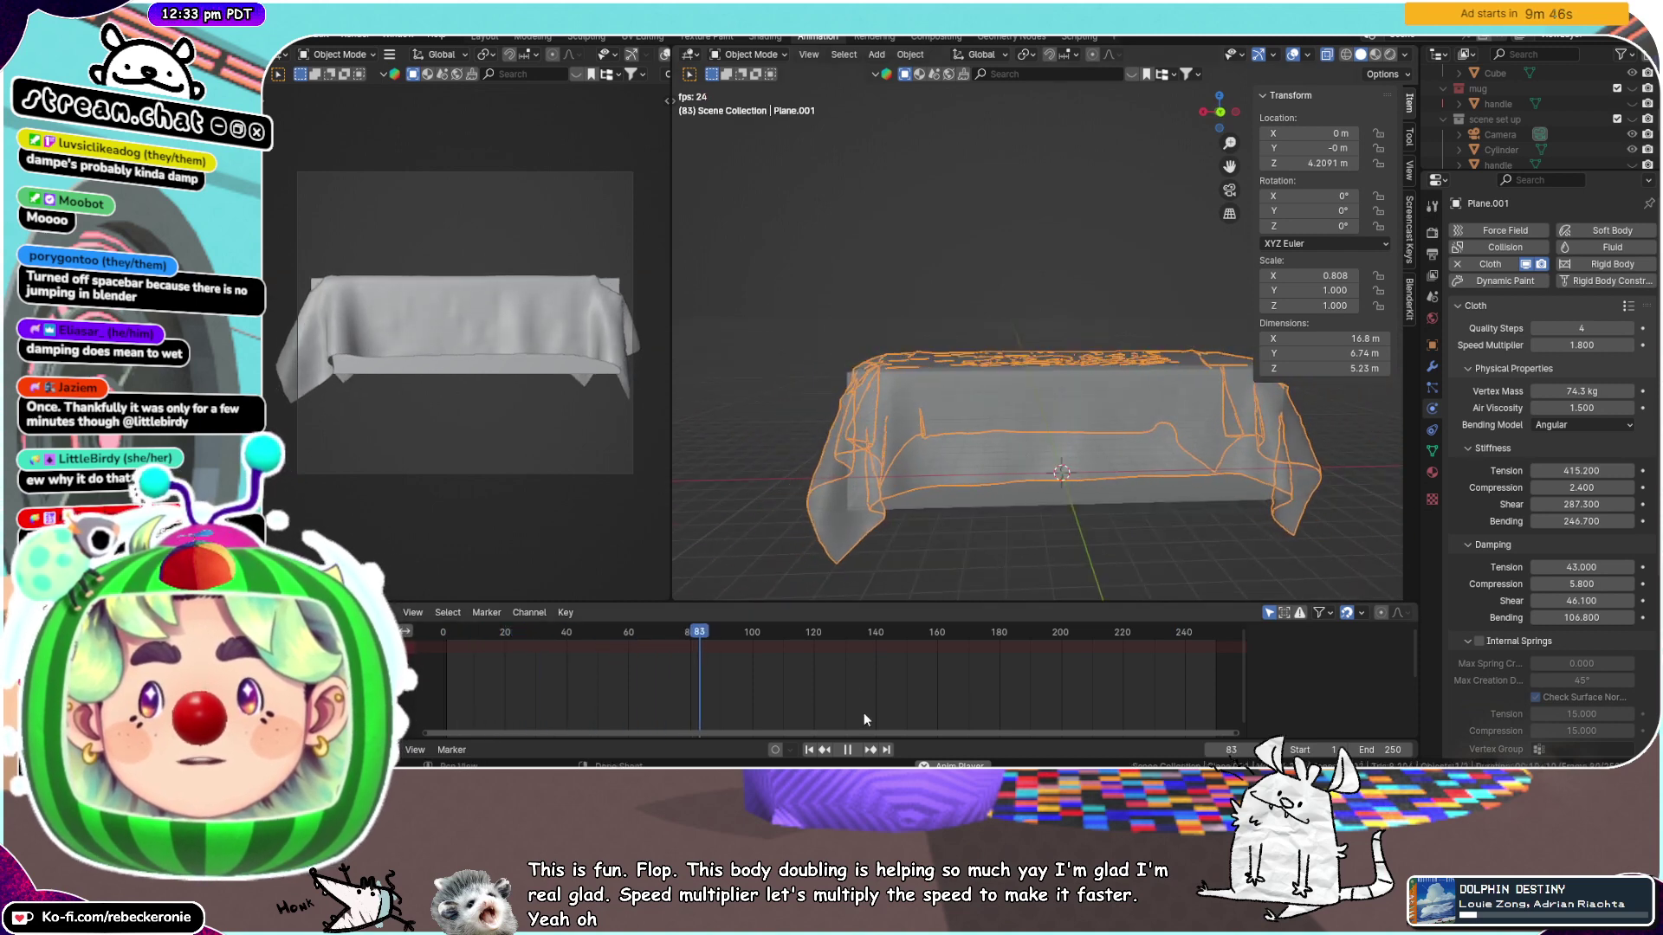
left_click(848, 750)
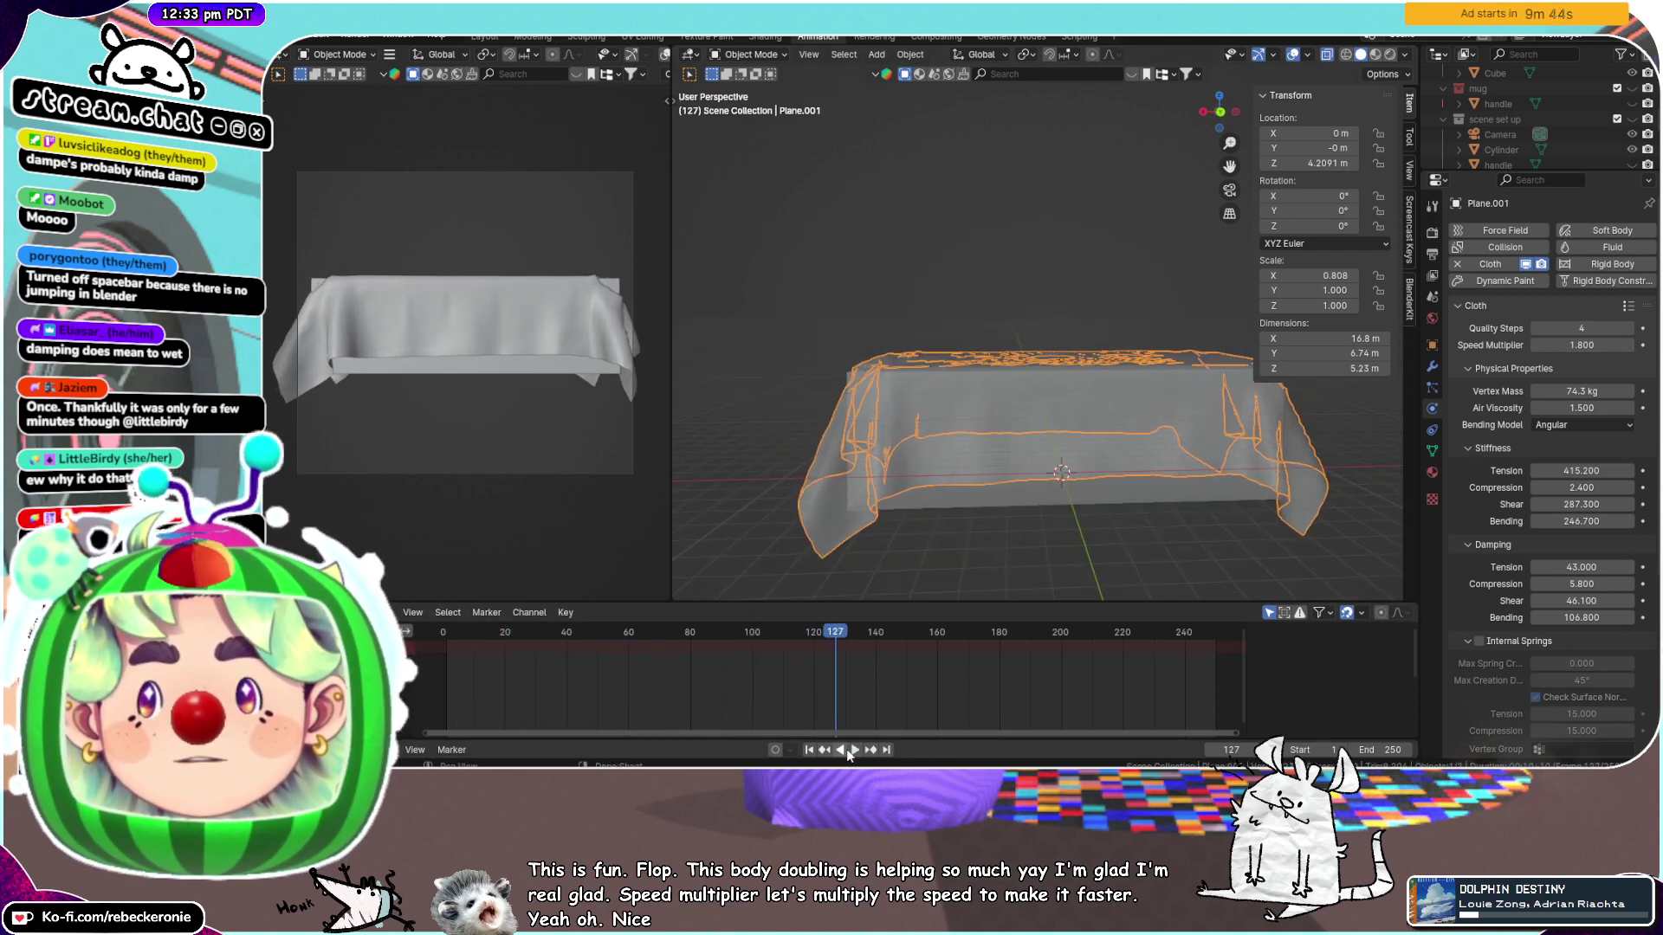
Set the cloth's Vertex Mass to 68 kg, and compare Speed Multiplier values of 1 and 1.7 at the clipping table corner
middle_click_drag(918, 450, 1451, 371)
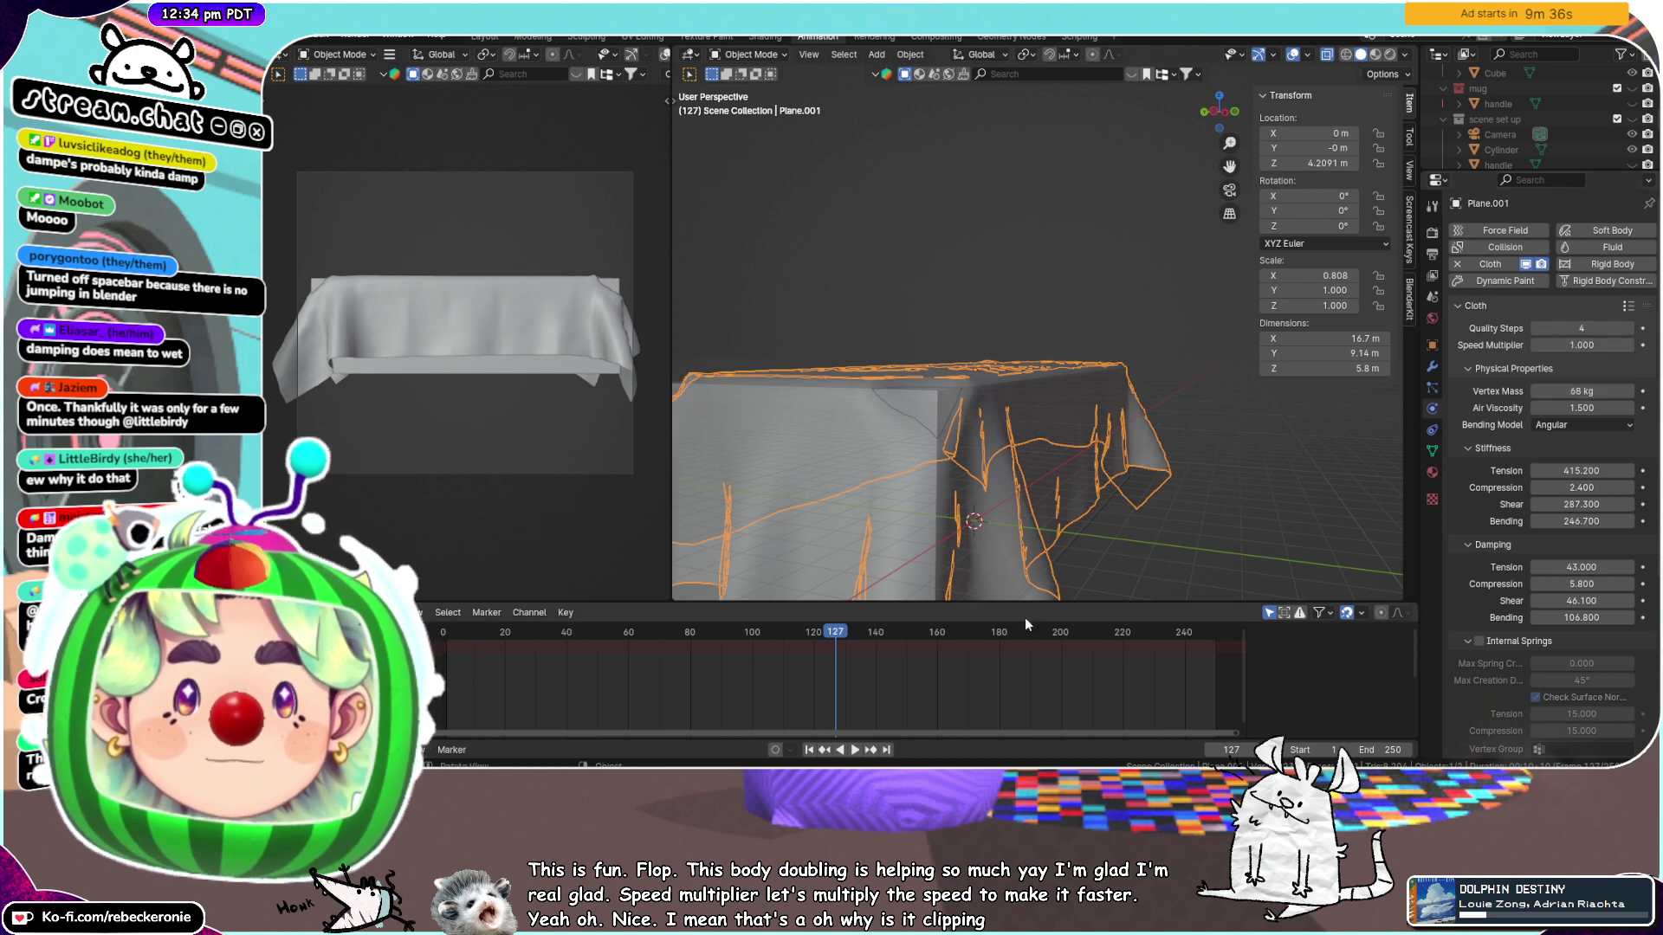
left_click(855, 750)
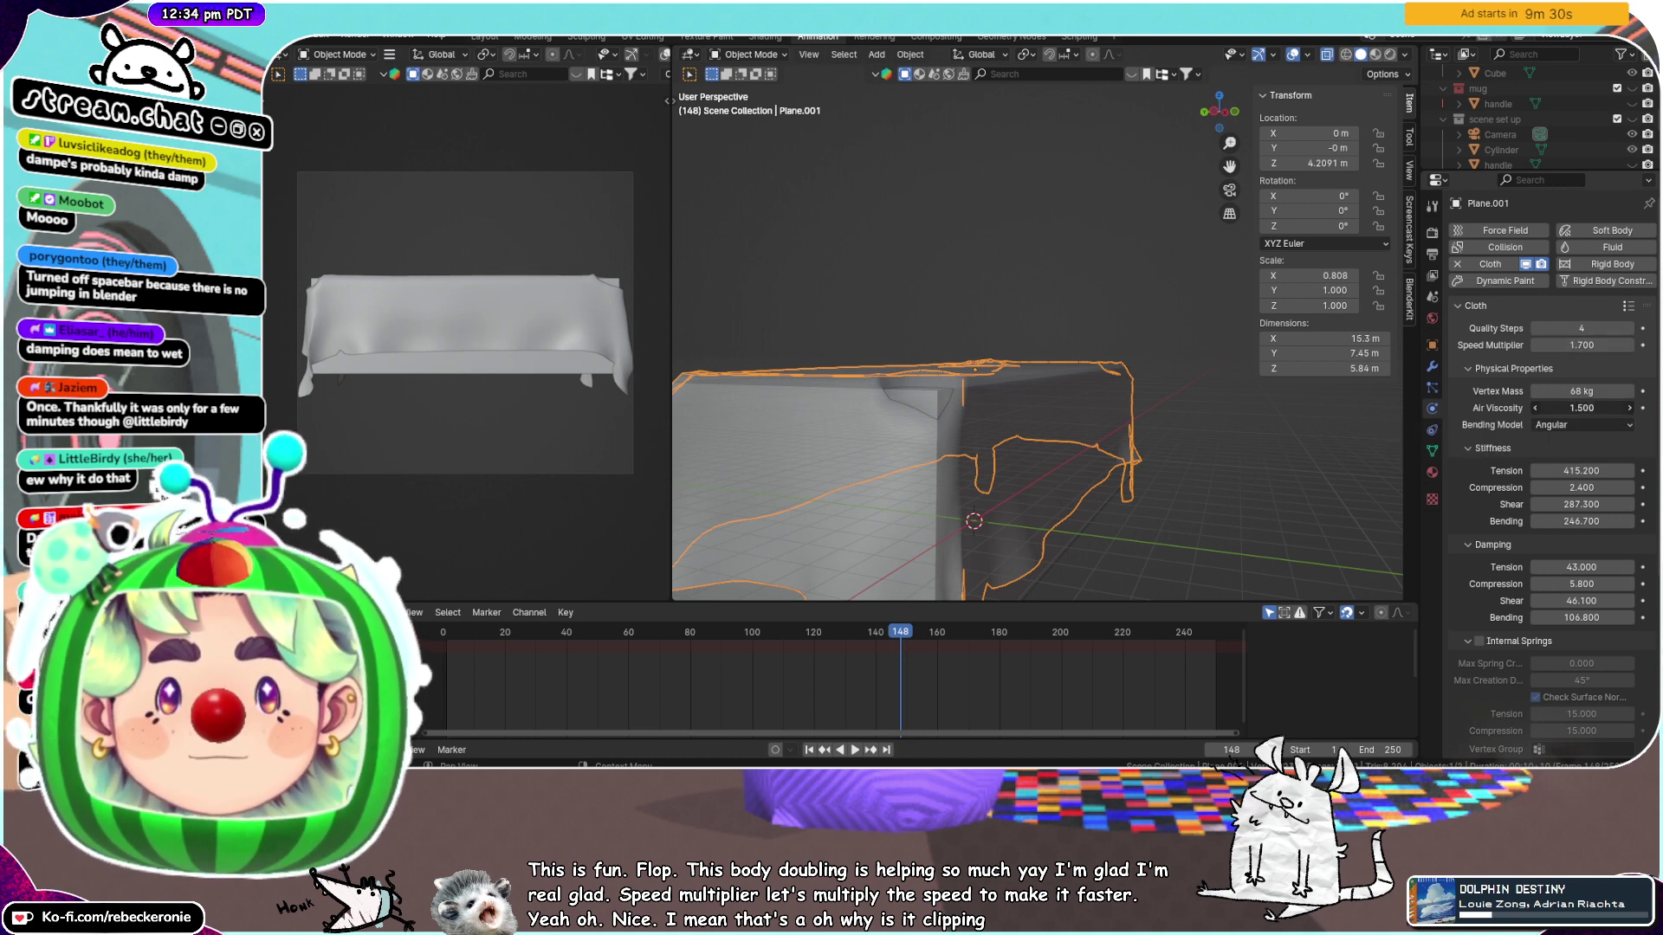
Set the cloth's Air Viscosity to 2.2 and review the drape at the table corner in playback
left_click(858, 748)
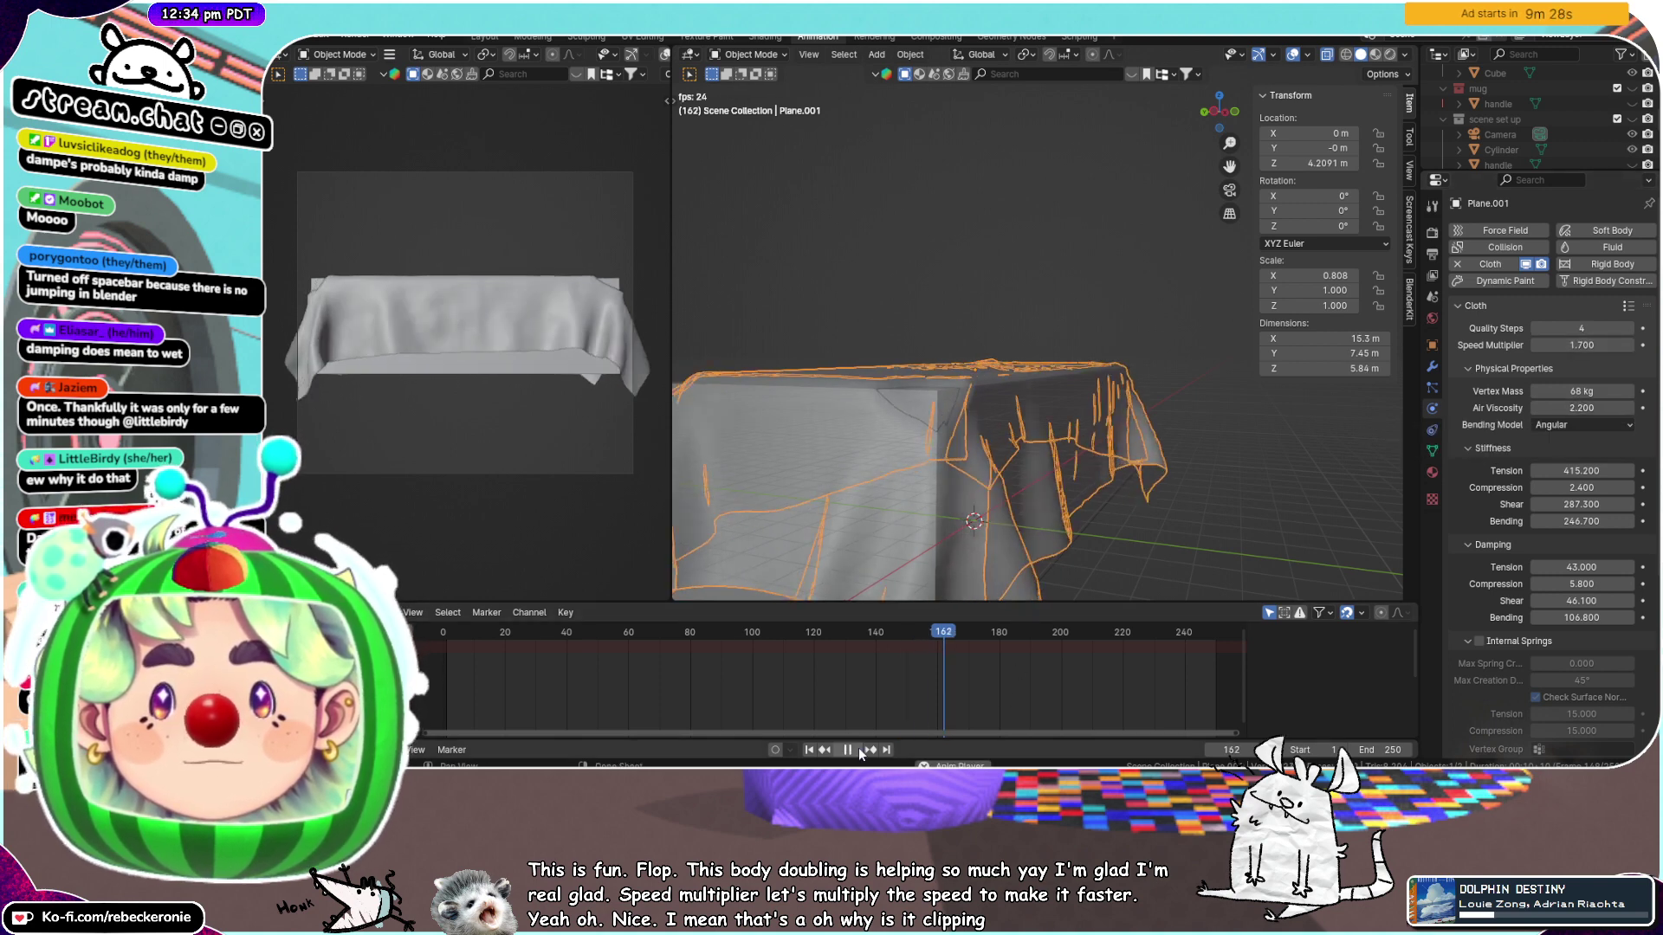
left_click(858, 747)
middle_click_drag(918, 433, 1344, 480)
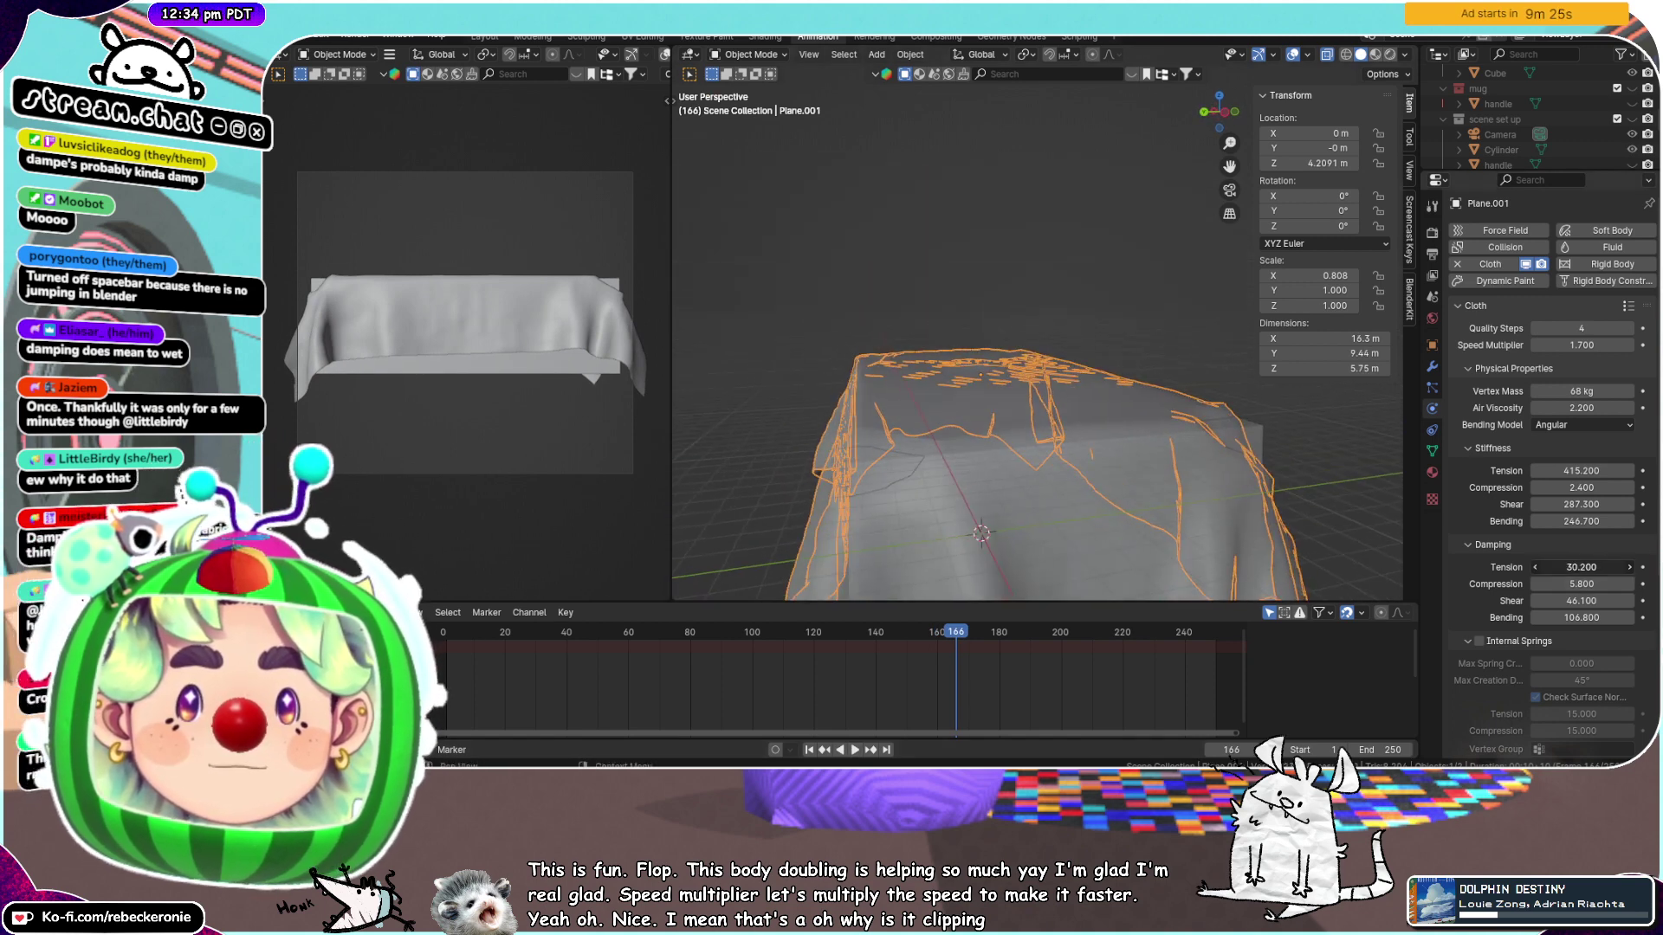
Set the cloth's stiffness Tension to 102.6 and Shear to 125.5, and its damping Tension to 6.2, playing the simulation between changes
left_click(854, 750)
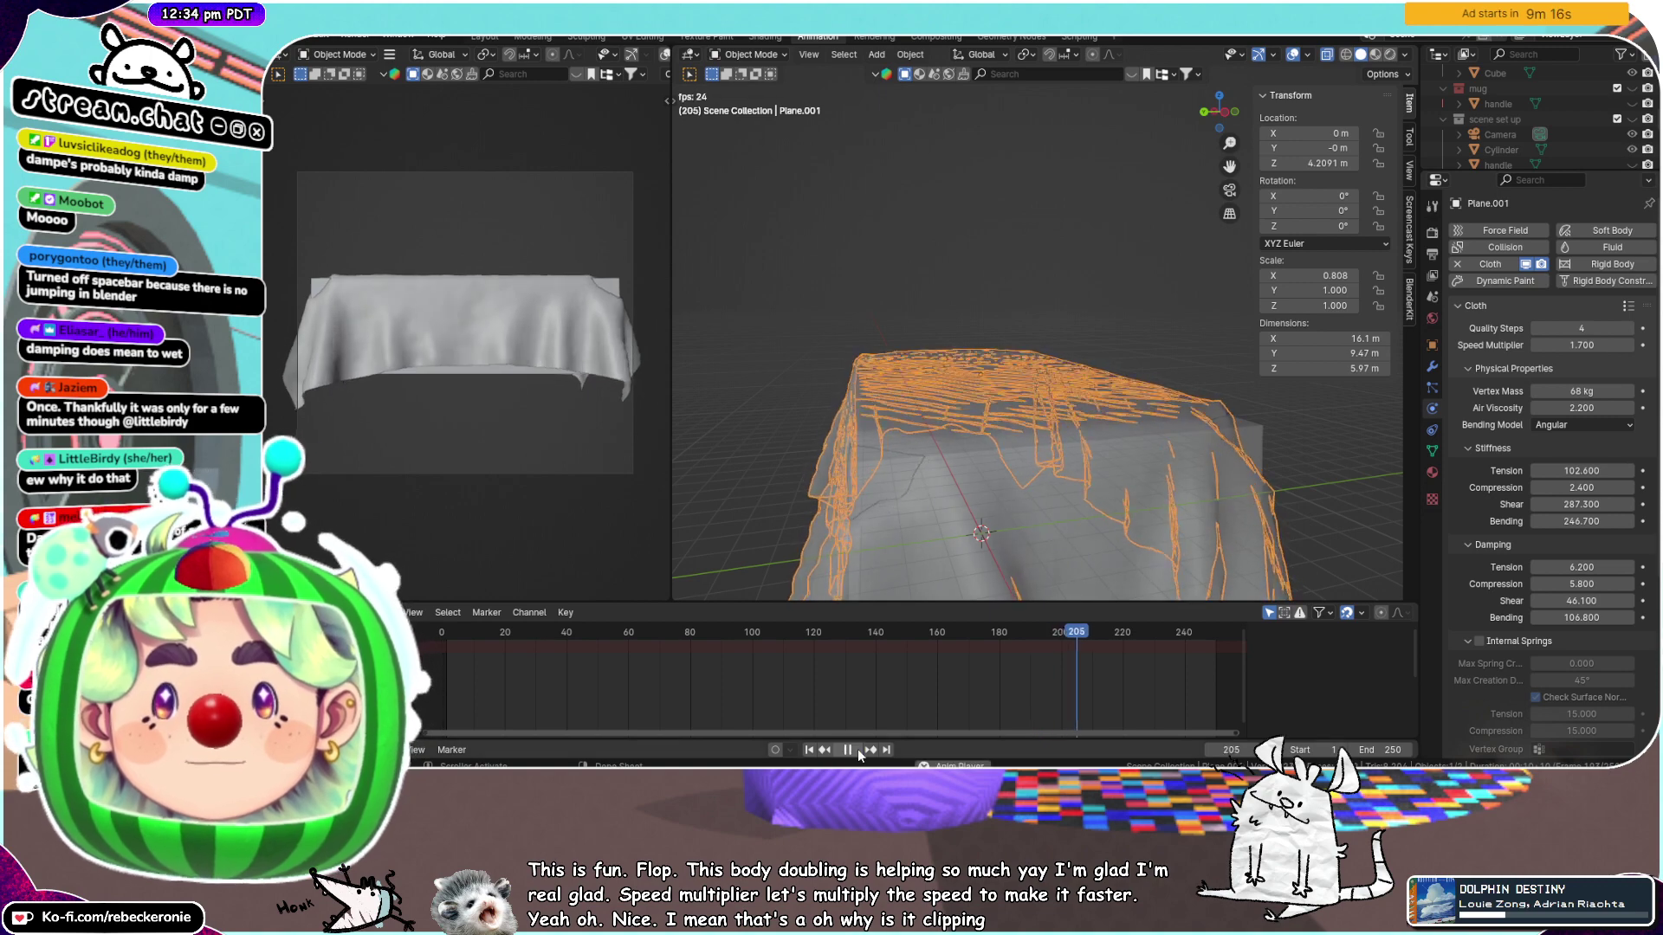
left_click(858, 750)
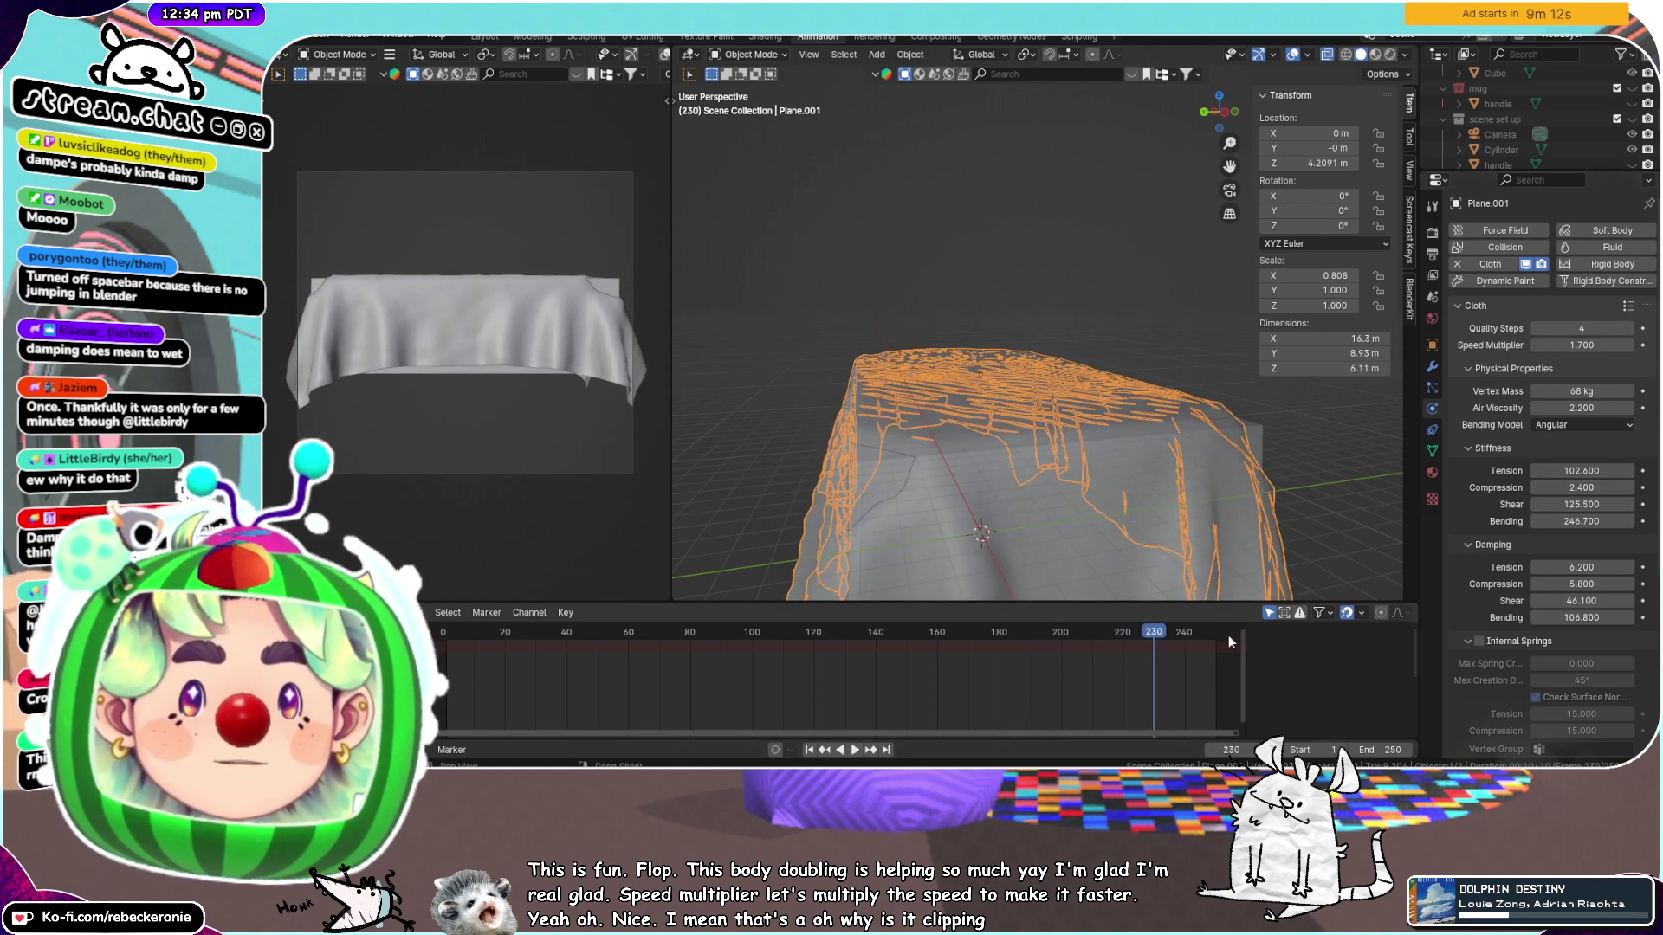
left_click(858, 750)
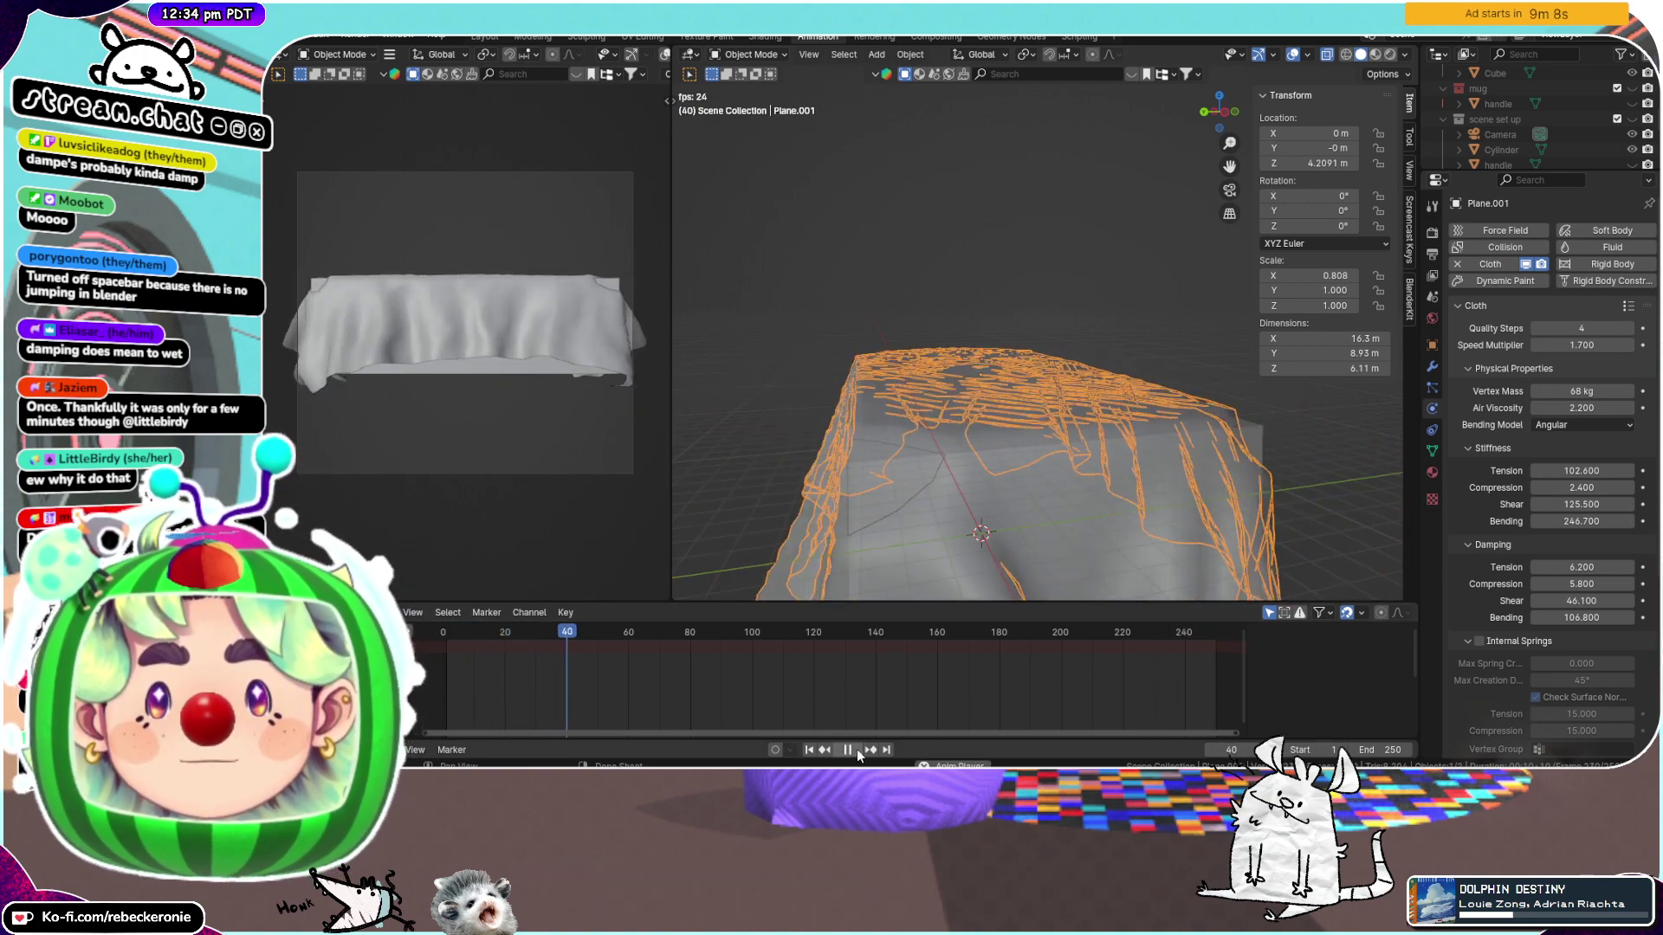
left_click(854, 750)
Undo the cloth changes back to a Speed Multiplier of 1 and a Vertex Mass of 74.3 kg, and review the drape in playback
scroll(792, 463, "down", 2)
middle_click_drag(793, 466, 1020, 438)
key("ctrl+z")
key("ctrl+z")
key("ctrl+z")
key("ctrl+z")
key("ctrl+z")
key("ctrl+z")
key("ctrl+z")
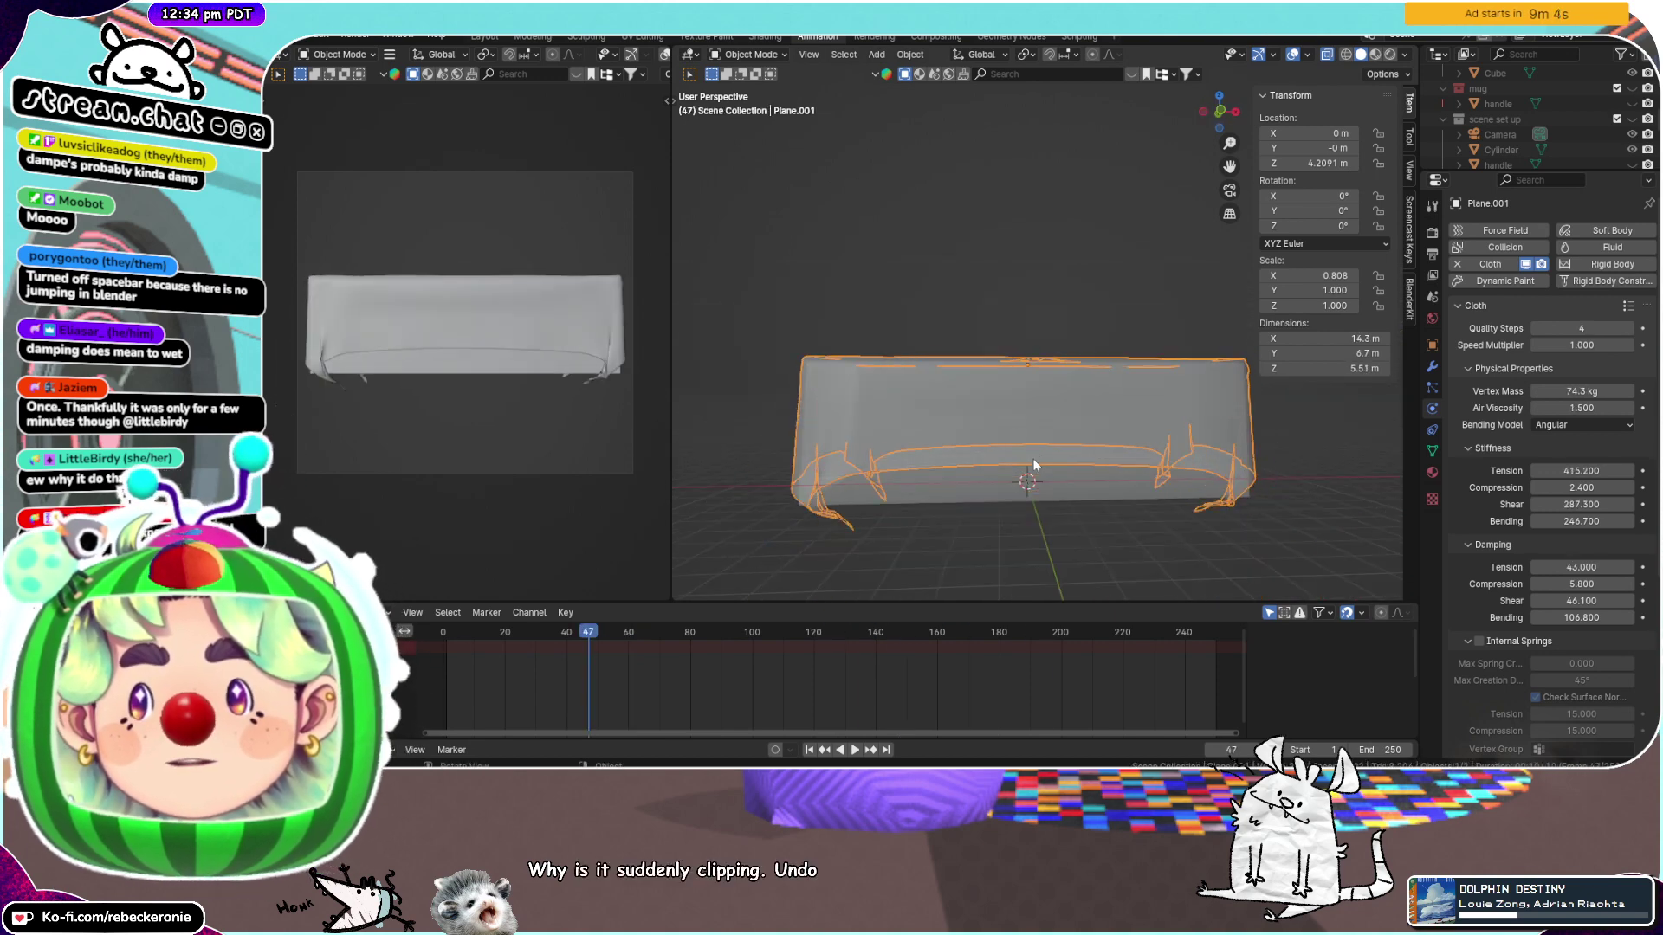
left_click(855, 750)
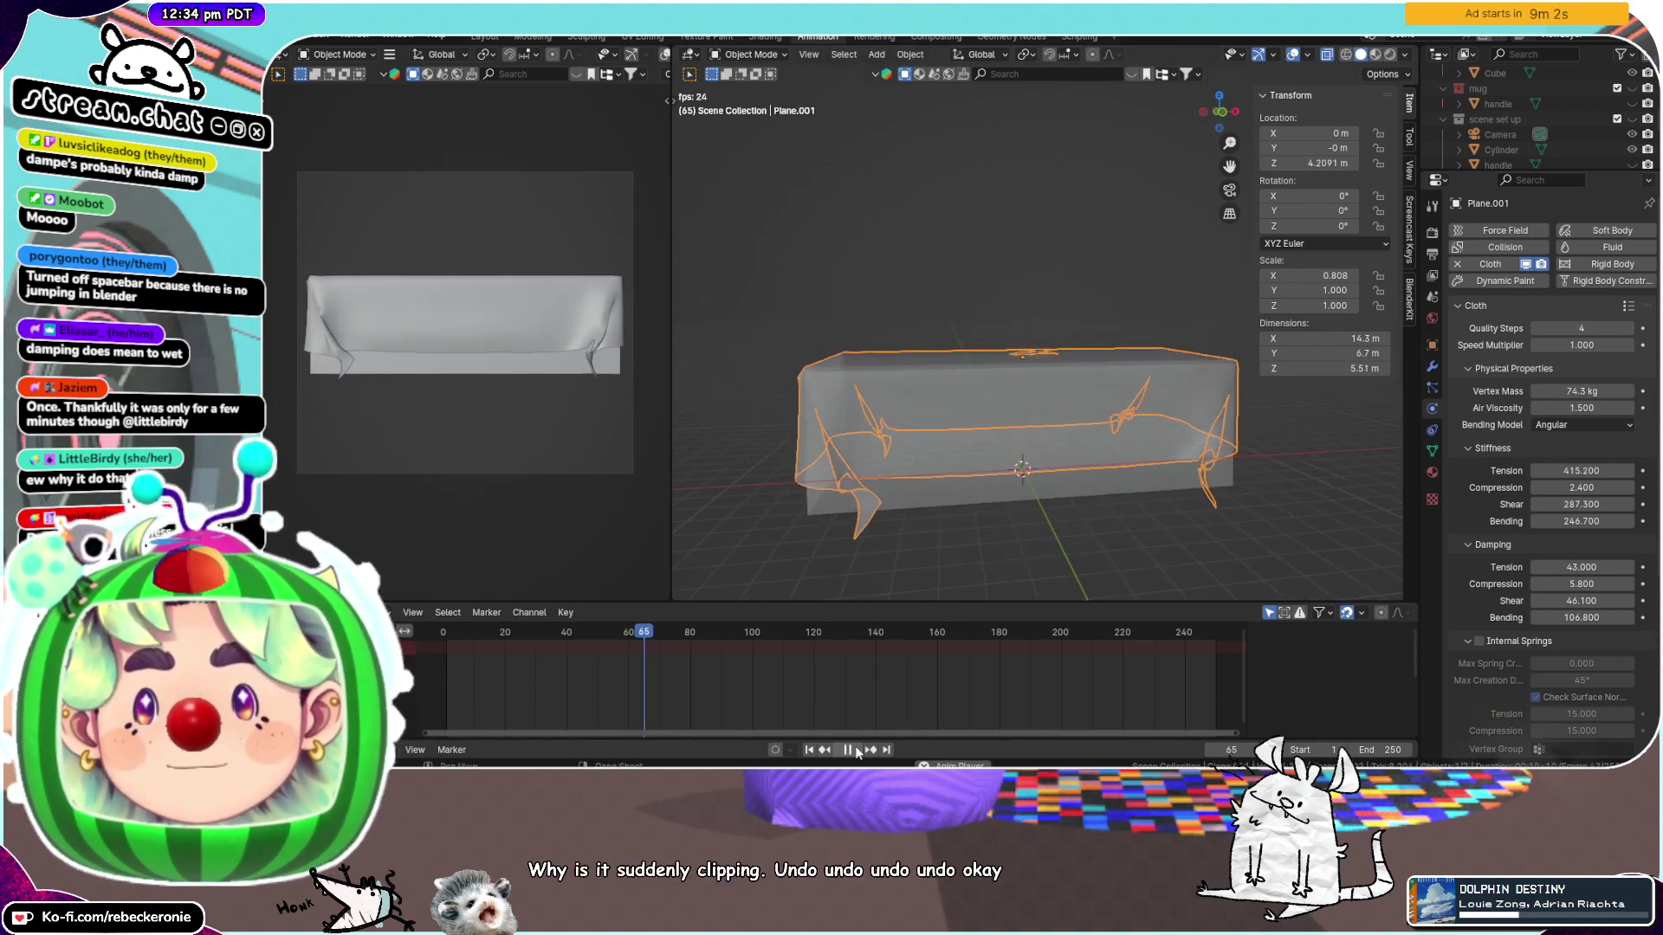
key("space")
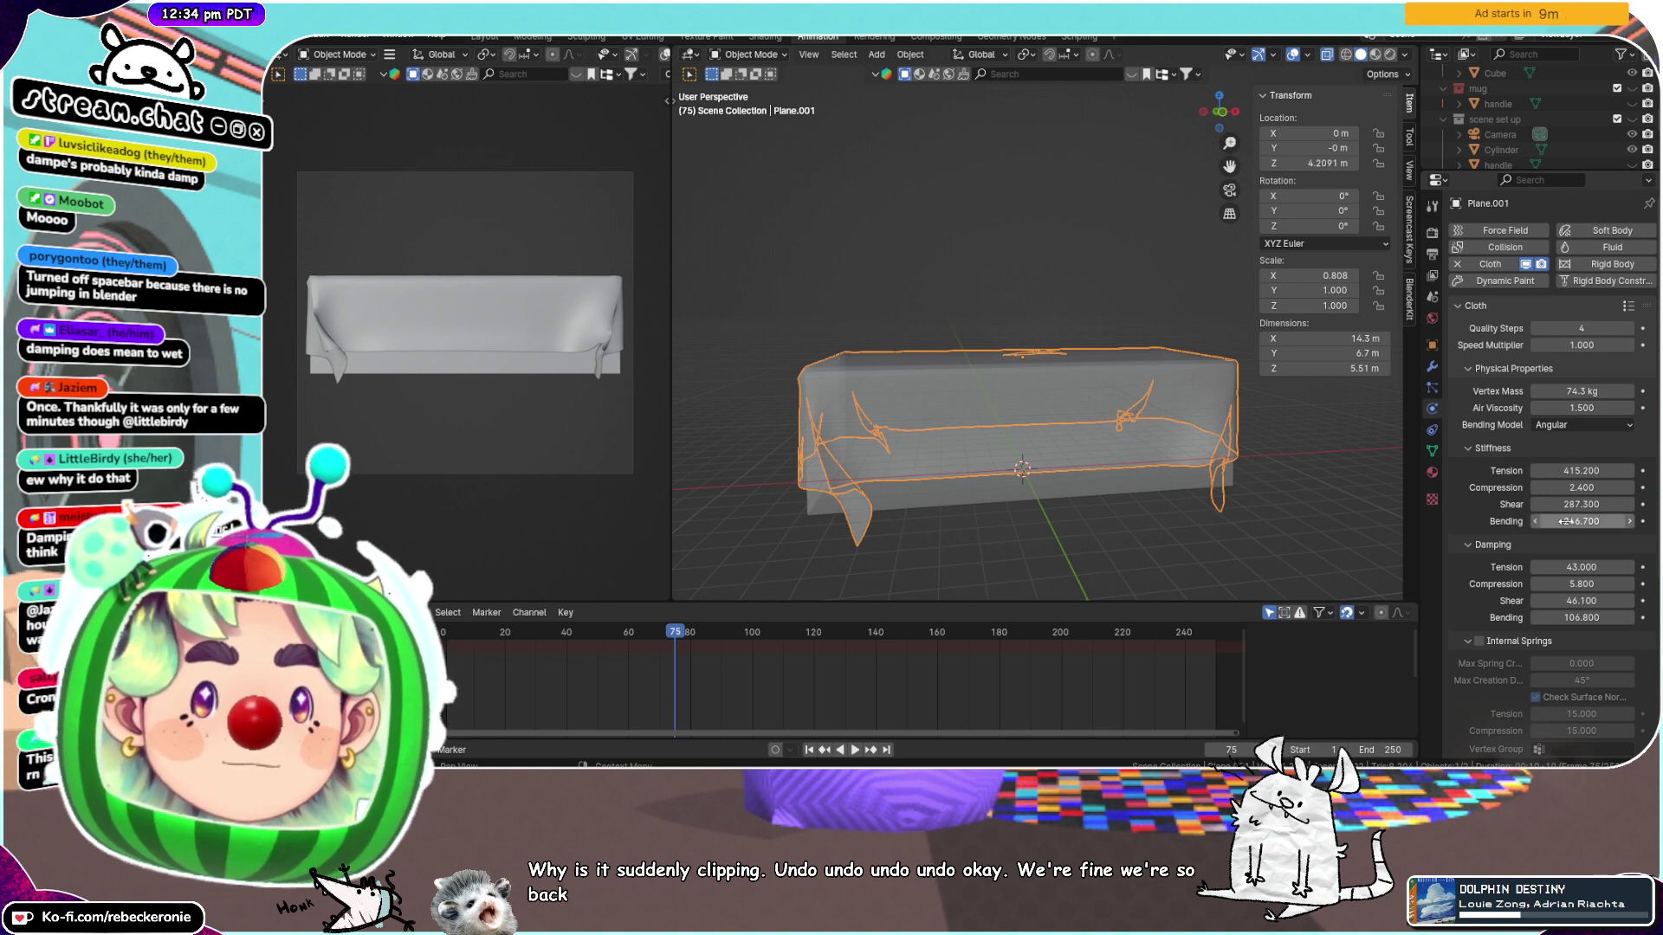
Try a collision Quality of 3 on the cloth in playback, and undo the change
scroll(1493, 591, "down", 8)
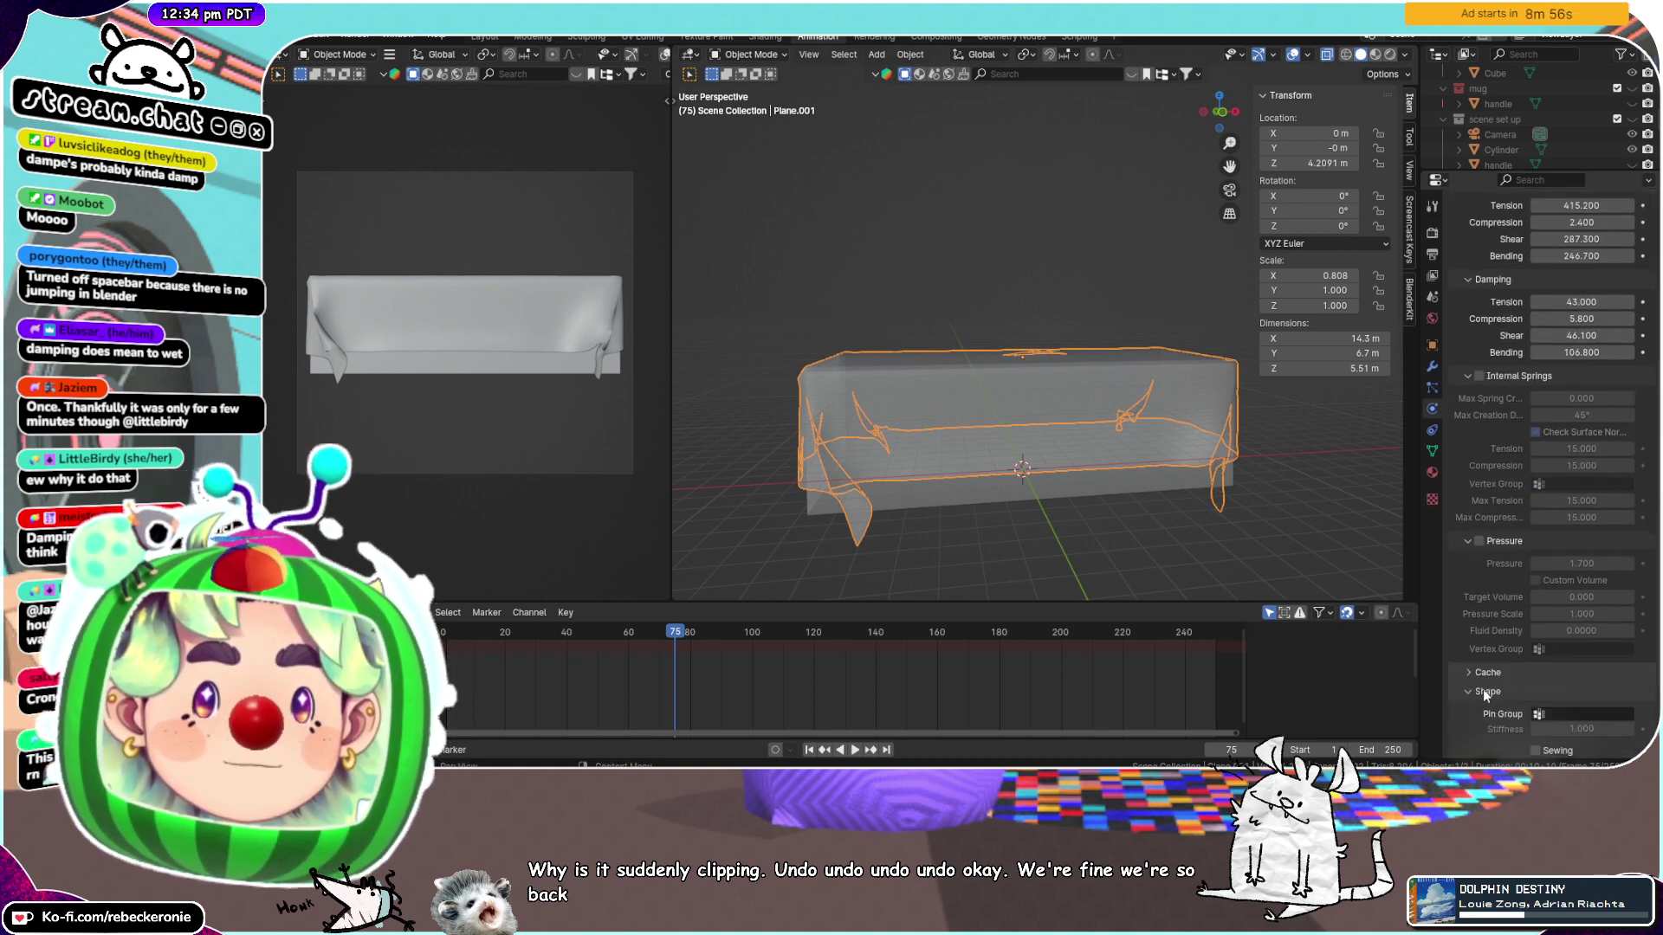
left_click(1485, 691)
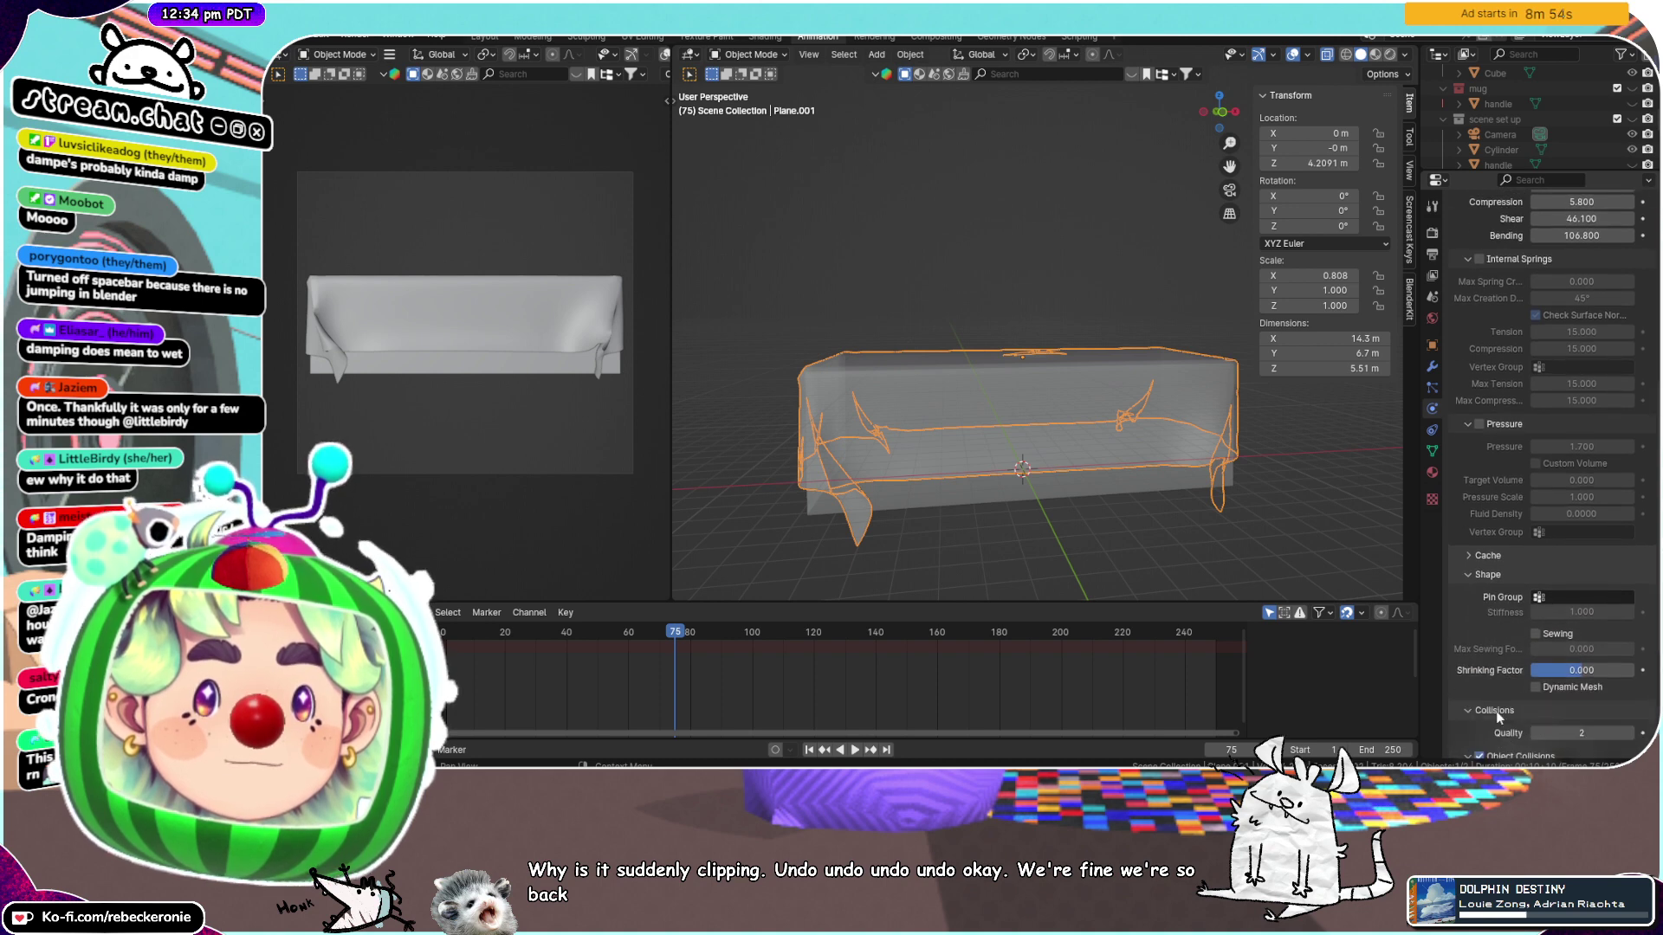
scroll(1498, 715, "down", 5)
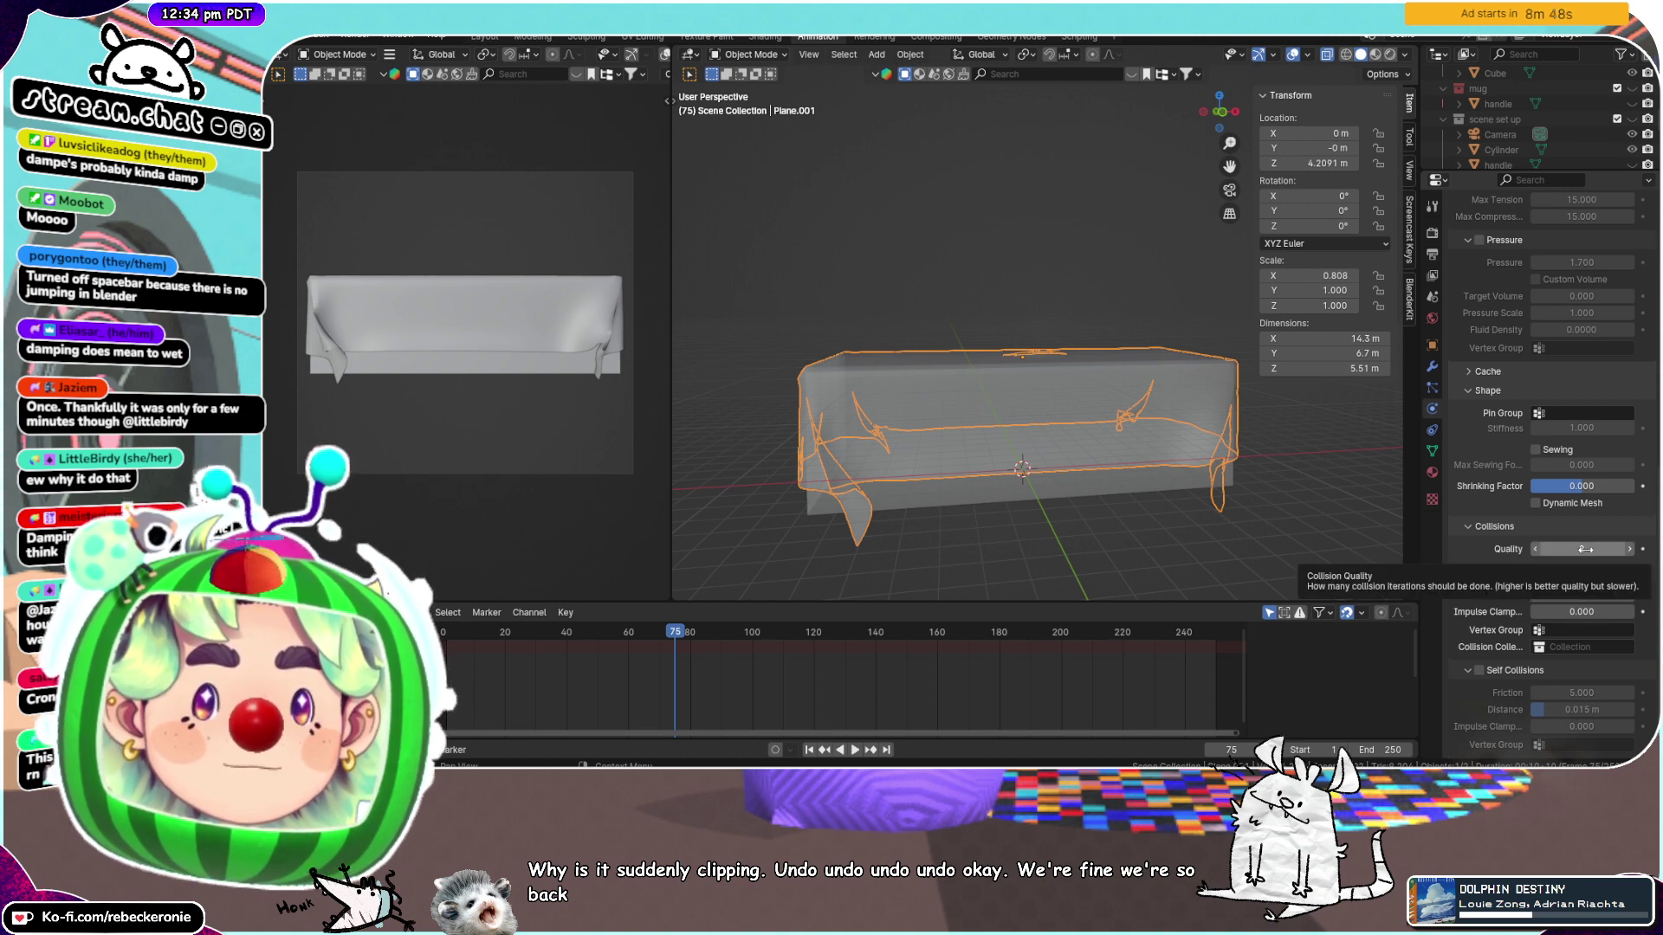
left_click(1629, 549)
left_click(855, 749)
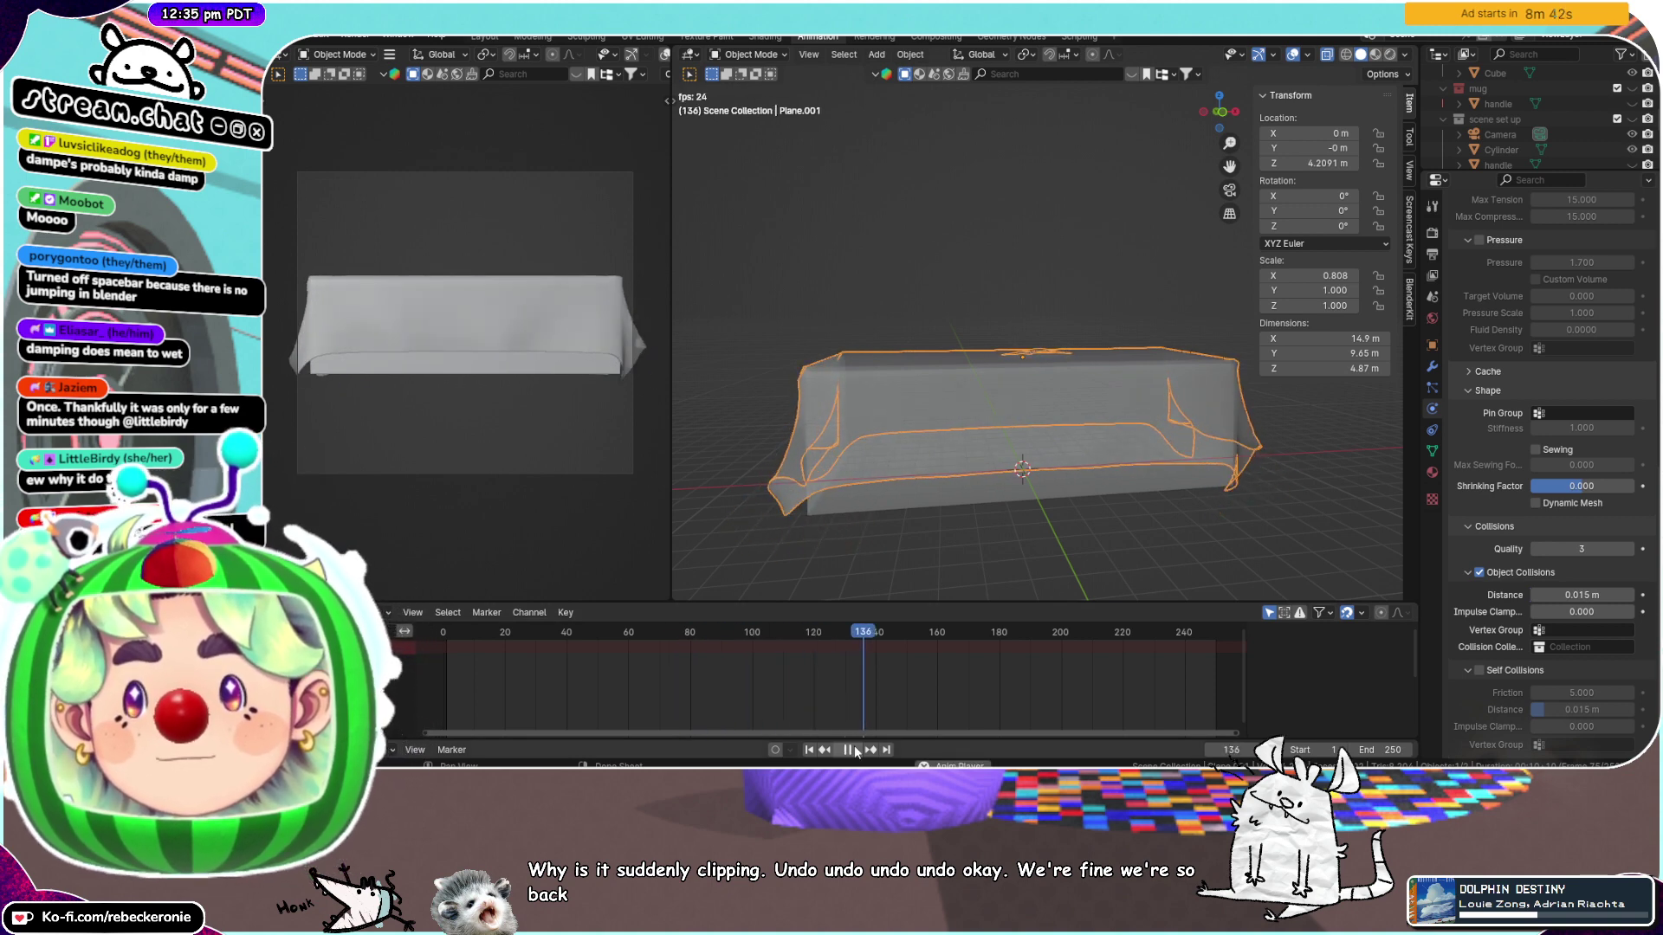
left_click(855, 750)
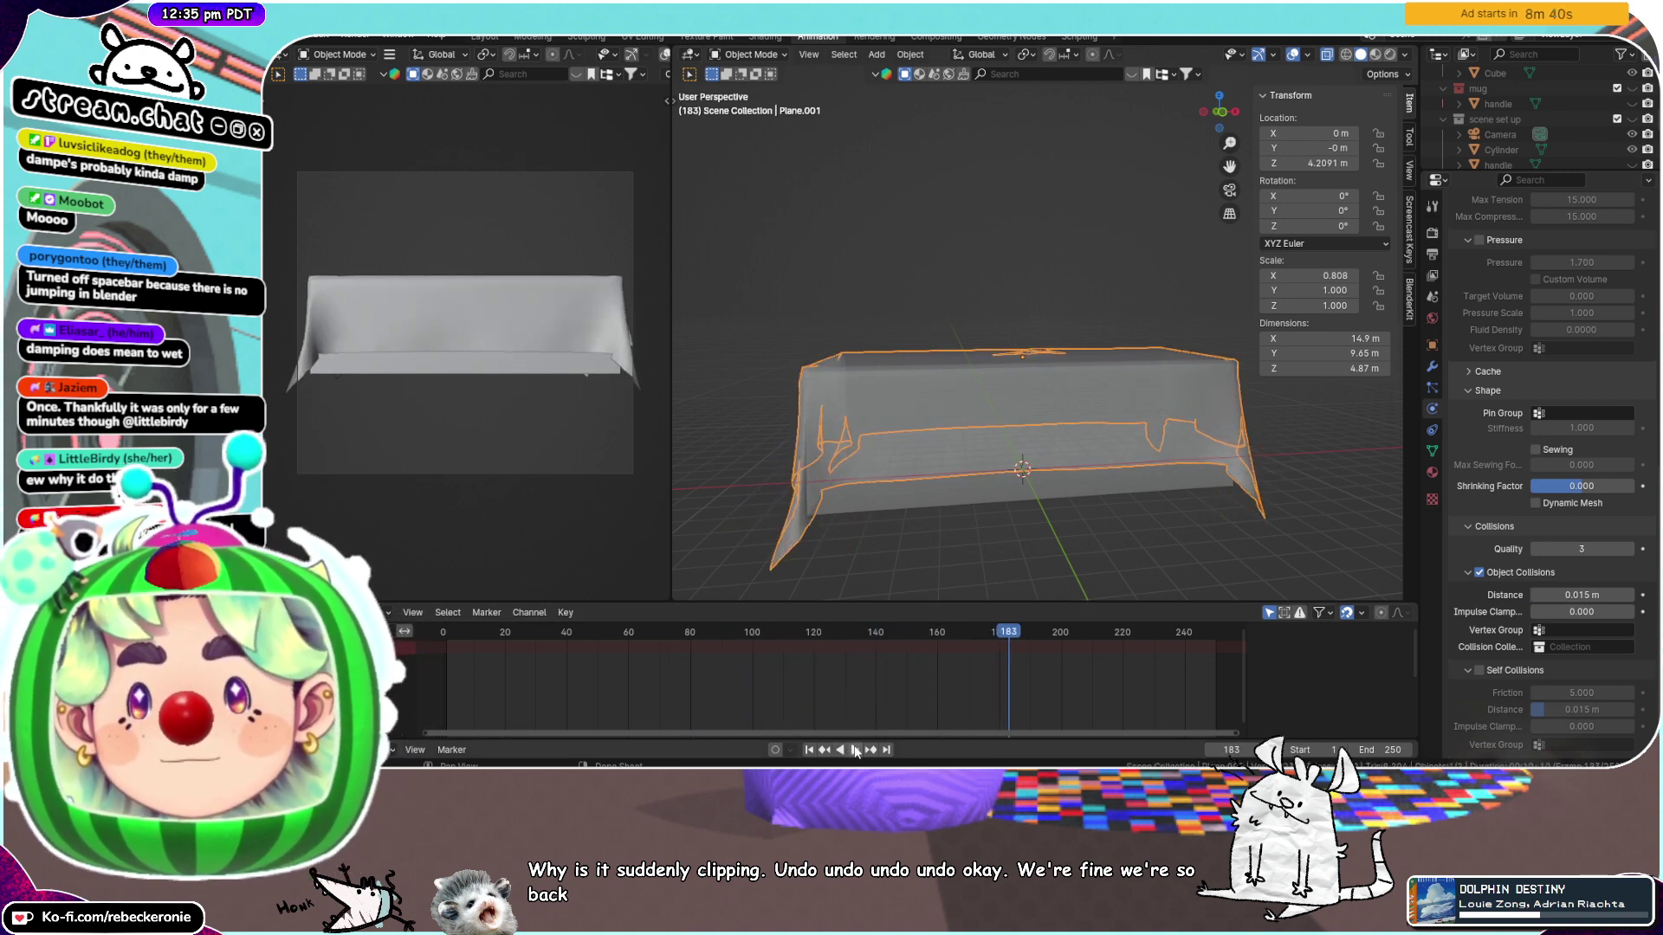
middle_click_drag(936, 511, 1009, 447)
key("ctrl+z")
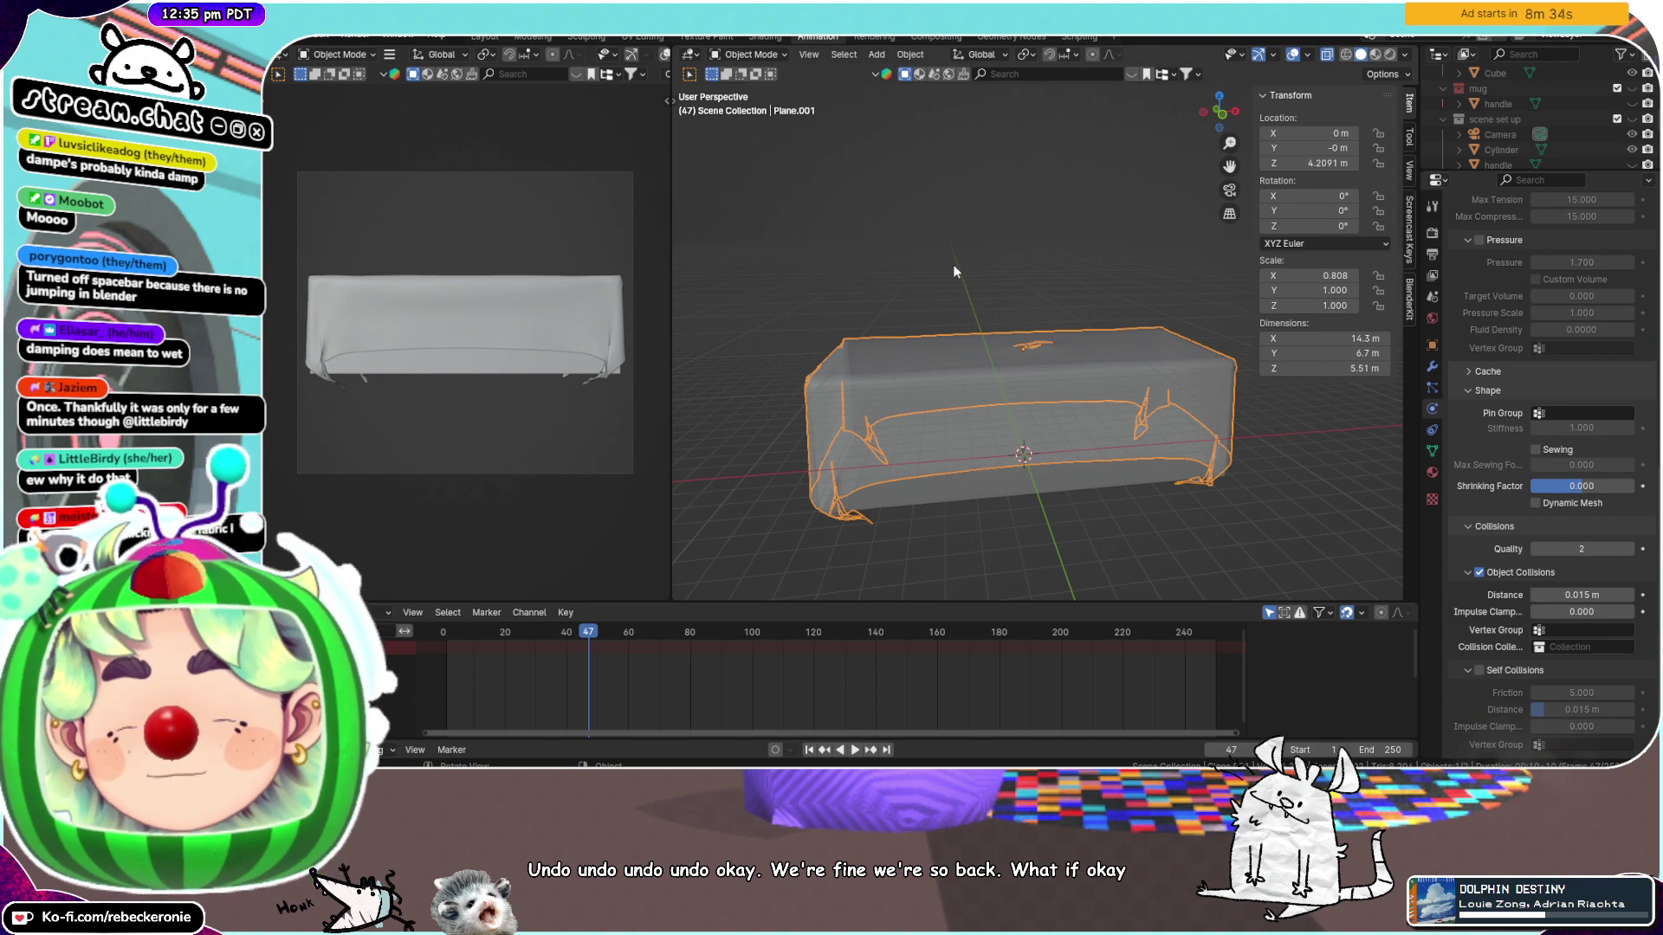
Open the cloth plane in Edit Mode, view it from the top, and switch to vertex selection
key("ctrl+Tab")
left_click(1106, 263)
middle_click_drag(1105, 263, 1202, 447)
right_click(1155, 469)
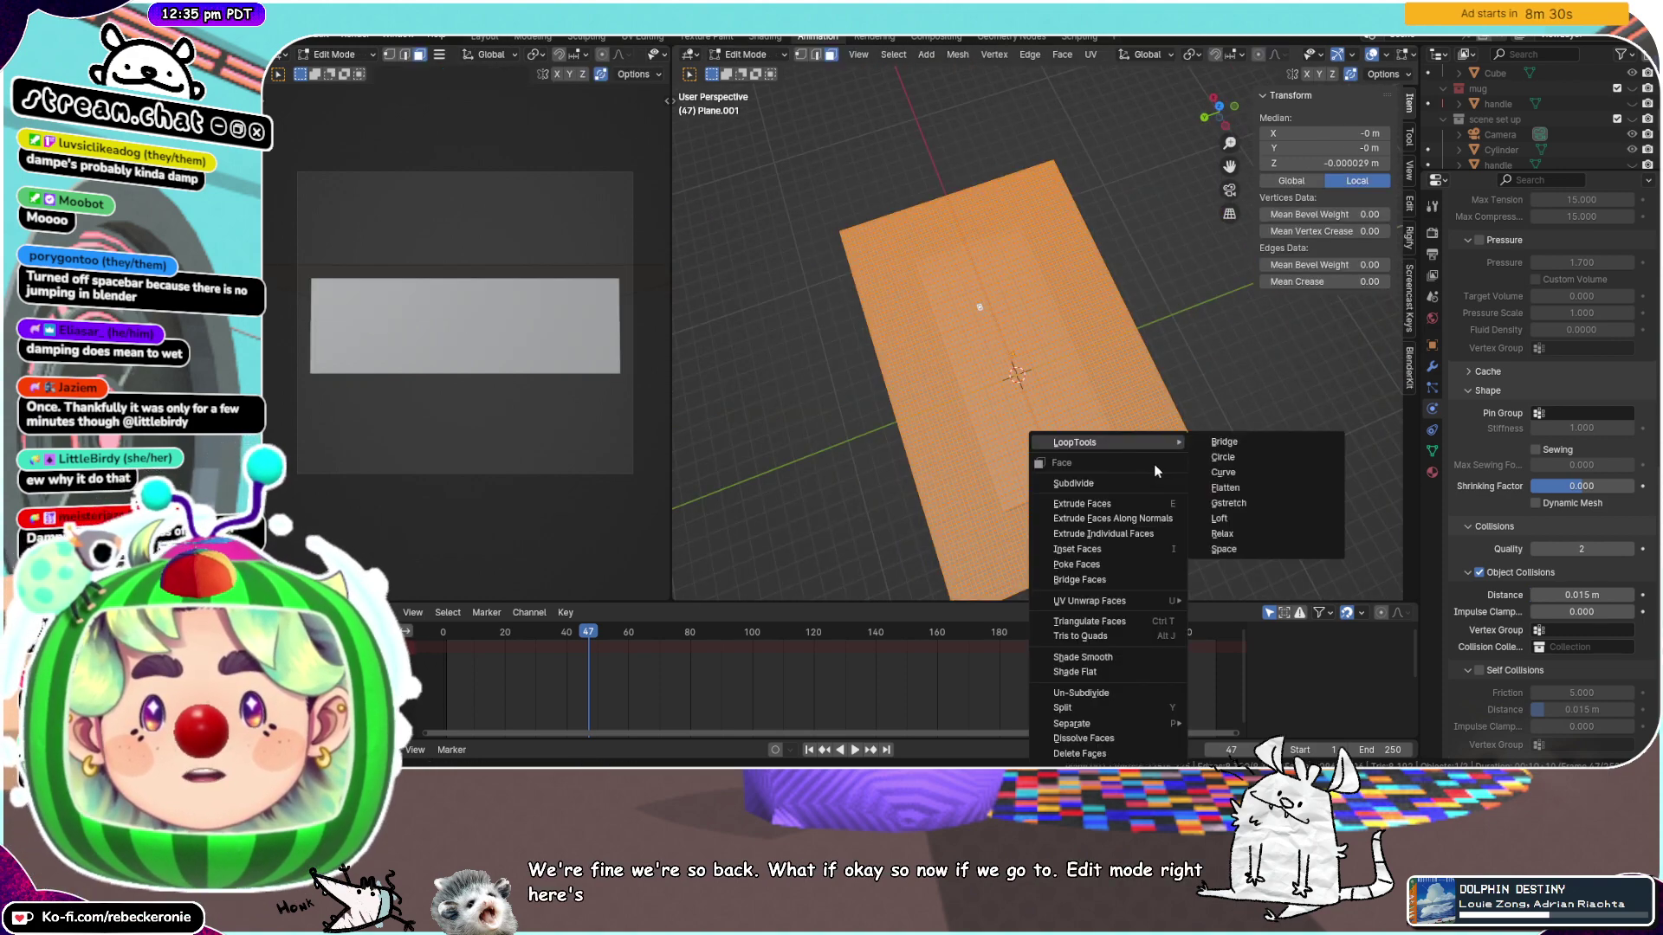
left_click(1221, 111)
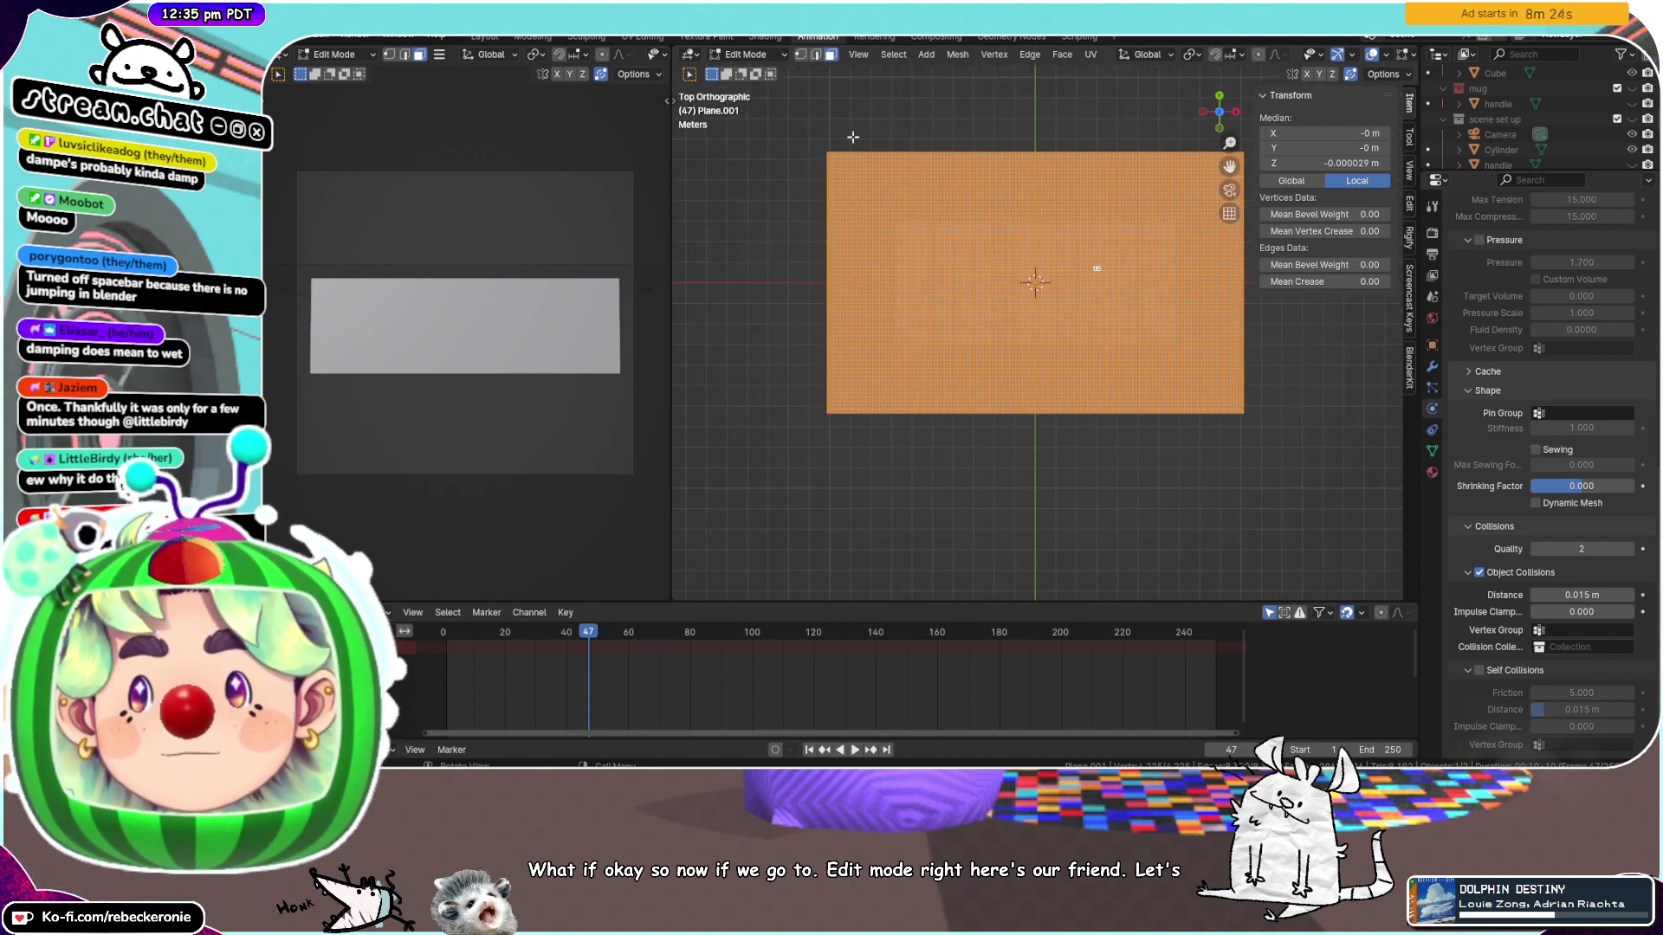
left_click(801, 54)
scroll(817, 137, "up", 2)
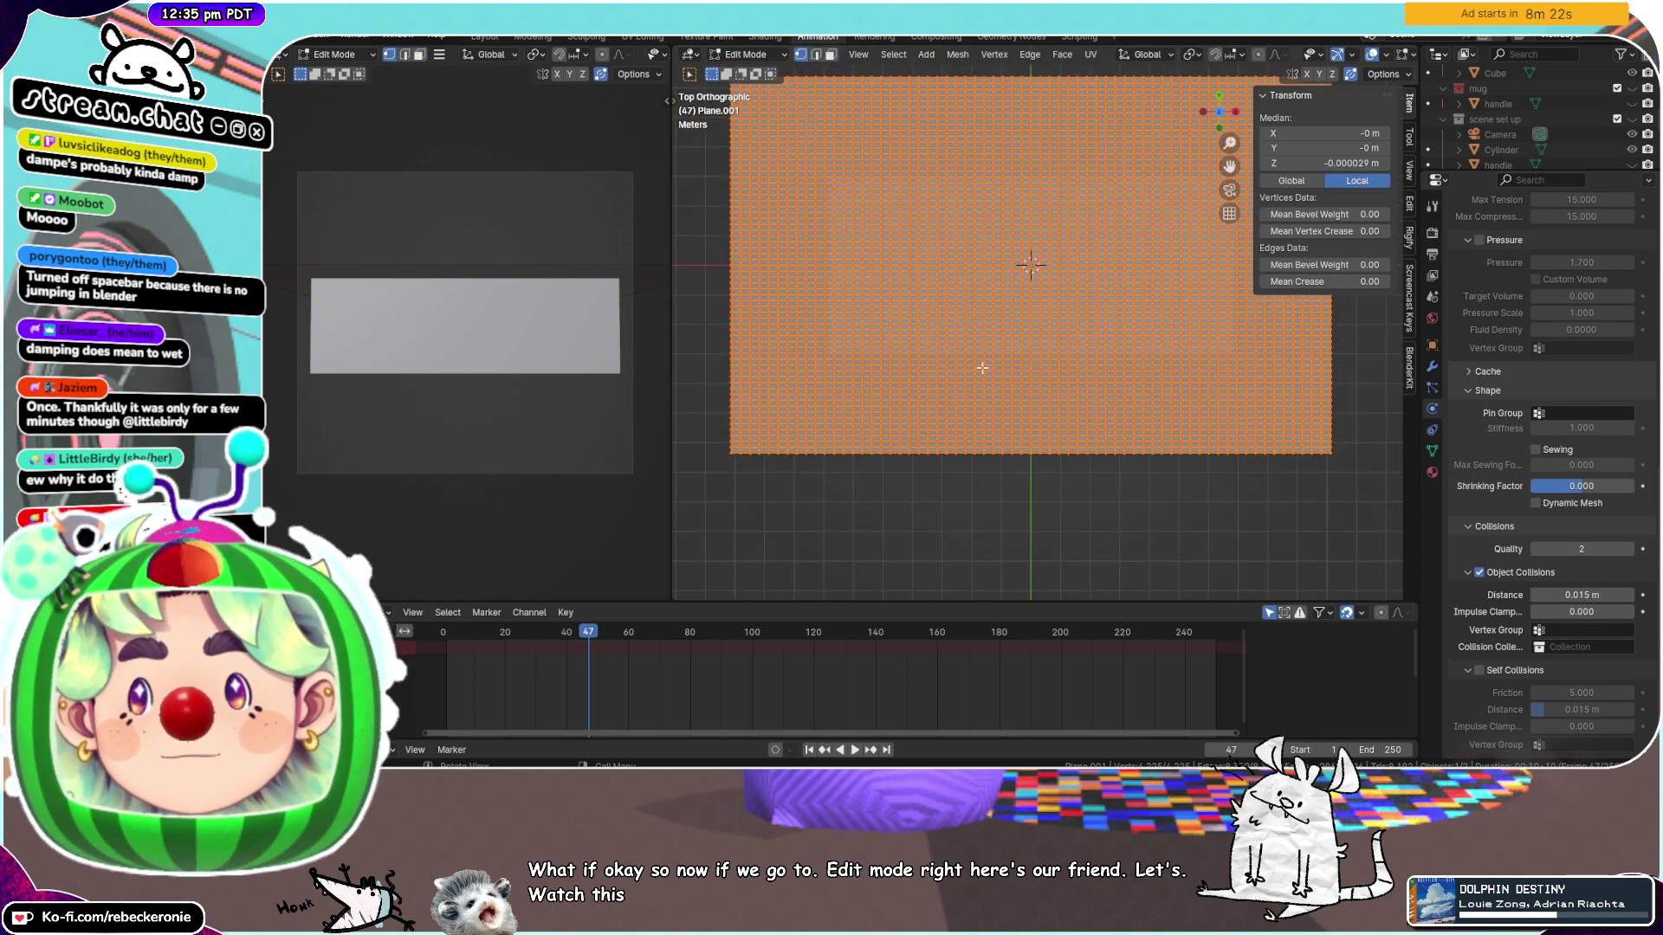
key("KP_Decimal")
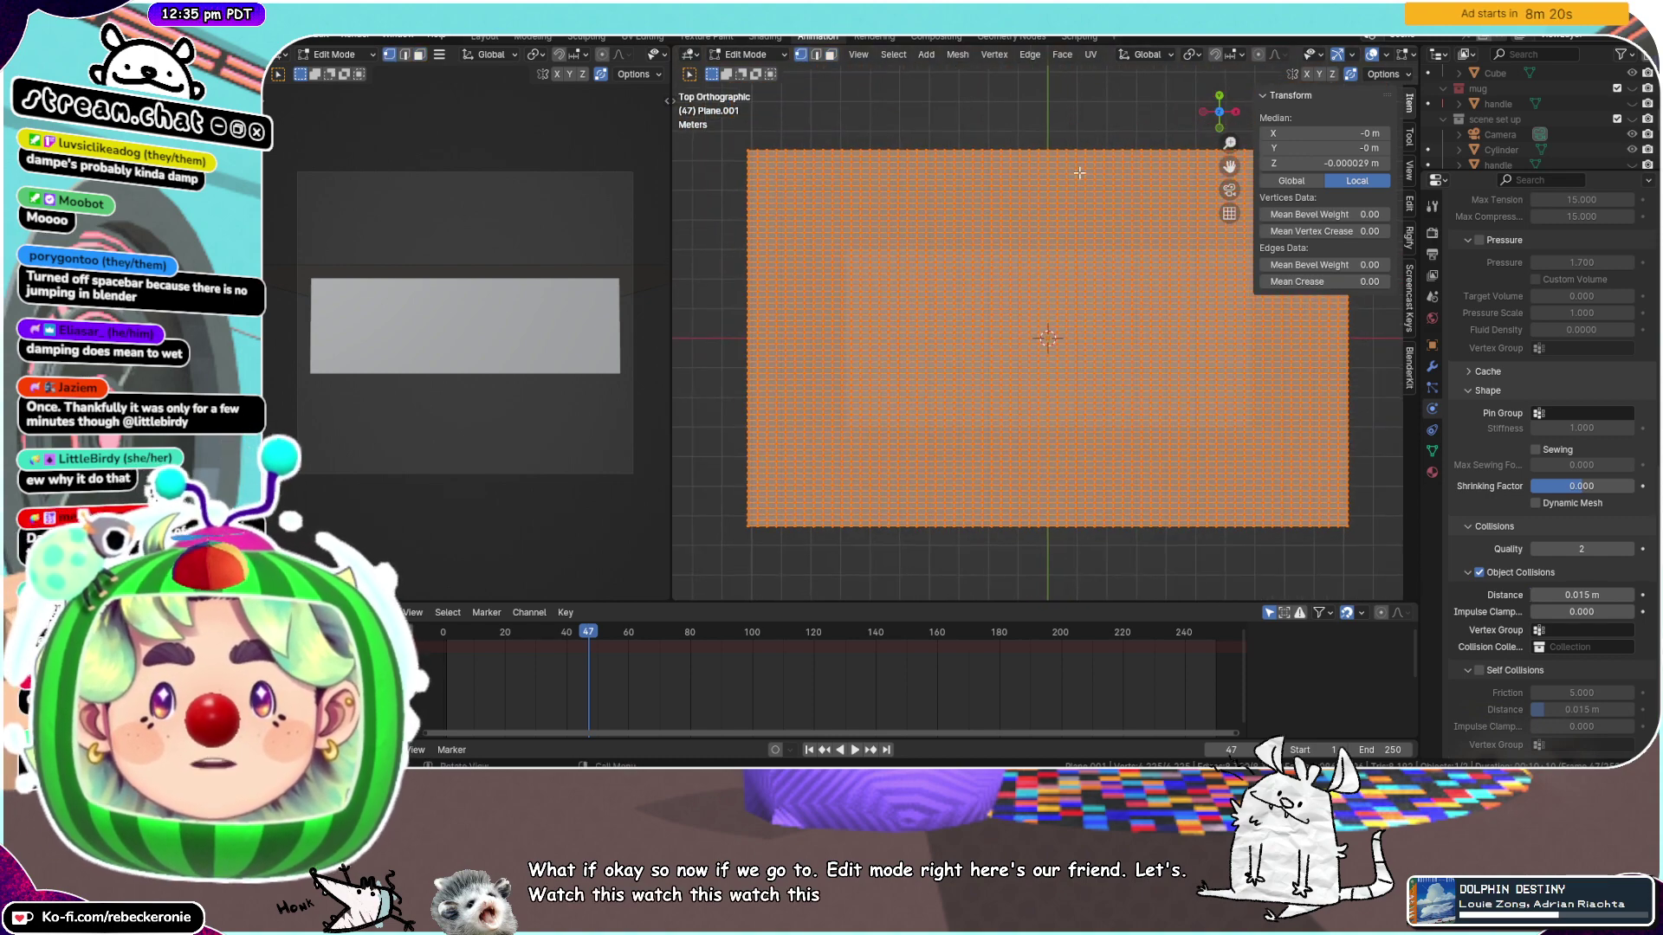
Select the four corner vertices of the cloth plane
left_click(743, 150)
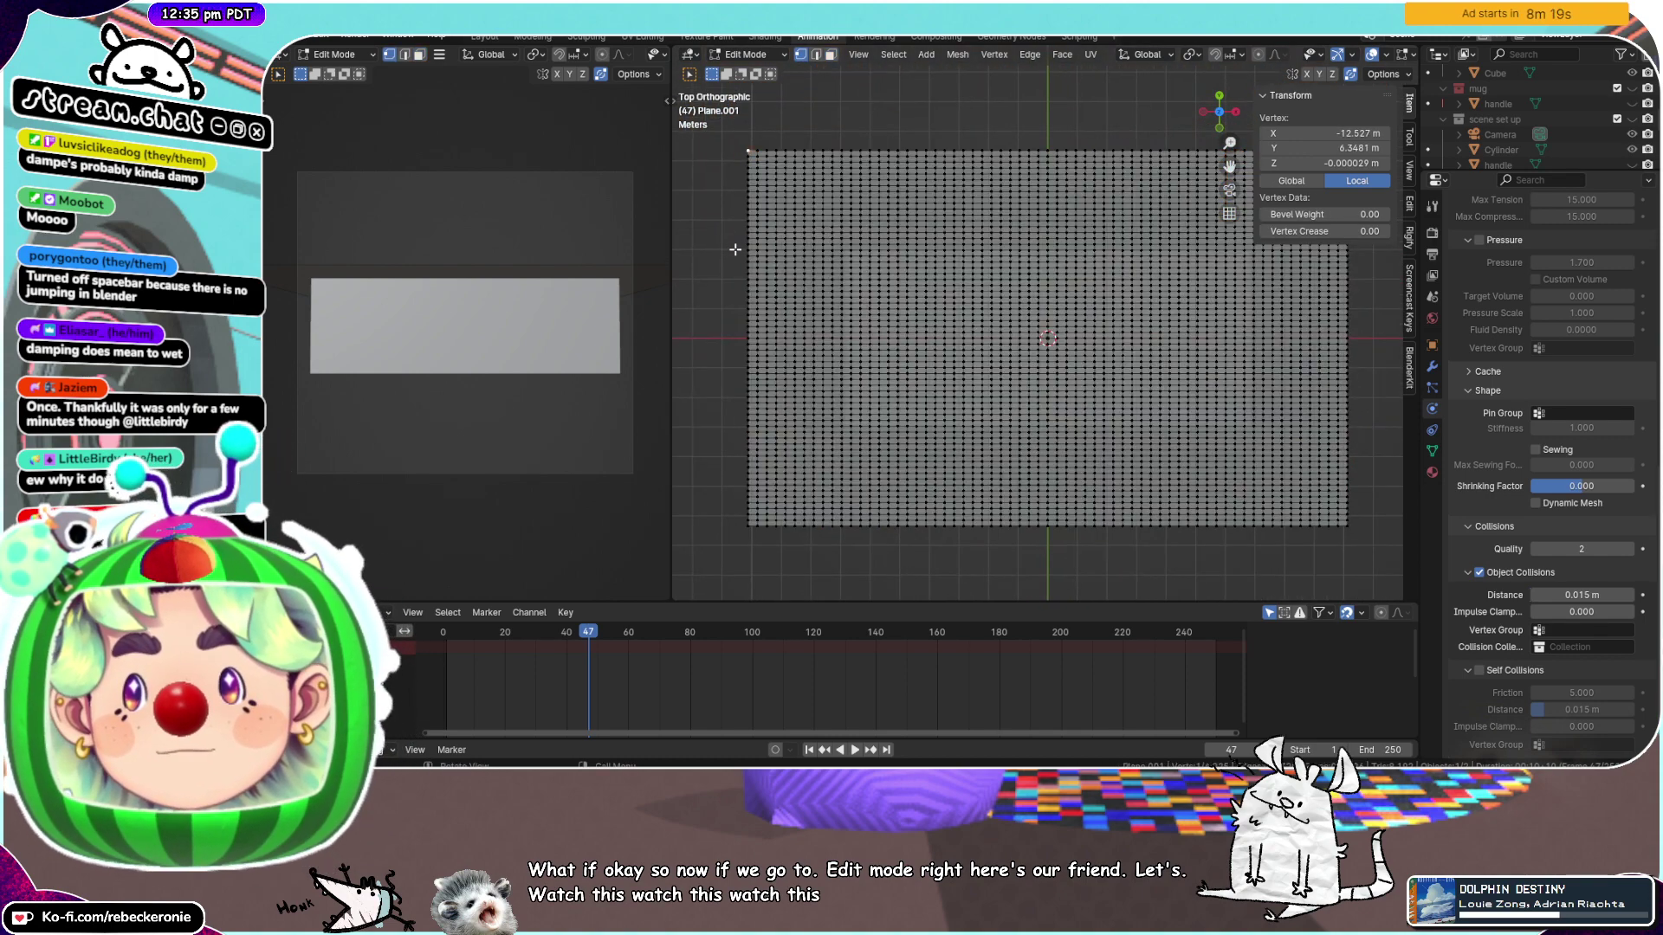
left_click(744, 528, "ctrl")
left_click(747, 151)
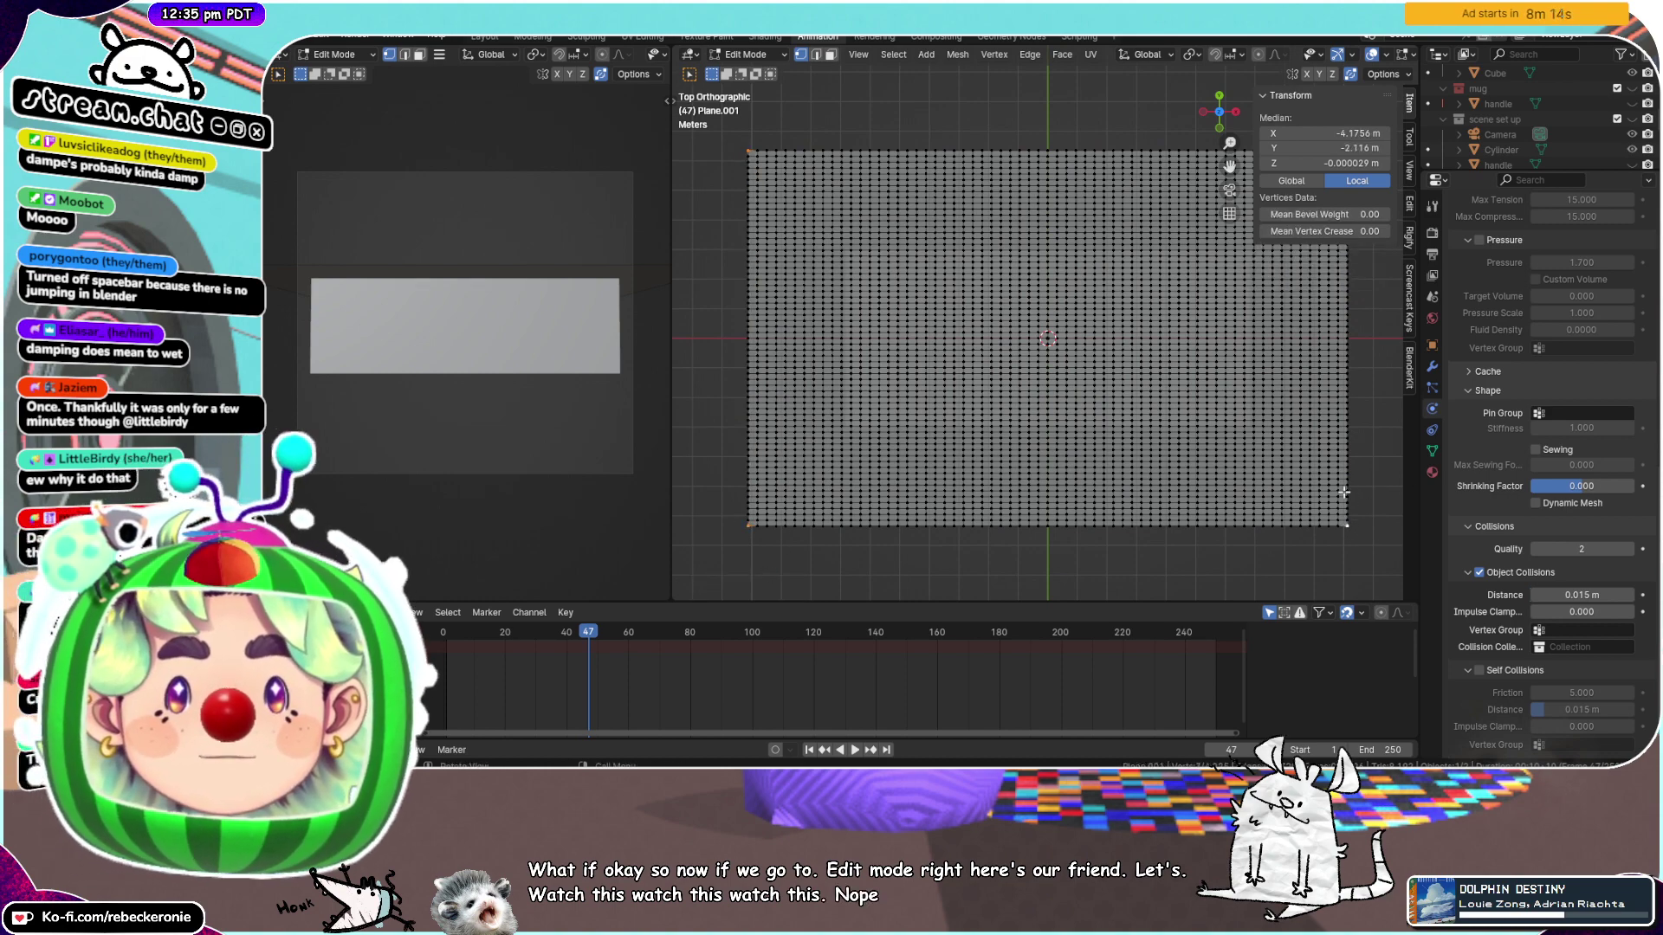
scroll(1179, 325, "down", 3)
left_click(1221, 224, "shift")
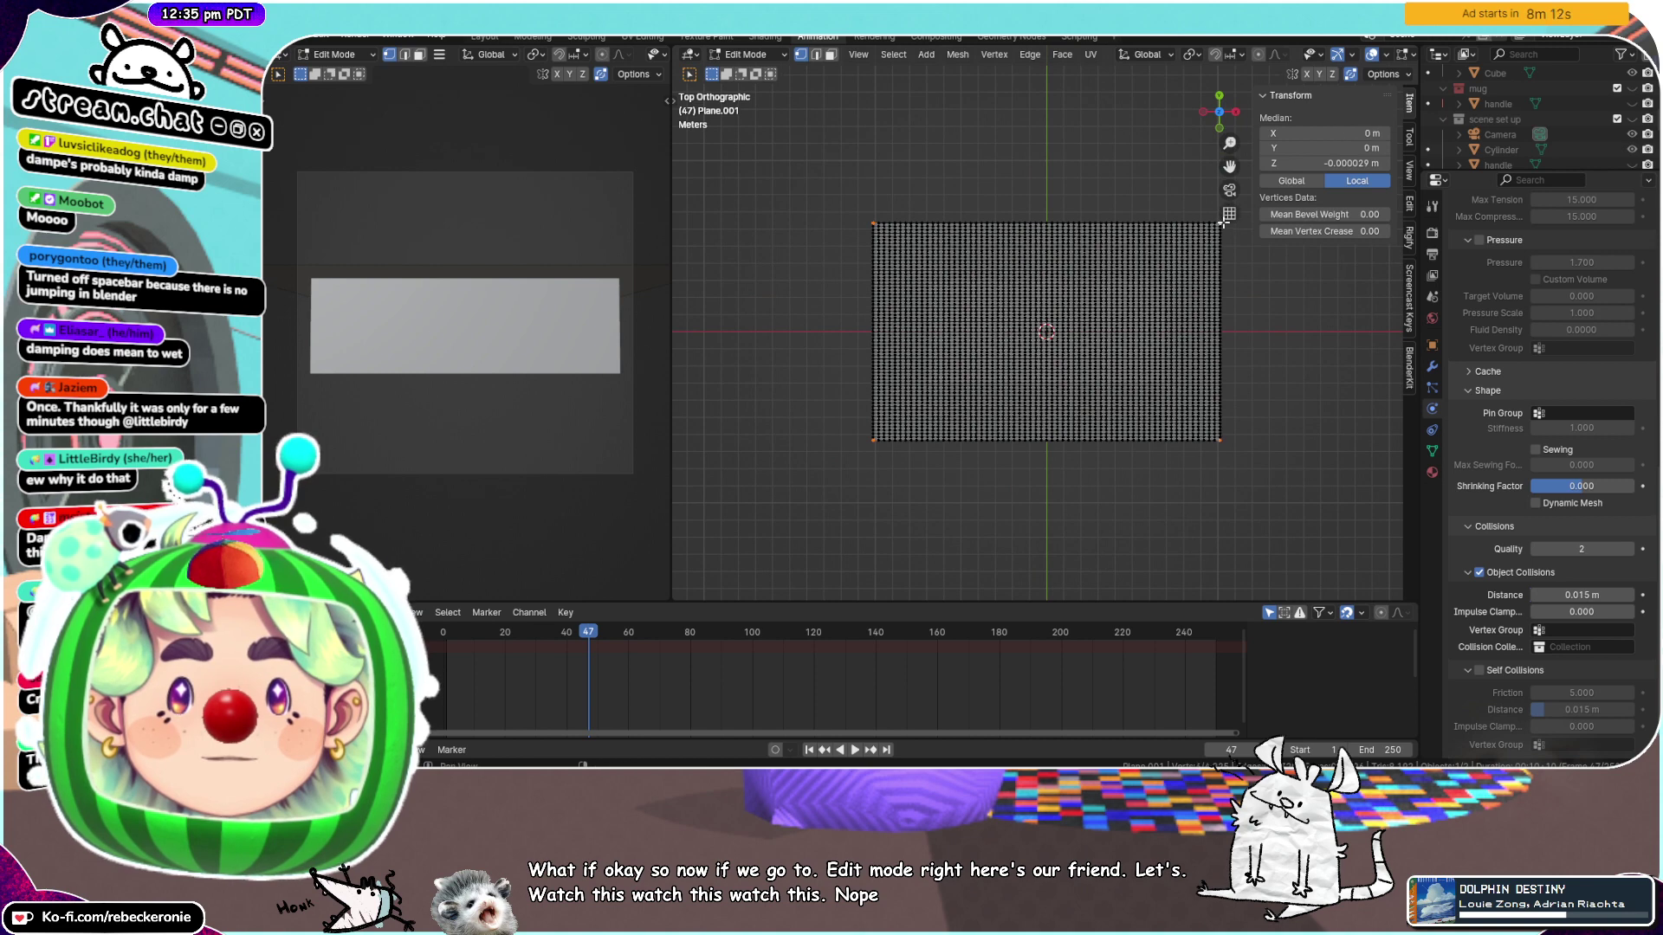
Scale the four corners outward to about 1.17 using smooth proportional editing with a size of about 6.12
right_click(1279, 302)
key("s")
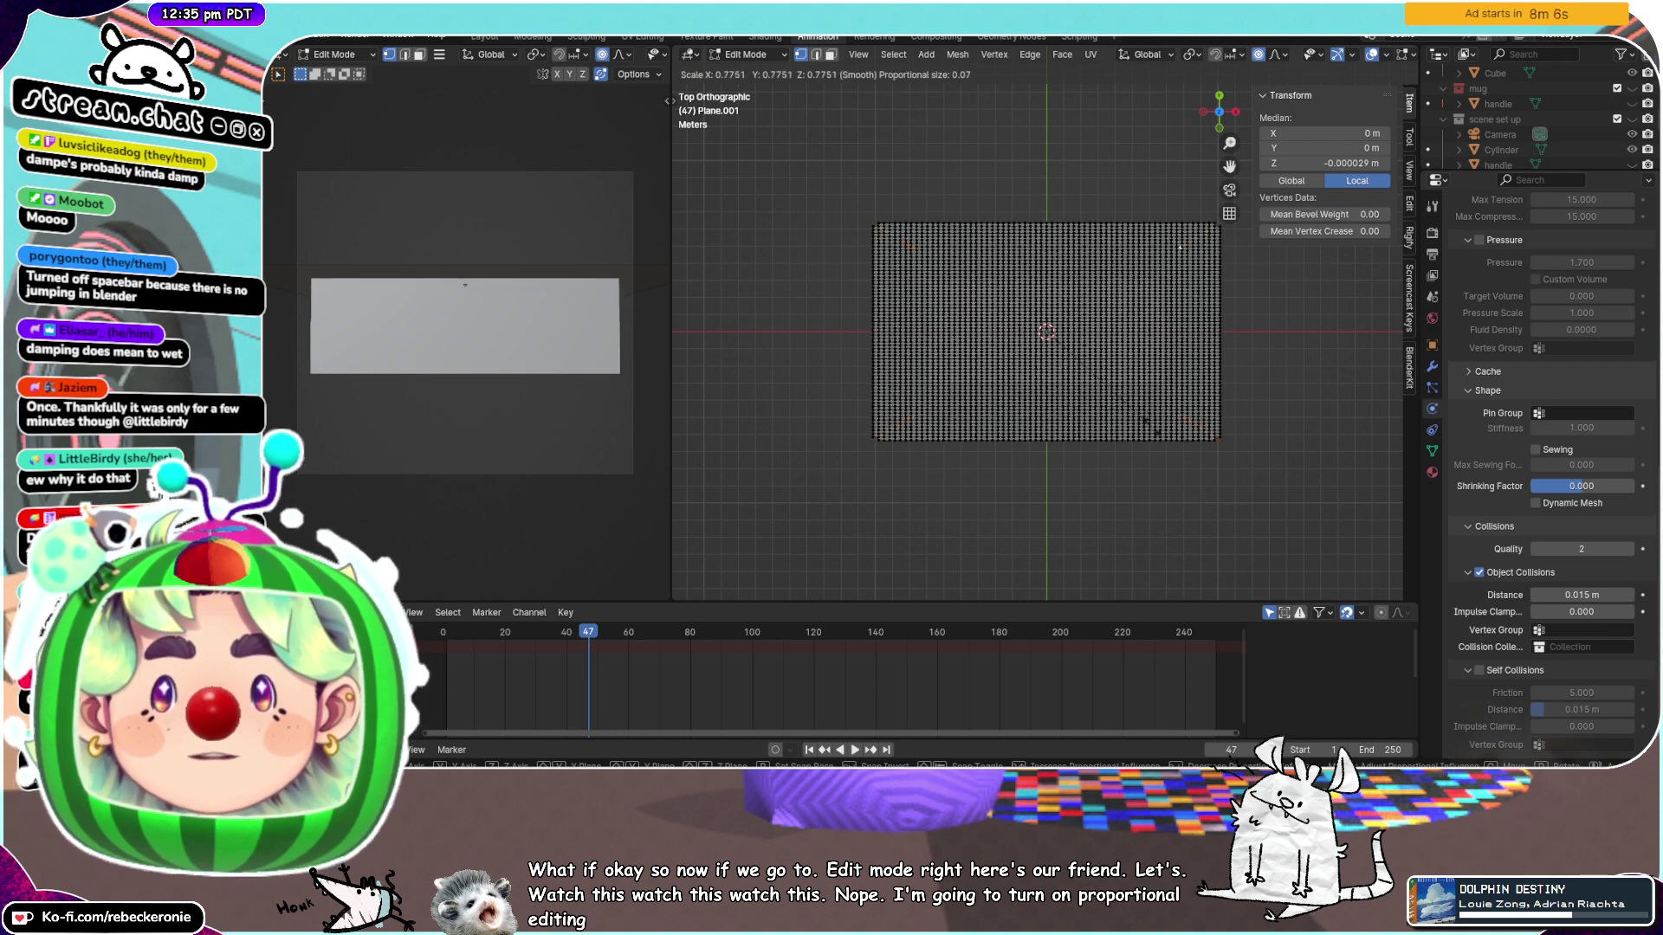
scroll(1211, 479, "down", 20)
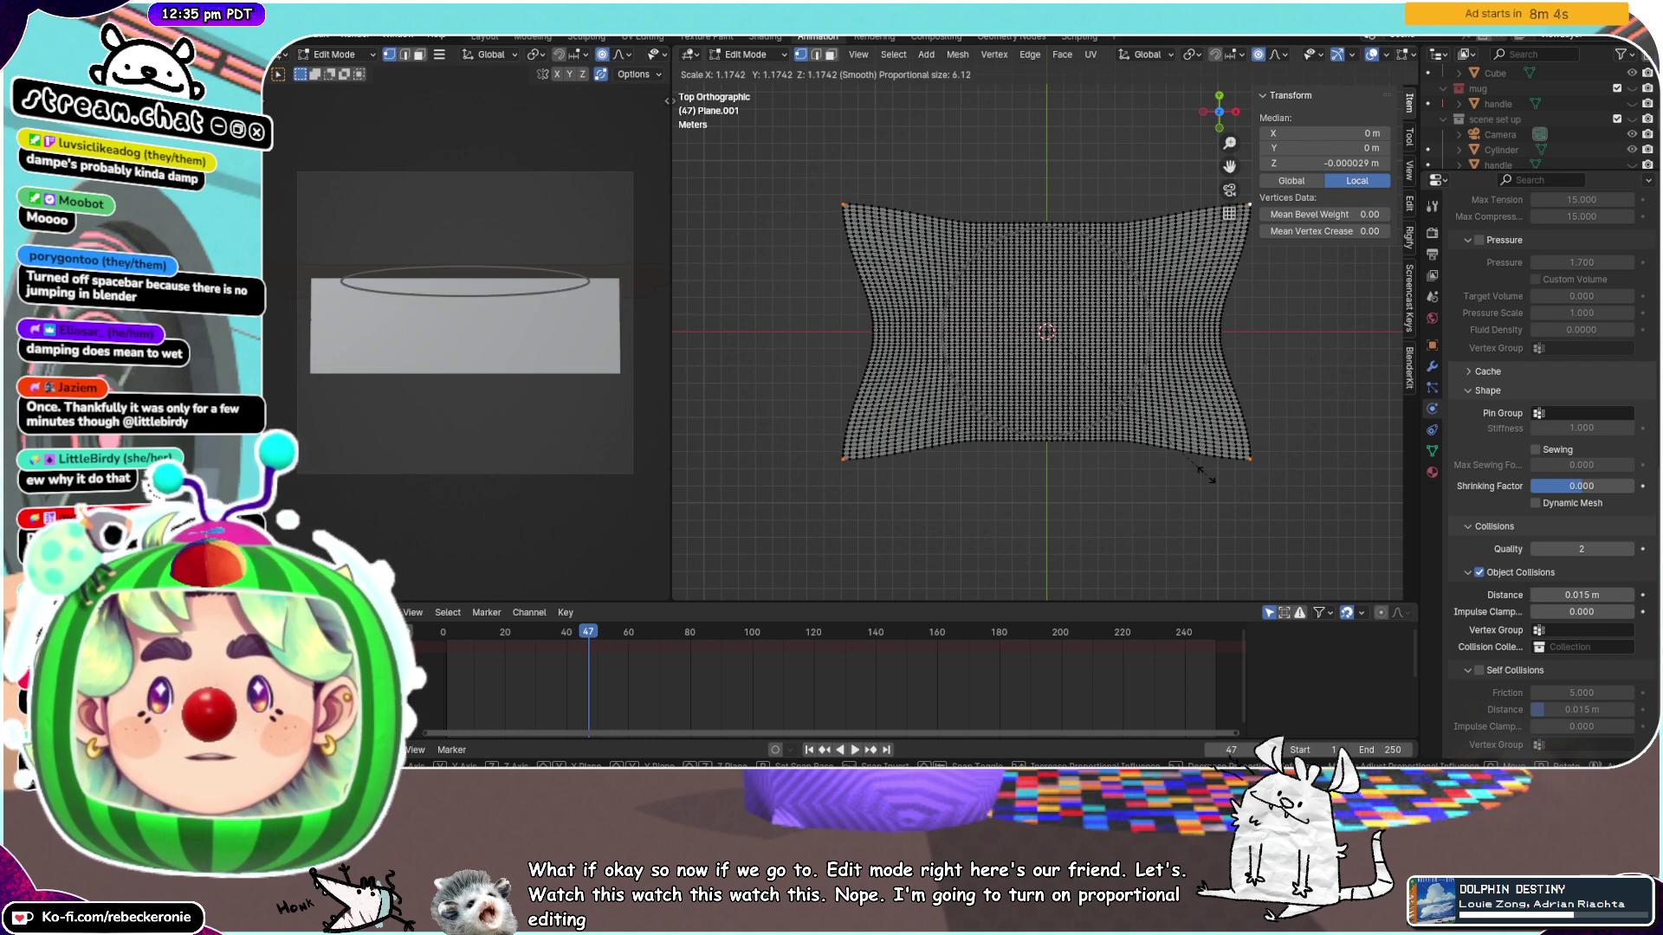
Scale the plane's four corner vertices inward to about 0.77 using smooth proportional editing with a size of about 6.12
scroll(1165, 440, "down", 3)
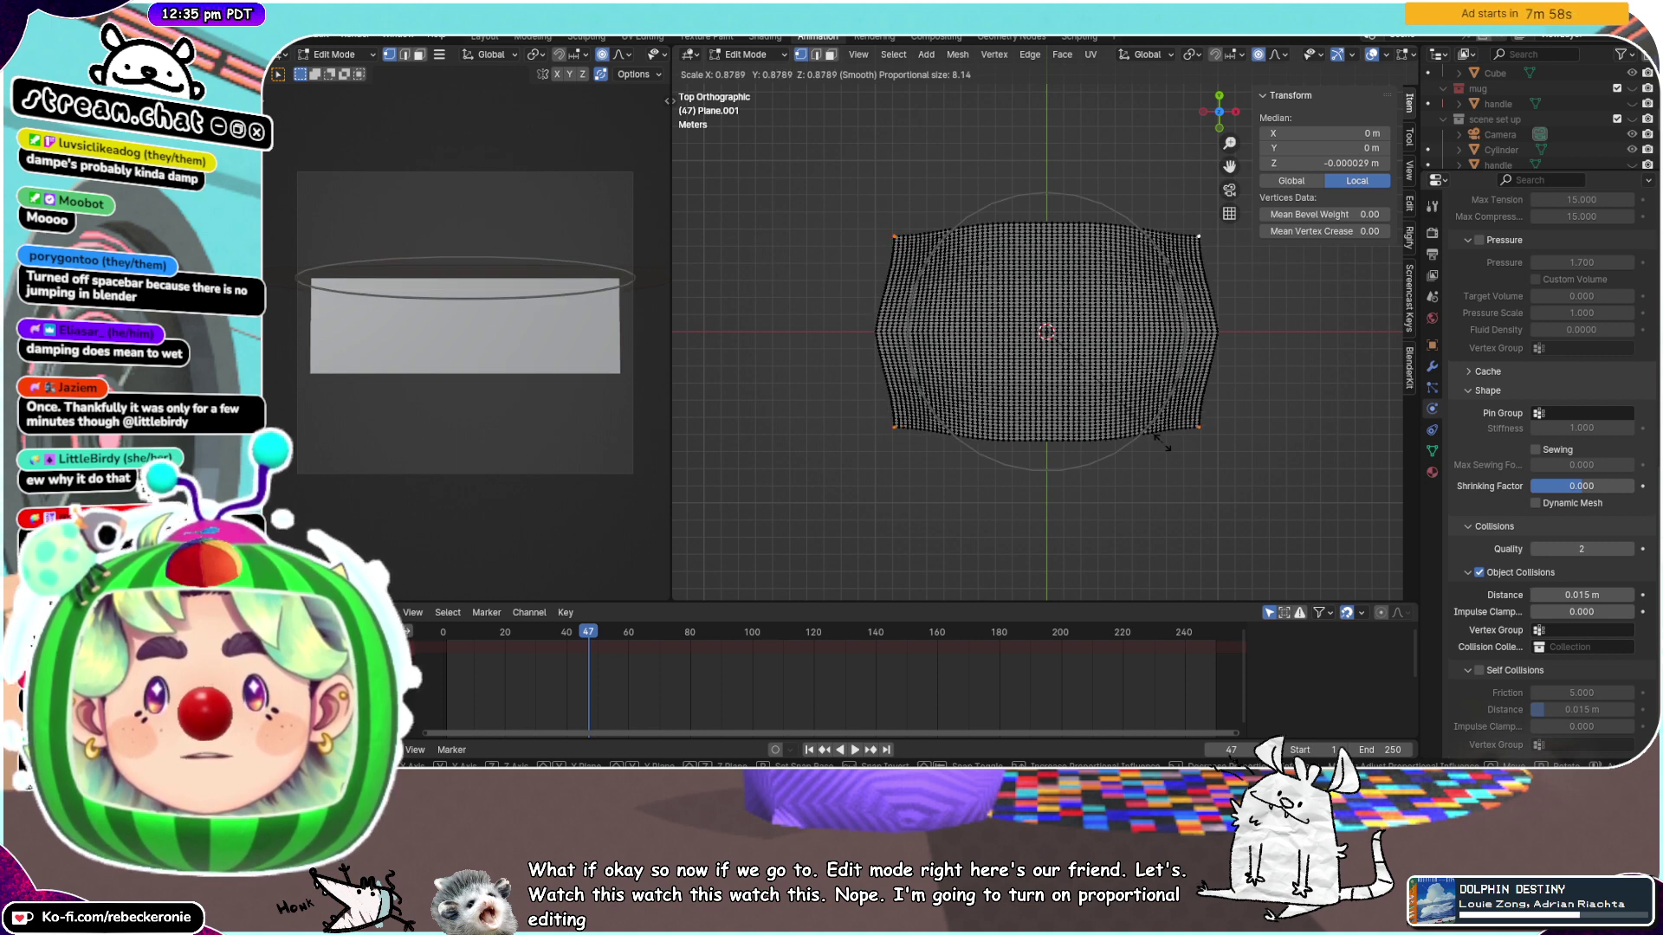
scroll(1160, 442, "down", 11)
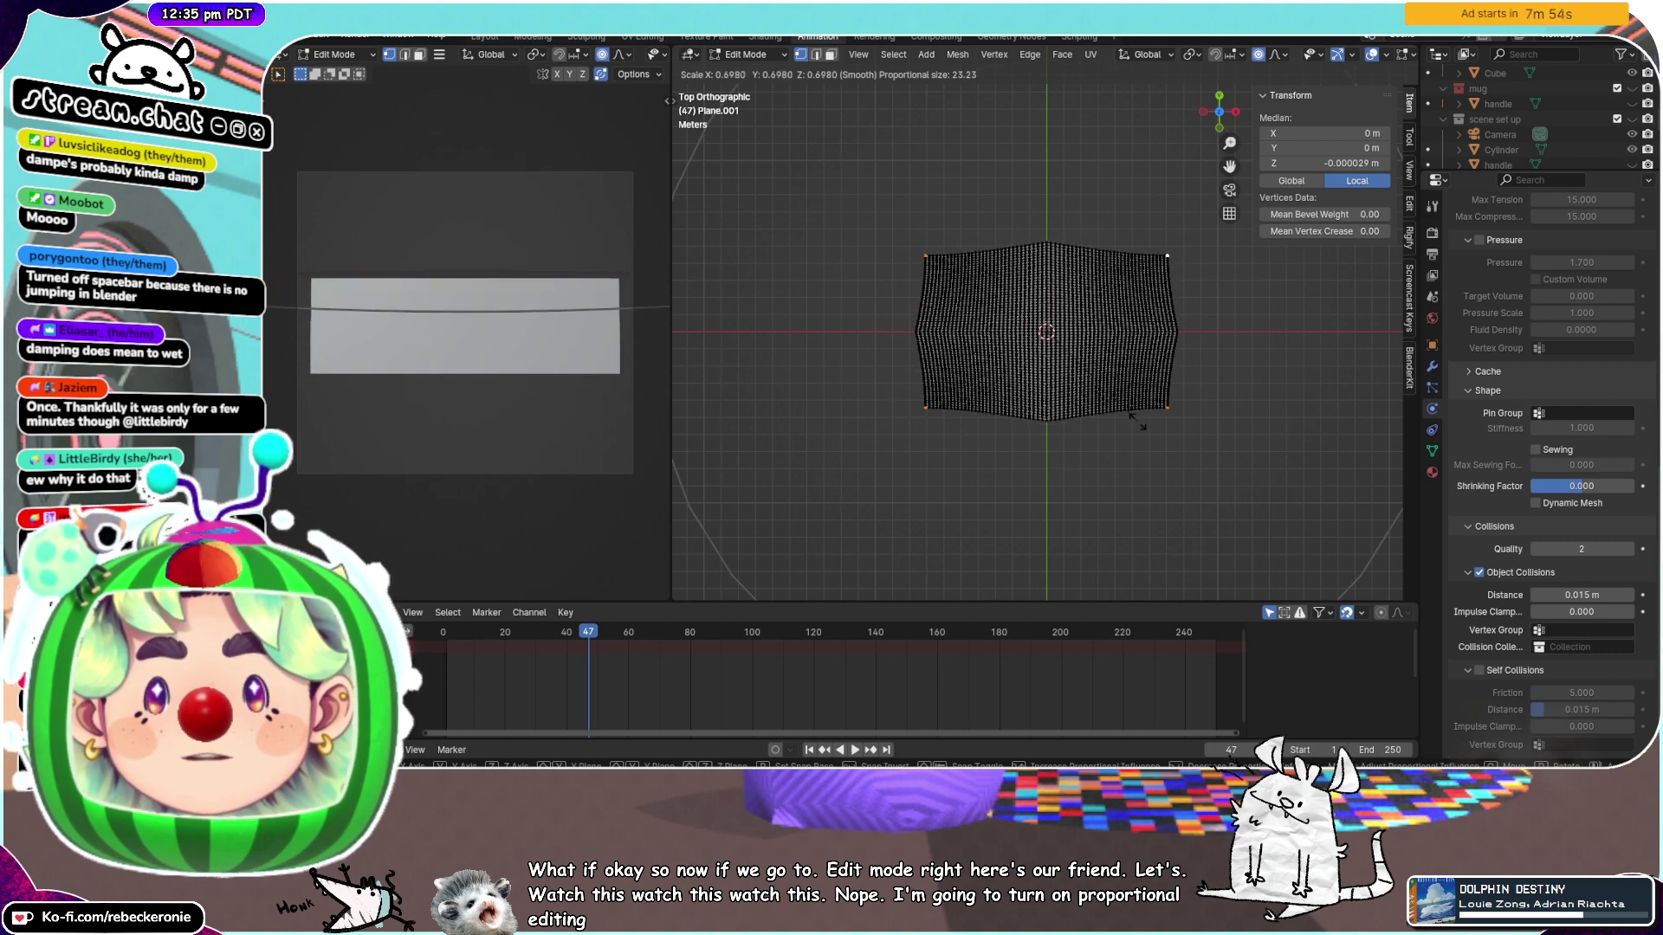
scroll(1152, 435, "up", 14)
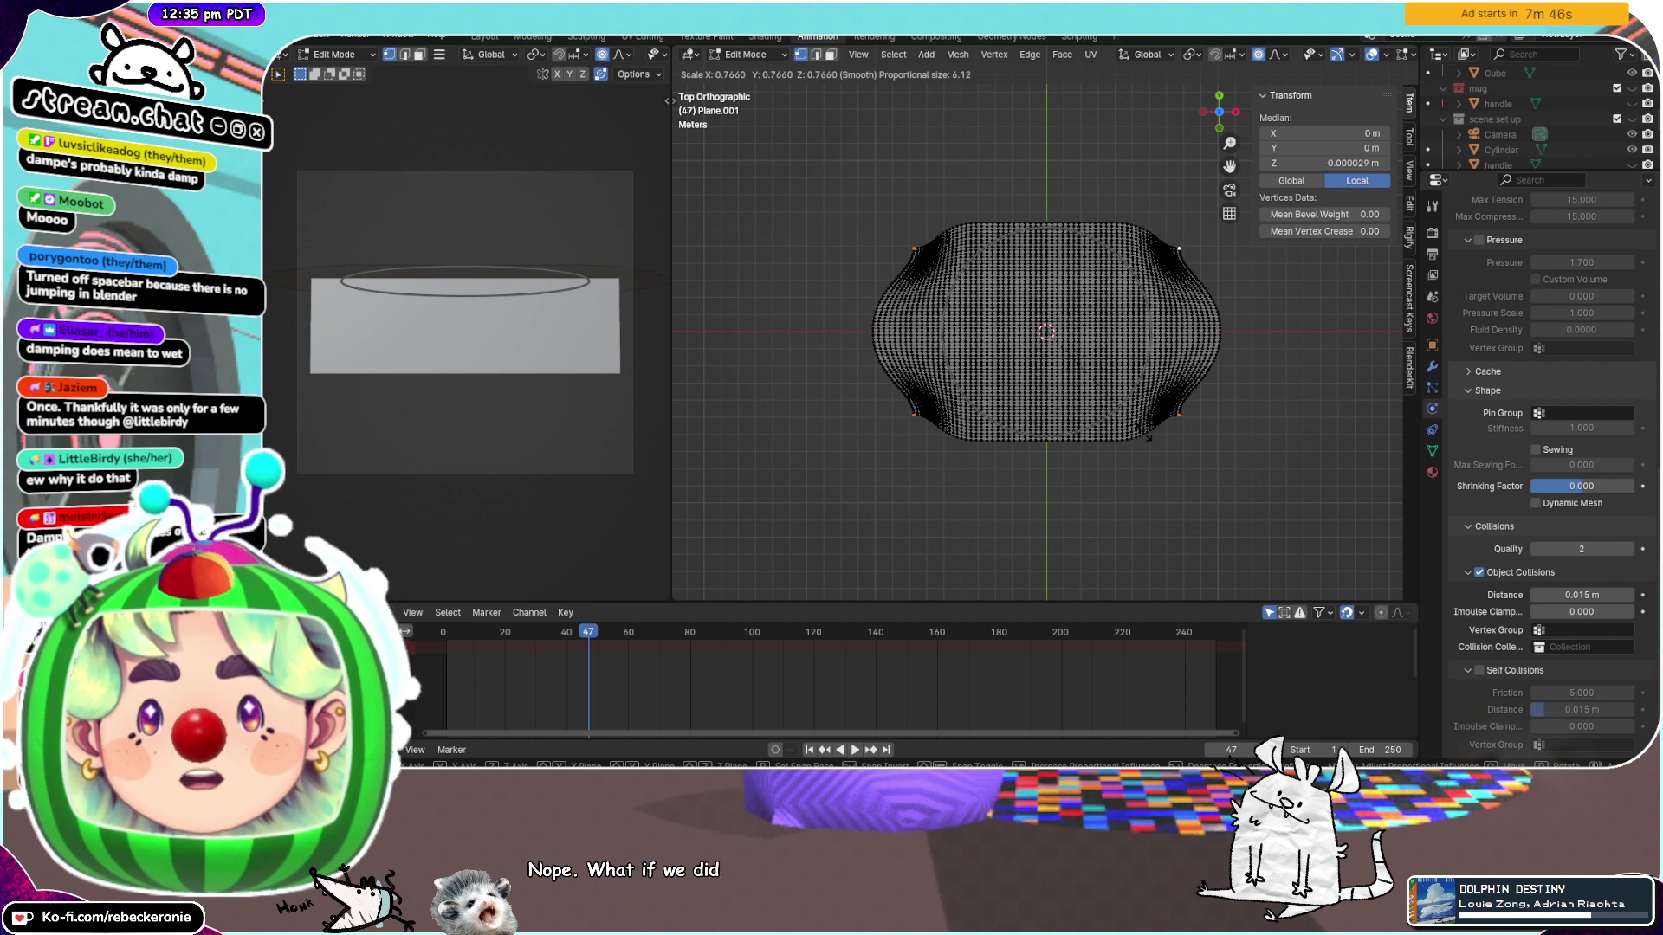
left_click(1143, 433)
Smooth all vertices of the plane with Smooth Vertices, then clear the full selection and check the shape
key("a")
right_click(1143, 433)
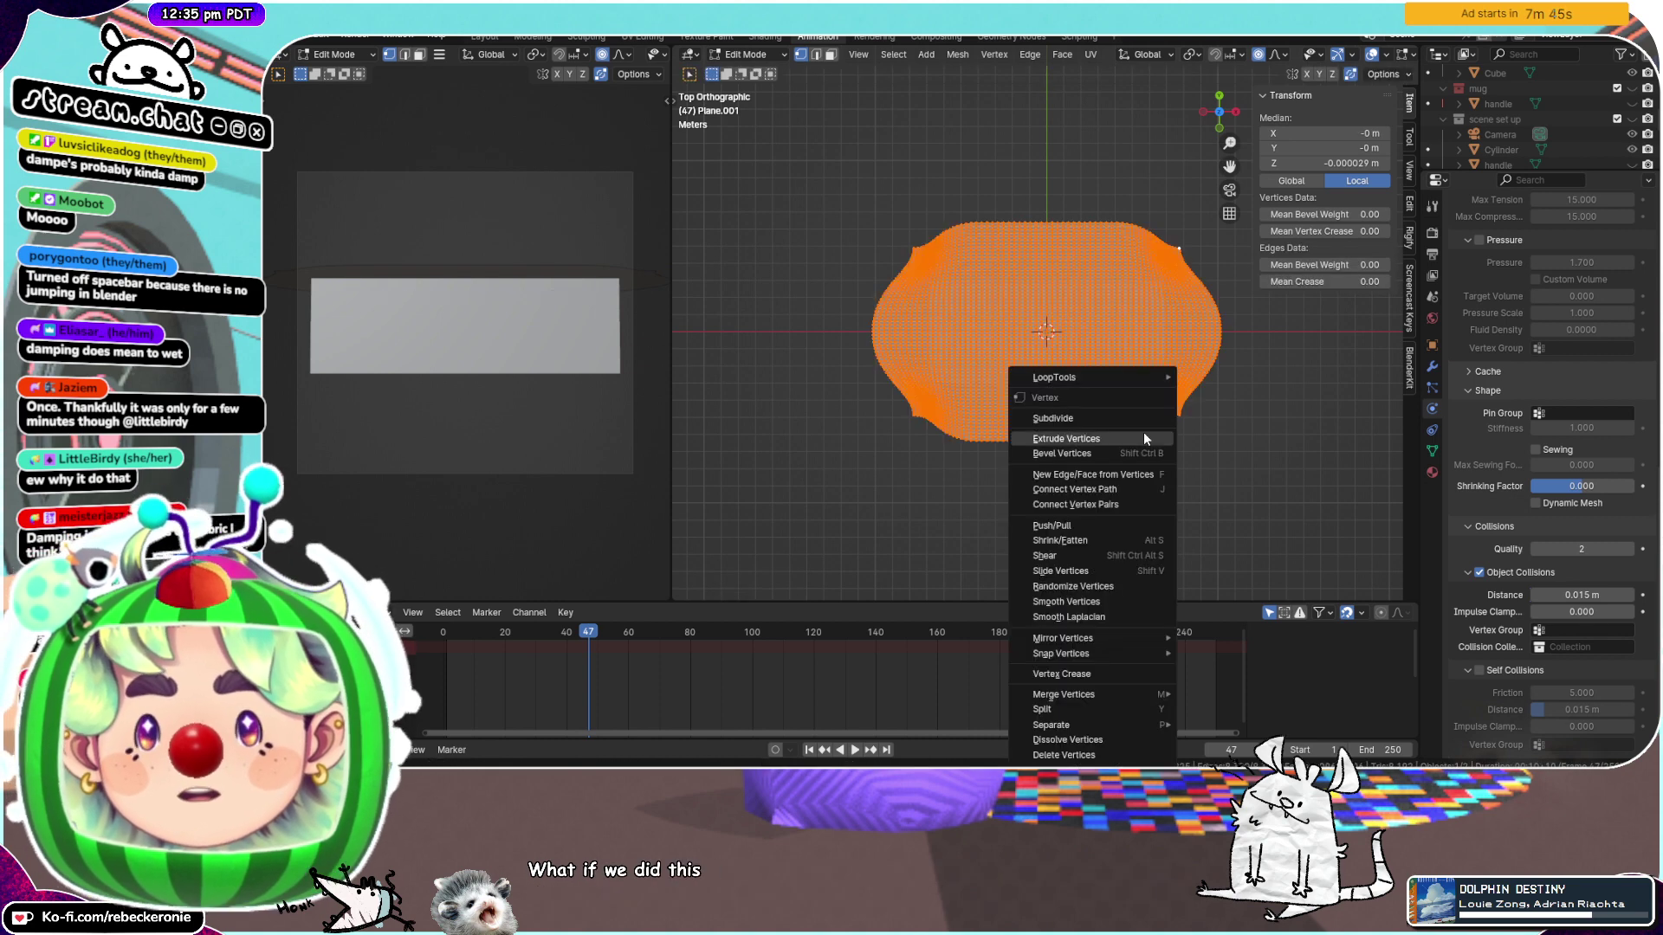
left_click(1089, 601)
scroll(1066, 568, "up", 3)
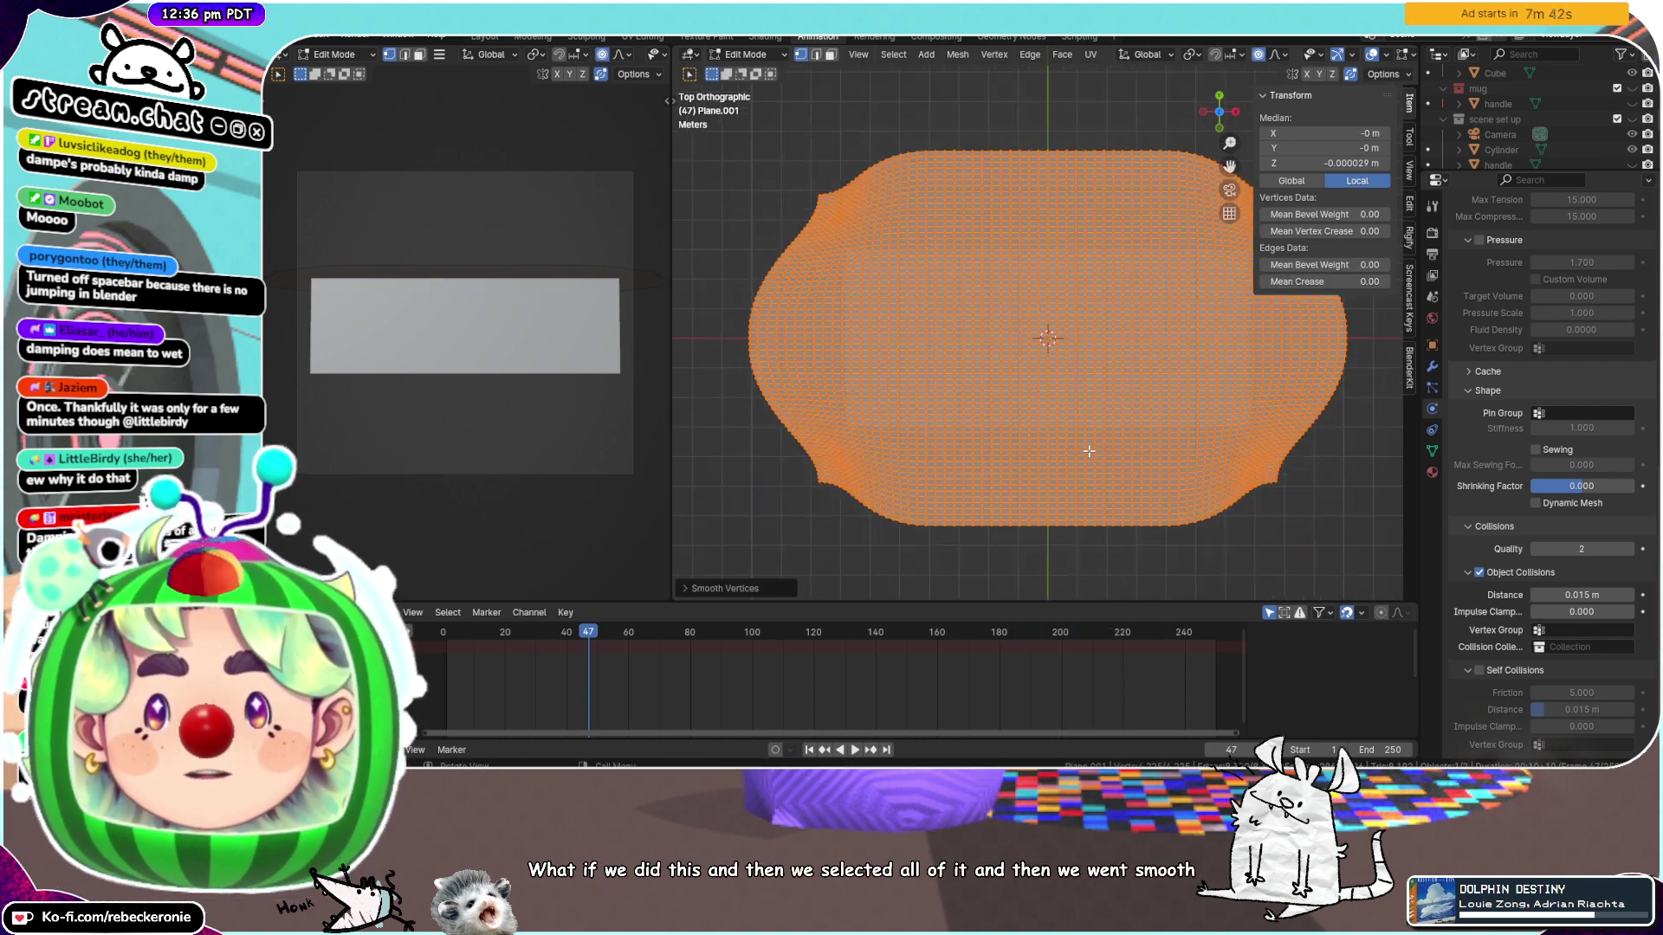
left_click(1170, 492)
mouse_move(1170, 492)
middle_mouse_down()
mouse_move(1183, 519)
mouse_move(1176, 463)
middle_mouse_up()
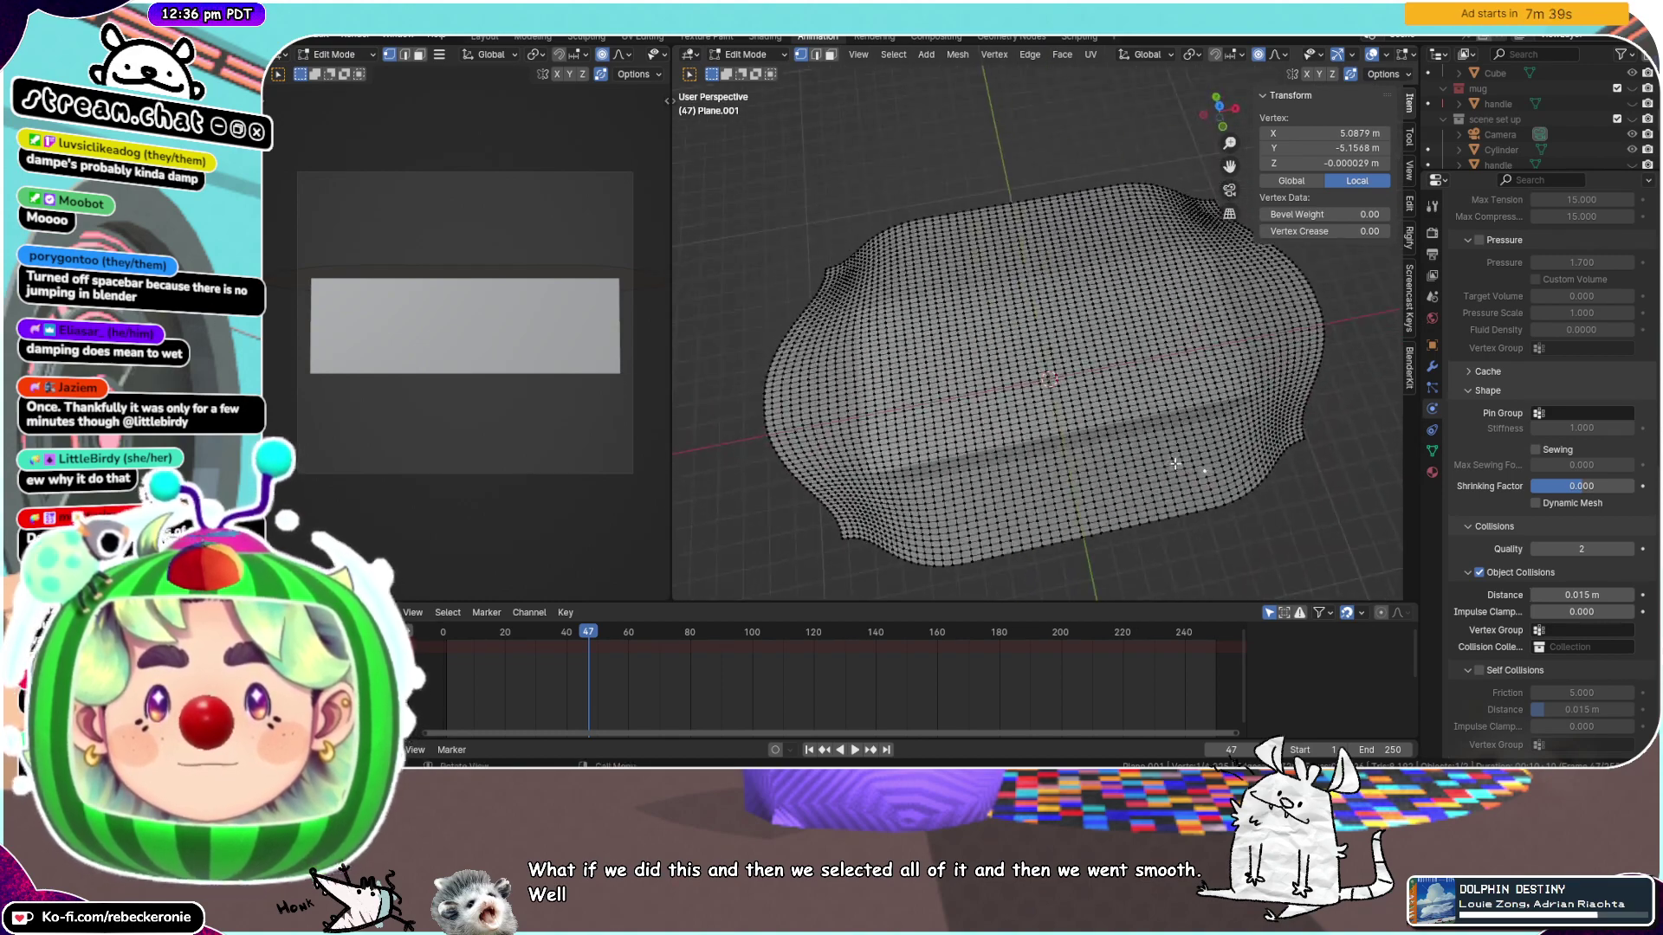
left_click(1217, 98)
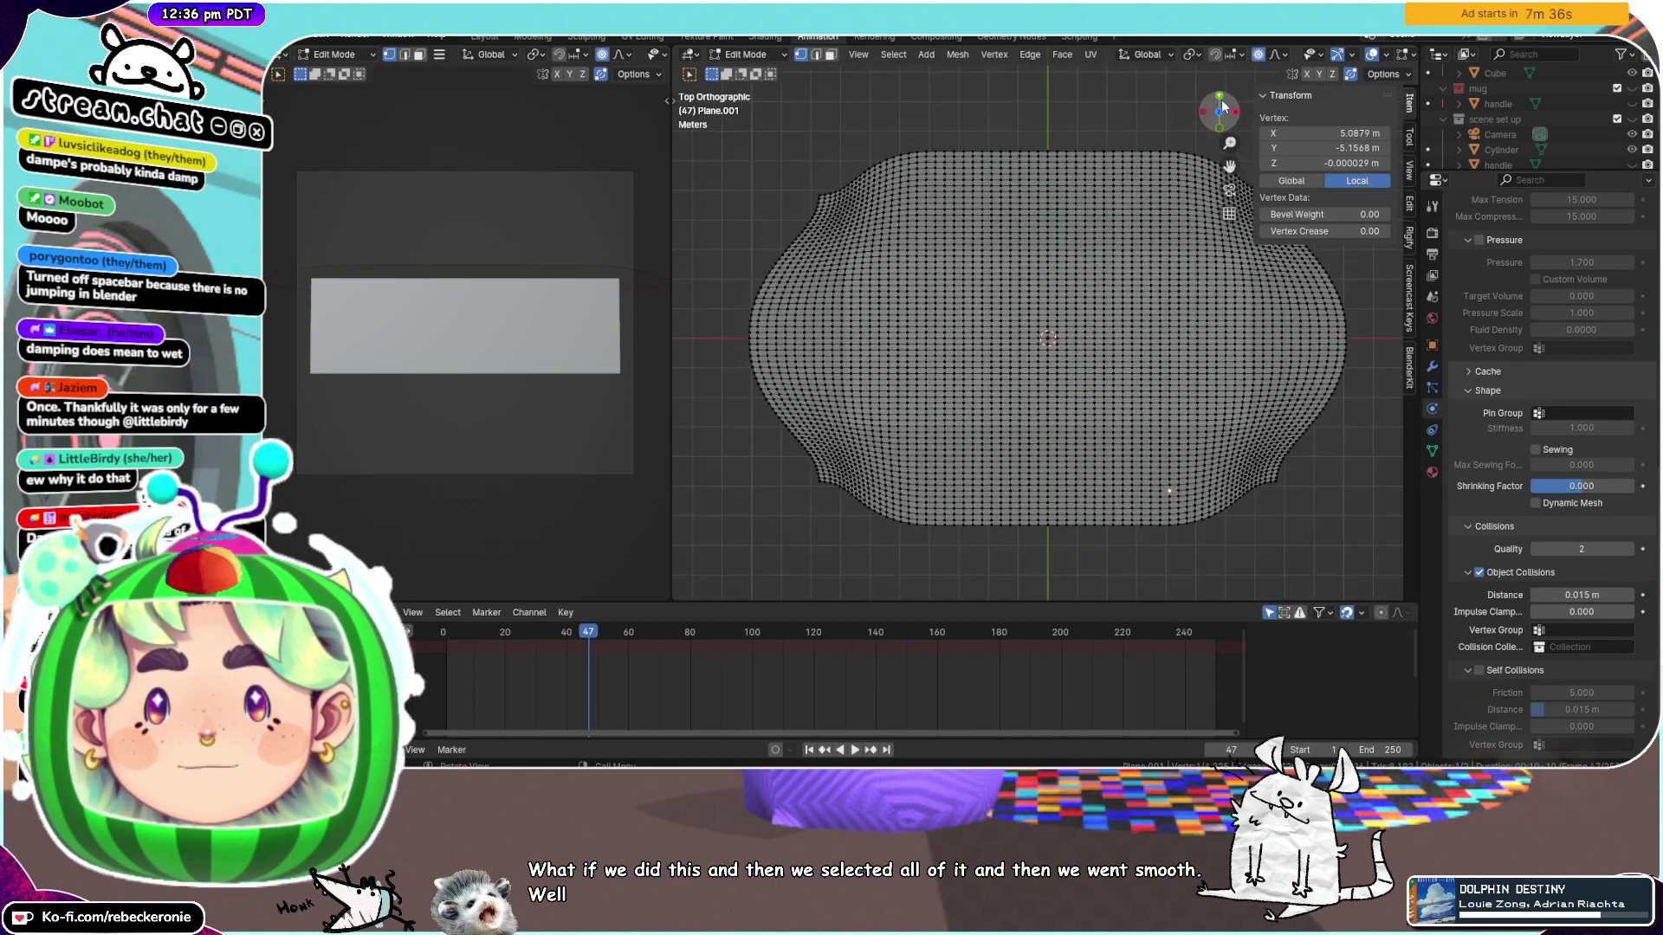
left_click(909, 185, "alt")
left_click(907, 196)
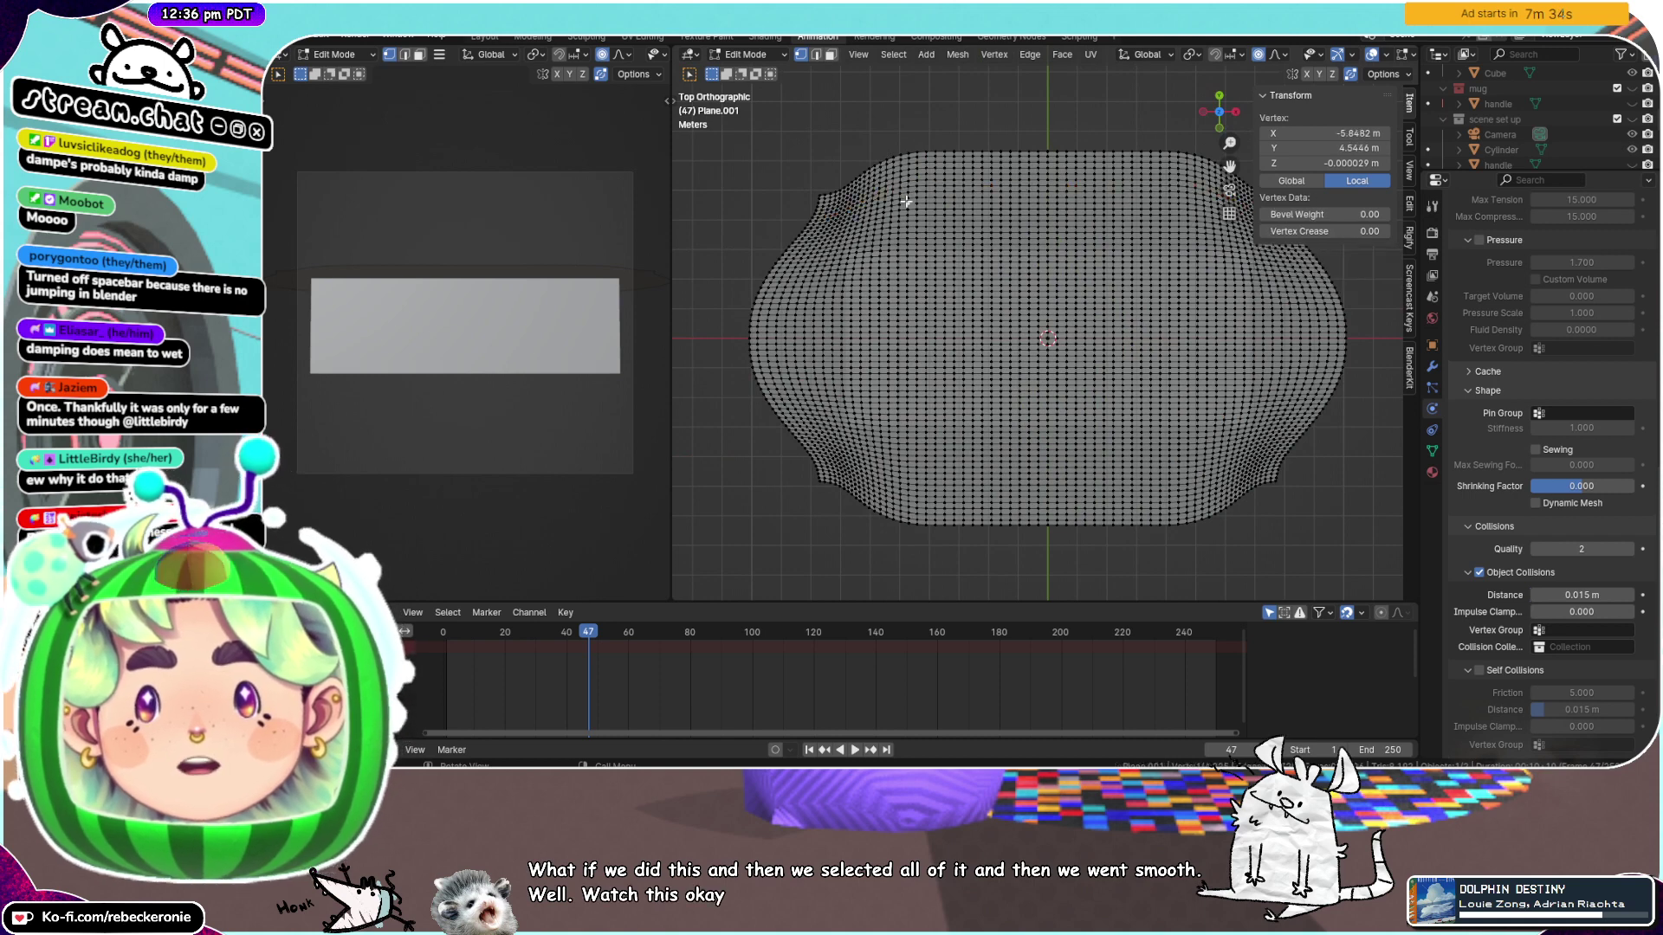
left_click(907, 202, "alt")
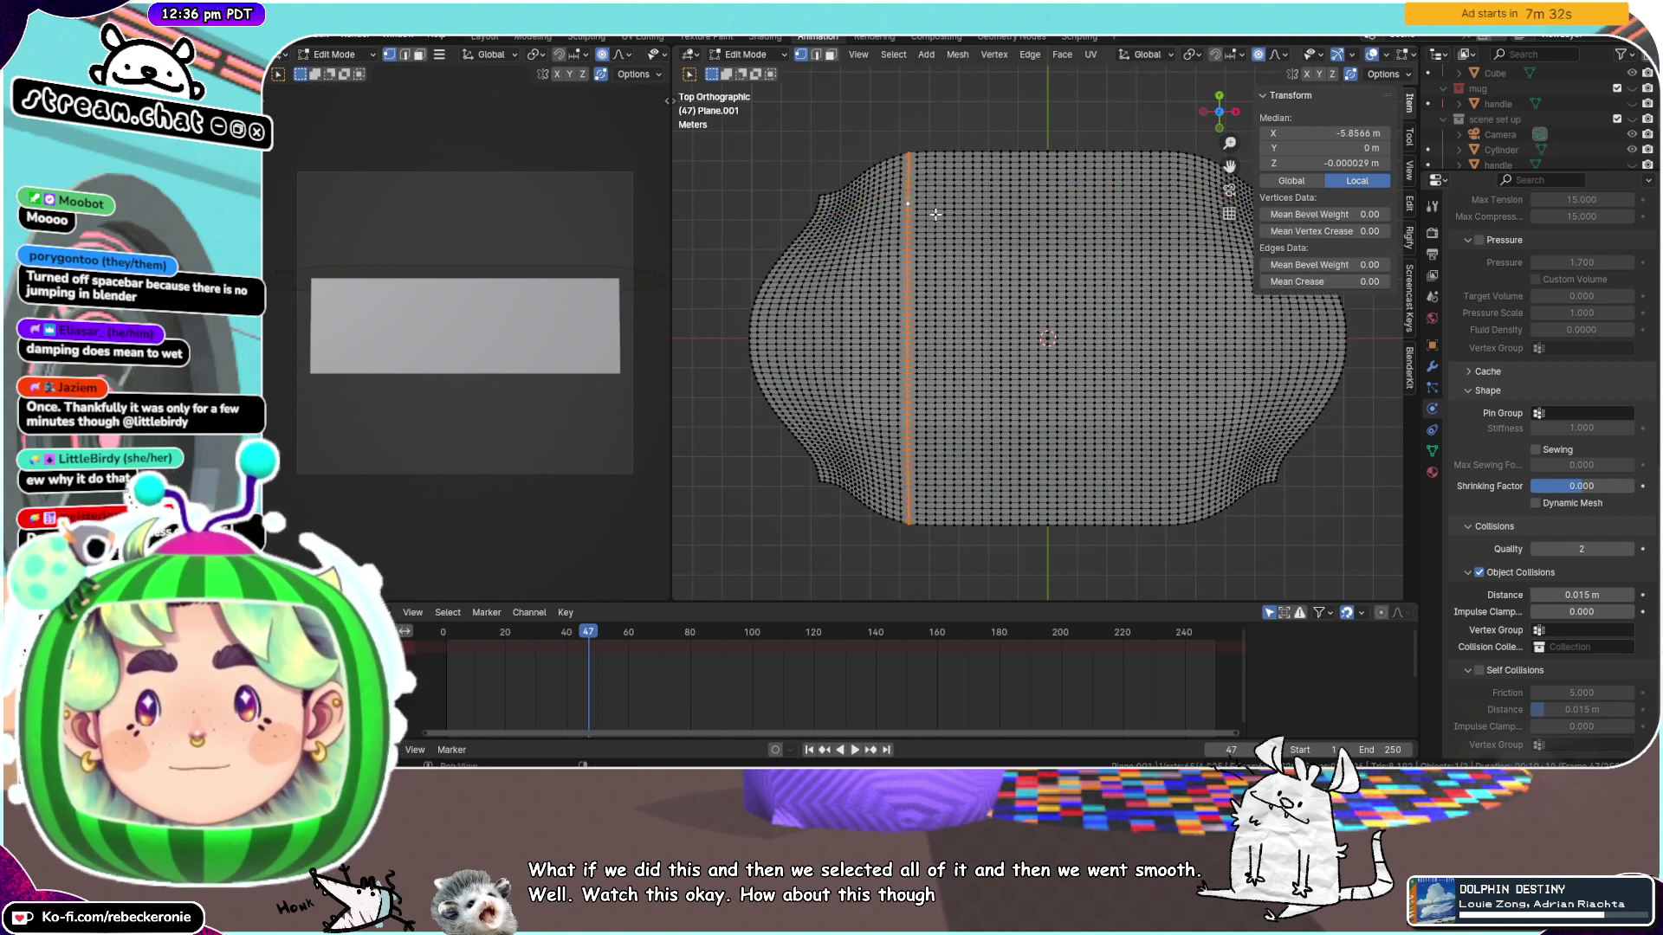
left_click(944, 213, "alt+shift")
left_click(966, 212, "alt+shift")
left_click(962, 215)
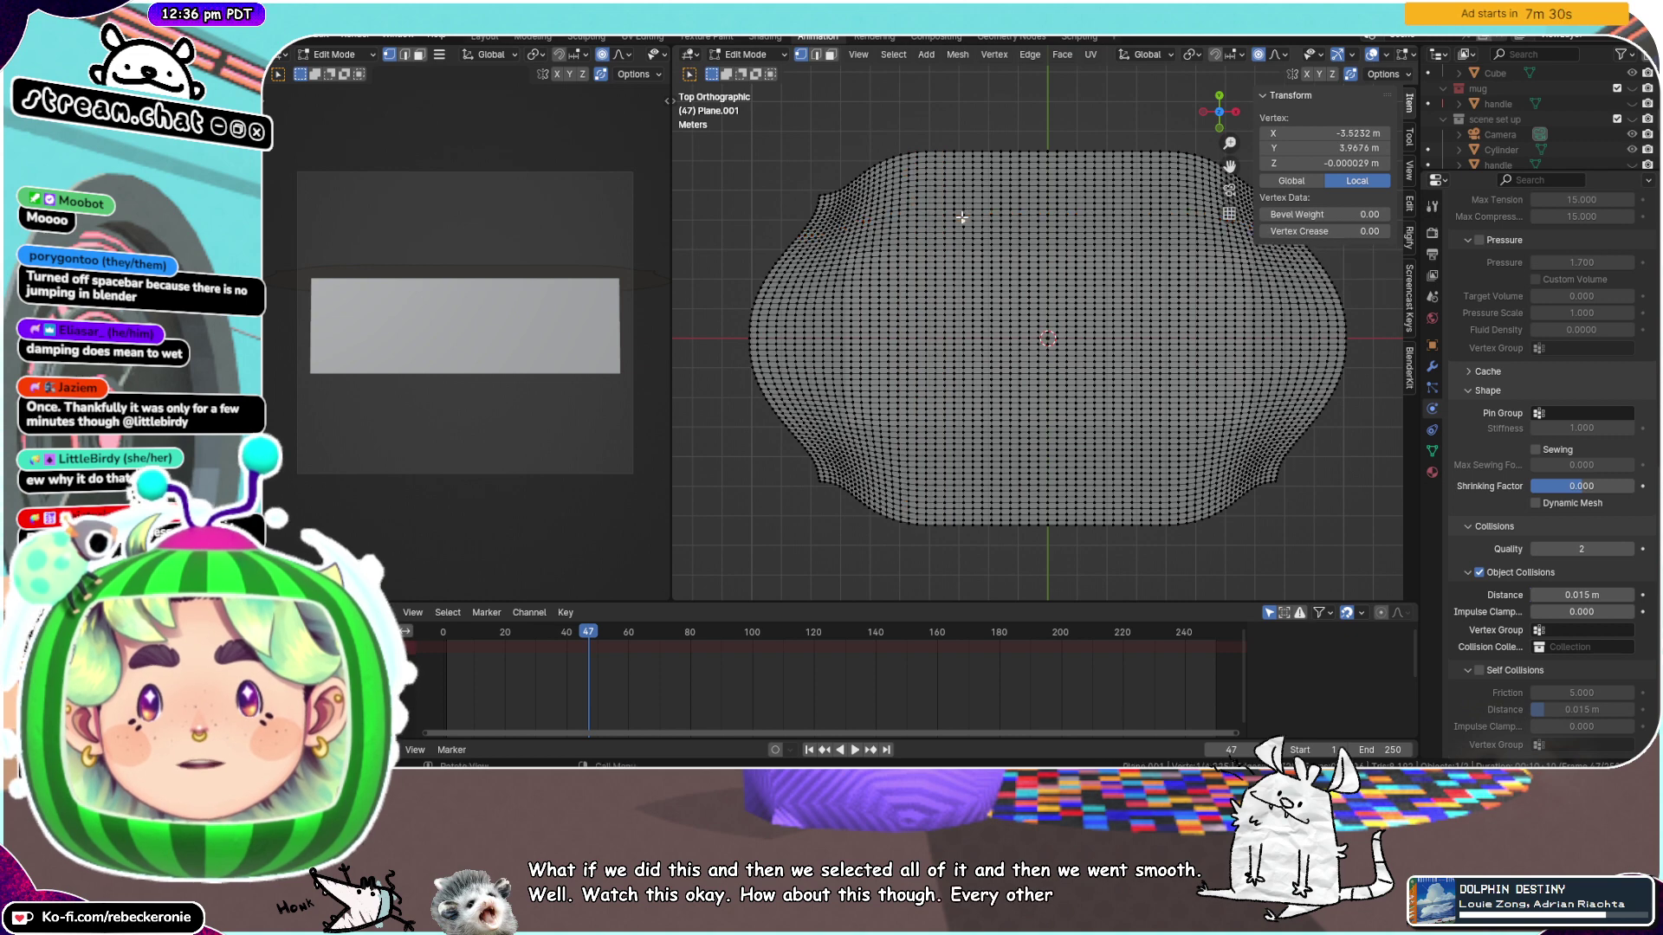
left_click(961, 217, "alt")
left_click(944, 224, "alt+shift")
left_click(957, 228)
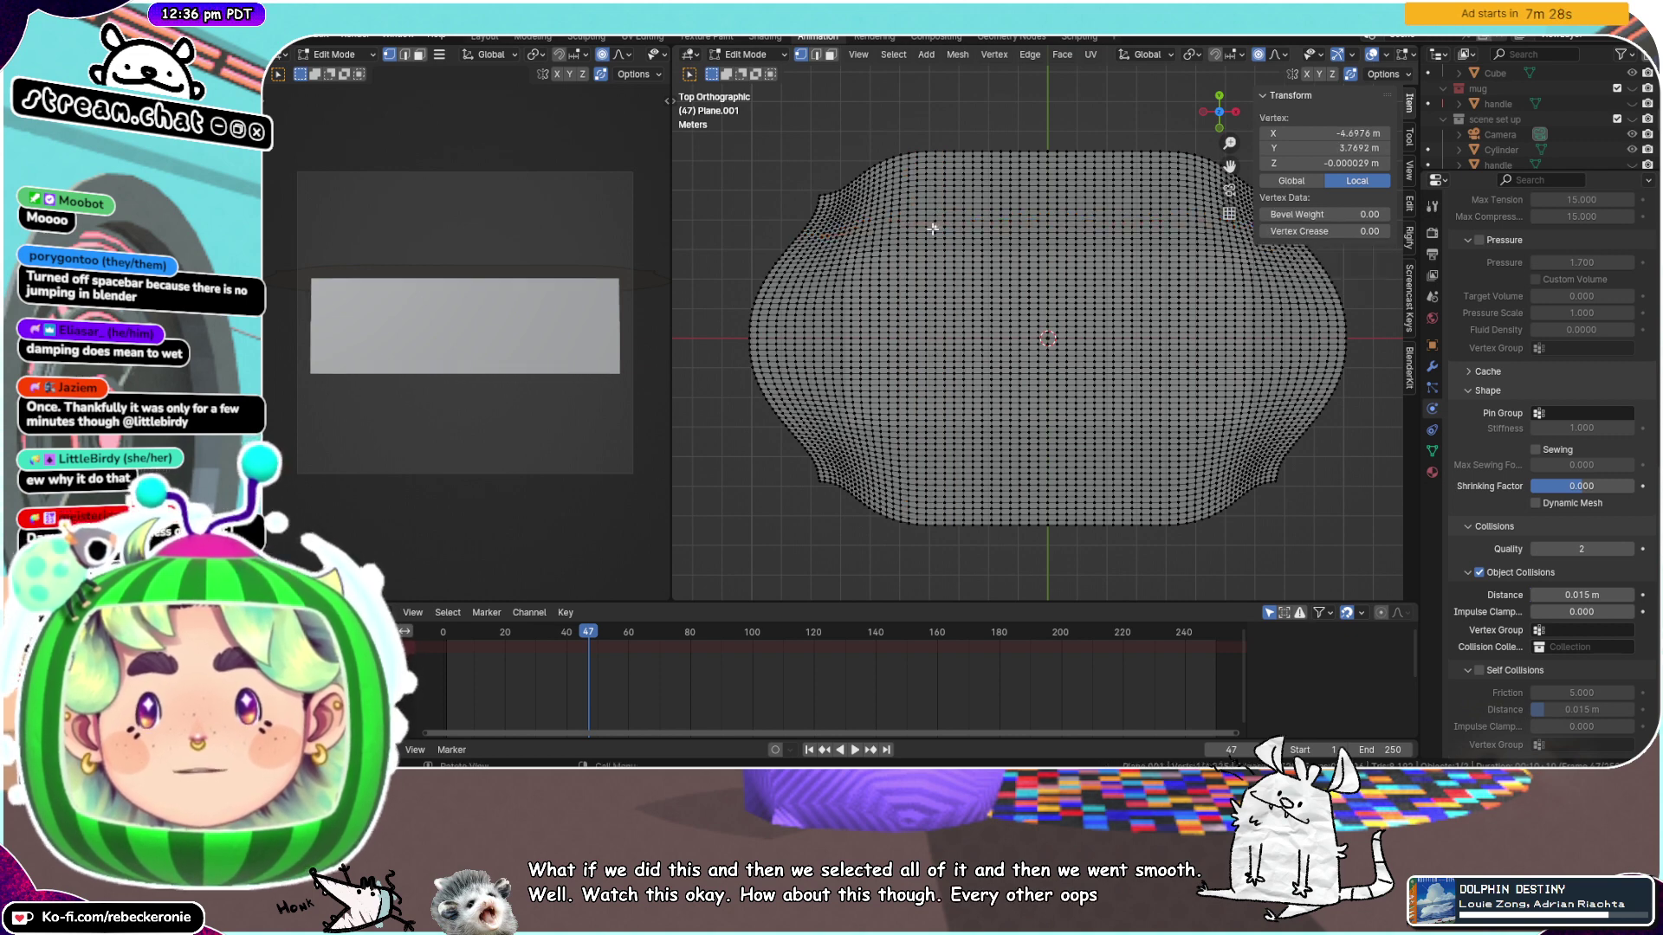
left_click(964, 233, "alt")
left_click(947, 222, "alt")
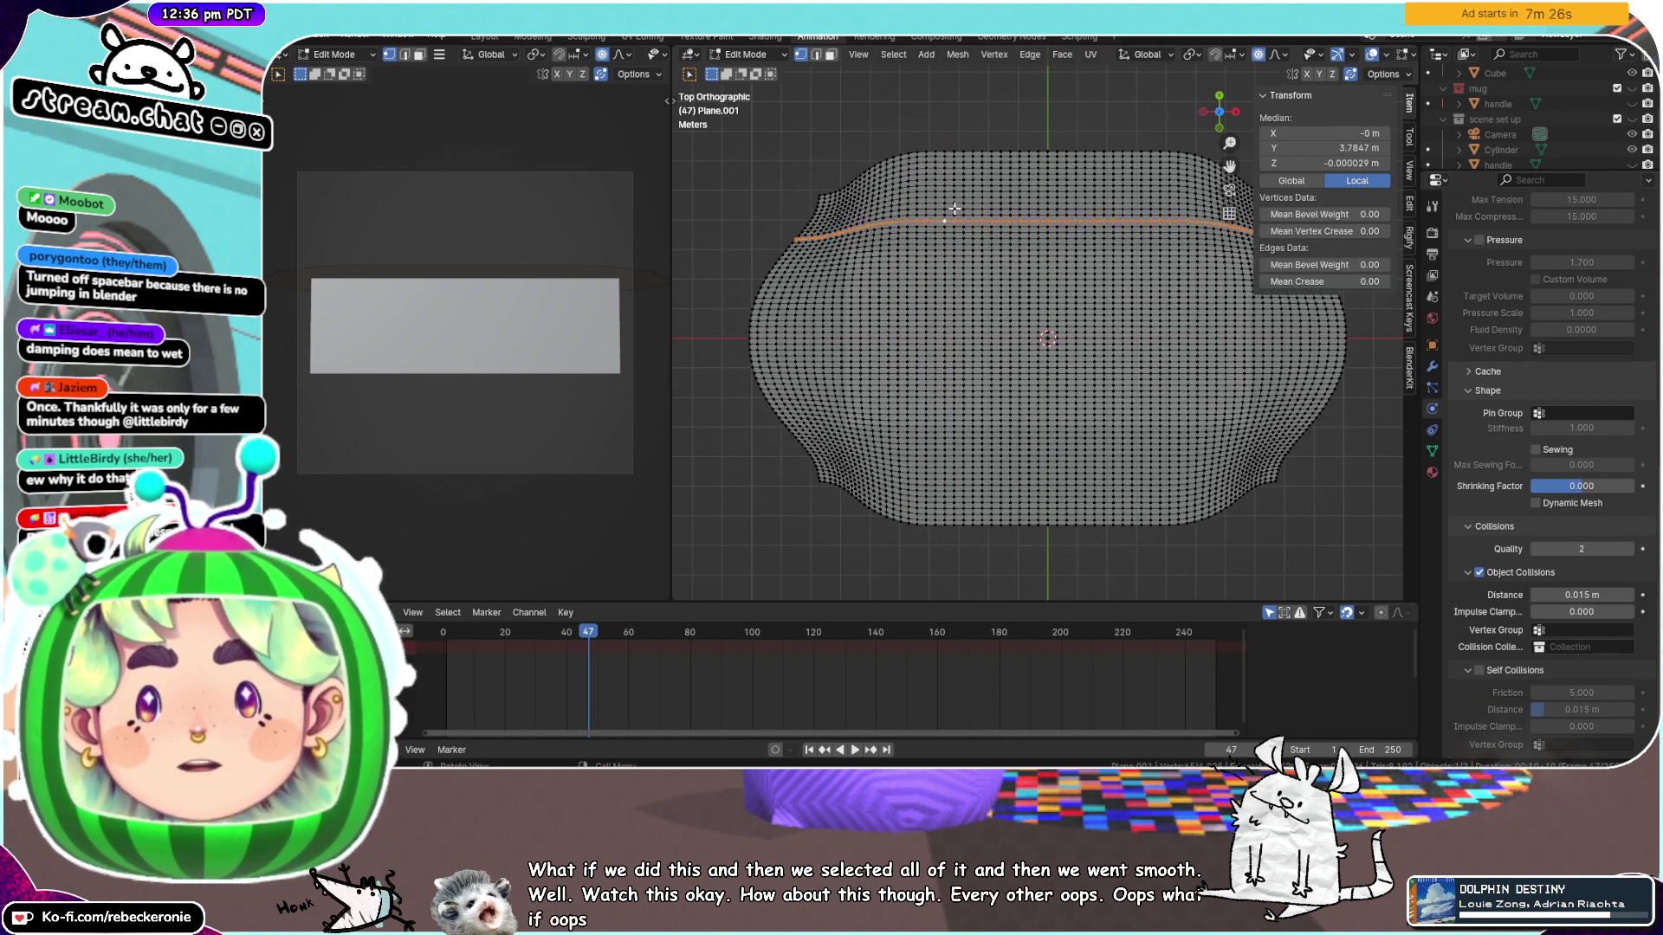
left_click(955, 209, "alt")
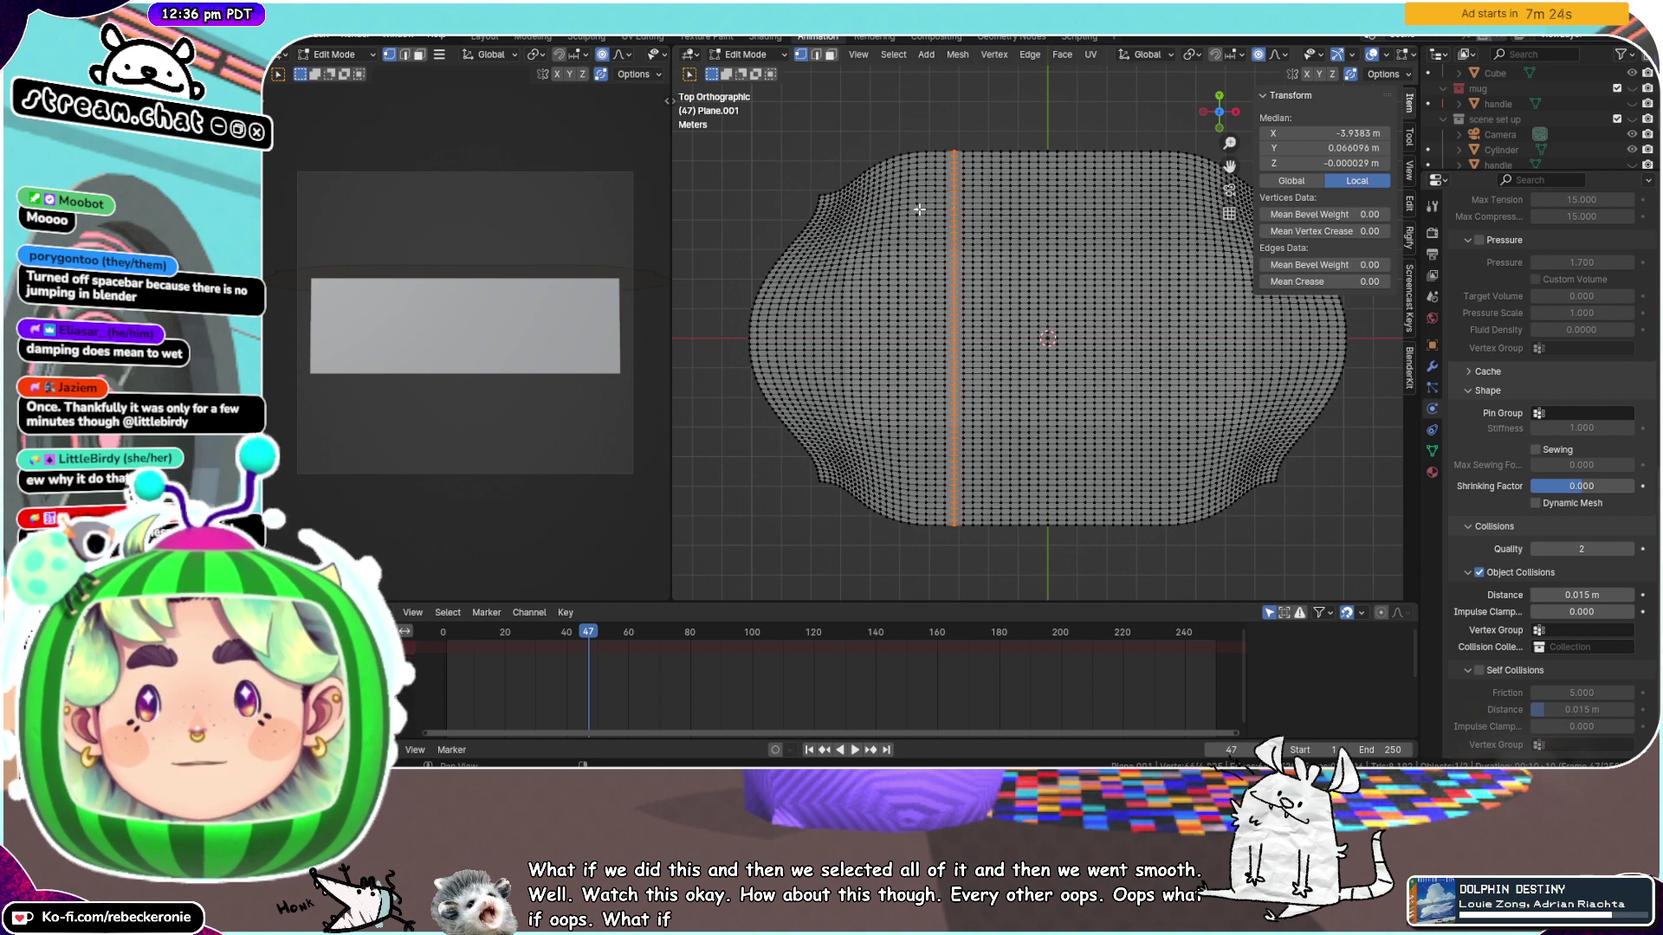
left_click(924, 215, "alt+shift")
Select three lengthwise vertical edge loops in the plane's left half in top view, taking every third loop
left_click(917, 218, "alt")
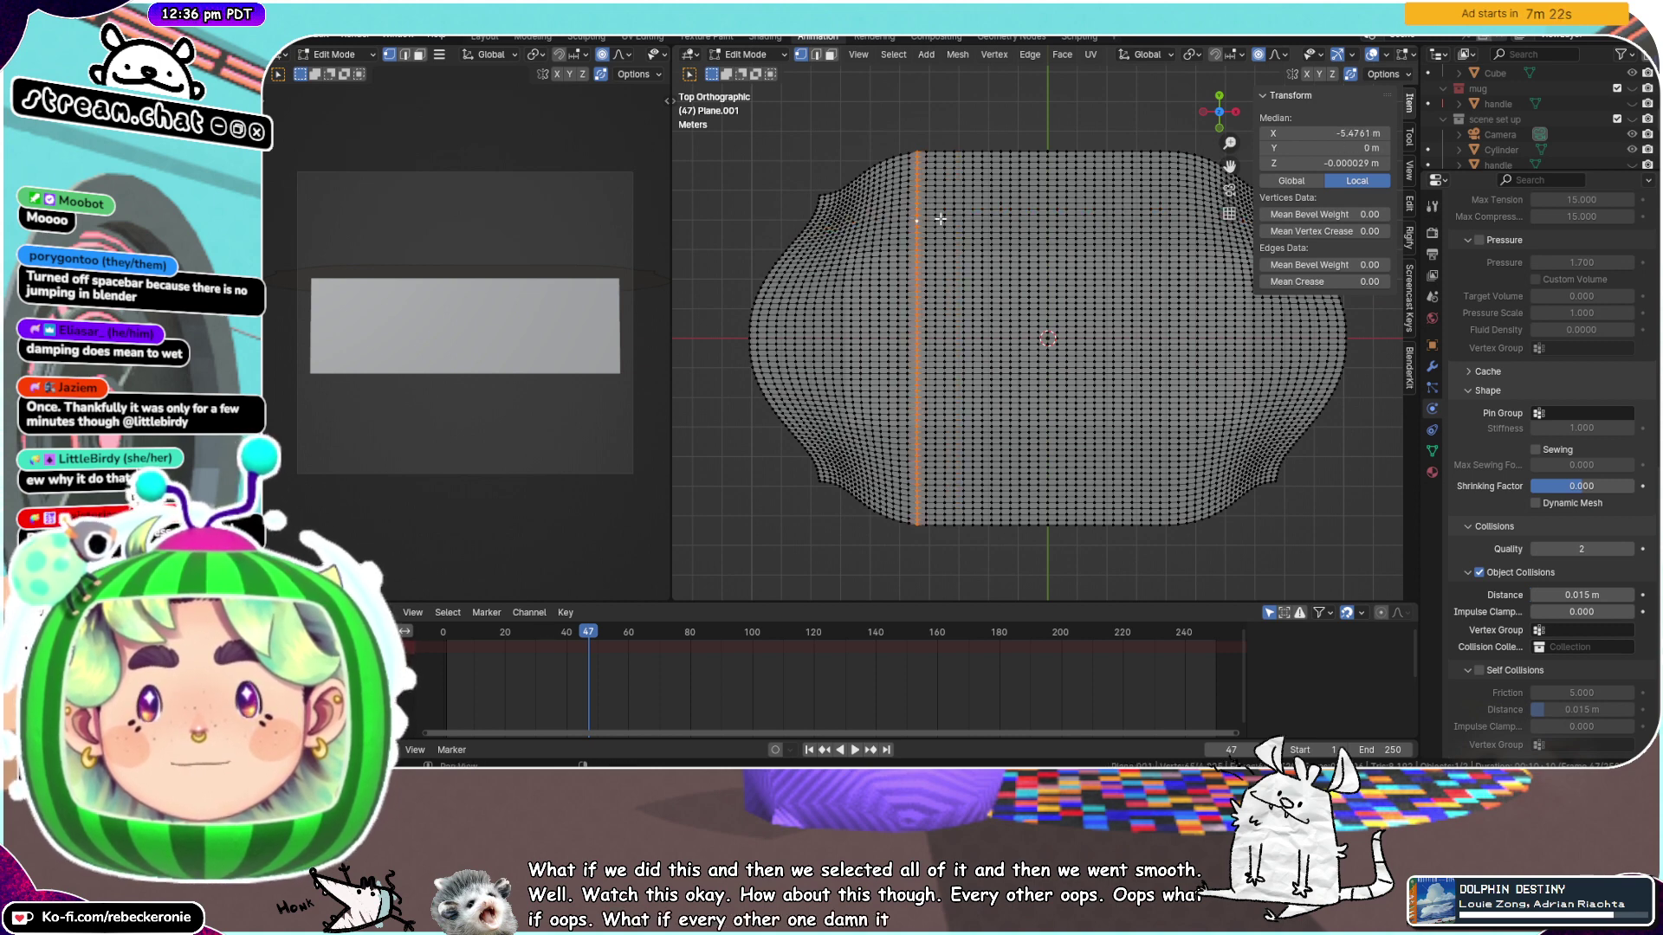
left_click(946, 220, "alt+shift")
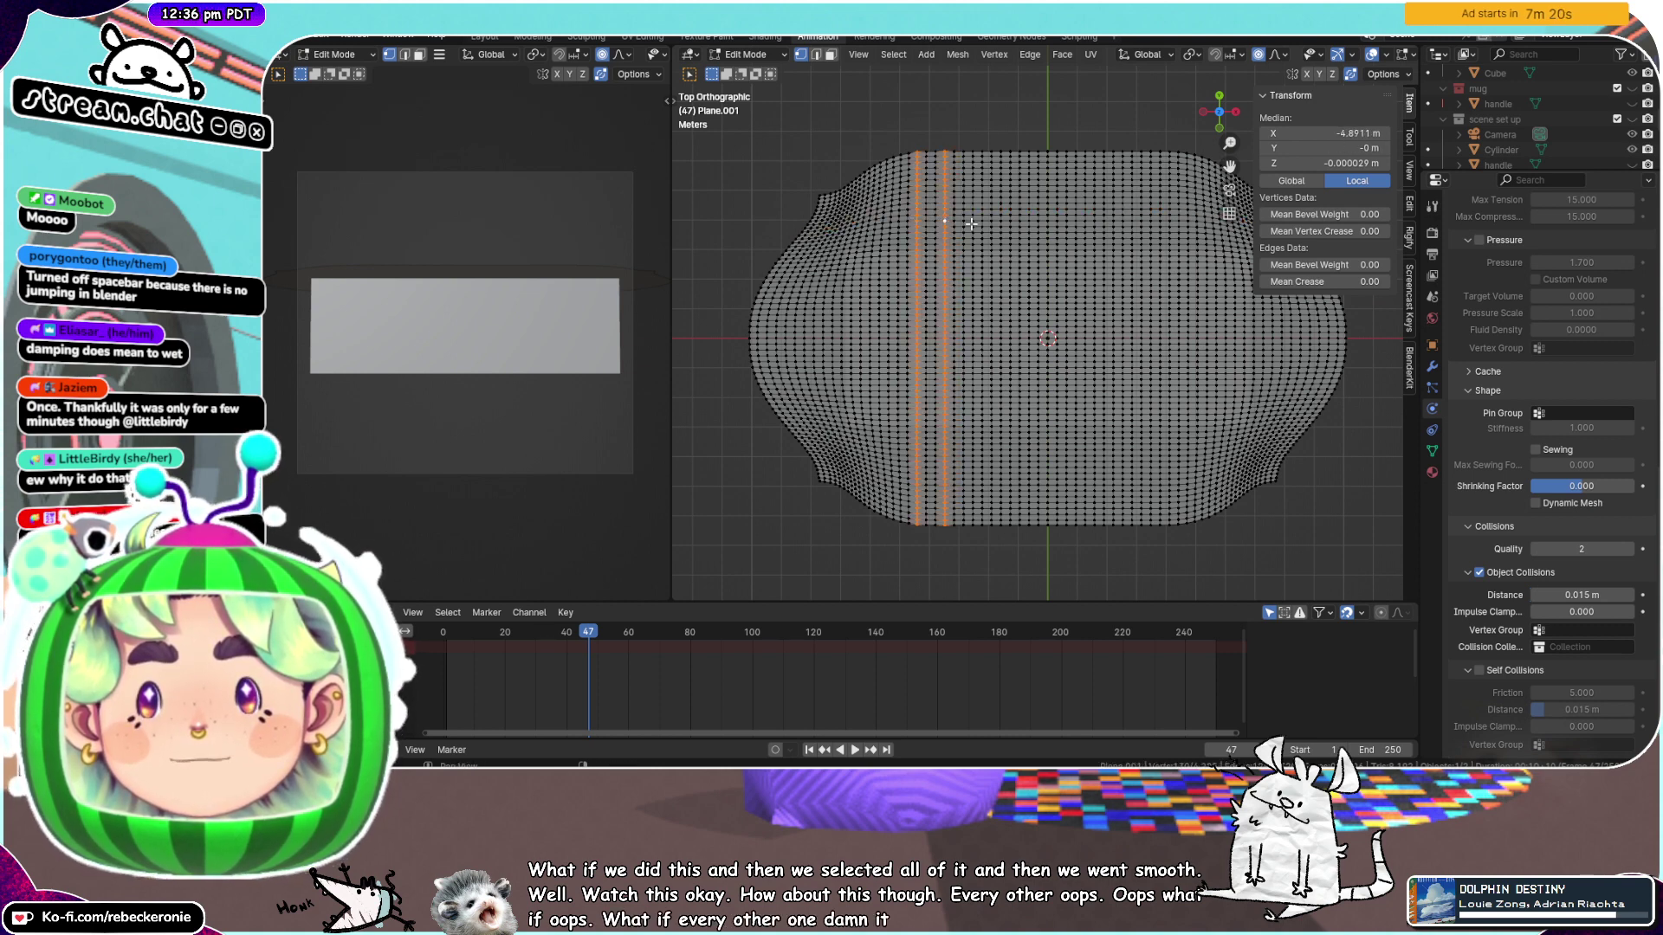
left_click(974, 224, "alt+shift")
left_click(999, 227, "alt+shift")
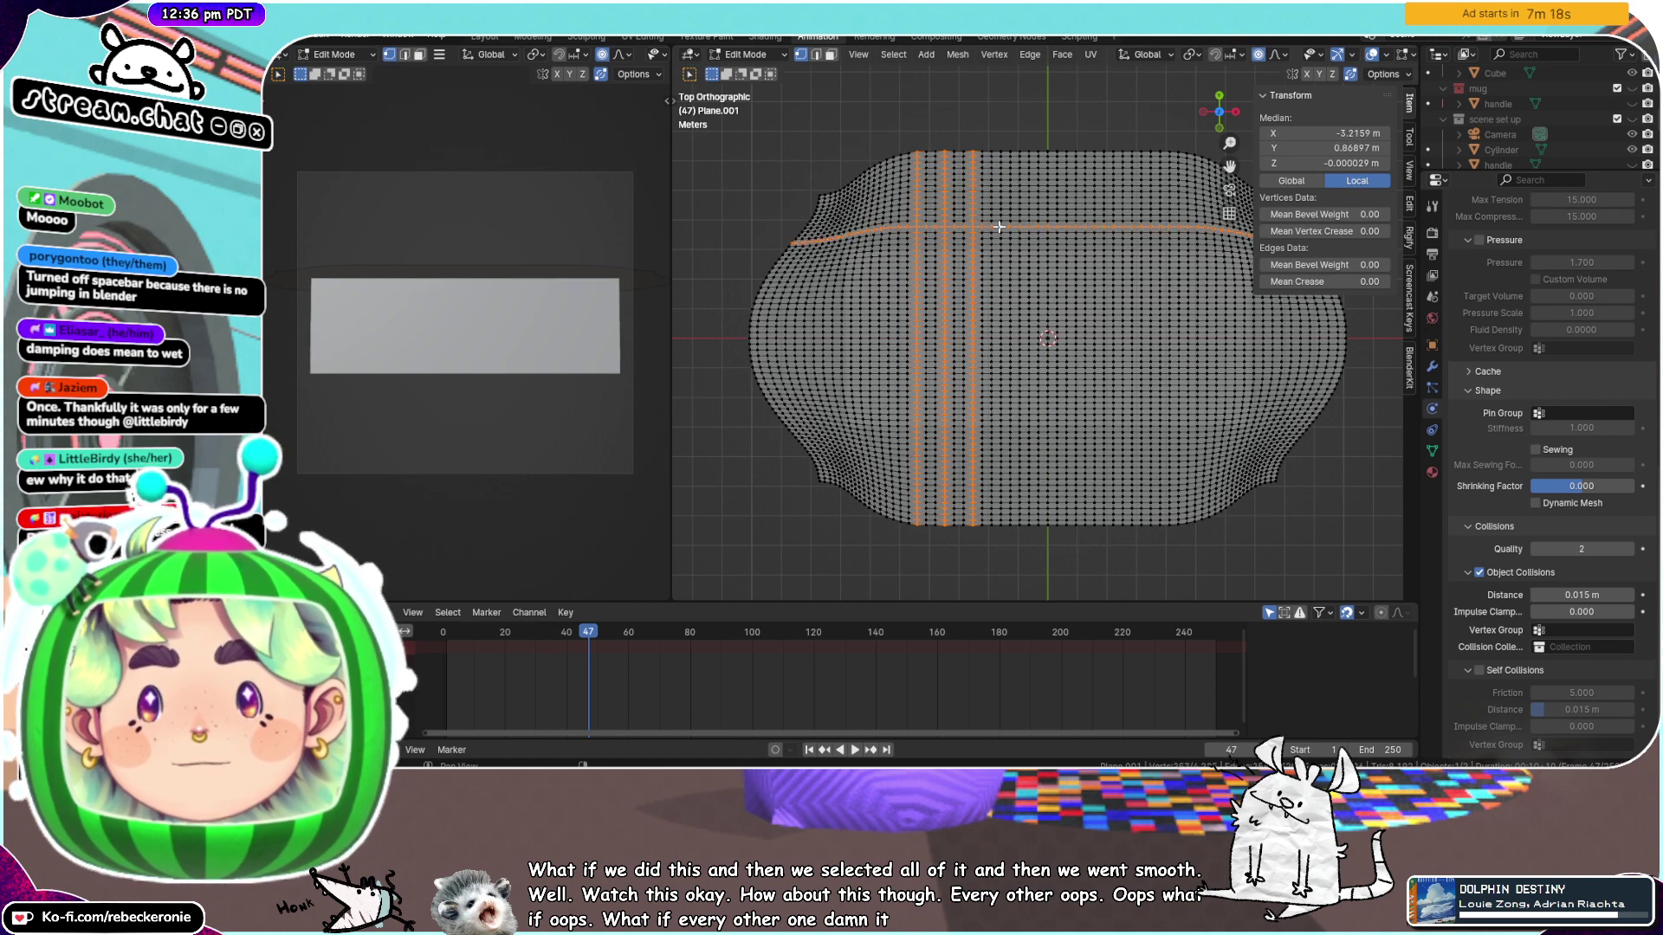
key("ctrl+z")
left_click(1001, 230, "alt+shift")
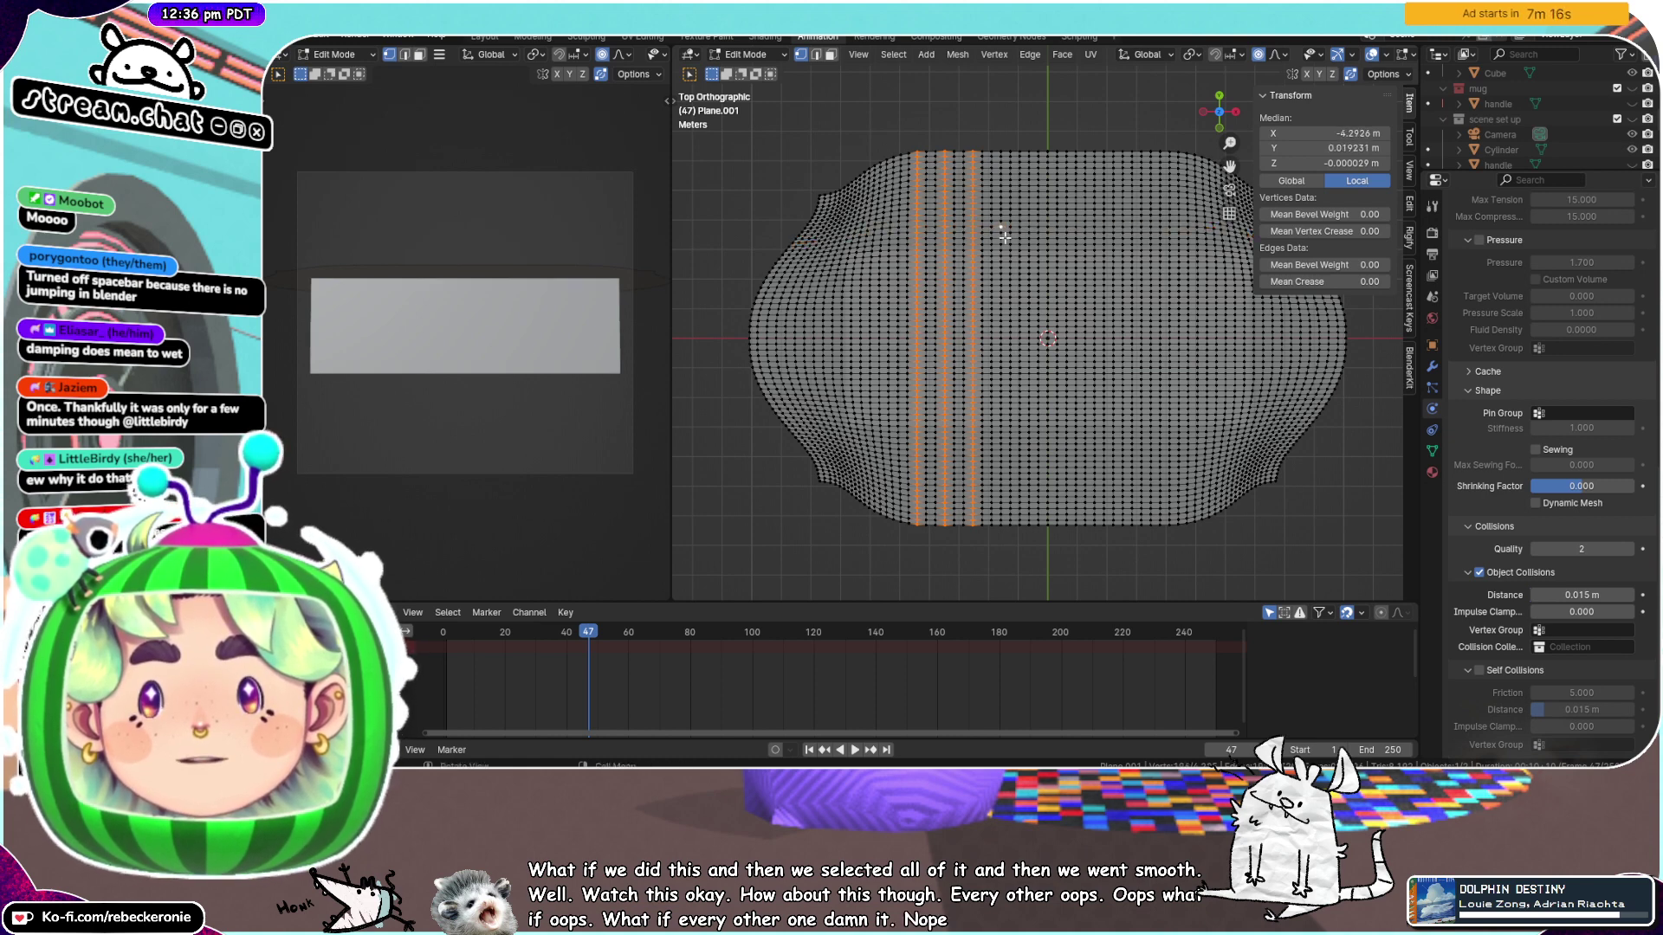
left_click(1000, 230, "alt+shift")
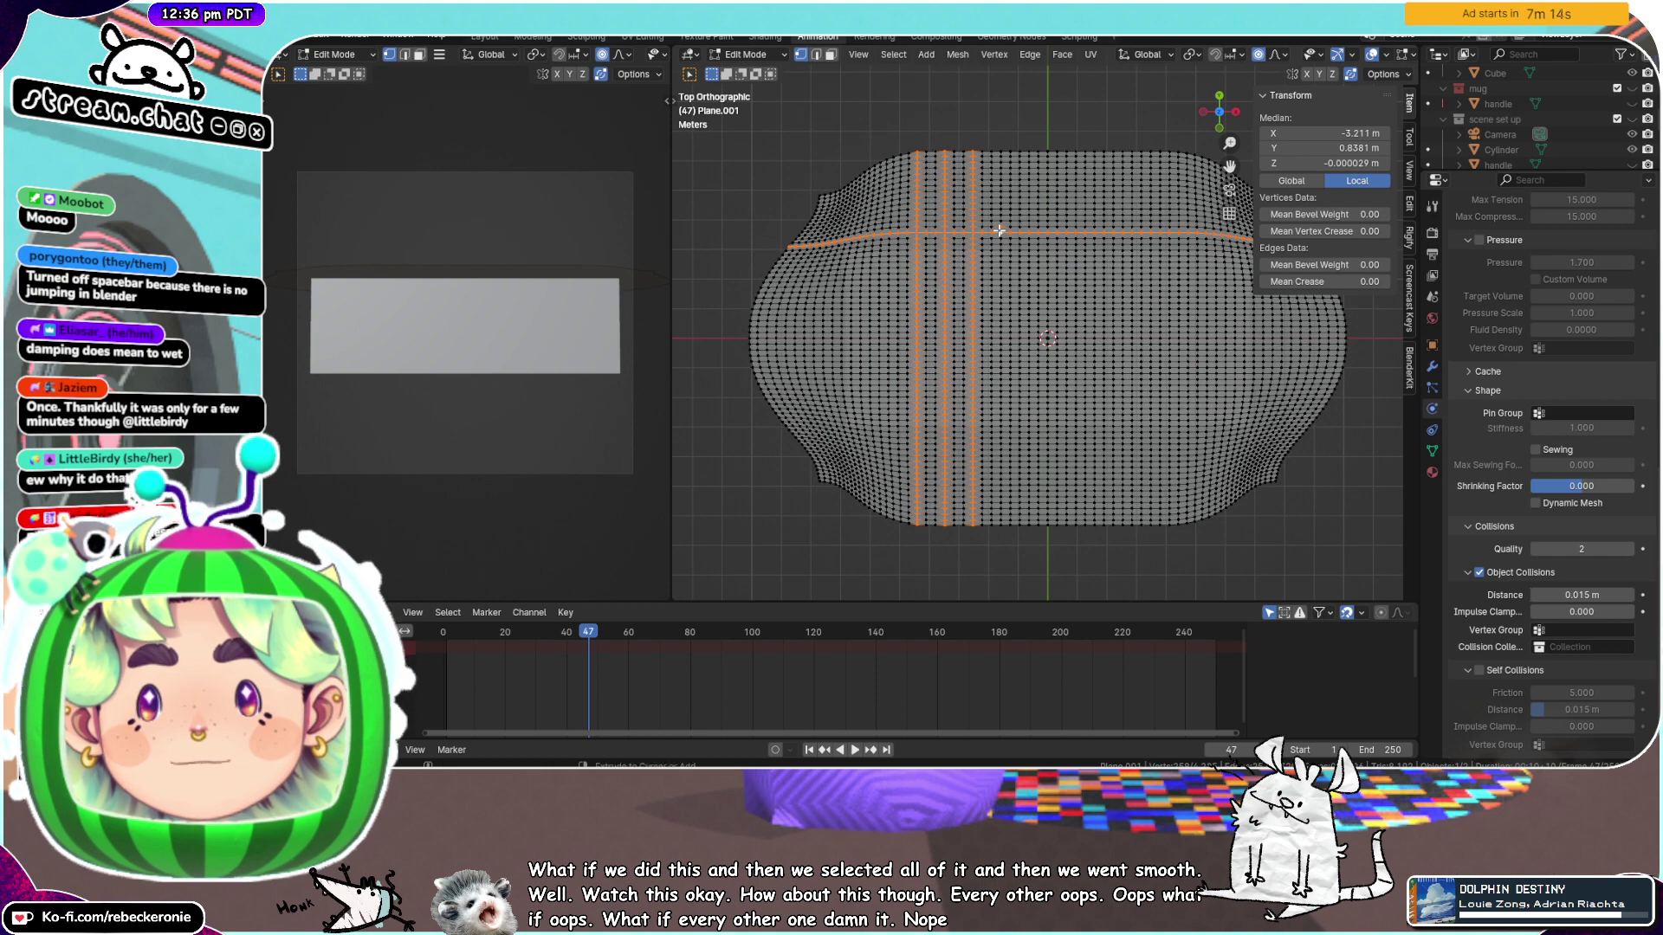
key("ctrl+z")
left_click(1000, 231, "alt+shift")
scroll(999, 230, "up", 4)
key("ctrl+z")
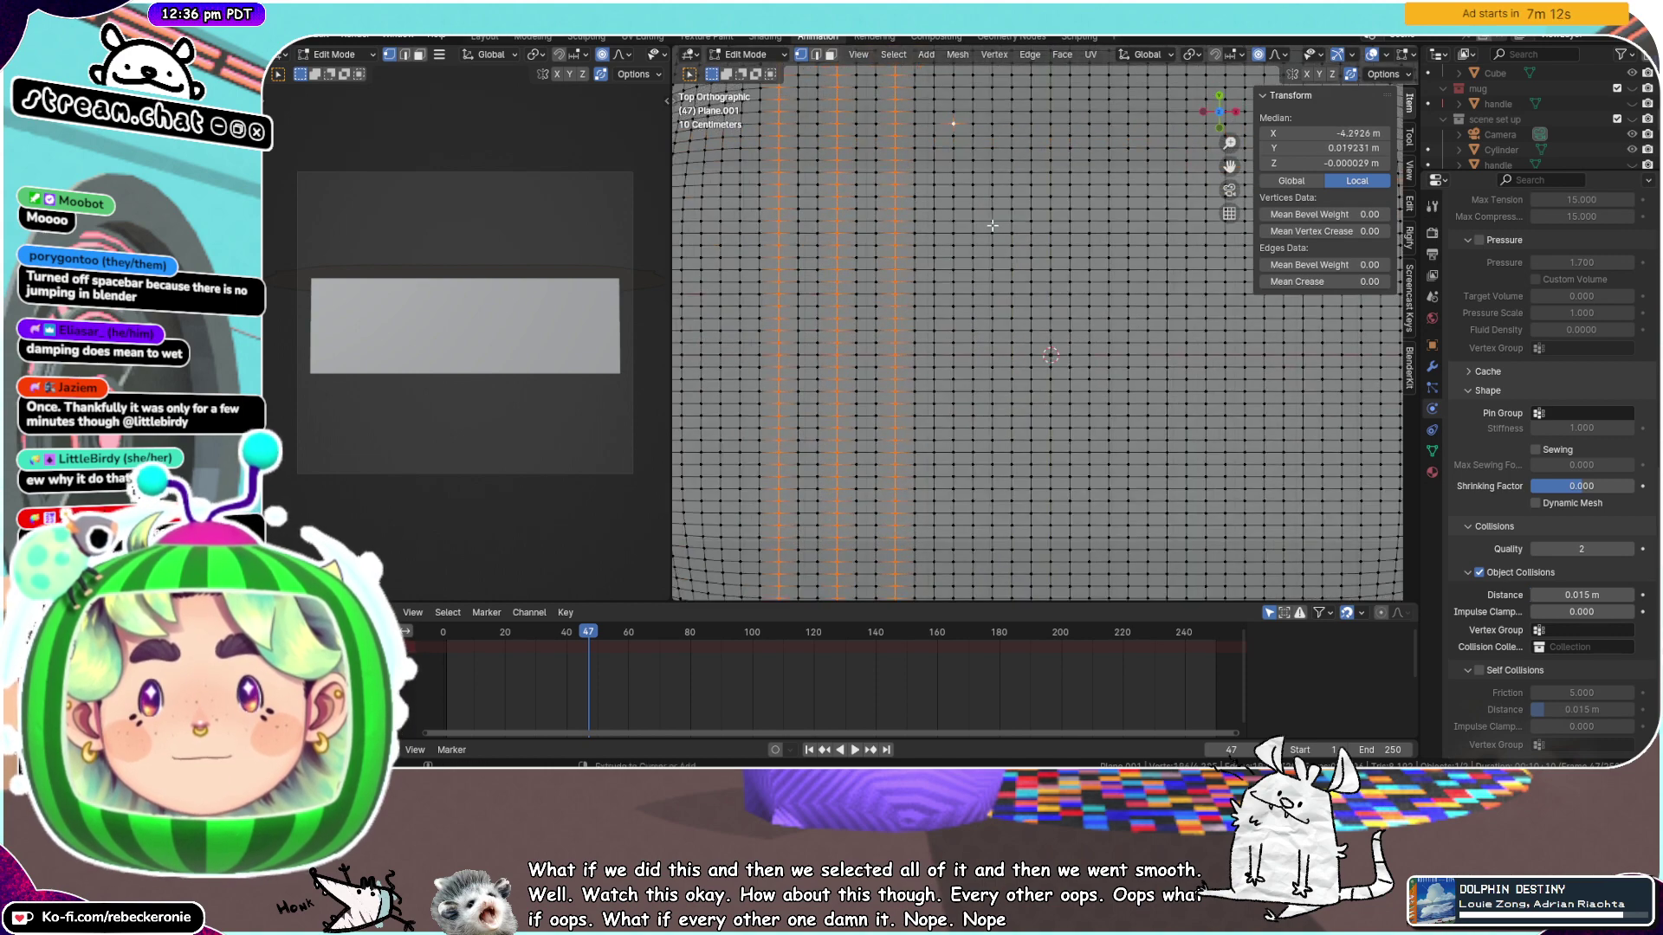
Add the next six vertical edge loops across the middle of the plane to the selection, keeping the every-third-loop spacing
left_click(954, 129, "alt+shift")
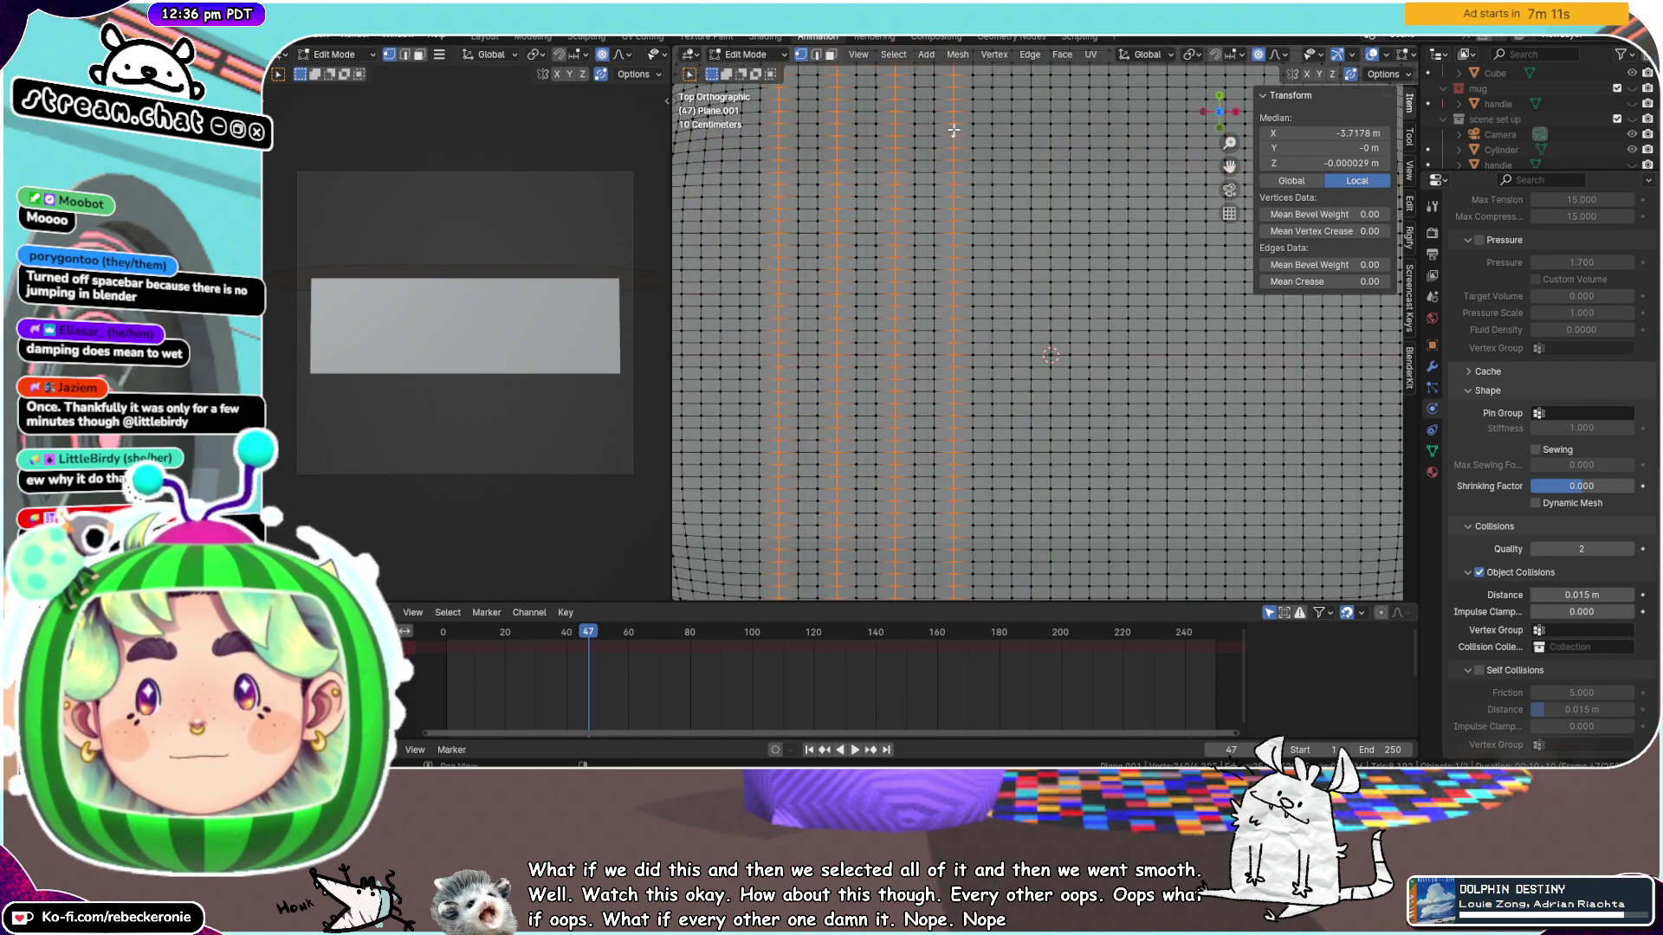
left_click(1013, 130, "alt+shift")
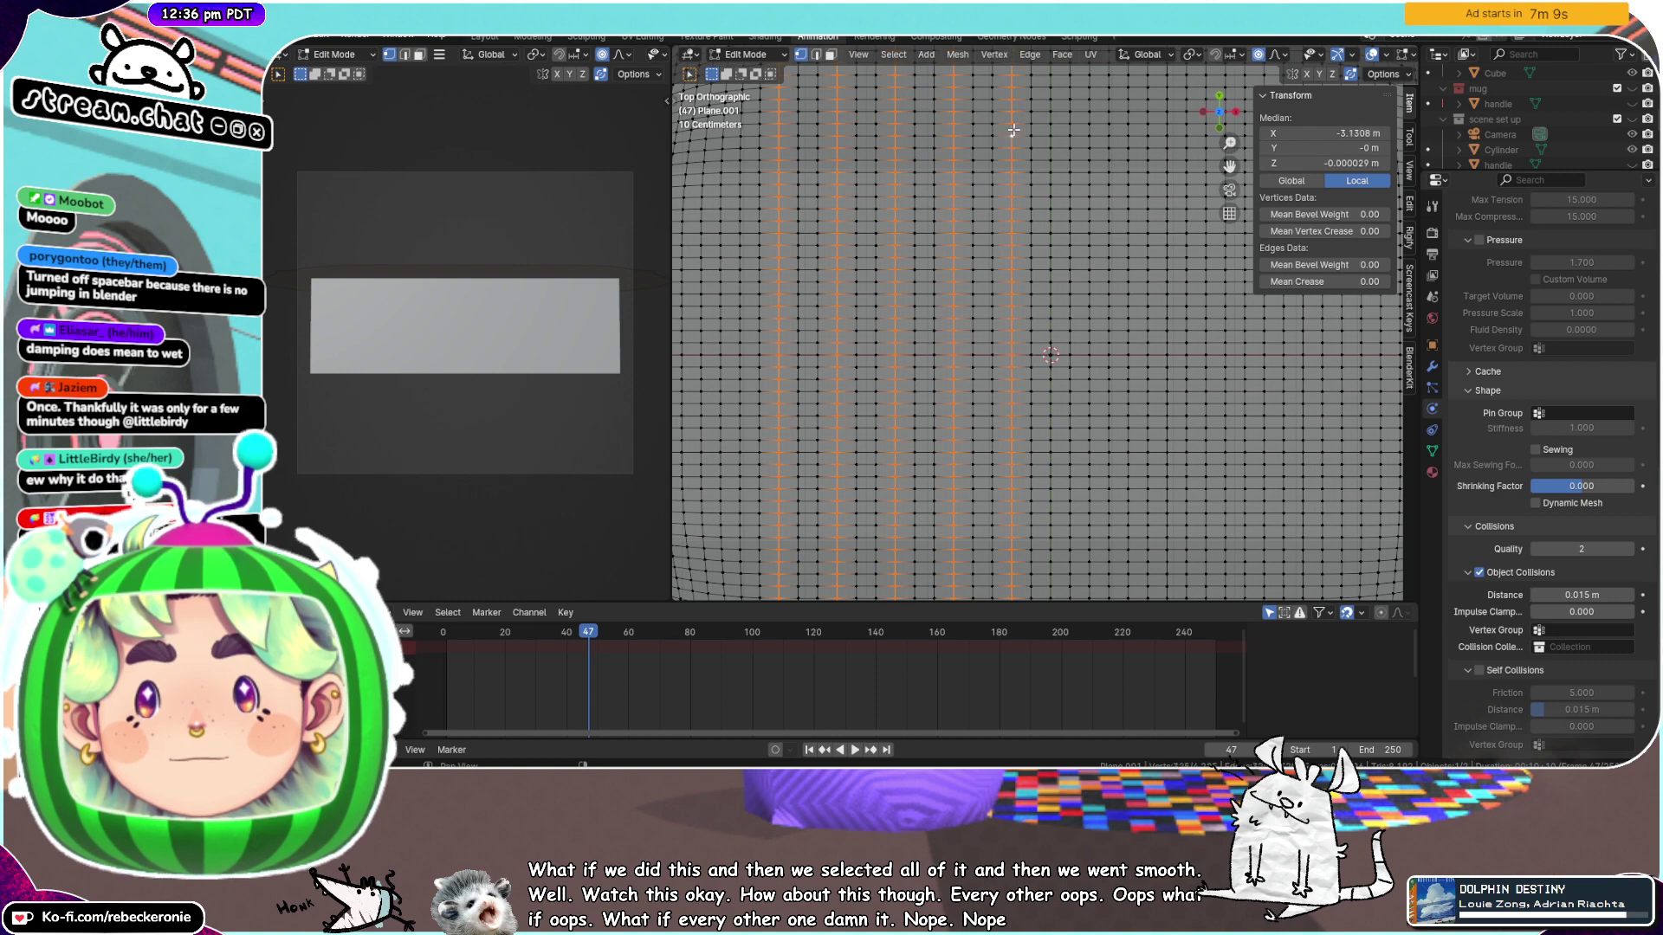
left_click(1069, 128, "alt+shift")
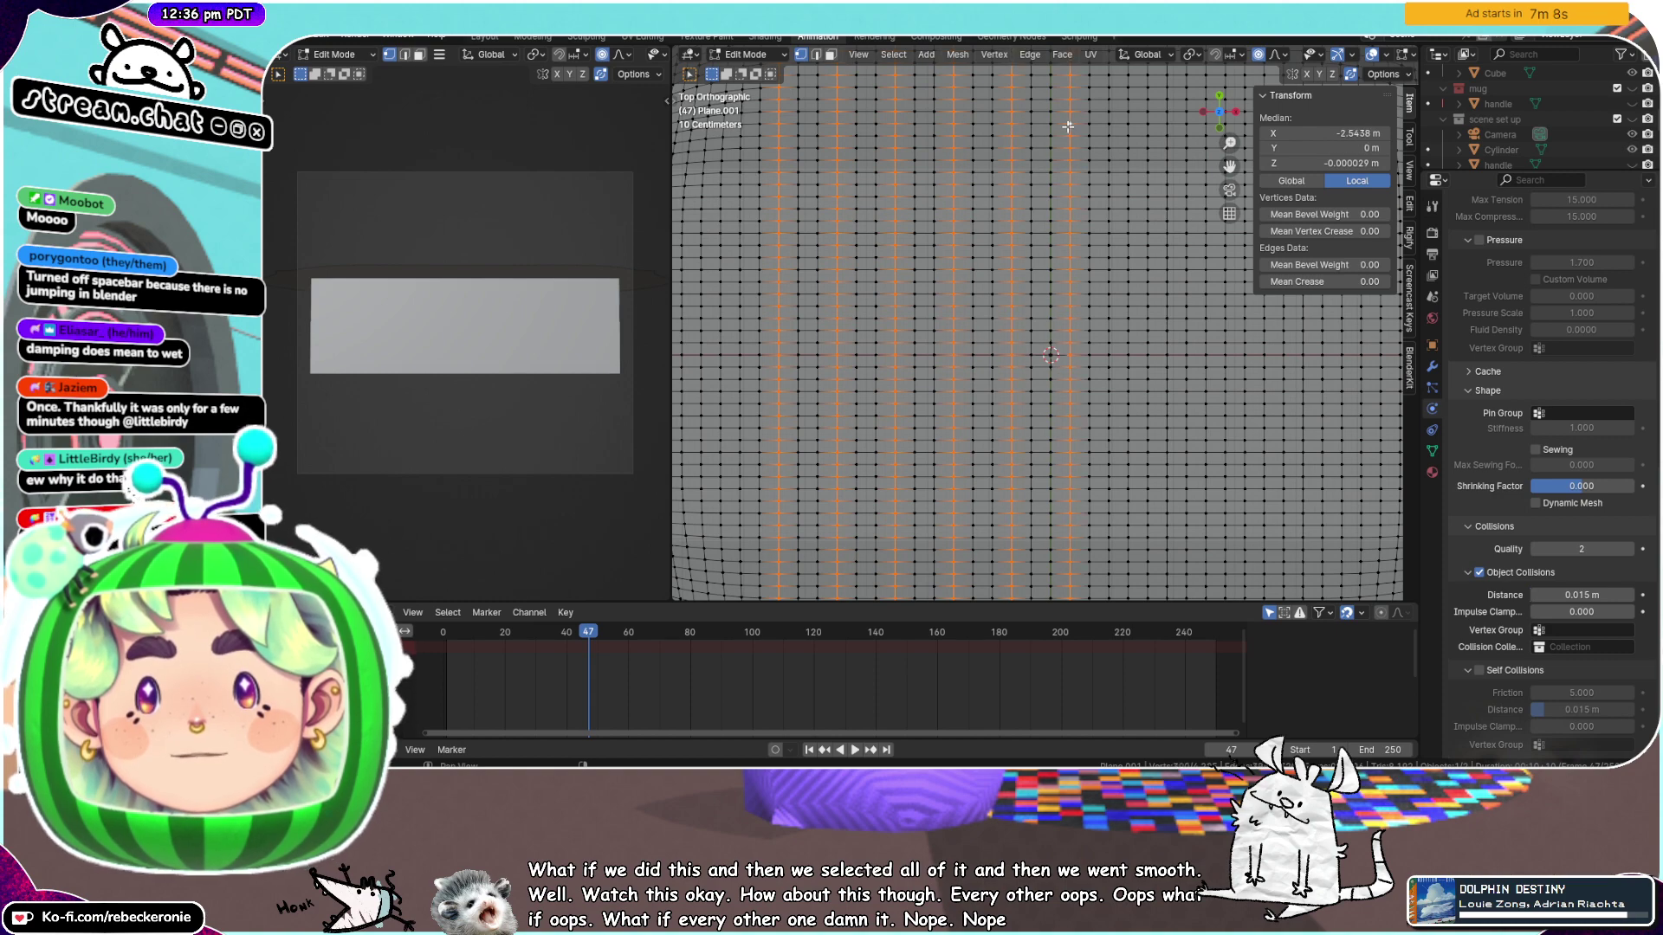
left_click(1129, 122, "alt+shift")
scroll(1142, 165, "down", 3)
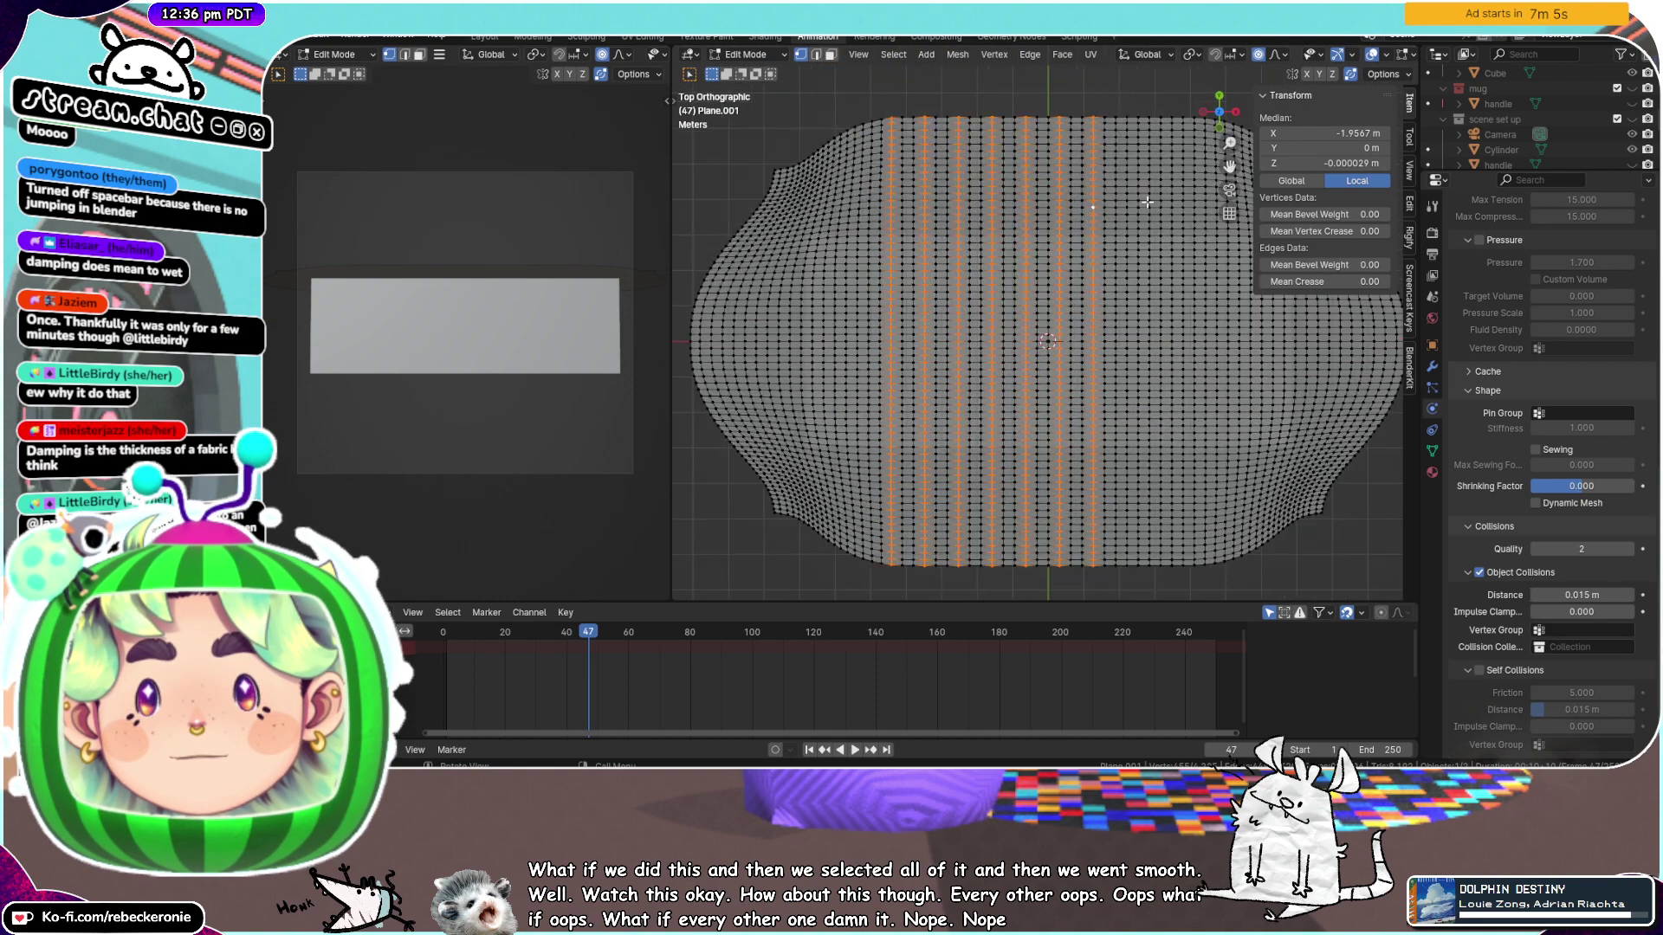
scroll(1152, 216, "up", 6)
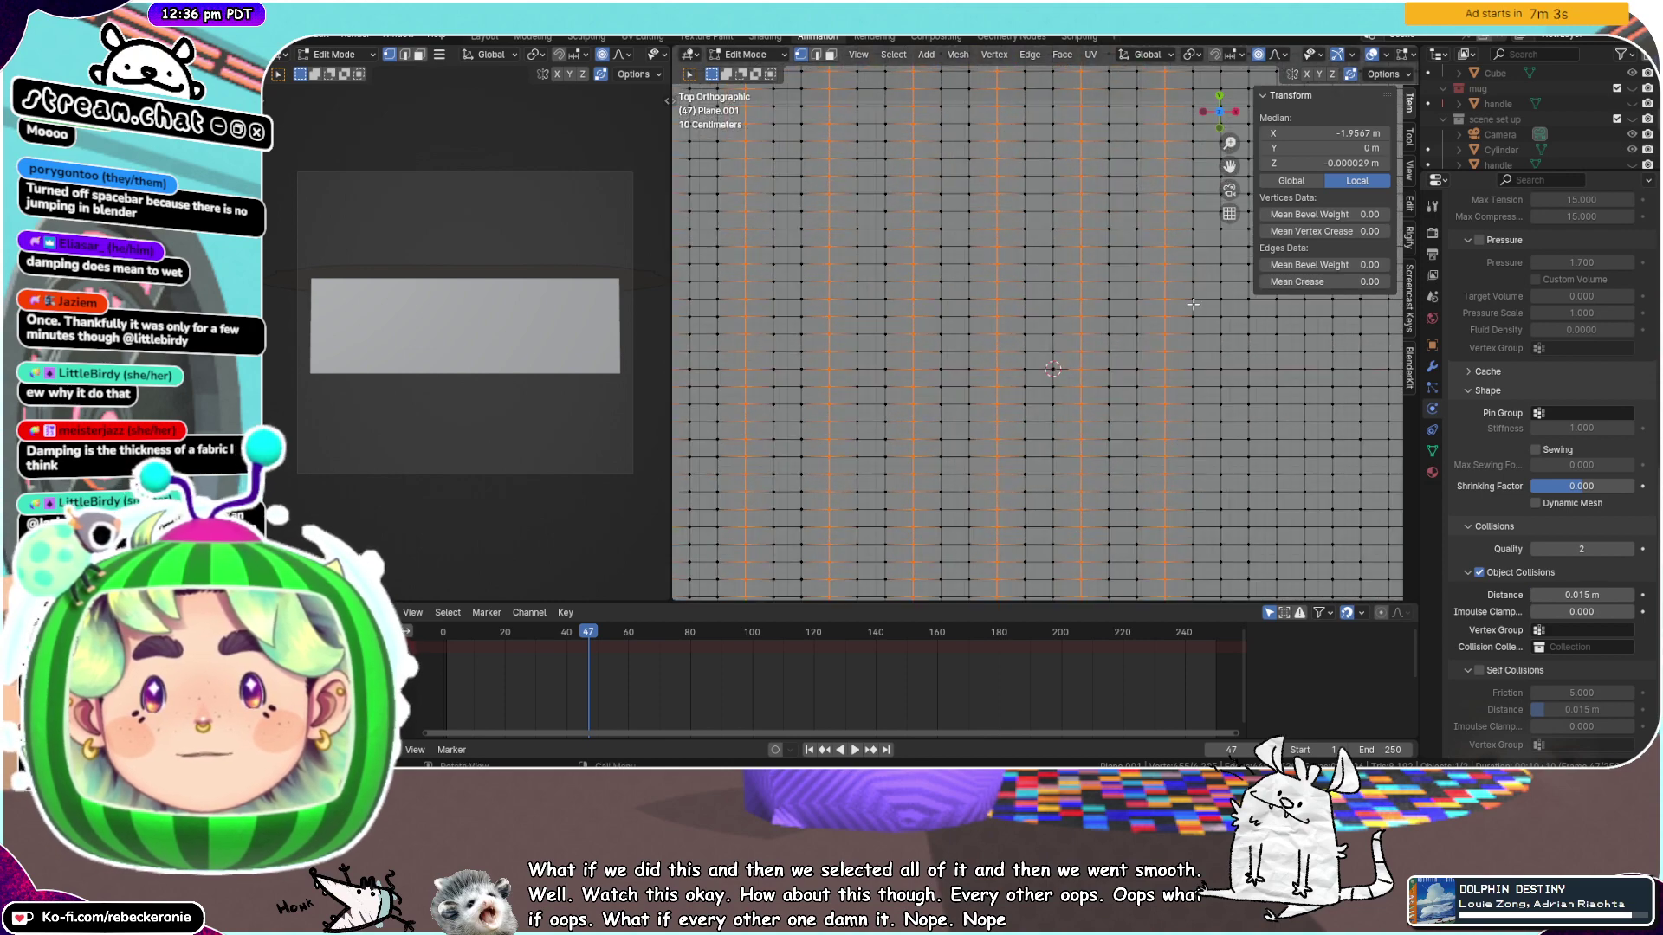
left_click(1248, 341, "alt+shift")
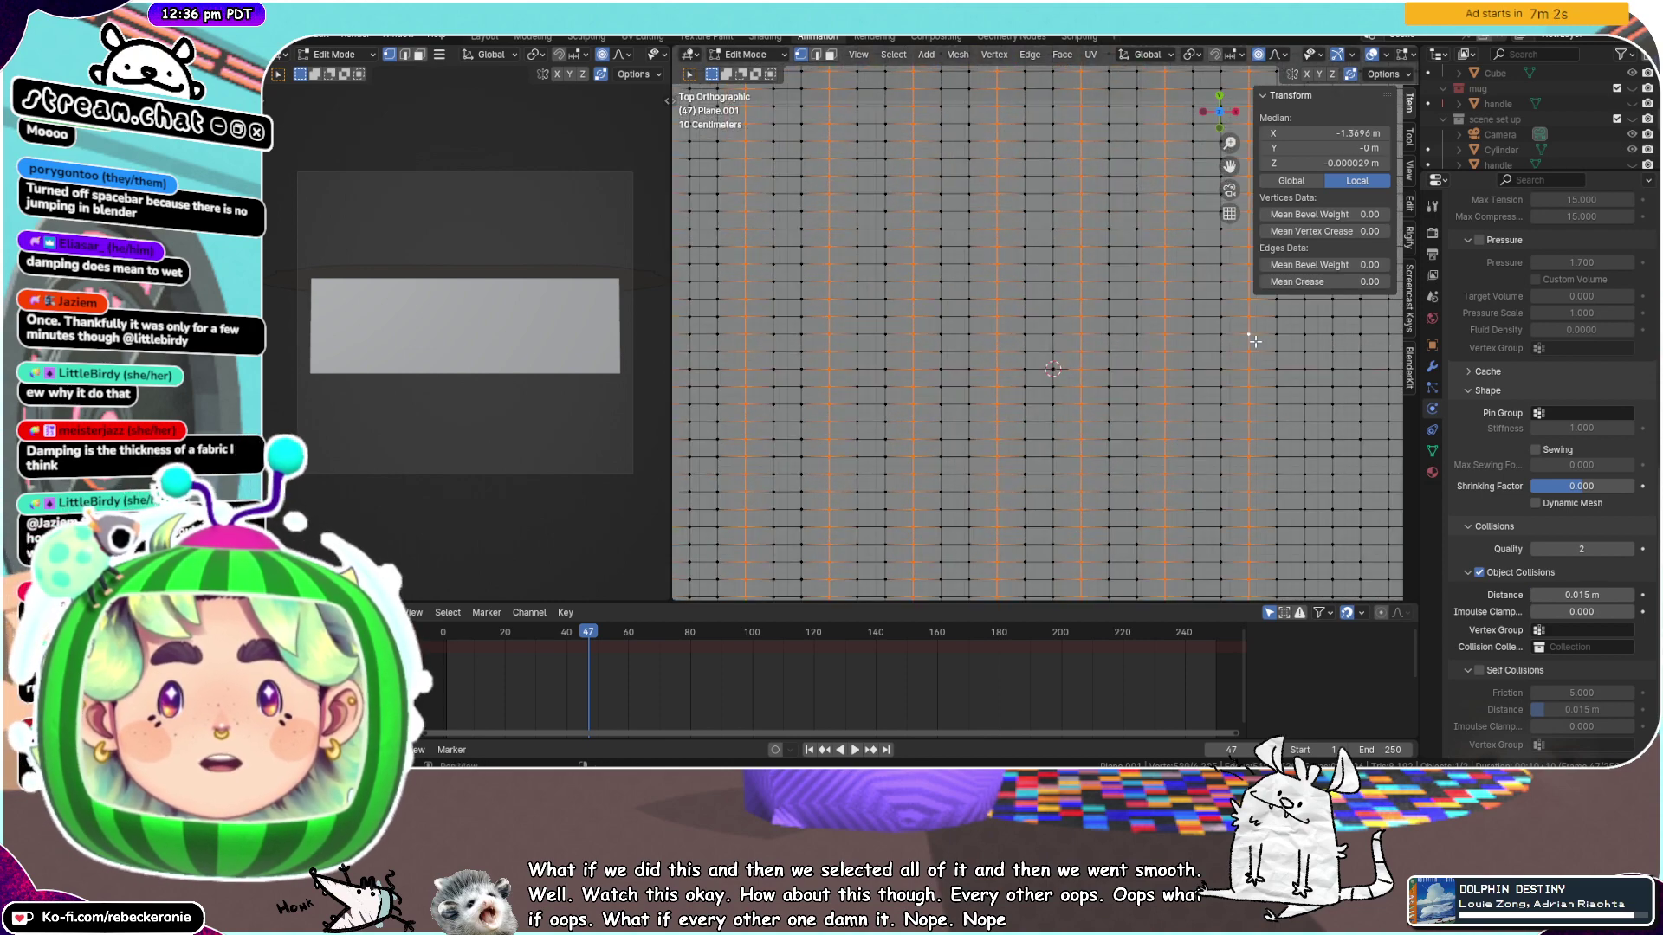
left_click(1333, 344, "alt+shift")
scroll(1282, 364, "down", 5)
Extend the selection with four more vertical edge loops toward the plane's right end, again every third loop
scroll(1239, 384, "up", 2)
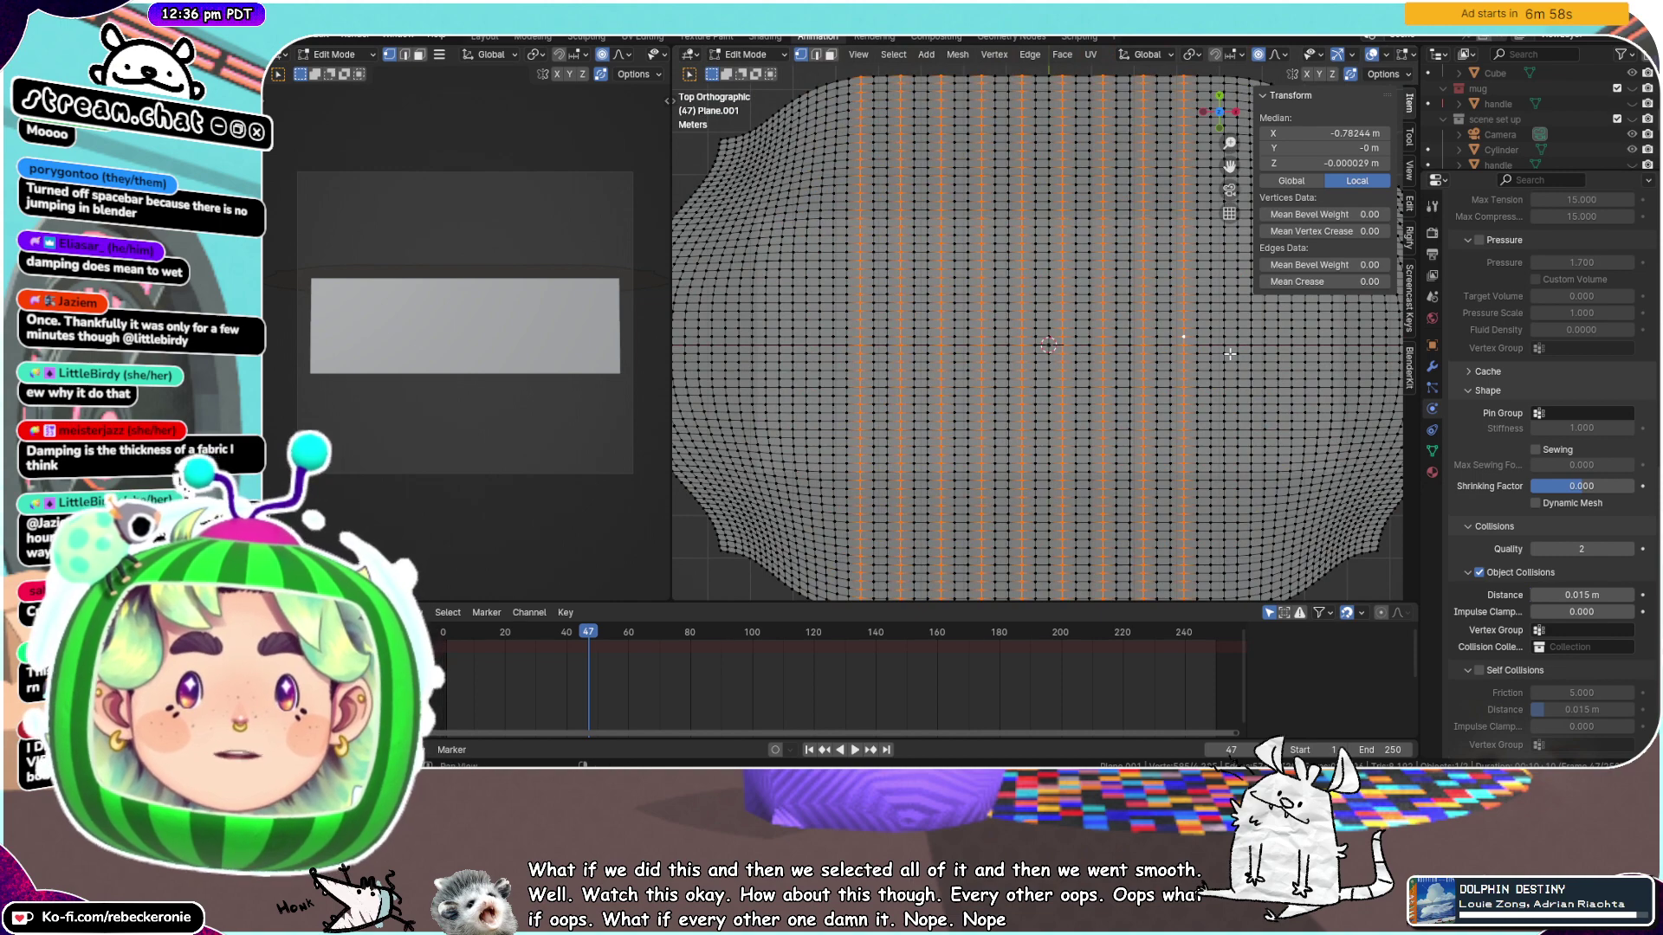
left_click_drag(1230, 166, 994, 139)
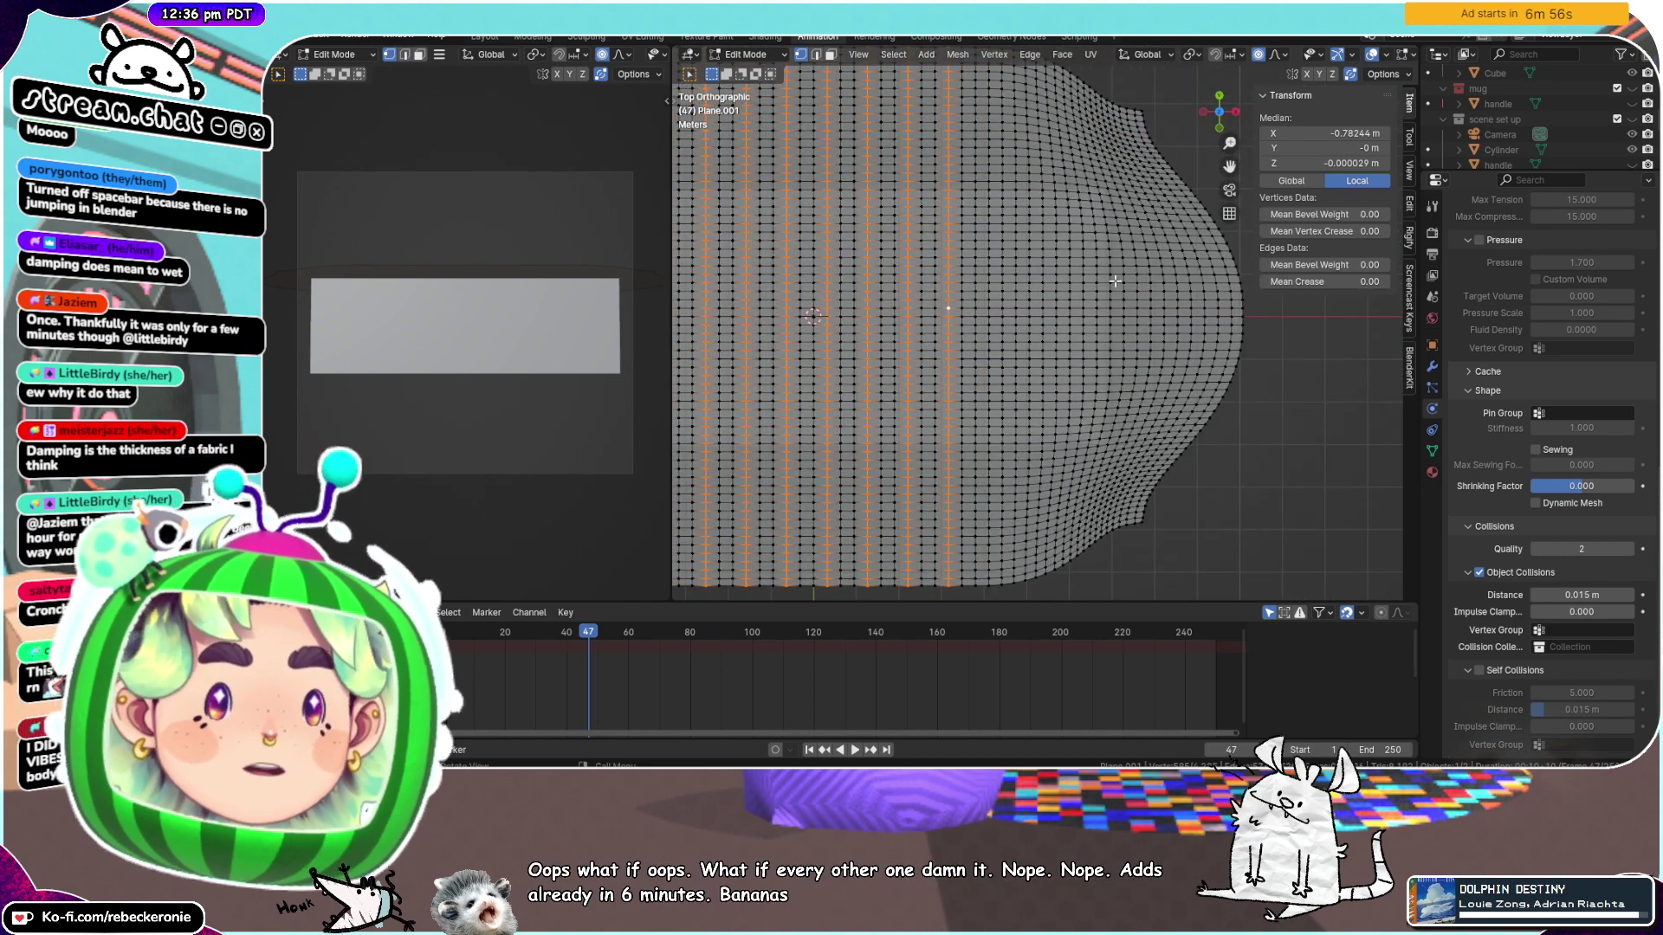
scroll(1114, 281, "up", 3)
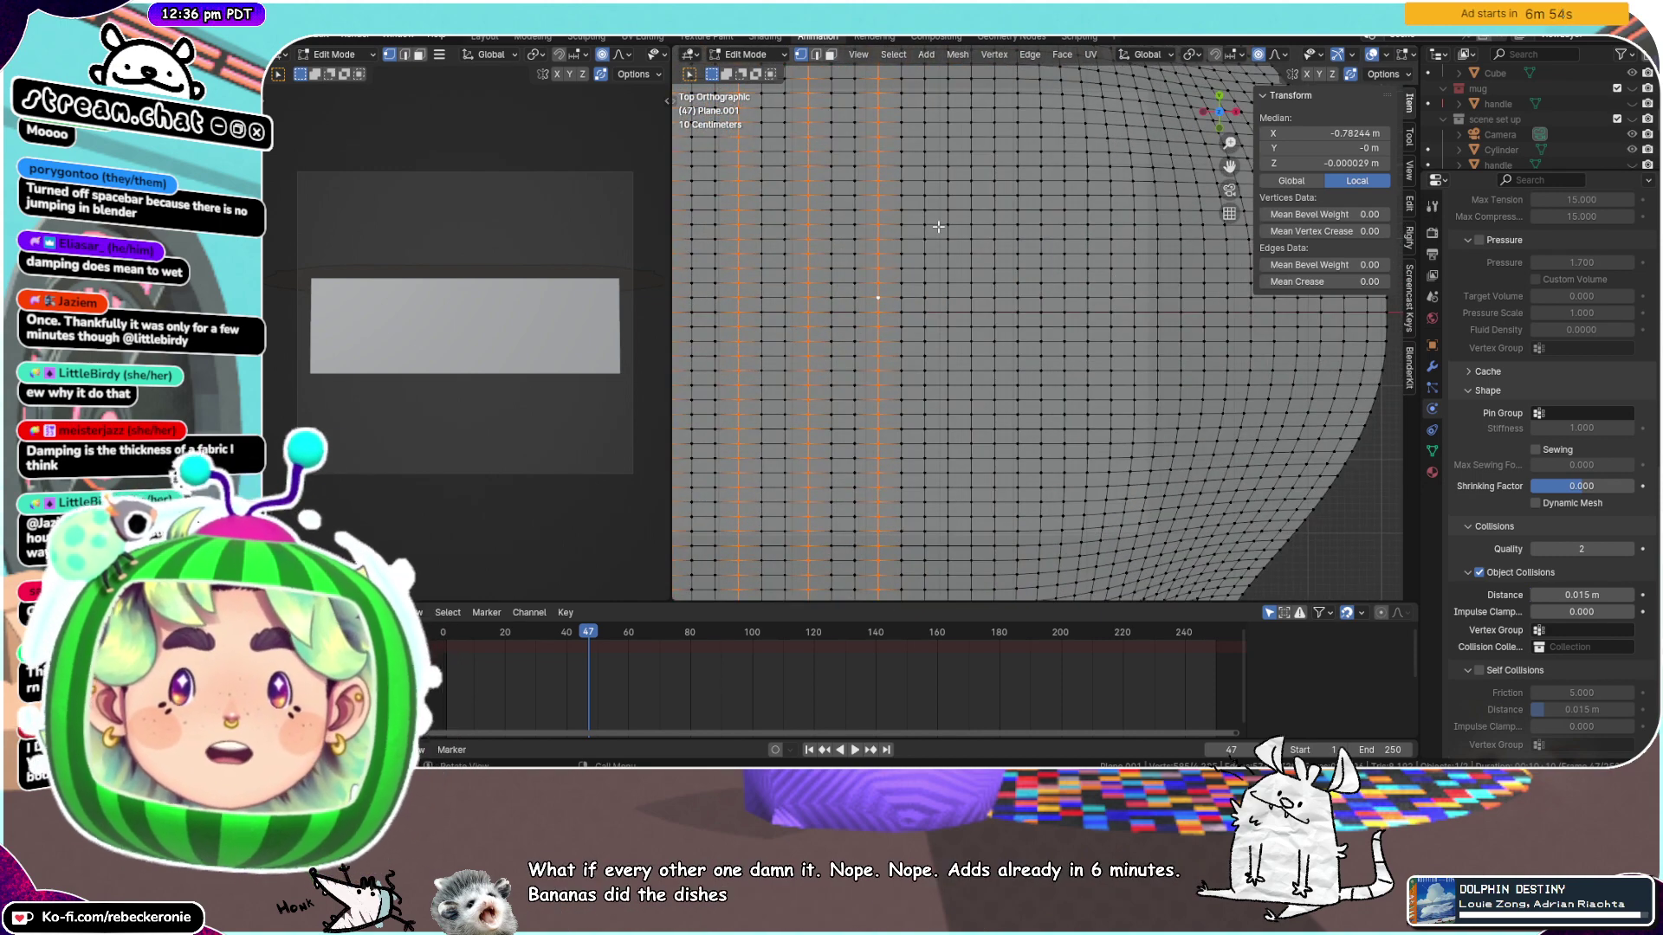
scroll(940, 235, "up", 3)
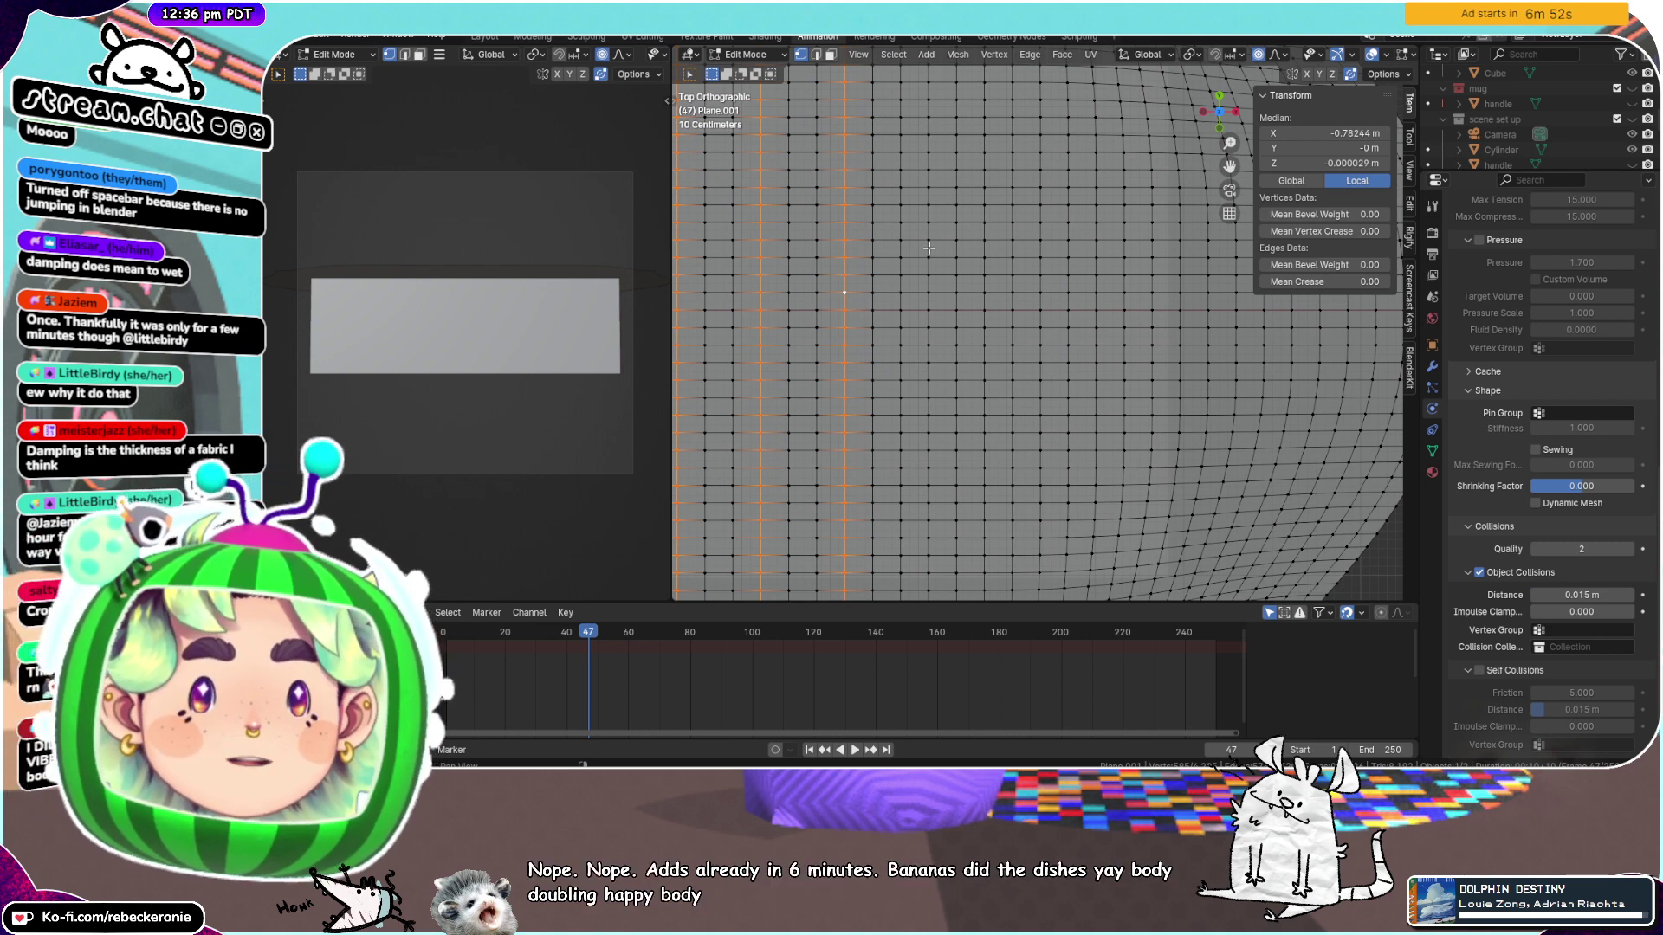
left_click(929, 248, "alt+shift")
left_click(1011, 249, "alt+shift")
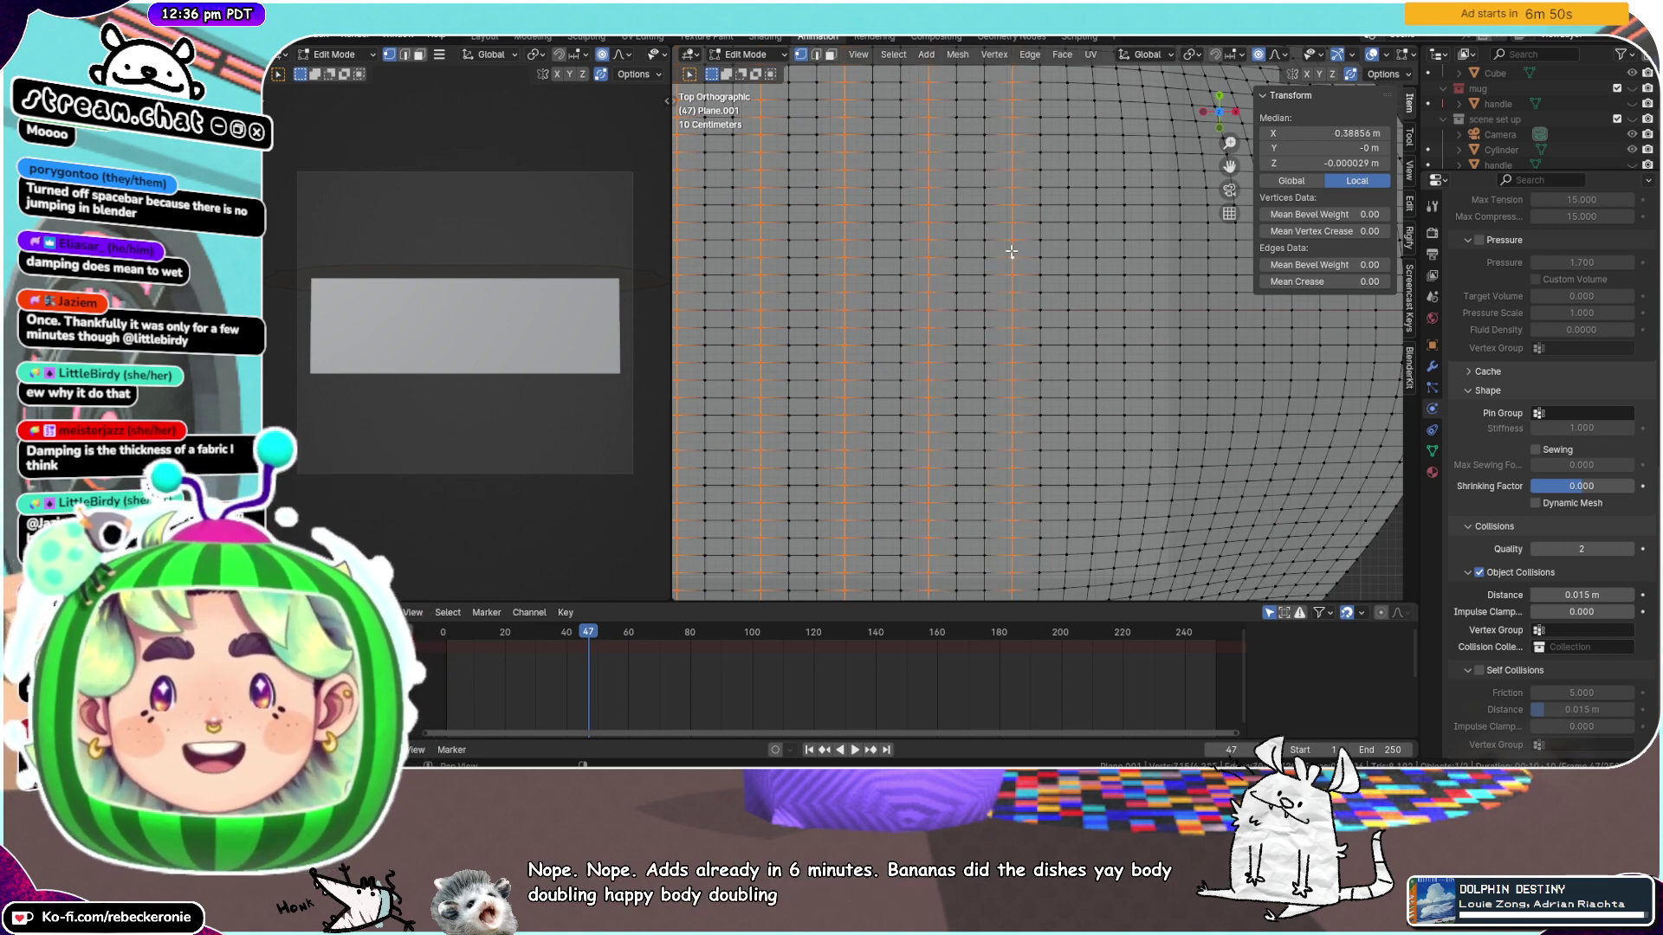
left_click(1095, 251, "alt+shift")
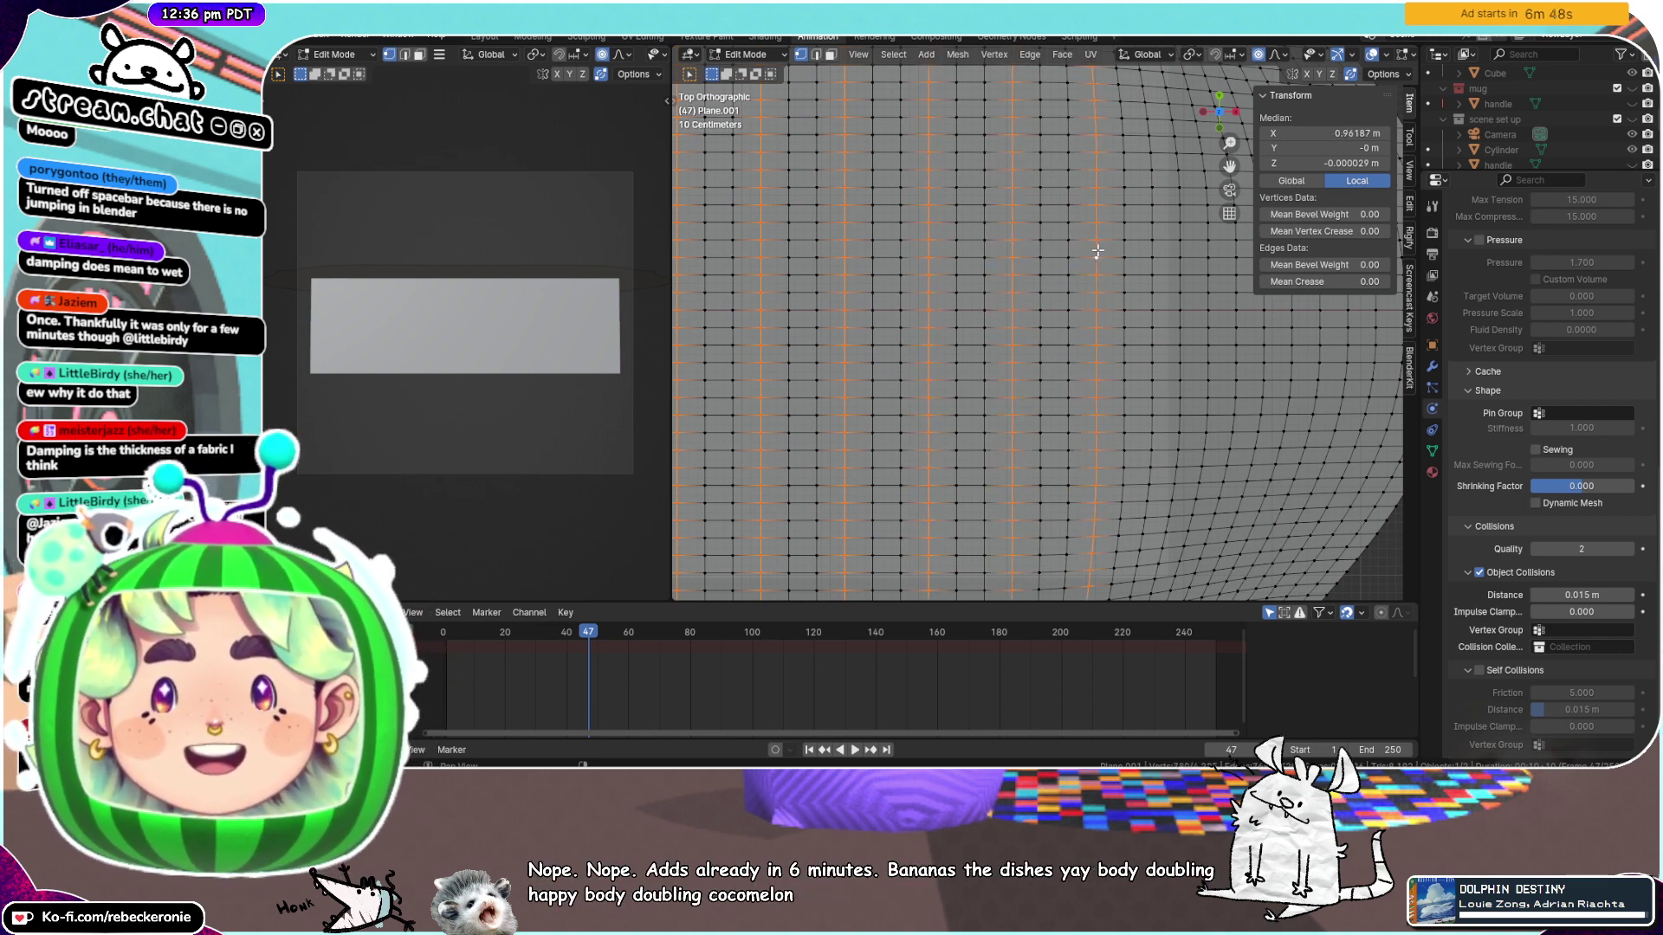
left_click(1180, 252, "alt+shift")
scroll(1195, 312, "down", 7)
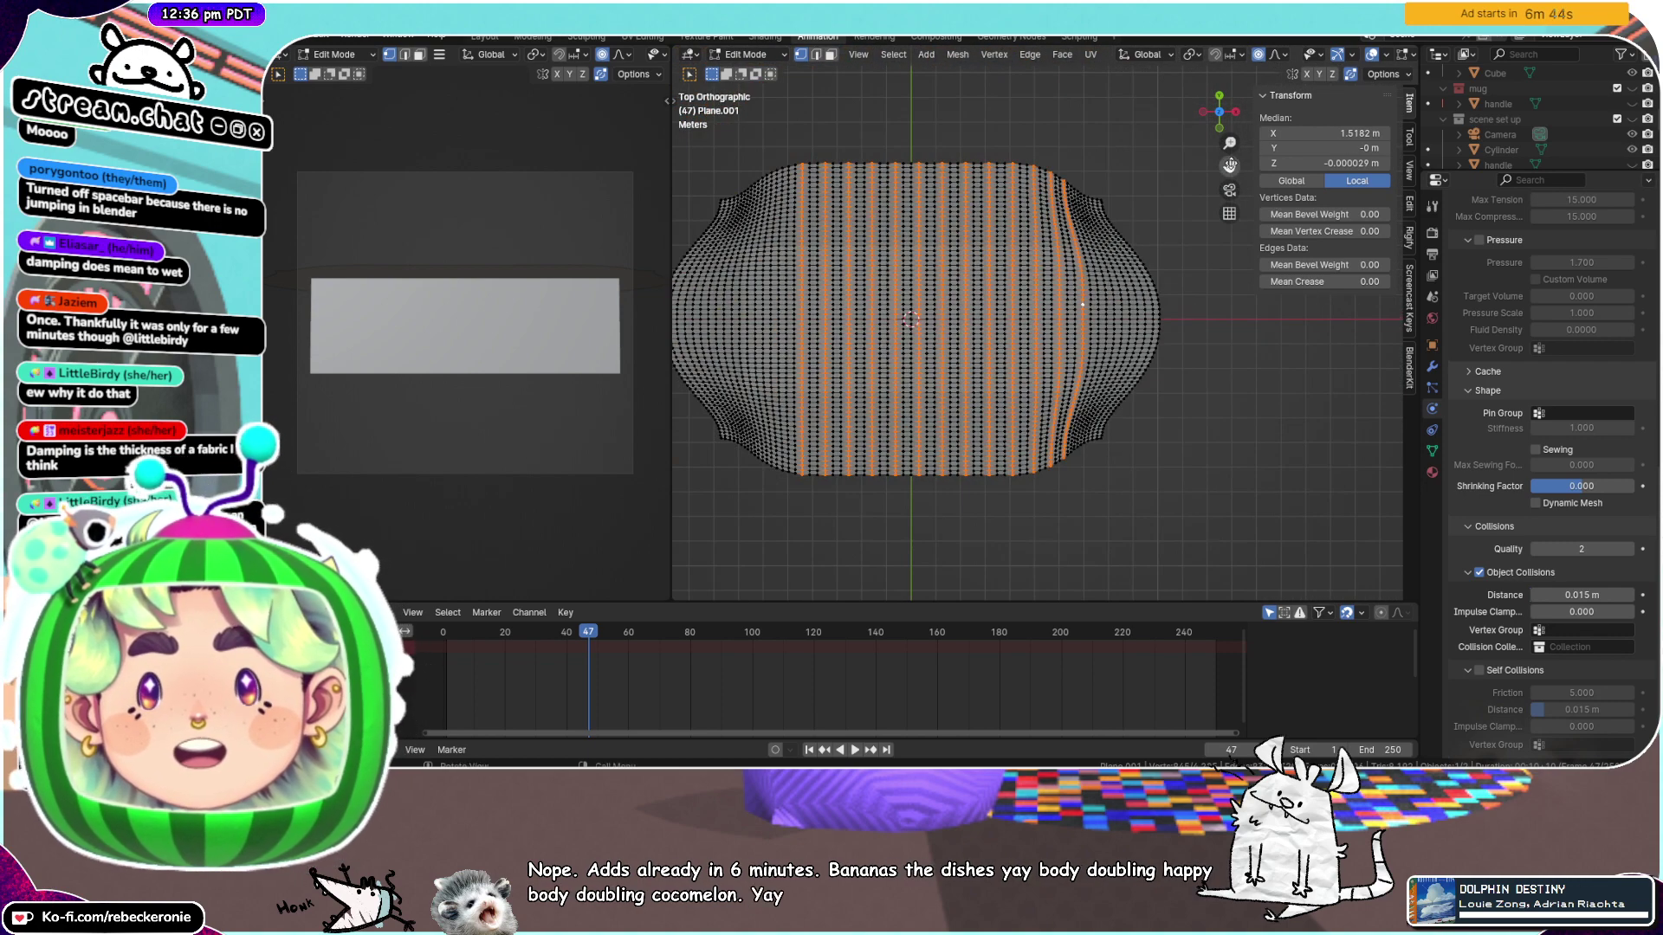
Add two more vertical edge loops near the plane's left end to the selection at the same three-loop spacing
scroll(901, 318, "up", 6)
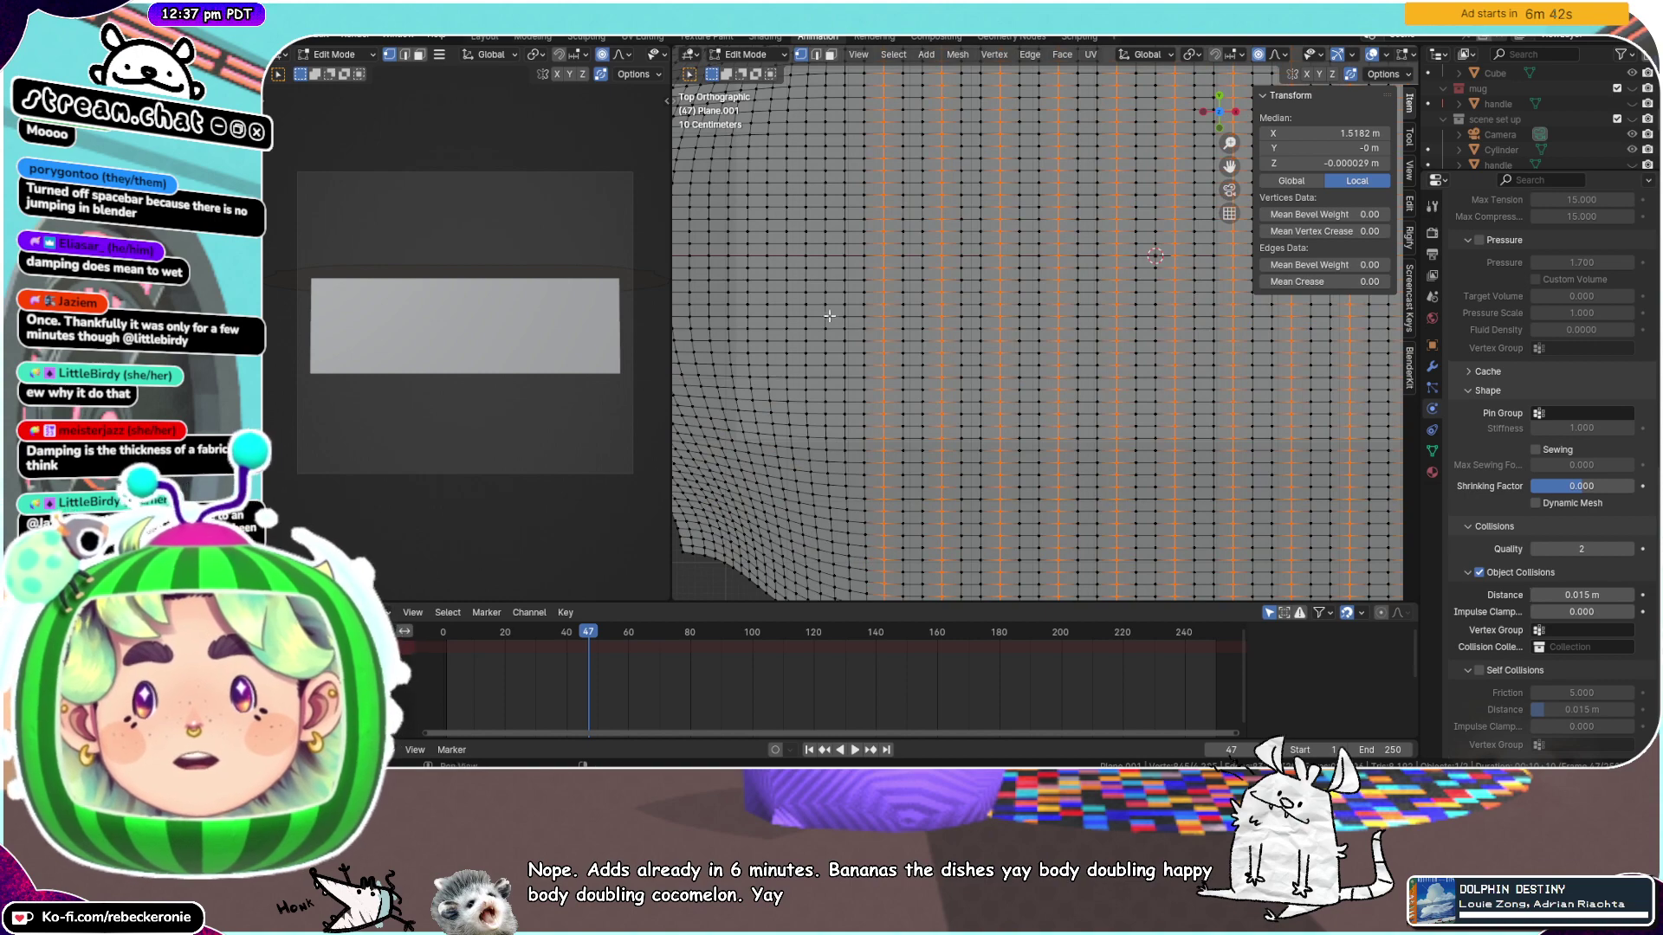
left_click(822, 310, "alt+shift")
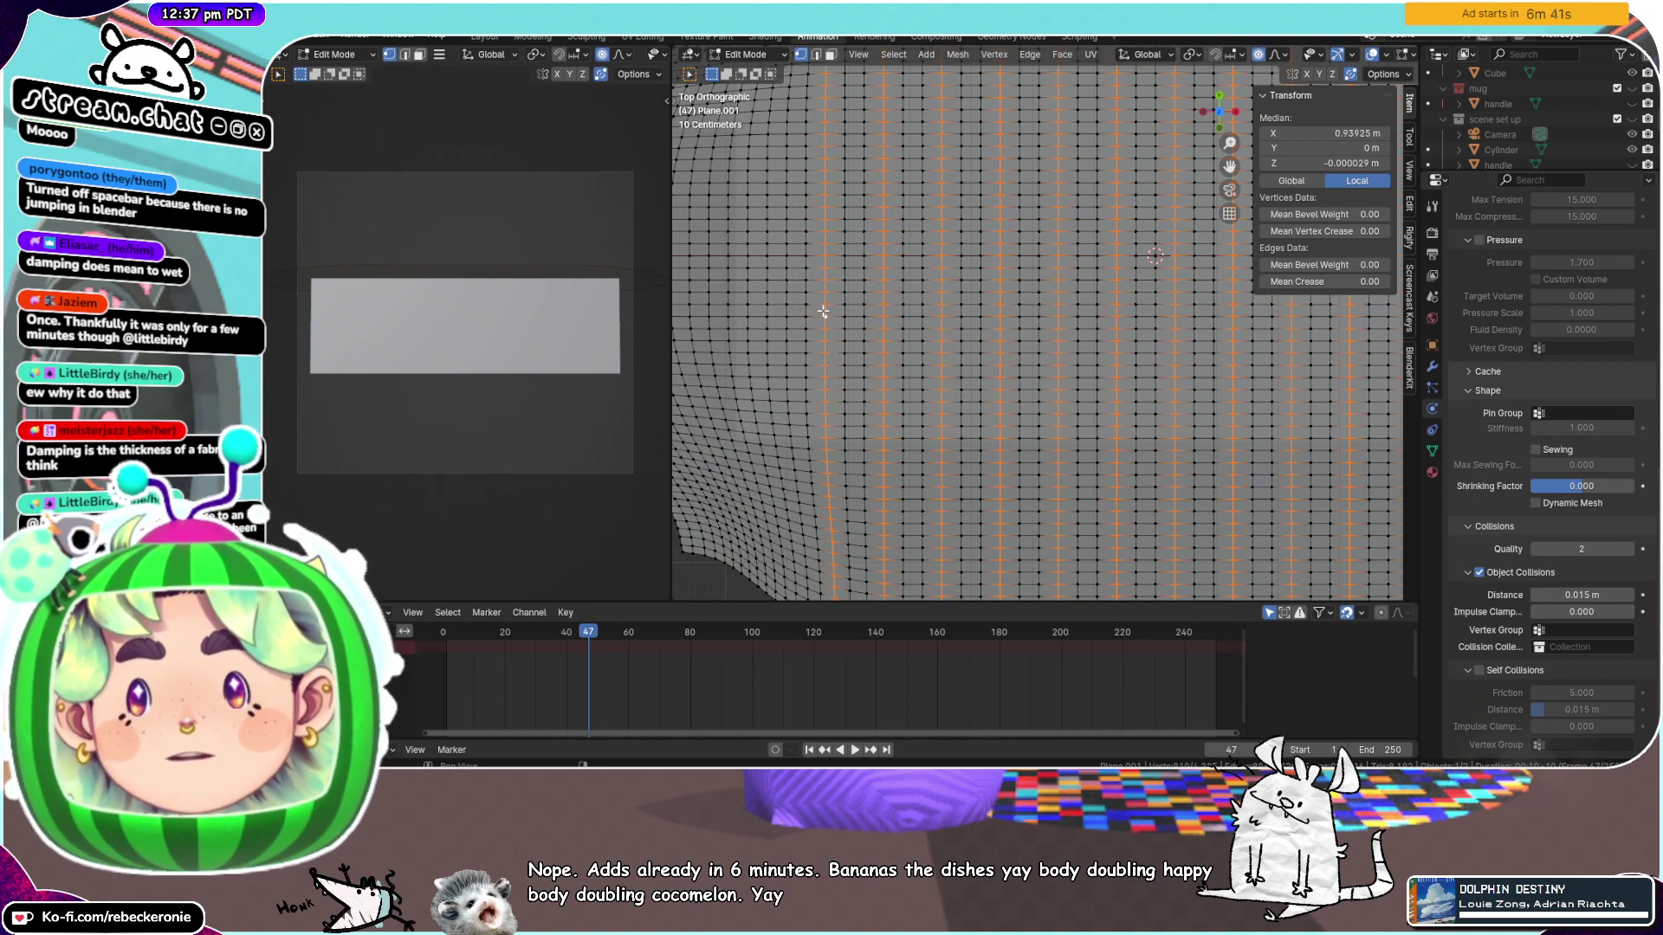
left_click(765, 310, "alt+shift")
scroll(780, 320, "down", 5)
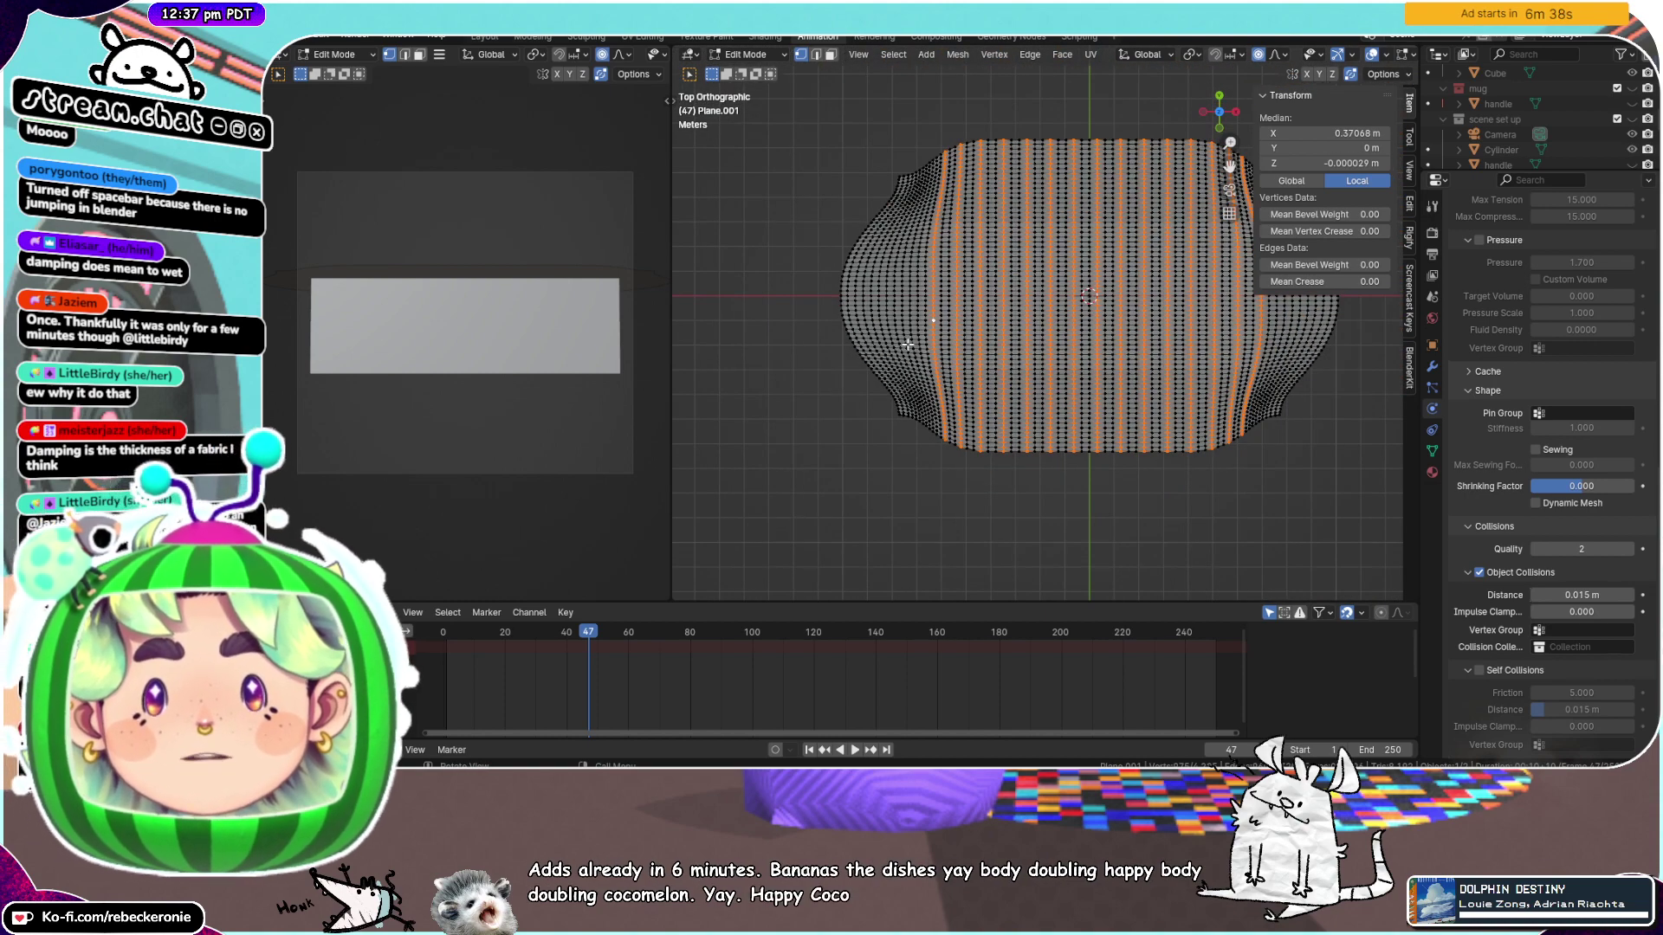
Add one more vertical edge loop near the plane's left end to the selection, keeping the existing loop spacing
left_click_drag(1231, 164, 1525, 55)
scroll(812, 367, "up", 5)
scroll(952, 524, "up", 4)
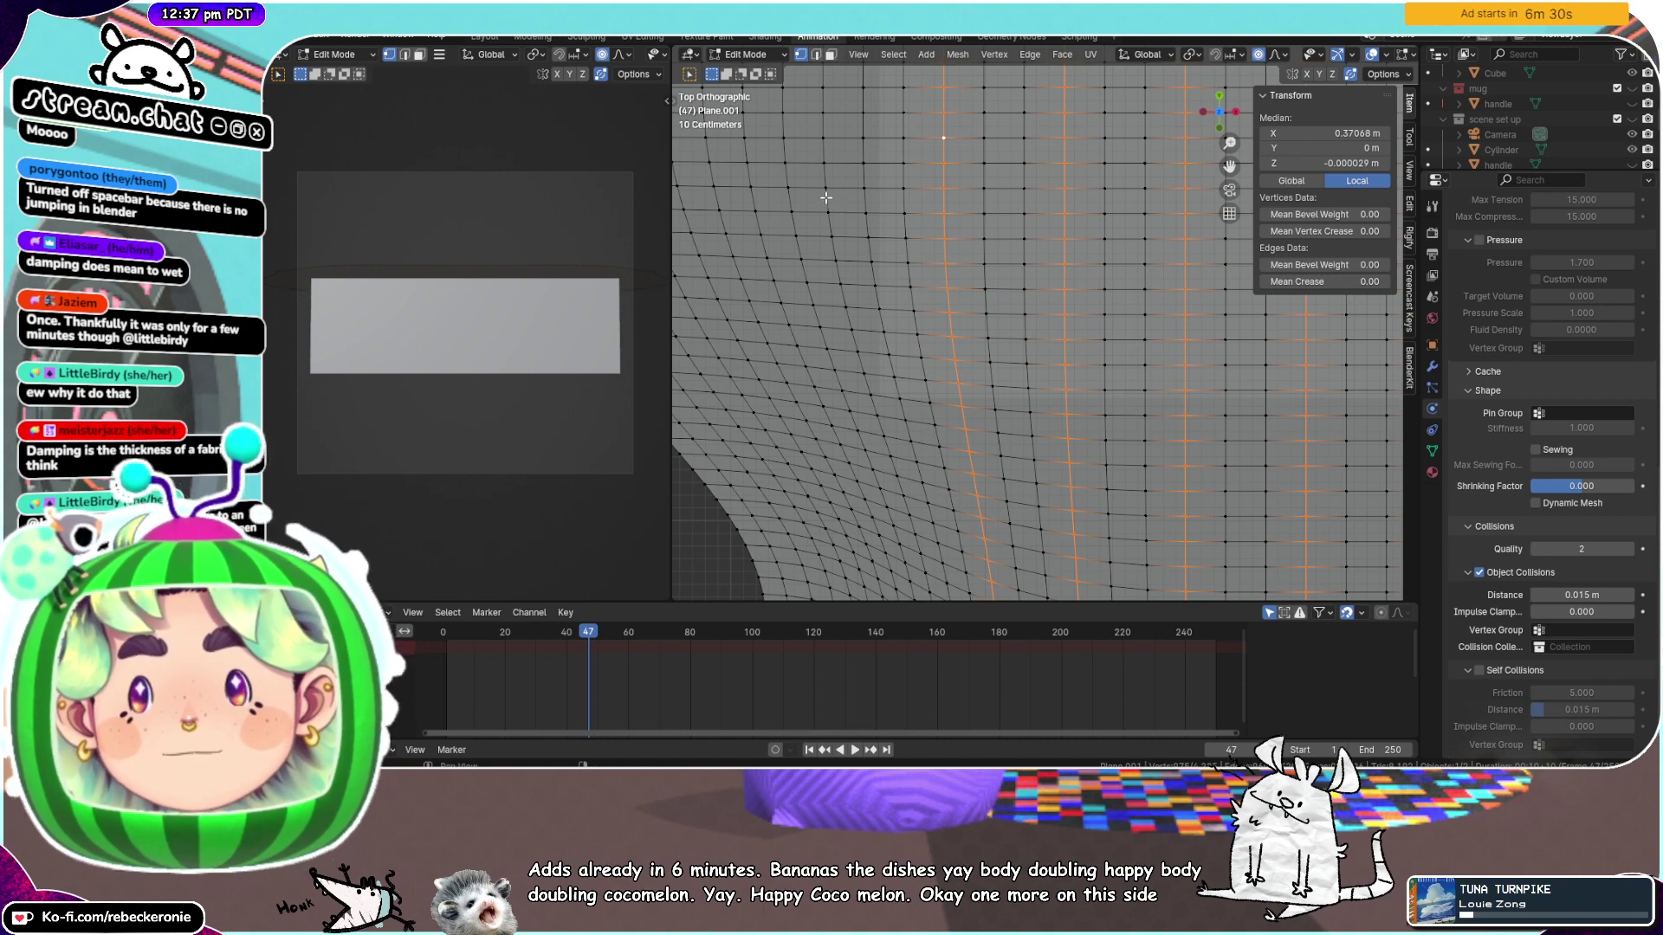
scroll(826, 197, "down", 8)
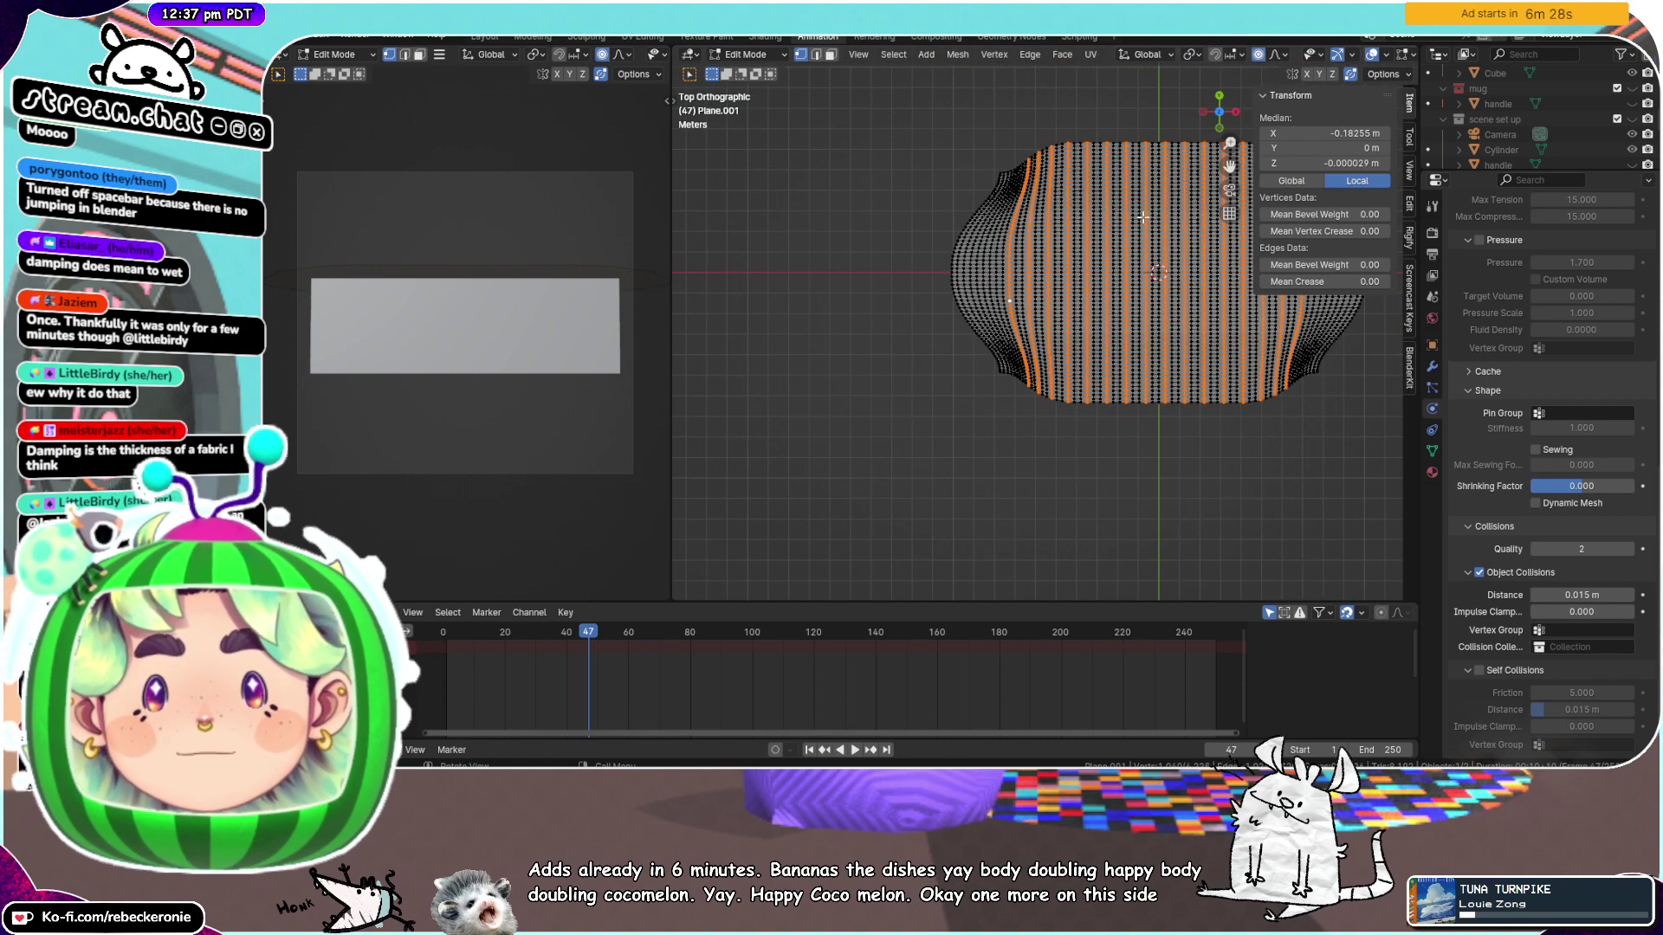
Scale the selected edge loops along Y to about 0.92 with proportional size 0.10 to scallop the plane's long edges
key("s")
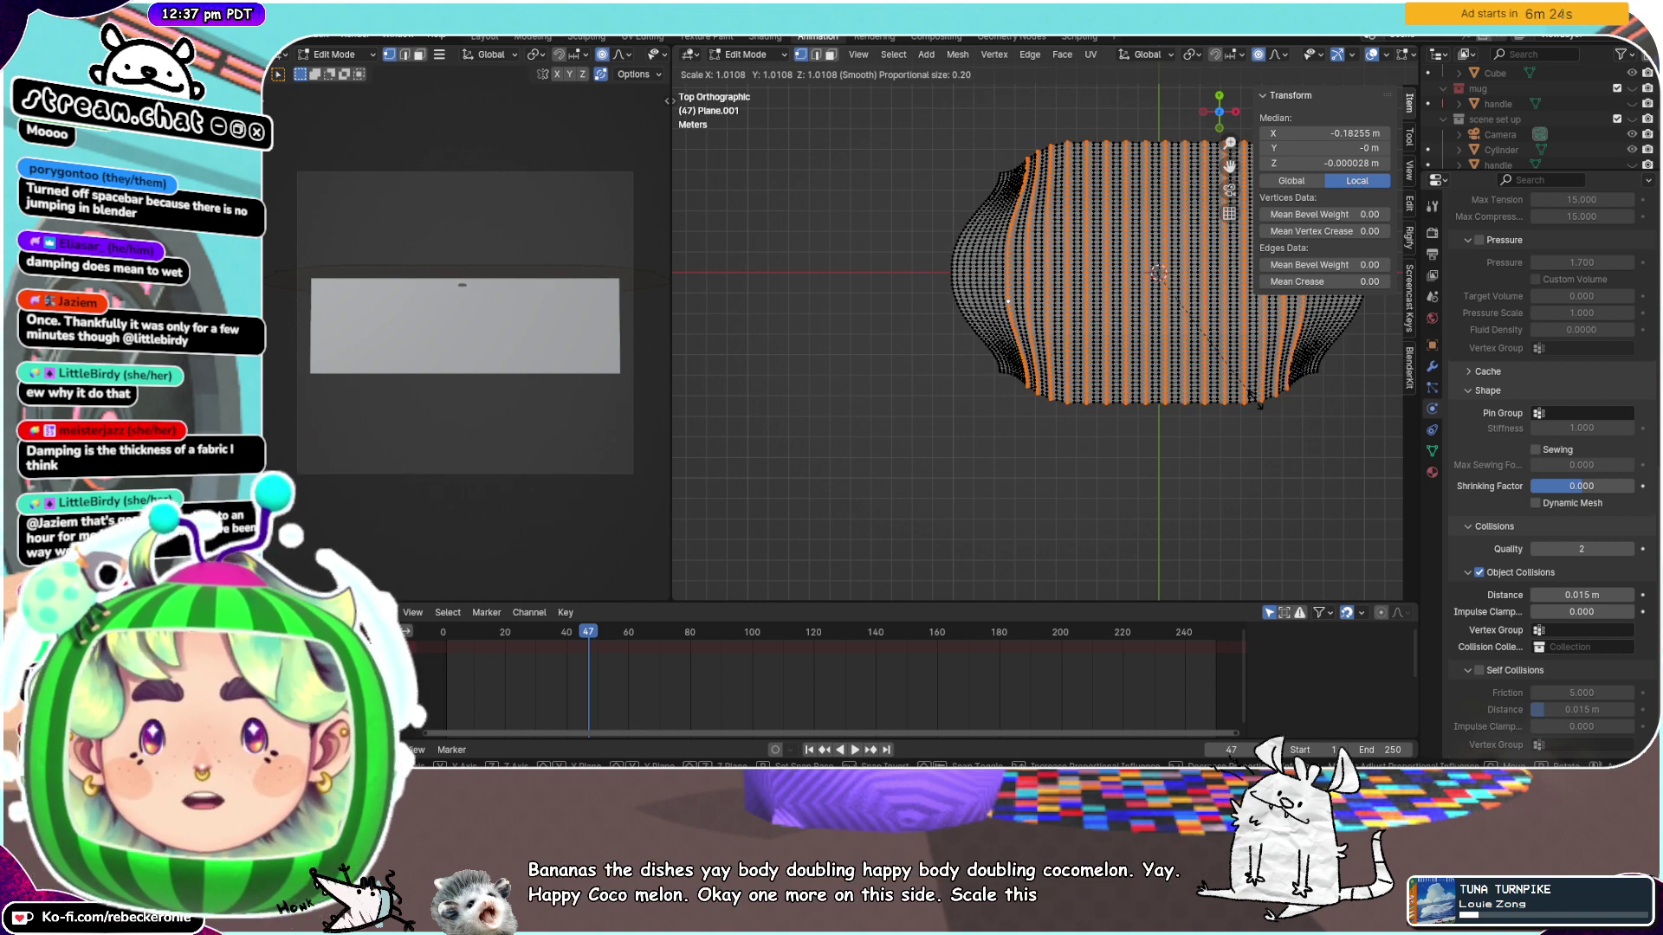
key("y")
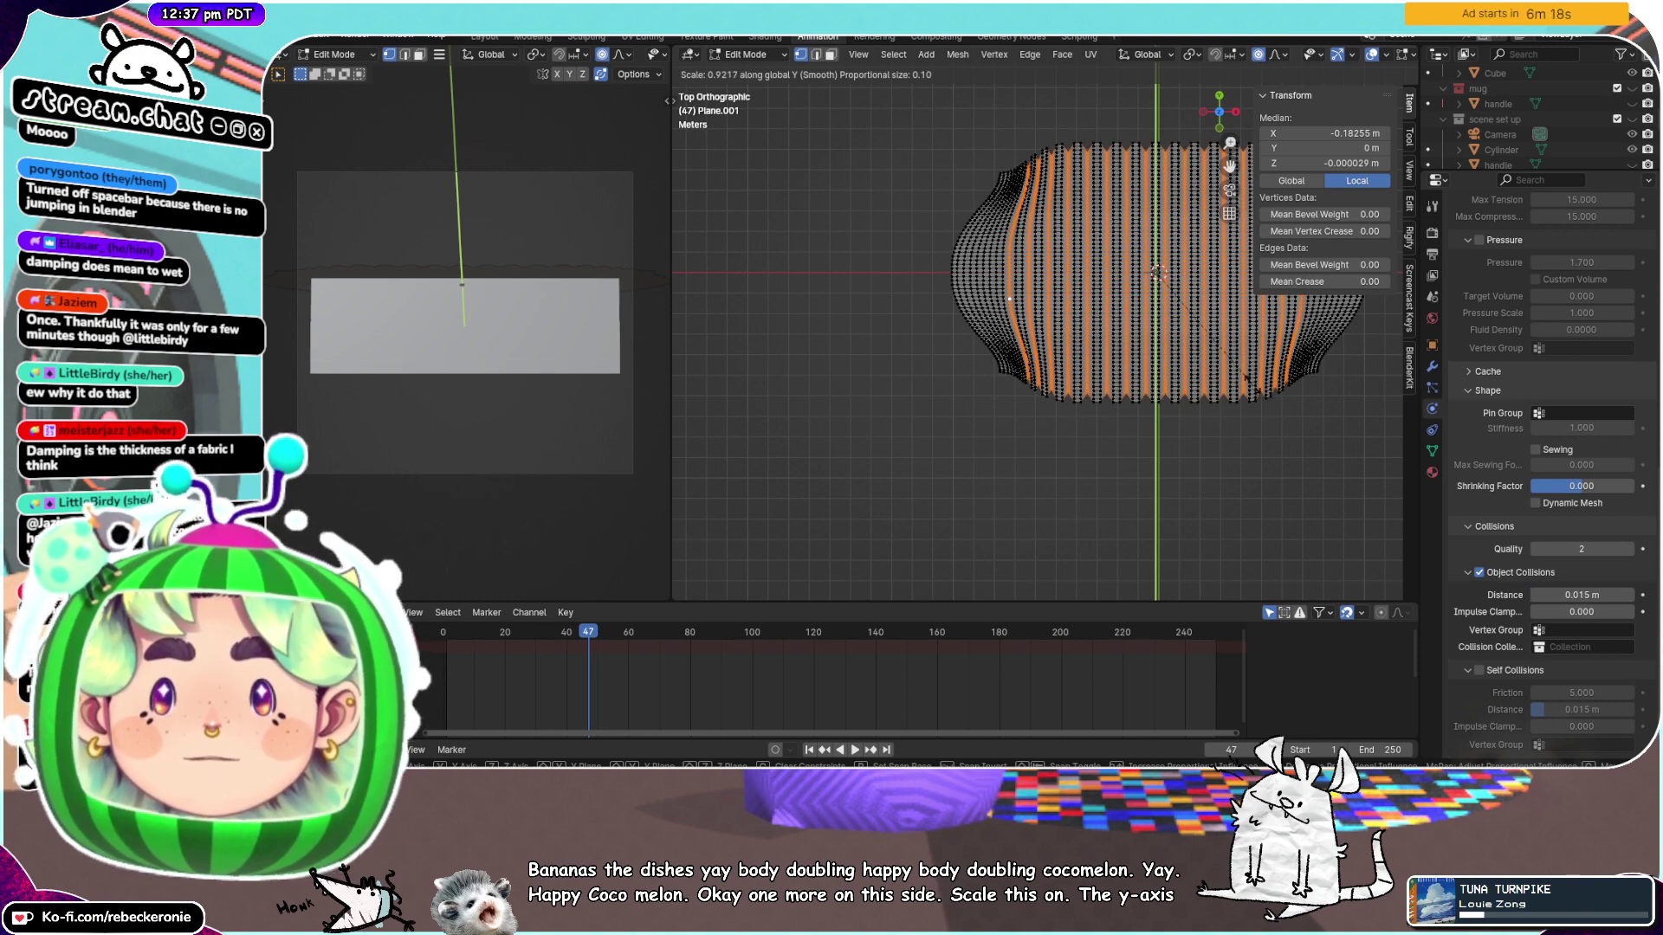
left_click(1249, 400)
middle_click_drag(1247, 403, 1171, 502)
scroll(1113, 416, "down", 2)
left_click(1174, 468)
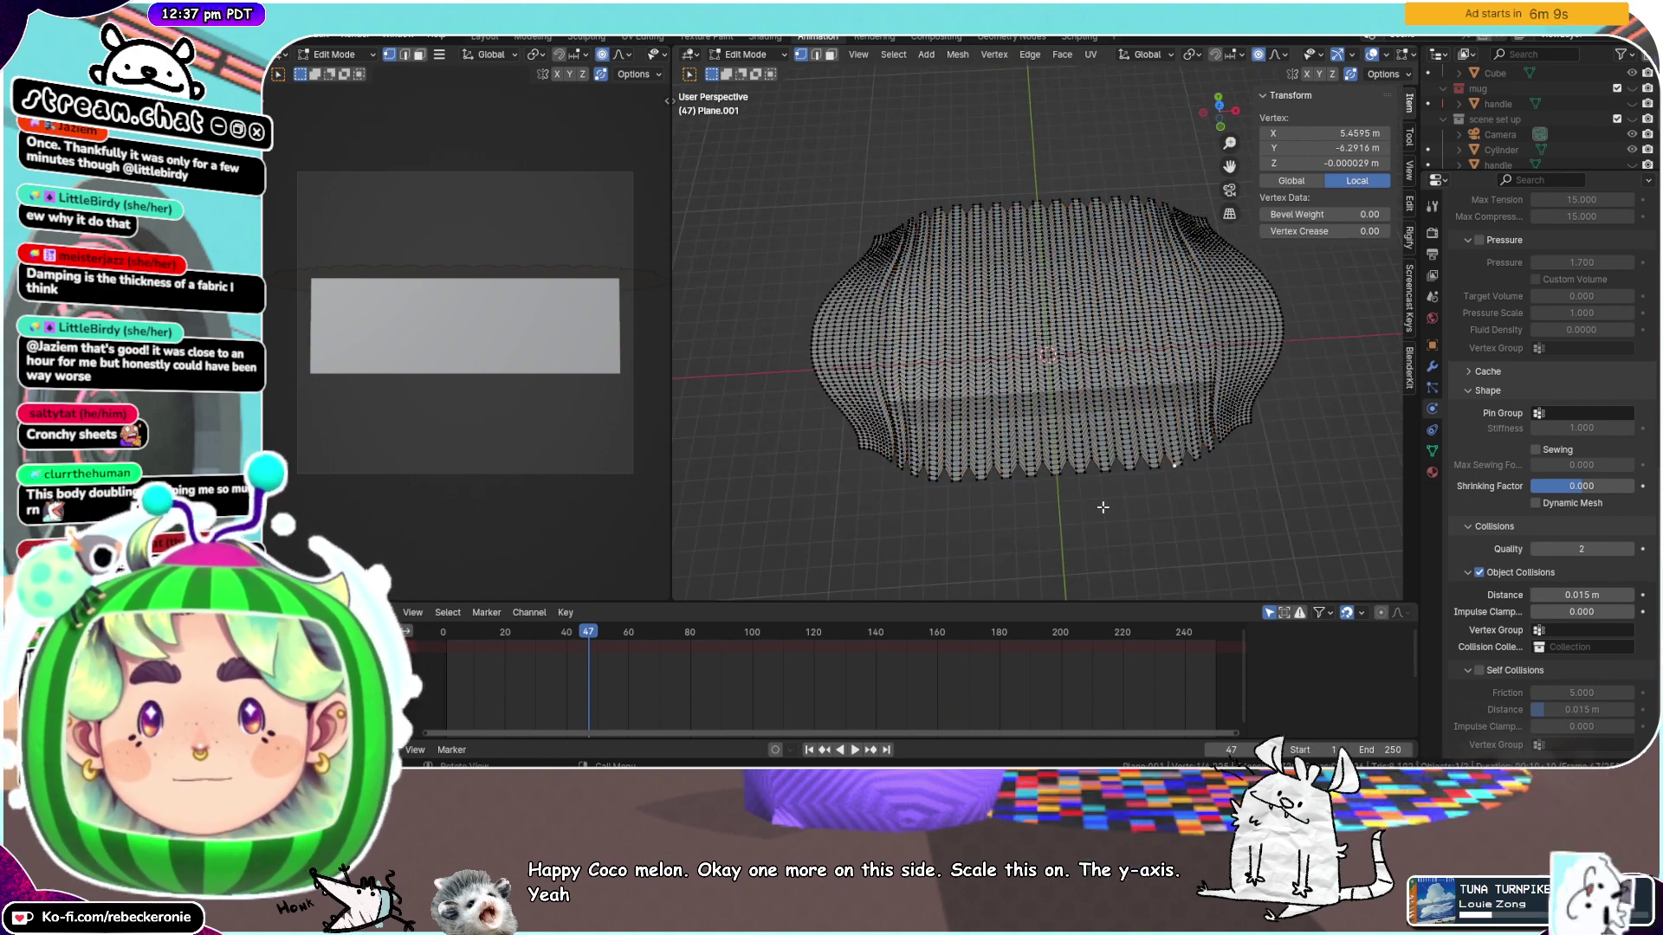
Switch the plane to Object Mode and return the timeline to frame 0
left_click(854, 750)
key("space")
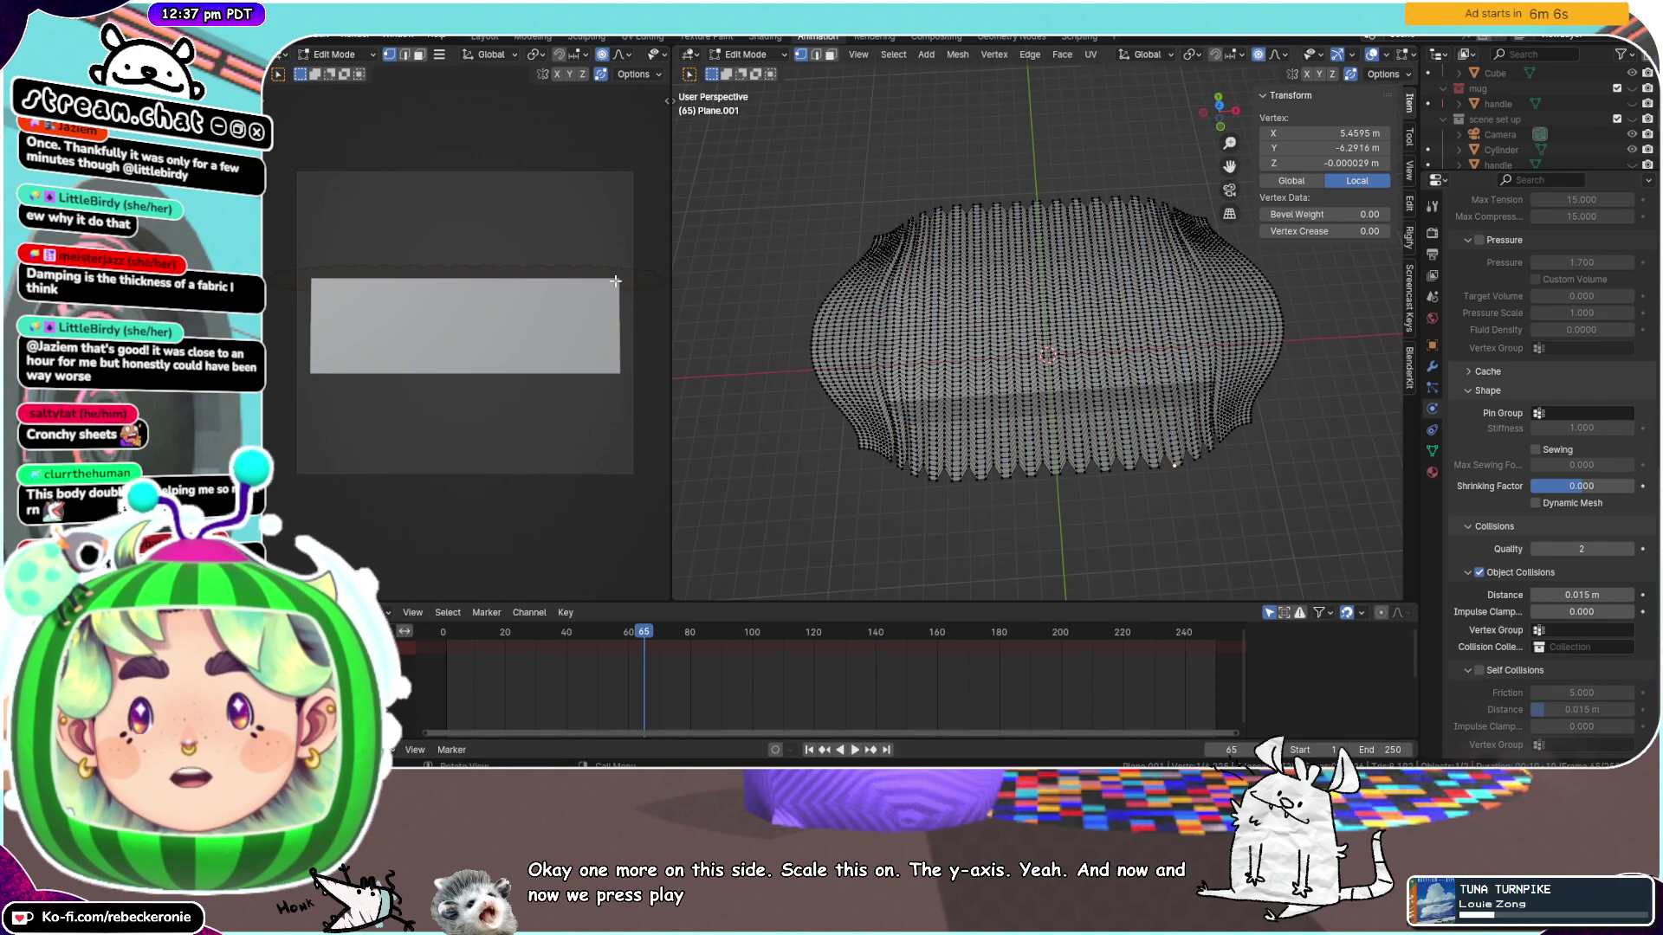
key("ctrl+Tab")
left_click(870, 276)
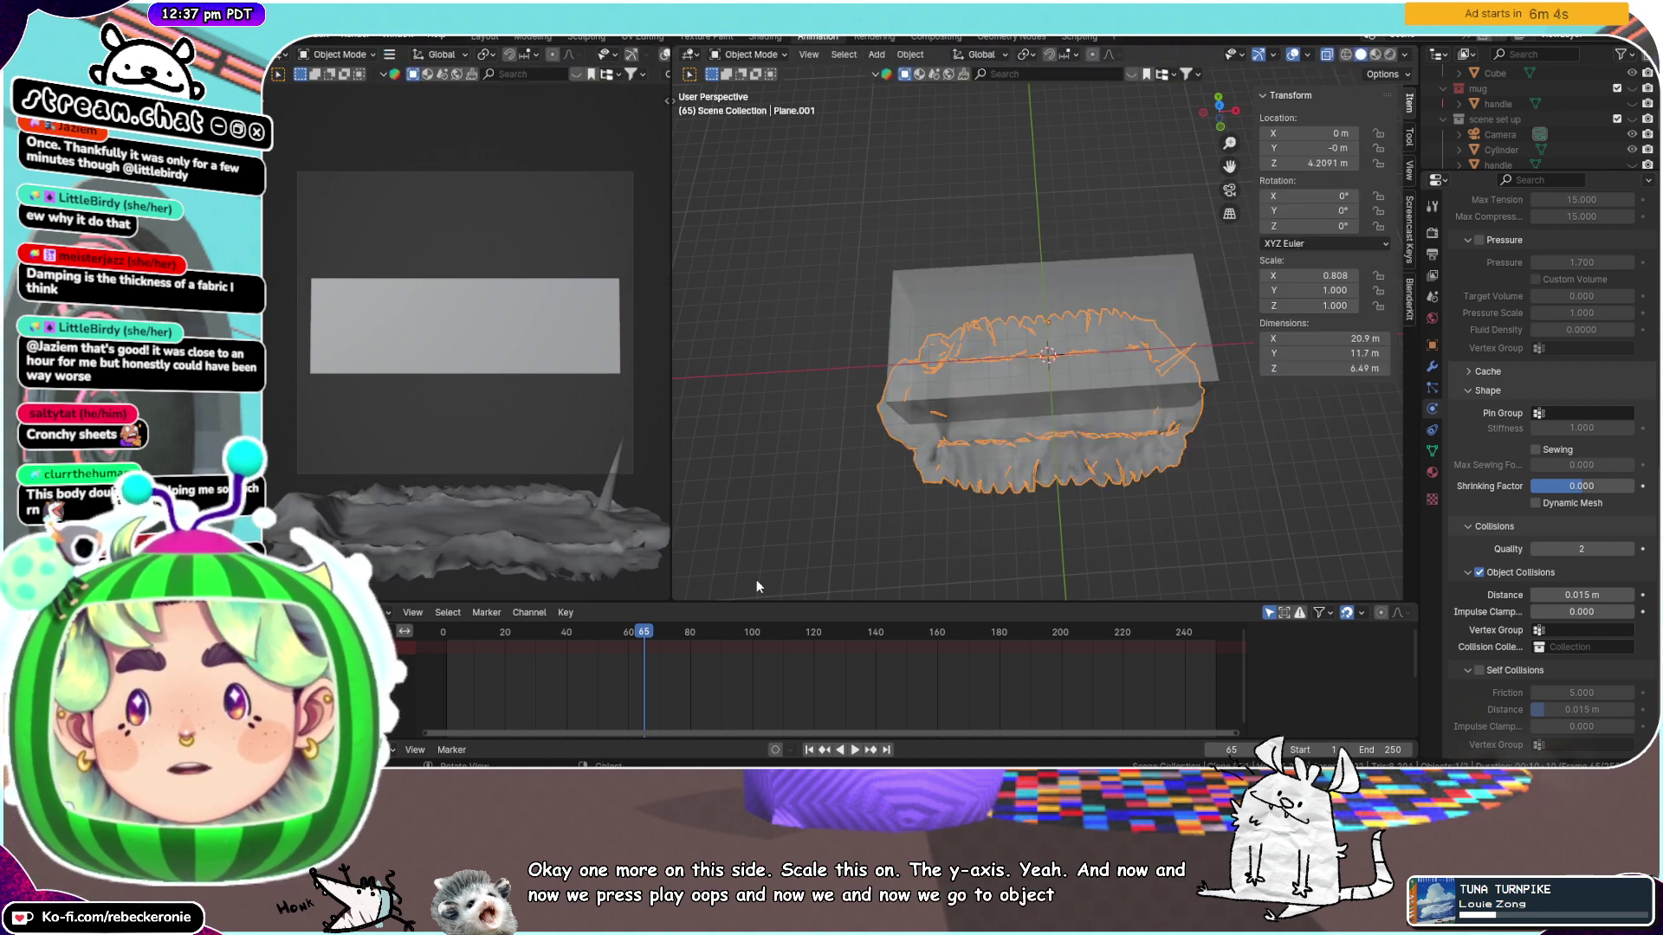
left_click_drag(645, 632, 443, 633)
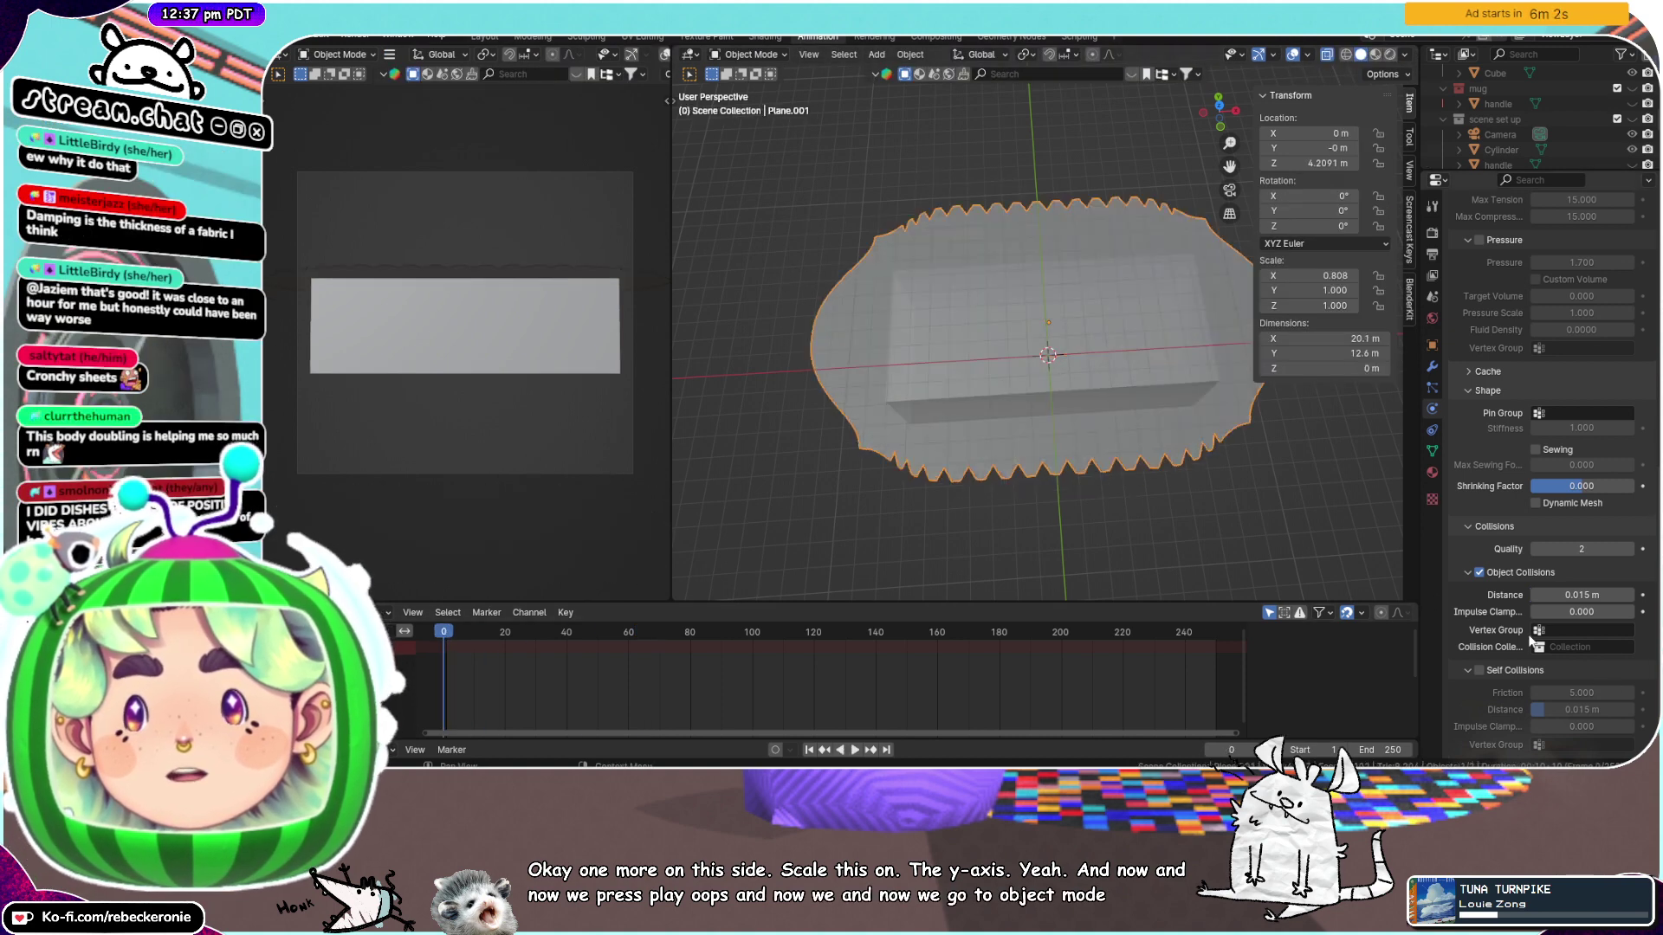
Play the cloth simulation, stop it at frame 80 and examine how the scalloped cloth drapes over the box
left_click(855, 750)
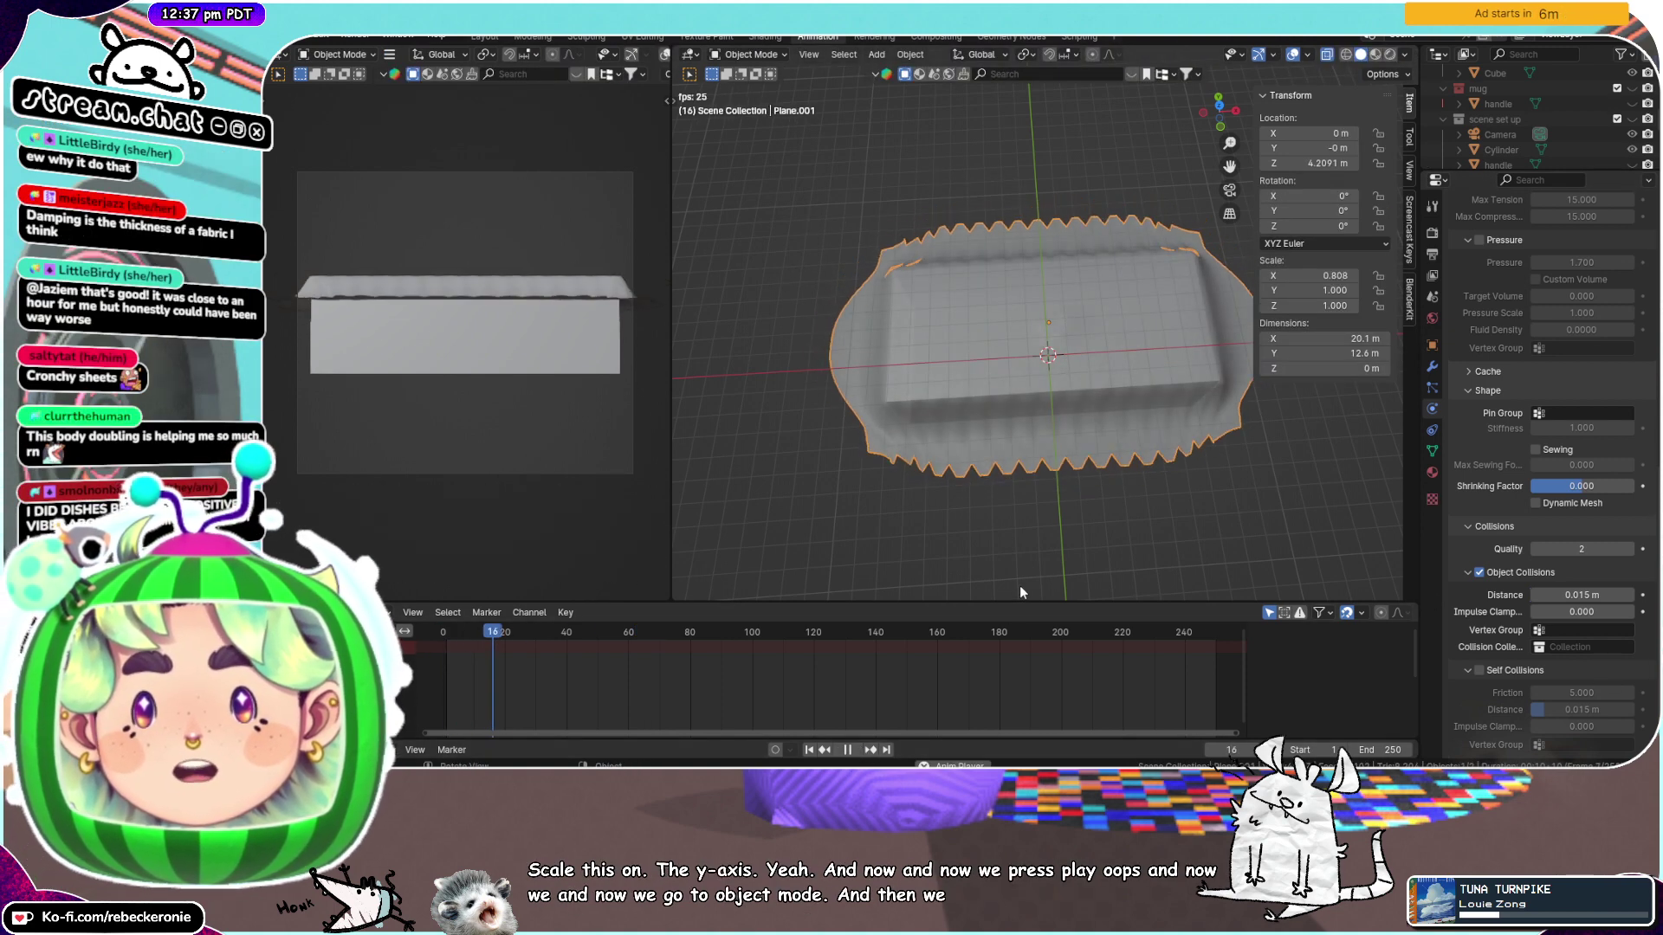
scroll(1072, 487, "up", 5)
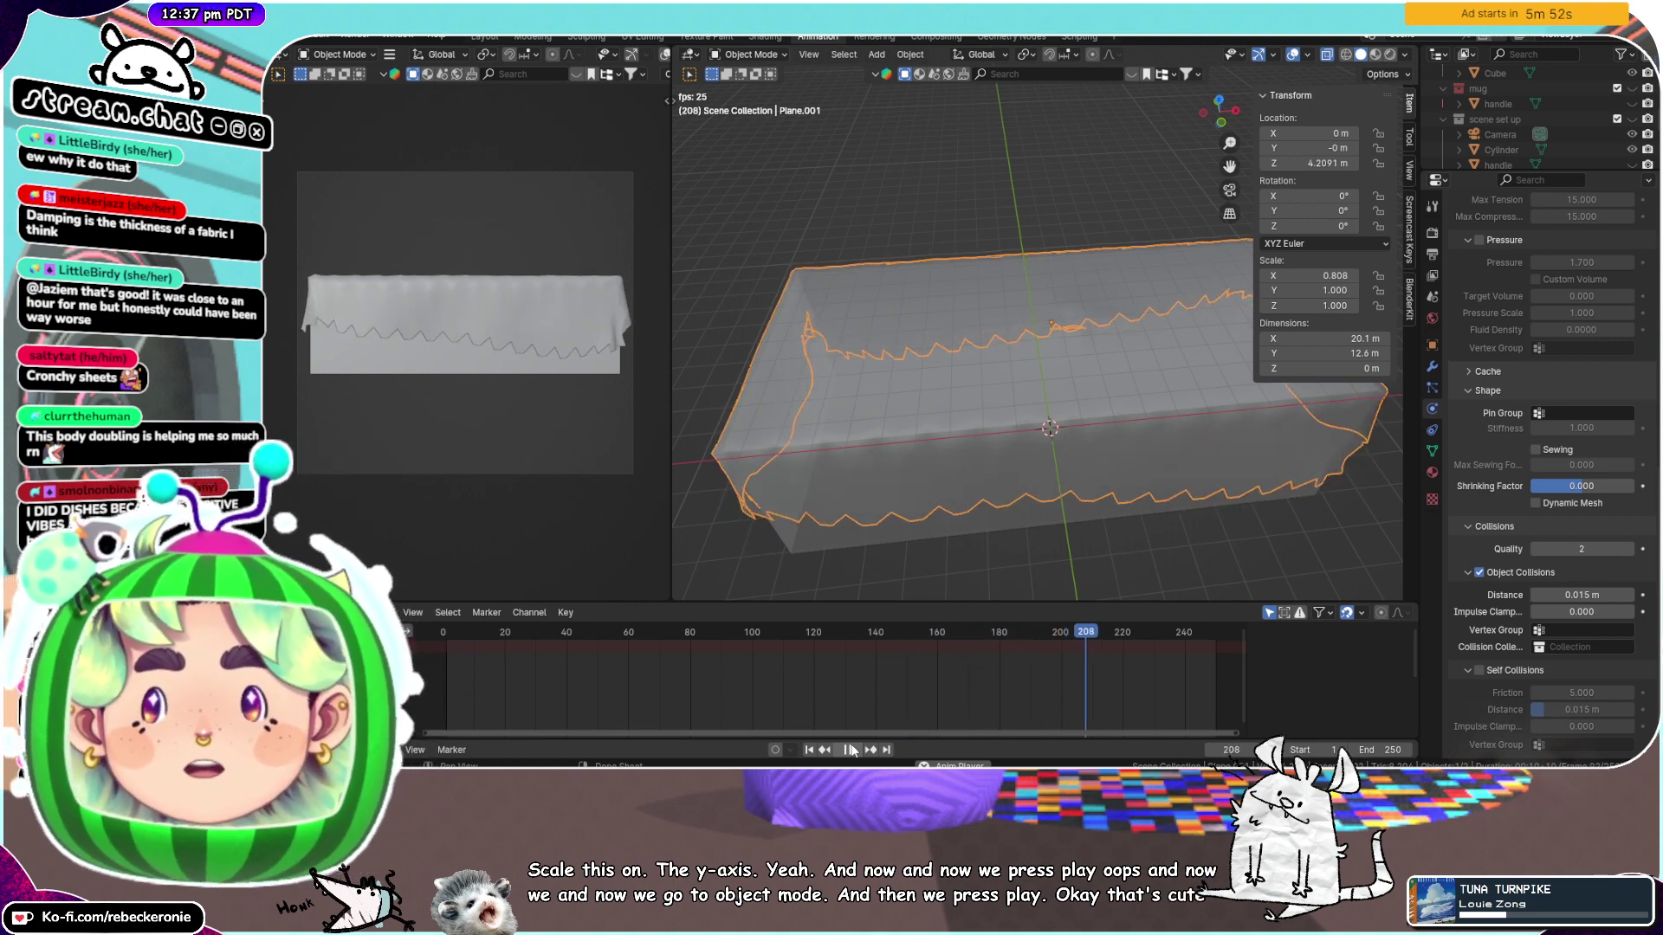
middle_click_drag(918, 393, 906, 345)
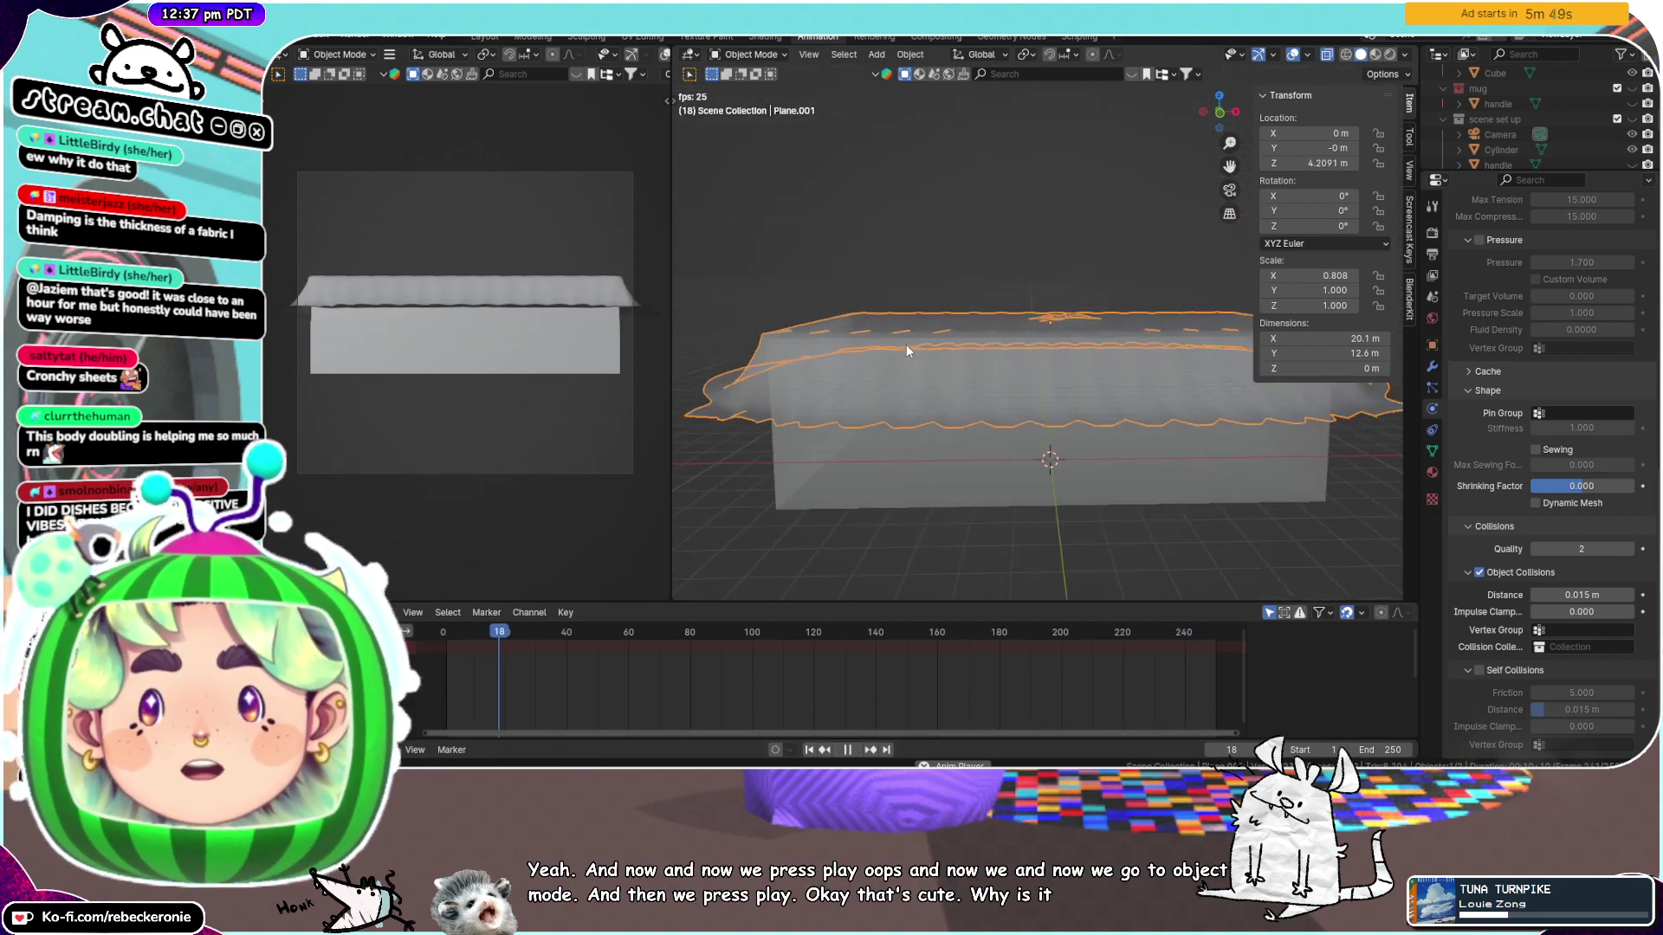
left_click(848, 750)
left_click(849, 752)
left_click(849, 751)
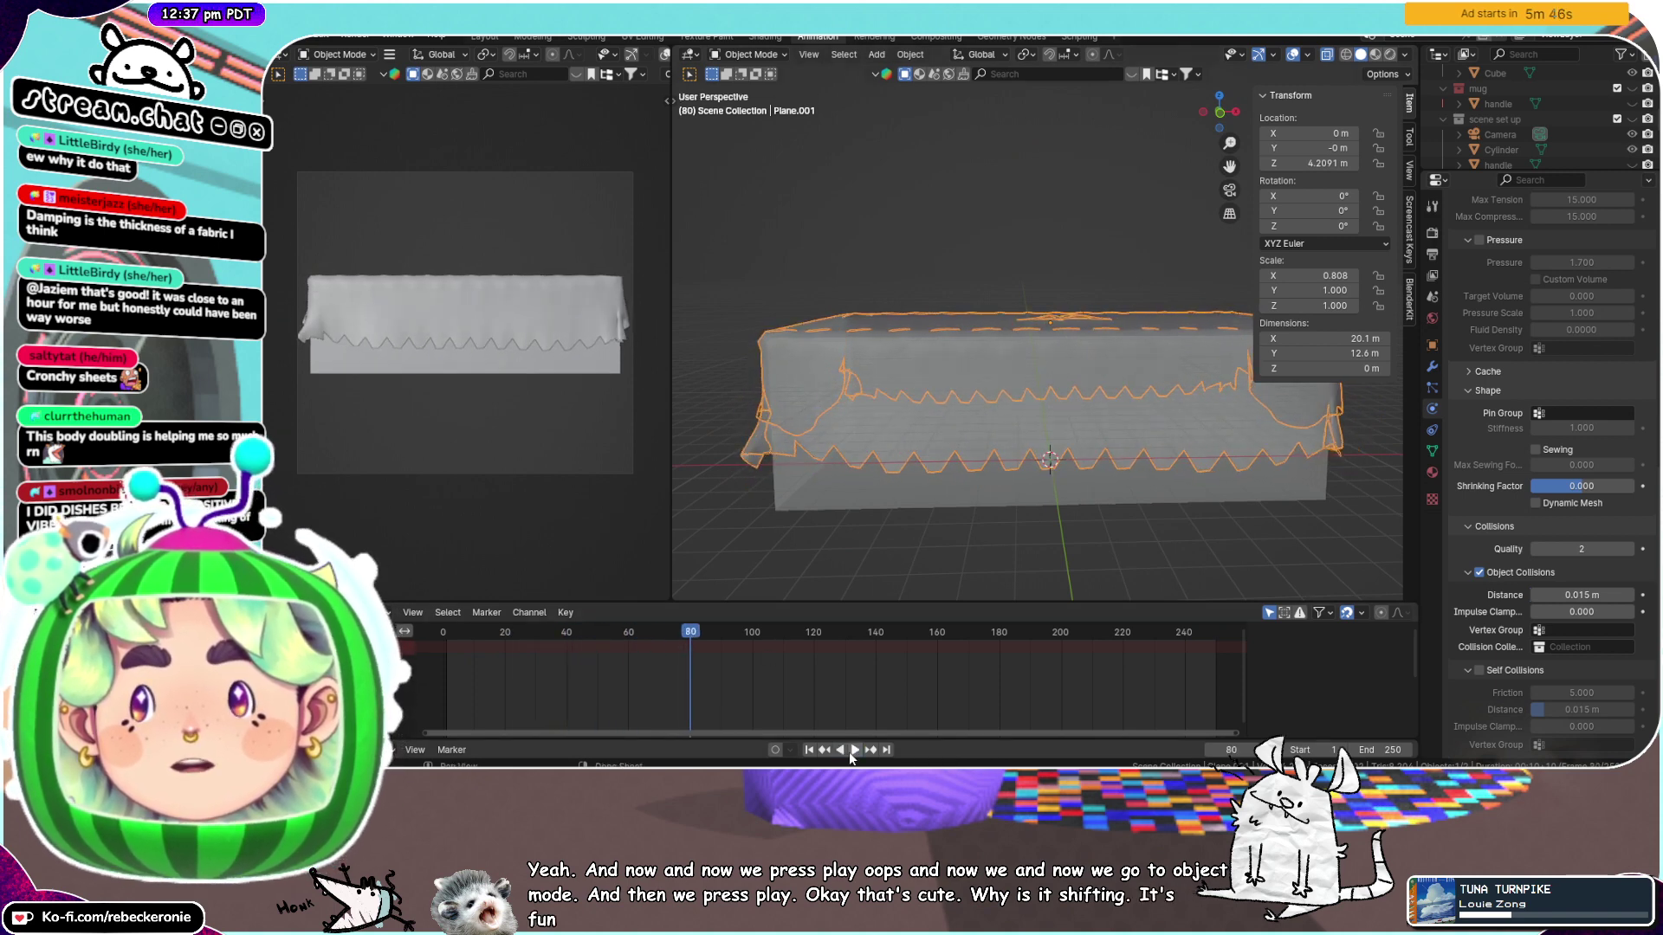
middle_click_drag(1076, 511, 1264, 484)
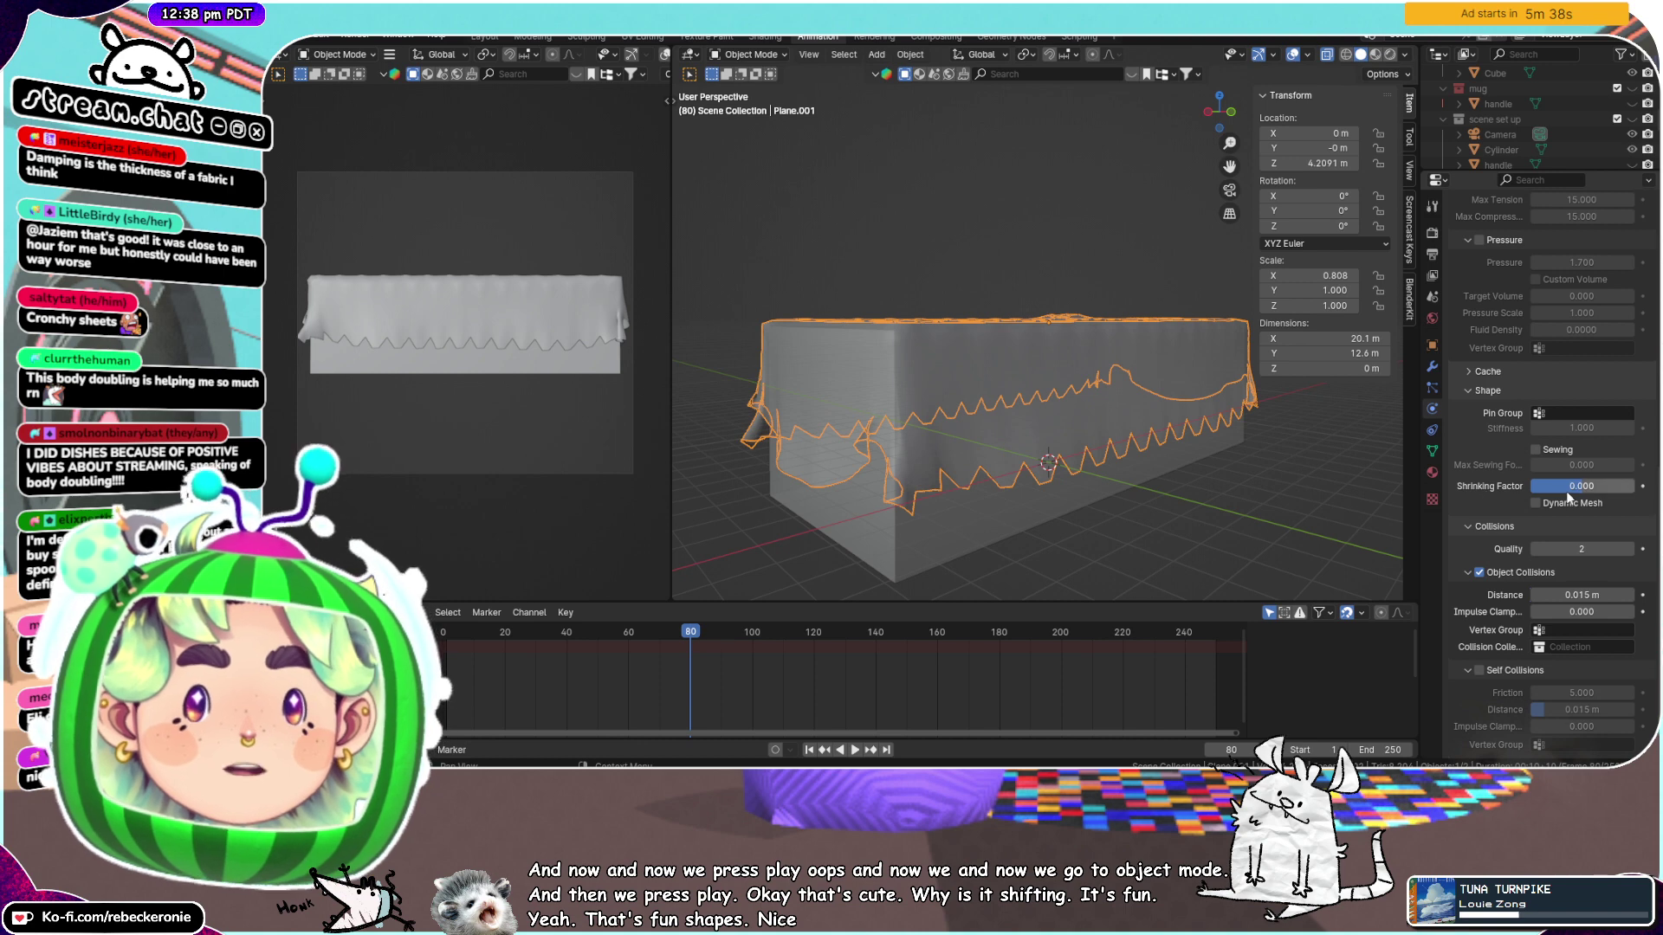
Enable Self Collisions for the cloth and replay the simulation, viewing it from the front
scroll(1509, 522, "down", 1)
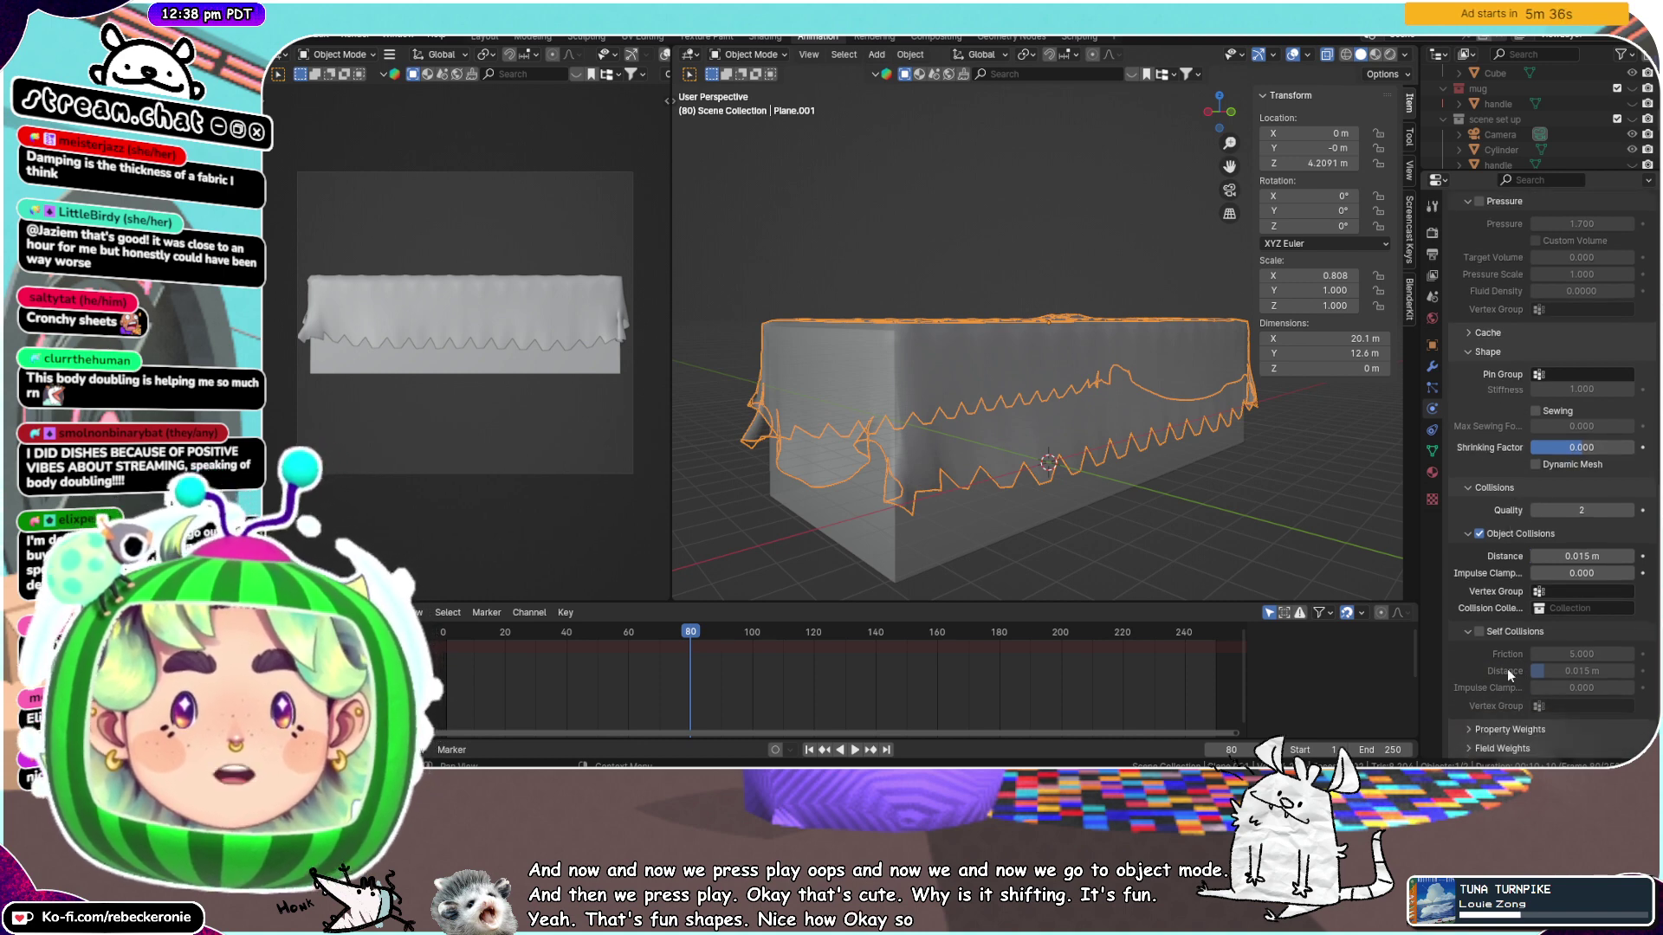
left_click(1479, 632)
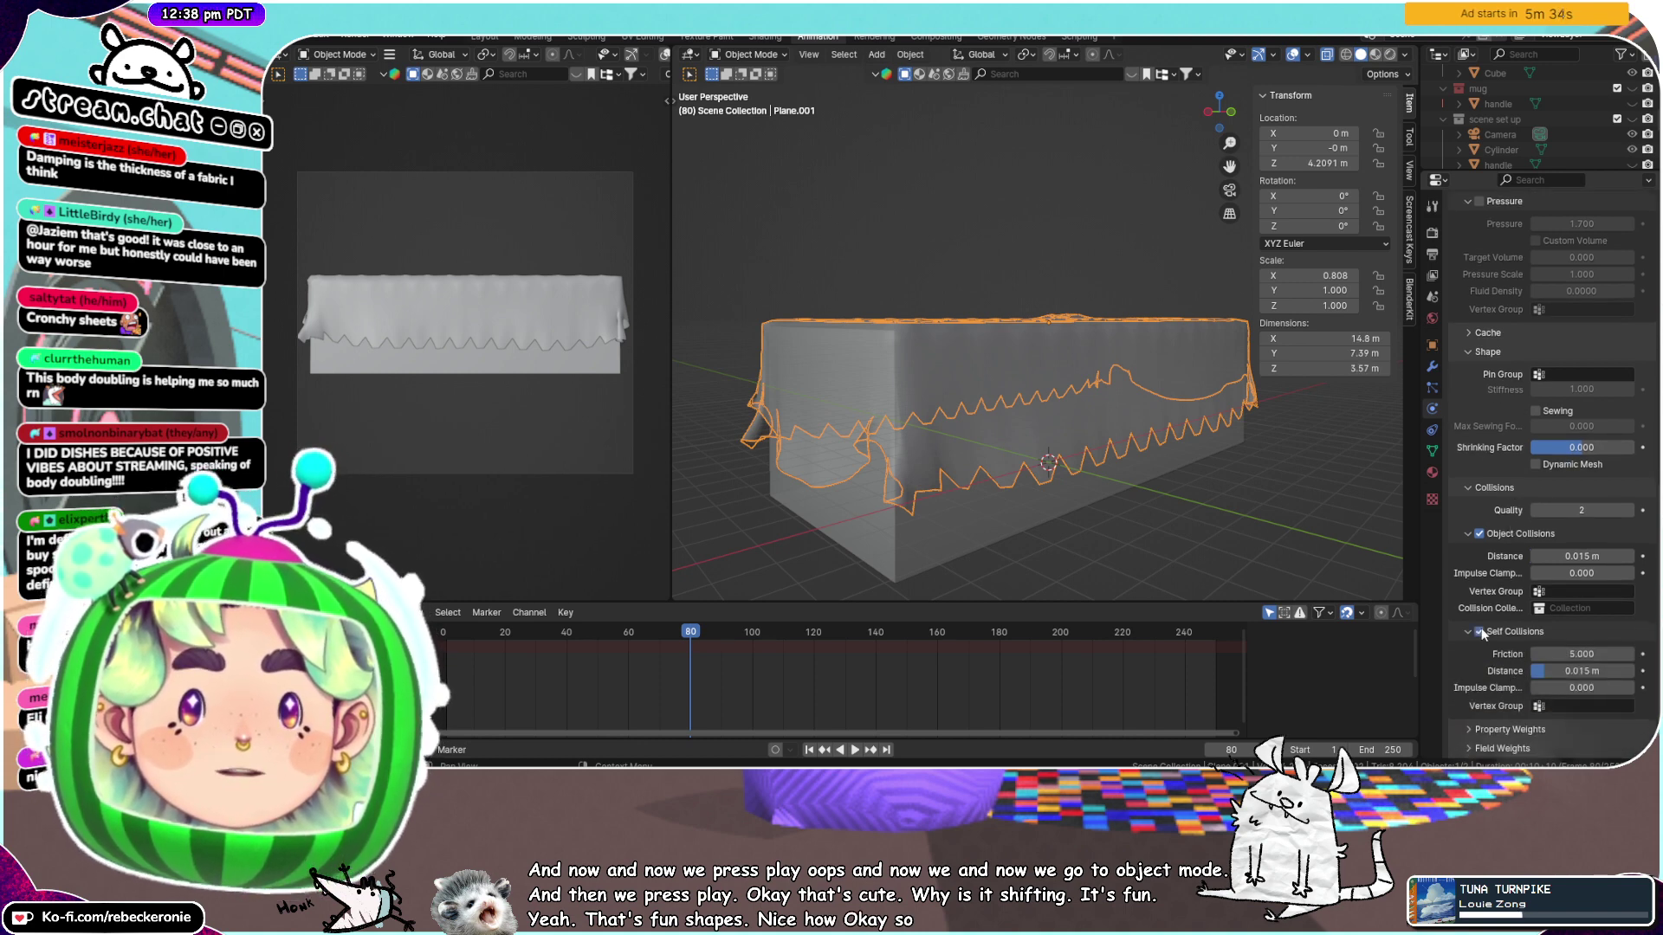
left_click(857, 750)
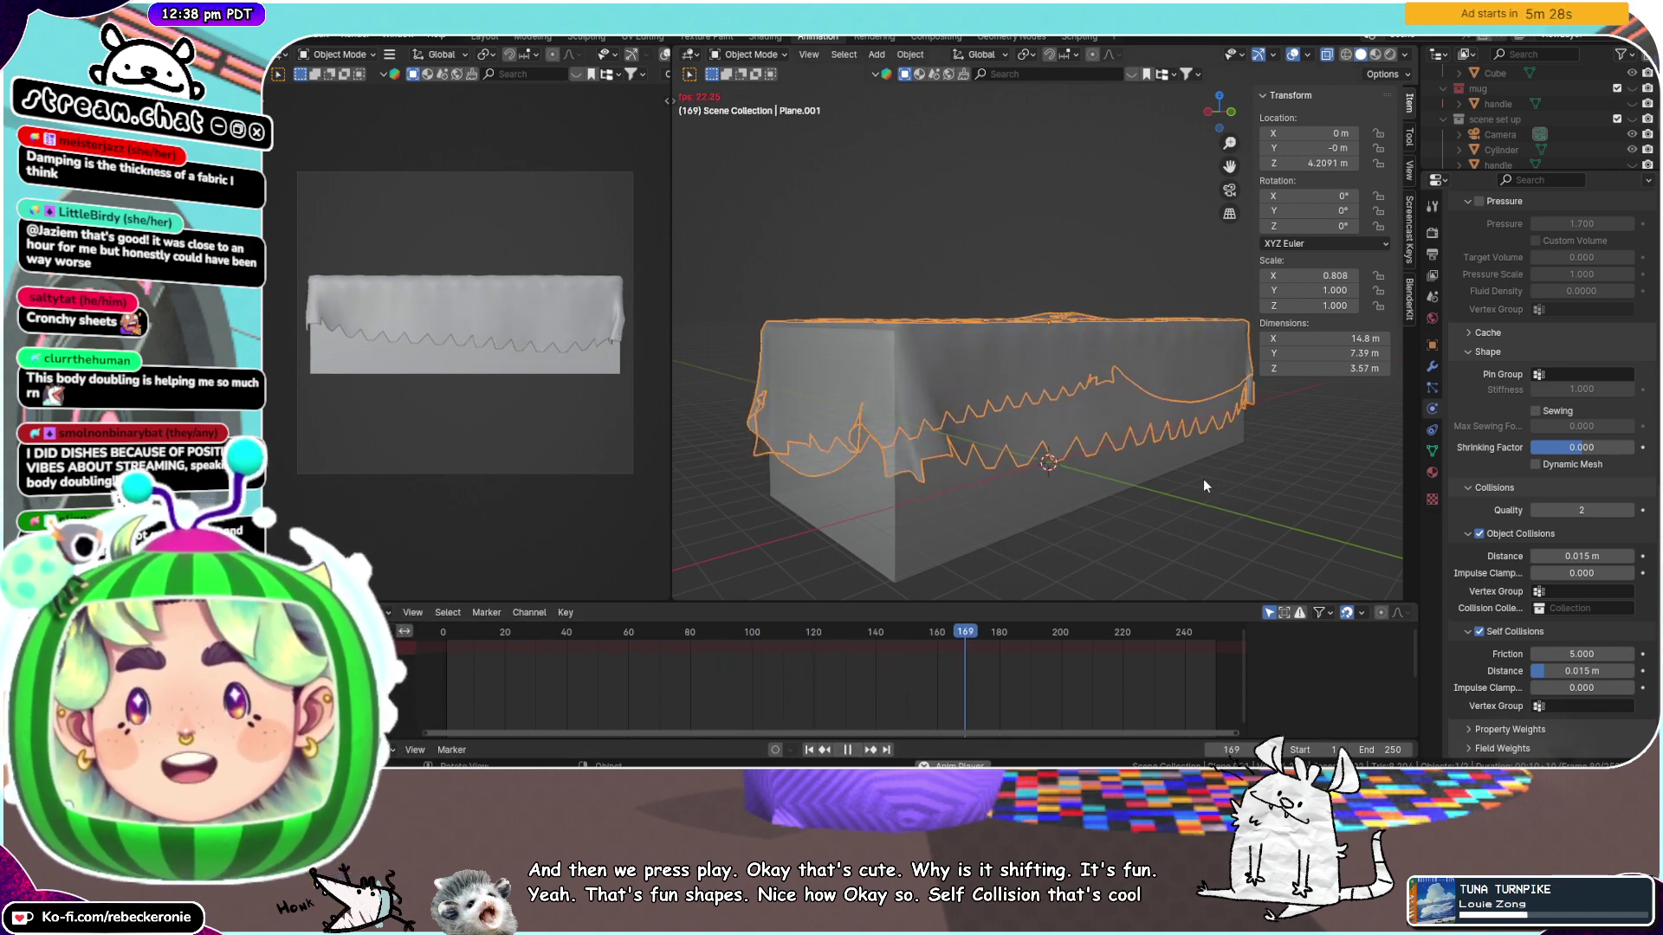
middle_click_drag(1161, 481, 1113, 480)
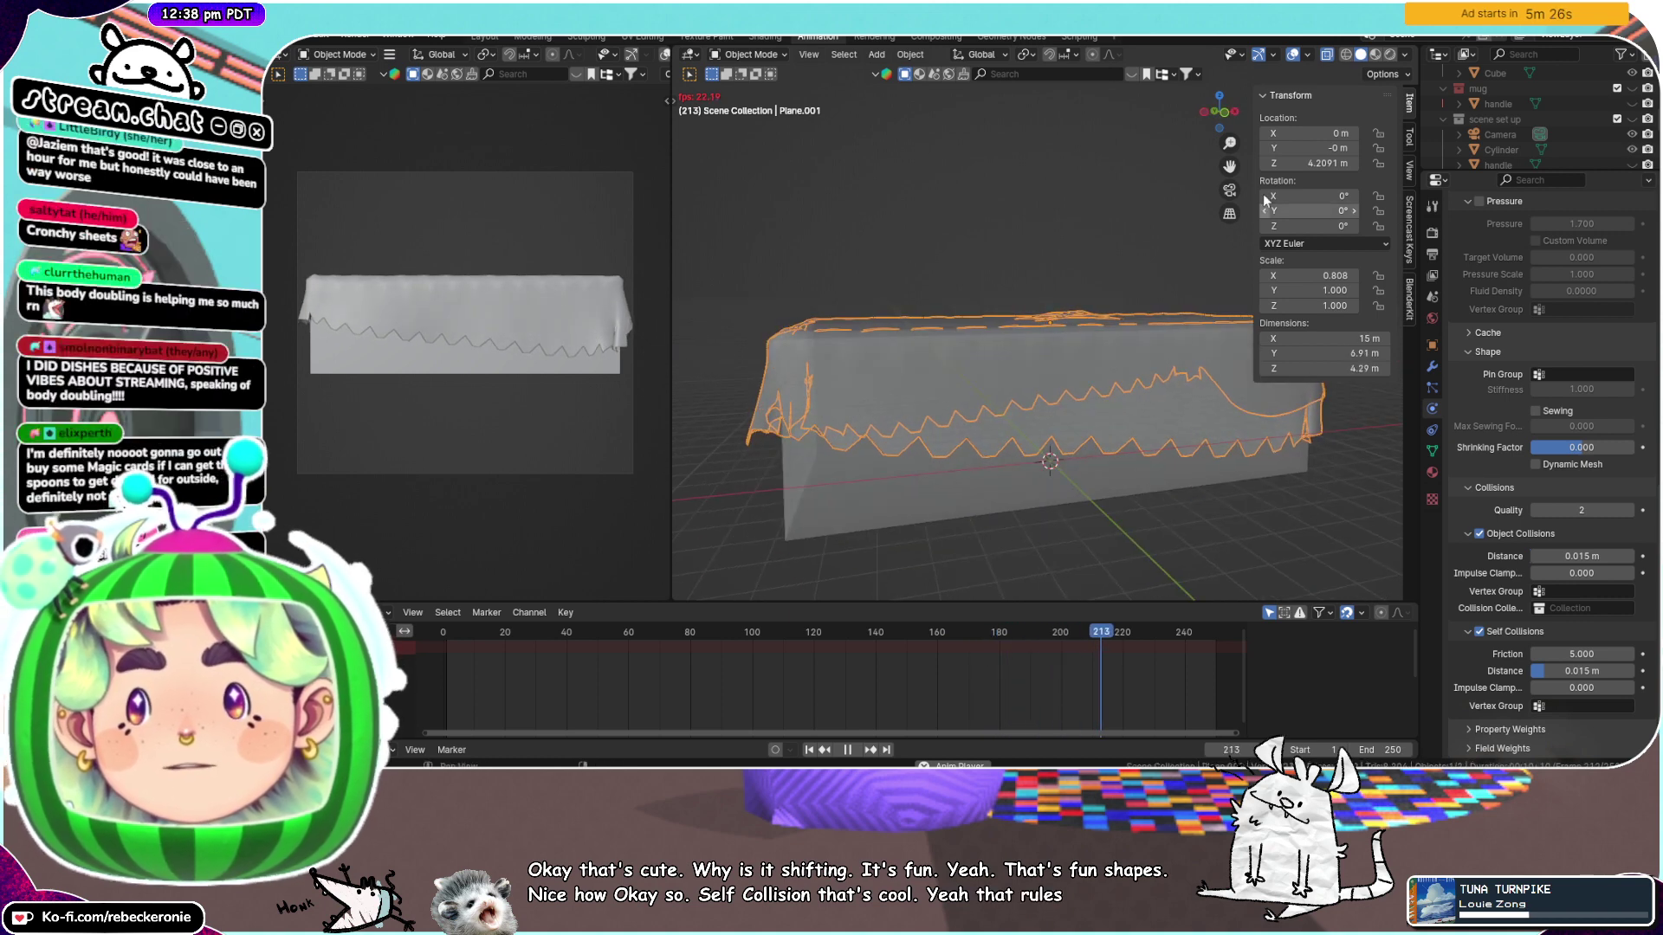
left_click(1220, 112)
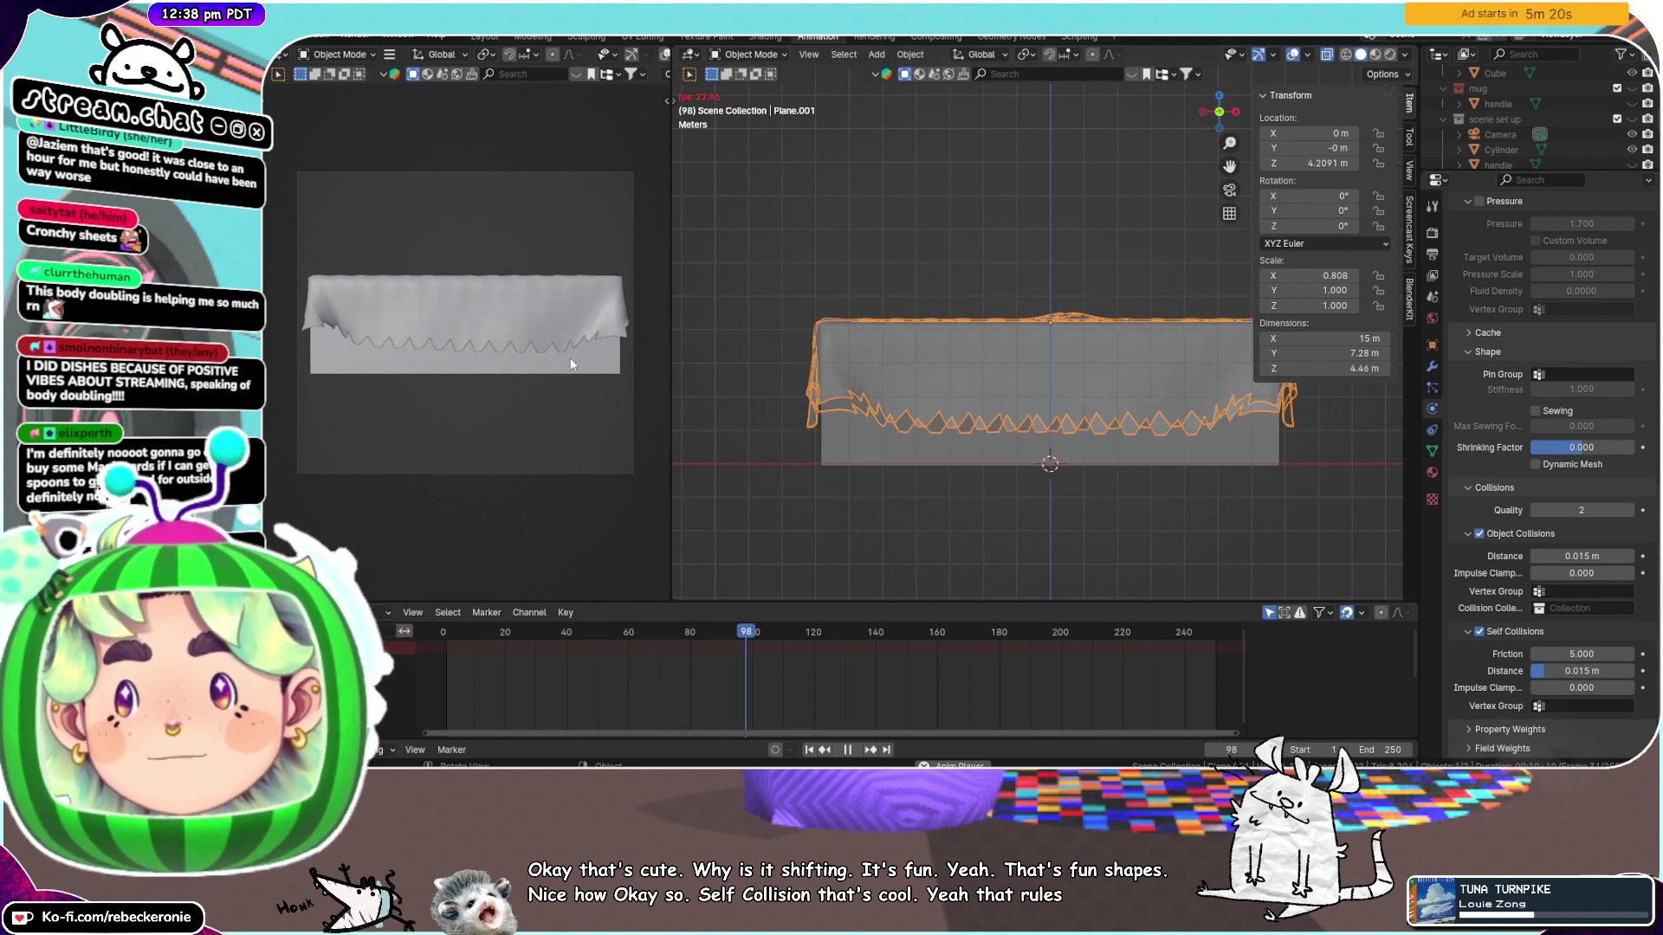
Stop the simulation at frame 220 and examine the draped cloth's hem and corners from several angles
left_click(850, 750)
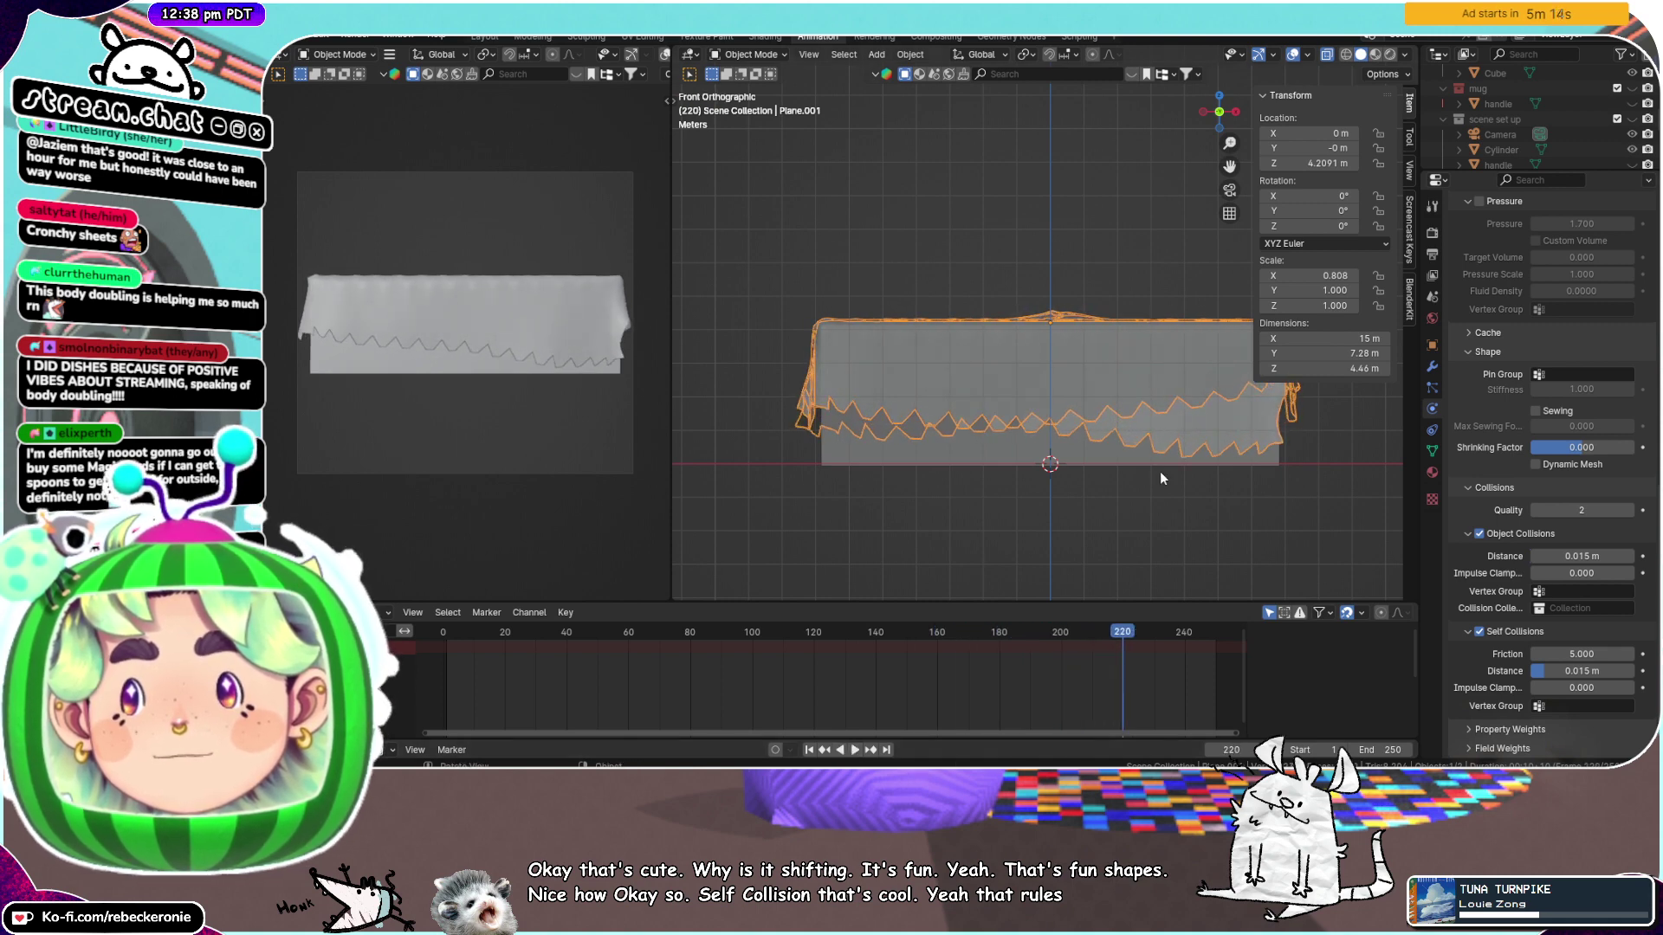
middle_click_drag(1161, 478, 1030, 482)
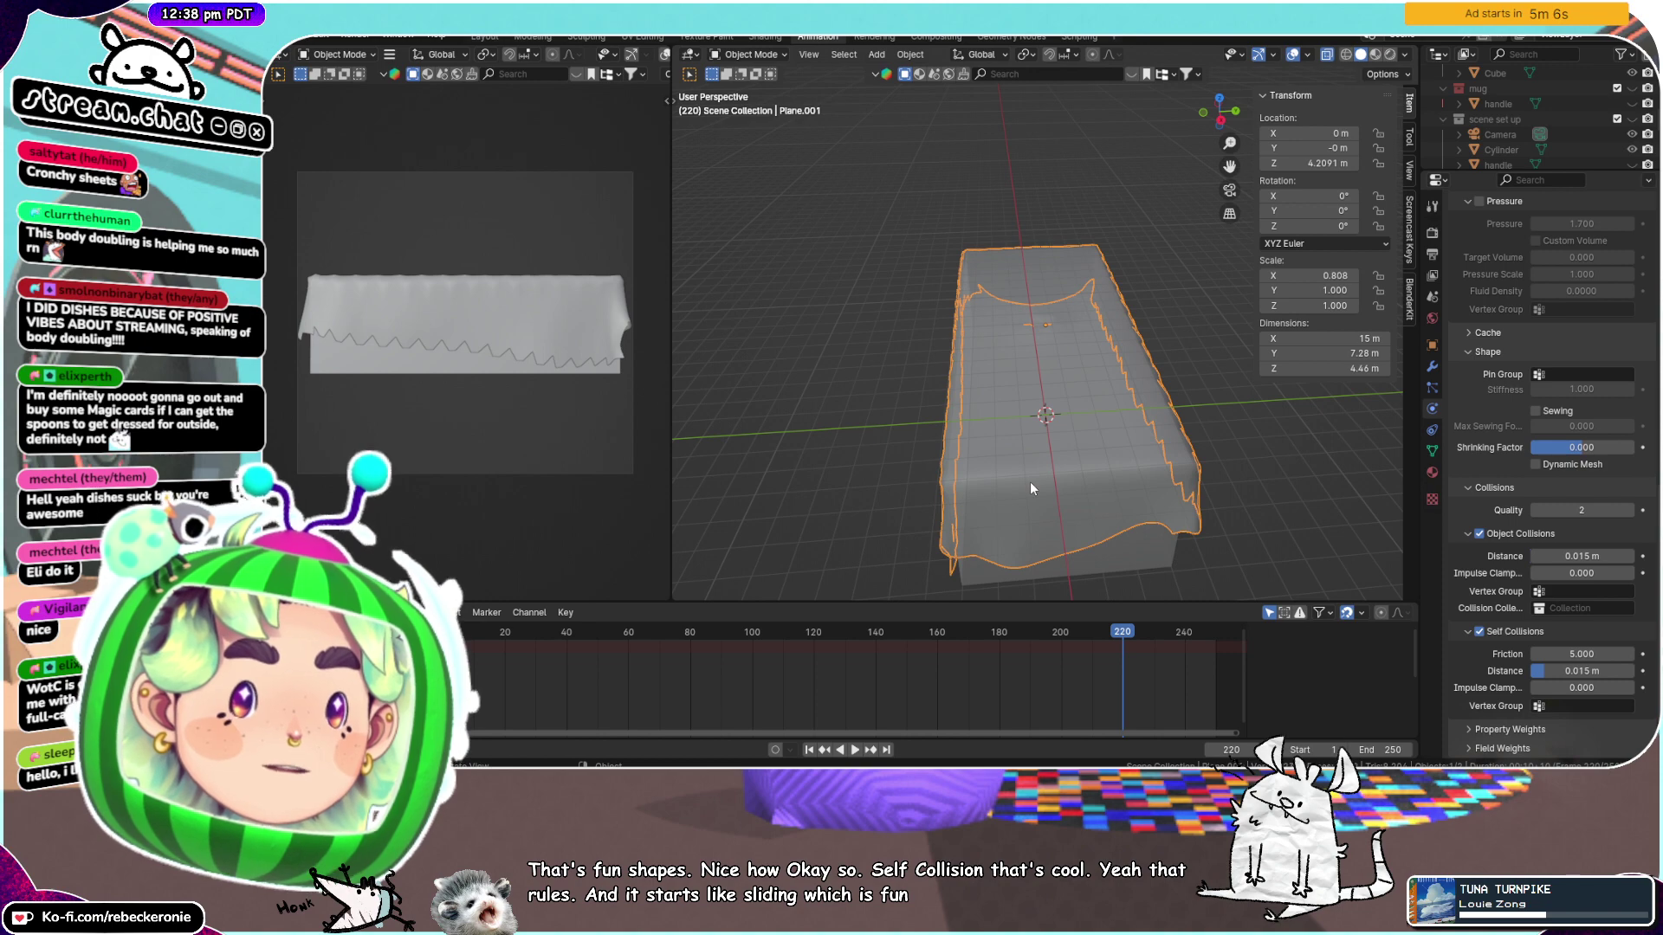
middle_click_drag(1001, 381, 954, 243)
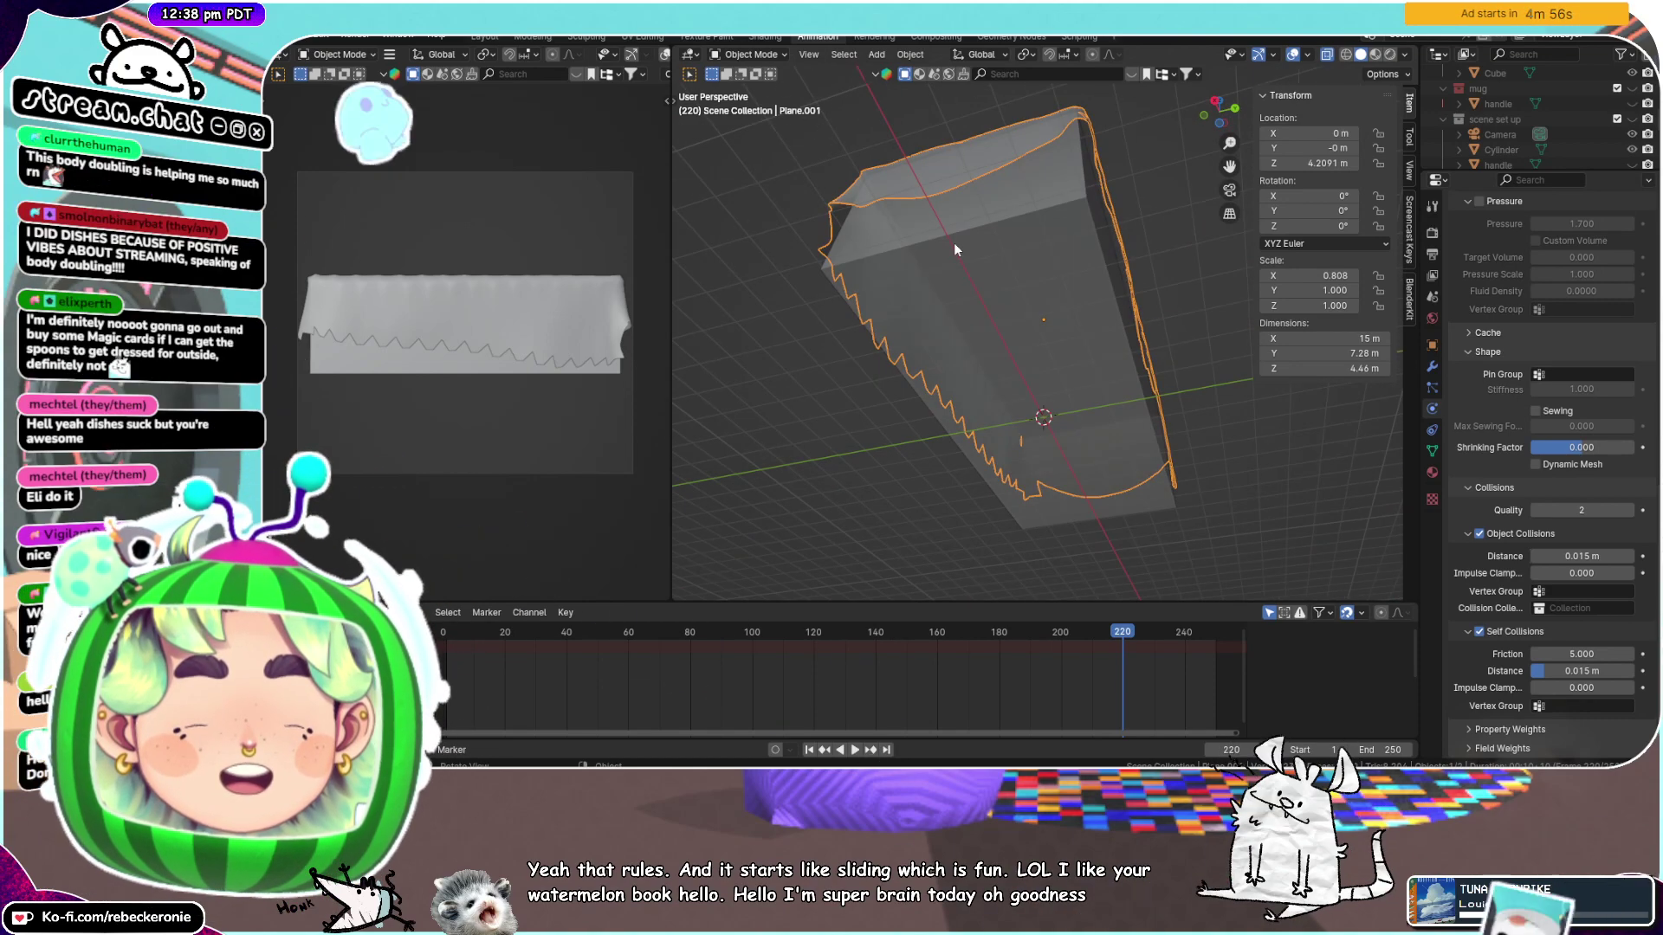
middle_click_drag(953, 243, 970, 338)
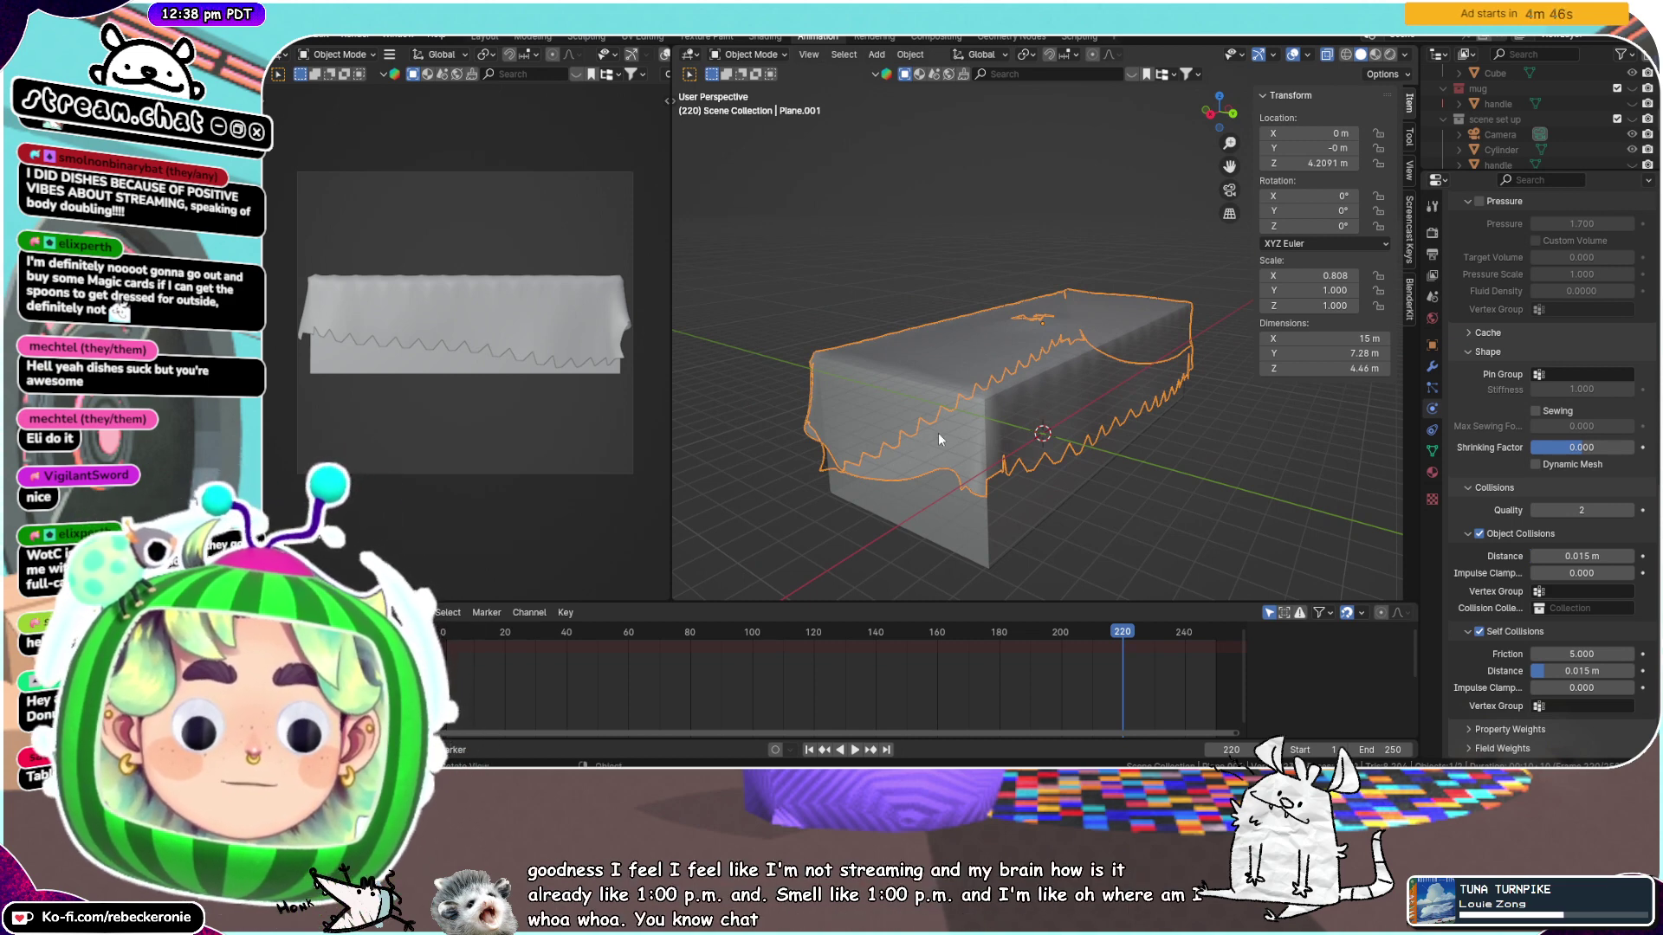
middle_click_drag(938, 433, 1197, 471)
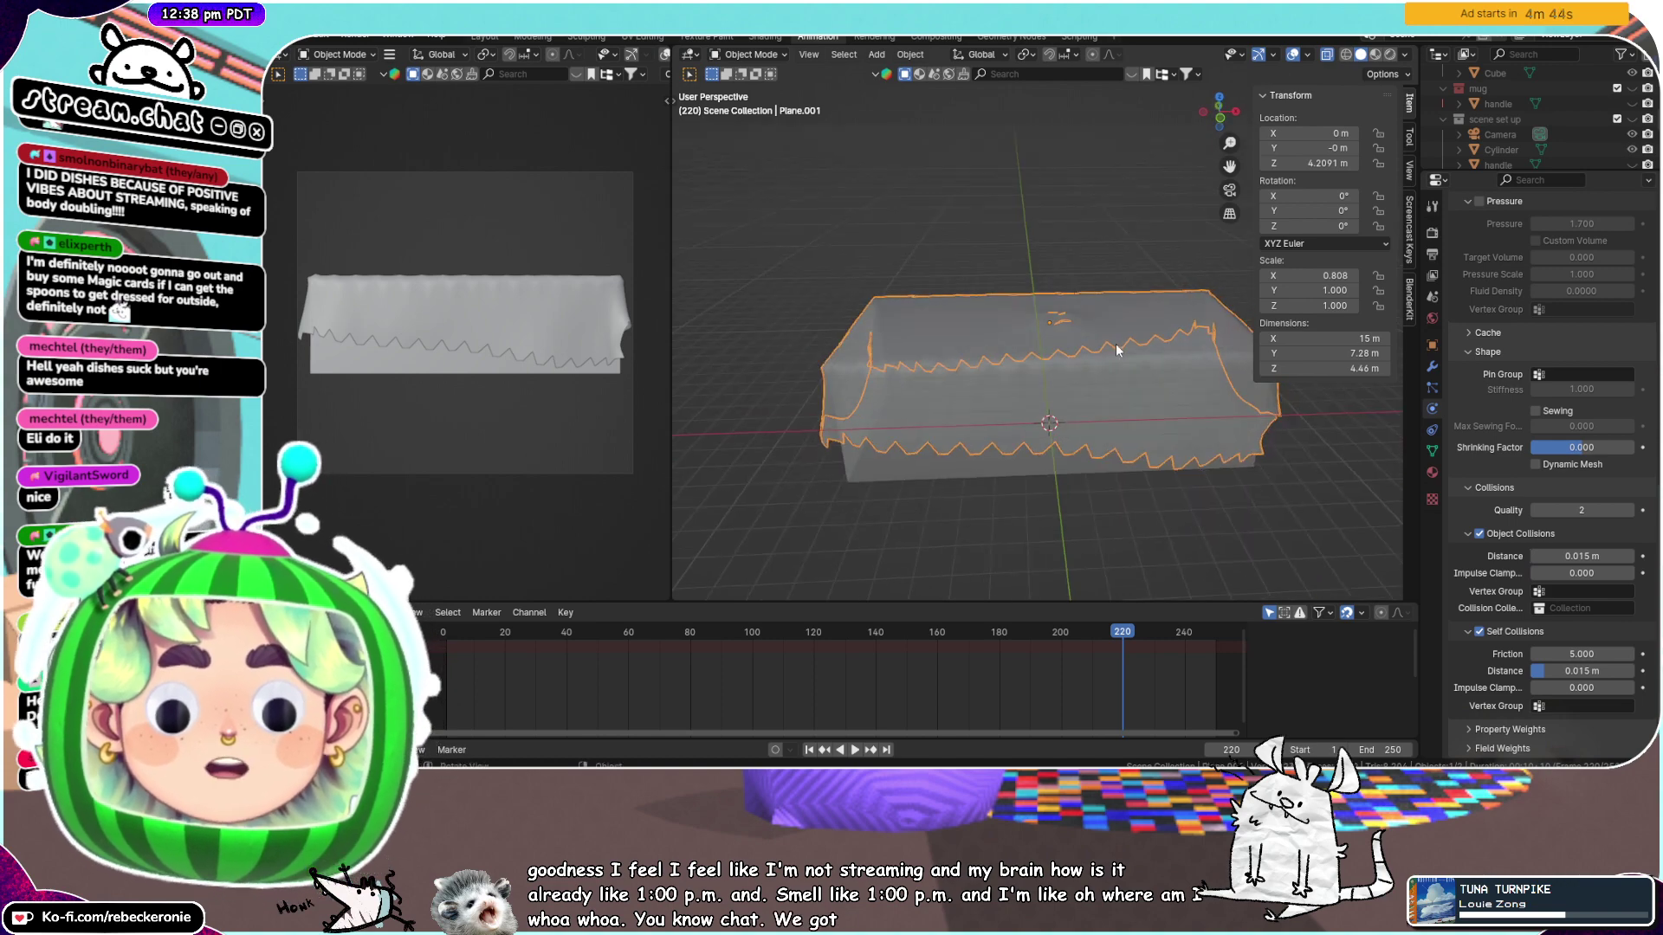
Put the cloth plane into Edit Mode and examine its scalloped mesh from several angles and from above
key("ctrl+Tab")
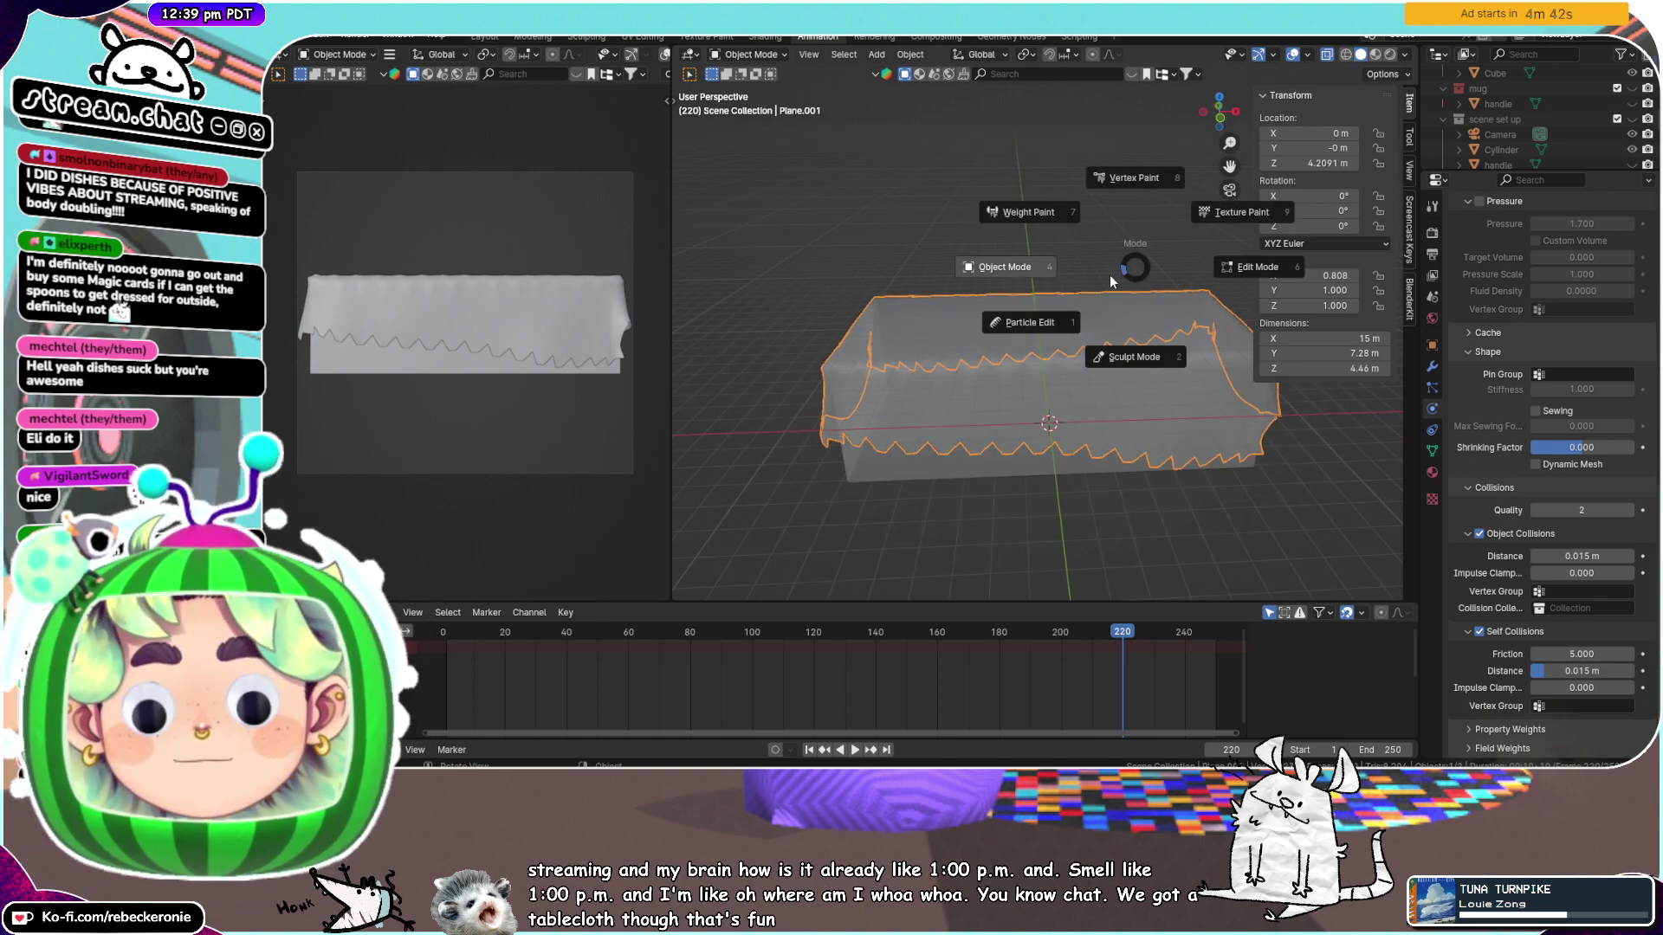
left_click(1238, 260)
middle_click_drag(1238, 260, 1058, 384)
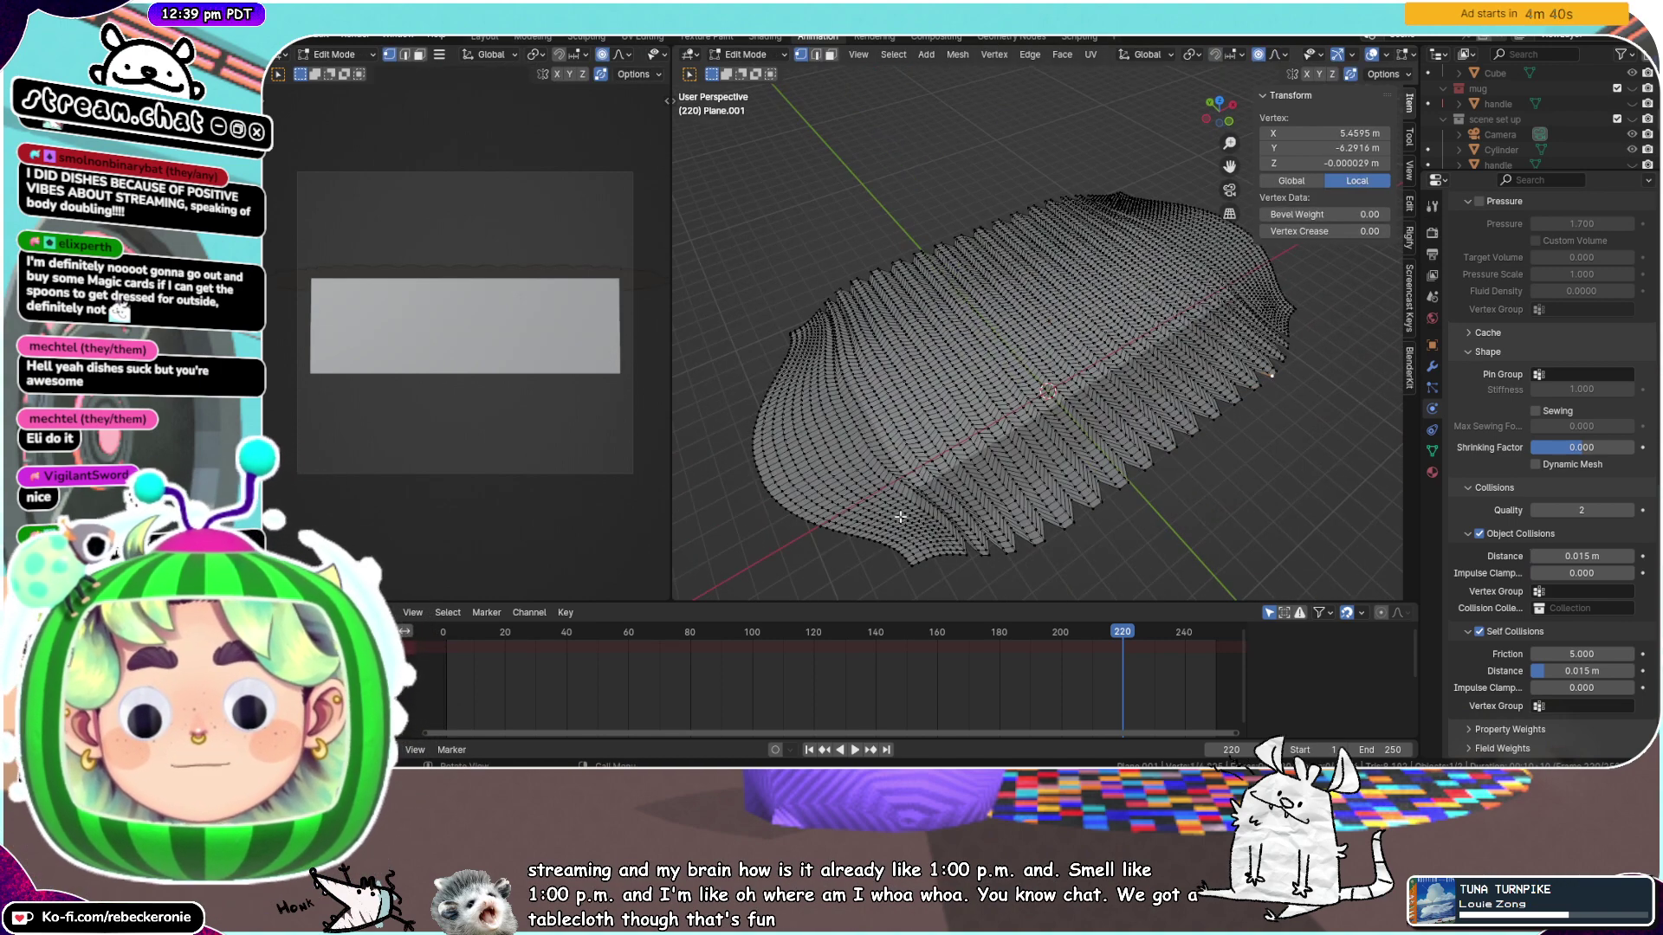
middle_click_drag(997, 452, 1001, 561)
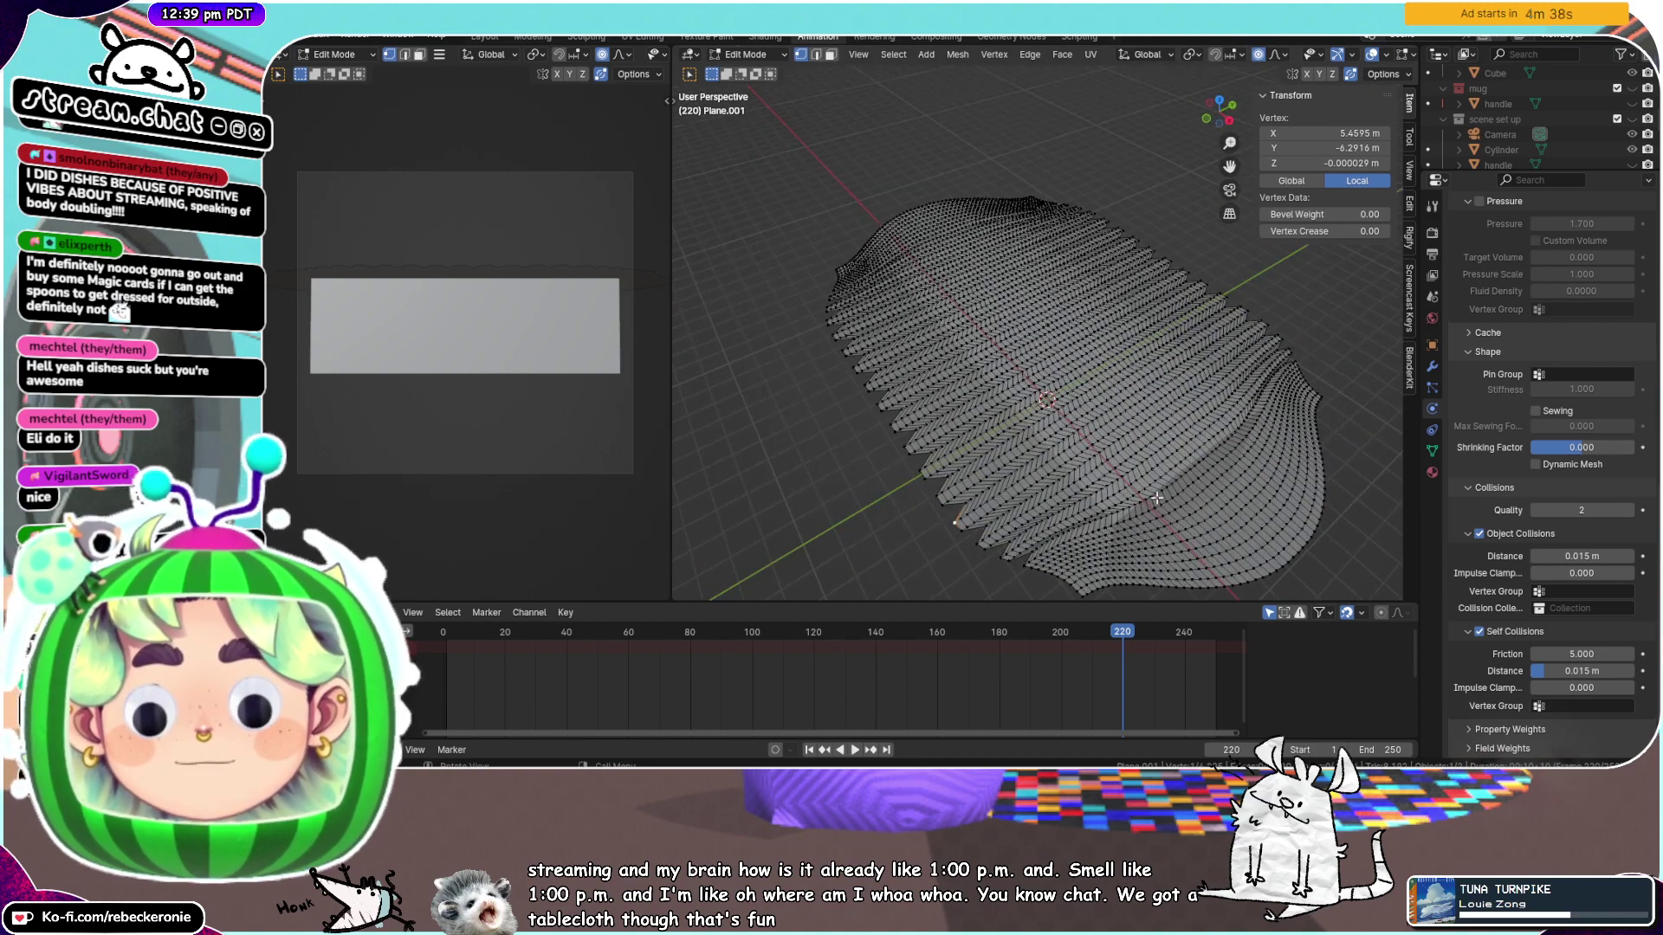
middle_click_drag(1208, 476, 1181, 156)
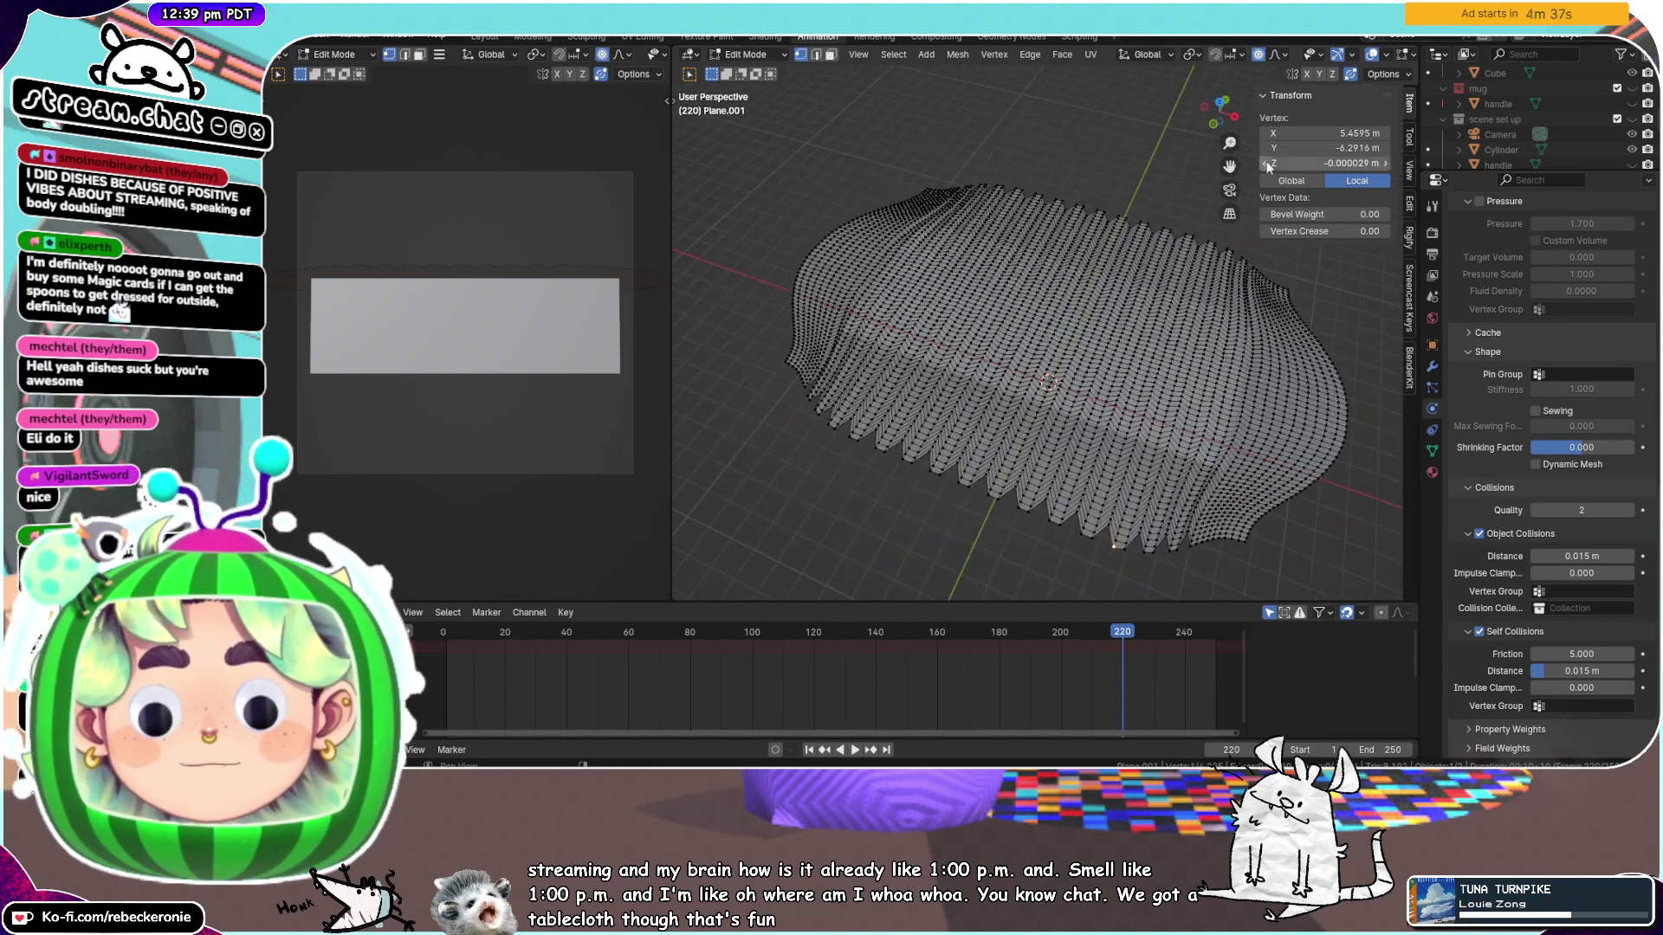
left_click(1218, 100)
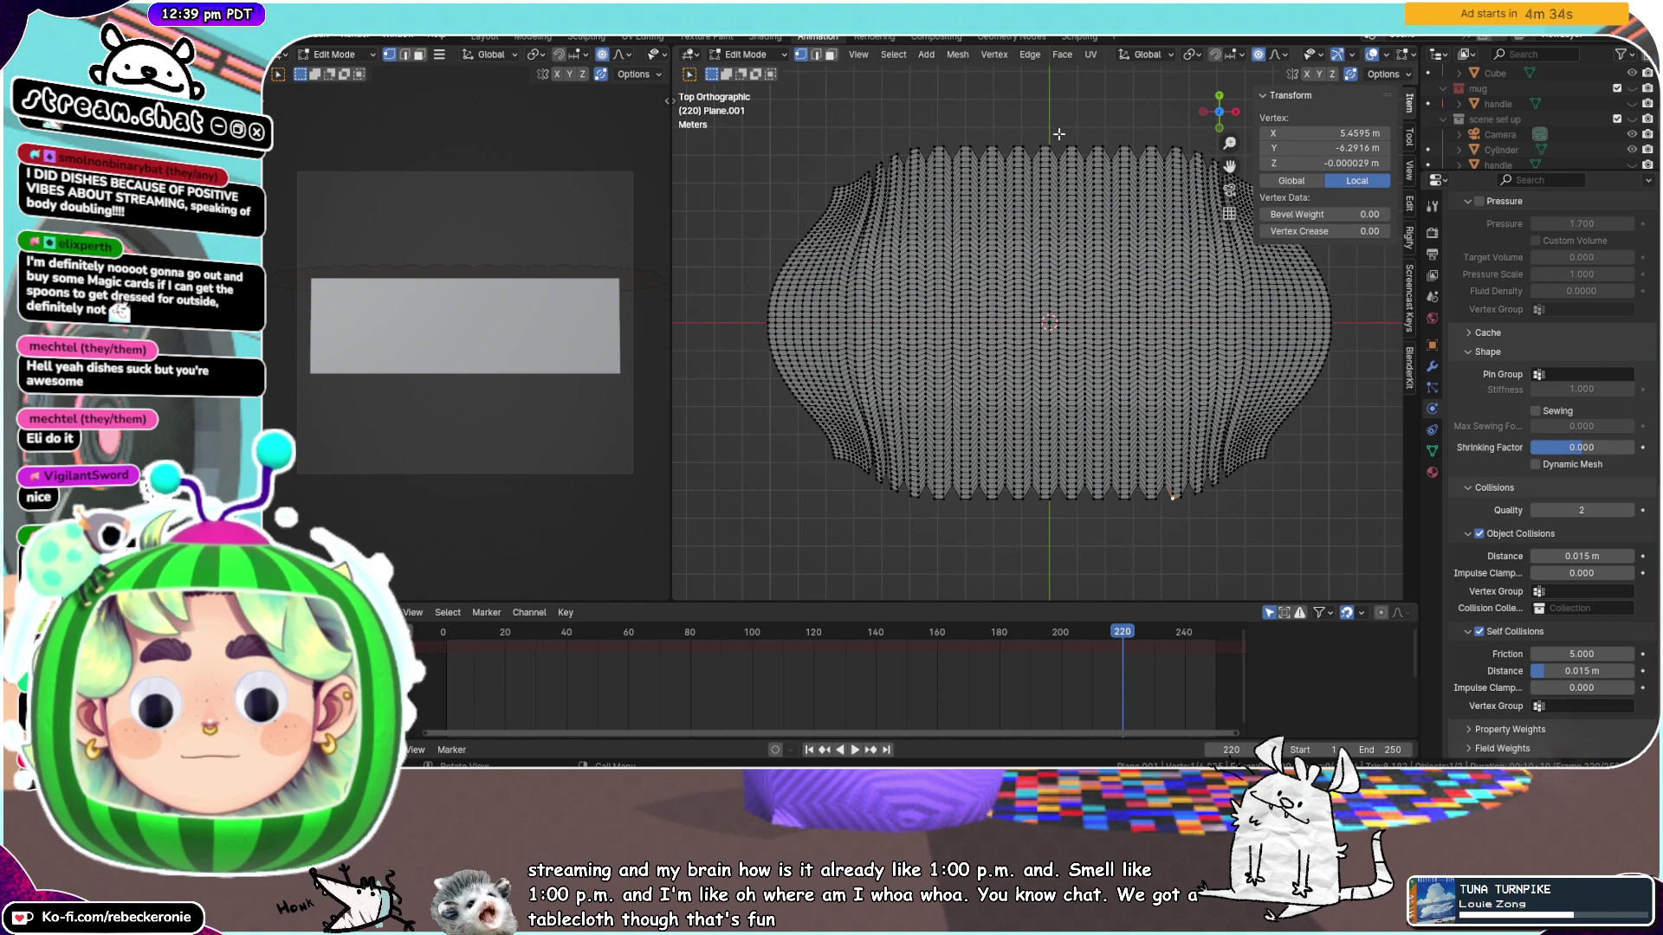
scroll(1039, 269, "up", 1)
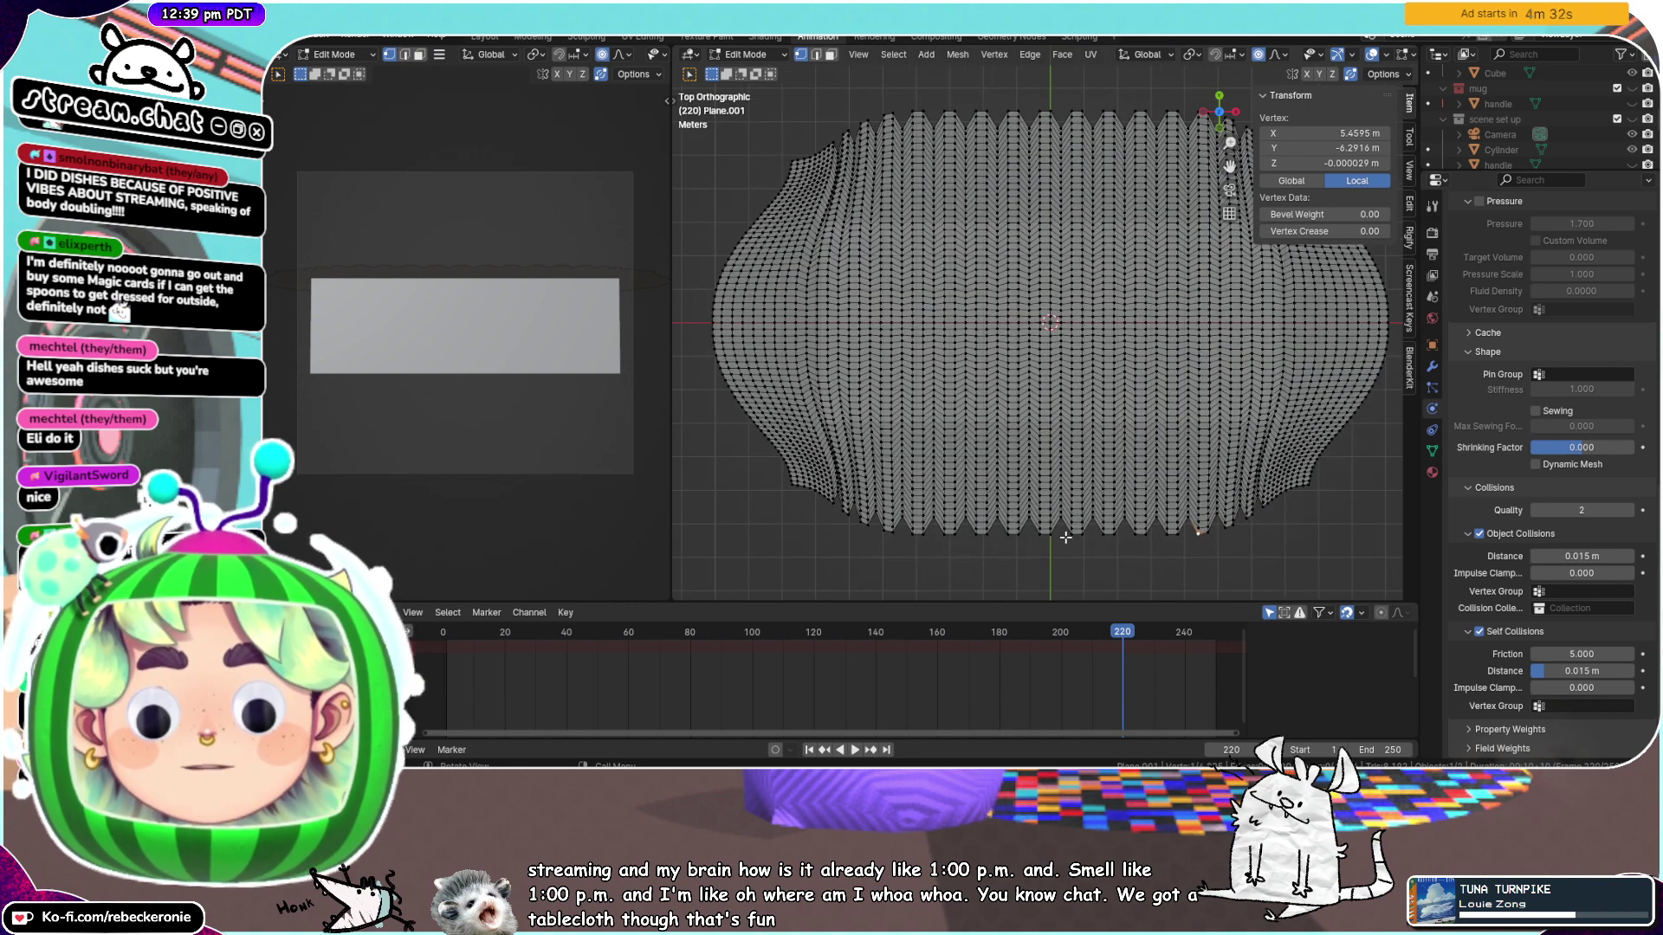
scroll(1065, 537, "up", 1)
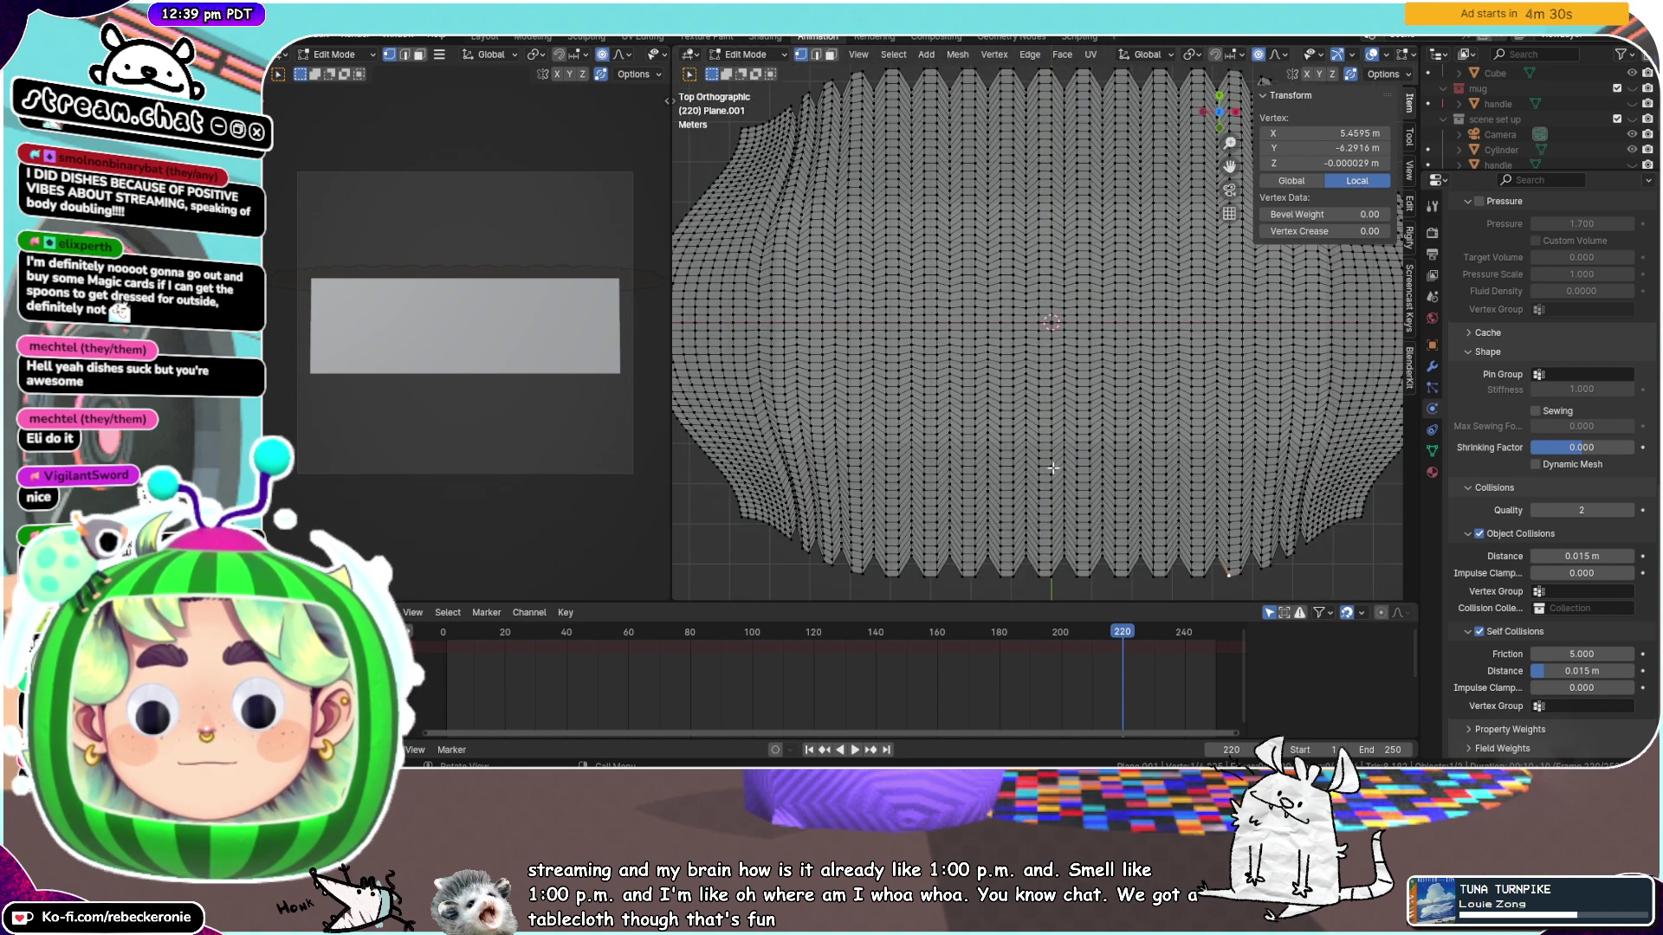
left_click(1053, 468, "alt")
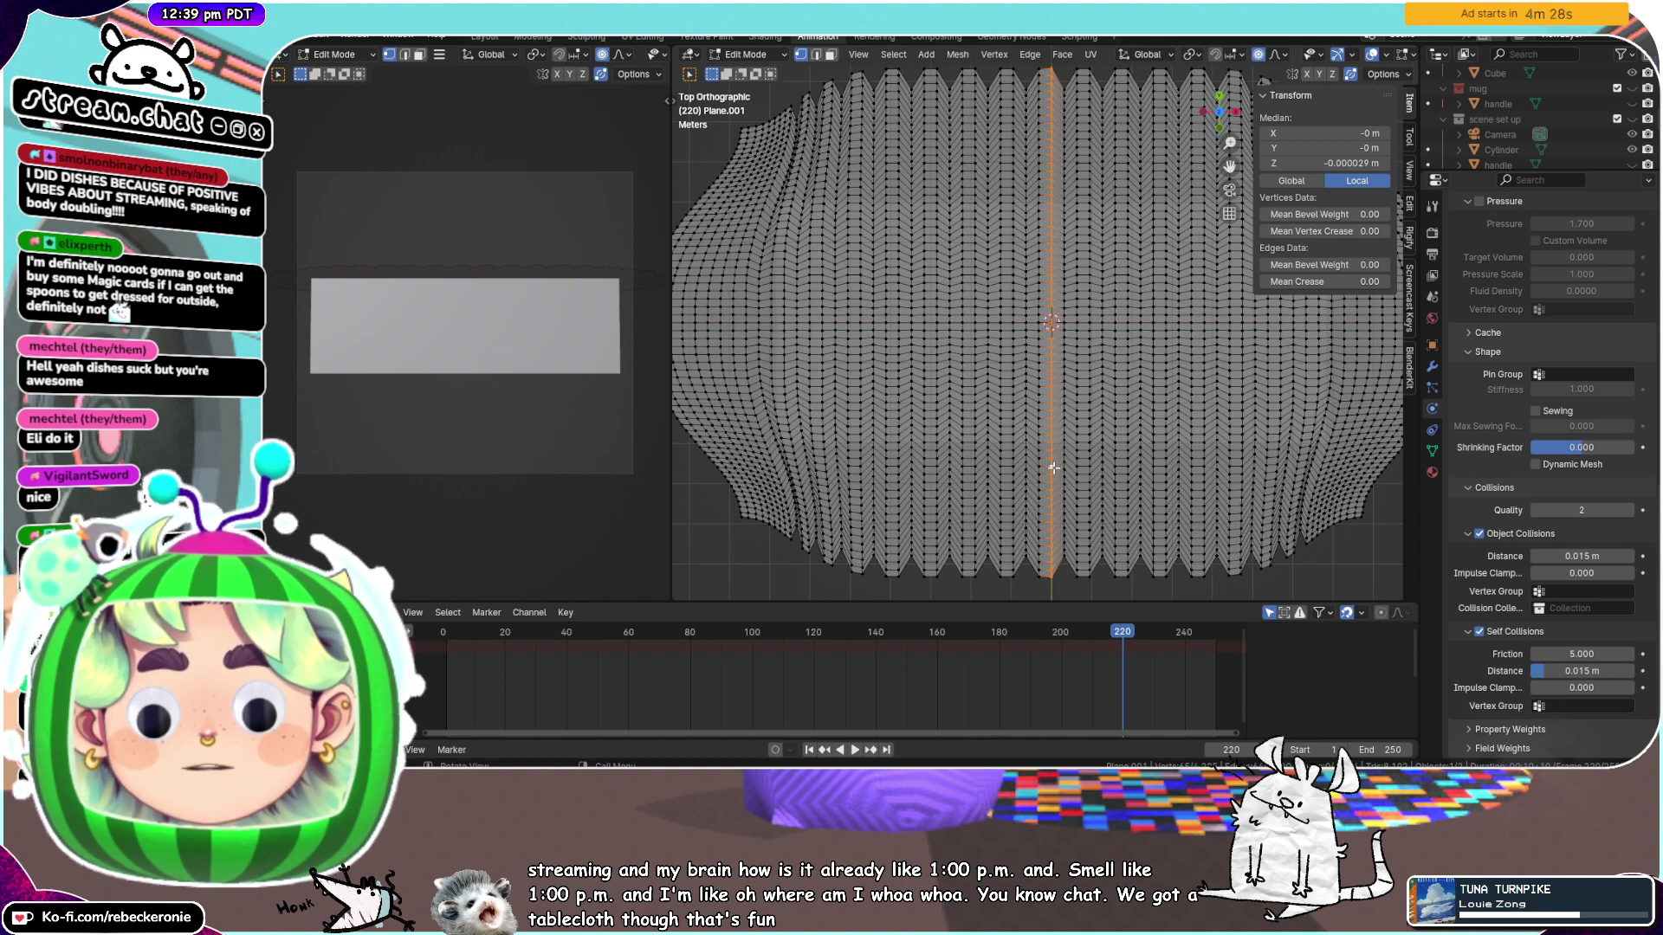
left_click(1065, 464, "alt")
scroll(1065, 464, "down", 2)
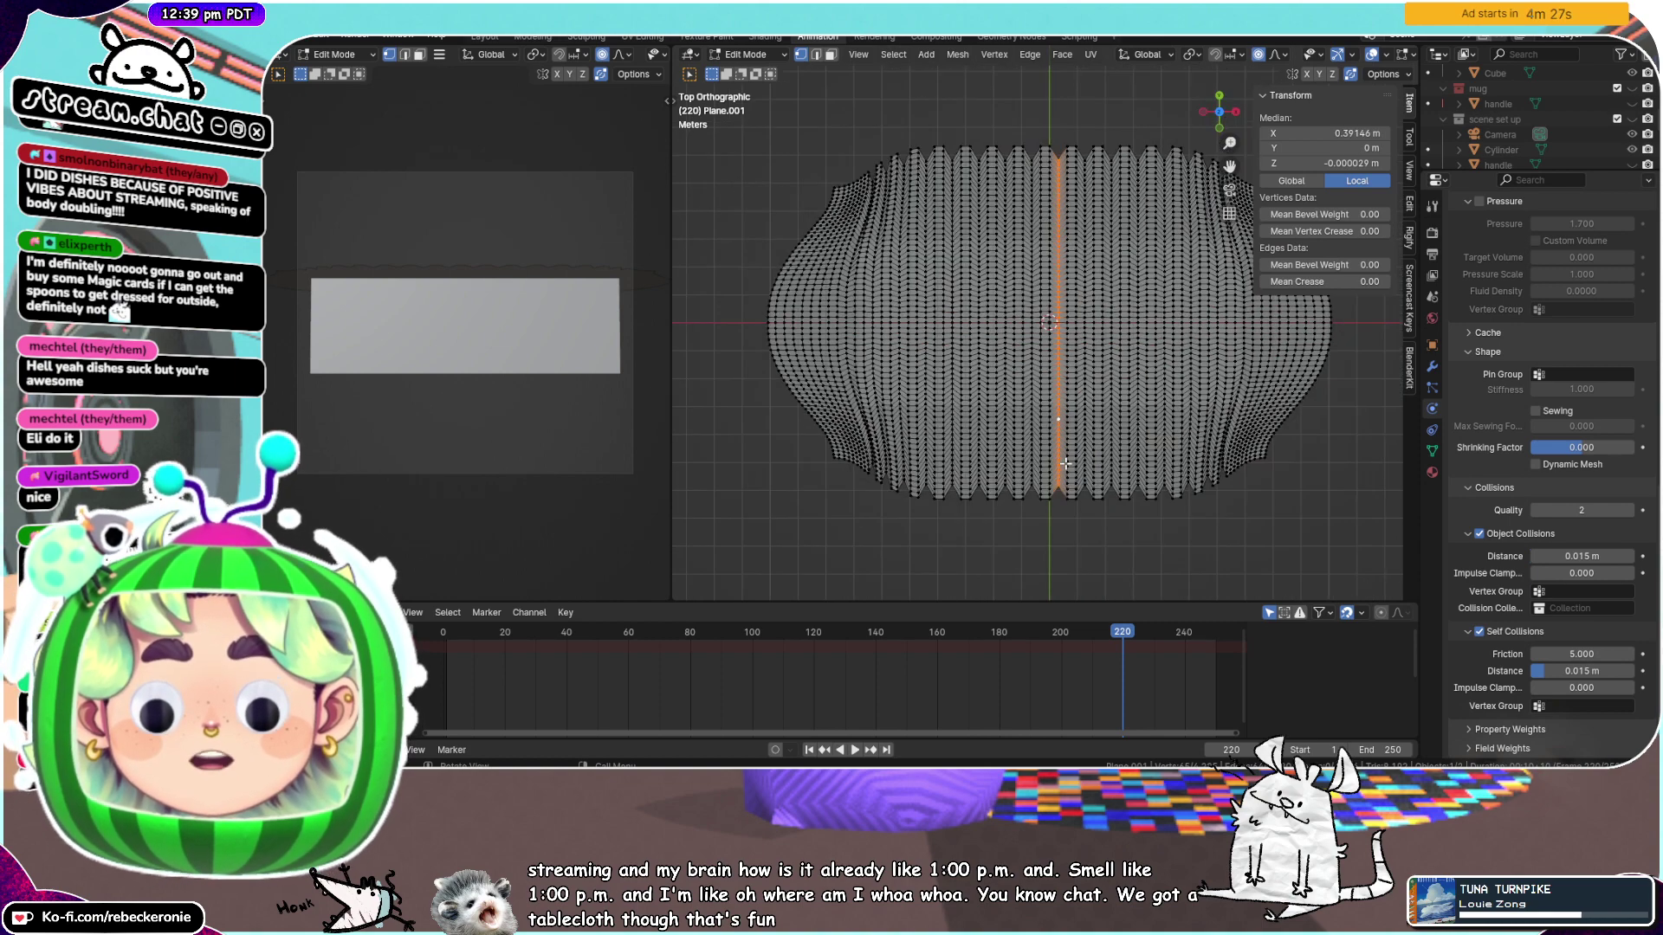
left_click_drag(1363, 549, 1058, 122)
Merge all of the cloth plane's vertices by distance, trying larger values and settling on a Merge Distance of 0.00001 m
key("a")
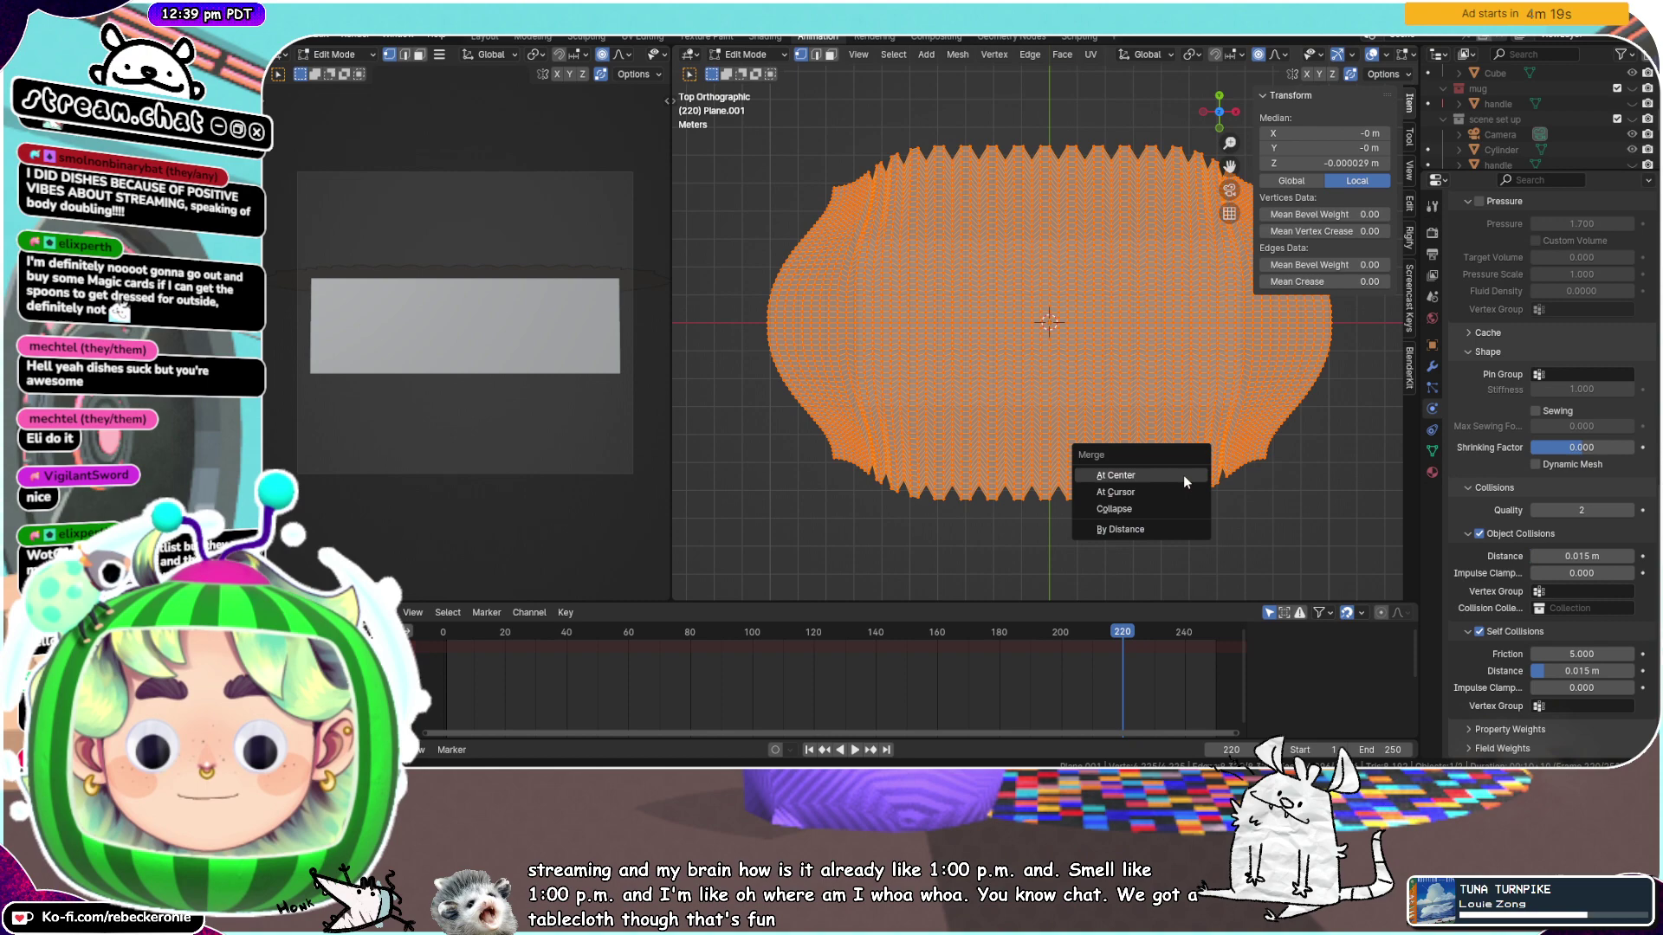
left_click(1142, 528)
left_click(785, 591)
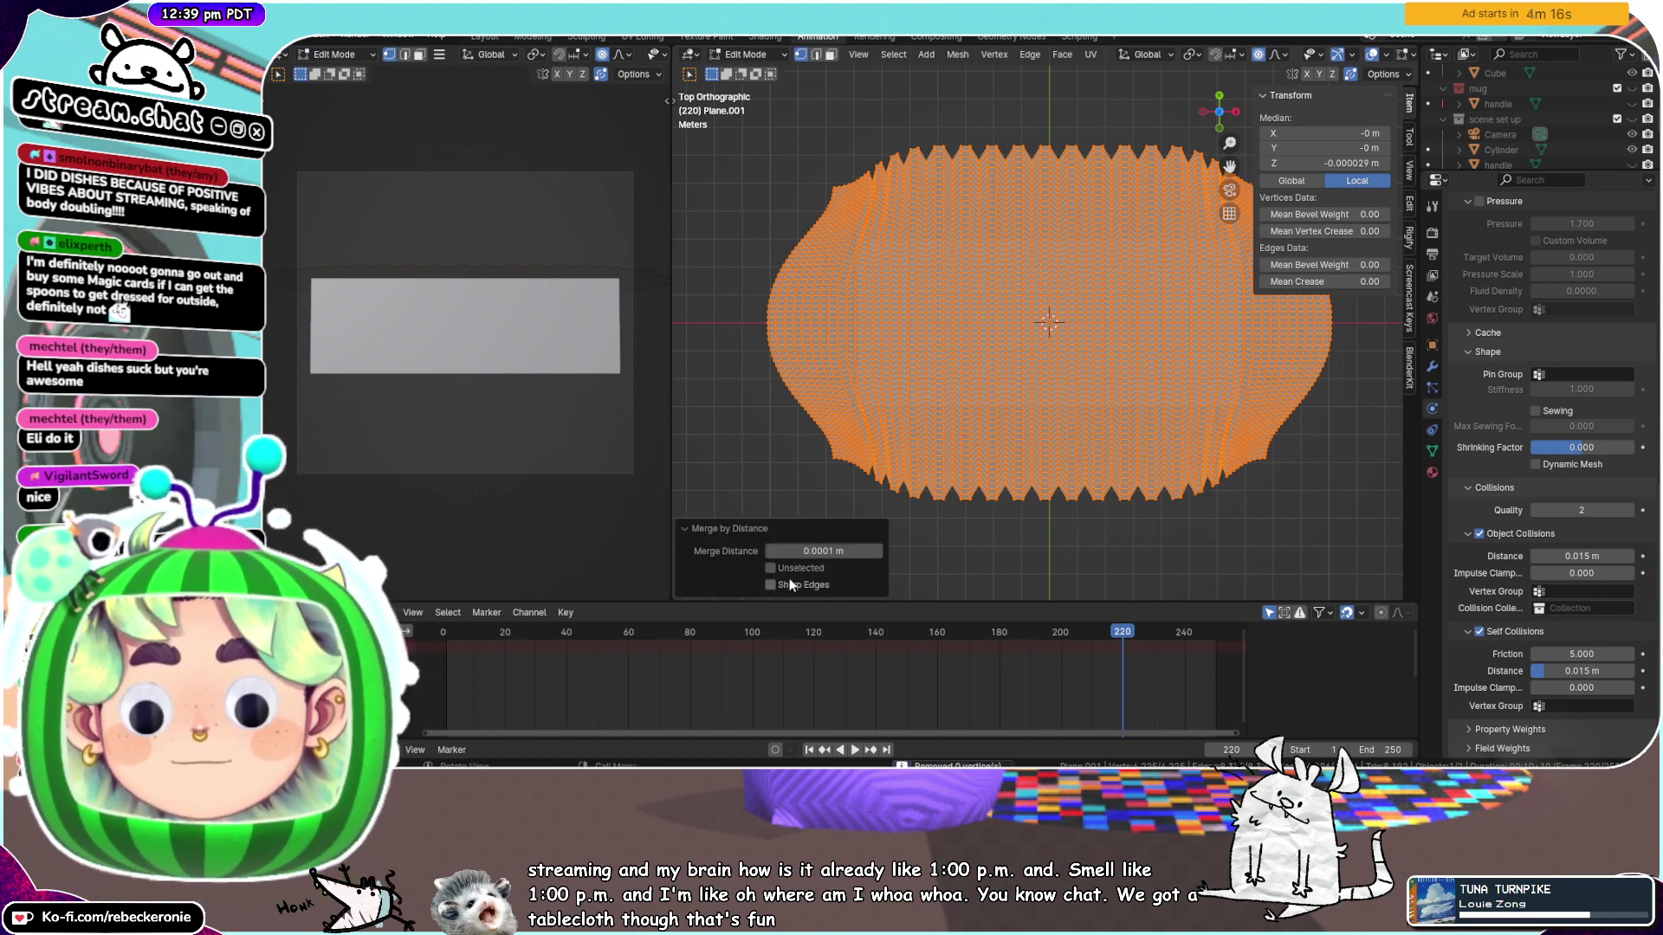
left_click(877, 552)
left_click(877, 552)
left_click(877, 551)
left_click(877, 552)
left_click(878, 552)
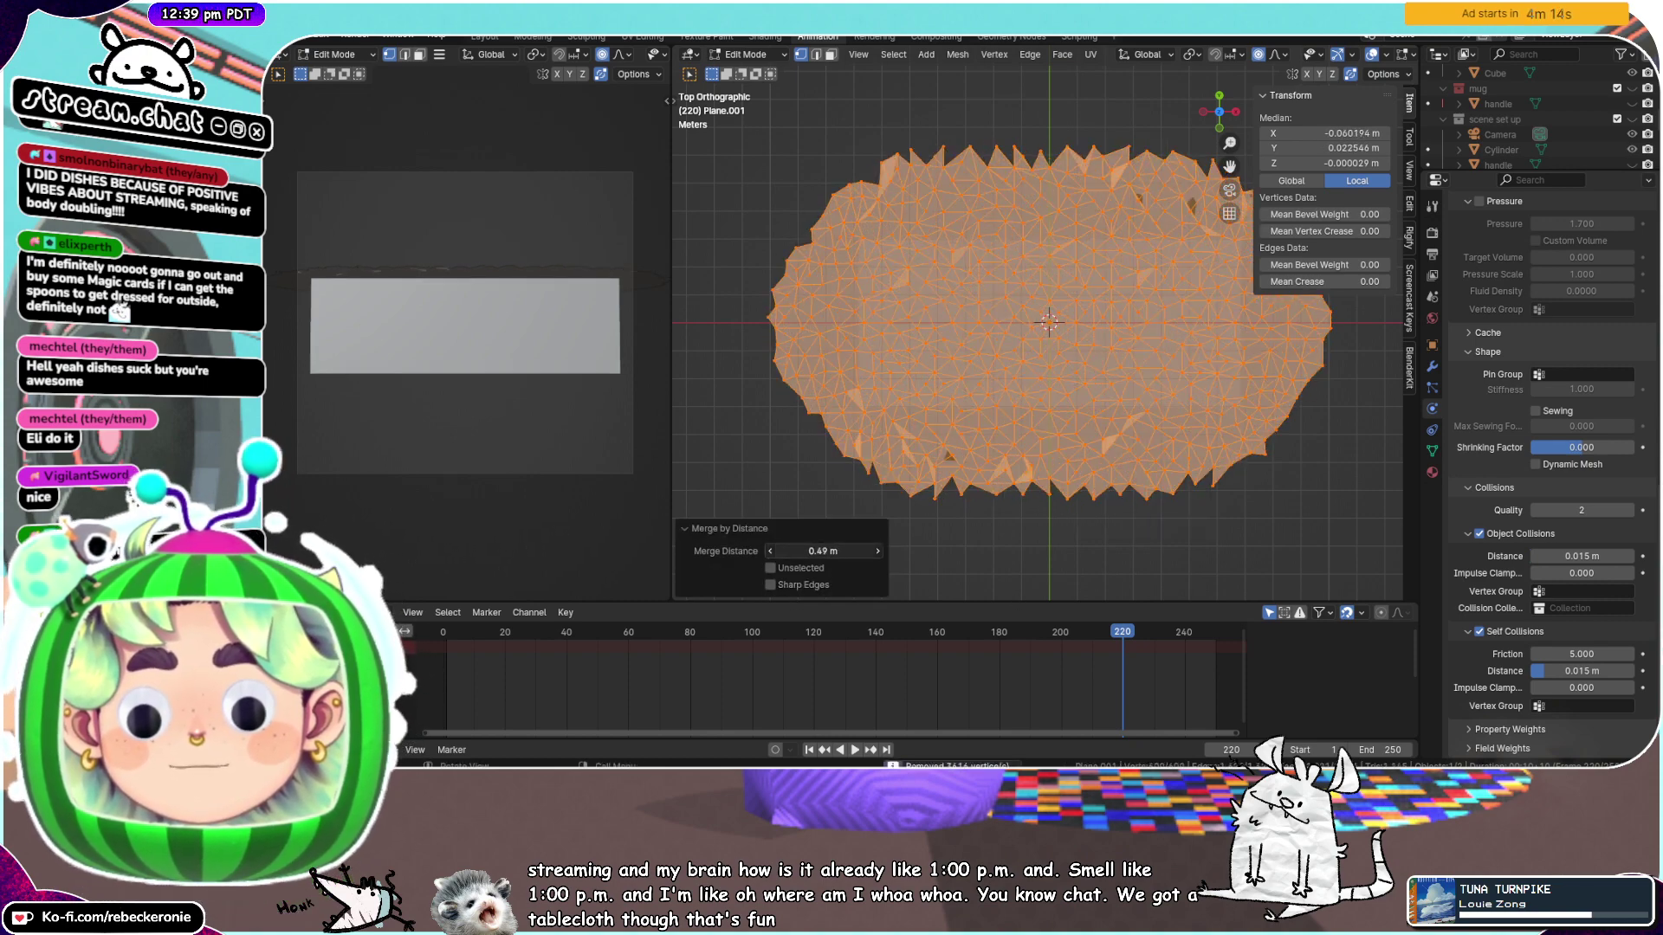
left_click(877, 552)
left_click_drag(918, 551, 823, 550)
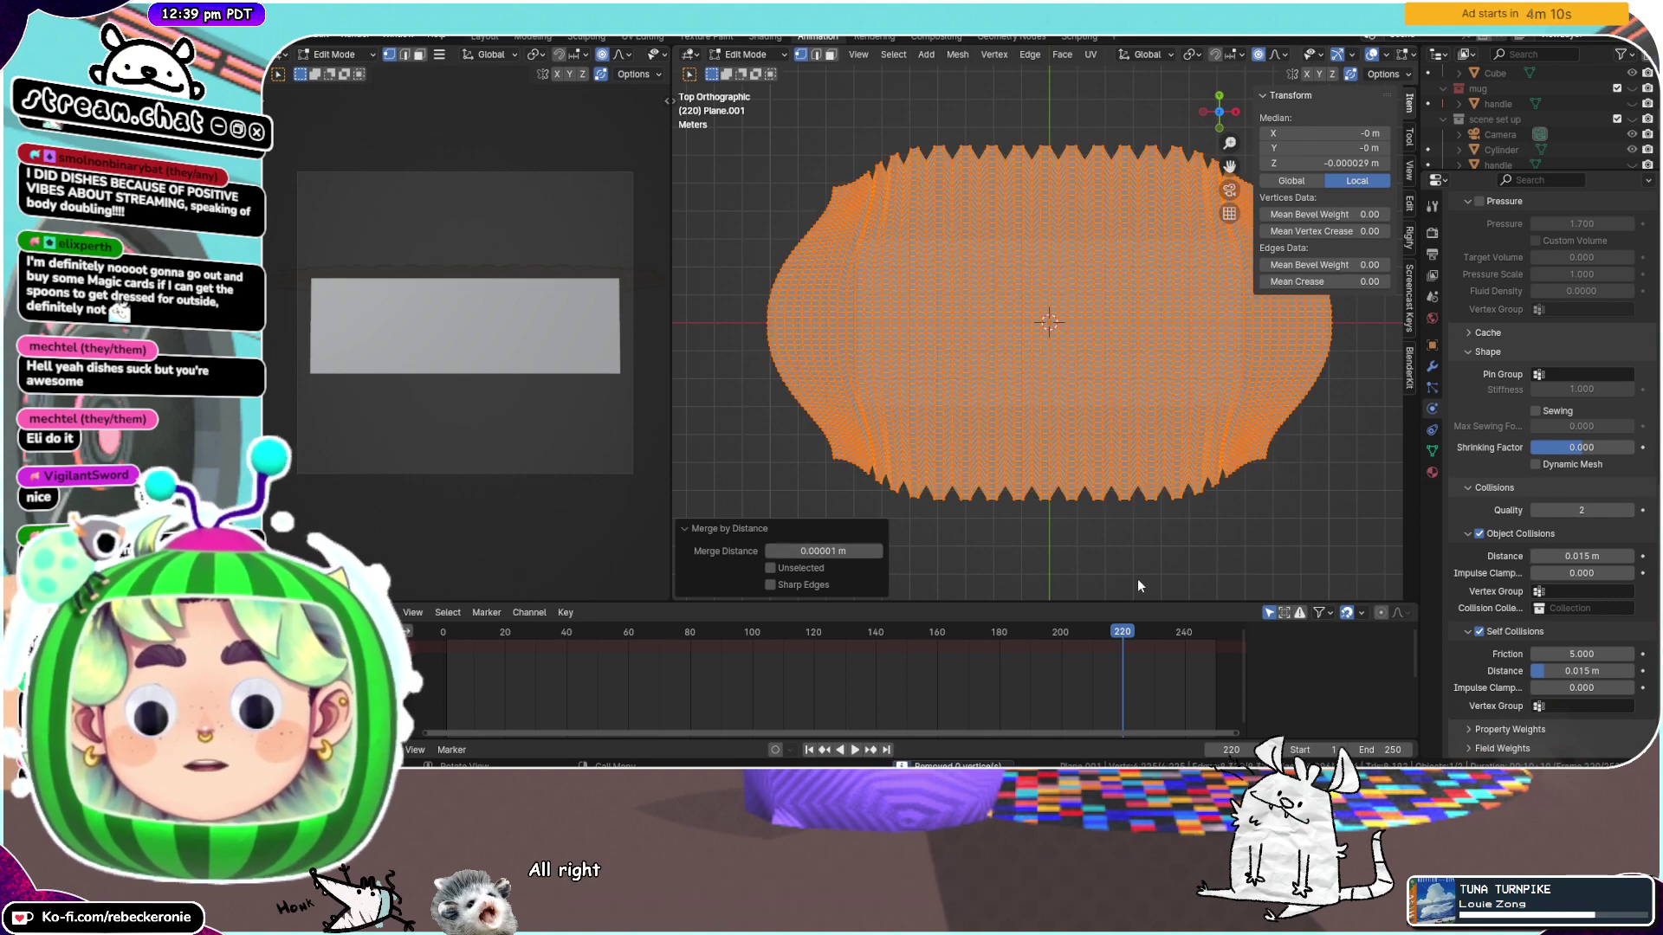
left_click(1138, 582)
Hide the cloth plane, return to Object Mode and select the table box
middle_click_drag(1136, 578, 1306, 345)
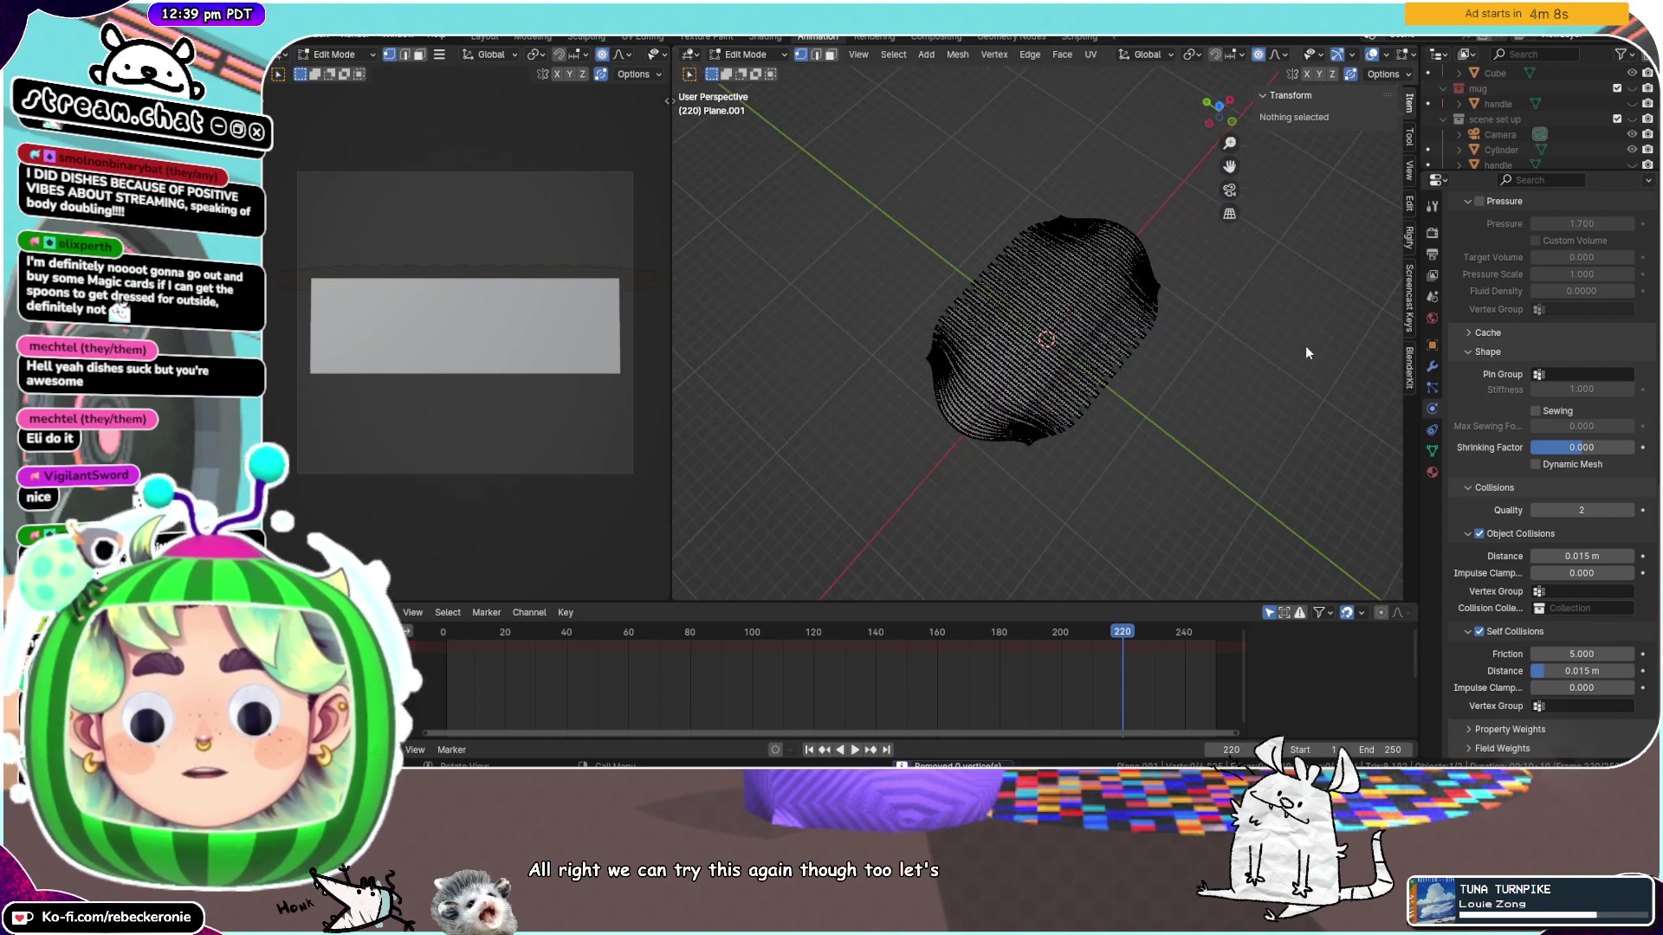
scroll(1479, 158, "down", 5)
left_click(1631, 139)
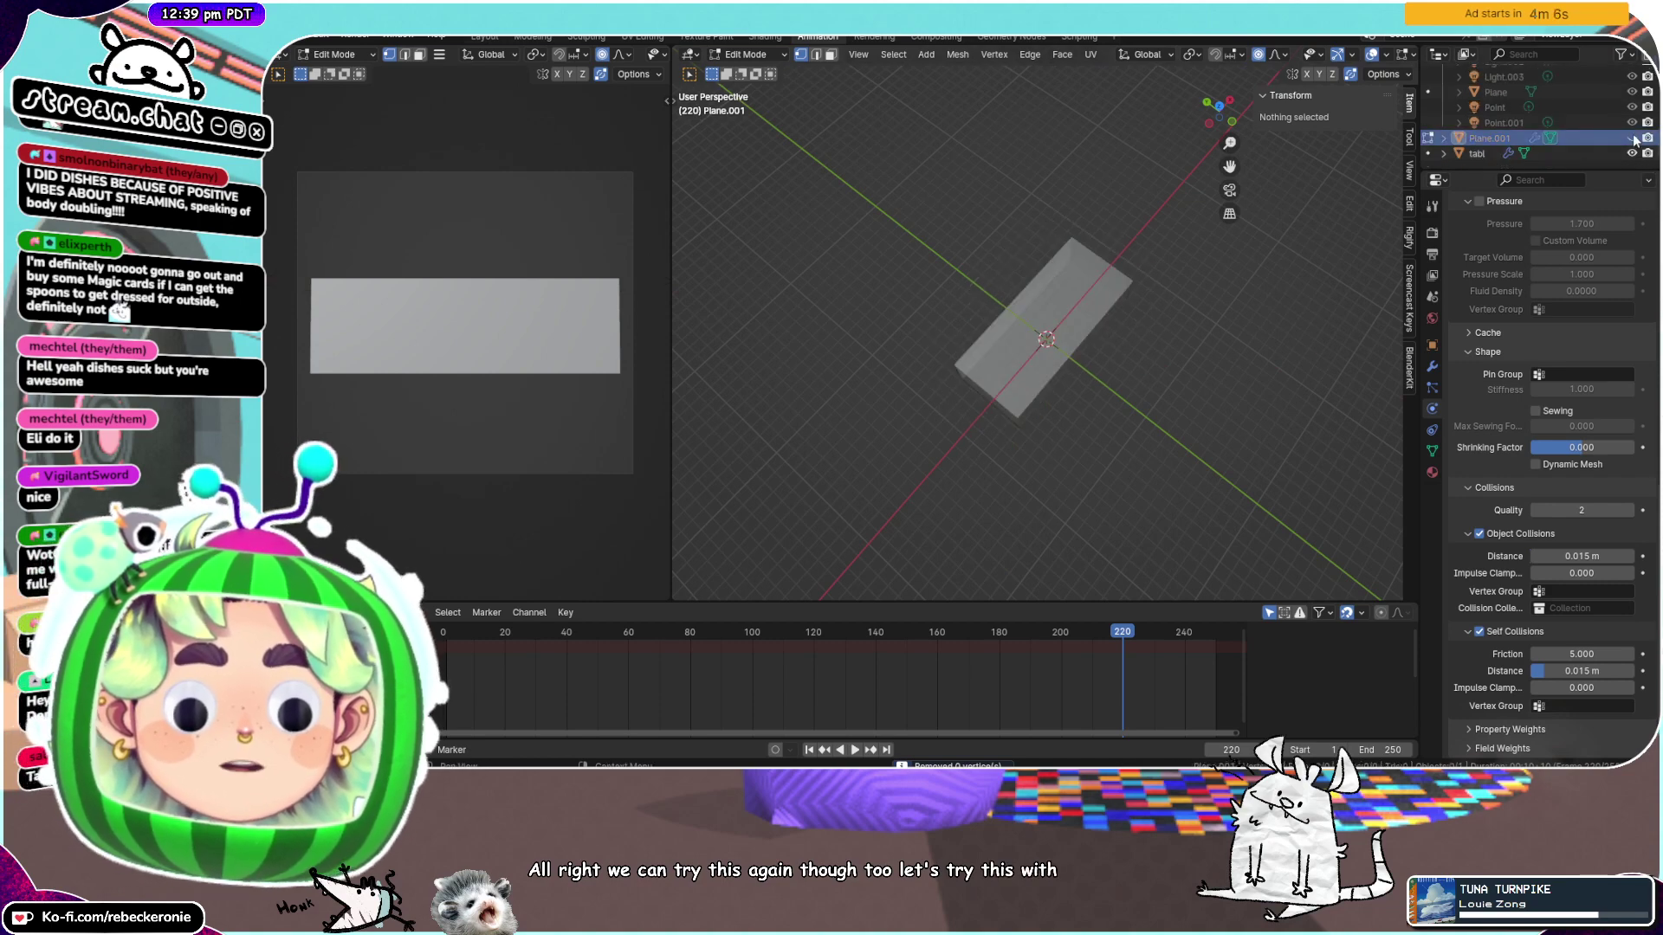
middle_click_drag(1117, 374, 1047, 334)
scroll(1072, 347, "up", 4)
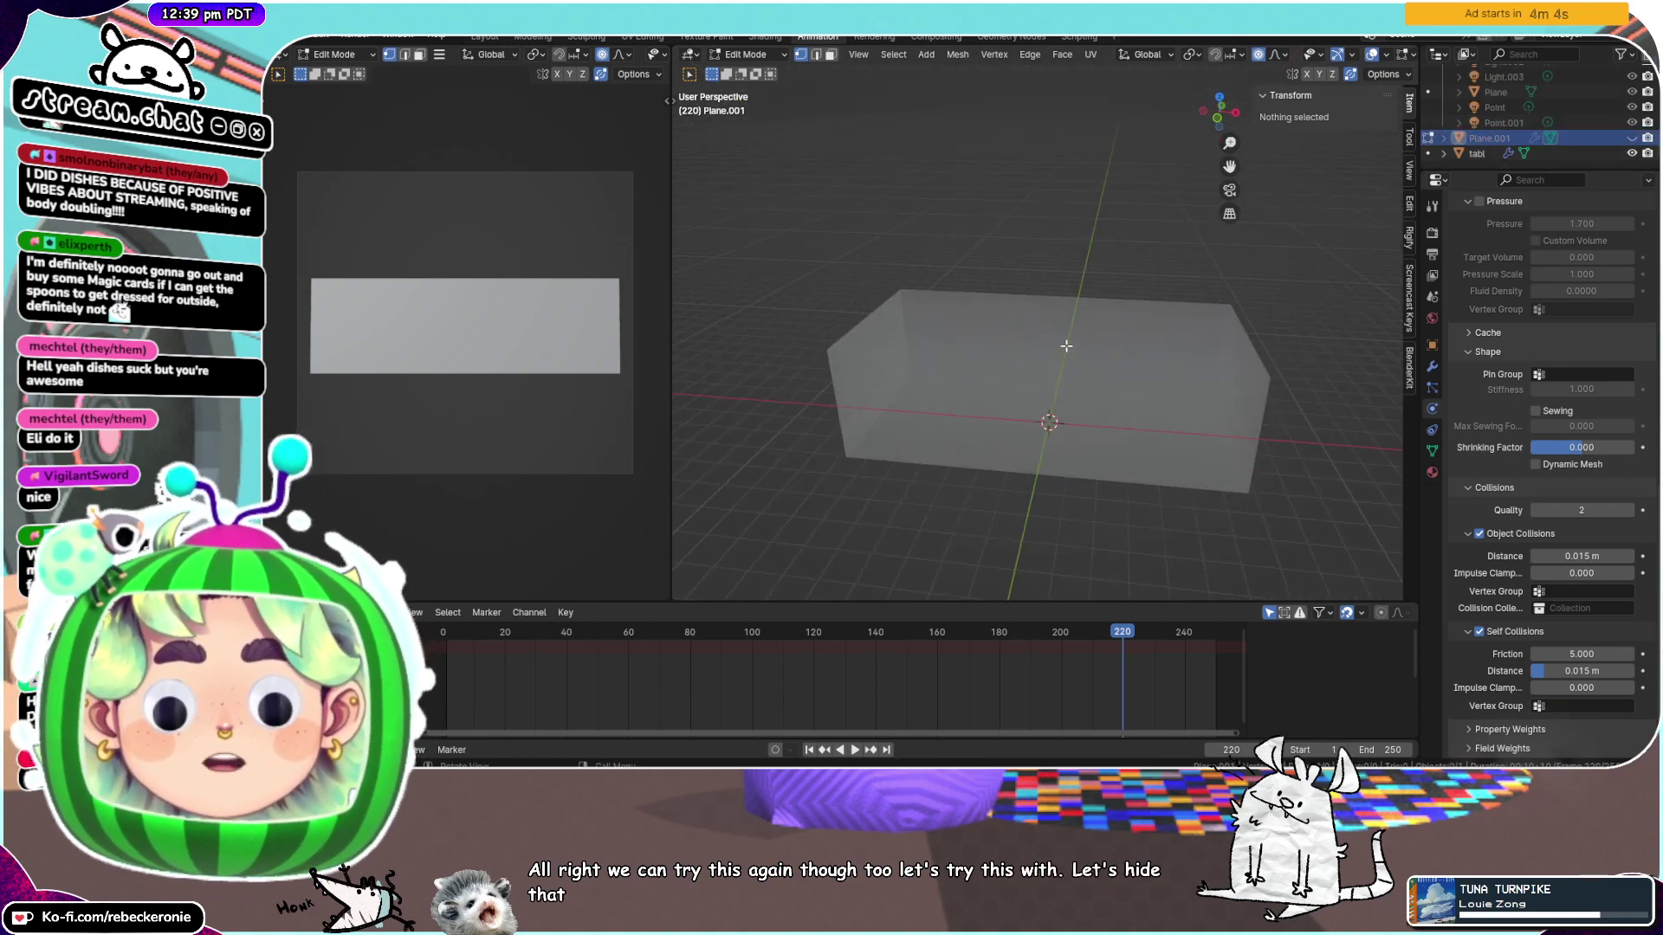
key("ctrl+Tab")
left_click(1044, 362)
left_click(1115, 408)
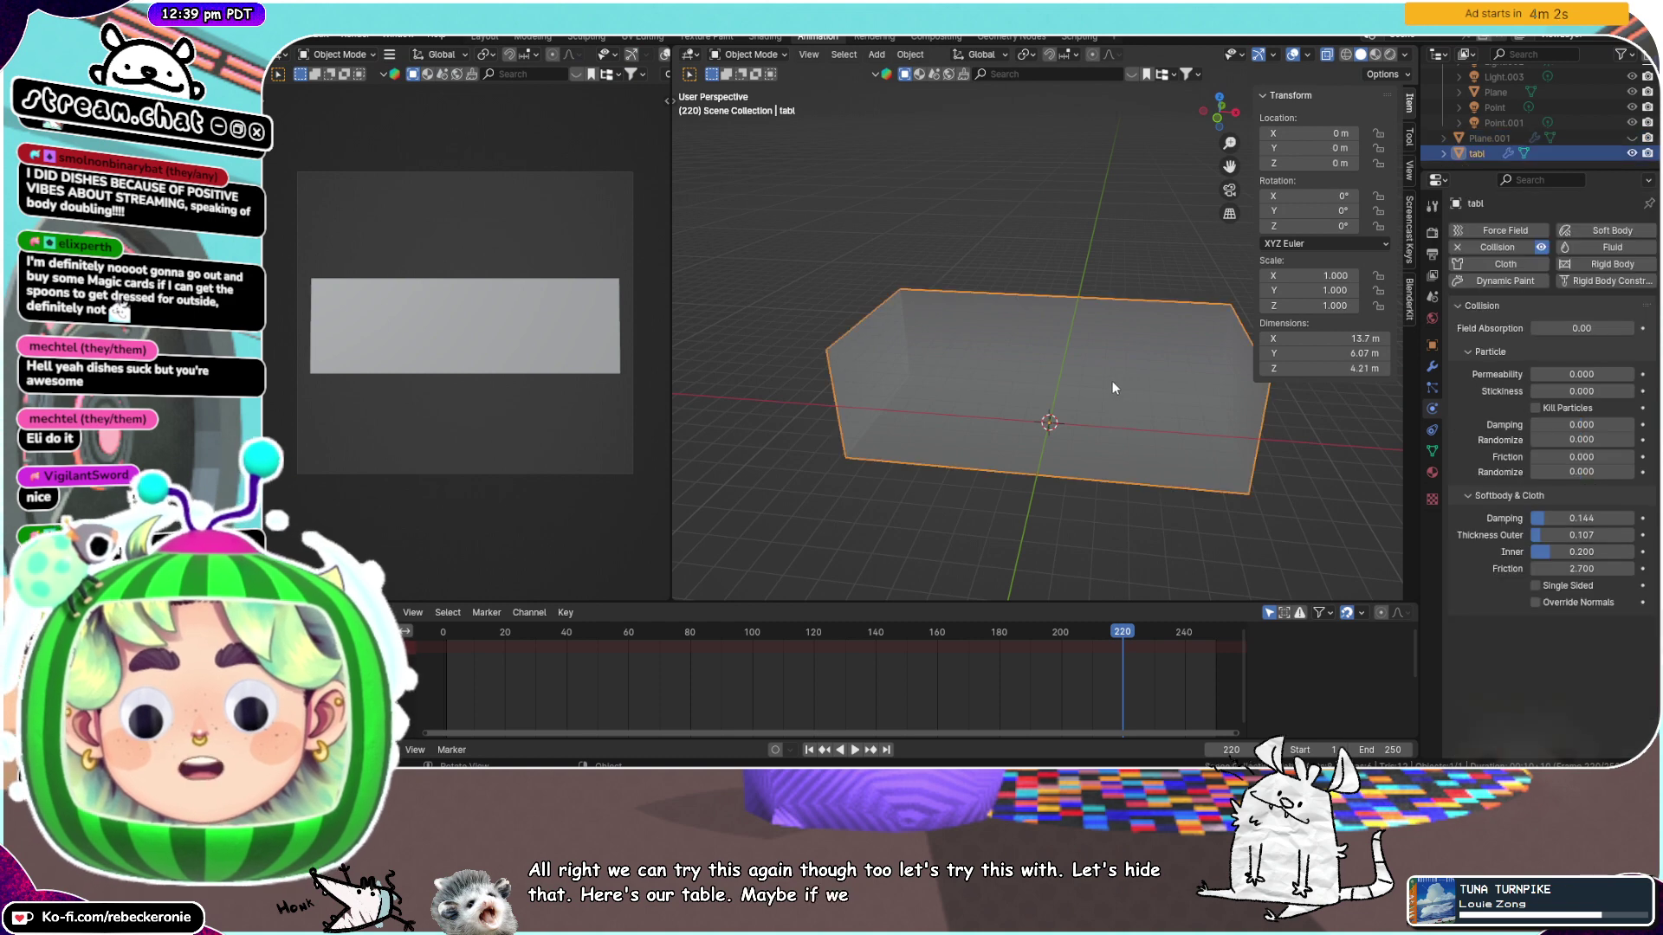
Bevel all the edges around the table box's top face with a width of about 0.098 m and one segment
middle_click_drag(1112, 381, 1177, 400)
key("ctrl+Tab")
left_click(1342, 378)
scroll(1155, 407, "up", 3)
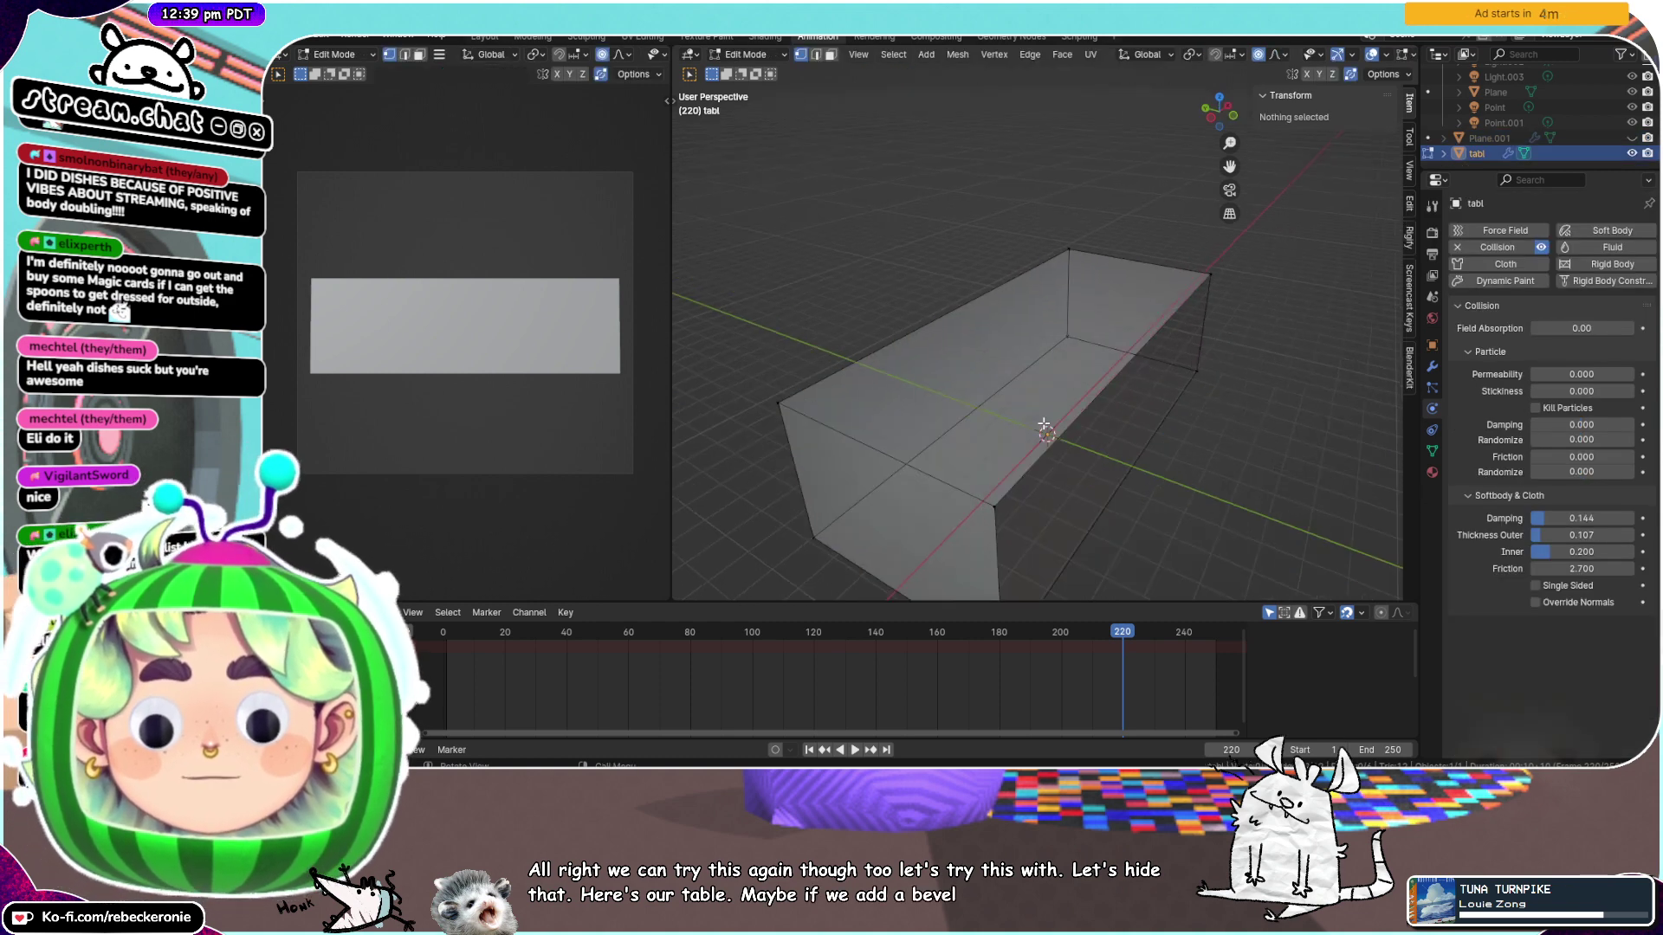
left_click(1158, 406, "alt")
middle_click_drag(1157, 405, 1164, 439)
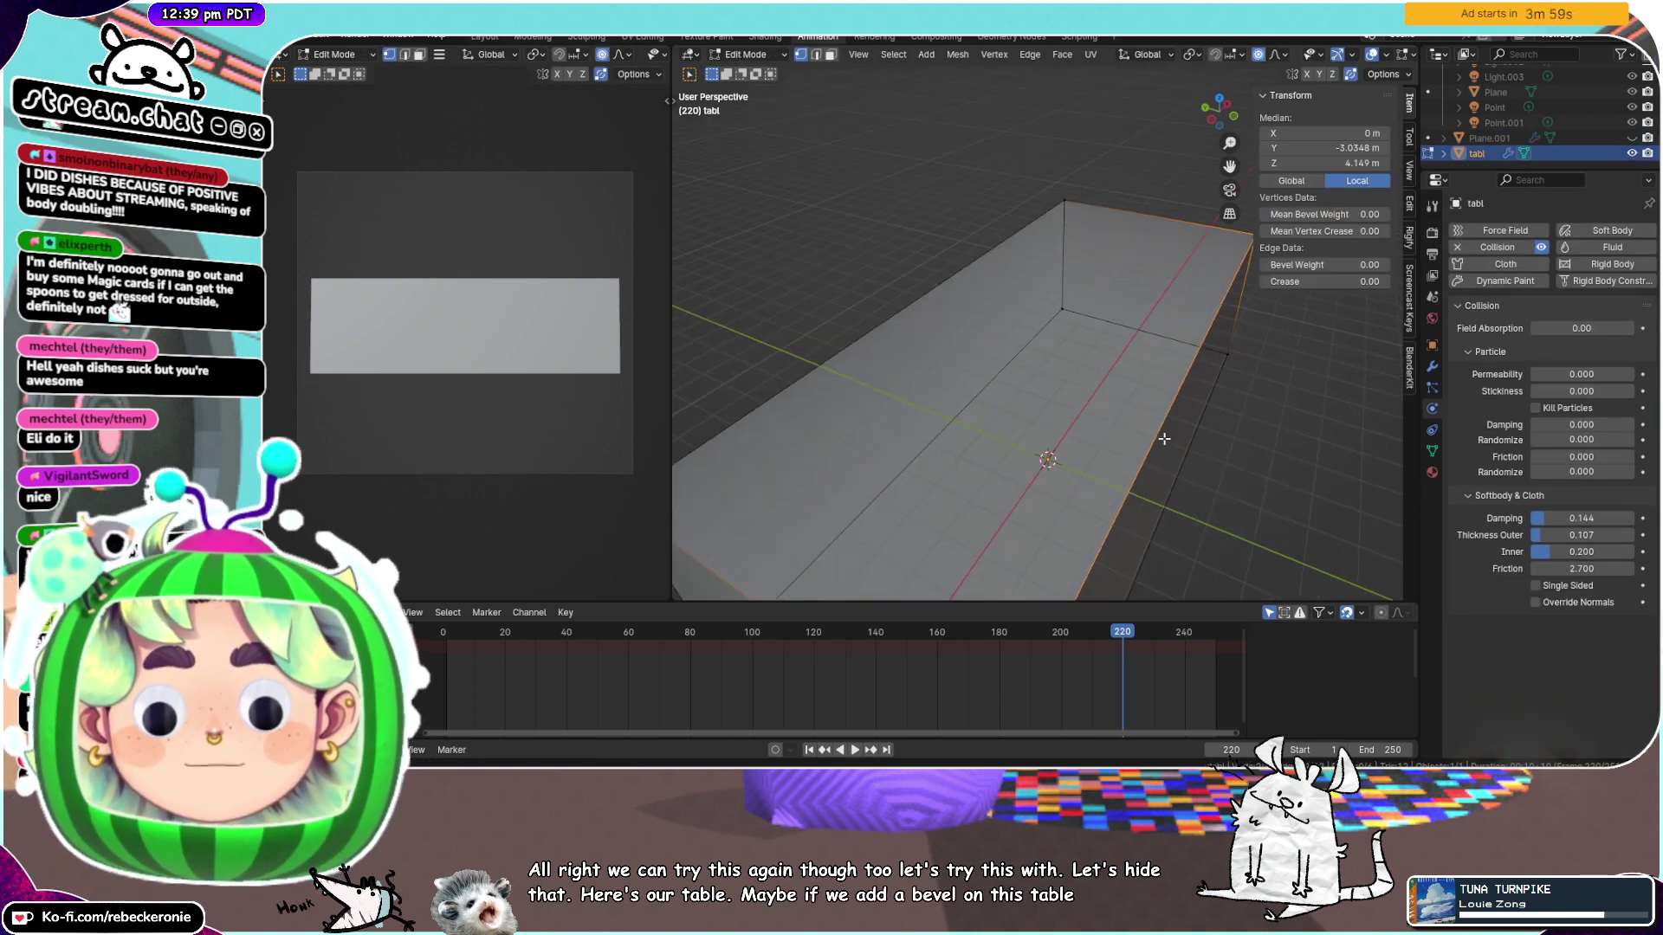
left_click(1003, 245, "alt+shift")
middle_click_drag(1003, 245, 984, 289)
scroll(984, 289, "down", 3)
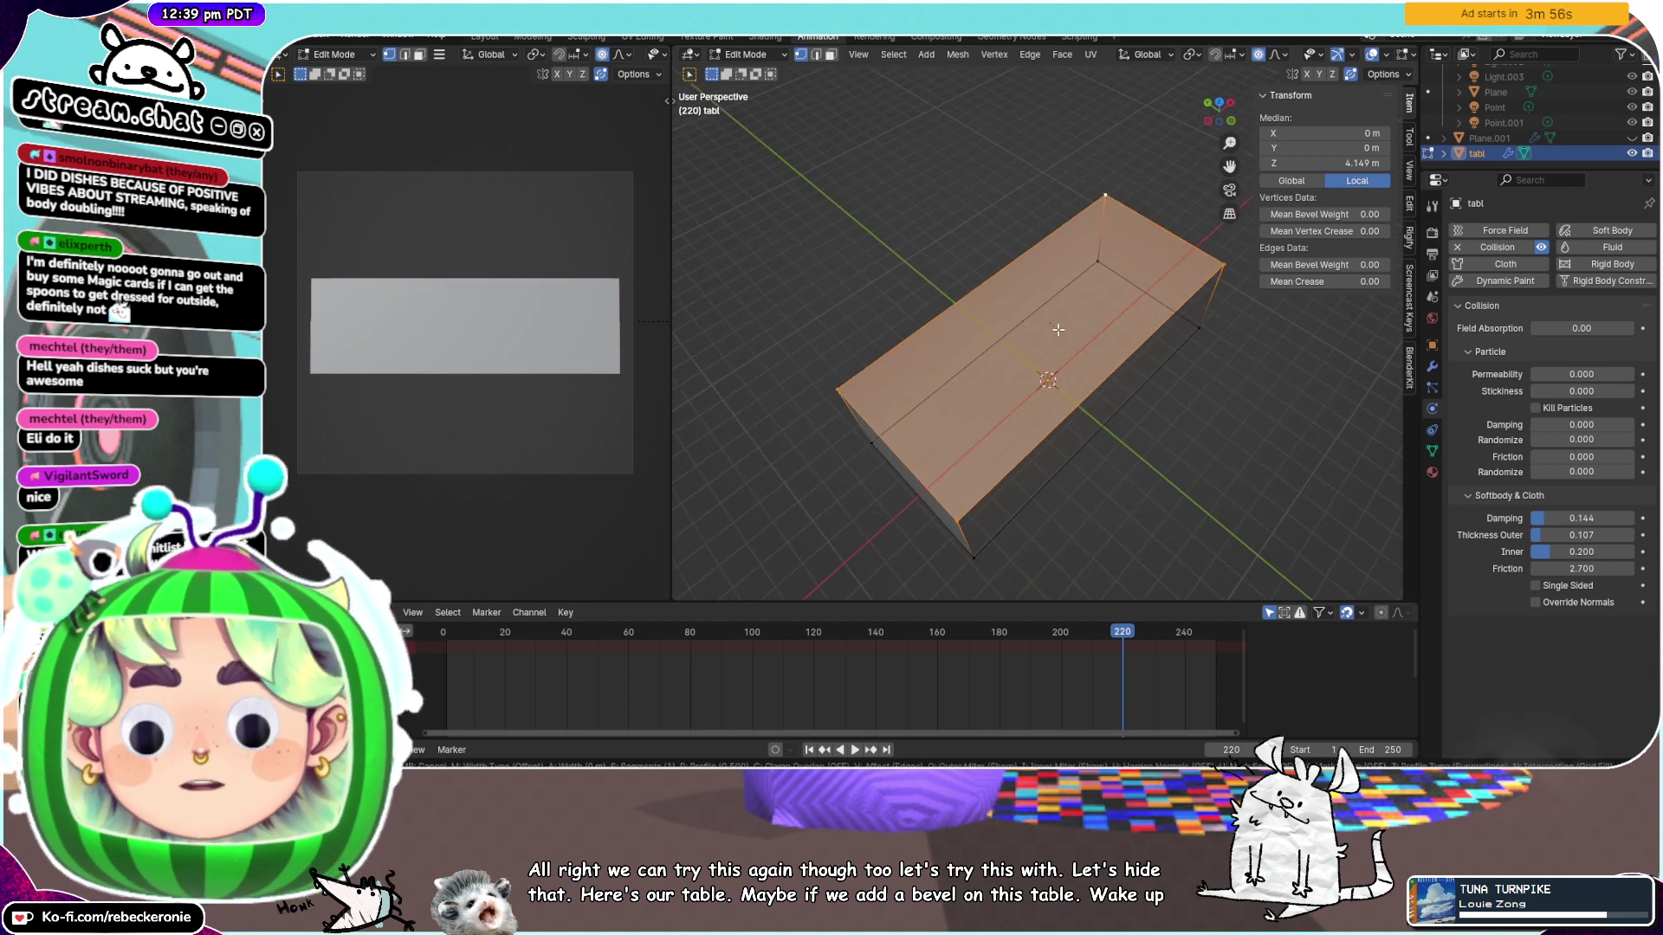
key("ctrl+b")
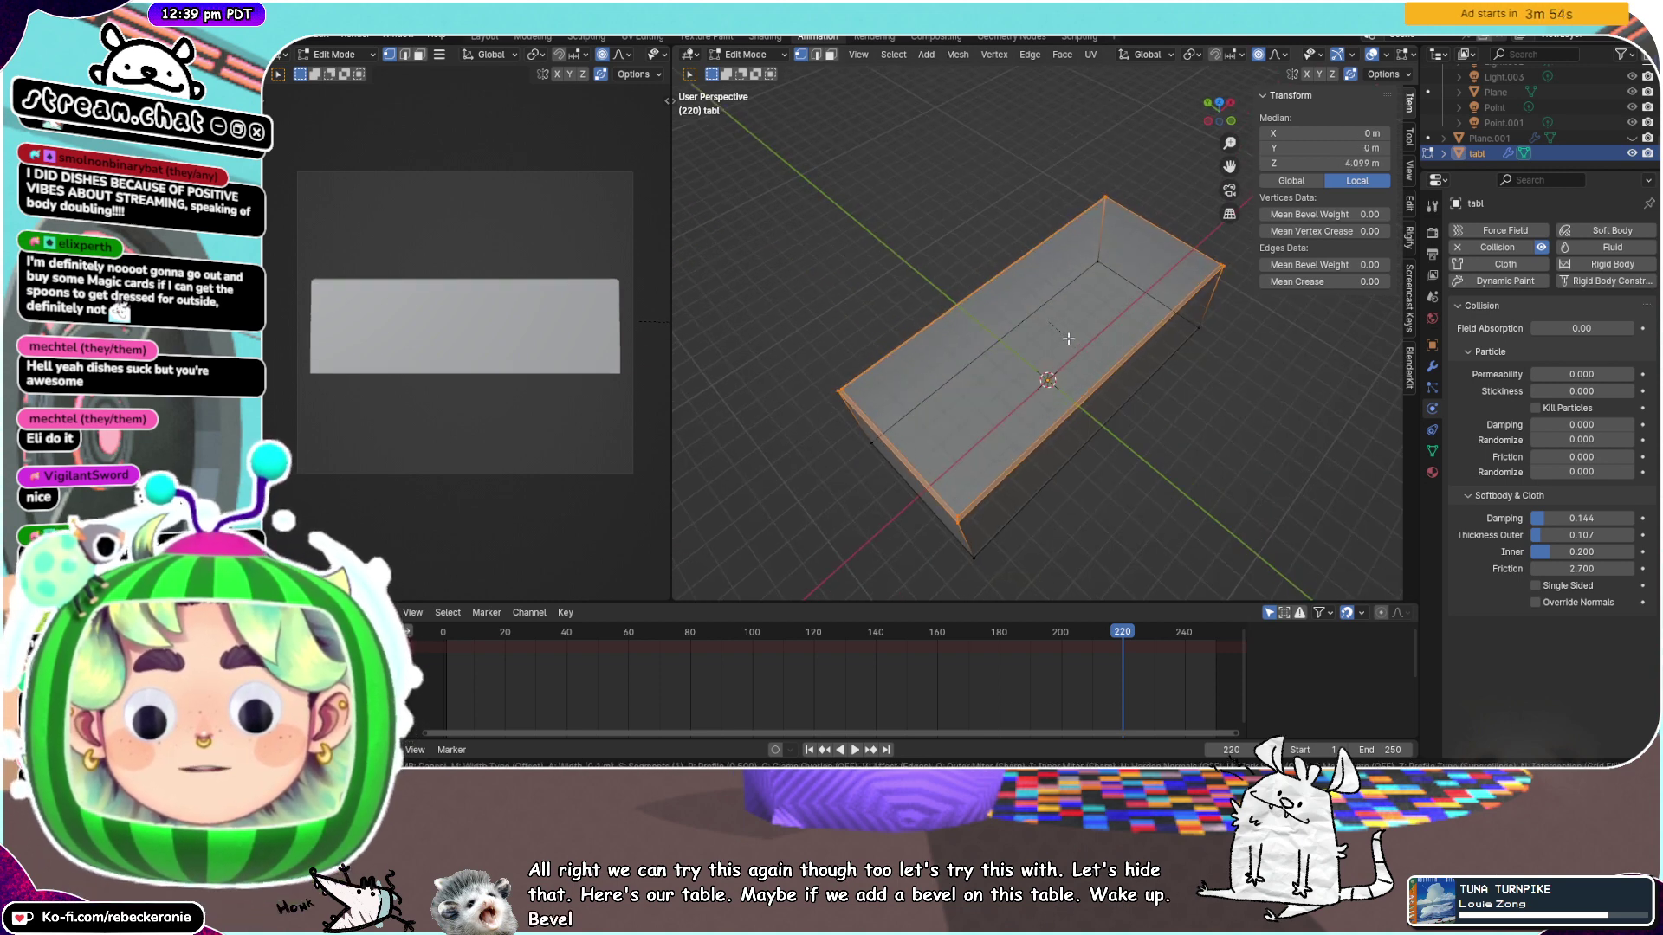
left_click(1069, 347)
Examine the bevelled top rim of the table box up close and from several angles
middle_click_drag(1069, 347, 1077, 297)
scroll(1077, 297, "up", 2)
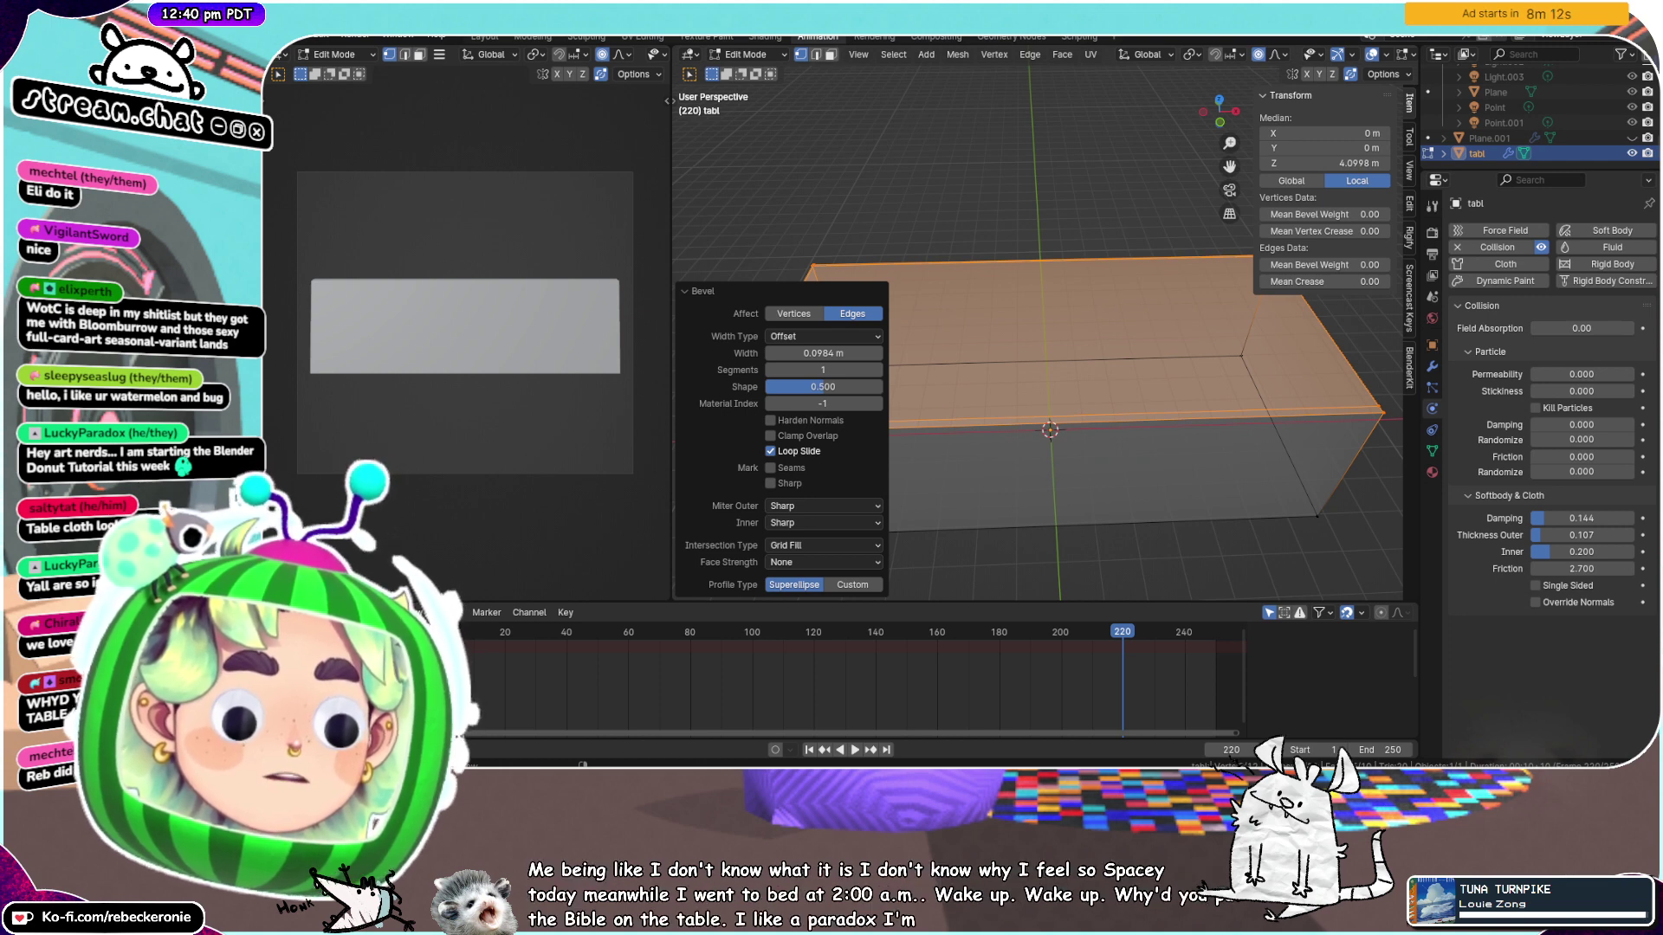
scroll(1147, 219, "down", 2)
middle_click_drag(1021, 364, 1080, 315)
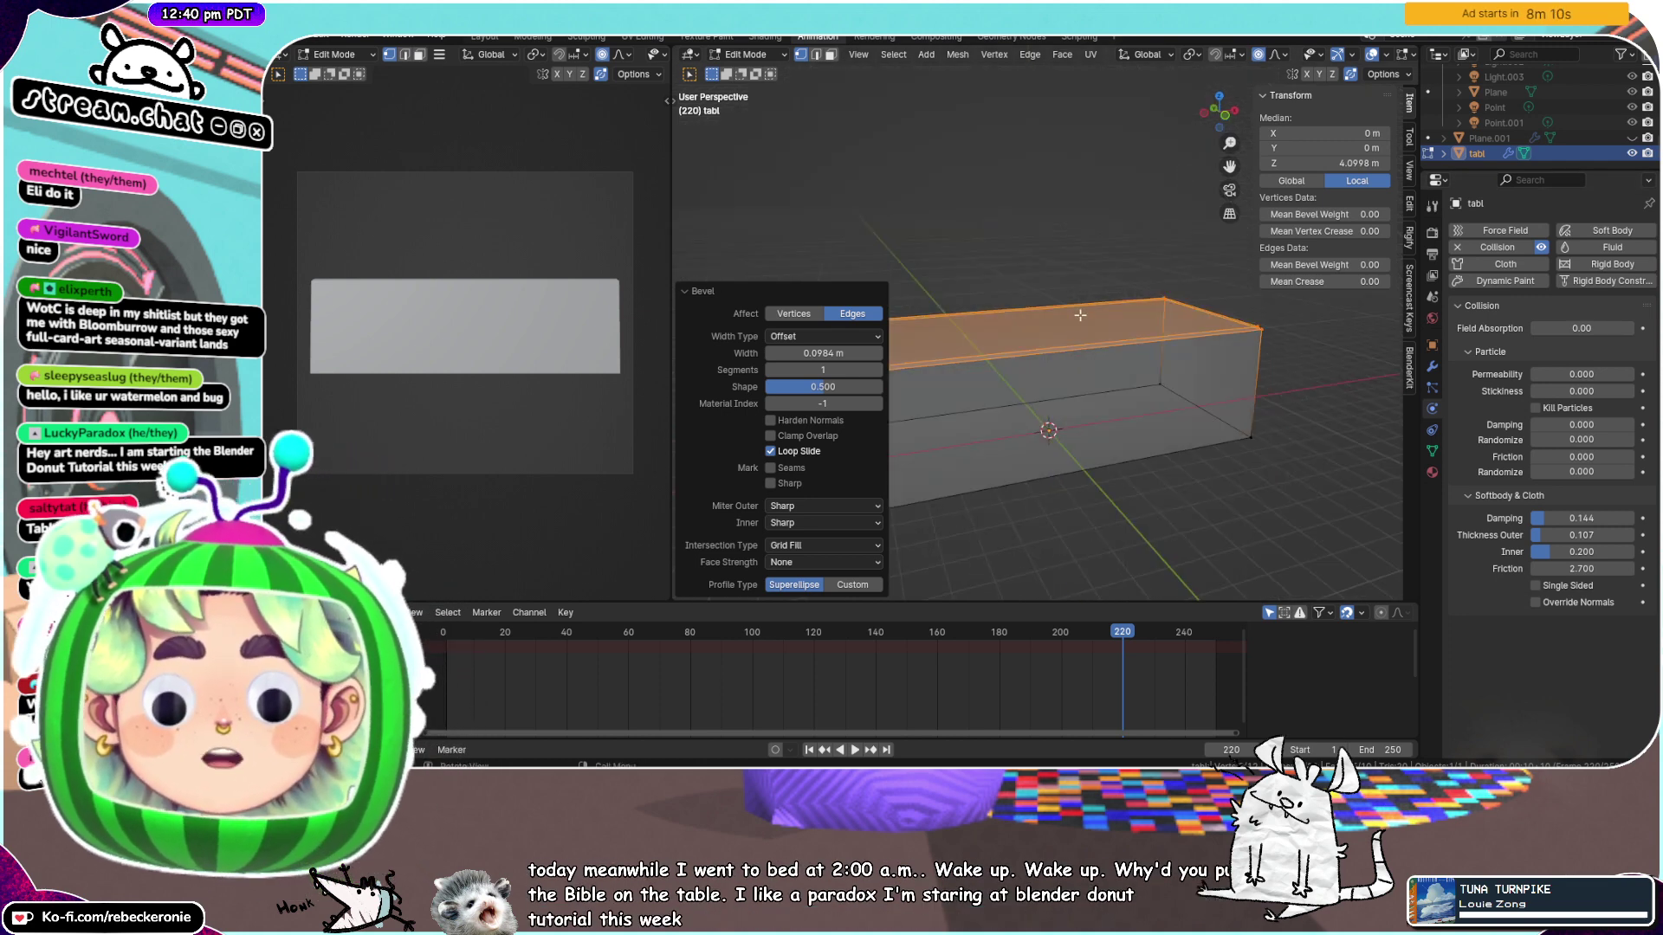
left_click(994, 242)
scroll(944, 297, "up", 4)
middle_click_drag(954, 364, 1160, 381)
scroll(1072, 343, "down", 3)
left_click(1010, 368, "alt")
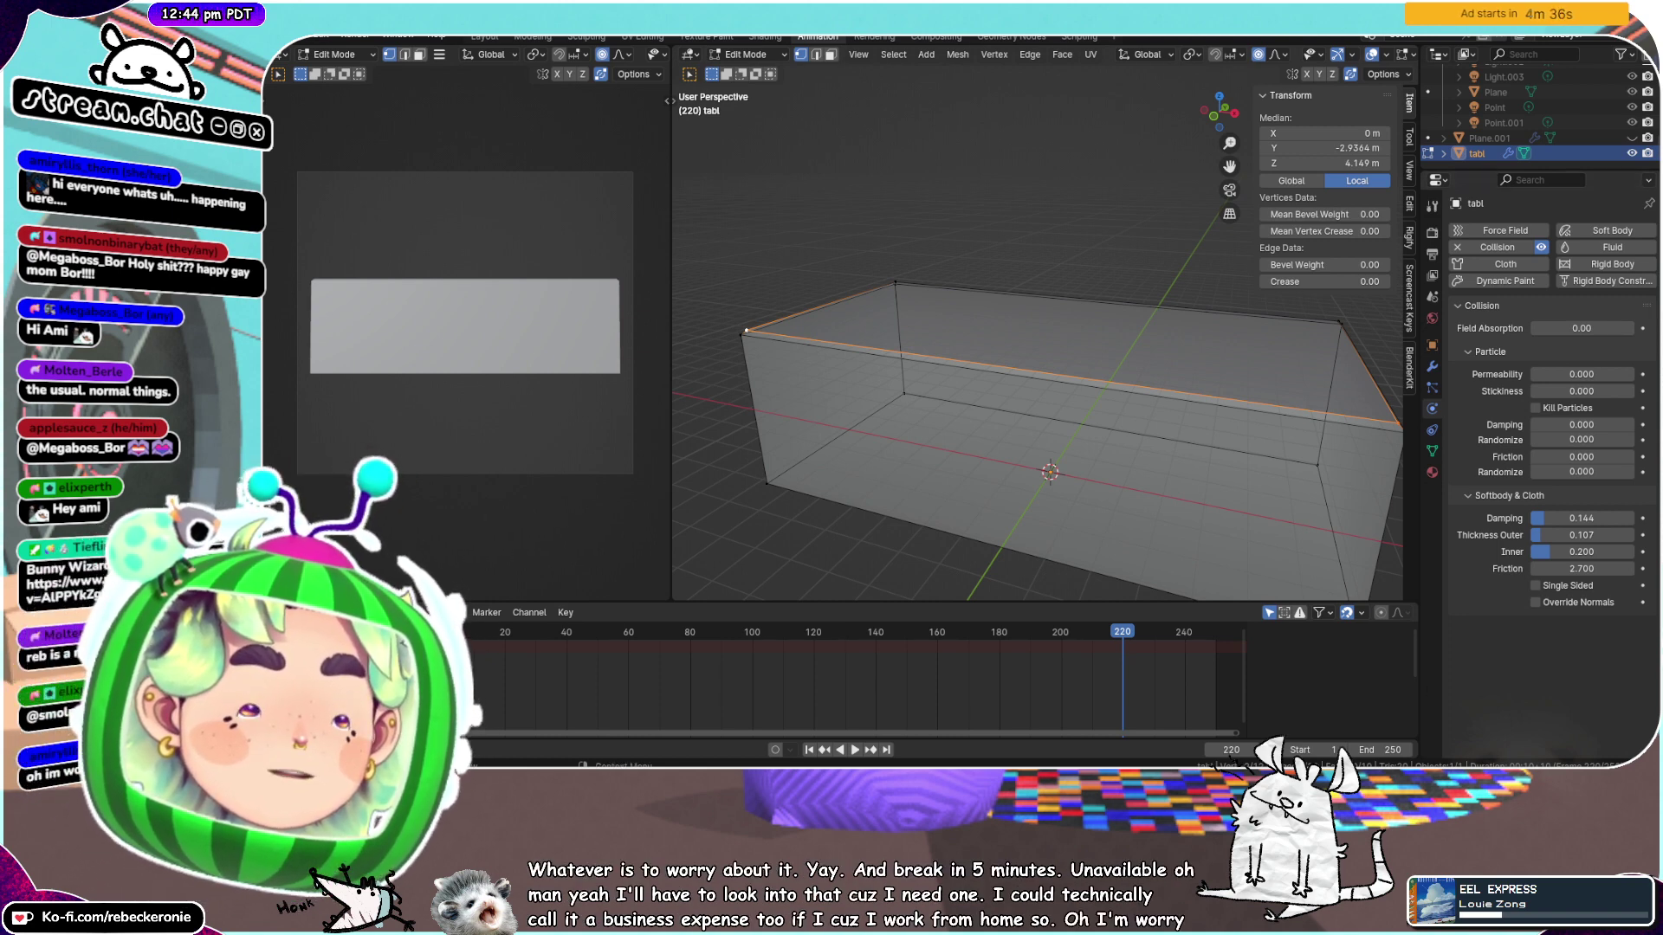
scroll(1028, 336, "down", 4)
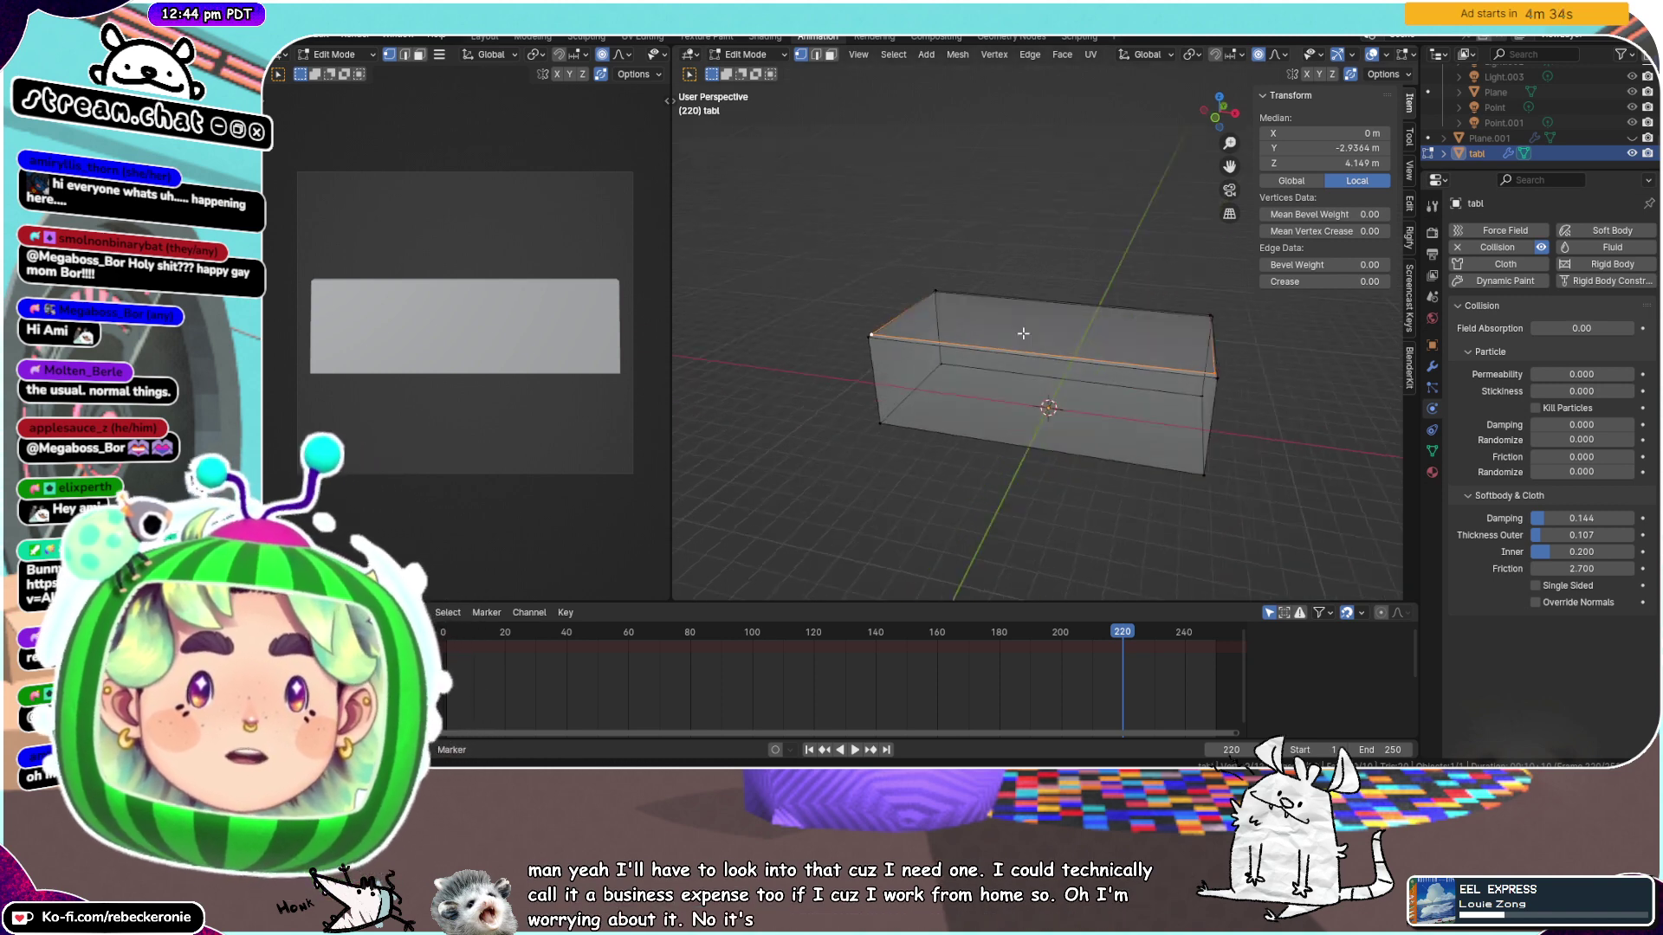
middle_click_drag(1024, 334, 1044, 384)
scroll(1043, 384, "up", 5)
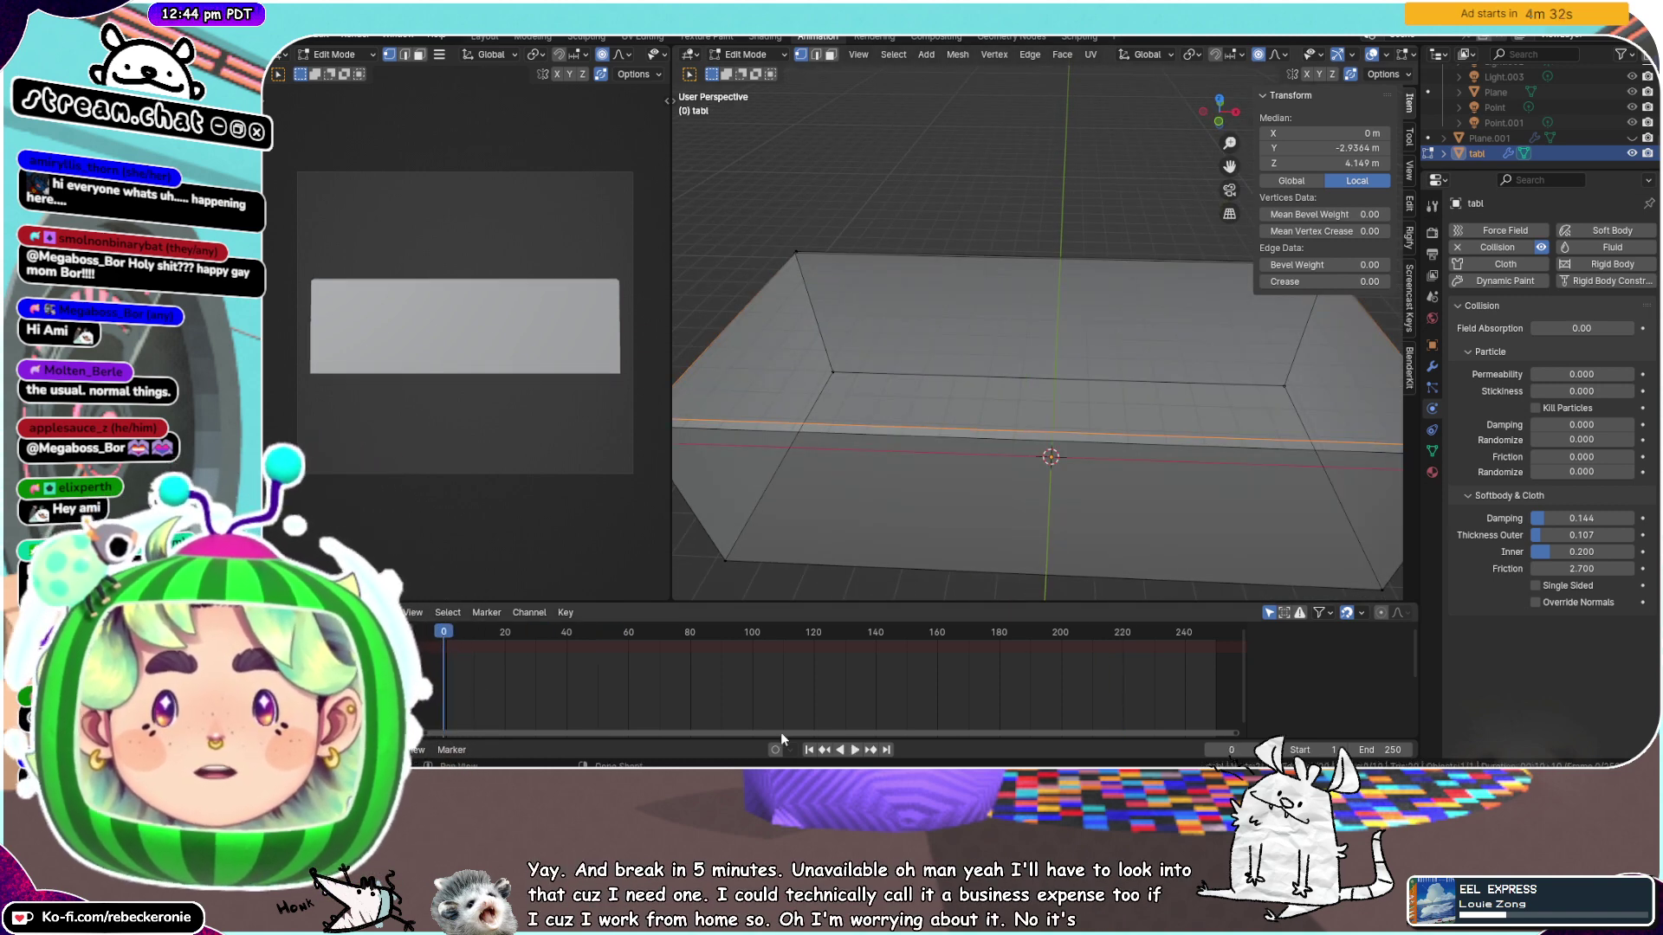
Play the animation from the start, unhide the cloth plane, stop at frame 125 and return the table box to Object Mode
left_click(809, 750)
left_click(856, 752)
scroll(905, 427, "down", 3)
middle_click_drag(906, 427, 938, 436)
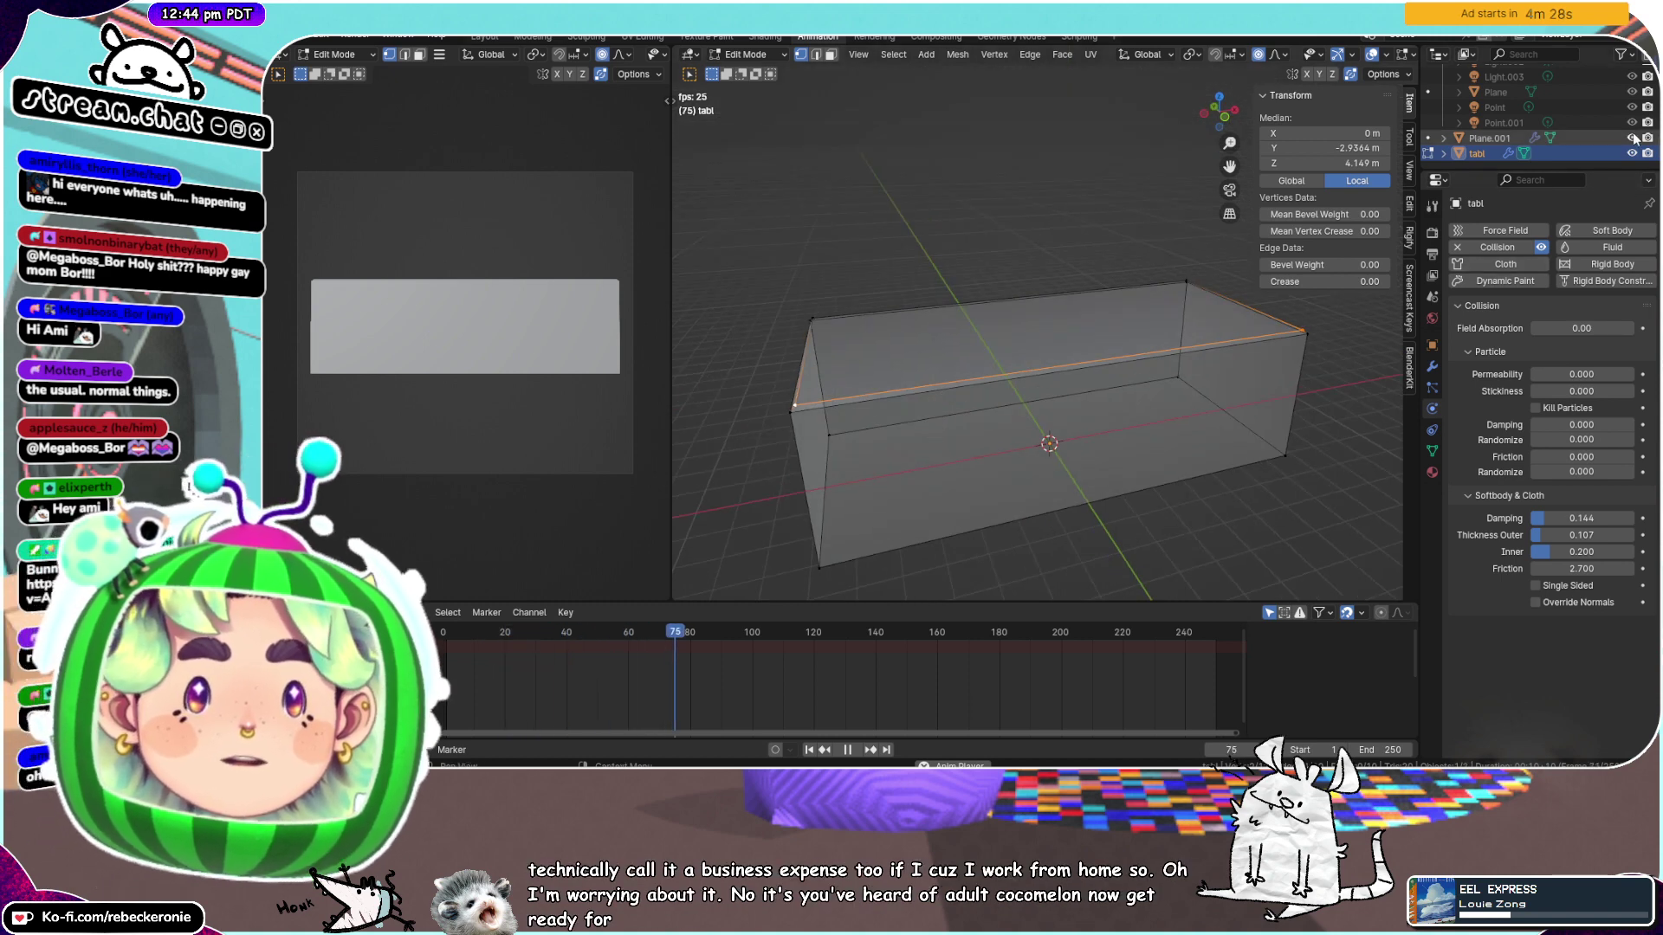
left_click(847, 750)
key("ctrl+Tab")
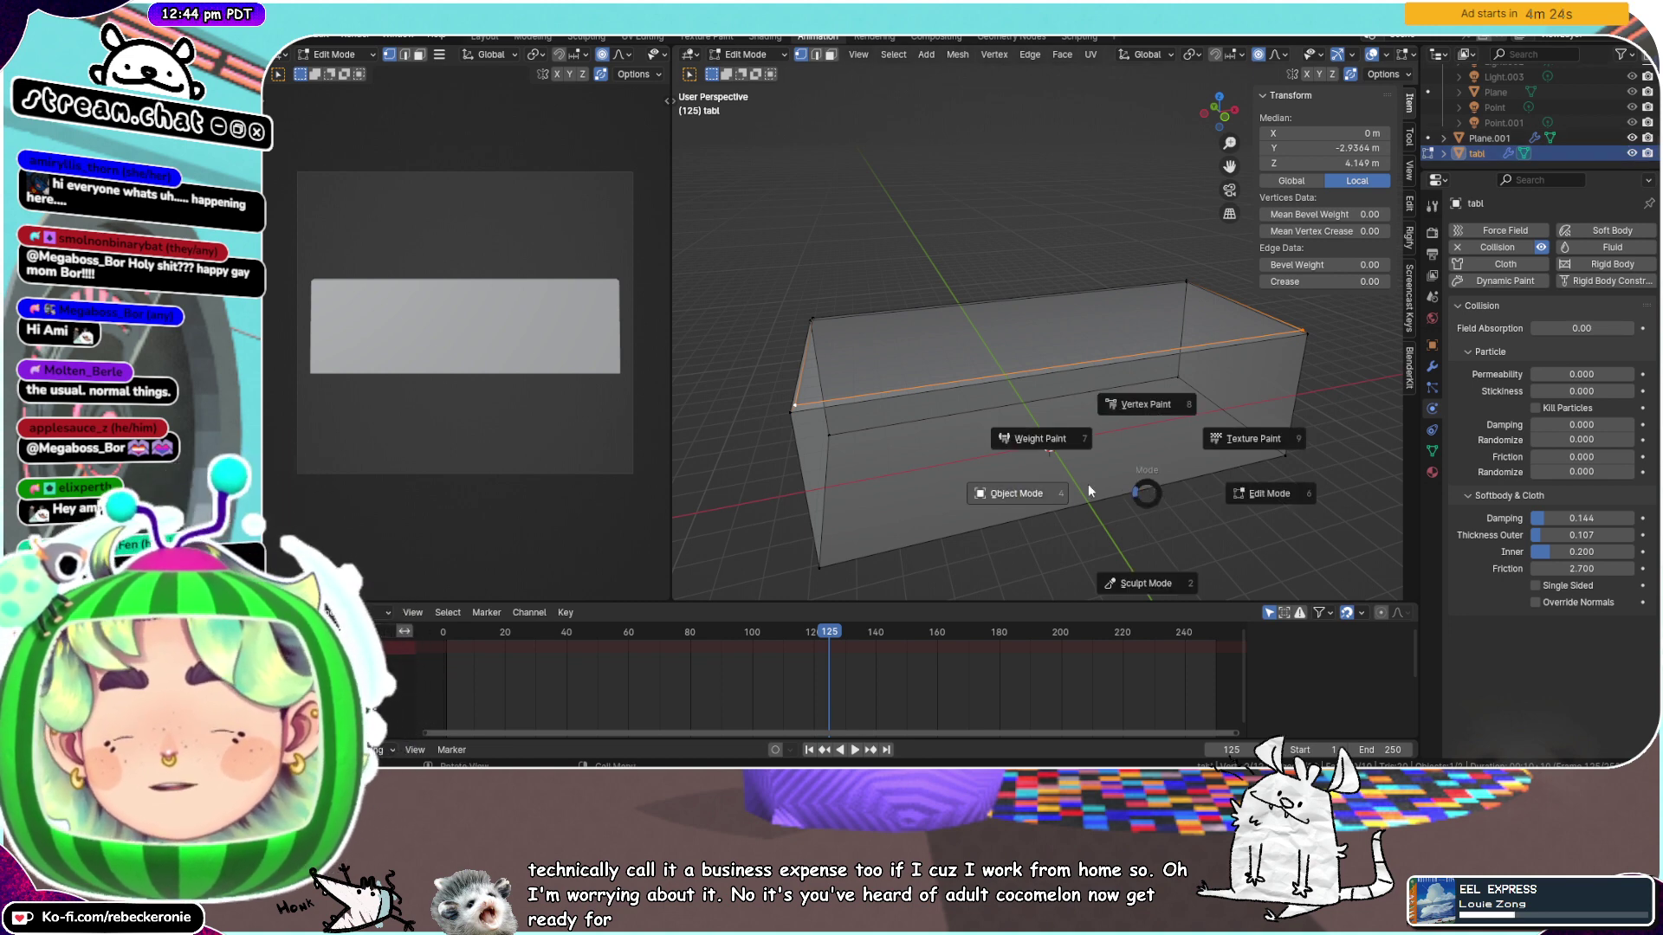
left_click(1010, 470)
Replay the cloth simulation from the start, watch it drape over the bevelled box from several angles and stop at frame 158
key("space")
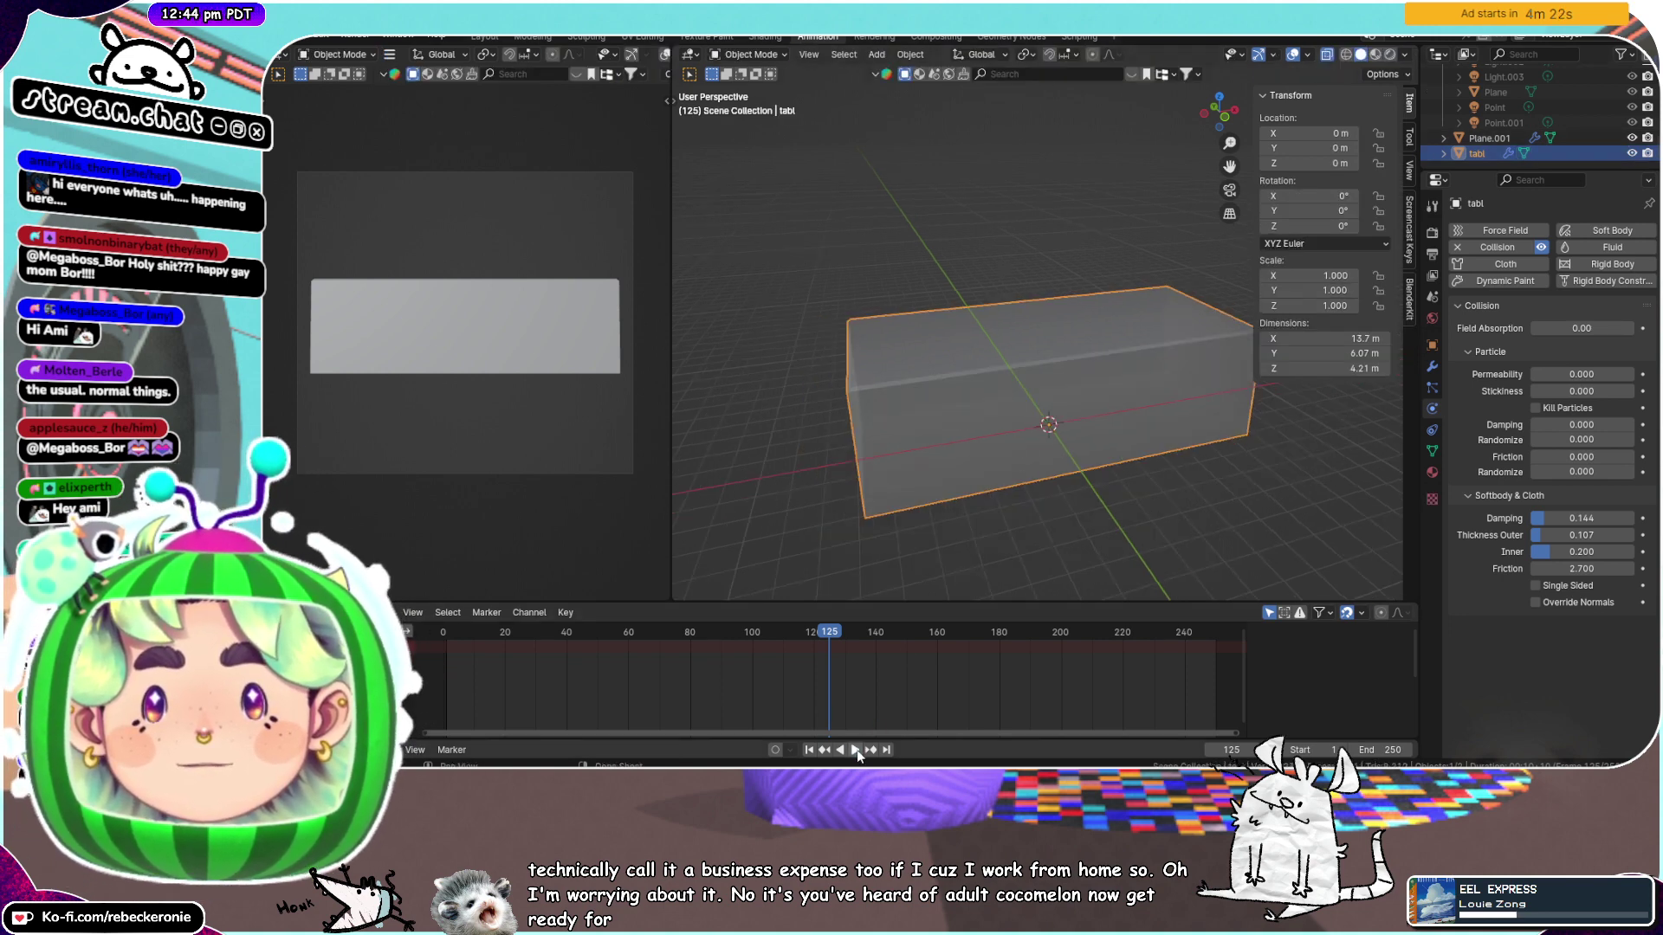
left_click_drag(734, 636, 1180, 693)
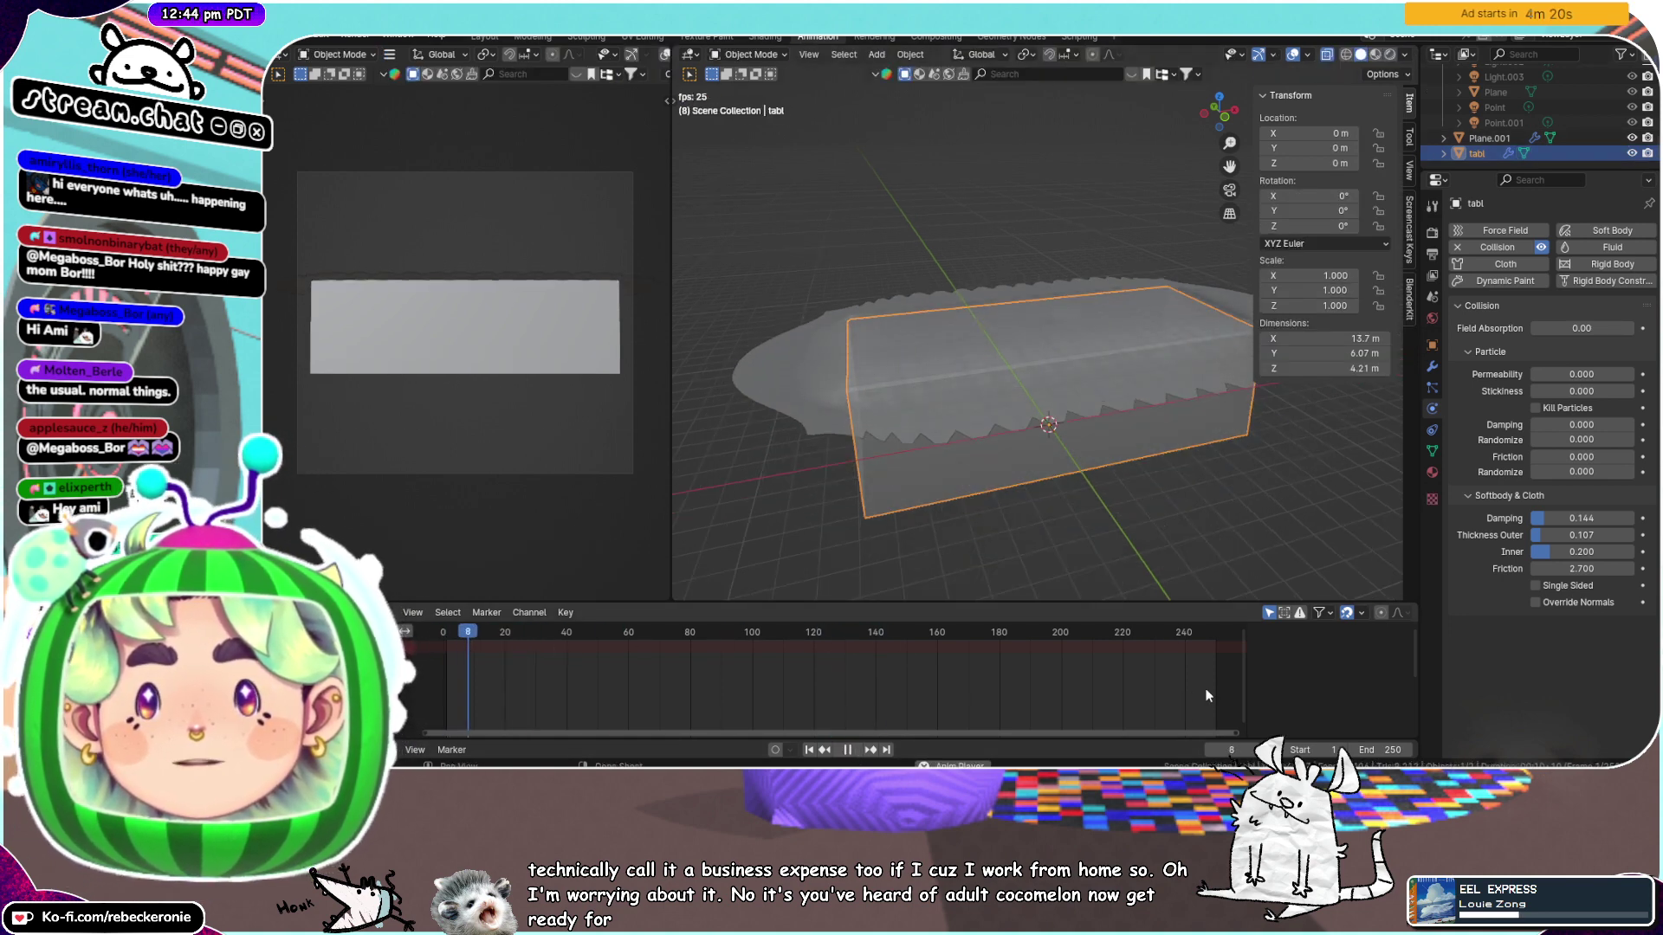
scroll(1212, 461, "up", 3)
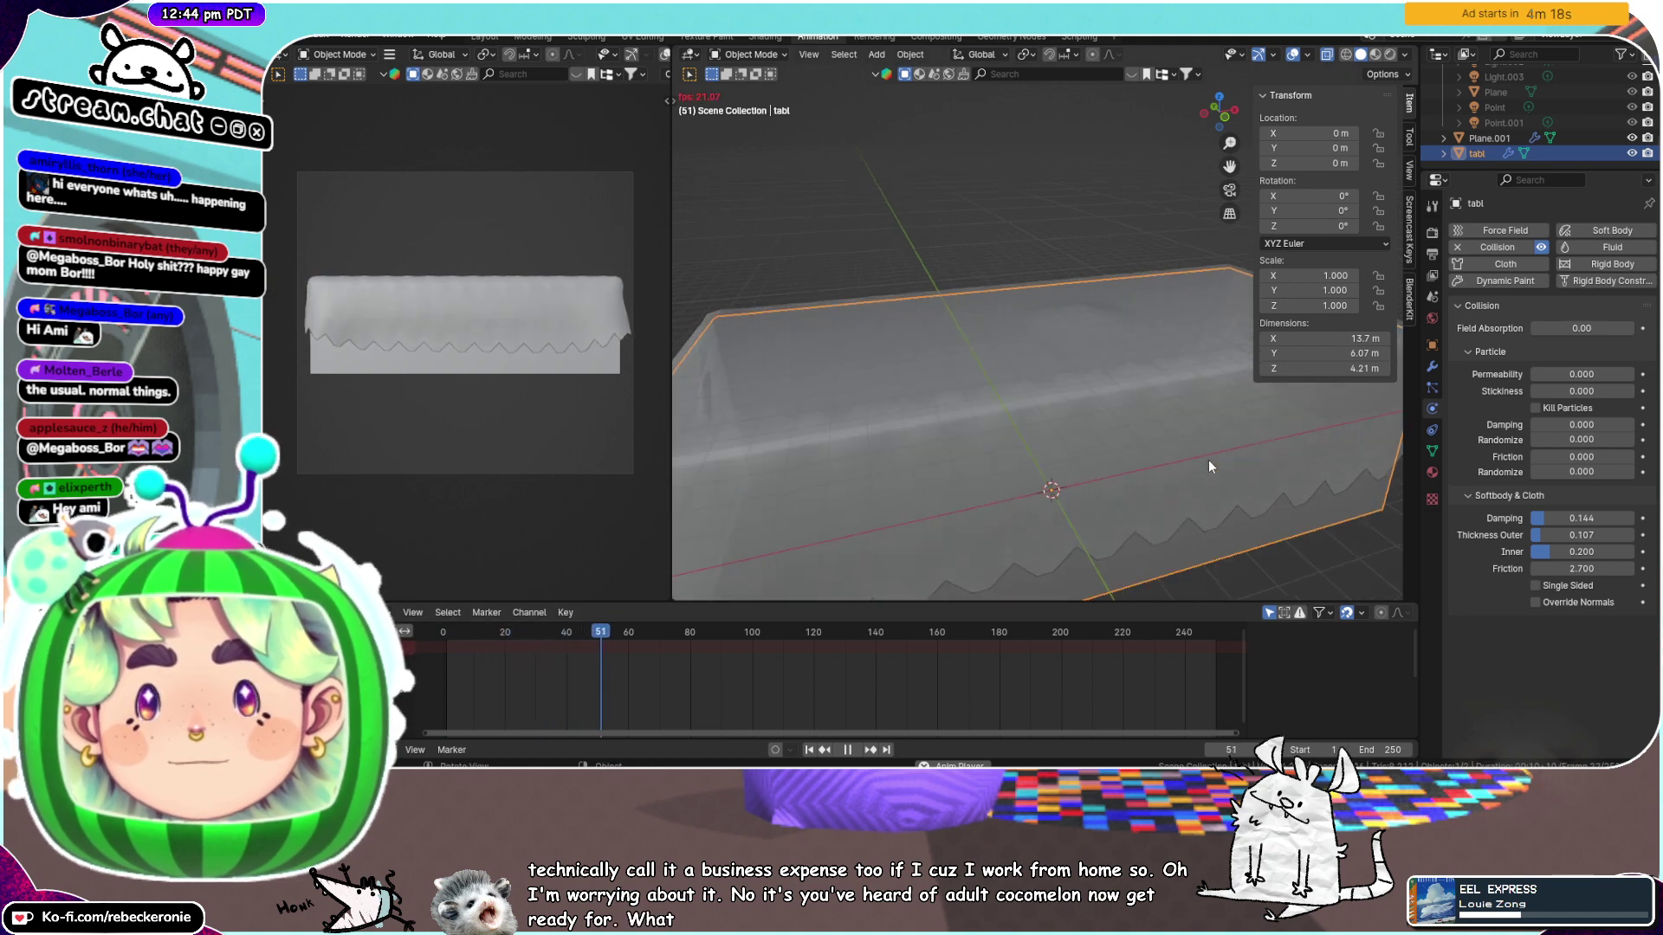
middle_click_drag(1208, 460, 1054, 436)
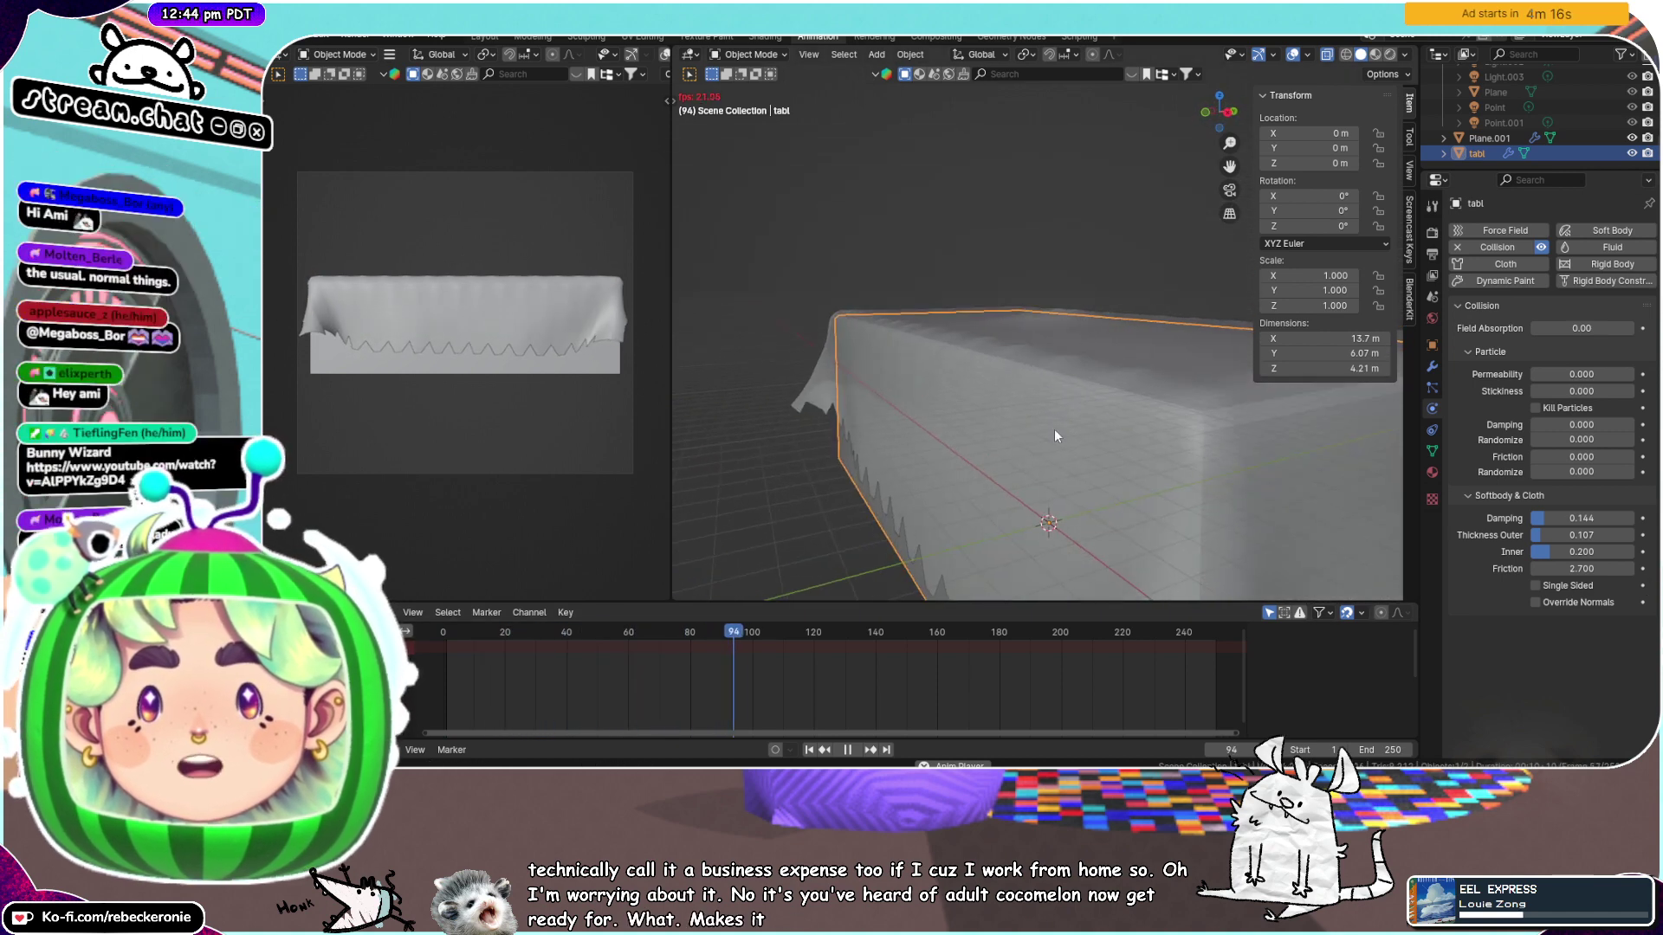
middle_click_drag(1009, 376, 970, 461)
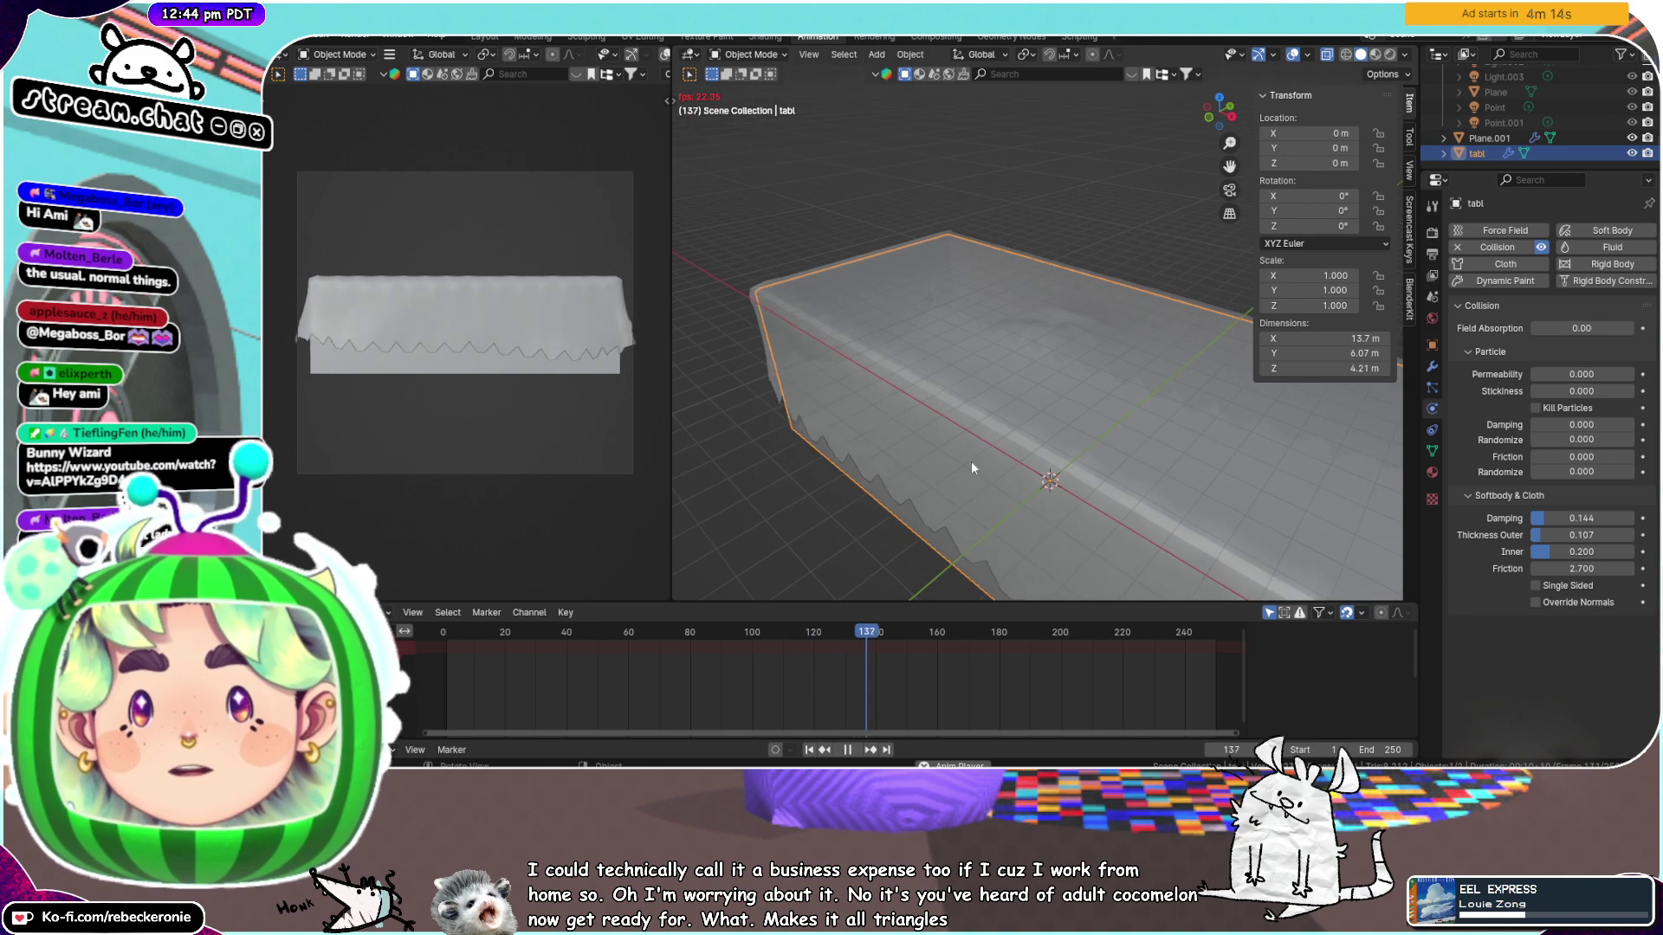
left_click(848, 750)
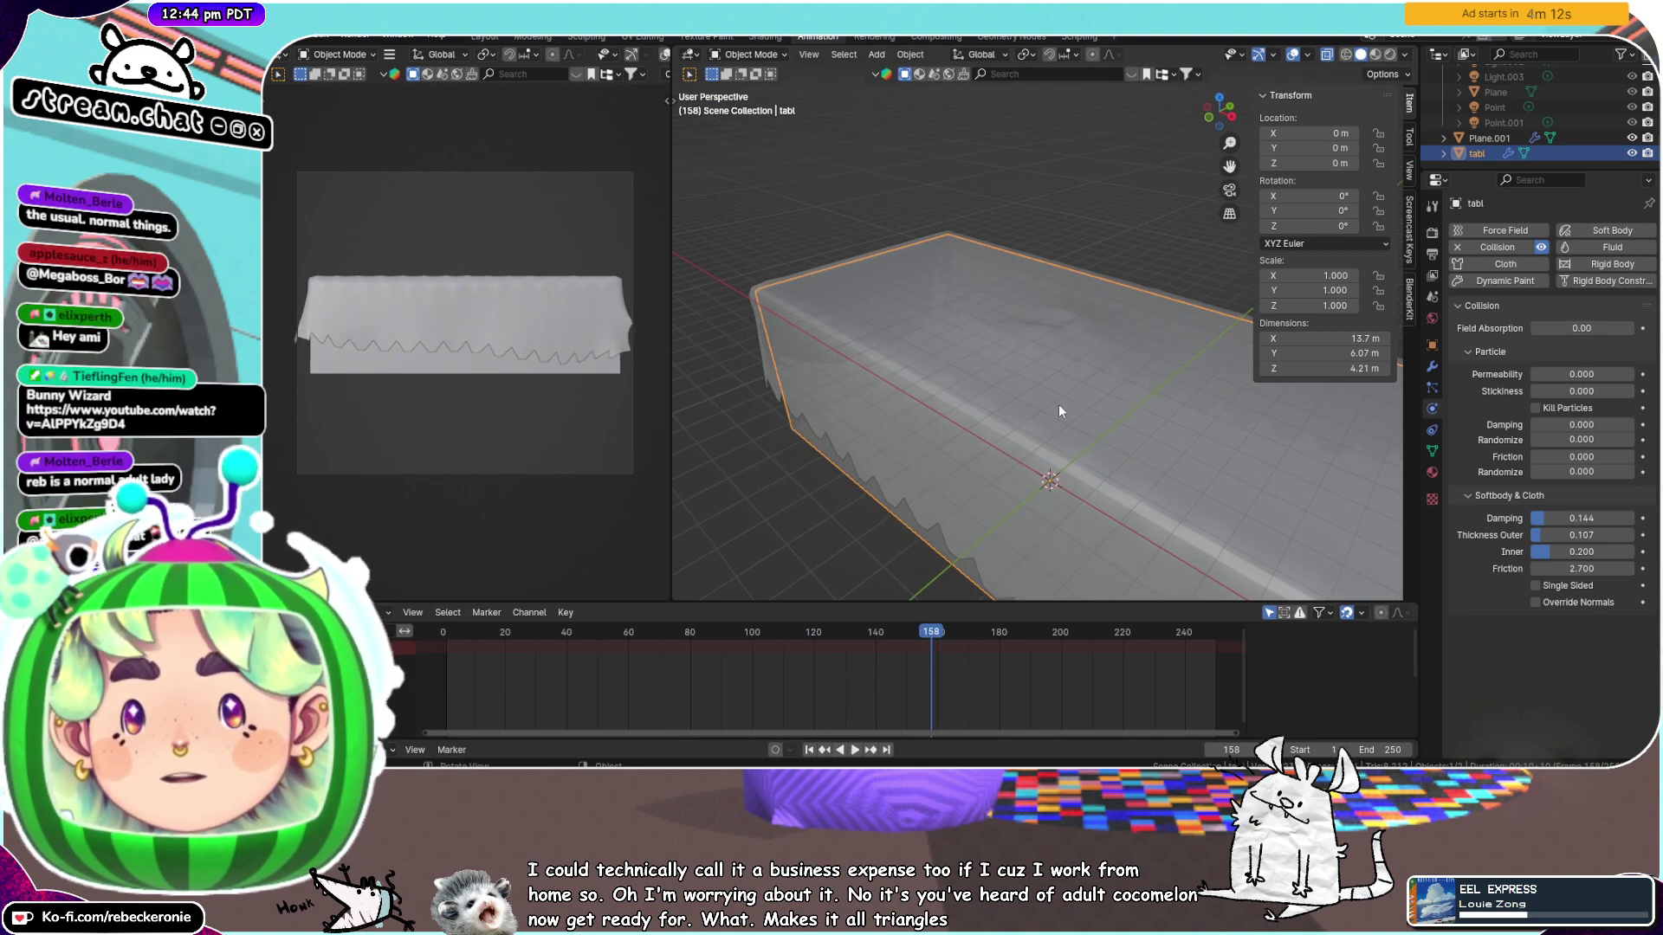
Select the draped scalloped cloth and hide it, leaving only the table box in view
scroll(1058, 405, "down", 4)
middle_click_drag(905, 381, 983, 415)
left_click(1080, 334)
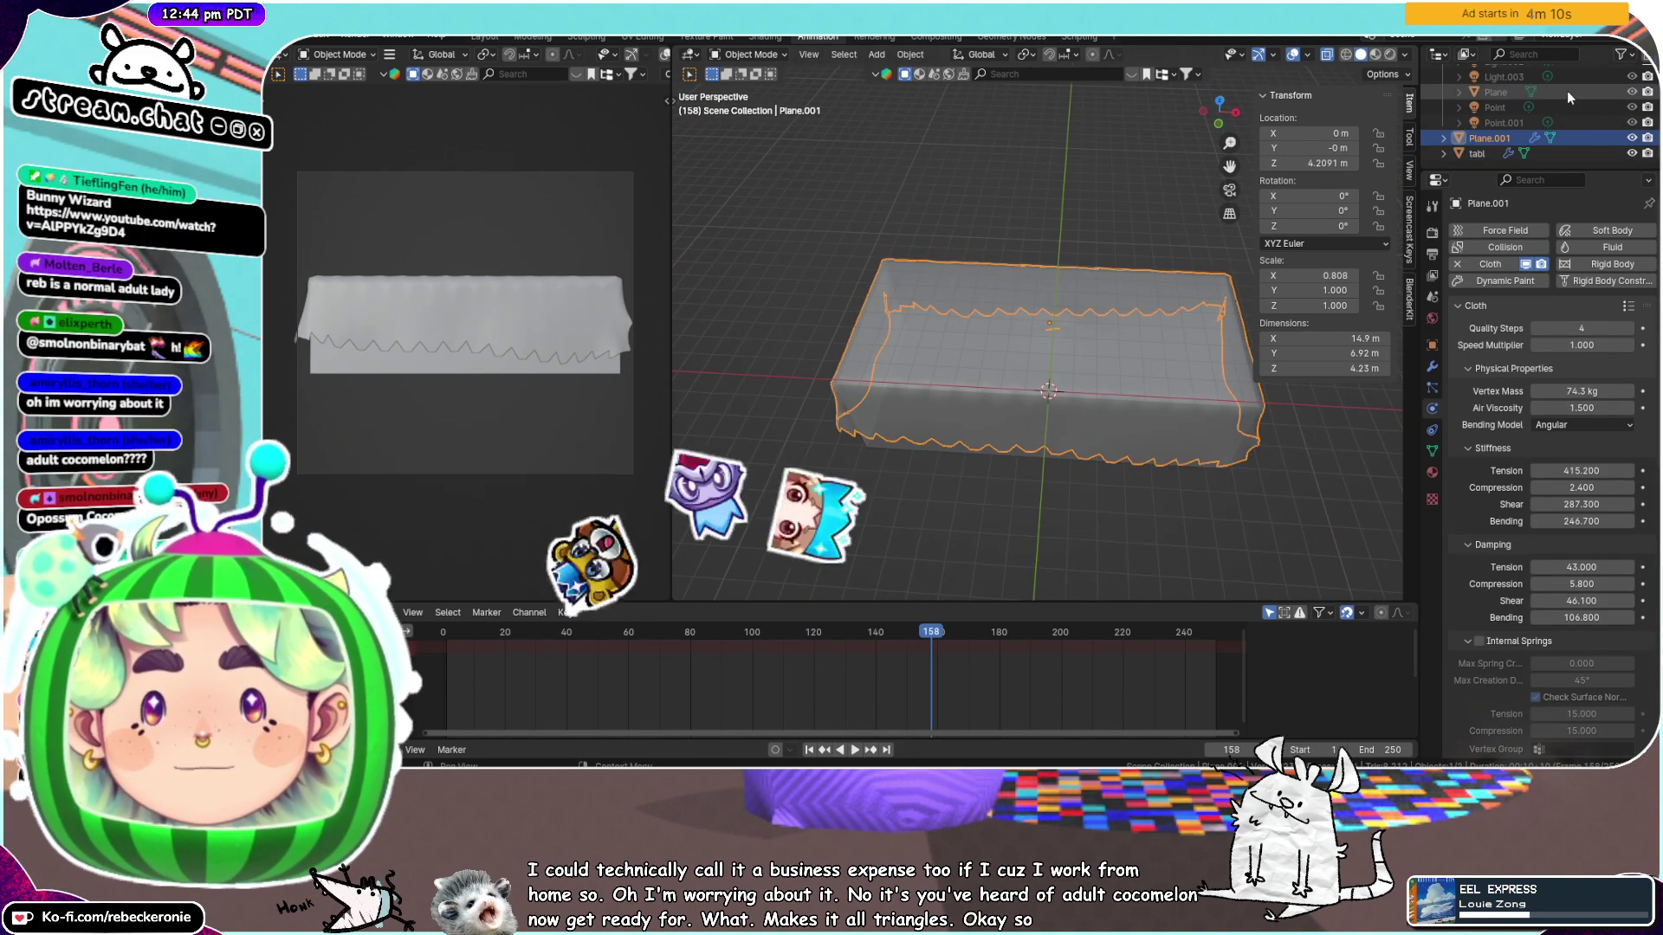
key("h")
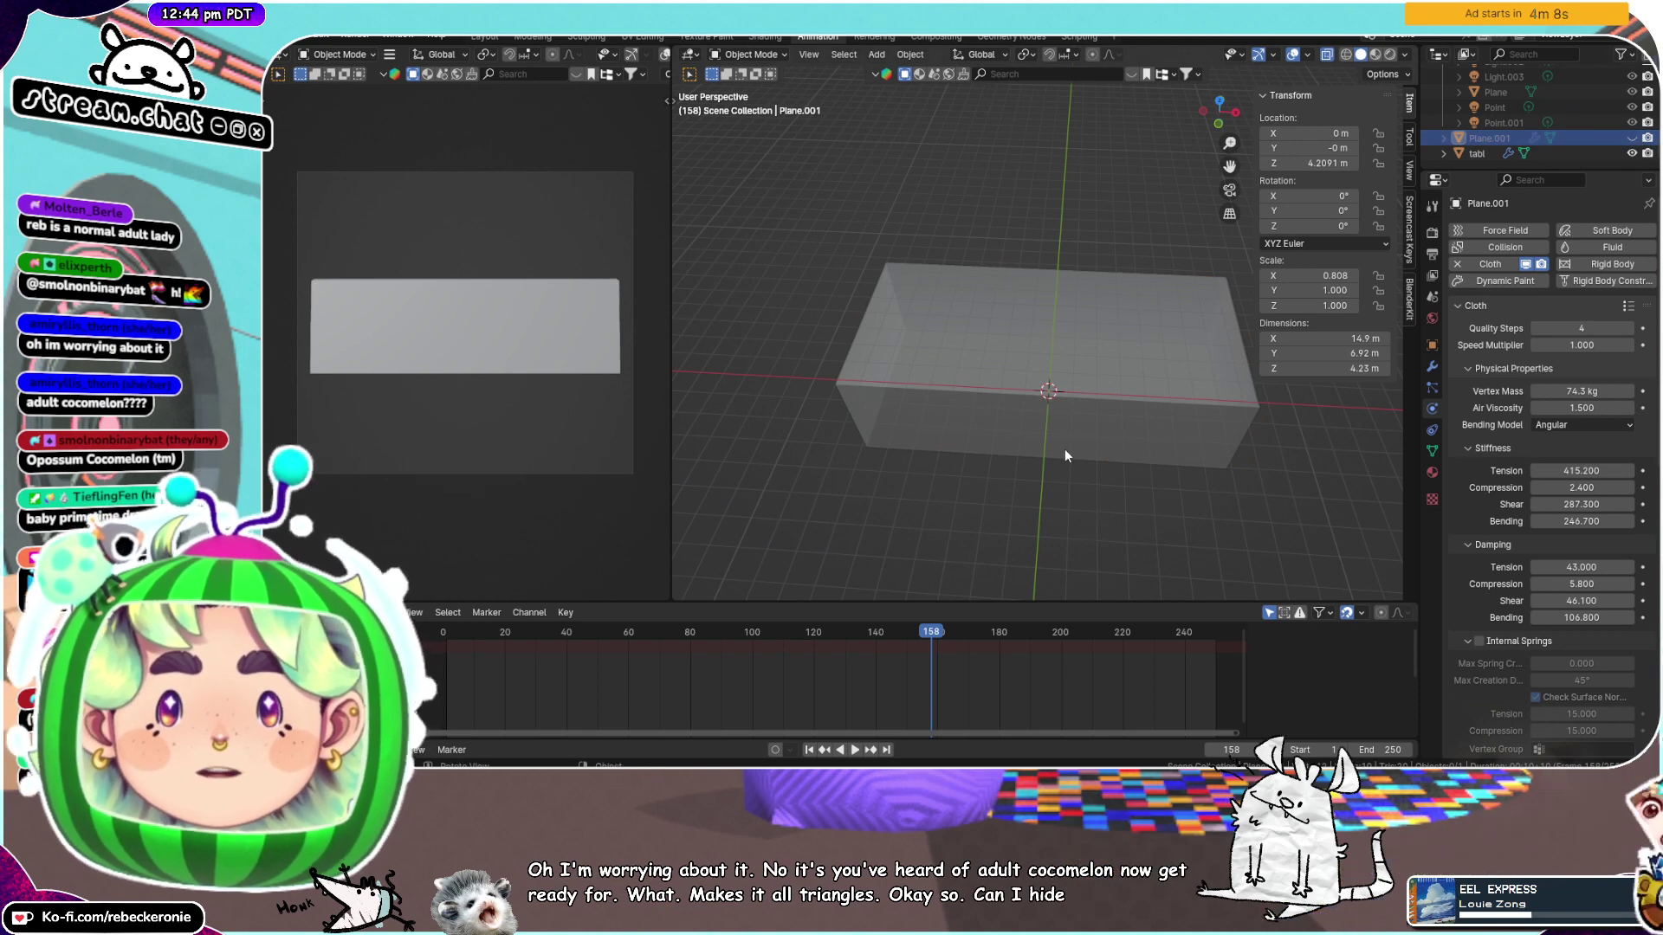
Add a new 8.04 m plane and raise it about 4.14 m along Z to the box's top
key("shift+a")
mouse_move(1063, 449)
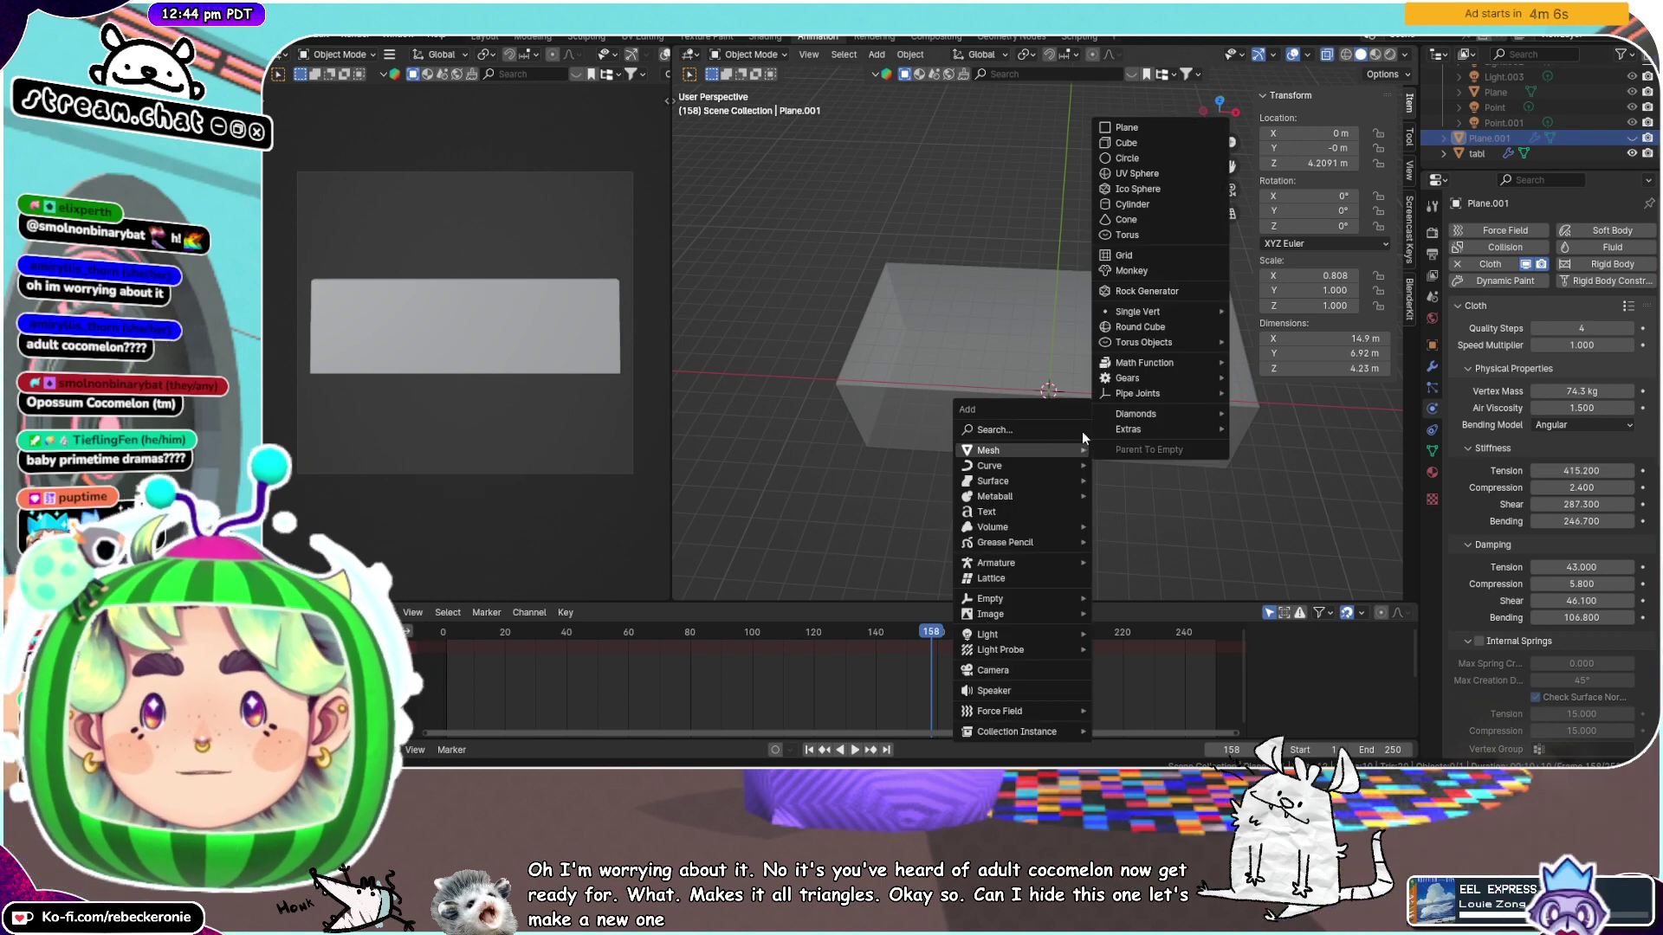
left_click(1177, 126)
key("g")
key("y")
key("z")
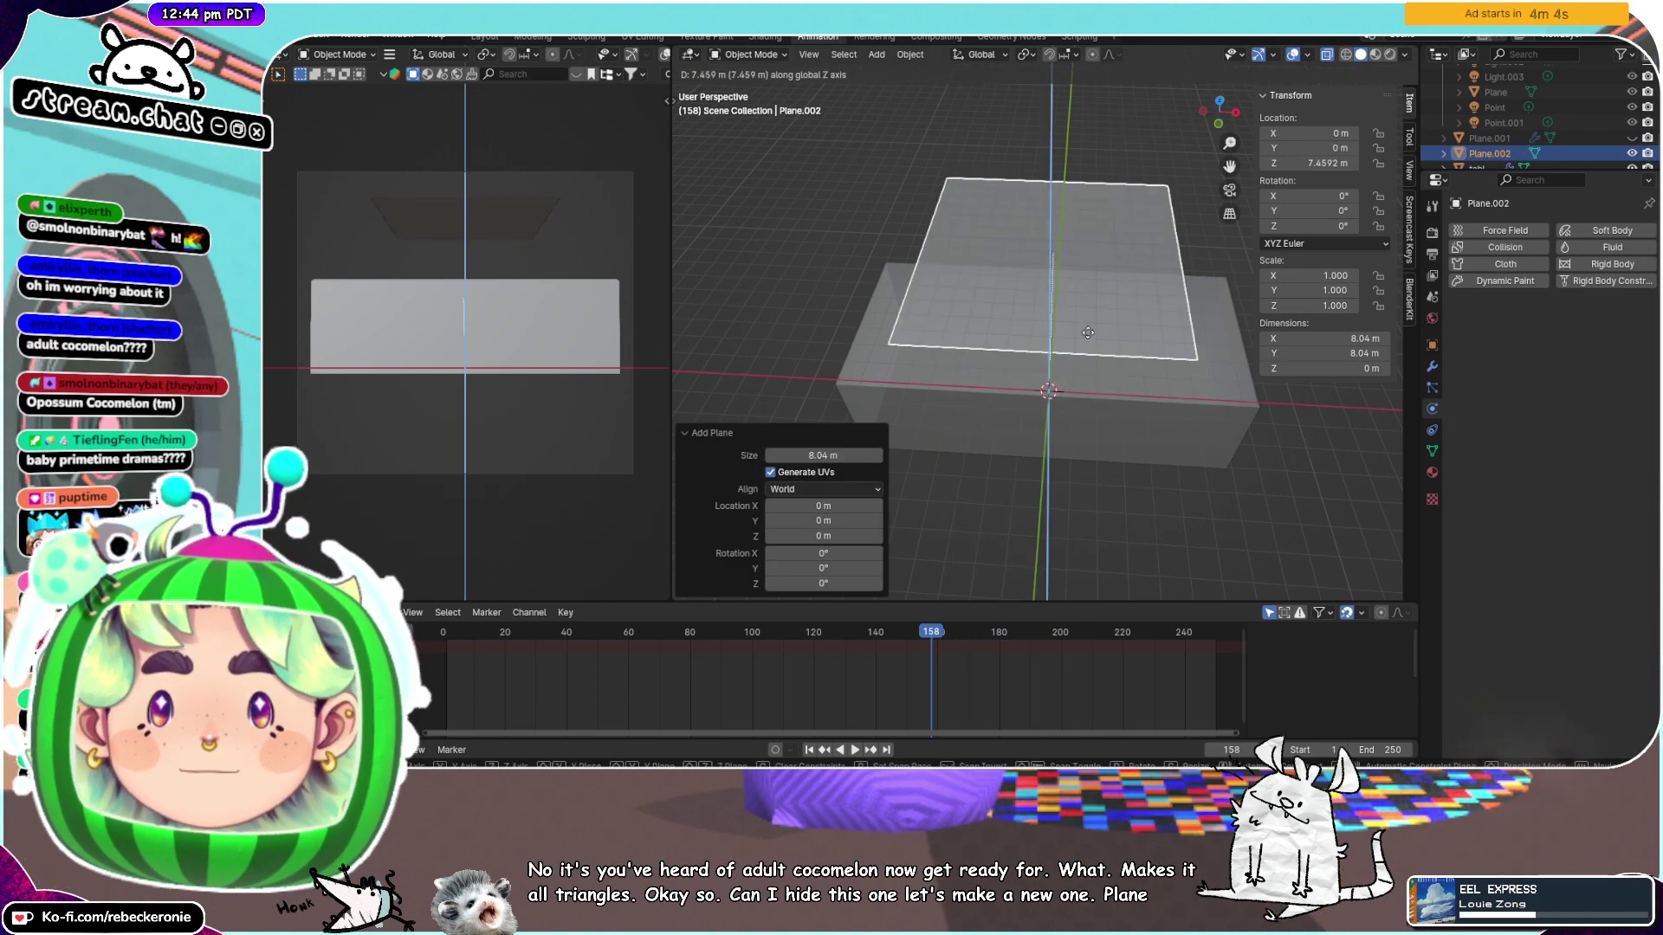
left_click(1072, 403)
Scale the new plane along X by about 1.88 so it overhangs both ends of the box
key("s")
key("x")
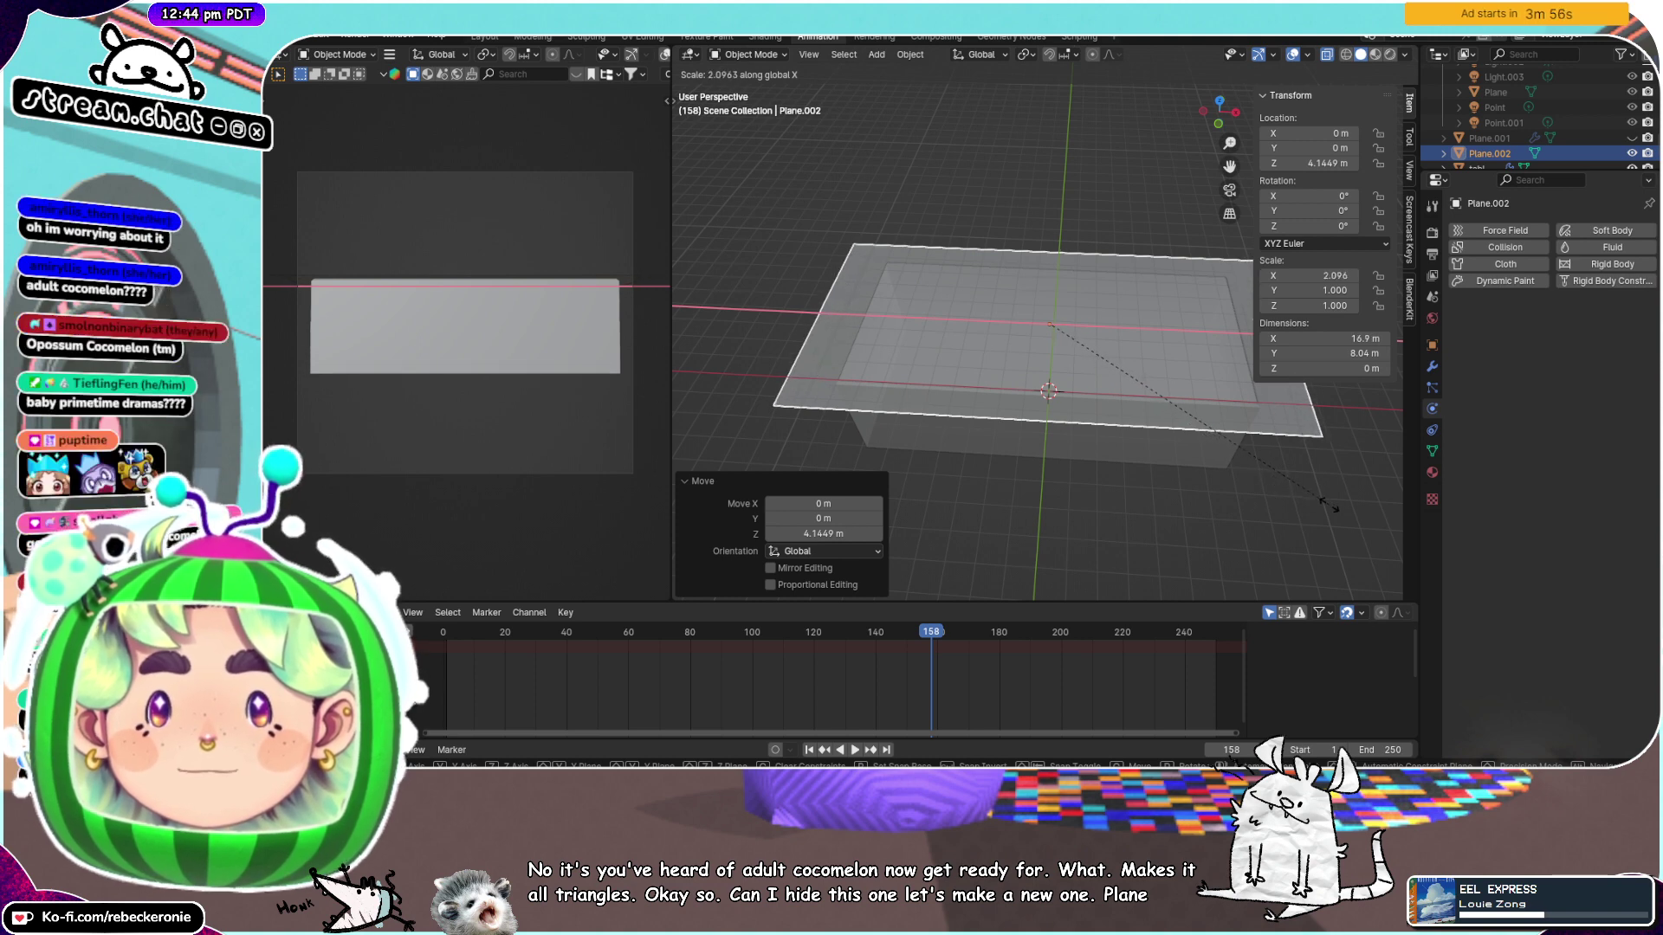
left_click(1288, 478)
middle_click_drag(1289, 478, 1245, 475)
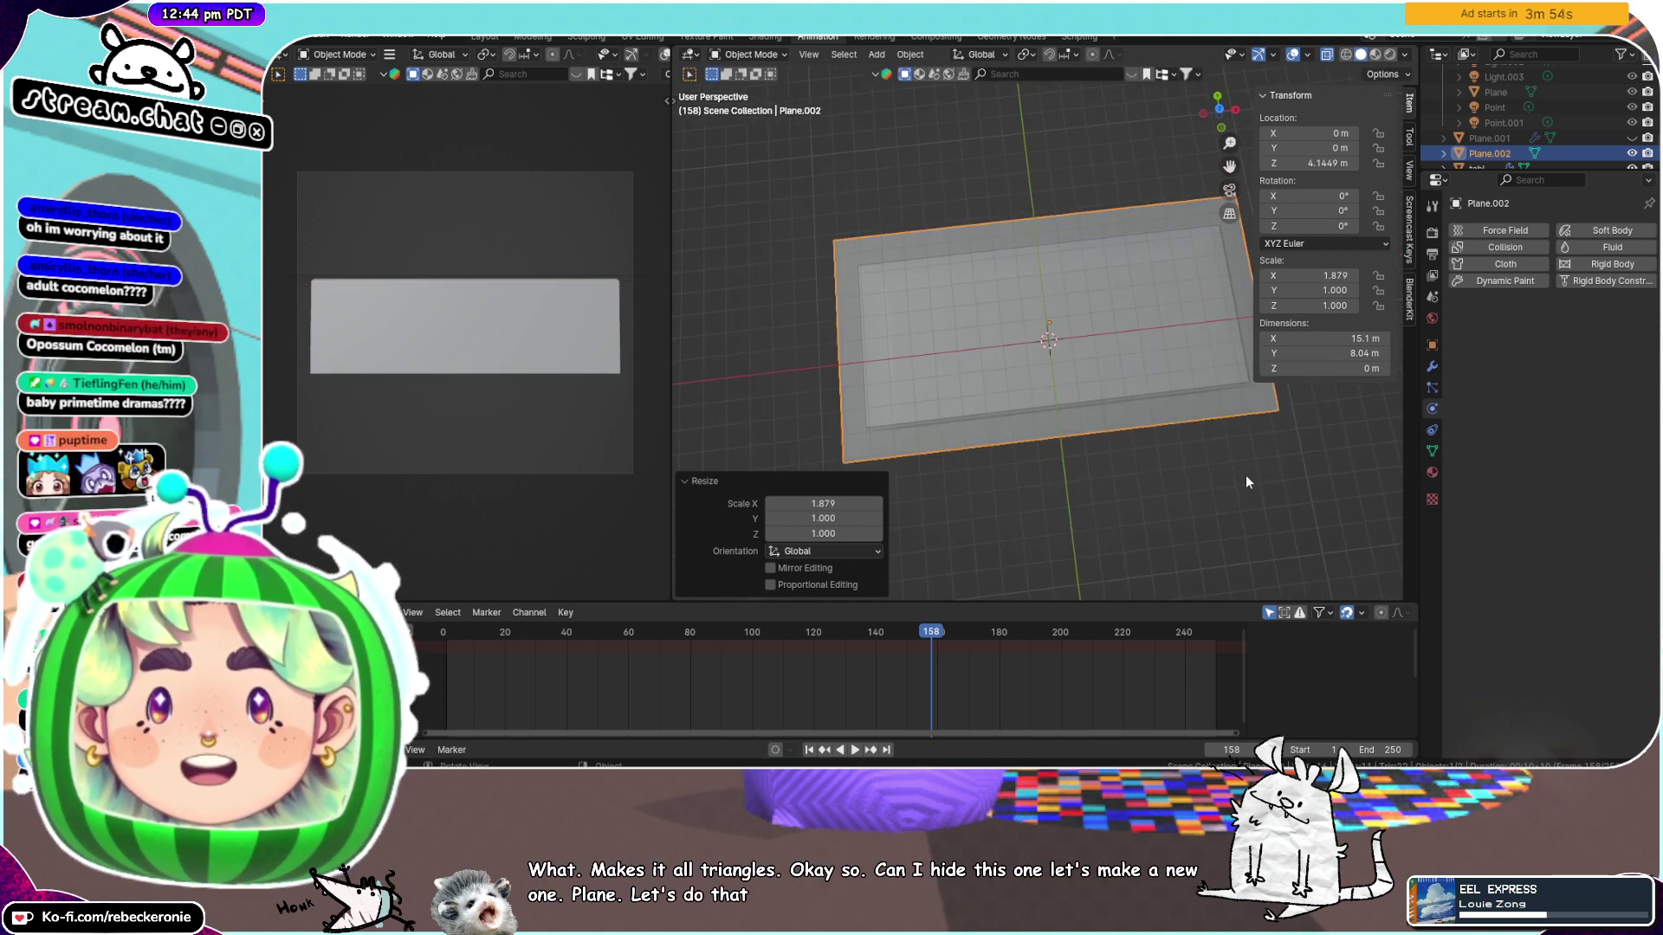
Scale the new plane further along X by about 1.06, to a length of about 16 m
left_click(1221, 105)
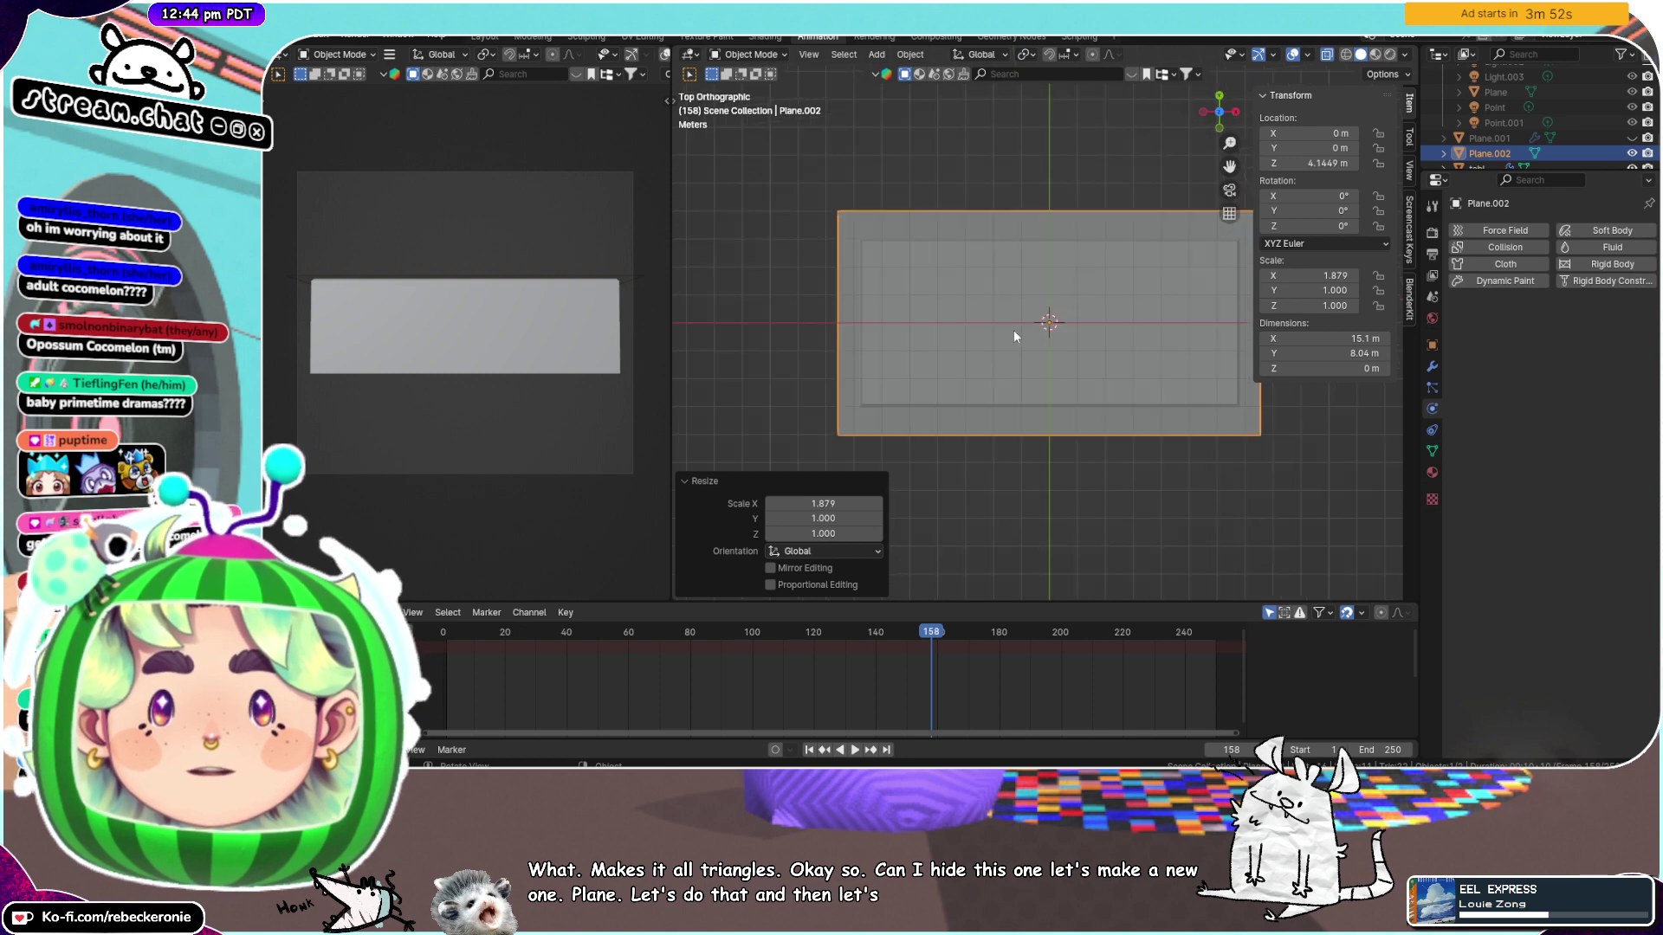
scroll(1014, 330, "down", 2)
middle_click_drag(1157, 285, 1115, 227, "shift")
scroll(1117, 228, "up", 1)
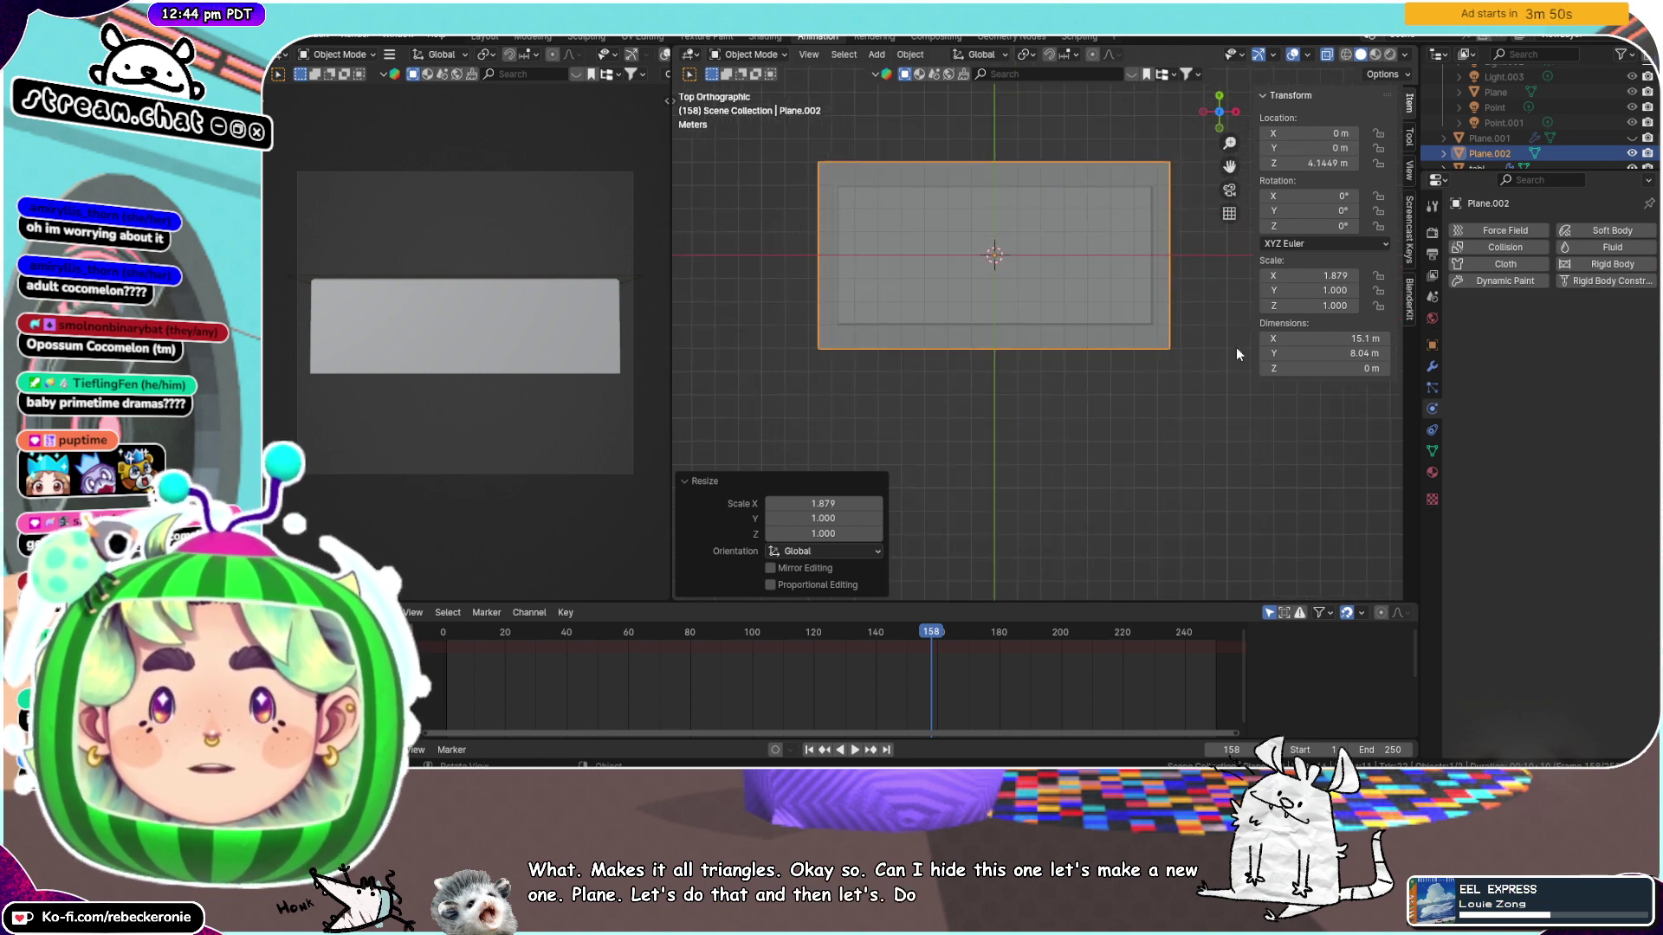
key("x")
key("s")
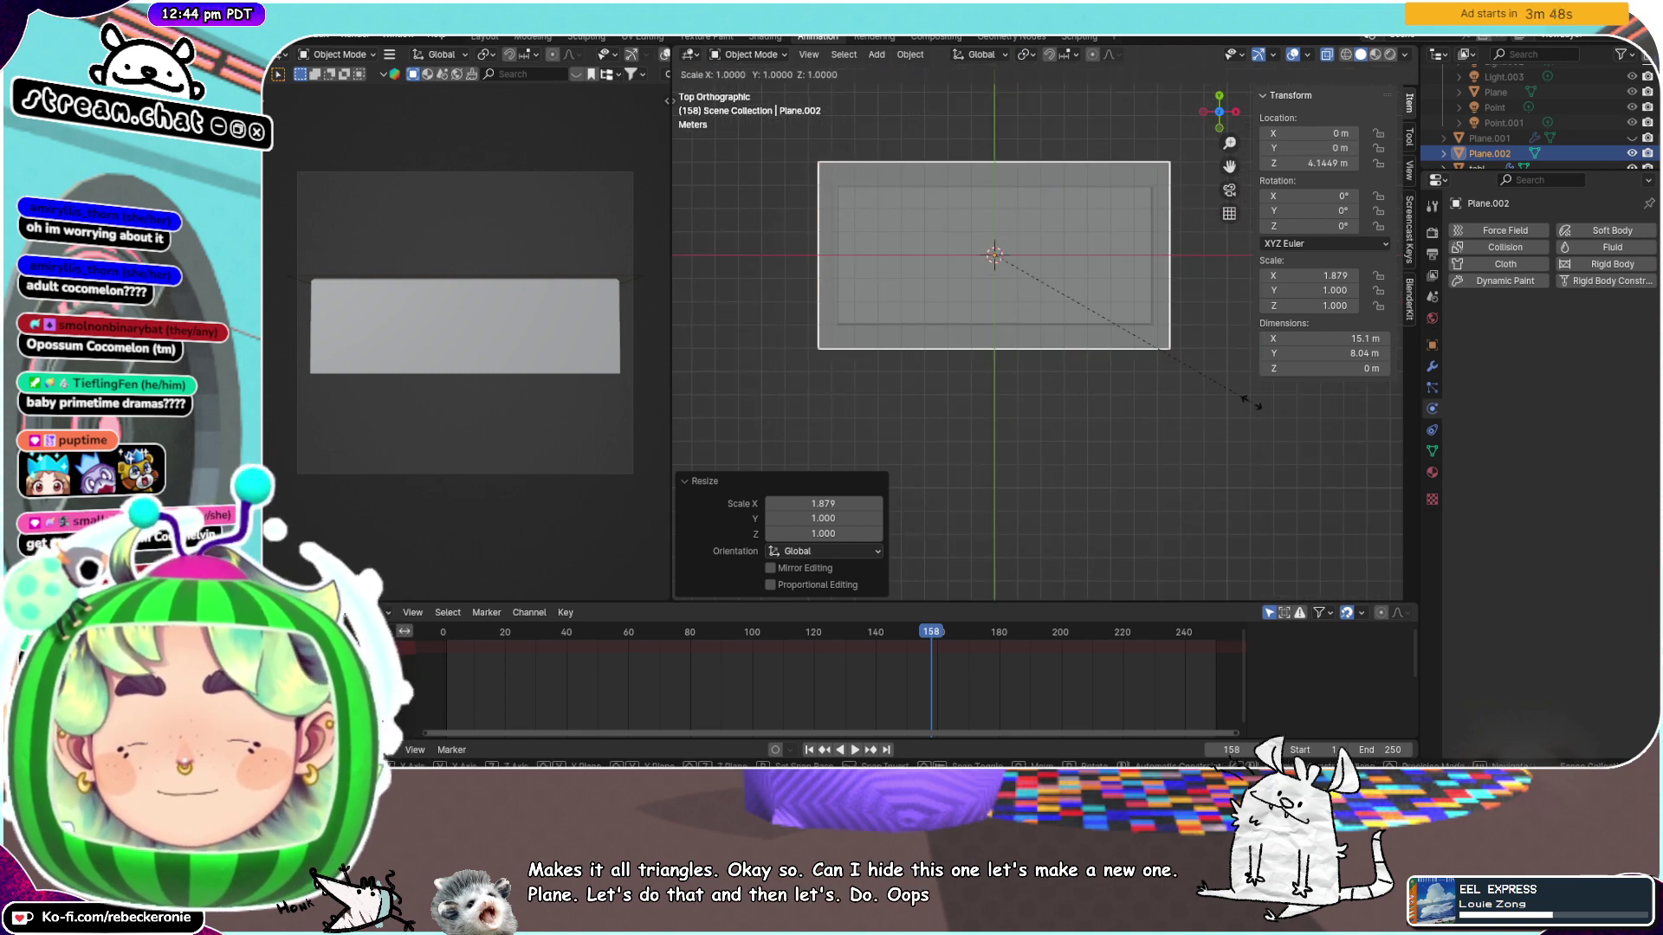
key("x")
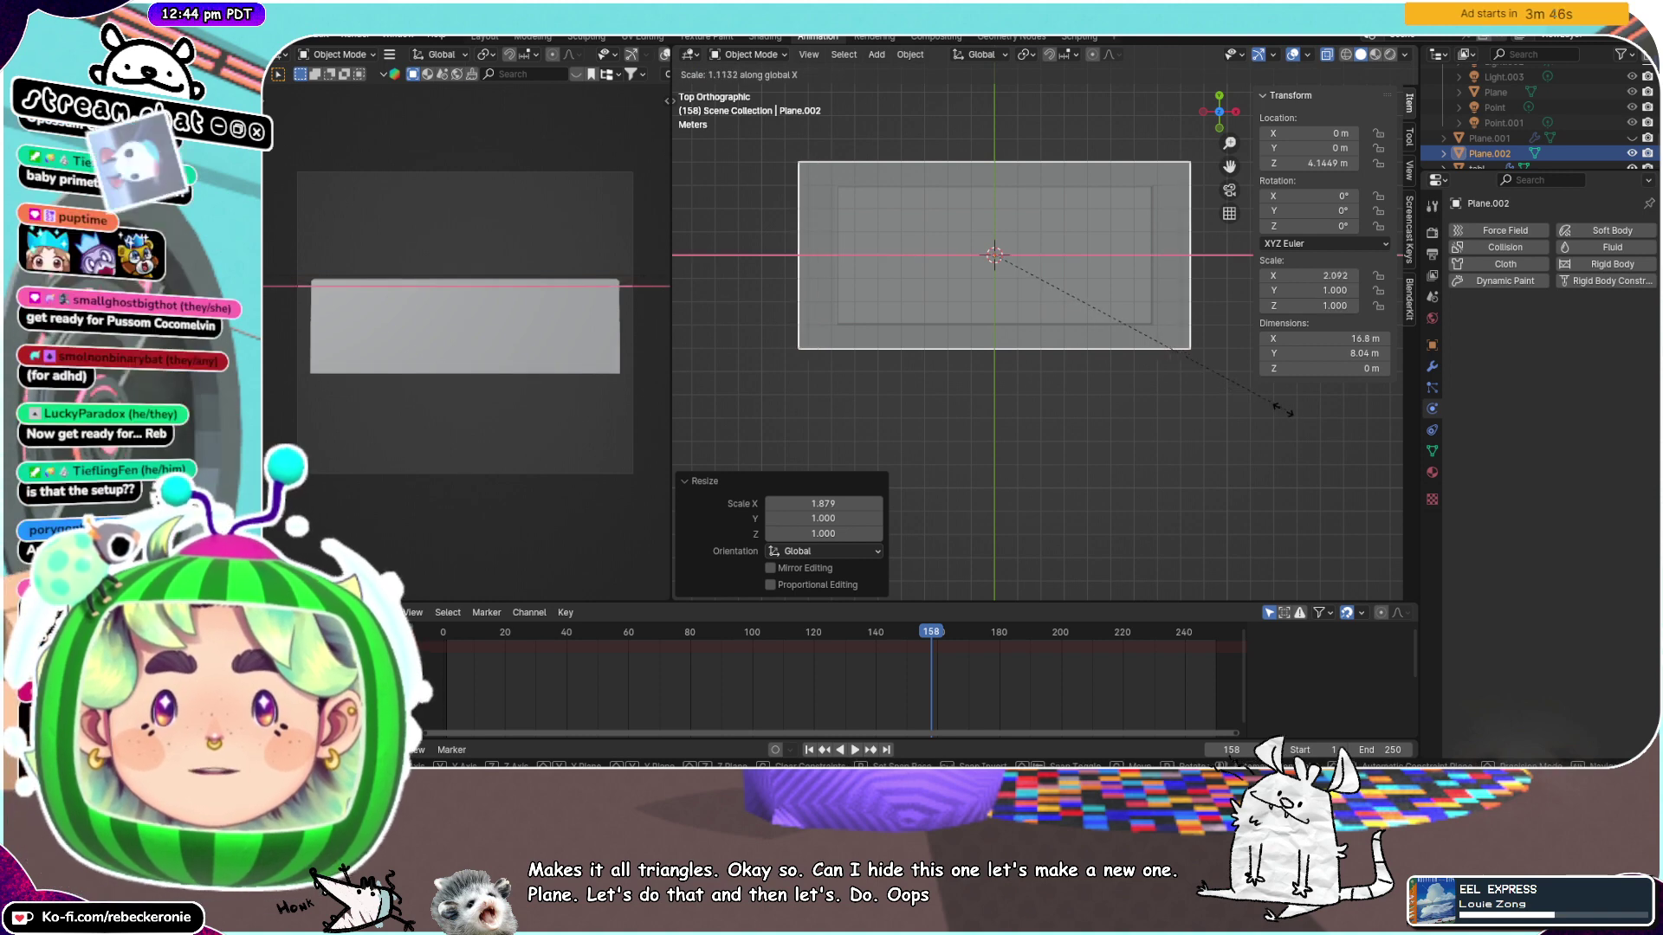
left_click(1269, 404)
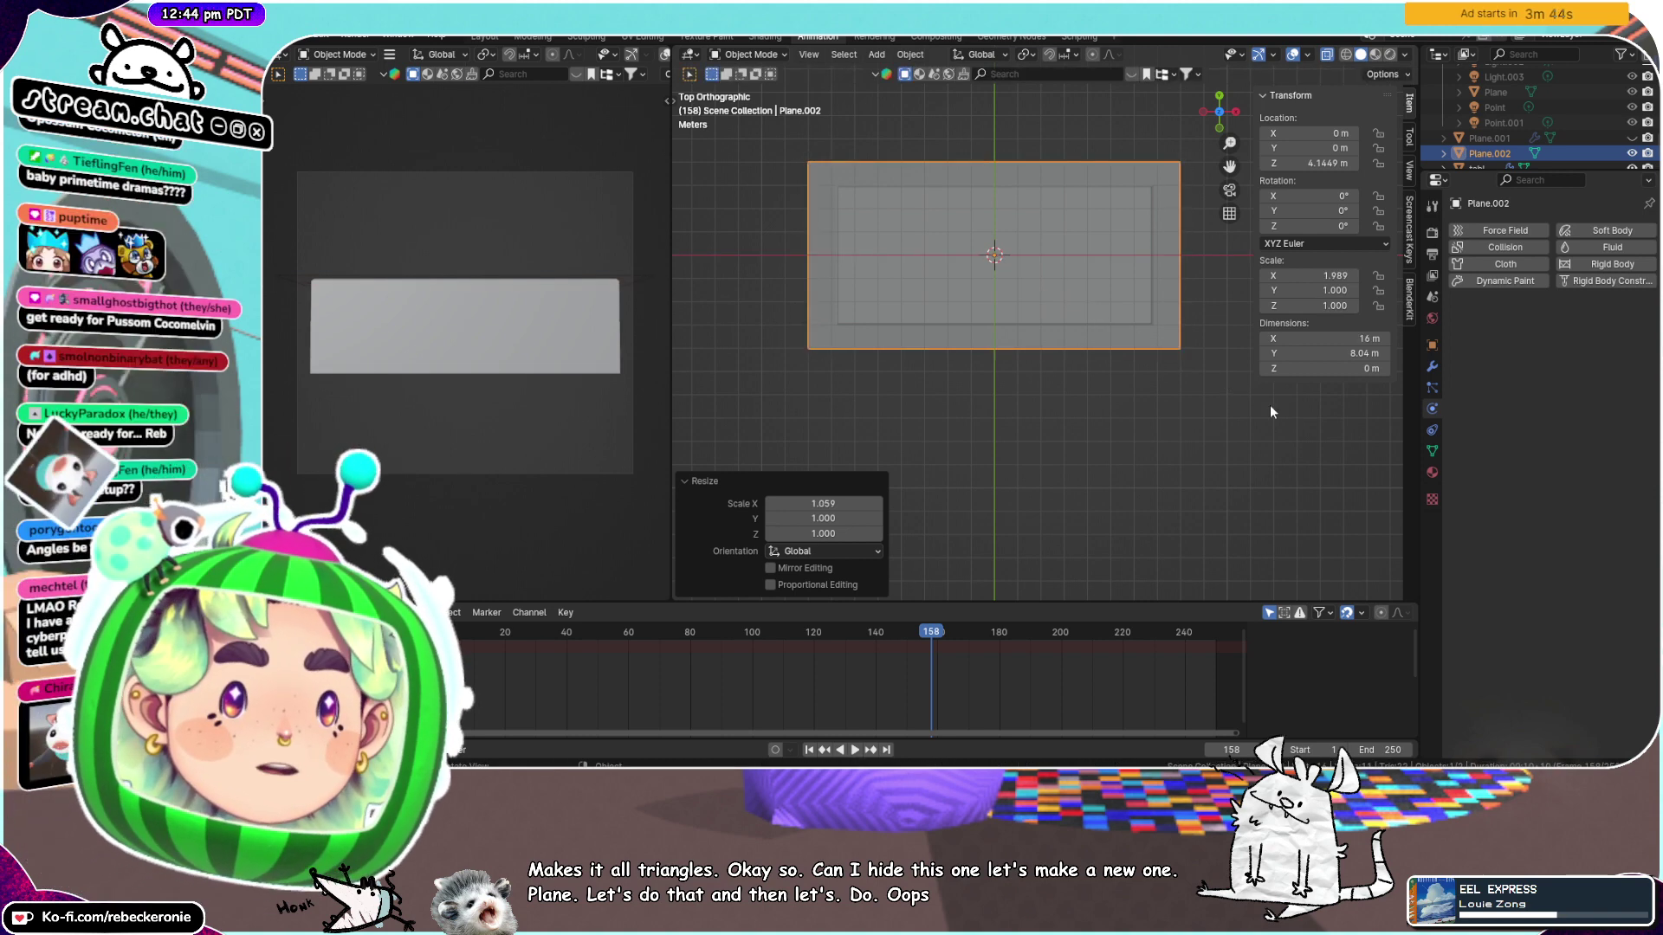
scroll(1012, 257, "up", 3)
scroll(1012, 257, "down", 2)
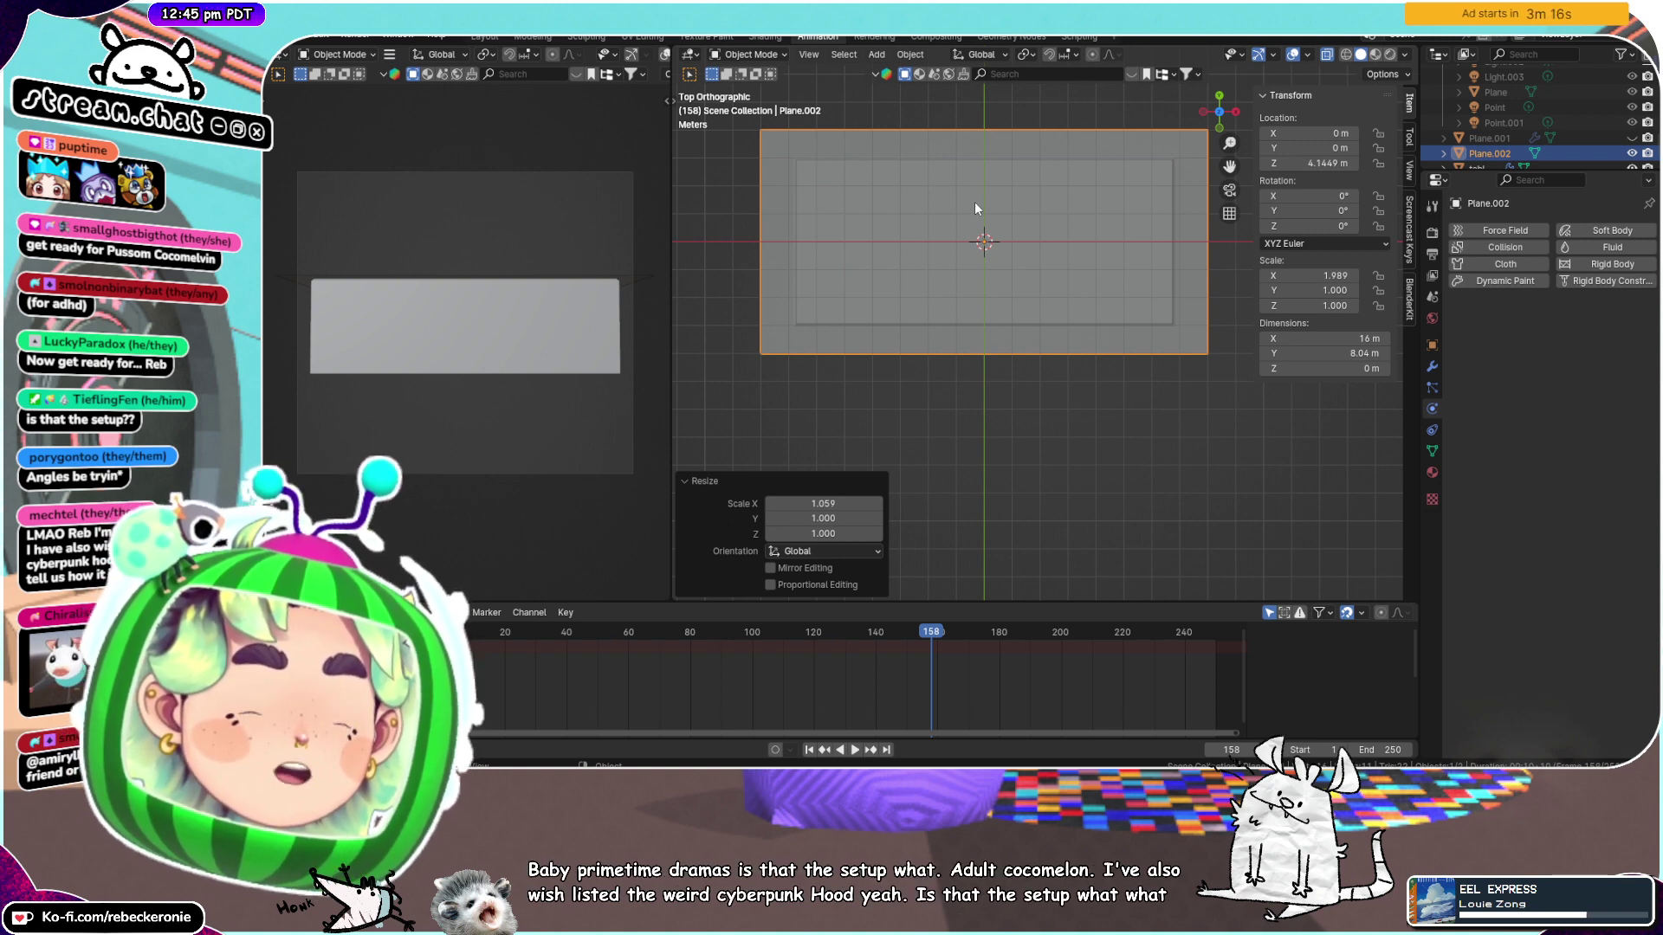
Edit the new plane's mesh and knife-cut it diagonally from its upper-left corner to its lower-right corner, as seen from above
middle_click_drag(975, 201, 933, 242)
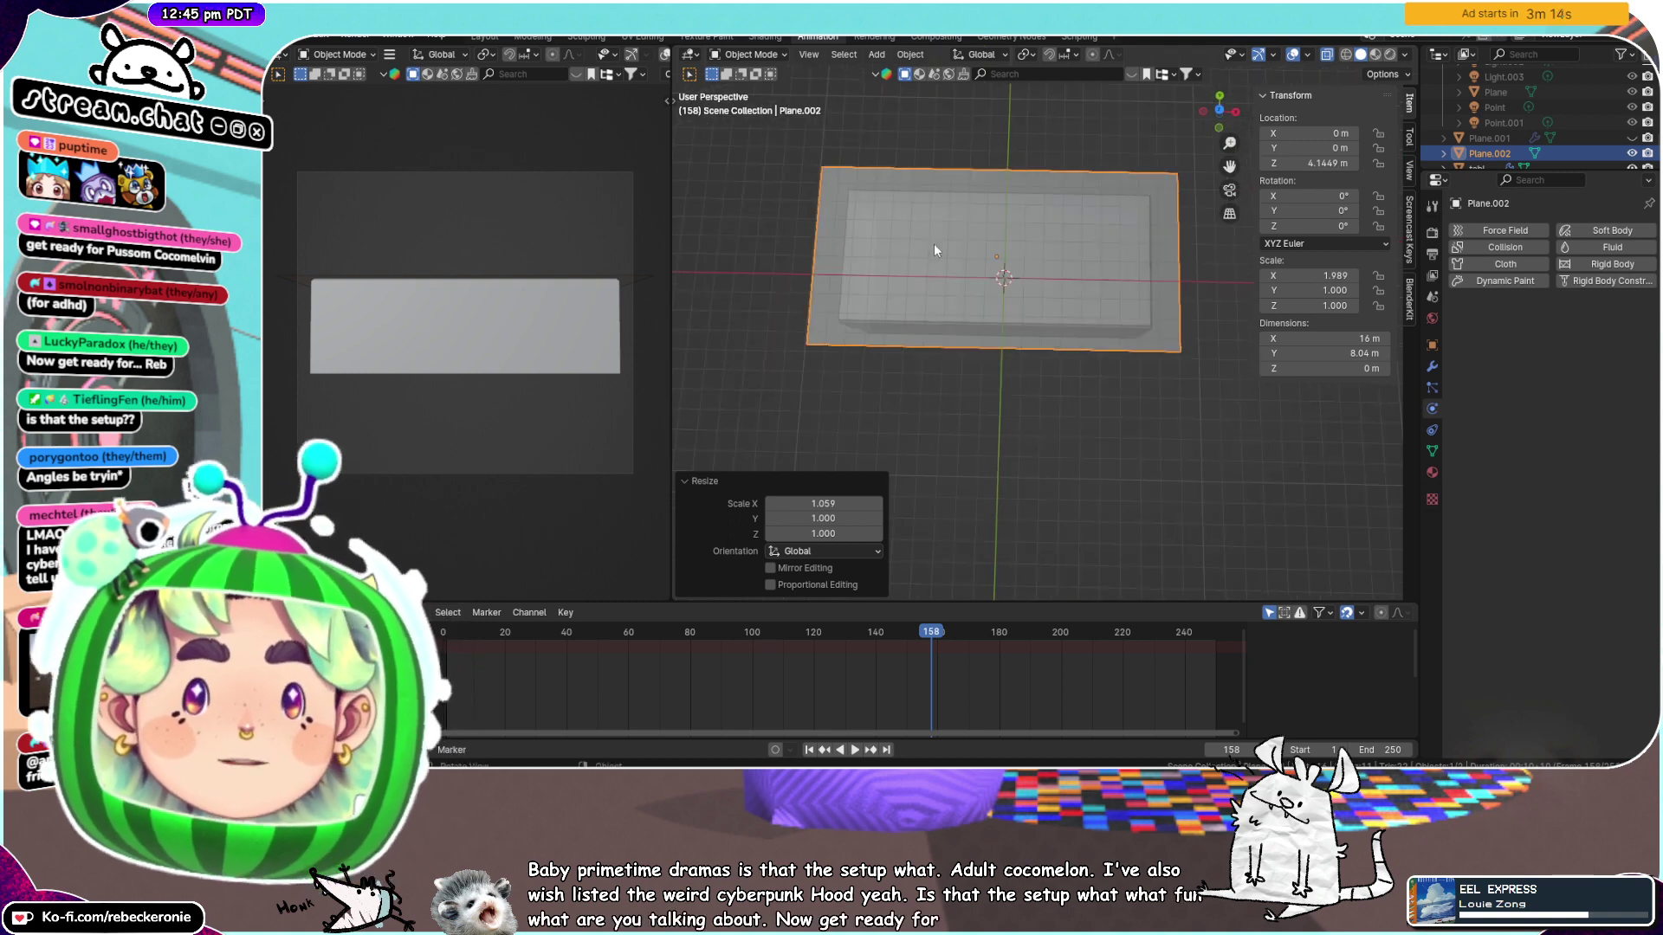
left_click(1217, 113)
left_click_drag(1229, 166, 1144, 184)
scroll(1057, 160, "up", 2)
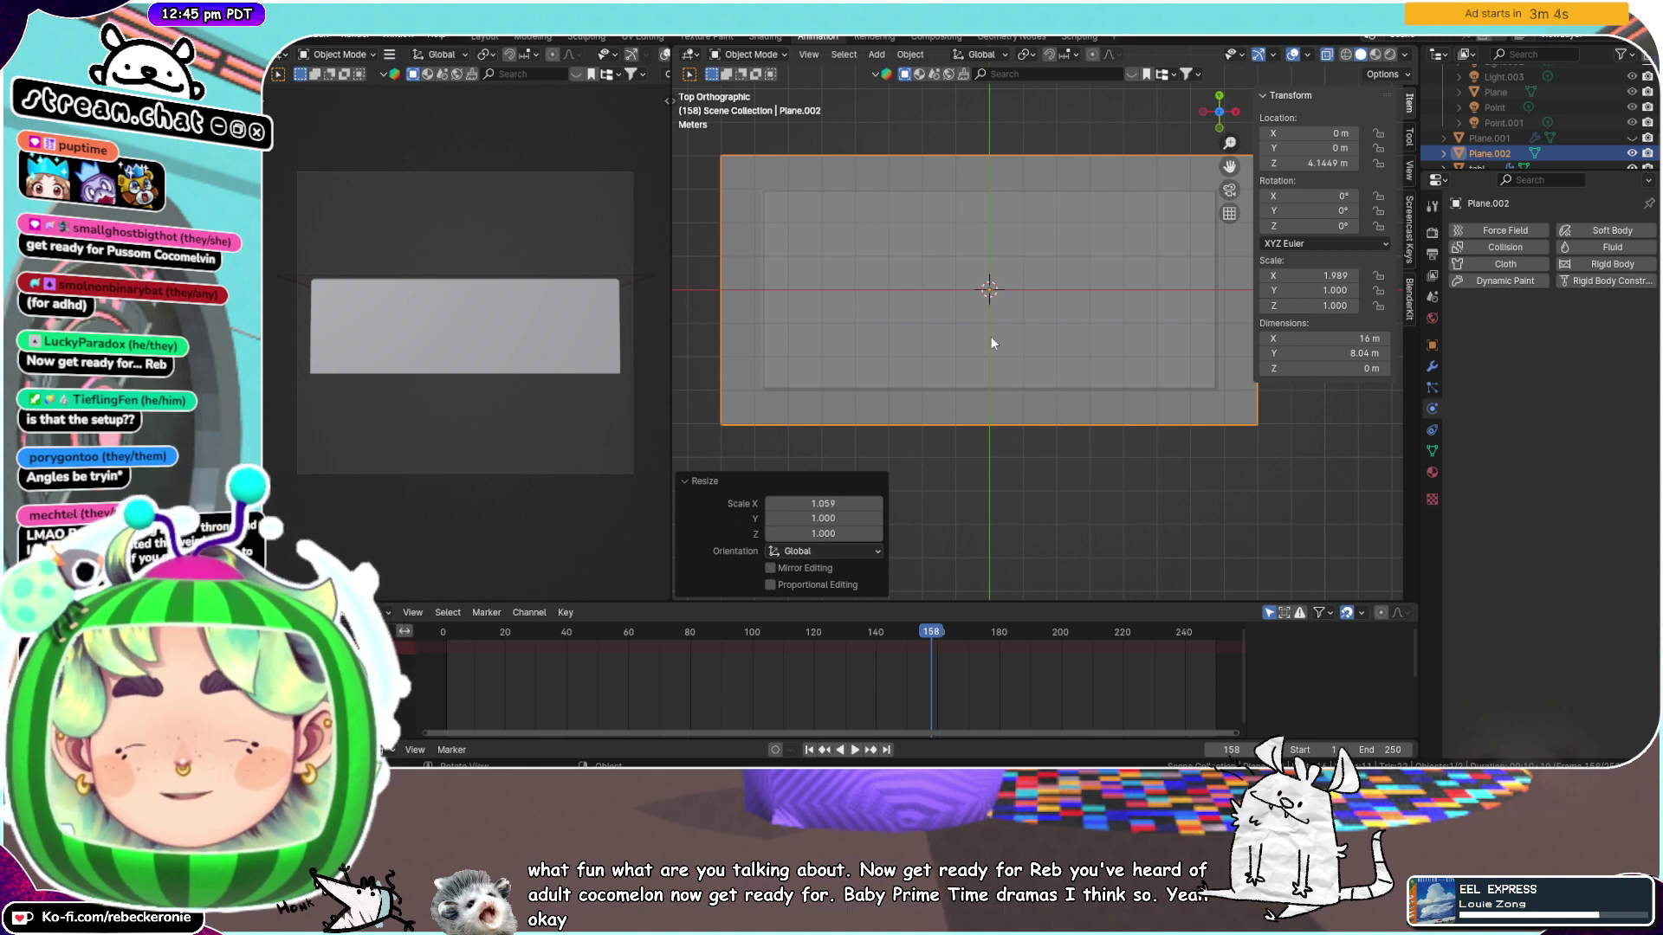
key("ctrl+Tab")
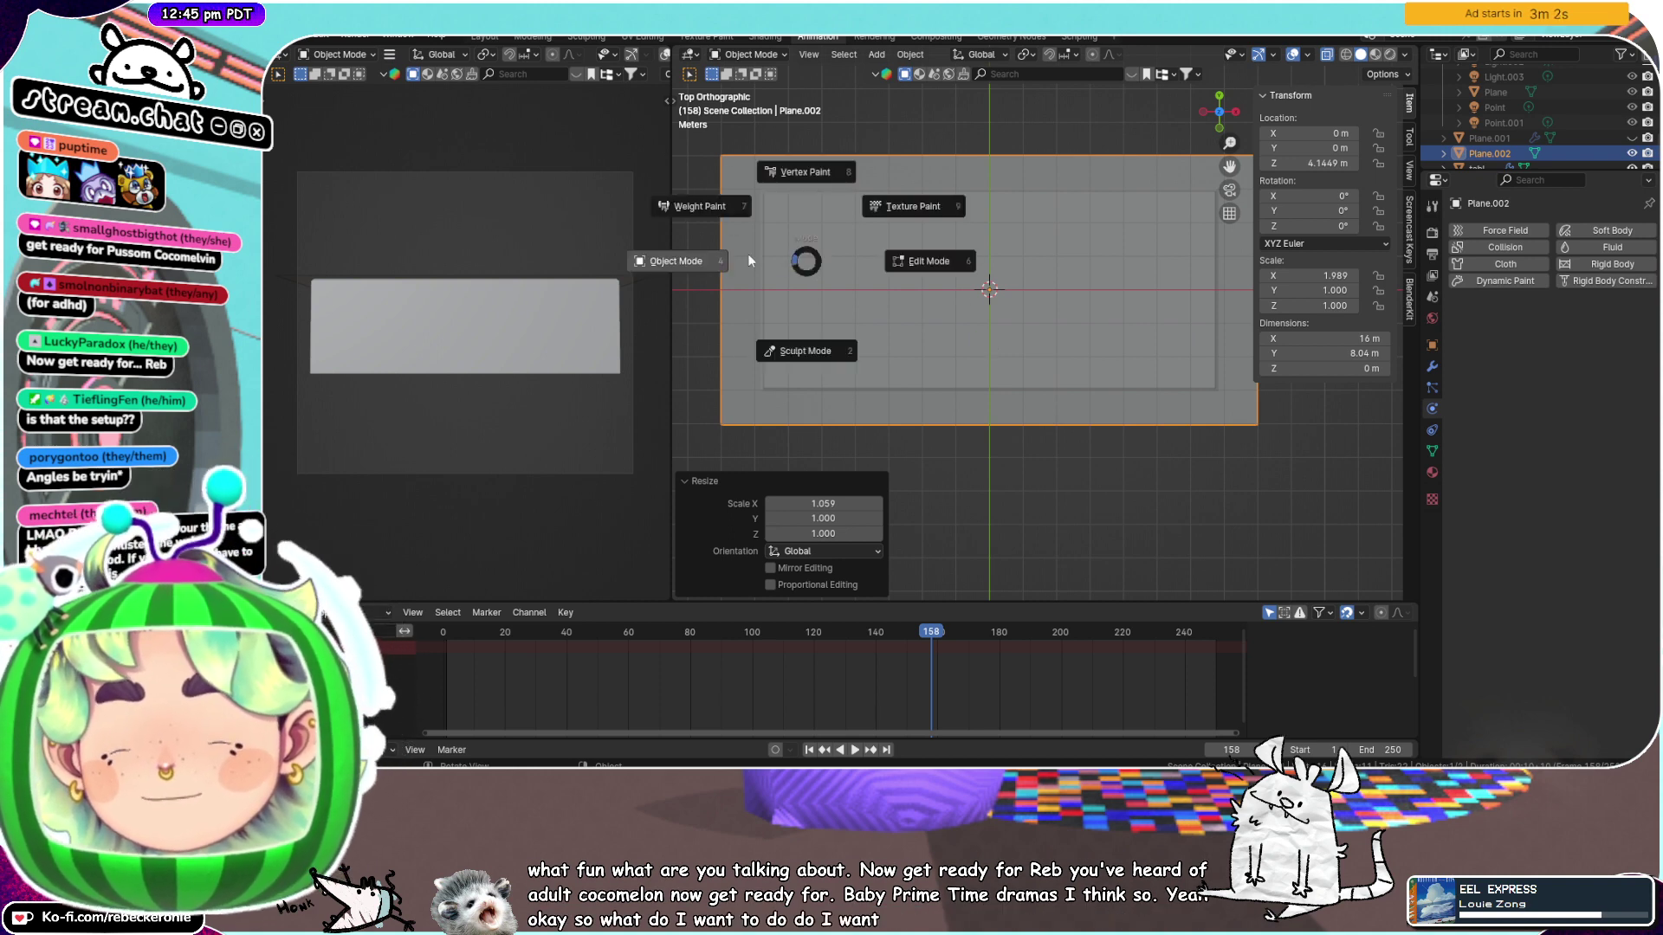
left_click(797, 201)
key("k")
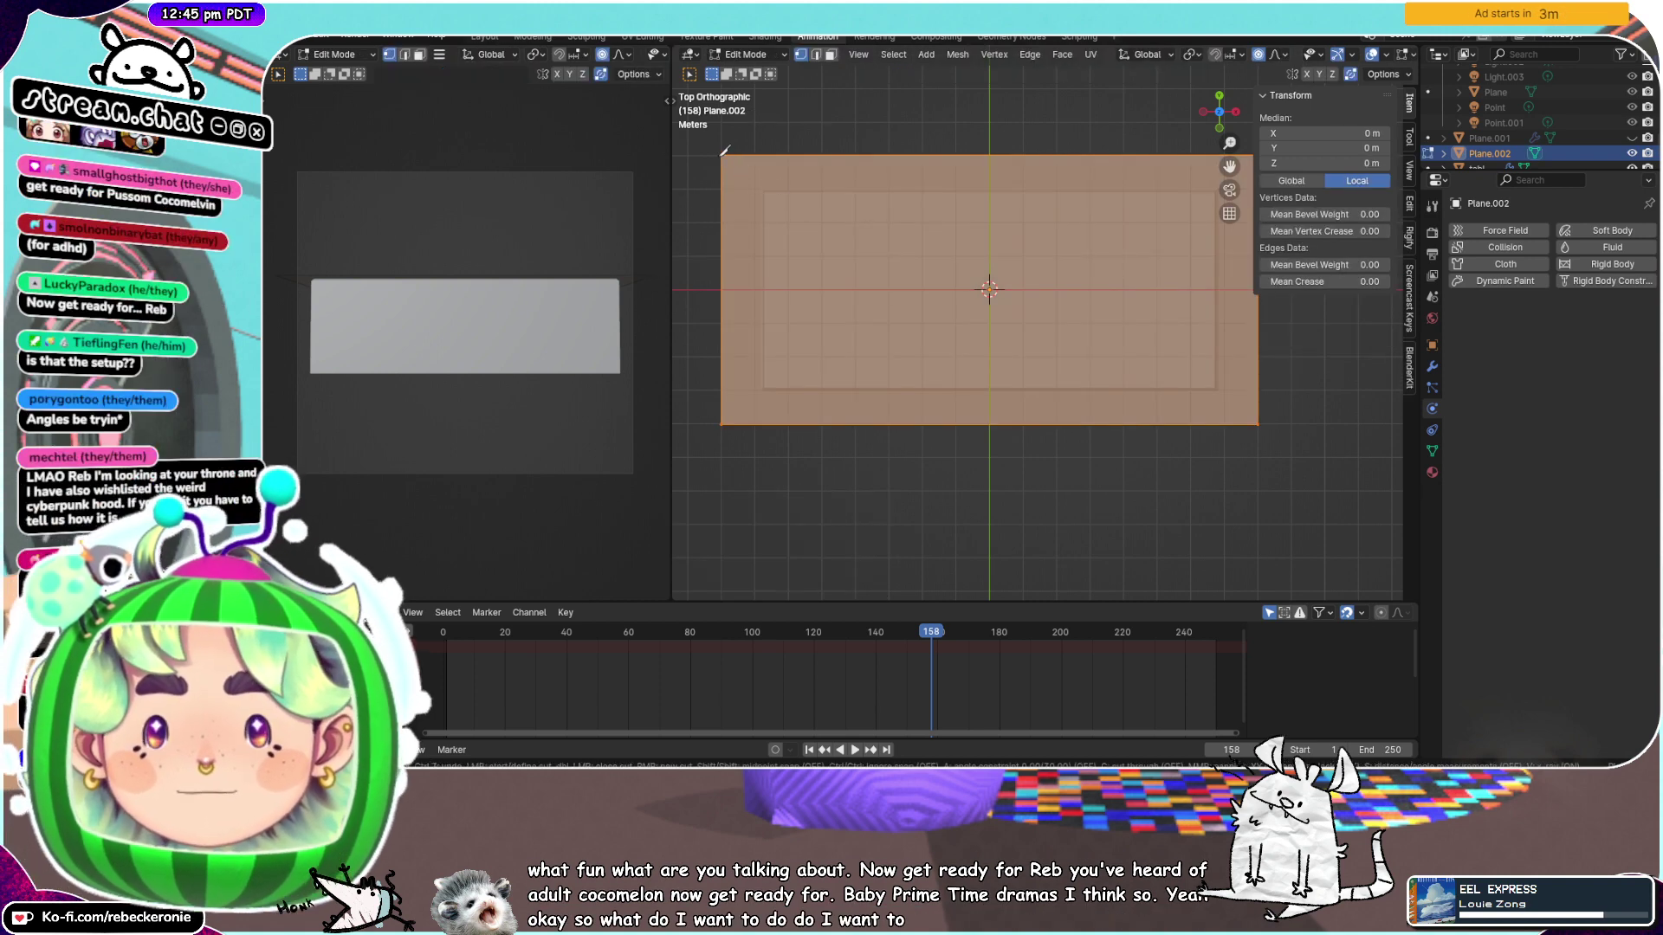
left_click(722, 155)
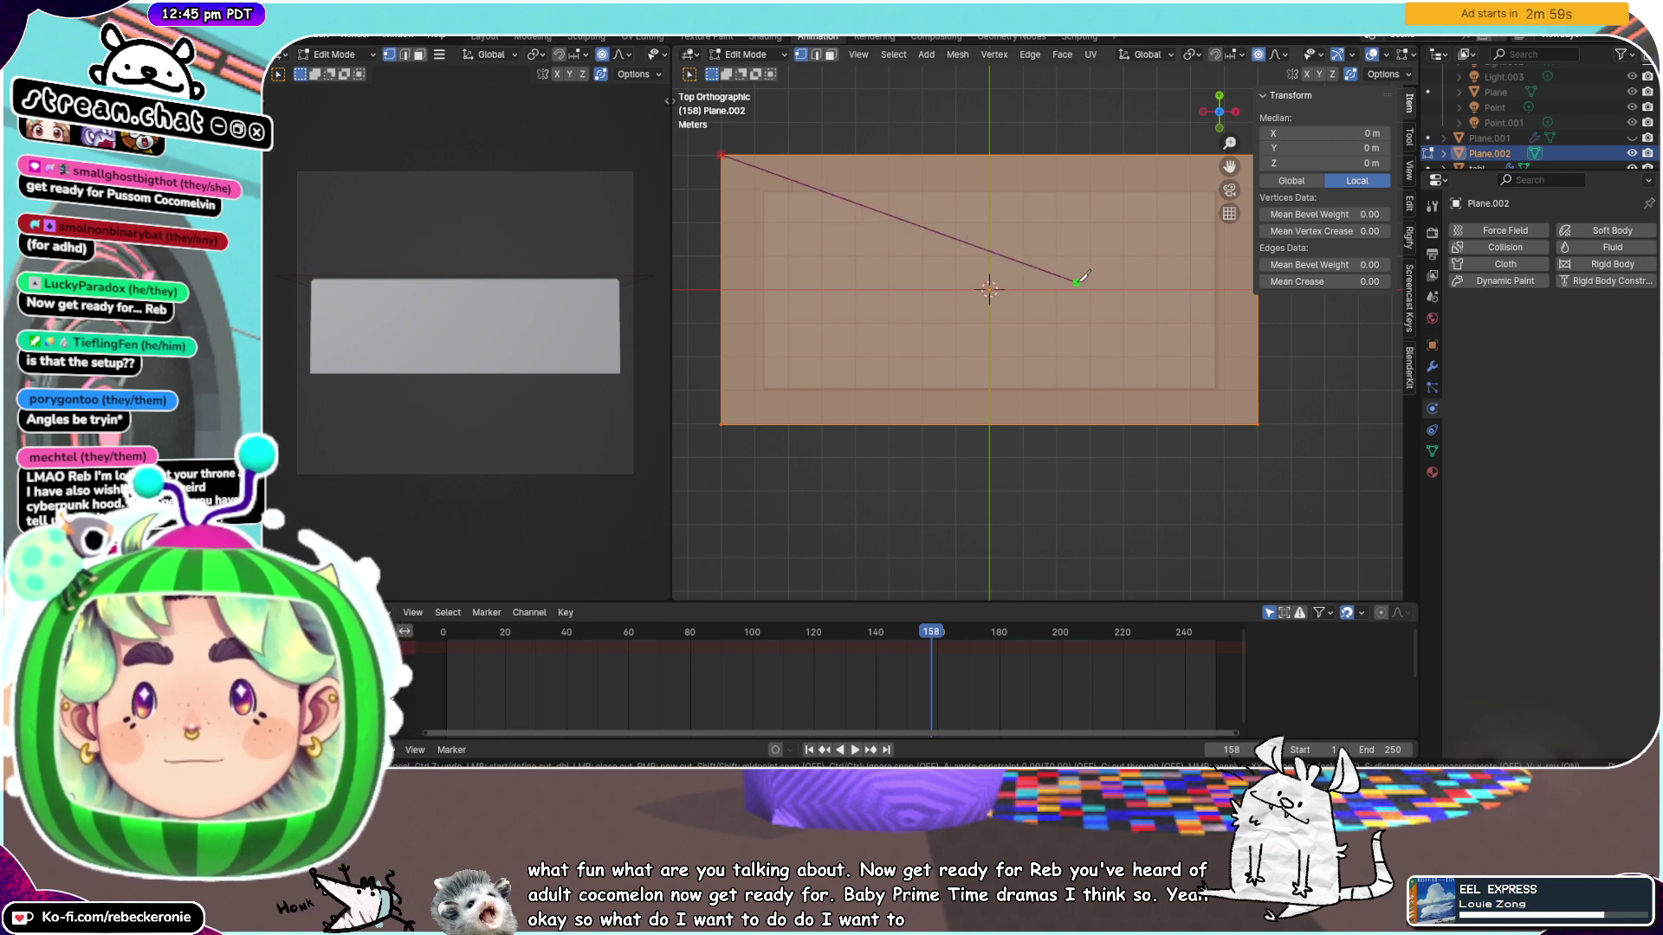
left_click(1258, 424)
key("Return")
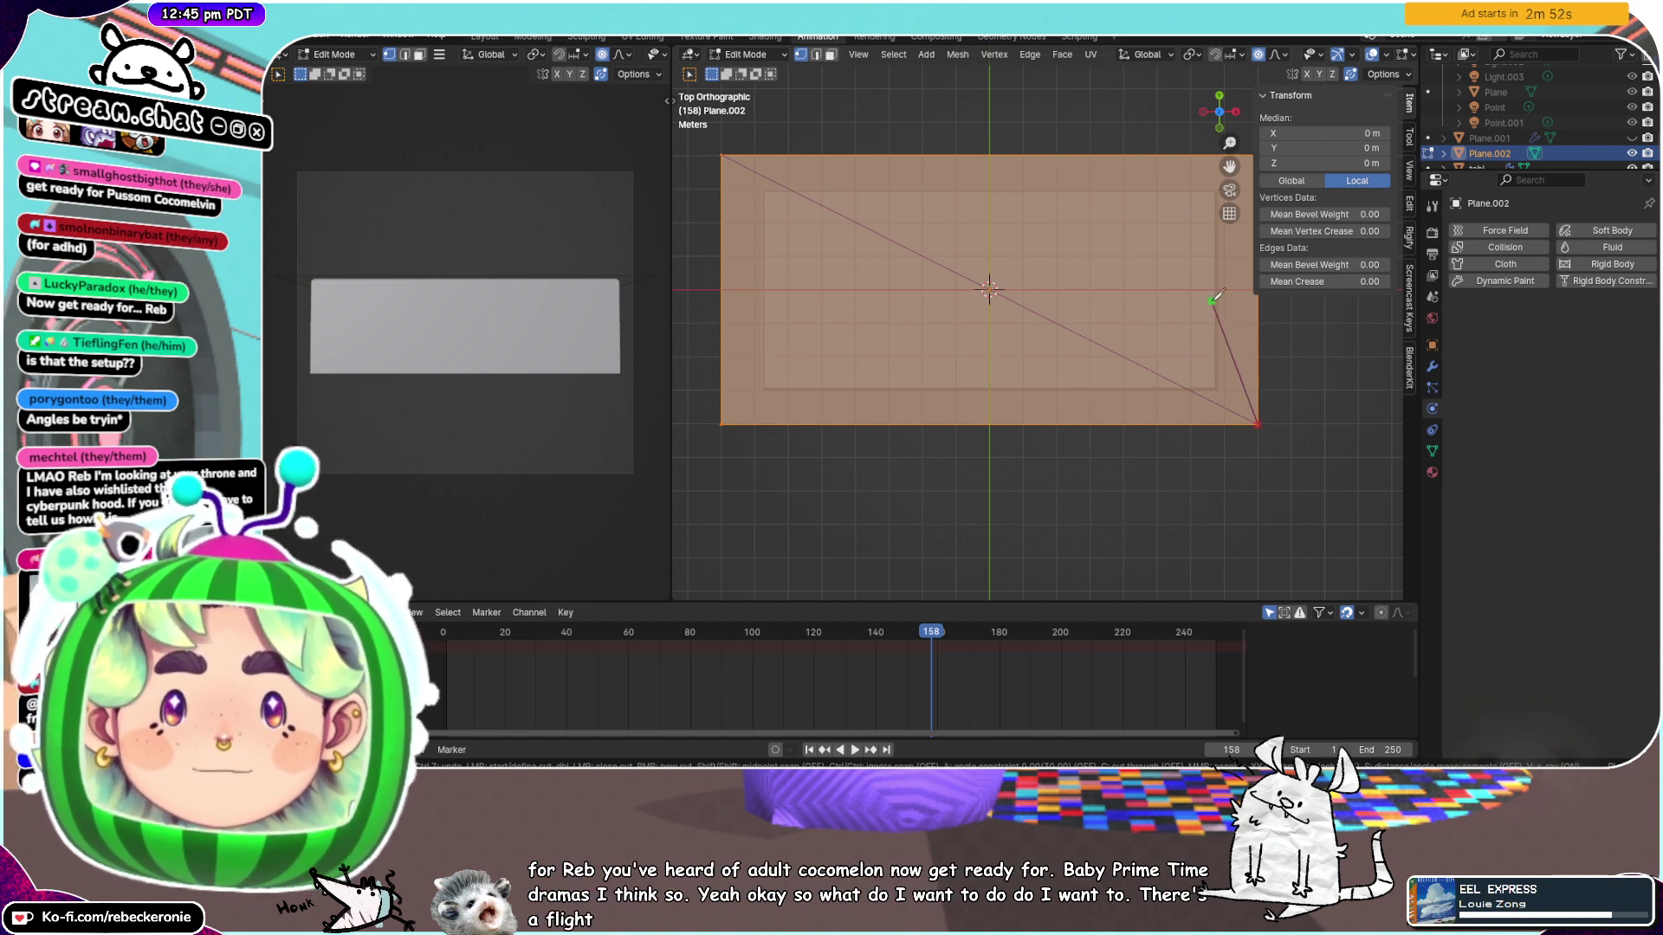
key("Return")
scroll(1050, 349, "down", 1)
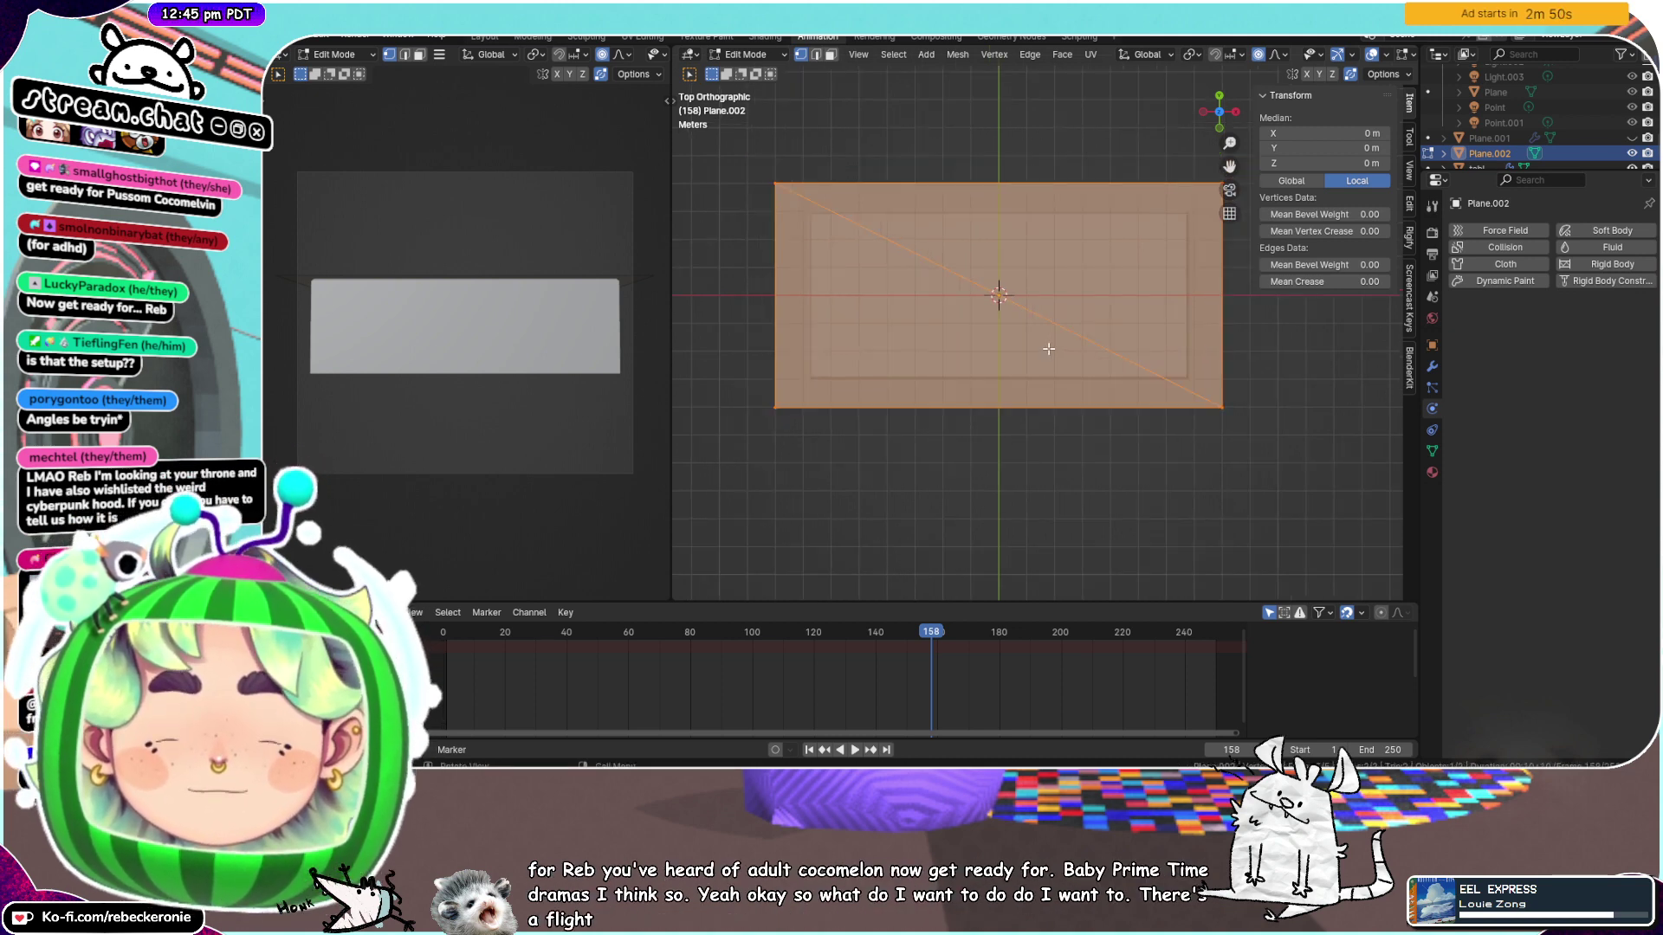
key("k")
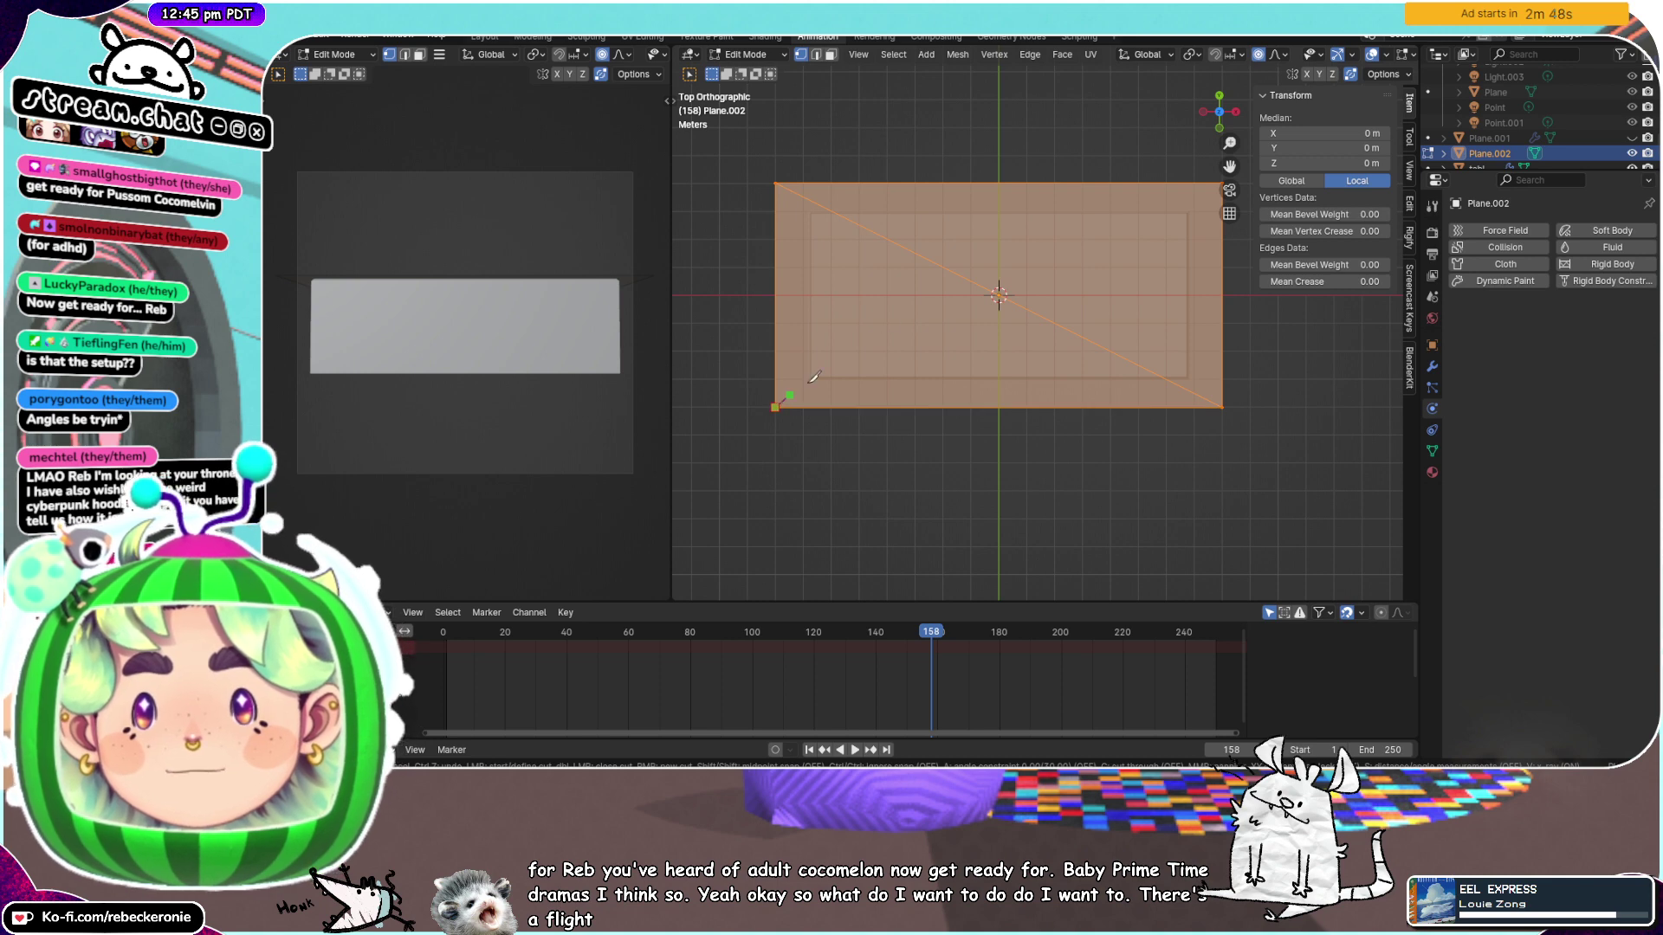
left_click(775, 407)
scroll(1196, 201, "down", 2)
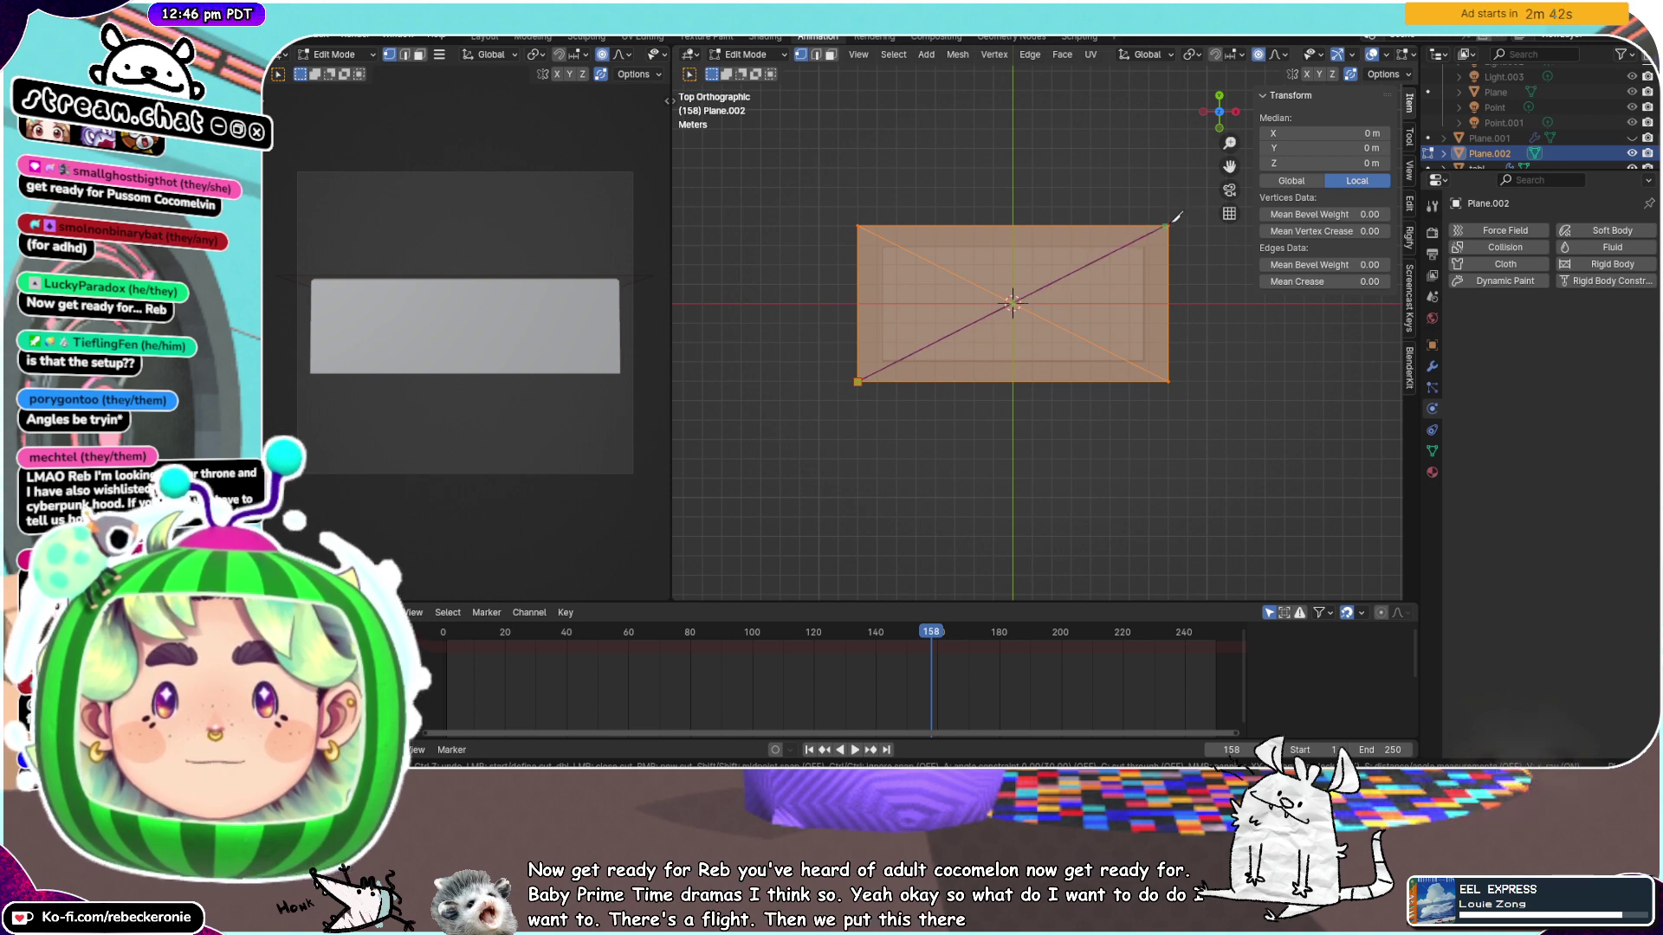
left_click(1177, 218)
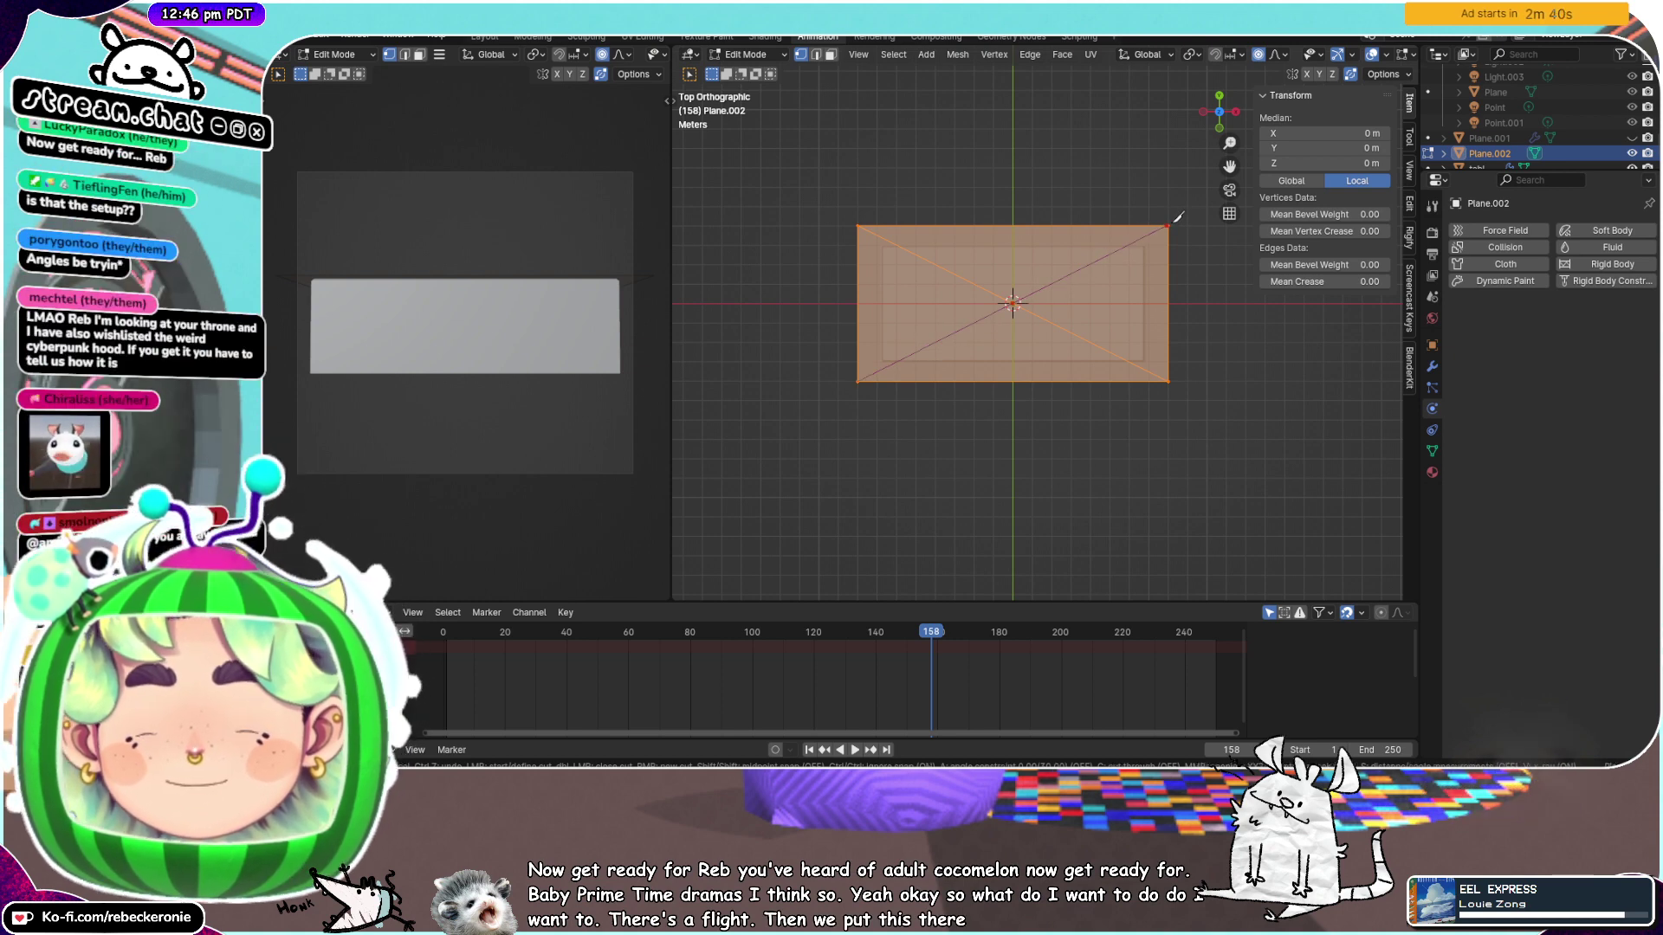
key("ctrl+z")
key("a")
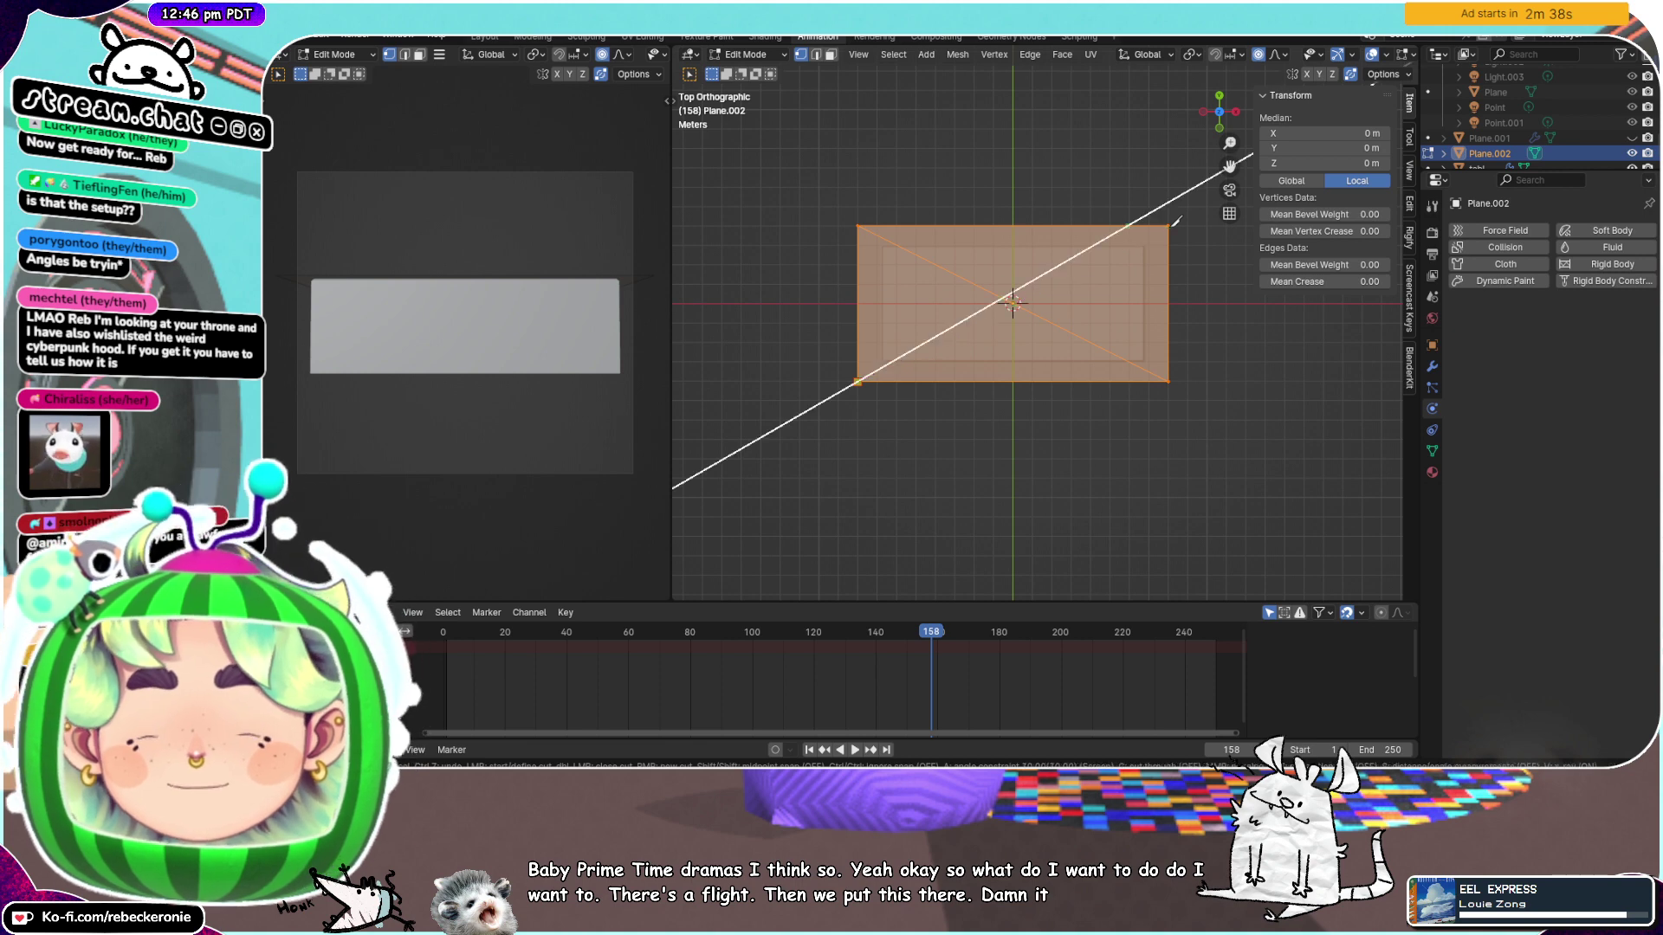
right_click(1168, 244)
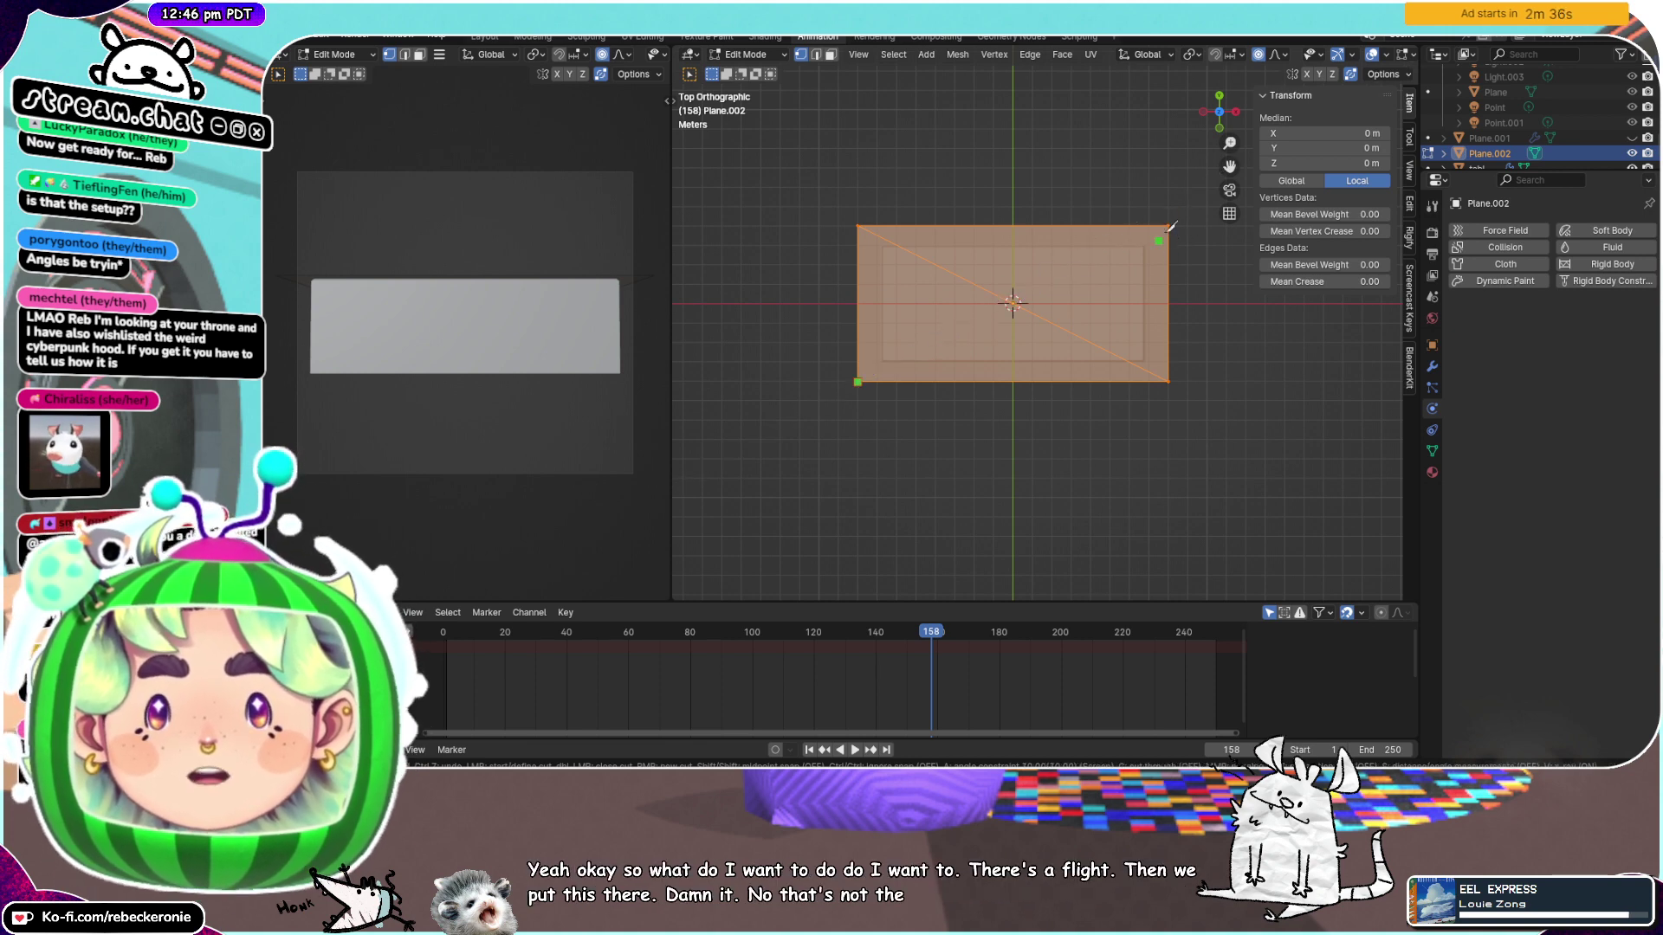
key("Escape")
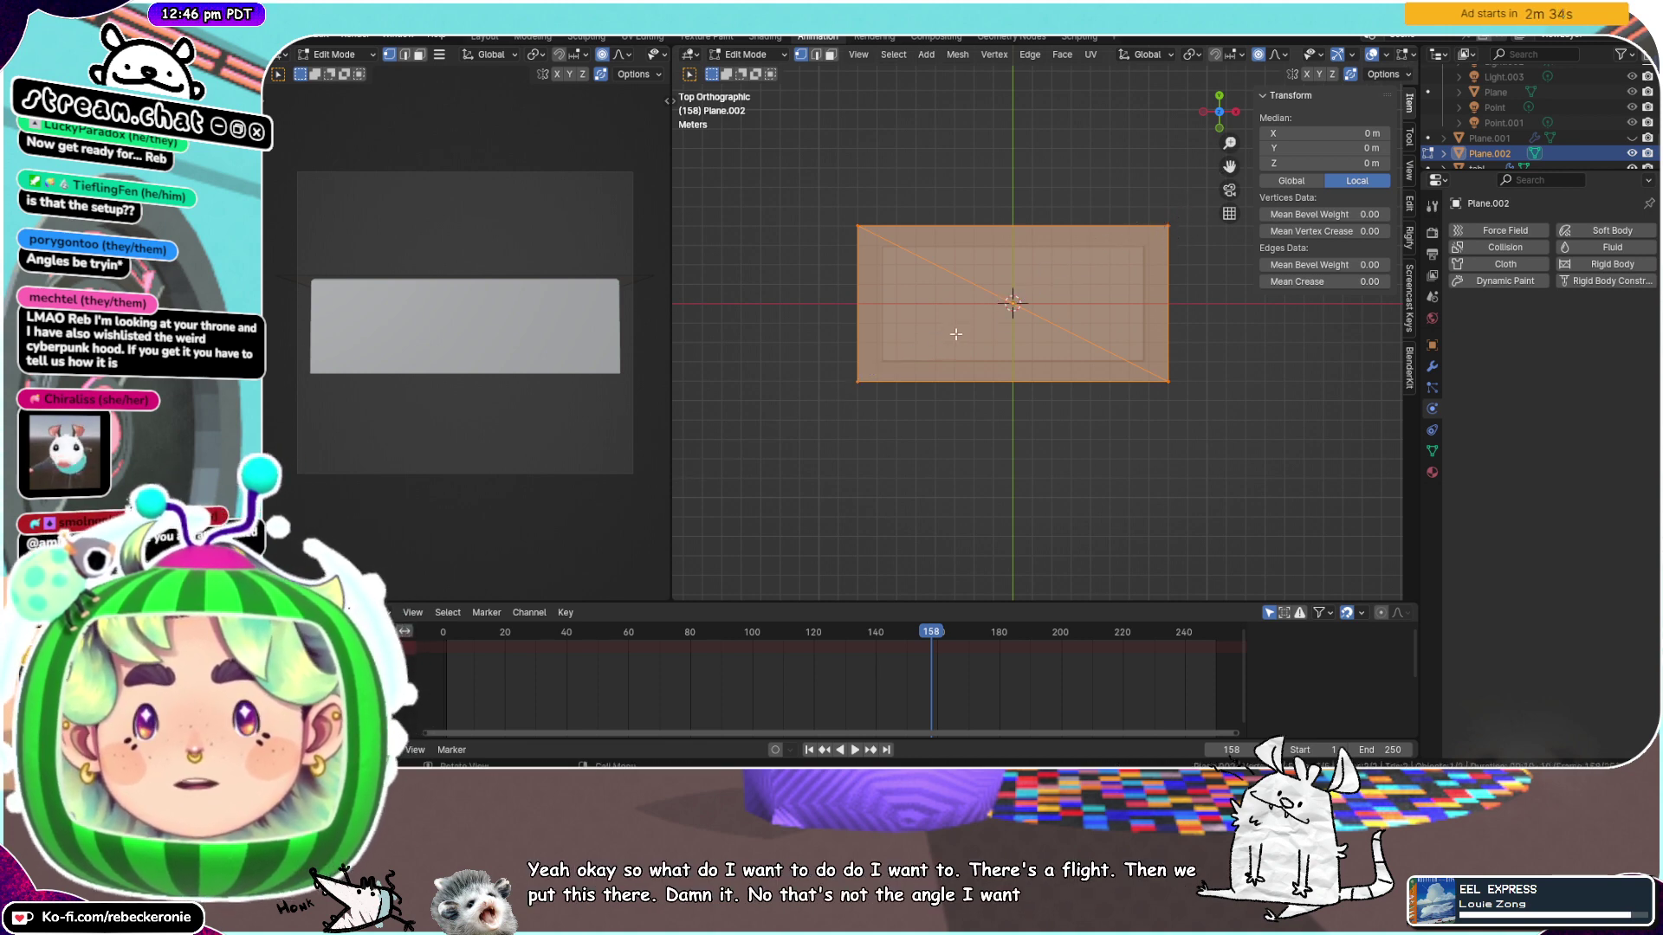
Knife-cut the second diagonal from the plane's lower-left corner to its upper-right corner, dividing it into four triangles
key("k")
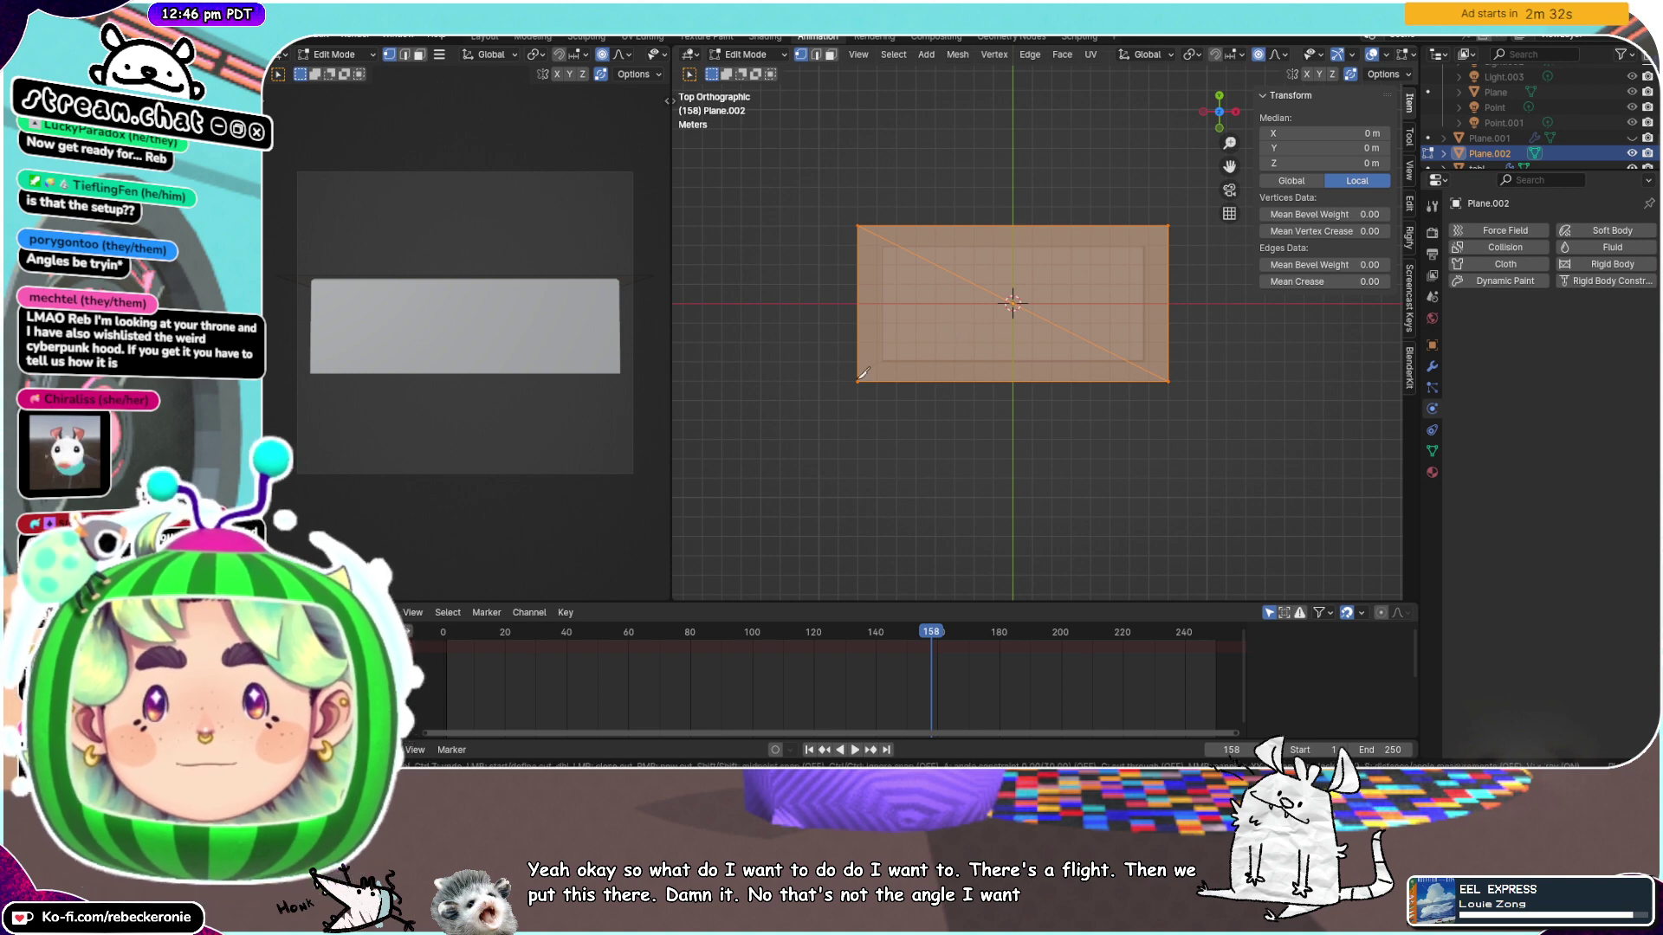
scroll(869, 374, "up", 2)
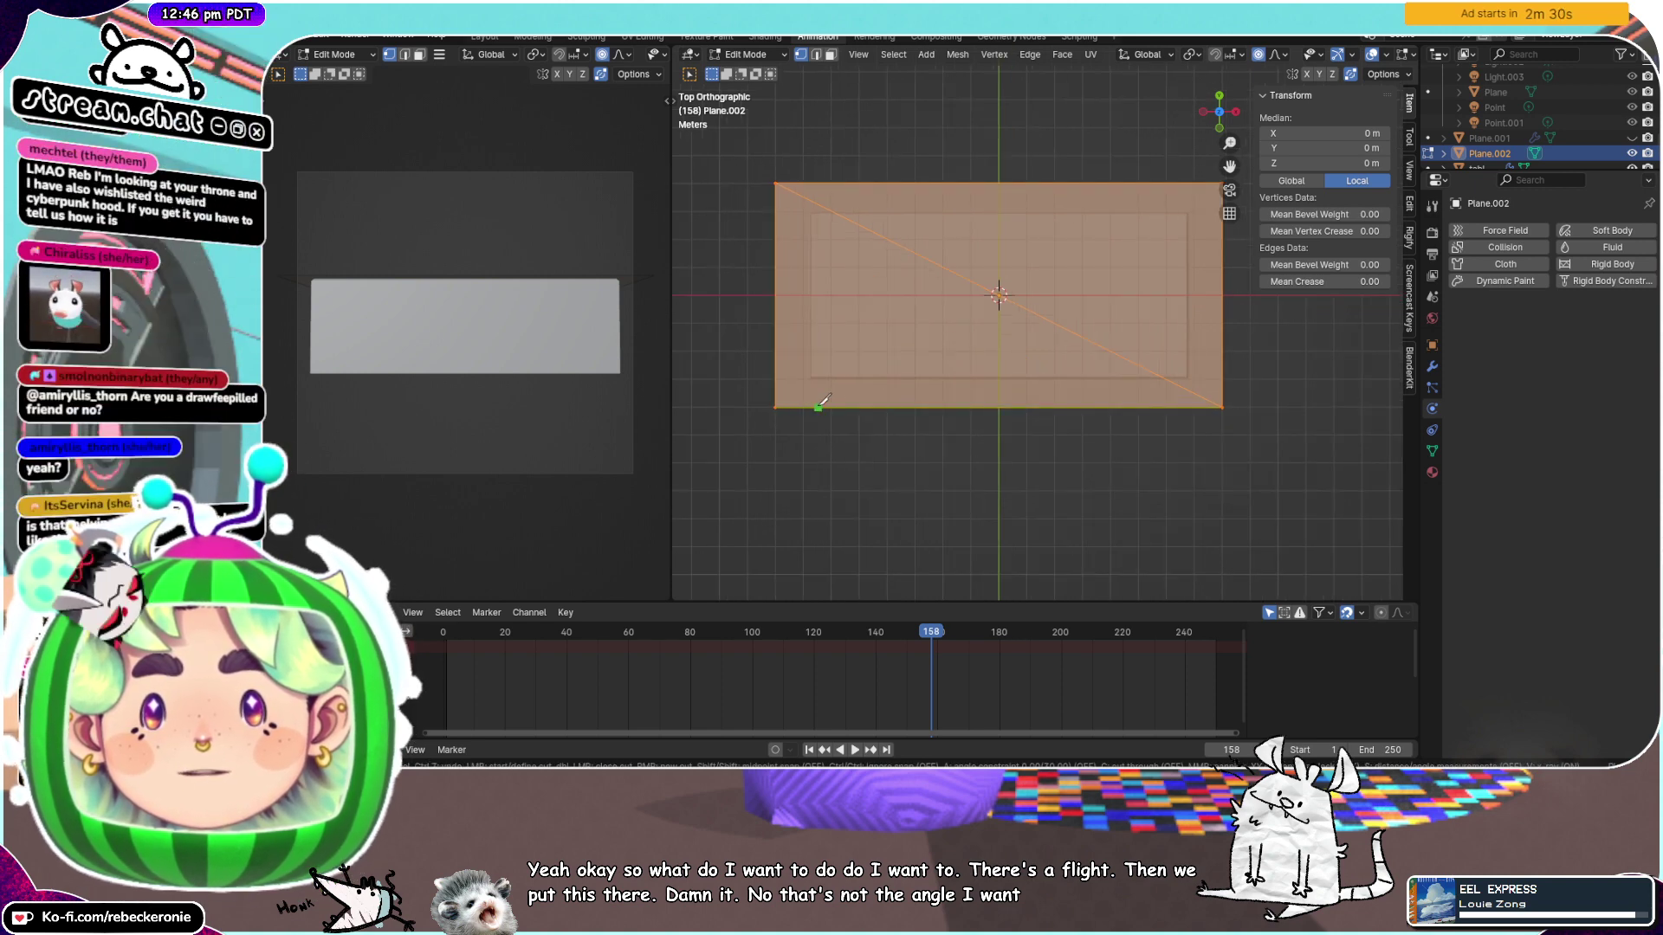
left_click(775, 406)
scroll(1048, 323, "down", 2)
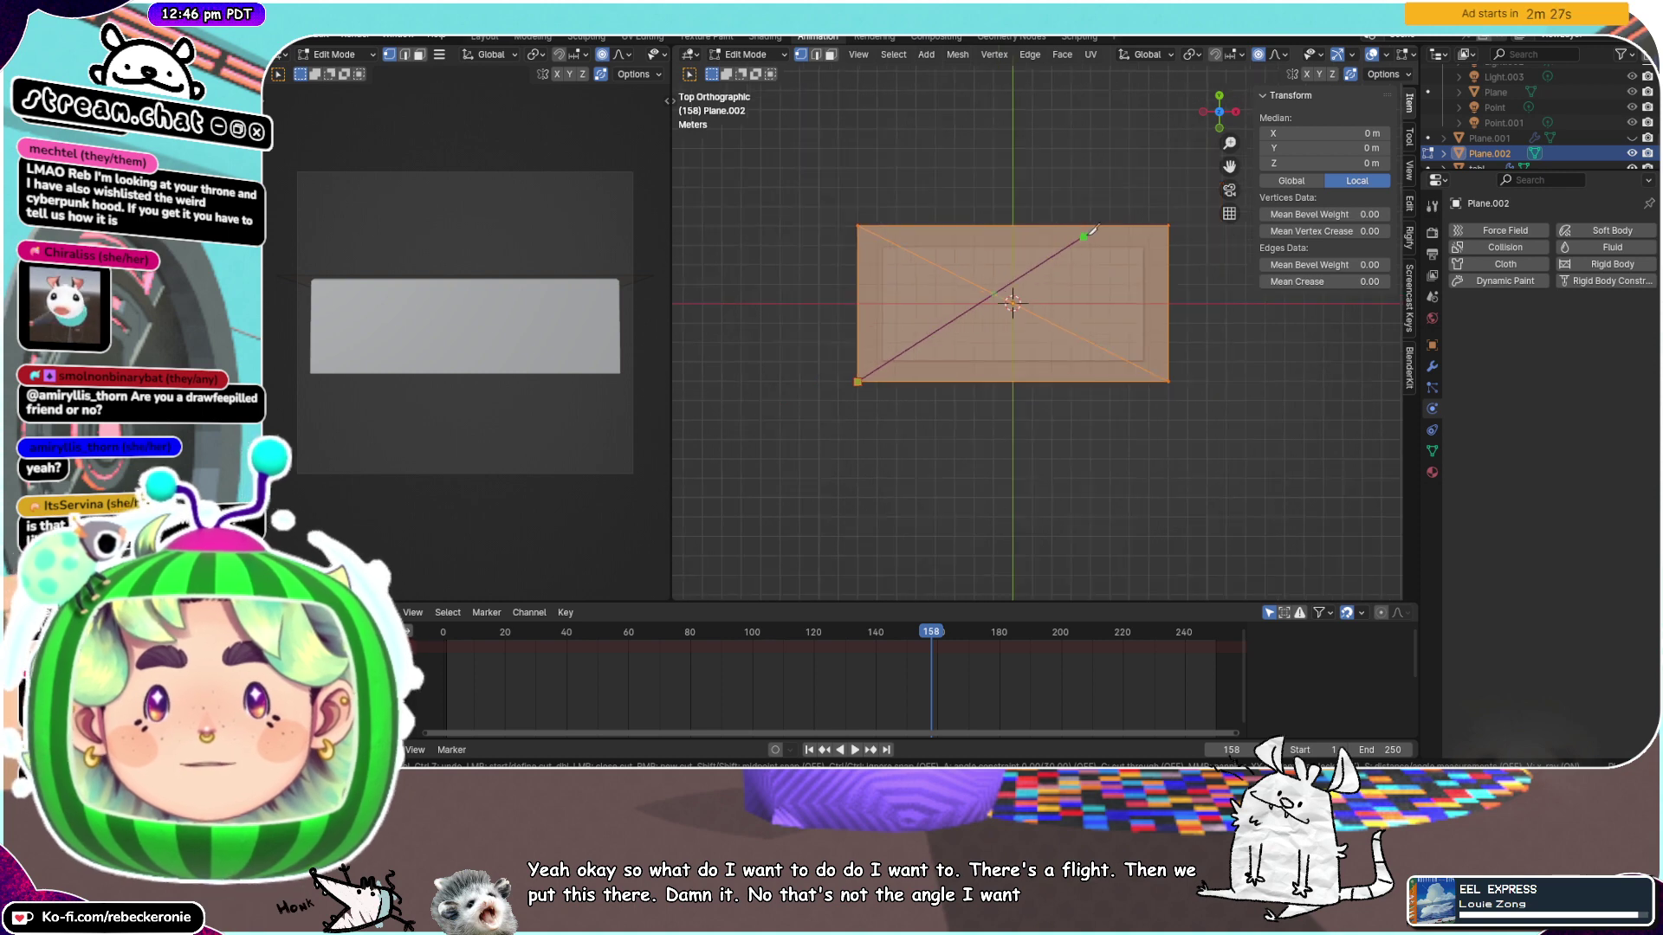
left_click(1169, 224)
key("Return")
scroll(859, 251, "up", 2)
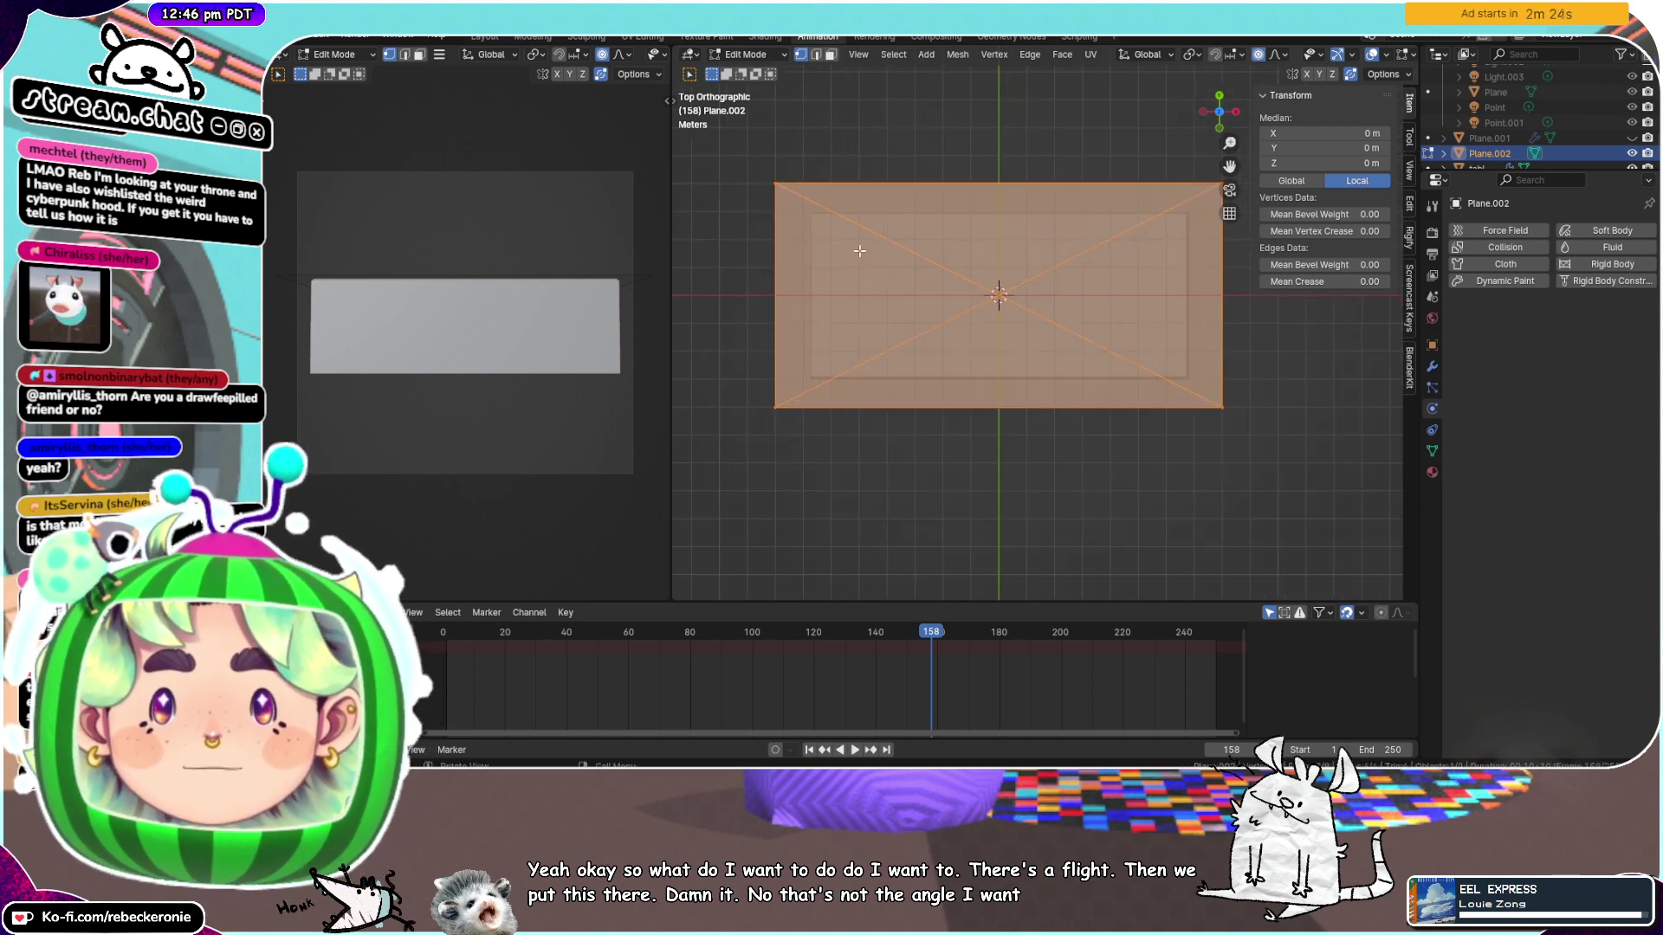
Examine the plane's upper-left corner vertex up close, where the diagonal cut meets the outline
left_click(745, 165)
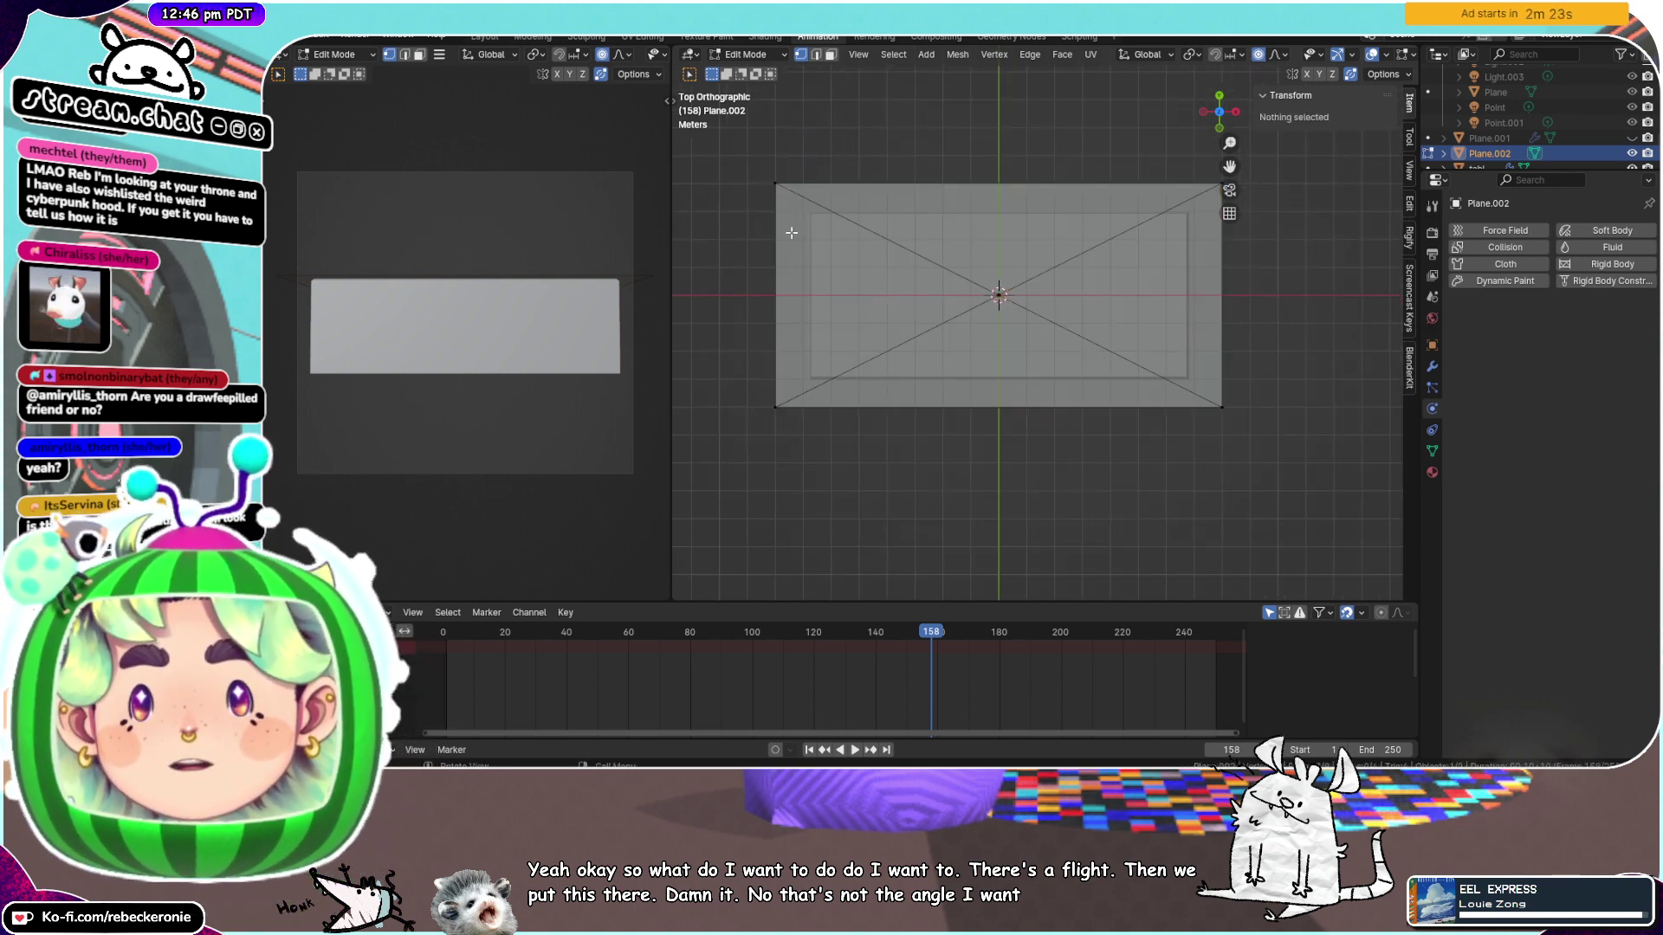
left_click(776, 185)
key("KP_Decimal")
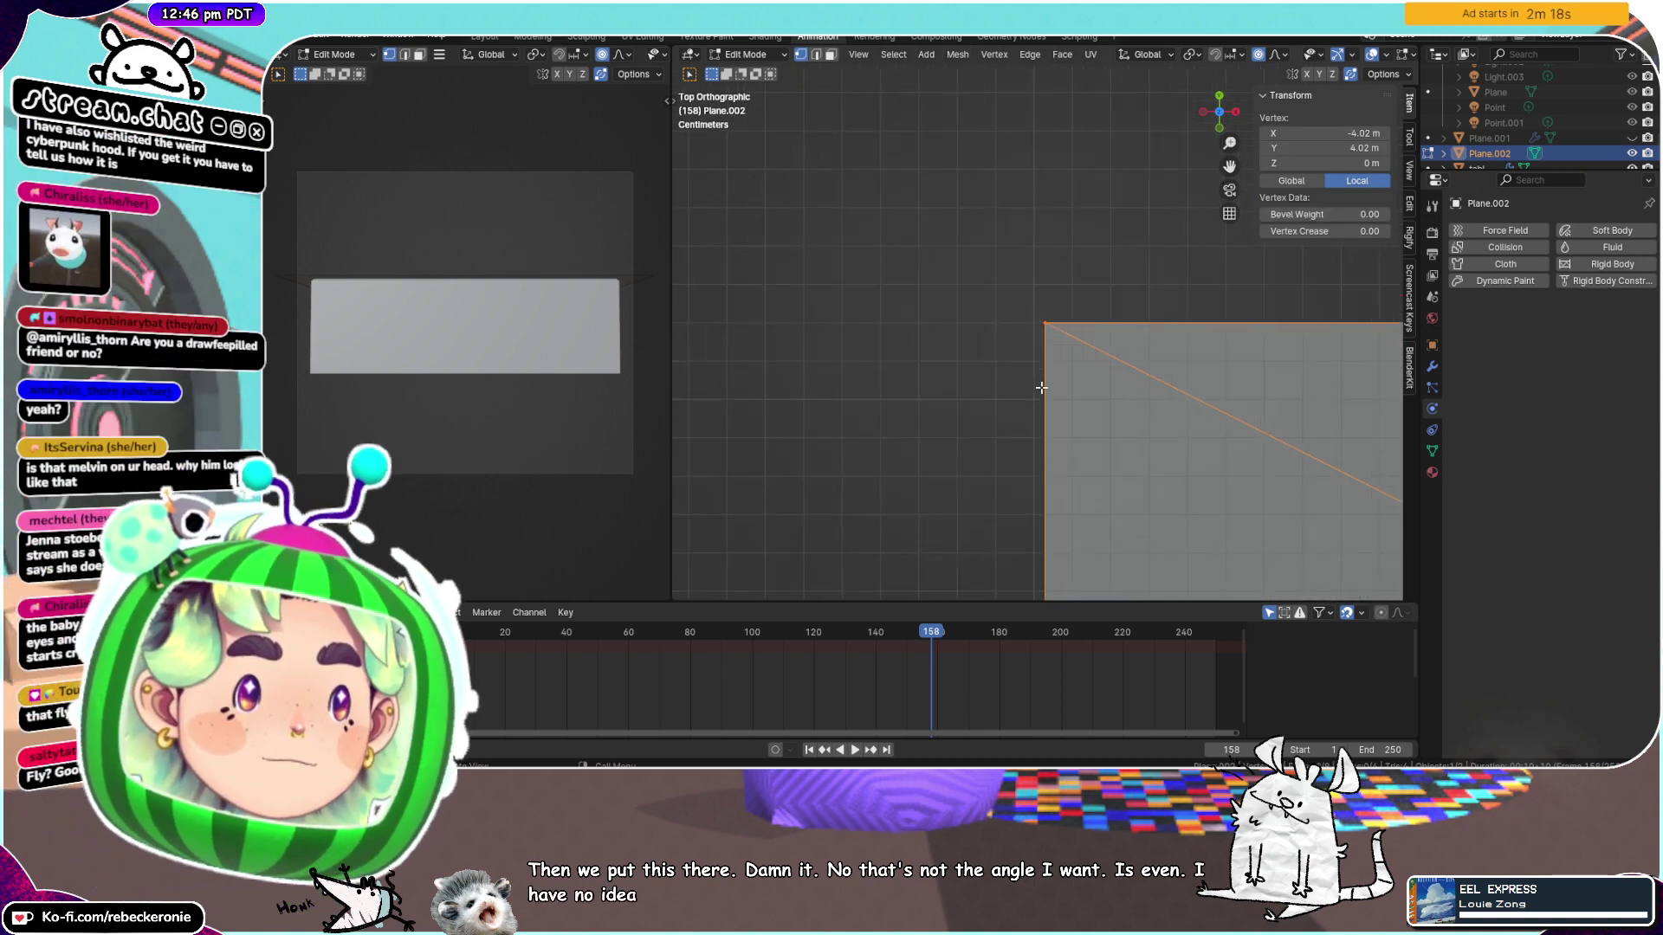
scroll(1041, 386, "down", 5)
scroll(1298, 474, "up", 5)
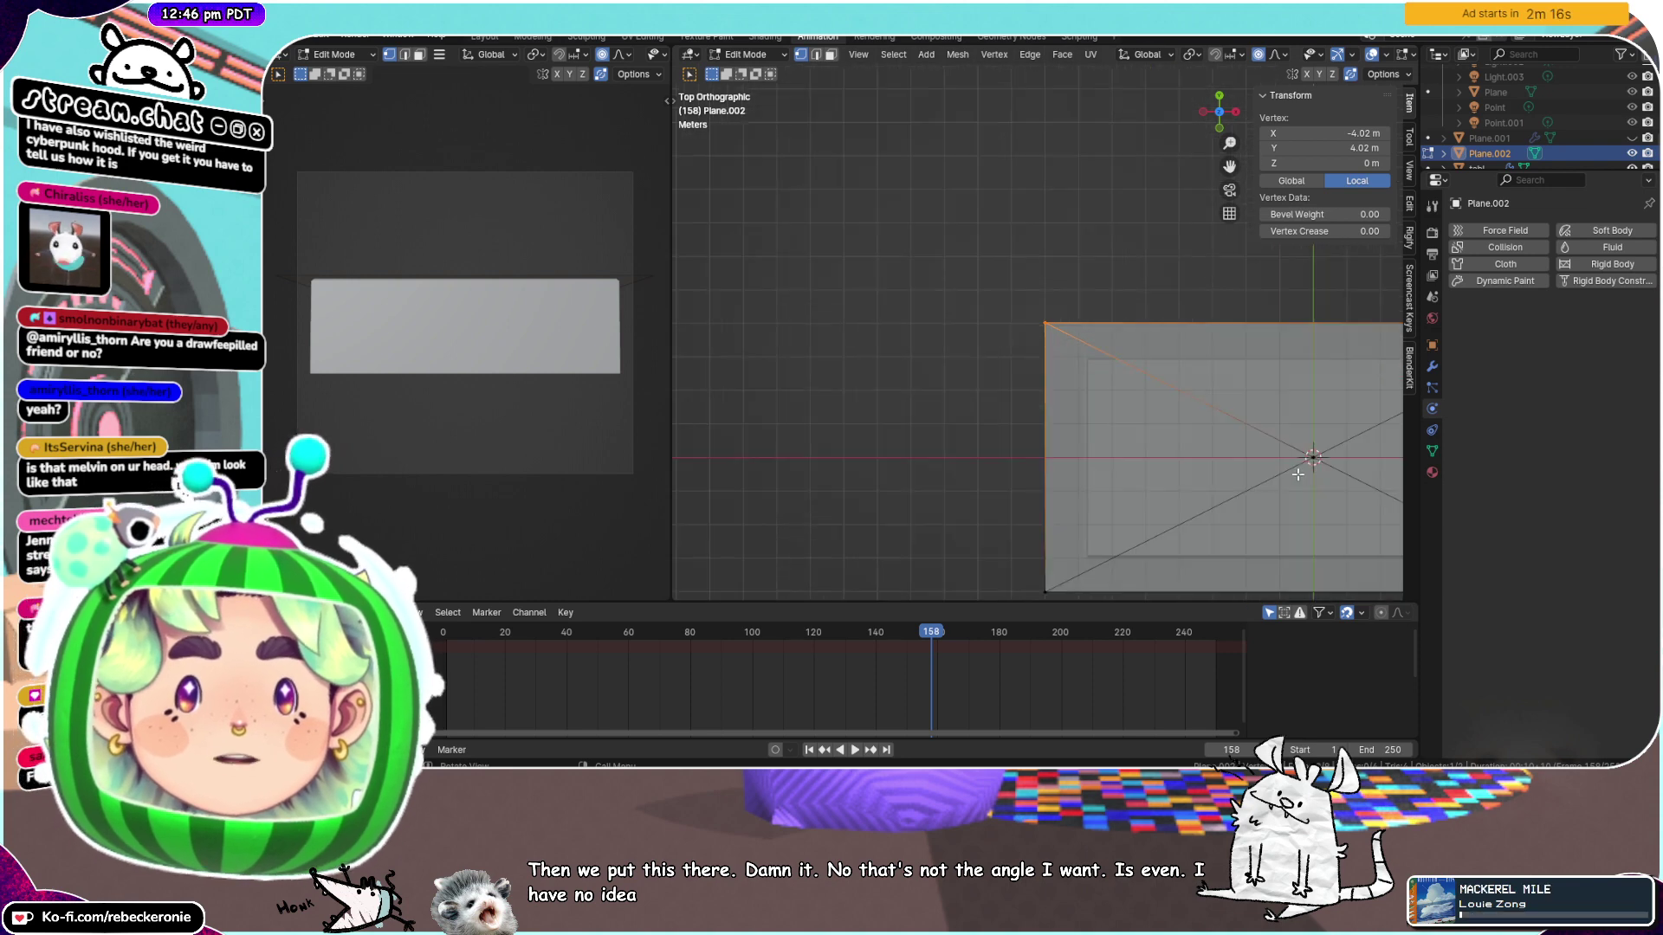
left_click_drag(1229, 166, 934, 59)
left_click(1133, 157)
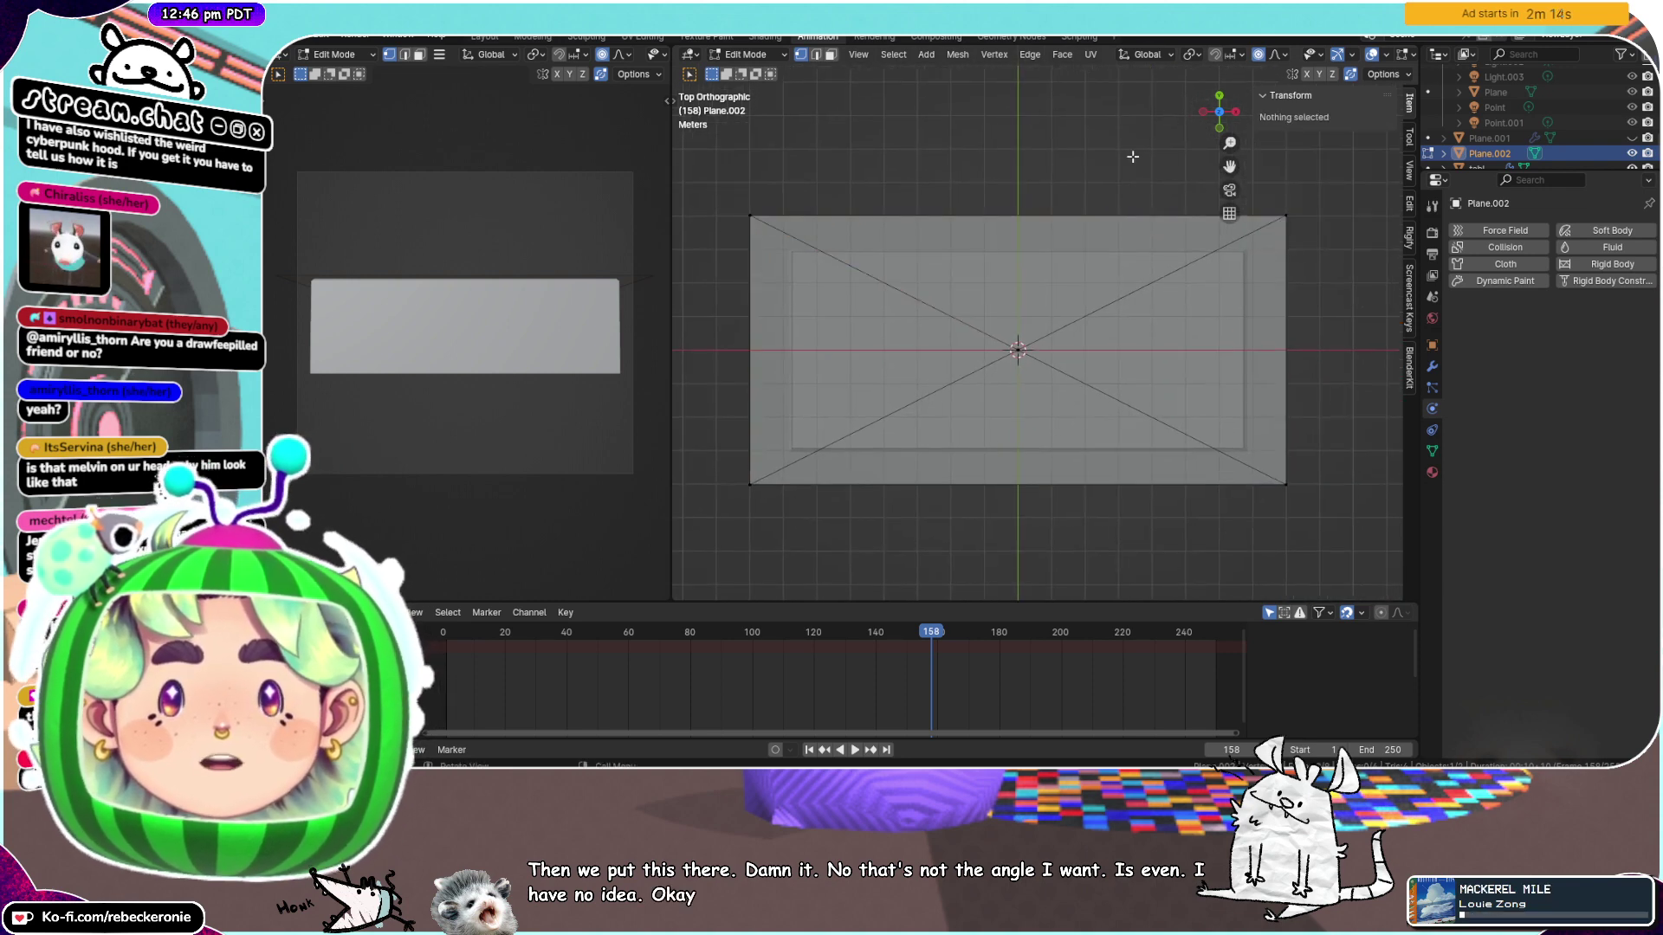
Select the whole plane mesh and subdivide it twice with one cut each time
key("a")
right_click(1126, 211)
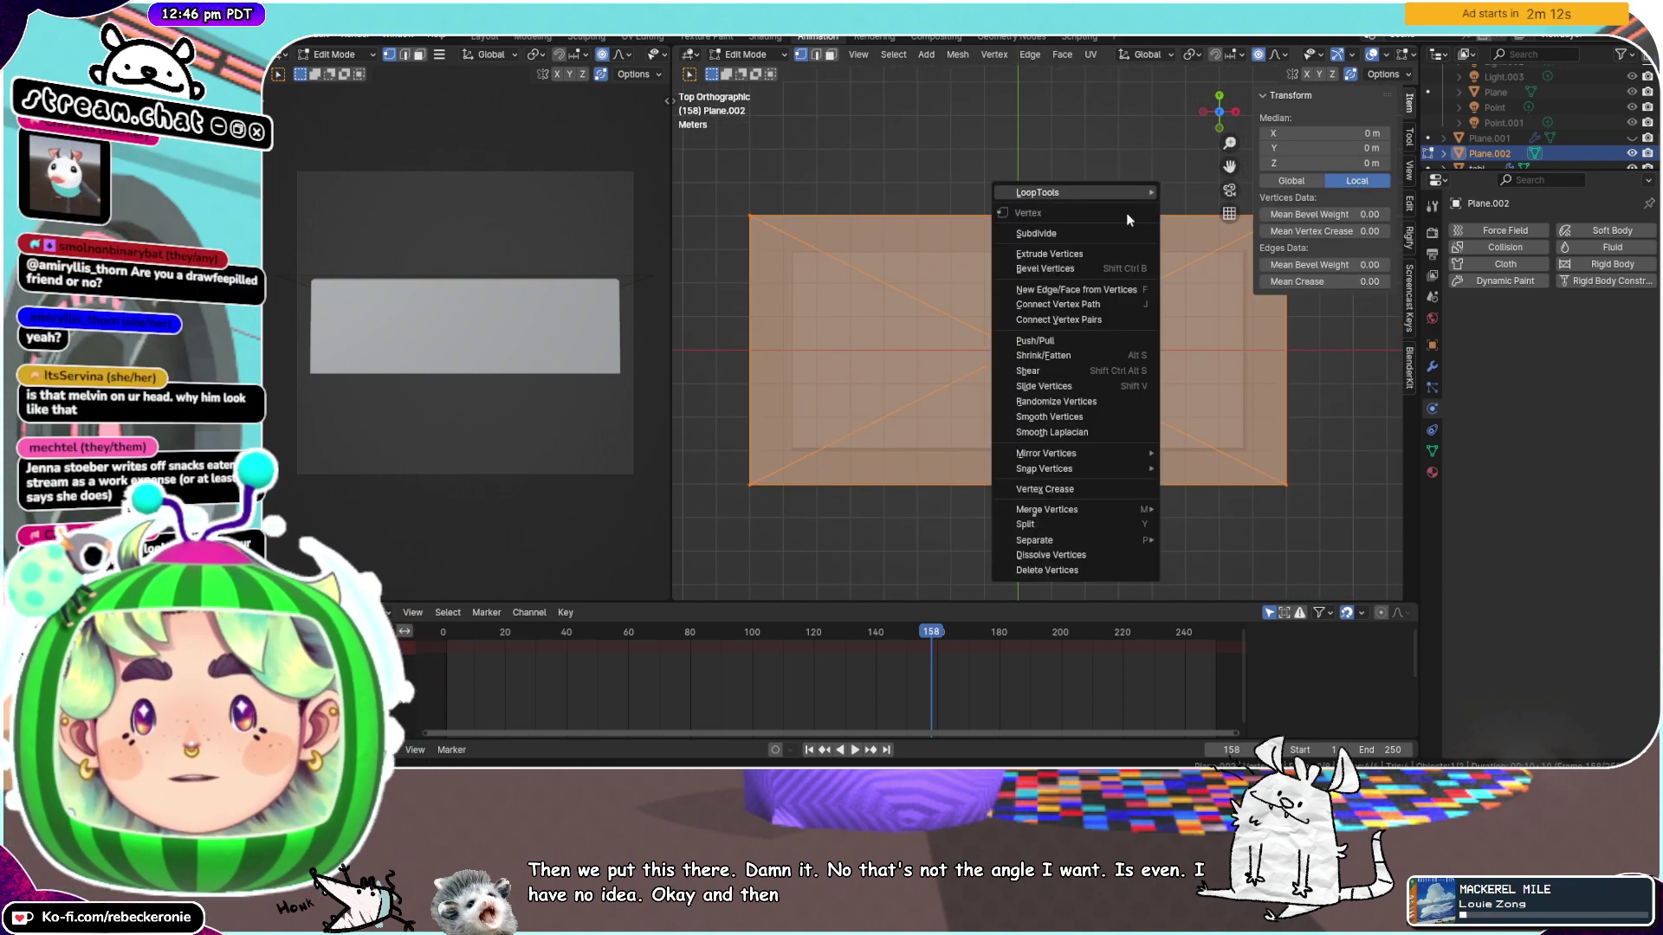
left_click(1113, 230)
right_click(1113, 228)
left_click(1113, 230)
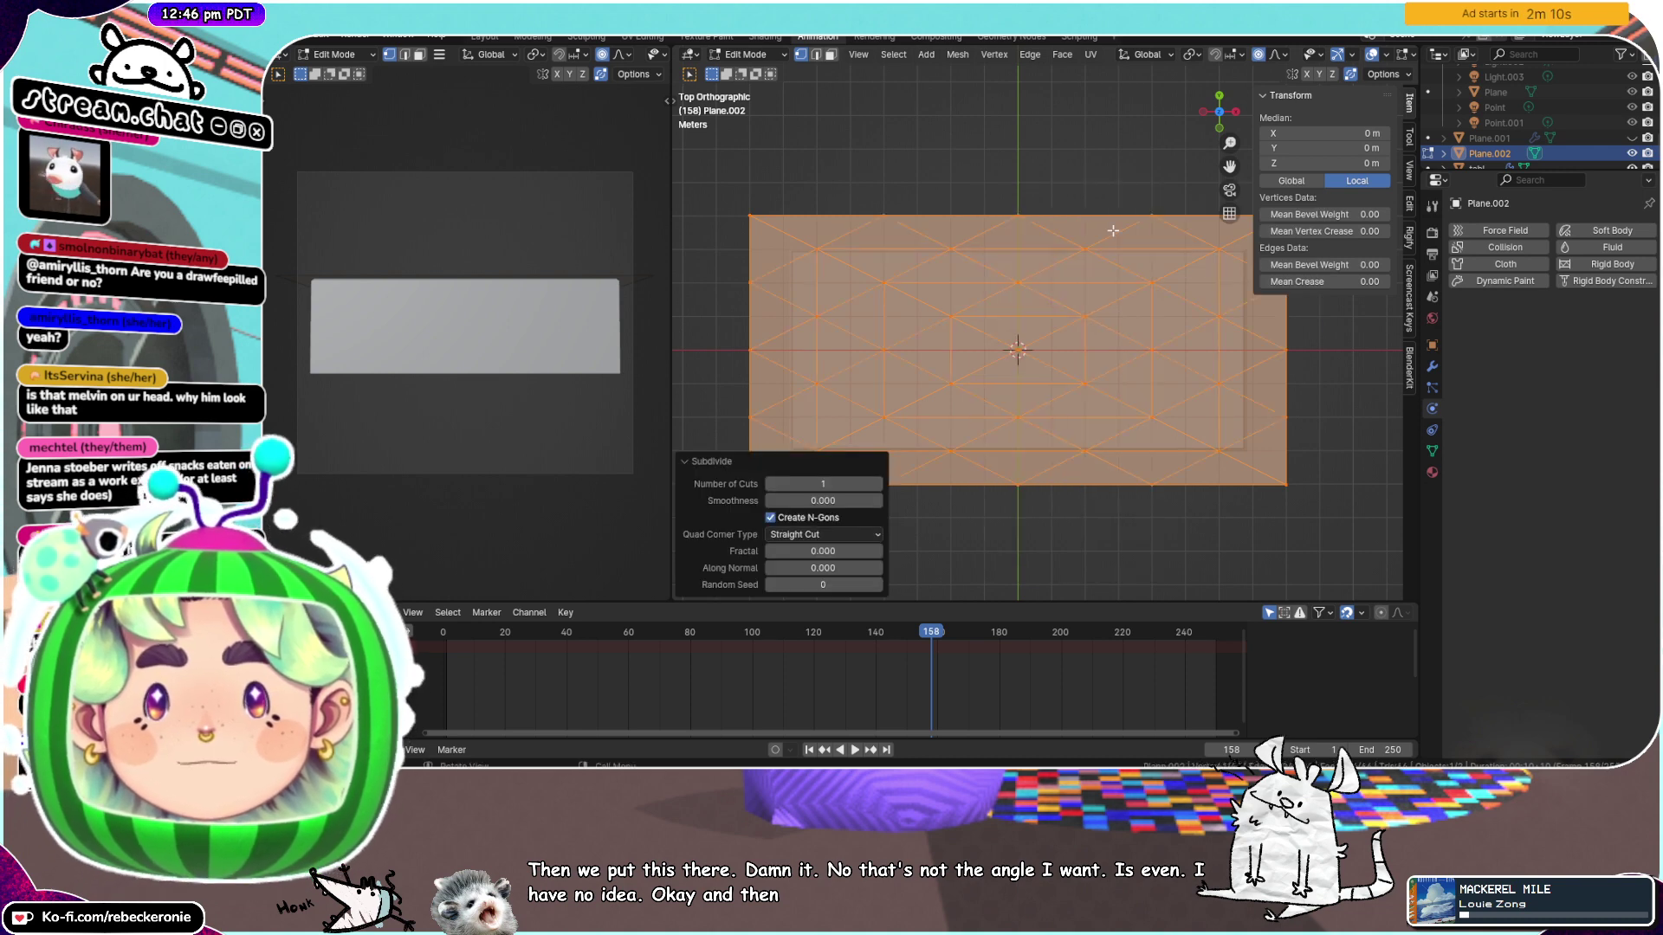
Try subdividing the triangulated mesh two more times with one cut each, undo both extra subdivisions and clear the selection
right_click(1113, 231)
left_click(1112, 230)
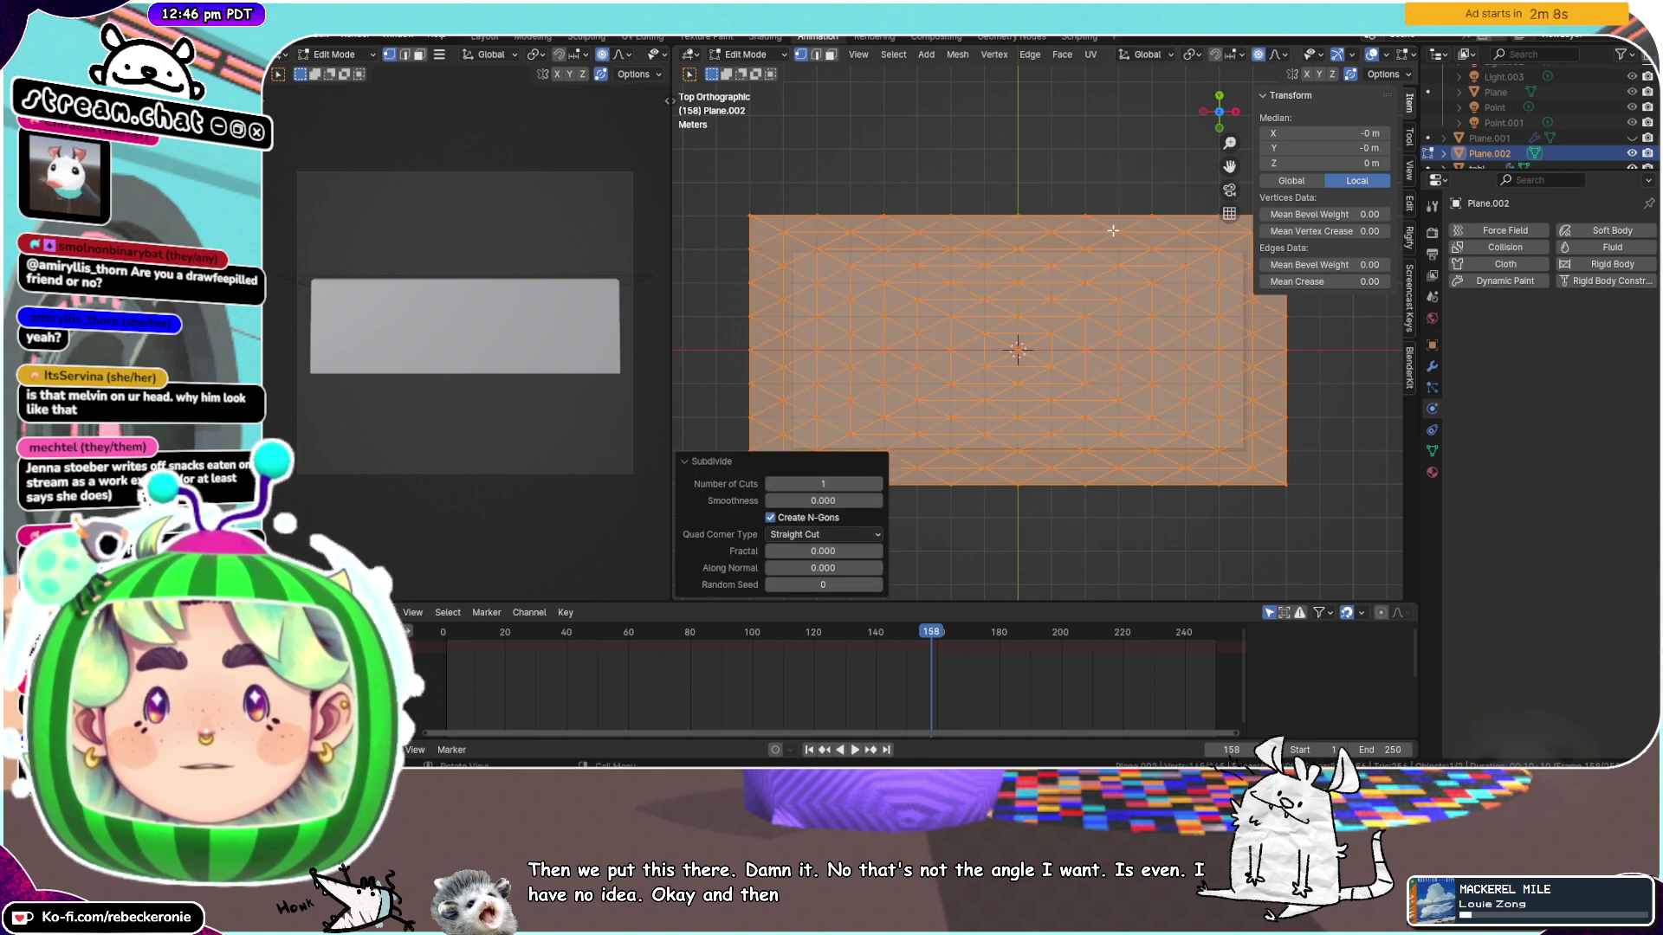
scroll(1117, 346, "down", 1)
middle_click_drag(1071, 440, 1074, 351, "shift")
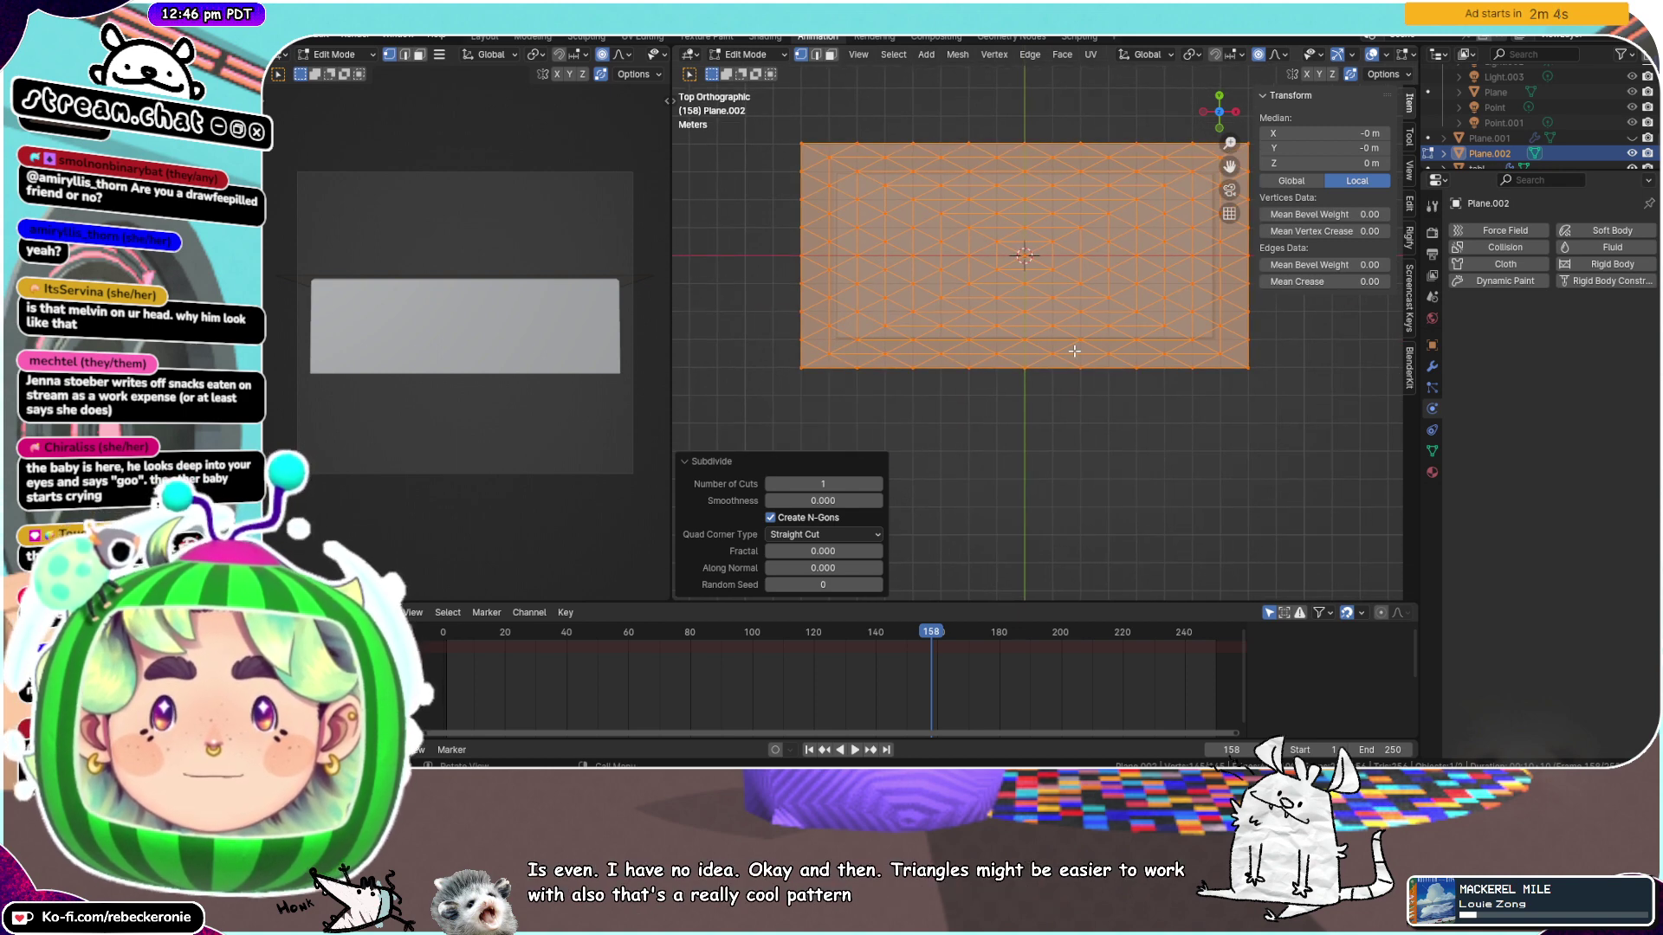
right_click(1074, 351)
left_click(1074, 351)
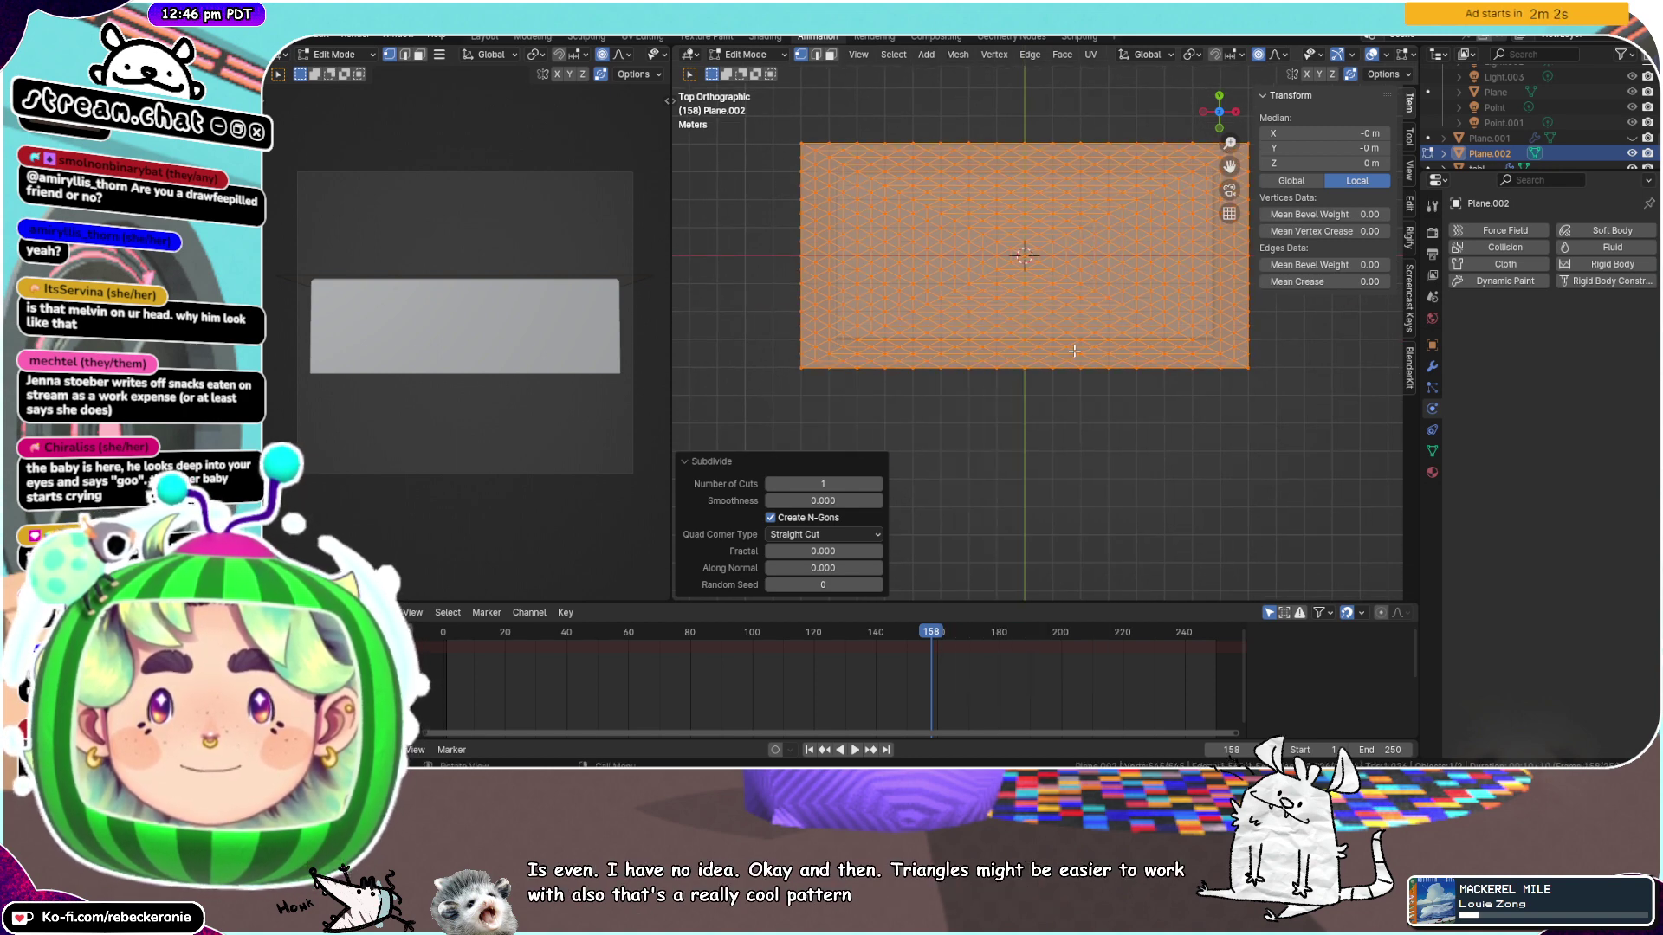
left_click(1079, 354)
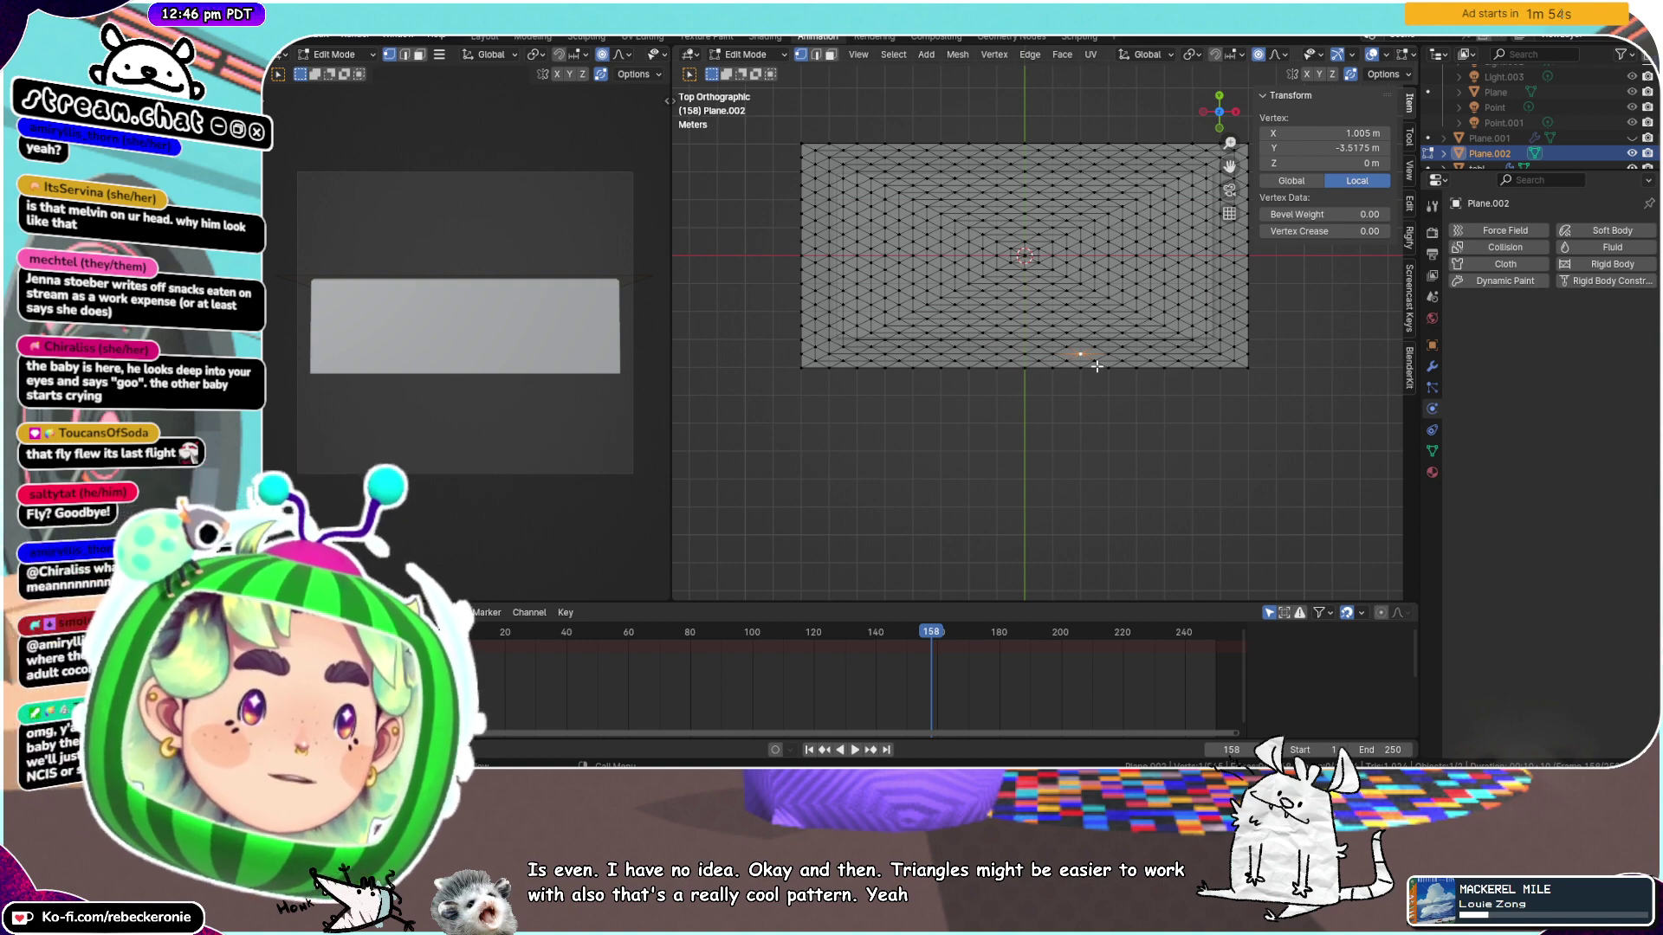
key("a")
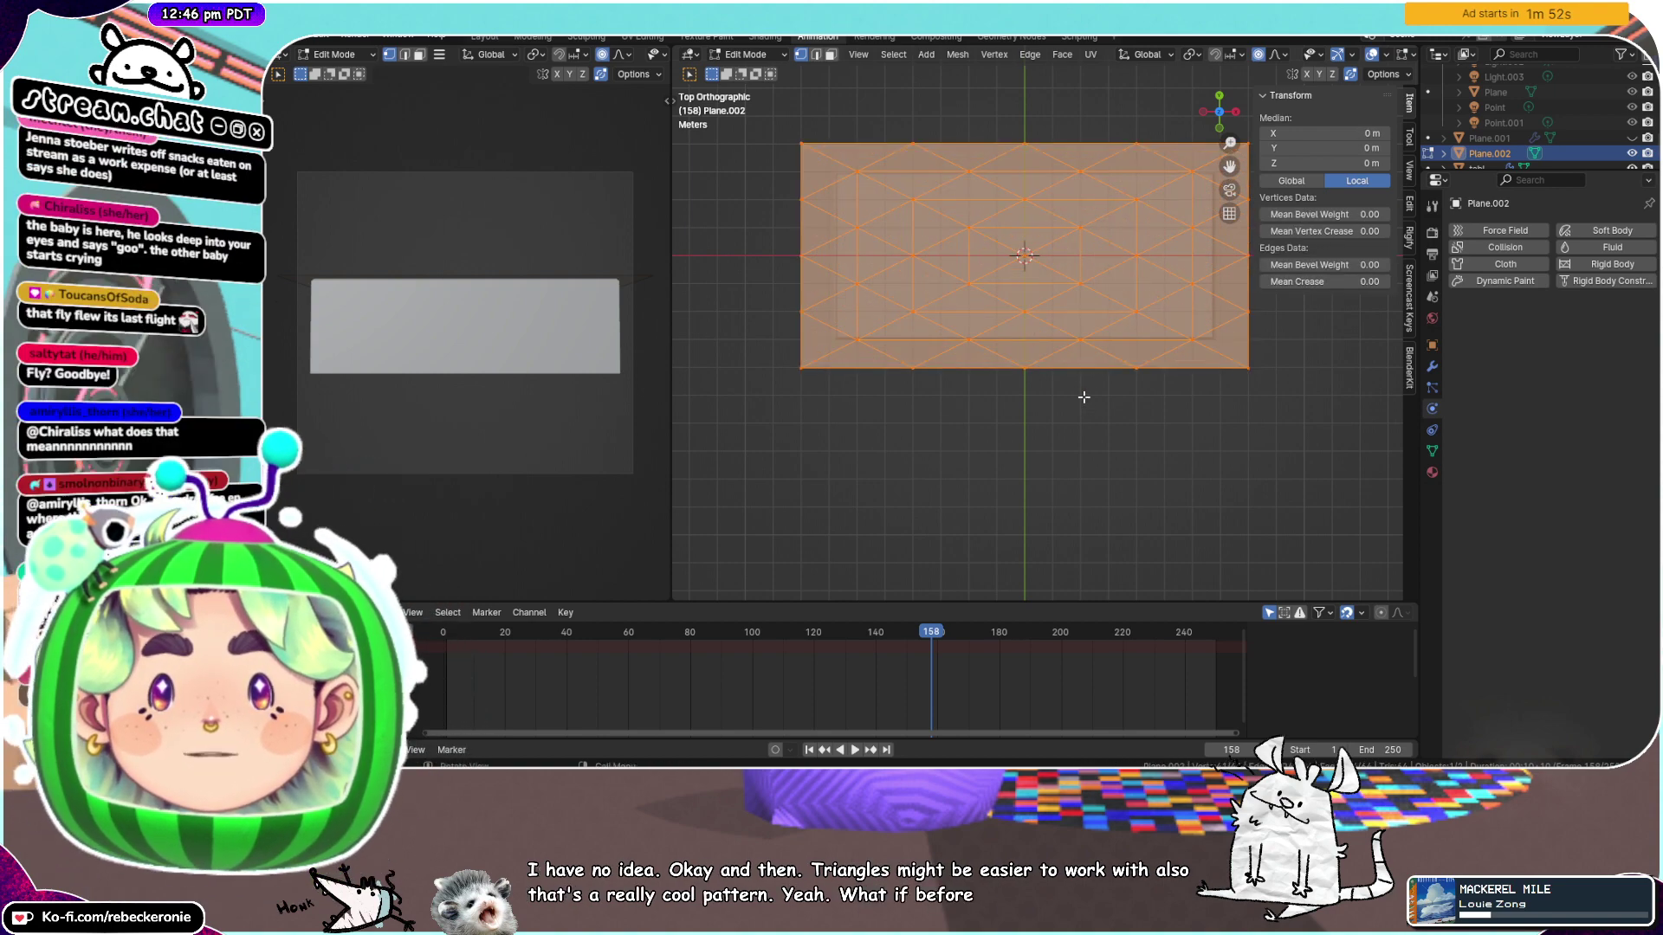
scroll(1068, 407, "up", 2)
left_click(960, 395)
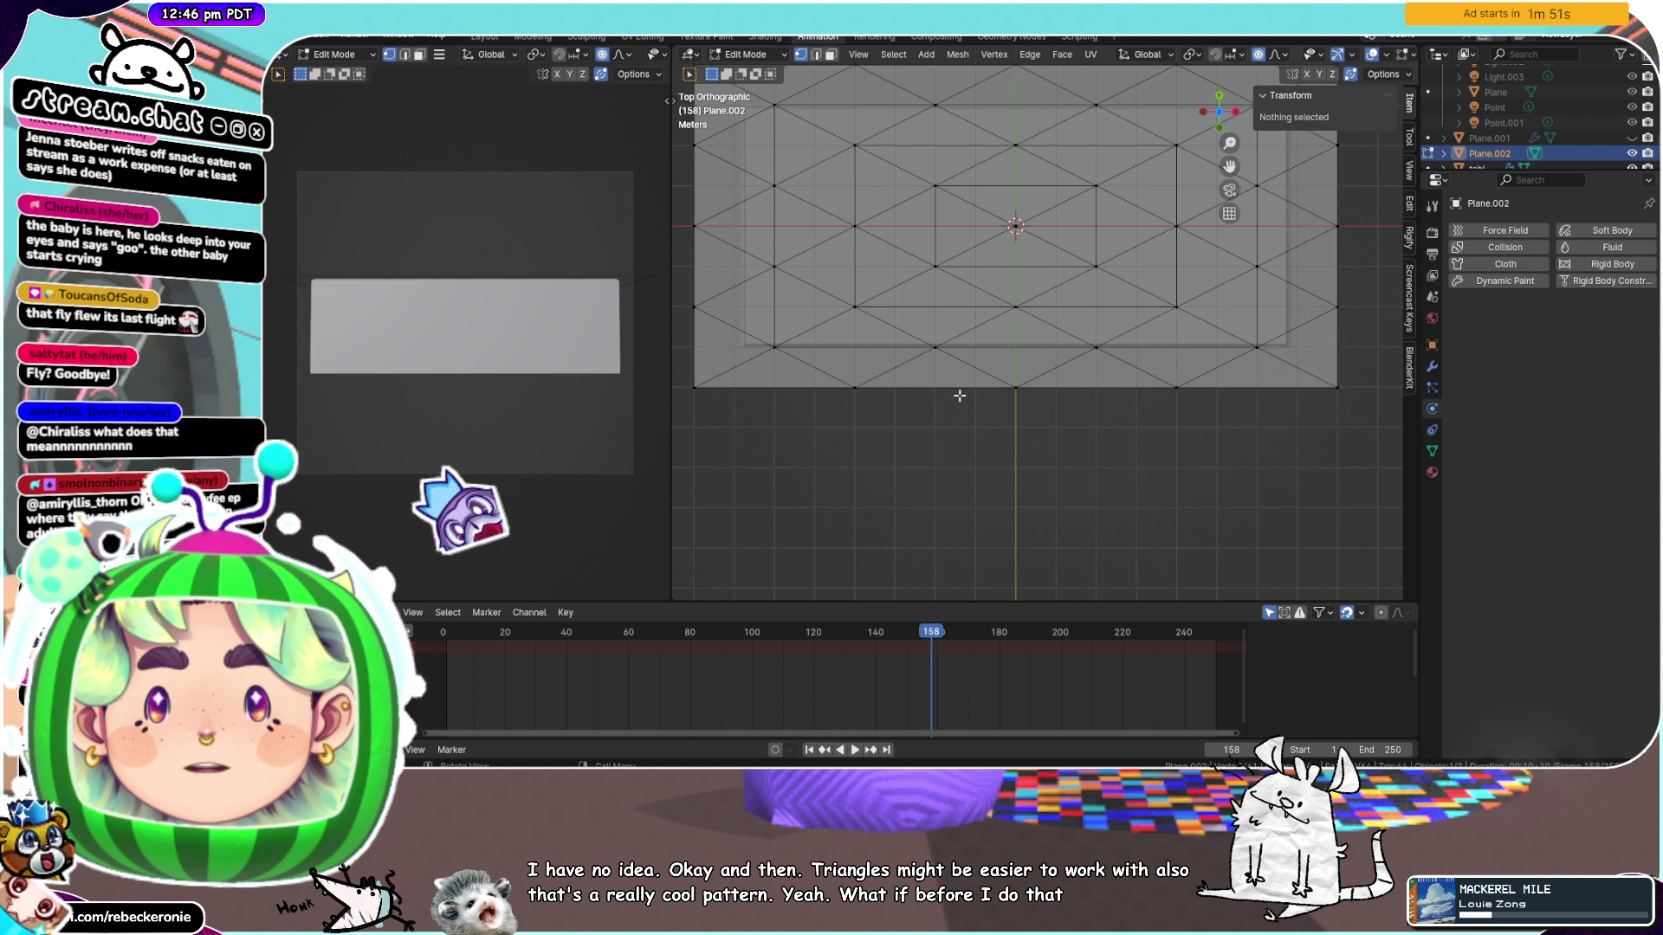
Try dissolving and deleting the edges along the plane's lower border in edge select mode, and undo the deletion
left_click(819, 54)
left_click(942, 389)
left_click(799, 388, "ctrl")
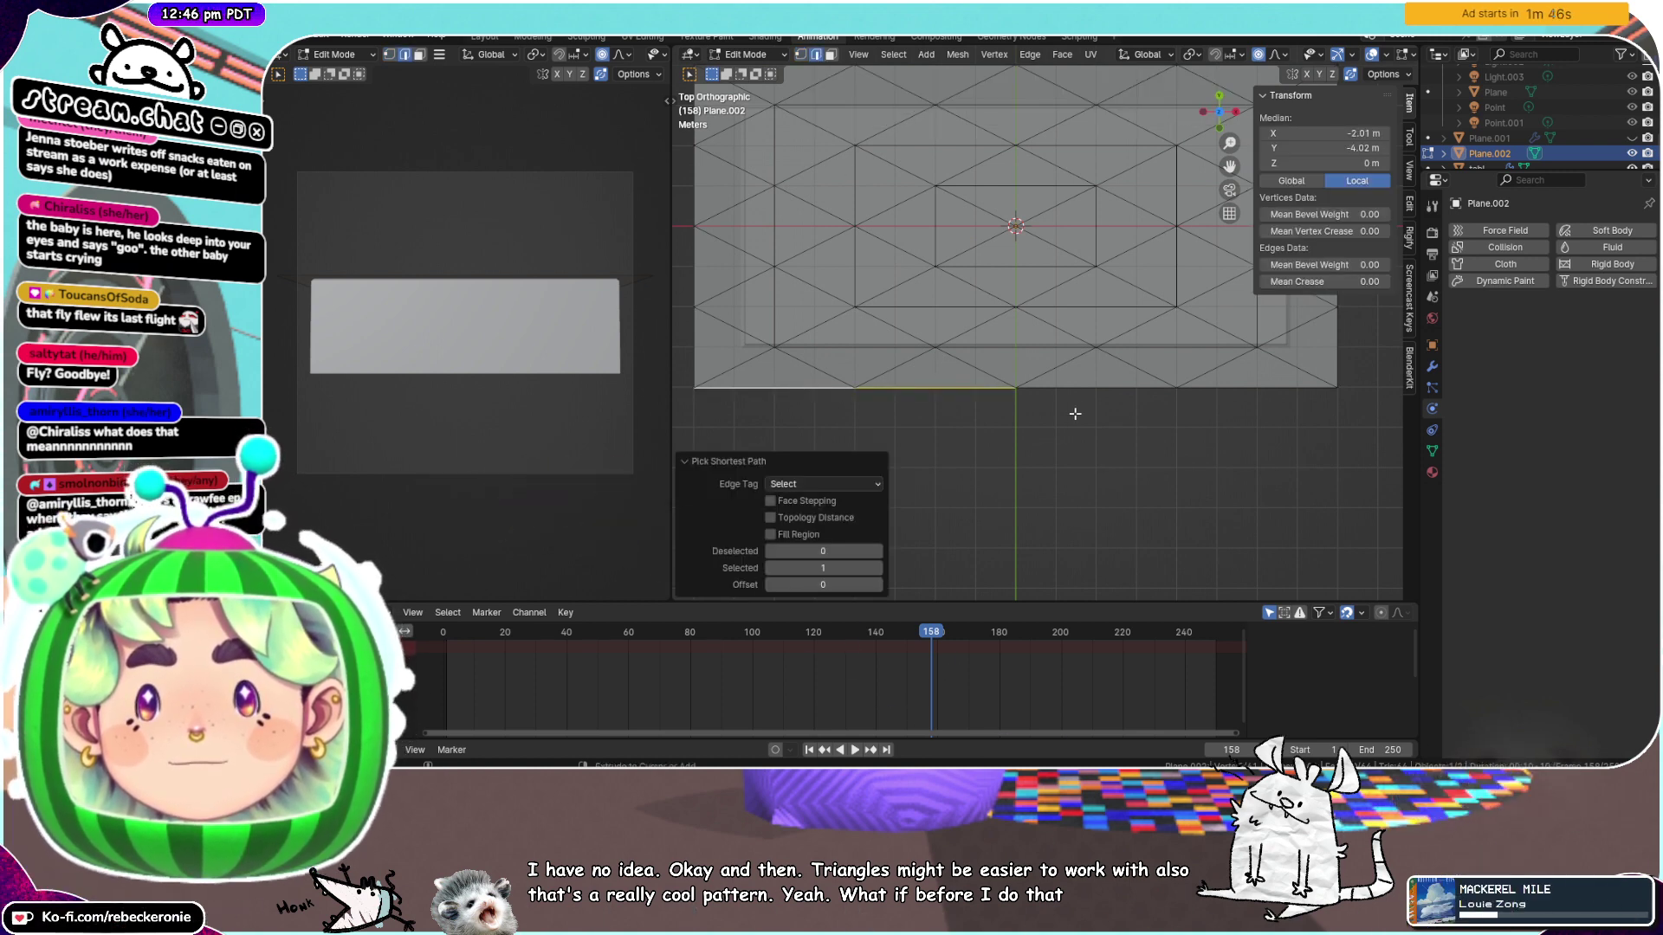
key("ctrl+x")
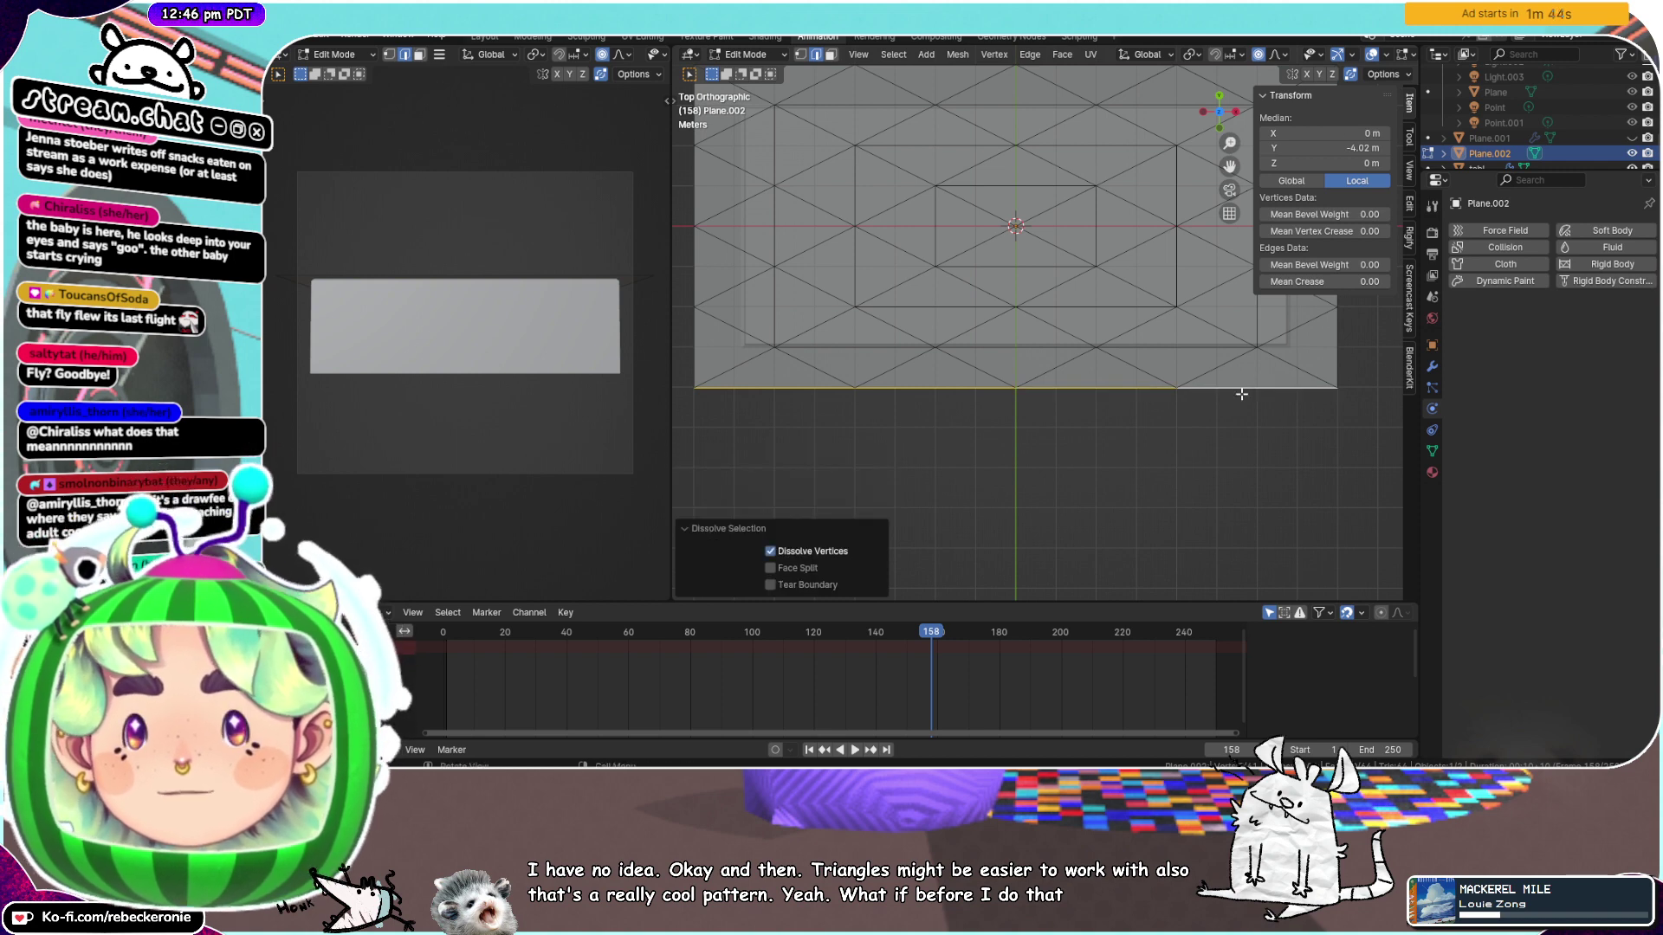
key("x")
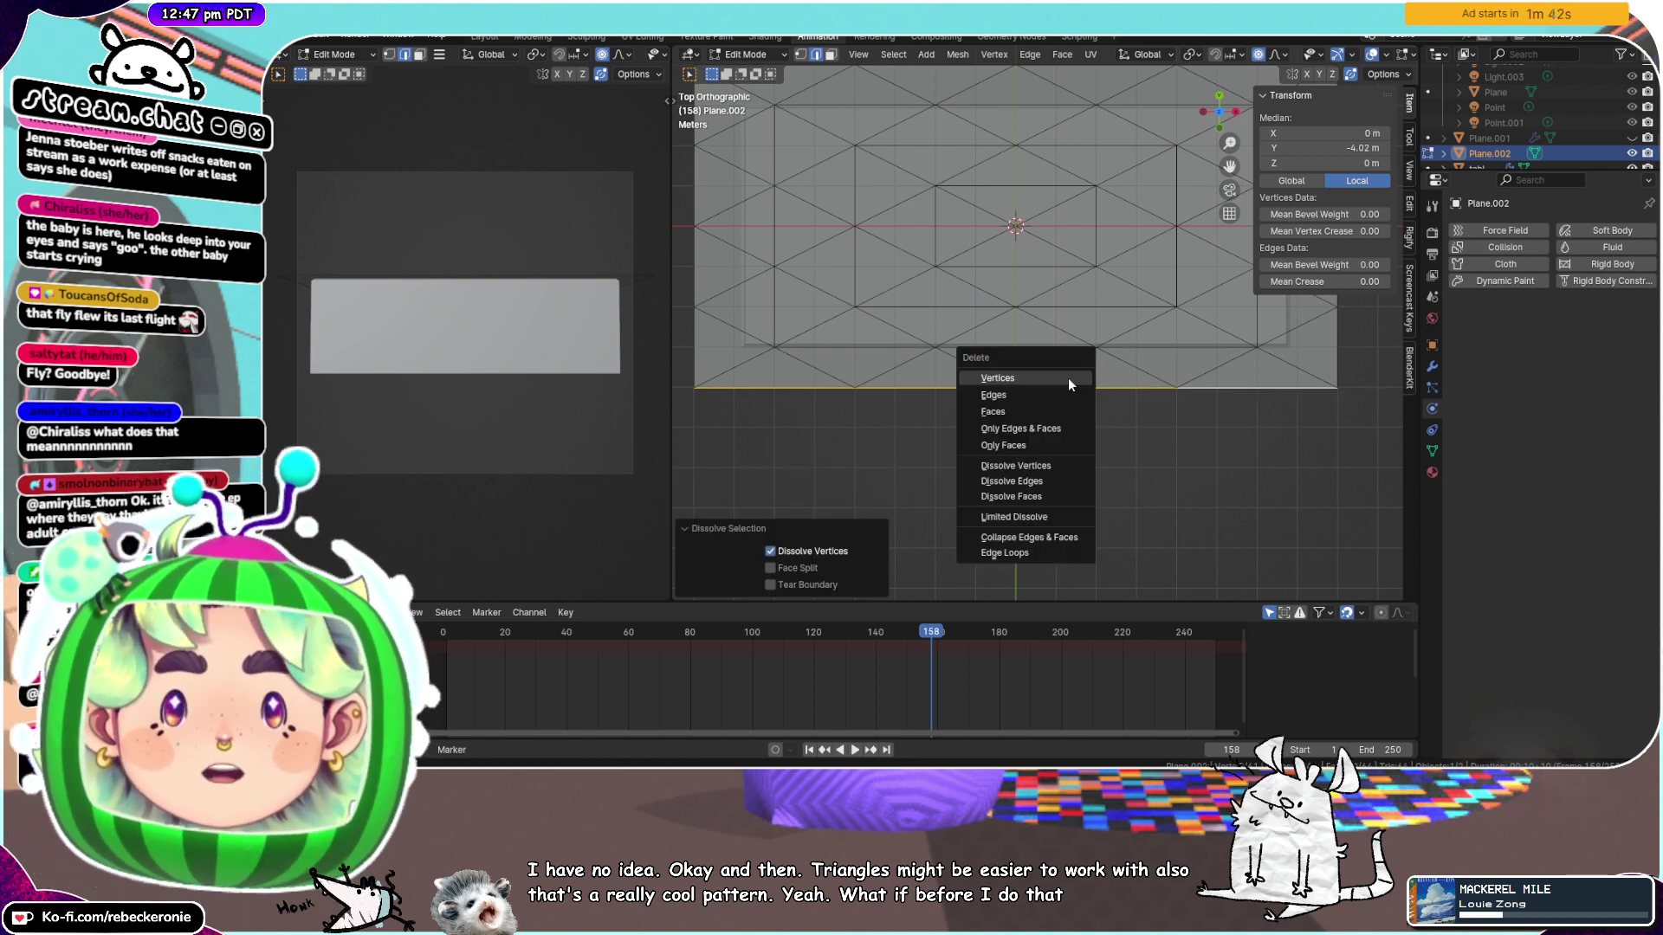
left_click(1068, 378)
key("ctrl+z")
left_click(891, 375)
middle_click_drag(891, 375, 920, 342)
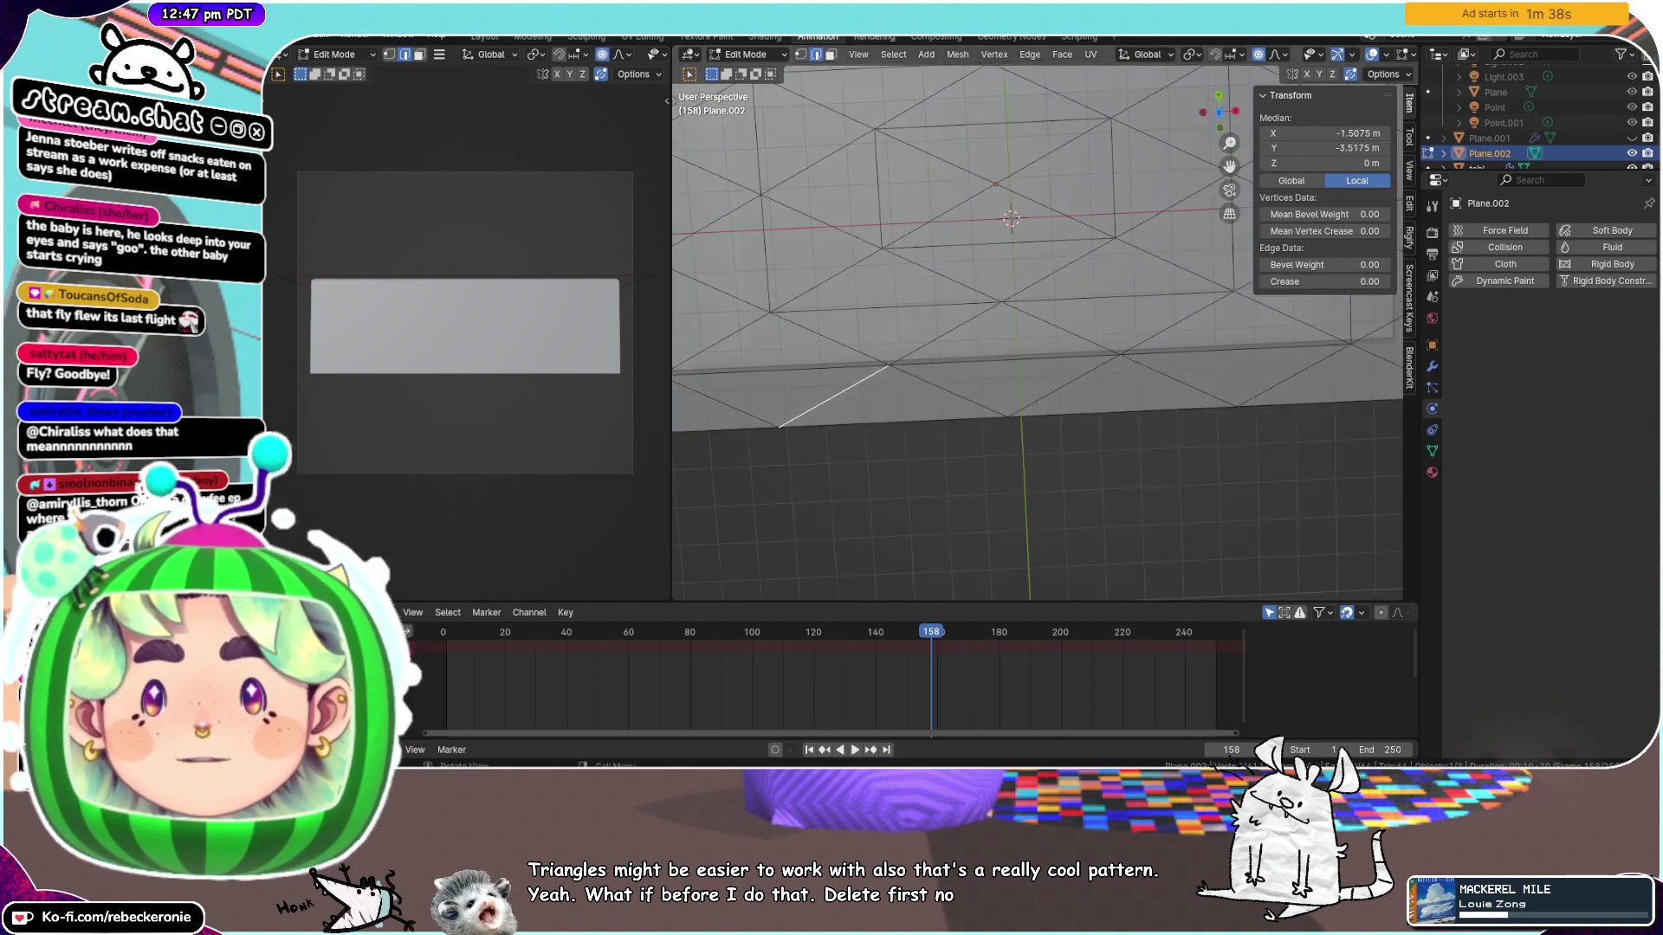
Delete the four outermost triangle faces along the plane's lower long edge in face select mode, leaving a zigzag border
left_click(830, 55)
left_click(1217, 111)
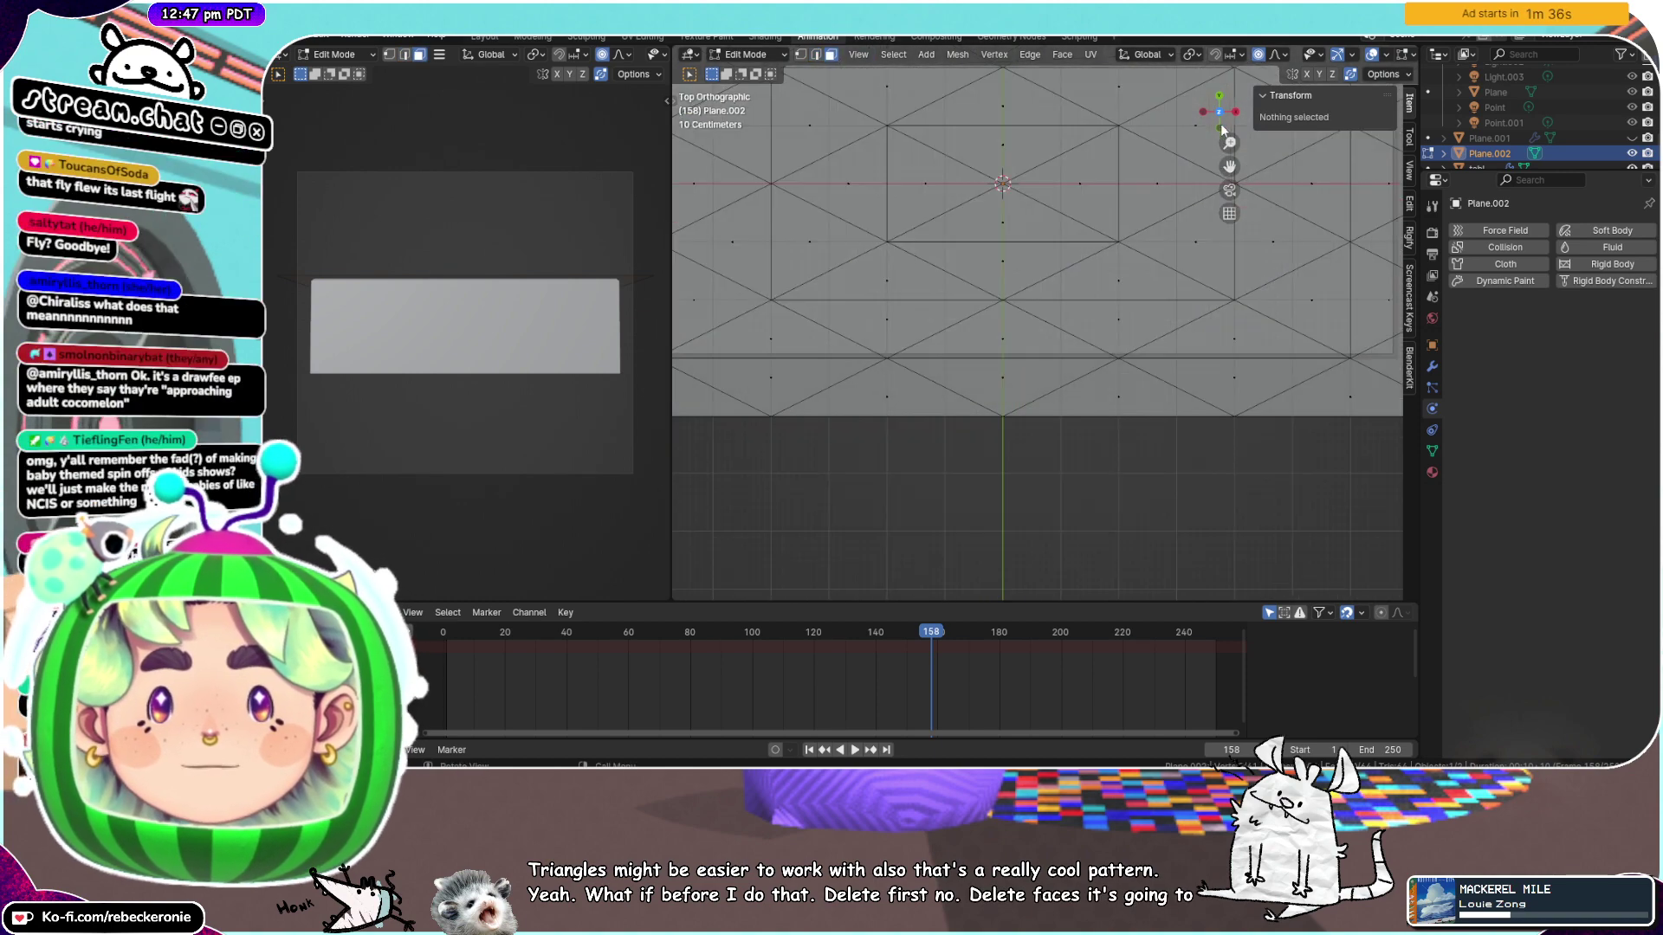
scroll(1045, 320, "down", 3)
left_click(837, 370)
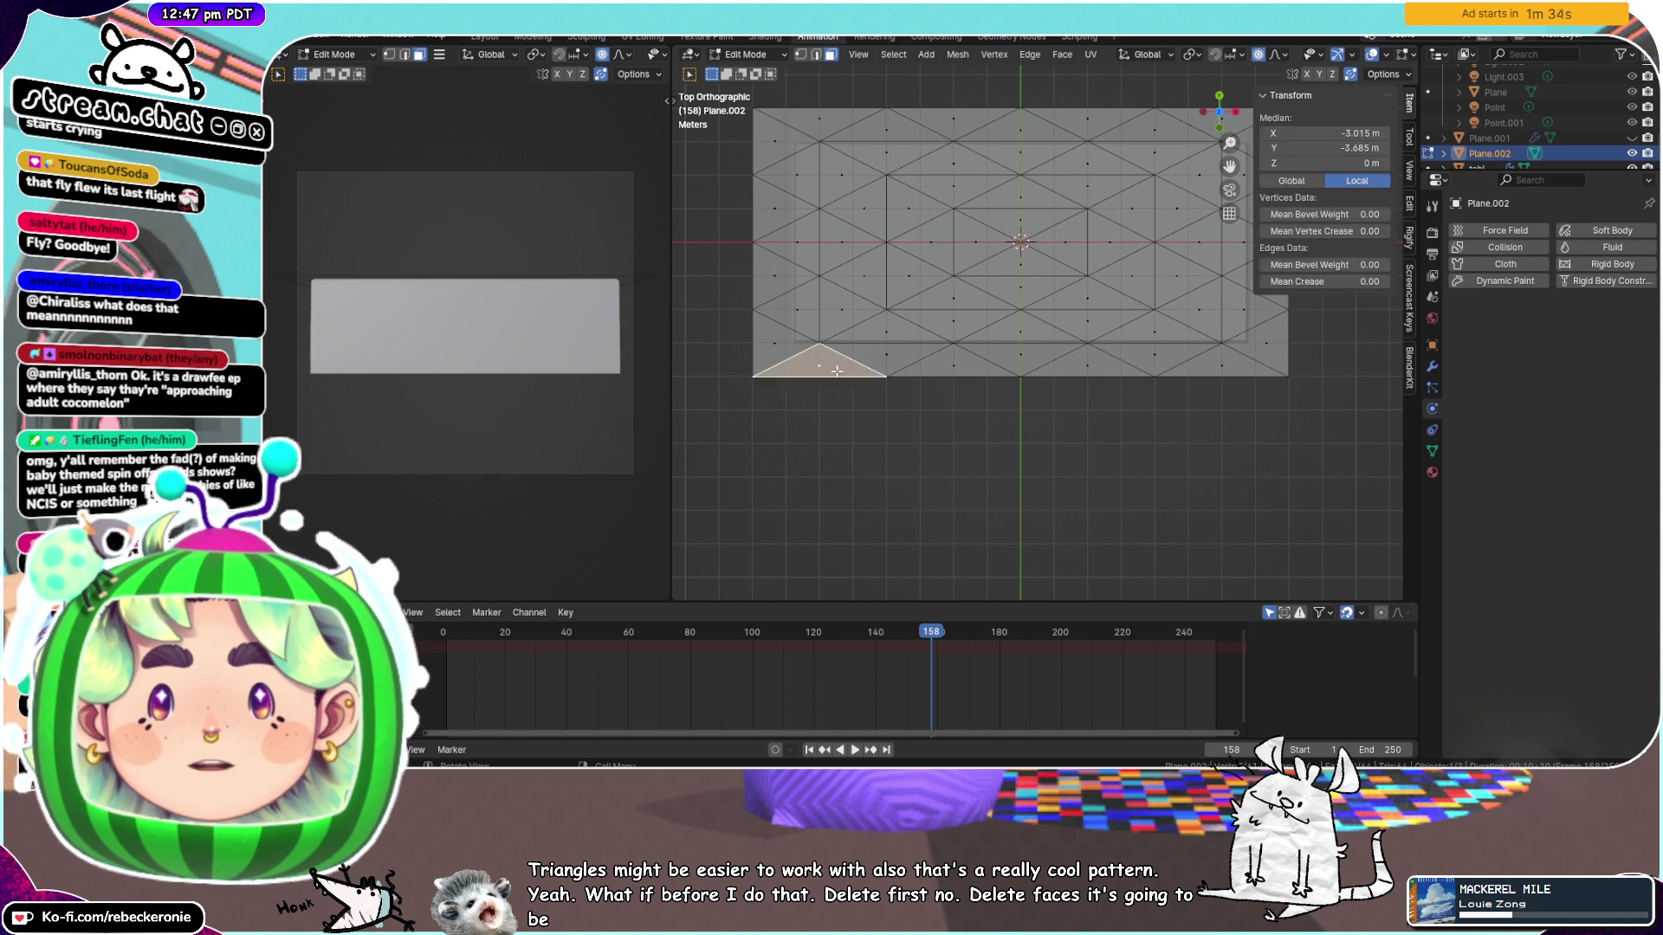
left_click(947, 364, "ctrl")
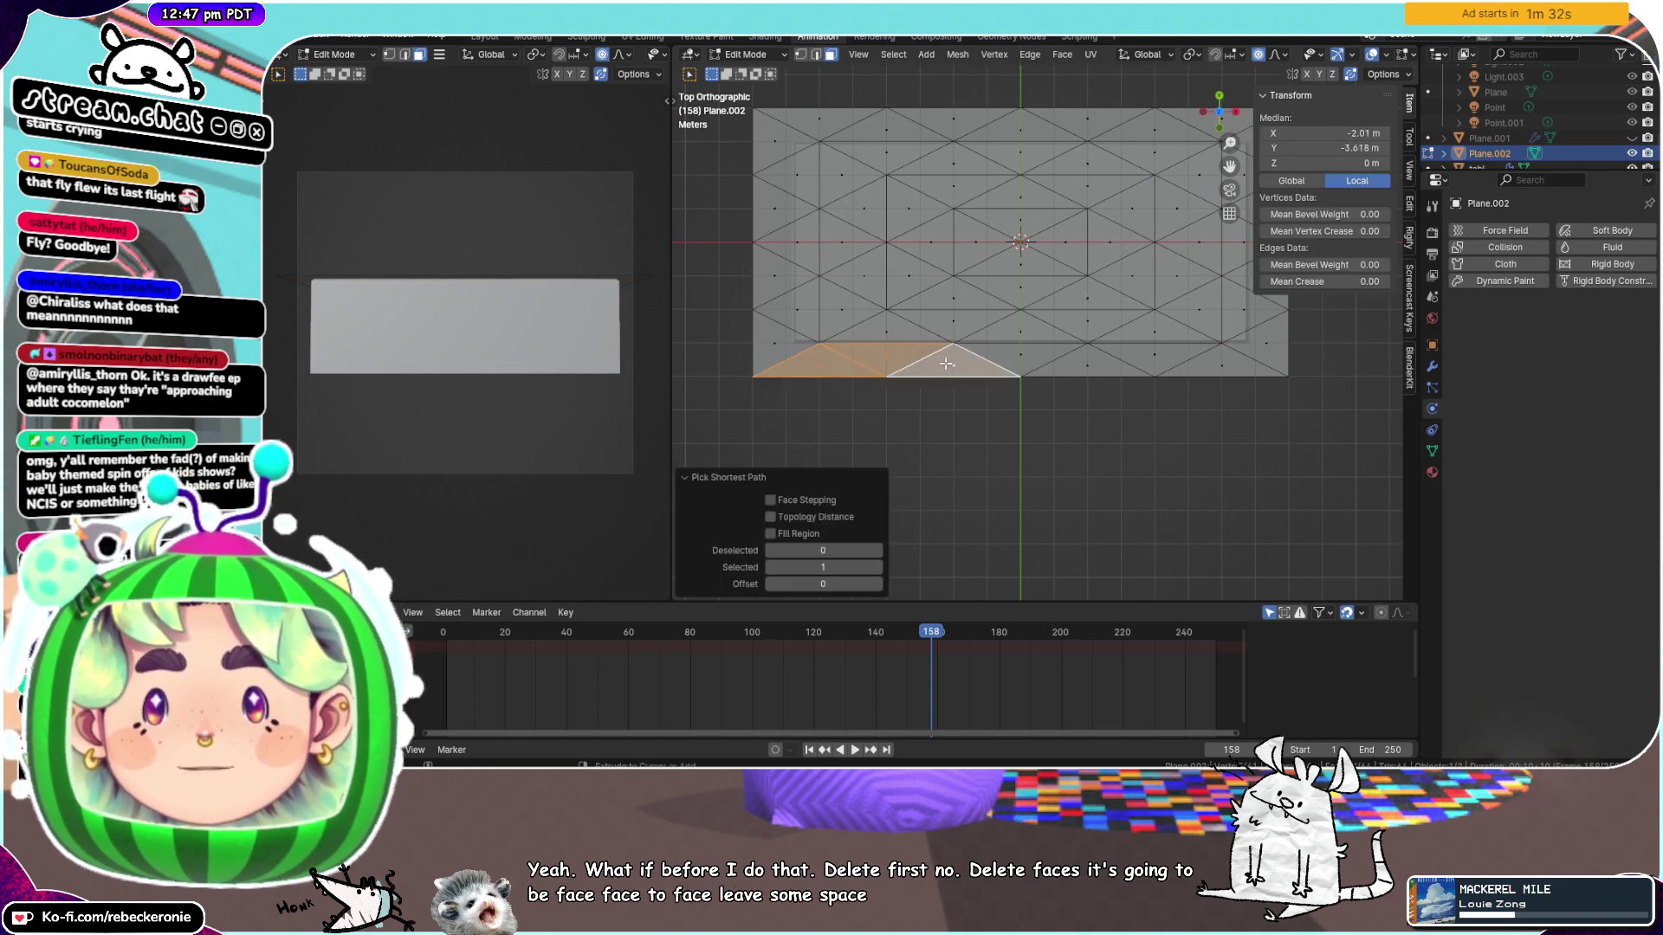
left_click(1053, 399)
left_click(947, 358)
left_click(1108, 373, "shift")
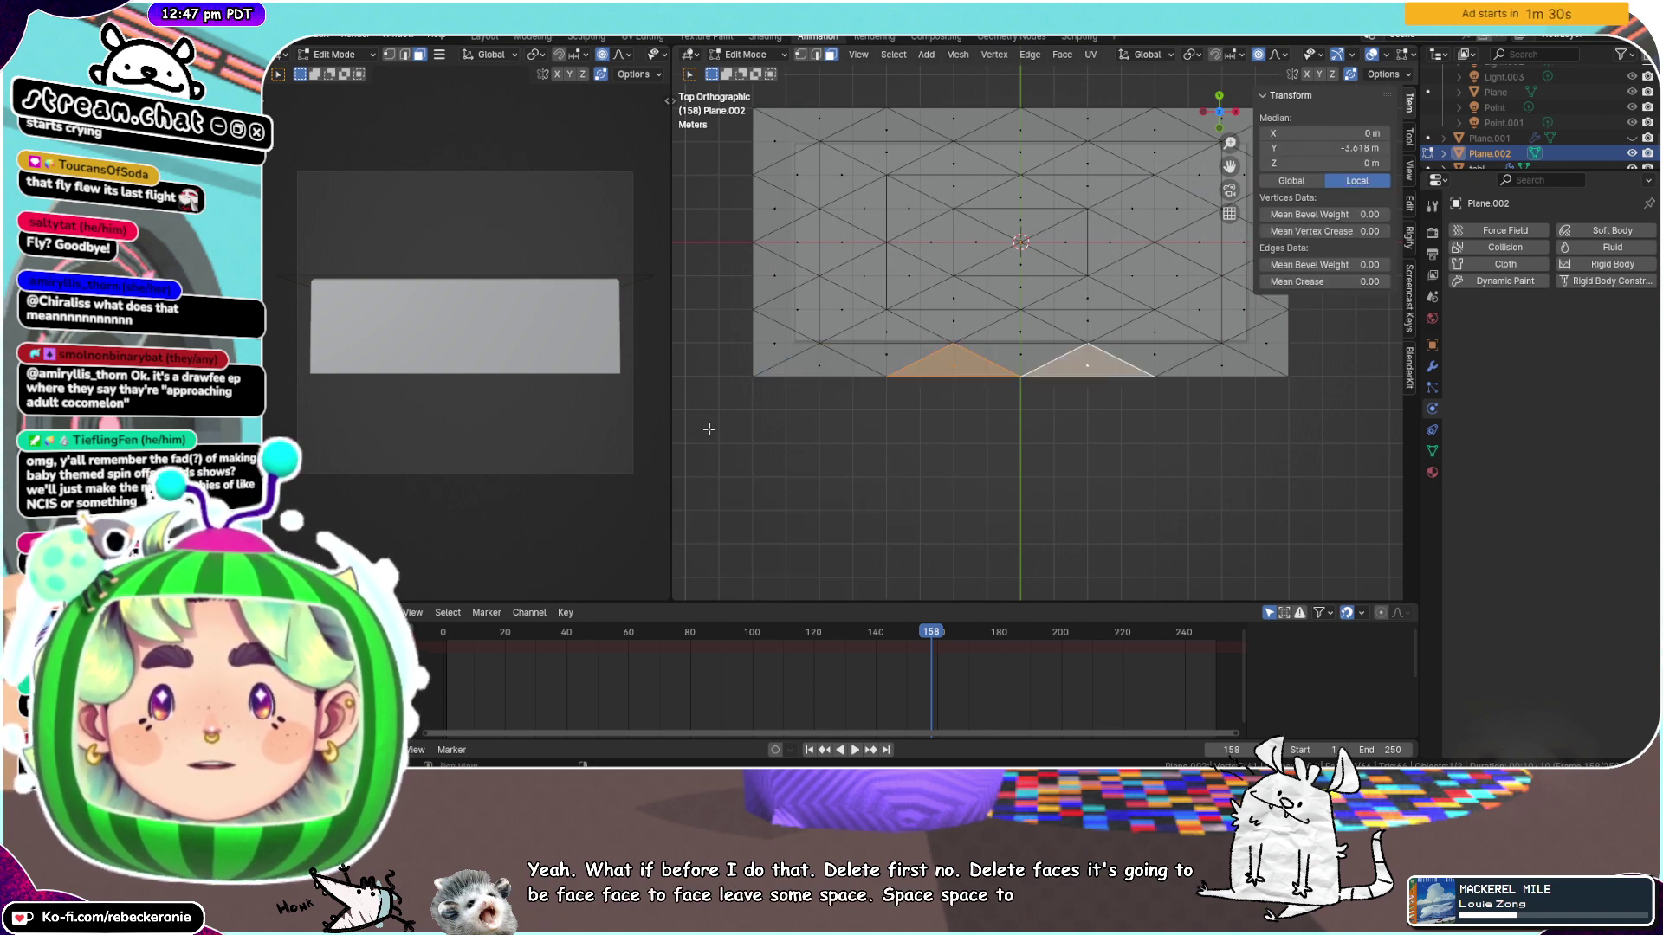
left_click(858, 373, "shift")
left_click(1228, 368, "shift")
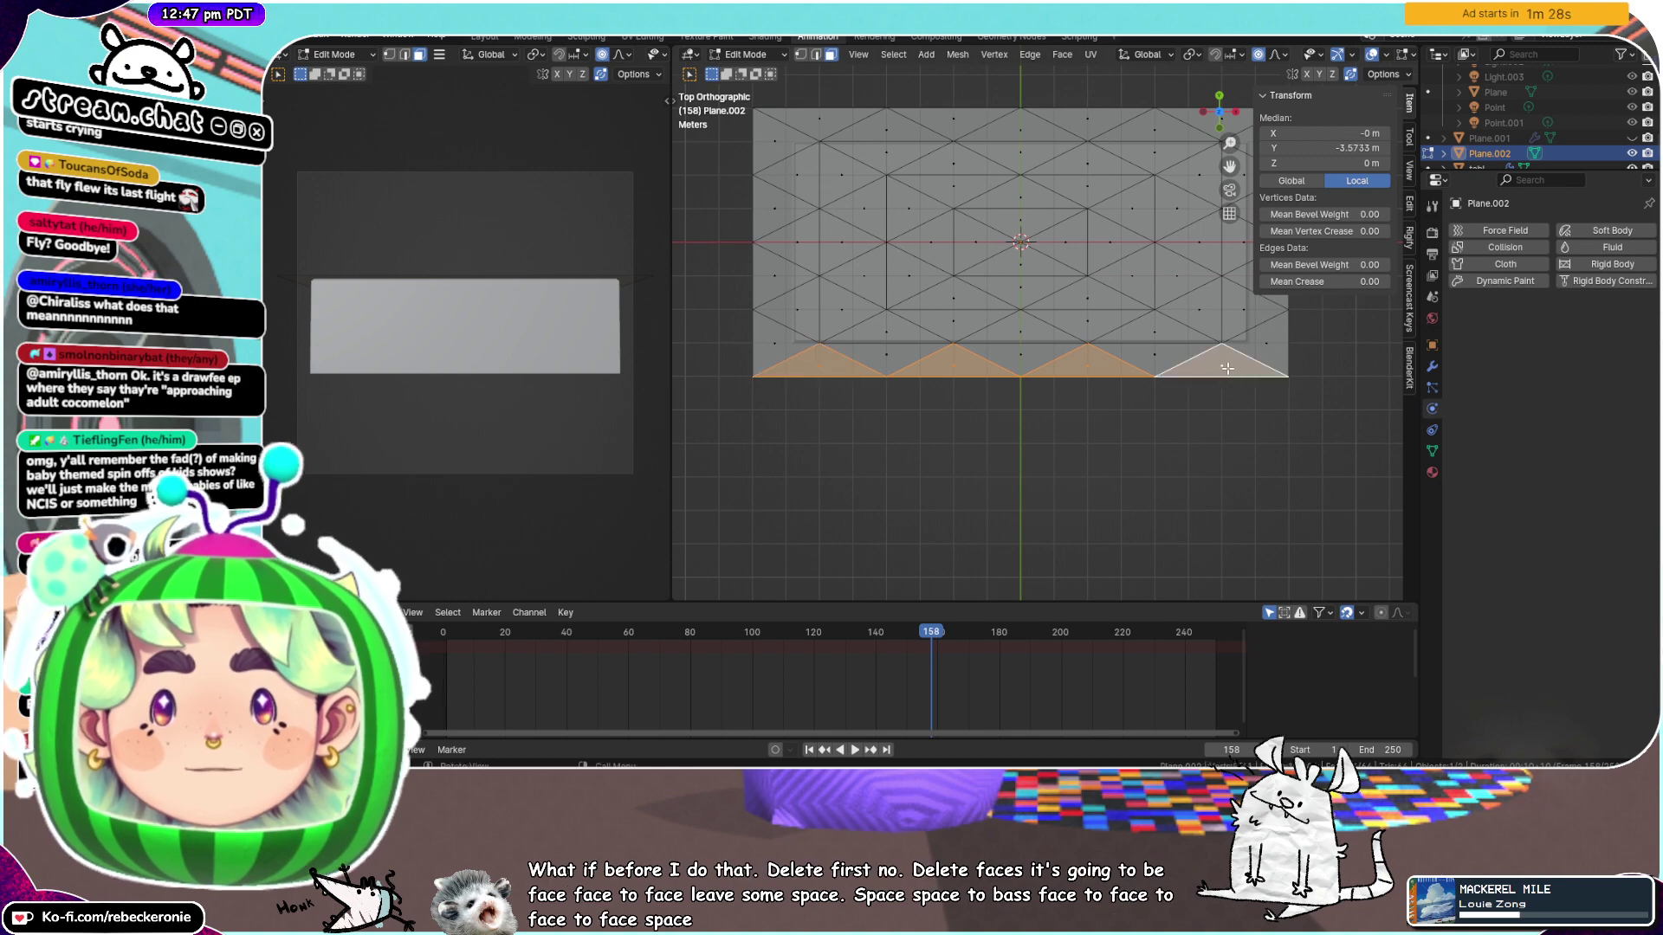
key("x")
left_click(1210, 402)
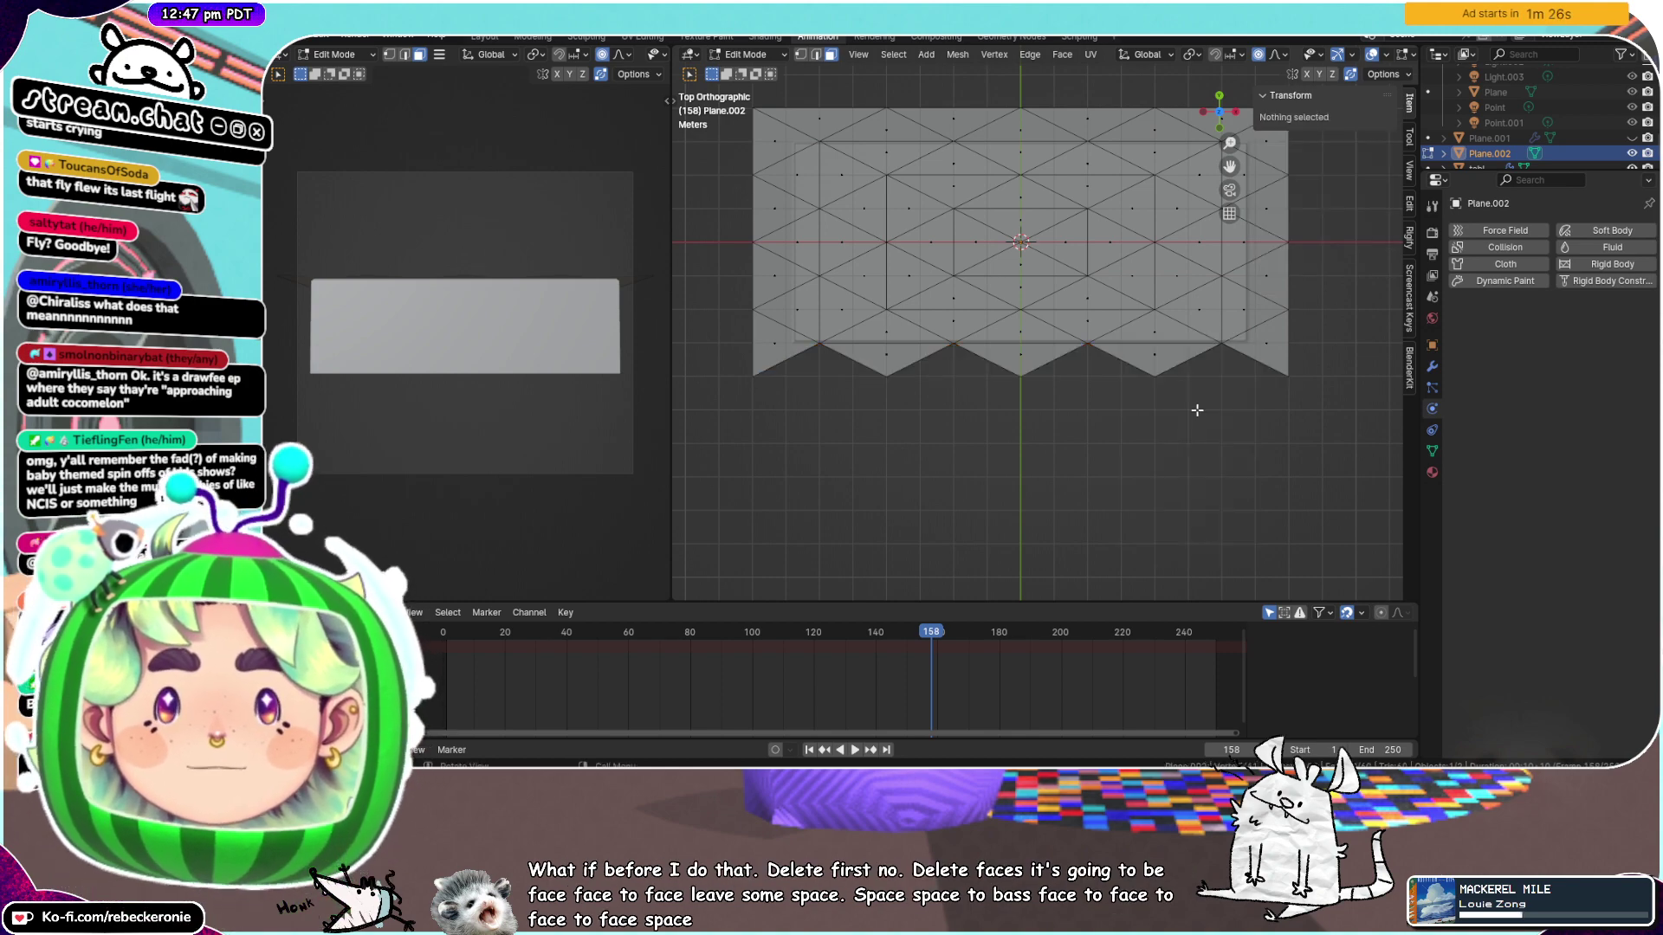
Delete the four outermost triangle faces along the plane's opposite long edge to match the first zigzag border
middle_click_drag(1196, 408, 944, 495)
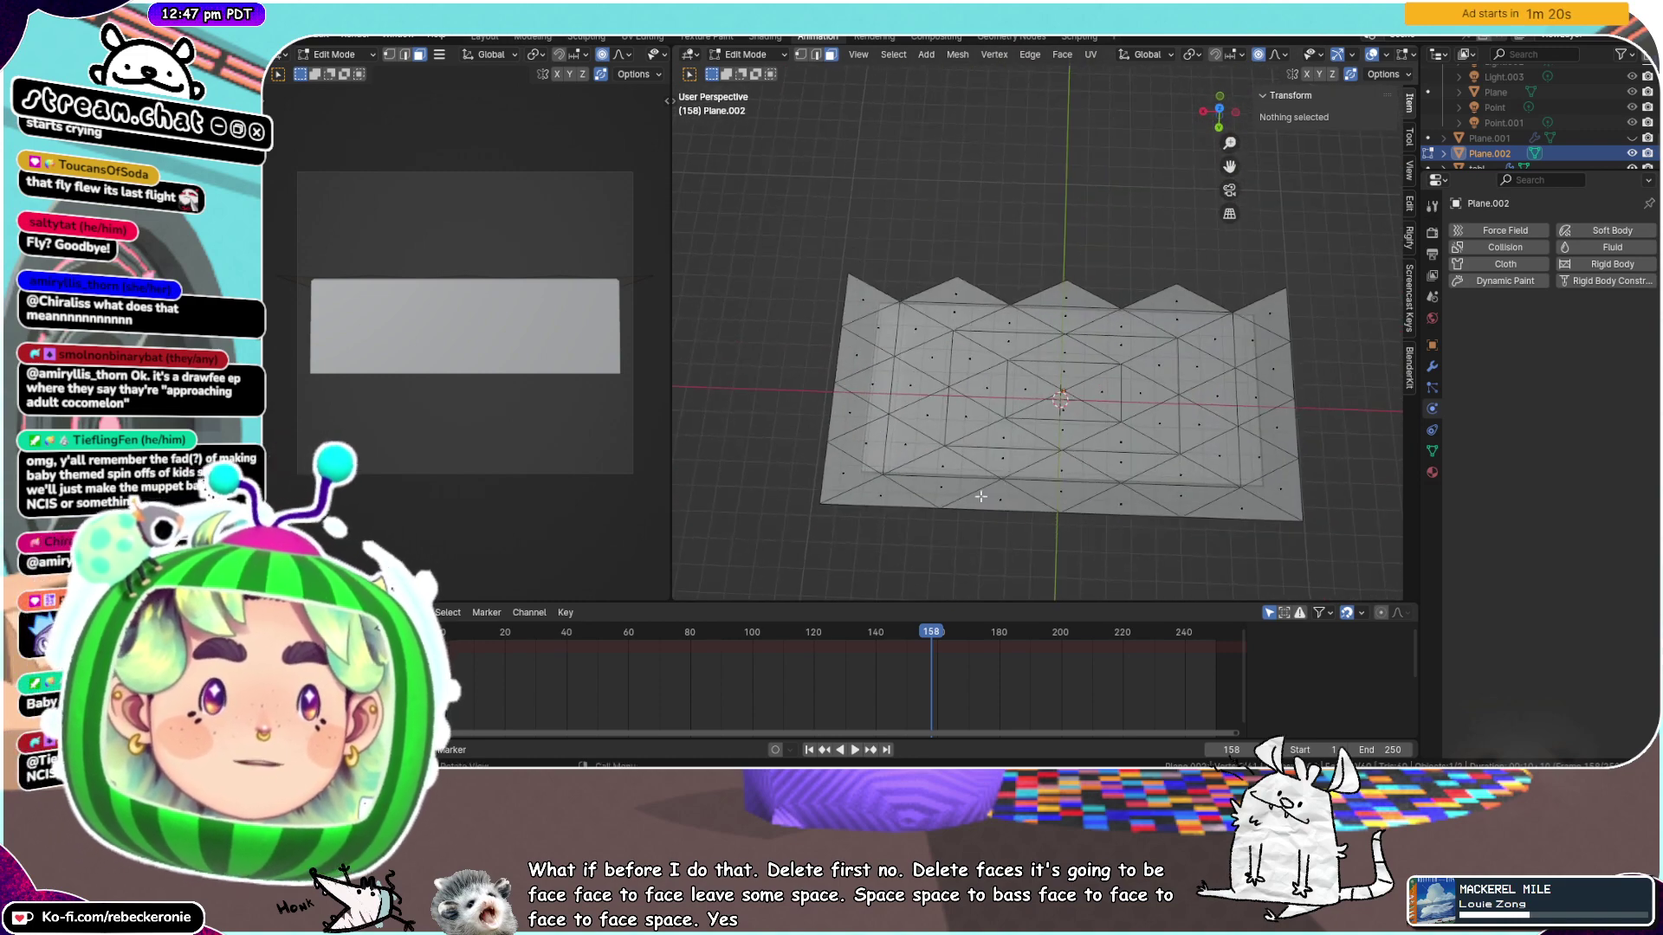
left_click(929, 501)
left_click(1013, 494, "shift")
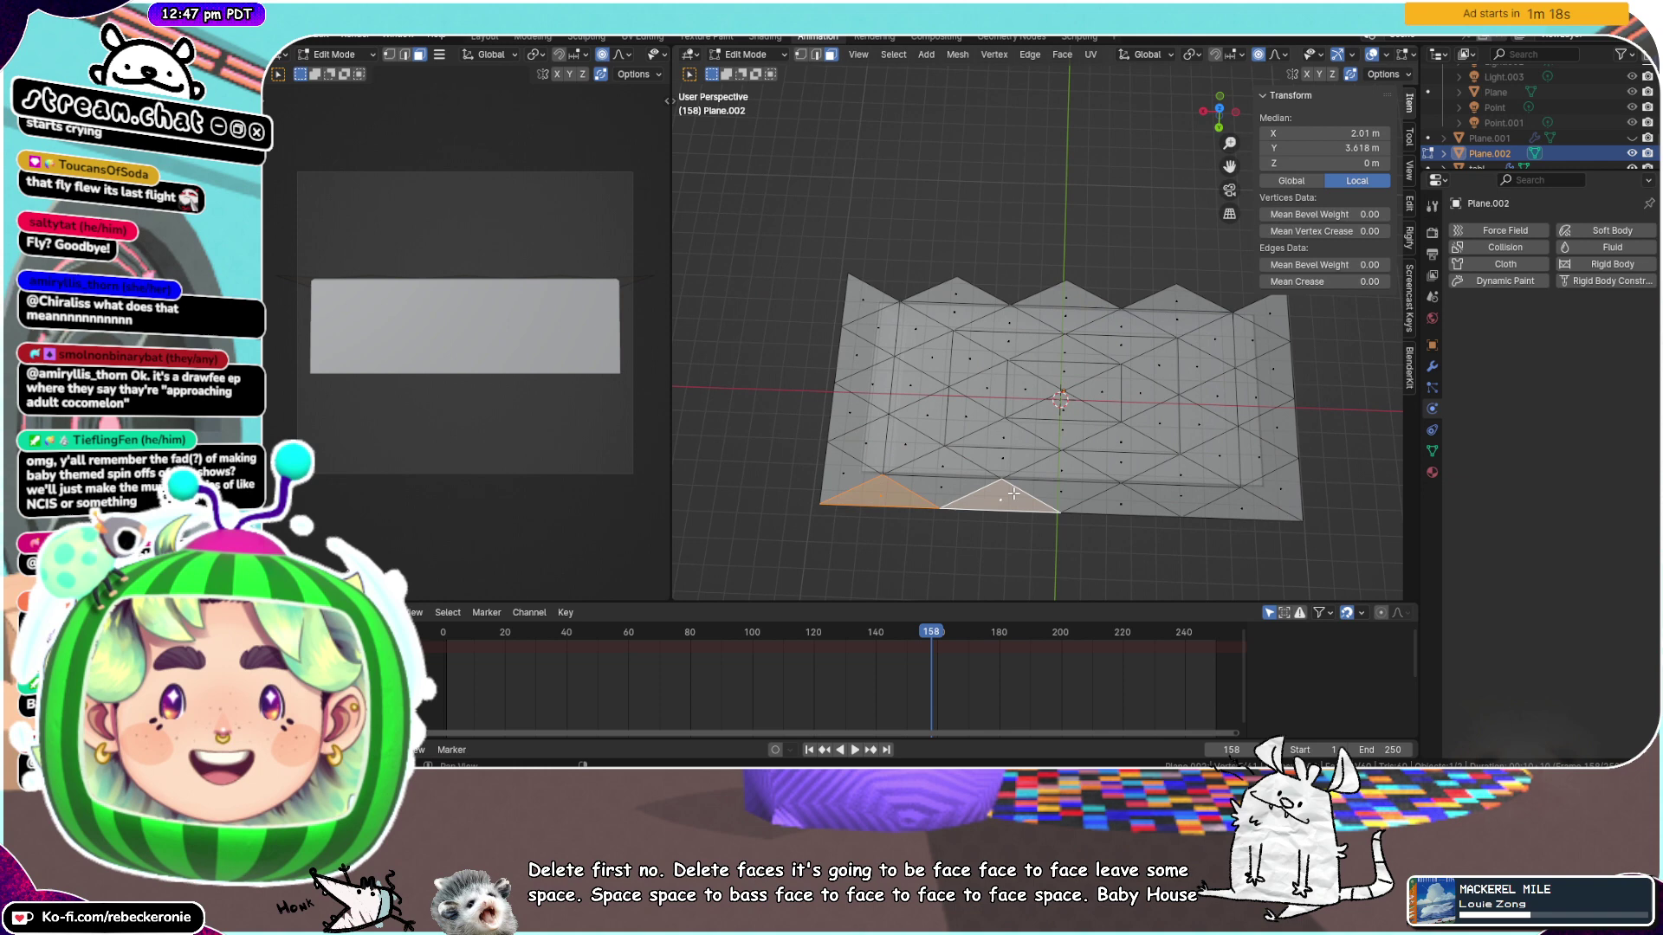
left_click(1118, 509, "shift")
left_click(1270, 503, "shift")
left_click(1250, 525)
left_click(1143, 509)
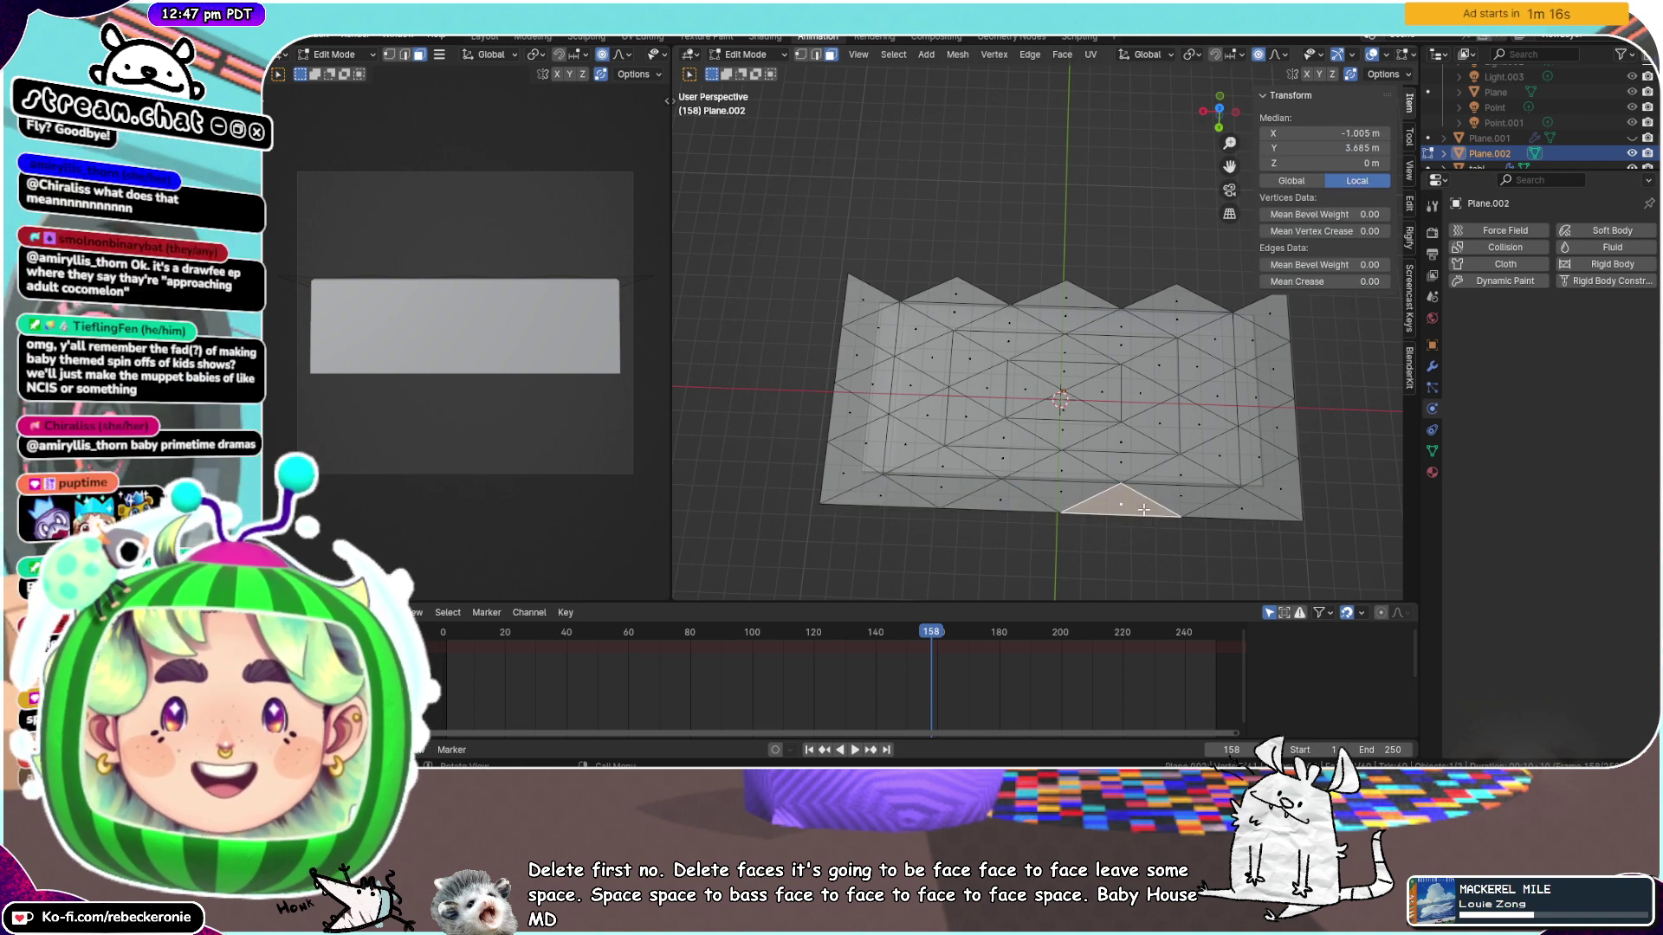
left_click(1243, 506, "shift")
left_click(1000, 502, "shift")
left_click(871, 502, "shift")
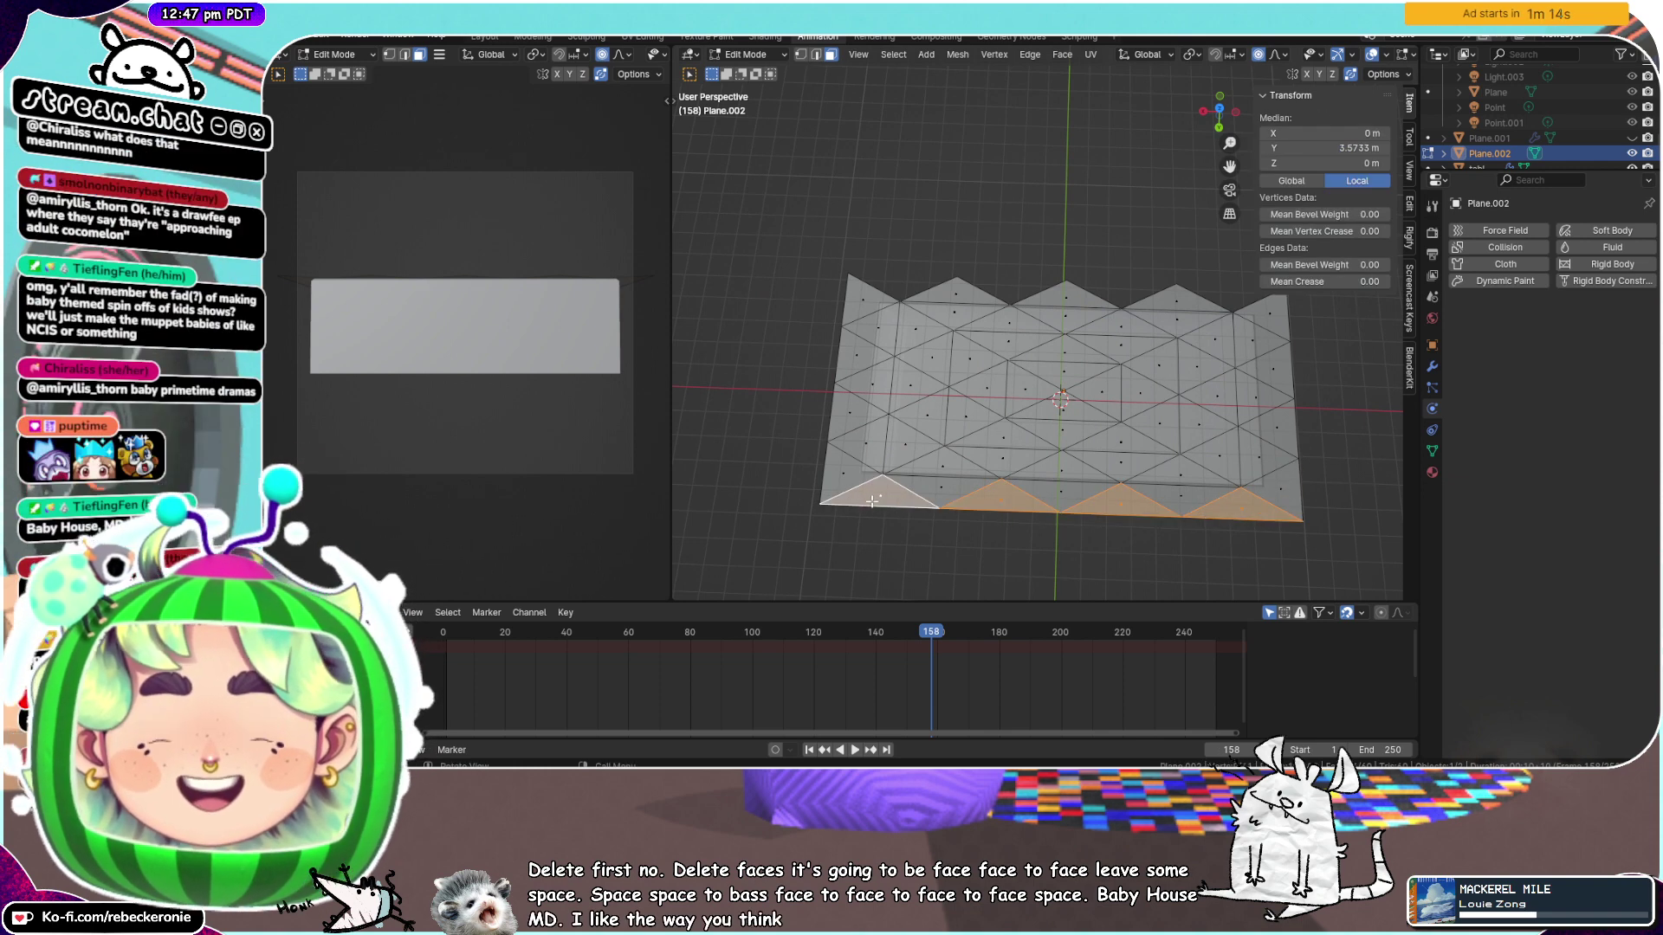
key("x")
left_click(872, 500)
Select the whole zigzag-edged mesh and subdivide it with one cut
middle_click_drag(961, 445, 1061, 342)
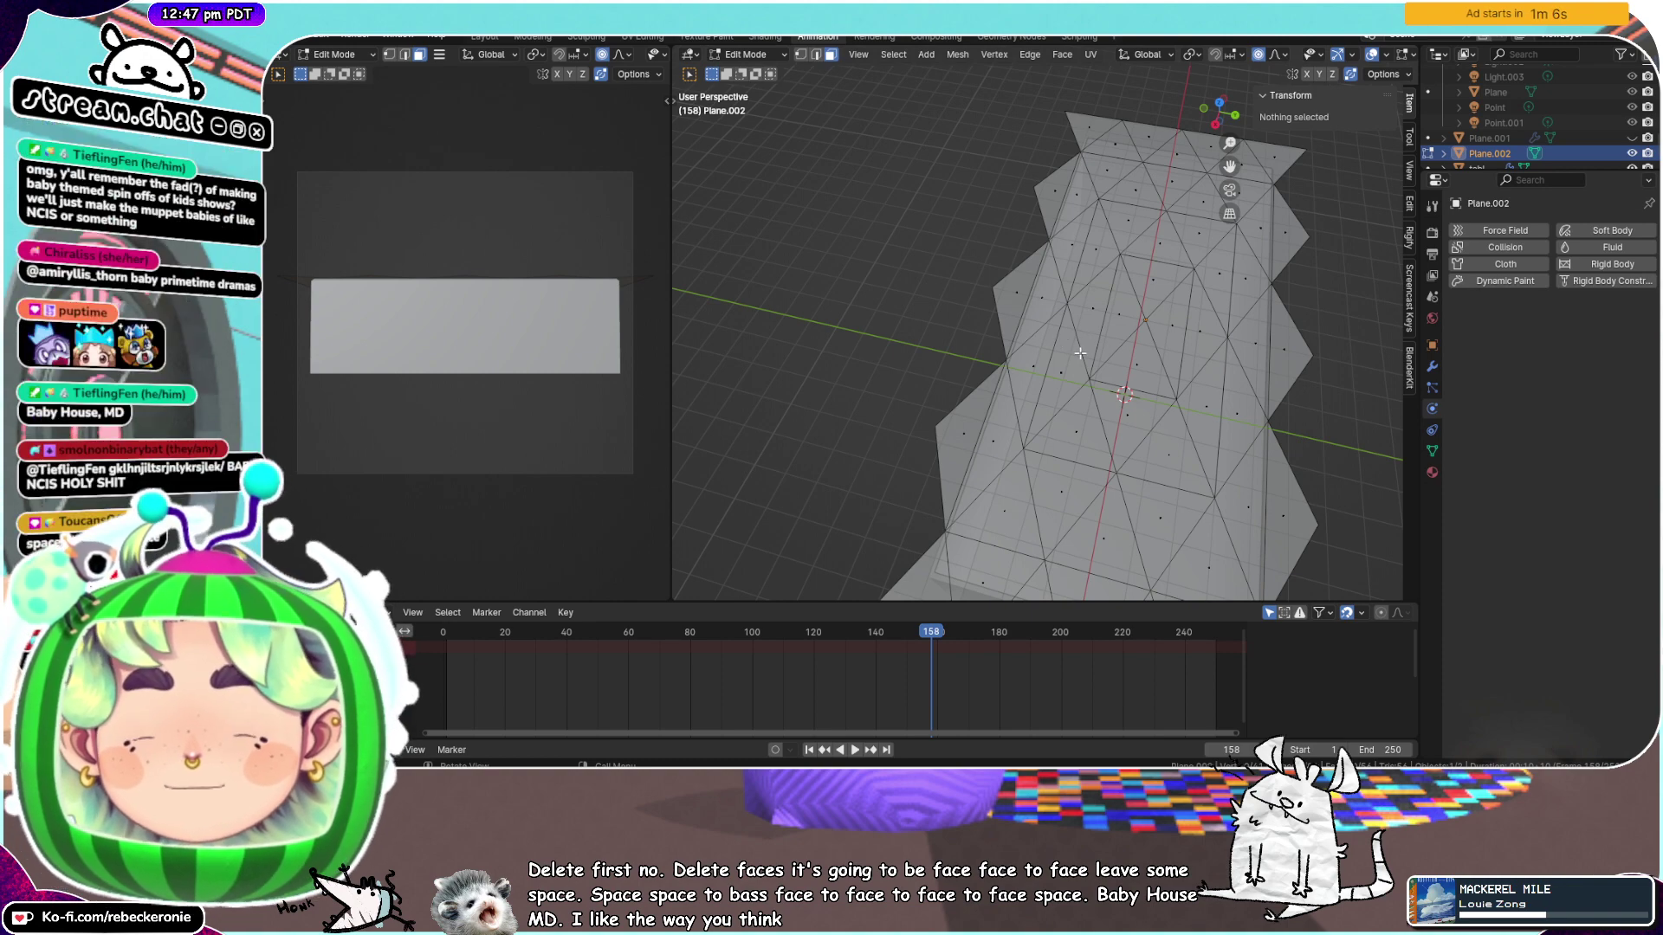
key("a")
scroll(1080, 353, "down", 4)
middle_click_drag(1080, 354, 1248, 382)
right_click(1052, 407)
left_click(1079, 396)
scroll(1061, 387, "up", 5)
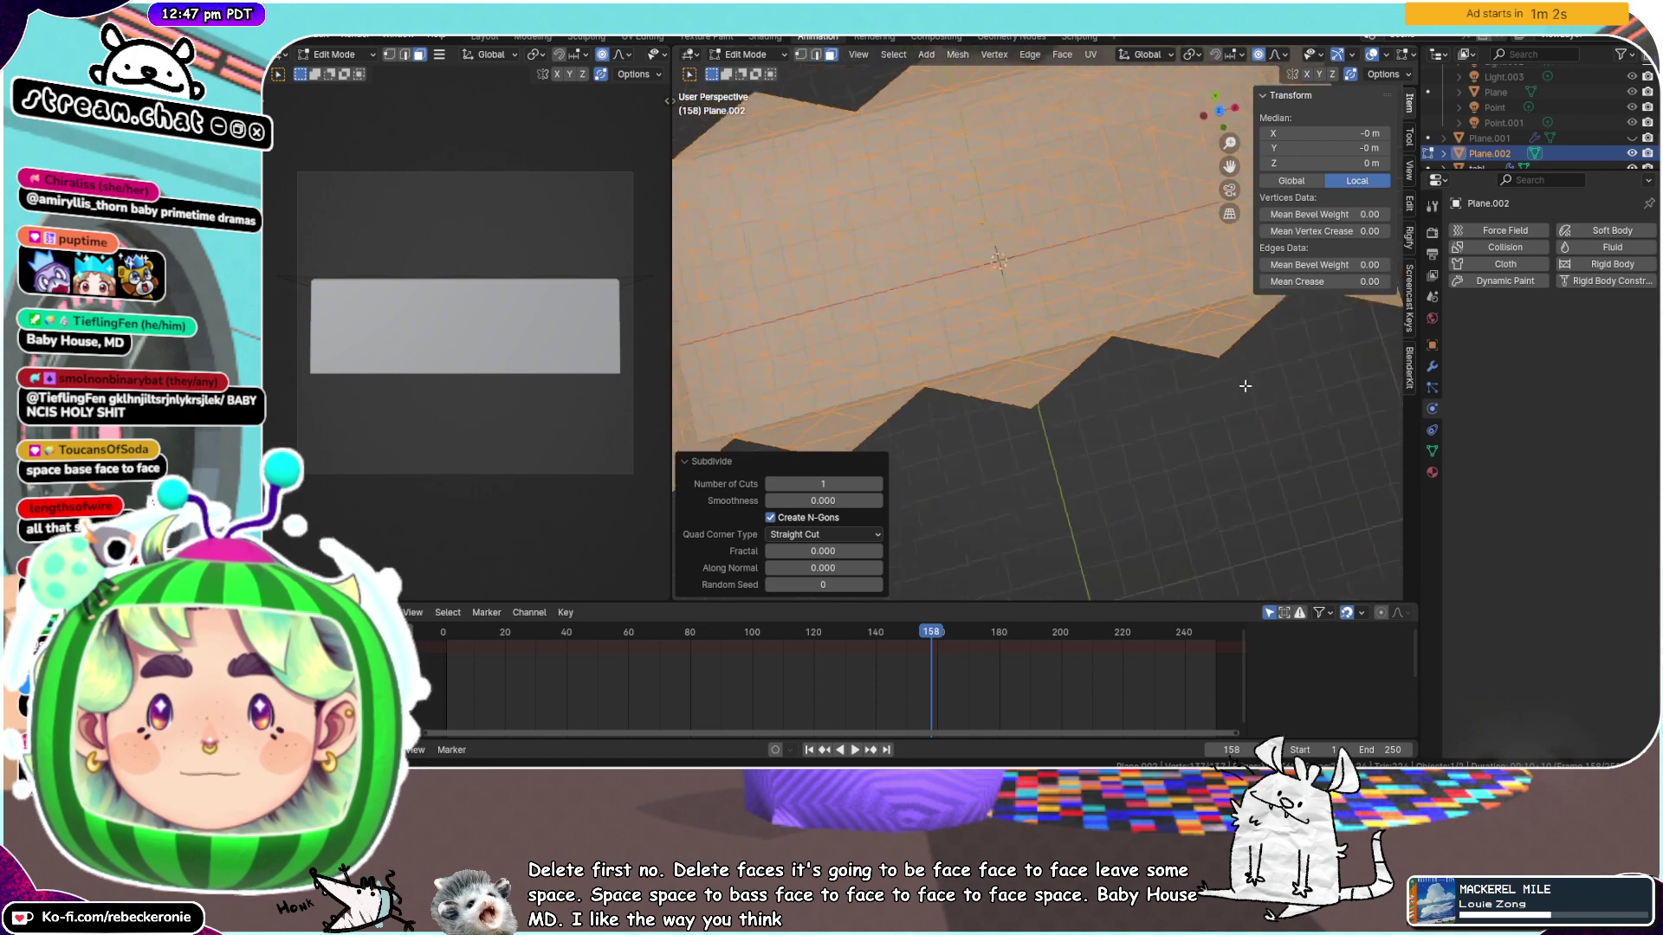
scroll(1147, 386, "down", 4)
middle_click_drag(1147, 386, 1133, 414)
Delete the two pointed corner triangles at the near short end of the mesh
left_click(1037, 357)
middle_click_drag(1037, 357, 1056, 530)
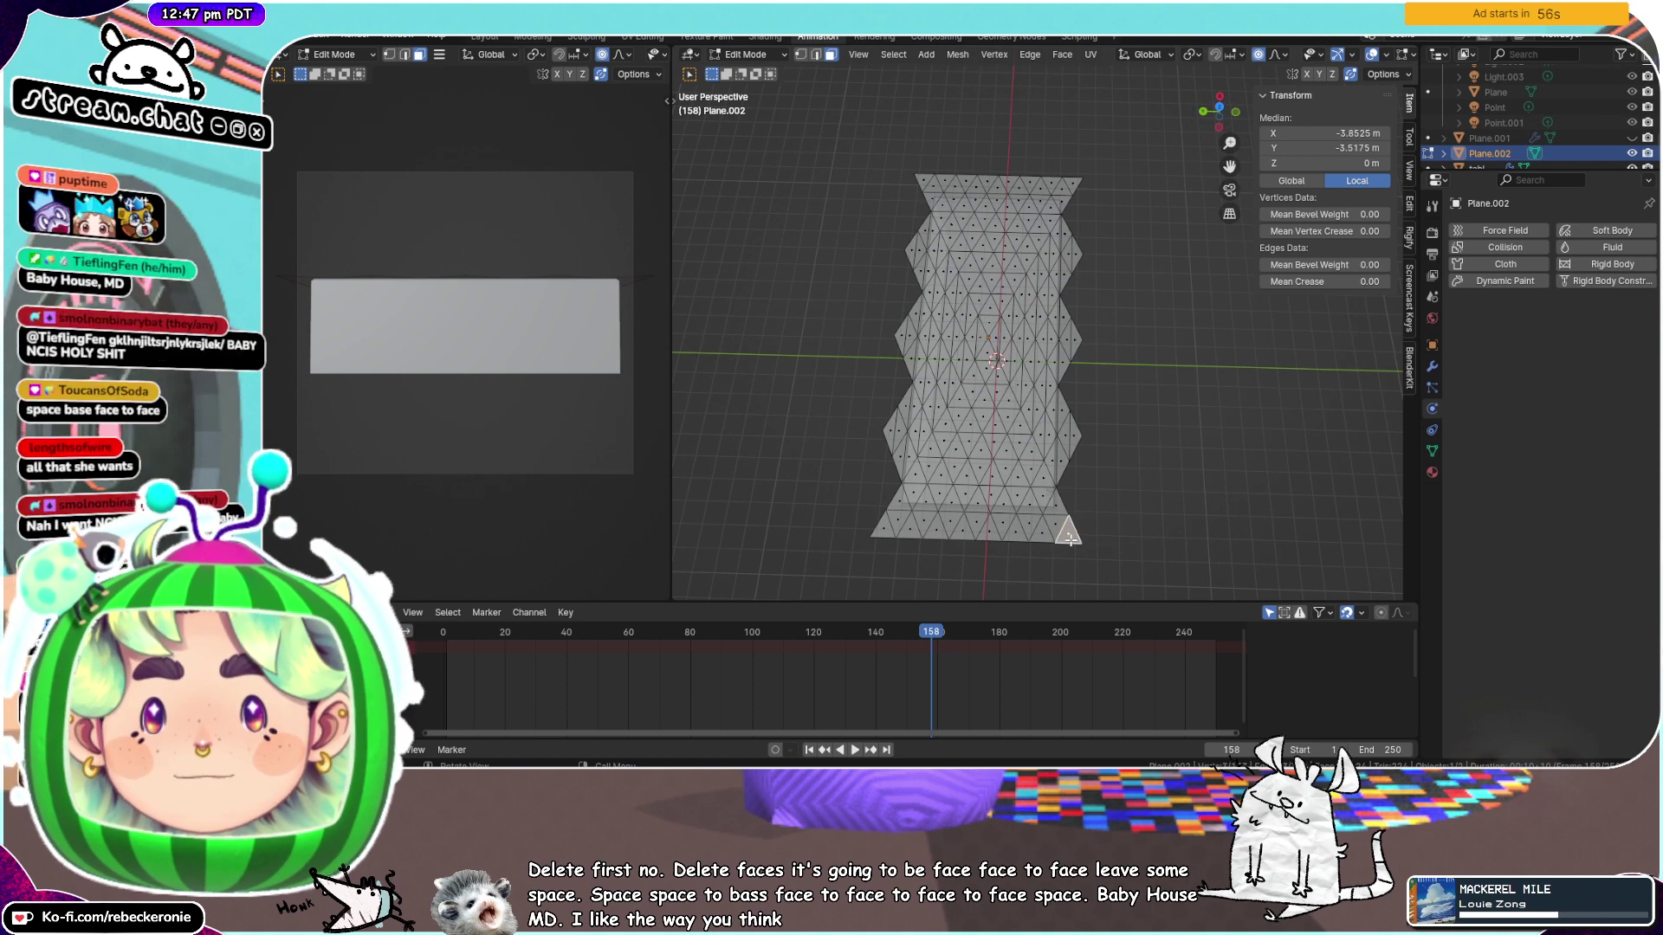
left_click(875, 523, "ctrl")
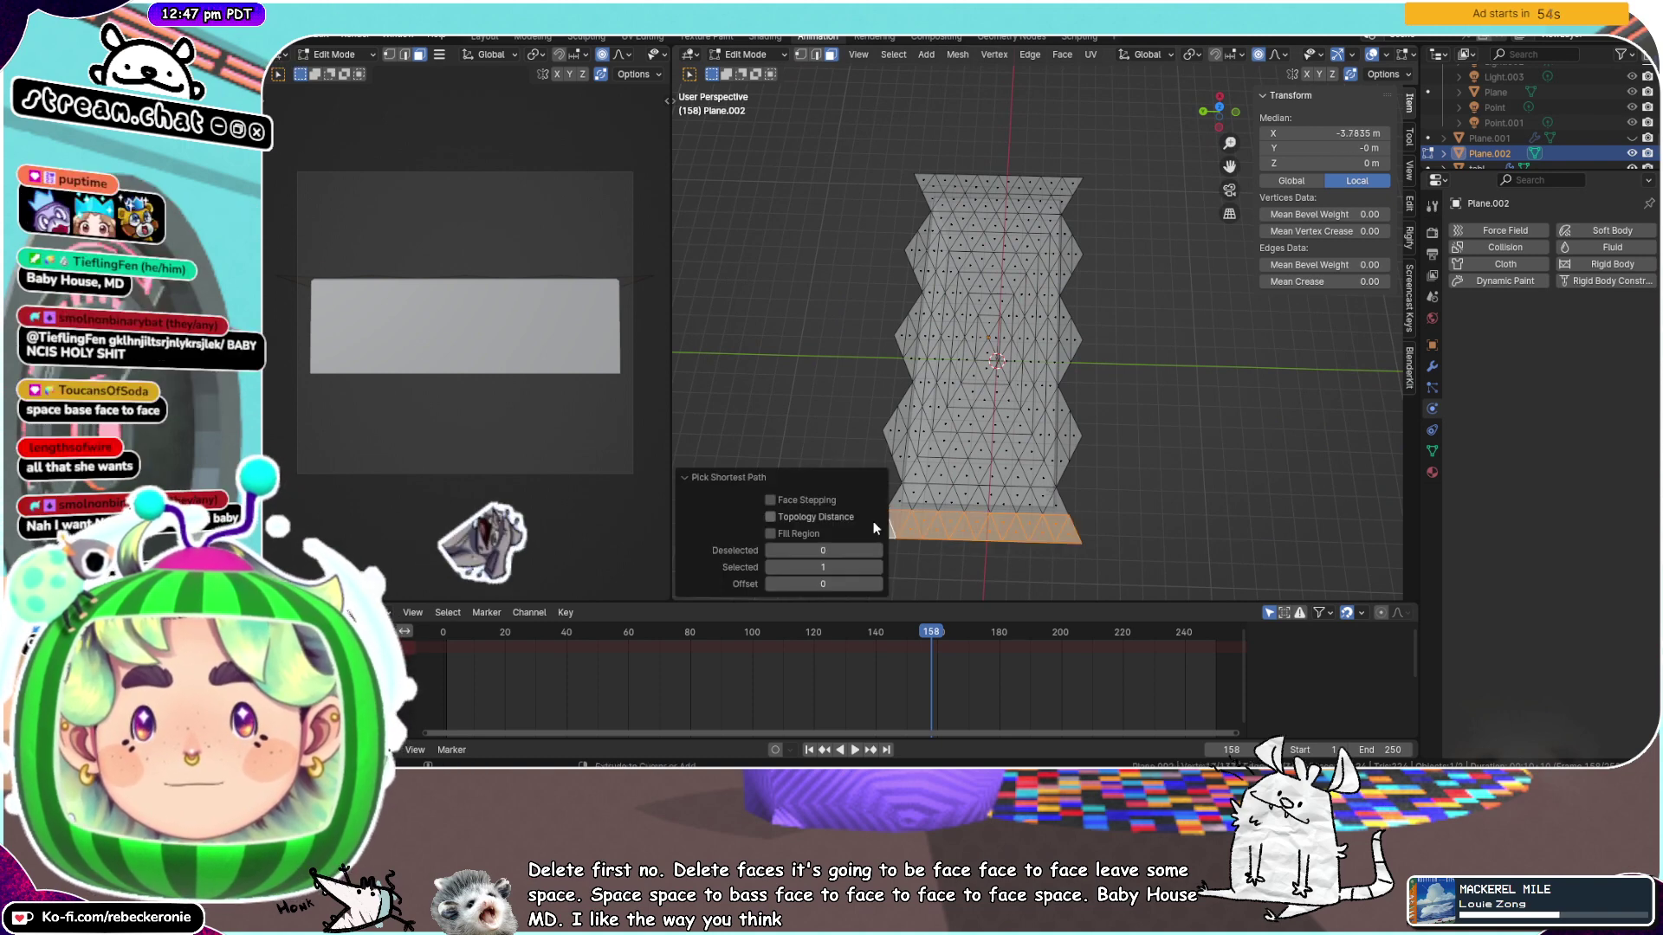
left_click(1079, 533)
key("x")
left_click(1084, 535)
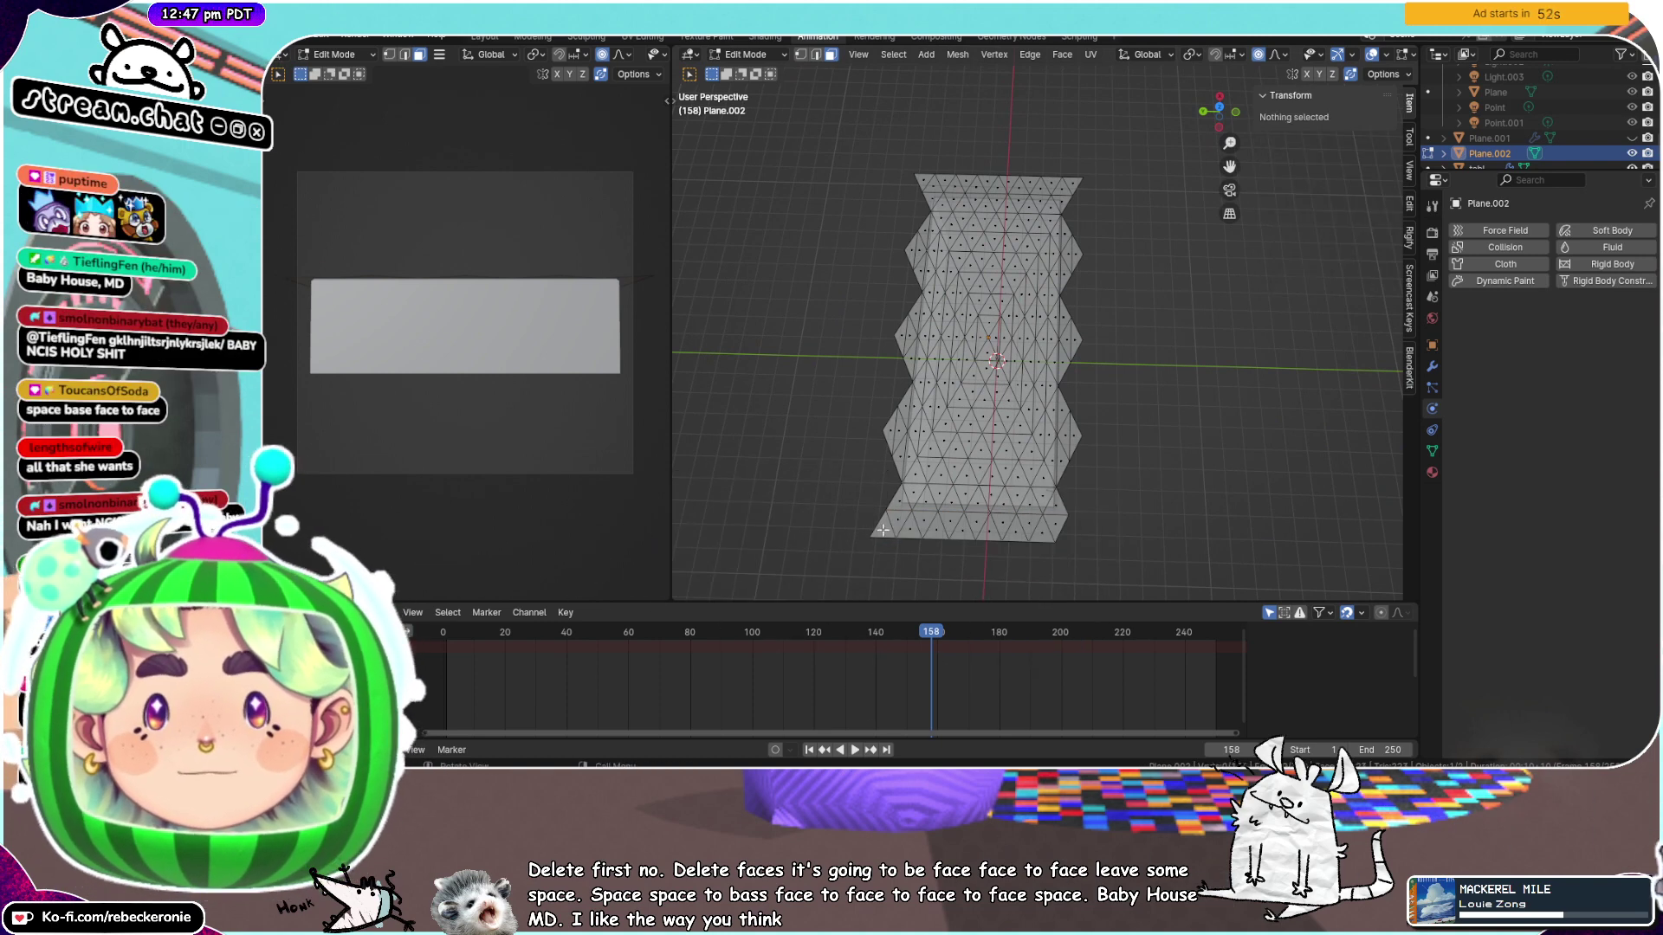
key("x")
Delete the two pointed corner triangles at the far short end of the mesh
left_click(1073, 180)
key("x")
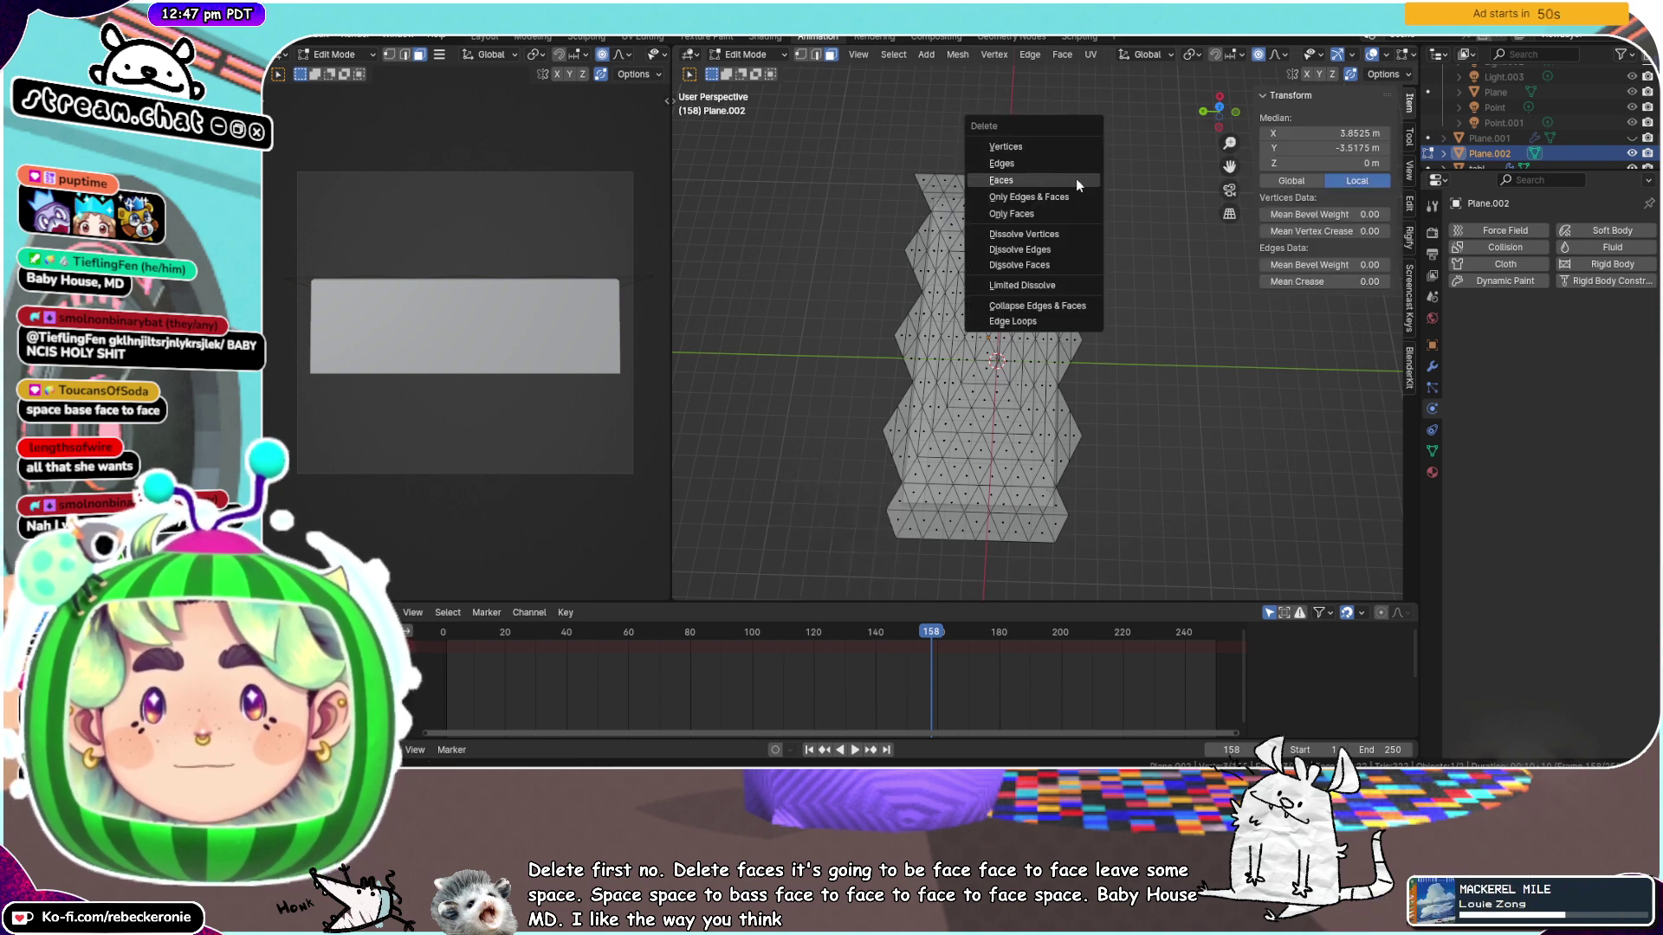
left_click(1076, 178)
left_click(918, 177)
key("x")
left_click(918, 177)
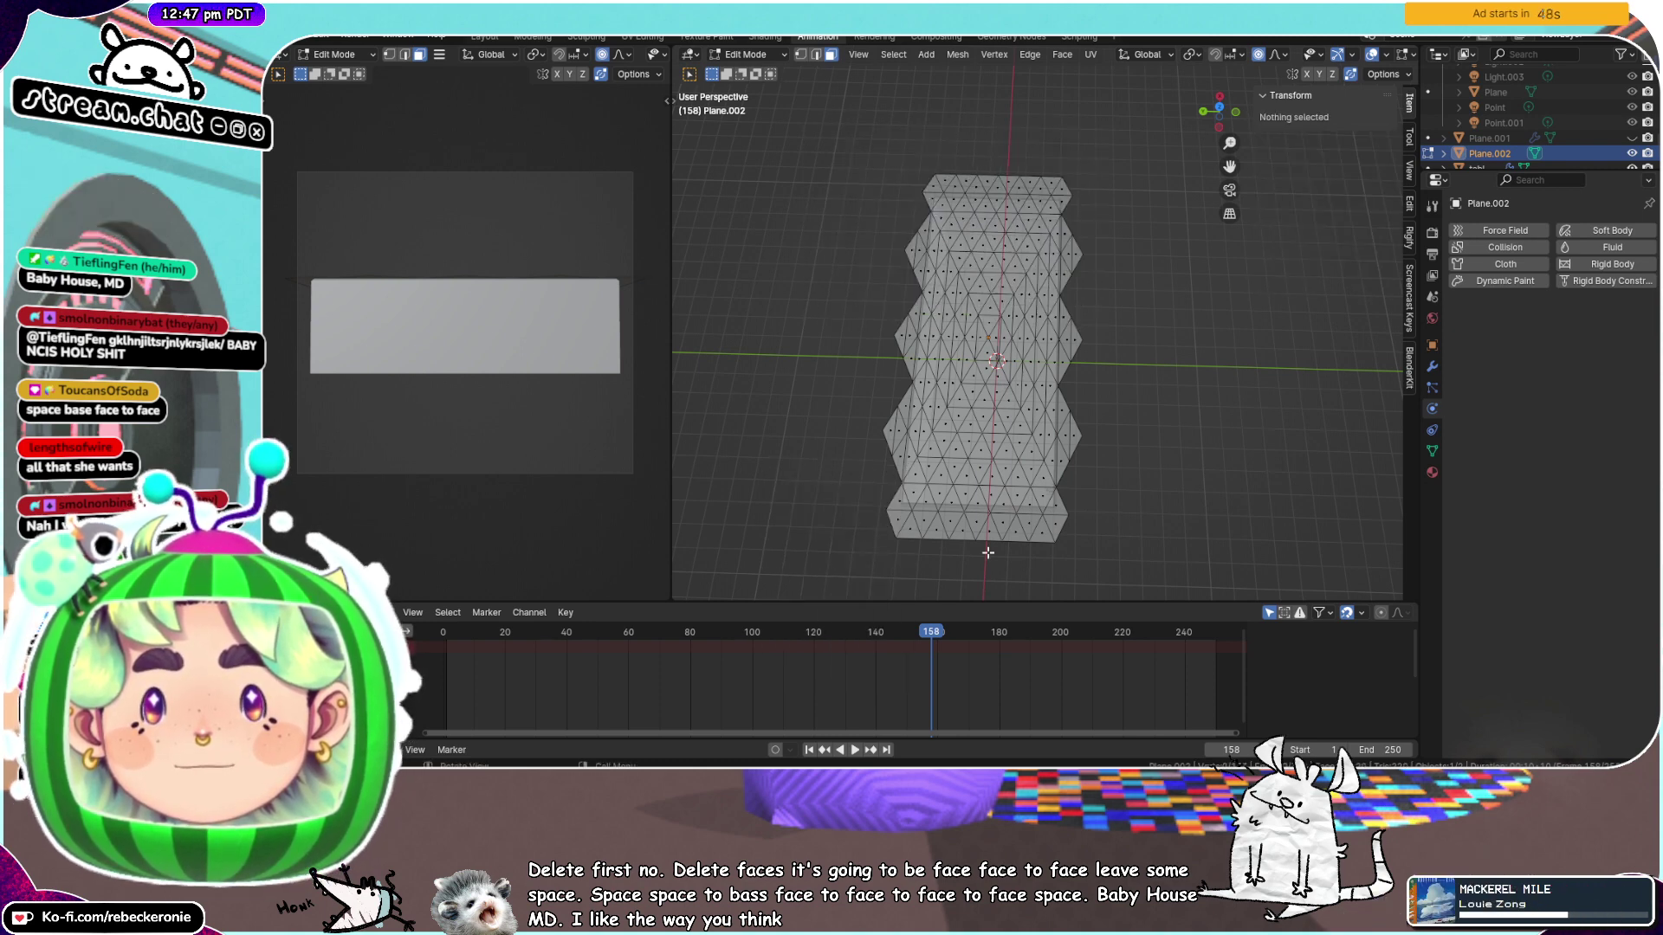
Delete two outward-facing triangles along the near short edge to cut two notches into it
left_click(930, 525)
key("x")
left_click(934, 531)
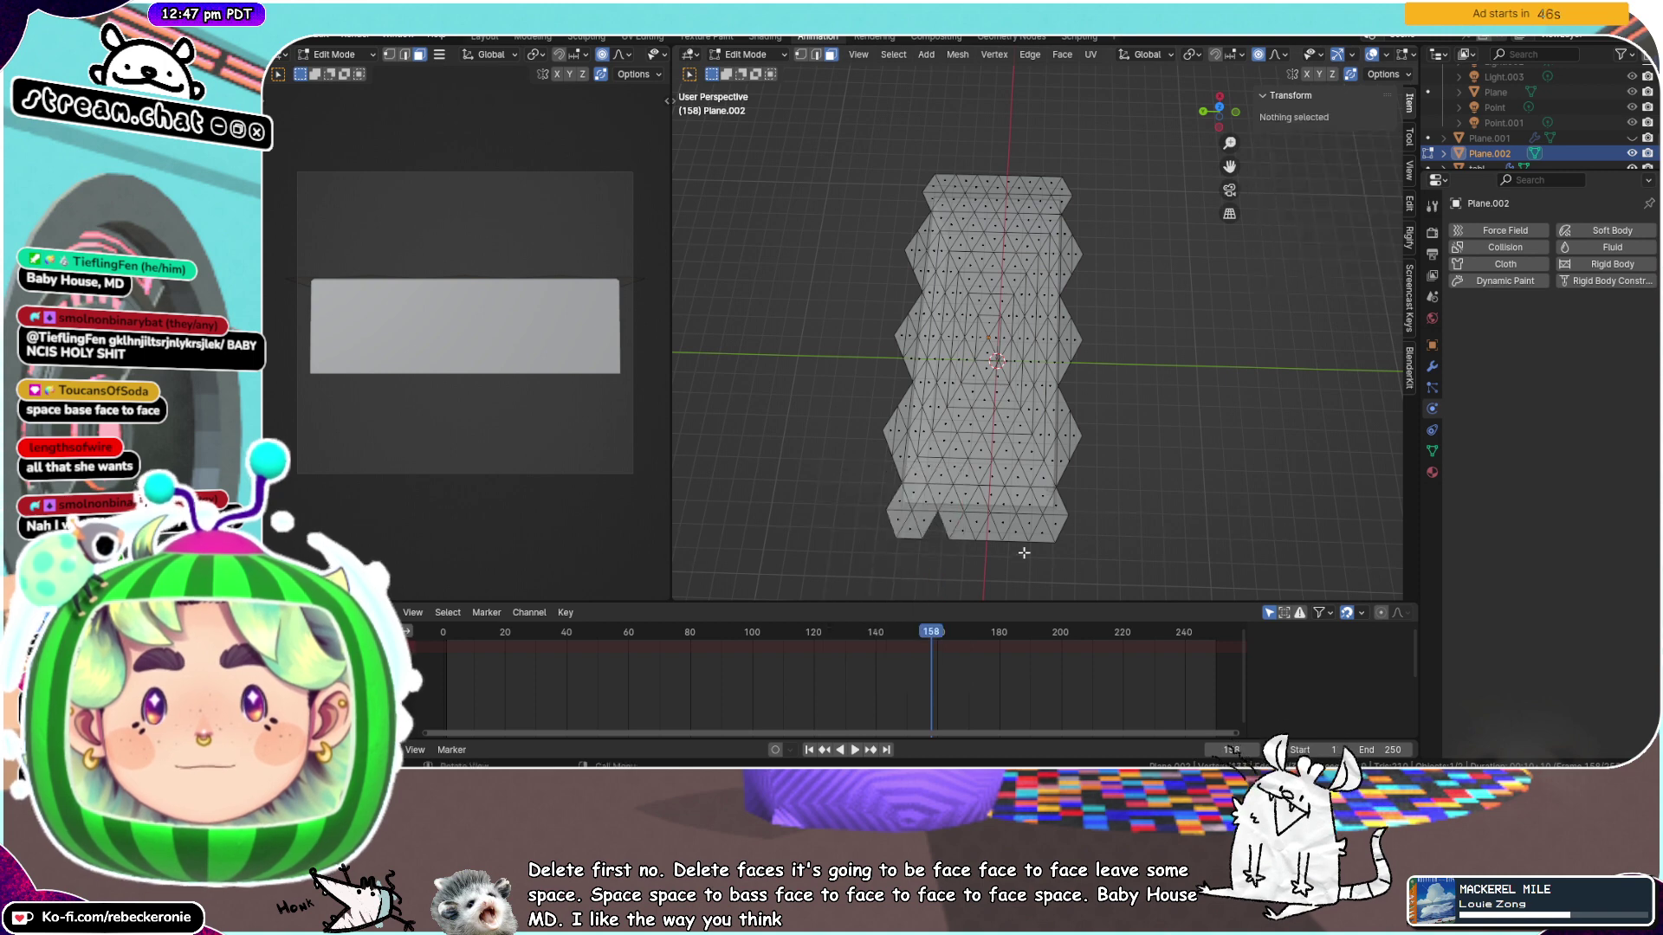
left_click(1011, 535)
key("x")
left_click(1011, 535)
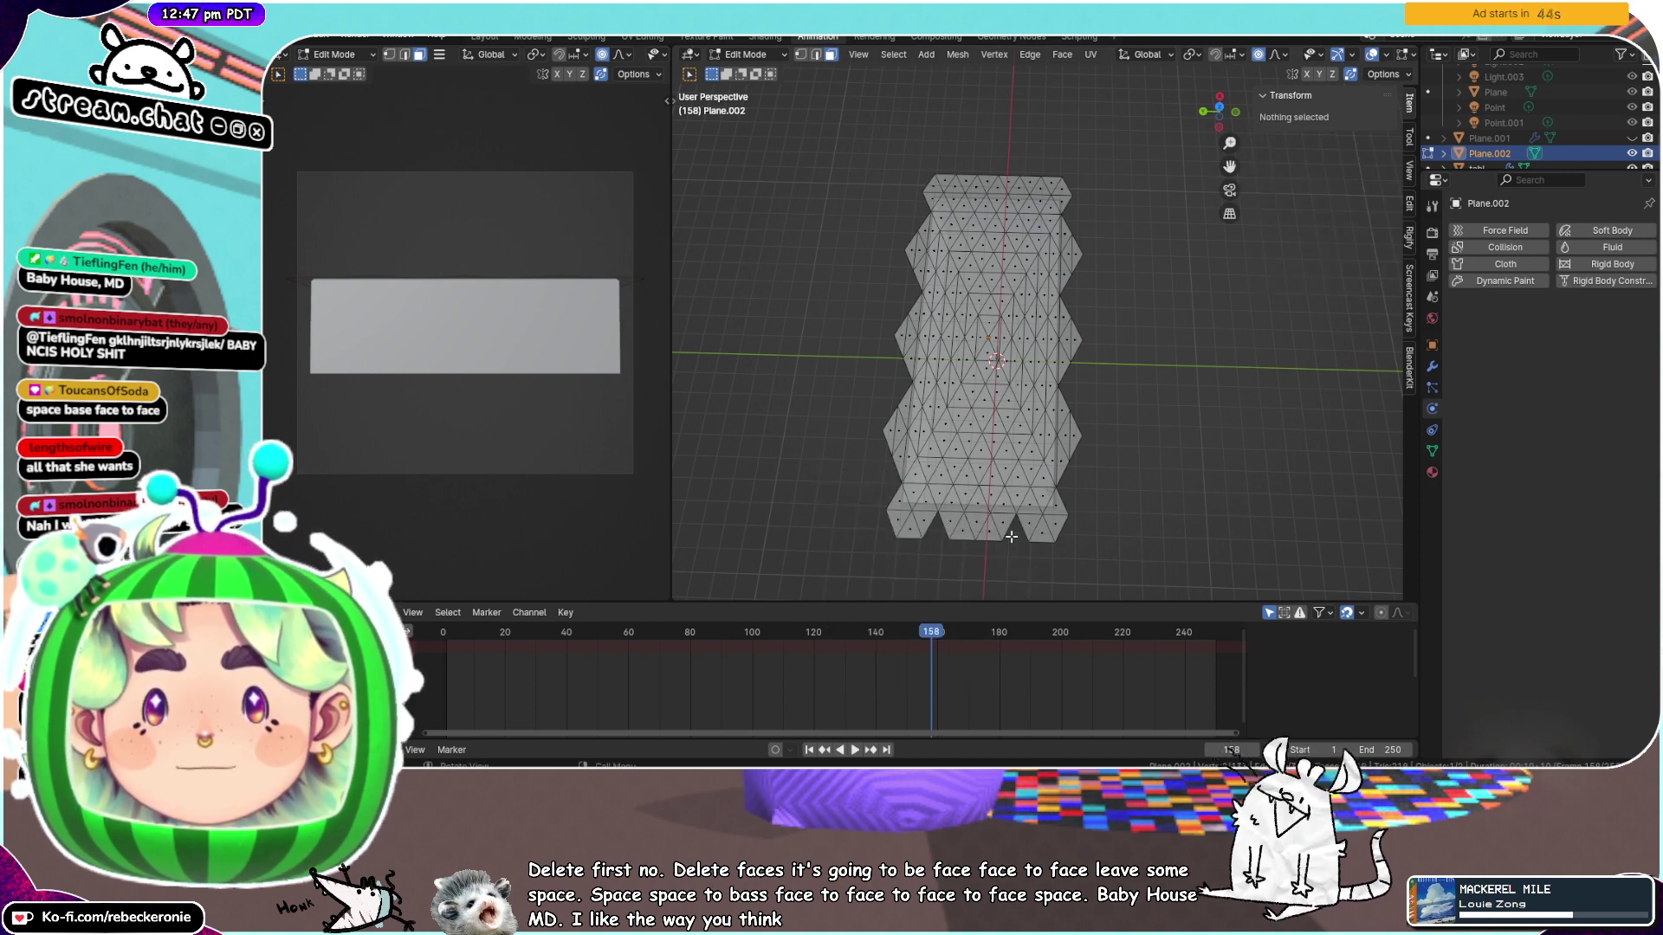
middle_click_drag(1010, 535, 1099, 446)
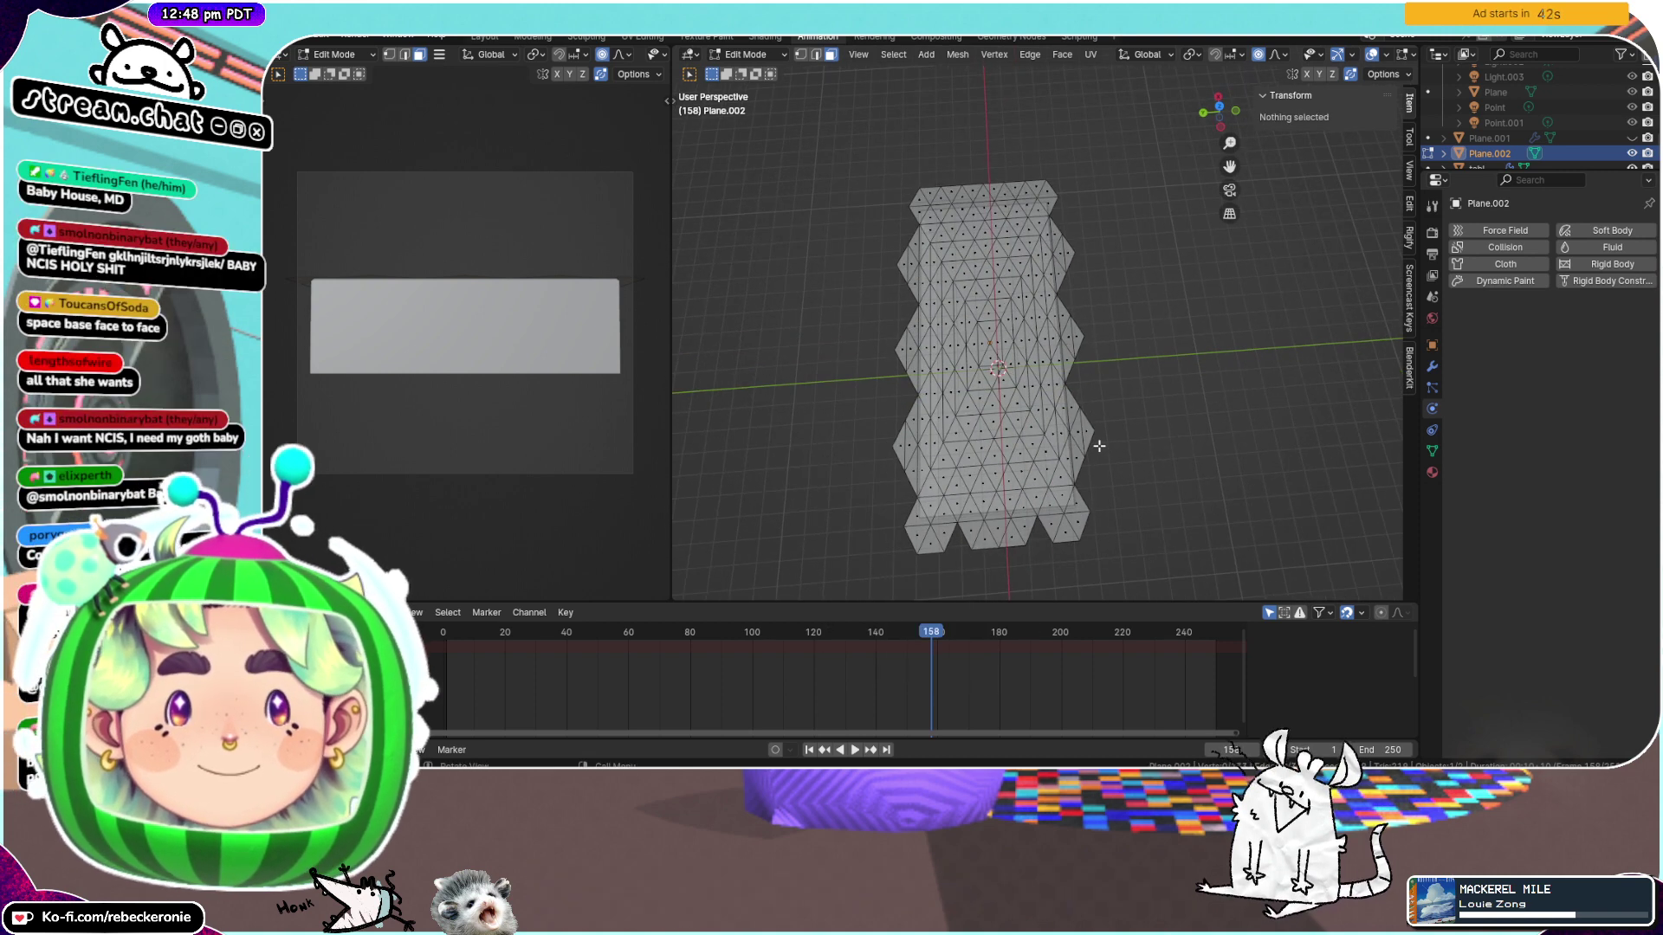
Scale the entire mesh up uniformly by a factor of 1.190
key("a")
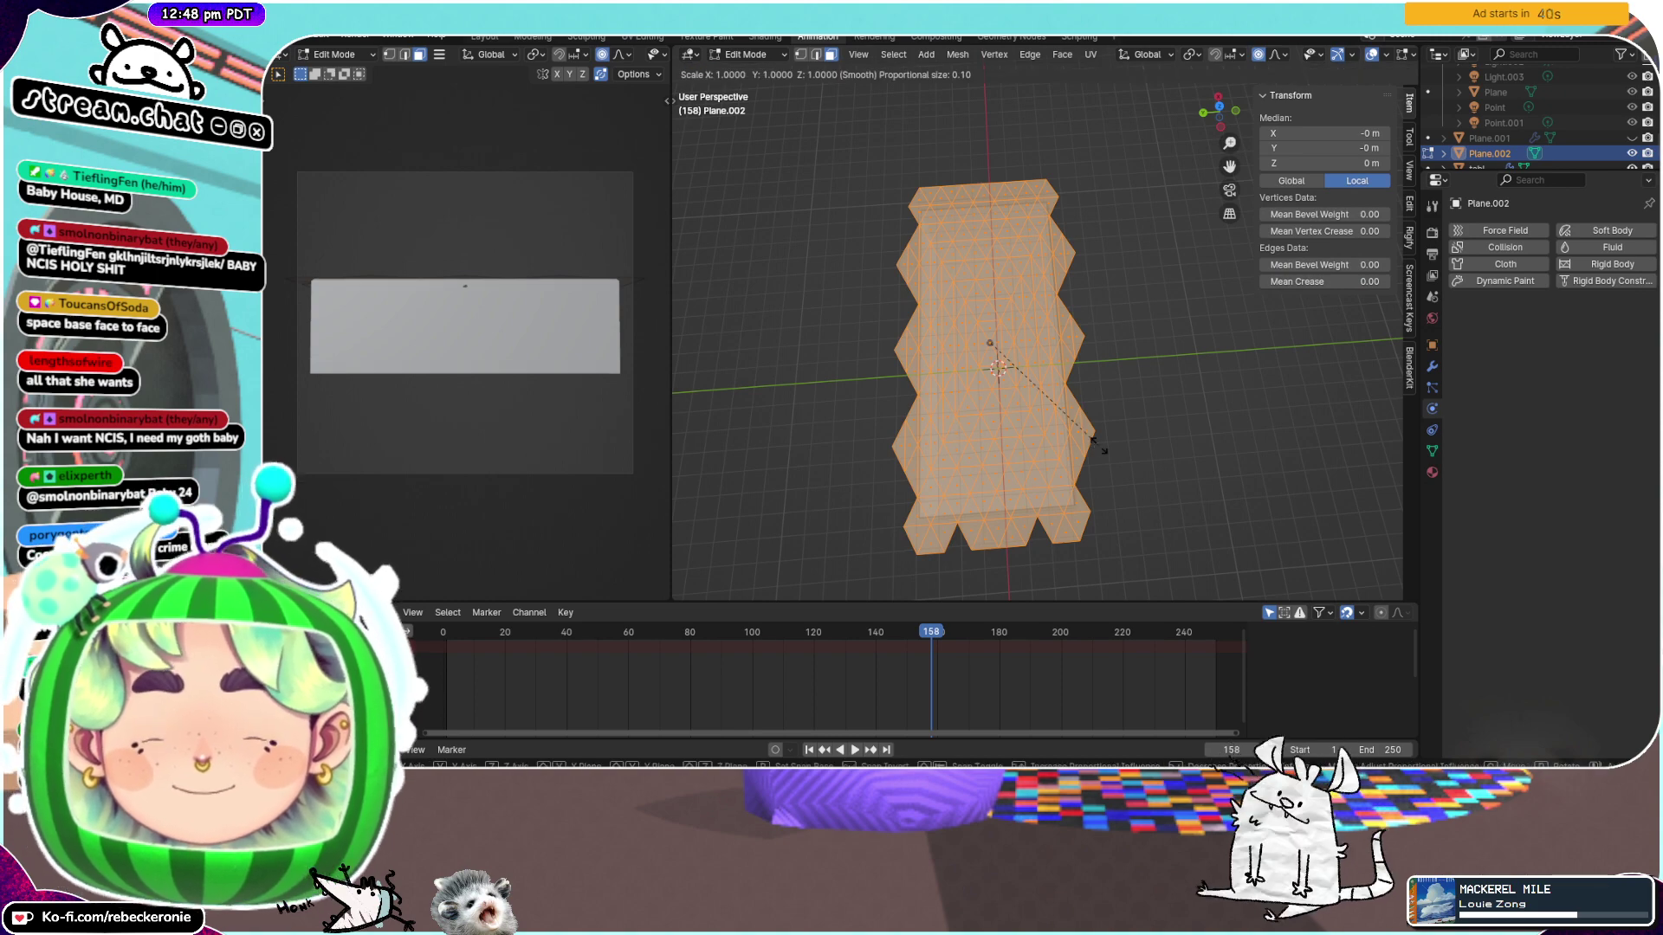
key("s")
left_click(1129, 465)
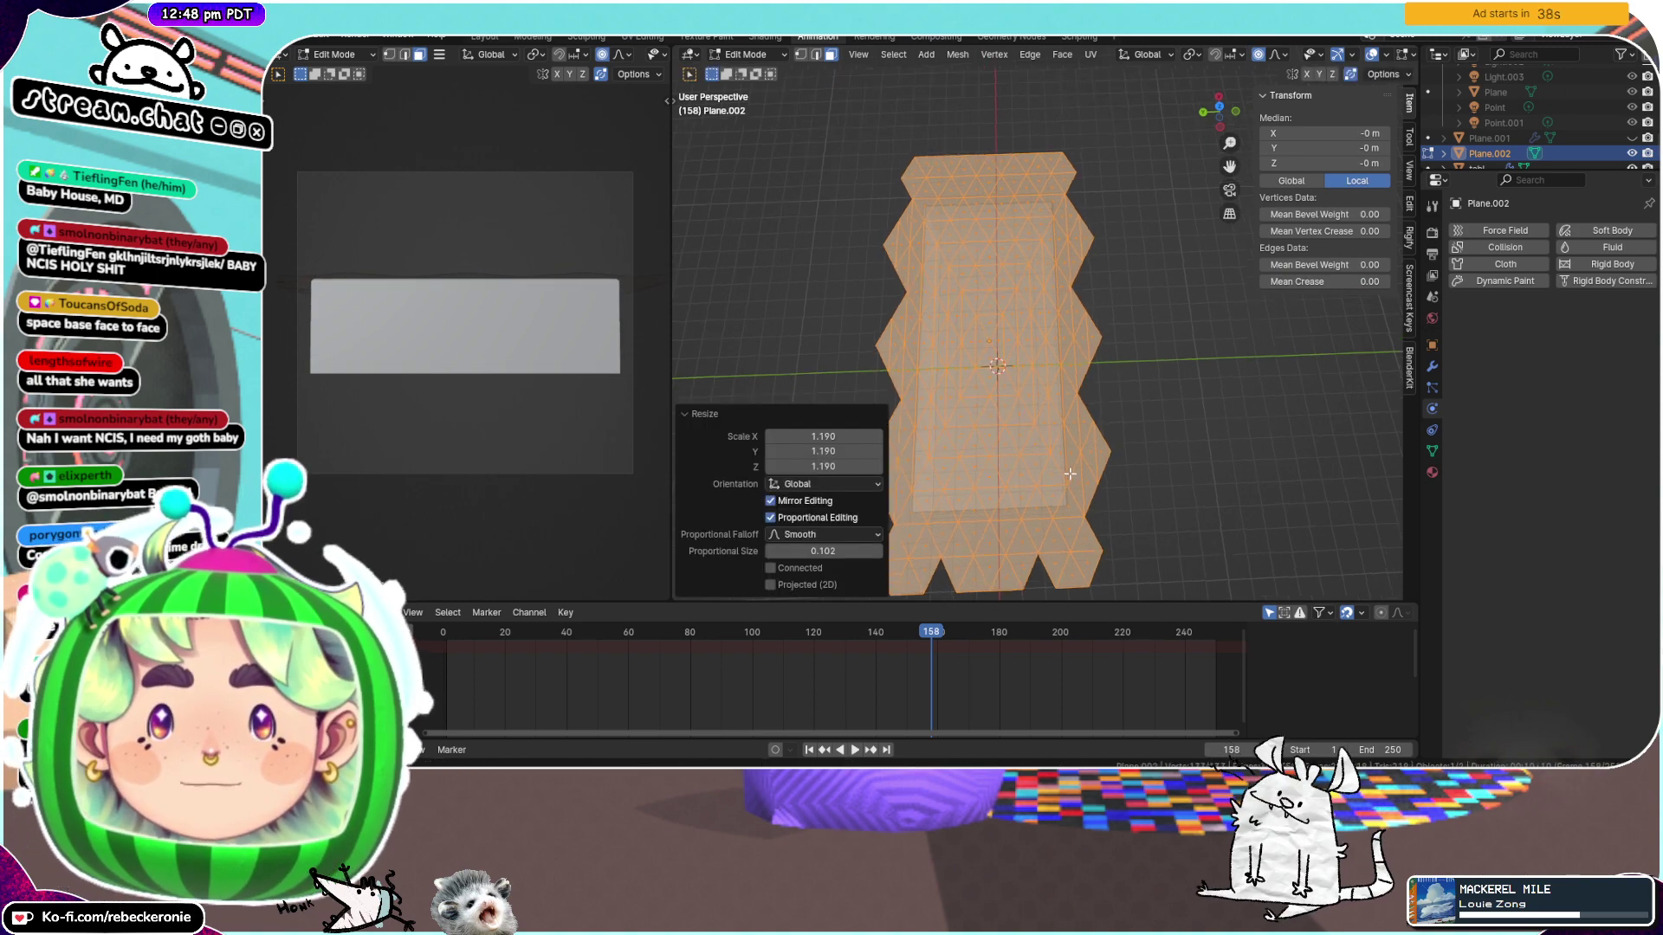
Delete the two matching triangles along the opposite short edge to notch it symmetrically
middle_click_drag(1130, 465, 1143, 506)
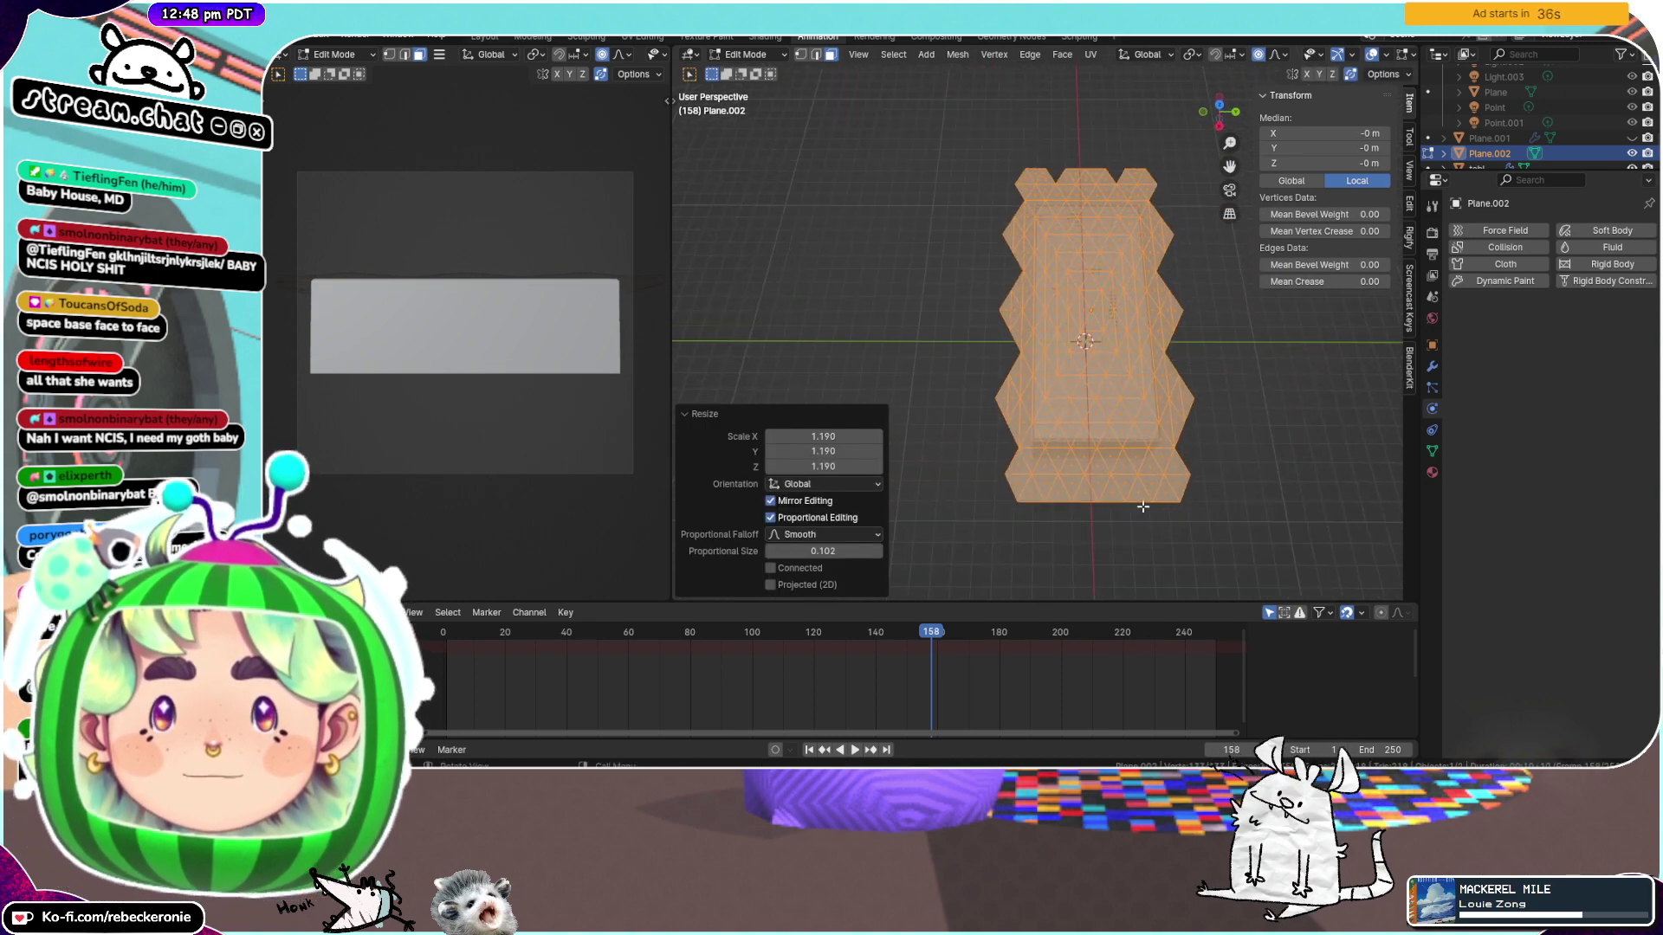
left_click(1142, 502)
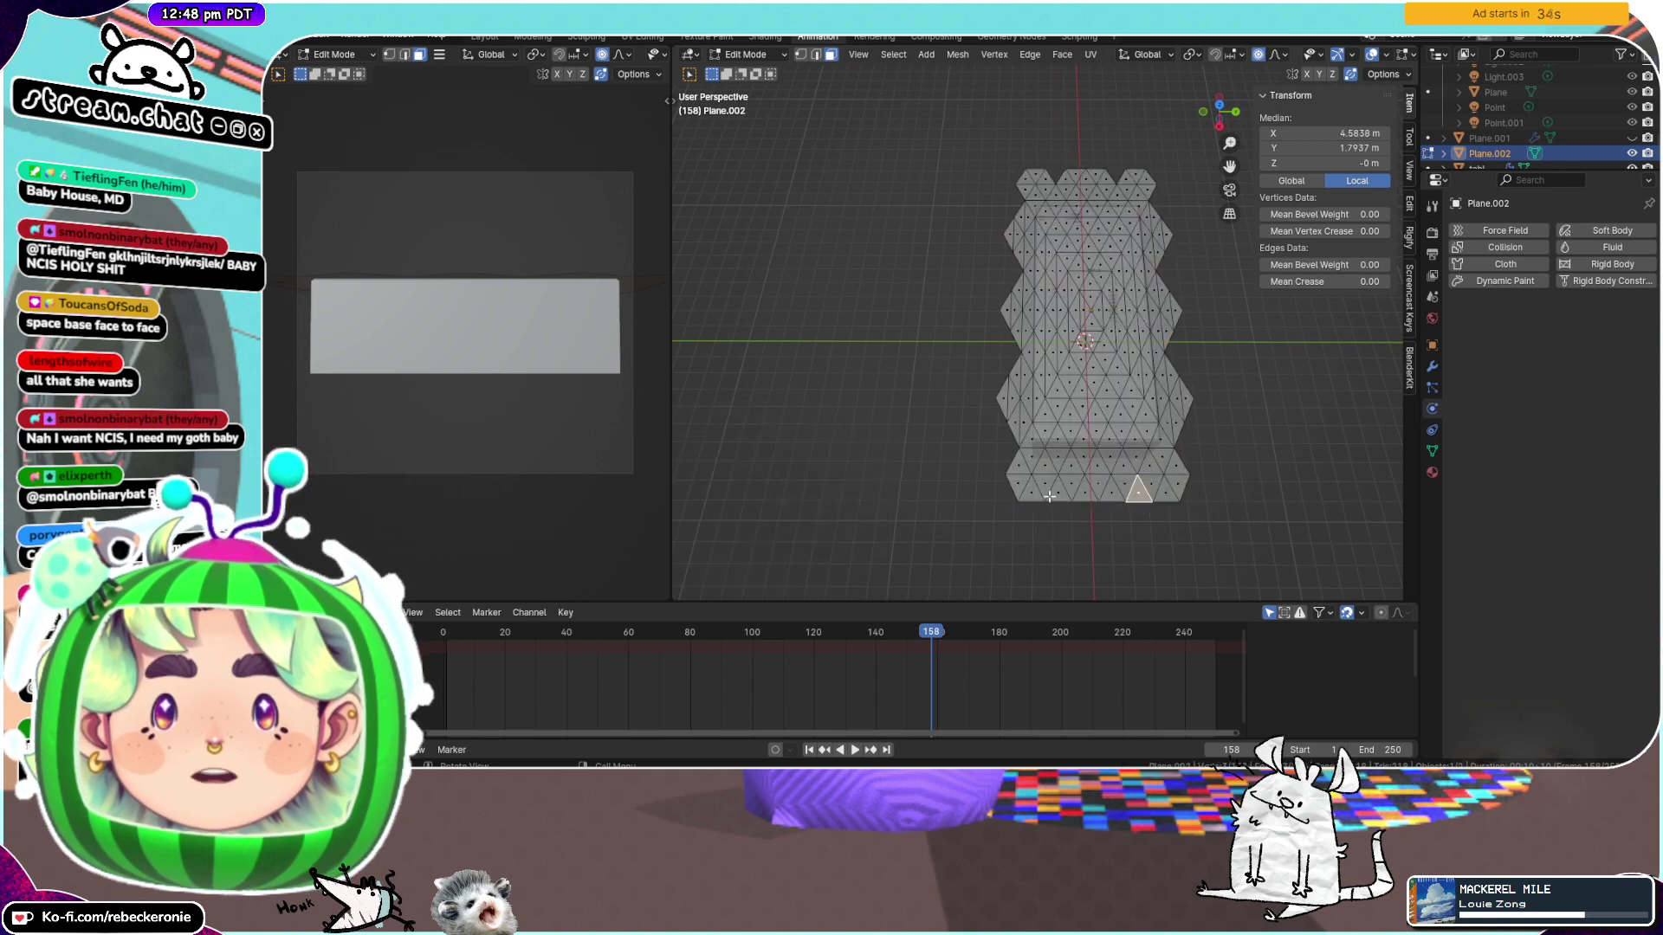
key("x")
left_click(1137, 492)
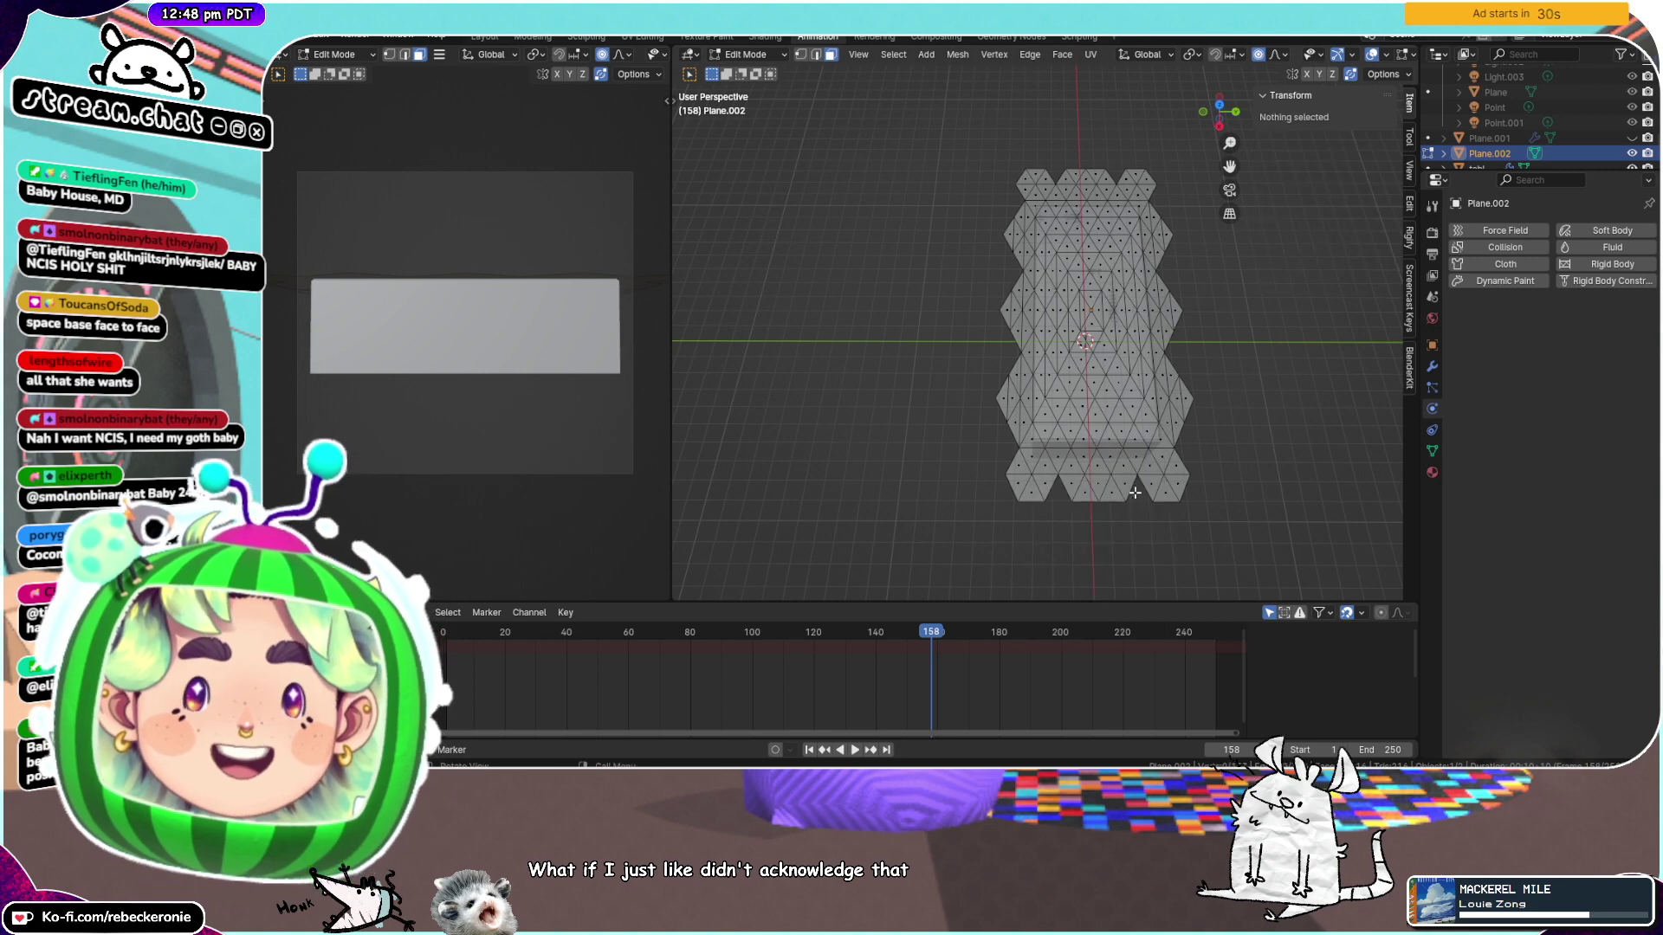
middle_click_drag(1136, 494, 977, 481)
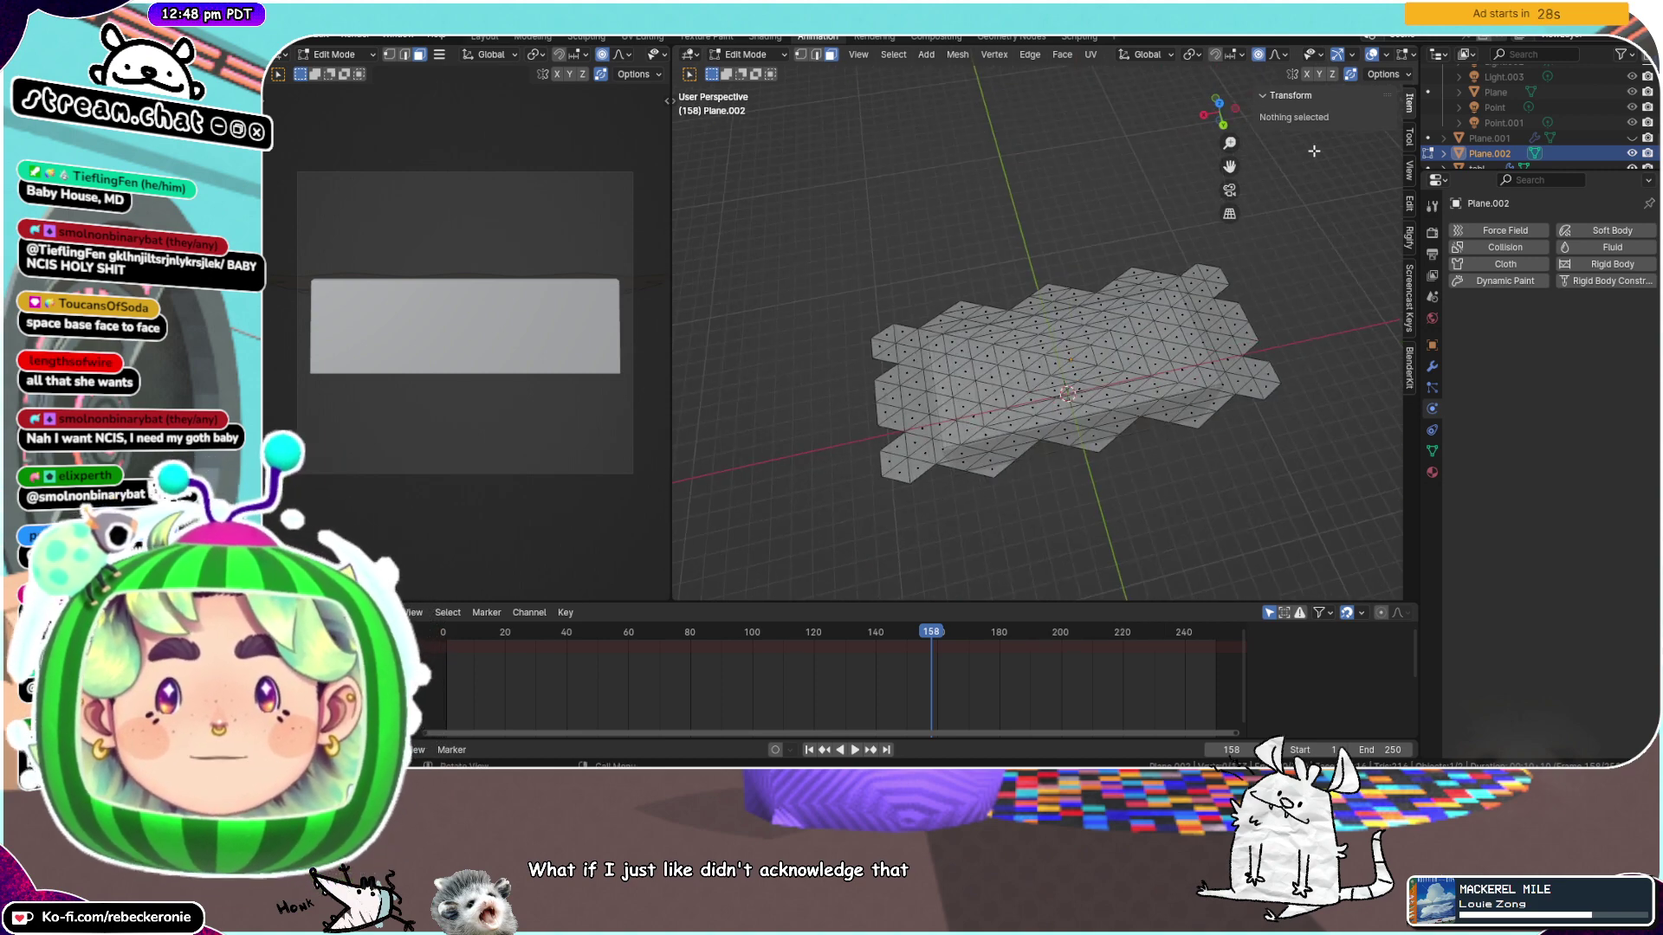
middle_click_drag(1314, 151, 1178, 411)
Scale the entire mesh along the Y axis by a factor of 0.992 in the top view
left_click(1221, 103)
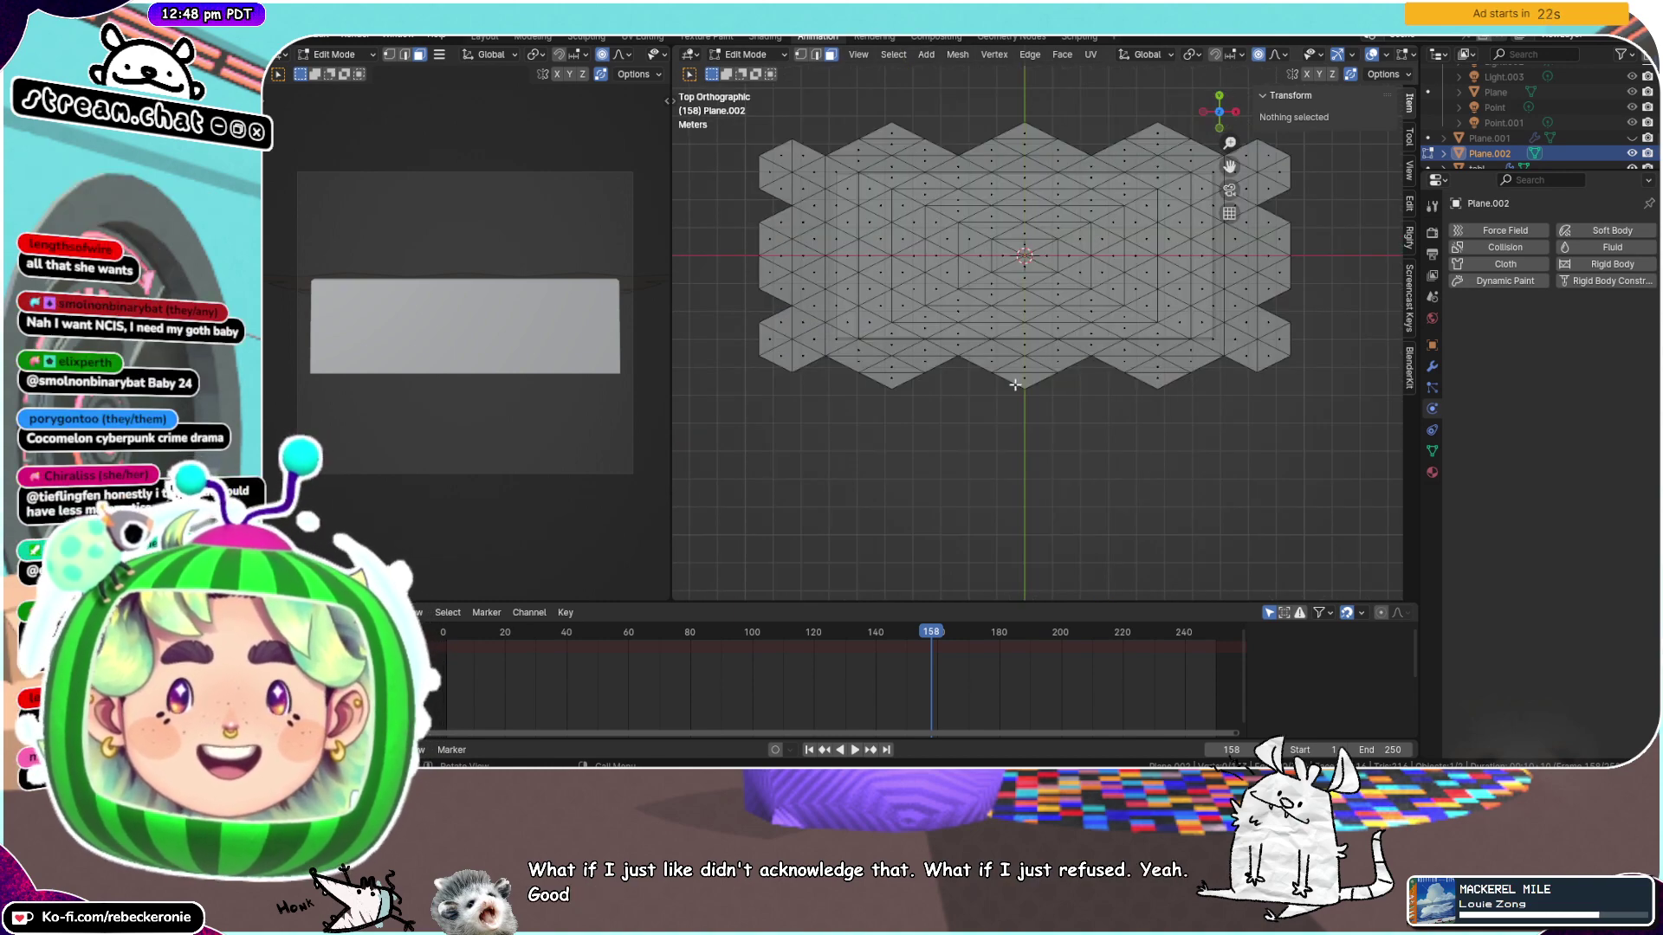
key("a")
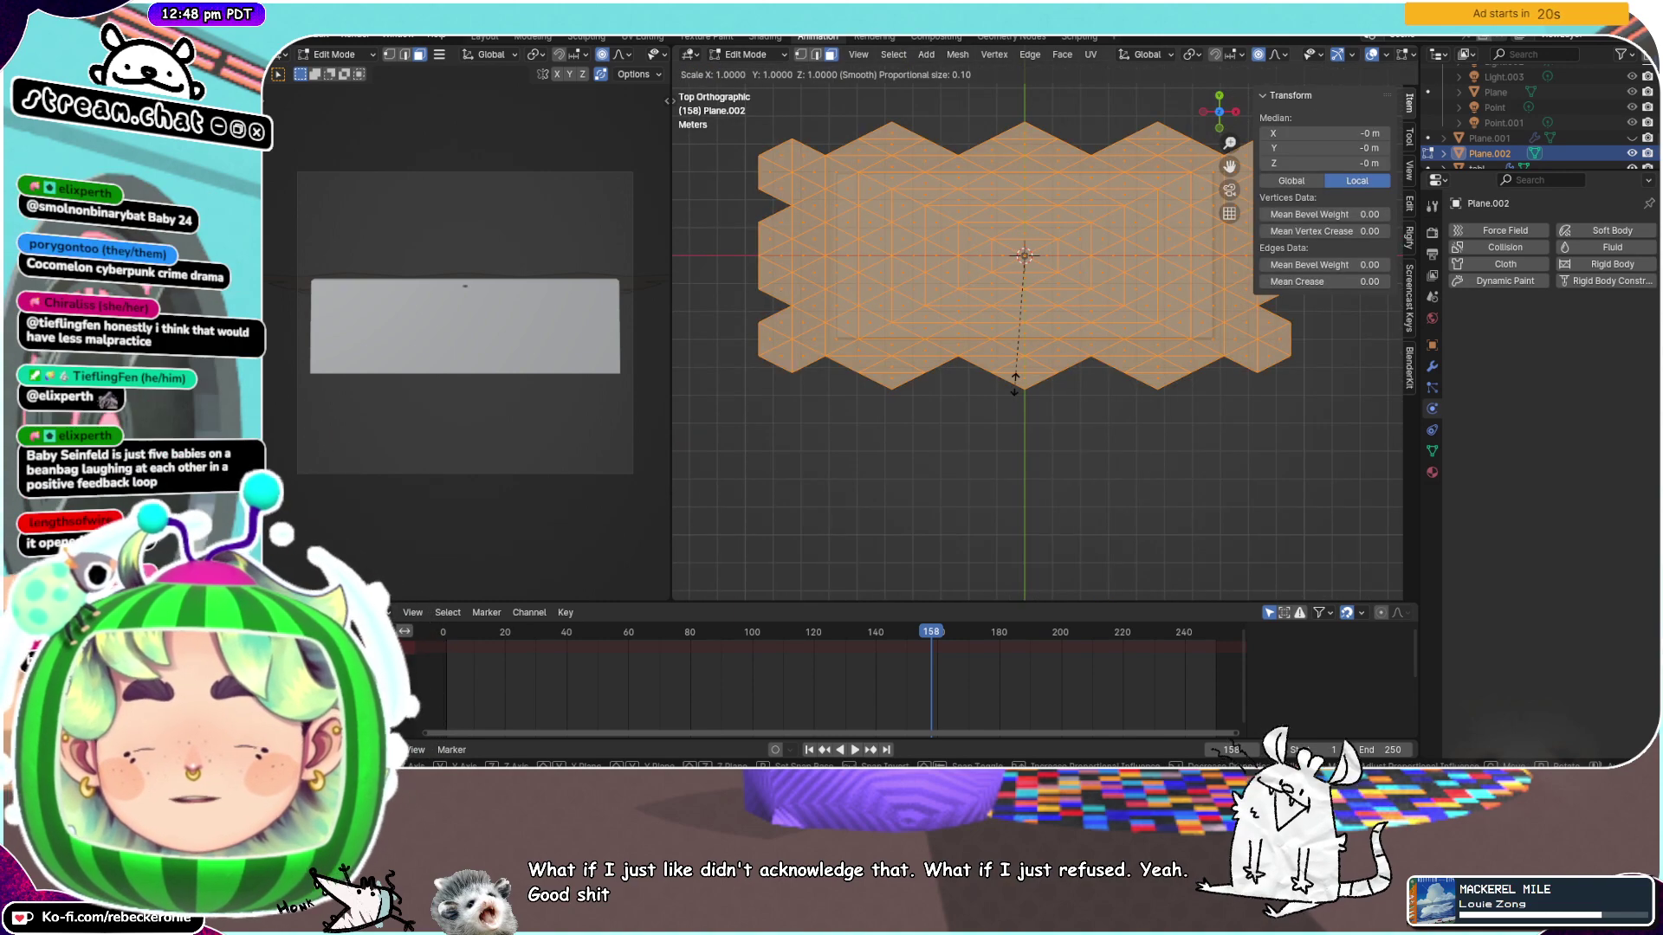
key("s")
key("y")
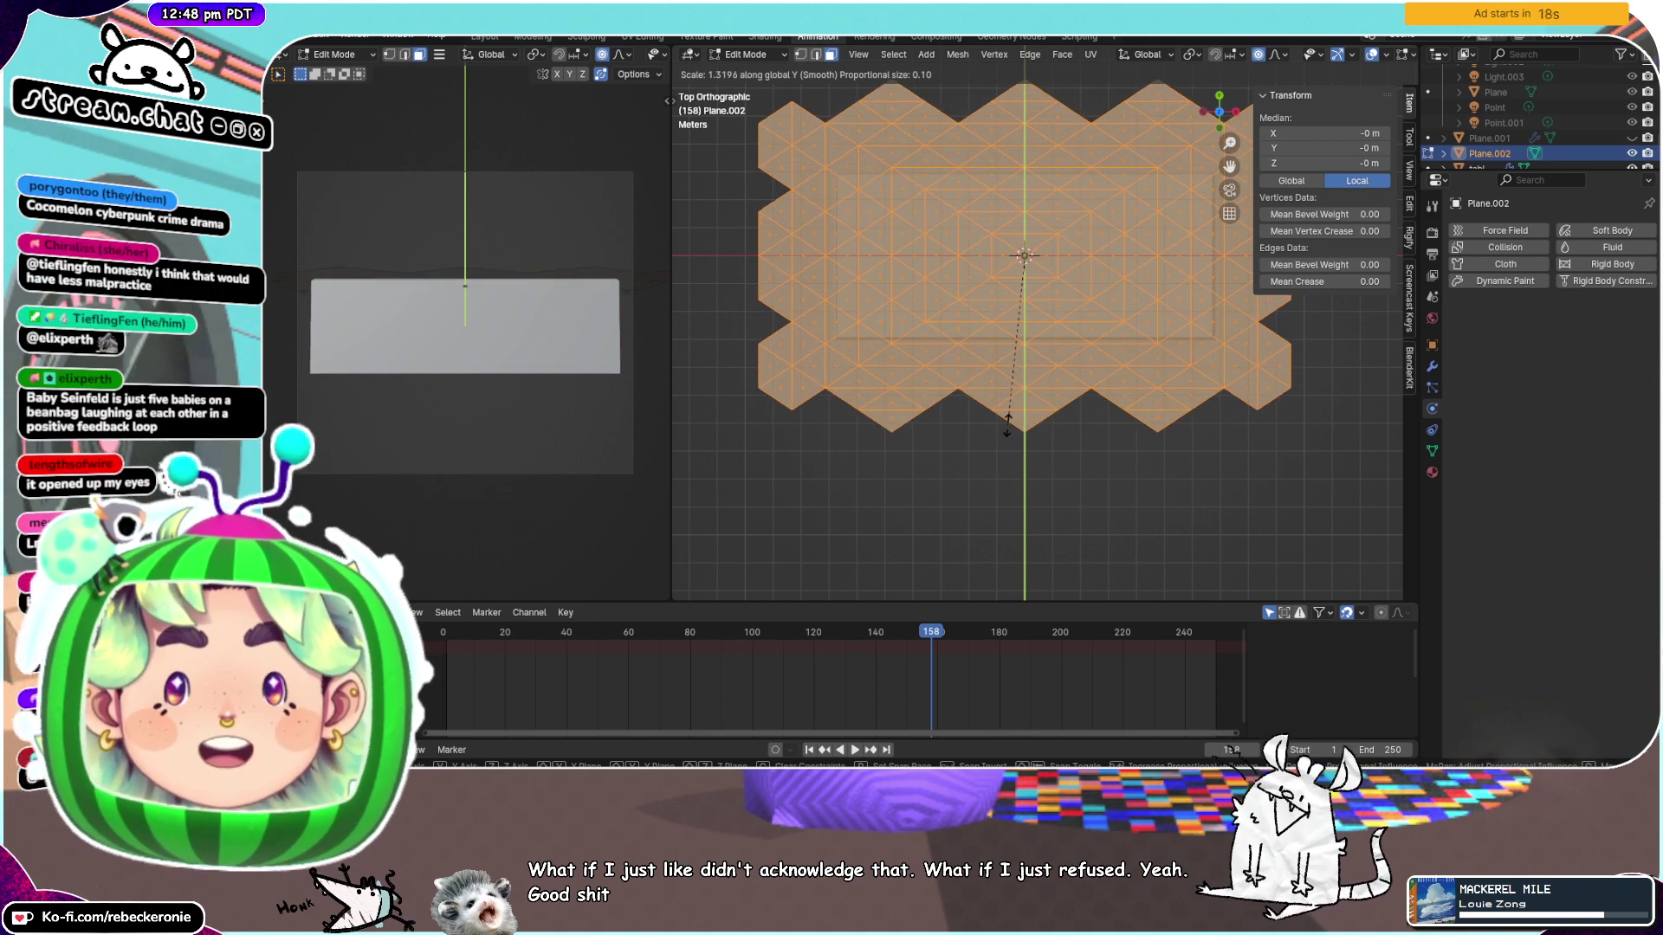
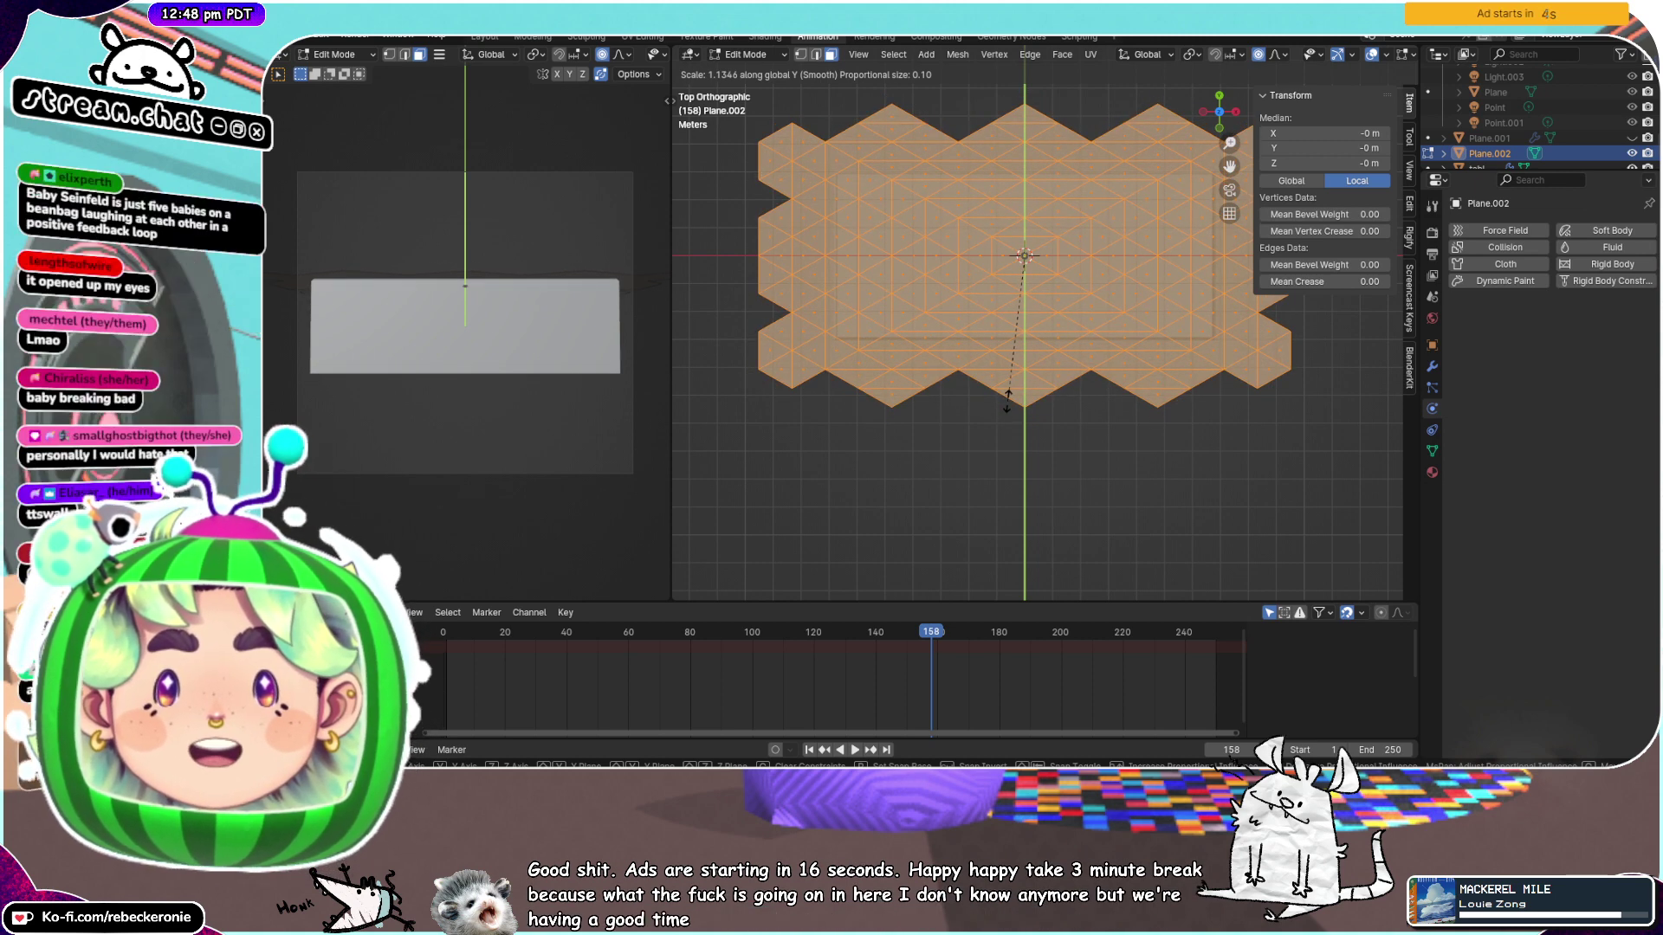
left_click(1021, 382)
scroll(1170, 369, "up", 2)
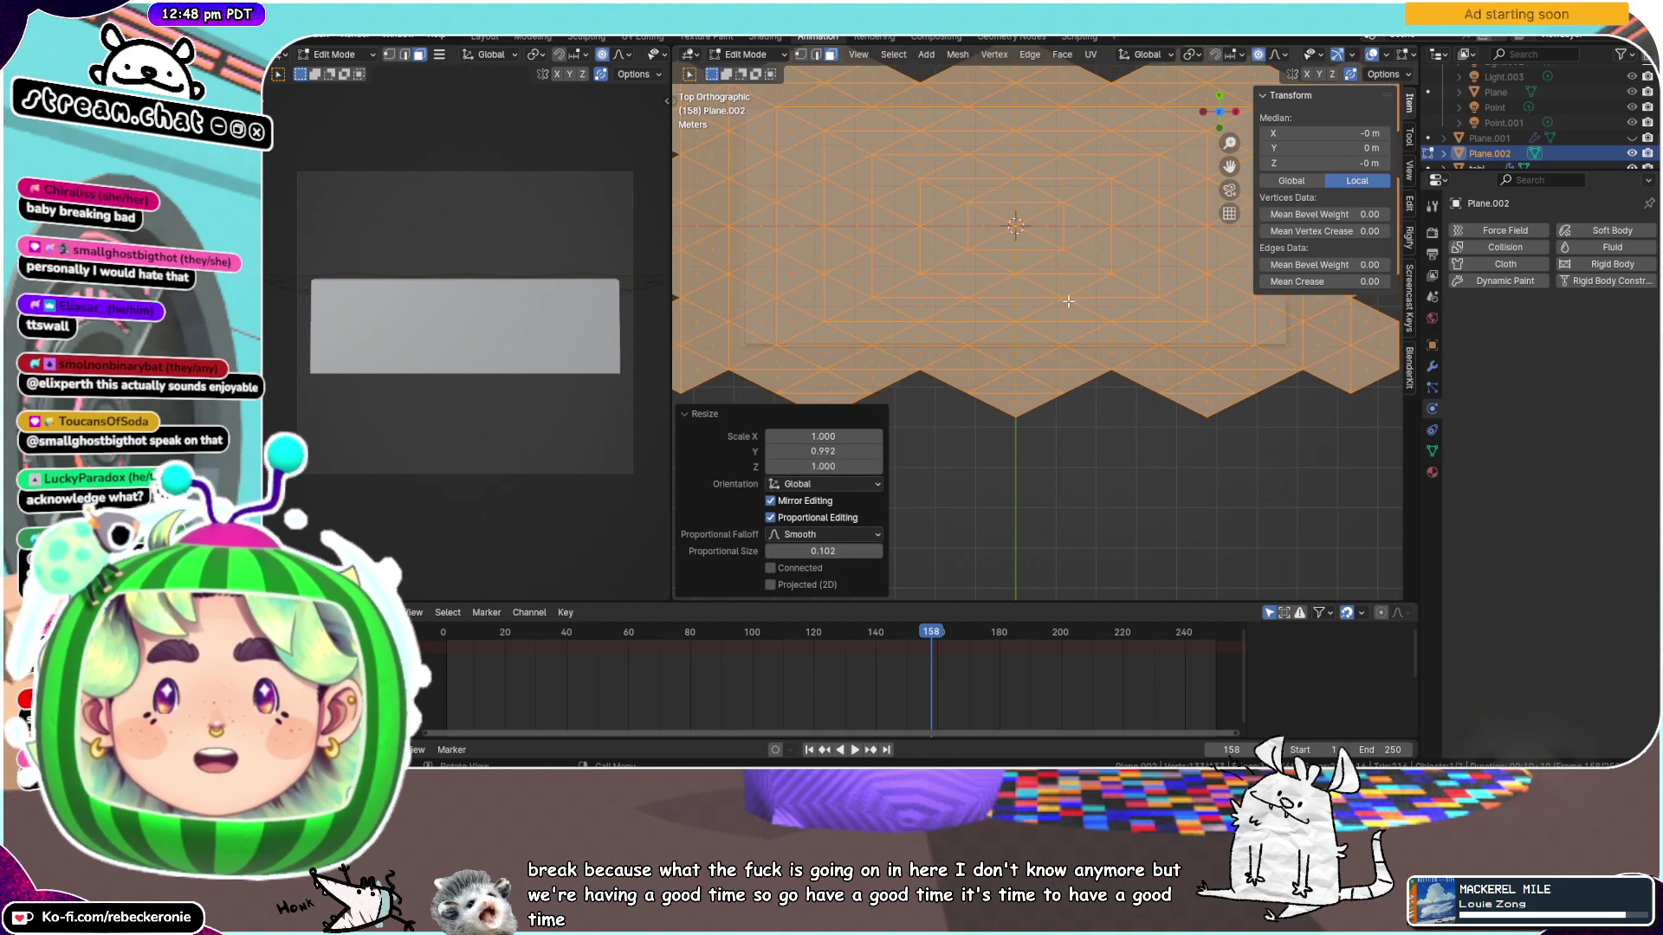
Delete all faces on the positive X half of the tablecloth mesh, working in the top view
left_click_drag(1229, 167, 1049, 183)
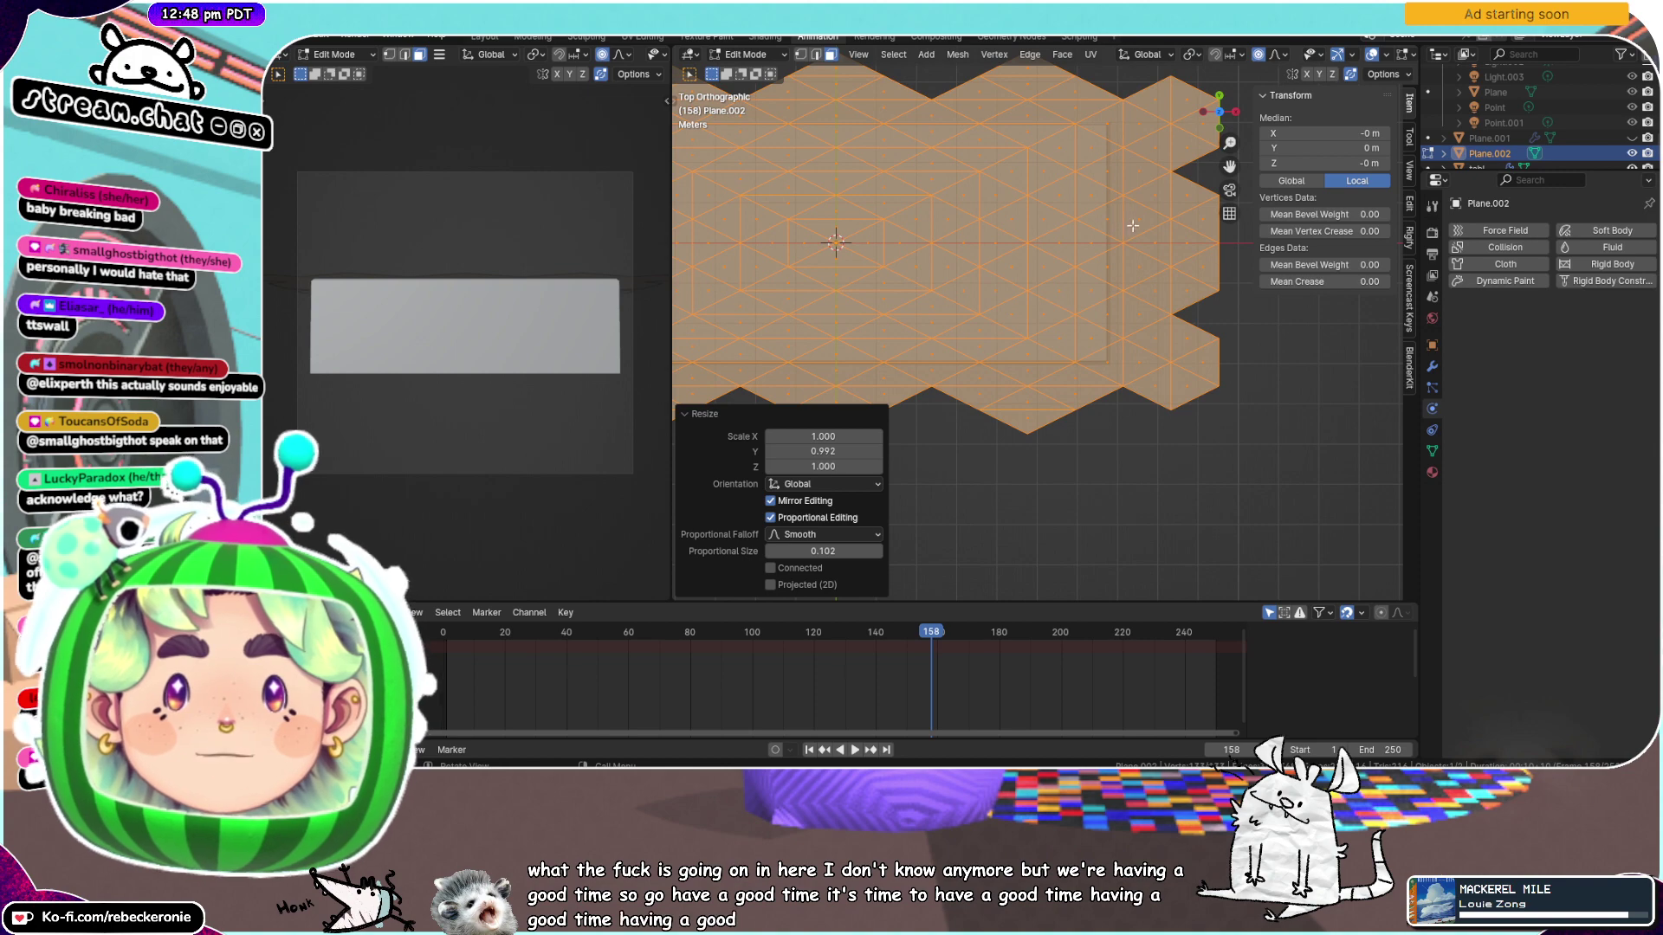
middle_click_drag(1132, 226, 1103, 363)
scroll(1102, 364, "up", 3)
scroll(1177, 364, "down", 4)
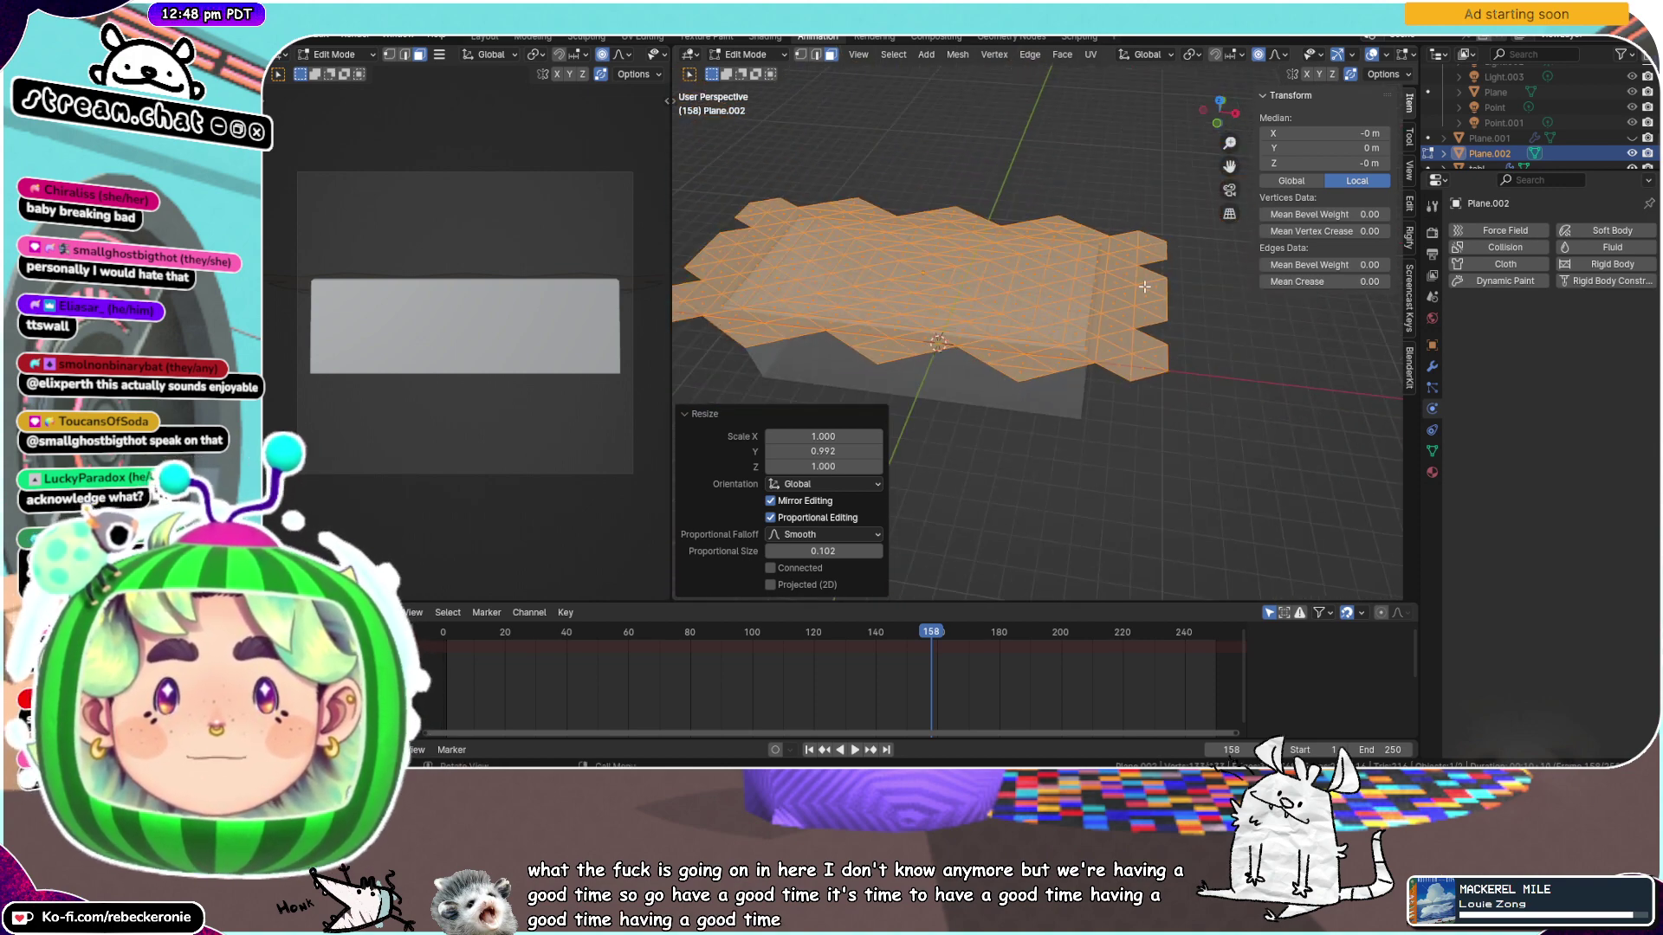
left_click(1220, 103)
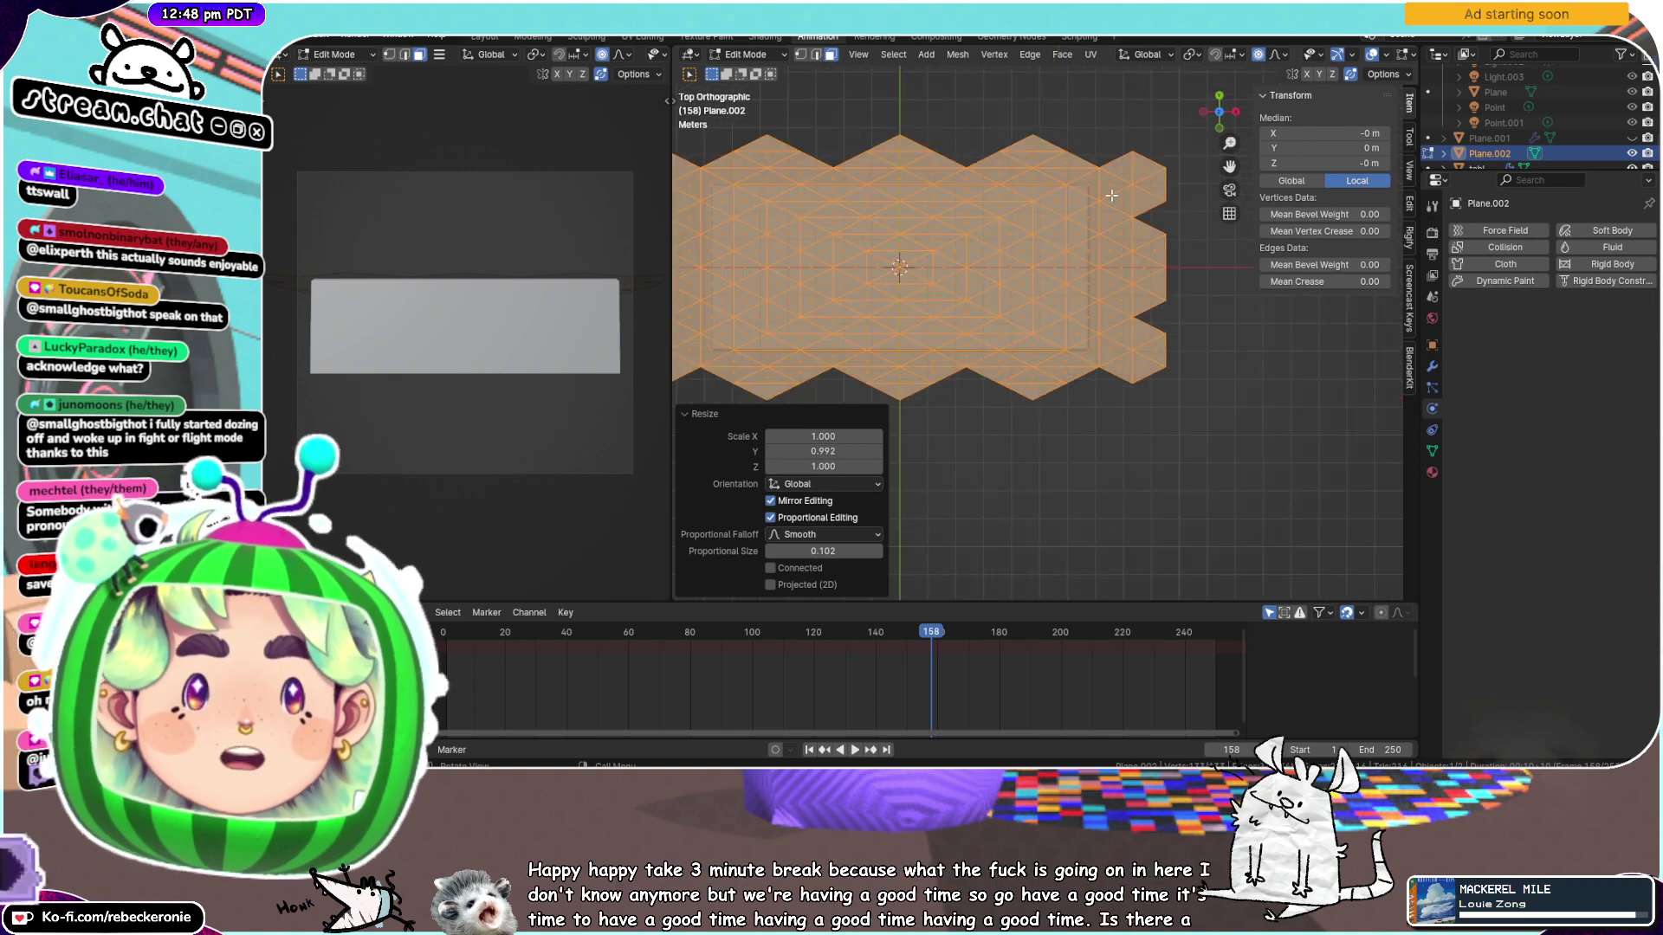
scroll(1111, 195, "down", 1)
left_click_drag(1195, 459, 930, 81)
scroll(959, 265, "up", 1)
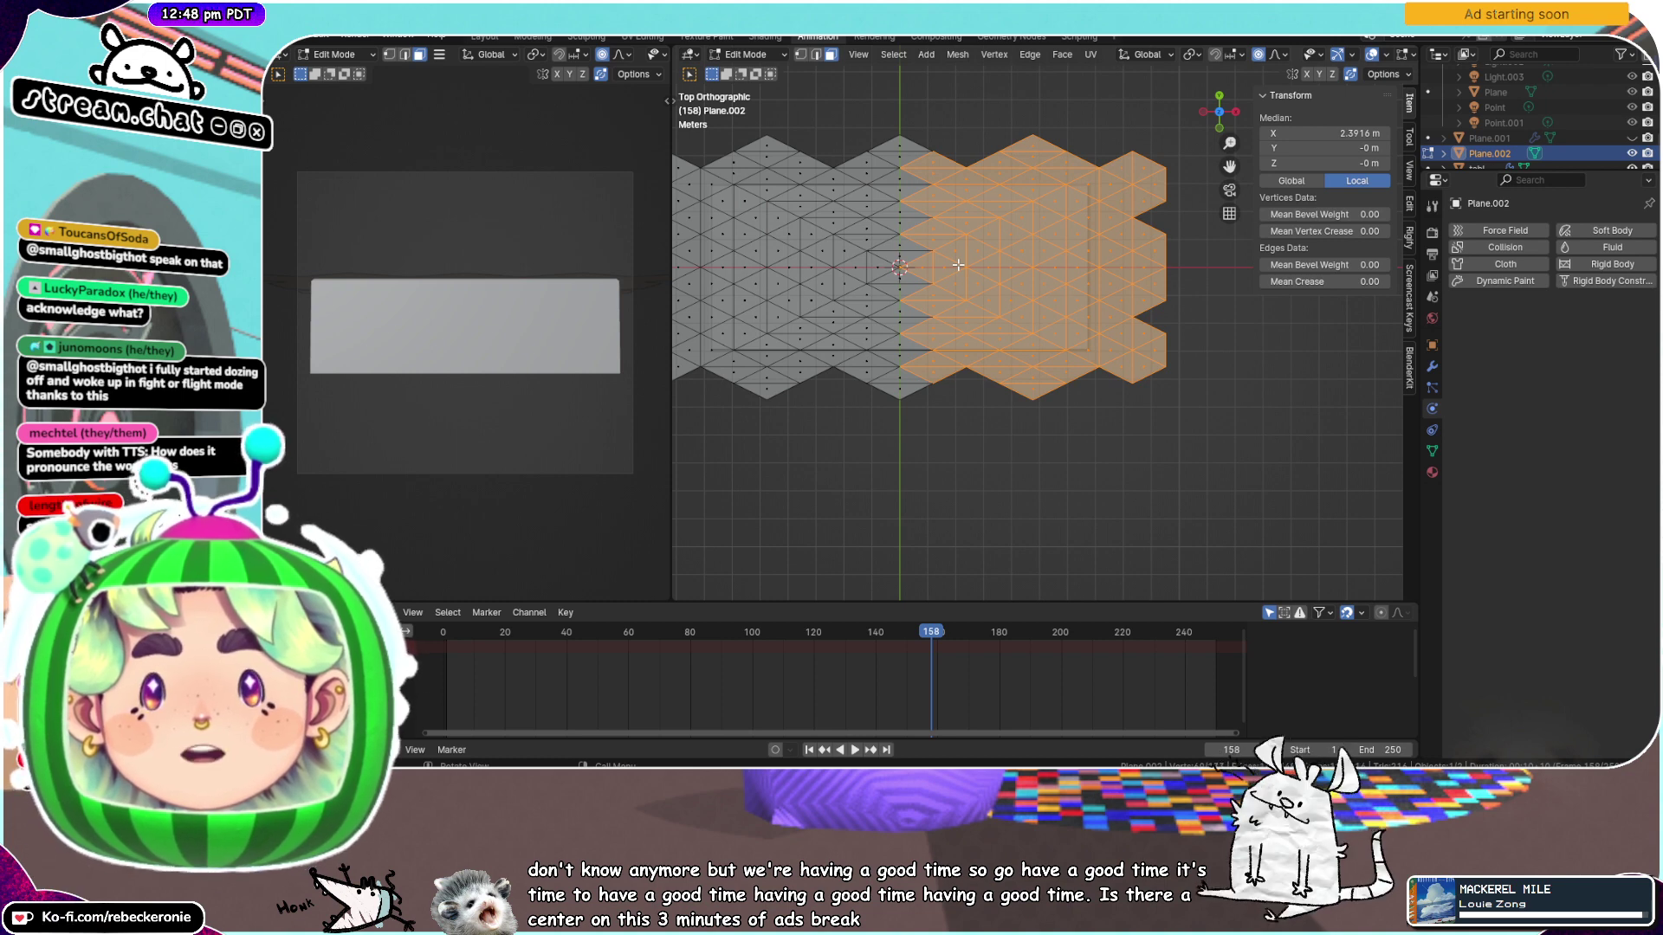
key("x")
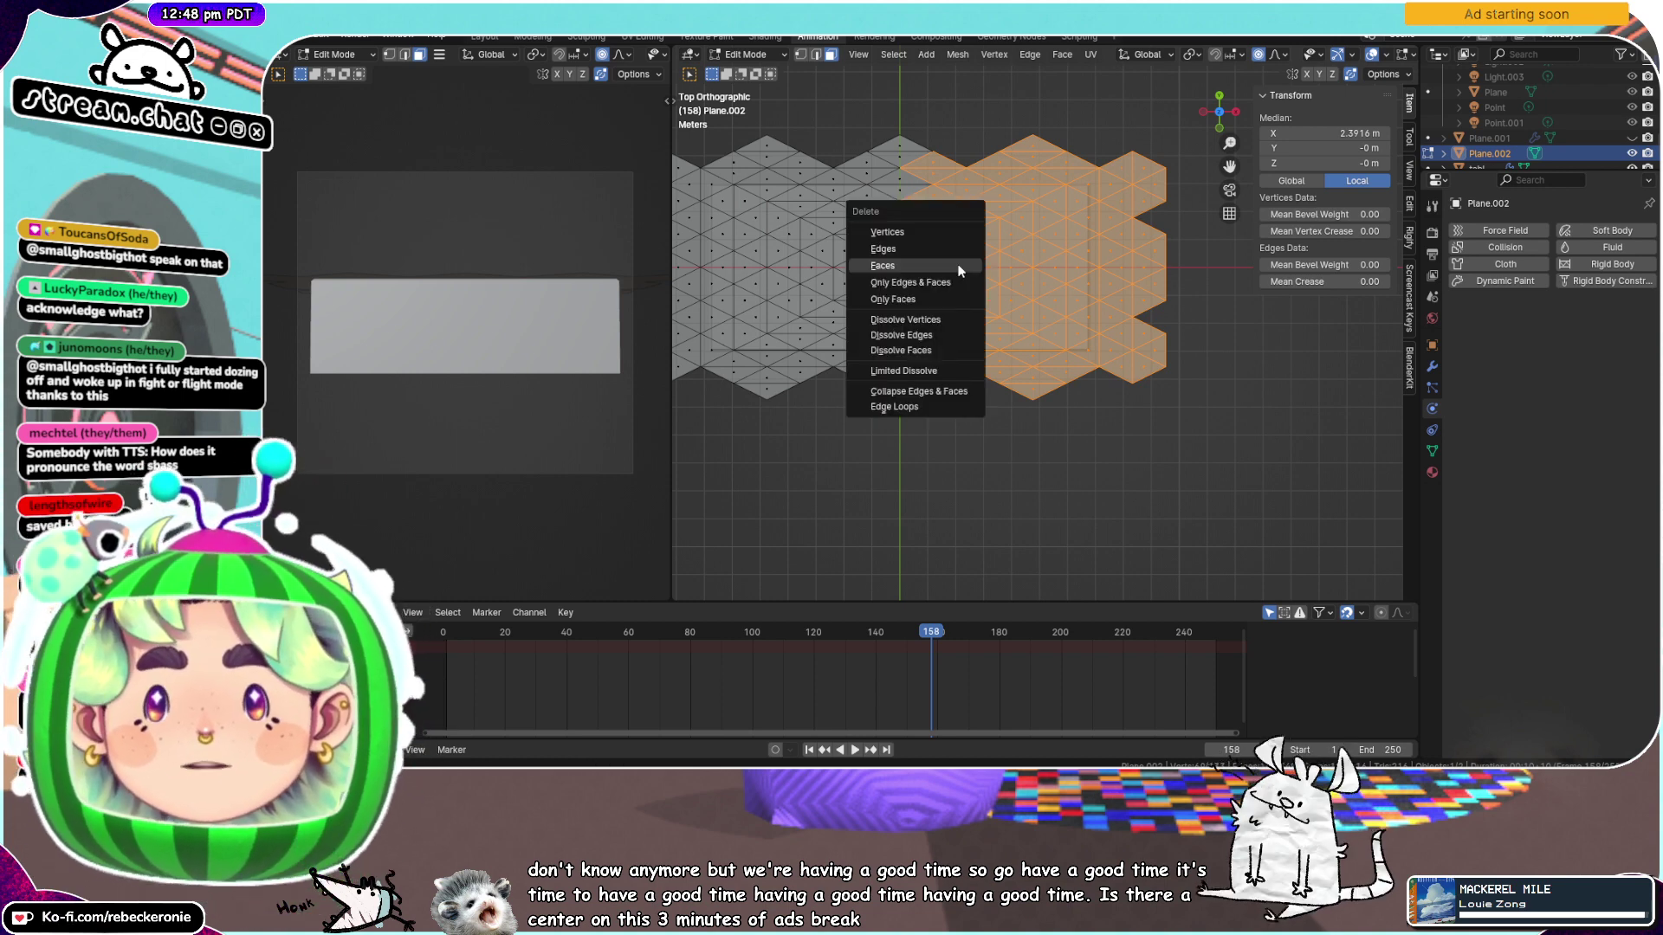
left_click(960, 271)
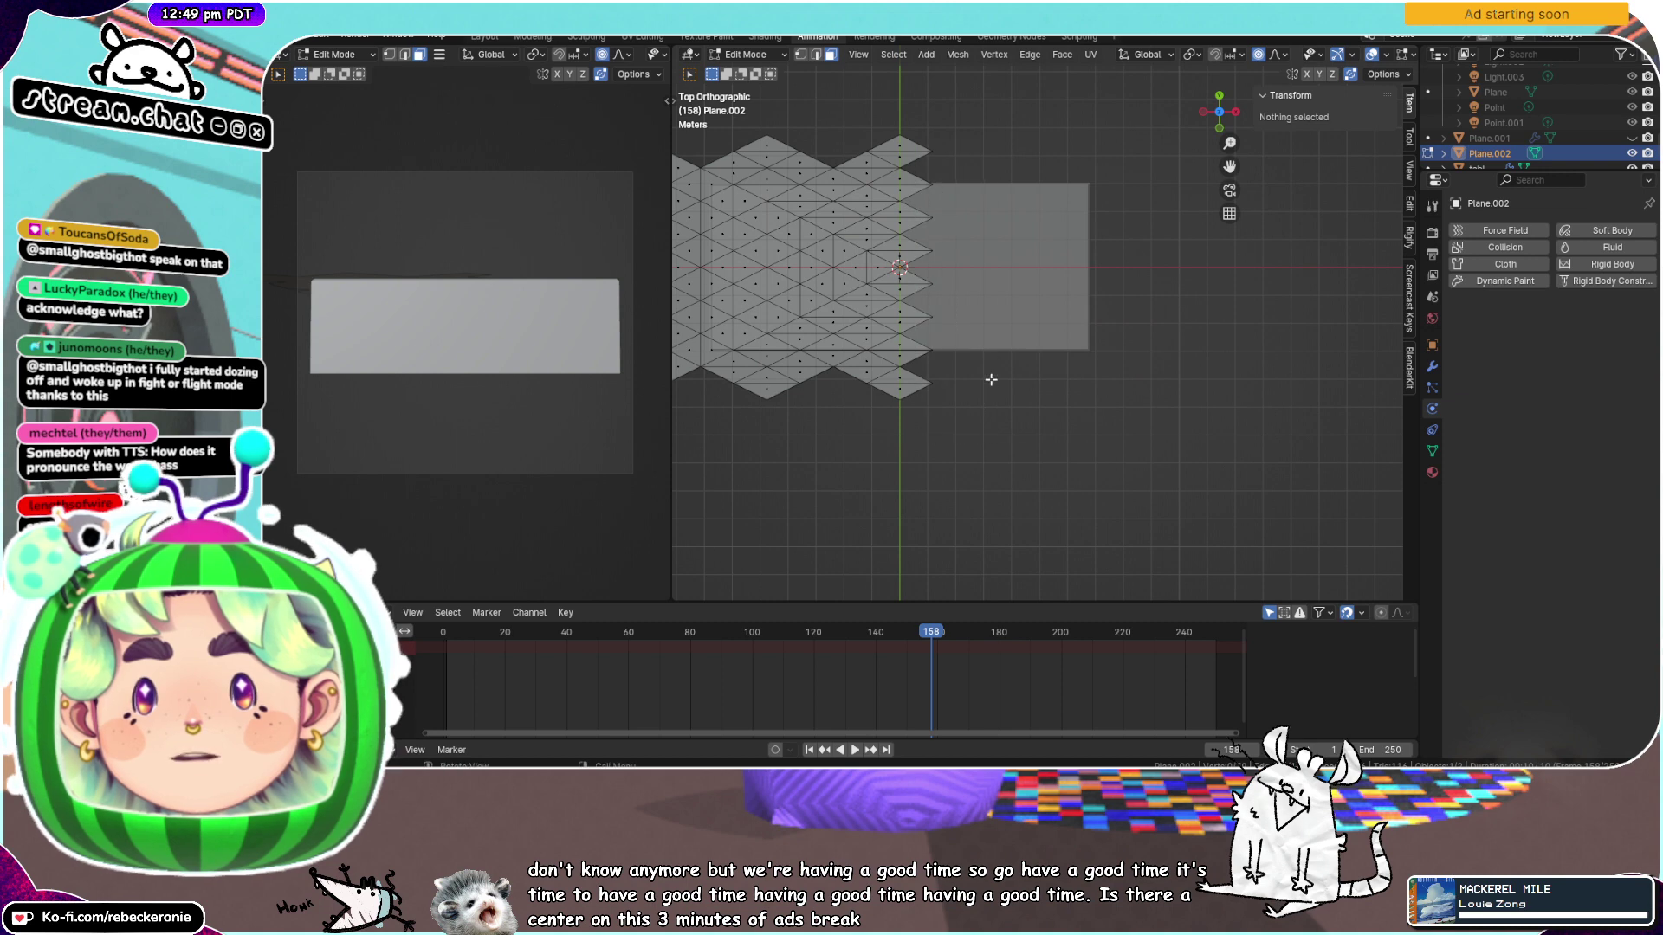
Add a Mirror modifier on the X axis to the tablecloth mesh and enable Clipping
left_click(1432, 366)
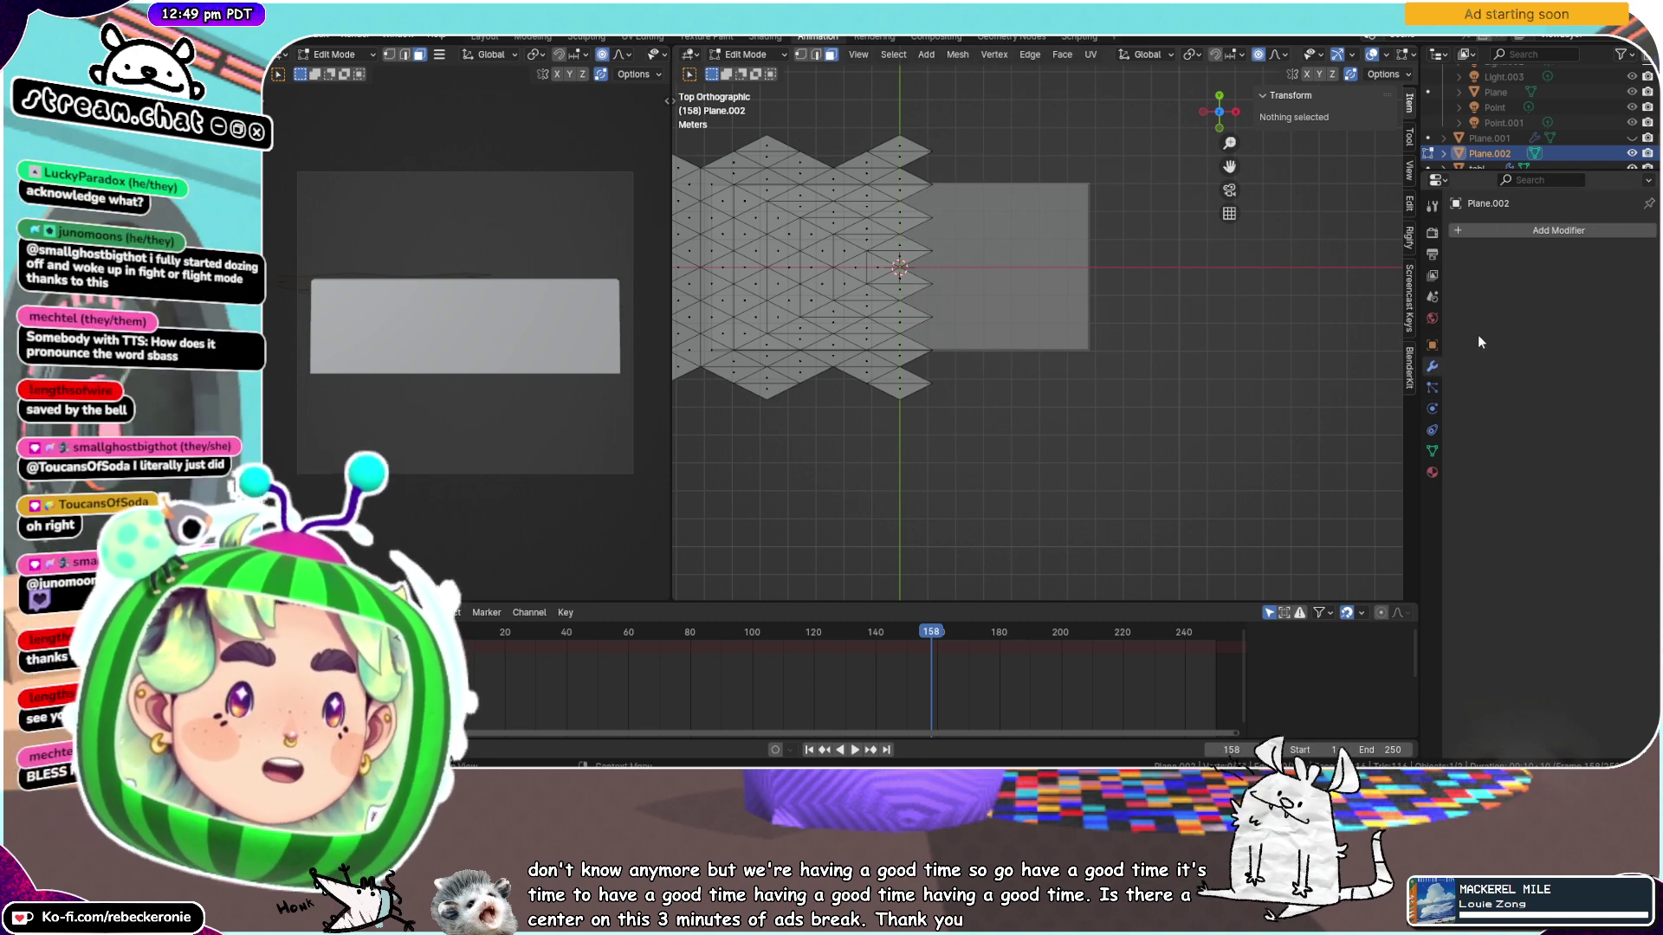
left_click(1493, 229)
mouse_move(1470, 243)
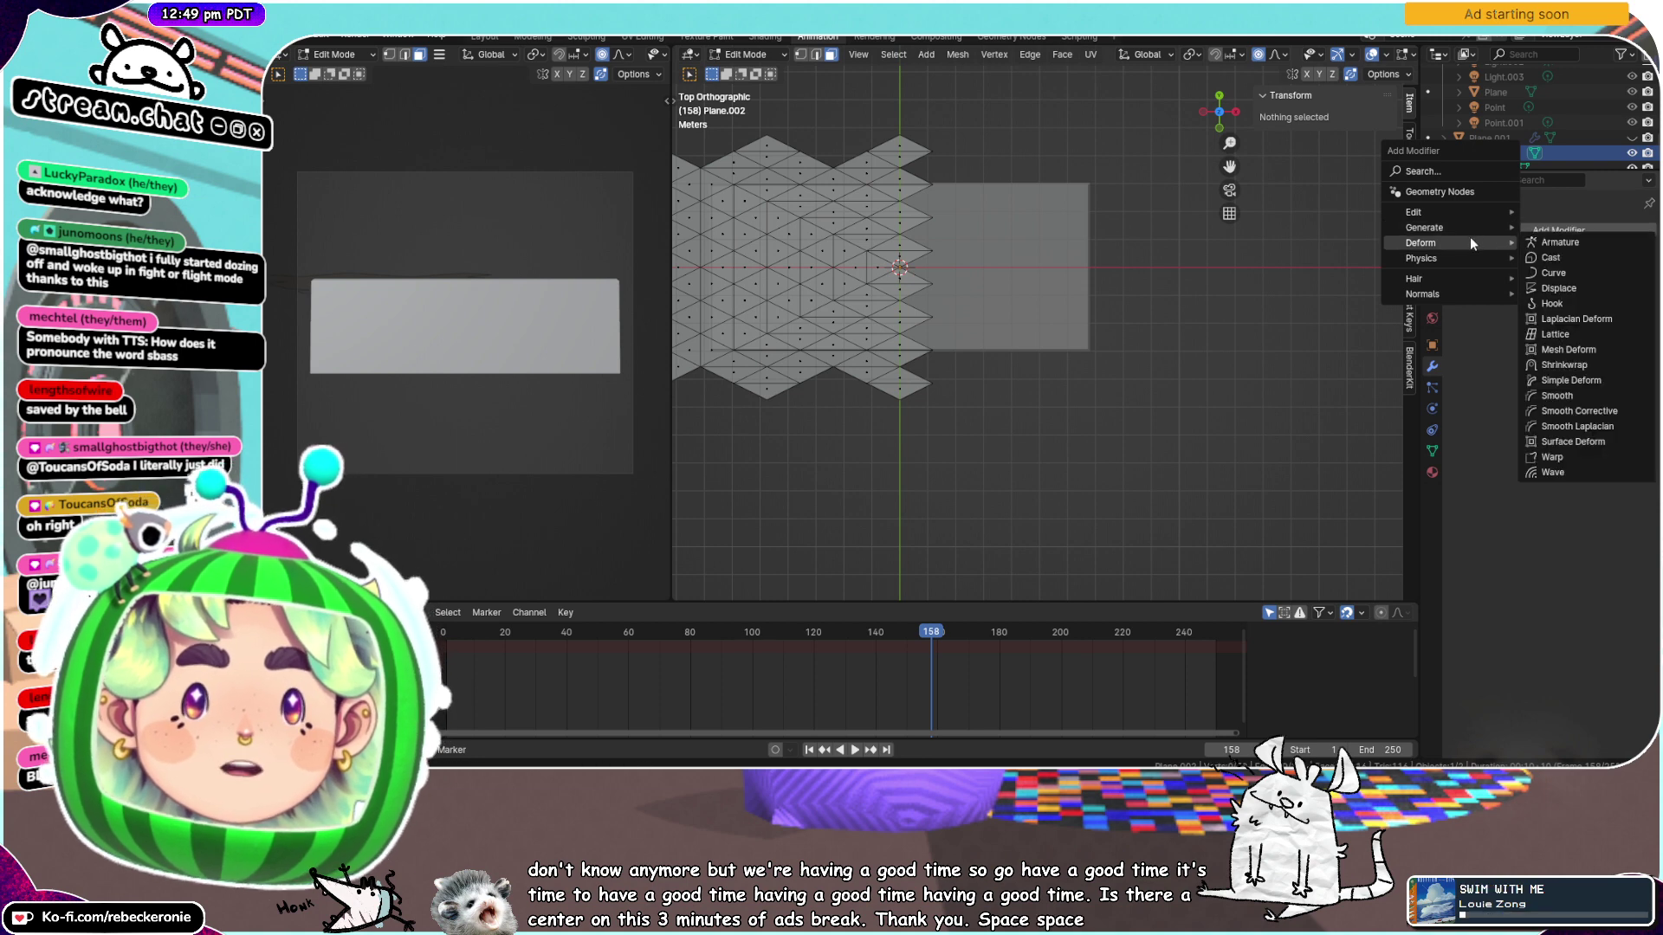
left_click(1561, 335)
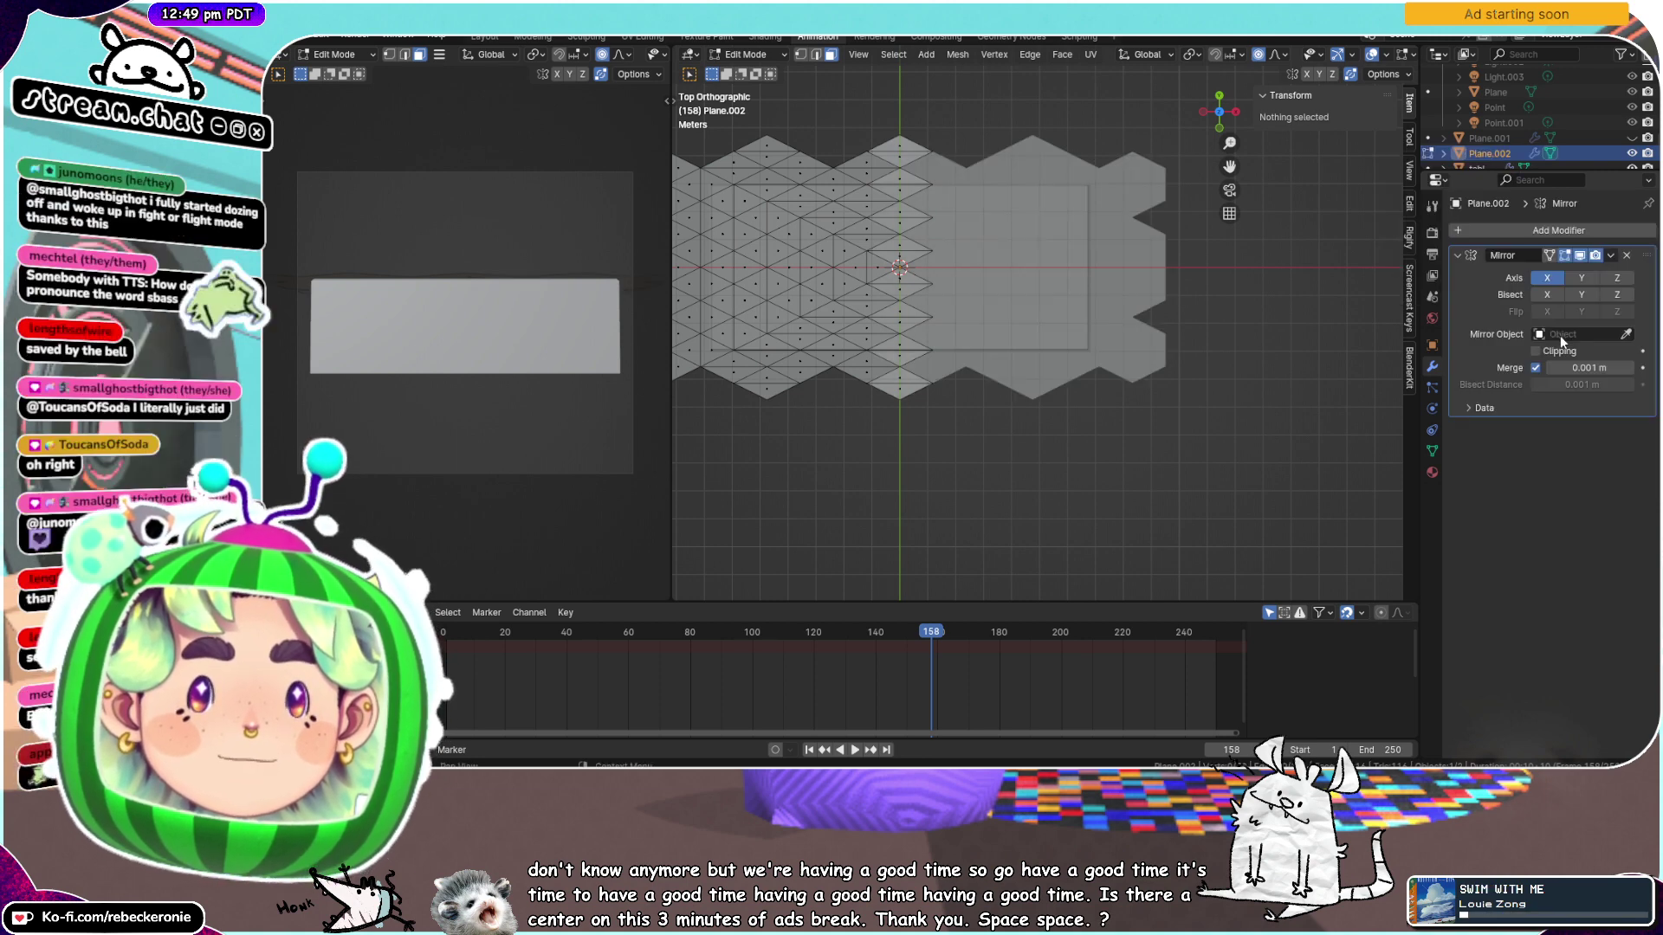
left_click(1536, 350)
scroll(1061, 324, "up", 1)
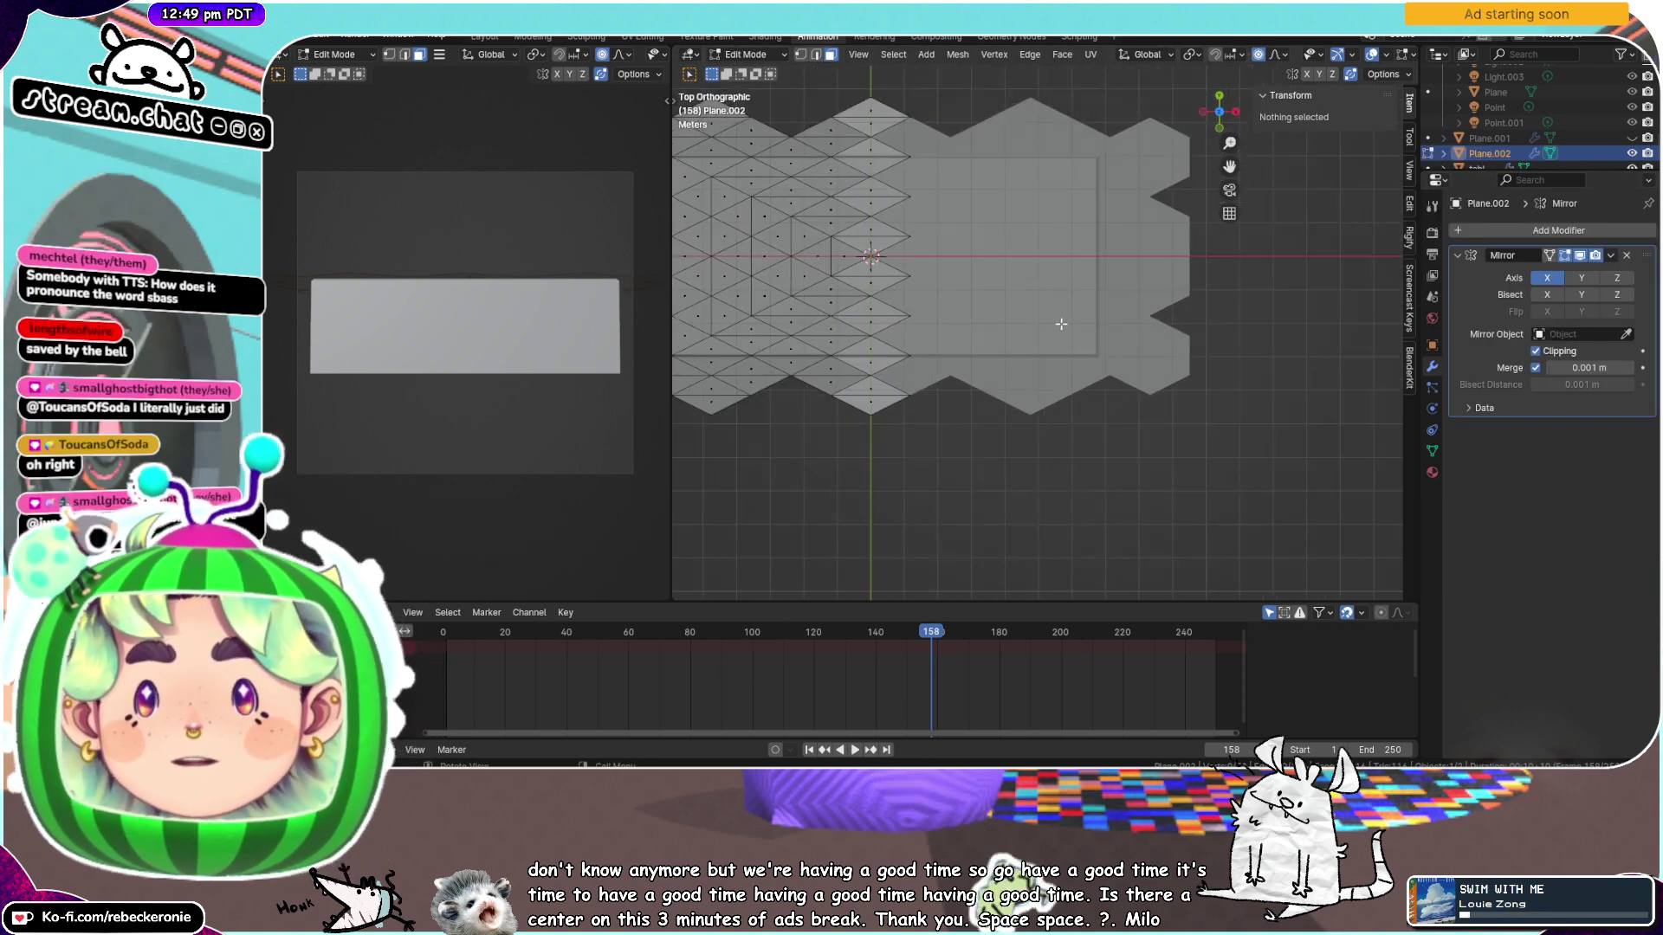
Move the column of vertices protruding past the centre line along X so they snap onto the mirror plane
left_click_drag(991, 522, 812, 44)
middle_click_drag(906, 266, 943, 252)
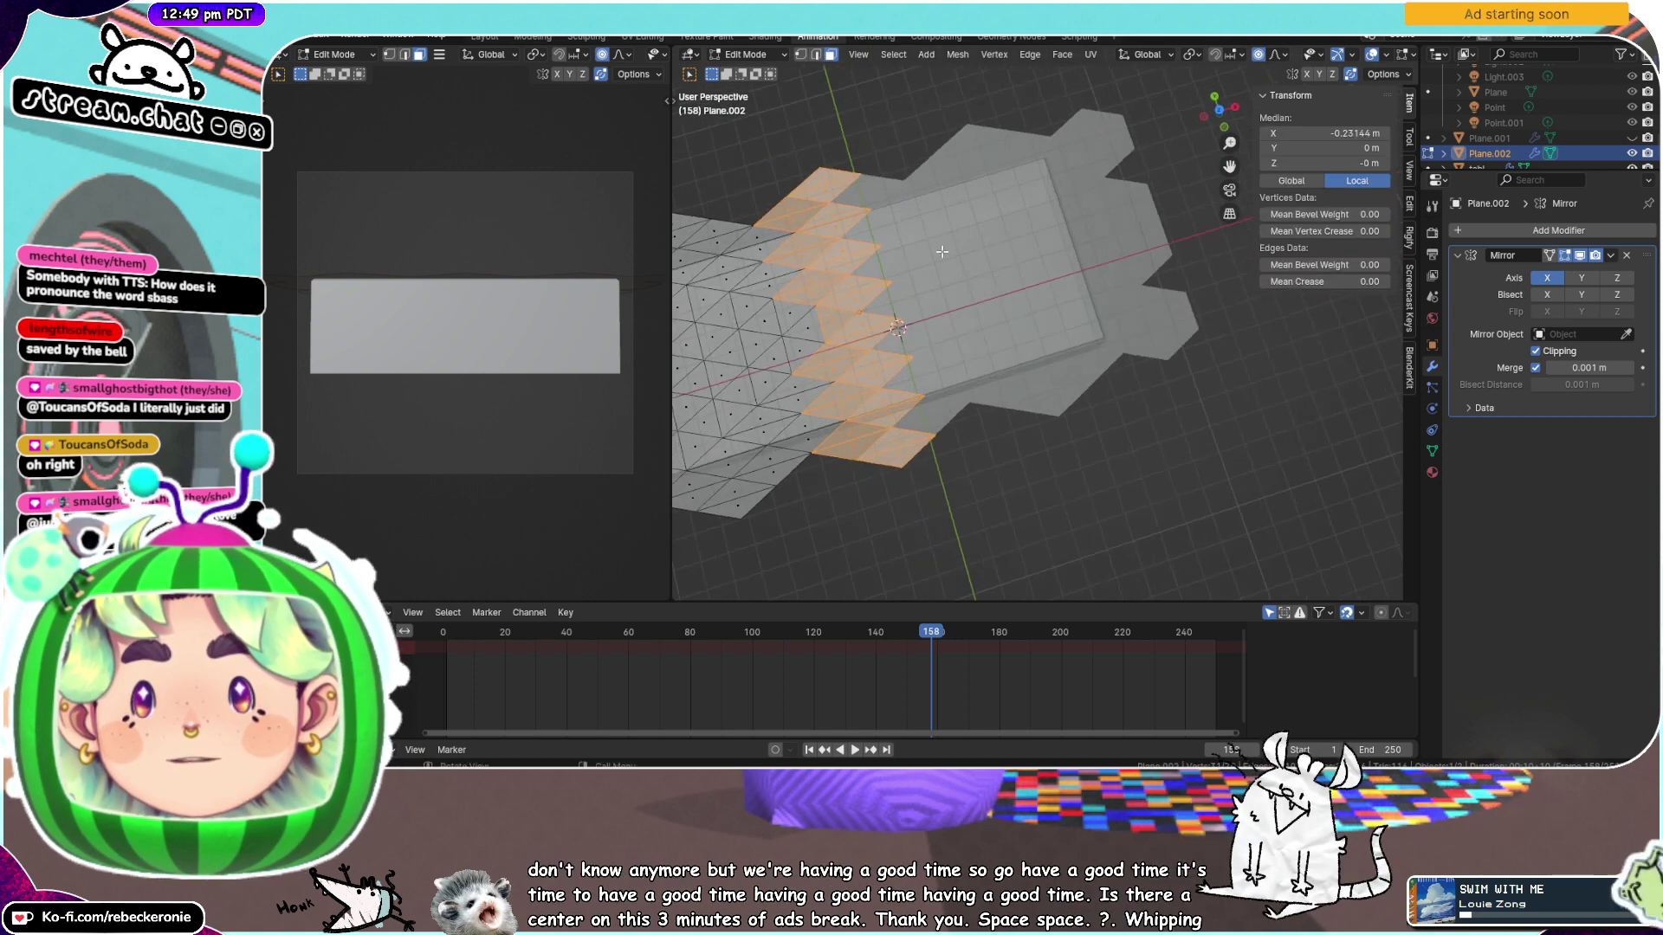
left_click(821, 160)
left_click(801, 55)
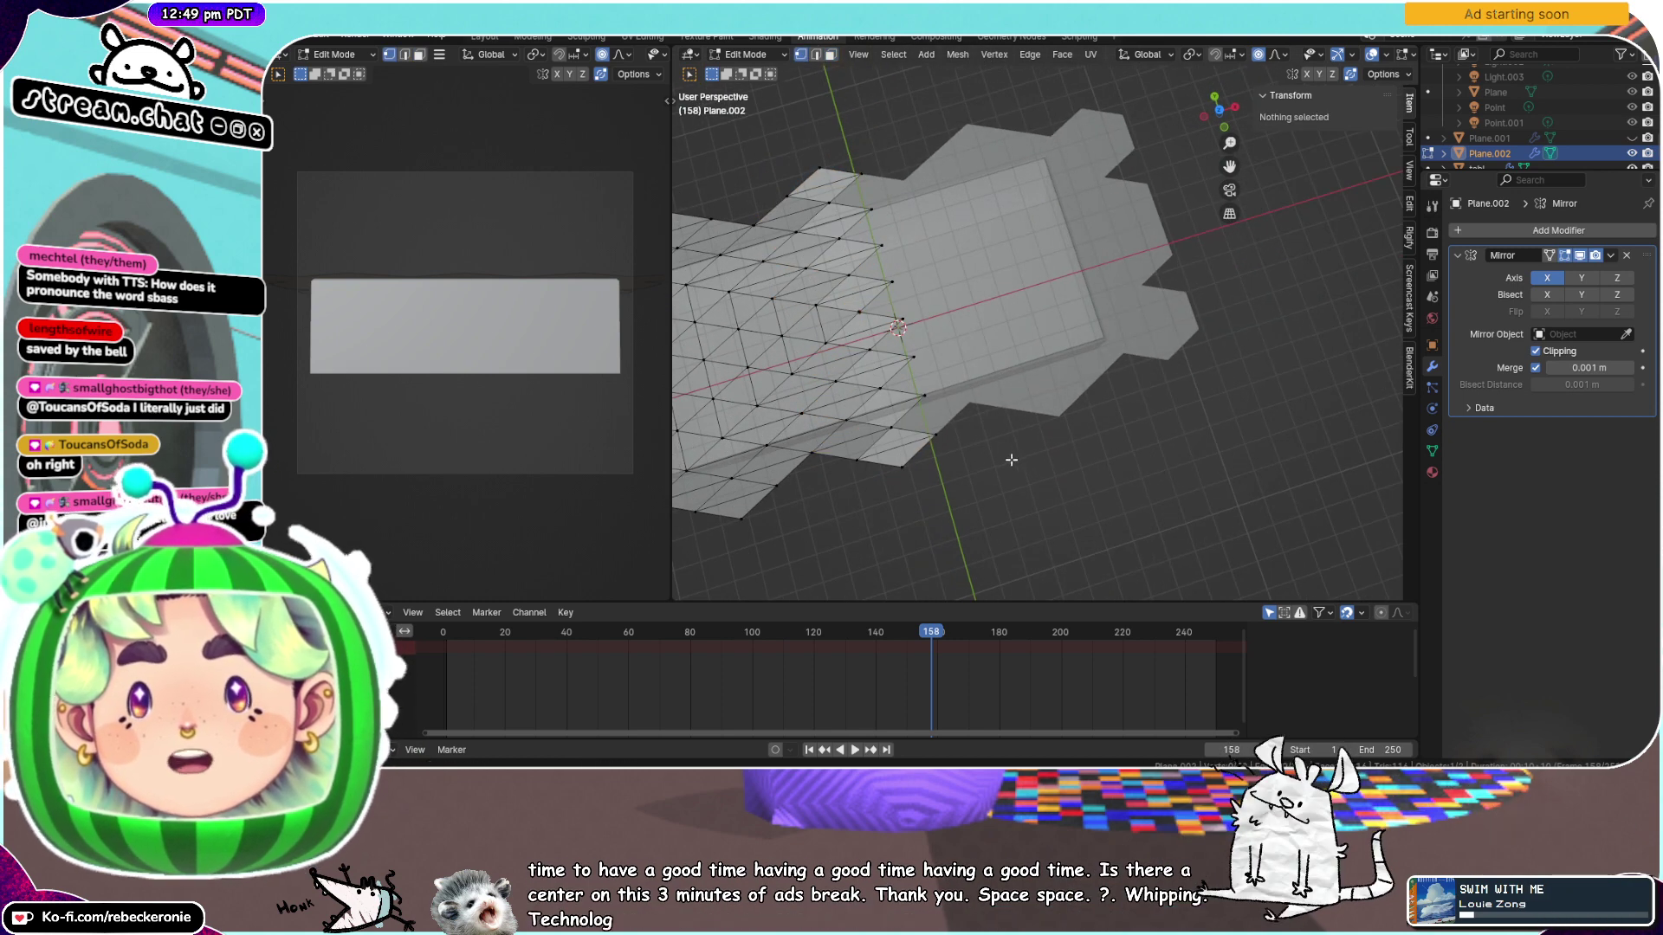
middle_click_drag(1010, 460, 957, 458)
left_click(1215, 106)
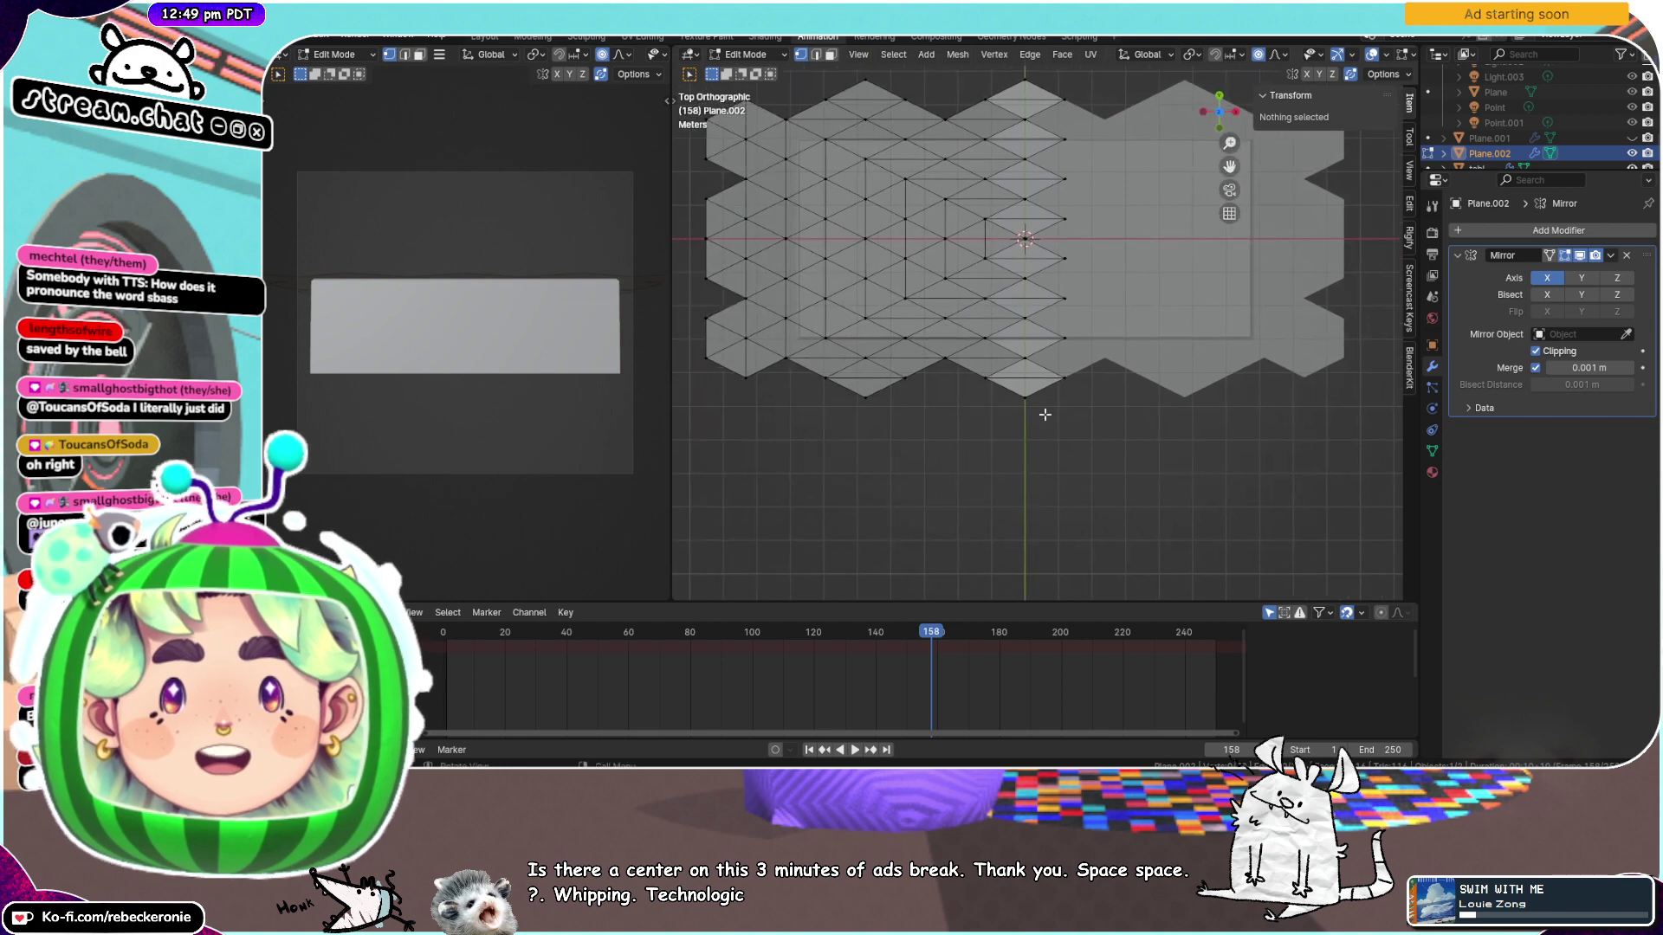
left_click_drag(1131, 481, 1052, 62)
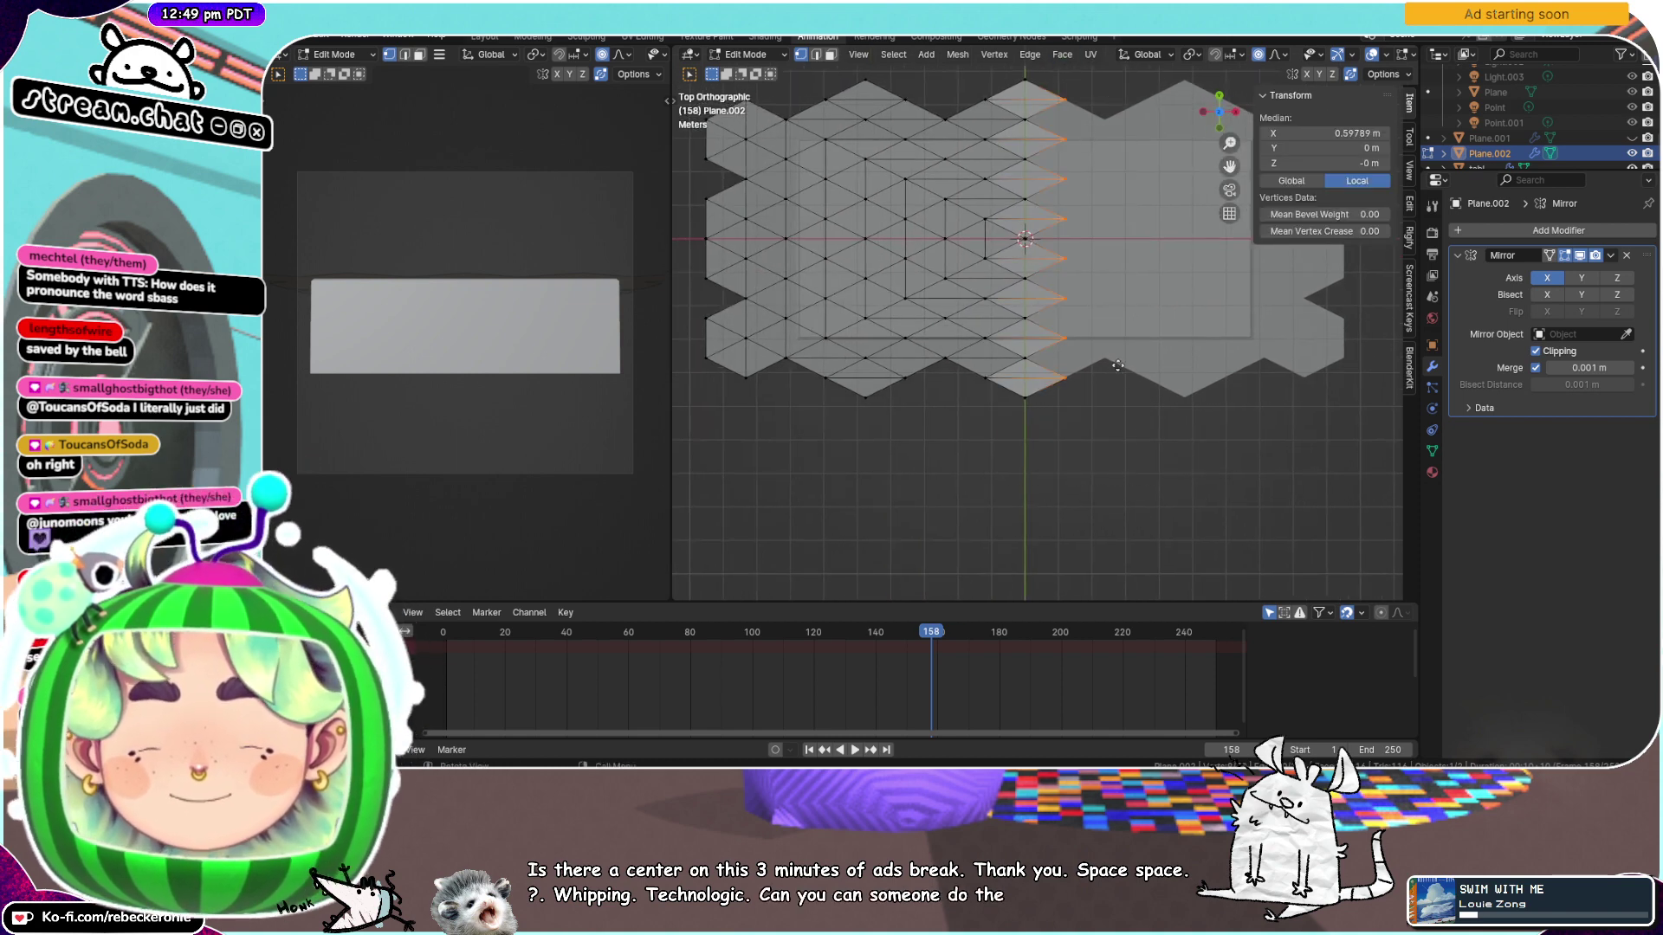
key("g")
key("x")
left_click(1074, 368)
scroll(1074, 381, "up", 4)
left_click(1074, 388)
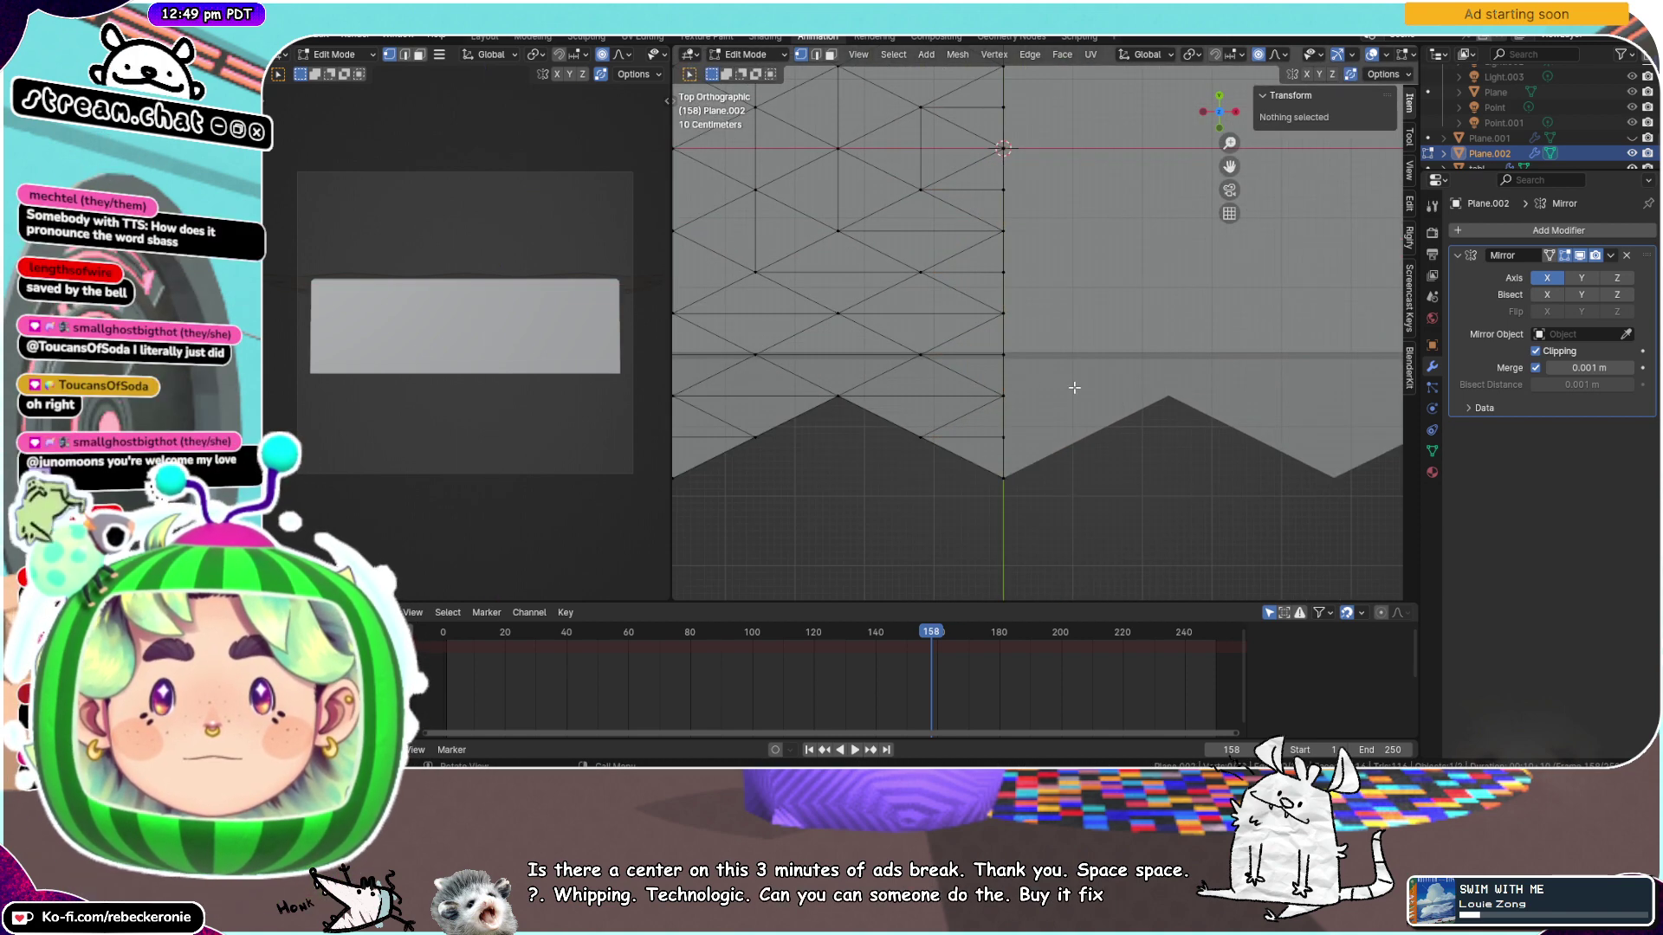
left_click(1018, 308)
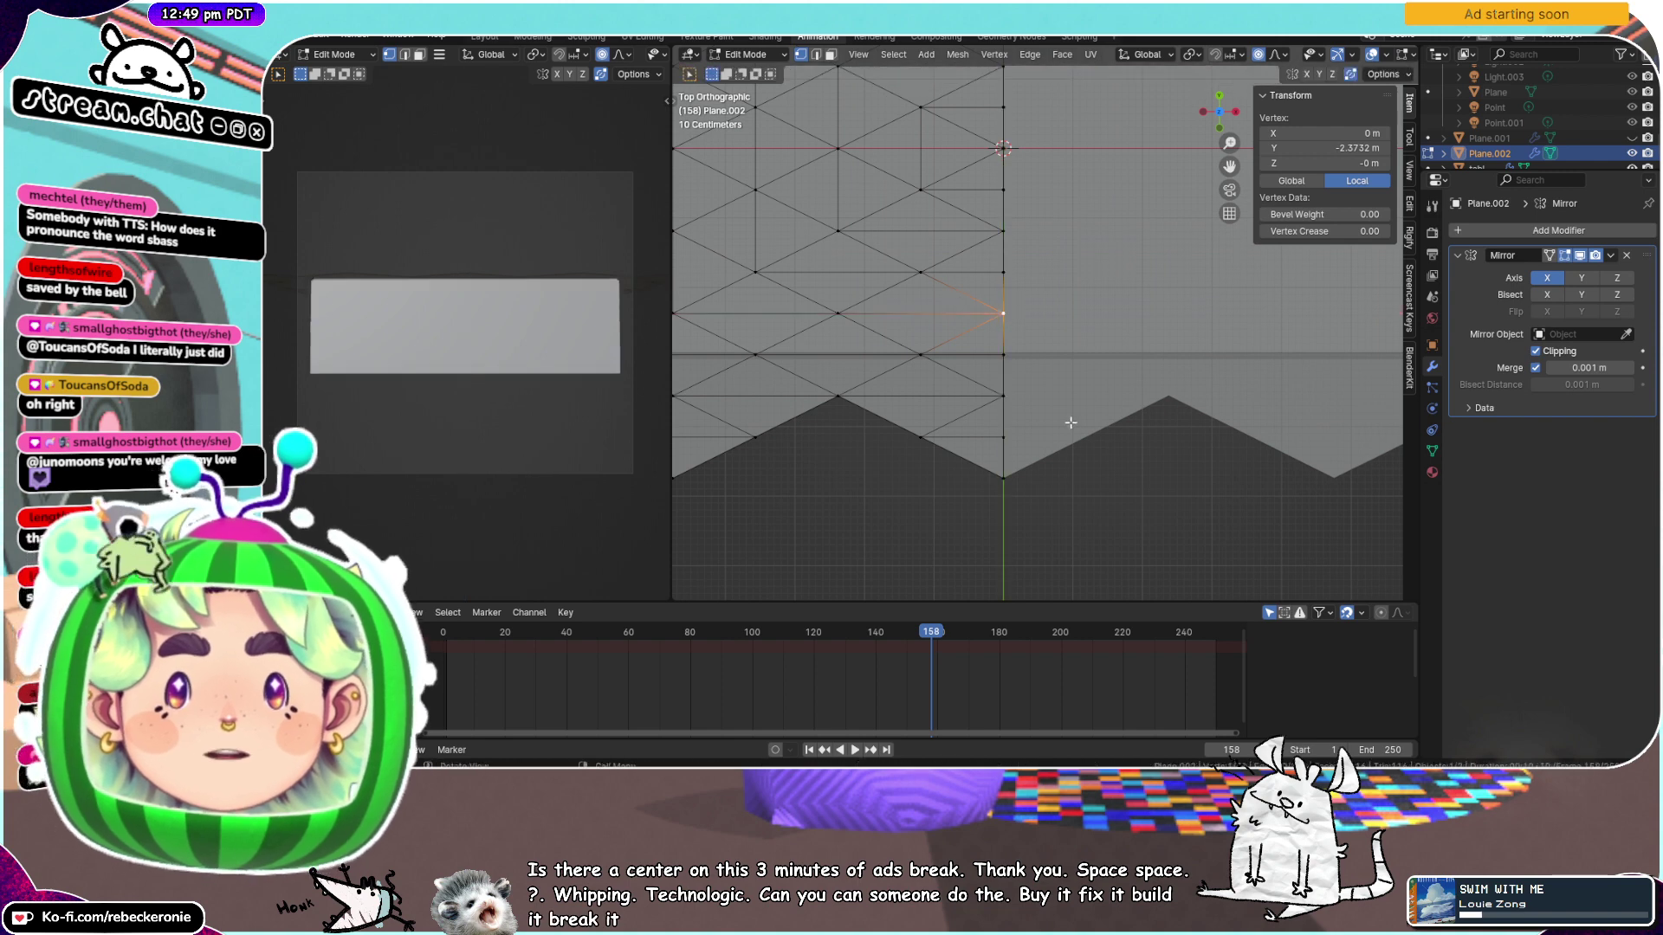
left_click_drag(1059, 522, 920, 37)
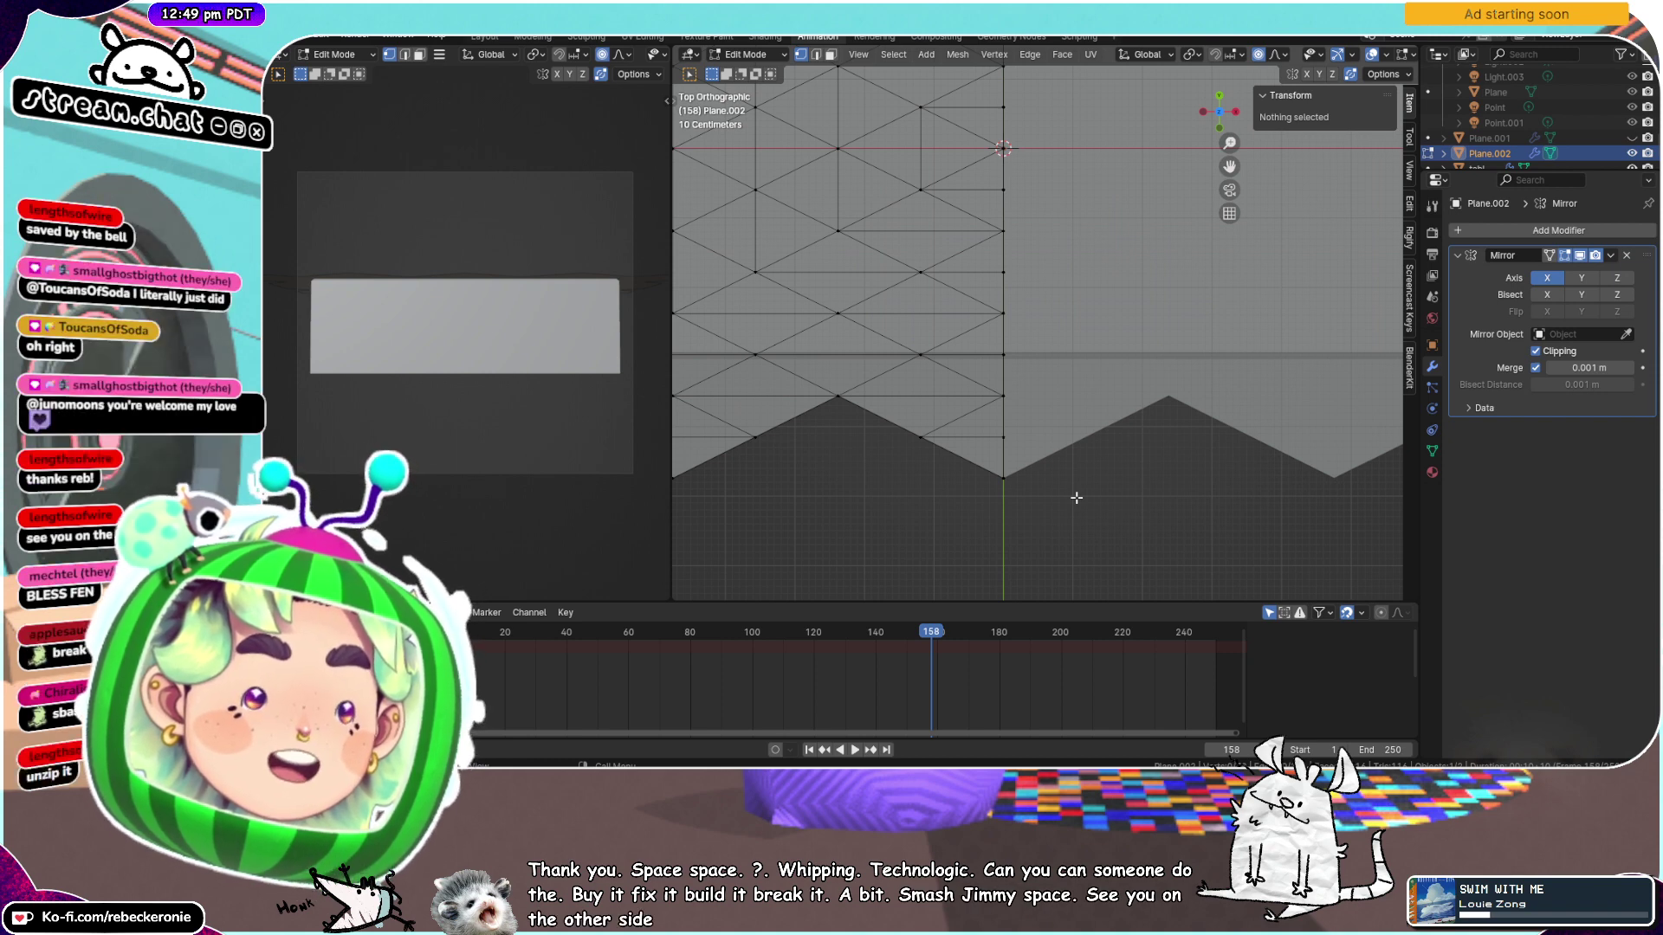
middle_click_drag(1074, 495, 1143, 394)
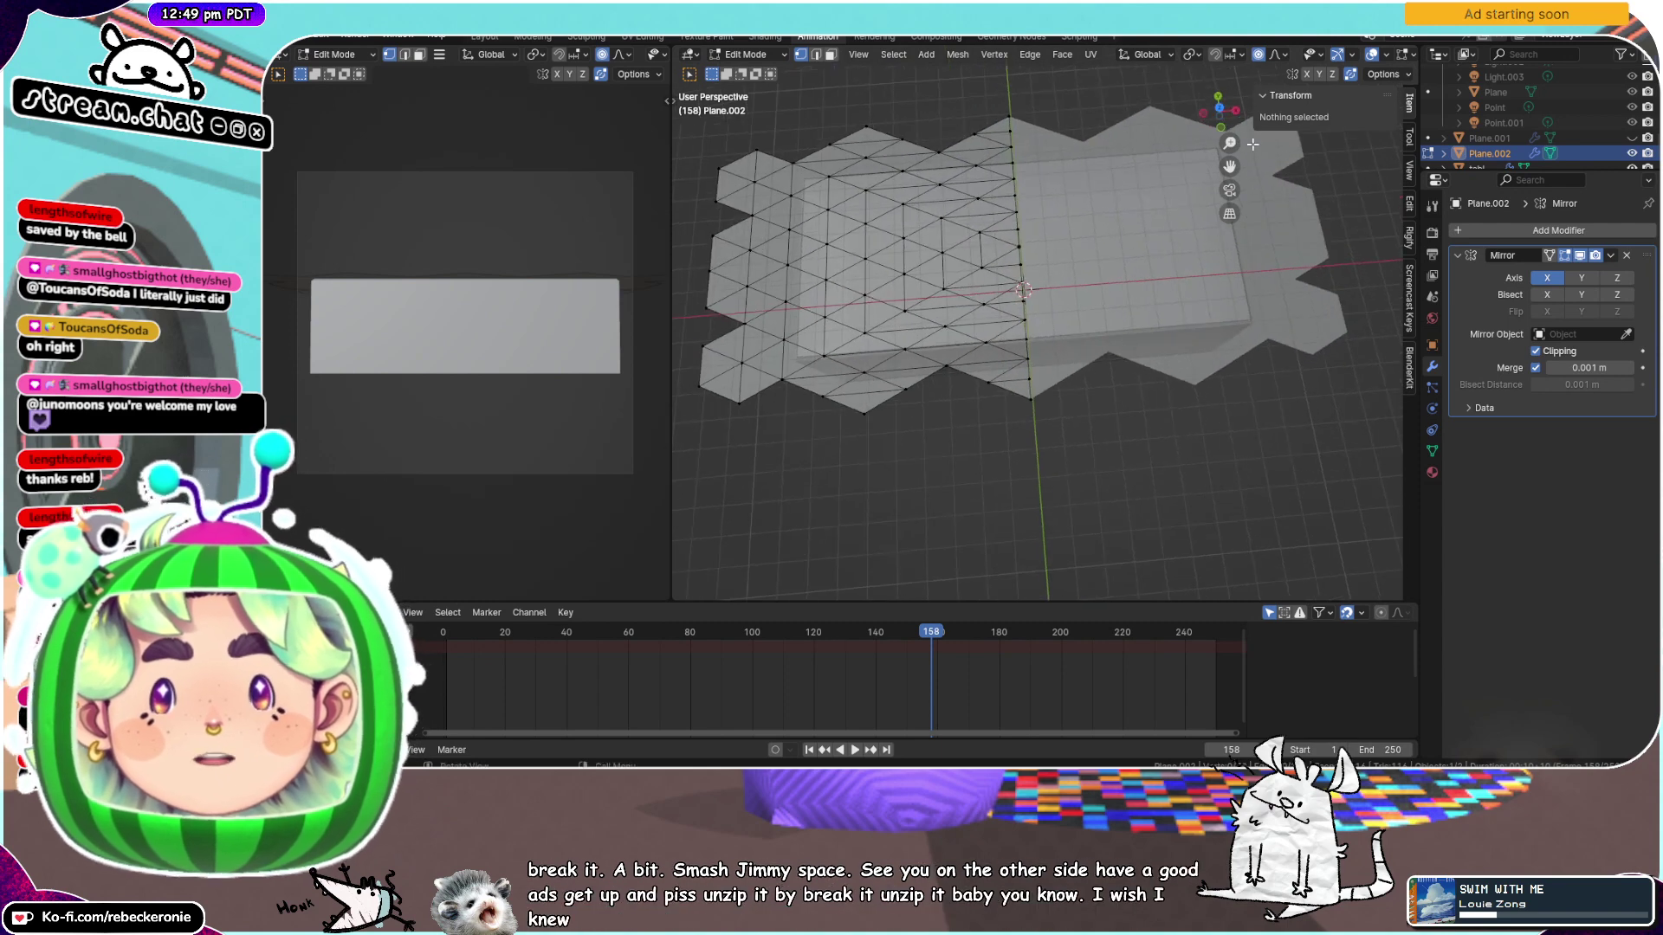
left_click(1219, 105)
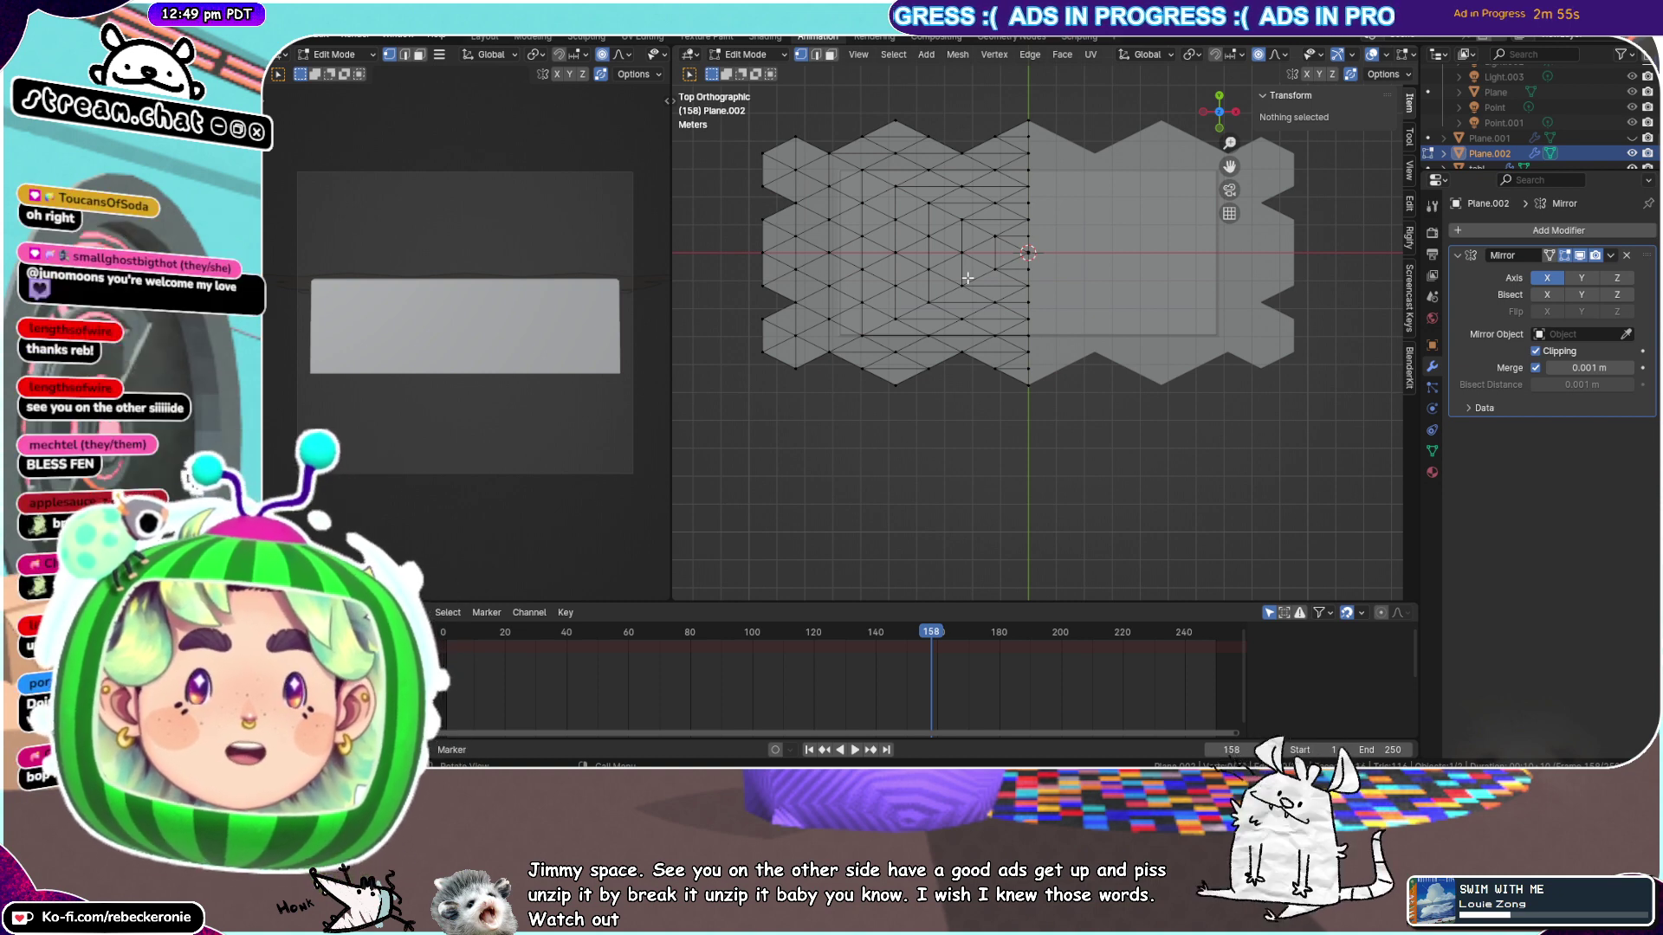
Try to move the vertex beside the far long edge's central peak by -0.49693 m along X
left_click_drag(993, 125, 1014, 140)
key("g")
key("x")
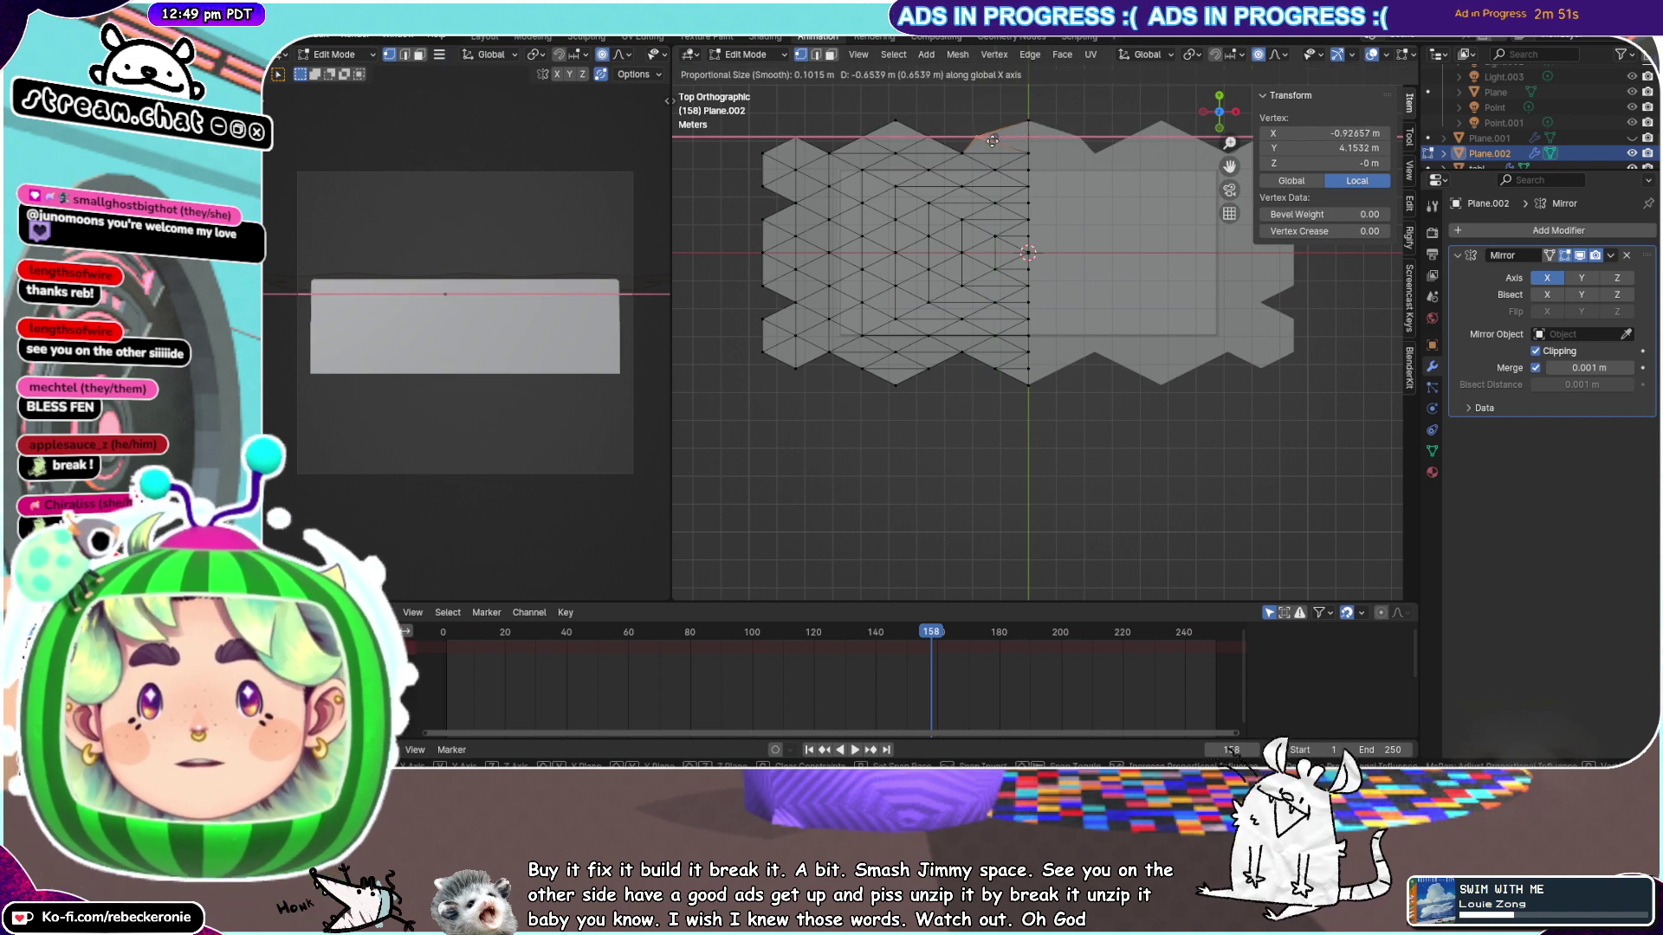
left_click(997, 141)
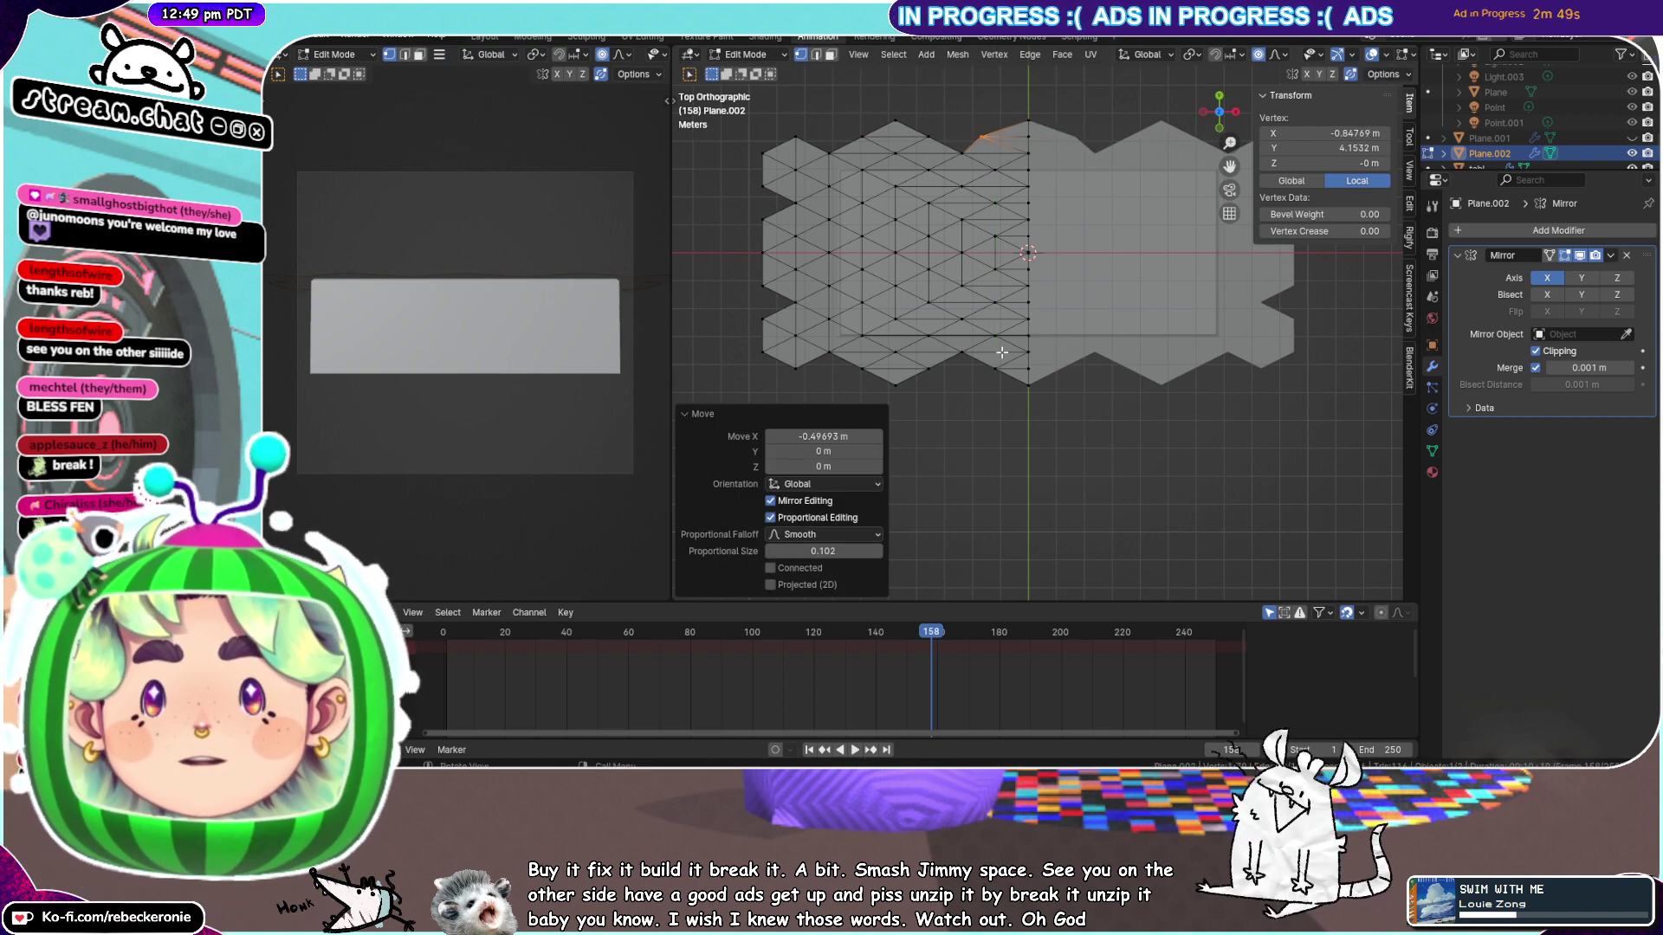
key("g")
key("ctrl+z")
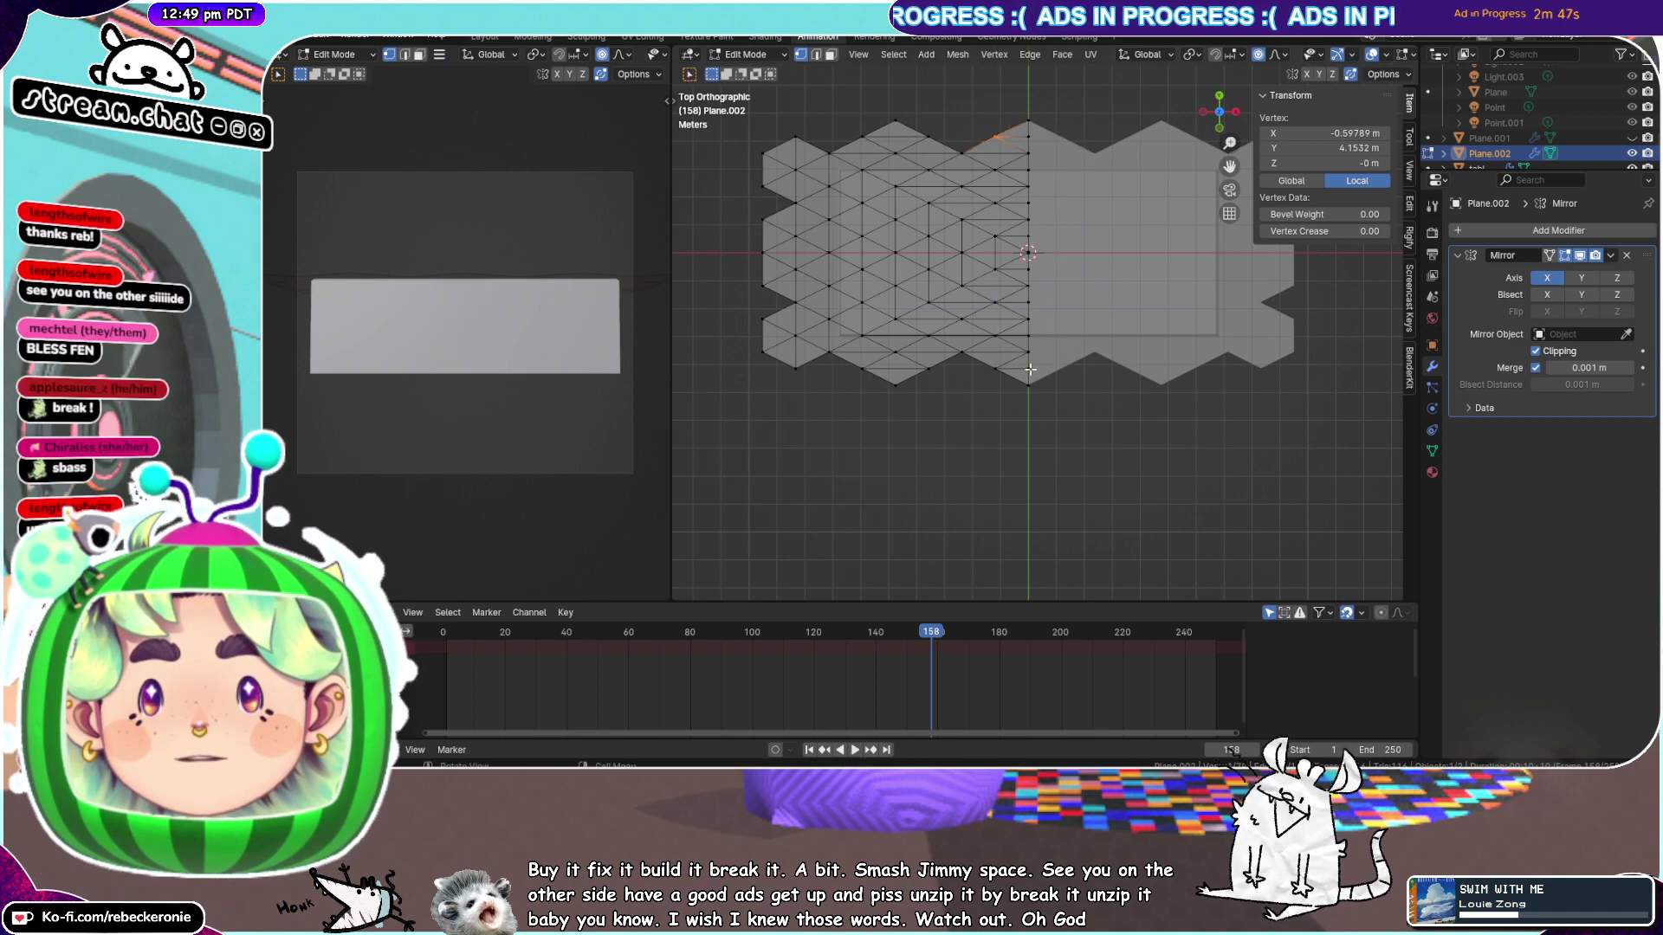
Move the vertex beside the near long edge's central peak by -0.47078 m along X
key("g")
key("x")
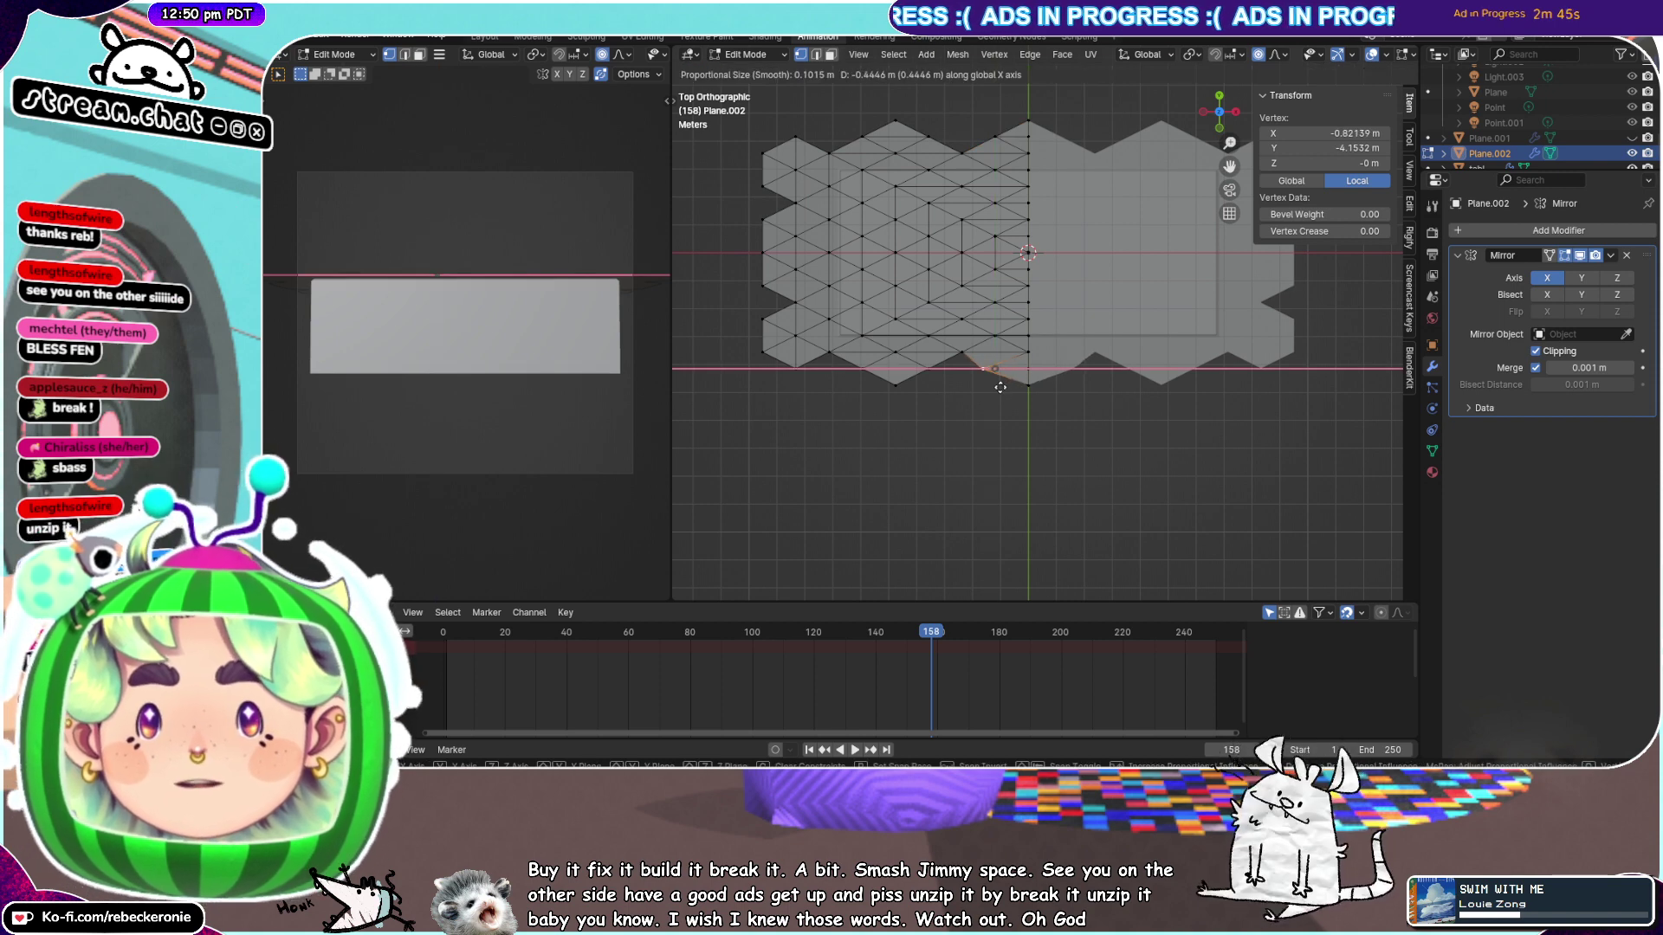
left_click(1000, 387)
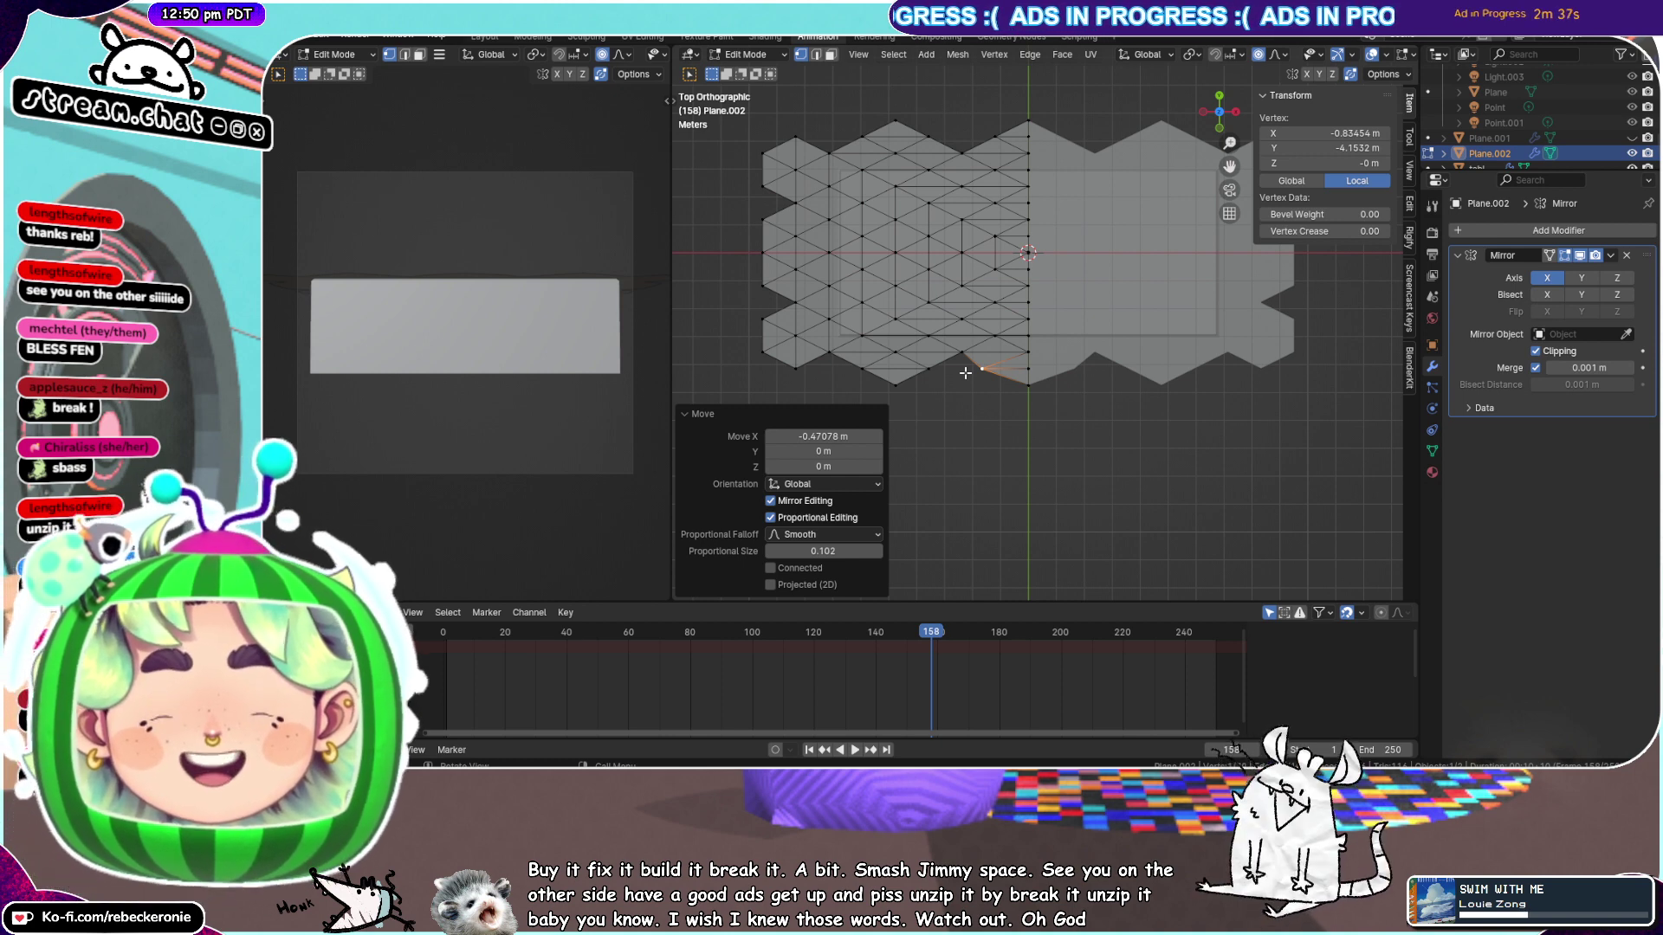
Try to delete the outer vertices of the half mesh, keeping only the strip beside the centre line
left_click_drag(737, 123, 698, 97)
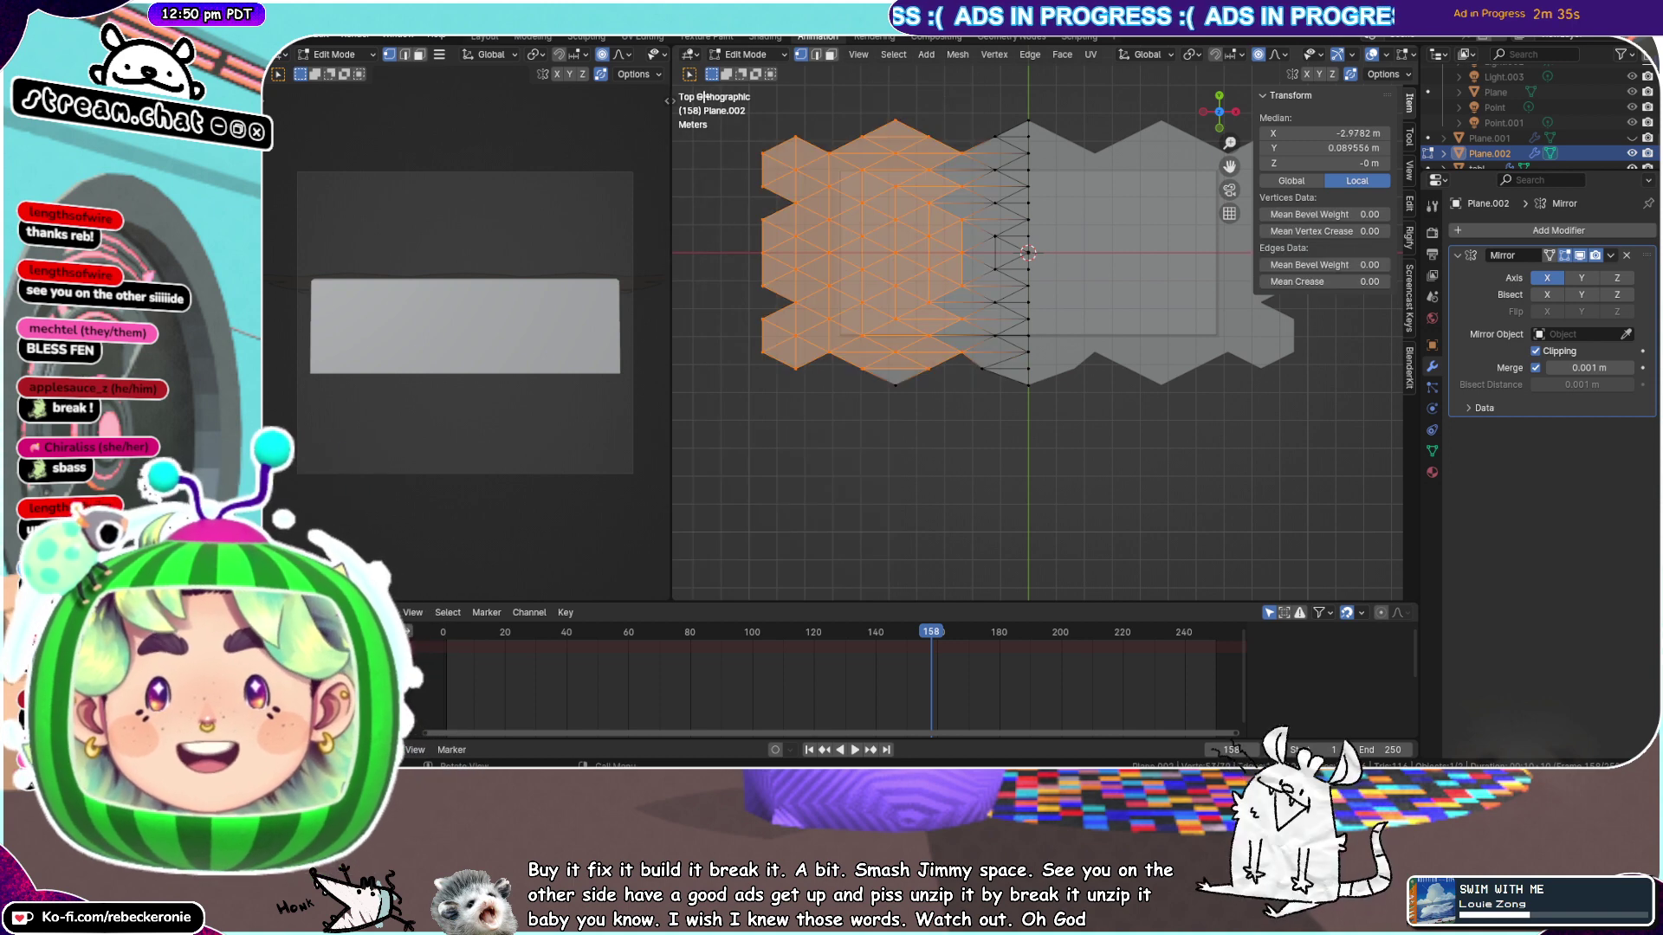
key("x")
left_click(777, 132)
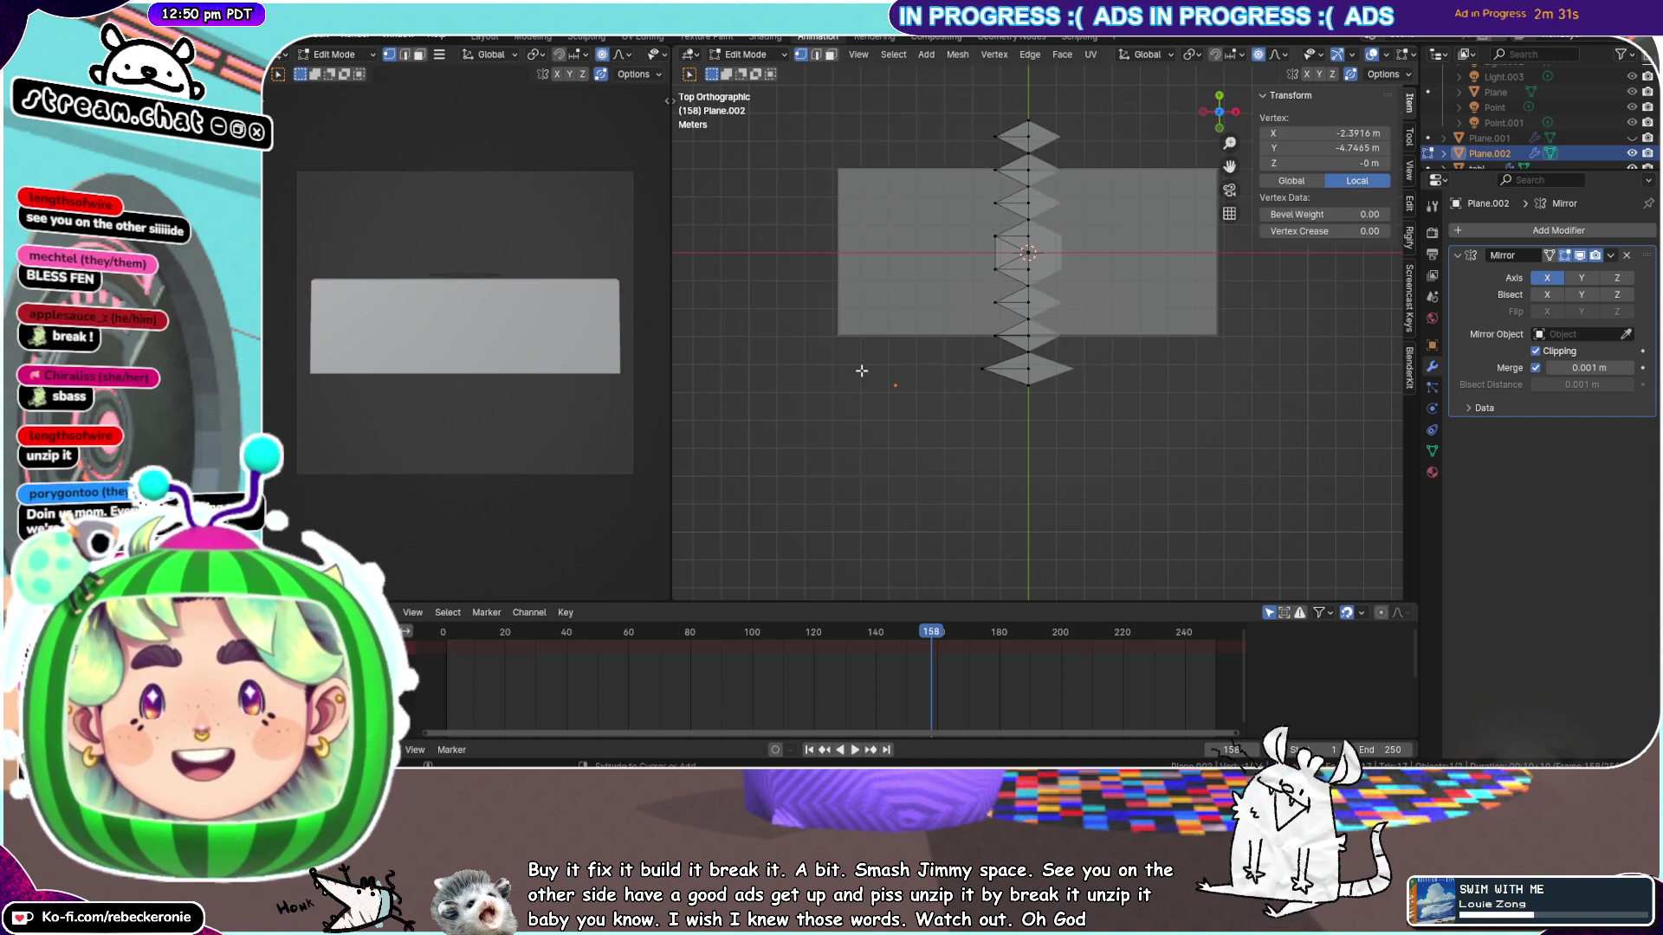
key("ctrl+z")
left_click(971, 399)
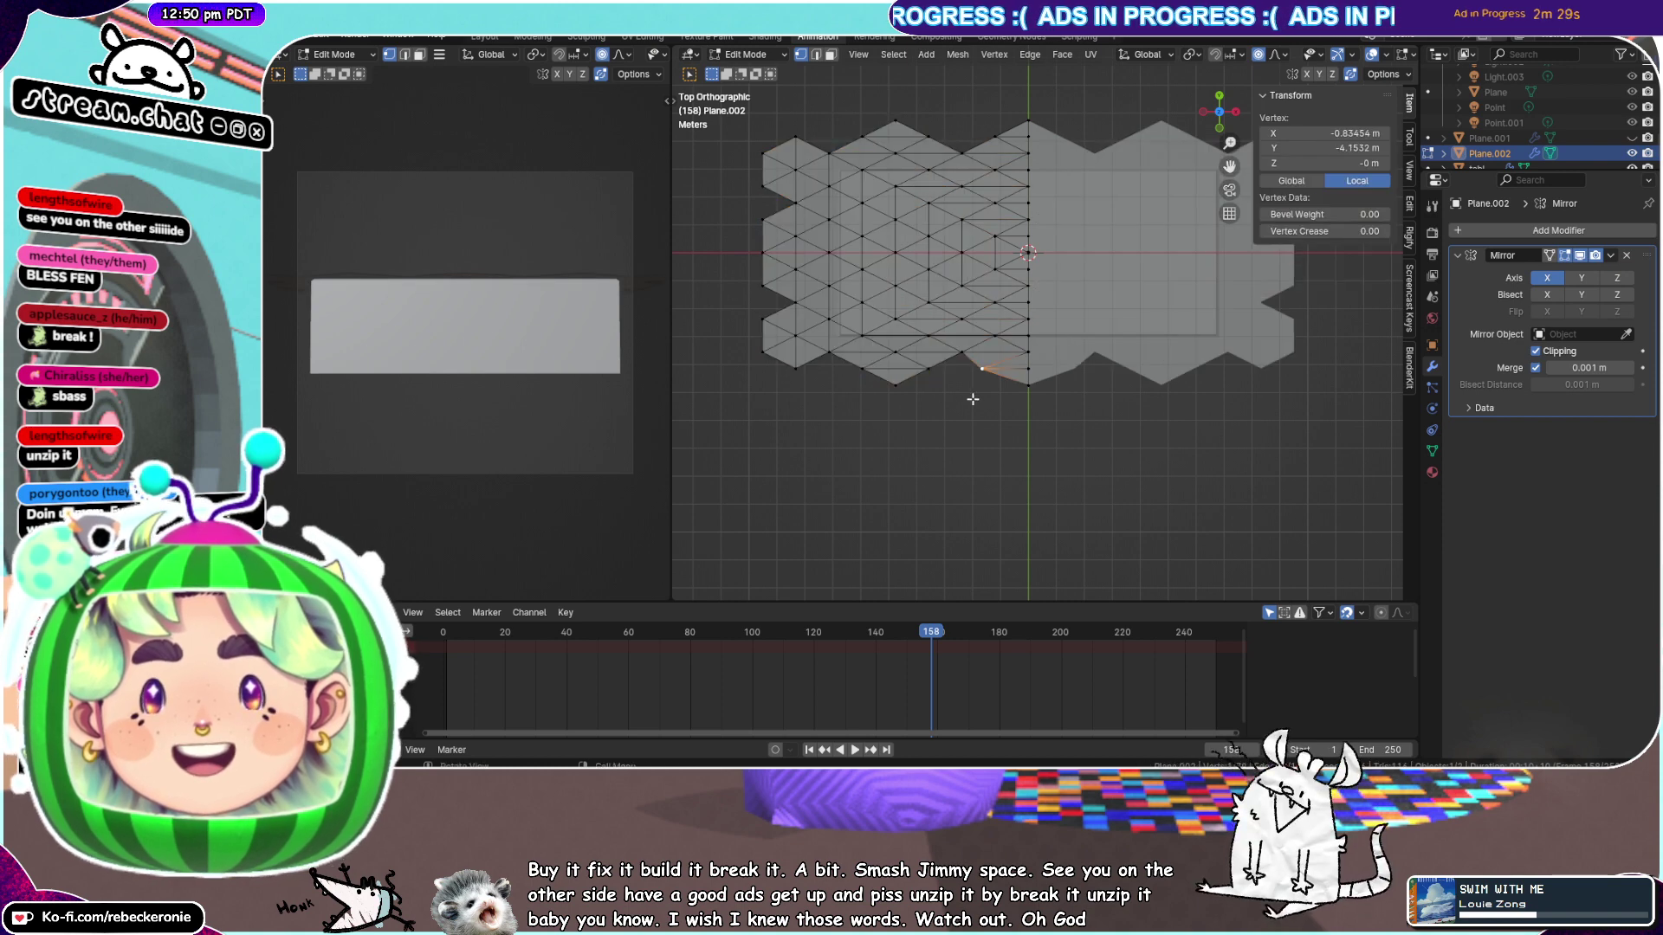
key("ctrl+z")
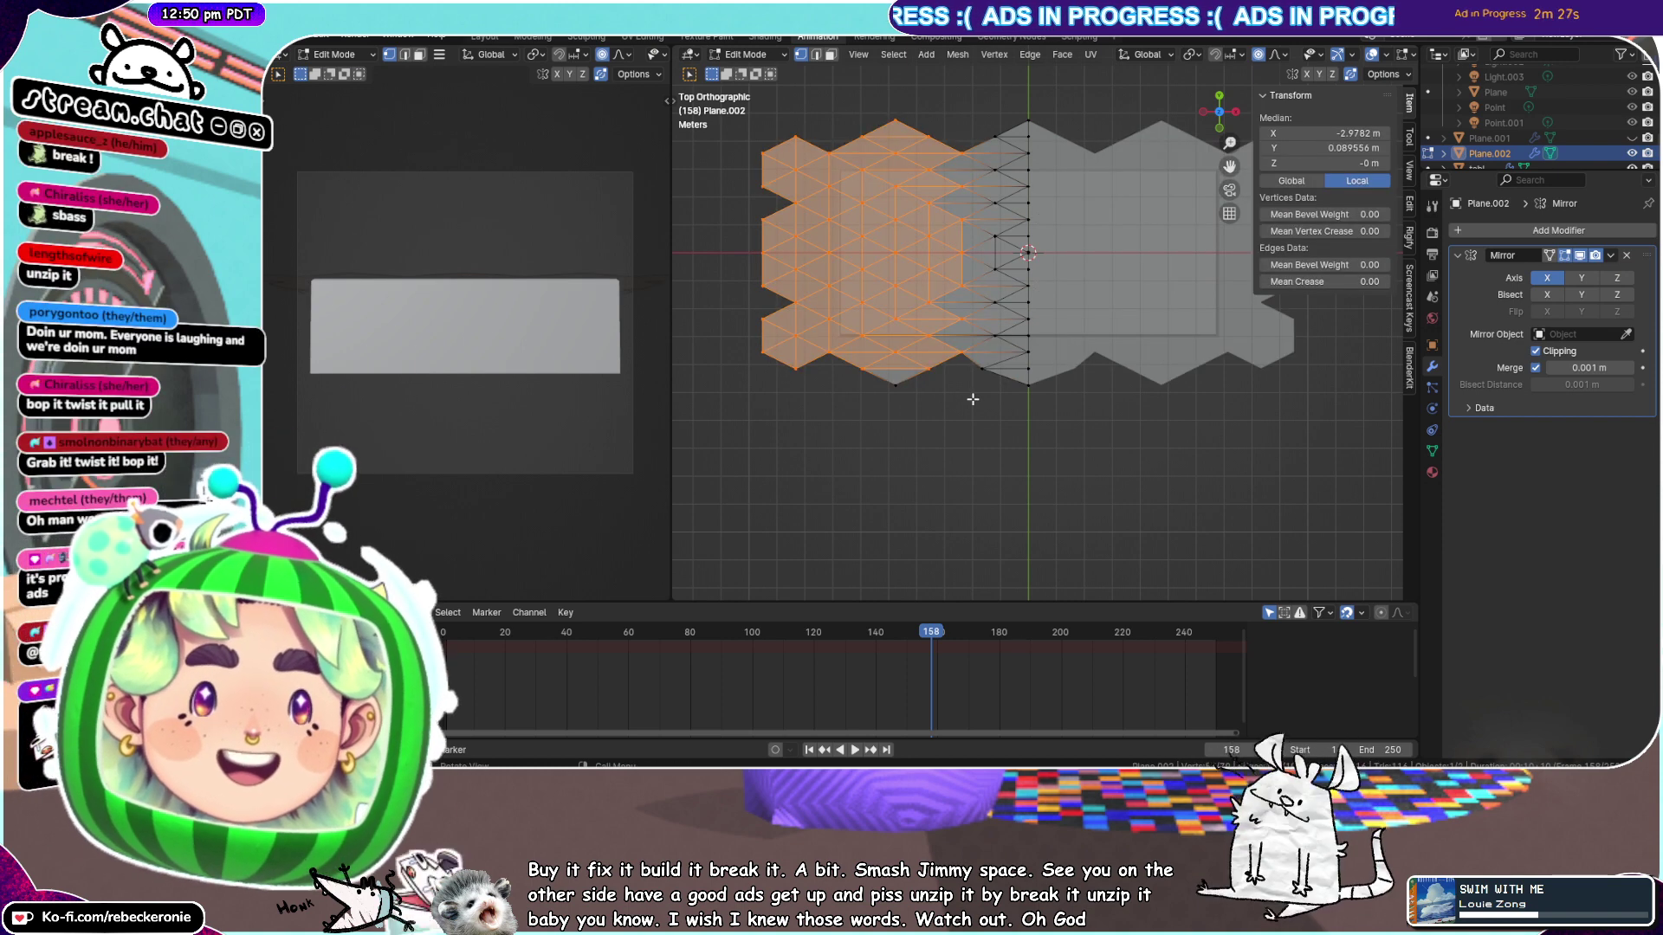
Remove the Mirror modifier and delete the entire remaining tablecloth mesh
left_click(1625, 256)
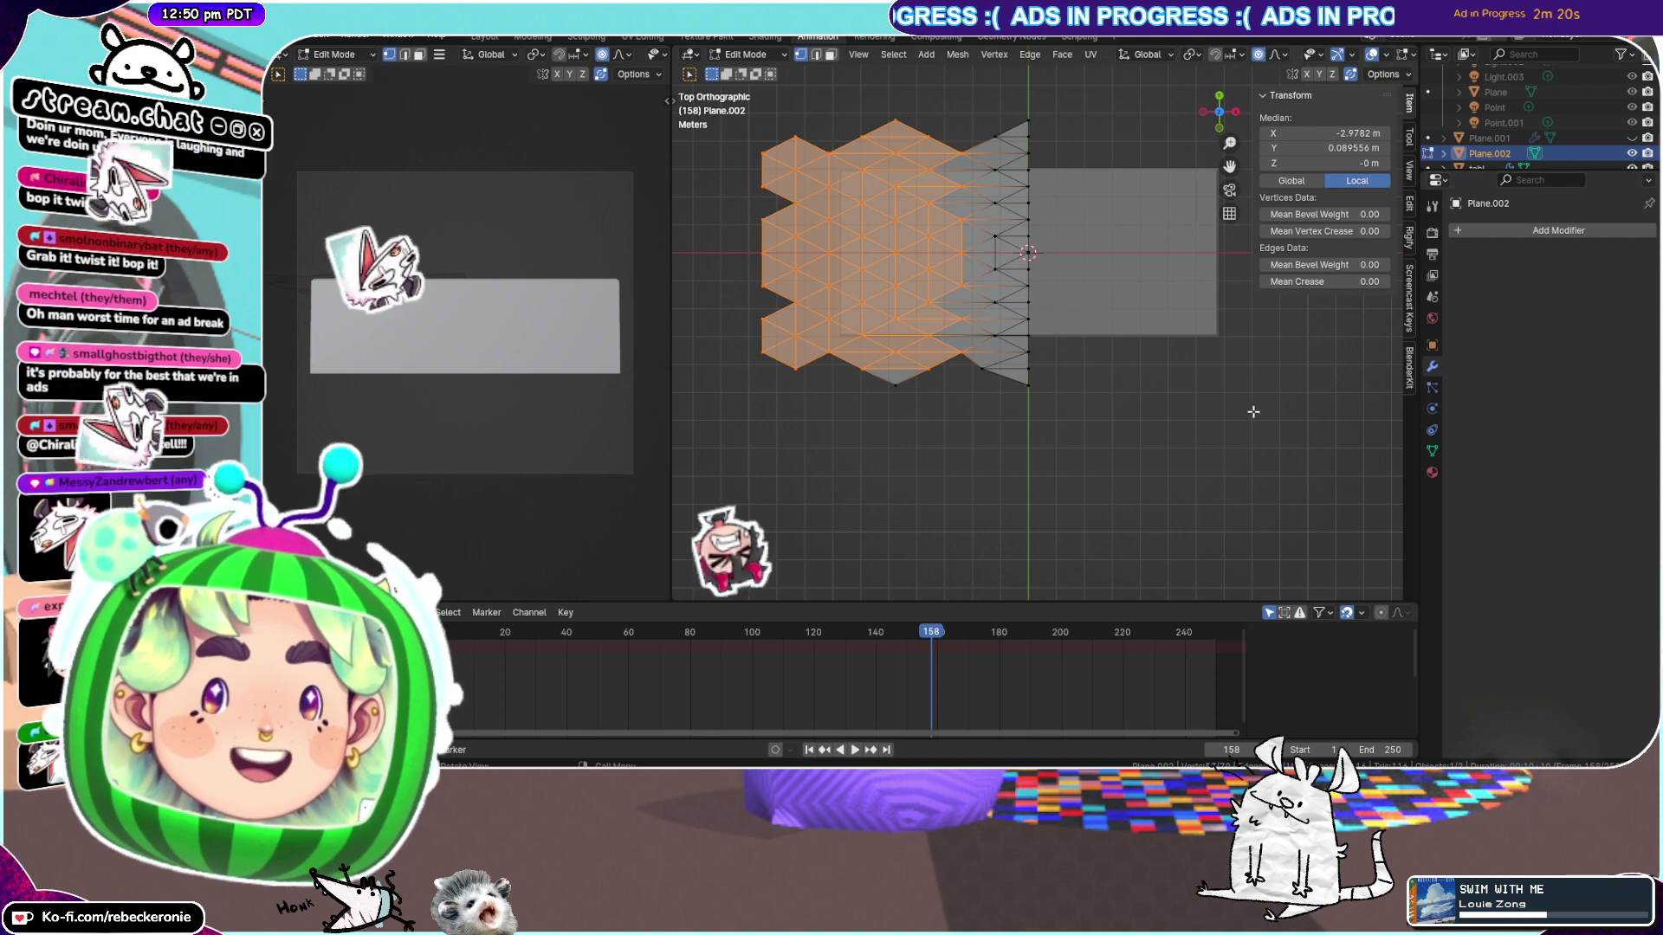
left_click(1224, 423)
key("a")
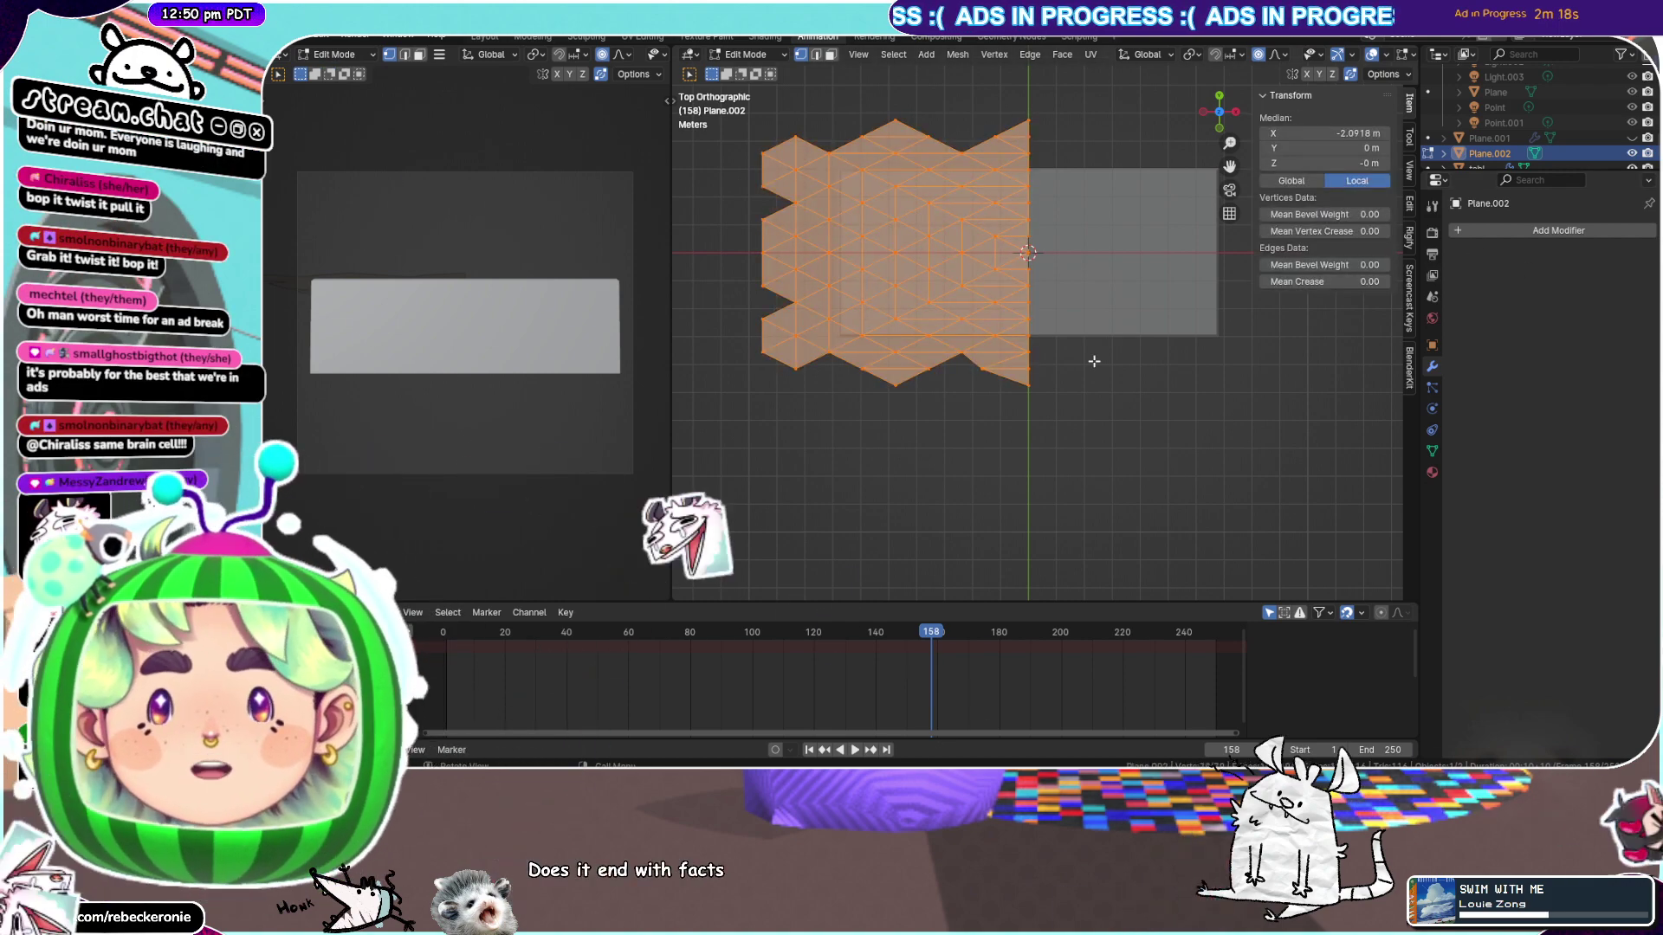
key("x")
left_click(1086, 363)
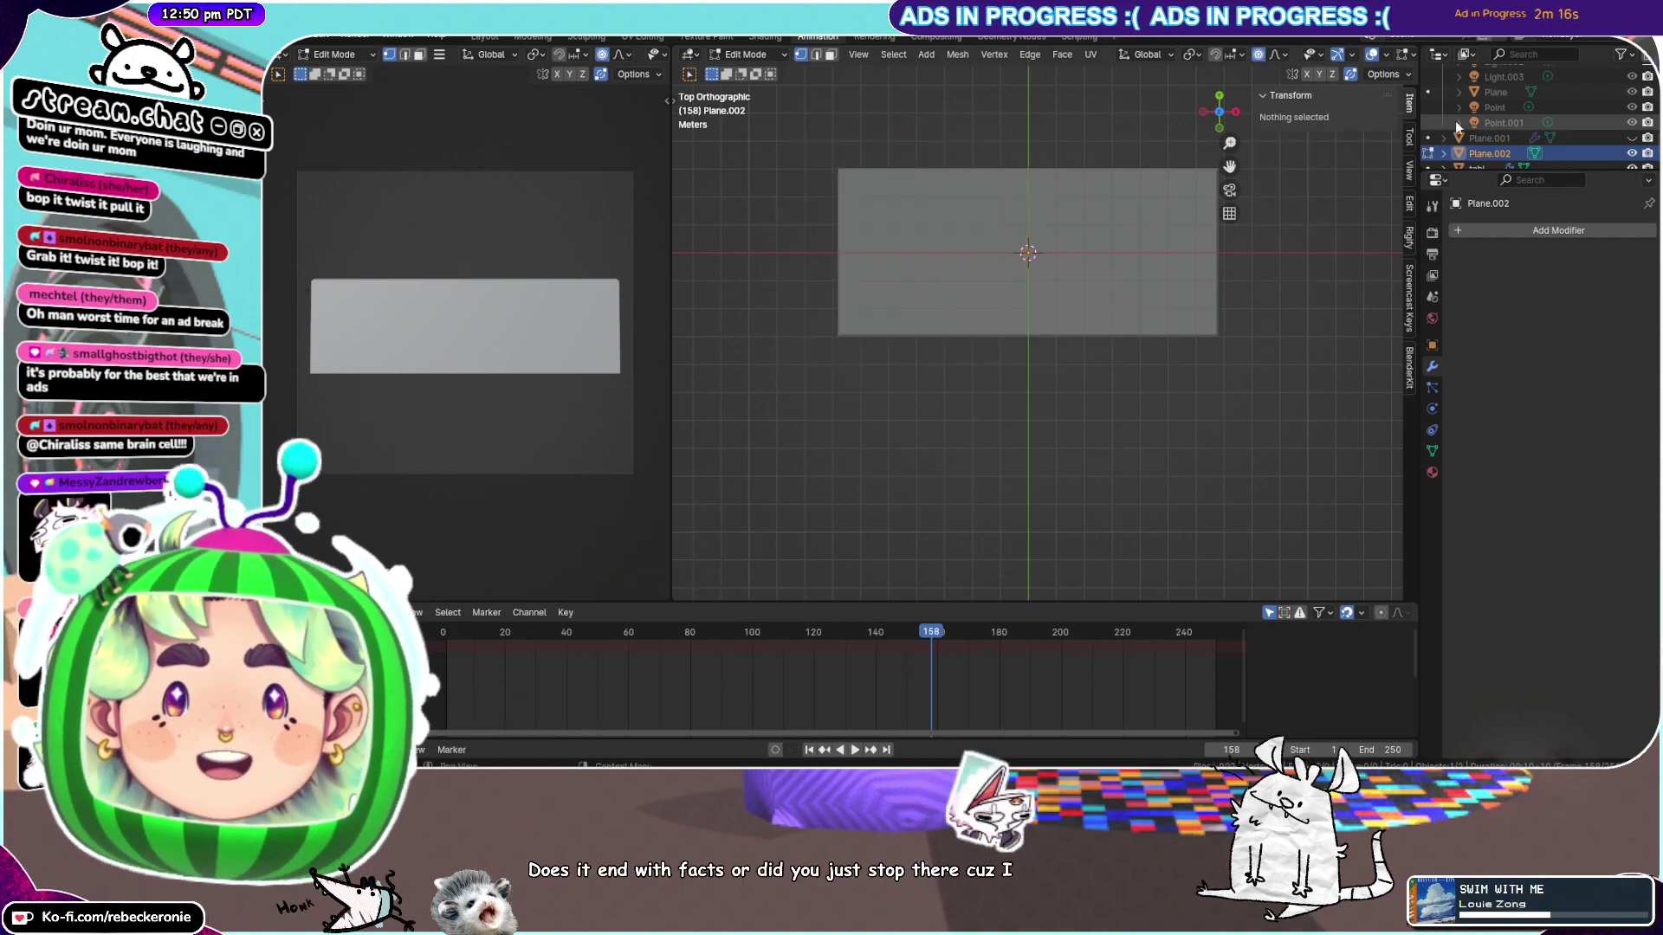
Add a new plane to the emptied tablecloth mesh and subdivide it repeatedly into a 16 by 16 grid
key("shift+a")
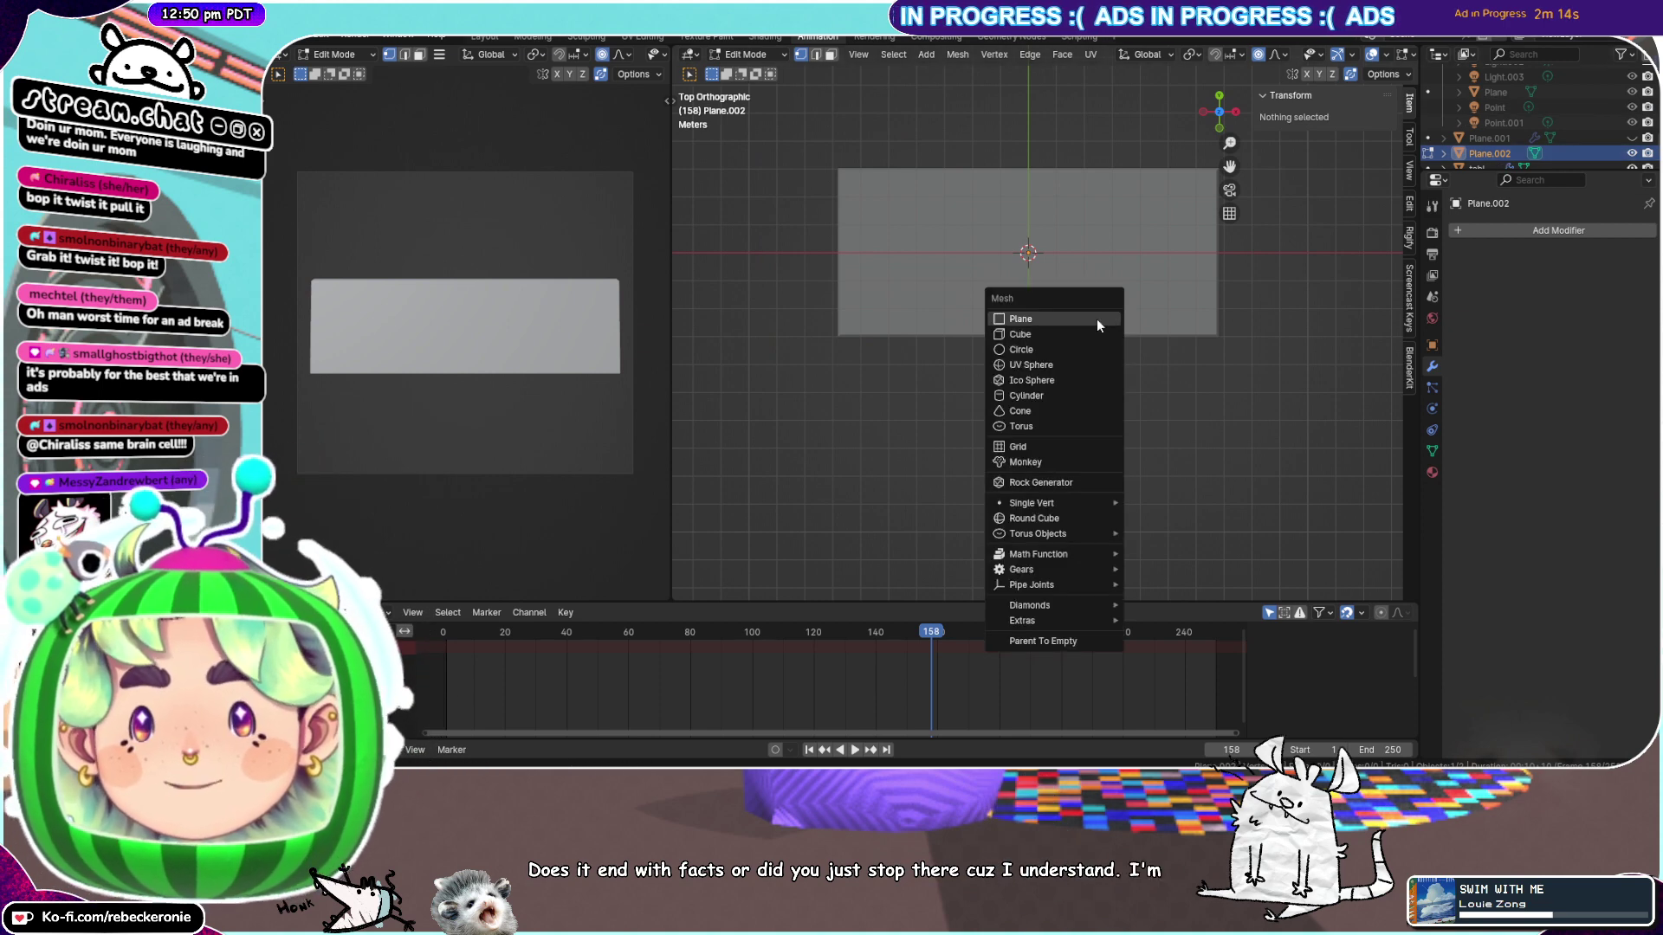
left_click(1096, 319)
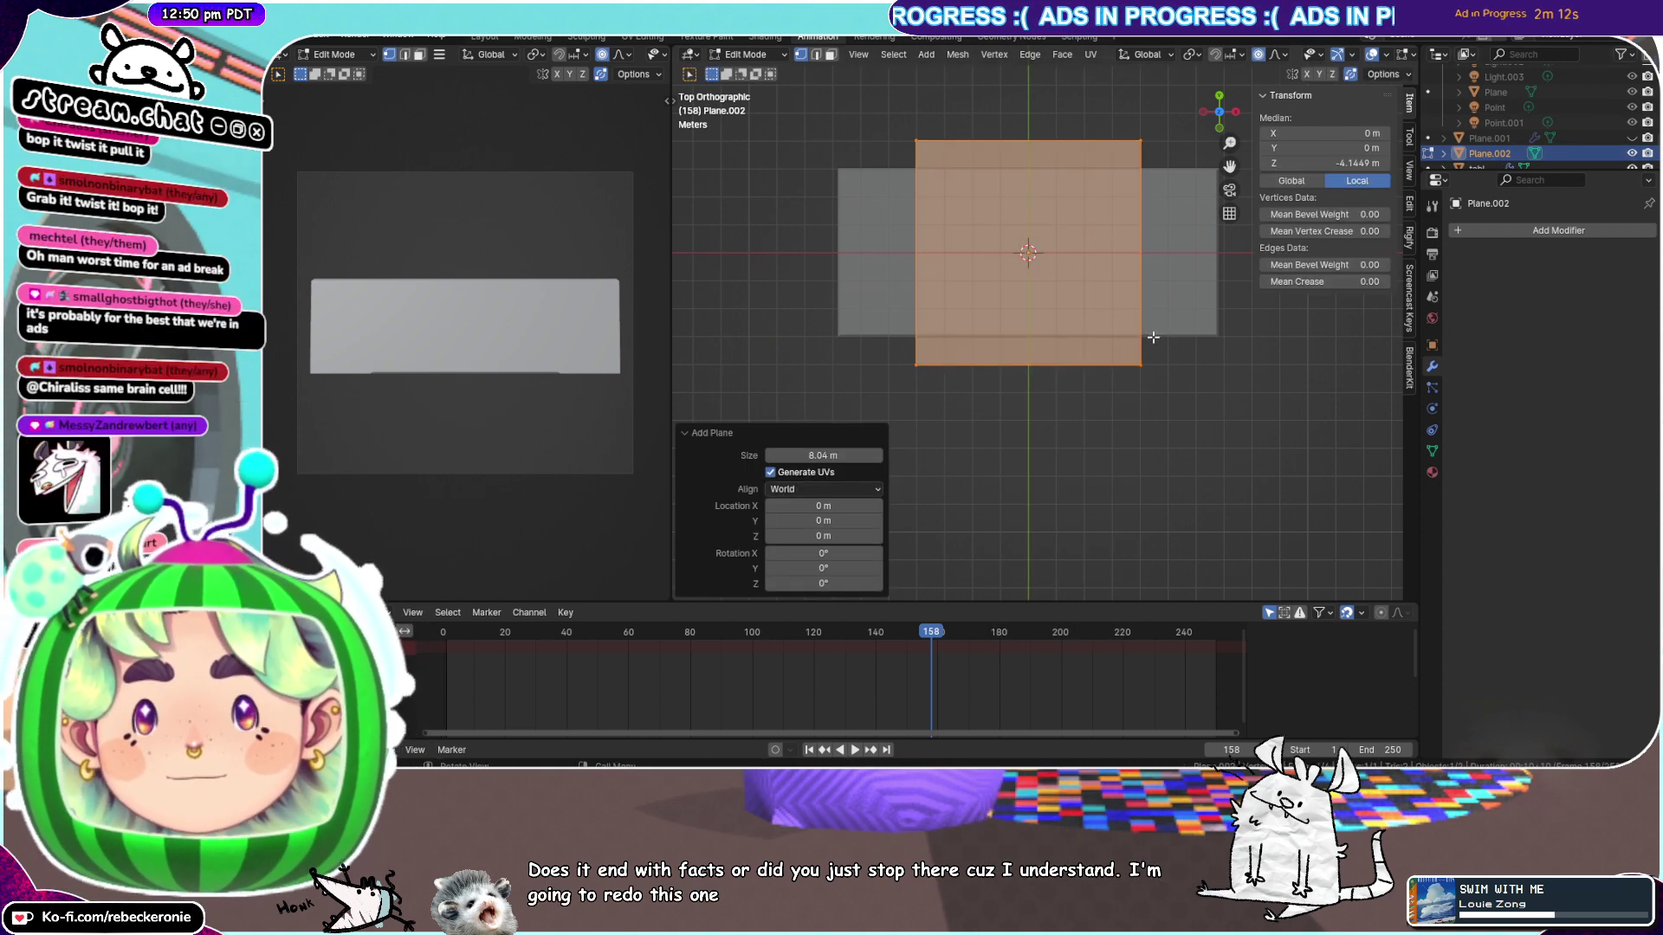
right_click(1088, 301)
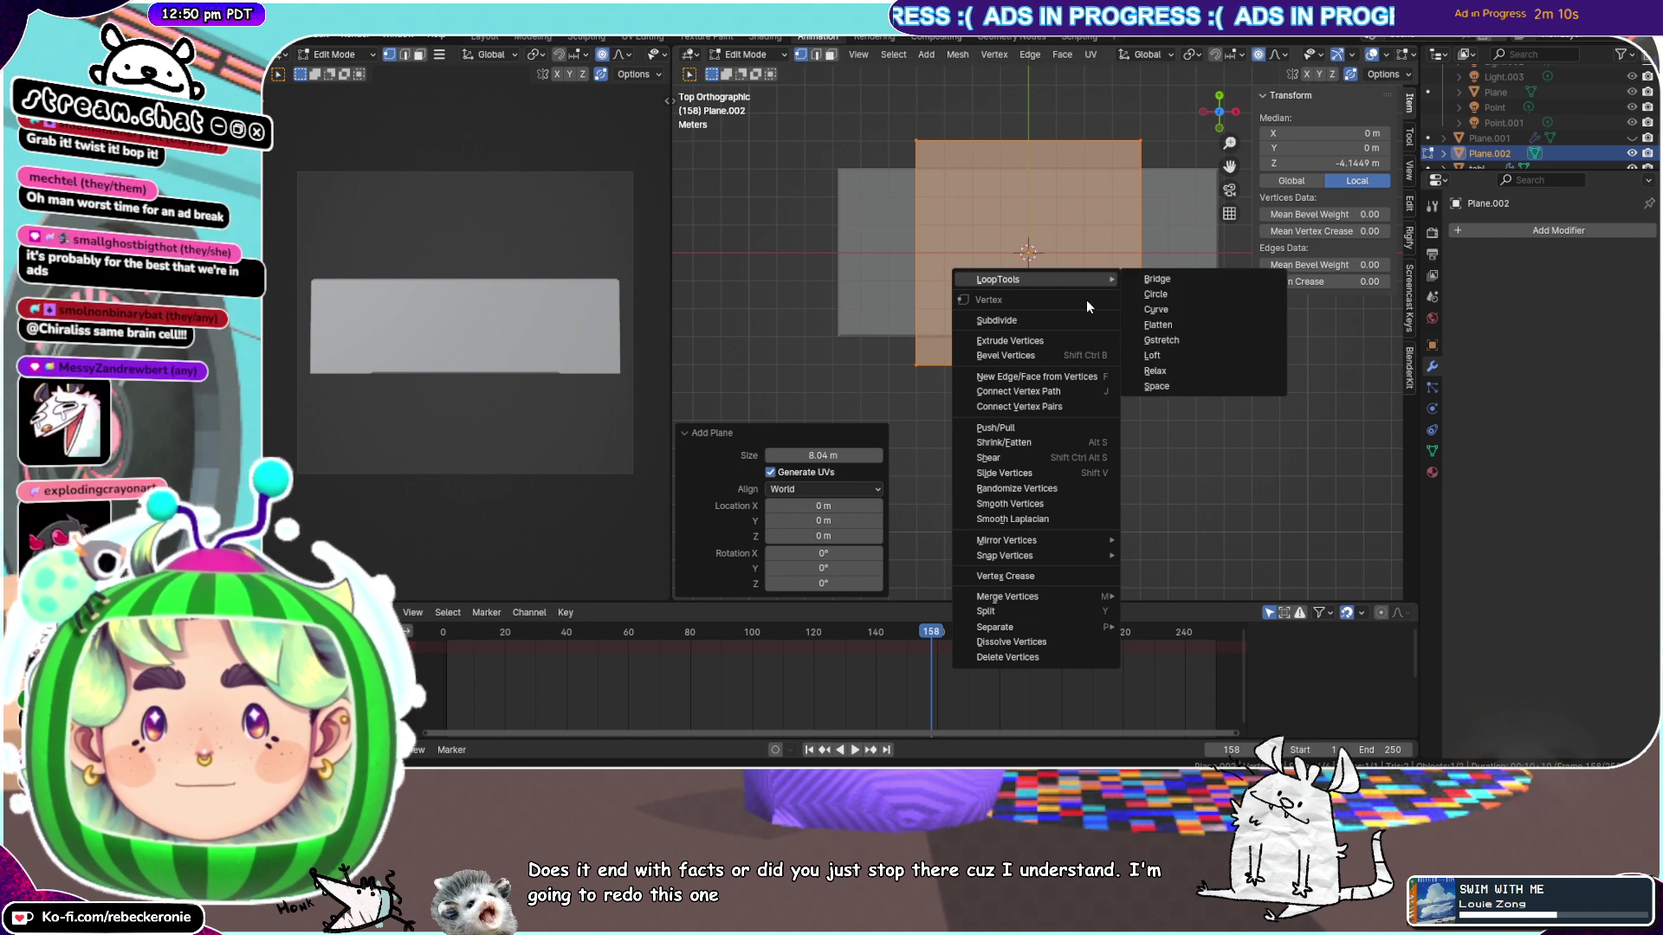
left_click(1068, 322)
right_click(1069, 322)
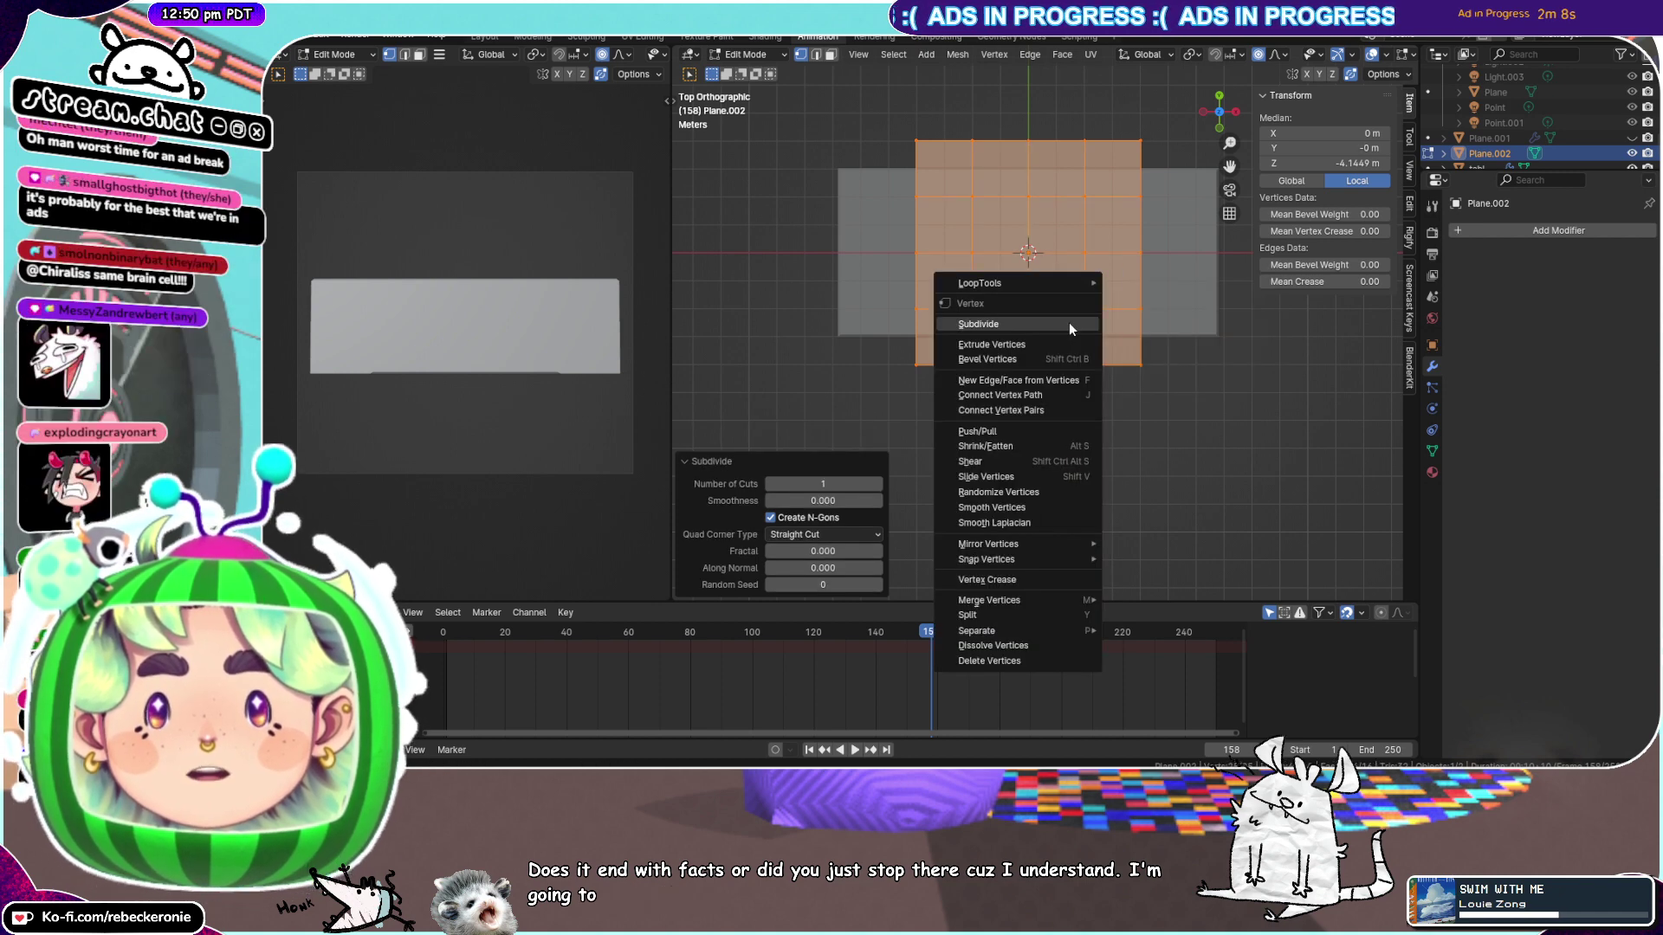
left_click(1069, 322)
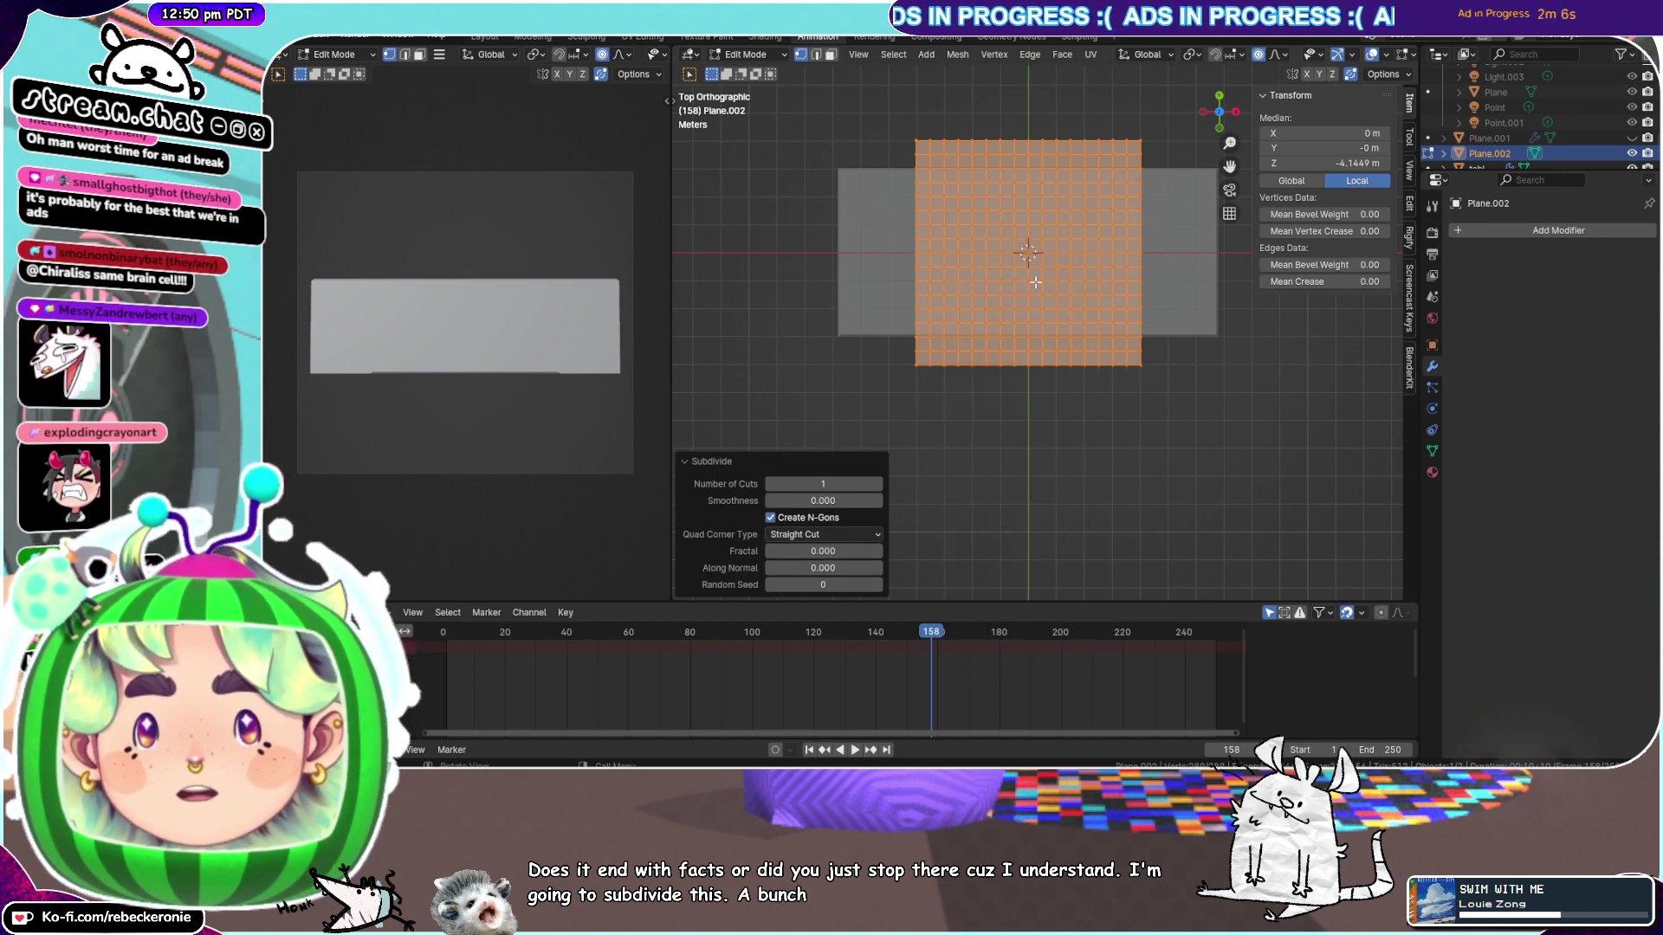
Cut off the plane's two corners on the negative X side by vertex-sliding each corner along the side edge with factor 1.000
left_click(915, 139)
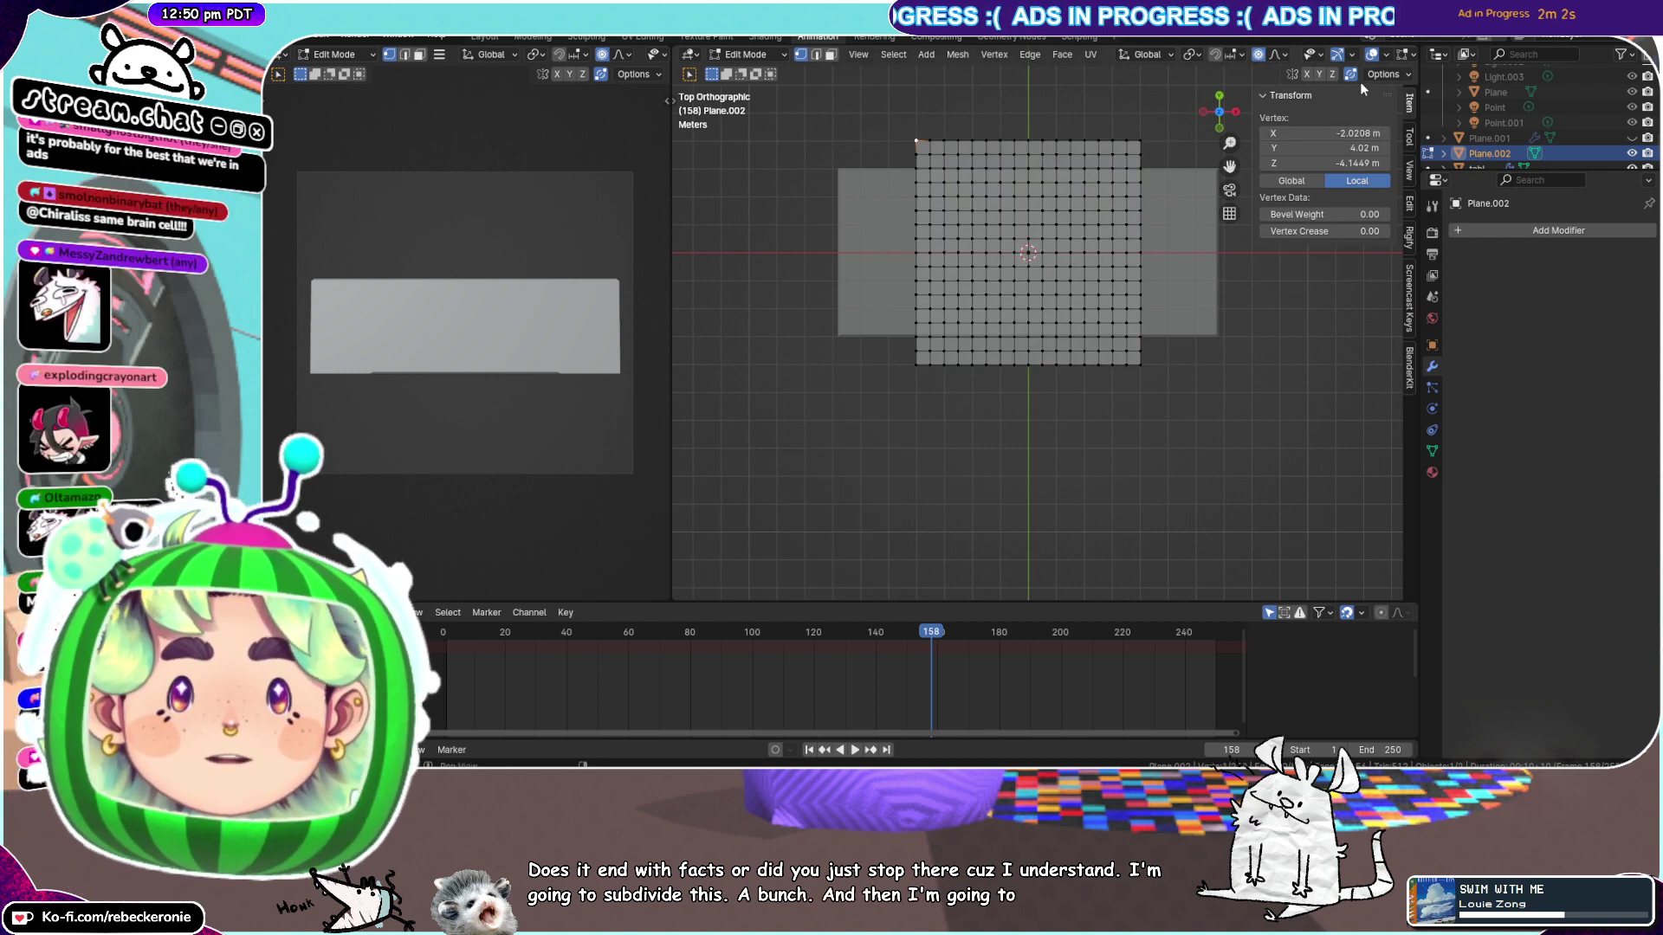
key("shift+v")
left_click(946, 238)
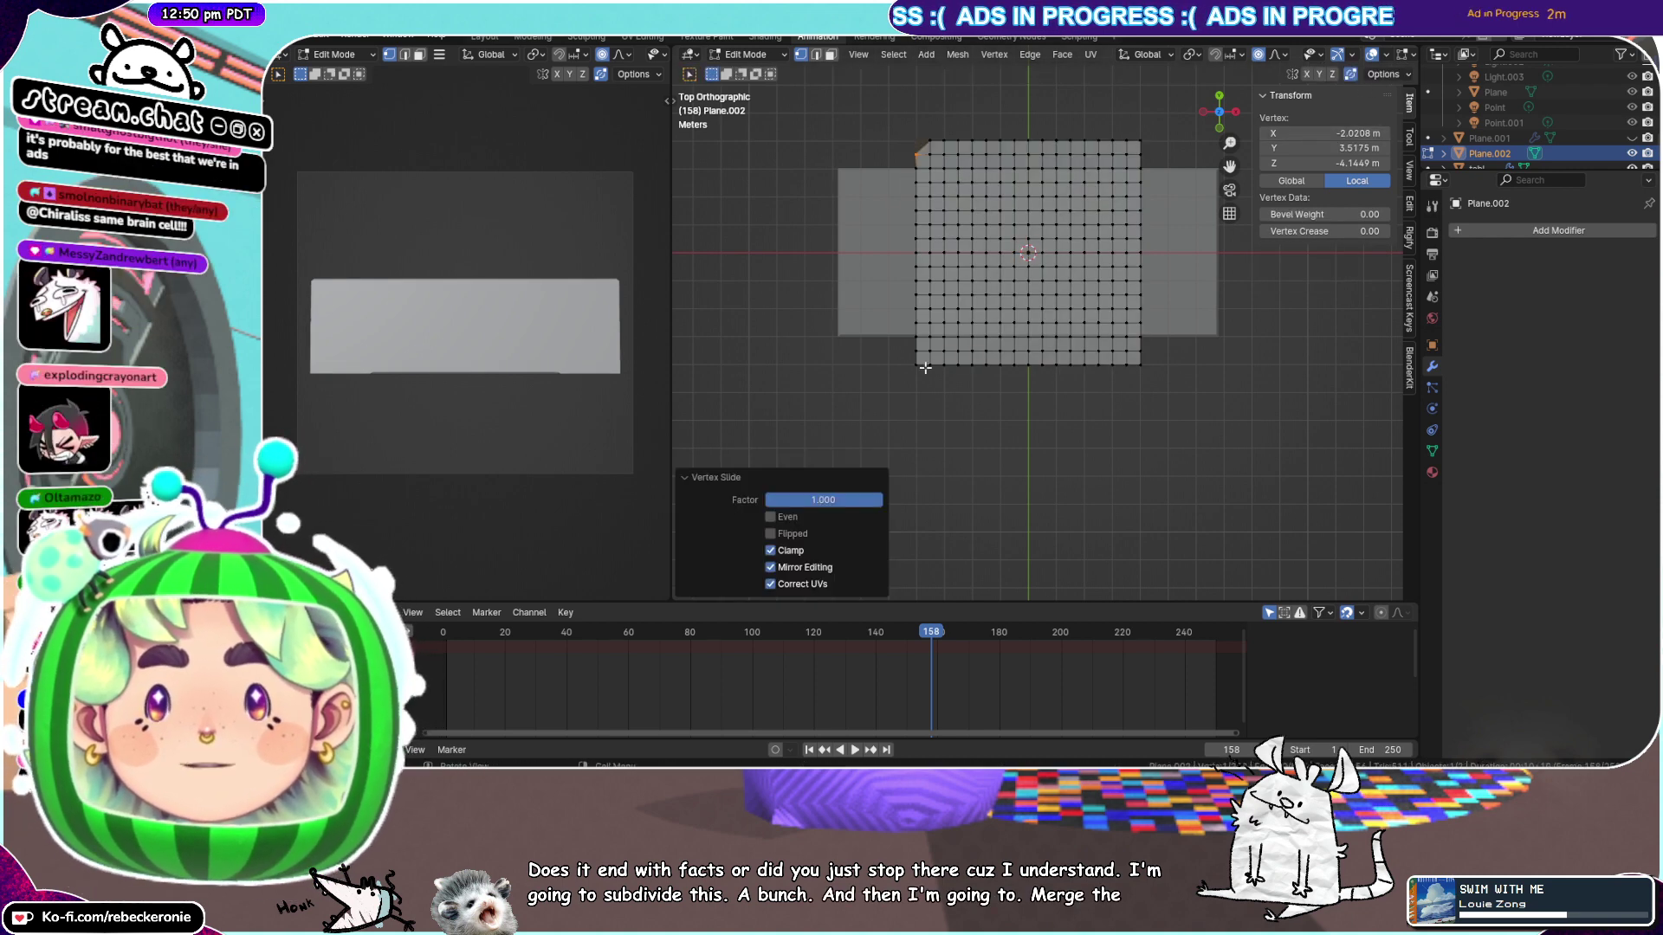
left_click(916, 363)
key("shift+v")
left_click(909, 321)
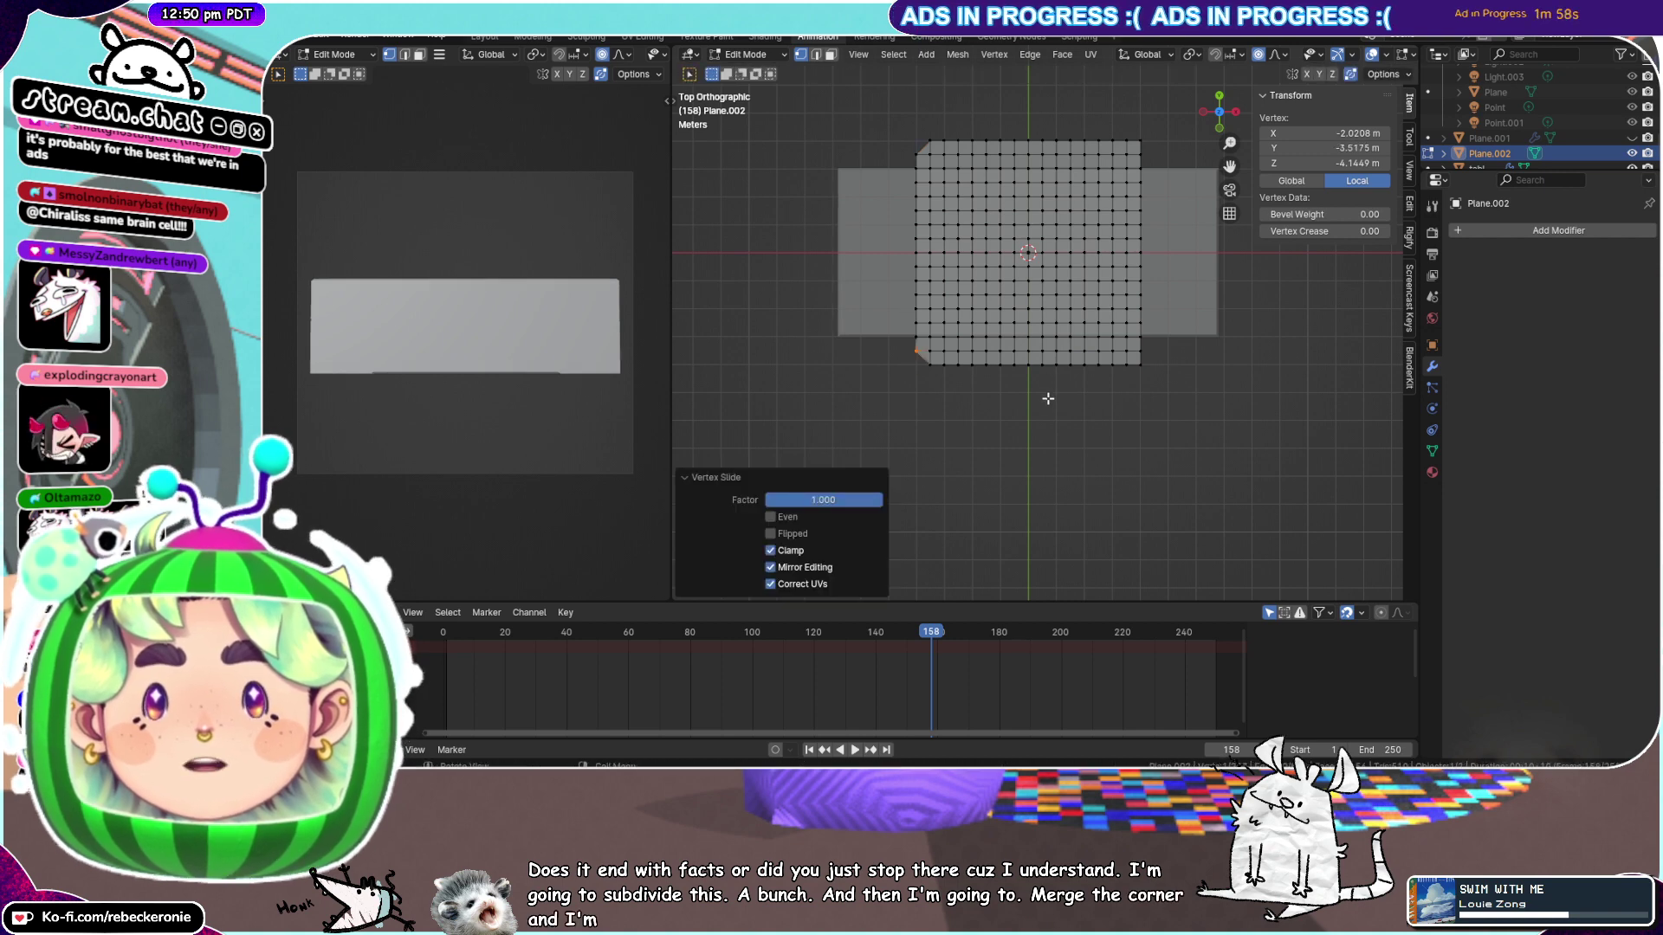
Delete the vertices in the positive X and positive Y halves, keeping only the quarter with negative X and Y
left_click_drag(1049, 402, 1146, 98)
left_click_drag(1222, 417, 1036, 115)
key("x")
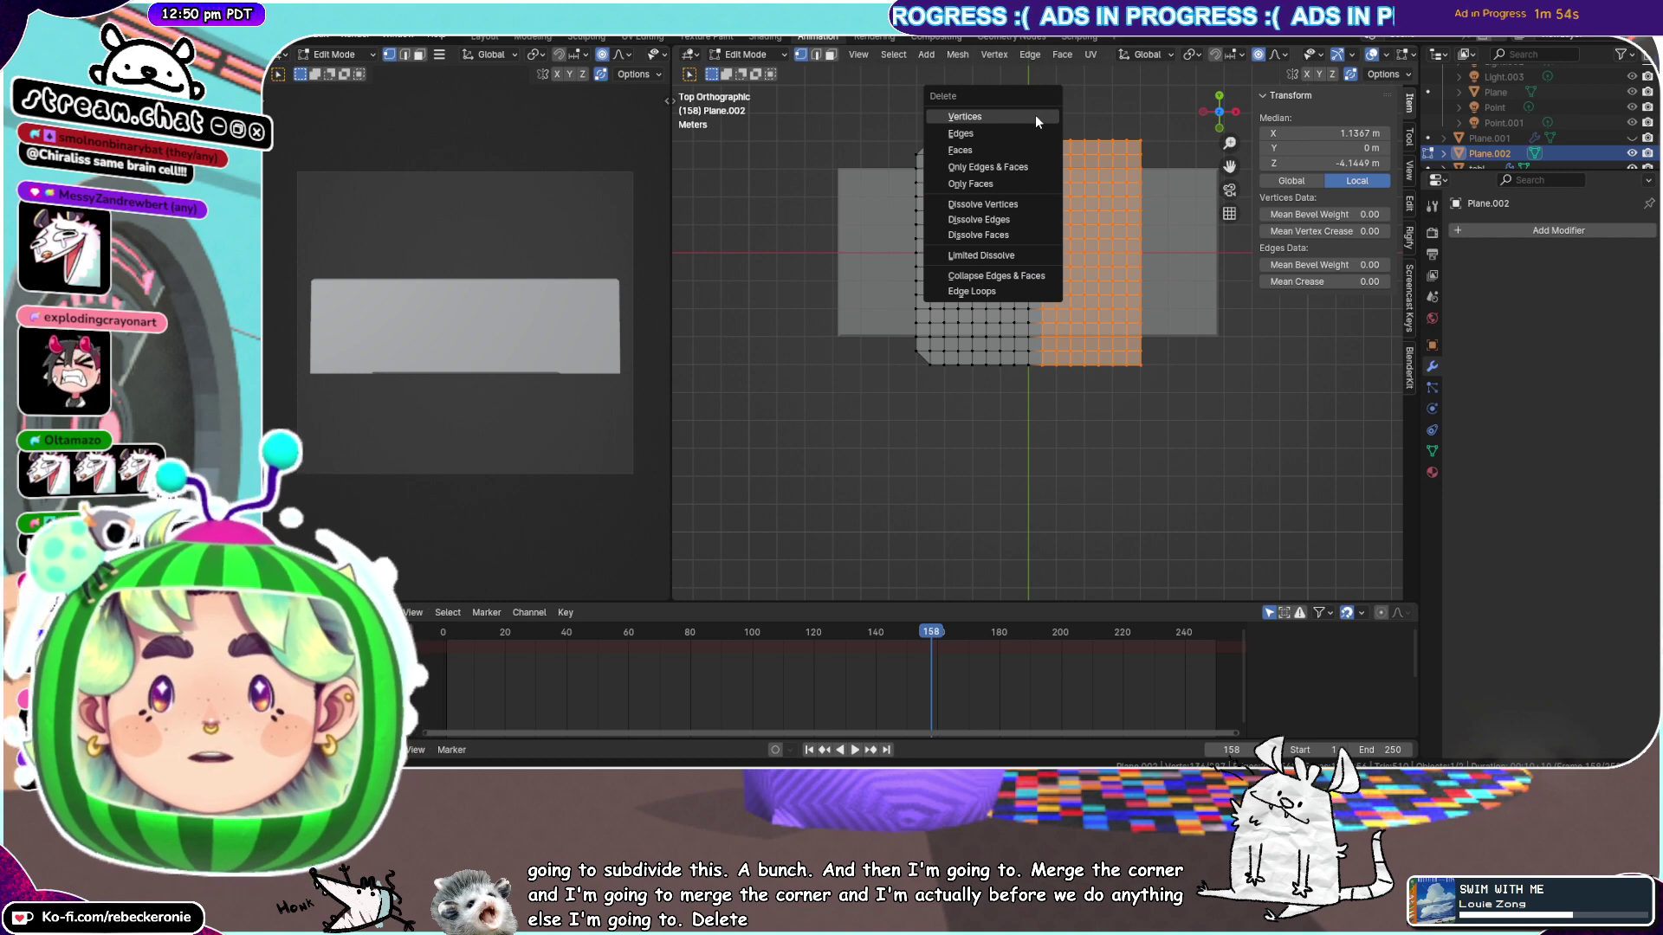
left_click(1036, 116)
left_click_drag(1058, 238, 854, 138)
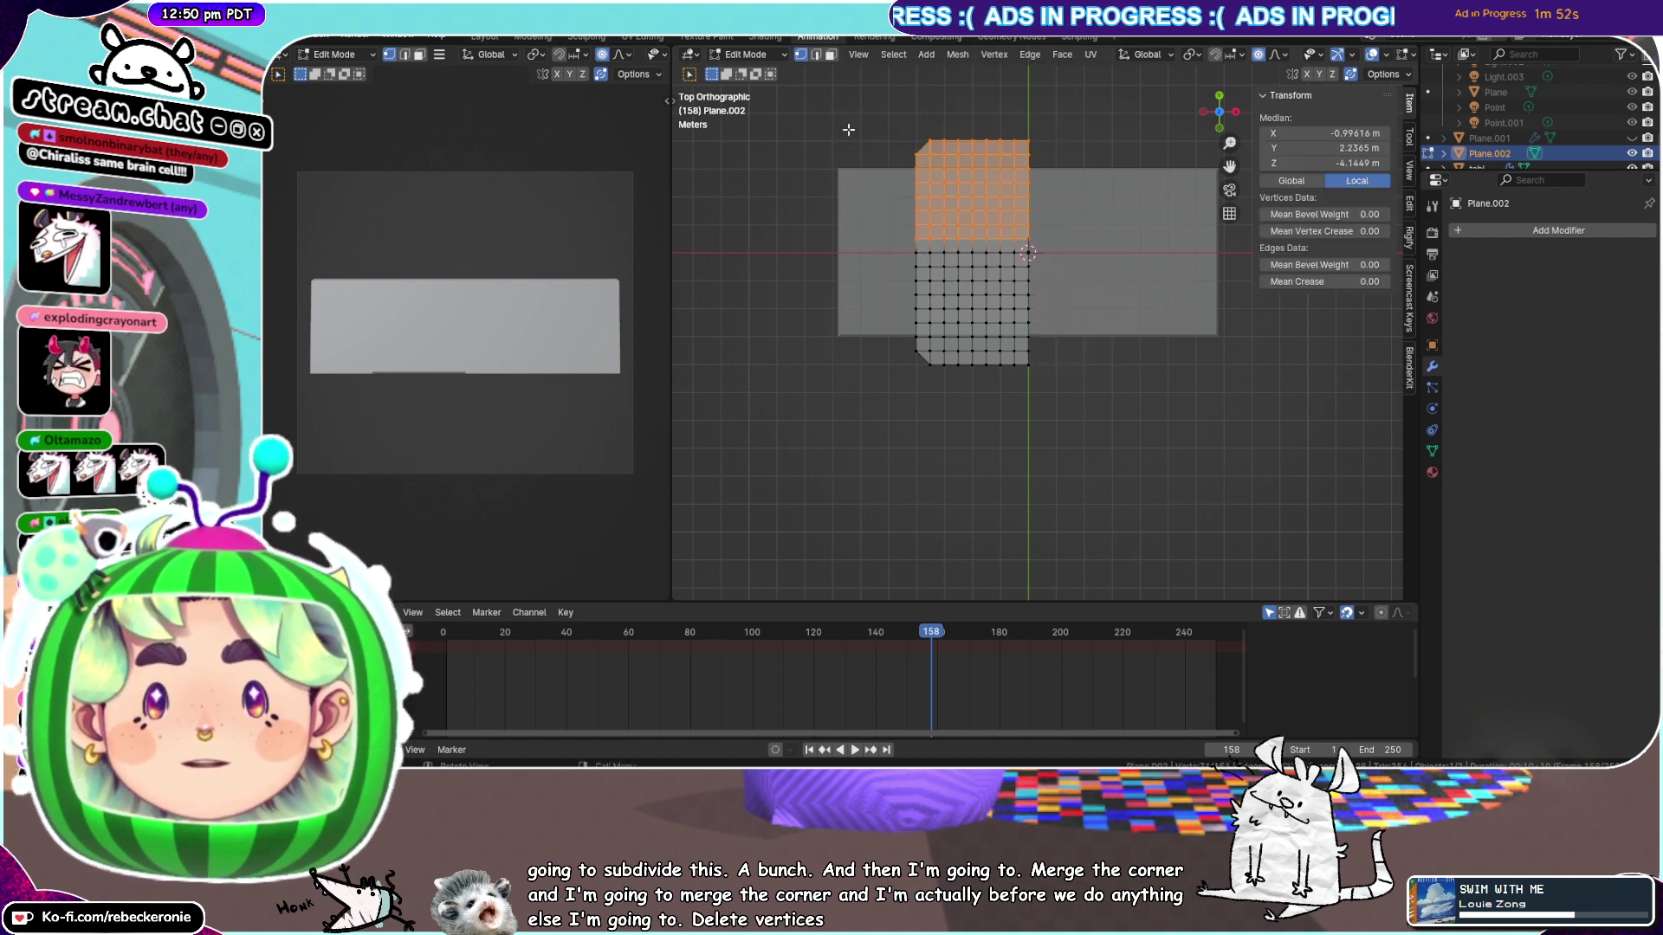
key("x")
left_click(864, 138)
Add a Mirror modifier to the quarter mesh with the X and Y axes and Clipping enabled
left_click(1547, 228)
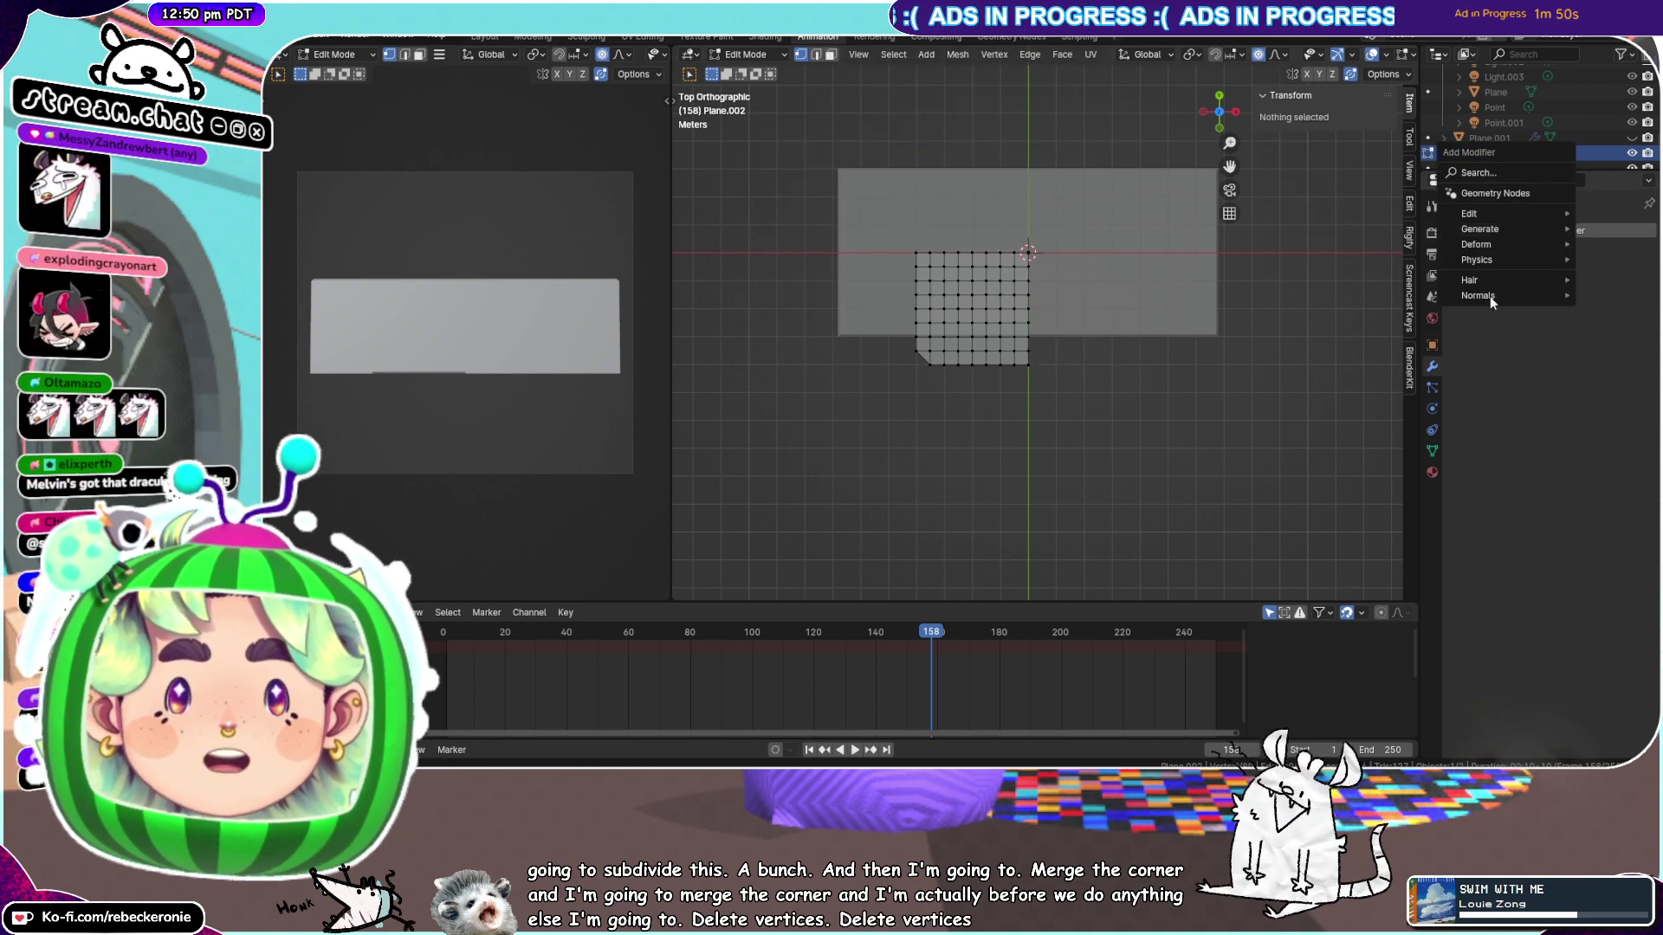
mouse_move(1488, 243)
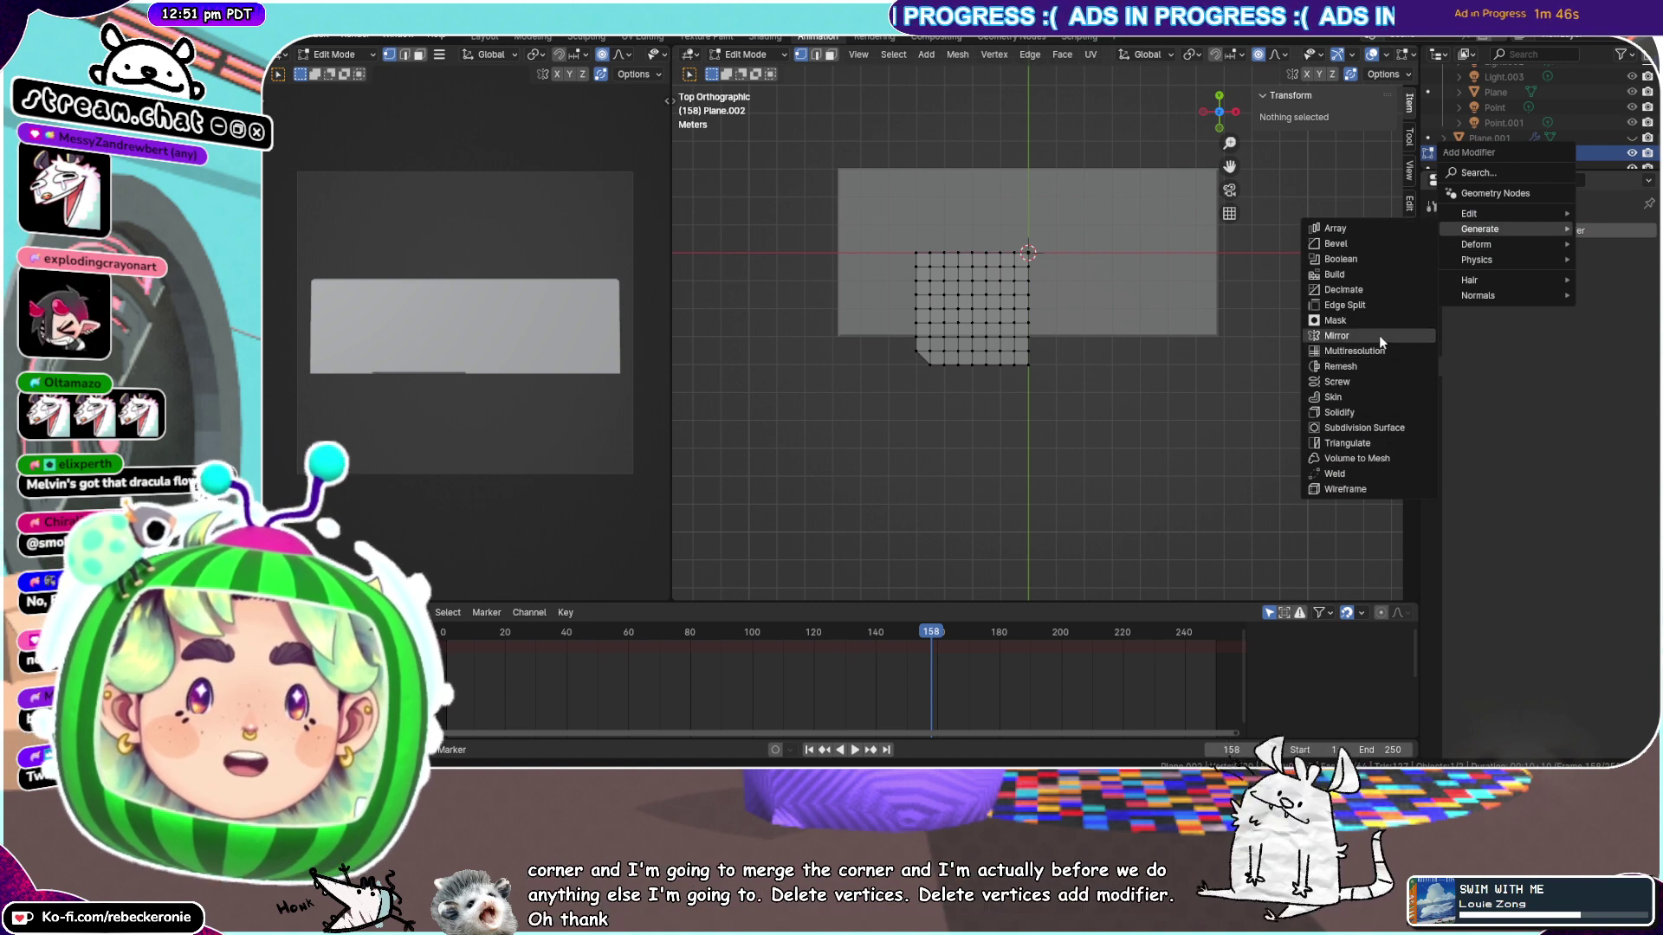
left_click(1379, 336)
left_click(1582, 278)
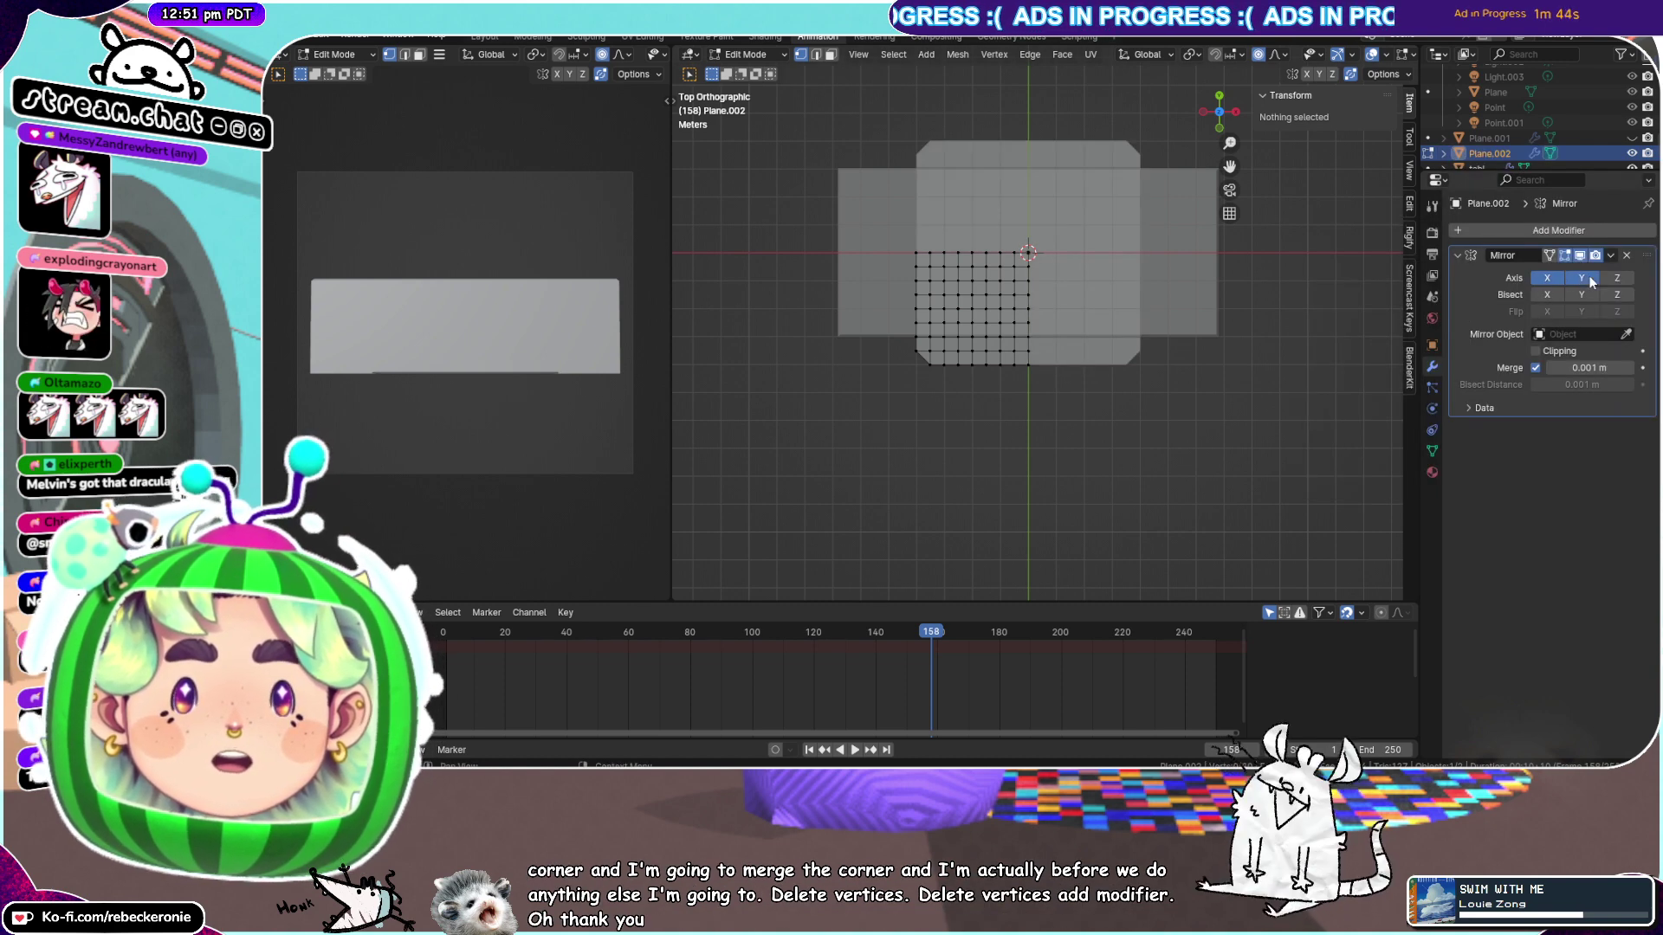
left_click(1537, 350)
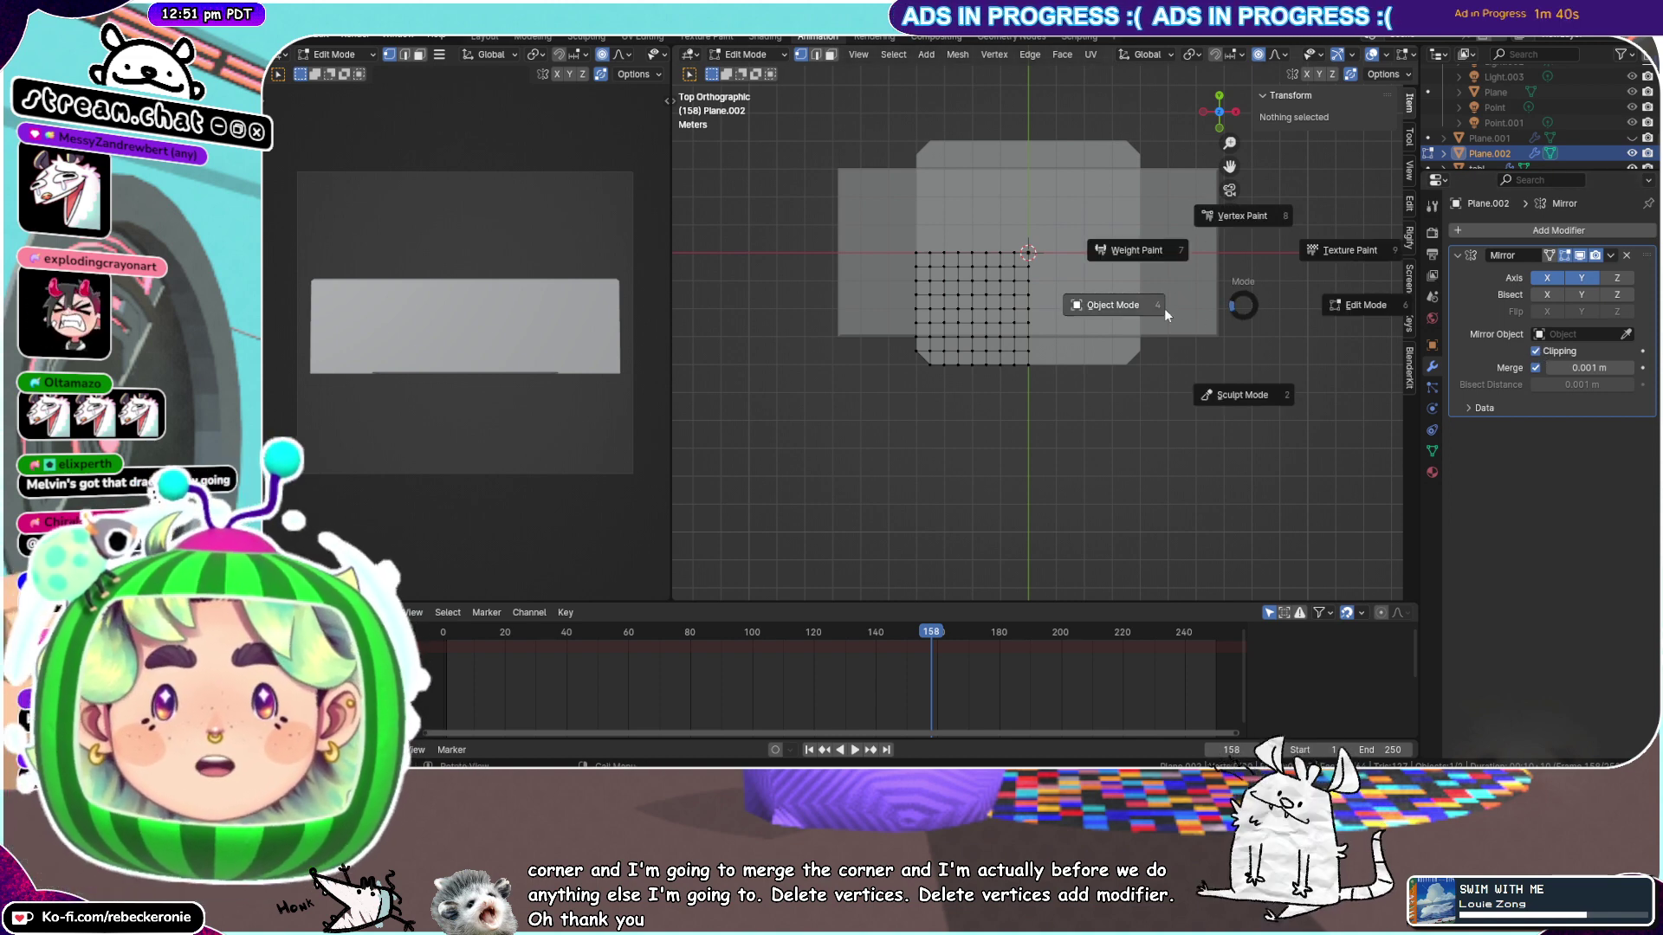
Scale the tablecloth object by 1.945 along X in Object Mode, then return to Edit Mode
left_click(1164, 308)
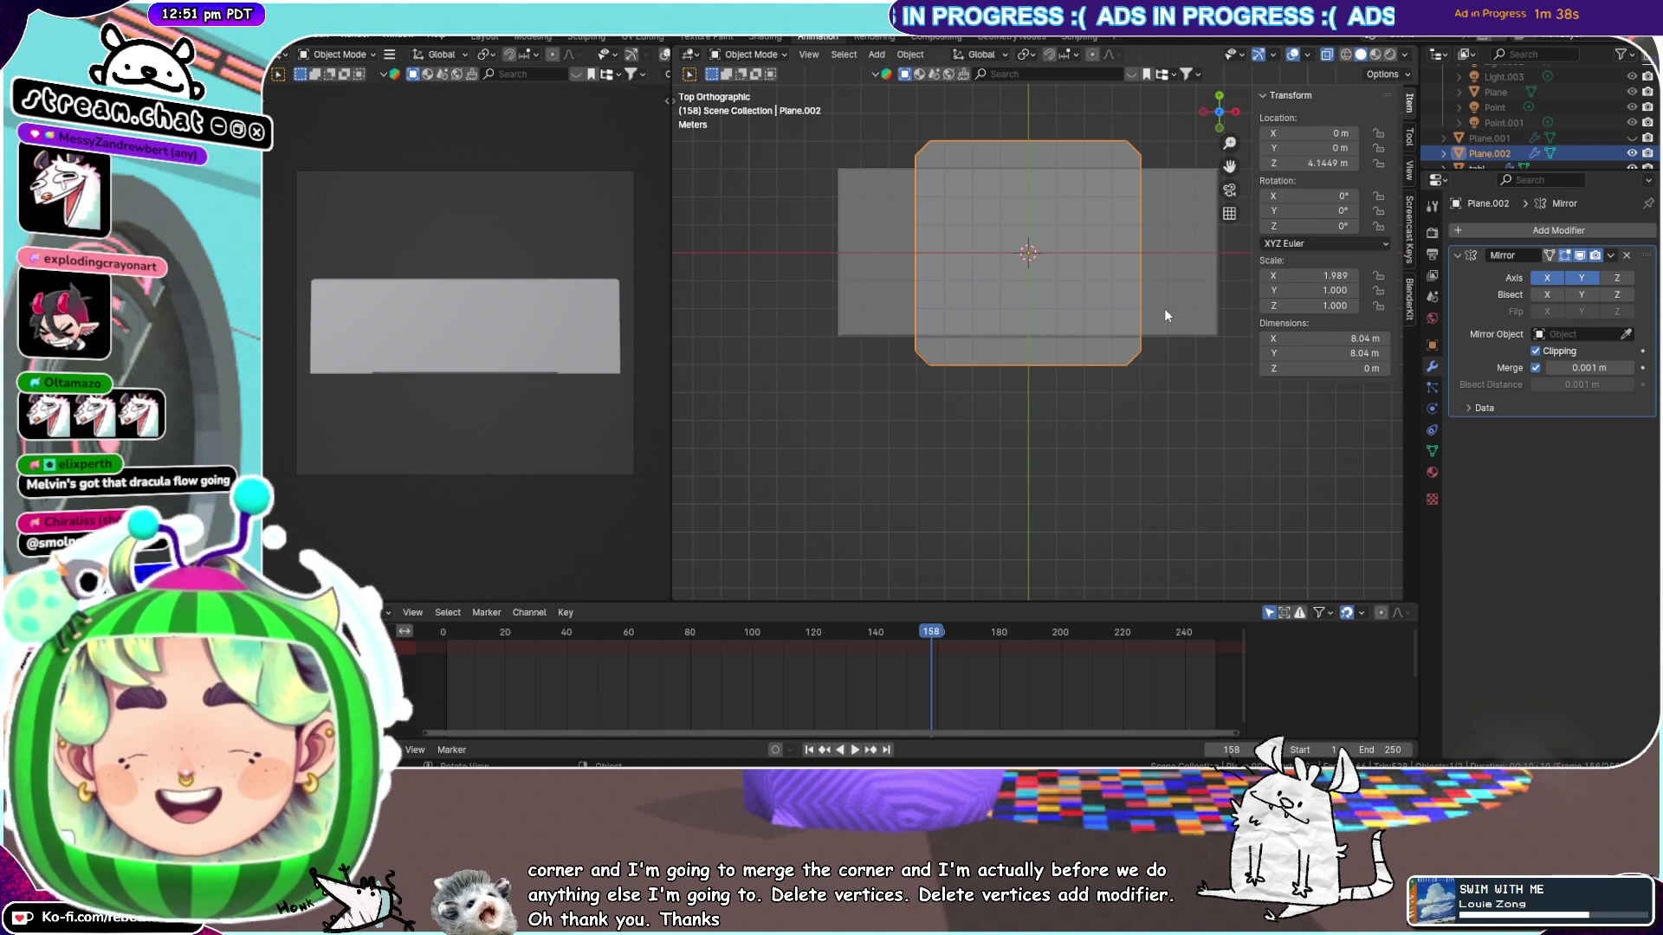
key("s")
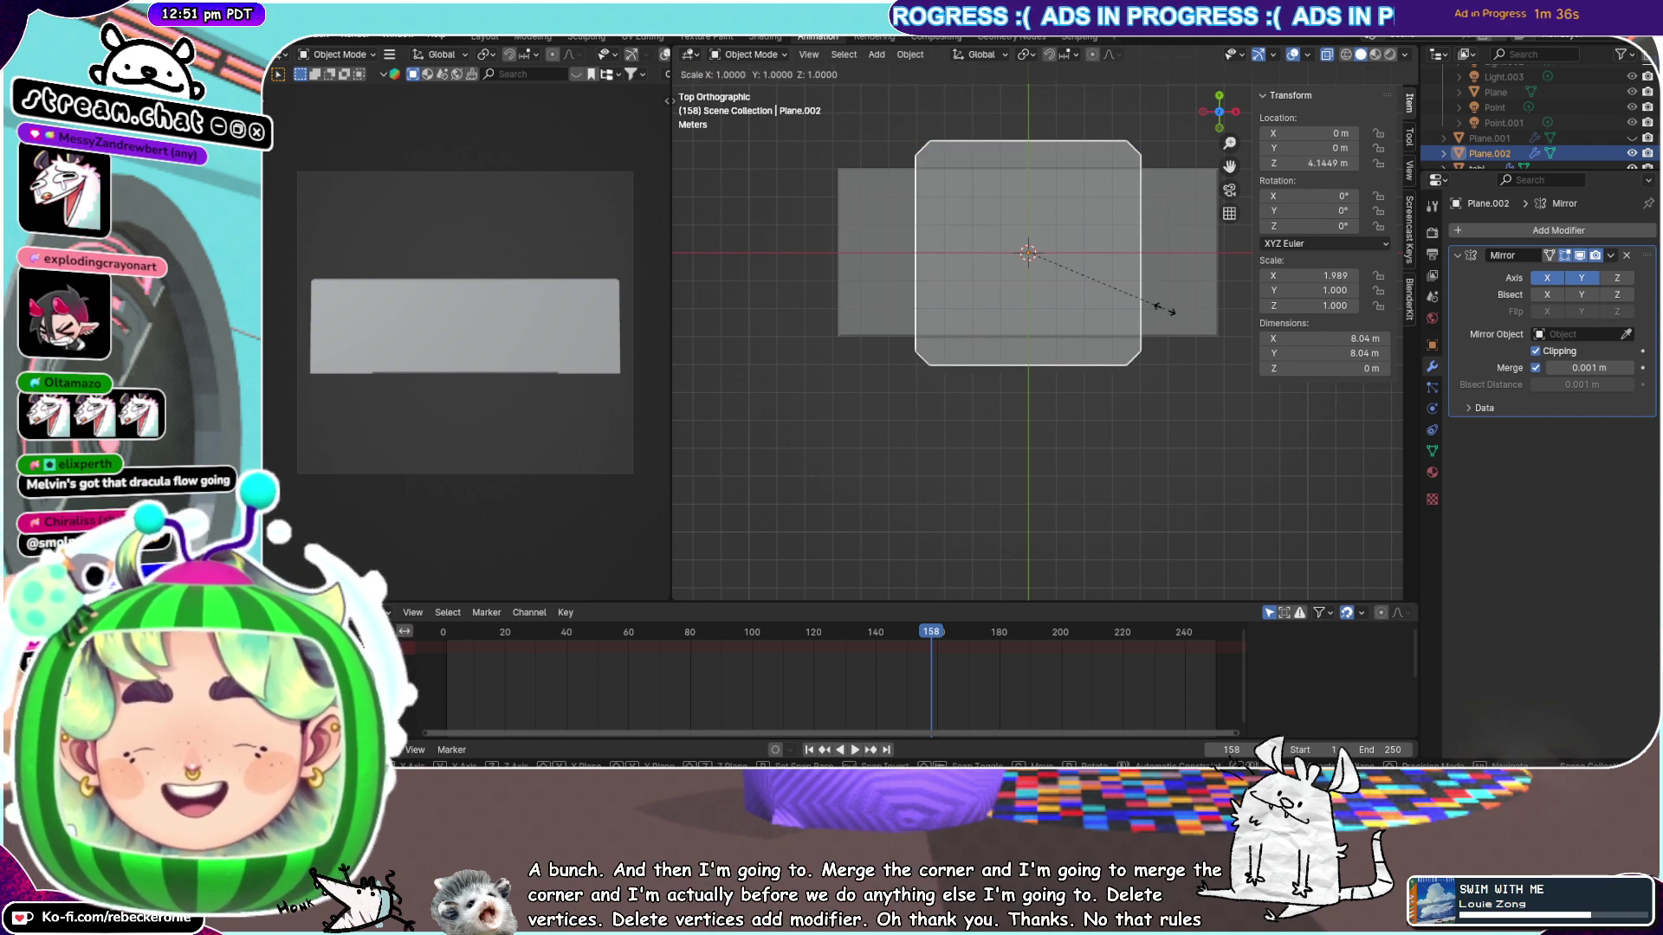
key("x")
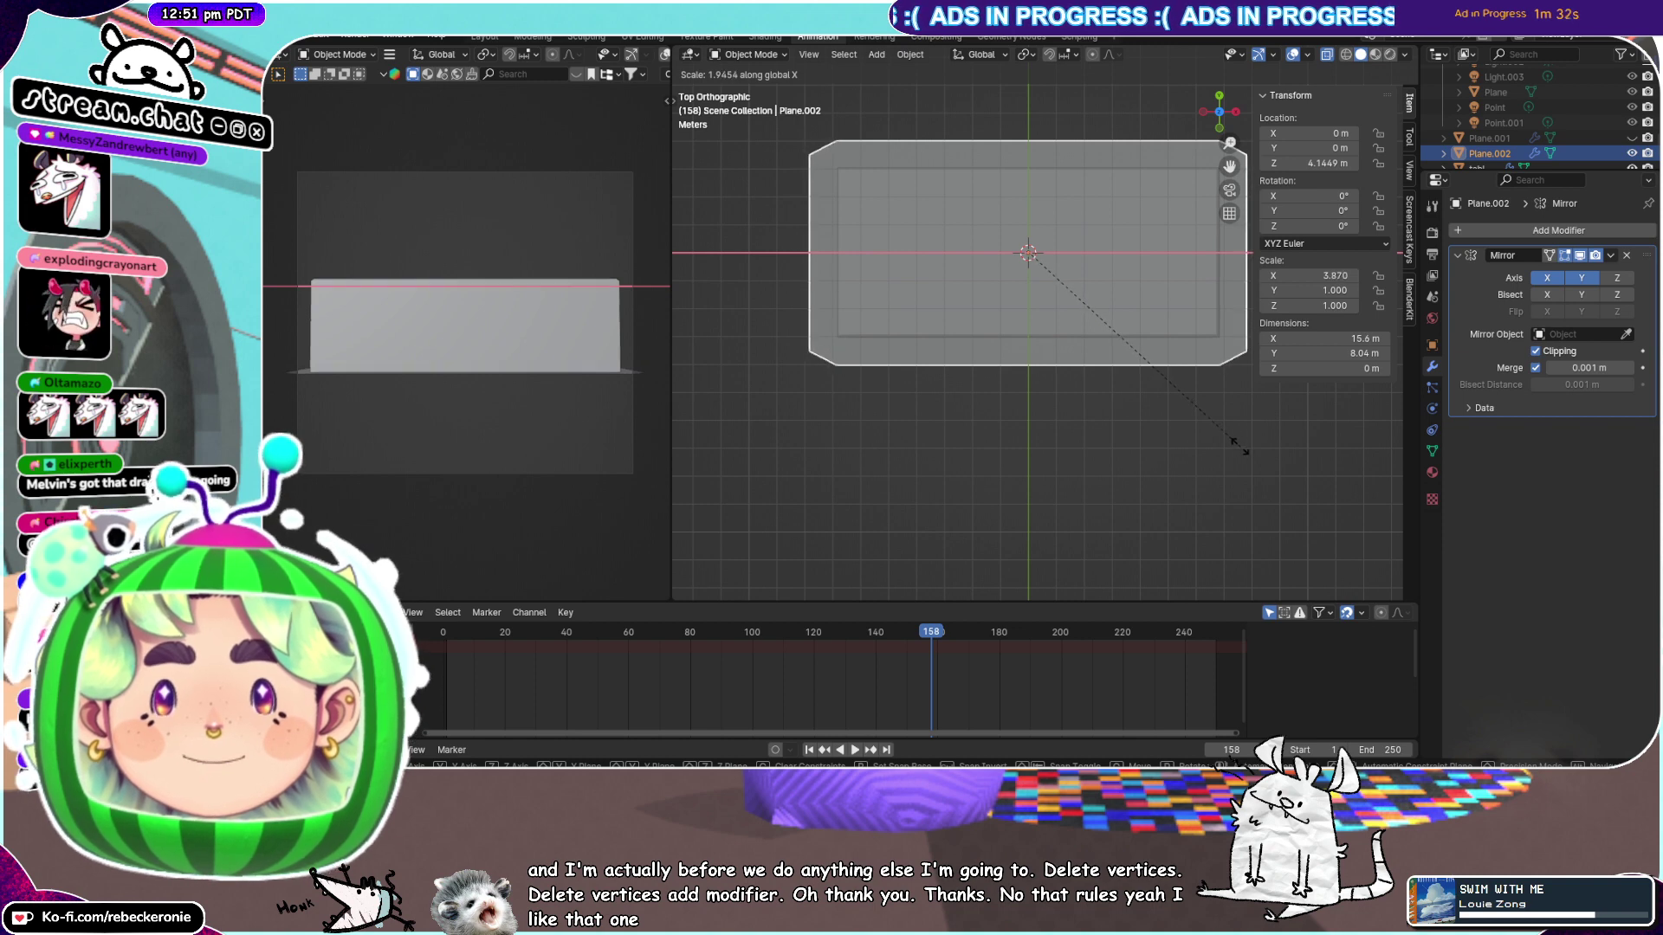
left_click(1240, 446)
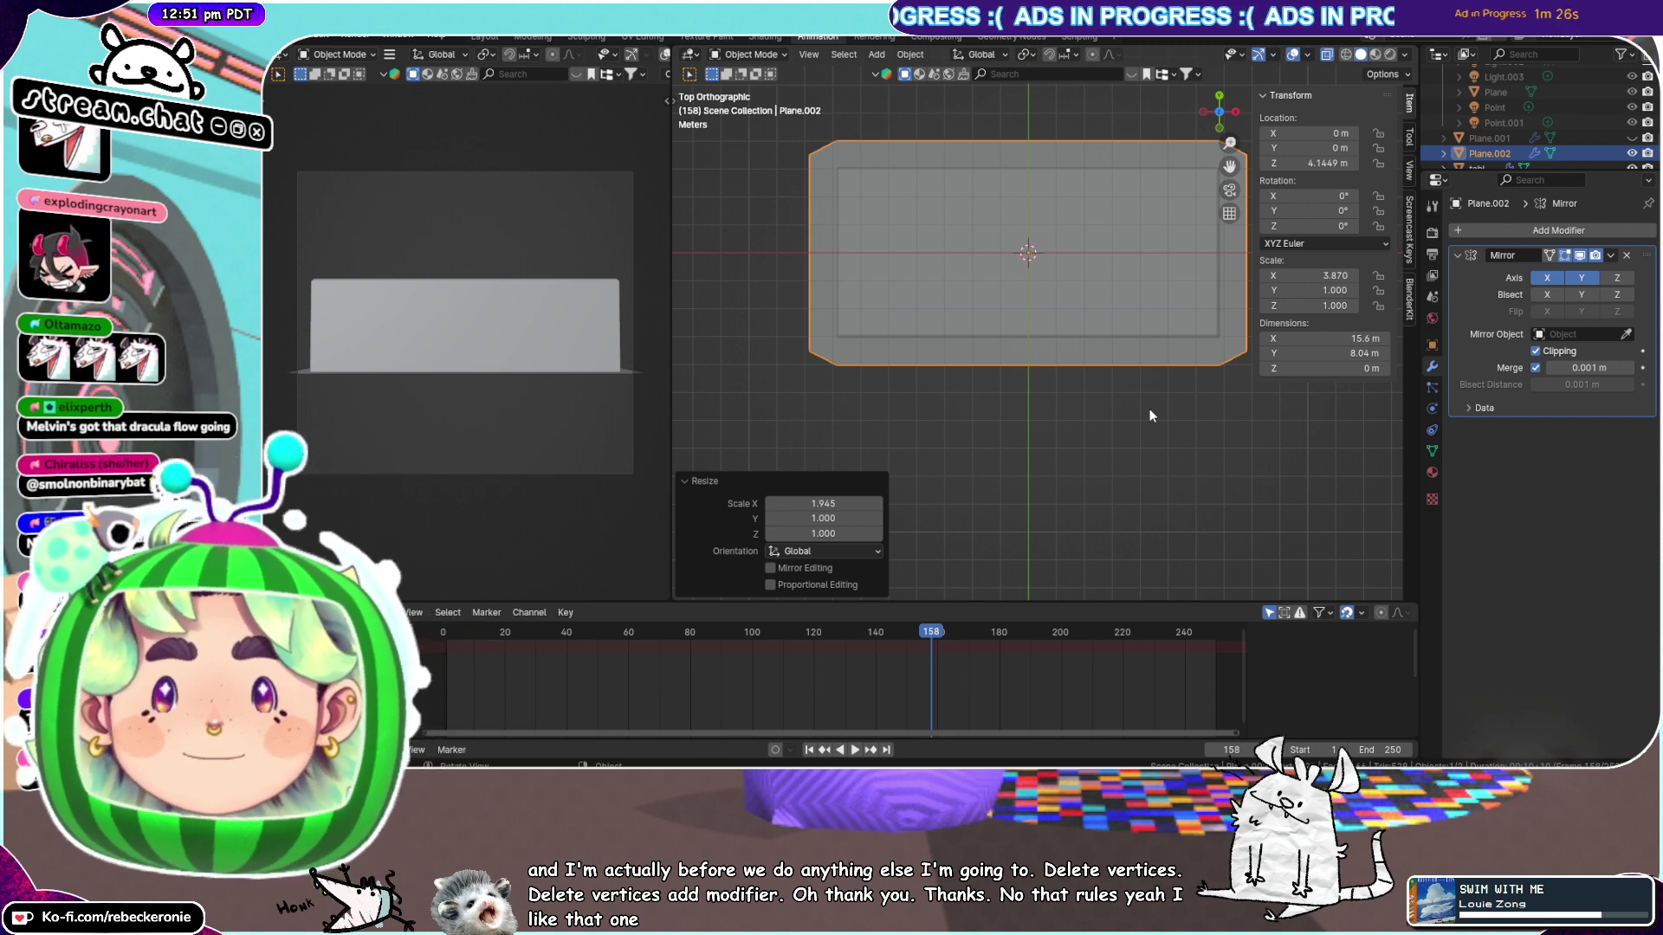
key("ctrl+Tab")
left_click(1285, 204)
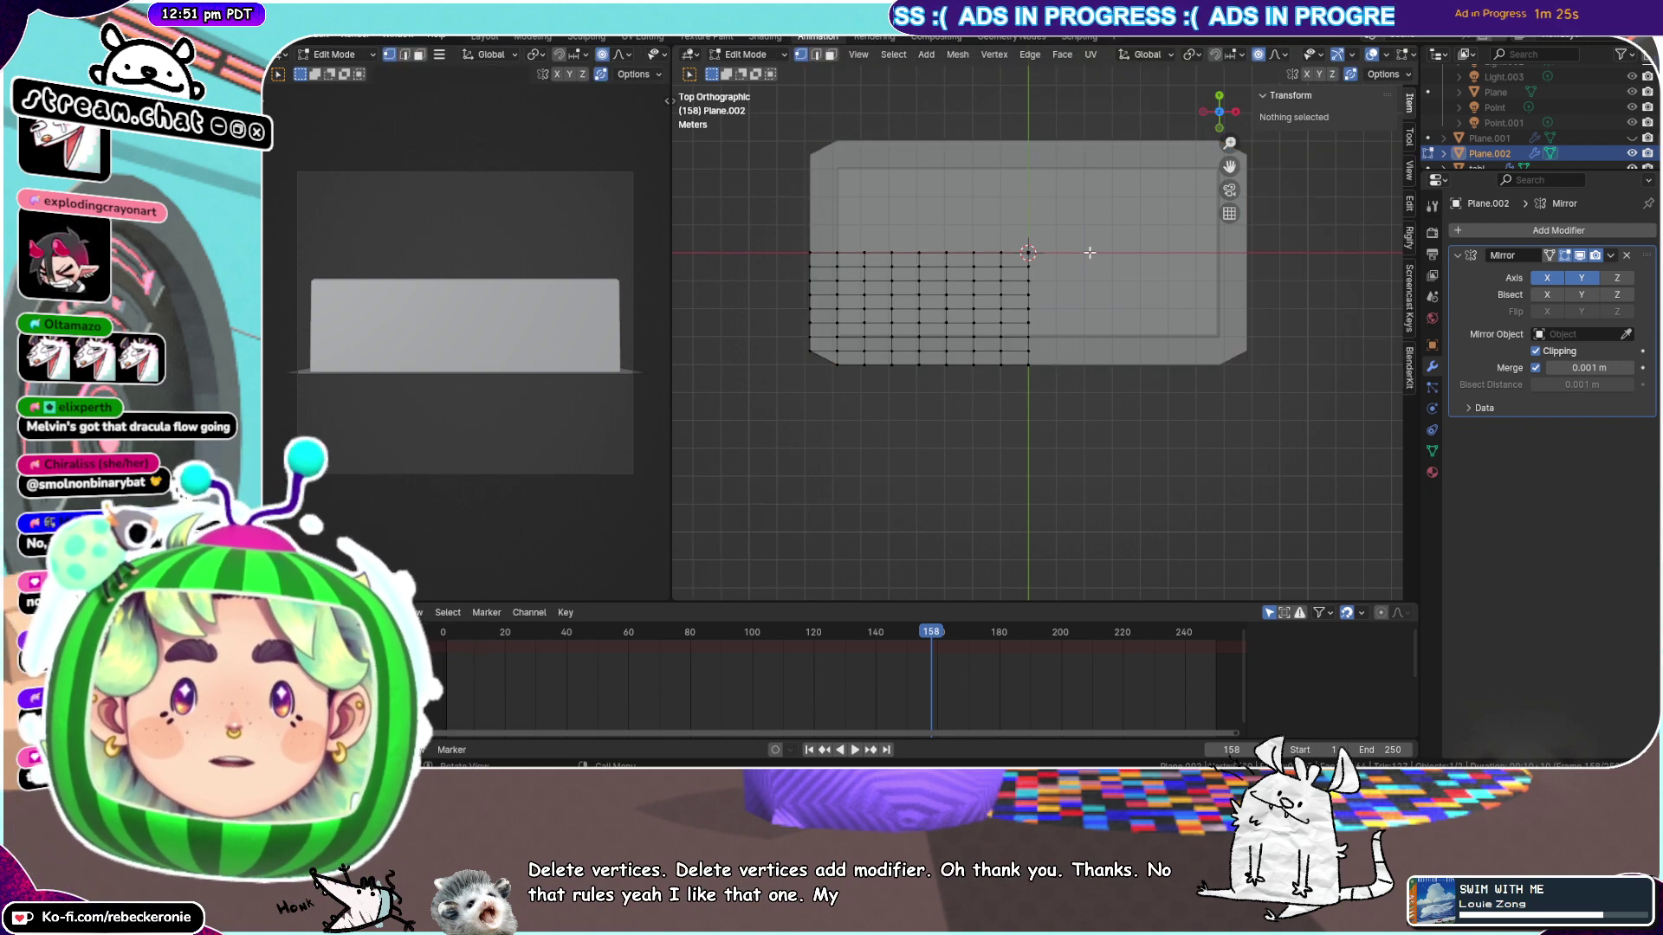
scroll(847, 367, "up", 2)
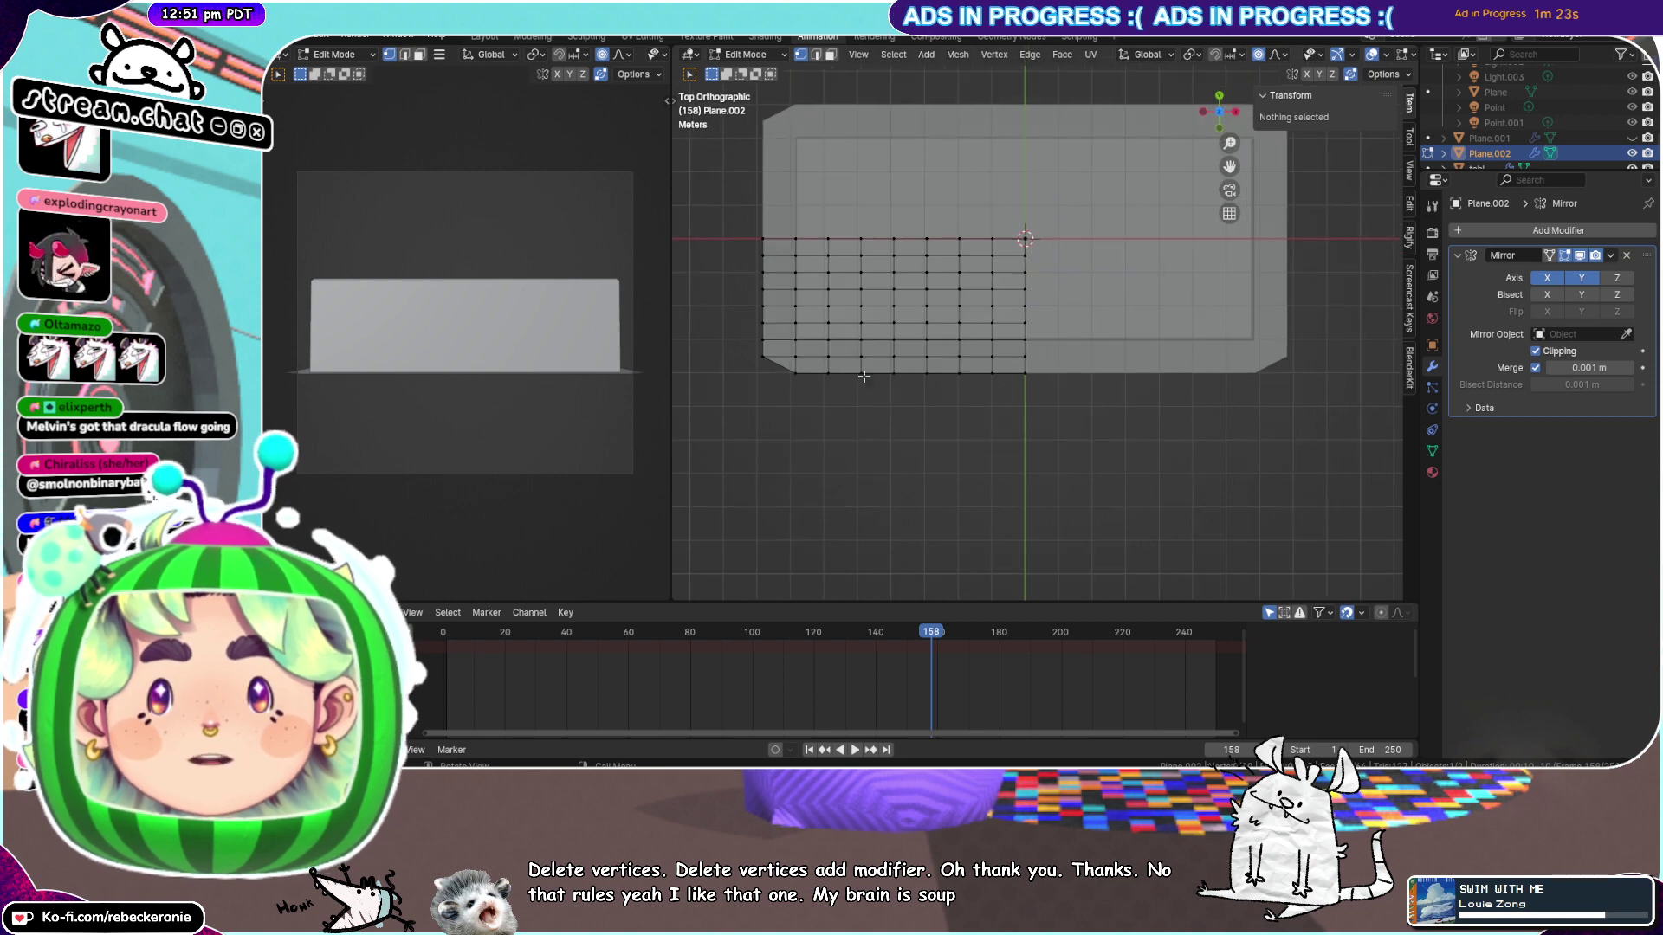
left_click(940, 382)
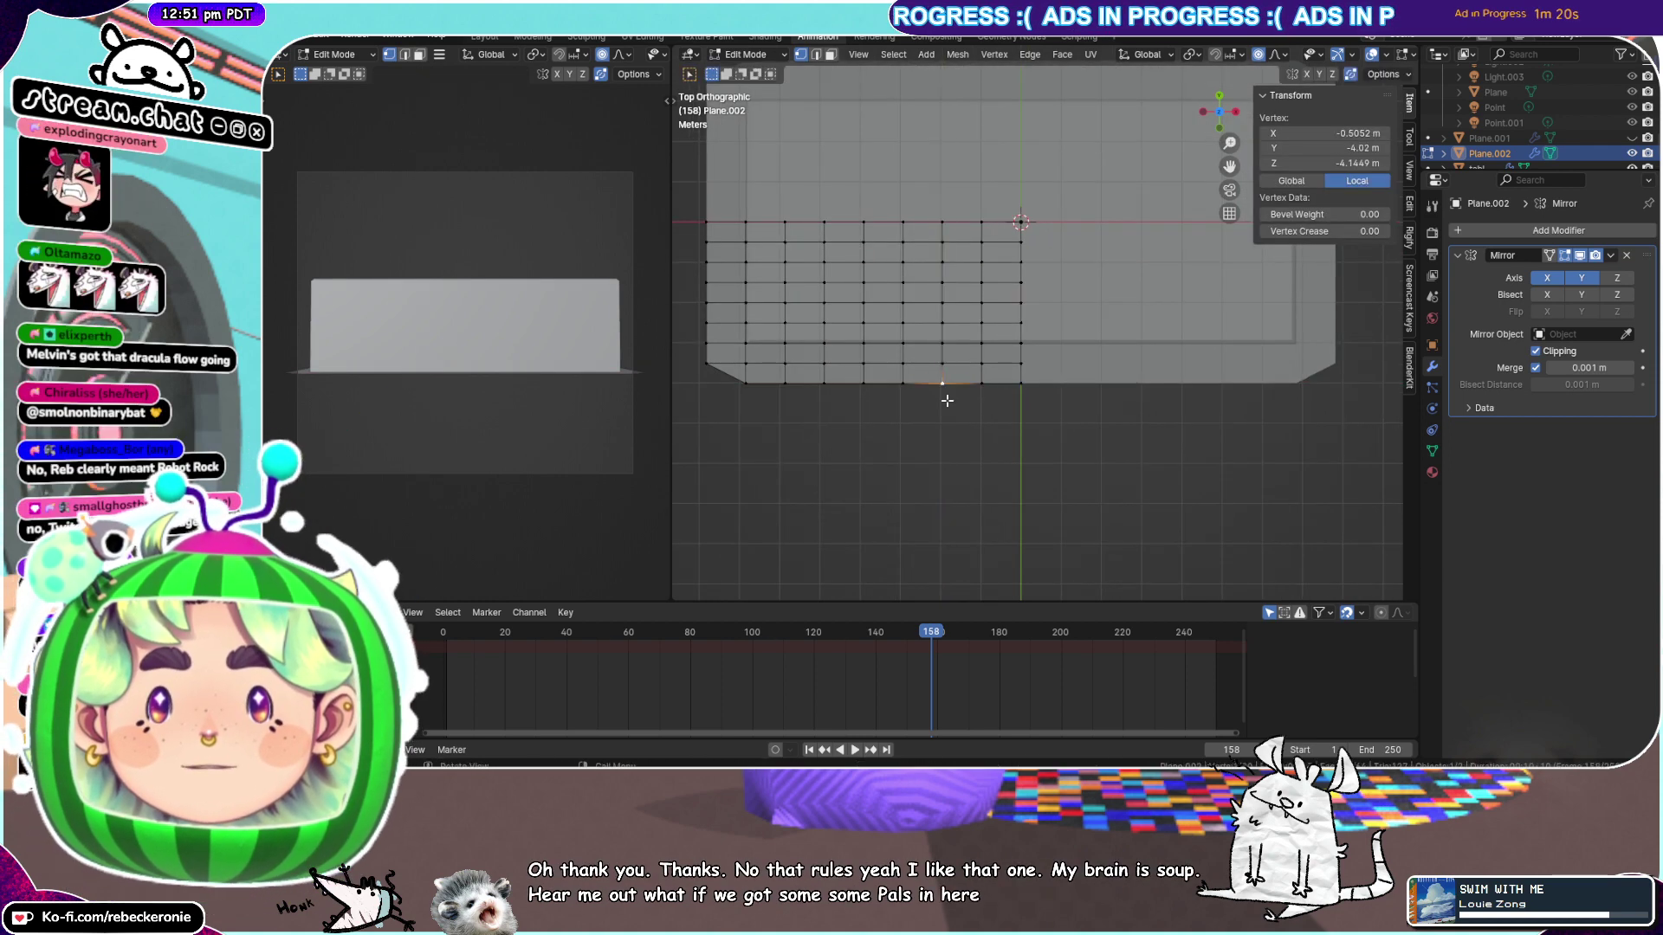
left_click(923, 361, "shift")
key("g")
key("y")
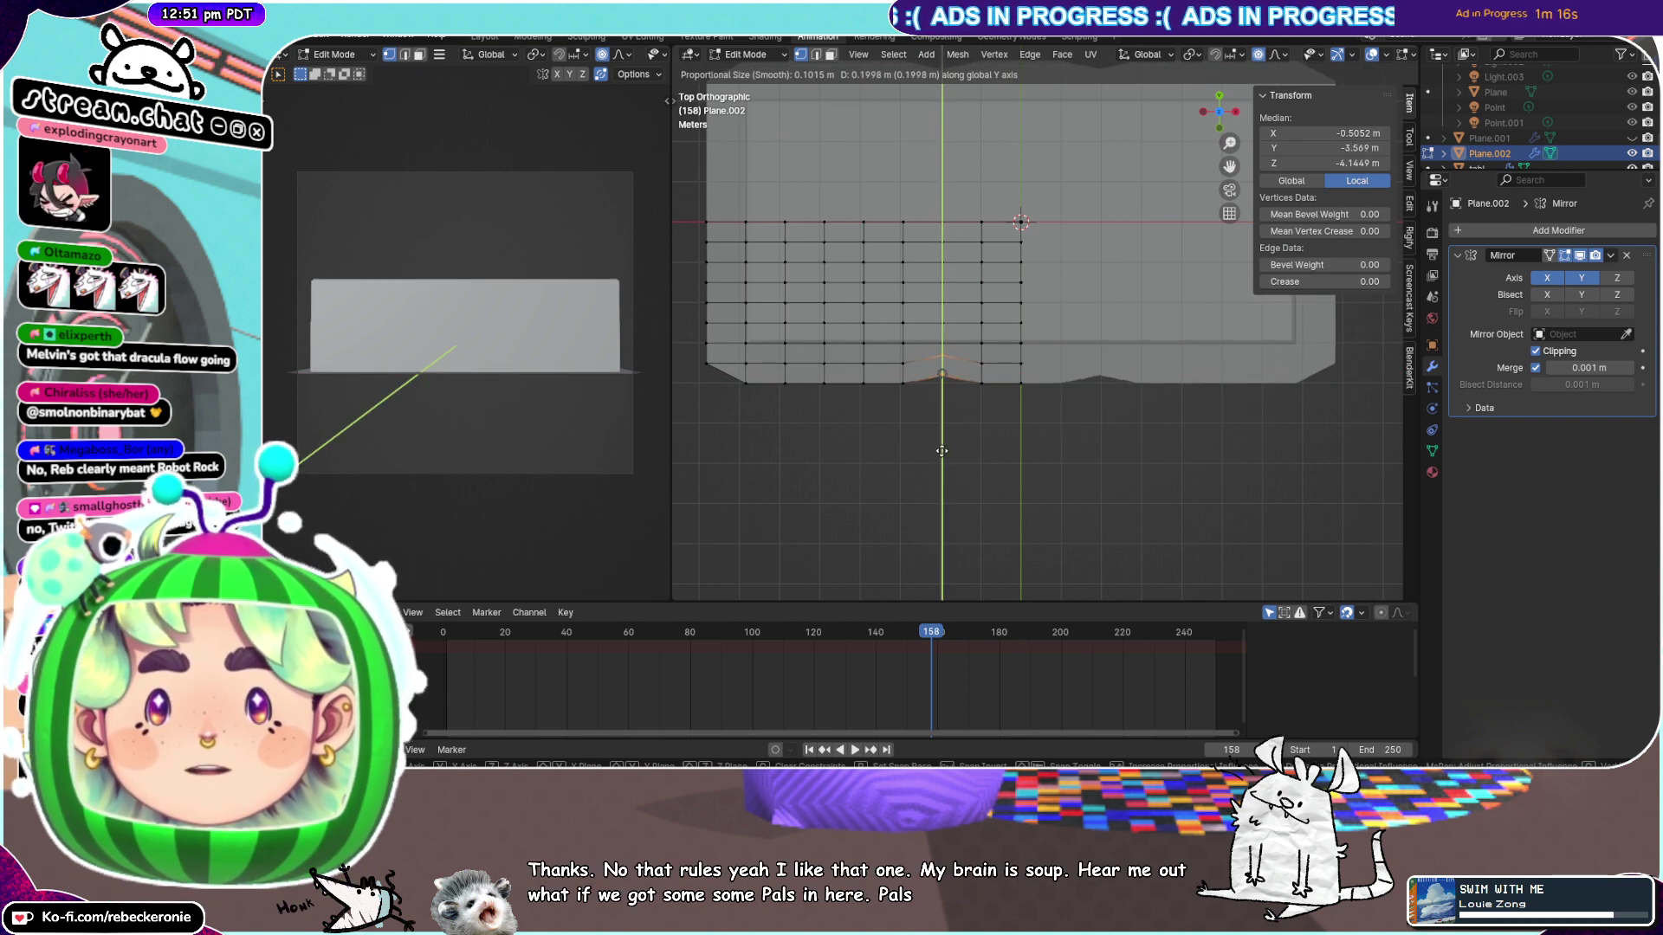
right_click(942, 454)
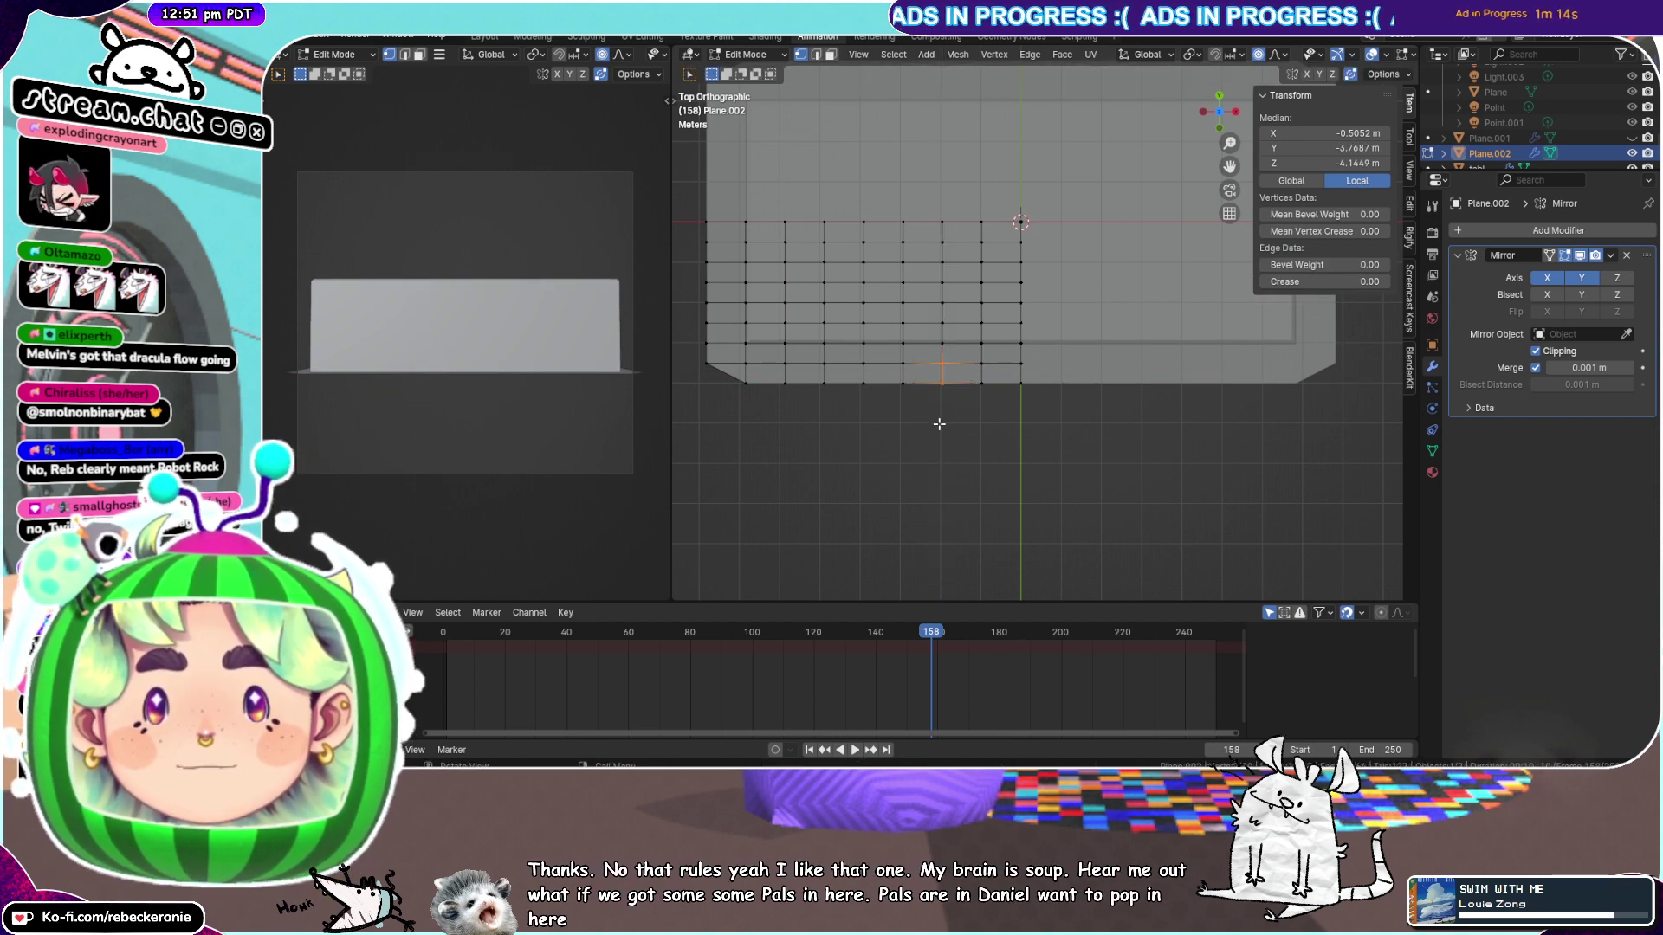
Vertex-slide two alternating vertices on the near long edge fully inward, factor 1.000, to form triangular notches
left_click(931, 381)
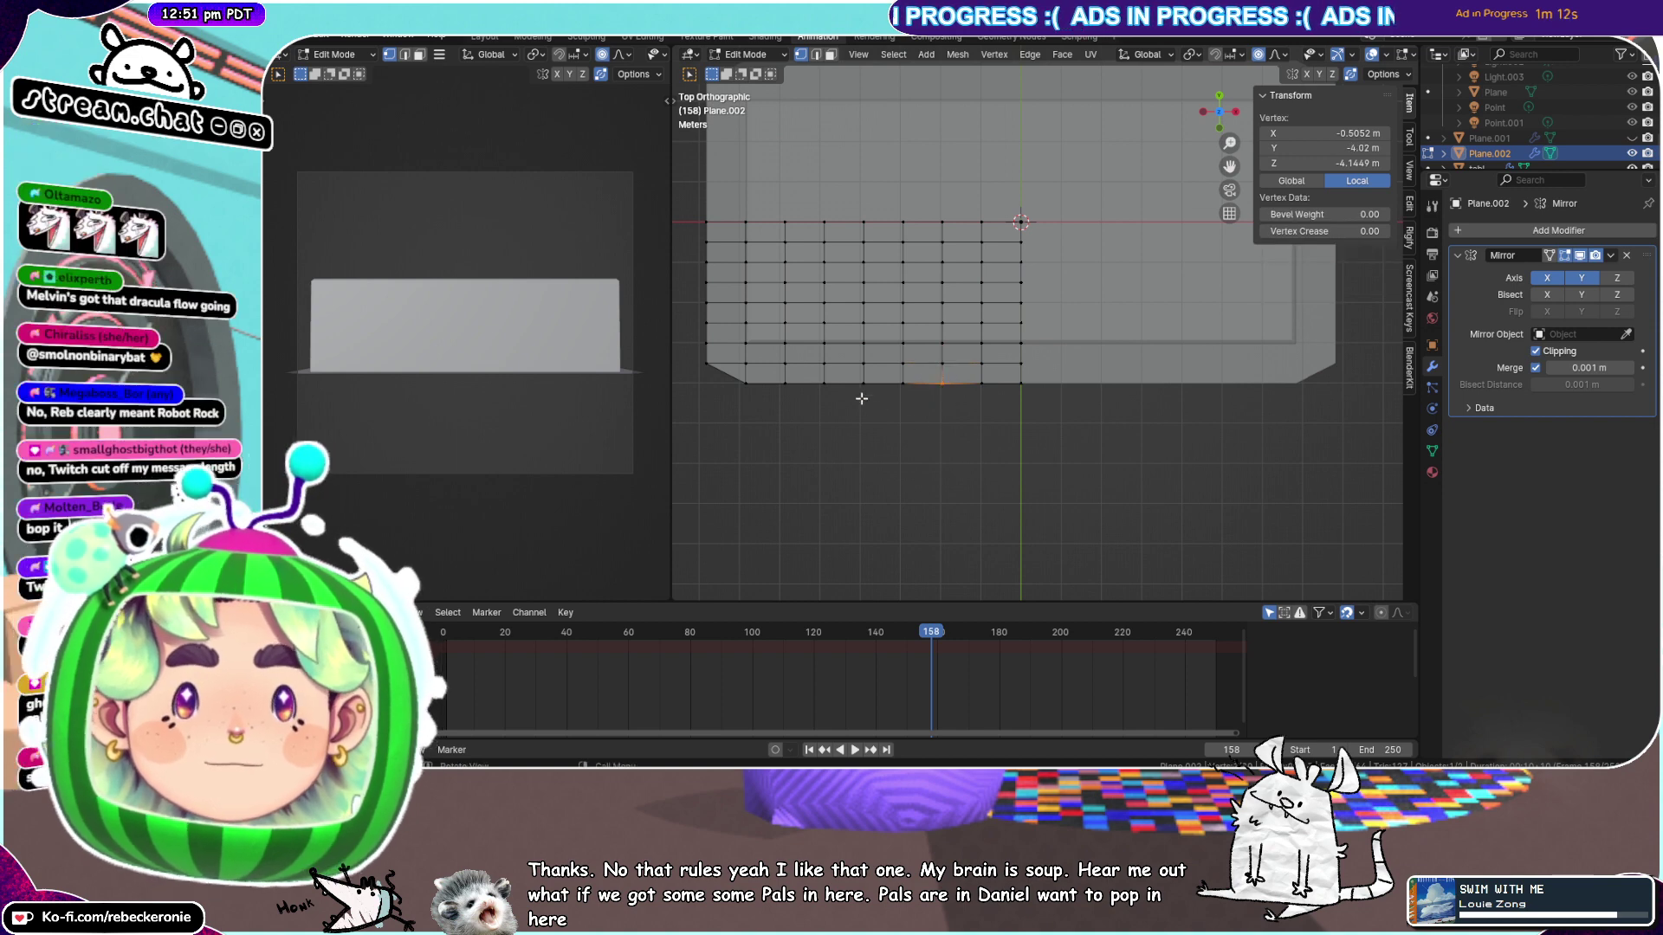
key("g")
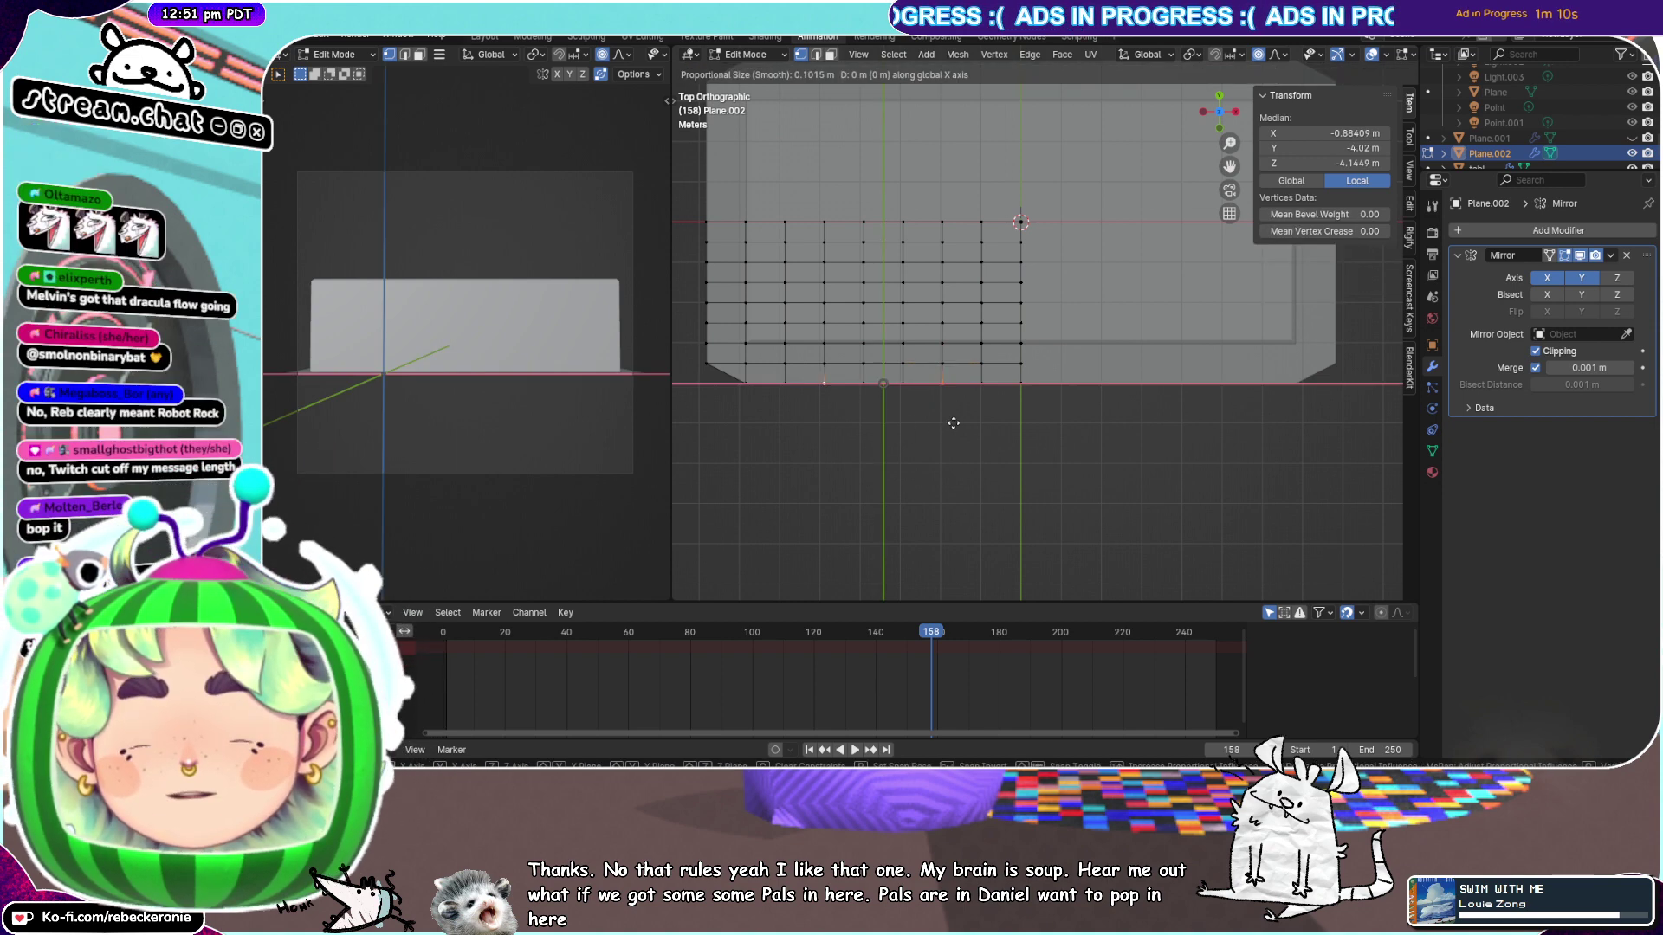
key("y")
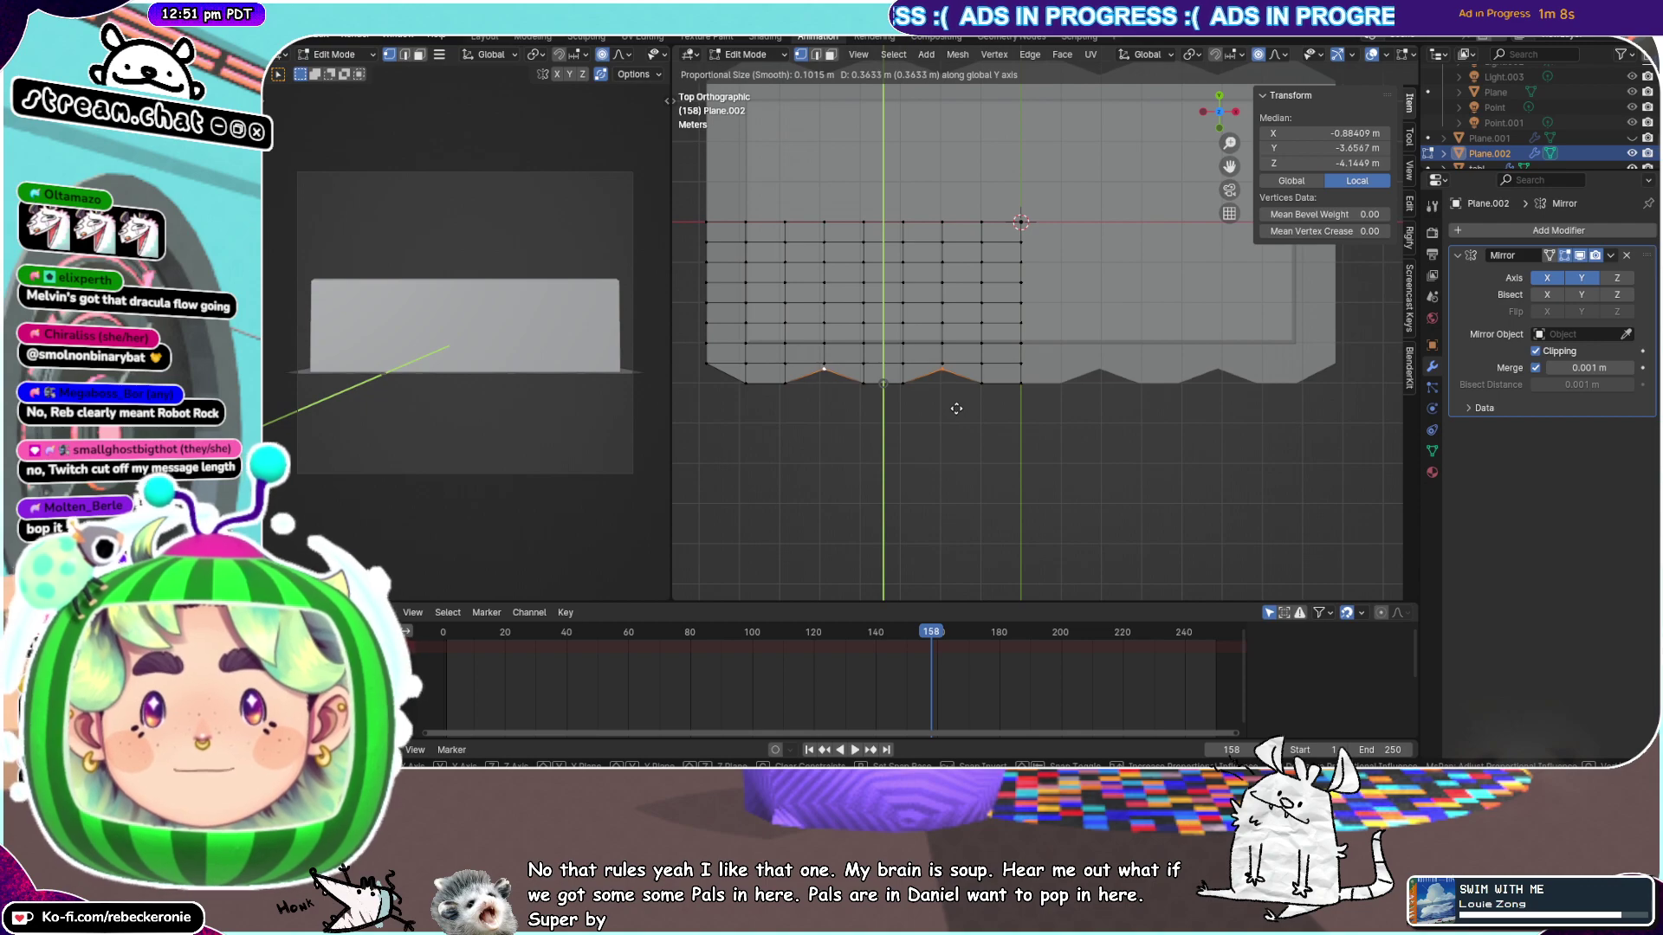
key("g")
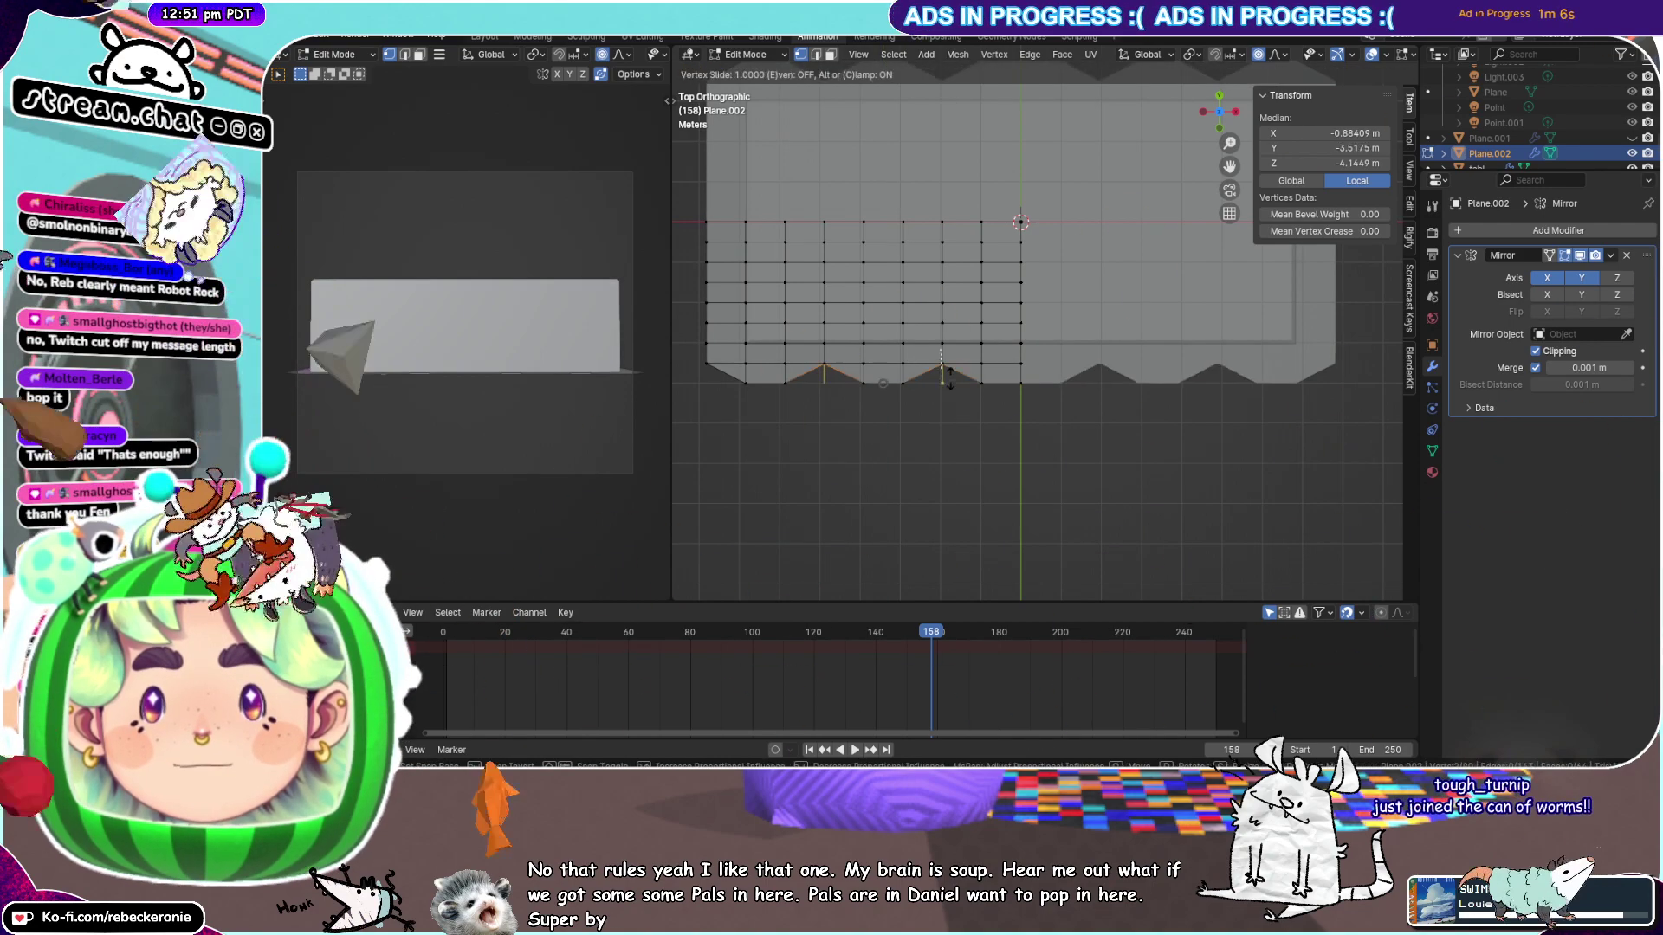
left_click(948, 369)
Move all vertices of the negative X short edge inward by 0.50452 m along X
middle_click_drag(947, 369, 1002, 409)
scroll(1002, 409, "down", 1)
middle_click_drag(1121, 339, 1210, 203, "shift")
scroll(1105, 372, "up", 3)
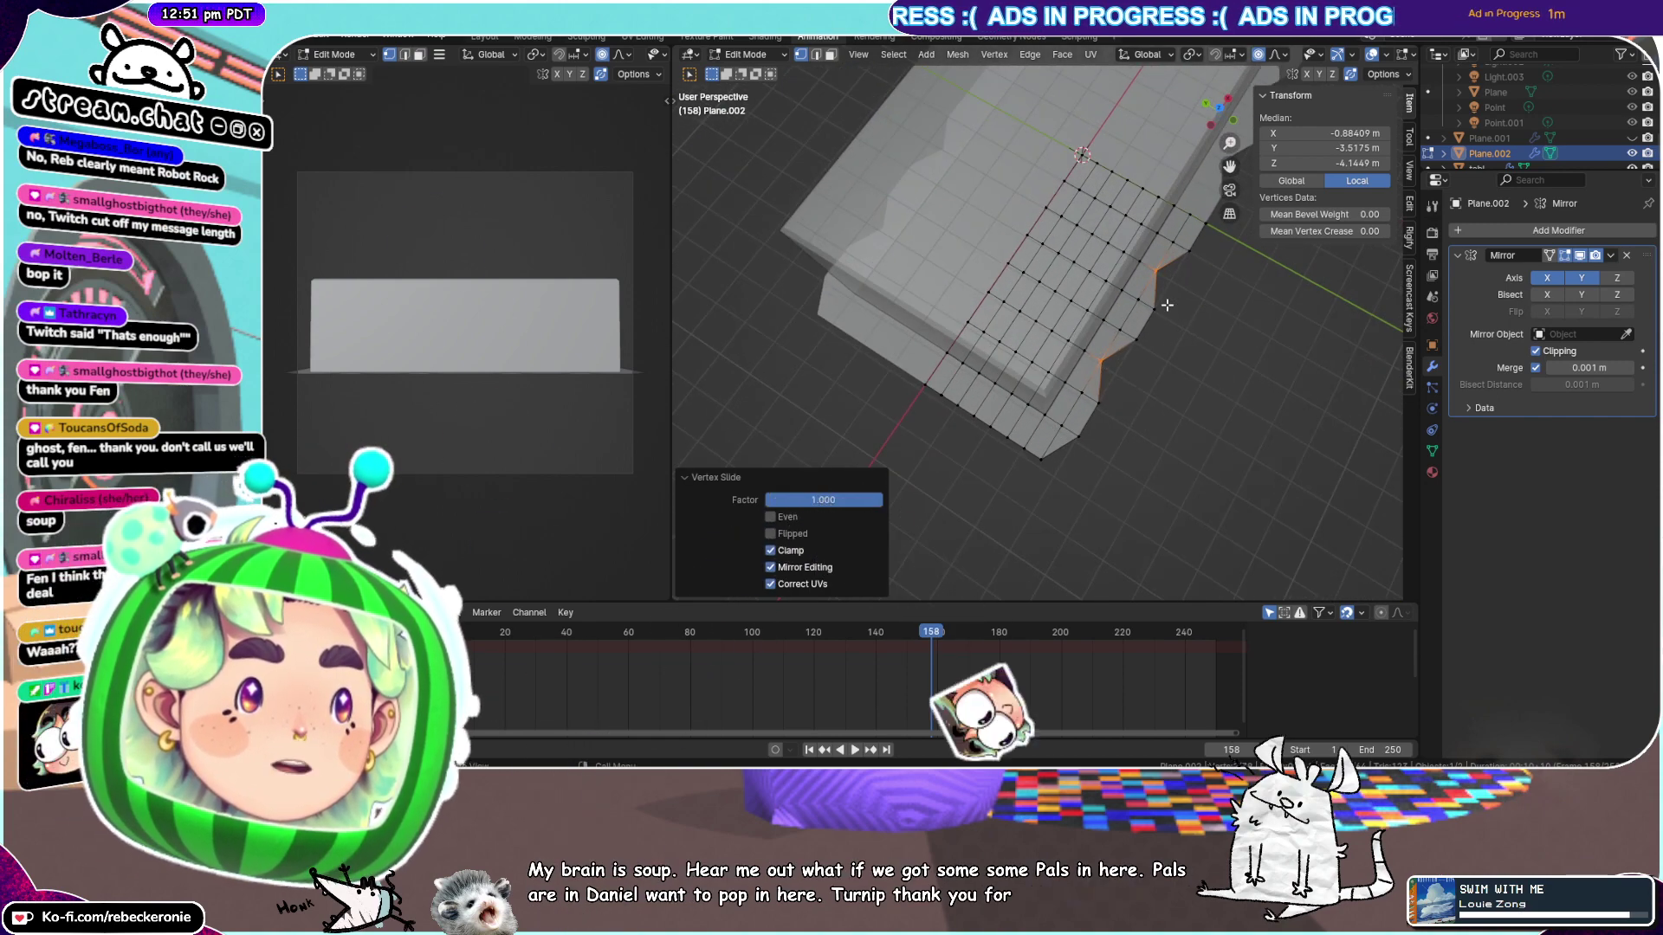
middle_click_drag(1148, 330, 1194, 150)
left_click(1219, 113)
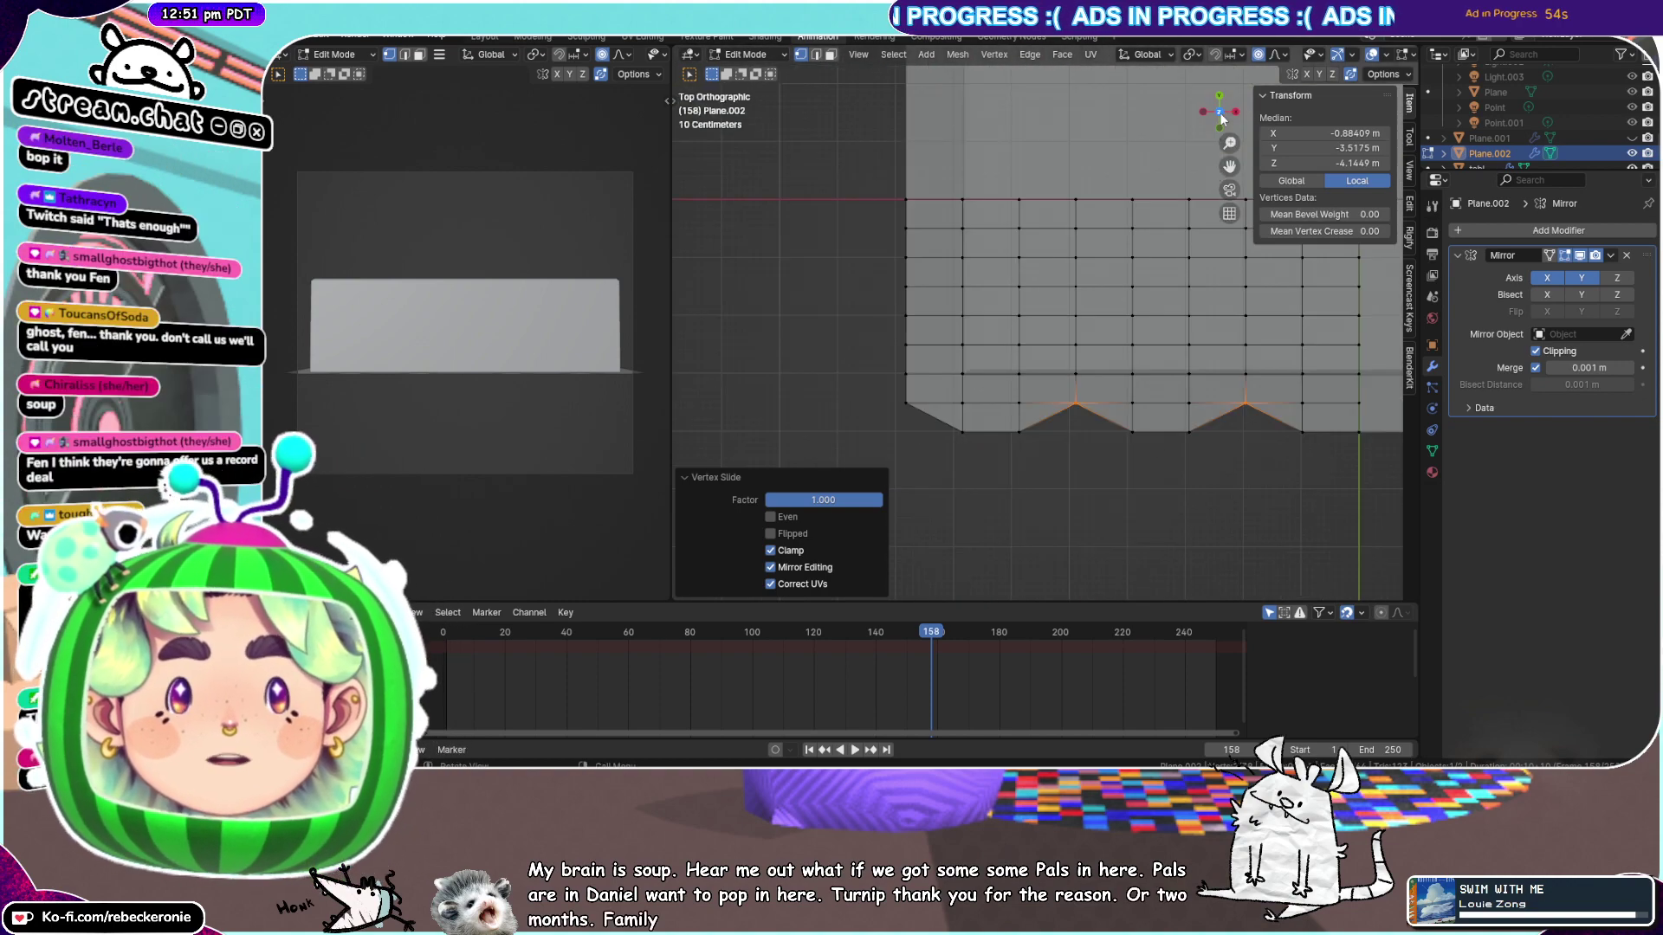
left_click_drag(1229, 165, 1216, 172)
scroll(1018, 235, "up", 1)
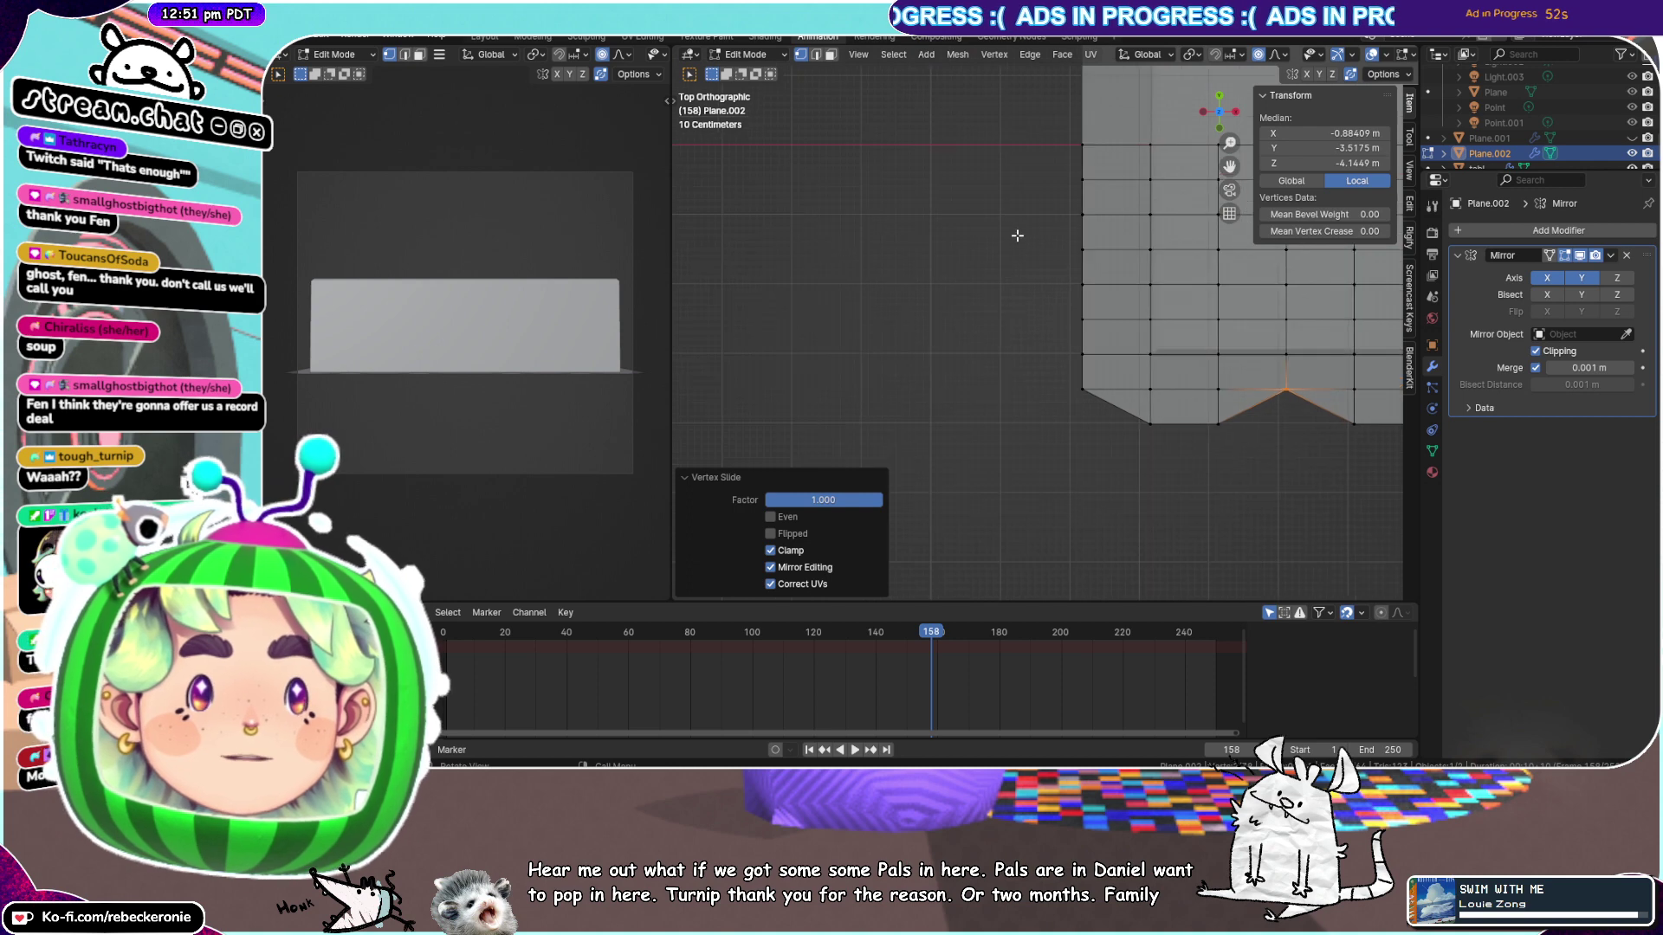
left_click_drag(1102, 434, 1010, 143)
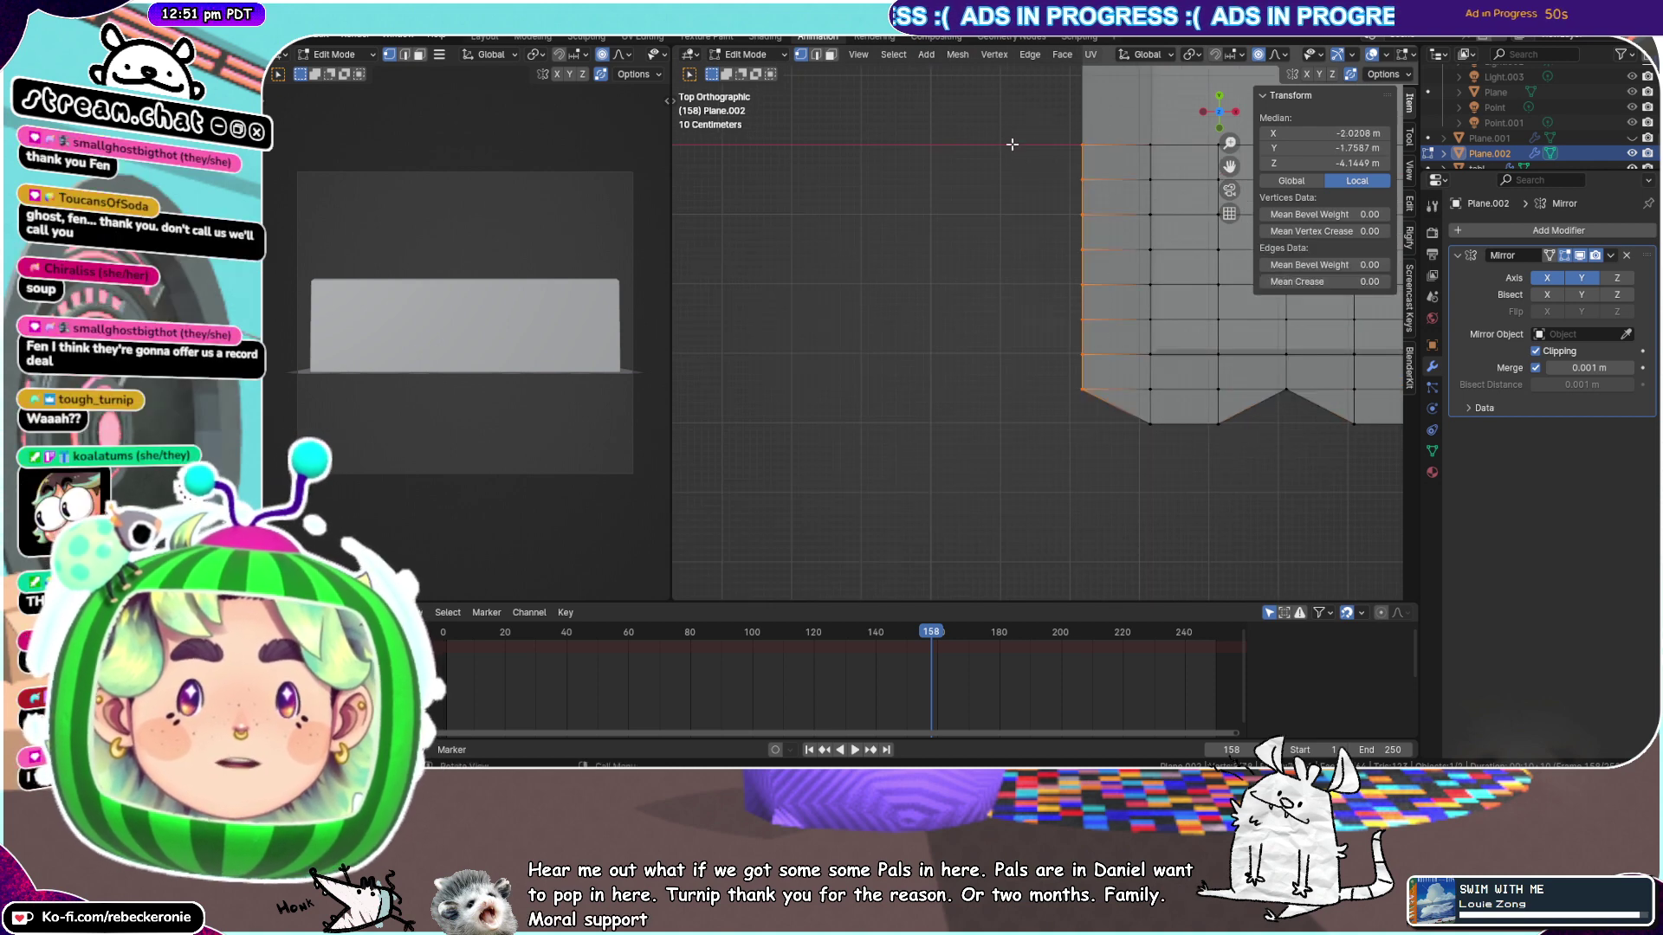
left_click_drag(1101, 441, 949, 96)
key("g")
key("x")
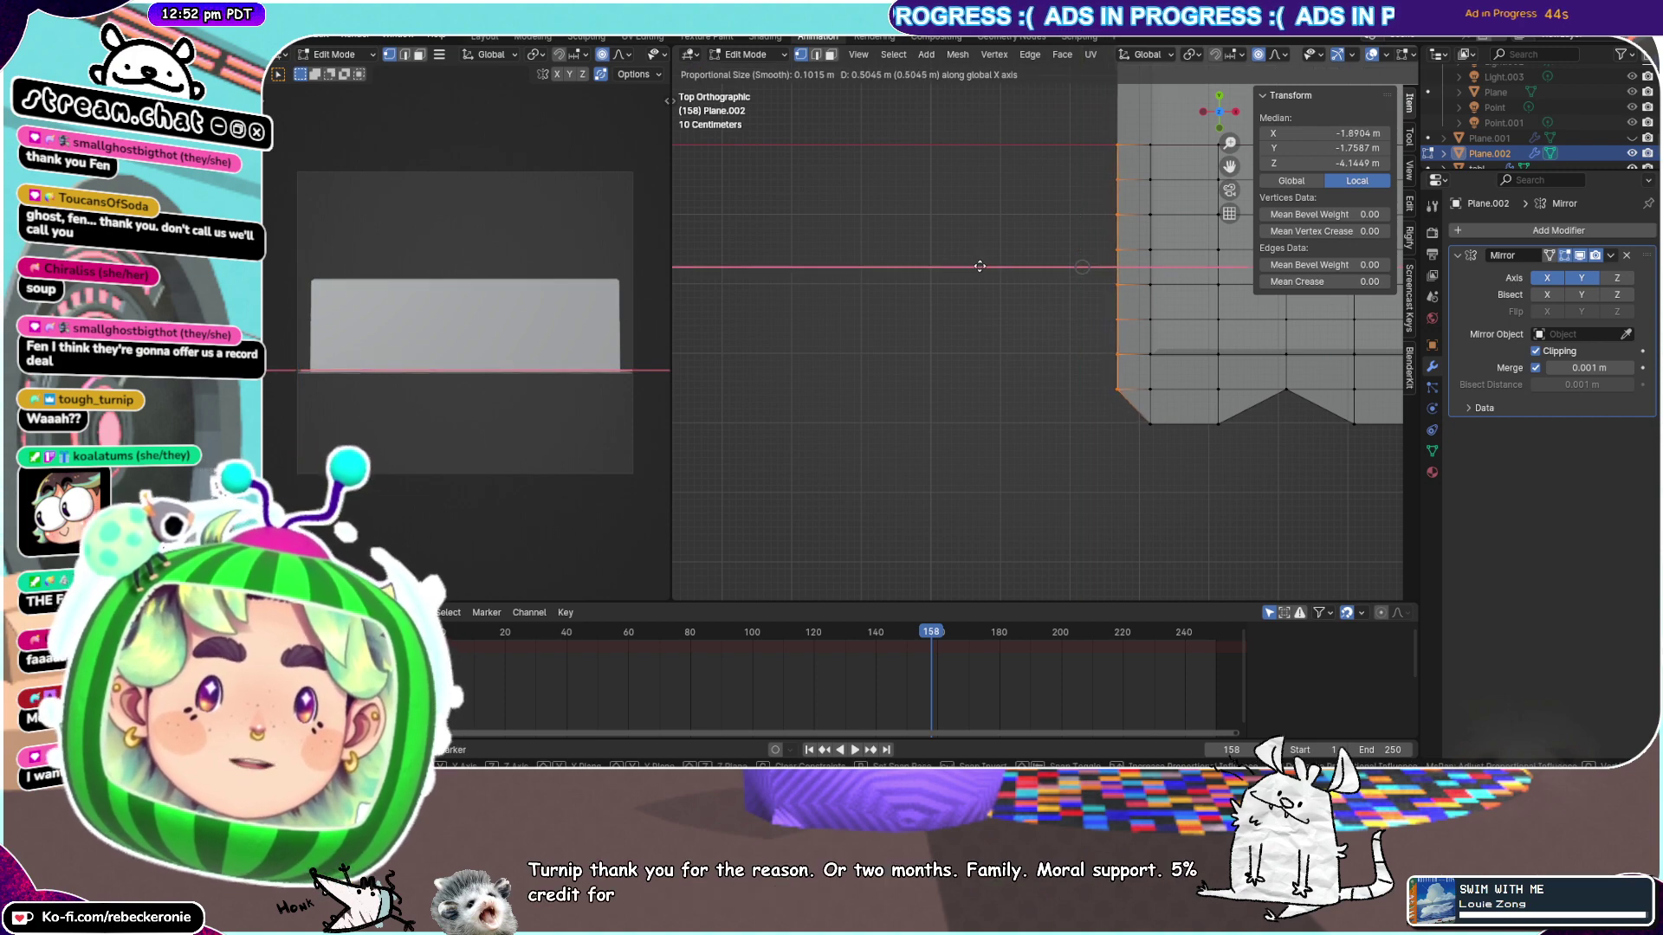
left_click(980, 266)
Dissolve the lengthwise edge loop running just inside the triangular notches of the near long edge
middle_click_drag(979, 266, 996, 151)
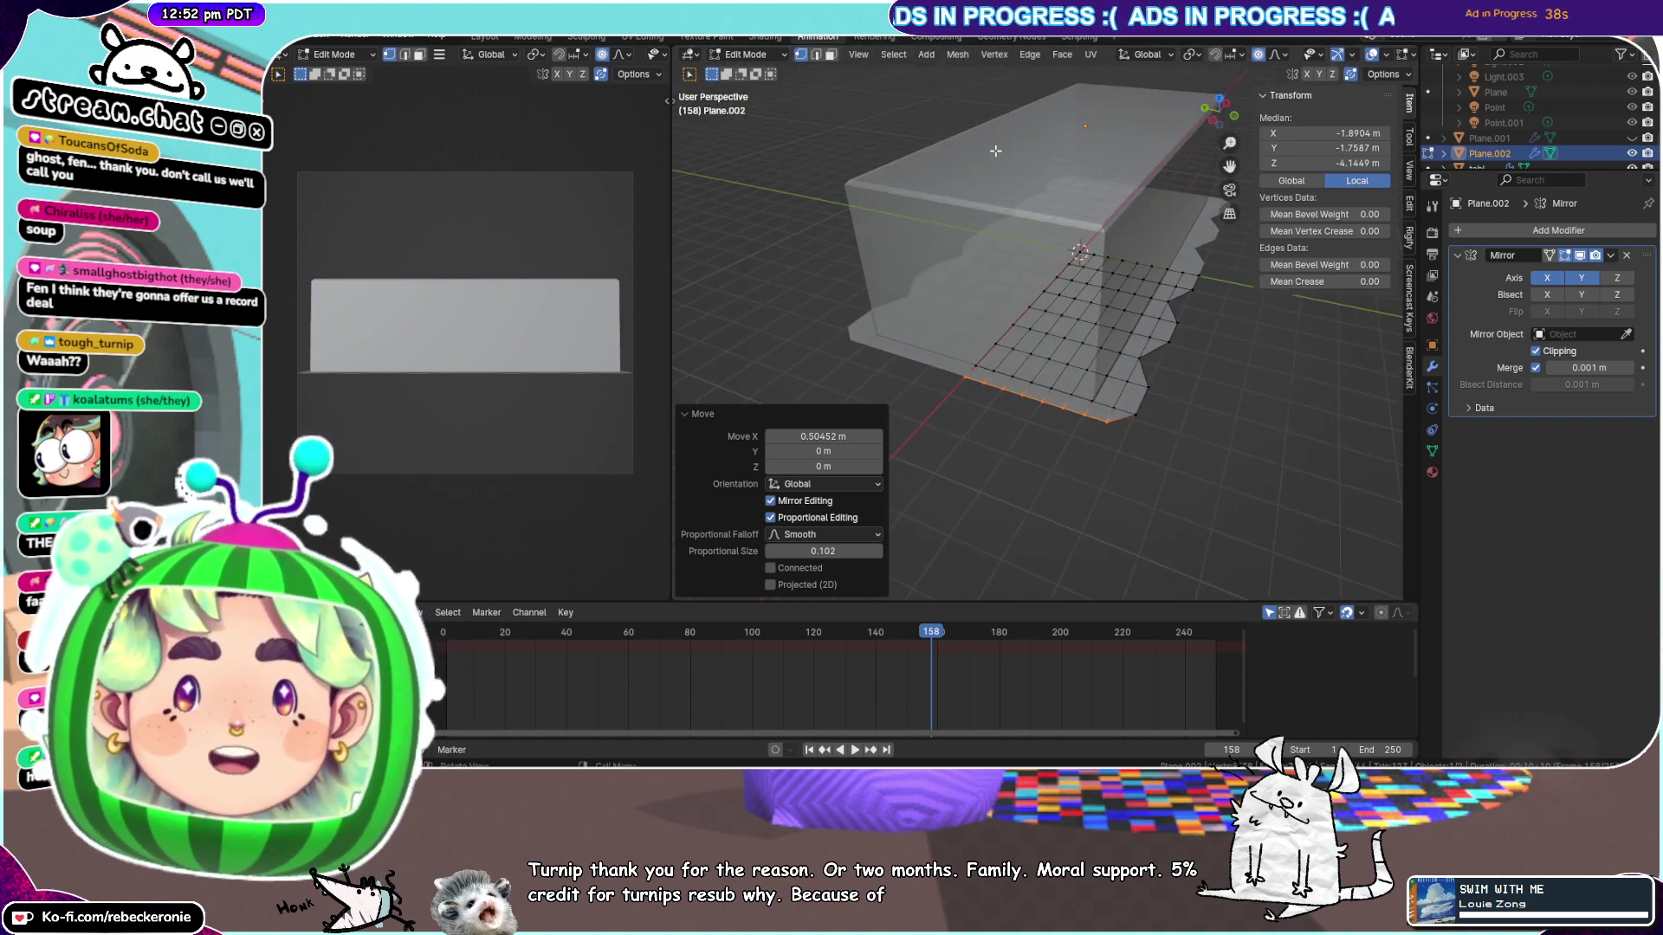
left_click(1217, 100)
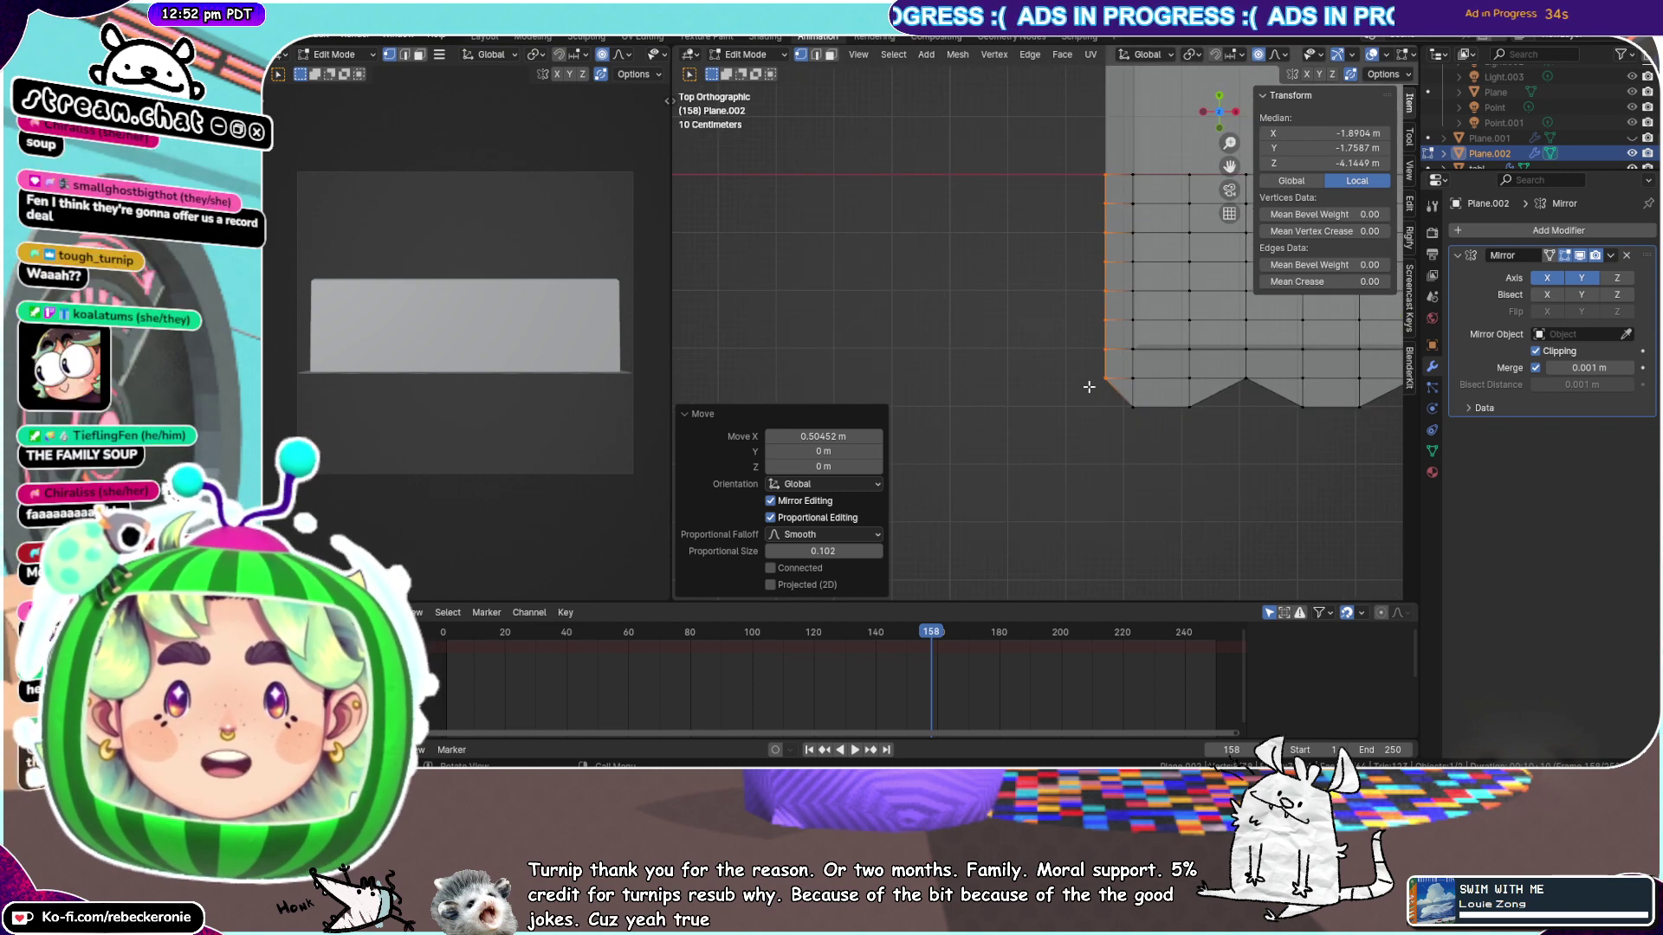
left_click(1152, 349, "alt")
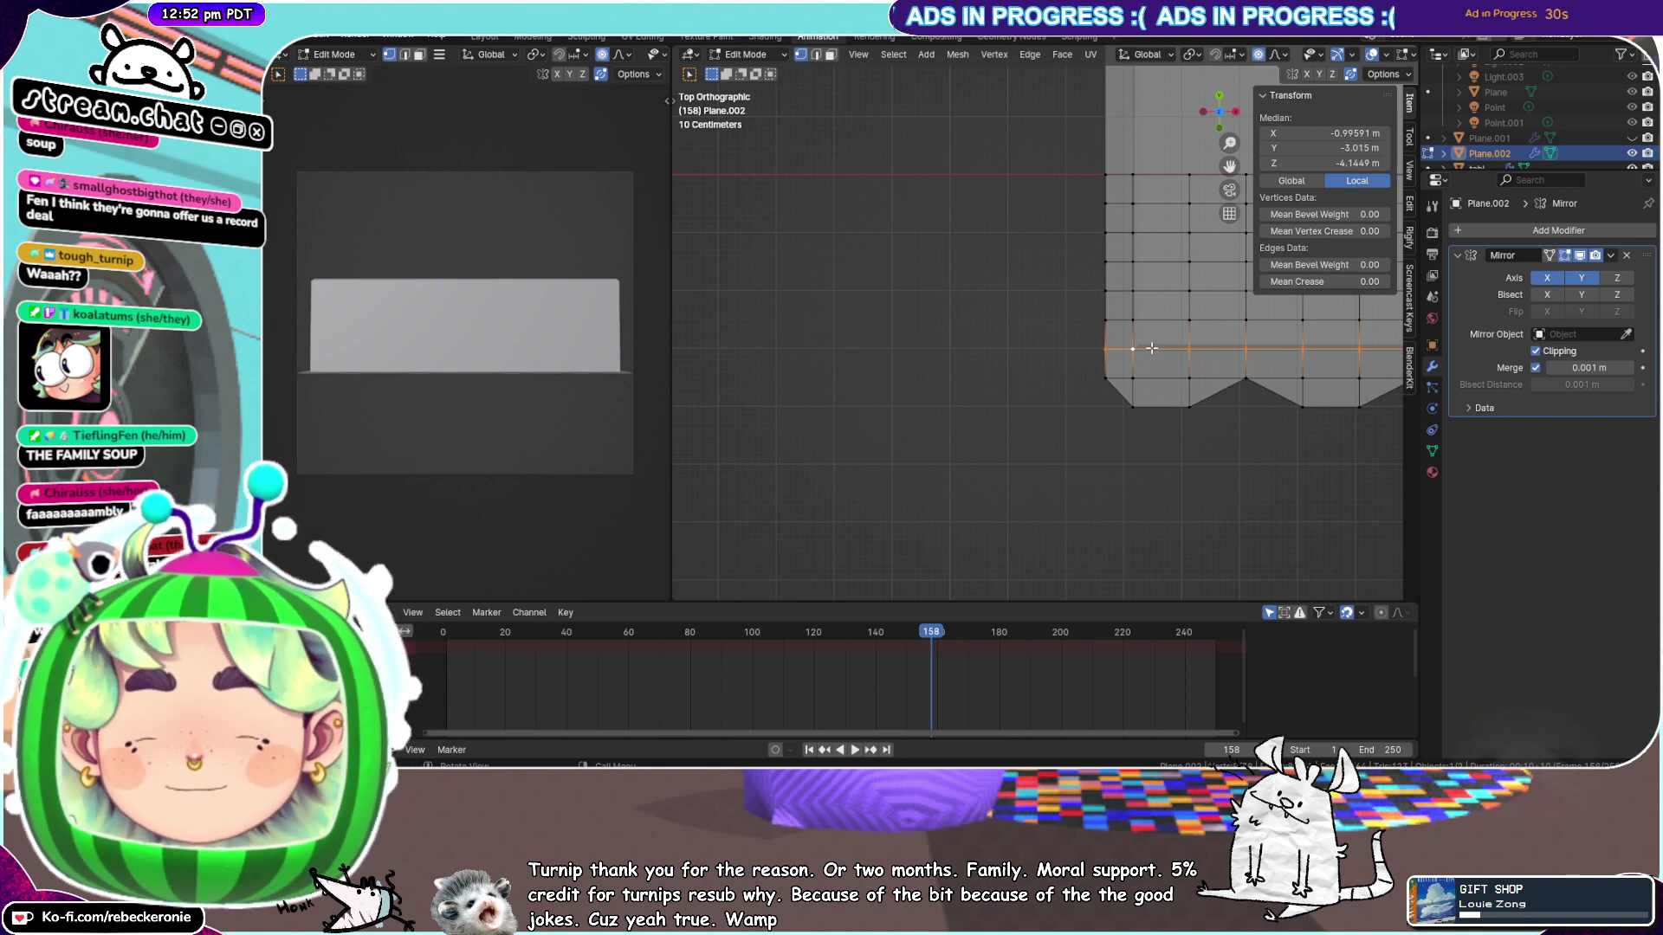
key("ctrl+x")
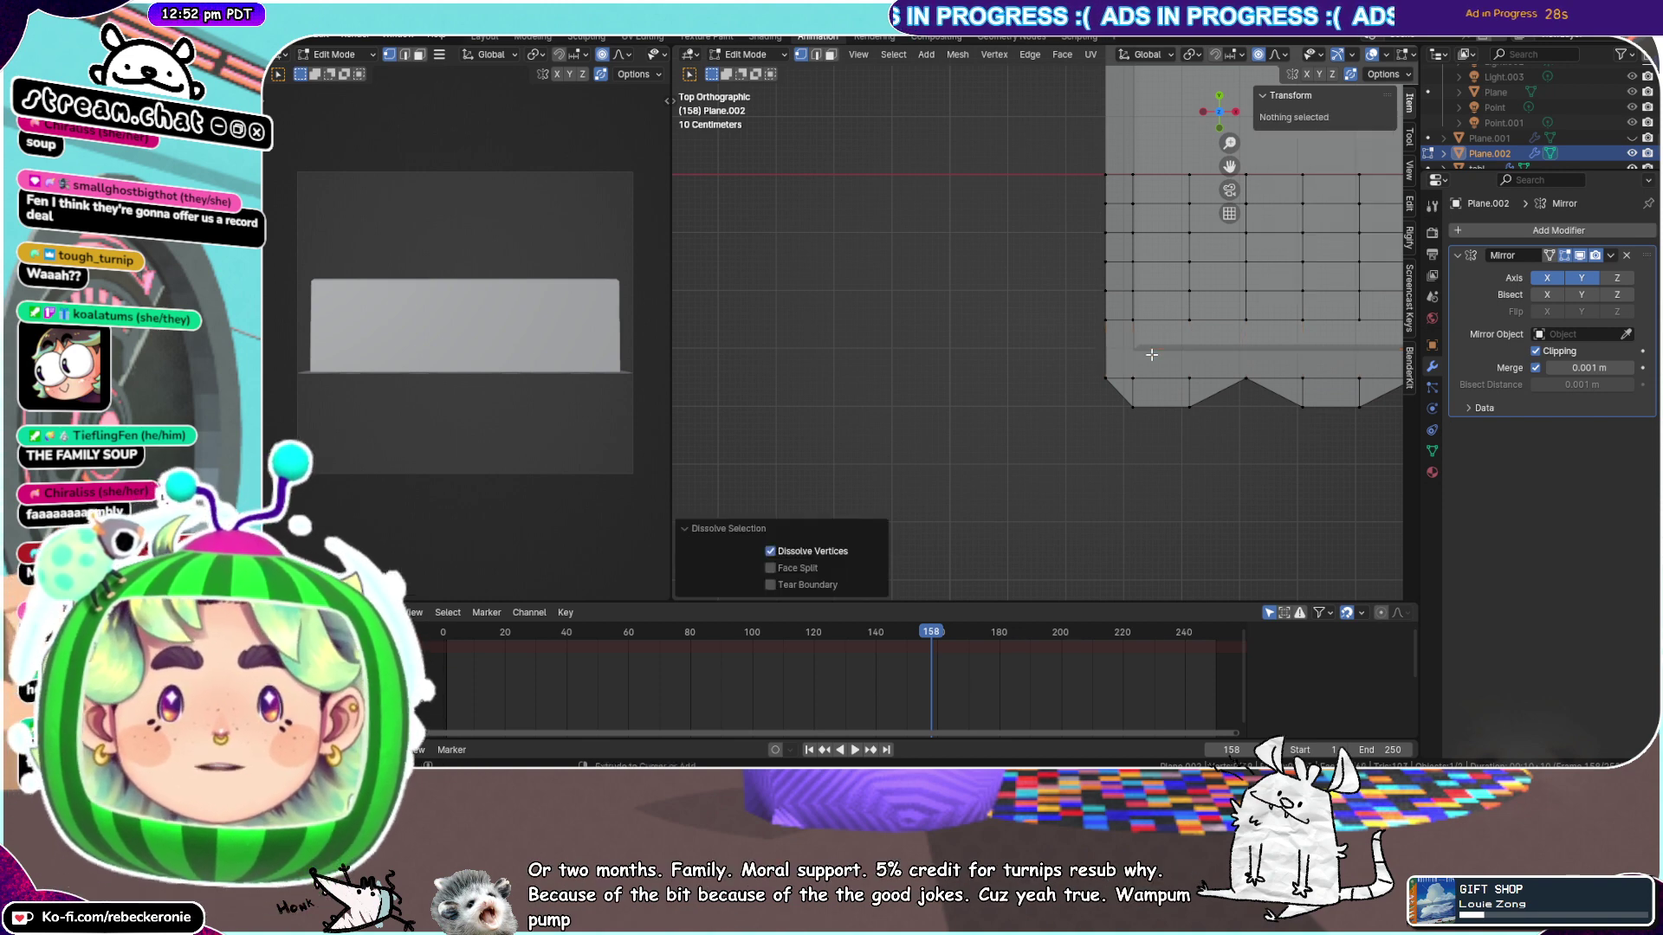
key("ctrl+z")
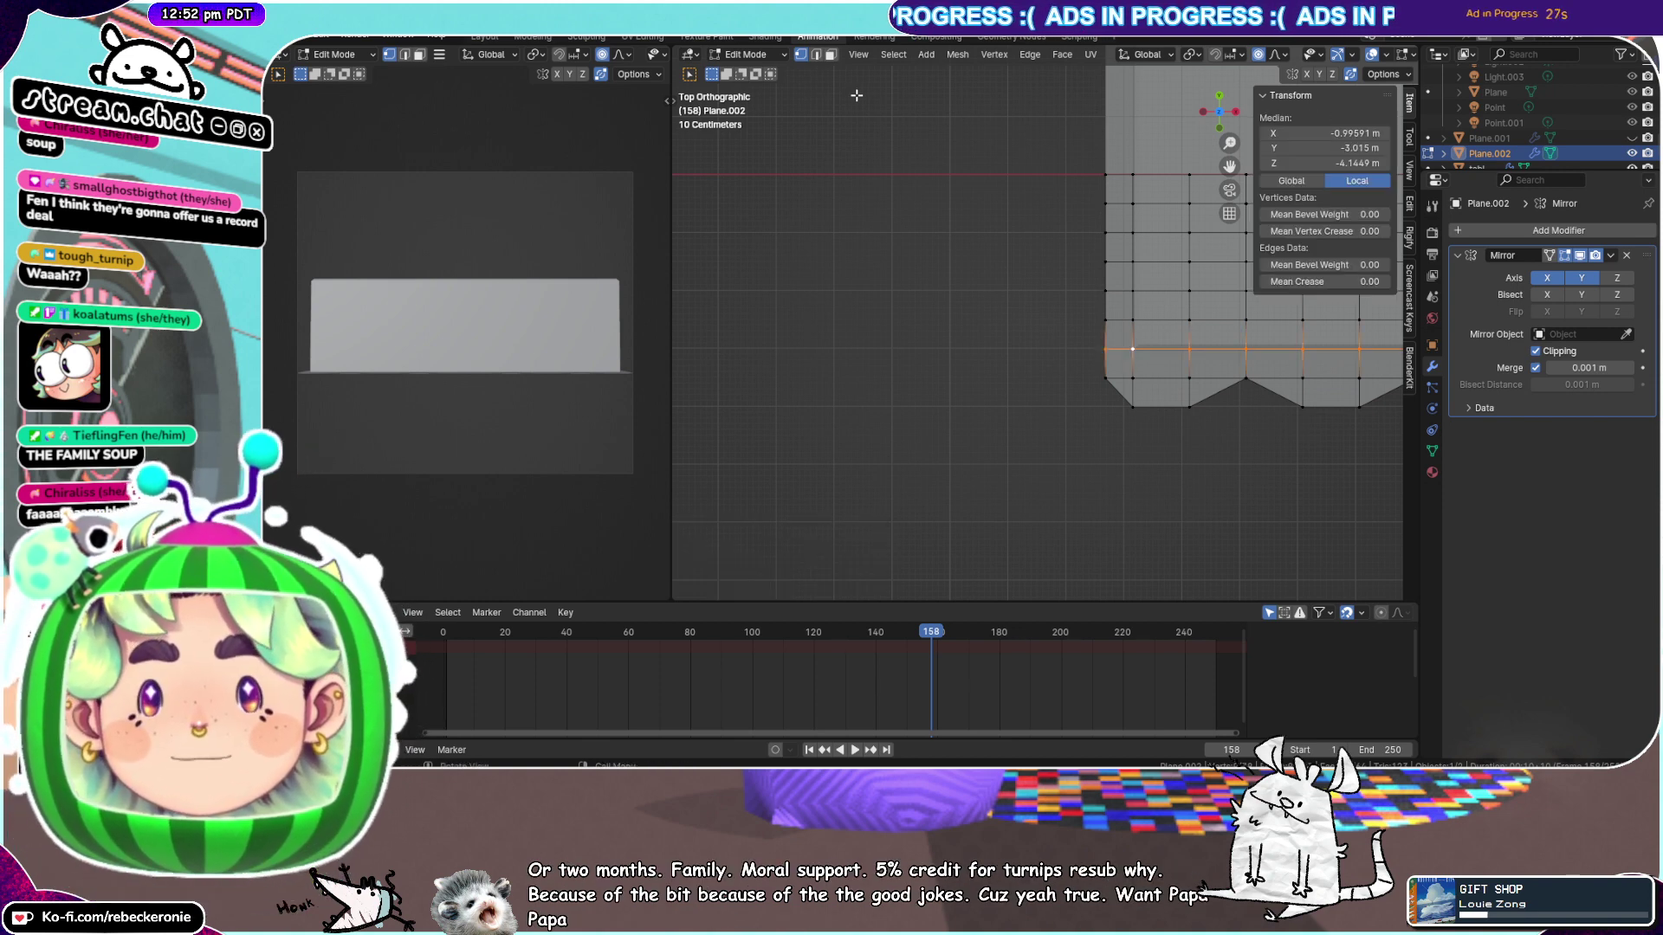
key("ctrl+x")
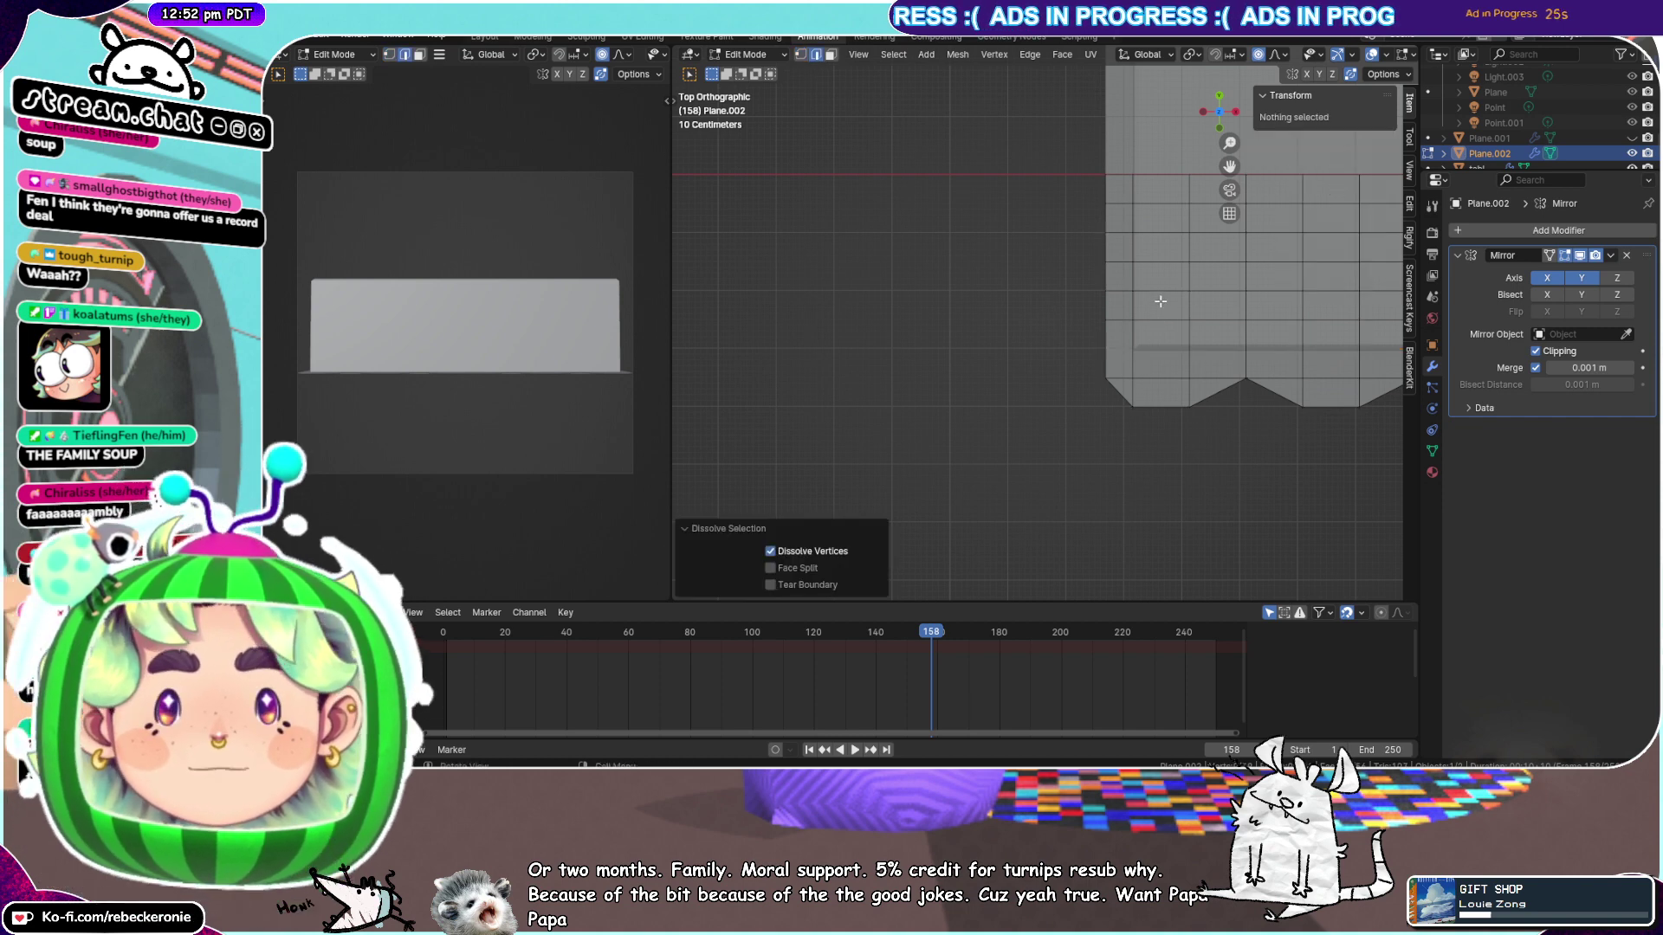
key("ctrl+z")
key("ctrl+x")
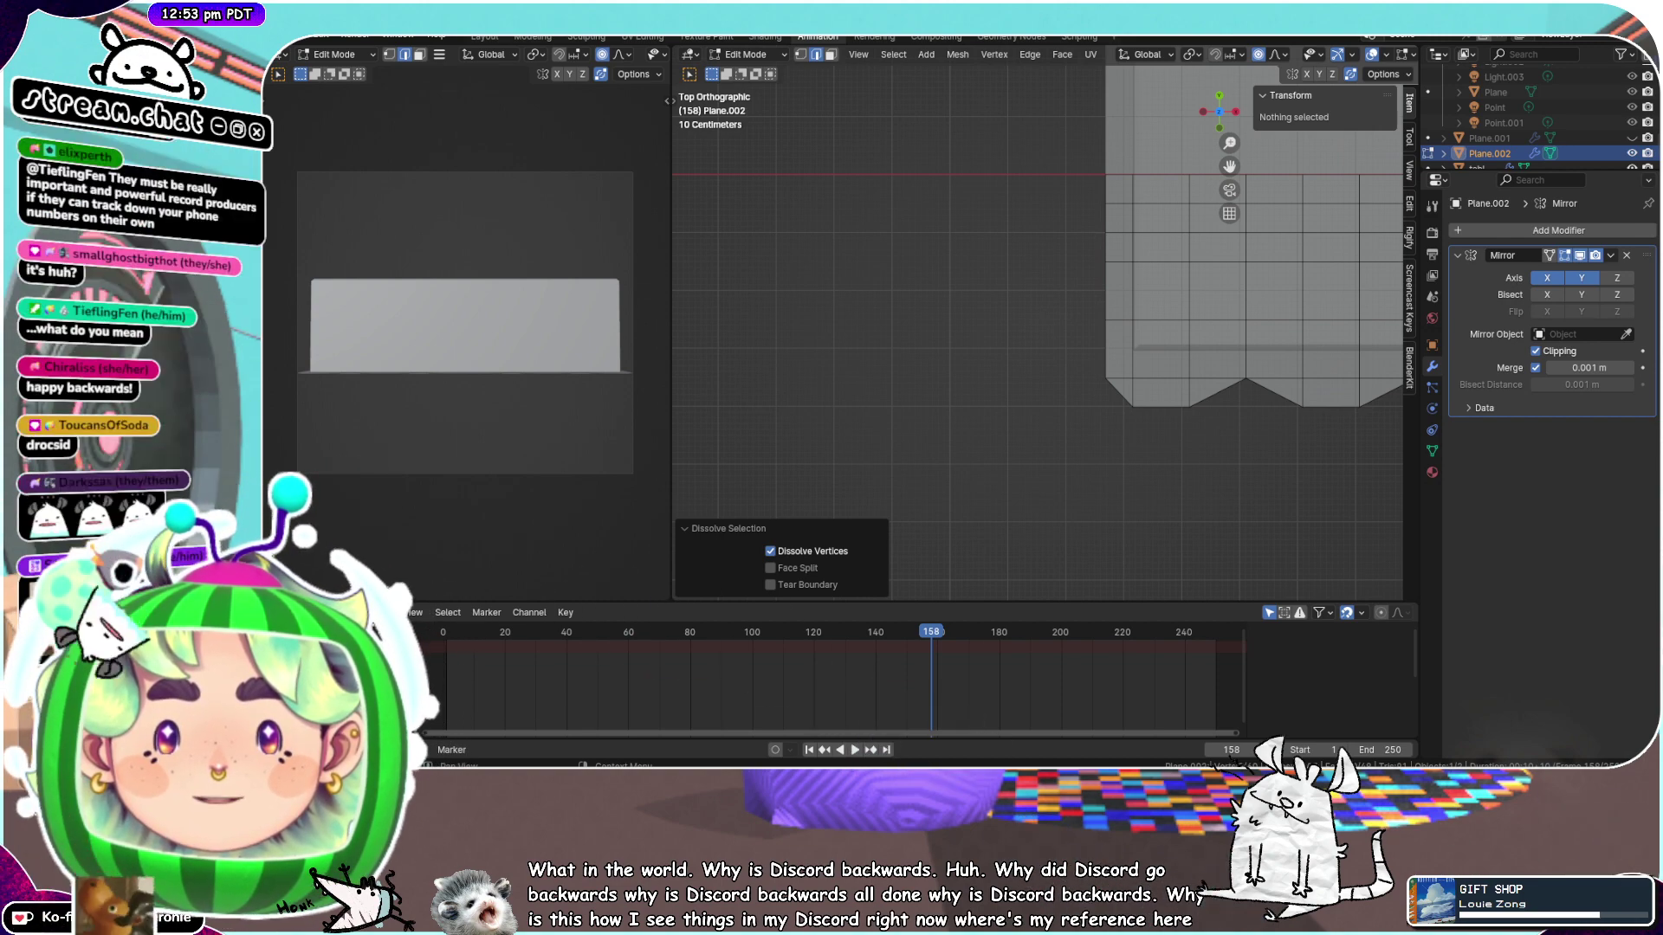
right_click_drag(1282, 934, 1662, 934)
right_click_drag(1287, 423, 1150, 372)
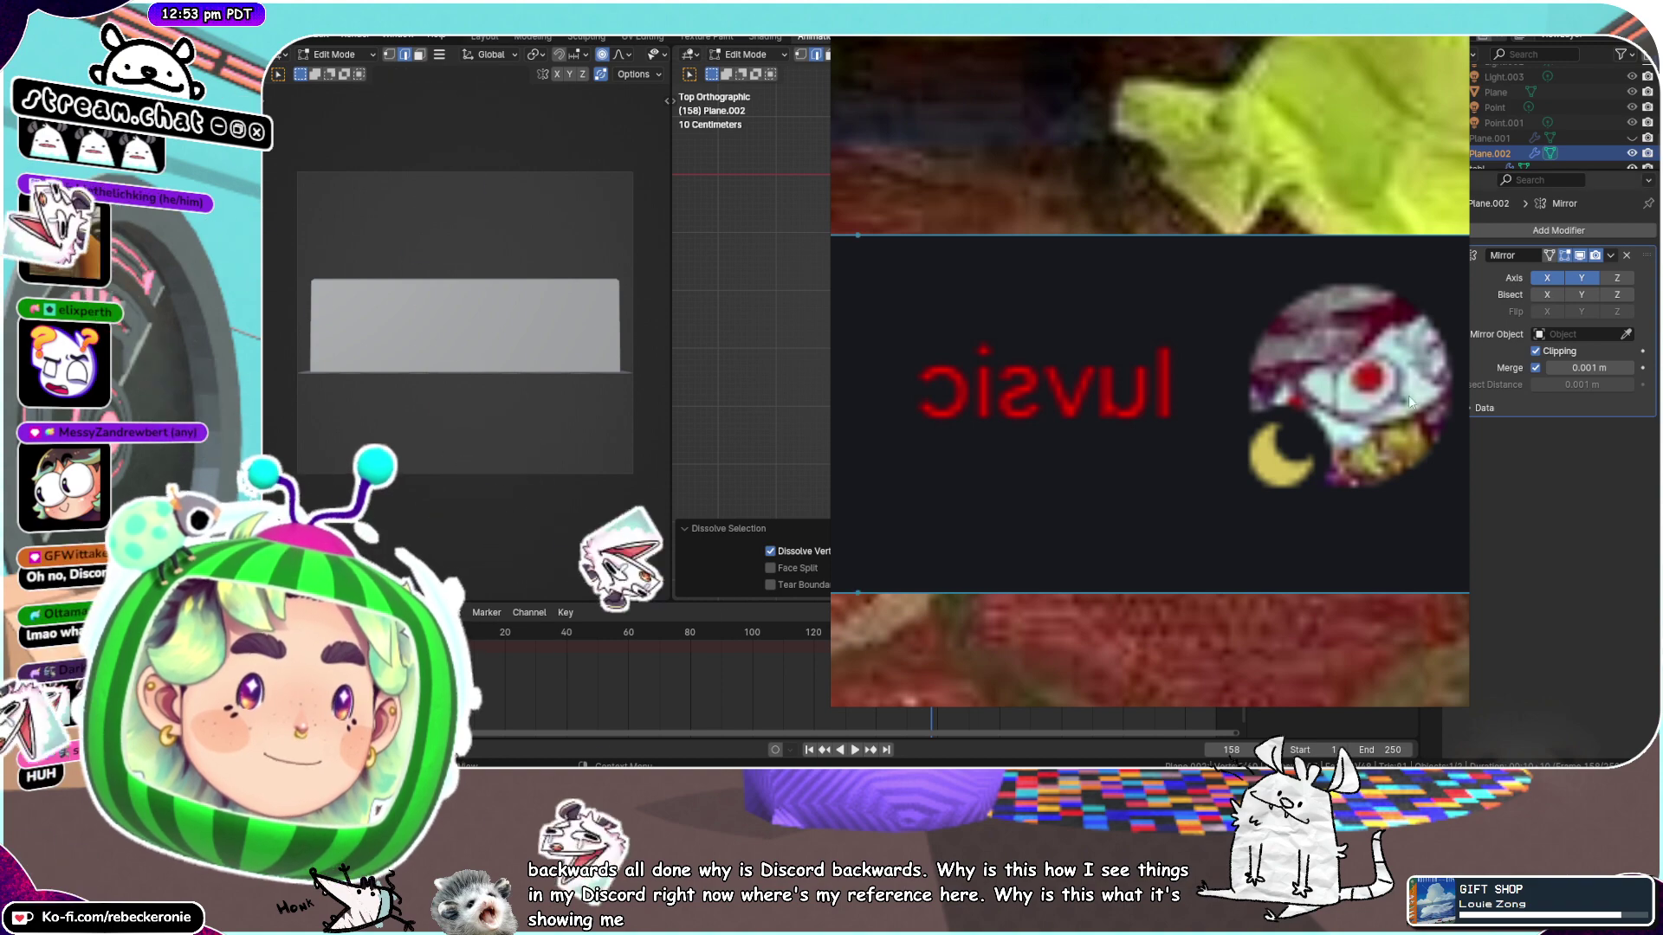
scroll(1380, 394, "down", 1)
scroll(1381, 394, "up", 1)
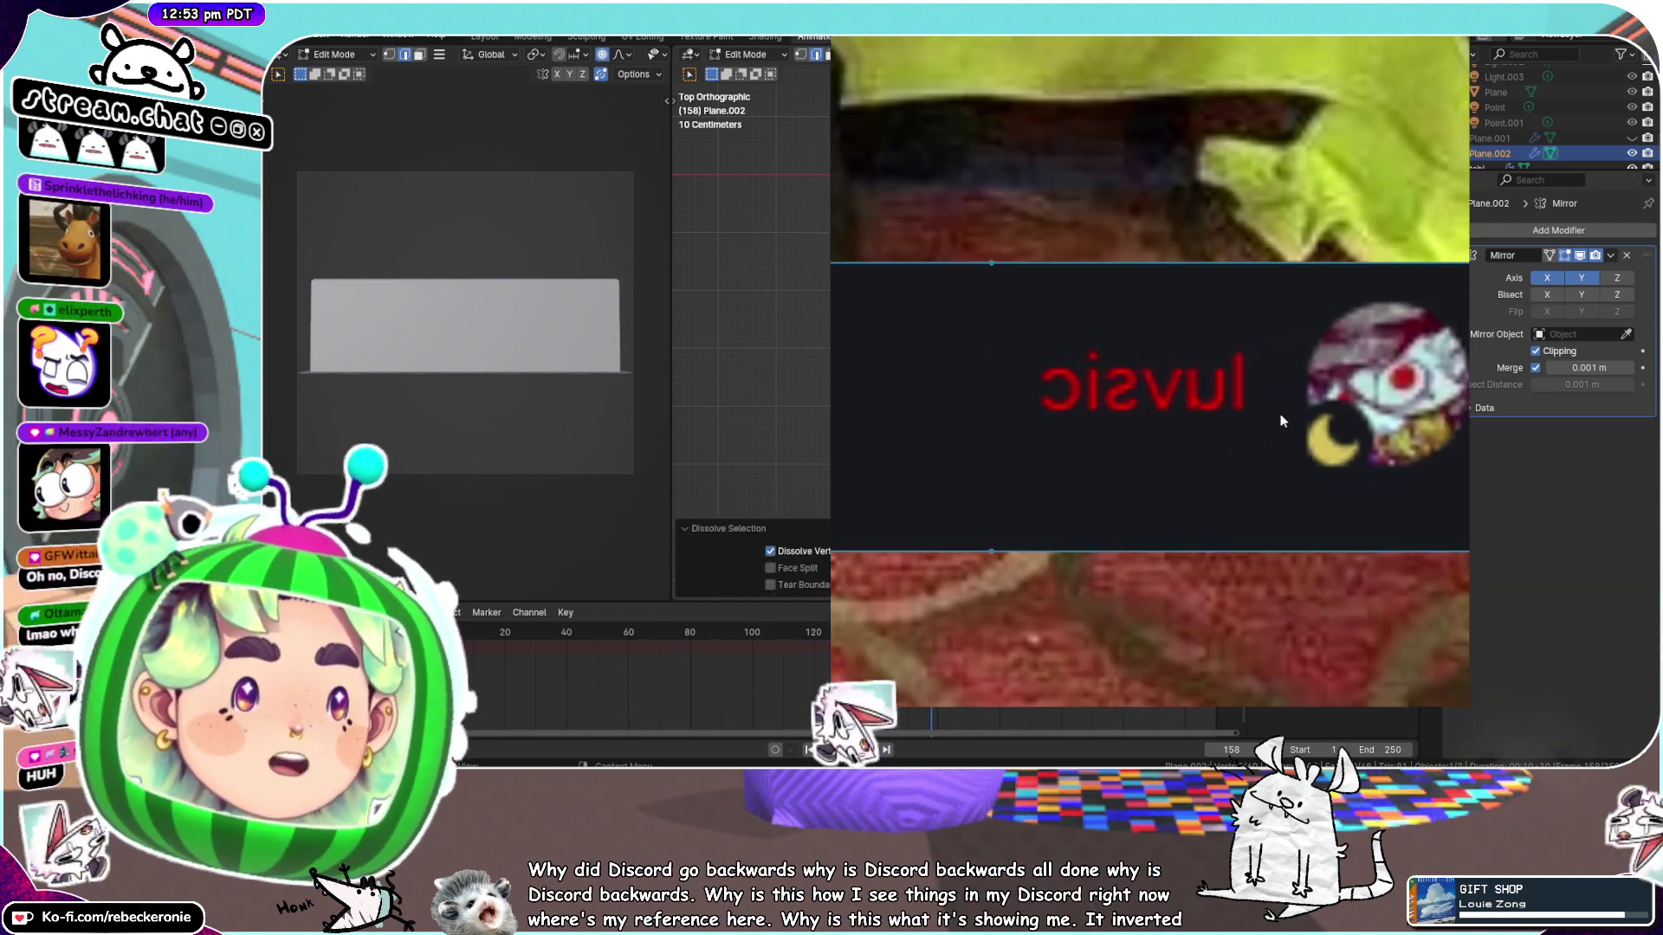
middle_click_drag(1282, 422, 1216, 461)
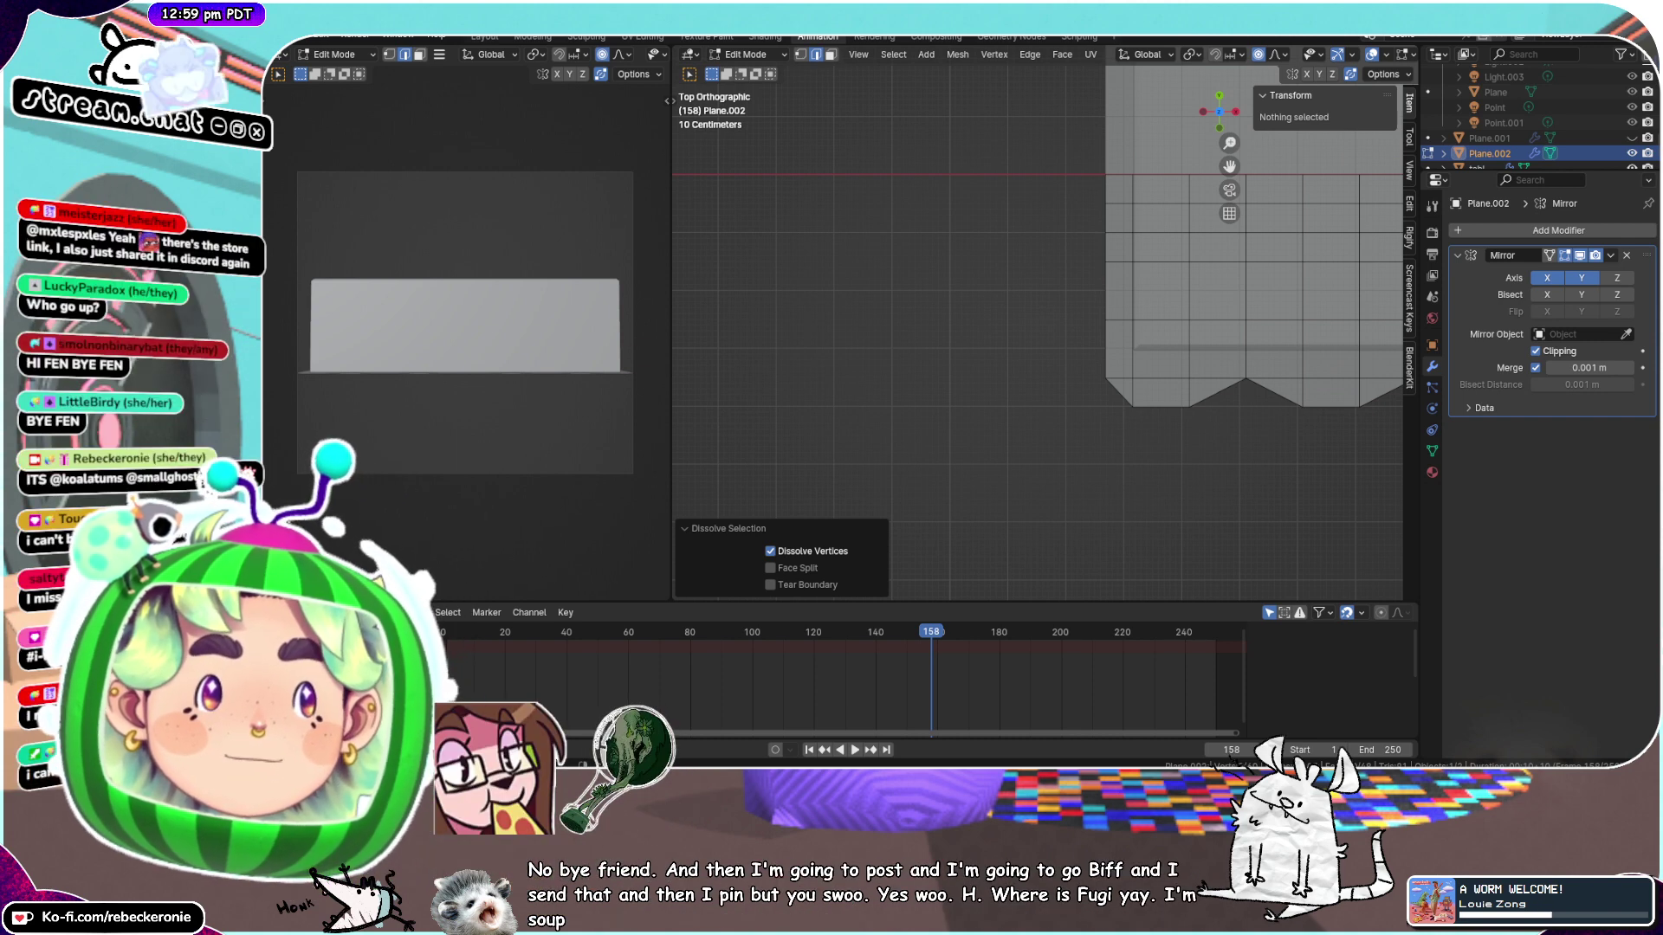
Move the negative X short edge of the tablecloth slightly outward along X in top view
scroll(1054, 323, "down", 4)
middle_click_drag(1049, 326, 1113, 325)
left_click(1218, 108)
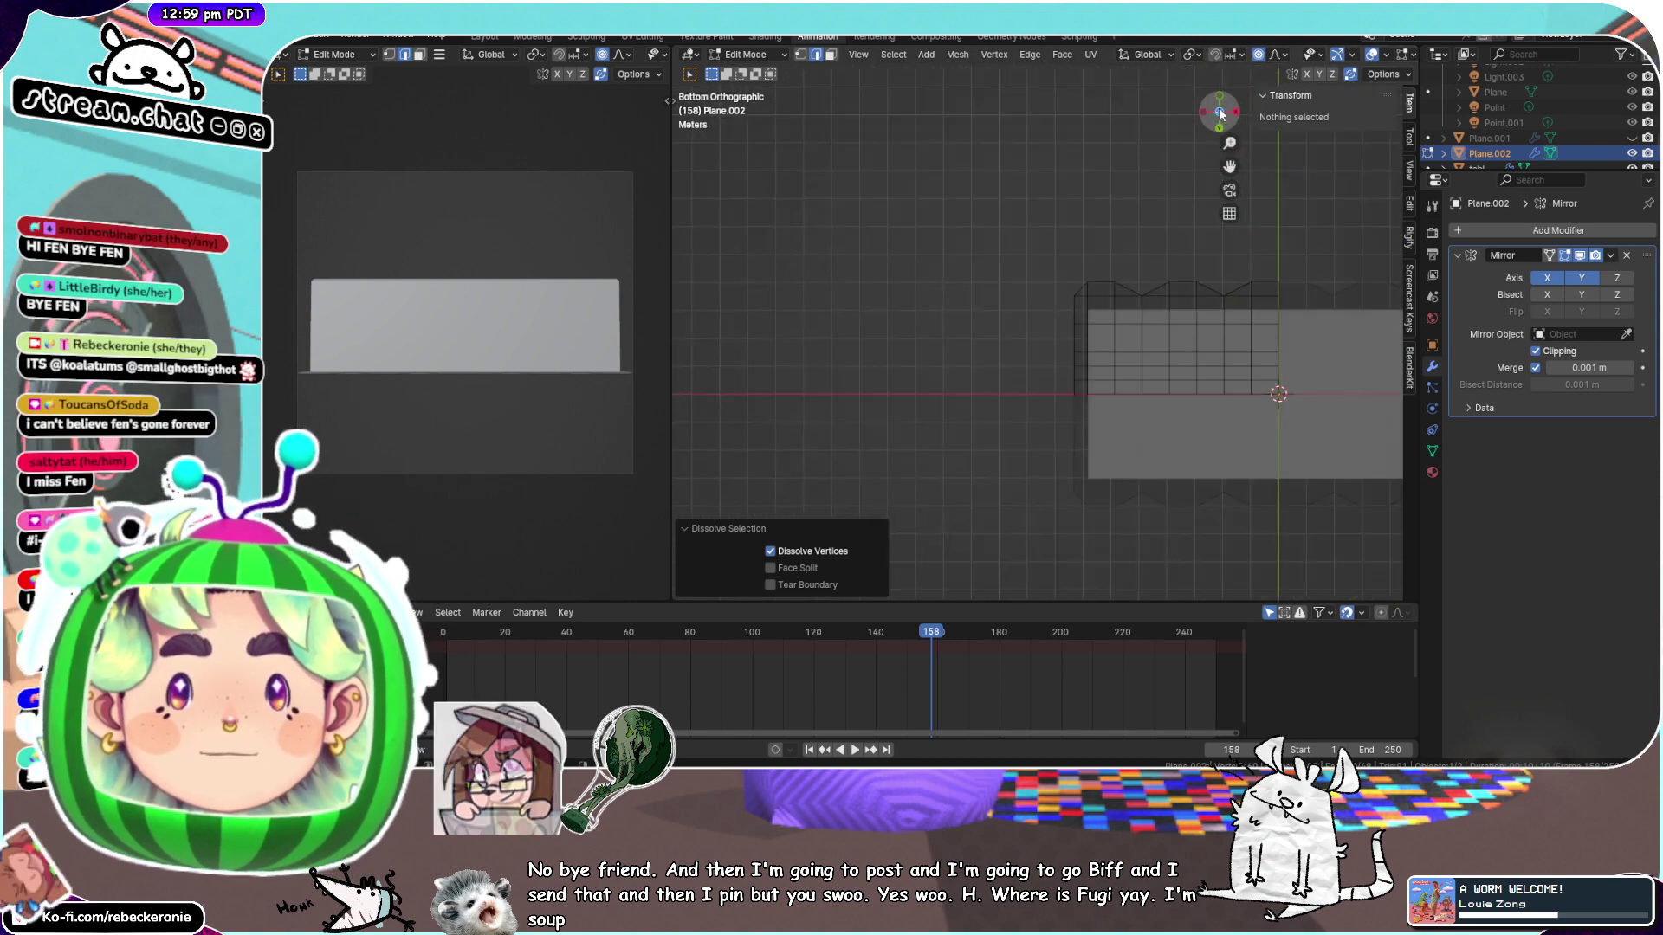
left_click(1220, 113)
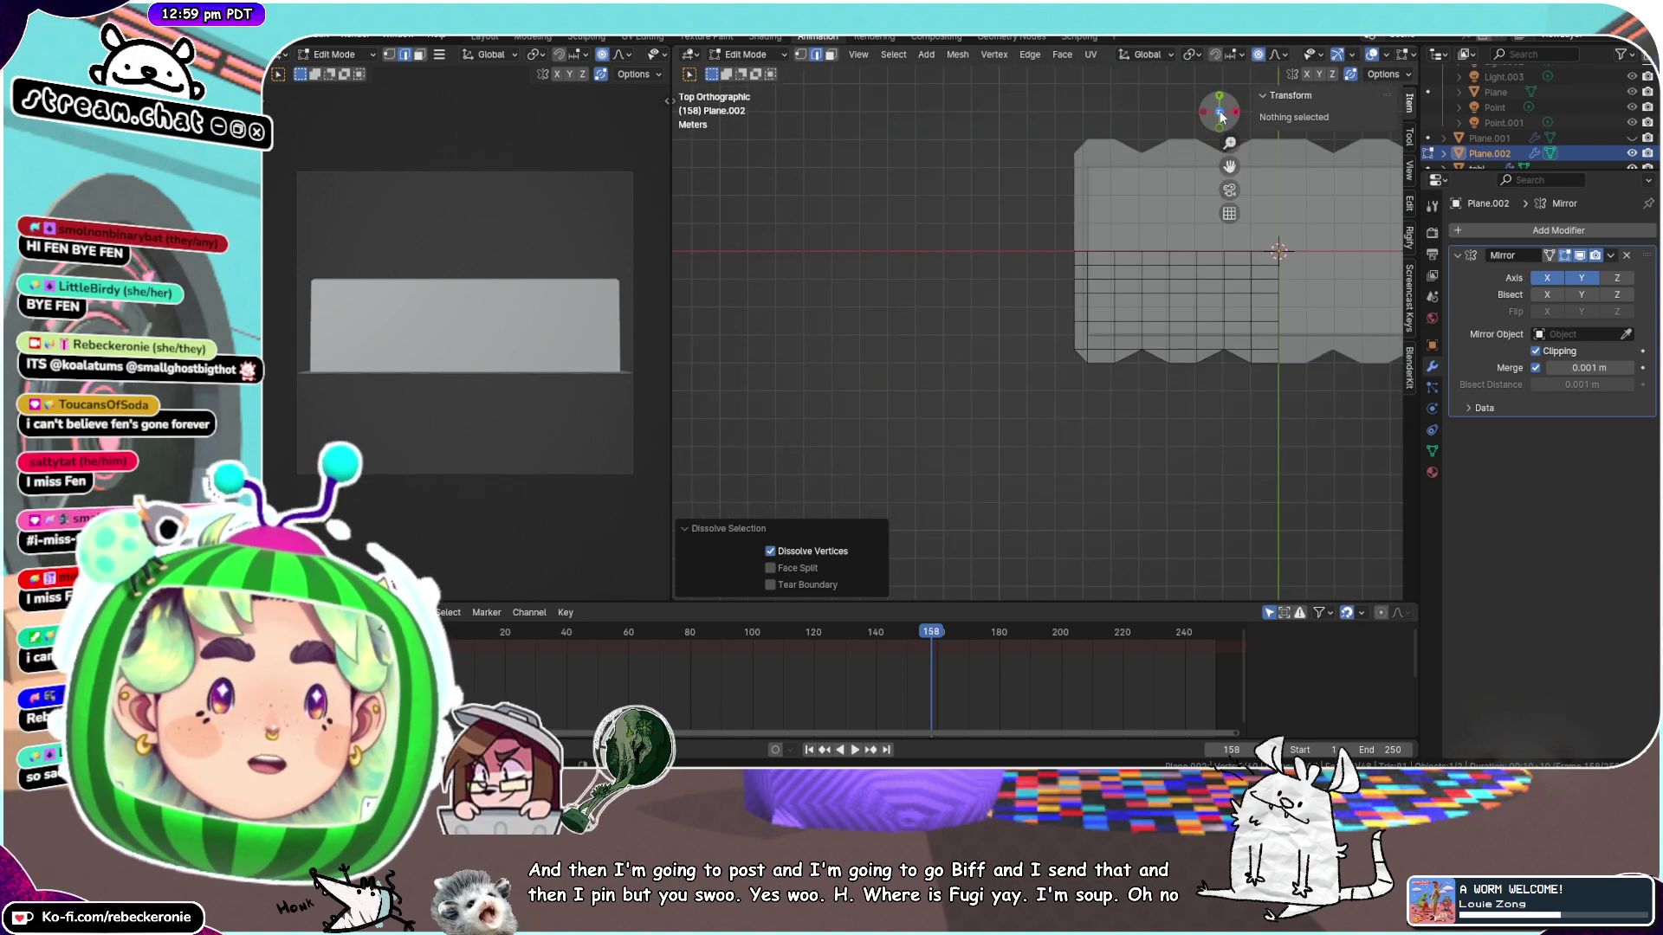
scroll(1126, 182, "up", 3)
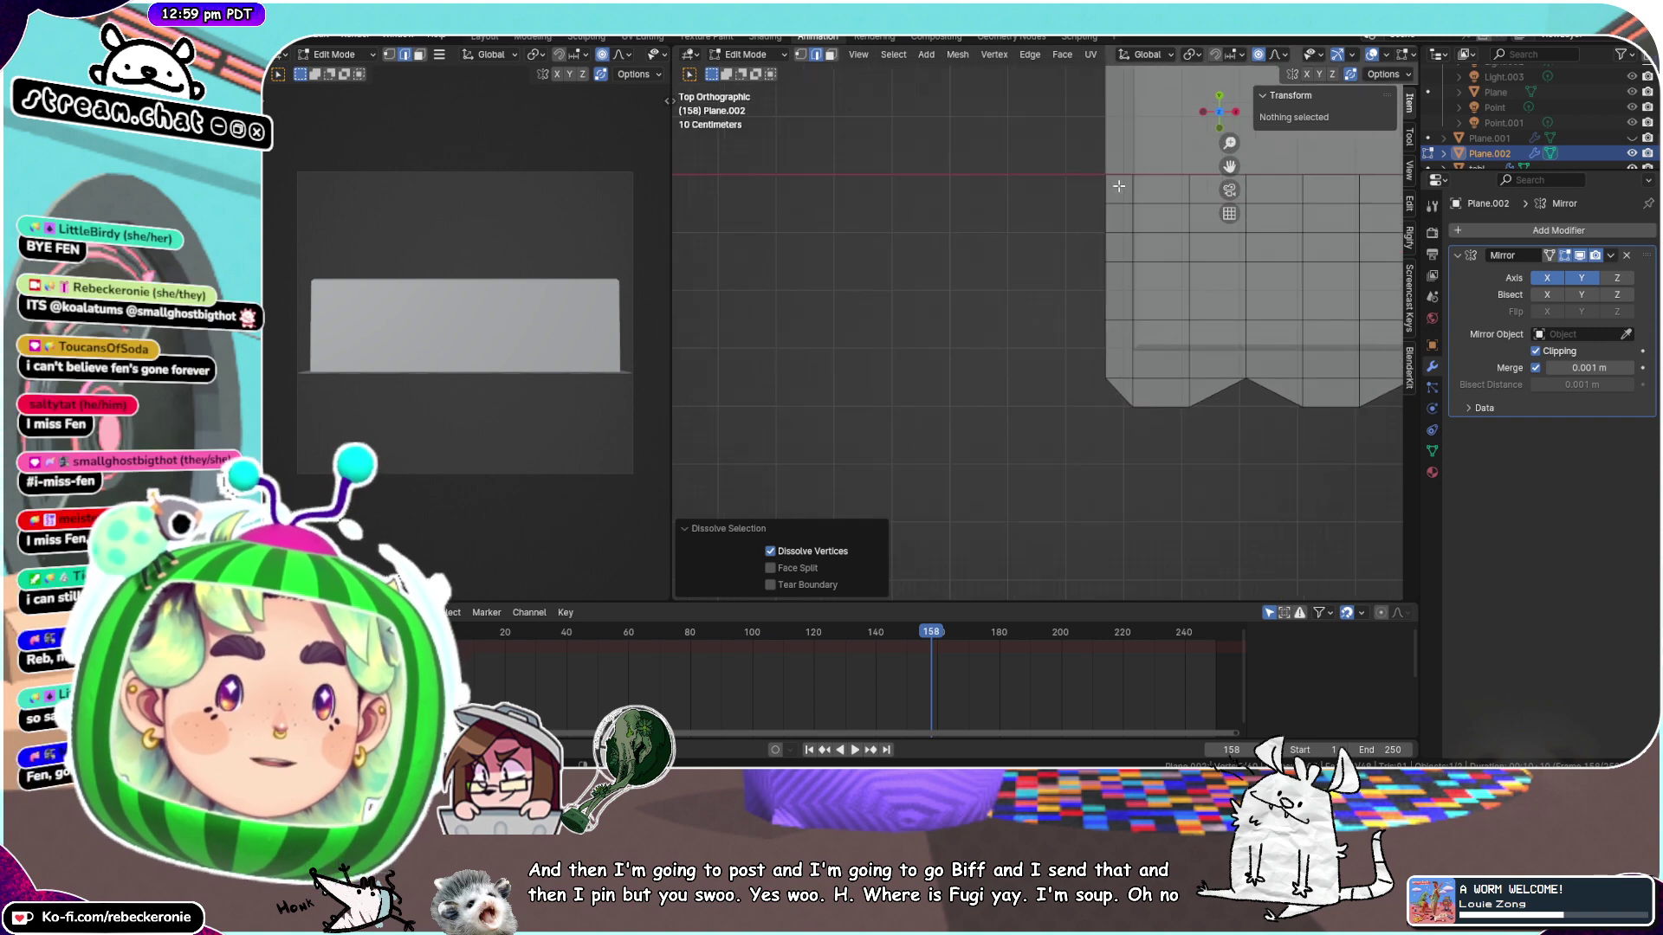
left_click_drag(1229, 167, 1071, 256)
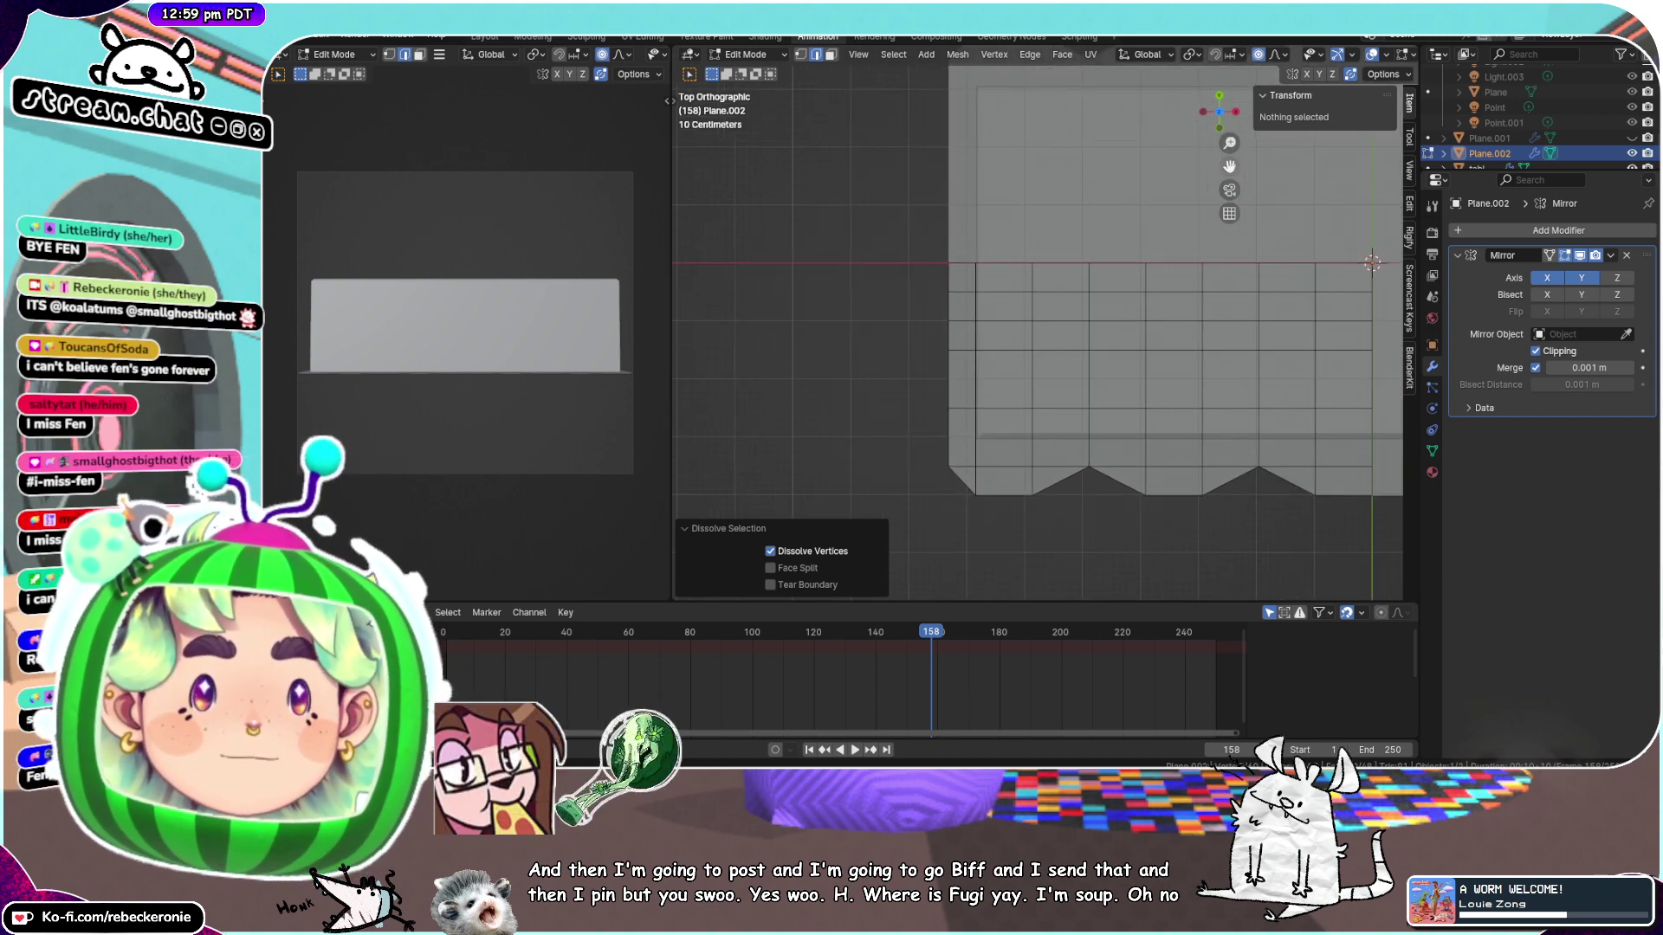
scroll(1100, 368, "down", 3)
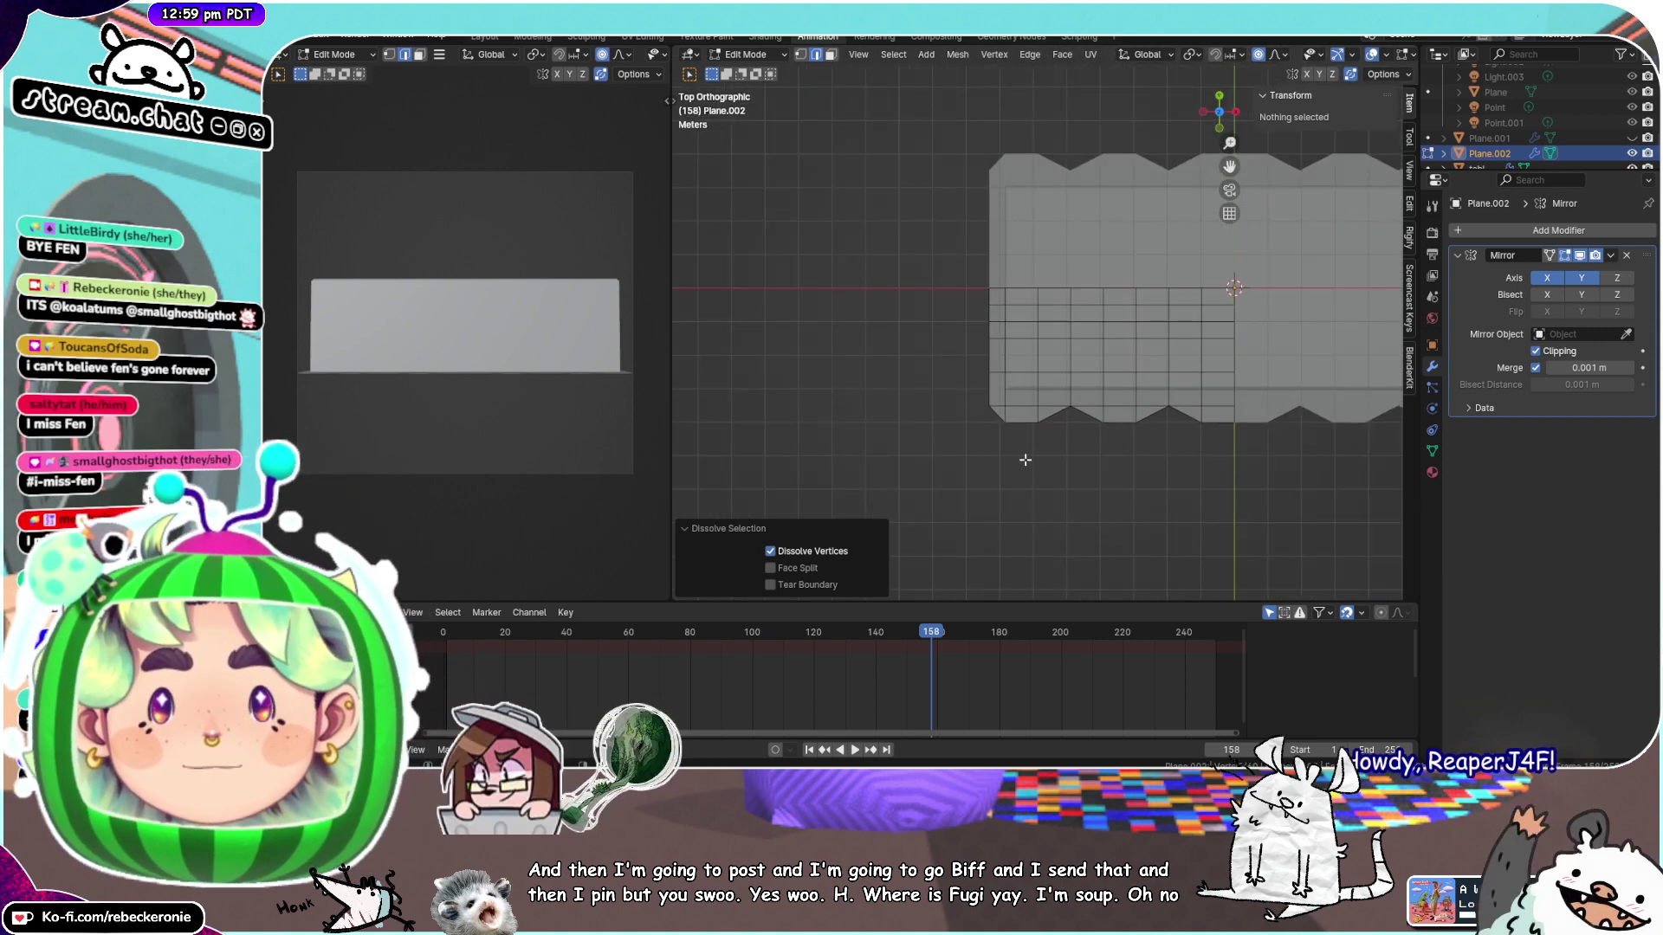
mouse_move(994, 438)
left_mouse_down()
mouse_move(953, 231)
mouse_move(987, 439)
left_mouse_up()
key("g")
key("x")
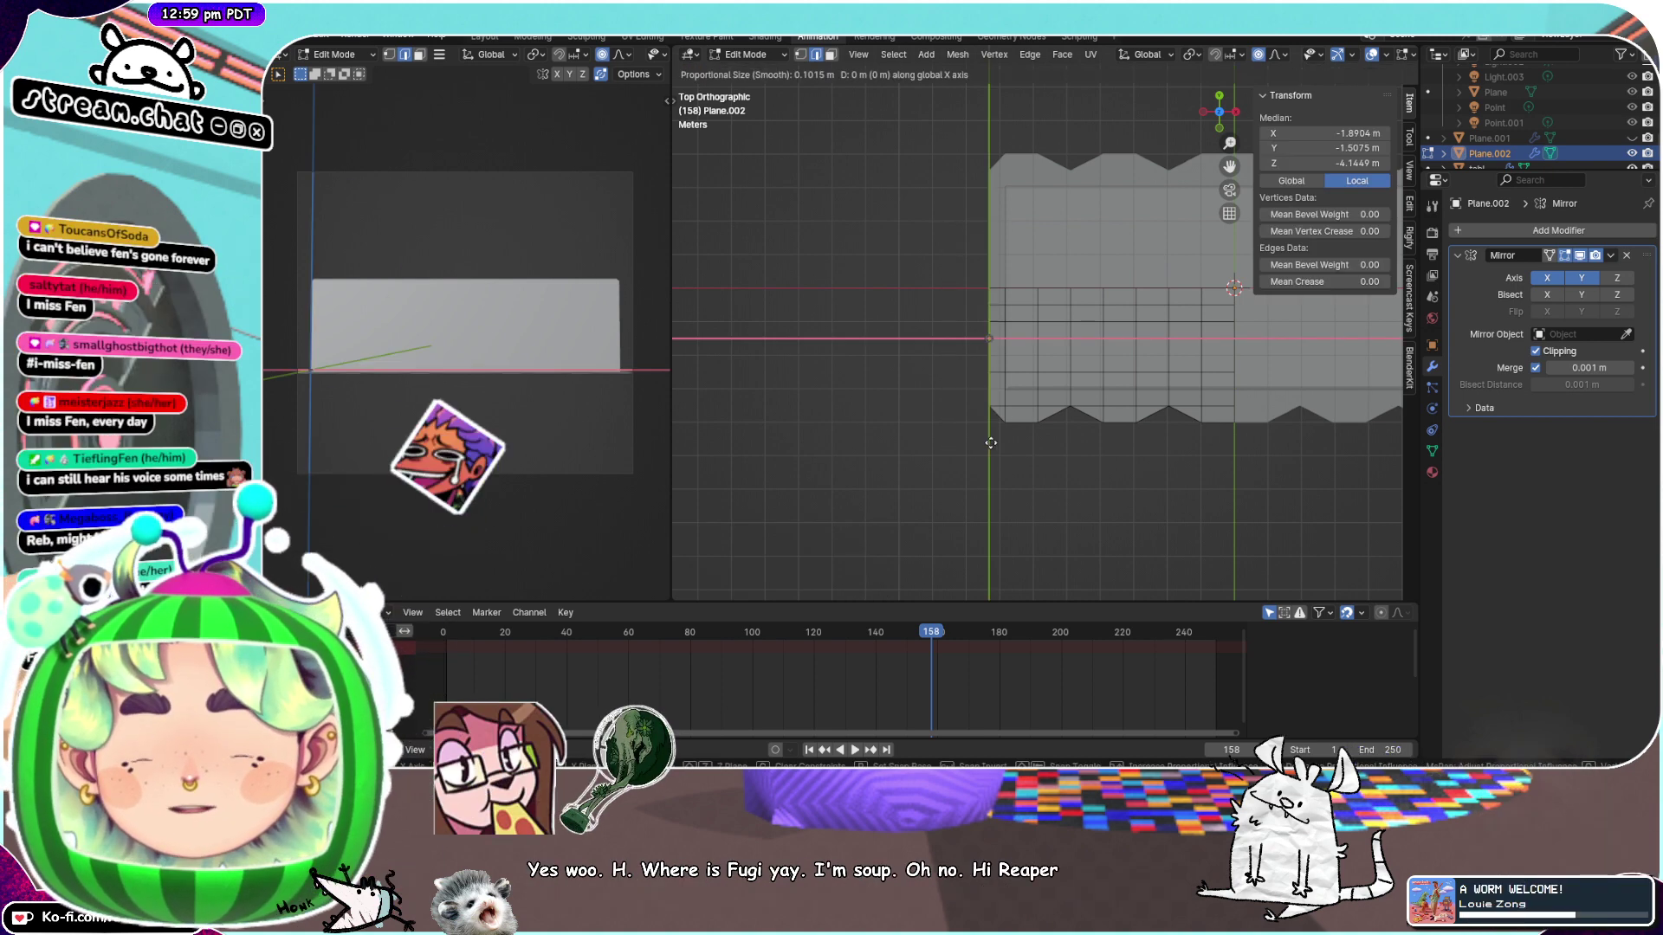
left_click(985, 446)
Dissolve the second lengthwise edge loop from the tablecloth's mirror centre line
left_click(1033, 304, "alt")
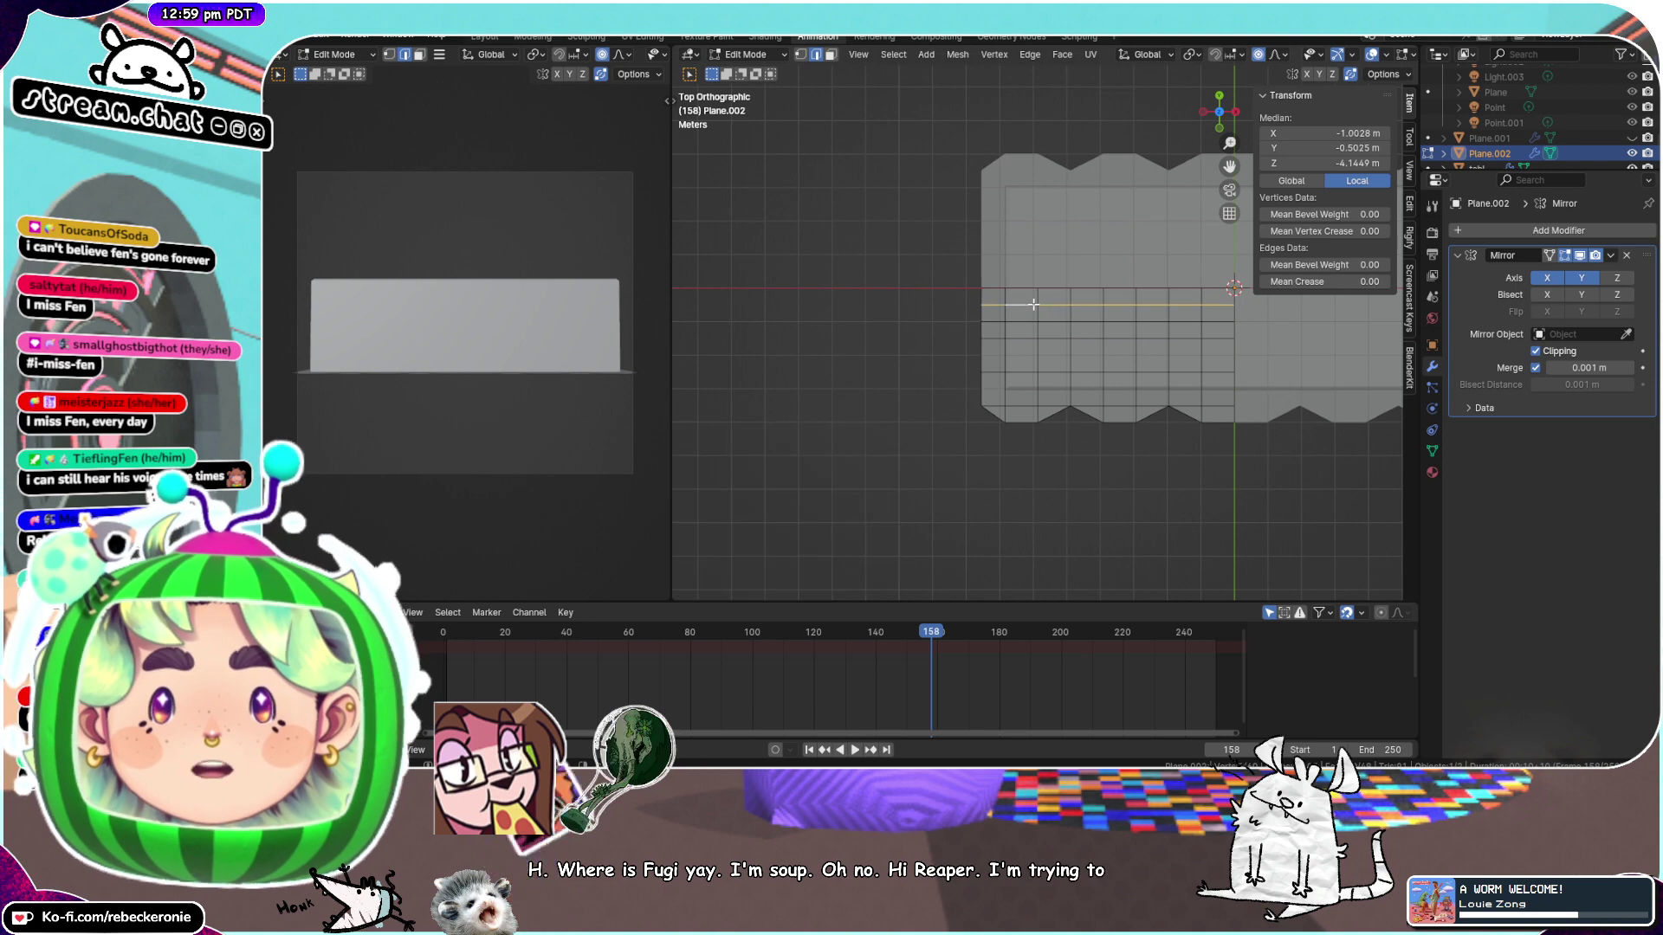
left_click(1025, 322, "alt")
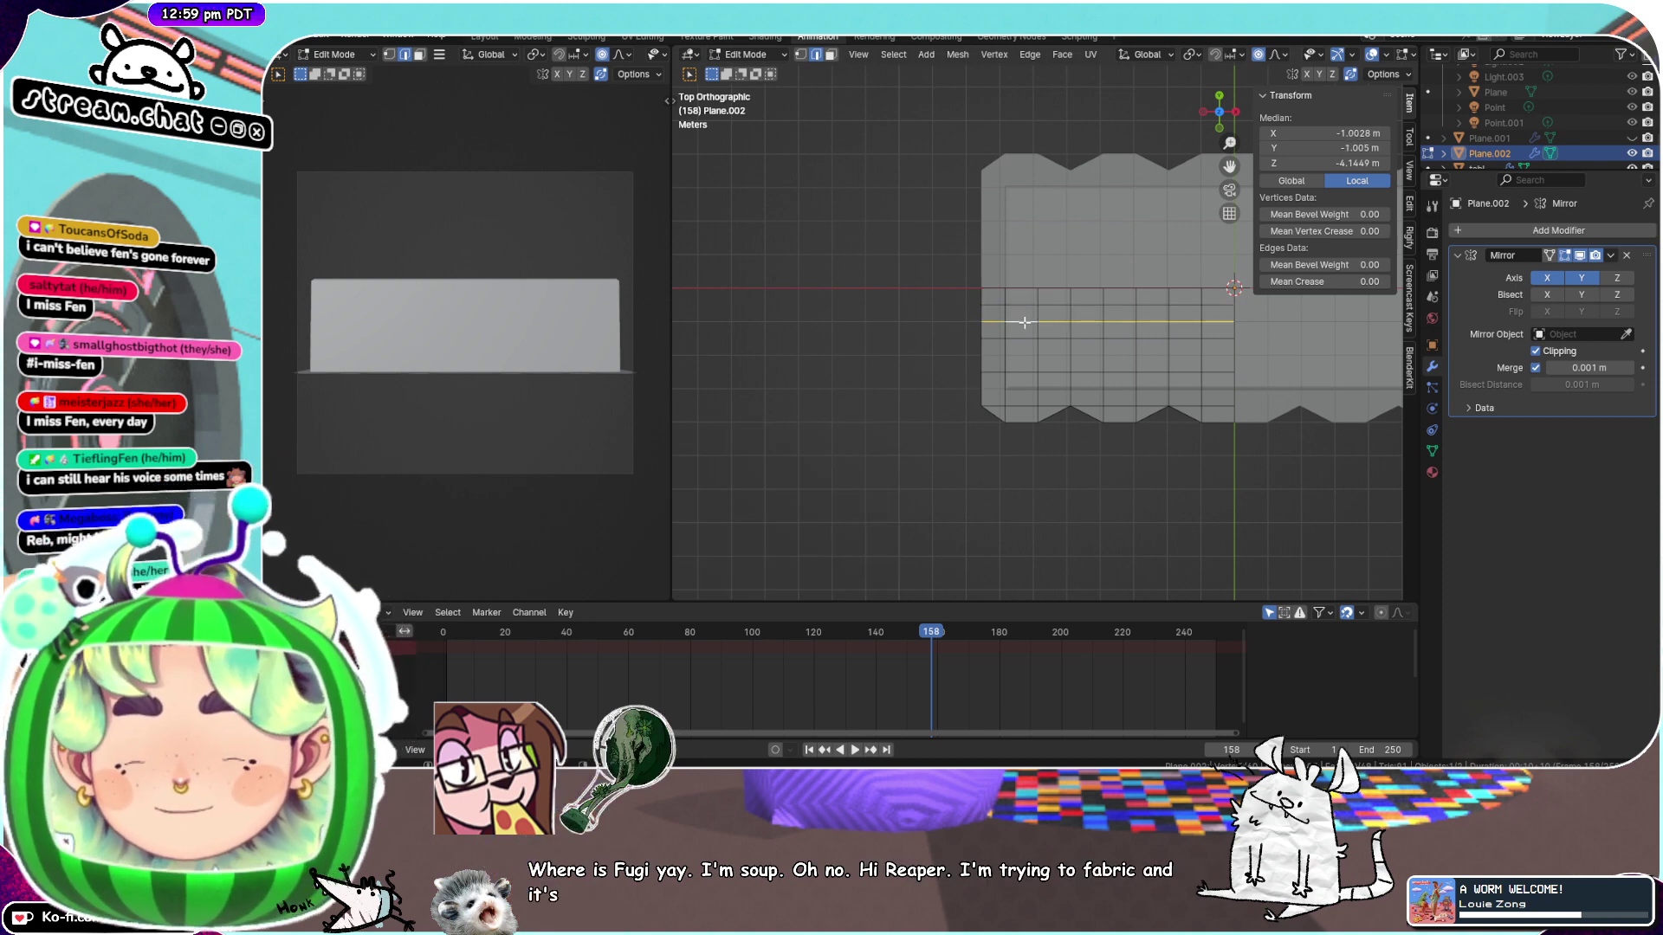
key("ctrl+x")
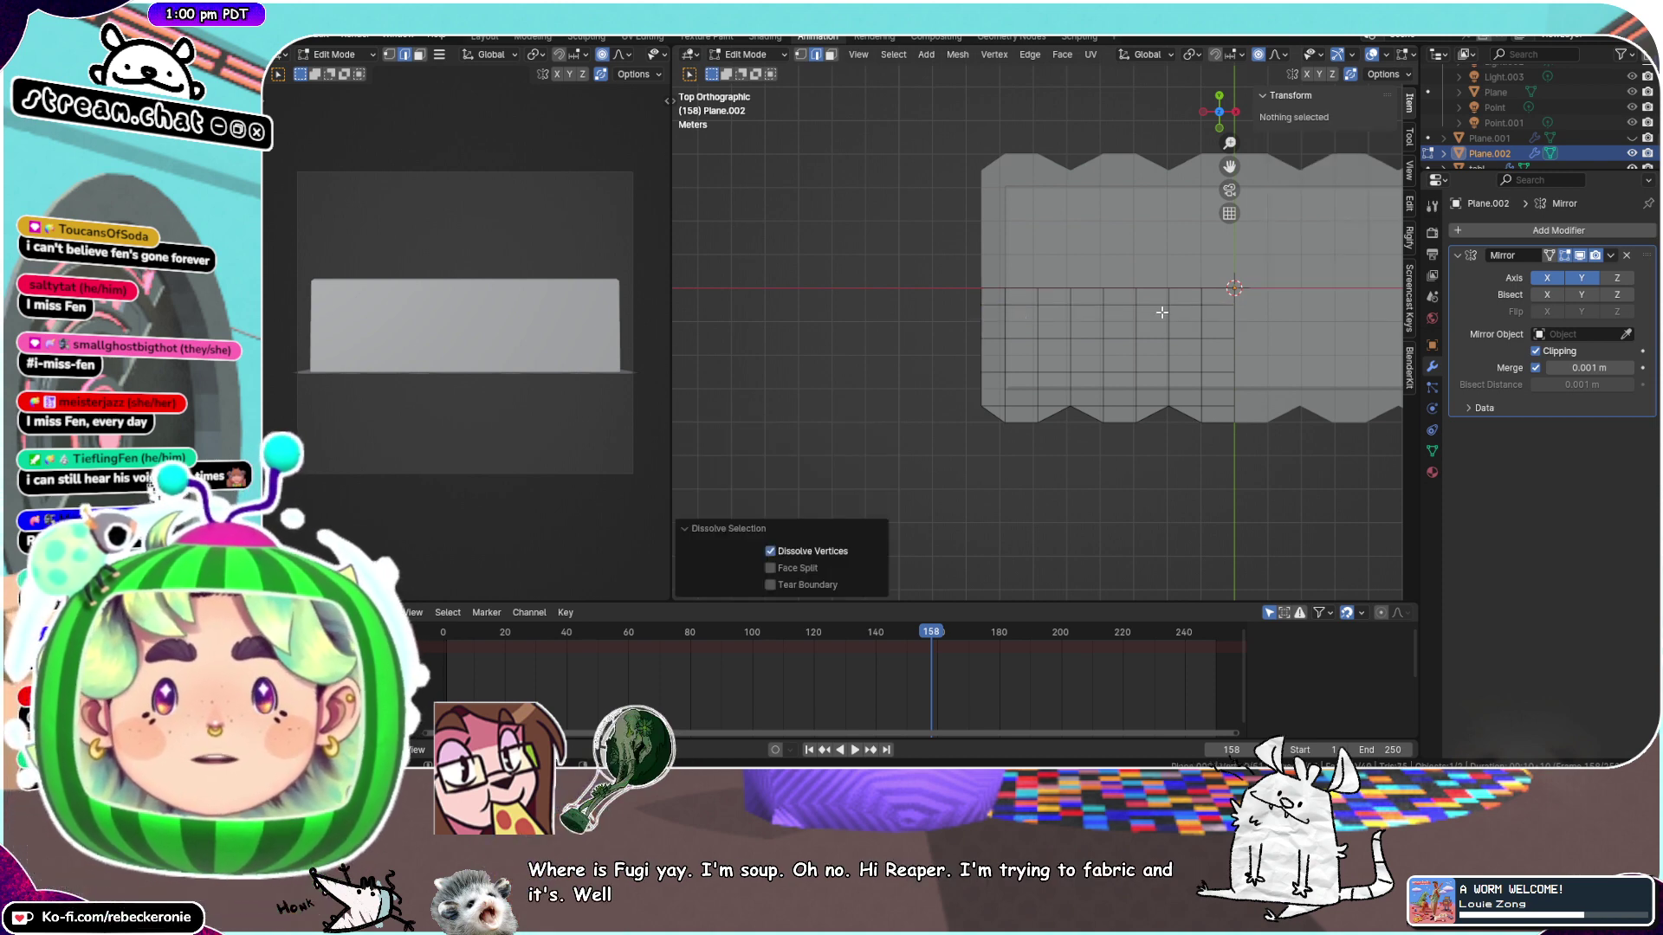
Select the face rows between the centre line and the notched border and scale them by 1.332 along Y
scroll(1162, 312, "up", 1)
left_click(1092, 296, "alt")
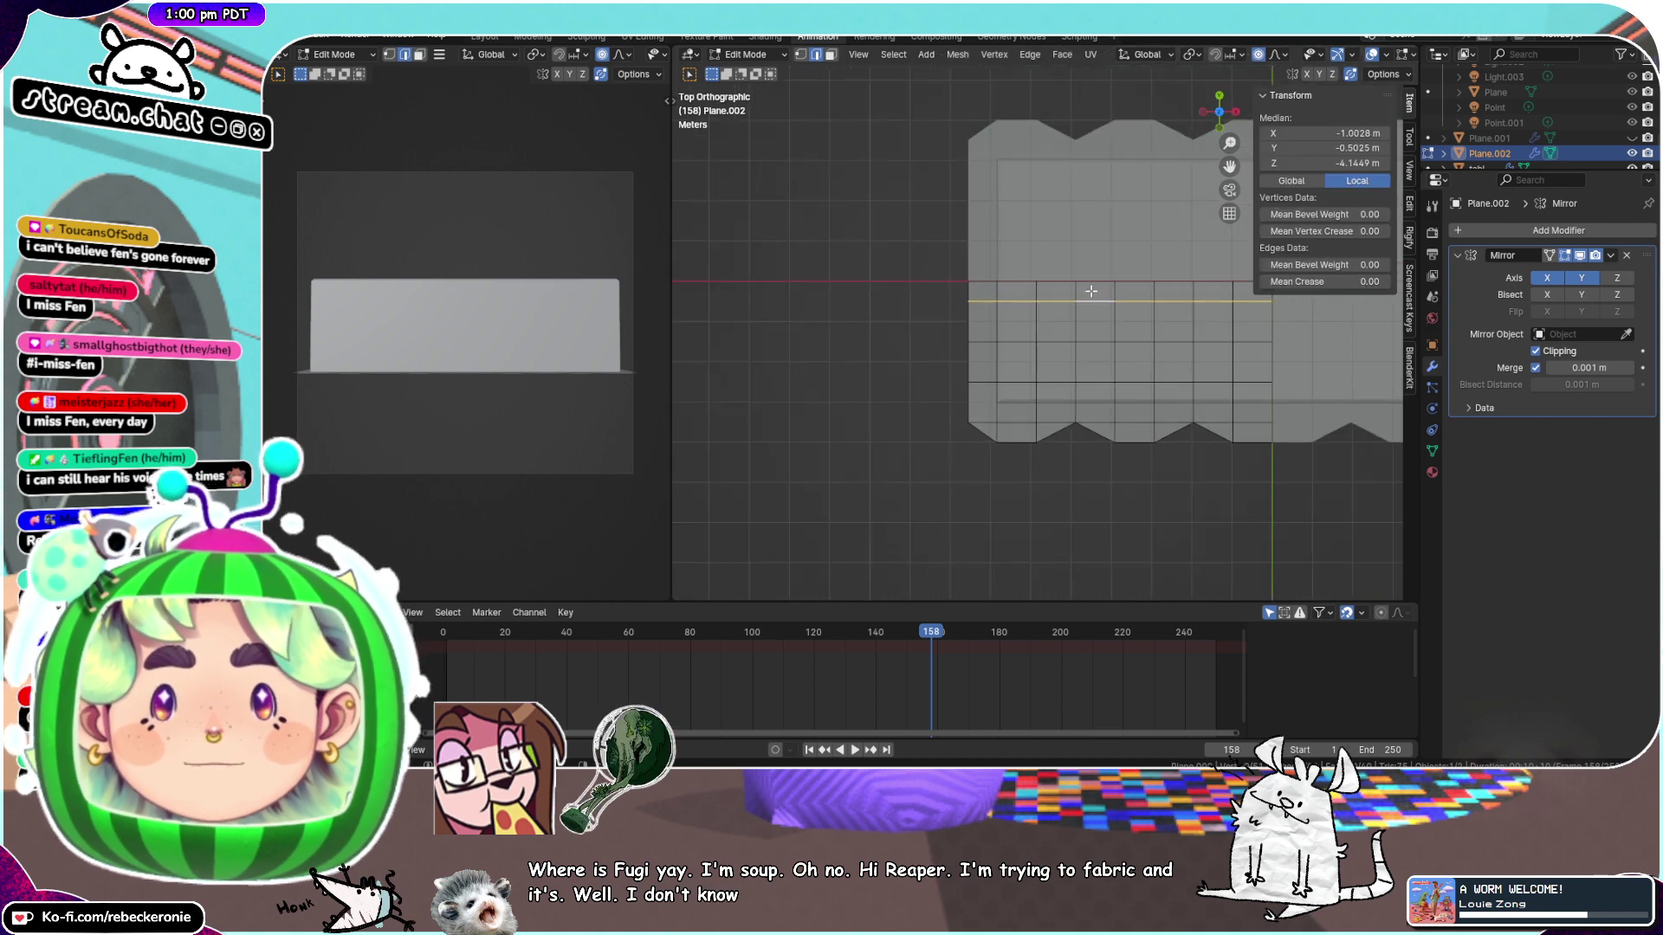
left_click(1025, 426)
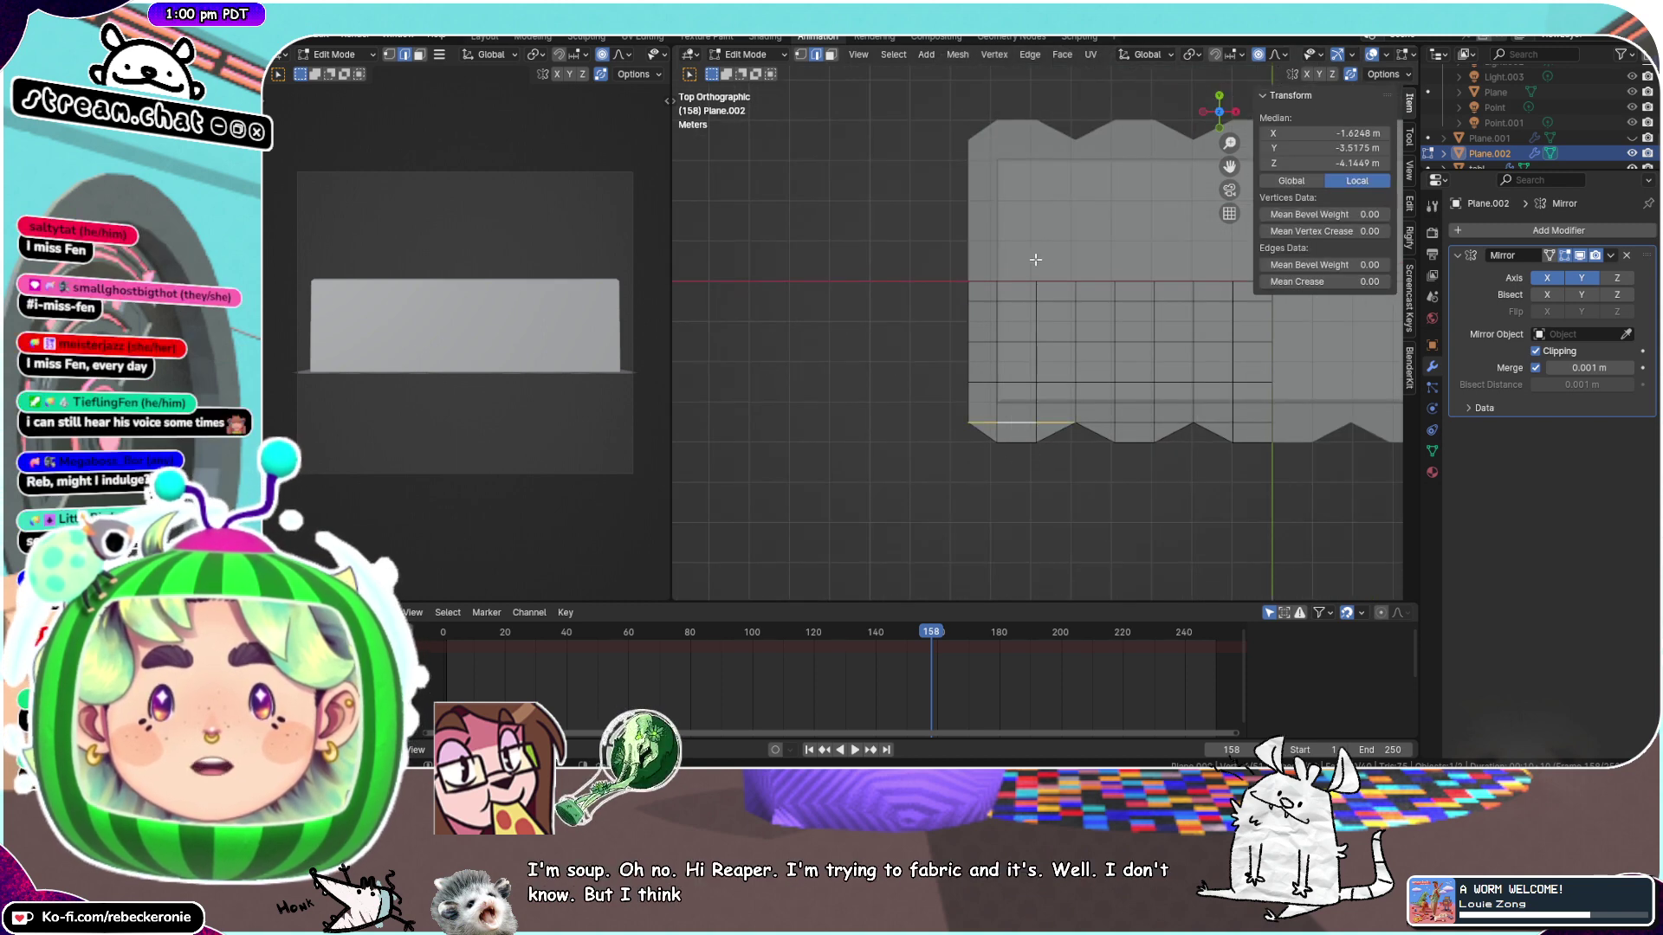
left_click(1033, 299, "alt")
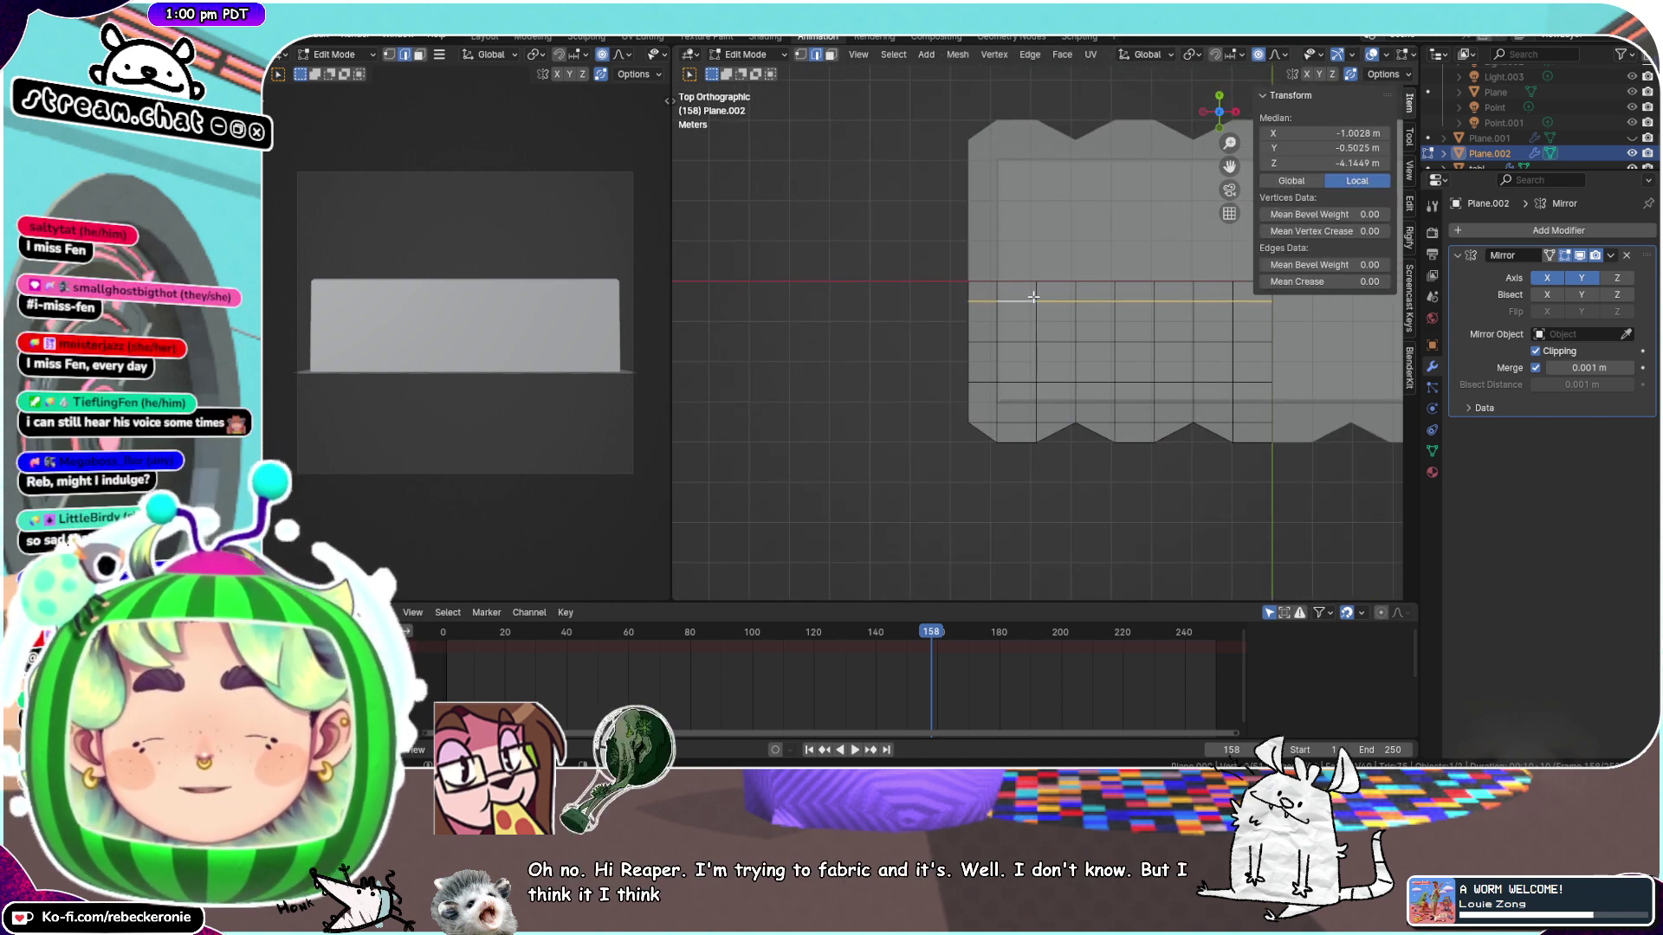
left_click_drag(871, 237, 1338, 405)
middle_click_drag(1339, 405, 1119, 300)
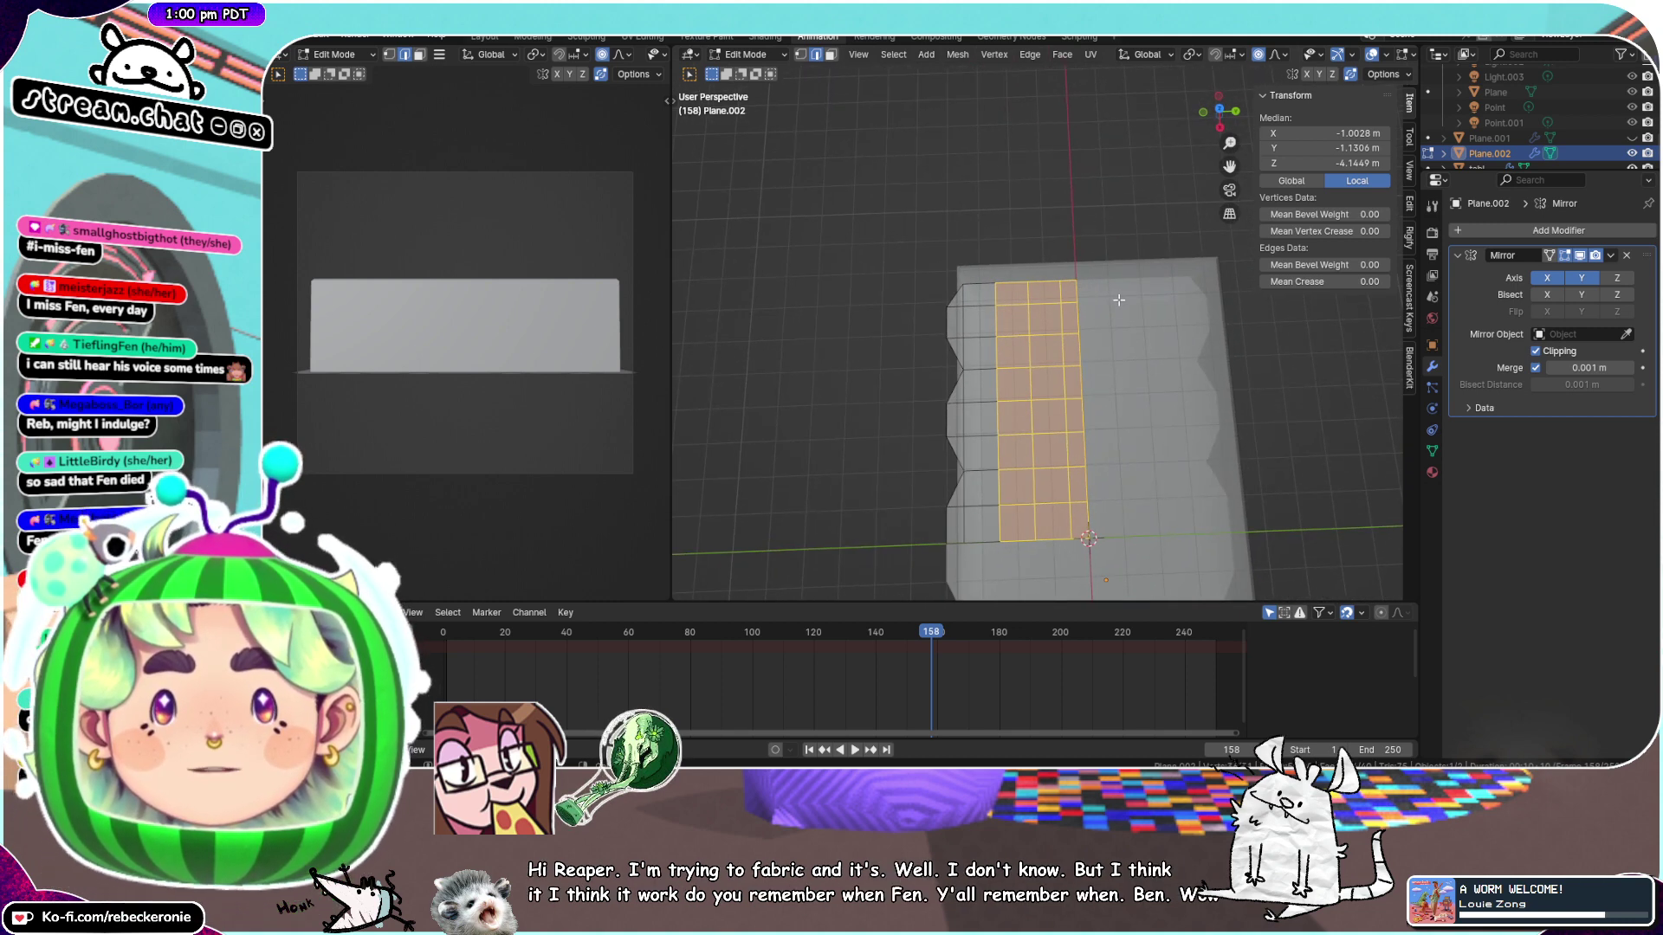
key("s")
key("y")
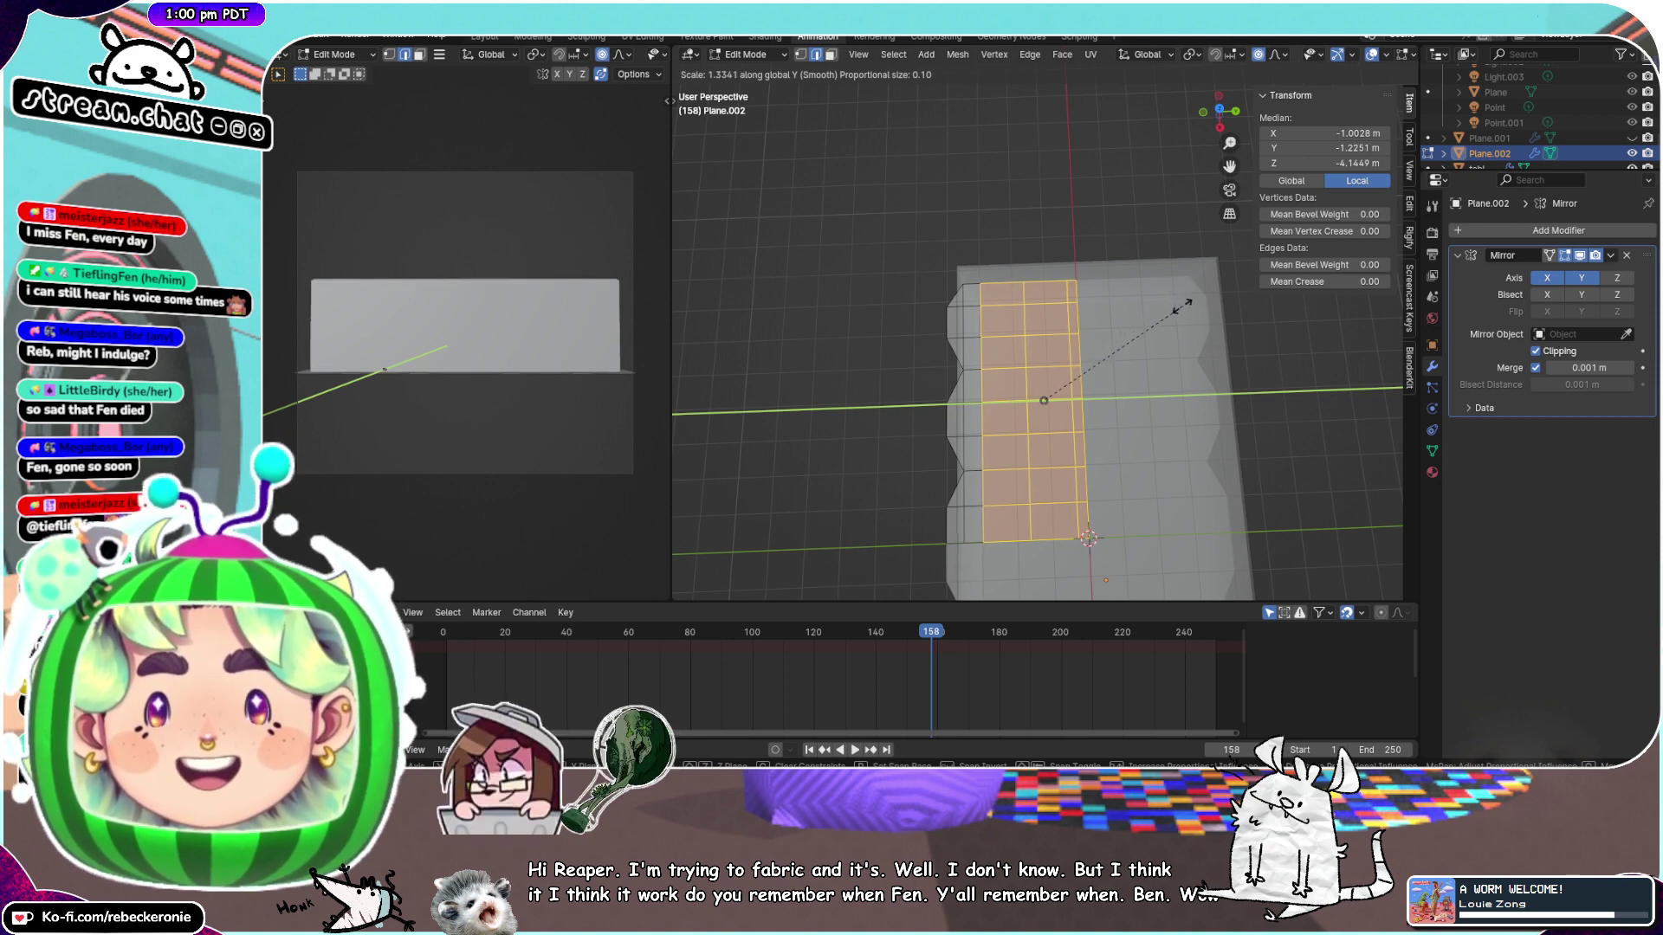
left_click(1184, 305)
Try moving the selected face rows 0.32229 m along Y, and undo both the move and the Y scaling
key("g")
key("y")
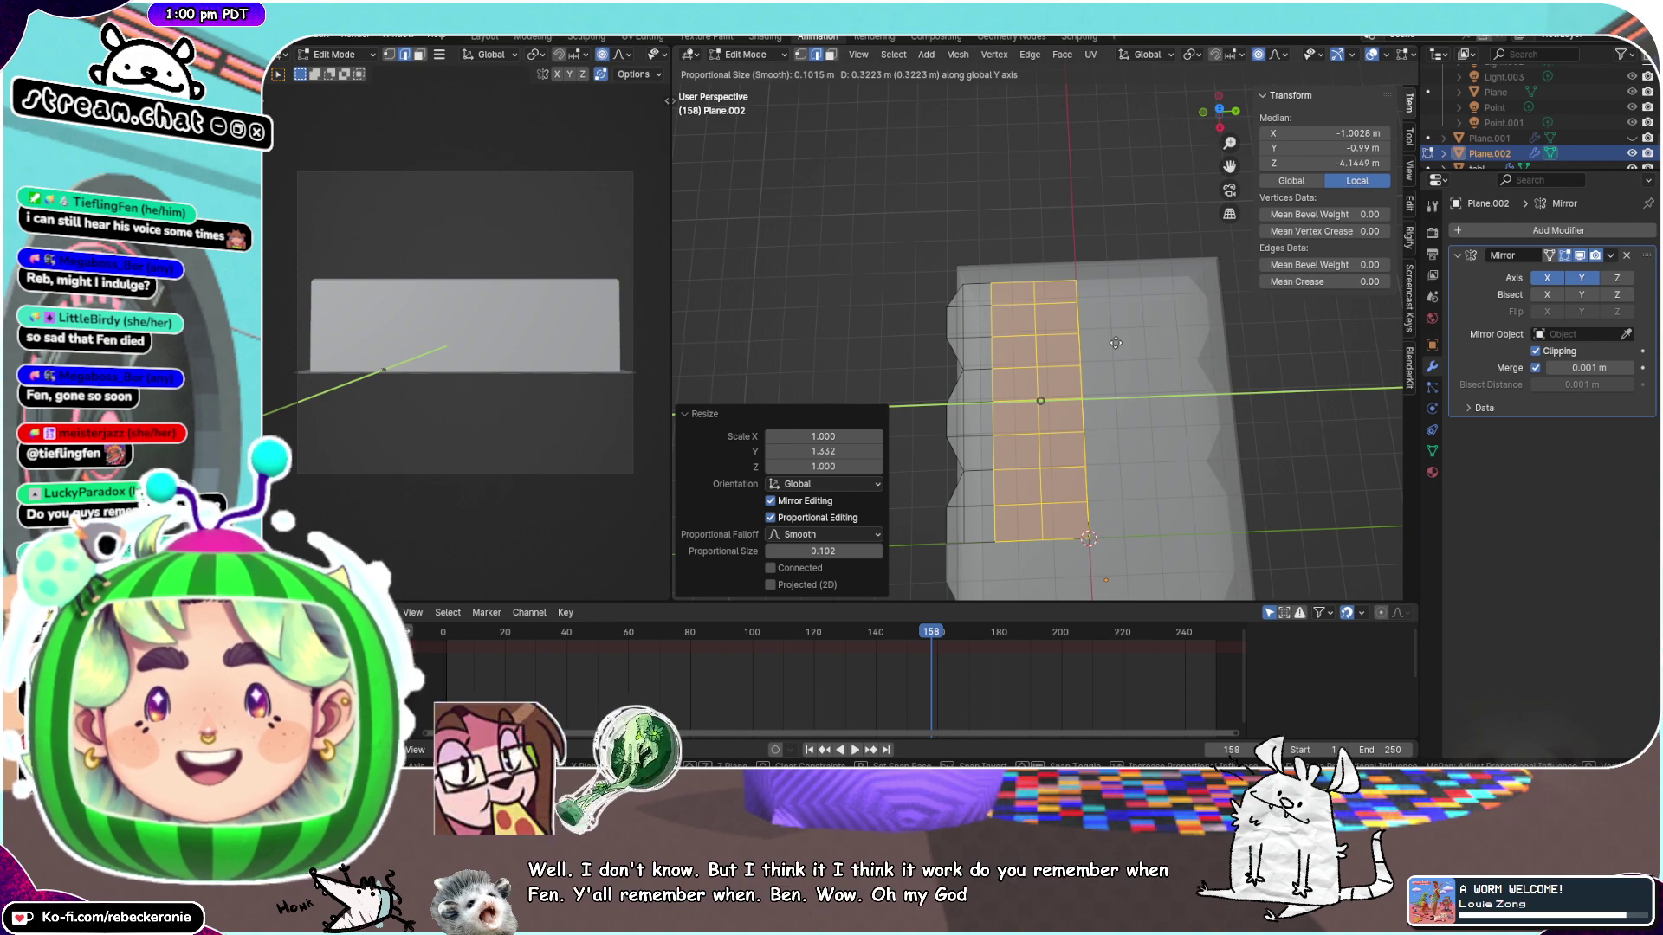
left_click(1115, 343)
middle_click_drag(1116, 343, 983, 408)
scroll(1181, 335, "down", 2)
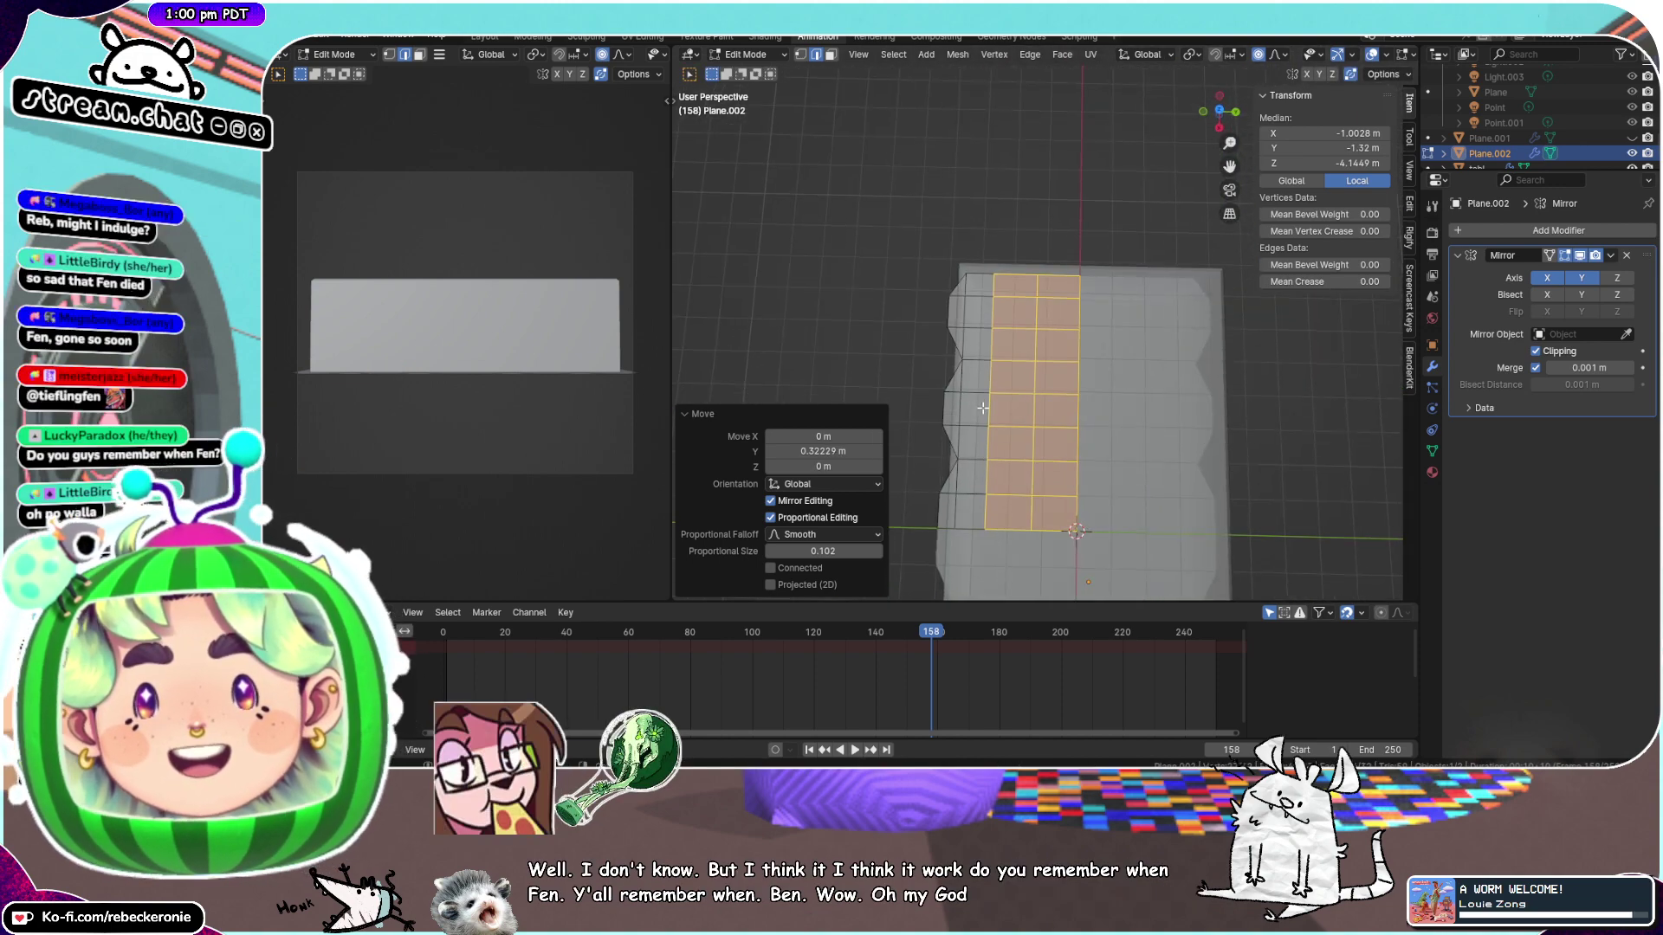
key("ctrl+z")
key("ctrl+z")
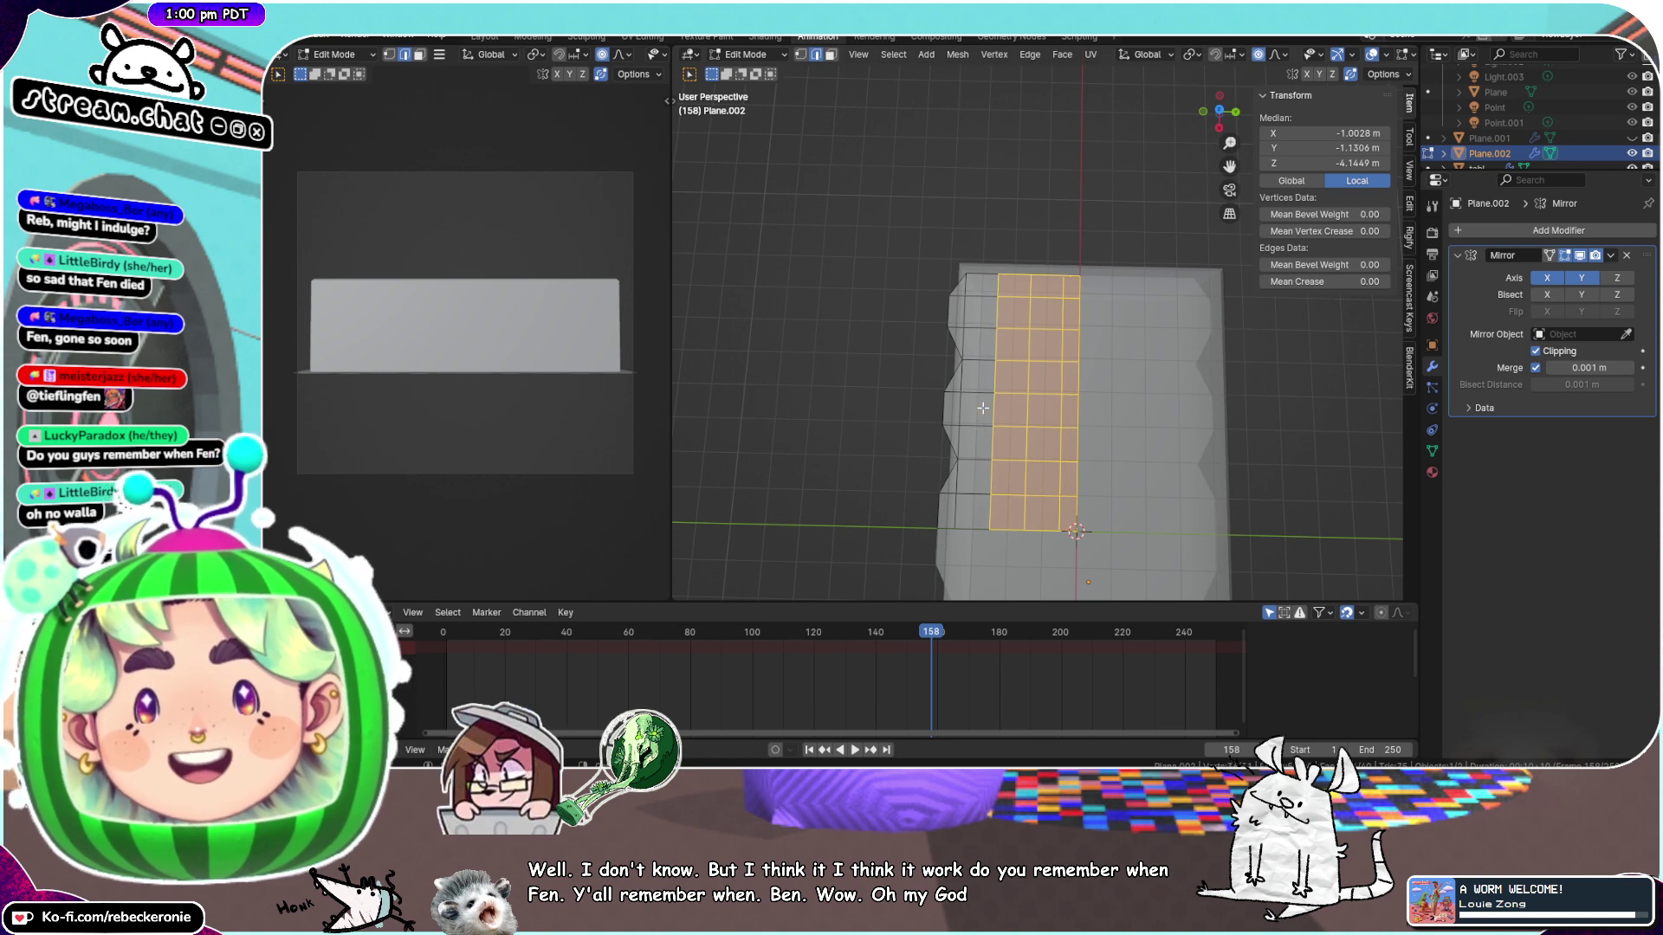
Select the inner face rows again in top view, move them about 0.53 m along Y, and scale them by 1.085 along local Y
left_click(1220, 111)
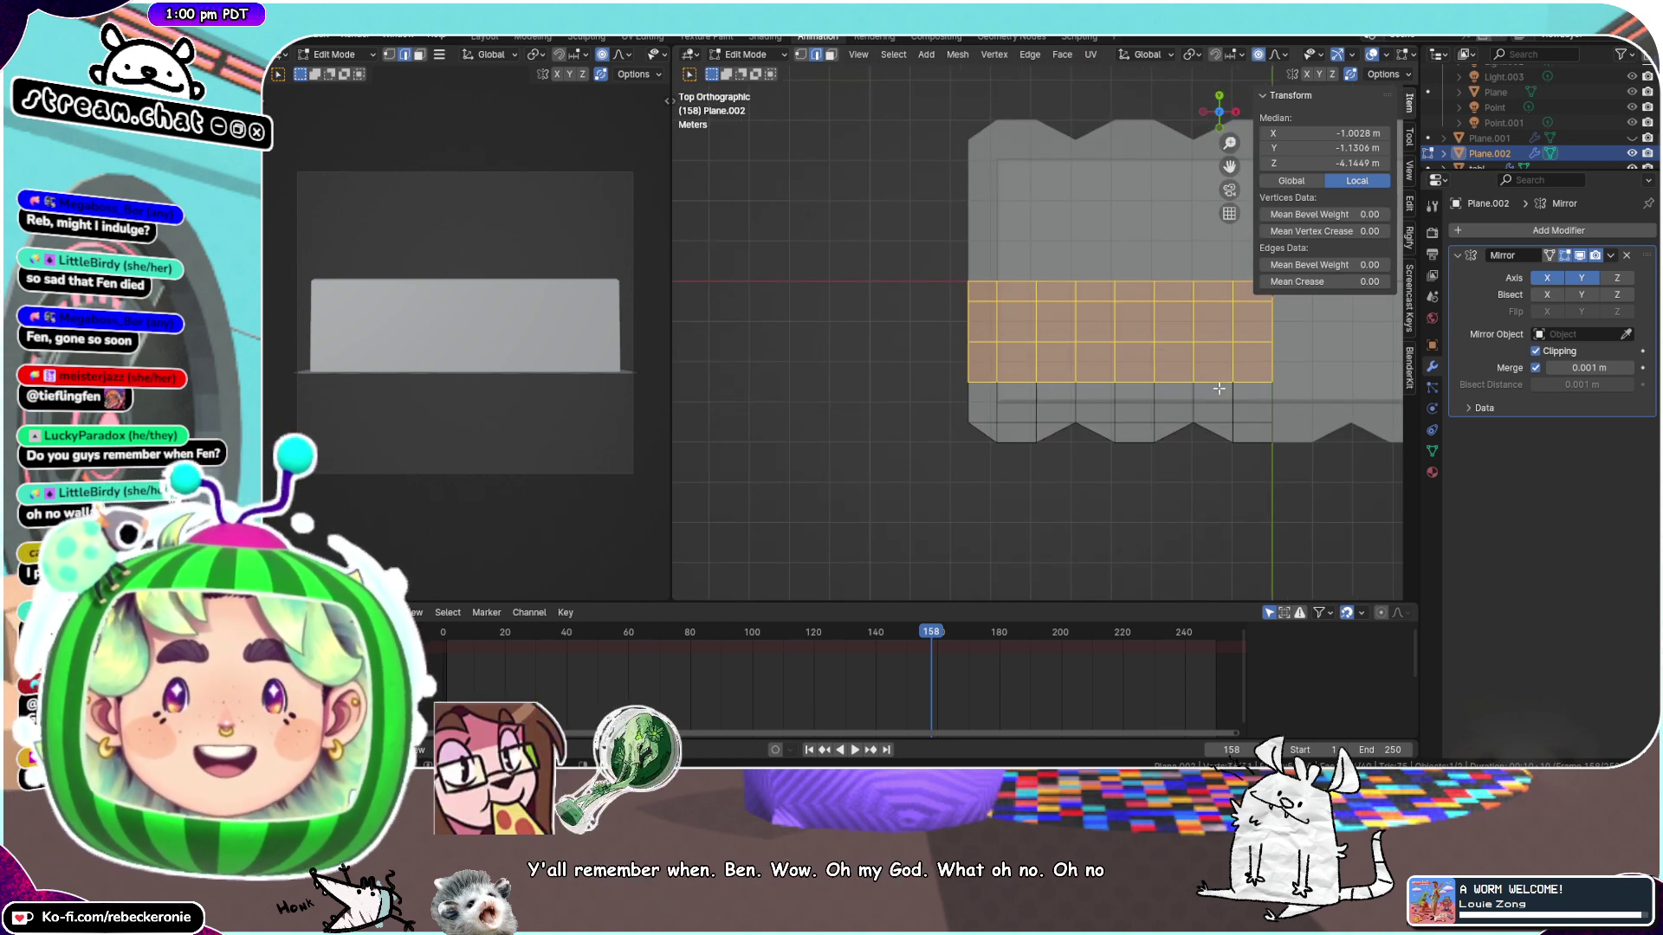
scroll(1219, 386, "up", 2)
left_click_drag(1230, 166, 1047, 171)
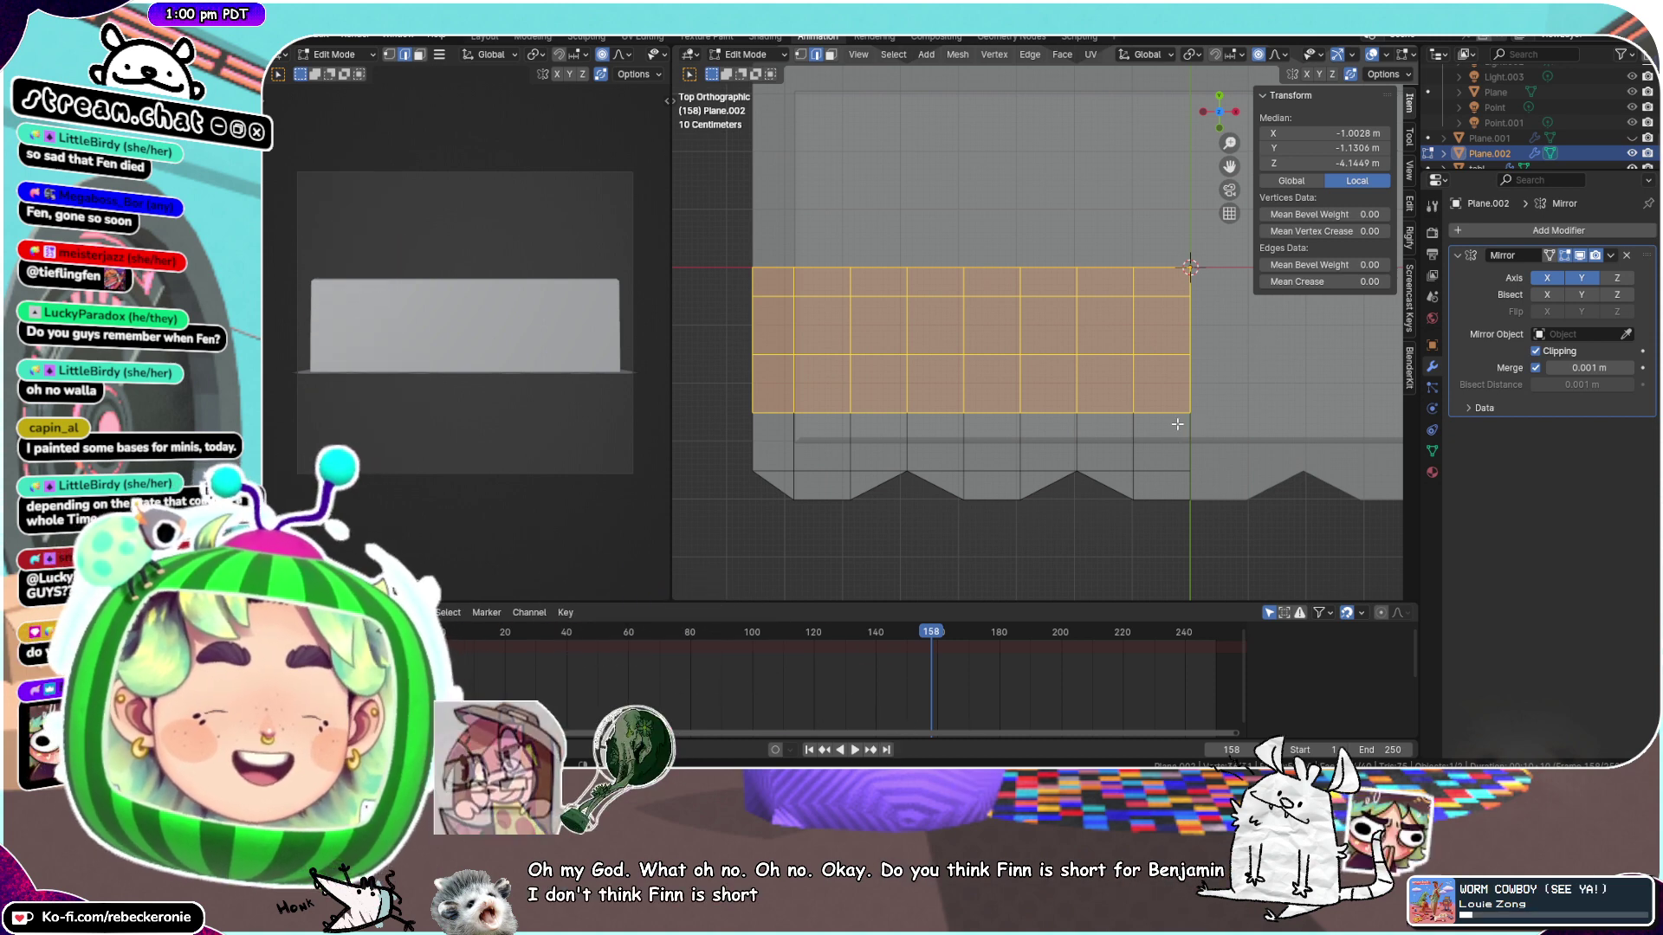
left_click_drag(1278, 485, 674, 252)
key("g")
key("y")
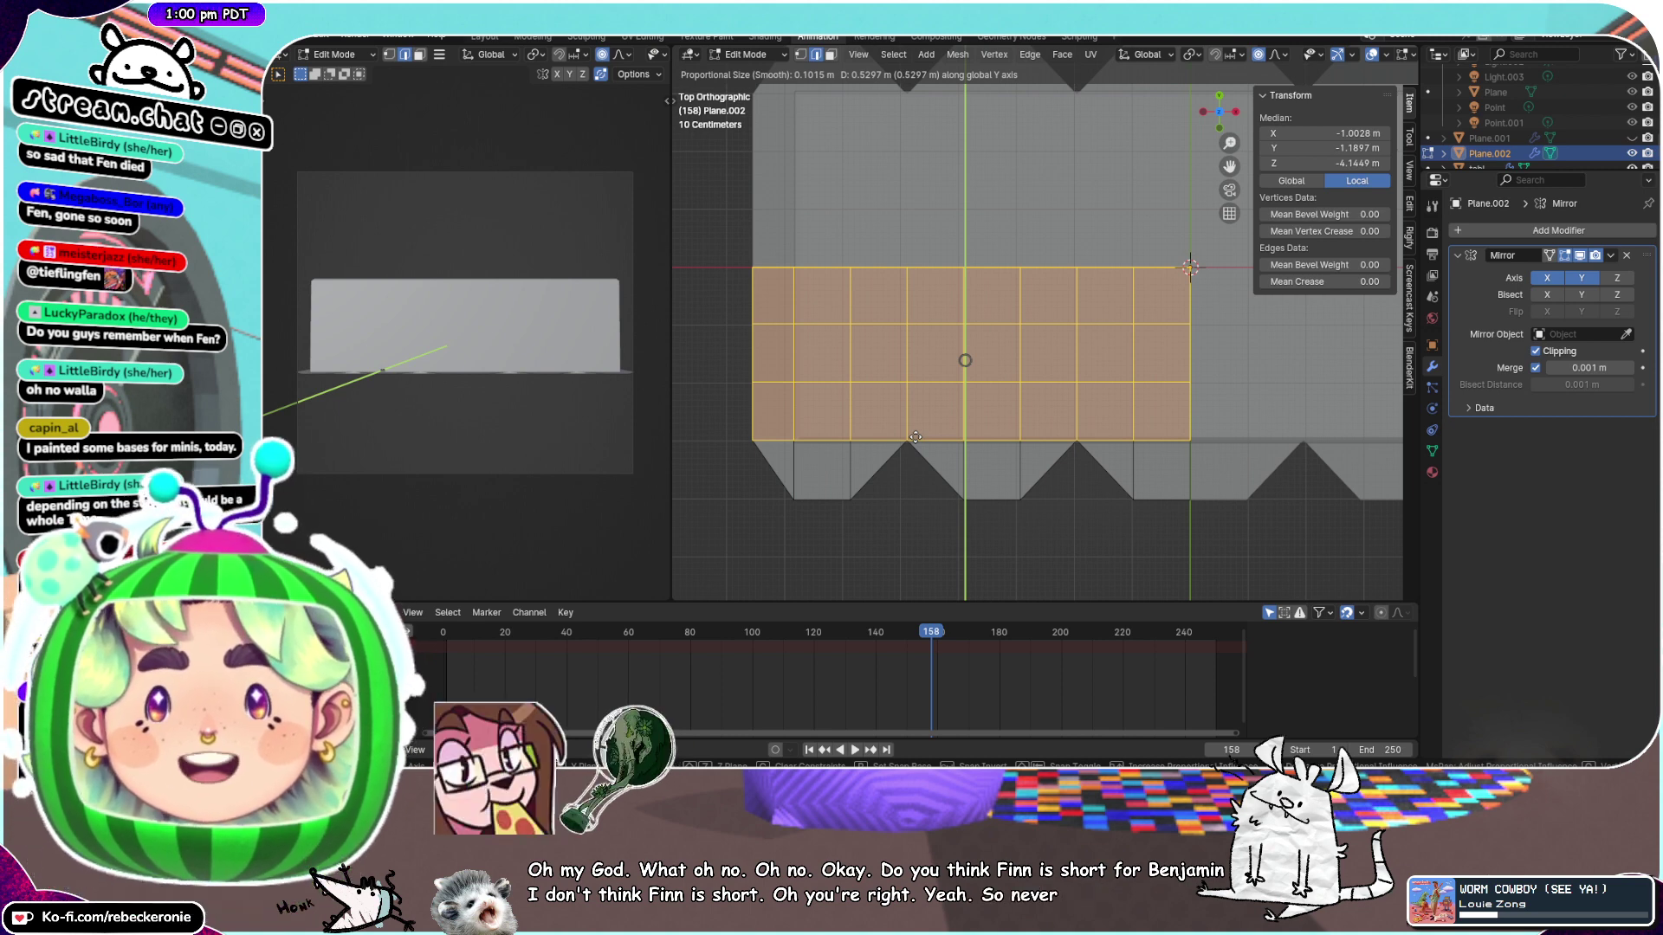
left_click(916, 437)
key("s")
key("y")
key("y")
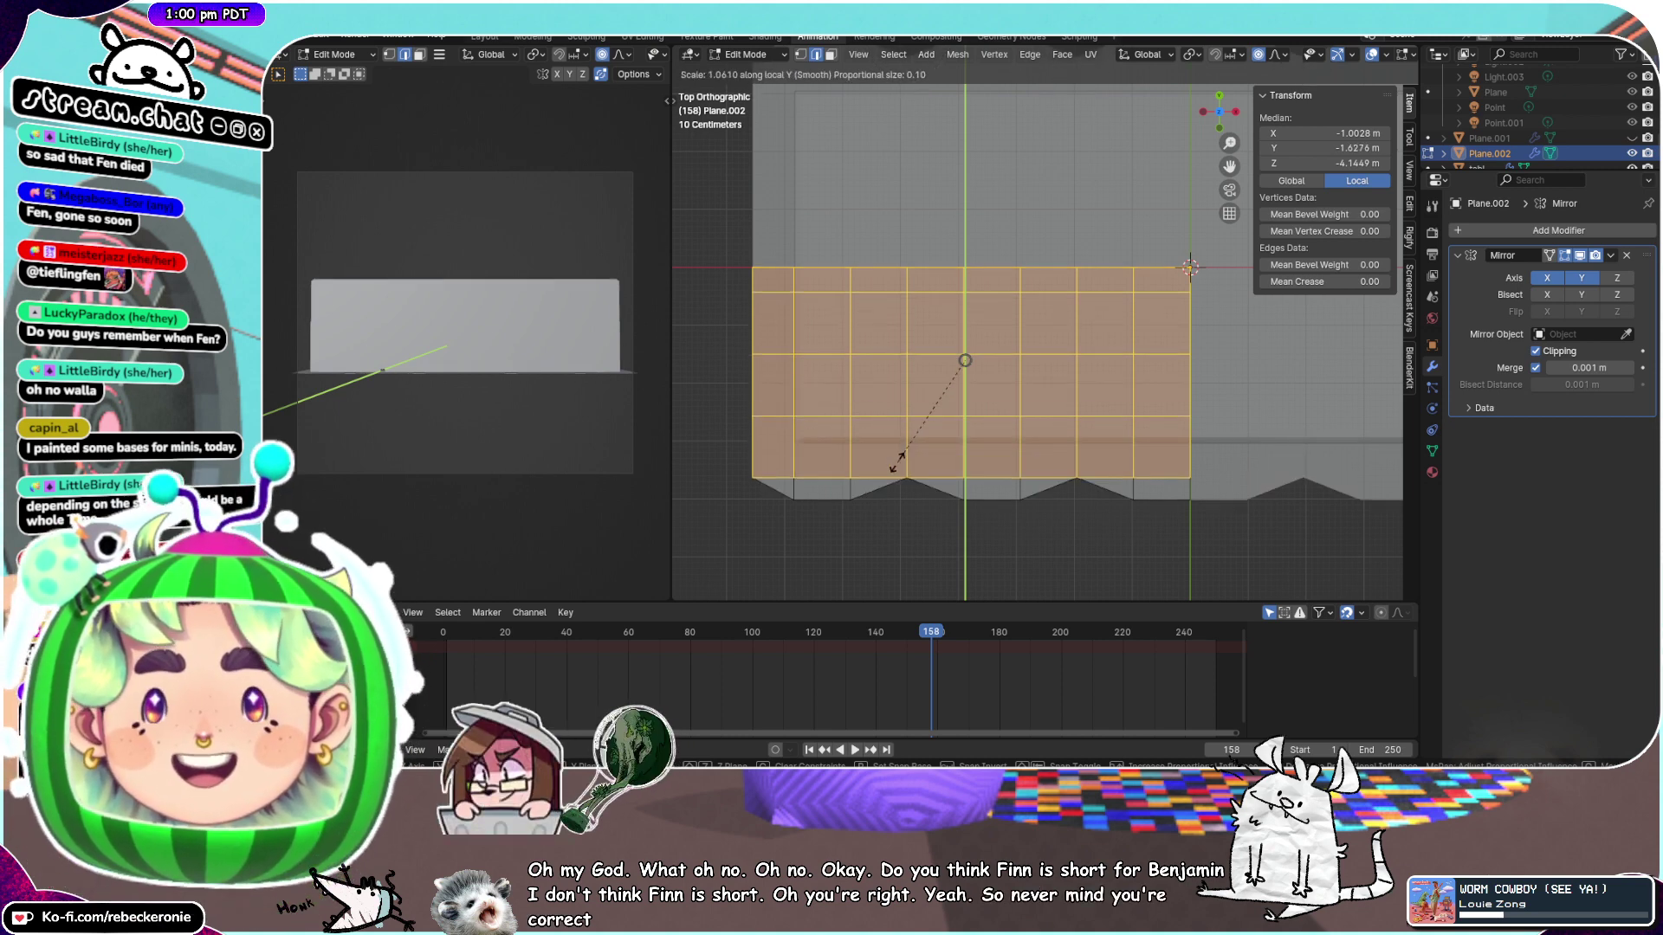
left_click(897, 466)
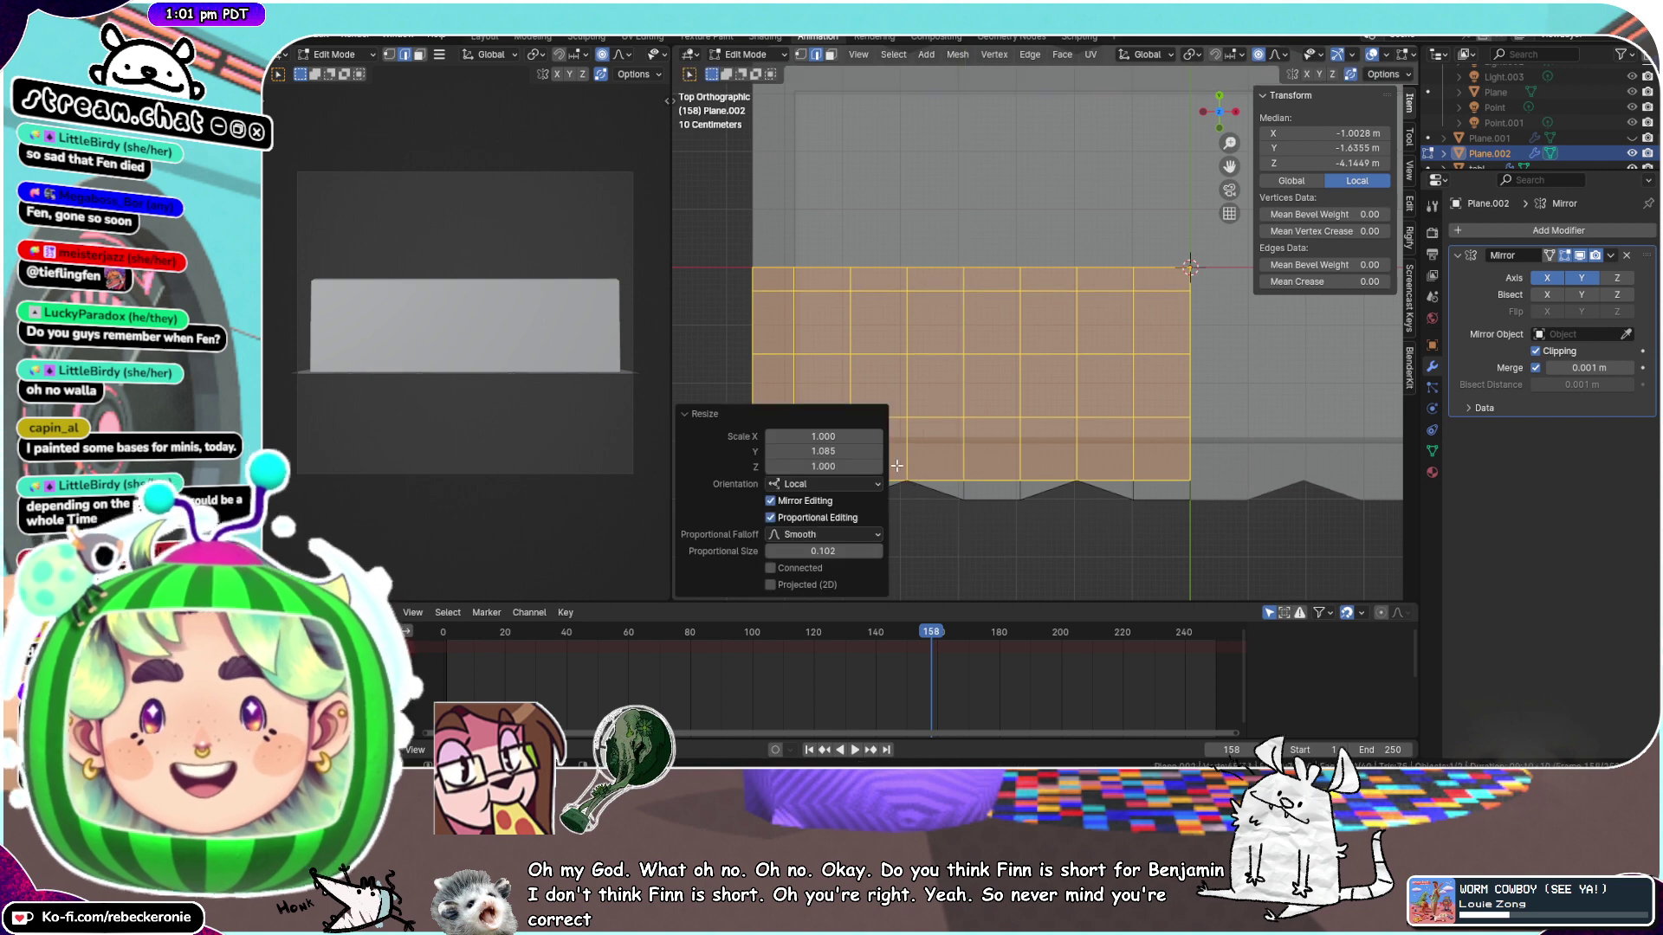
Move the selected face rows another 0.55497 m along Y against the centre line and scale them by 1.239 along Y
key("g")
key("y")
left_click(900, 435)
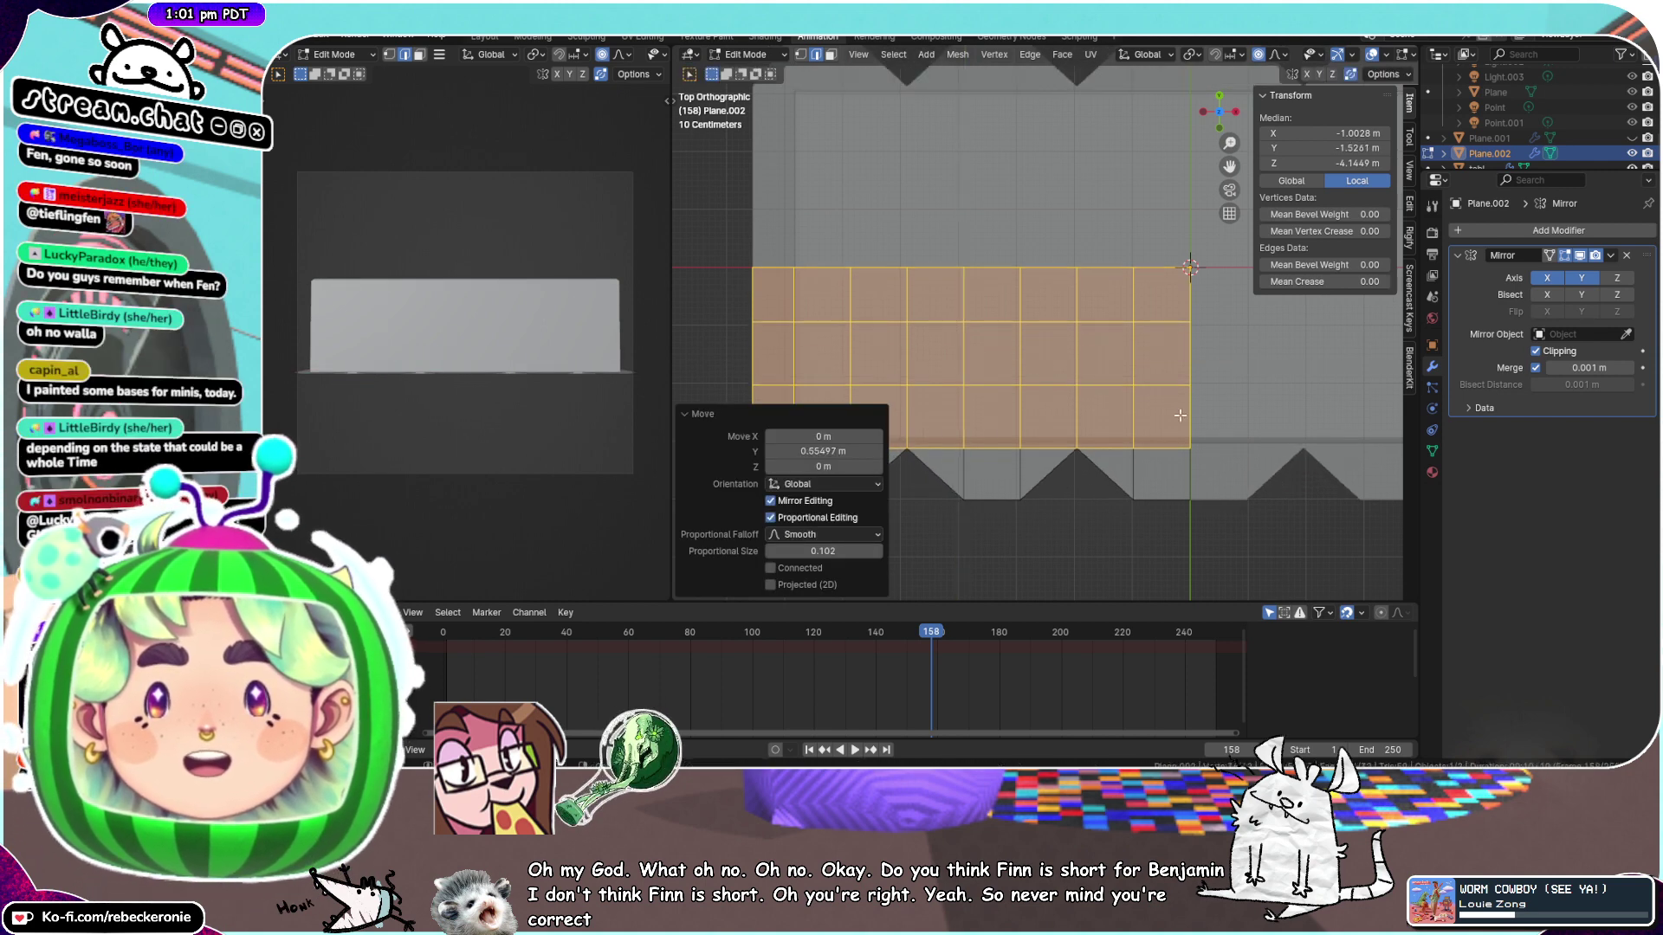
key("s")
key("y")
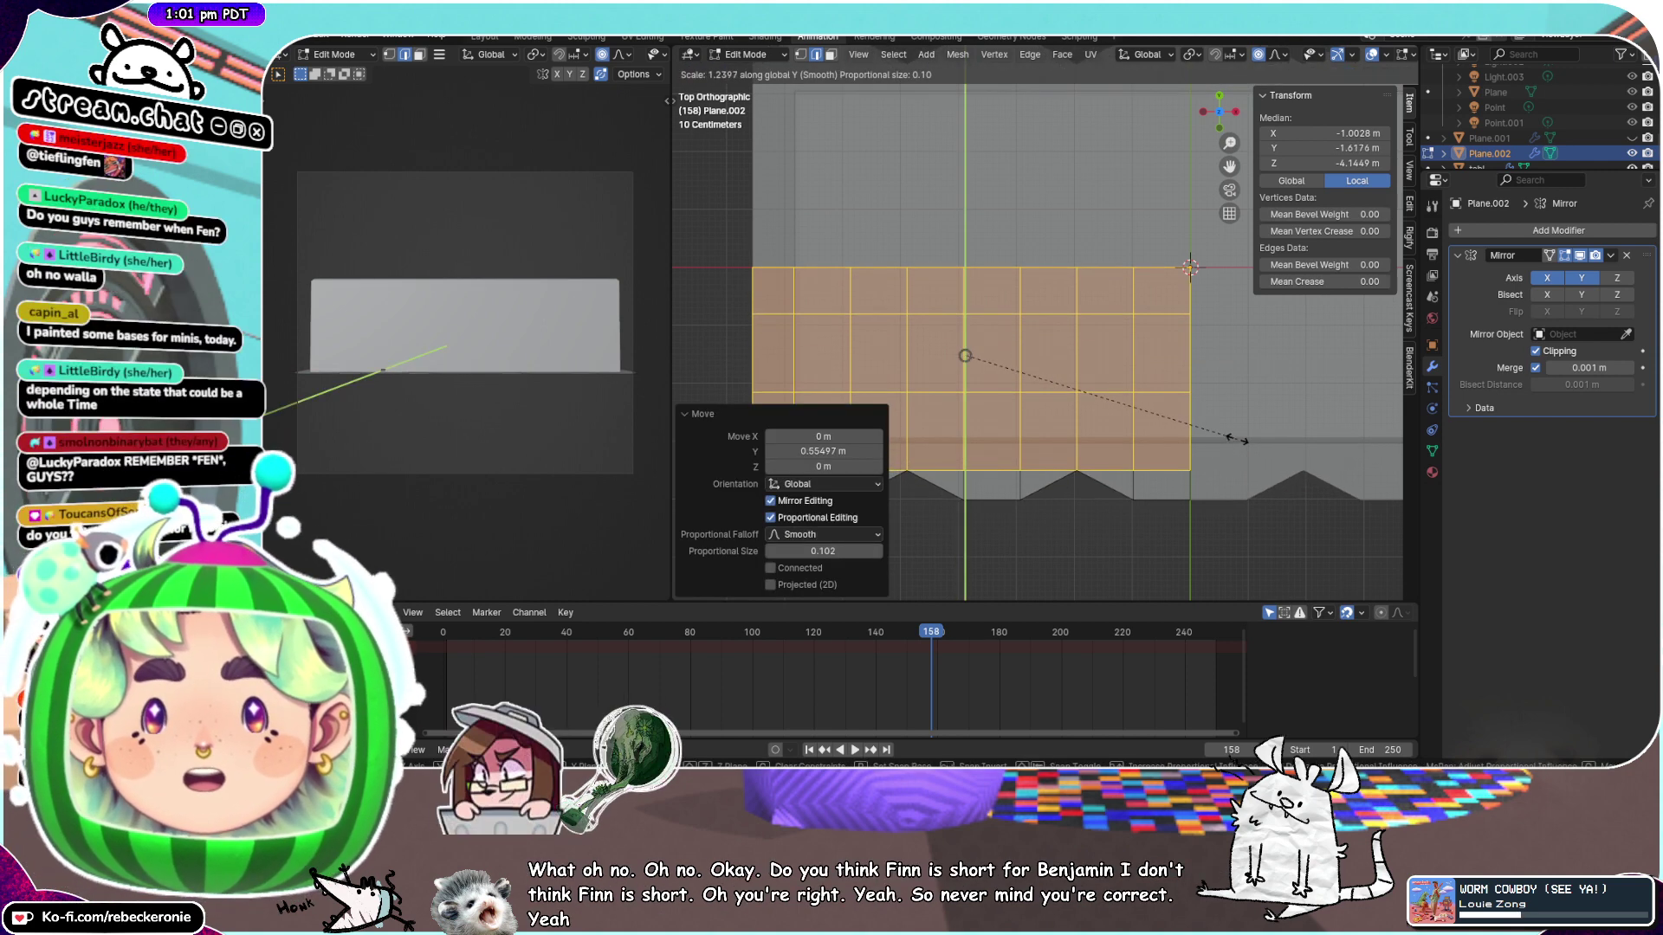
left_click(1236, 438)
middle_click_drag(1237, 438, 1138, 350)
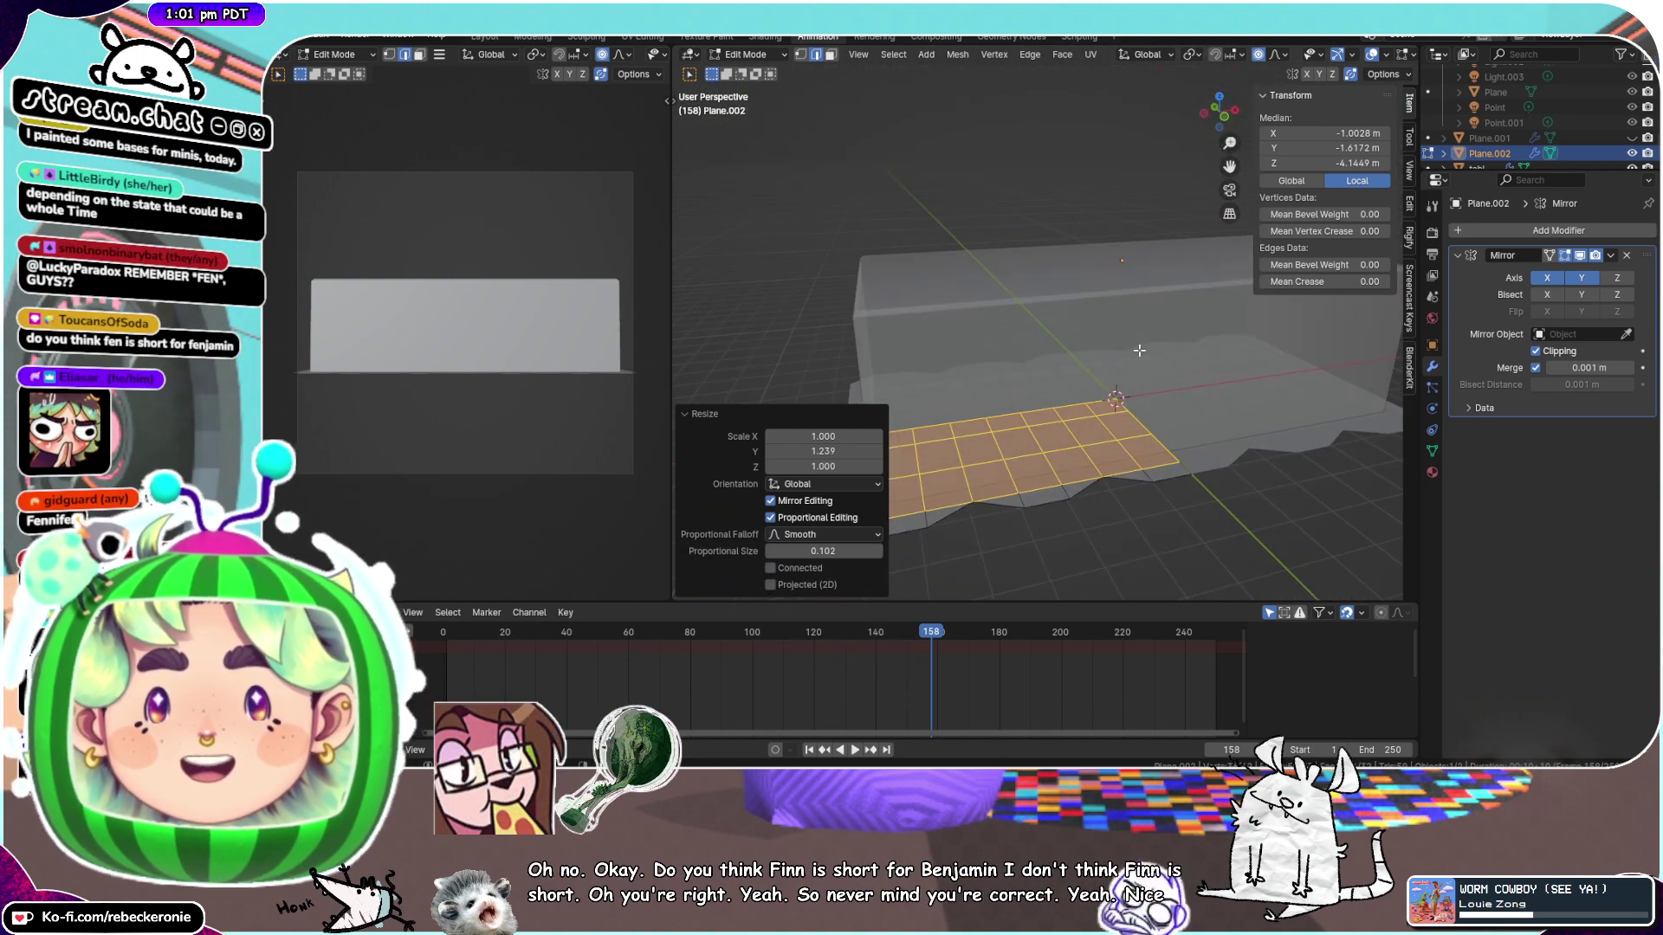
In Object Mode, raise the tablecloth 4.7464 m along Z above the table box and shade it smooth
key("ctrl+Tab")
left_click(1268, 345)
scroll(1160, 358, "down", 2)
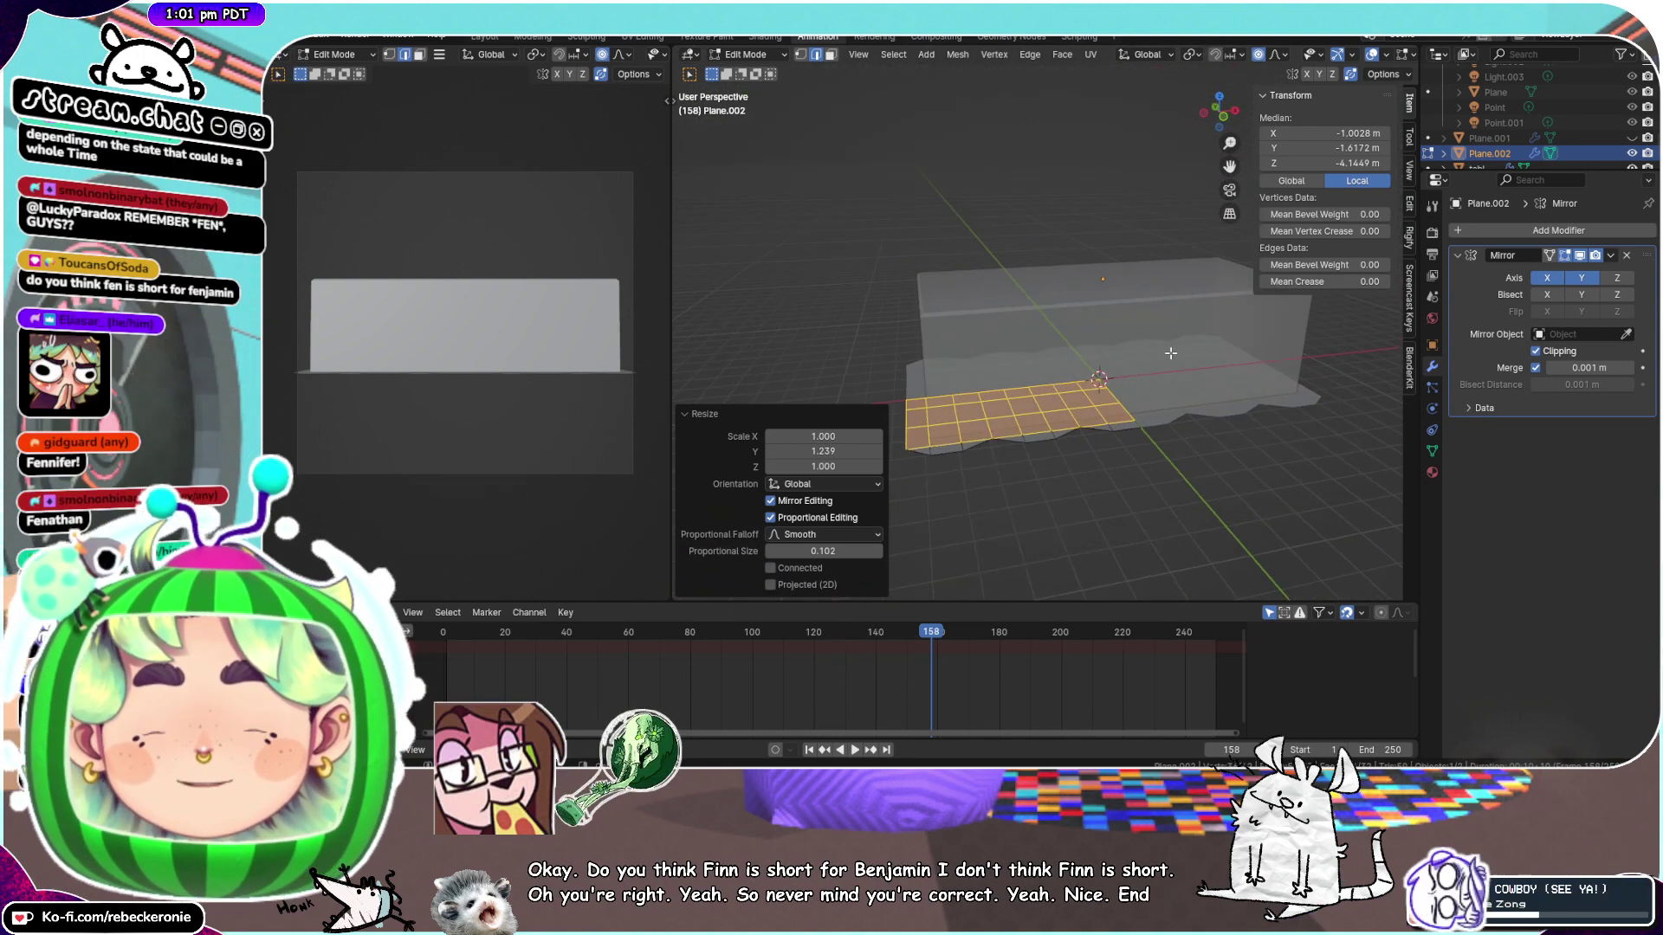
key("ctrl+Tab")
left_click(1035, 352)
key("g")
key("z")
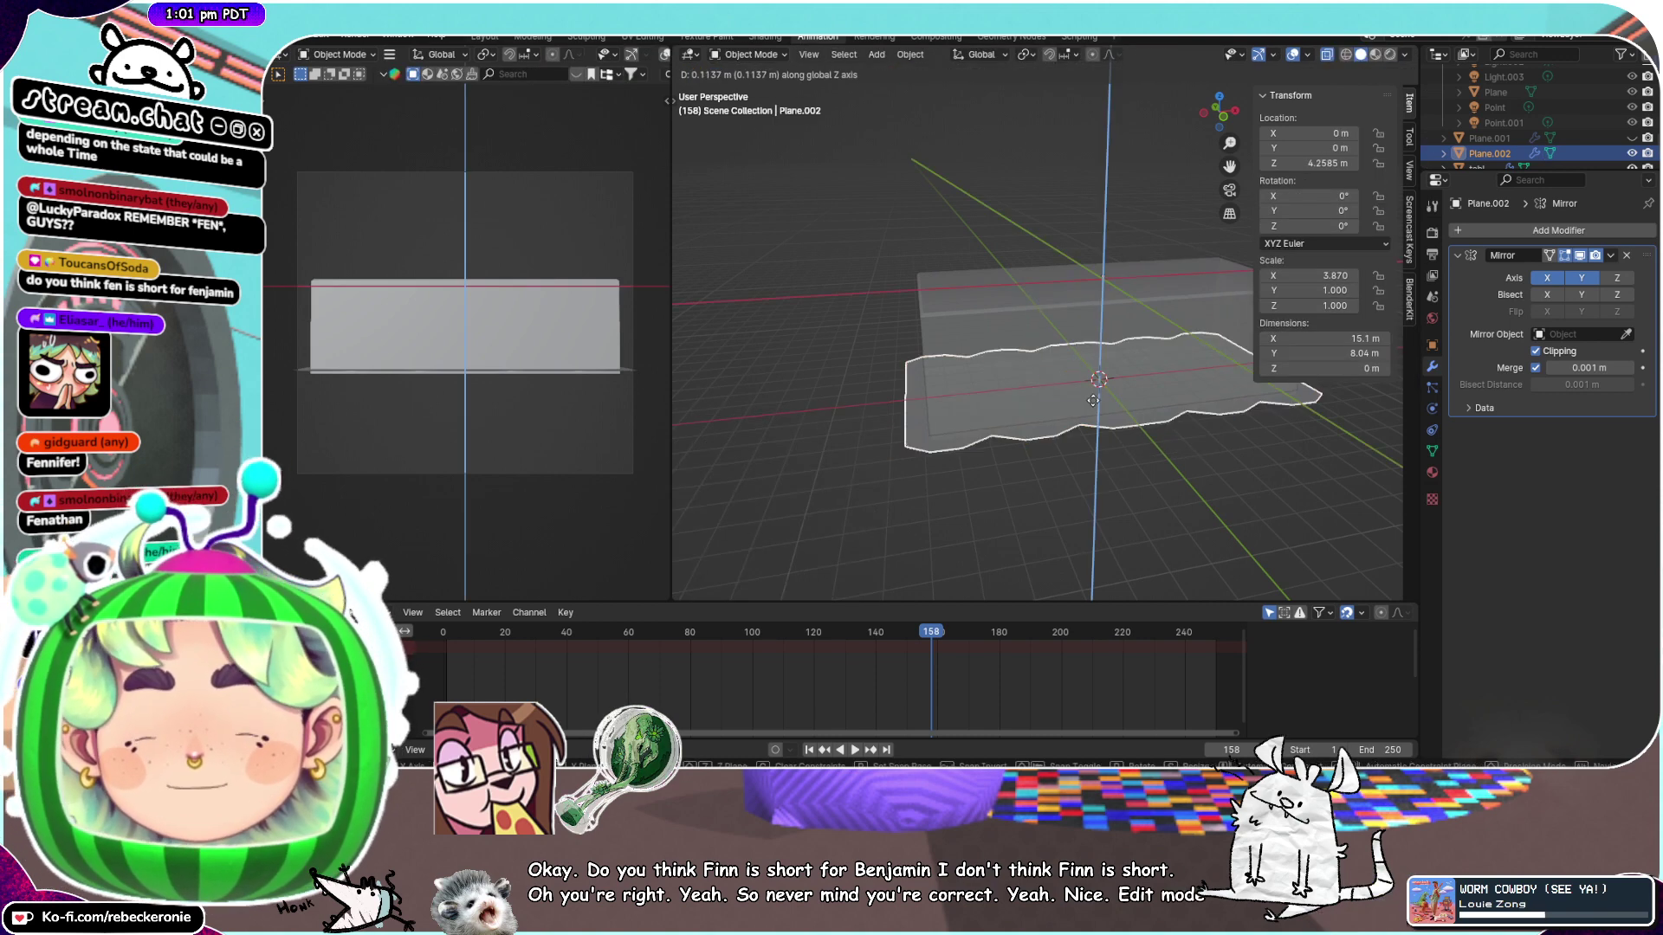
left_click(1103, 275)
middle_click_drag(1103, 275, 1039, 428)
right_click(1109, 301)
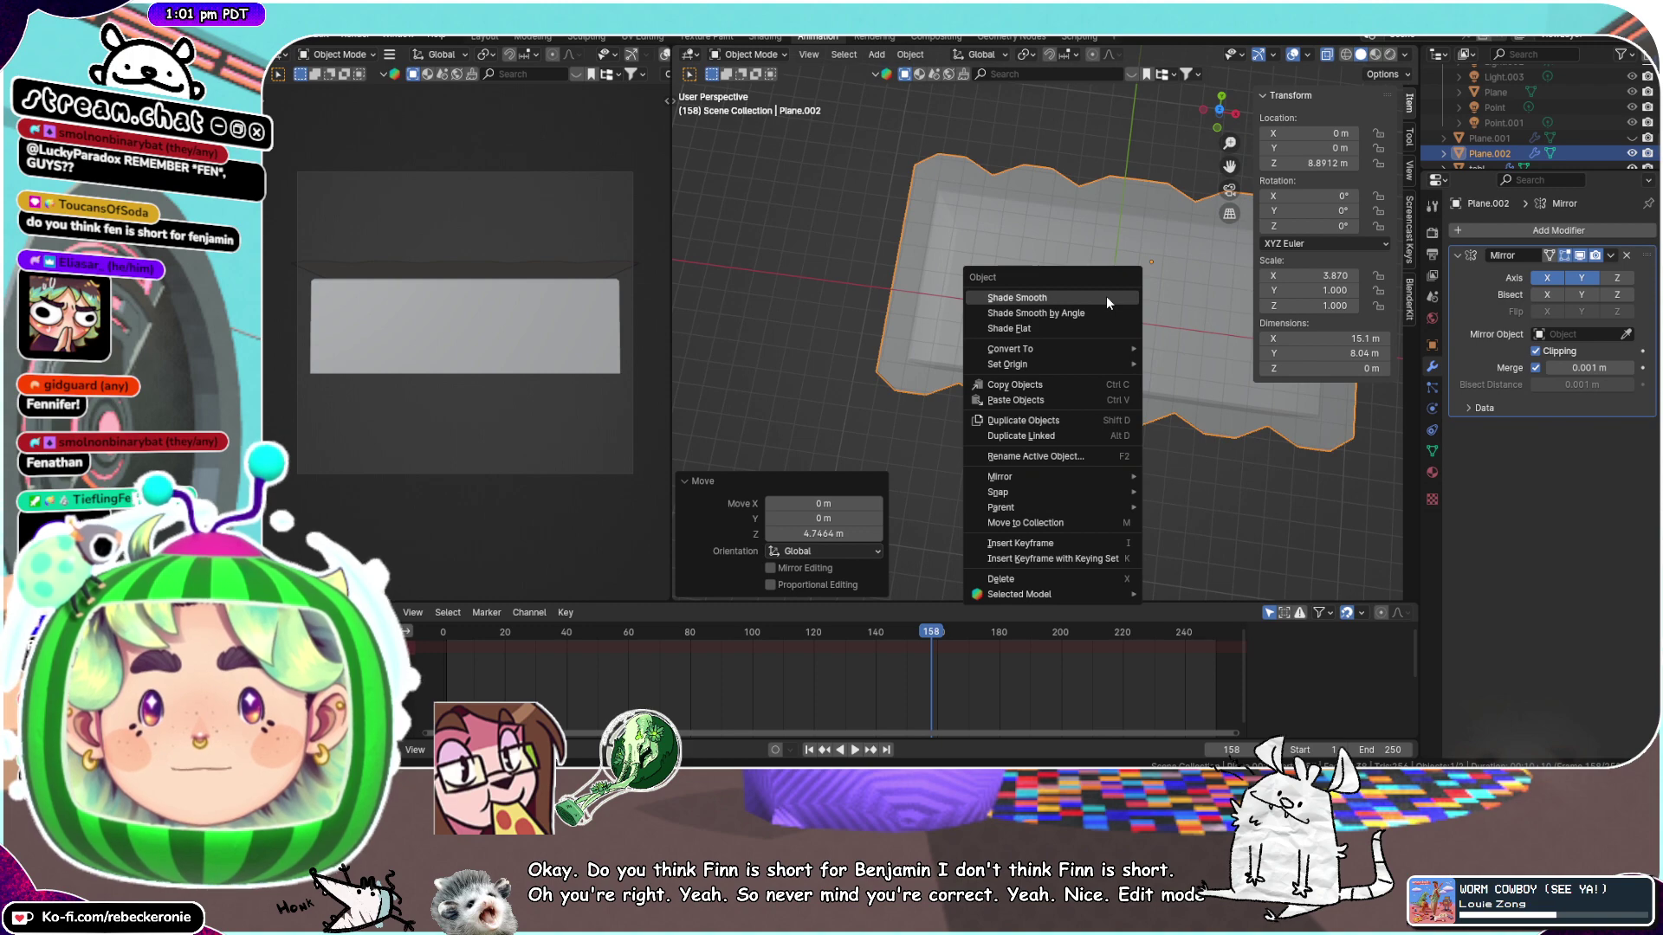
left_click(1105, 296)
Enter Edit Mode on the tablecloth, select the short-edge vertex next to the X centre line, and switch to top view
key("ctrl+Tab")
left_click(1203, 327)
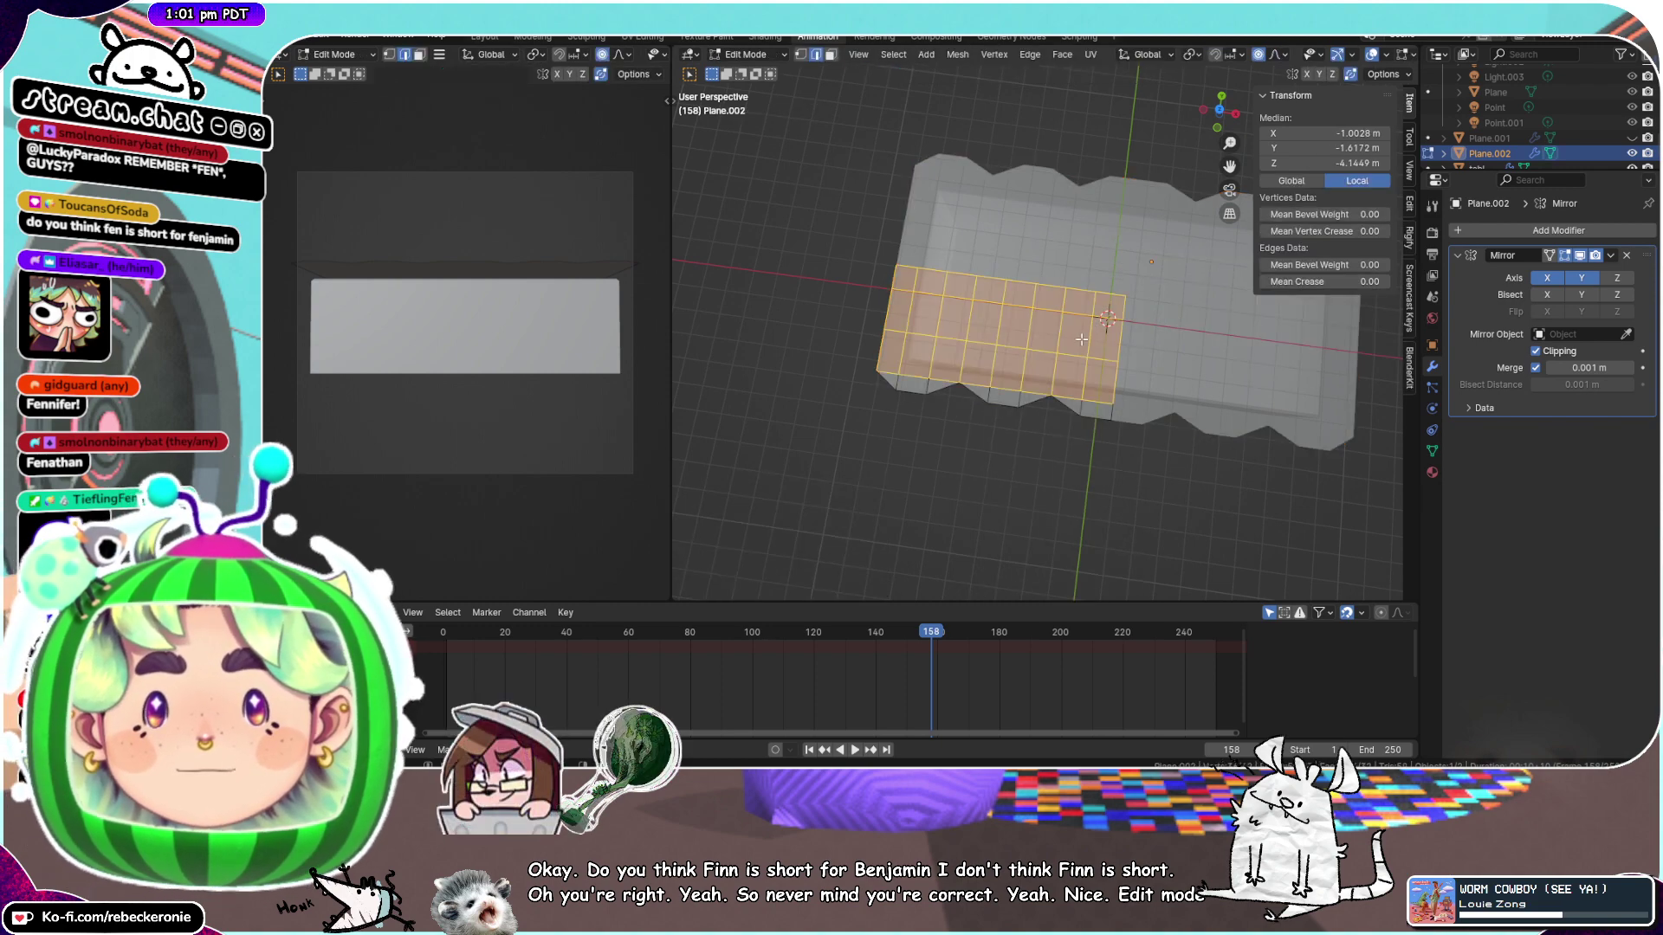
middle_click_drag(909, 363, 1109, 505)
scroll(999, 342, "up", 2)
left_click(1093, 516)
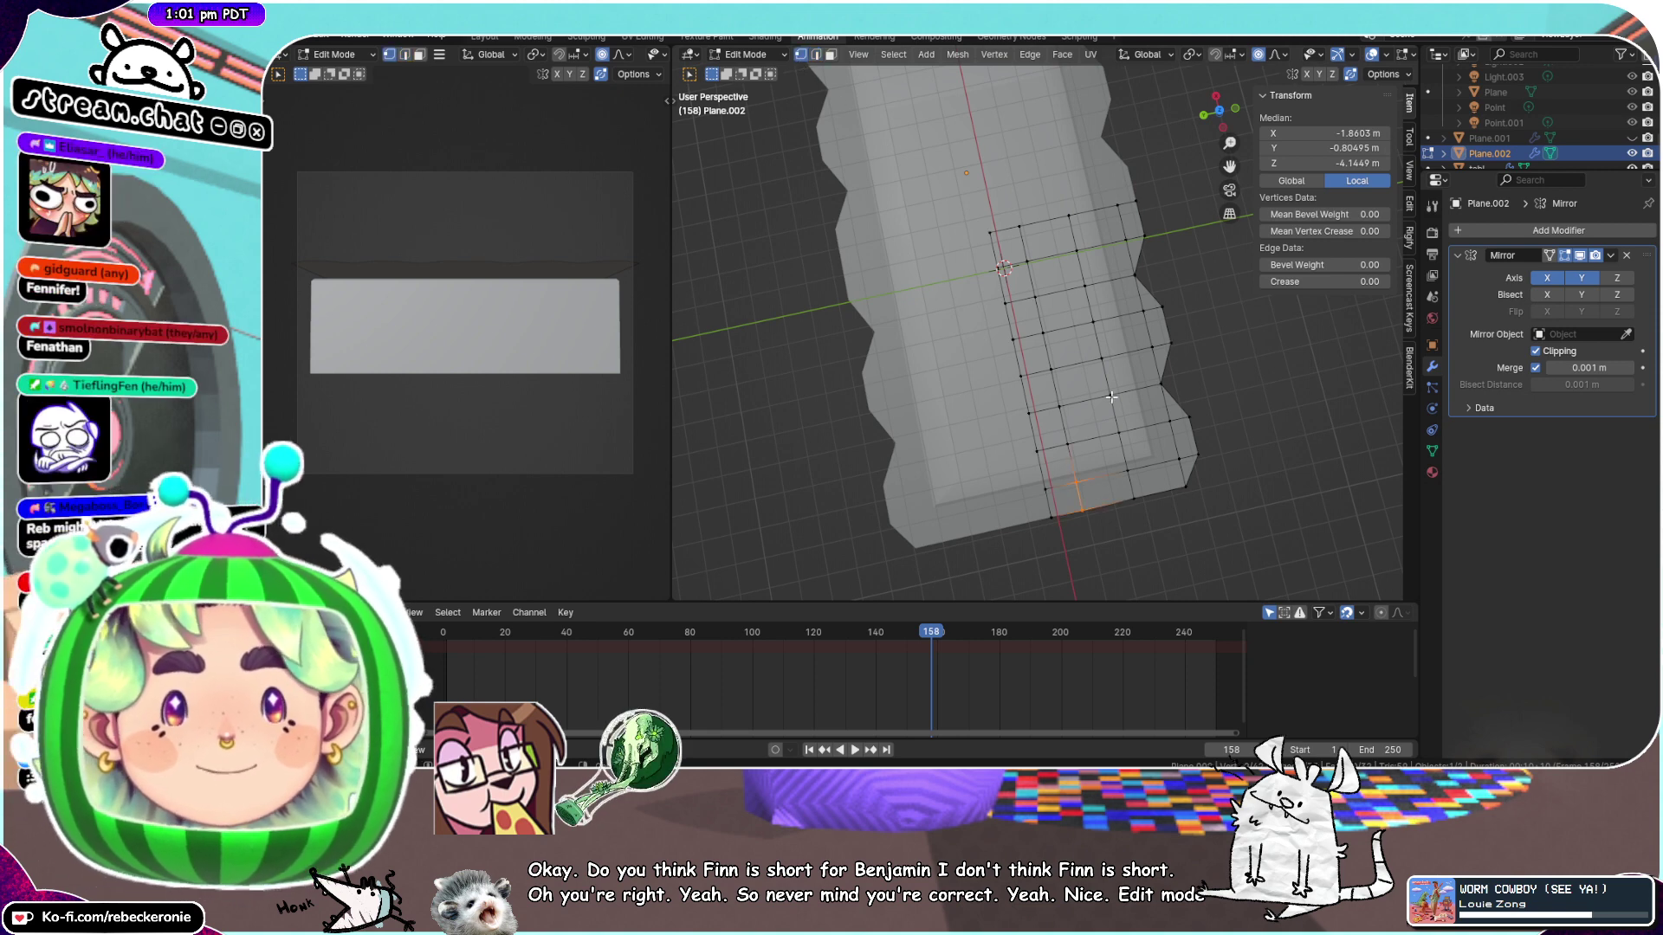
middle_click_drag(1111, 397, 1071, 393)
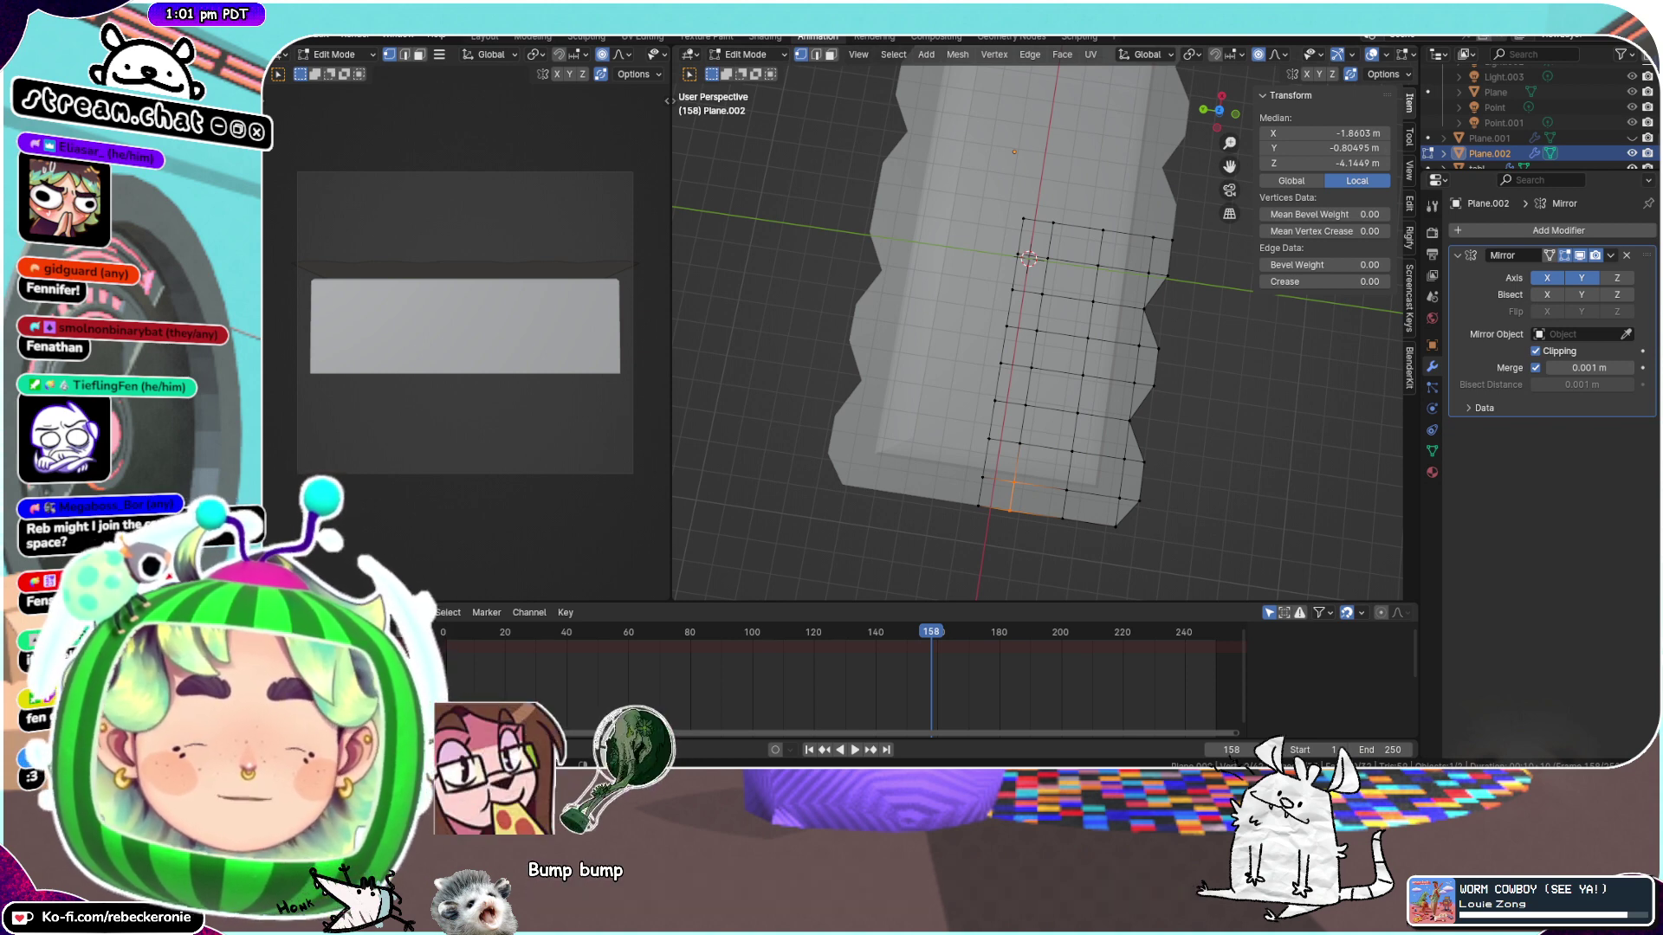
left_click(1220, 110)
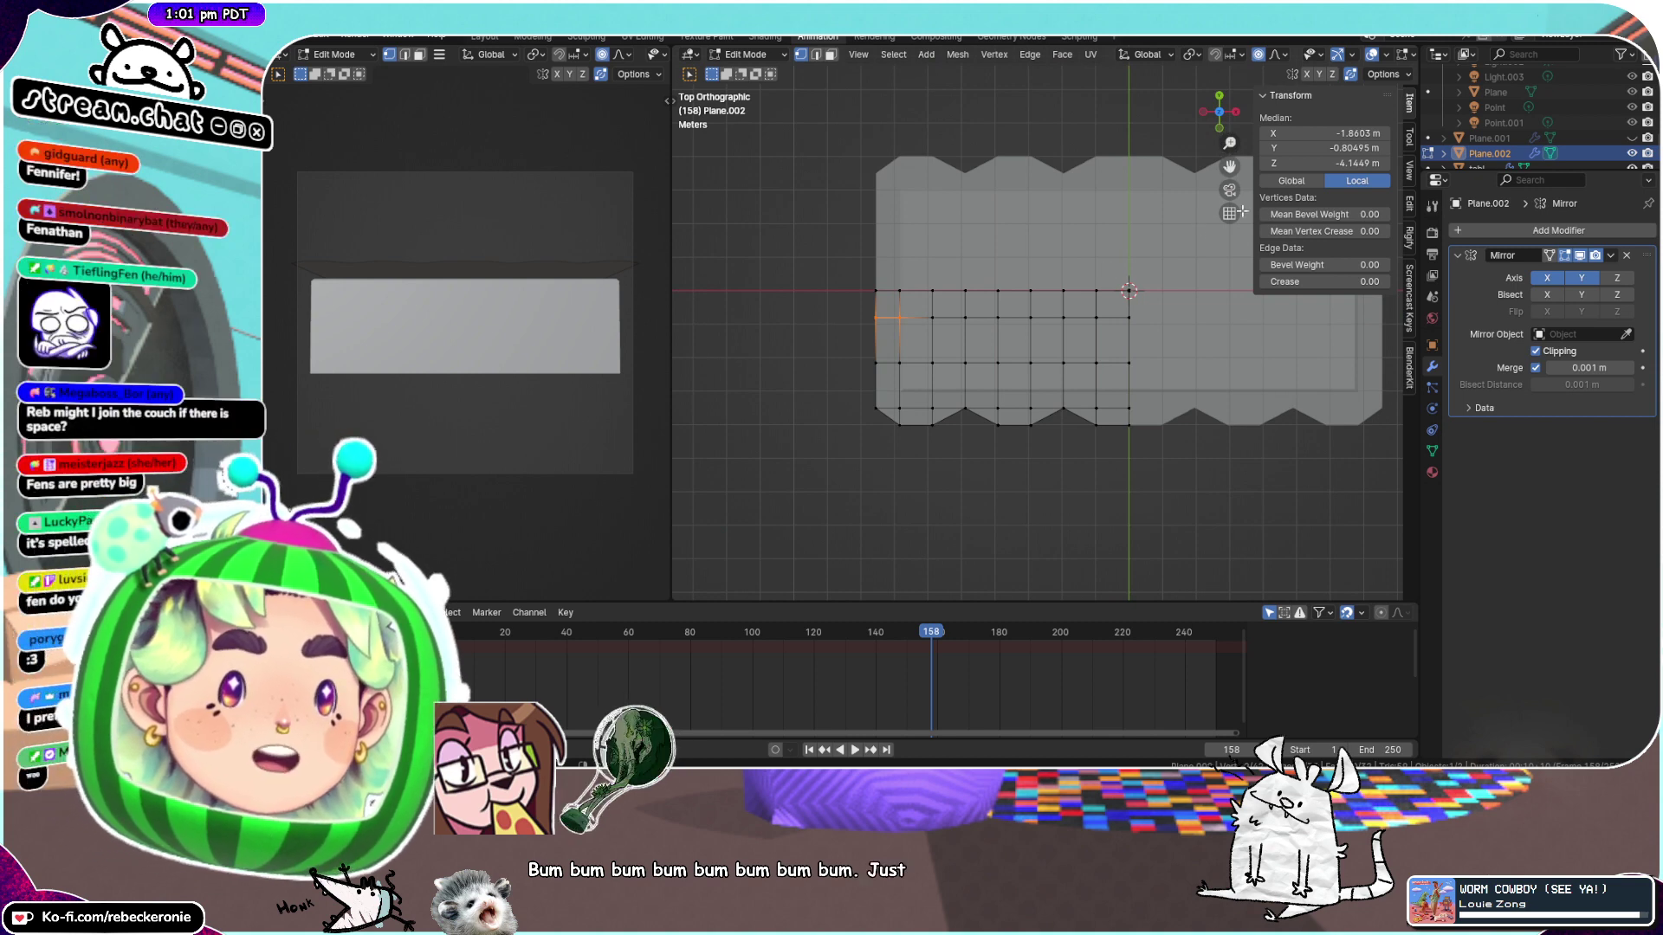
Examine the row spacing along the tablecloth's short edge and its scalloped corner in top view
left_click_drag(1229, 167, 1181, 132)
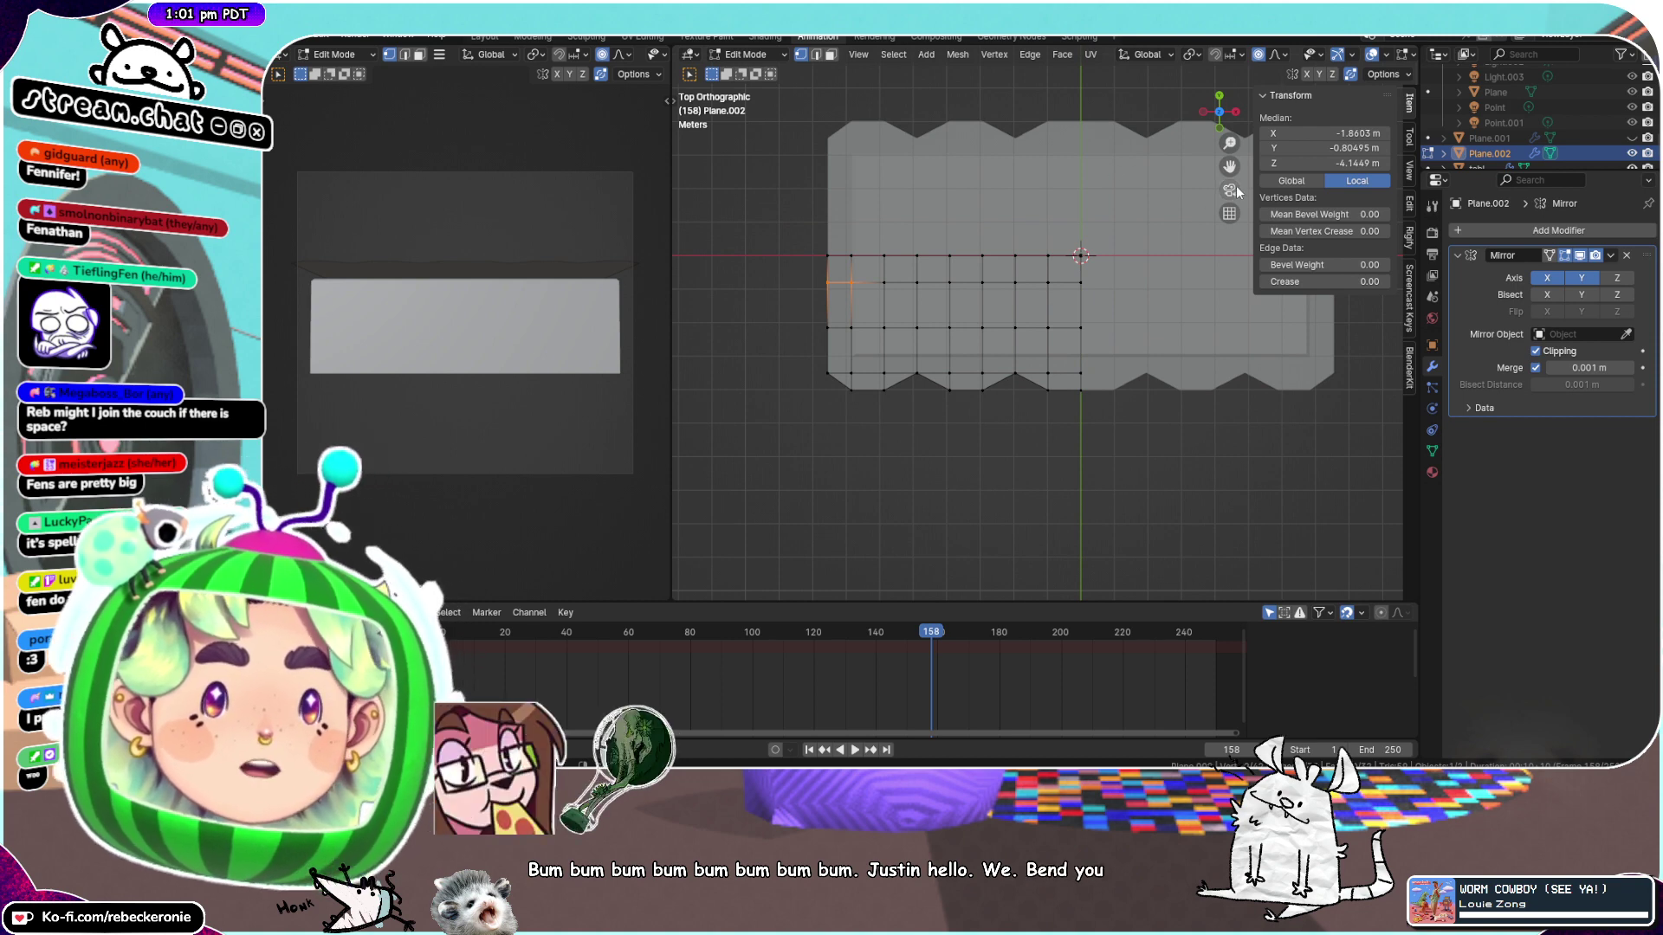
middle_click_drag(972, 269, 928, 312, "shift")
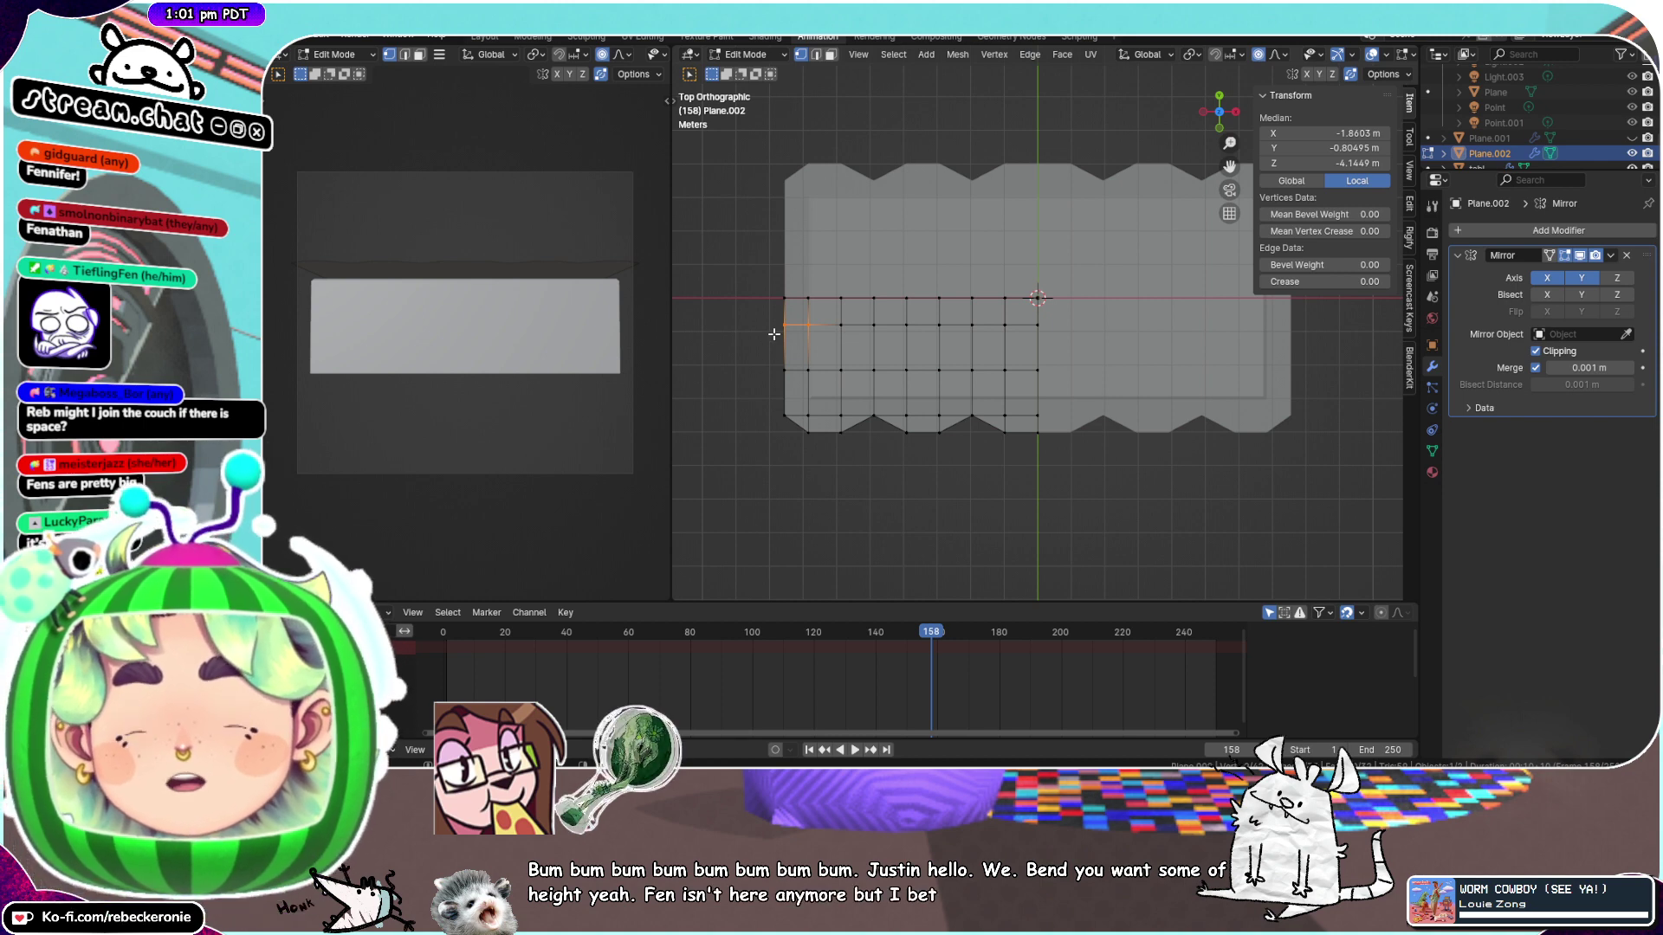
key("KP_Decimal")
scroll(924, 276, "down", 15)
scroll(926, 277, "up", 4)
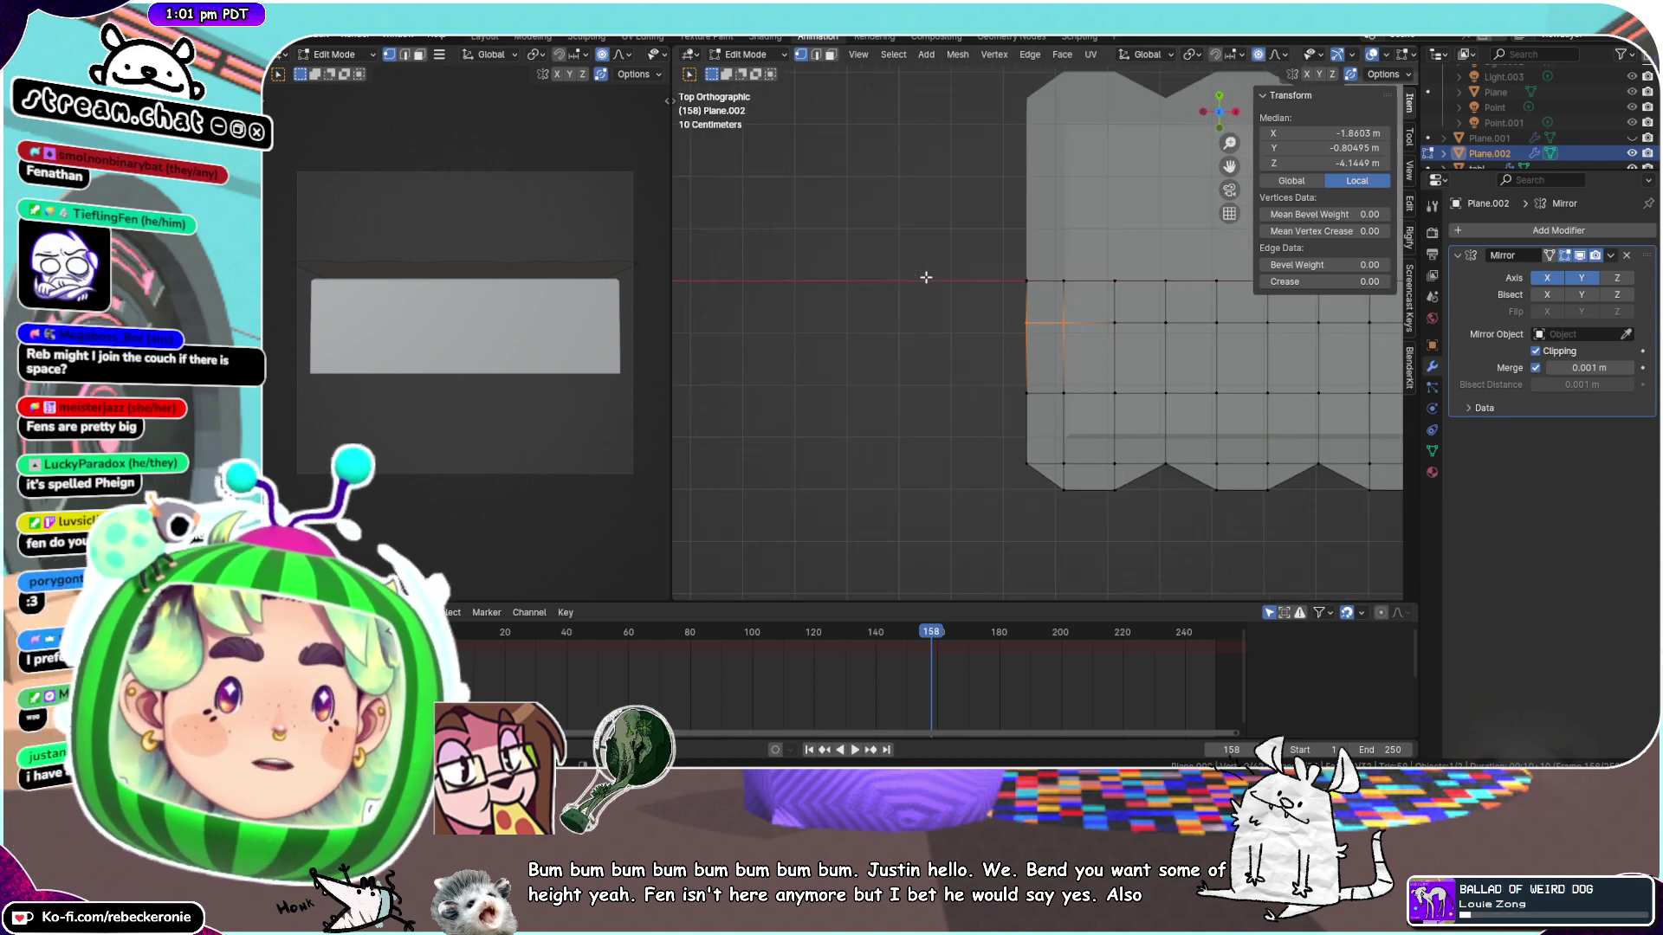
left_click(907, 304)
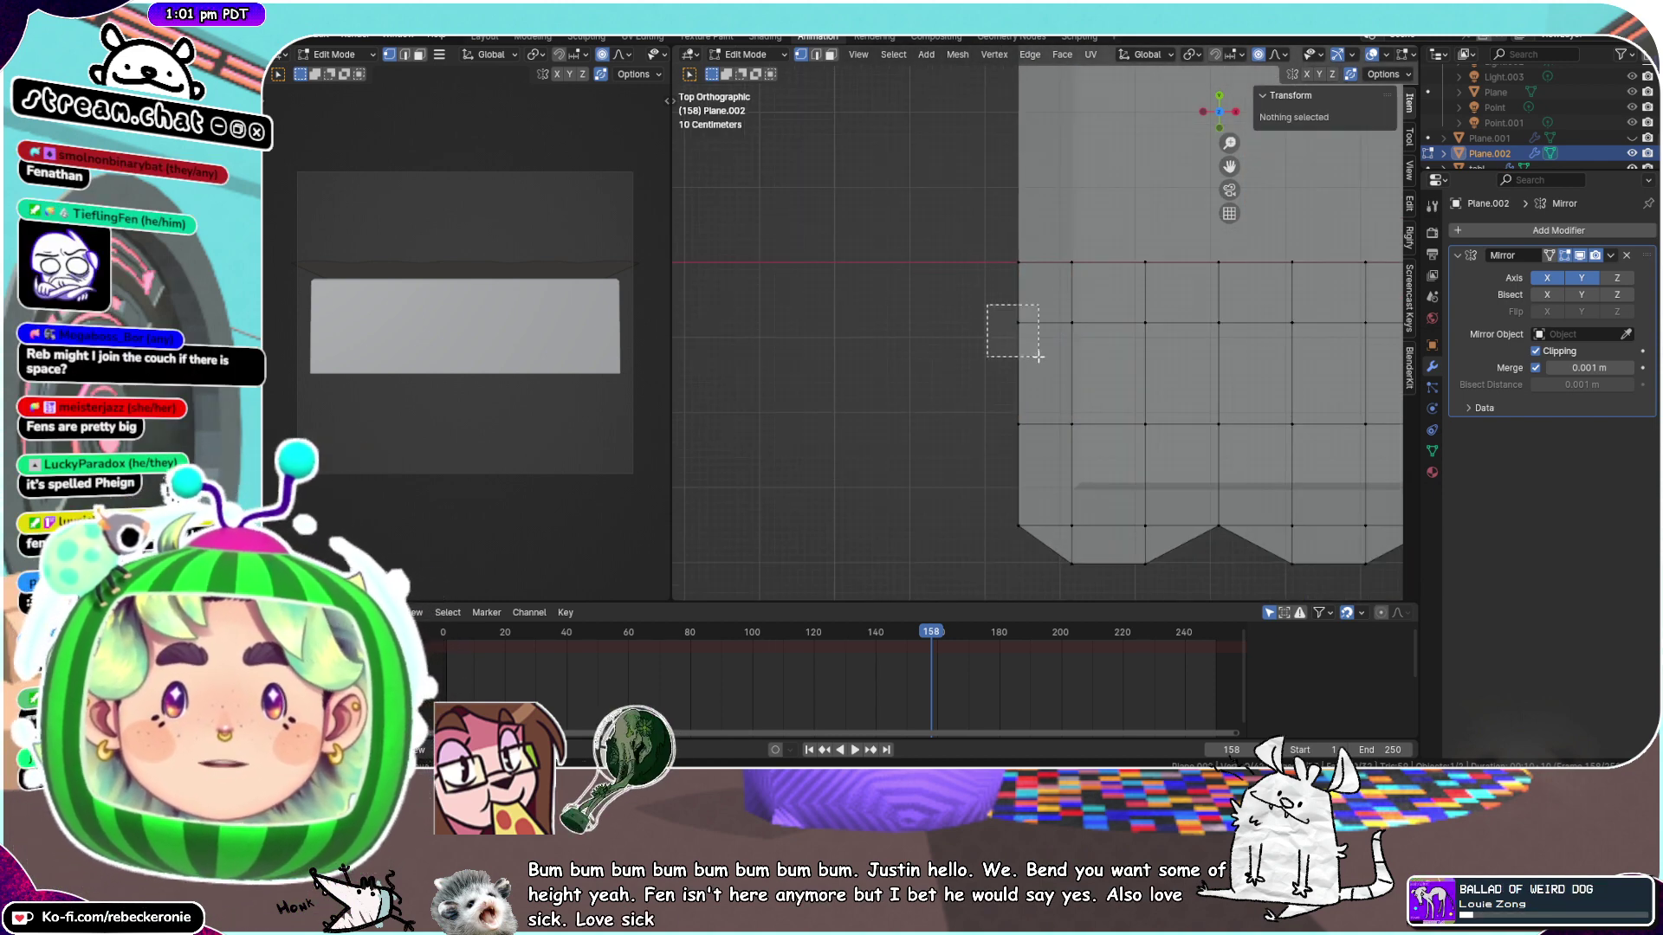
left_click_drag(1039, 356, 1031, 399)
left_click(992, 472)
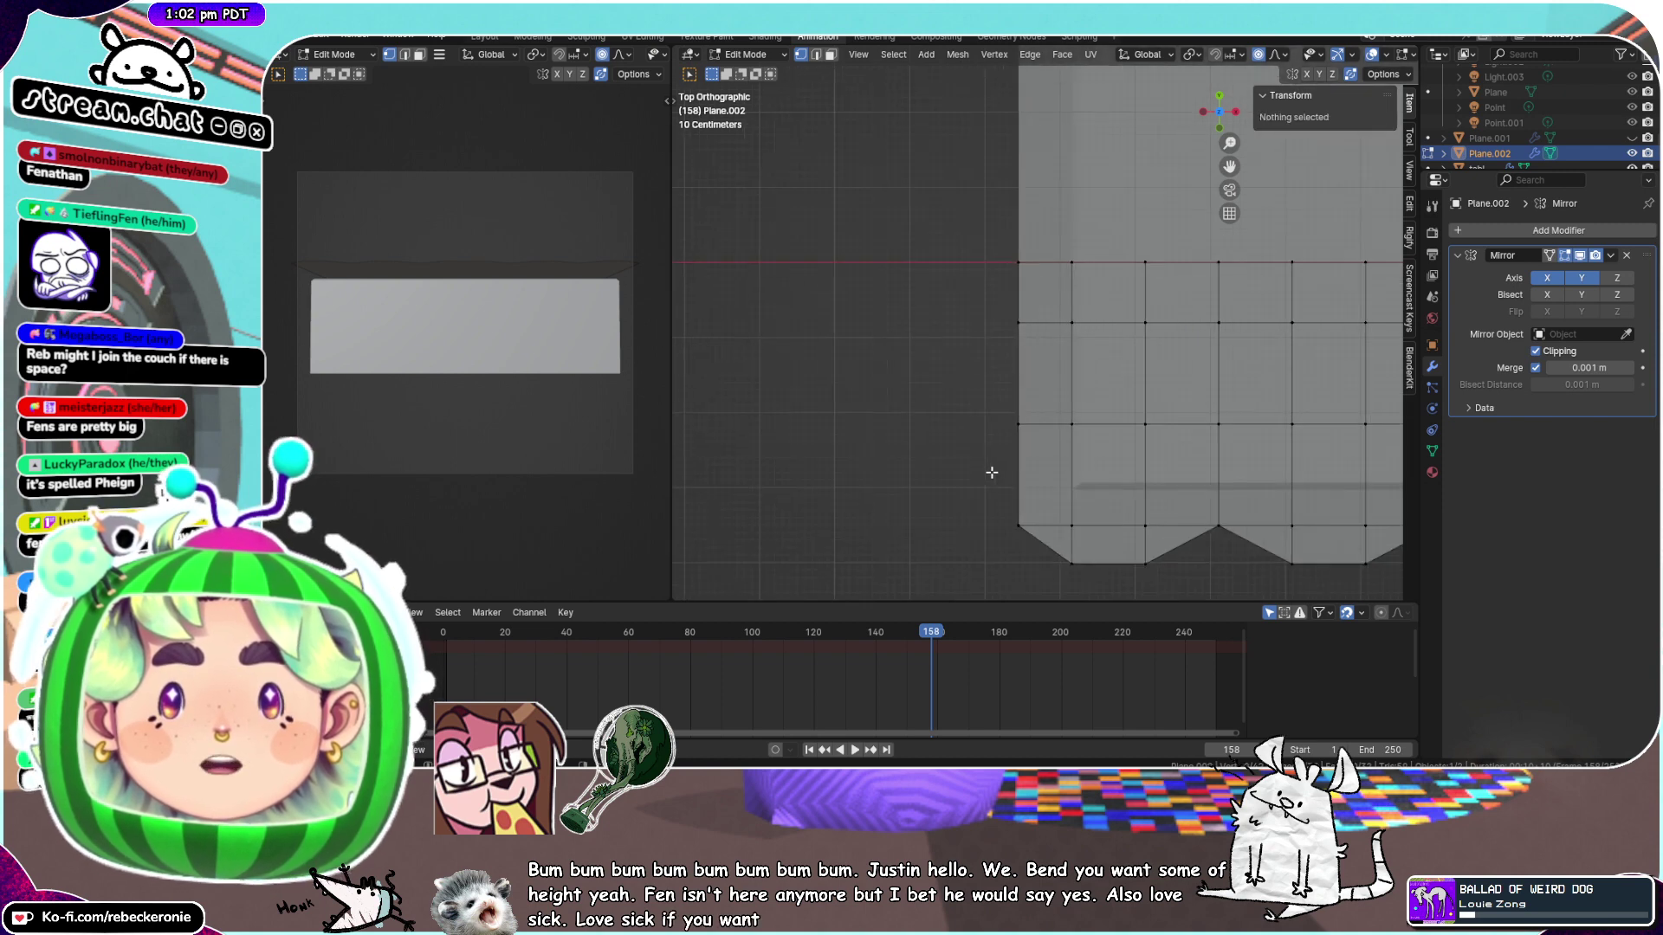
left_click_drag(1230, 168, 1033, 62)
scroll(979, 338, "down", 1)
scroll(875, 397, "up", 1)
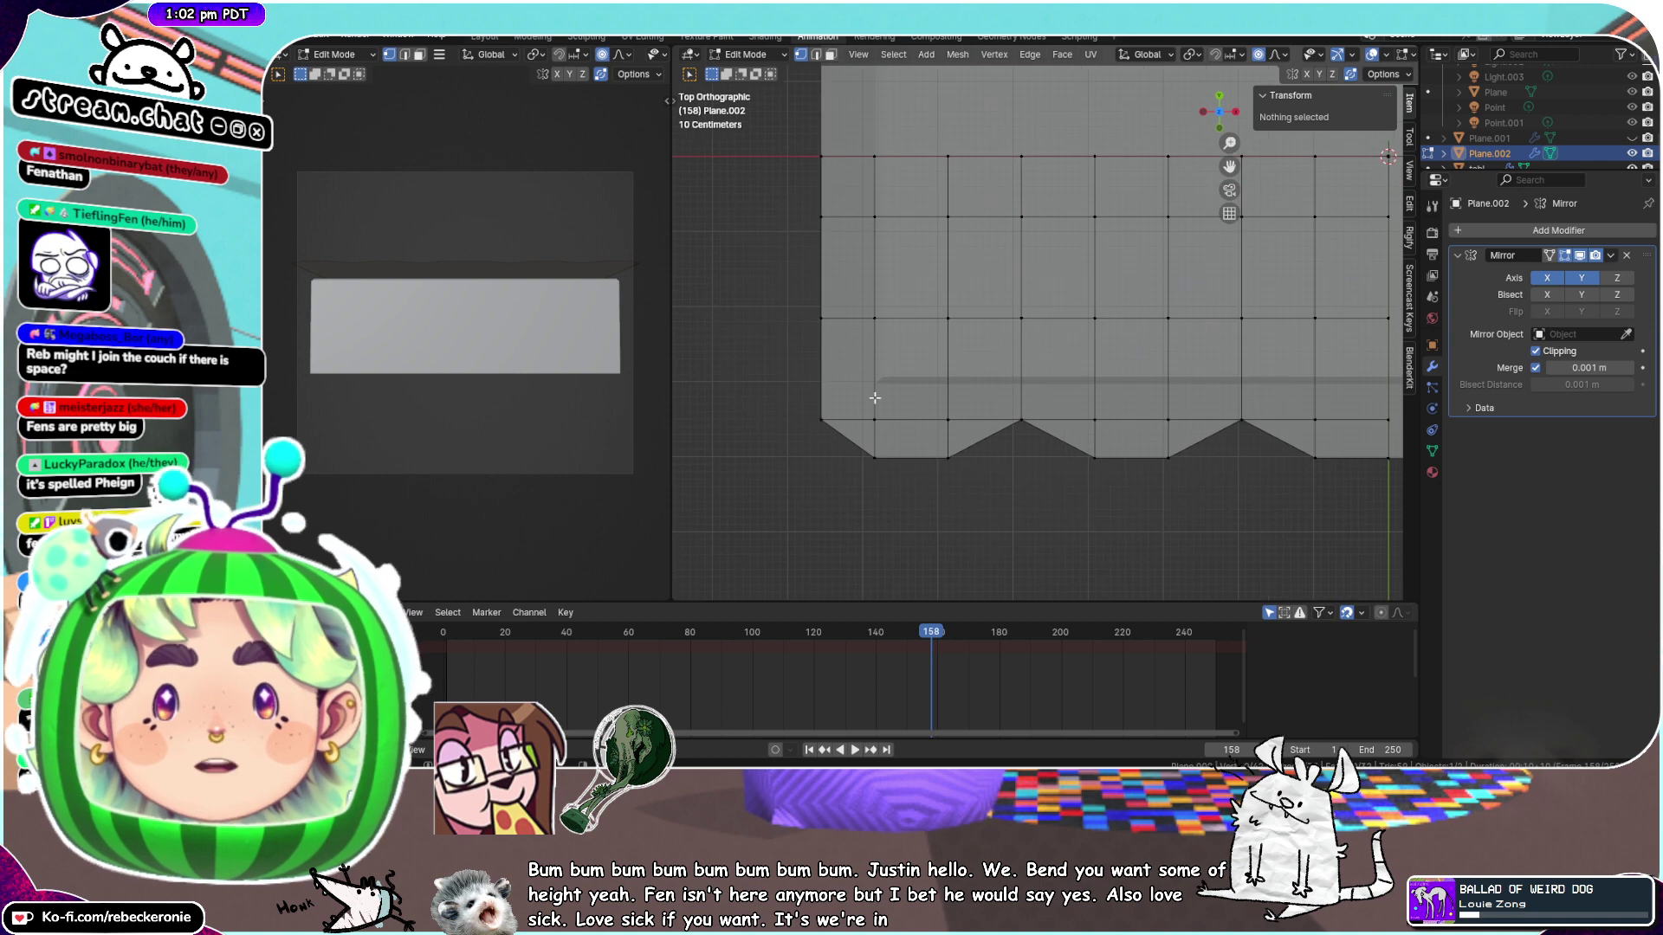
Add a centred loop cut through each of the second and third rows from the X centre line
key("ctrl+r")
left_click(856, 353)
right_click(856, 353)
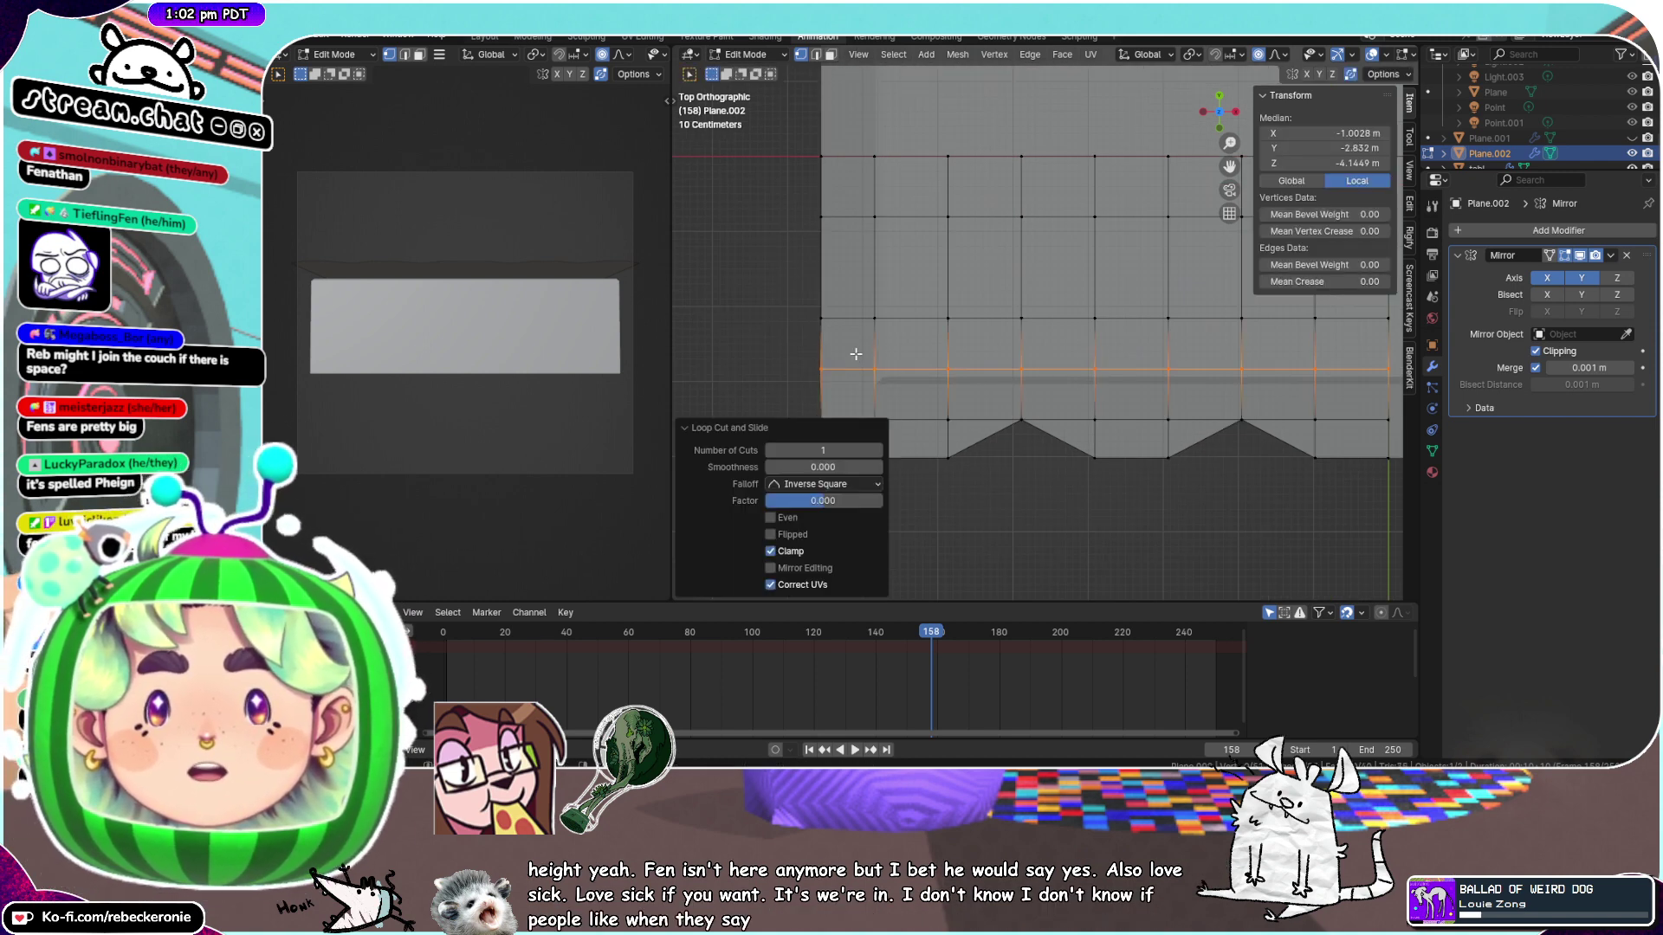
left_click(881, 261, "alt")
scroll(881, 261, "down", 2)
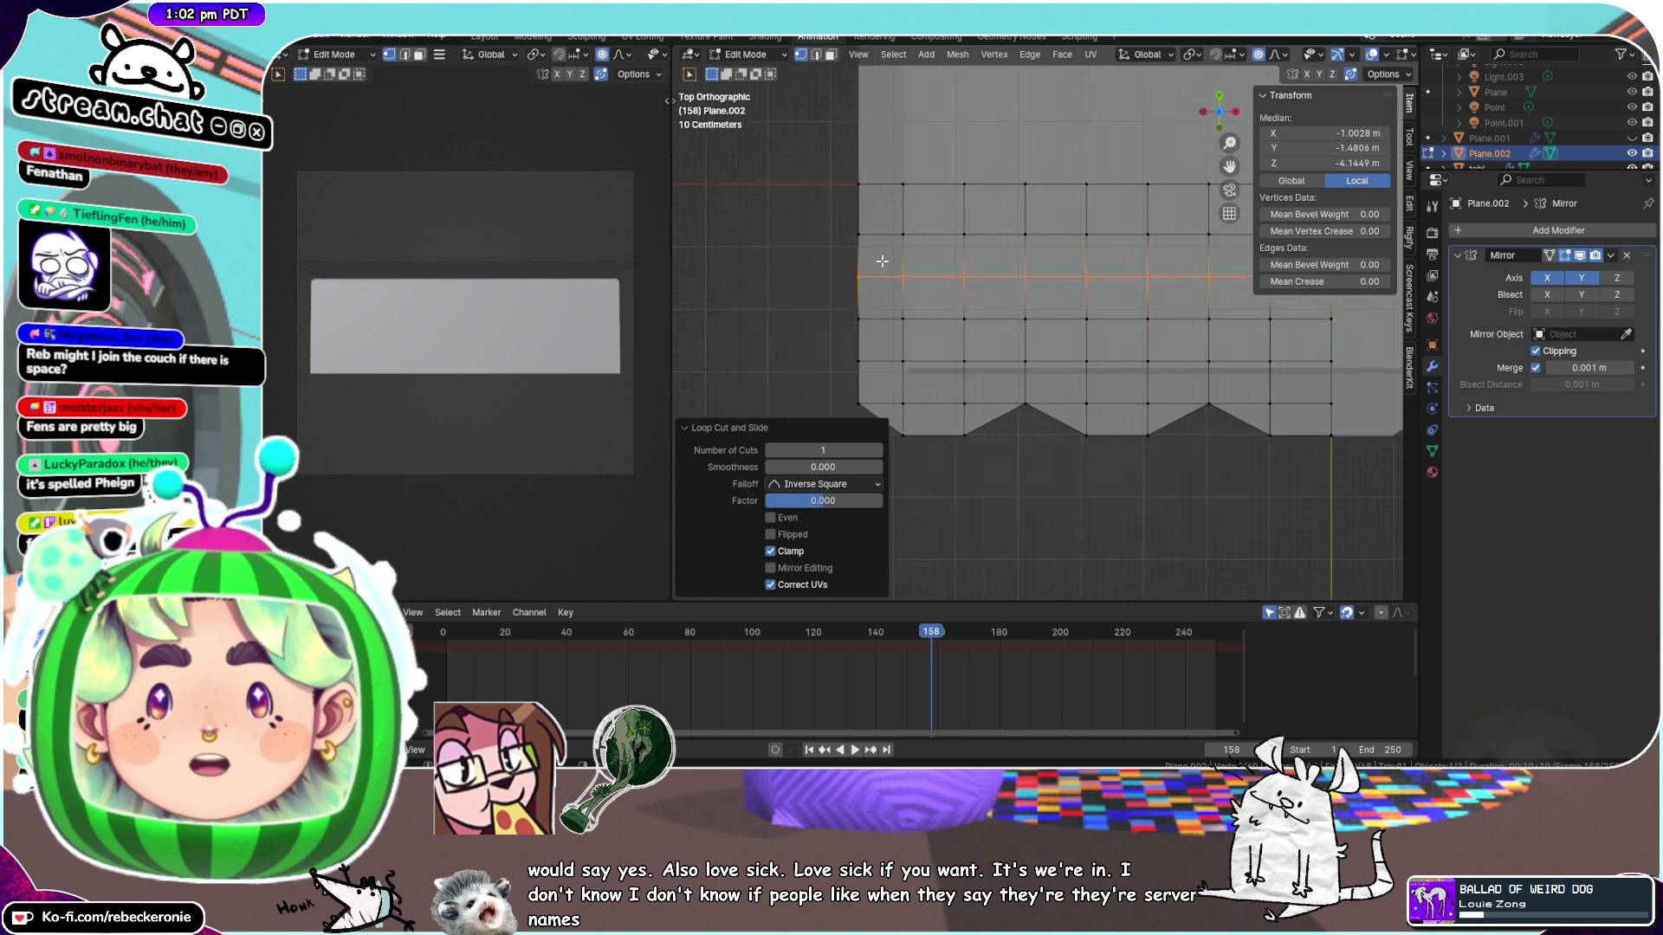
Slide the short-edge vertex of the second row's new loop inward with factor 1.000 to form a notch
left_click(935, 360)
scroll(889, 353, "up", 2)
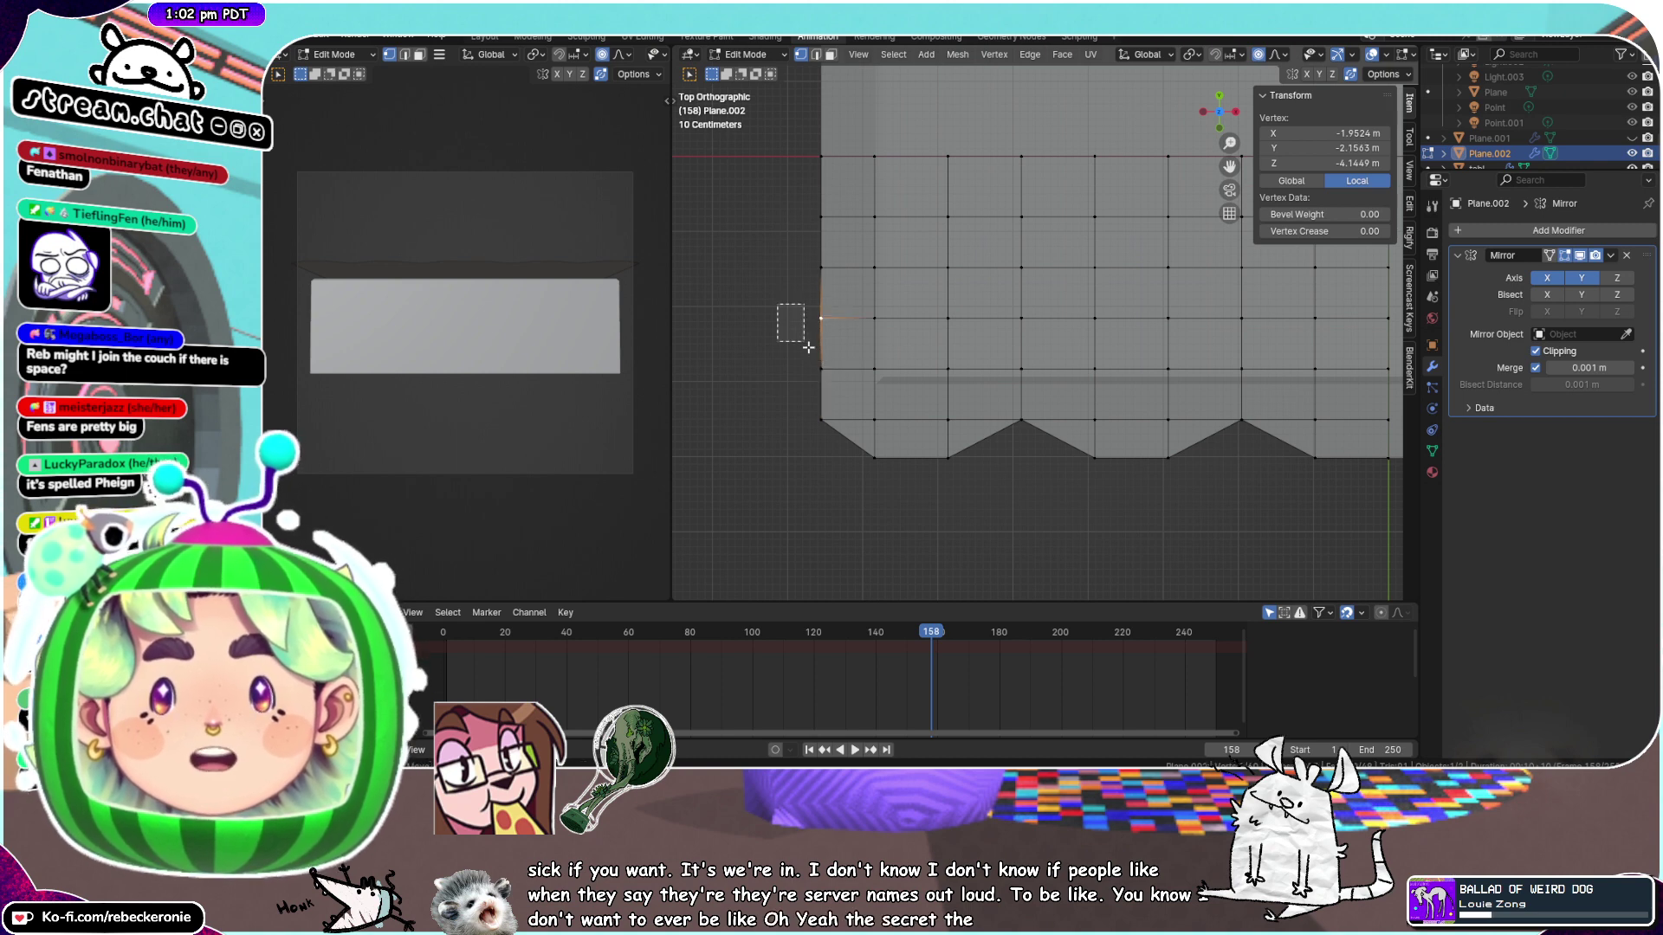
left_click_drag(808, 348, 846, 398)
left_click(824, 278)
left_click(817, 271)
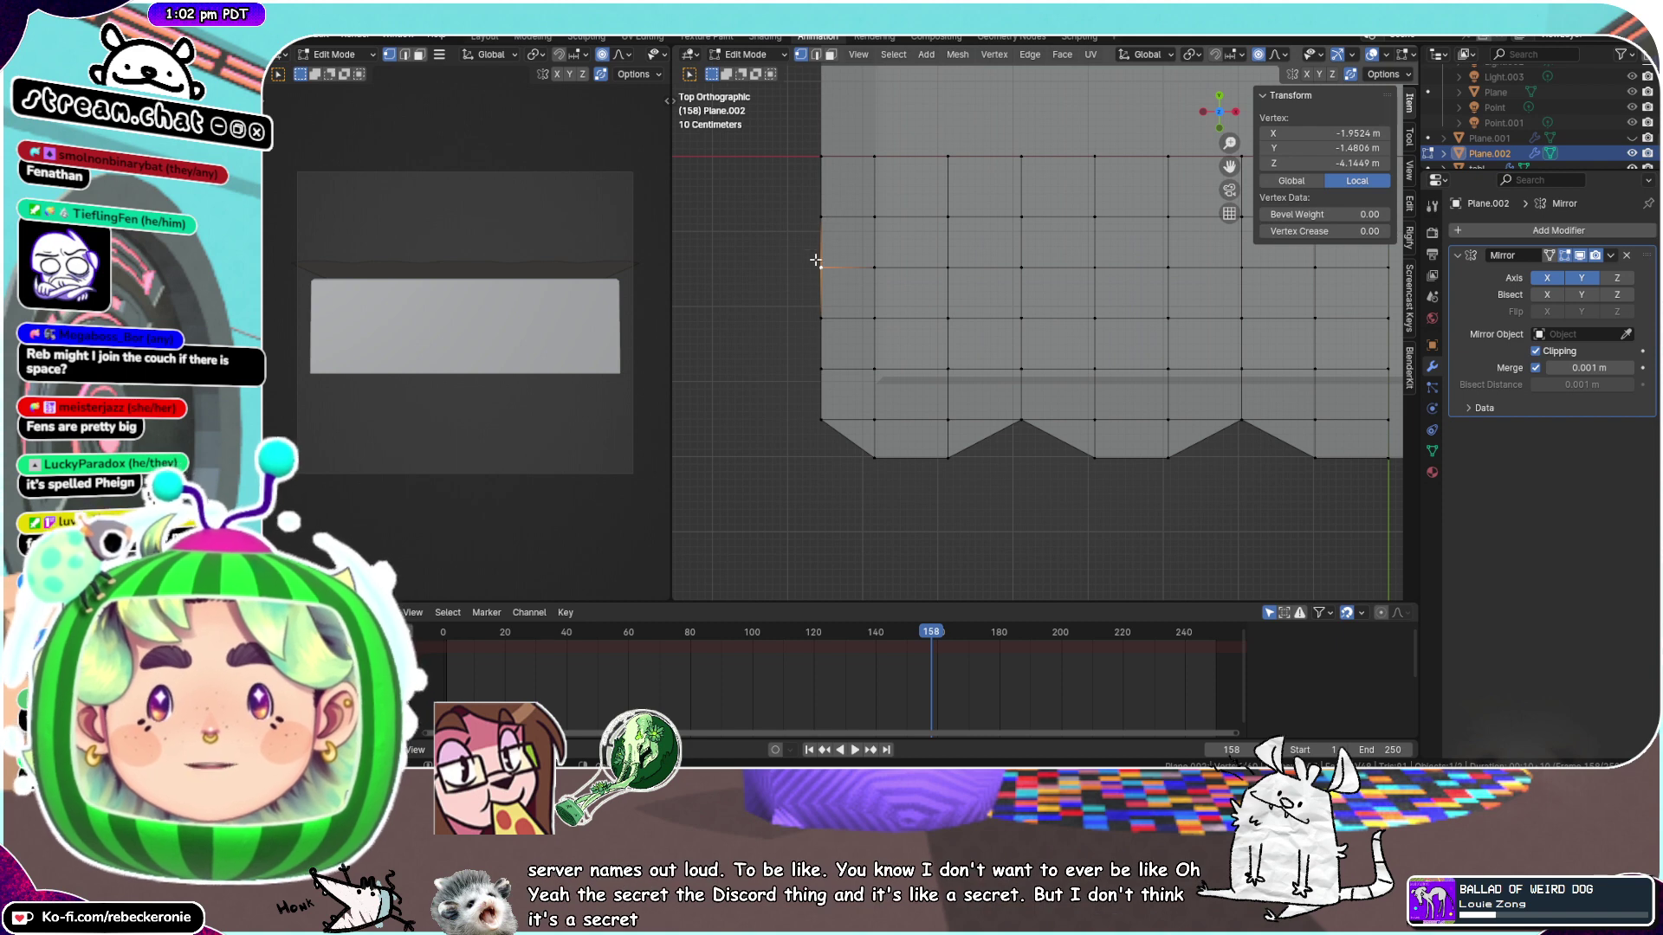
key("g")
key("x")
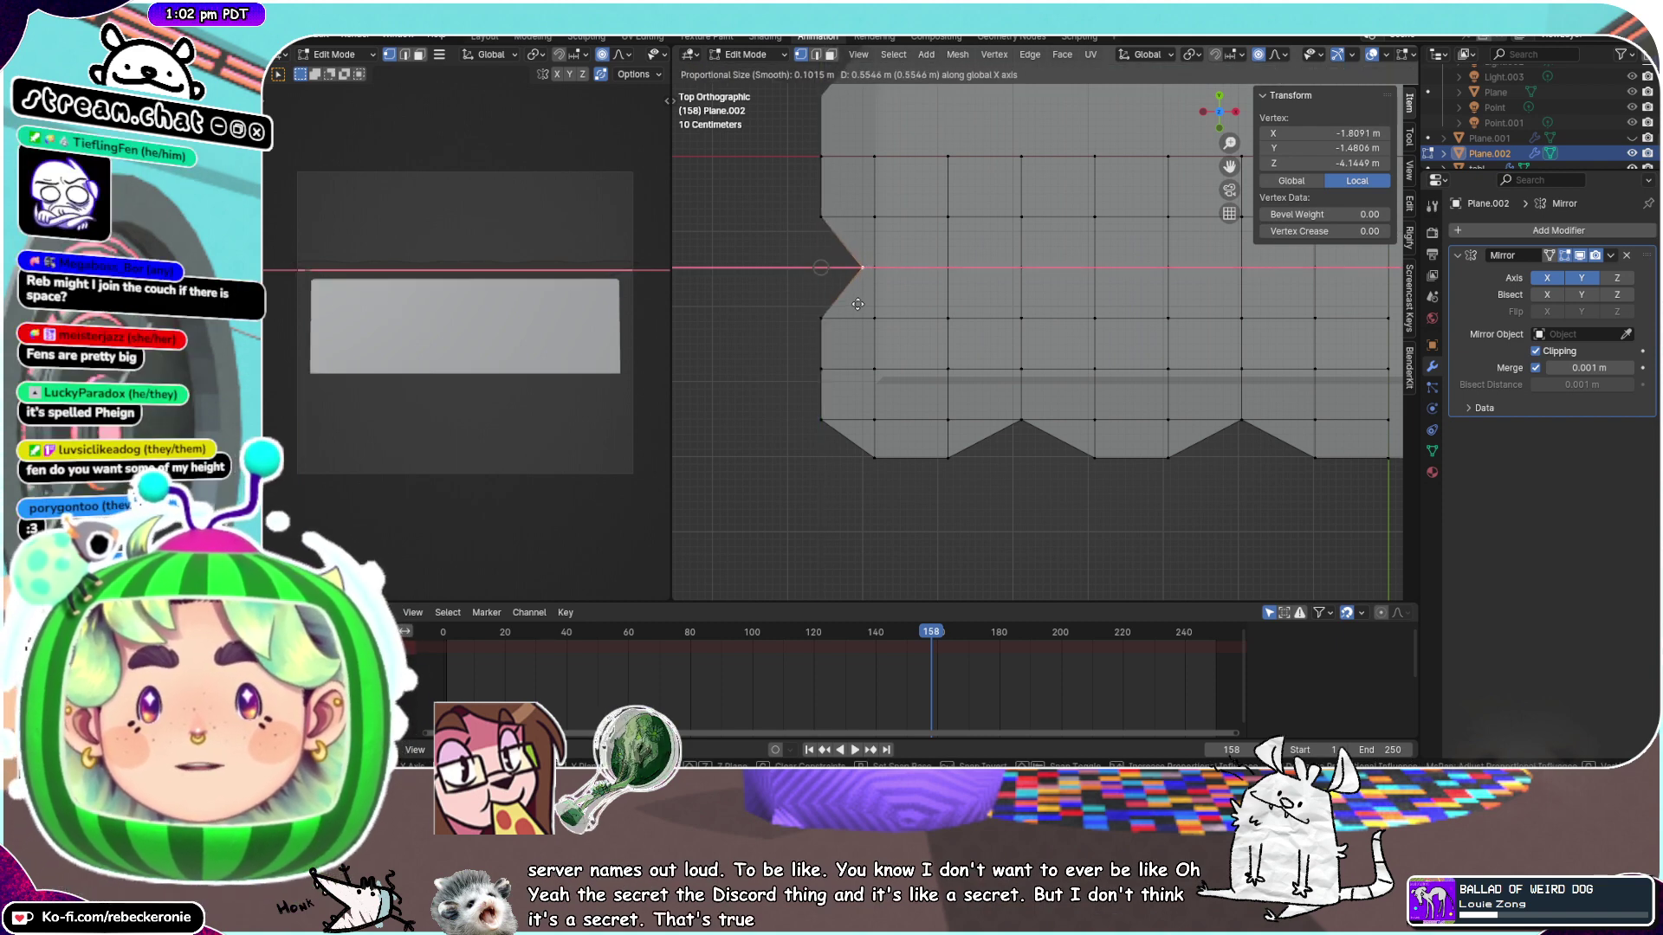
key("g")
left_click(938, 294)
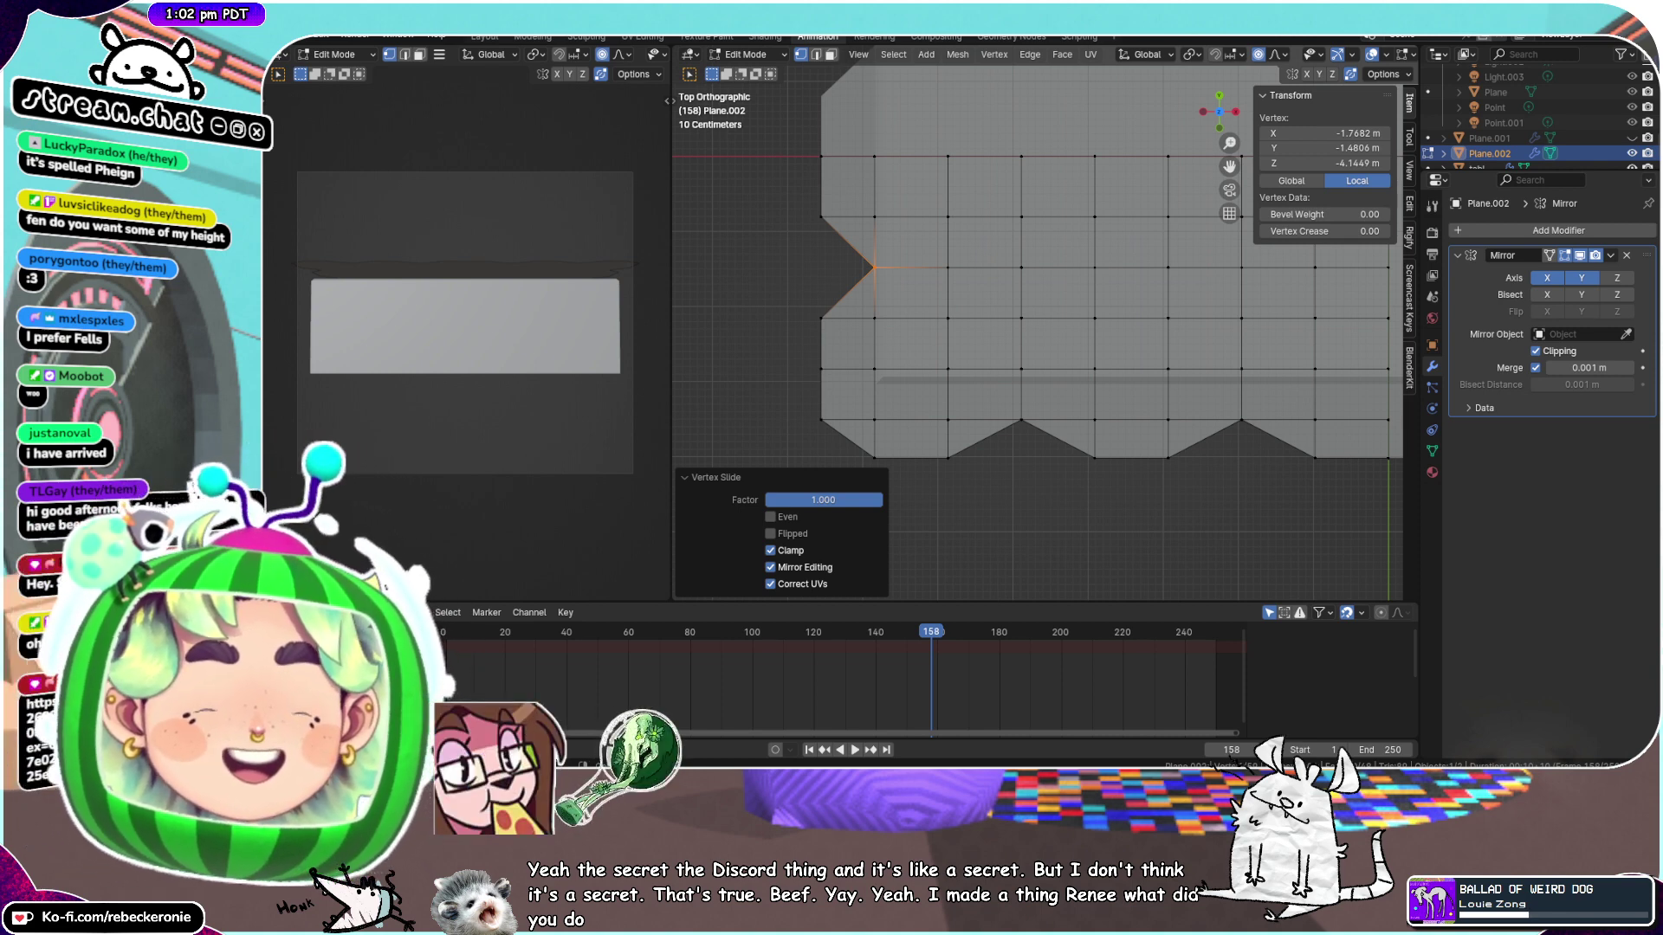
left_click_drag(1659, 765, 1149, 213)
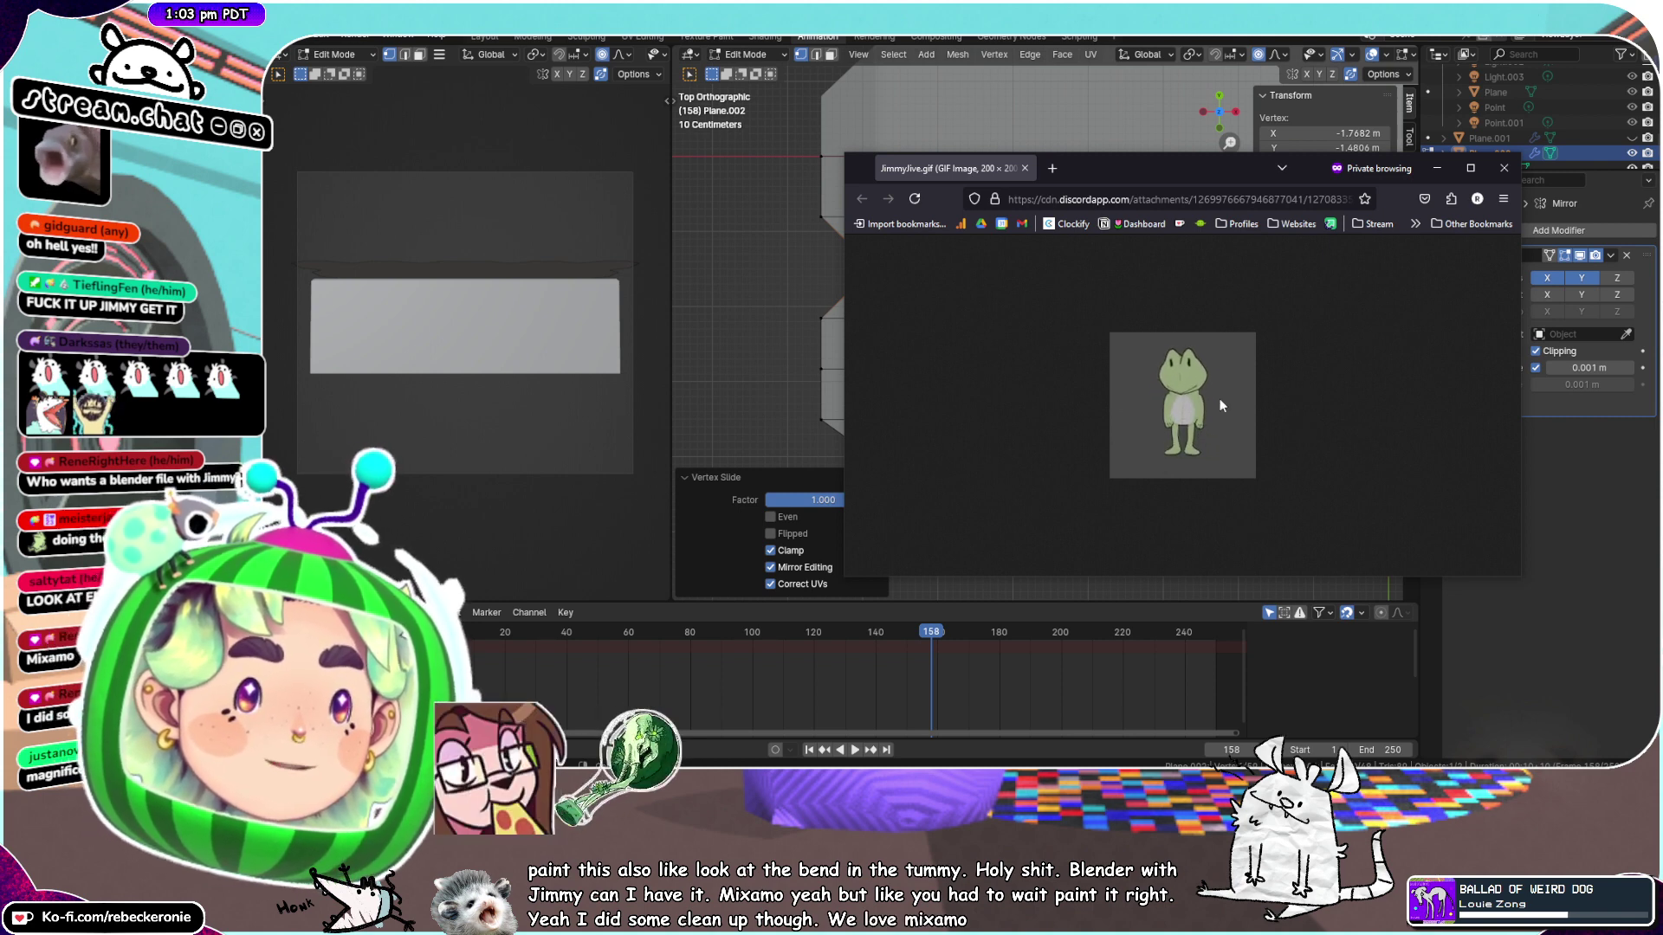
left_click_drag(1137, 166, 1230, 769)
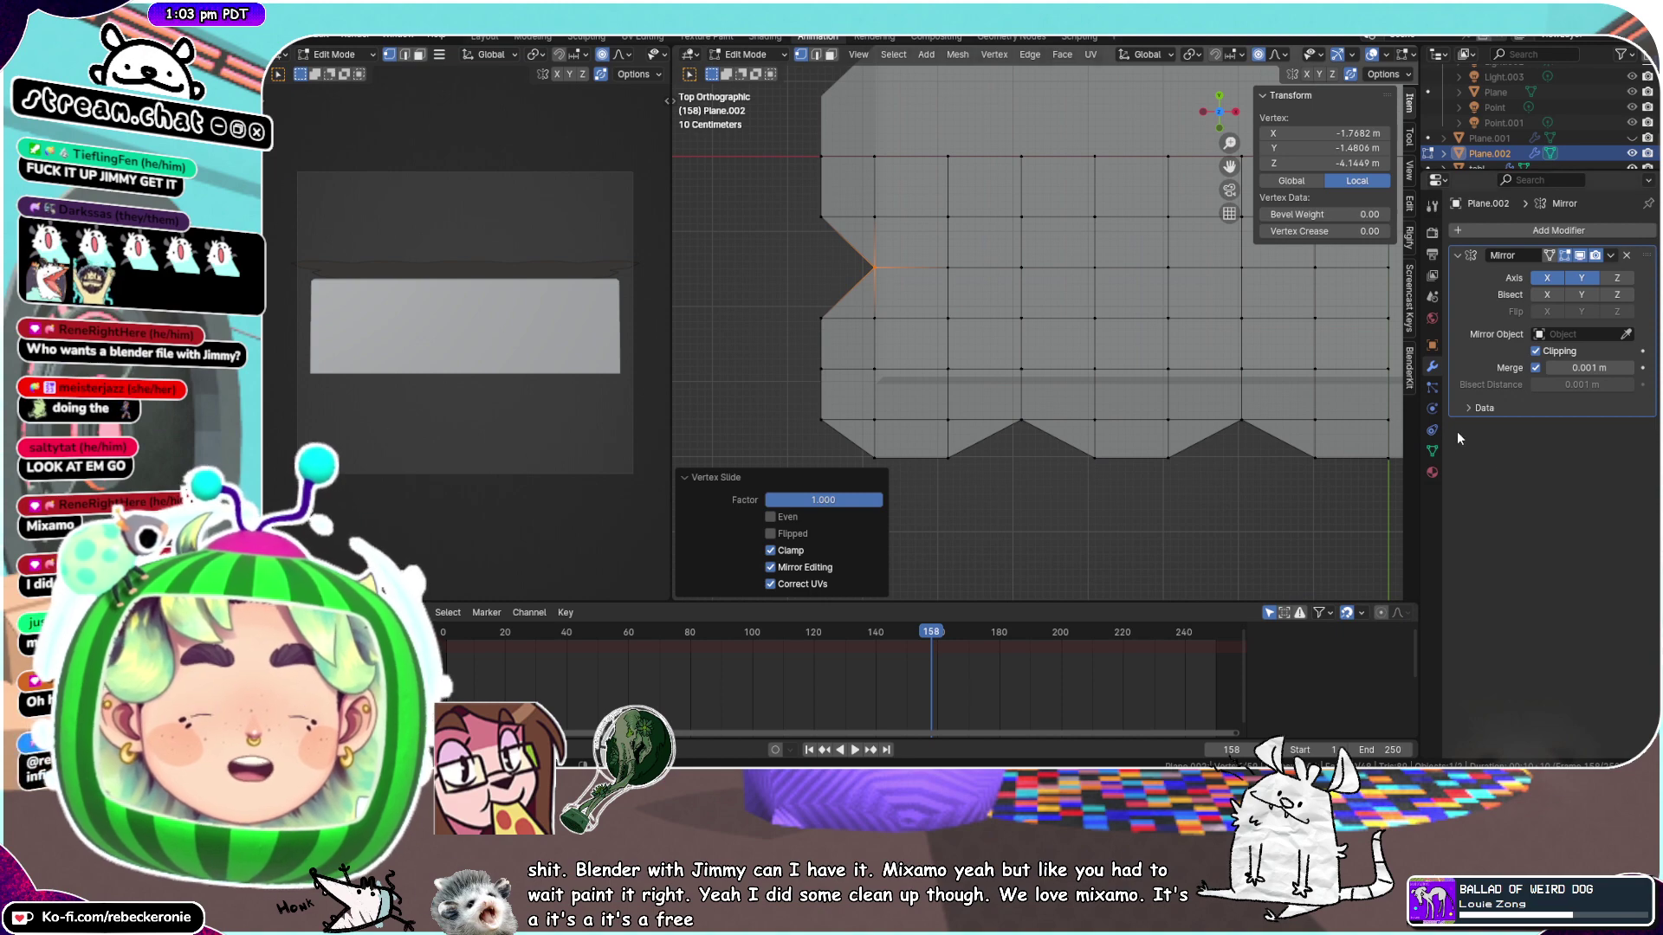
Select the short edge's outermost vertices in top view, excluding the notch, and move them 0.17515 m inward along X
middle_click_drag(1152, 259, 1022, 438)
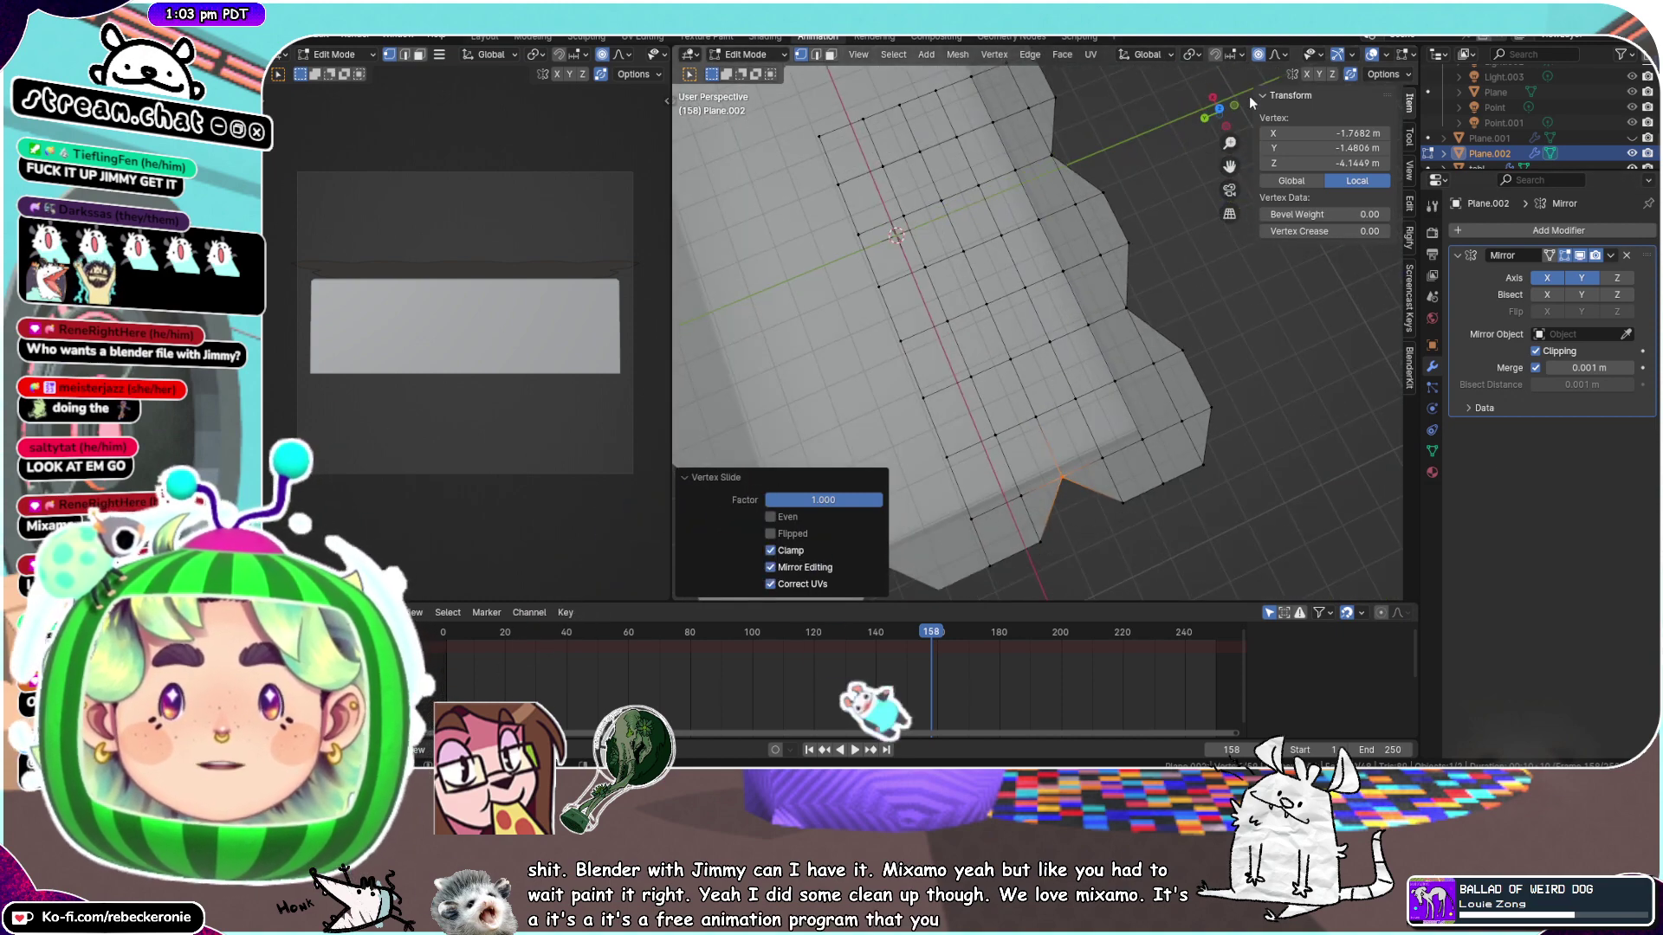
left_click(1220, 113)
left_click(1221, 113)
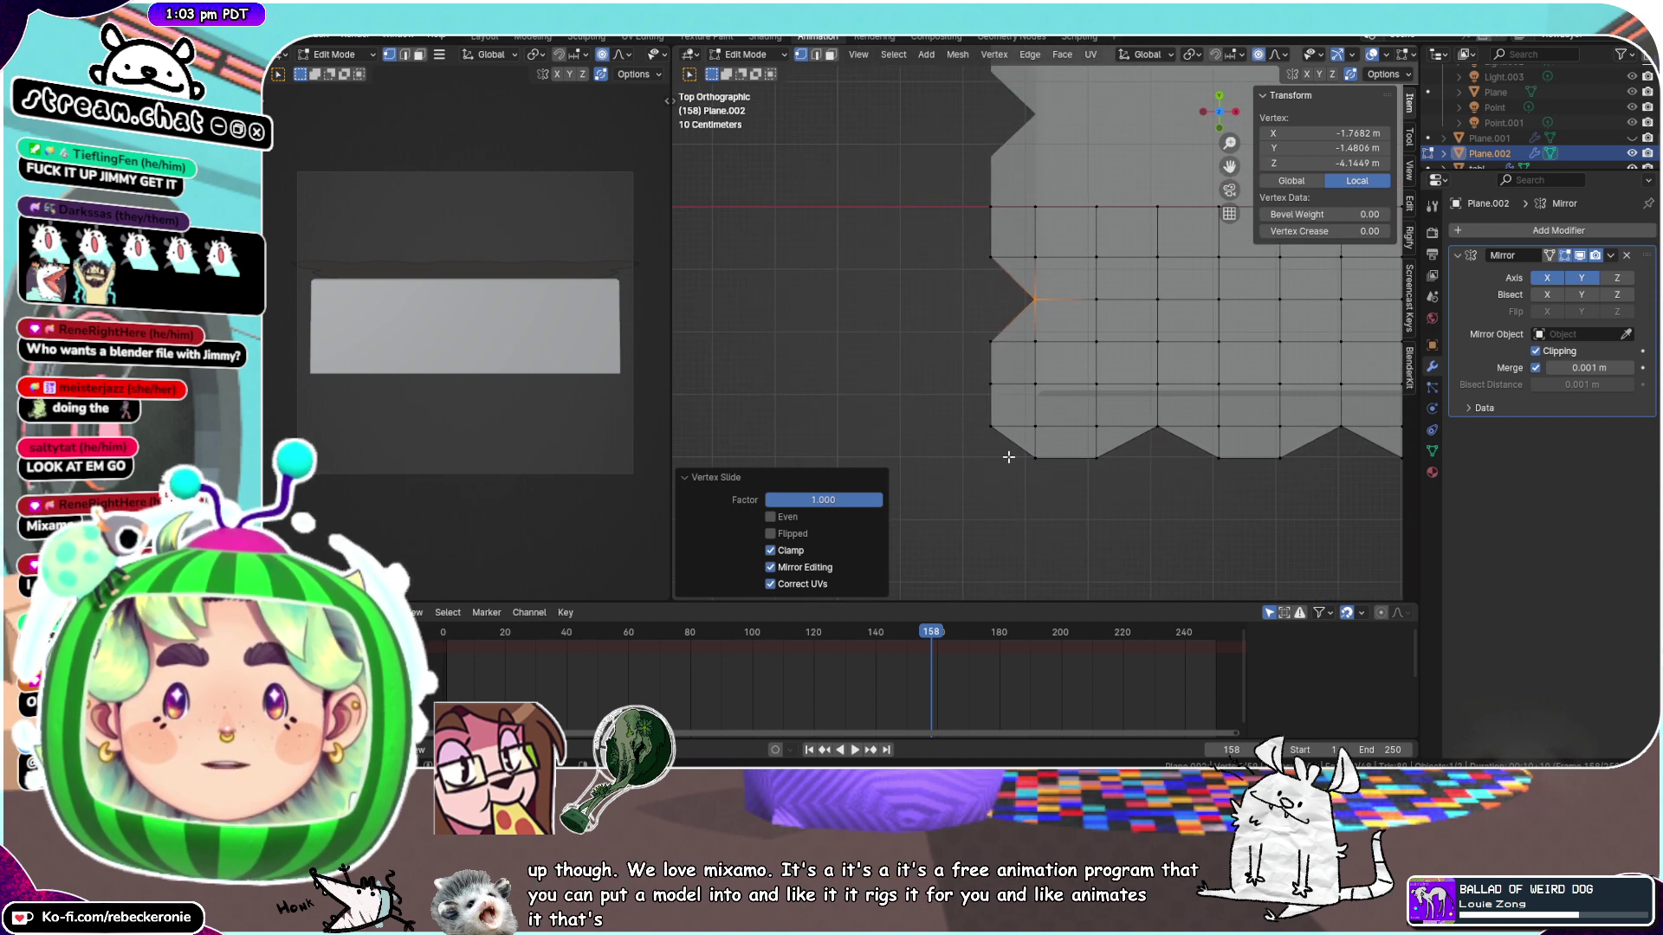
left_click_drag(1028, 512, 858, 128)
key("g")
key("x")
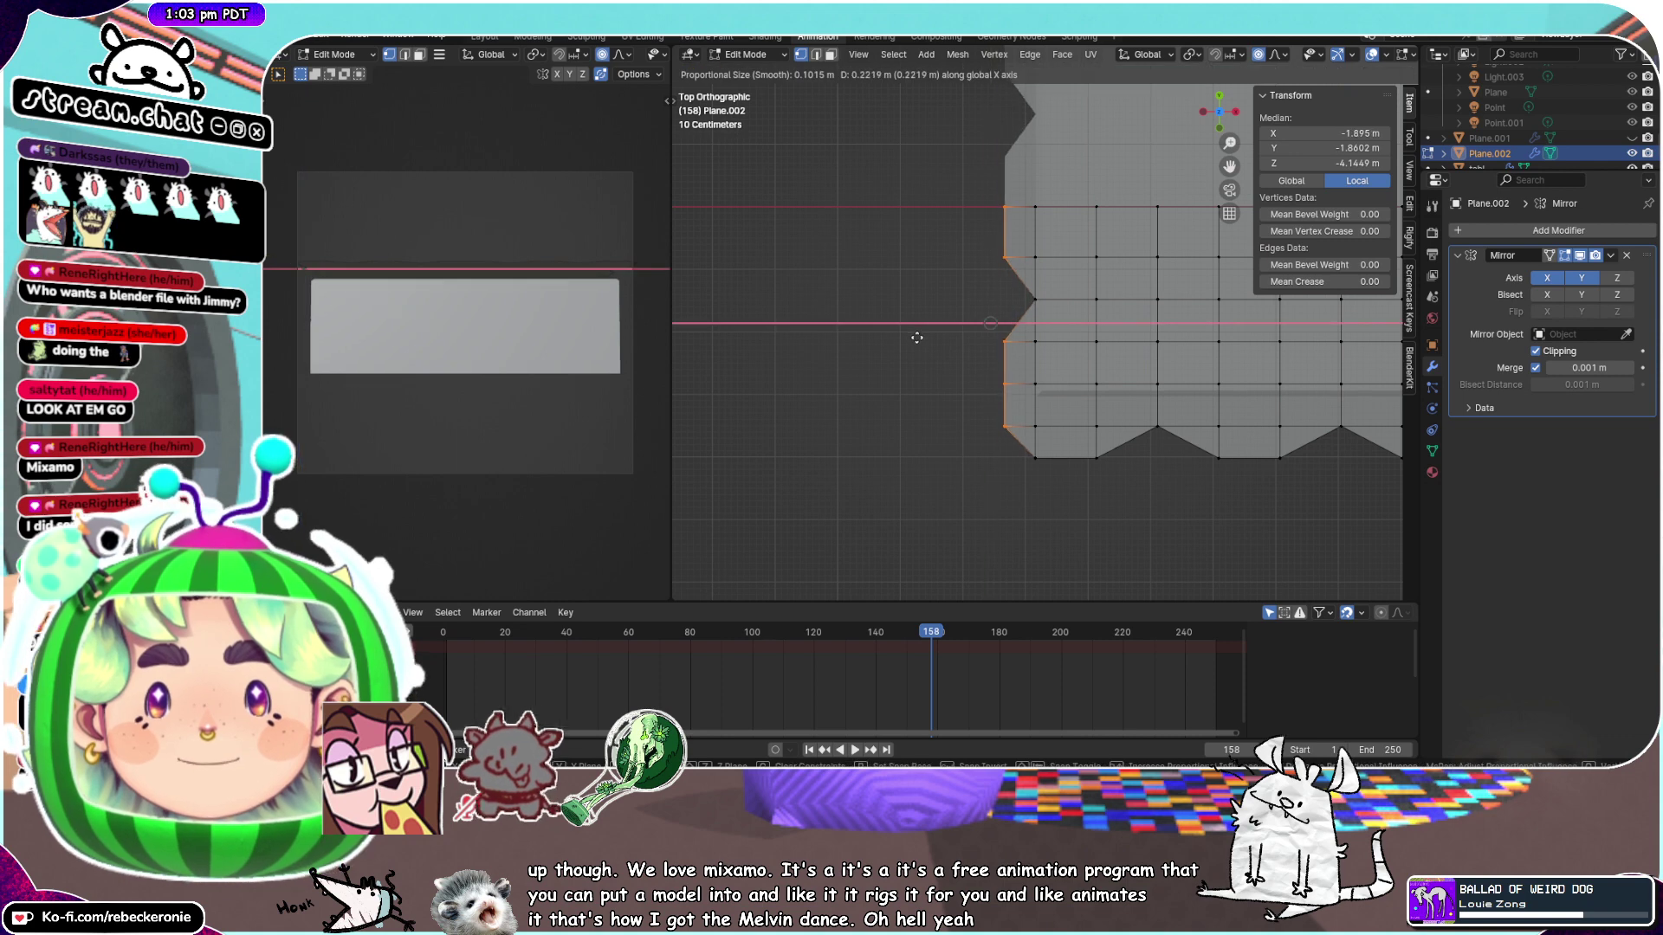
left_click(913, 337)
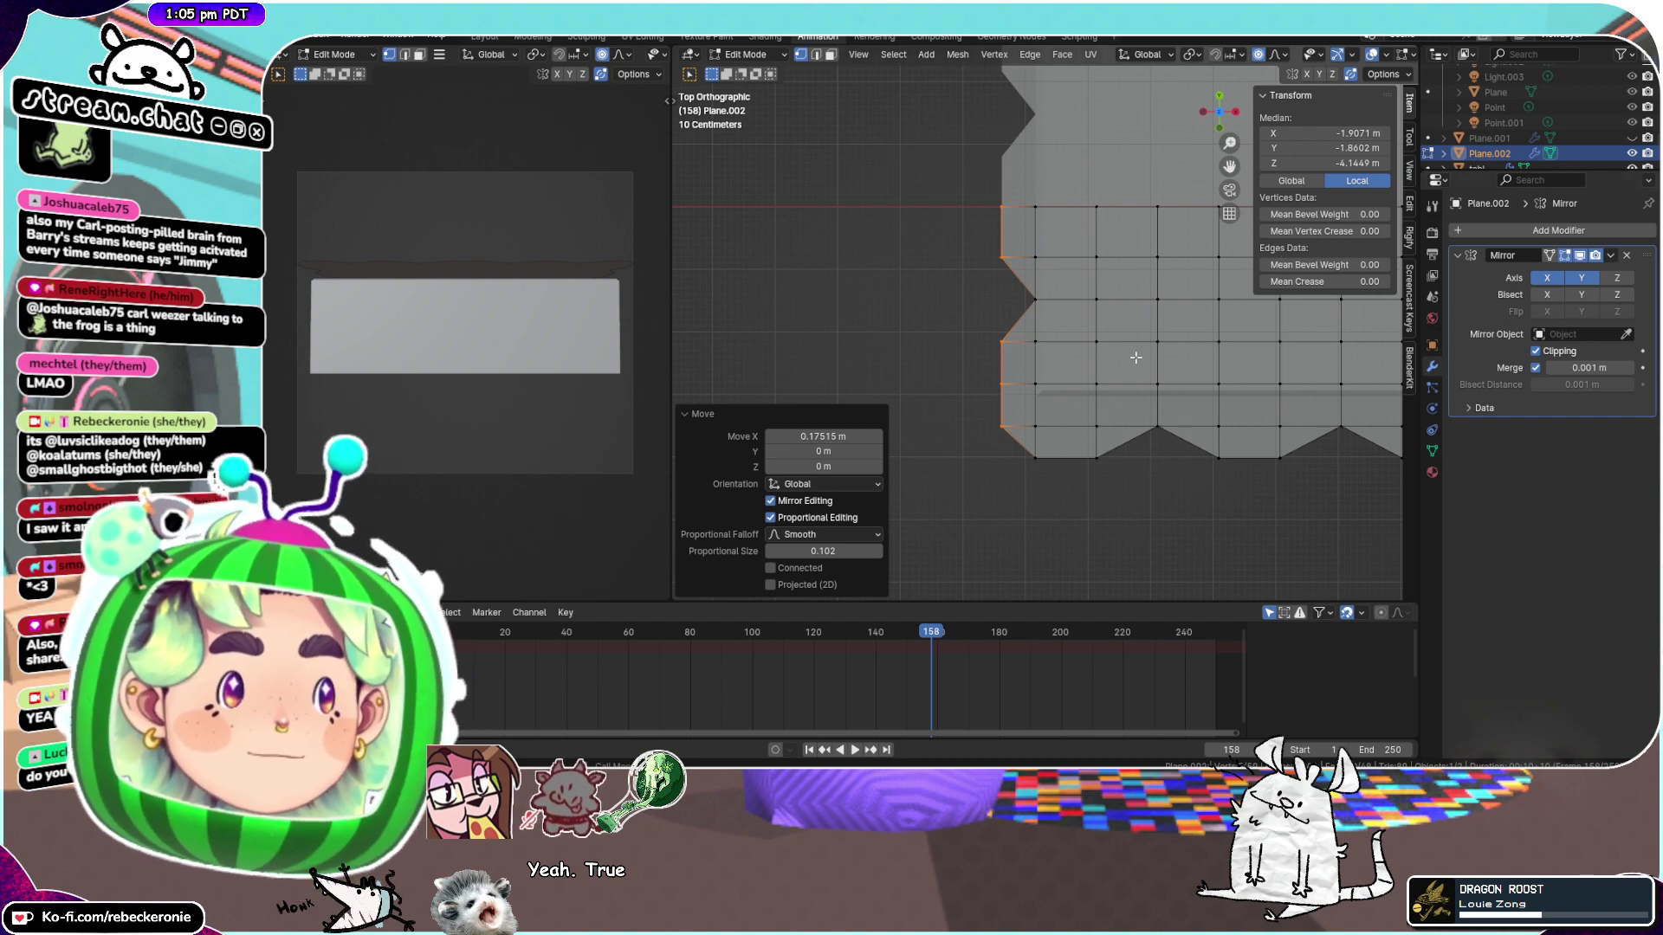
Raise the whole tablecloth mesh 1.5487 m and another 2.5992 m along Z to bring it level with its object origin
middle_click_drag(973, 334, 980, 262)
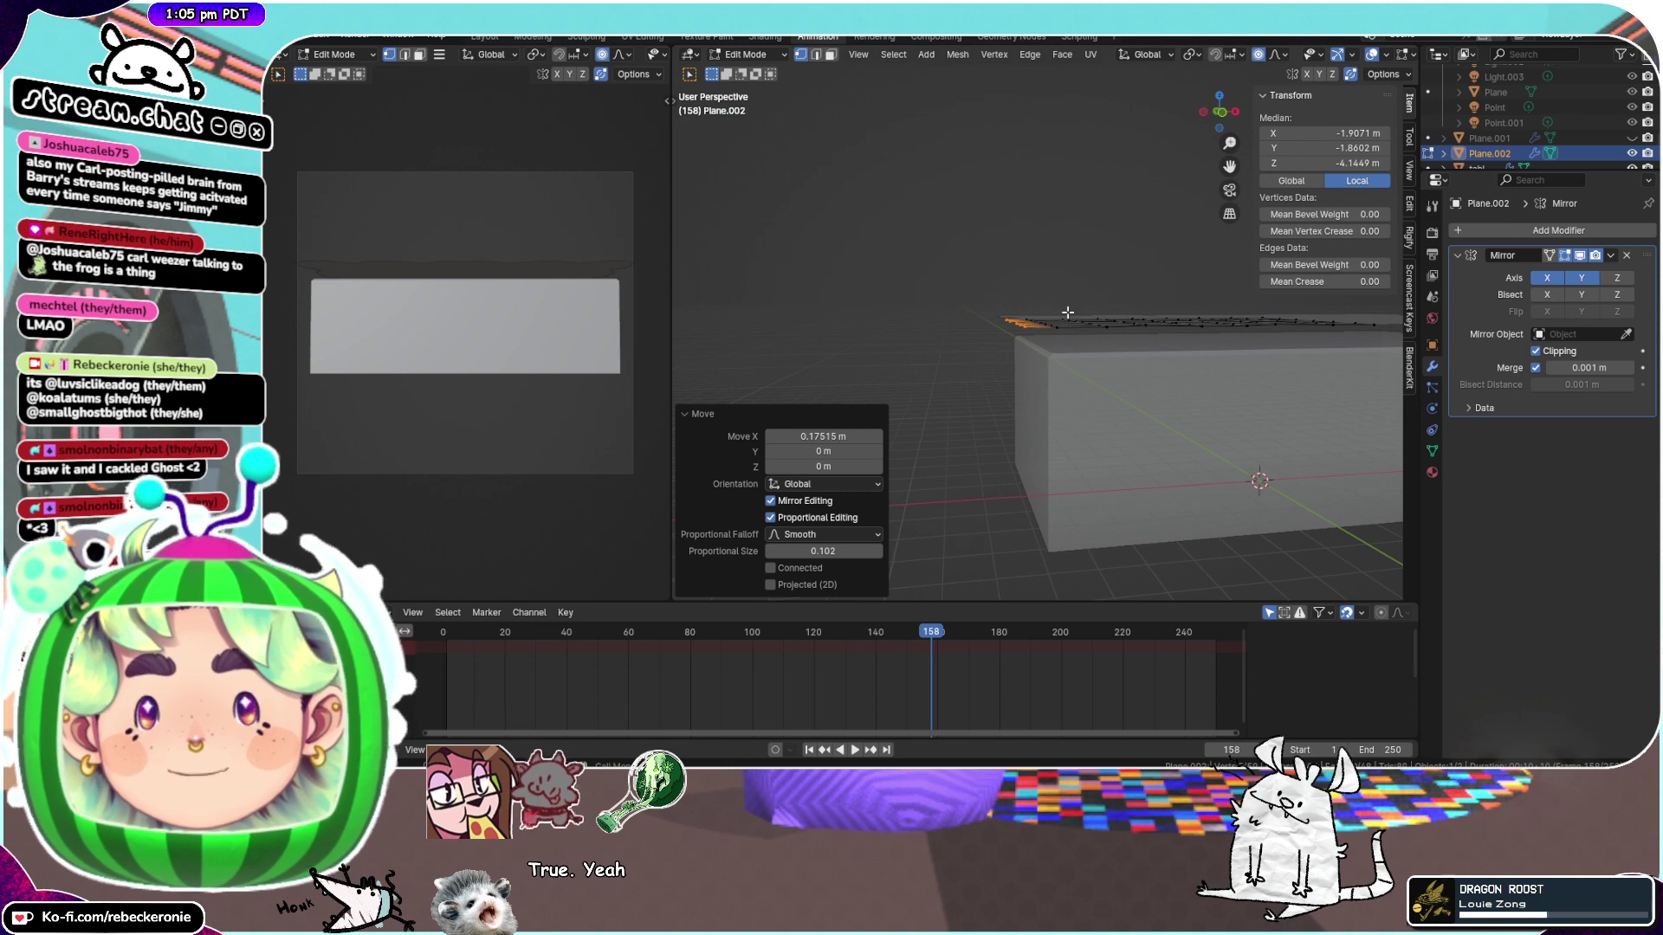
key("g")
key("z")
left_click(1126, 373)
middle_click_drag(1126, 372, 1100, 387)
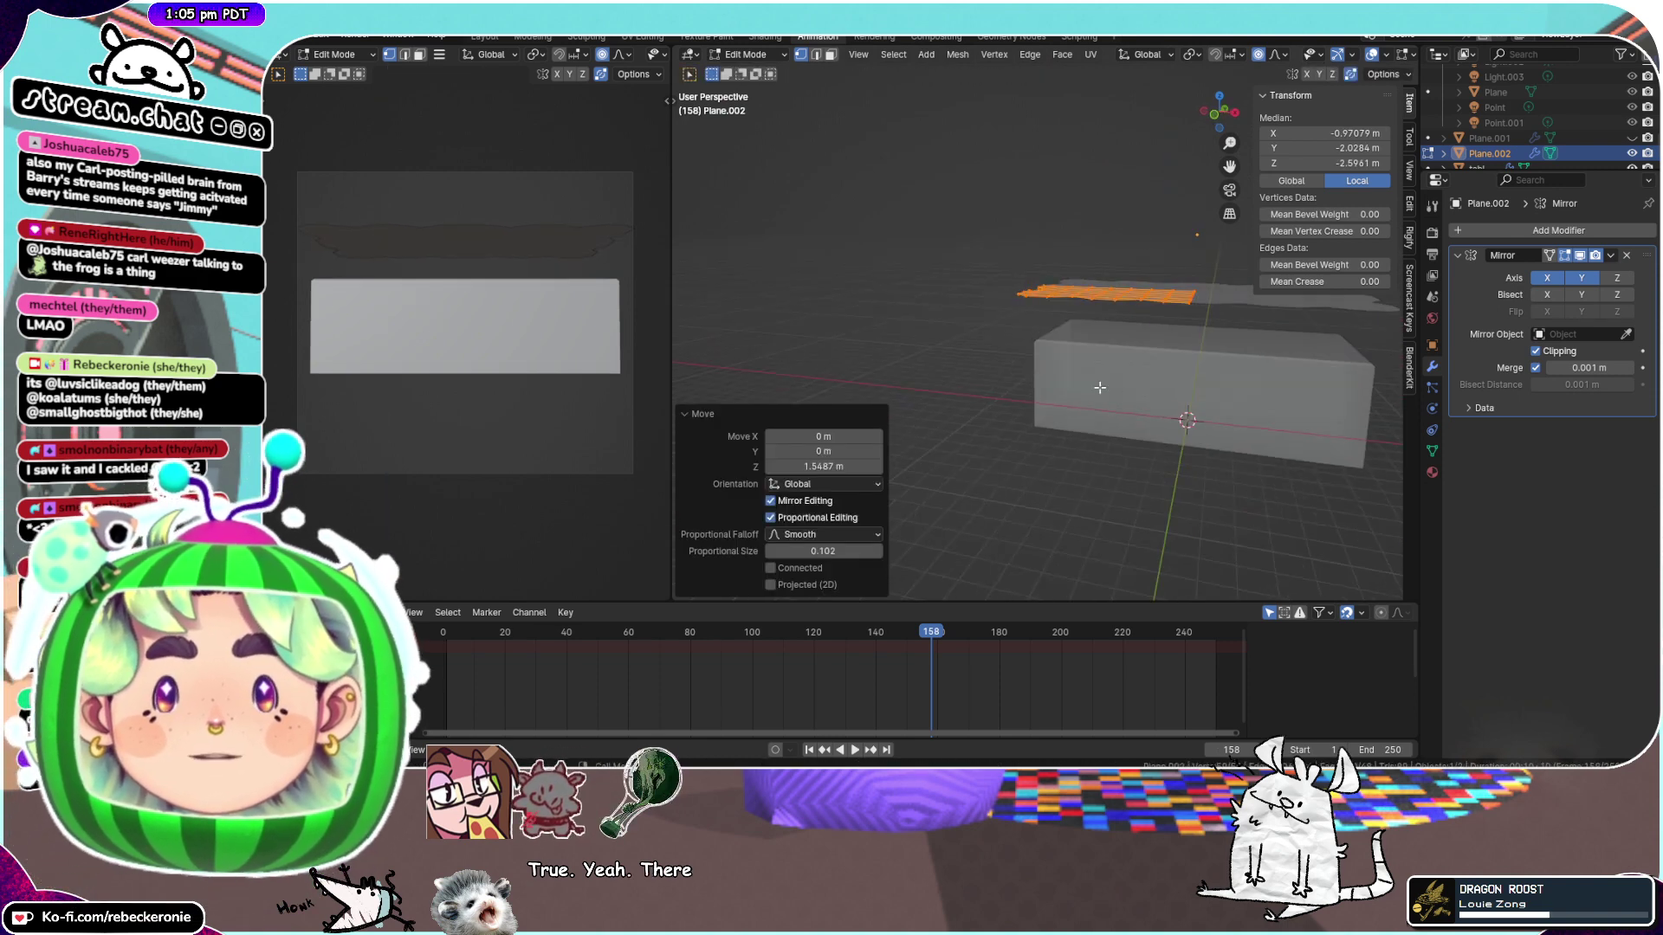
key("g")
key("z")
left_click(1164, 340)
Return to Object Mode and move the tablecloth -4.698 m along Z to just above the table box
key("ctrl+Tab")
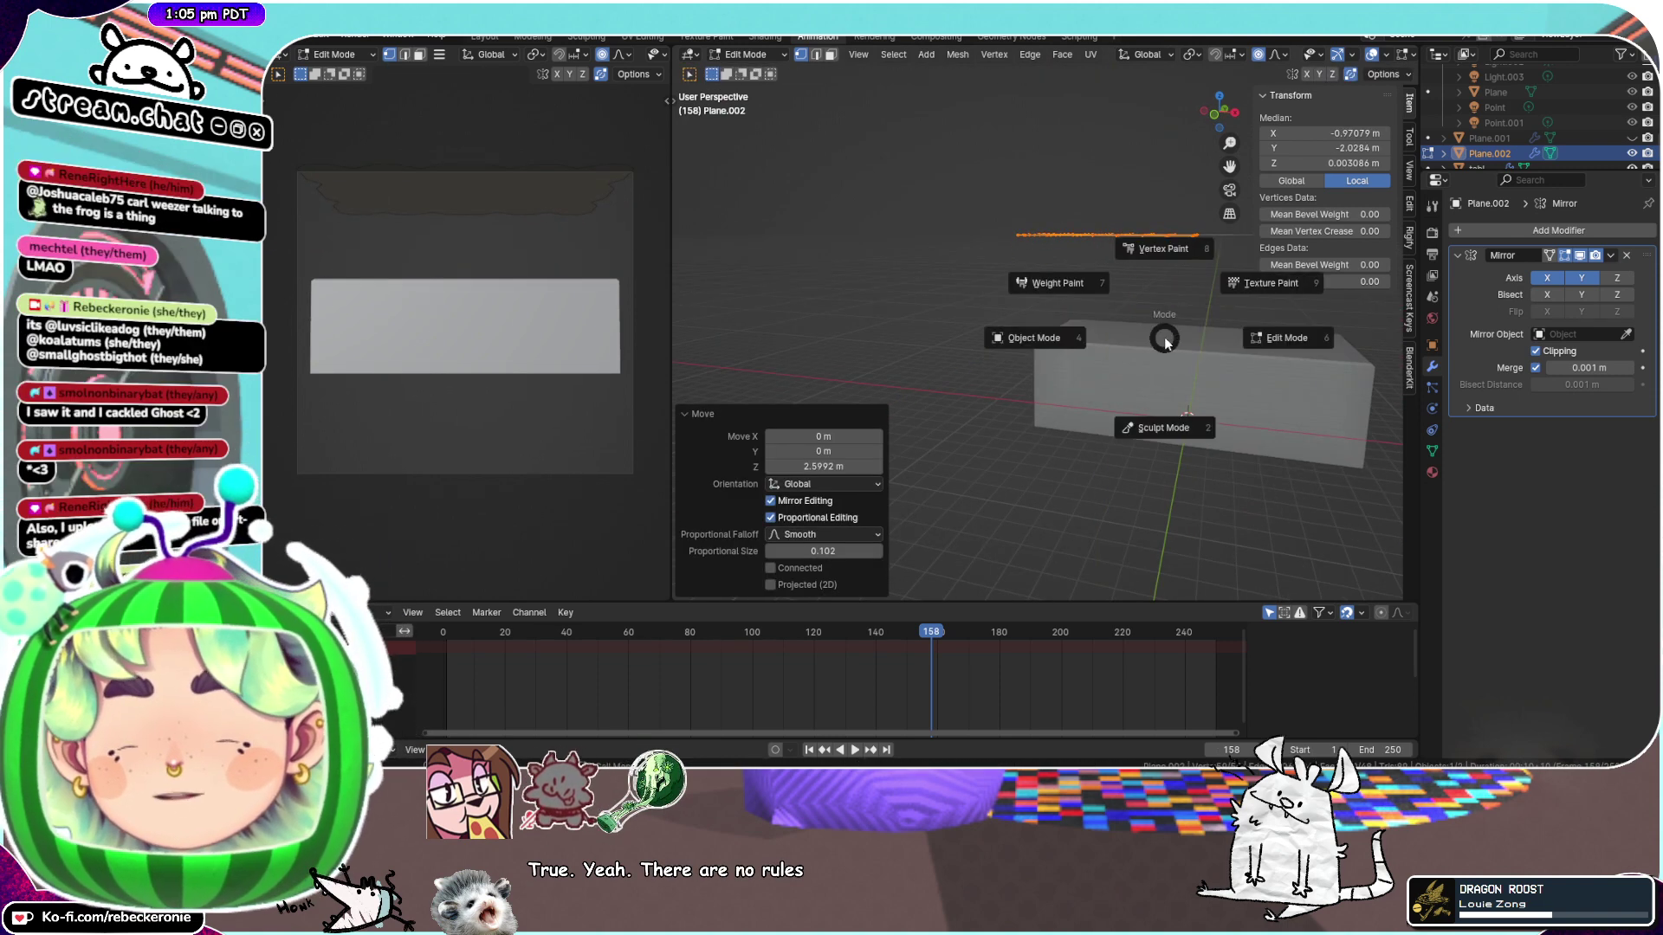
left_click(1077, 337)
key("g")
key("z")
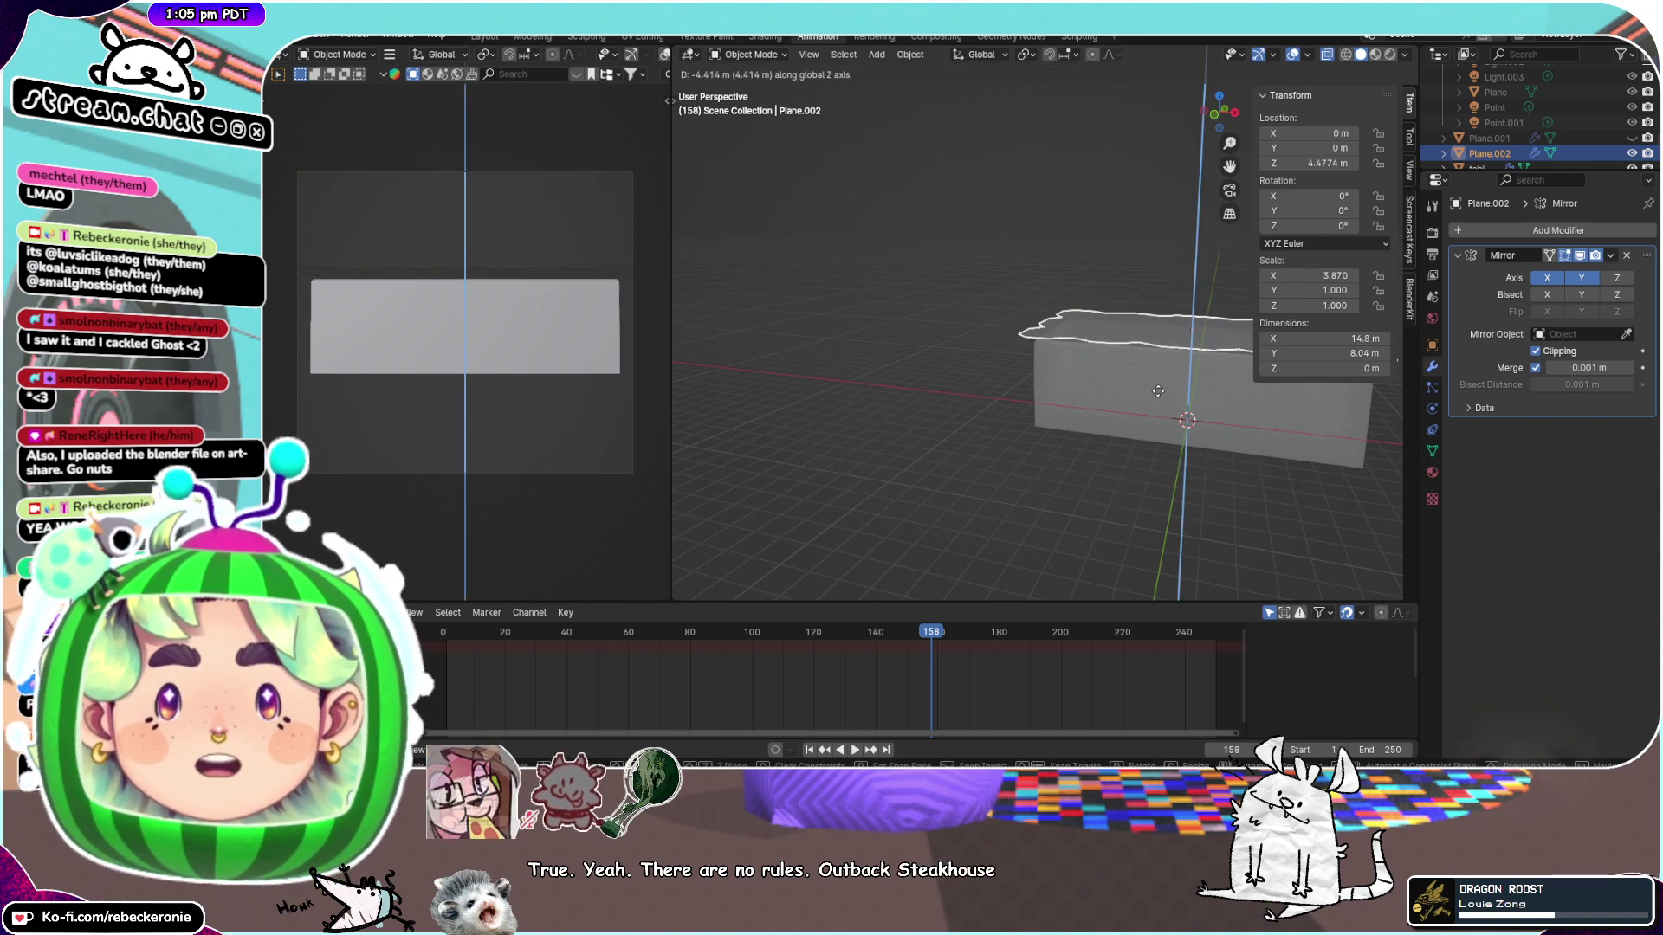
left_click(1162, 381)
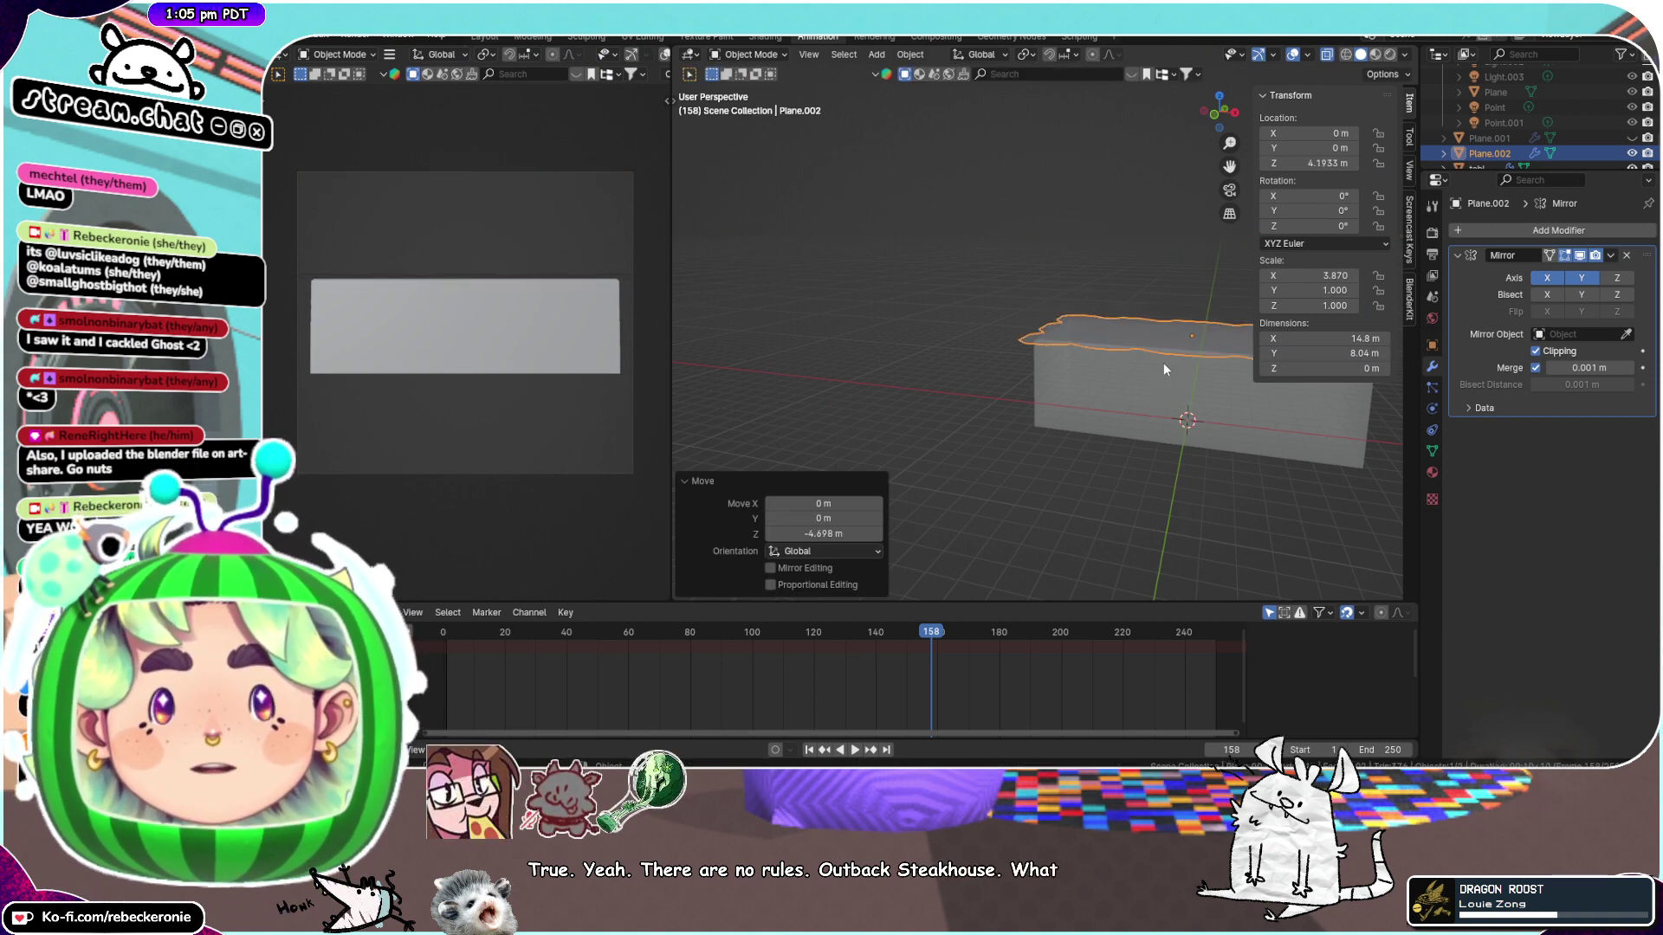
Select the tablecloth in top view and scale it by 1.052 along X
middle_click_drag(1162, 368, 1239, 94)
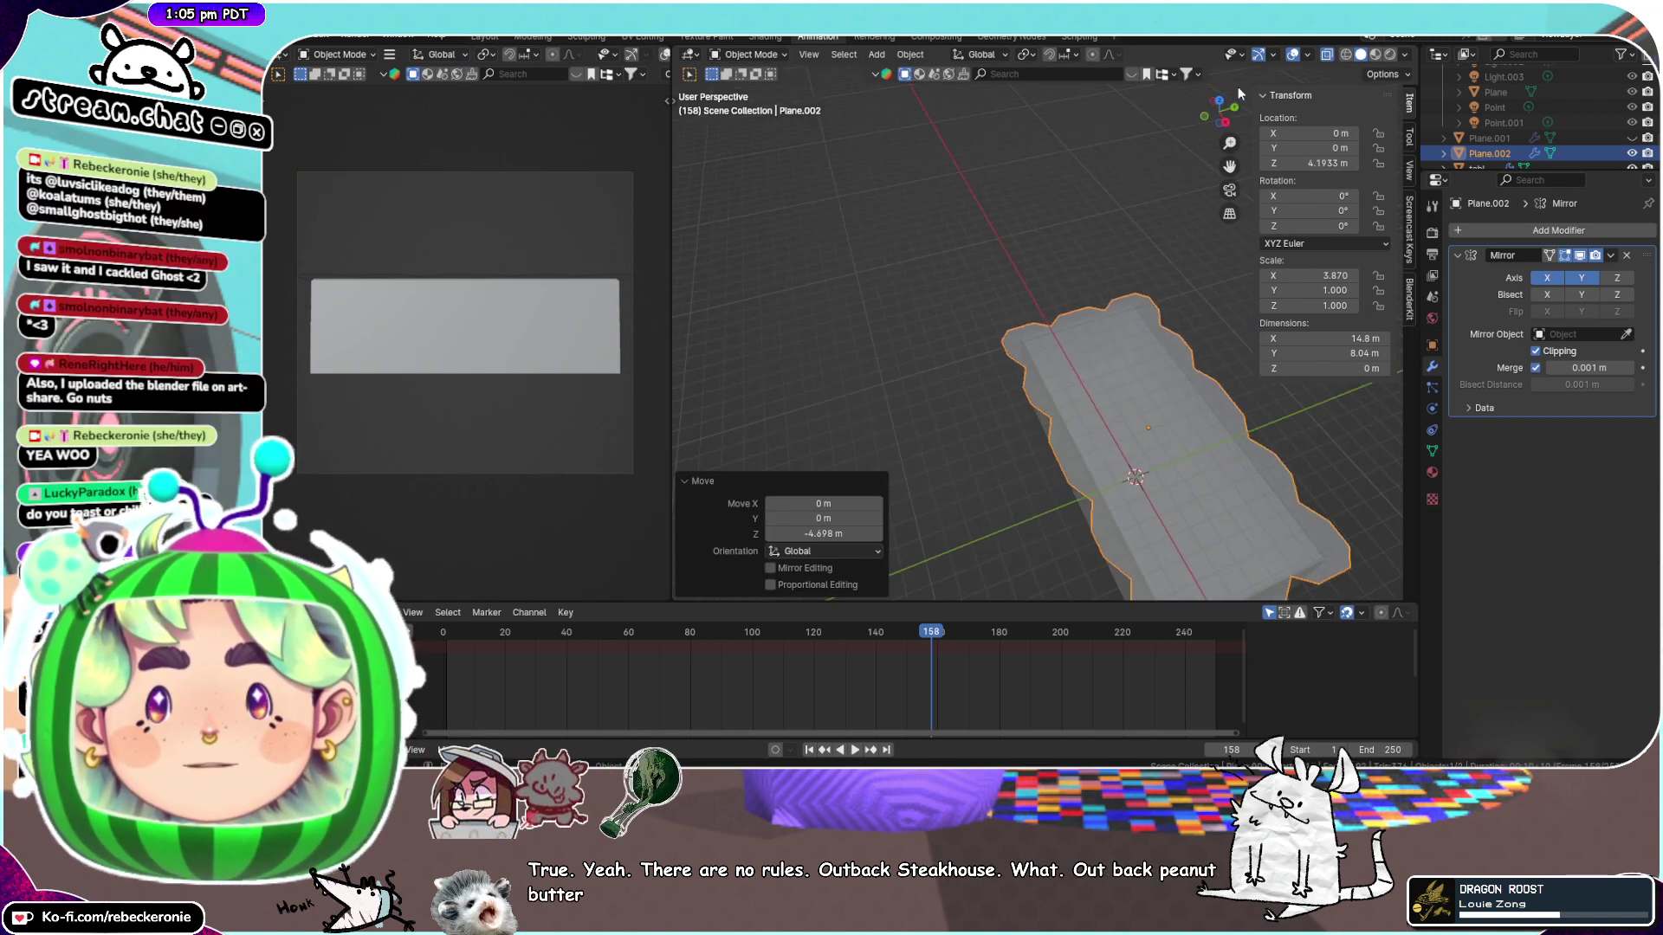
left_click(1220, 106)
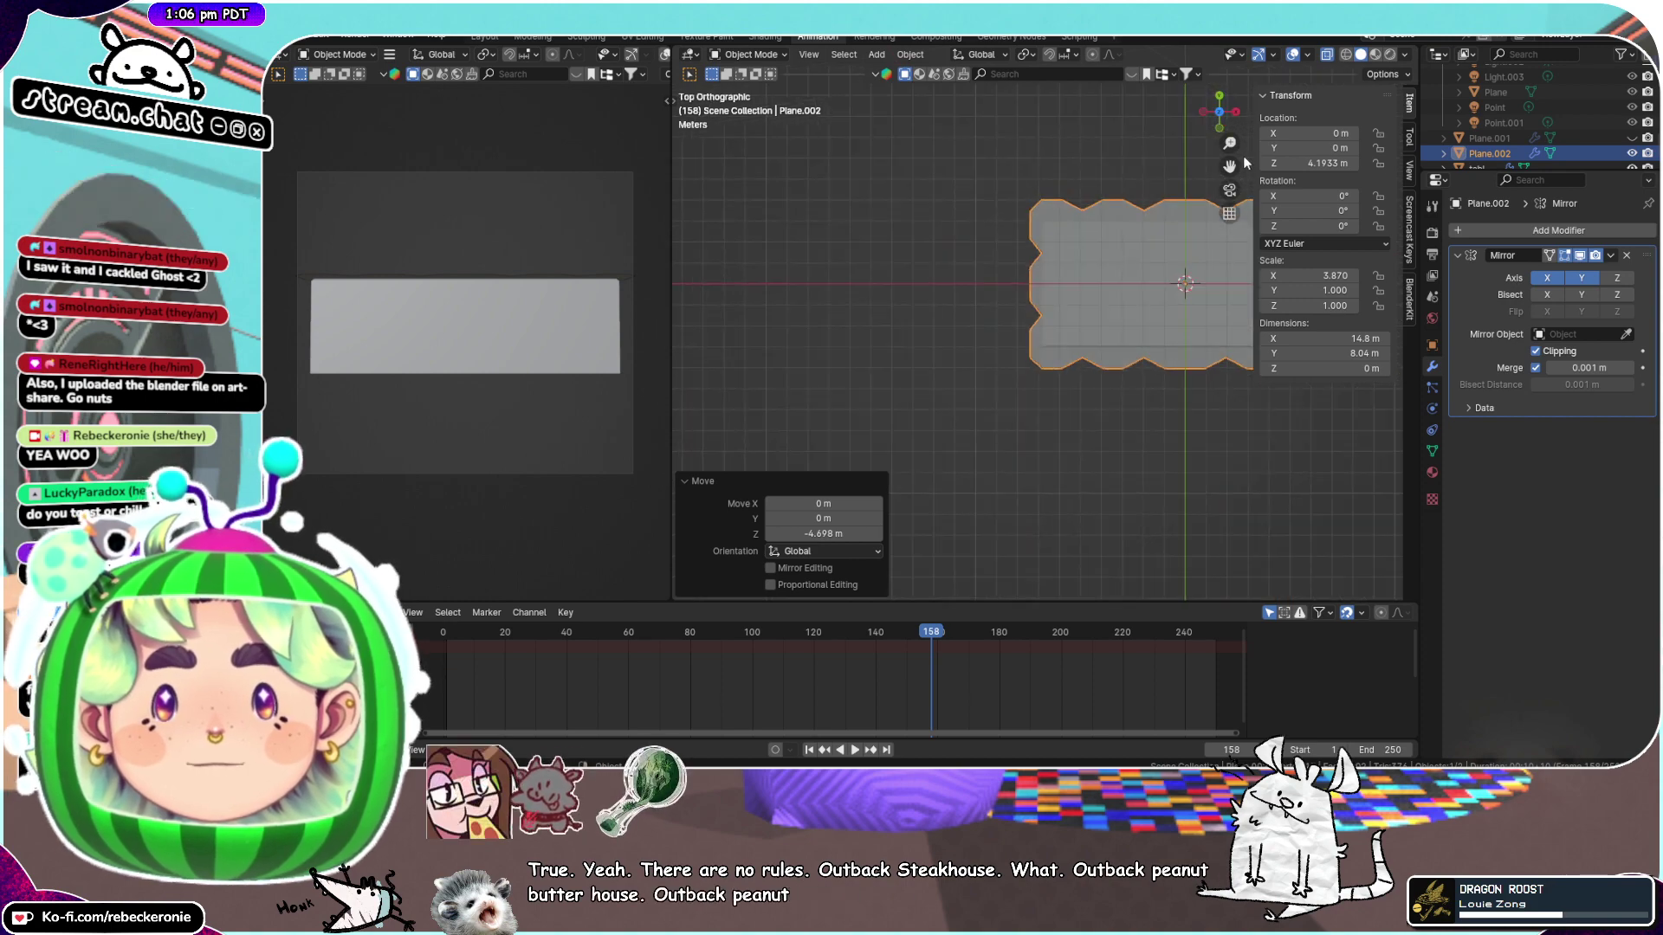
left_click(1188, 170)
middle_click_drag(1195, 195, 1048, 228, "shift")
scroll(1135, 262, "up", 2)
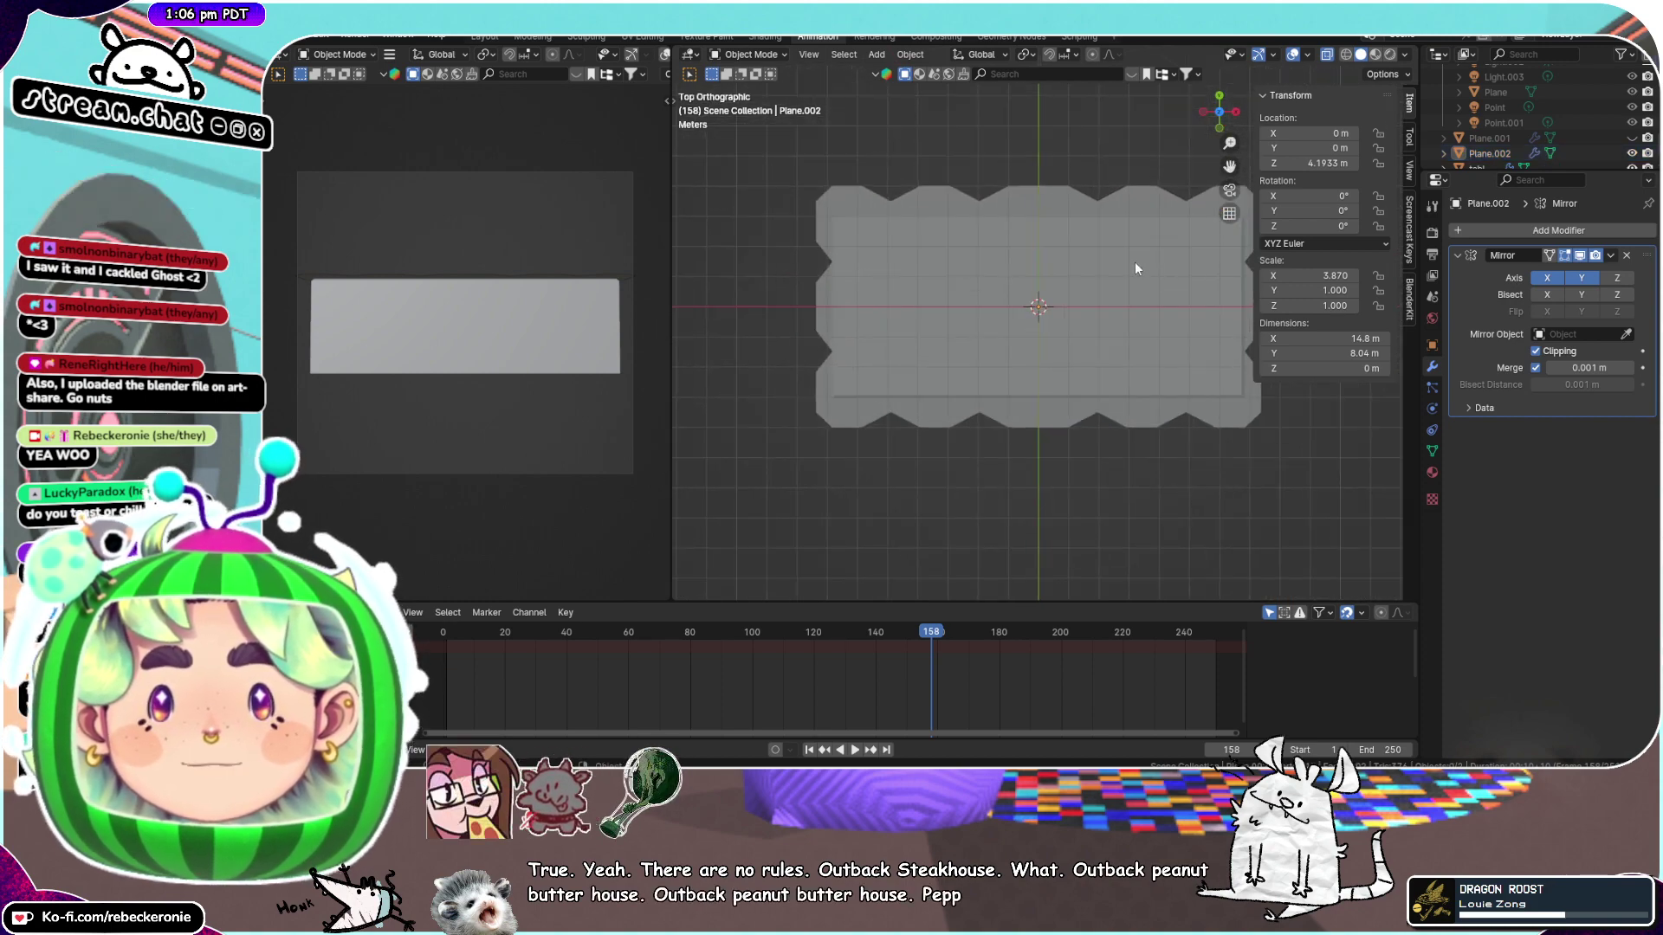
left_click(1135, 262)
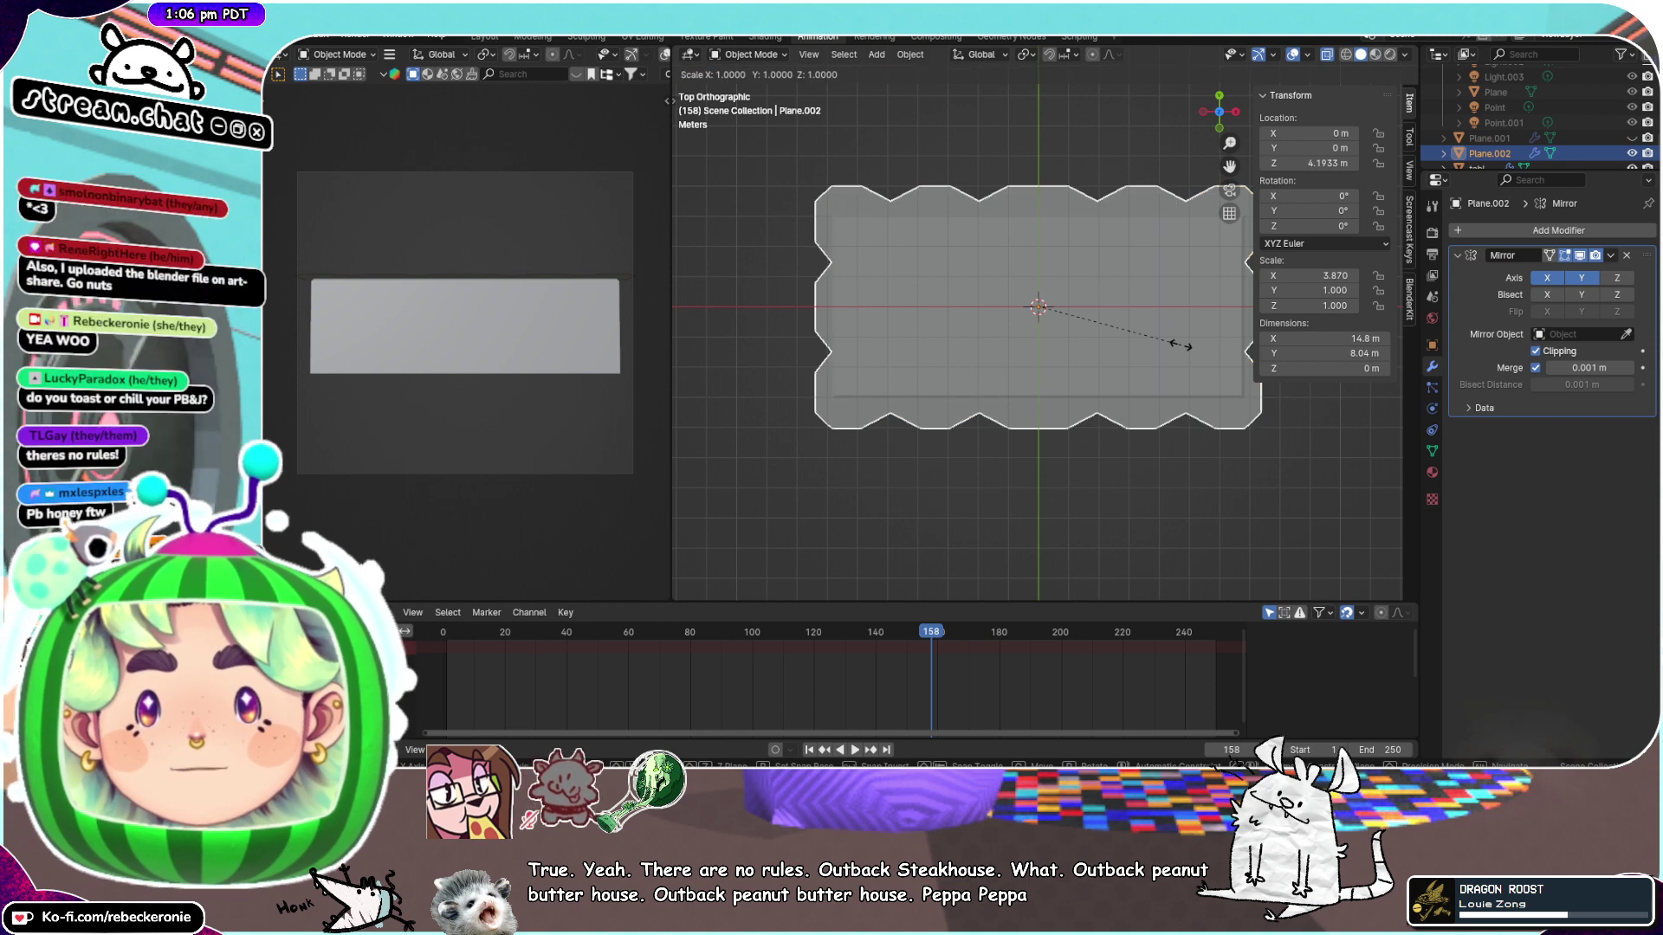
key("x")
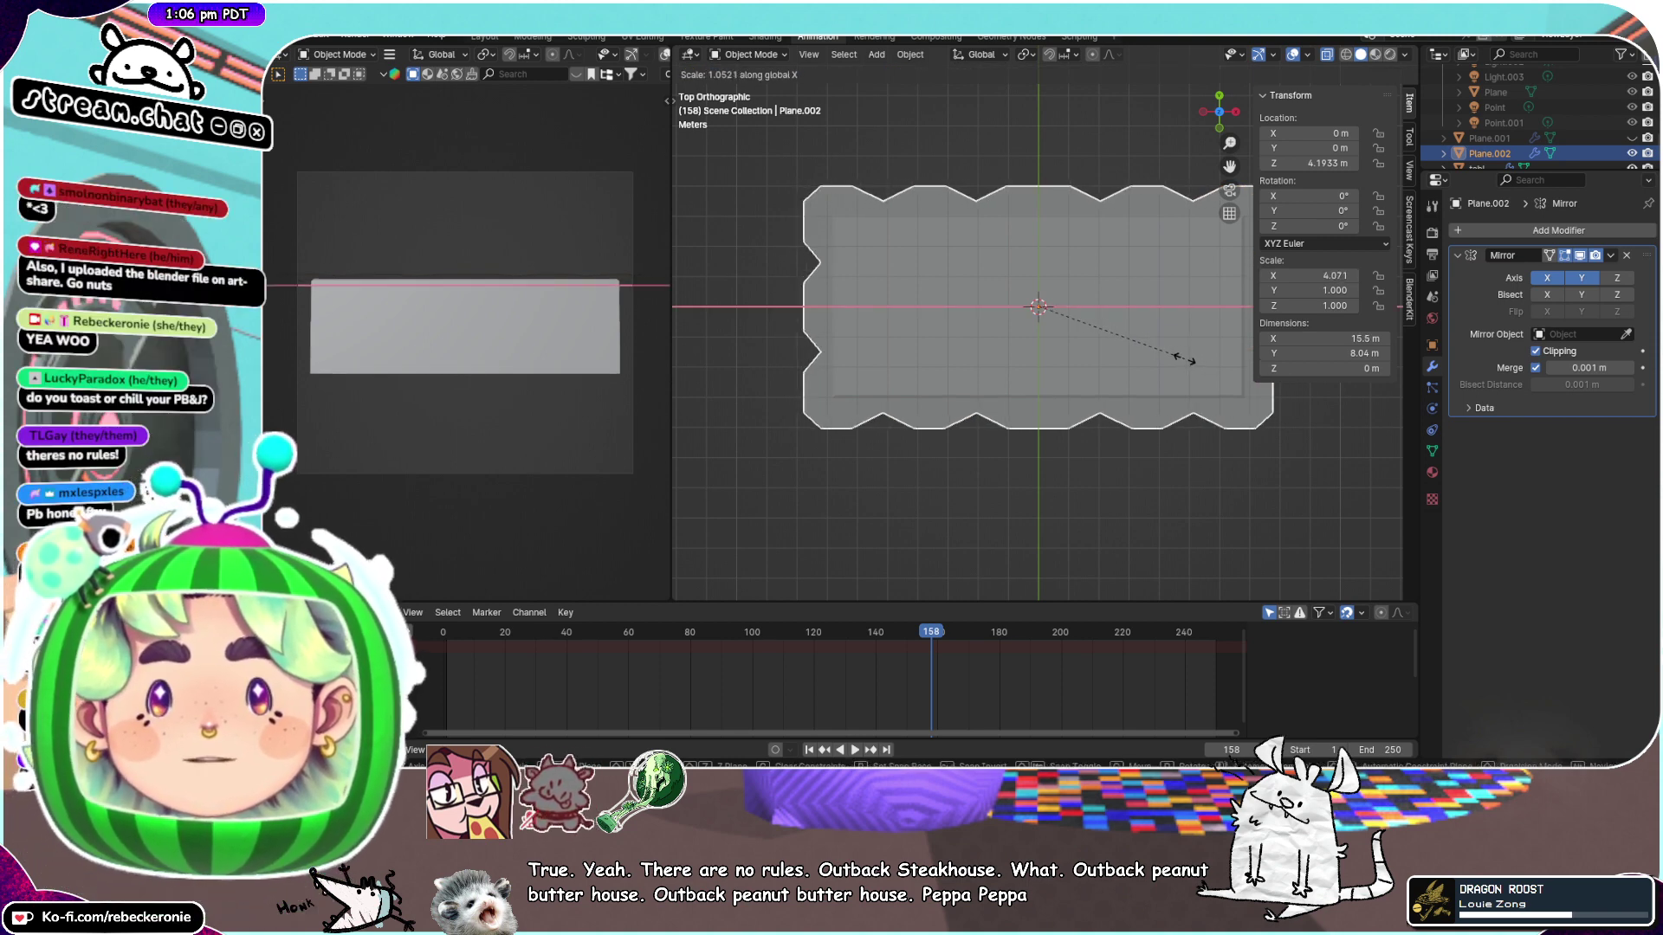
left_click(1183, 358)
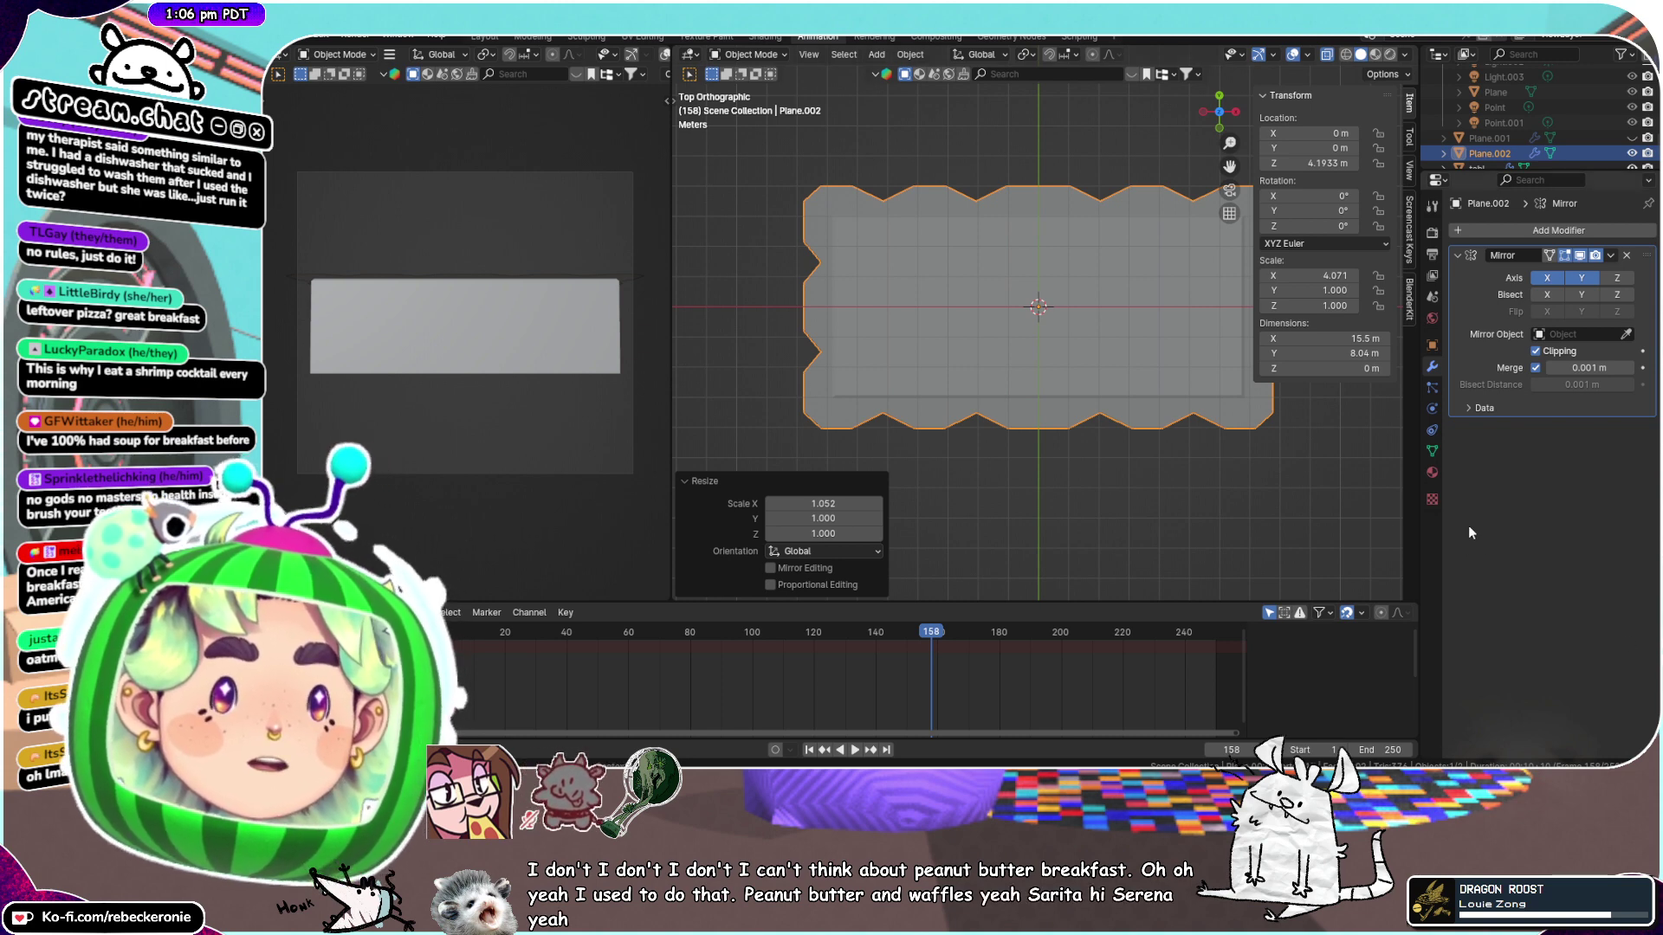
Add Cloth physics to the tablecloth and play the simulation from frame 0, viewing it from the front and side
left_click(1432, 410)
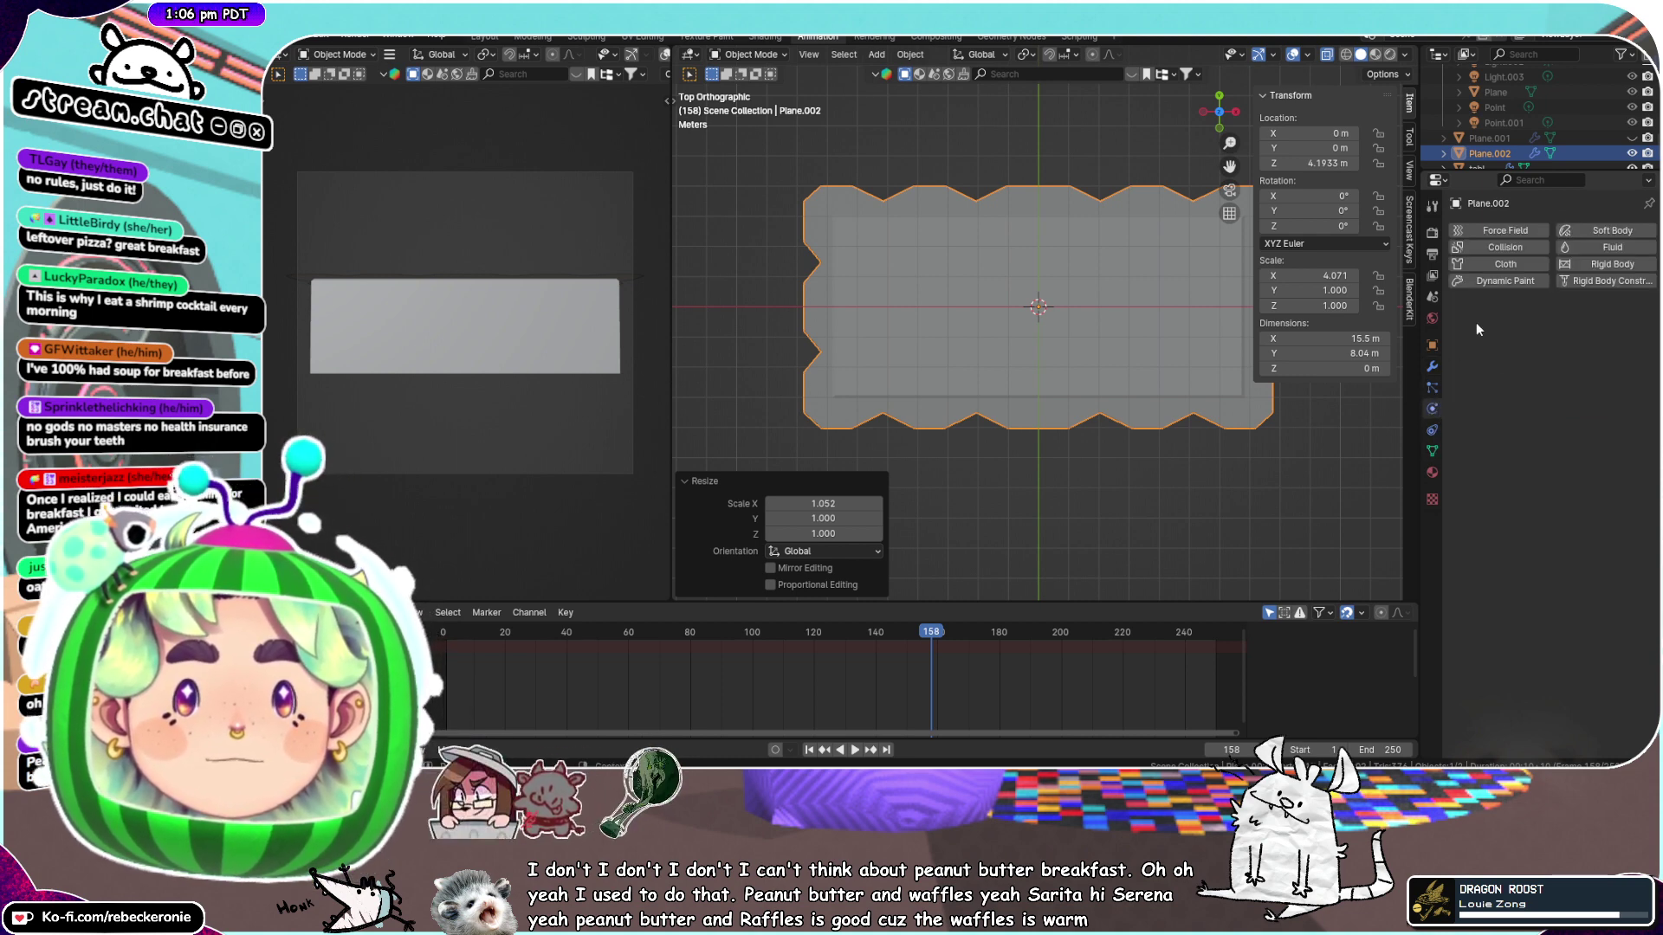
left_click(1503, 270)
middle_click_drag(1193, 442, 1104, 350)
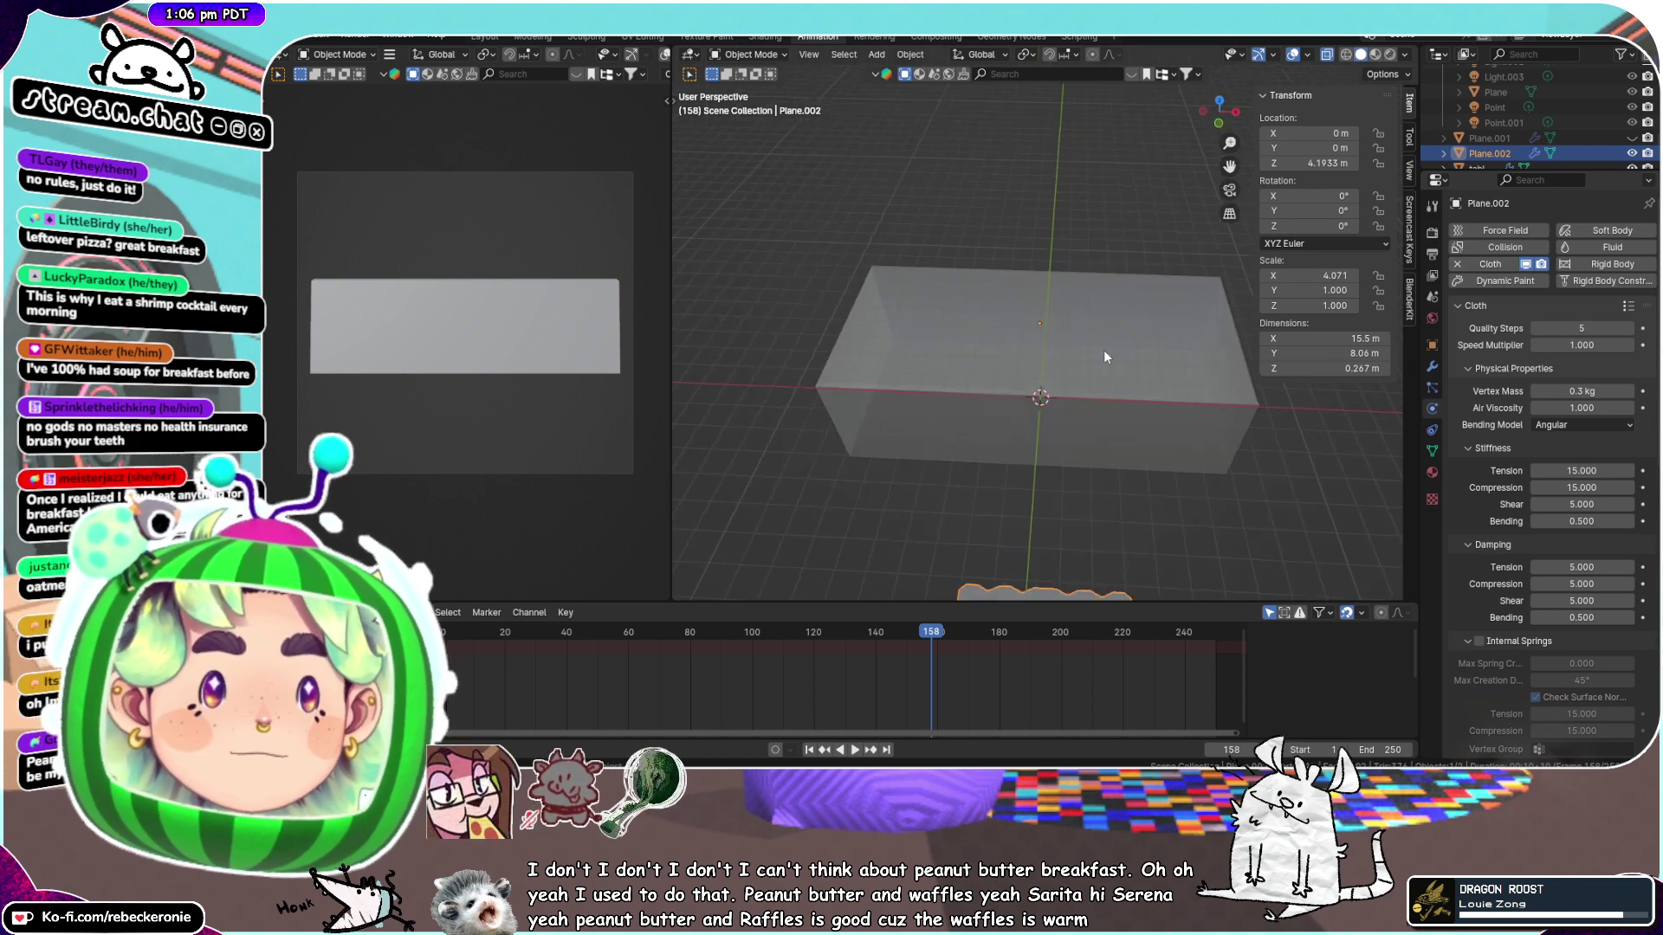
scroll(1103, 350, "down", 4)
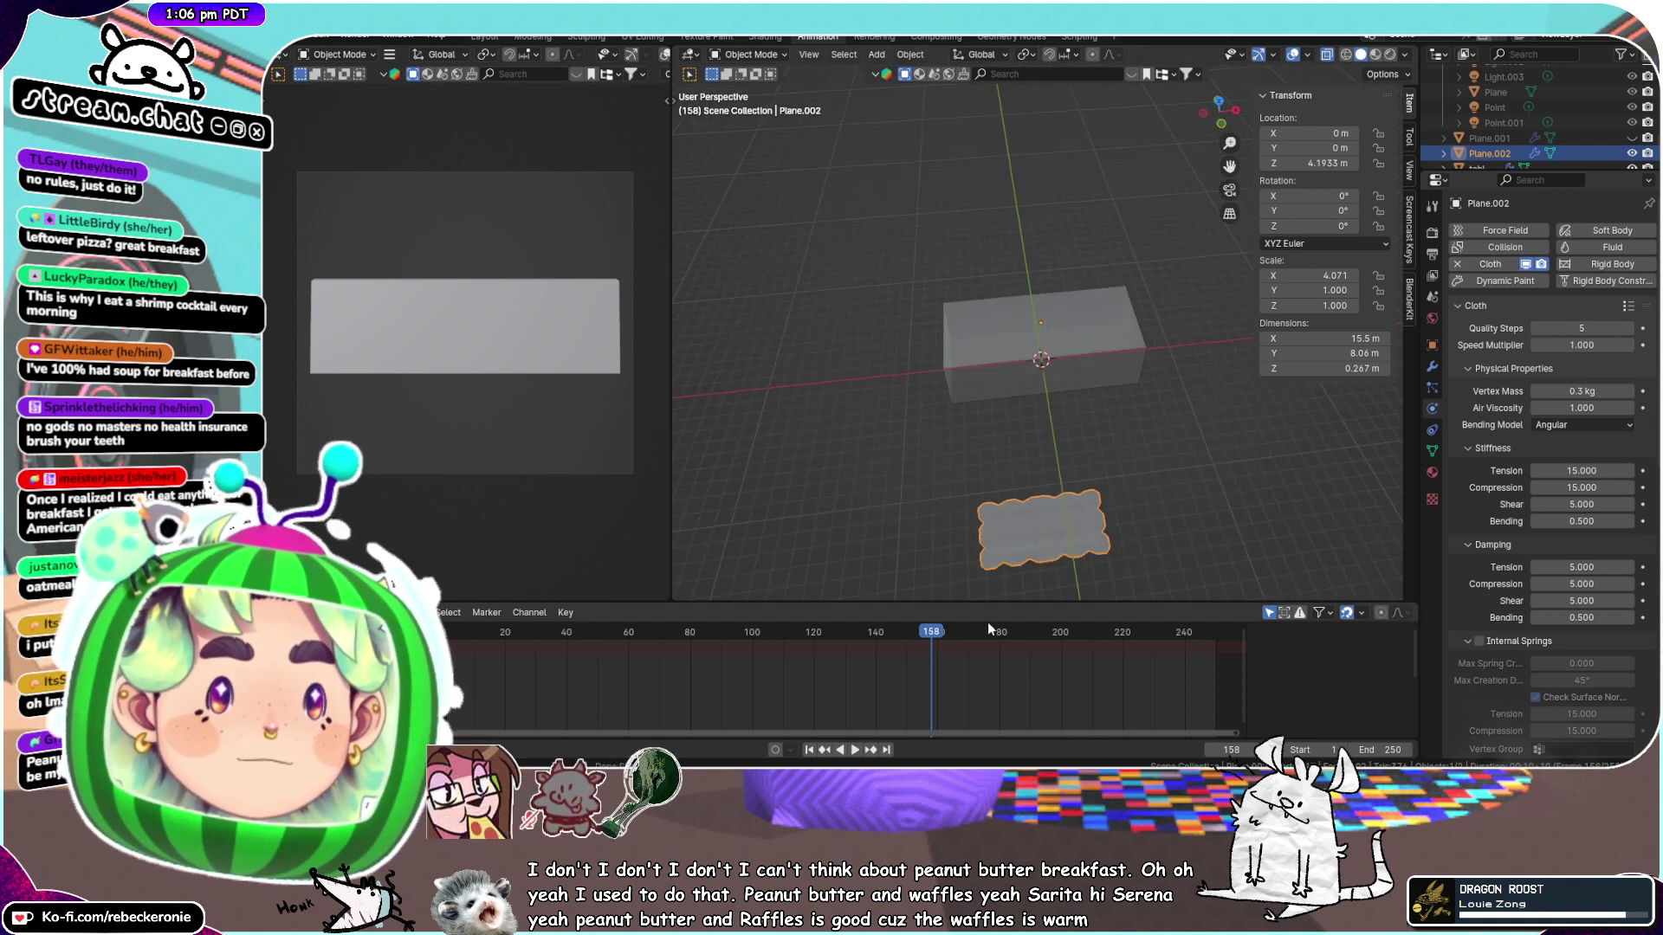
left_click_drag(932, 627, 443, 626)
key("space")
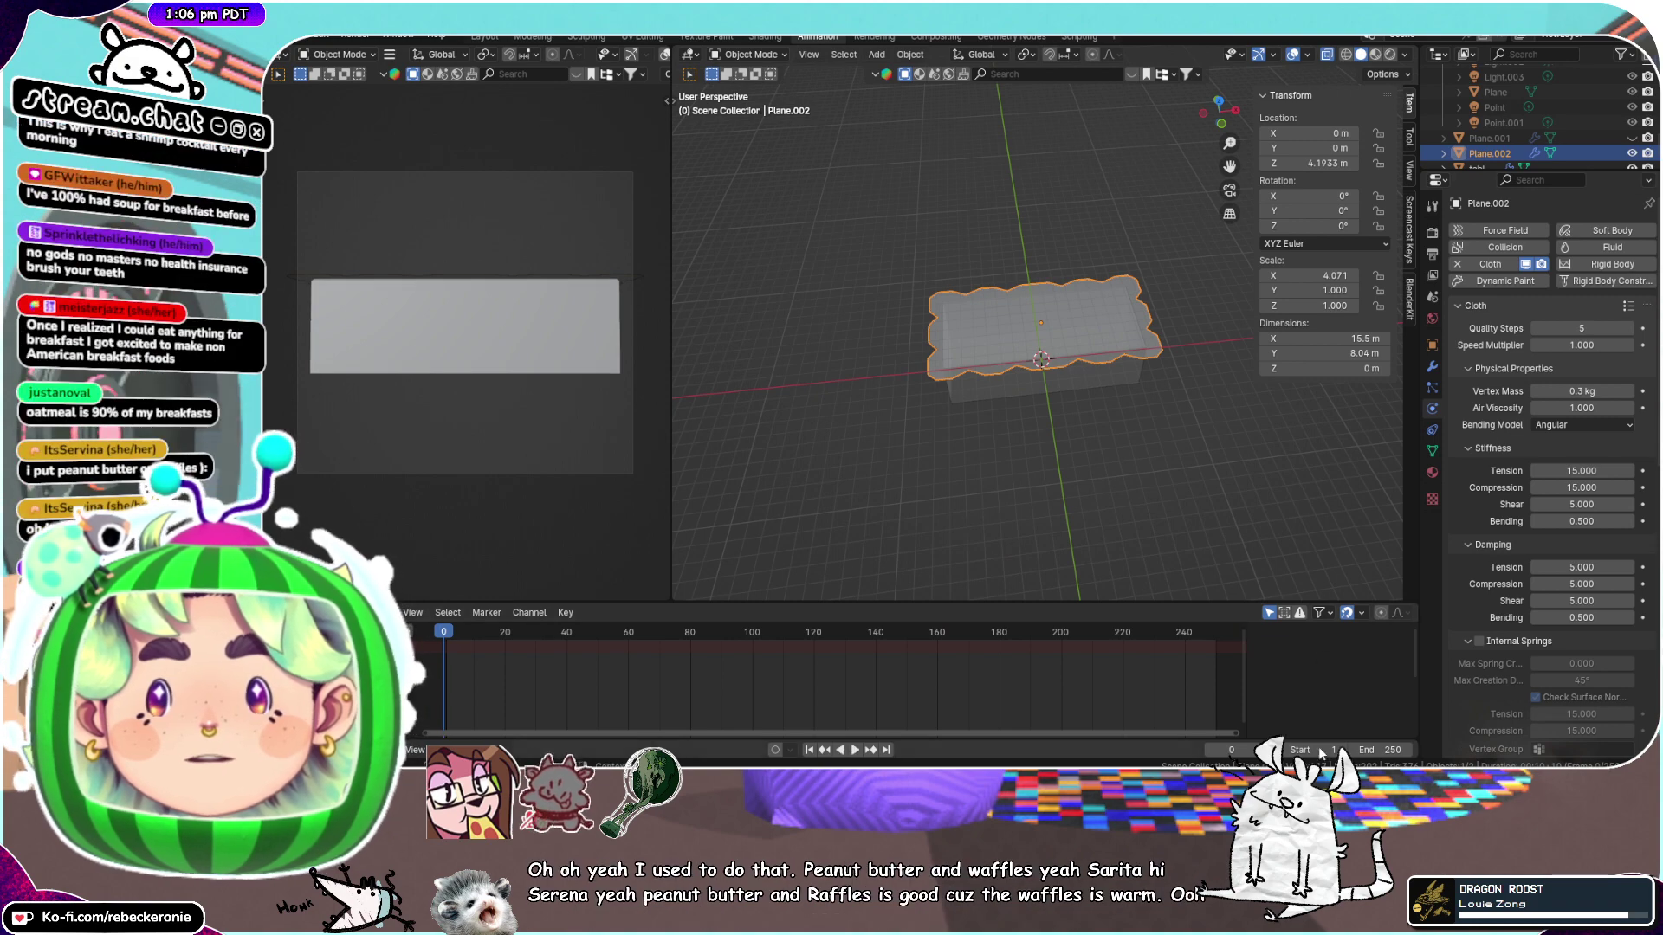
left_click(856, 750)
scroll(1028, 492, "up", 3)
middle_click_drag(1028, 491, 1009, 440)
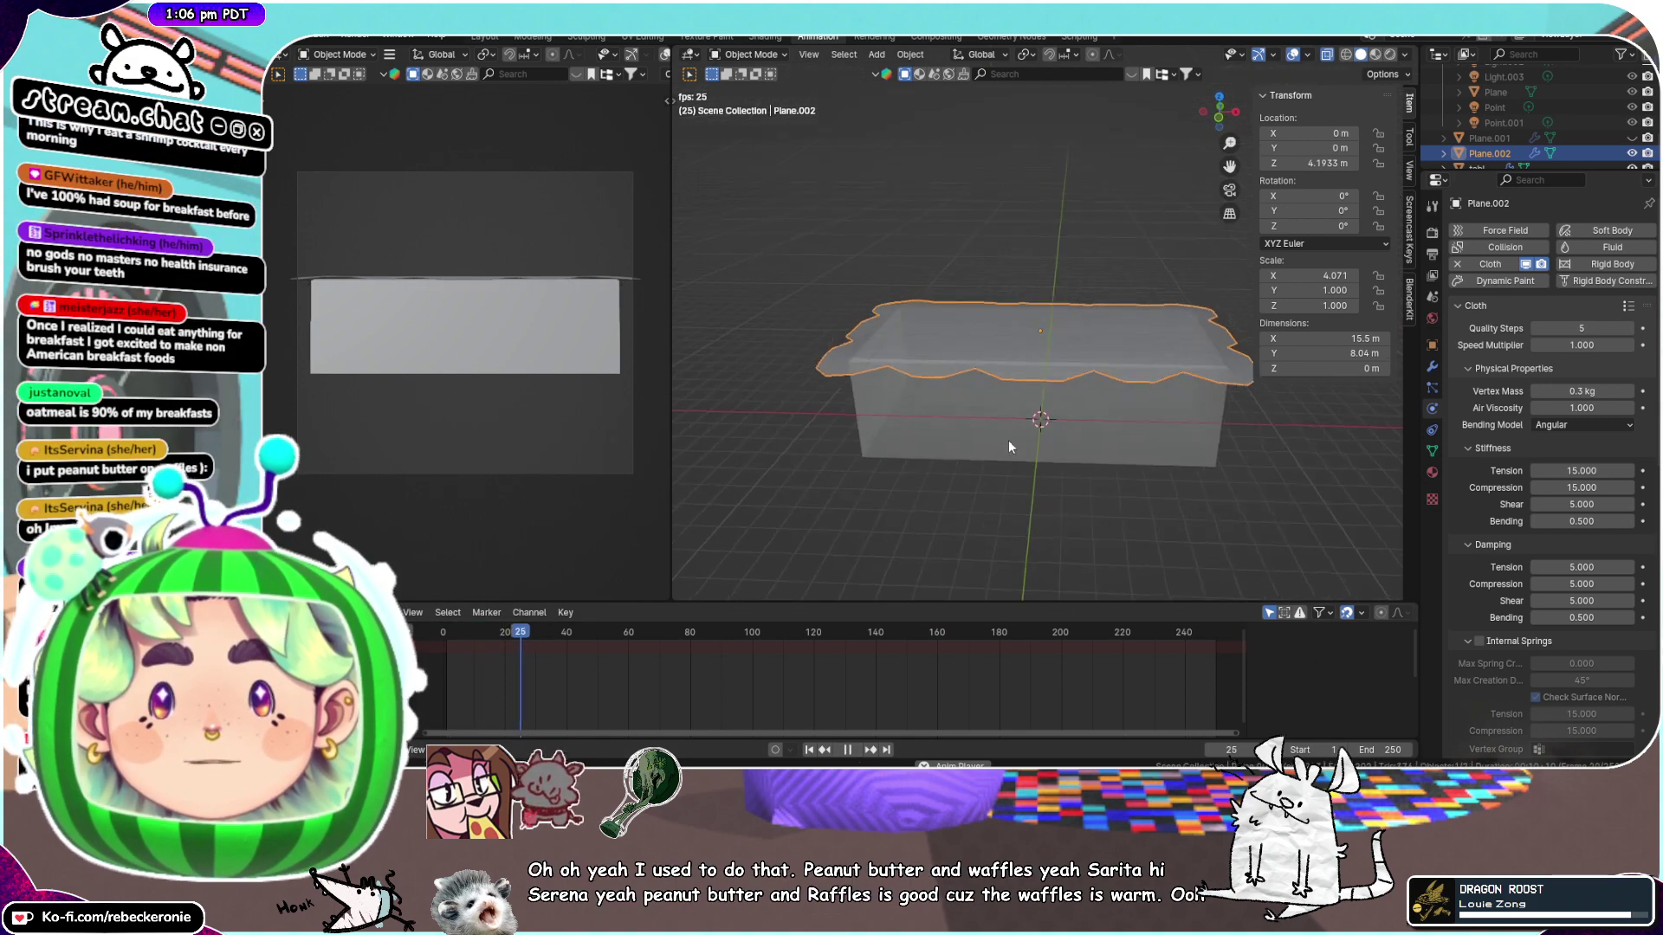
scroll(1008, 438, "up", 2)
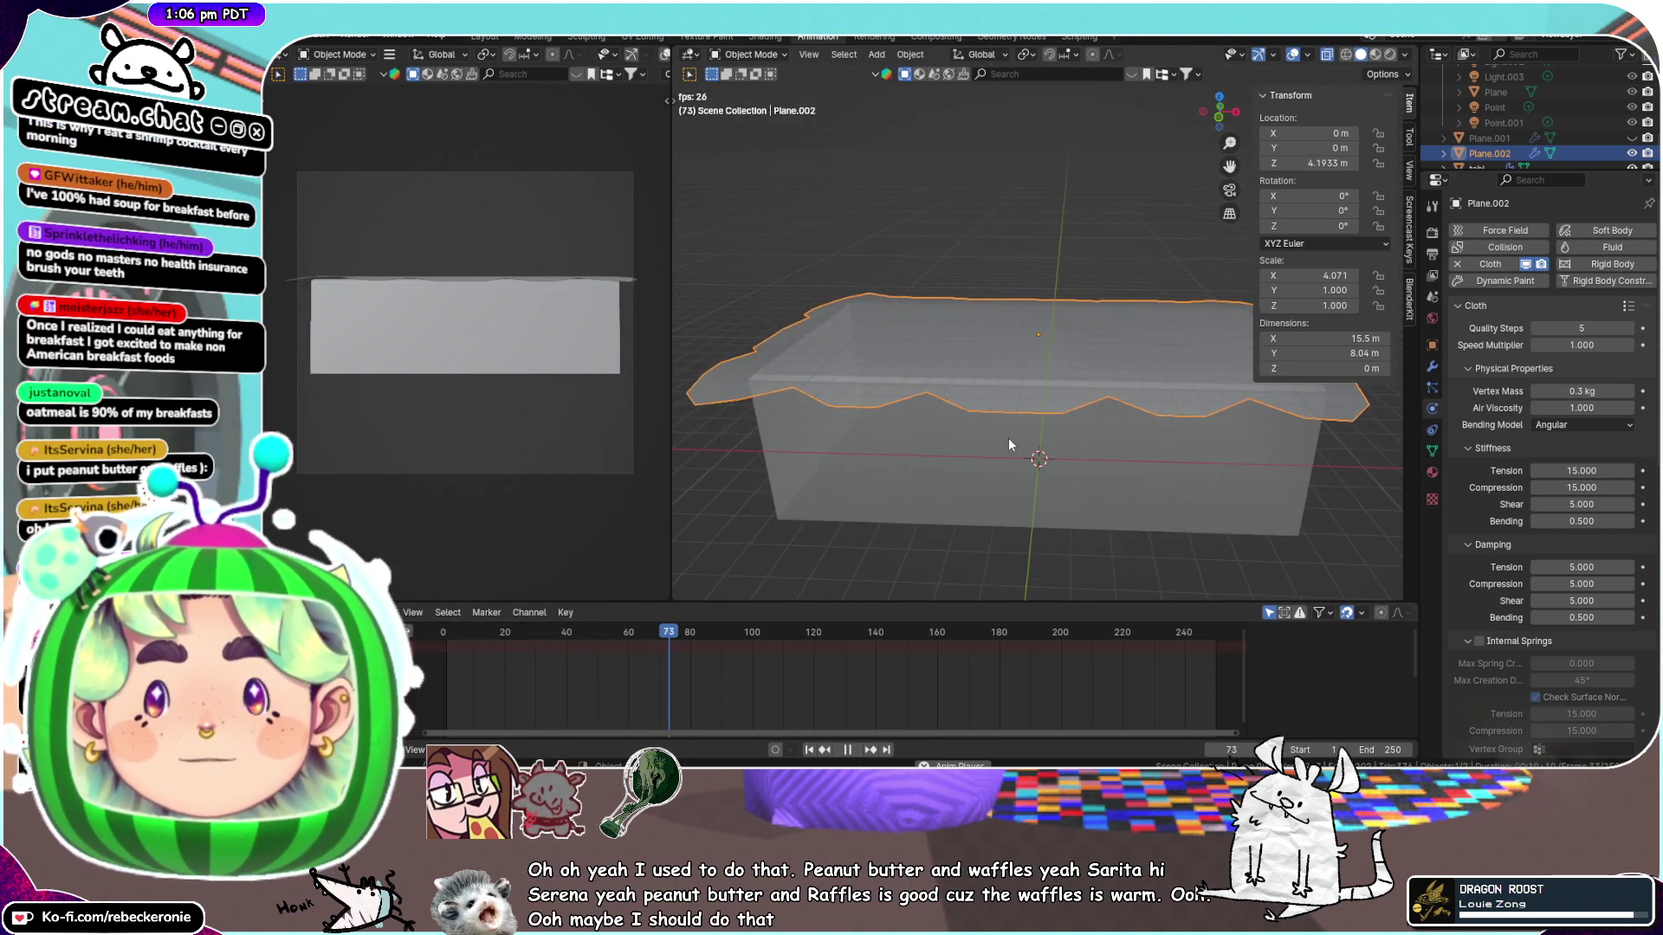
middle_click_drag(1008, 438, 902, 404)
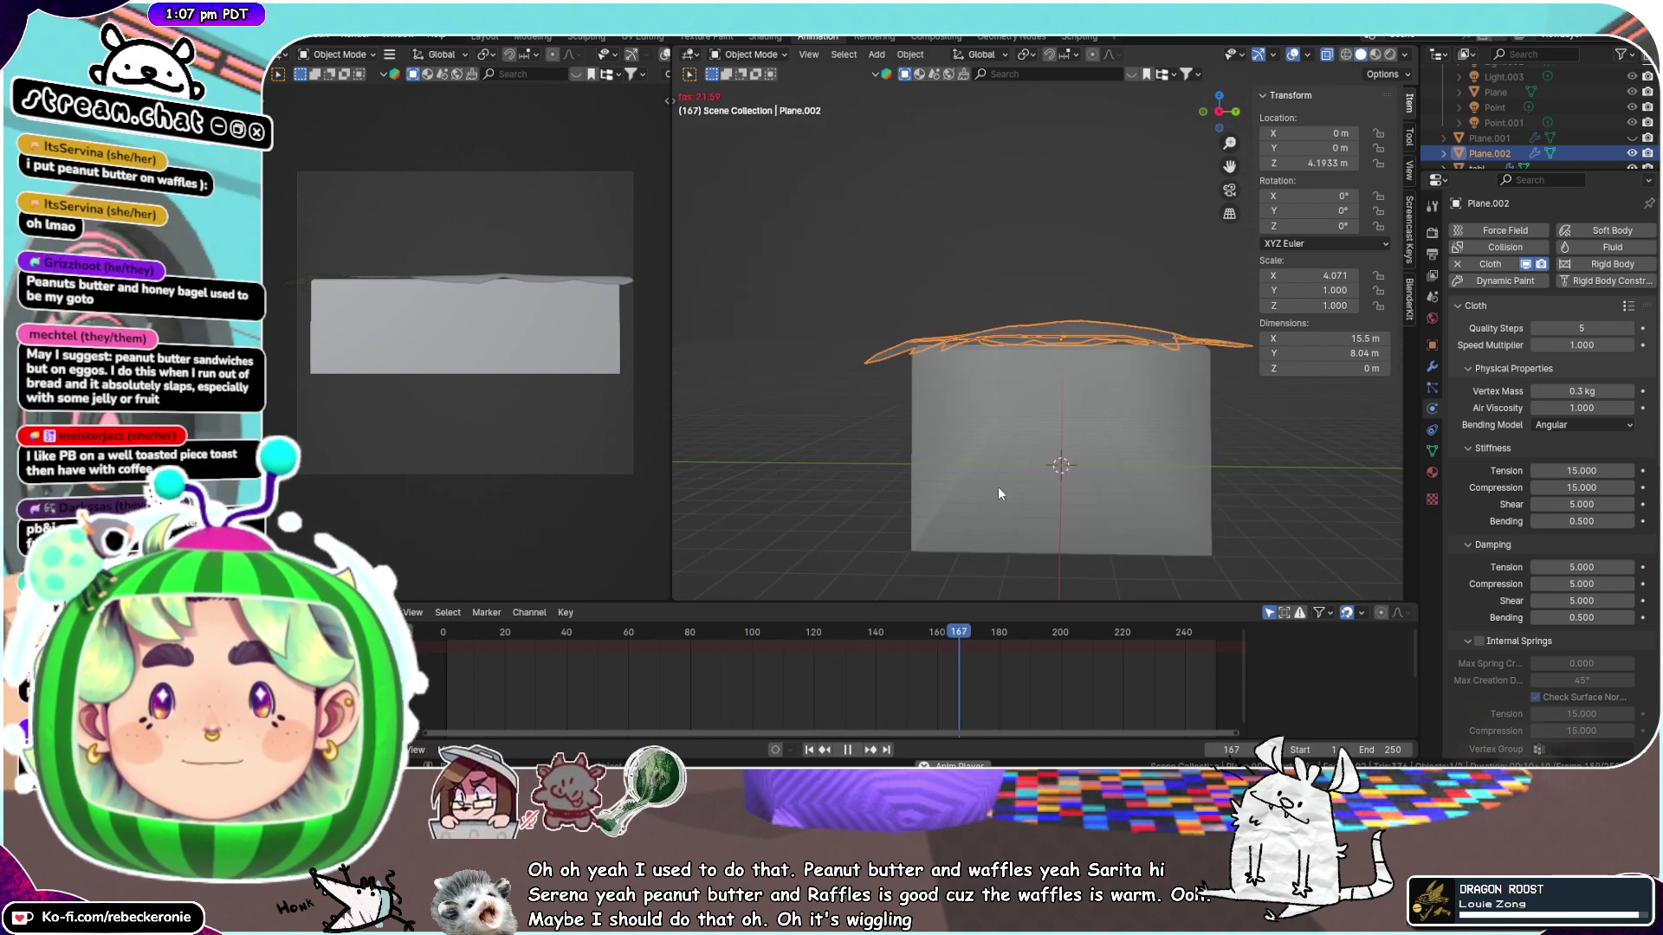
Set the cloth's vertex mass to 8.2 kg and watch from the front how the heavier tablecloth falls over the box
middle_click_drag(1229, 419, 1188, 478)
left_click_drag(1577, 393, 1633, 391)
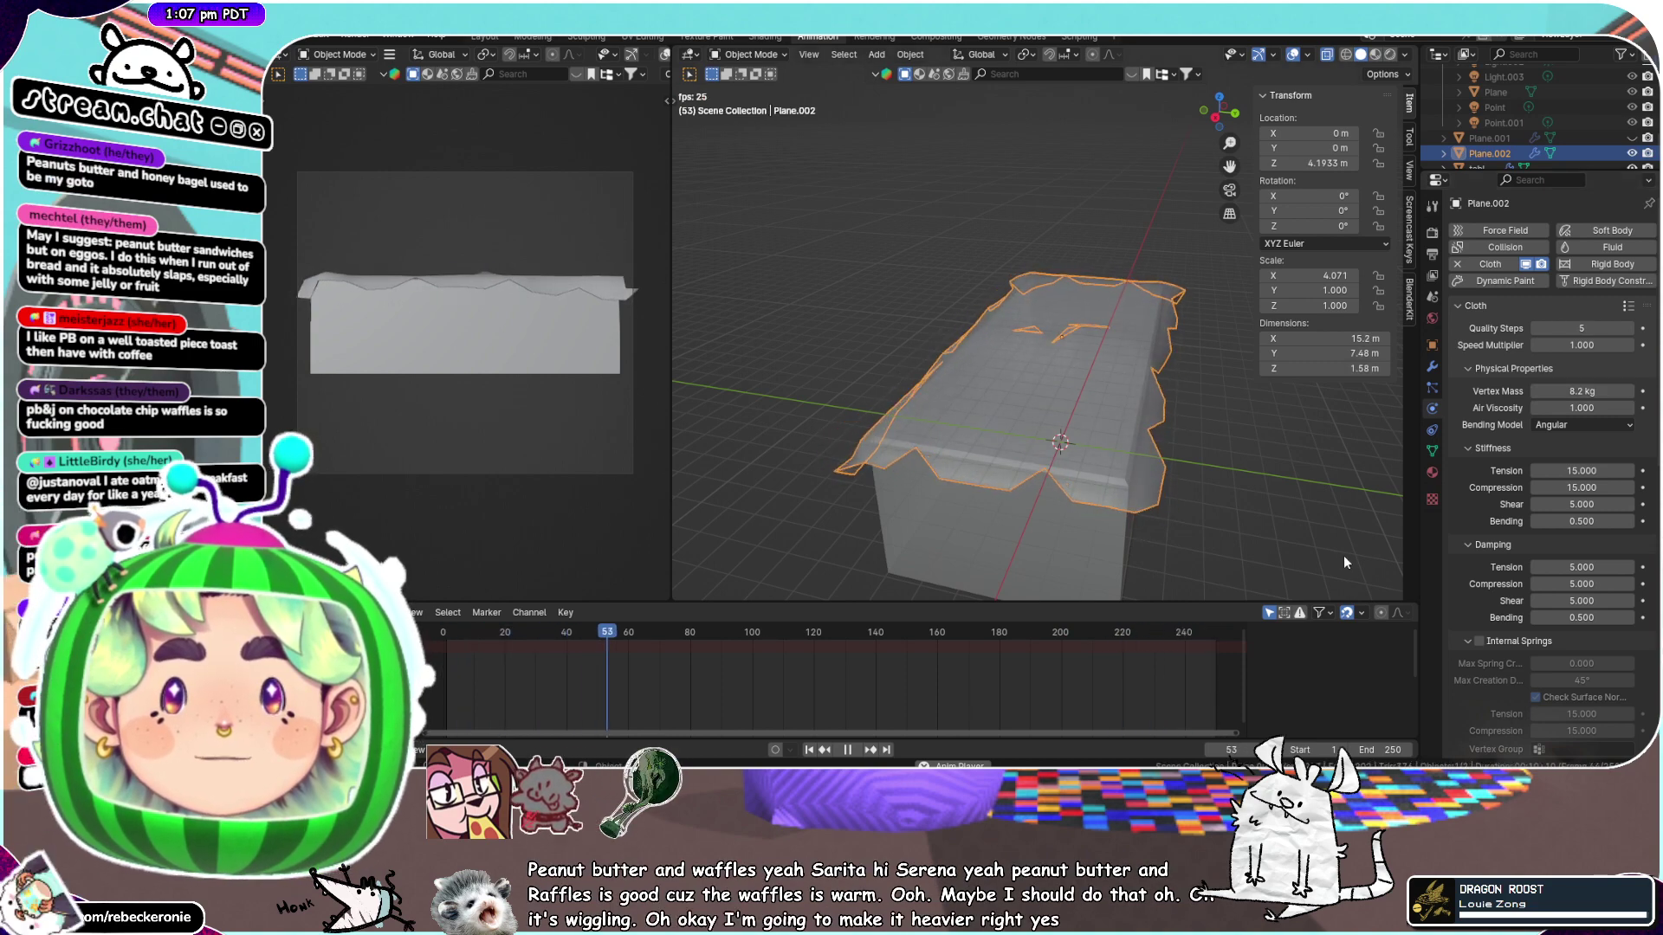
scroll(1043, 381, "down", 4)
middle_click_drag(1044, 382, 1086, 330)
scroll(1047, 360, "up", 4)
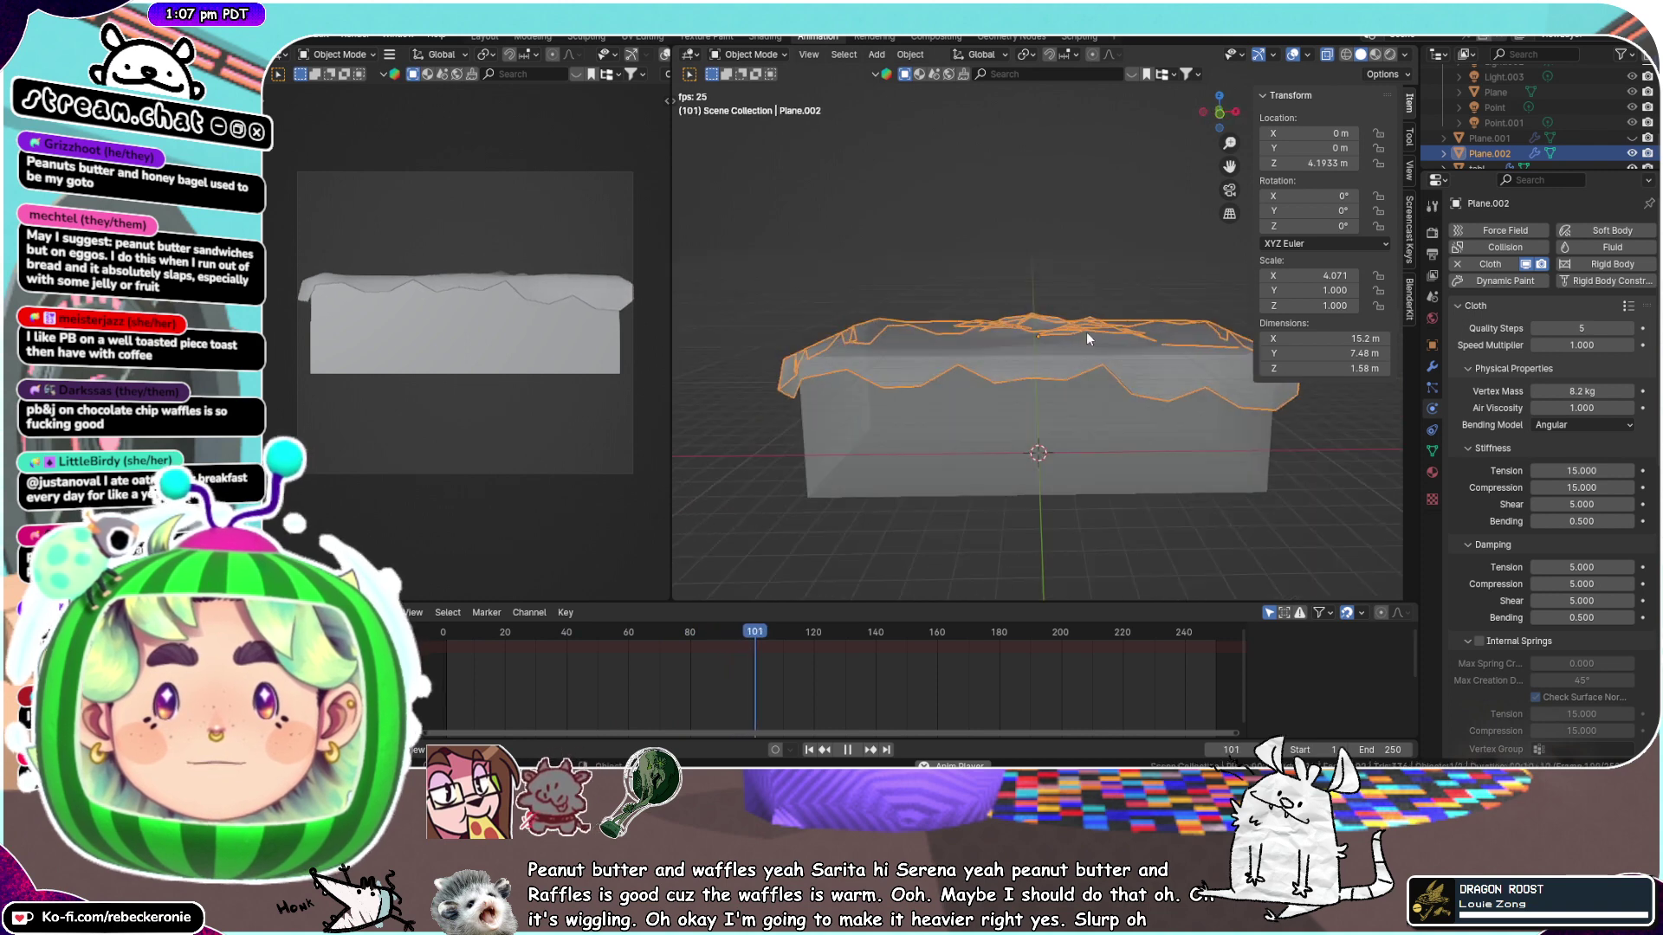
left_click(1221, 128)
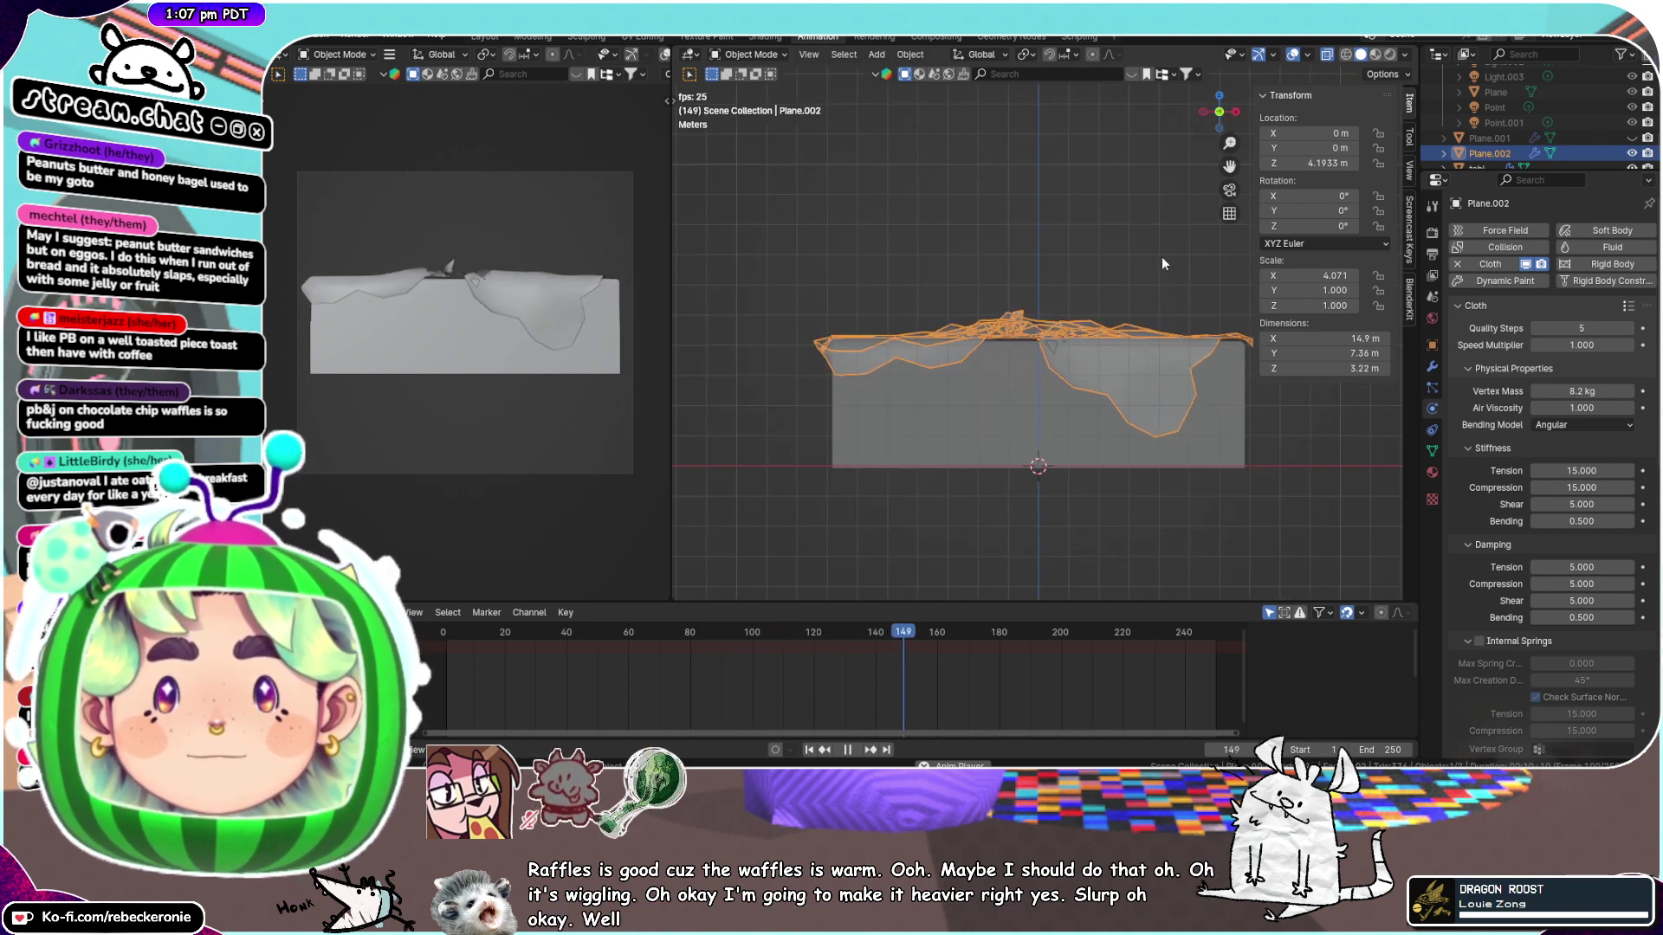
middle_click_drag(1177, 320, 1162, 429)
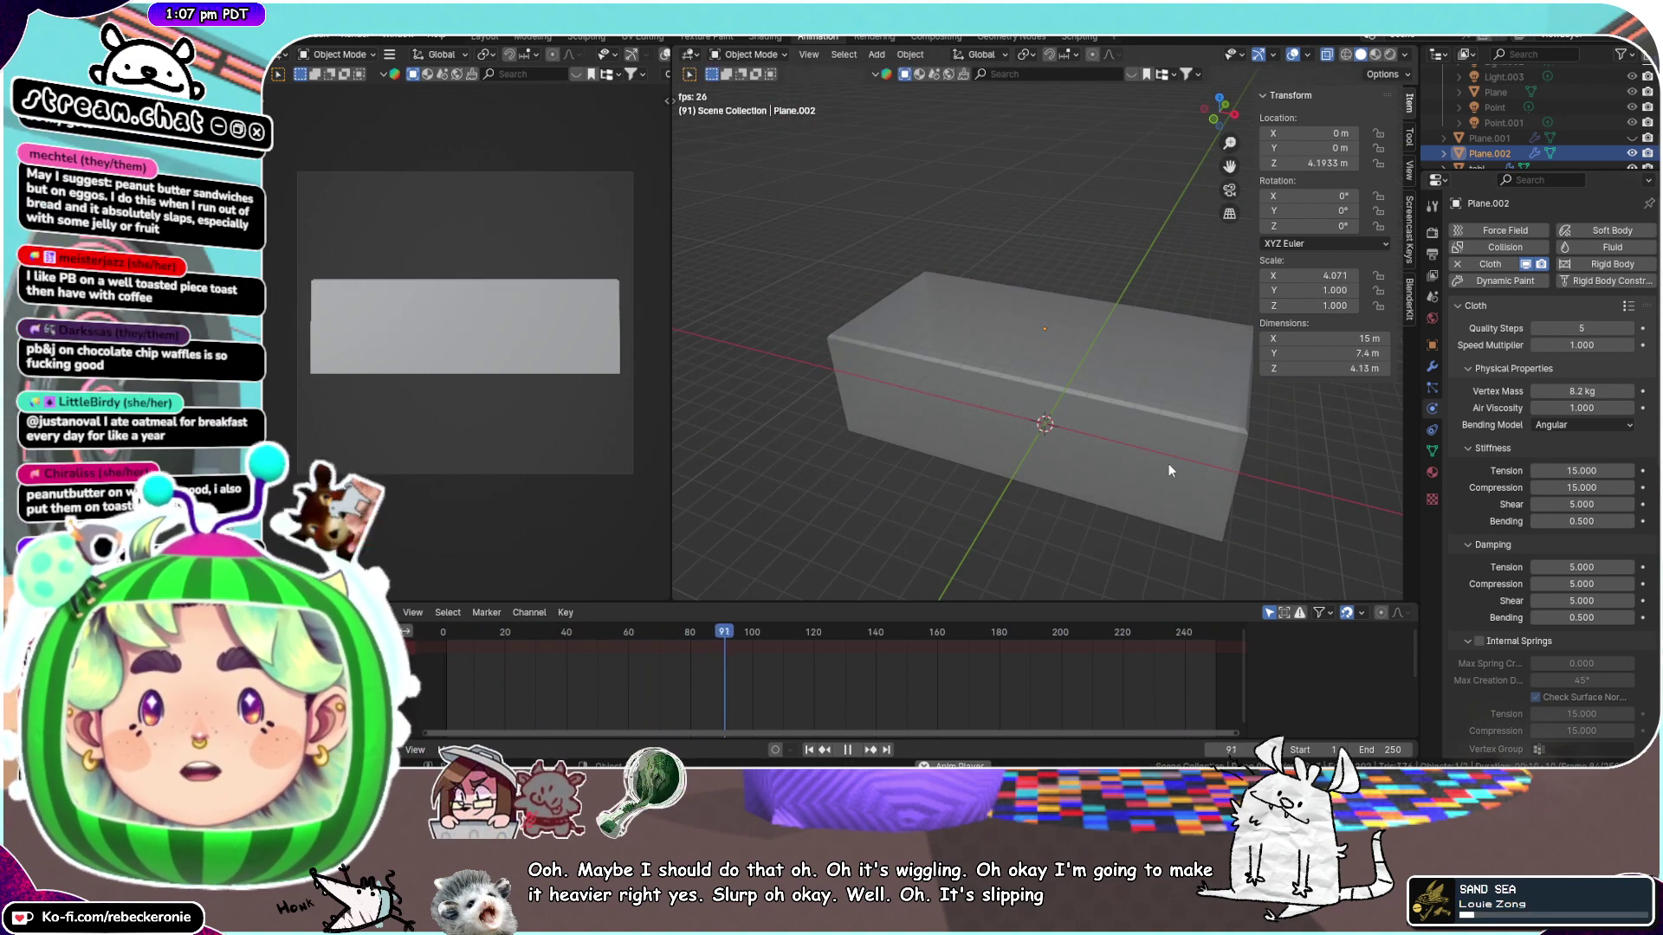
Stop the simulation playback and return the timeline to frame 0
left_click(847, 750)
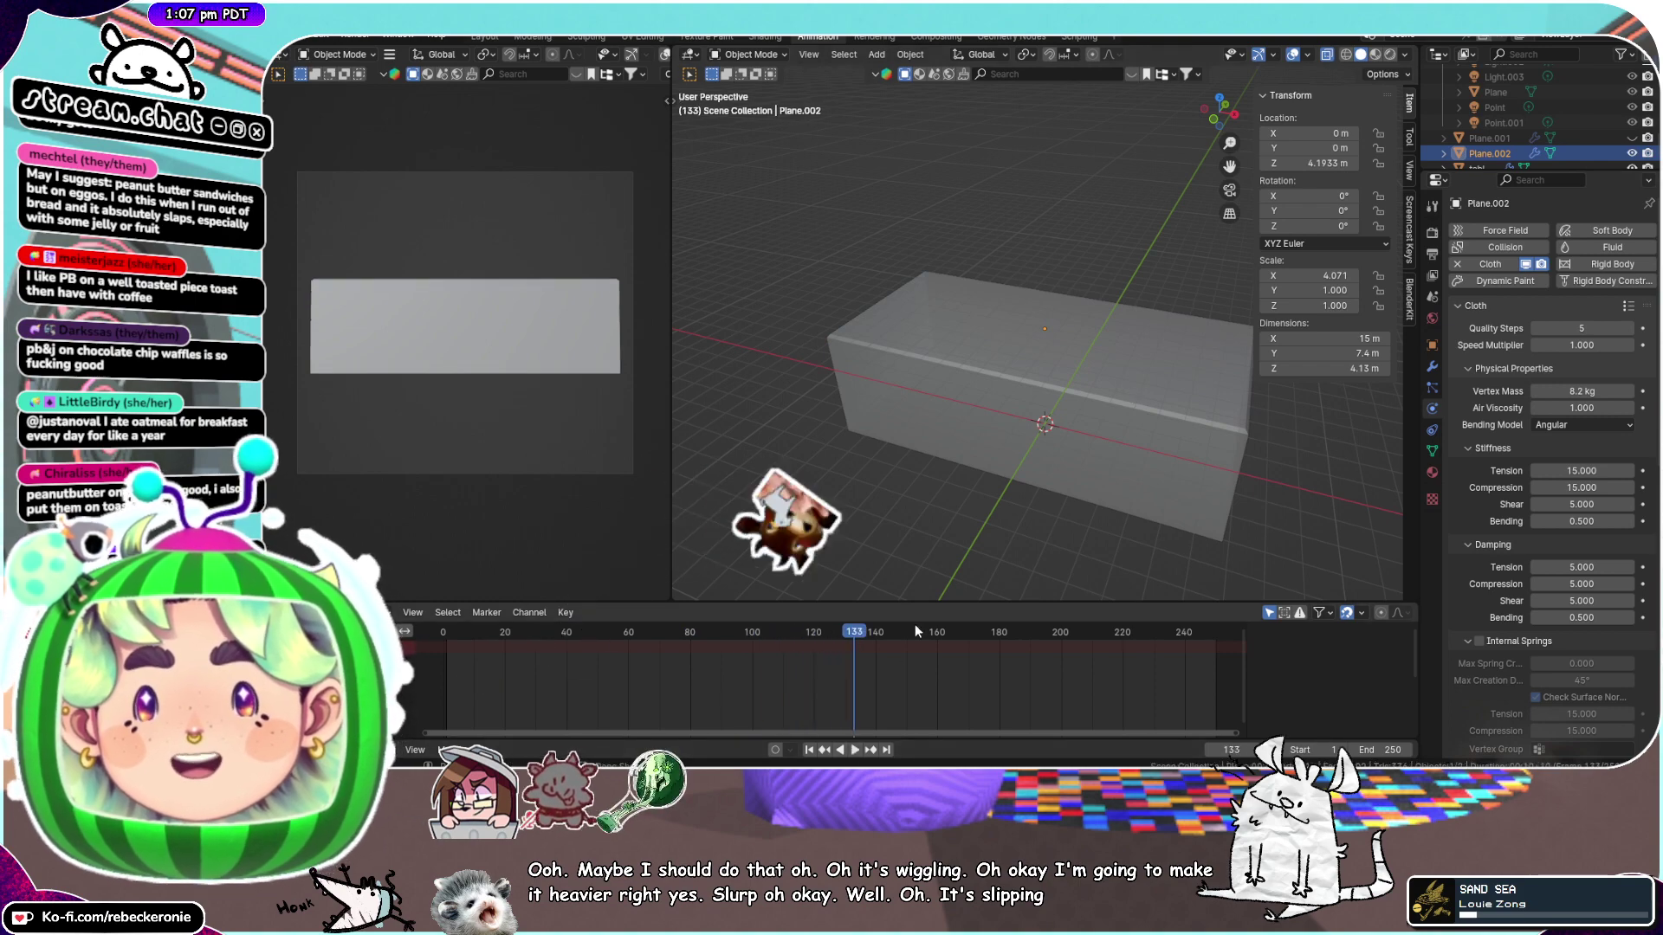
left_click_drag(869, 631, 536, 591)
key("Escape")
Enter Edit Mode on the tablecloth and subdivide its whole mesh with one cut
middle_click_drag(1083, 401, 1116, 459)
right_click(1066, 323)
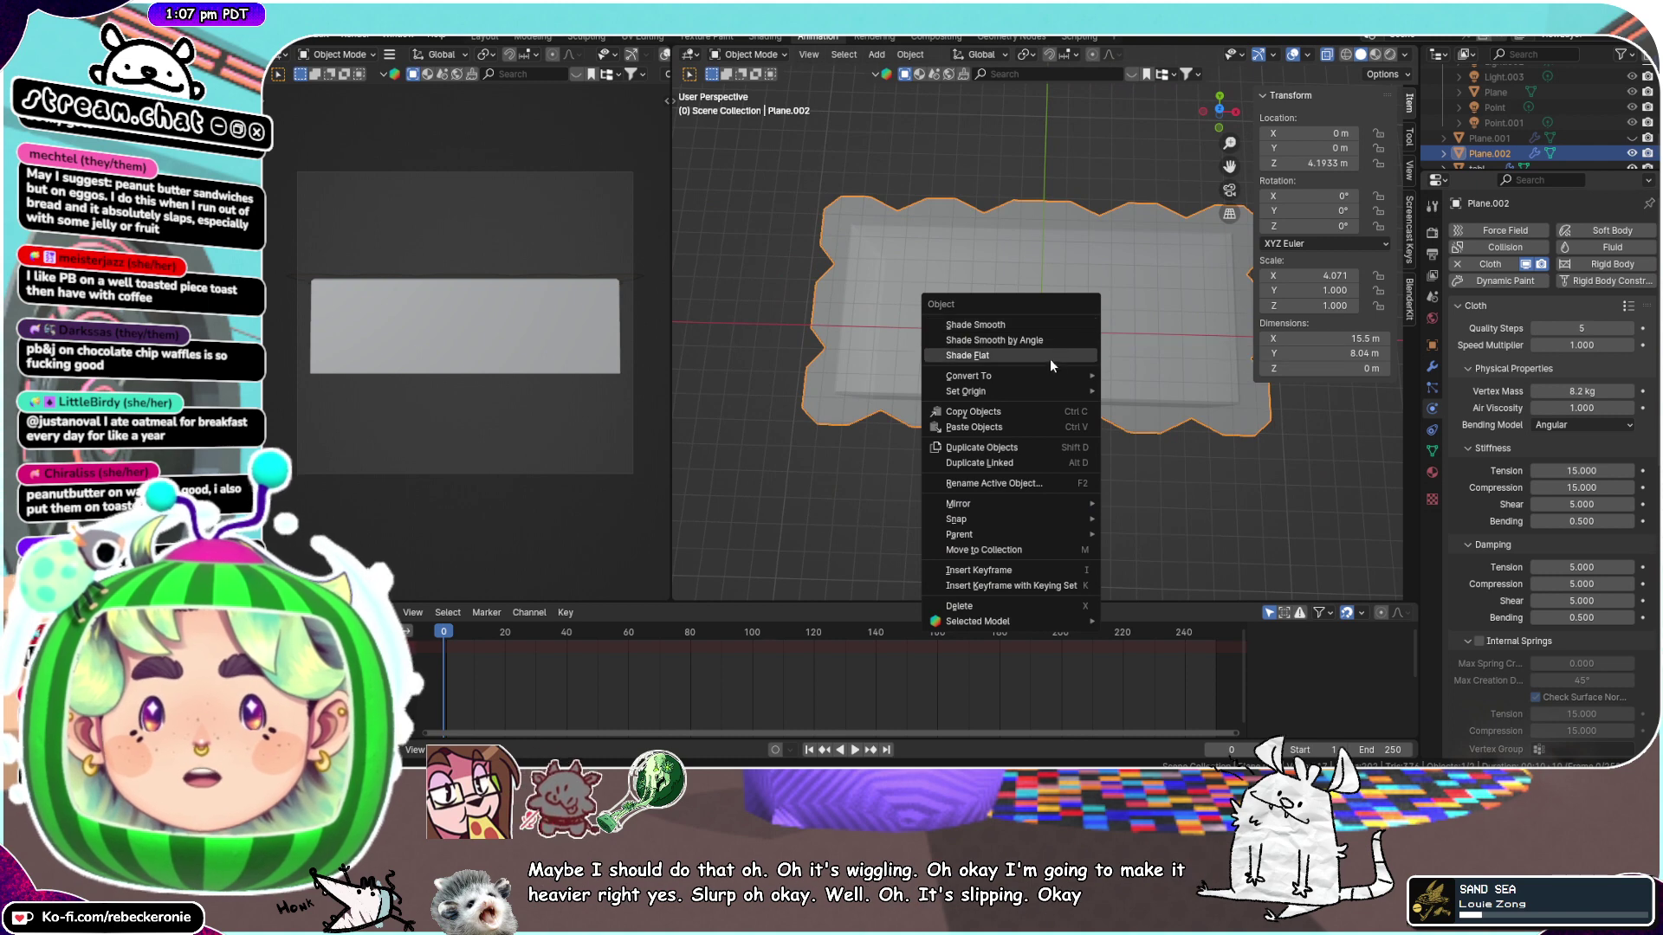
key("ctrl+Tab")
left_click(1304, 263)
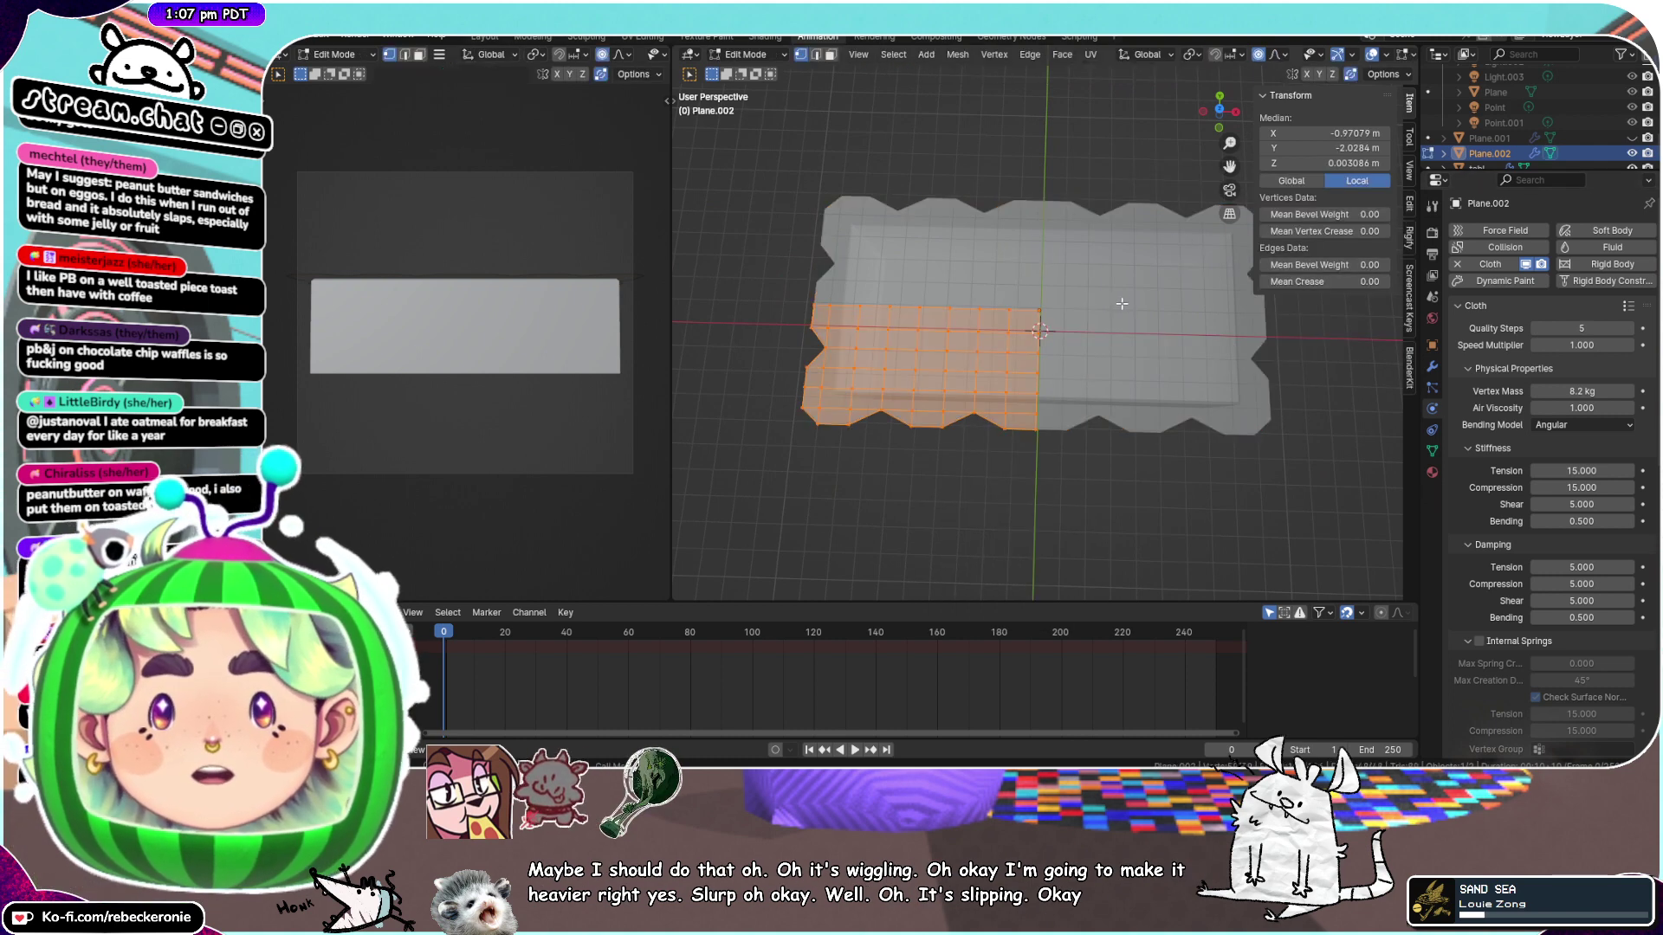
right_click(986, 372)
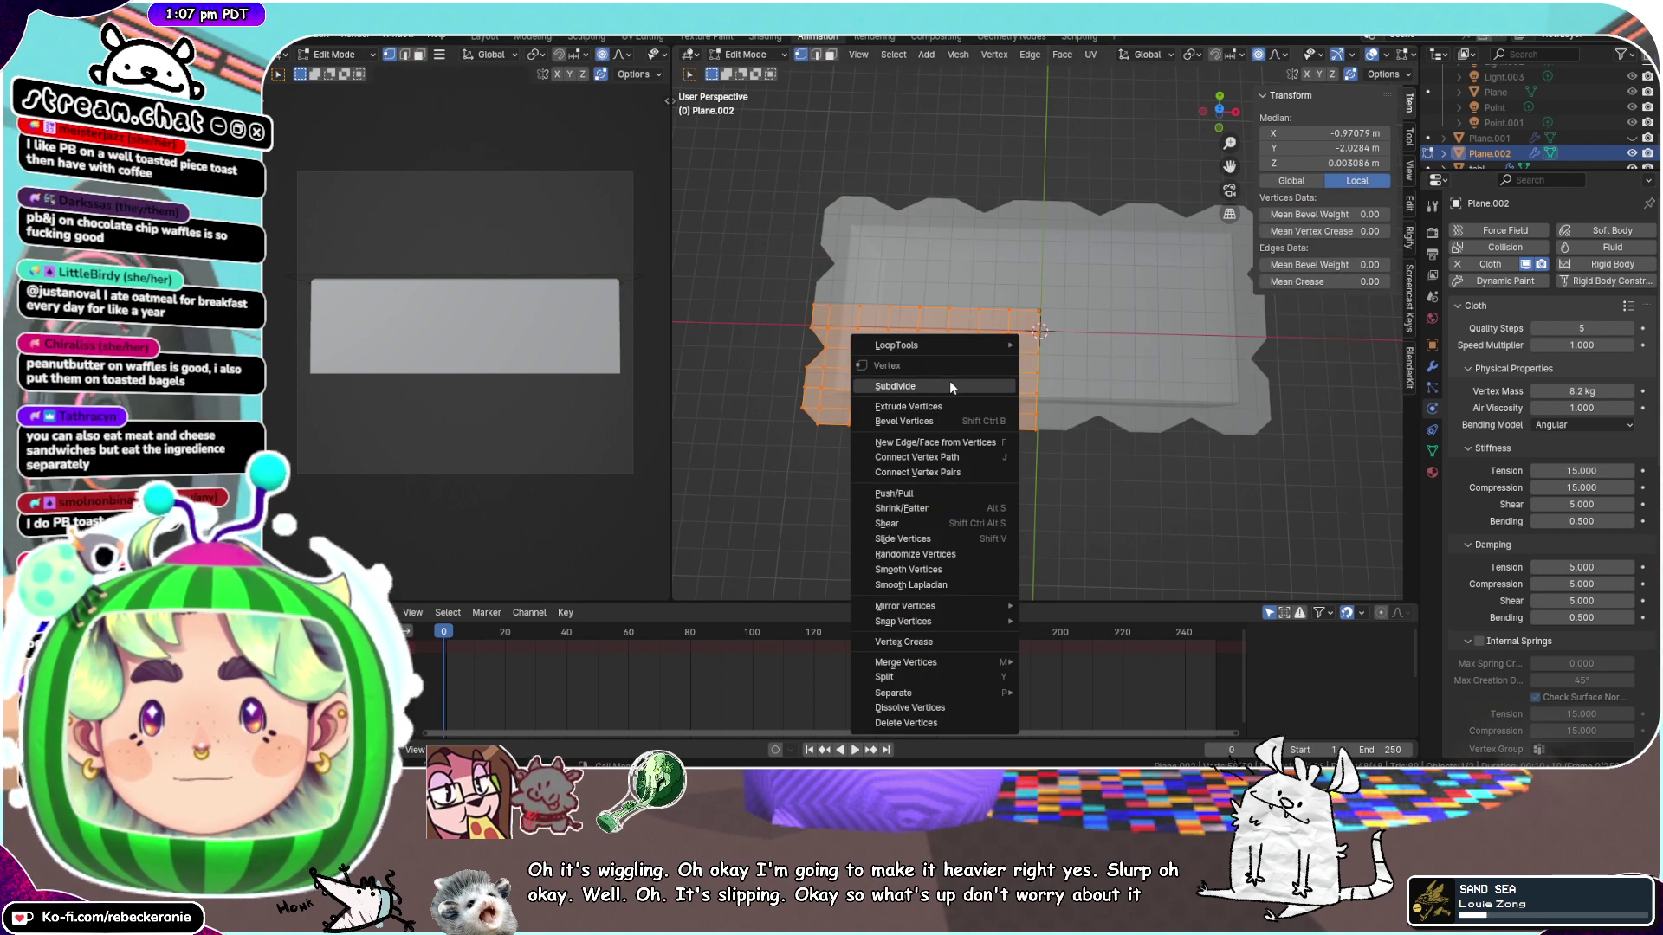
left_click(949, 384)
key("s")
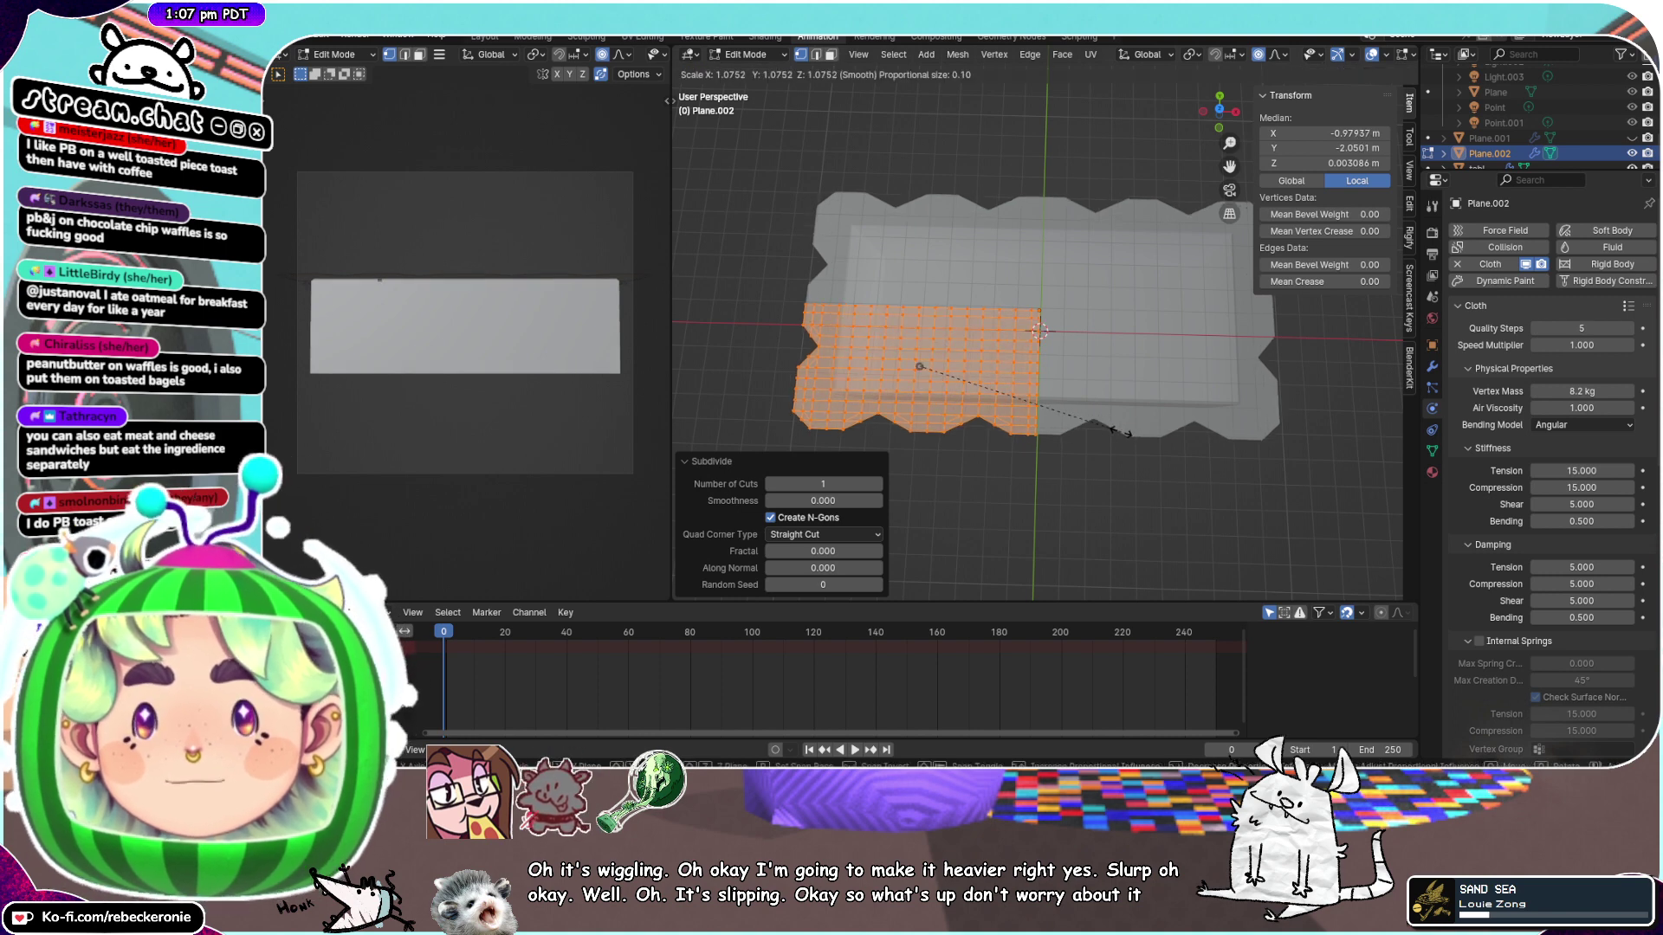
left_click(1125, 434)
Inspect the subdivided tablecloth from above and look through its Cloth stiffness, damping and collision settings
middle_click_drag(1124, 434, 1093, 328)
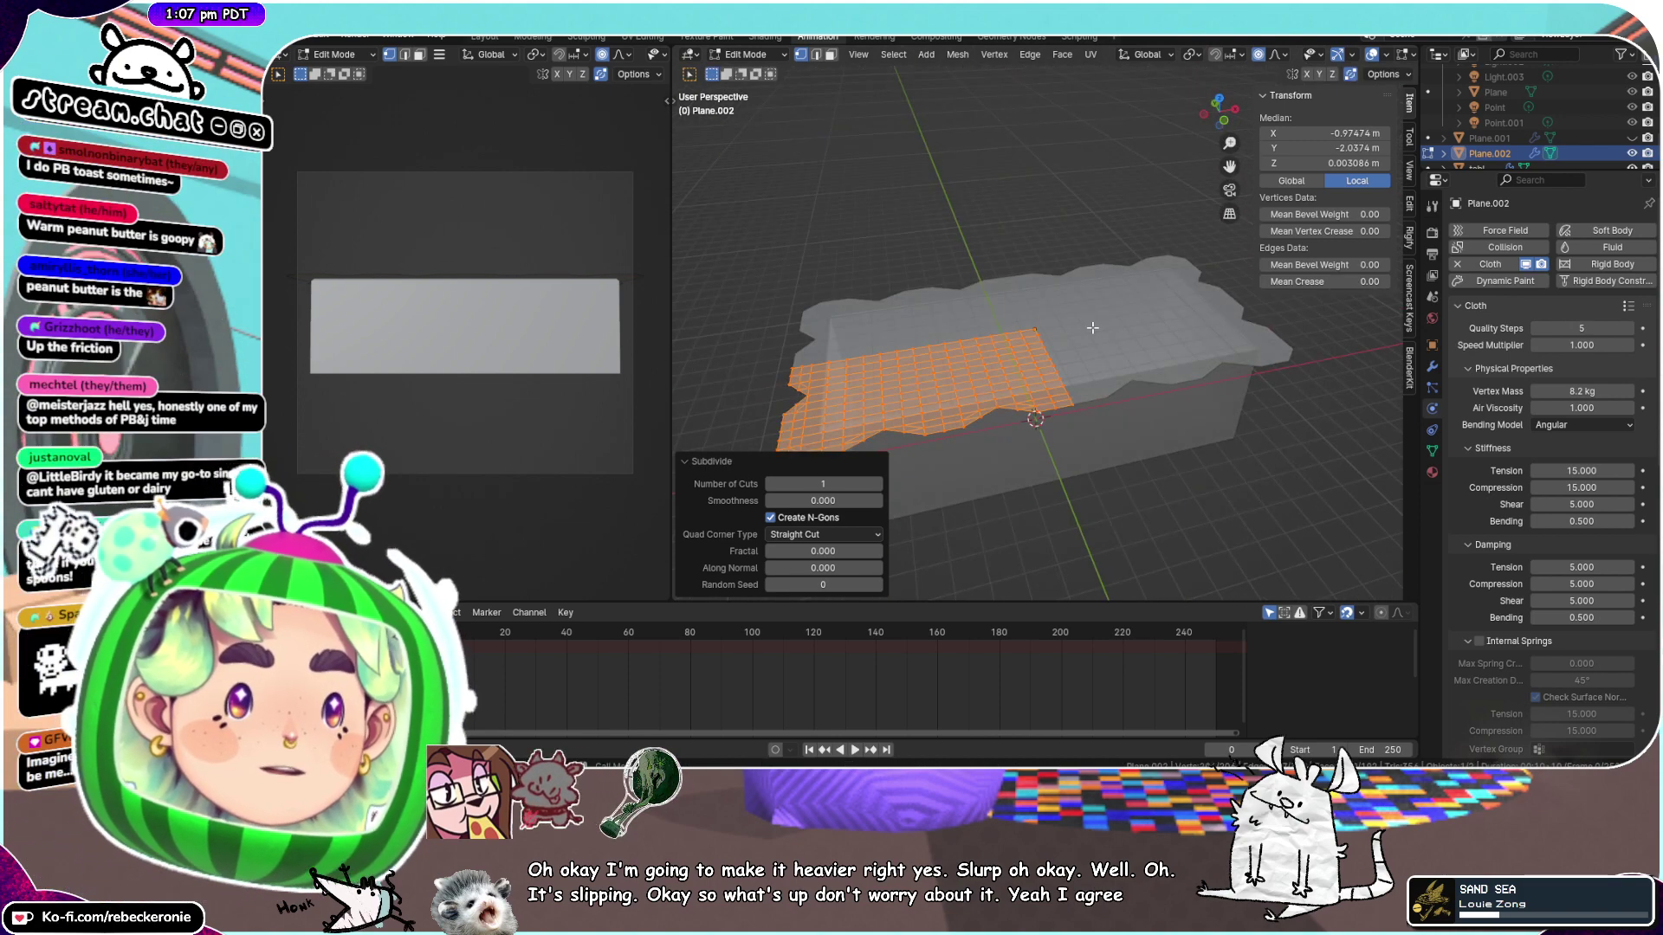
middle_click_drag(1094, 328, 1250, 380)
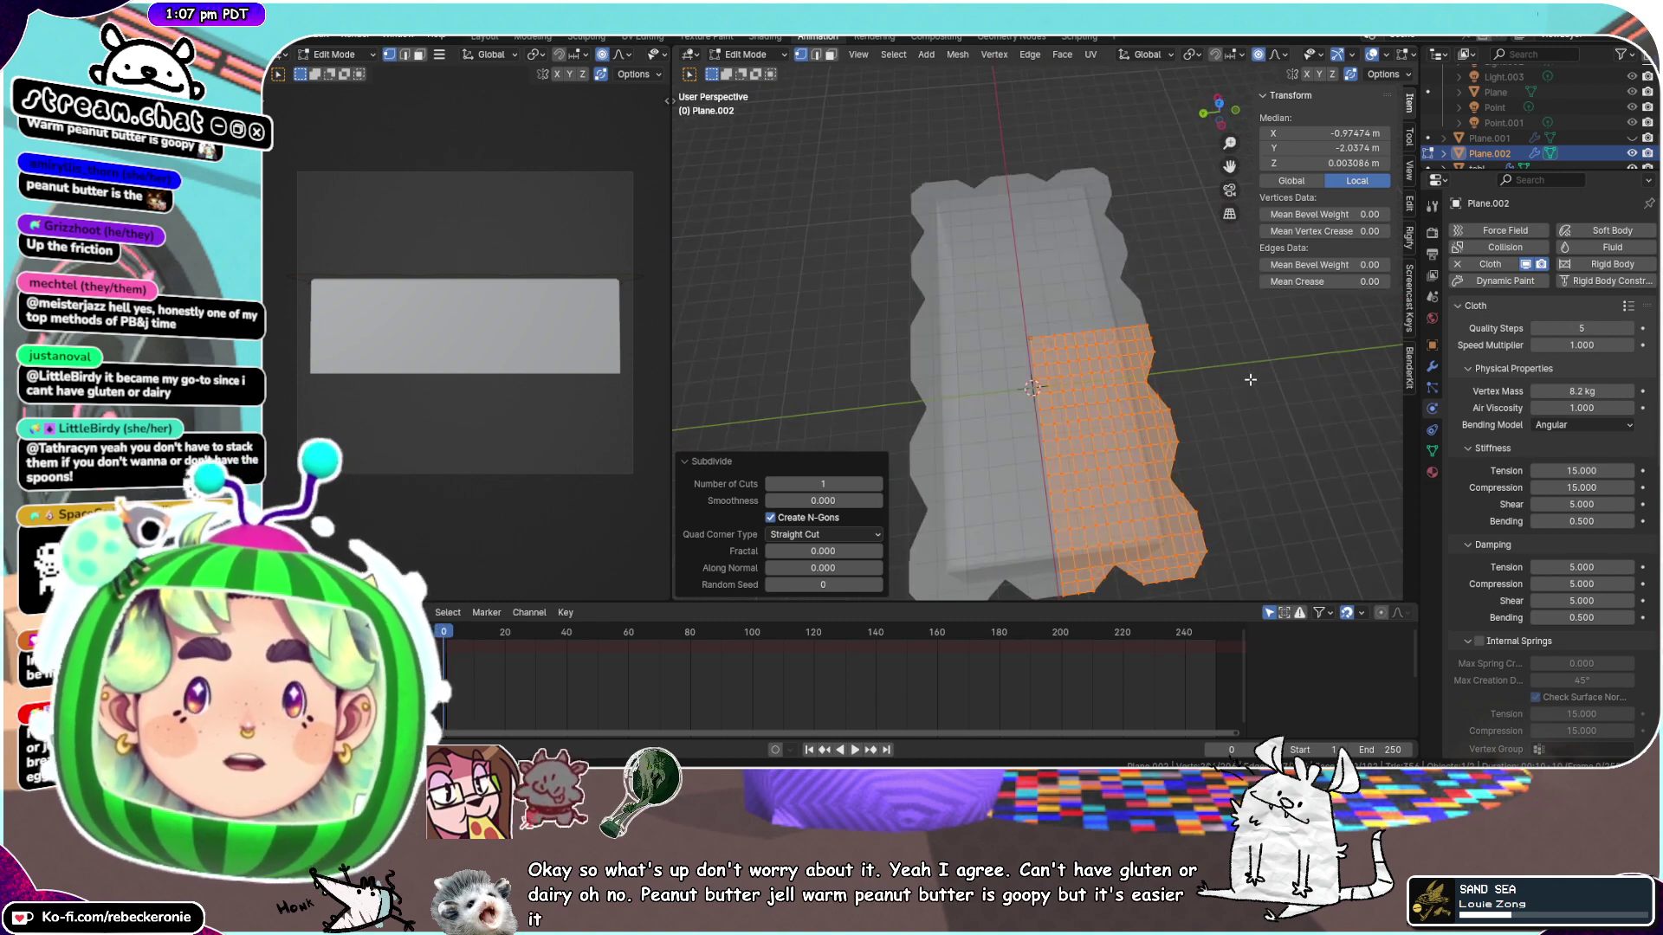
left_click(1217, 123)
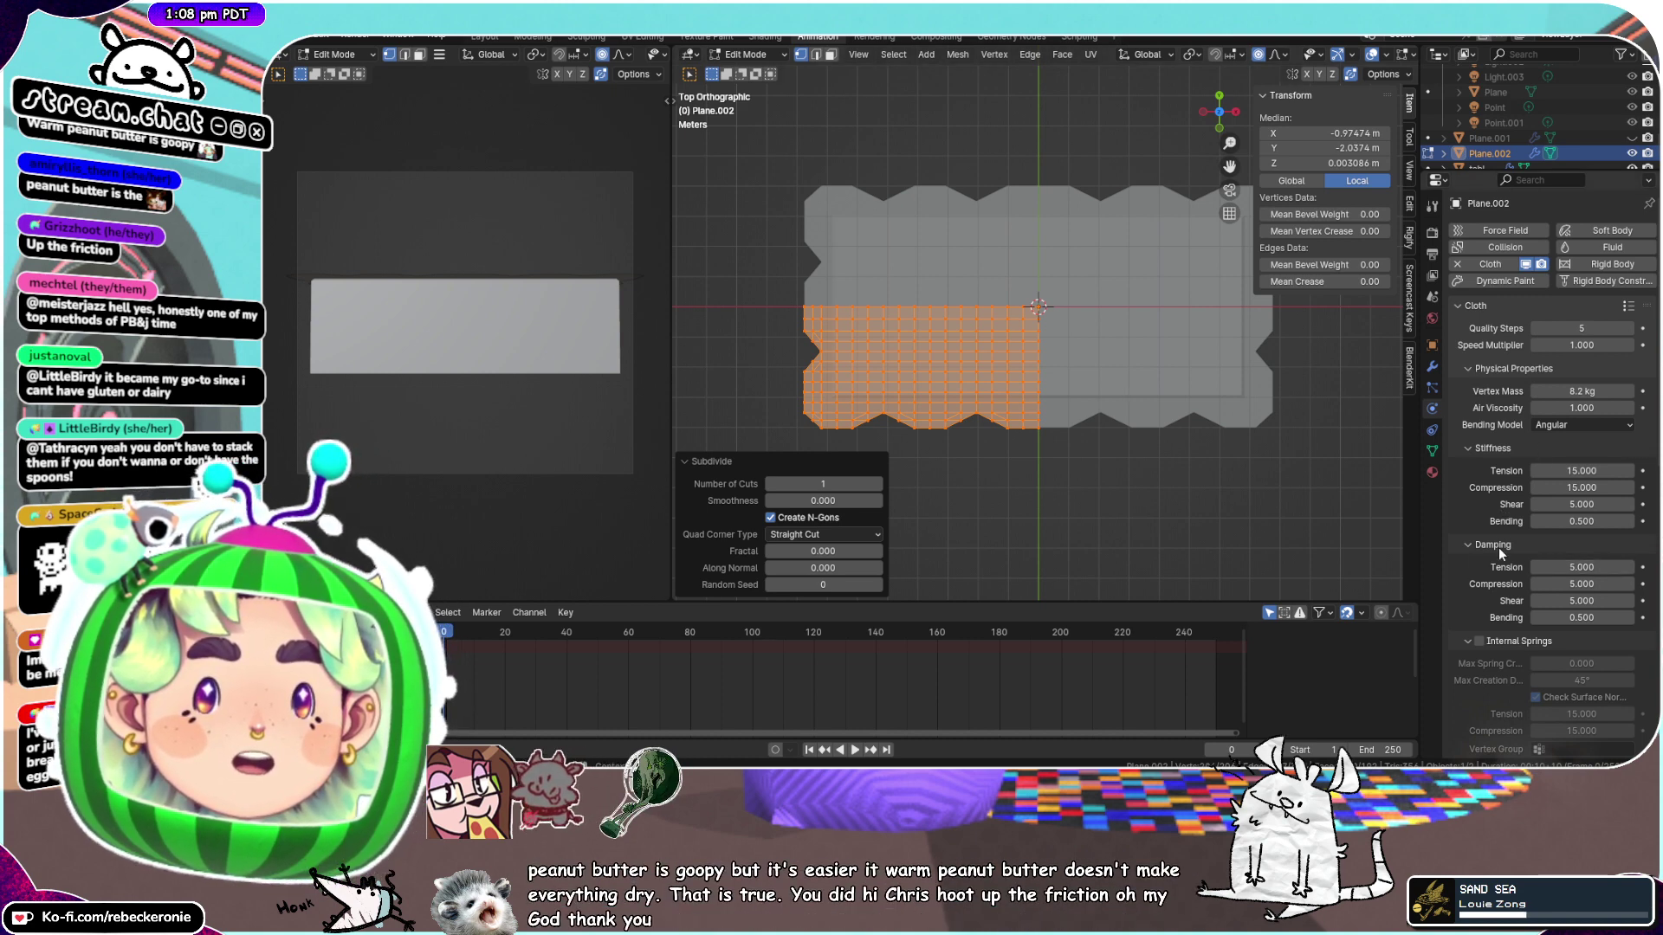
scroll(1496, 546, "down", 10)
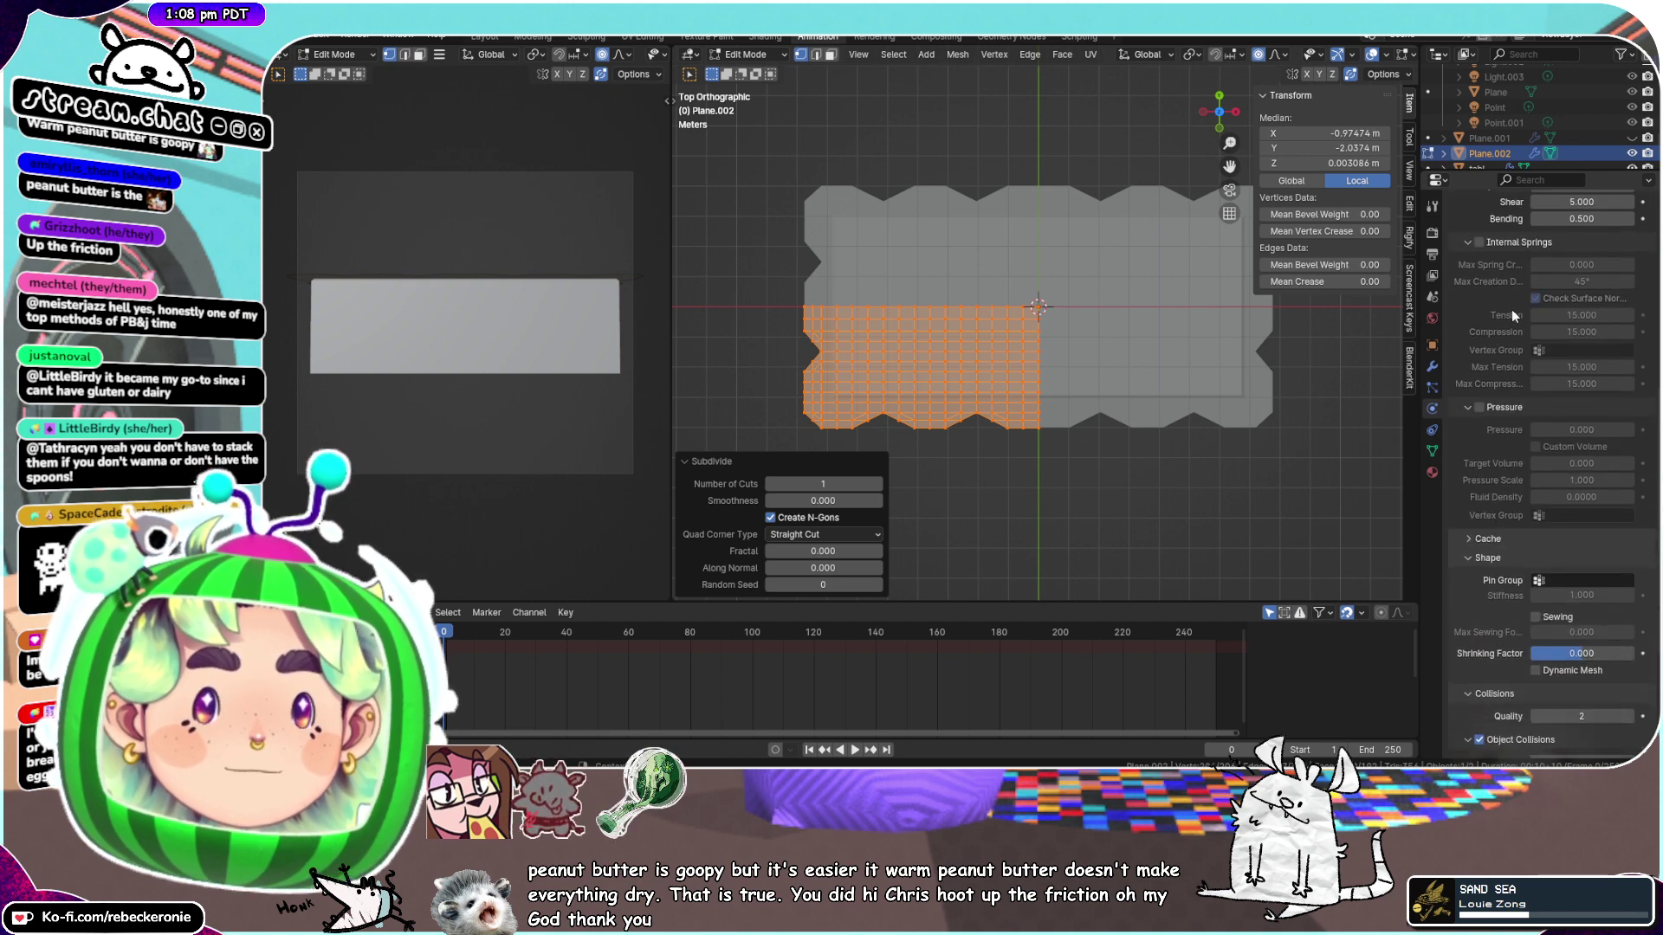
scroll(1508, 567, "down", 5)
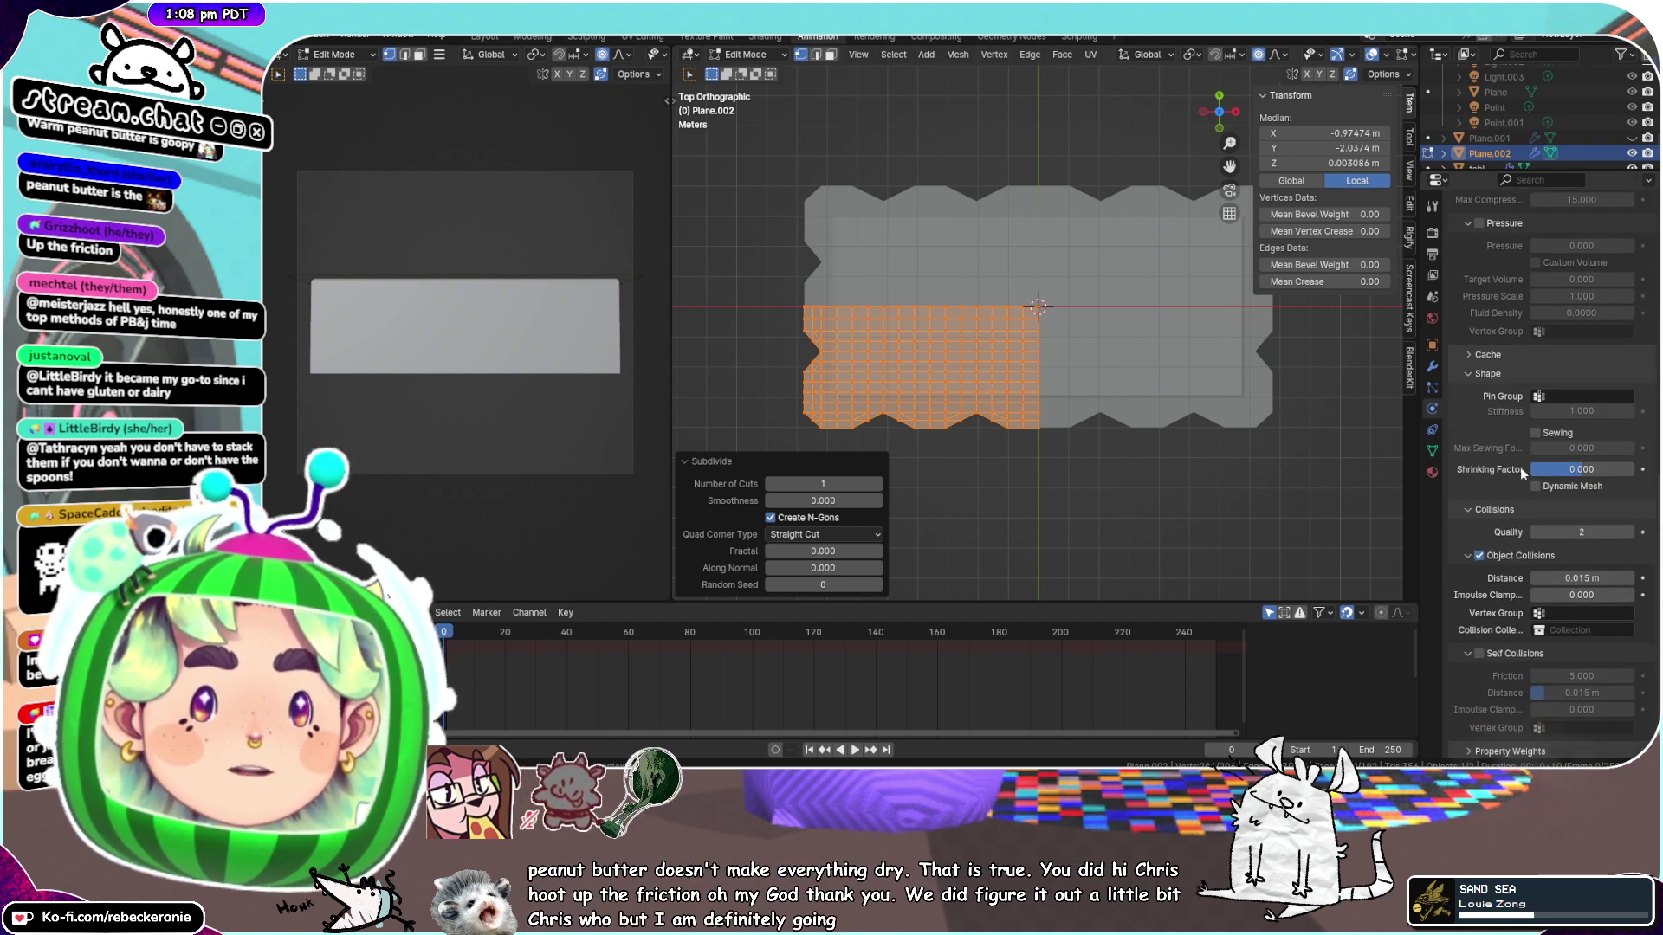
scroll(1498, 471, "up", 12)
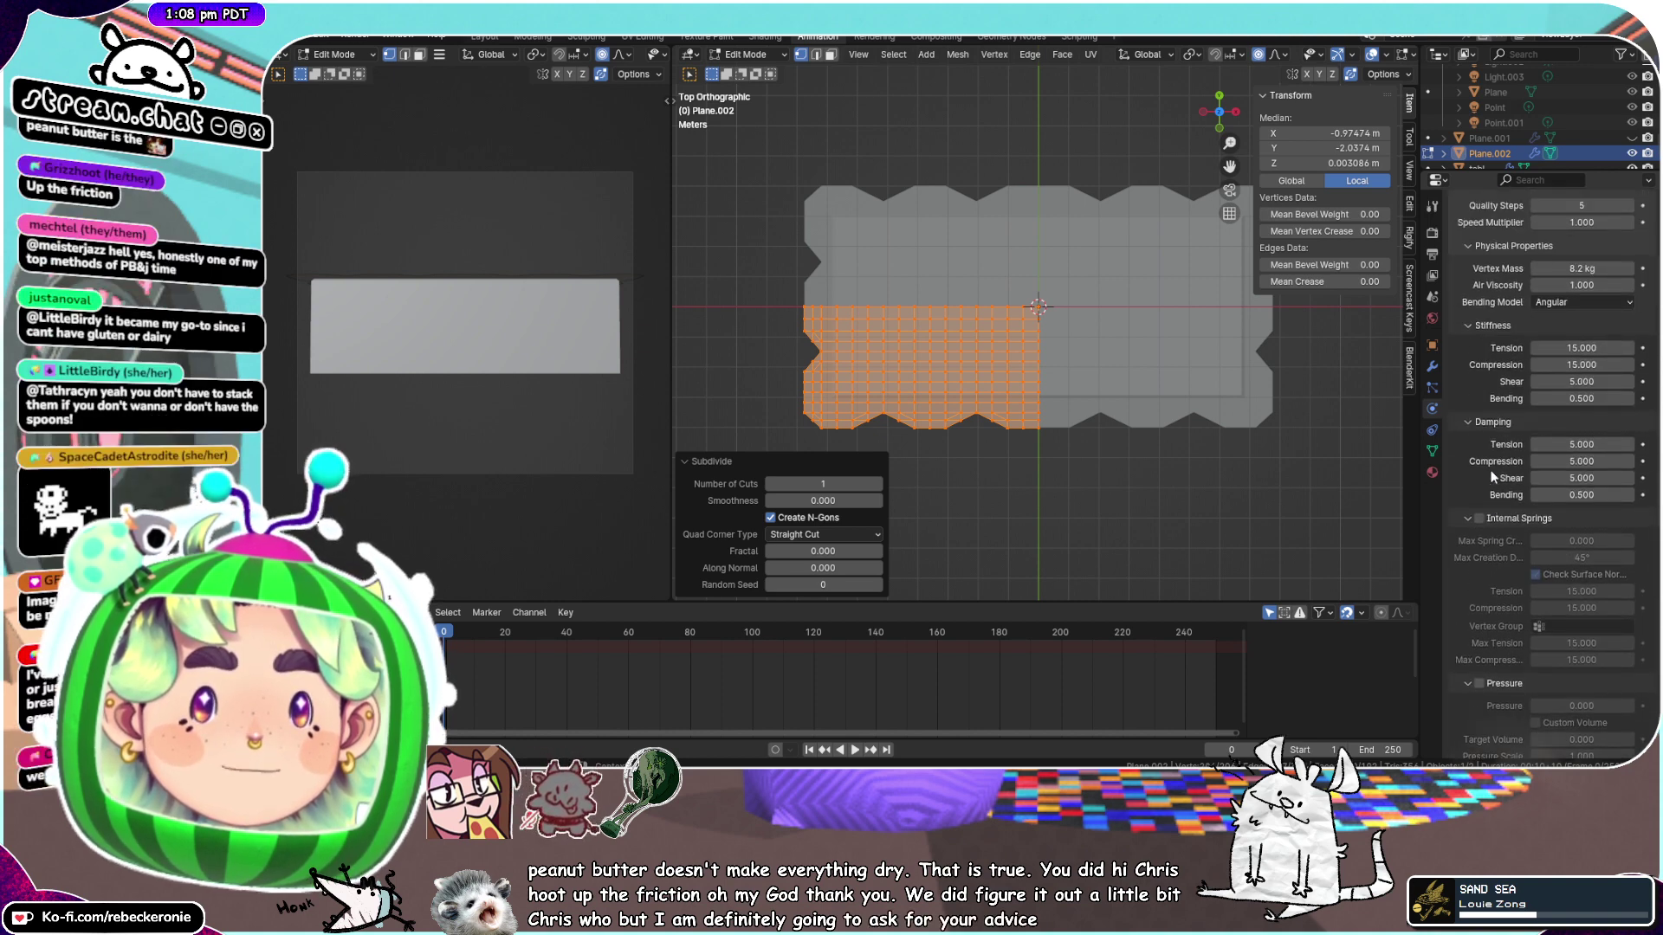
scroll(1493, 476, "up", 3)
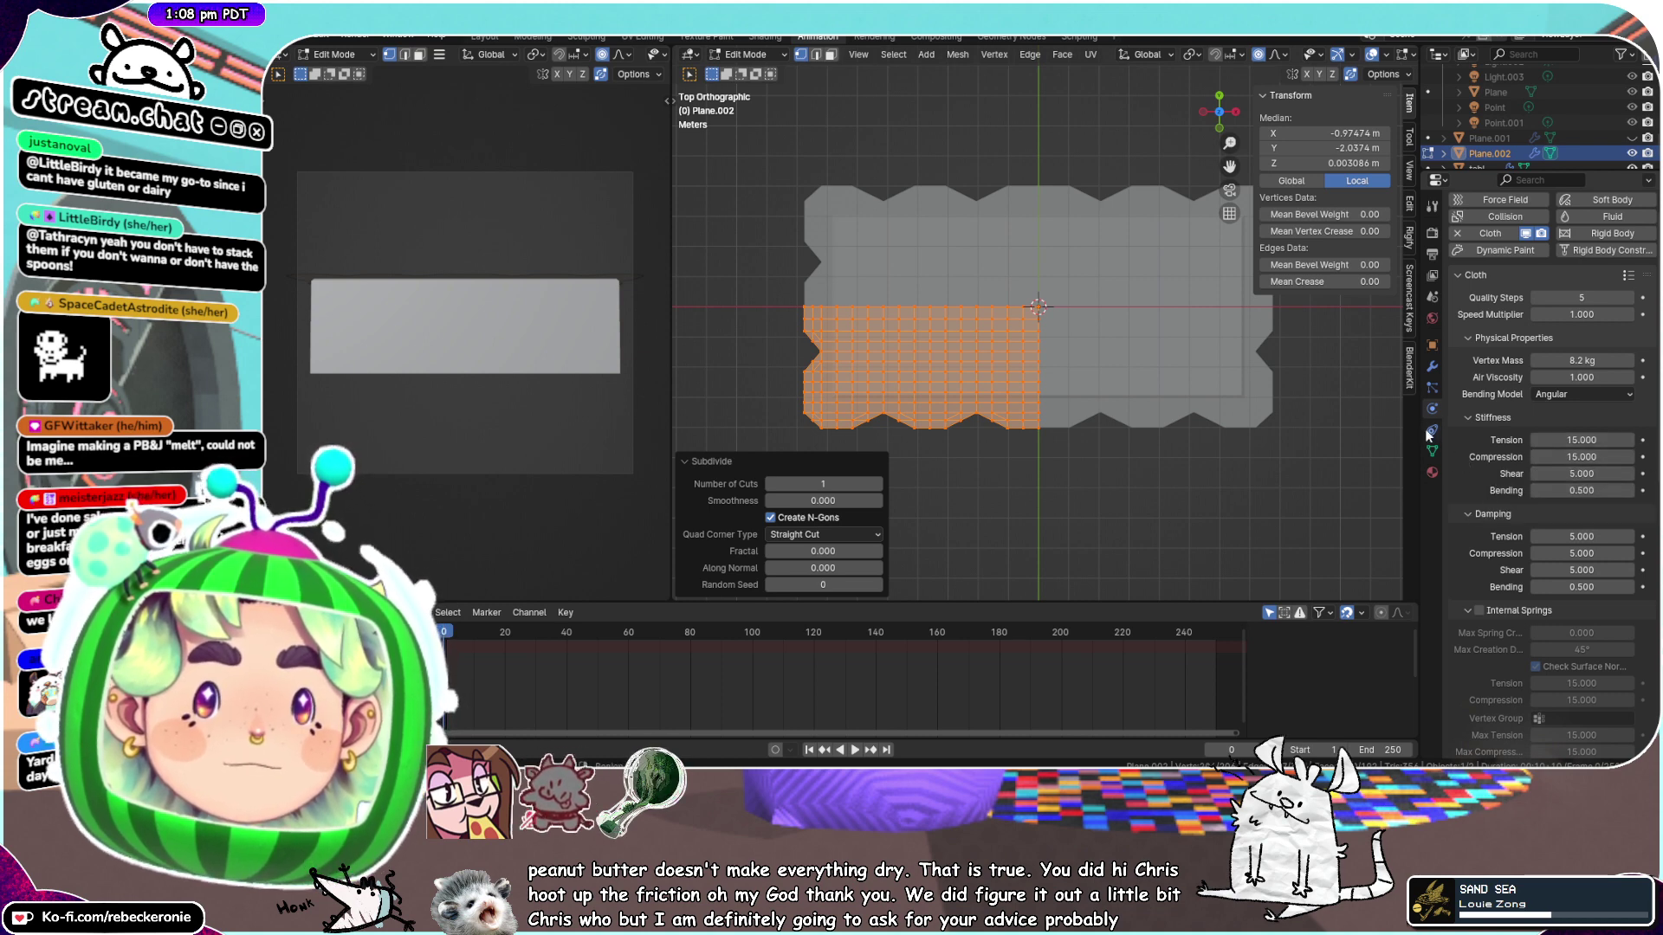
Return the tablecloth to Object Mode and play the simulation to check how the subdivided cloth drapes over the box
middle_click_drag(1160, 450, 1170, 419)
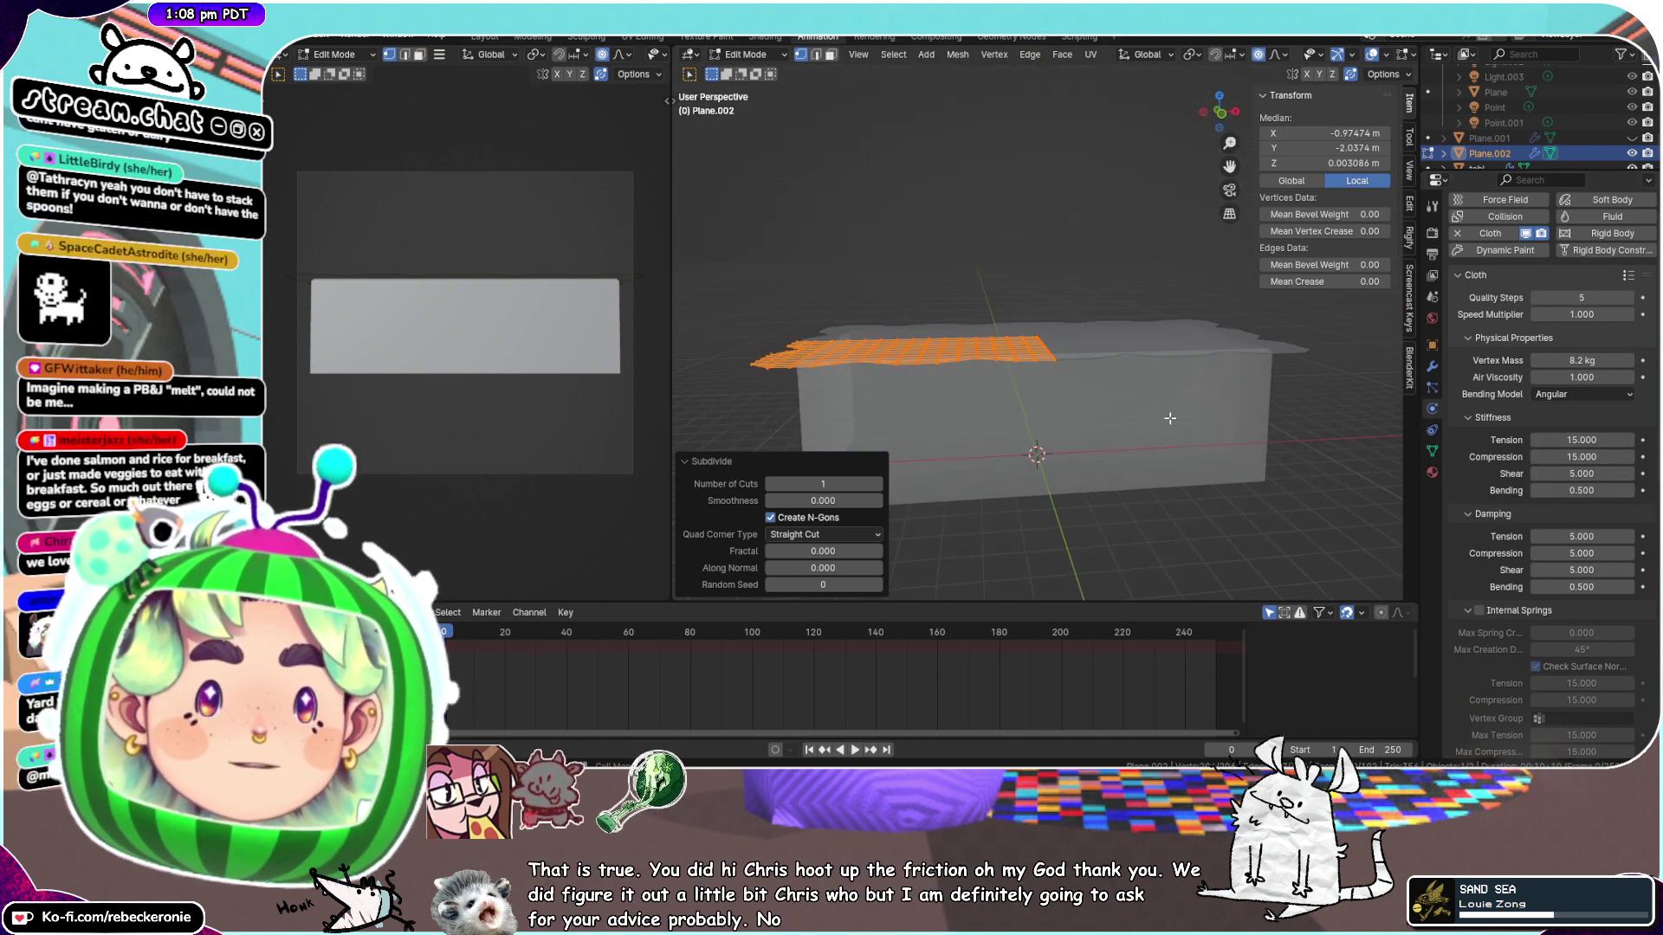
left_click(856, 750)
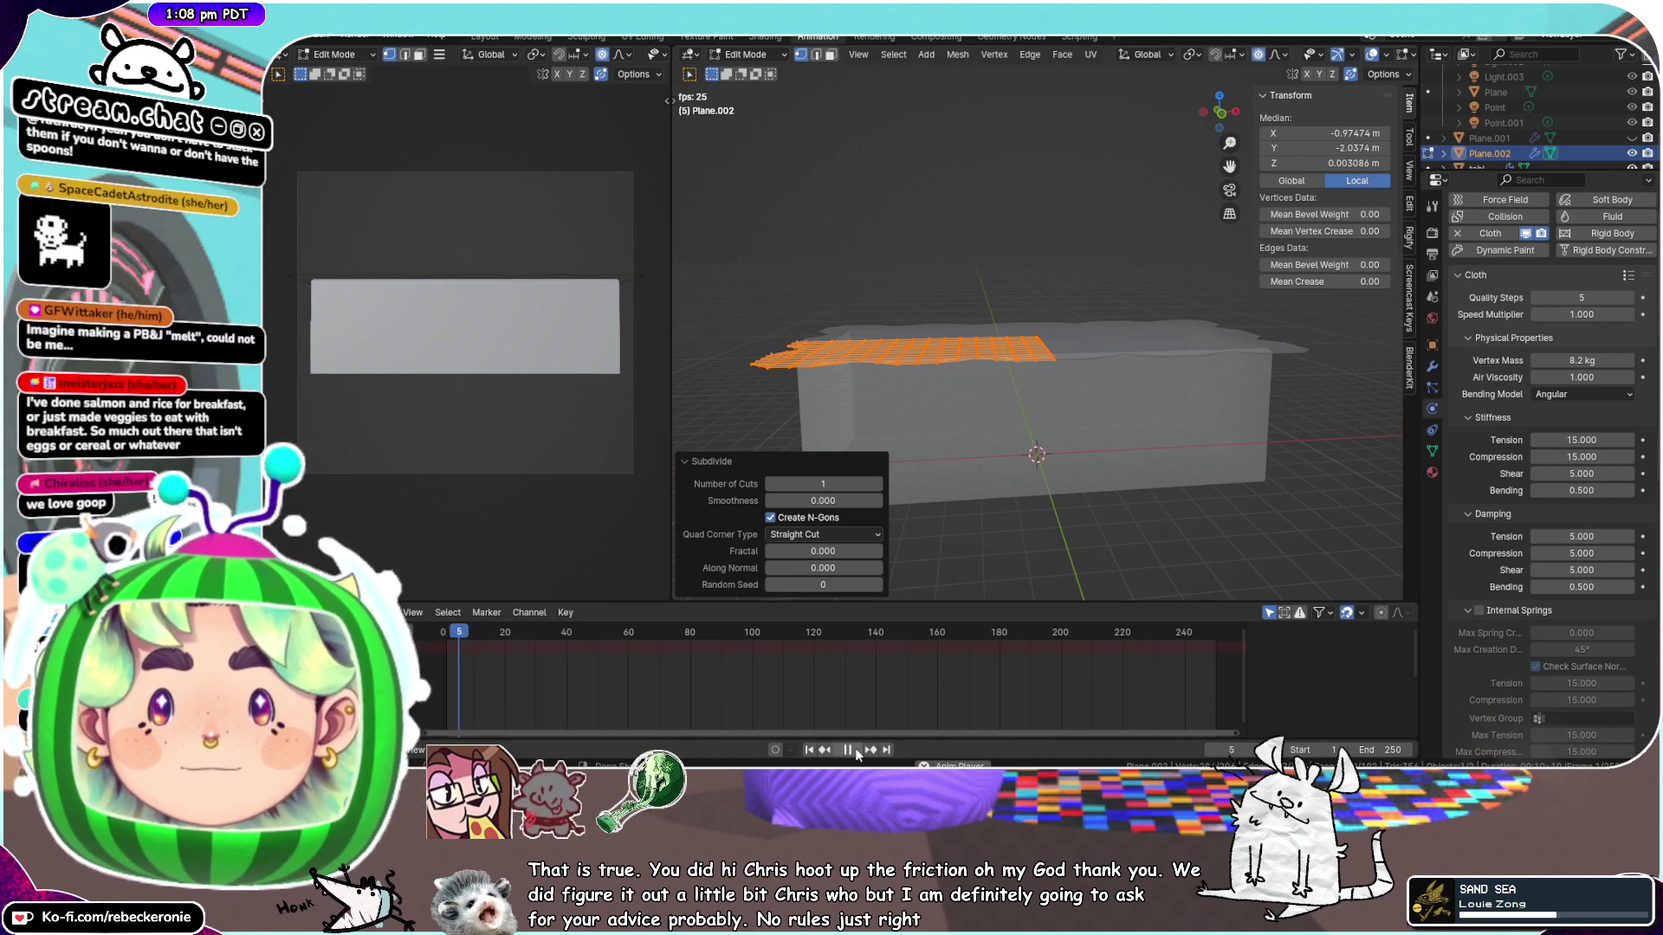
left_click(855, 750)
key("ctrl+Tab")
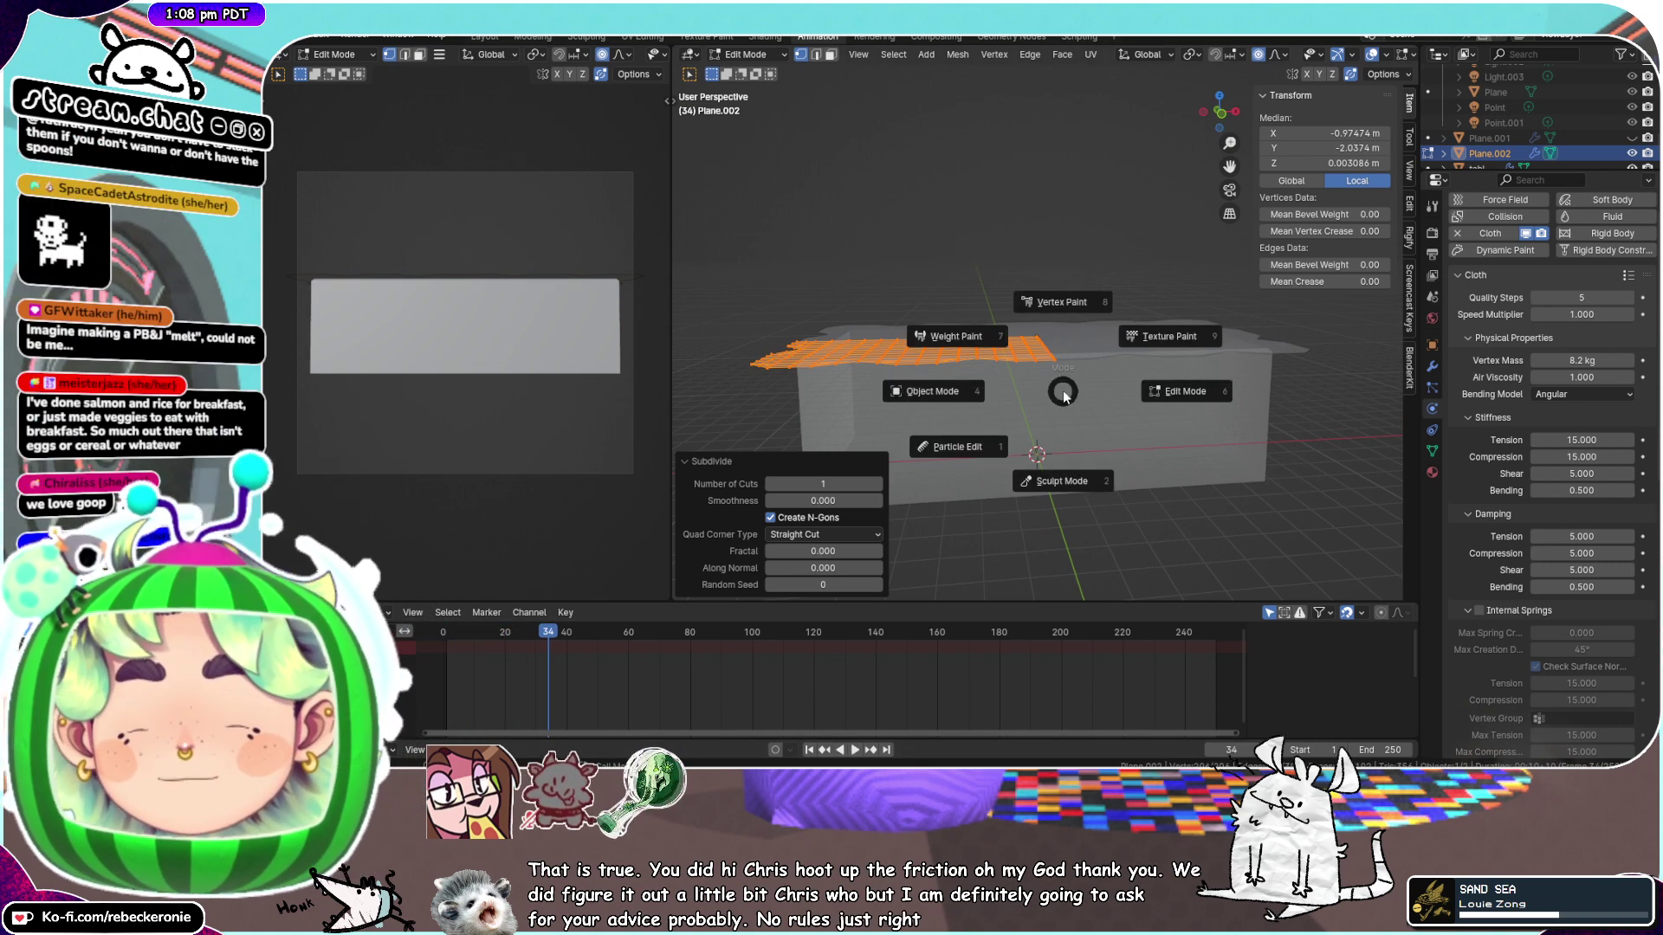
left_click(926, 396)
left_click(856, 750)
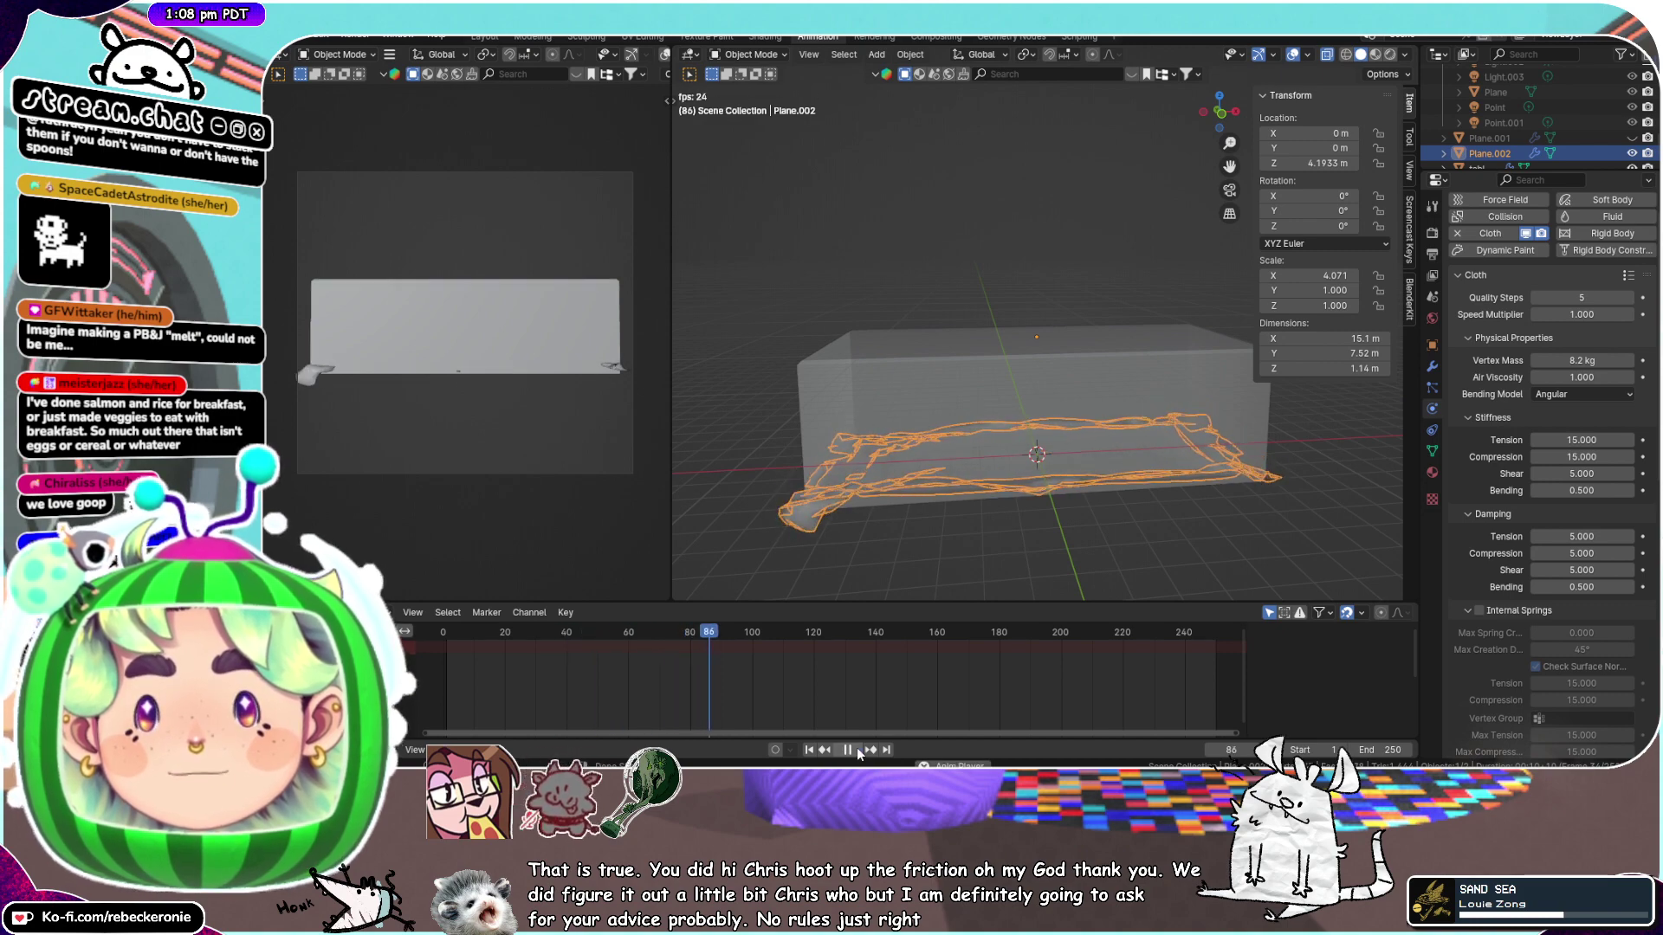
mouse_move(991, 348)
middle_mouse_down()
mouse_move(1058, 471)
mouse_move(975, 320)
middle_mouse_up()
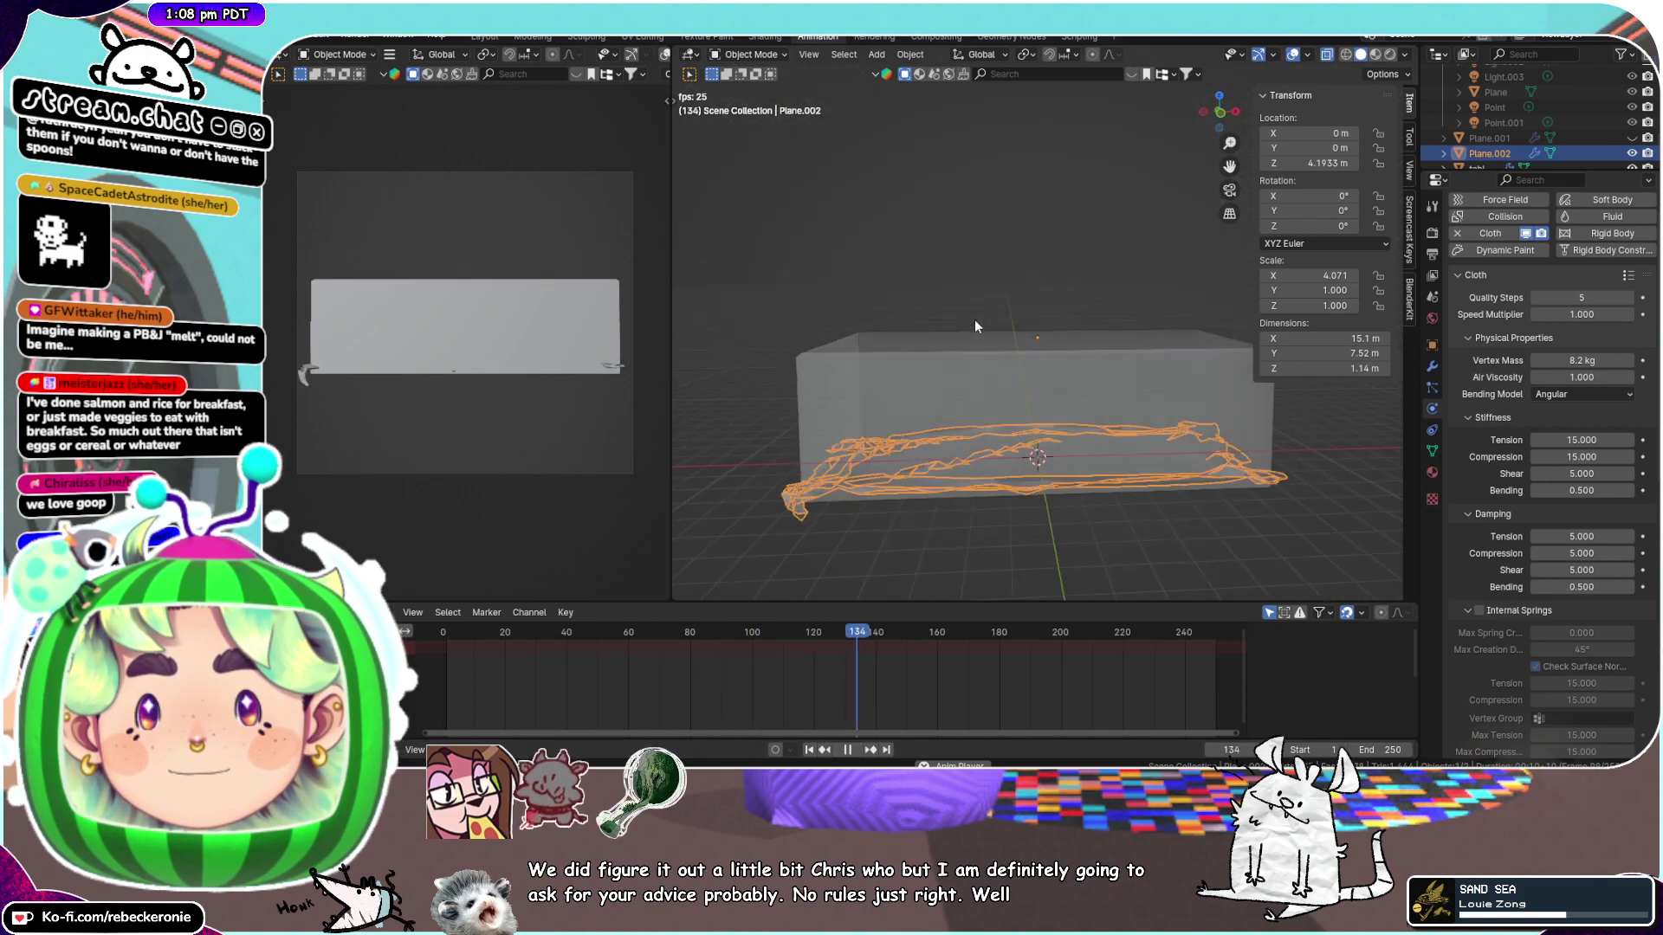
middle_click_drag(1035, 456, 991, 495)
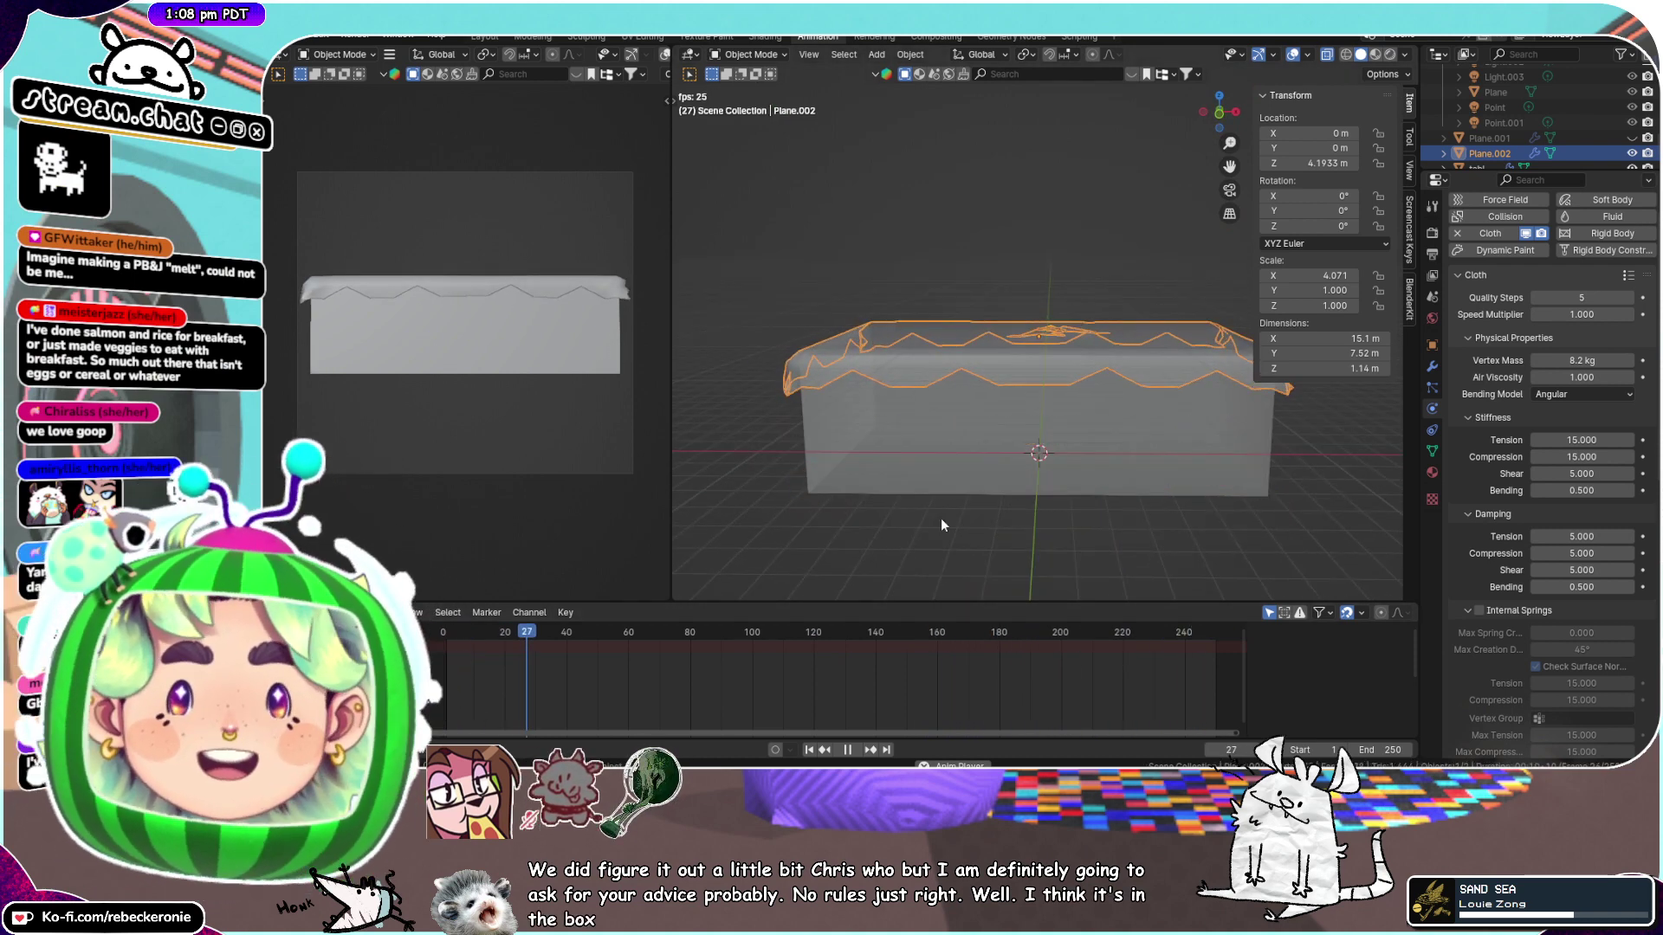
Inspect the draping tablecloth from the corner and the end of the box, then stop the simulation playback
middle_click_drag(940, 518, 831, 397)
scroll(1087, 385, "up", 3)
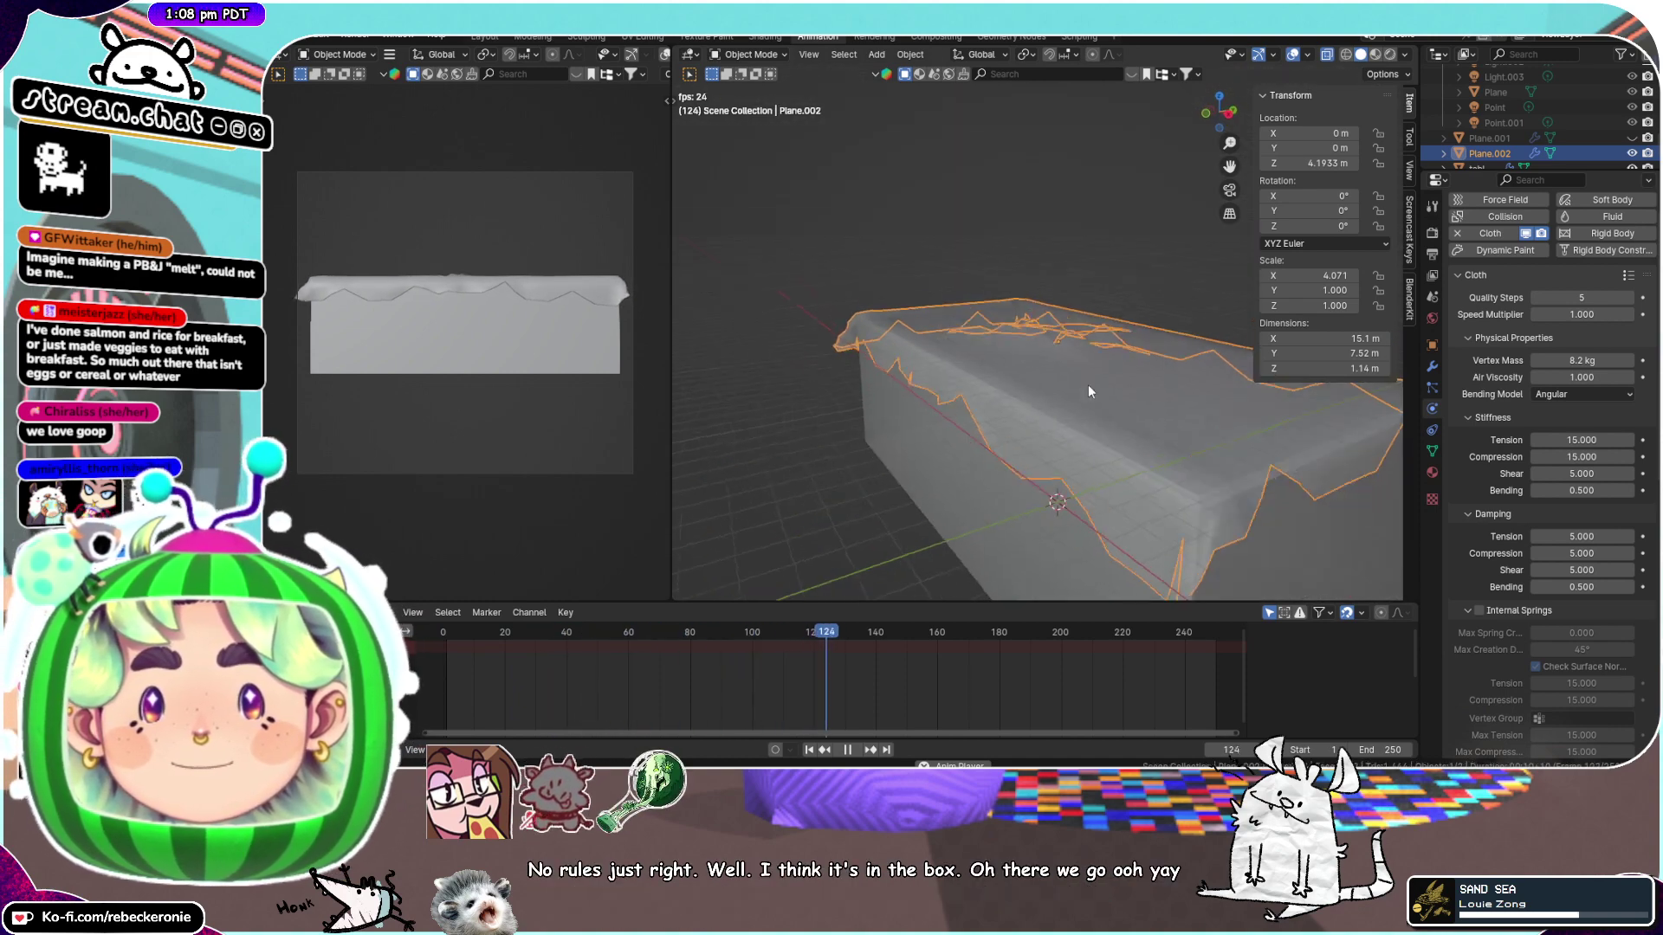
scroll(1087, 386, "down", 1)
middle_click_drag(1087, 386, 1145, 210)
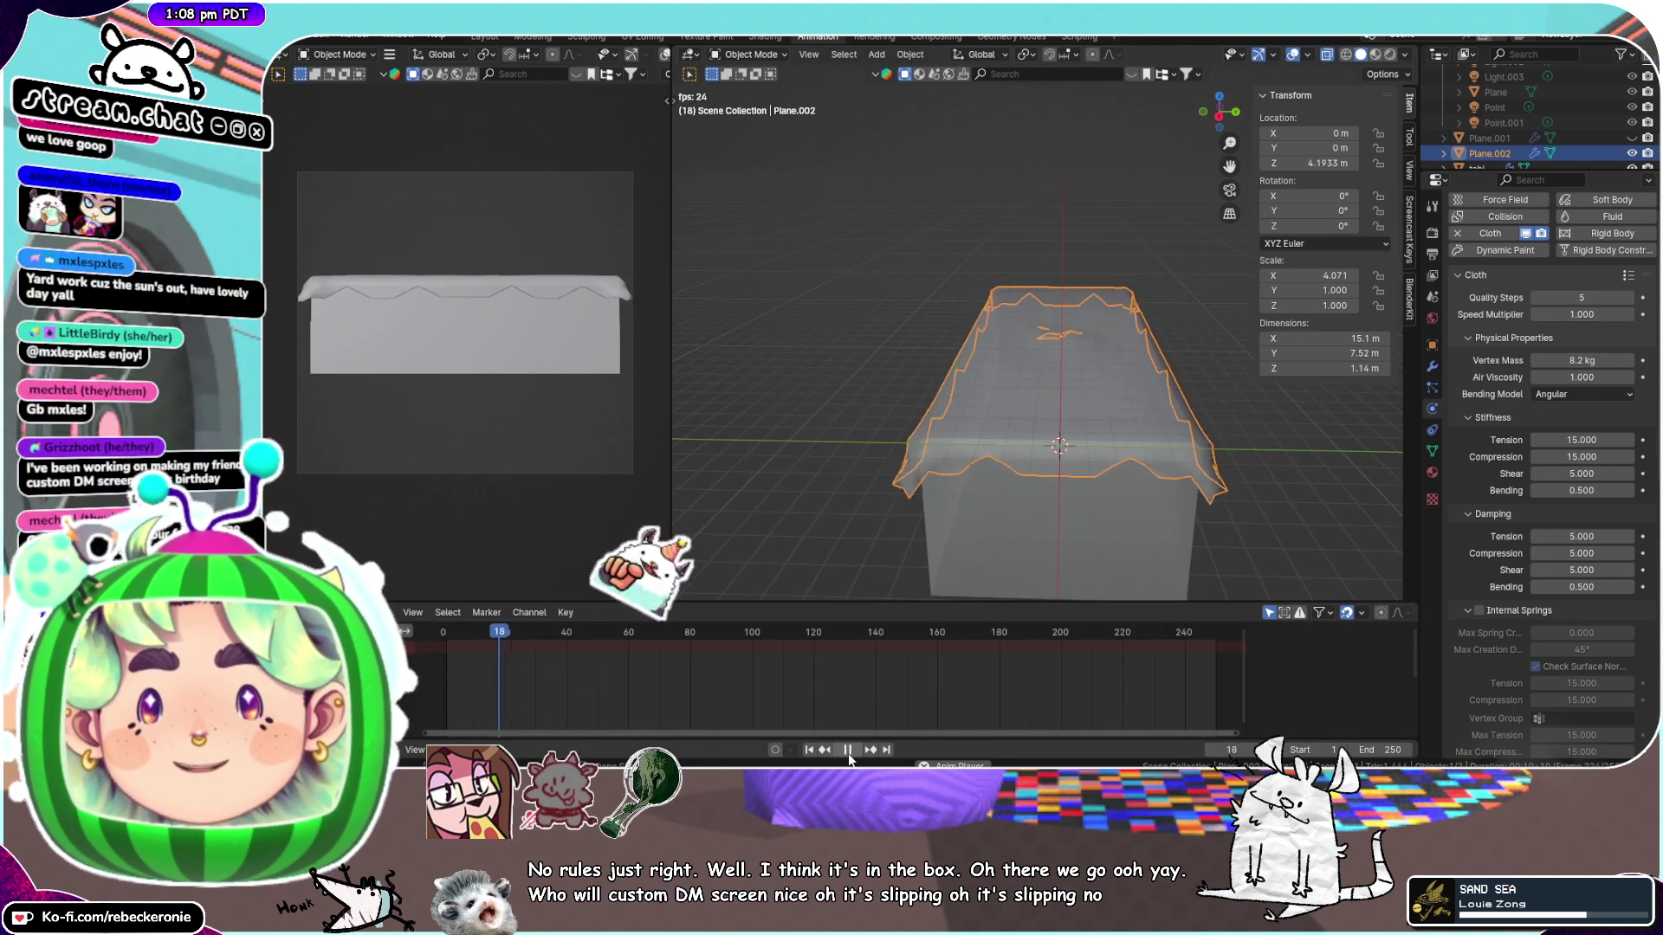
left_click(848, 750)
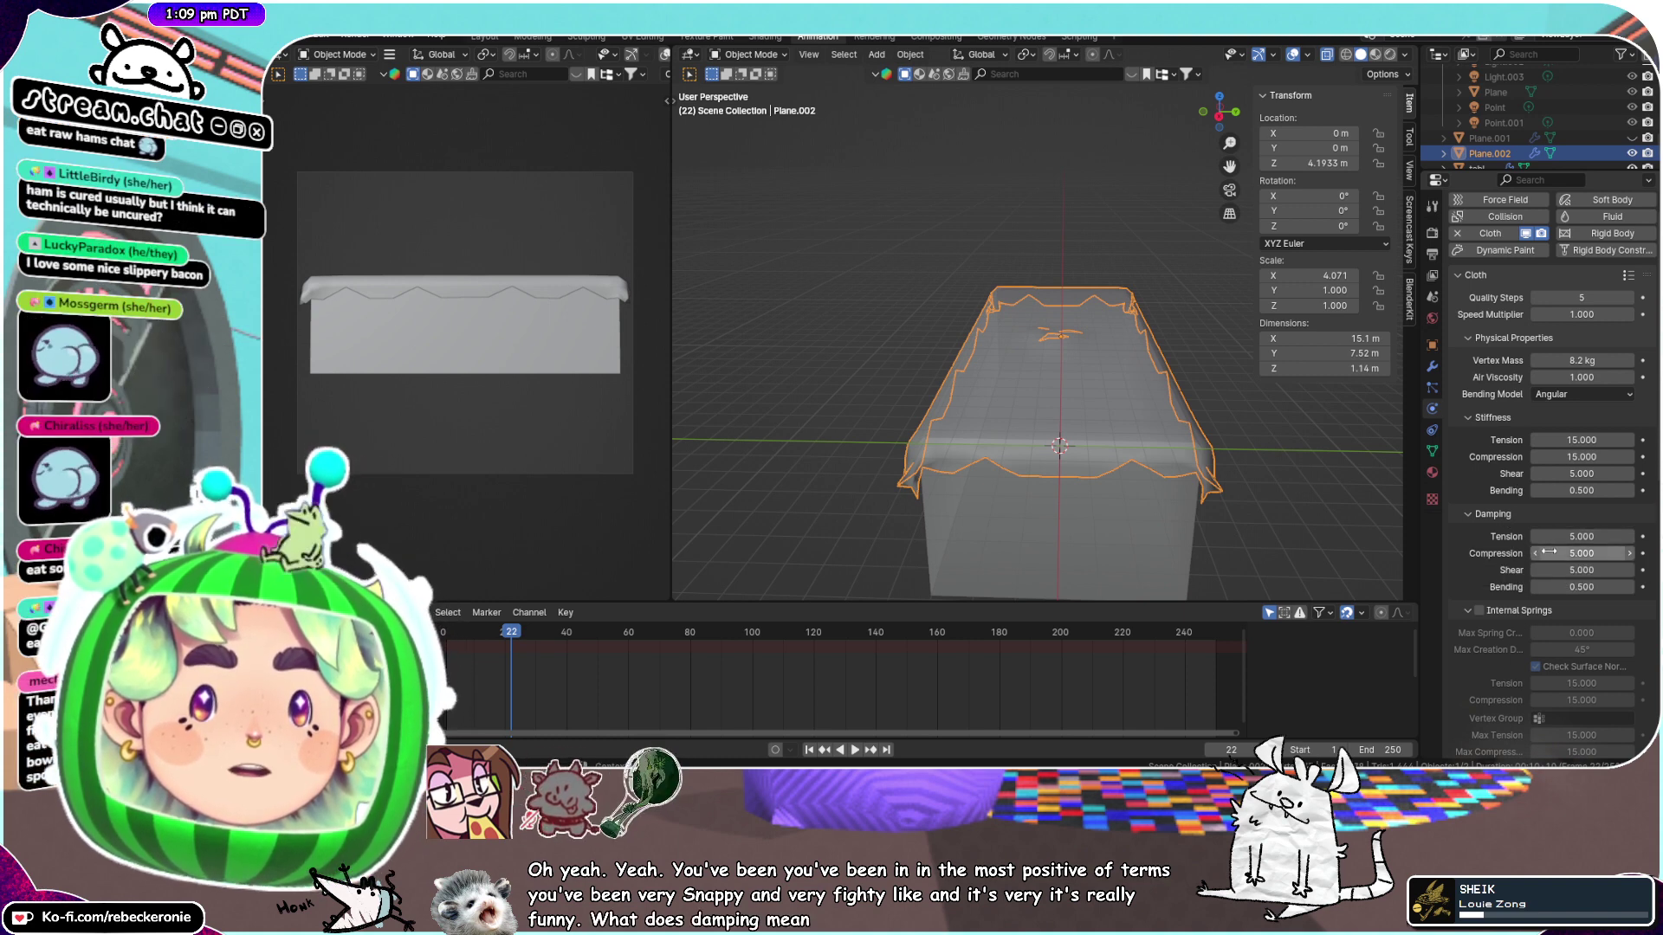
Set the cloth's damping to Tension 5.6, Compression 6.6 and Bending 4.9, and its stiffness Bending to 6.1
left_click_drag(1562, 590, 1615, 590)
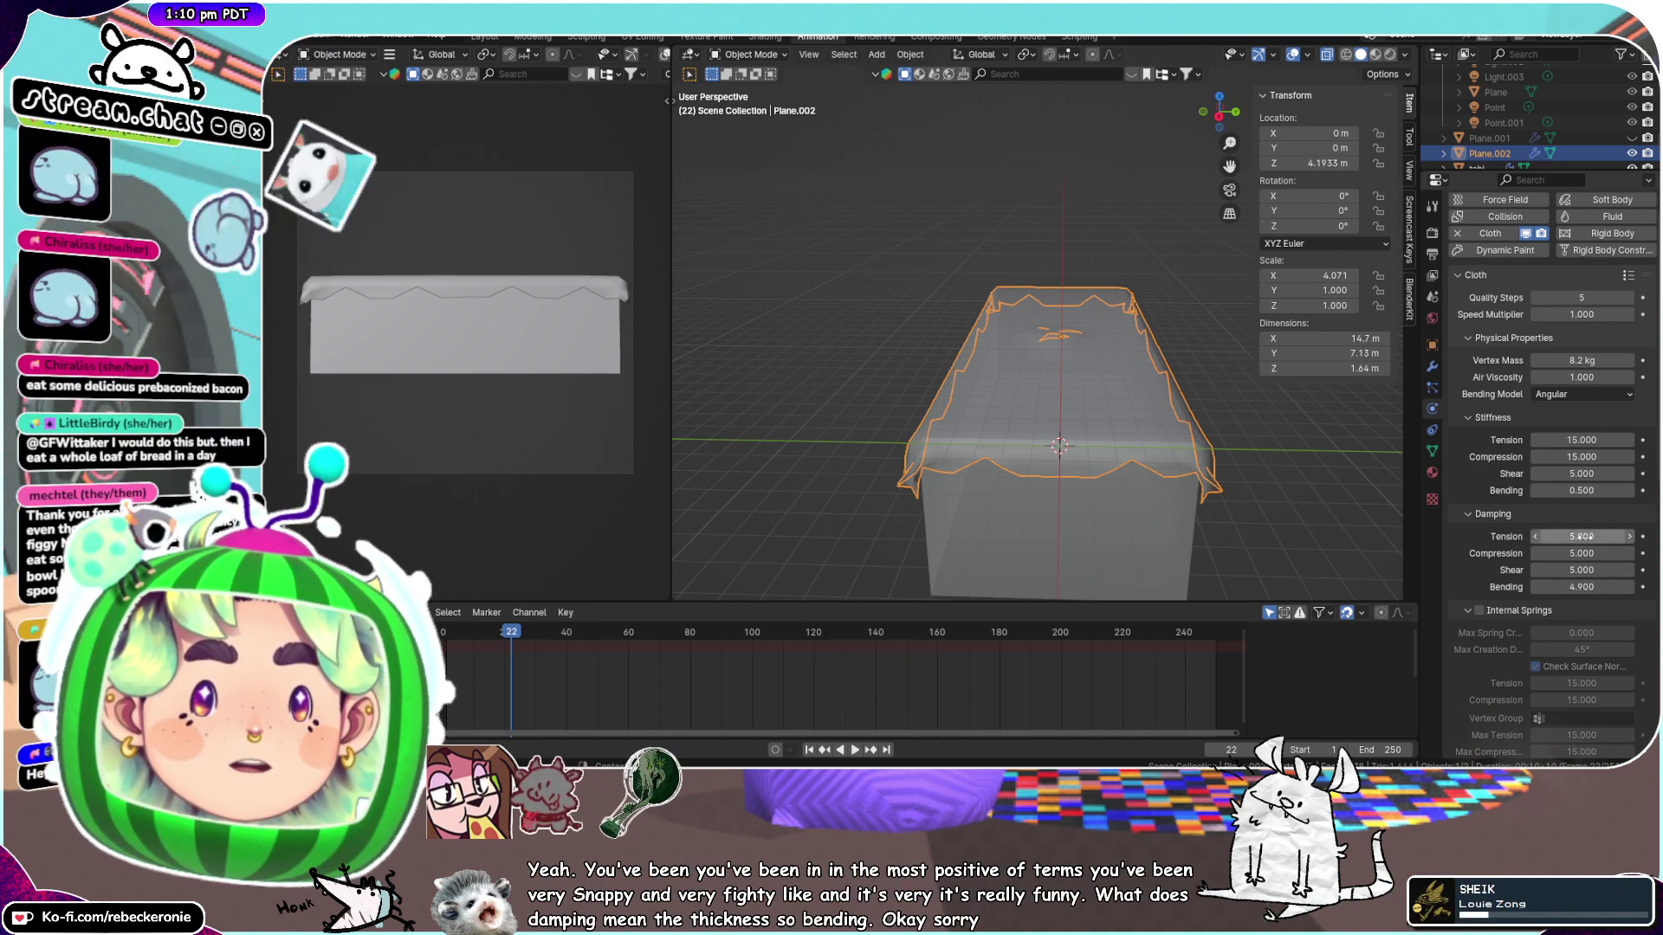
left_click_drag(1553, 557, 1566, 557)
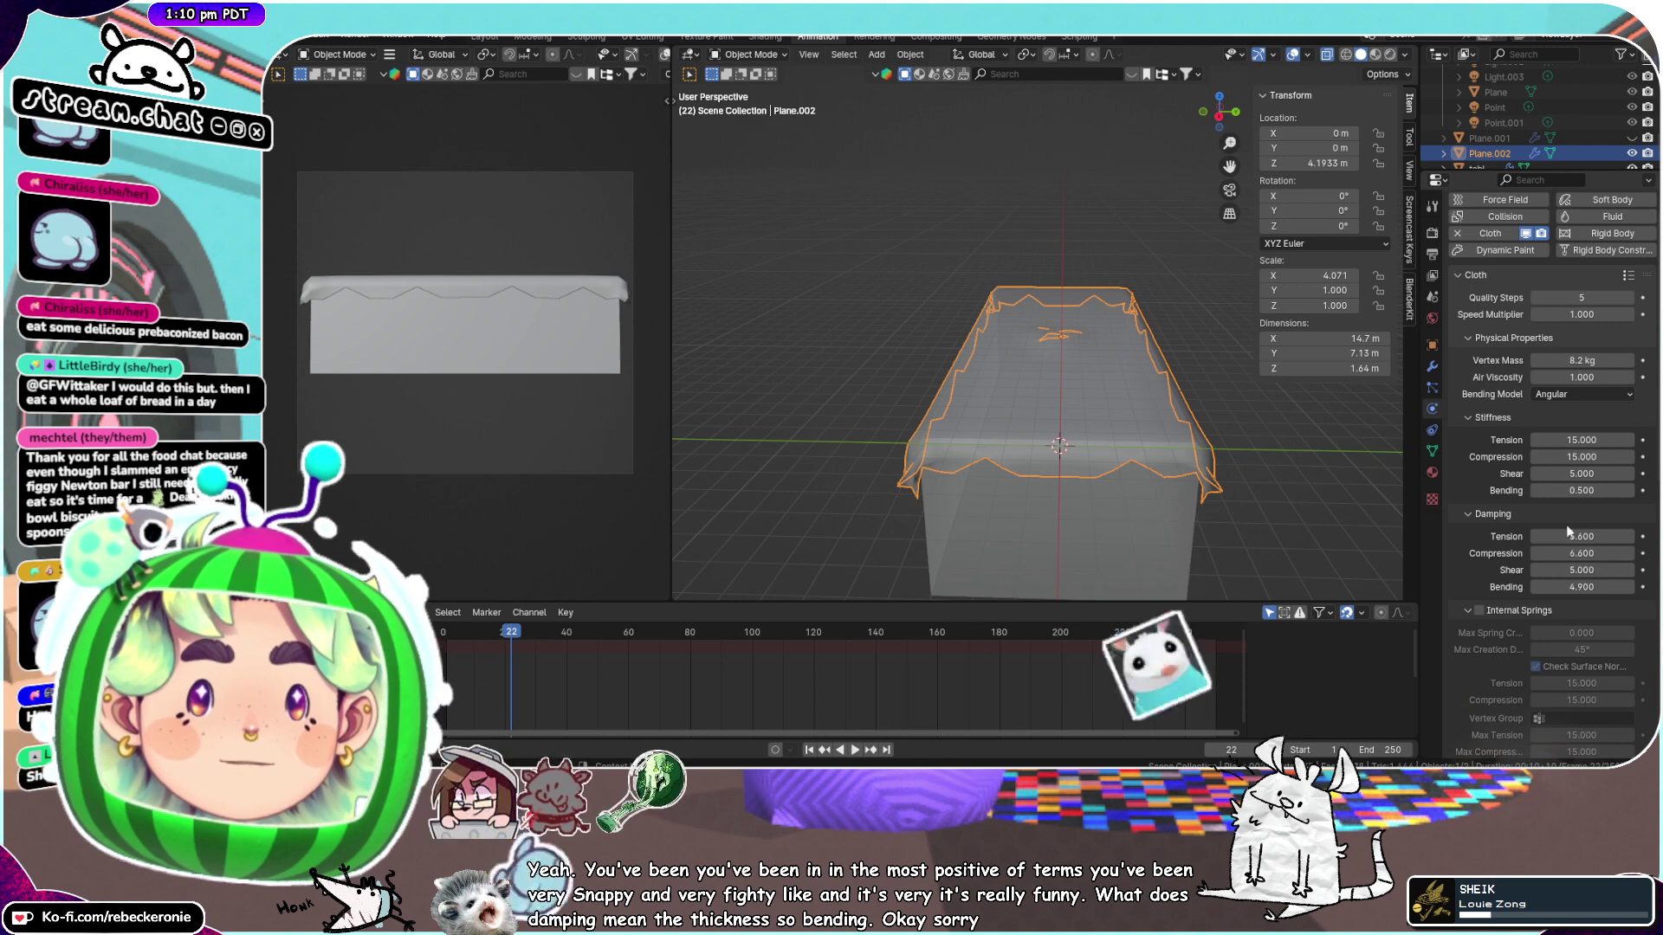
left_click_drag(1567, 492, 1615, 490)
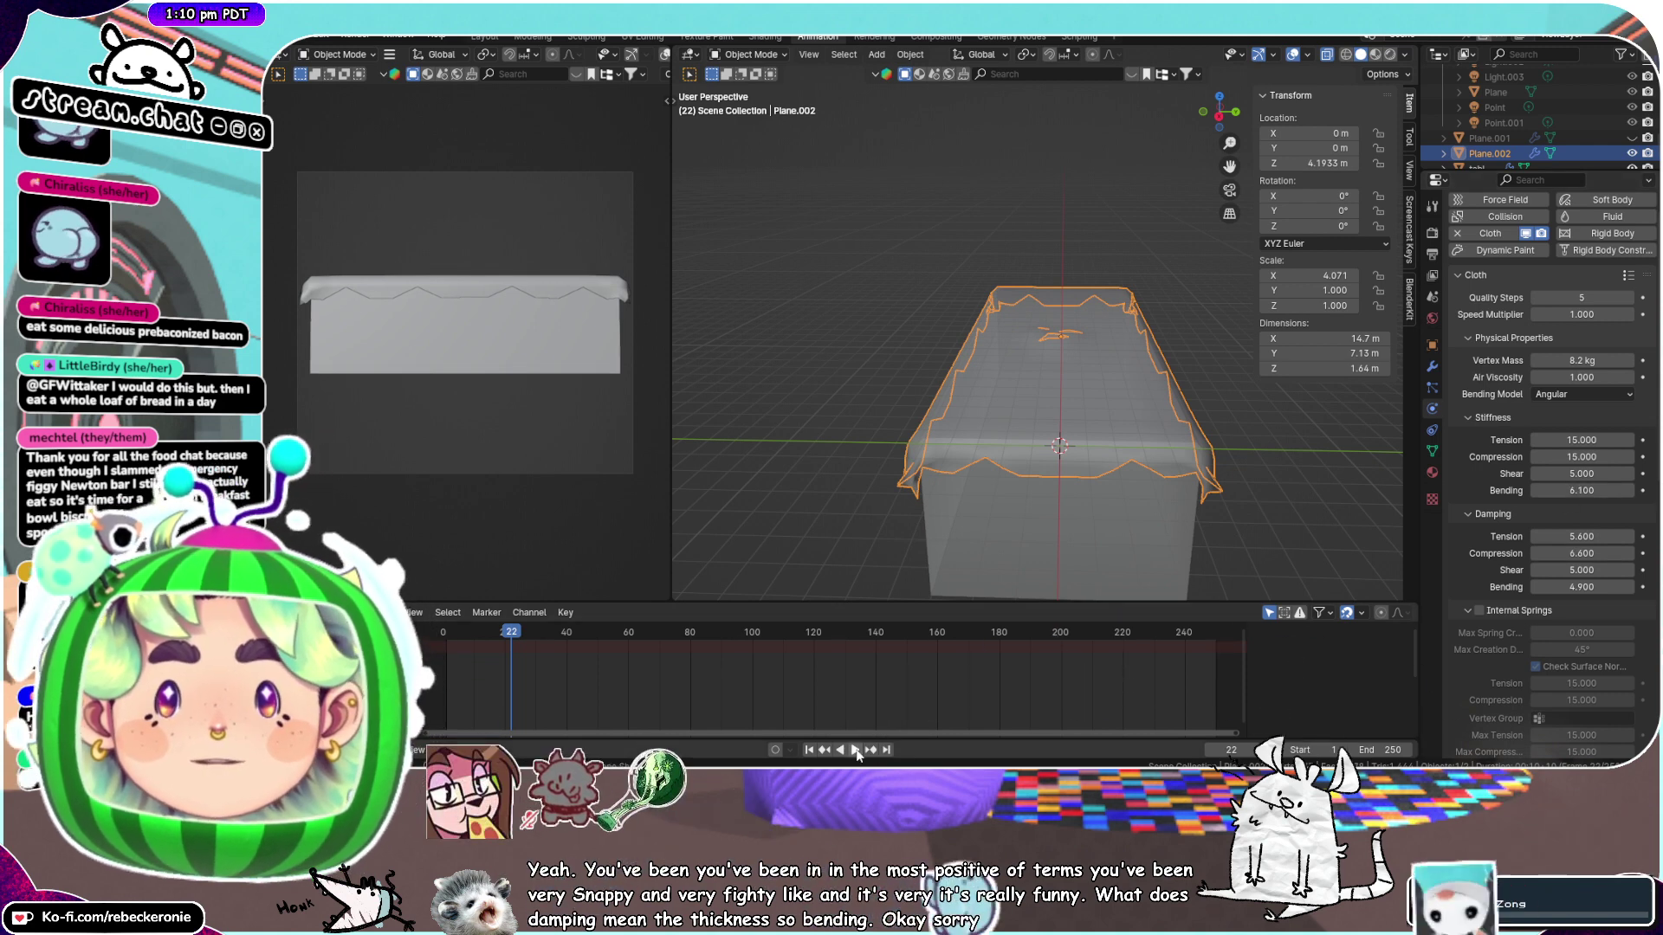
Play the simulation and examine from the box's end how the stiffer cloth hangs, stopping at frame 181
key("space")
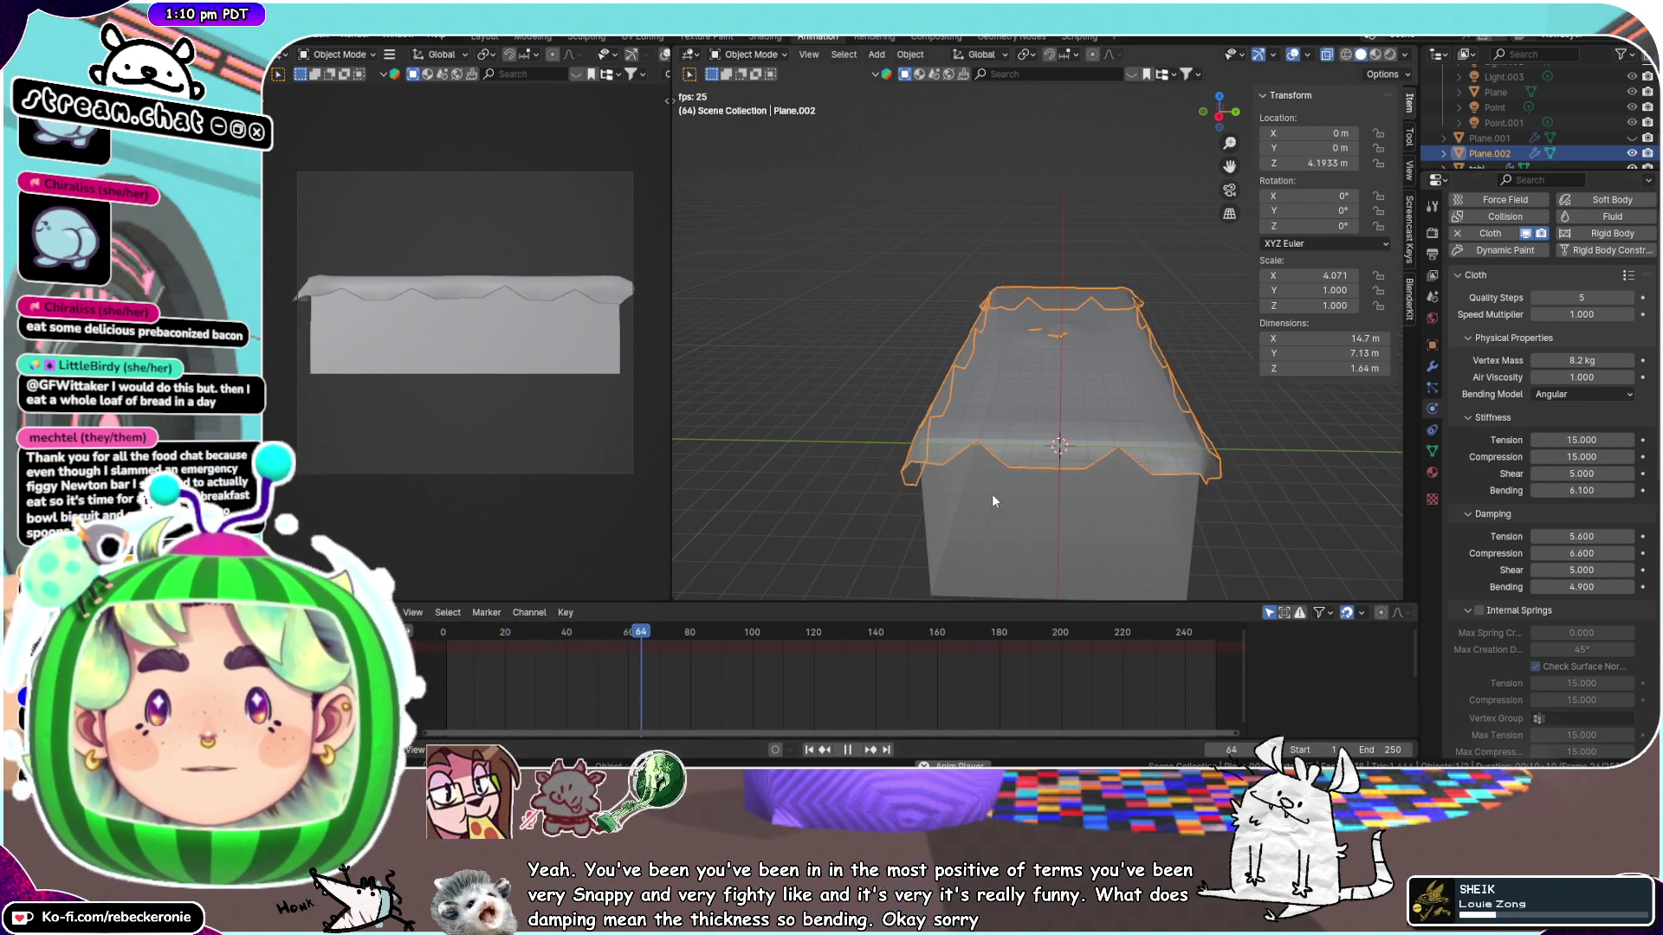
middle_click_drag(991, 493, 1022, 392)
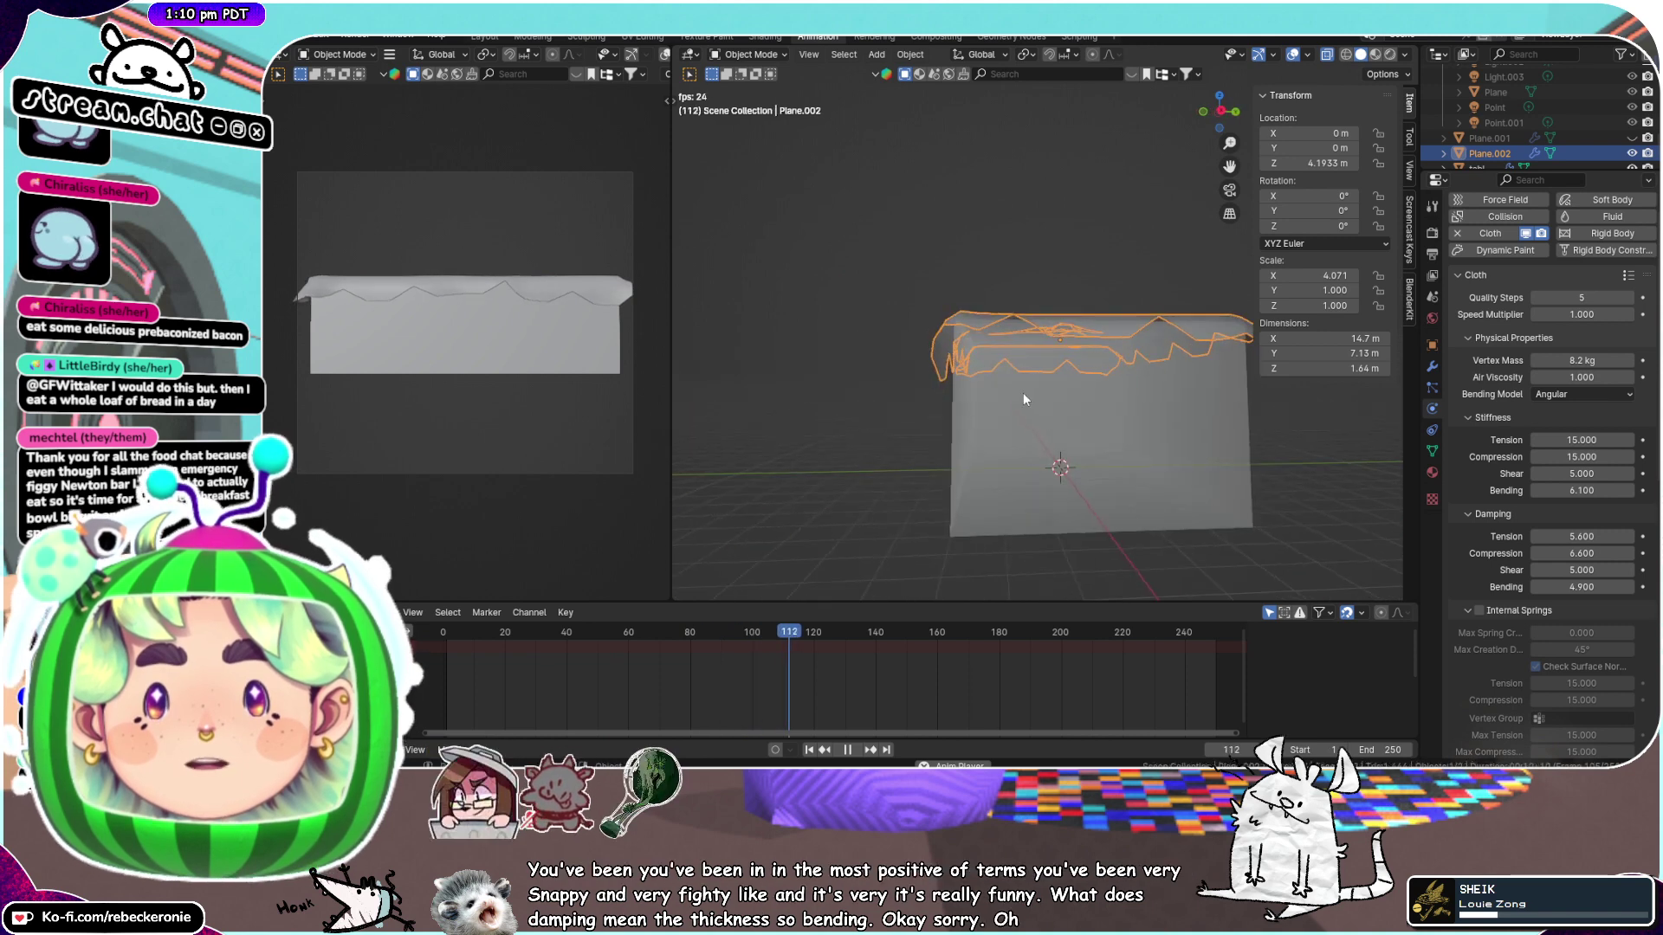
scroll(1022, 392, "up", 2)
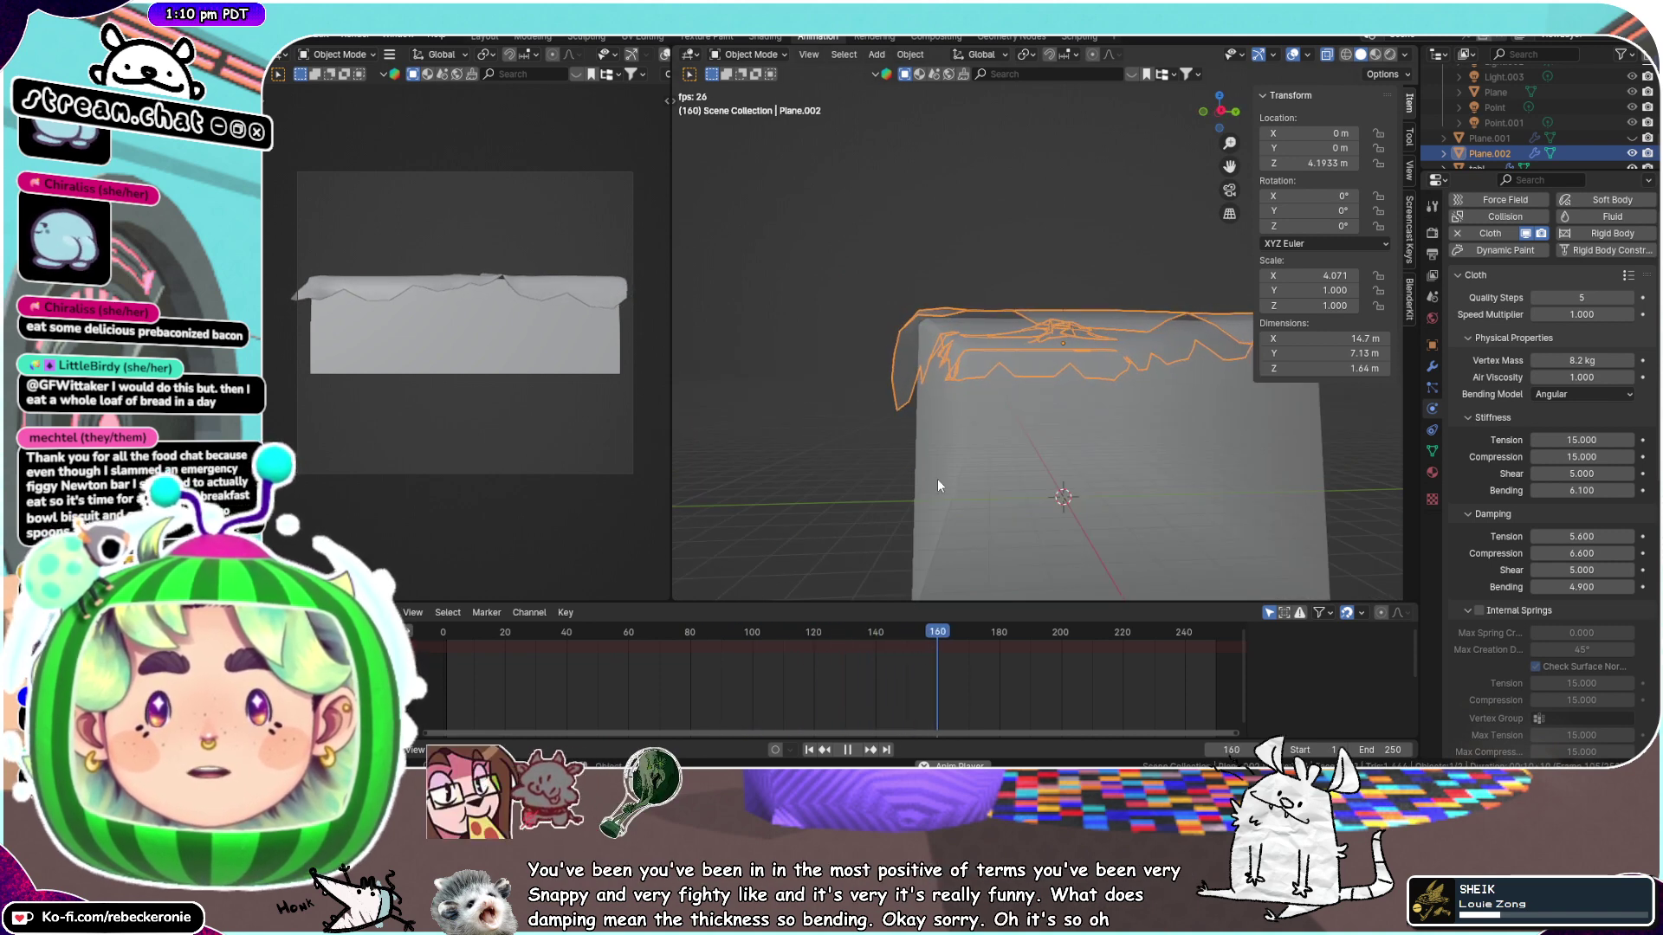
scroll(1065, 391, "down", 3)
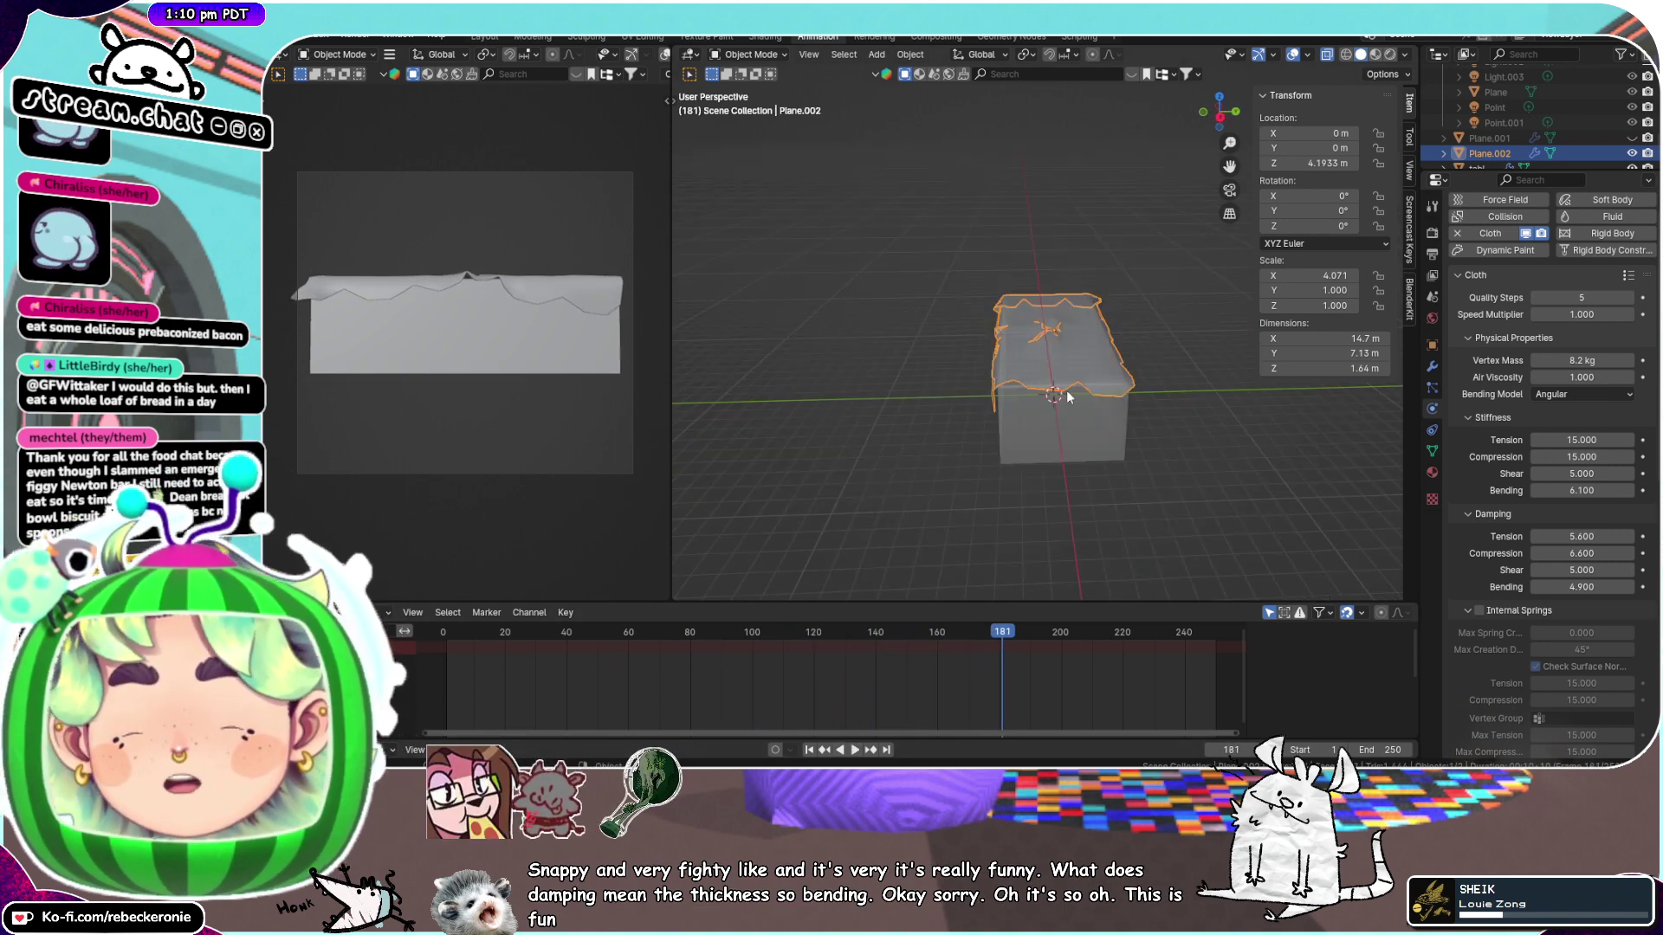
Scale the tablecloth up uniformly by about 1.524 in Object Mode and return the timeline to frame 0
key("ctrl+Tab")
left_click(930, 386)
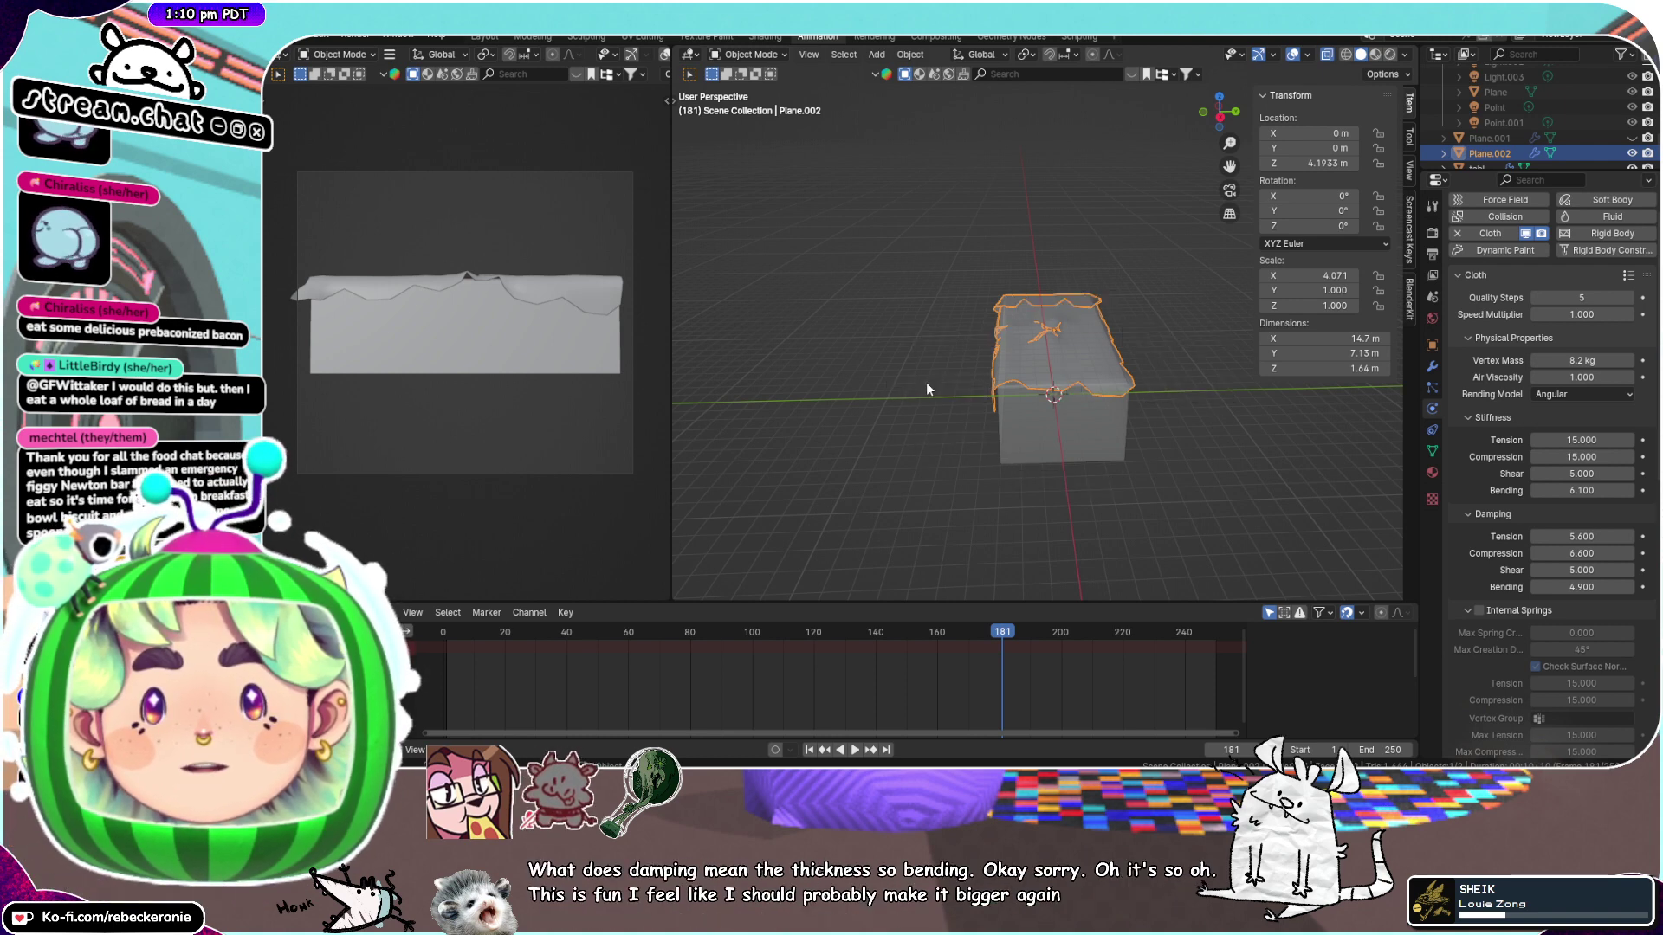
scroll(970, 398, "down", 2)
middle_click_drag(1082, 379, 1161, 468)
key("s")
left_click(1148, 479)
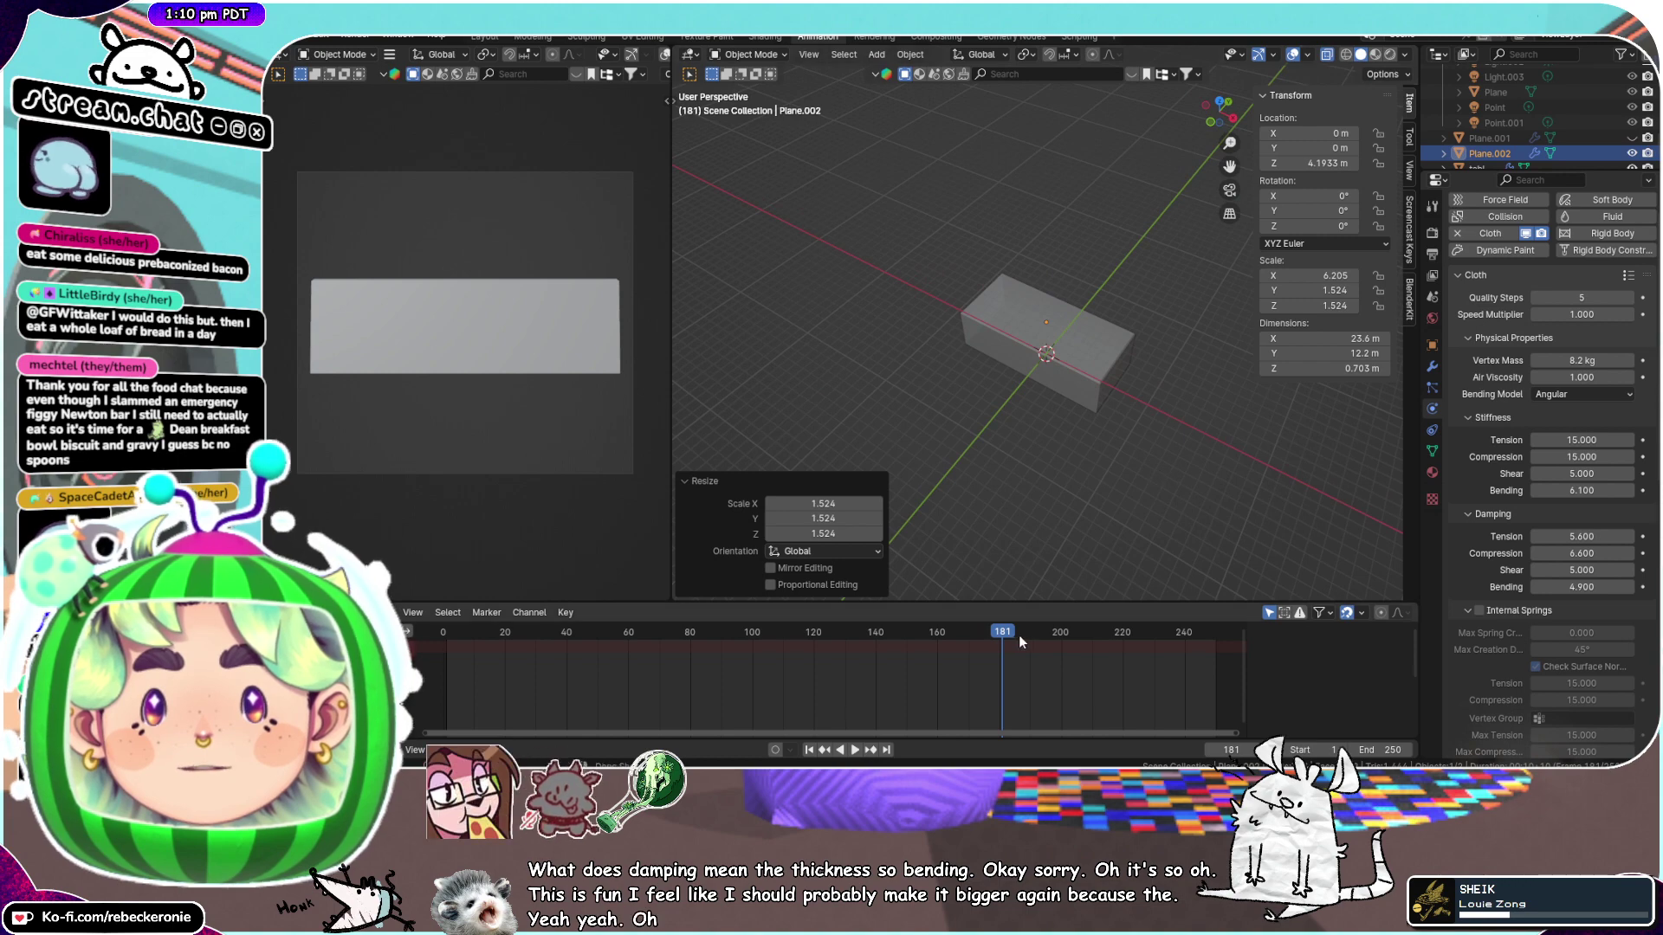
left_click_drag(1020, 637, 1234, 632)
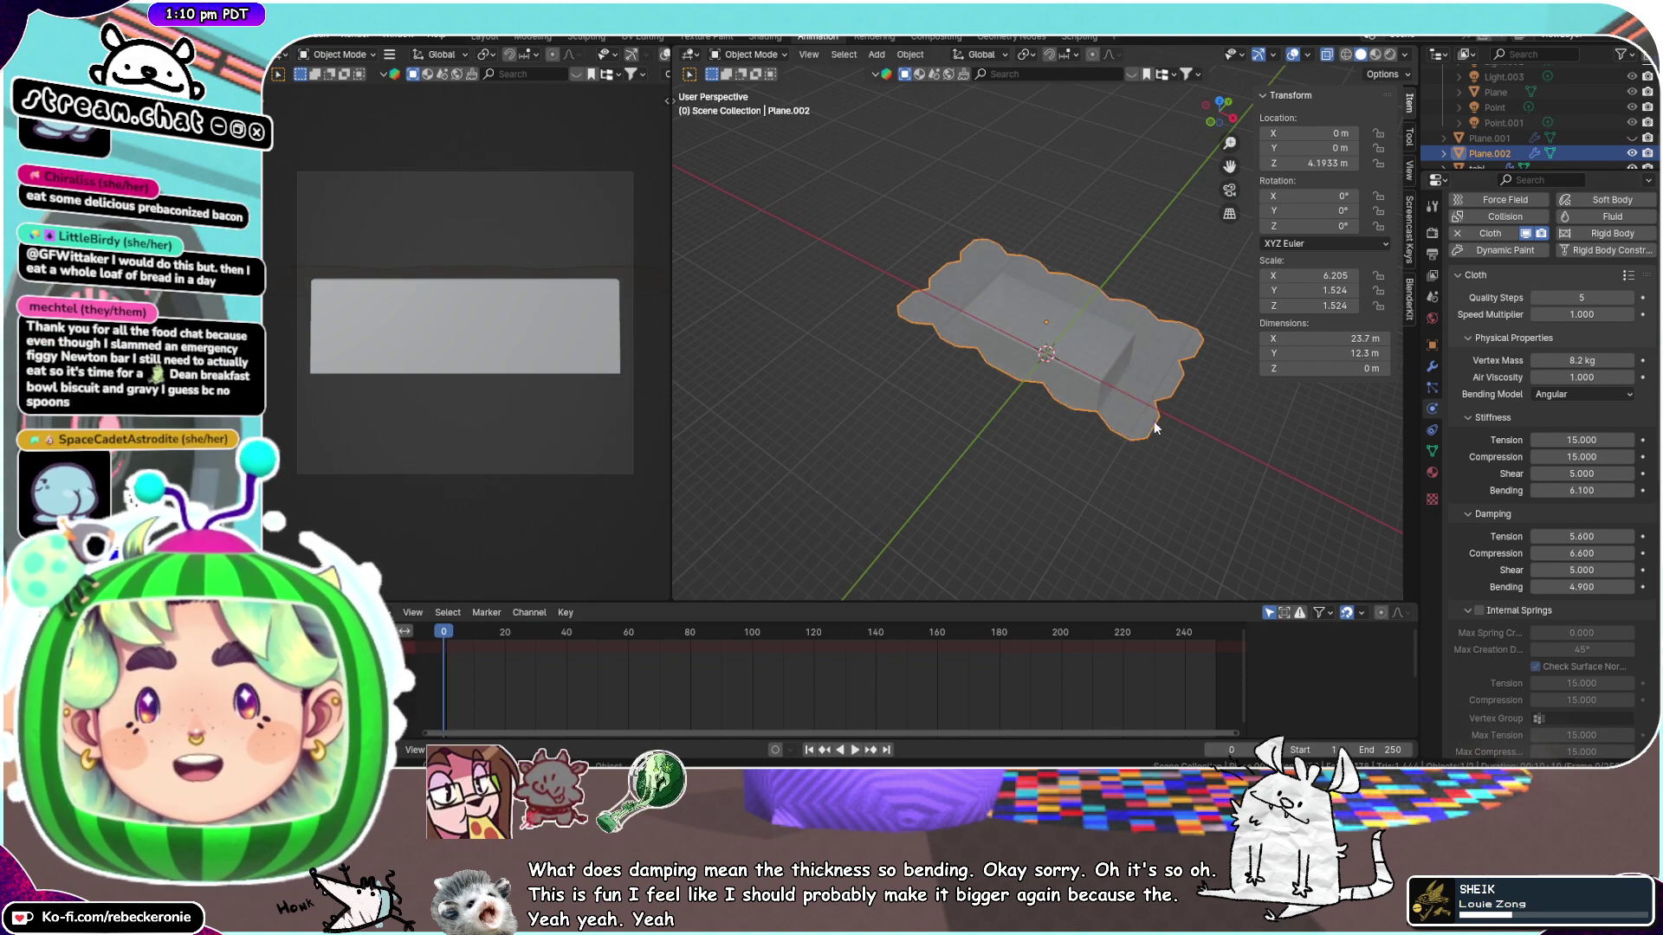
Play the simulation and check from the front, above and the side how the enlarged tablecloth drapes over the box
middle_click_drag(1153, 421, 1130, 366)
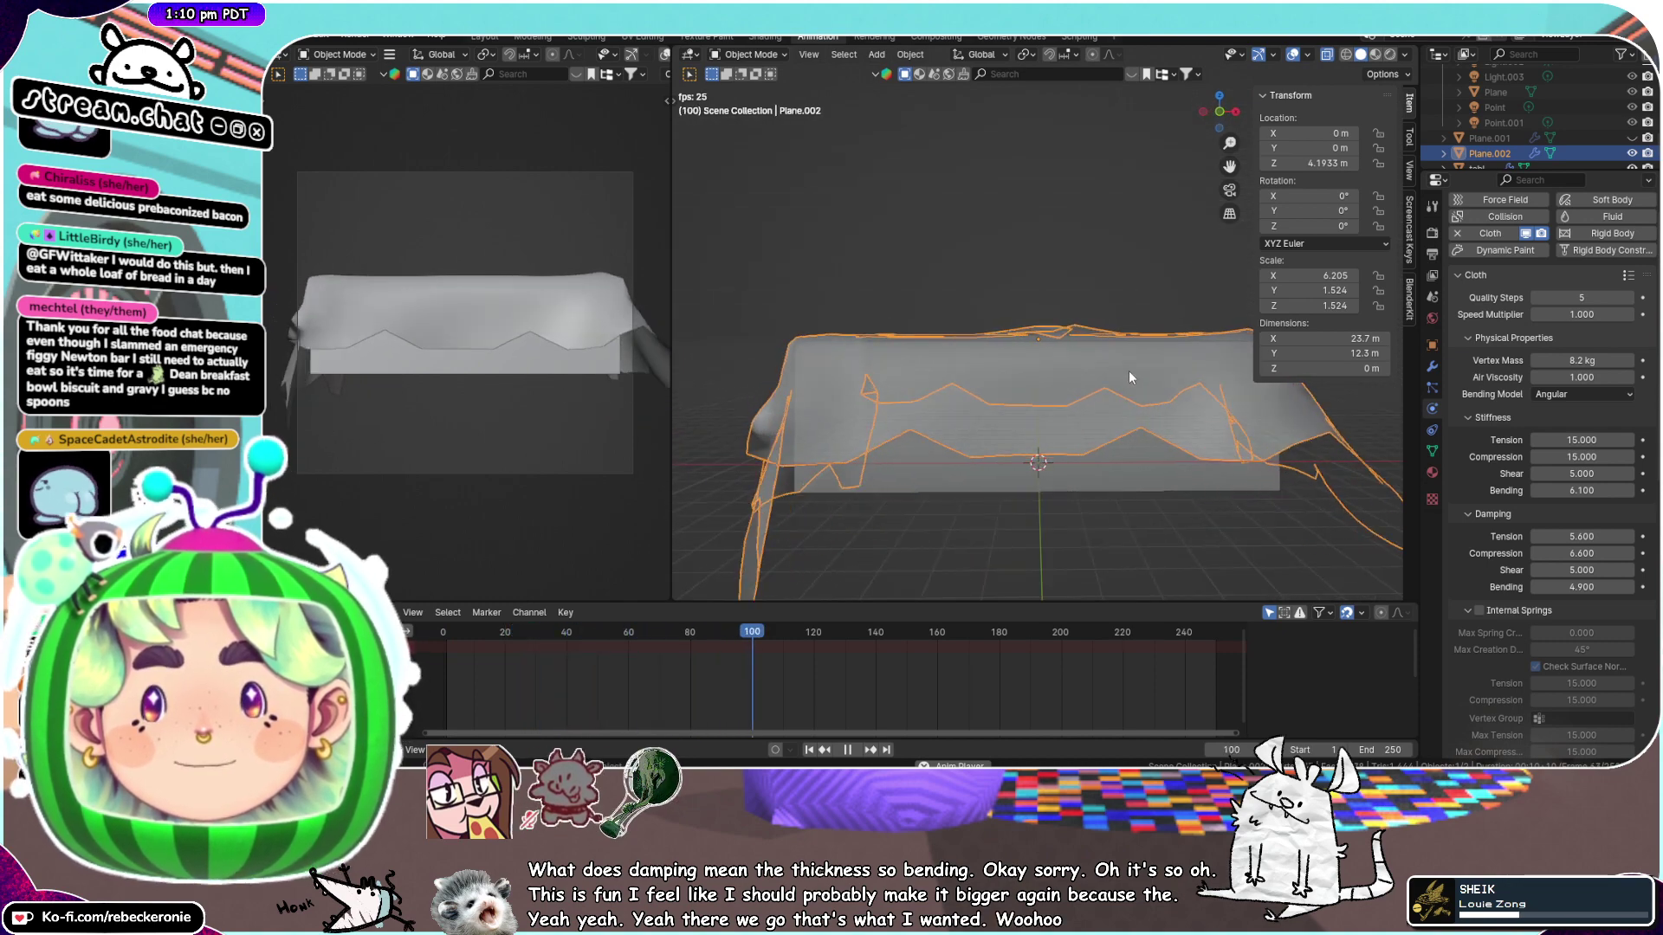
scroll(1129, 372, "down", 3)
middle_click_drag(1129, 372, 1119, 481)
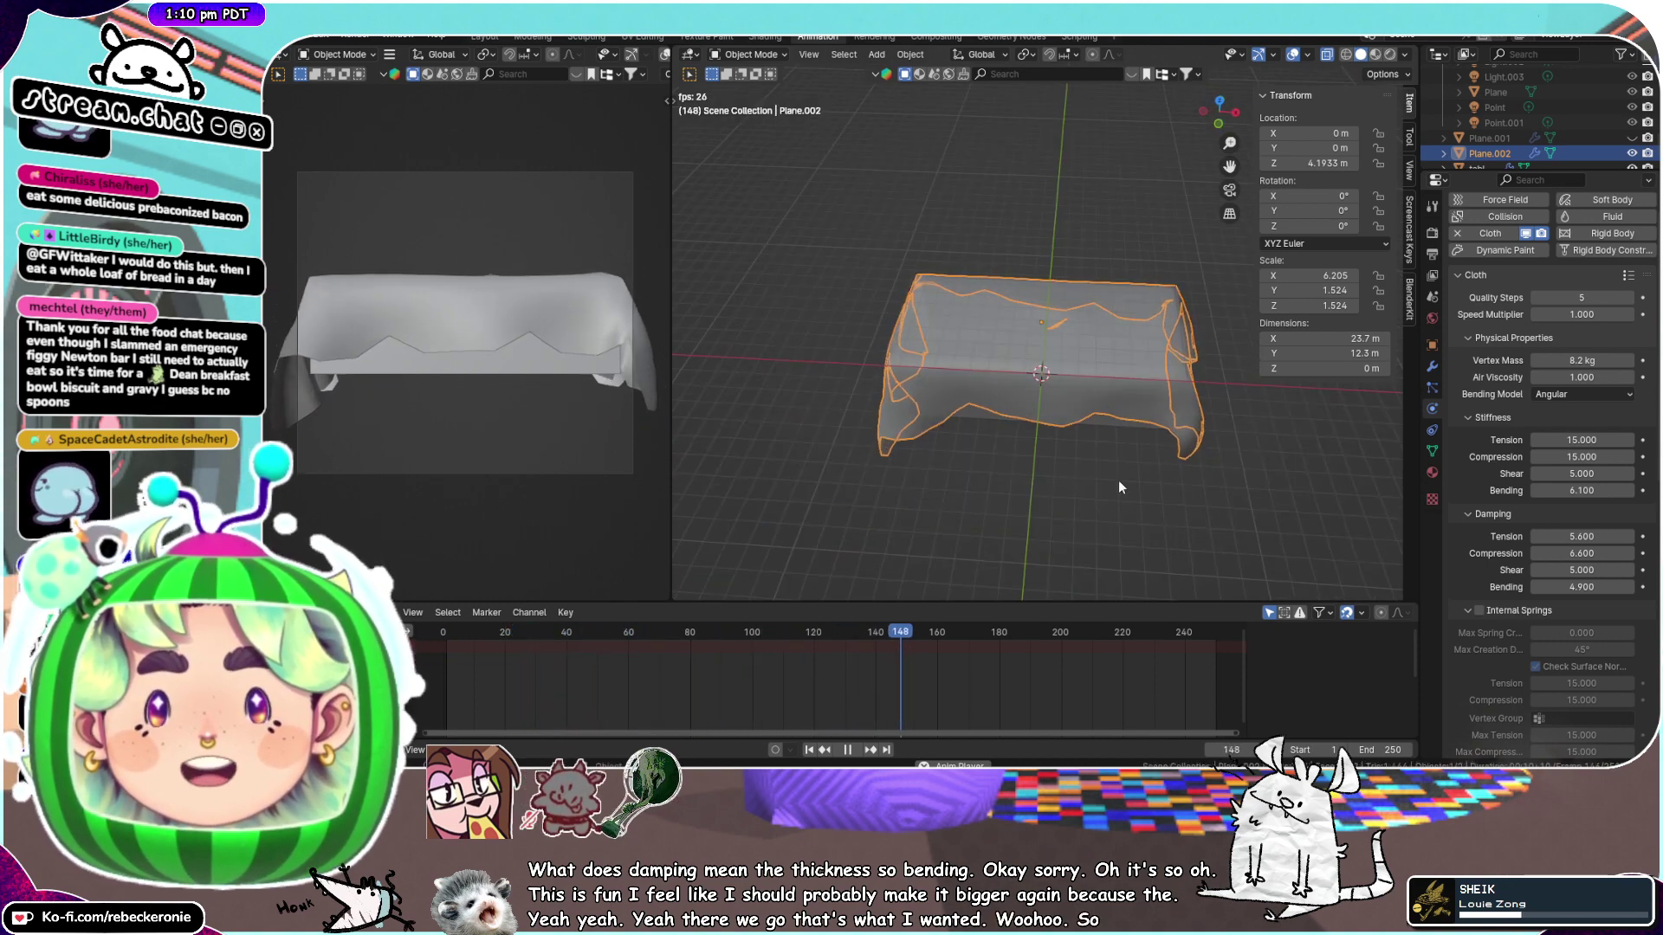
middle_click_drag(1139, 405, 1303, 398)
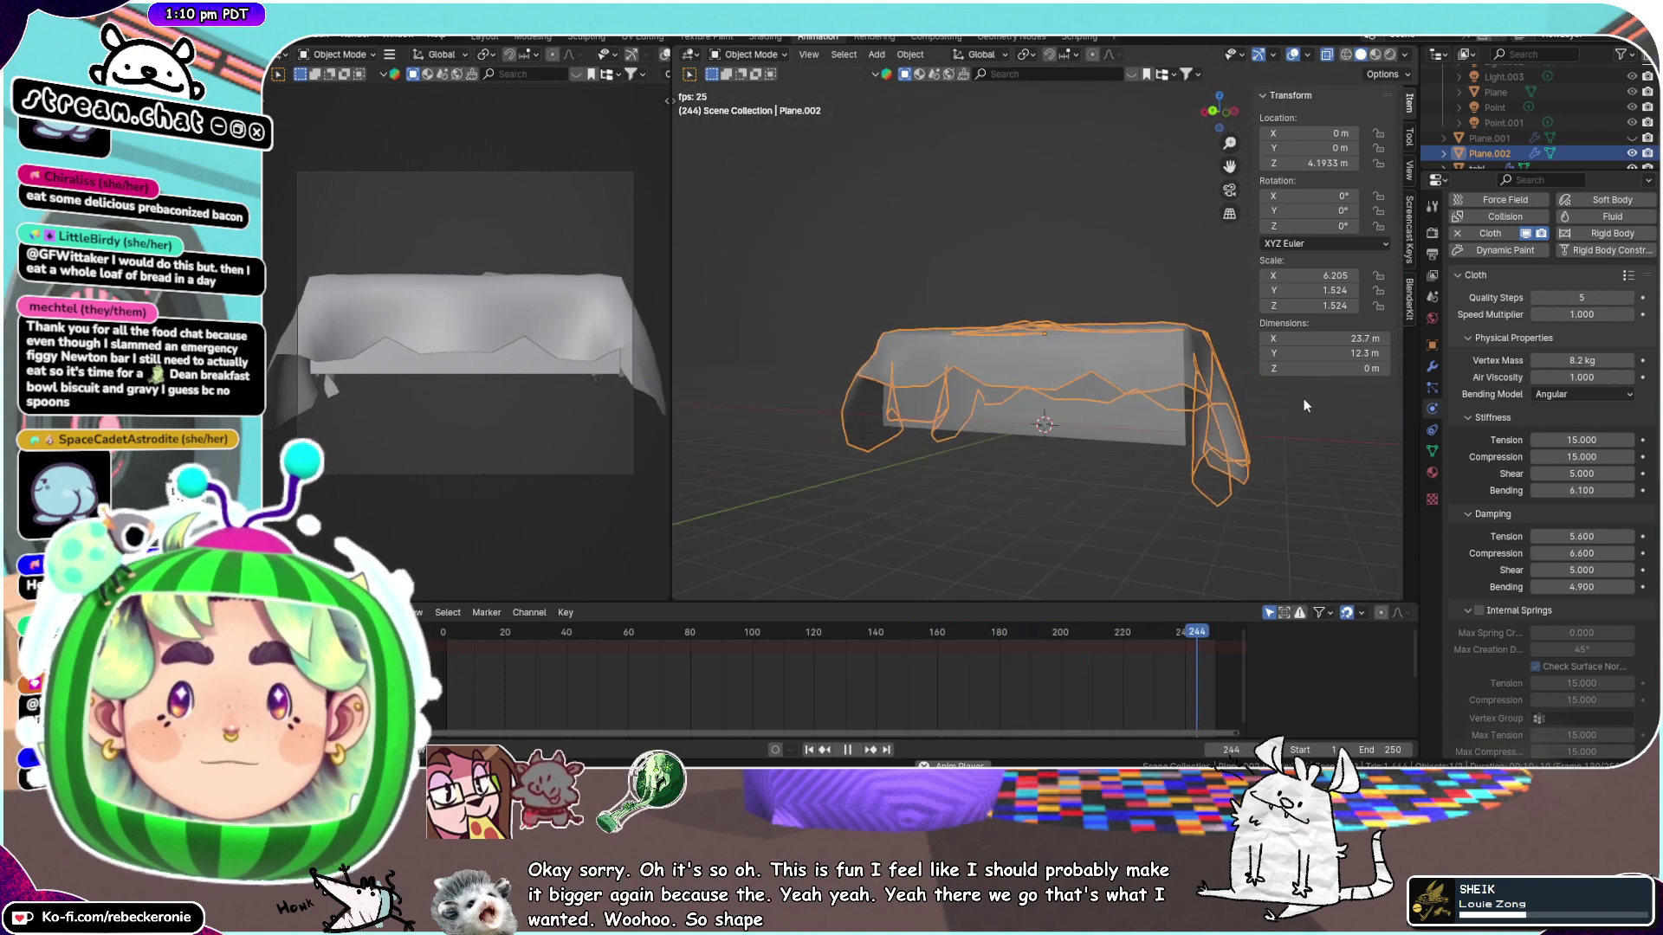
middle_click_drag(951, 402, 996, 414)
scroll(1079, 419, "up", 2)
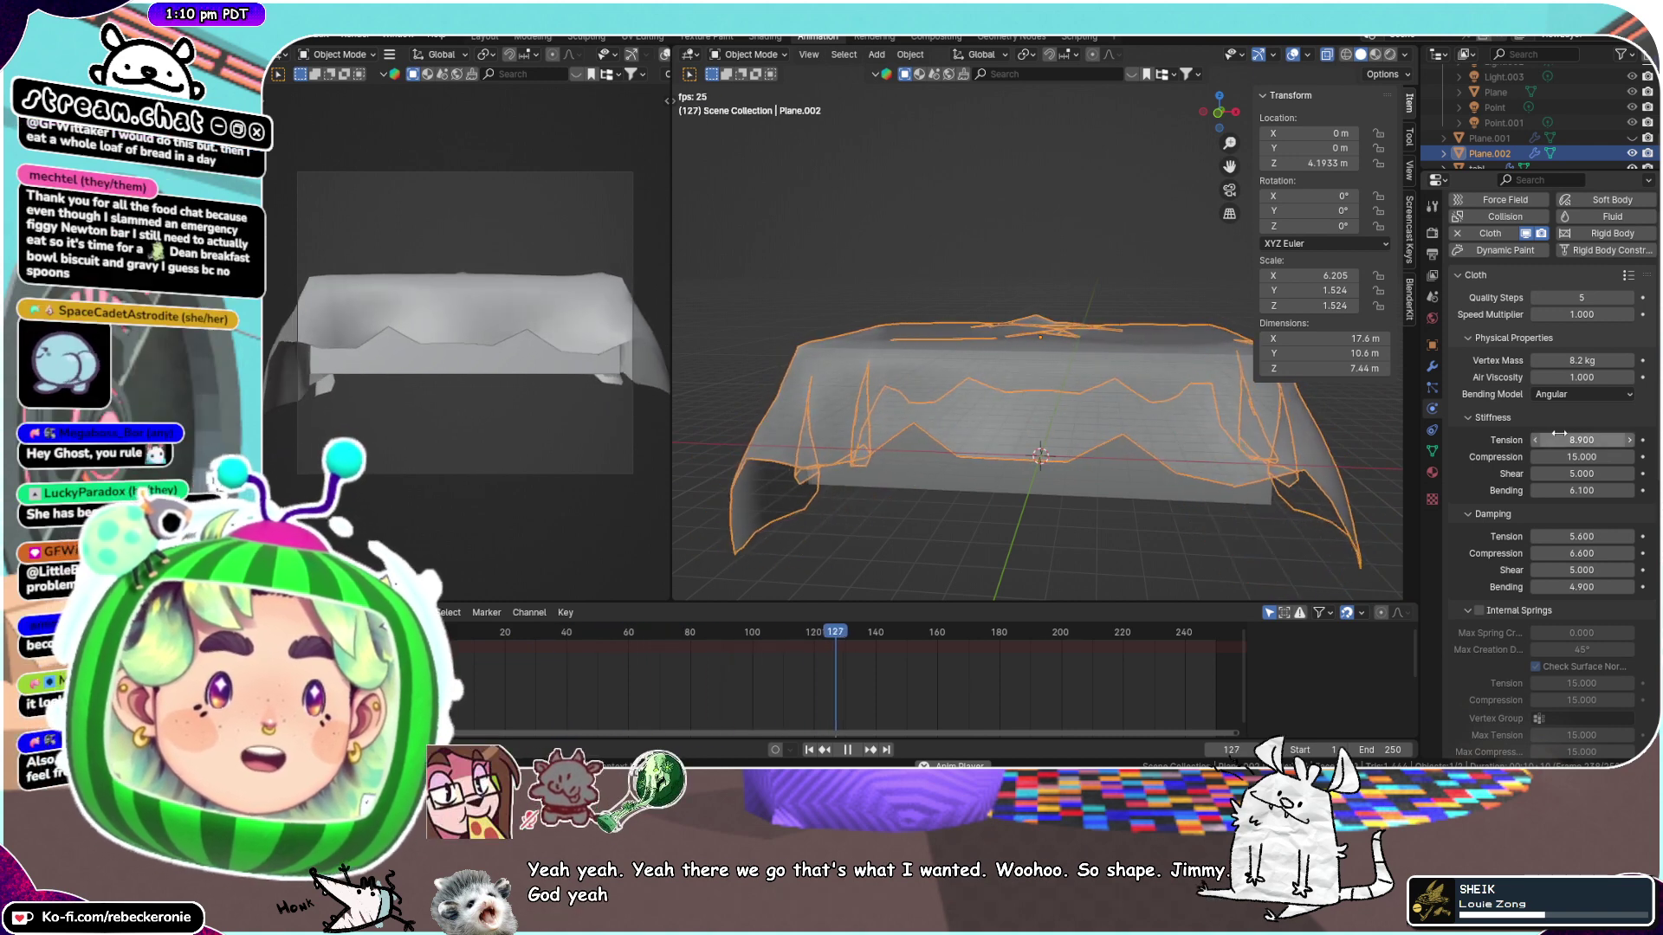
Set the cloth's stiffness to Tension 8.9, Compression 23.4 and Bending 22.4, check the drape, and stop playback at frame 229
left_click_drag(1559, 456, 1602, 456)
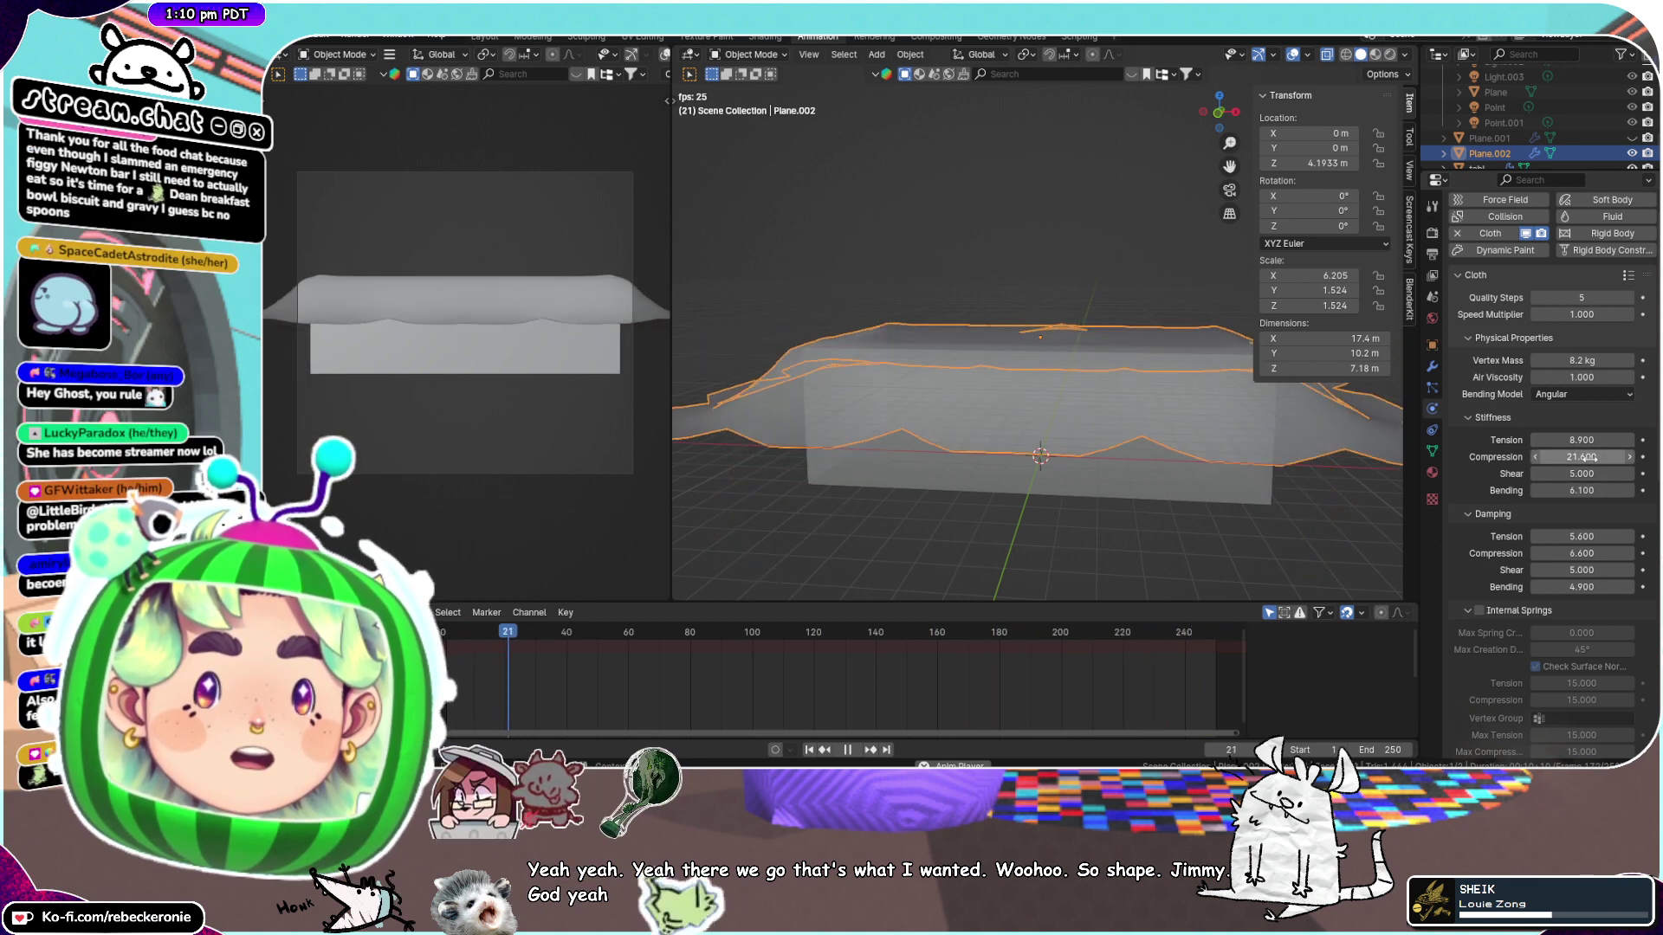
left_click_drag(1574, 457, 1585, 491)
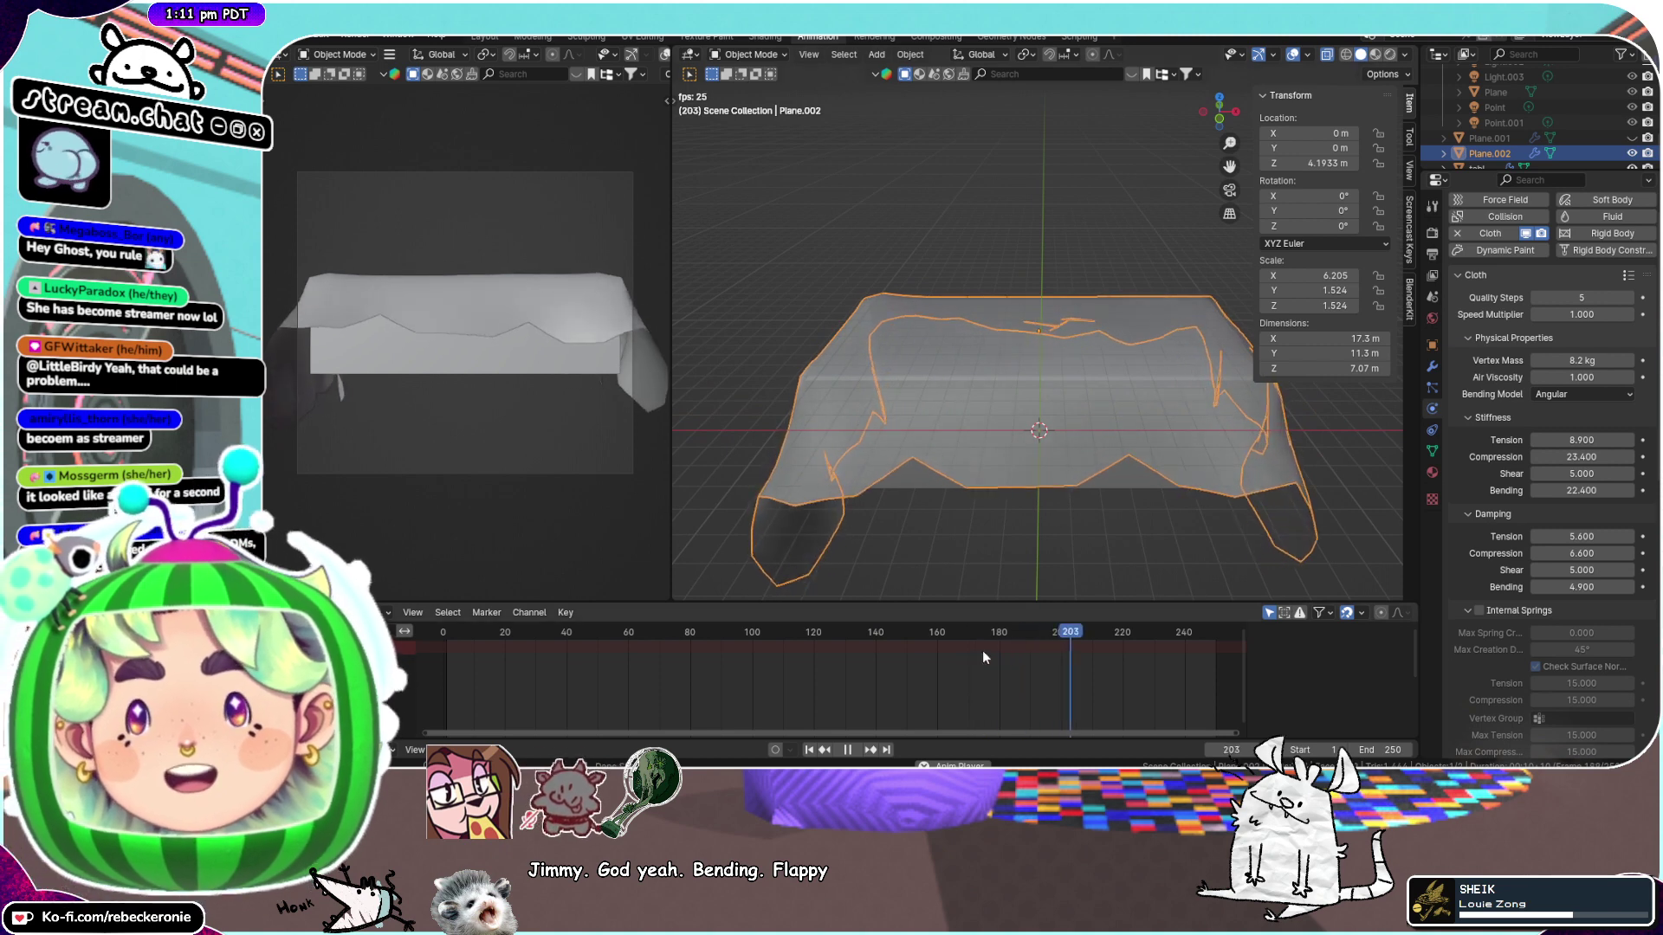
left_click(845, 748)
scroll(1104, 206, "down", 2)
middle_click_drag(1104, 206, 1113, 325)
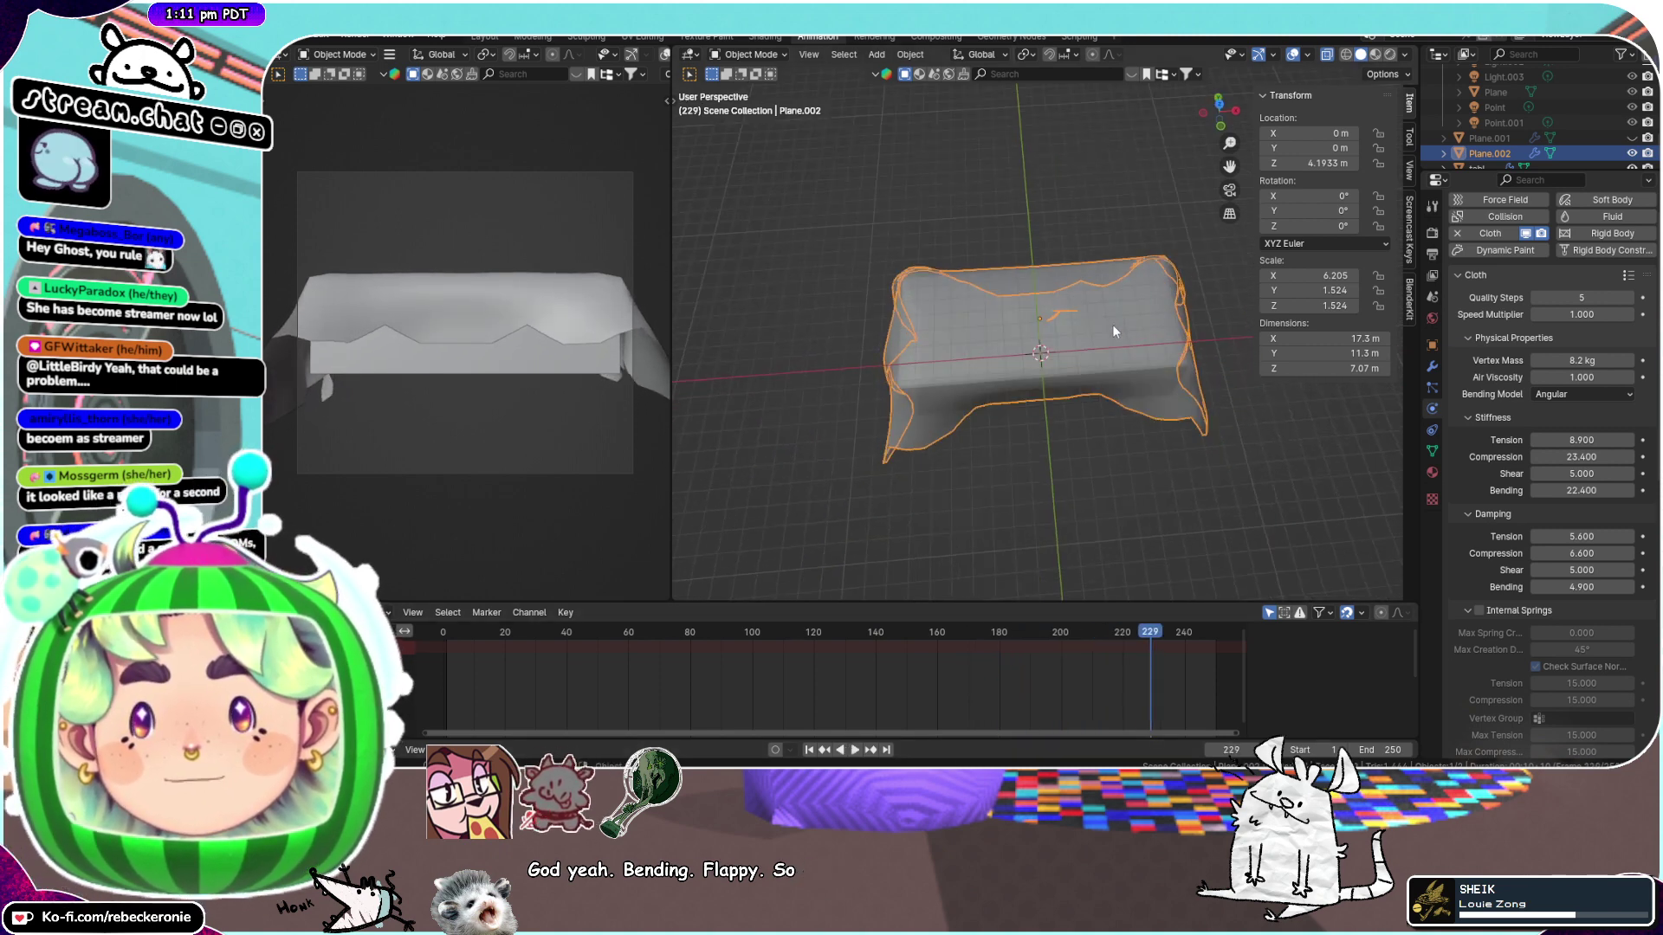
Subdivide the tablecloth's whole mesh with one more cut in Edit Mode, and return it to Object Mode
key("ctrl+Tab")
left_click(1147, 315)
middle_click_drag(1016, 368, 1009, 387)
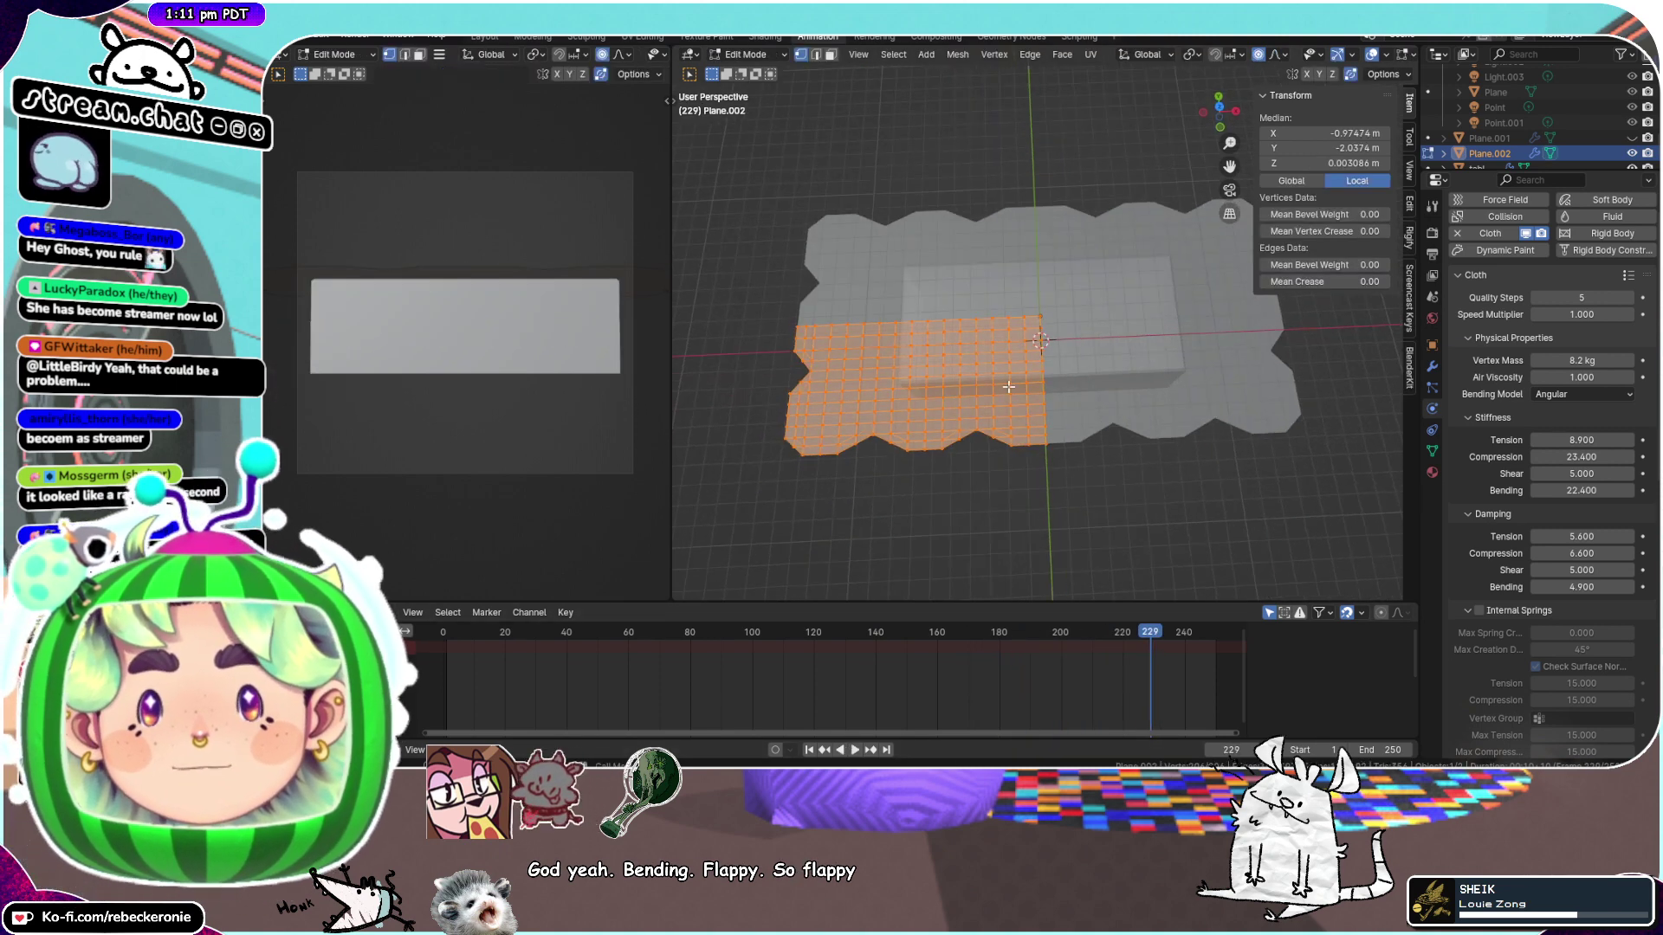
right_click(1007, 383)
left_click(1006, 382)
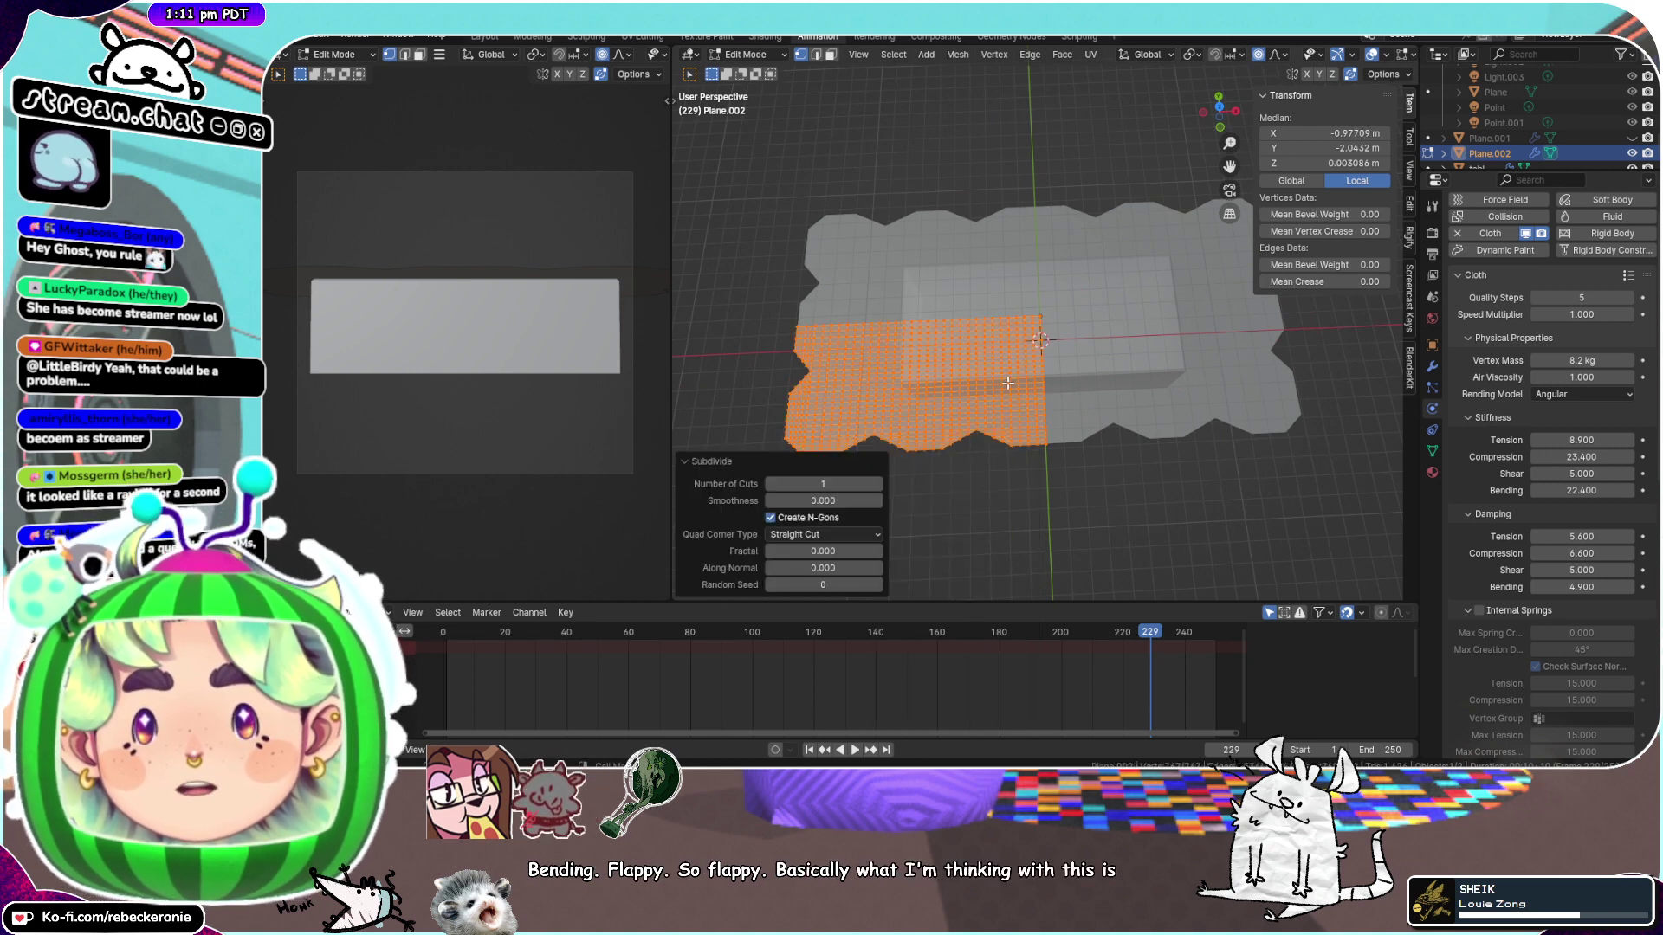
key("ctrl+Tab")
left_click(943, 499)
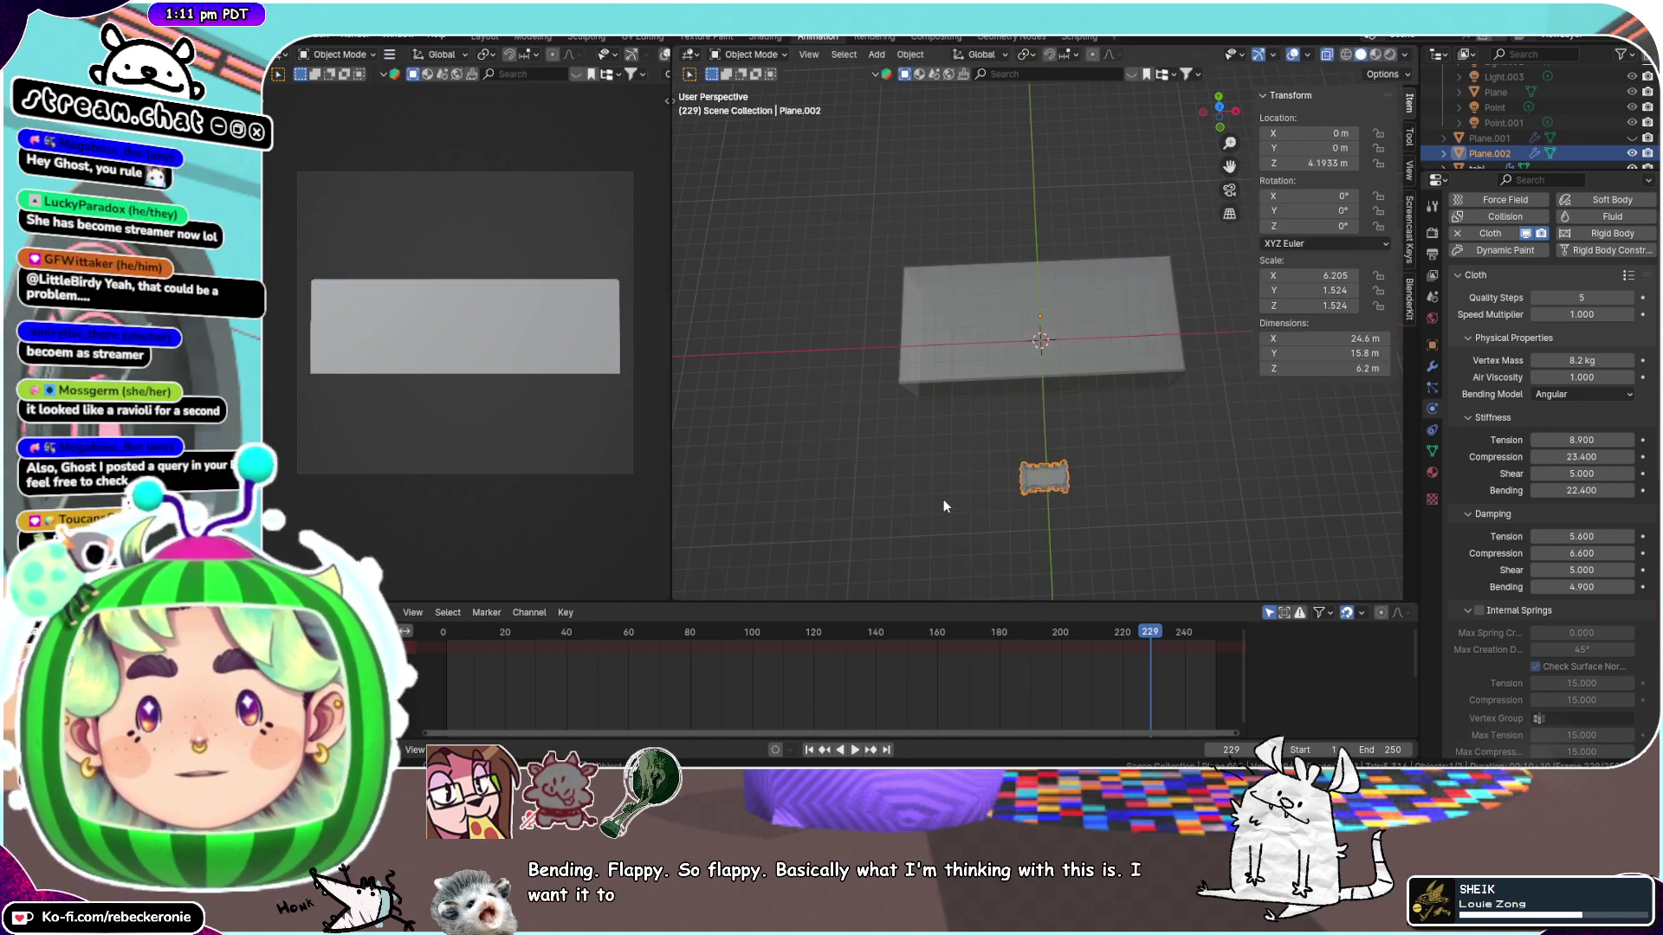
Replay the simulation from frame 0, pause at frame 176, and examine the denser cloth's drape from the front and corners
left_click_drag(1149, 635, 440, 606)
key("space")
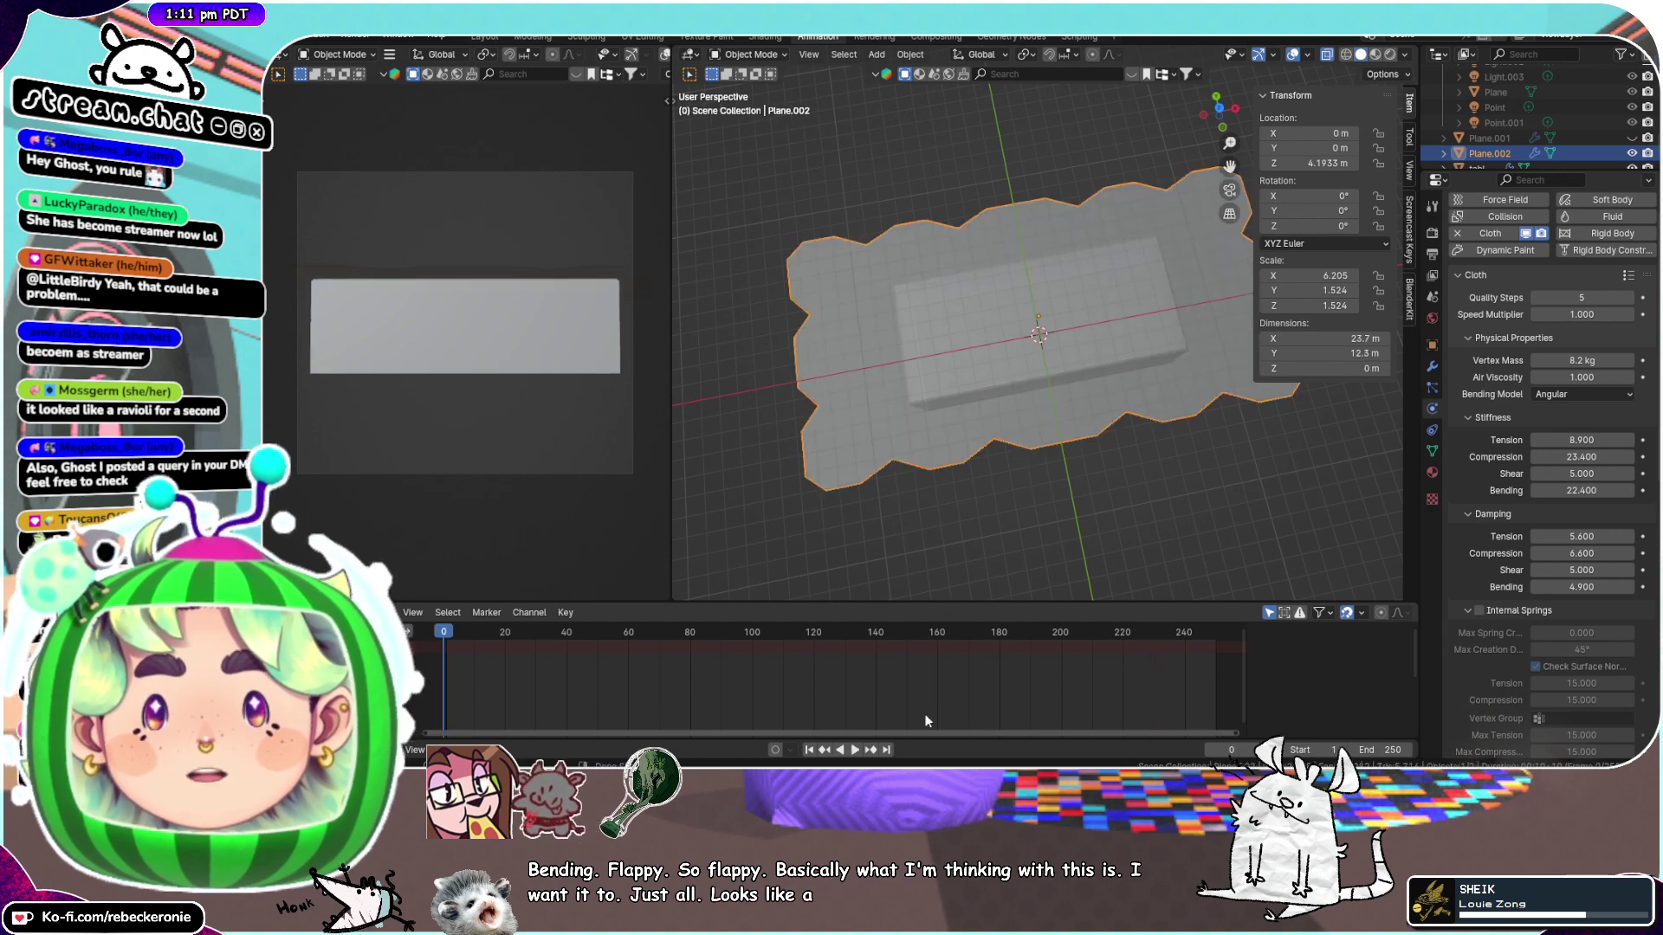
left_click(855, 750)
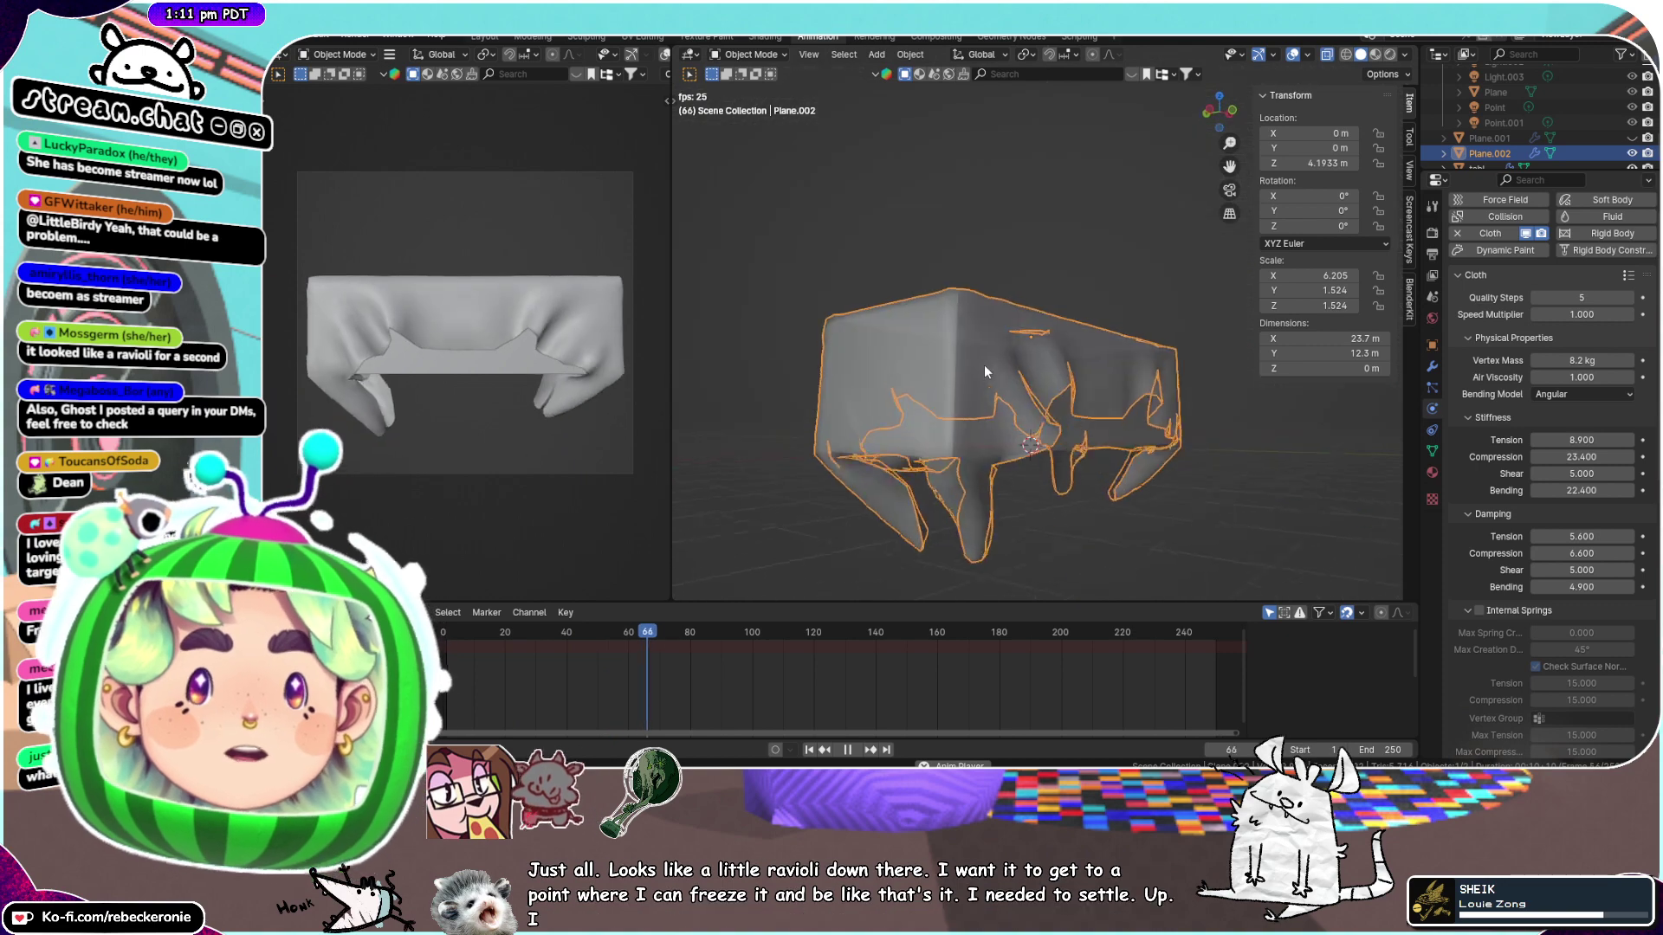
middle_click_drag(984, 365, 989, 475)
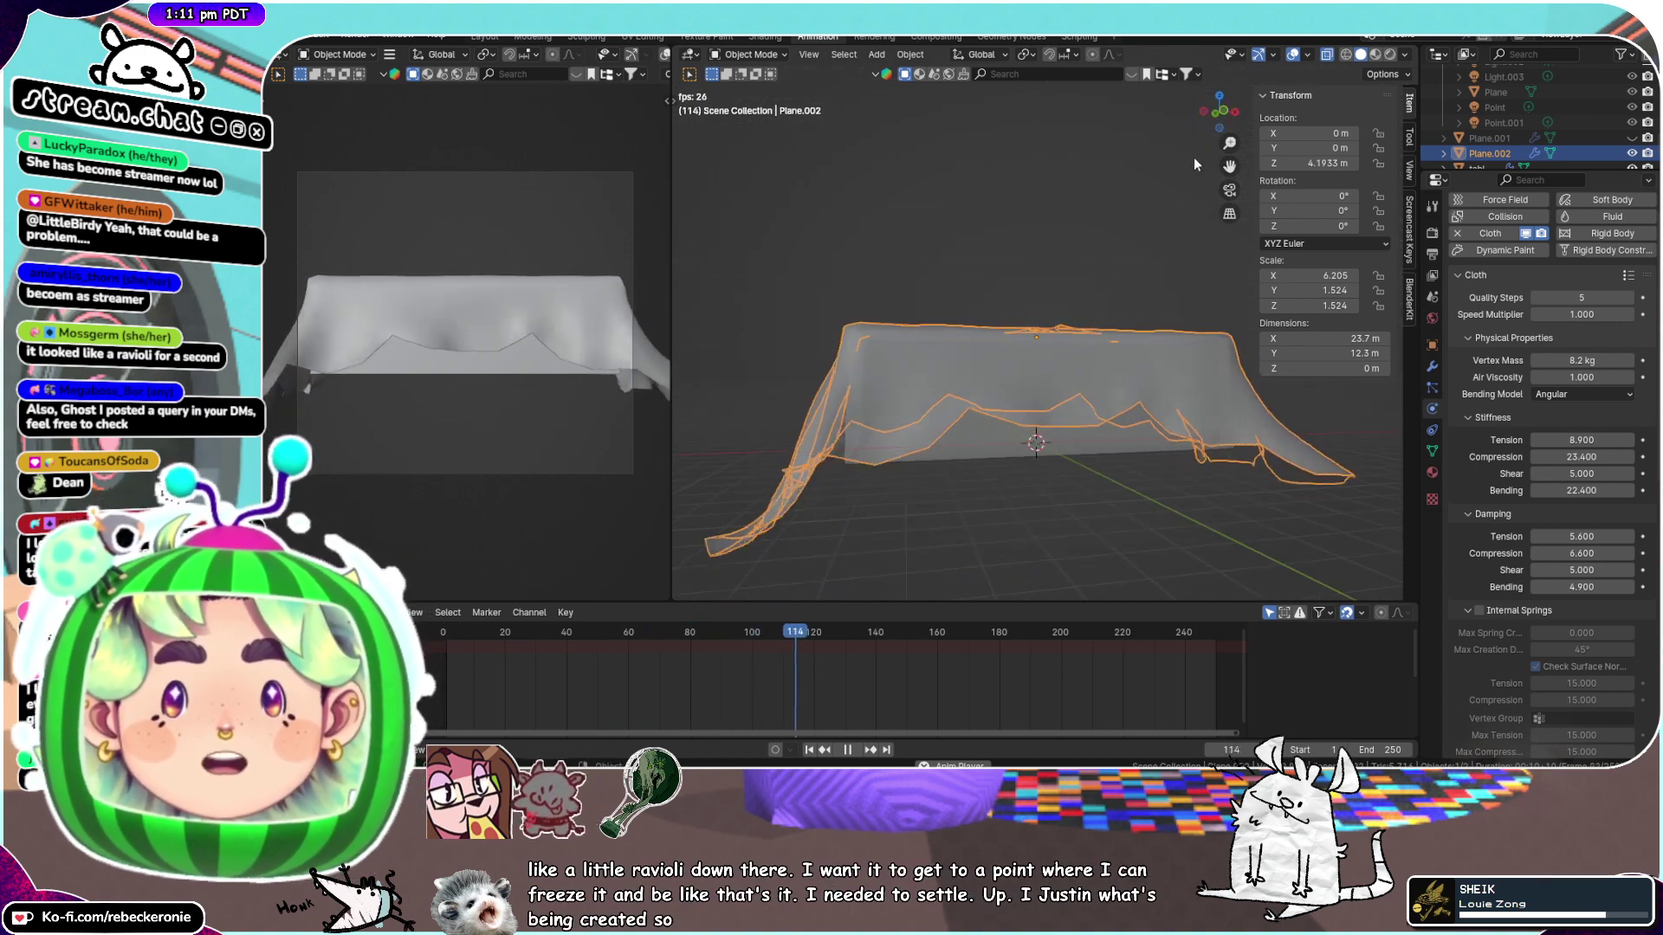
left_click(1223, 111)
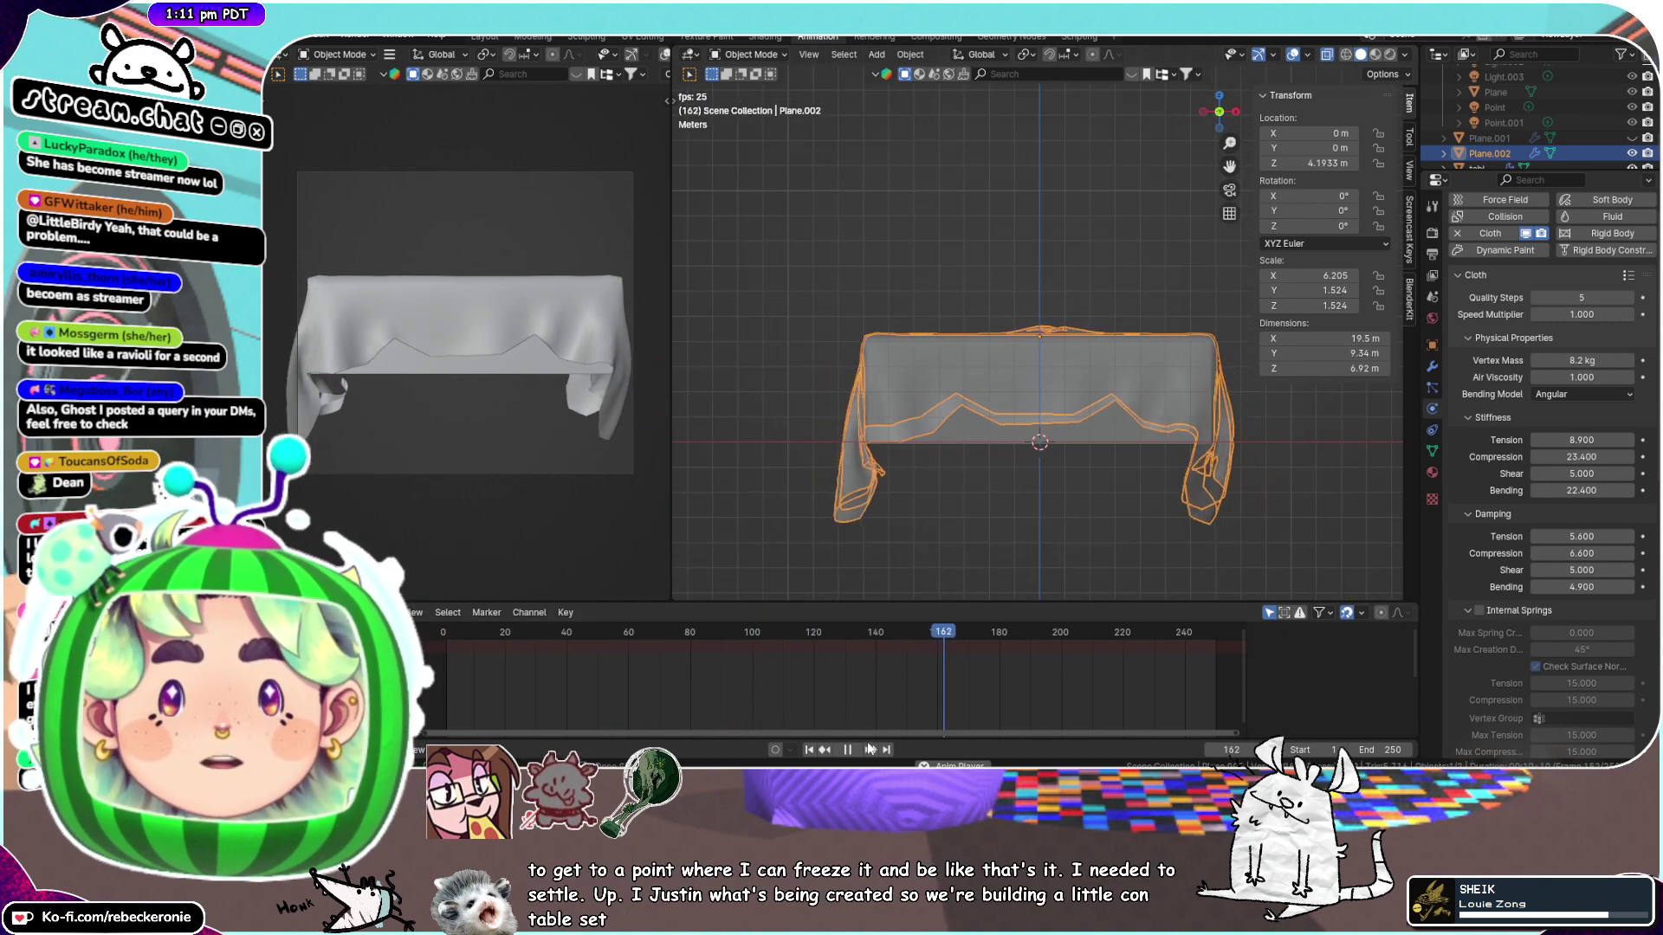
scroll(1067, 518, "up", 2)
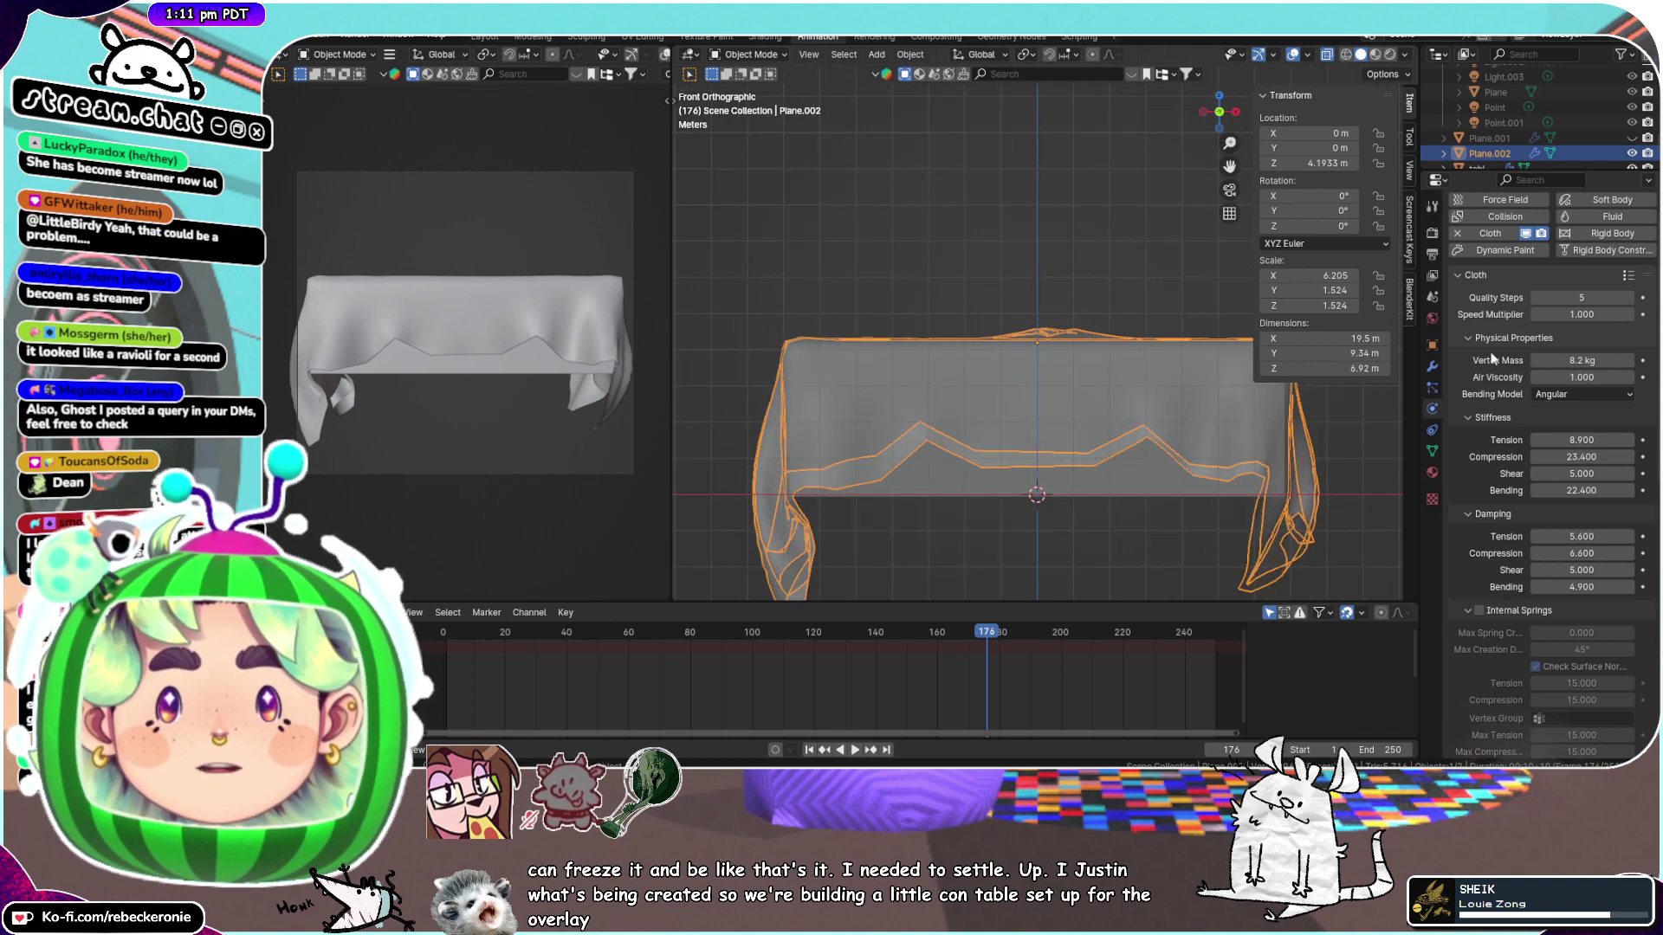
middle_click_drag(1007, 362, 1029, 321)
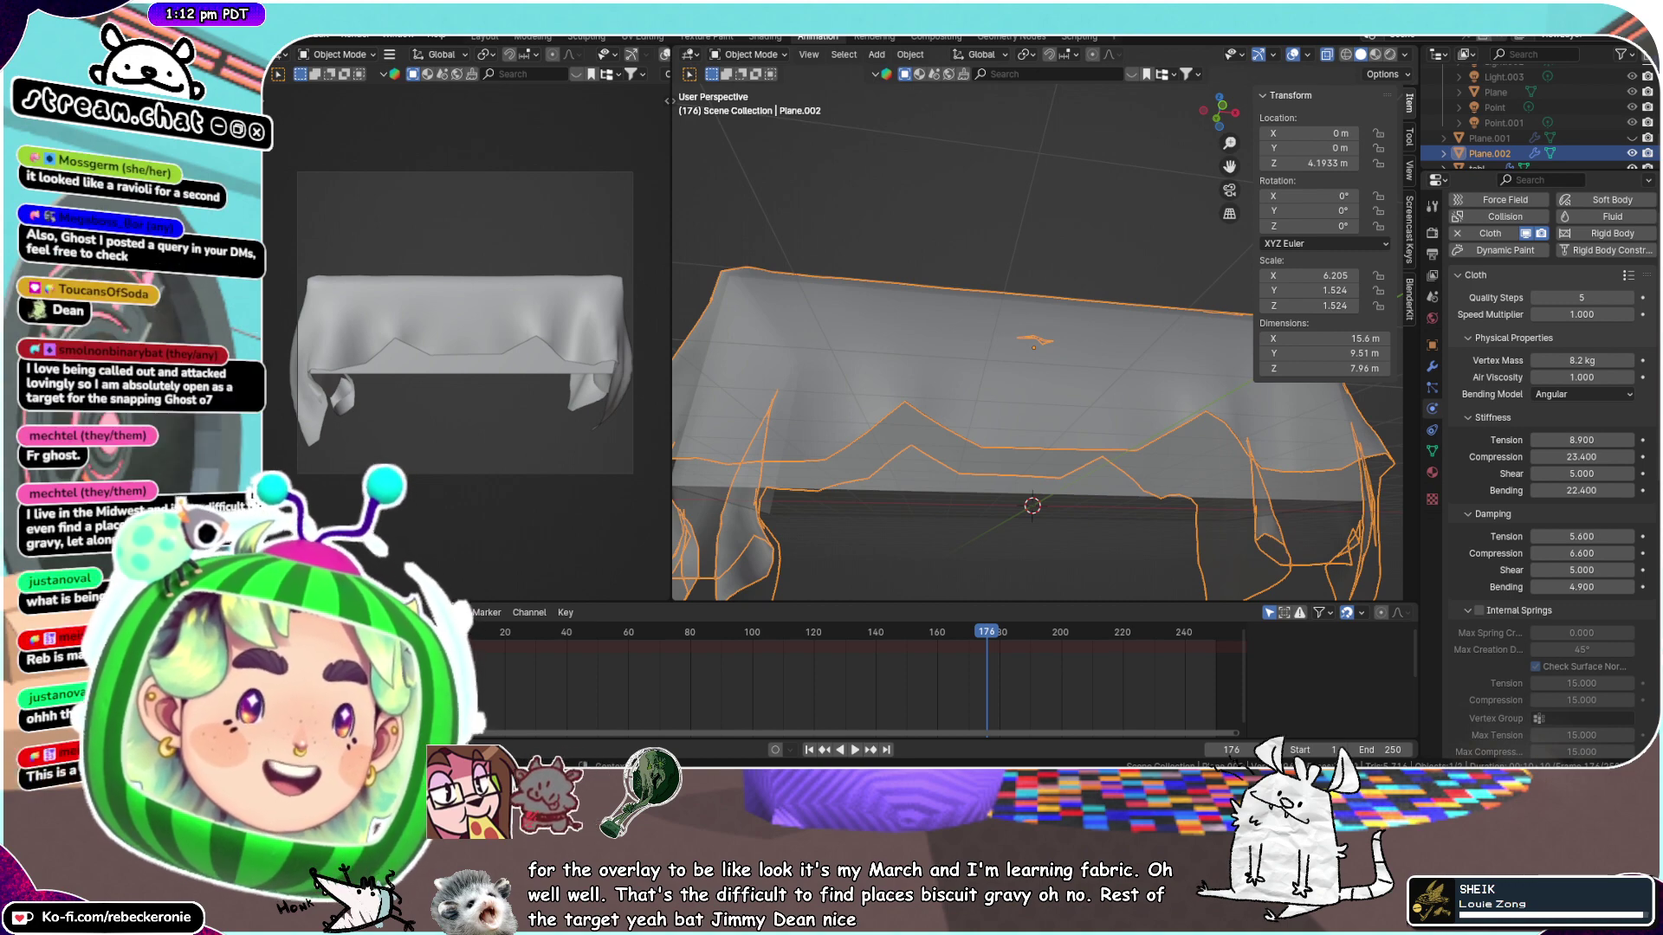
middle_click_drag(1229, 428, 1242, 486)
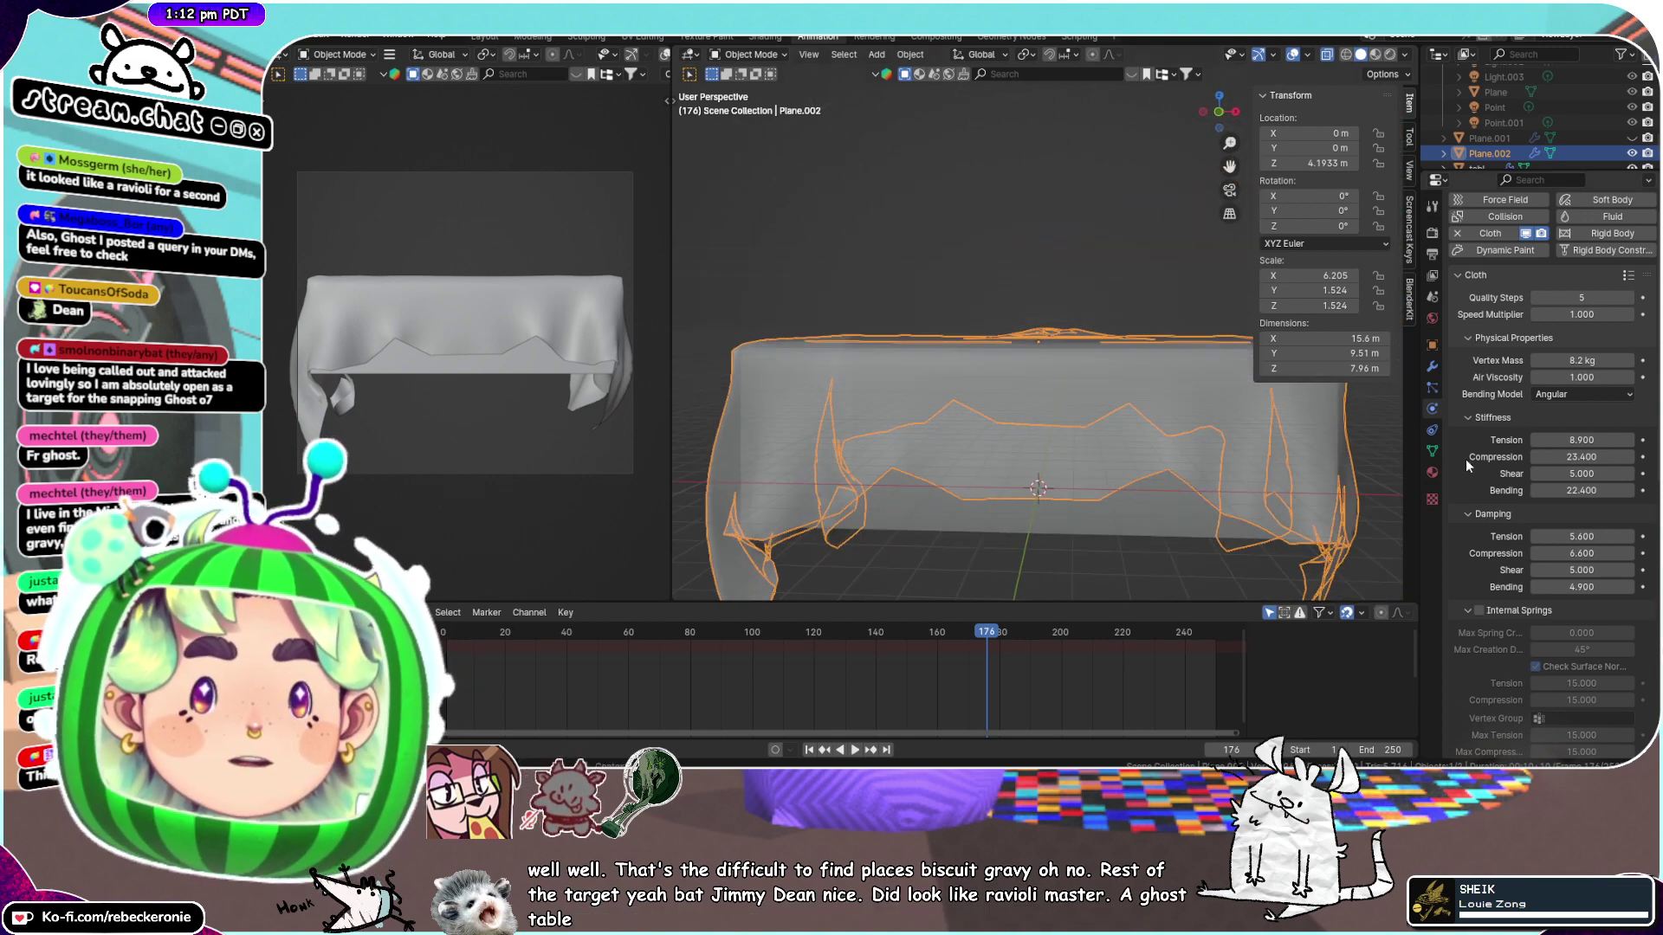
Set the cloth's Air Viscosity to 0 and replay the simulation to check how the tablecloth falls
scroll(1461, 461, "up", 2)
left_click_drag(1563, 408, 1524, 408)
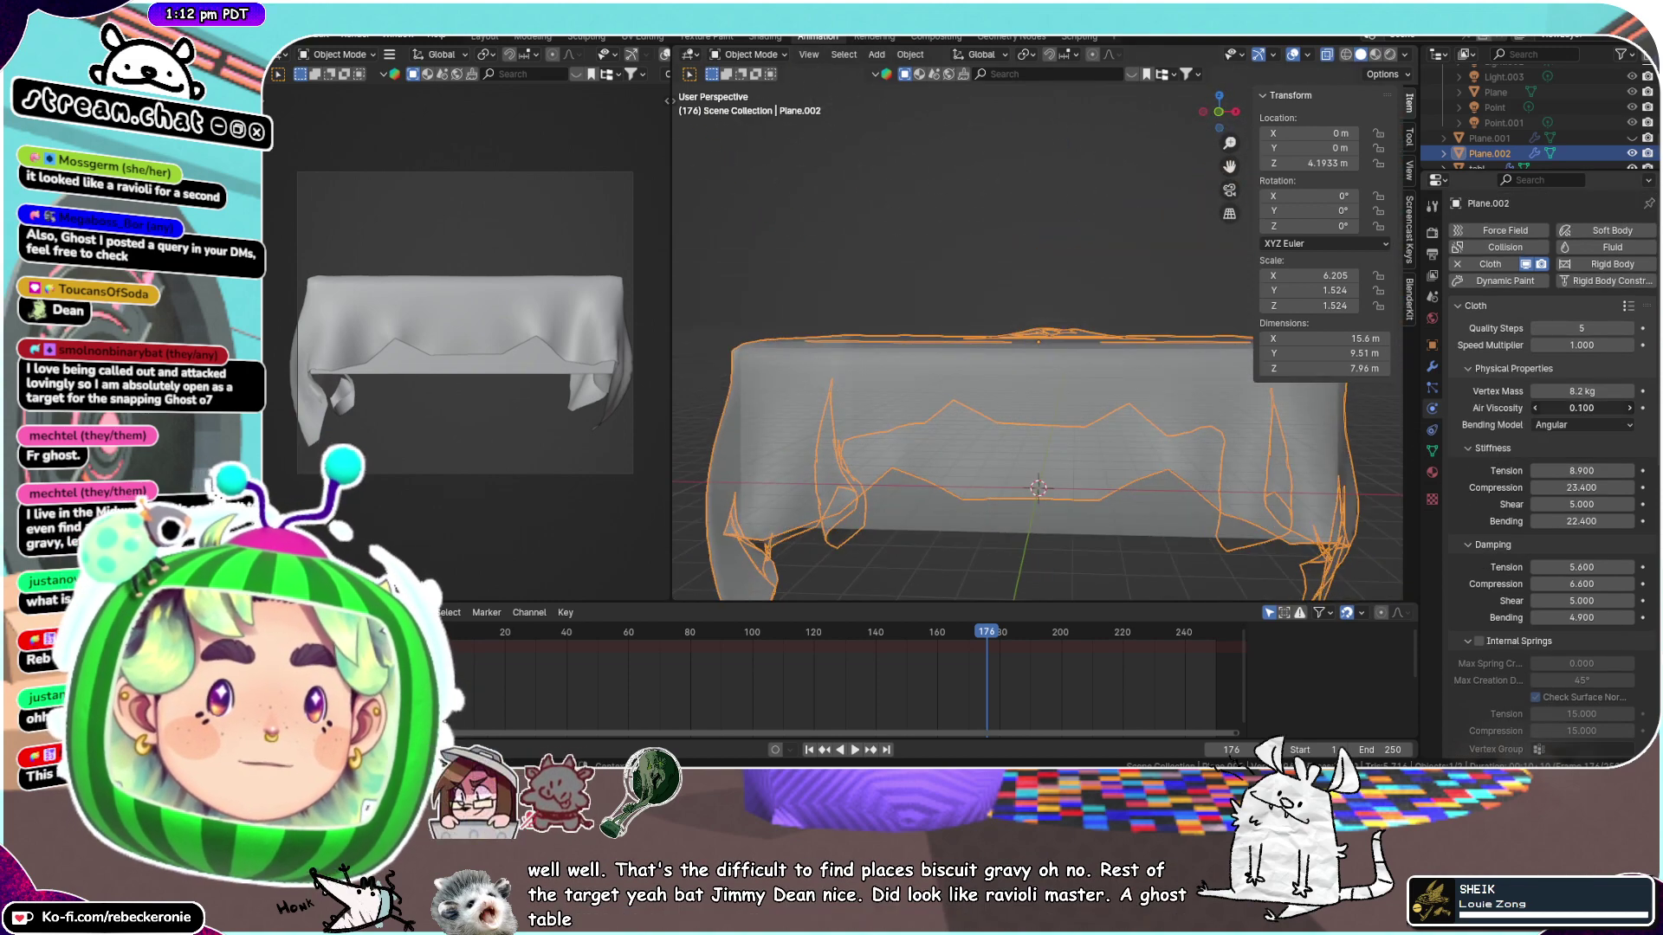
left_click(853, 750)
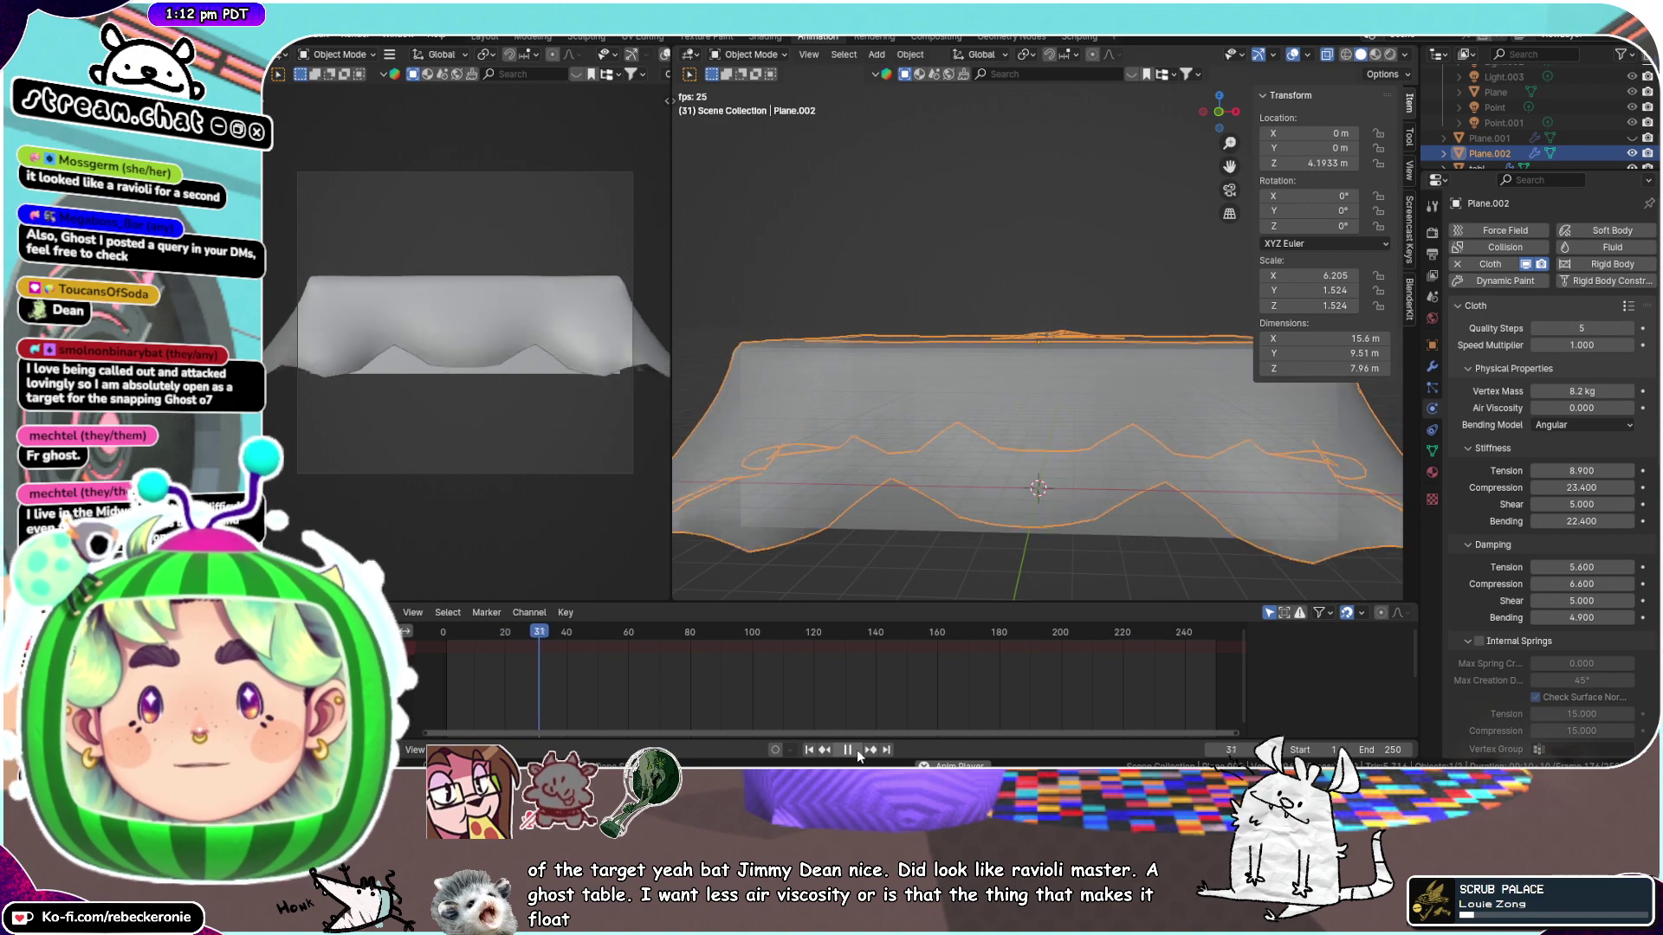
scroll(1083, 440, "down", 2)
middle_click_drag(1082, 440, 1167, 475)
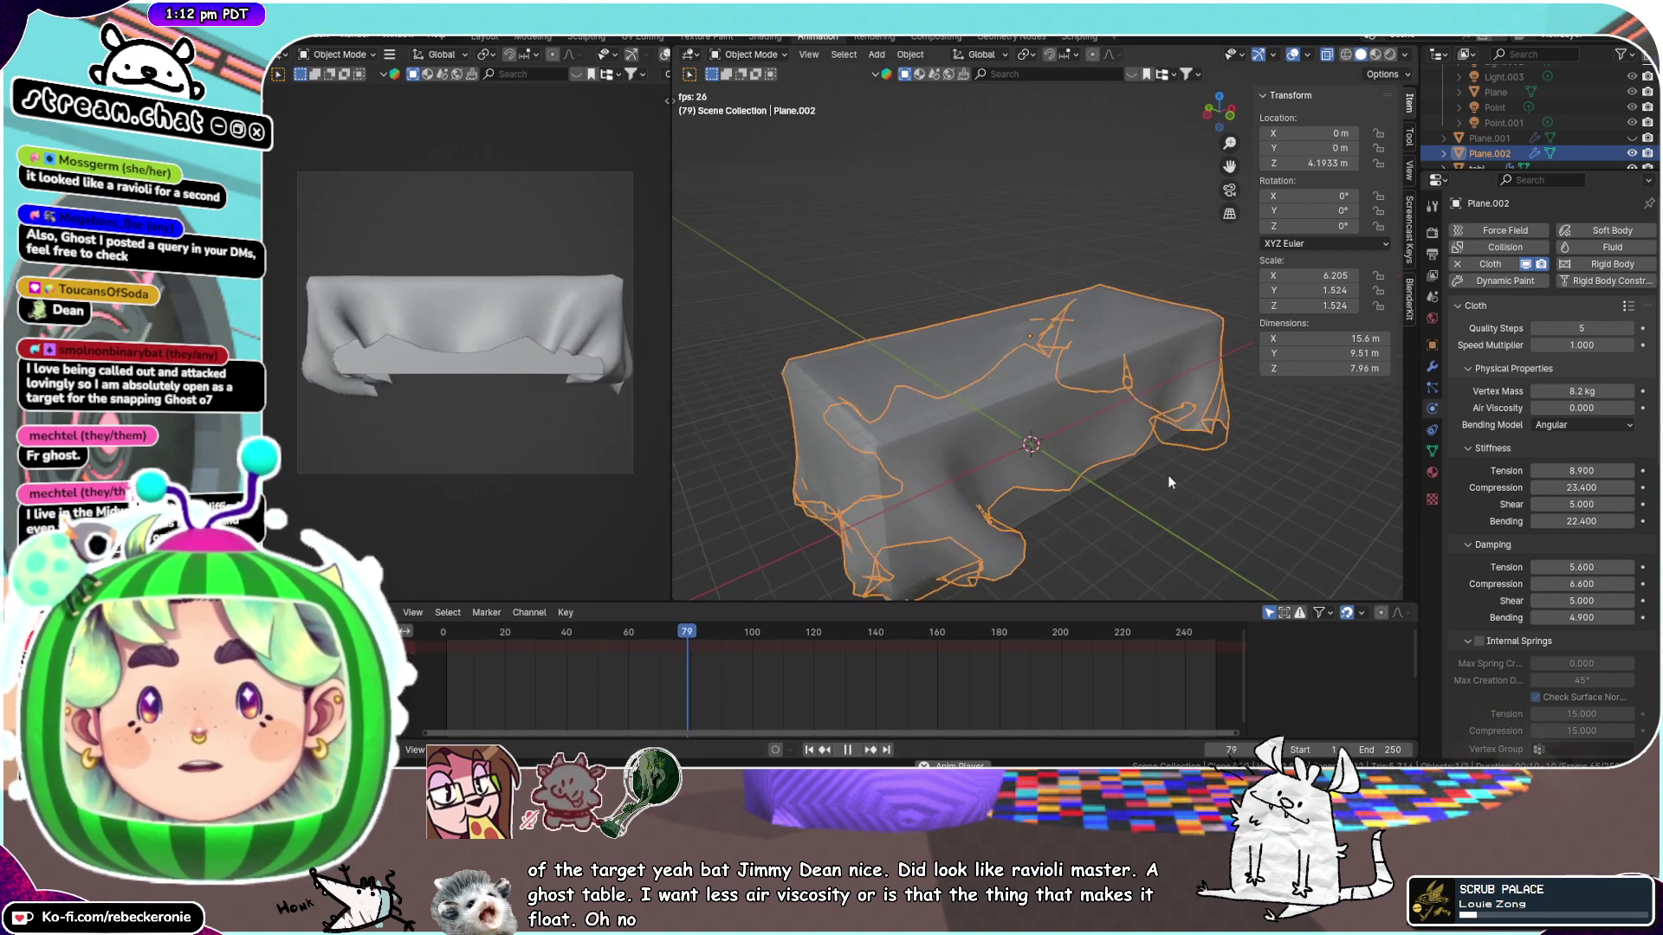
Raise the cloth's Vertex Mass to 13.8 kg and restart the simulation playback
left_click_drag(1584, 393, 1632, 393)
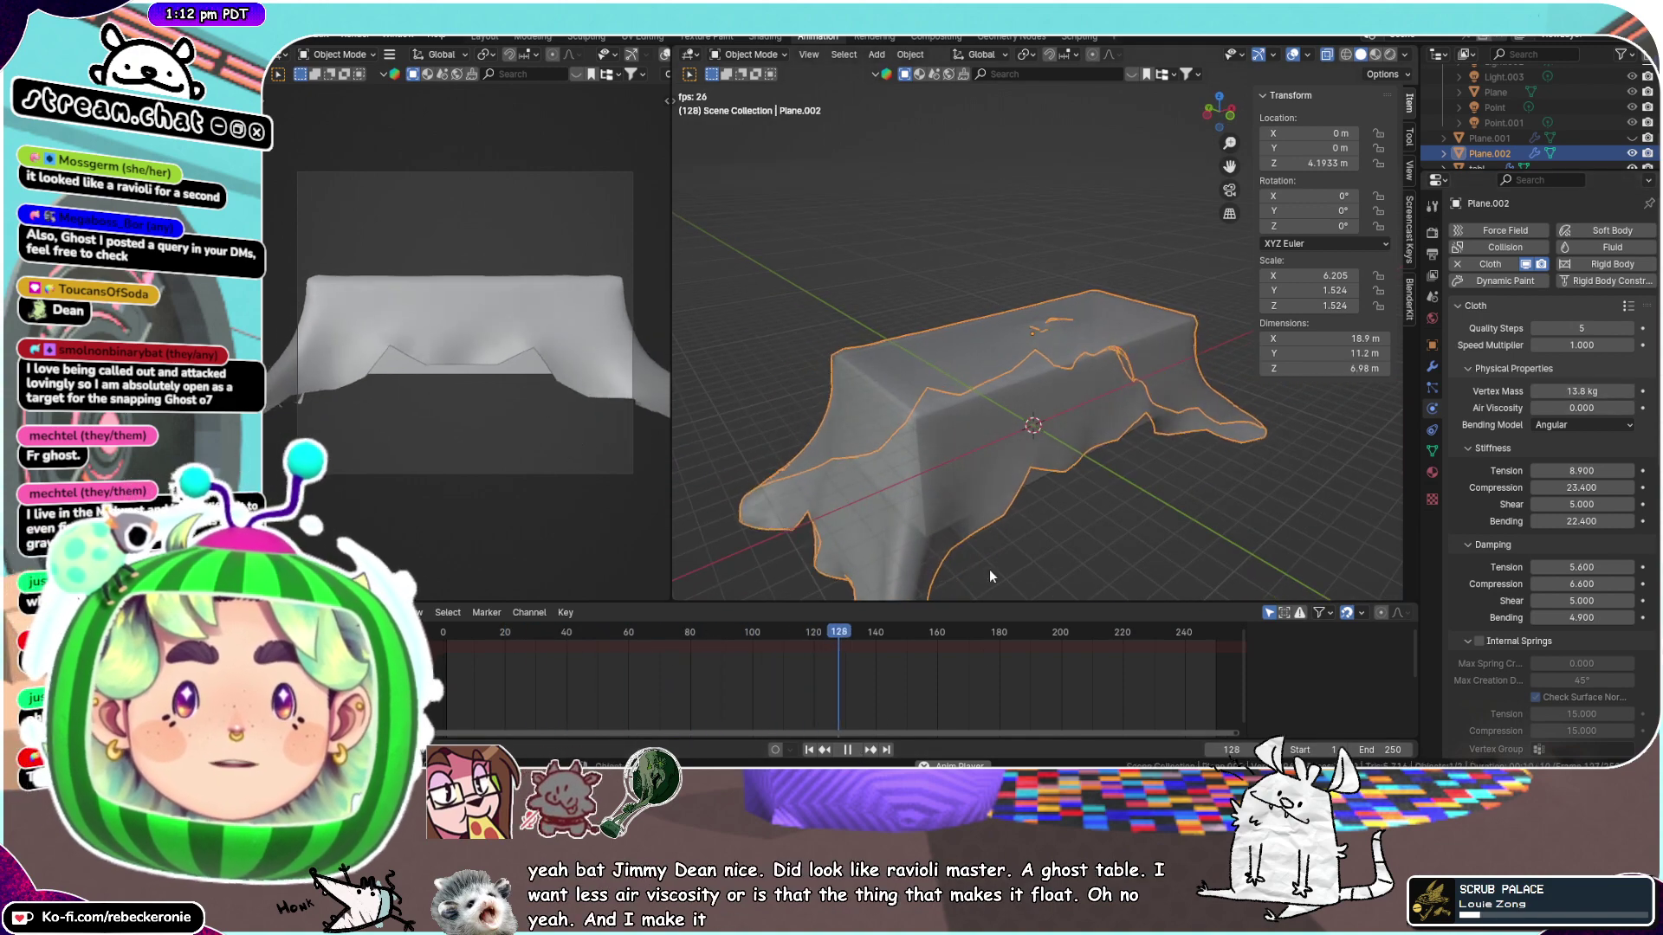
left_click(852, 751)
left_click(846, 751)
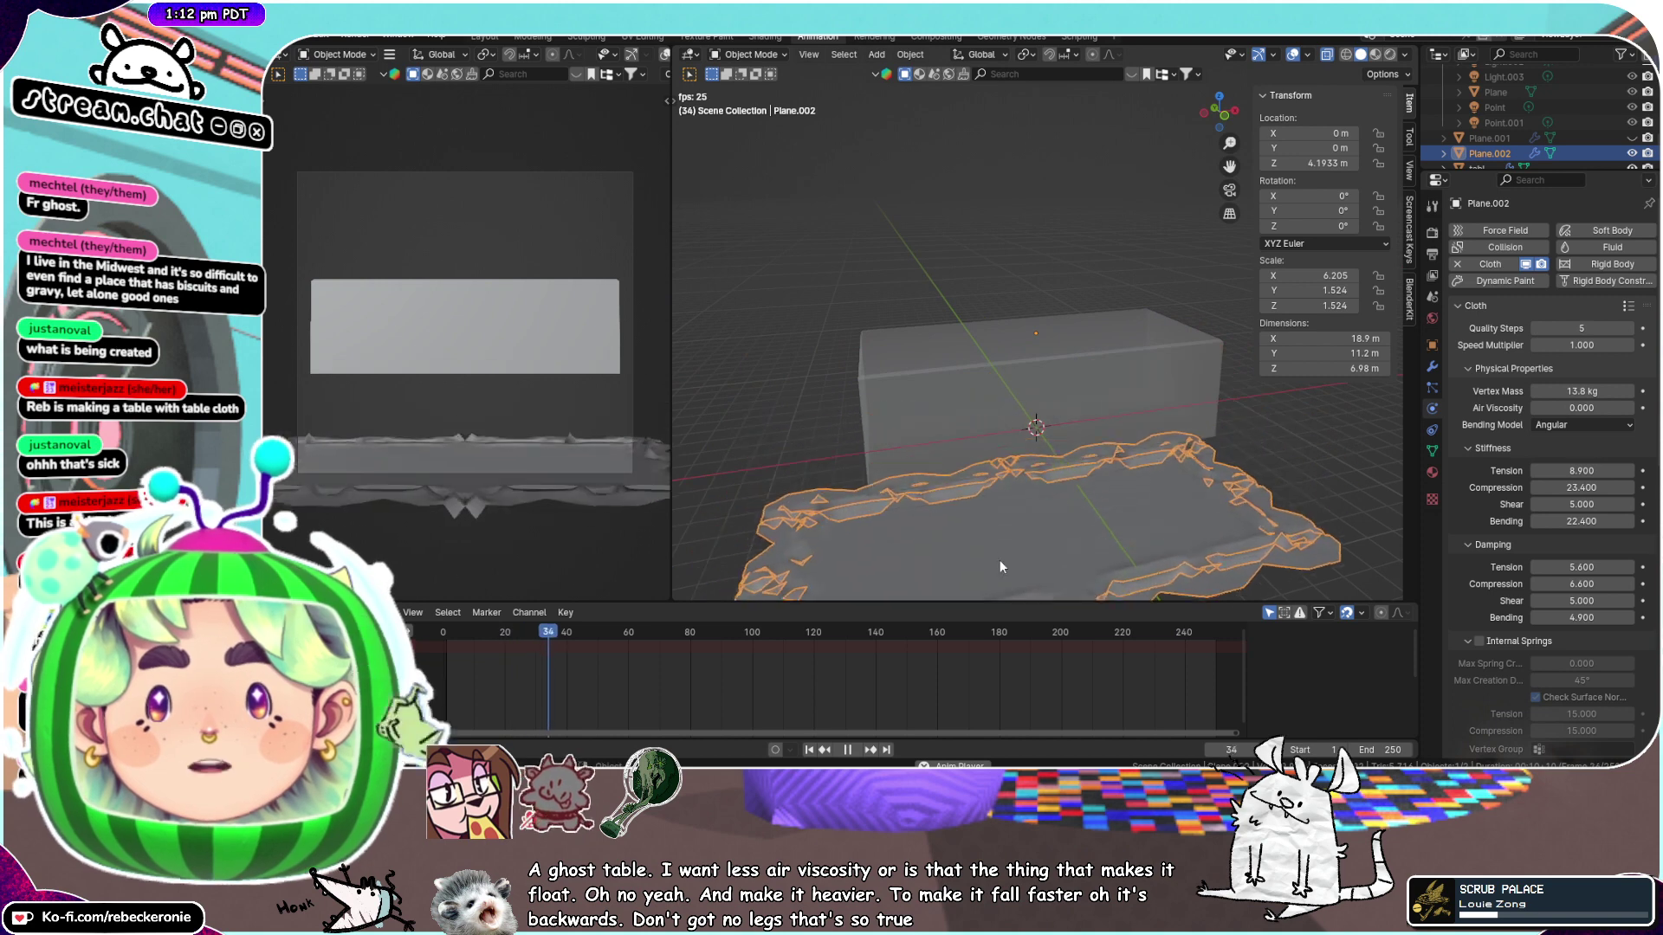
Lower the cloth's Vertex Mass to 11.7 kg, watch the drape as the simulation plays, and pause it at frame 237
middle_click_drag(1112, 423, 1058, 499)
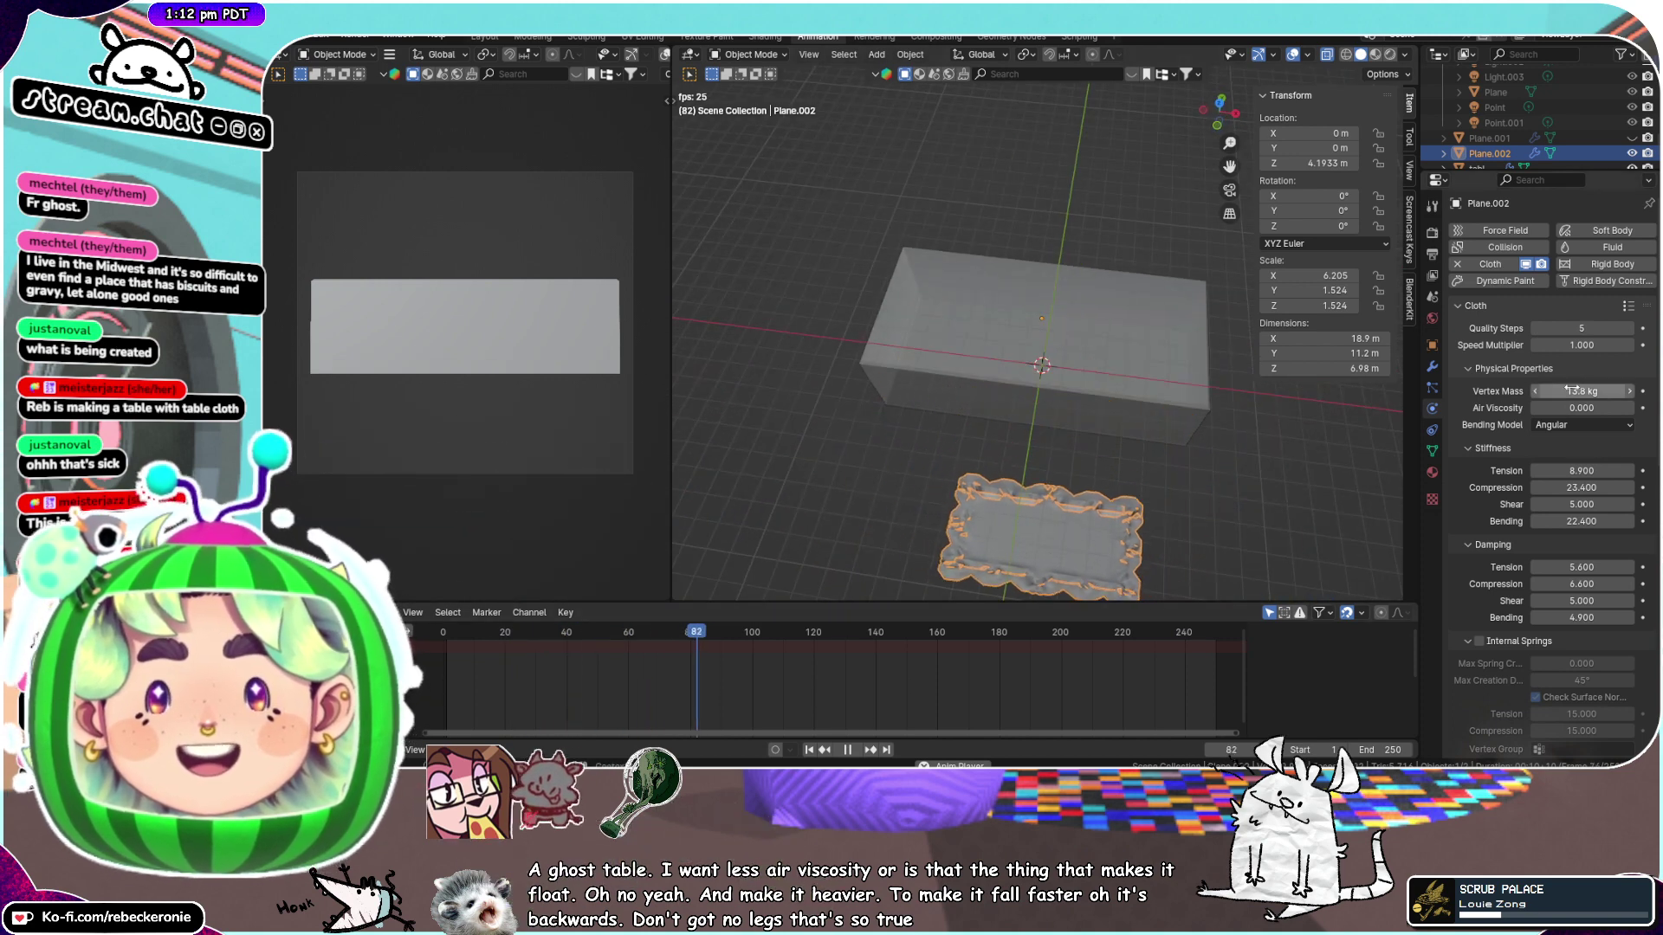
left_click_drag(1572, 390, 1554, 390)
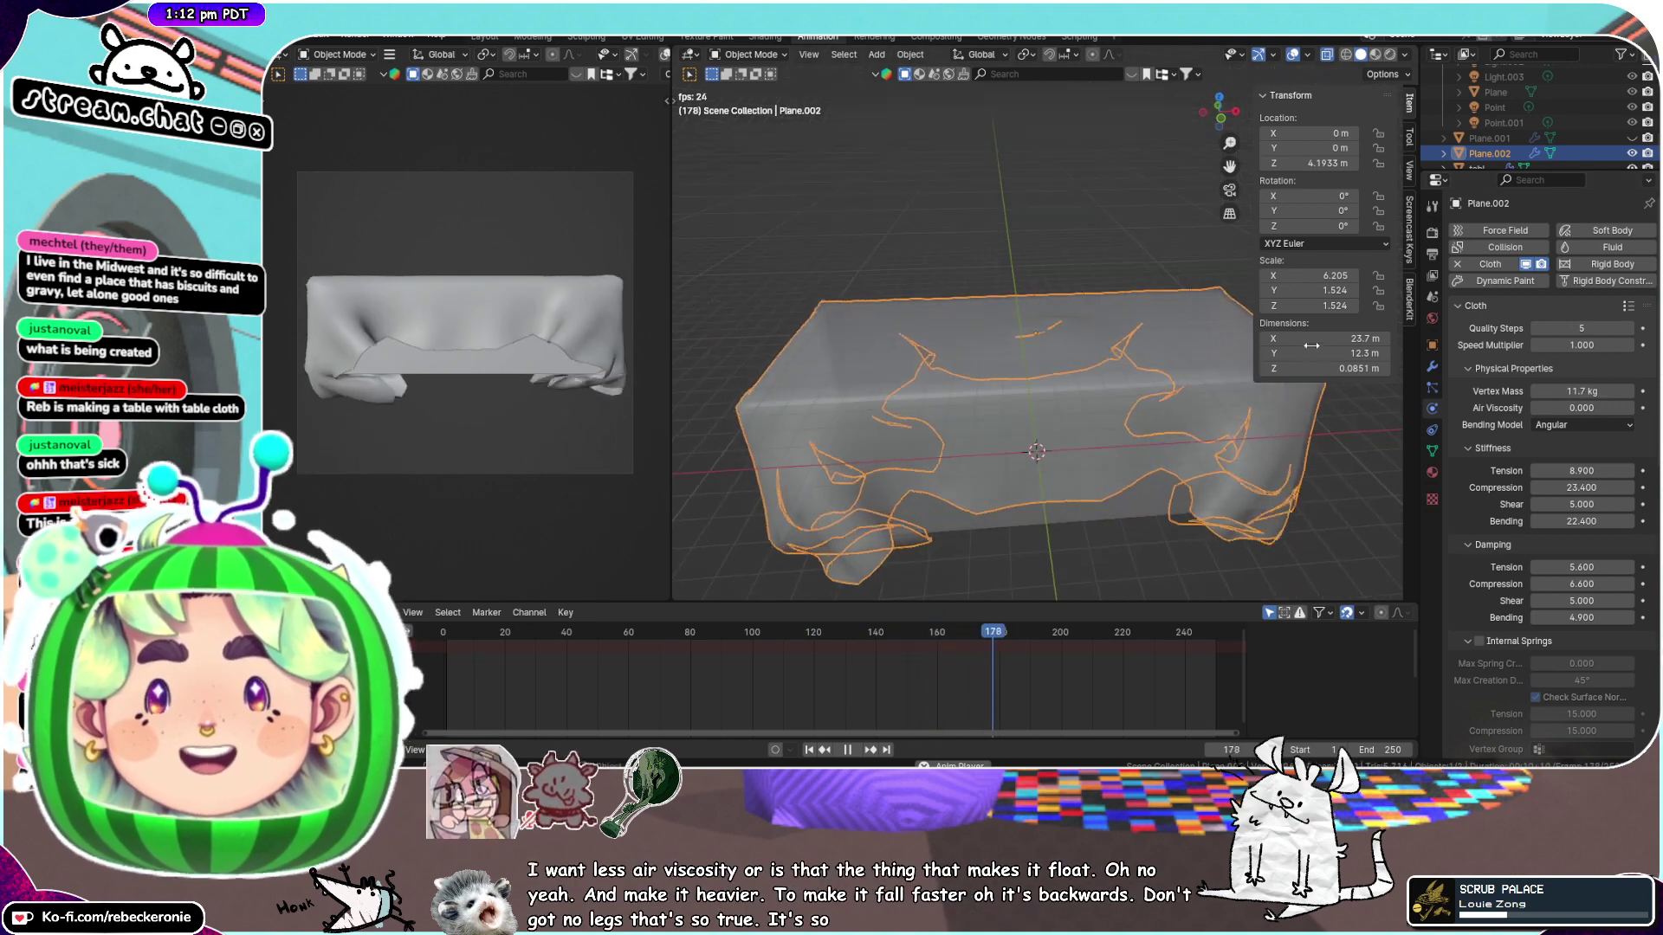
middle_click_drag(1291, 411, 1142, 406)
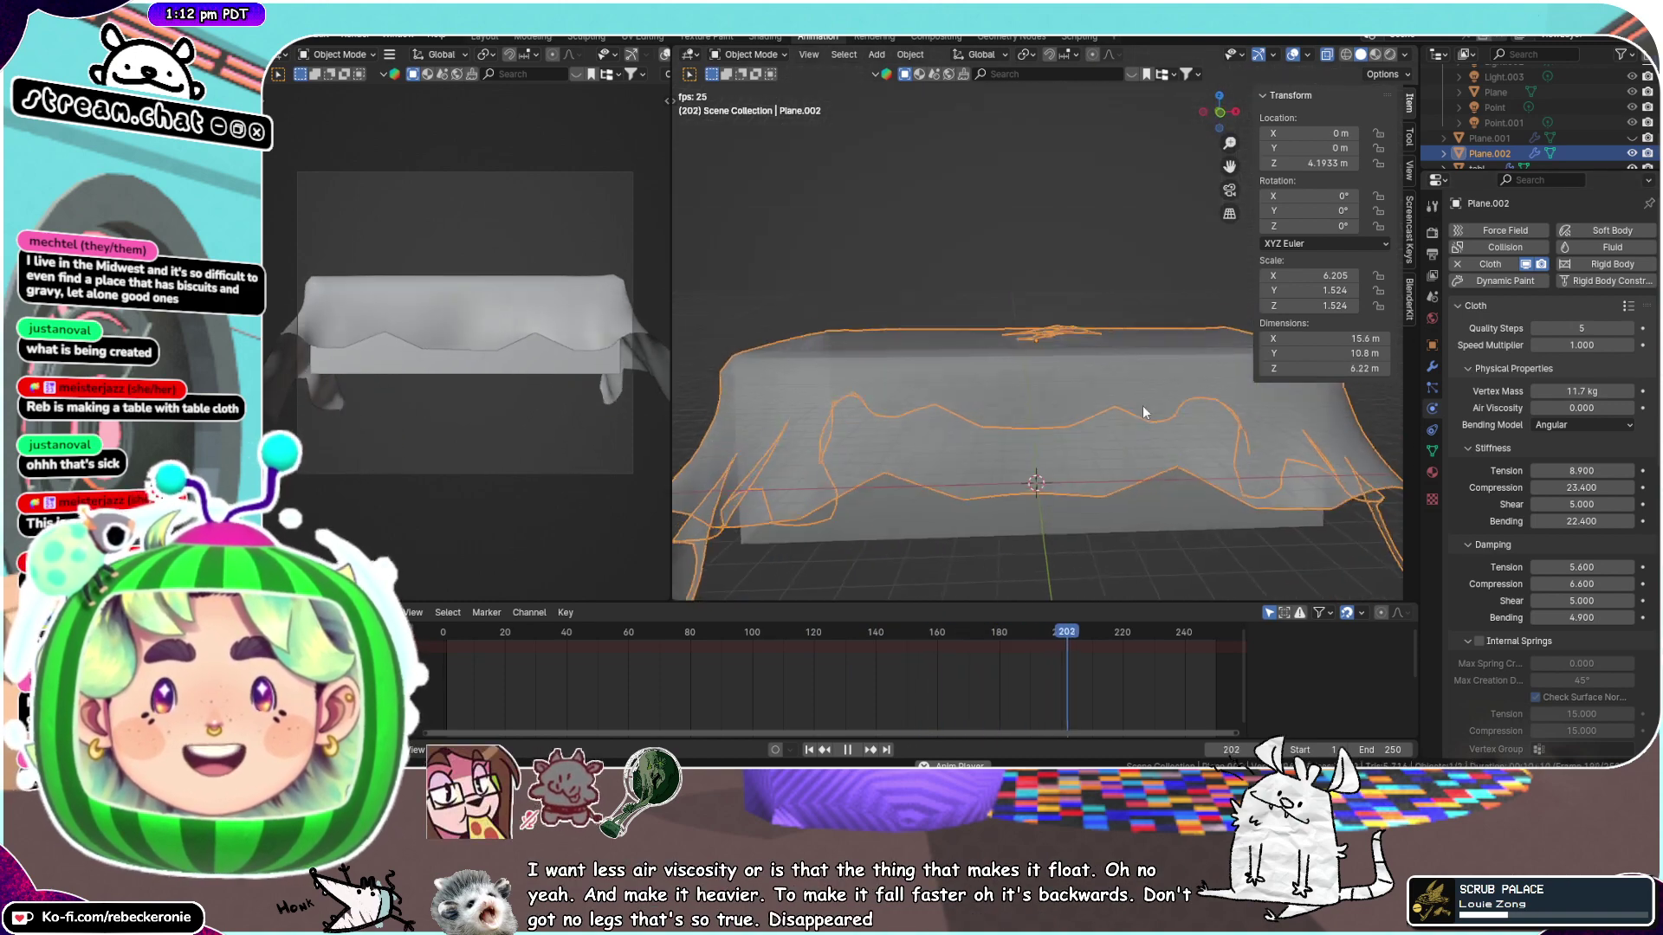
left_click(848, 750)
middle_click_drag(918, 433, 960, 476)
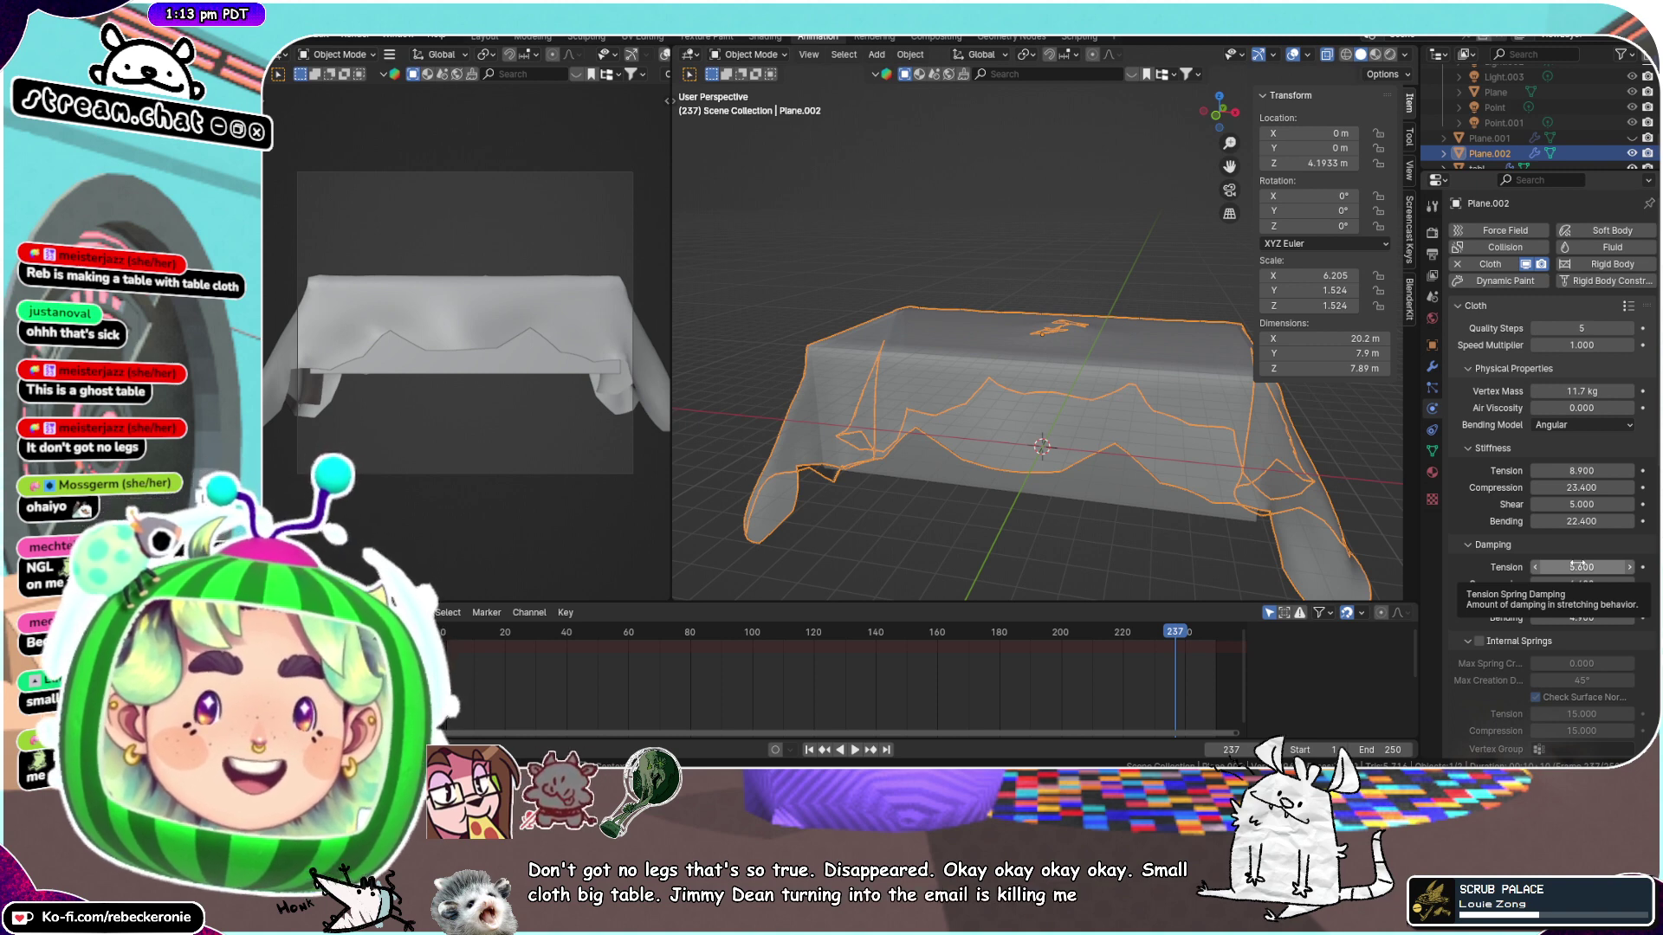
Raise the cloth's Tension damping to 8.9, replay the simulation, and pause at frame 149 to examine the drape
left_click_drag(1578, 567, 1588, 567)
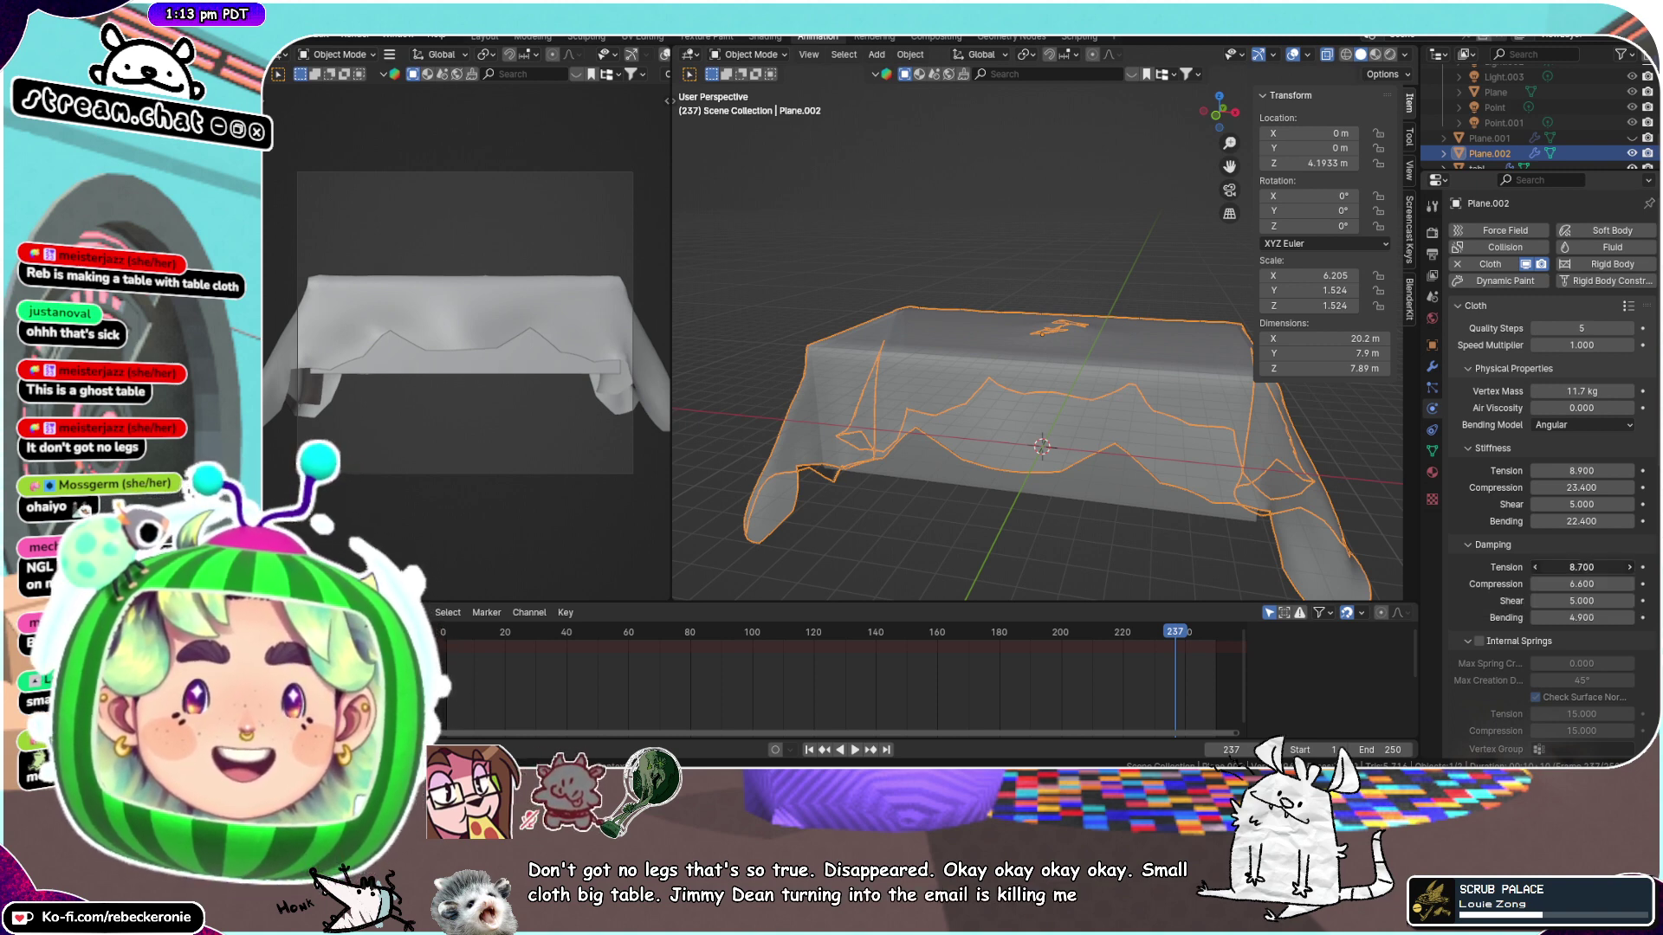
left_click(854, 750)
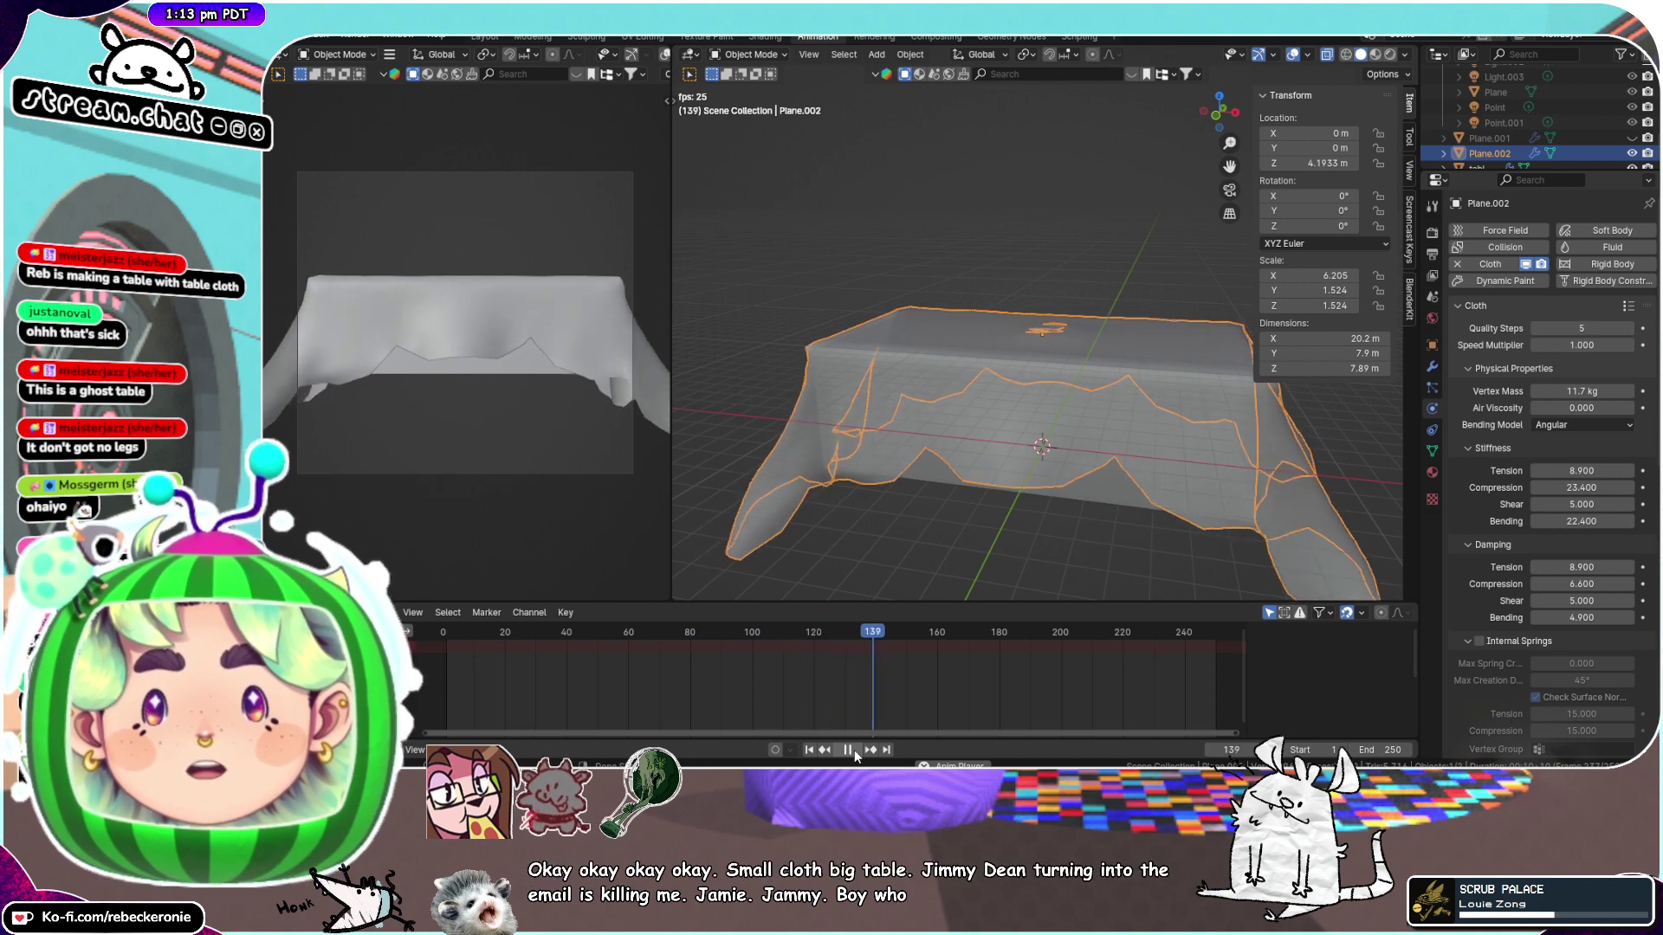
left_click(854, 750)
middle_click_drag(970, 537, 1024, 448)
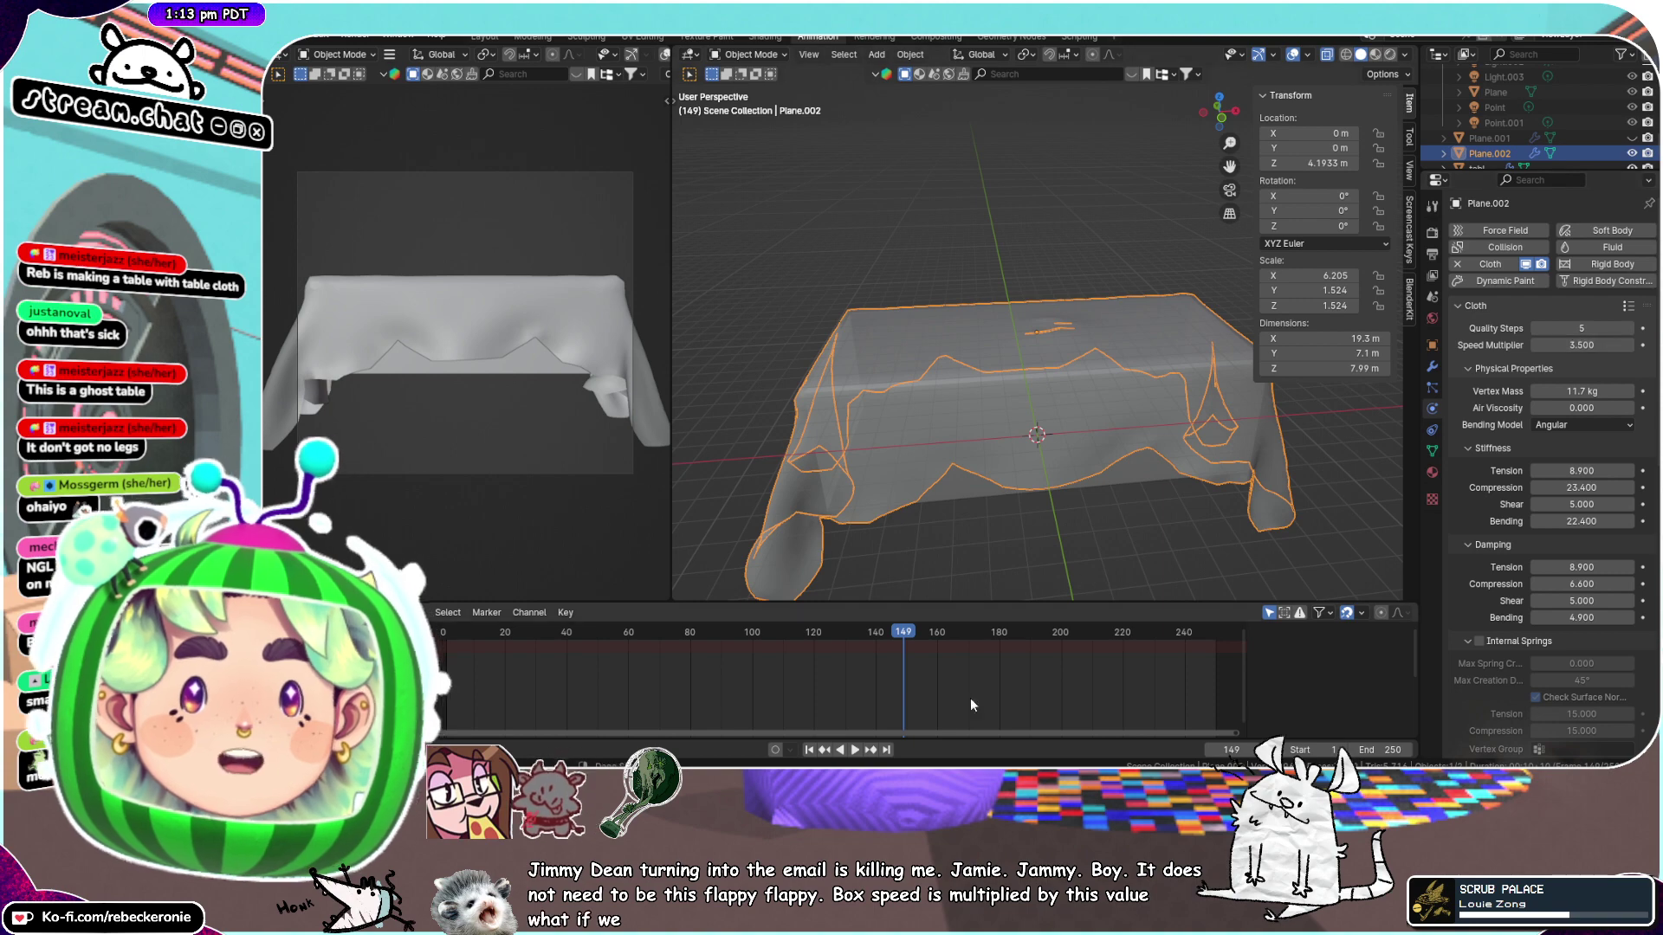
Play the cloth simulation, pause it at frame 82 and examine how the tablecloth hangs over the table
left_click(854, 751)
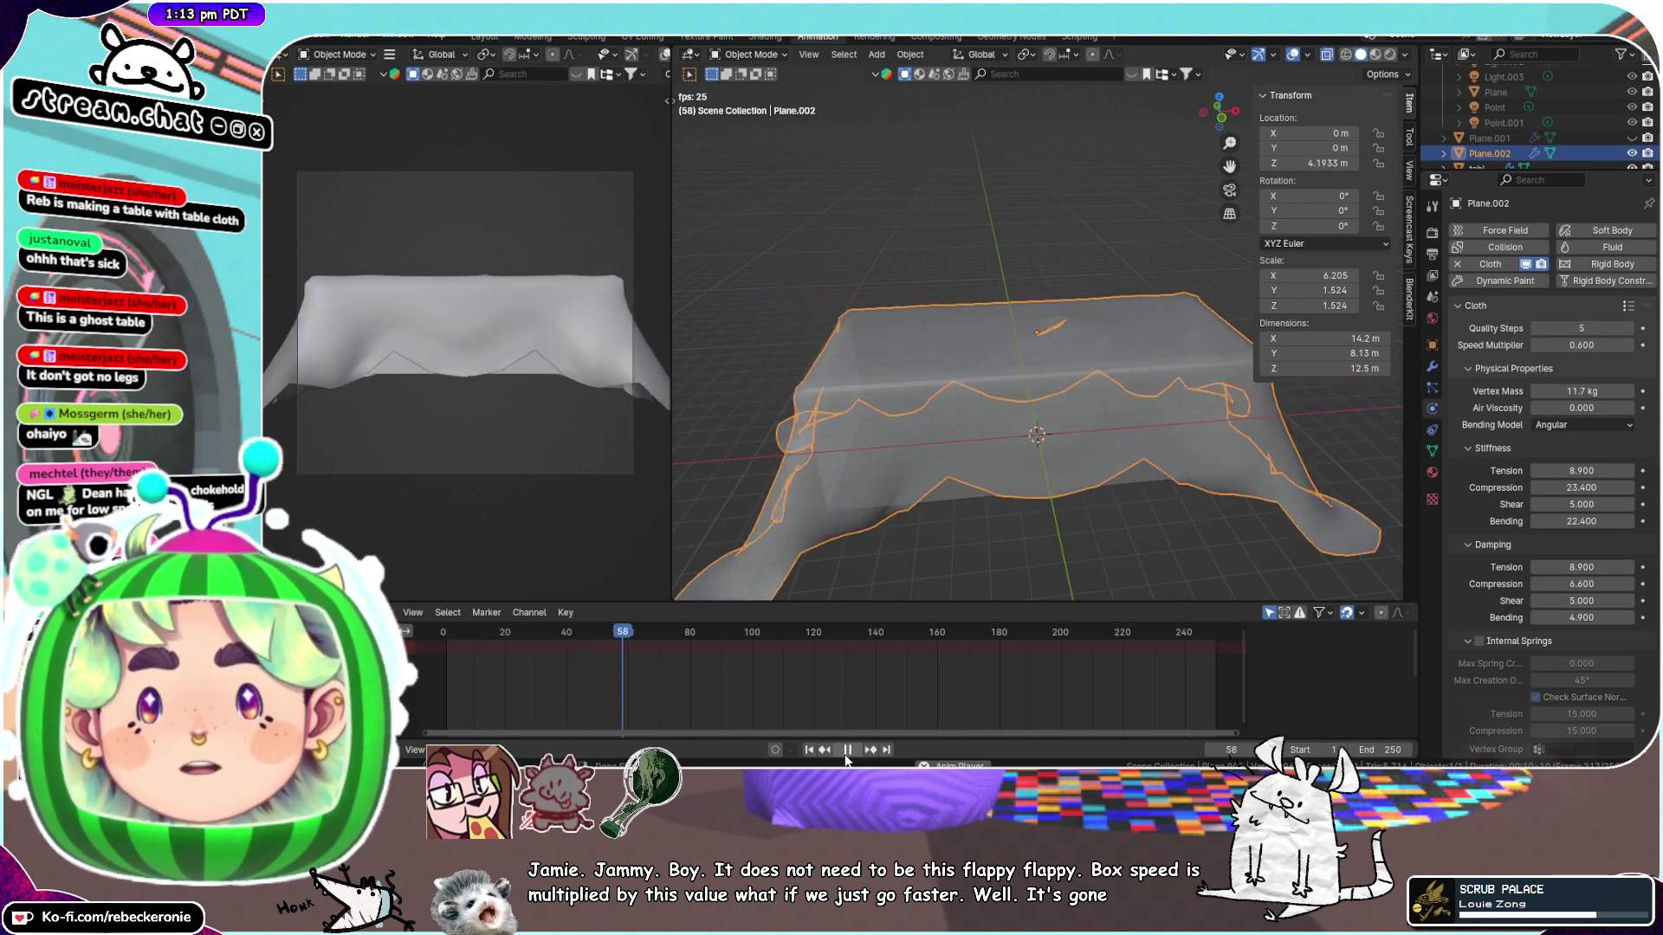
left_click(846, 753)
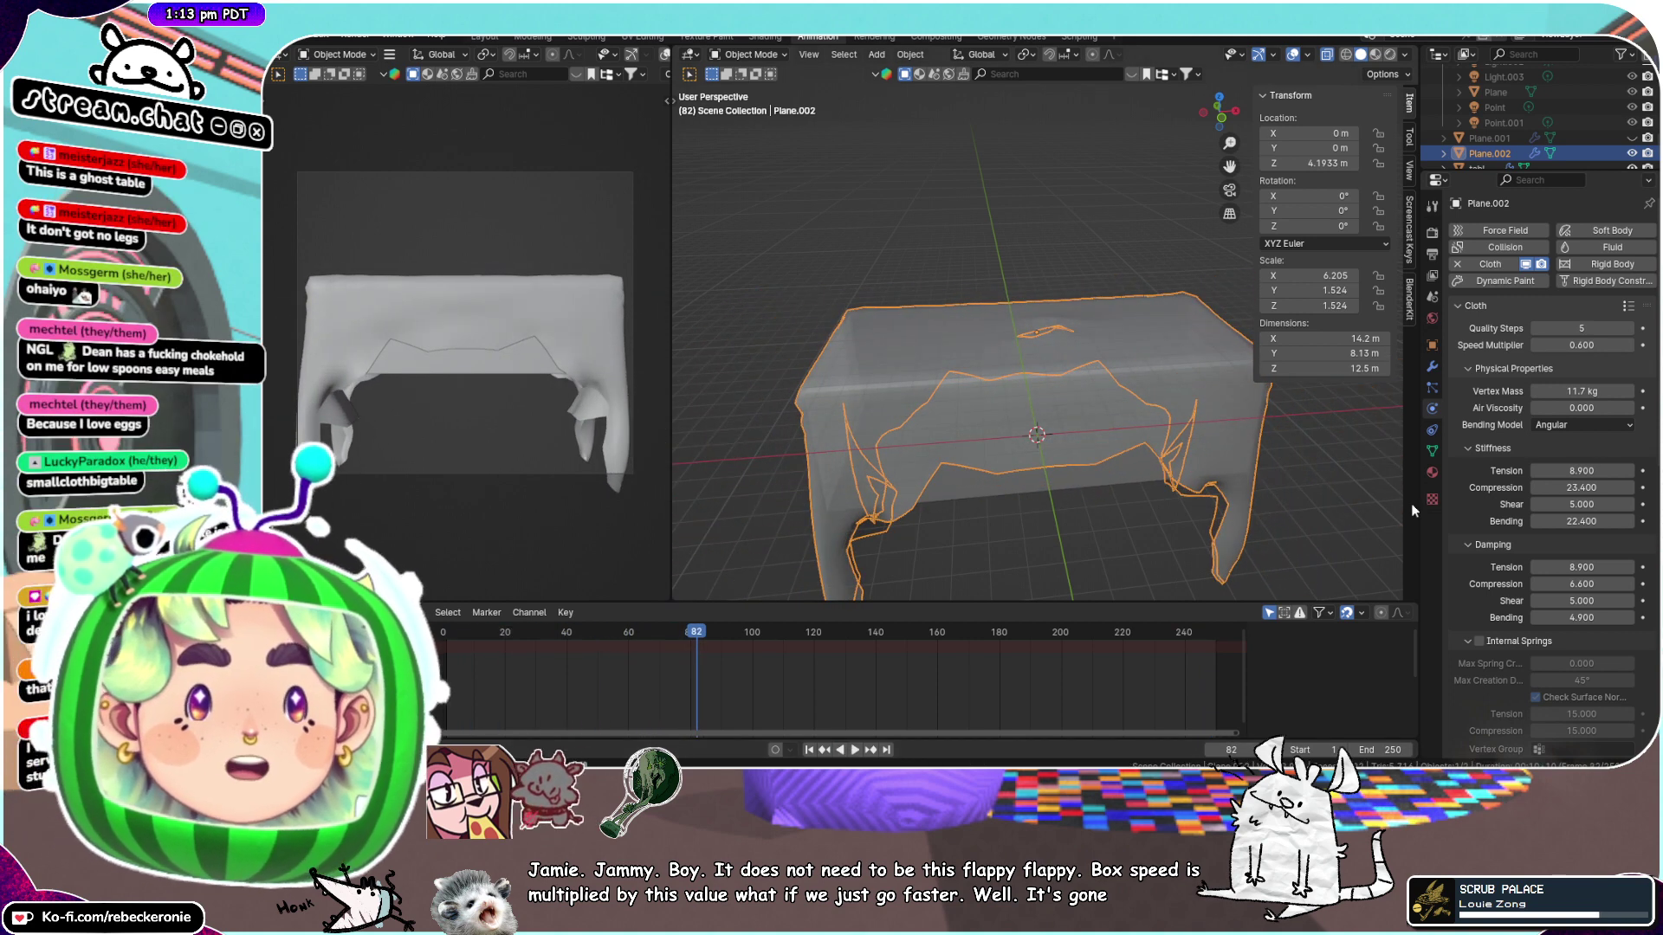
middle_click_drag(1052, 424, 1020, 385)
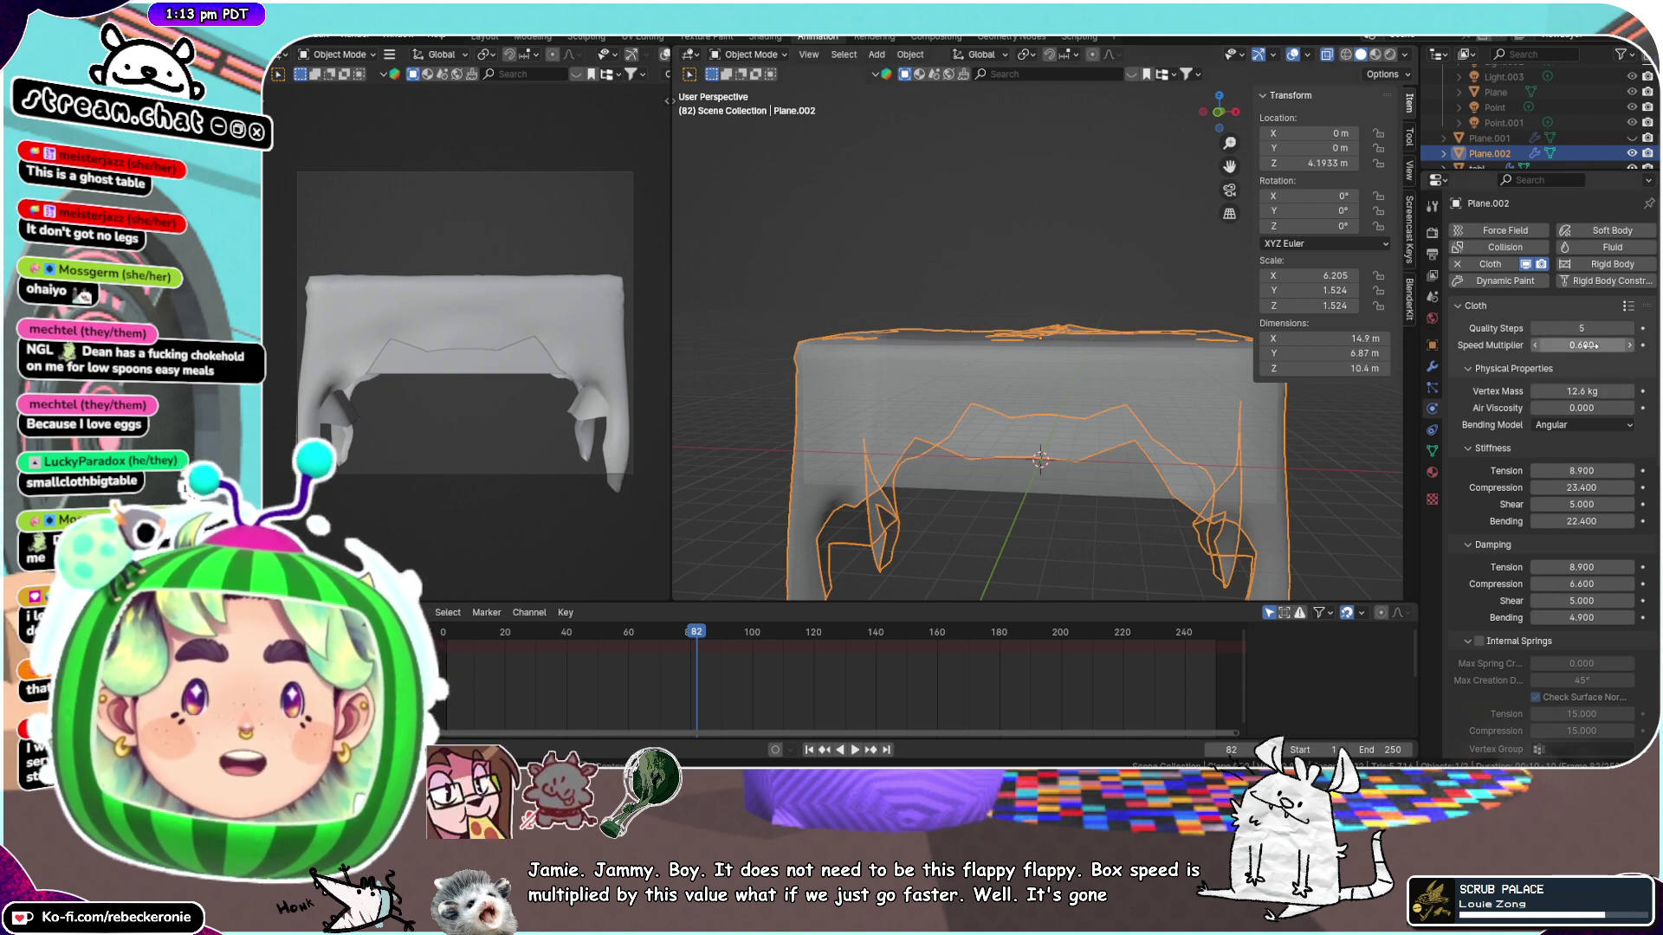
Set the tablecloth's cloth Speed Multiplier to 1.4 and play the simulation to check the drape
left_click_drag(1591, 345, 1627, 346)
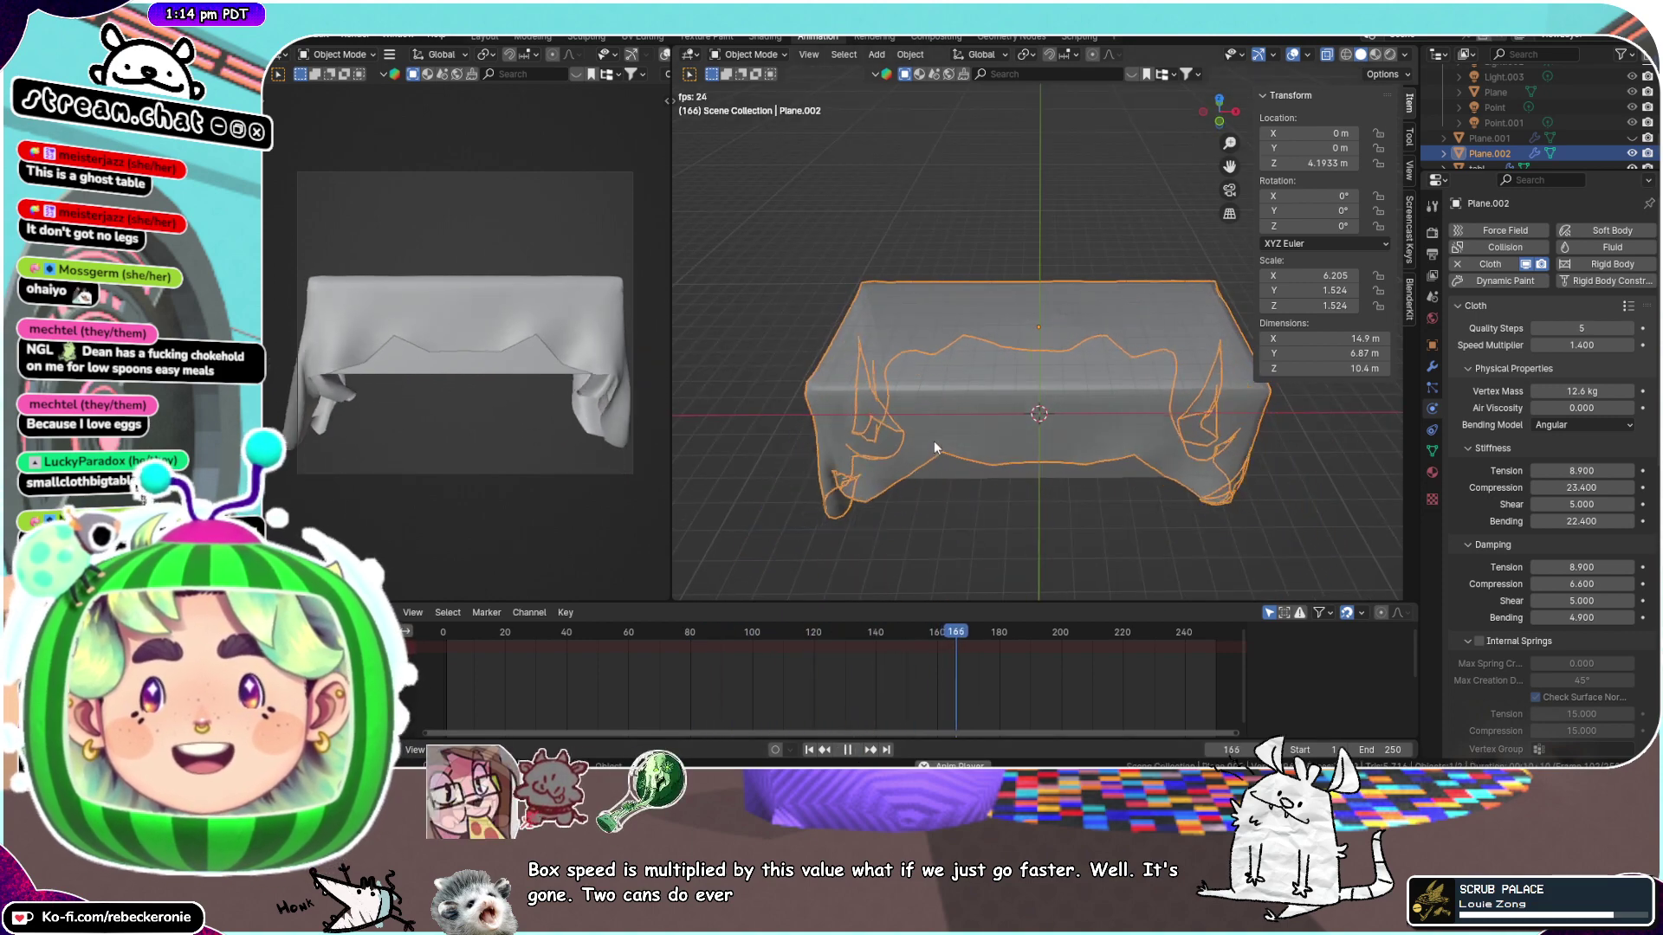
middle_click_drag(933, 440, 955, 413)
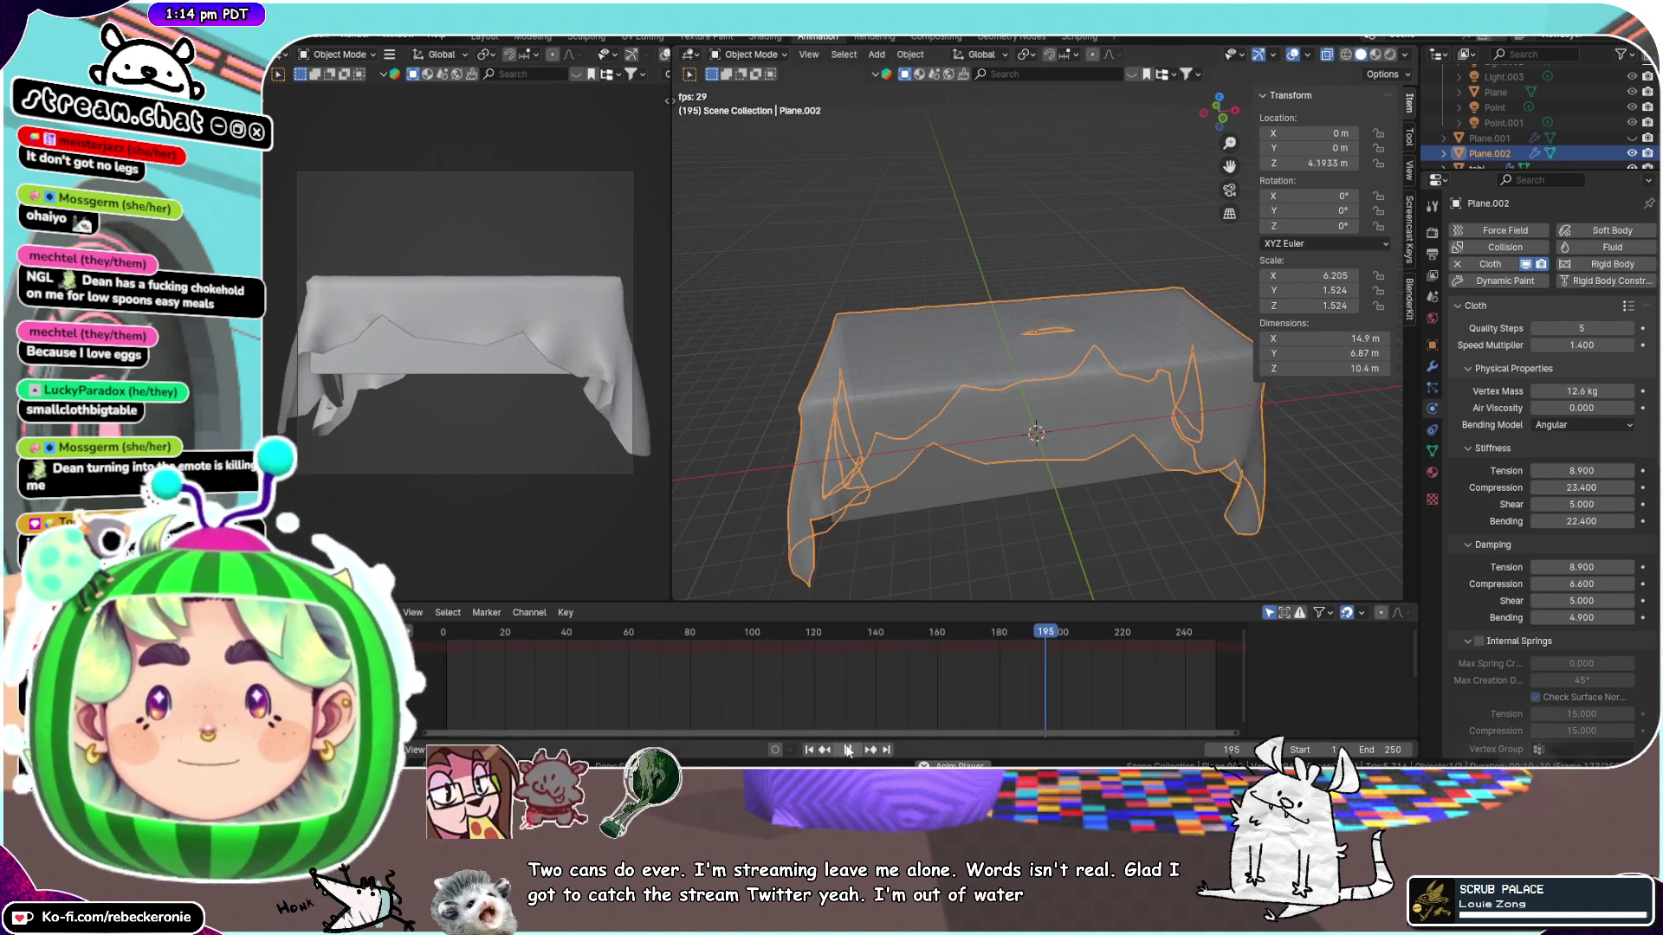
key("space")
middle_click_drag(995, 435, 1240, 568)
key("ctrl+Tab")
left_click(1268, 425)
scroll(1166, 468, "down", 3)
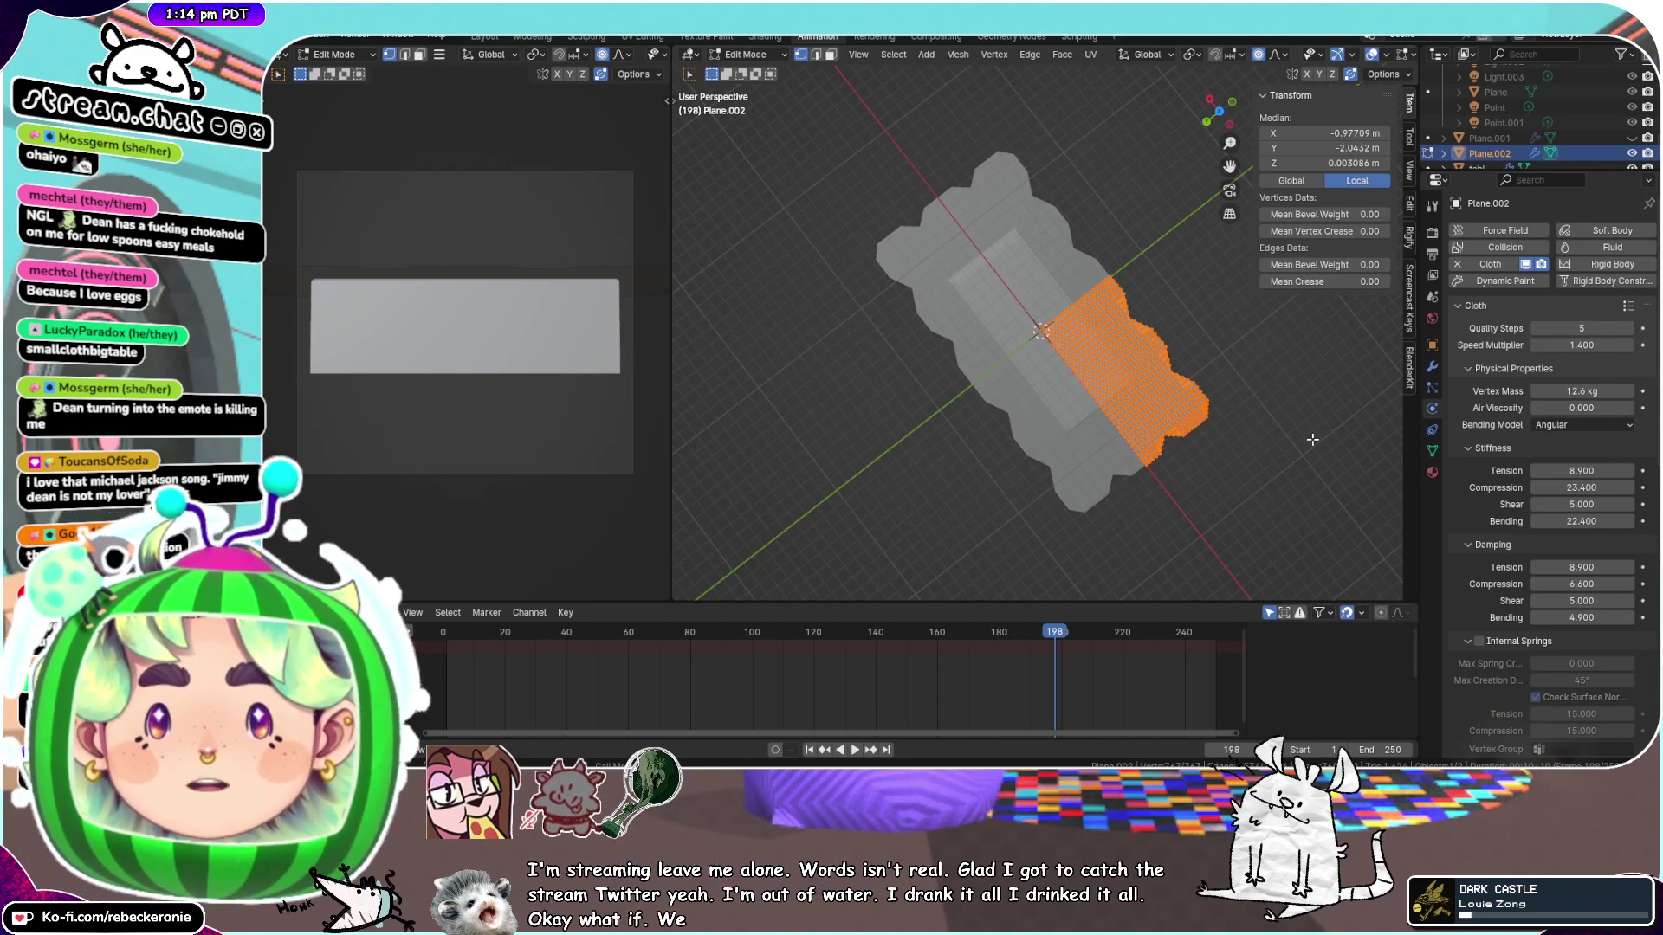
key("s")
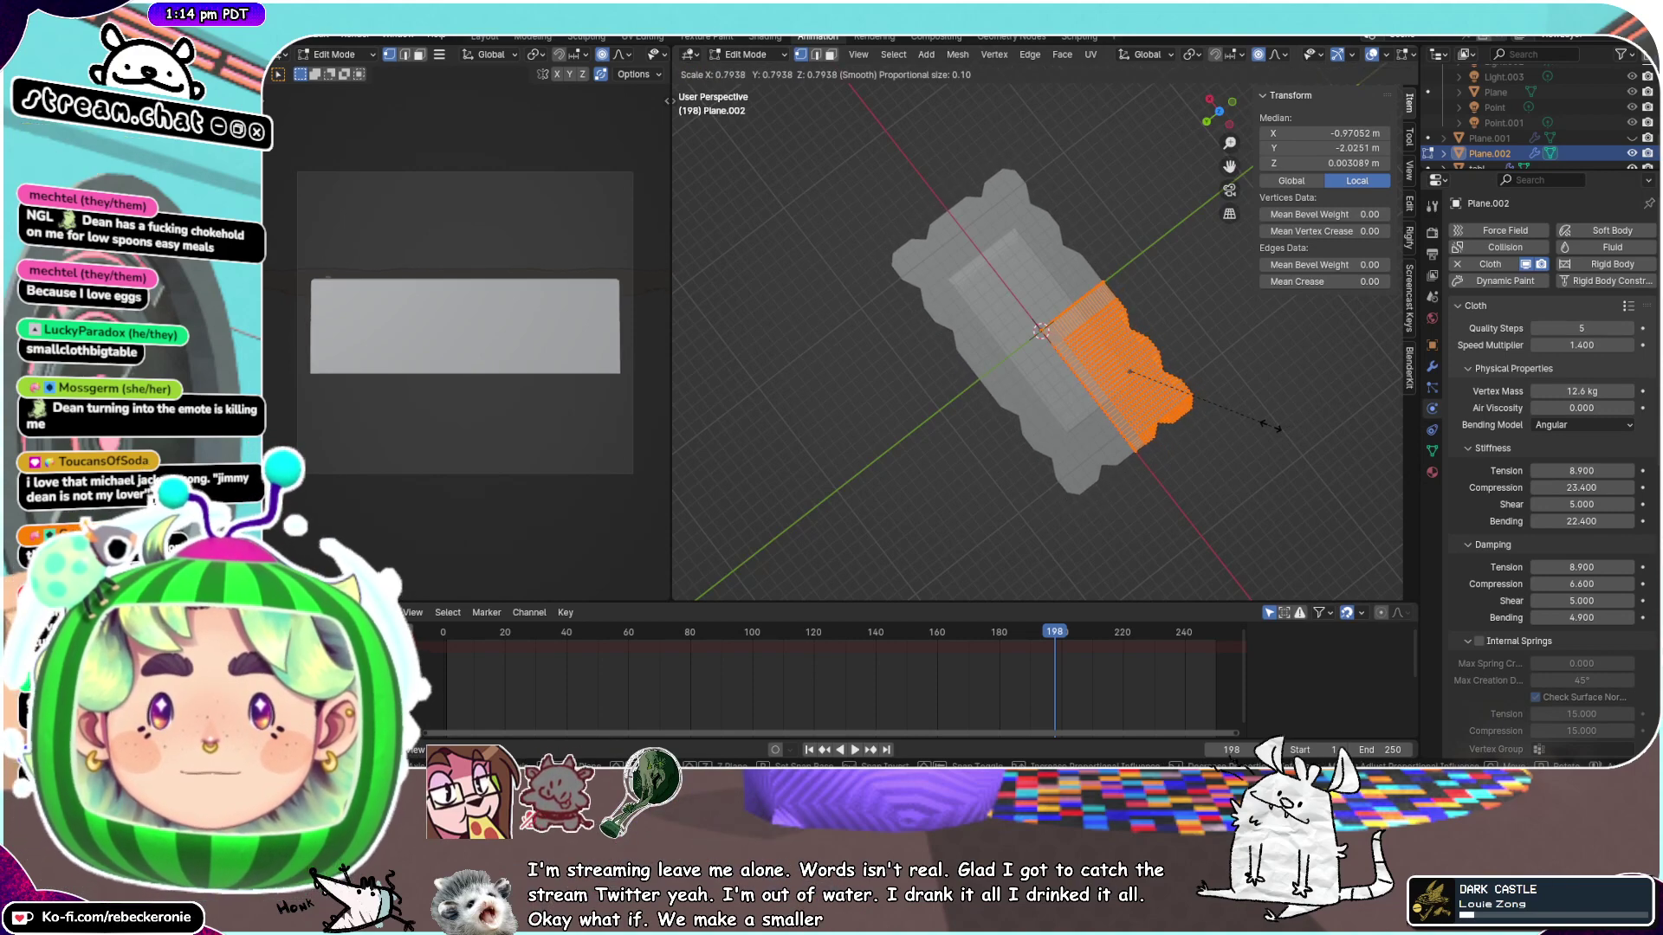
right_click(1270, 426)
key("ctrl+Tab")
left_click(1217, 493)
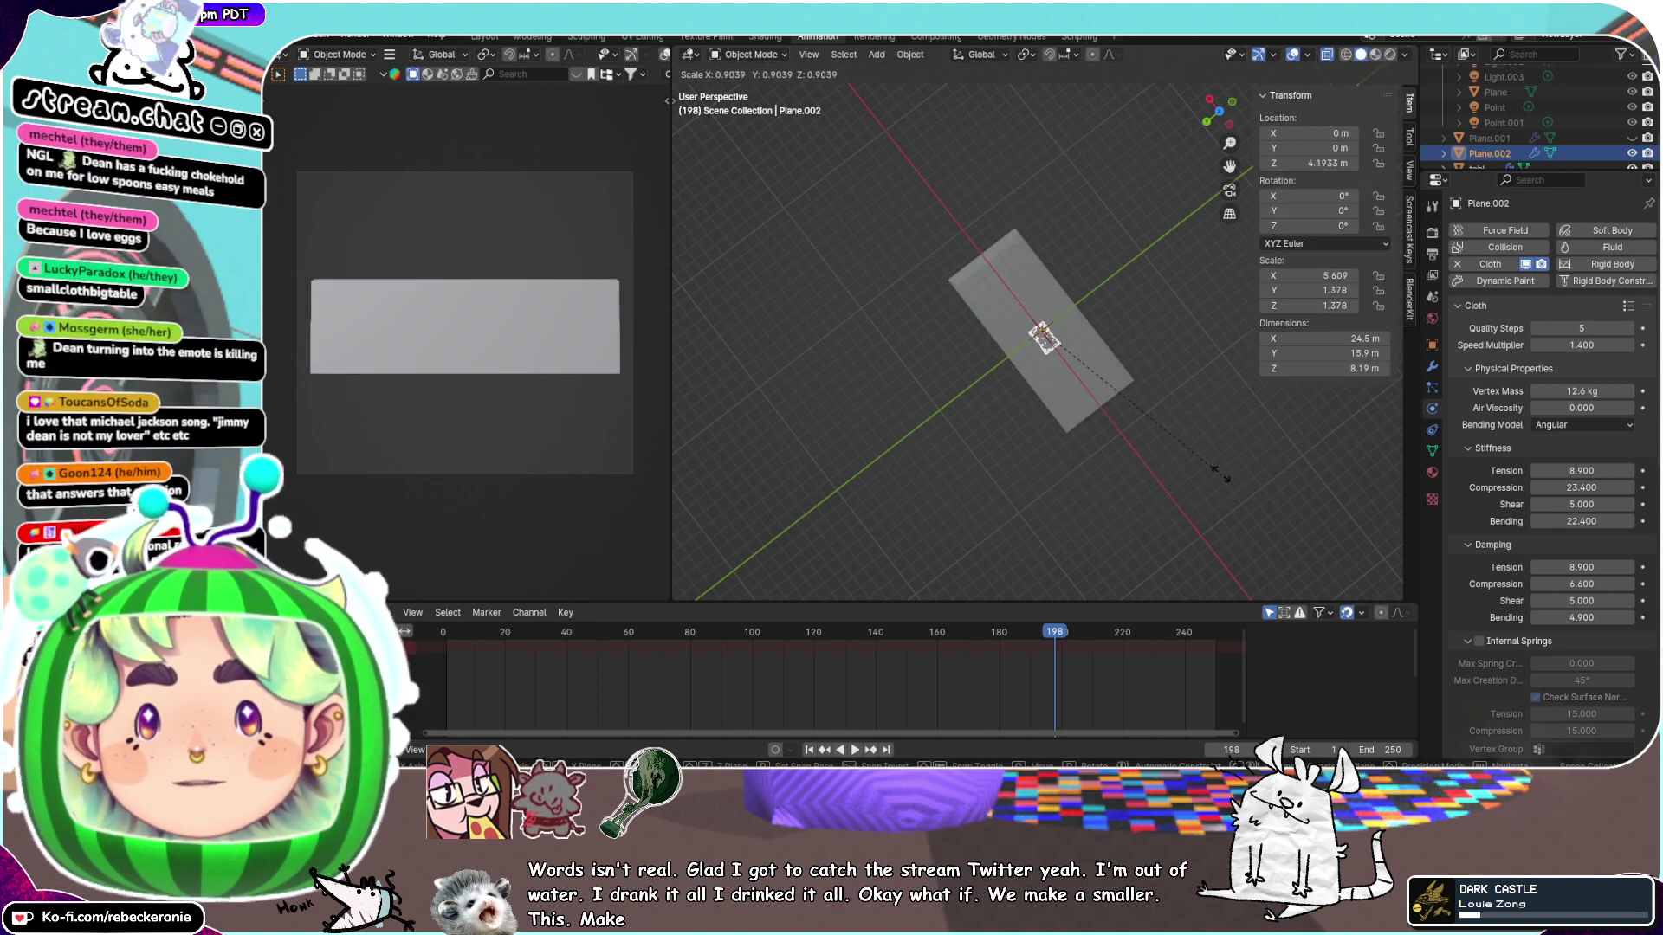
Shrink the whole tablecloth plane uniformly to a scale of about 4.834 in X and 1.187 in Y and Z
left_click(1215, 474)
key("Escape")
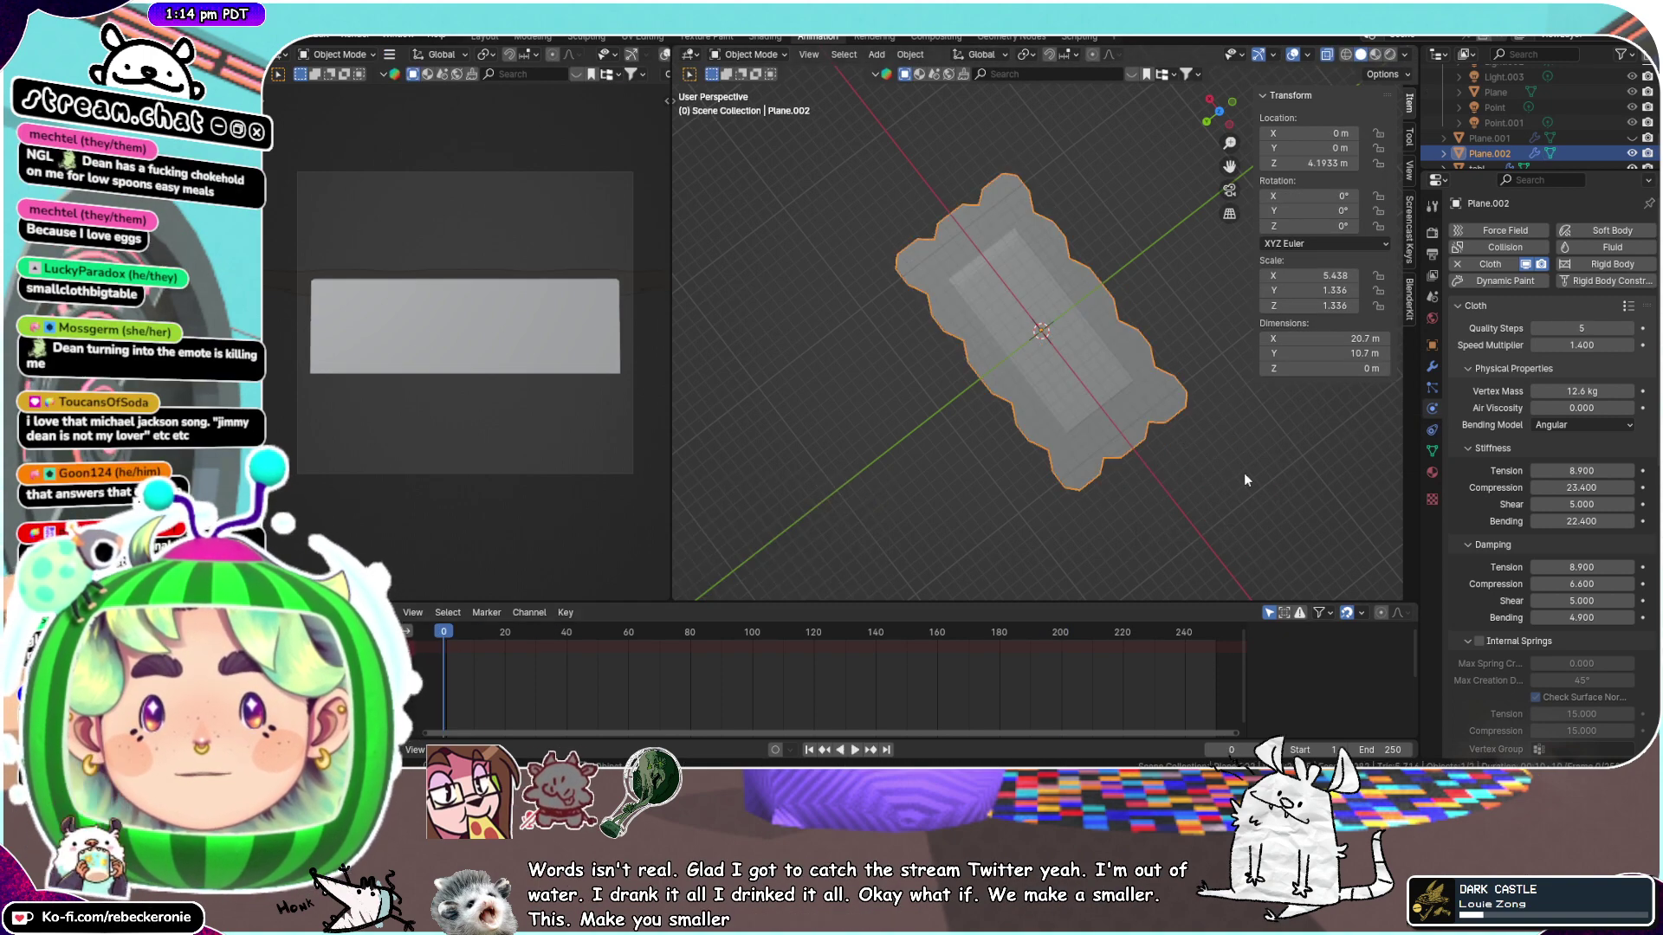
key("s")
left_click(1253, 472)
Scale the tablecloth plane by about 0.85 along X and widen it by about 1.373 along Y
key("s")
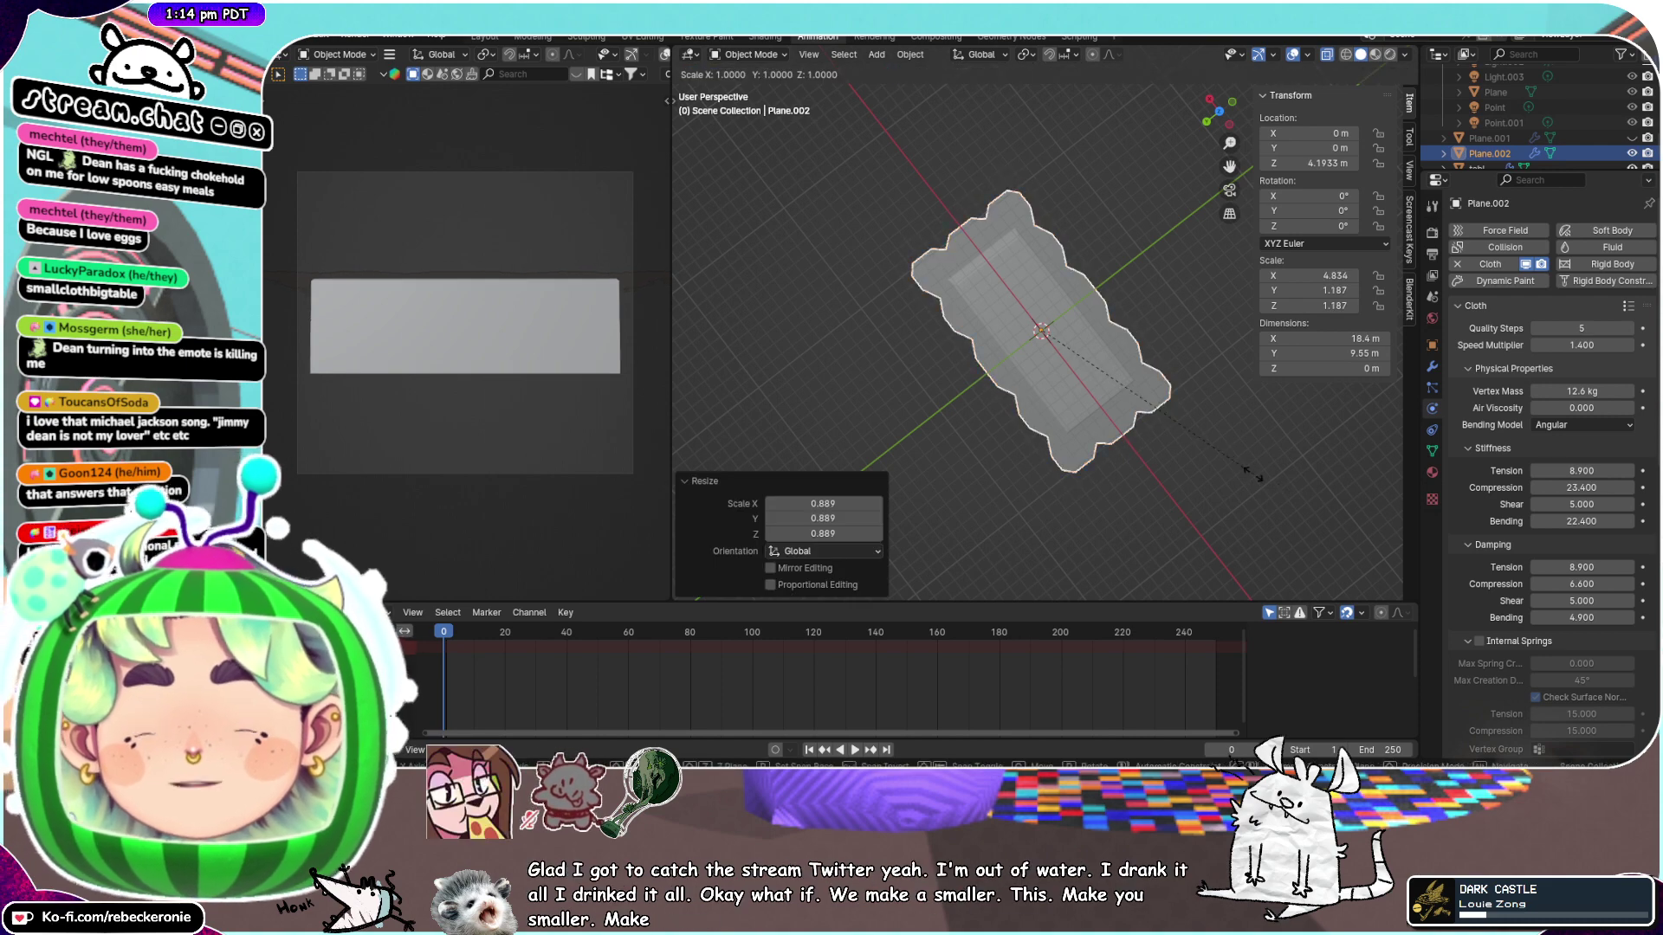
key("x")
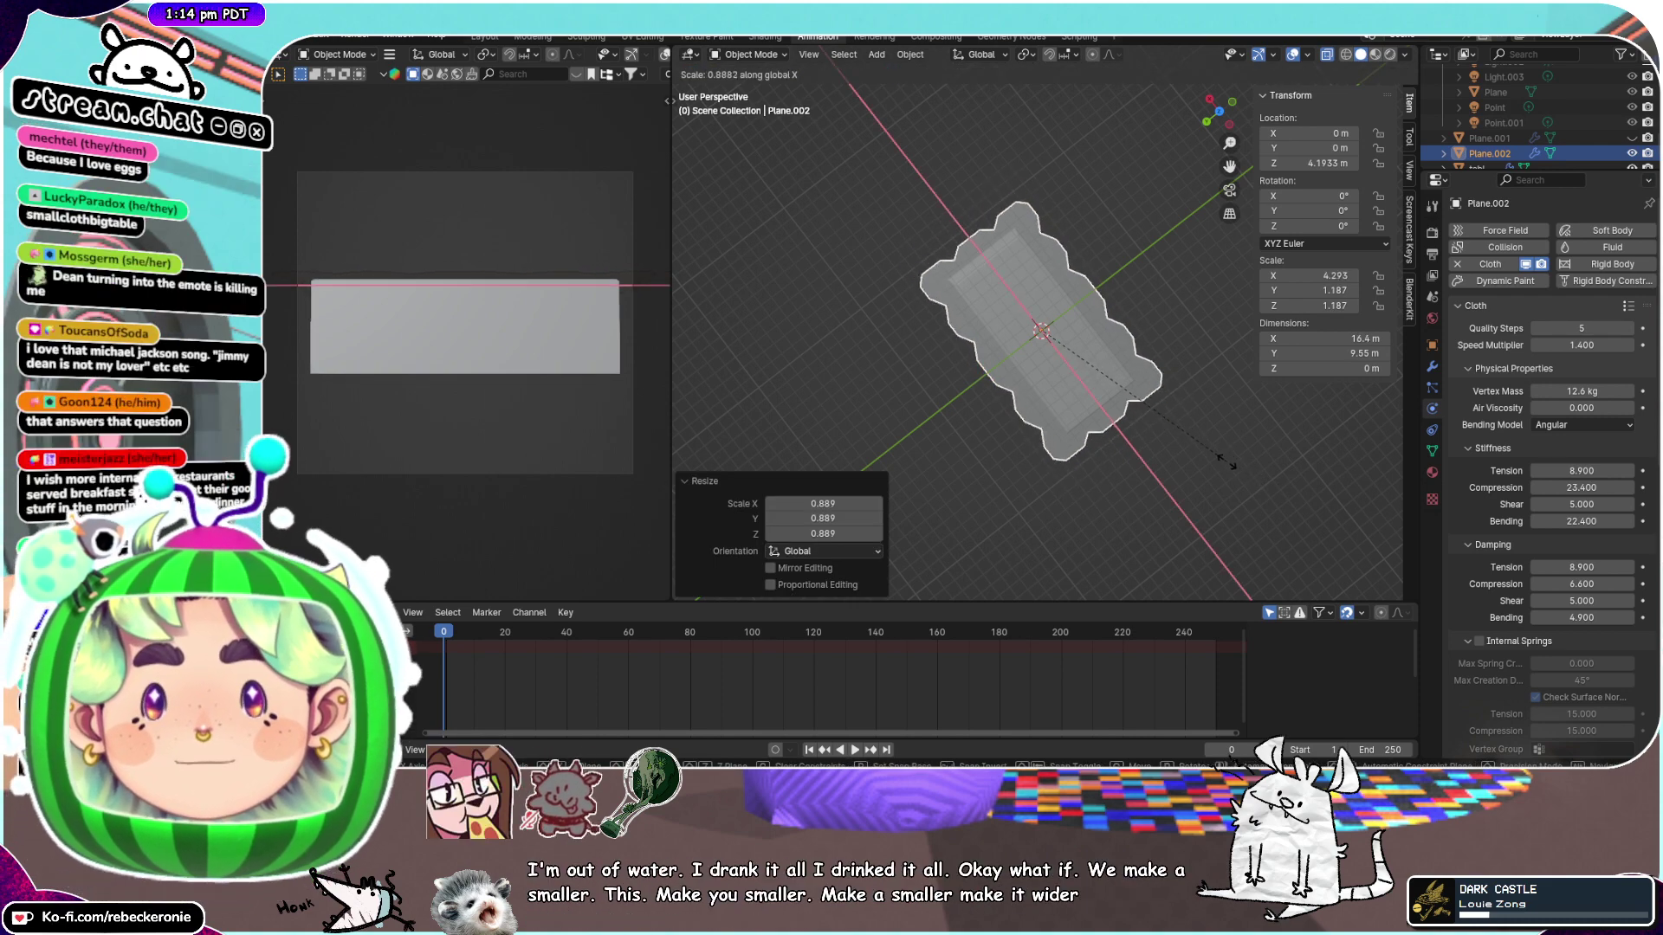
left_click(1219, 456)
key("s")
key("y")
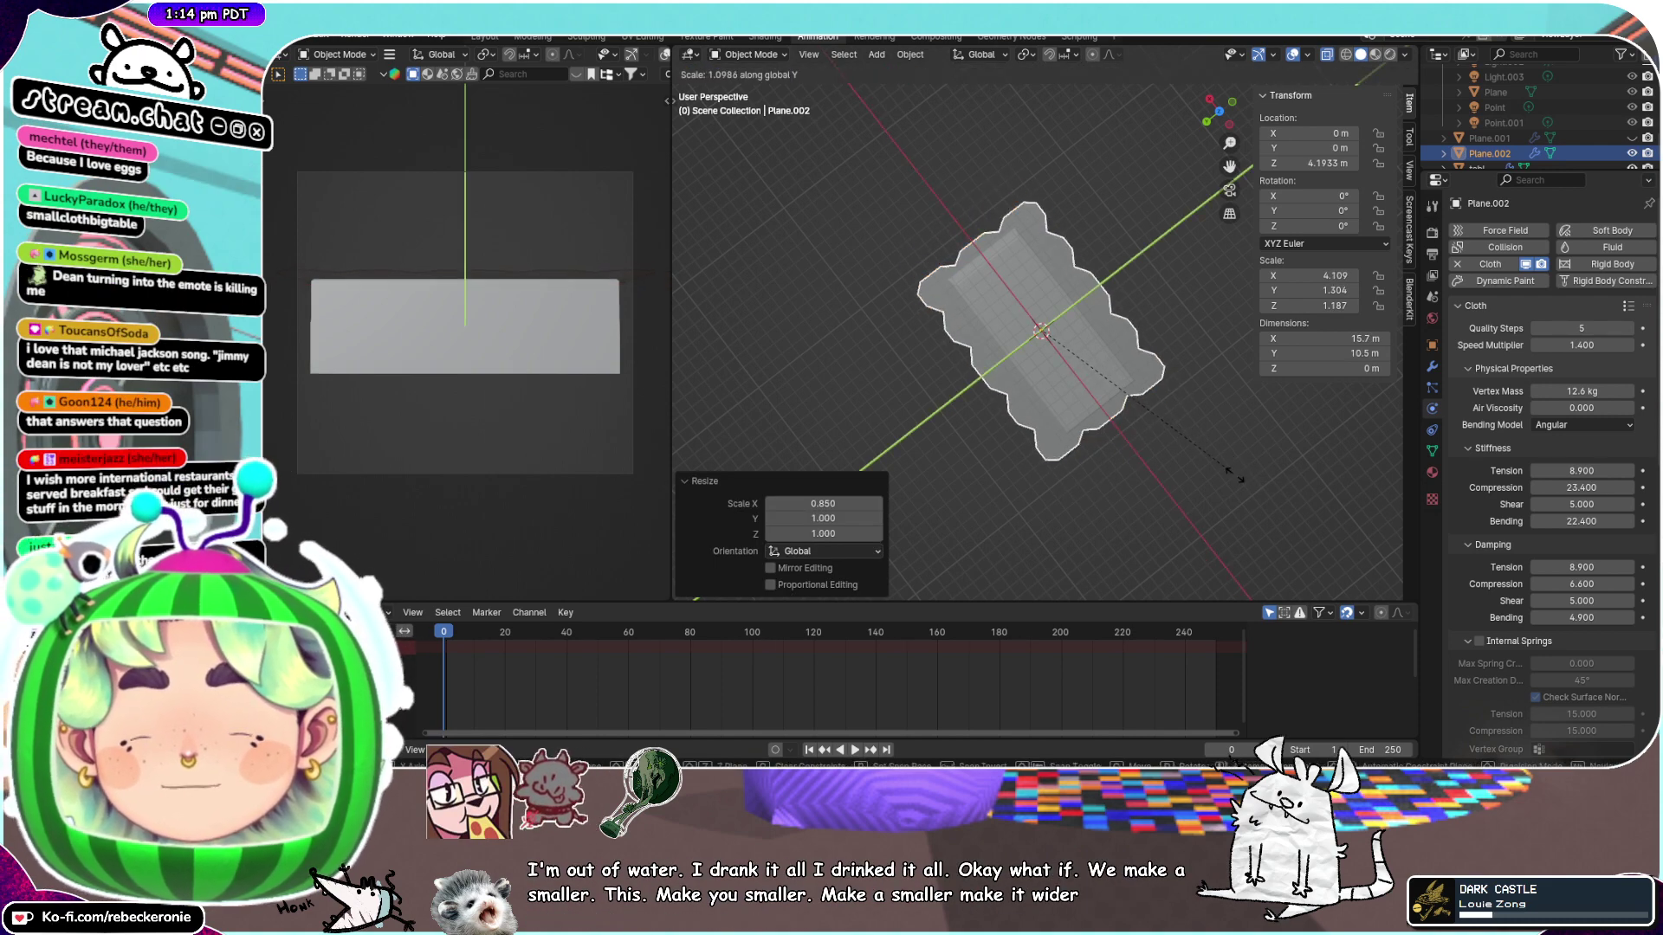
left_click(1275, 515)
middle_click_drag(1168, 465, 965, 373)
scroll(975, 392, "up", 3)
key("ctrl+Tab")
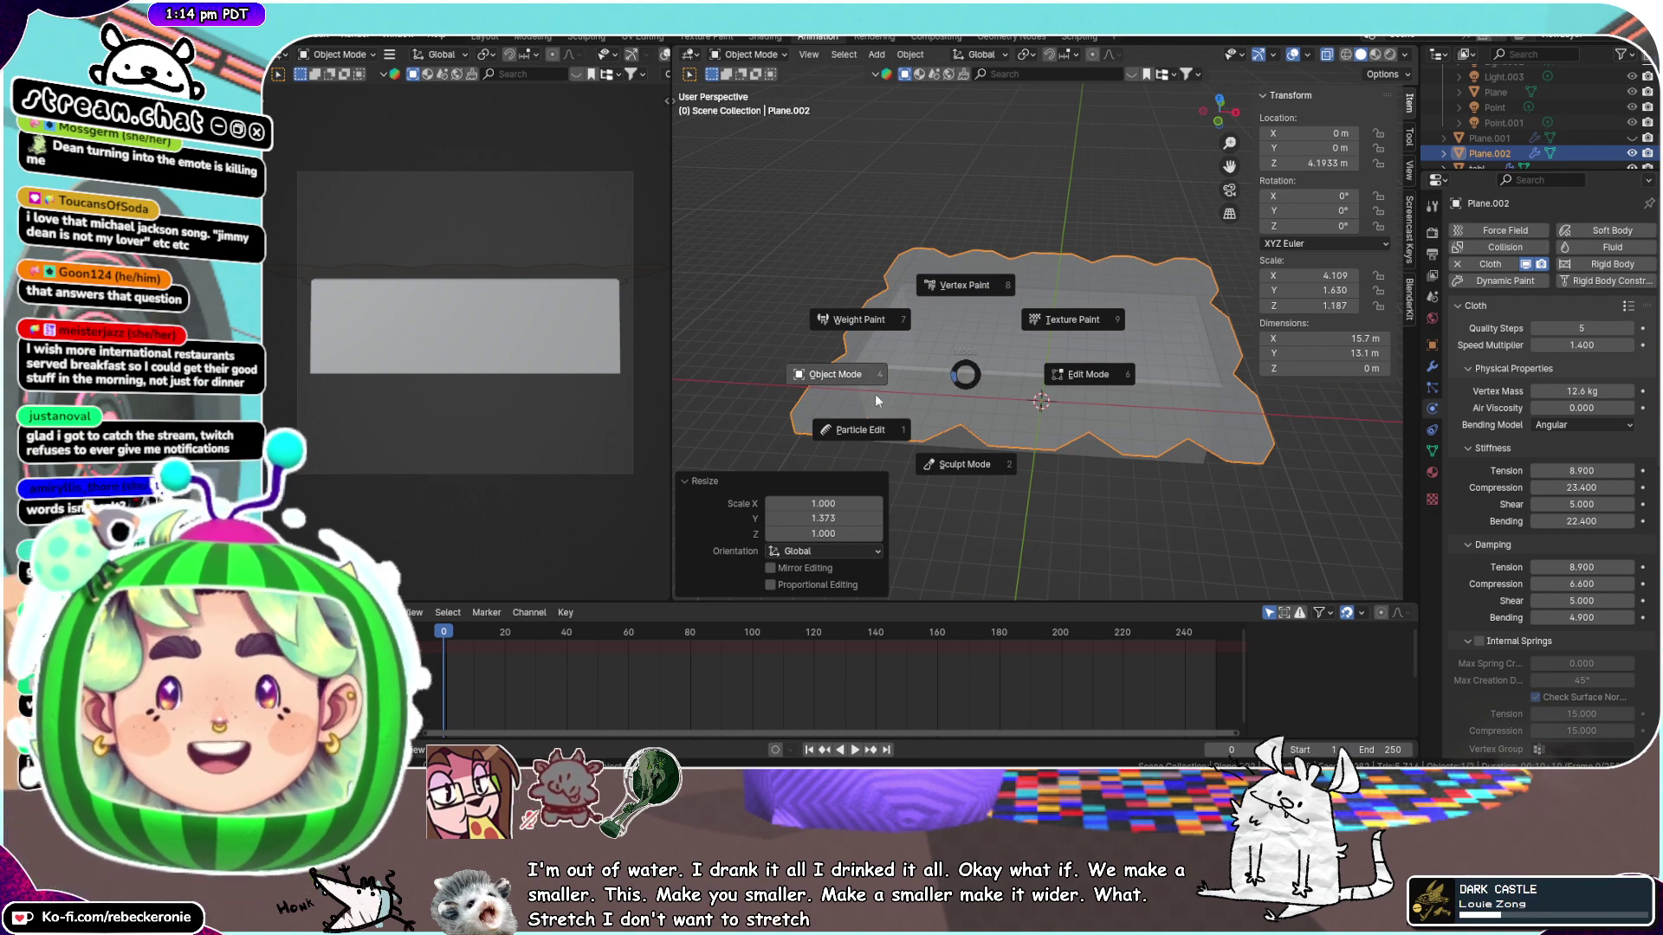
left_click(875, 393)
middle_click_drag(1093, 364, 1155, 391)
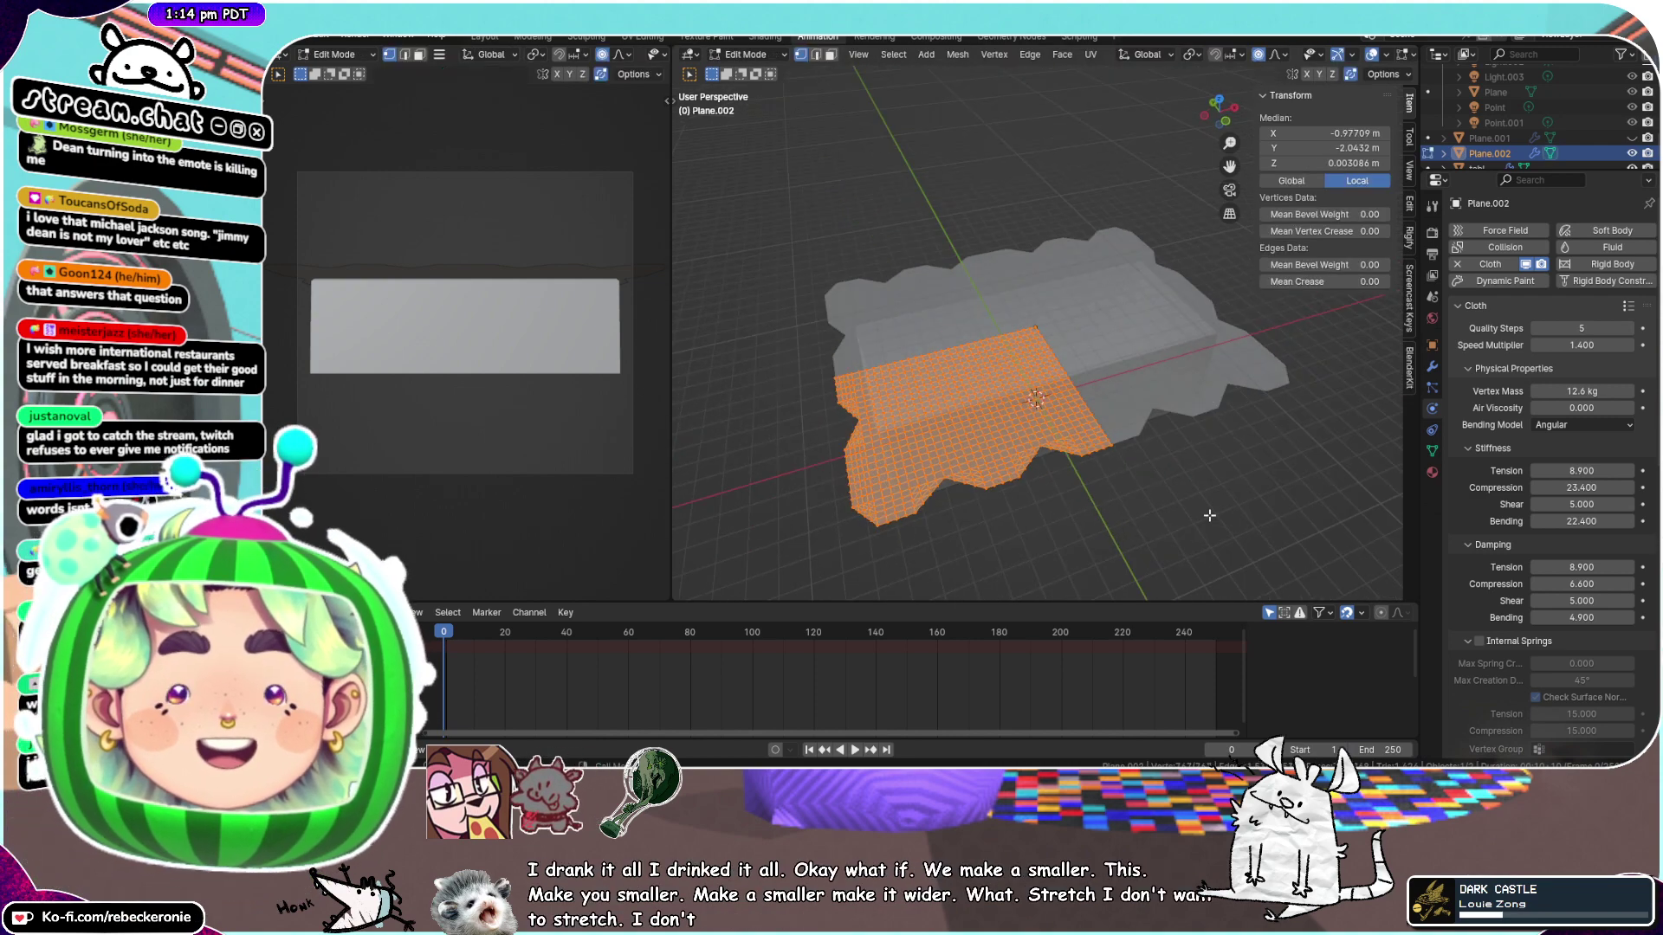
left_click(863, 750)
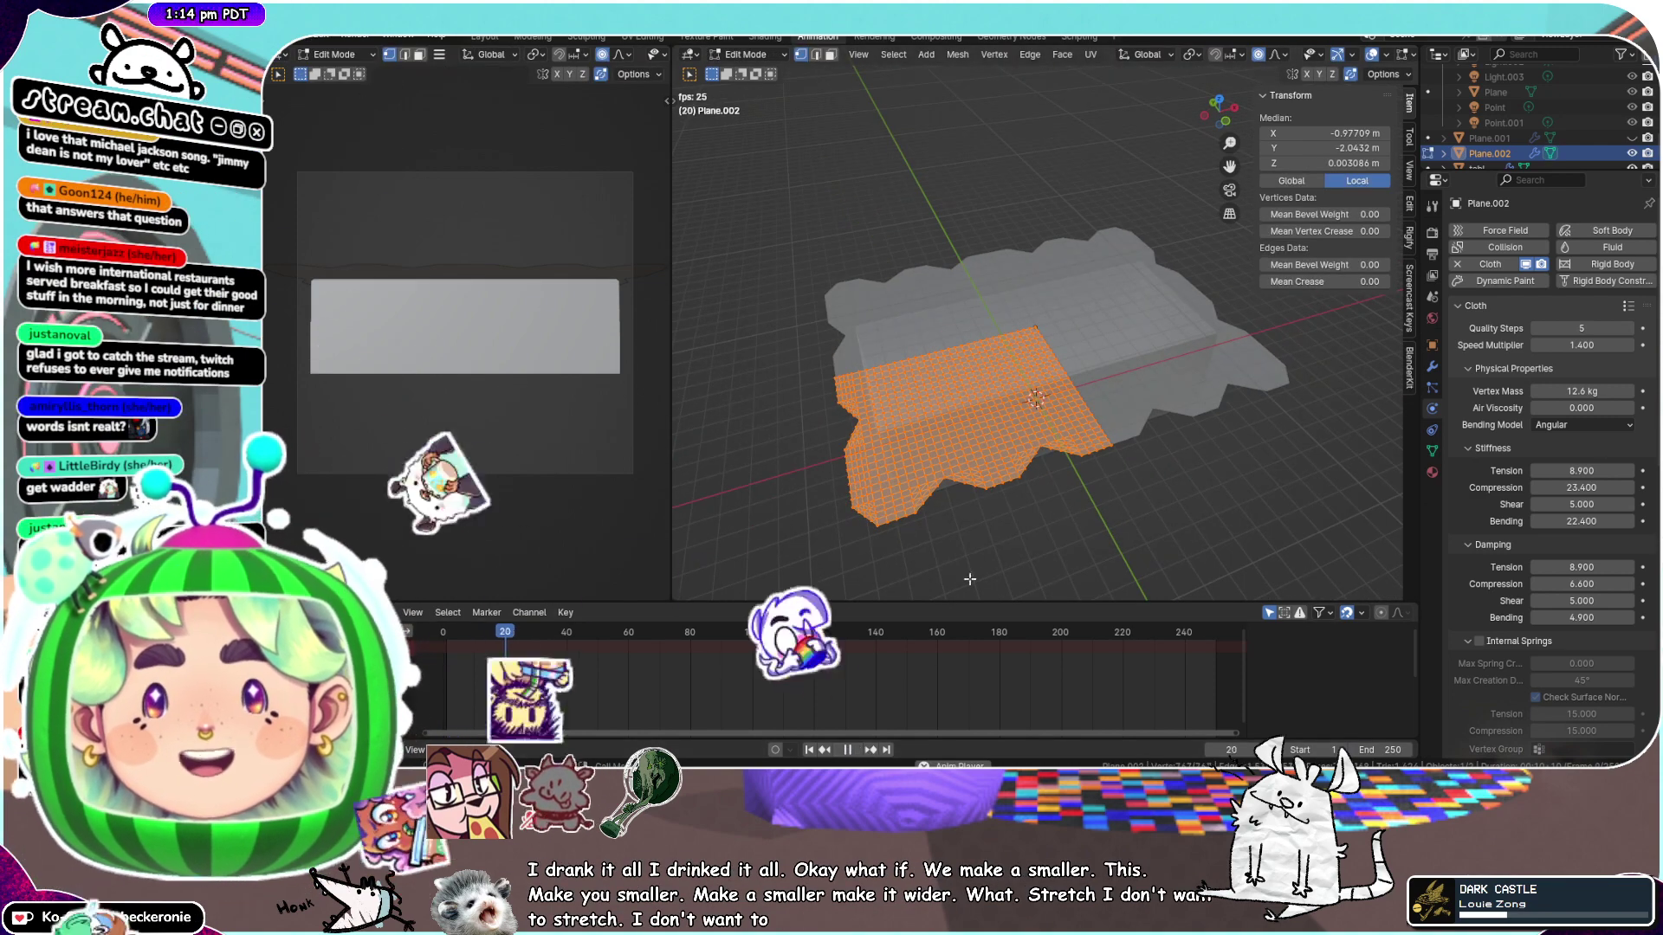
key("ctrl+Tab")
left_click(1005, 475)
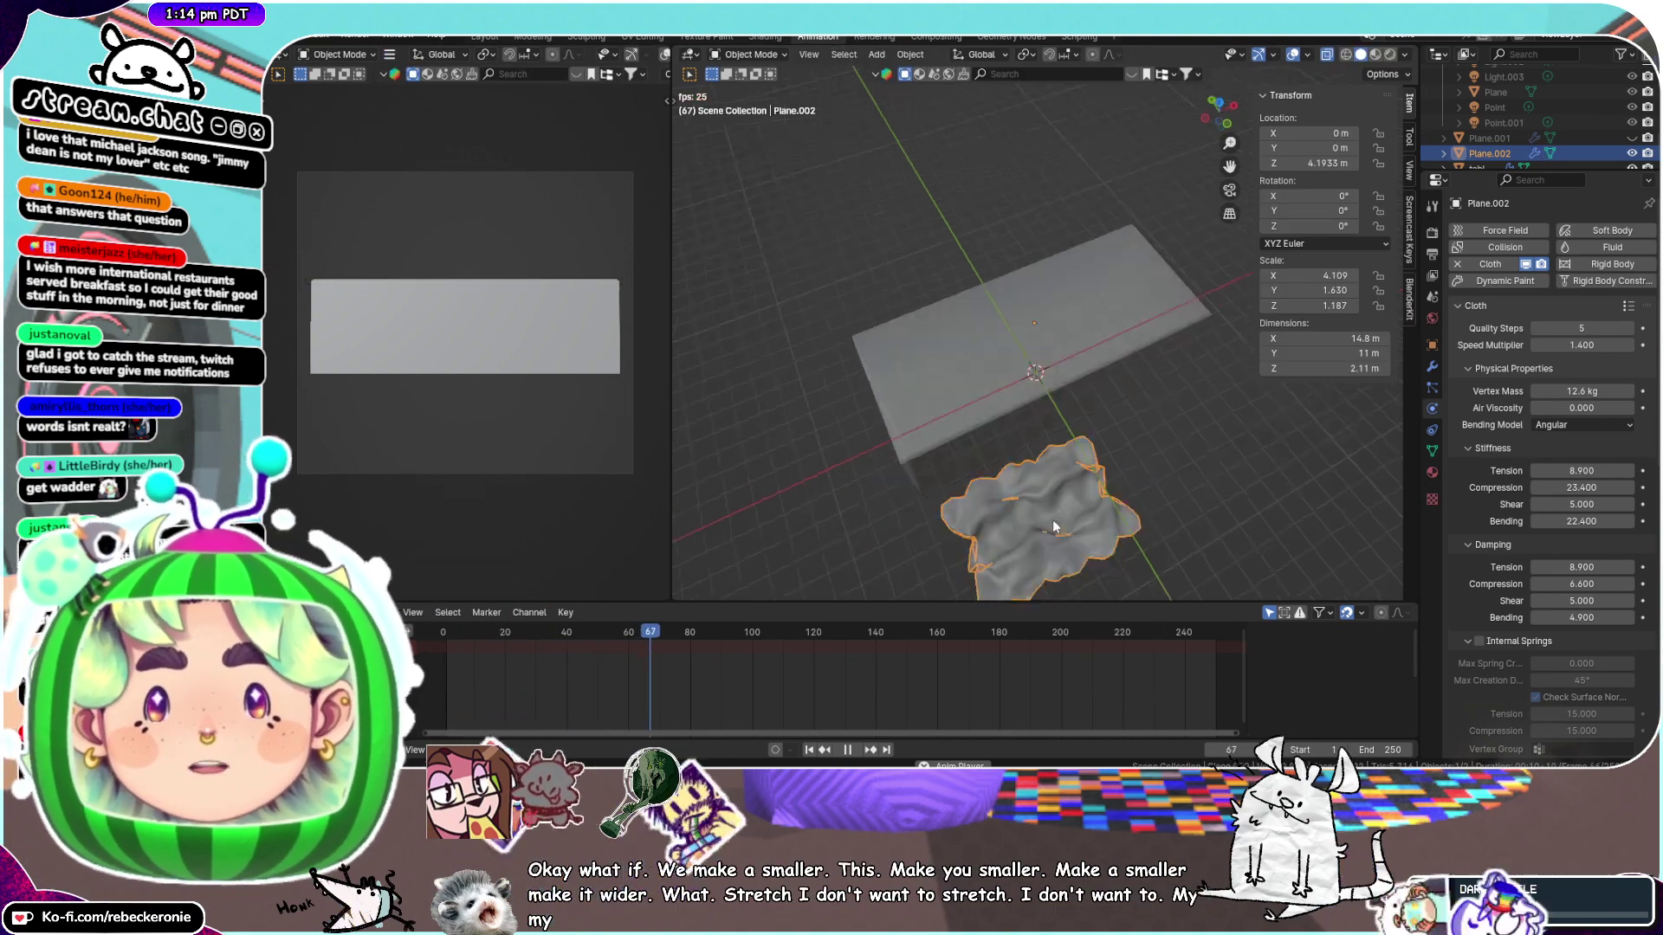
Rewind to frame 0 and replay the simulation up to frame 140 to examine the resized tablecloth's drape
left_click(847, 750)
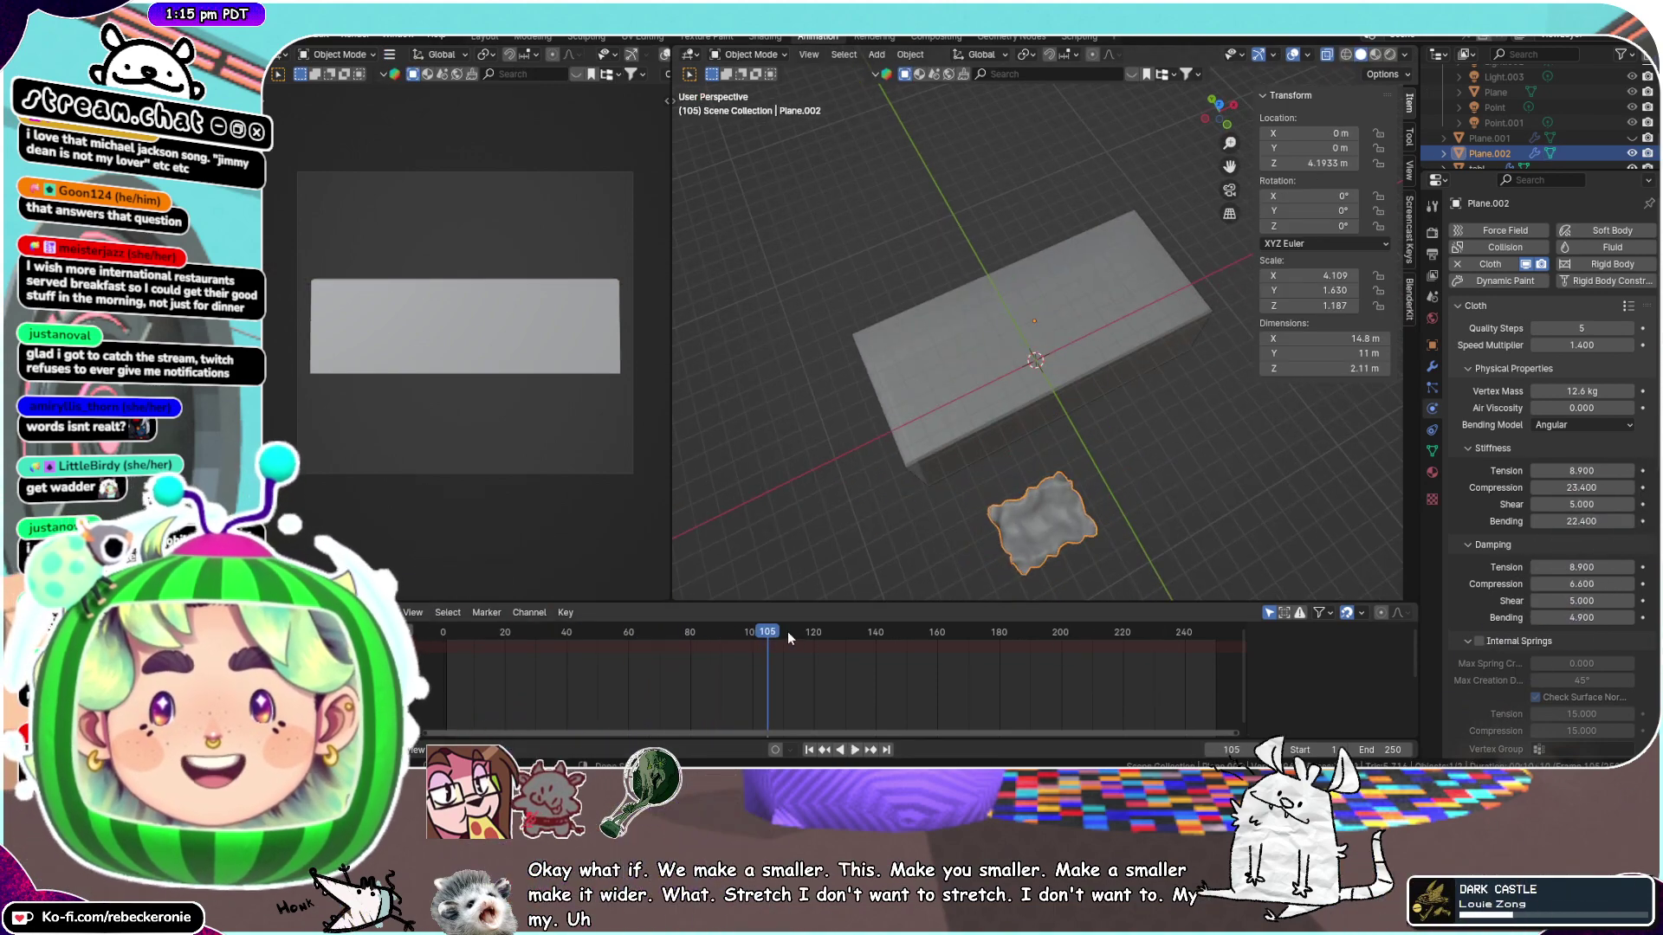
left_click_drag(787, 631, 440, 630)
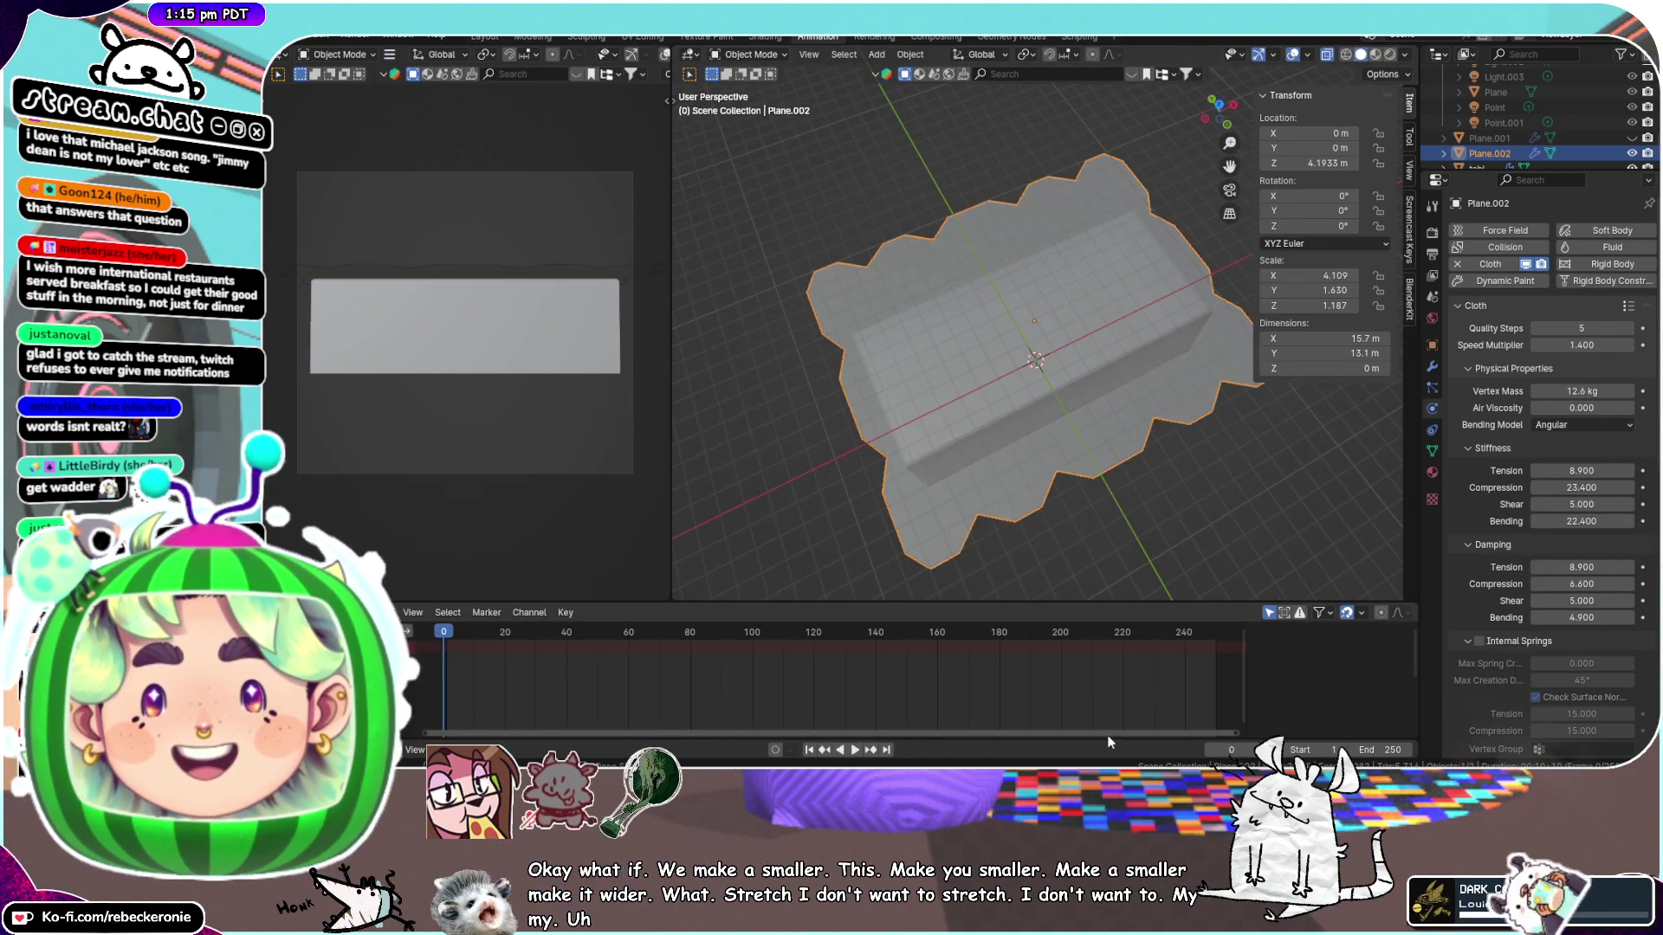
left_click(854, 750)
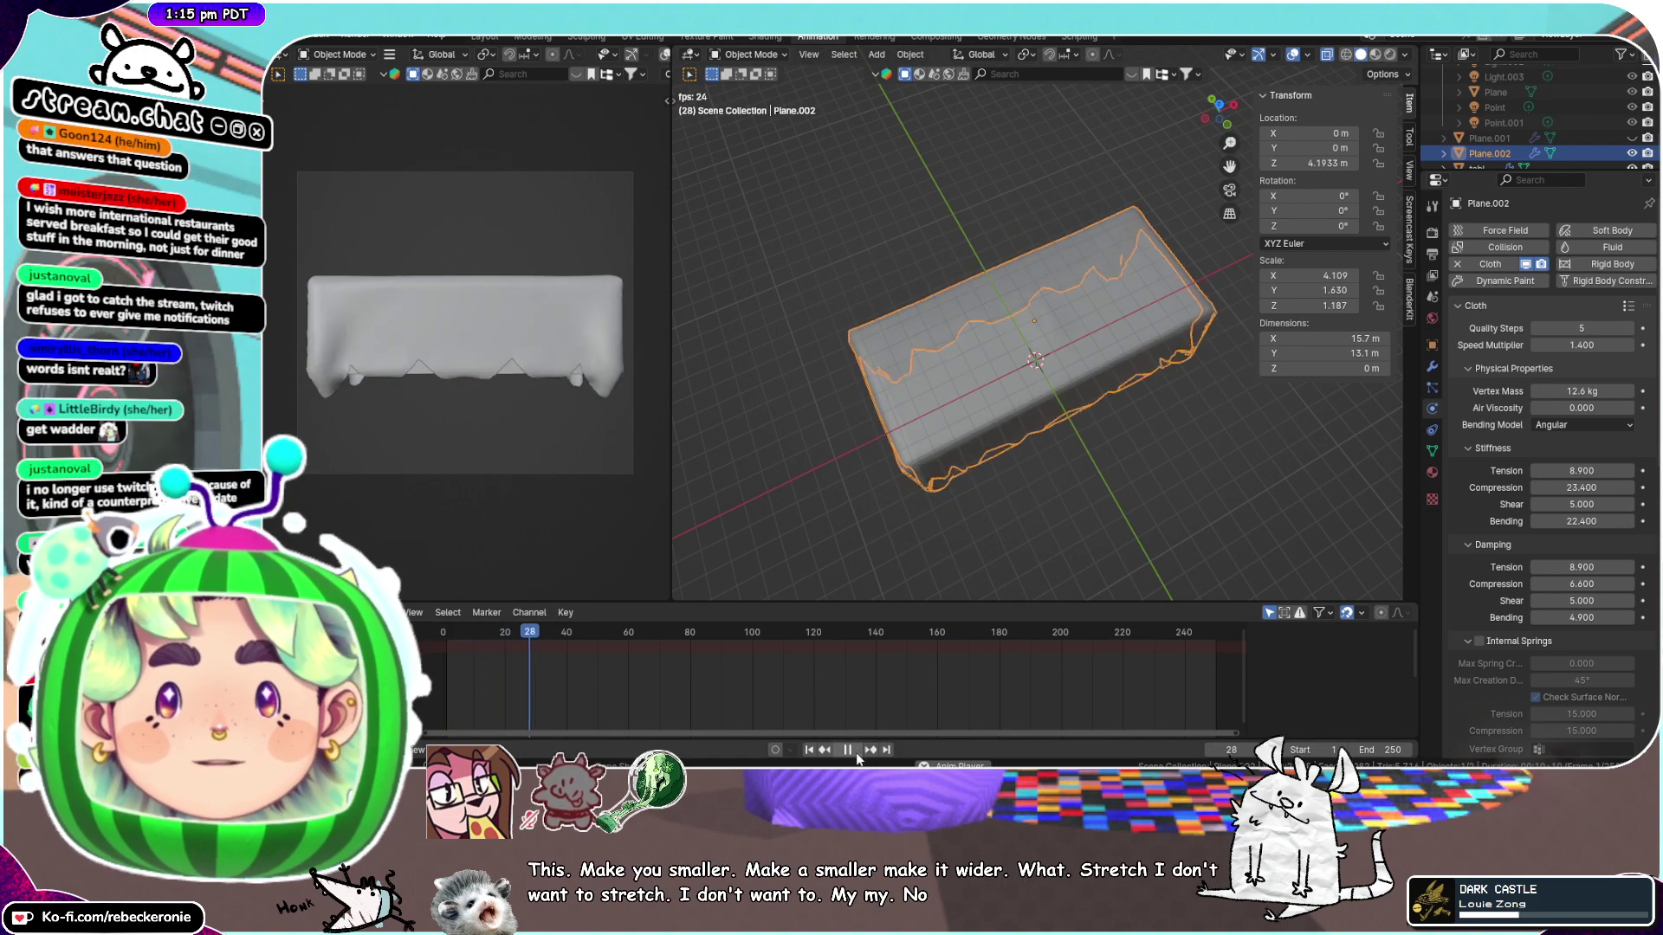
middle_click_drag(878, 480, 927, 421)
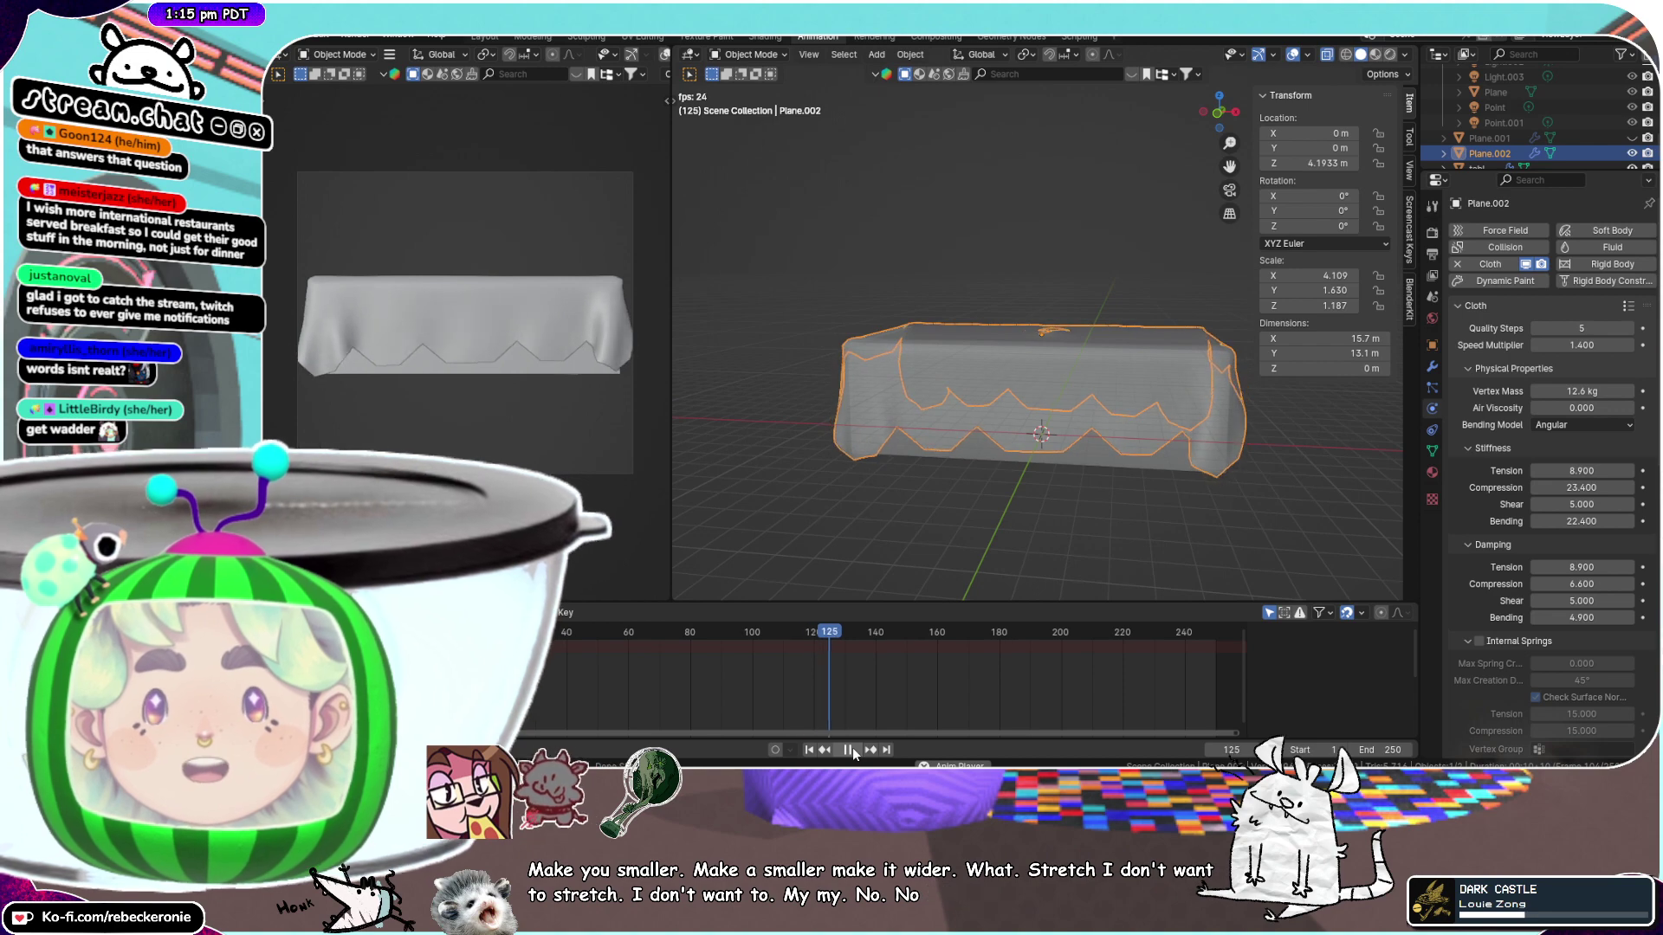
left_click(852, 750)
middle_click_drag(933, 403, 1024, 406)
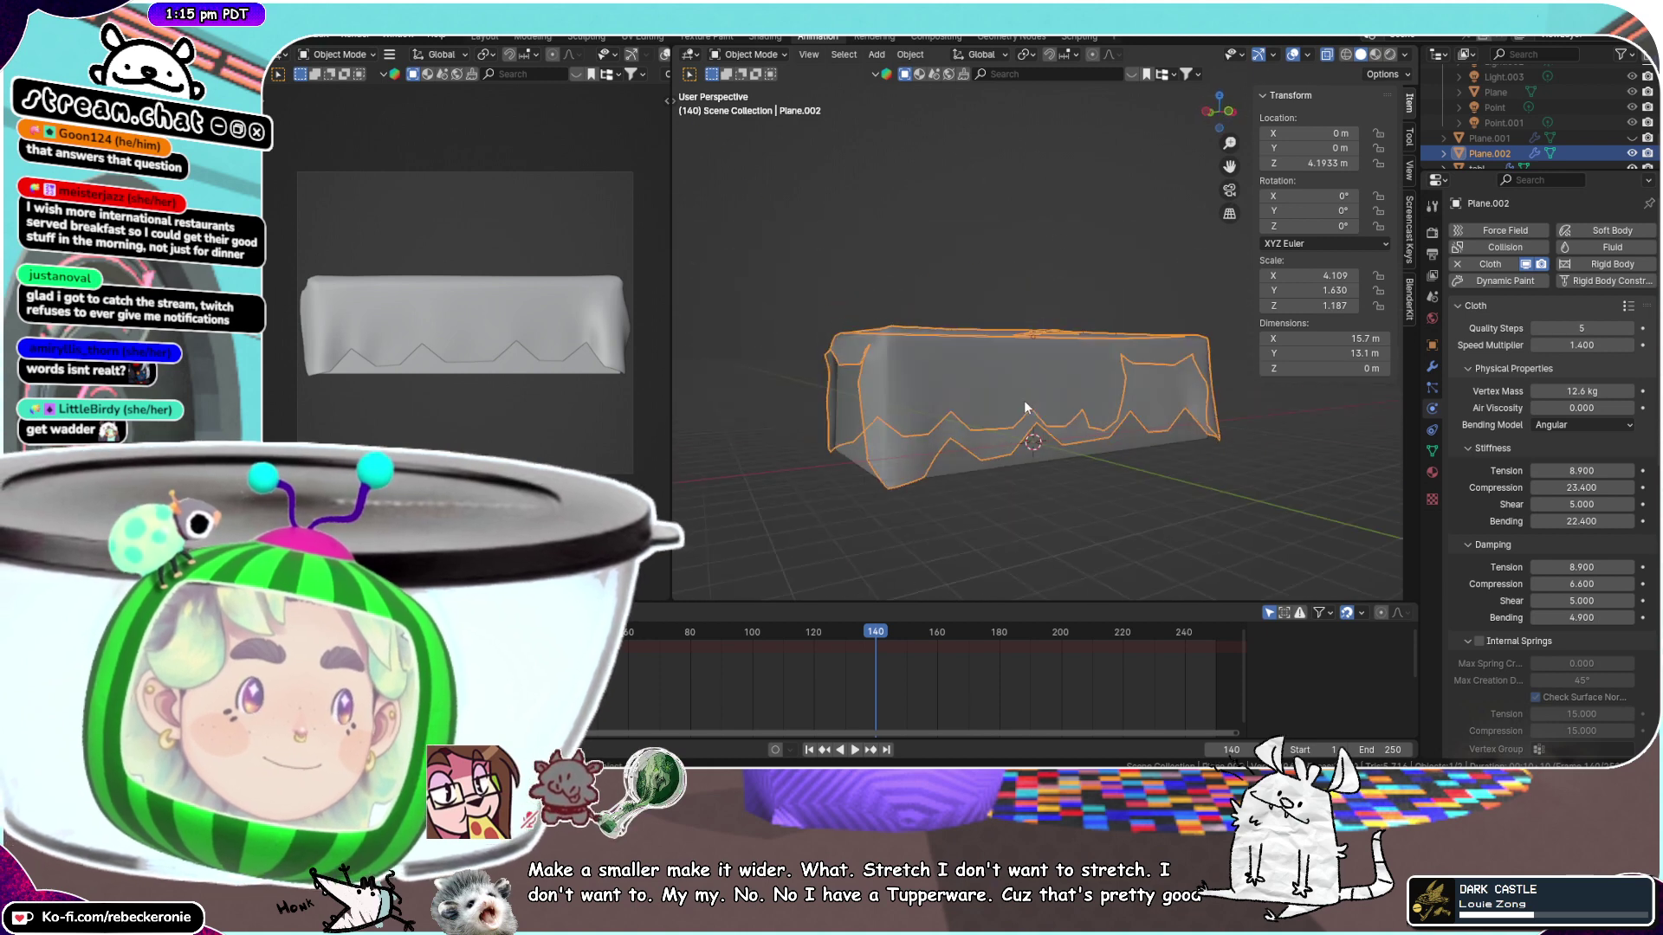
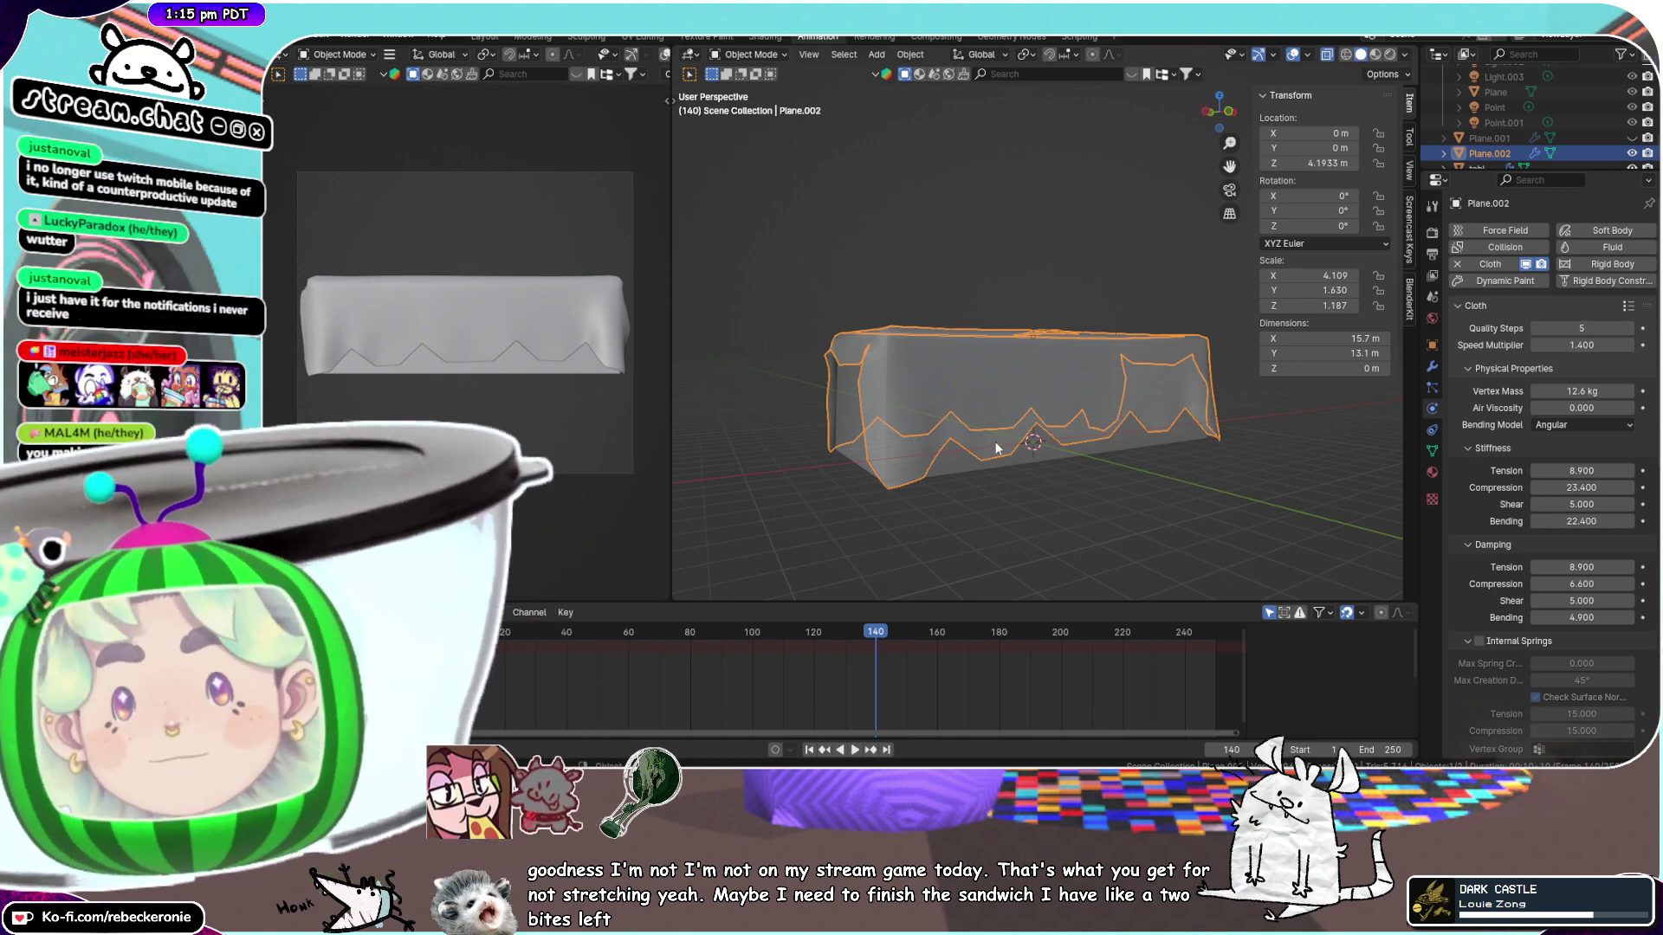
Scrub through the cloth simulation to frame 30 and examine the tablecloth's corners and hem from several sides
middle_click_drag(1164, 394, 1070, 372)
scroll(1150, 359, "up", 3)
key("space")
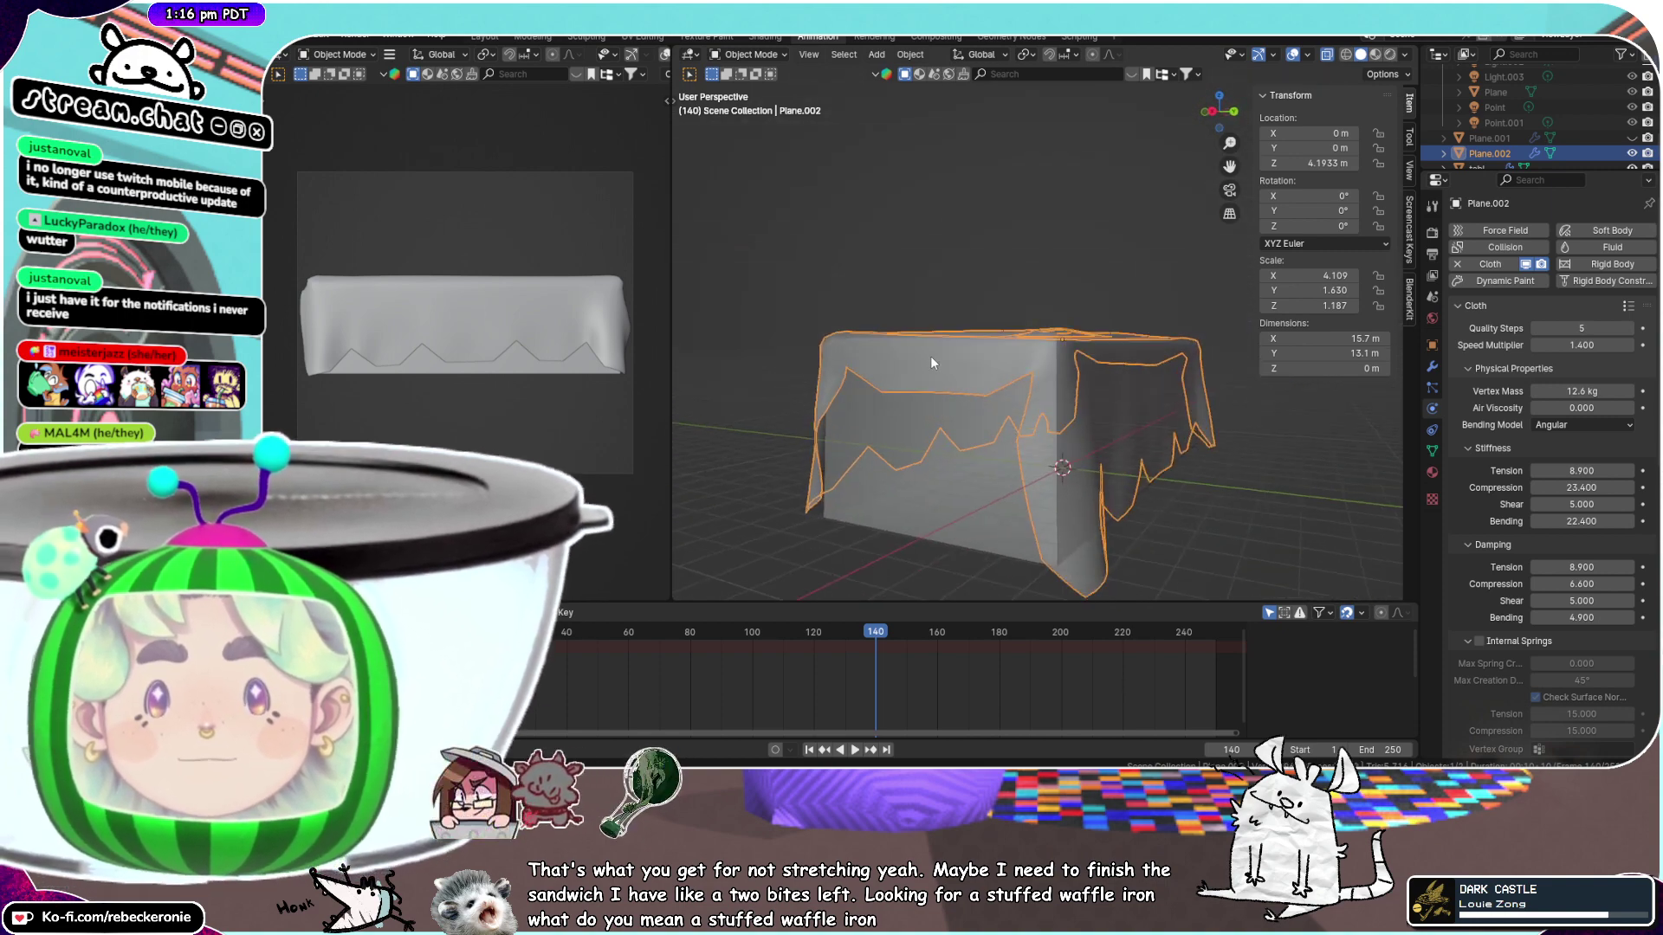
left_click_drag(926, 643, 1217, 630)
left_click_drag(1119, 619, 435, 608)
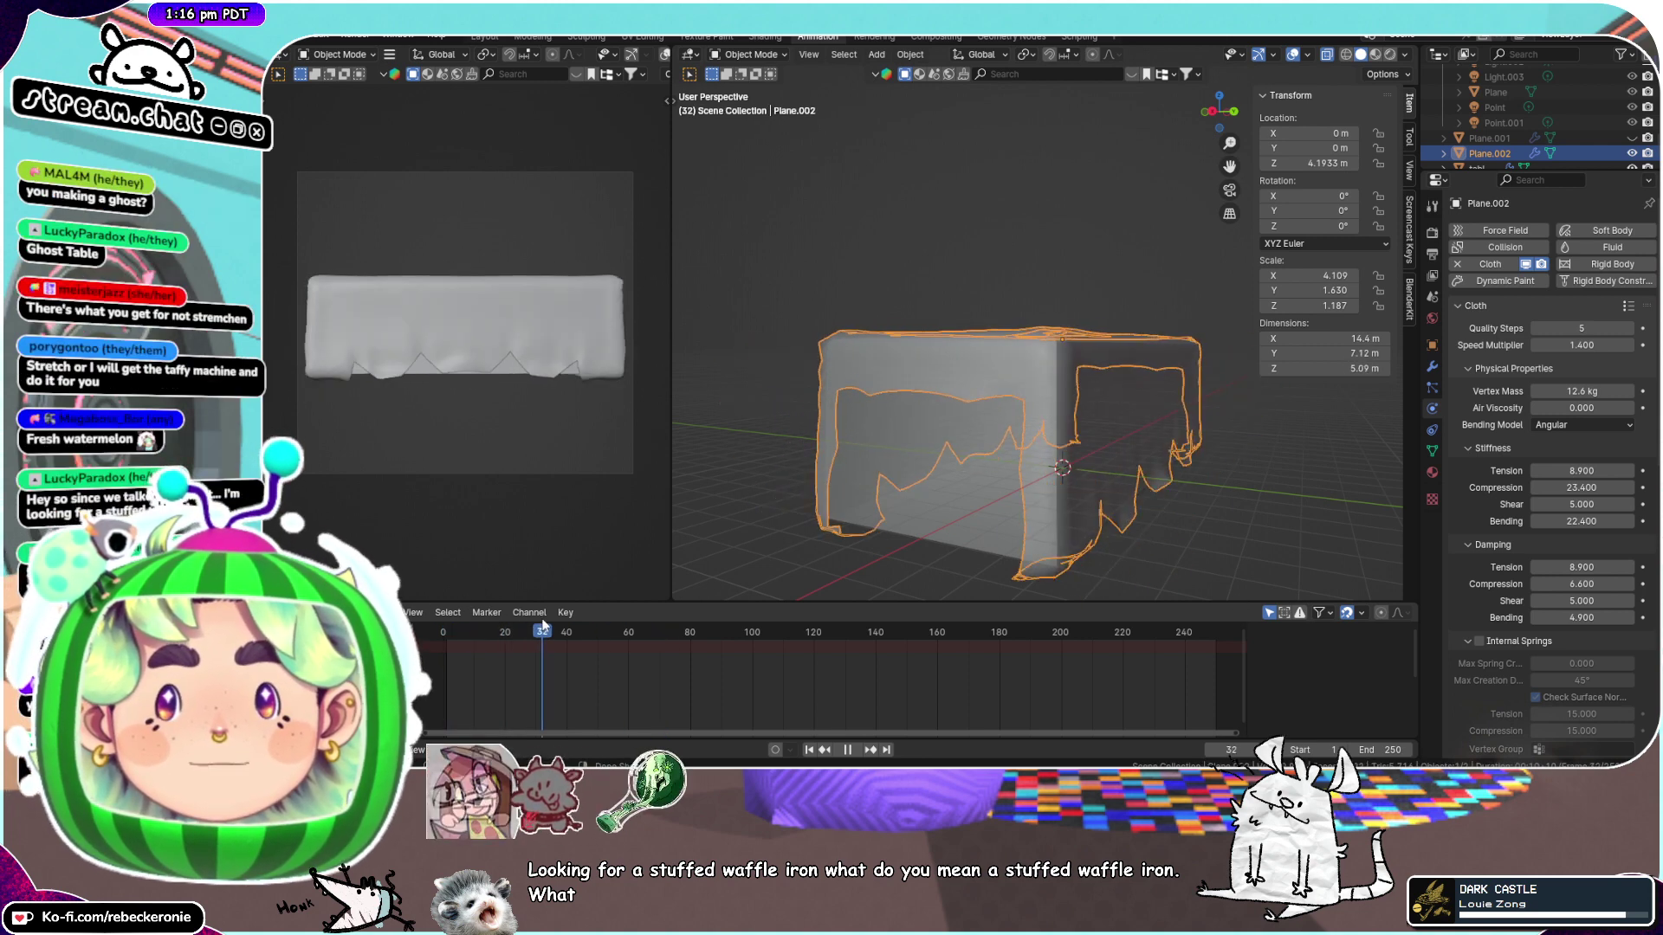
mouse_move(543, 623)
left_mouse_down()
mouse_move(489, 628)
mouse_move(653, 616)
mouse_move(459, 615)
mouse_move(537, 625)
left_mouse_up()
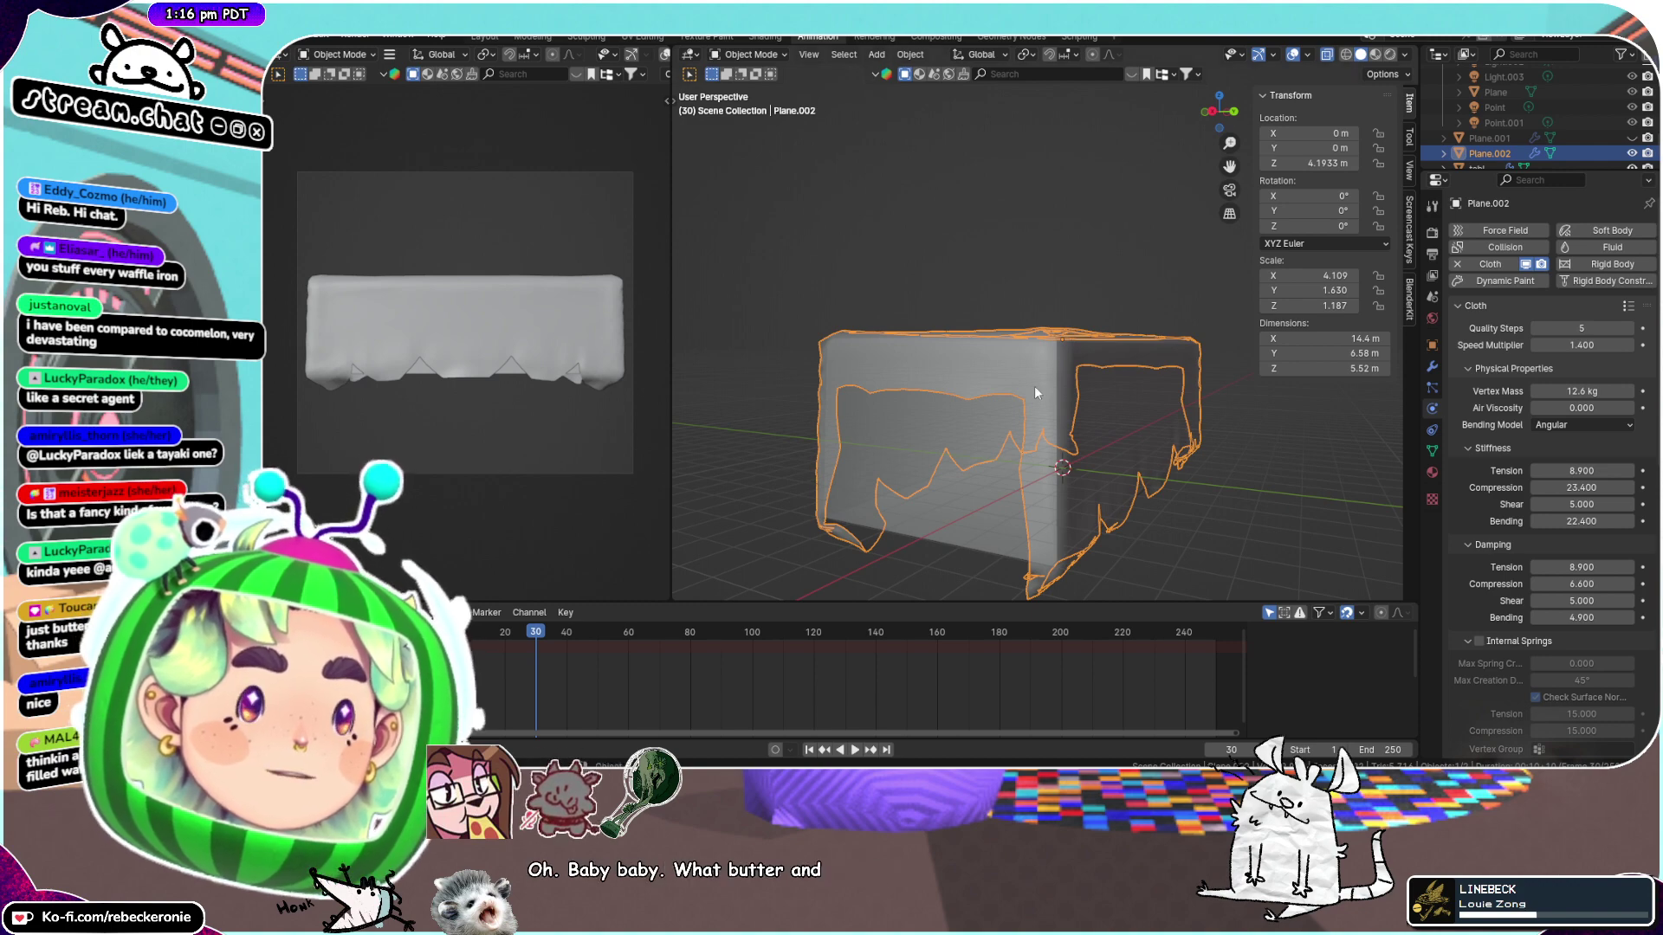
scroll(1034, 387, "down", 3)
middle_click_drag(1056, 348, 997, 378)
scroll(1138, 431, "up", 3)
scroll(1118, 423, "up", 3)
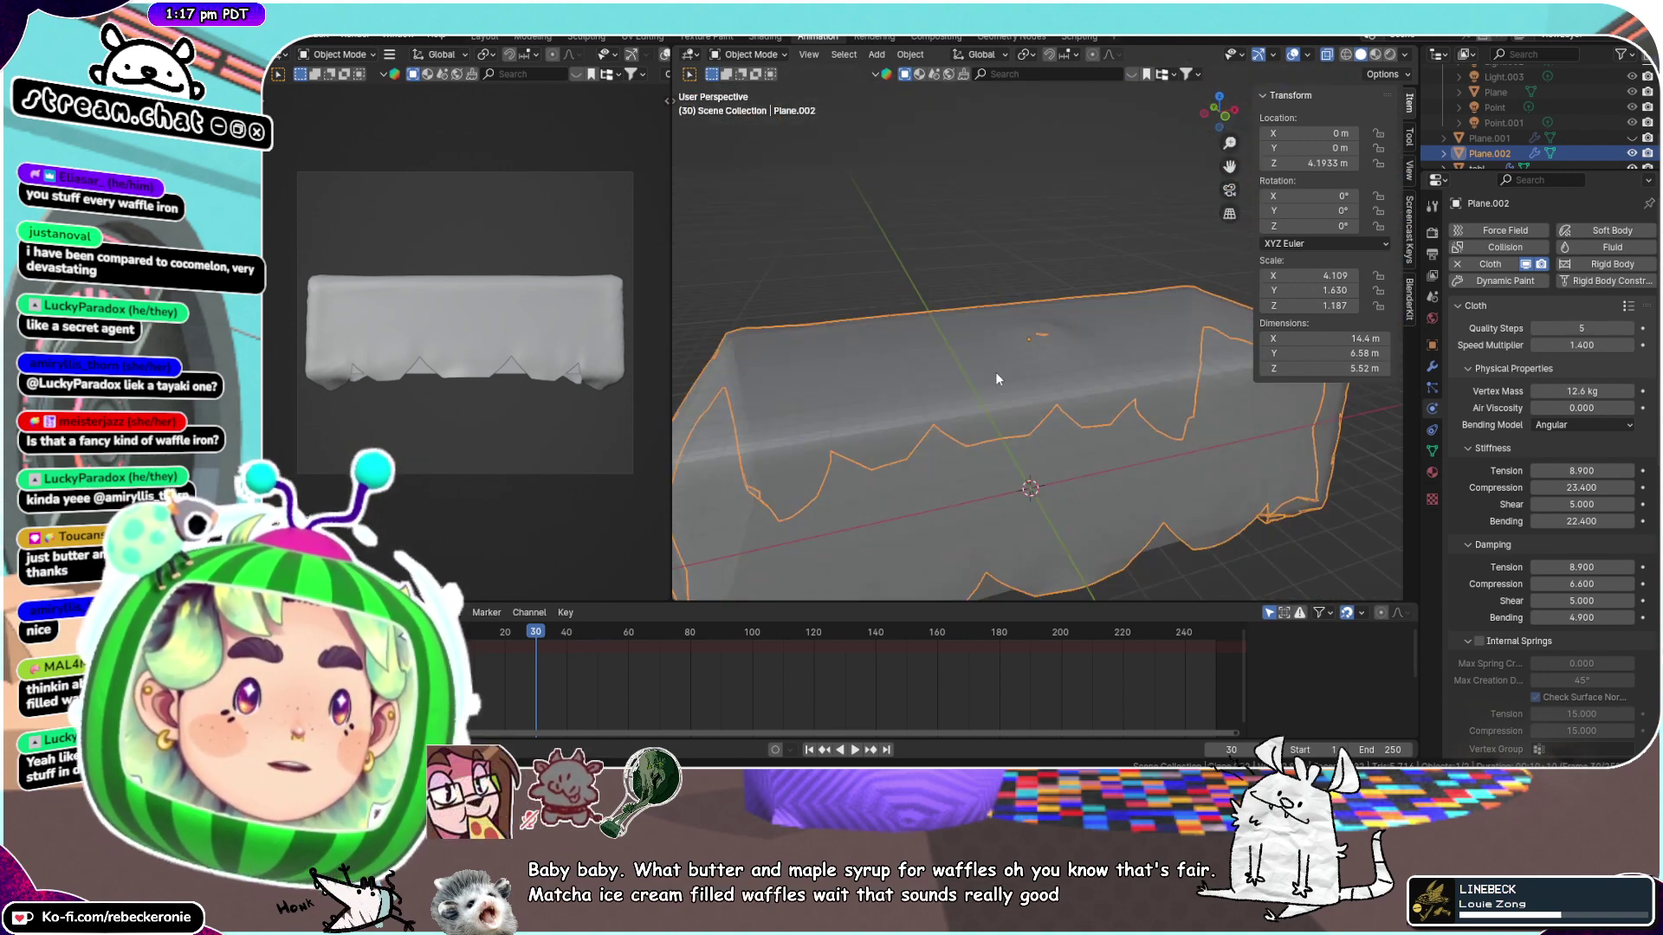
middle_click_drag(1093, 440, 1119, 367)
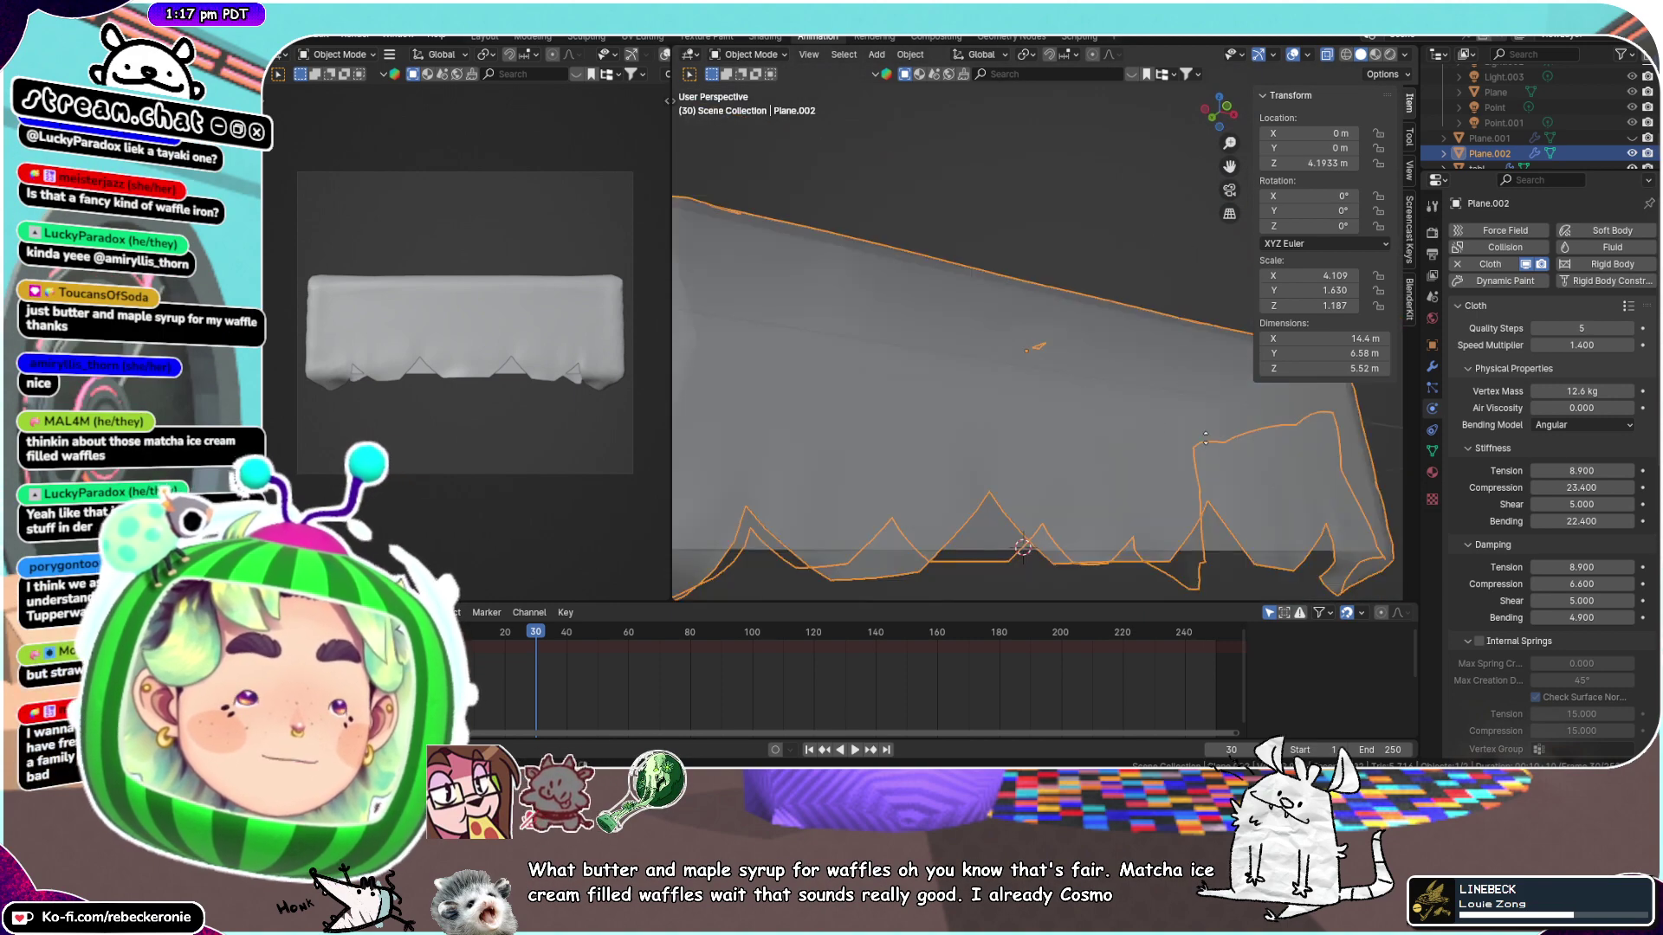
mouse_move(1205, 440)
middle_mouse_down("ctrl")
mouse_move(1064, 445)
mouse_move(1031, 472)
mouse_move(1032, 431)
mouse_move(1088, 378)
mouse_move(699, 408)
mouse_move(899, 315)
mouse_move(949, 374)
mouse_move(1212, 425)
middle_mouse_up("ctrl")
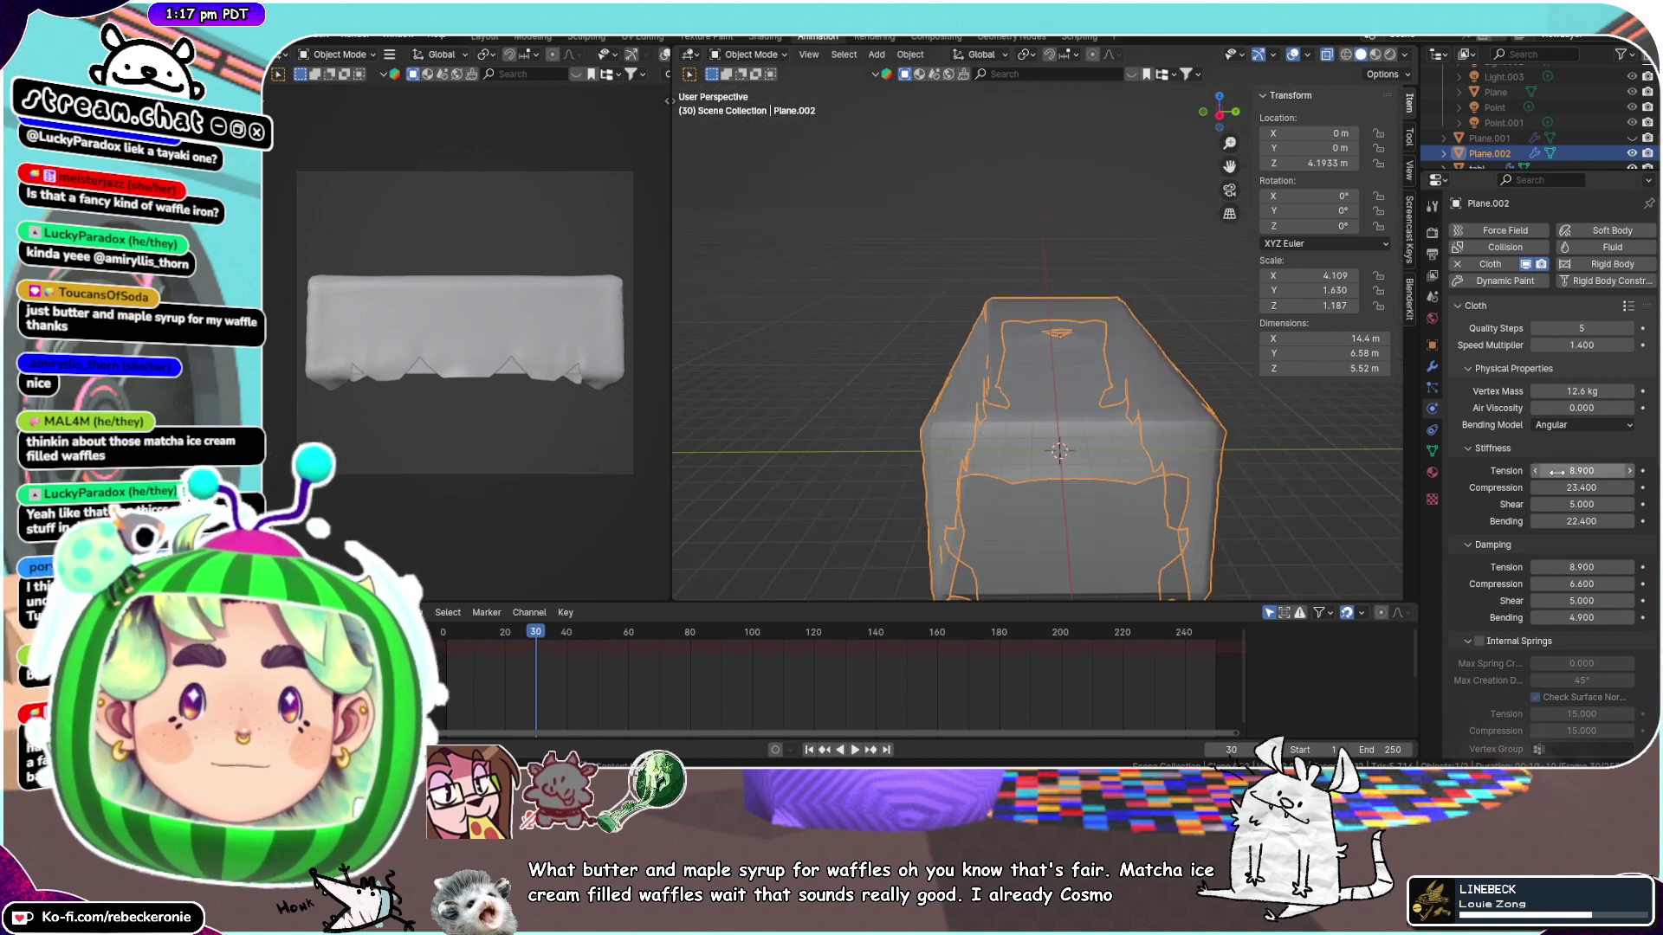
Set the tablecloth's Tension stiffness to 20.9 and run the simulation to check the drape
left_click_drag(1557, 472, 1661, 472)
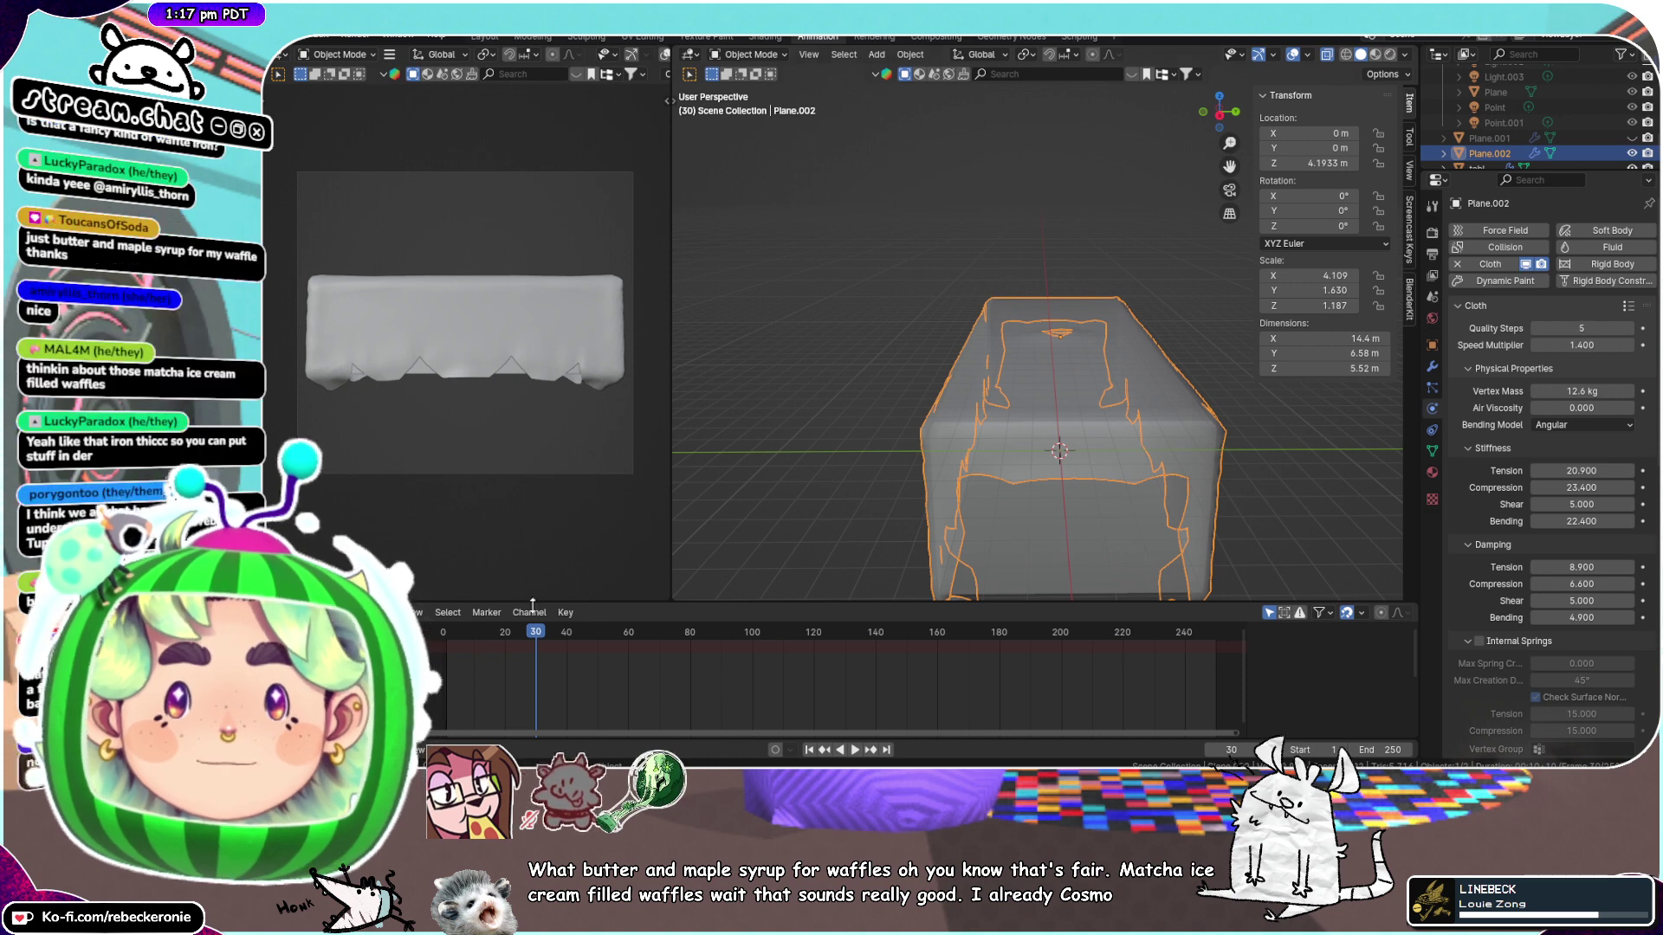
left_click_drag(446, 636, 830, 646)
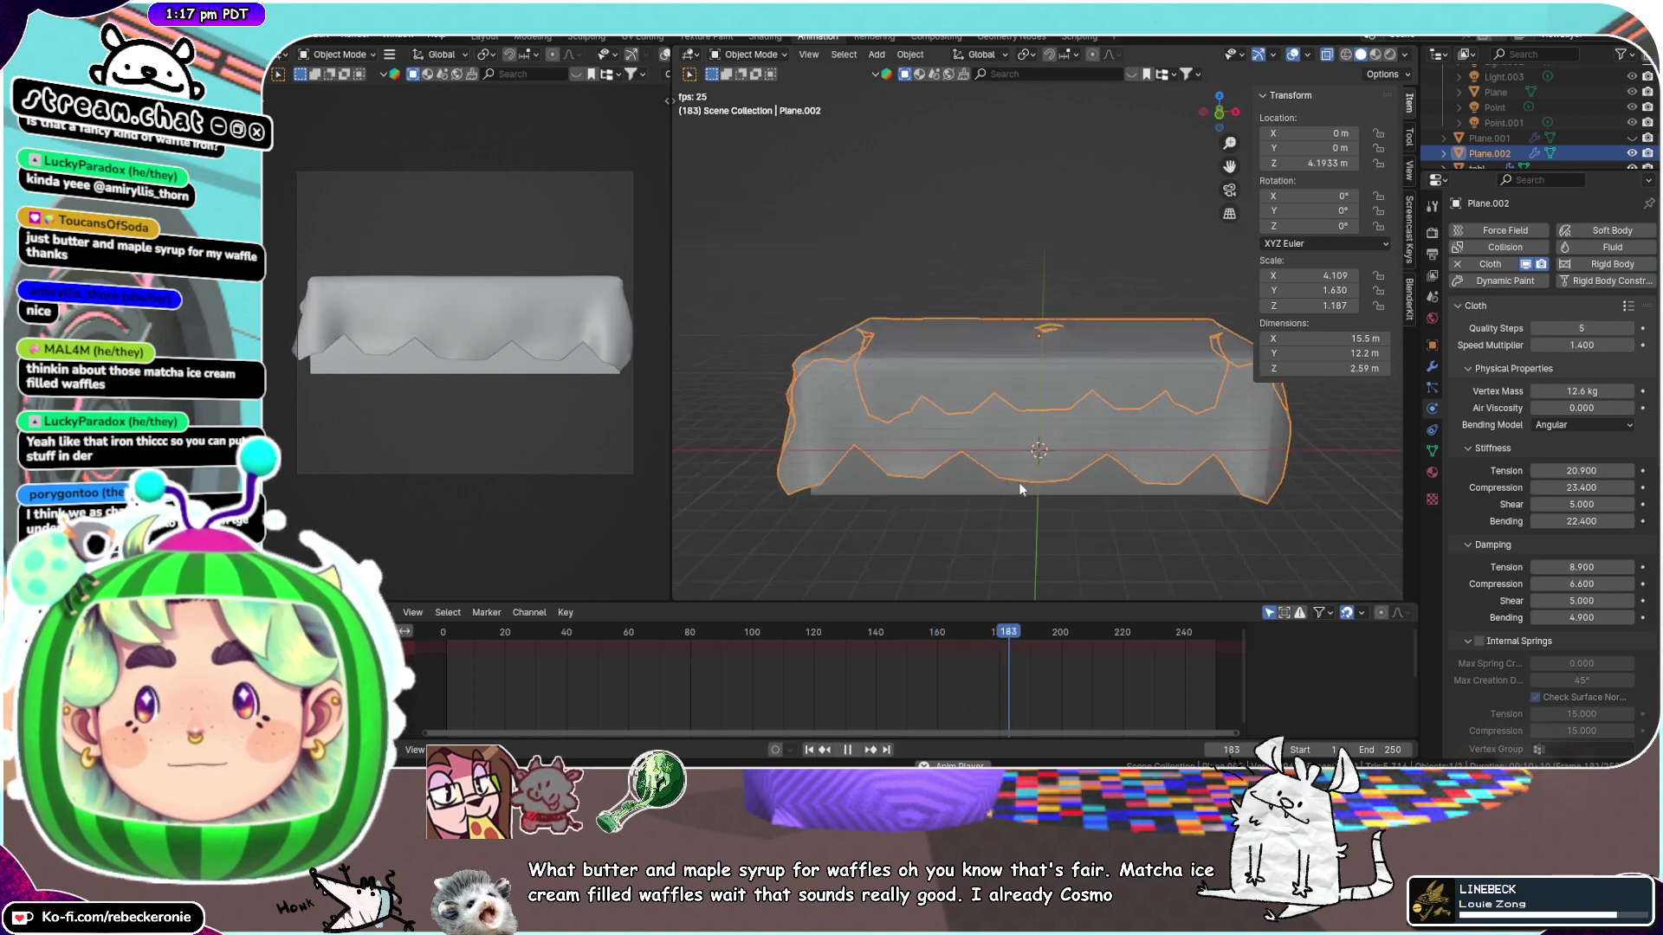
middle_click_drag(974, 473, 1019, 484)
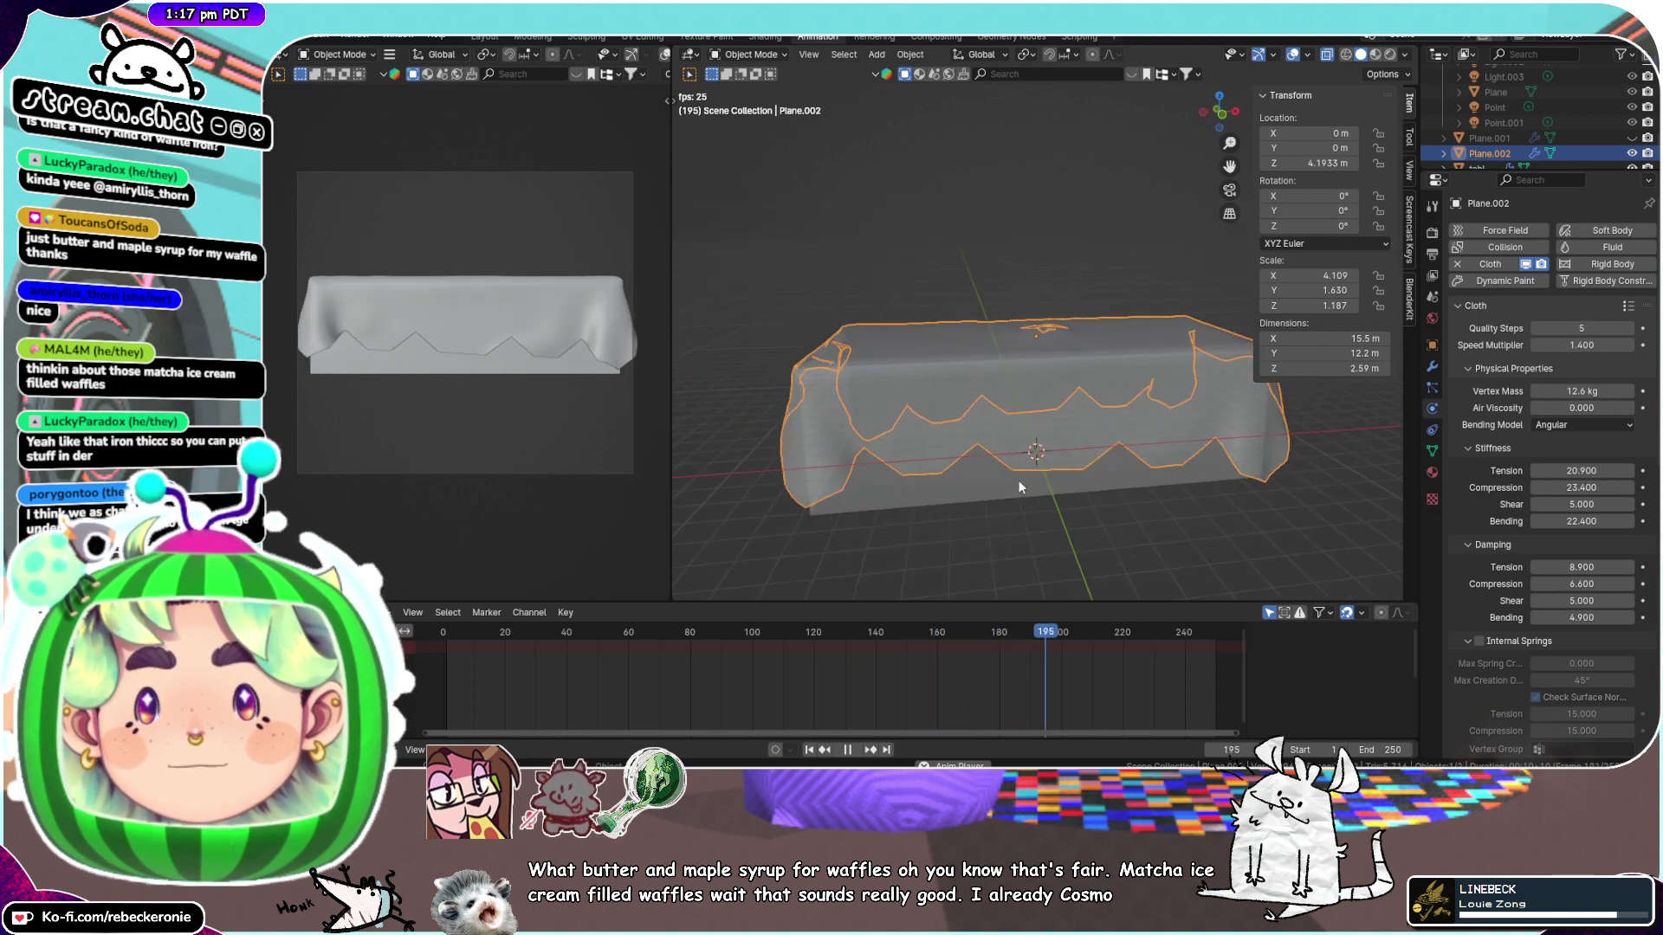
left_click(847, 750)
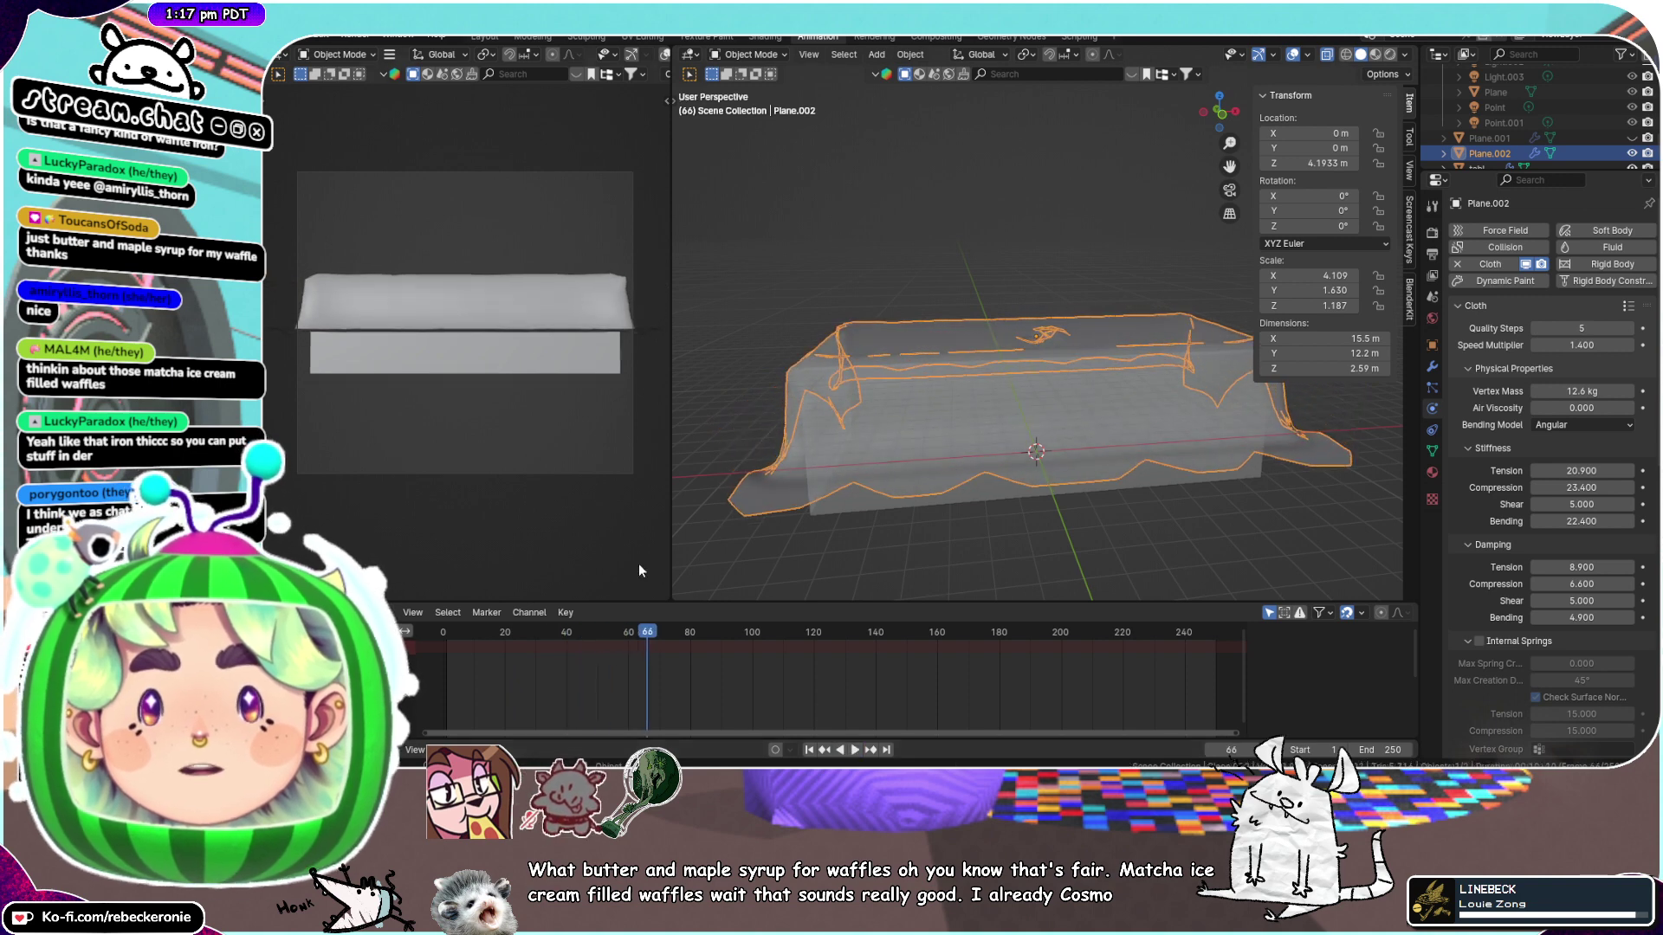
Replay the cloth simulation from frame 0 to about frame 189, and return the playhead to frame 2
left_click_drag(654, 632, 423, 636)
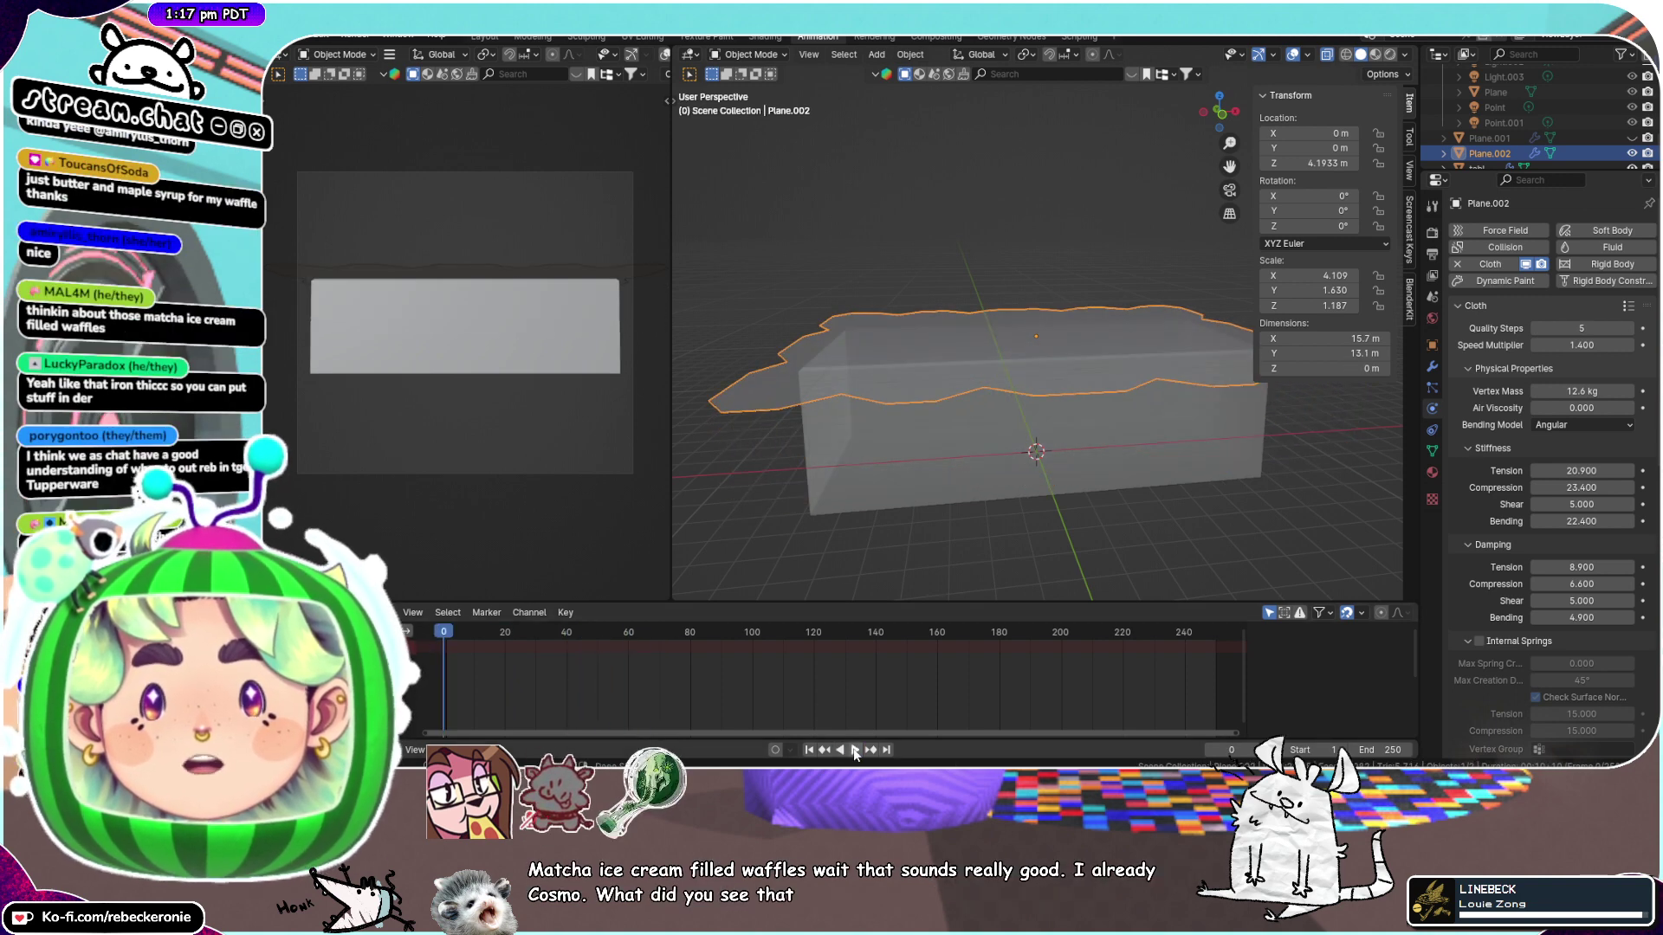
left_click(854, 750)
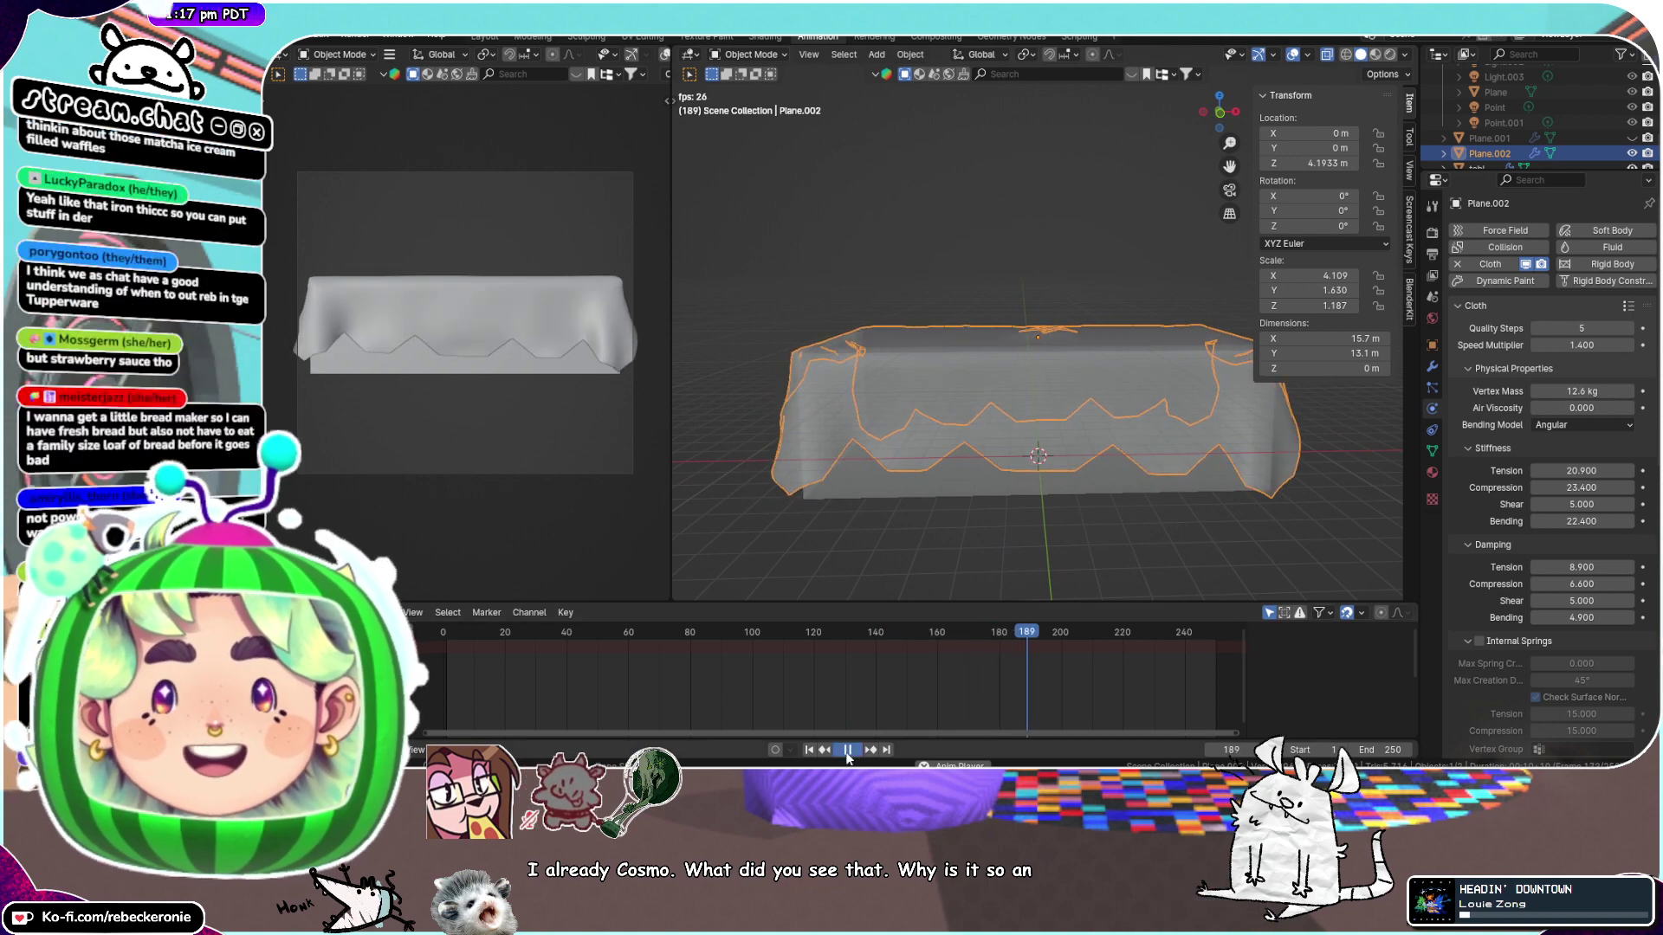
left_click(847, 752)
left_click_drag(1028, 633, 449, 684)
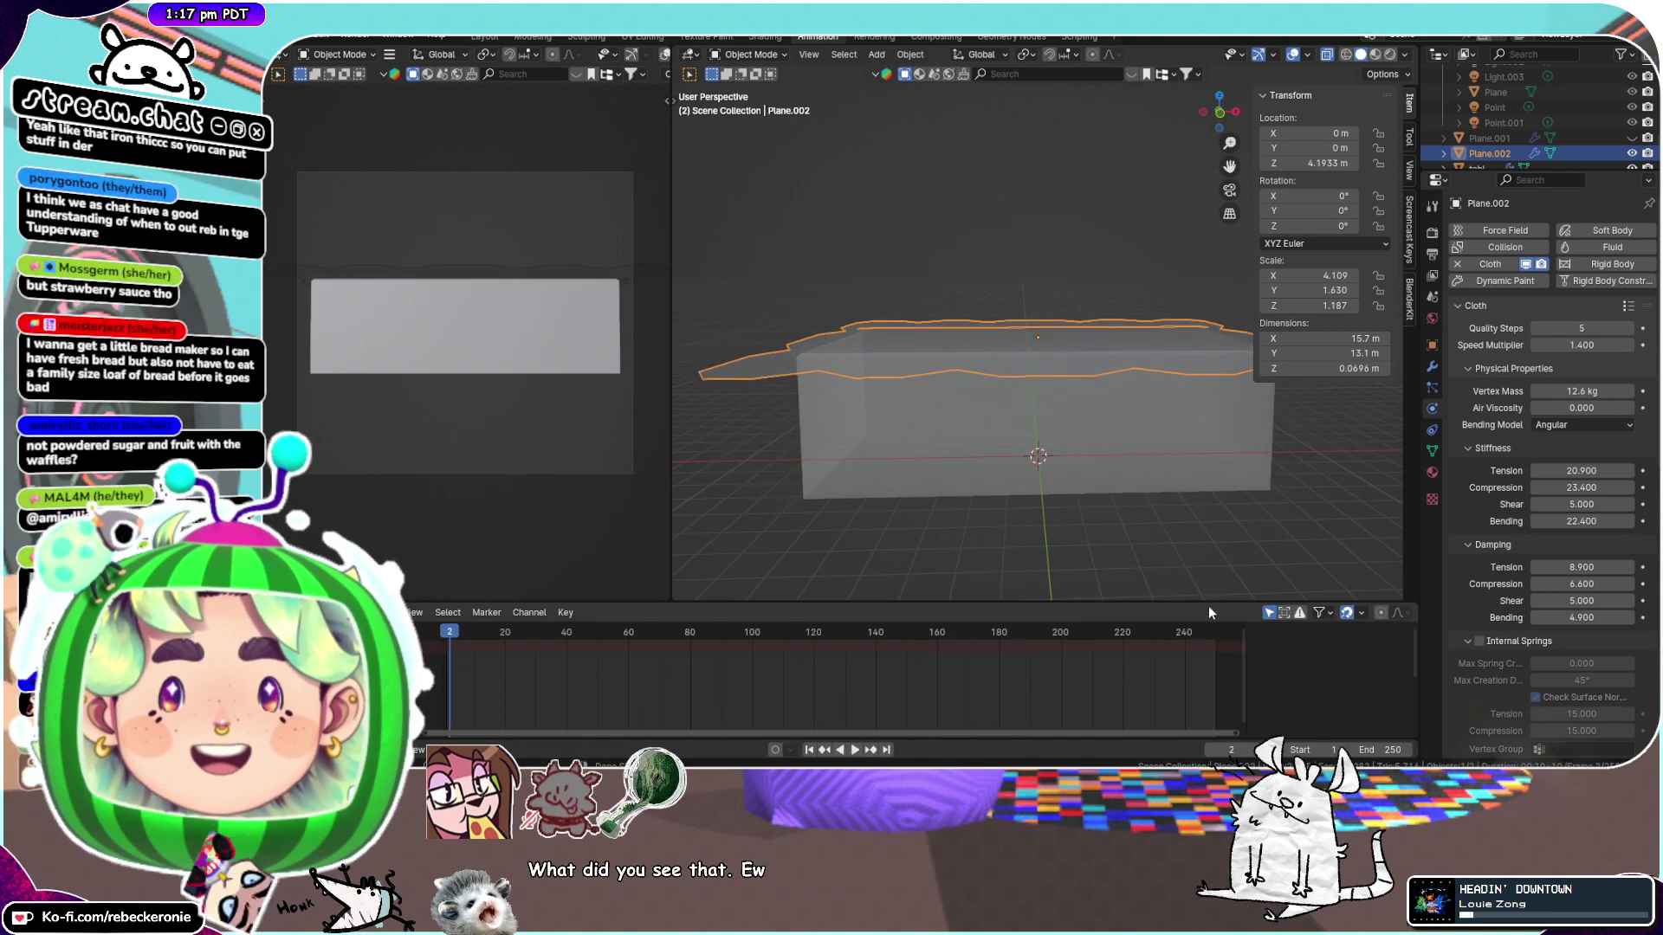
Set the tablecloth's Vertex Mass to 10.7 kg and Air Viscosity to 4.3, and run the cloth simulation to frame 78
left_click_drag(1580, 392, 1613, 407)
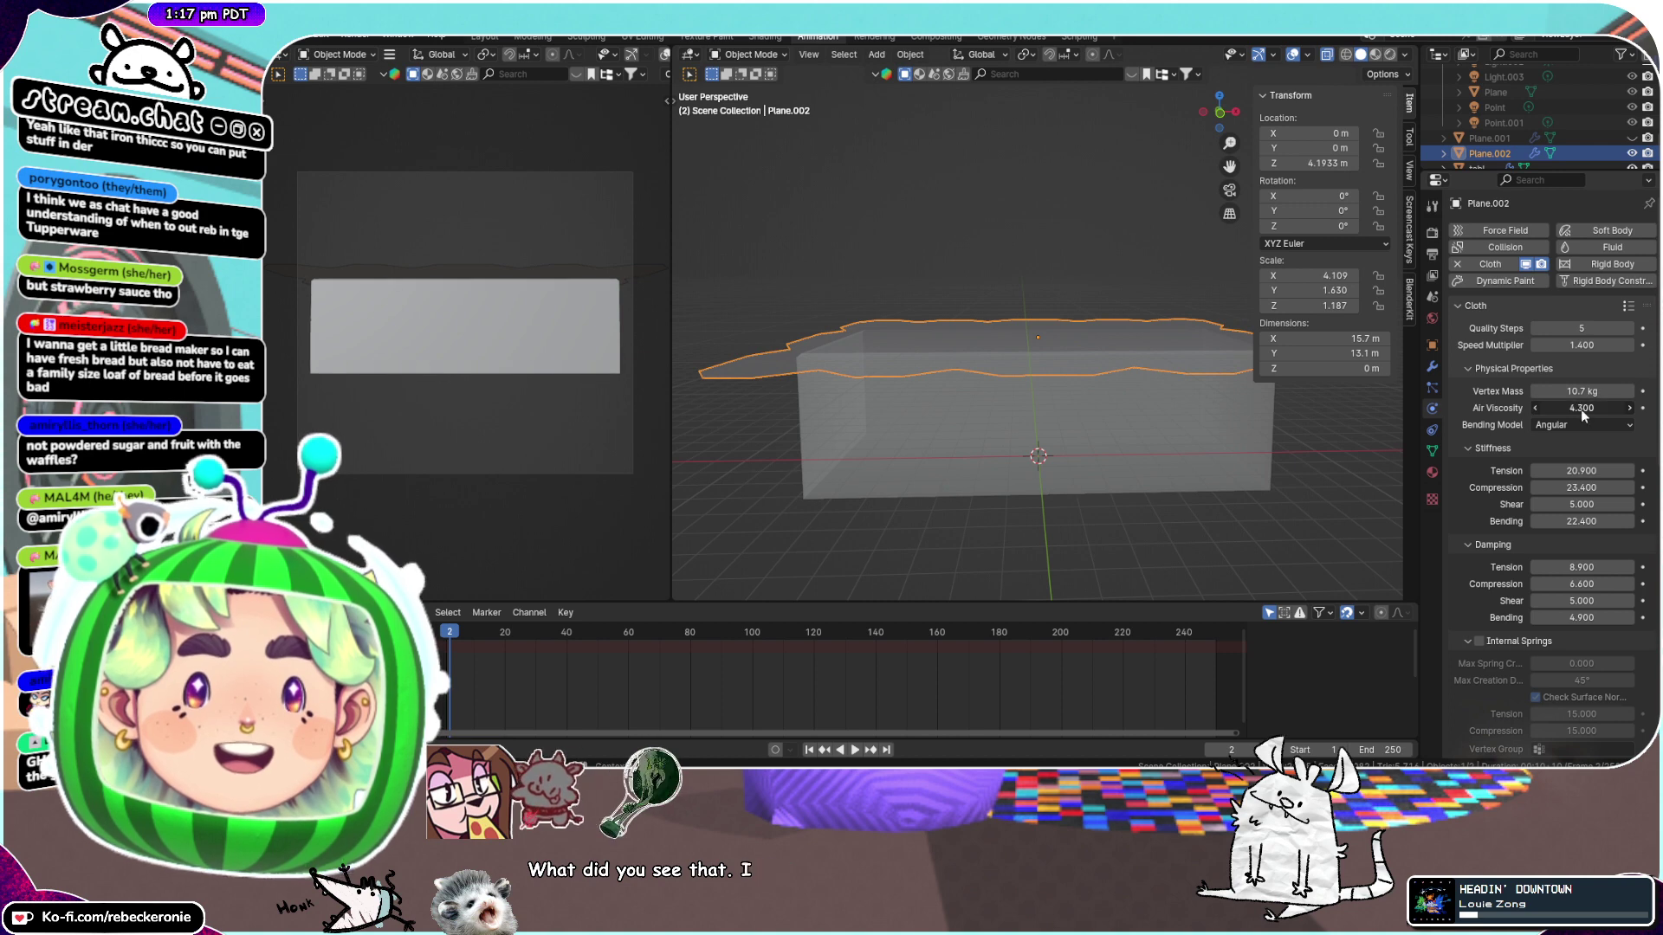
left_click(859, 750)
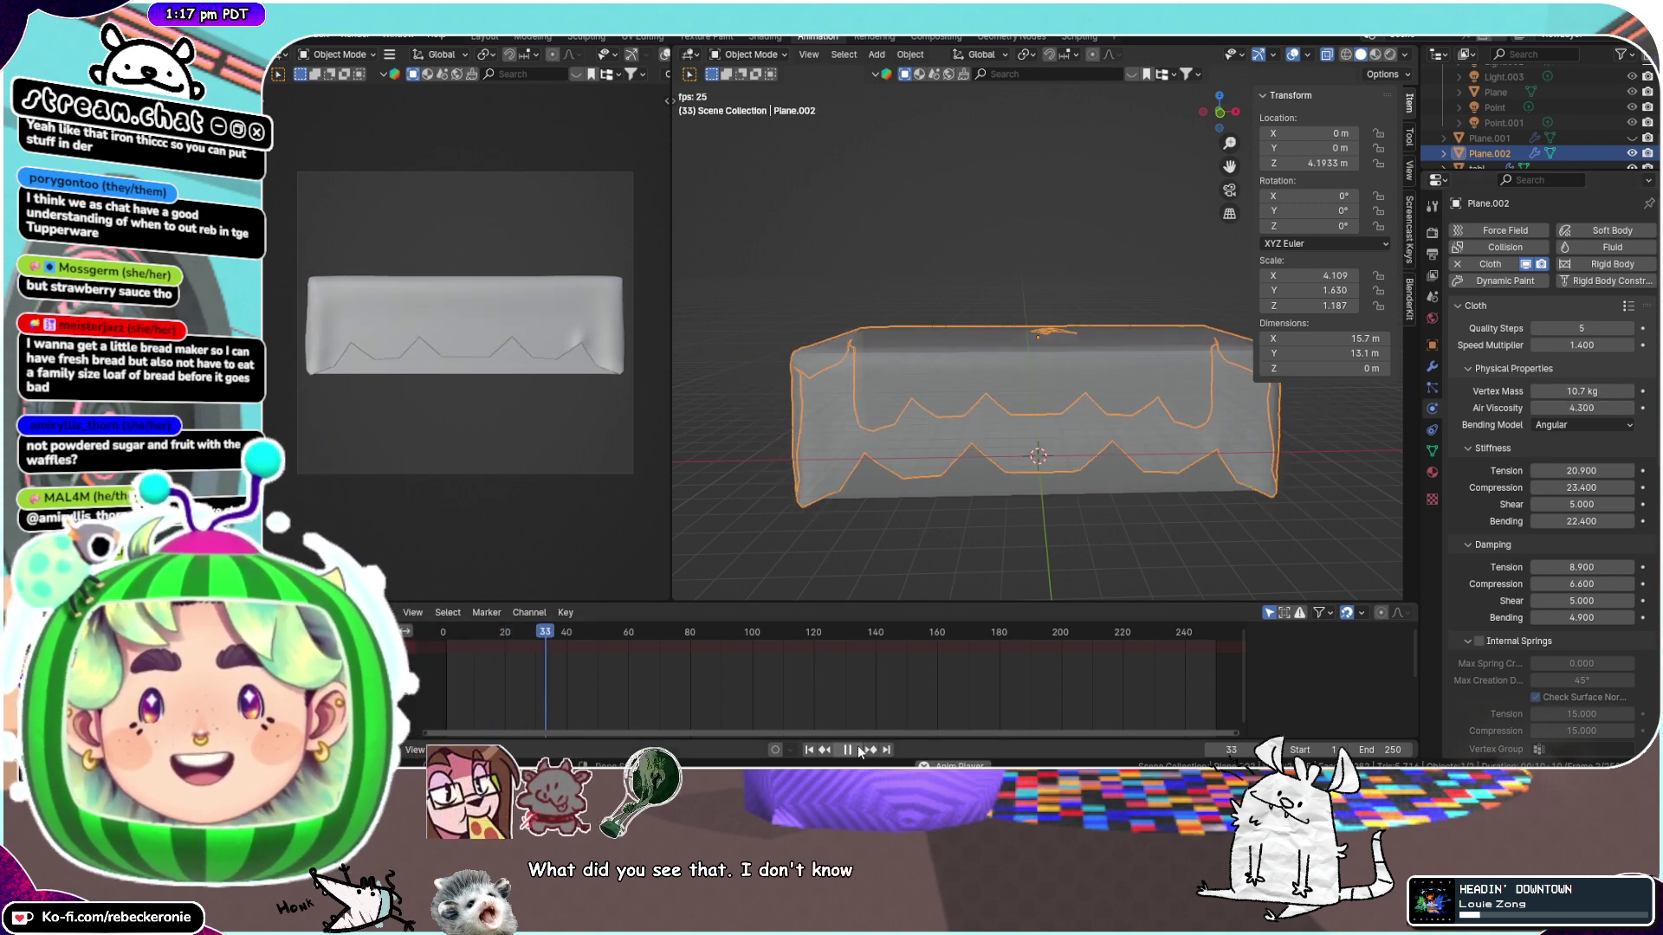
left_click(857, 747)
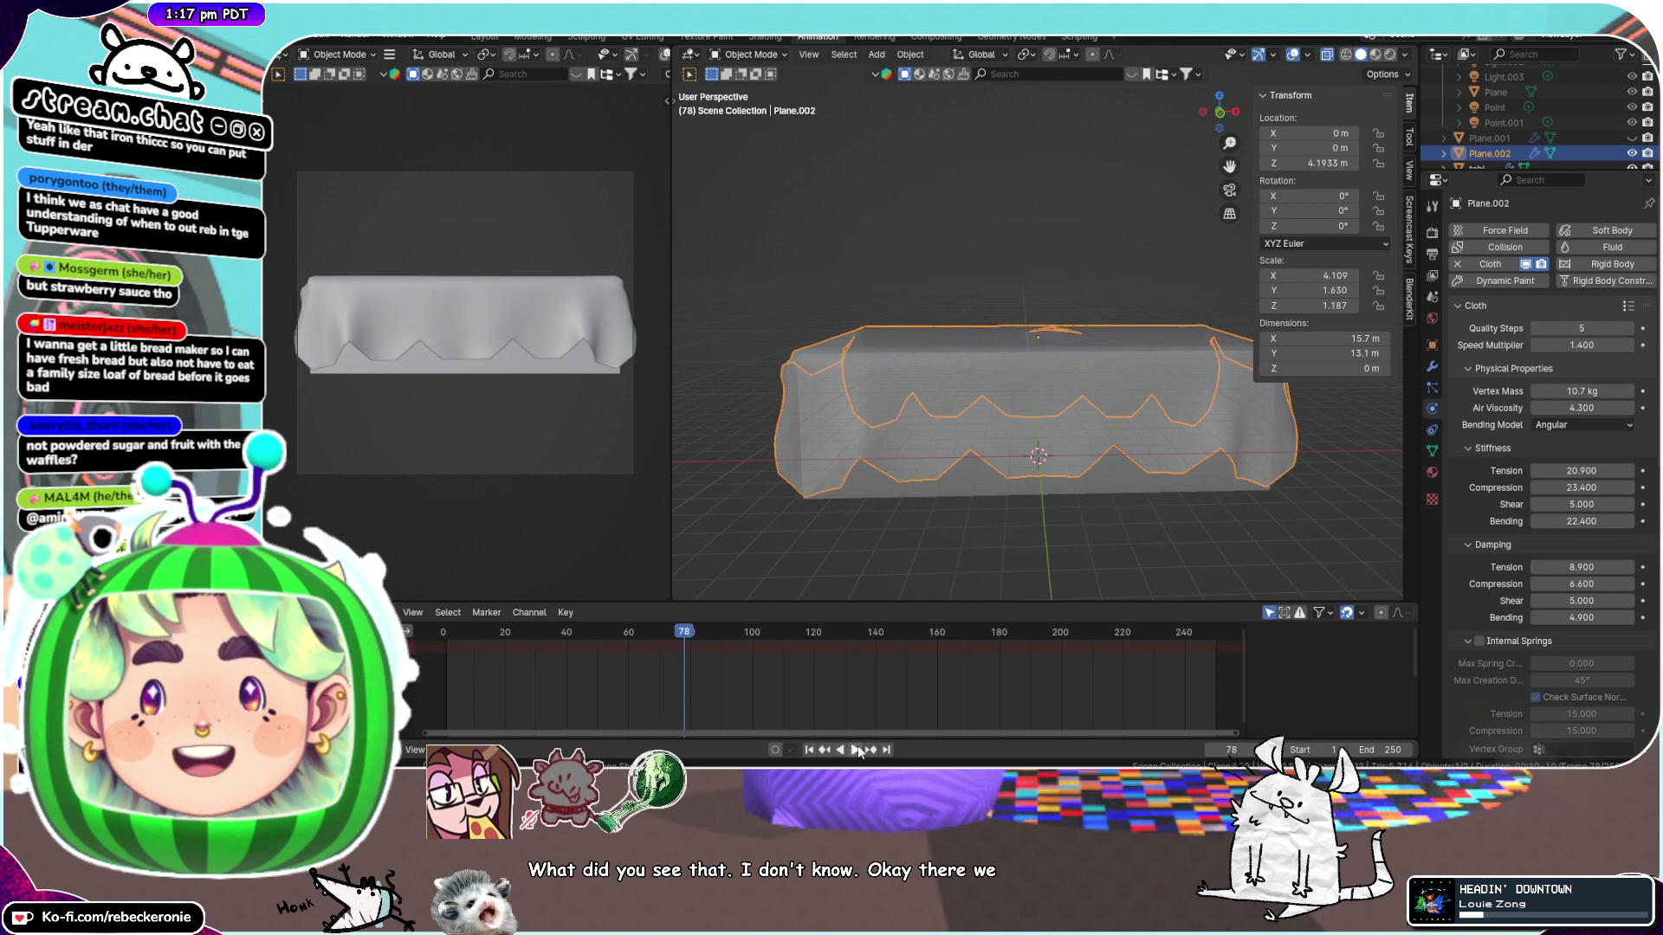
mouse_move(779, 414)
middle_mouse_down()
mouse_move(880, 398)
mouse_move(779, 402)
middle_mouse_up()
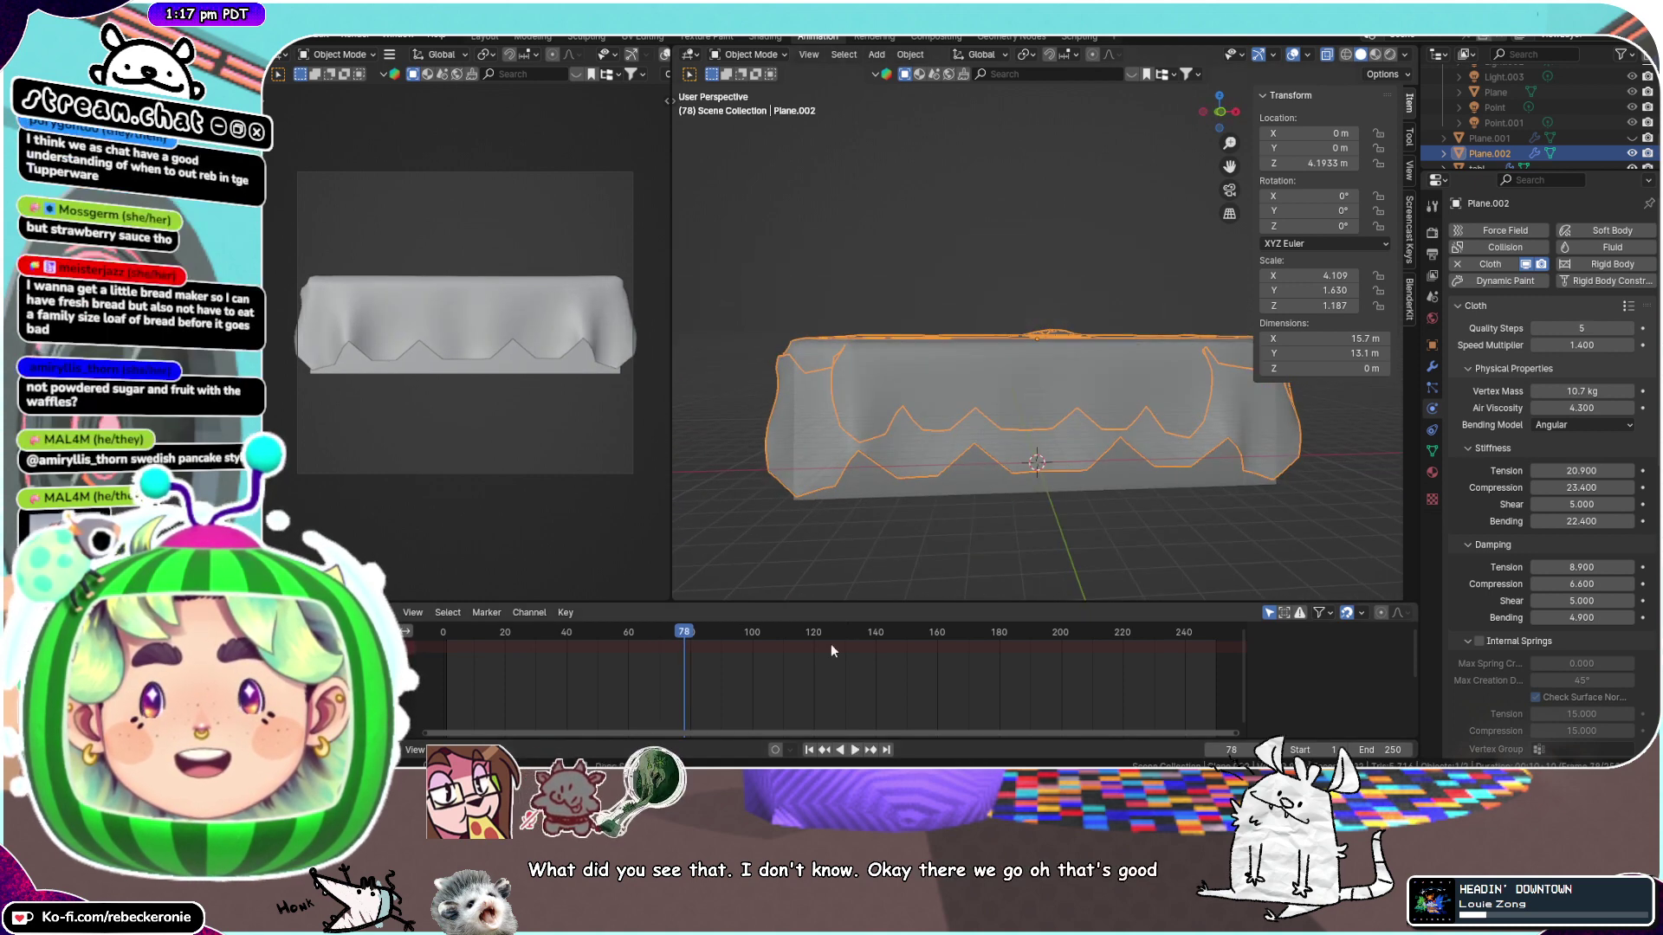
Continue the simulation to frame 162 and examine the tablecloth's drape from the corners and the front
left_click(854, 750)
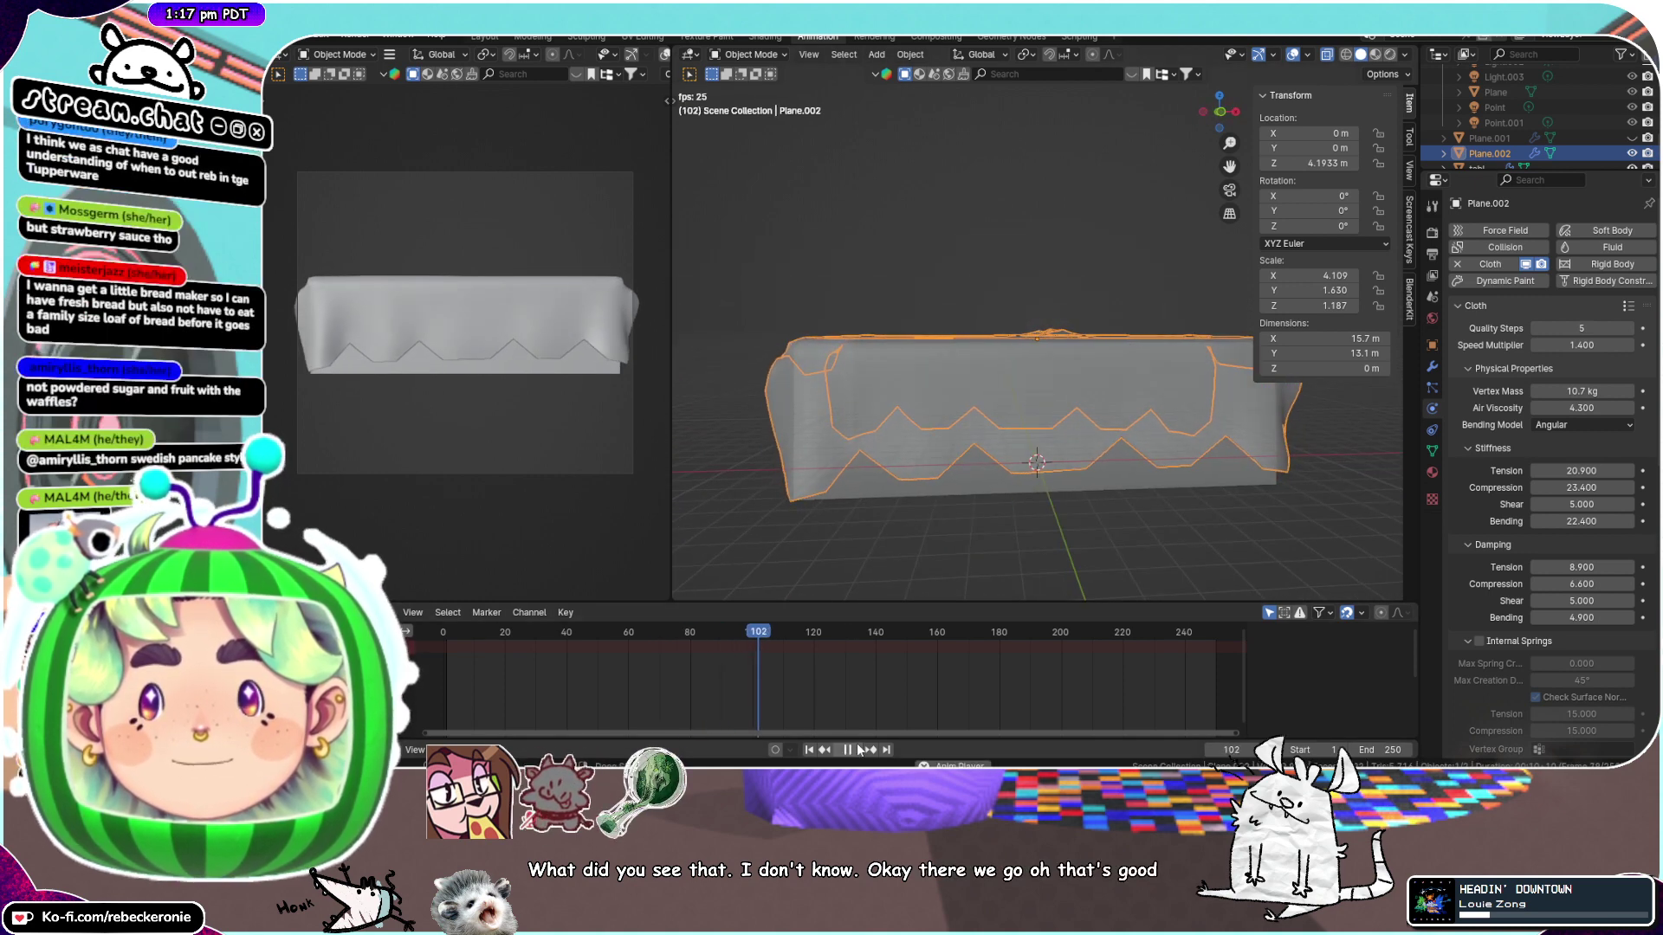
left_click(858, 750)
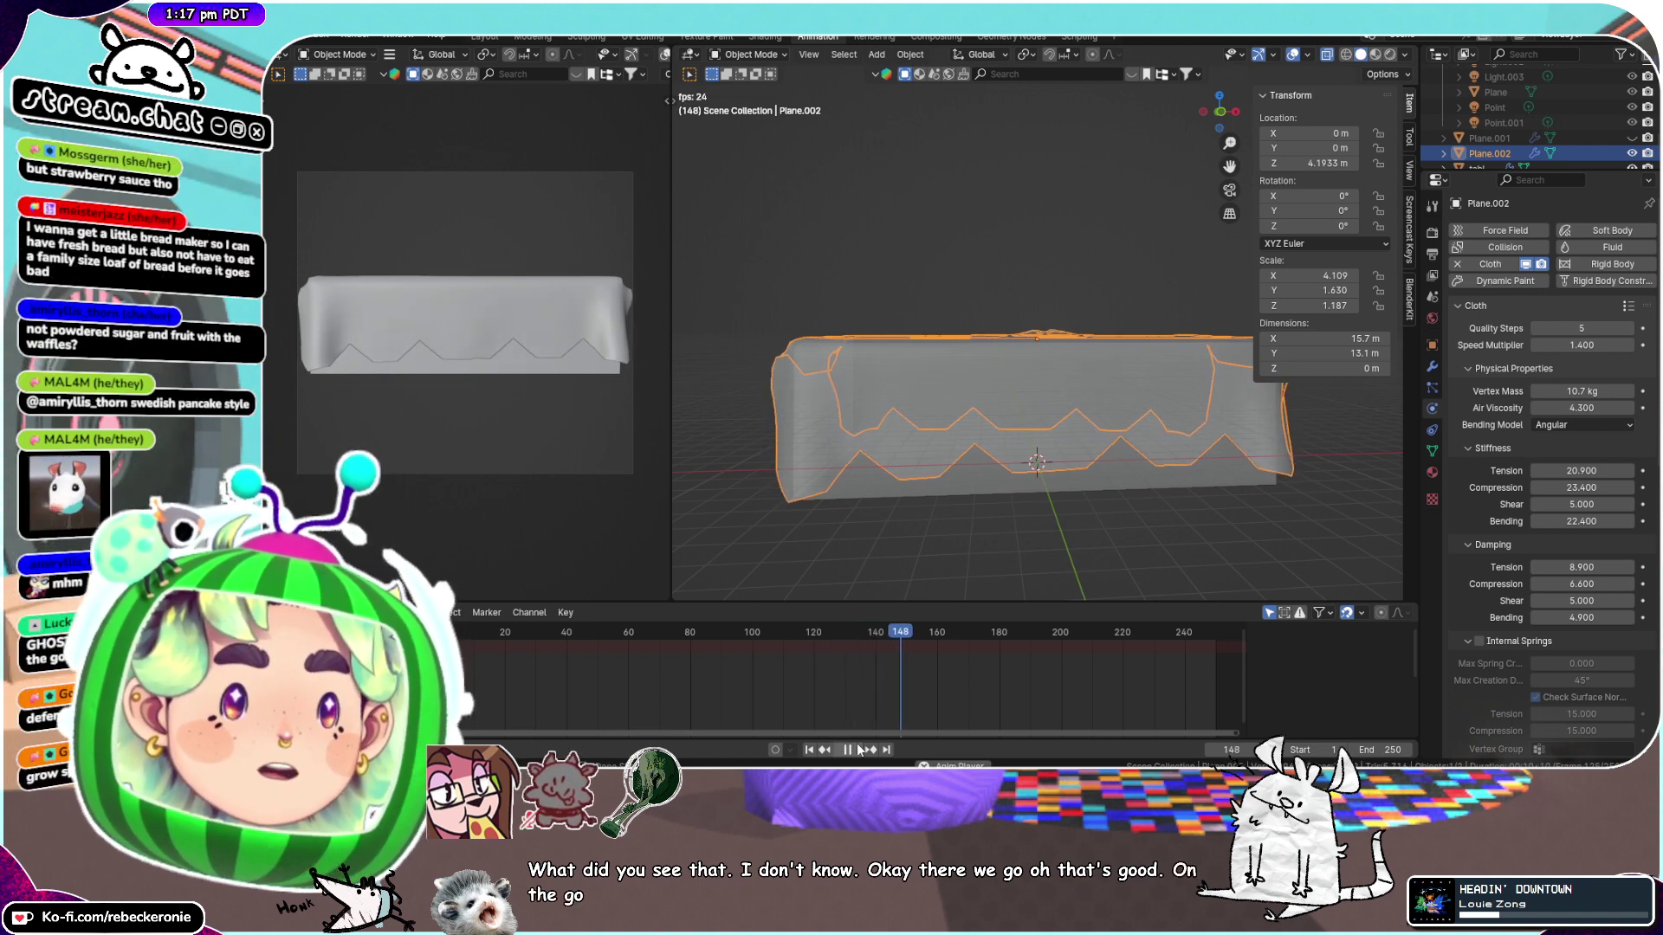
left_click(857, 746)
middle_click_drag(953, 437, 1065, 416)
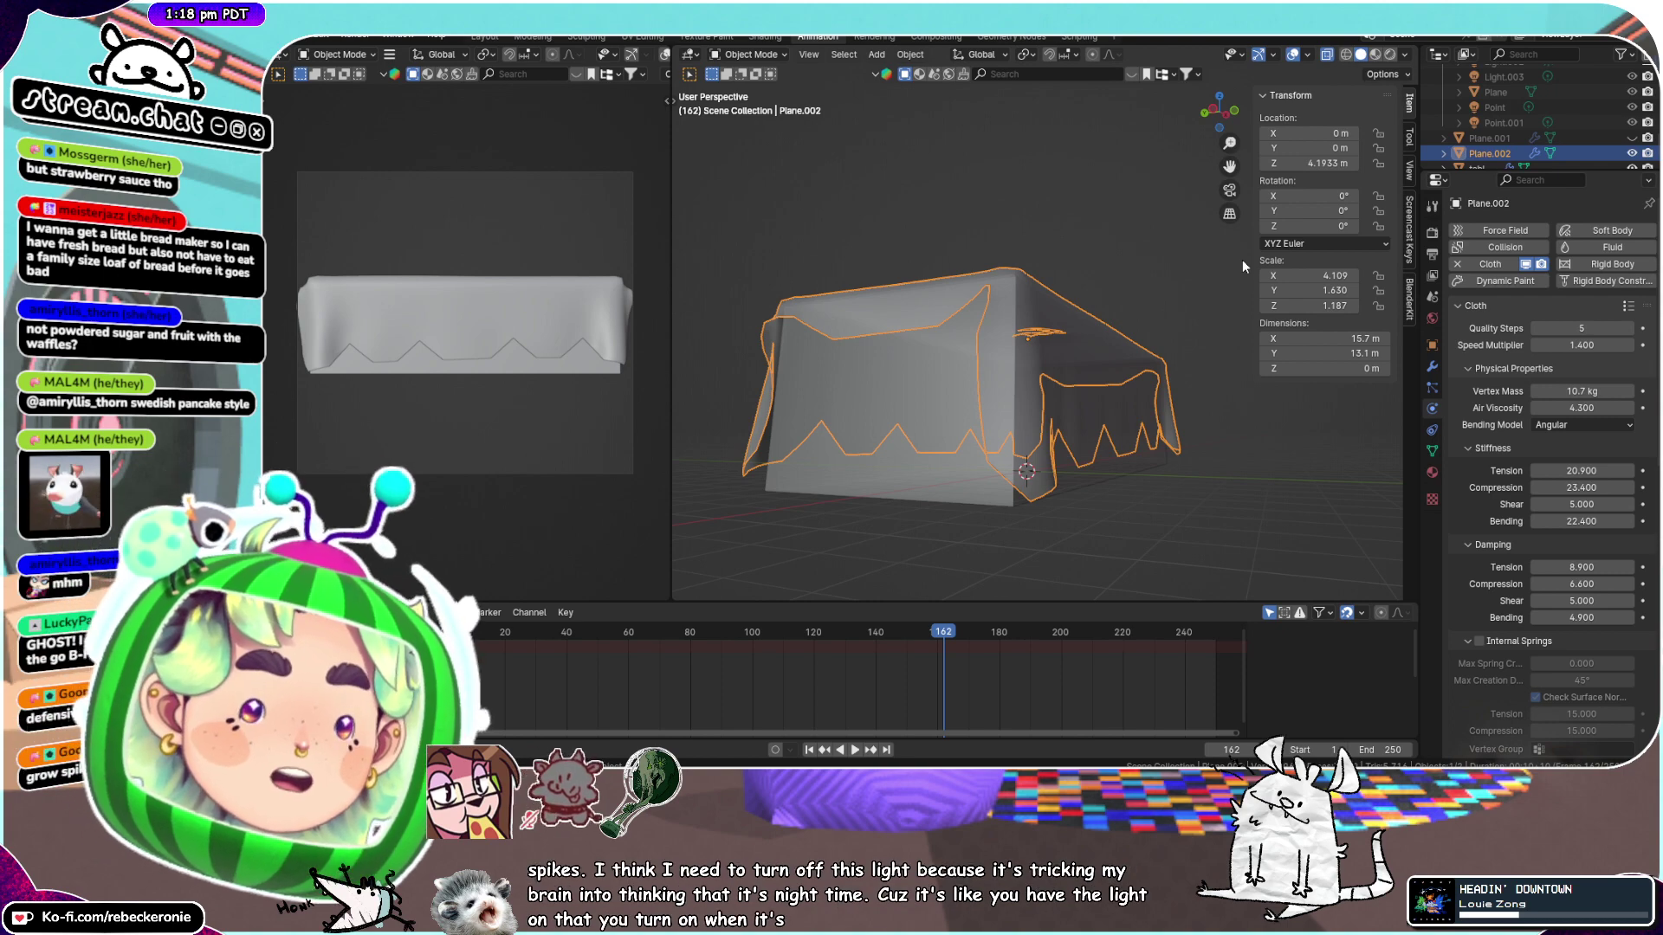
middle_click_drag(1242, 260, 1009, 355)
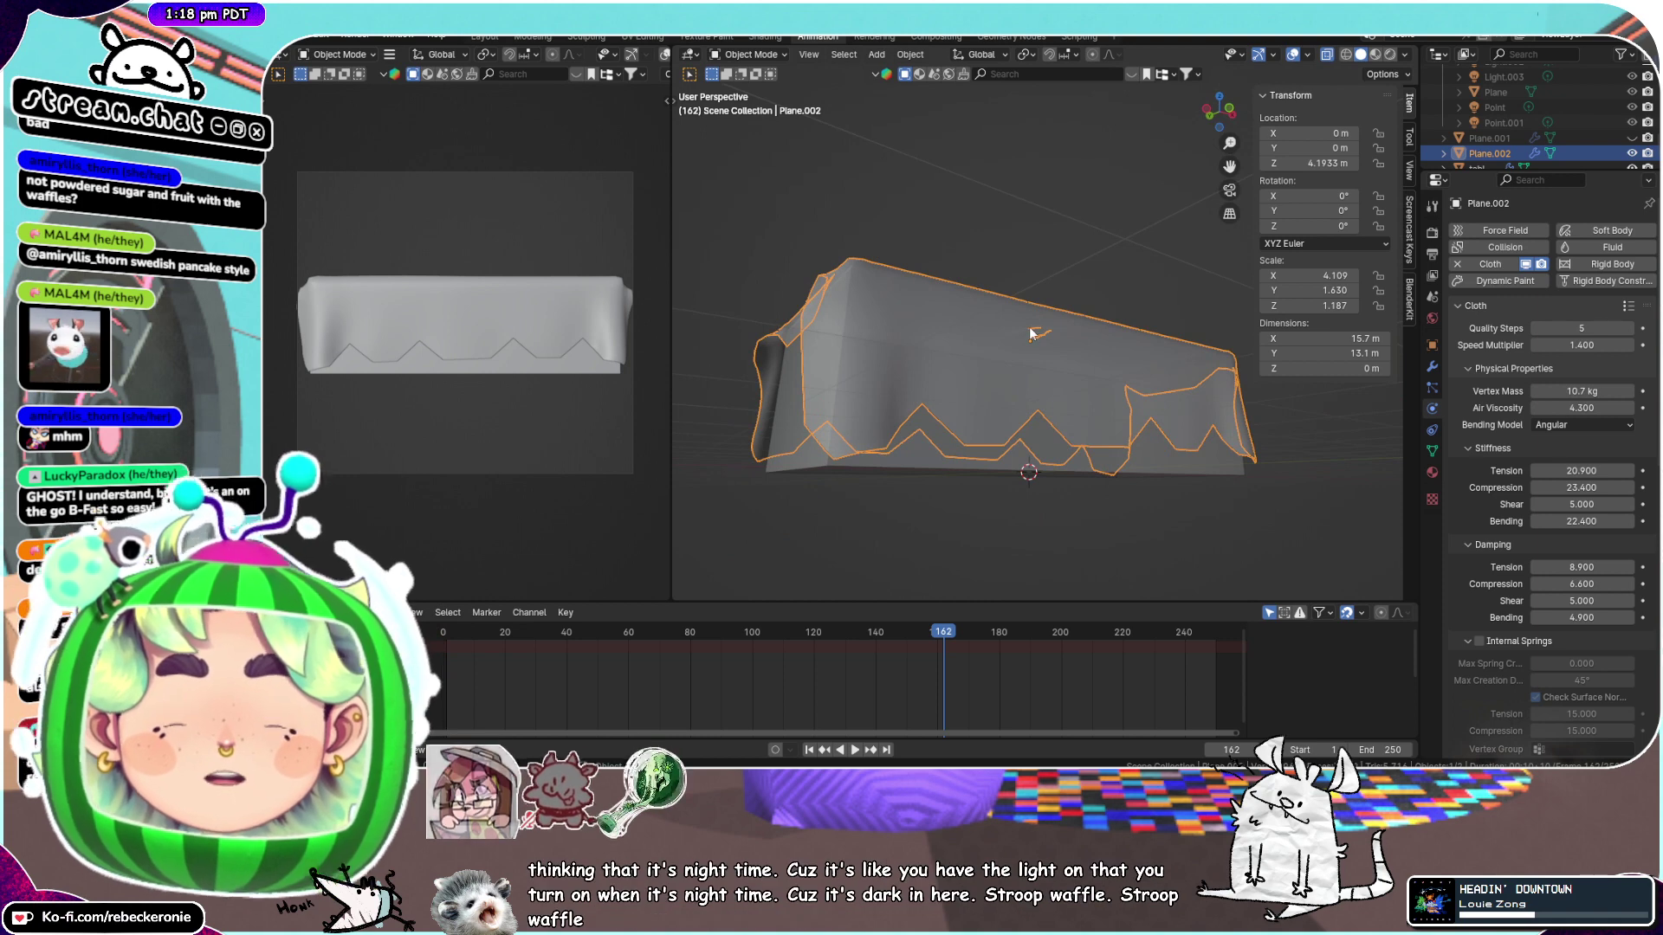
key("KP_1")
scroll(1126, 362, "up", 2)
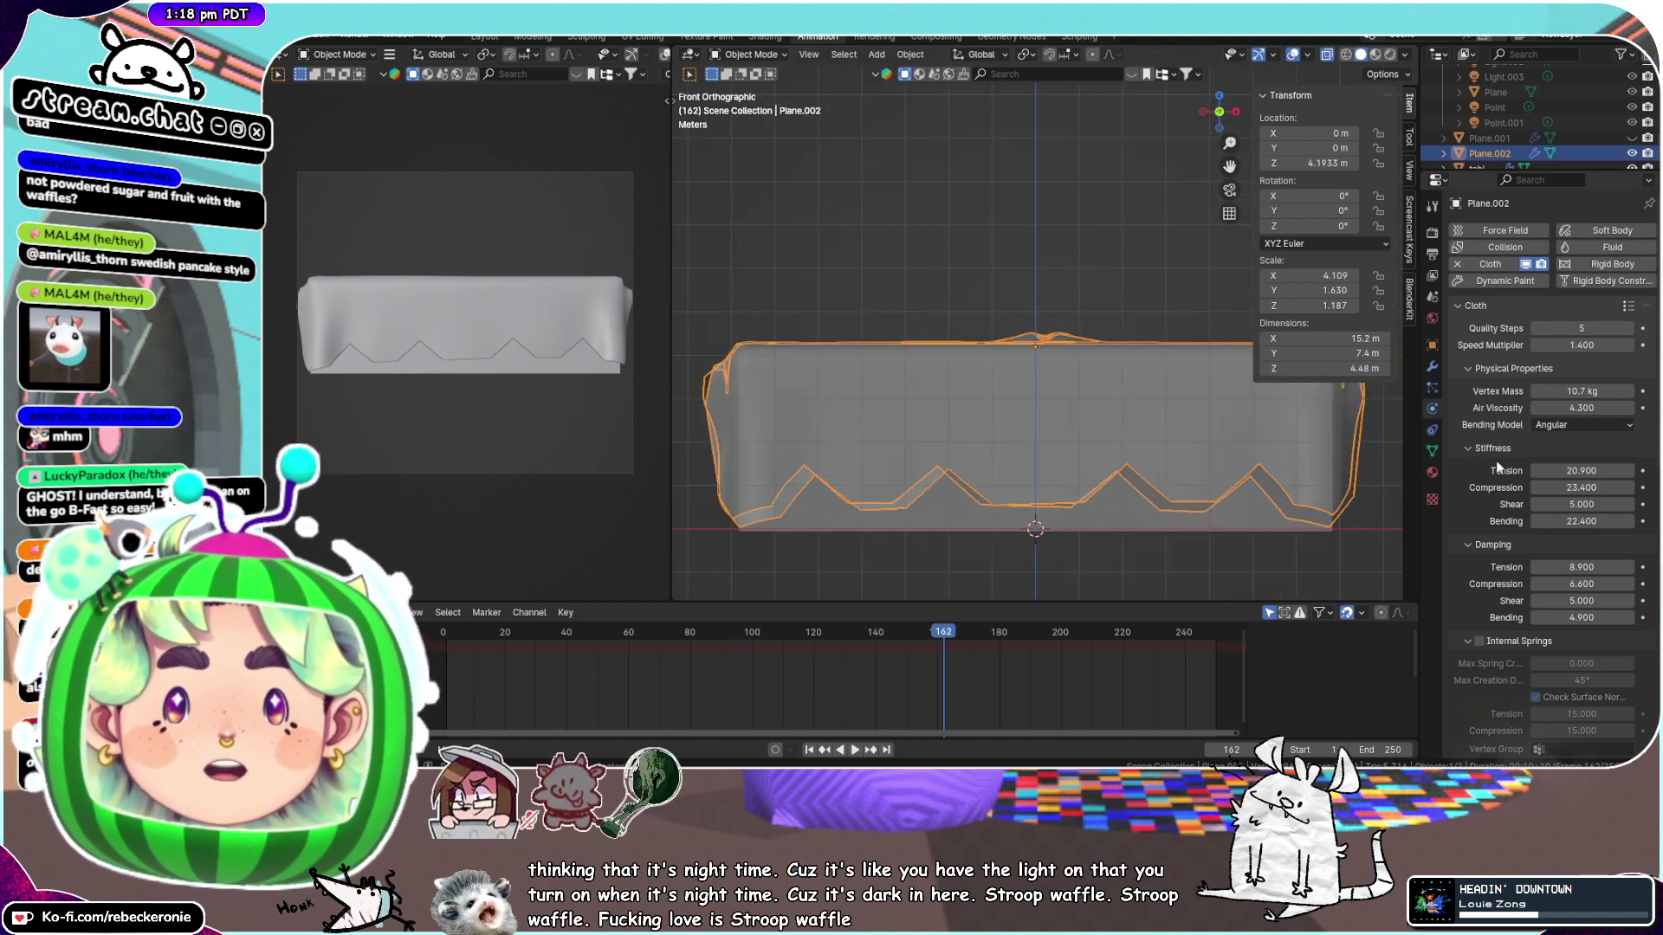
Set the cloth's Tension stiffness to 24.7 and Tension damping to 22.7, and run the simulation to frame 88
left_click_drag(1591, 472, 1625, 473)
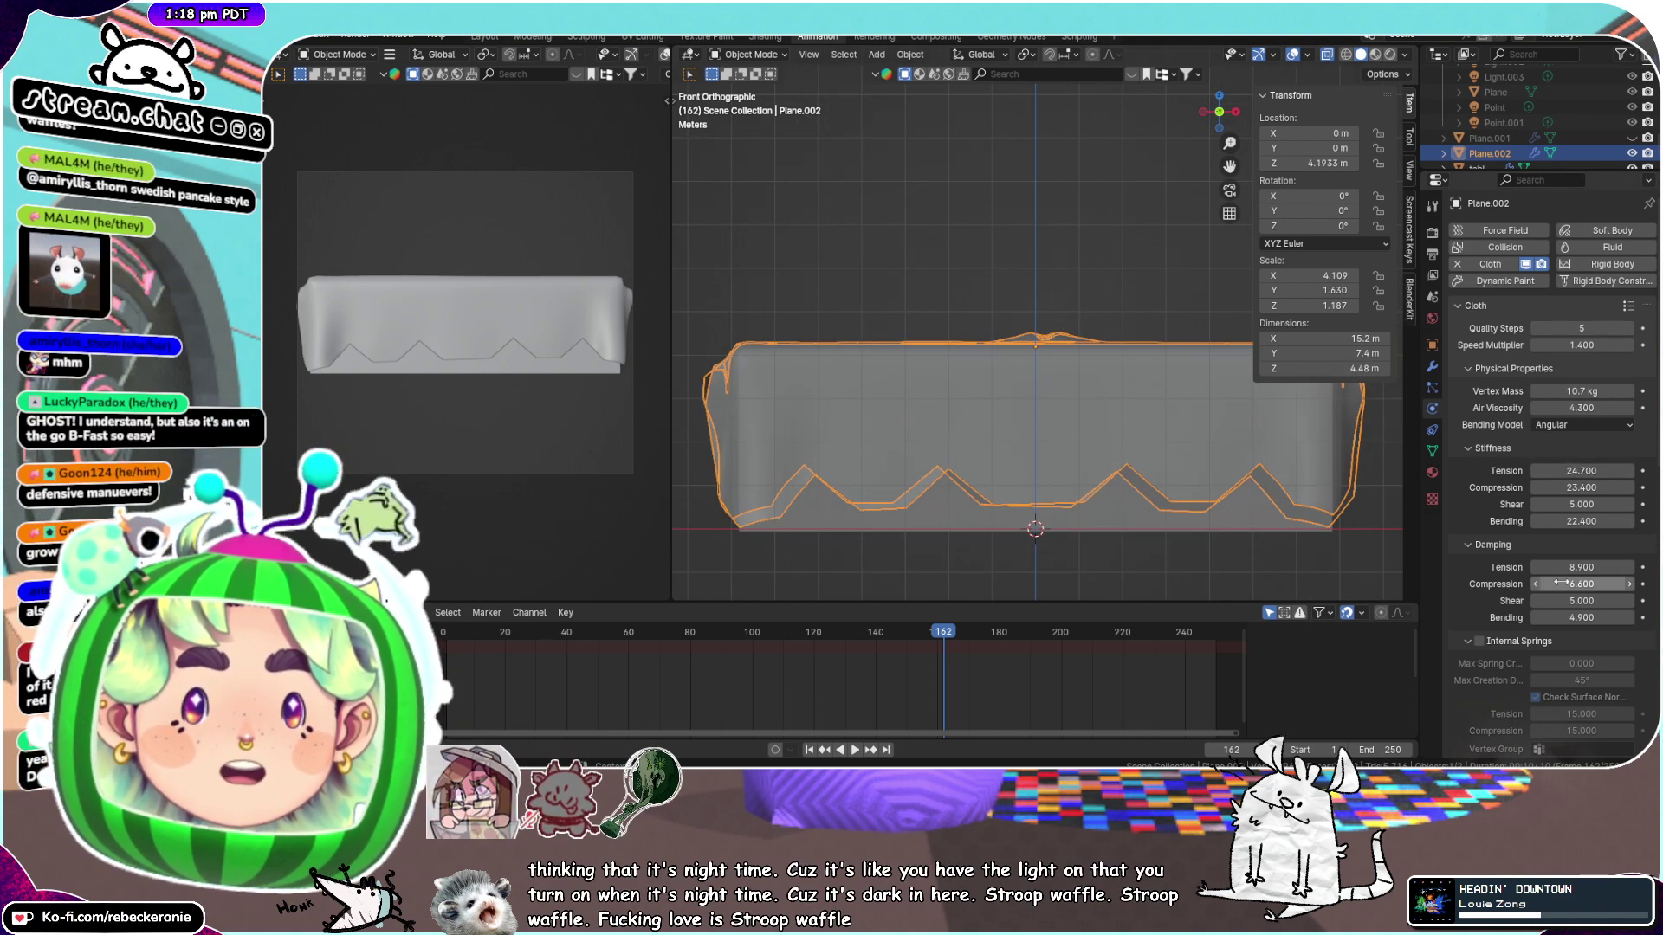
left_click_drag(1587, 568, 1633, 566)
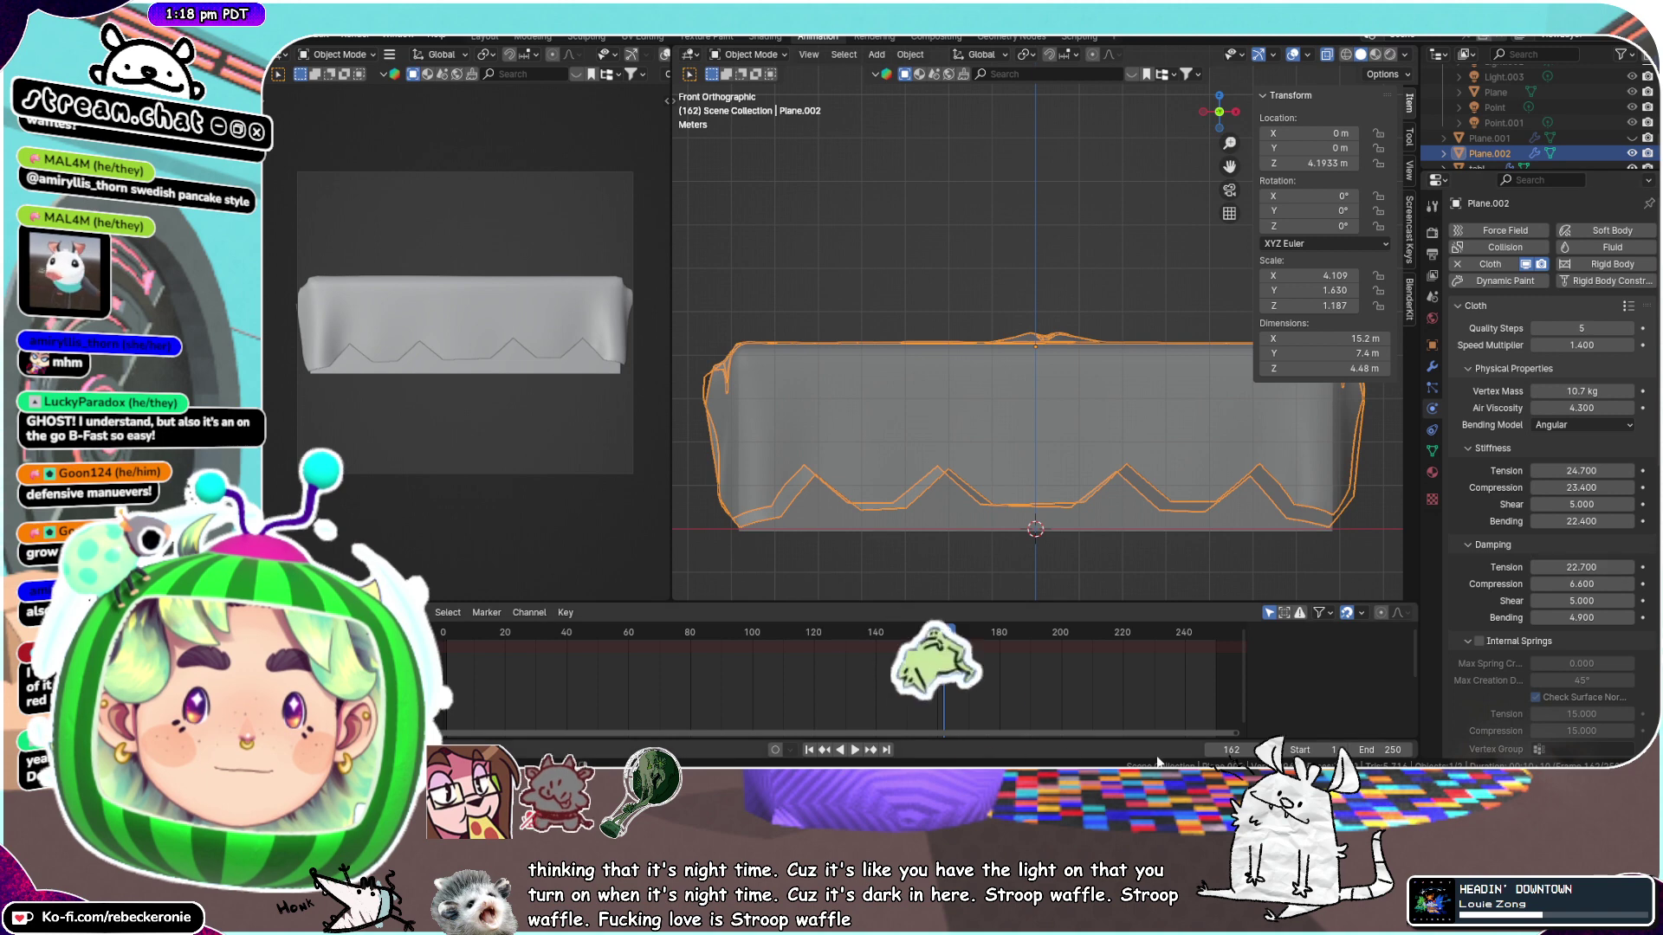
left_click(852, 750)
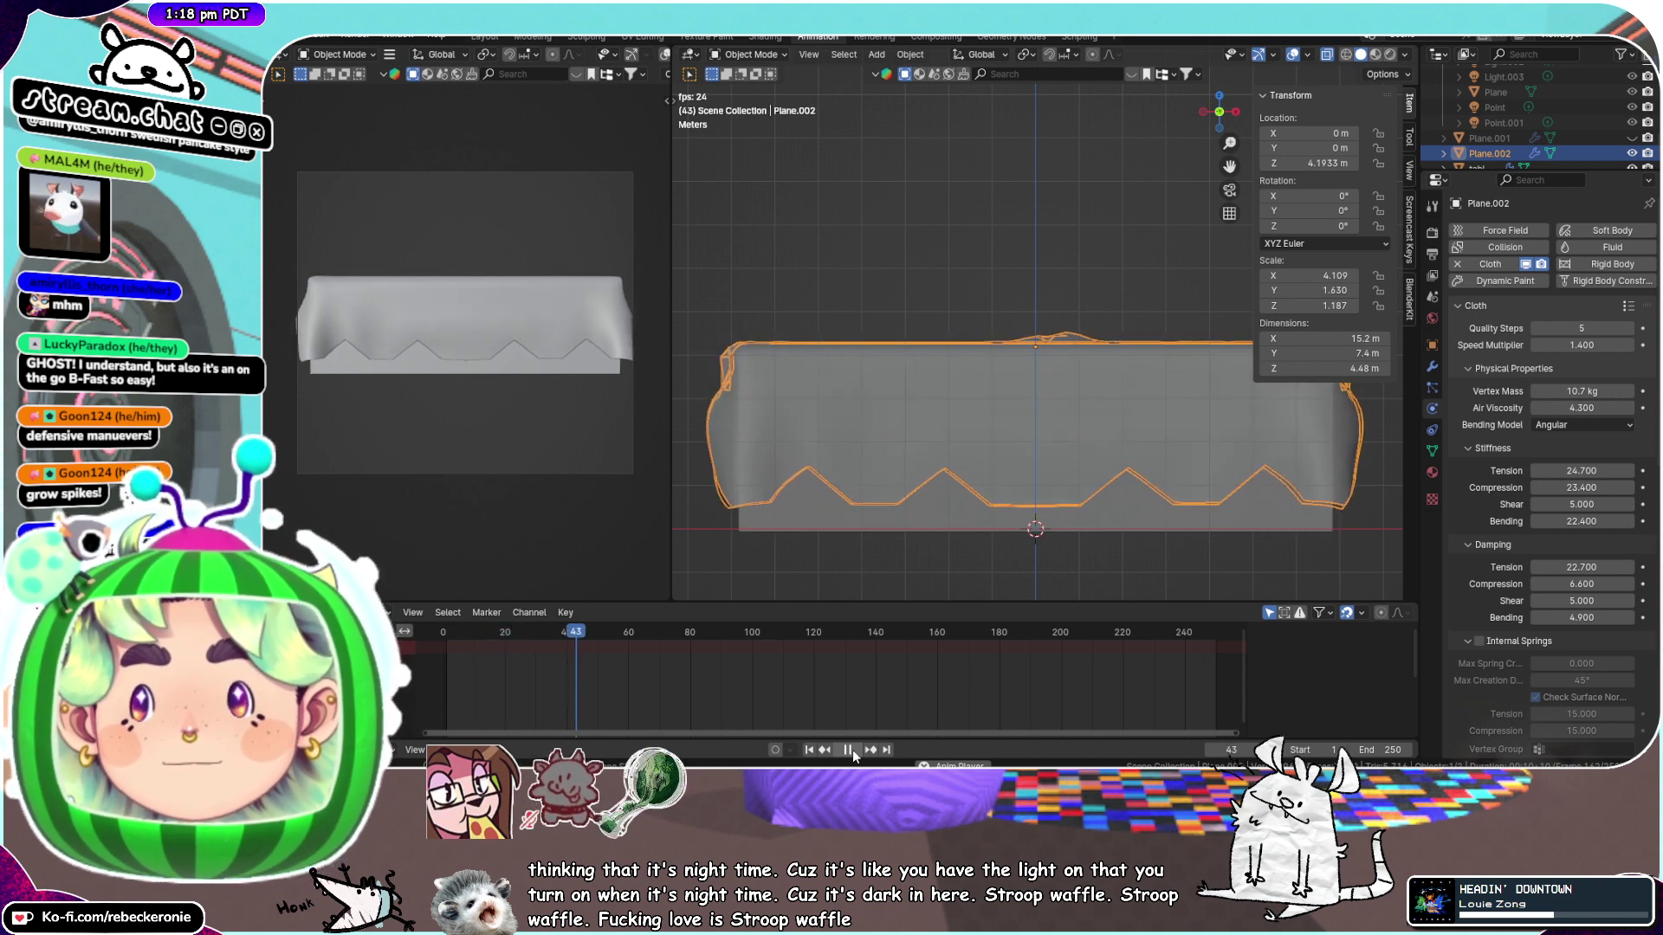
left_click(852, 750)
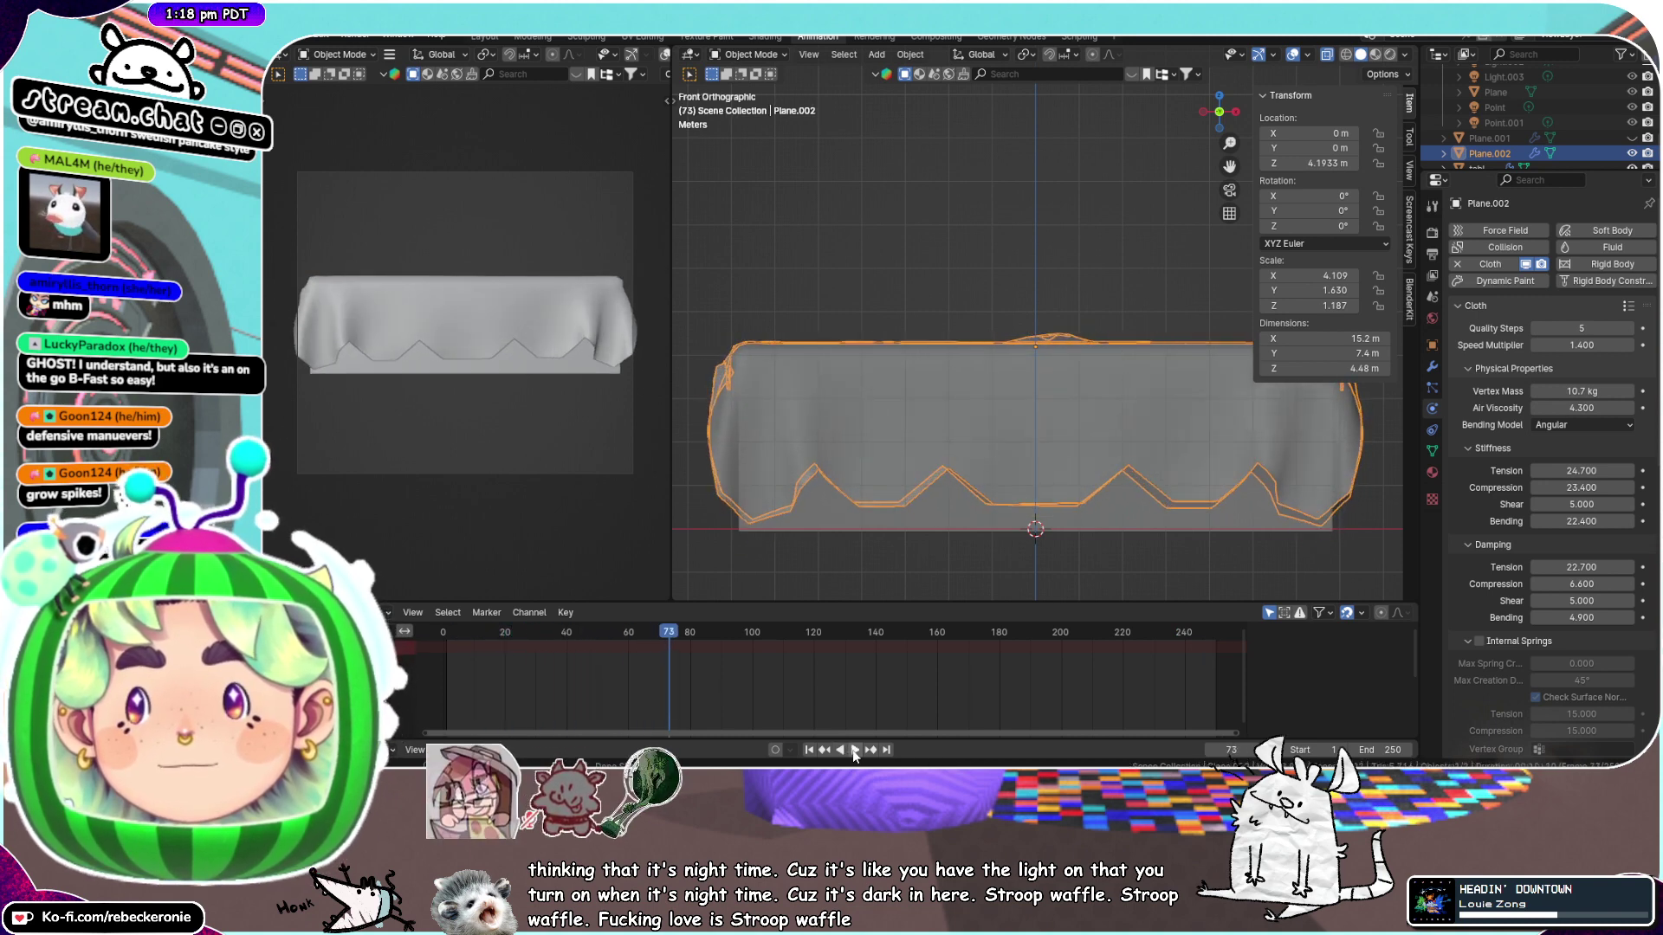
left_click(852, 750)
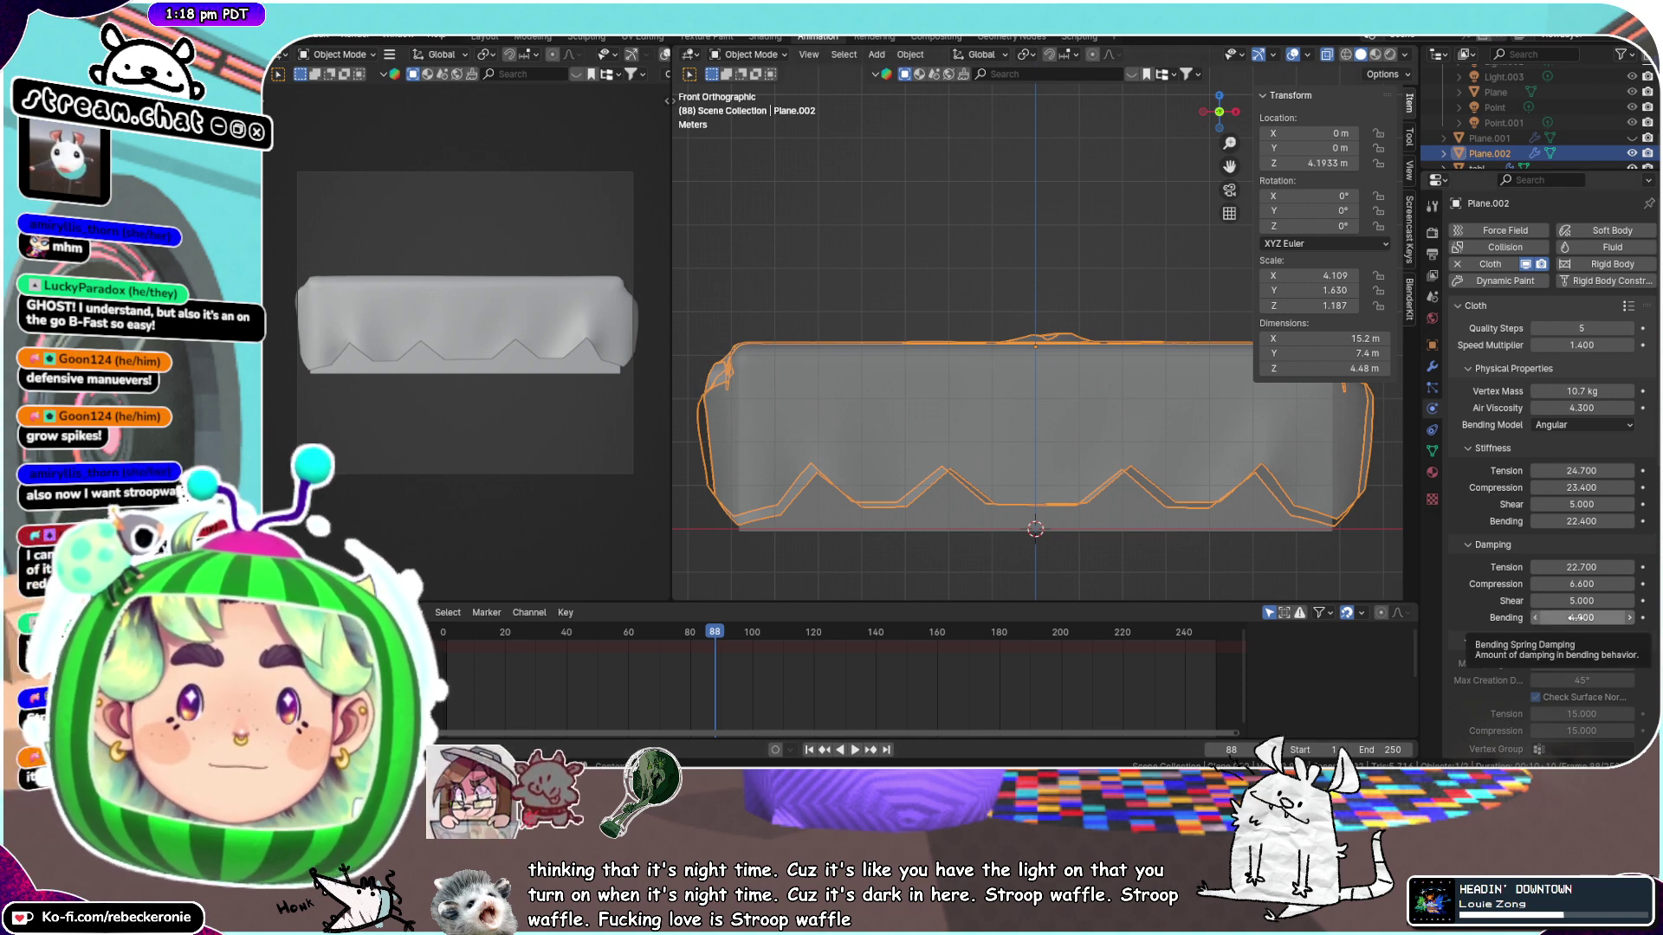
Try a Bending damping of 16.5 on the tablecloth and replay the simulation to frame 71
left_click_drag(1570, 618, 1629, 618)
left_click(854, 750)
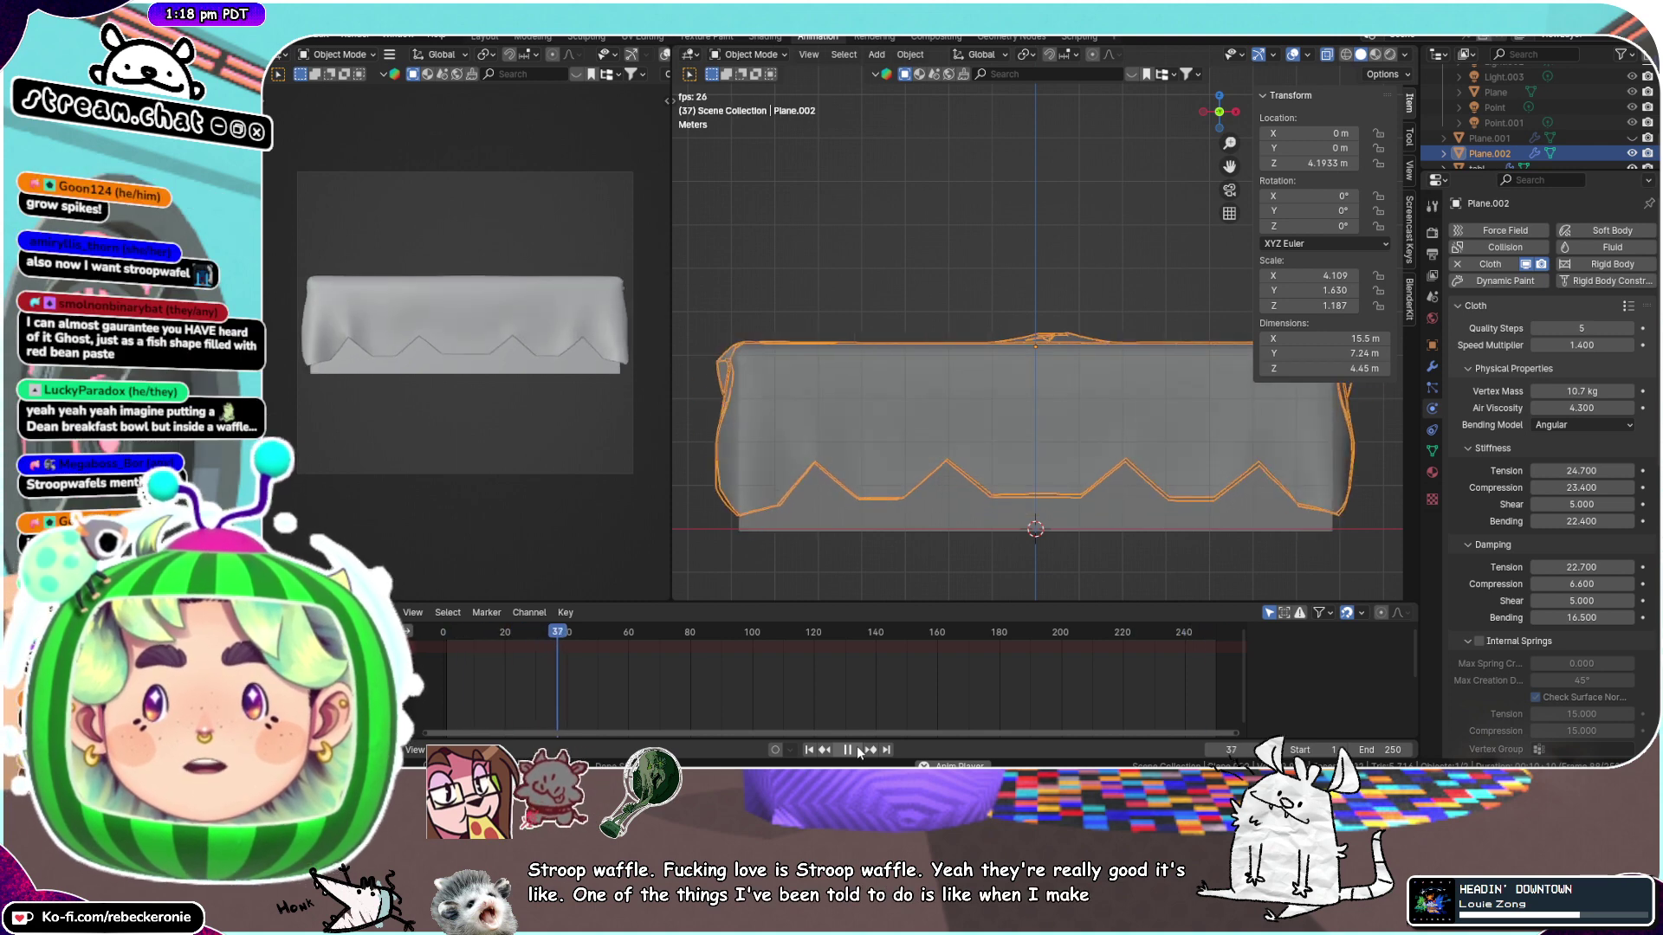
left_click(856, 750)
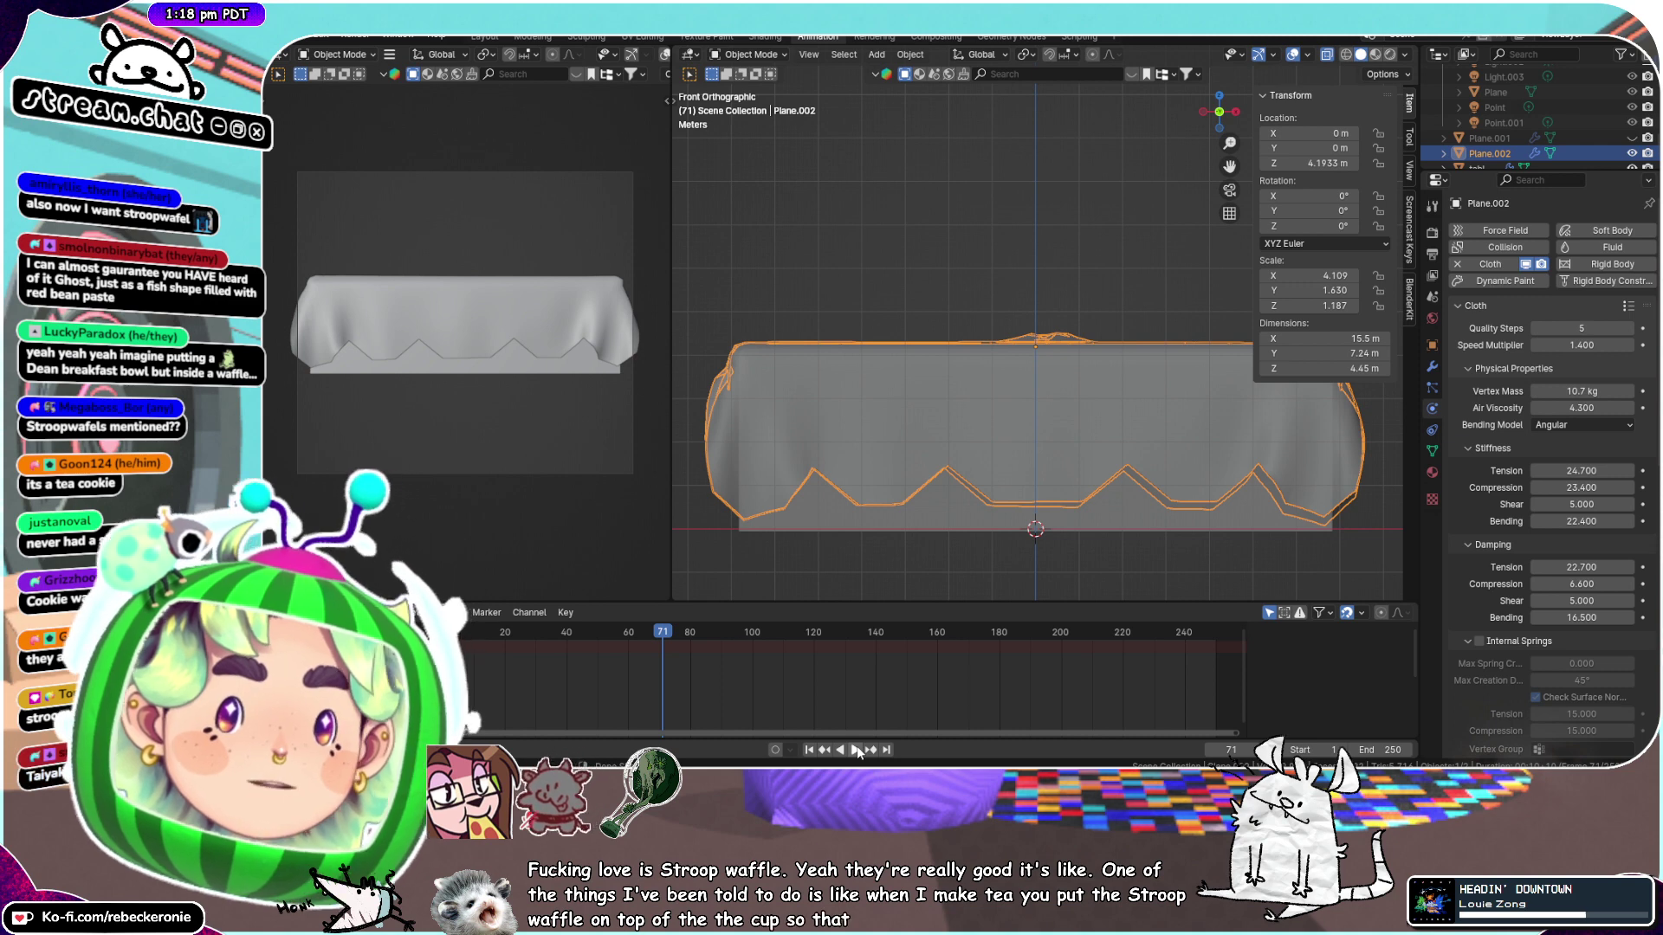
Set the cloth's Bending damping to 3.6 and Shear damping to 1.1, and run the simulation to frame 154 to check a corner
left_click(855, 748)
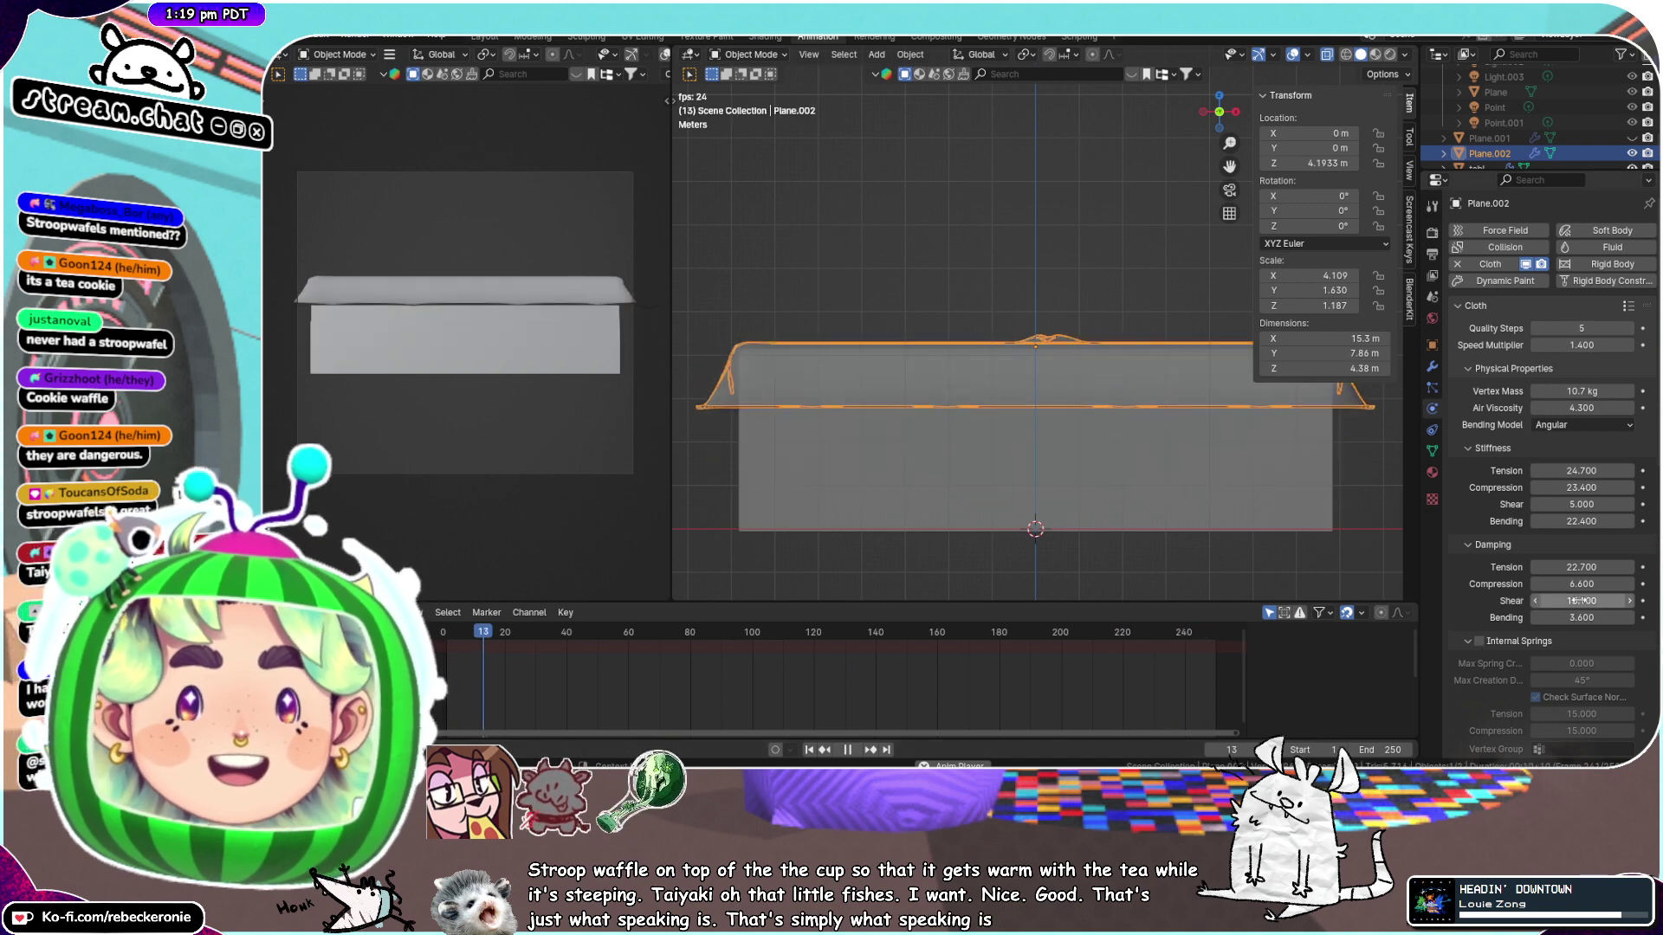
left_click_drag(1583, 601, 1479, 601)
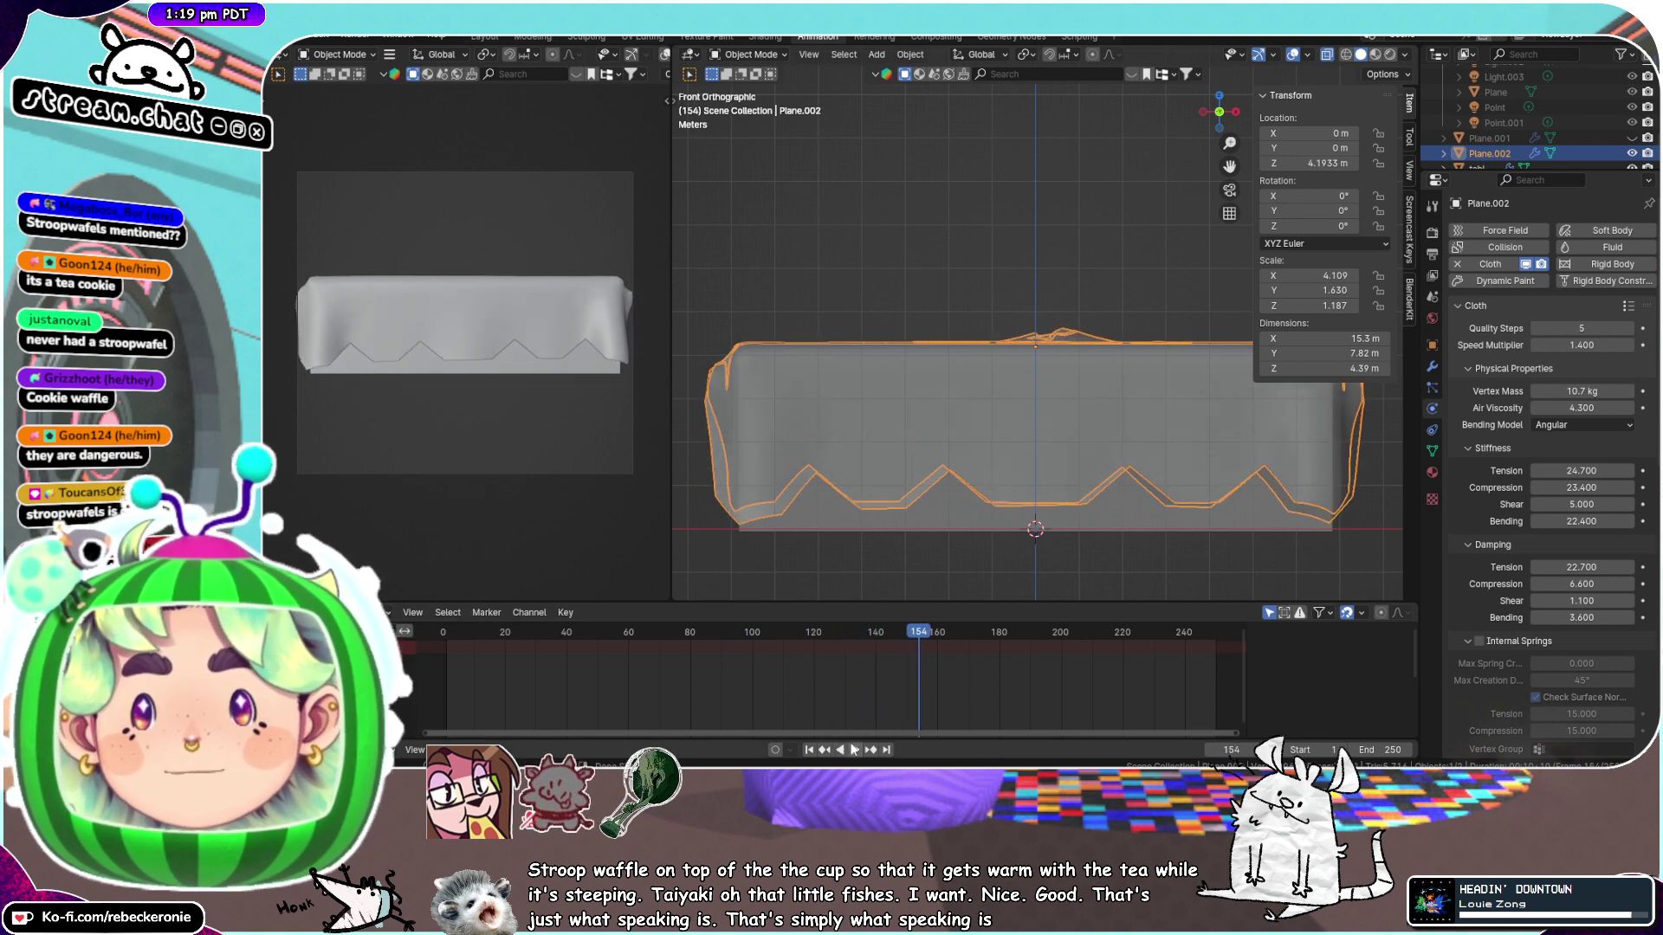
middle_click_drag(748, 383, 877, 467)
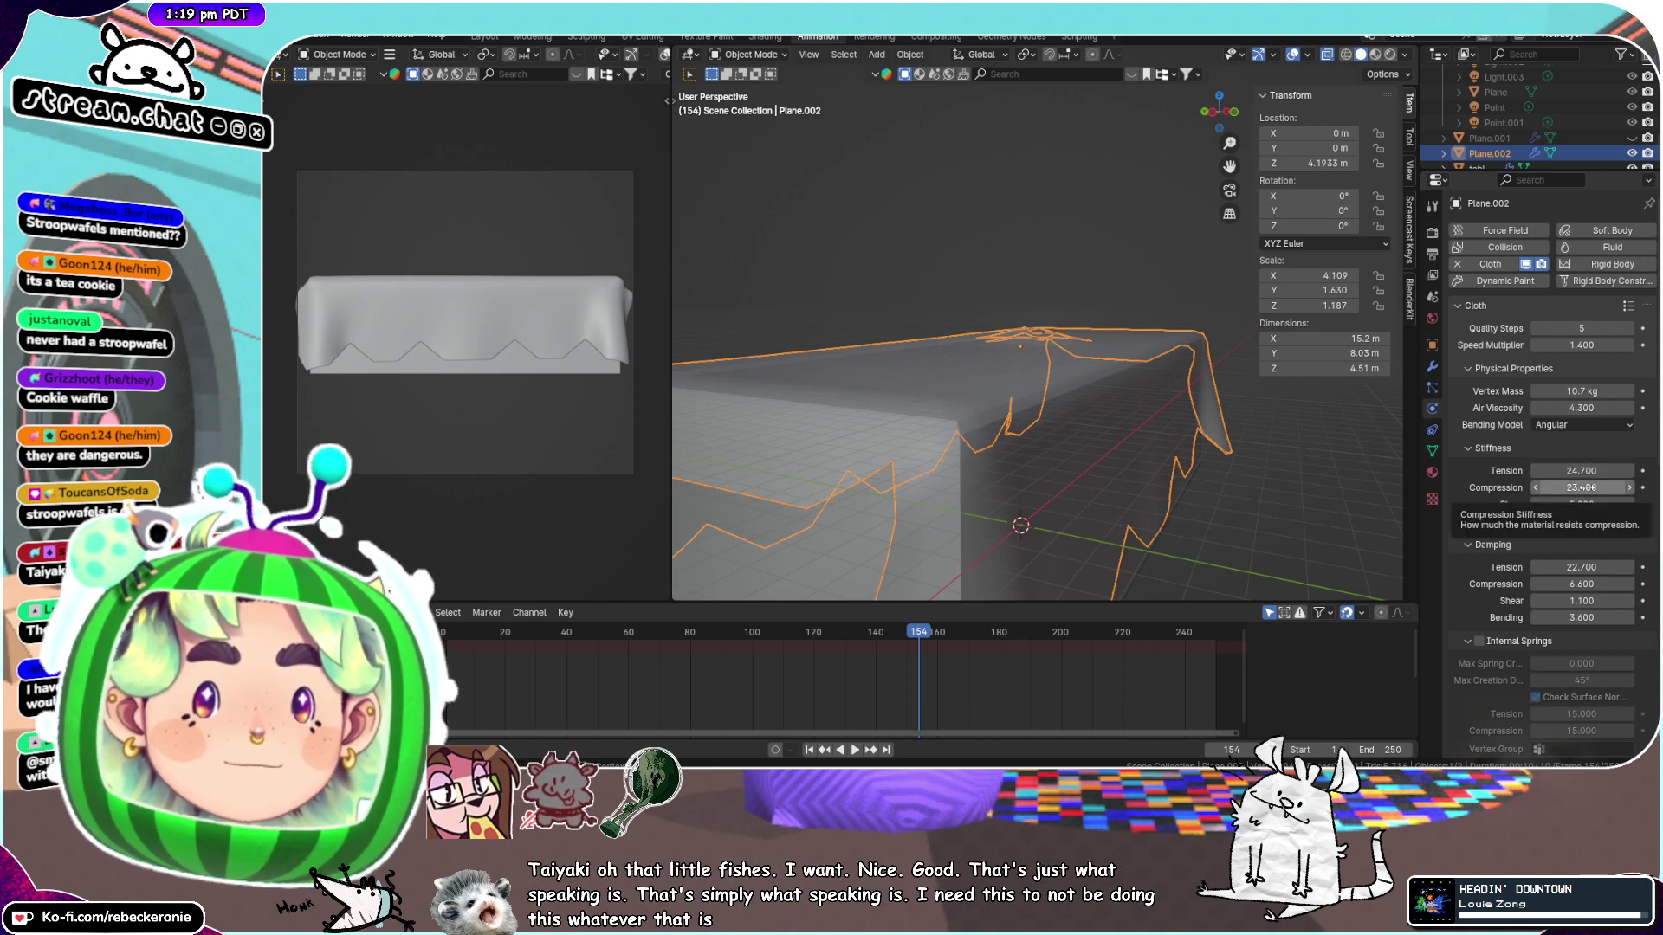
Set the cloth's Compression stiffness to 1.6 and run the simulation to check the drape
scroll(1582, 487, "down", 1)
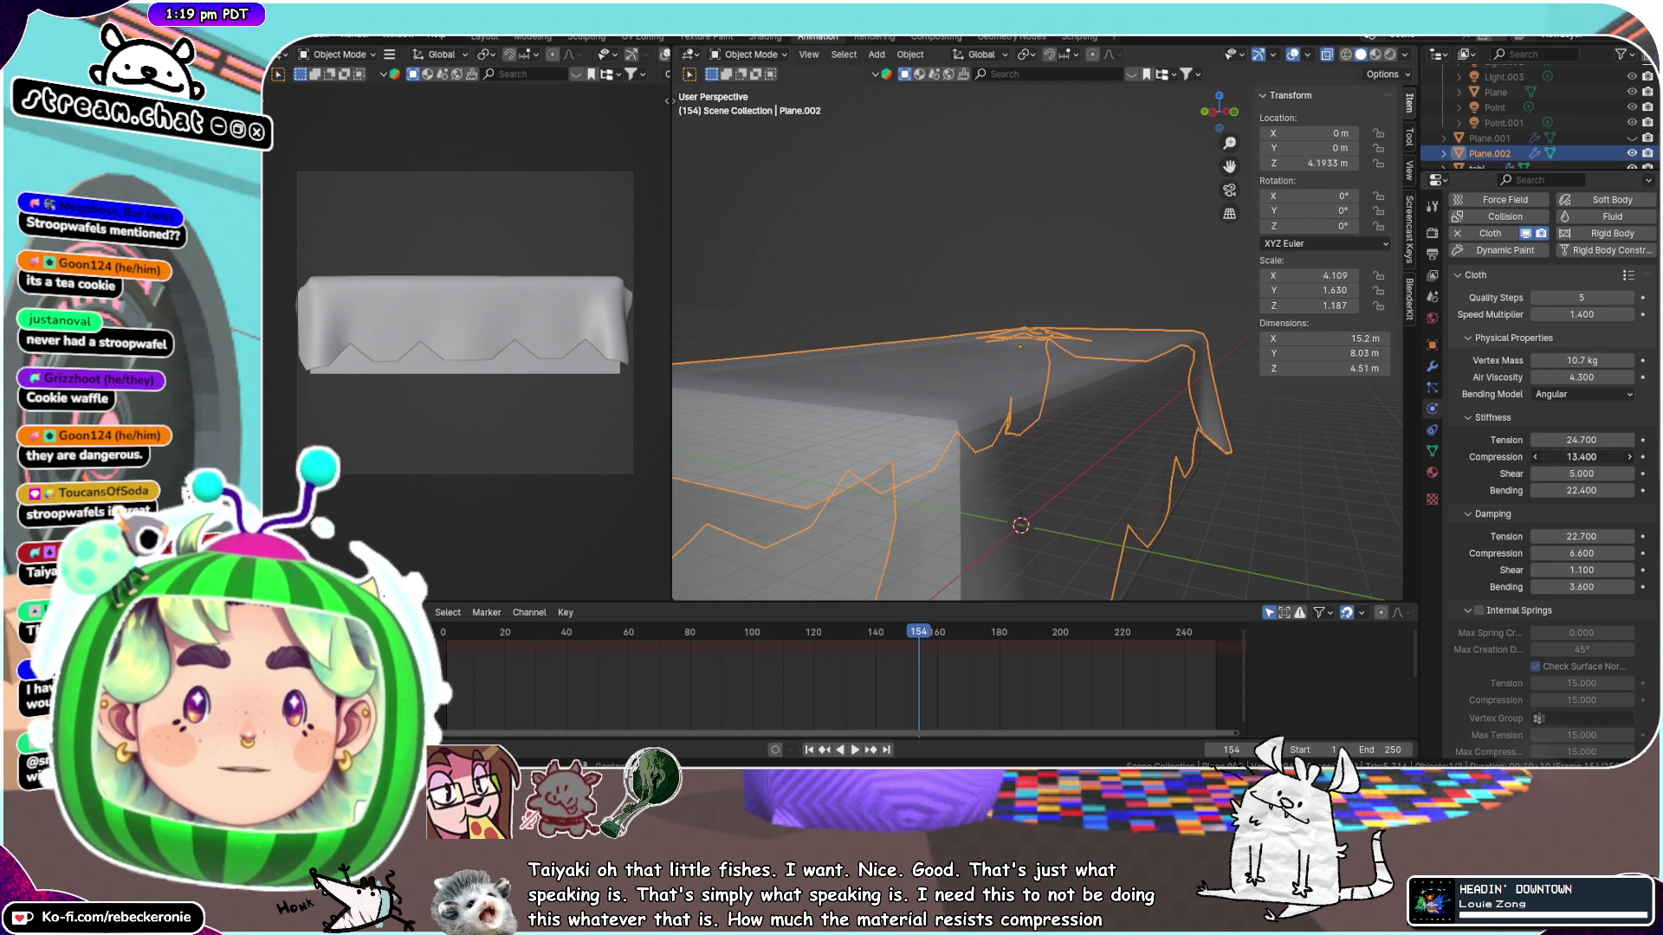
left_click_drag(1588, 457, 1485, 457)
left_click(854, 749)
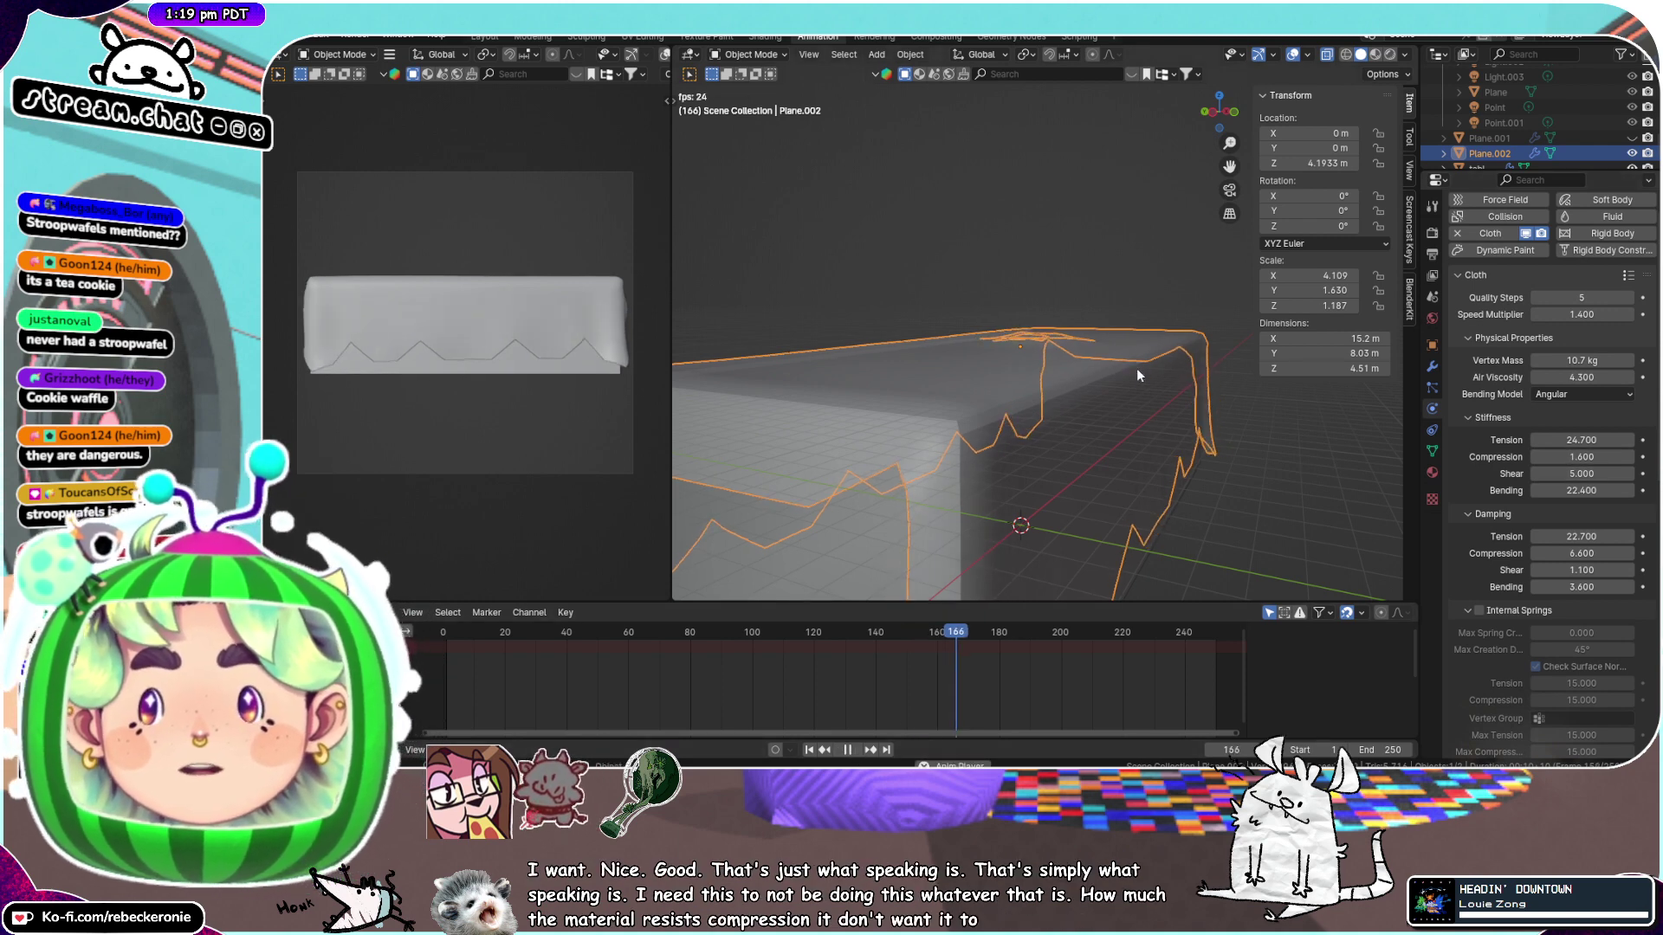
middle_click_drag(1172, 390, 1020, 379)
scroll(1026, 372, "down", 3)
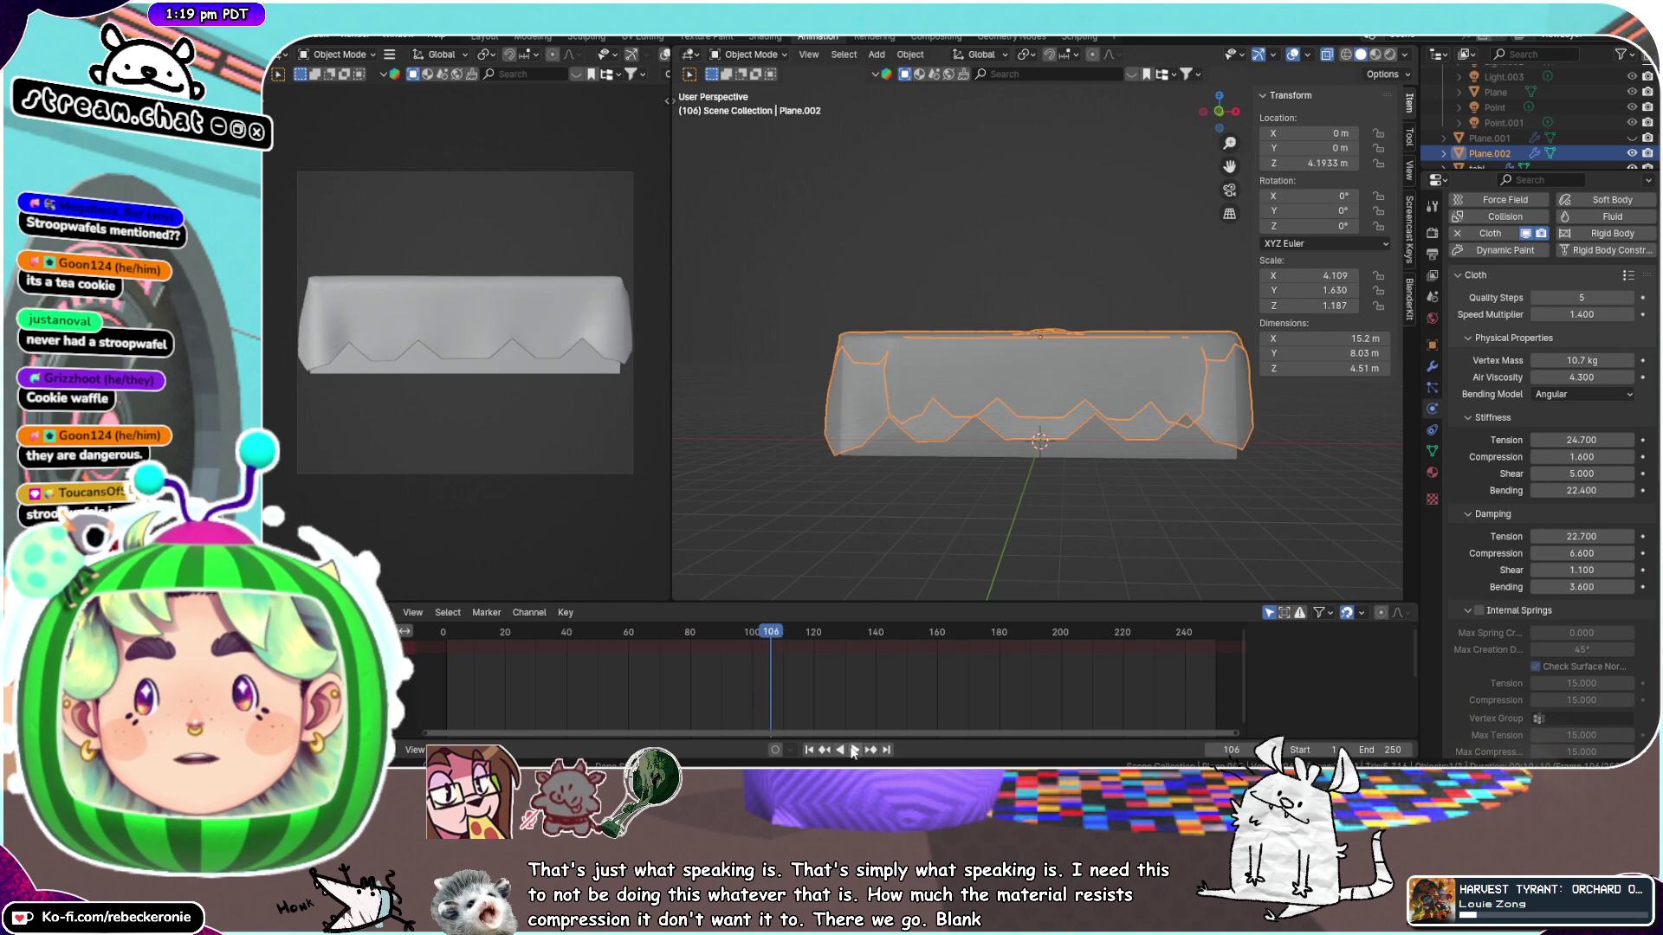
Set the cloth's Shear stiffness to 10.1 and run the simulation to frame 86 to check the drape
middle_click_drag(1243, 448, 1080, 454)
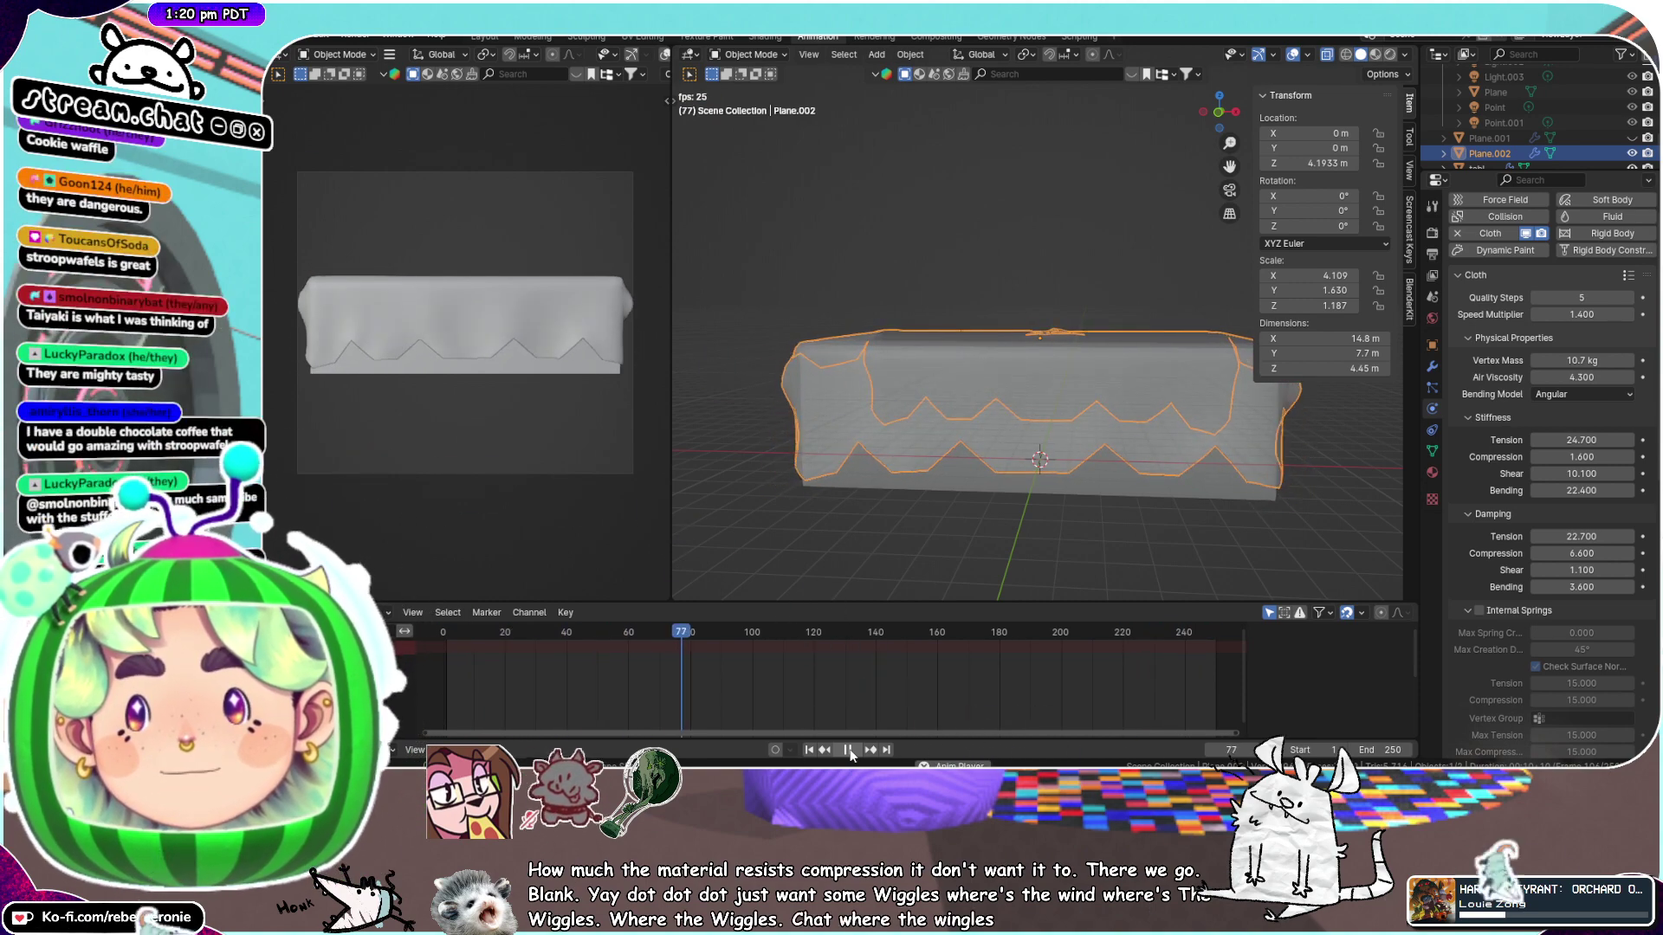
left_click(849, 750)
middle_click_drag(1064, 470, 1188, 406)
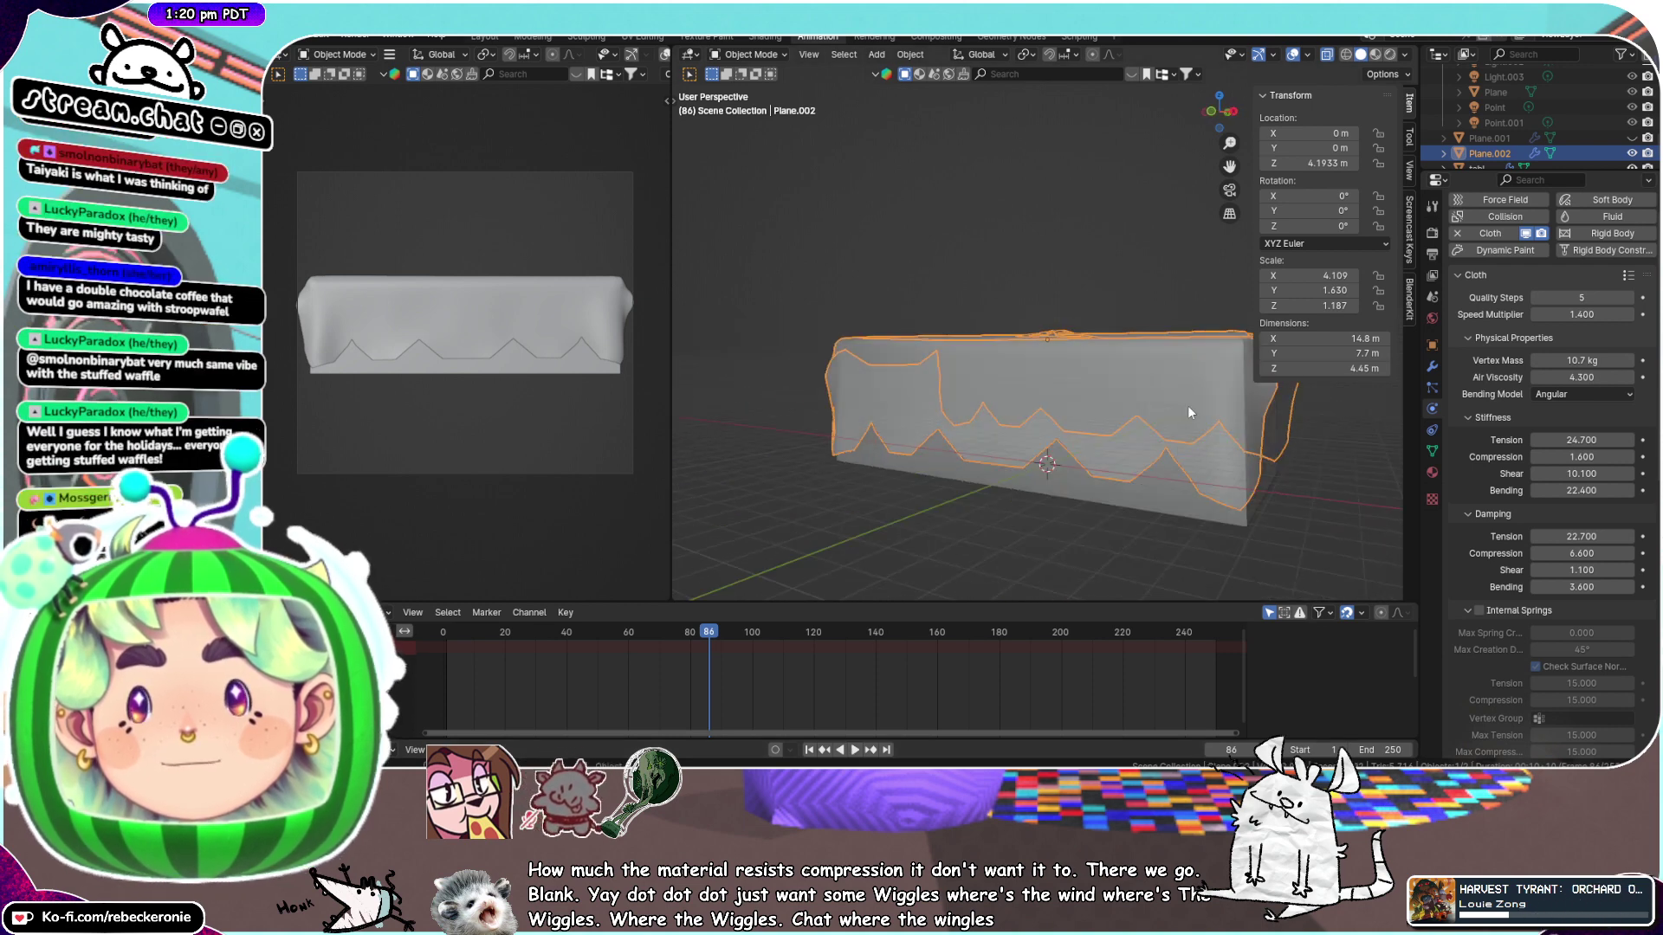
Set the cloth's Bending damping to 1.5 and play the simulation, examining the tablecloth from several sides and above
left_click(855, 751)
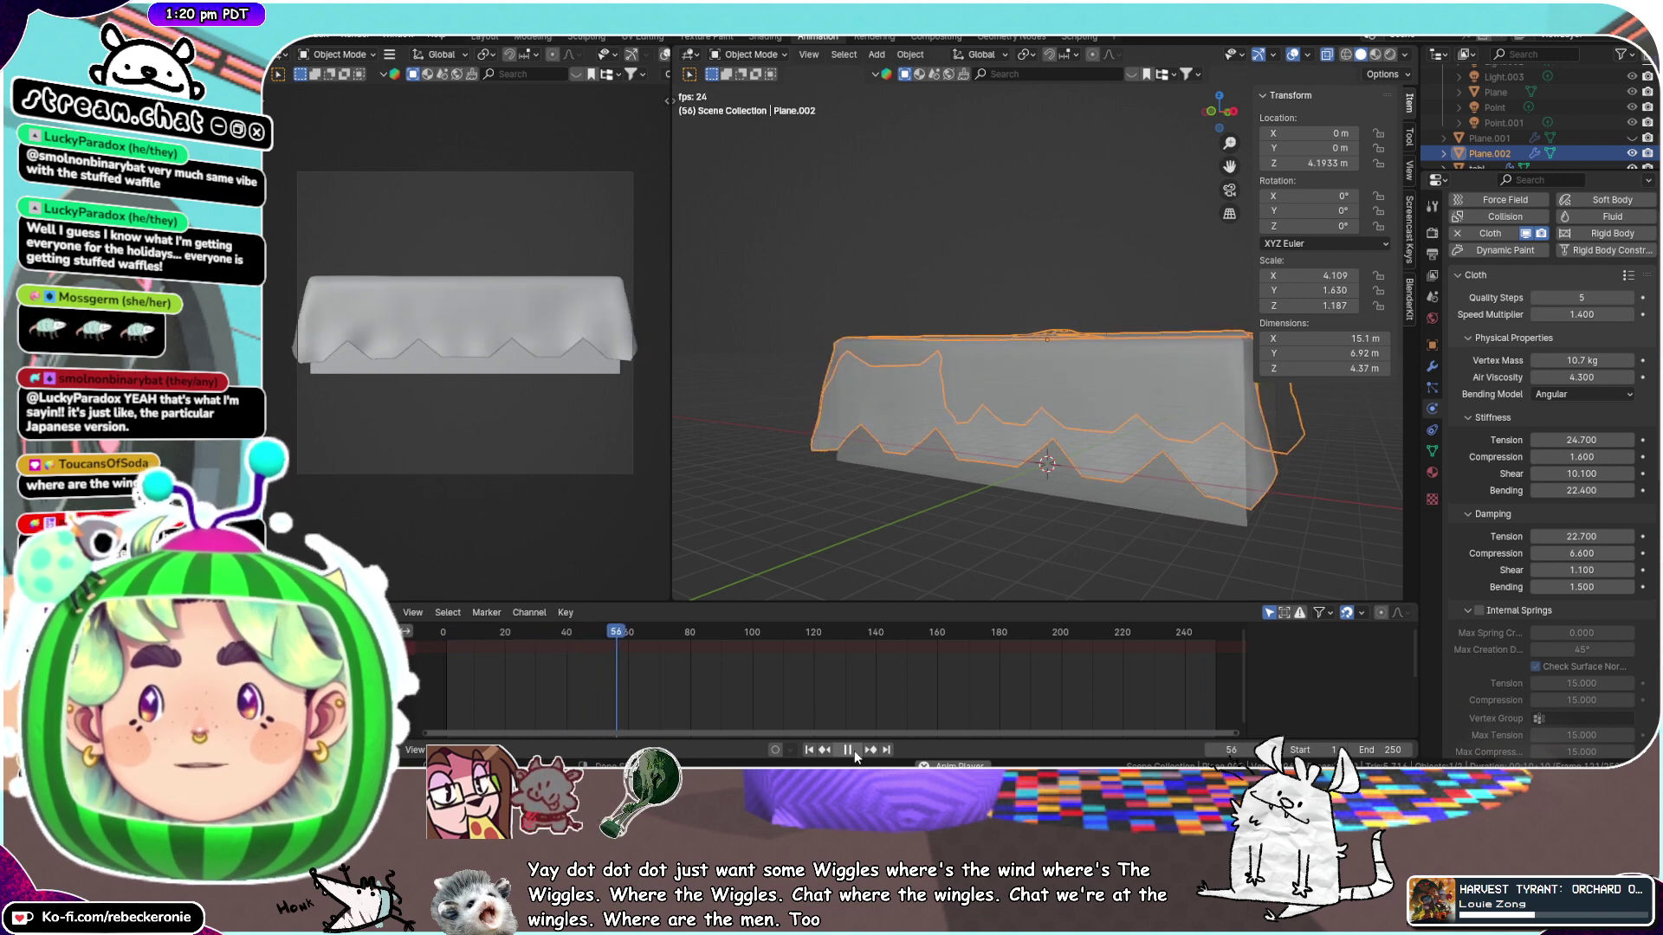
left_click(854, 750)
middle_click_drag(874, 468, 1079, 441)
left_click(854, 750)
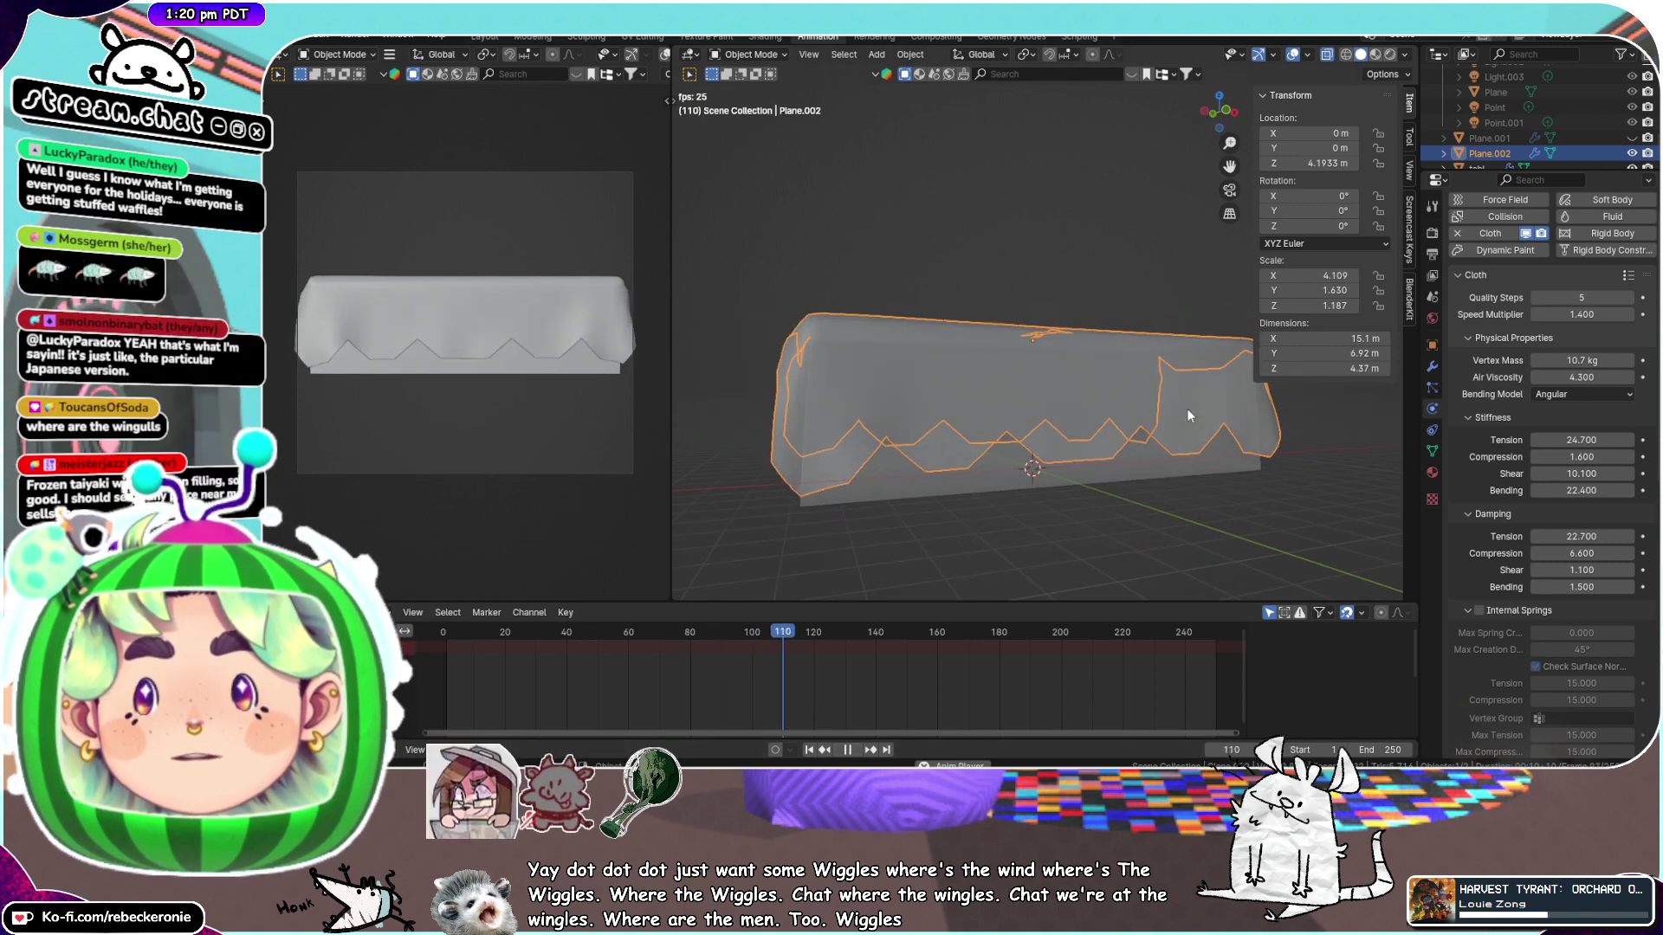
middle_click_drag(1271, 454, 1209, 314)
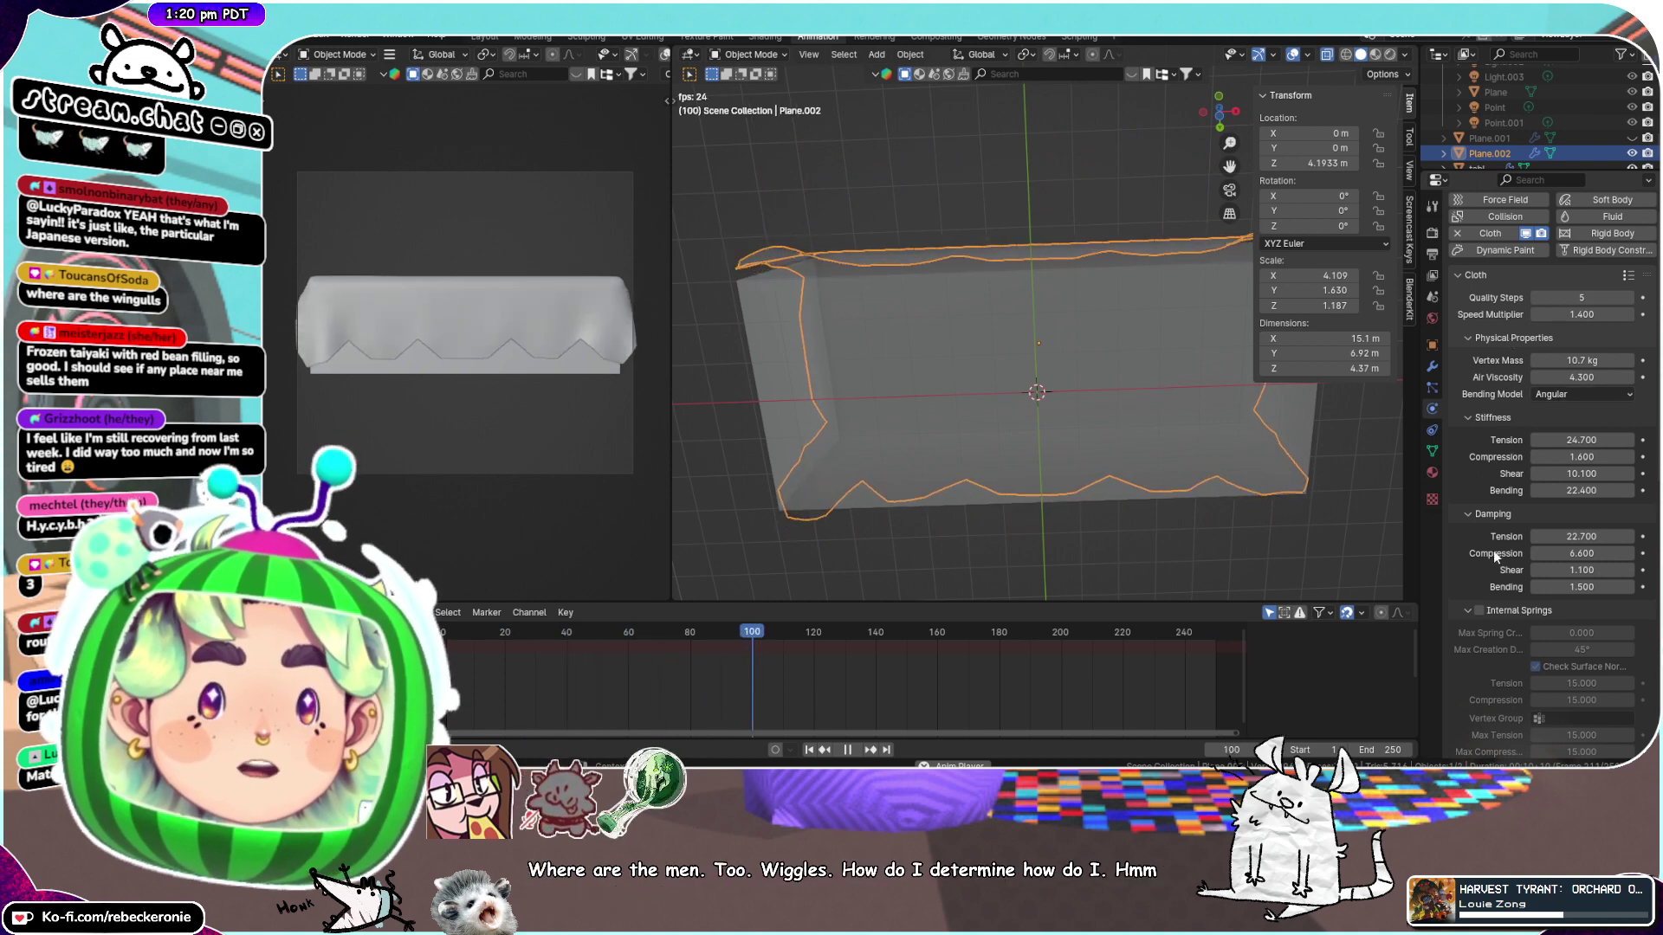
Try a Shrinking Factor of 0.056 in the cloth's shape settings and examine the shortened drape during playback
scroll(1509, 611, "down", 4)
scroll(1509, 611, "down", 7)
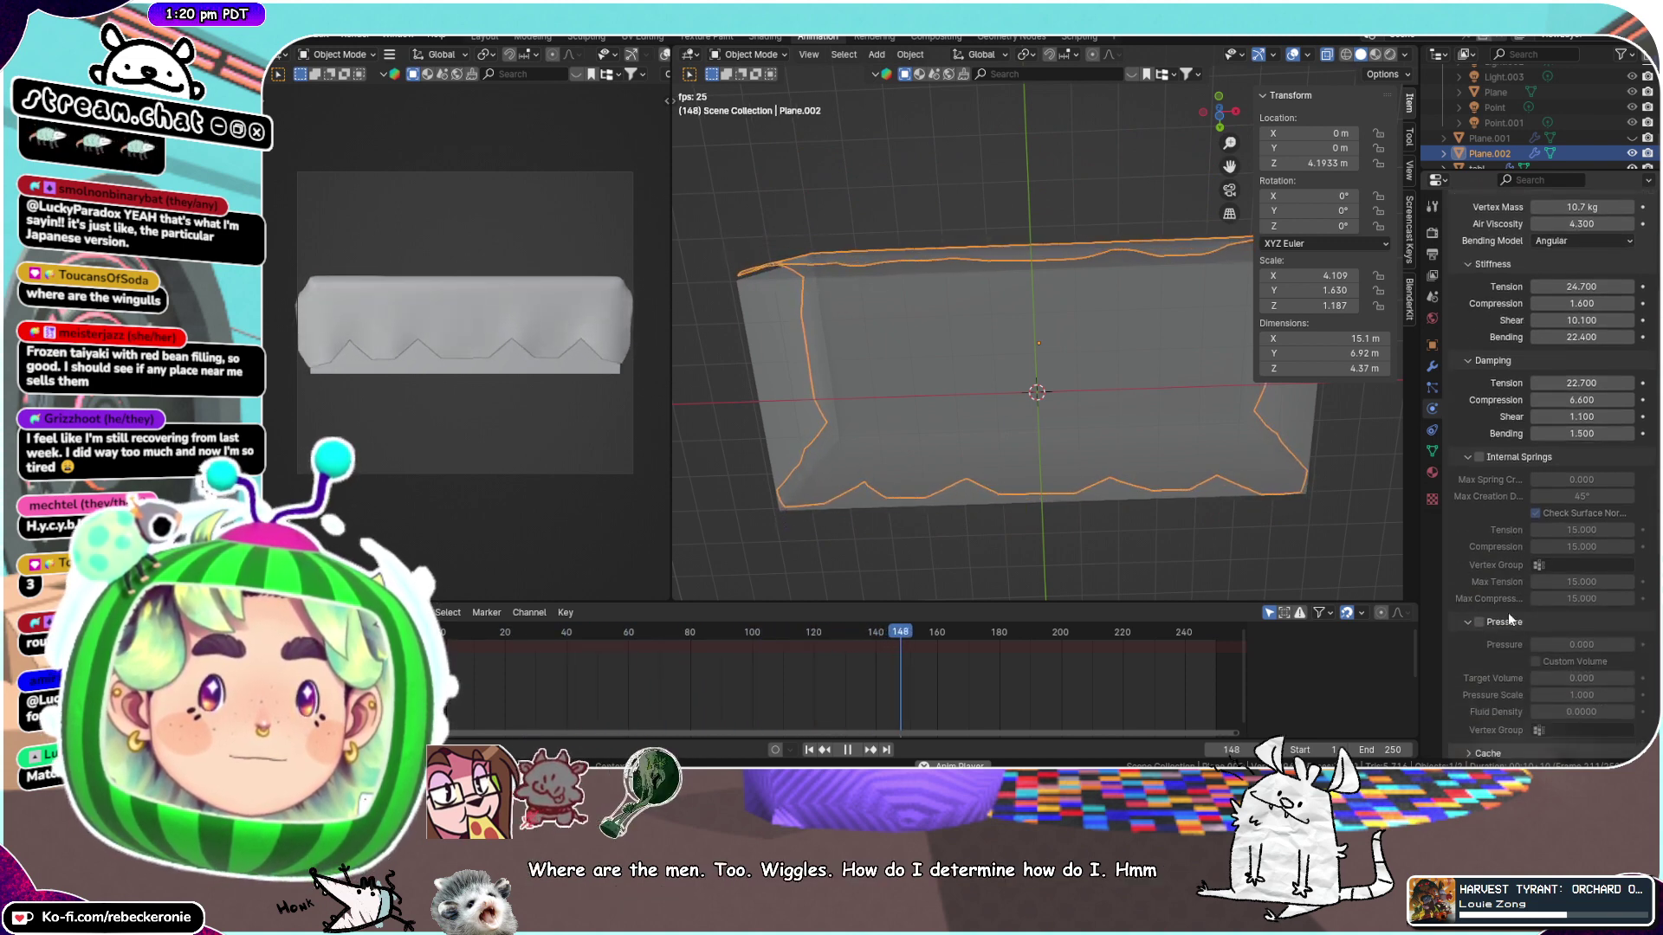
scroll(1509, 611, "down", 3)
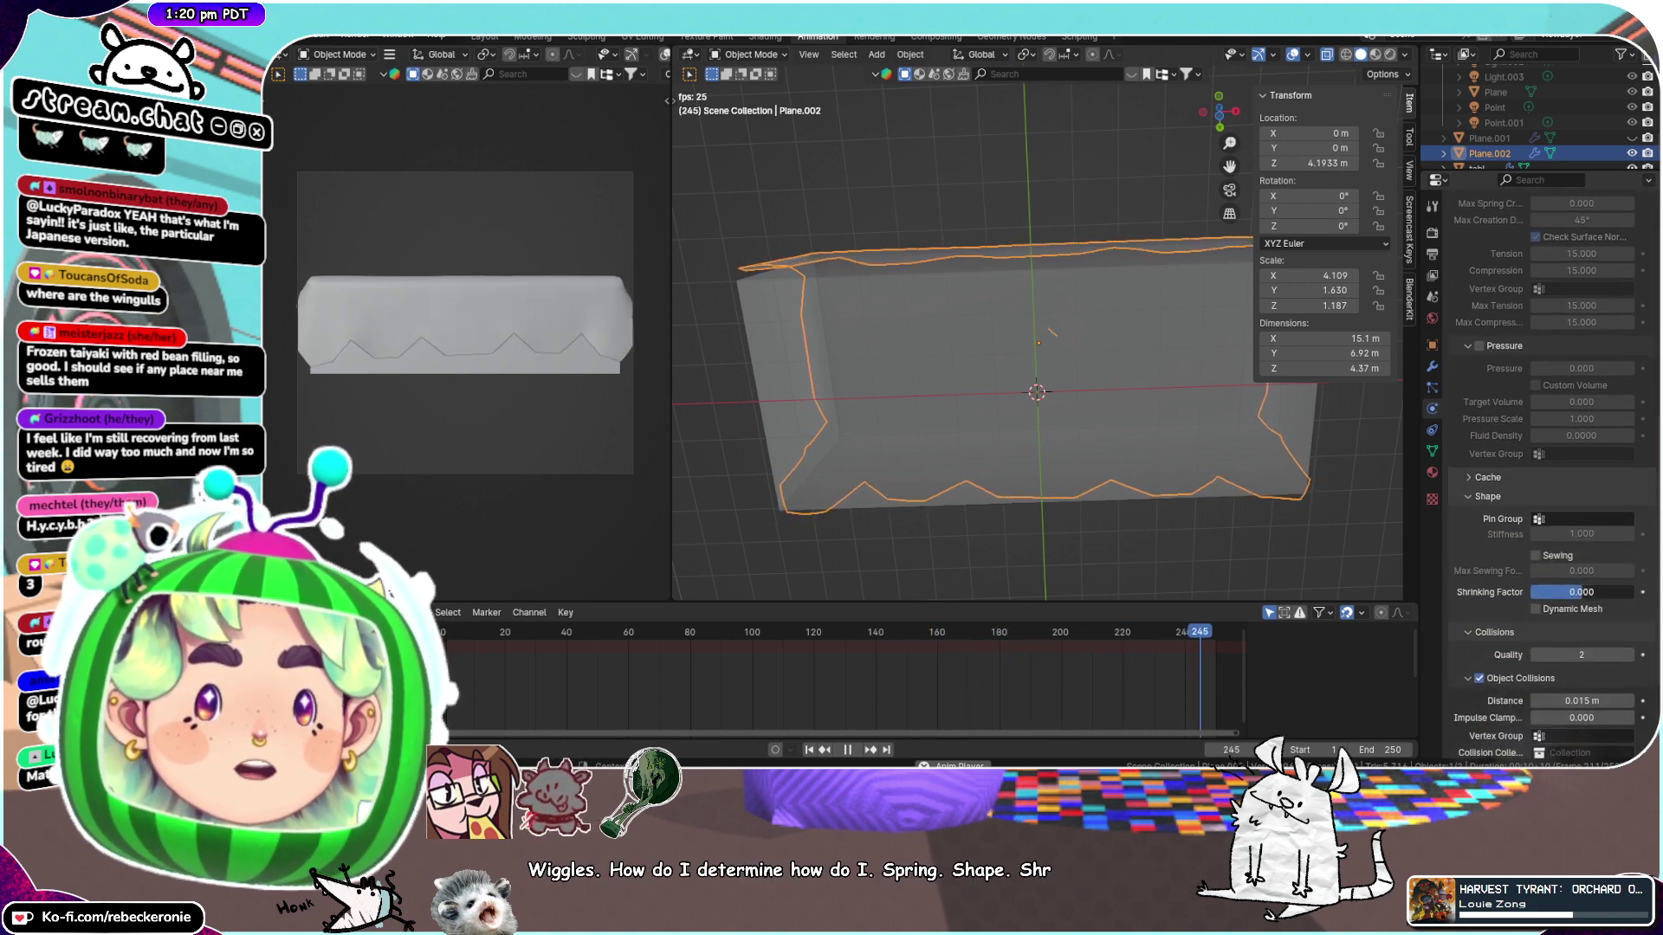
left_click_drag(1581, 592, 1585, 594)
scroll(1020, 389, "down", 1)
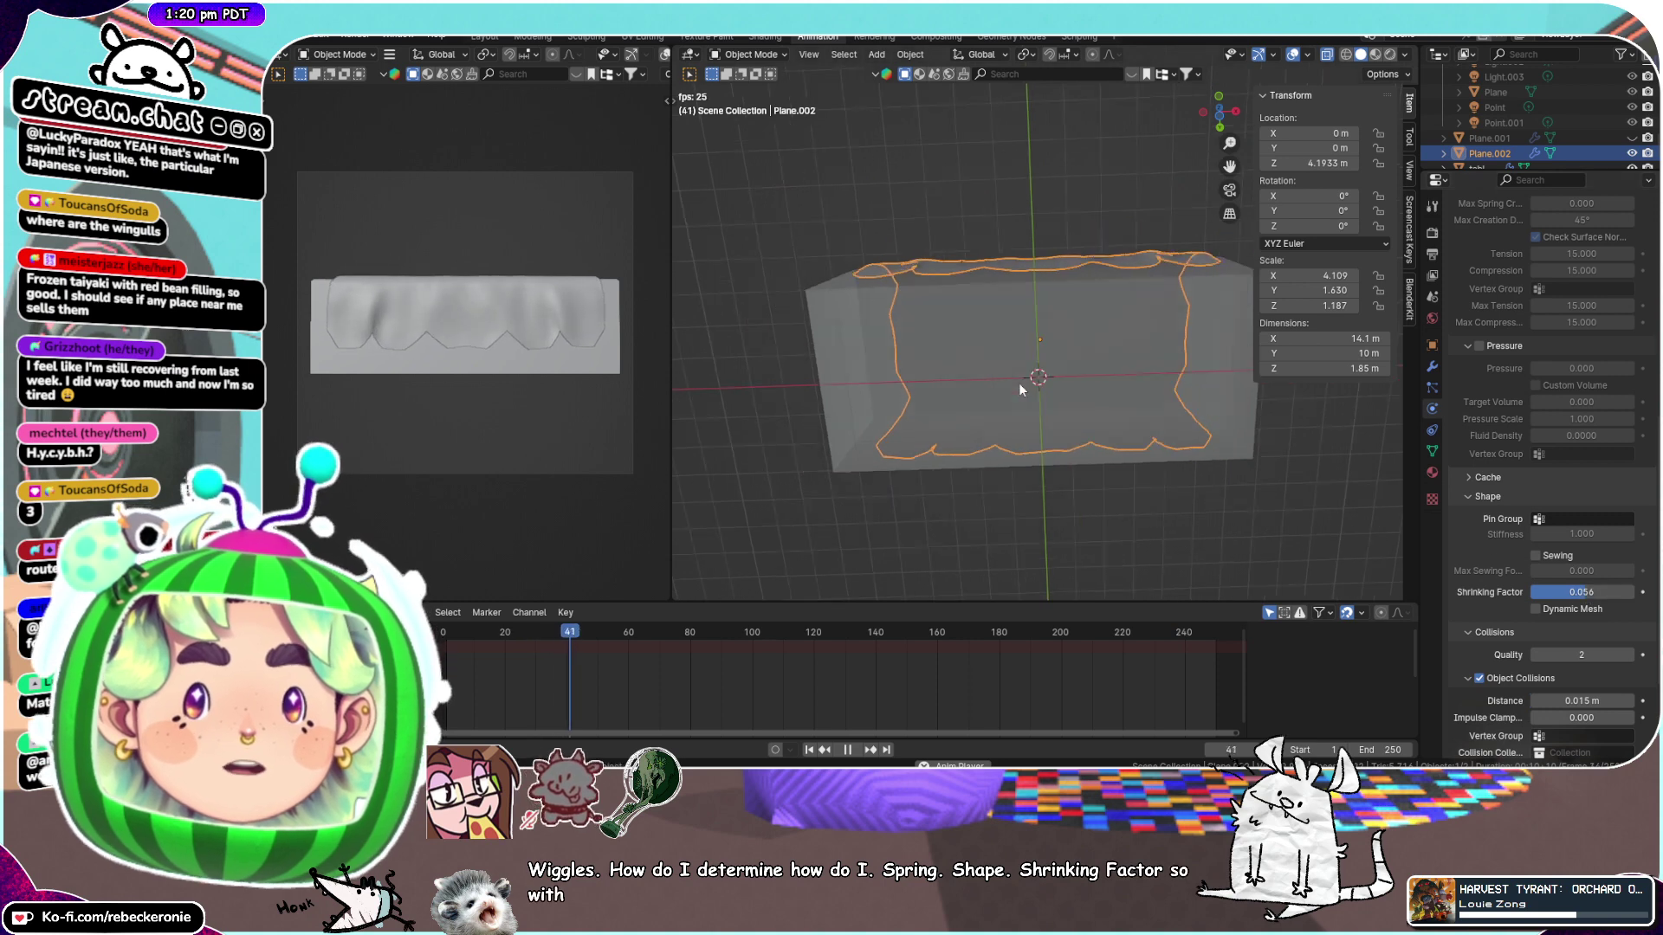
middle_click_drag(1019, 383, 1124, 343)
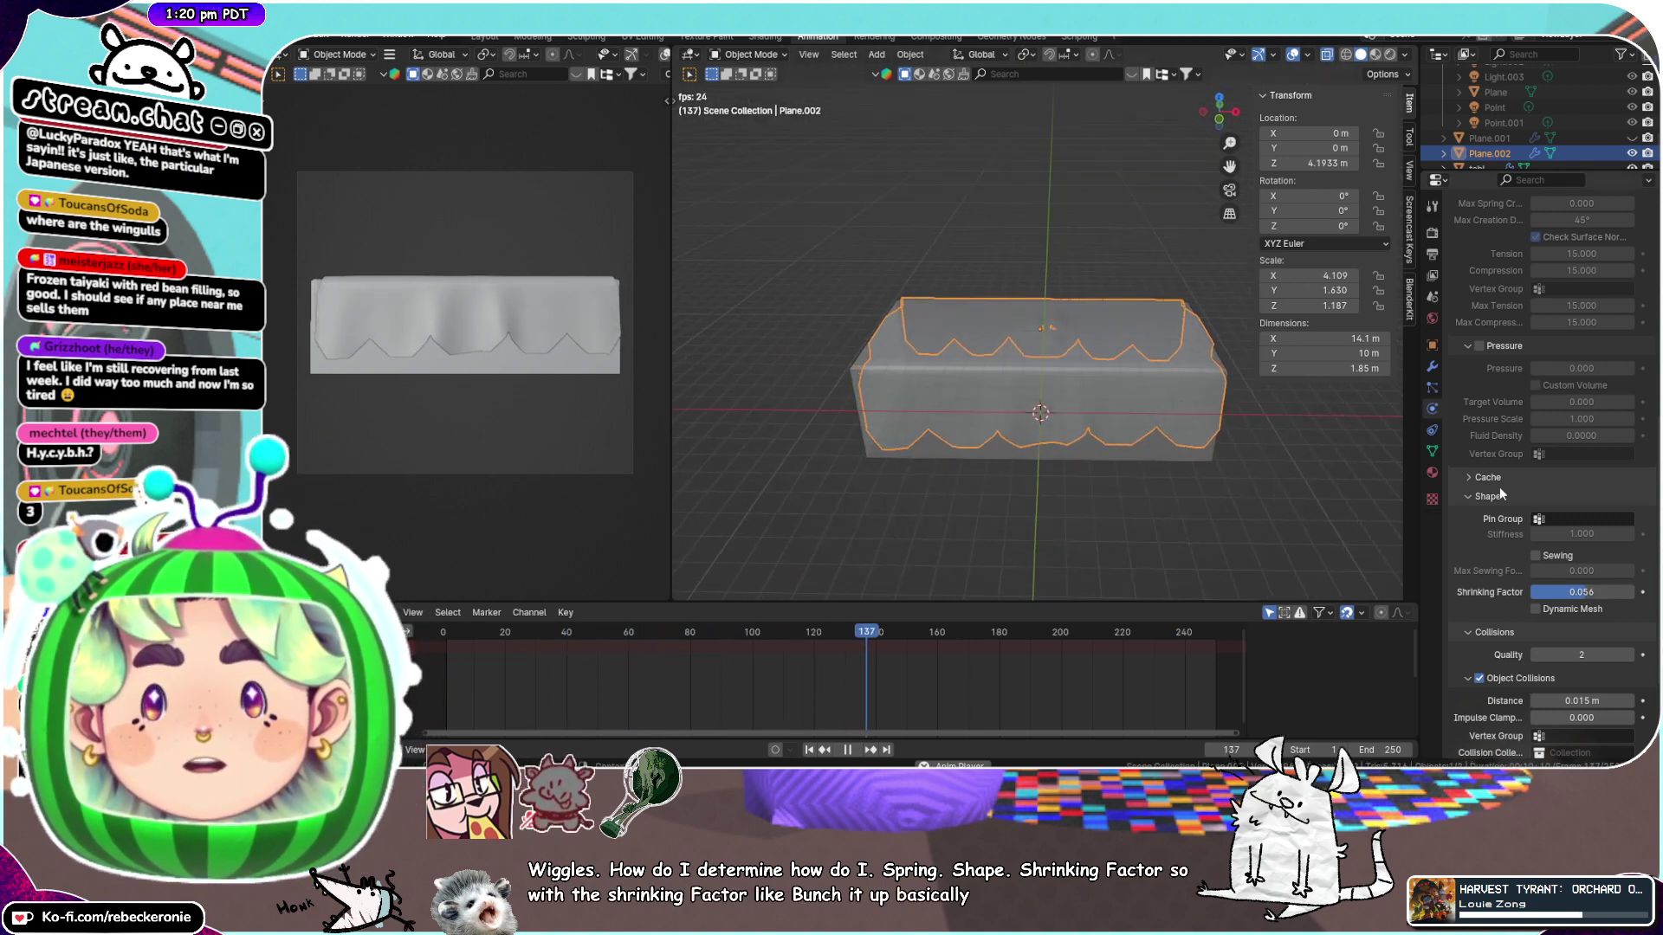
Try a Shrinking Factor of 0.250 on the tablecloth, and reduce it to 0.028 while the simulation plays
left_click_drag(1575, 594, 1598, 592)
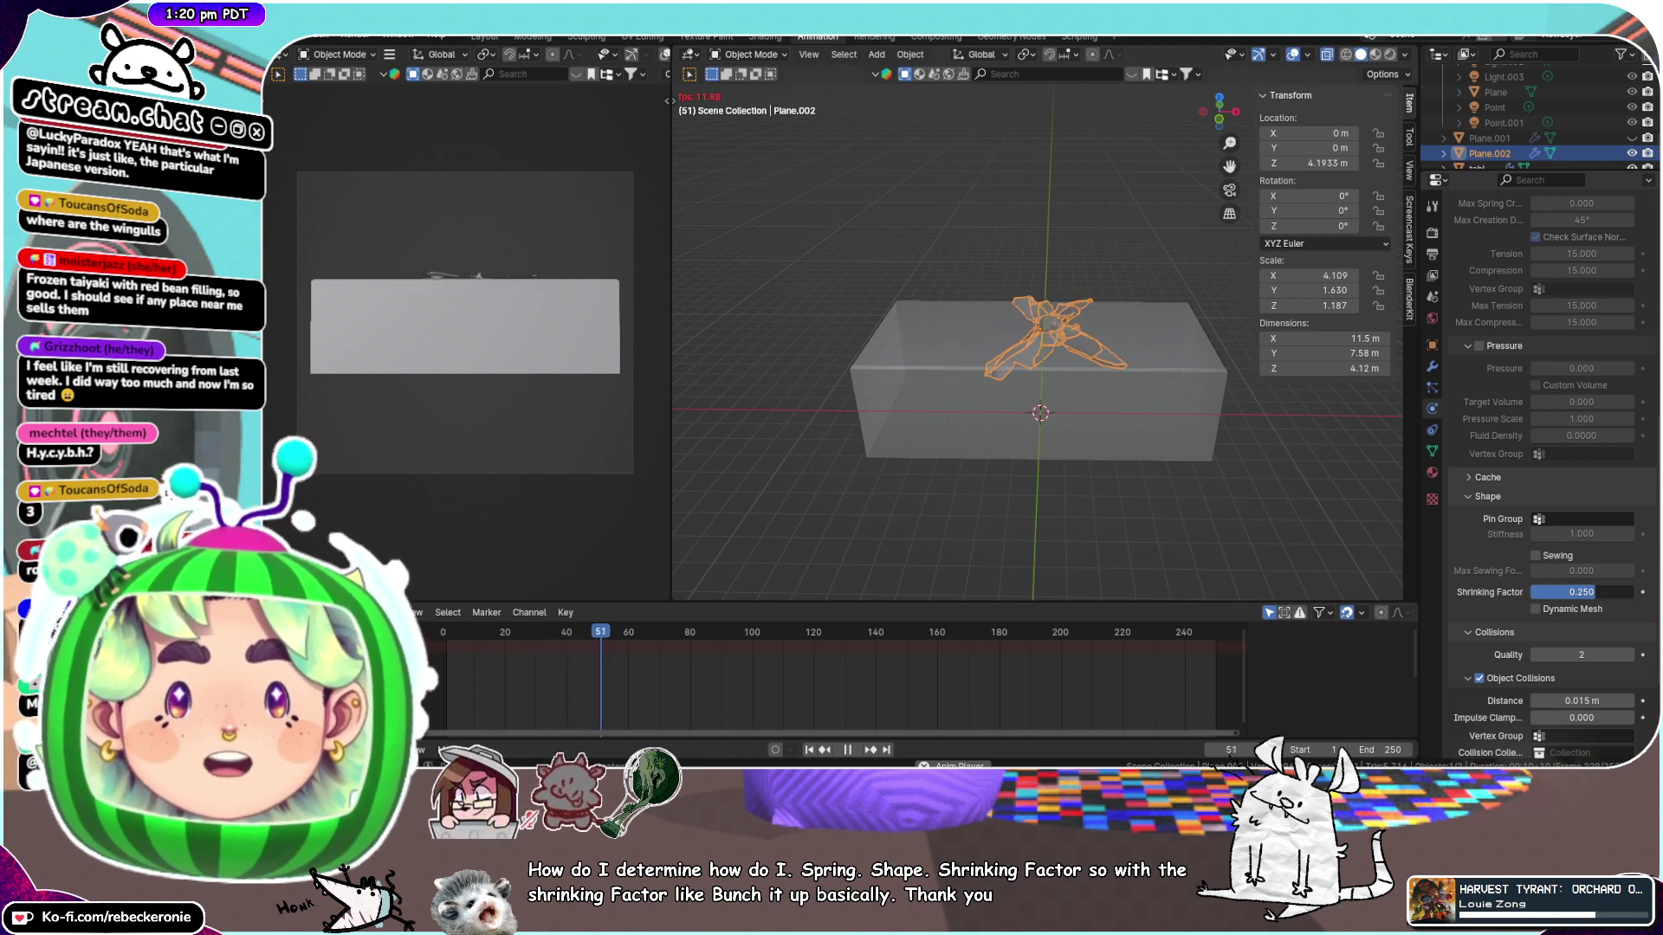
left_click(1599, 590)
key("Return")
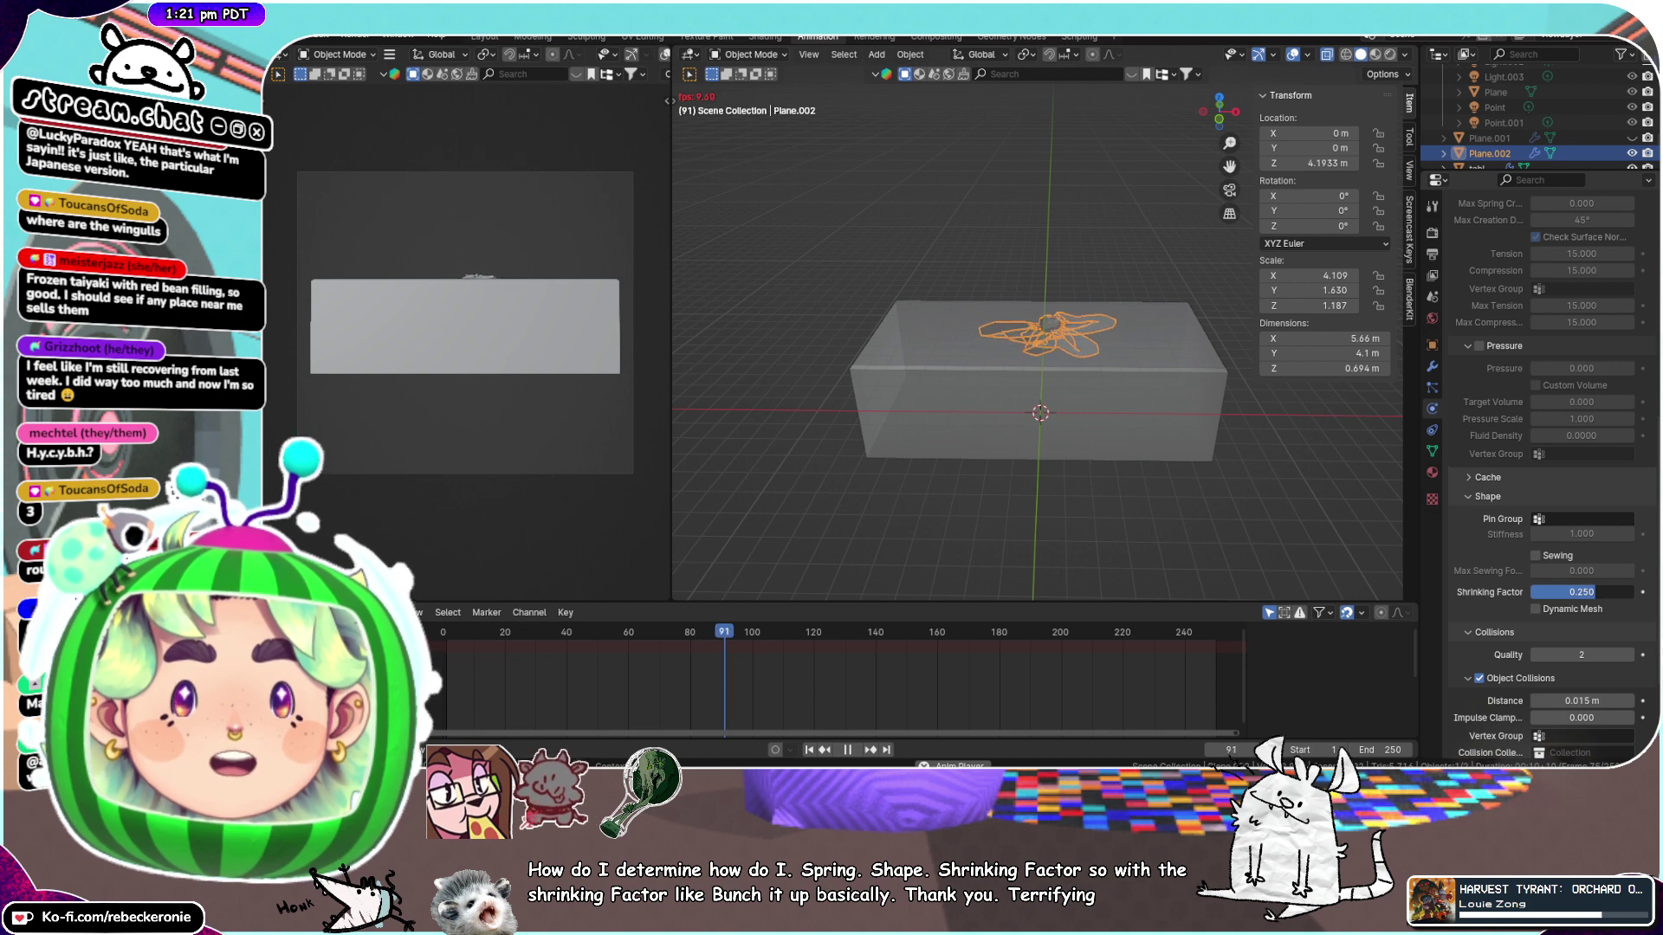
left_click_drag(1595, 592, 1584, 592)
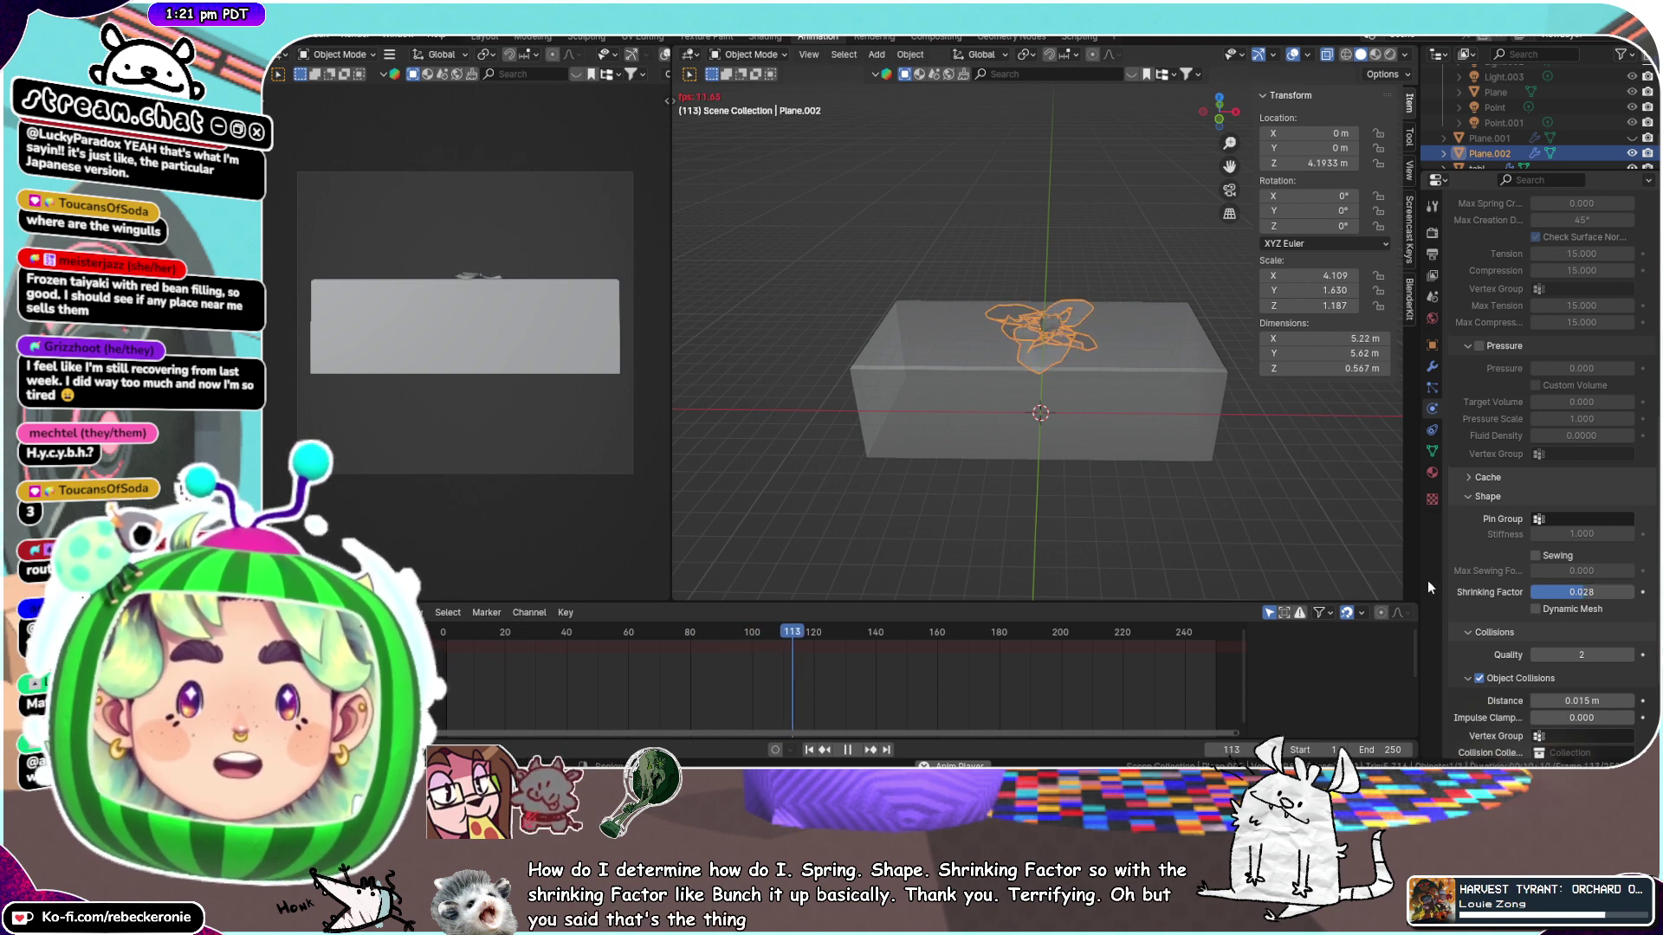
scroll(1186, 472, "up", 4)
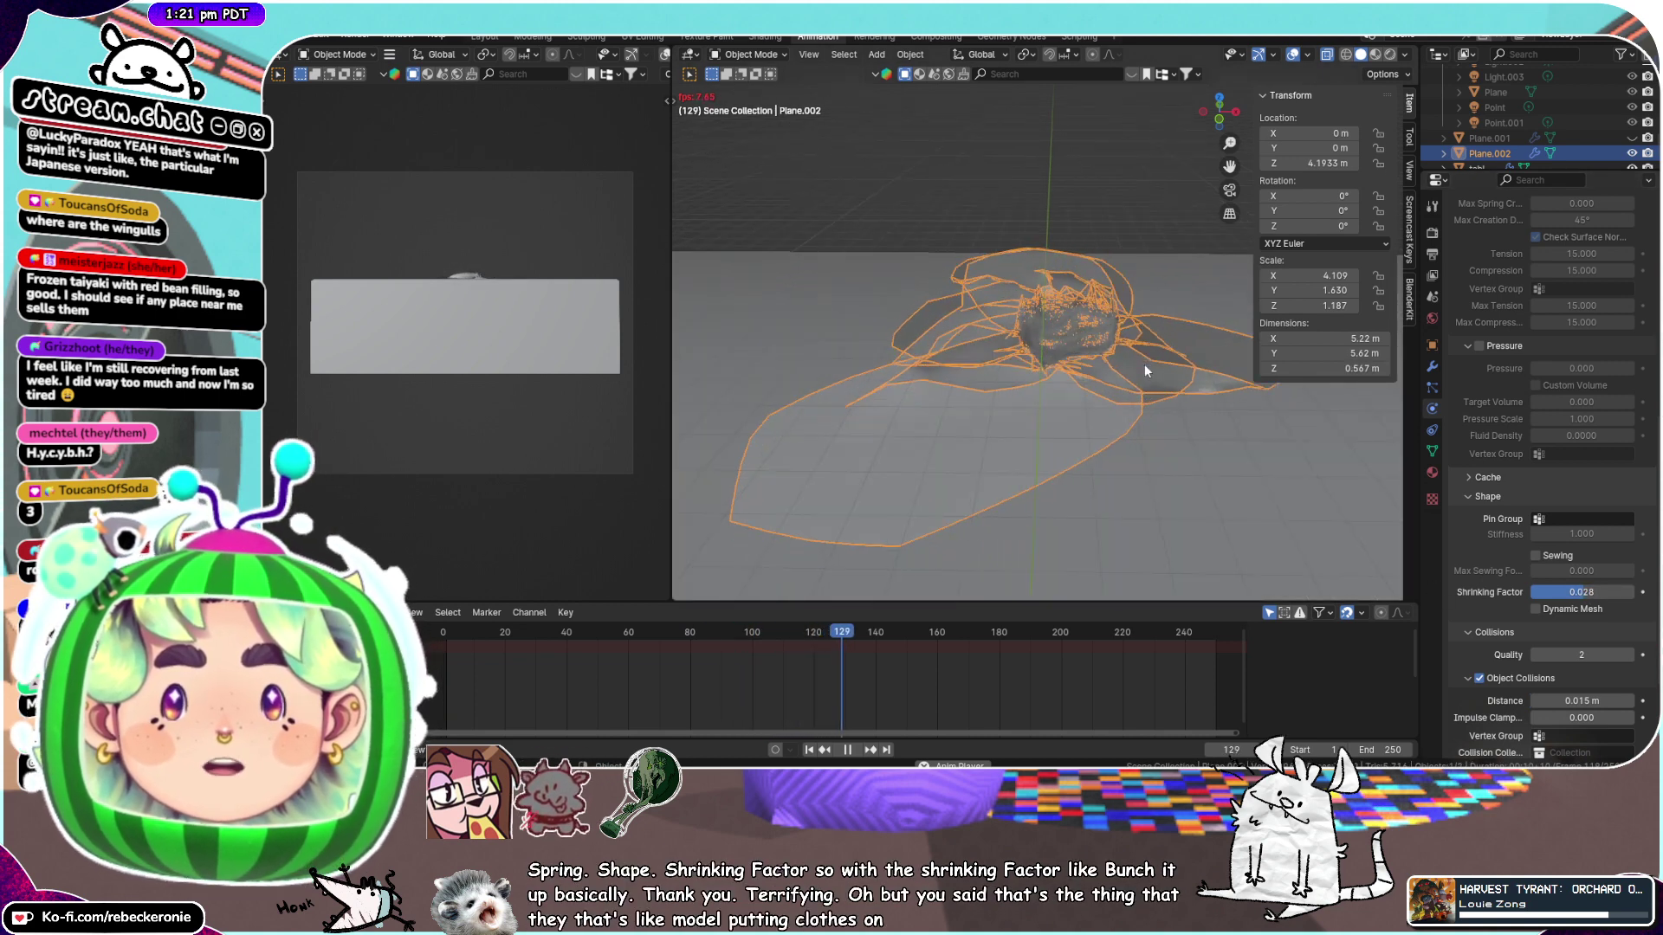
Restart the simulation from the start and reset the tablecloth's Shrinking Factor to 0
left_click_drag(891, 653, 446, 647)
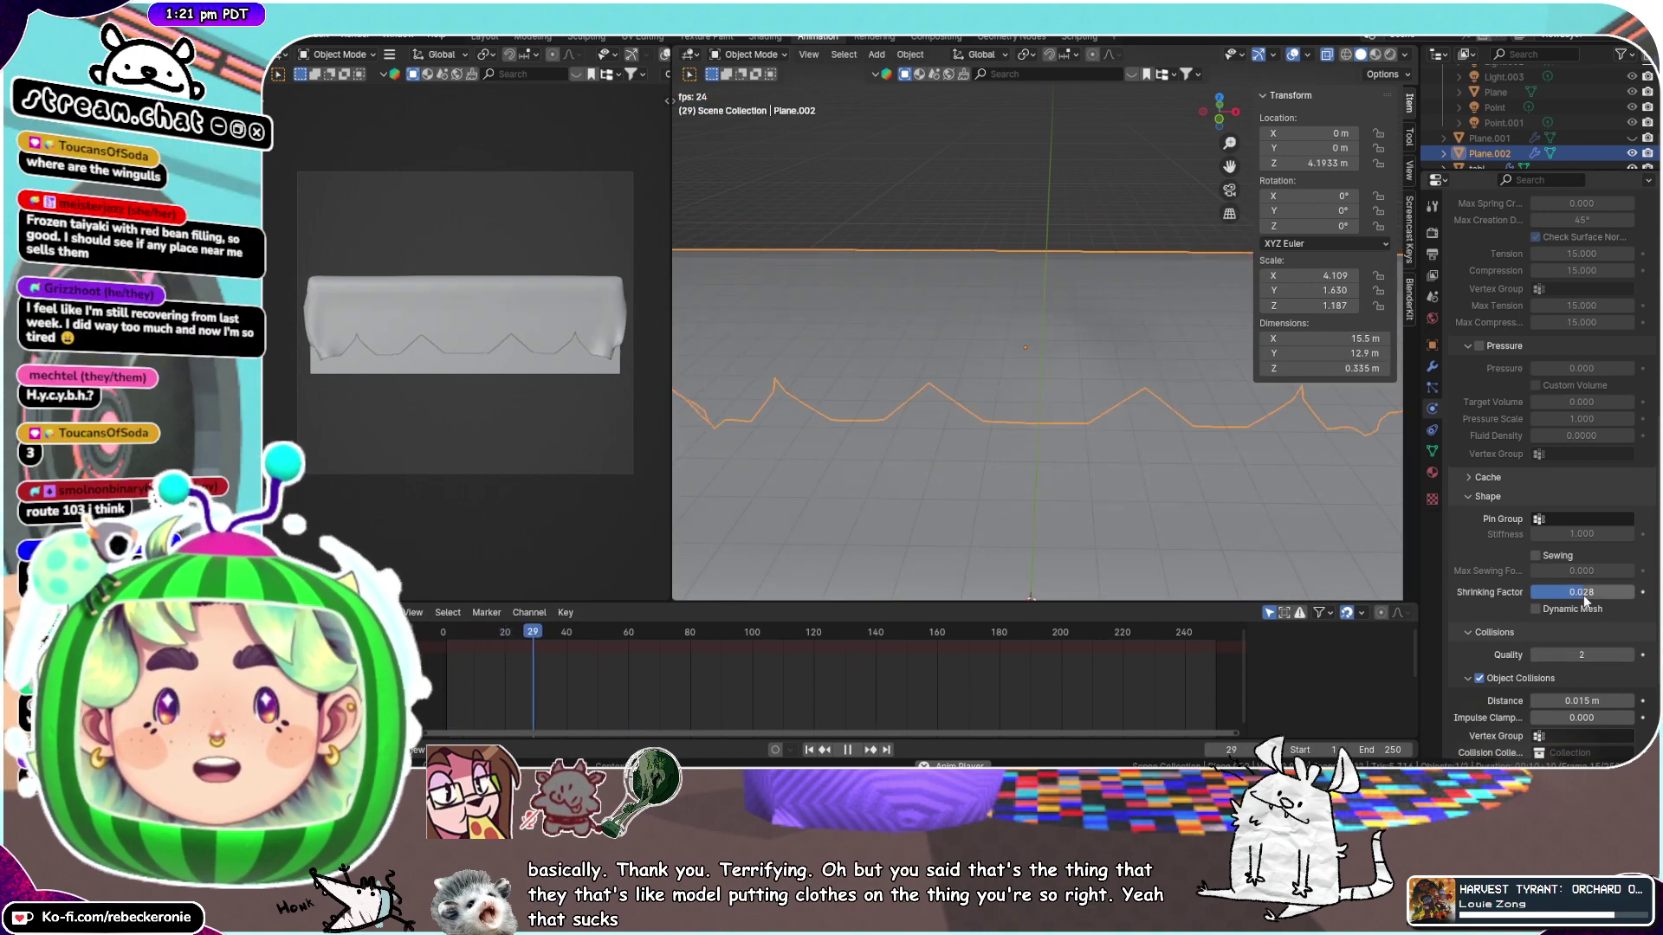
left_click(1606, 596)
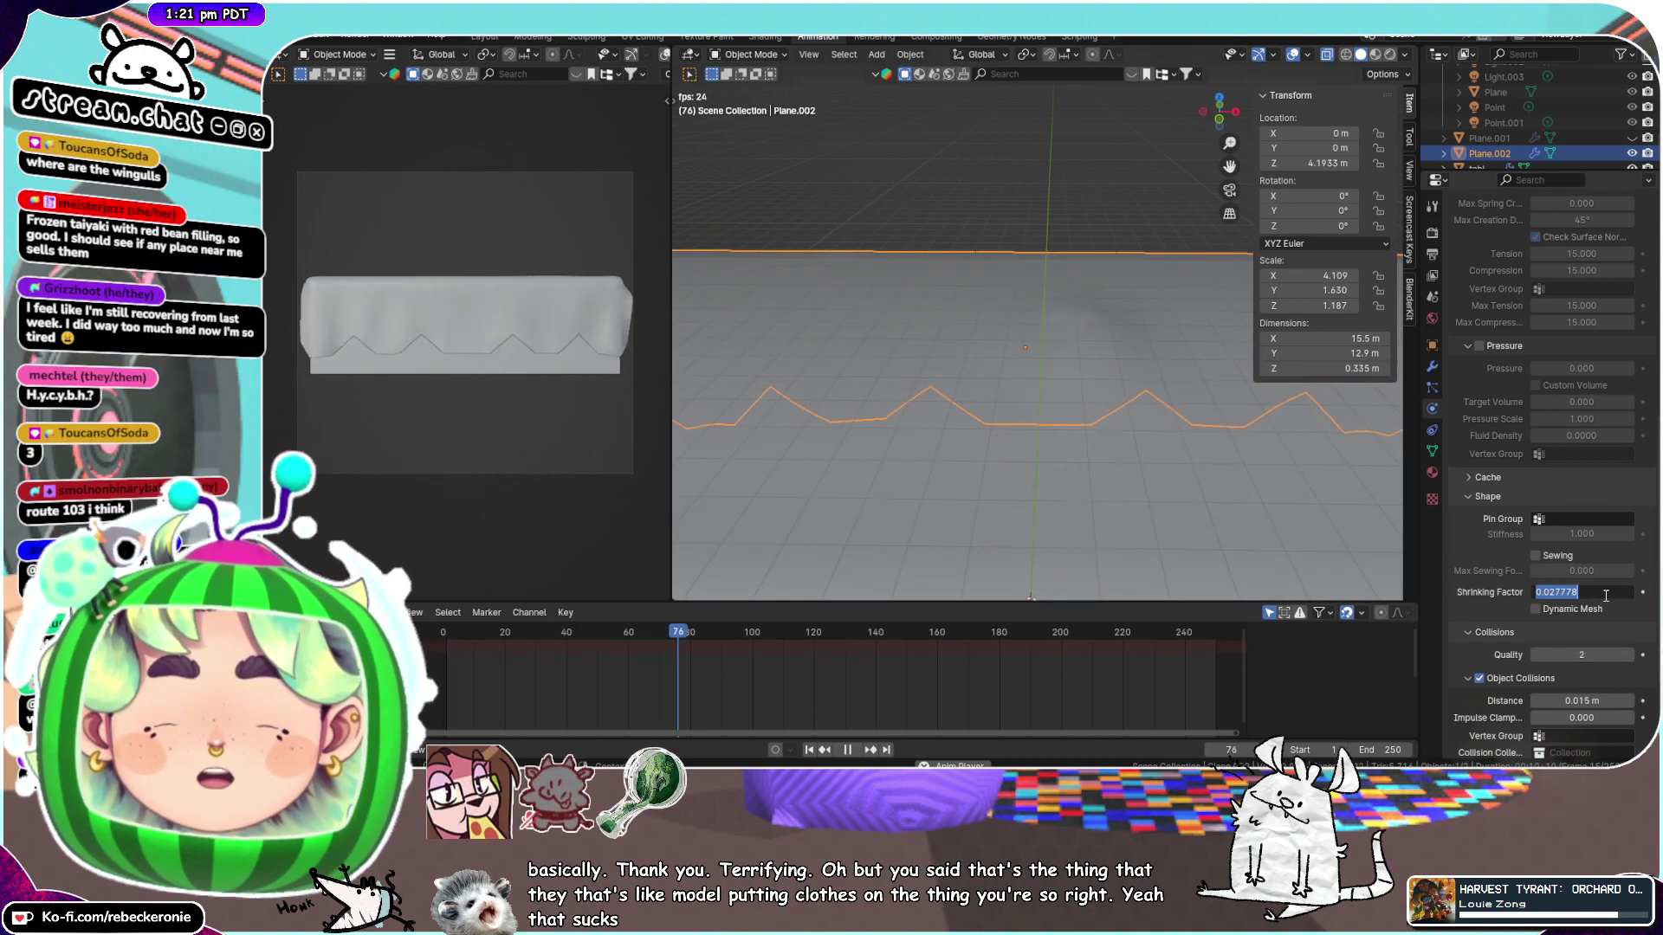
type("0")
key("Return")
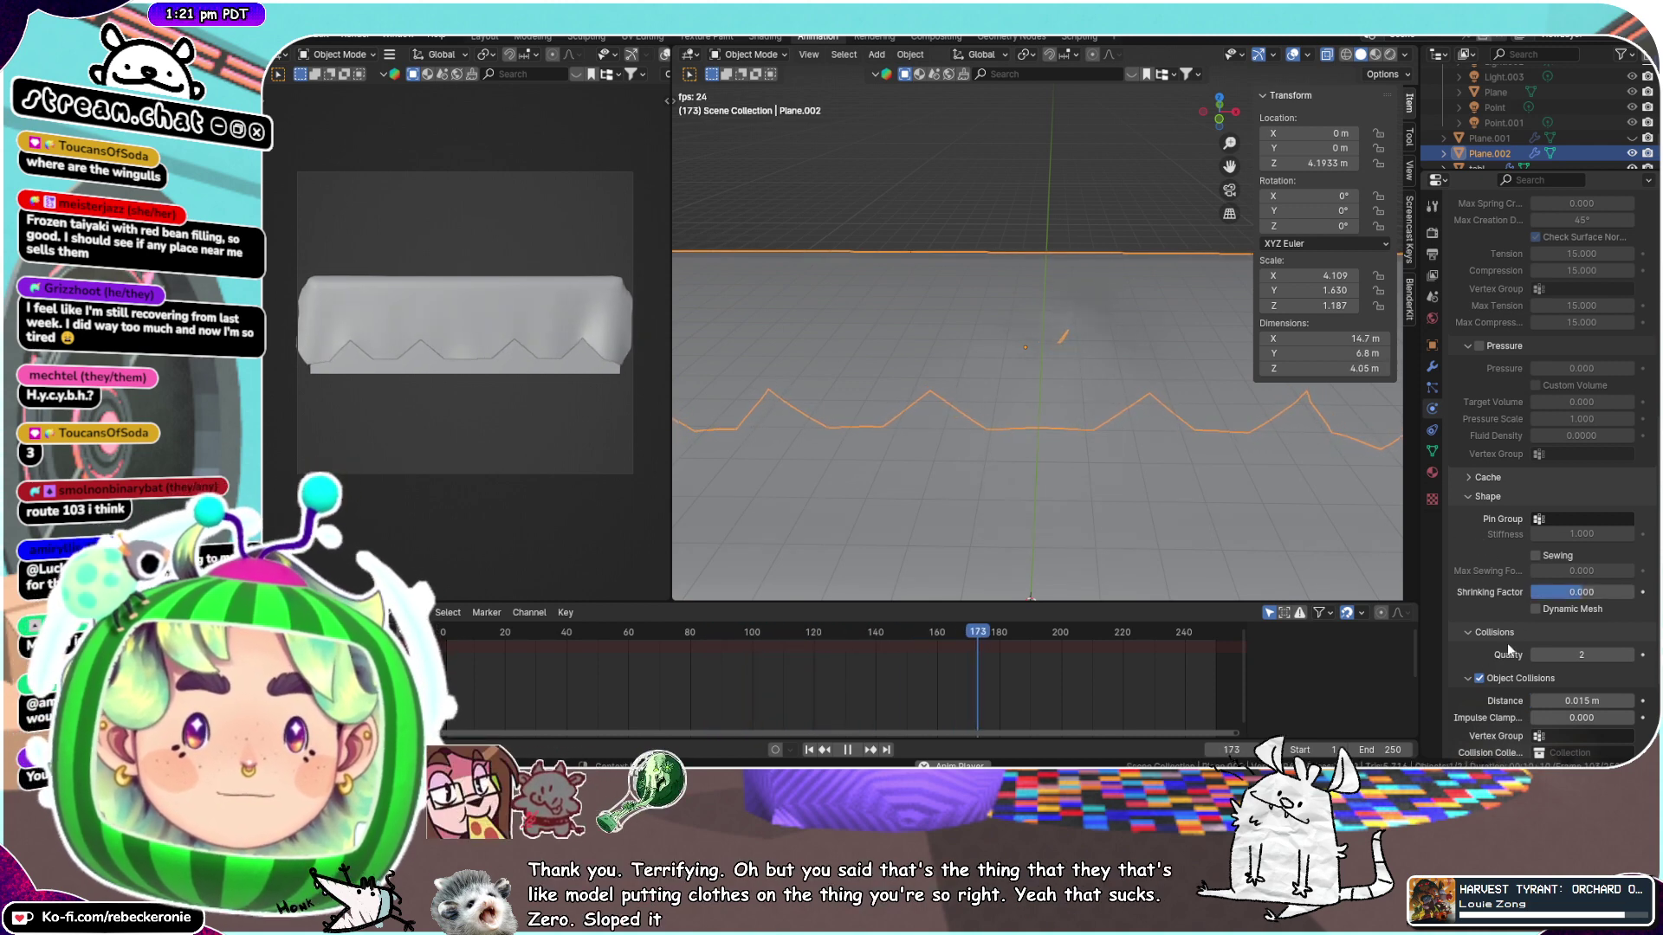
Enable Self Collisions for the cloth and check the drape from a lower front view during playback
scroll(1507, 643, "down", 2)
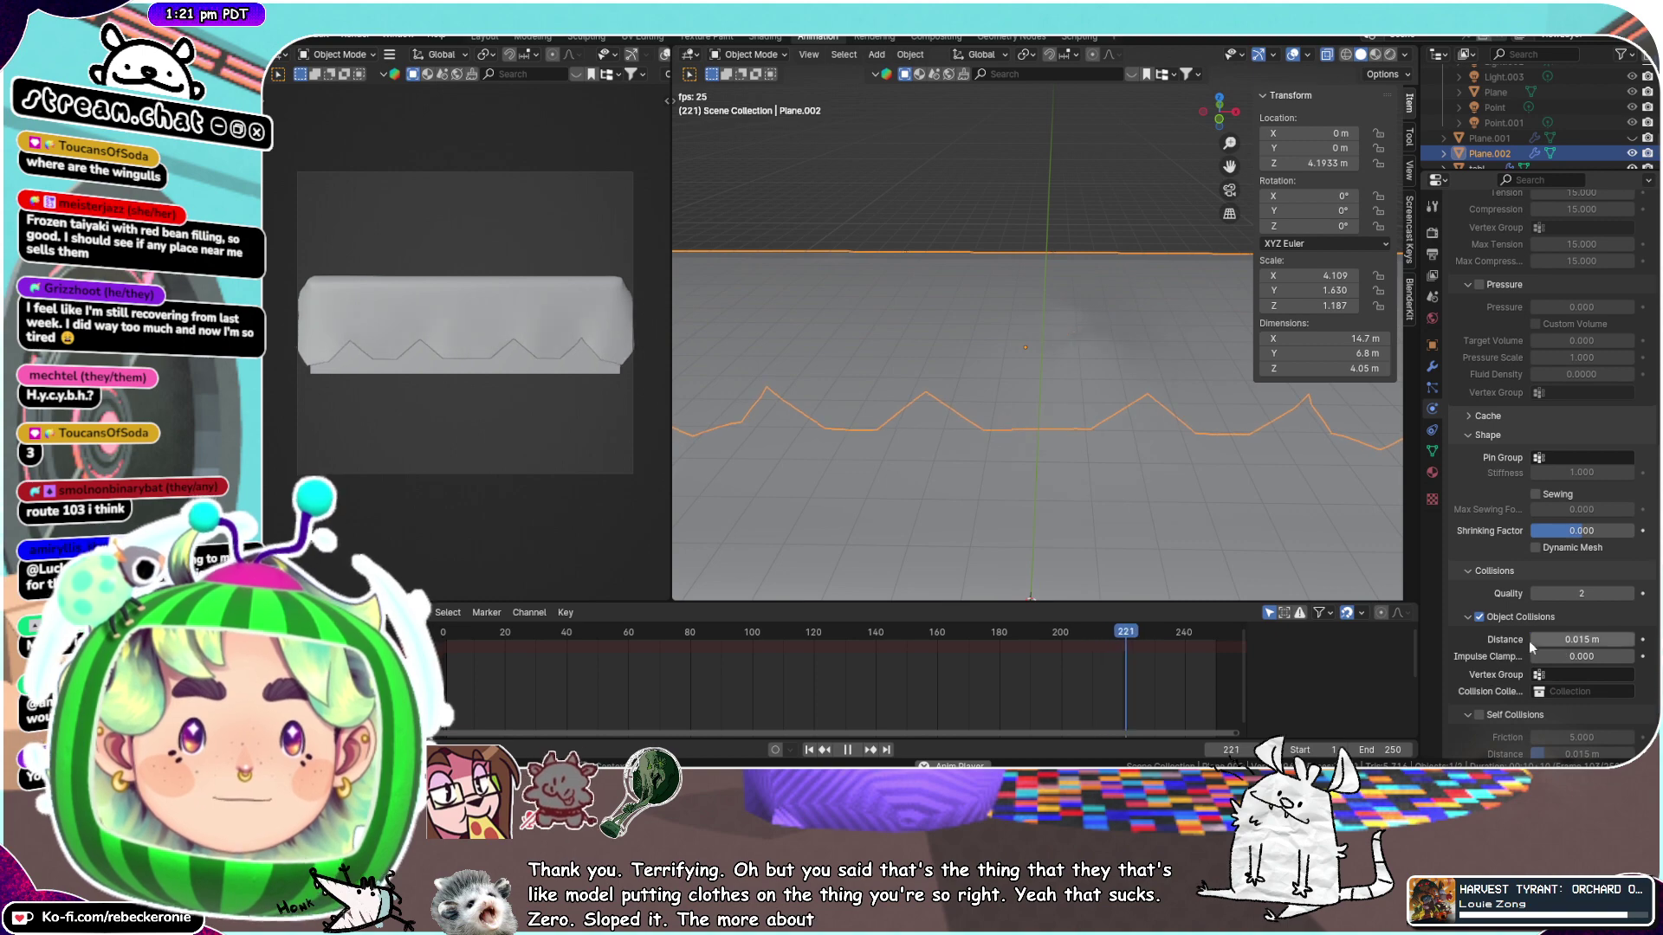
scroll(1515, 643, "down", 2)
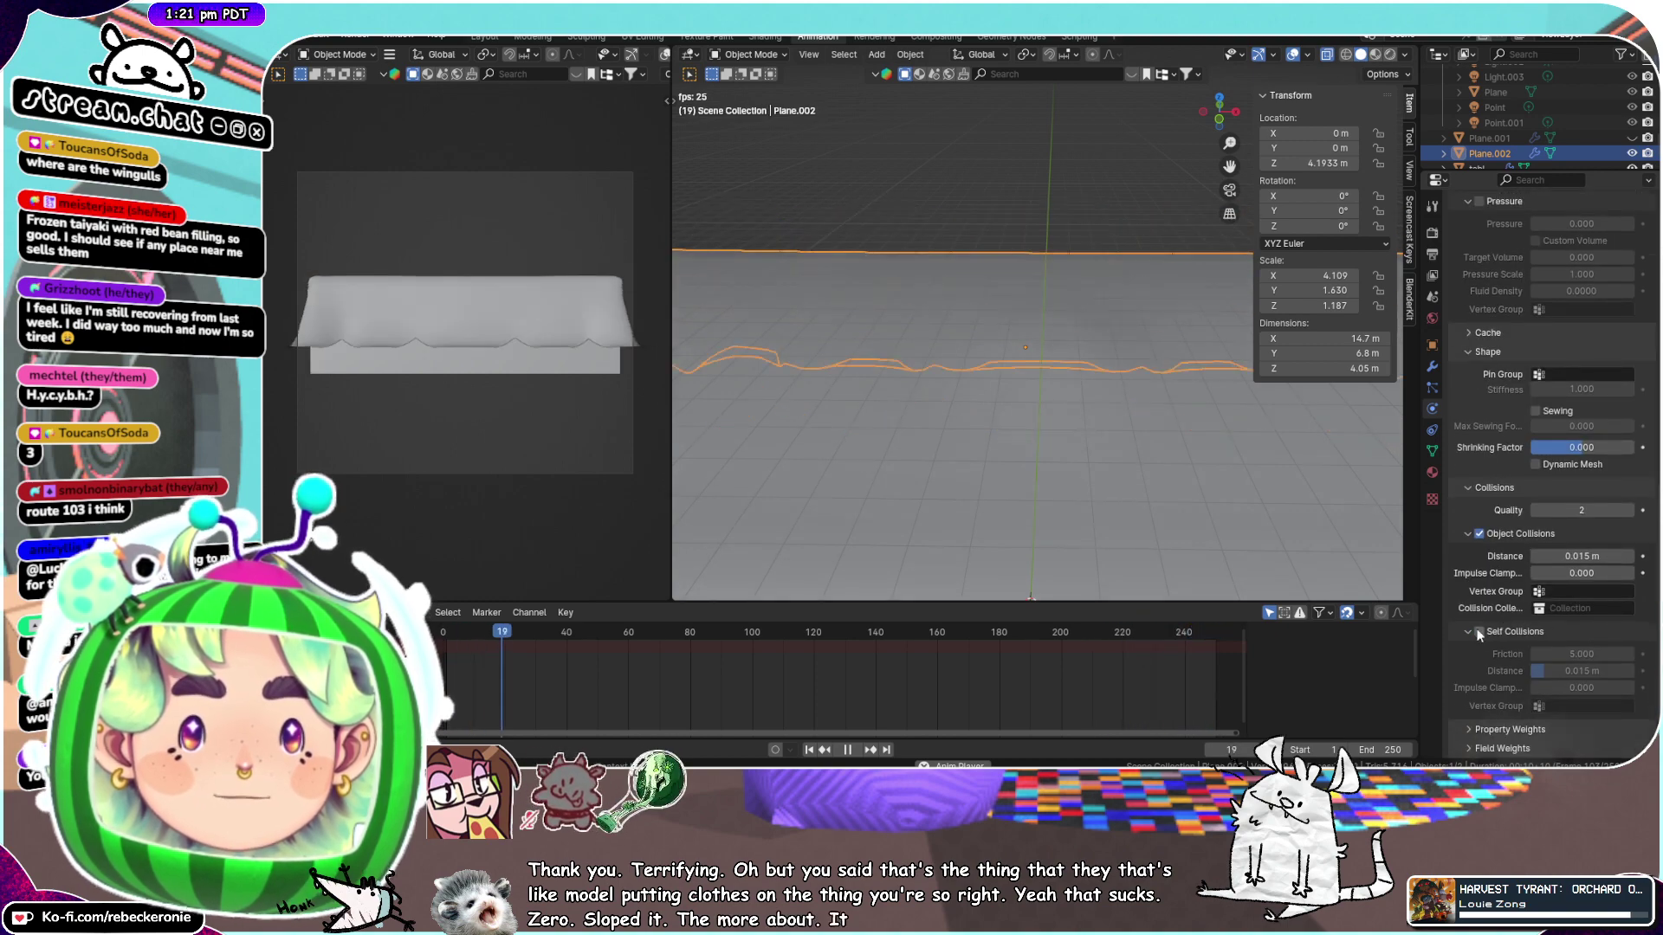
left_click(1479, 632)
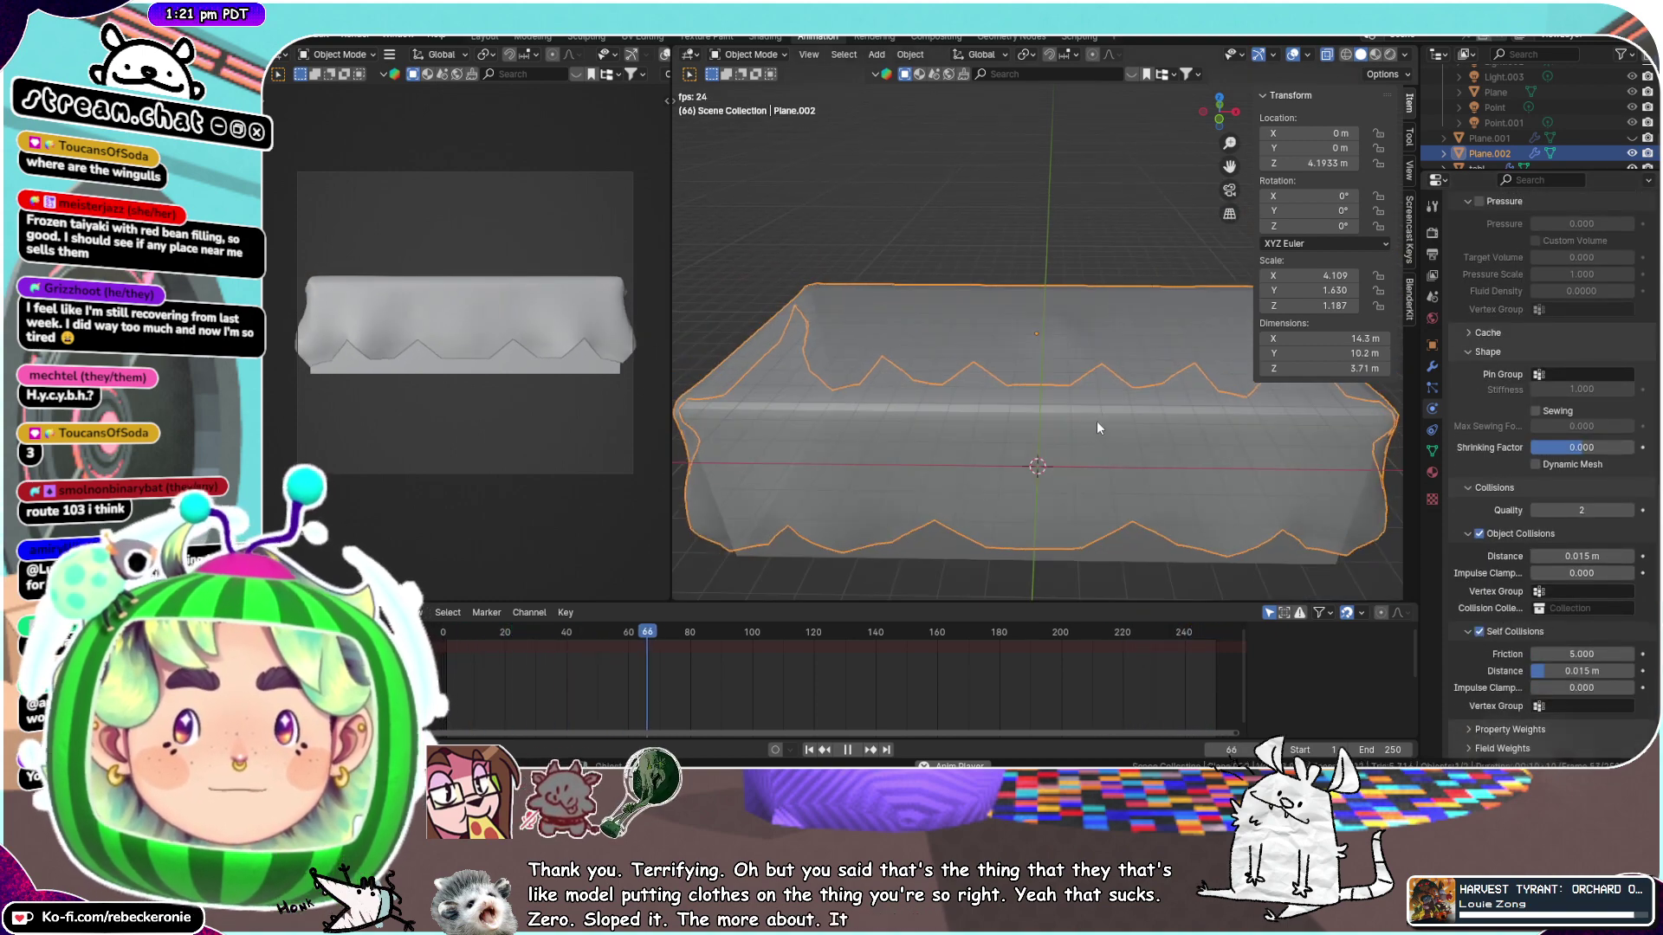
scroll(1097, 423, "down", 3)
middle_click_drag(1097, 422, 1094, 366)
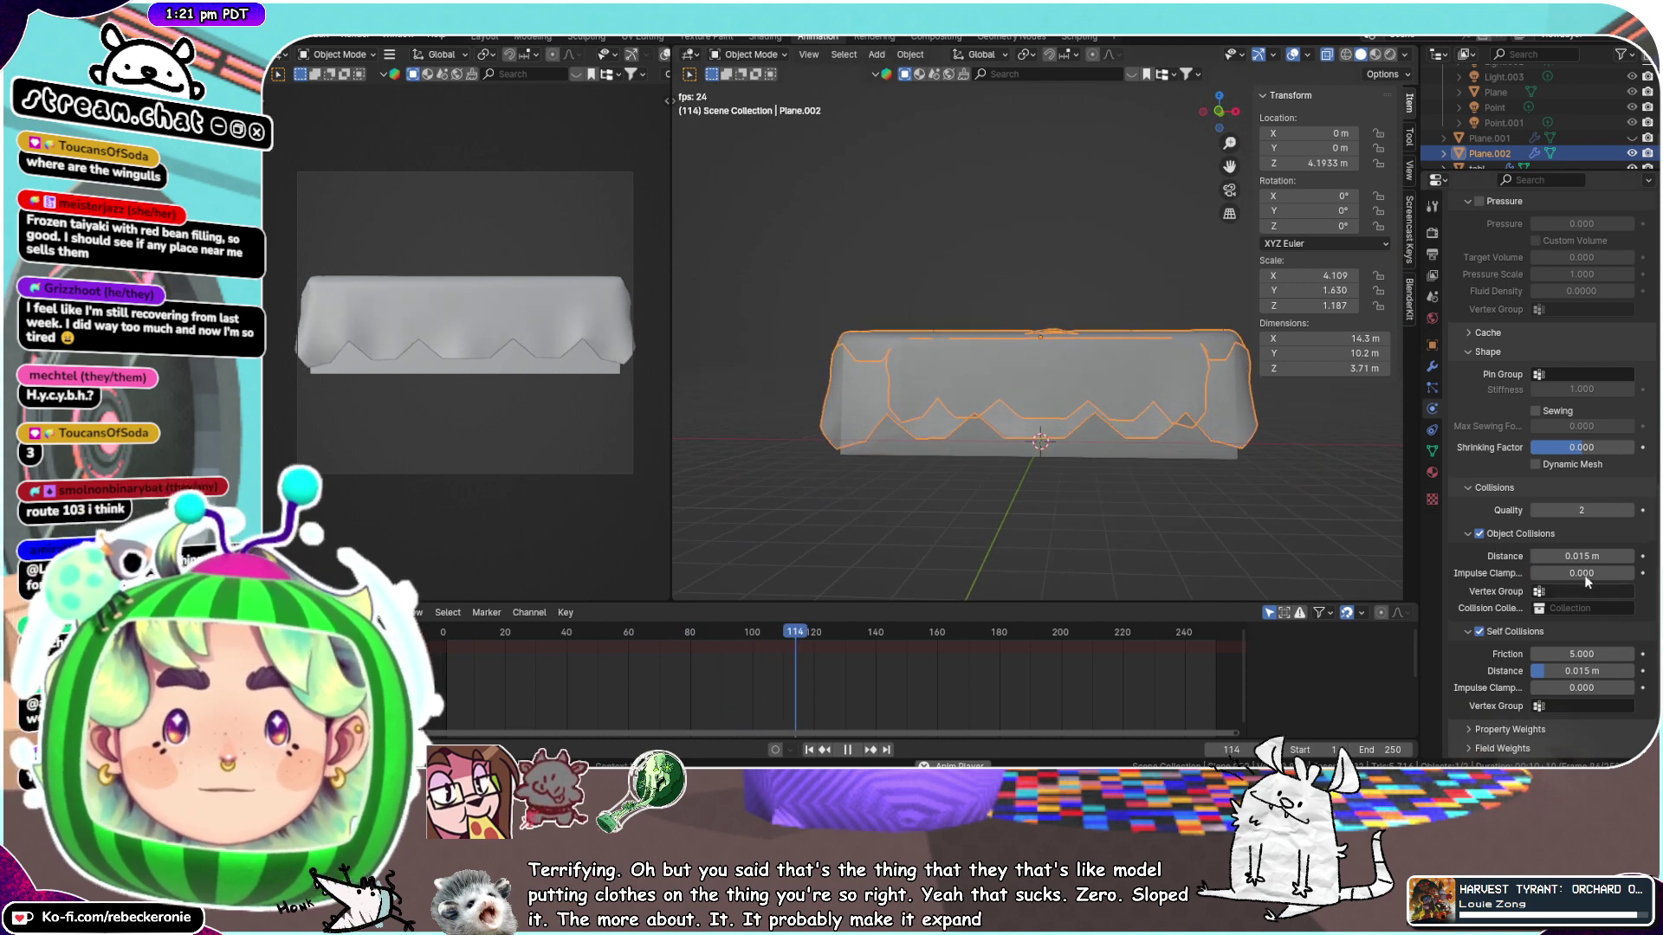
Try a Shrinking Factor of -0.264 on the tablecloth during playback, and set it back to 0
left_click_drag(1582, 448, 1569, 448)
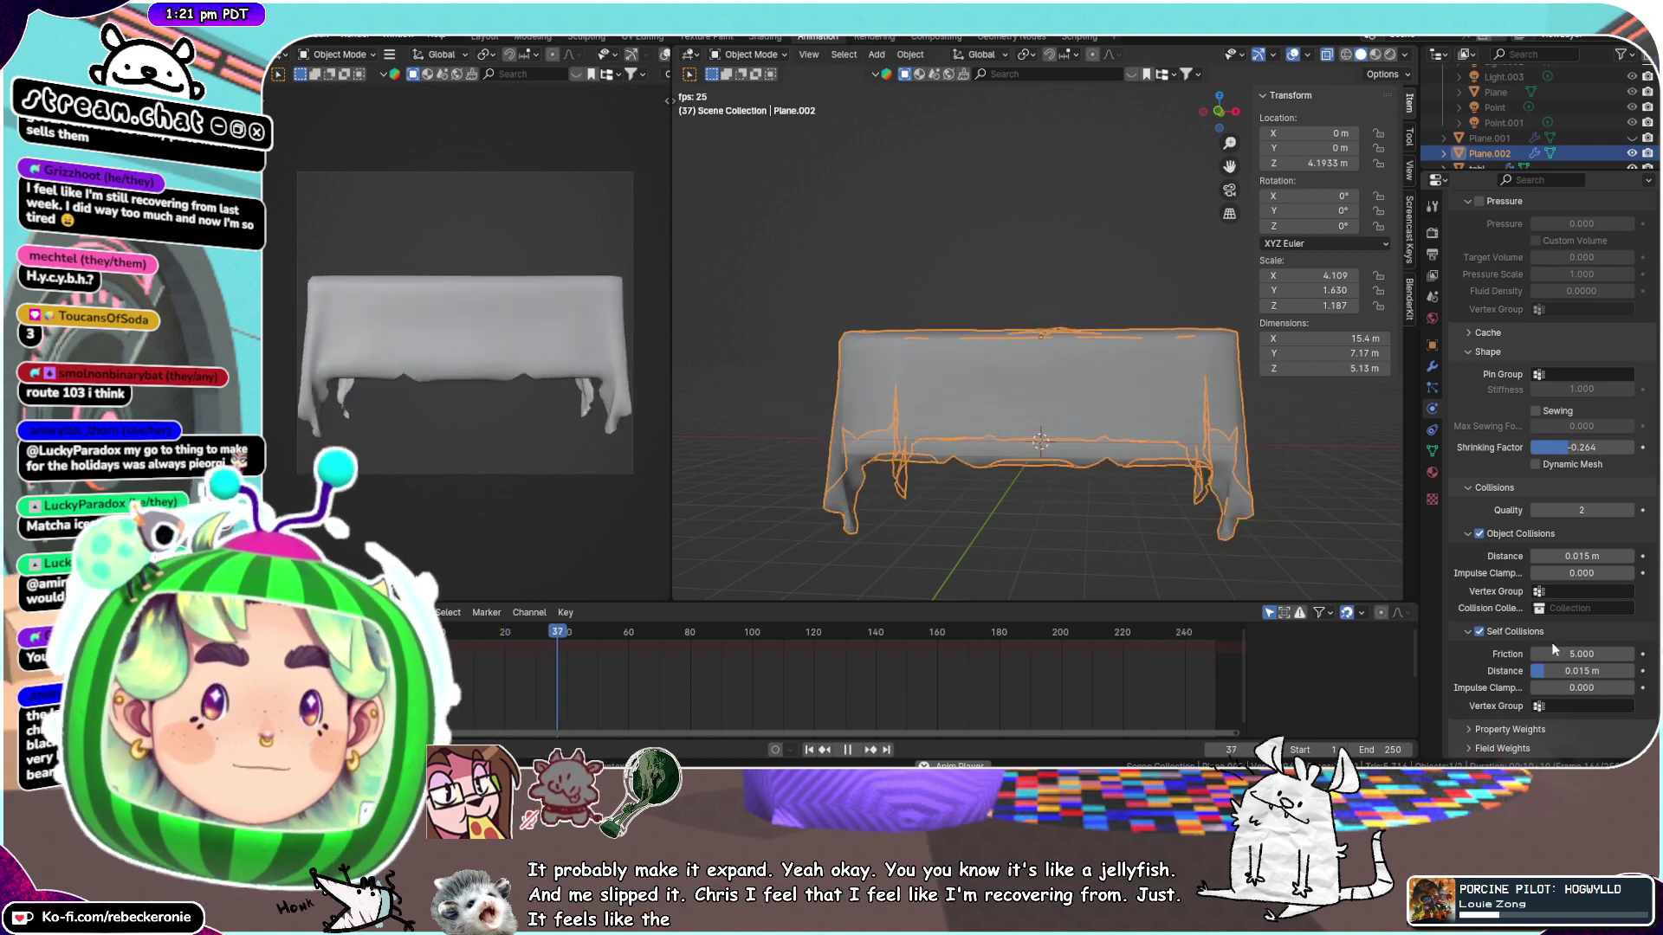
left_click(1564, 448)
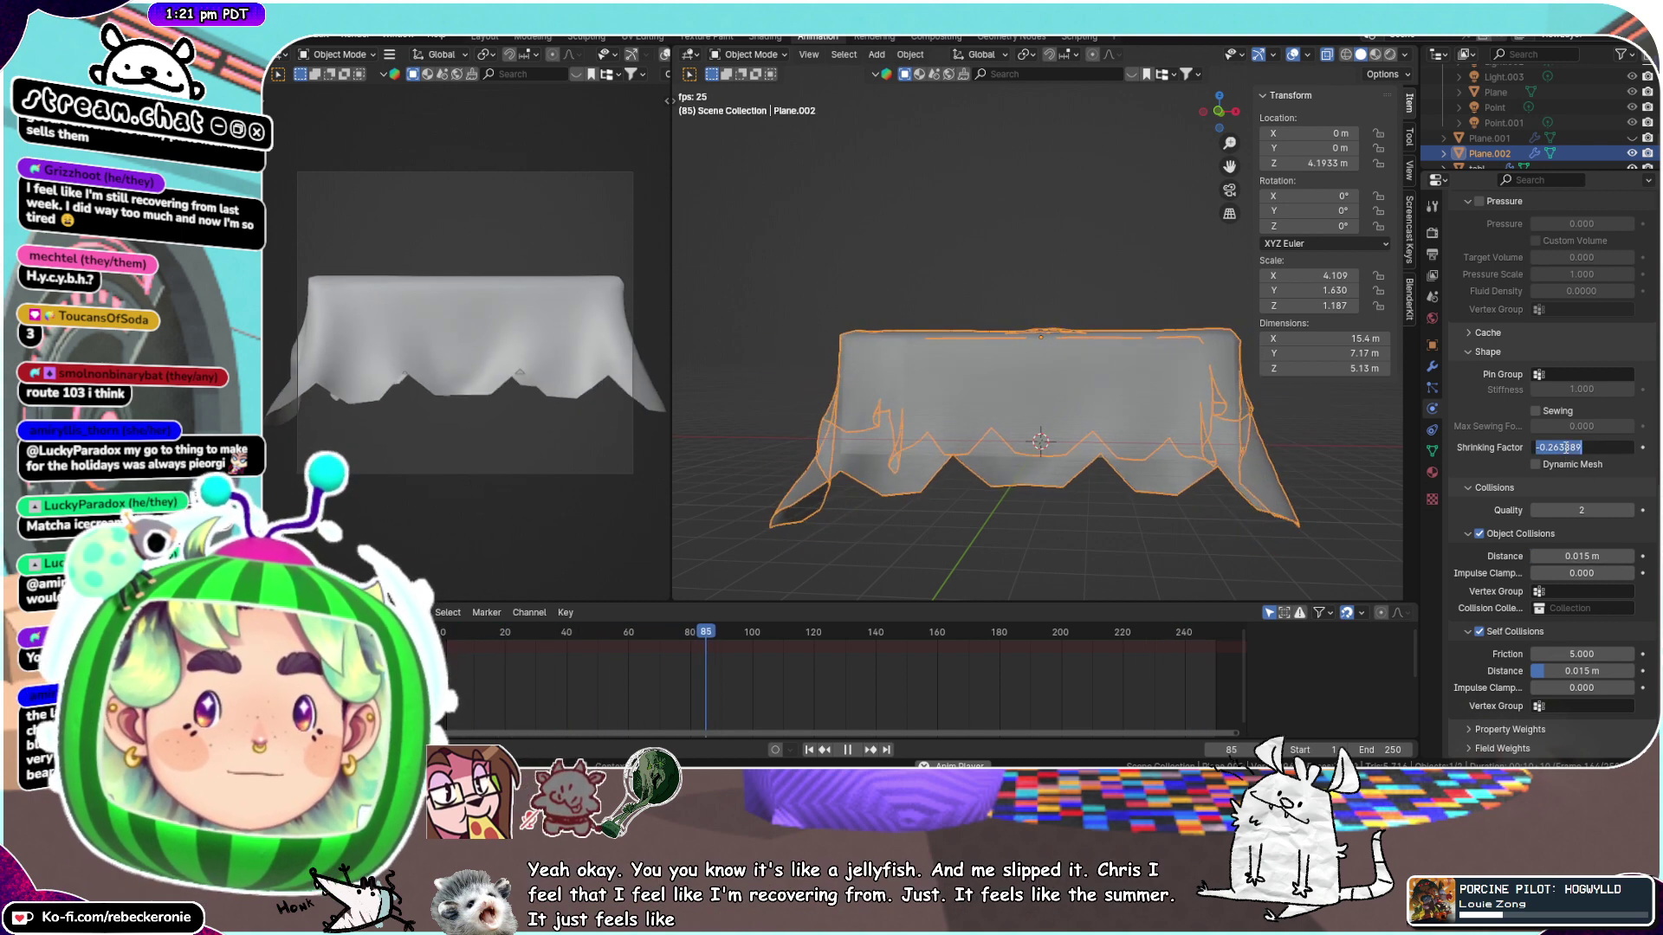
type("0")
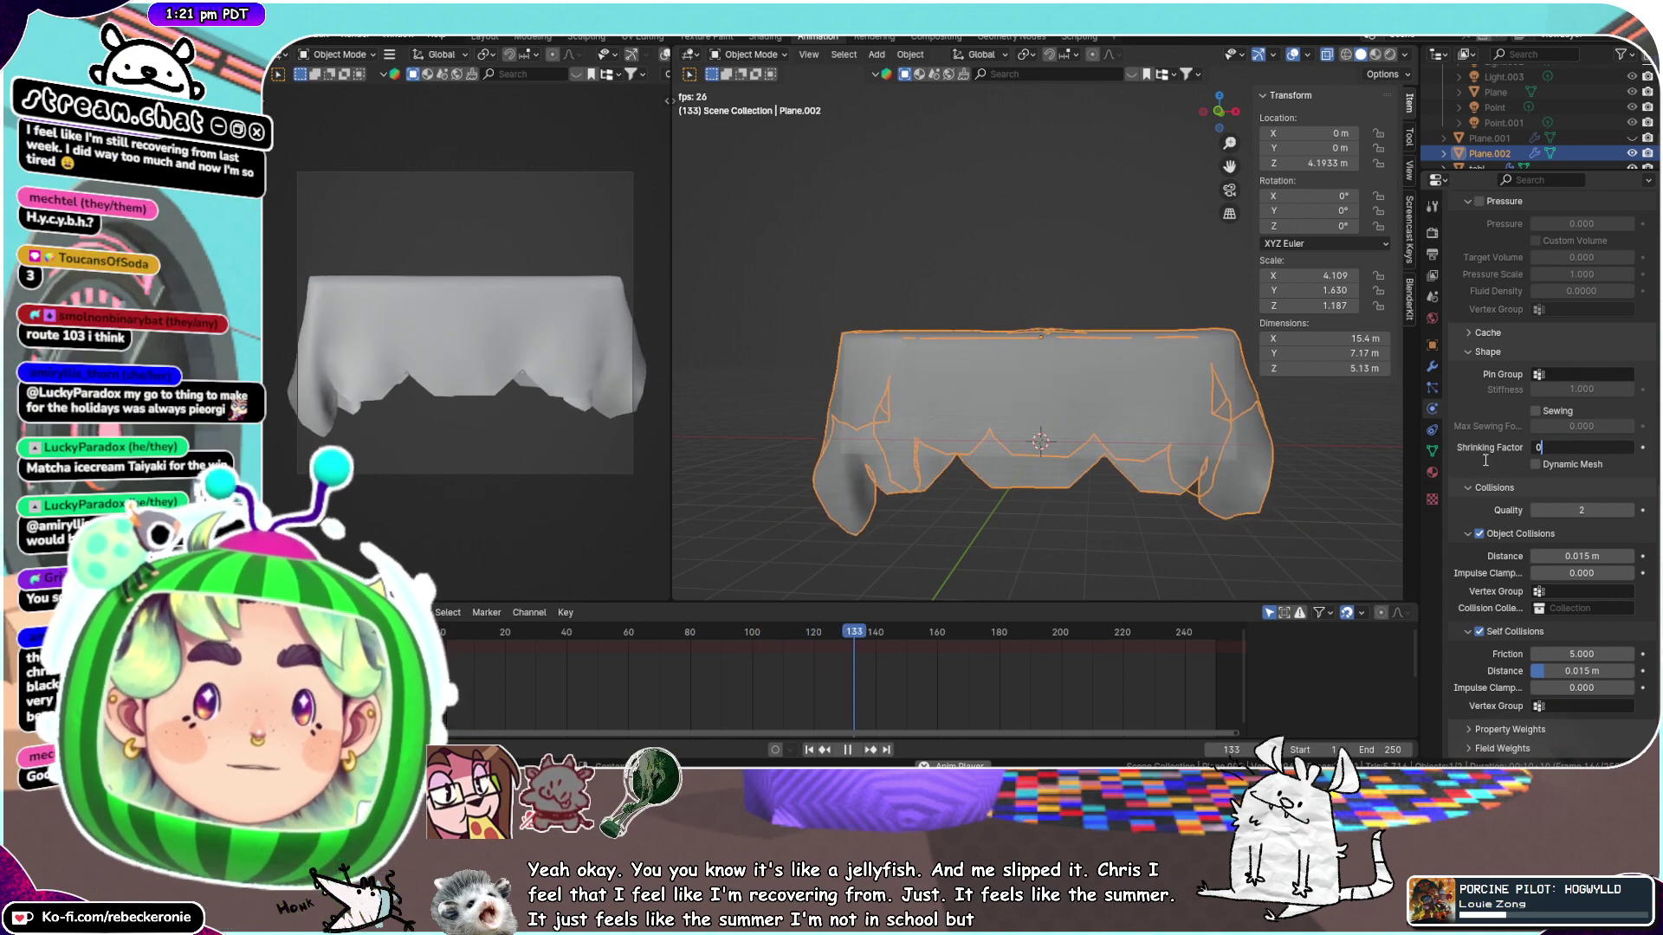
key("Return")
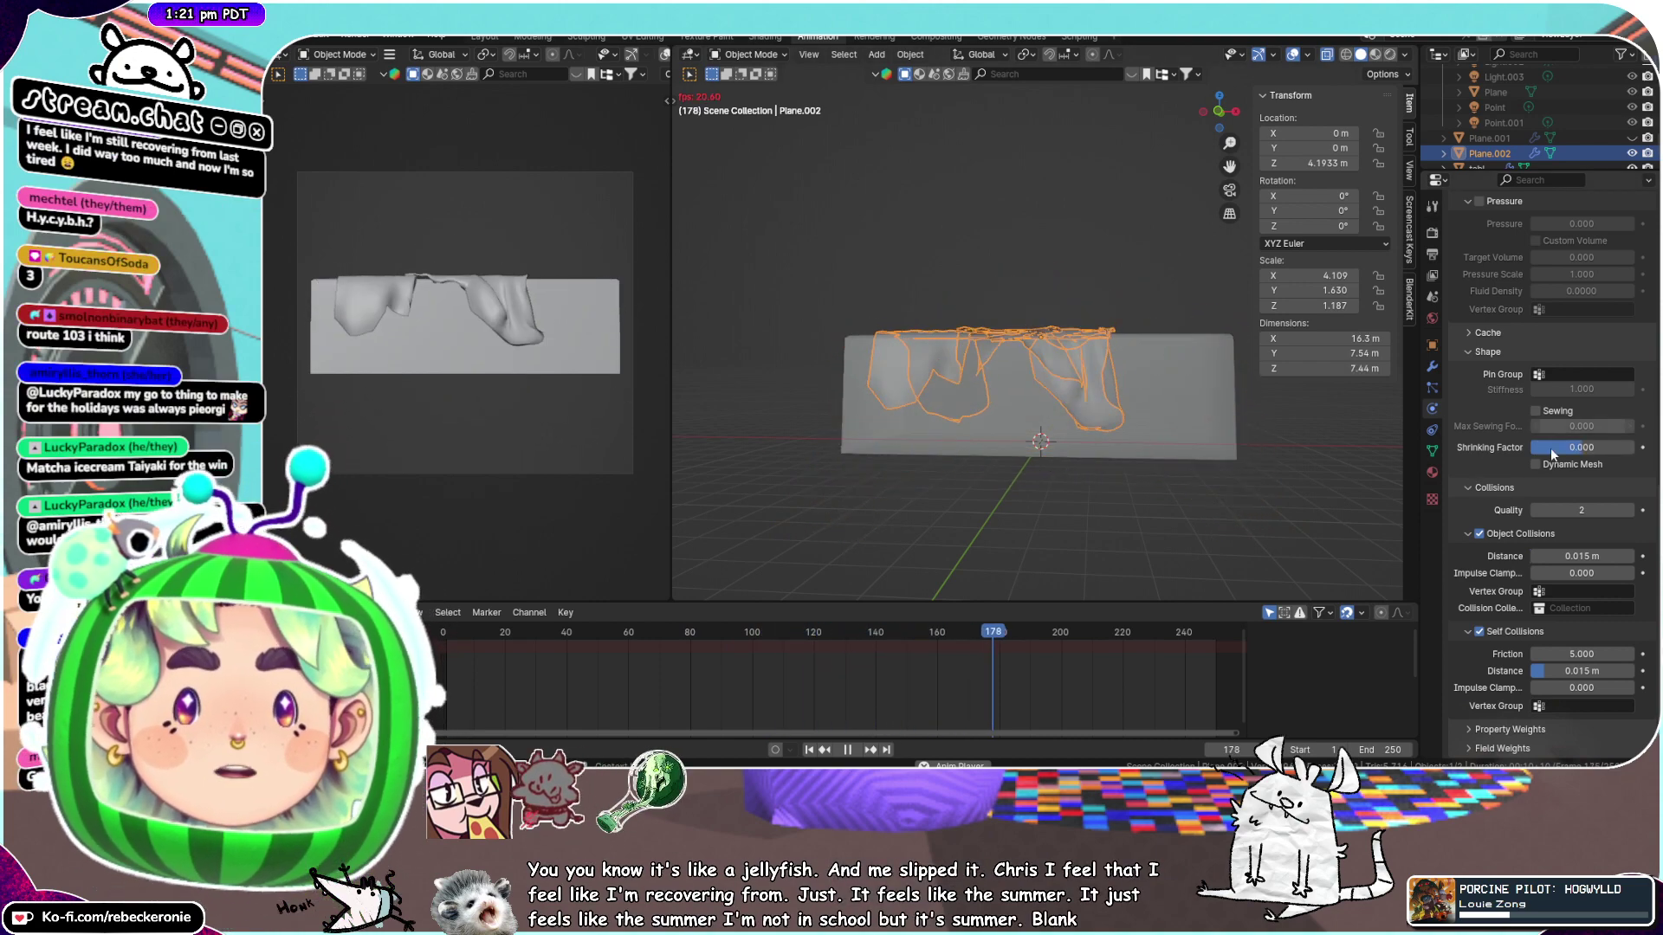
Set the self-collision Friction to 8.900 and examine the drape from several angles during playback
middle_click_drag(1000, 428, 1037, 535)
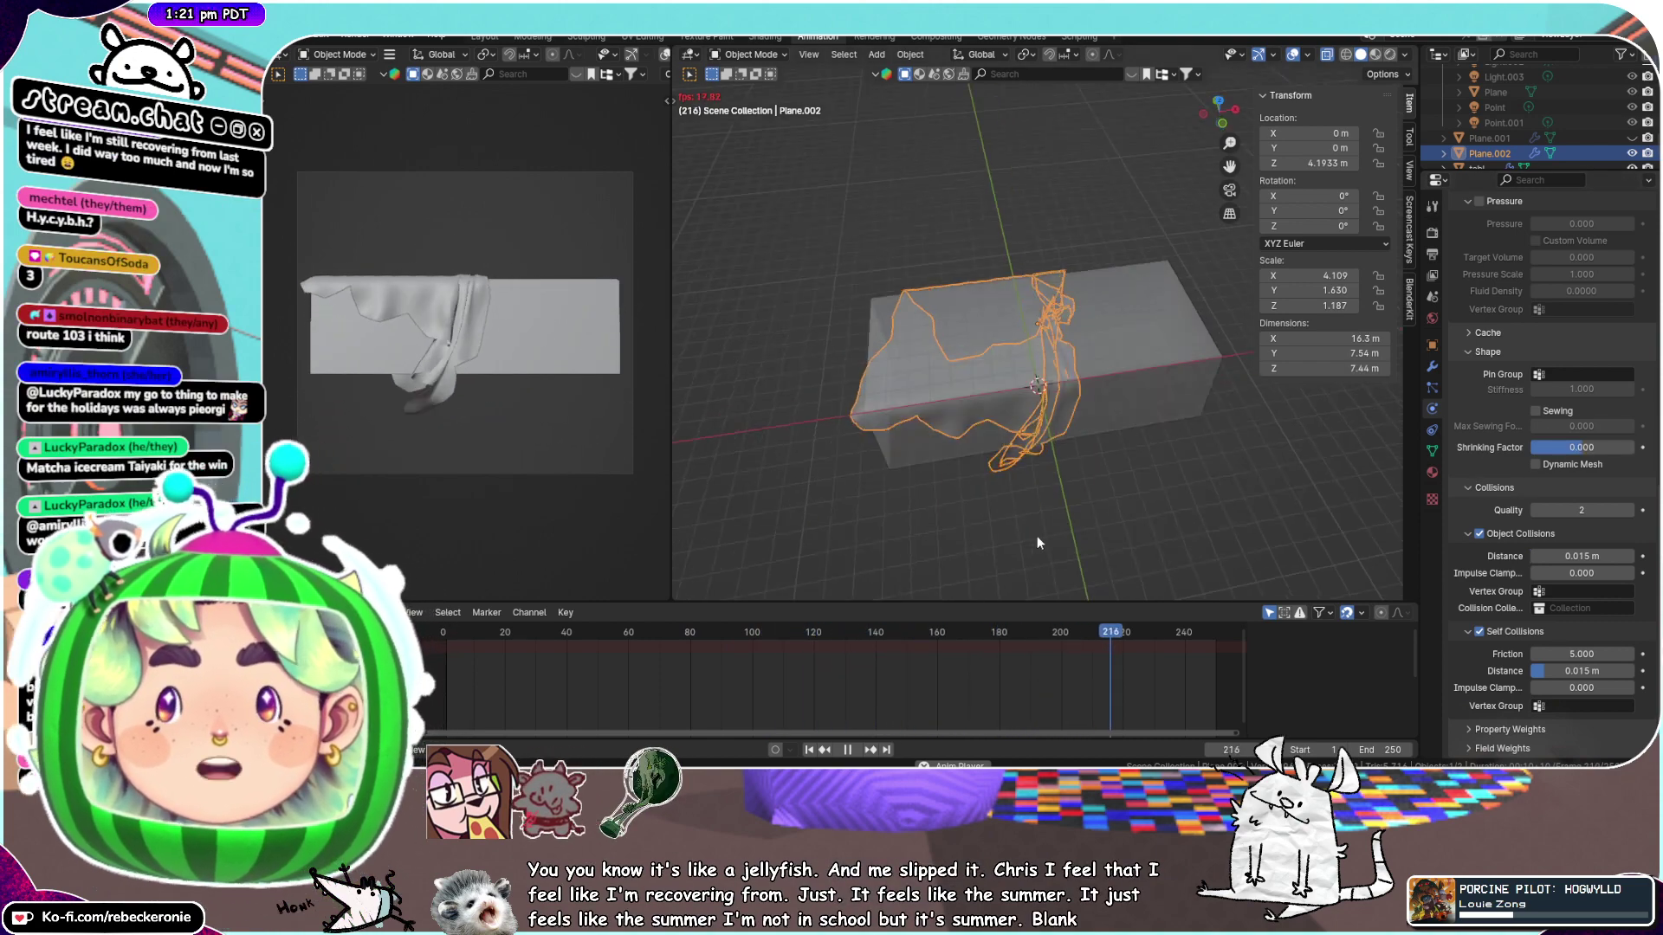
middle_click_drag(1172, 469, 1046, 365)
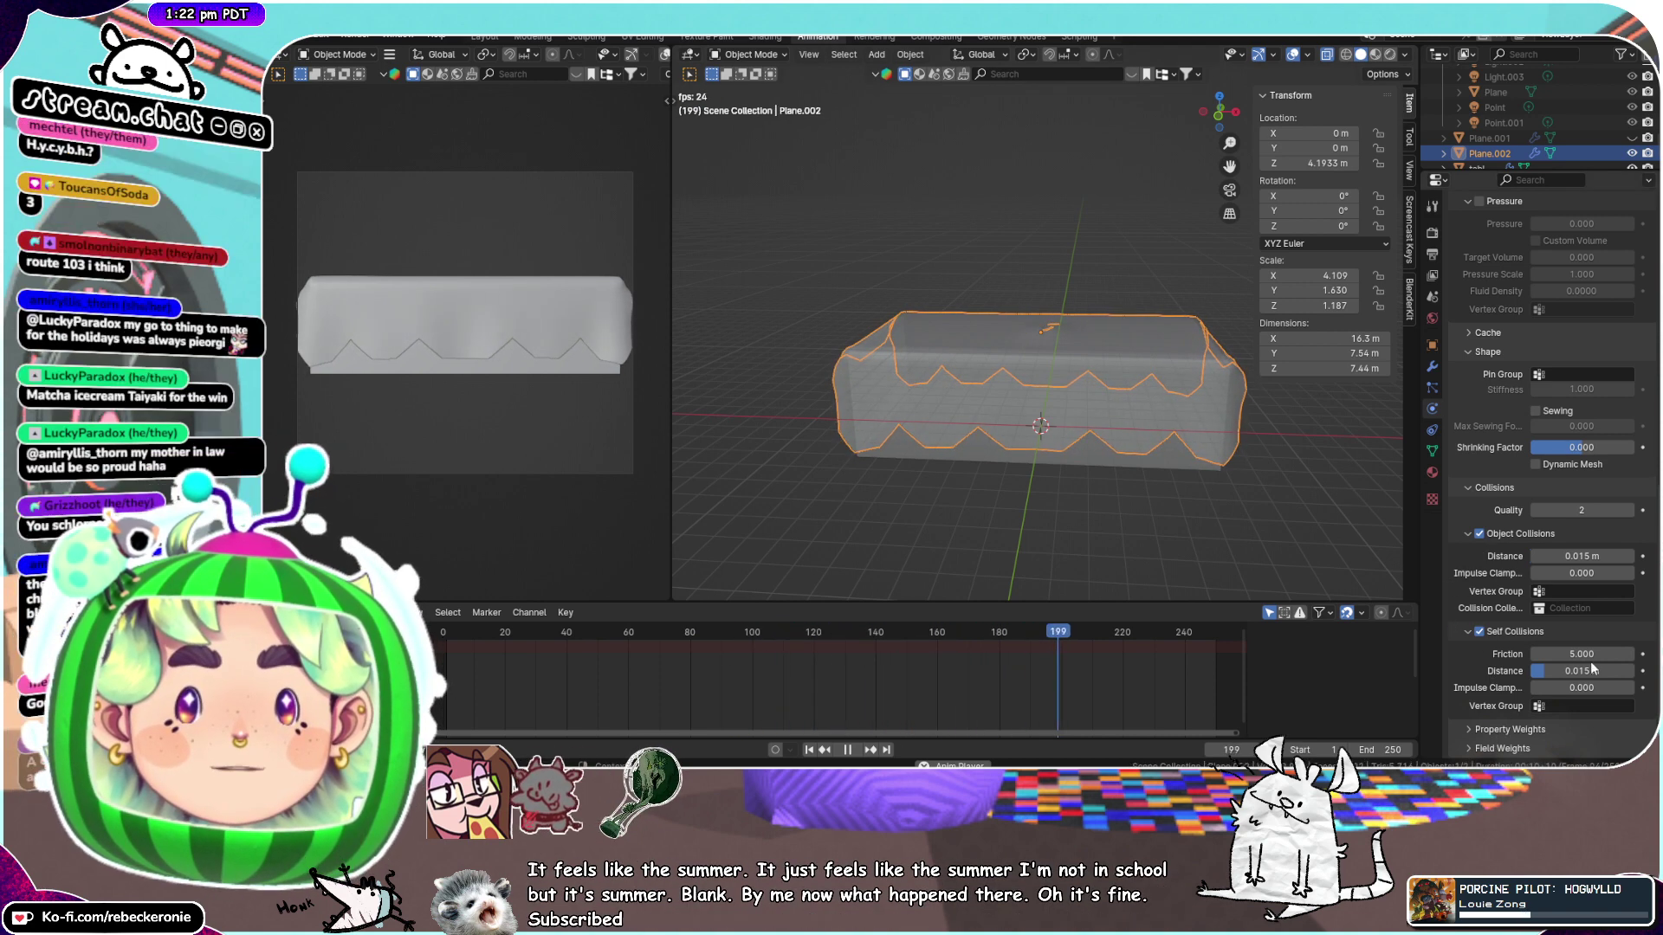
left_click_drag(1583, 654, 1592, 653)
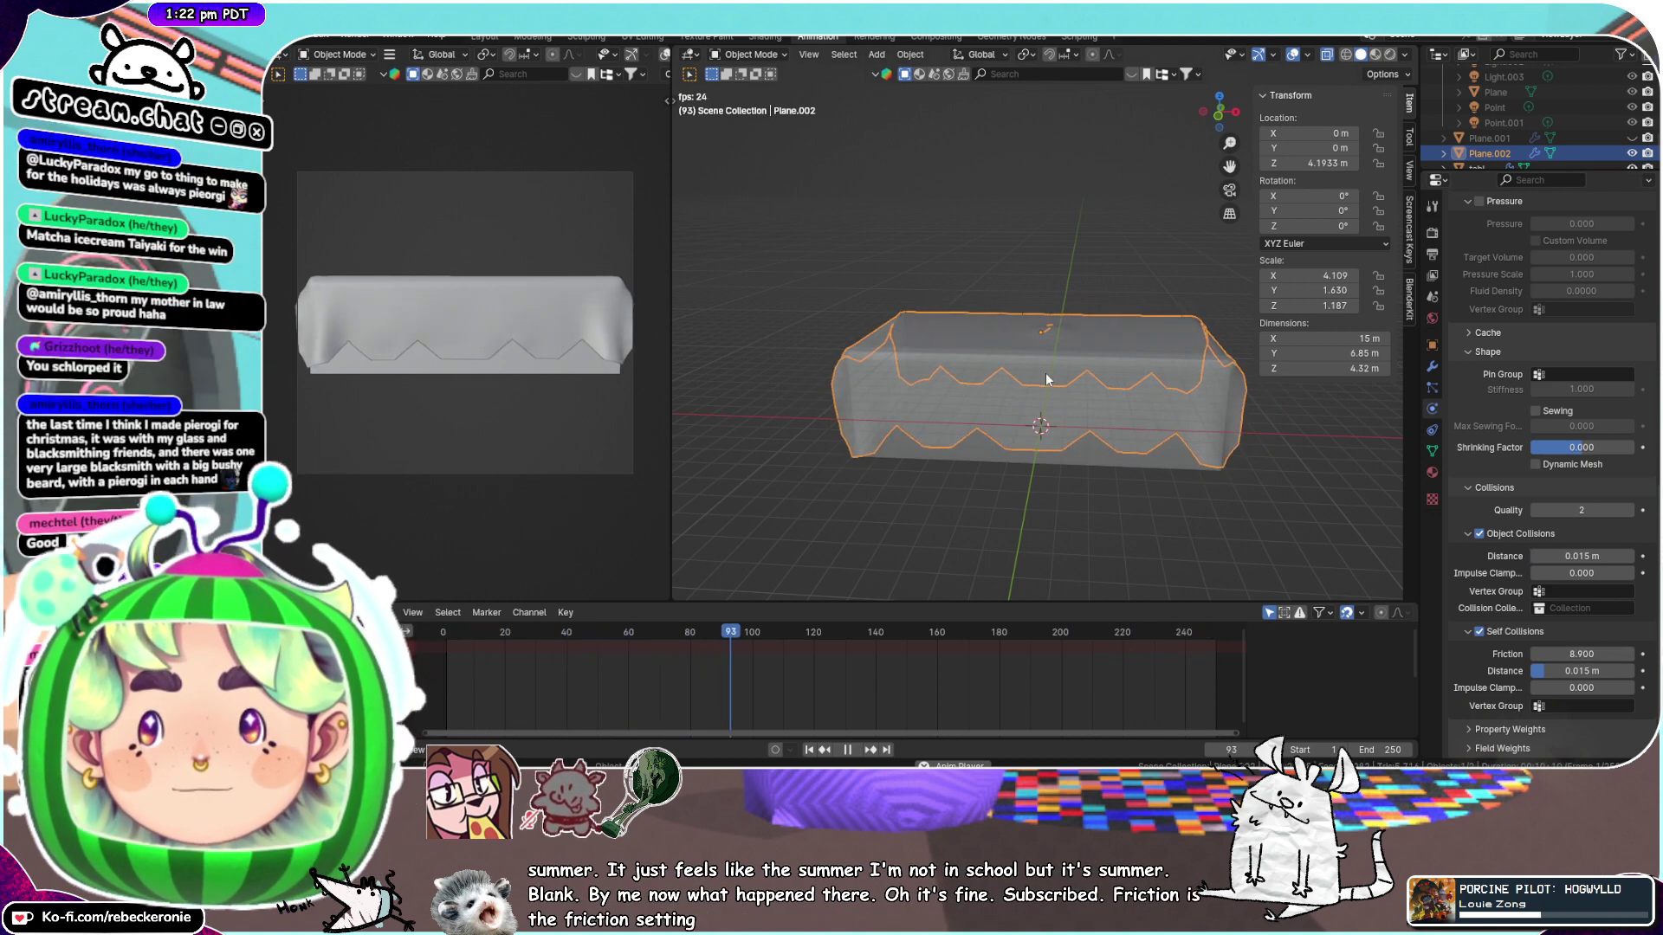
middle_click_drag(1209, 443, 1166, 447)
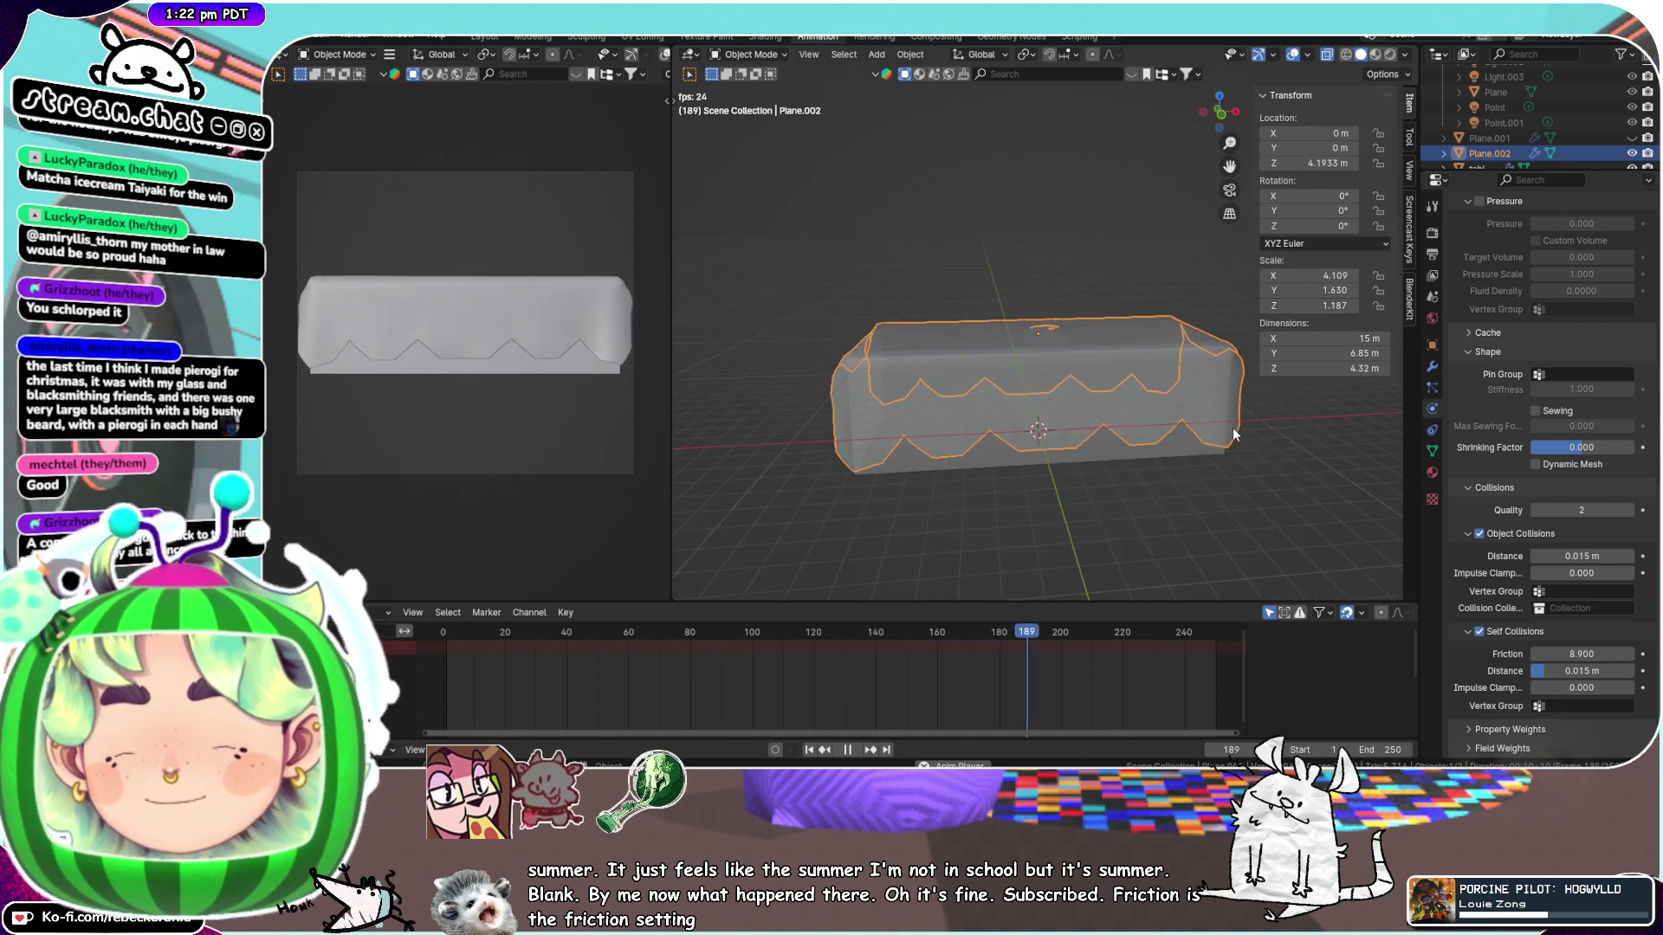
key("ctrl+Tab")
left_click(1361, 429)
middle_click_drag(1361, 429, 984, 497)
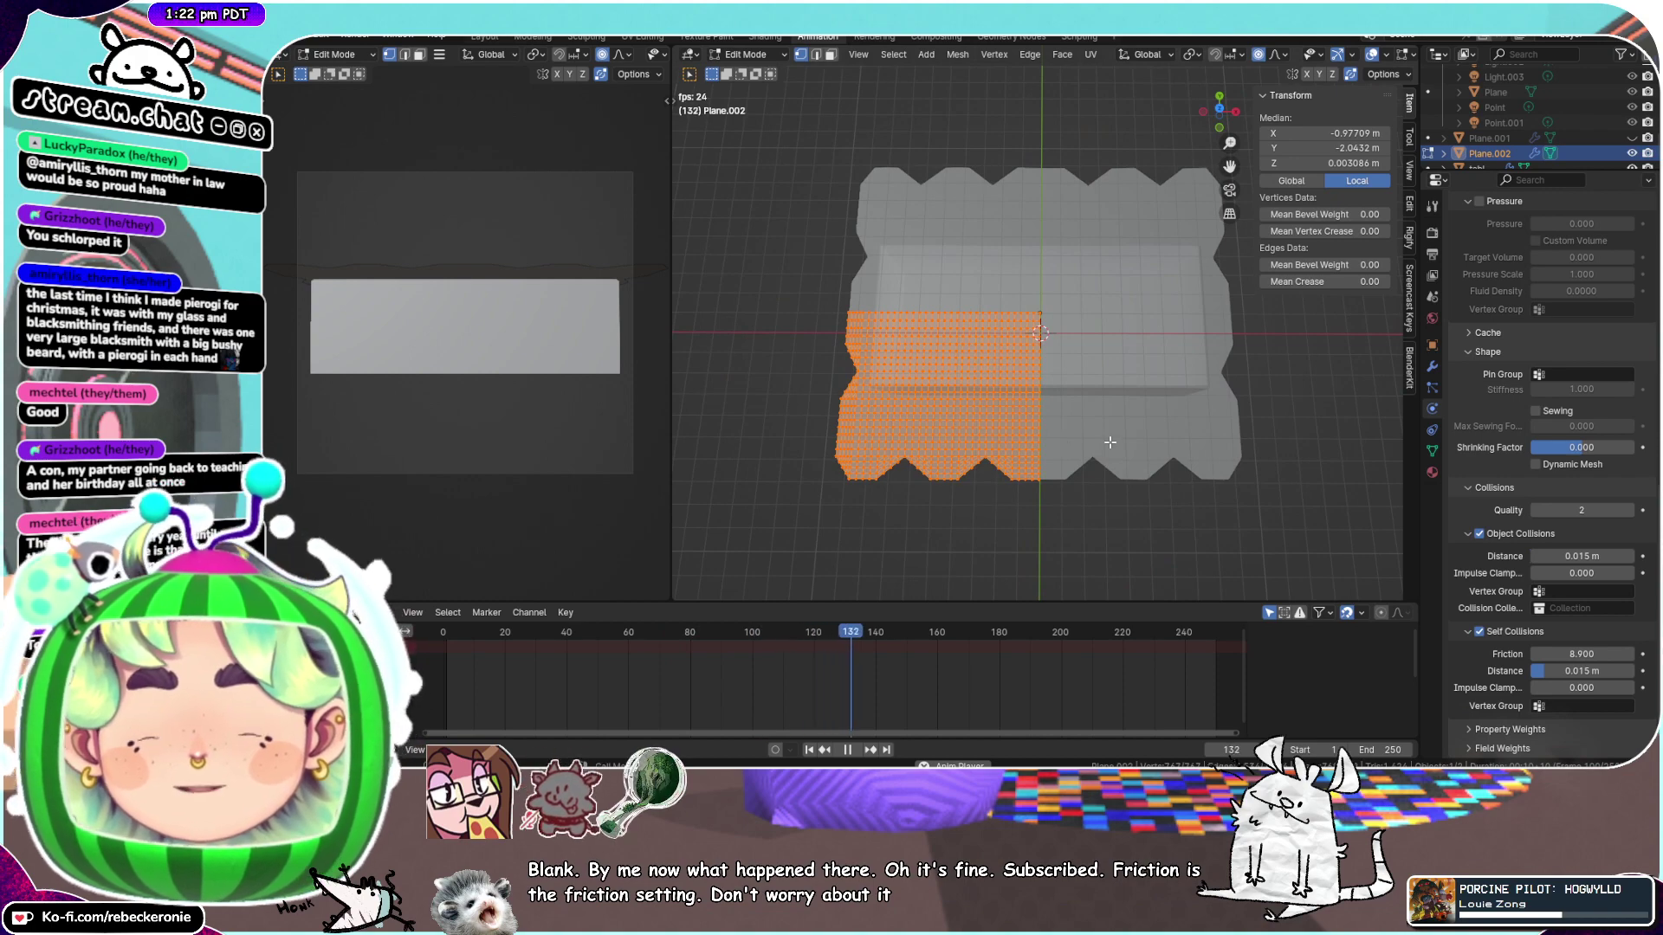
middle_click_drag(907, 416, 1019, 452)
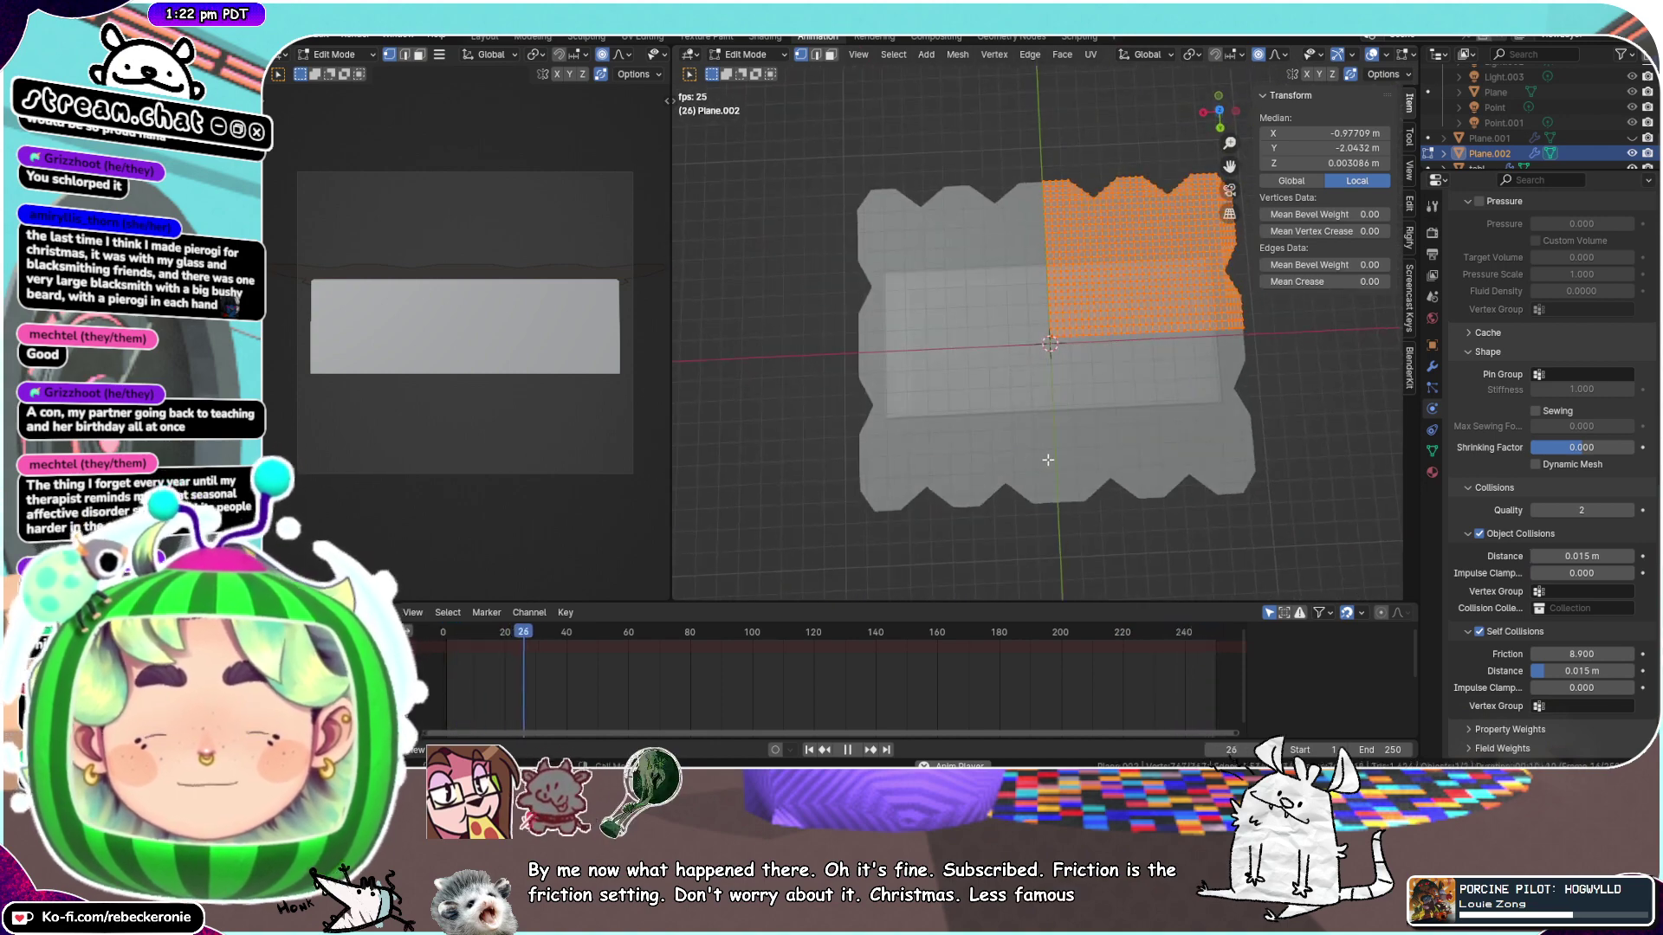
key("x")
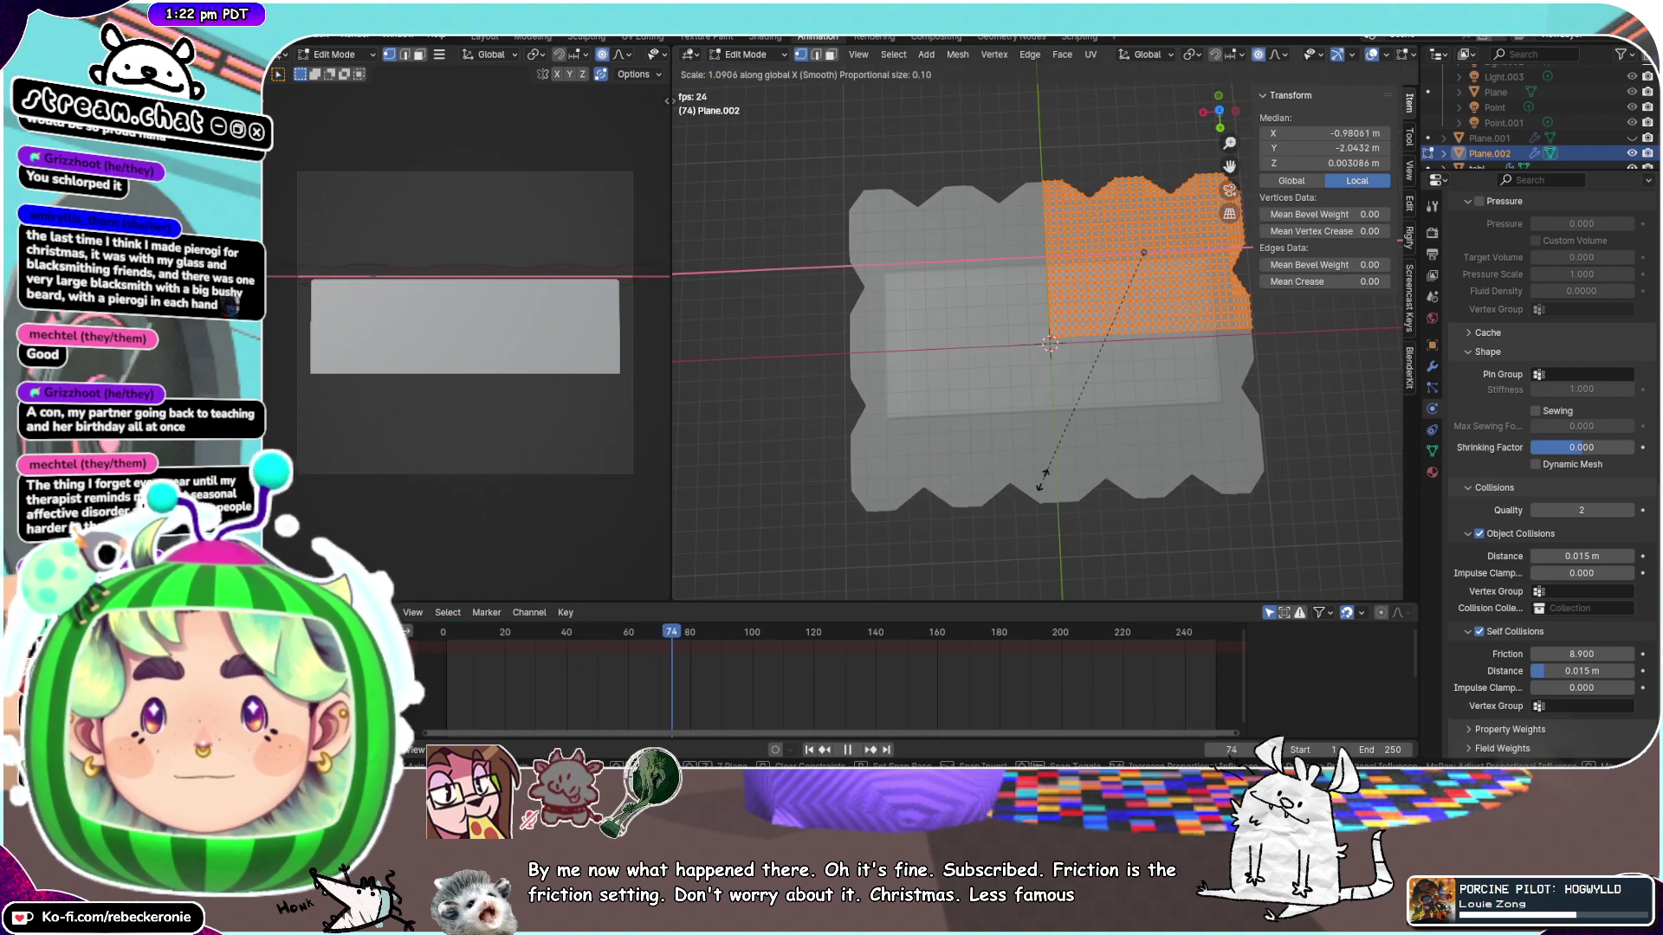
left_click(1046, 431)
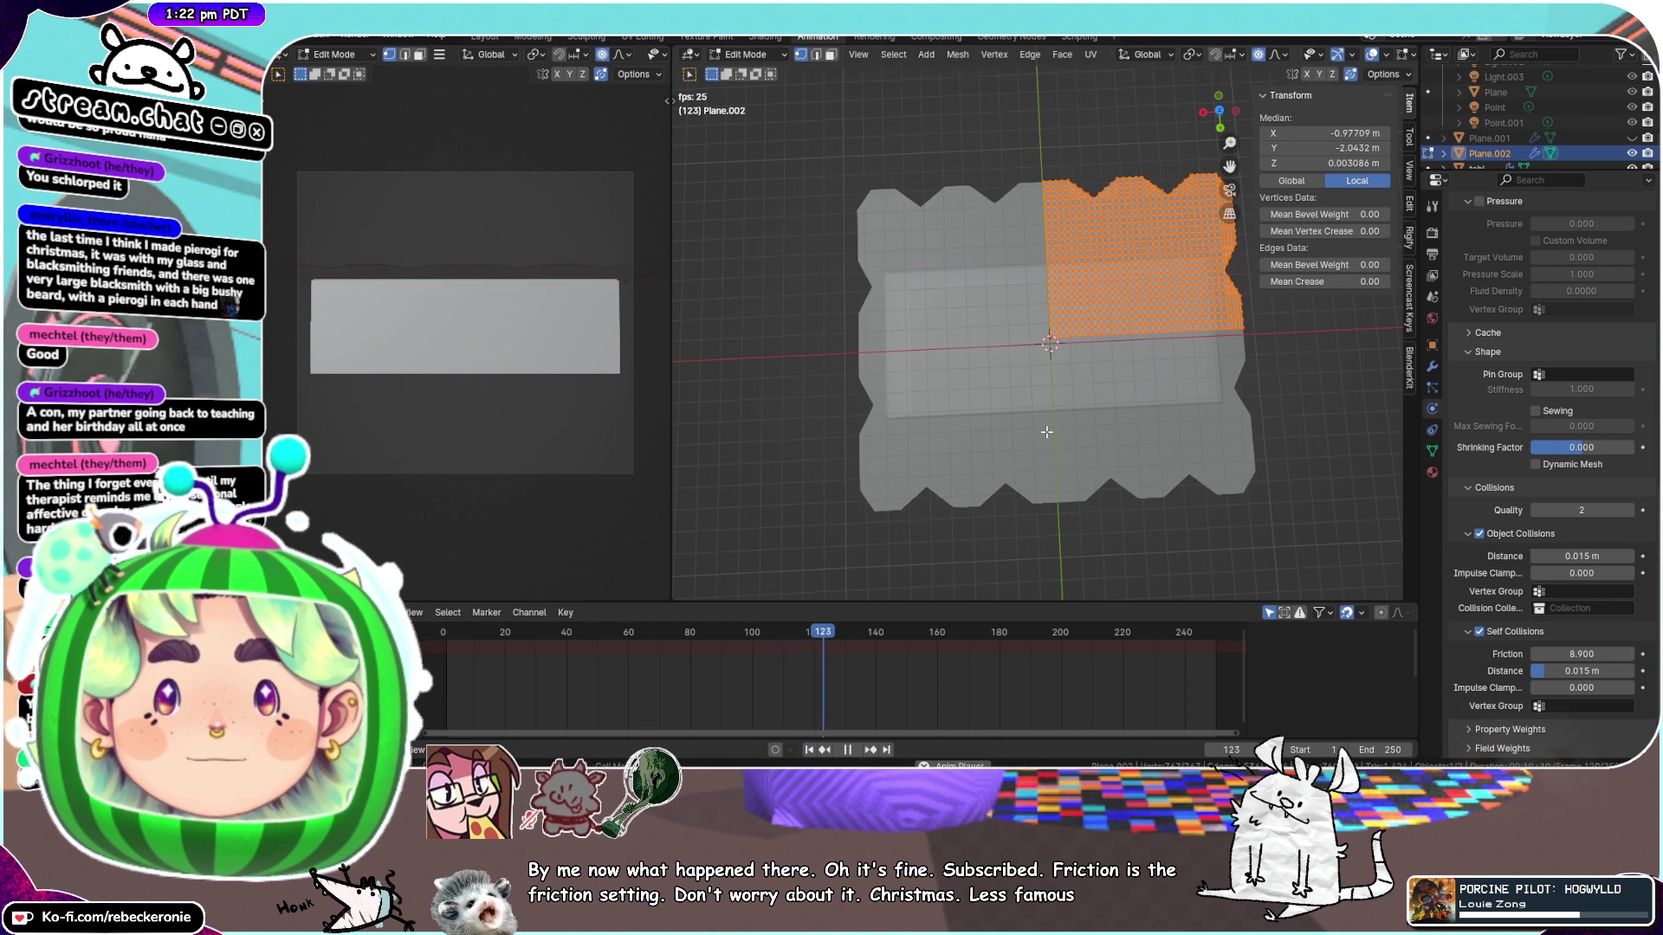
key("ctrl+Tab")
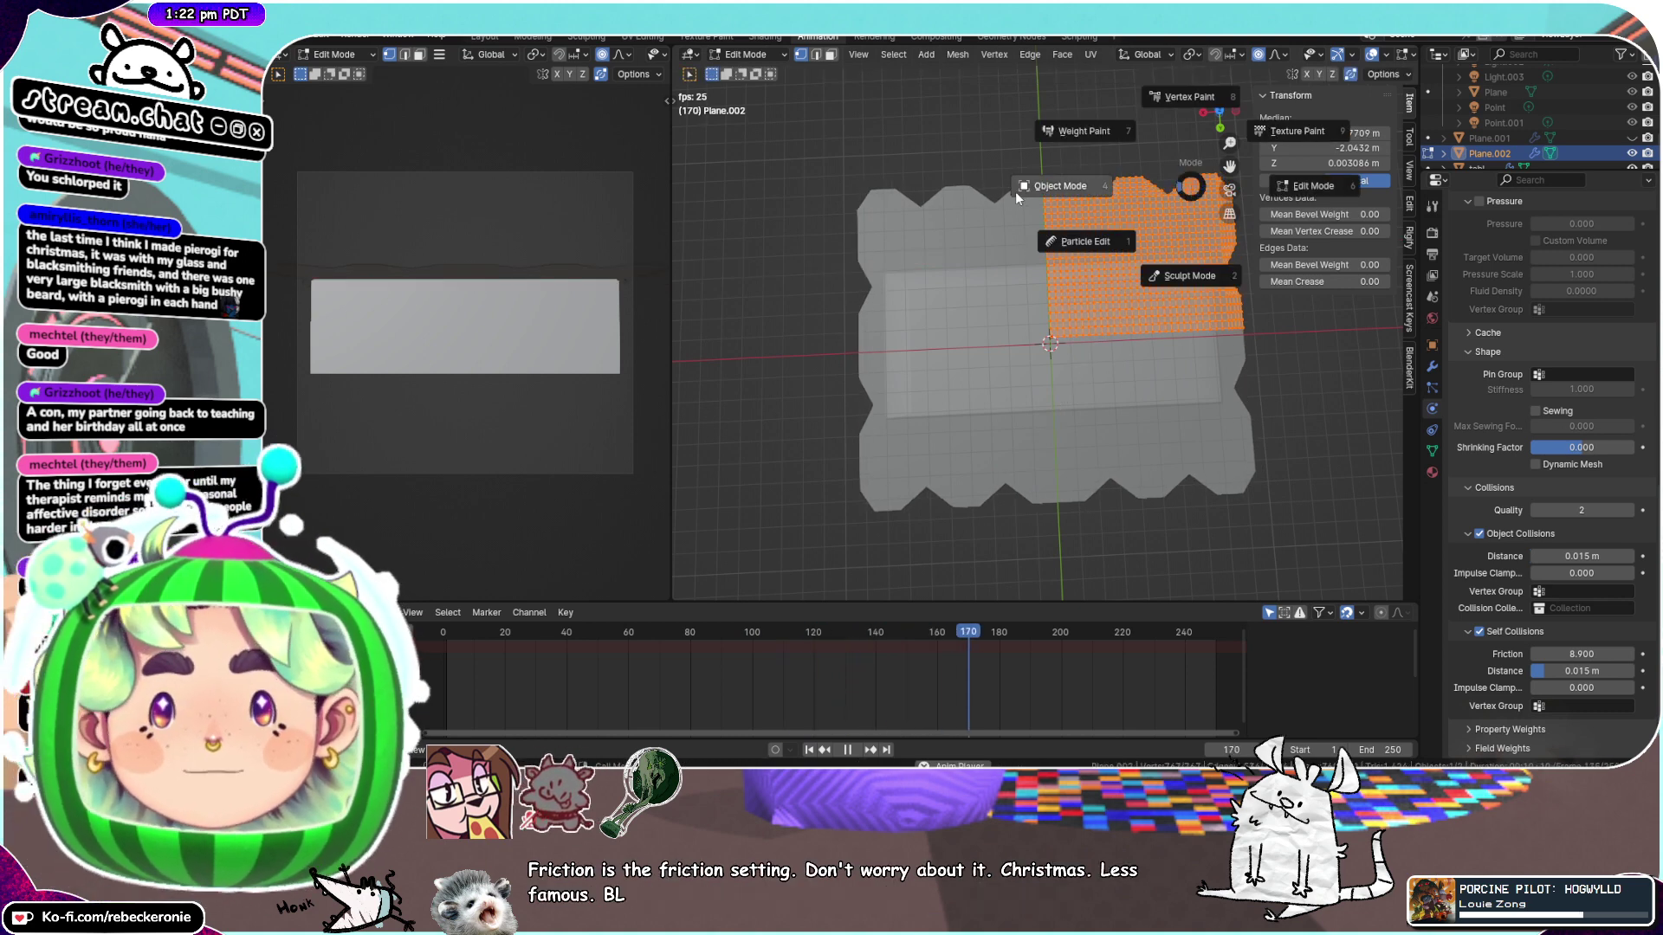
left_click(1015, 191)
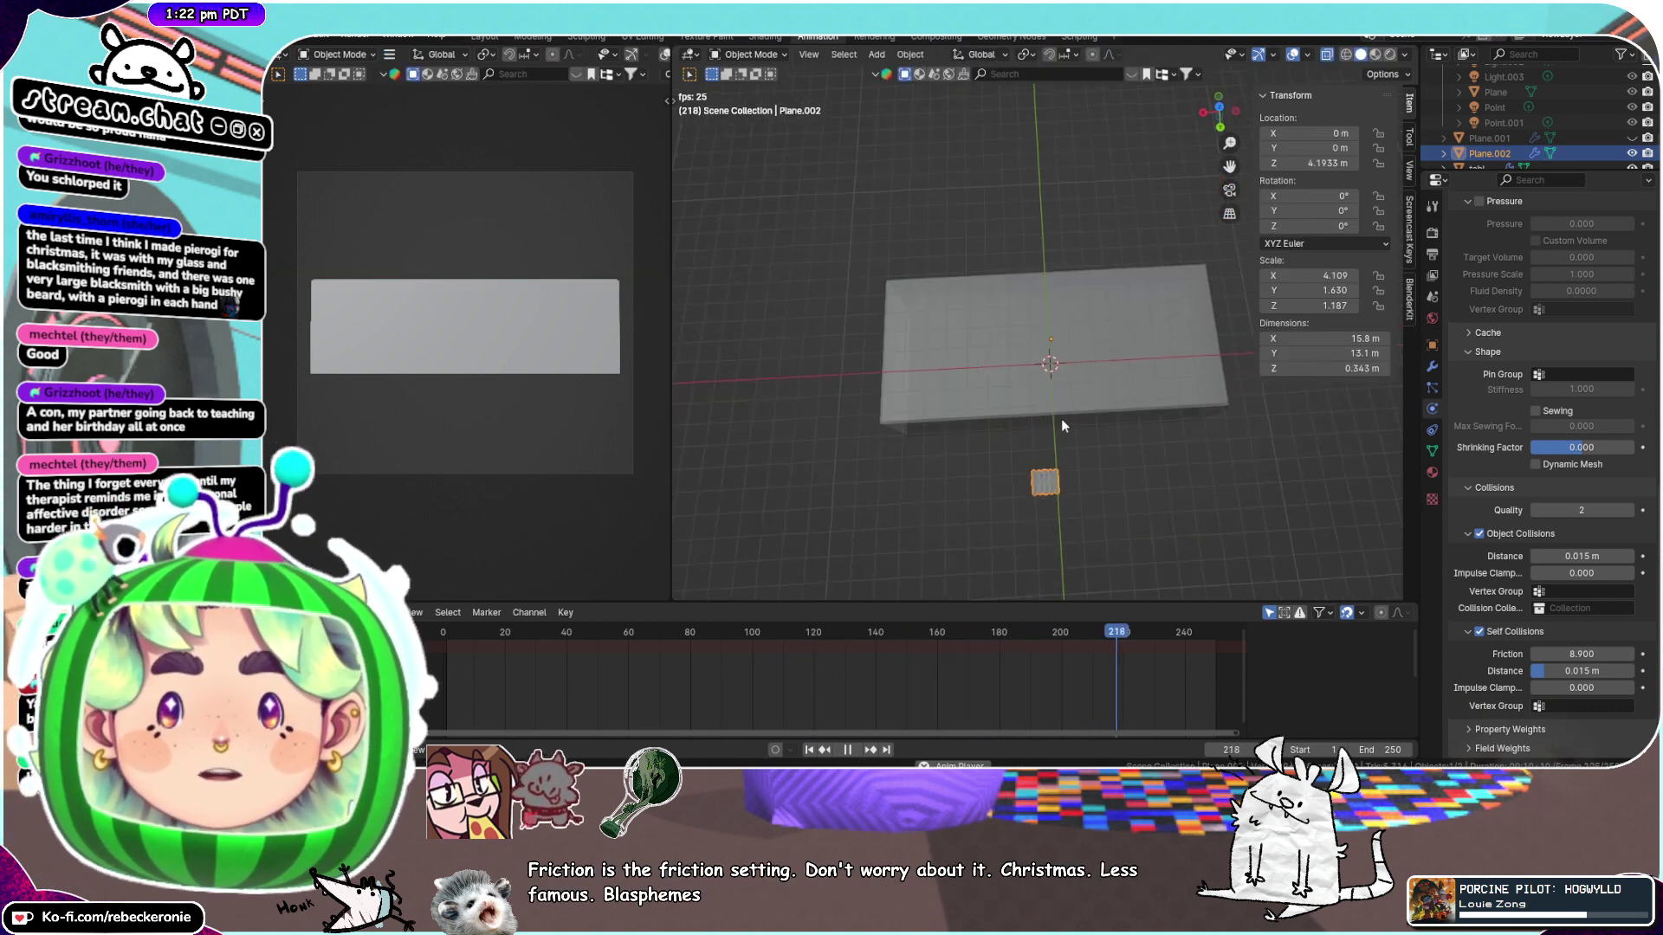
Scale the tablecloth object by about 1.431 along X, and replay the simulation from frame 0 to examine the drape
left_click(845, 750)
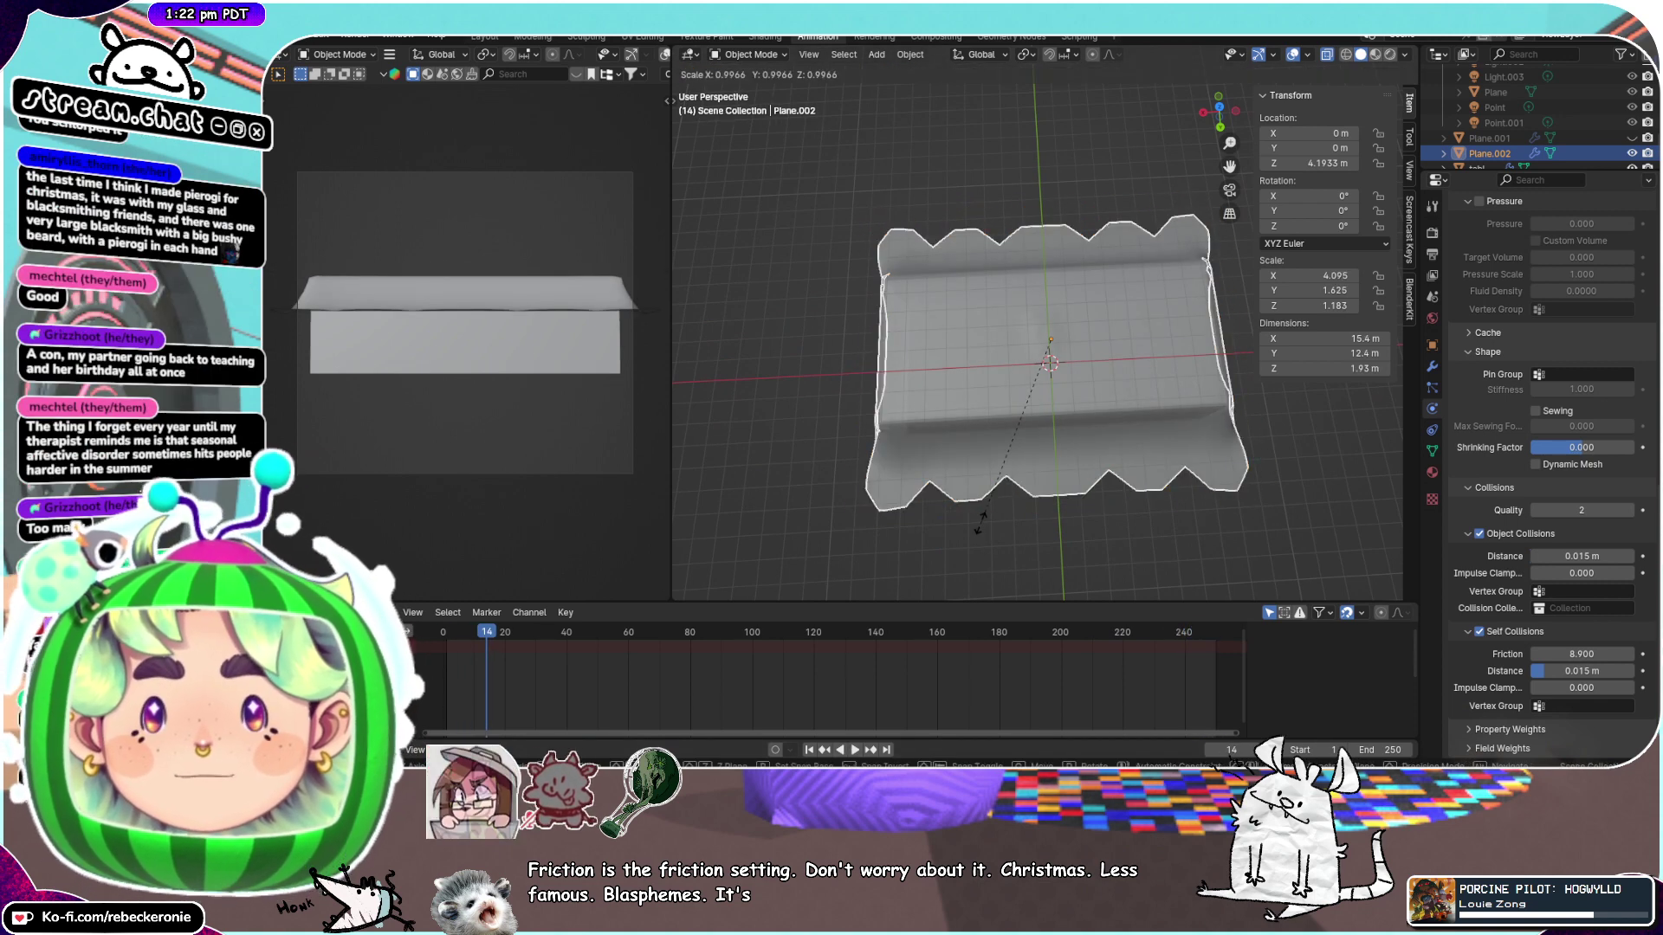
key("x")
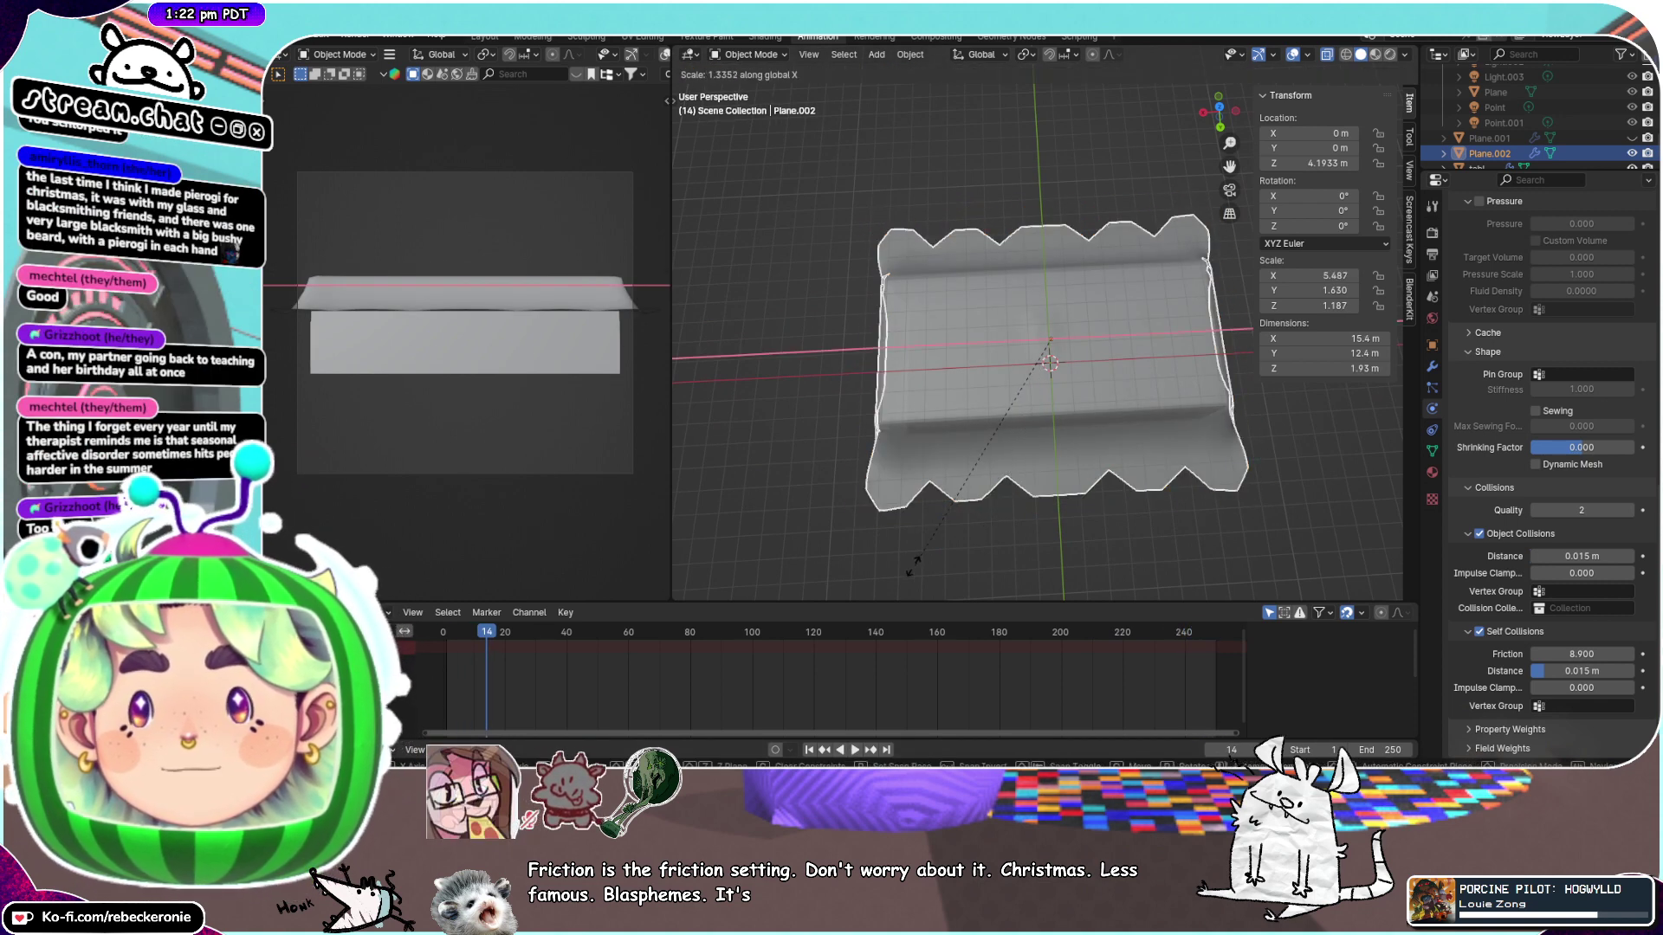
left_click(892, 567)
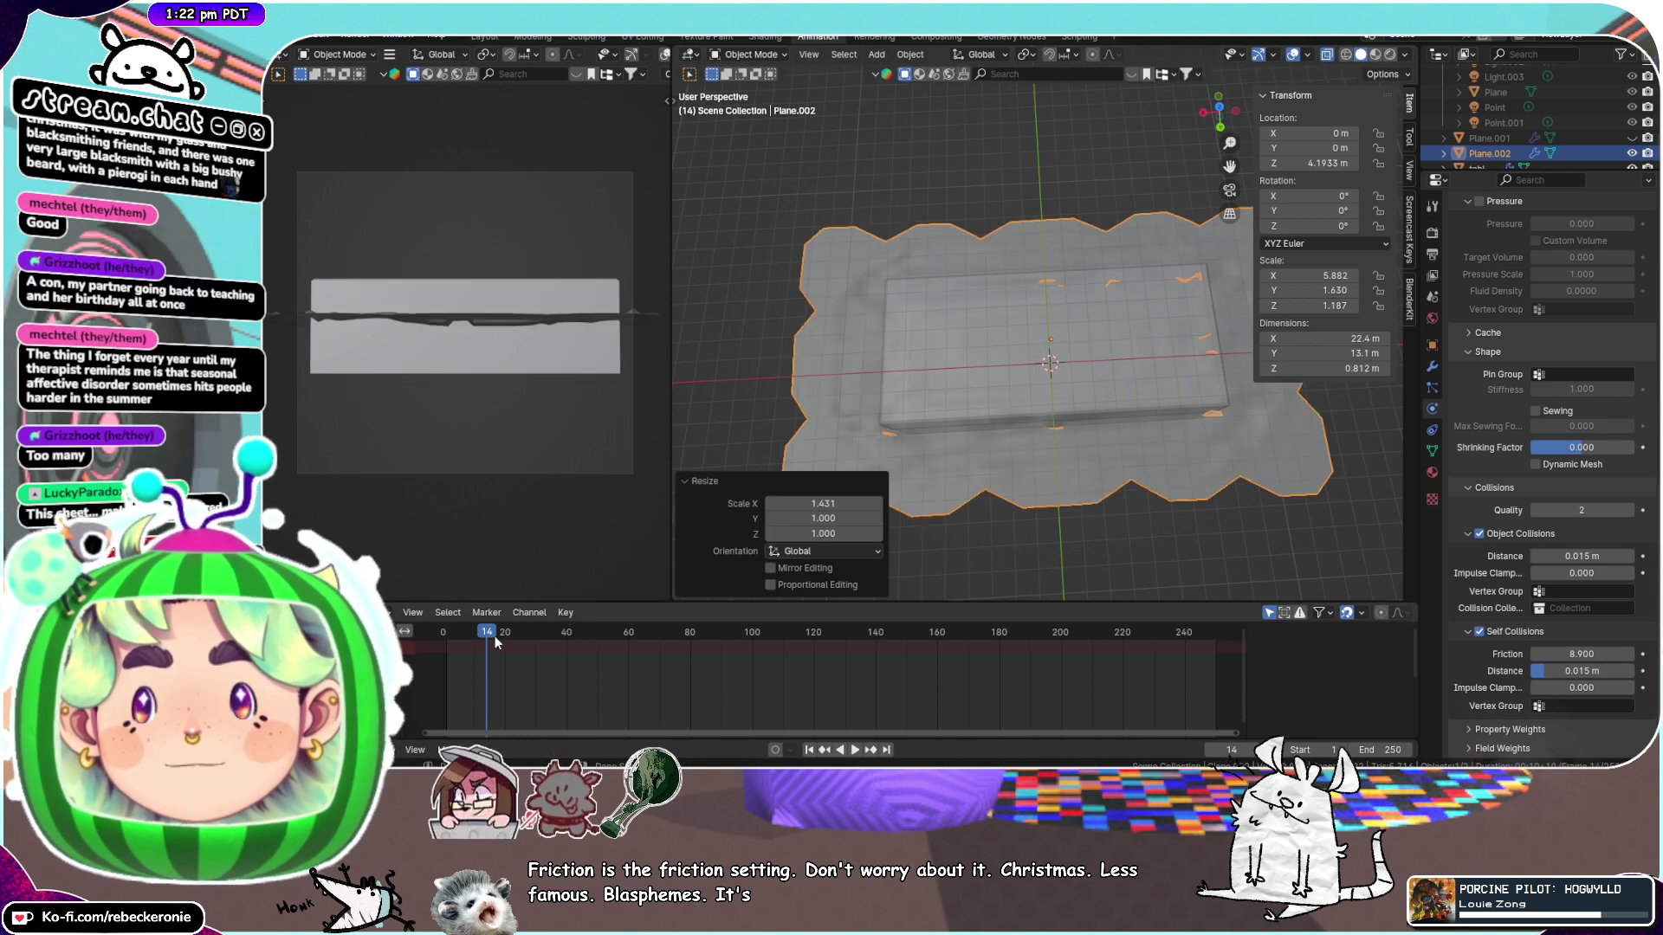
left_click_drag(496, 642, 437, 641)
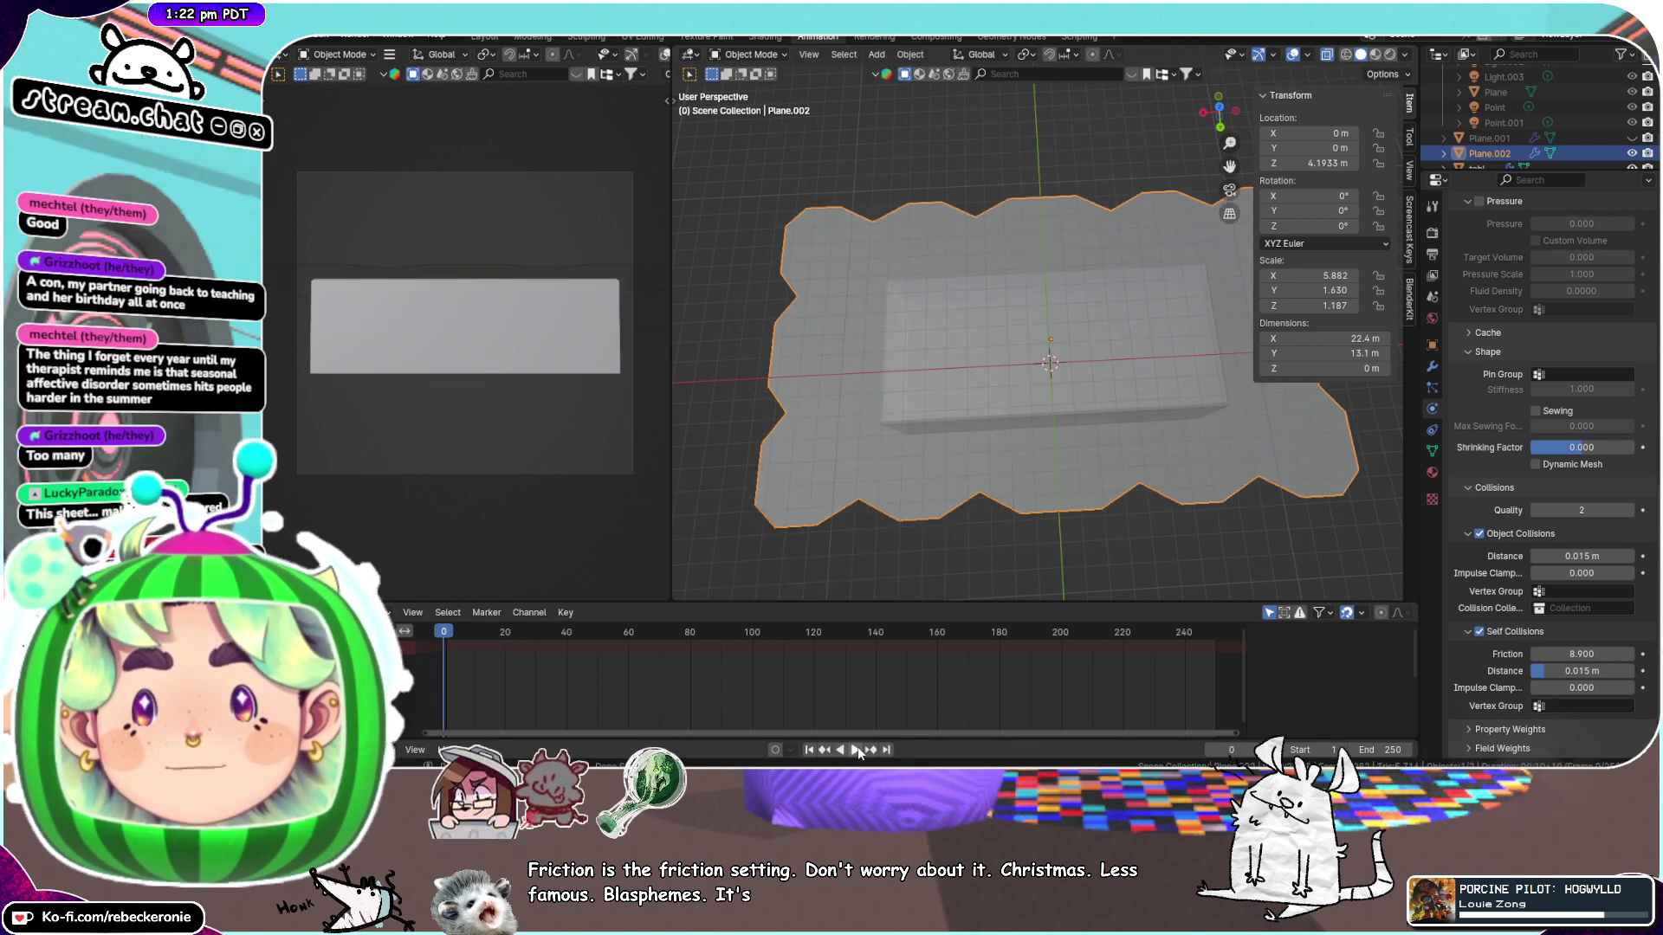
left_click(858, 748)
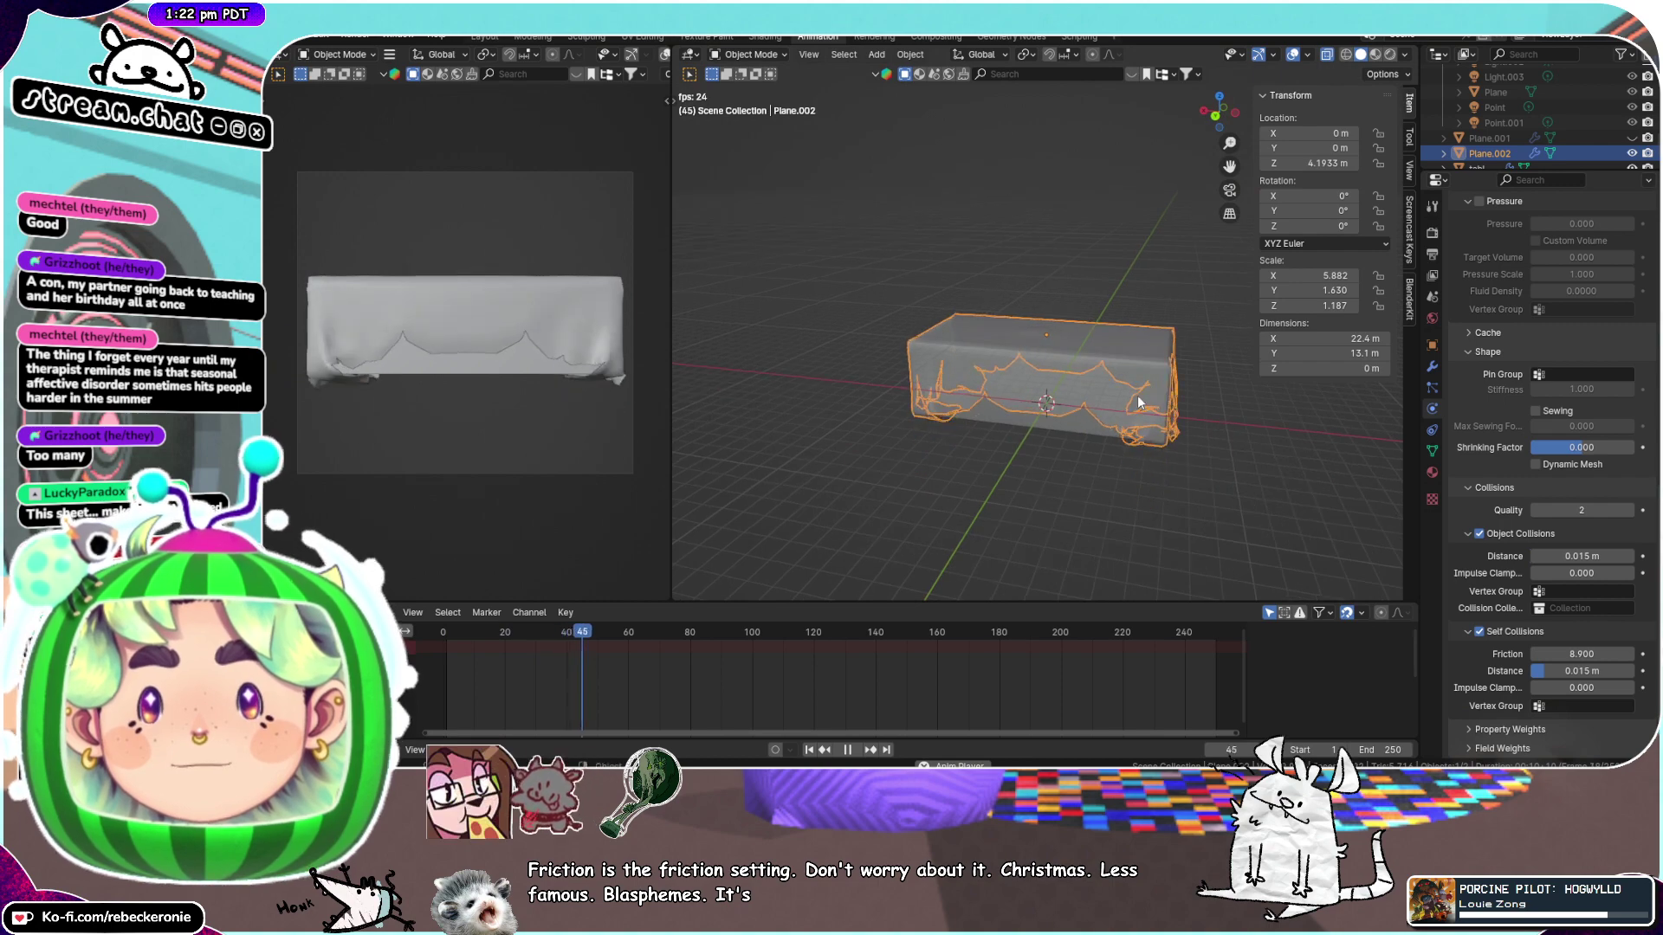
middle_click_drag(1138, 397, 933, 374)
scroll(1074, 424, "up", 2)
middle_click_drag(1074, 423, 1010, 395)
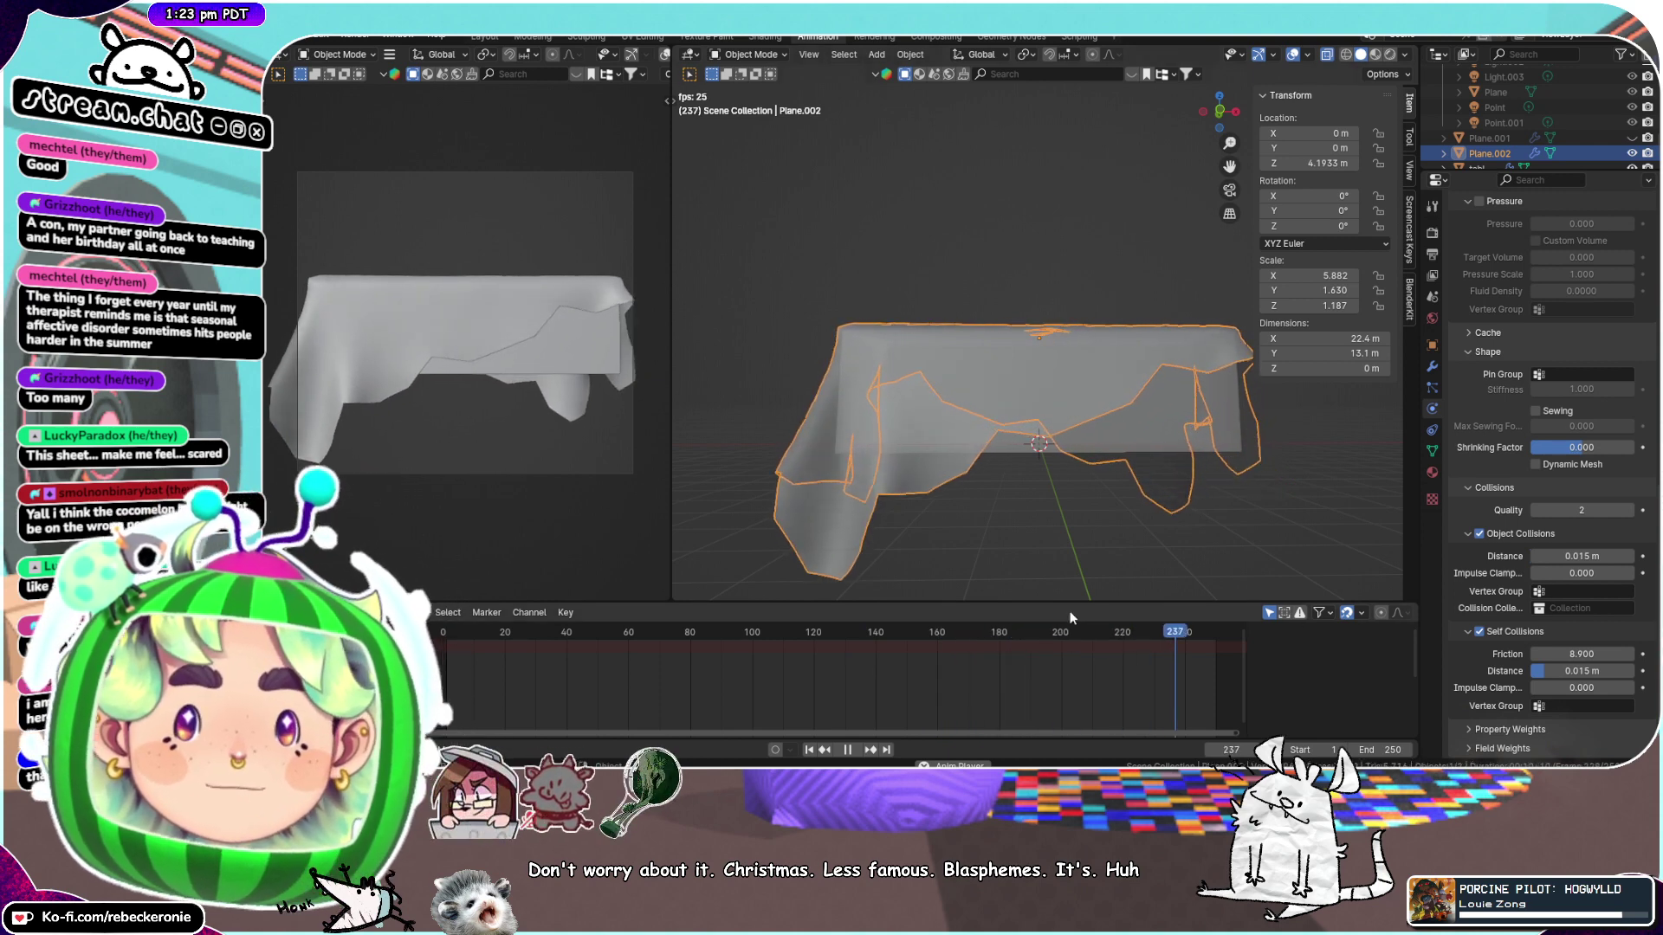
Return to frame 0, scale the tablecloth by about 0.891 along X, and replay the simulation
left_click(848, 750)
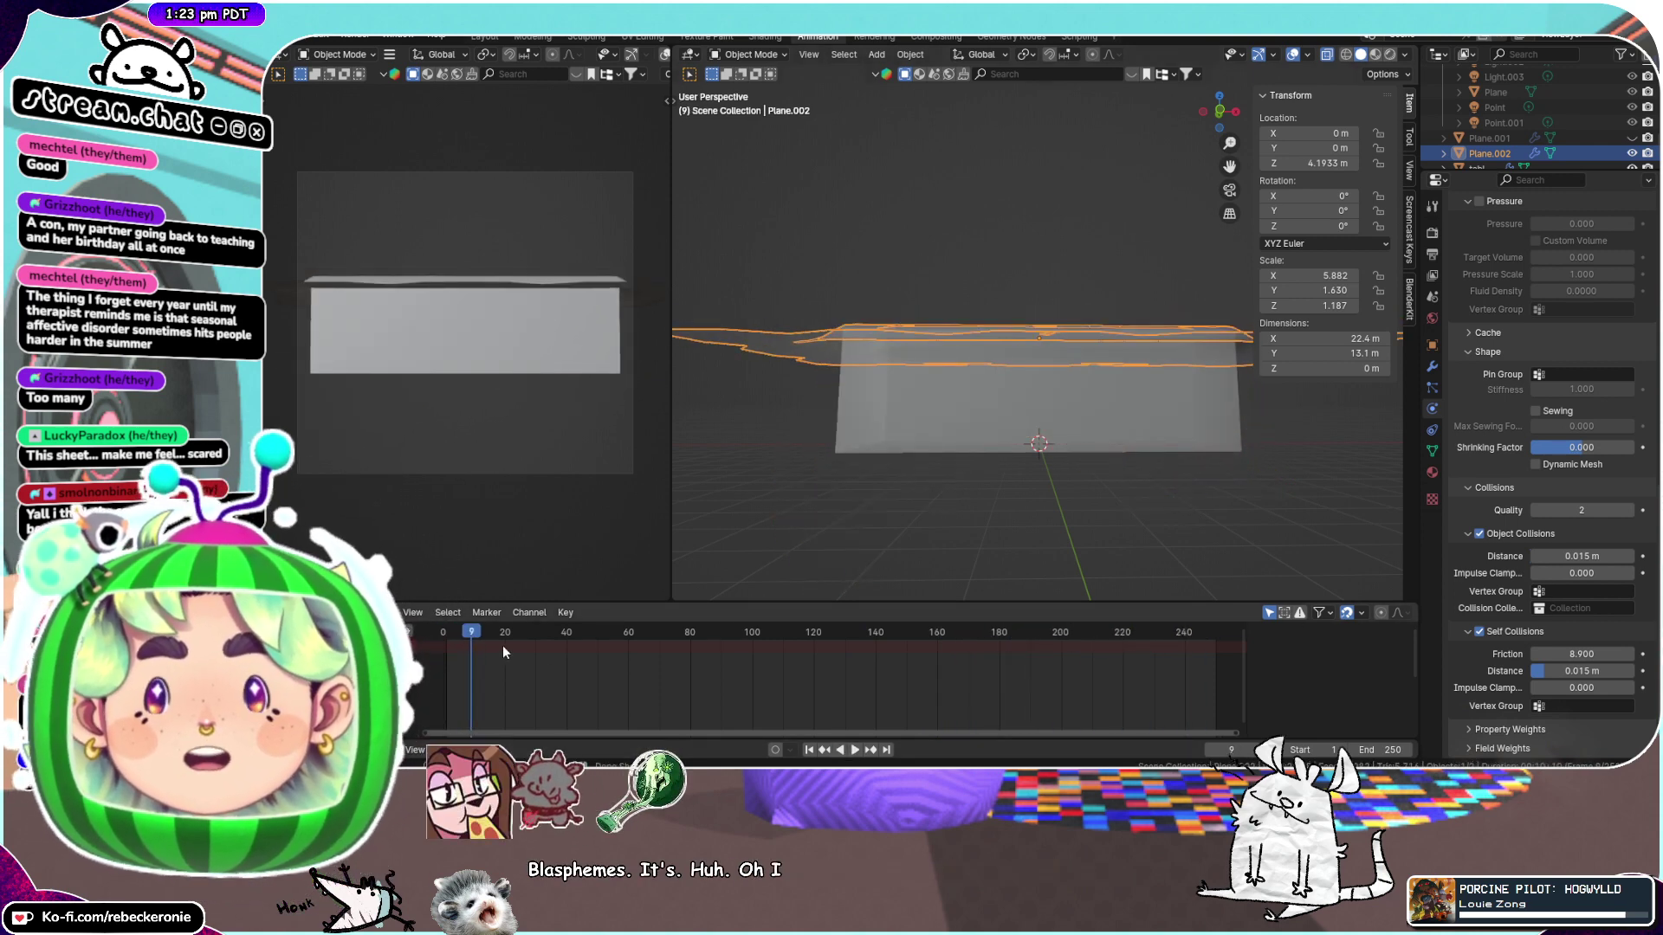
left_click_drag(503, 646, 425, 634)
middle_click_drag(1196, 364, 1192, 521)
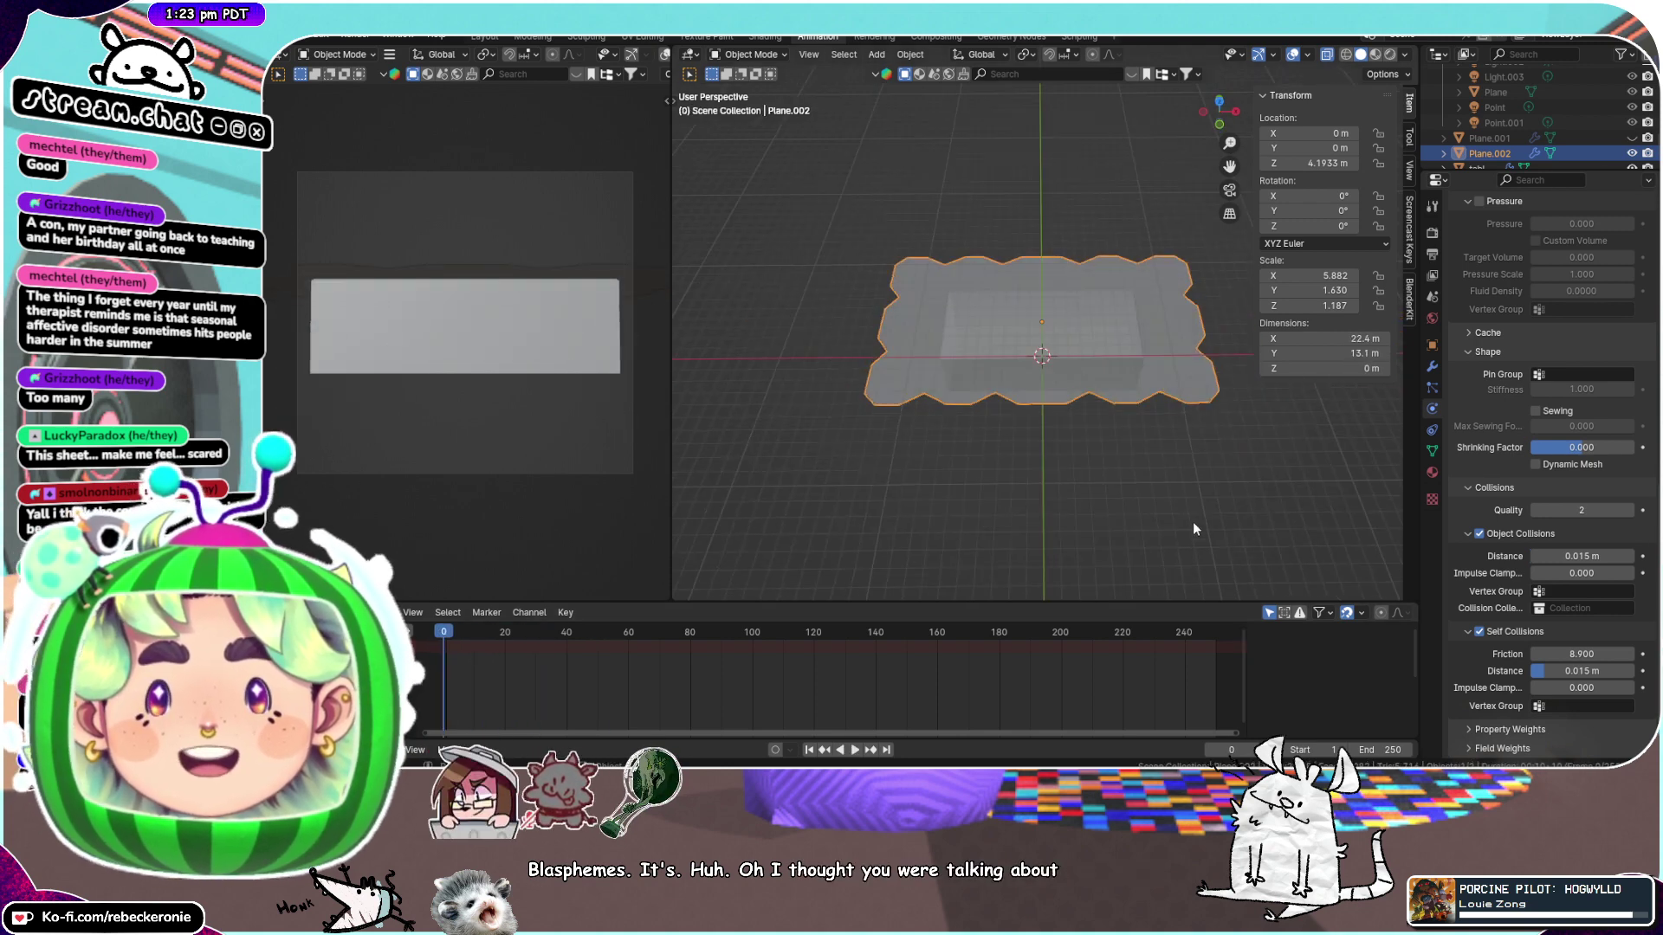
key("s")
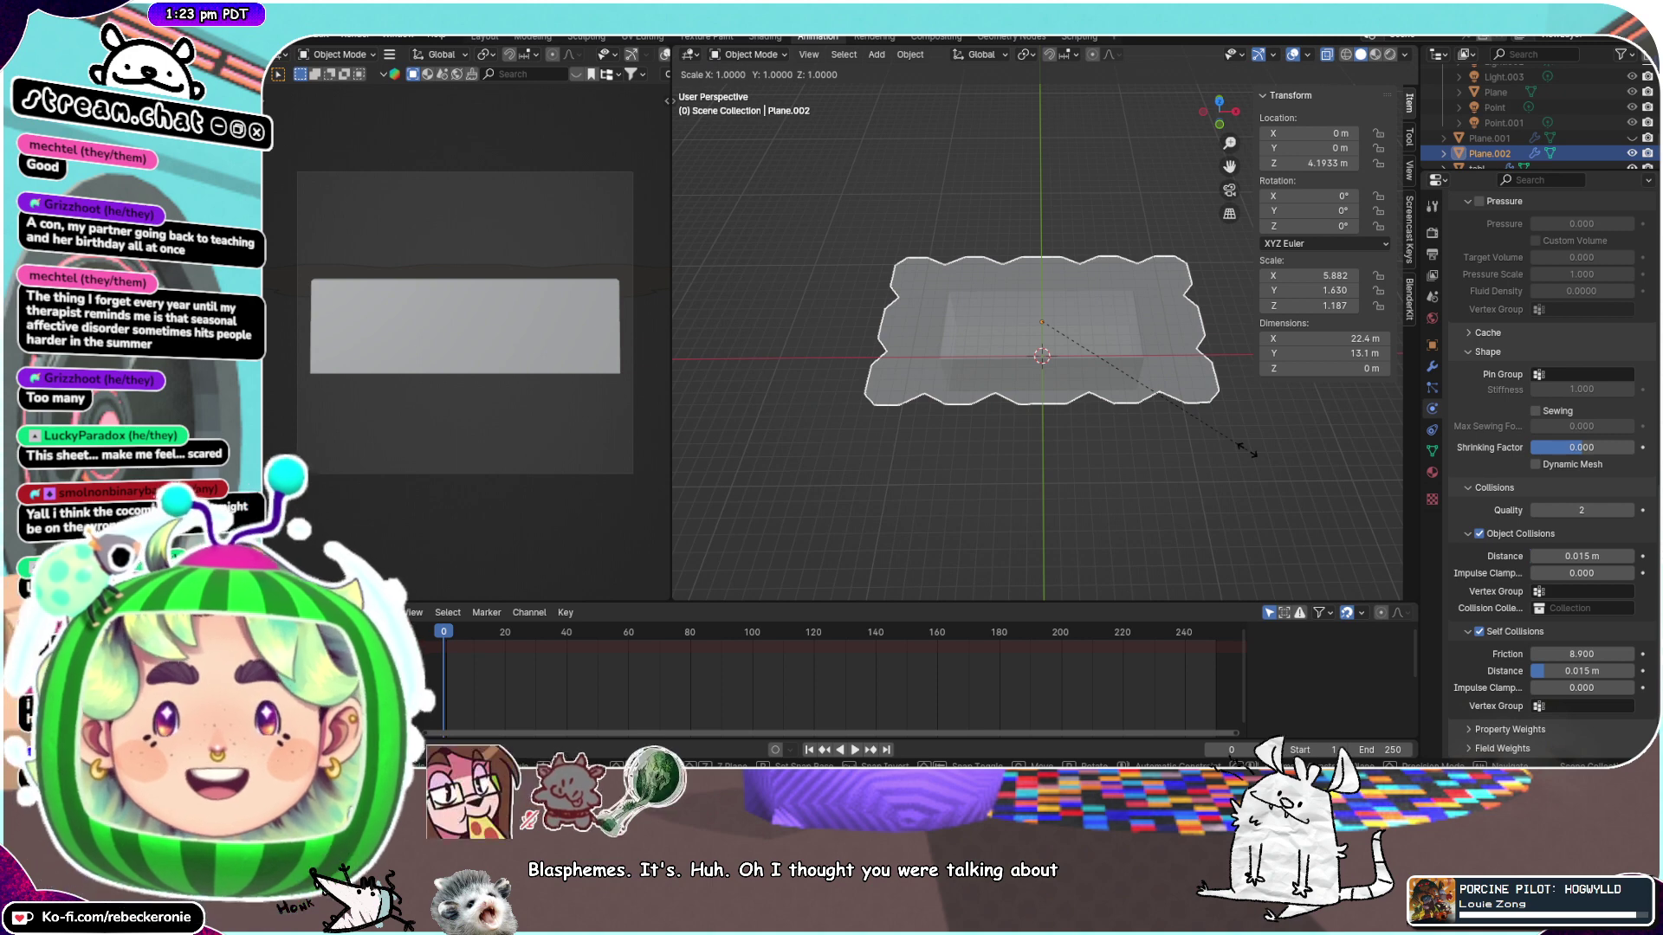
key("x")
left_click(1223, 440)
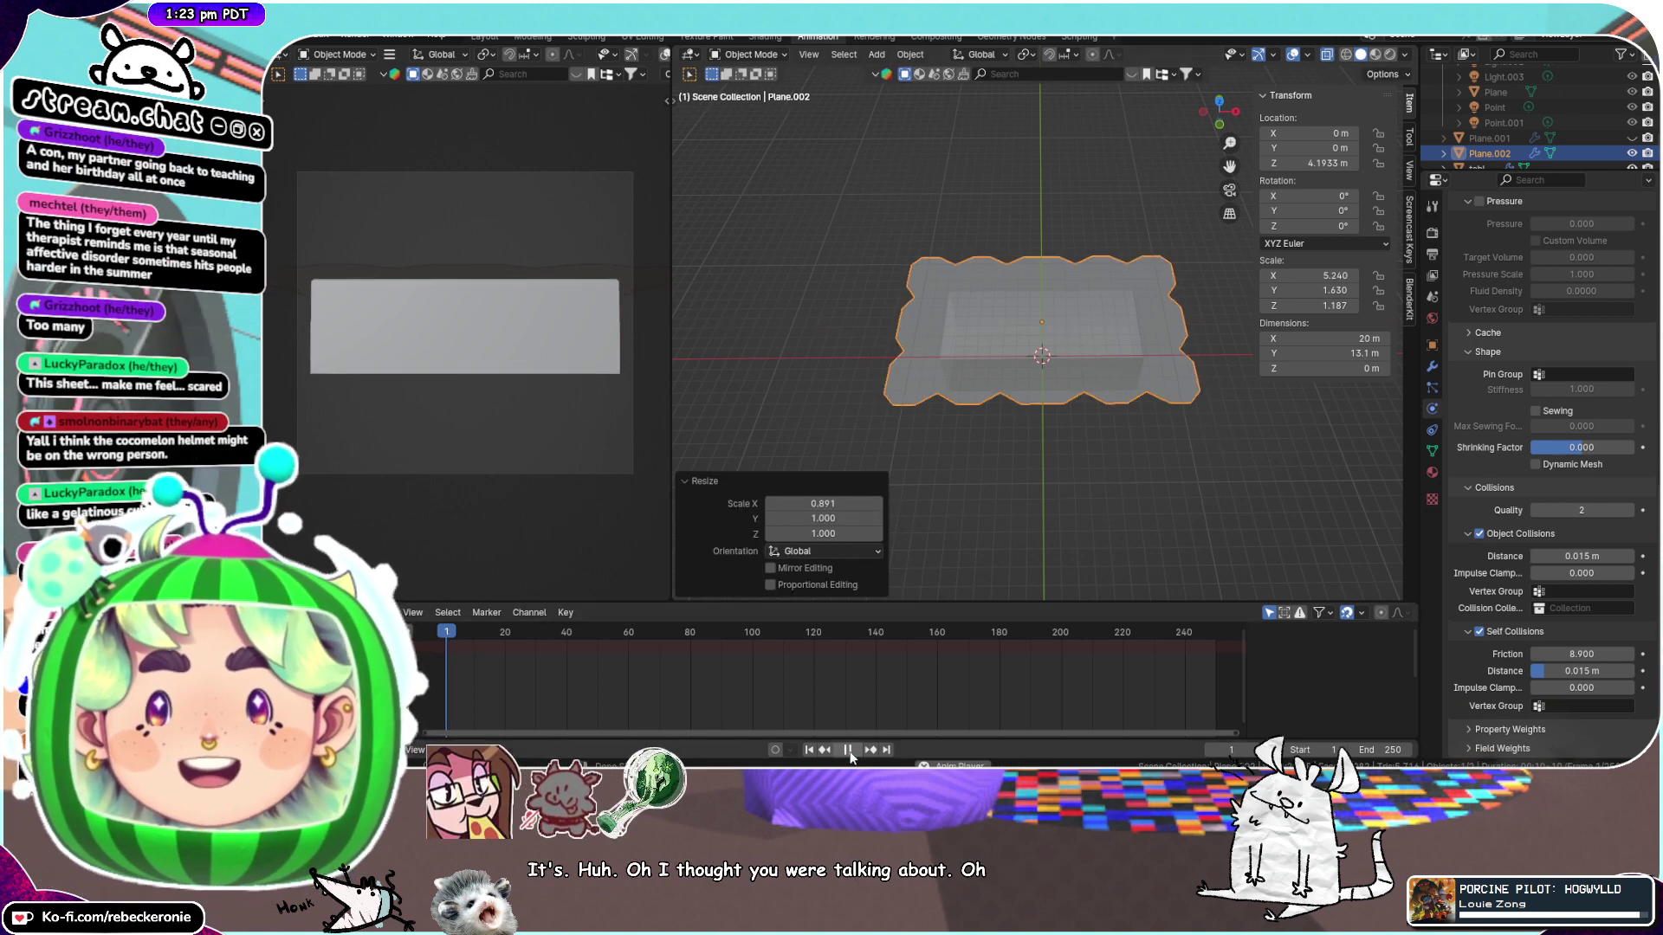
key("space")
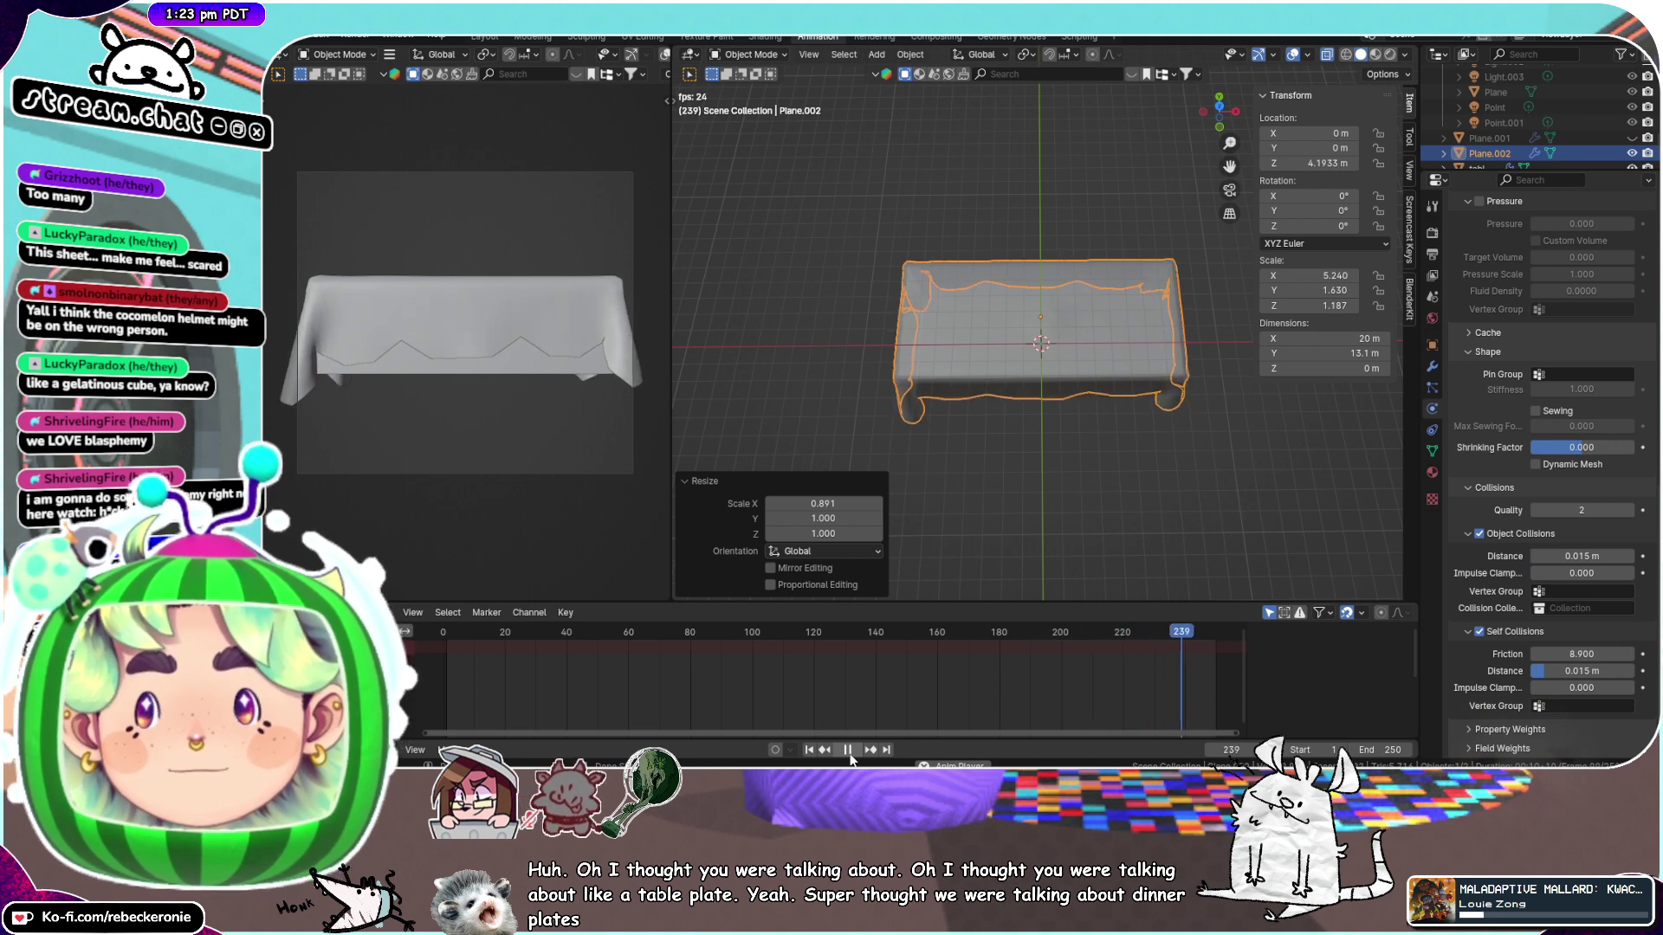
Examine the front and corner folds of the drape and review the cloth's Physical Properties, Stiffness and Damping settings
middle_click_drag(477, 324, 373, 349)
middle_click_drag(988, 356, 1012, 476)
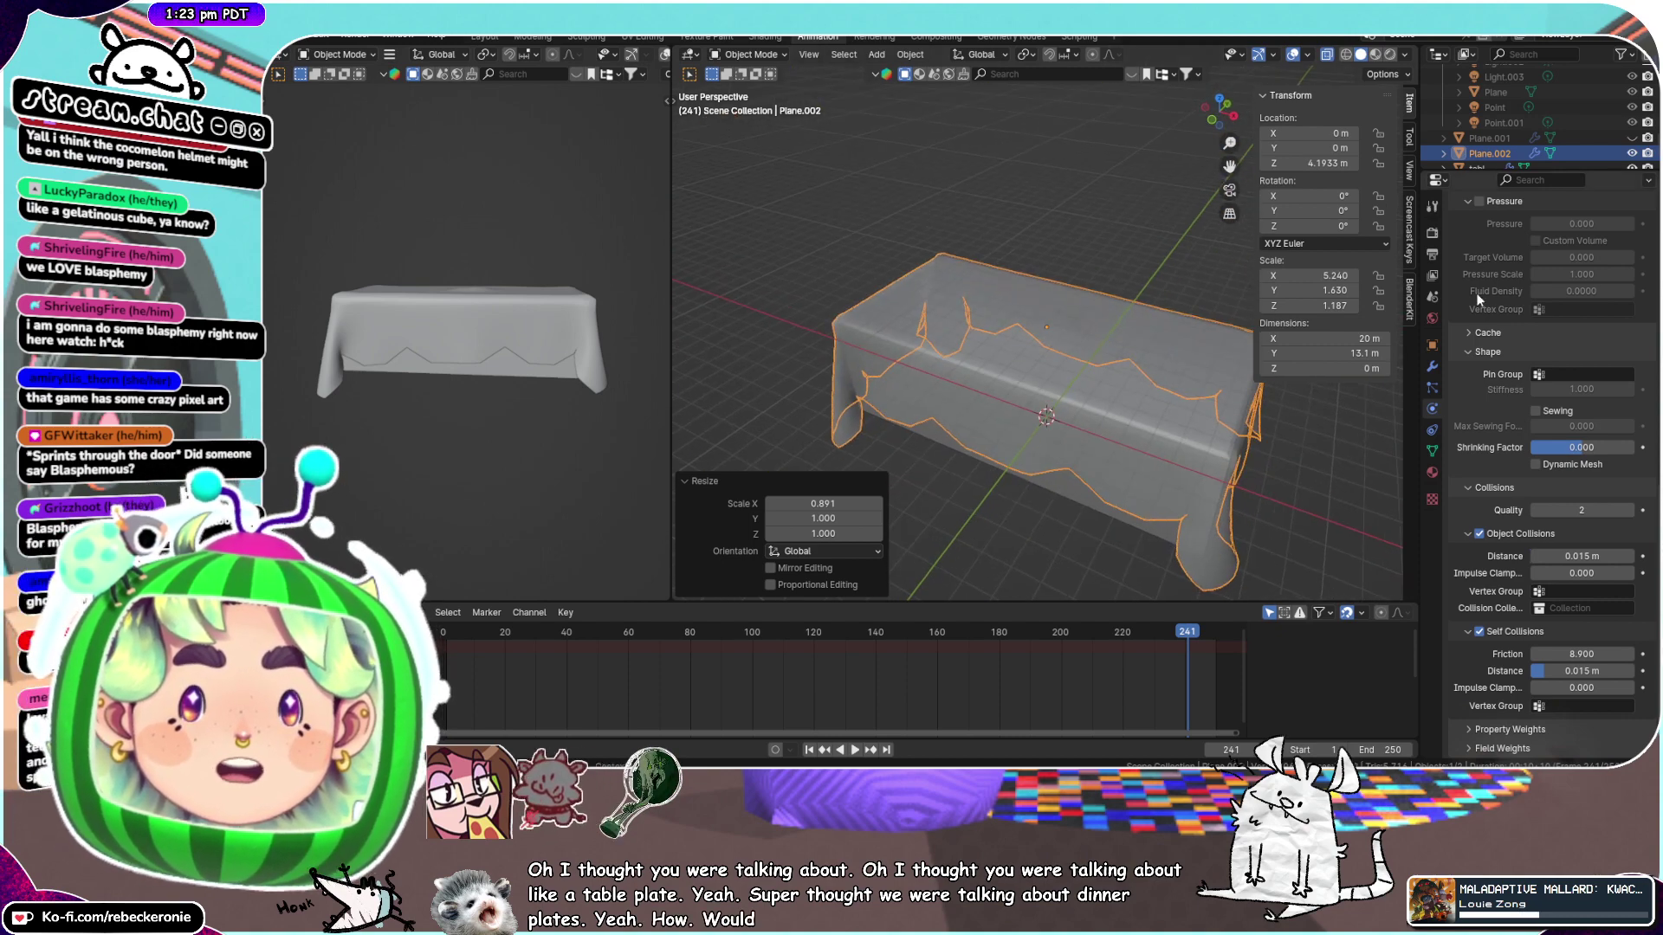
scroll(1493, 345, "up", 15)
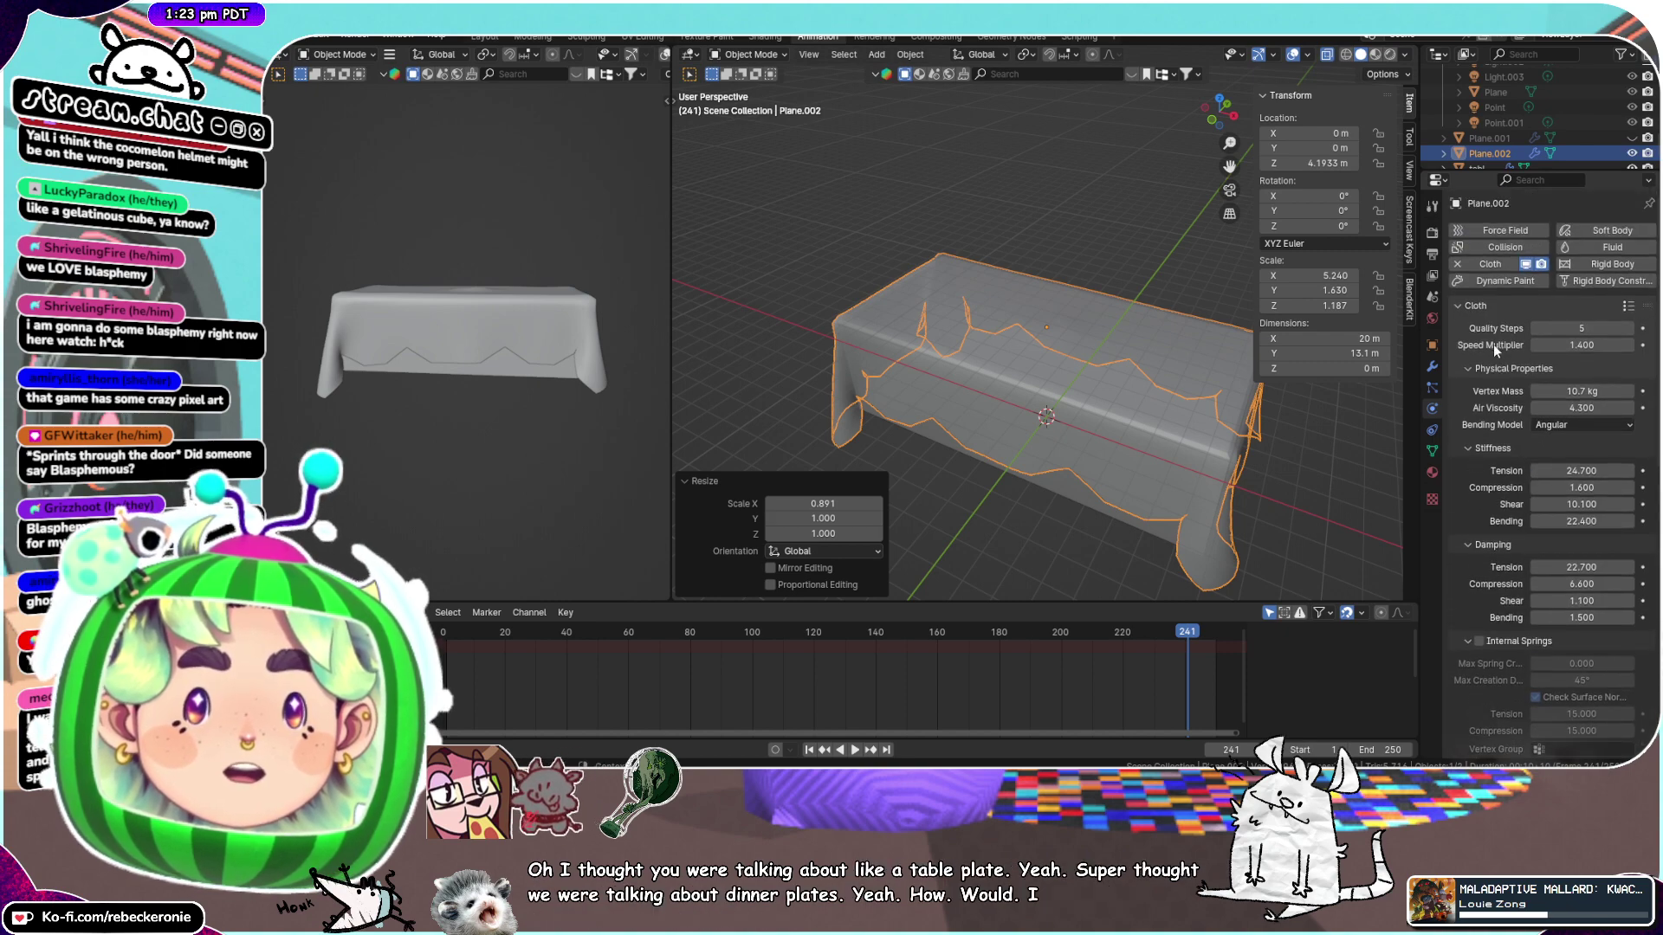
scroll(996, 440, "up", 3)
middle_click_drag(996, 440, 1155, 487)
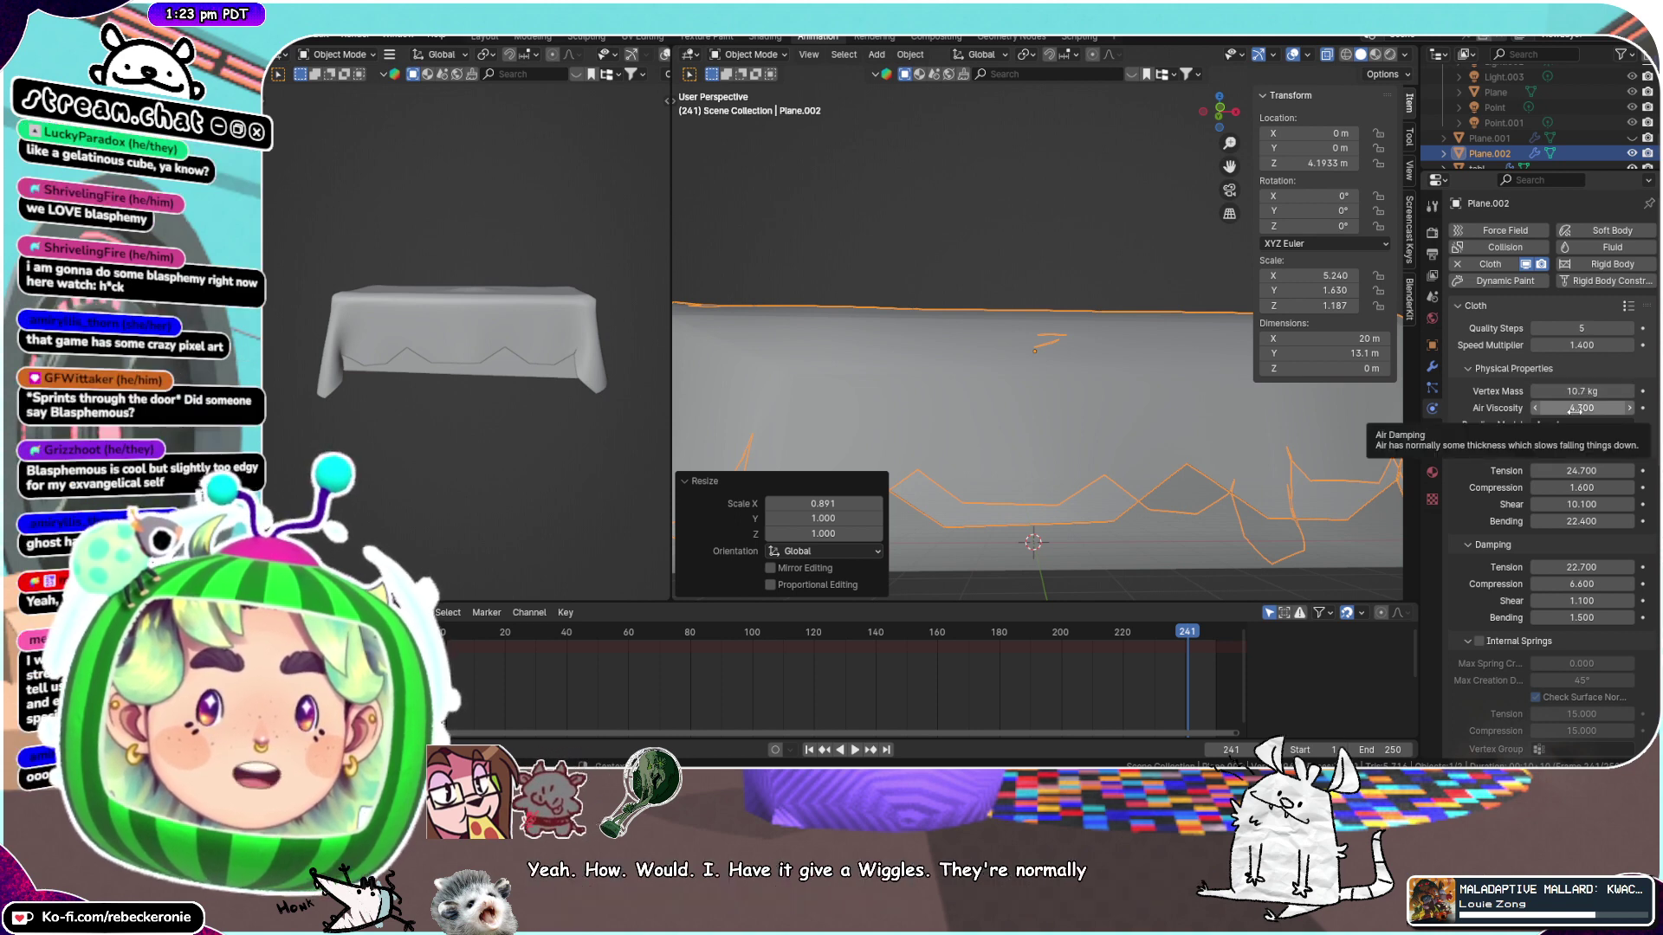
Set the tablecloth's Air Viscosity to 1.000 and Vertex Mass to 12.7 kg, and replay the cloth simulation
left_click_drag(1557, 404, 1602, 404)
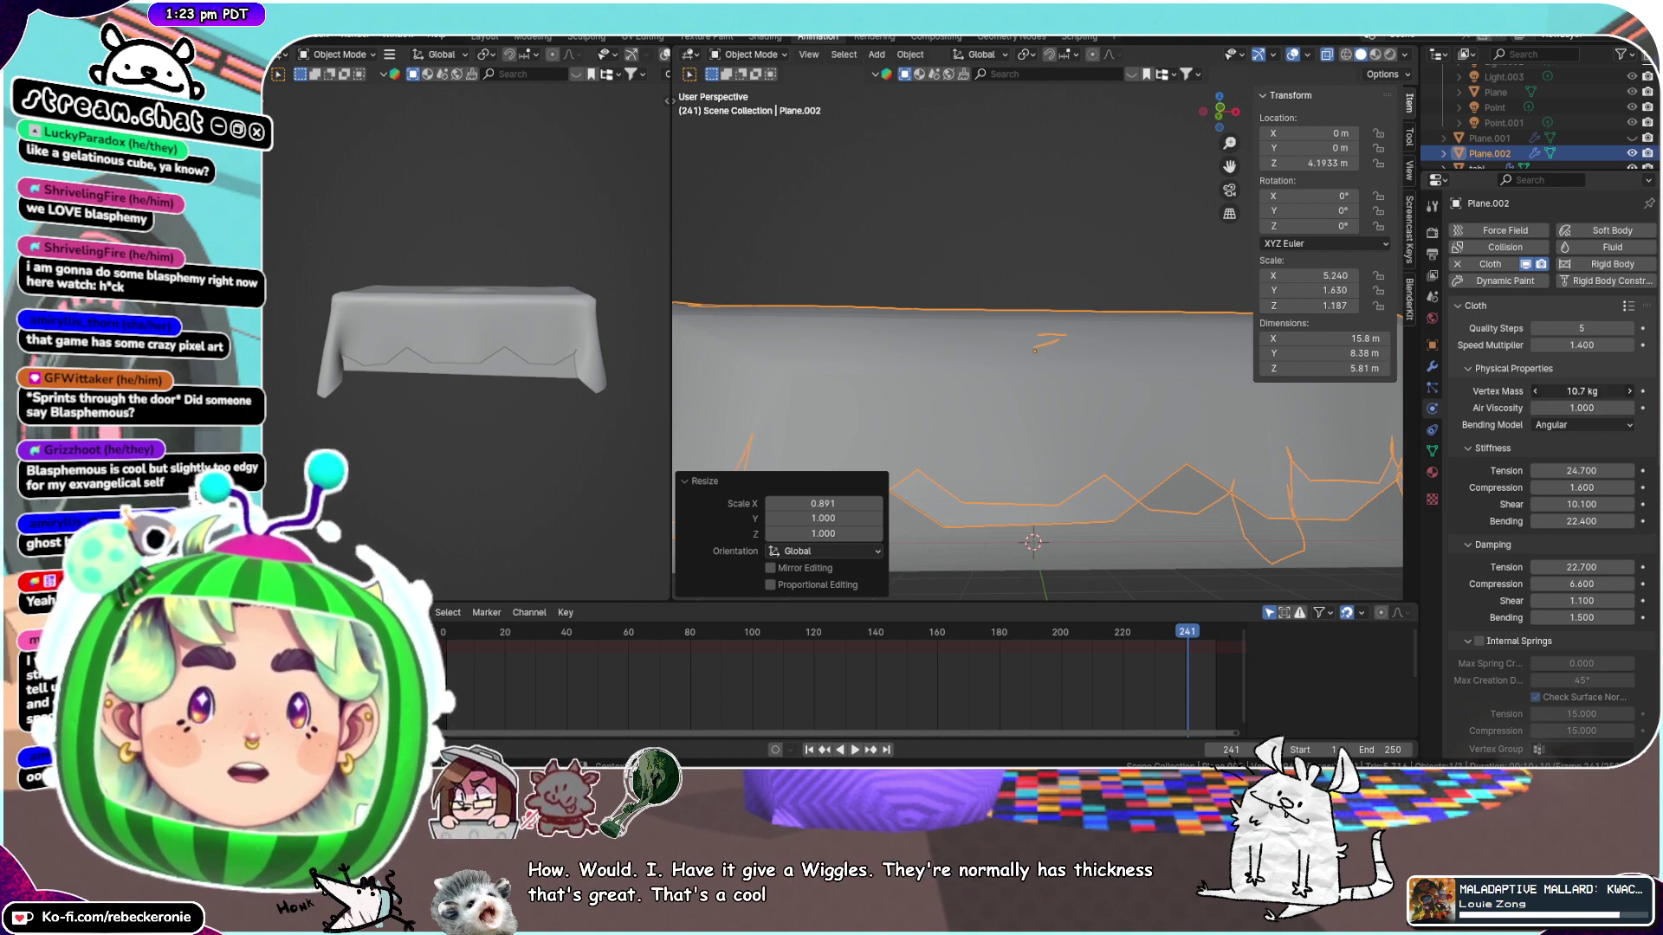
scroll(1057, 570, "down", 5)
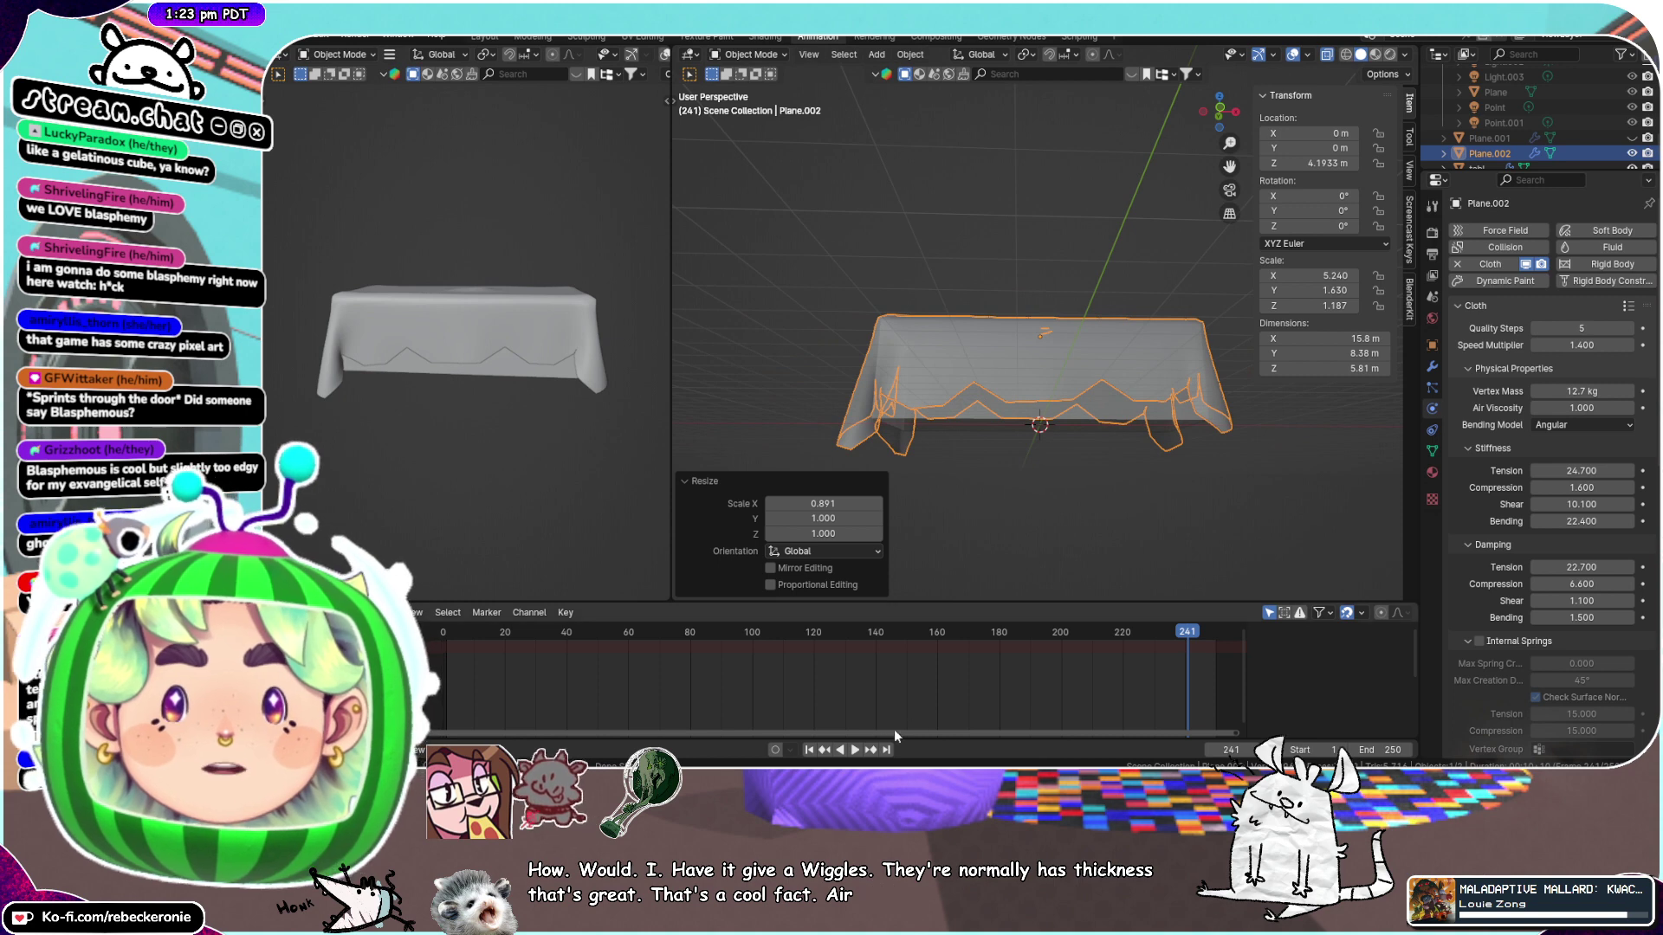
left_click(858, 750)
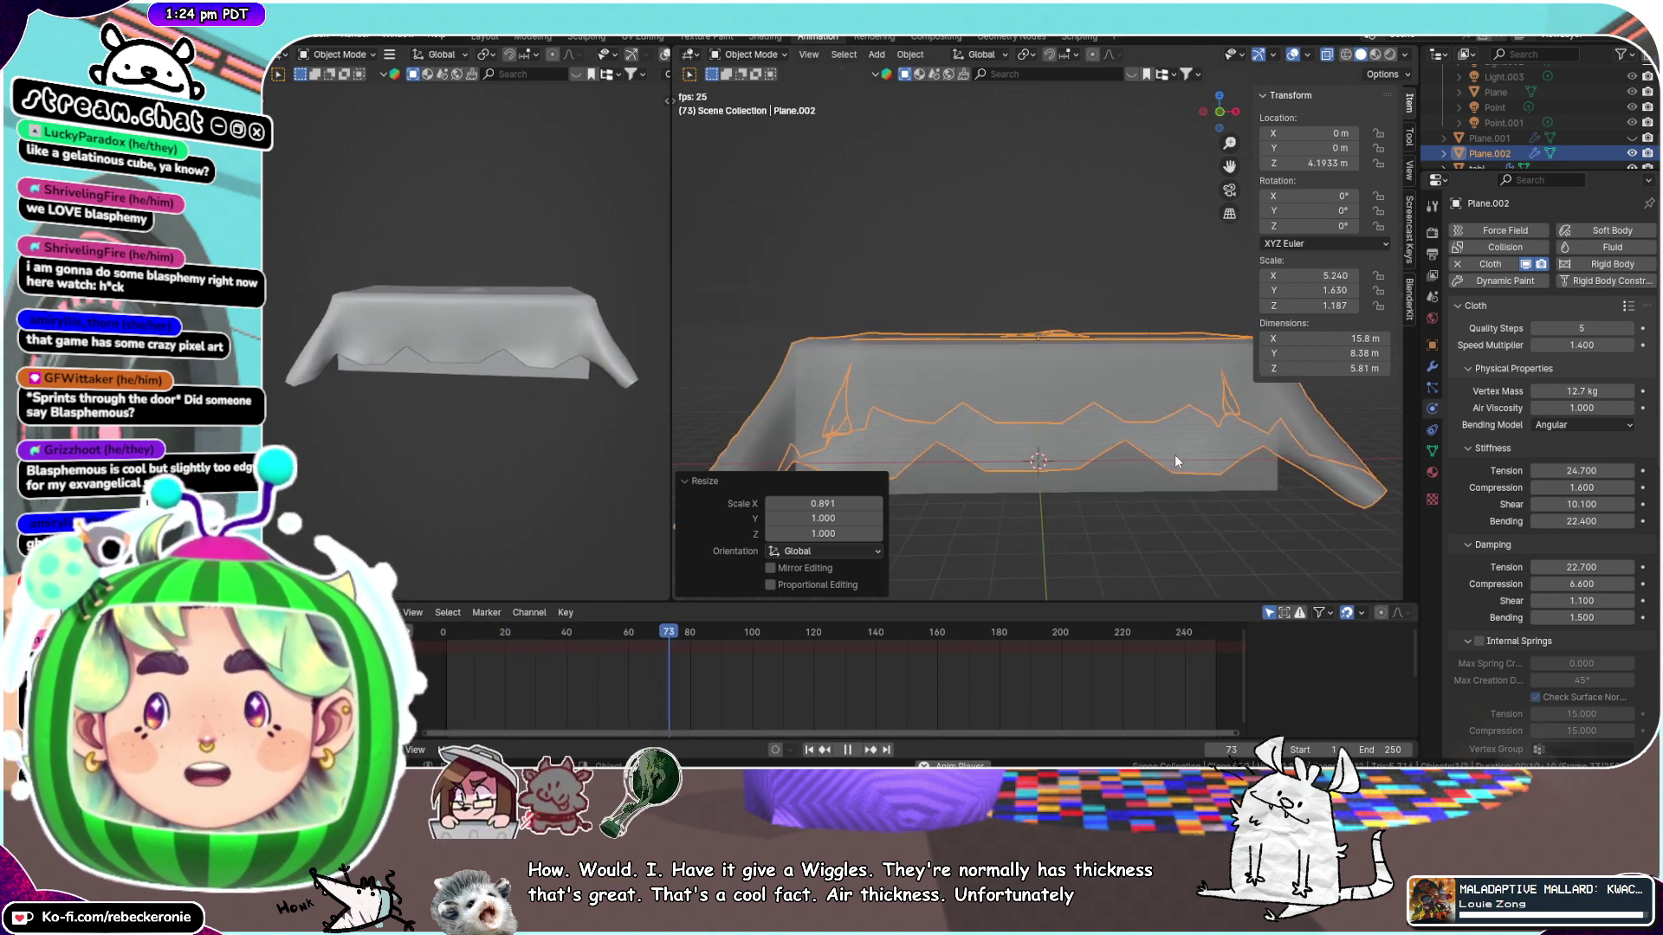
left_click(849, 750)
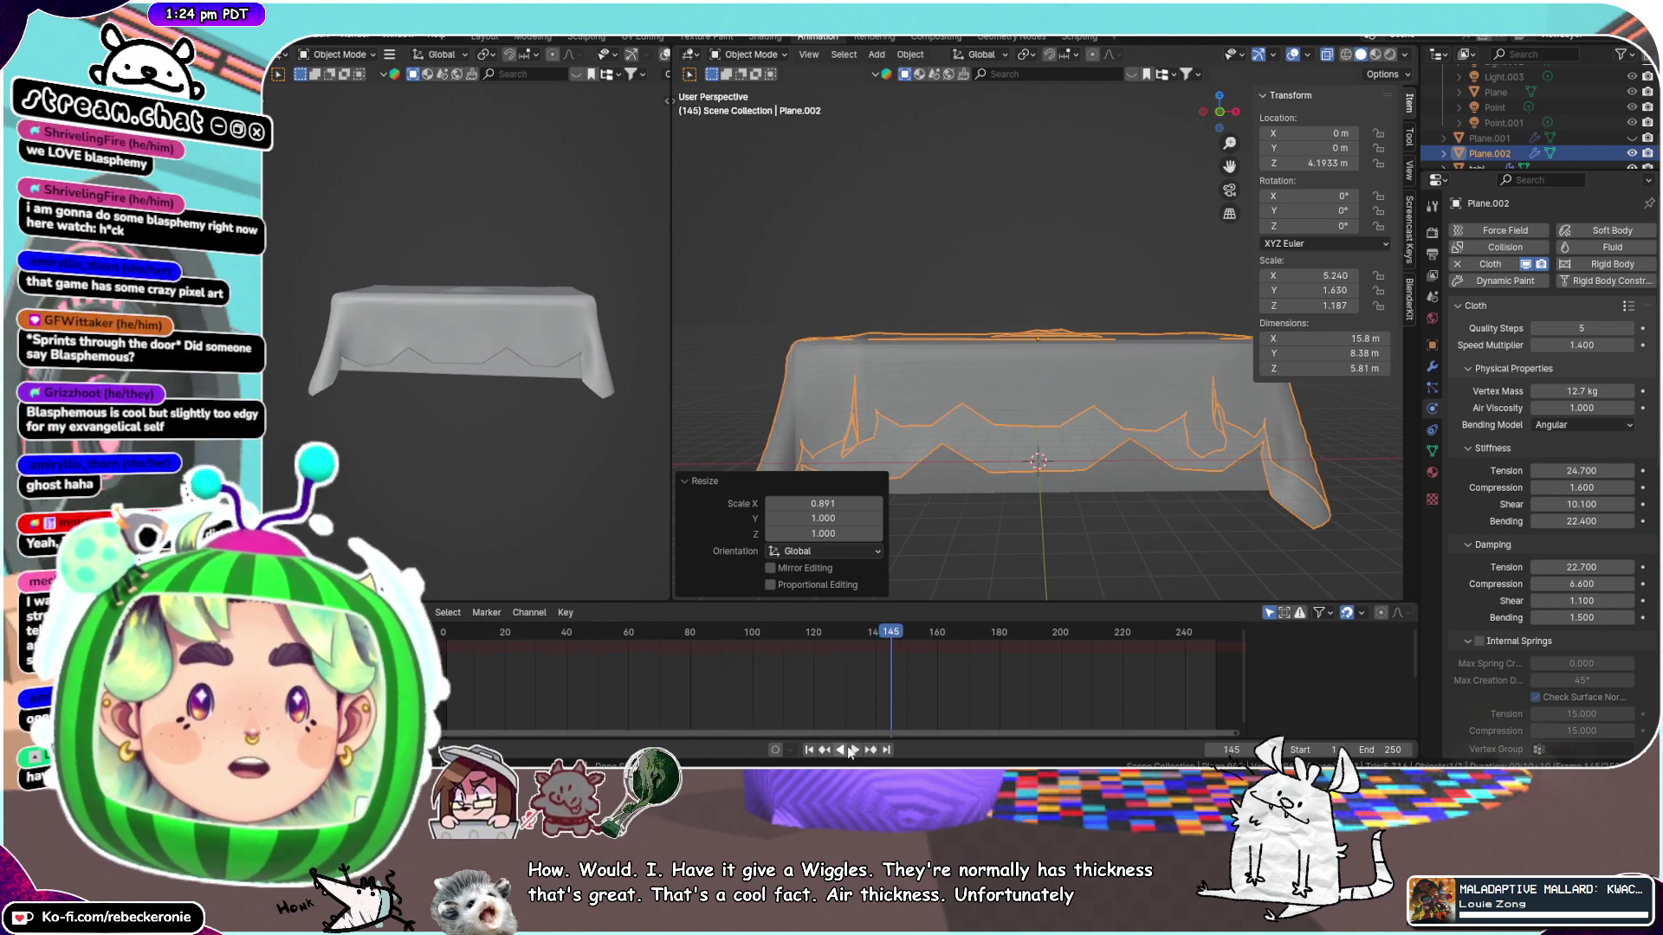
Examine the front folds and hanging corners of the drape from above, from the front and up close
middle_click_drag(1056, 449, 1184, 398)
scroll(1093, 450, "up", 2)
middle_click_drag(1083, 459, 1057, 357)
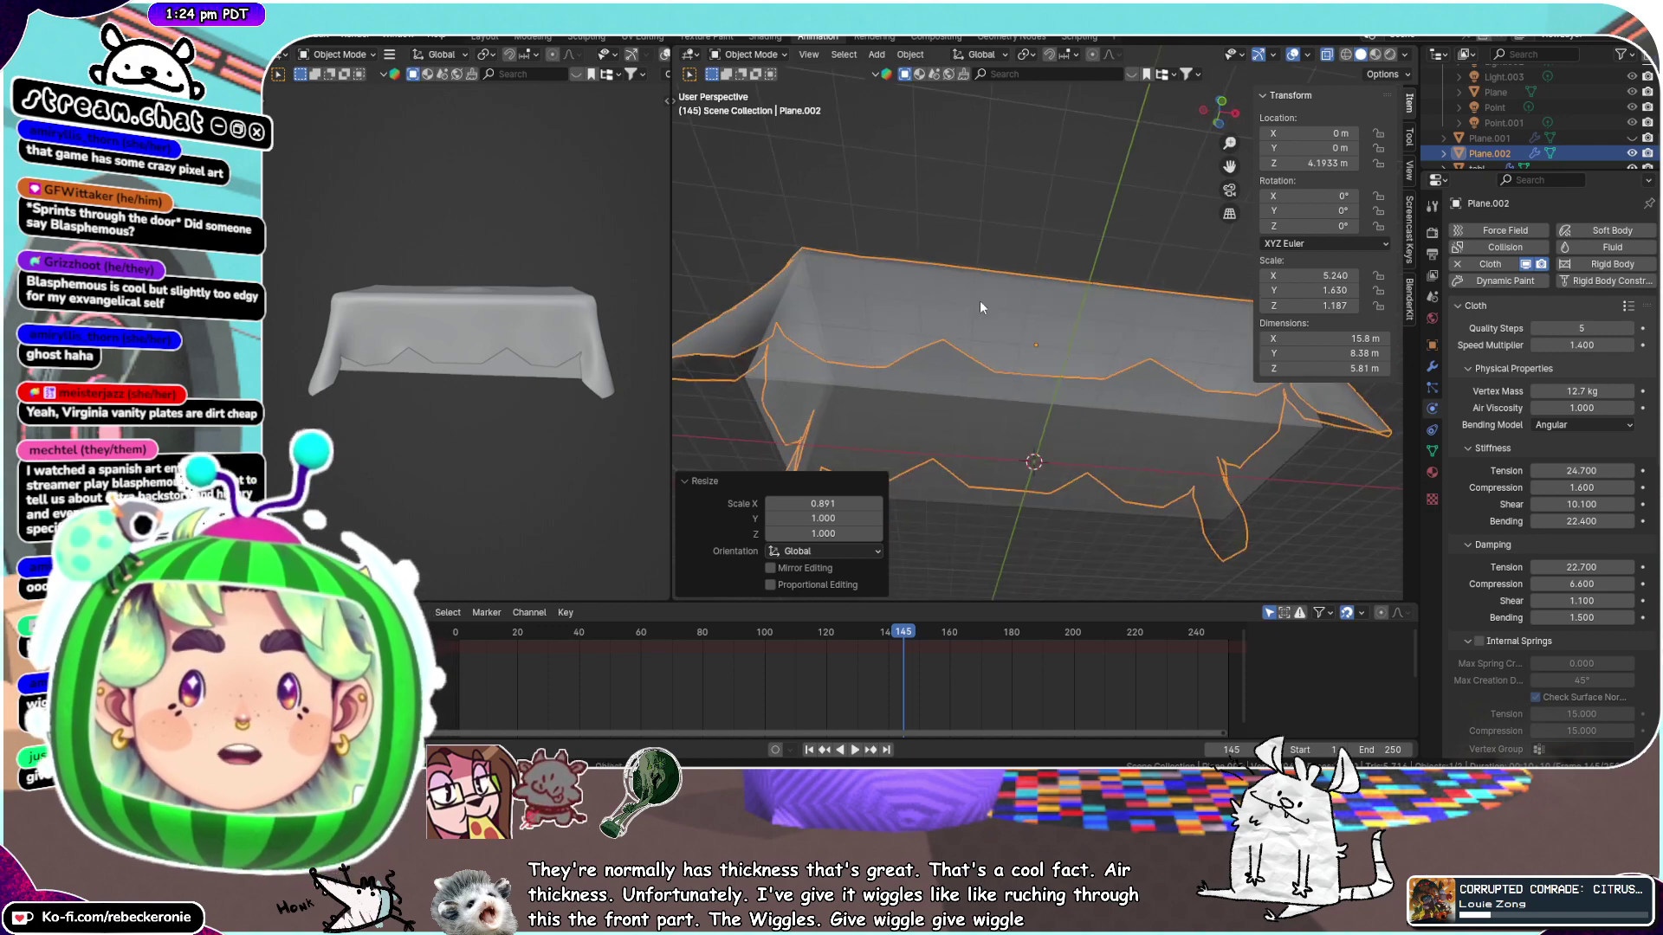
middle_click_drag(1235, 303, 772, 362)
scroll(860, 338, "up", 5)
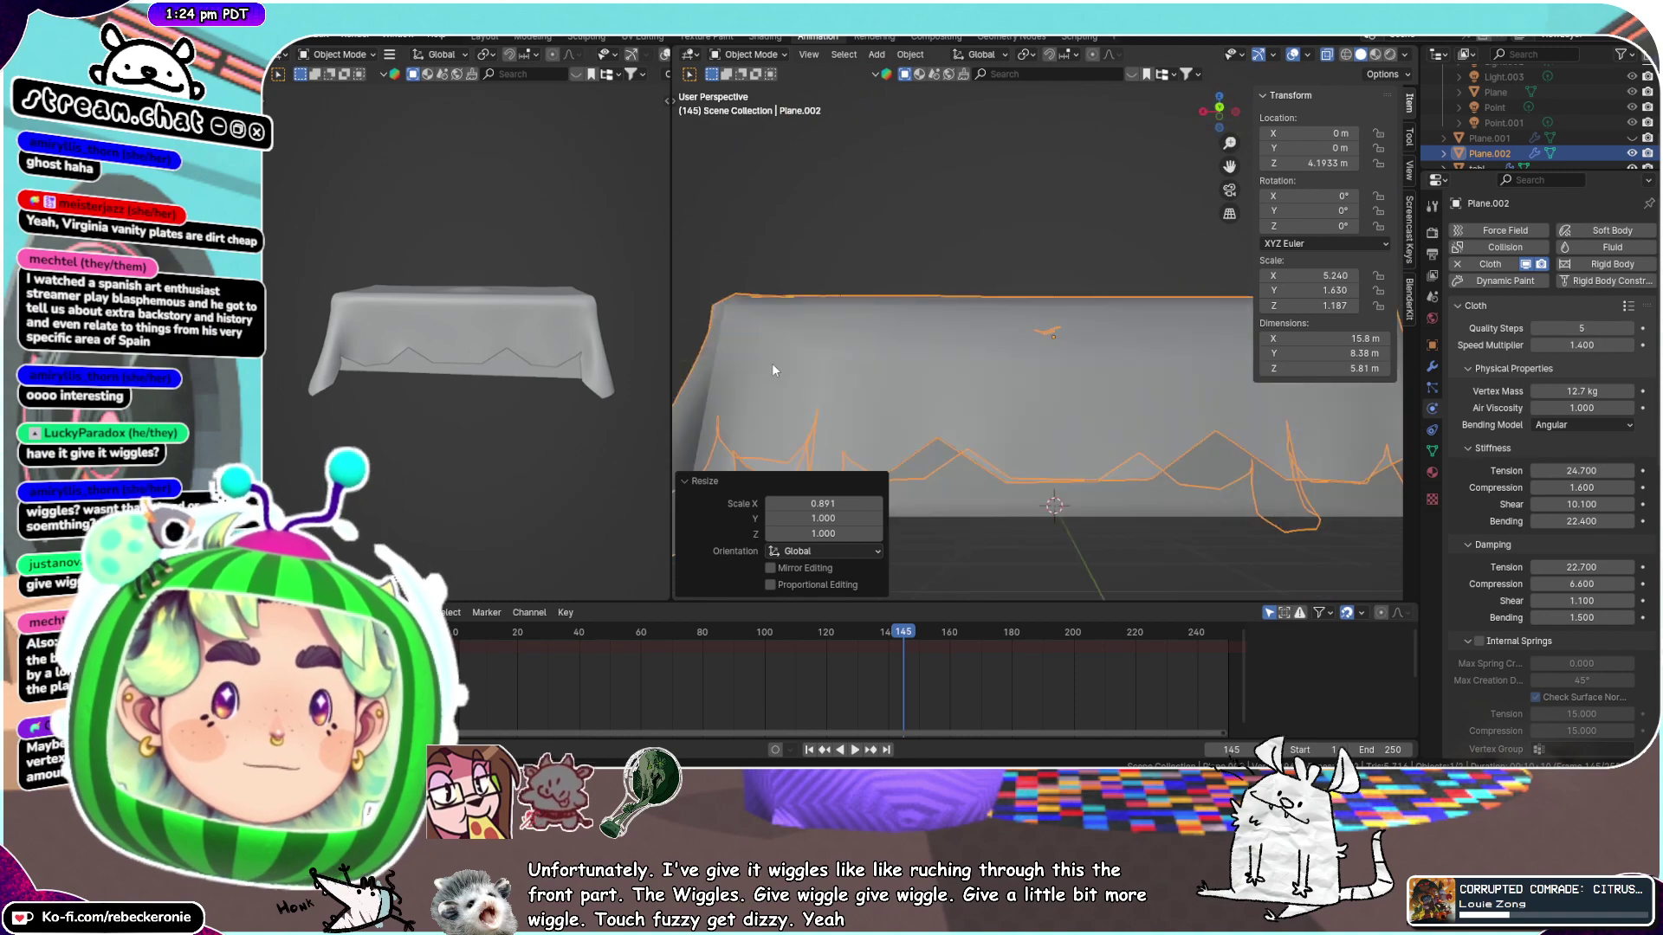
scroll(933, 393, "down", 5)
middle_click_drag(933, 393, 975, 440)
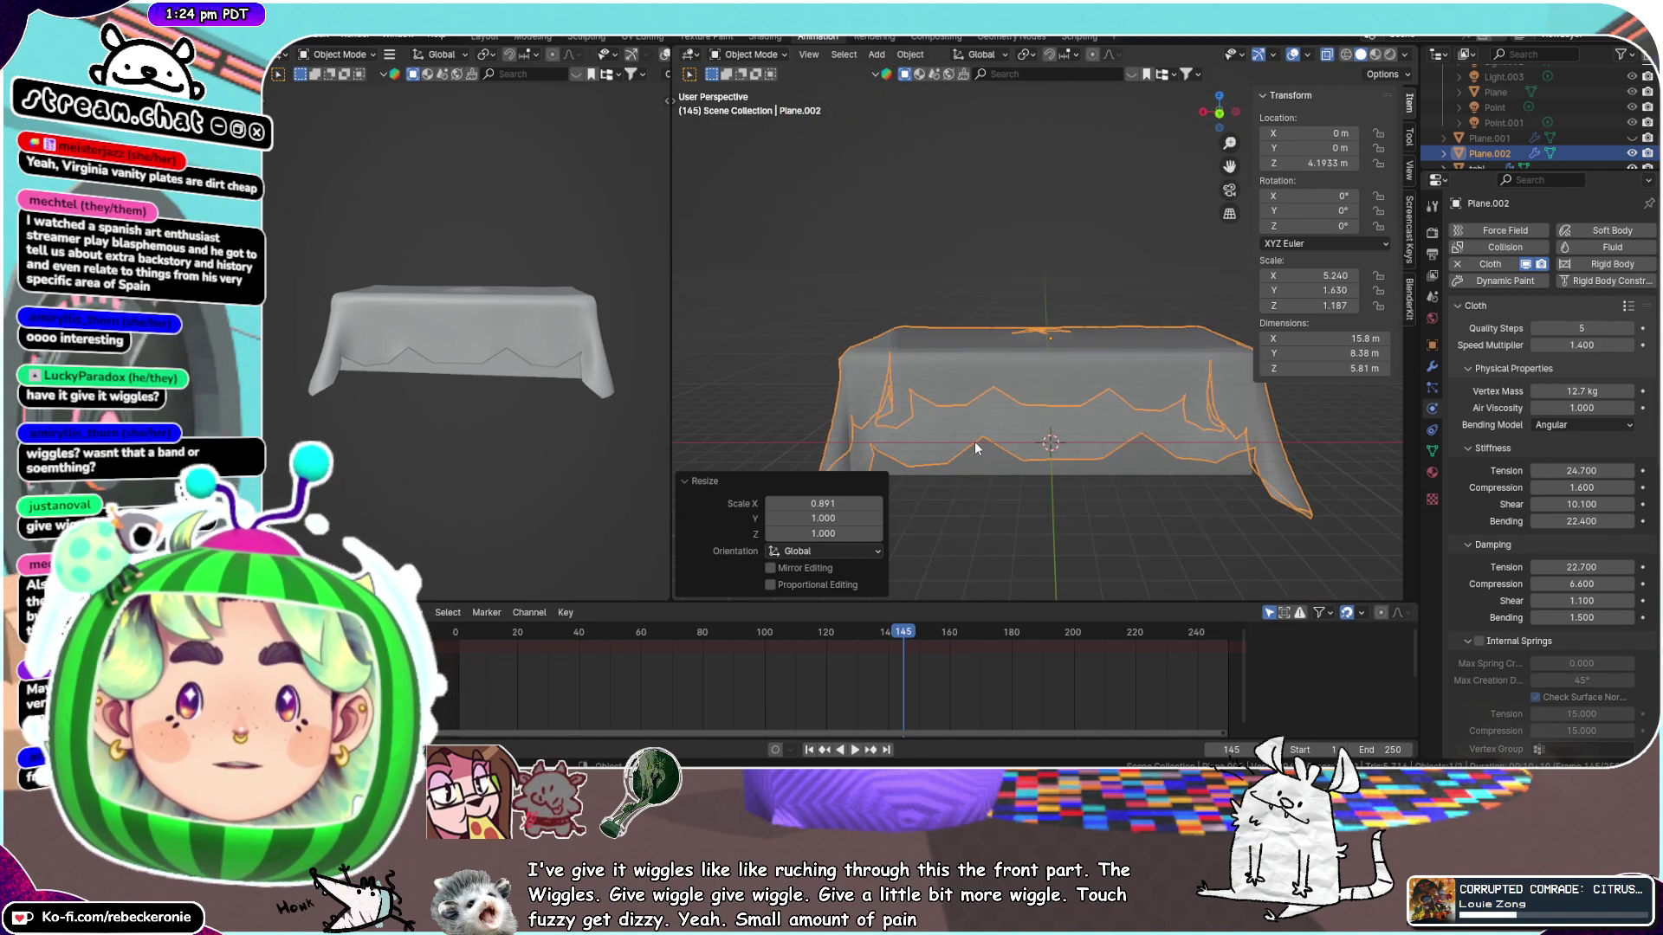
Try Damping Bending values of 10.400 and 0.000 on the tablecloth, replaying the simulation for each
double_click(1581, 617)
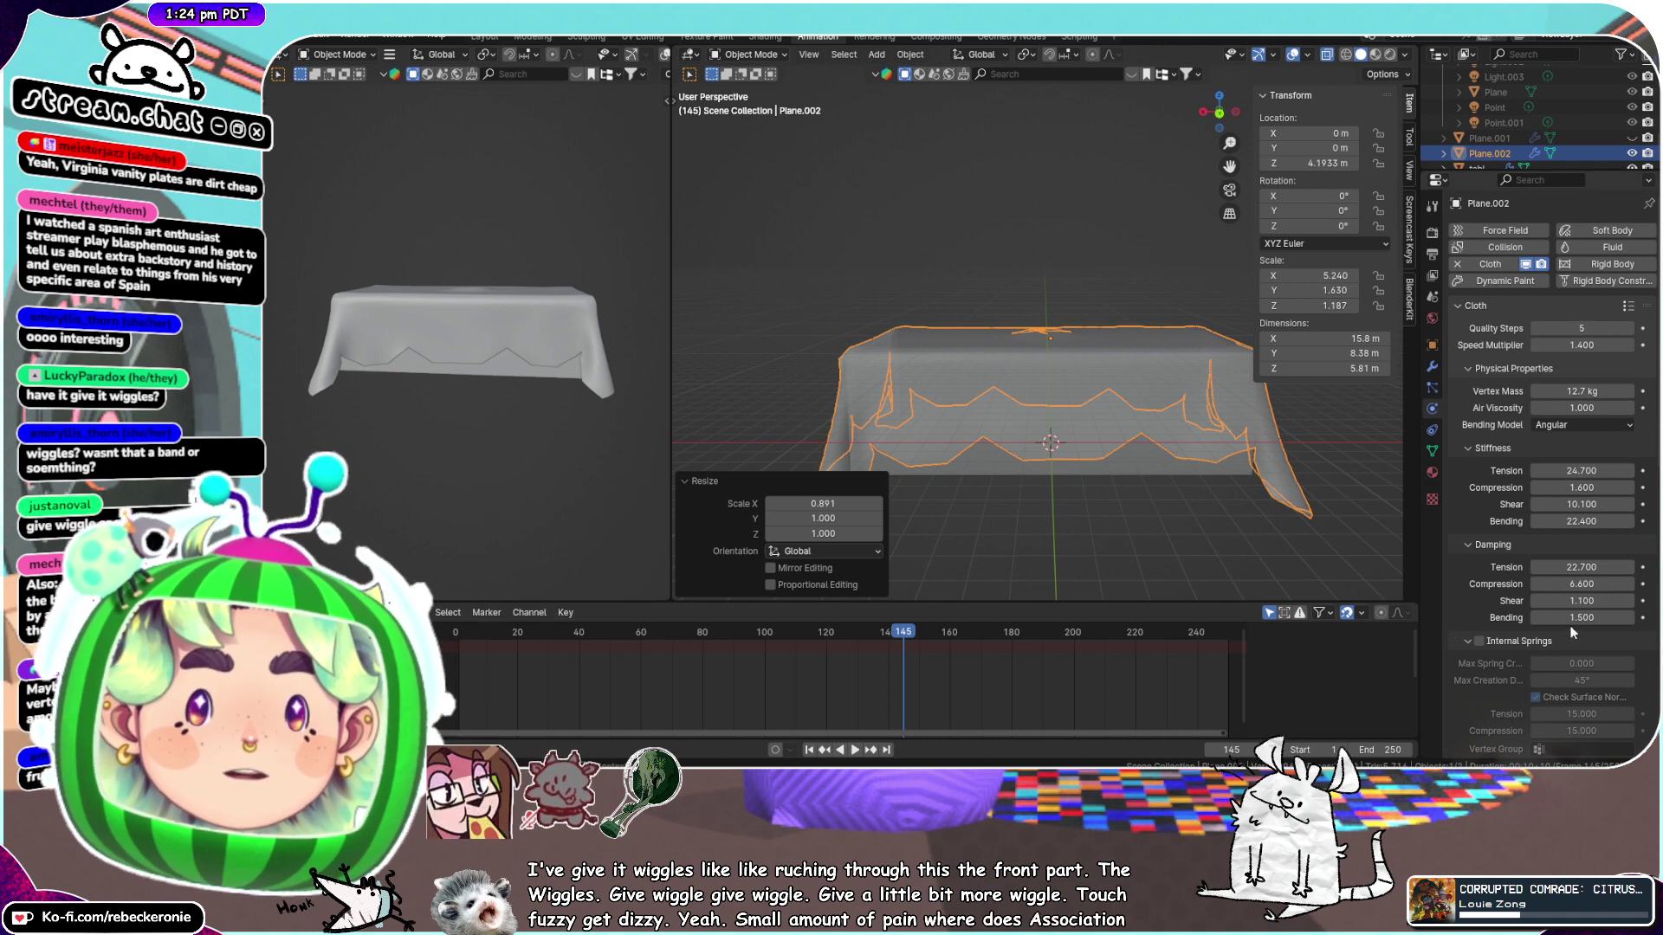
type("10.4")
key("Return")
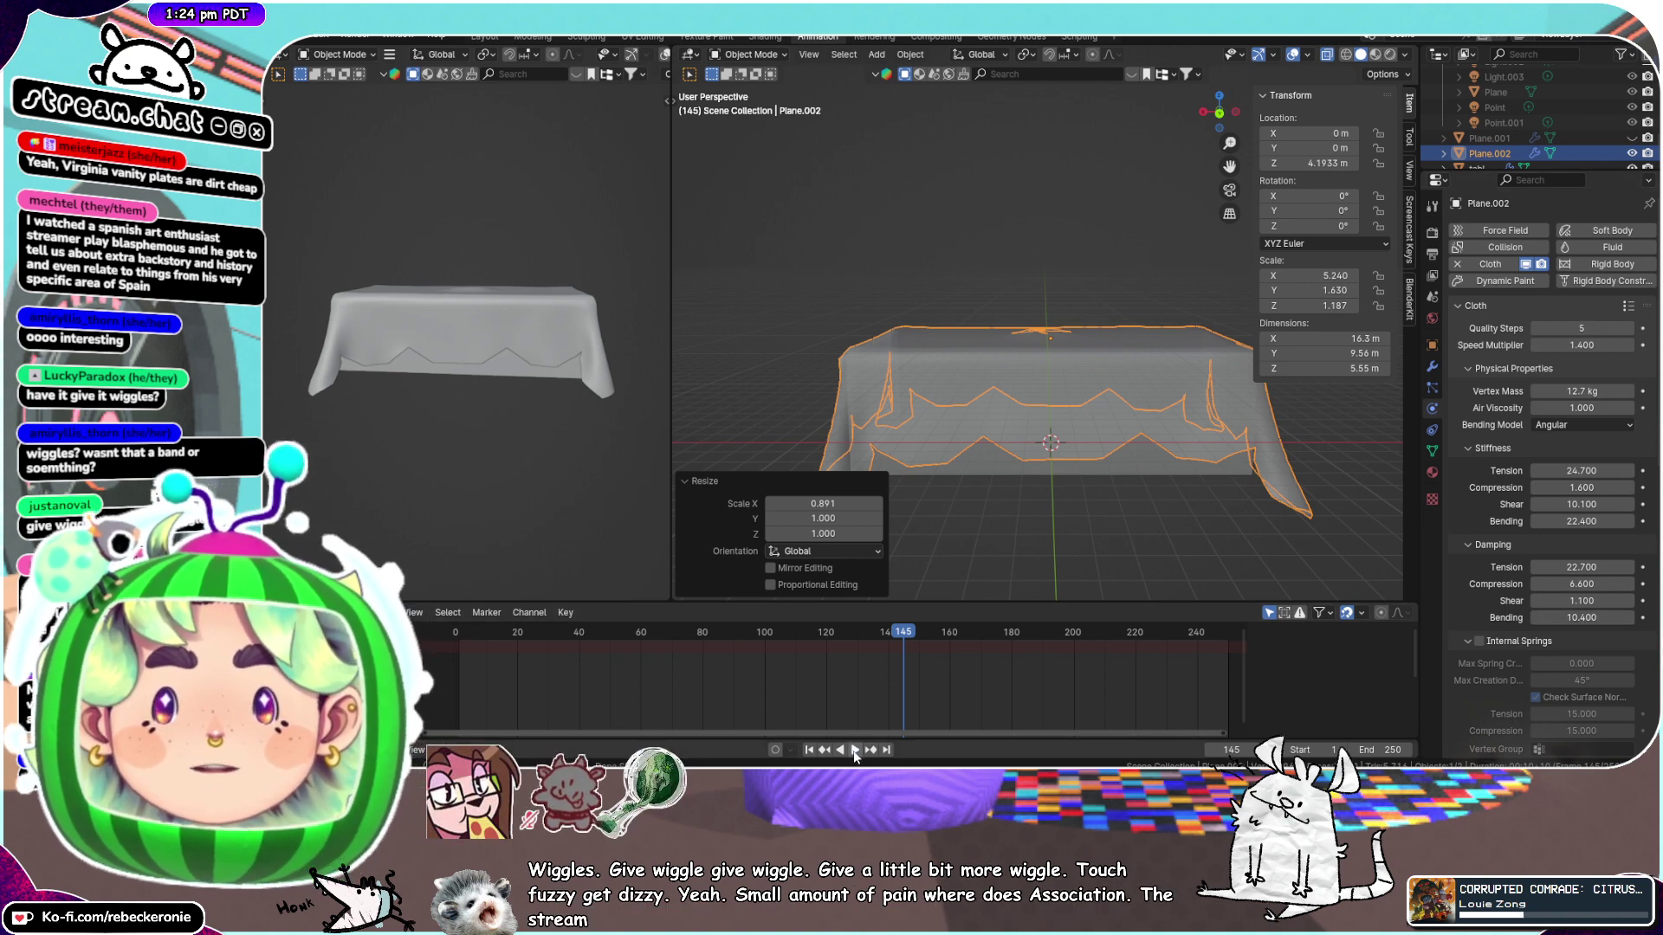
left_click(854, 751)
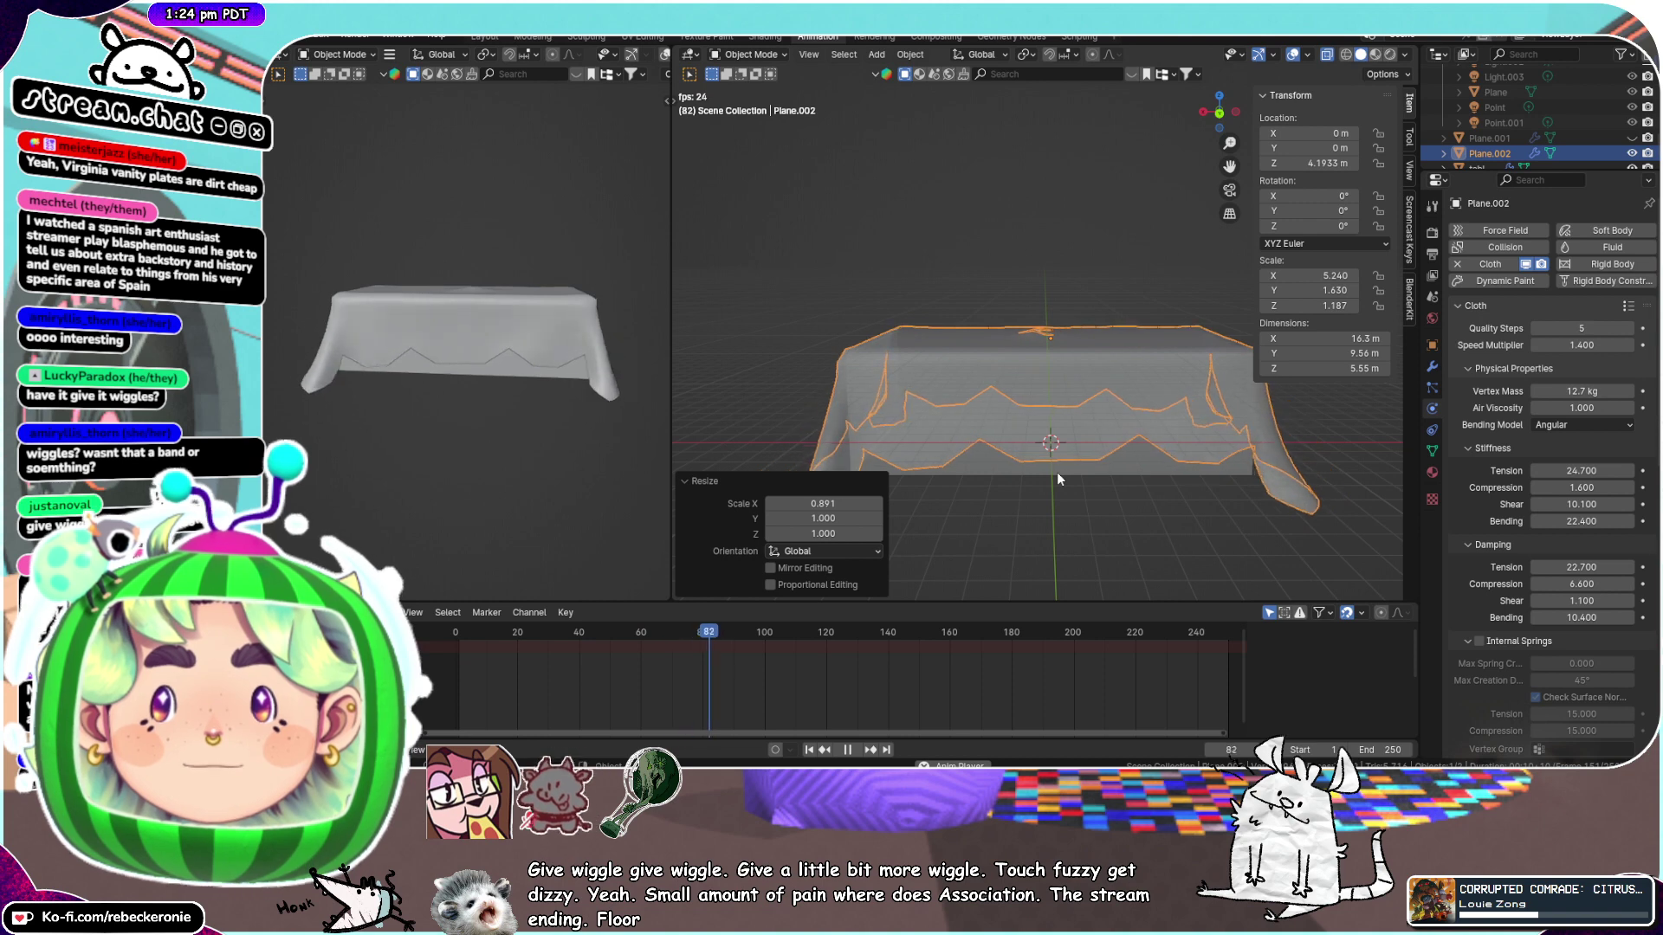
left_click(852, 750)
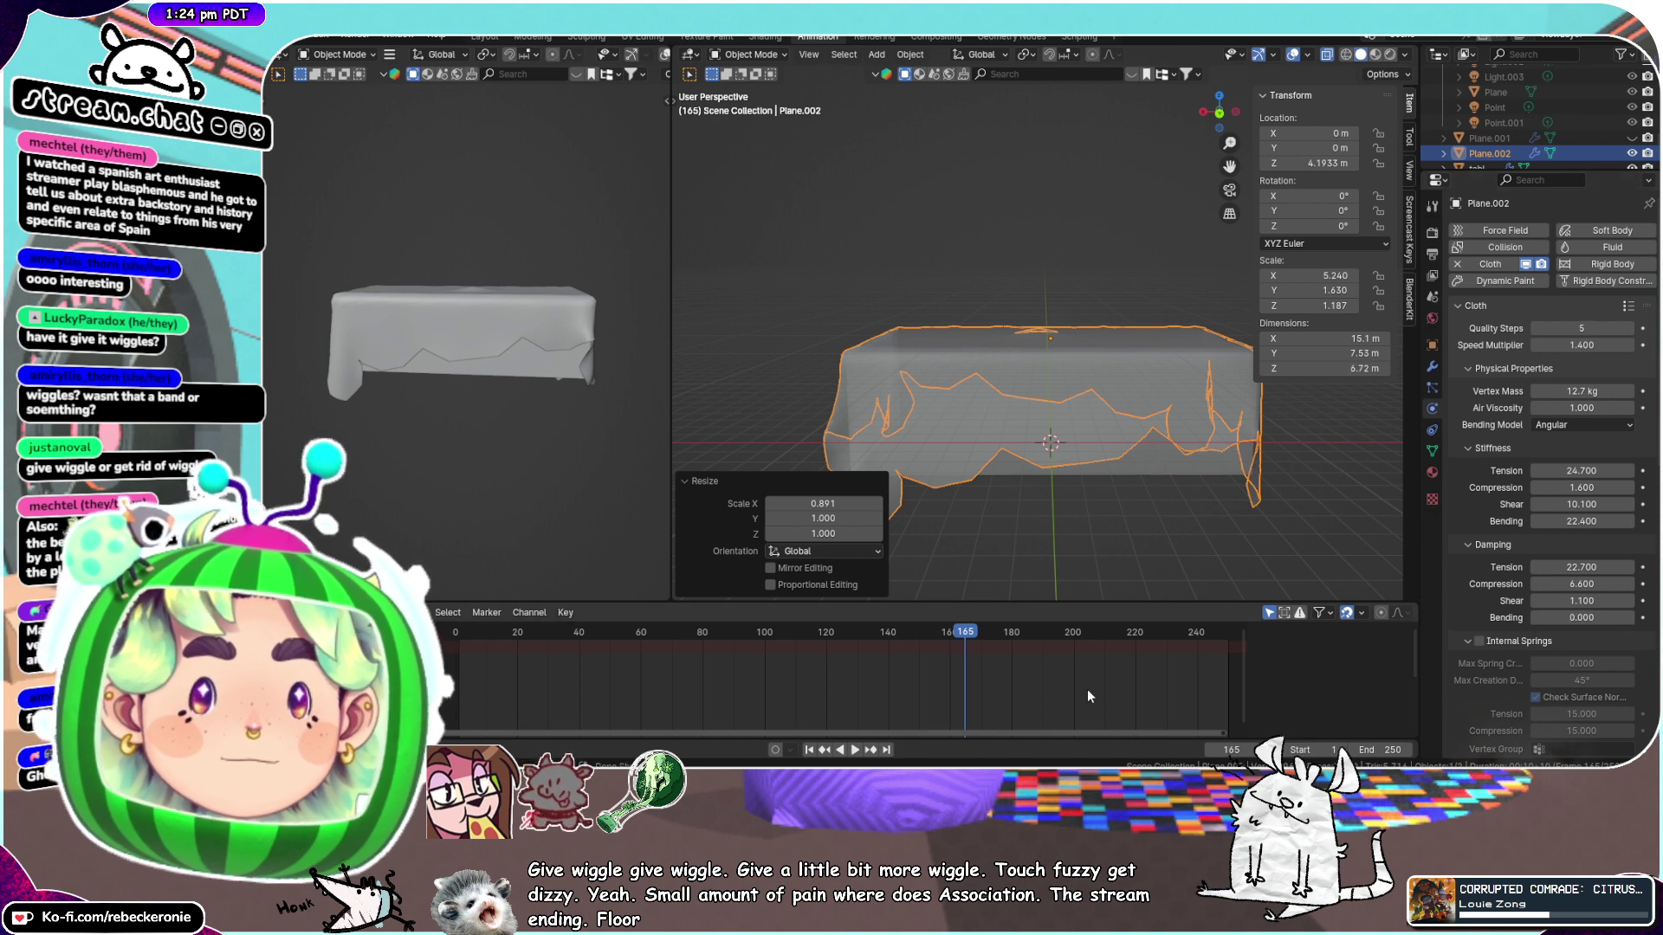
left_click(855, 750)
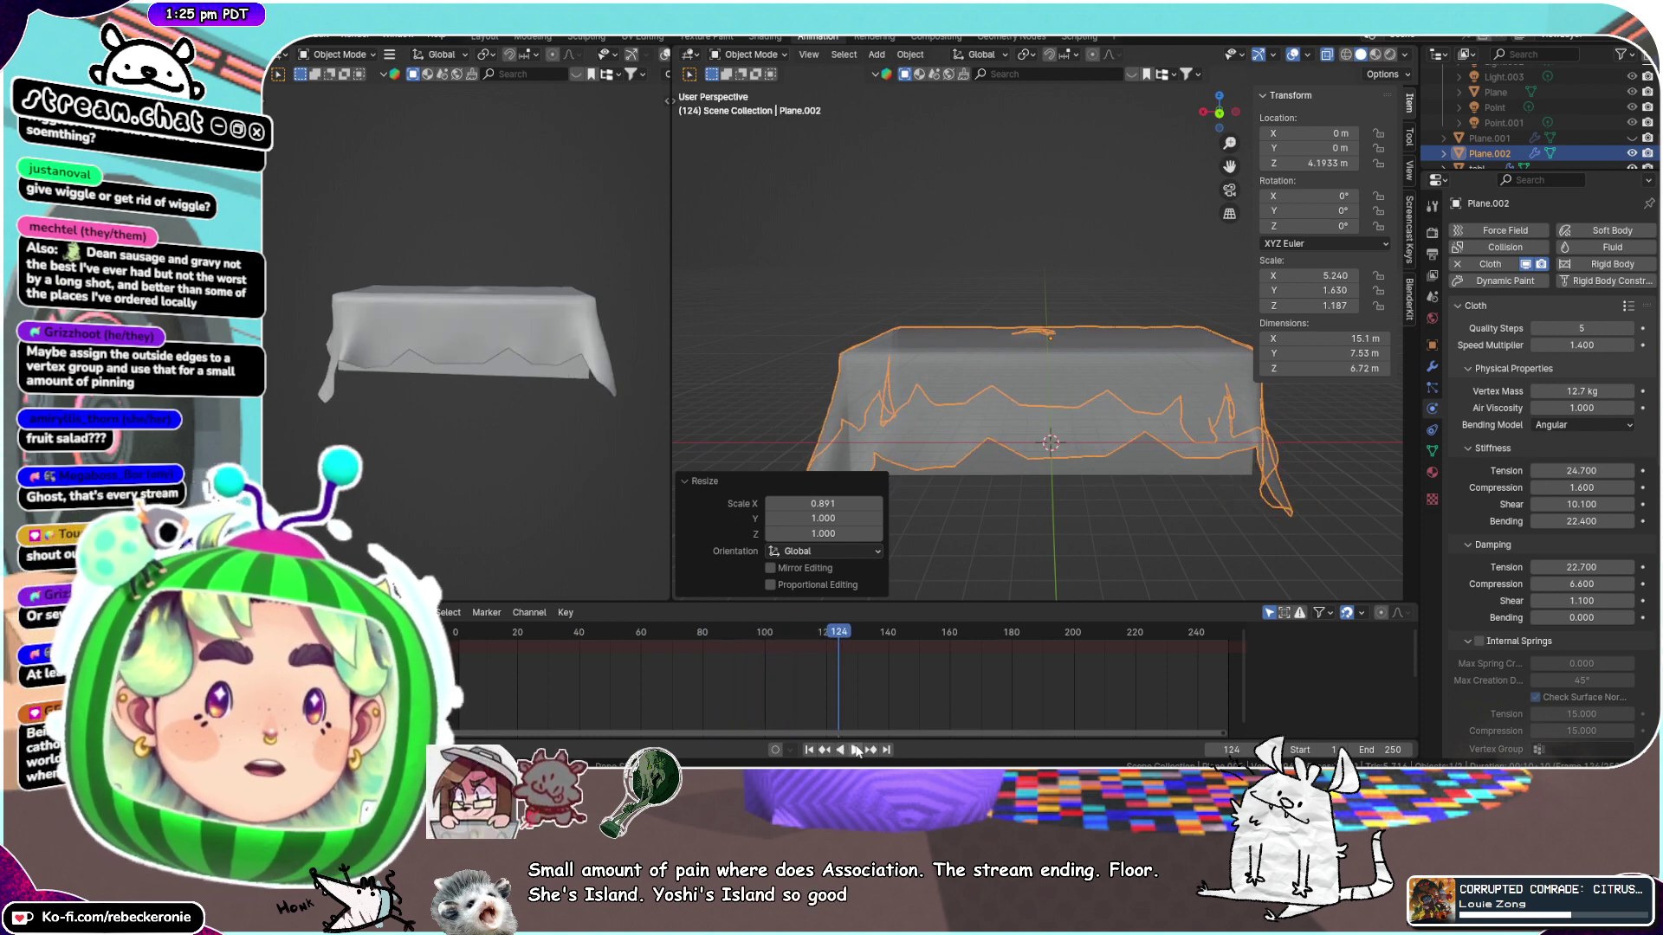
Set the cloth's Stiffness Compression to 6.100 and Stiffness Bending to 2.600, and examine the folds during playback
scroll(1447, 601, "down", 10)
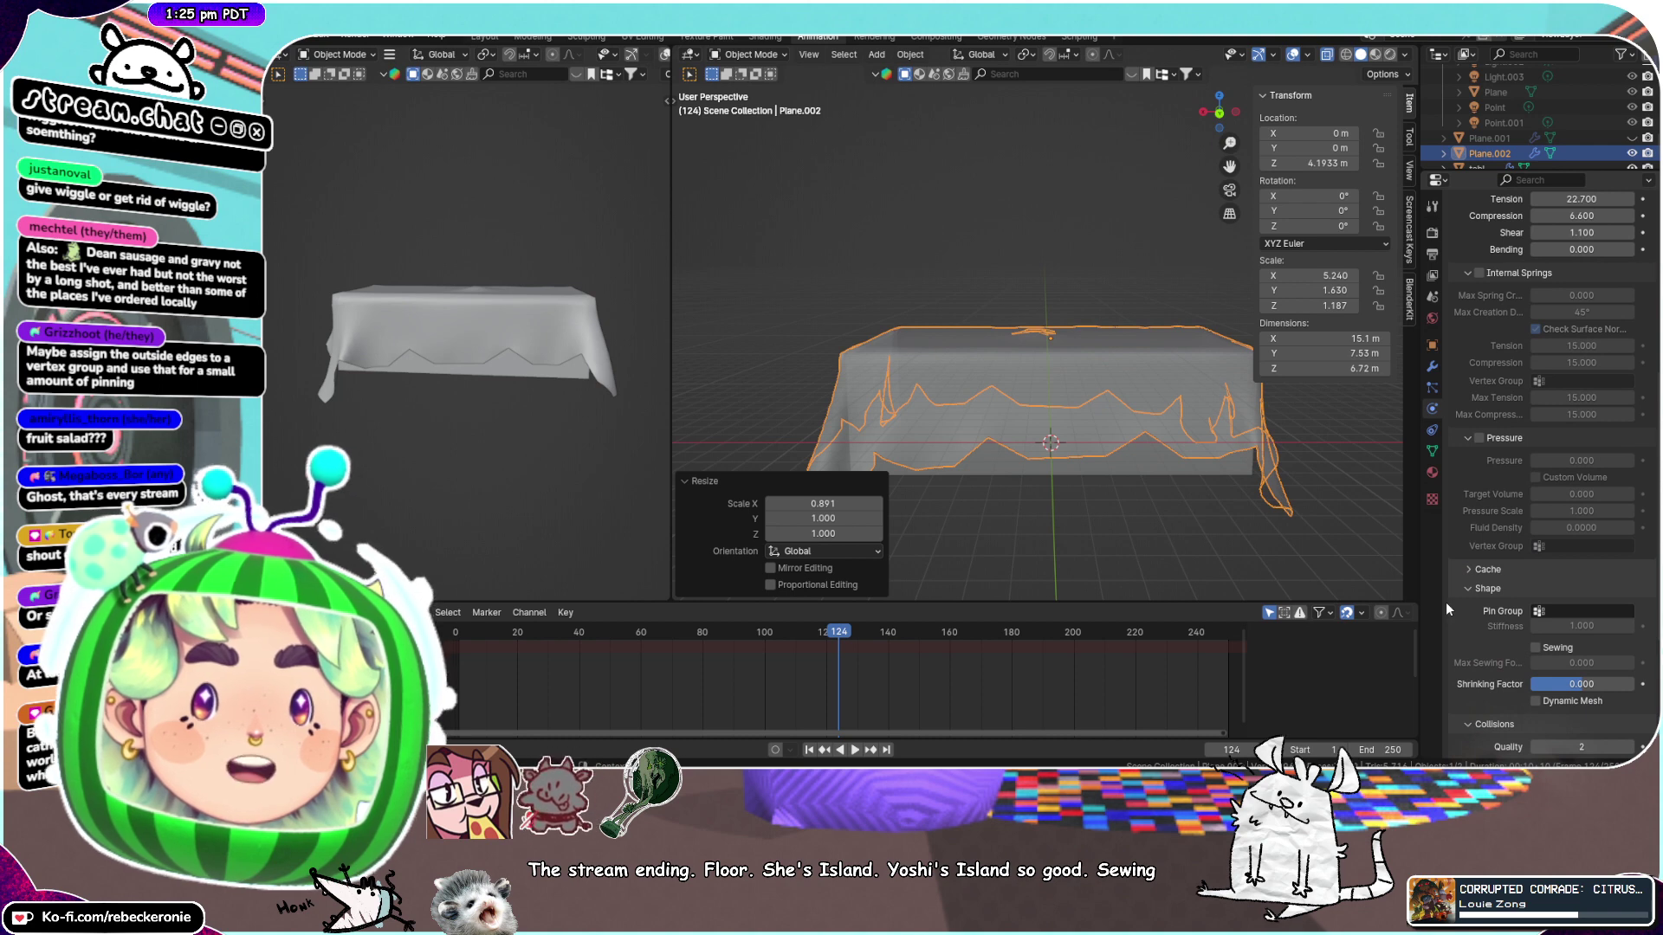
scroll(1500, 689, "down", 5)
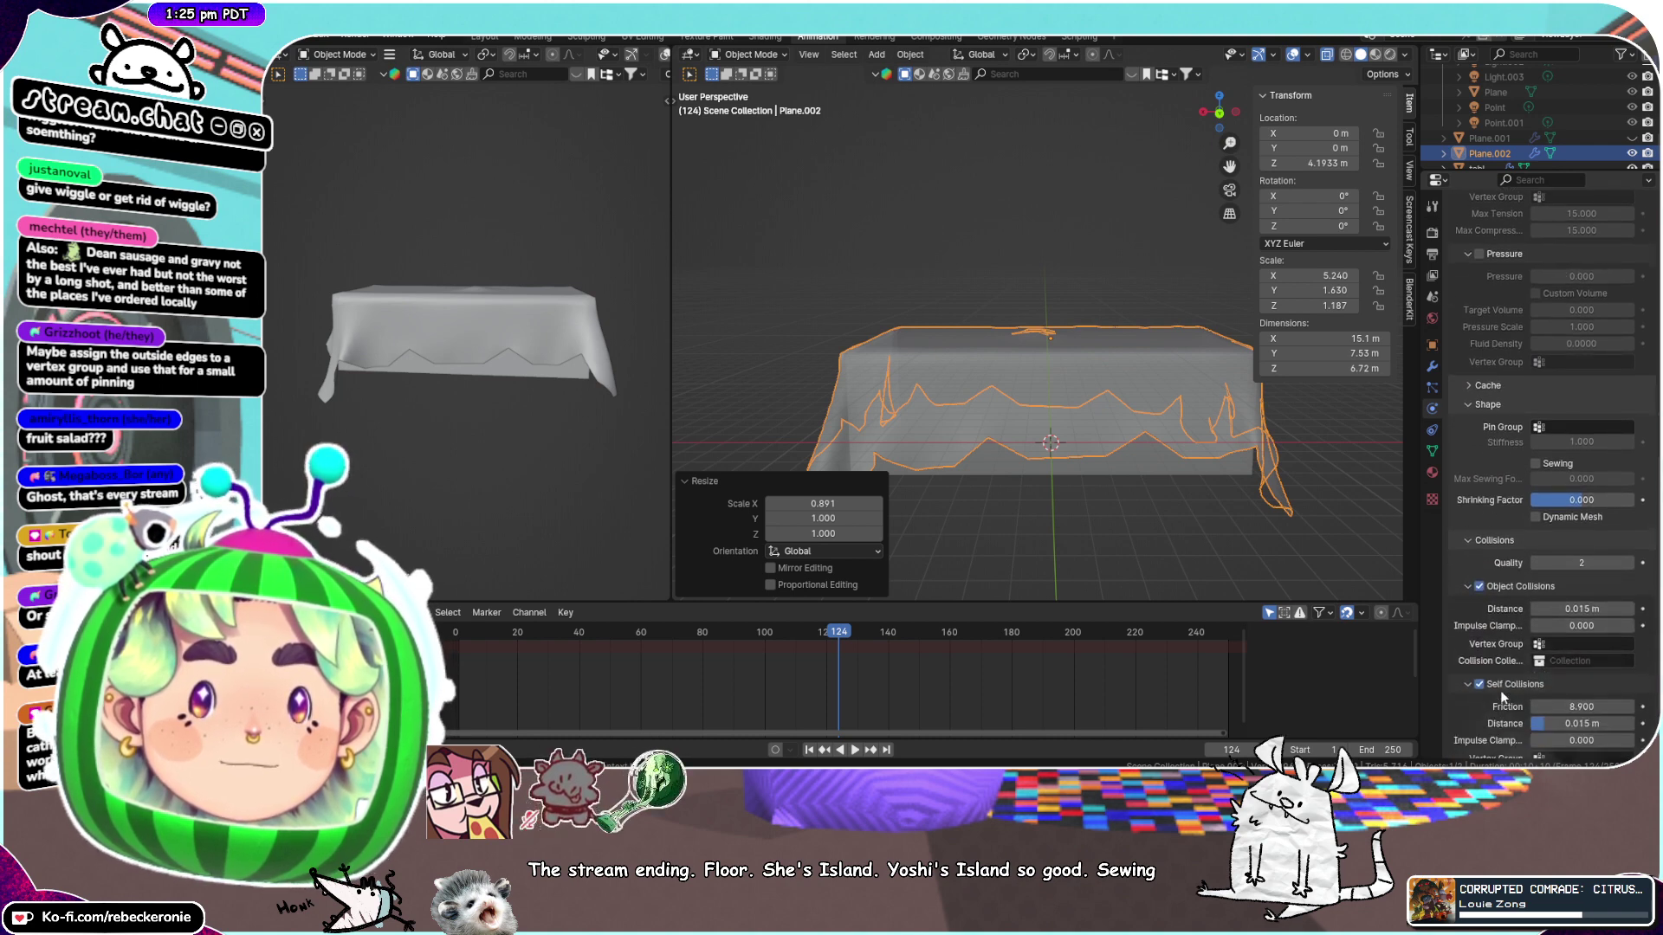
scroll(1500, 689, "down", 1)
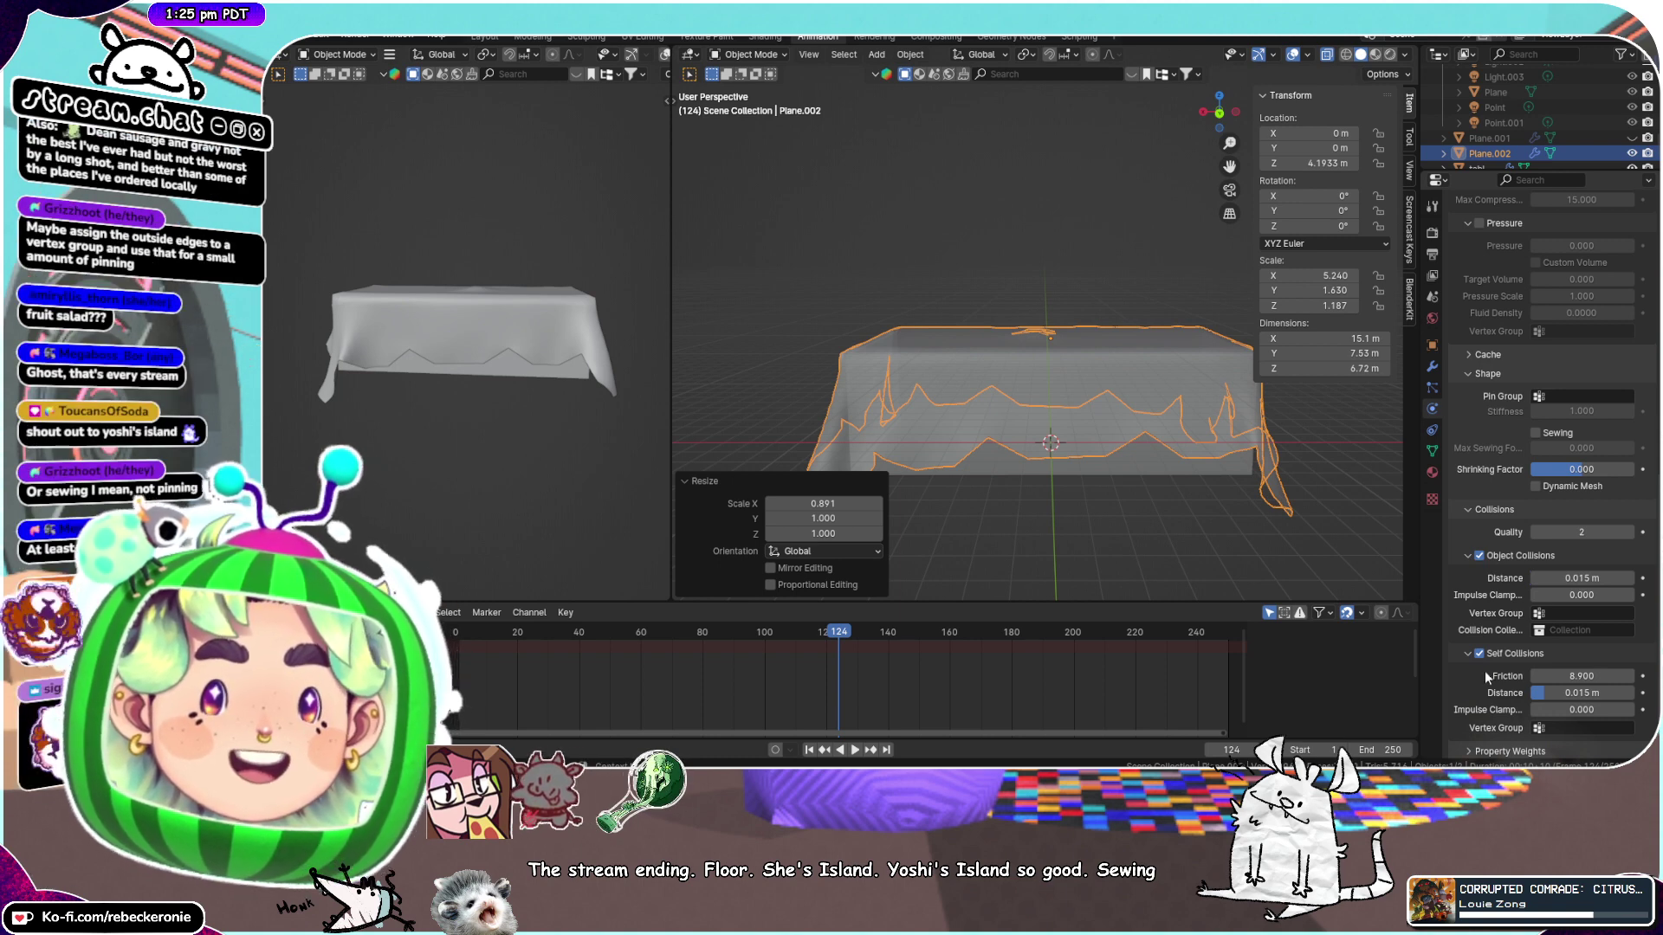
scroll(1484, 670, "up", 14)
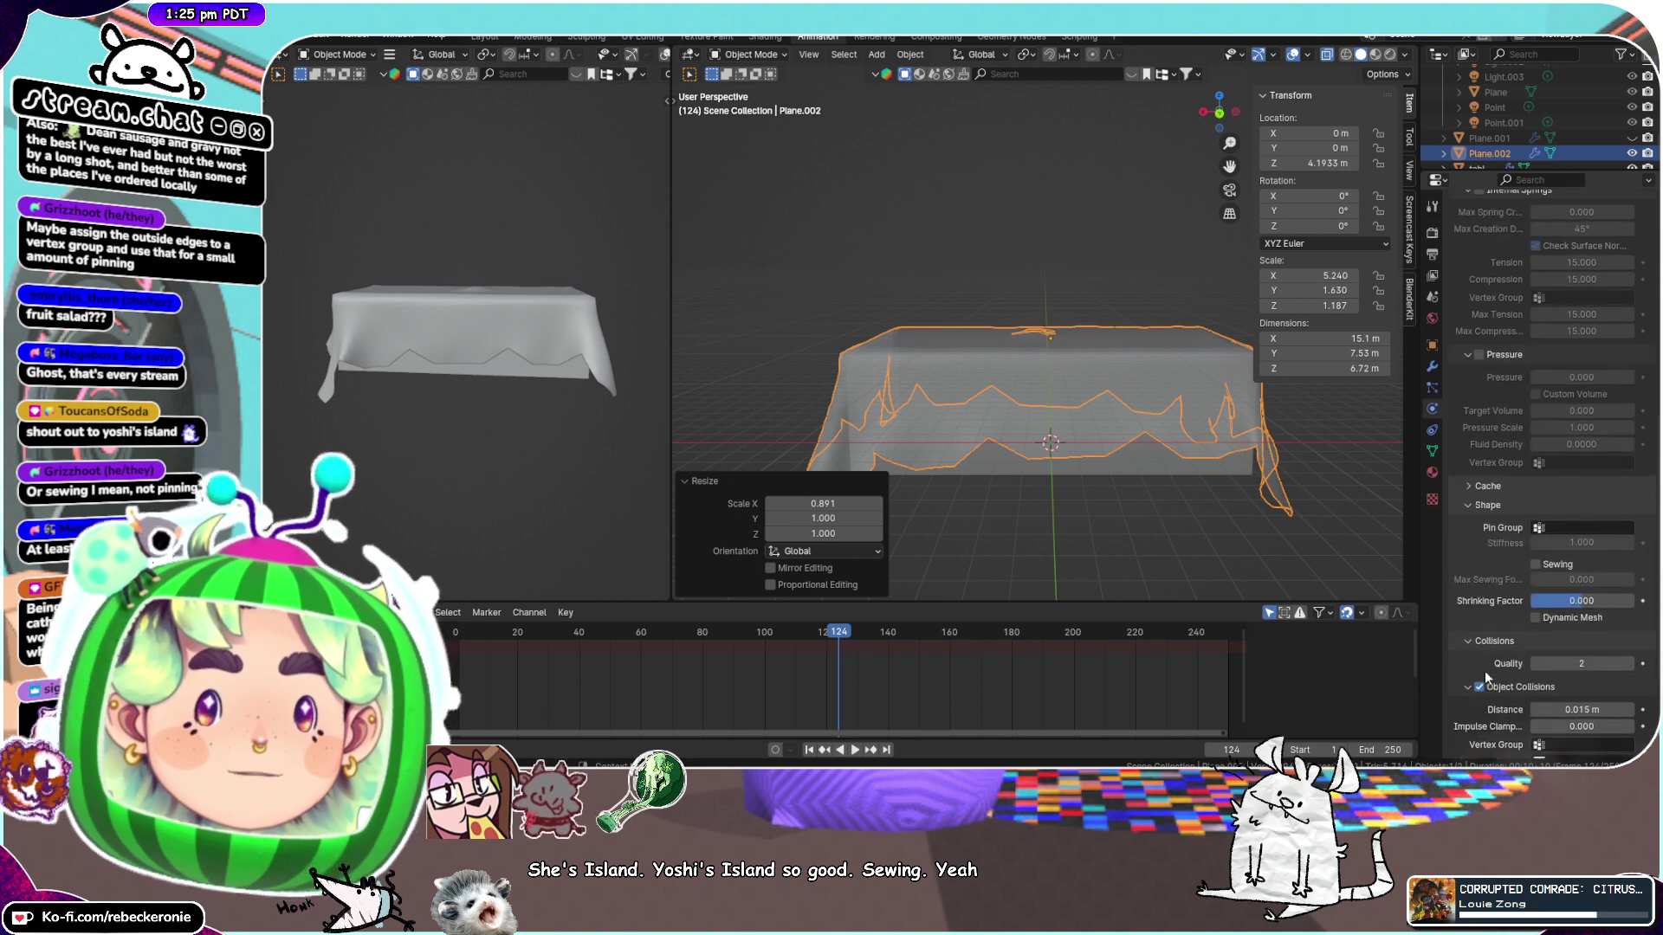
scroll(1485, 670, "up", 2)
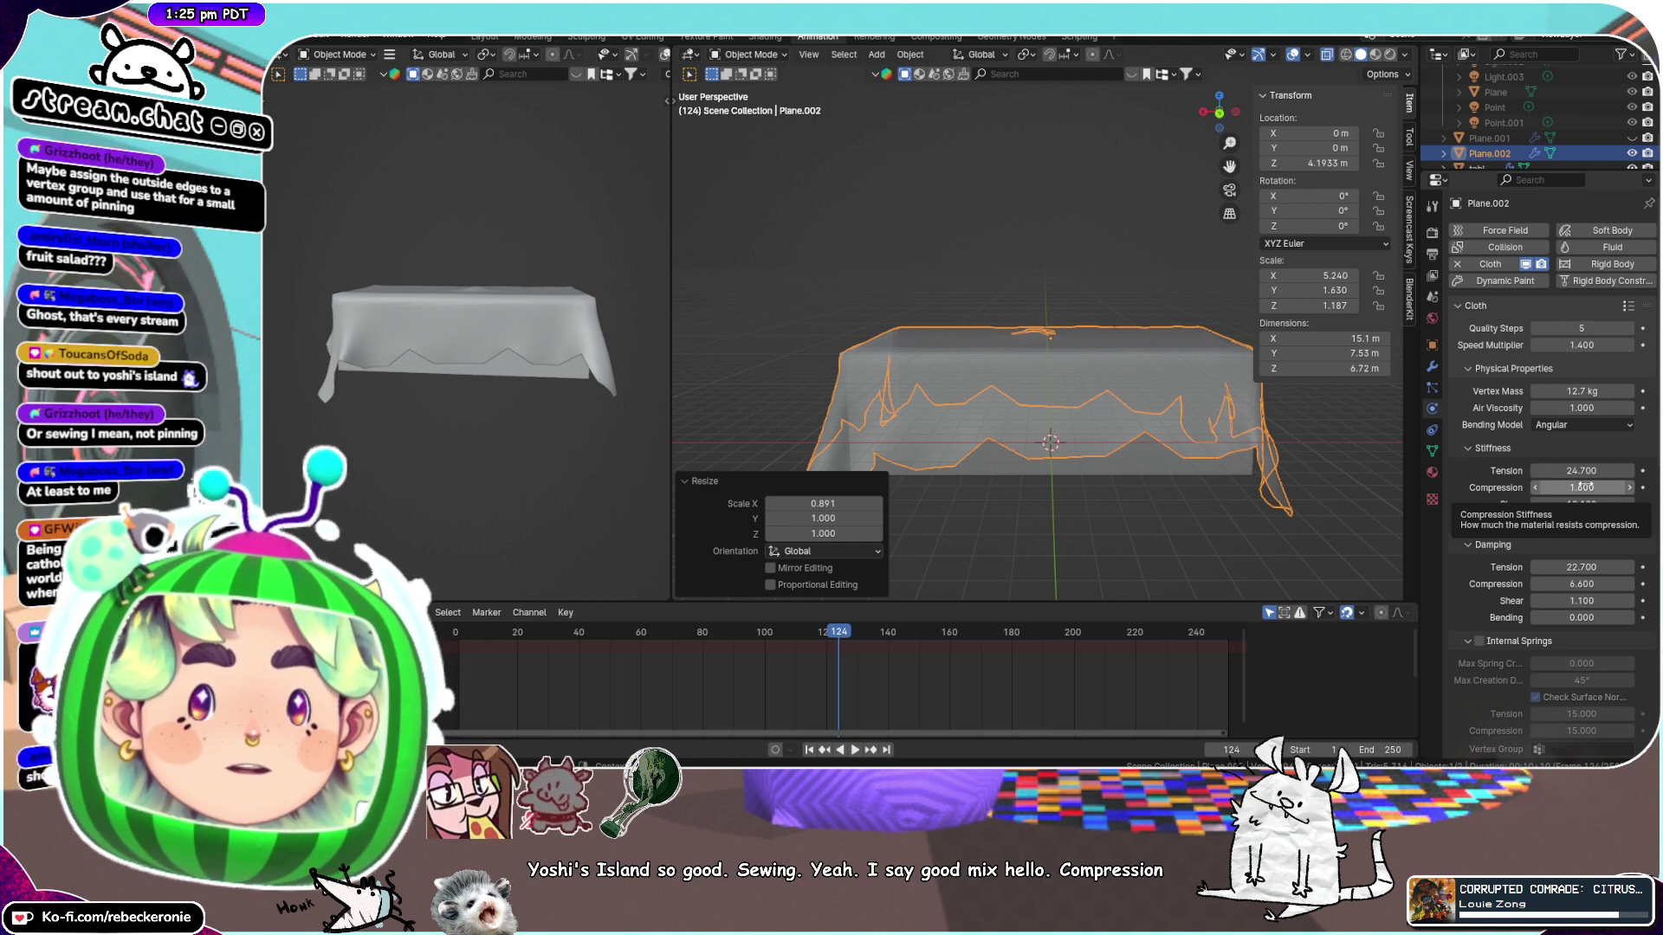
left_click_drag(1583, 488, 1635, 487)
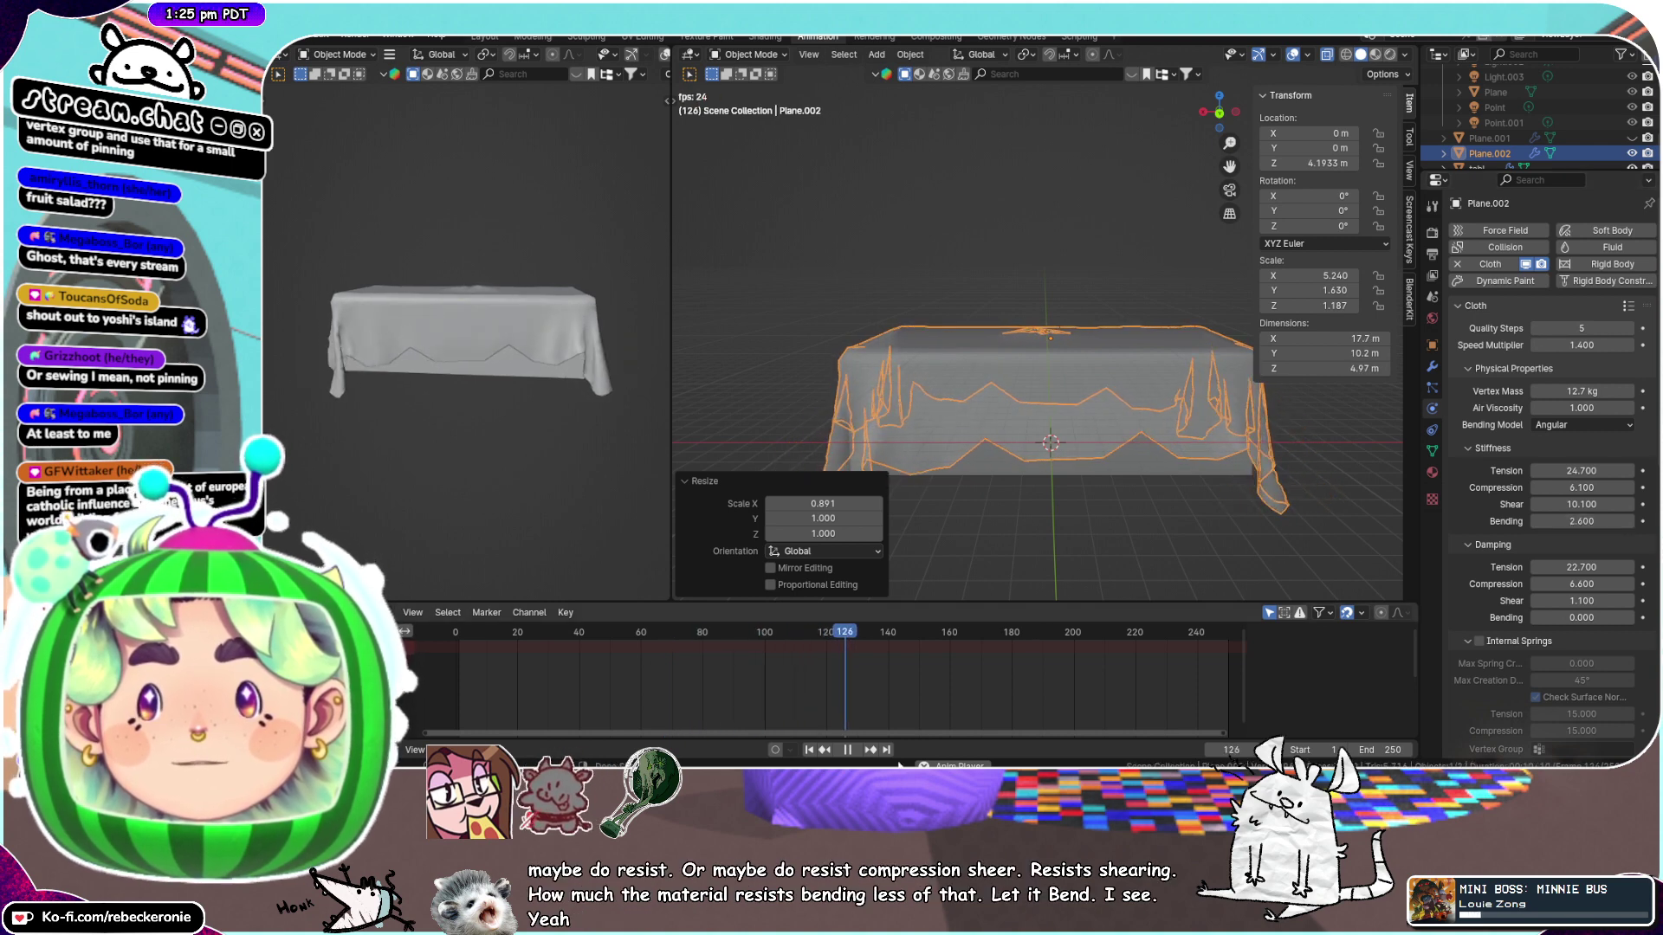
middle_click_drag(1091, 519, 1197, 445)
scroll(906, 408, "up", 4)
scroll(1112, 399, "down", 4)
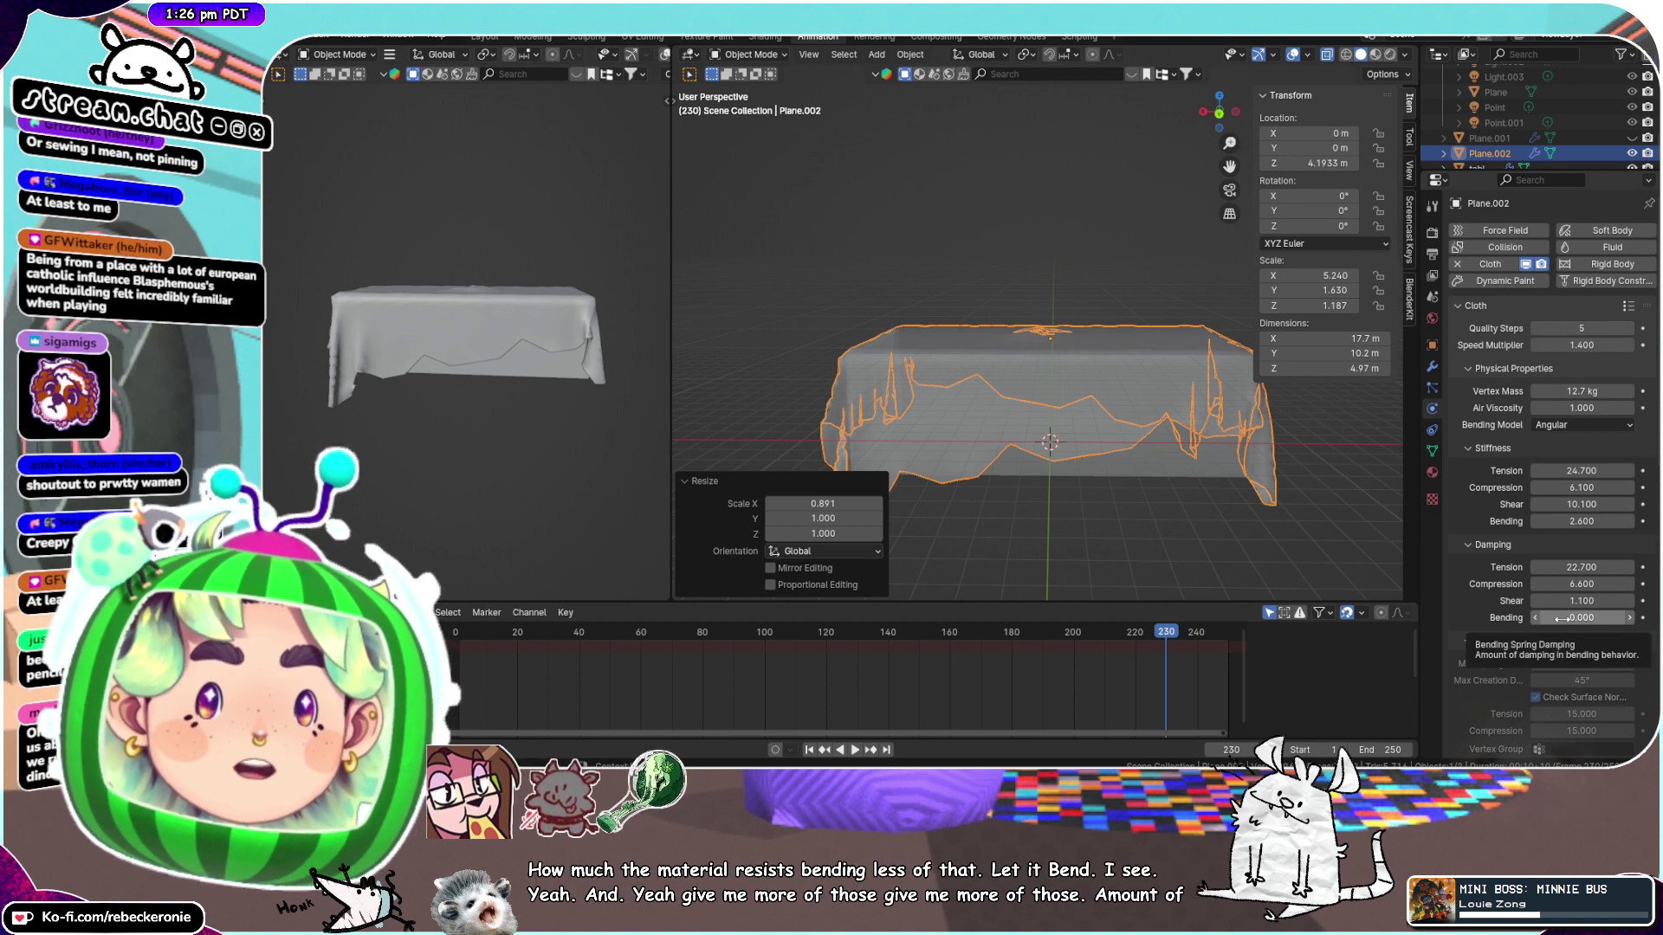
Set the cloth's Damping Bending to 3.100 and replay the simulation, pausing partway to check the drape
left_click_drag(1562, 618, 1610, 619)
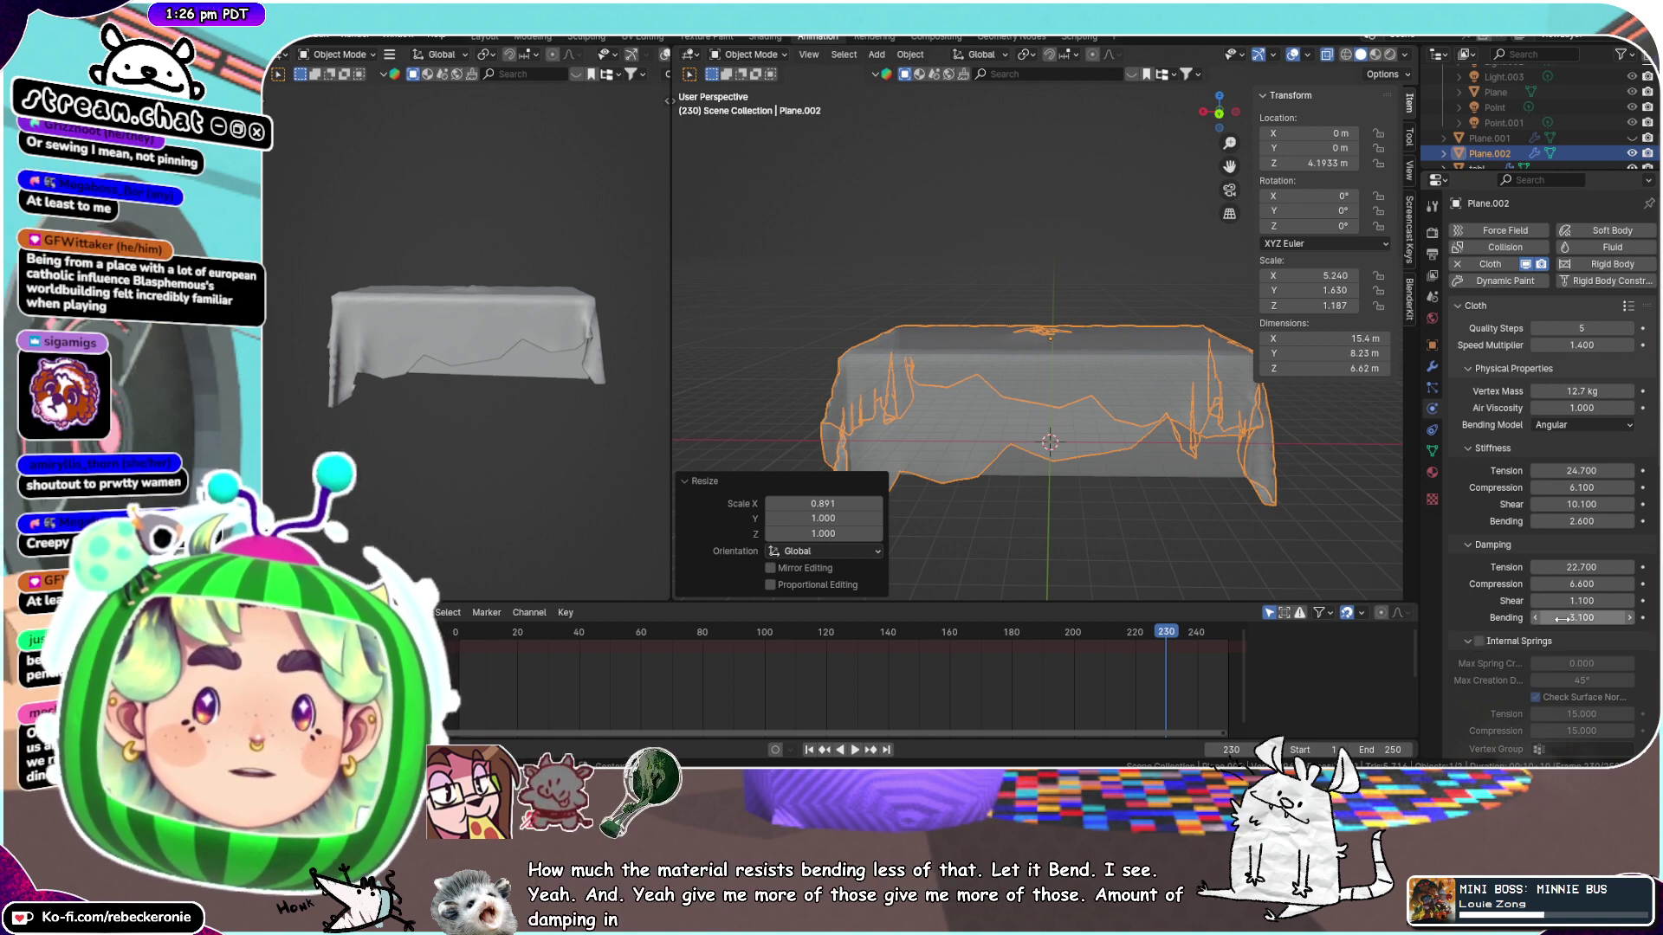
left_click(859, 748)
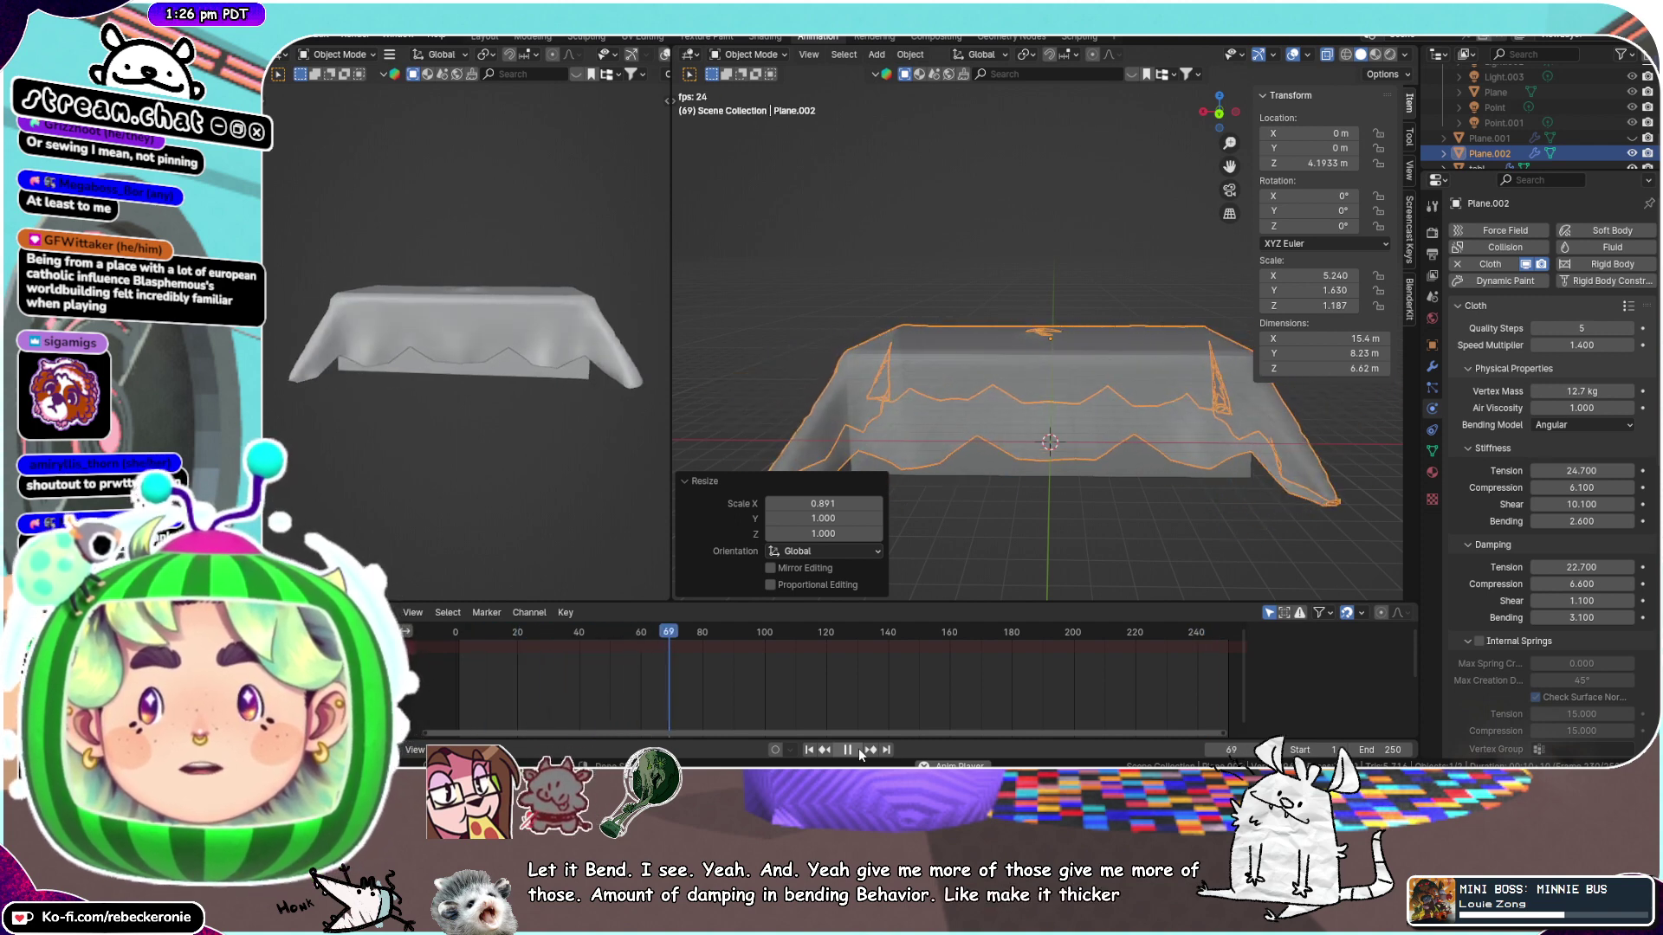
left_click(859, 749)
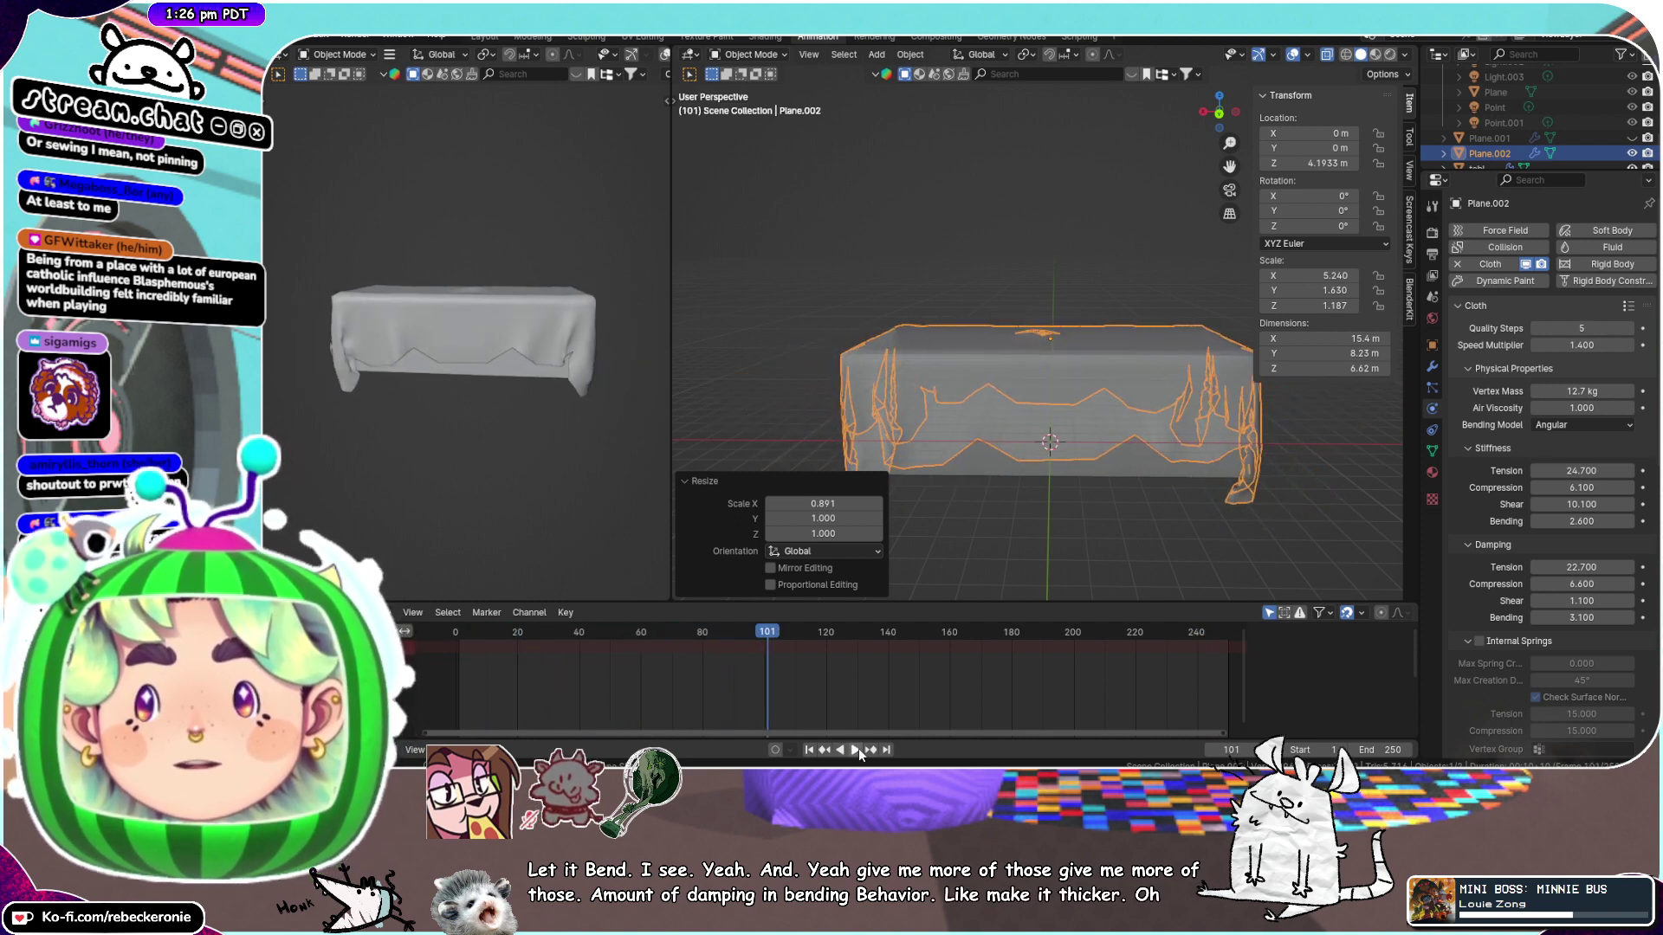
left_click(859, 749)
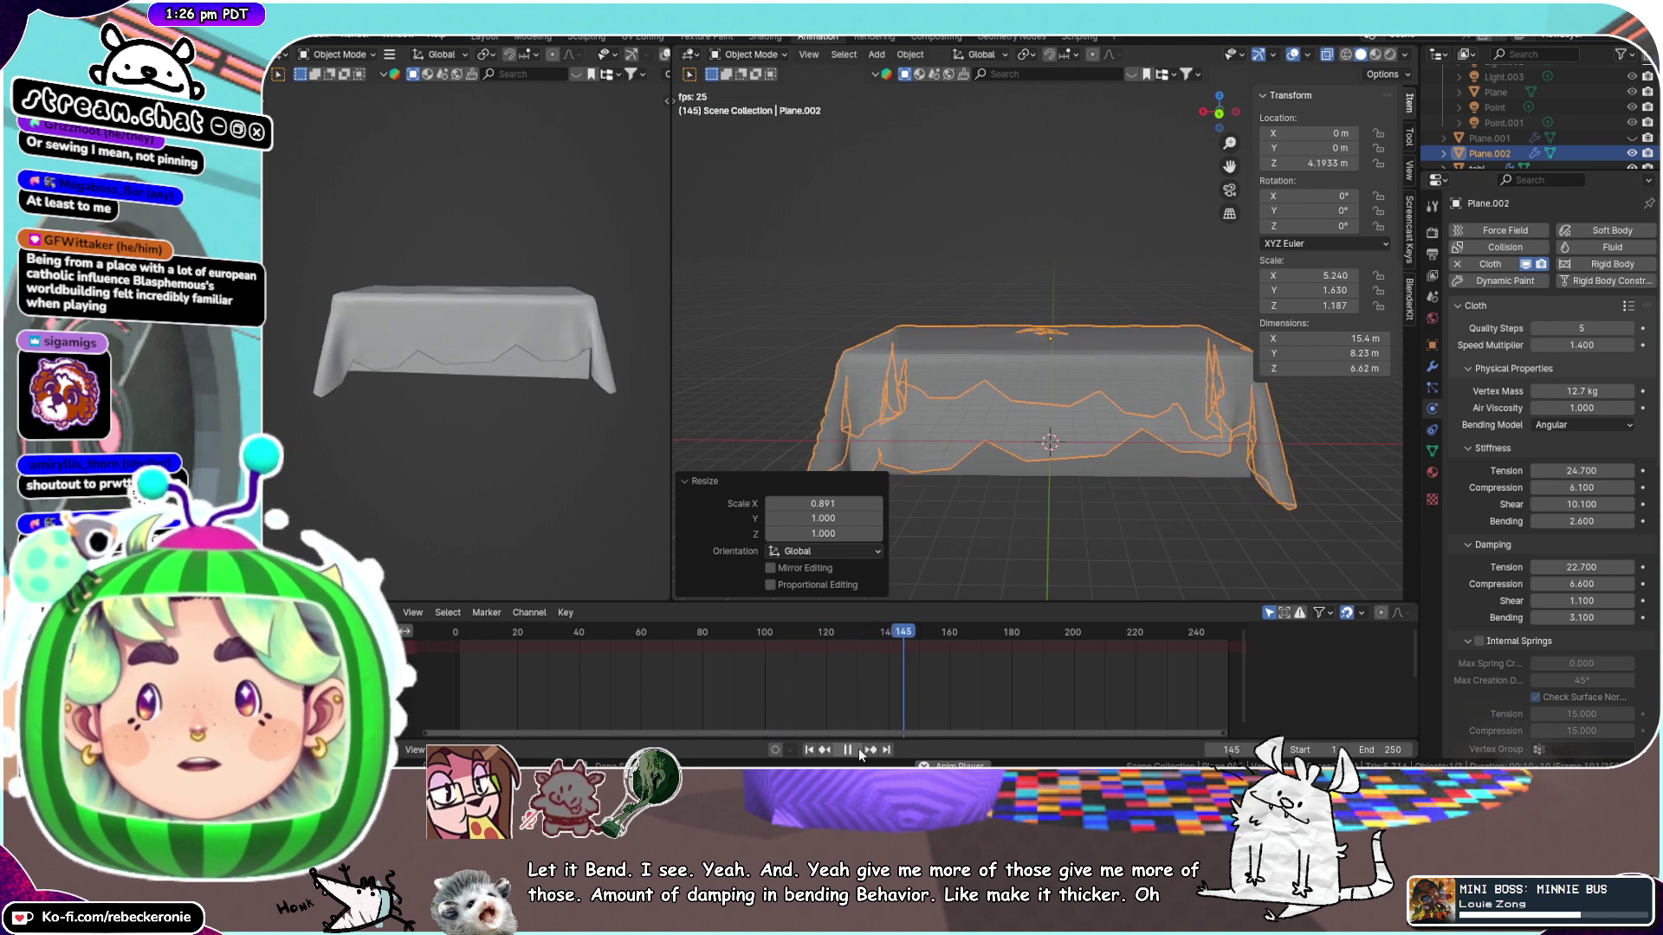
left_click(859, 748)
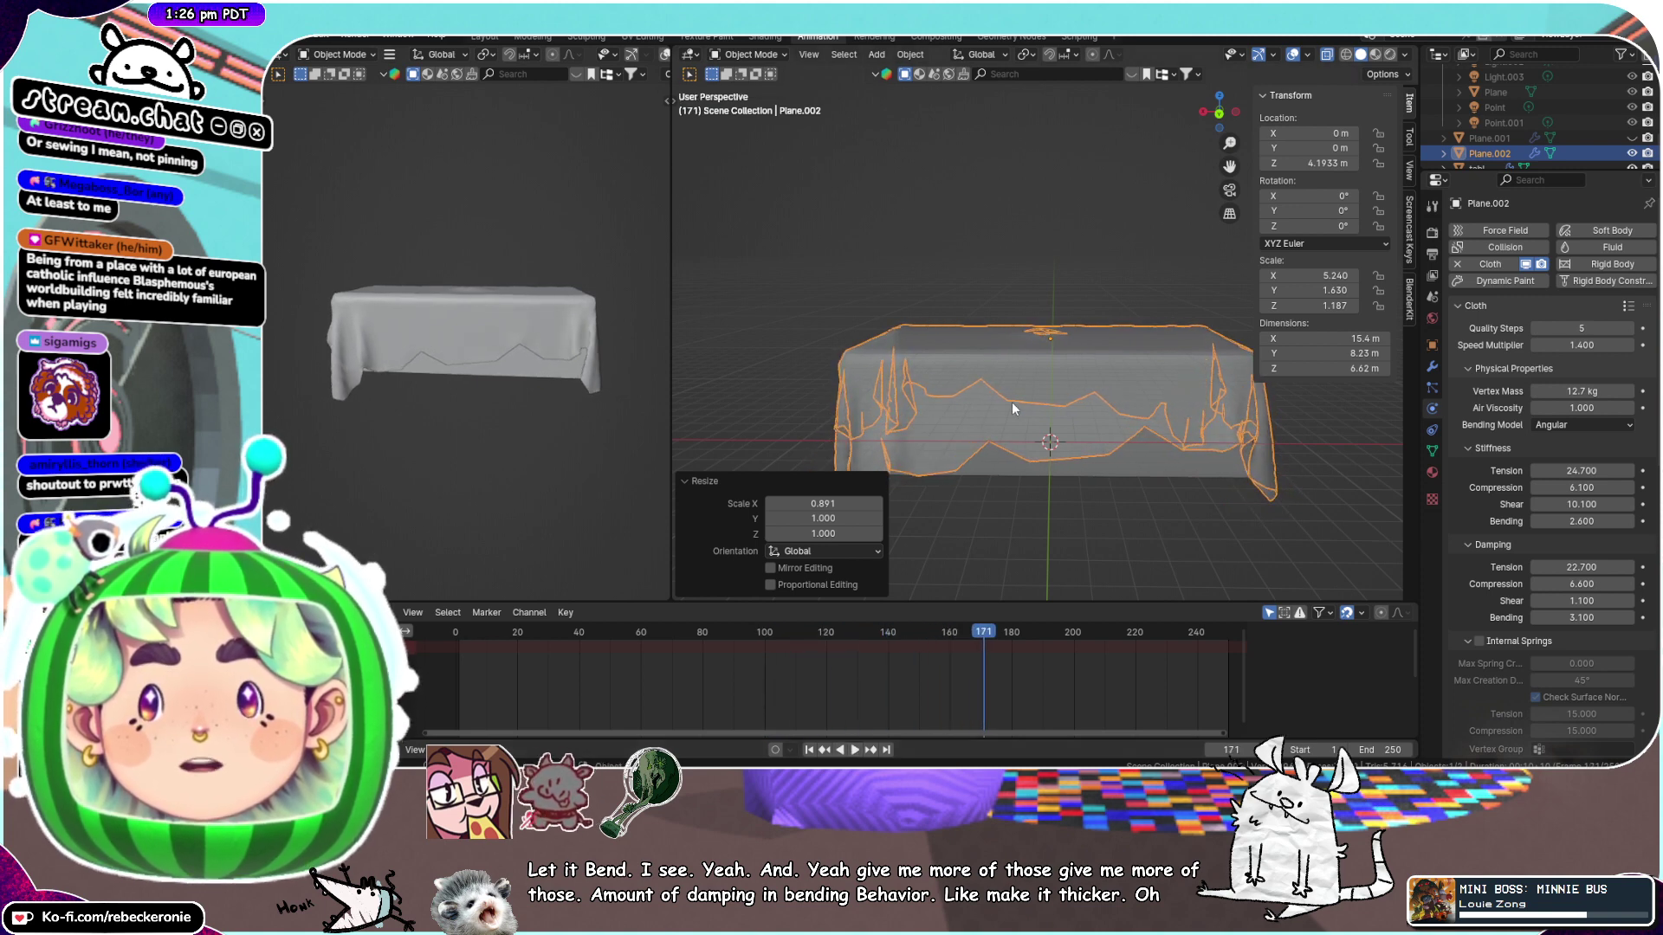
Examine the draped cloth's corners, front edge and top from several angles in both viewports
middle_click_drag(606, 381, 553, 376)
scroll(545, 381, "down", 4)
scroll(835, 313, "down", 6)
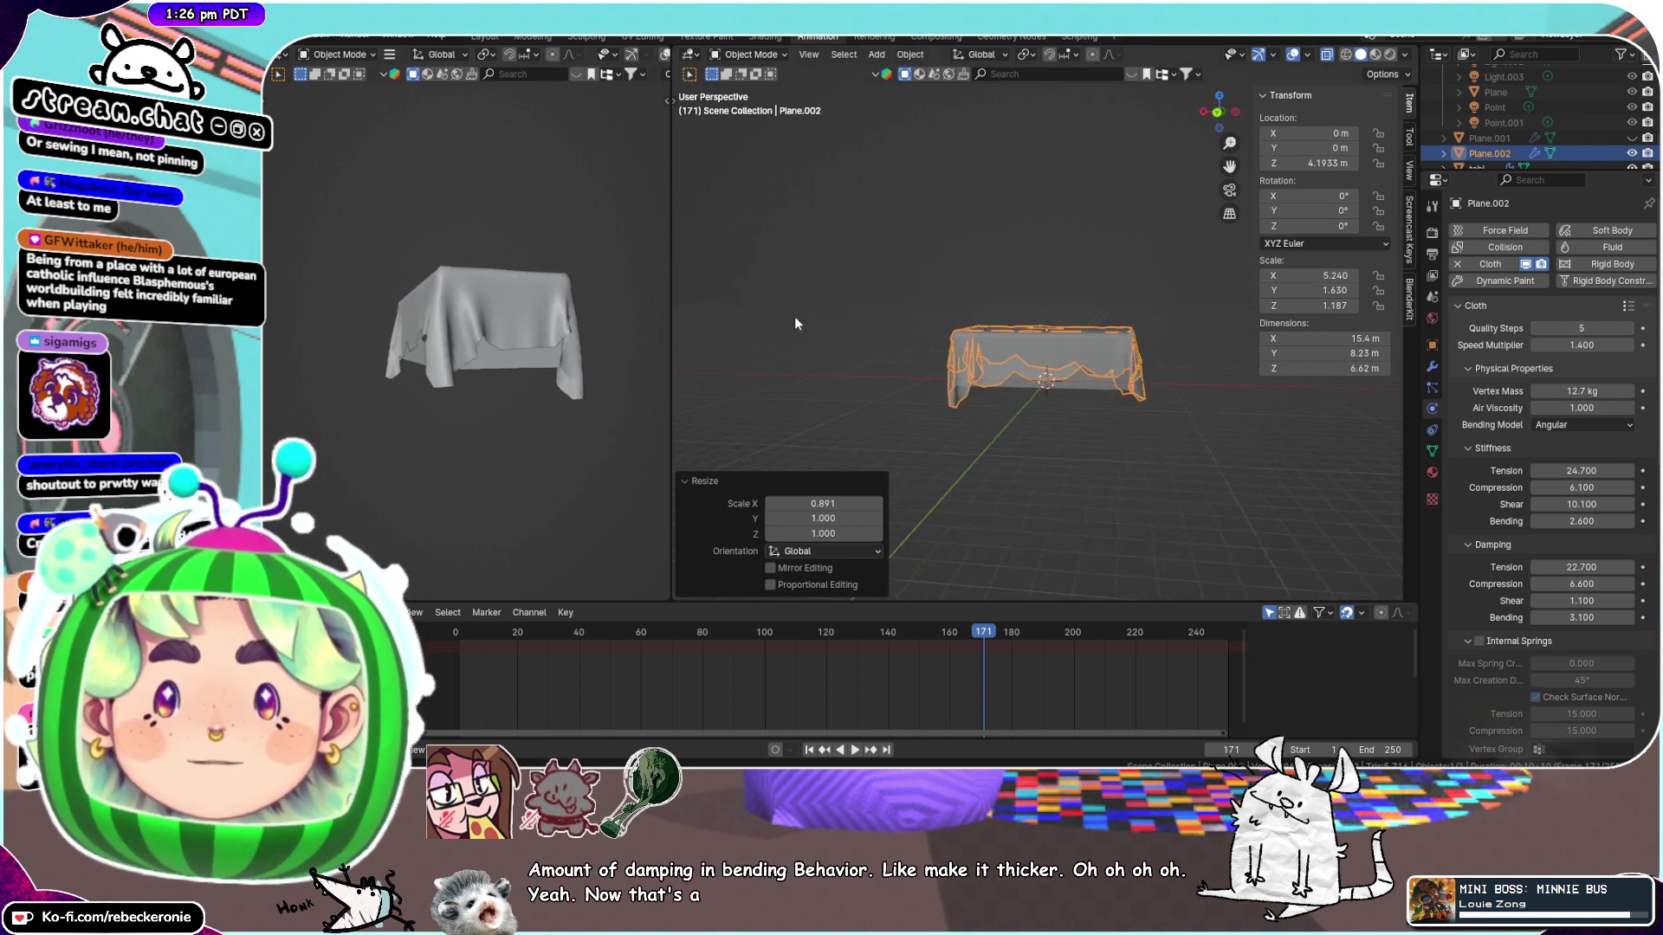
middle_click_drag(795, 317, 807, 319)
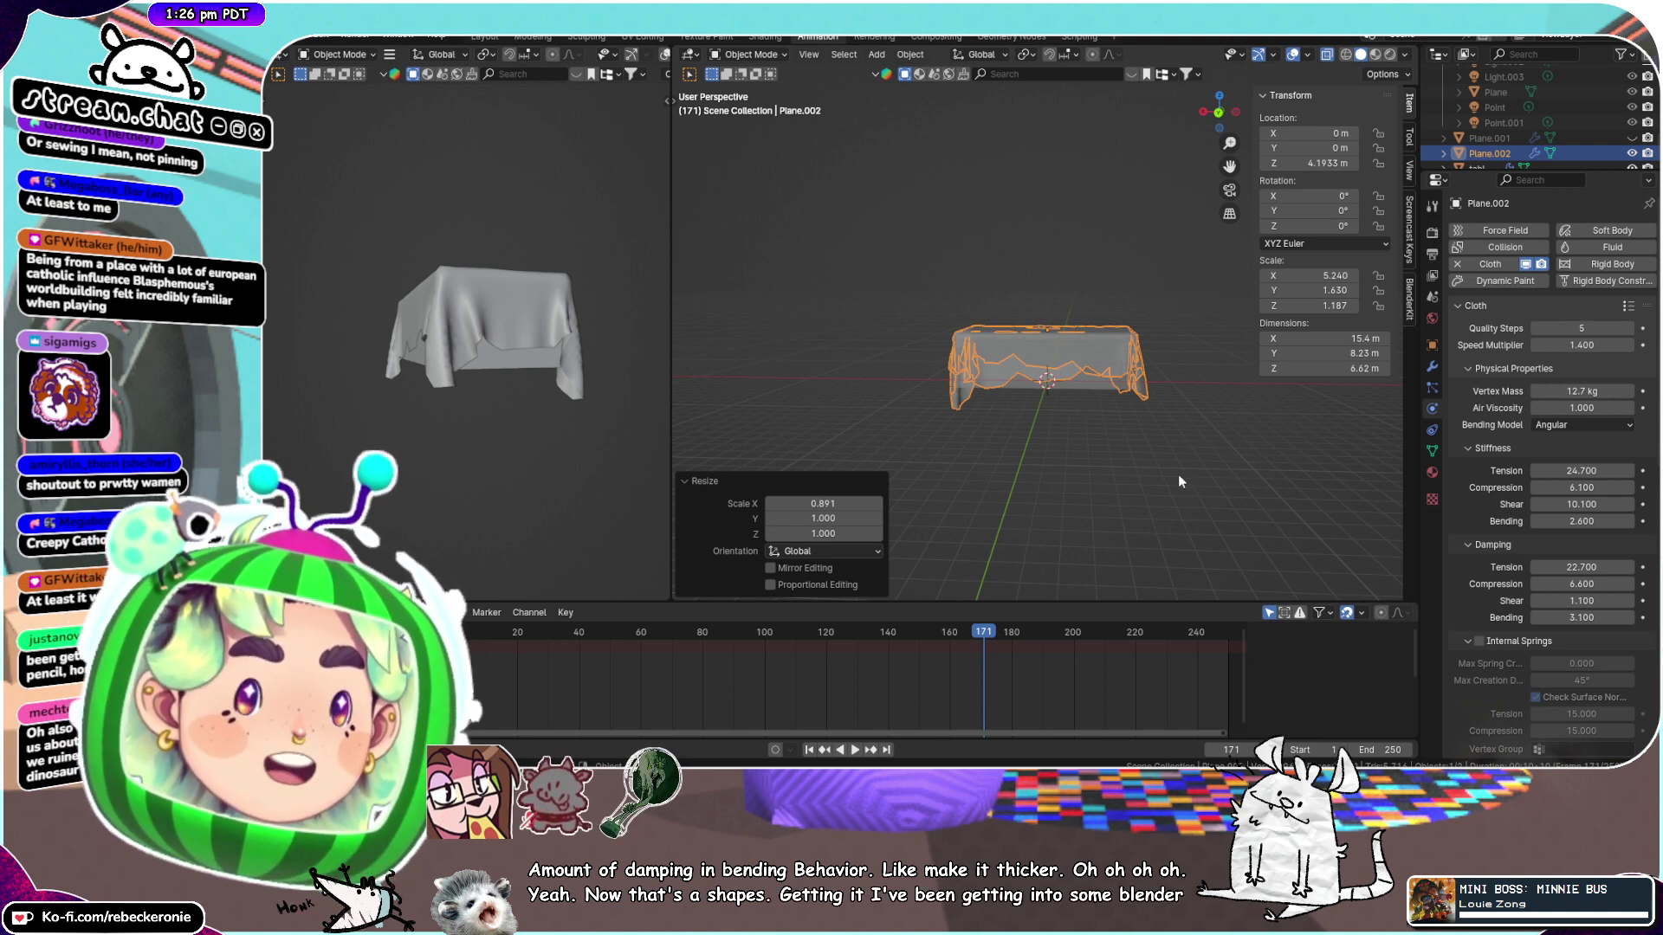
middle_click_drag(1178, 473, 1114, 348)
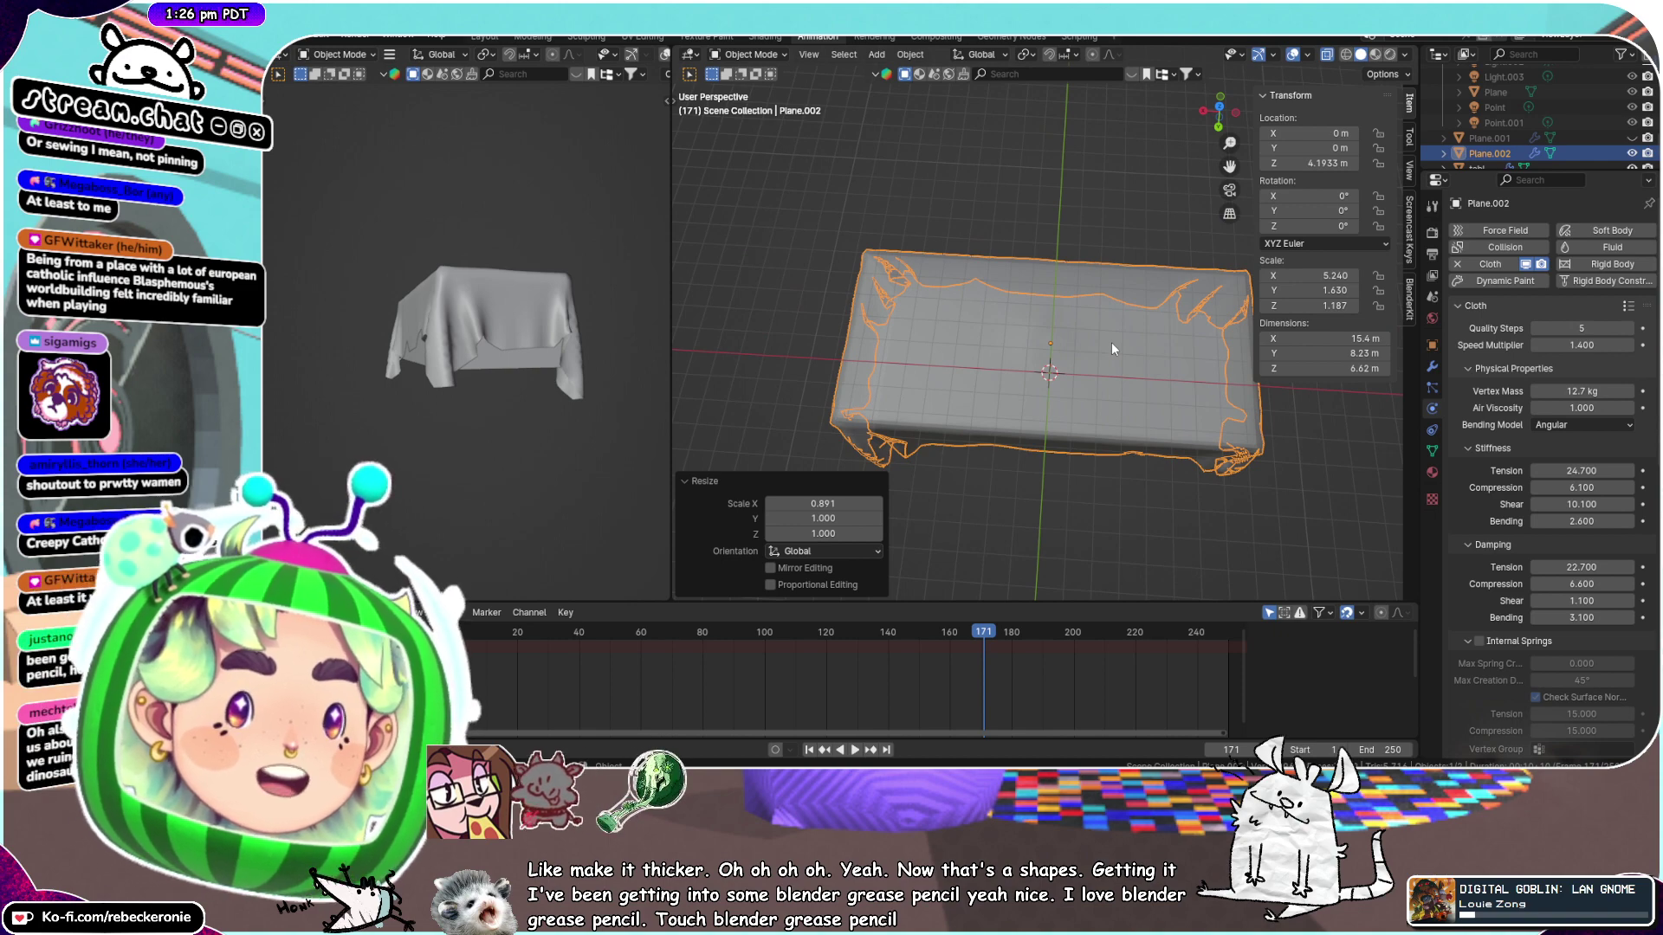
mouse_move(1067, 359)
middle_mouse_down()
mouse_move(1077, 252)
mouse_move(1093, 350)
mouse_move(1083, 312)
mouse_move(1088, 382)
mouse_move(1074, 376)
middle_mouse_up()
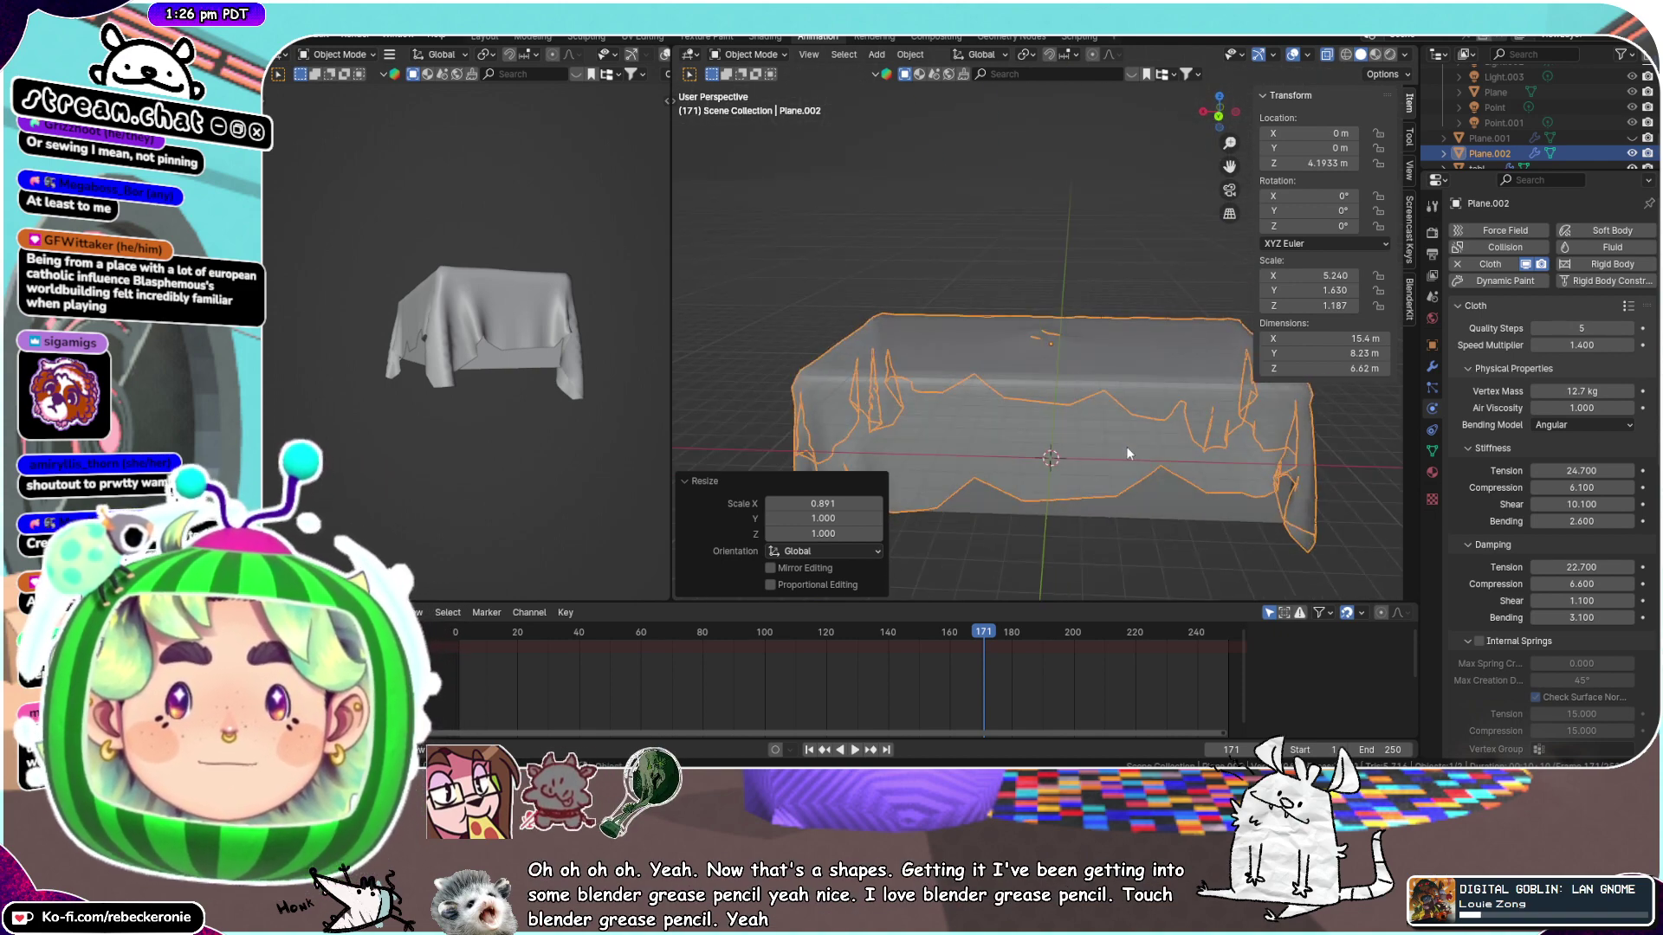
middle_click_drag(1126, 445, 1125, 398)
Switch the tablecloth to Edit Mode, deselect all its vertices, and focus on the scalloped border near the mirror line
key("ctrl+Tab")
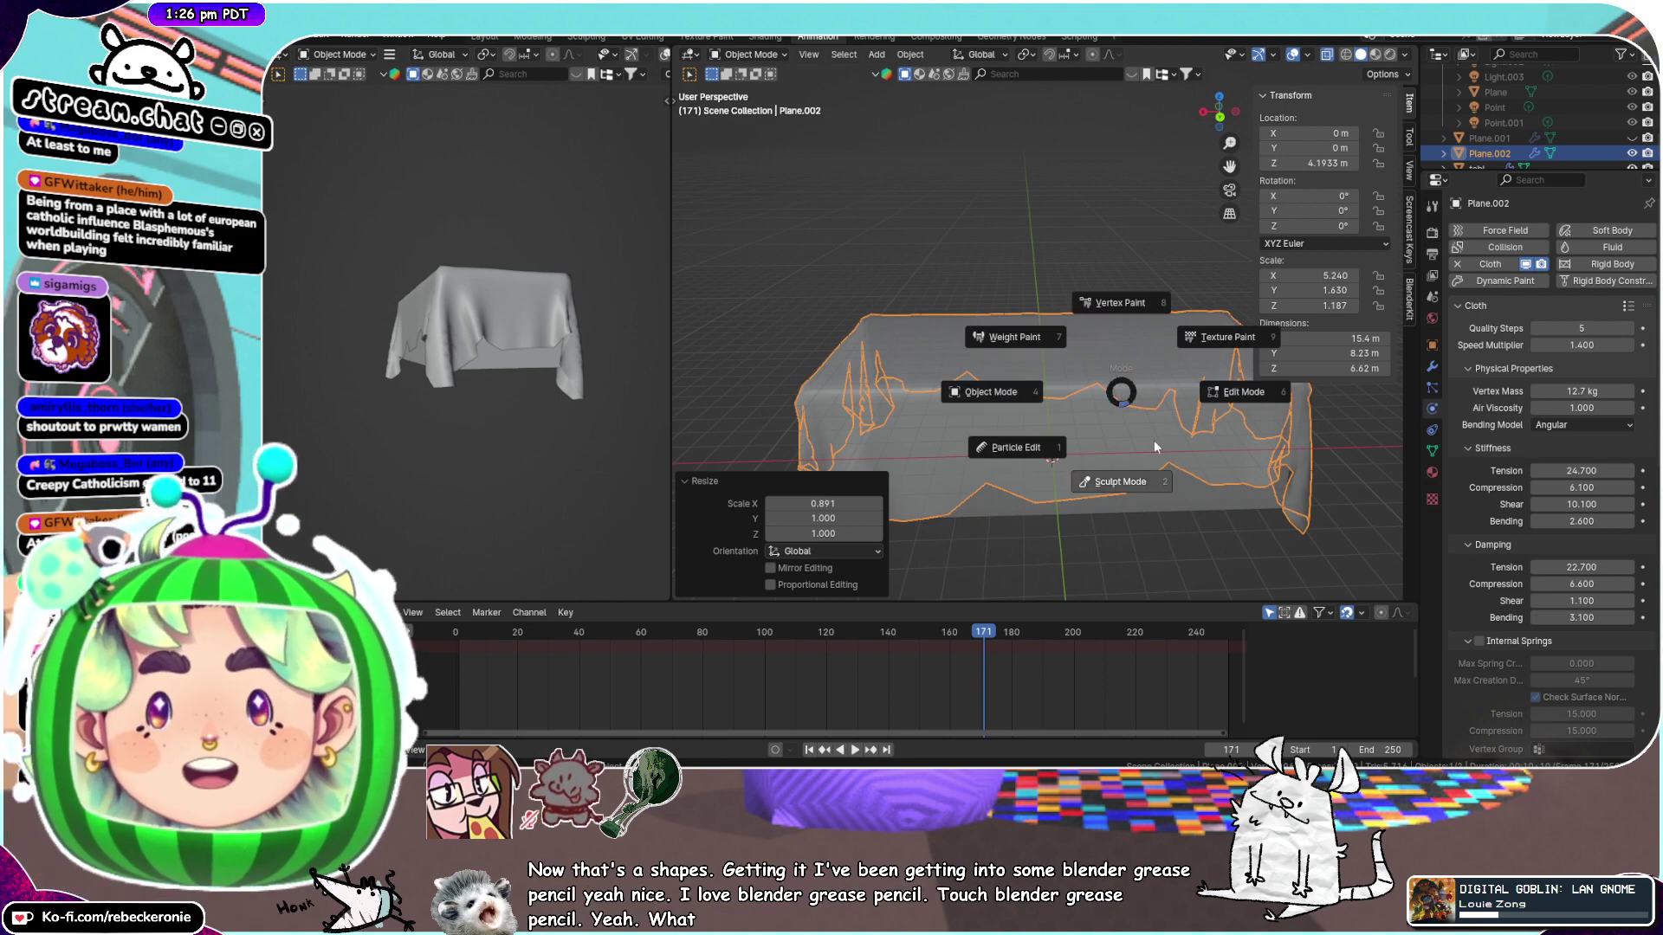
left_click(1177, 420)
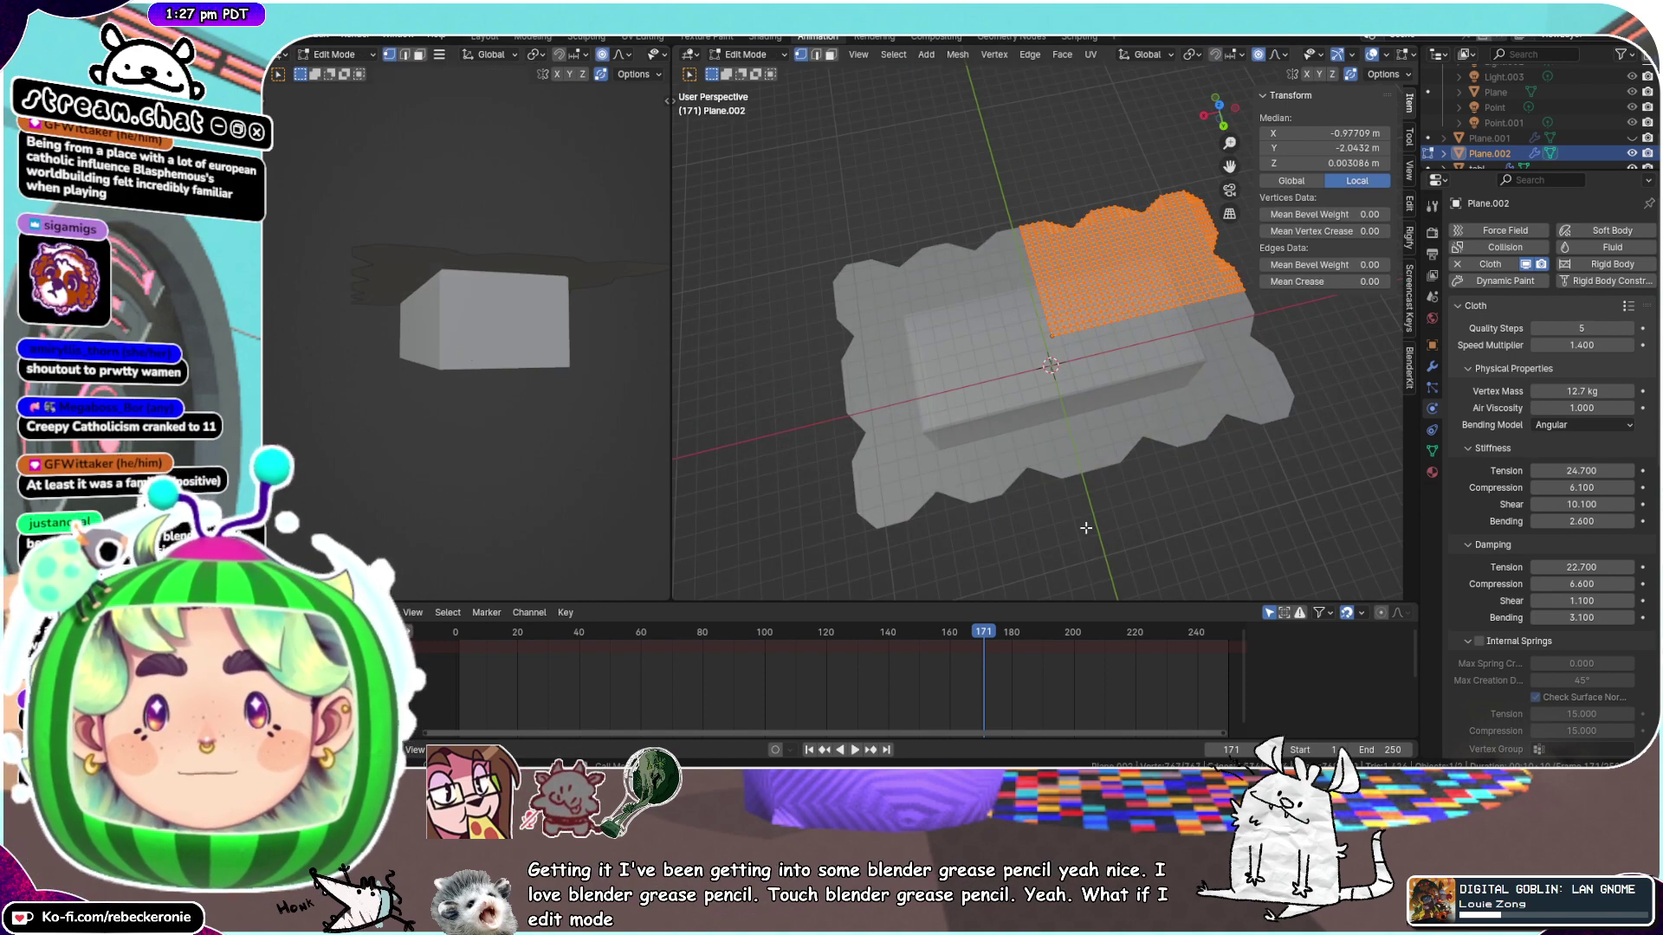
left_click(1086, 527)
middle_click_drag(1116, 363, 1055, 440)
scroll(1160, 246, "up", 3)
left_click_drag(1228, 171, 1064, 211)
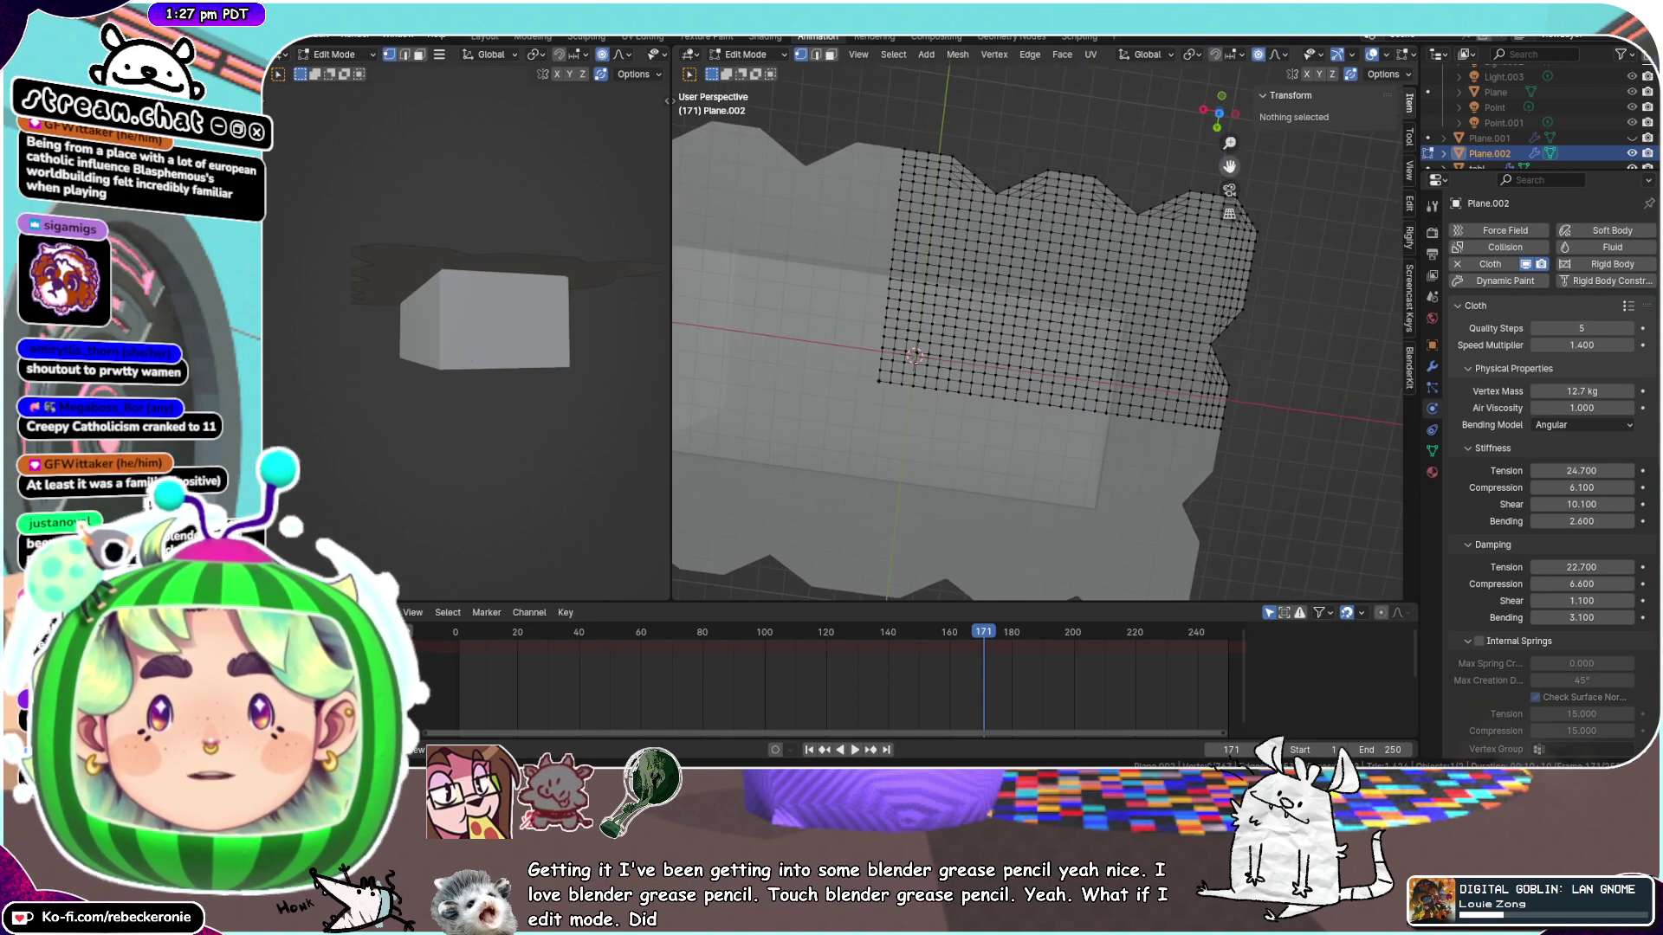
scroll(1040, 221, "up", 2)
middle_click_drag(920, 222, 749, 165)
left_click_drag(779, 149, 802, 196)
key("g")
key("g")
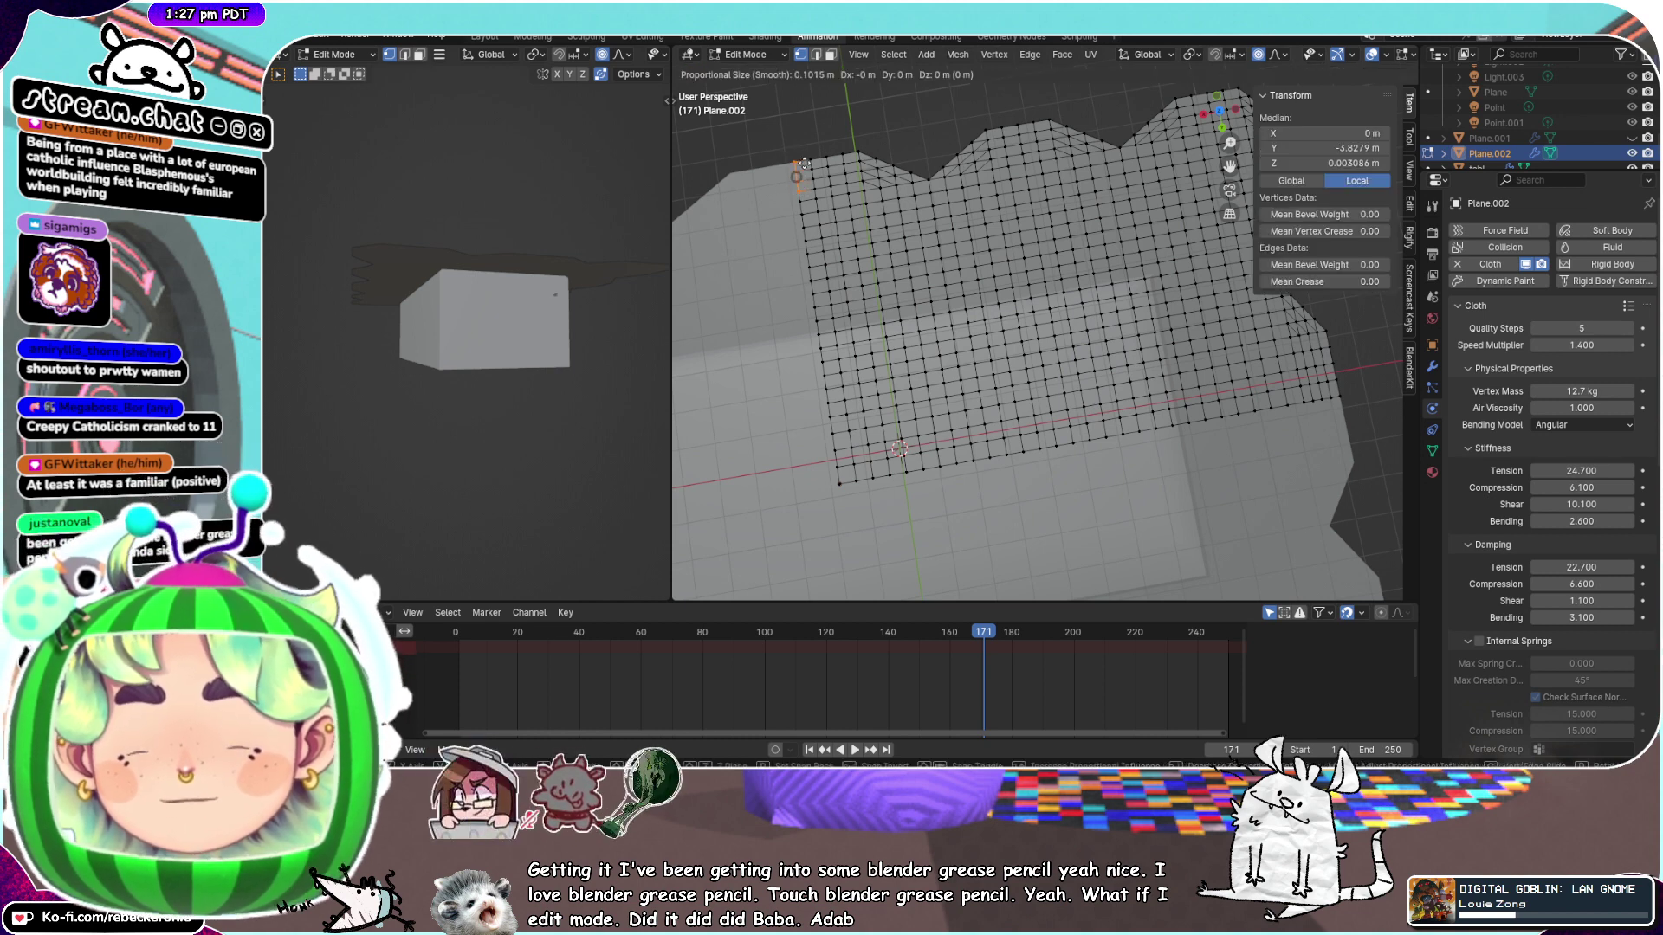
right_click(759, 224)
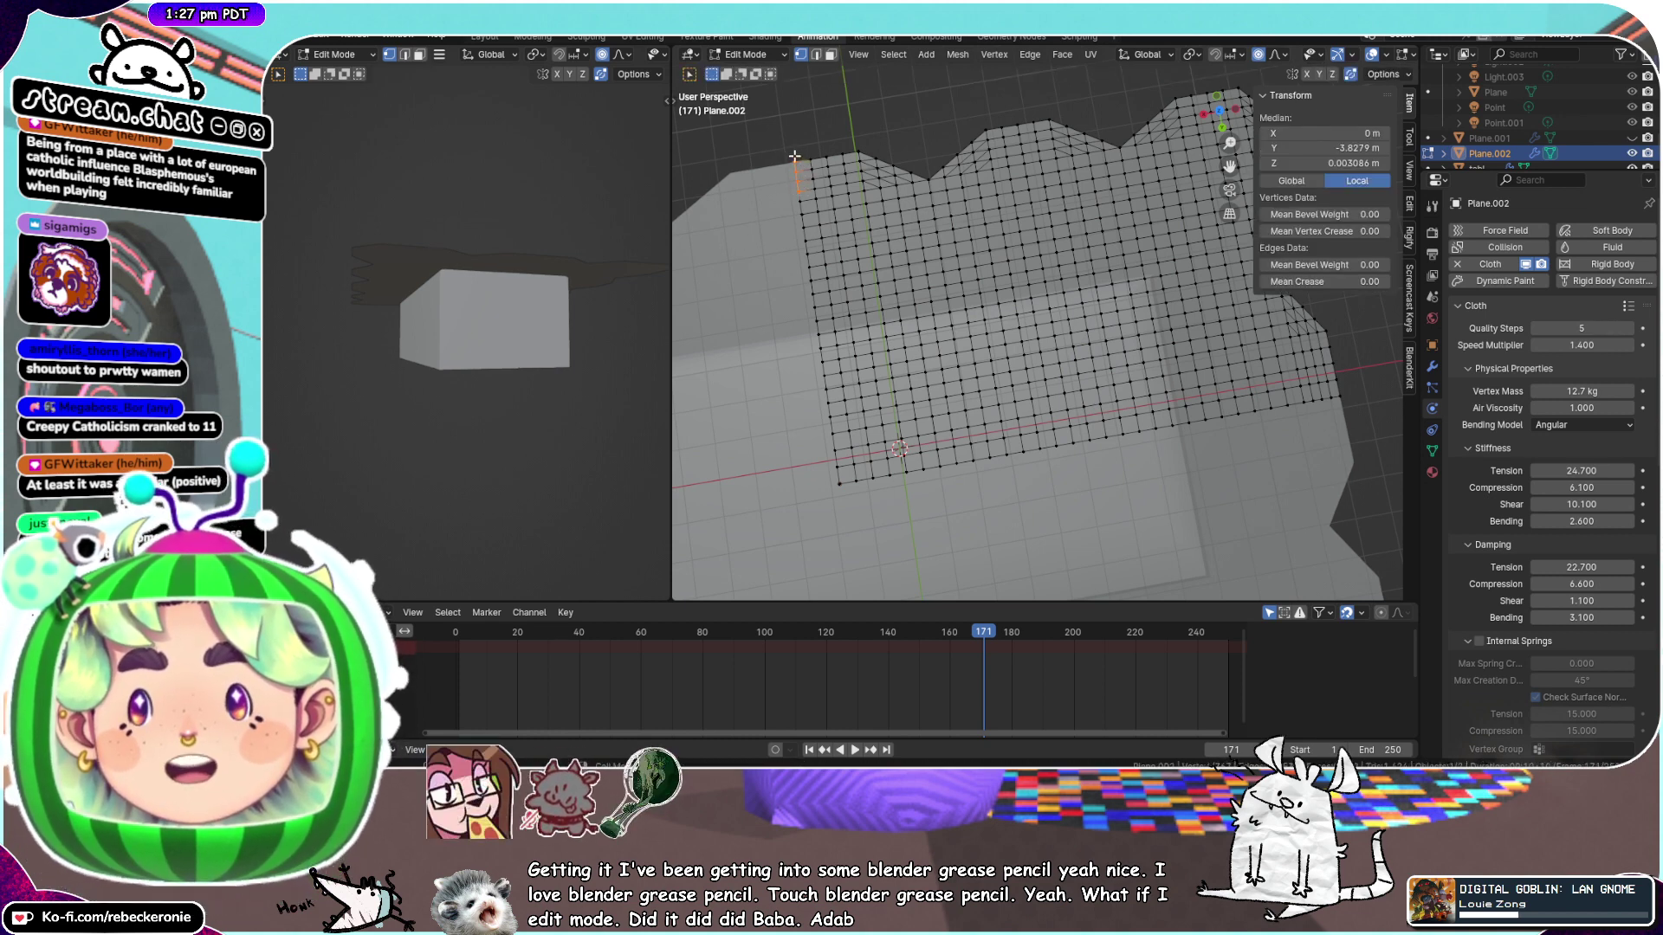
Slide the border vertex on the mirror line inward along its edge in repeated vertex slides to cut a deep notch
left_click(795, 161)
key("g")
key("g")
left_click(801, 208)
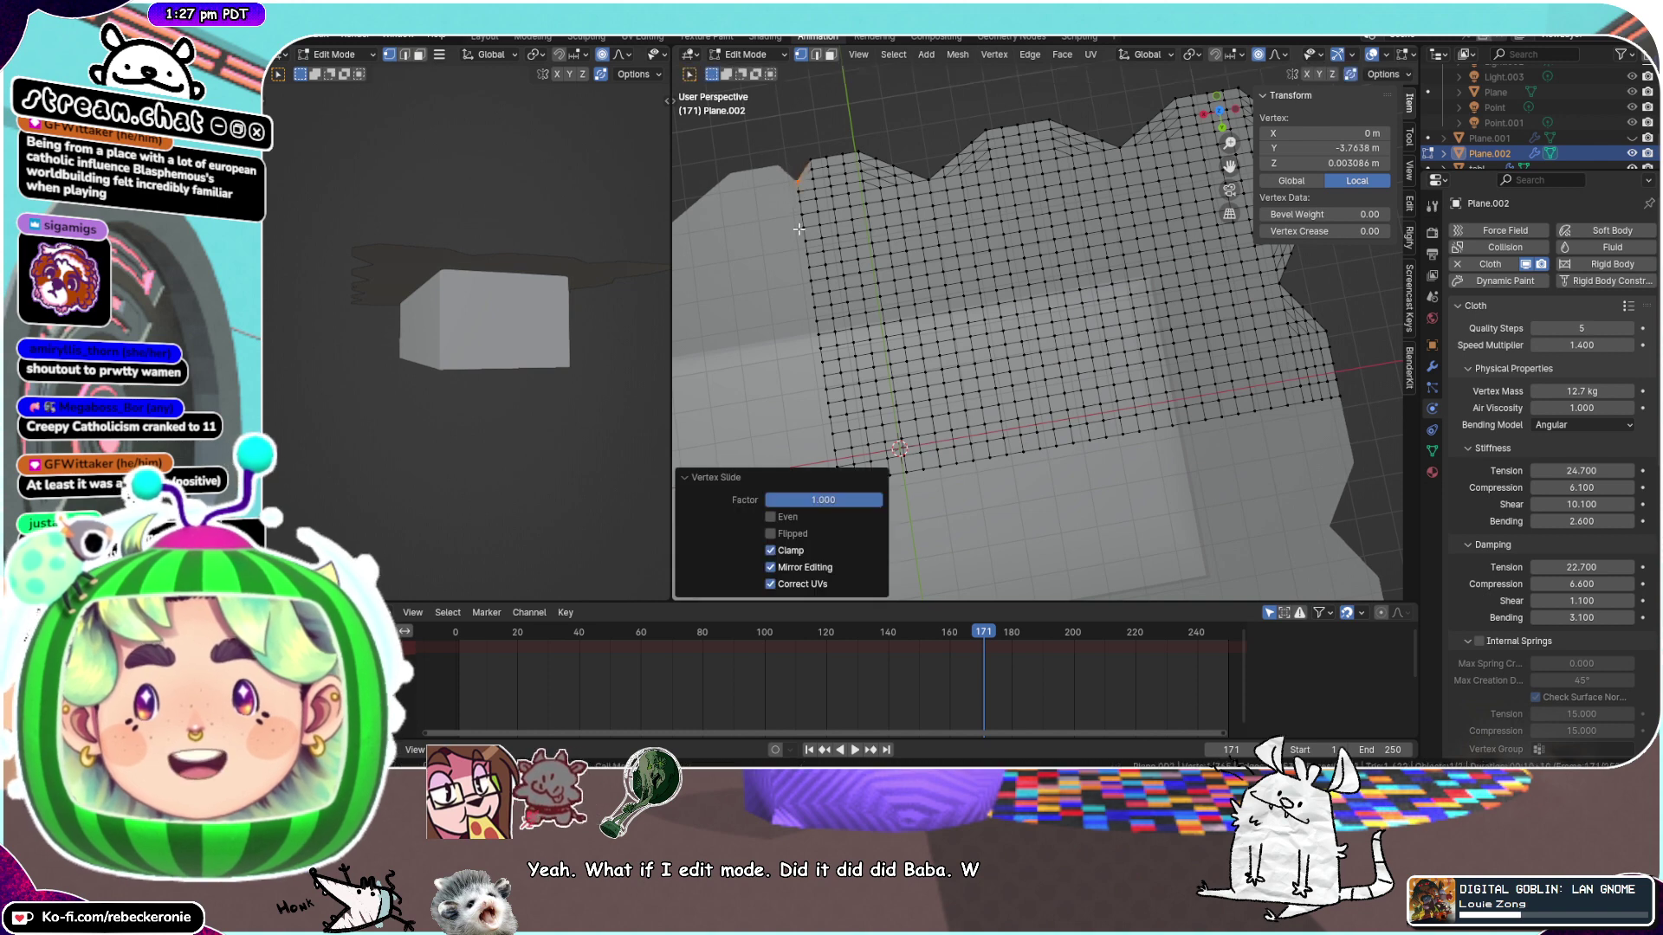
key("g")
key("g")
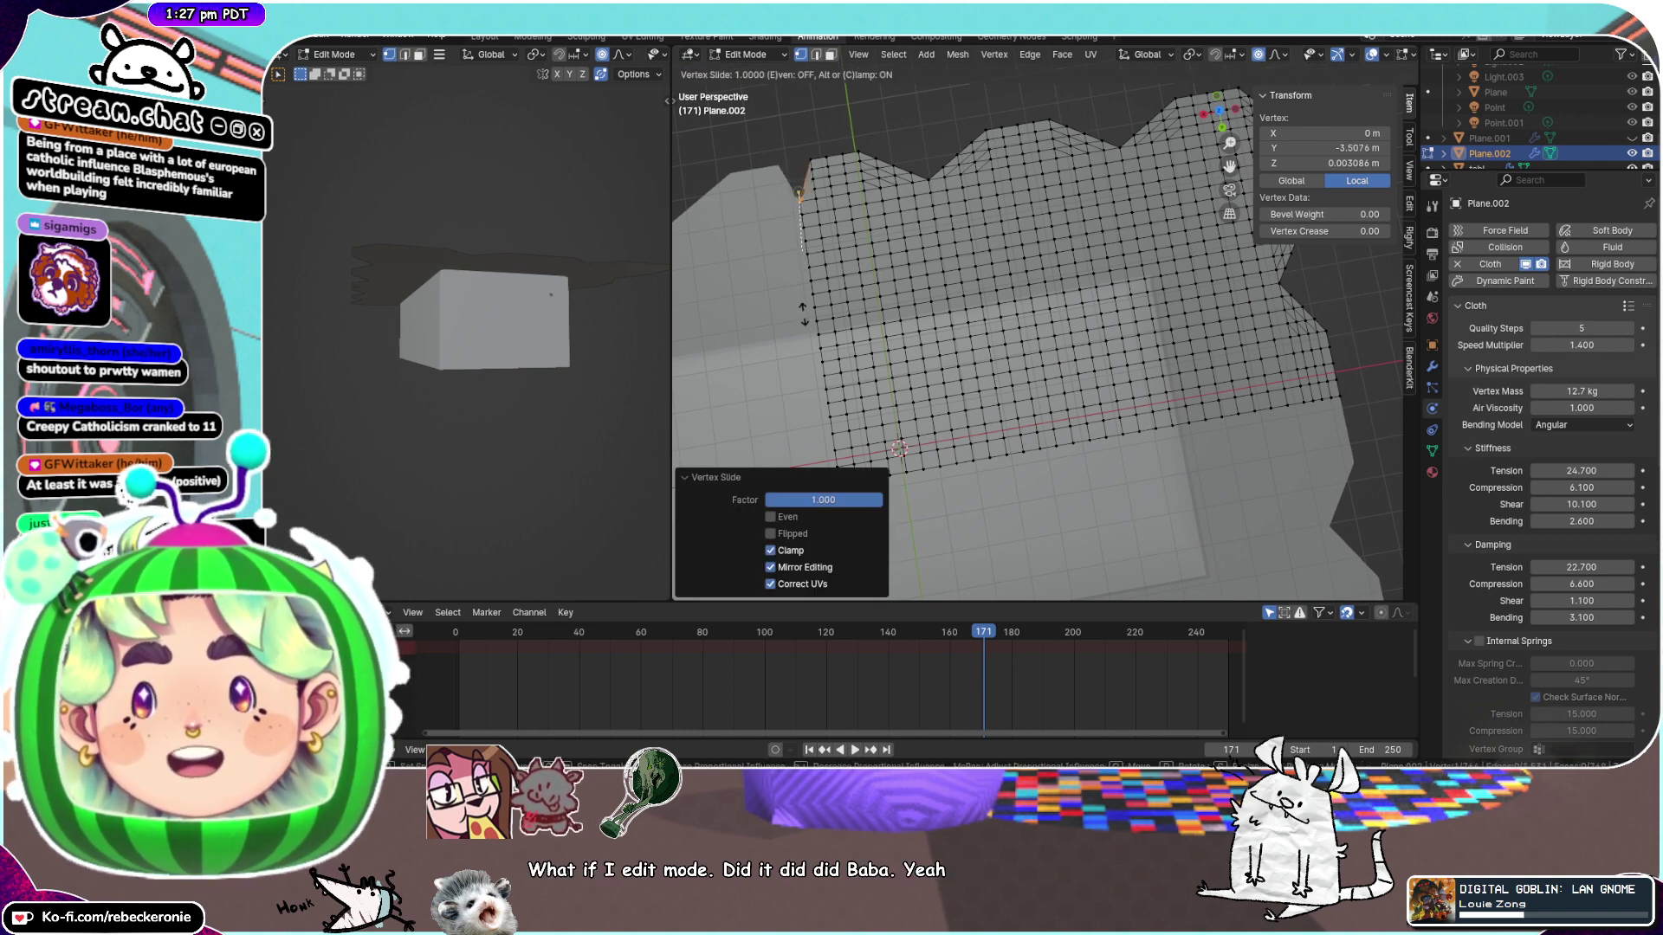
left_click(847, 168)
Select the border vertex beside the notch and inspect the notch up close and from the top view
left_click(814, 150)
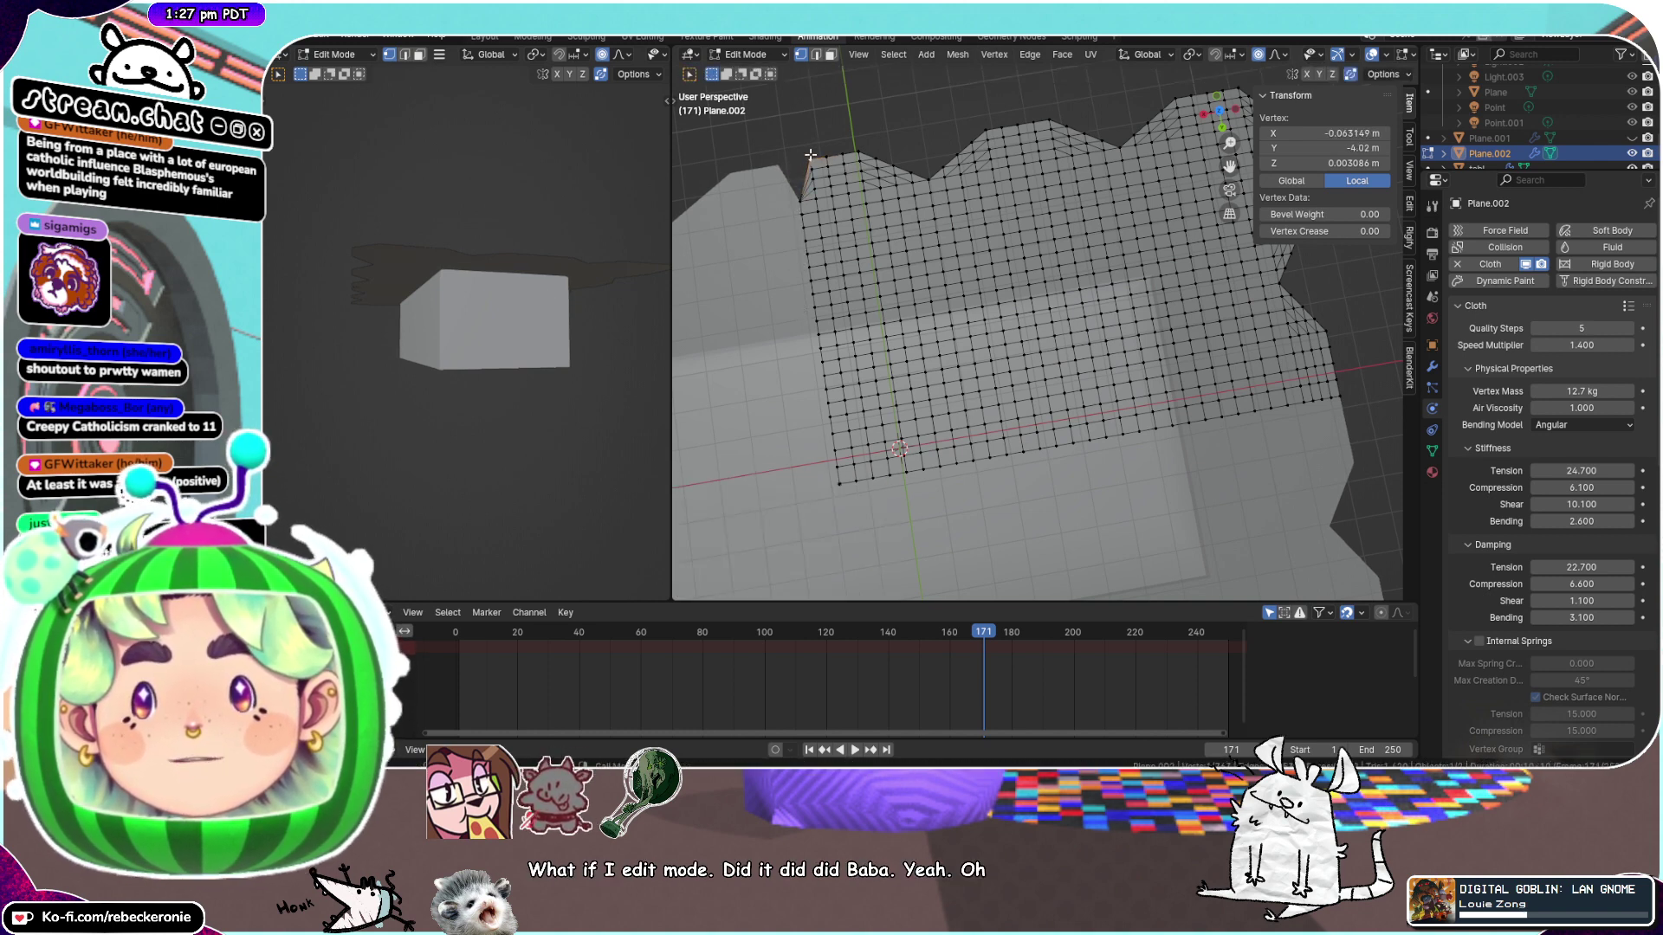
key("KP_Decimal")
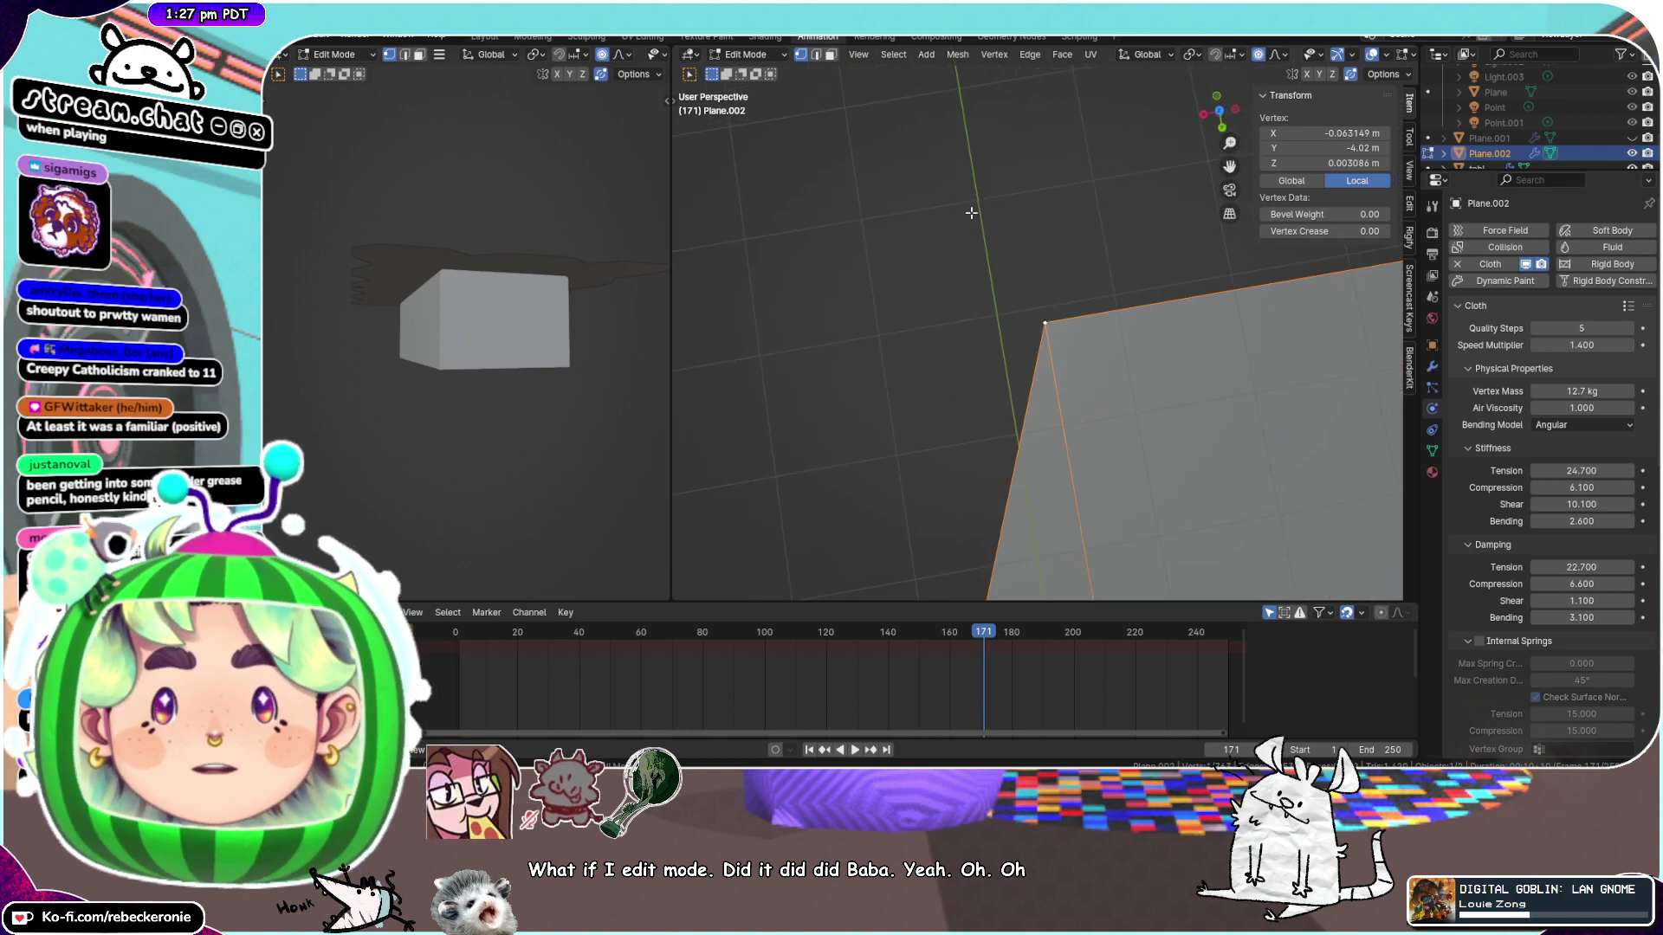
middle_click_drag(971, 212, 1124, 300)
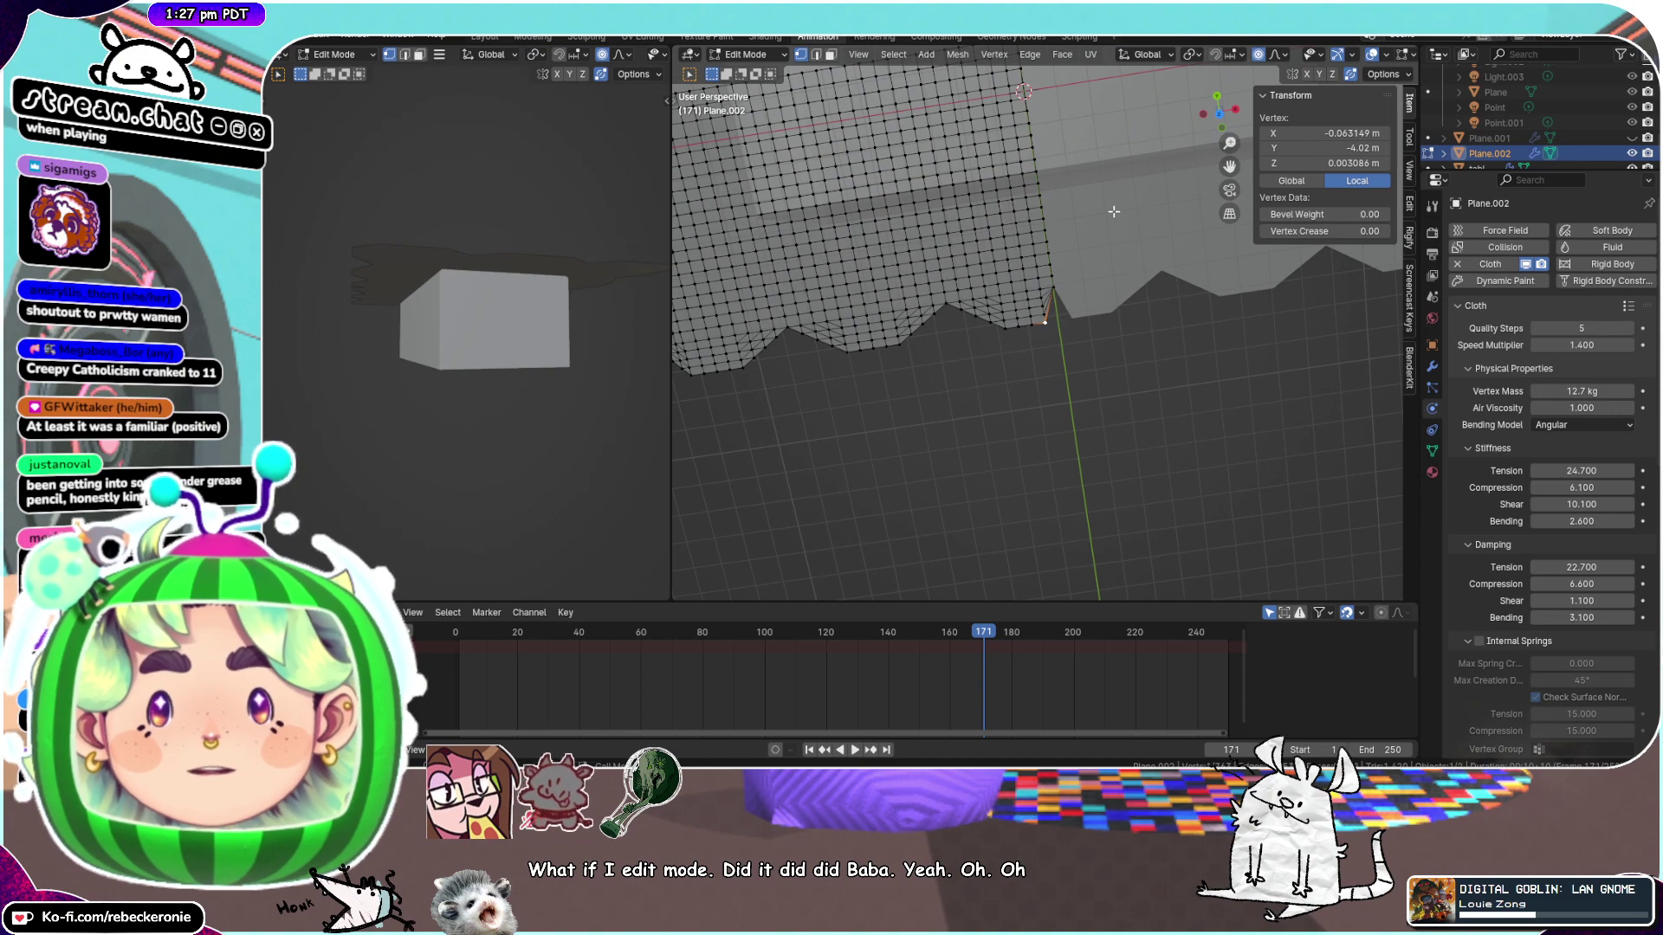
key("KP_Decimal")
middle_click_drag(1134, 237, 1135, 195)
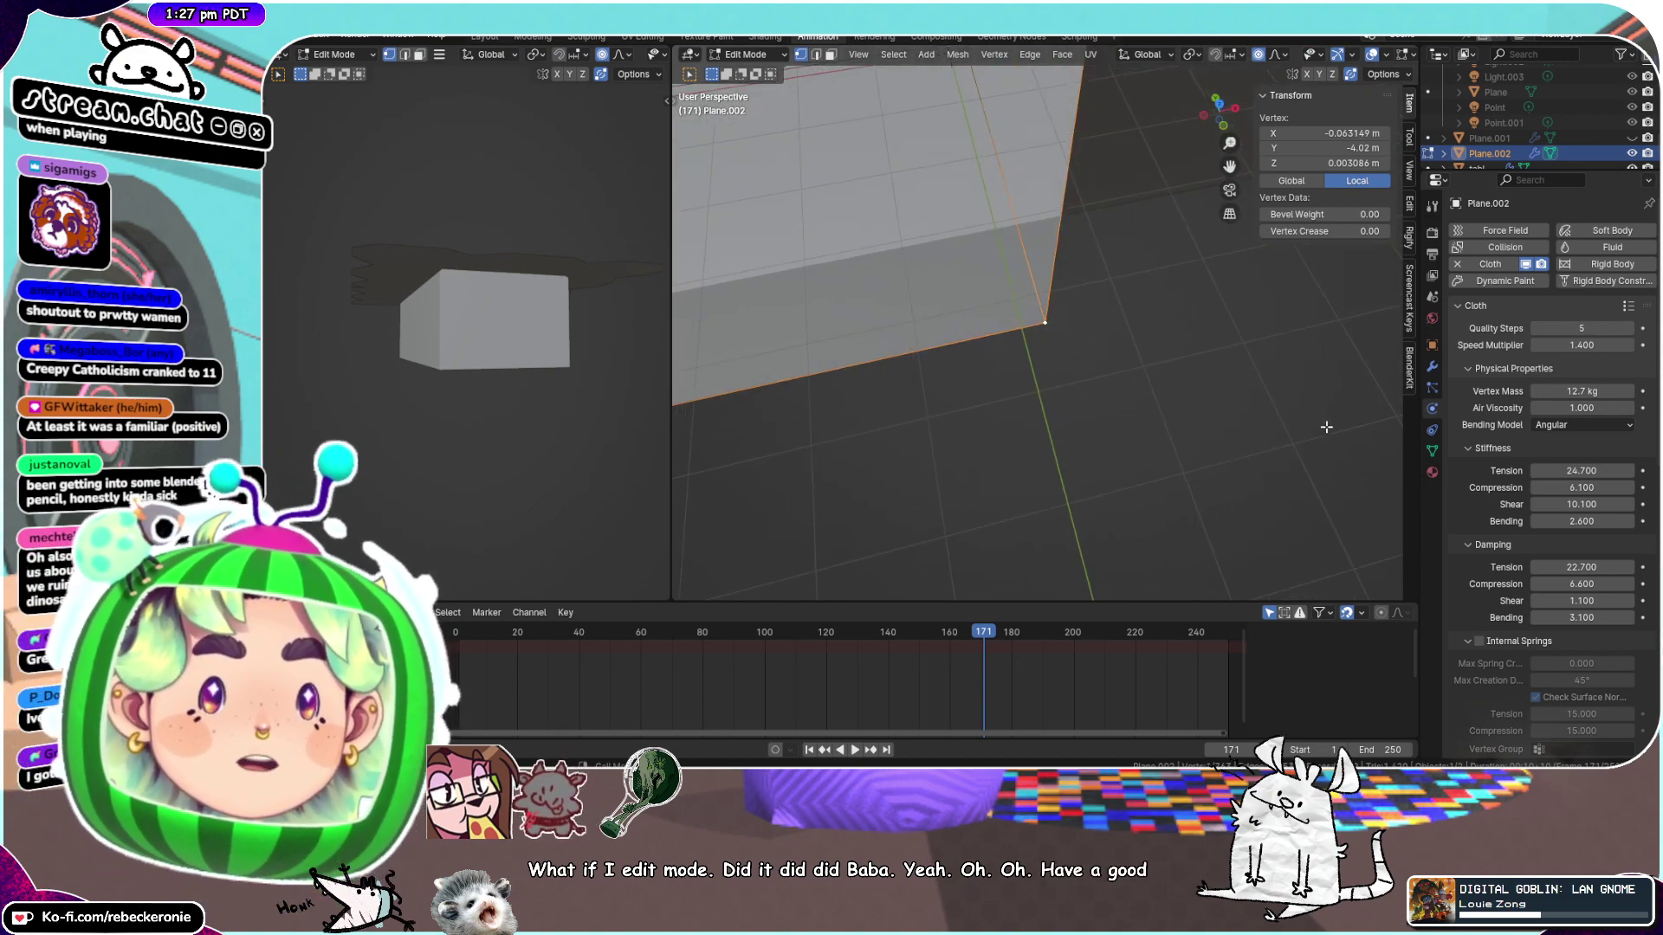
middle_click_drag(1262, 341, 1282, 468)
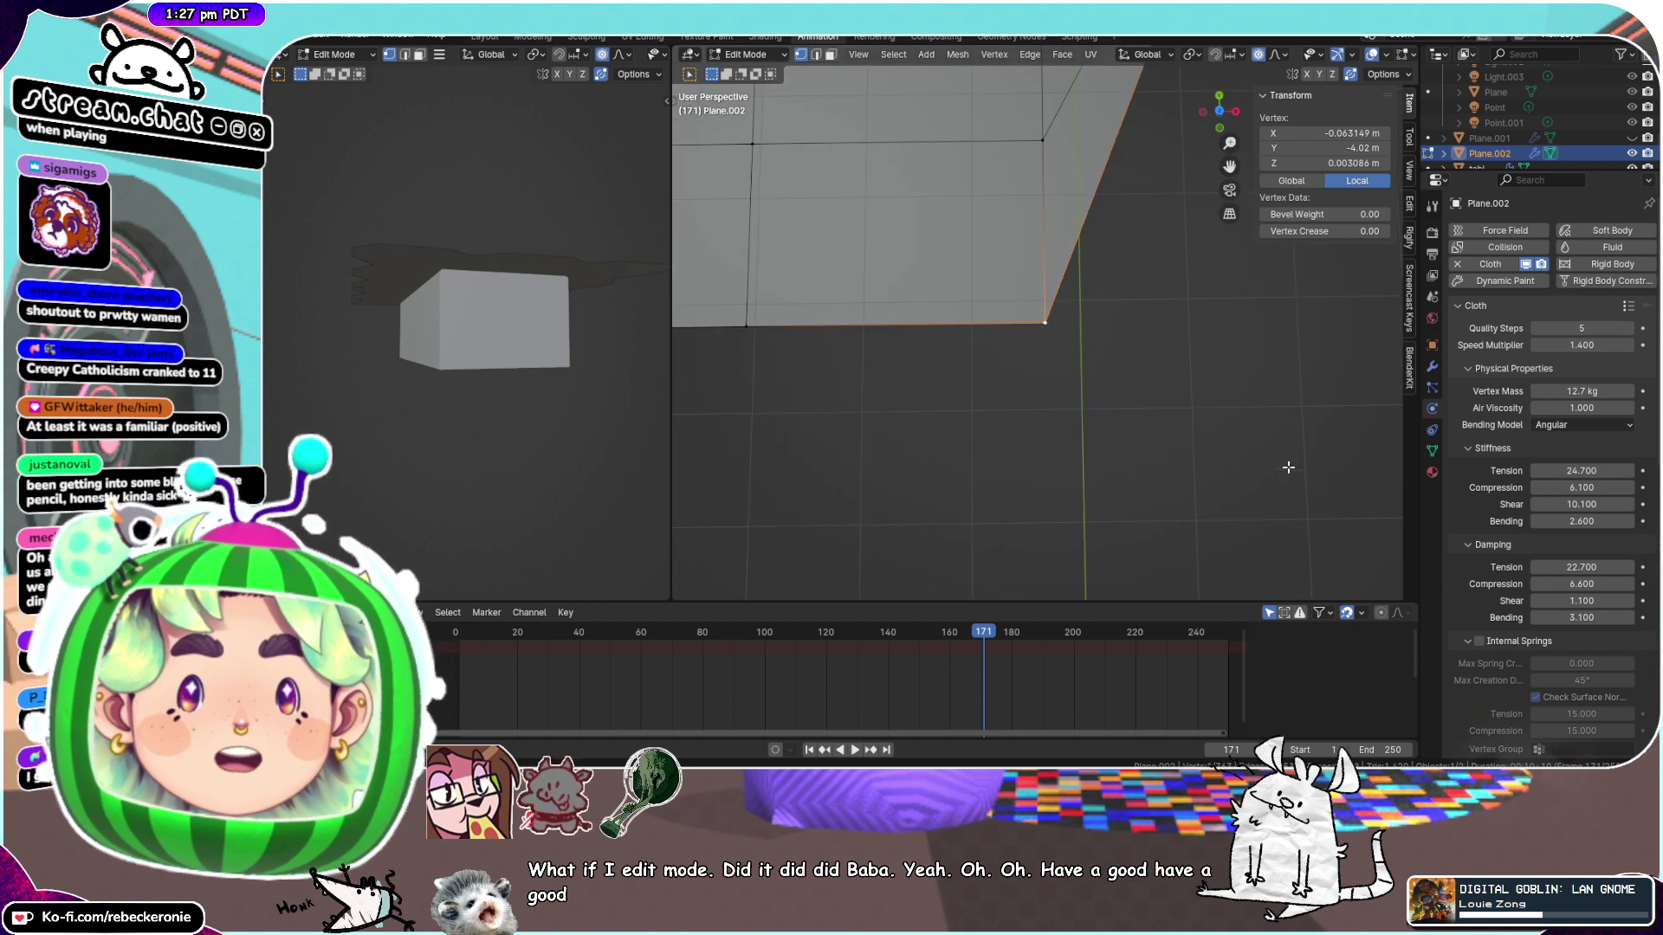
left_click(1212, 104)
scroll(1082, 199, "down", 1)
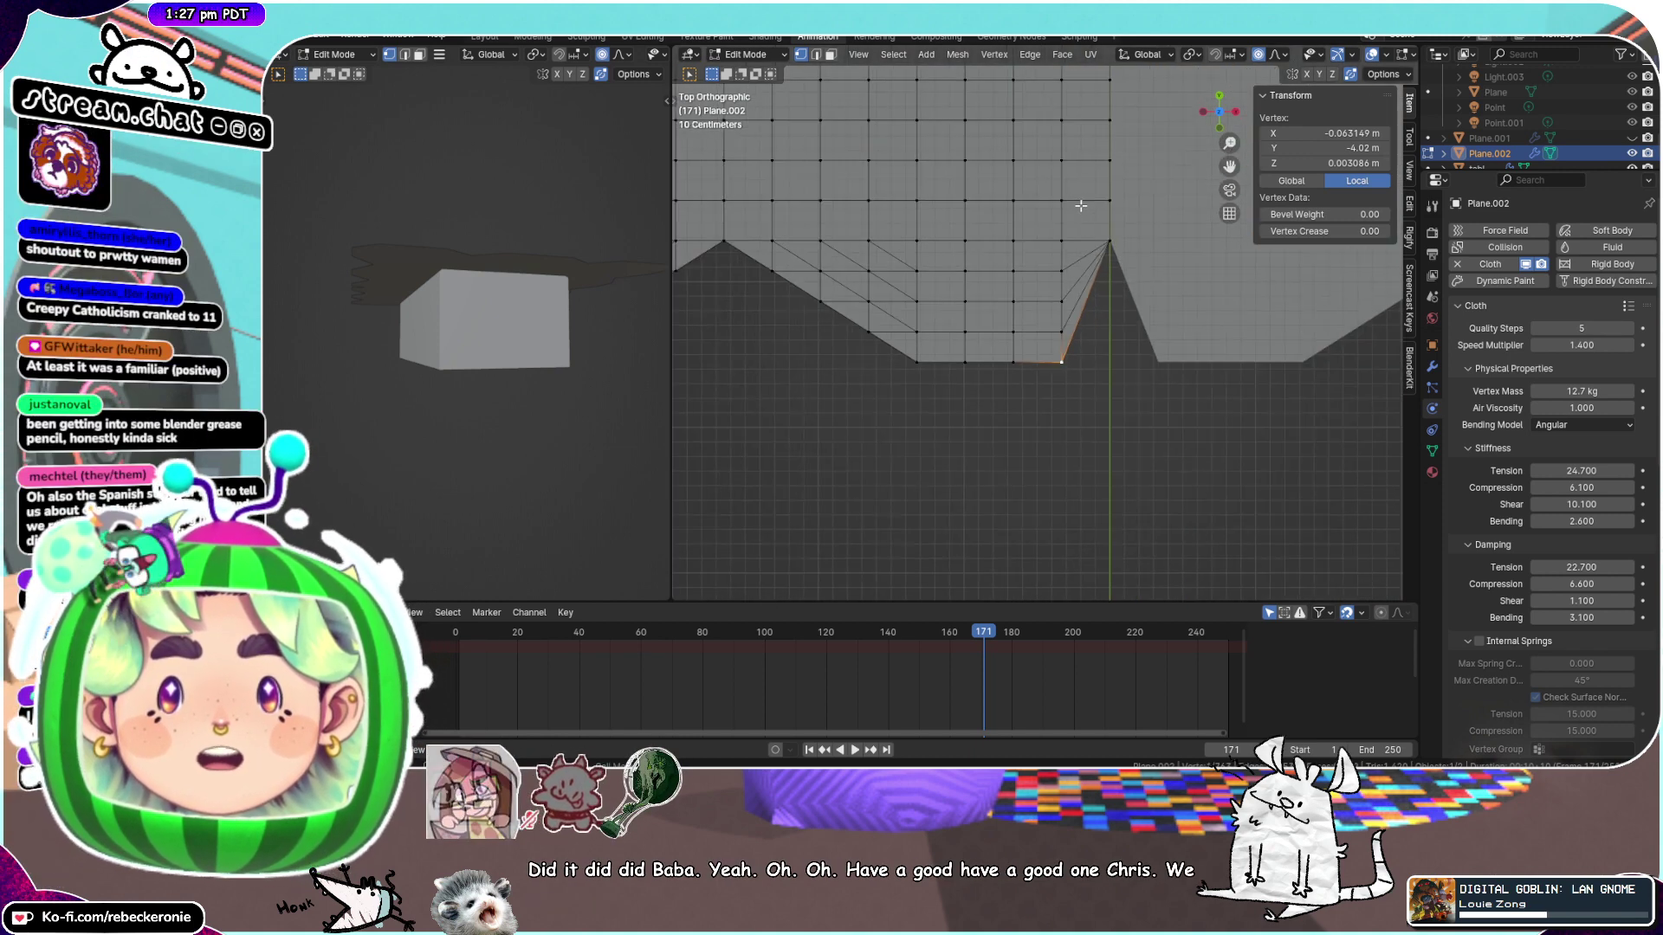
Undo the vertex slides that formed the notch on the mirror line
key("ctrl+z")
key("ctrl+z")
key("ctrl+z")
key("ctrl+z")
key("ctrl+z")
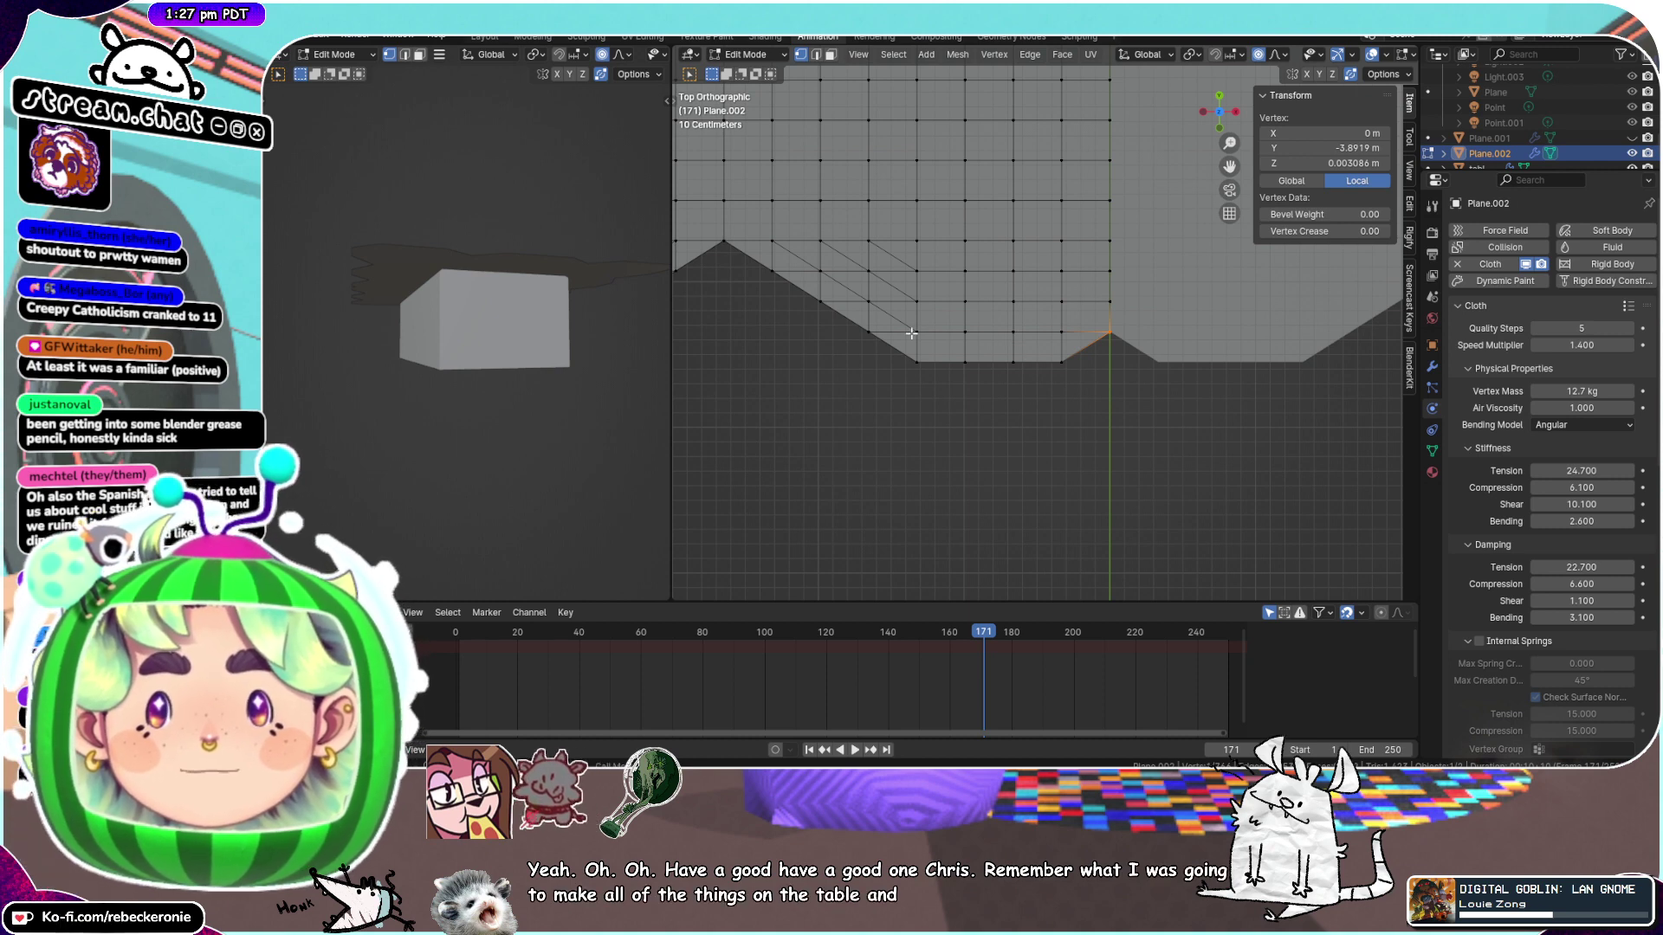
Examine the scalloped border and the whole tablecloth outline from above, picking vertices on the scallops near the mirror line
left_click(968, 359)
scroll(971, 351, "down", 4)
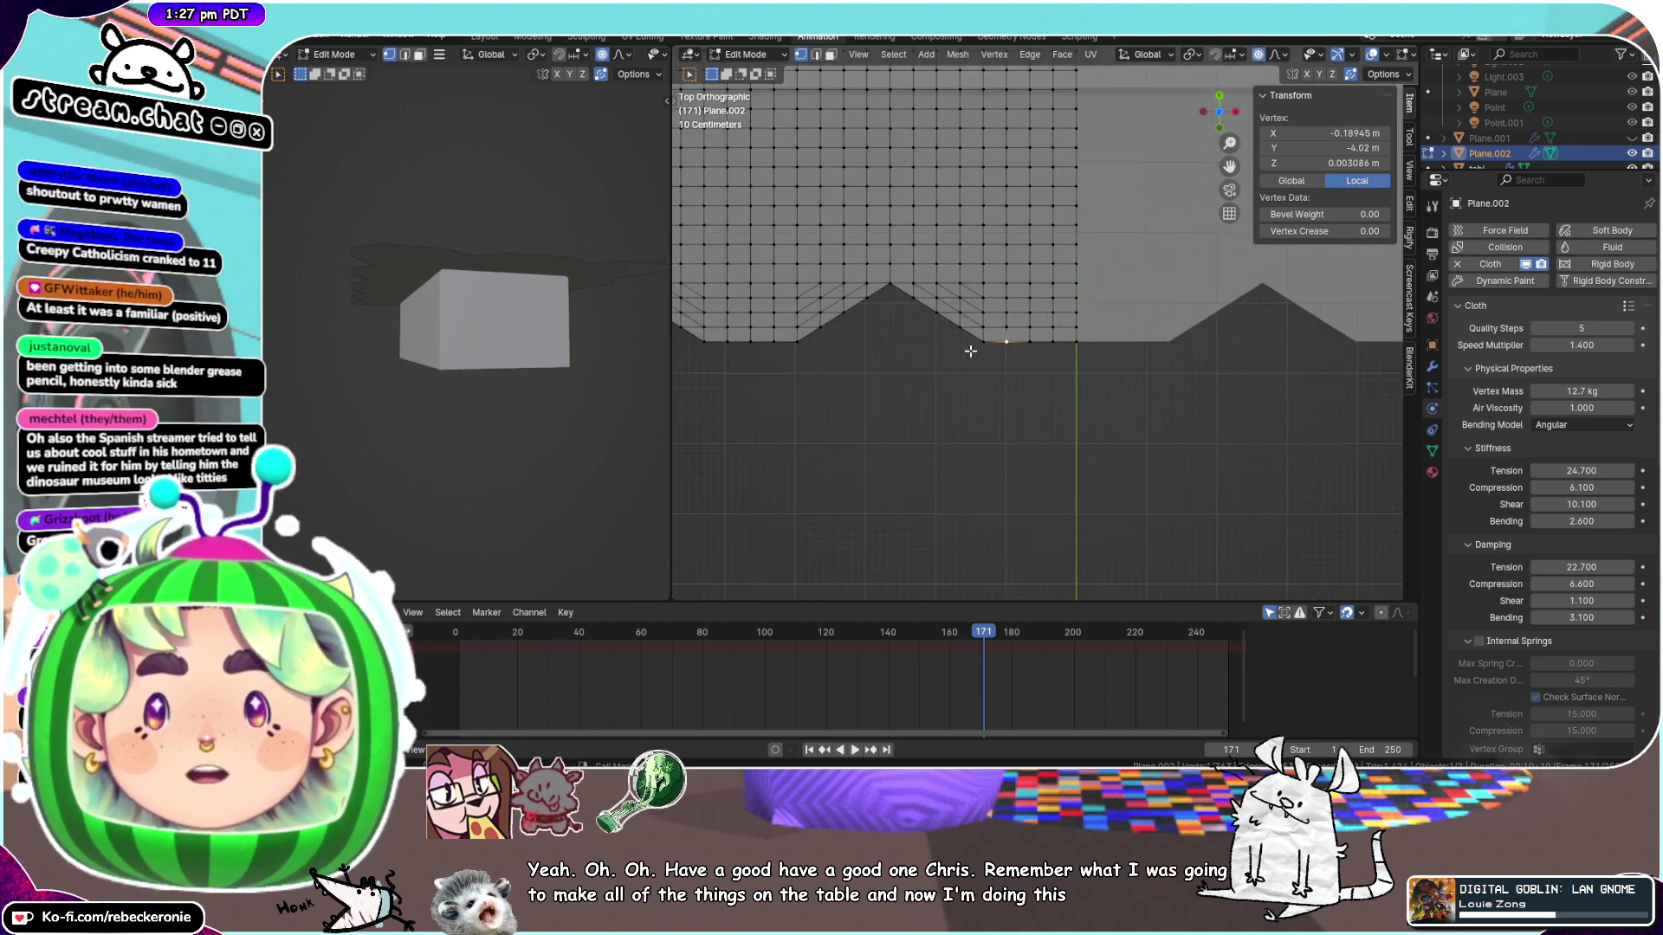
scroll(971, 351, "down", 1)
left_click(823, 334)
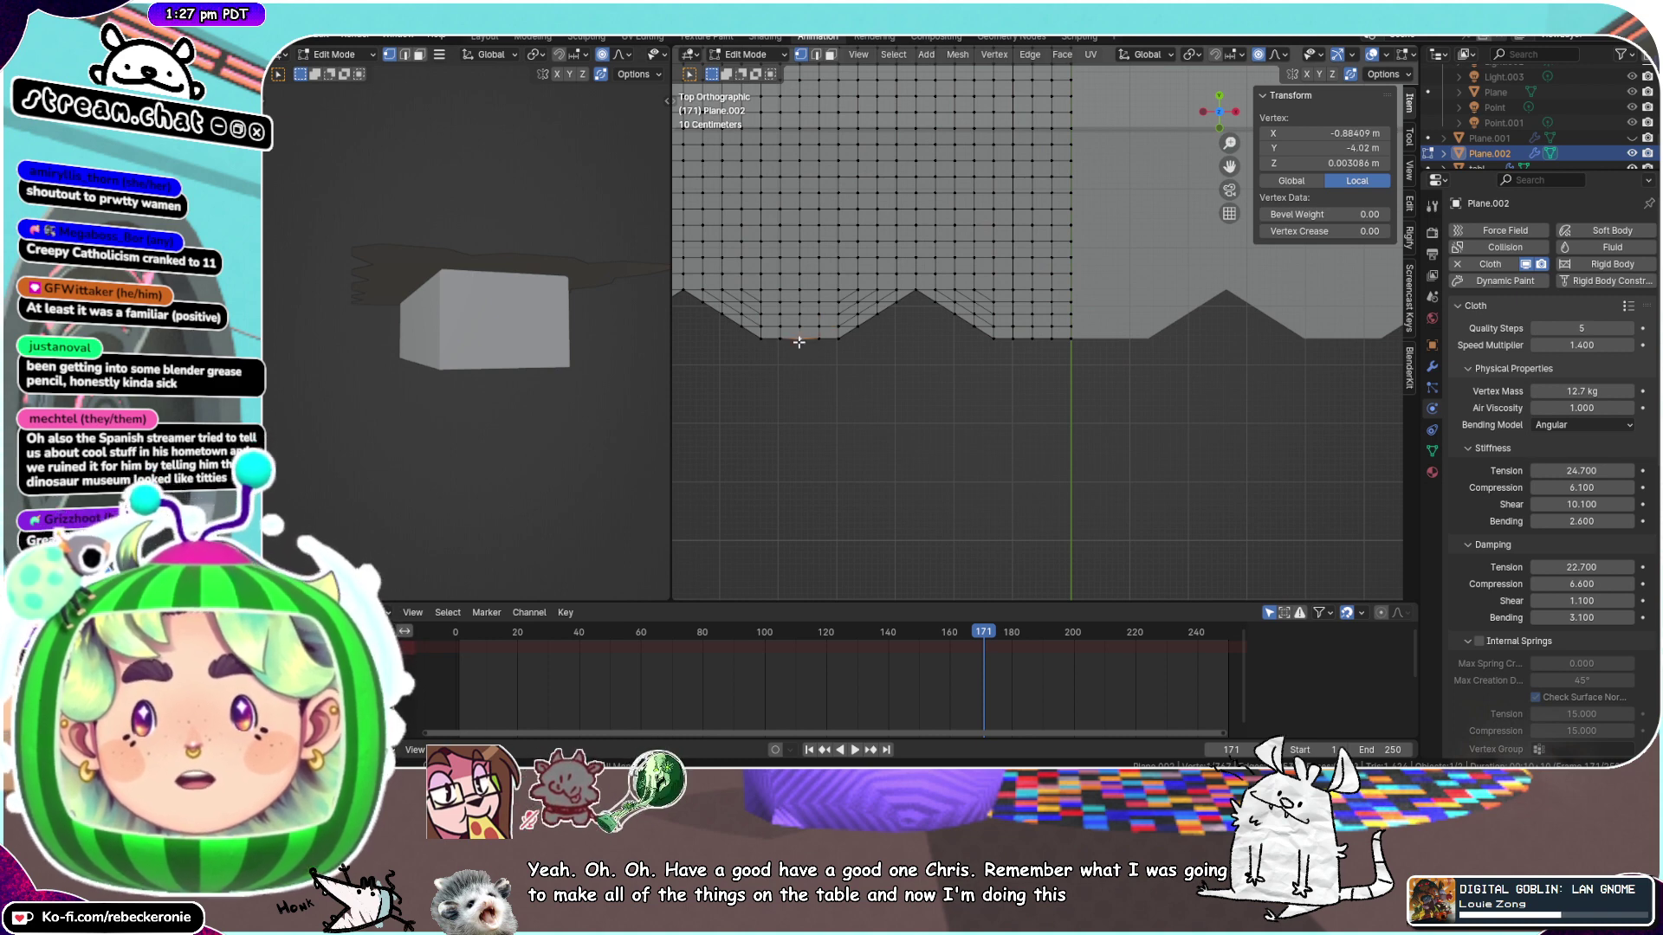
scroll(891, 274, "down", 4)
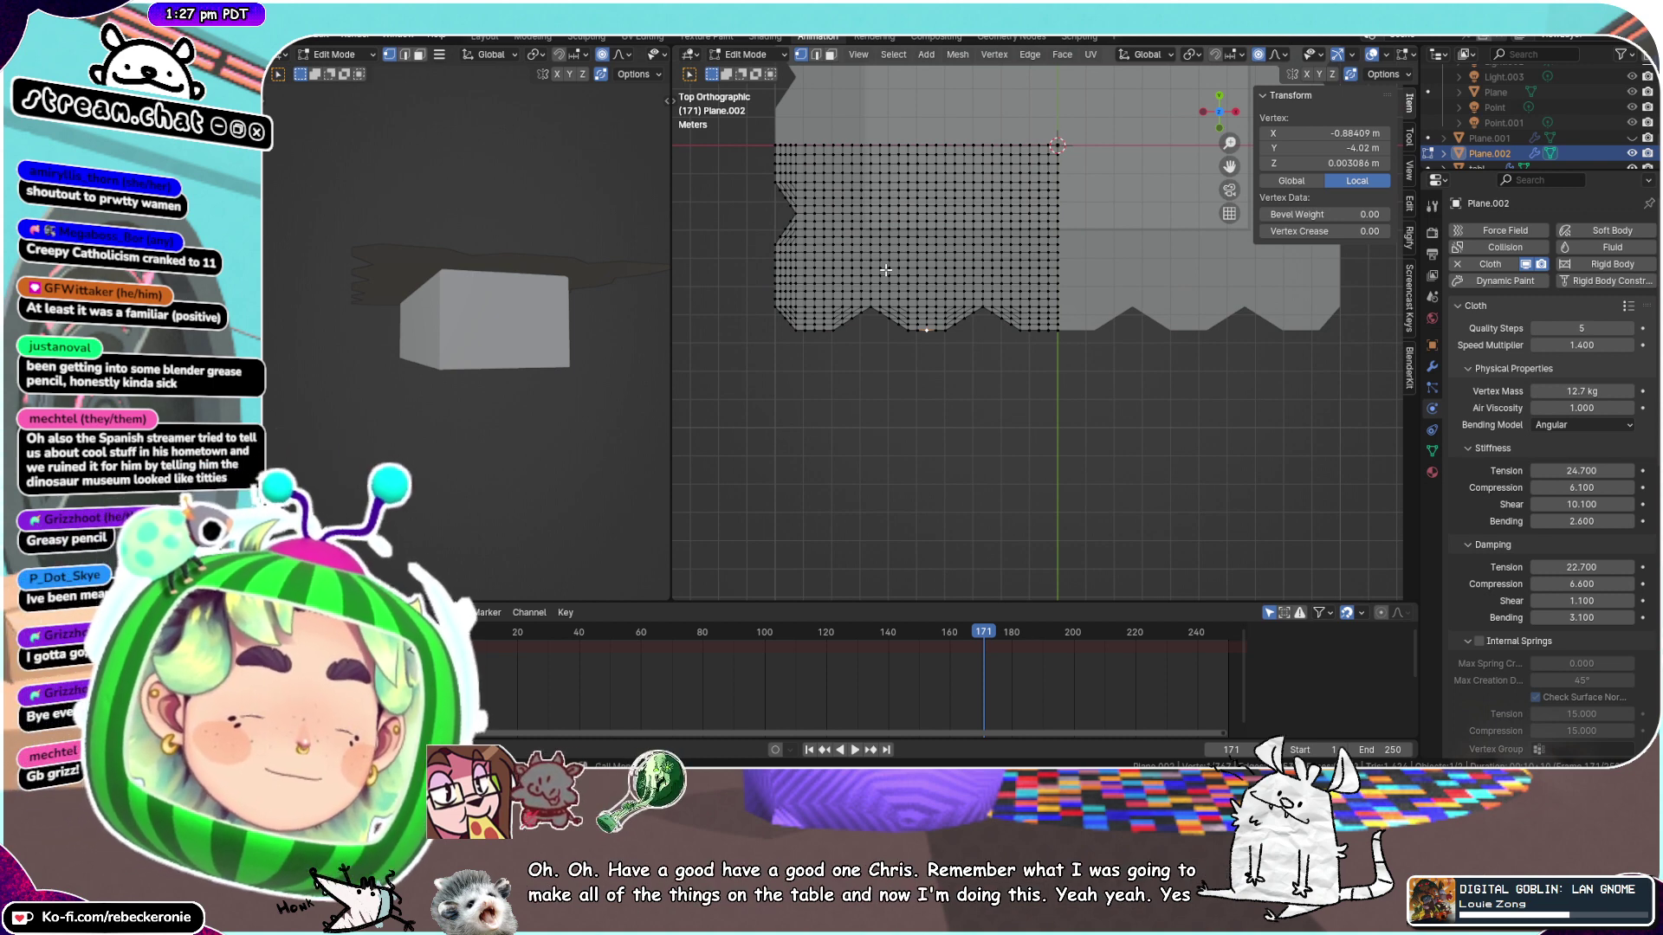
scroll(1020, 271, "down", 2)
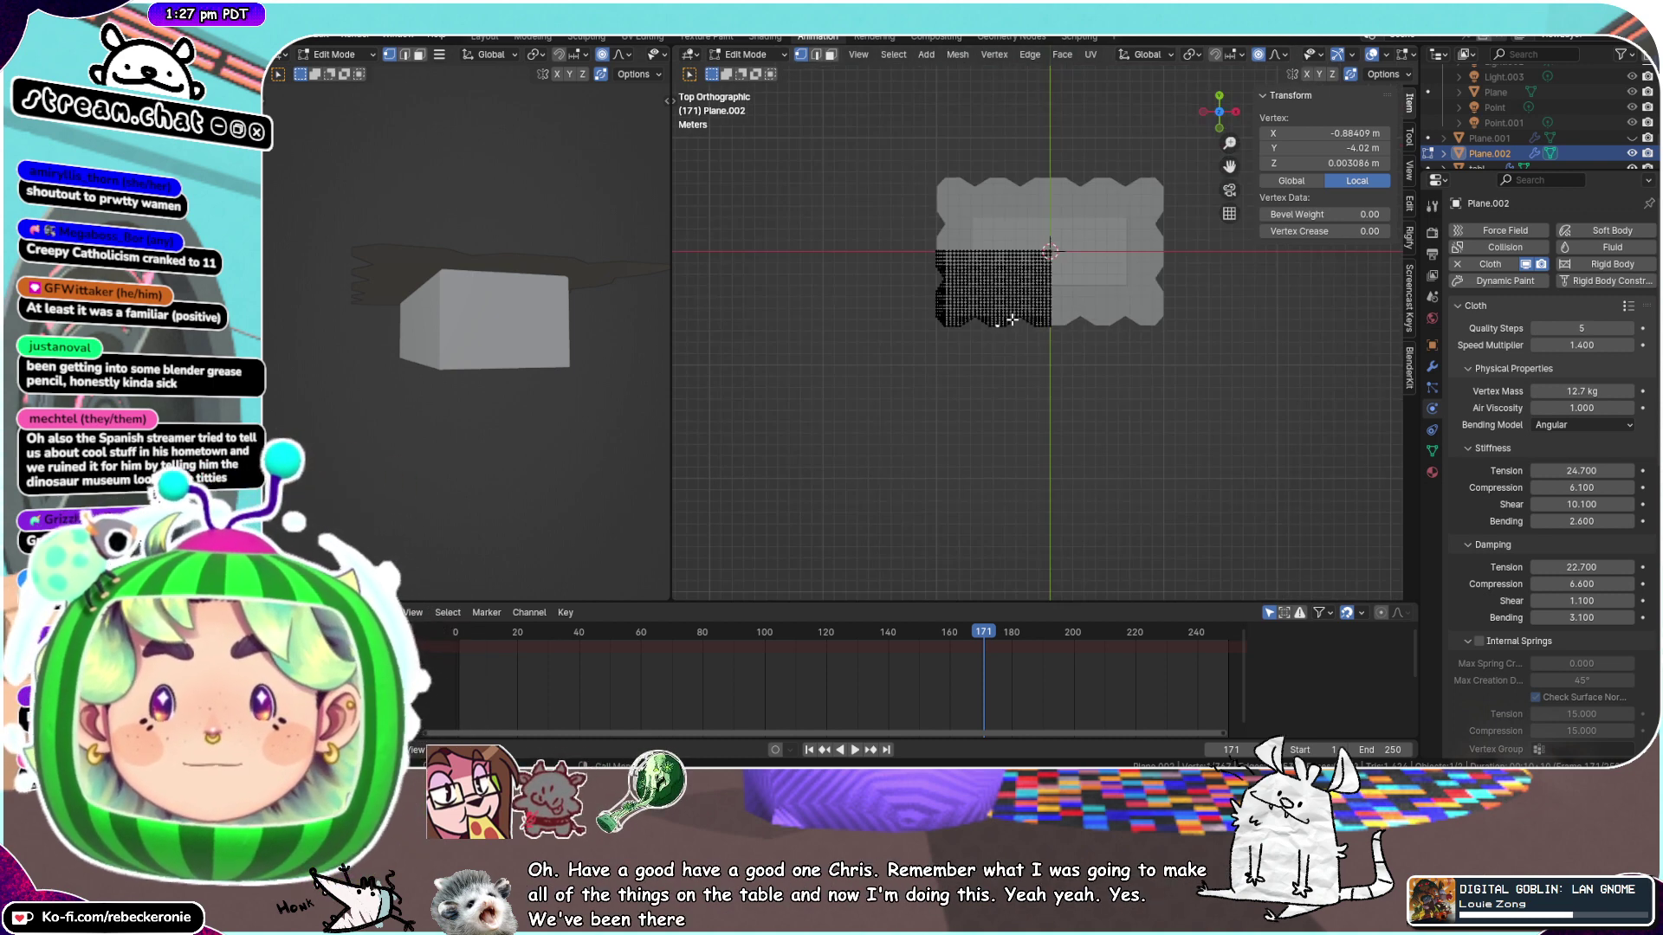
scroll(1020, 271, "up", 3)
scroll(890, 193, "down", 2)
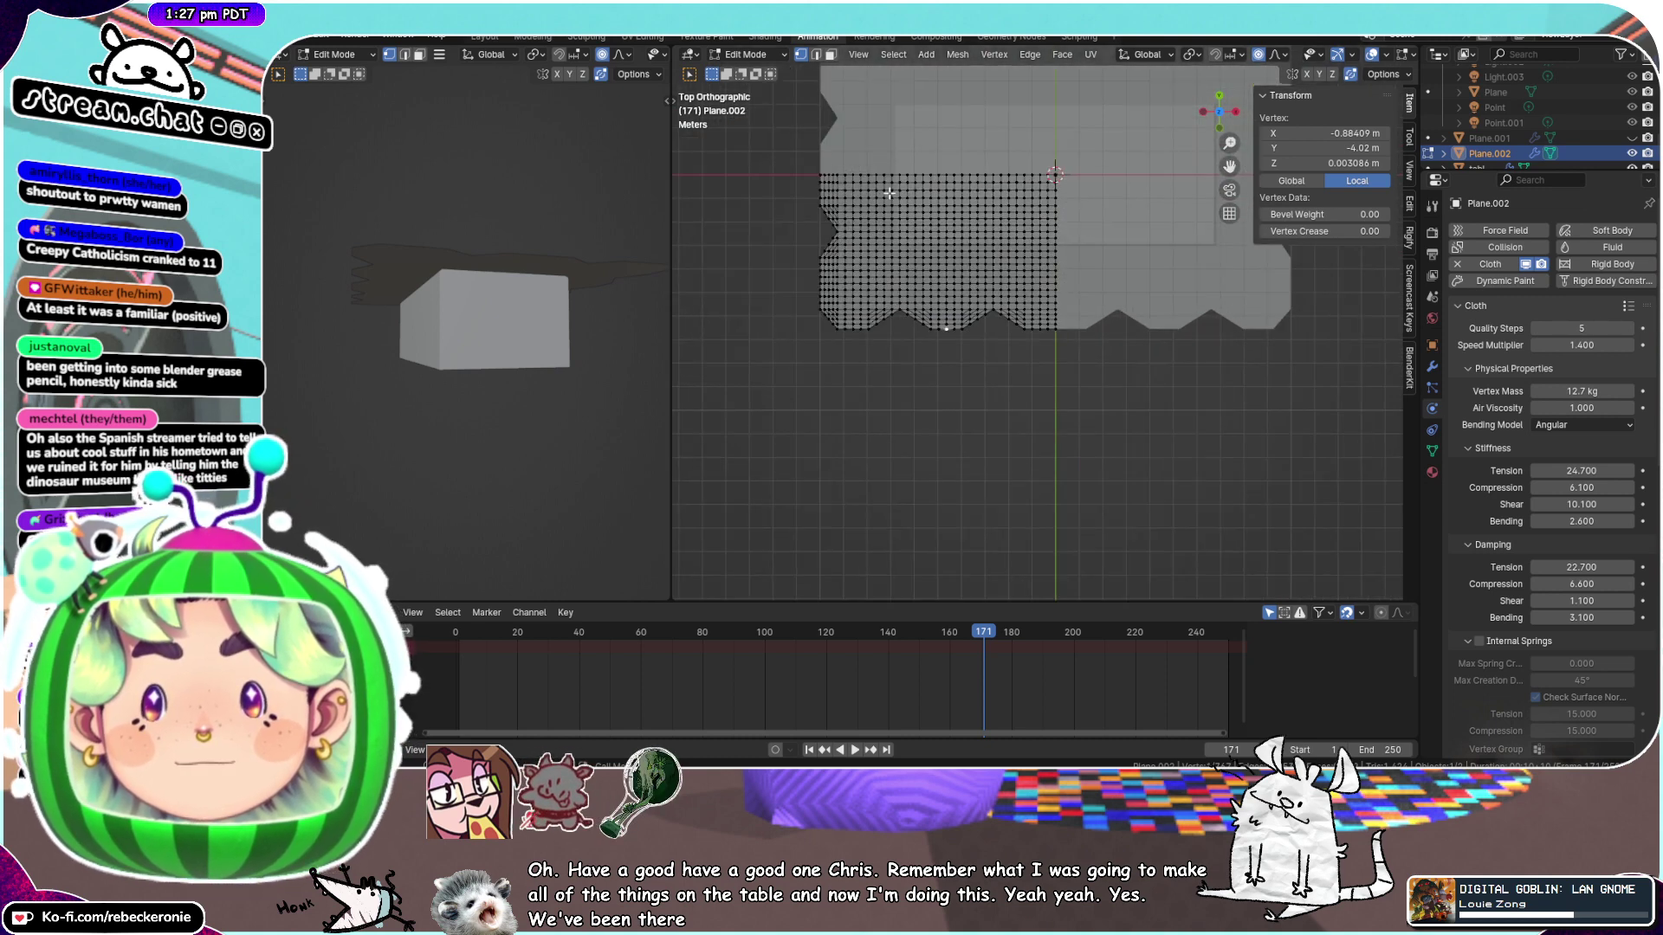
left_click(834, 193)
double_click(824, 188)
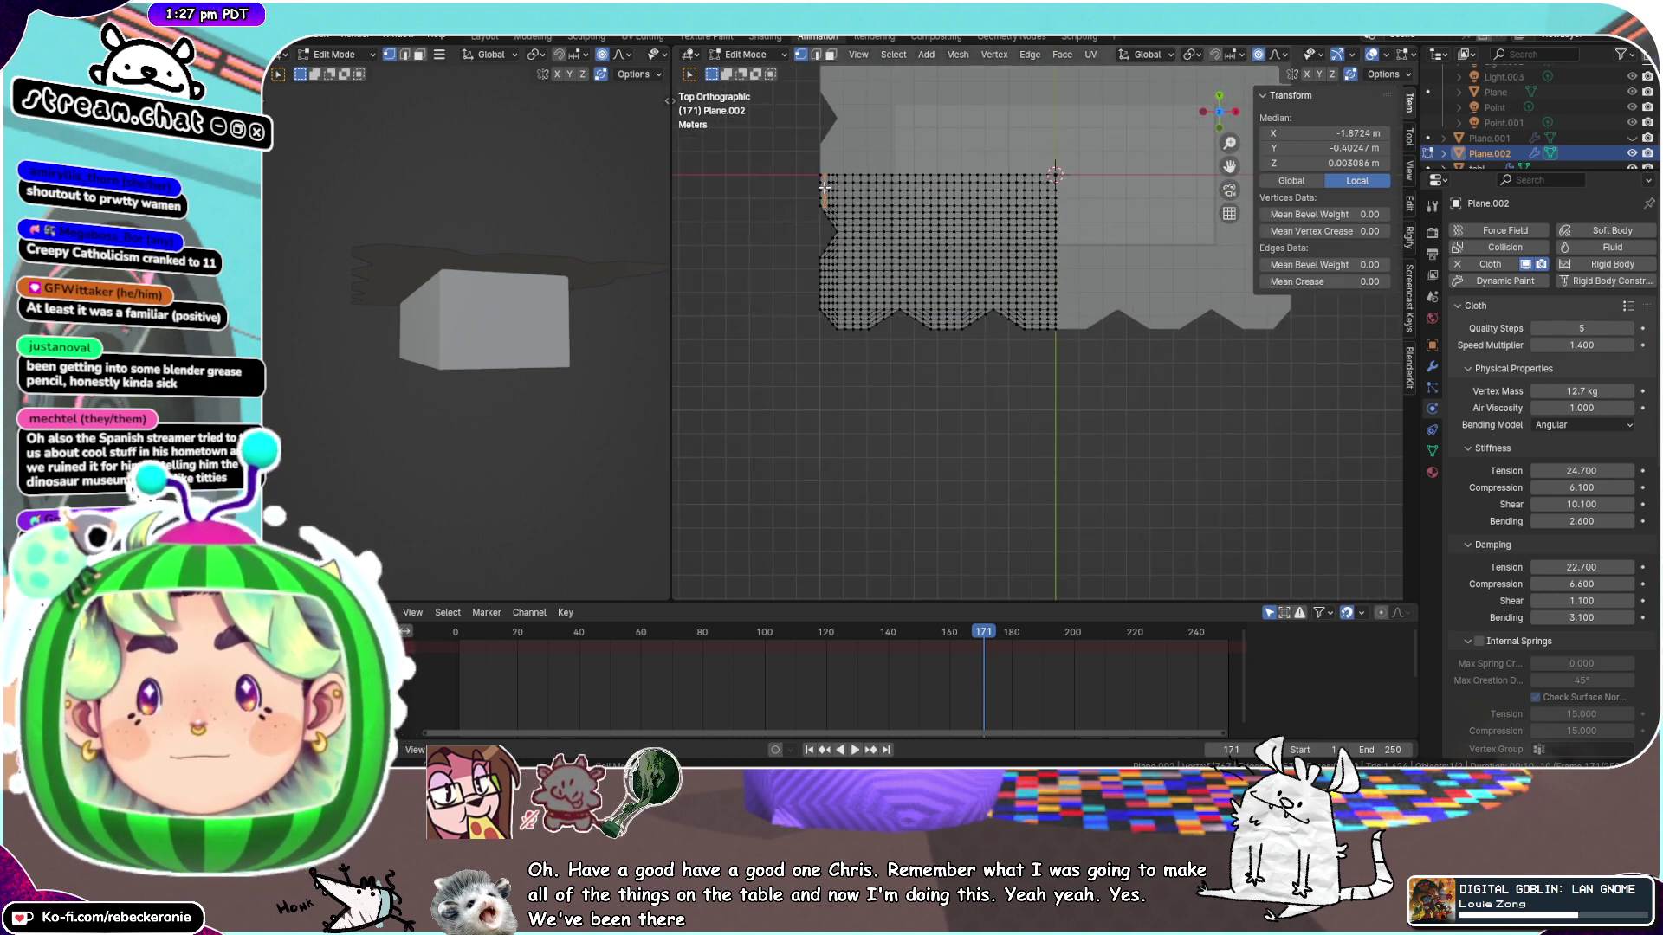
left_click(857, 191, "alt")
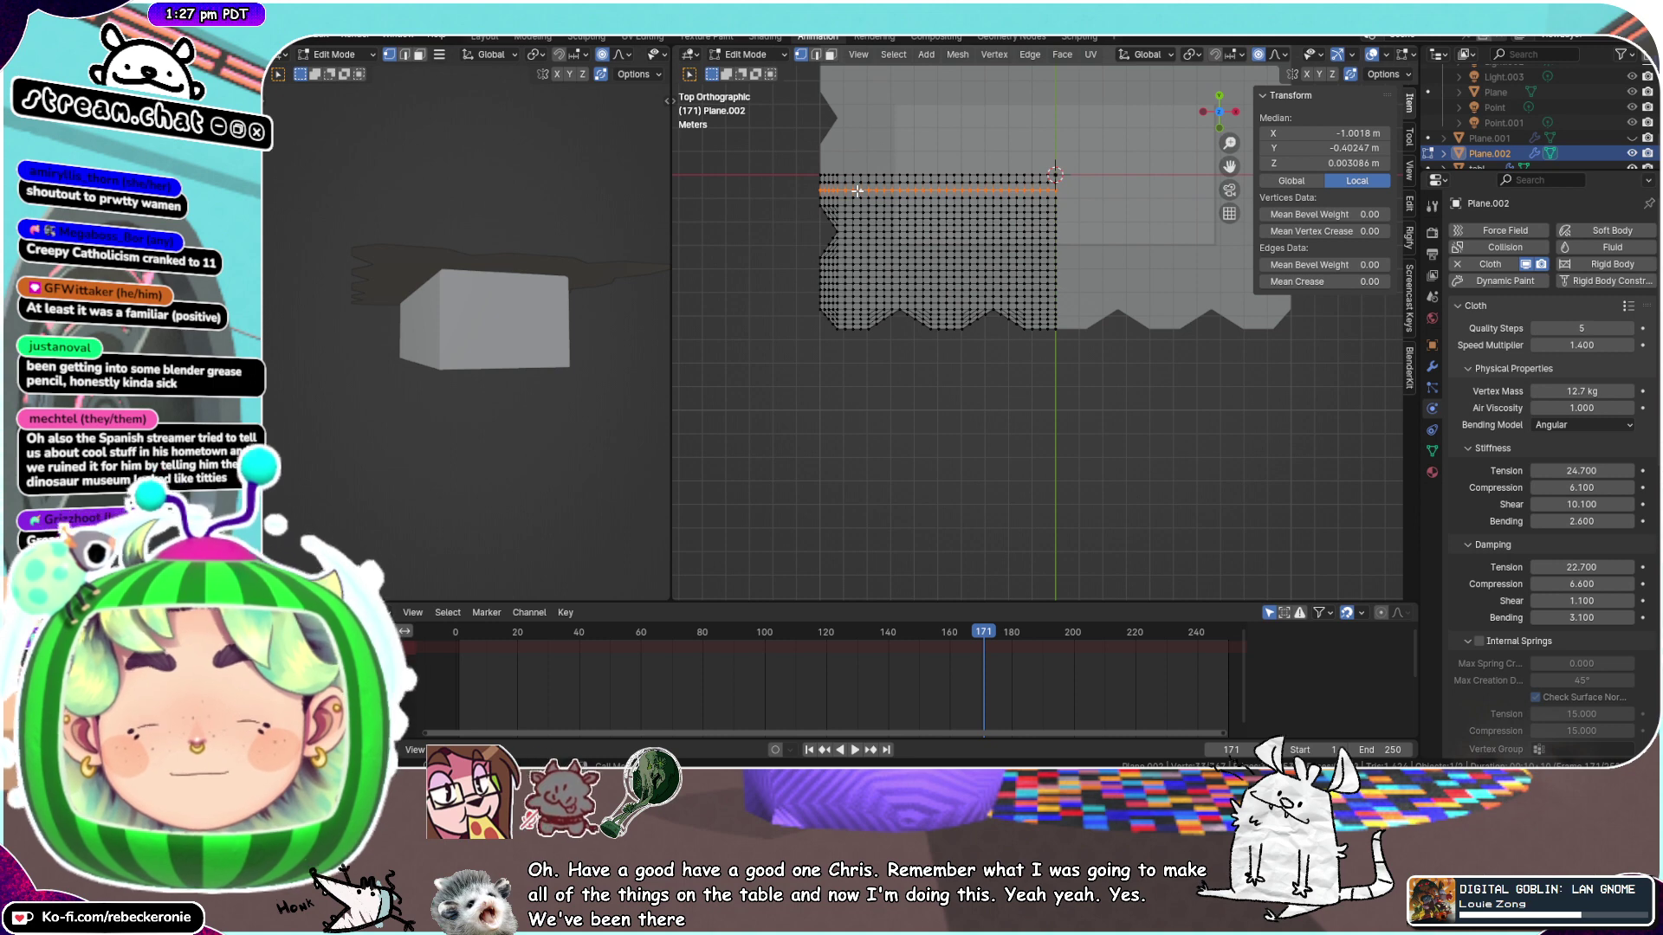
key("g")
key("x")
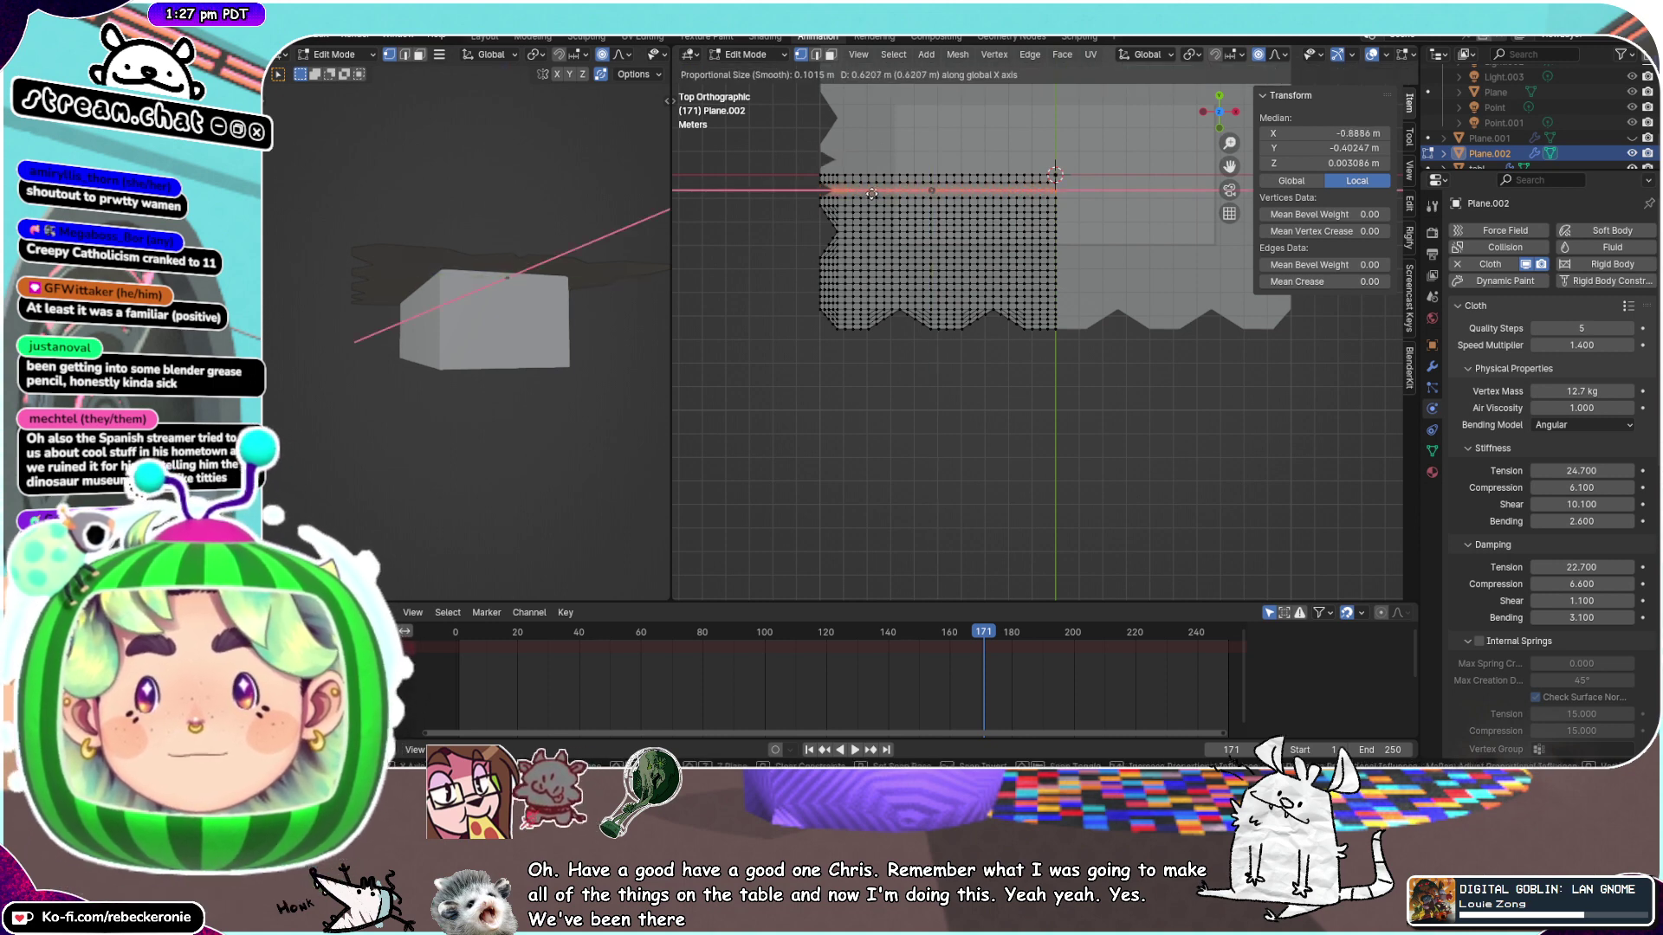
key("Escape")
Select a horizontal edge loop just above the scallops and move it about 0.68 m along X with proportional editing
left_click(840, 282, "alt")
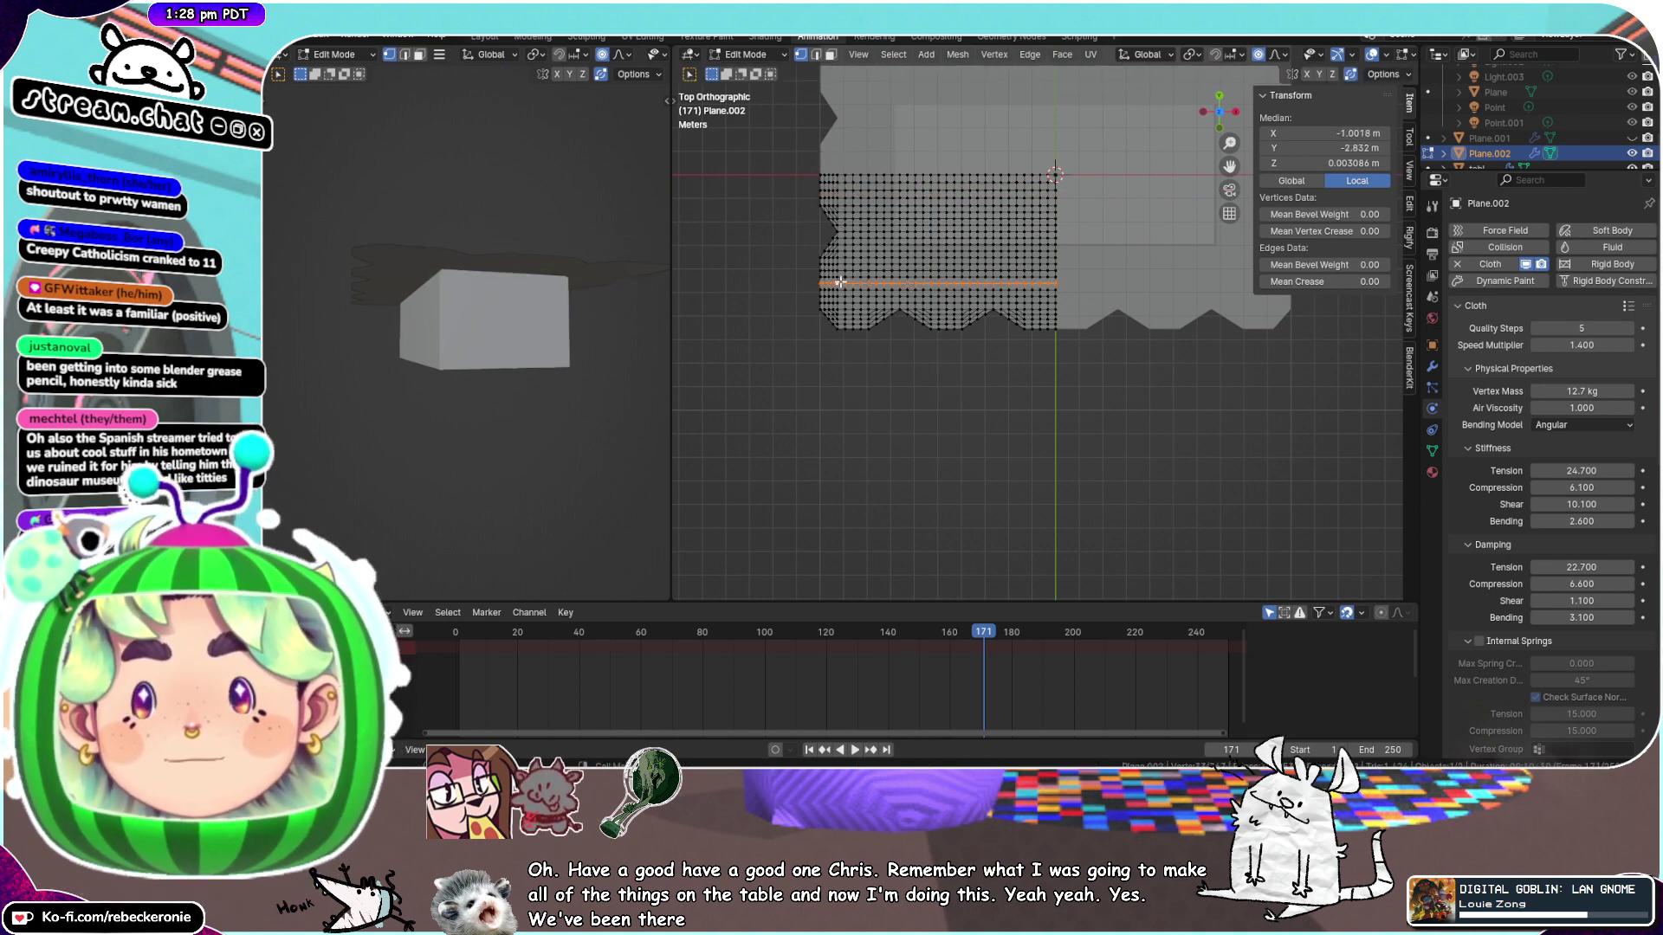
key("g")
key("x")
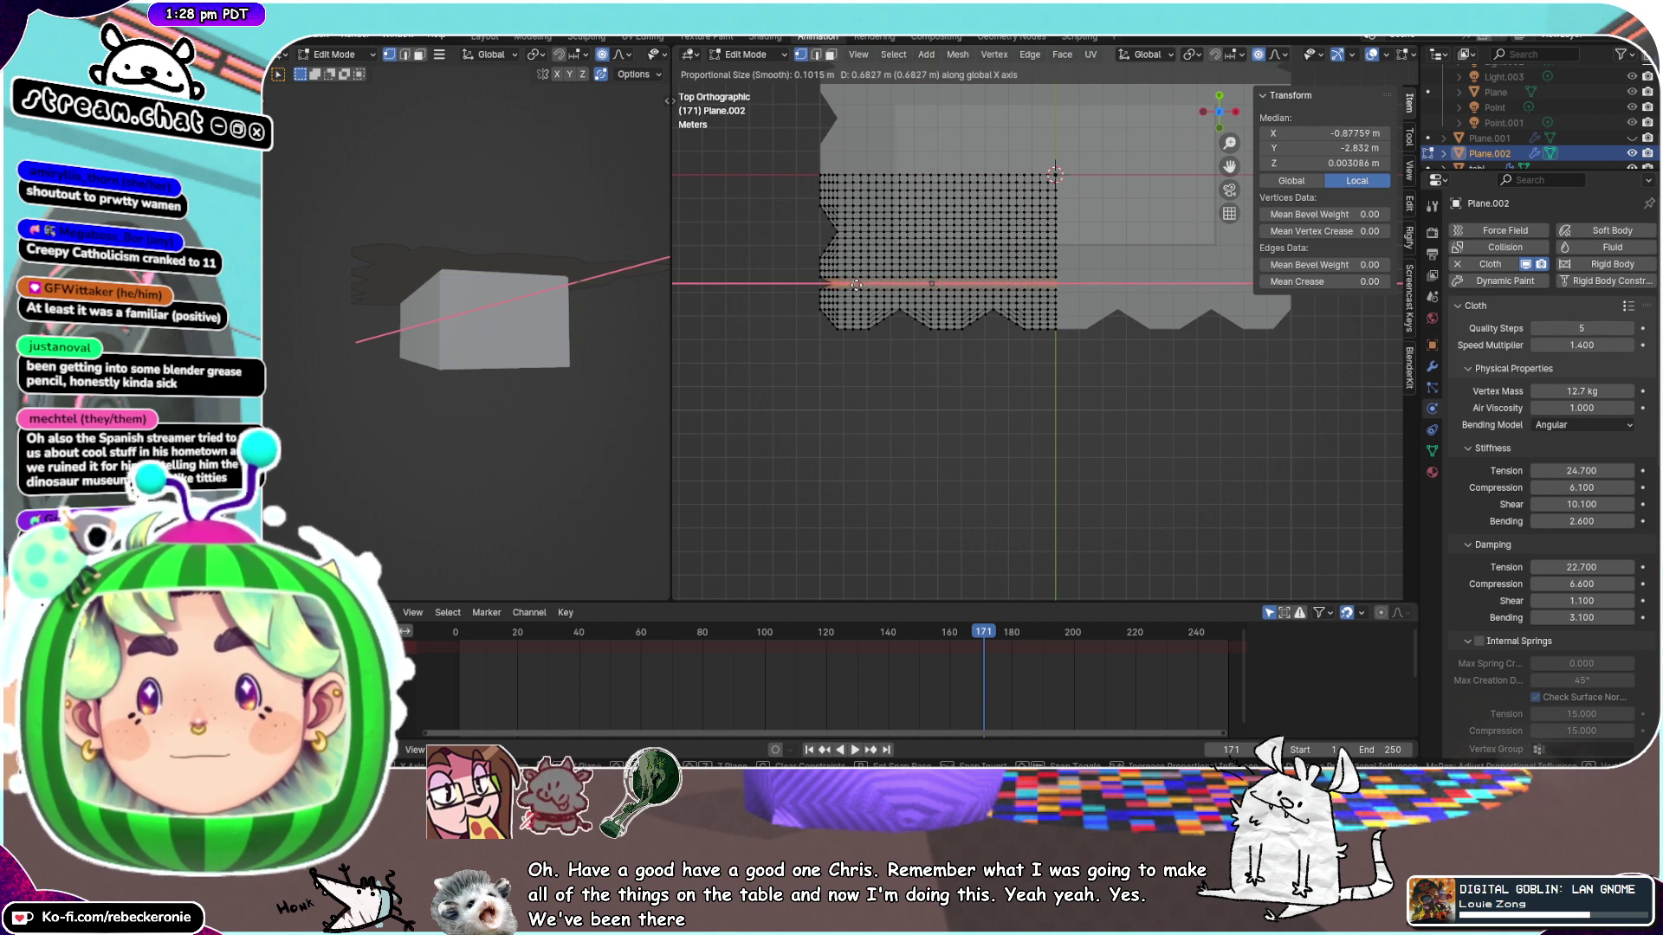
left_click(856, 285)
Select a vertical edge loop through the middle of the mesh quarter and try to move it along Y
left_click(948, 301, "alt")
key("g")
key("y")
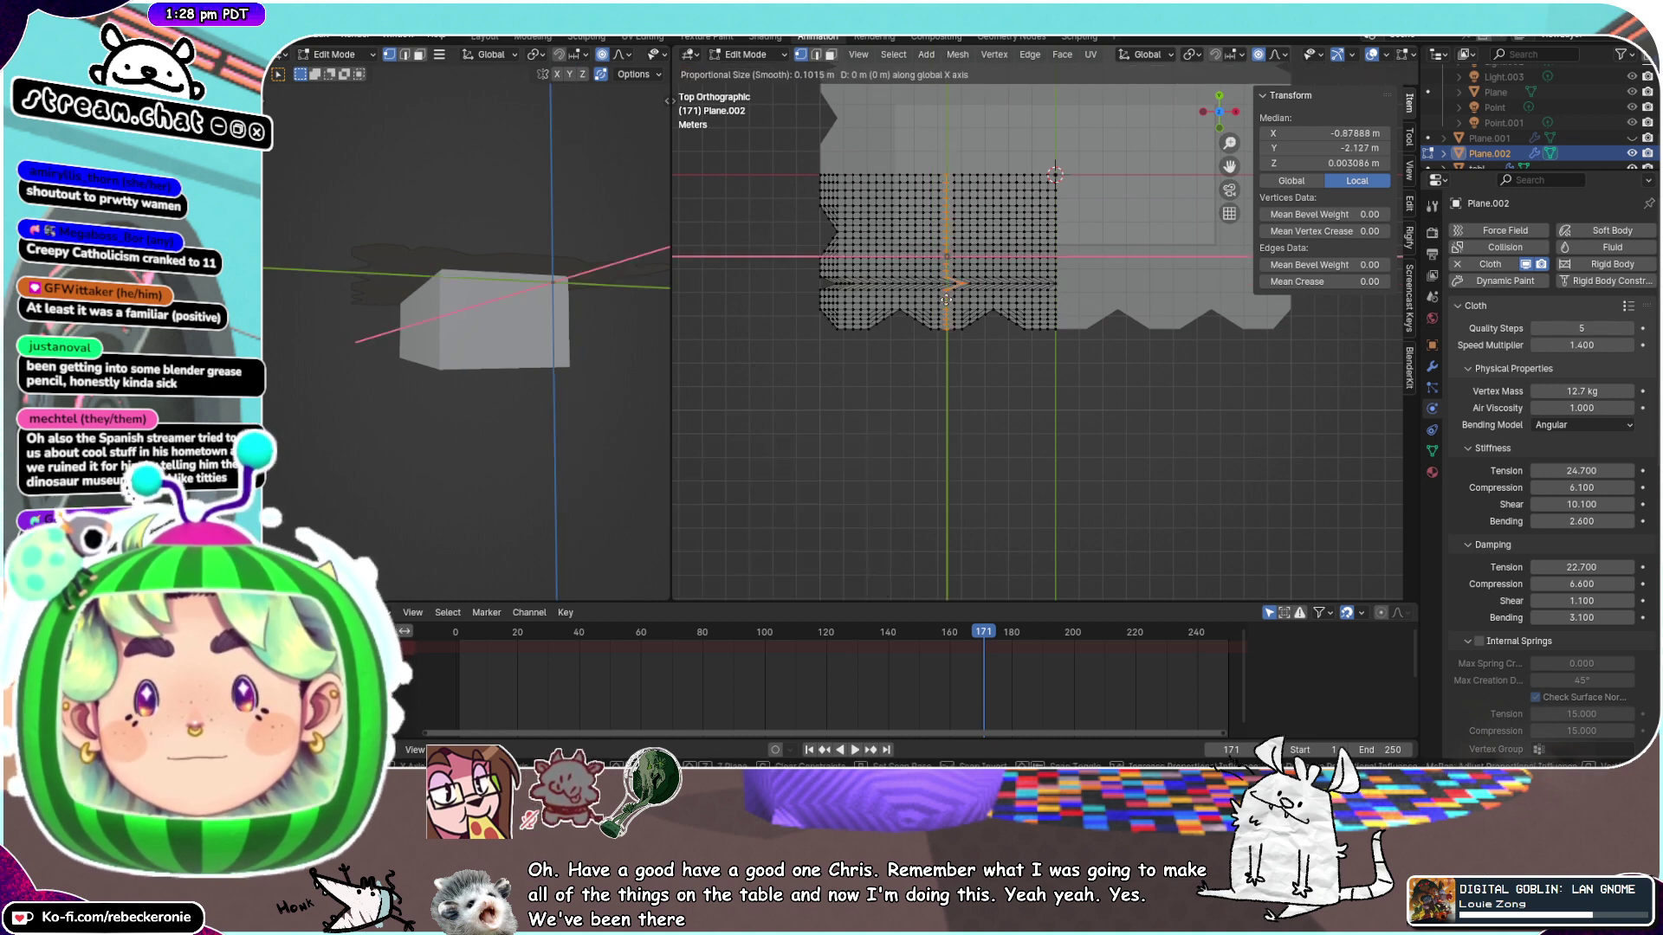
left_click(944, 309)
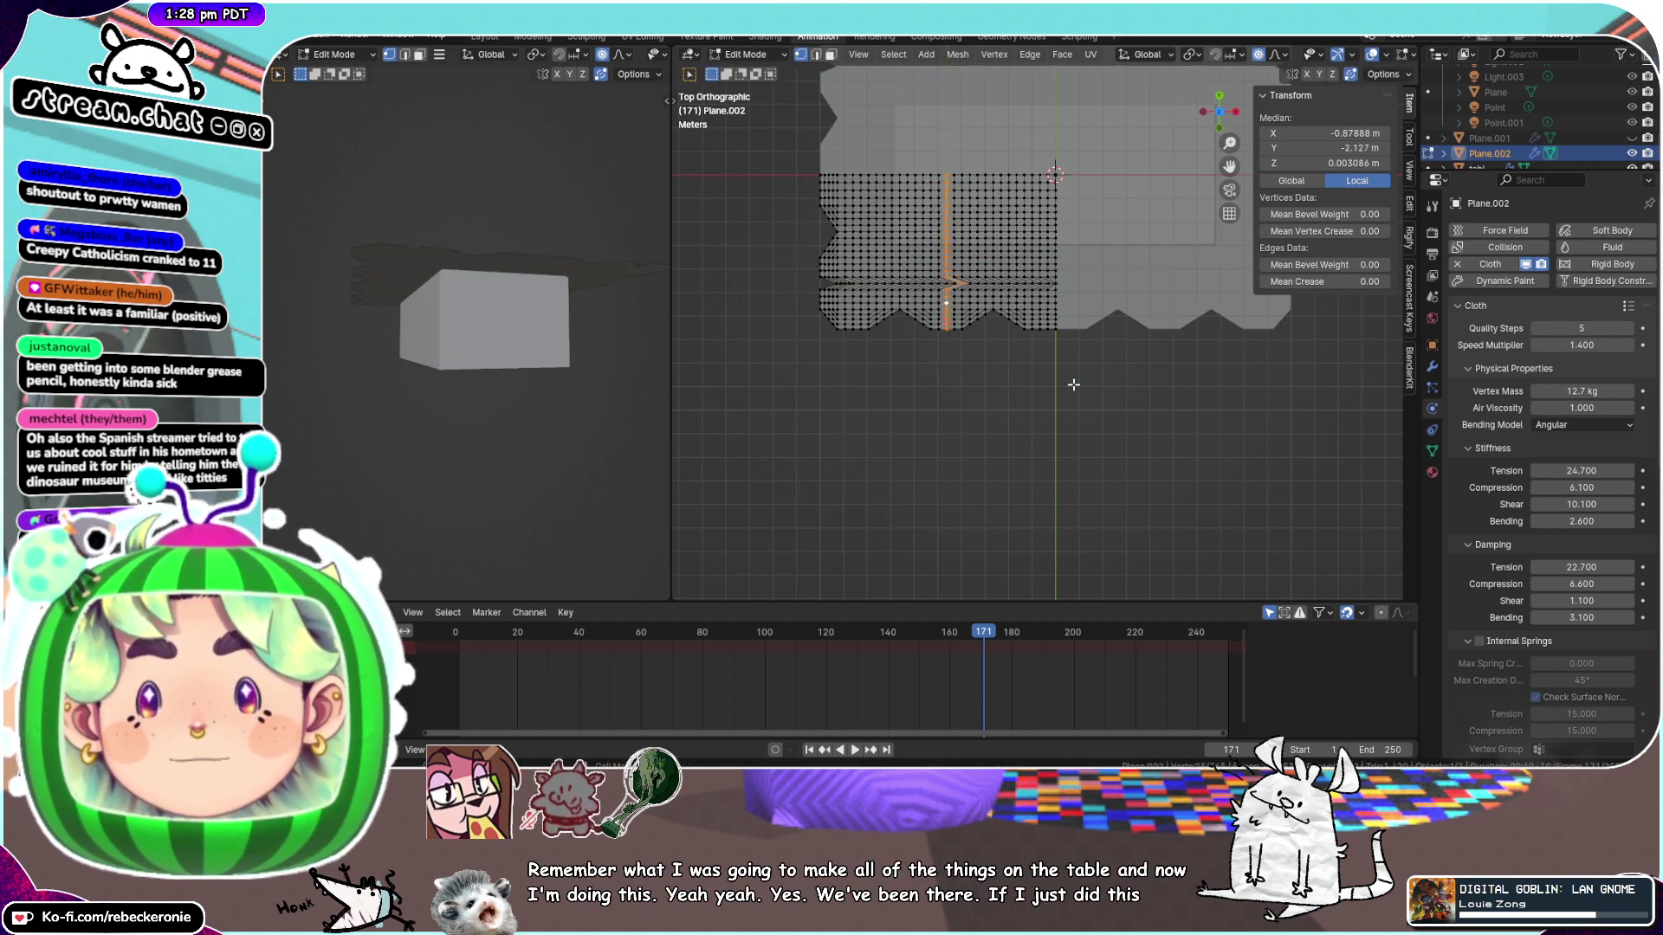
Undo the trial edge loop moves on the tablecloth mesh
key("ctrl+z")
key("ctrl+z")
key("ctrl+z")
key("ctrl+z")
key("ctrl+z")
Slide the border vertex at X -0.1263 m inward by two grid rows to cut a notch beside the mirror line
scroll(1074, 384, "down", 3)
mouse_move(1074, 384)
middle_mouse_down()
mouse_move(1092, 371)
mouse_move(1026, 326)
mouse_move(1074, 285)
mouse_move(1125, 290)
mouse_move(1135, 320)
mouse_move(971, 356)
mouse_move(973, 382)
mouse_move(988, 356)
mouse_move(1043, 342)
mouse_move(1076, 373)
middle_mouse_up()
scroll(1050, 357, "up", 8)
key("g")
key("g")
left_click(1074, 357)
key("g")
key("g")
left_click(1043, 359)
scroll(1045, 362, "up", 3)
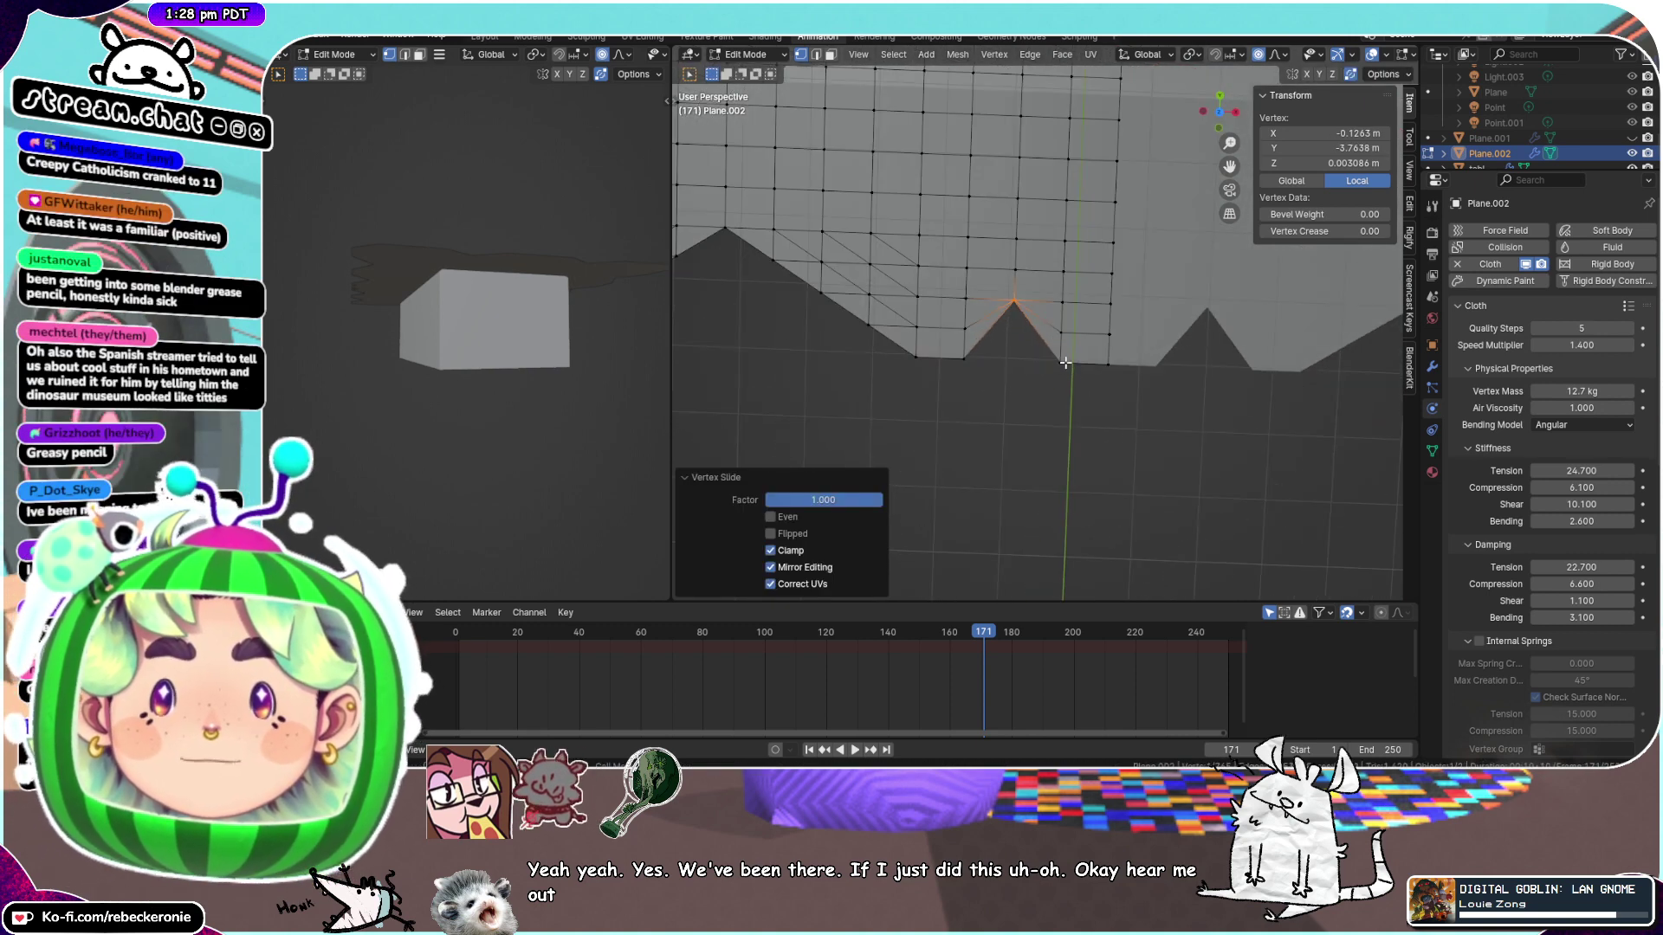
Slide the border vertices on both sides of the new notch slightly inward to round the neighbouring scallops
left_click(1065, 363)
key("g")
key("g")
left_click(1064, 349)
left_click(951, 354)
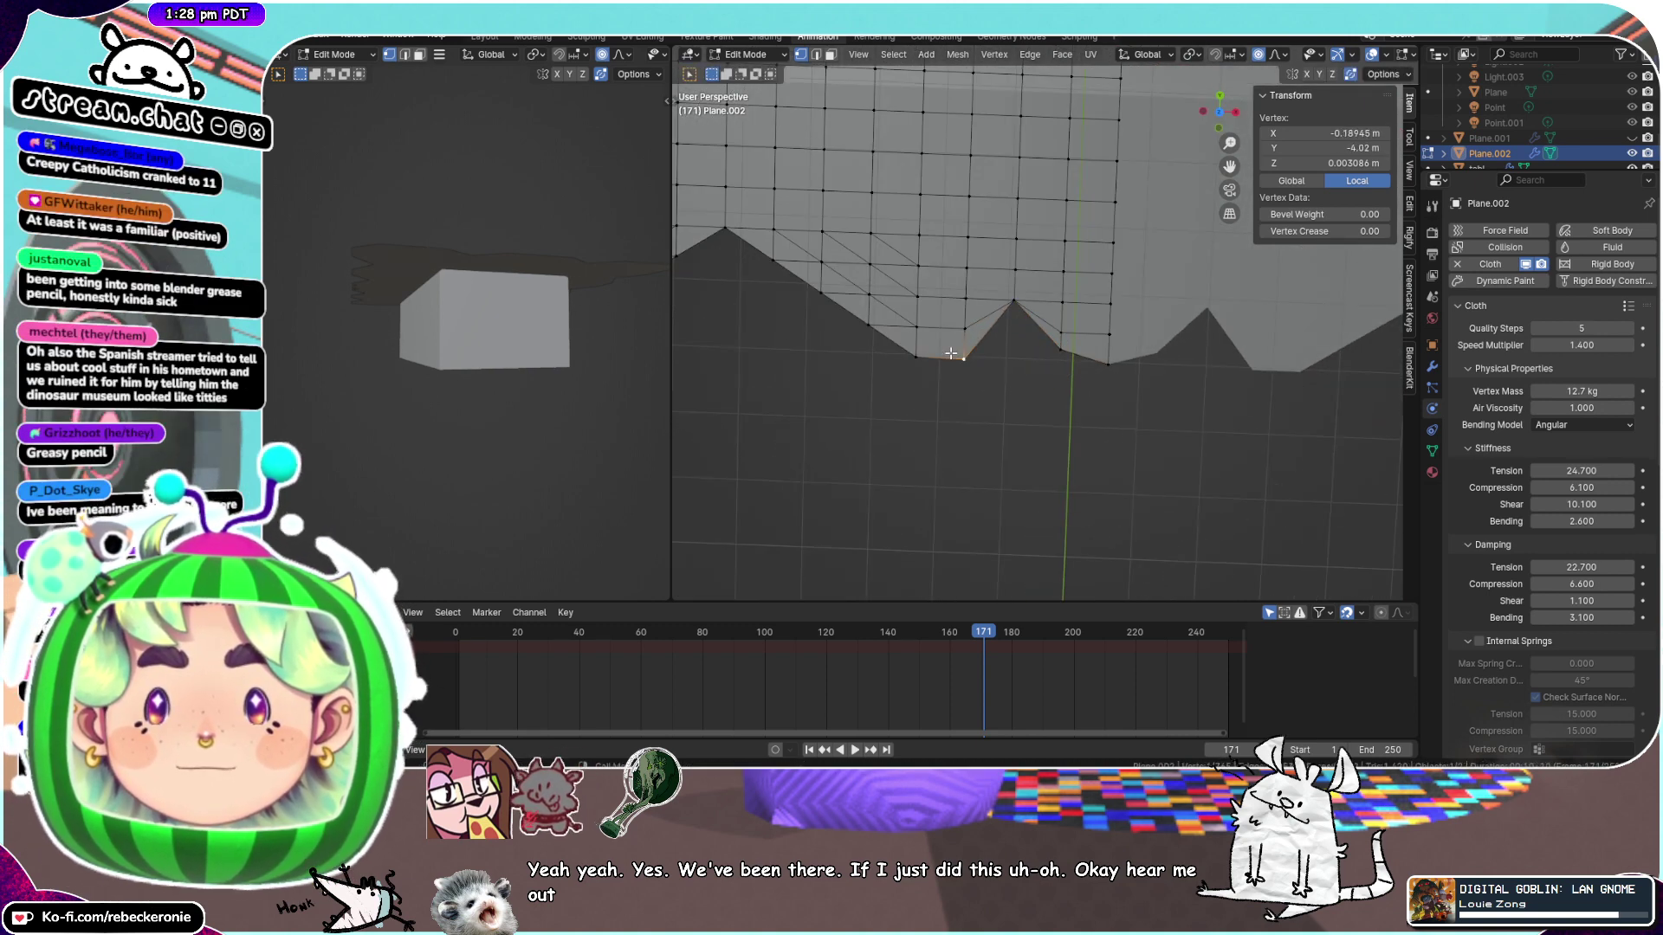
key("g")
key("g")
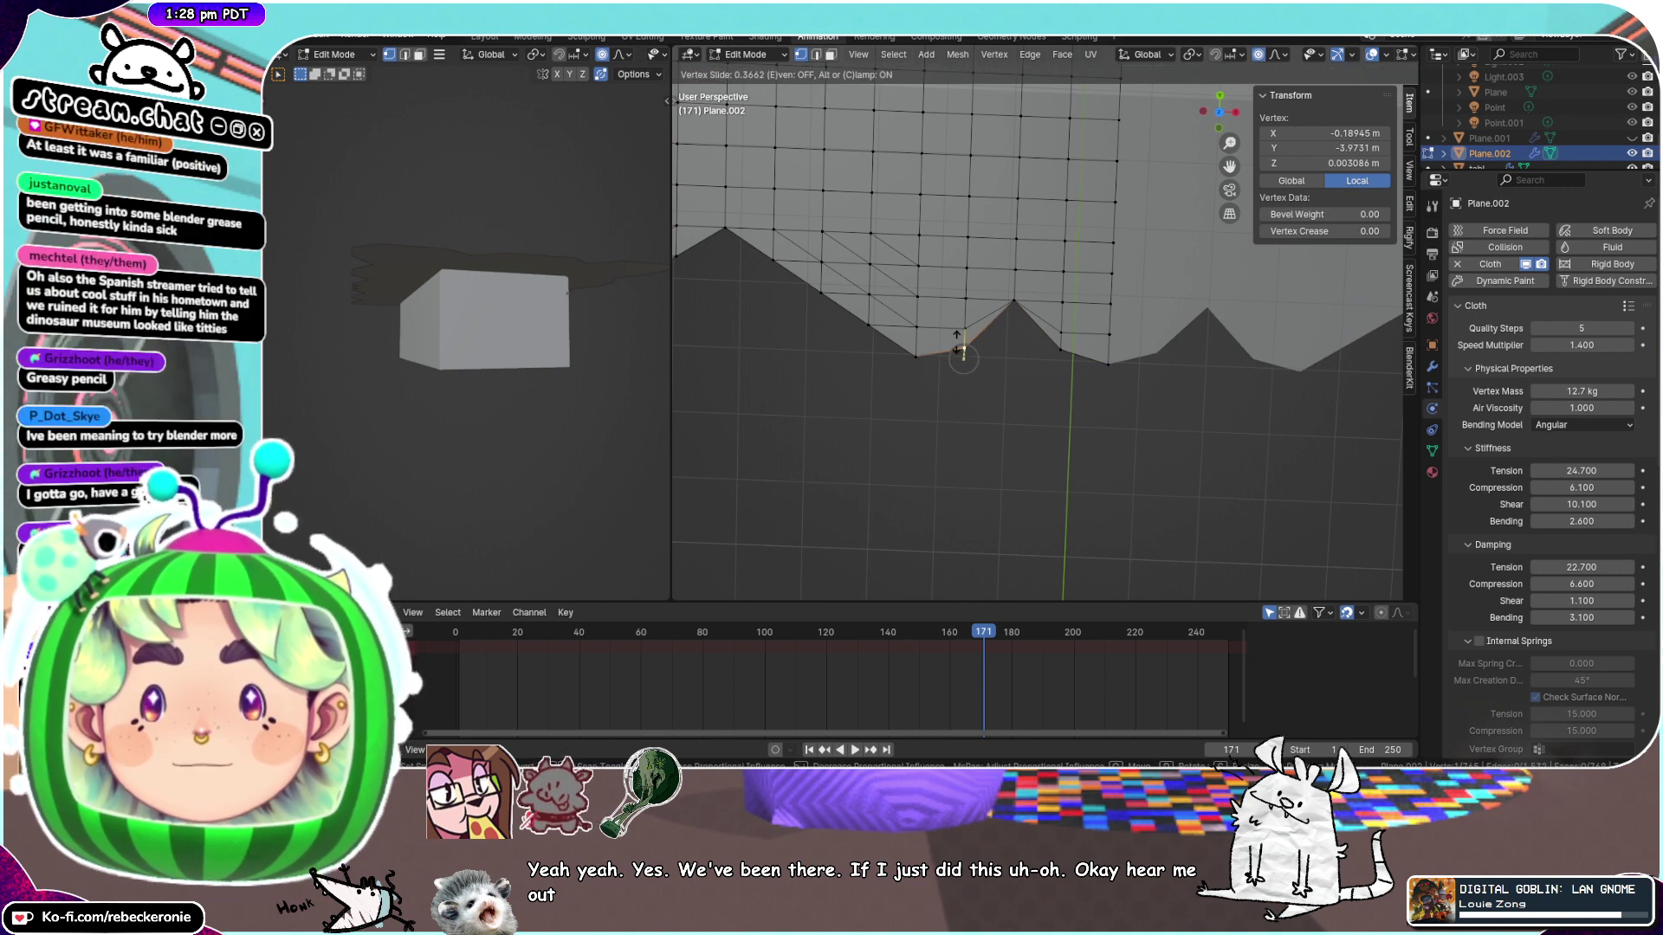
left_click(917, 355)
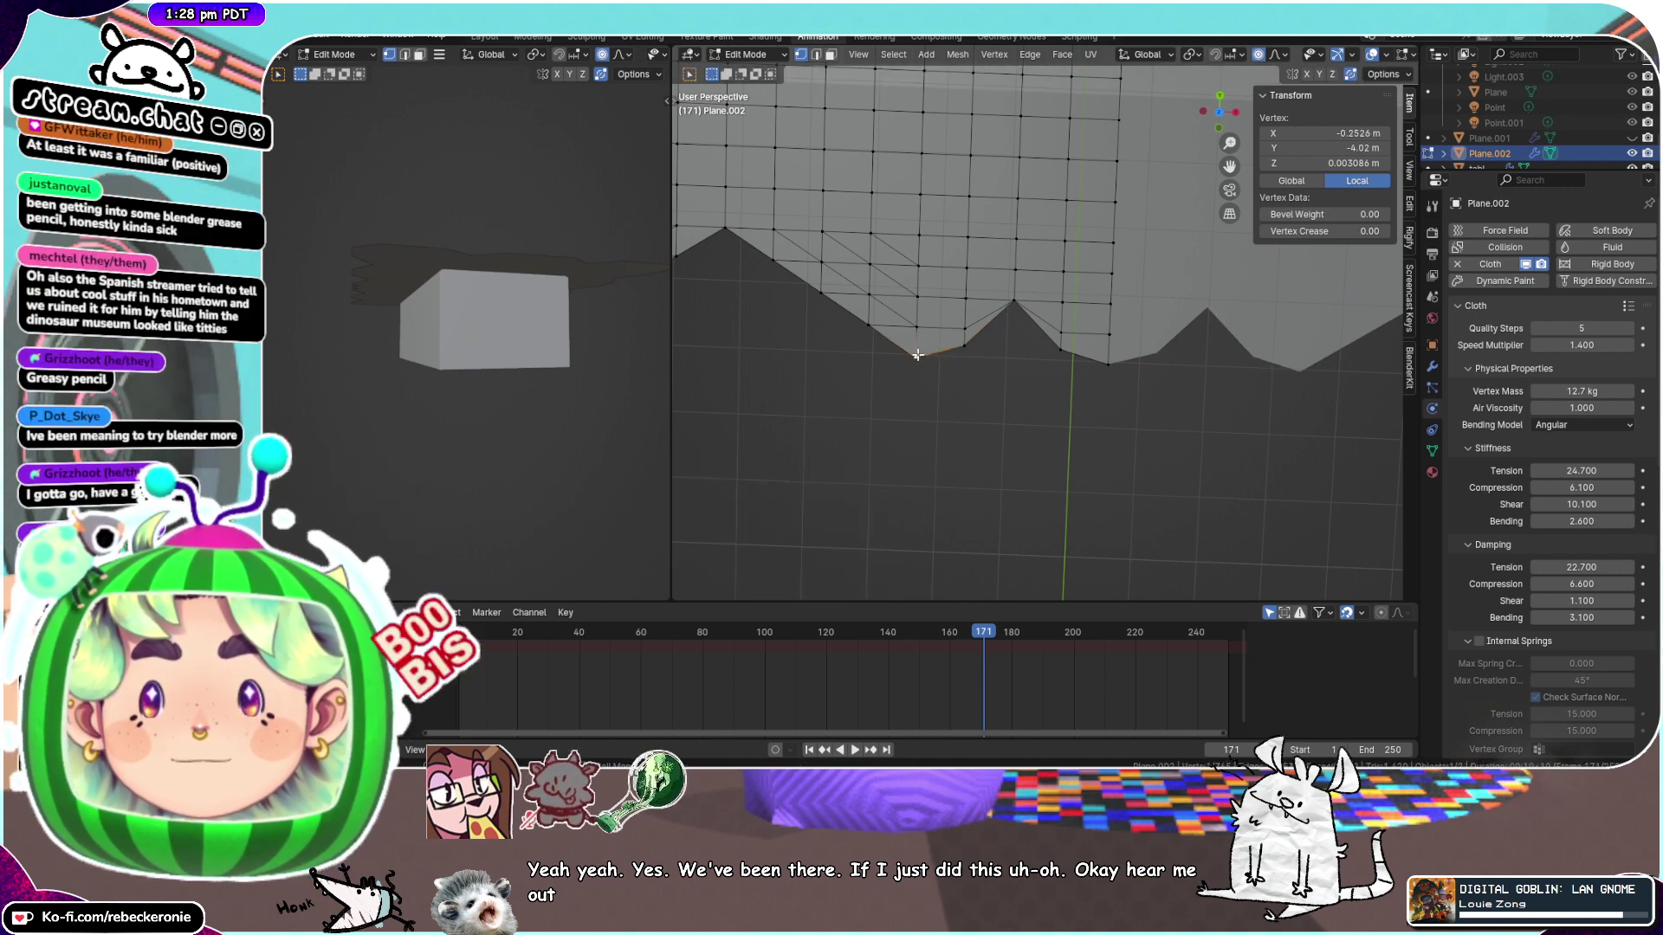
Move the vertex on the adjoining scallop's slope outward by about 0.12 m along Y with proportional editing
left_click(876, 329)
key("g")
key("x")
key("y")
left_click(885, 345)
scroll(884, 344, "down", 2)
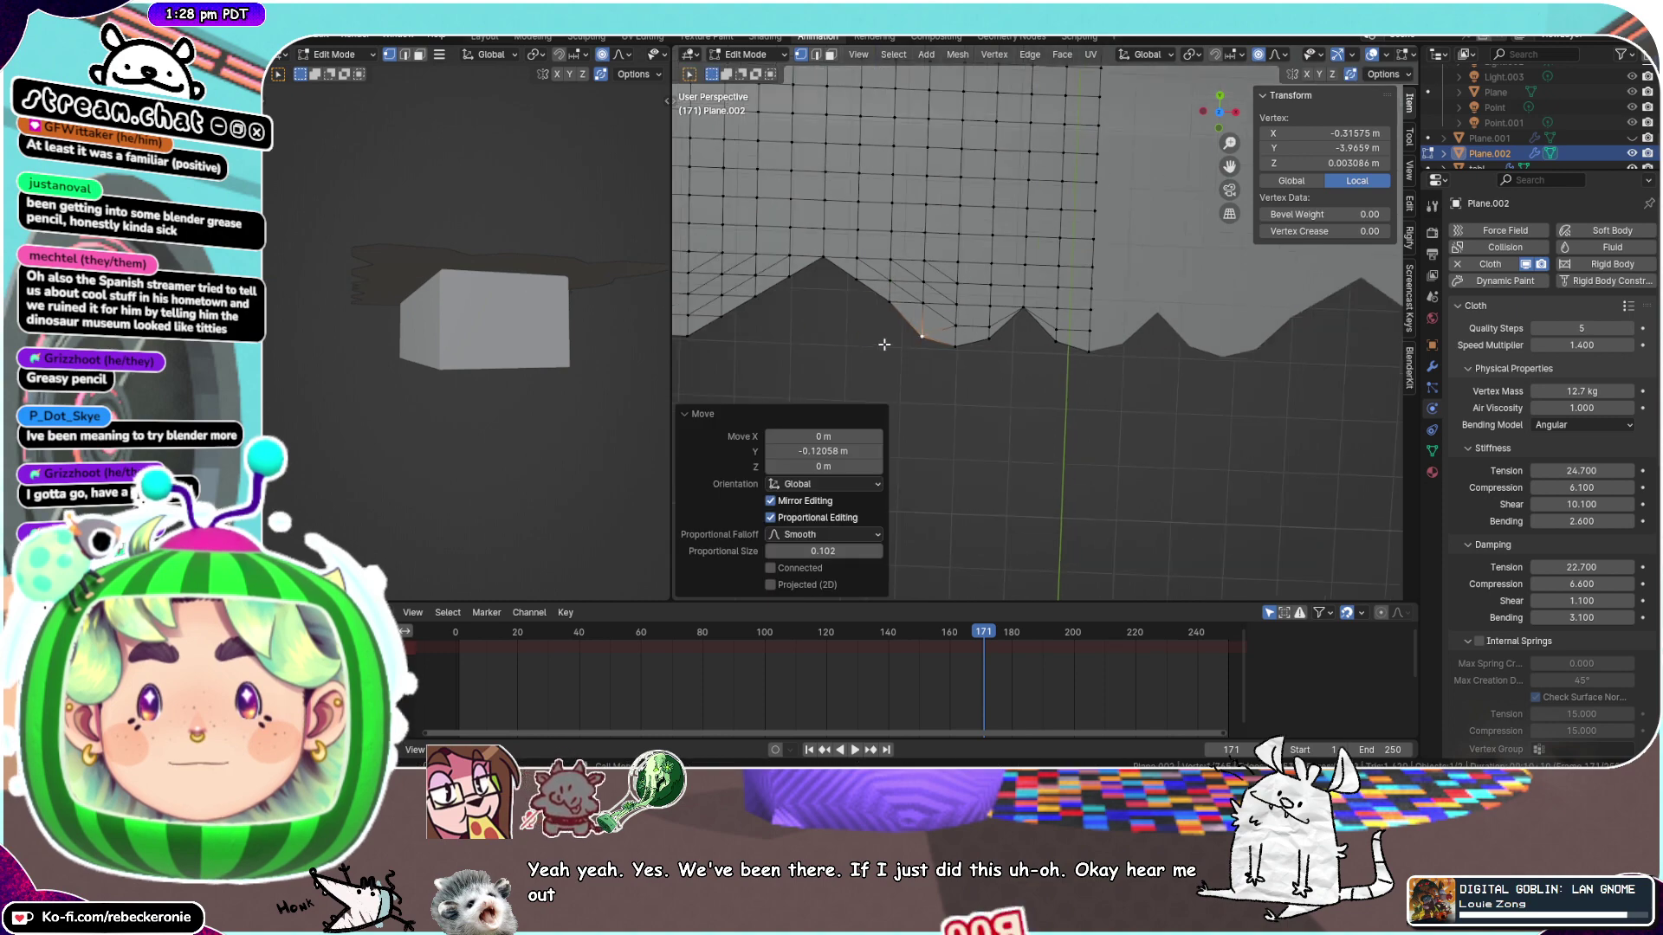
Slide the notch's tip vertex deeper into the cloth with factor 1.000 and check the border from the top view
middle_click_drag(867, 337, 868, 327)
left_click(1018, 313)
key("g")
key("g")
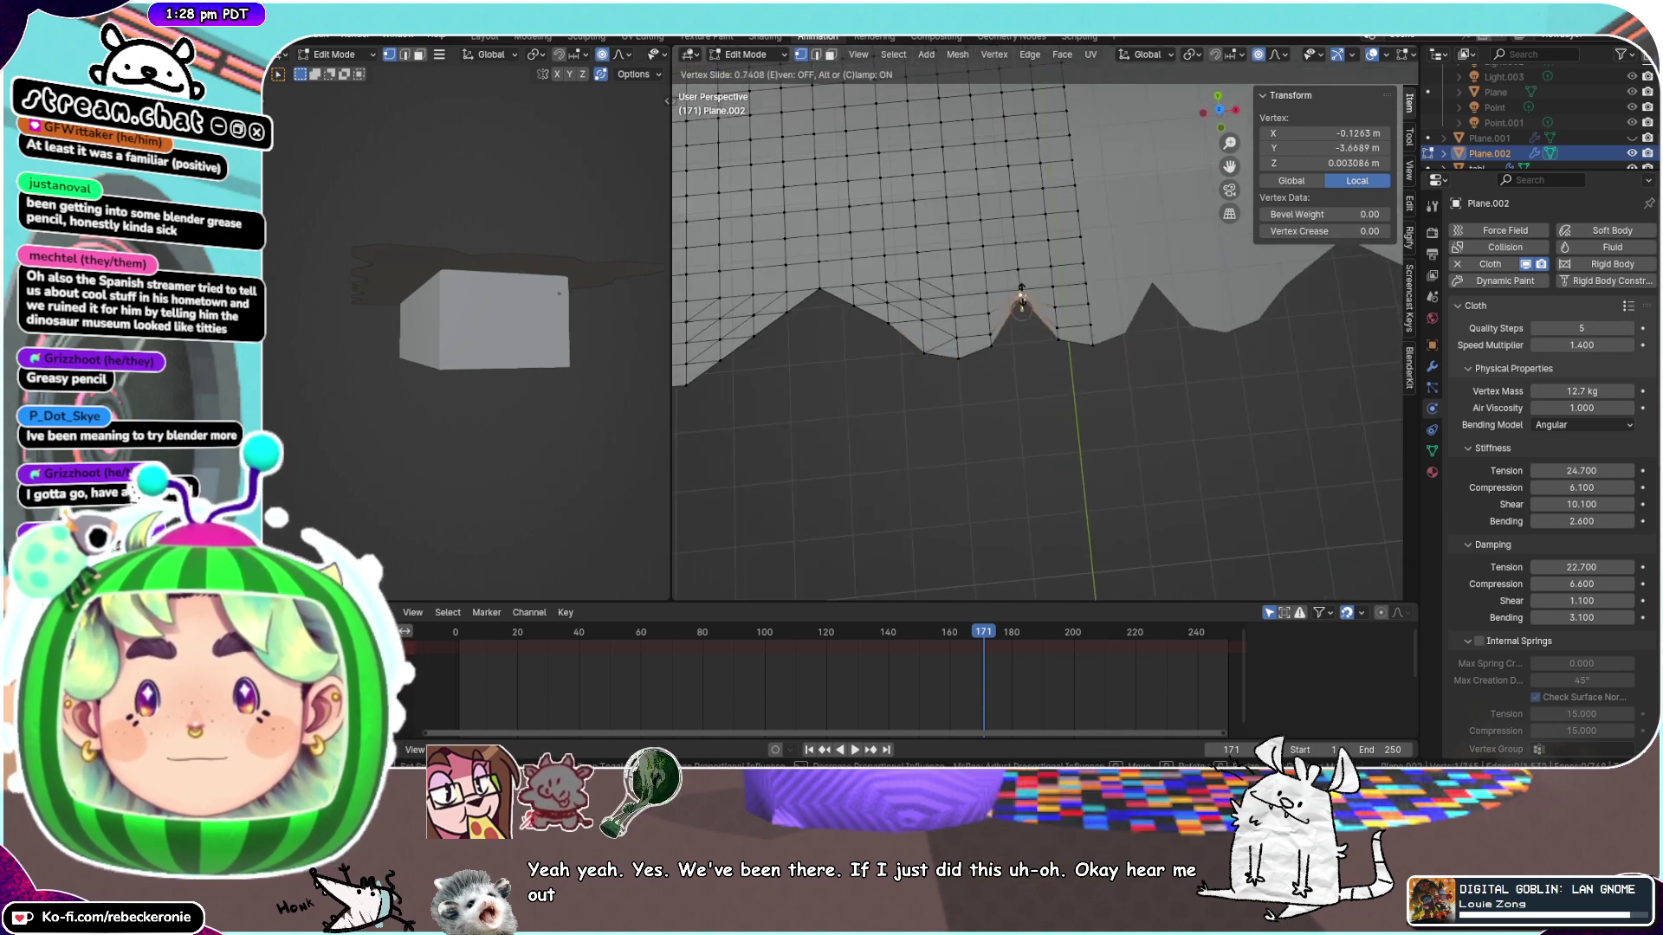
left_click(993, 332)
middle_click_drag(1090, 349, 1090, 346)
left_click_drag(1229, 166, 1492, 159)
left_click(1218, 117)
left_click_drag(1333, 169, 1279, 213)
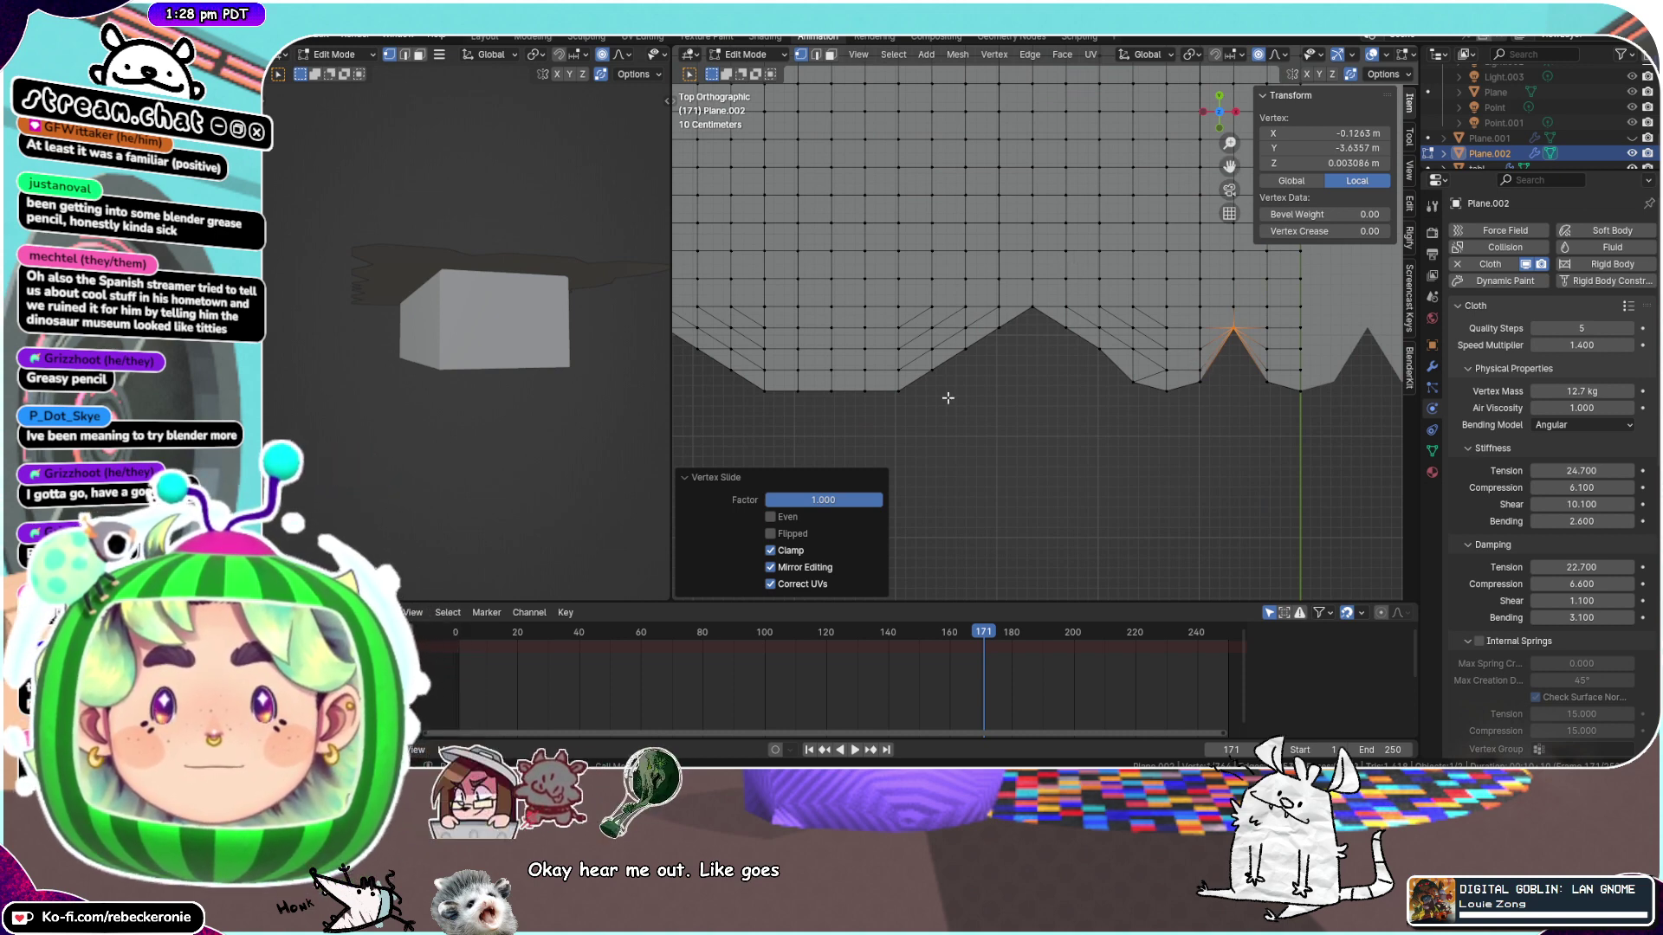
Undo the notch slides and vertex moves along the scalloped border near the mirror line
key("ctrl+z")
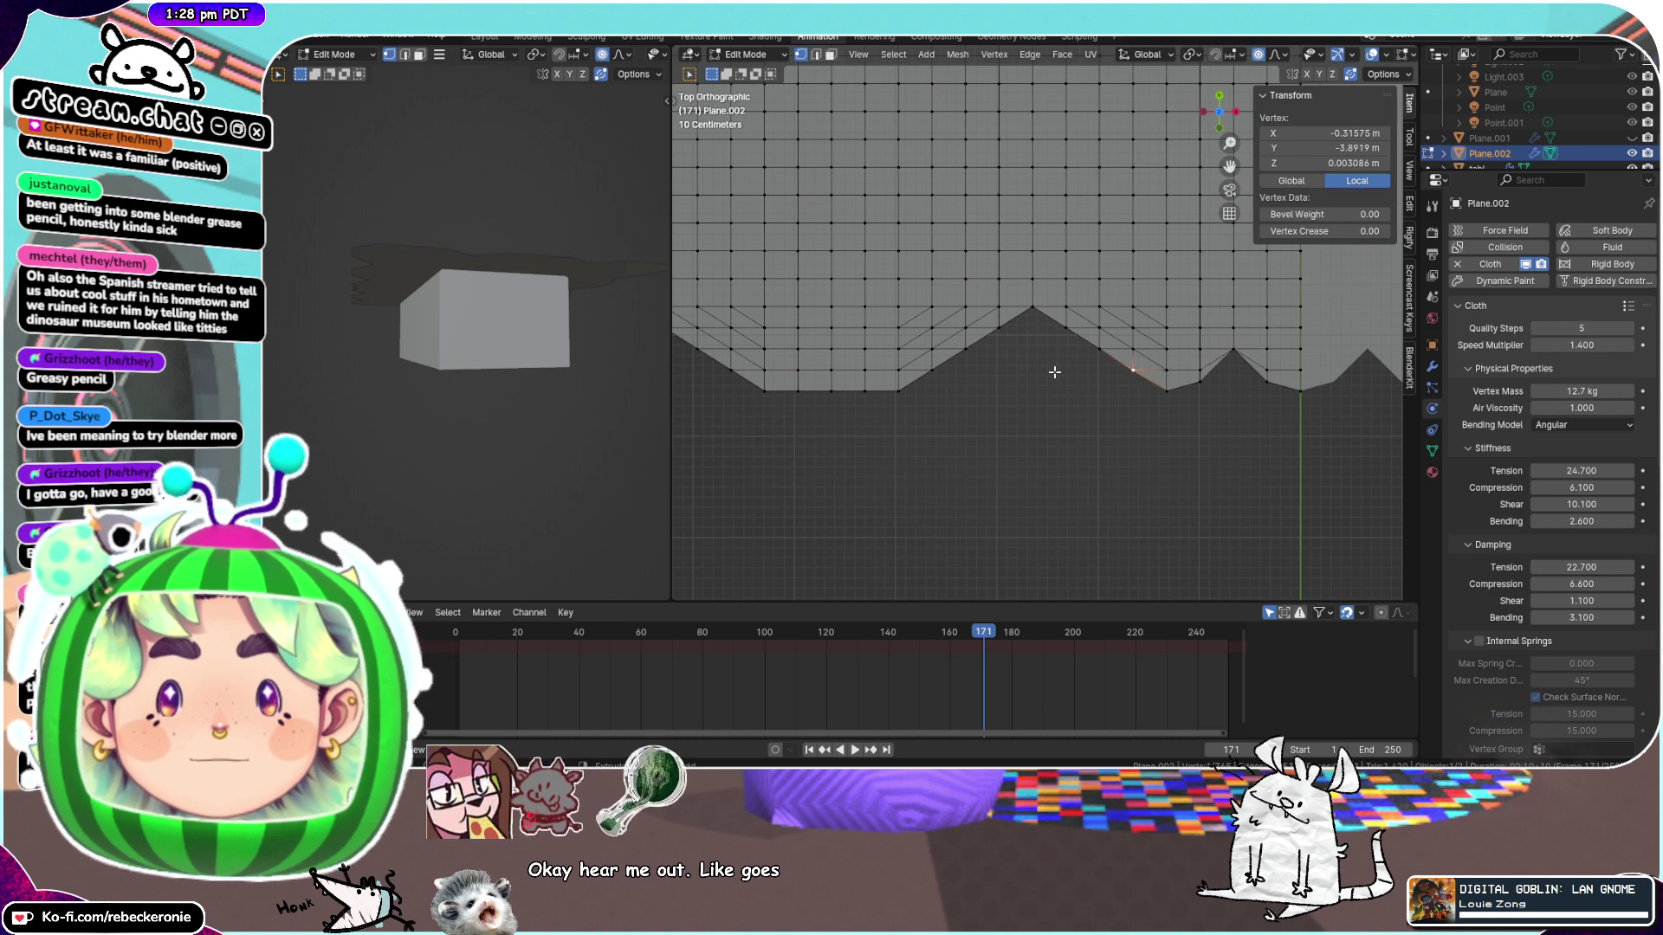
key("ctrl+z")
key("ctrl+z")
key("ctrl+z")
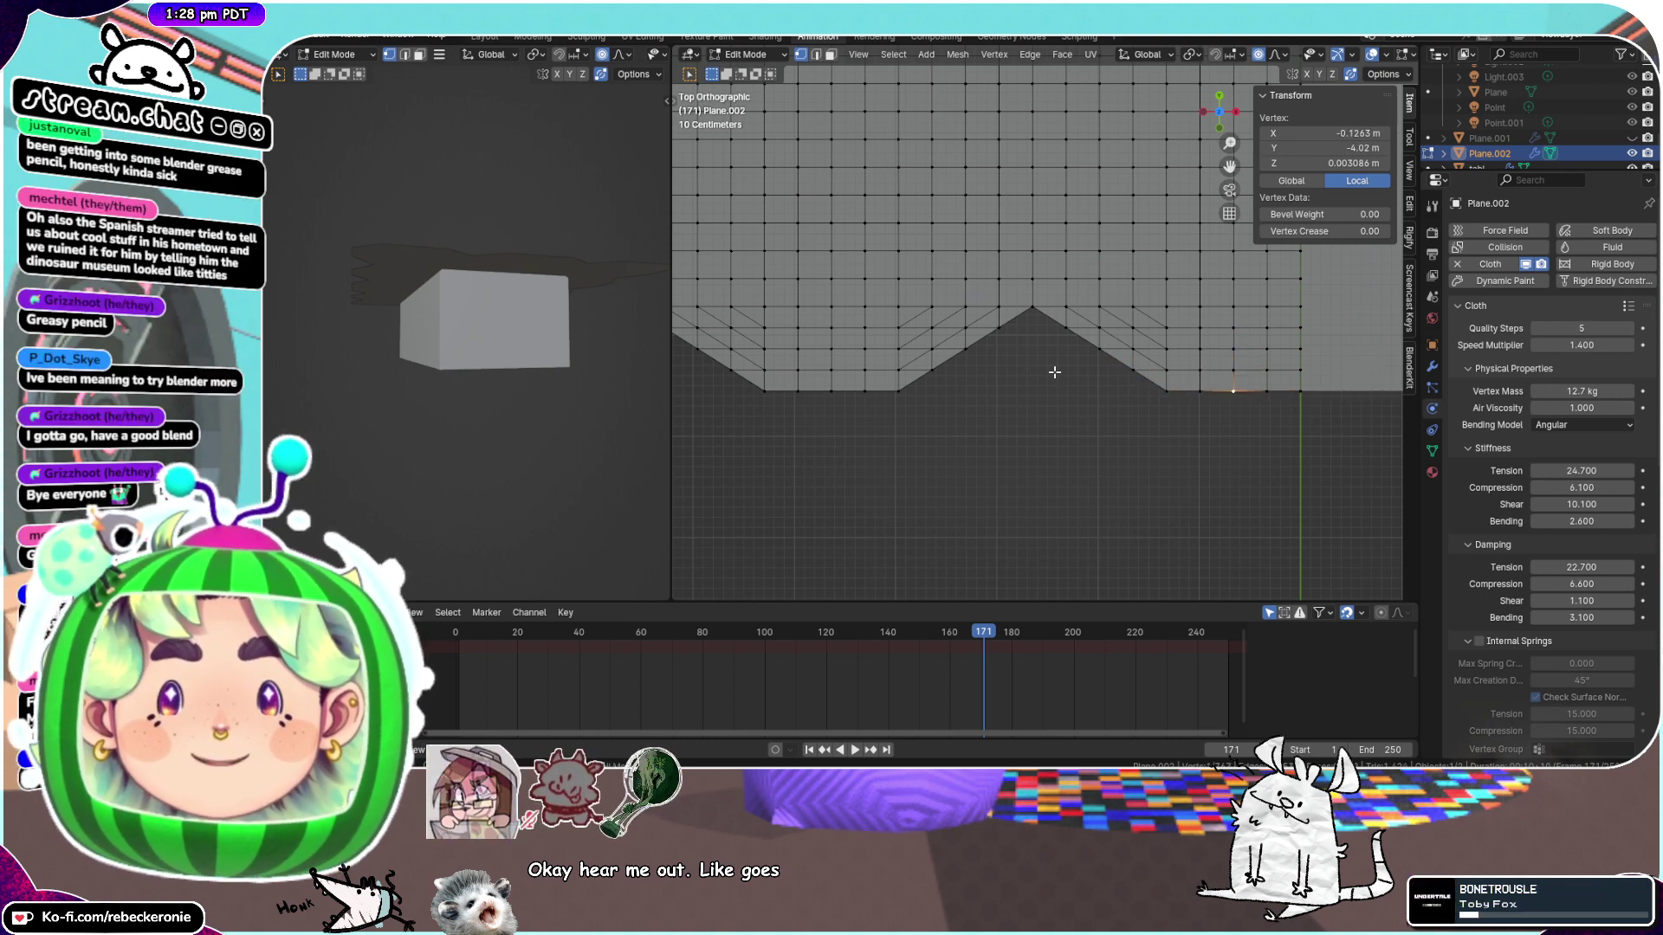
key("ctrl+z")
key("ctrl+z")
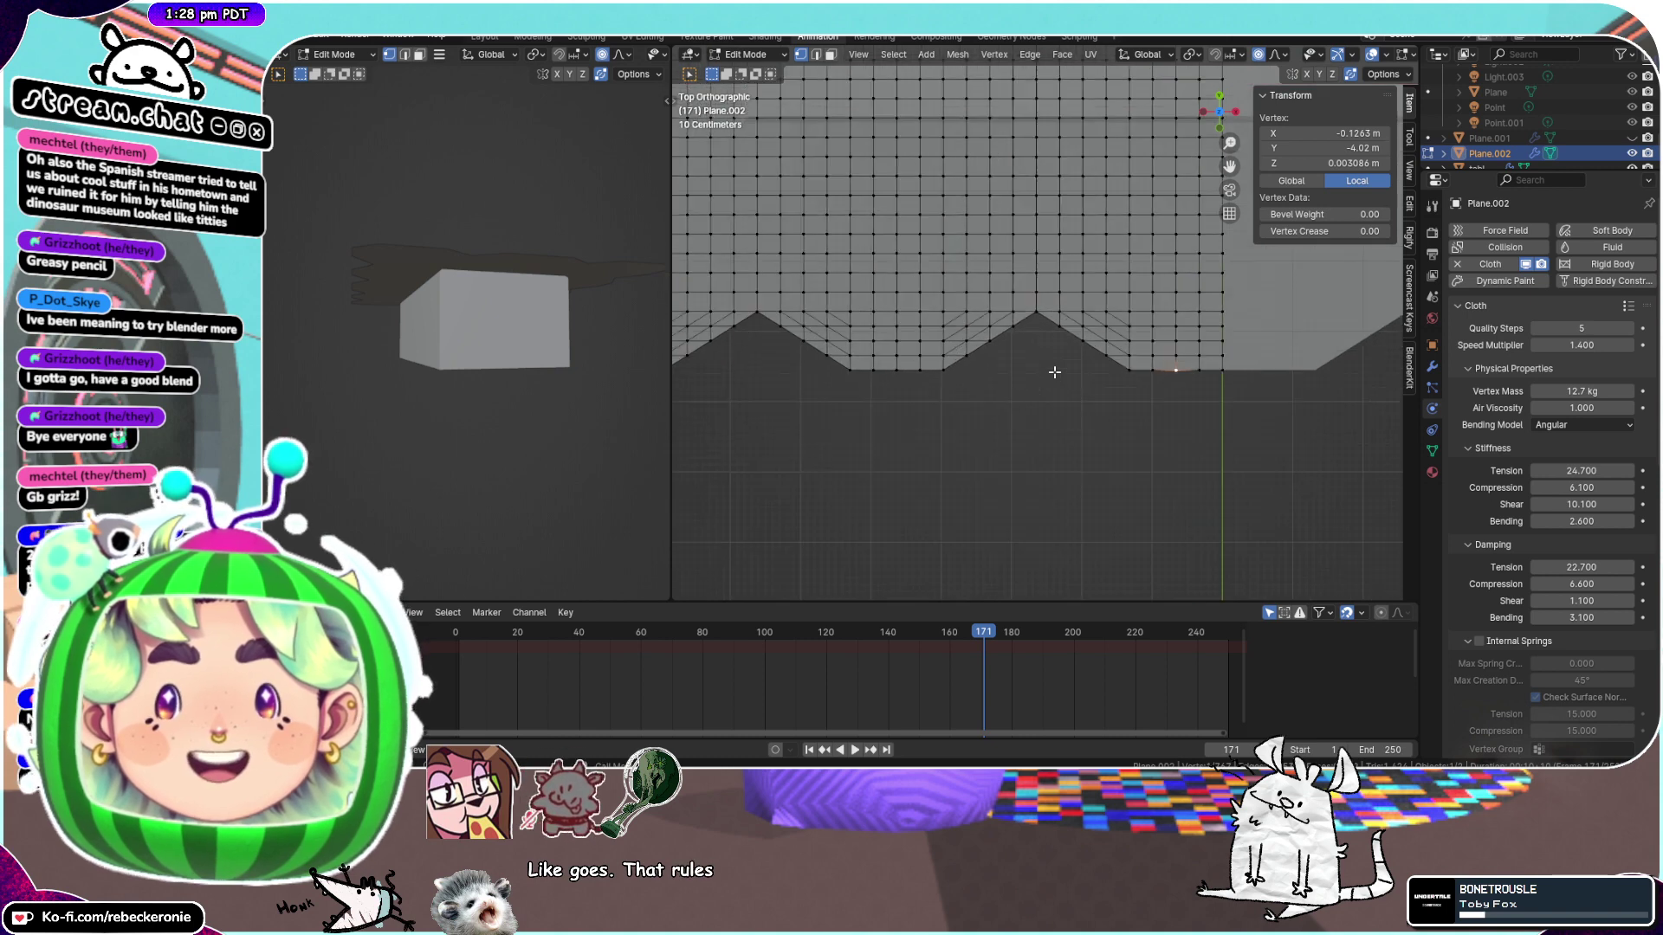
Switch to edge selection and dissolve the first diagonal edges on the outer slope of the notch nearest the mirror line
scroll(1054, 373, "down", 3)
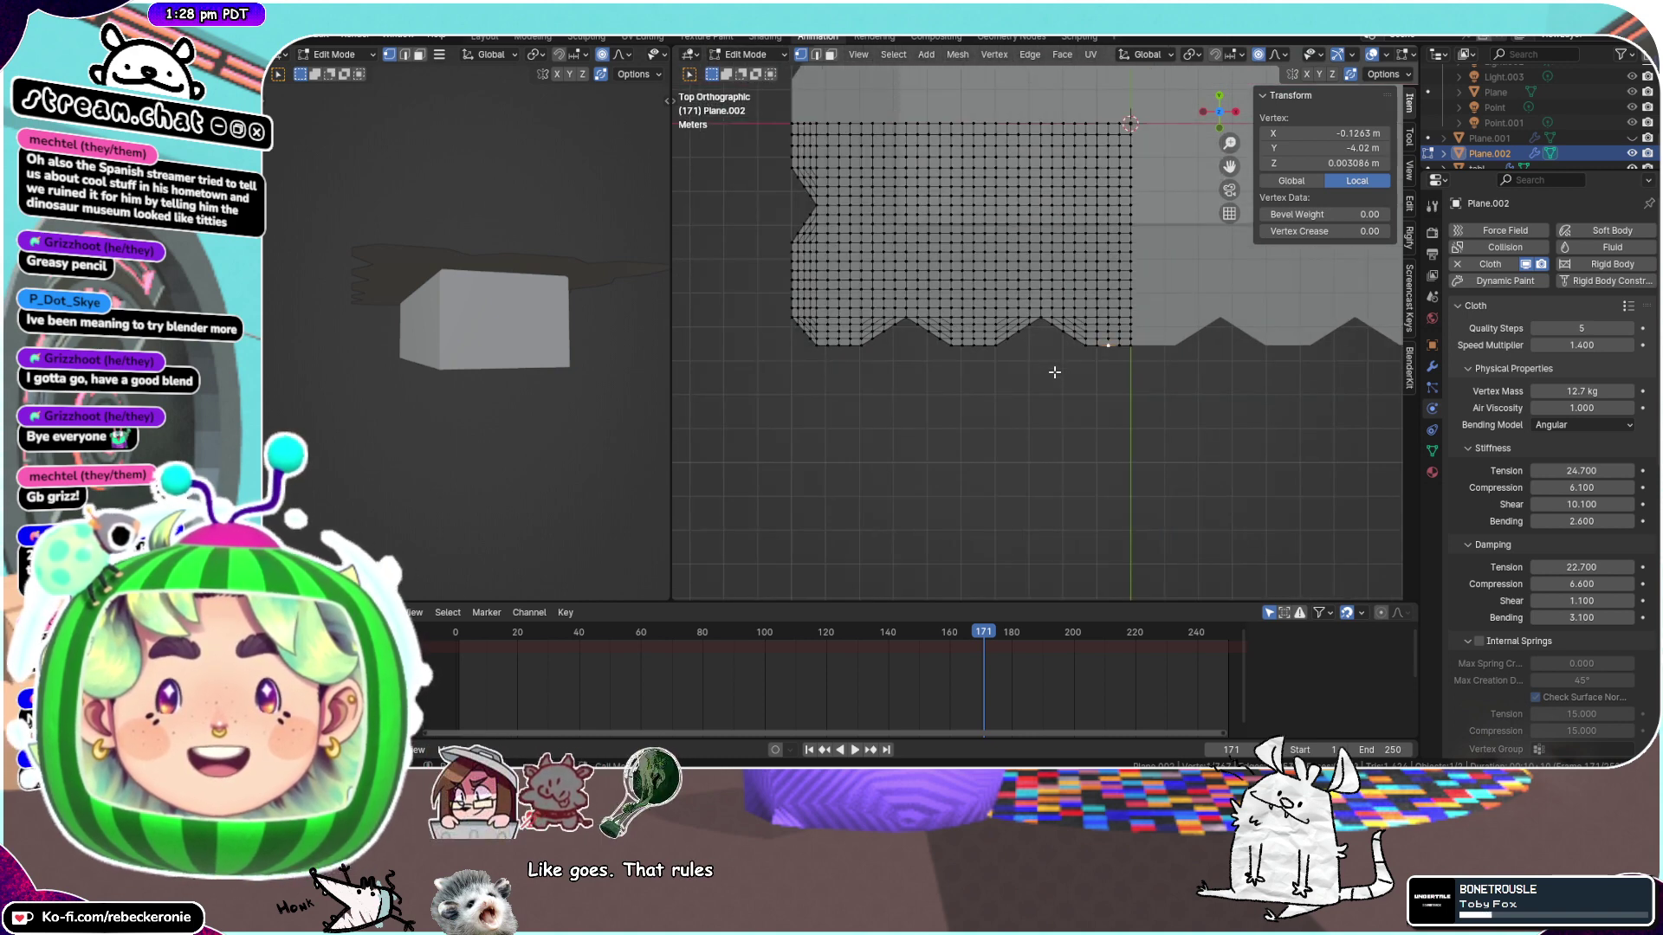
scroll(960, 355, "up", 3)
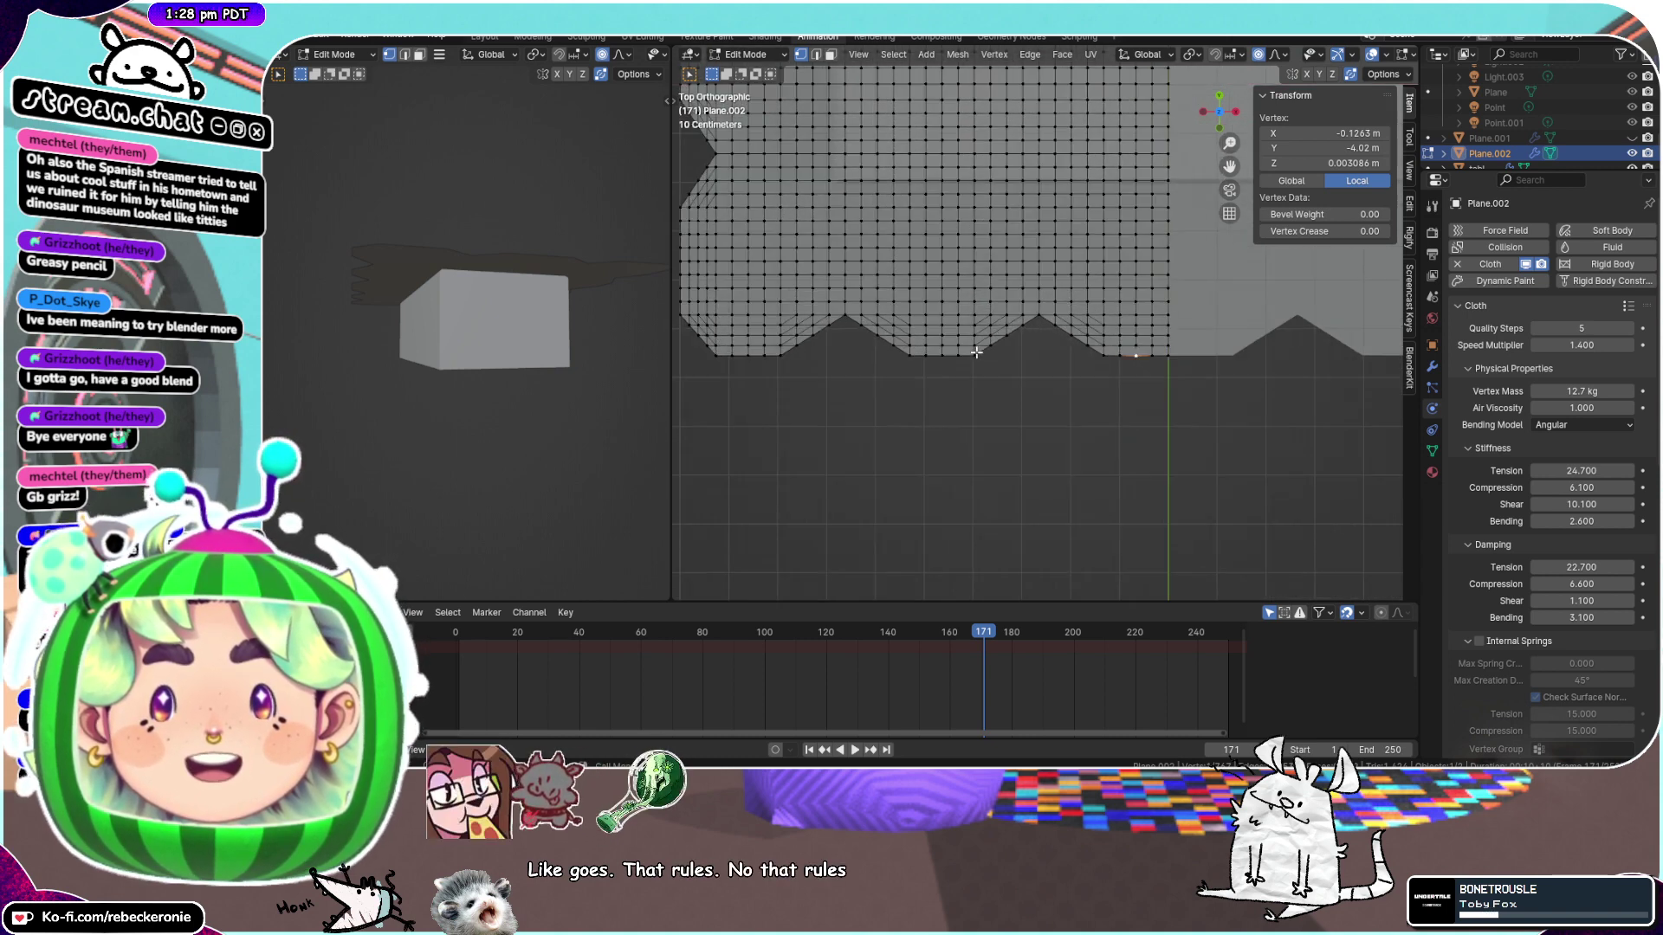
left_click(815, 54)
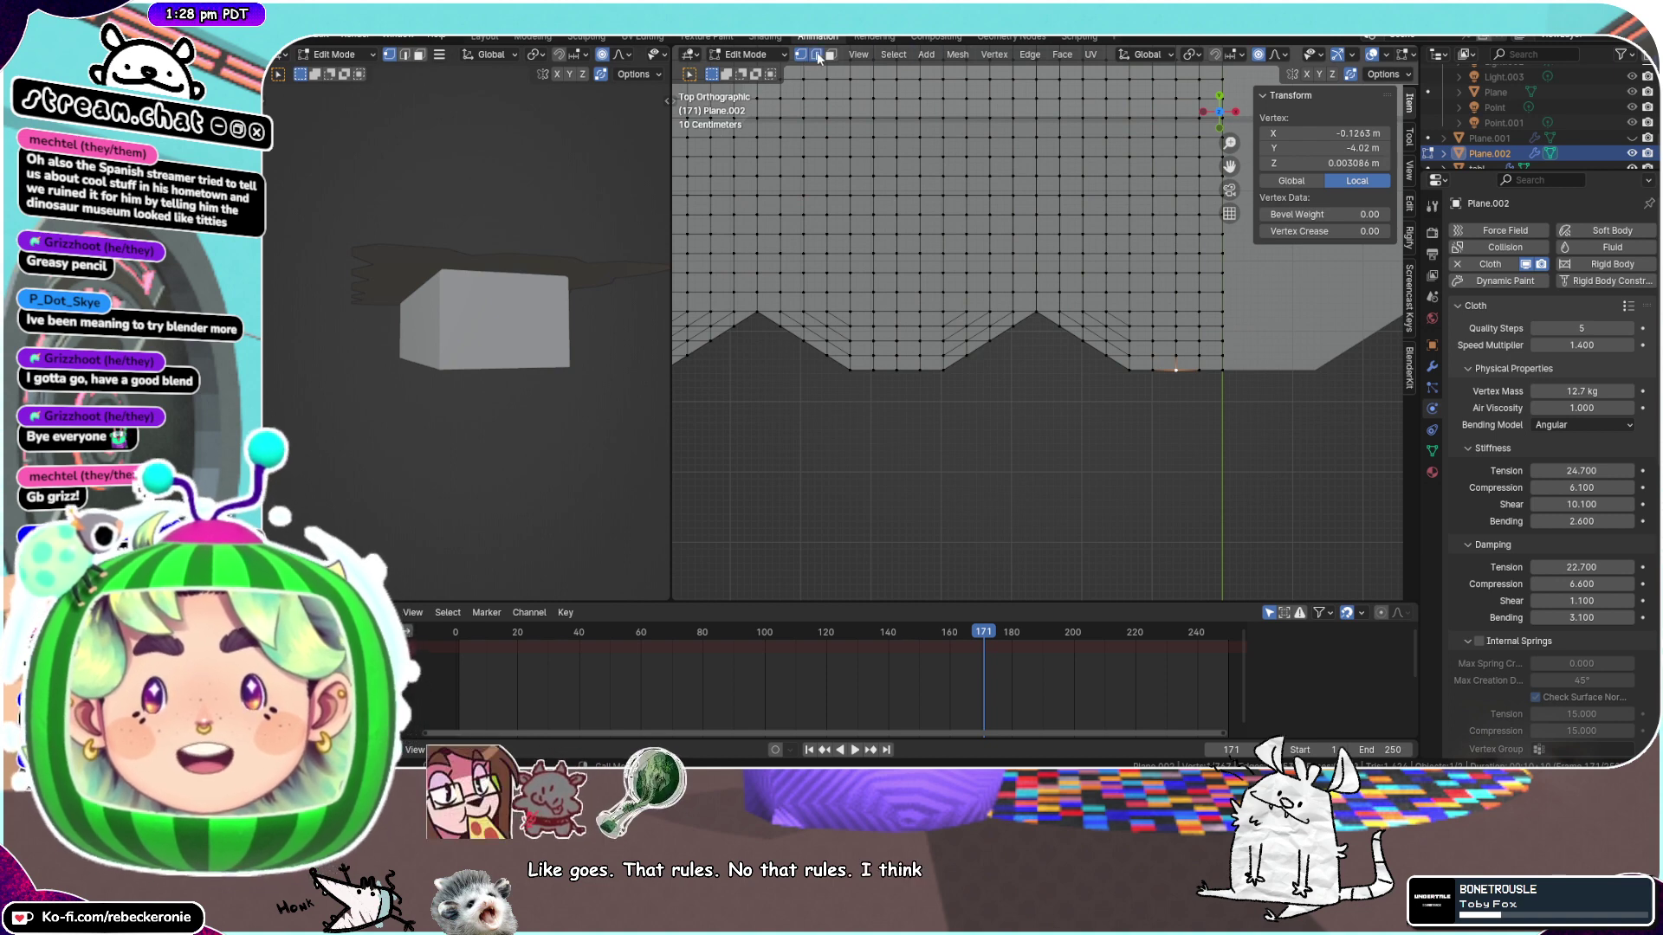
scroll(931, 338, "up", 2)
left_click(915, 334)
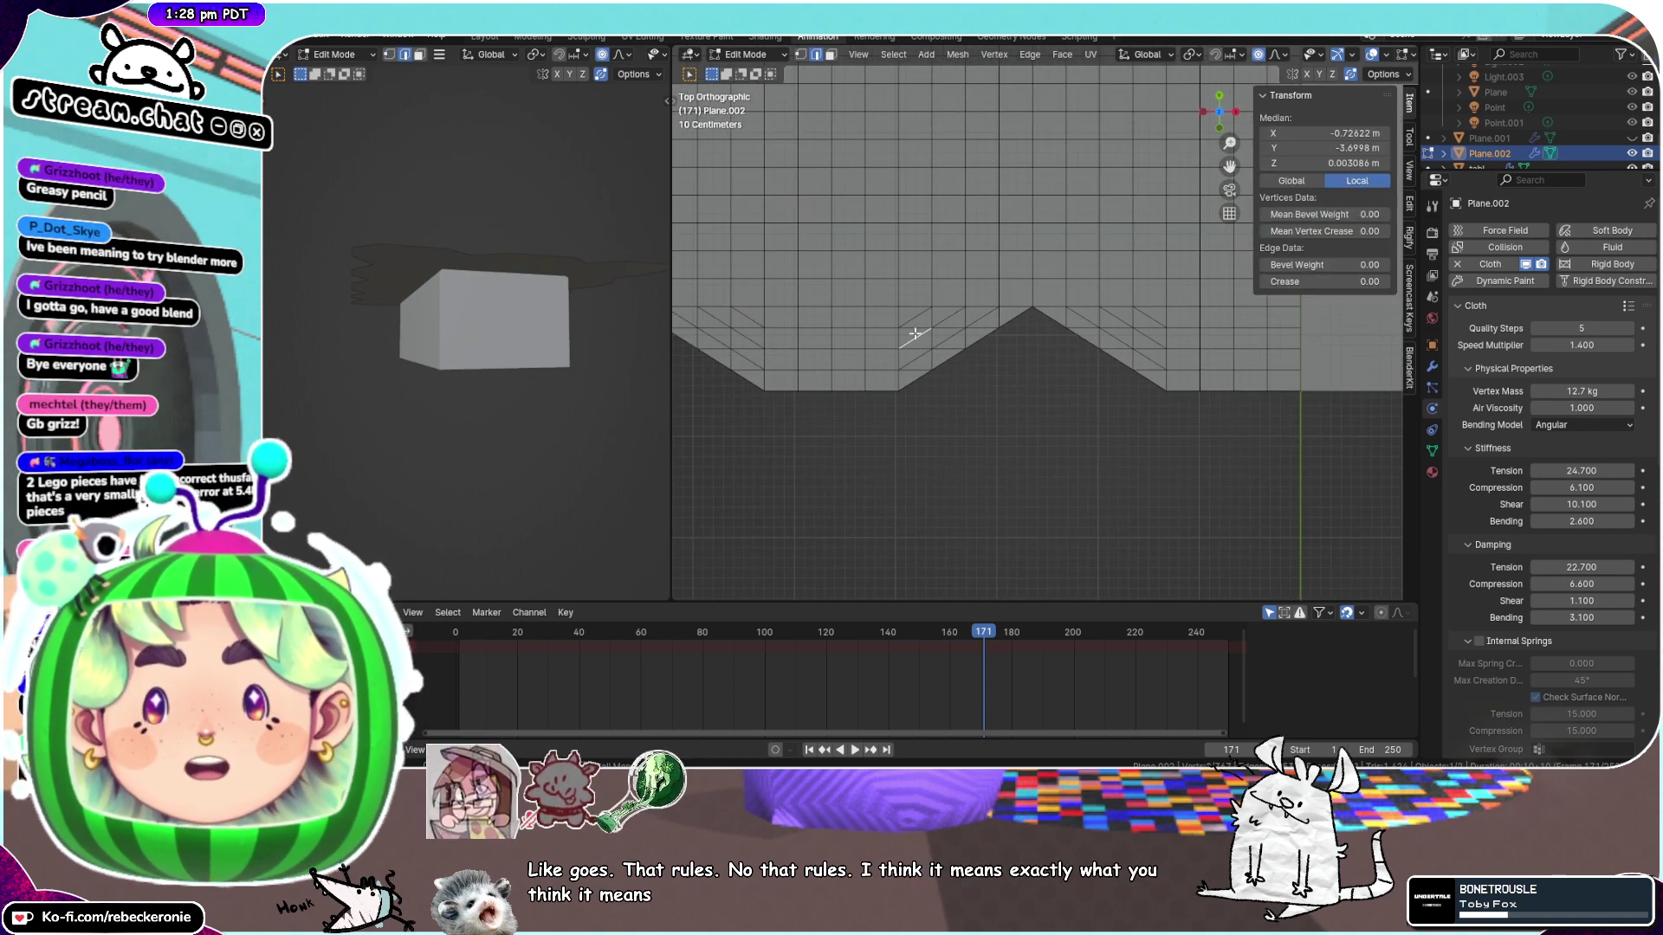
left_click(914, 318, "shift")
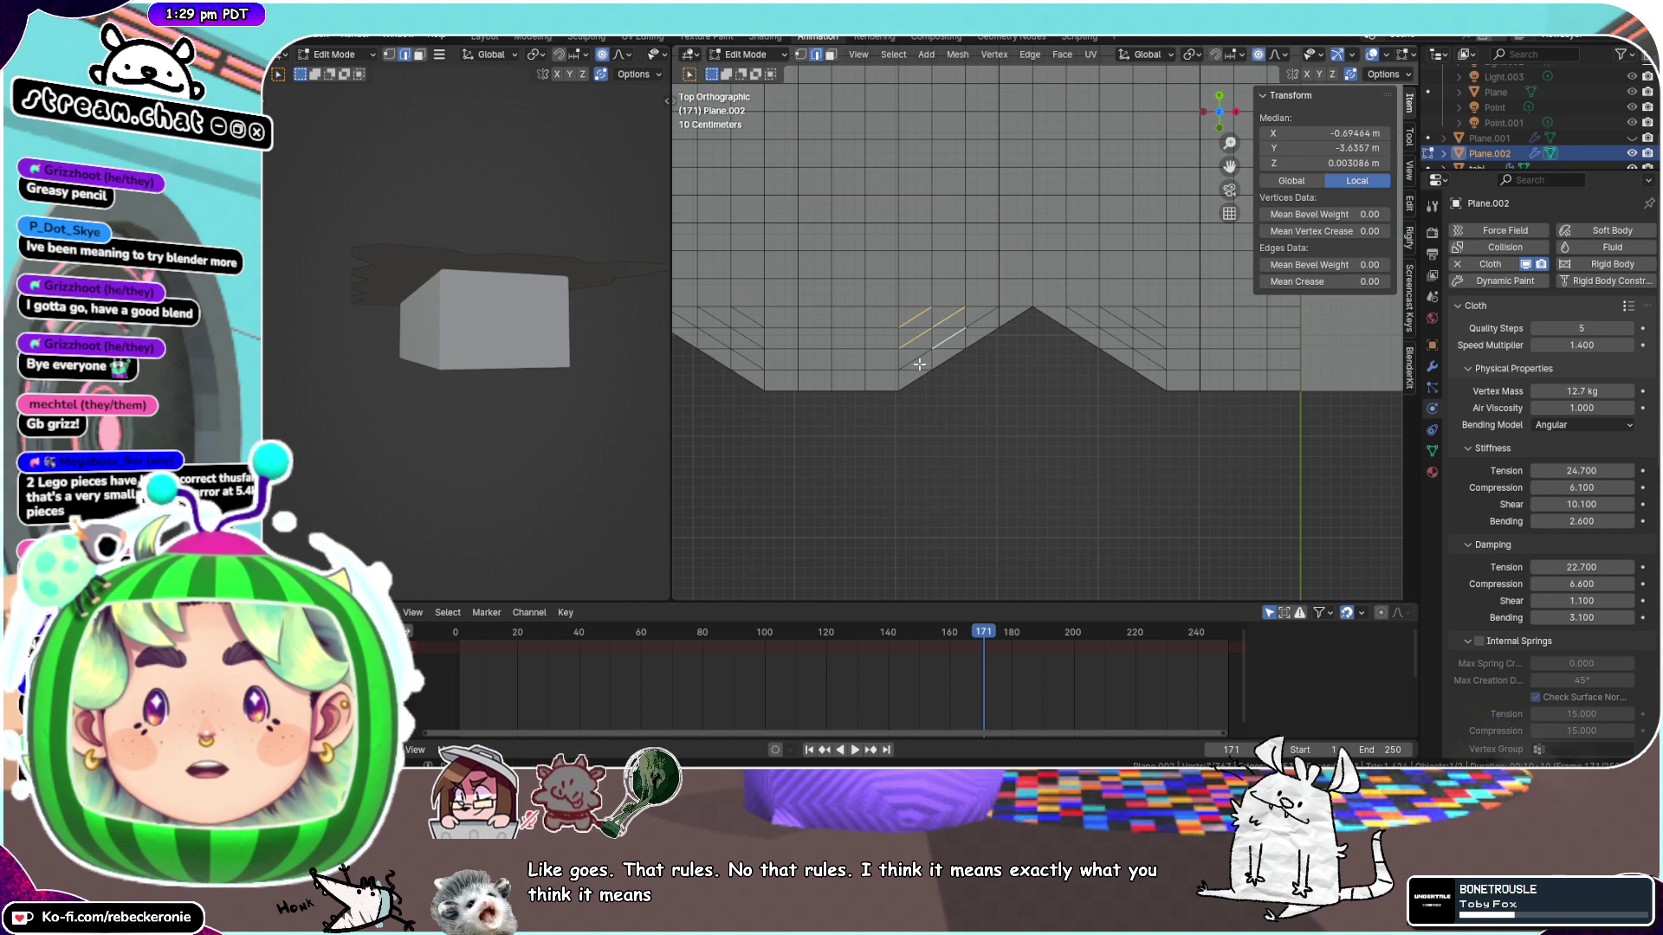
left_click(914, 361)
left_click(944, 341, "shift")
left_click(942, 316, "shift")
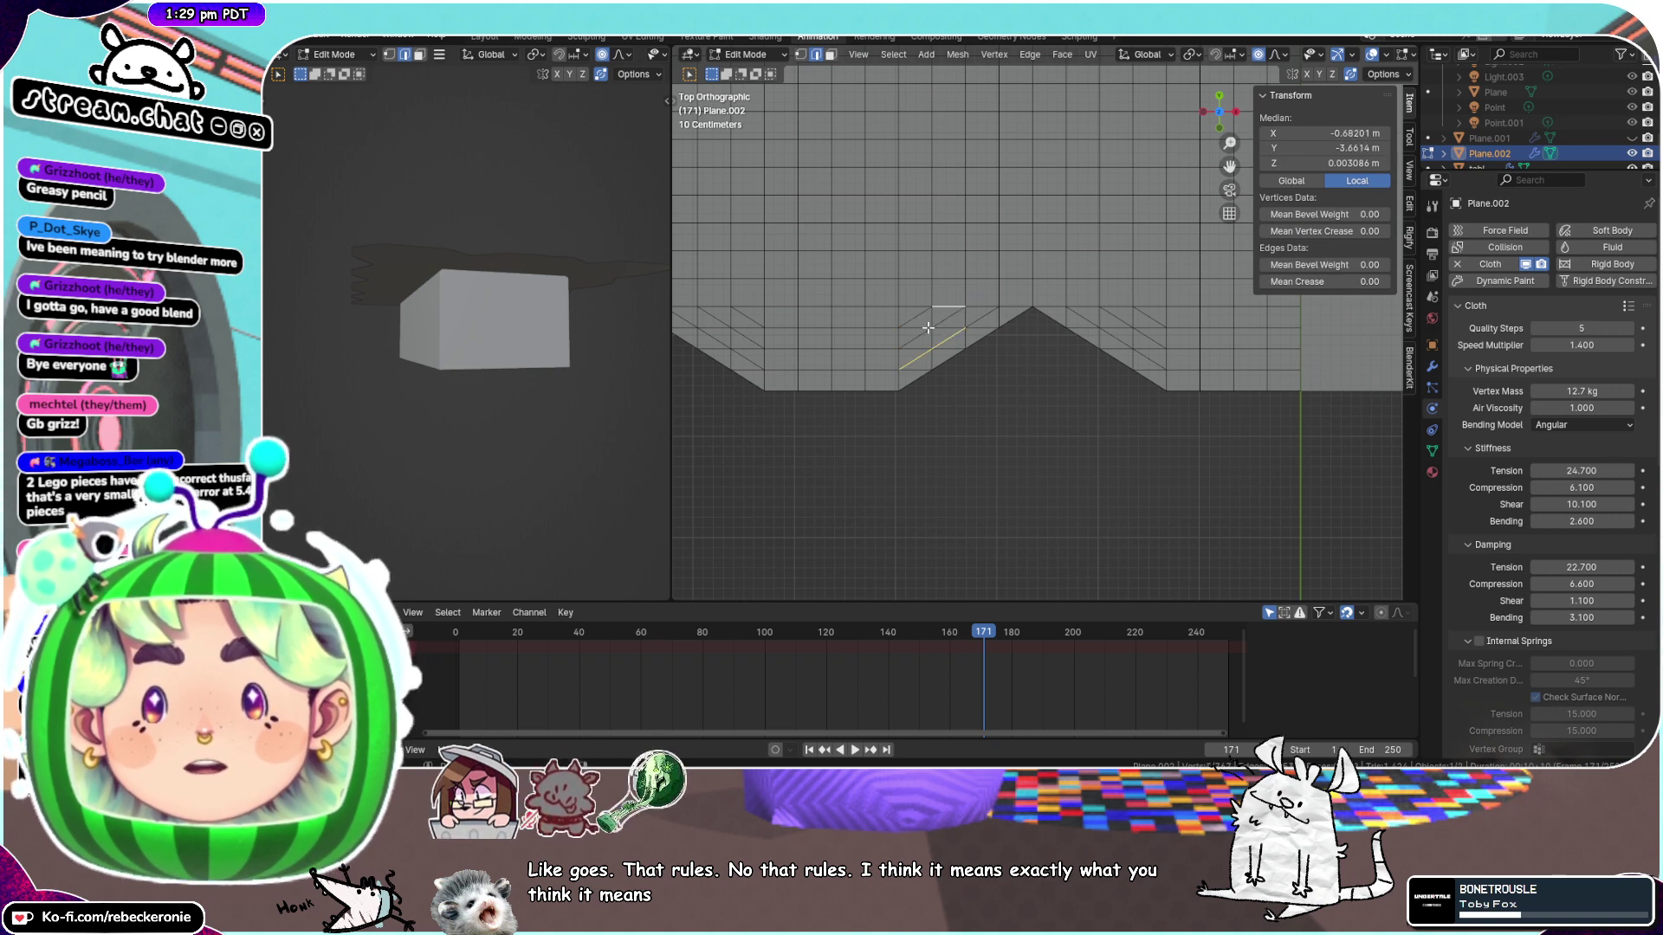
left_click(949, 318)
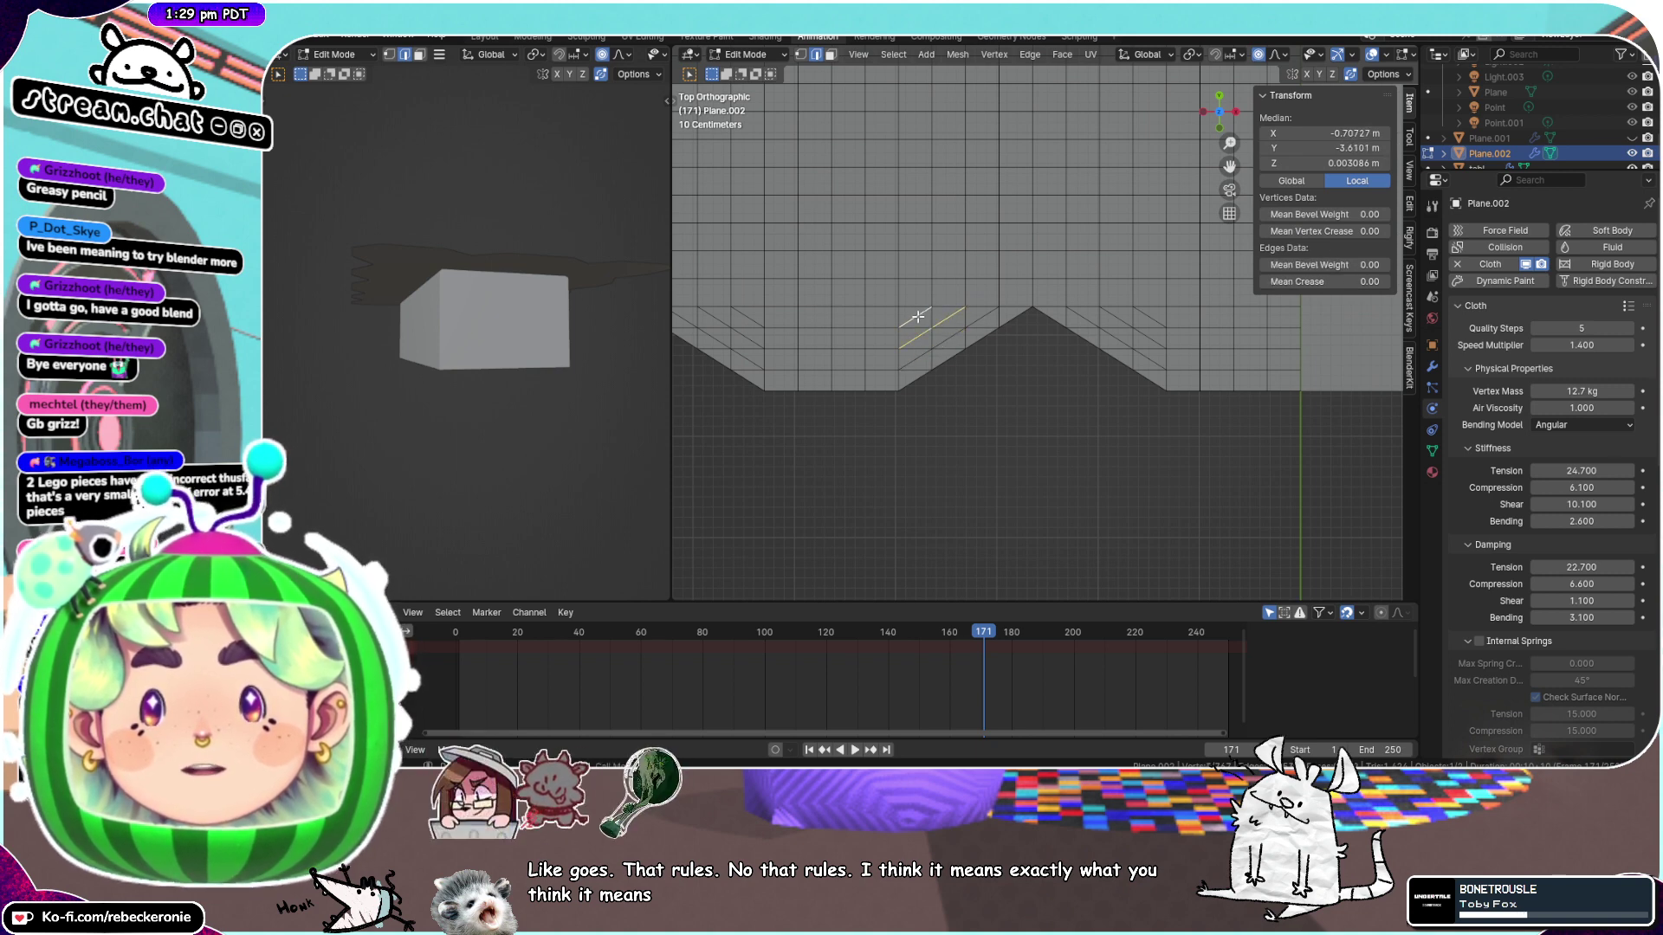
key("ctrl+x")
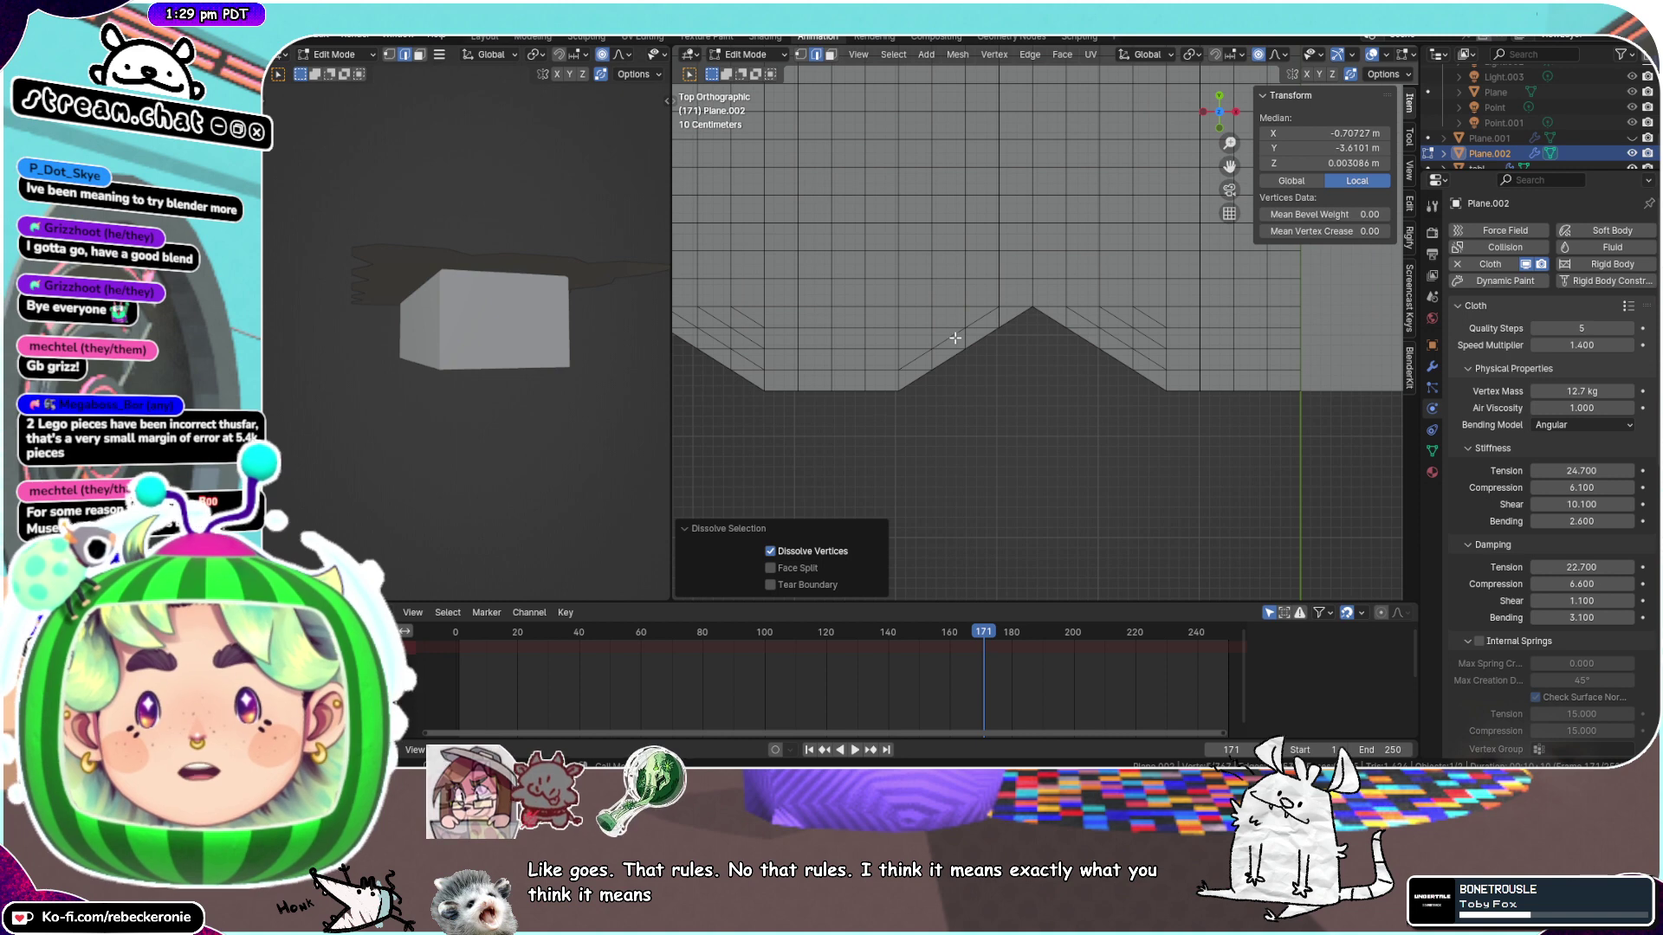
Dissolve the remaining diagonal edges on that notch's outer slope
left_click(951, 340)
key("ctrl+x")
left_click(916, 359)
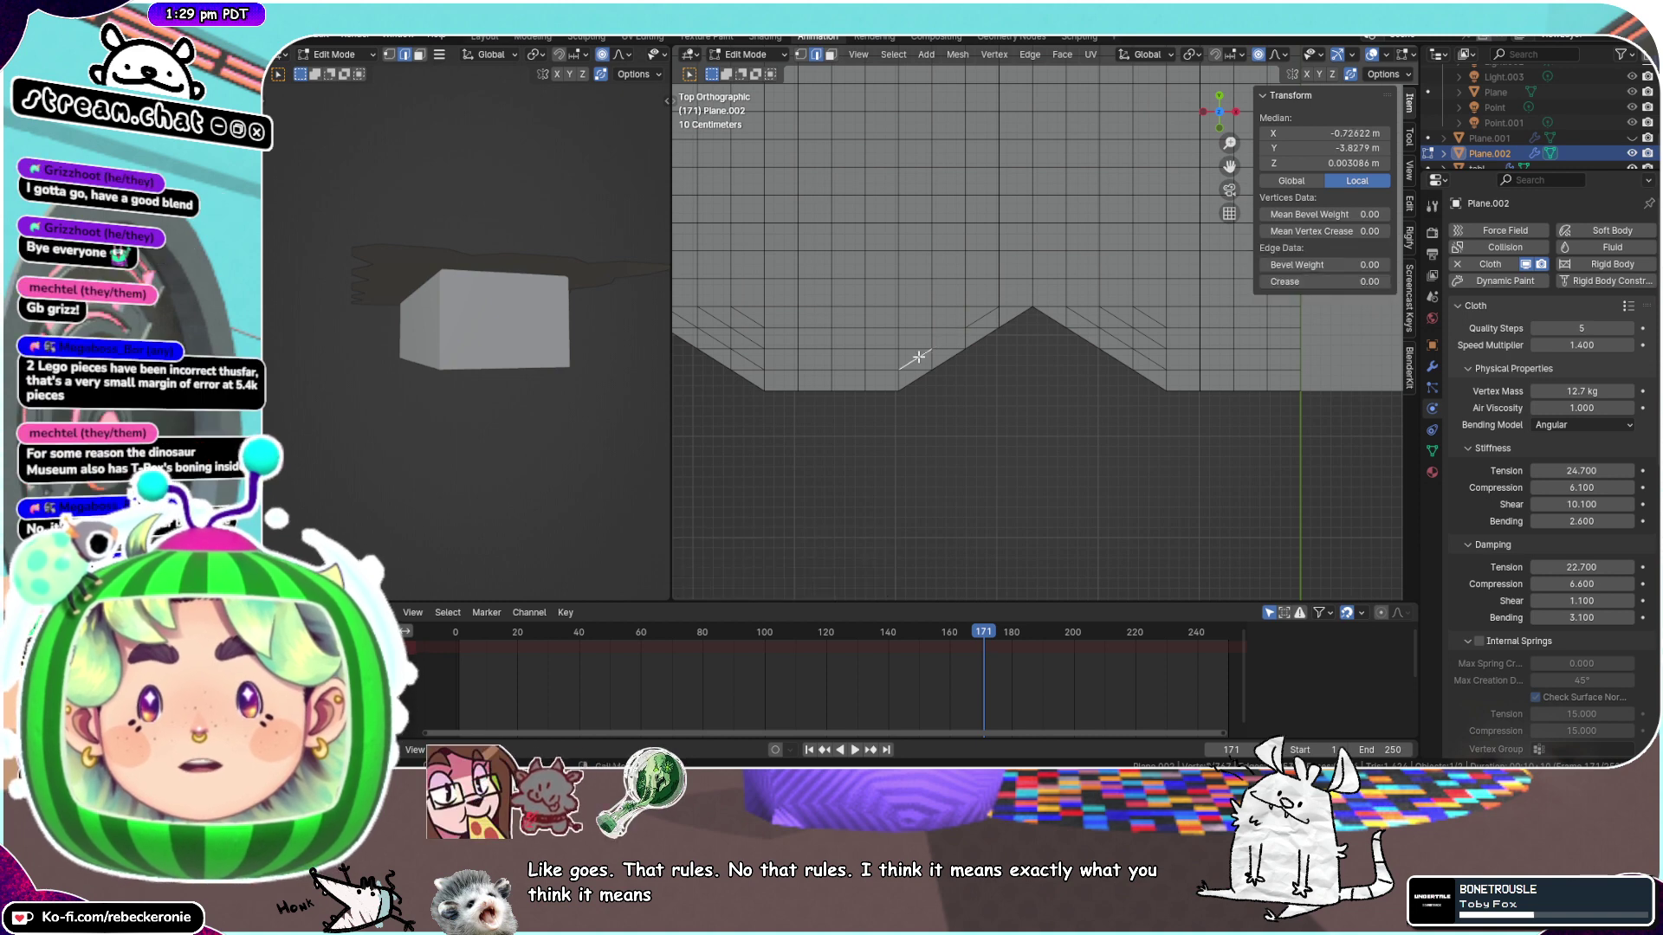
key("ctrl+x")
left_click(984, 318)
key("ctrl+x")
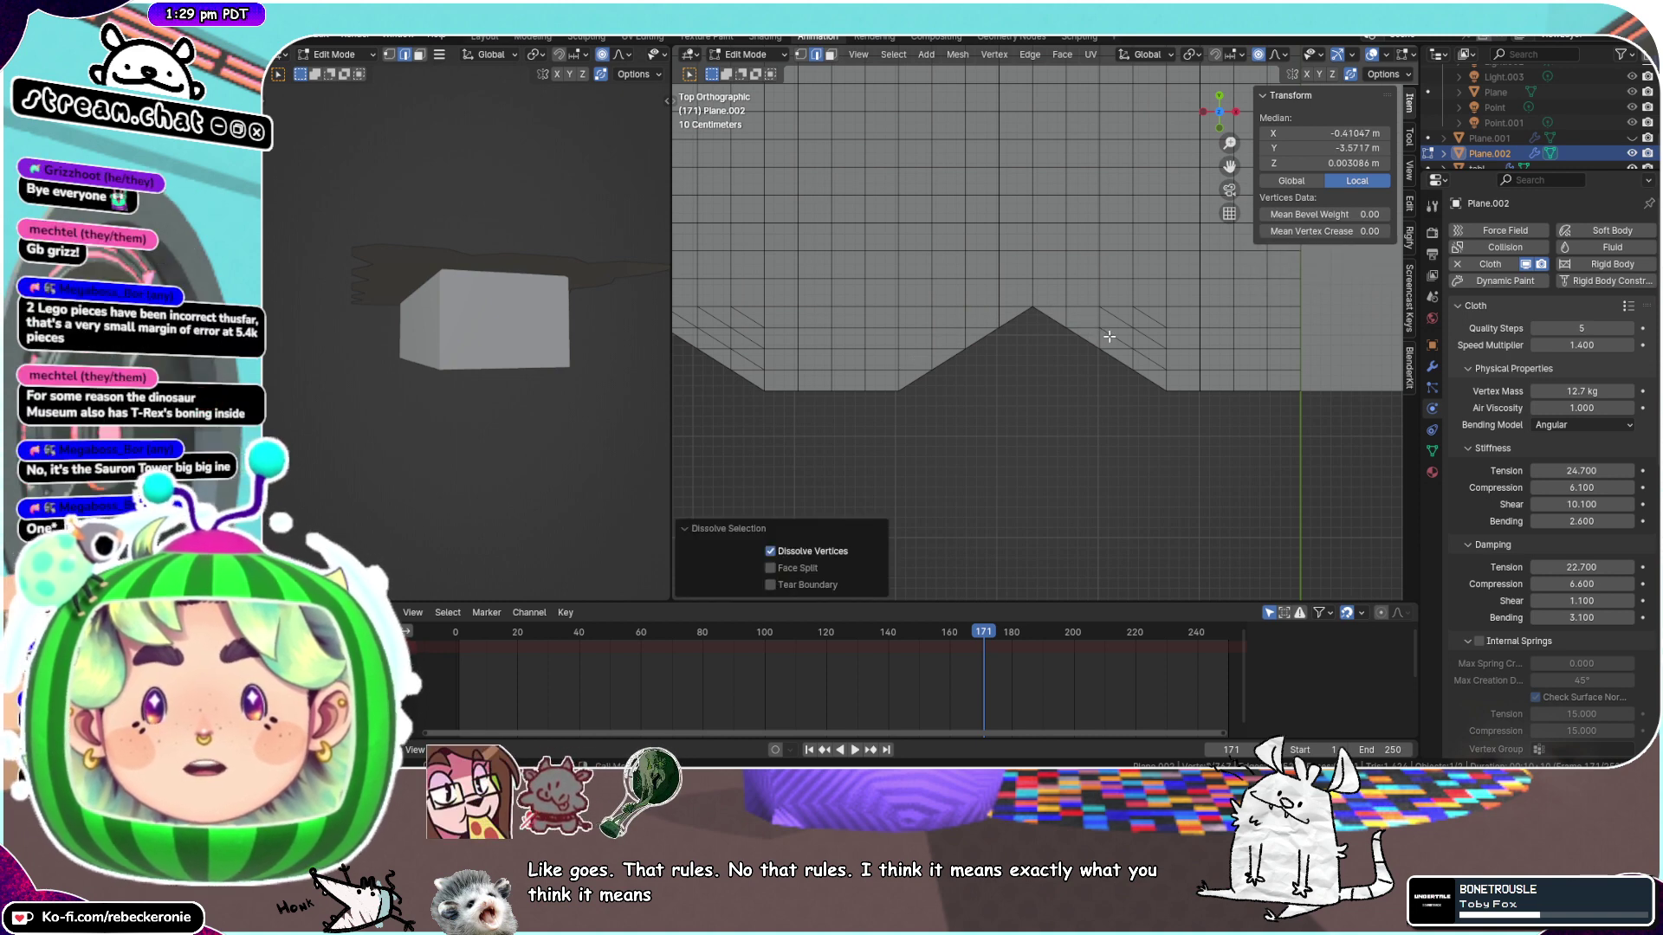
Dissolve the diagonal edges on the same notch's slope facing the mirror line
left_click(1154, 356)
left_click(1155, 354)
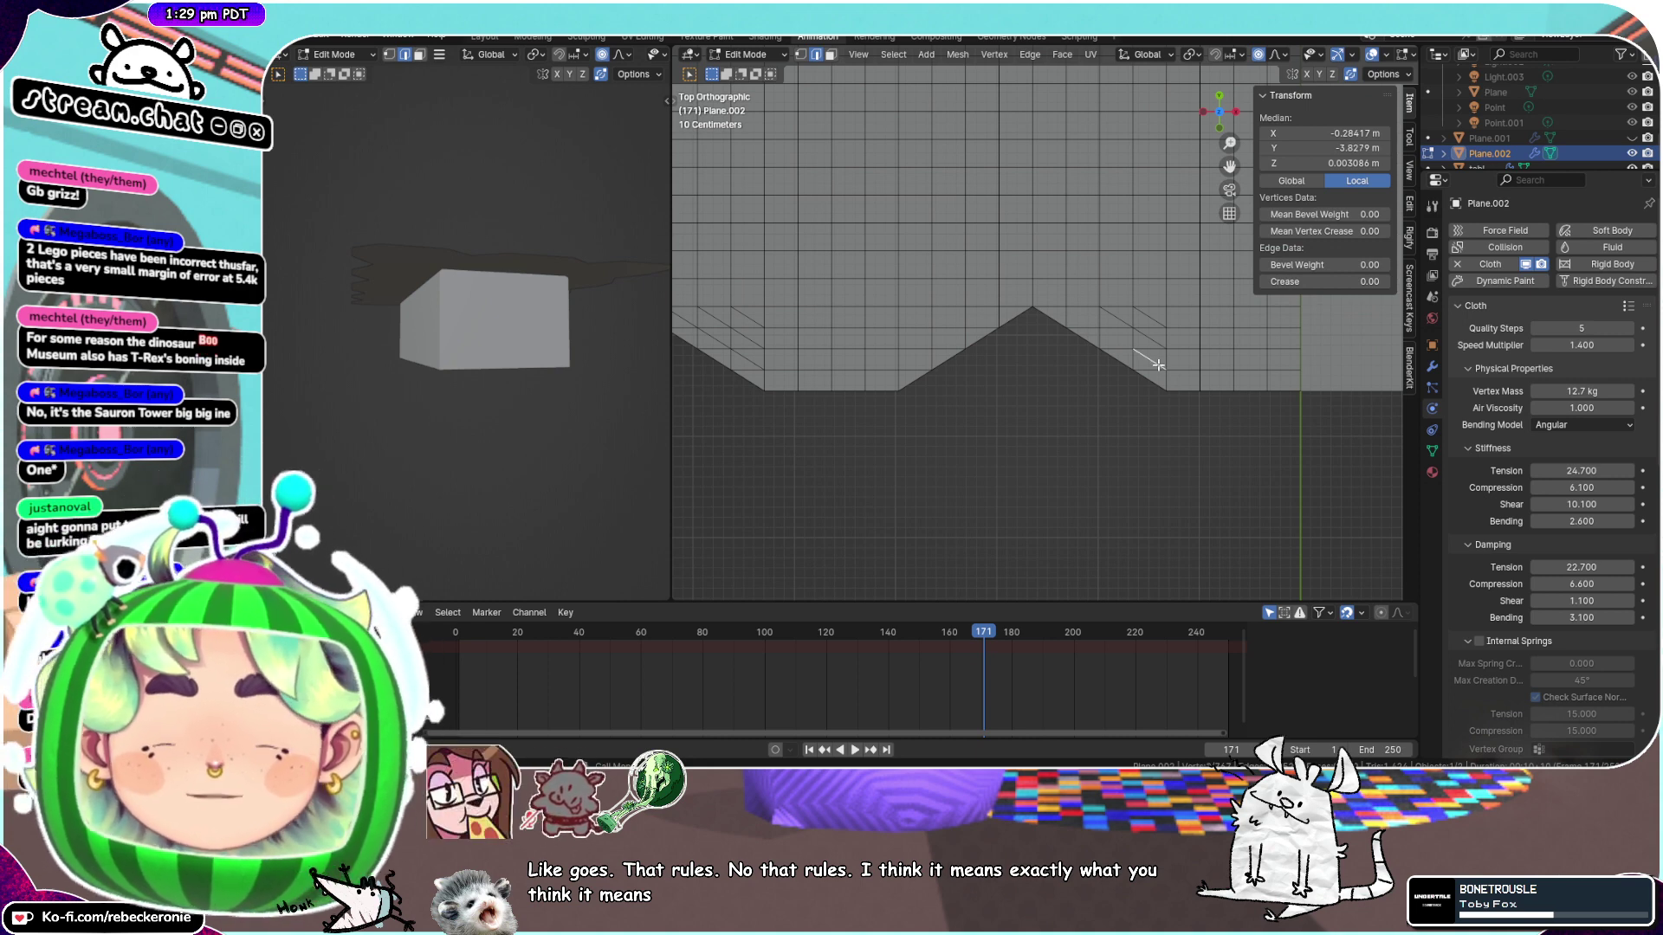
key("ctrl+x")
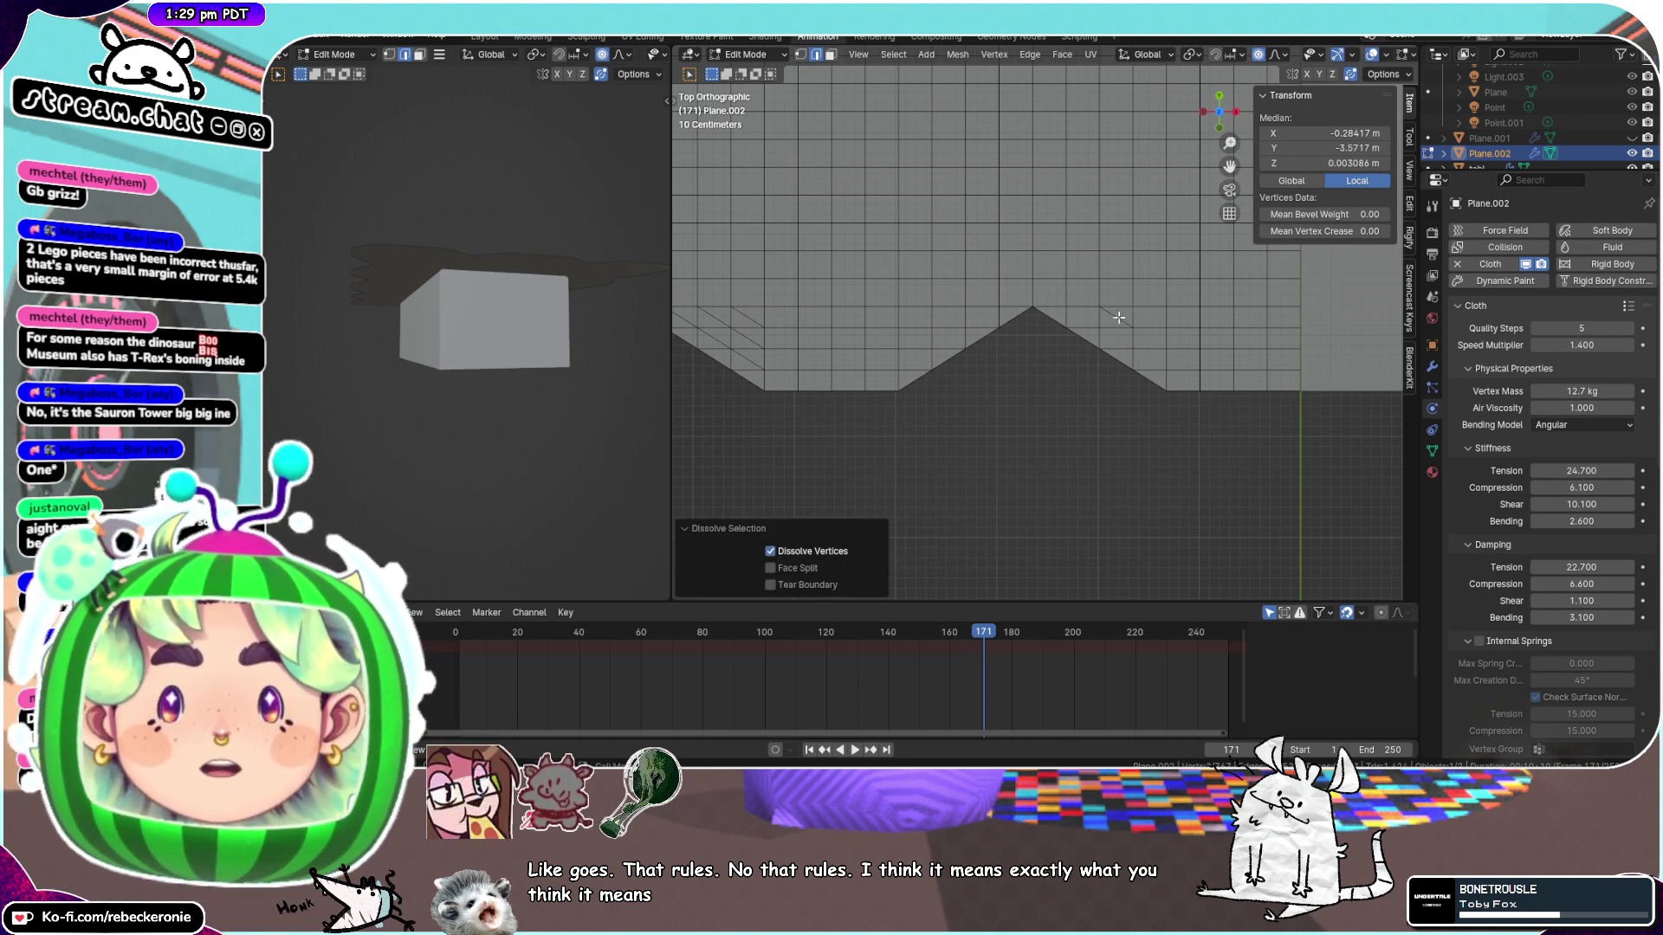
Dissolve the diagonal edges along both slopes of the neighbouring notch closer to the cloth's corner
left_click_drag(1231, 167, 1225, 201)
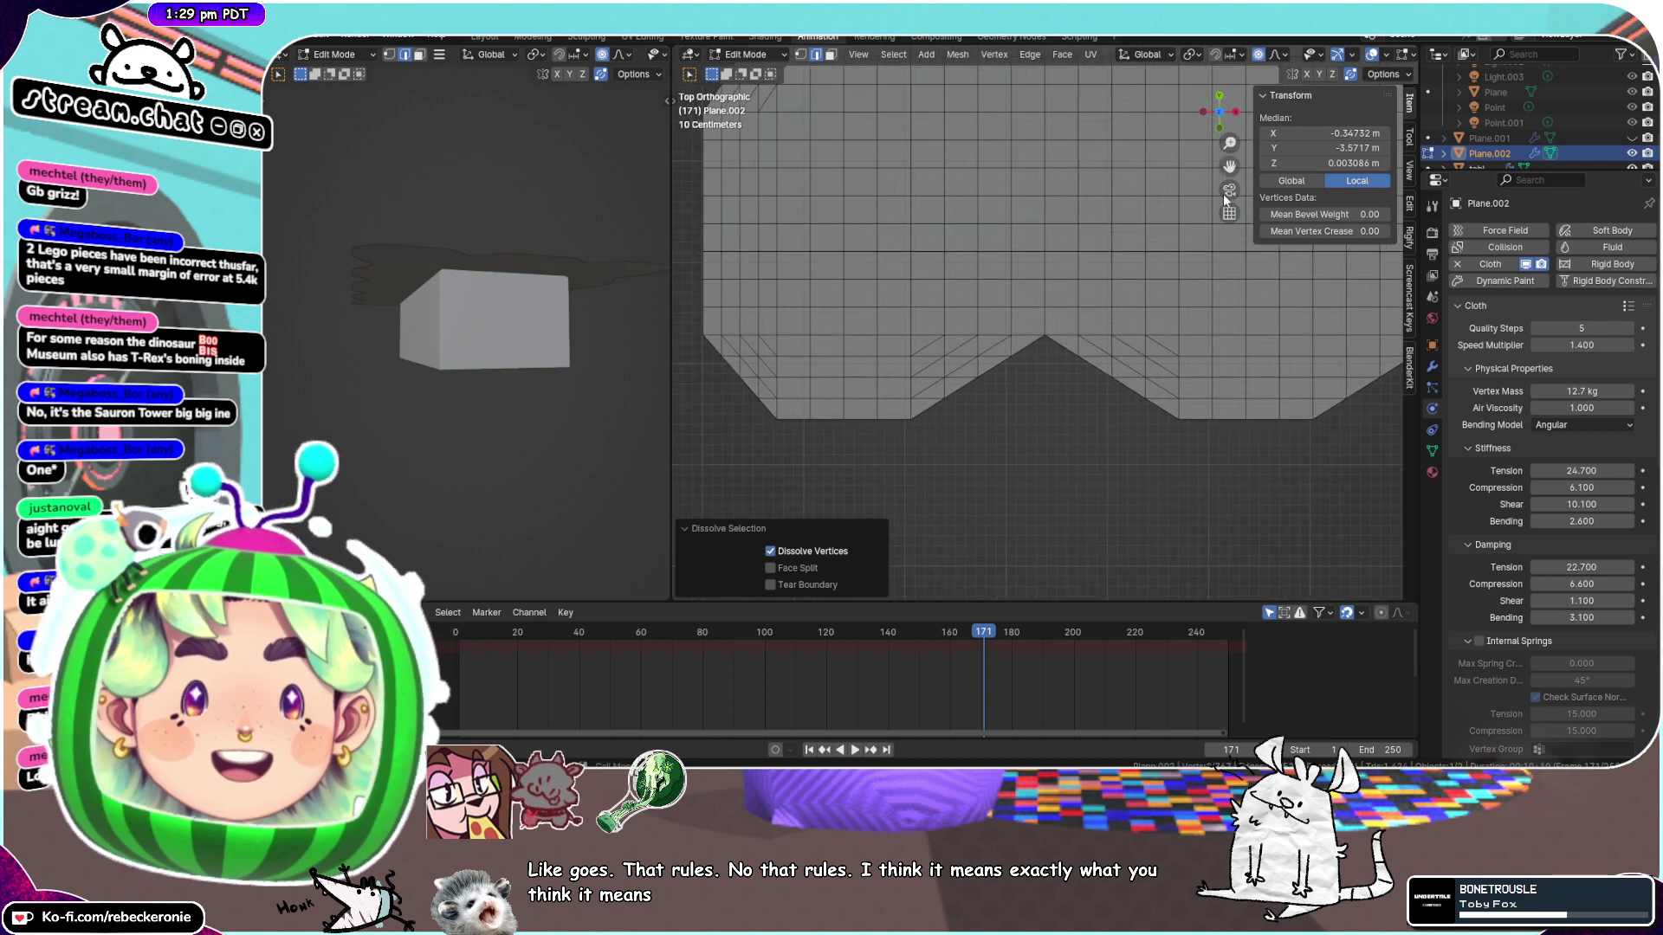
left_click(1095, 345)
key("ctrl+x")
left_click(1128, 345)
key("ctrl+x")
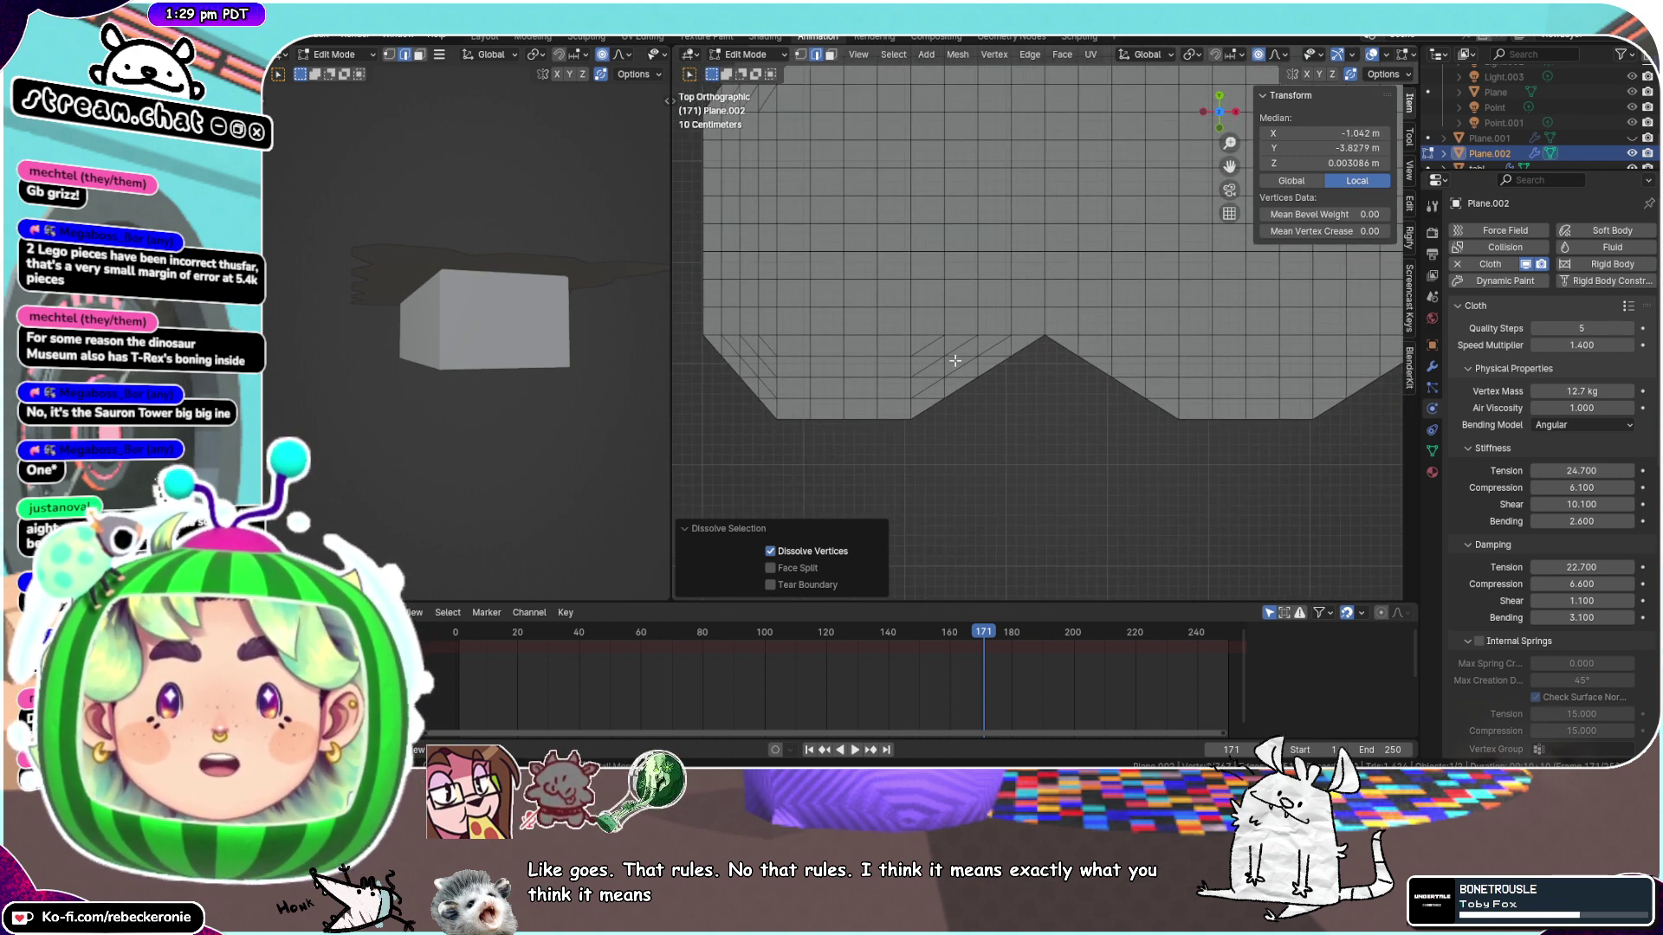
left_click(986, 356)
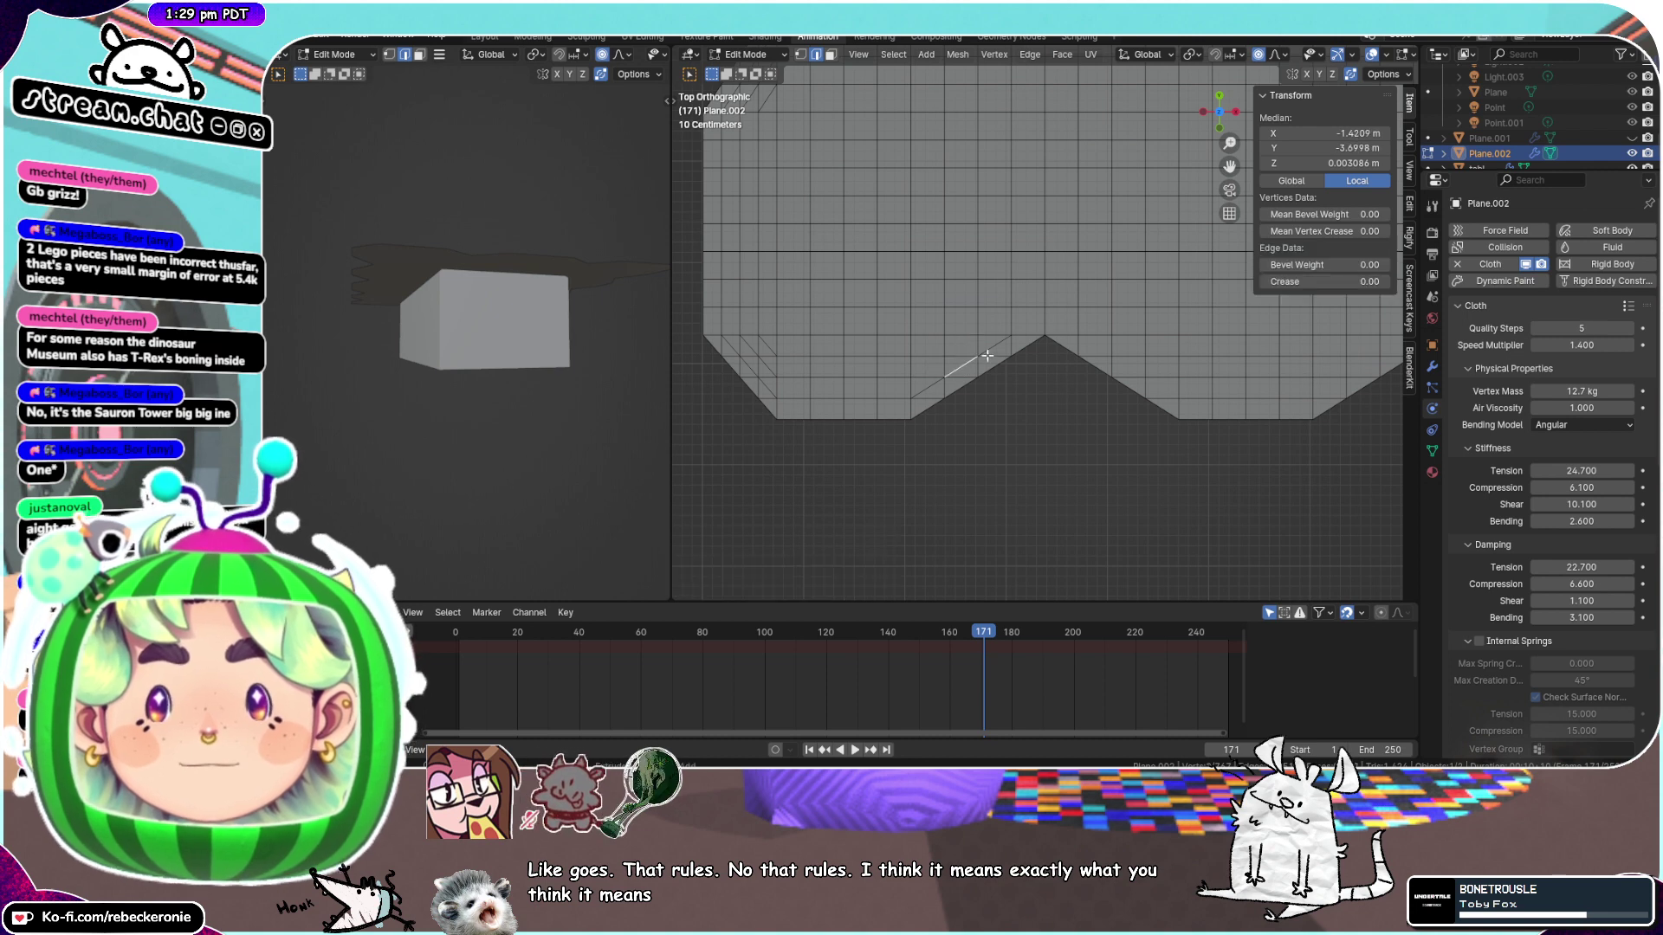
key("ctrl+z")
left_click(926, 389)
key("ctrl+z")
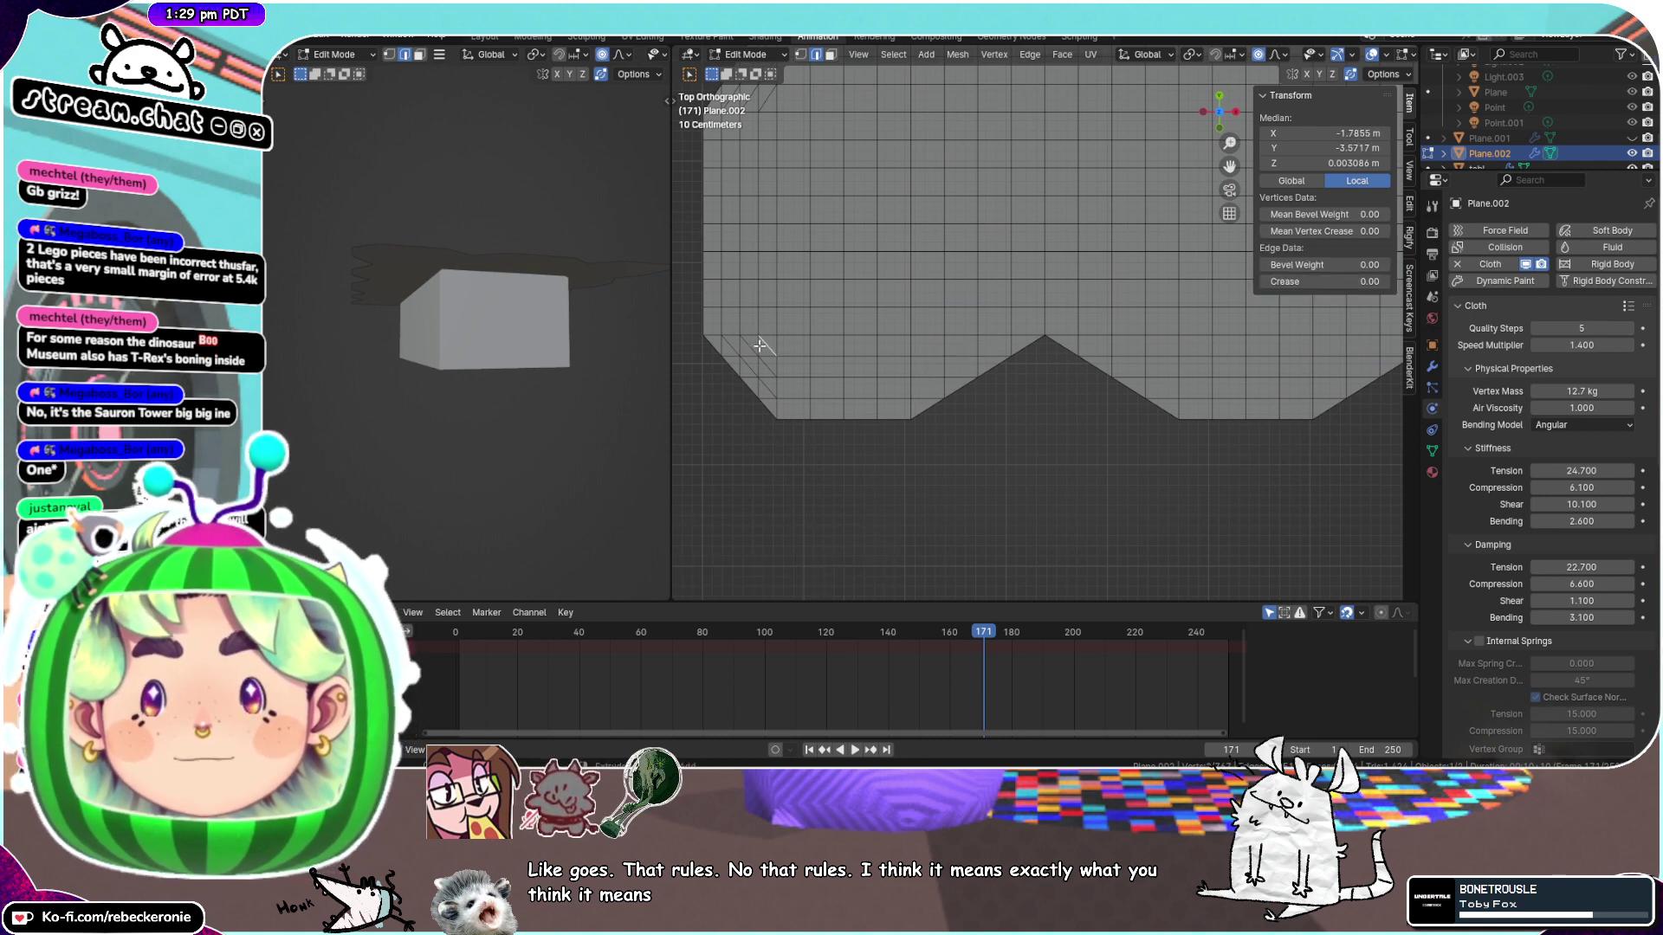
Dissolve the diagonal edges behind the slanted corner of the scalloped cloth
key("ctrl+shift+z")
key("ctrl+z")
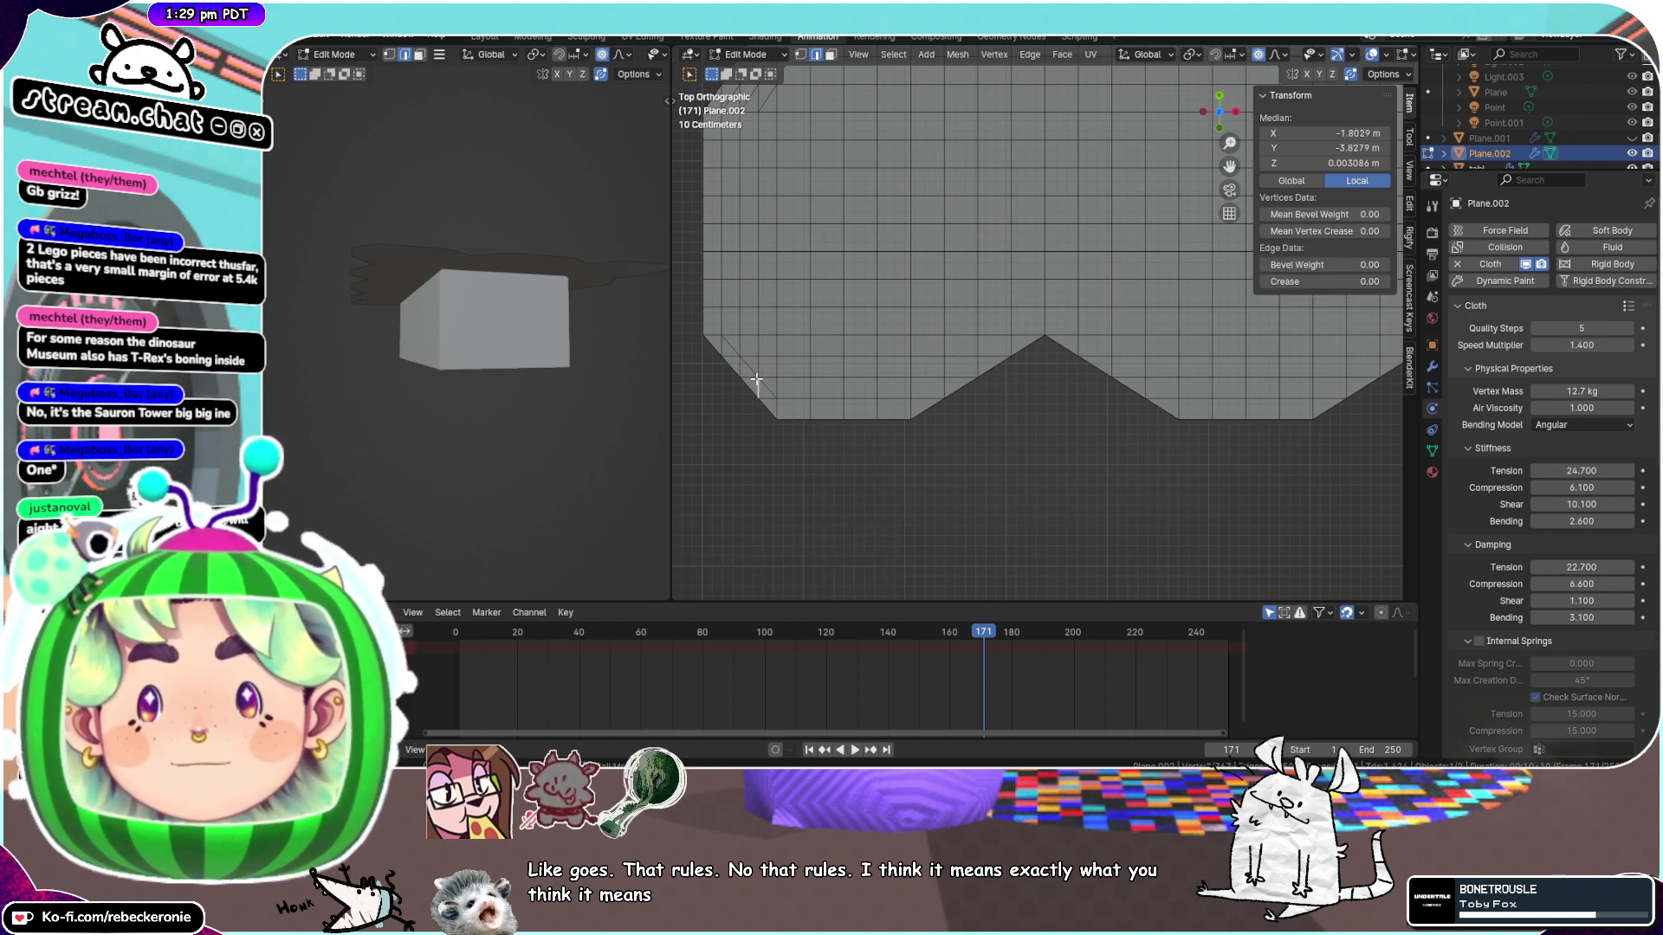
key("ctrl+shift+z")
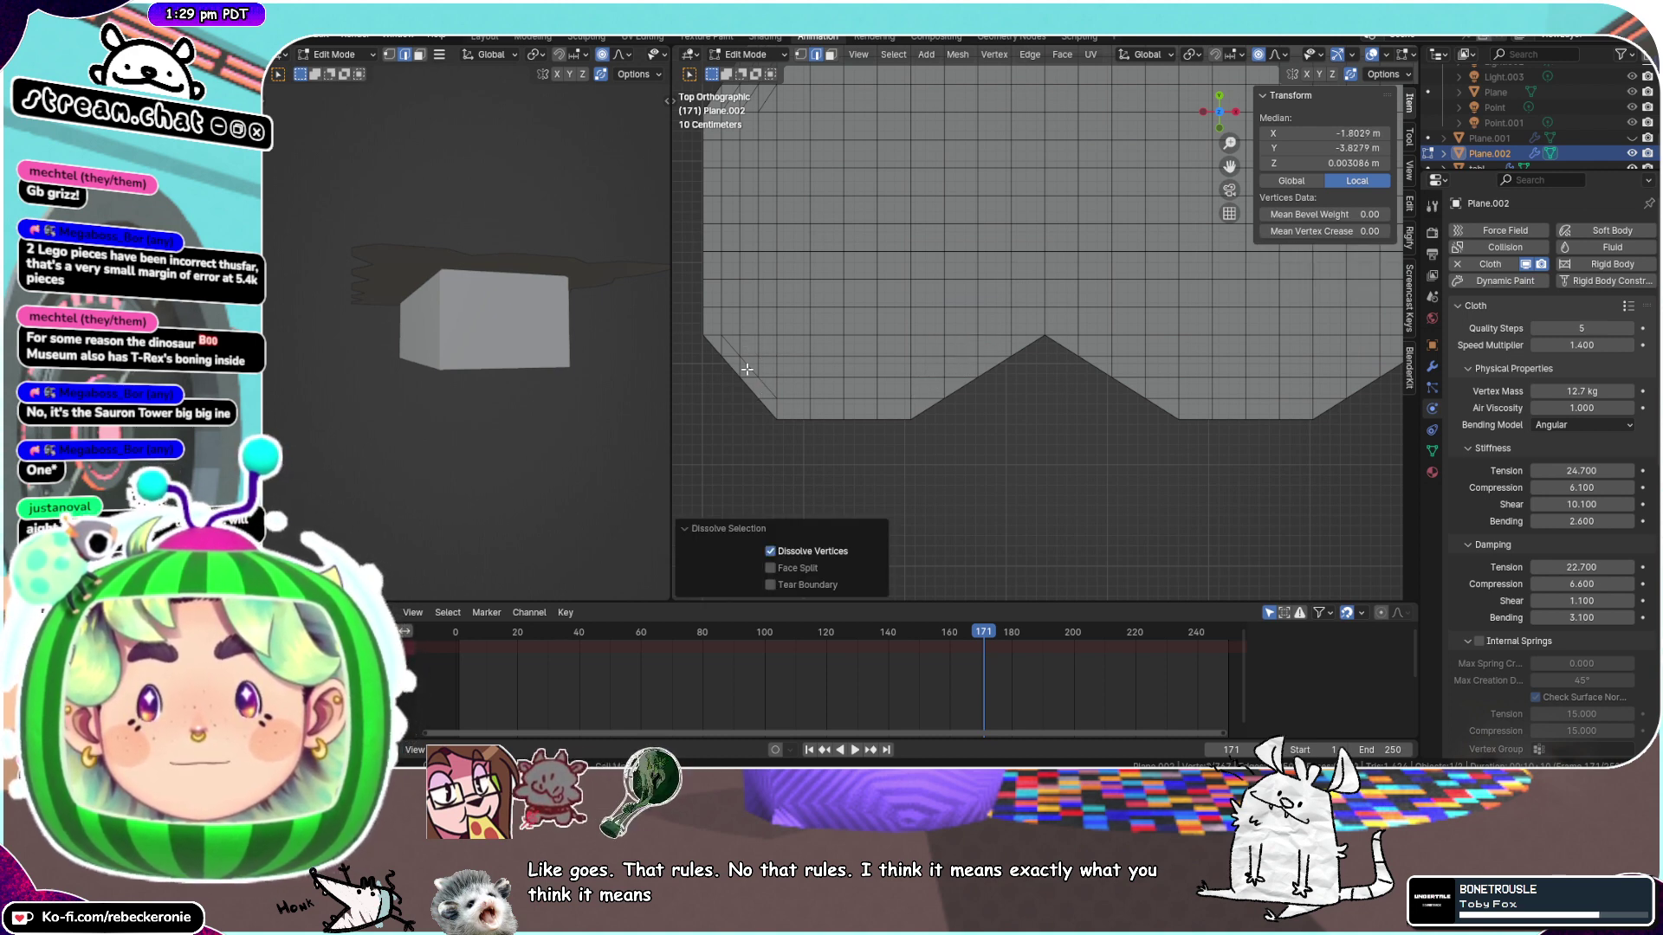
key("ctrl+z")
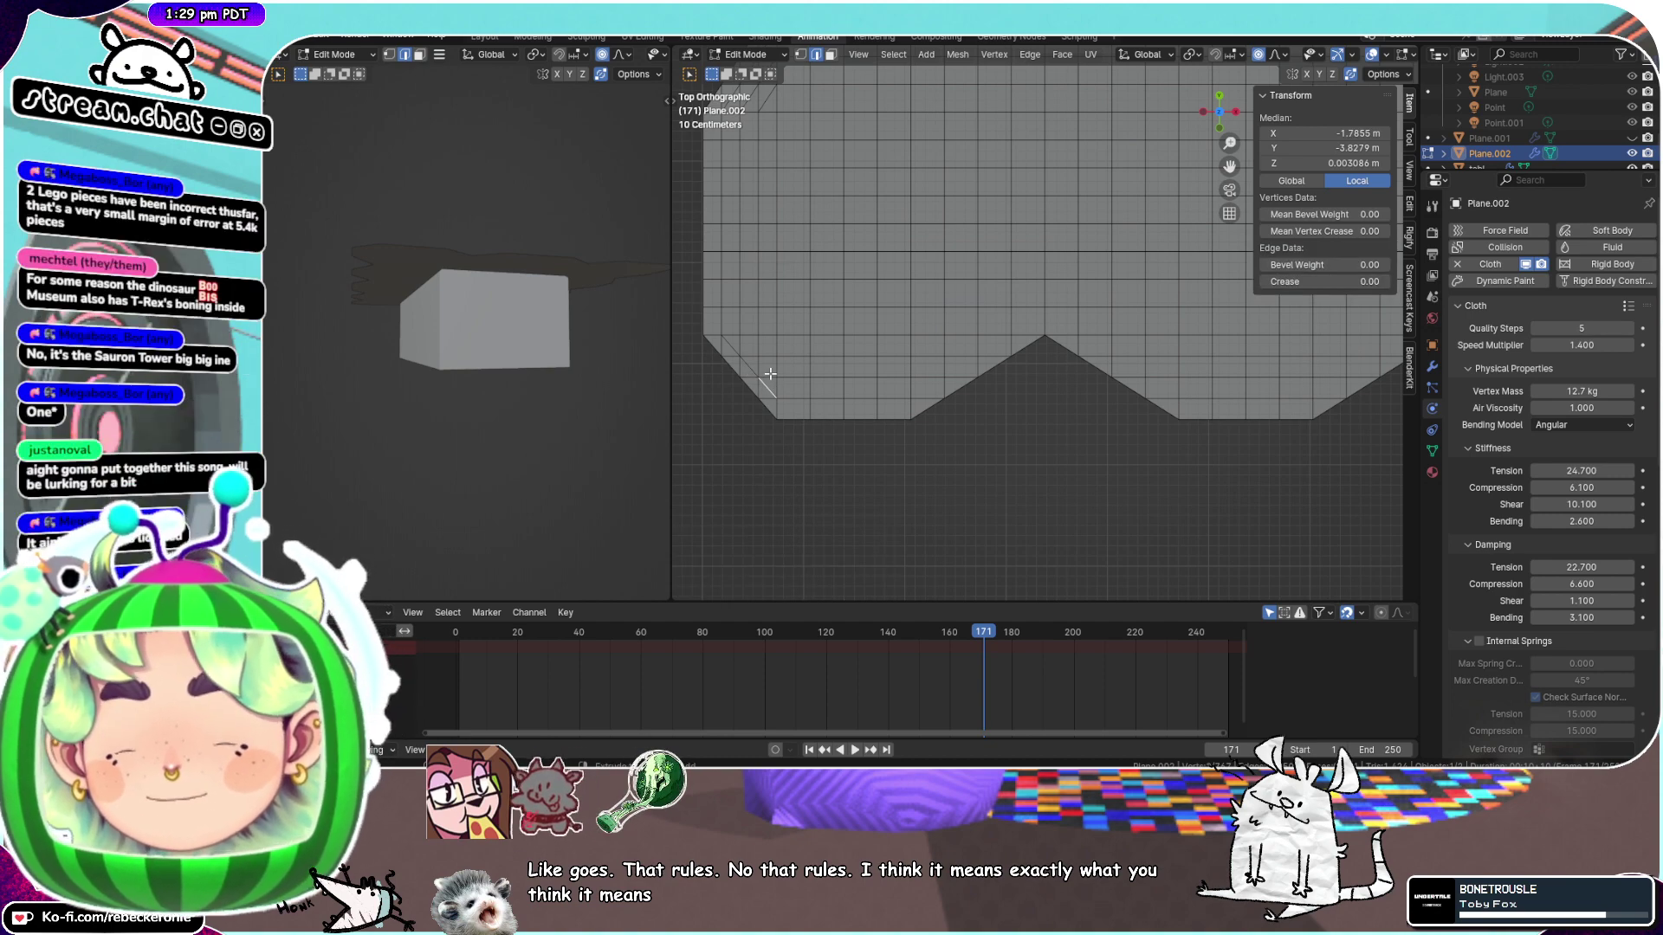
key("ctrl+shift+z")
key("ctrl+z")
key("ctrl+shift+z")
Dissolve the diagonal edges on the corner-side slope of the notch in the cloth's negative X border
middle_click_drag(729, 343, 964, 489)
key("ctrl+z")
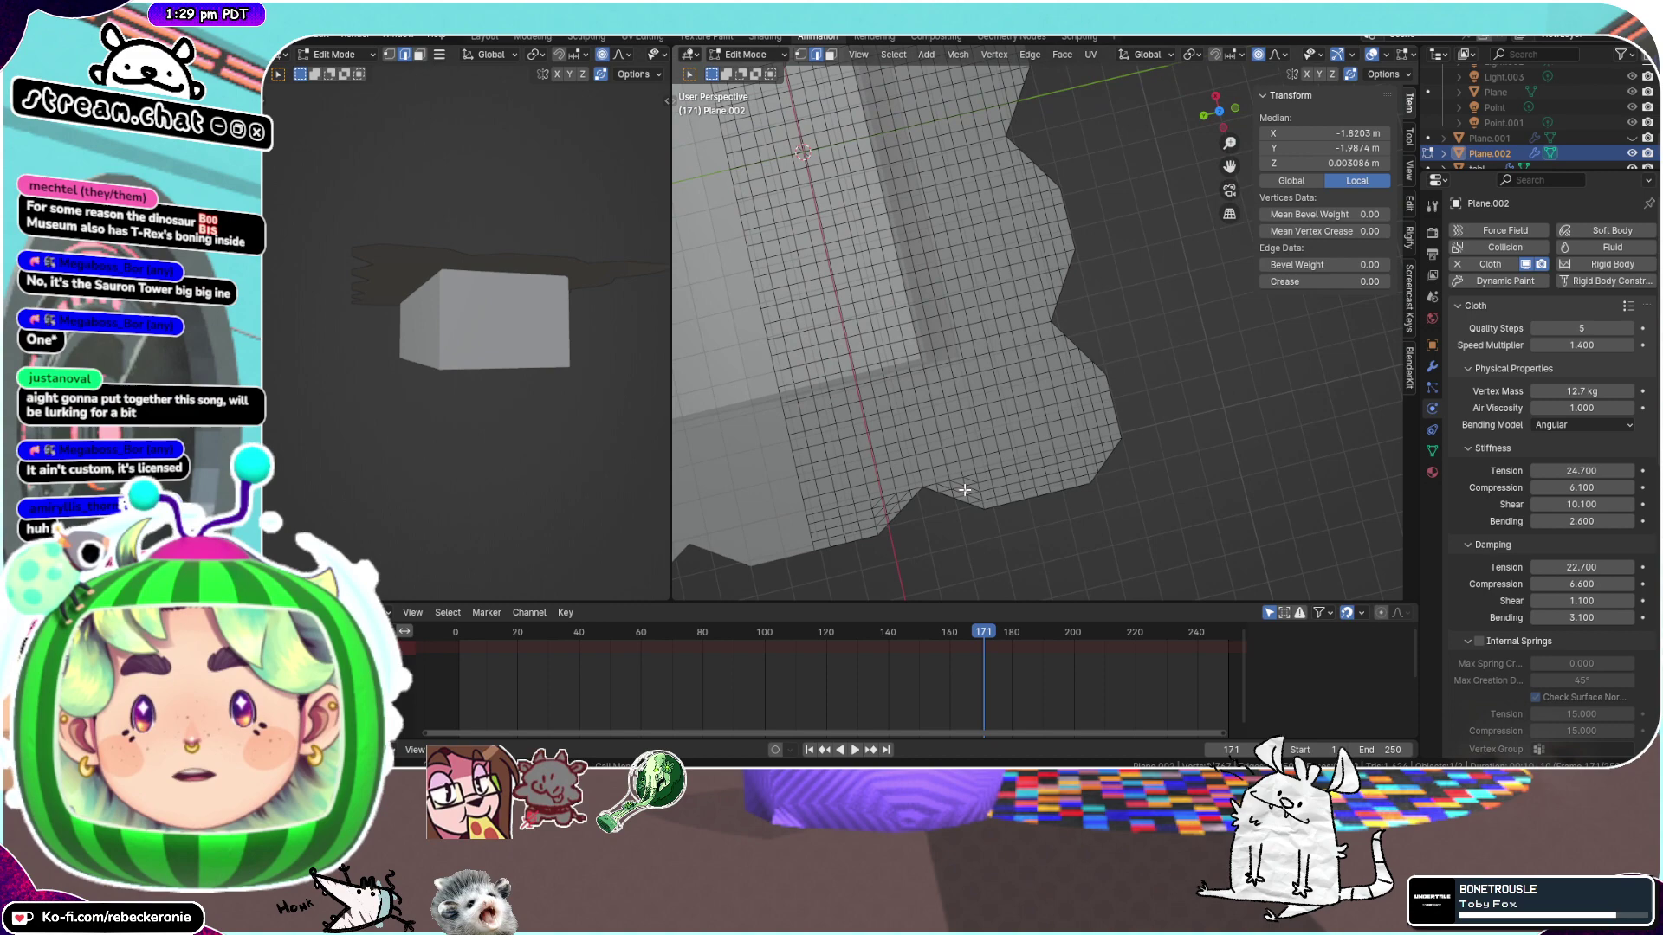
key("KP_Decimal")
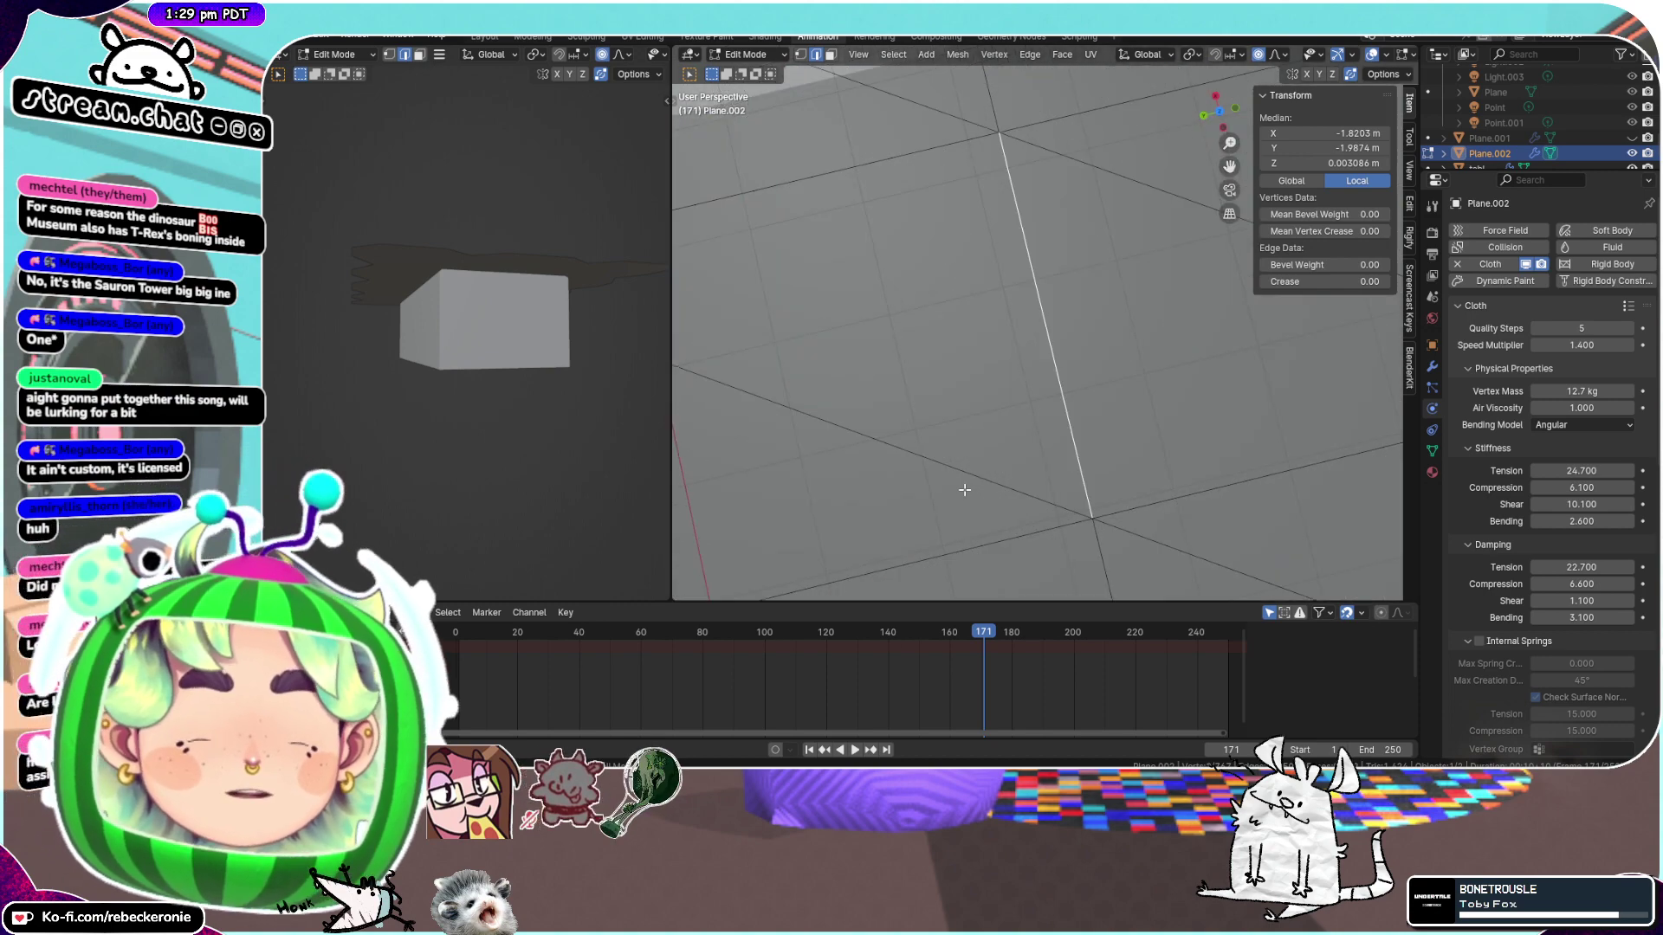
scroll(965, 490, "down", 12)
middle_click_drag(1158, 435, 1119, 403)
left_click(1071, 303)
middle_click_drag(1072, 304, 1096, 328)
key("ctrl+x")
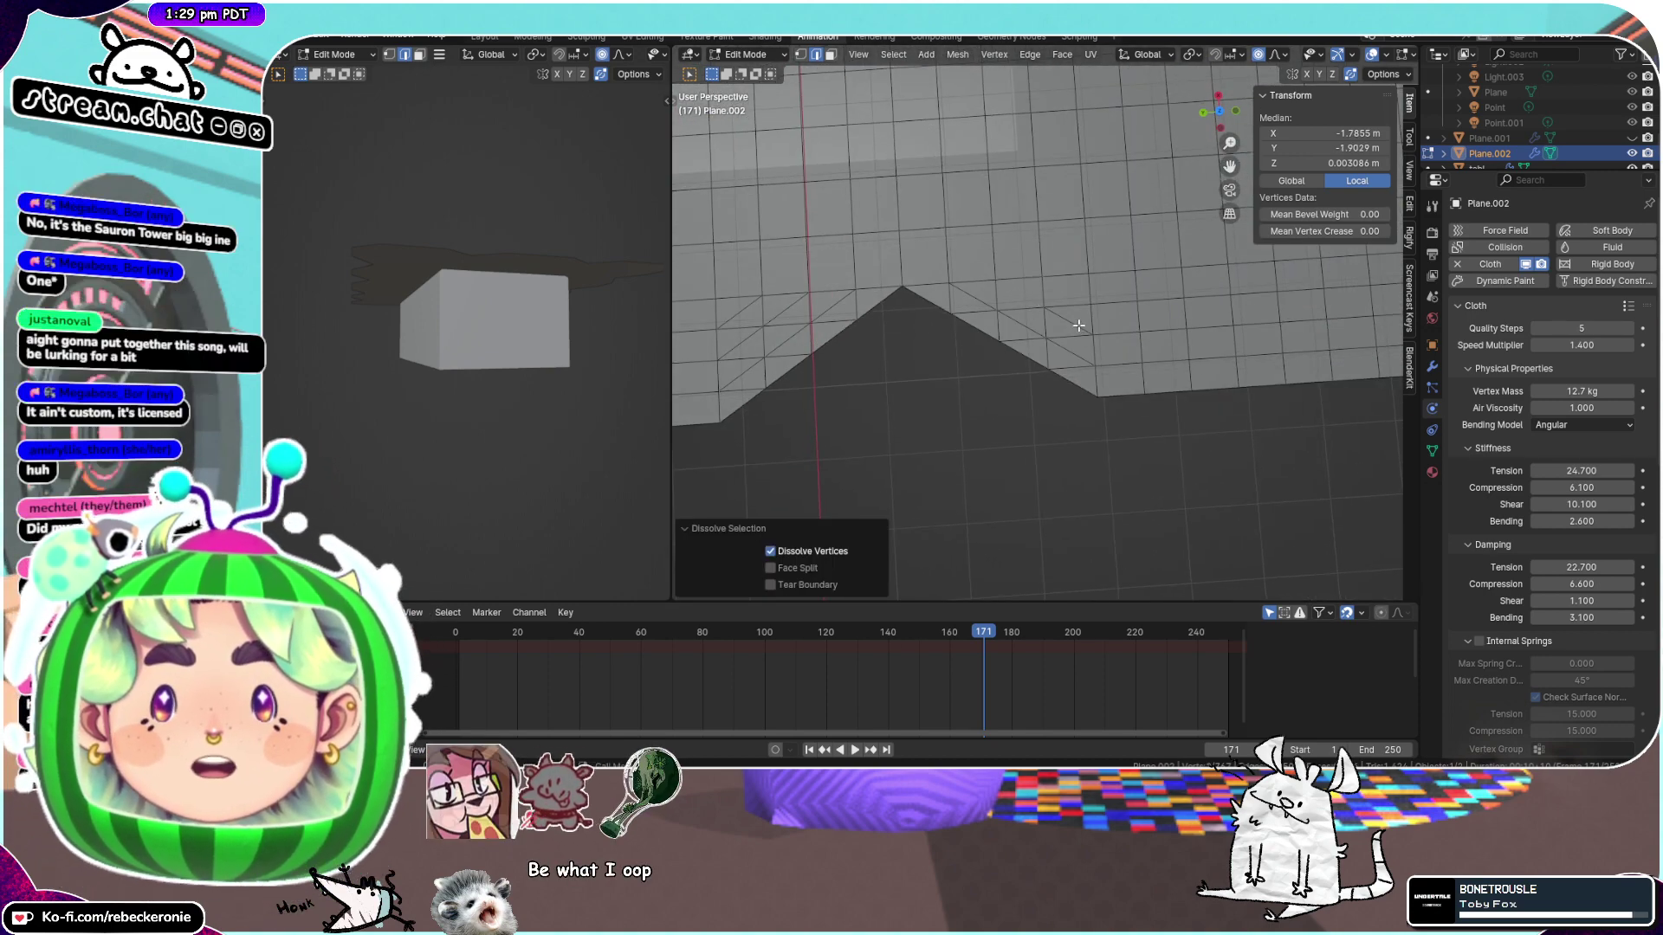
left_click(1028, 333)
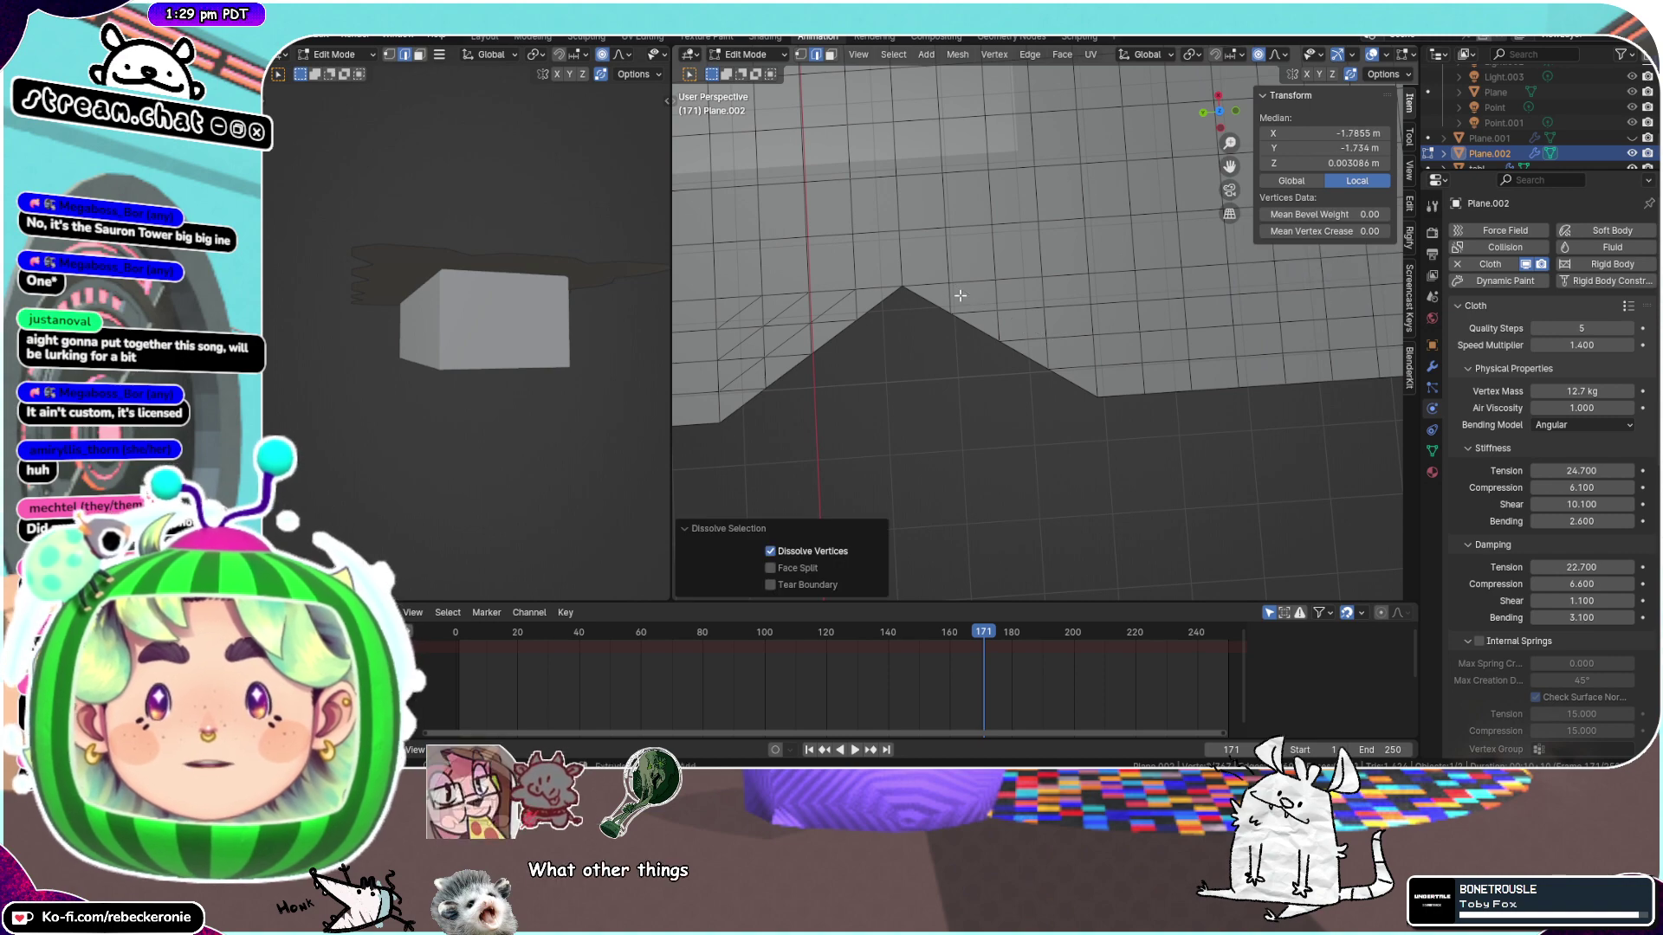
Dissolve the diagonal edges on the opposite slope of the negative X border's notch
middle_click_drag(960, 296, 1107, 453)
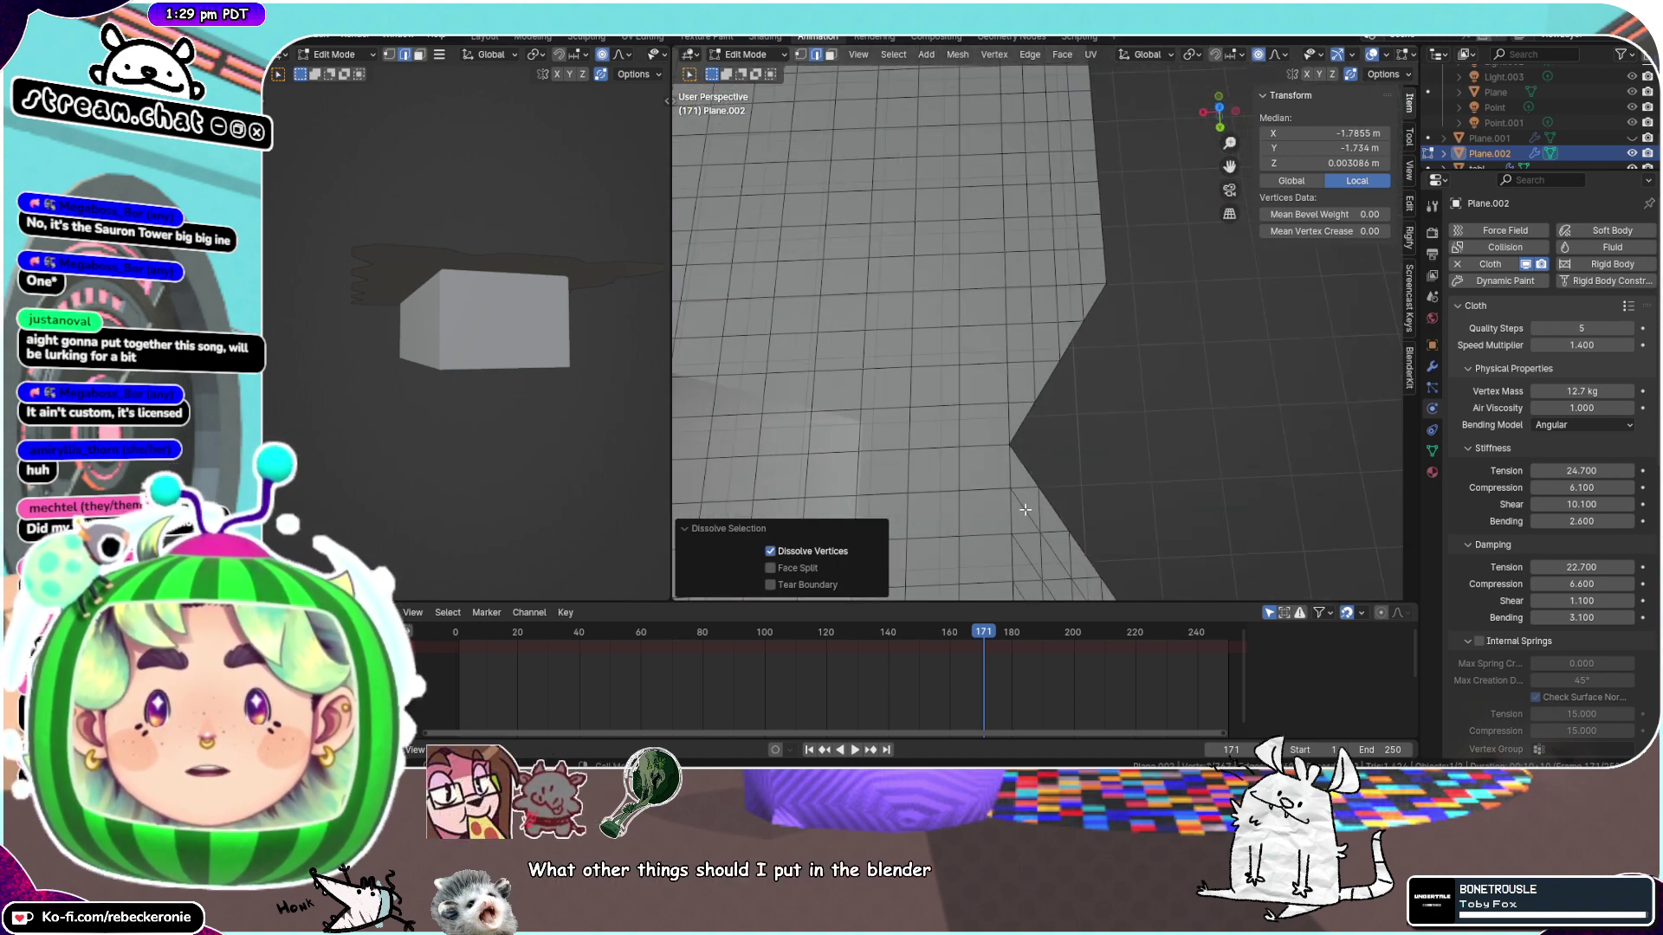
left_click(1028, 551)
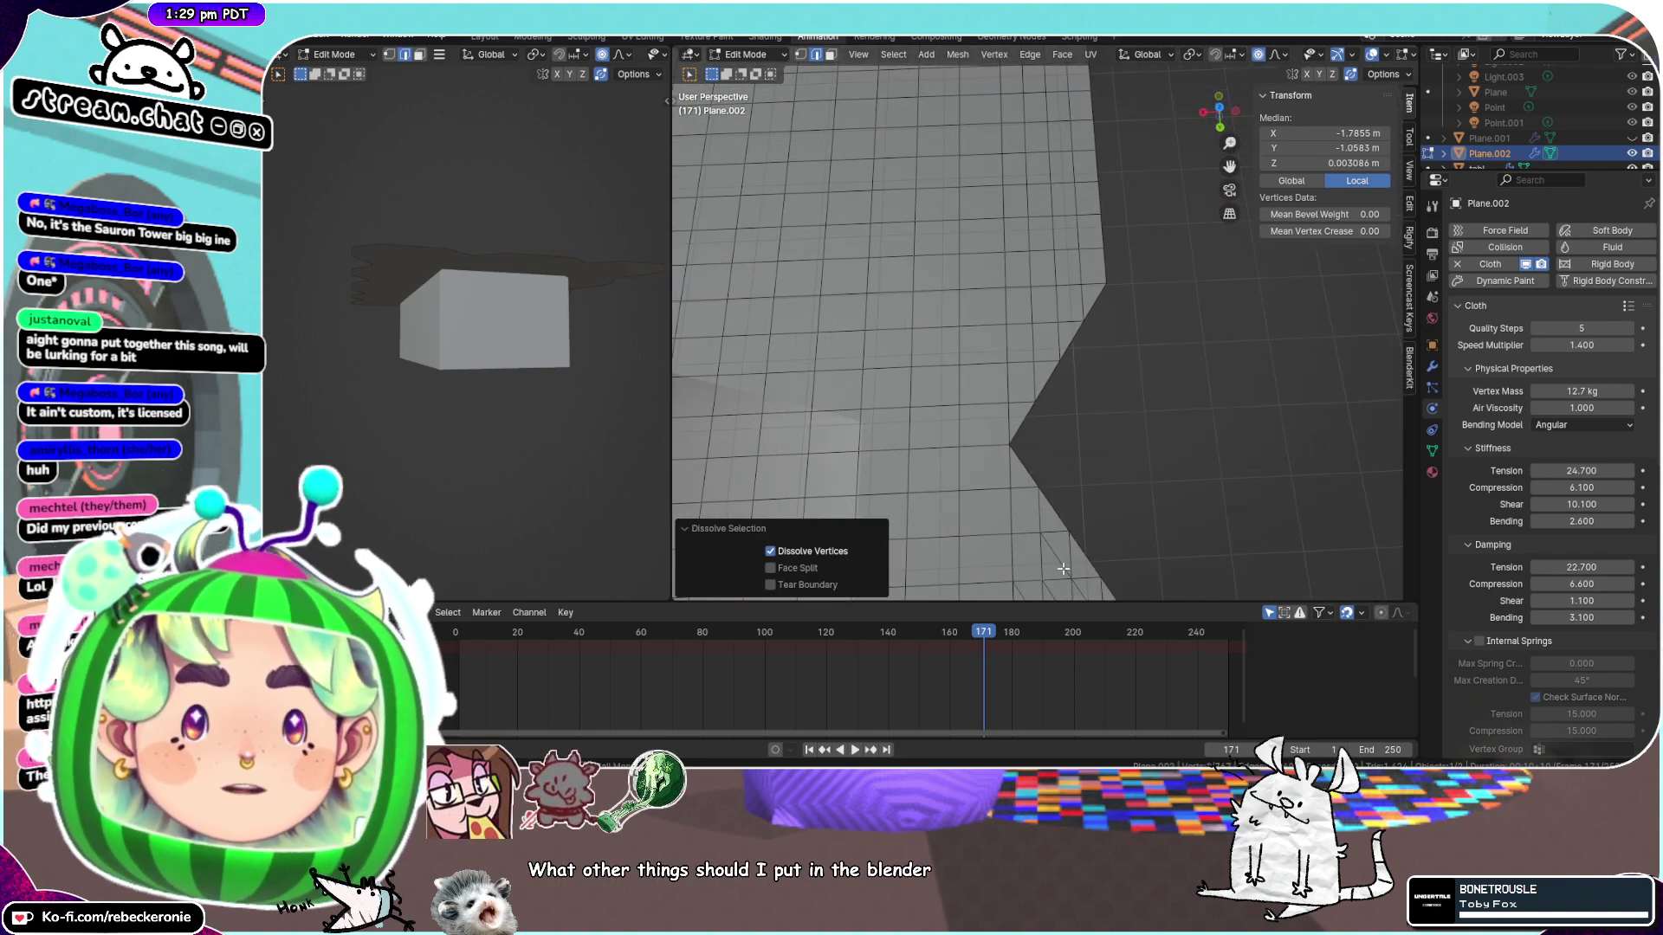
left_click(1062, 563)
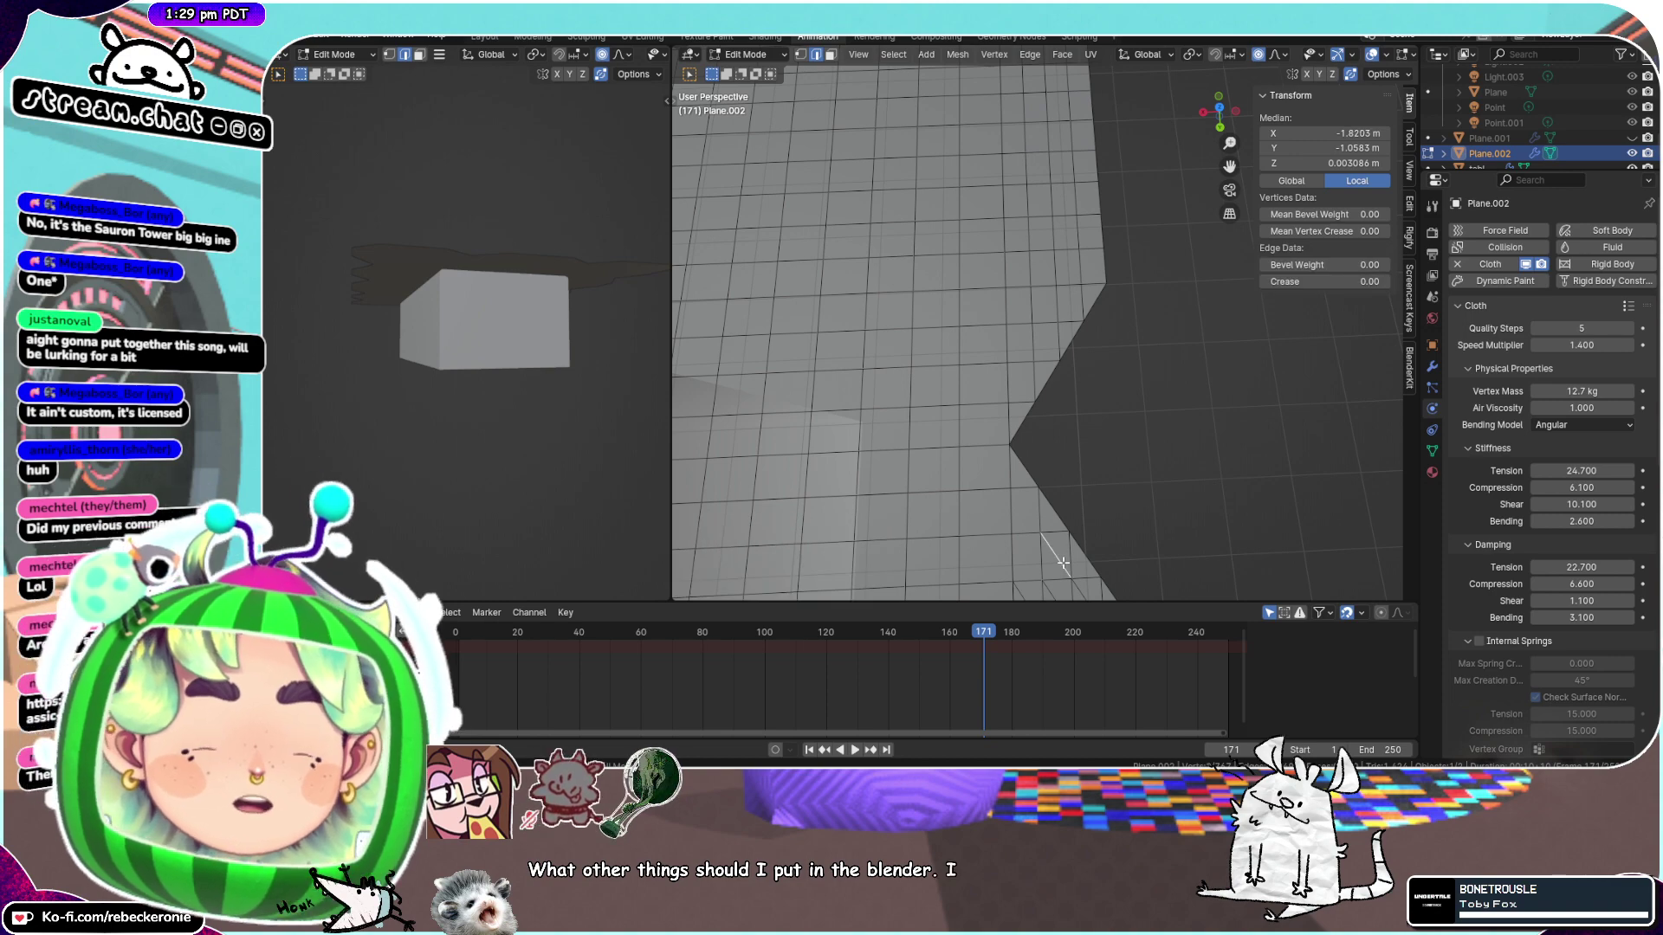
scroll(1063, 563, "up", 3)
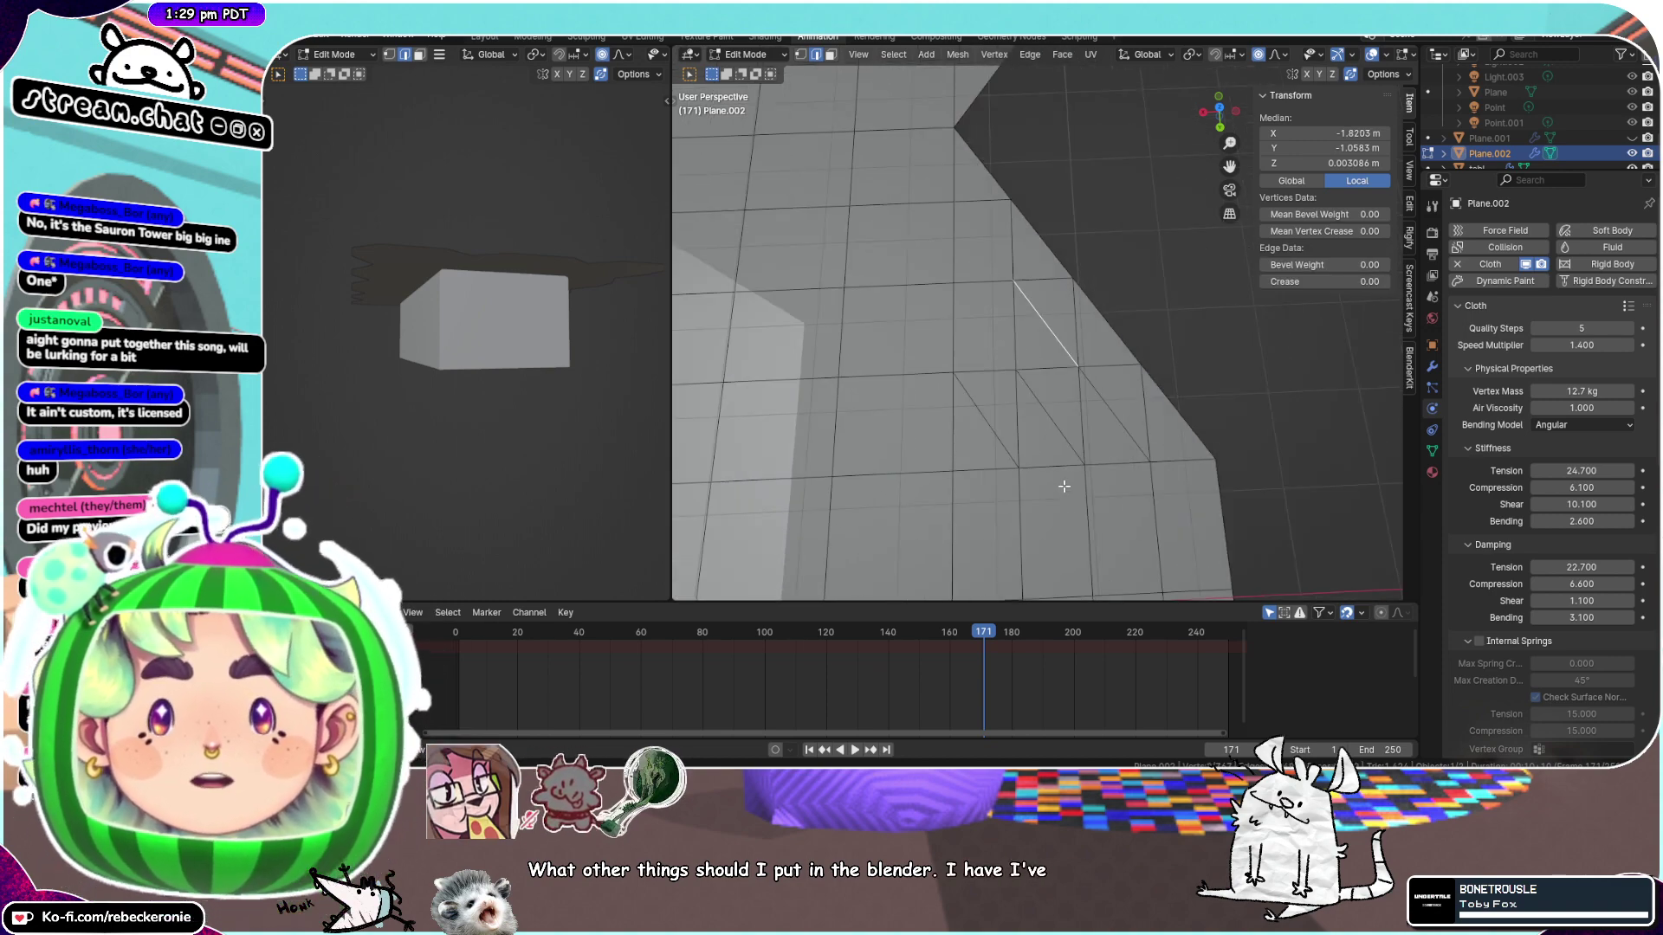
key("ctrl+x")
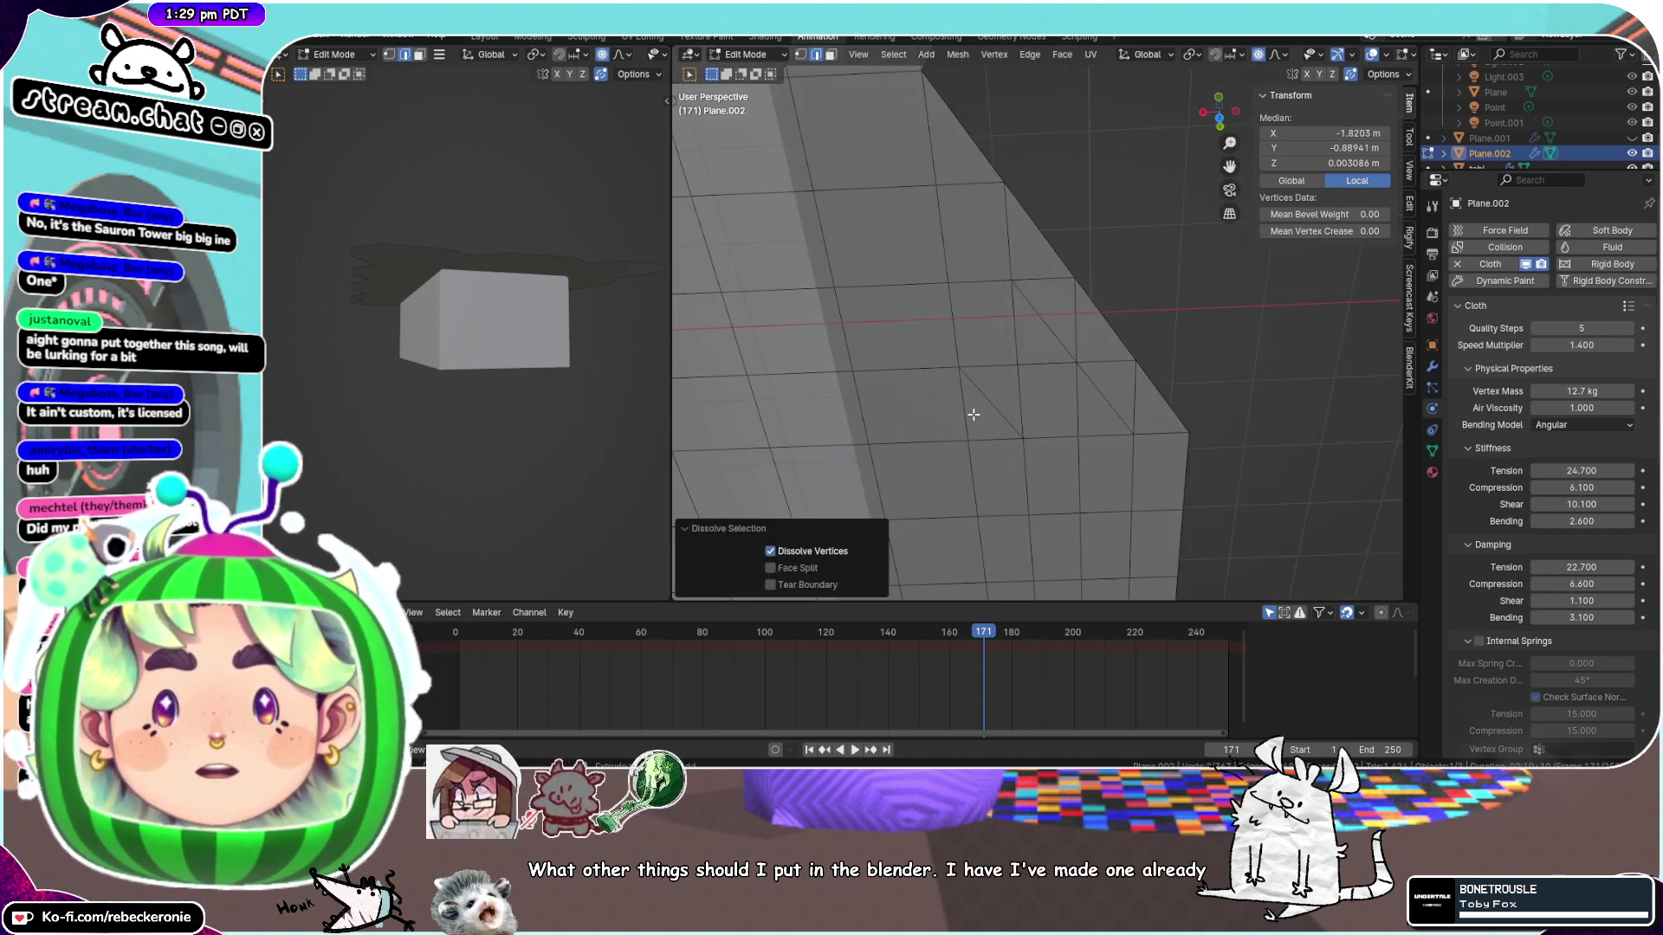
left_click(990, 401)
key("ctrl+x")
left_click(1050, 333)
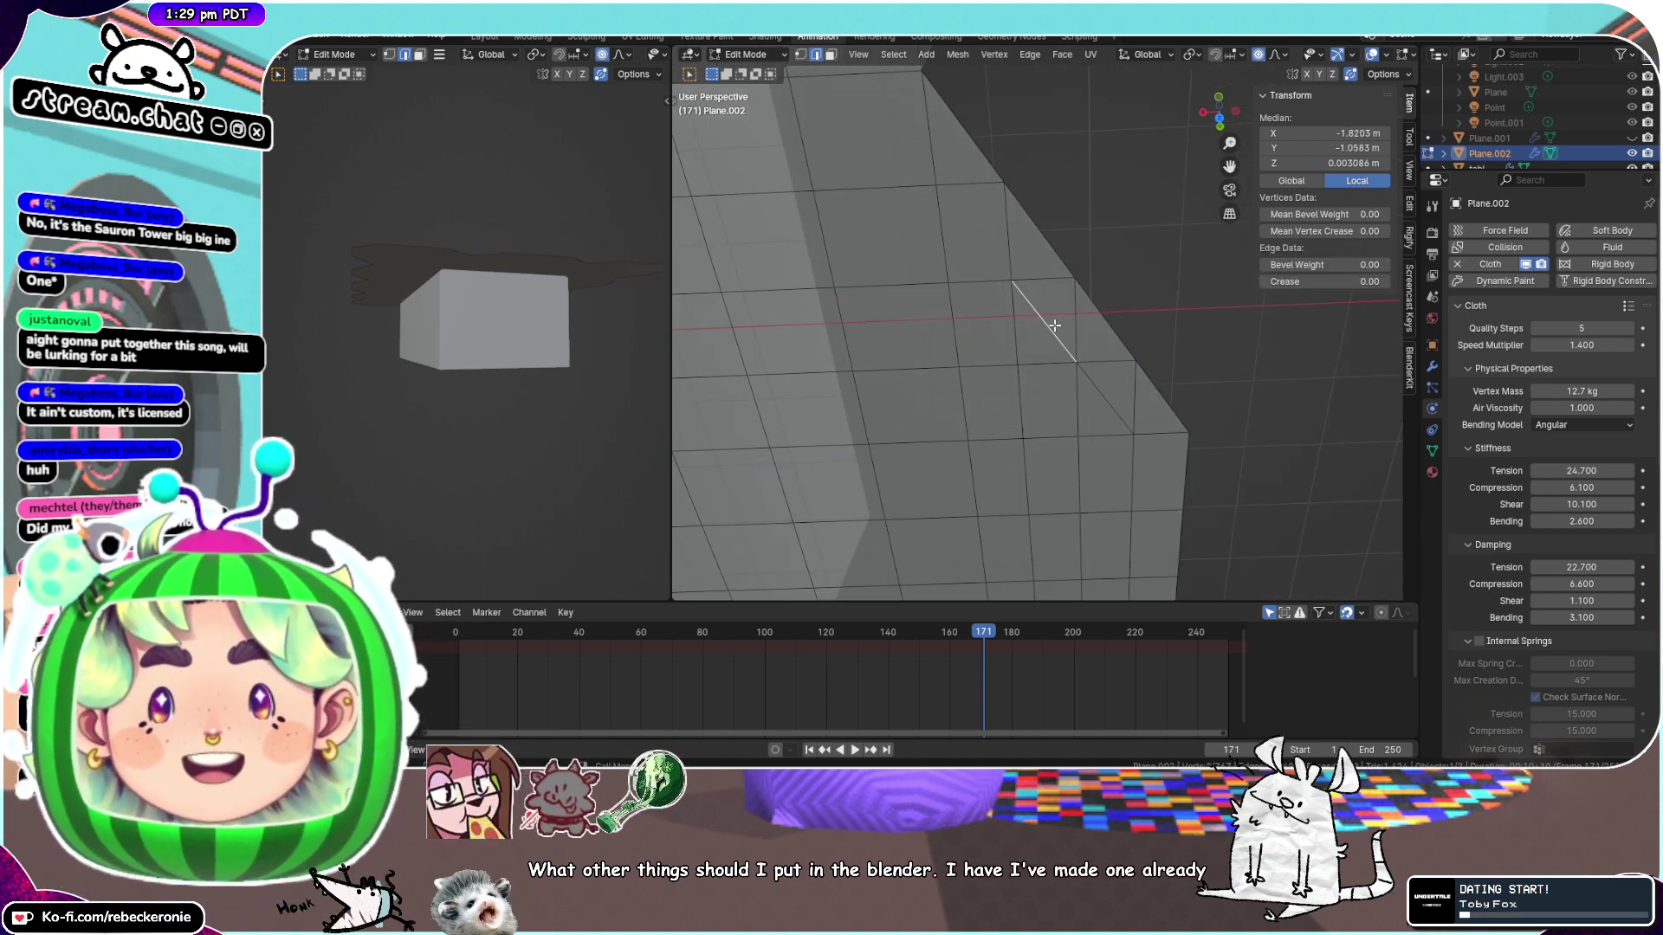
key("ctrl+x")
left_click(1109, 408)
key("ctrl+x")
Switch to vertex selection and slide the middle border vertex of the scallop between the two front notches inward with factor 1.000
scroll(1112, 409, "down", 6)
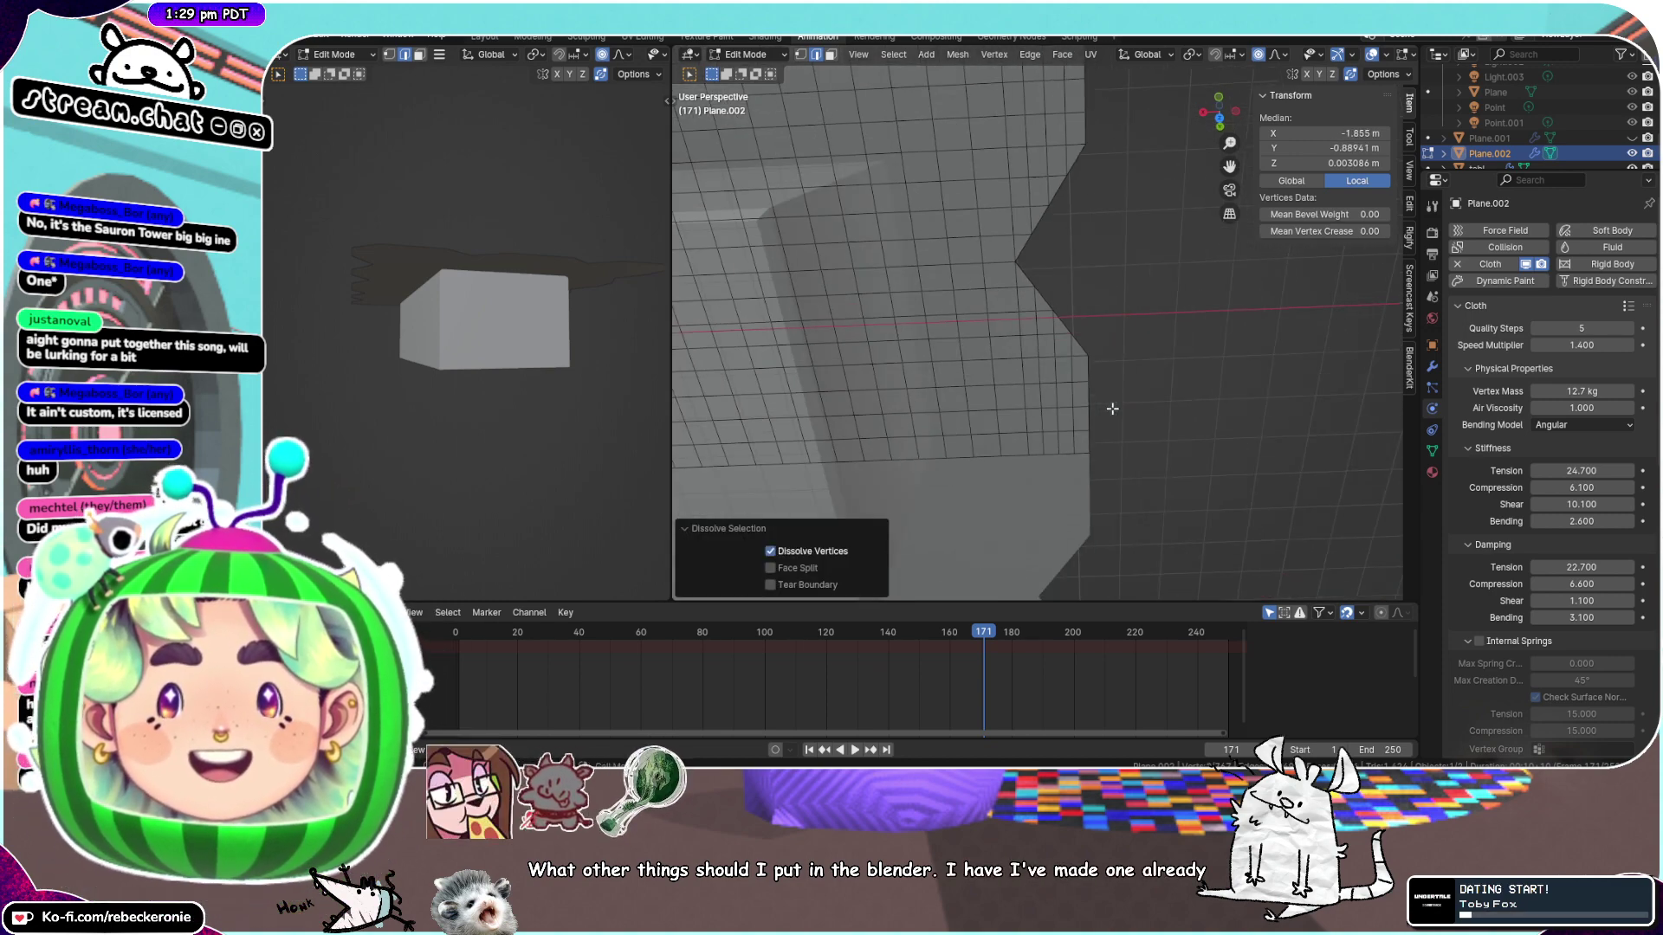
scroll(1113, 409, "down", 4)
middle_click_drag(1112, 408, 1152, 332)
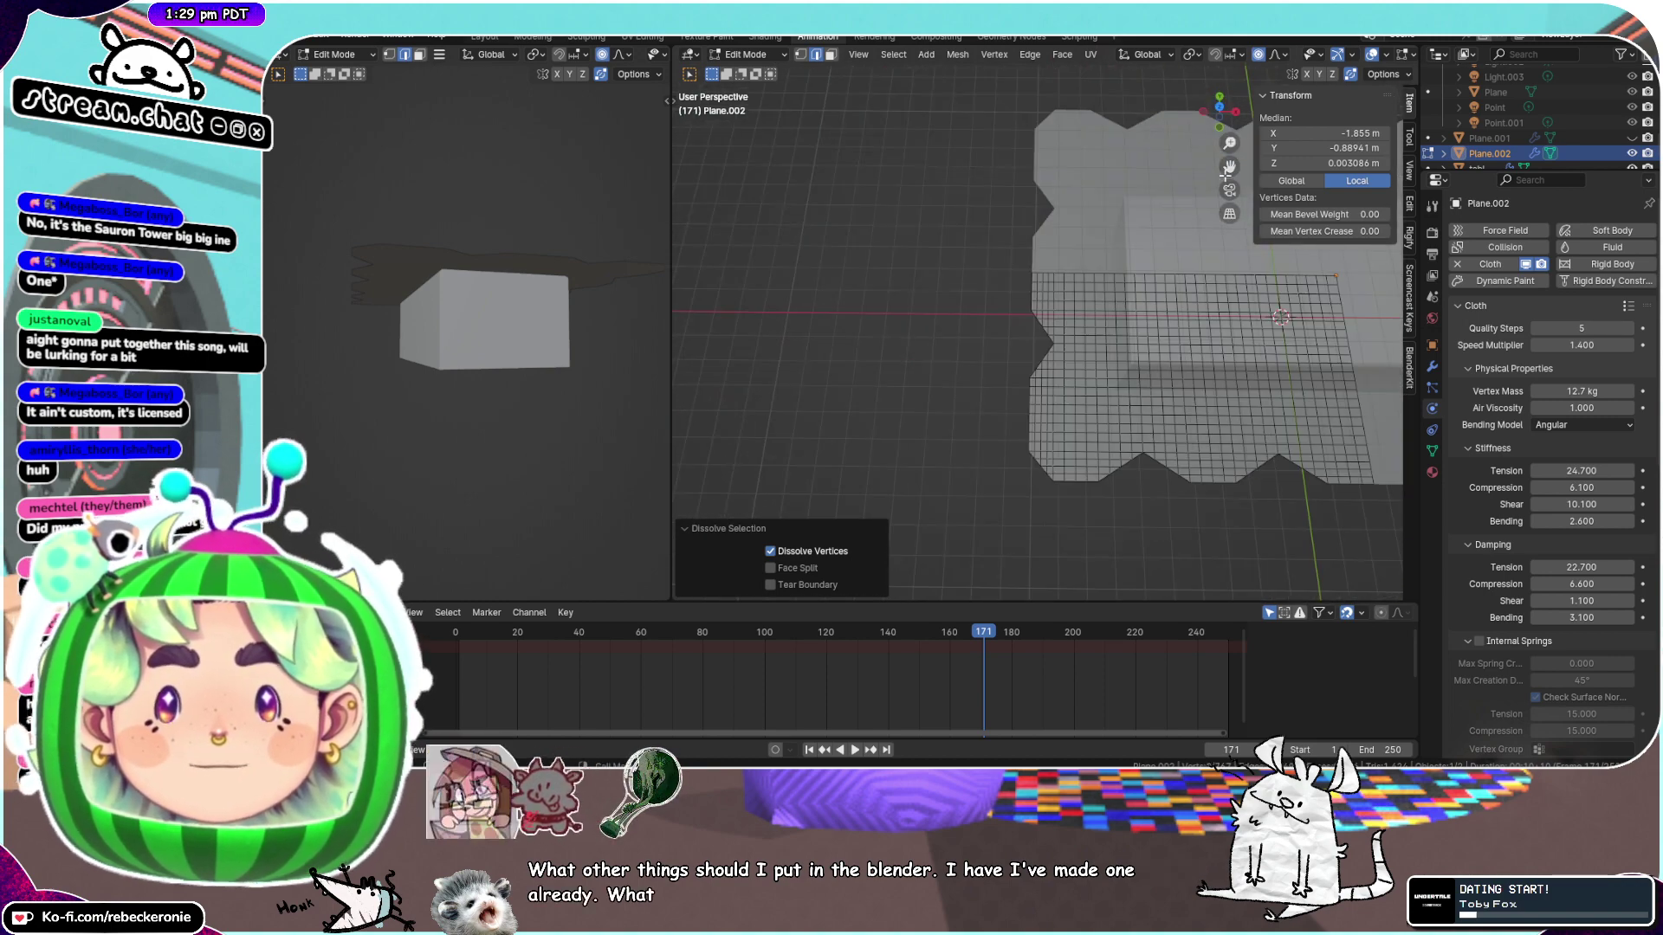
middle_click_drag(1224, 176, 1070, 99, "shift")
scroll(1078, 329, "up", 5)
scroll(1091, 390, "down", 2)
mouse_move(1100, 472)
middle_mouse_down()
mouse_move(1110, 513)
mouse_move(1098, 443)
middle_mouse_up()
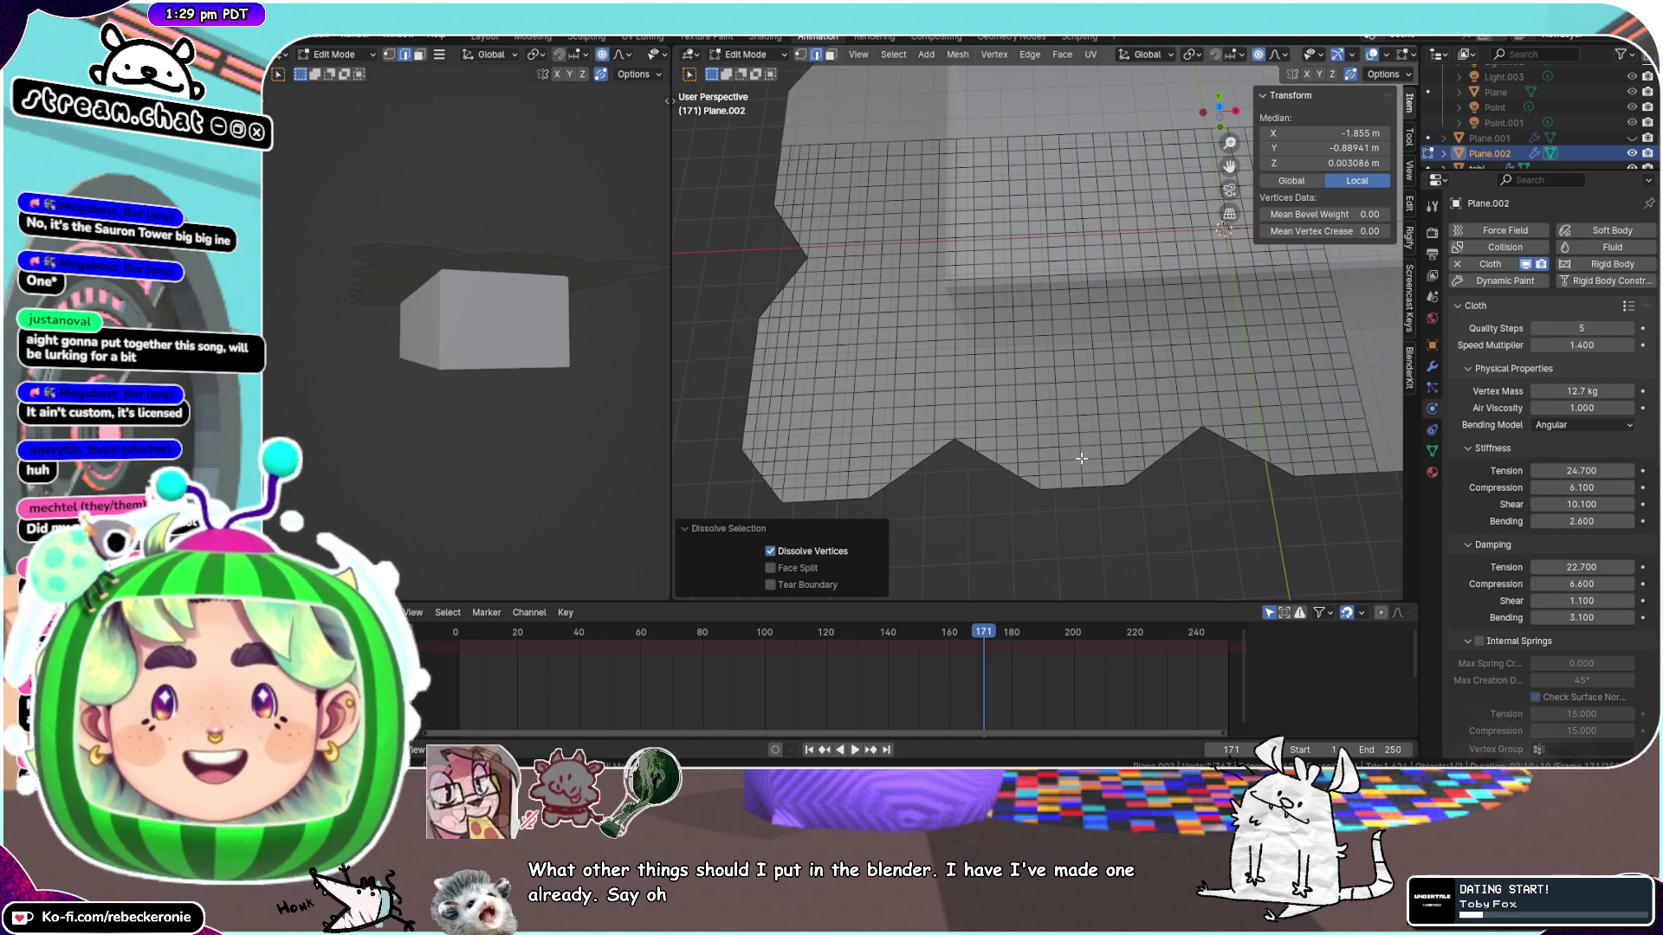
left_click(1082, 458)
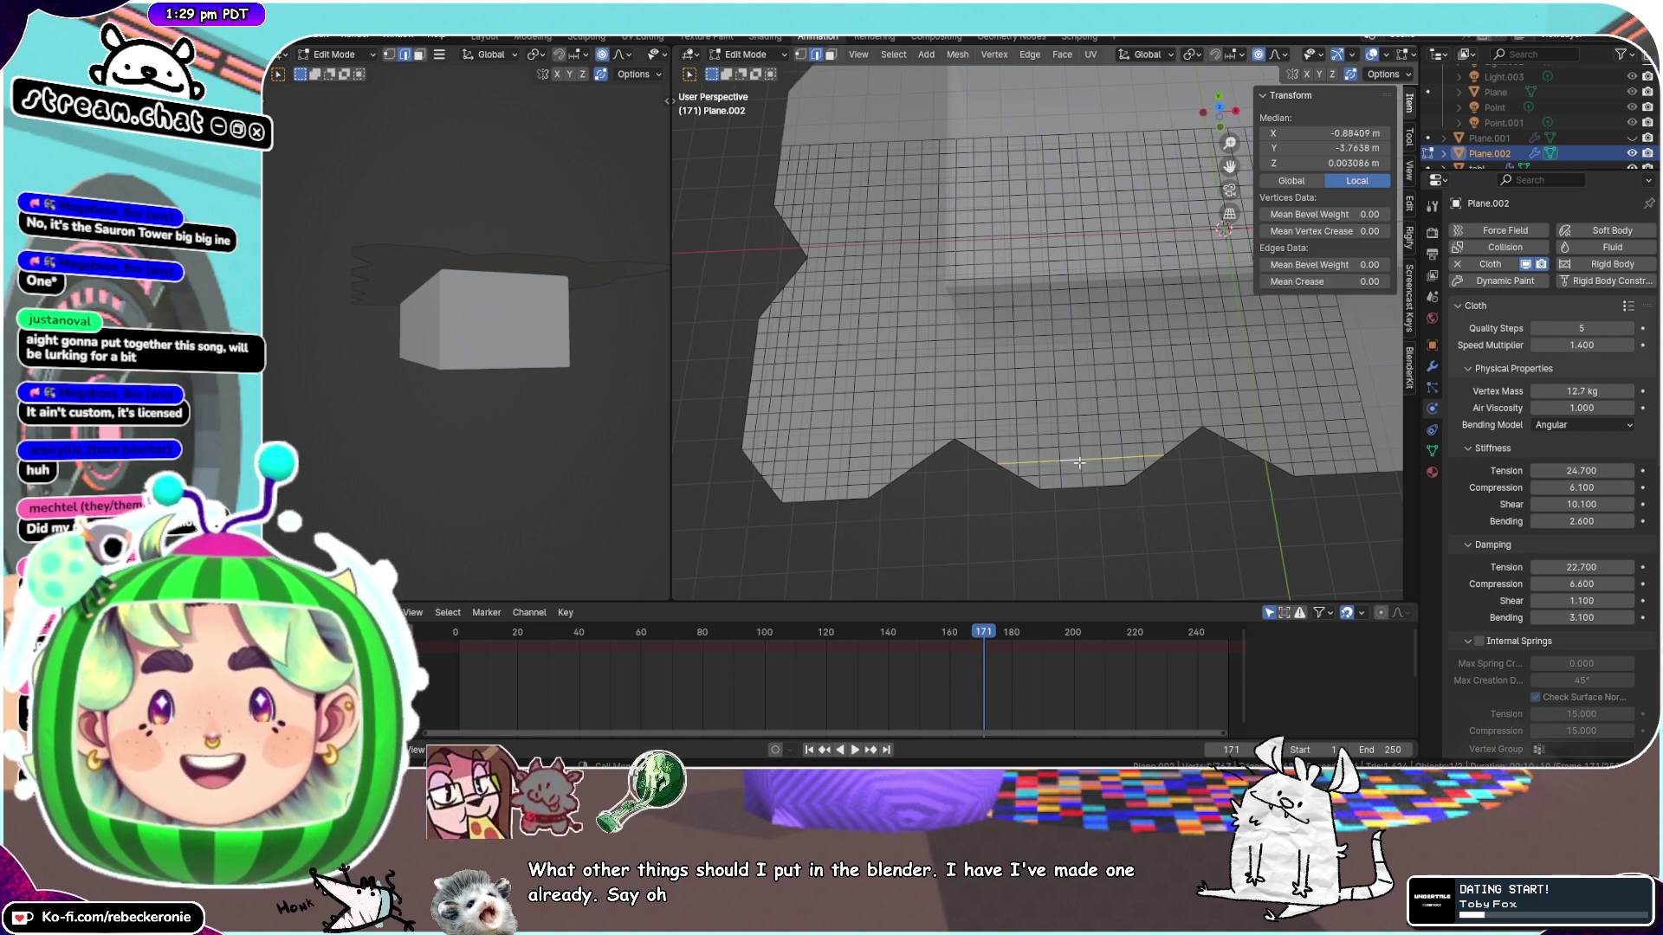
left_click(1087, 480)
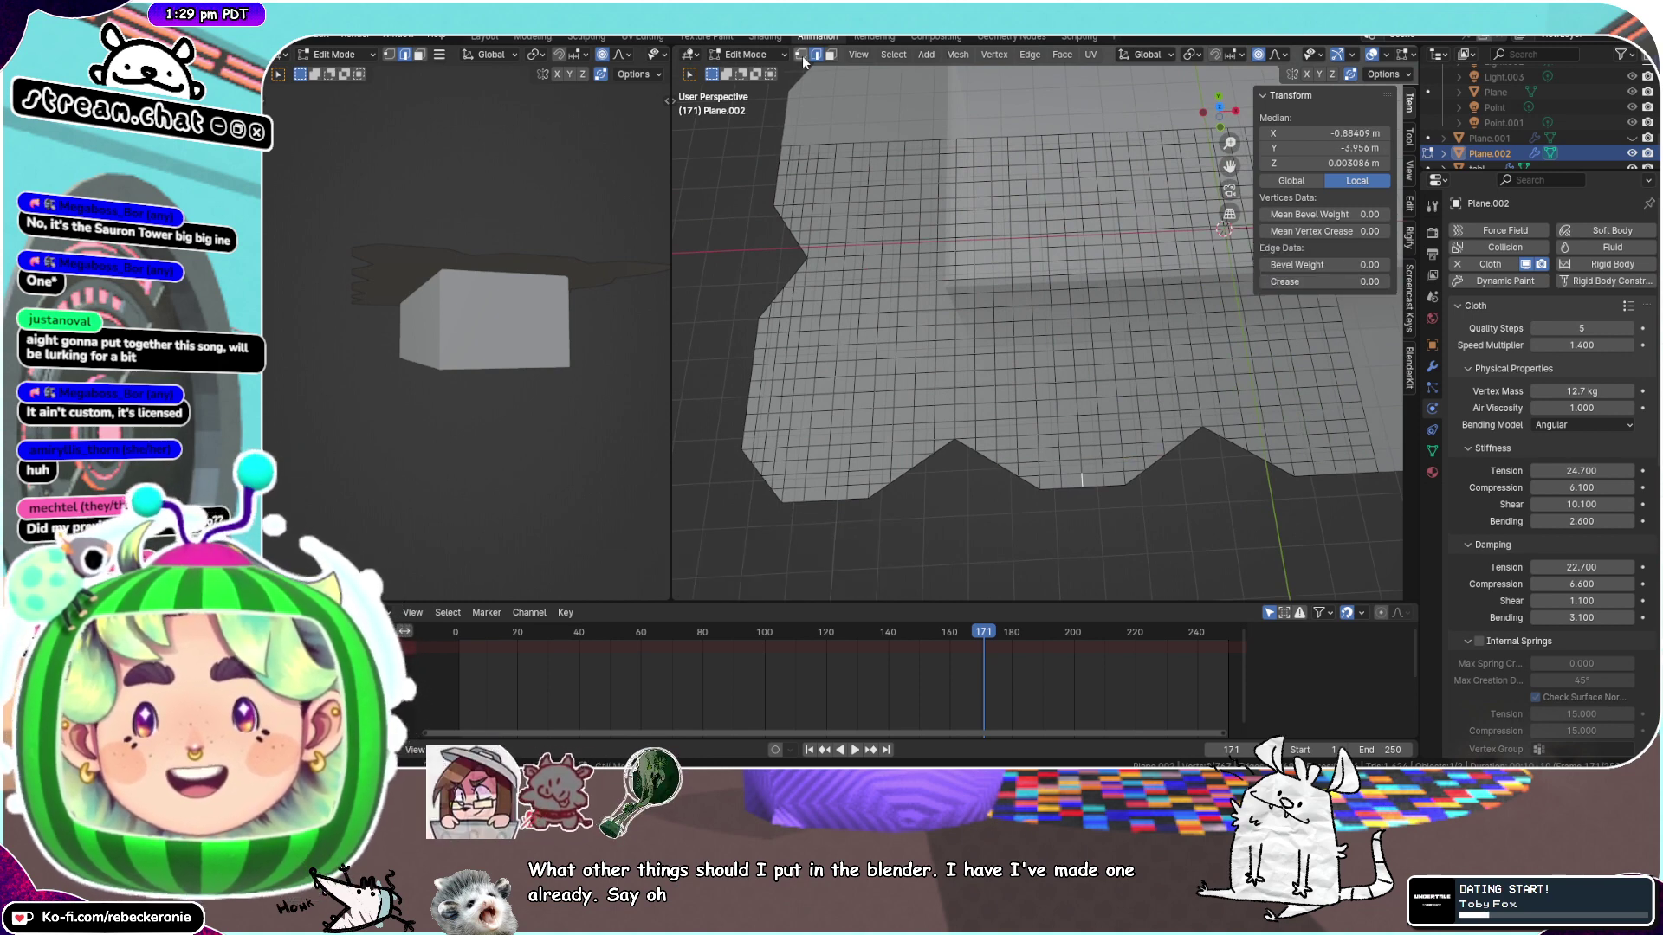
left_click(1084, 486)
middle_click_drag(1083, 498, 1107, 473)
key("g")
key("g")
left_click(1106, 439)
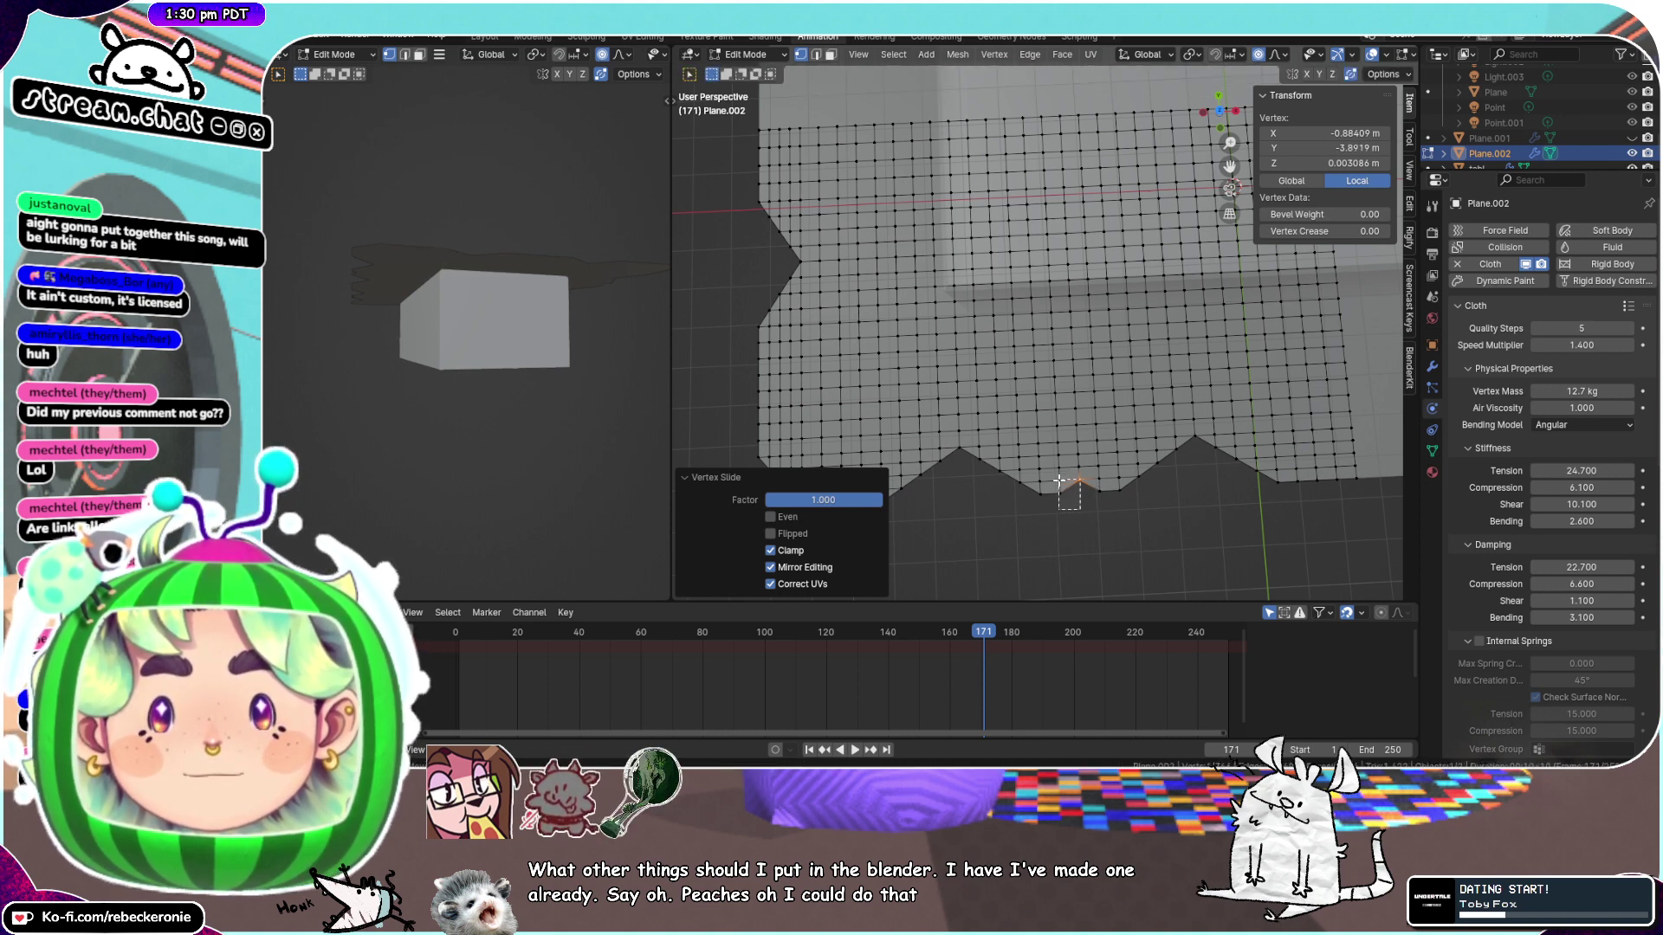
Try to slide the two border vertices flanking the small center notch of the scallop between the front notches inward
key("g")
key("g")
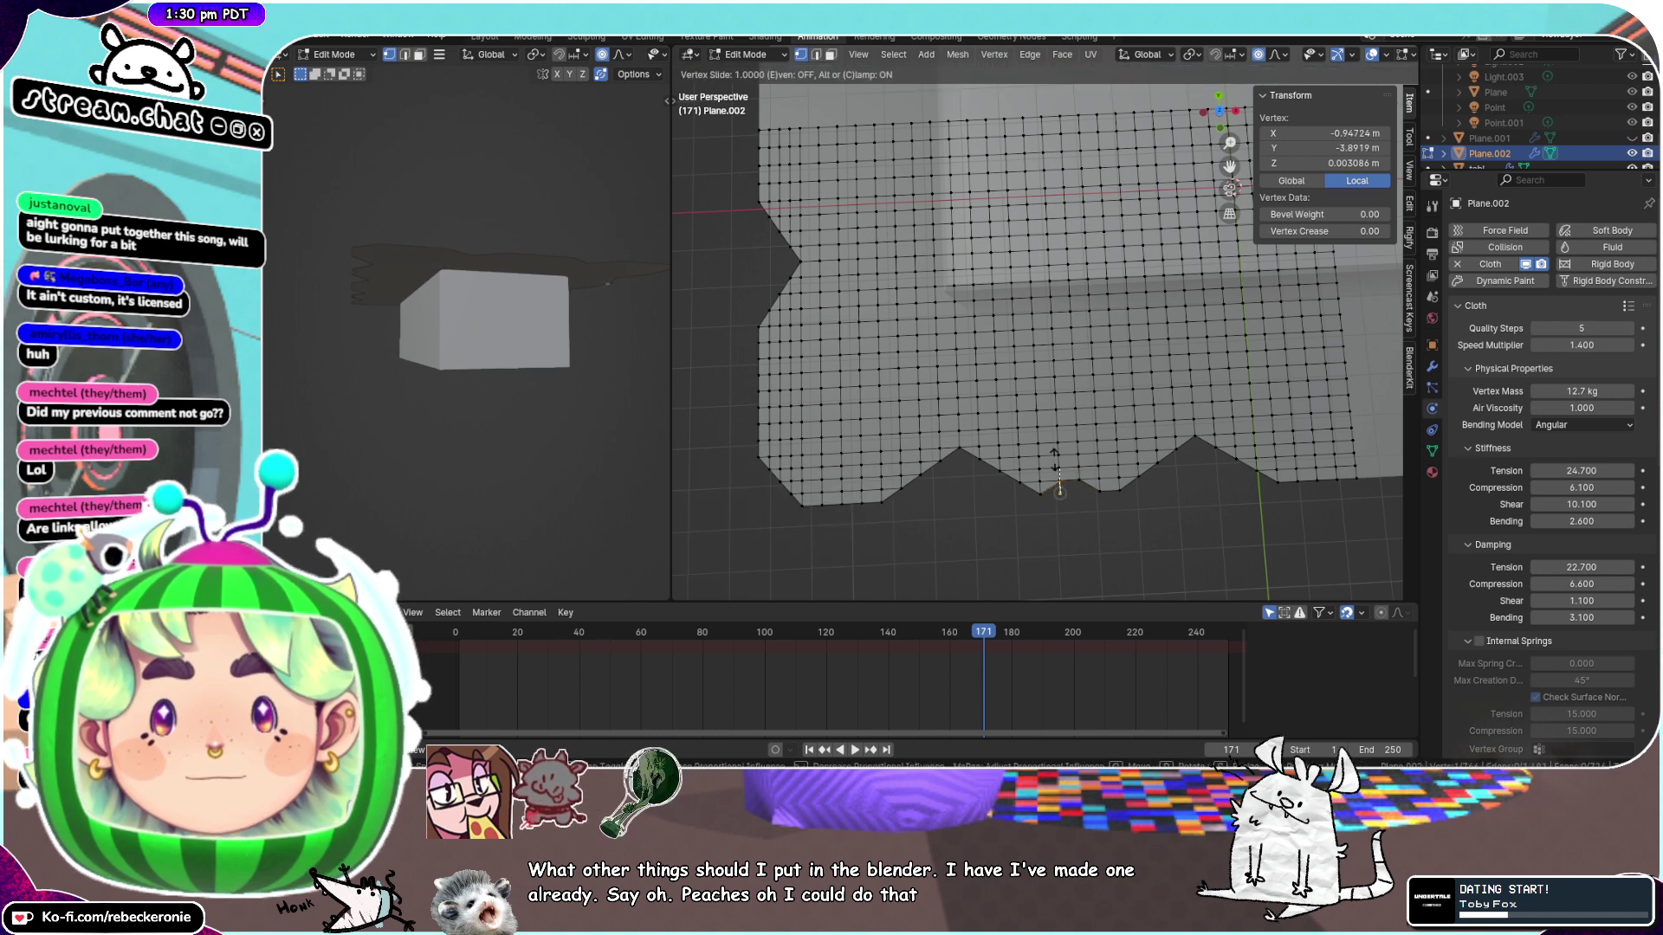
left_click(1109, 490)
key("g")
key("g")
left_click(1102, 449)
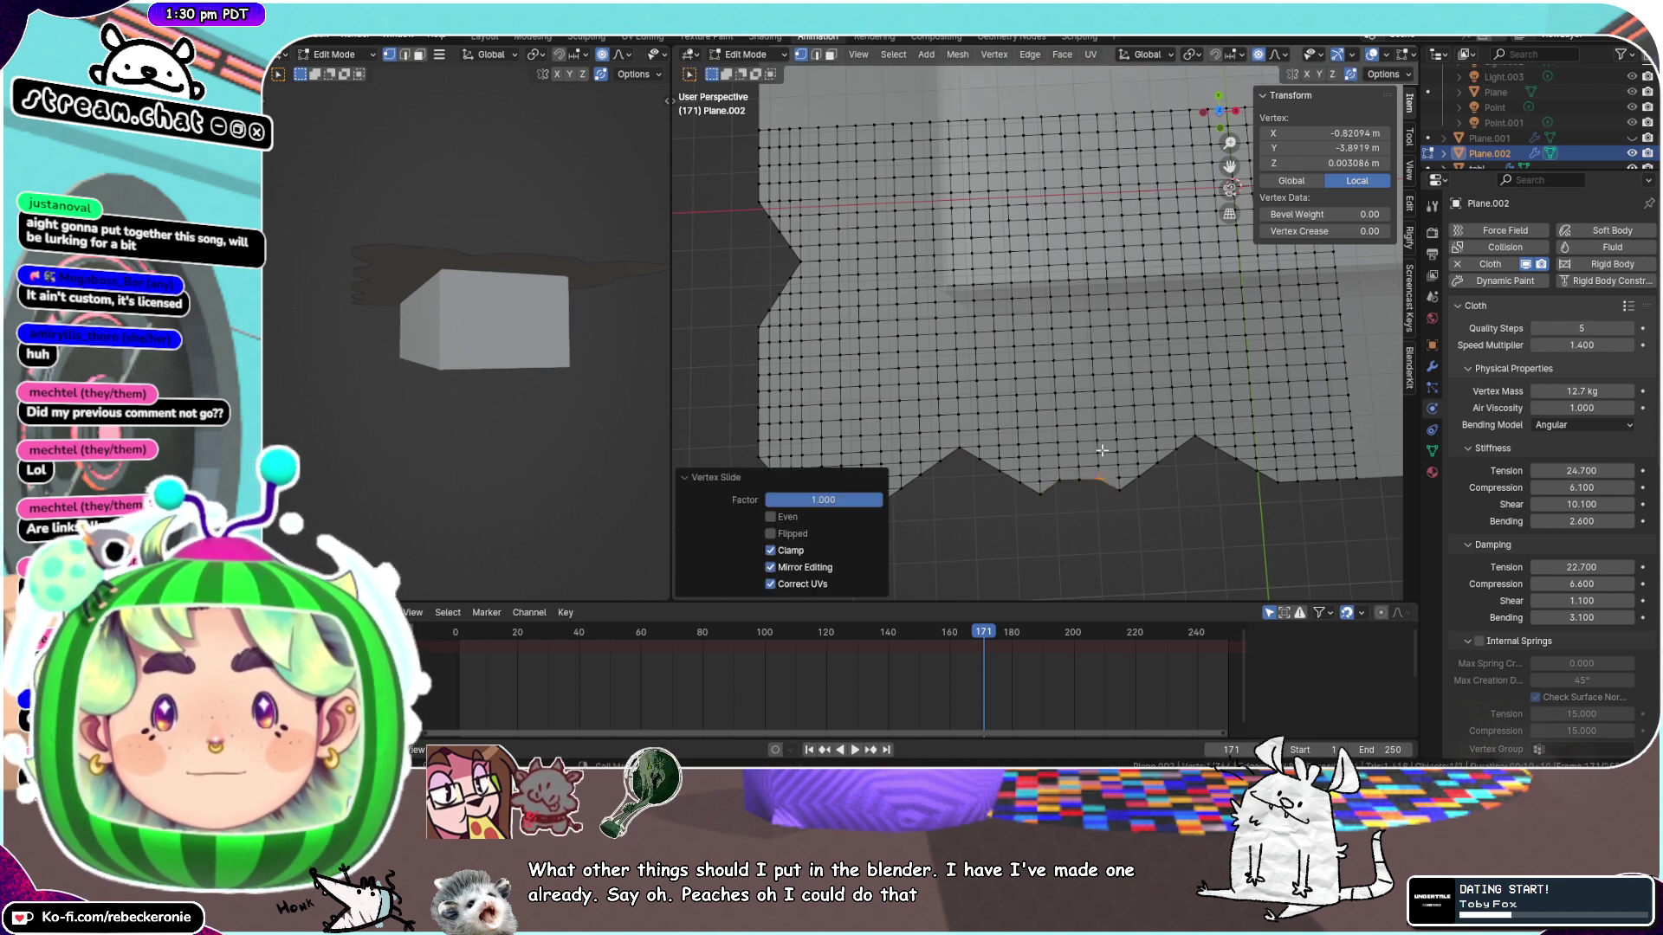
Try to slide two border vertices of the scallop beside the mirror line inward with factor 1.000
scroll(1106, 459, "down", 2)
left_click(1258, 456)
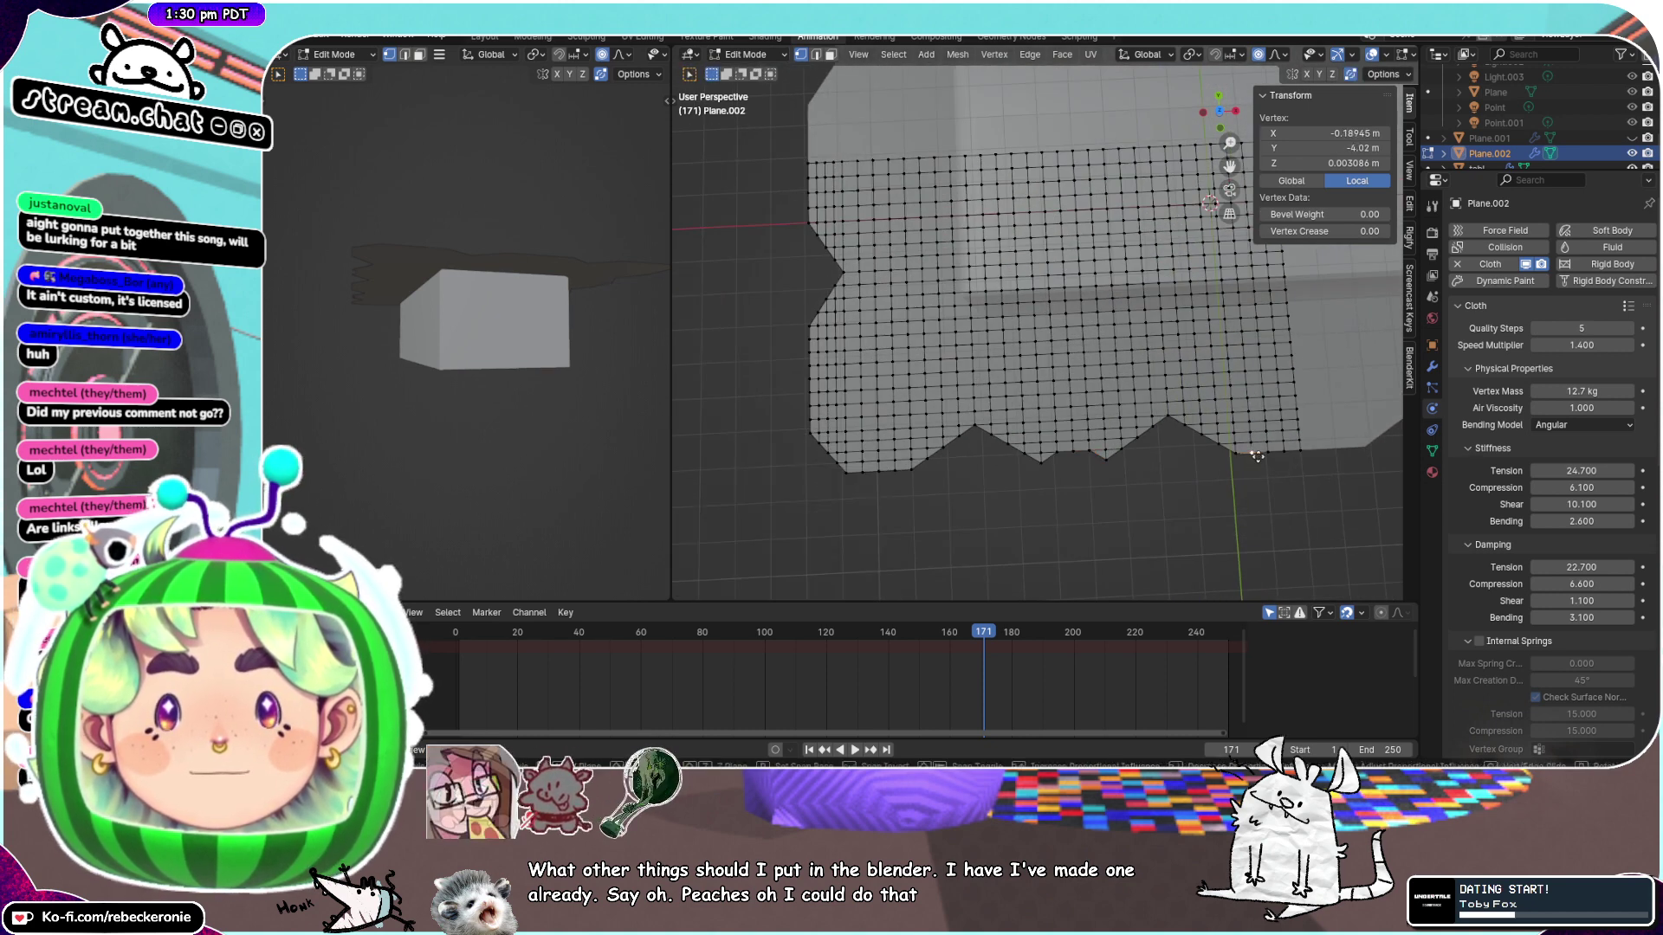
key("g")
key("g")
left_click(1252, 442)
left_click(1273, 449)
key("g")
key("g")
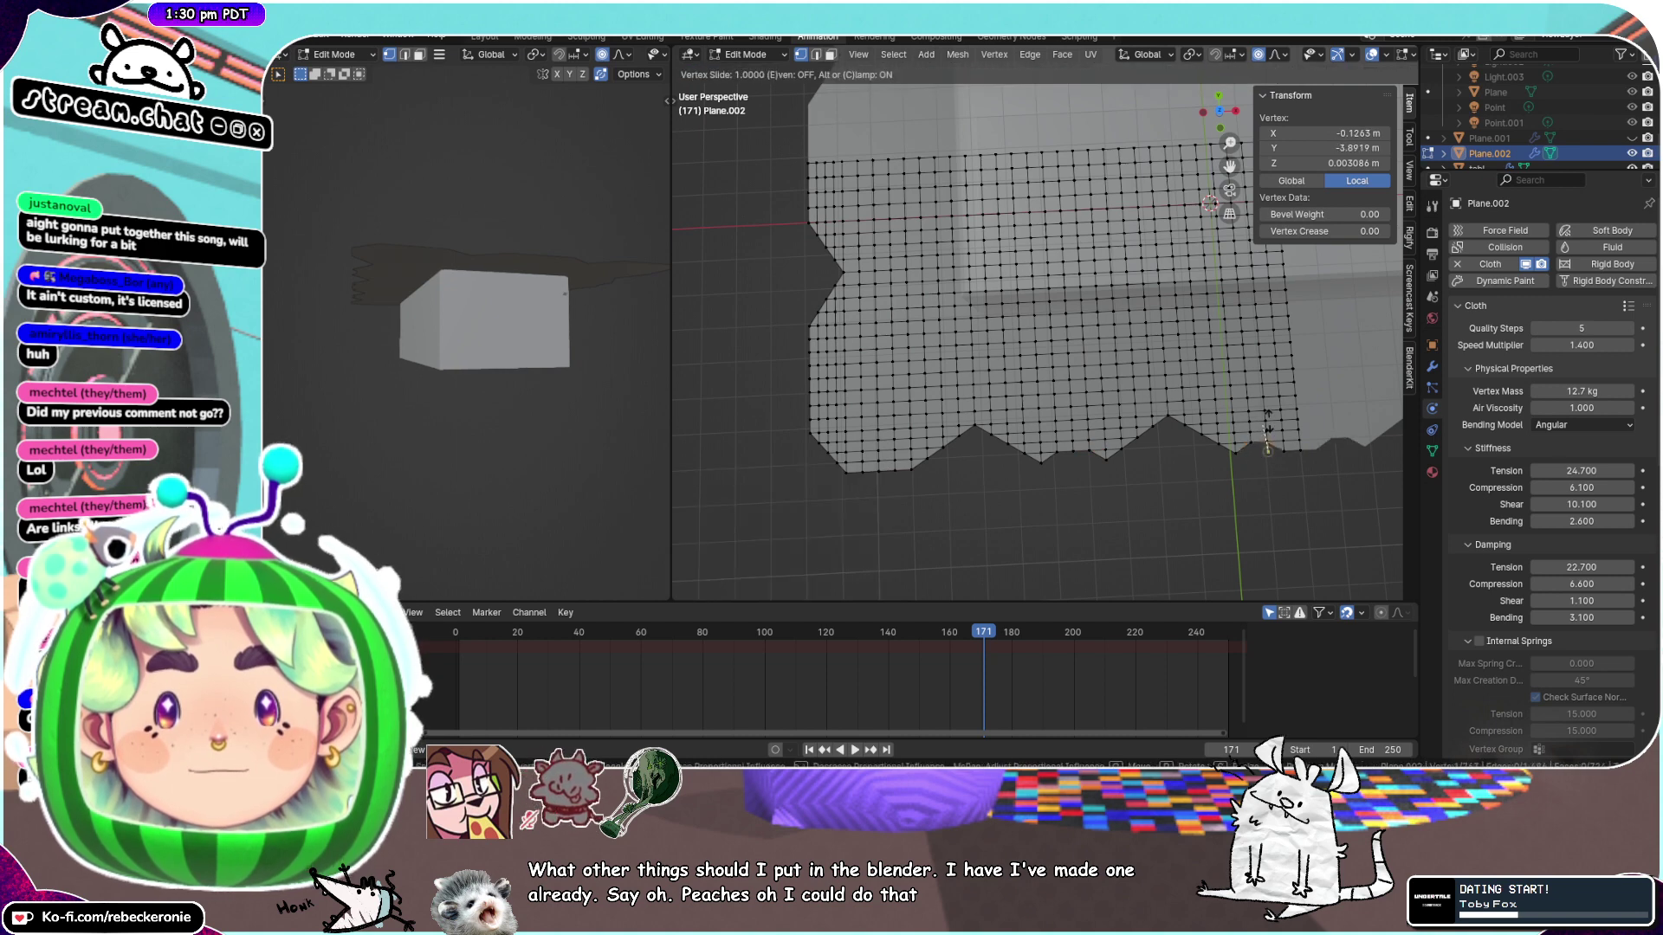
left_click(1268, 429)
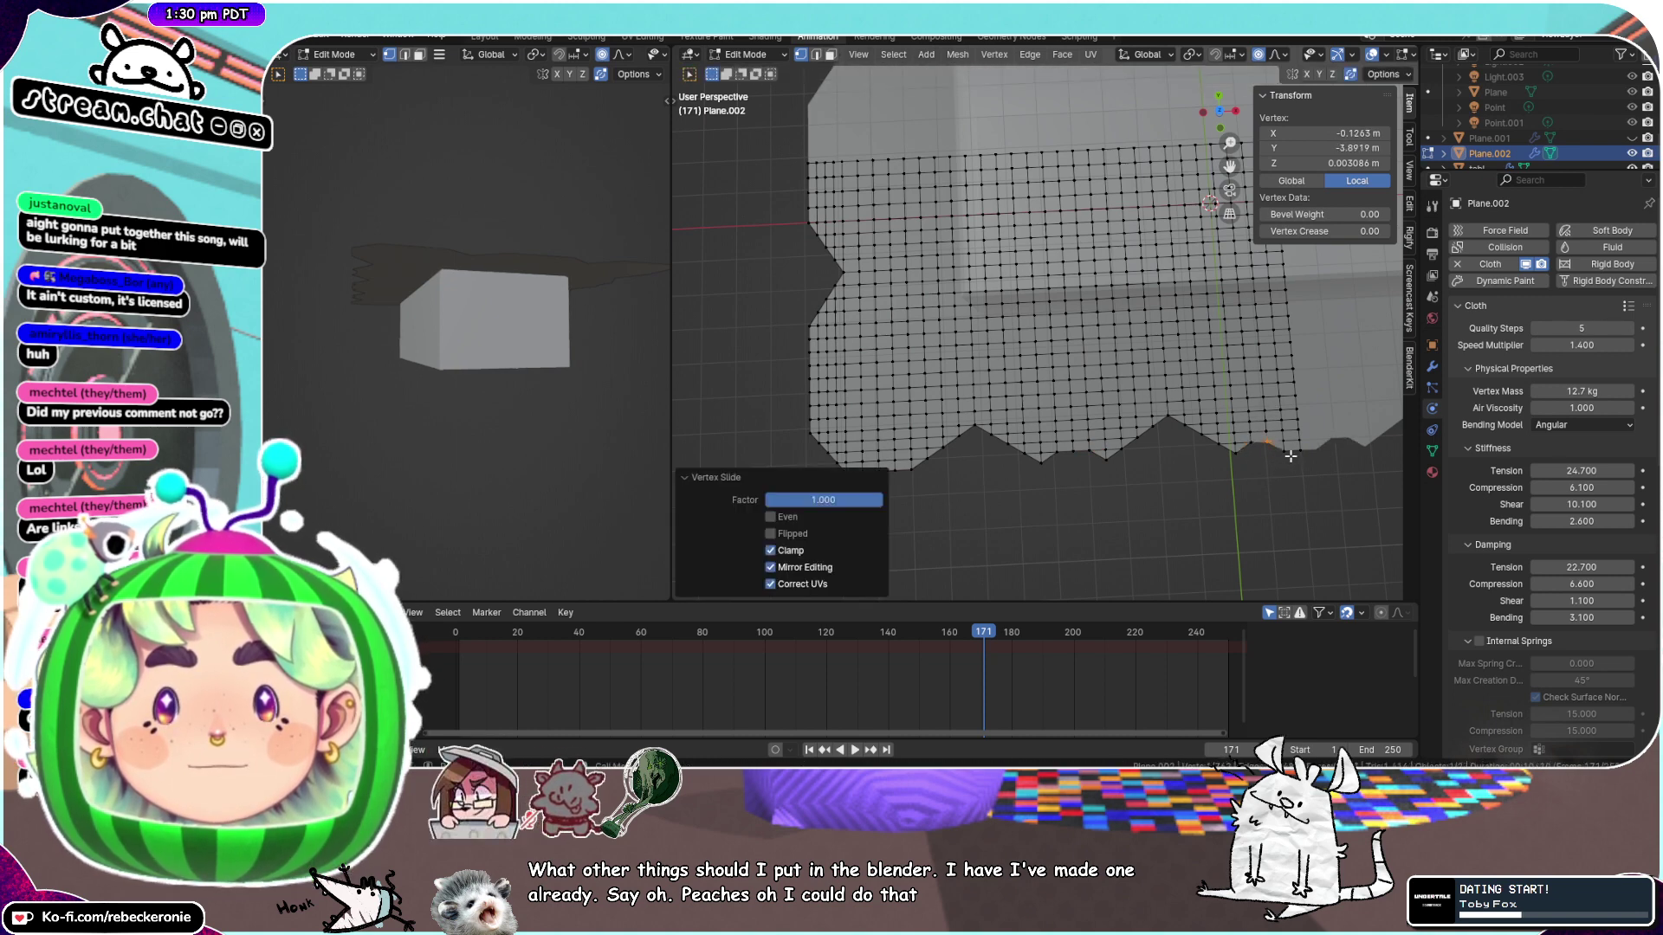
Undo the latest vertex slides on the front border's scallops
key("ctrl+z")
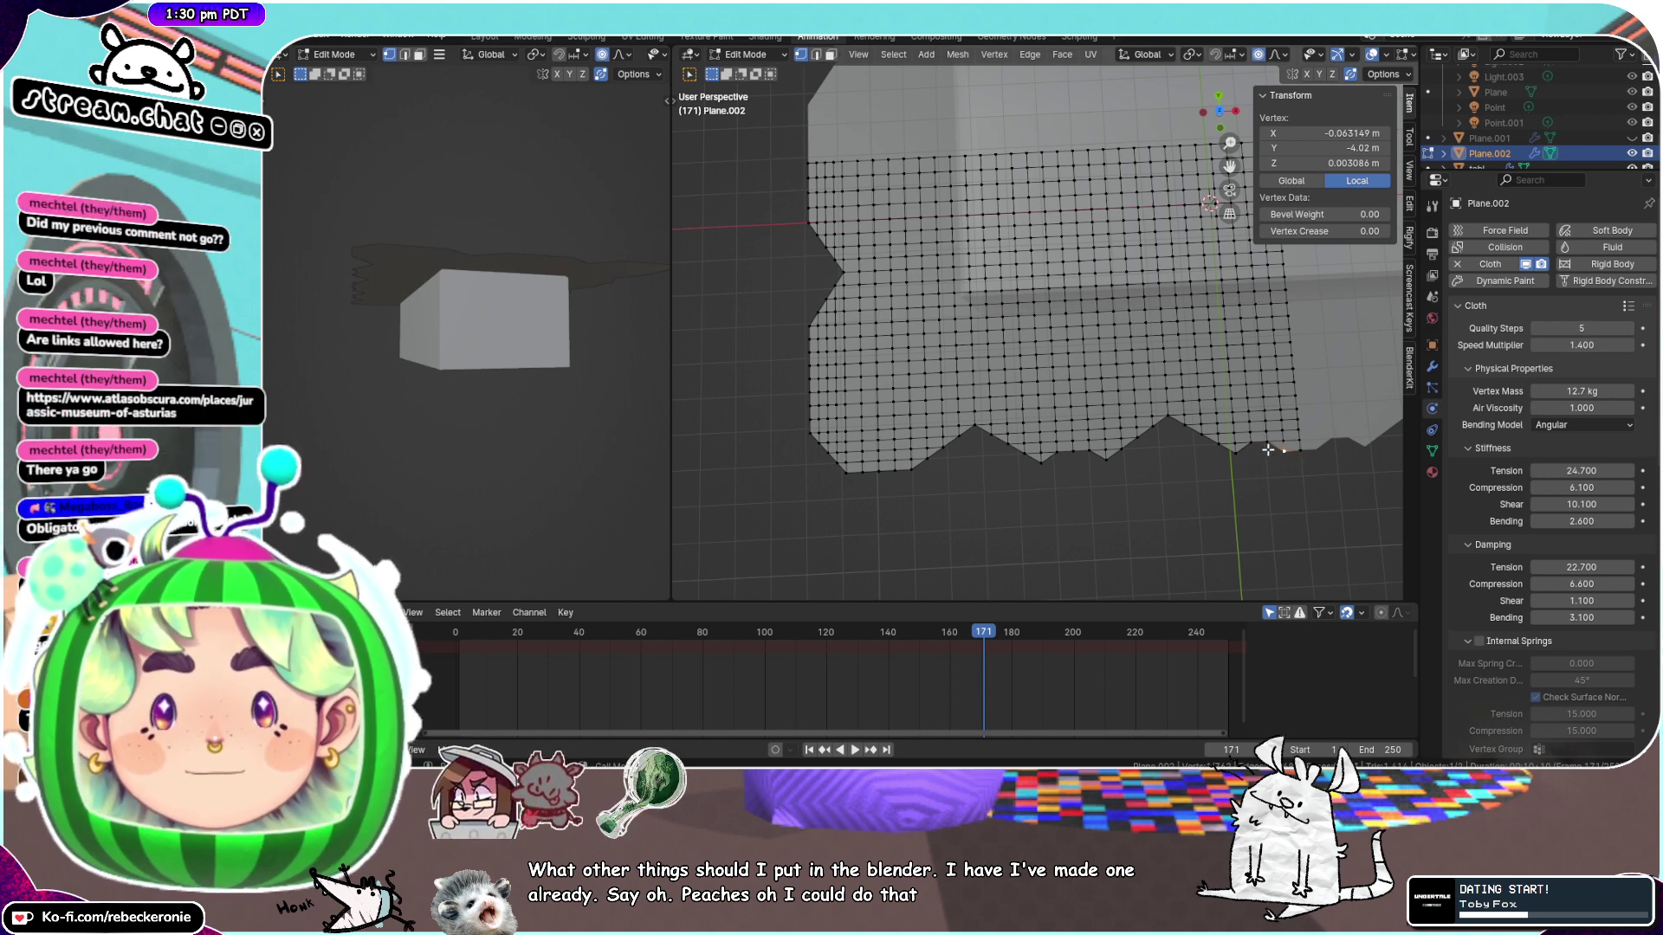
left_click(1268, 450)
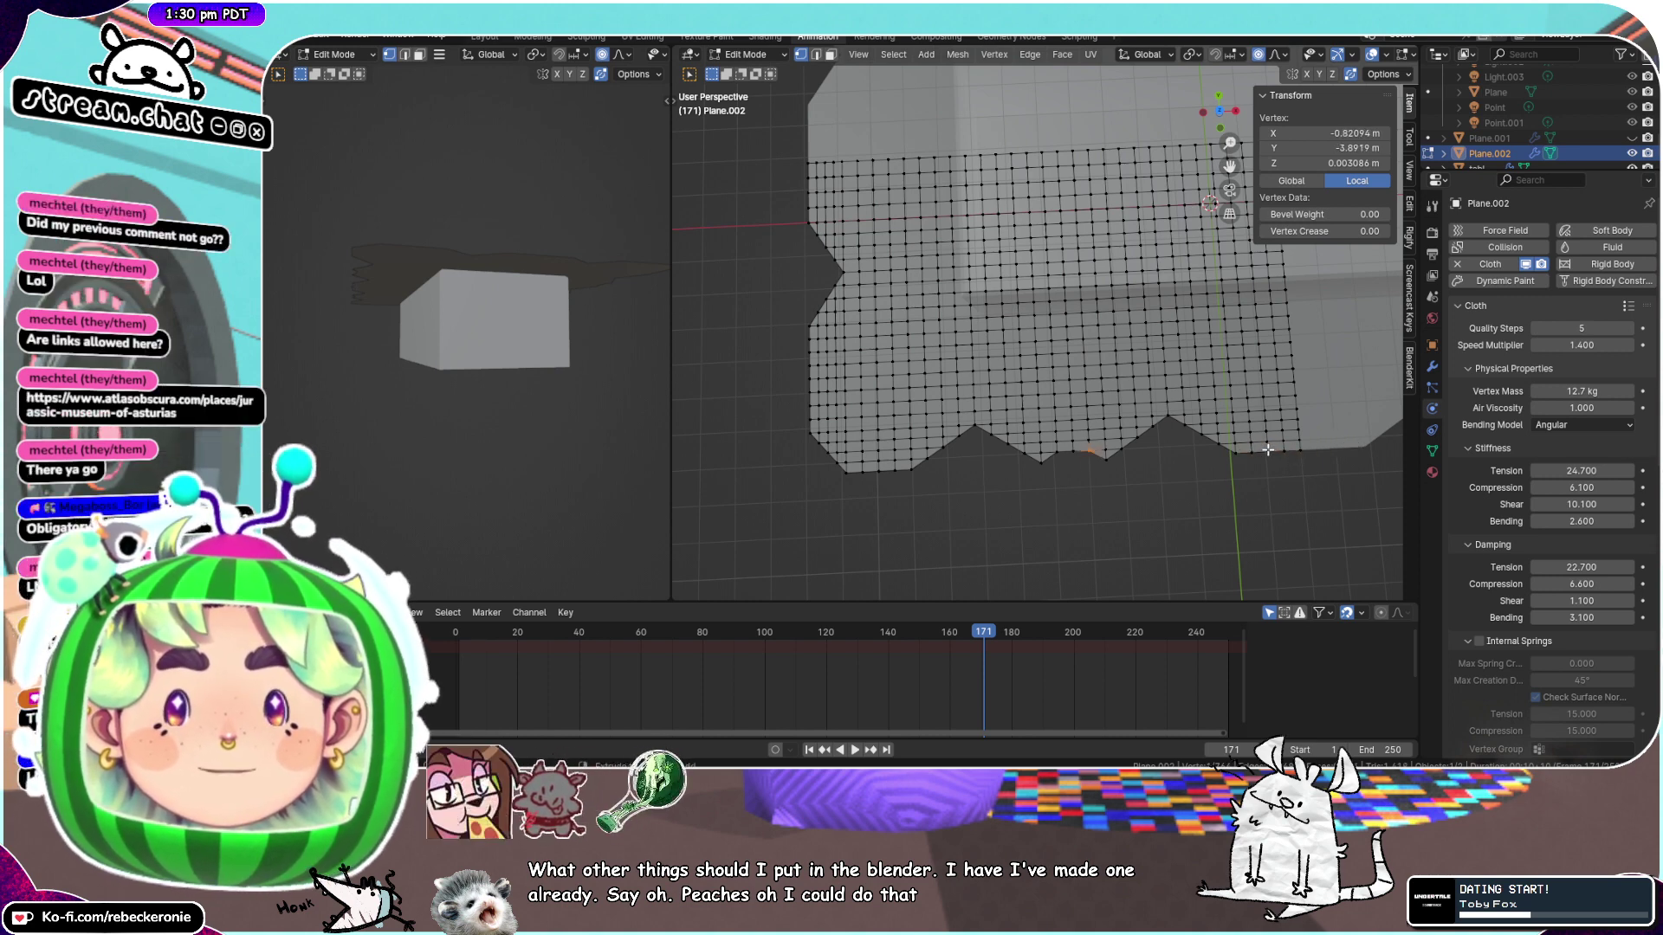
key("ctrl+z")
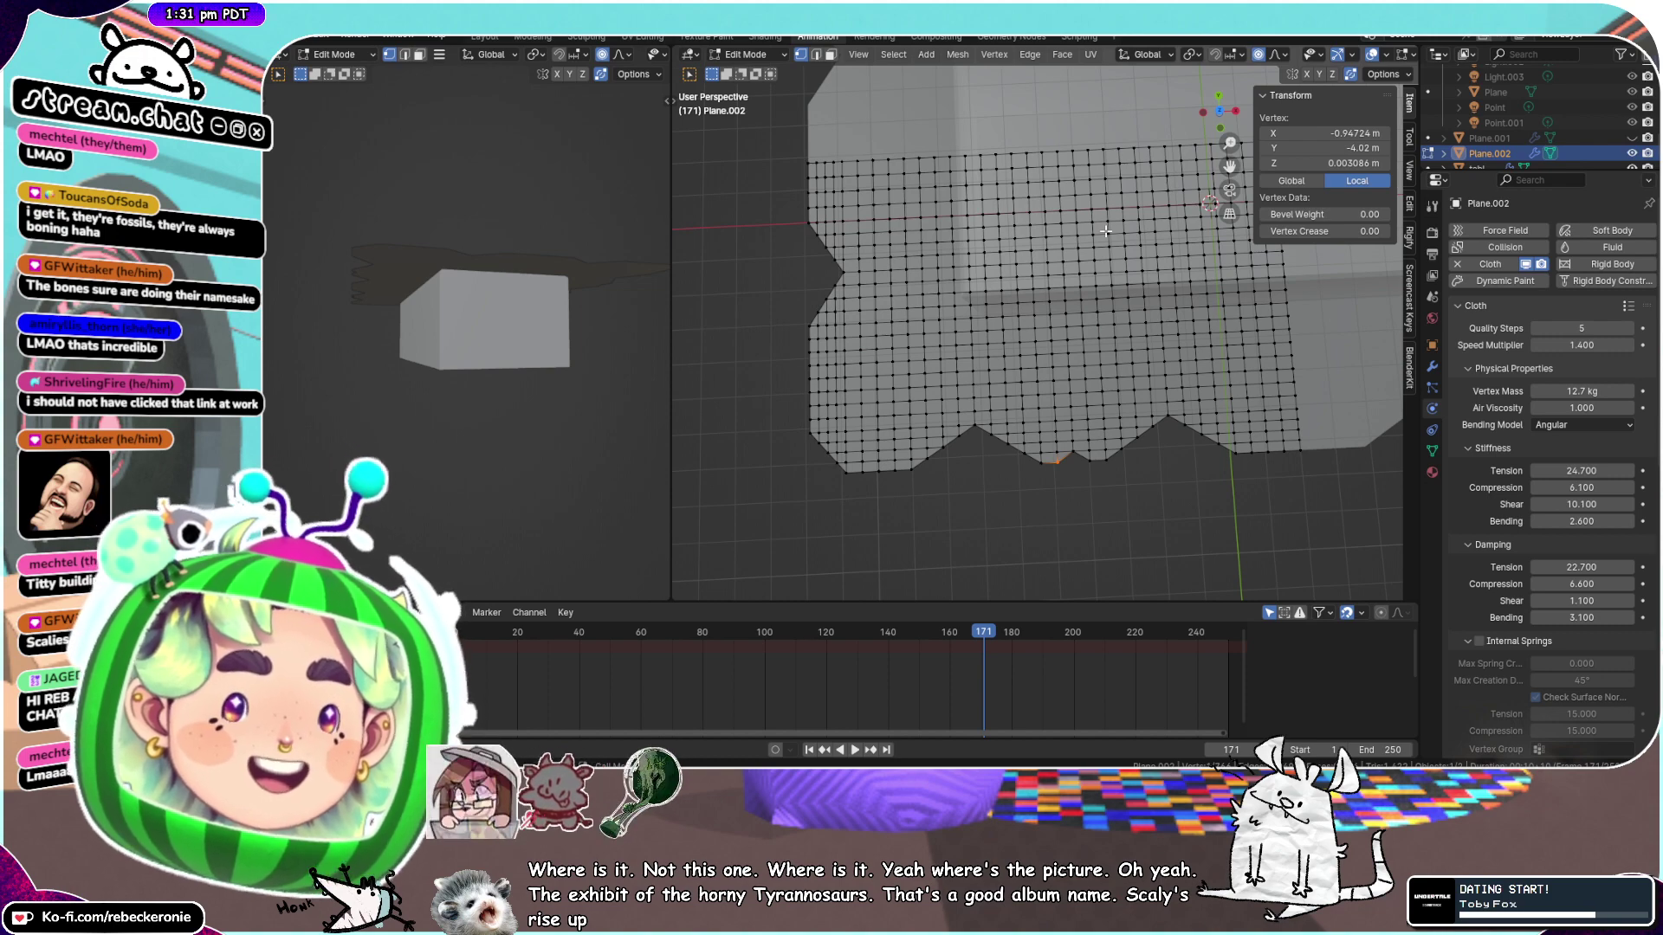
In top view, slide the border vertex at X -0.1263 m in the scallop beside the mirror line inward with factor 1.000
mouse_move(1106, 231)
middle_mouse_down()
mouse_move(1077, 302)
mouse_move(1118, 234)
middle_mouse_up()
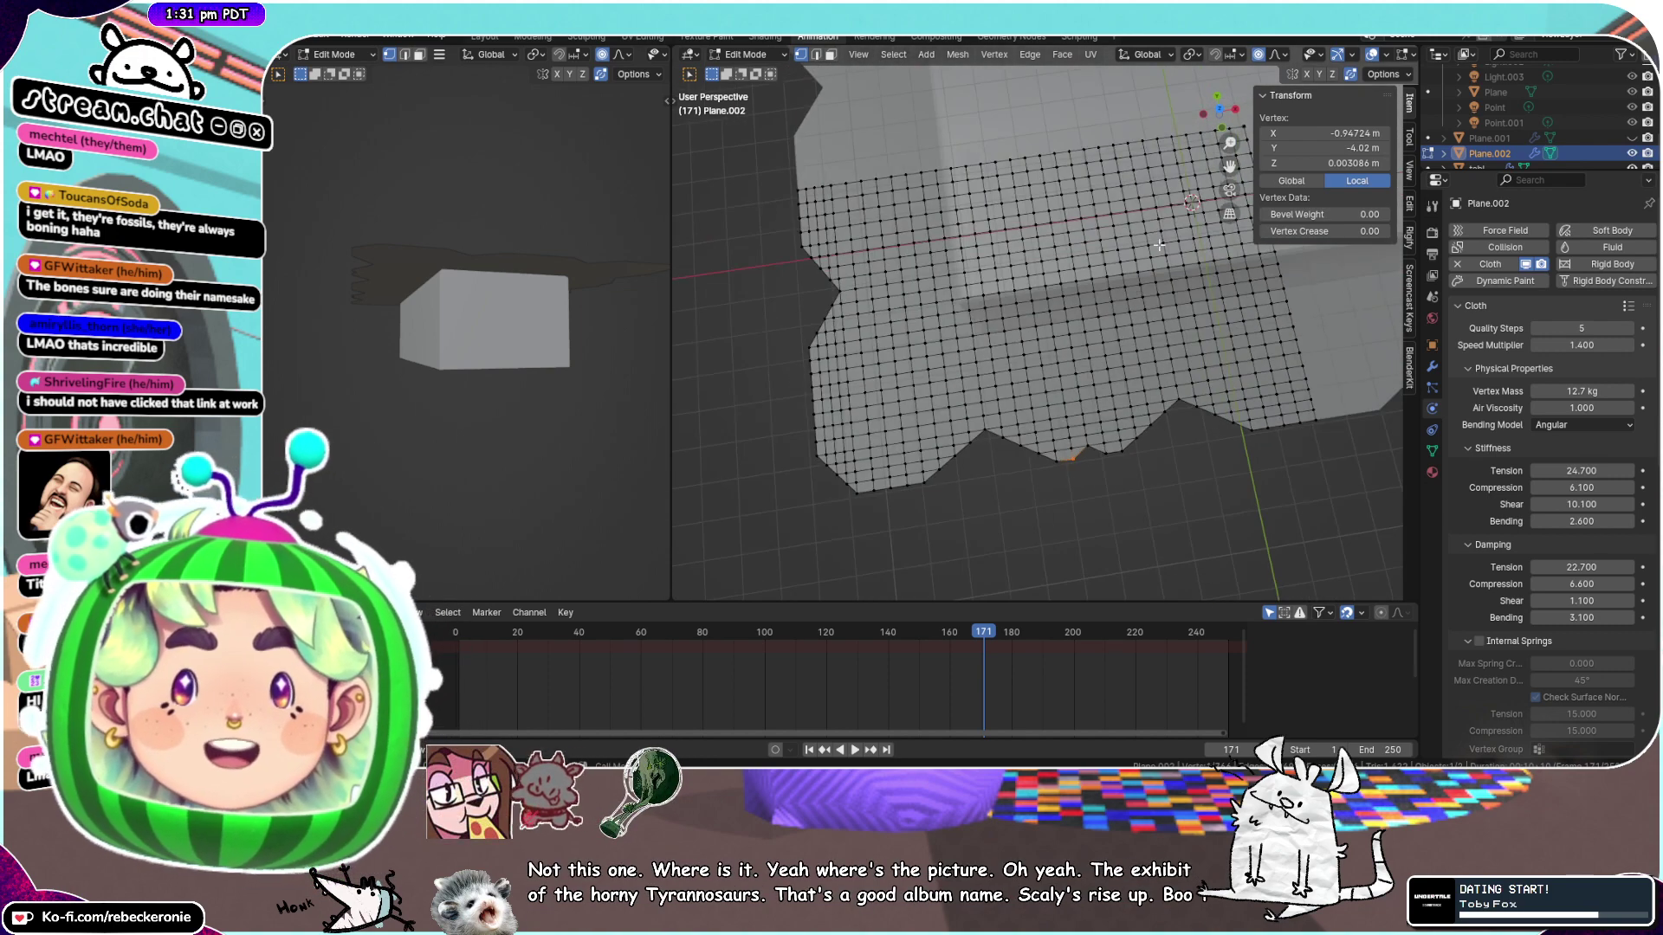
left_click(1220, 112)
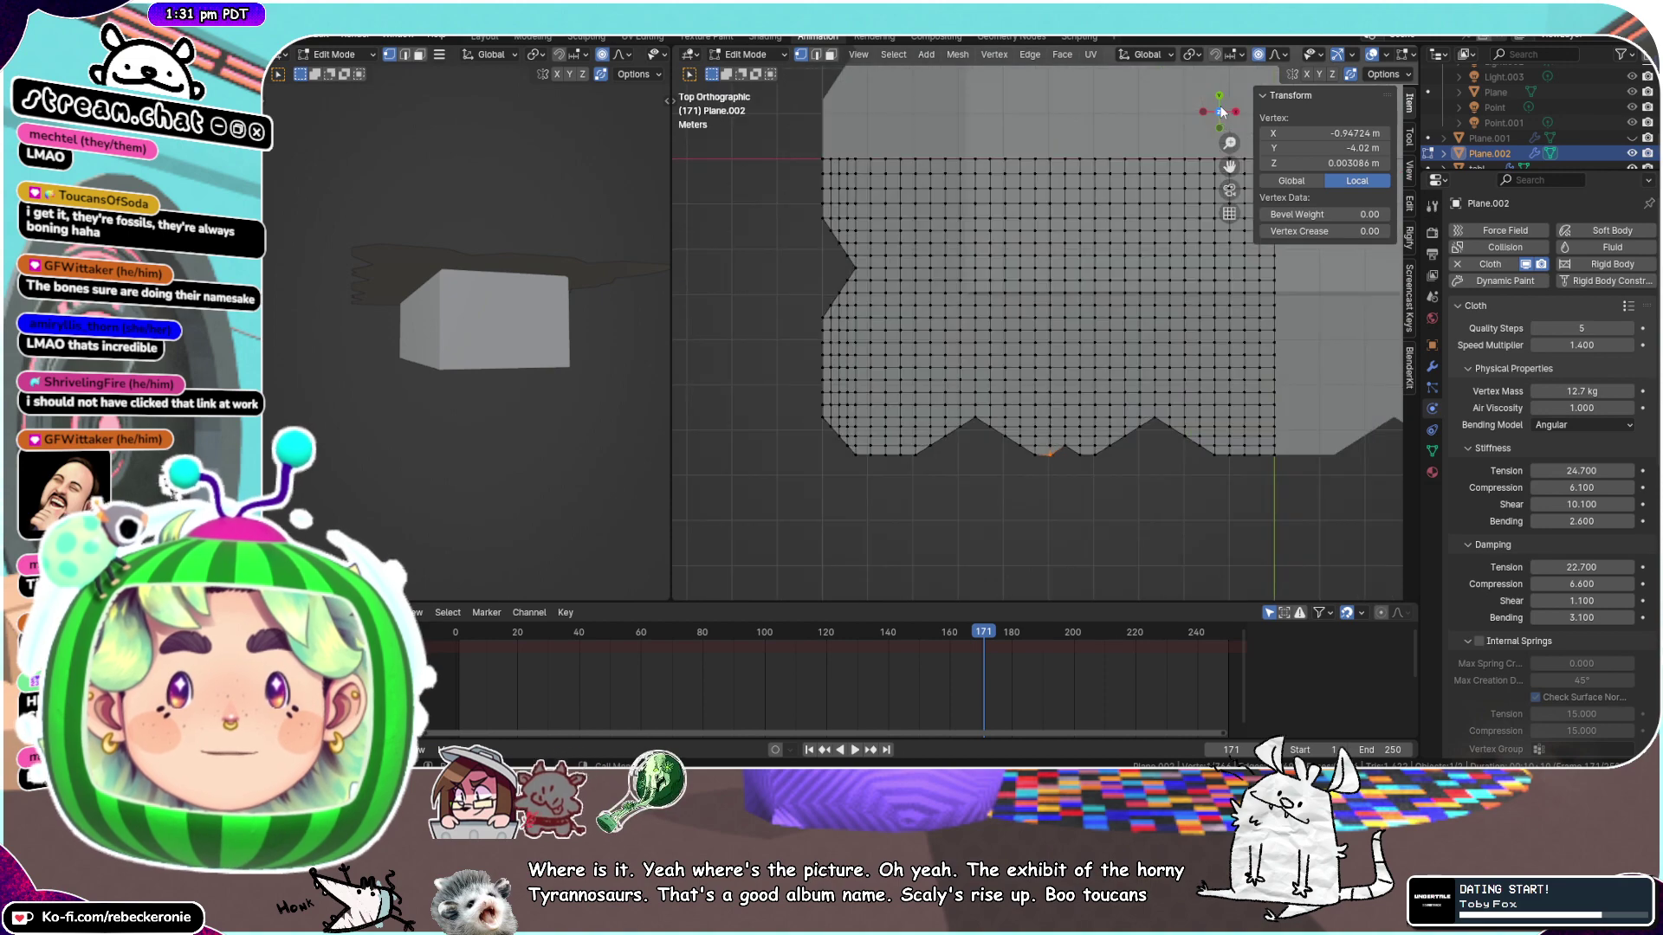
left_click_drag(1228, 166, 1044, 196)
left_click(1080, 482)
scroll(1081, 481, "up", 3)
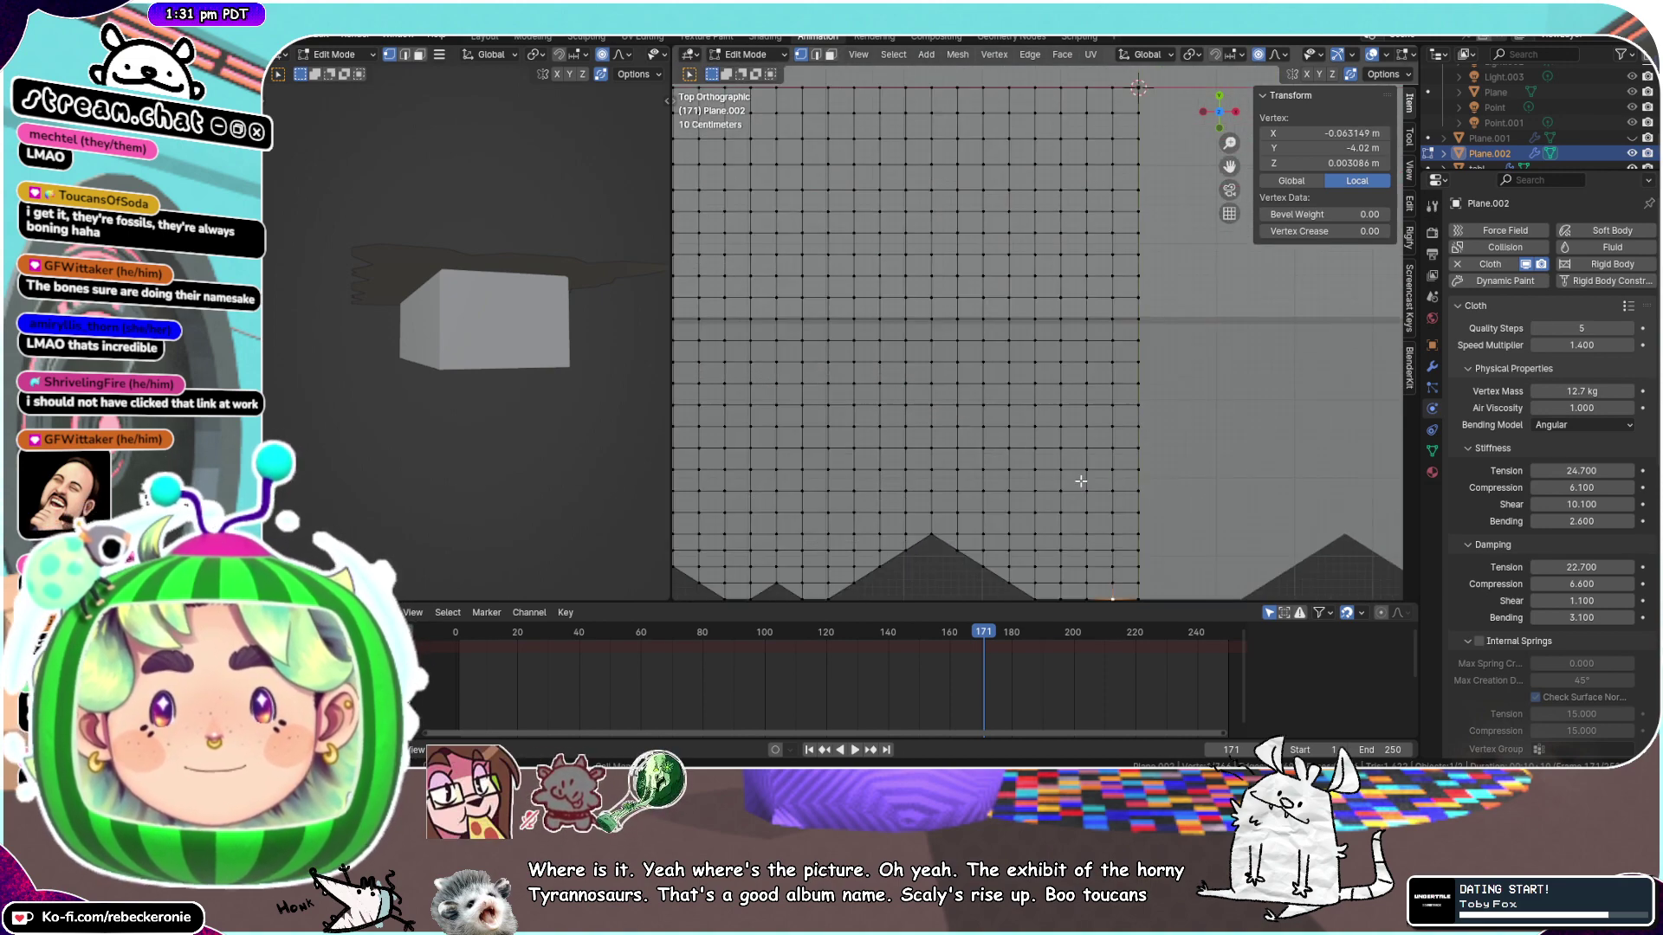
left_click_drag(1230, 166, 1112, 341)
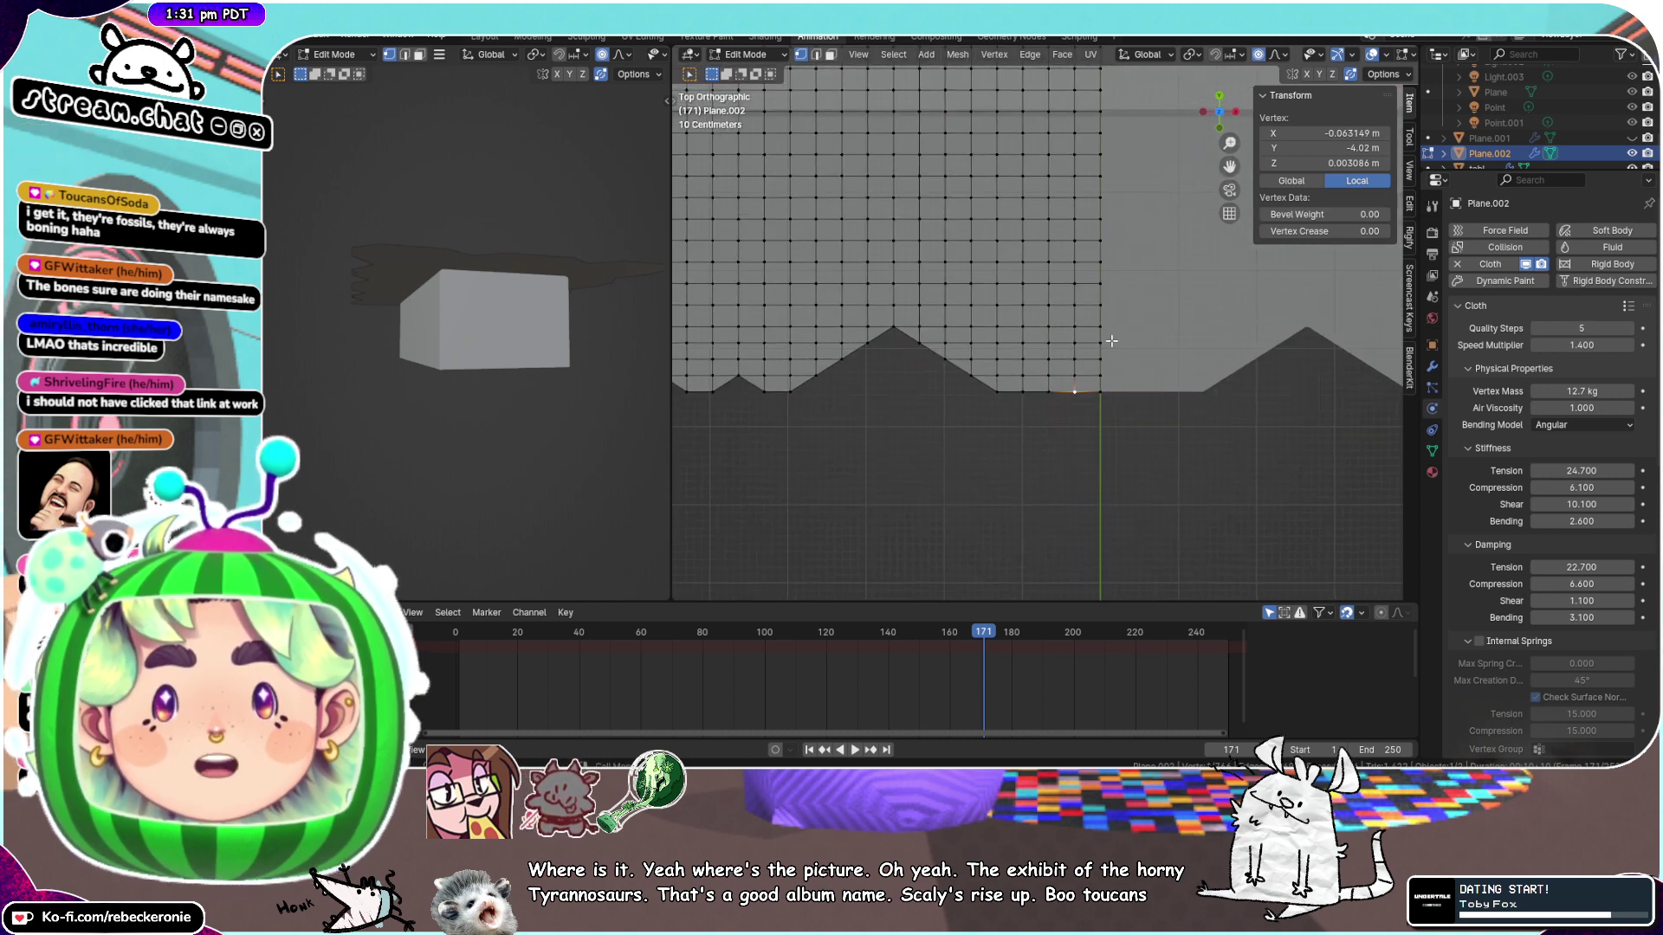
left_click(1046, 392)
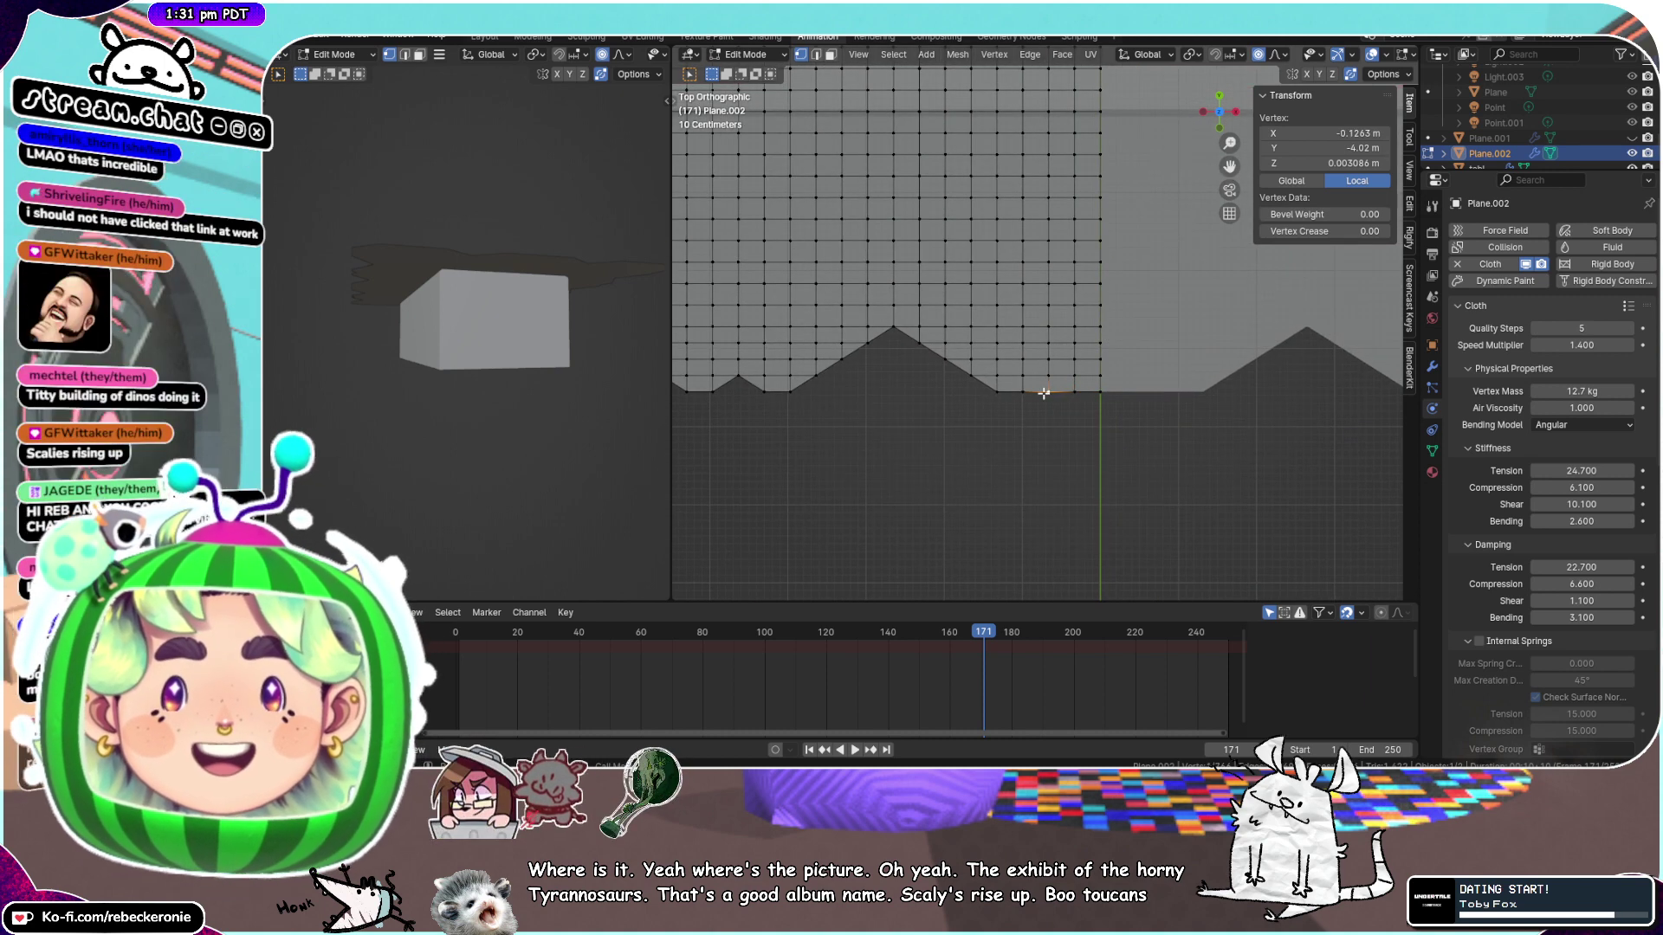
key("shift+v")
left_click(1039, 342)
scroll(1015, 433, "up", 5)
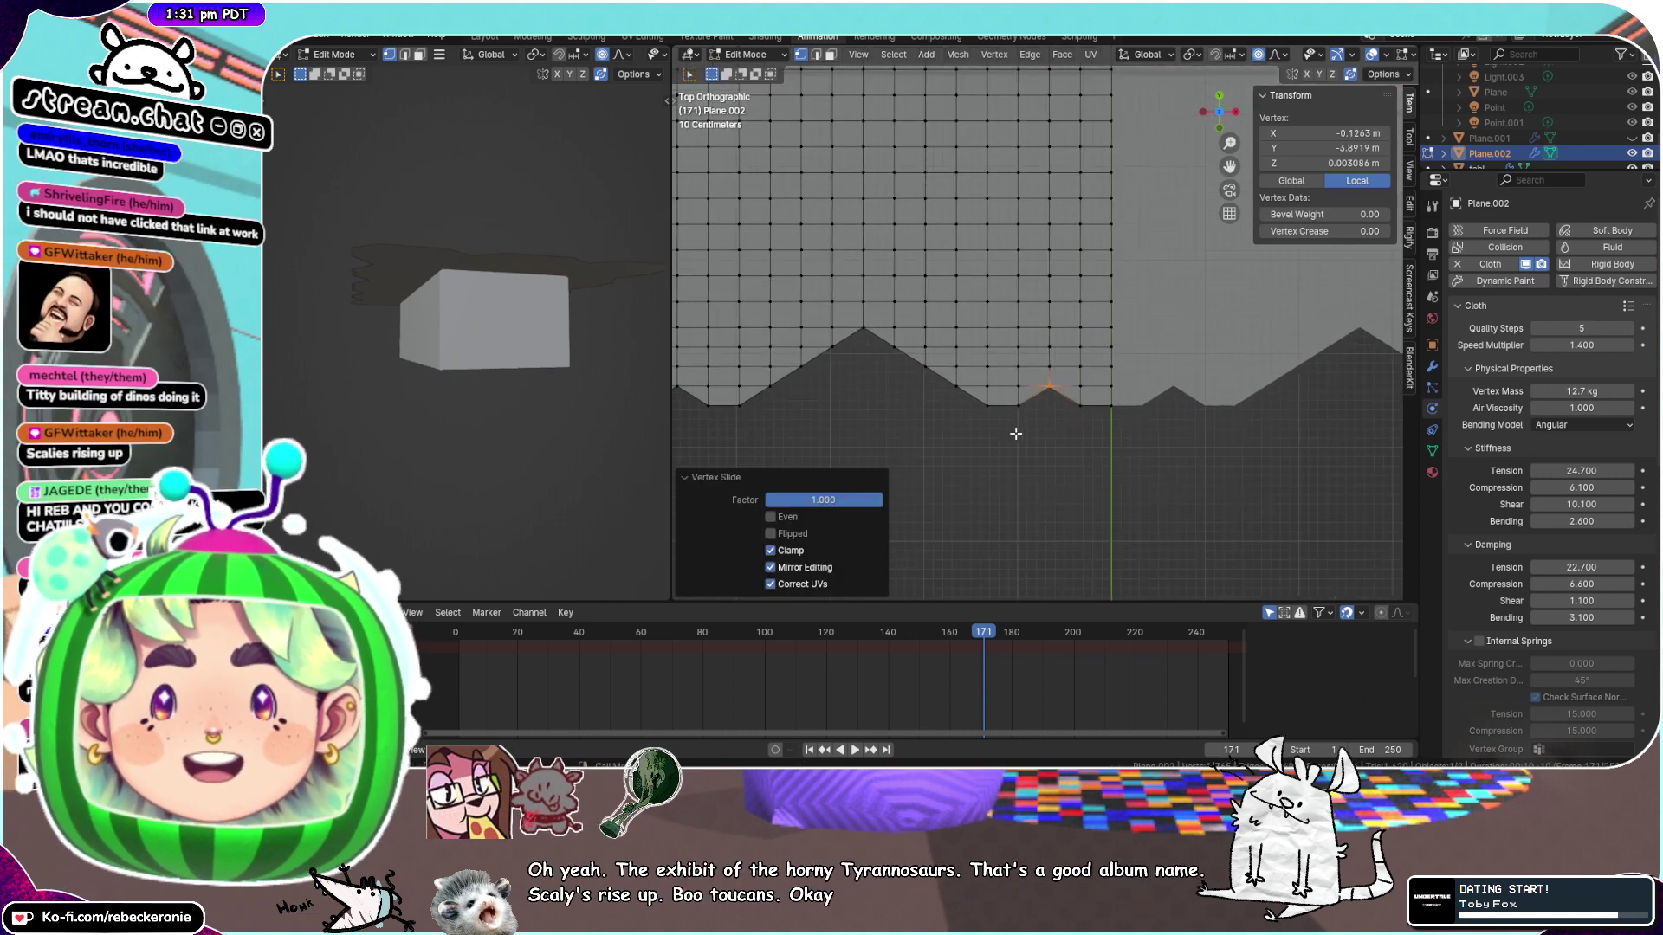
Slide the middle bottom vertex of the front corner scallop inward with factor 1.000 to form a small notch
scroll(1015, 433, "down", 4)
left_click(950, 359)
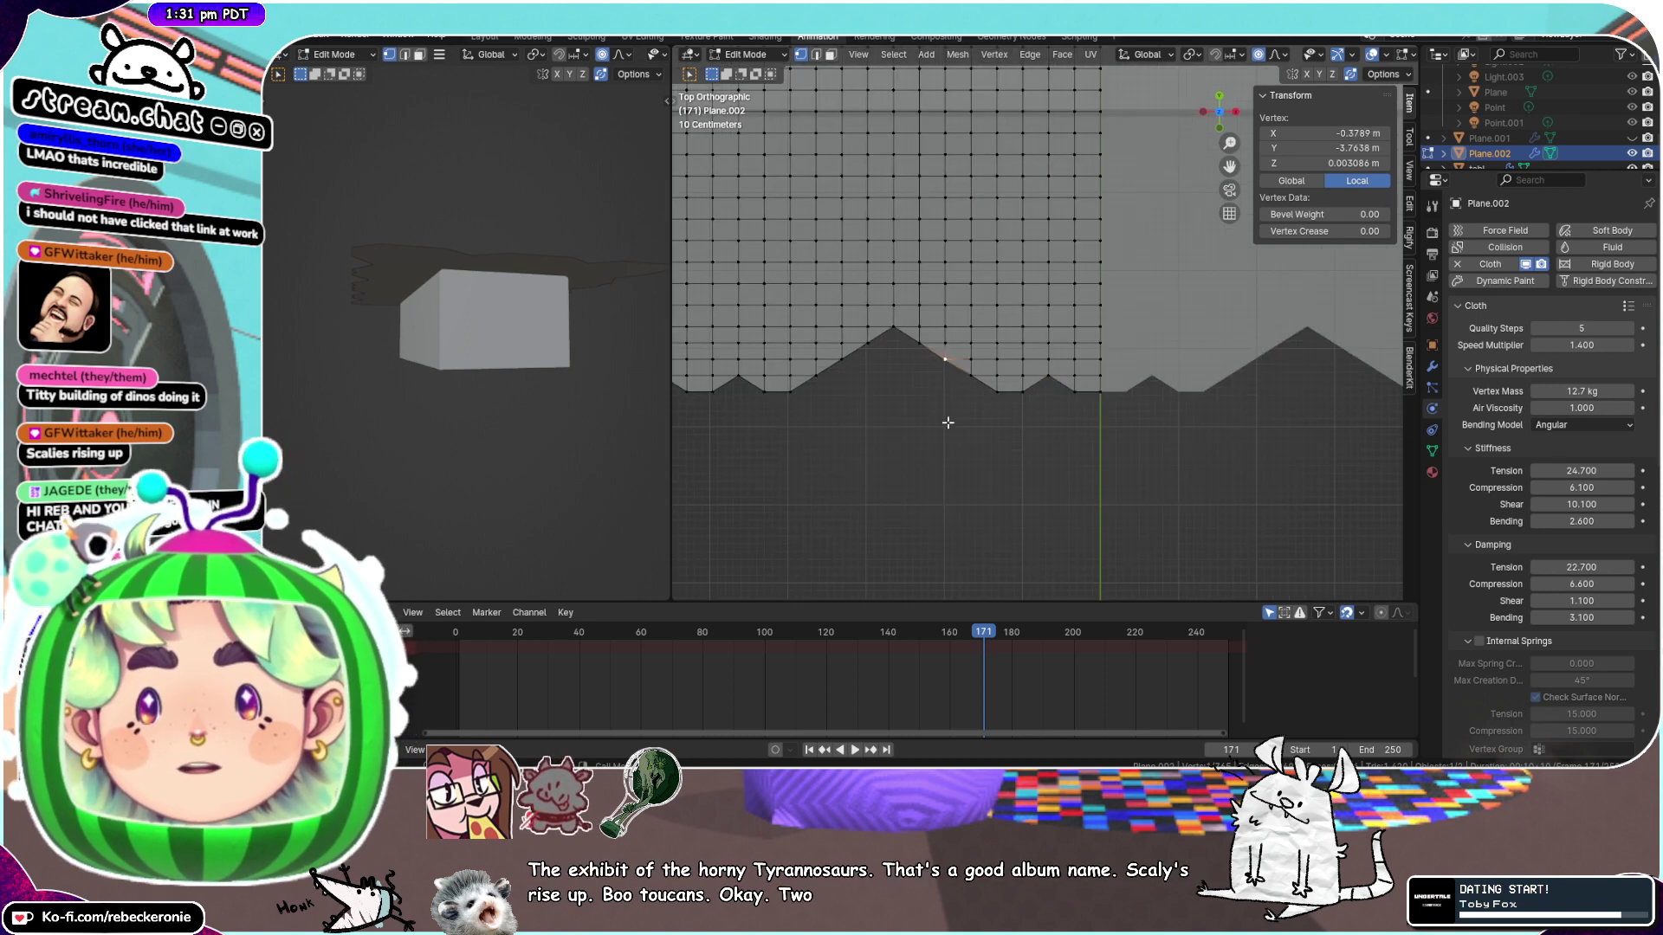
left_click_drag(1229, 166, 1440, 99)
scroll(896, 349, "up", 3)
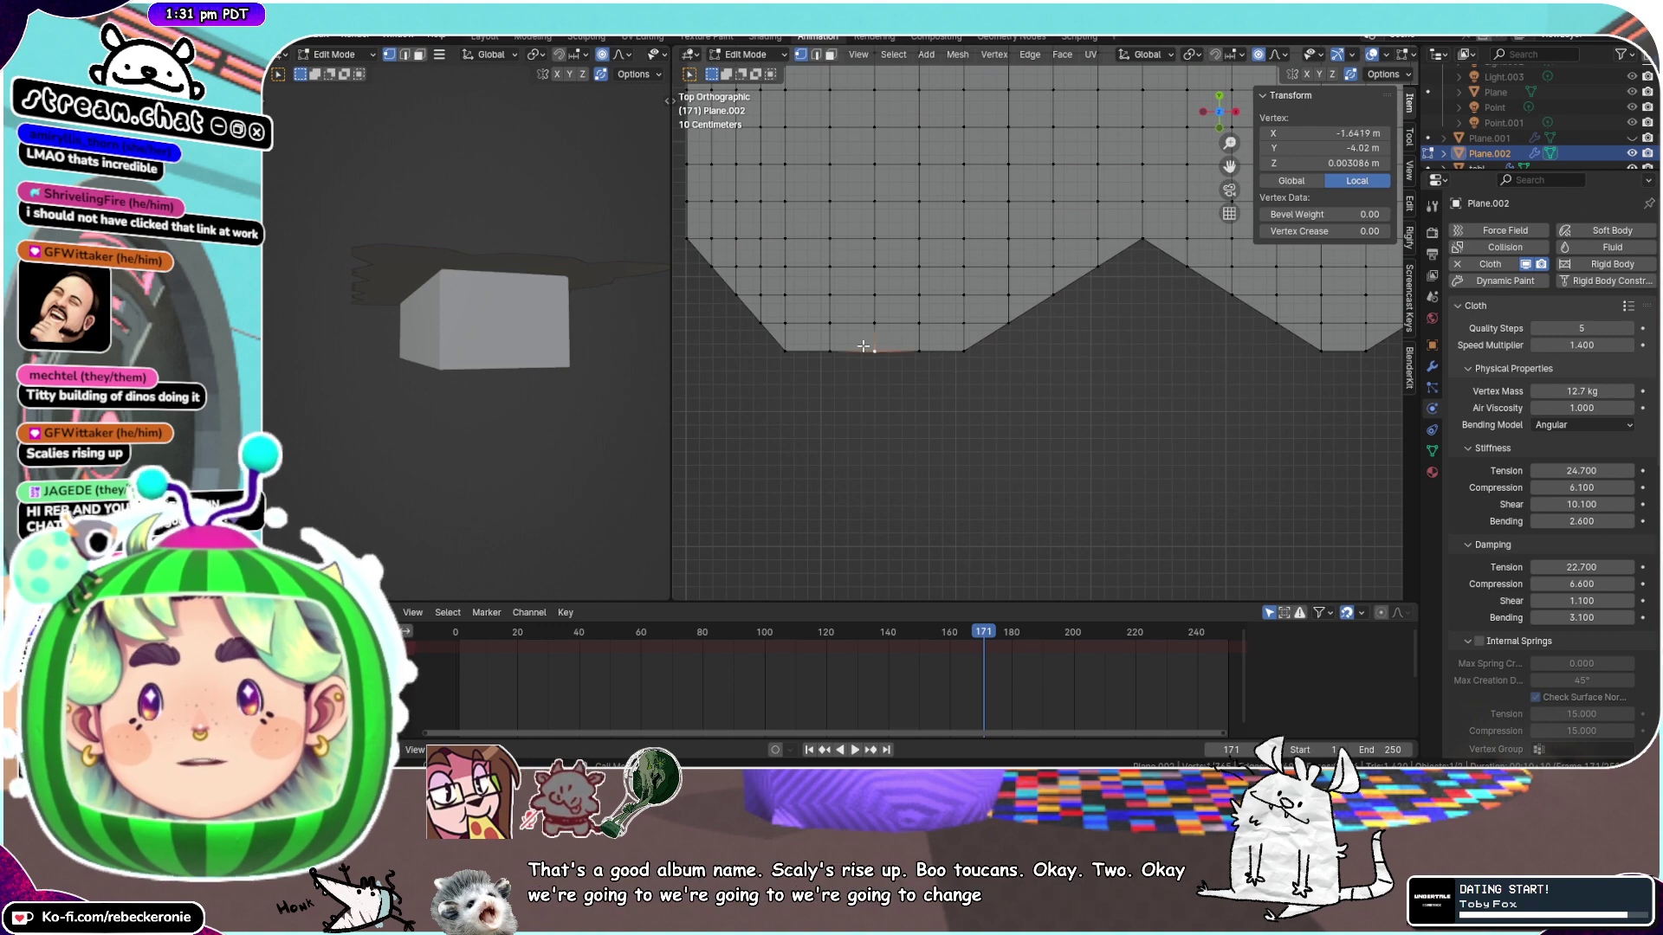
key("shift+v")
left_click(870, 325)
scroll(1167, 312, "down", 3)
scroll(1141, 321, "up", 4)
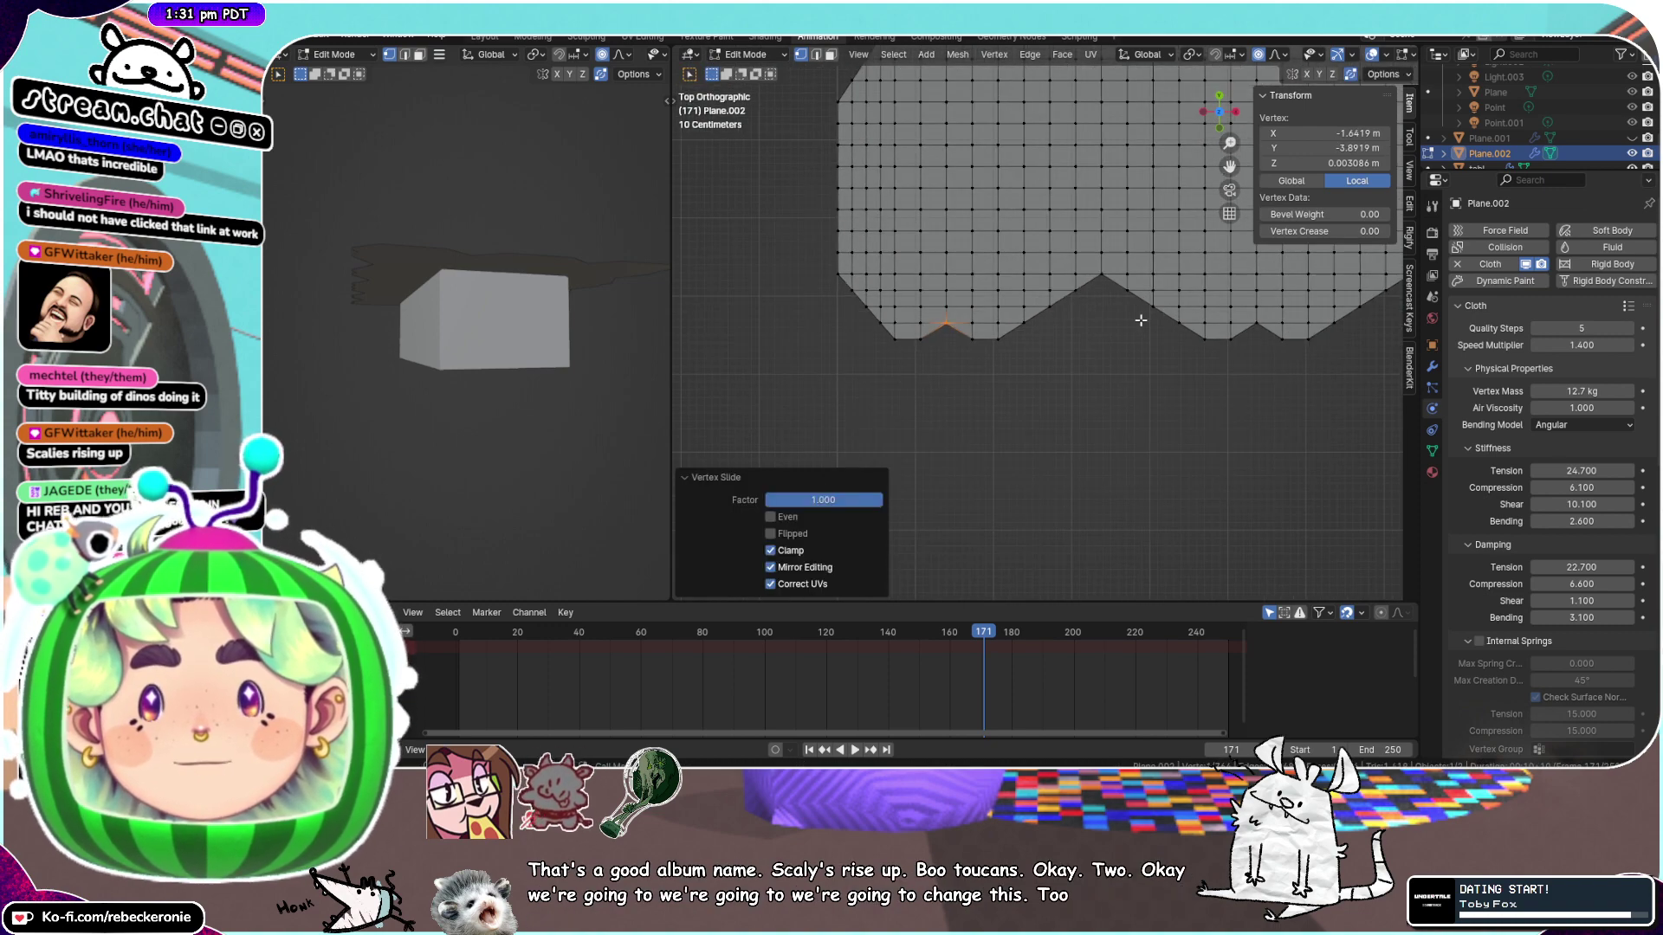
scroll(1113, 285, "up", 2)
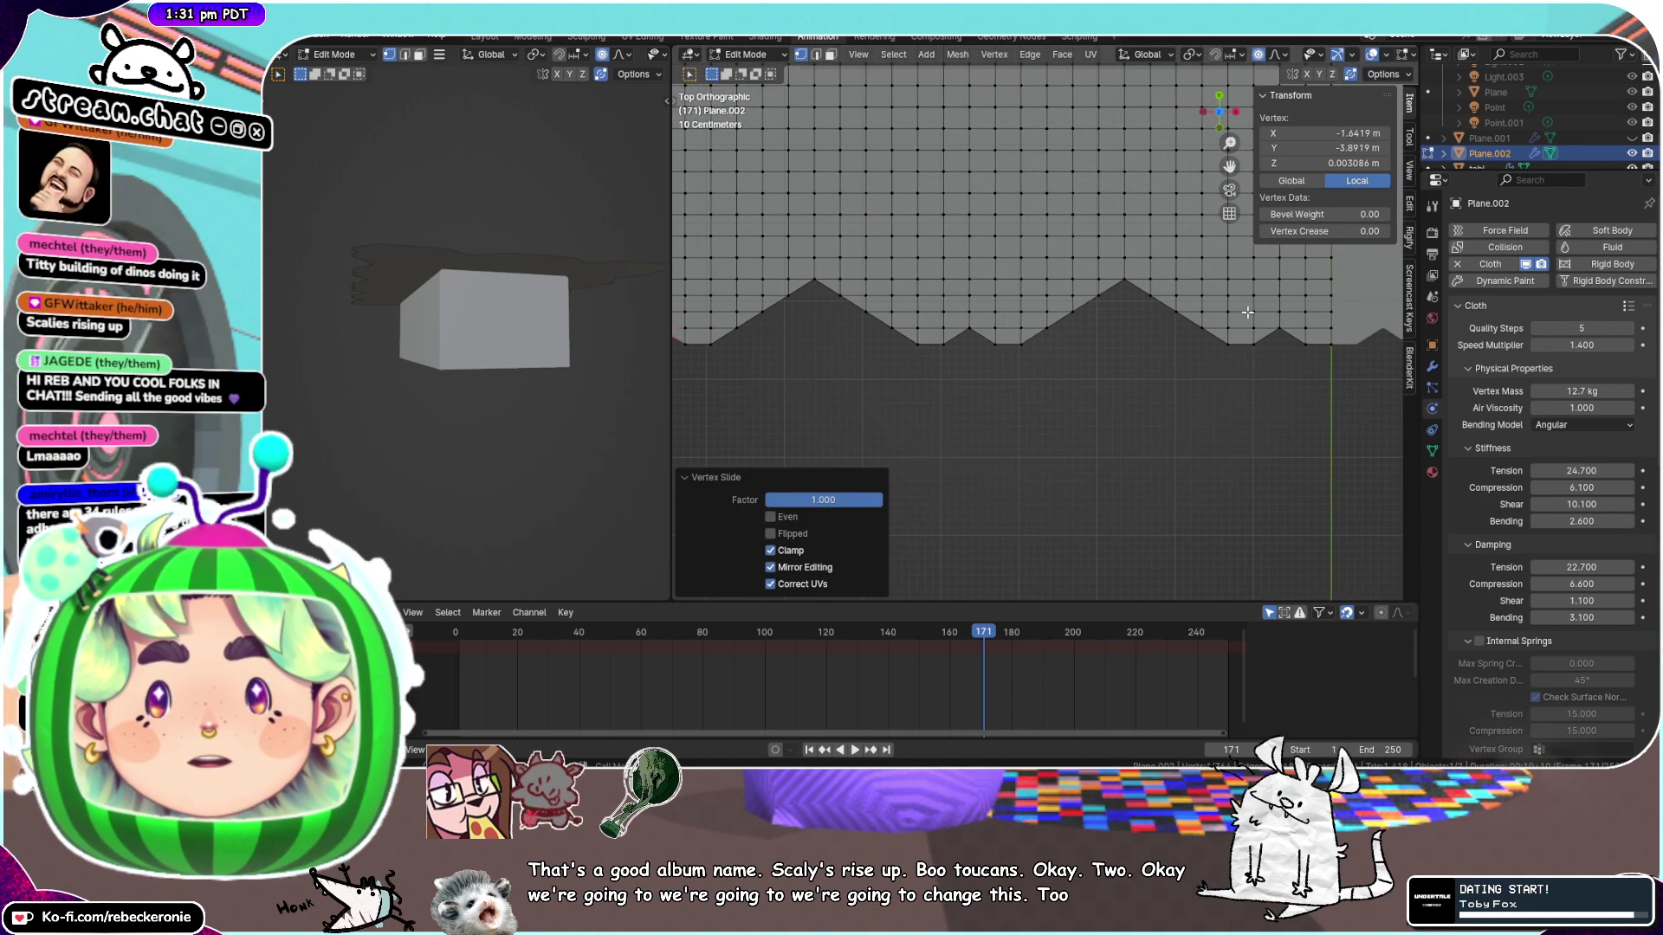
Edge-slide the bottom border of the scallop between the two front notches inward to Y -3.8919 m
left_click(1117, 306)
scroll(1117, 306, "up", 2)
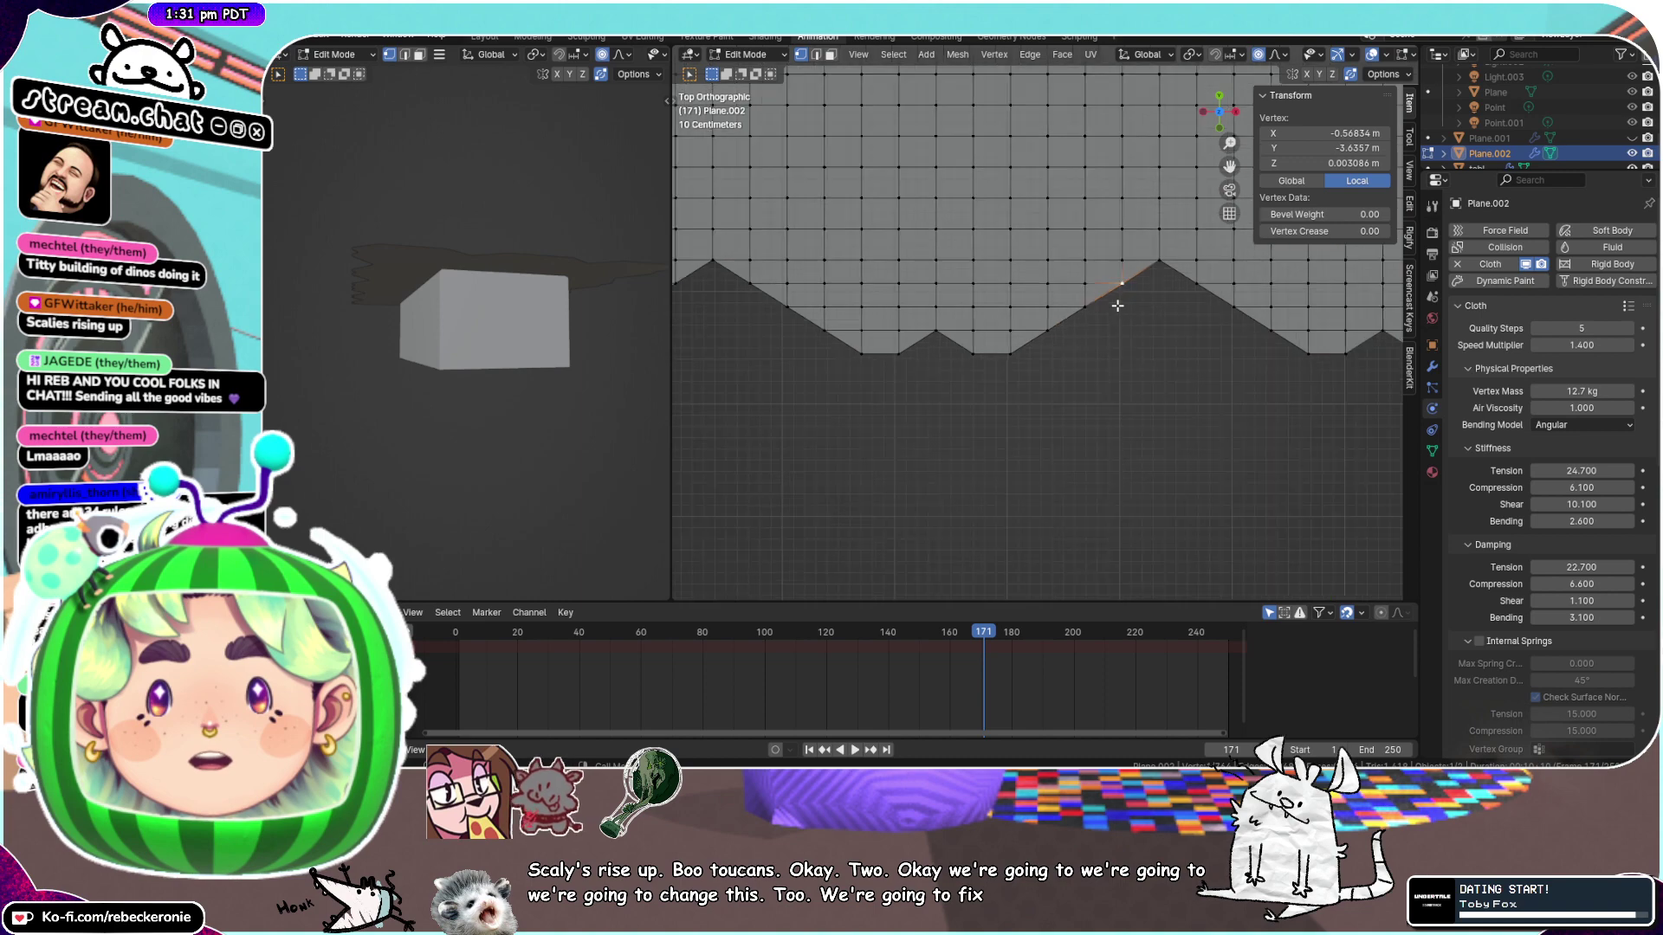
left_click(1054, 324)
scroll(1054, 323, "down", 2)
scroll(1054, 326, "up", 2)
scroll(987, 365, "down", 4)
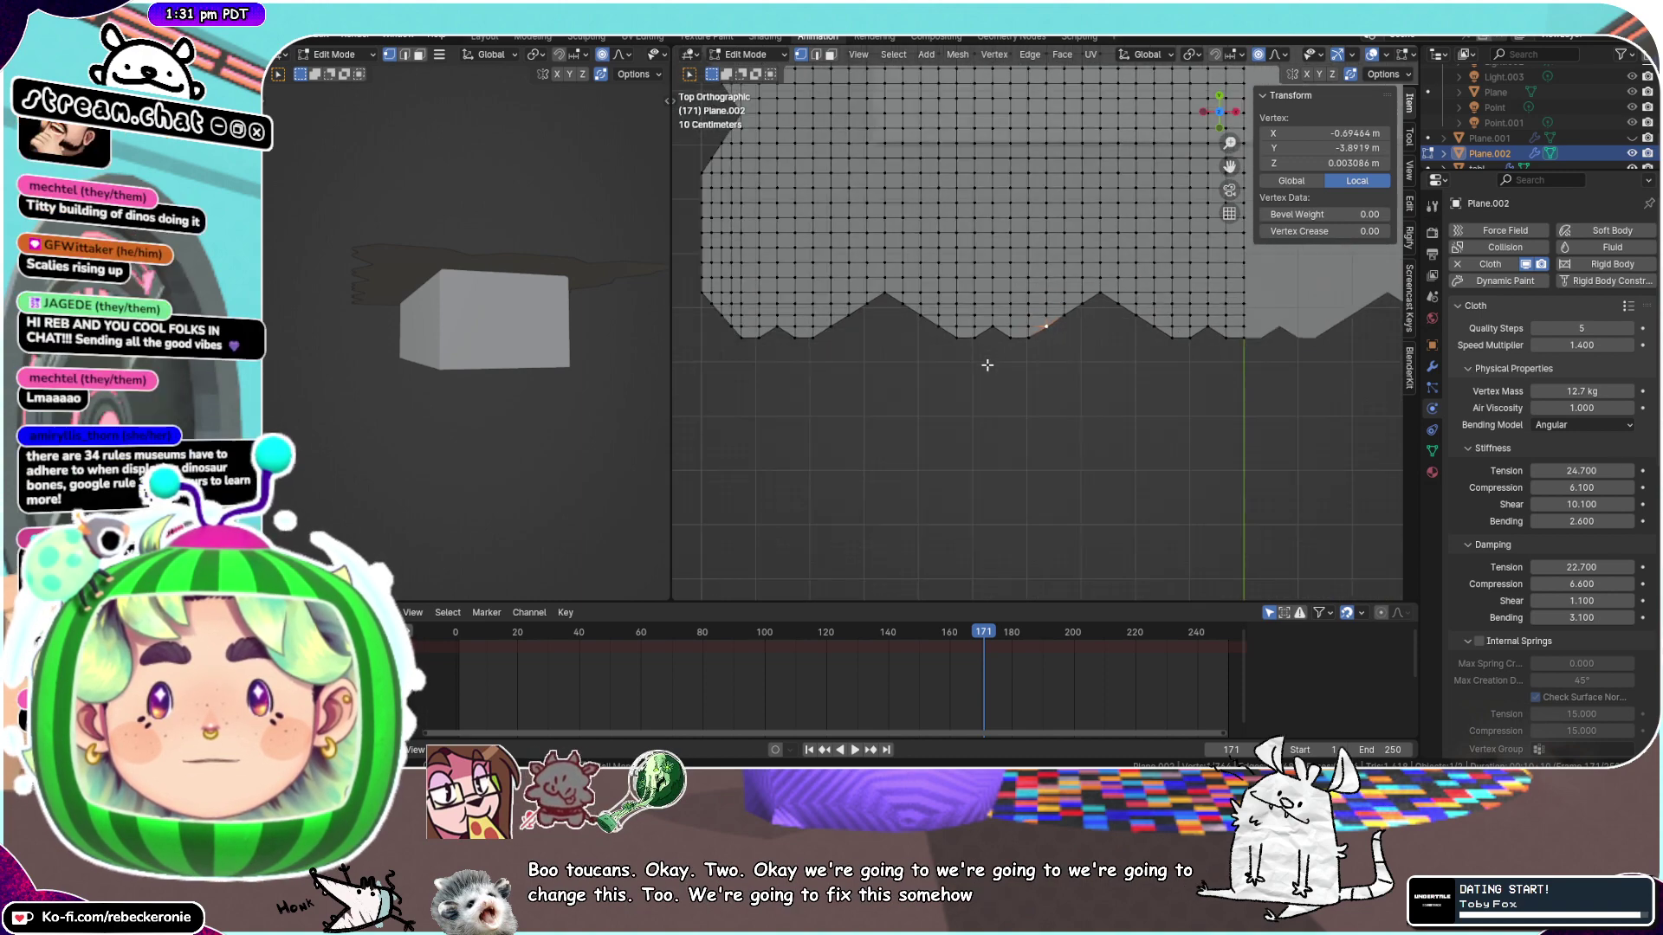
scroll(987, 364, "up", 3)
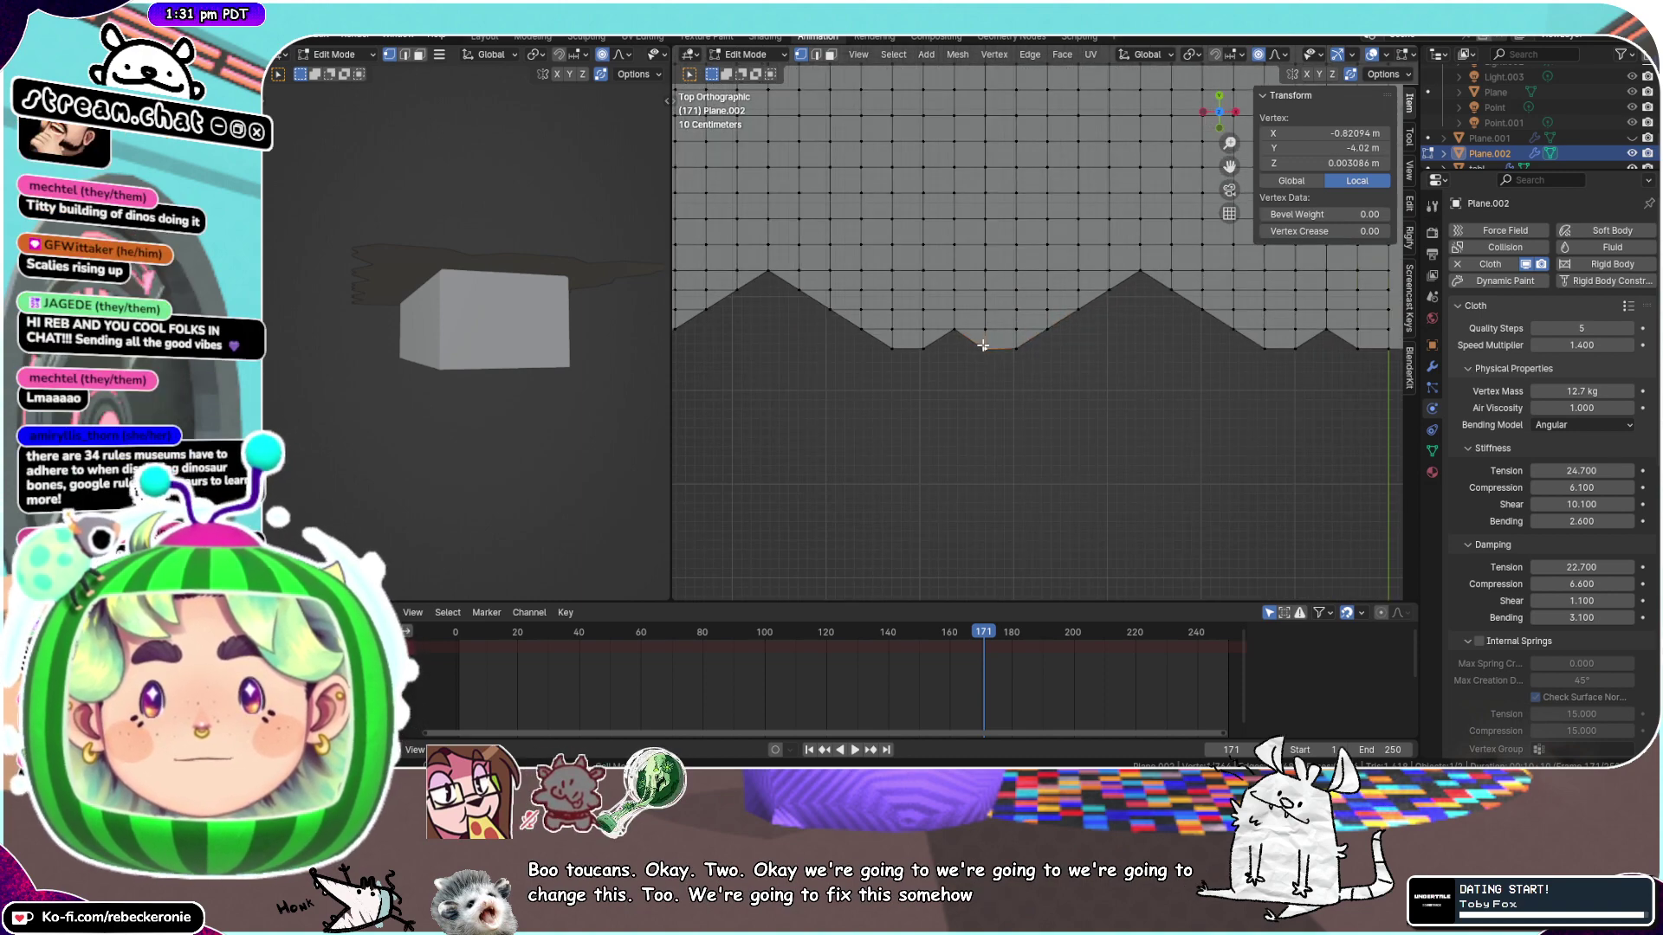
left_click_drag(1093, 363, 788, 340)
key("g")
key("g")
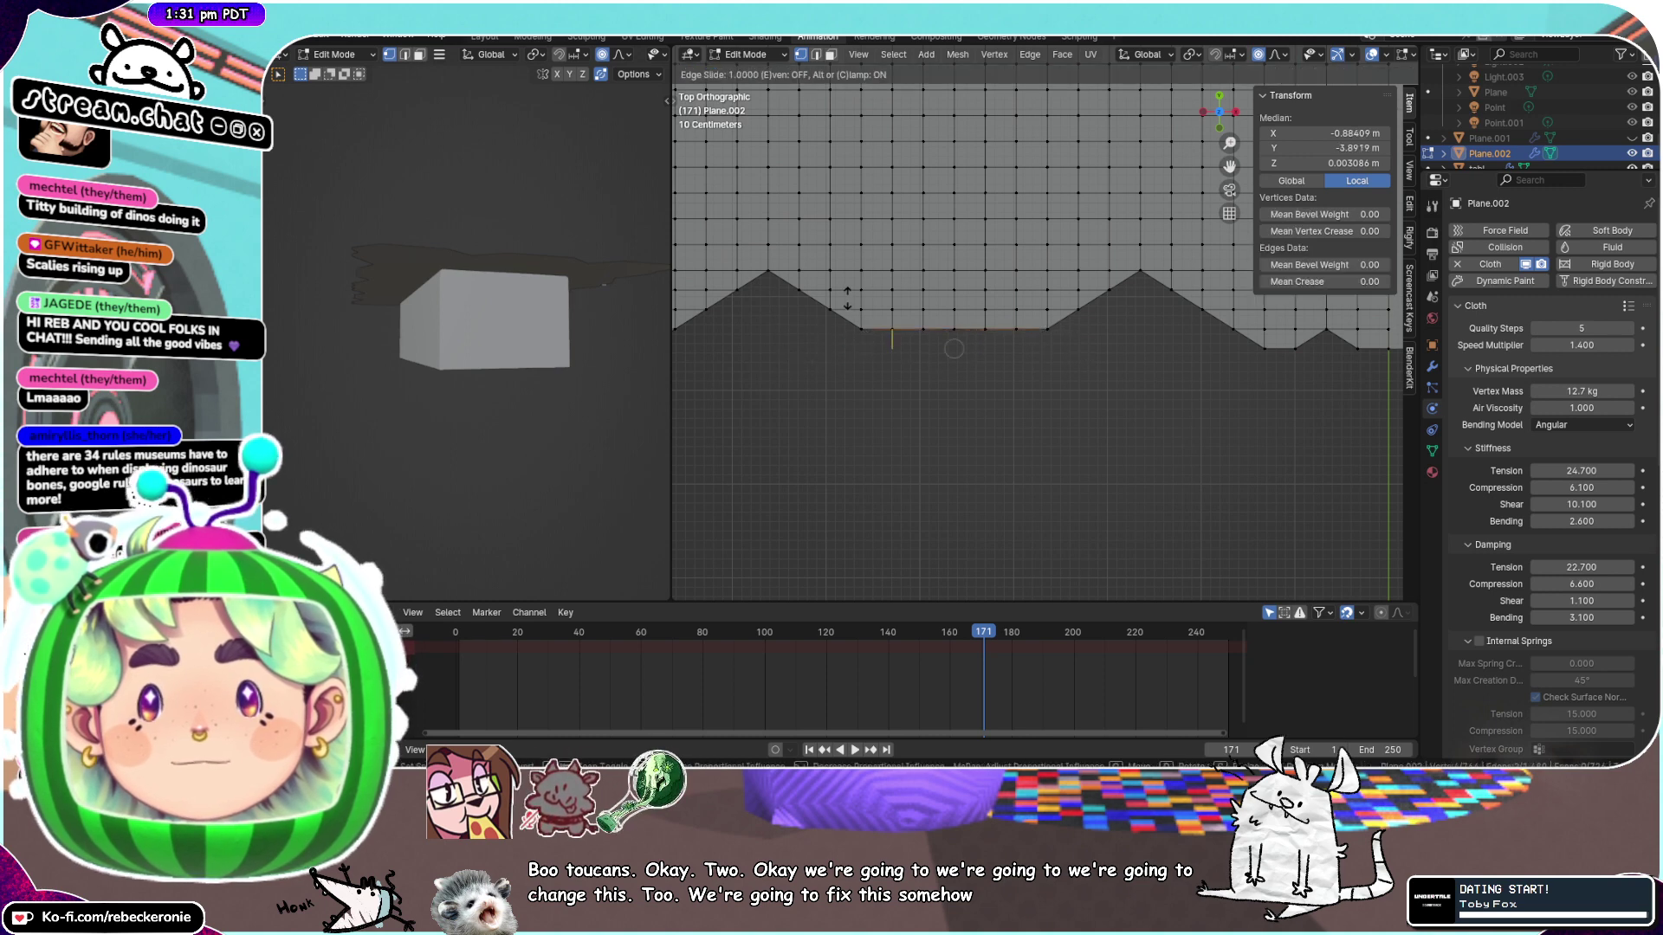
left_click(922, 342)
Slide that scallop's middle border vertex inward to Y -3.7638 m to recreate its small notch
left_click(953, 325)
key("g")
key("g")
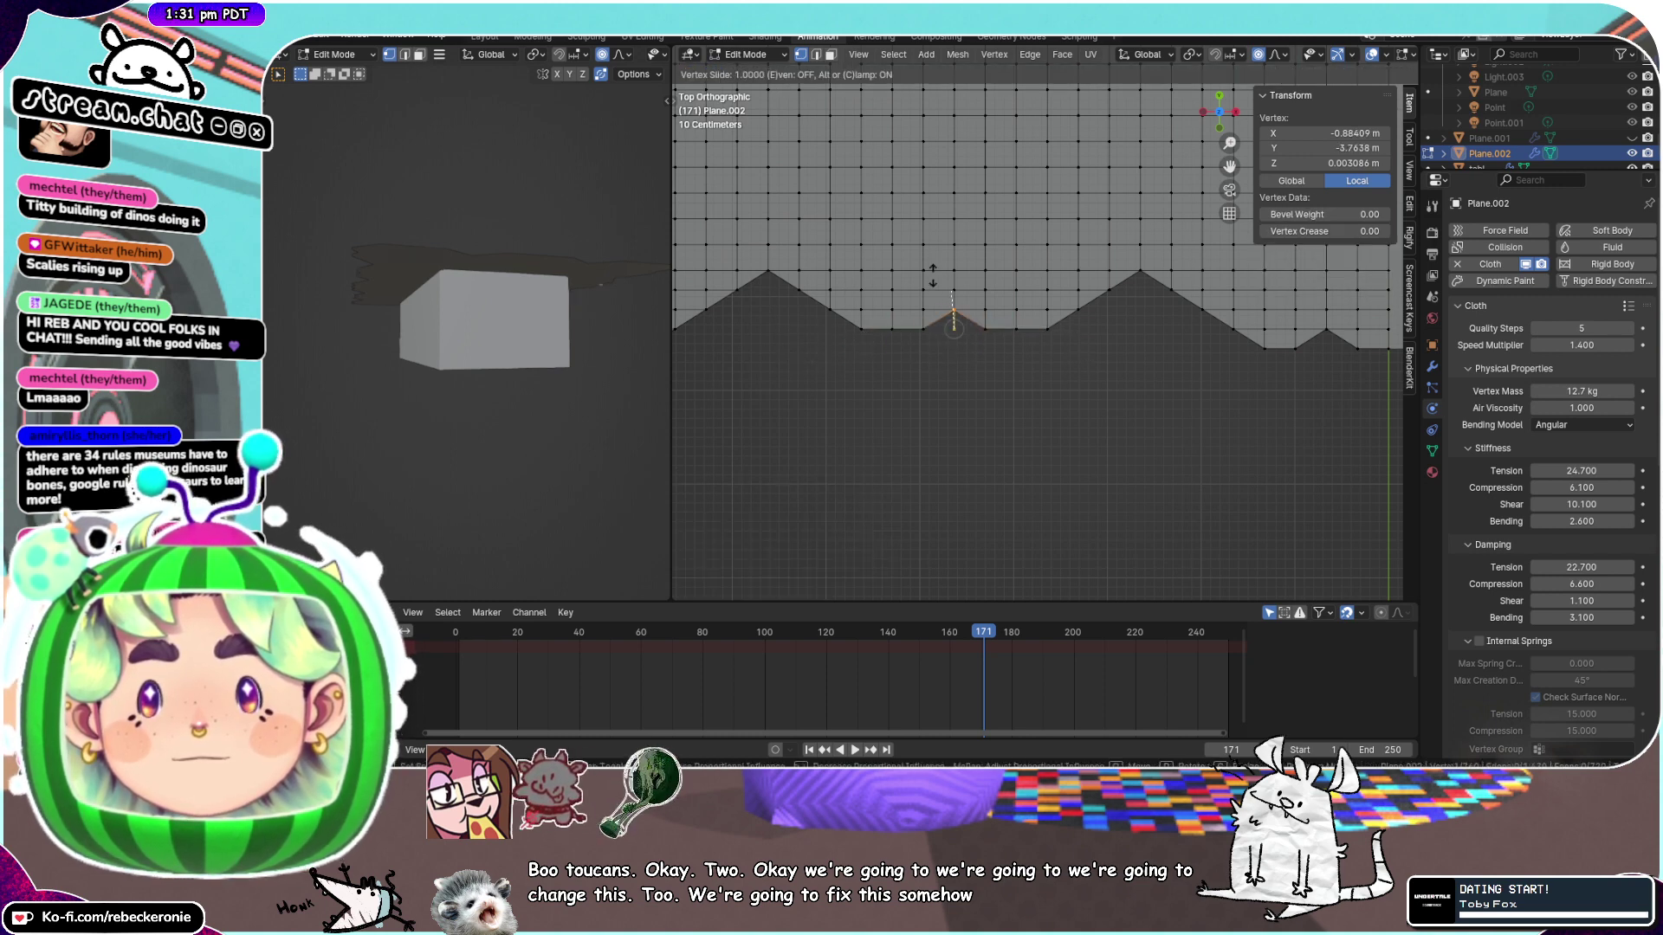
left_click(953, 297)
Edge-slide the same scallop's bottom border inward to Y -3.7638 m and its middle vertex to Y -3.6357 m
left_click_drag(1063, 359, 786, 317)
key("g")
key("g")
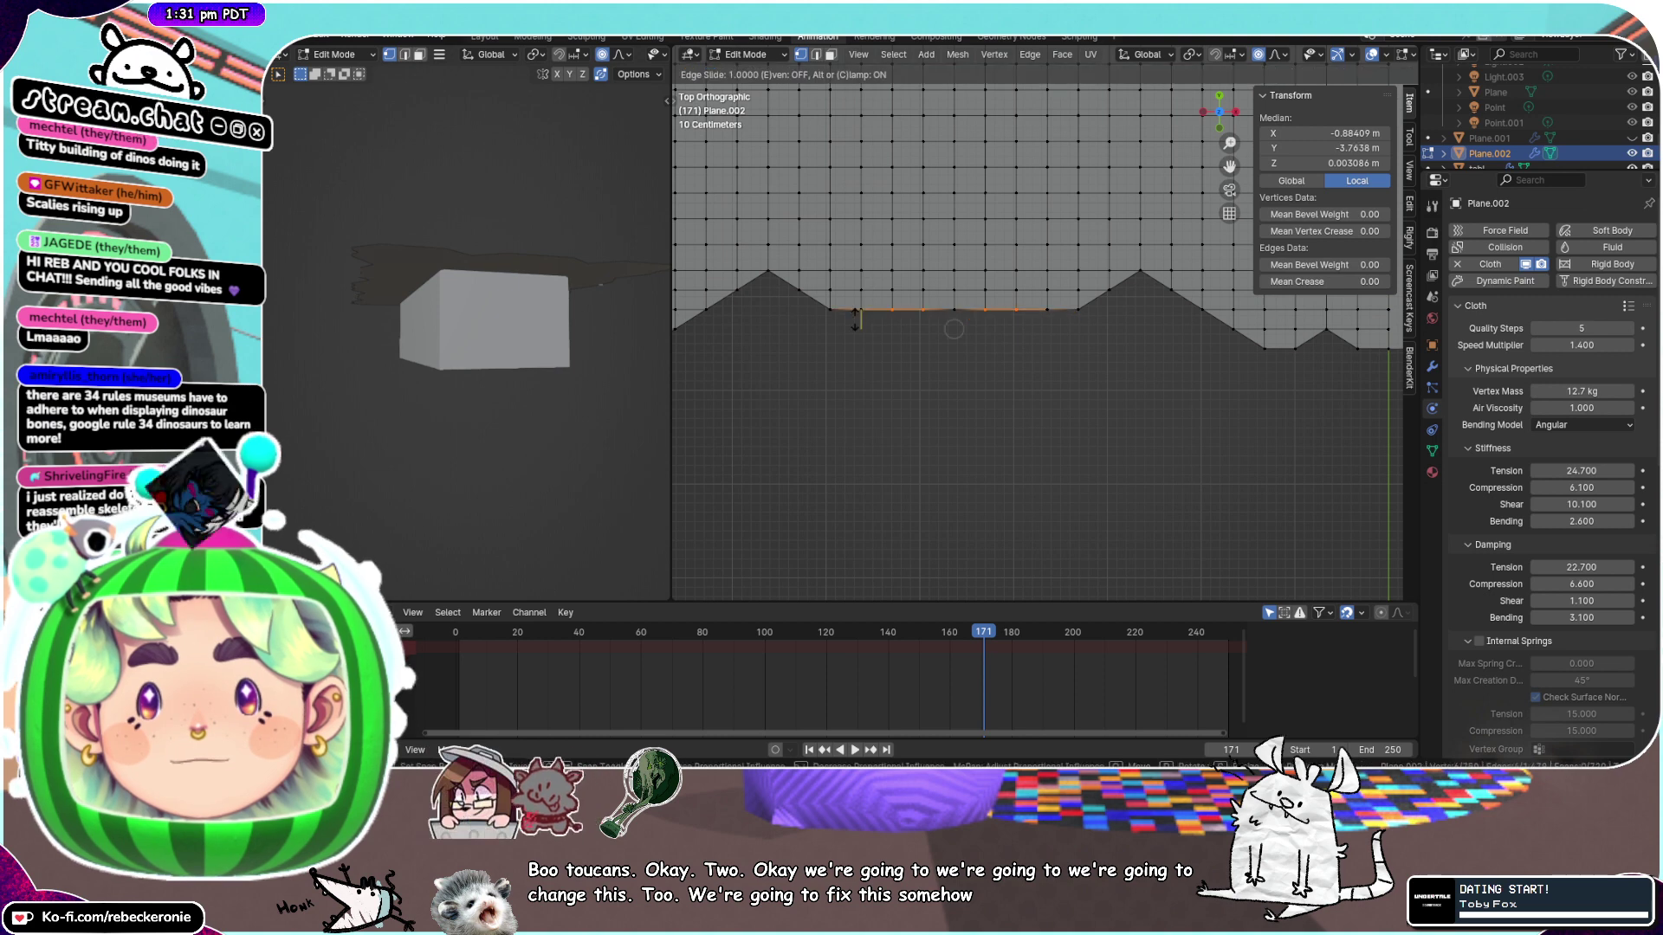
left_click(918, 310)
left_click_drag(972, 323, 941, 309)
key("g")
key("g")
left_click(953, 295)
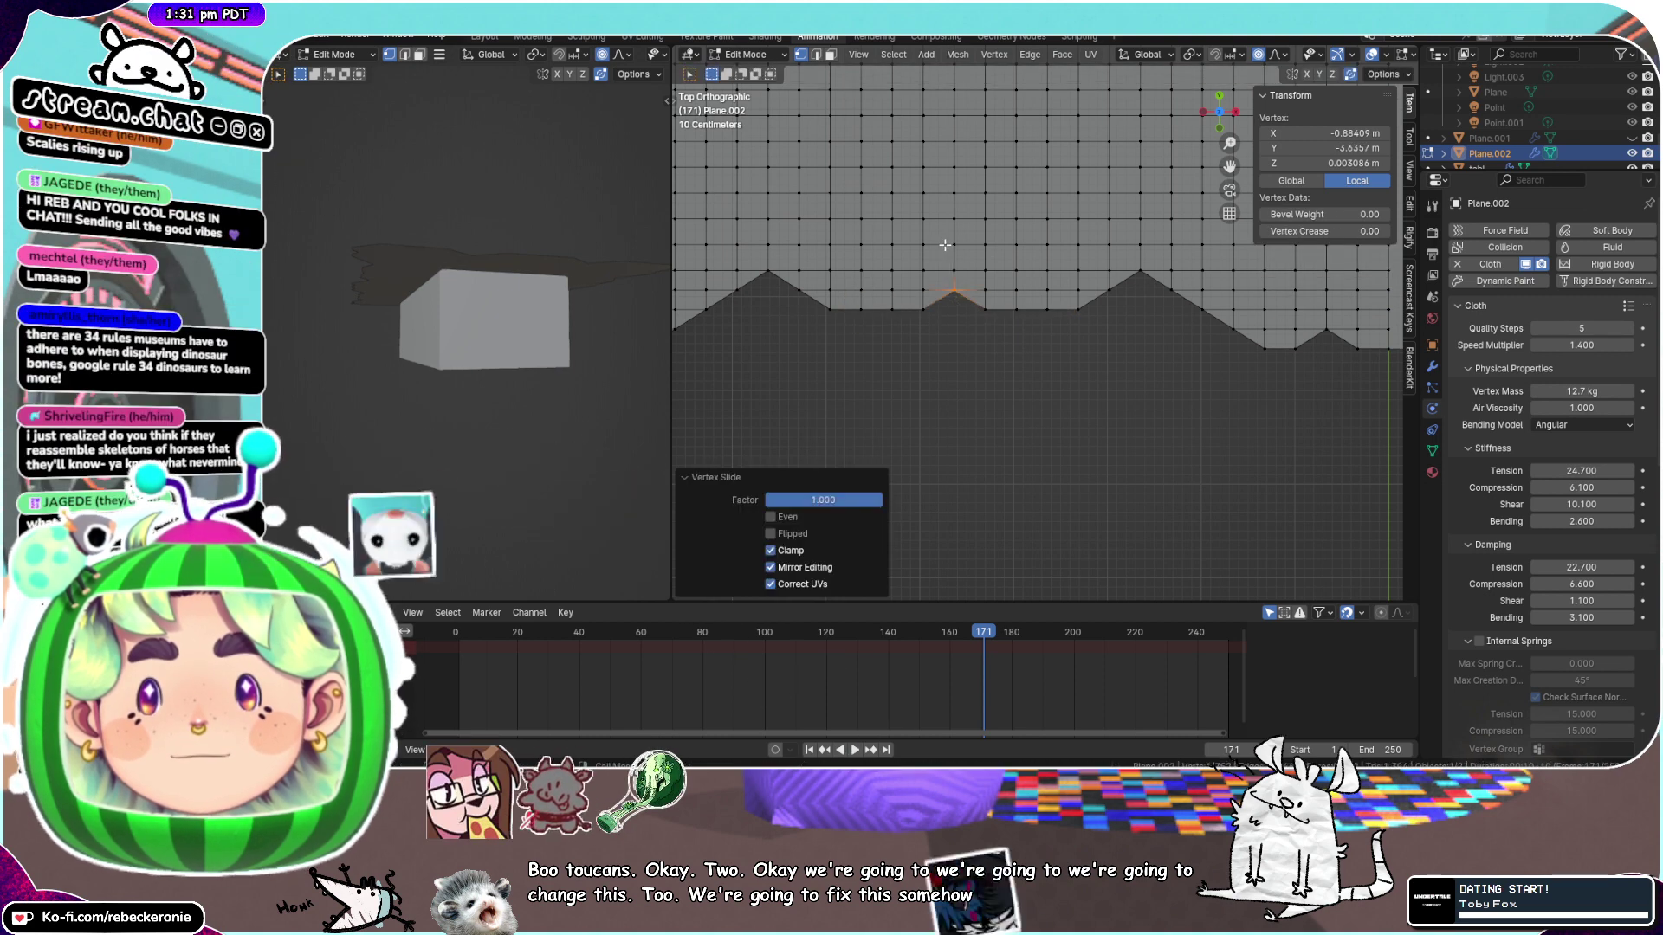
Edge-slide the same scallop's bottom border inward to Y -3.6357 m and its middle vertex to Y -3.5076 m
left_click_drag(1117, 331, 718, 301)
key("g")
key("g")
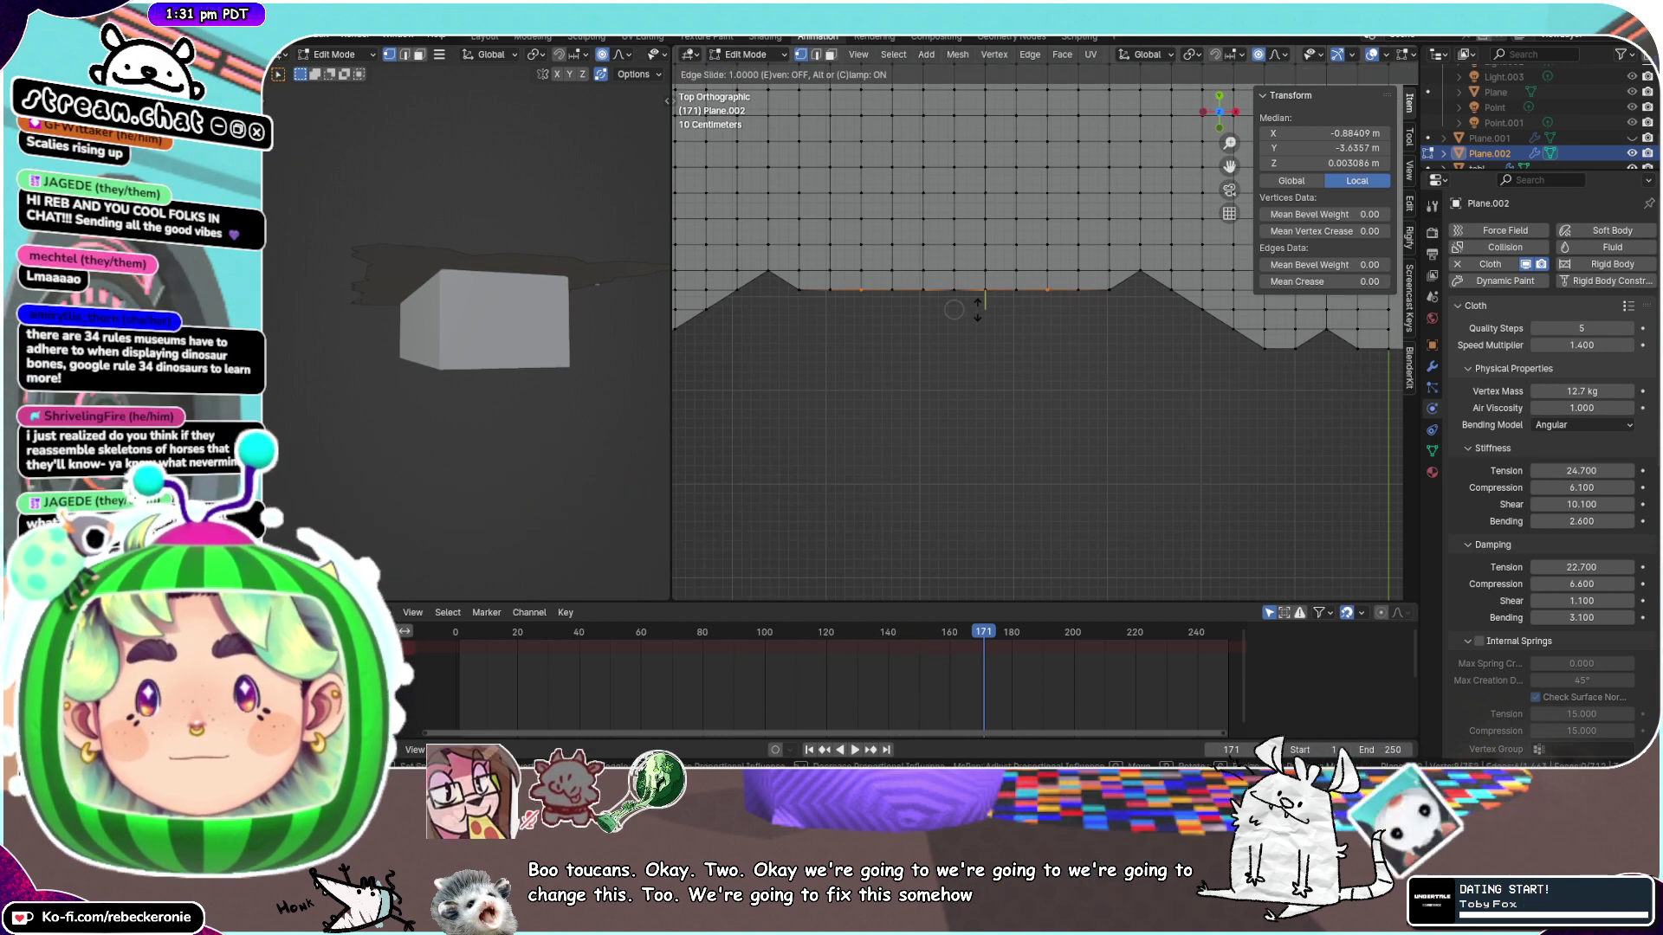
left_click(975, 305)
left_click(963, 294)
key("g")
key("g")
left_click(981, 312)
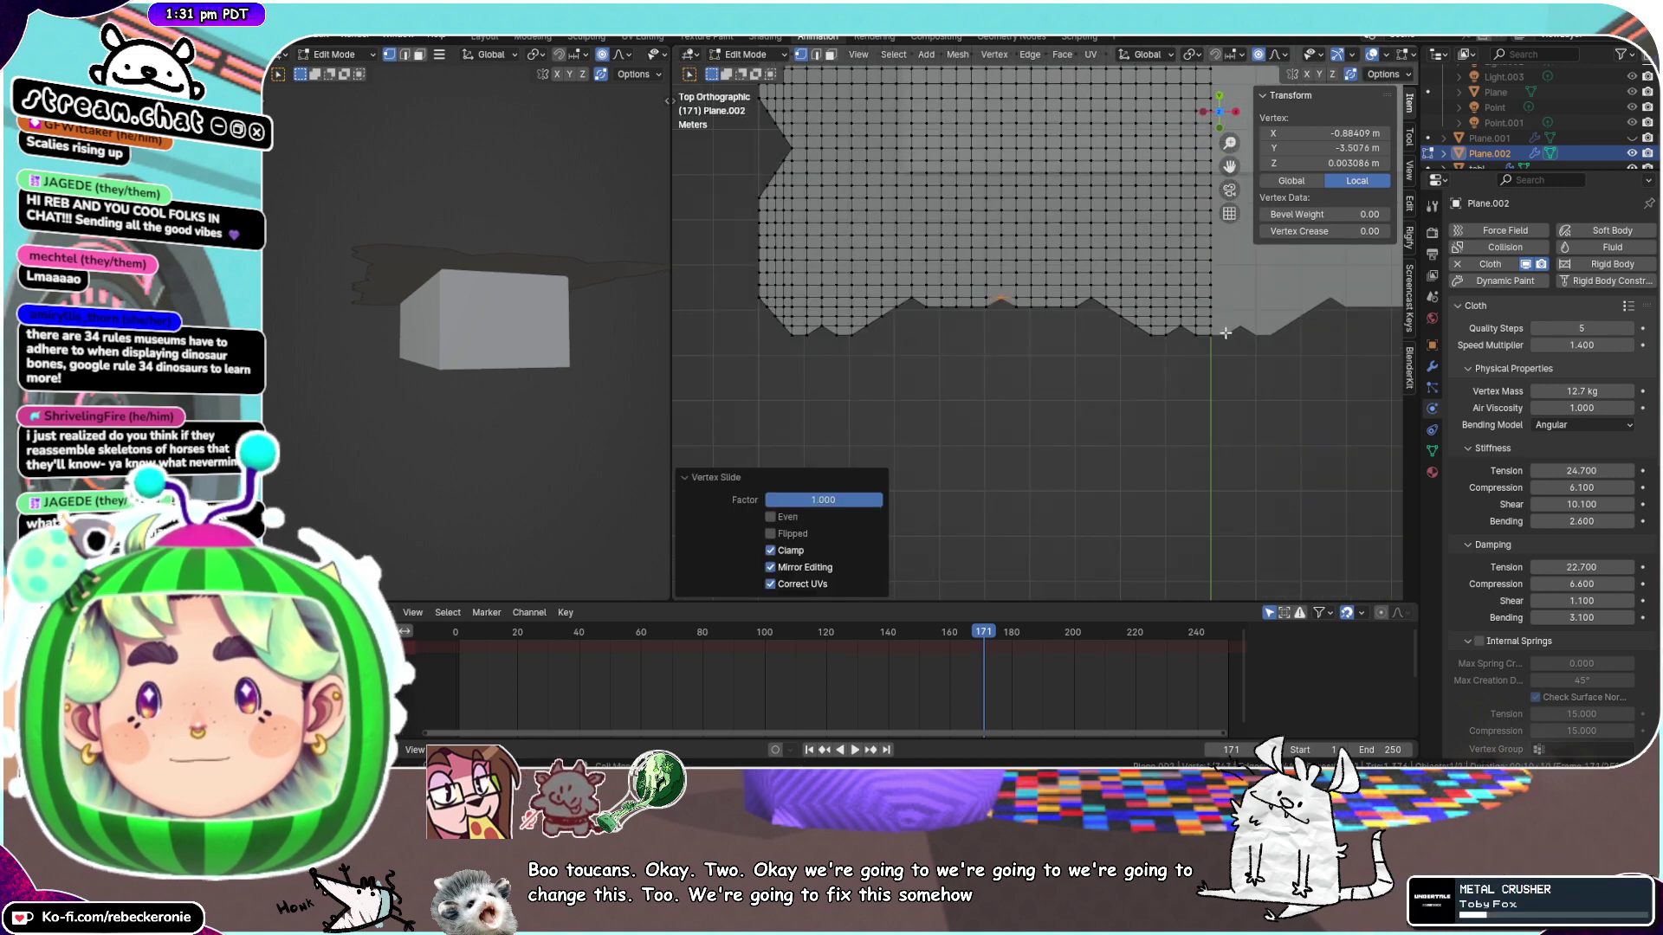
Slide the bottom border of the scallop beside the mirror line inward in stages until it lies at Y -3.6357 m
left_click_drag(1318, 360, 1126, 330)
key("g")
key("g")
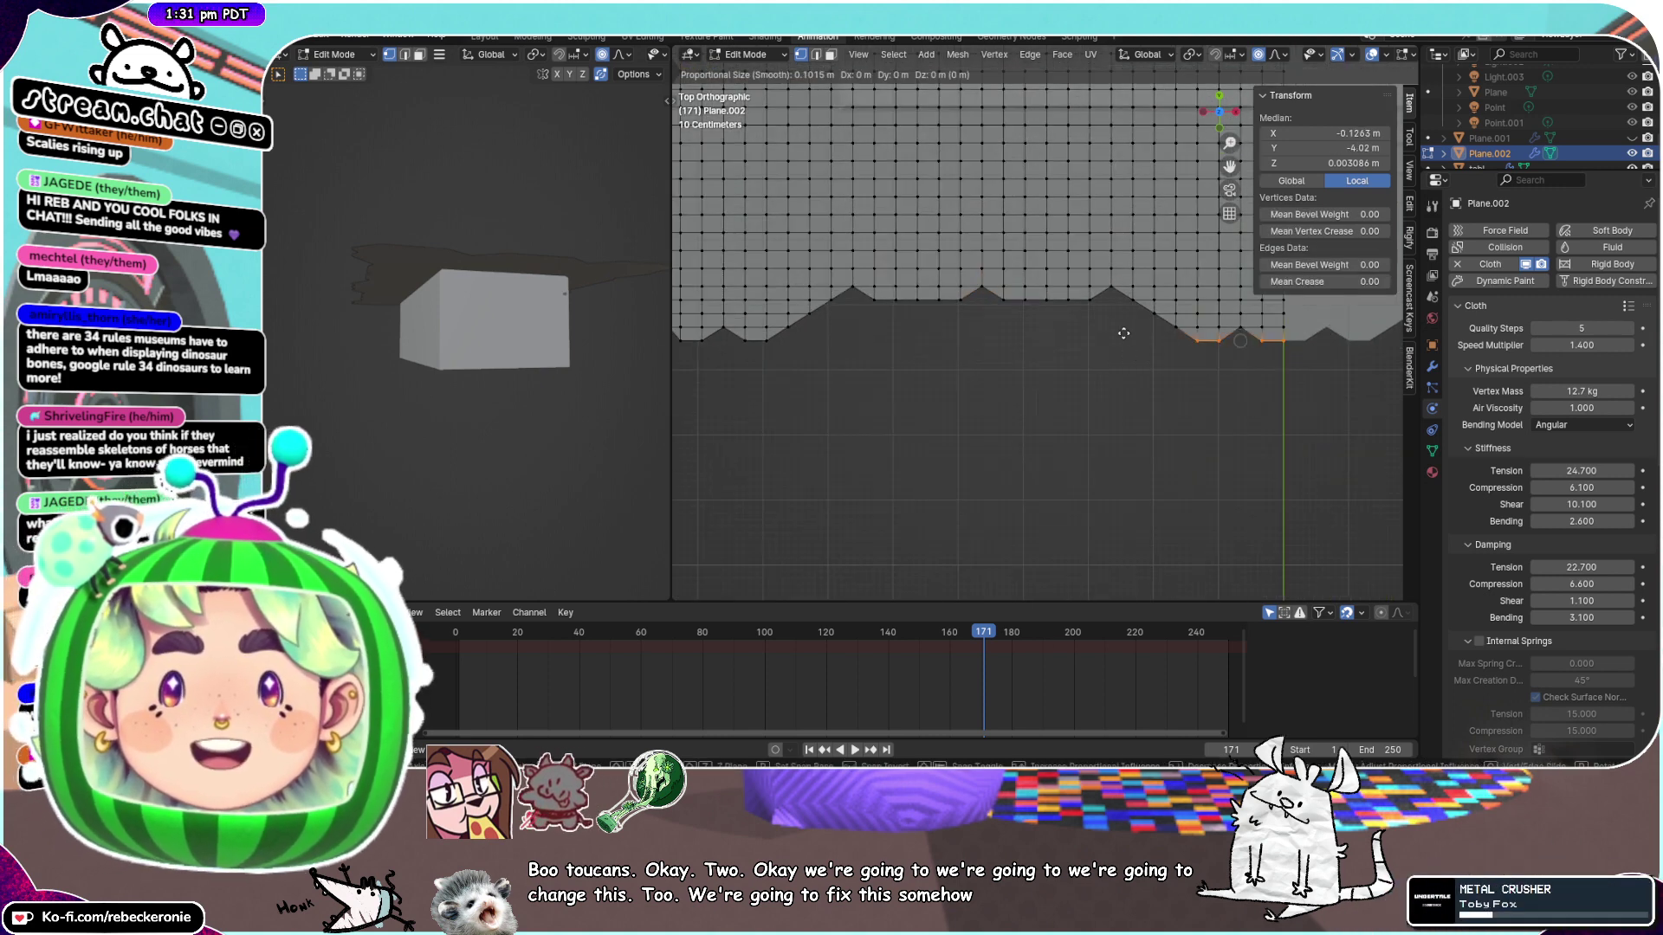
left_click(1129, 326)
left_click_drag(1321, 358, 1141, 310)
key("g")
key("g")
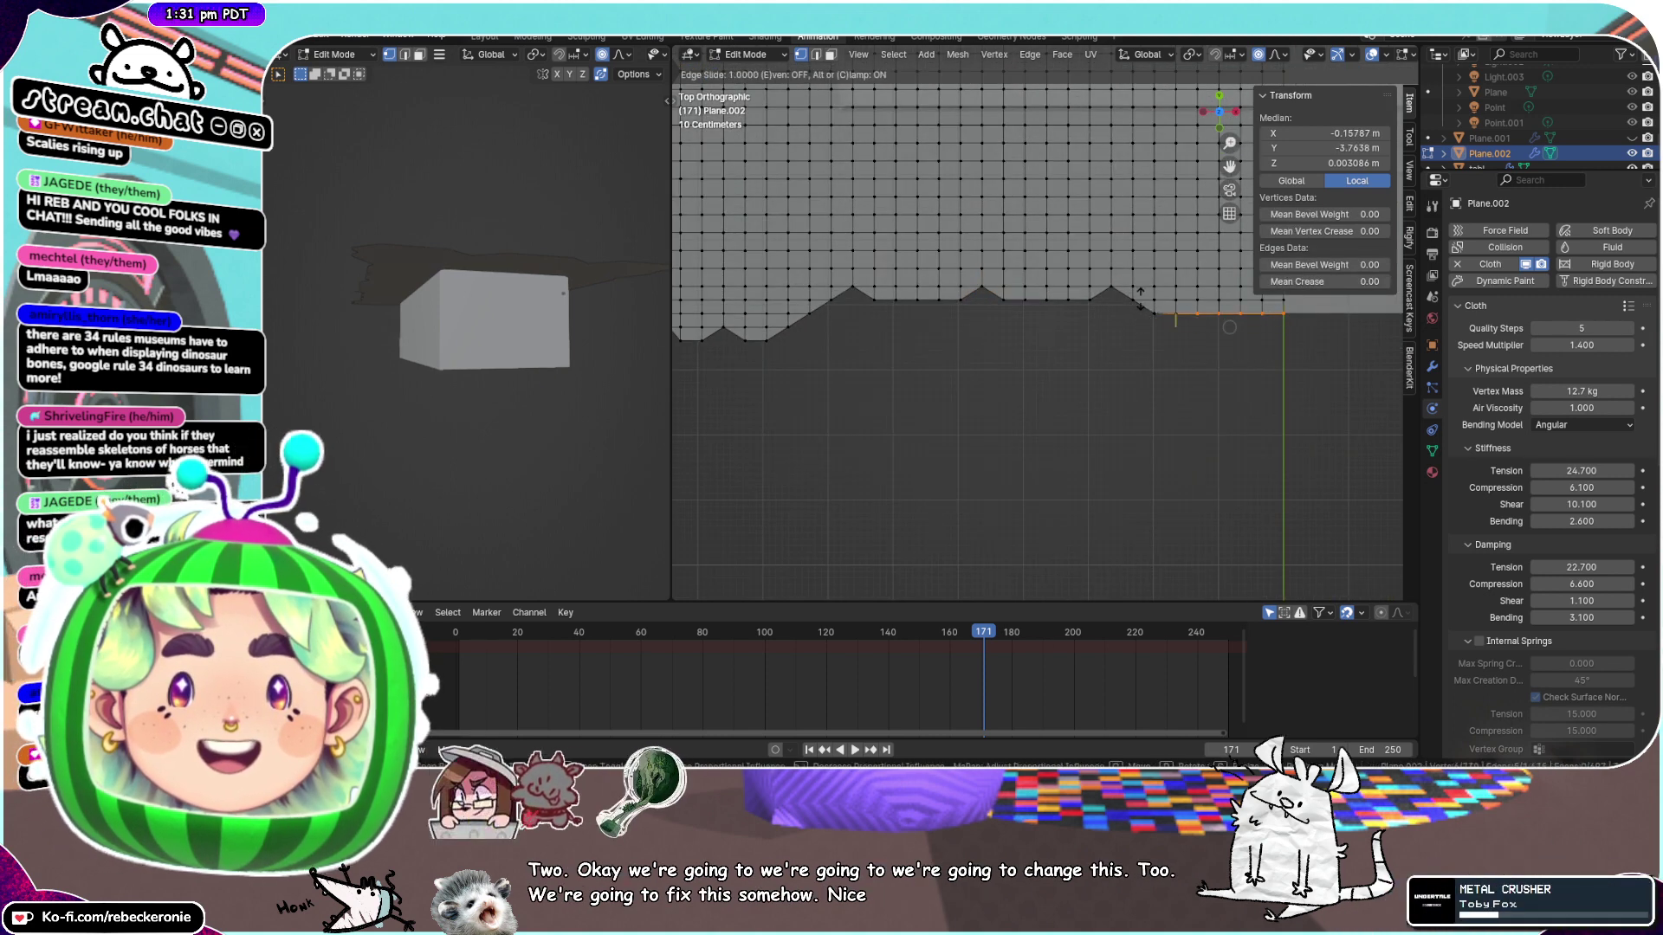
left_click(1141, 313)
left_click_drag(1316, 360, 1098, 304)
key("g")
key("g")
left_click(1094, 303)
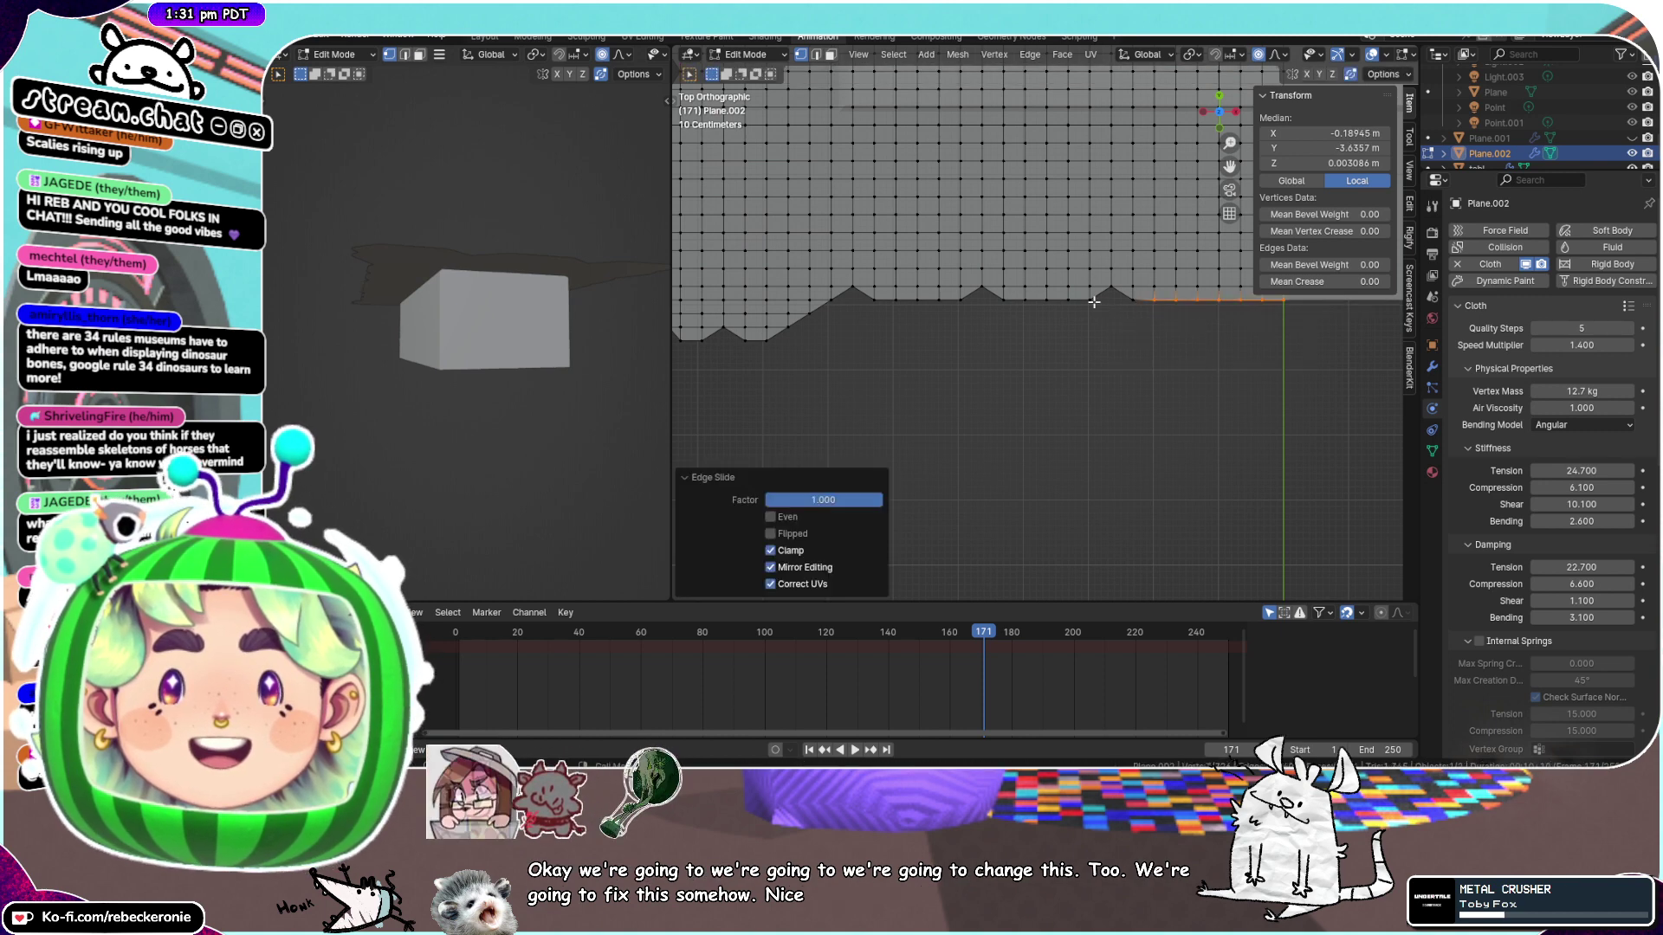
Slide the protruding lower vertices of the front corner scallop inward, including those at its outer corner
scroll(842, 352, "down", 2)
left_click_drag(951, 346, 706, 308)
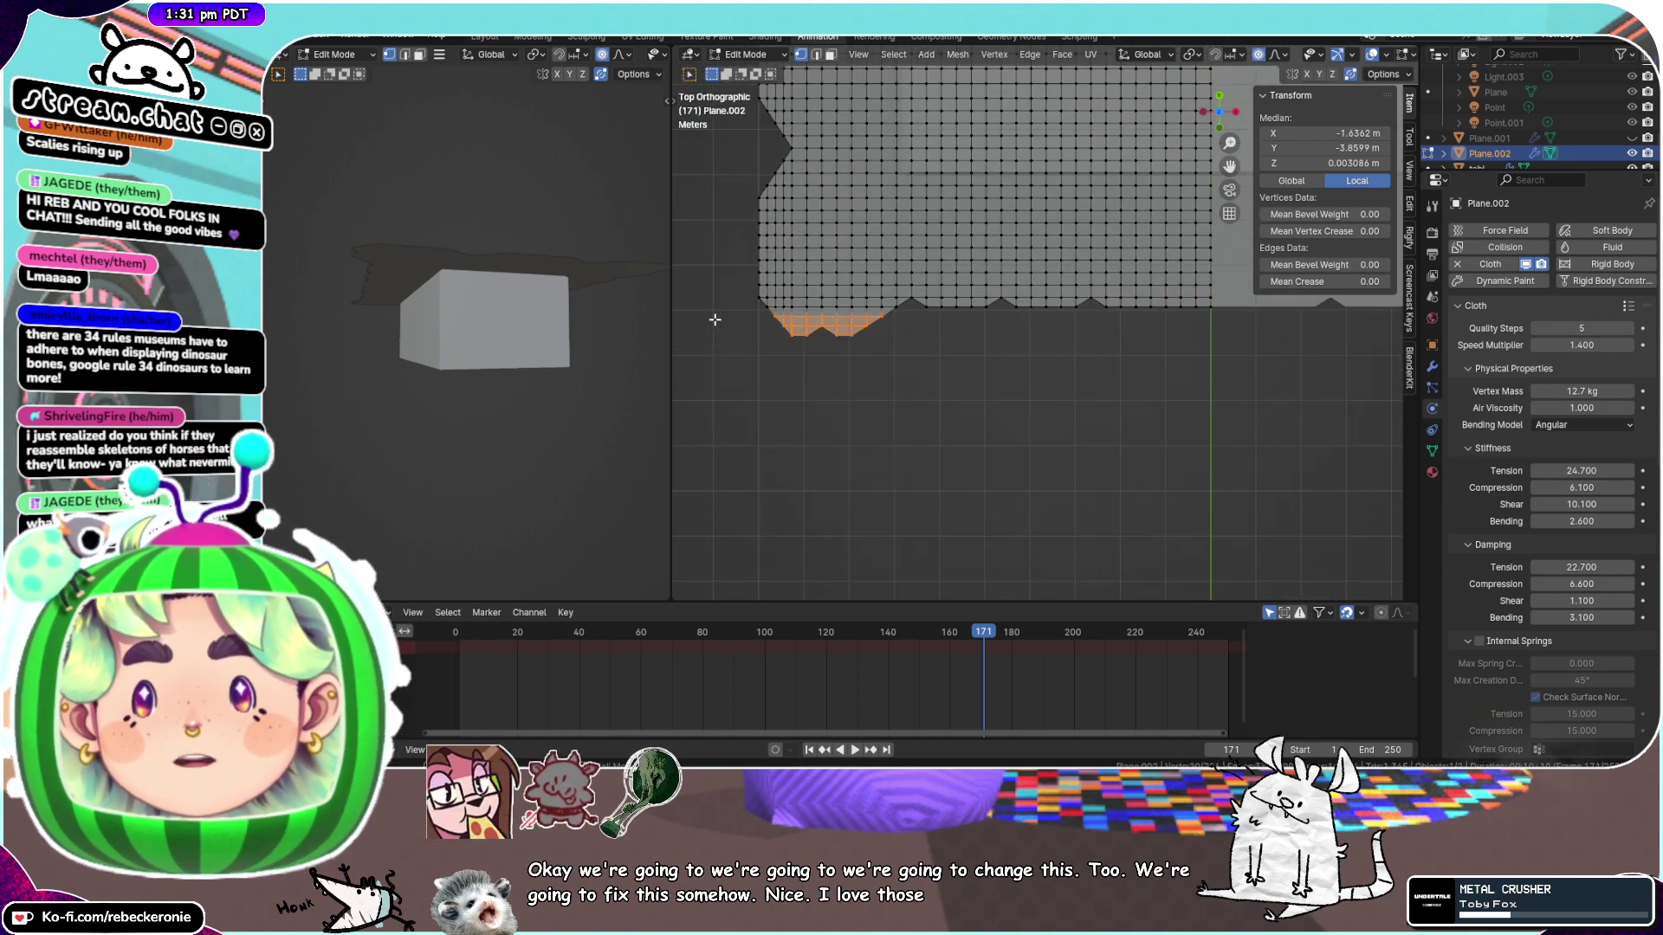
key("g")
key("g")
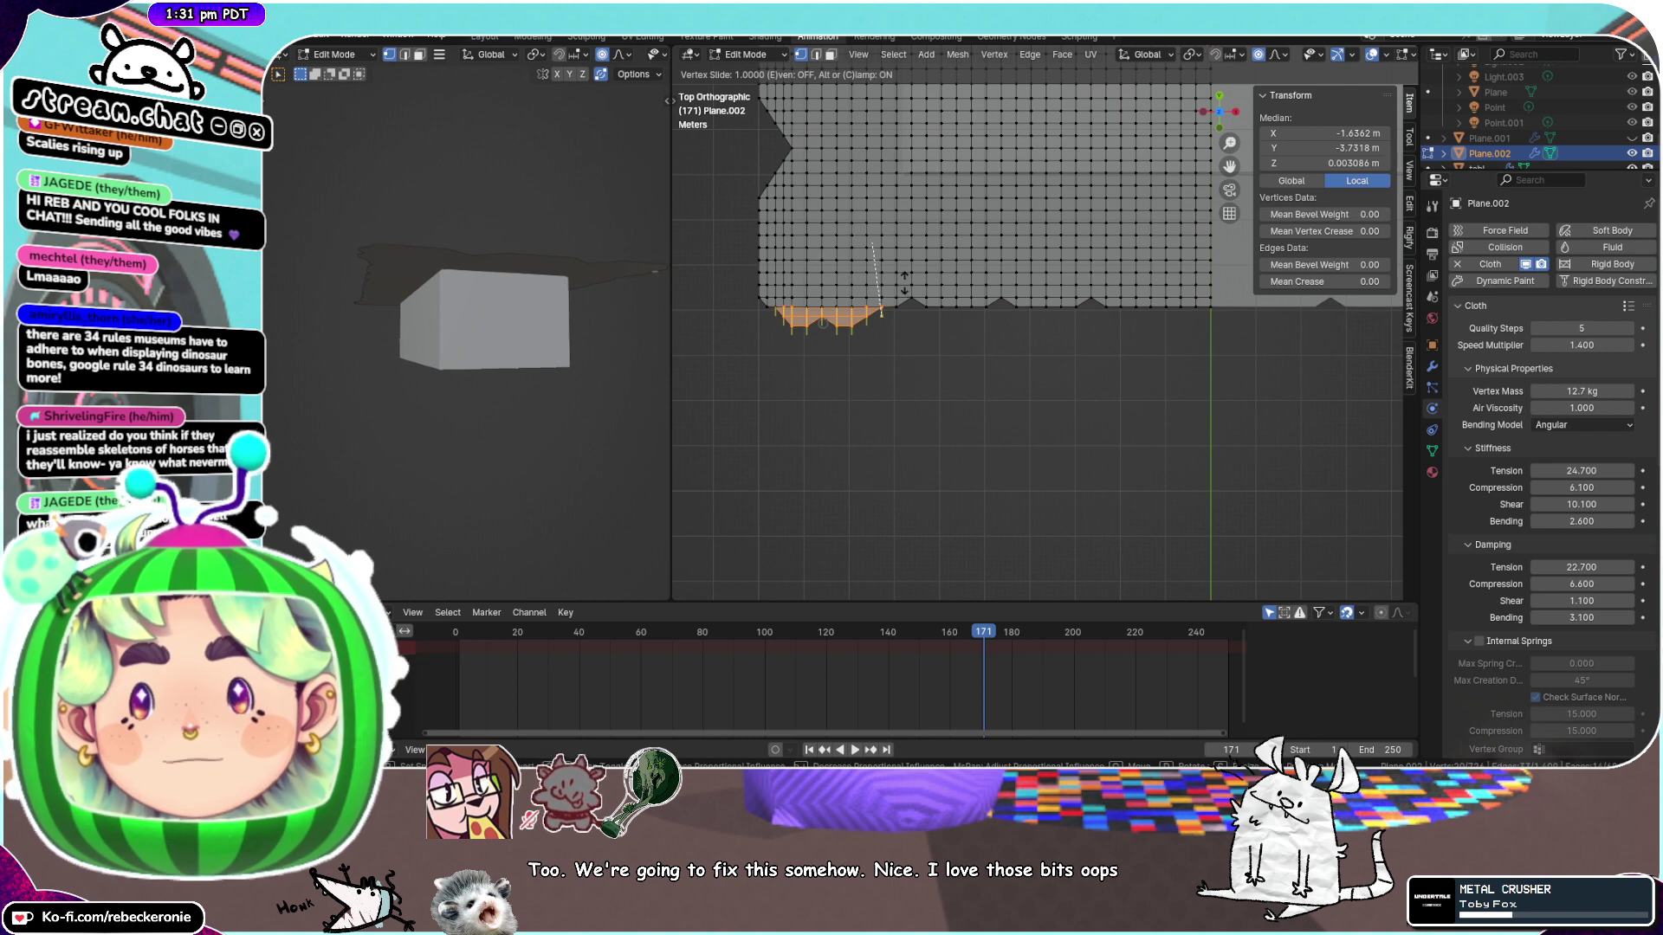
left_click(905, 282)
left_click_drag(768, 321, 735, 308)
key("g")
key("g")
left_click(853, 291)
Edge-slide the corner scallop's remaining protruding rows inward with factor 1.000 to align its border at Y -3.6357 m
left_click_drag(876, 345, 751, 310)
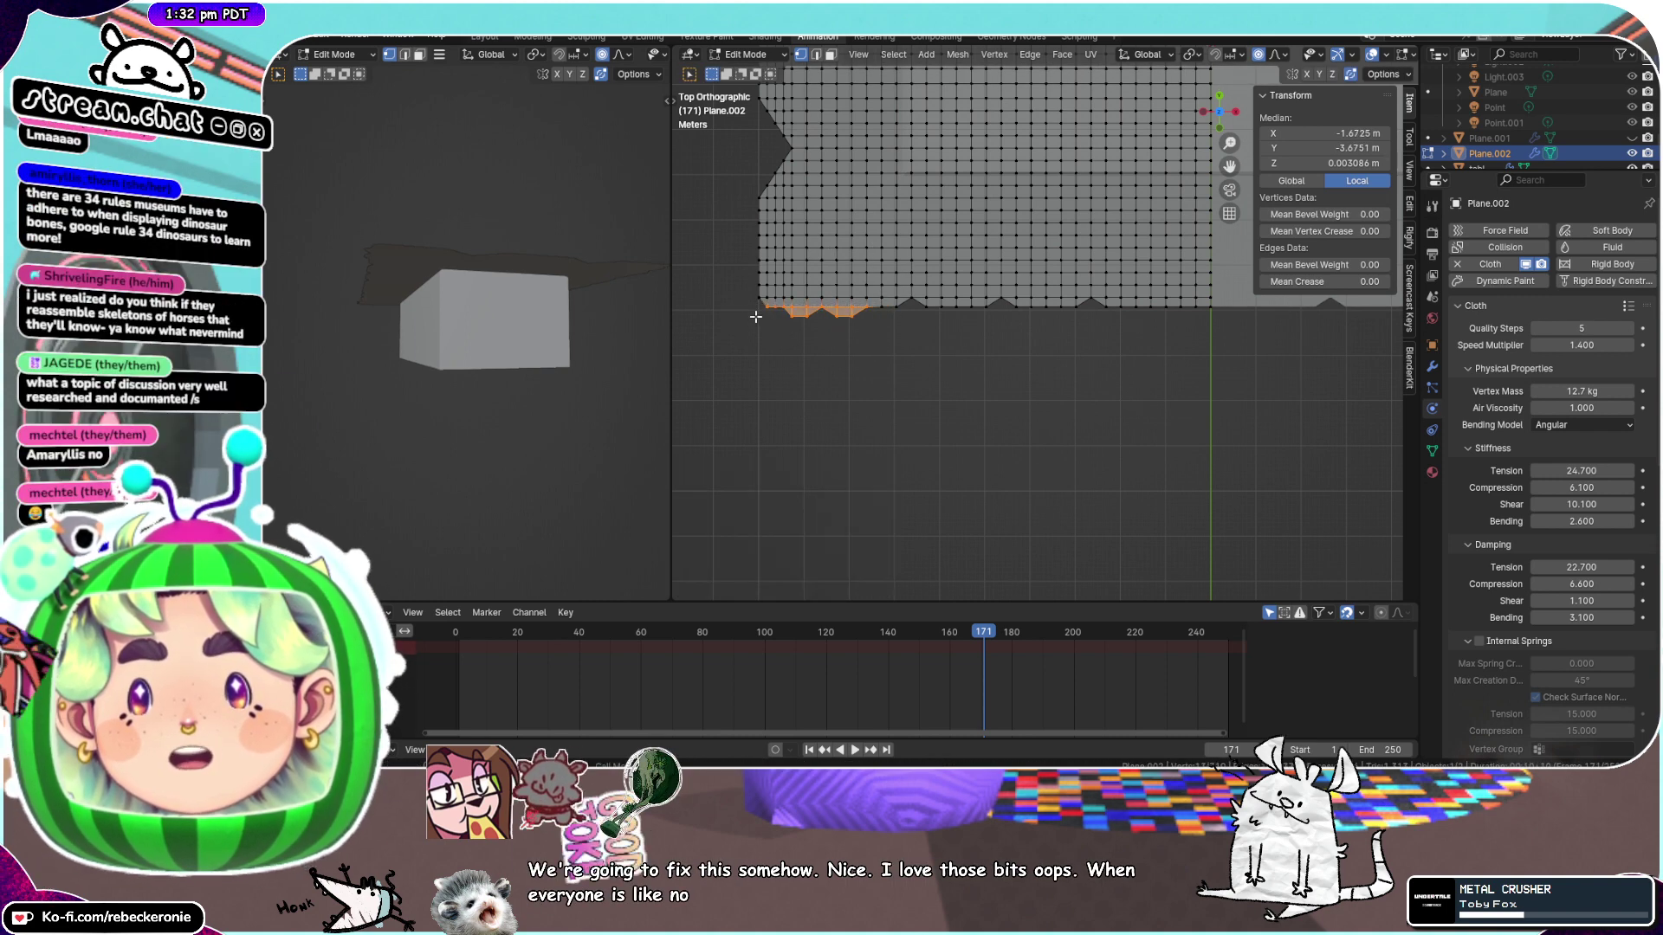
key("g")
key("g")
left_click(809, 311)
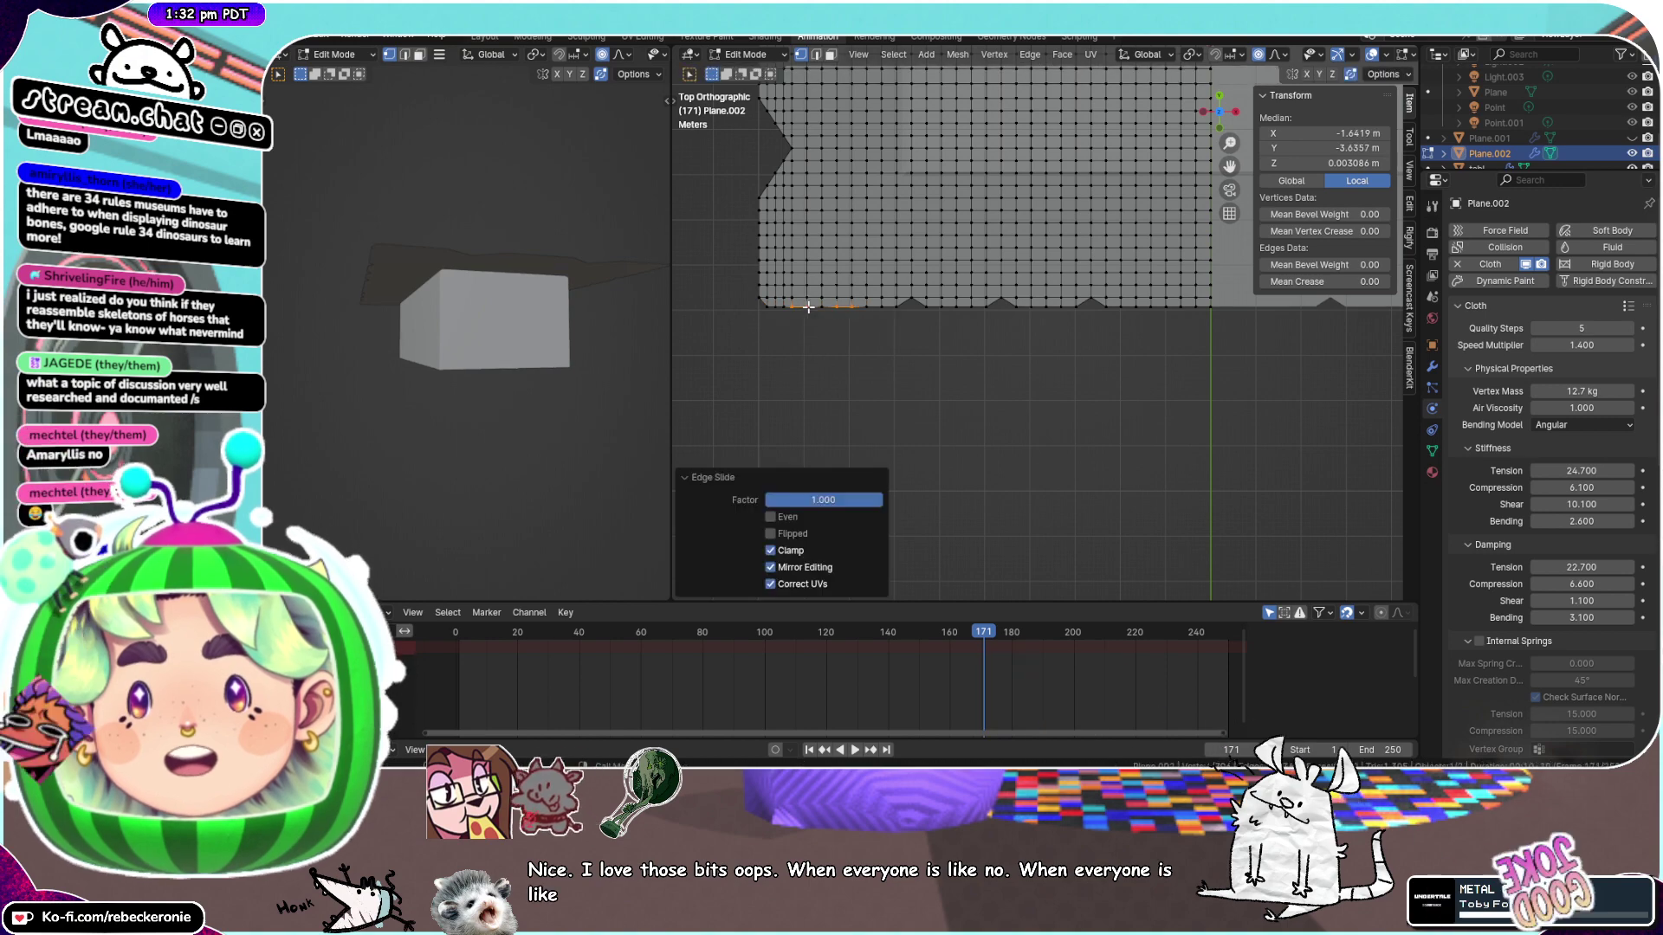
scroll(927, 367, "up", 5)
scroll(928, 367, "down", 4)
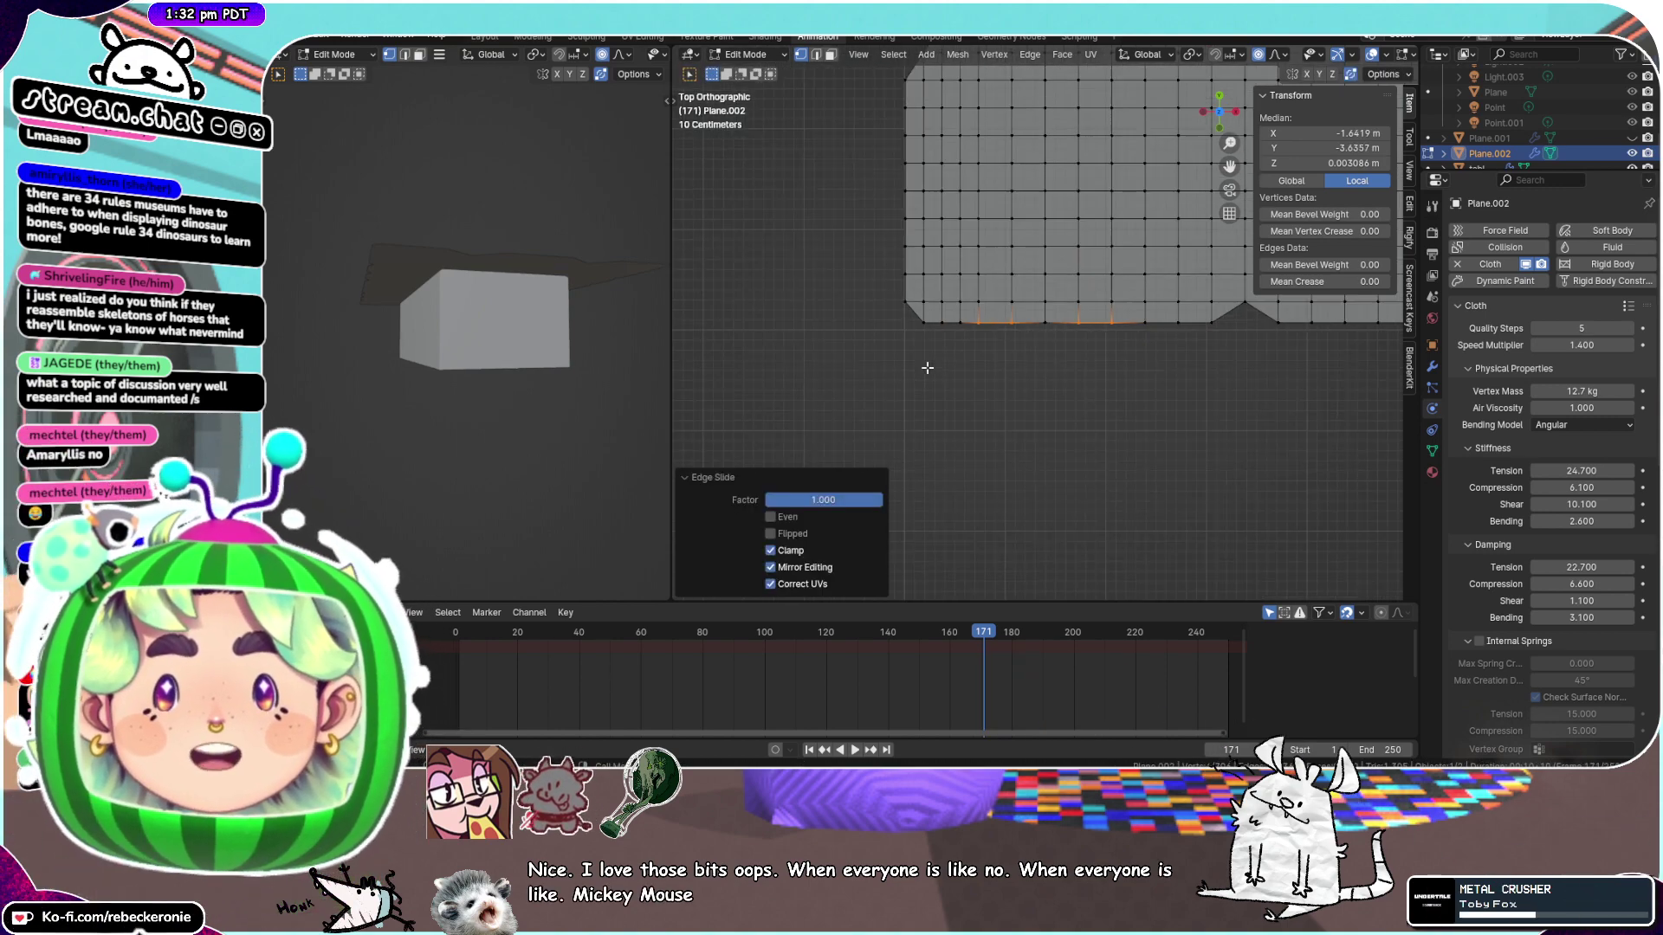
Vertex-slide two spaced vertices on the corner scallop's flat front border inward to Y -3.5076 m, notching it into smaller scallops
left_click_drag(1230, 166, 1152, 160)
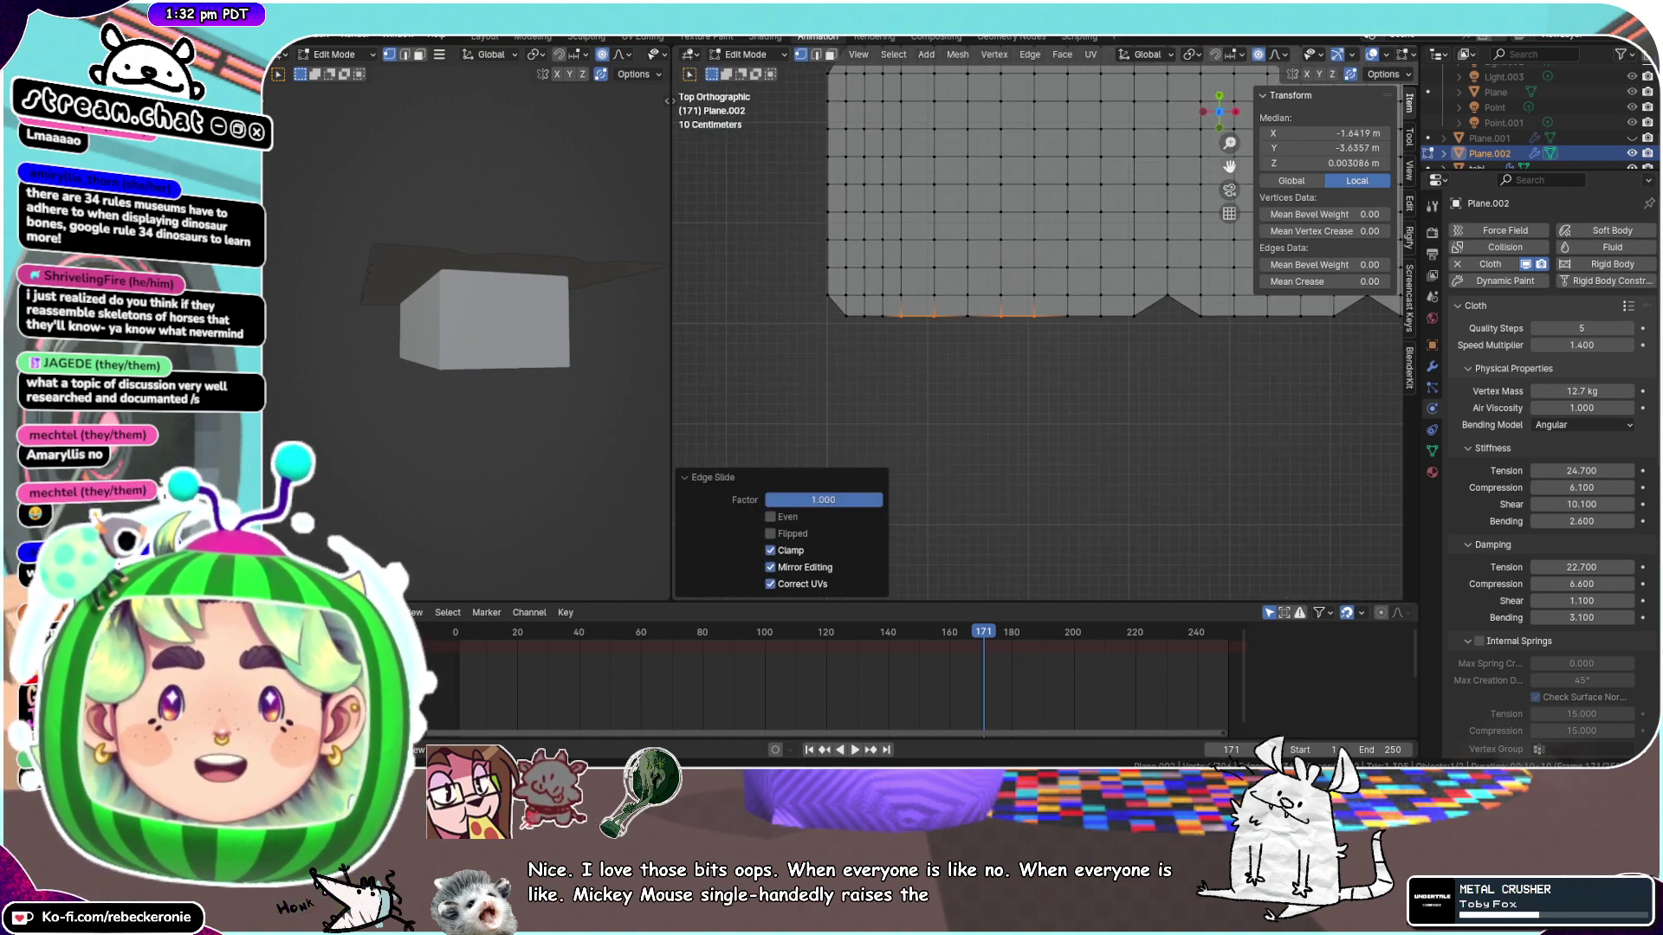
left_click(1084, 343)
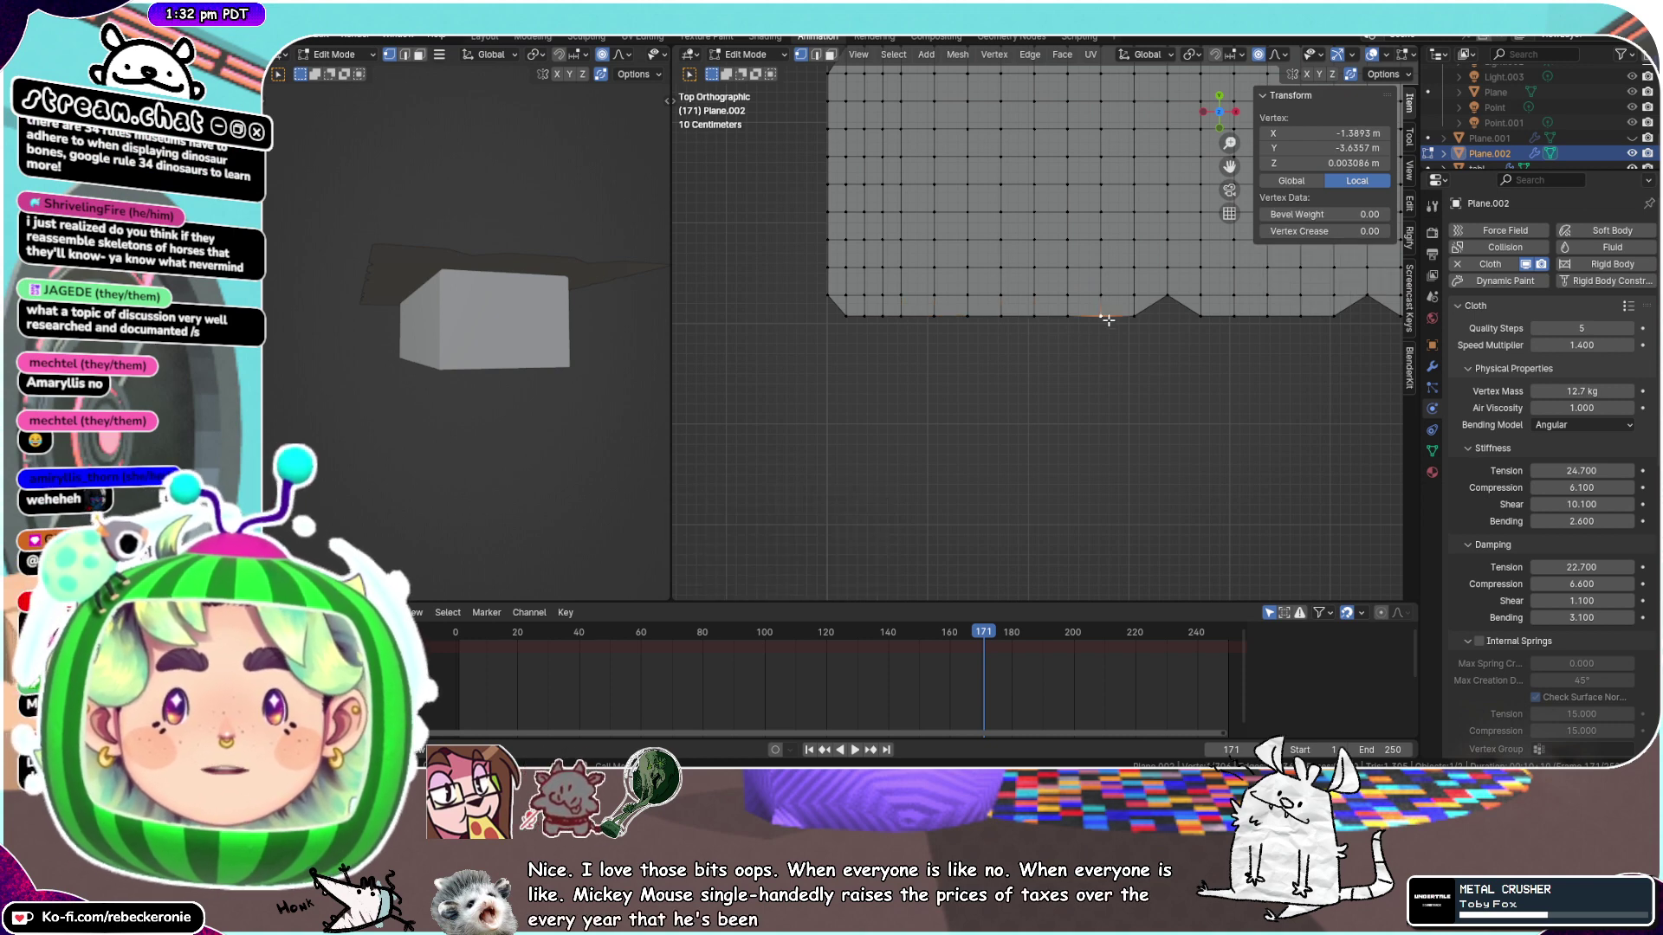
key("shift+v")
left_click(961, 320)
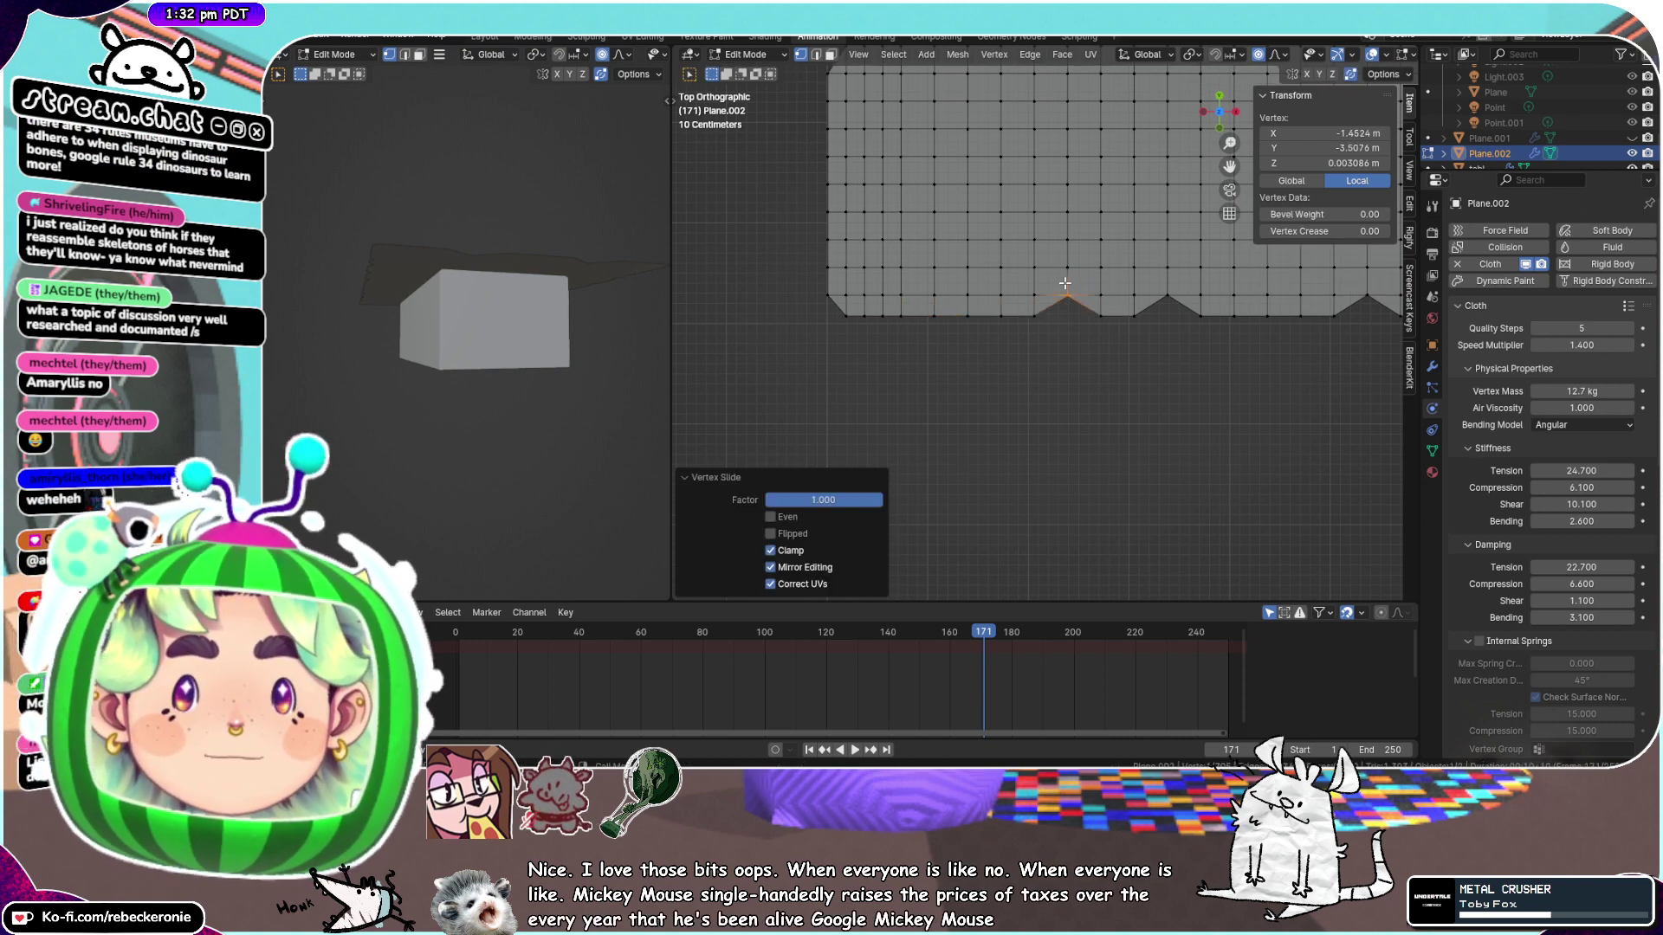
left_click(968, 317)
key("g")
key("g")
left_click(960, 272)
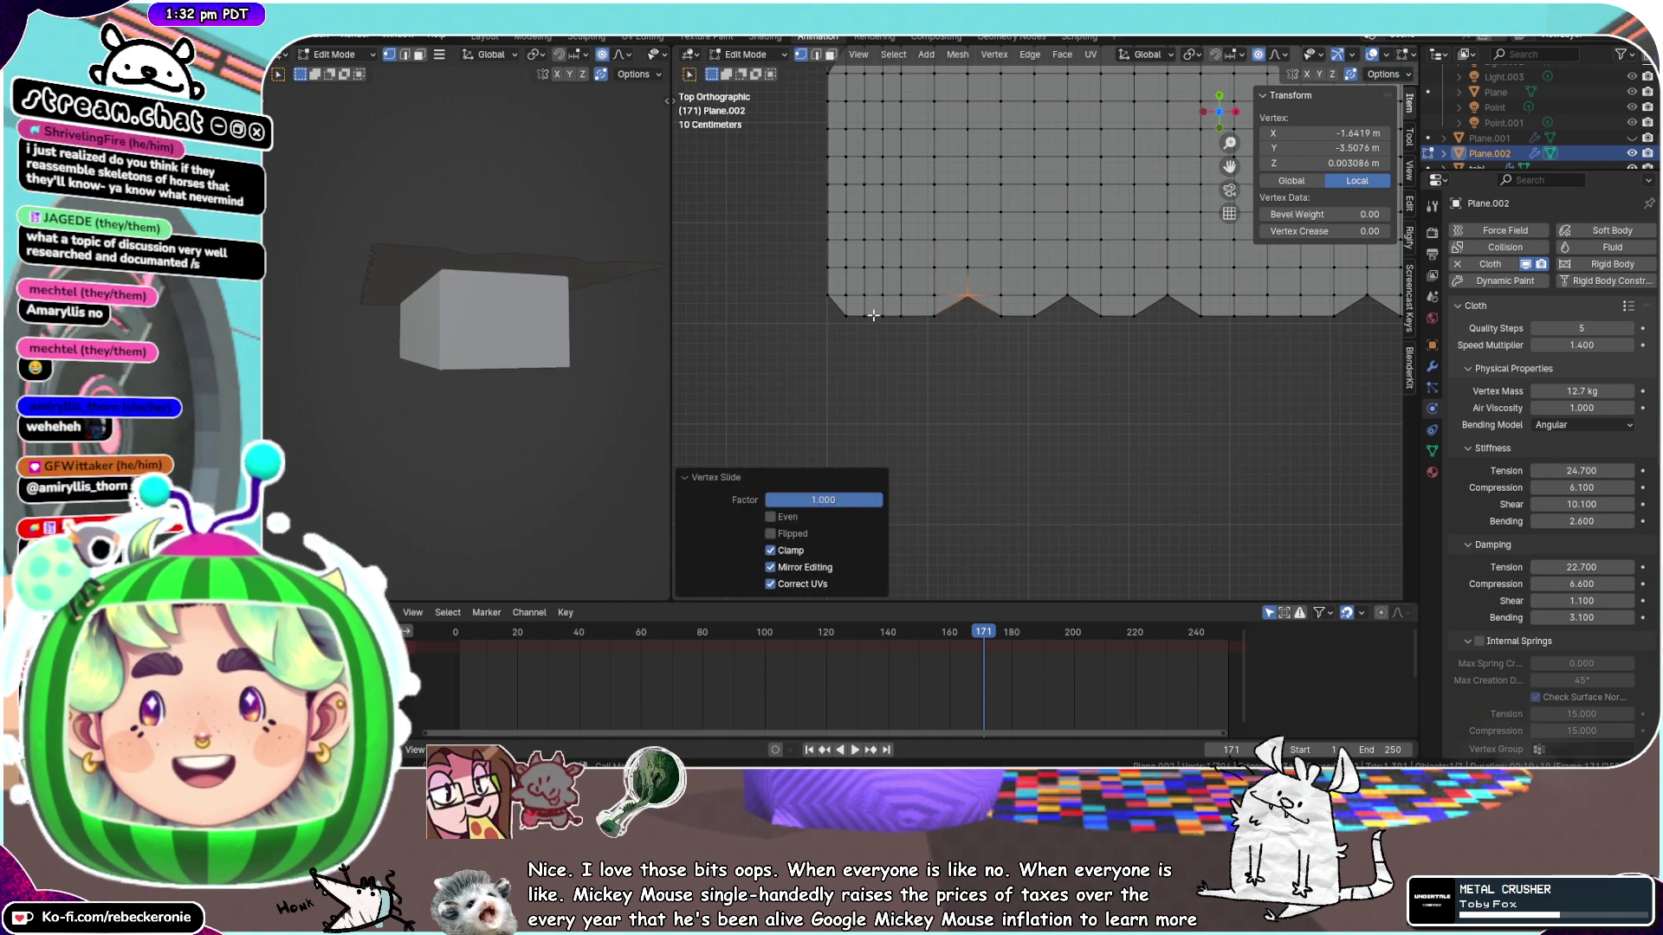
Vertex-slide the middle border vertices of the next two wide front scallops inward with factor 1.000 to split each in half
double_click(881, 303)
scroll(881, 303, "down", 4)
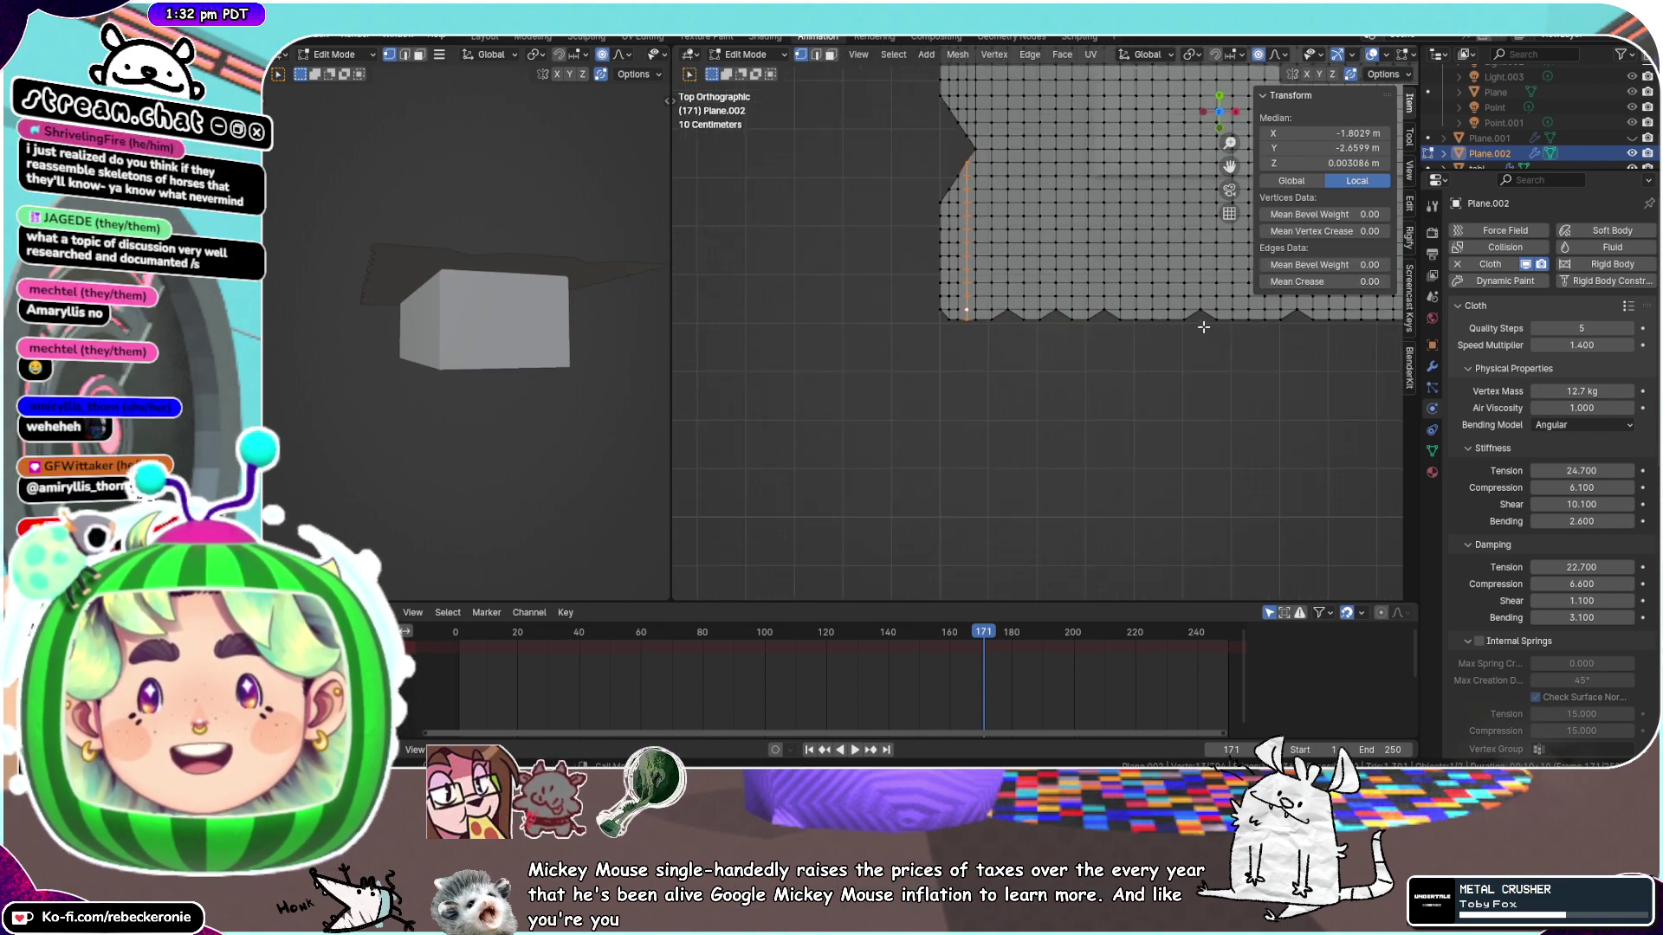
scroll(1199, 326, "up", 2)
left_click_drag(1229, 166, 1004, 192)
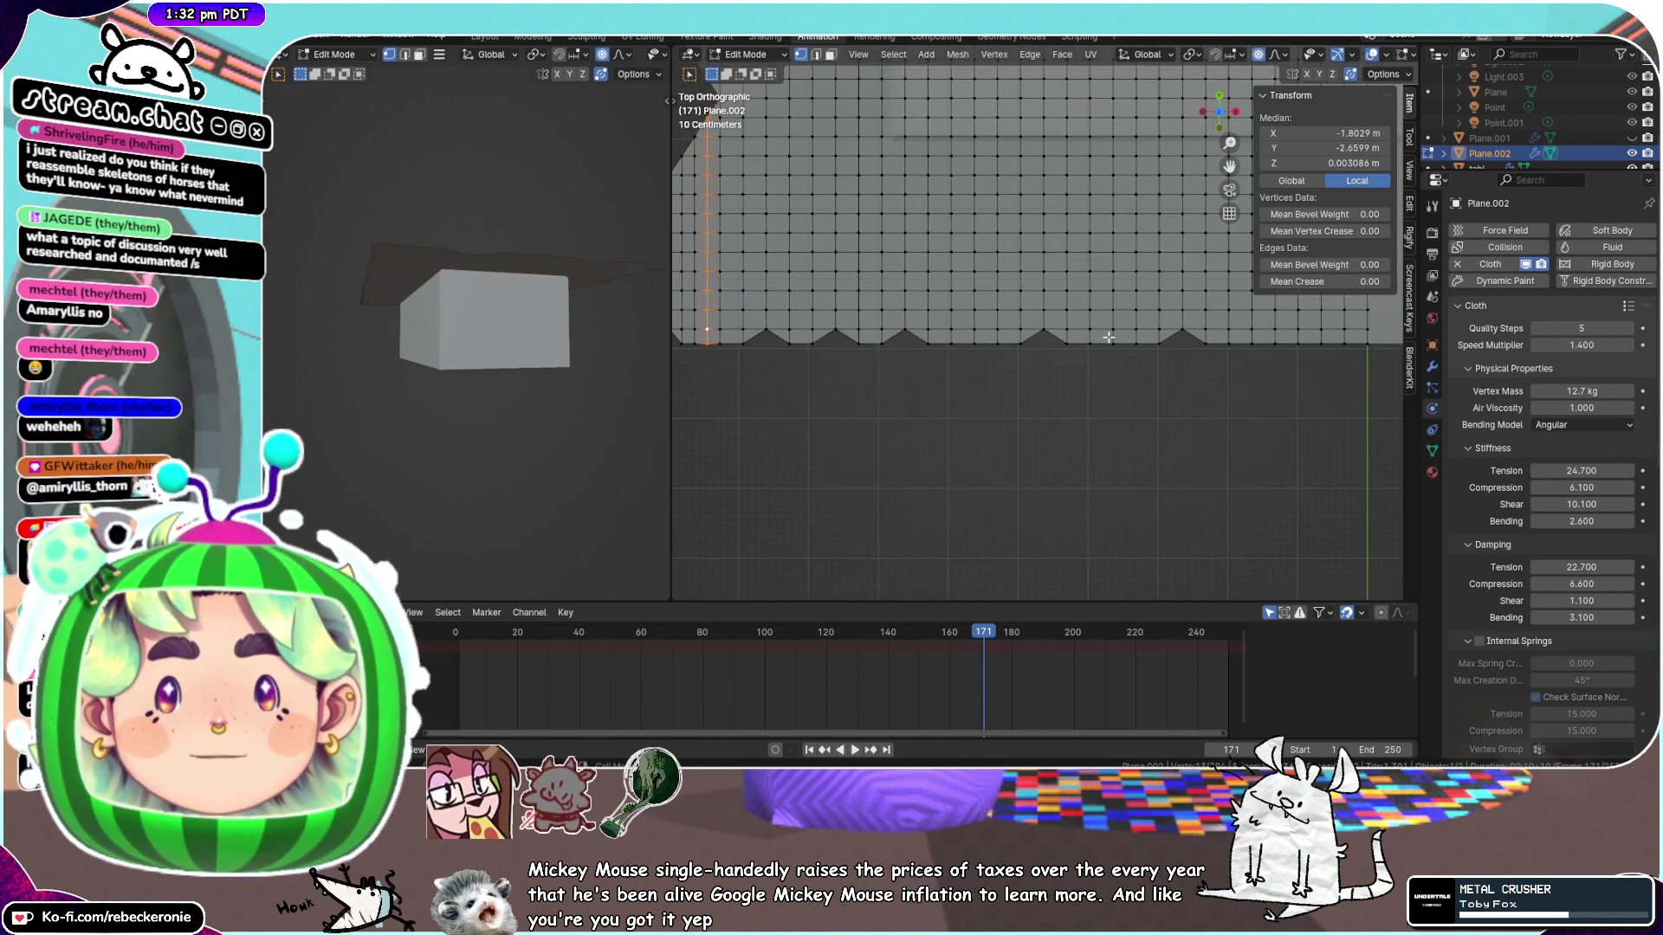
left_click(975, 346)
key("g")
key("g")
left_click(1031, 349)
left_click(1115, 345)
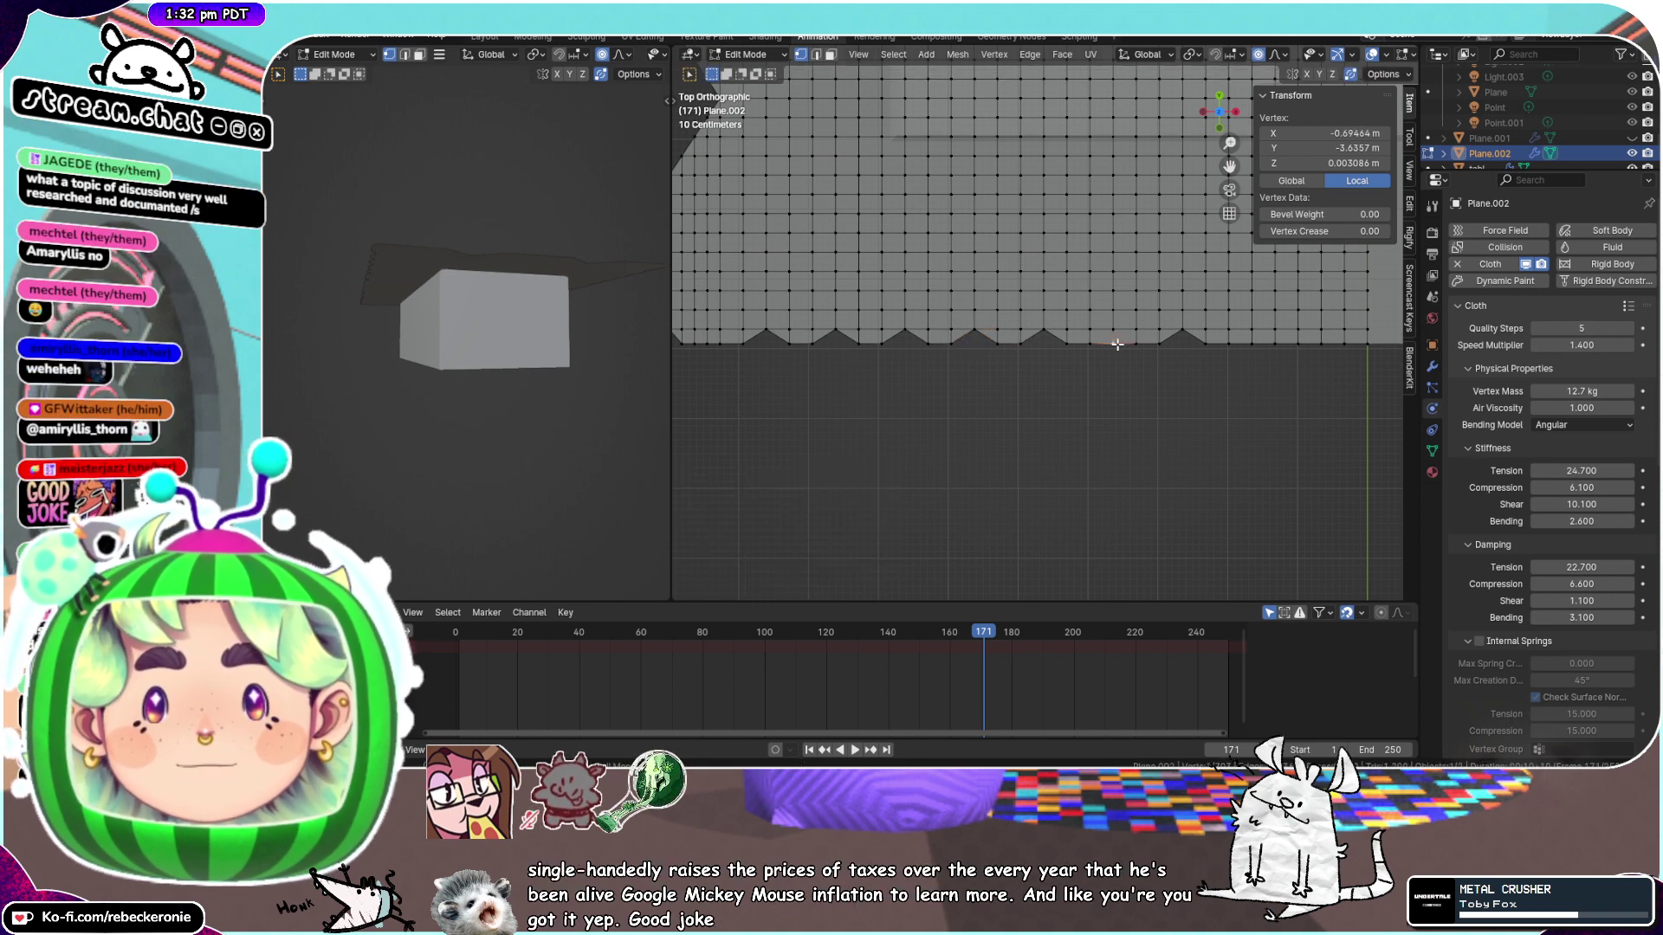
key("g")
key("g")
left_click(1109, 299)
Vertex-slide two border vertices in the flat stretch nearest the mirror line inward to Y -3.5076 m to form the remaining notches
left_click(1254, 344)
key("g")
key("g")
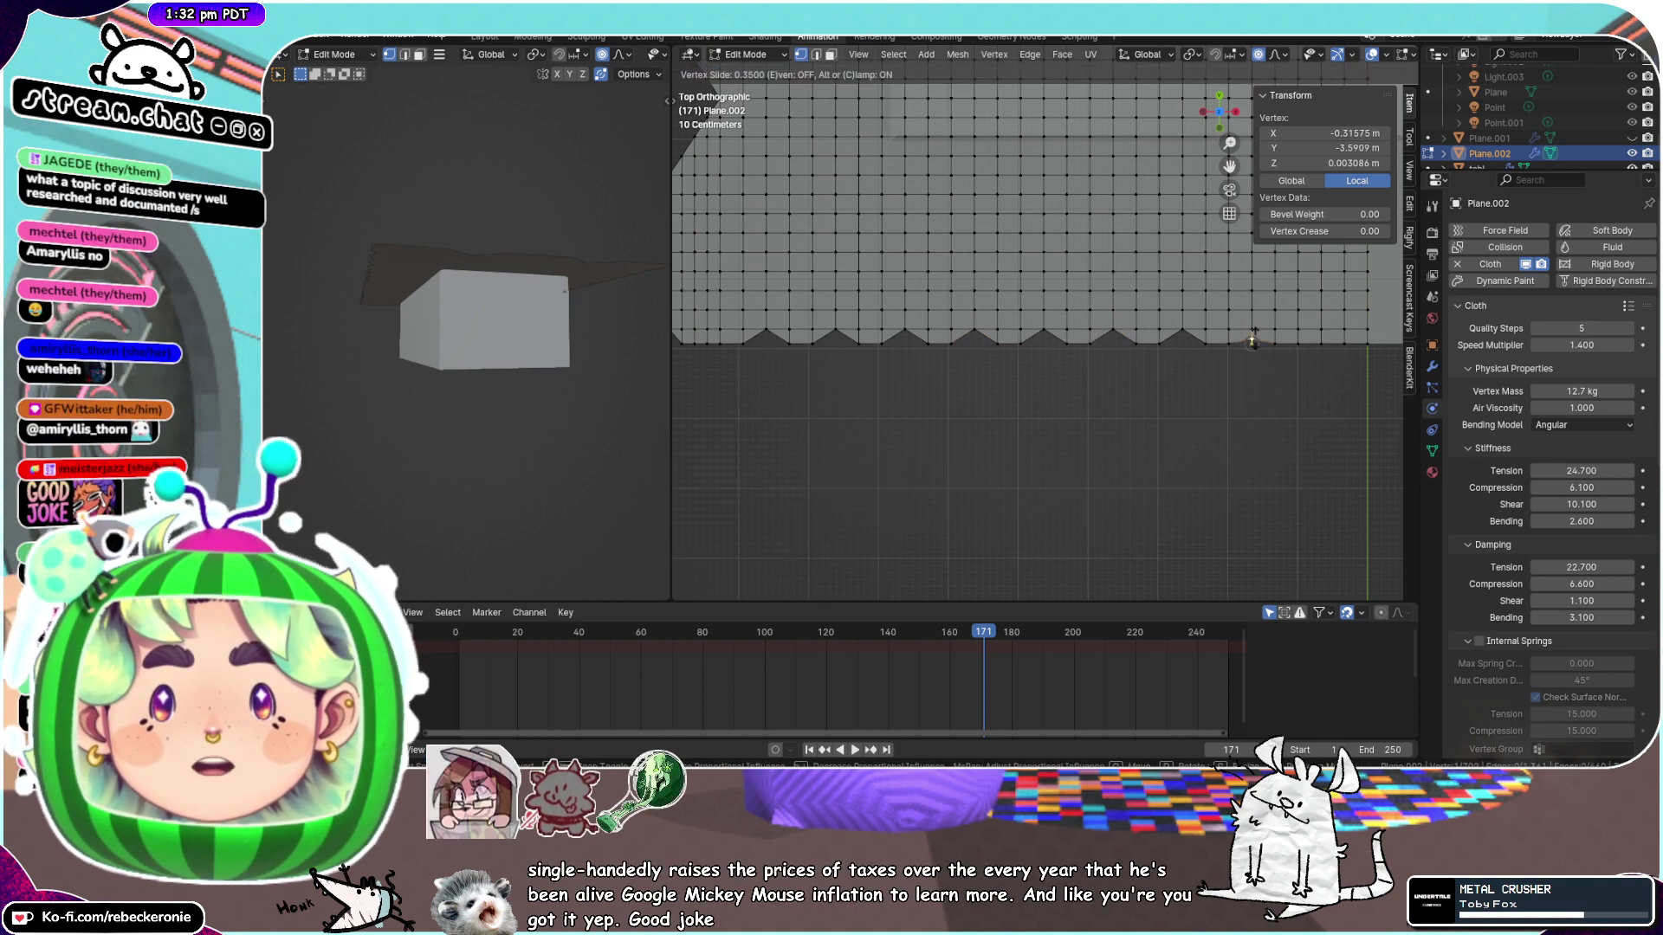
left_click(1248, 307)
left_click(1322, 343)
key("g")
key("g")
left_click(1314, 300)
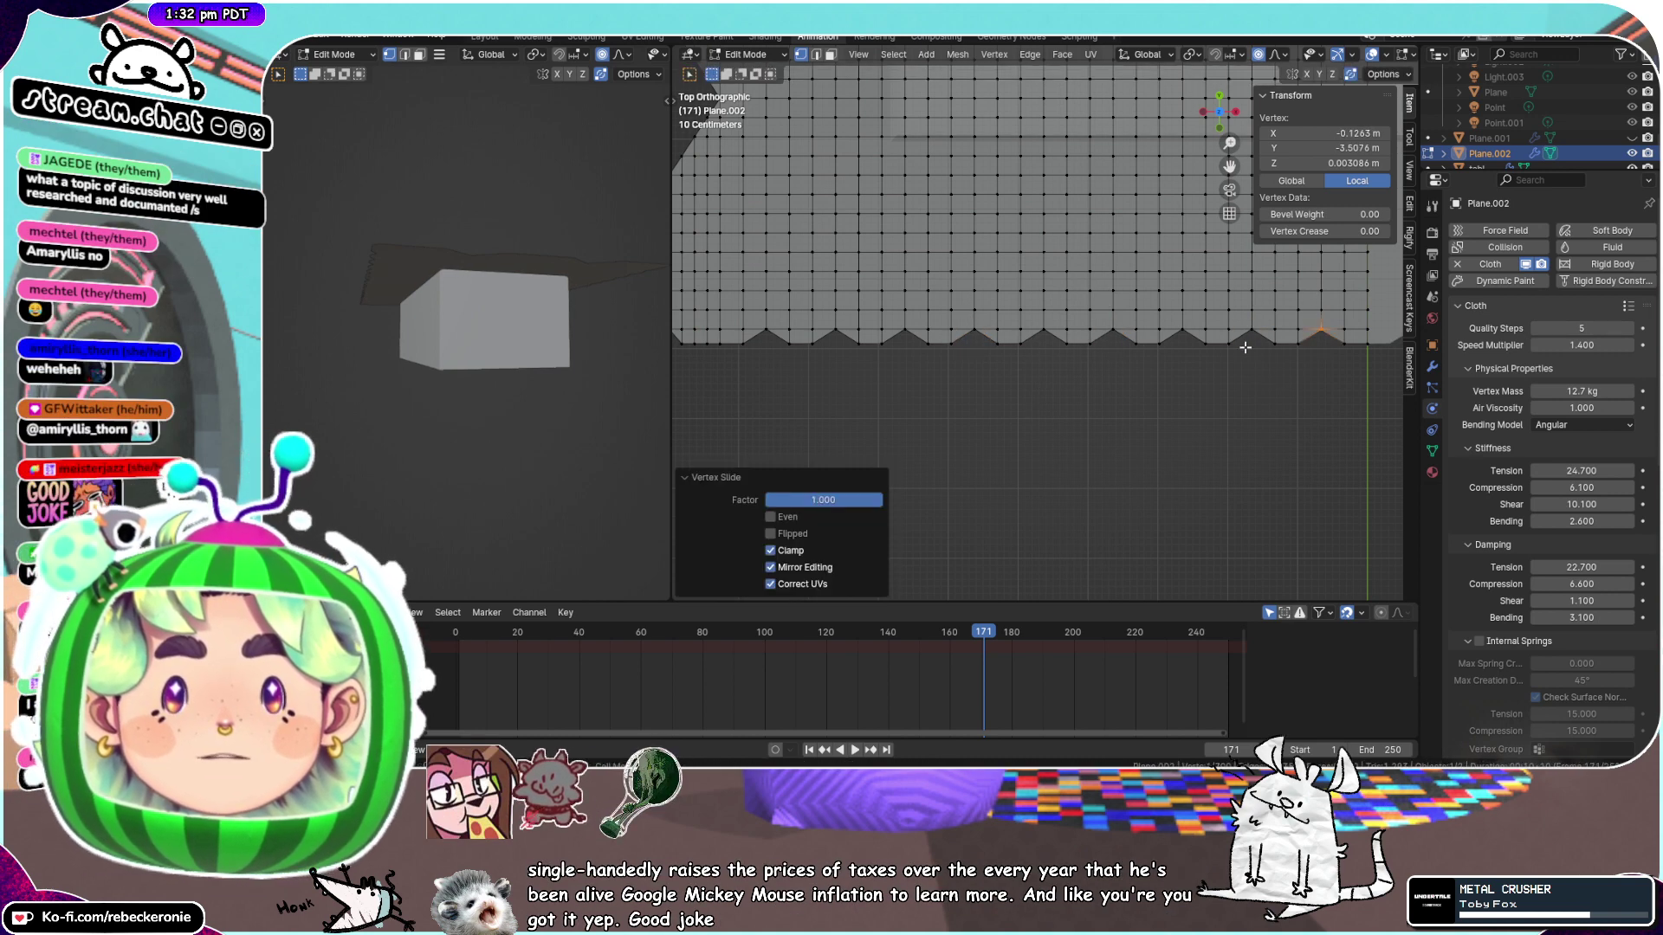
Box-select all the tablecloth's vertices except the column on the mirror line
scroll(1248, 346, "down", 4)
scroll(1248, 346, "up", 3)
left_click_drag(1229, 167, 1053, 213)
scroll(1093, 419, "down", 1)
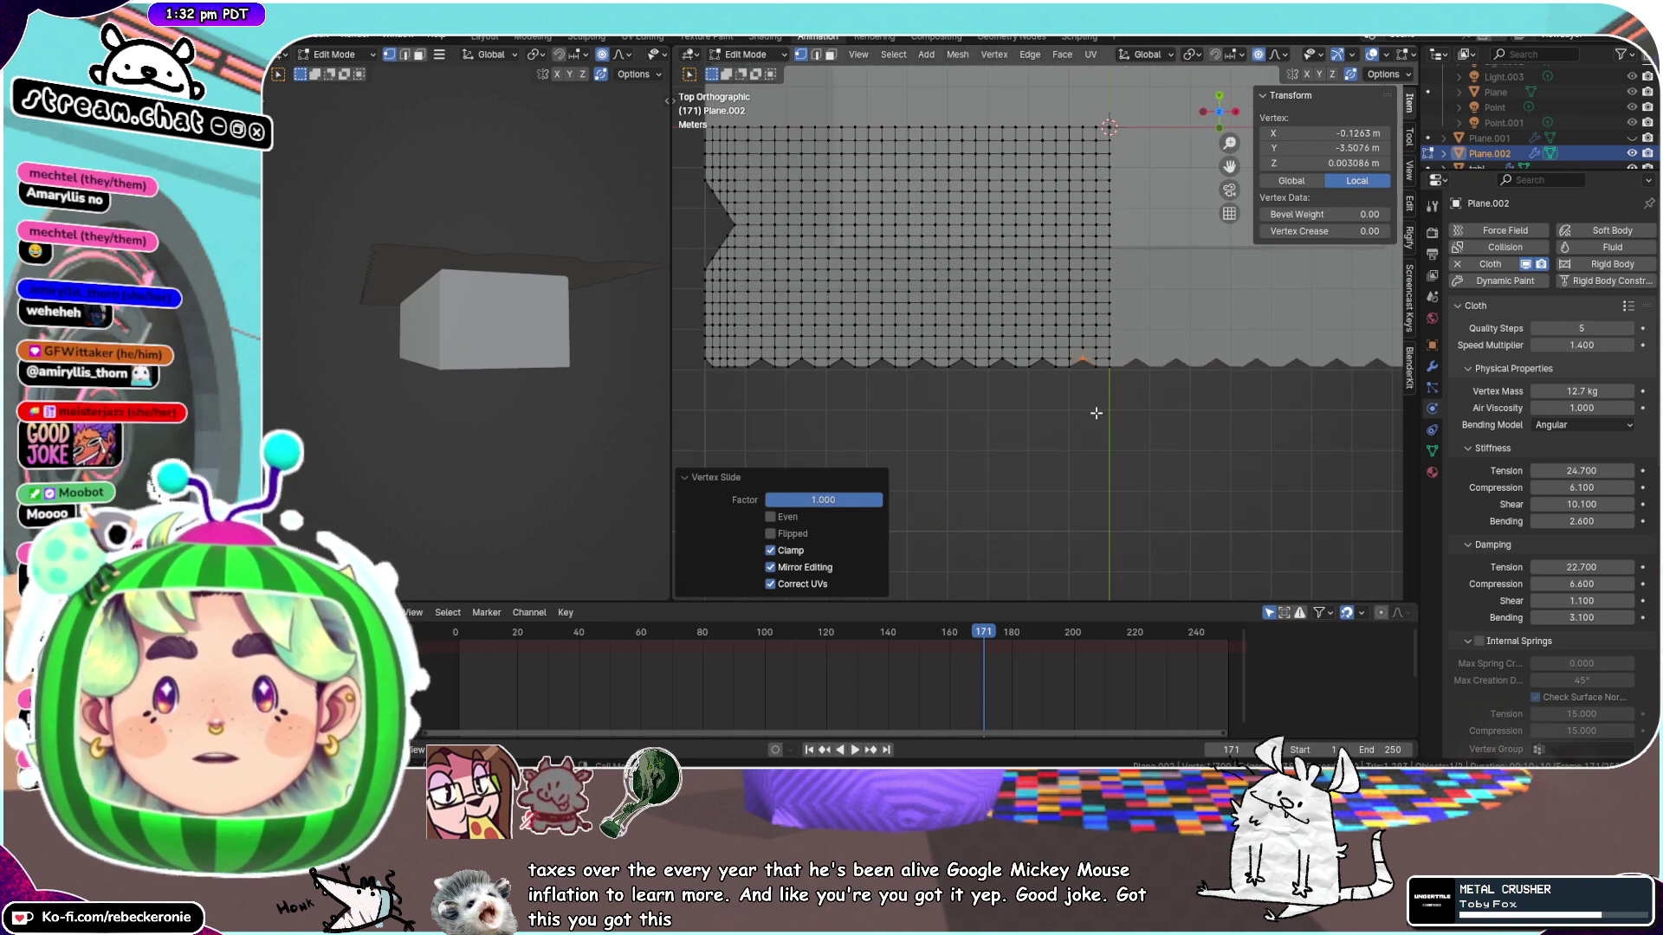
left_click_drag(1096, 413, 1000, 230)
left_click_drag(1103, 379, 671, 90)
key("g")
key("x")
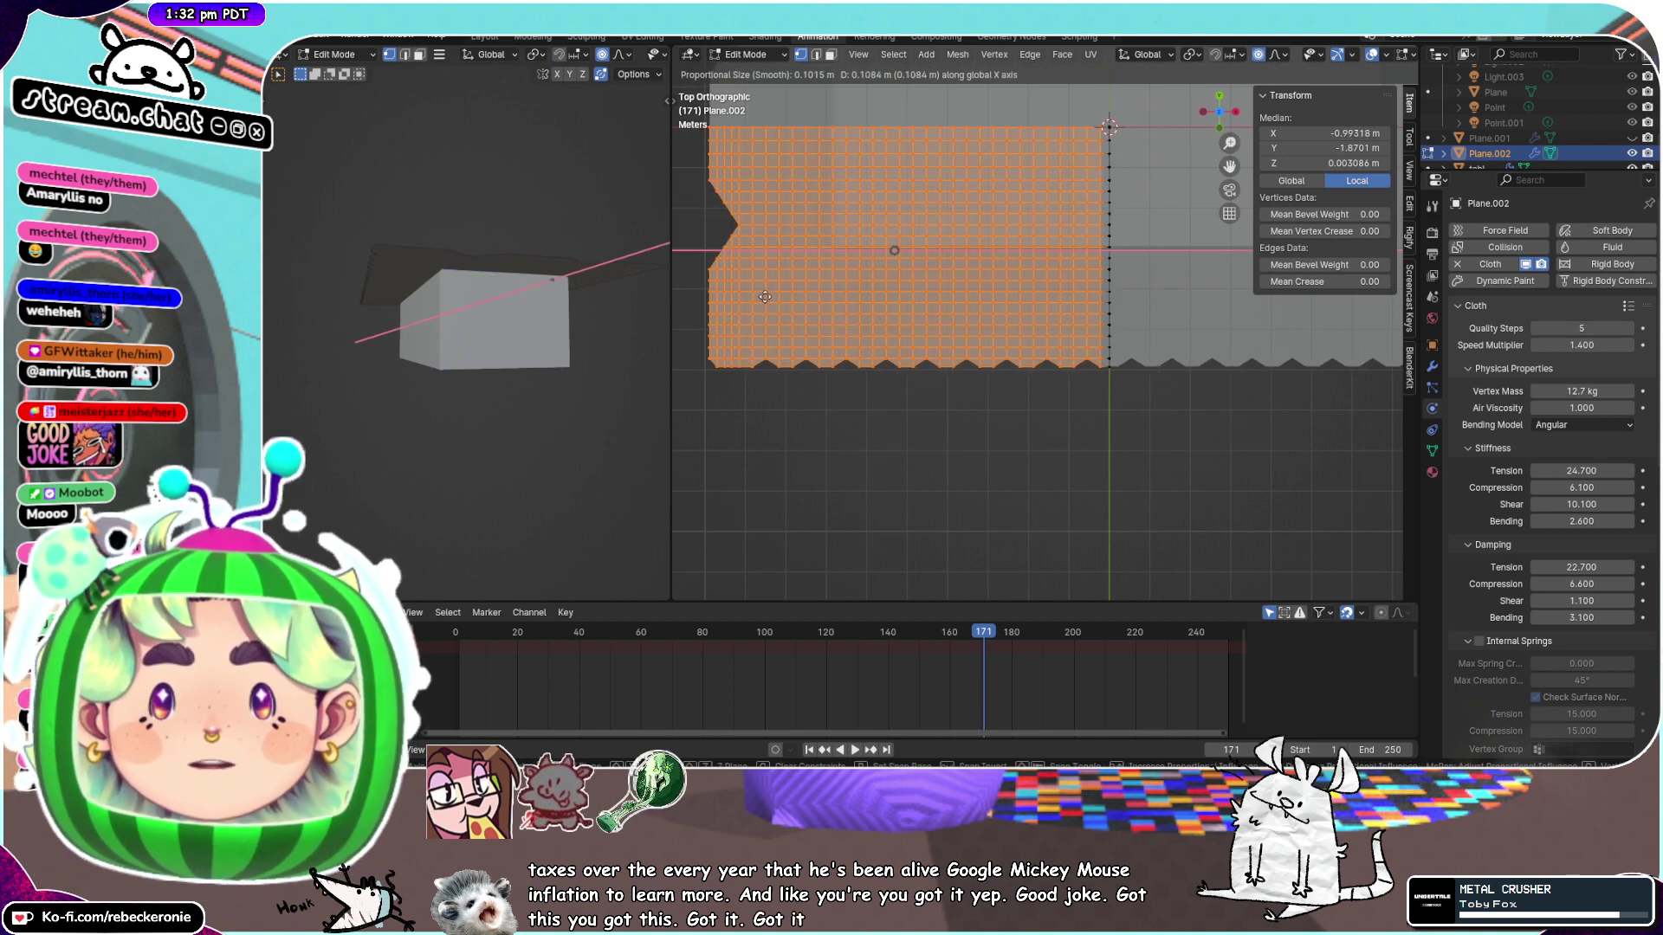
right_click(763, 295)
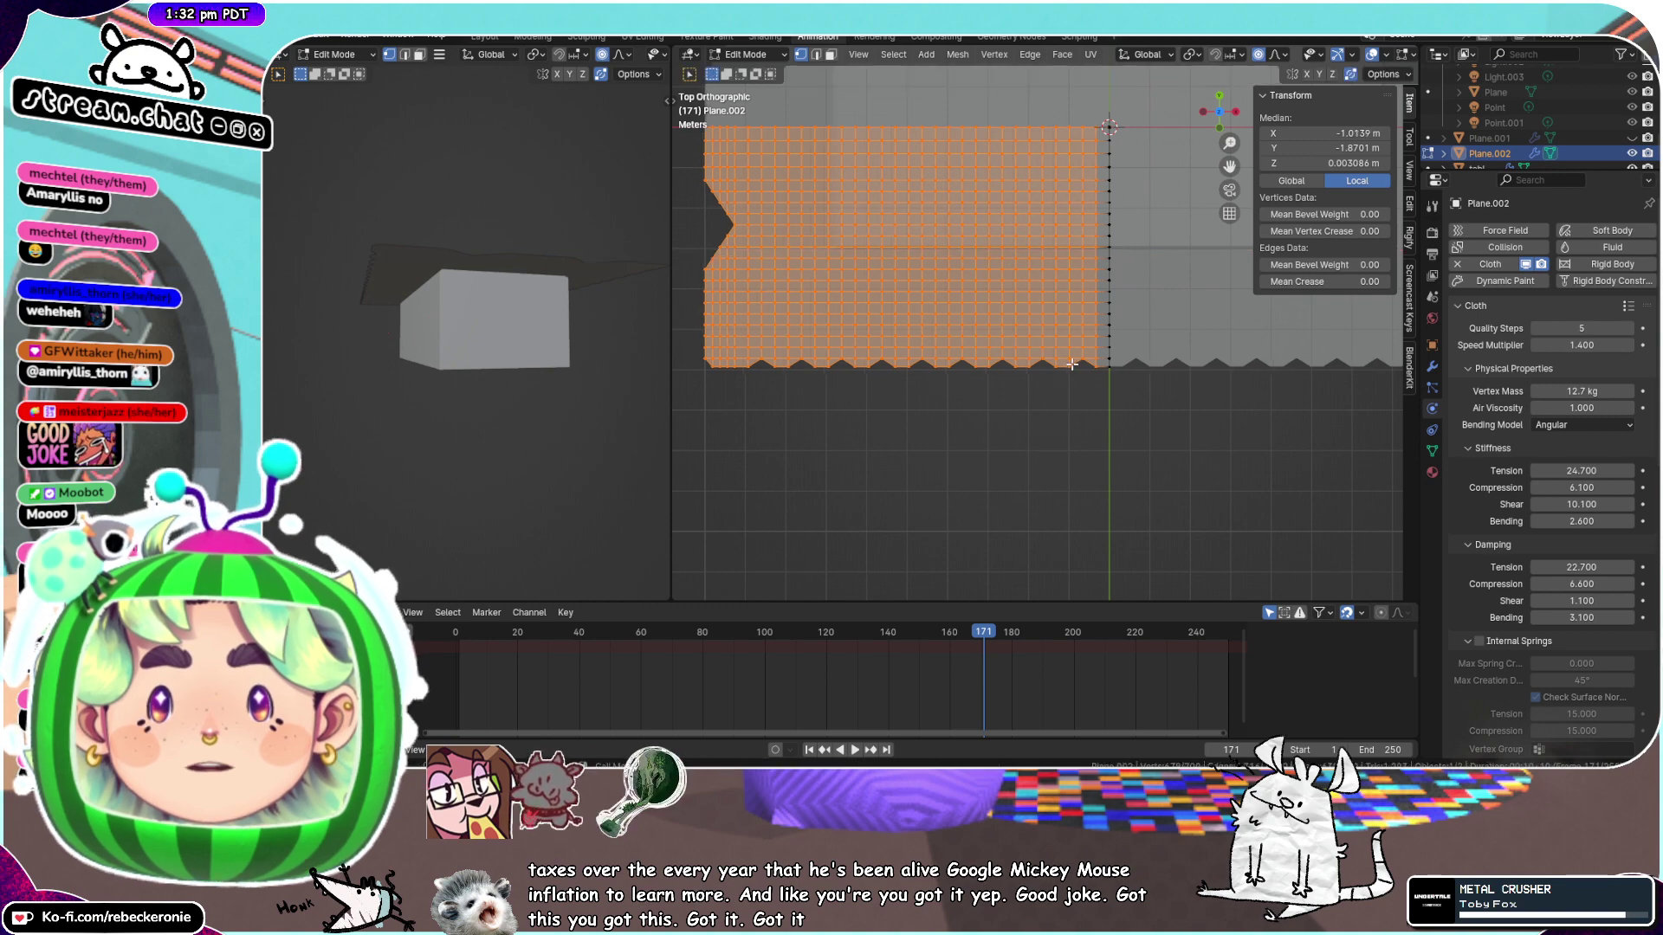
Move the selected vertices along the X axis toward the mirror line until their median X is -0.98904 m
middle_click_drag(1071, 365, 1130, 336)
scroll(1178, 221, "down", 3)
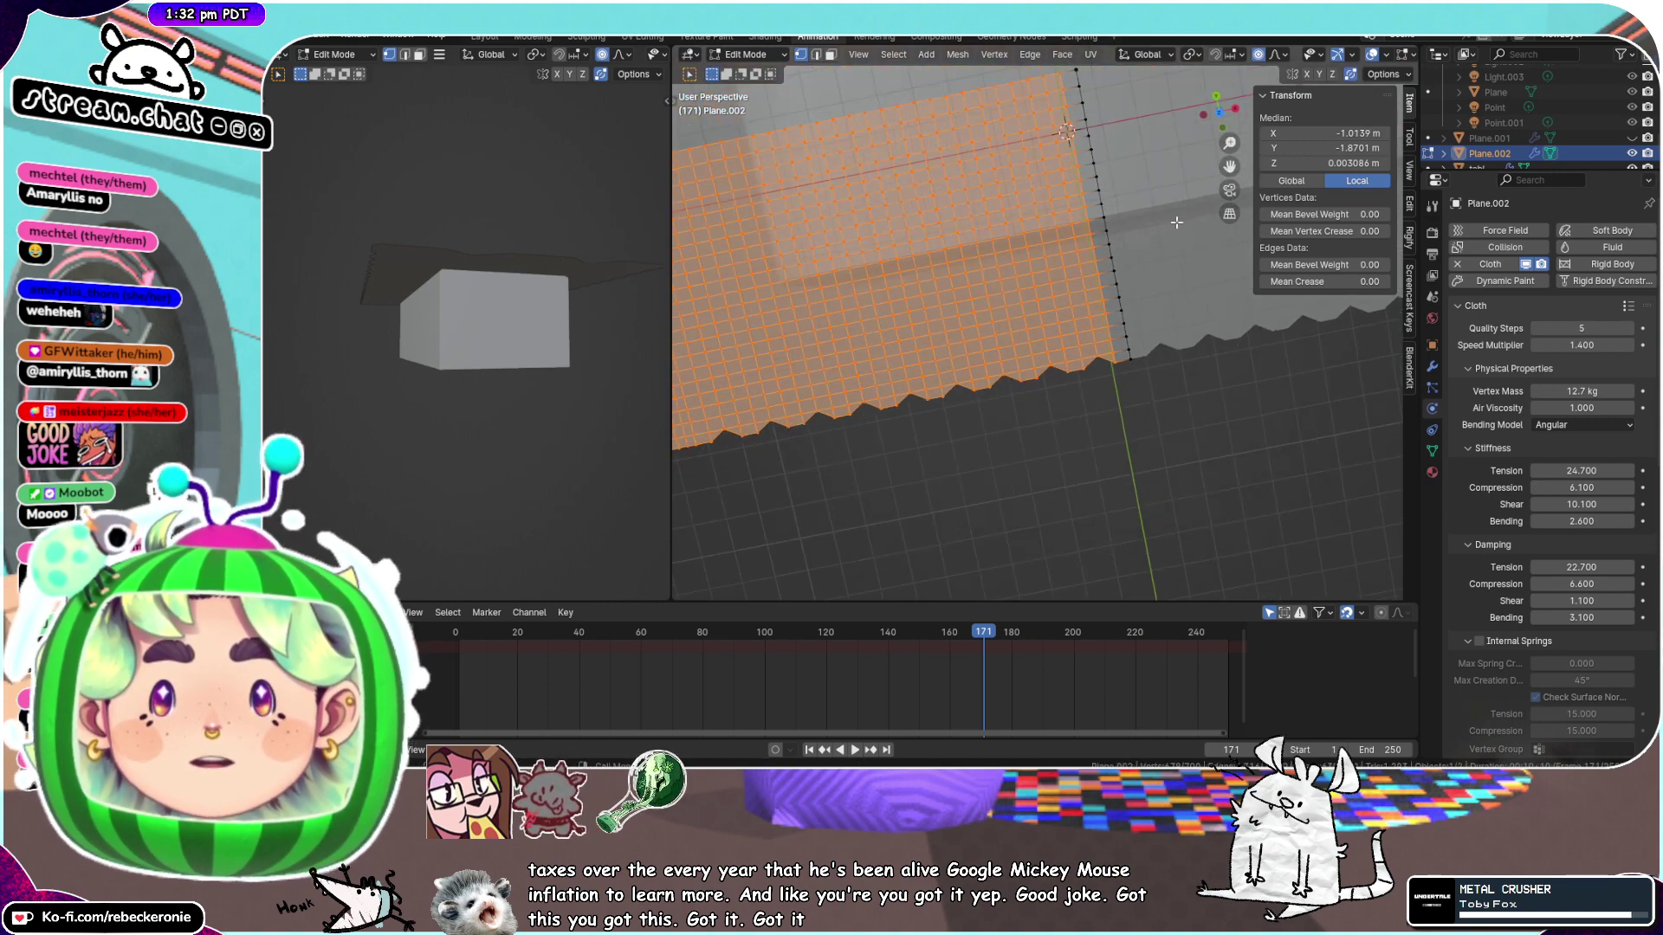
middle_click_drag(1176, 222, 1136, 253)
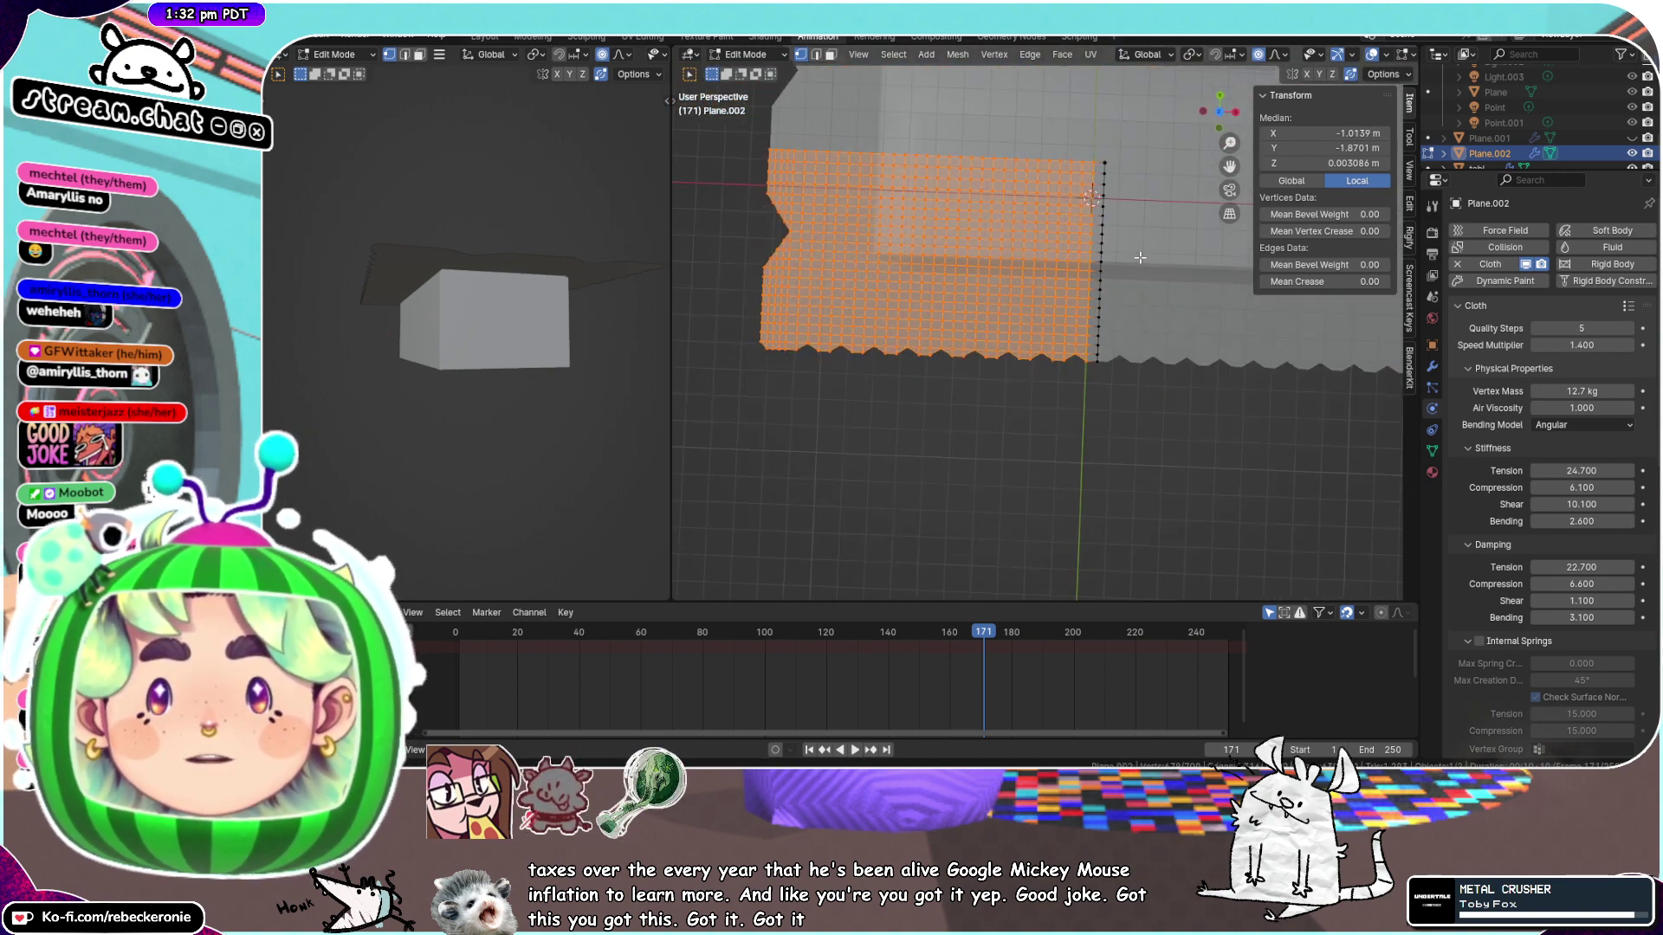
left_click(1221, 111)
left_click_drag(1228, 165, 1214, 193)
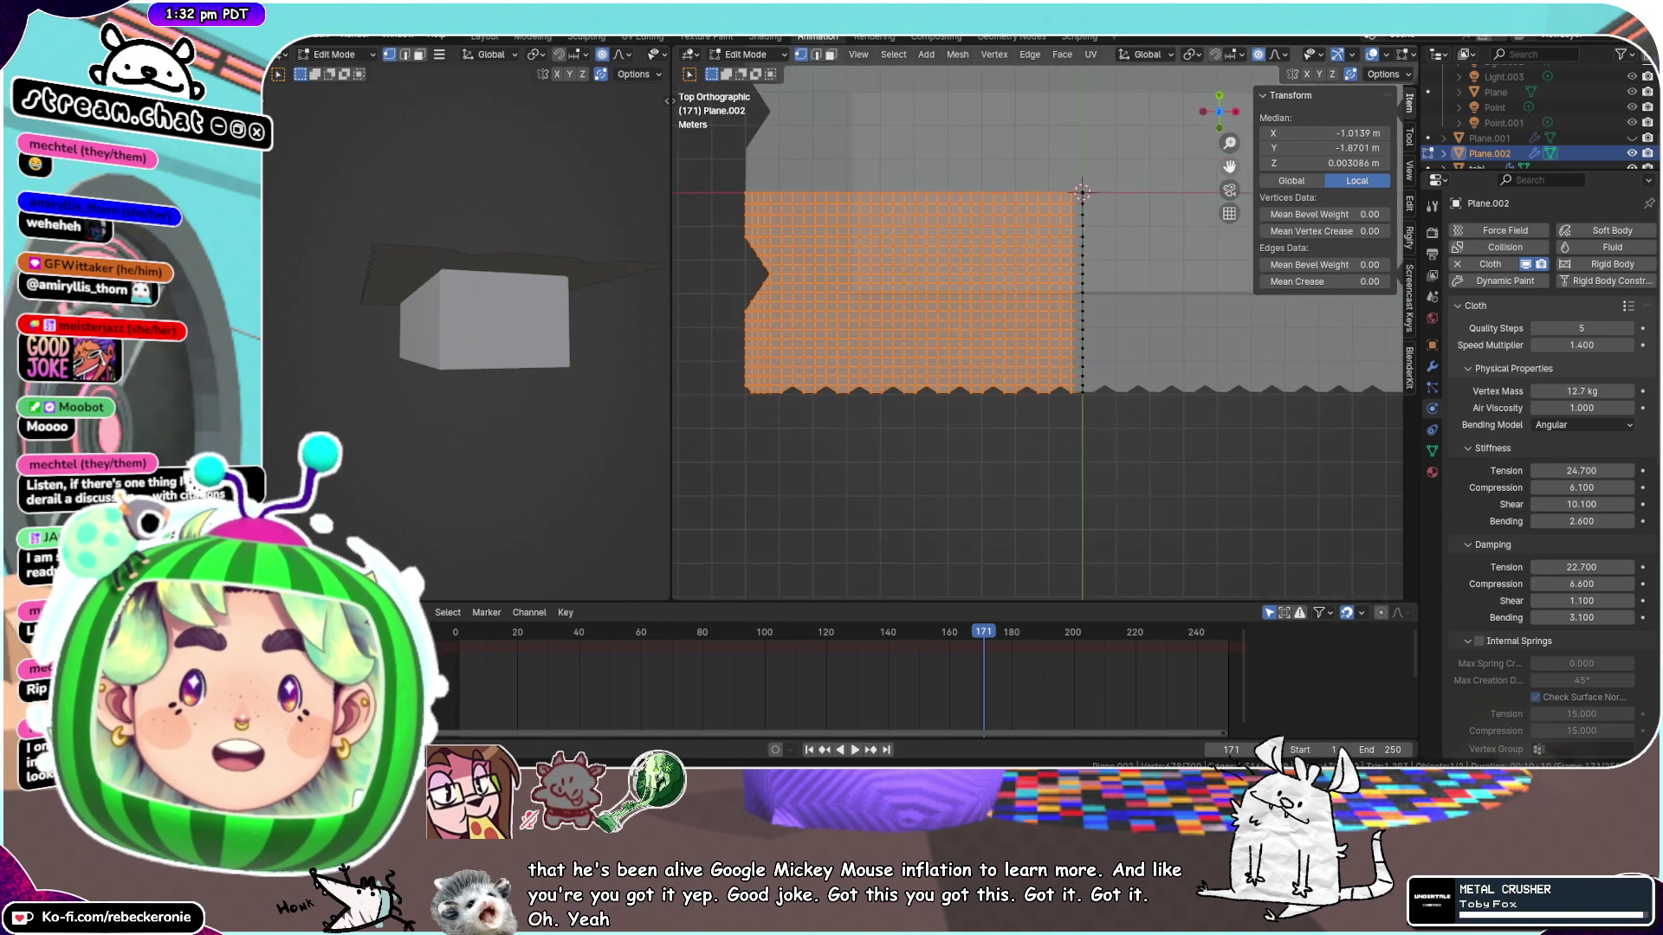
key("g")
key("x")
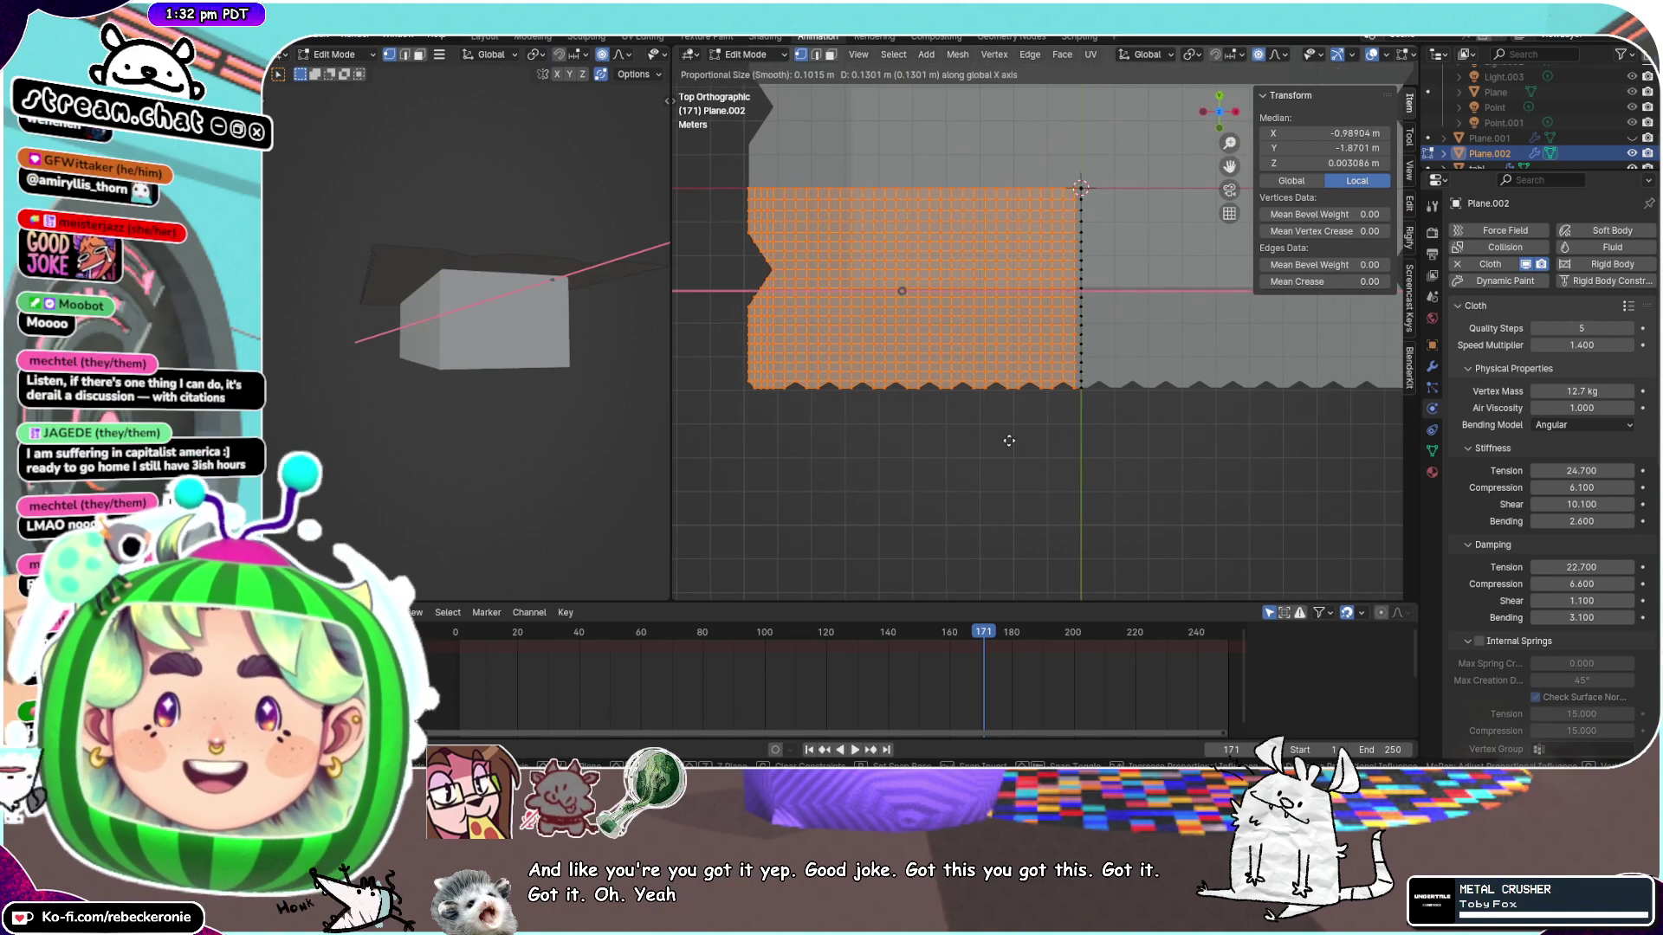
left_click(1096, 379)
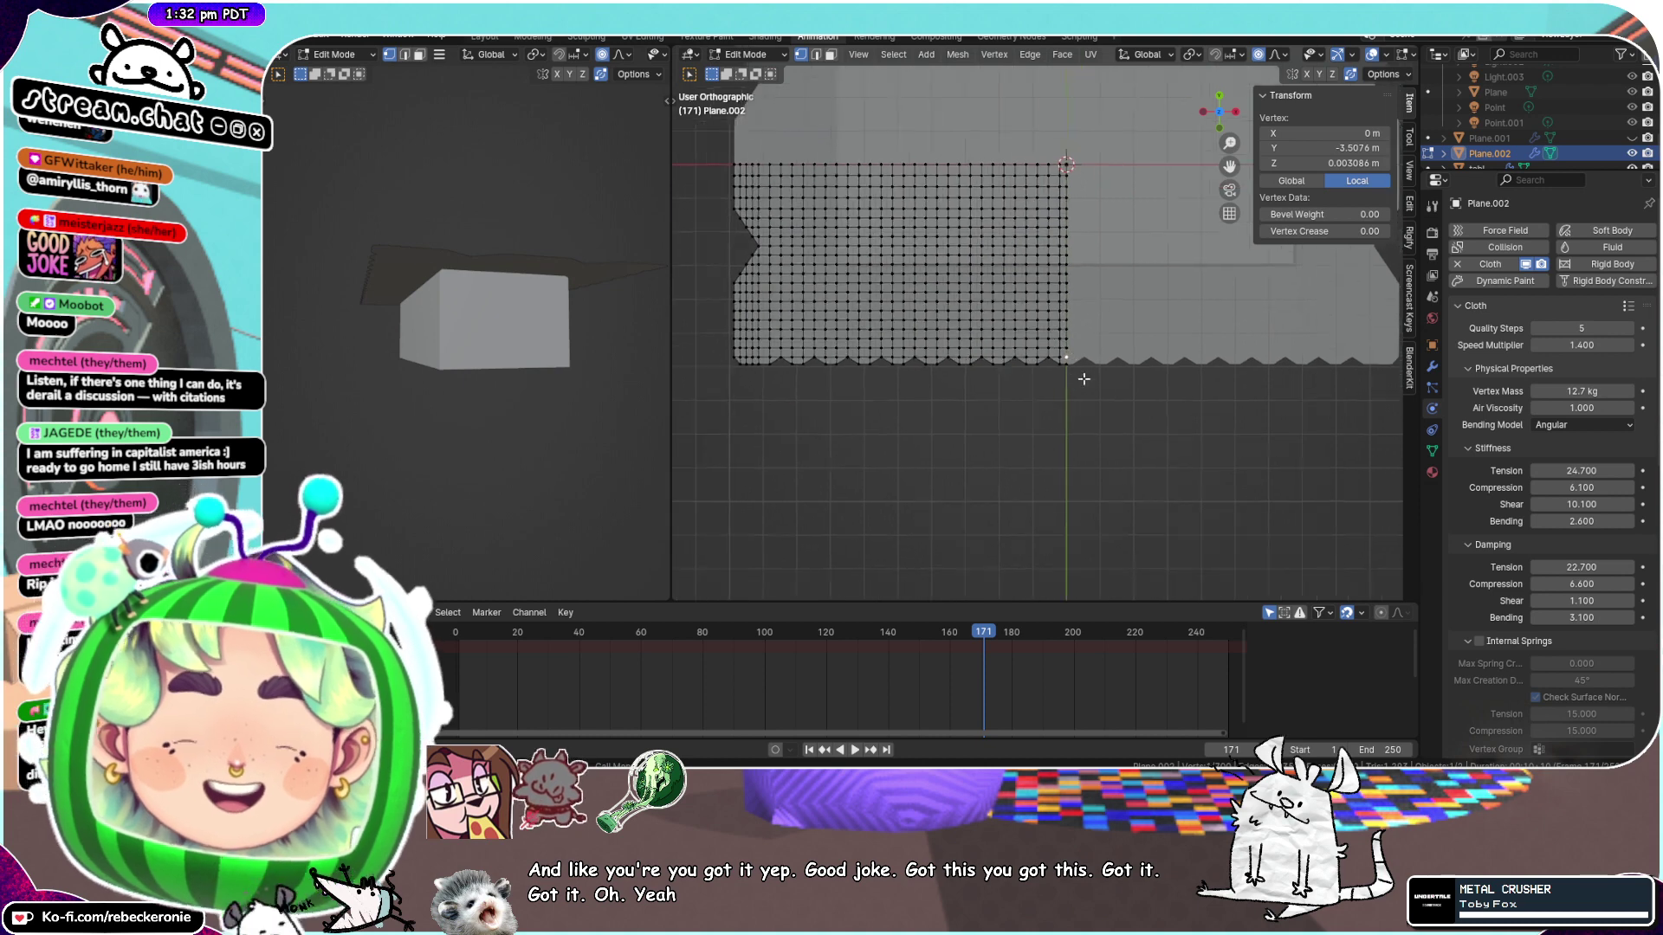
Examine the scallop at the mirror line, its adjacent vertex column and the spacing along the whole front border
key("KP_Decimal")
scroll(998, 415, "down", 5)
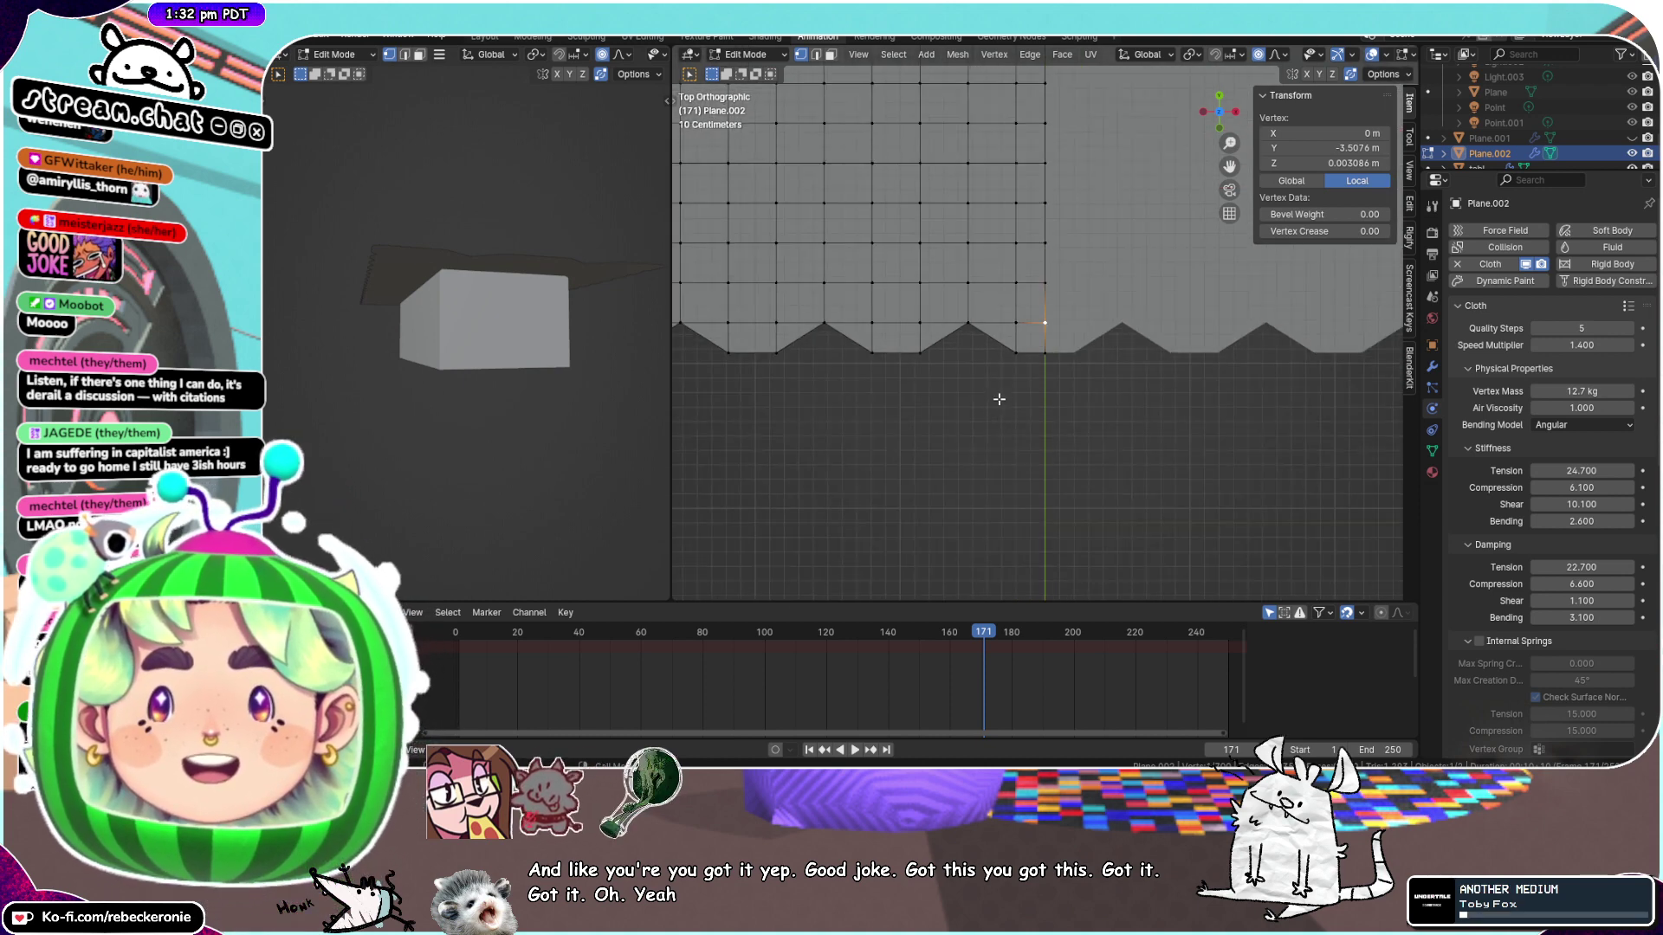
left_click(1013, 343, "alt")
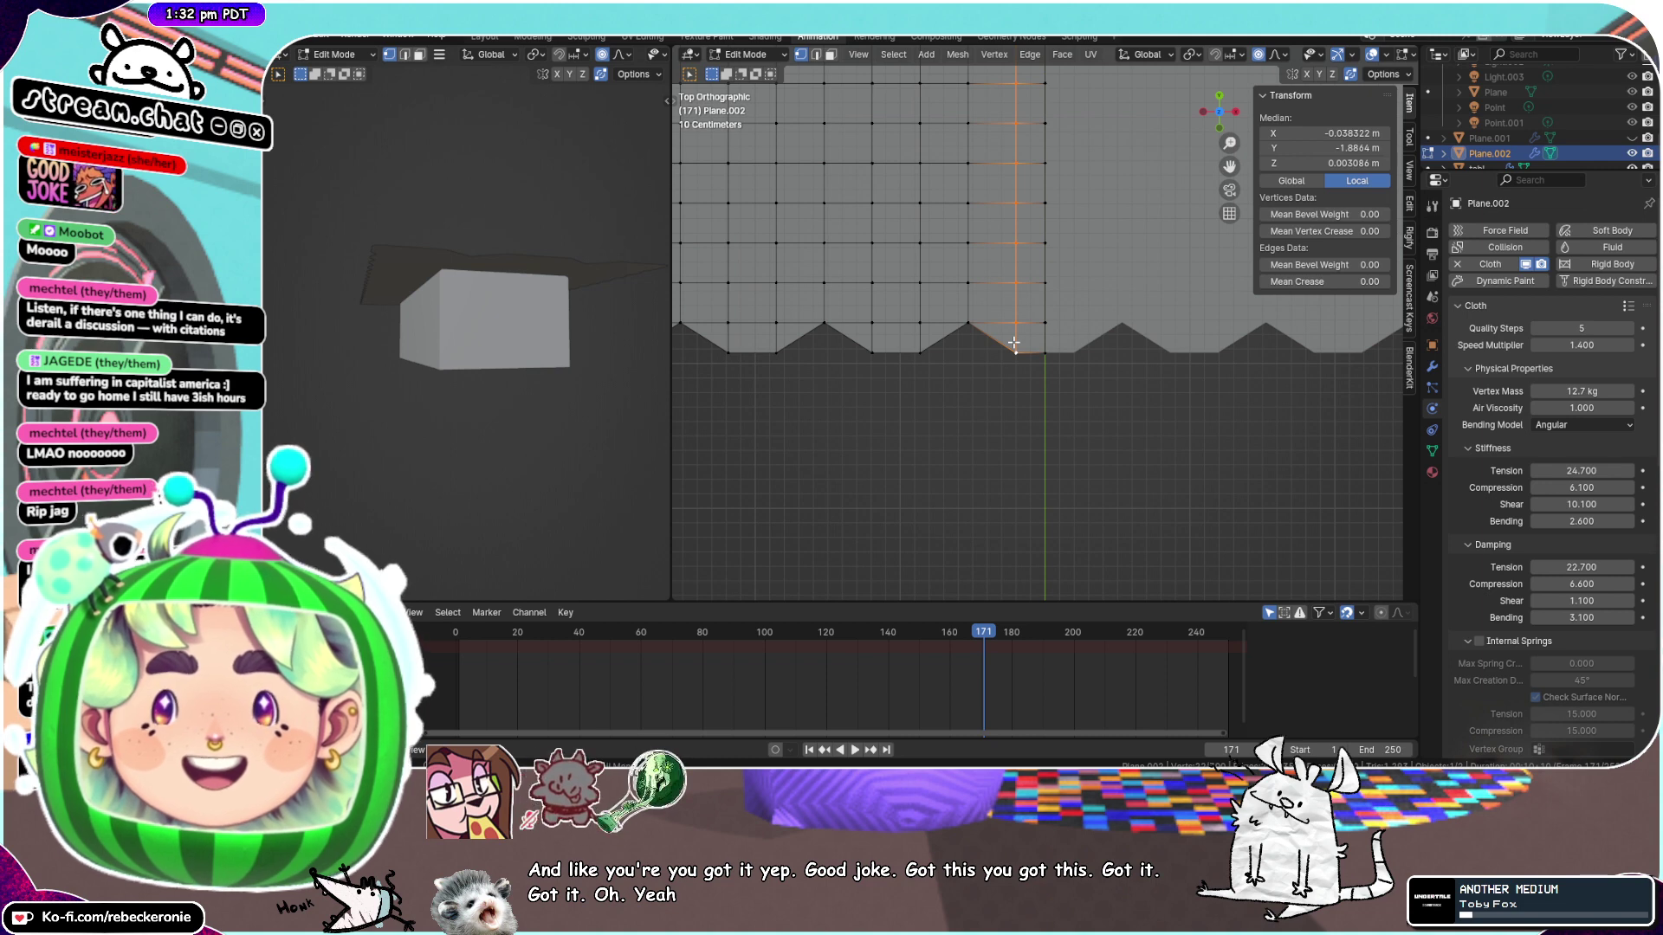
middle_click_drag(1117, 271, 1392, 401, "shift")
scroll(1012, 271, "down", 8)
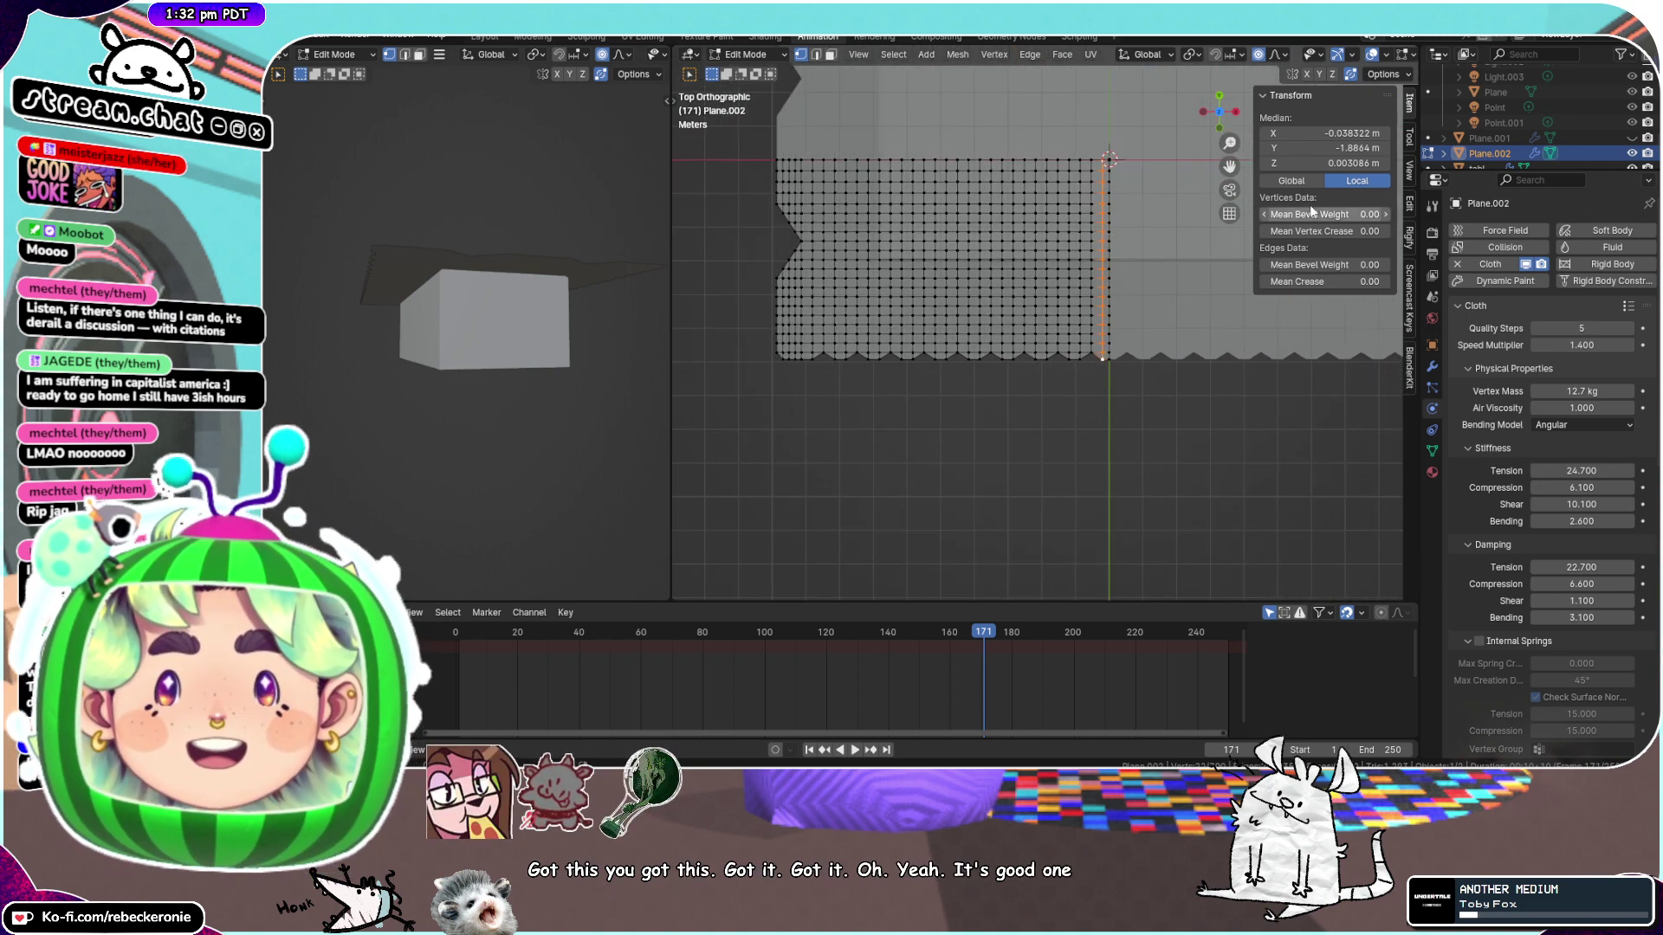
left_click_drag(1230, 166, 1463, 222)
middle_click_drag(1035, 299, 1251, 69)
left_click(1219, 106)
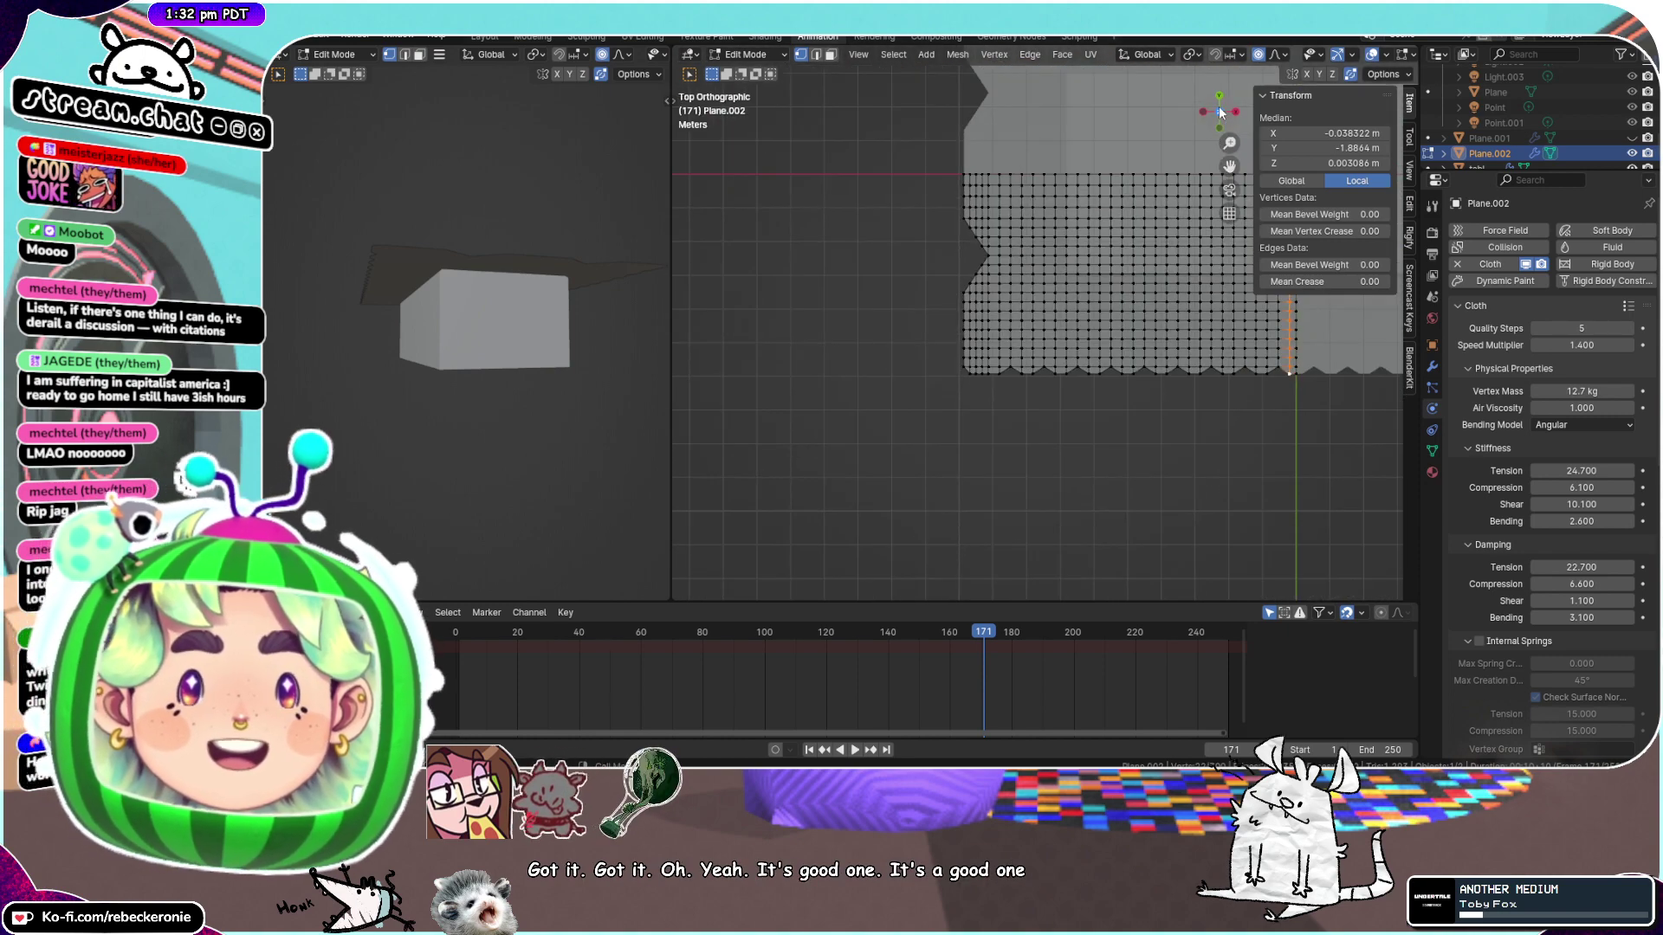
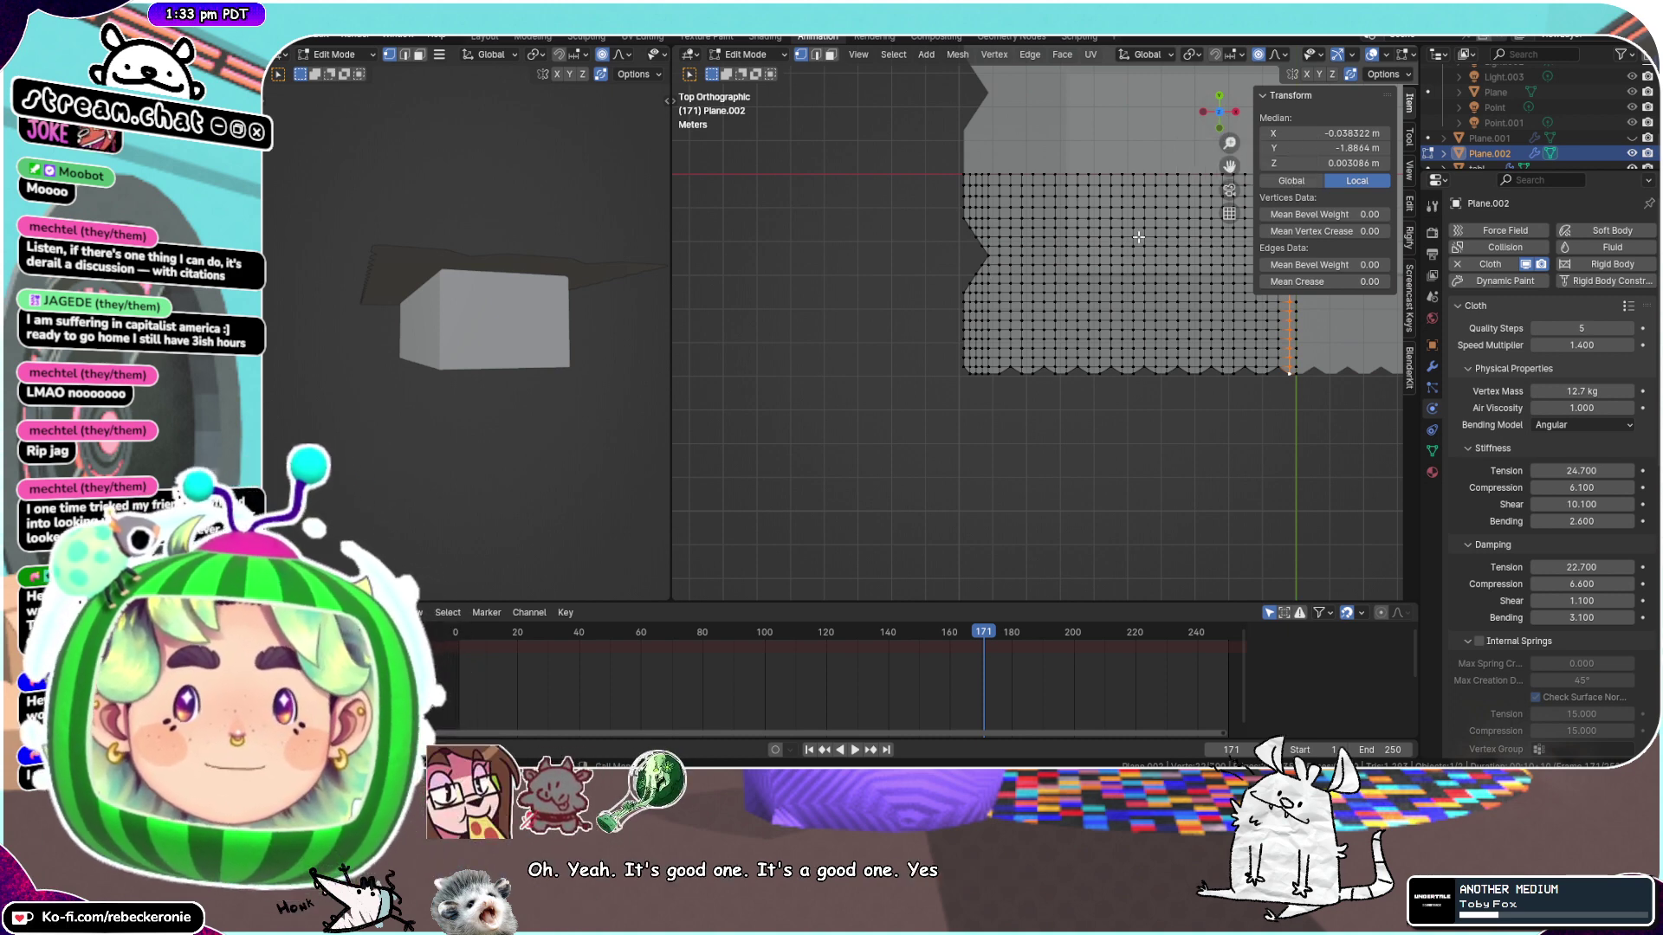
left_click(1203, 116)
left_click(1224, 96)
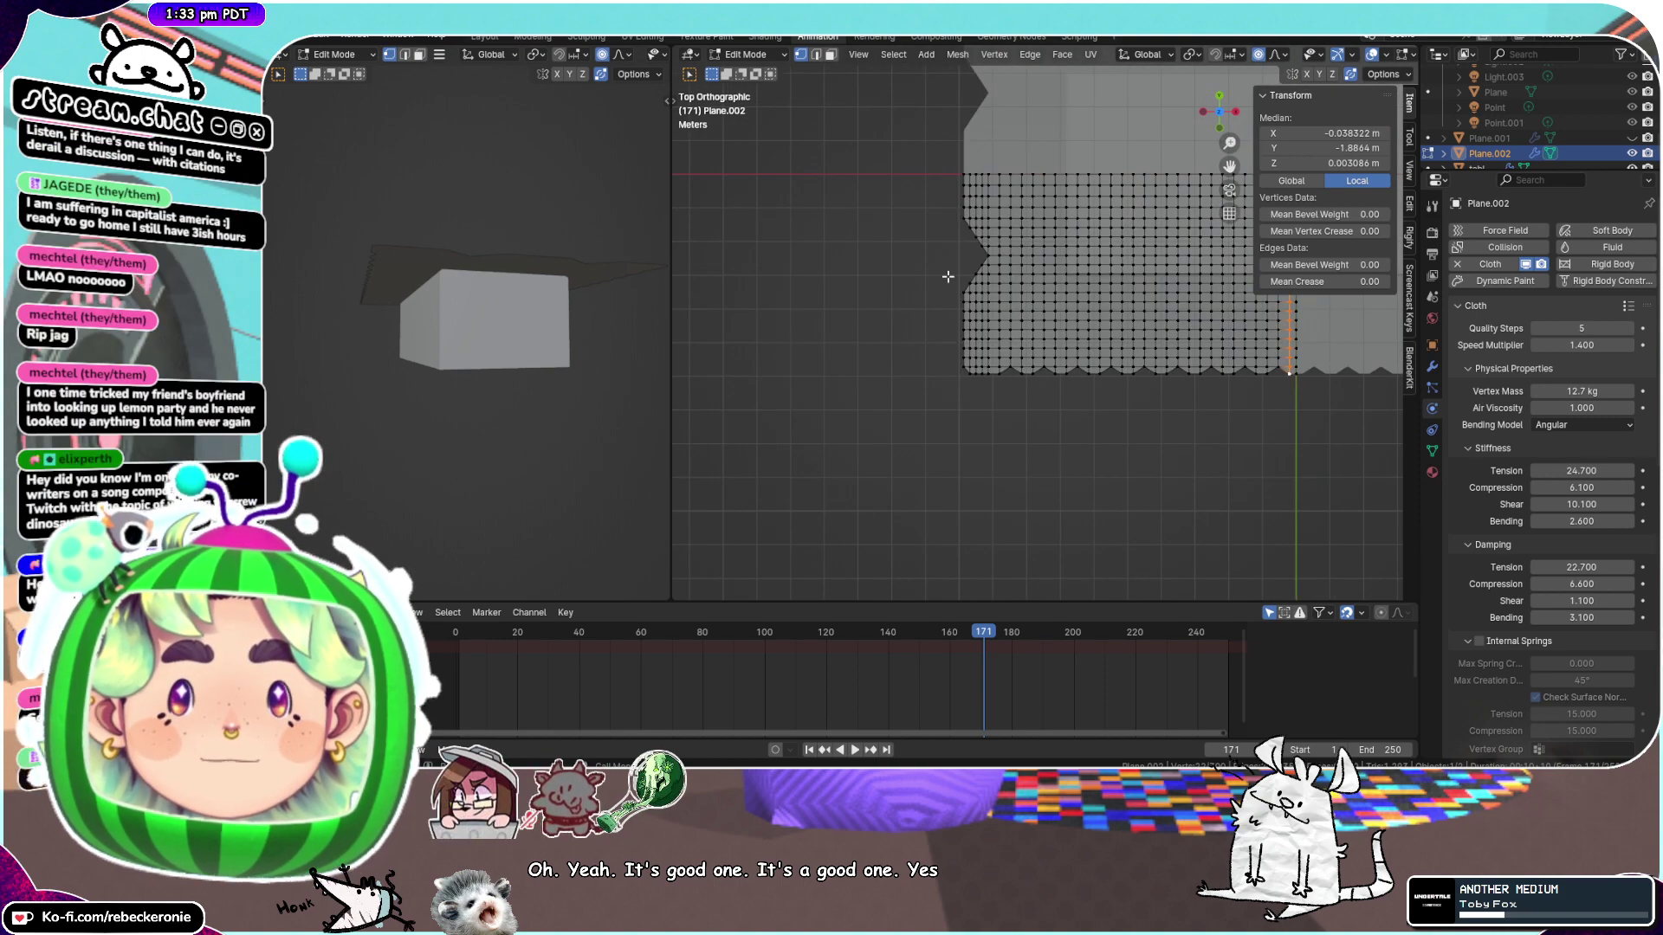
Edge-slide the vertex column through the corner scallop so it sits at X -1.7955 m
scroll(942, 413, "up", 3)
scroll(942, 413, "up", 4)
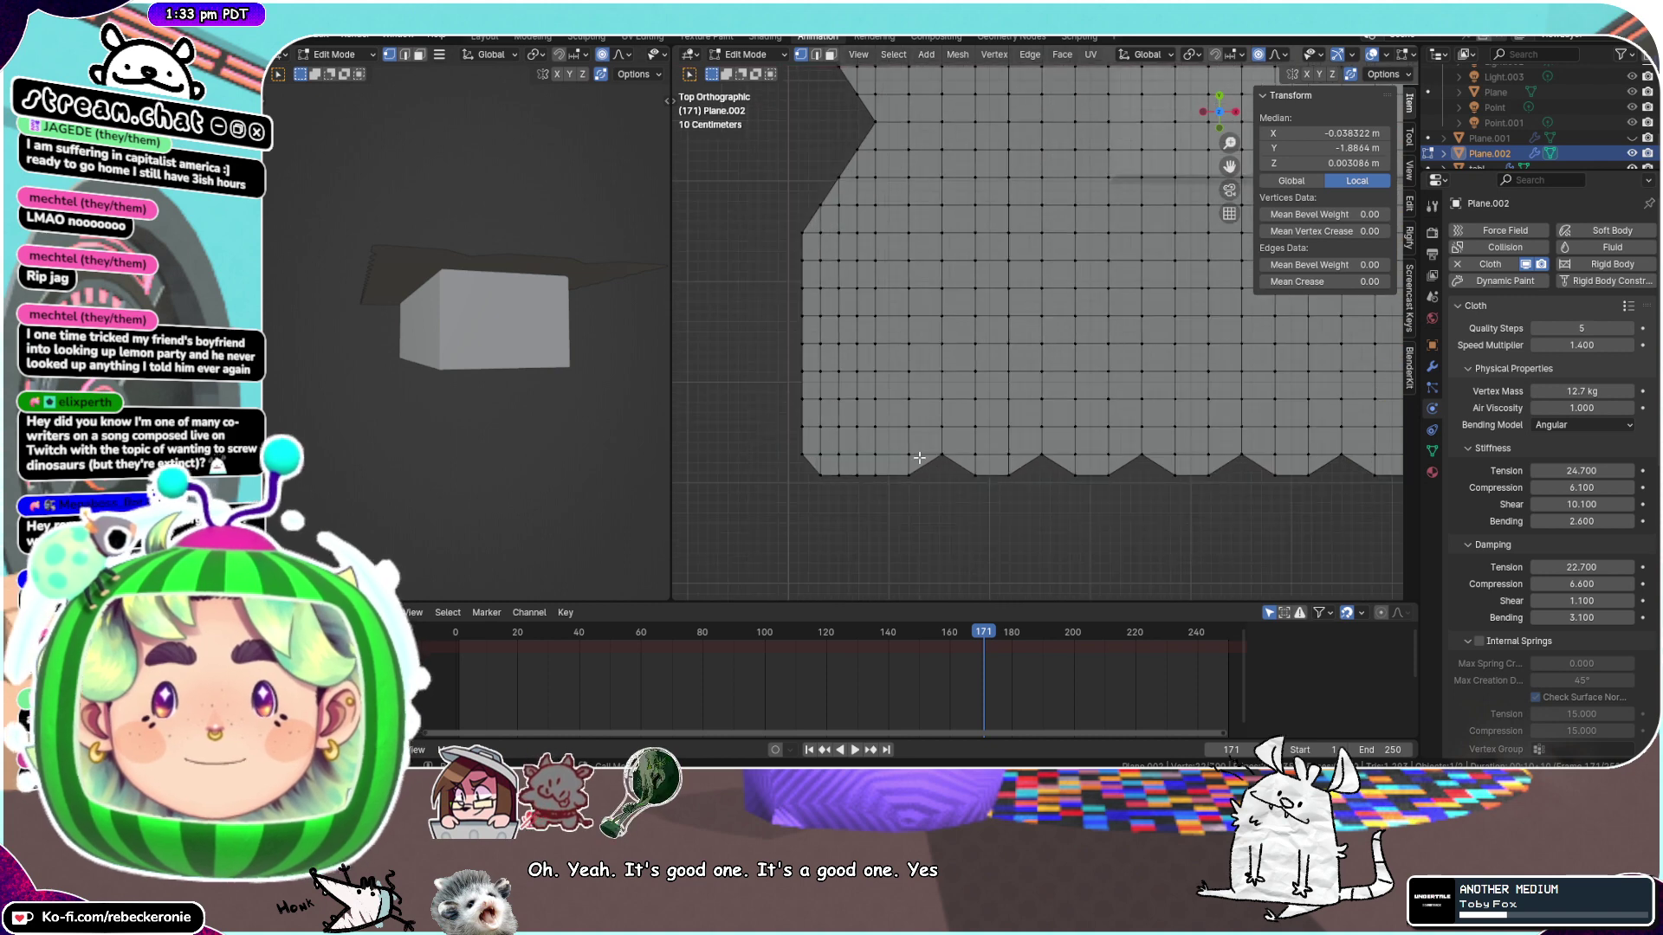
left_click(853, 472)
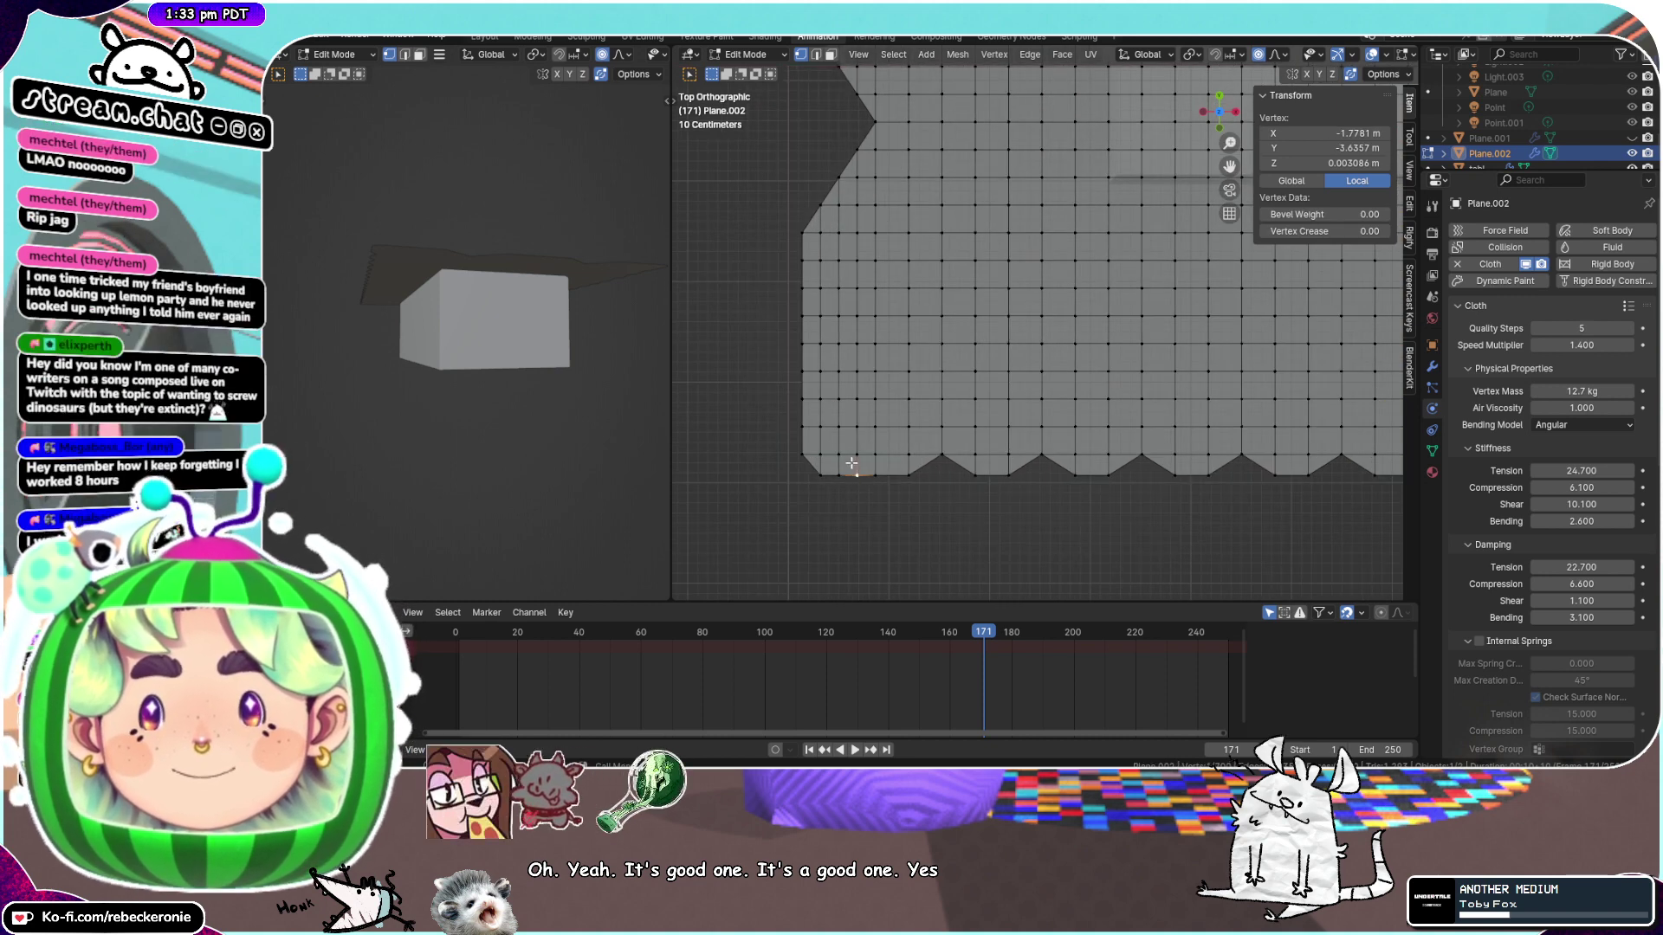
left_click(856, 438, "alt")
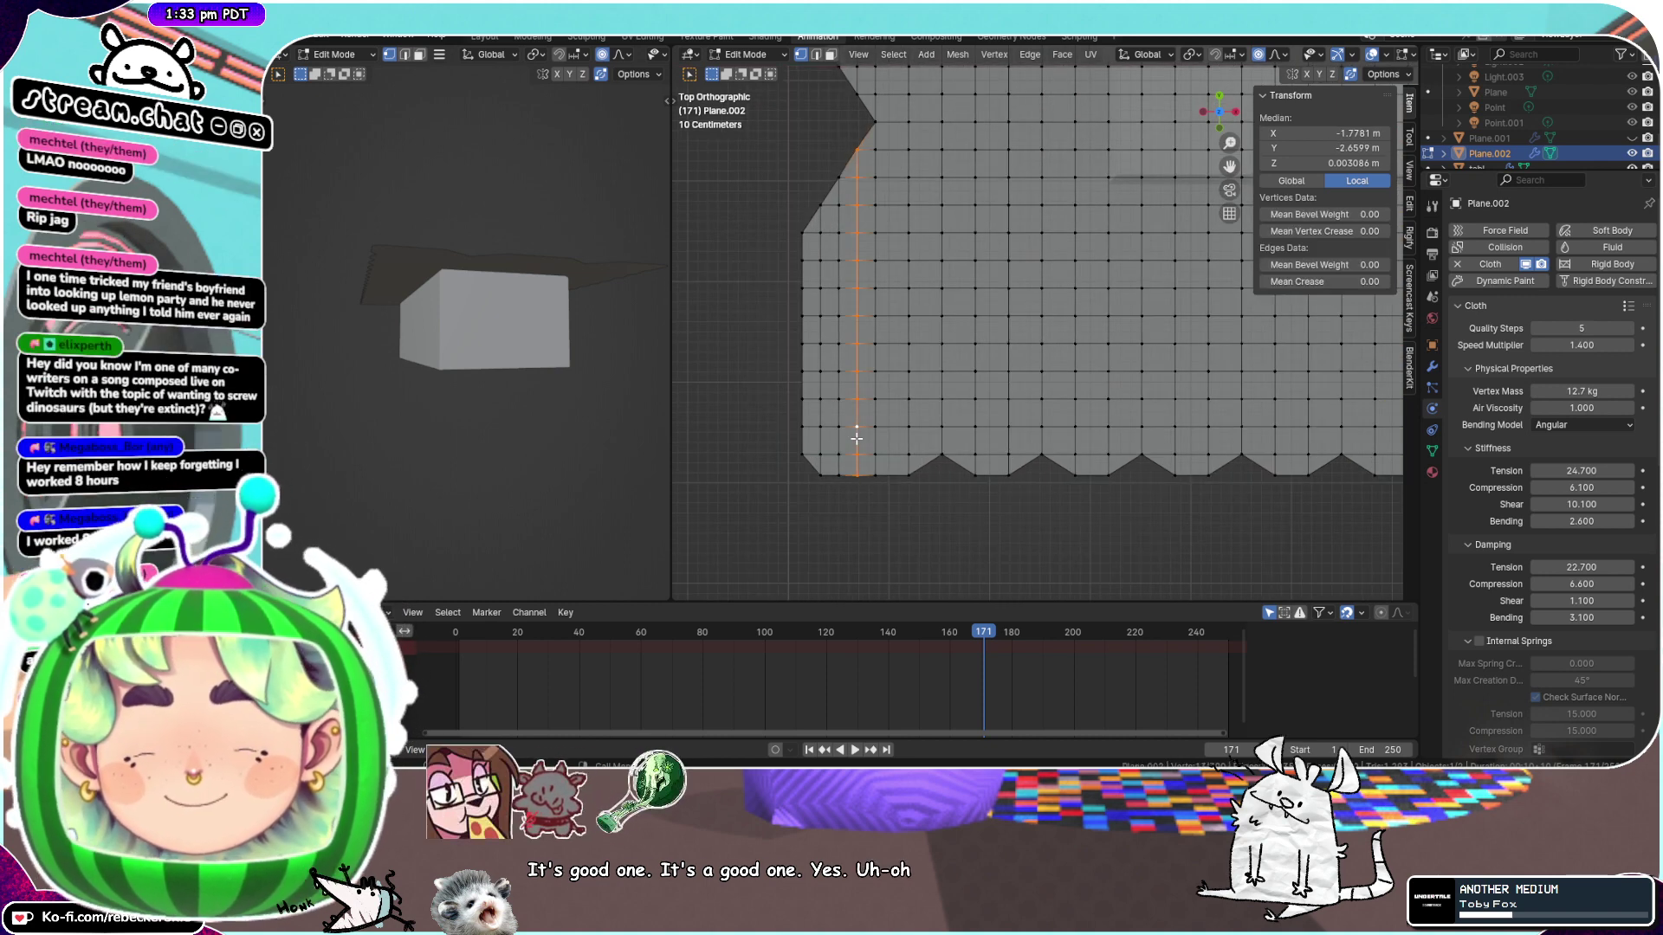
key("g")
key("g")
left_click(837, 441)
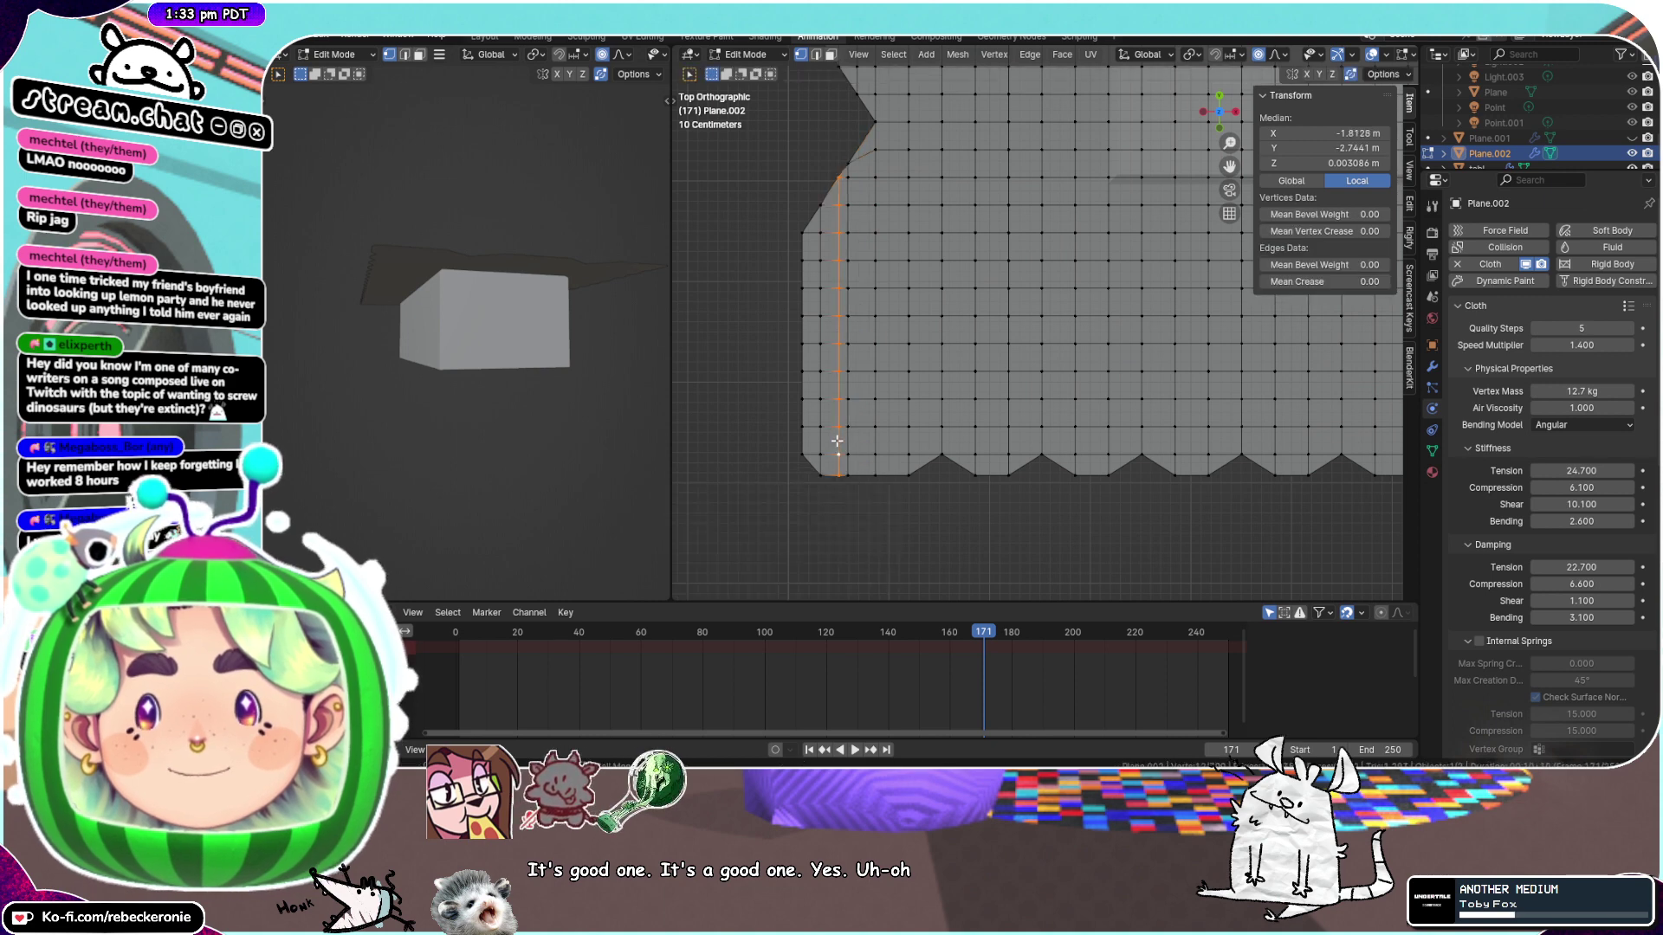
key("g")
key("g")
left_click(869, 445)
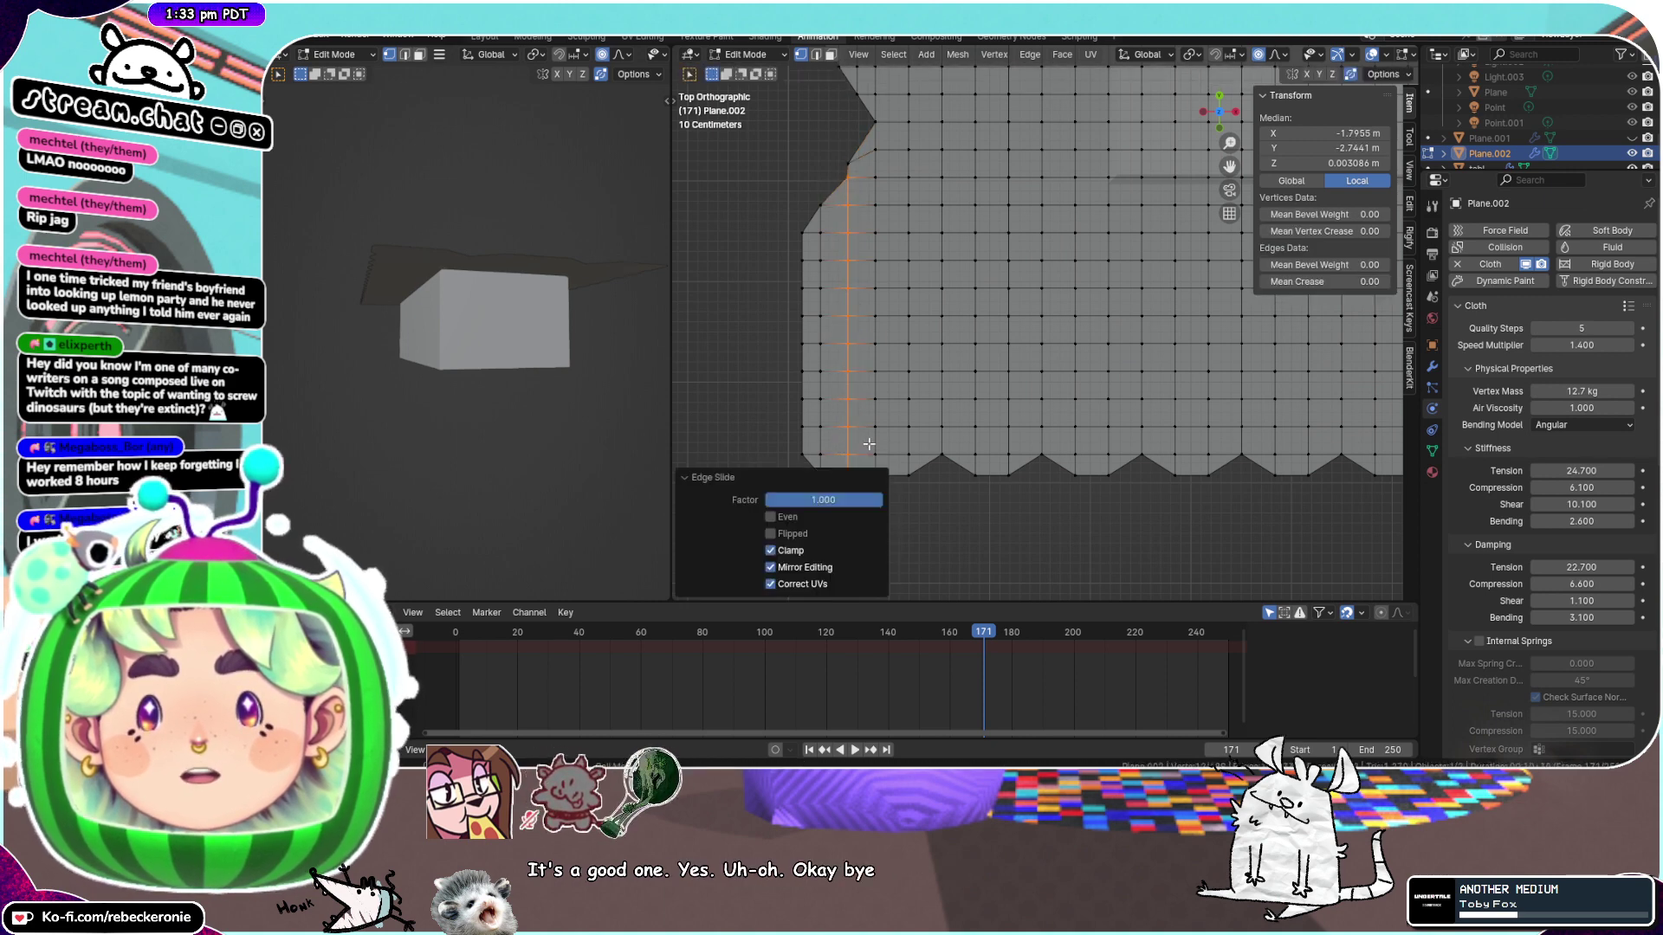
Vertex-slide that column's front border vertex inward to Y -3.5076 m to notch the corner scallop
left_click(846, 475)
key("g")
key("g")
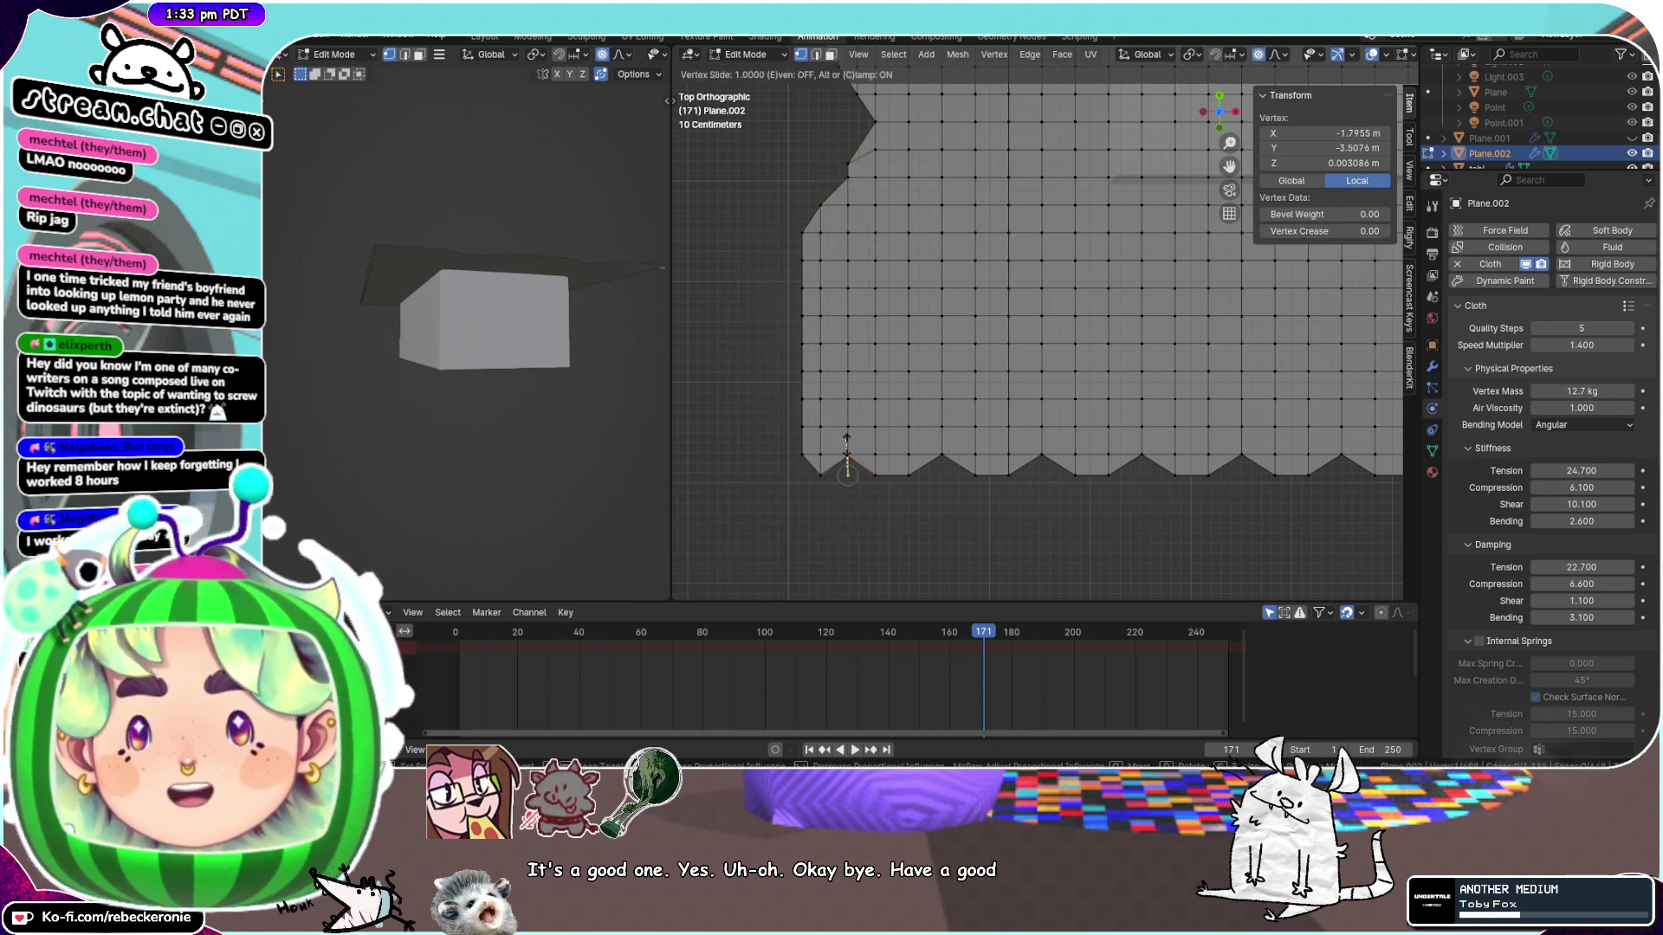
left_click(843, 432)
Vertex-slide the remaining protruding front border vertex at the outer corner inward to Y -3.5076 m, flattening the point
left_click(814, 422)
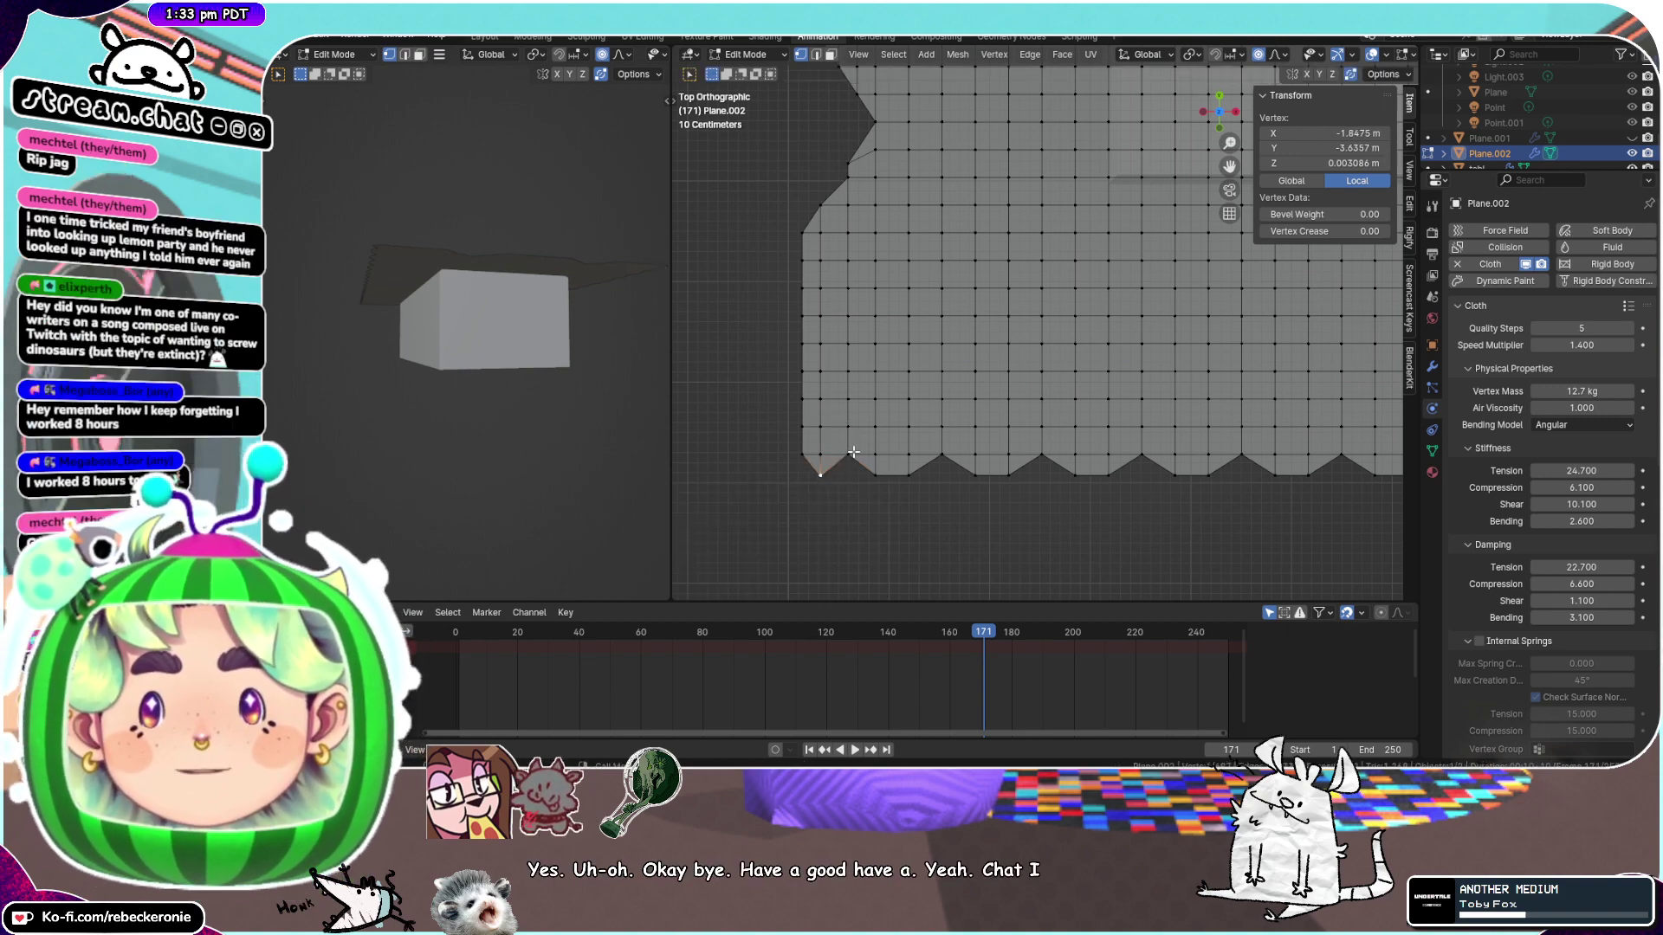
middle_click_drag(854, 451, 1079, 461)
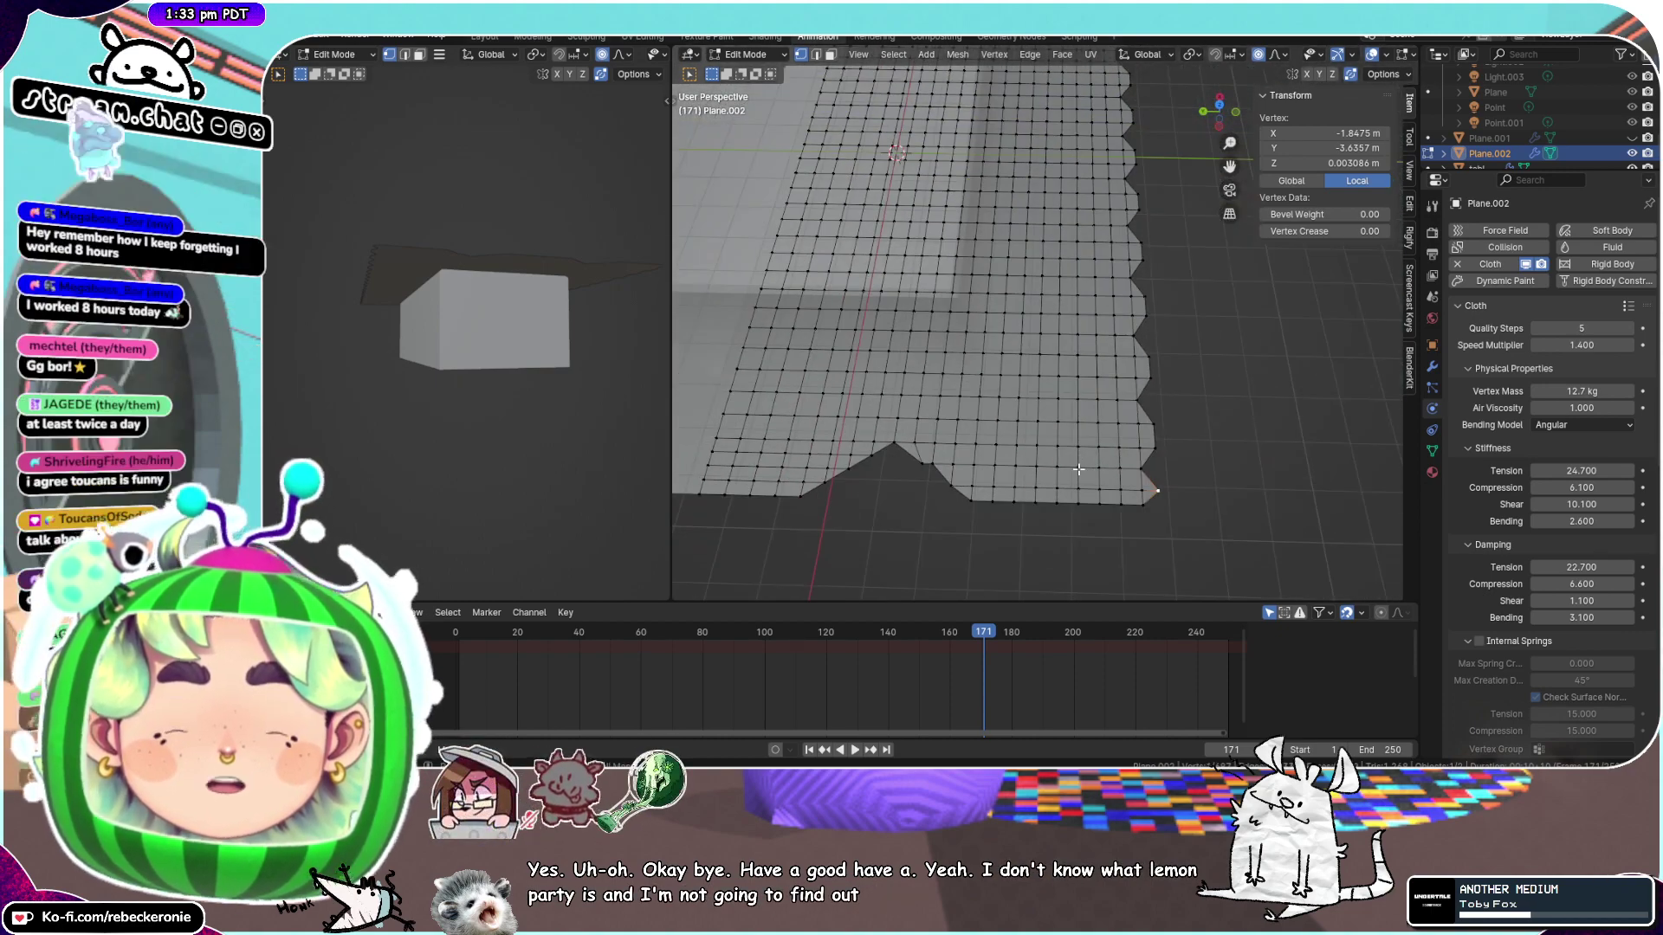
key("KP_Decimal")
scroll(1070, 457, "down", 6)
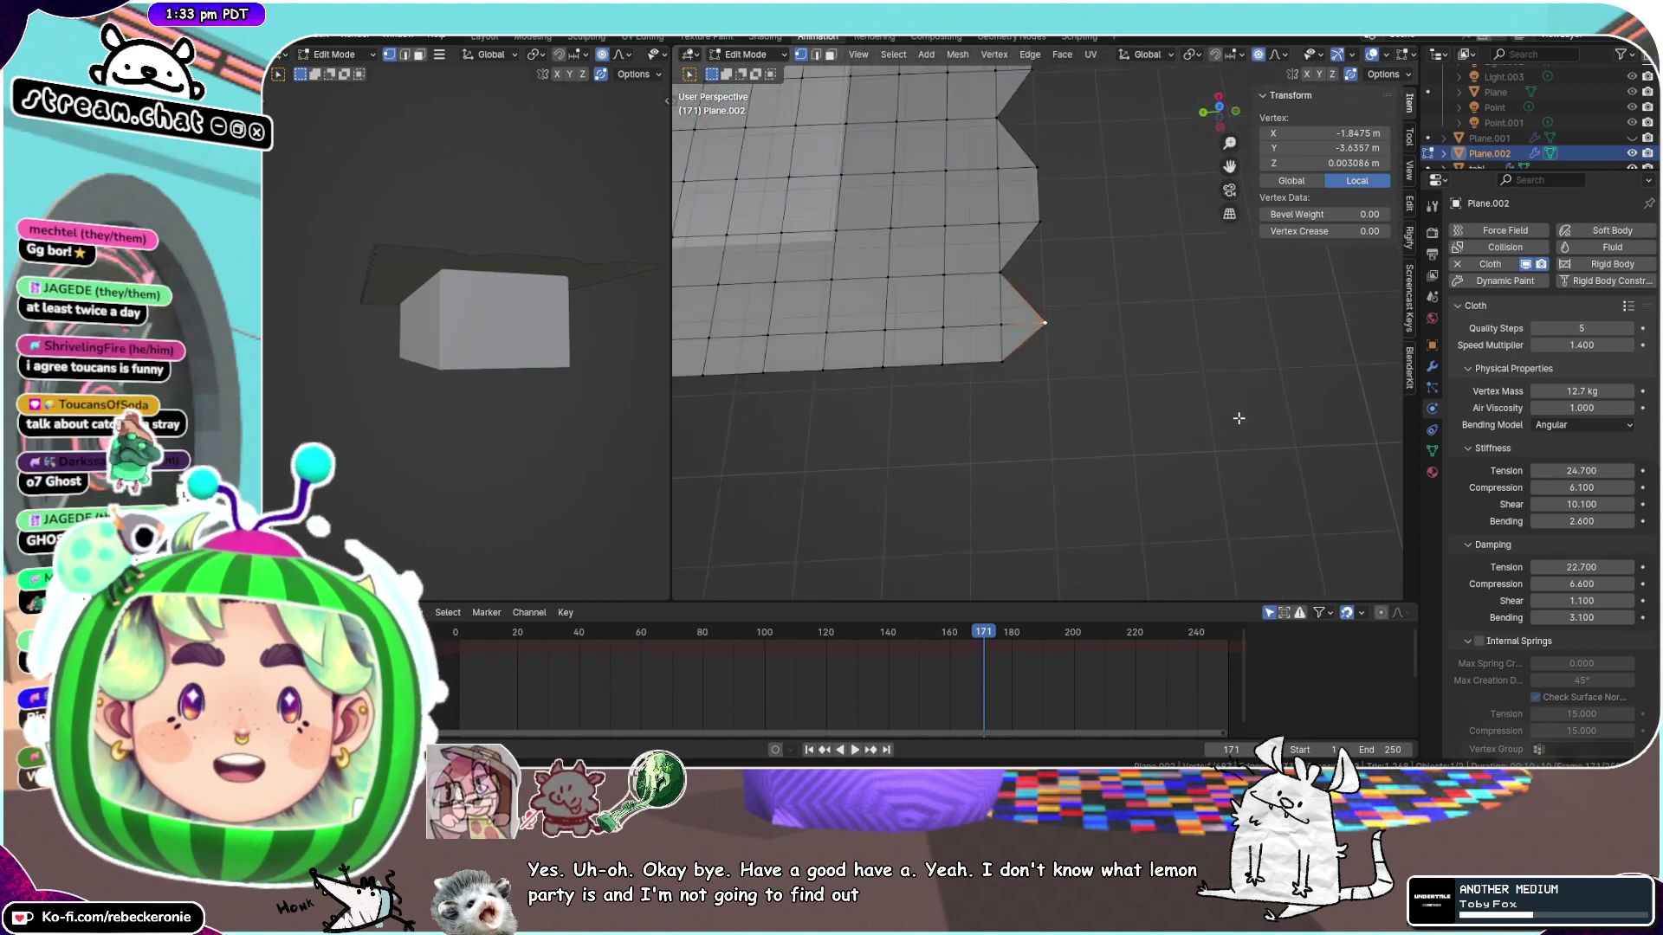
middle_click_drag(1246, 439, 1210, 427)
key("g")
key("g")
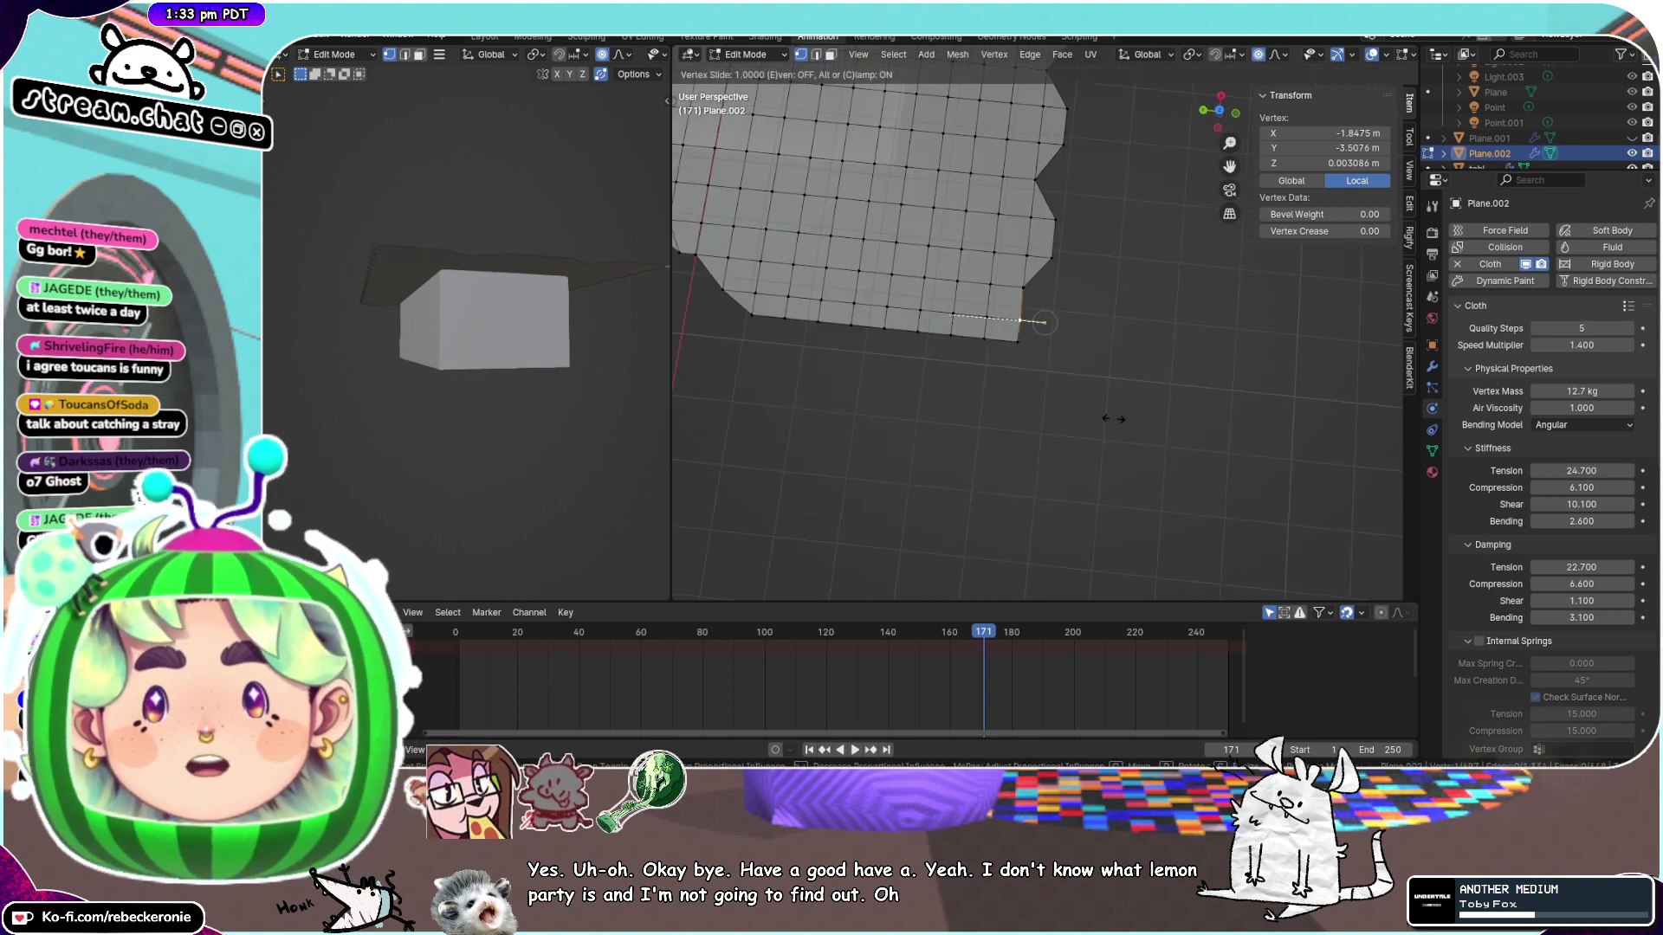
left_click(1112, 417)
key("KP_Decimal")
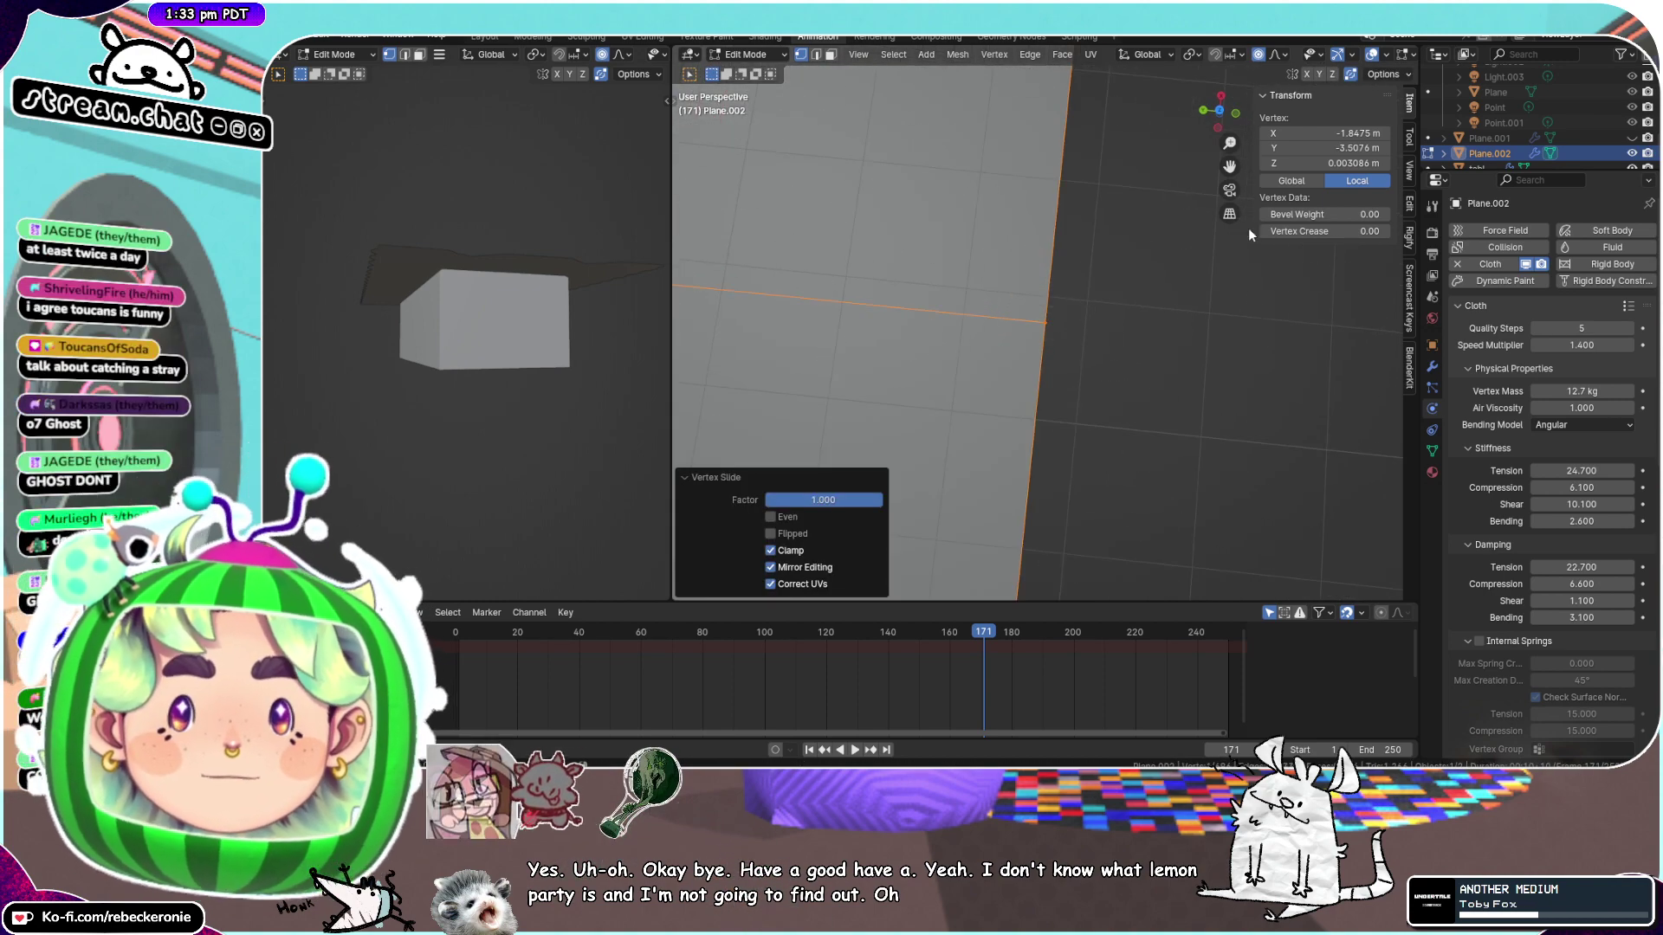
scroll(1192, 361, "down", 6)
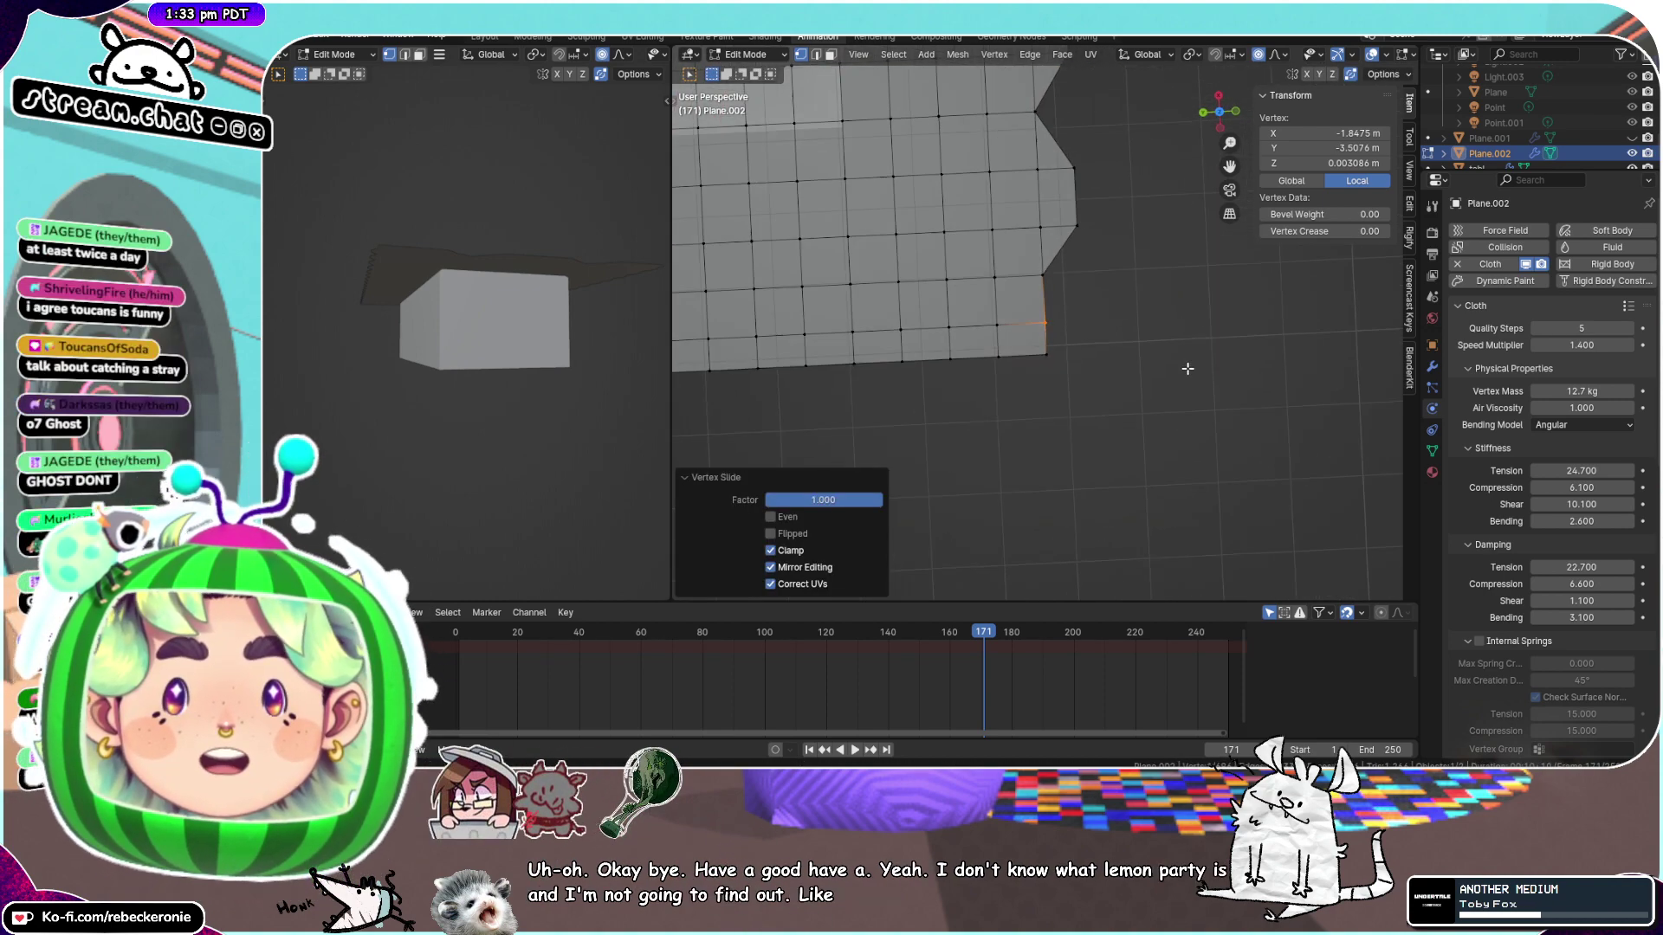
Vertex-slide the outer corner vertex along the side border to Y -3.3387 m to bevel the corner
middle_click_drag(1255, 168, 1153, 403)
key("shift+v")
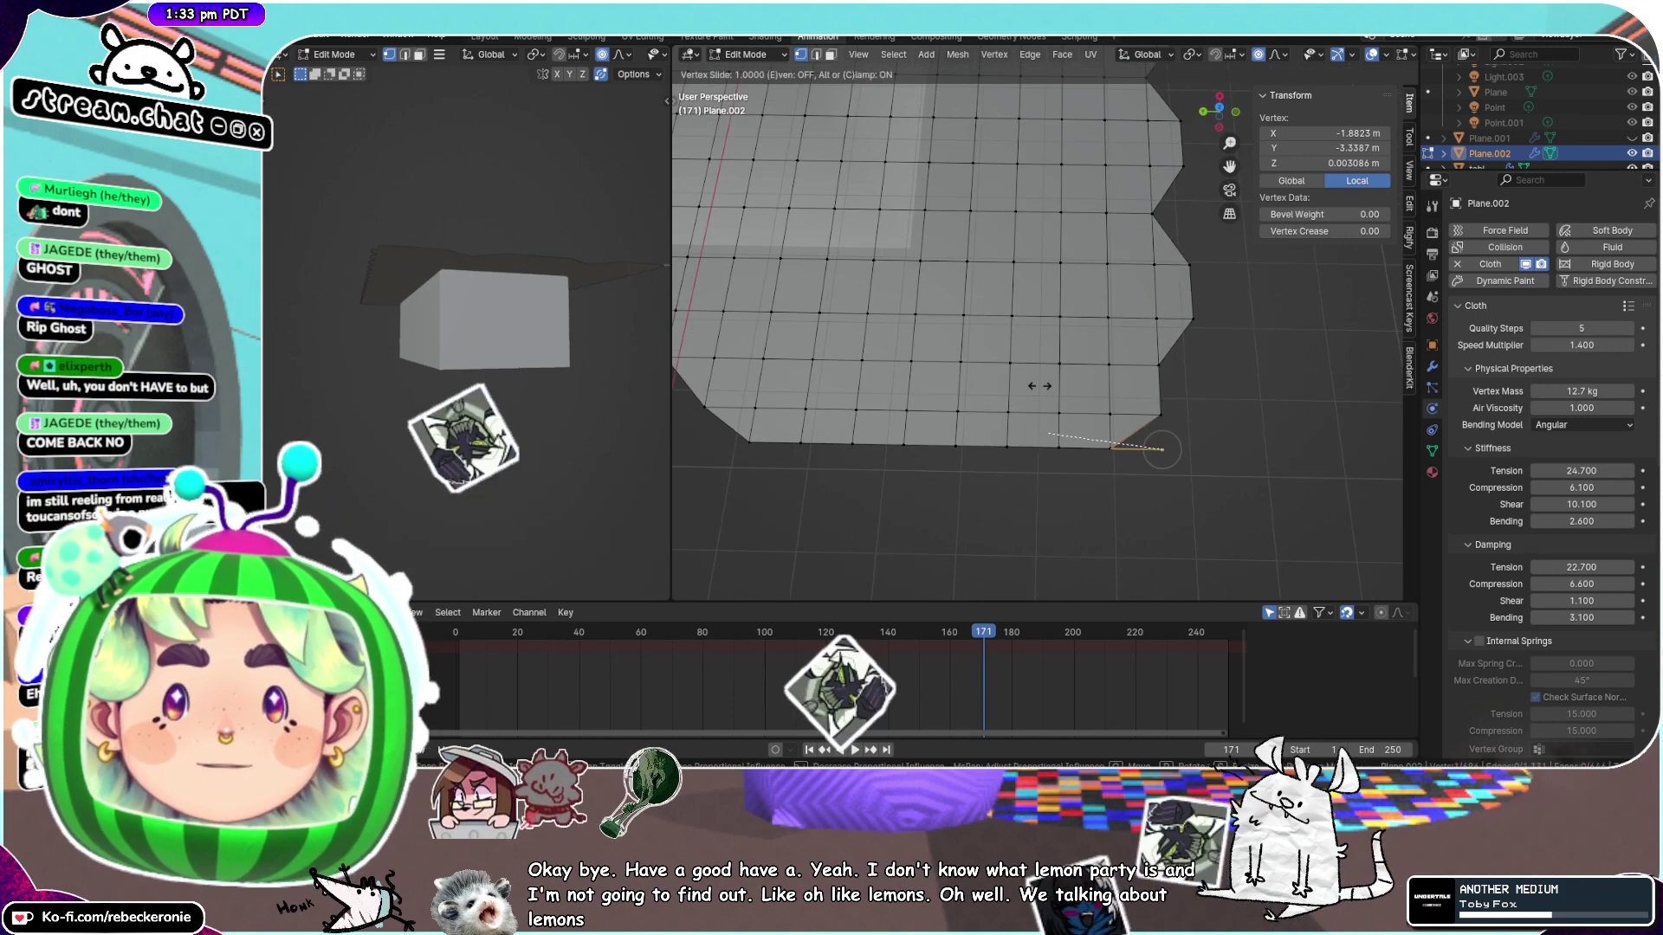
left_click(1048, 443)
Notch the side border by vertex-sliding two of its vertices inward to X -1.8475 m, at Y -3.0009 m and Y -2.4941 m
left_click(1003, 443)
key("g")
key("g")
left_click(1002, 376)
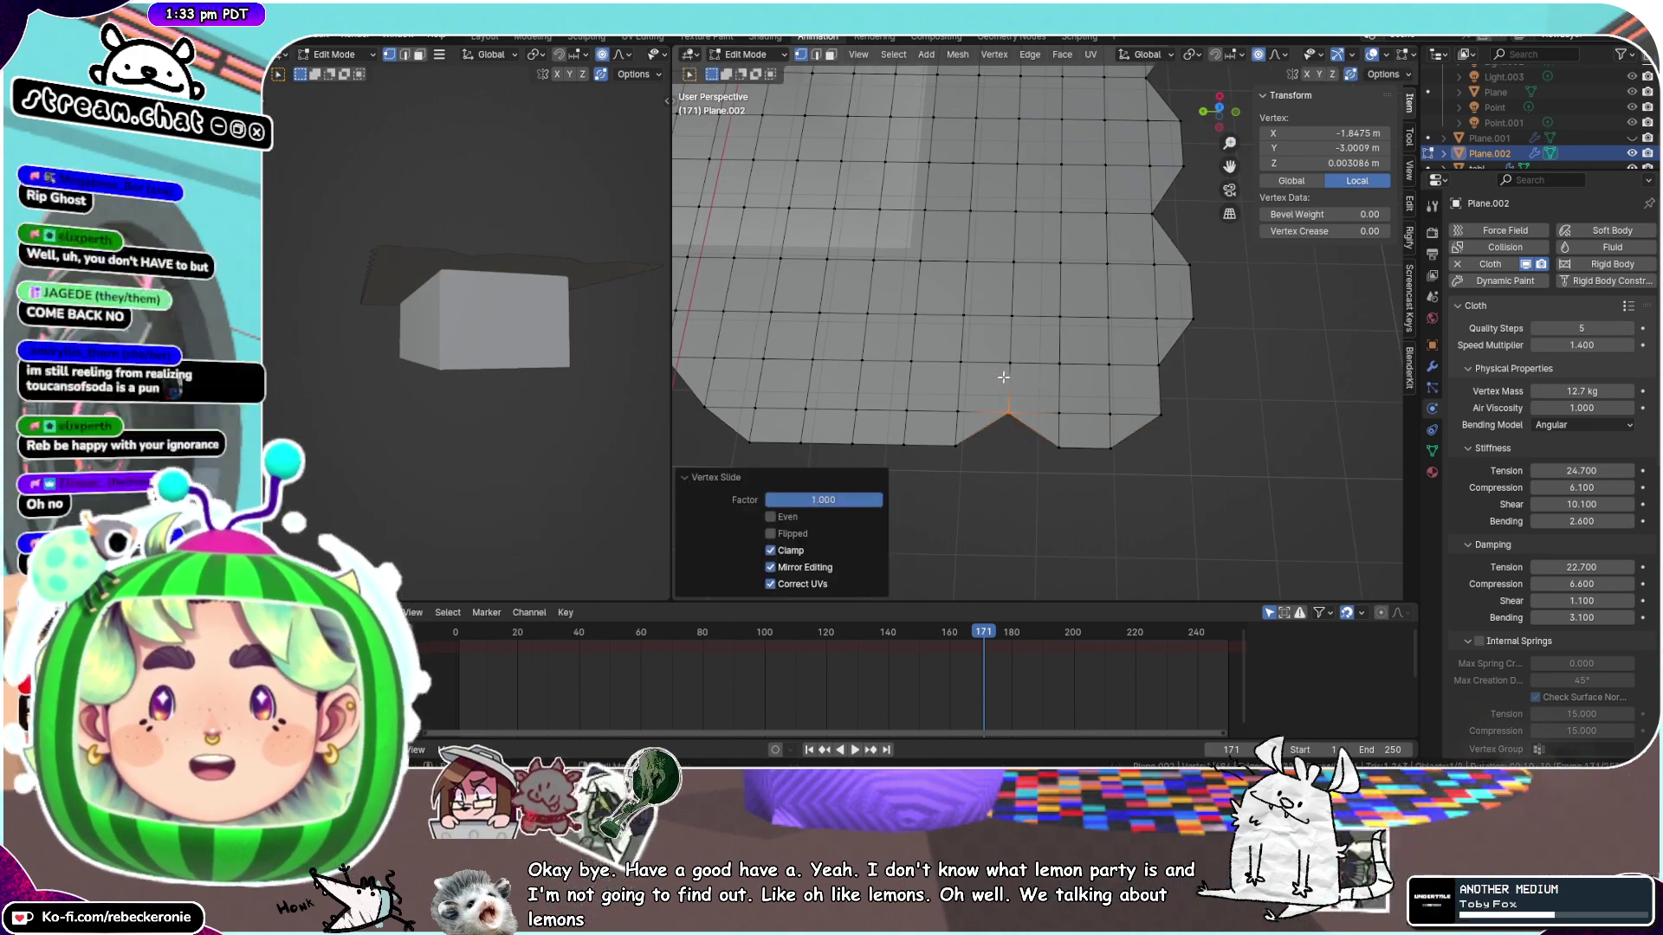
left_click(854, 443)
key("g")
key("g")
left_click(871, 355)
Examine the notched side border between the front corner and the large notch near the mirror line
scroll(935, 360, "down", 3)
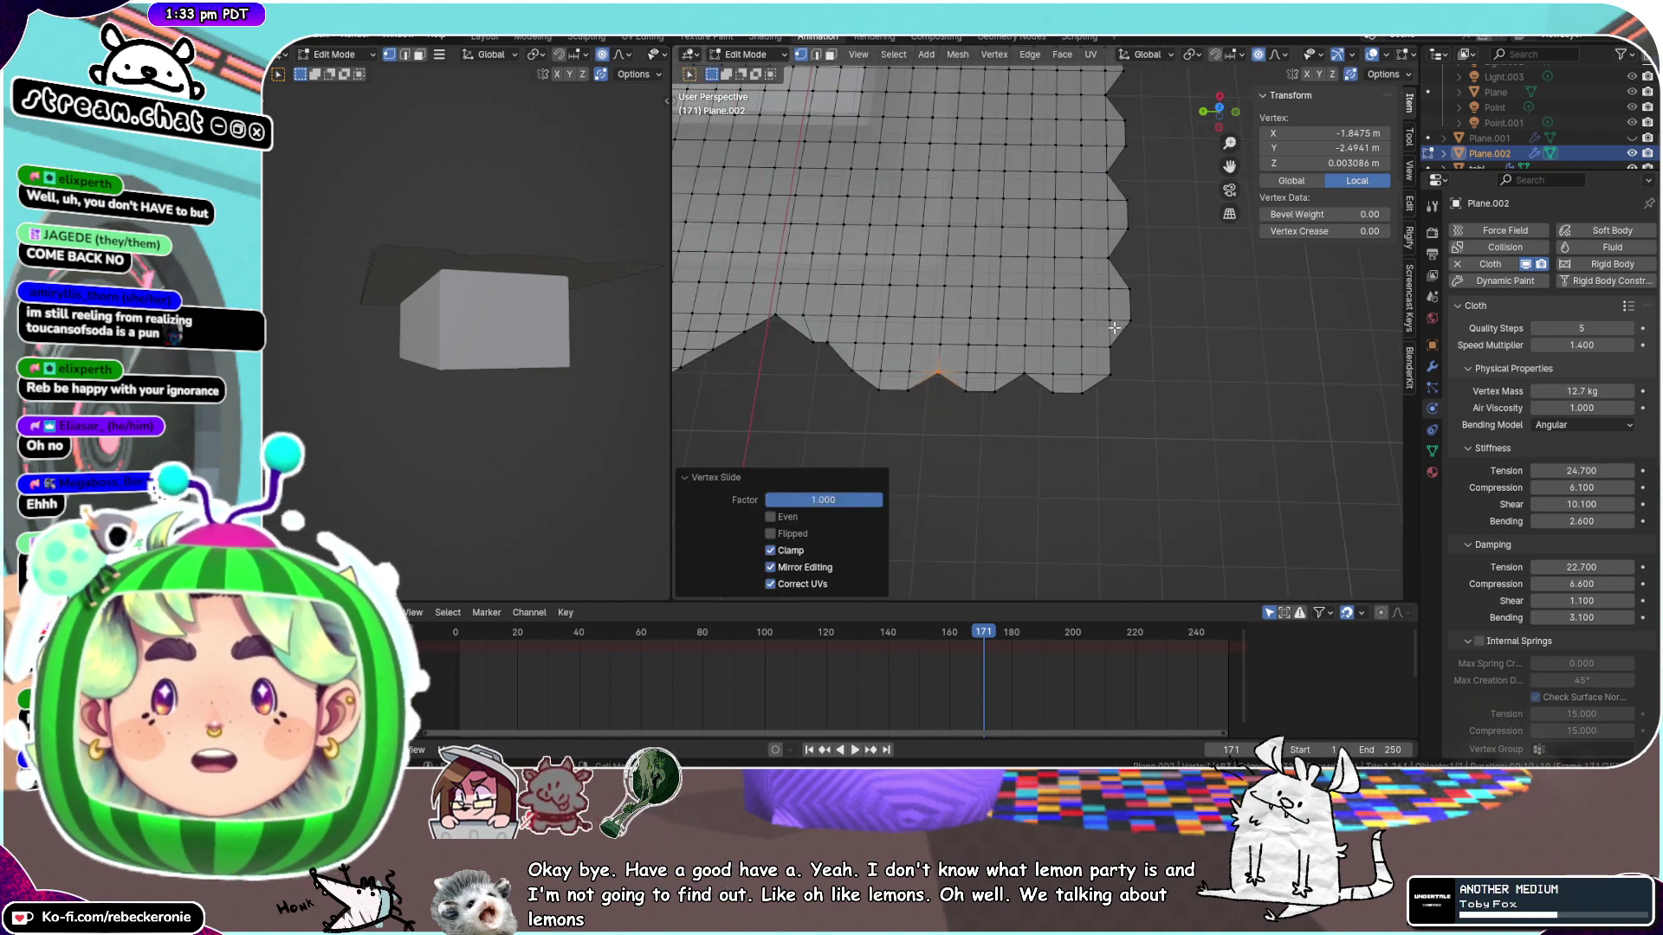
middle_click_drag(1058, 374, 1132, 334)
scroll(1211, 365, "down", 3)
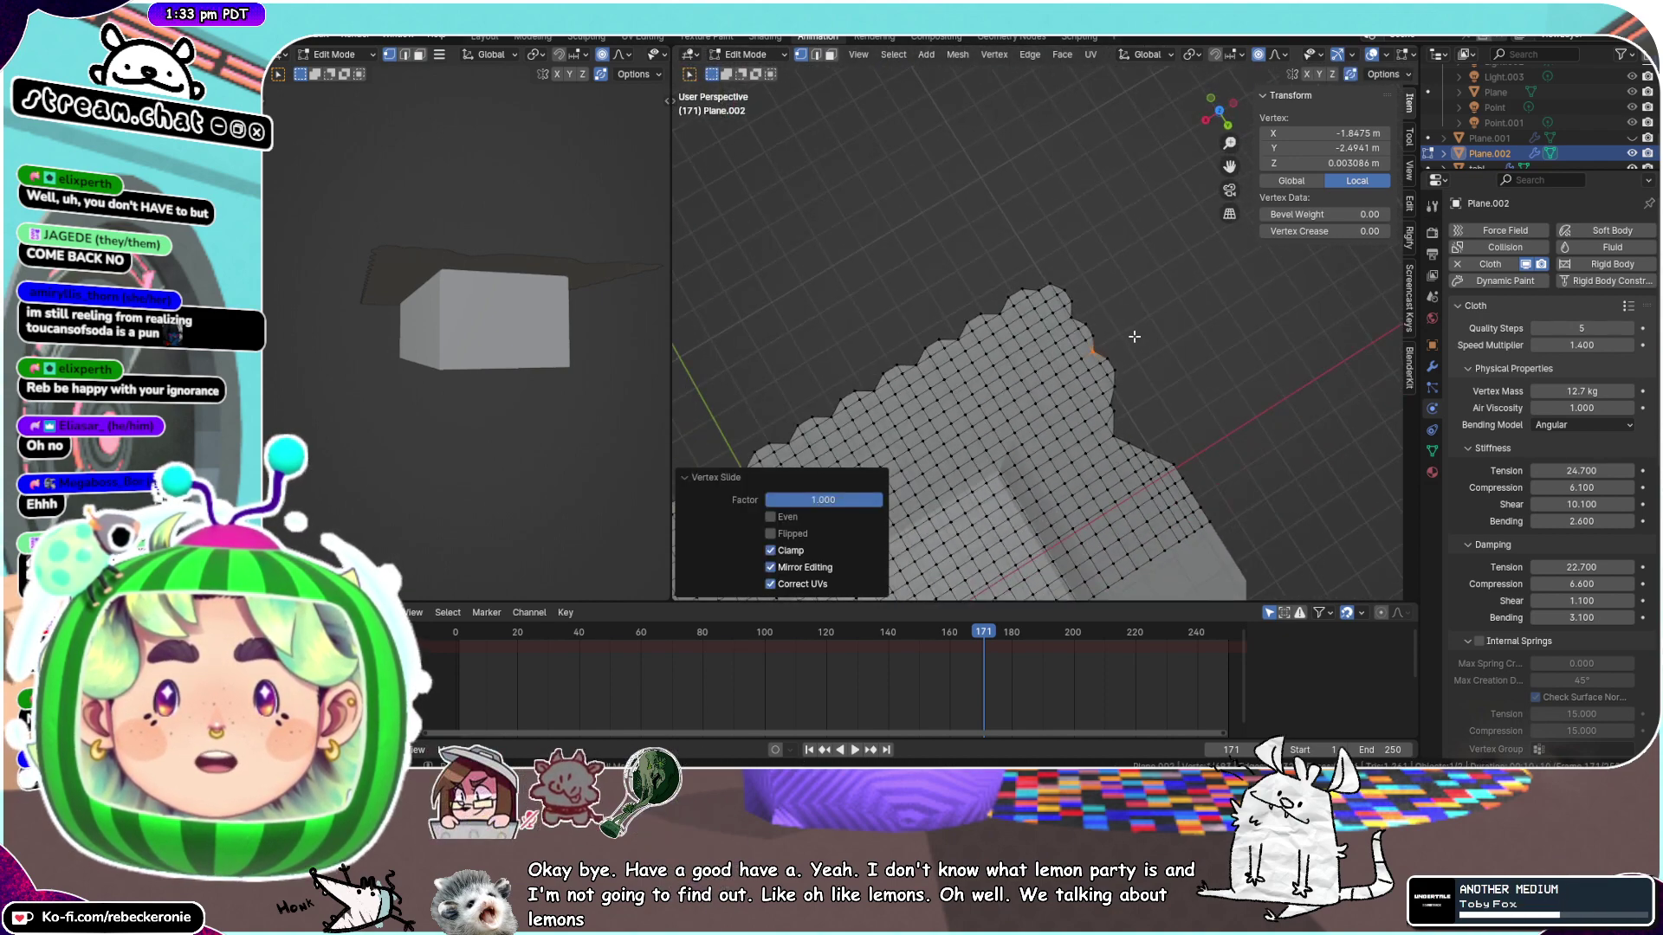
scroll(1071, 296, "up", 4)
middle_click_drag(1068, 285, 1185, 286)
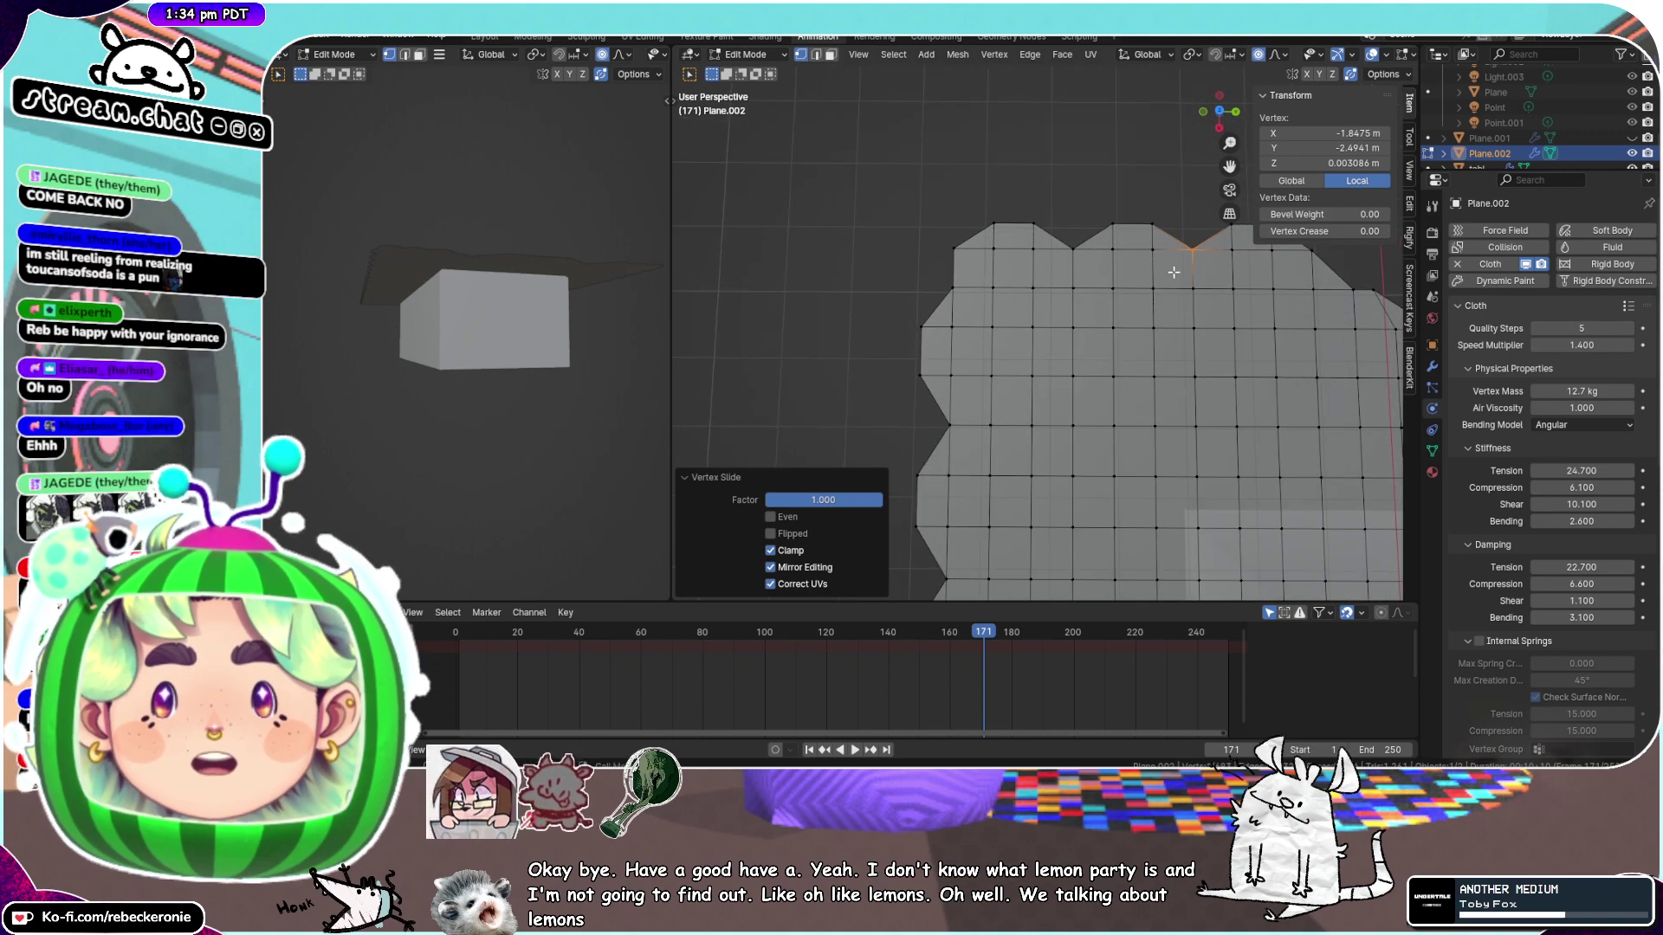
middle_click_drag(1236, 174, 882, 210, "shift")
scroll(1077, 313, "down", 7)
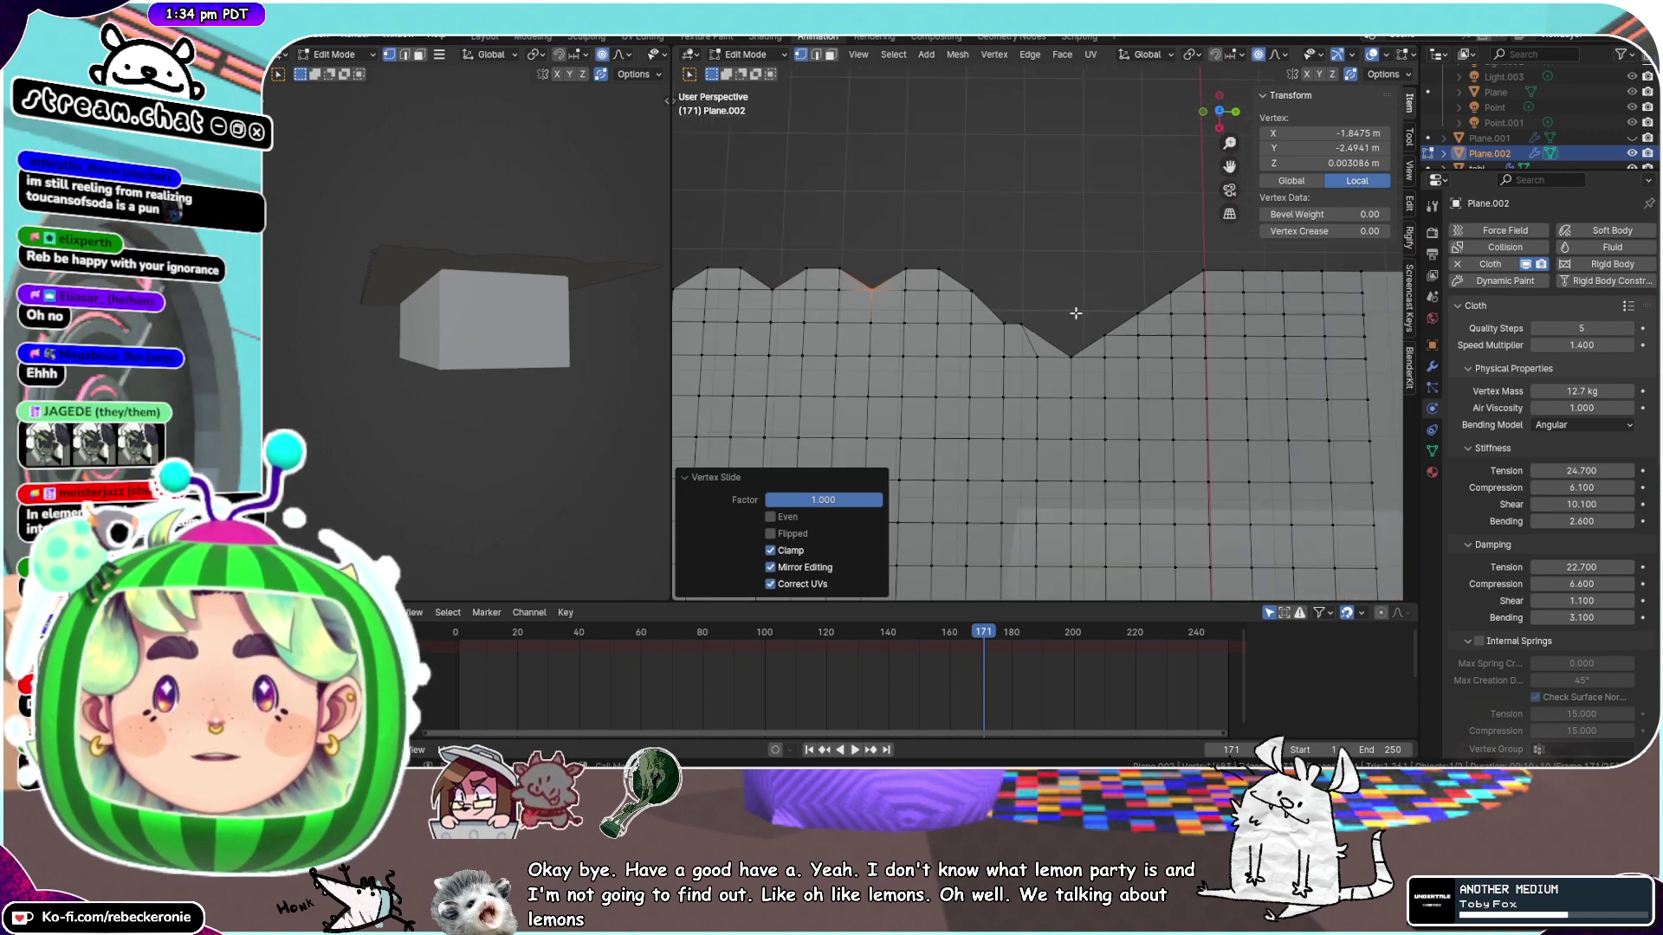
middle_click_drag(1008, 356, 1084, 345)
Select the protruding side border vertices from above and edge-slide them inward to X -1.8475 m, flattening the scallops
left_click_drag(1250, 392, 1014, 339)
middle_click_drag(1126, 368, 1151, 368)
left_click(1024, 386)
left_click_drag(882, 361, 1138, 365)
left_click_drag(1309, 356, 1044, 362, "shift")
middle_click_drag(1044, 362, 1124, 229)
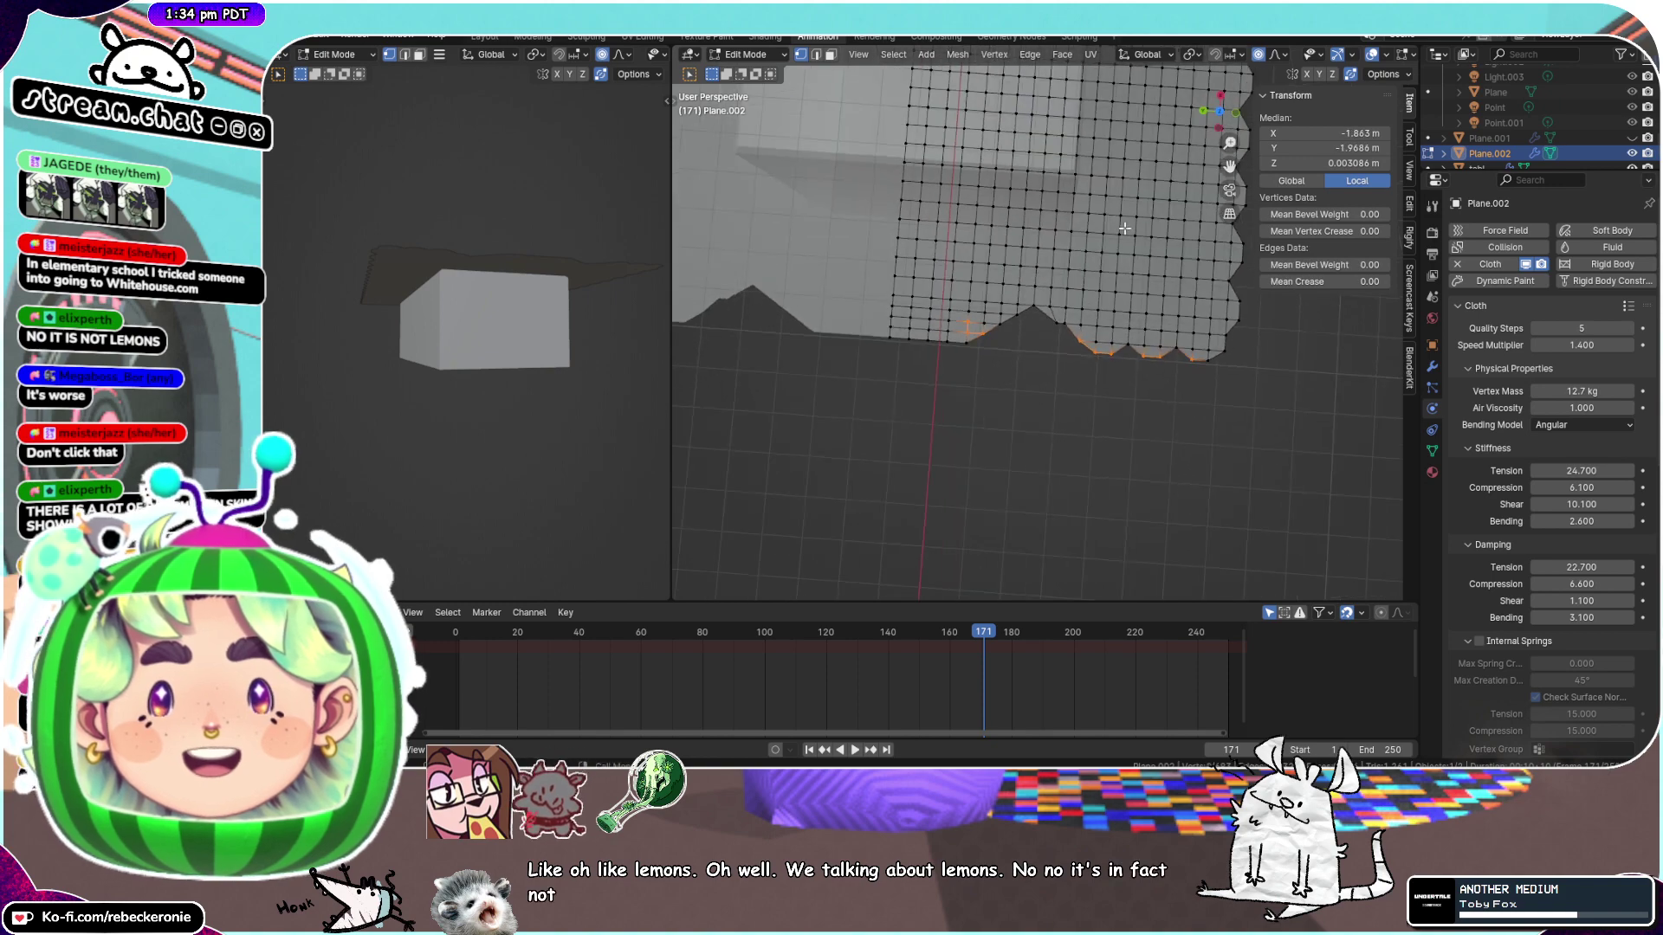
left_click(1235, 118)
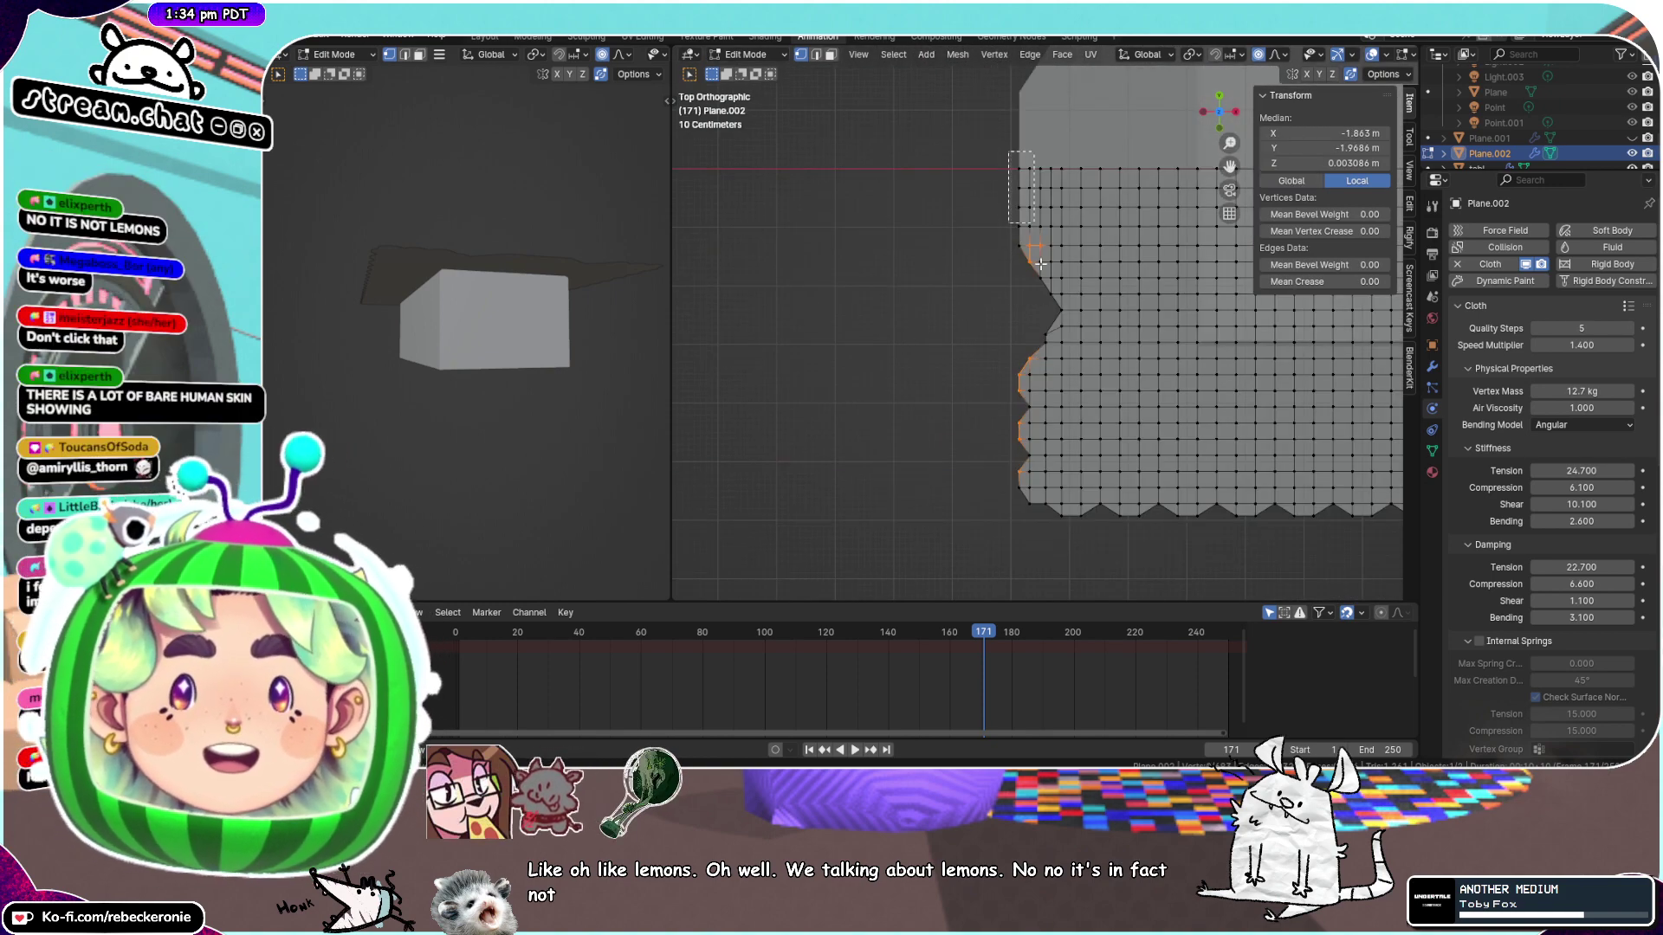
left_click_drag(1040, 264, 1024, 524)
key("g")
key("g")
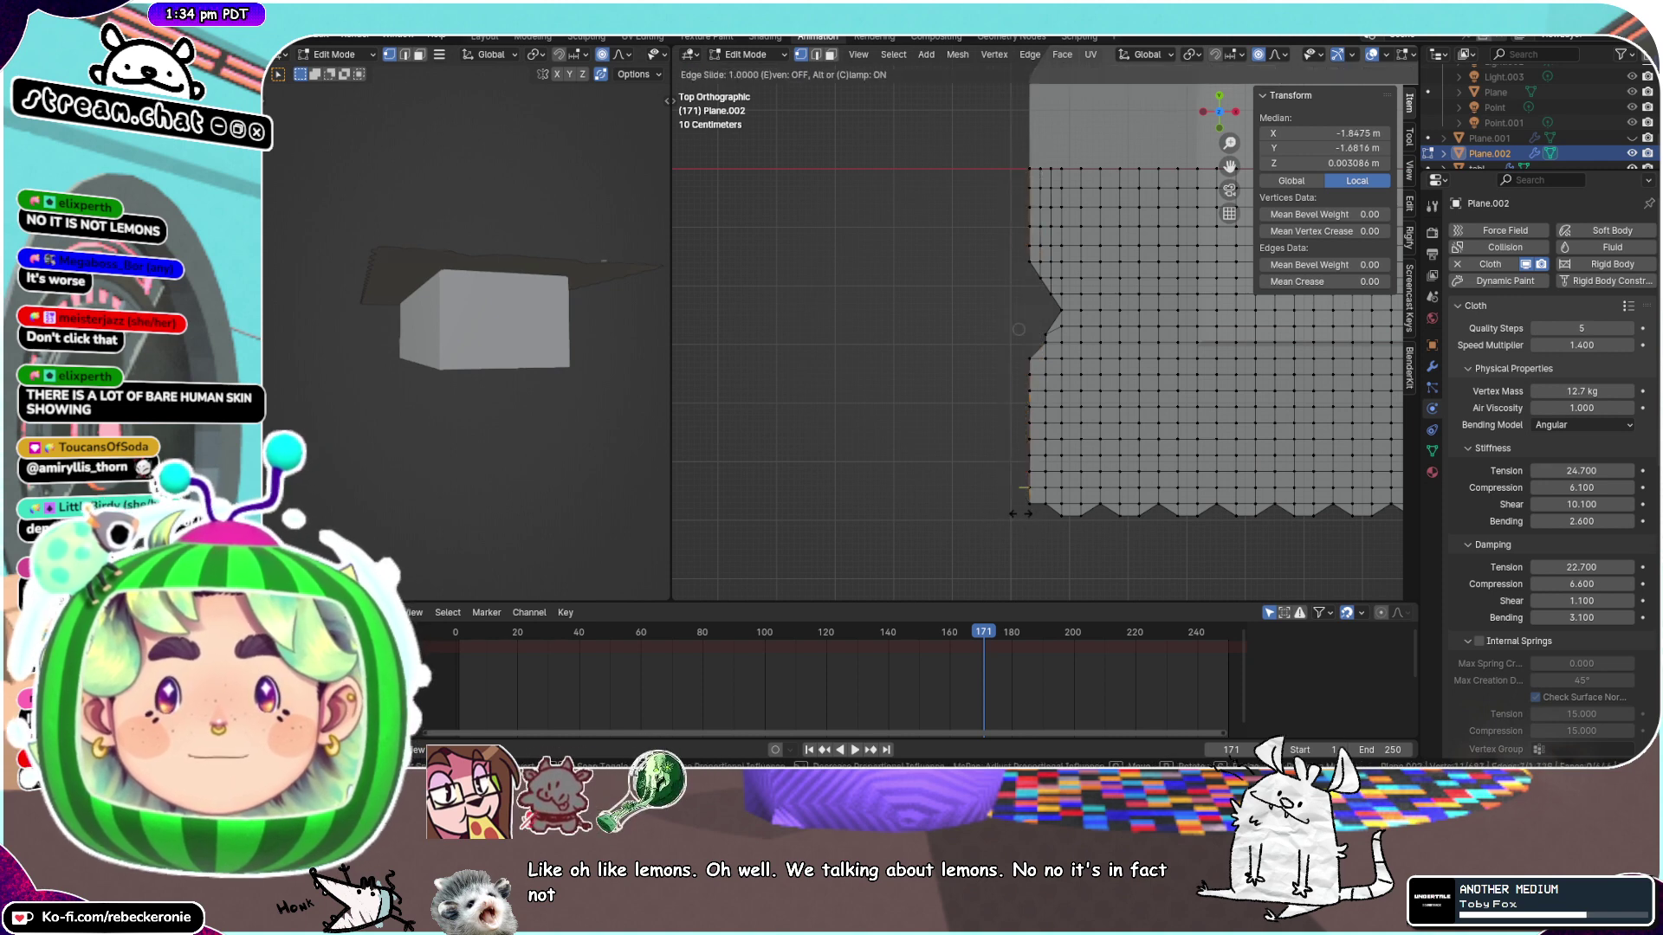
left_click(1019, 514)
Box-select the whole side border on both sides of the large notch and edge-slide it inward by one column
left_click_drag(999, 128, 1040, 535)
key("g")
key("g")
left_click(1104, 537)
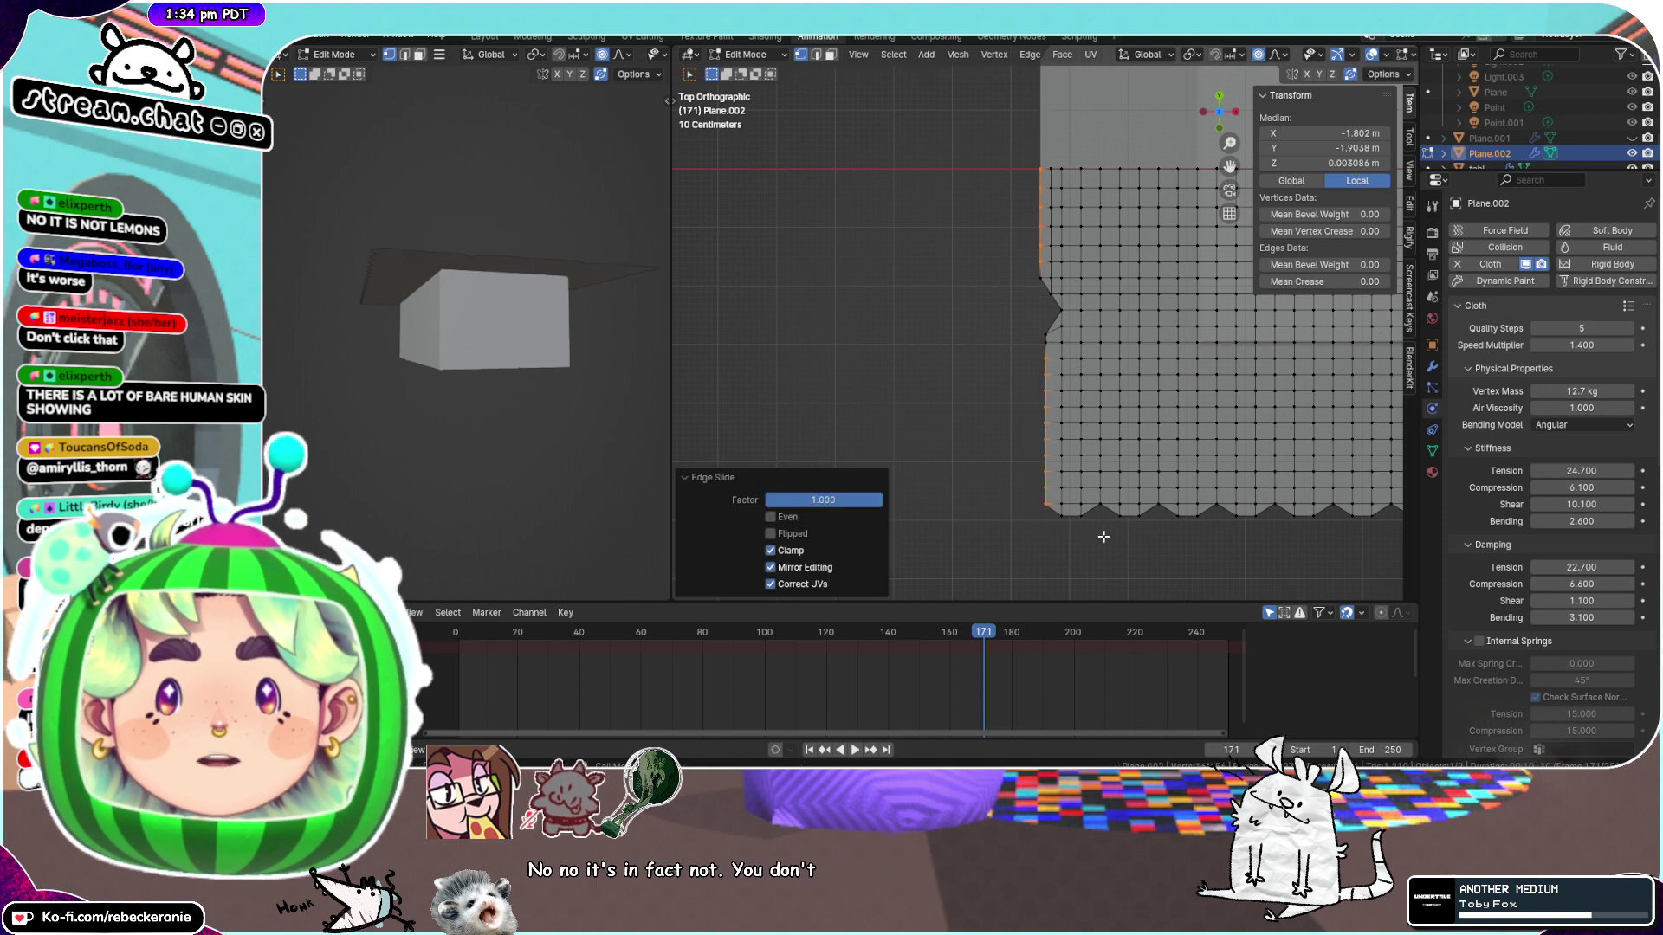
Align all side border vertices, excluding the inner notch vertices, by scaling them to 0 along X
scroll(1049, 303, "up", 3)
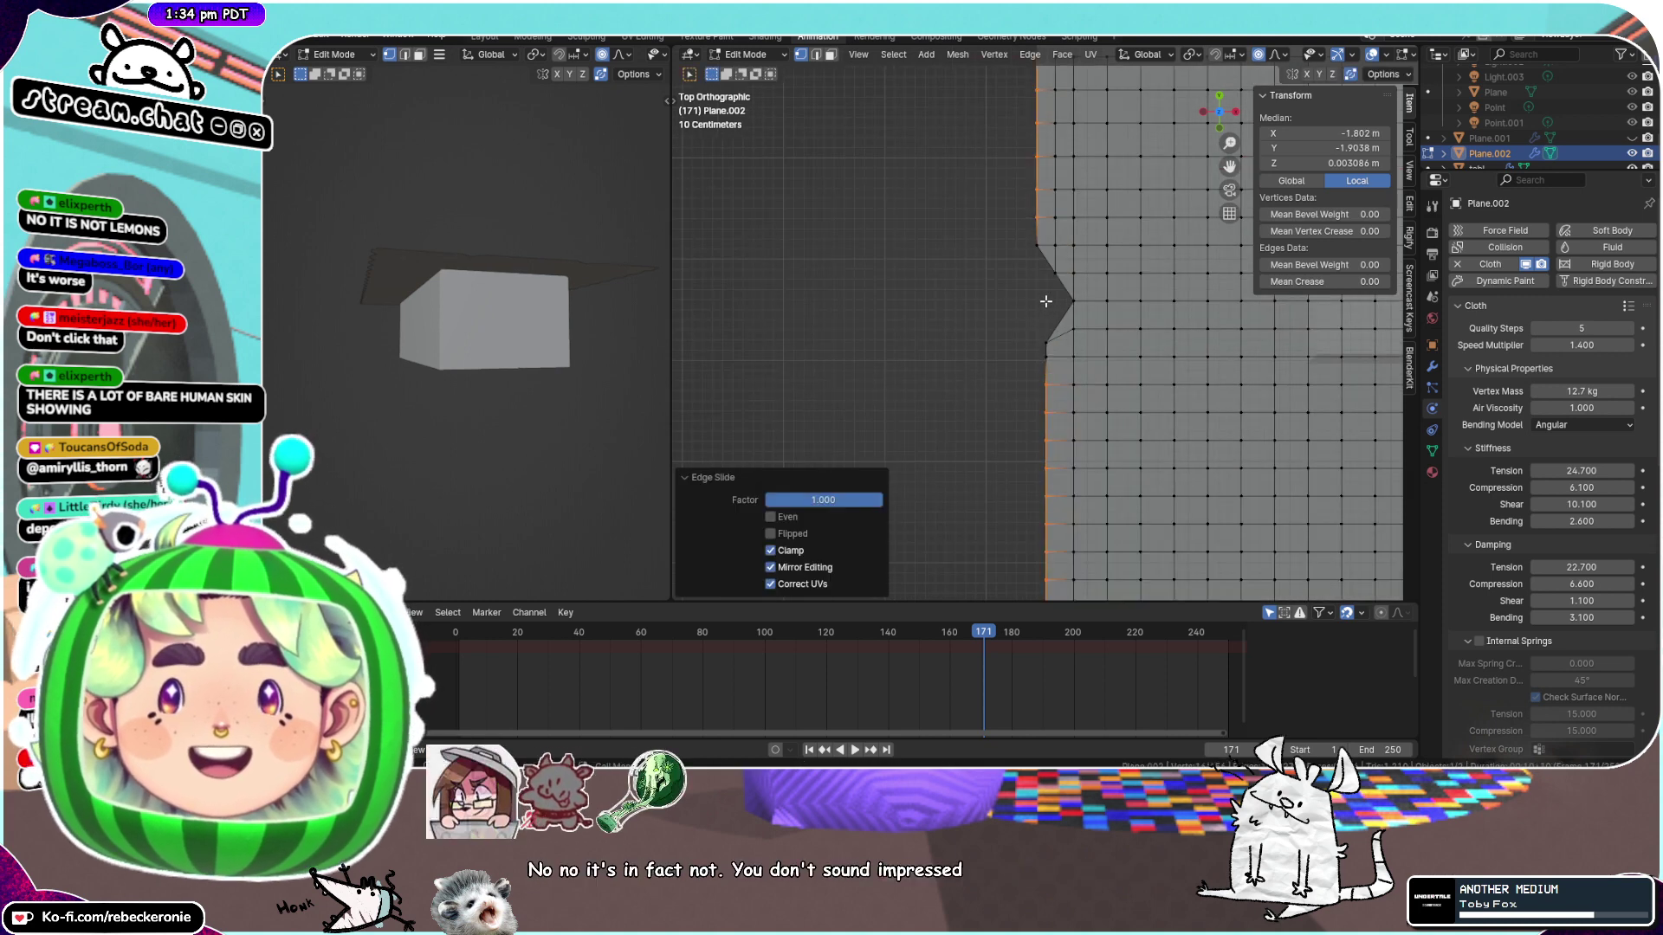
scroll(1046, 300, "down", 3)
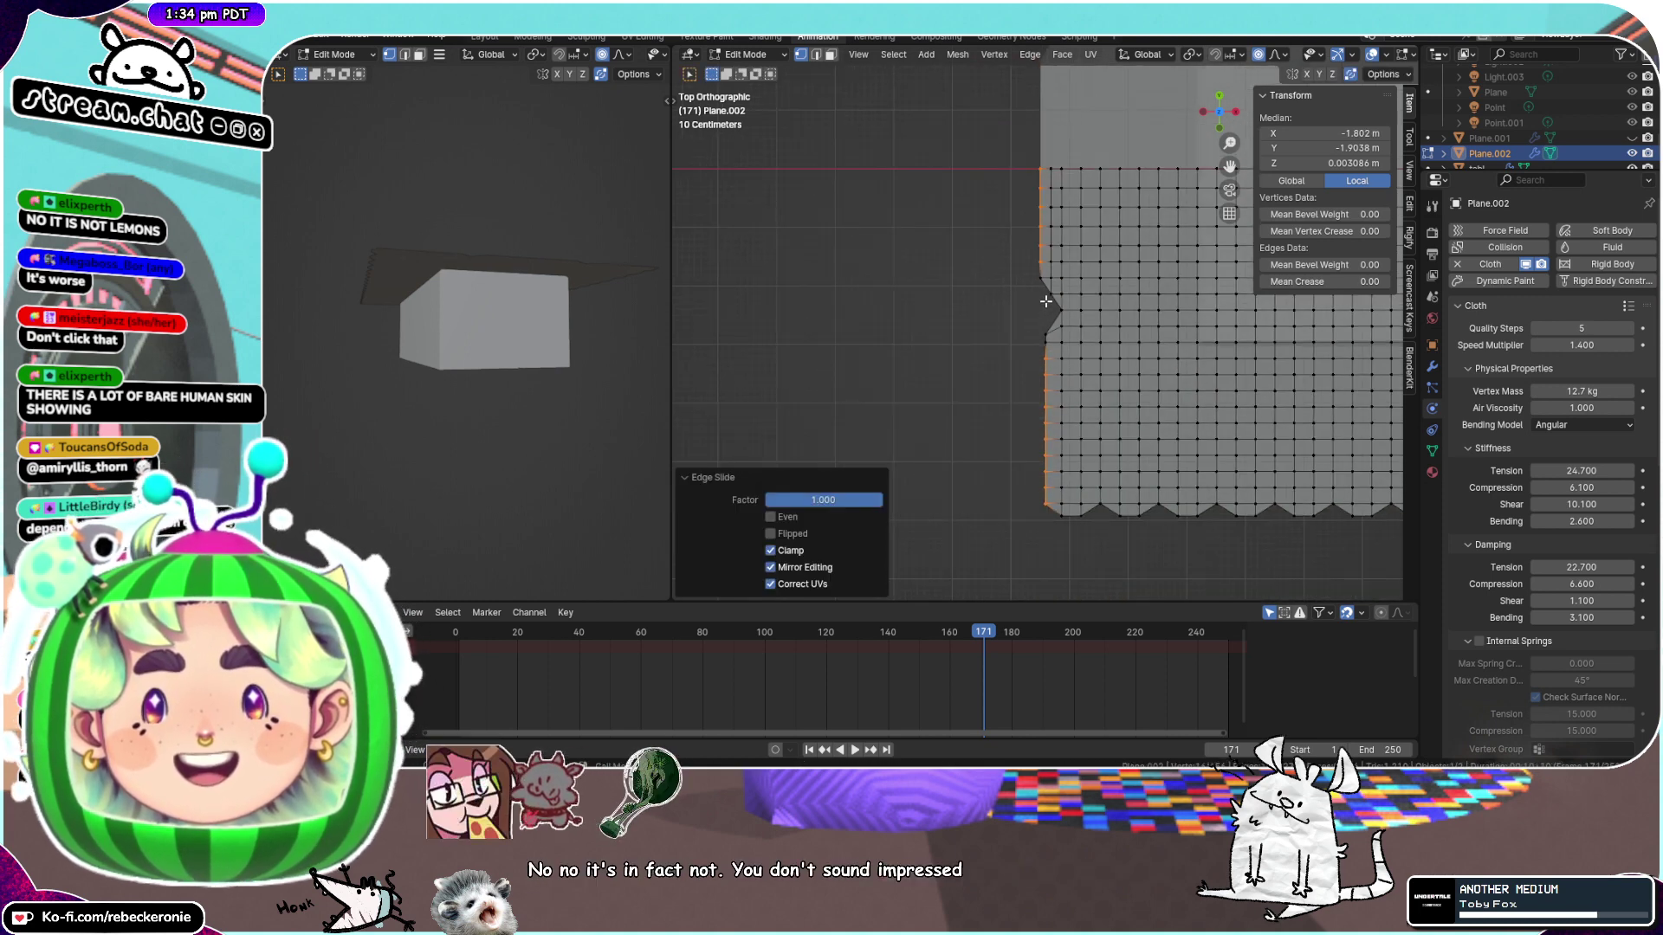
scroll(1054, 325, "up", 3)
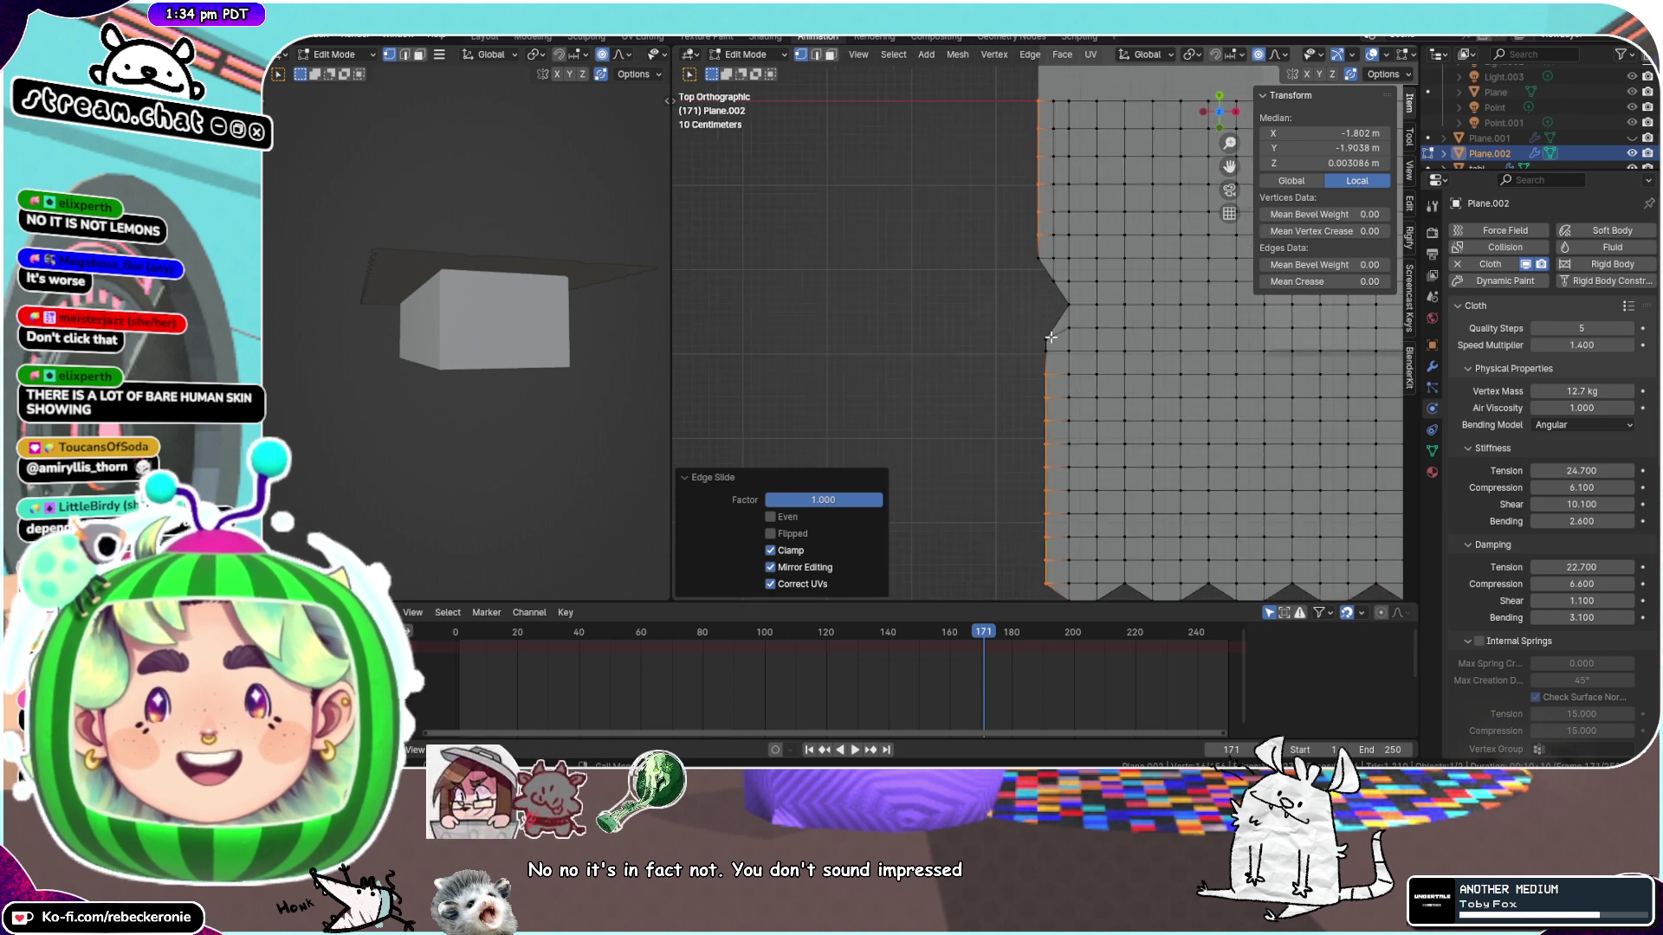
left_click(1051, 338)
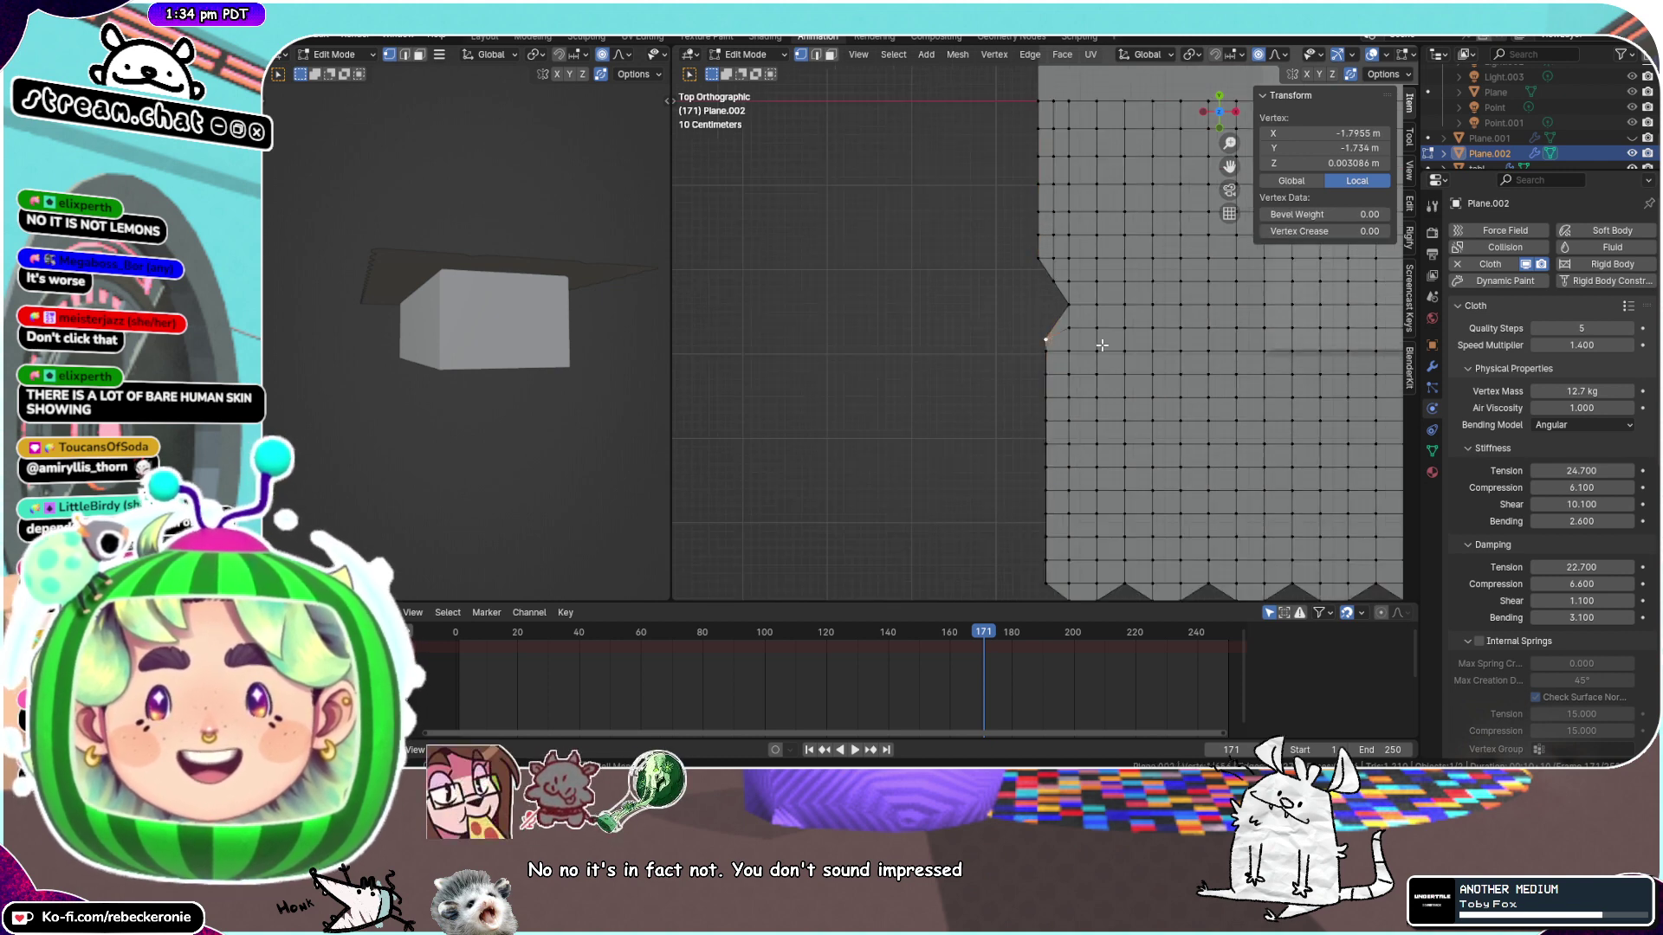
left_click_drag(1106, 343, 1023, 344)
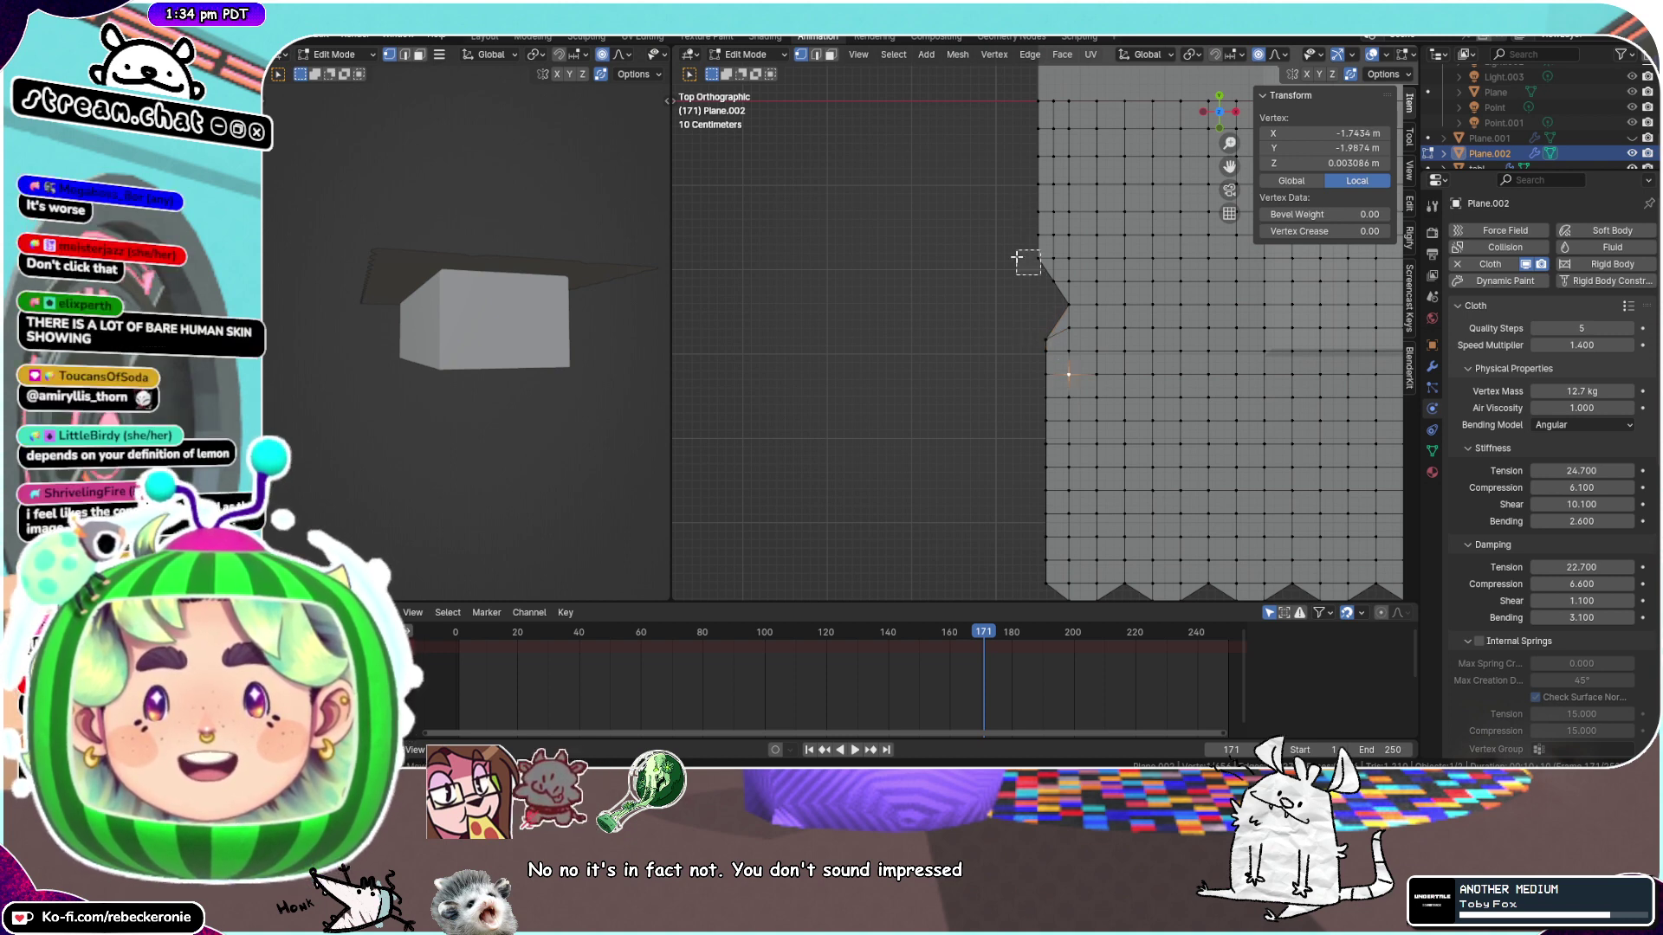
mouse_move(1040, 275)
left_mouse_down()
mouse_move(1038, 166)
mouse_move(1036, 263)
left_mouse_up()
left_click_drag(1022, 69, 1048, 604)
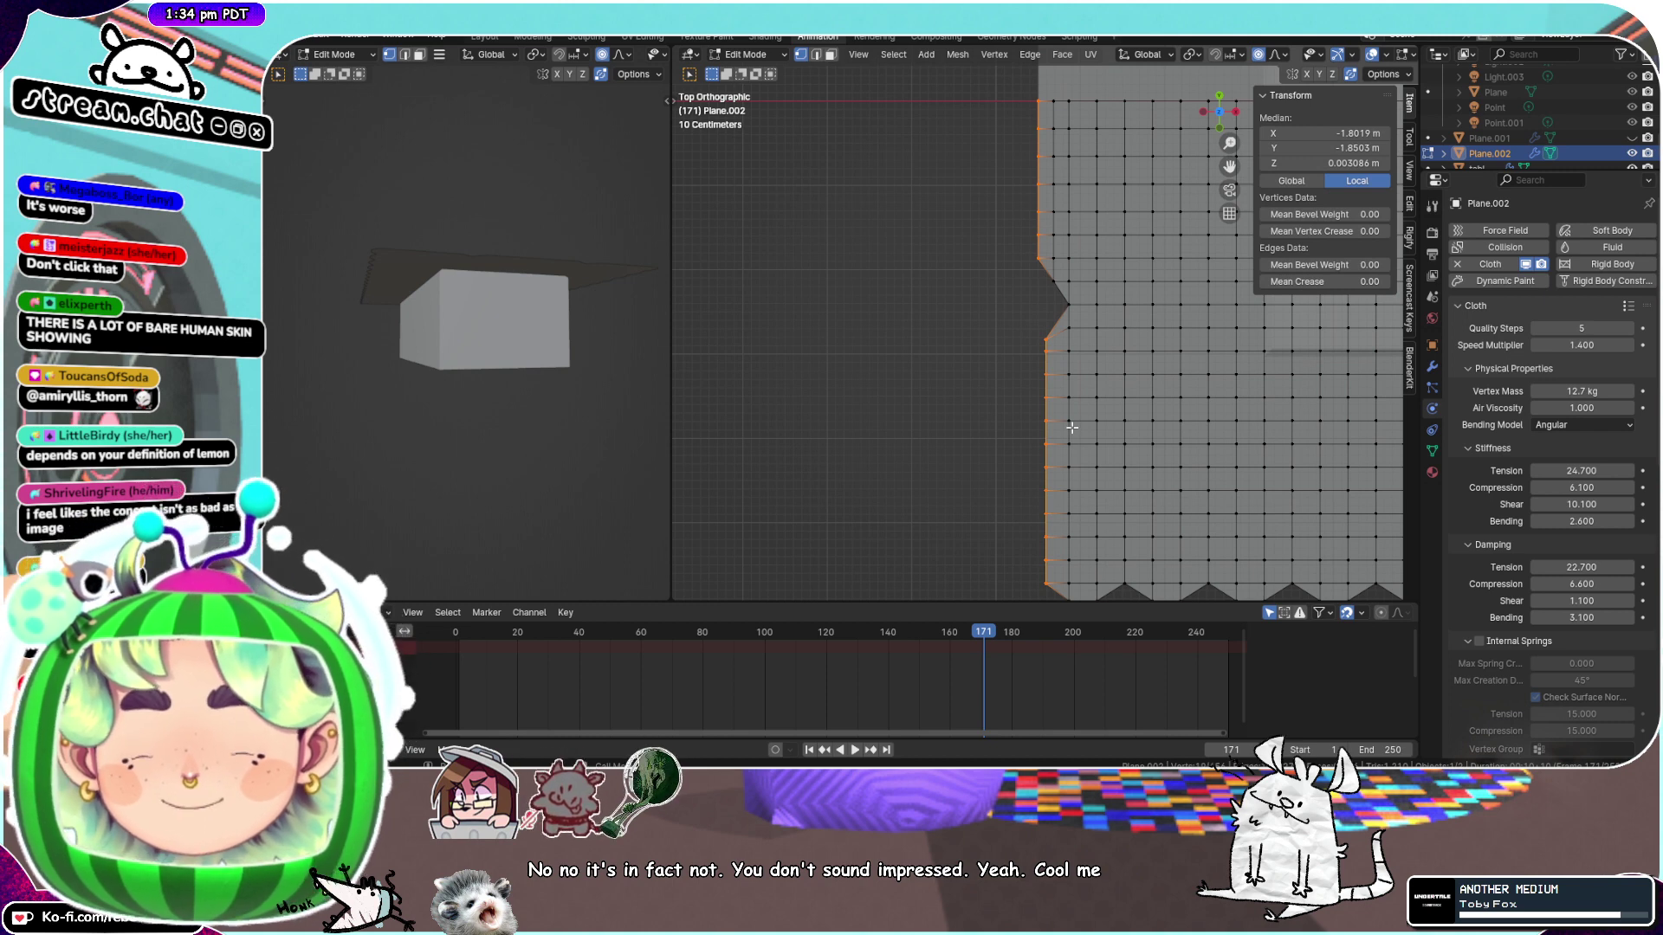
key("s")
key("x")
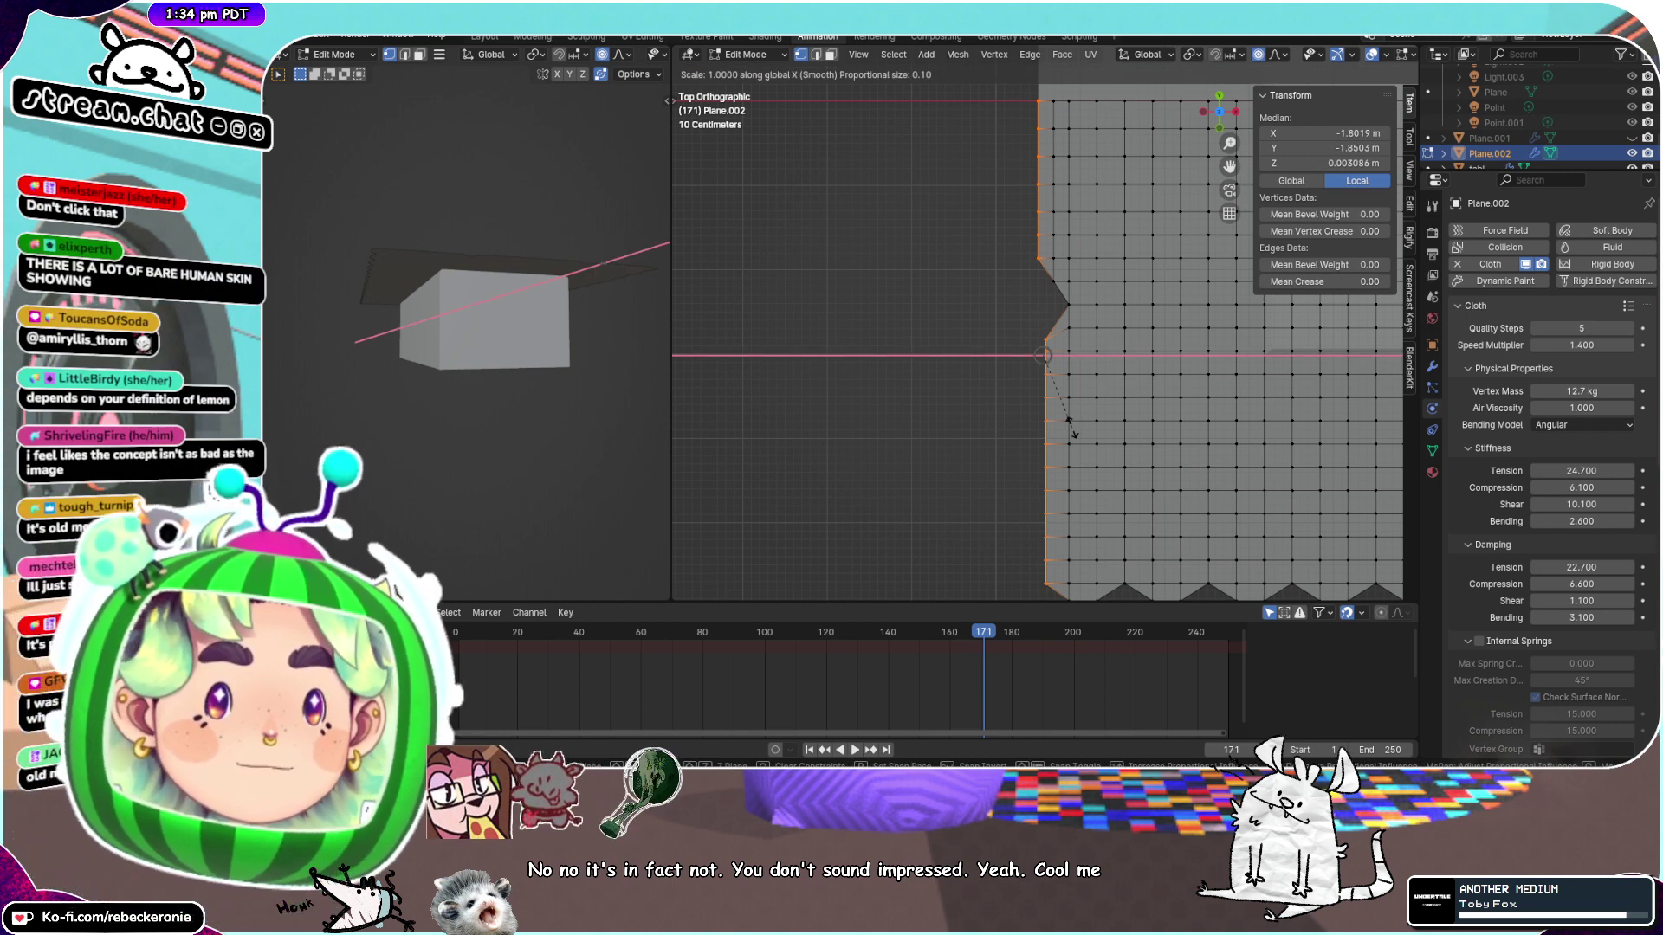
type("0")
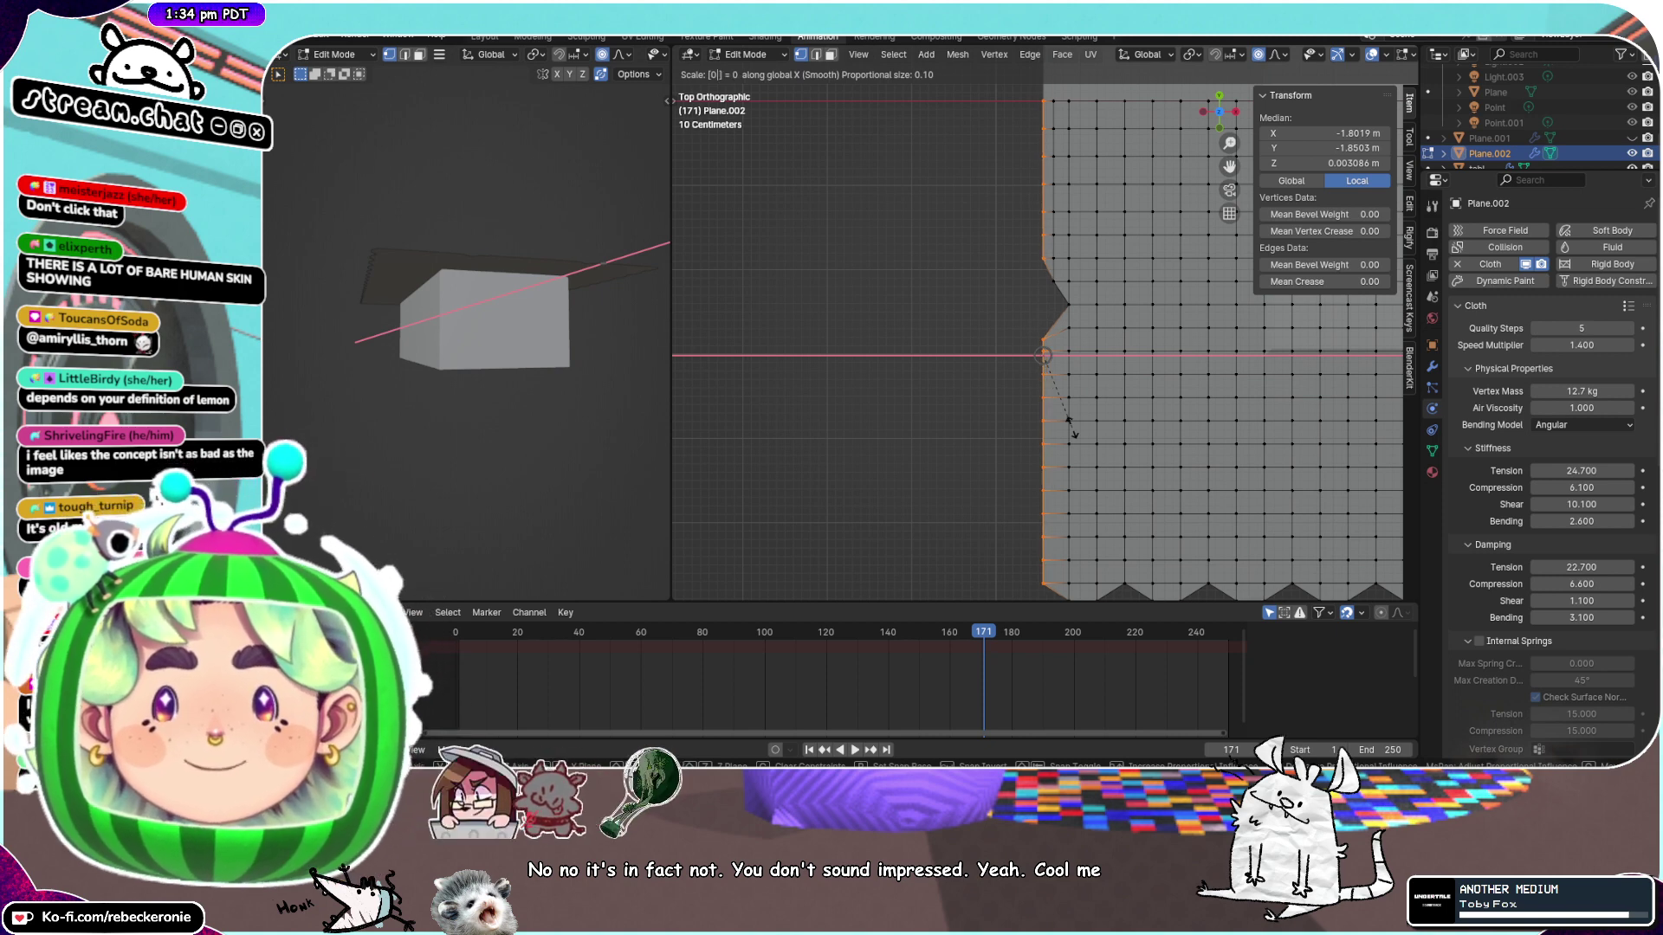
left_click(1073, 428)
Move the side border vertex at the notch's front end along Y toward the notch tip, narrowing the notch
double_click(1053, 251)
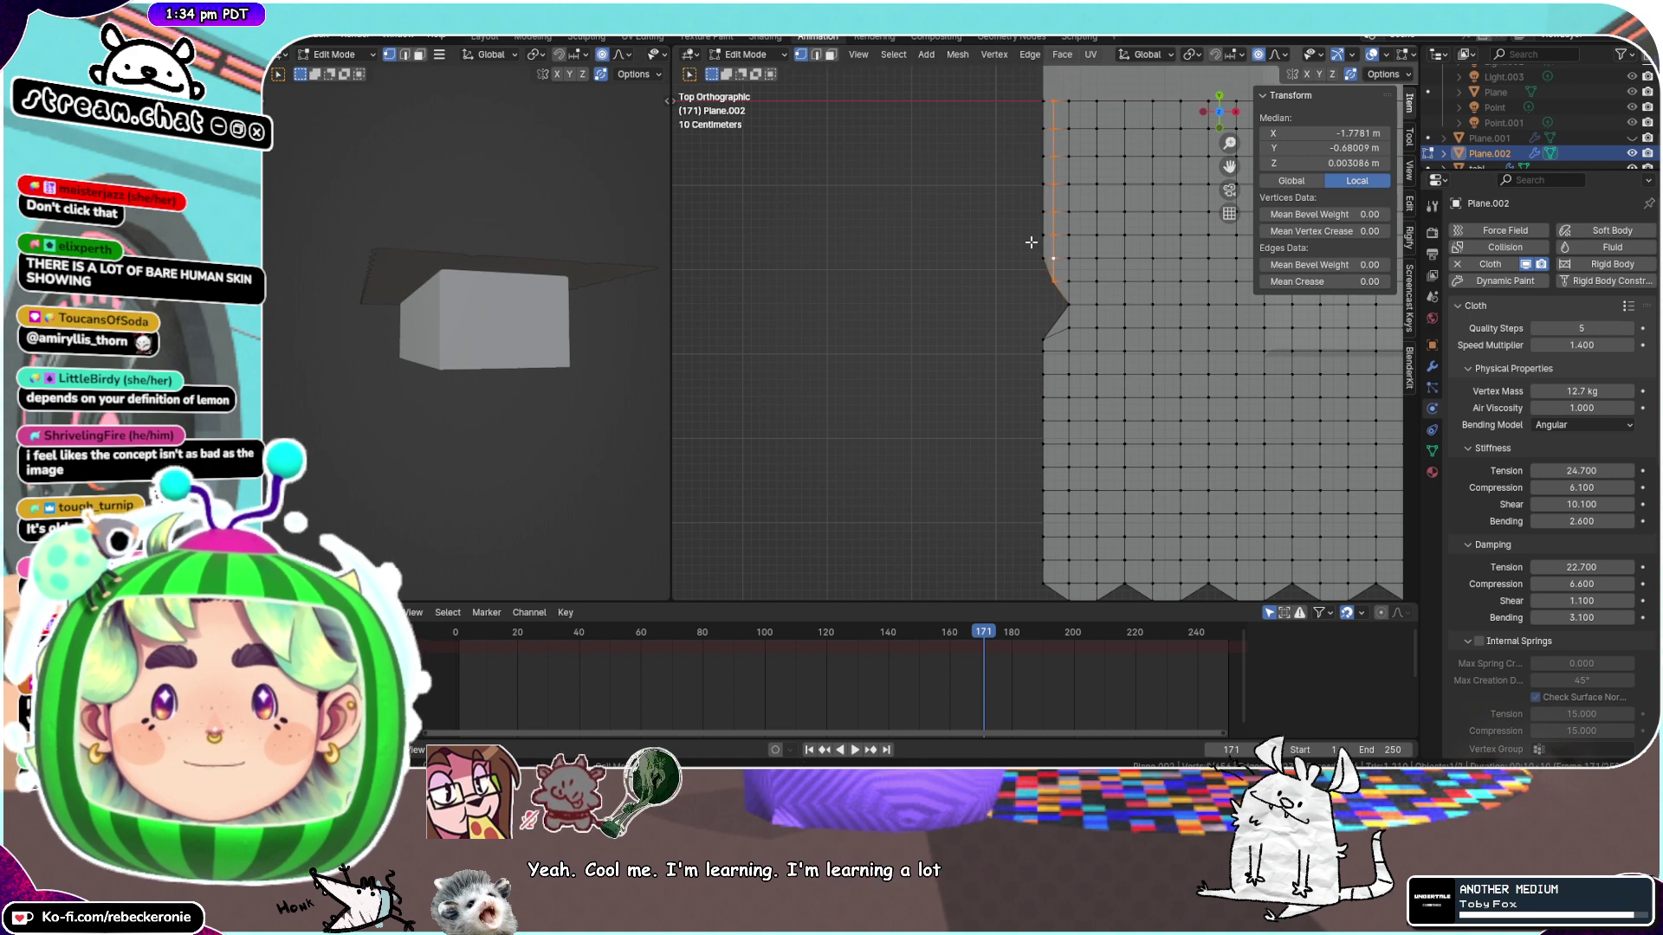
left_click(1050, 267)
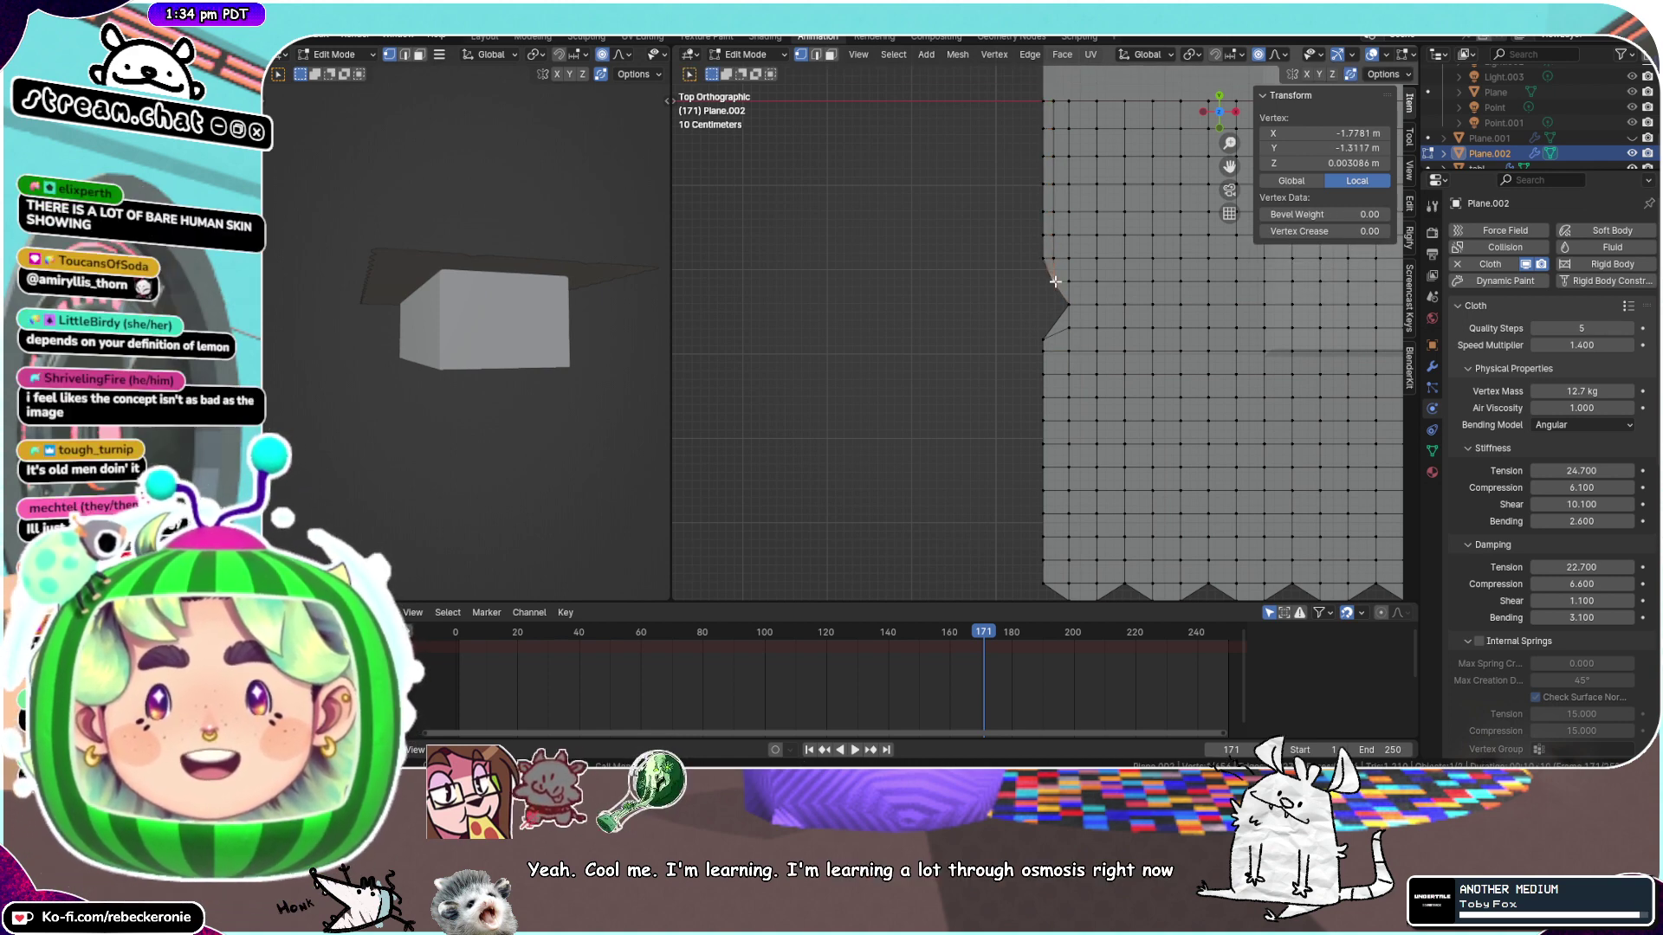
left_click(1064, 278)
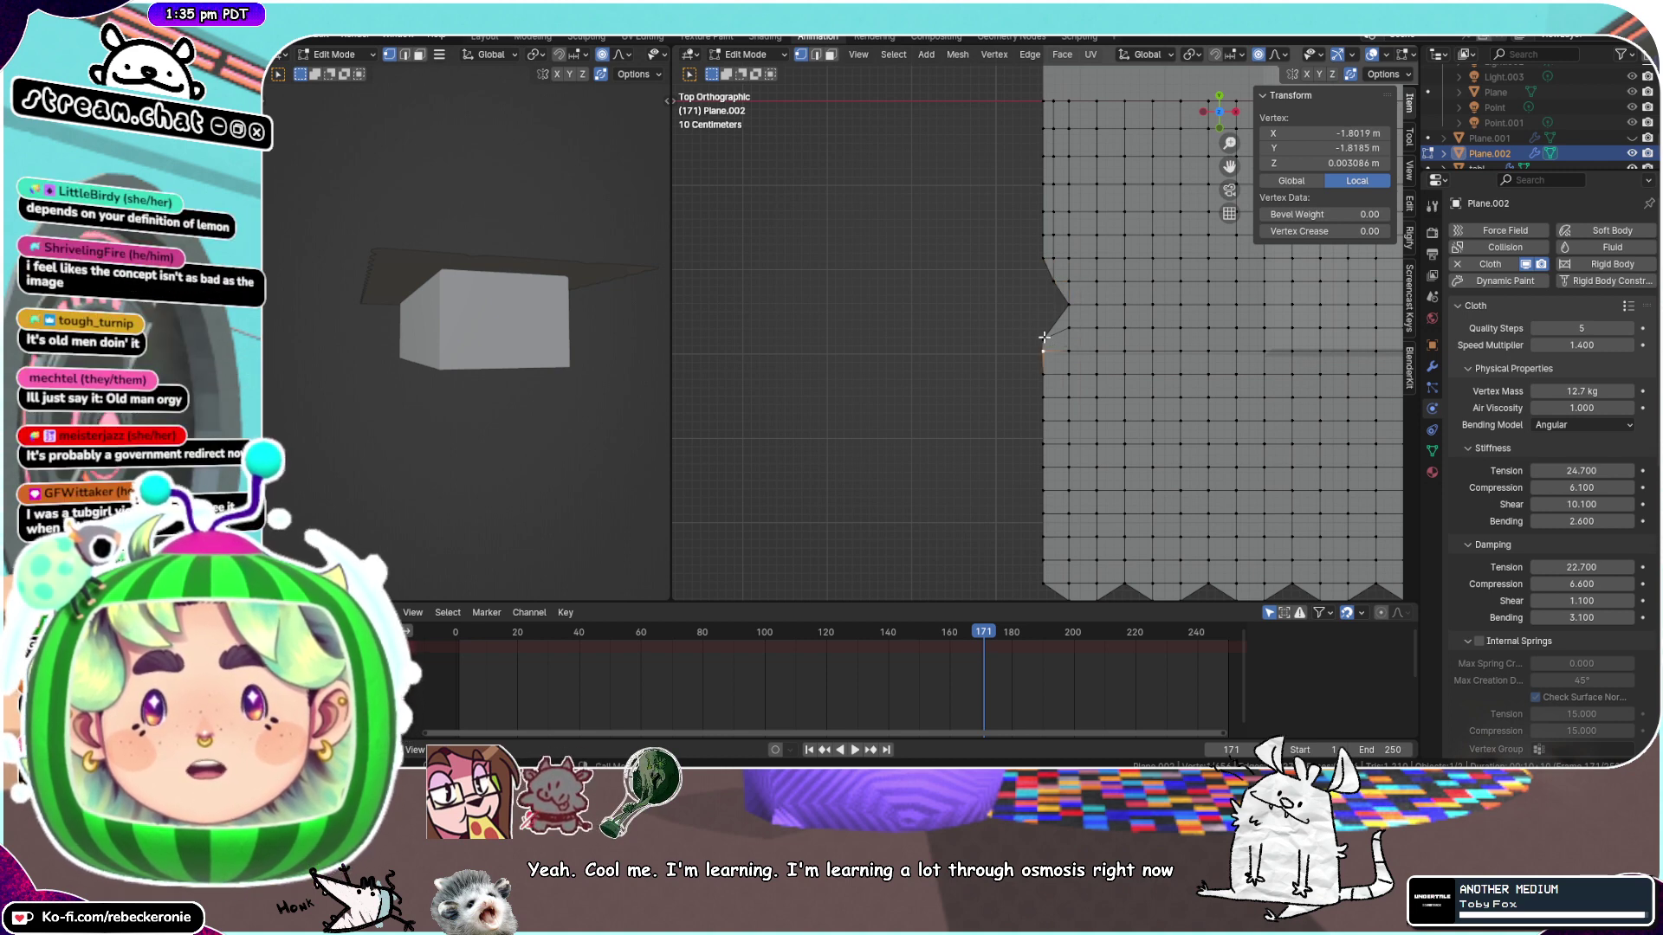
key("g")
key("x")
key("y")
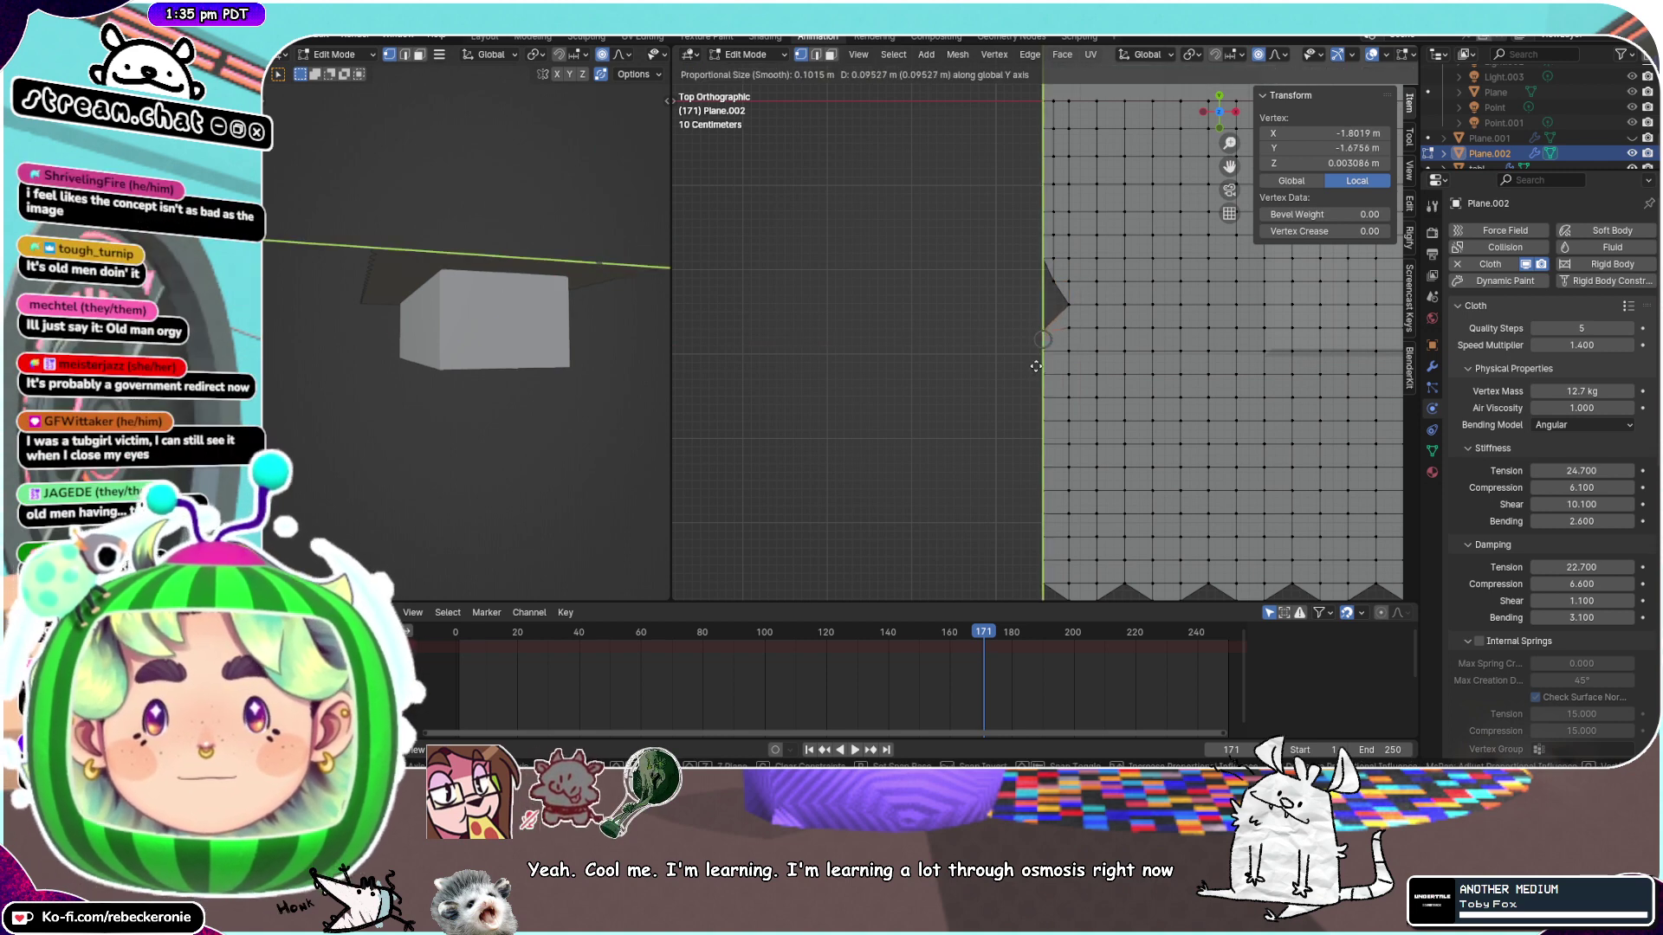
left_click(1038, 362)
left_click(1047, 264)
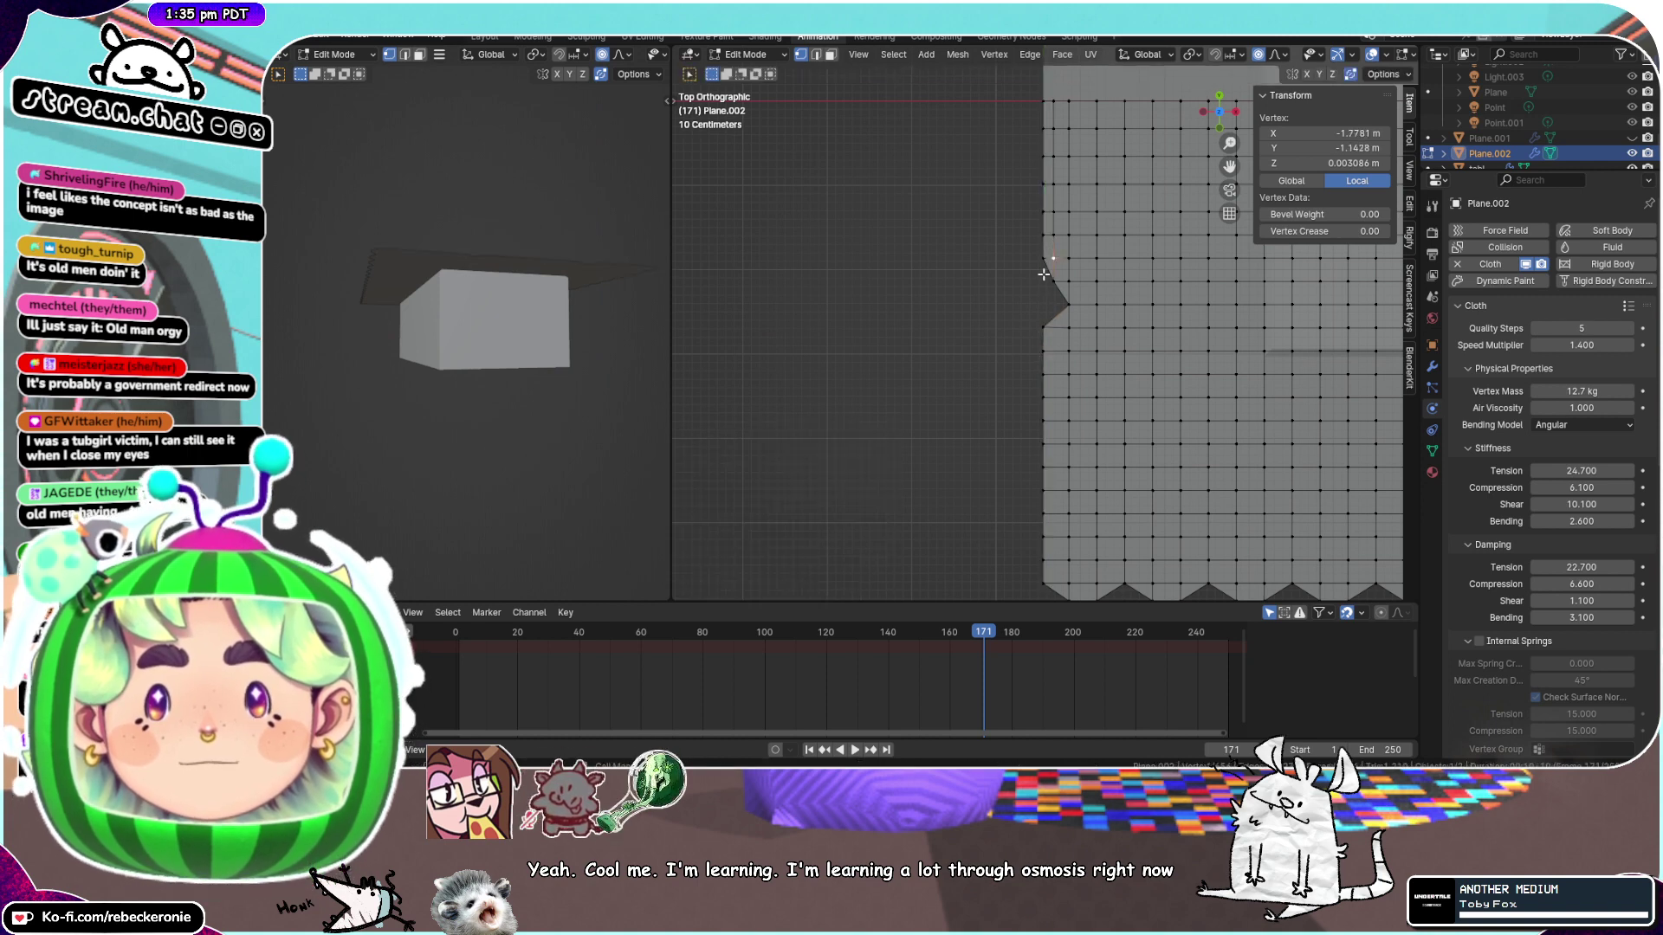
left_click(1044, 254, "alt")
key("g")
key("g")
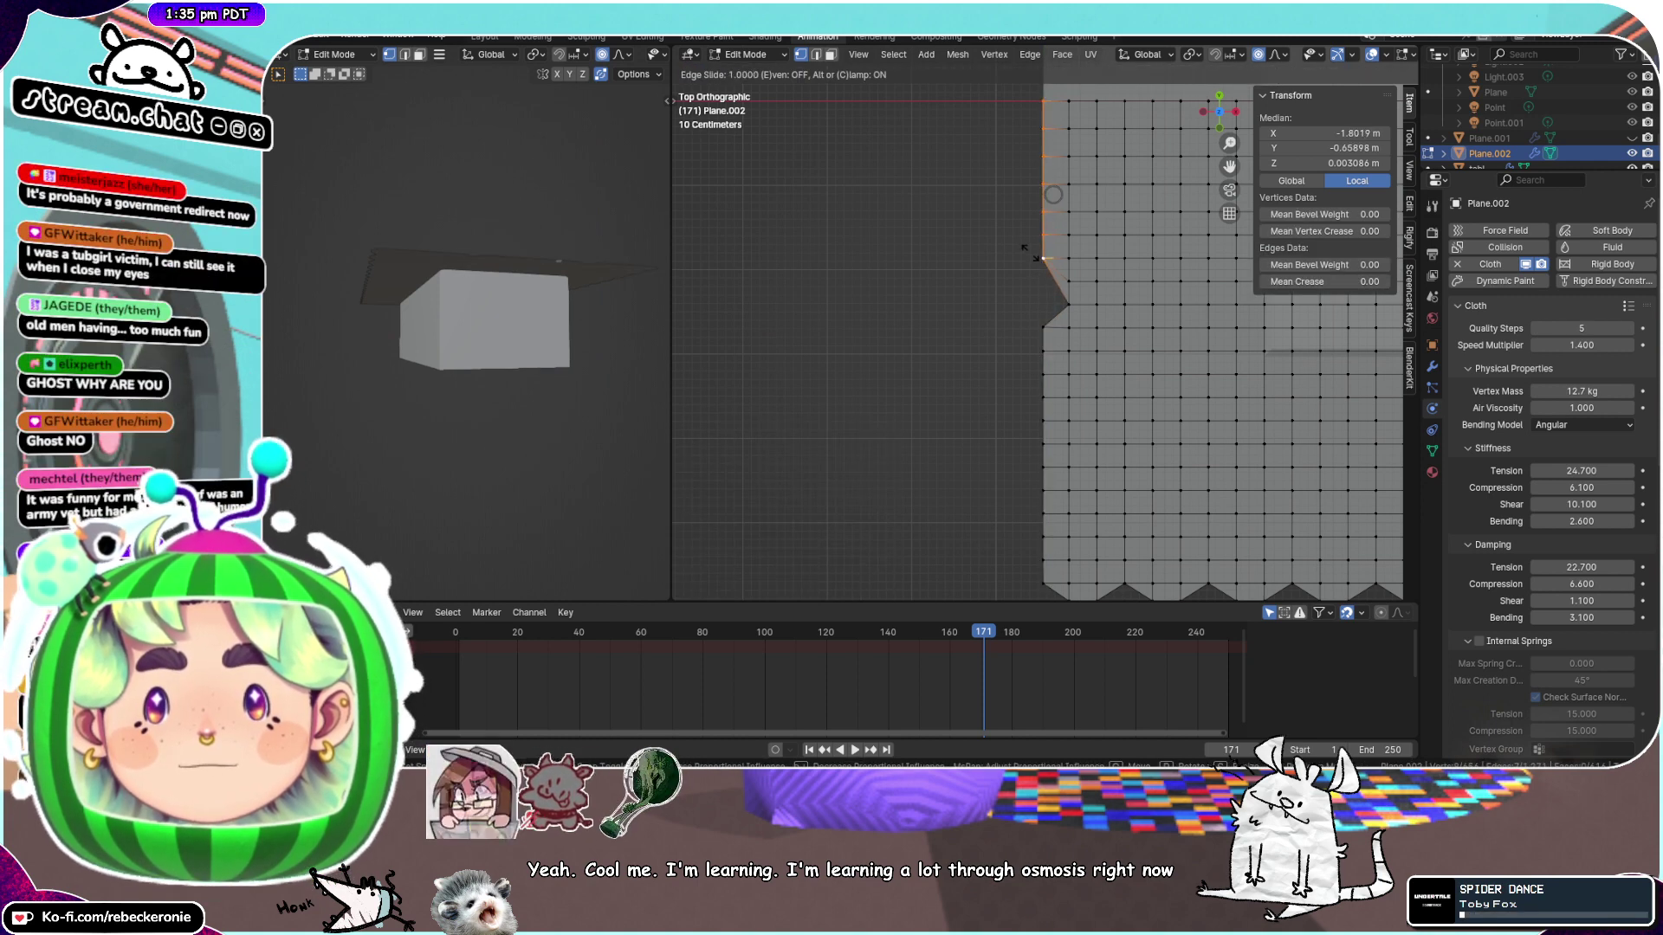
key("Escape")
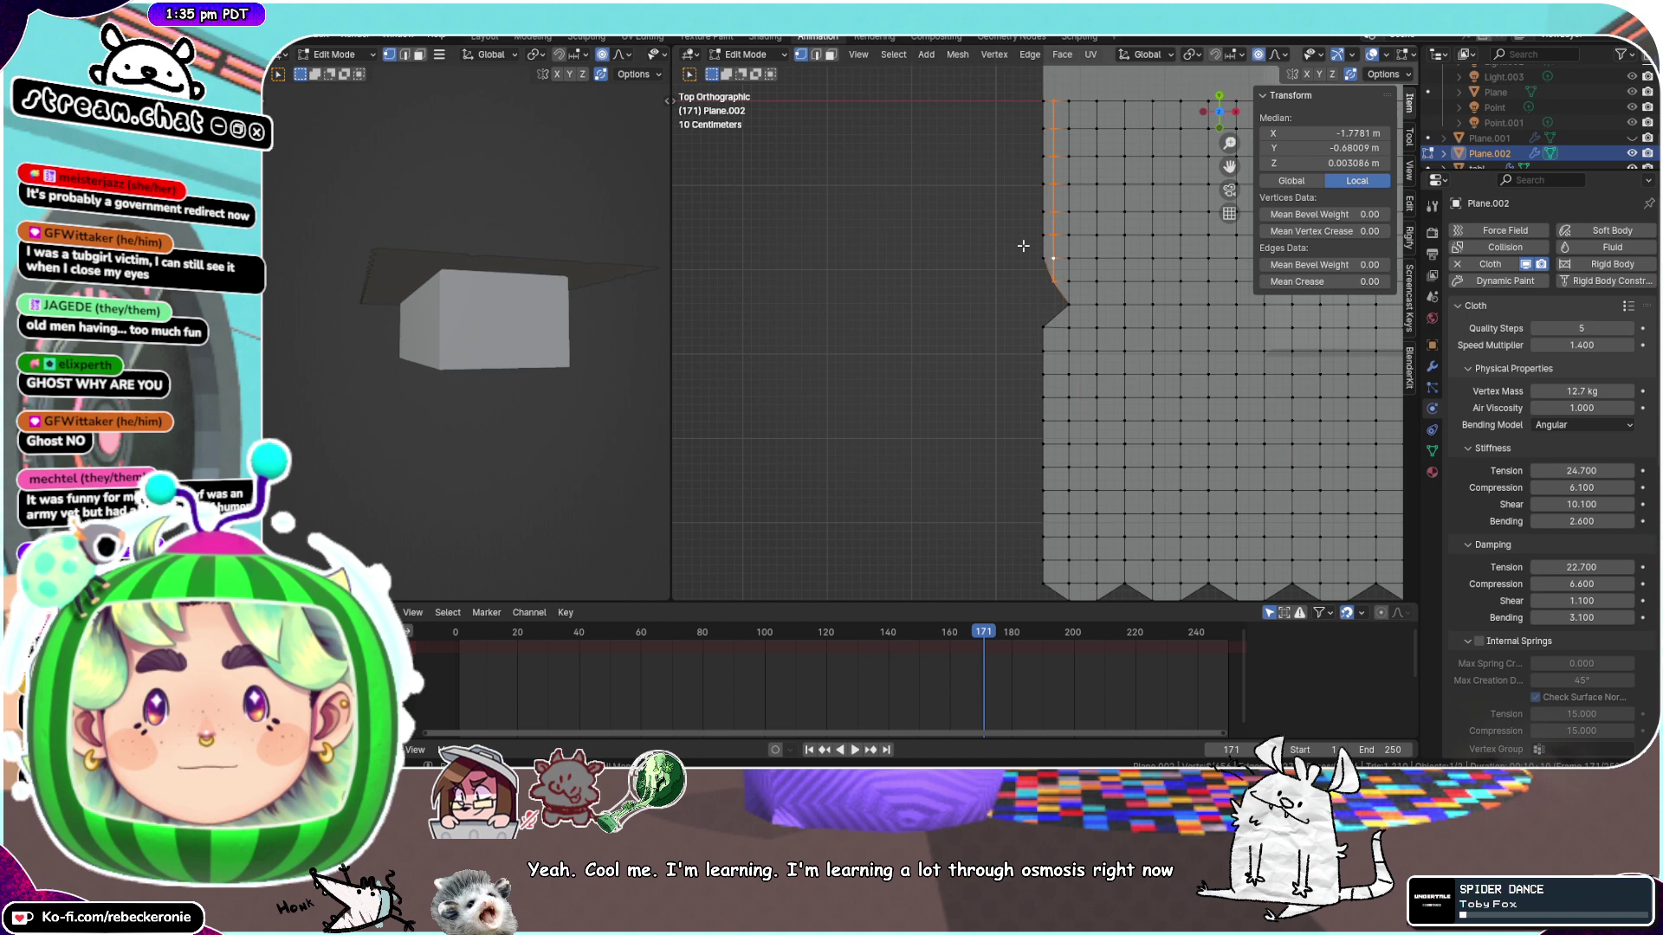
left_click(1129, 274)
left_click(1111, 282, "alt")
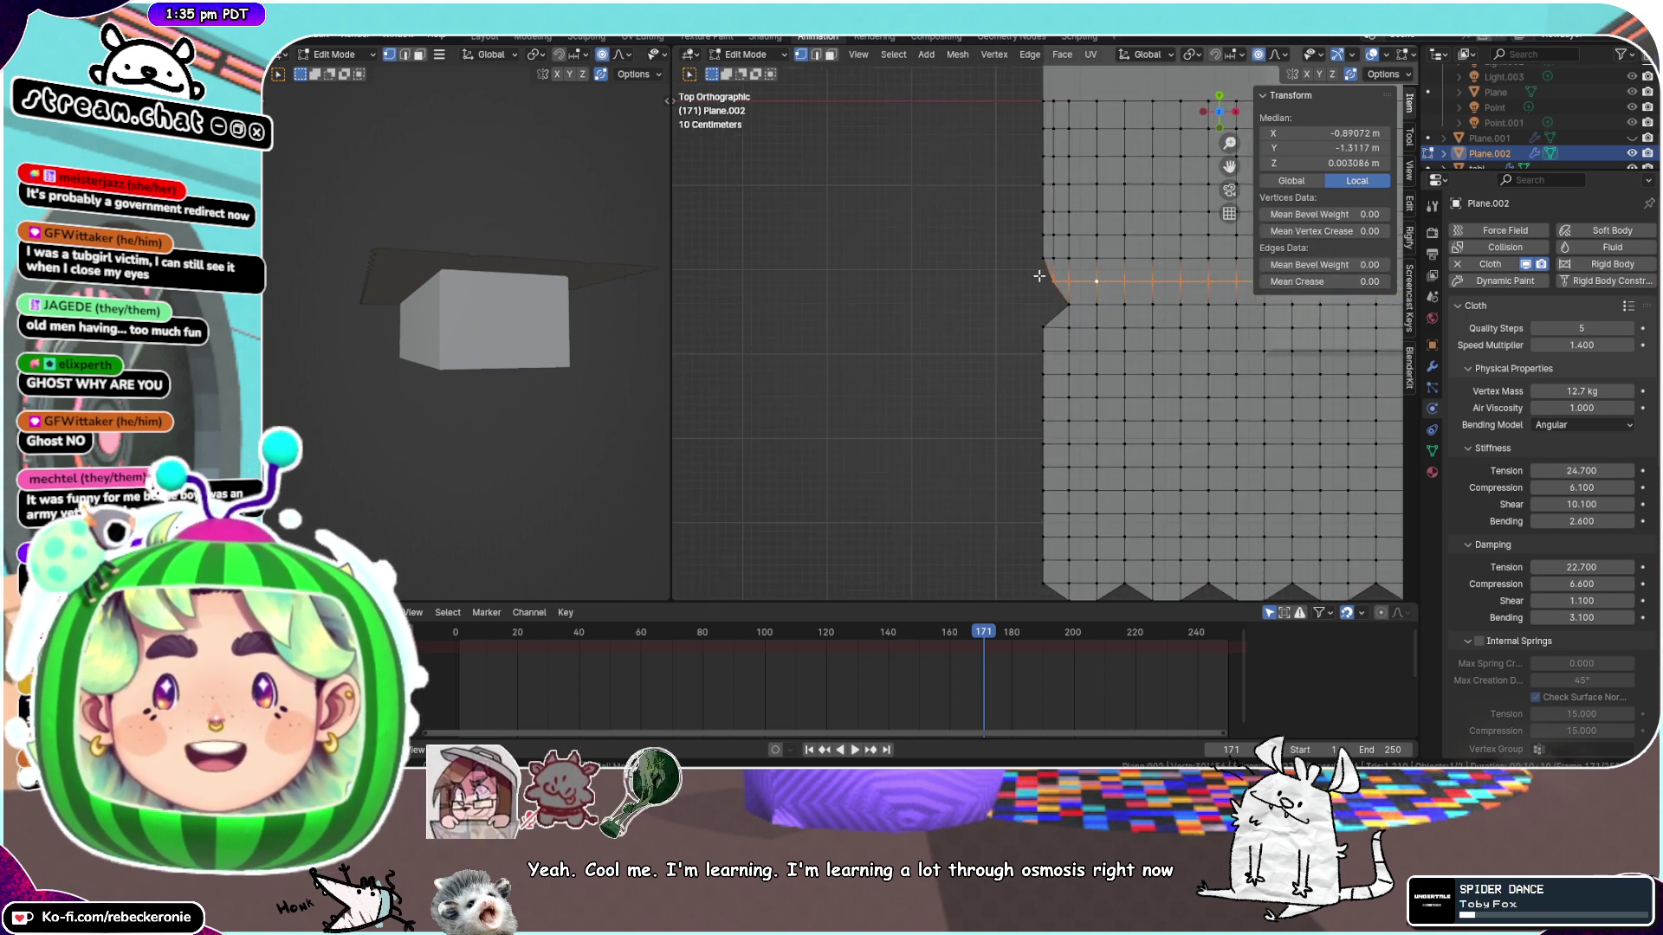
Edge-slide the side border section between the mirror line and the notch inward onto the adjacent vertex column
left_click_drag(1053, 286, 972, 75)
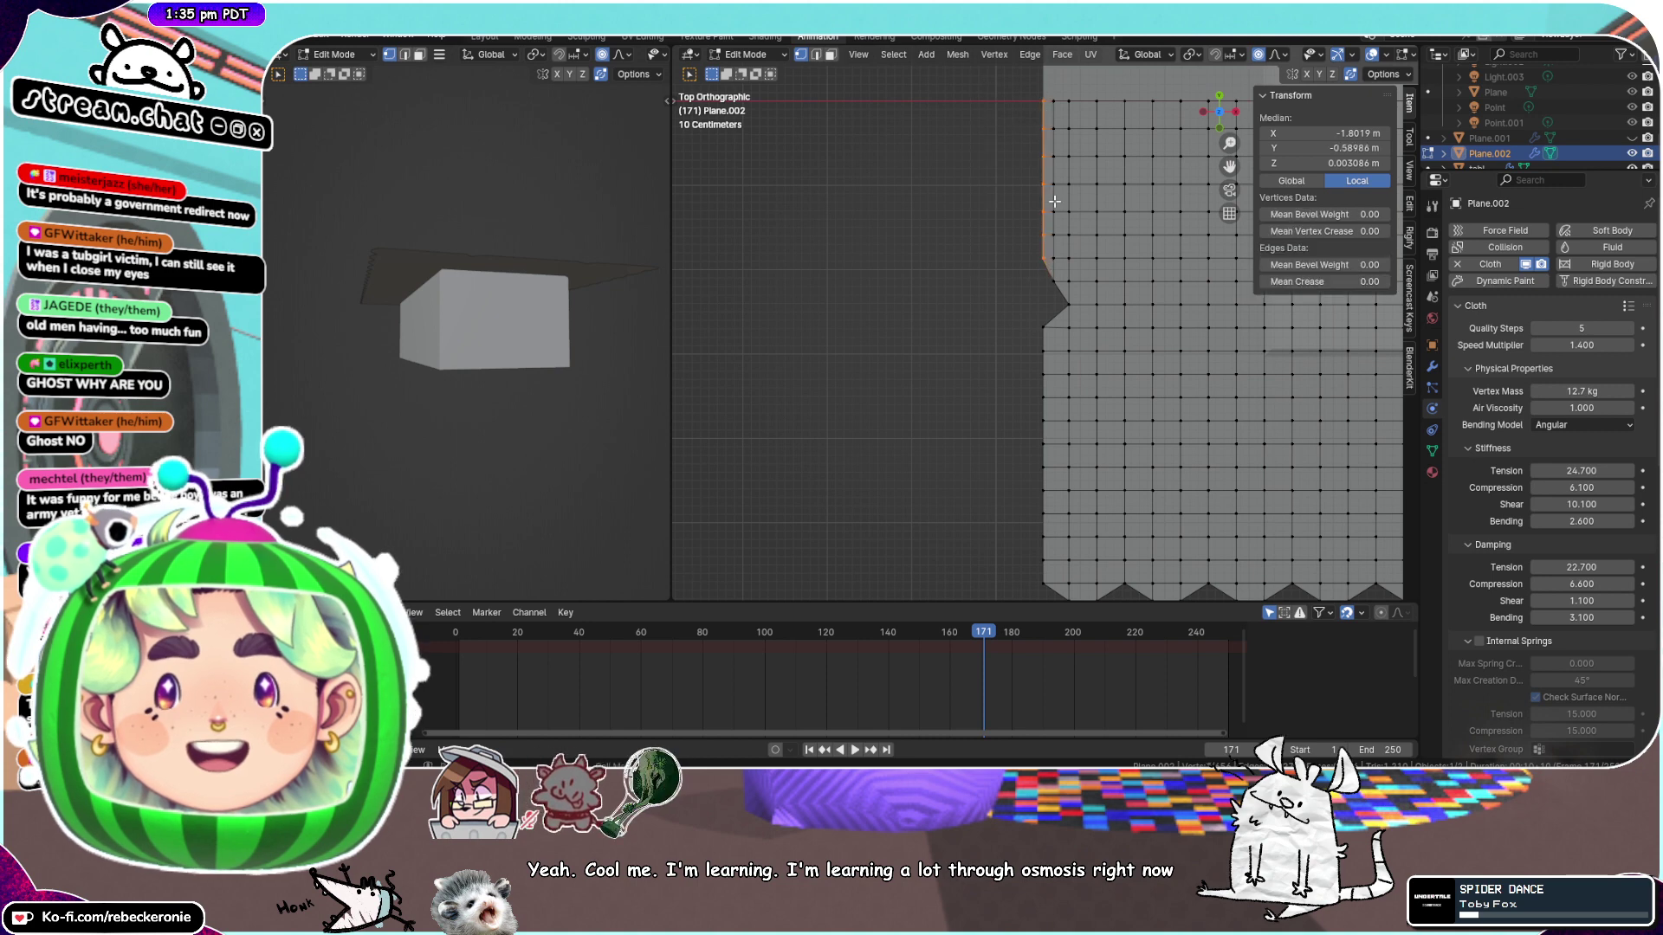
key("g")
key("g")
left_click(1104, 223)
Move the border section between the mirror line and the notch outward along X by -0.086608 m
left_click_drag(1061, 296, 984, 86)
key("g")
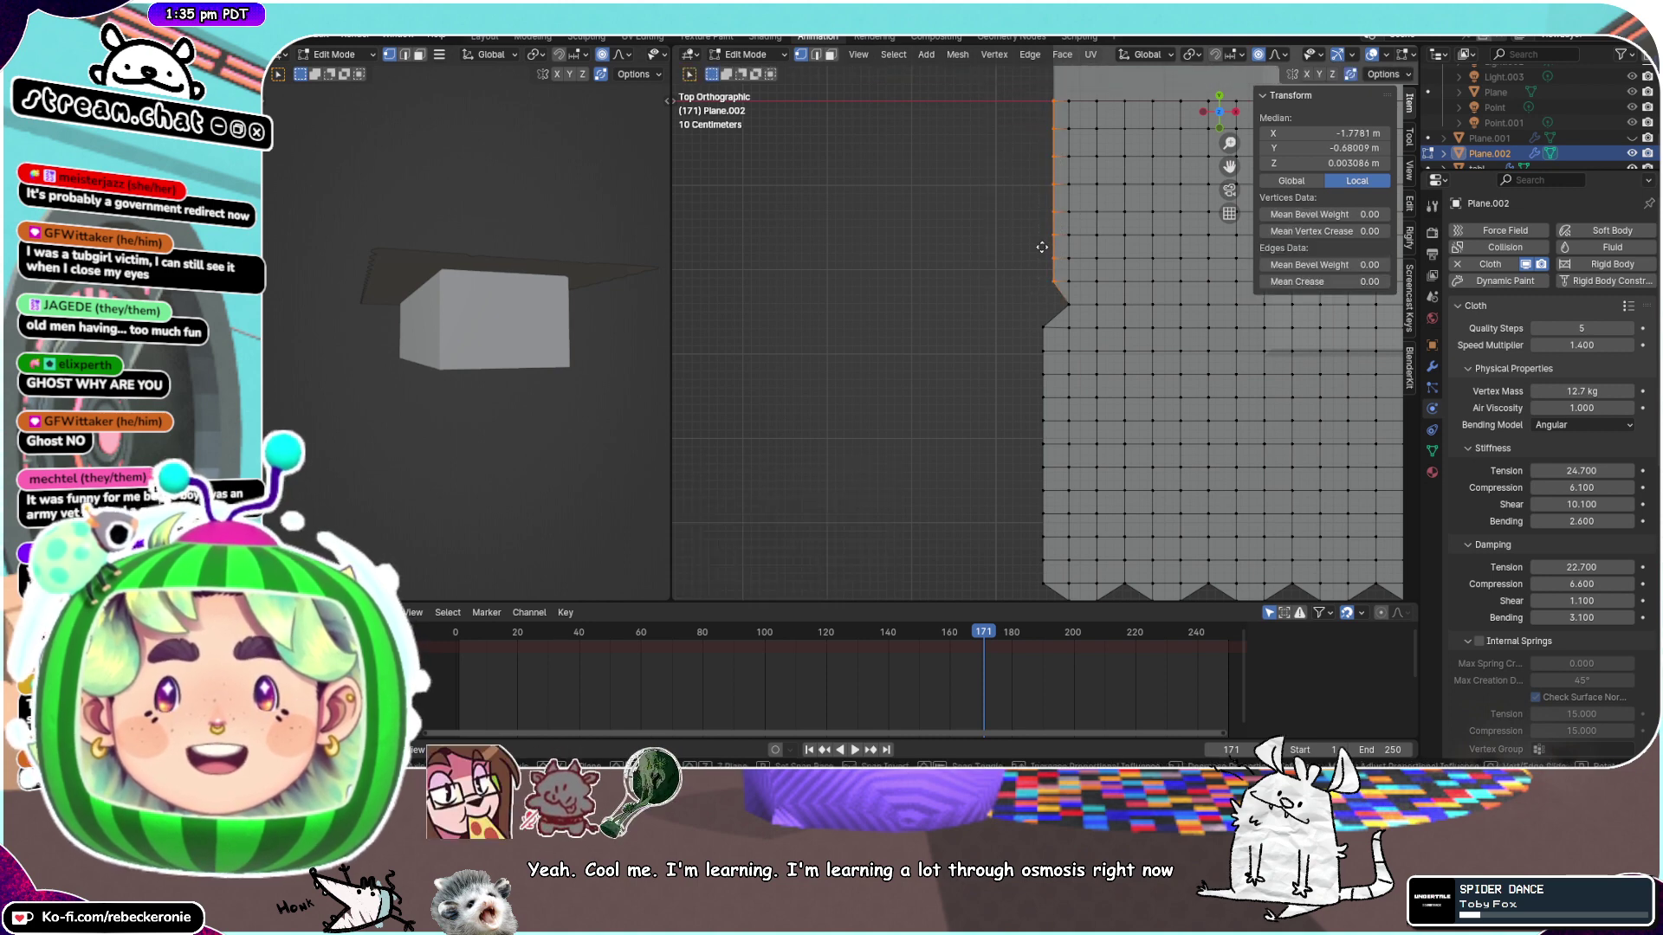
key("x")
left_click(1035, 248)
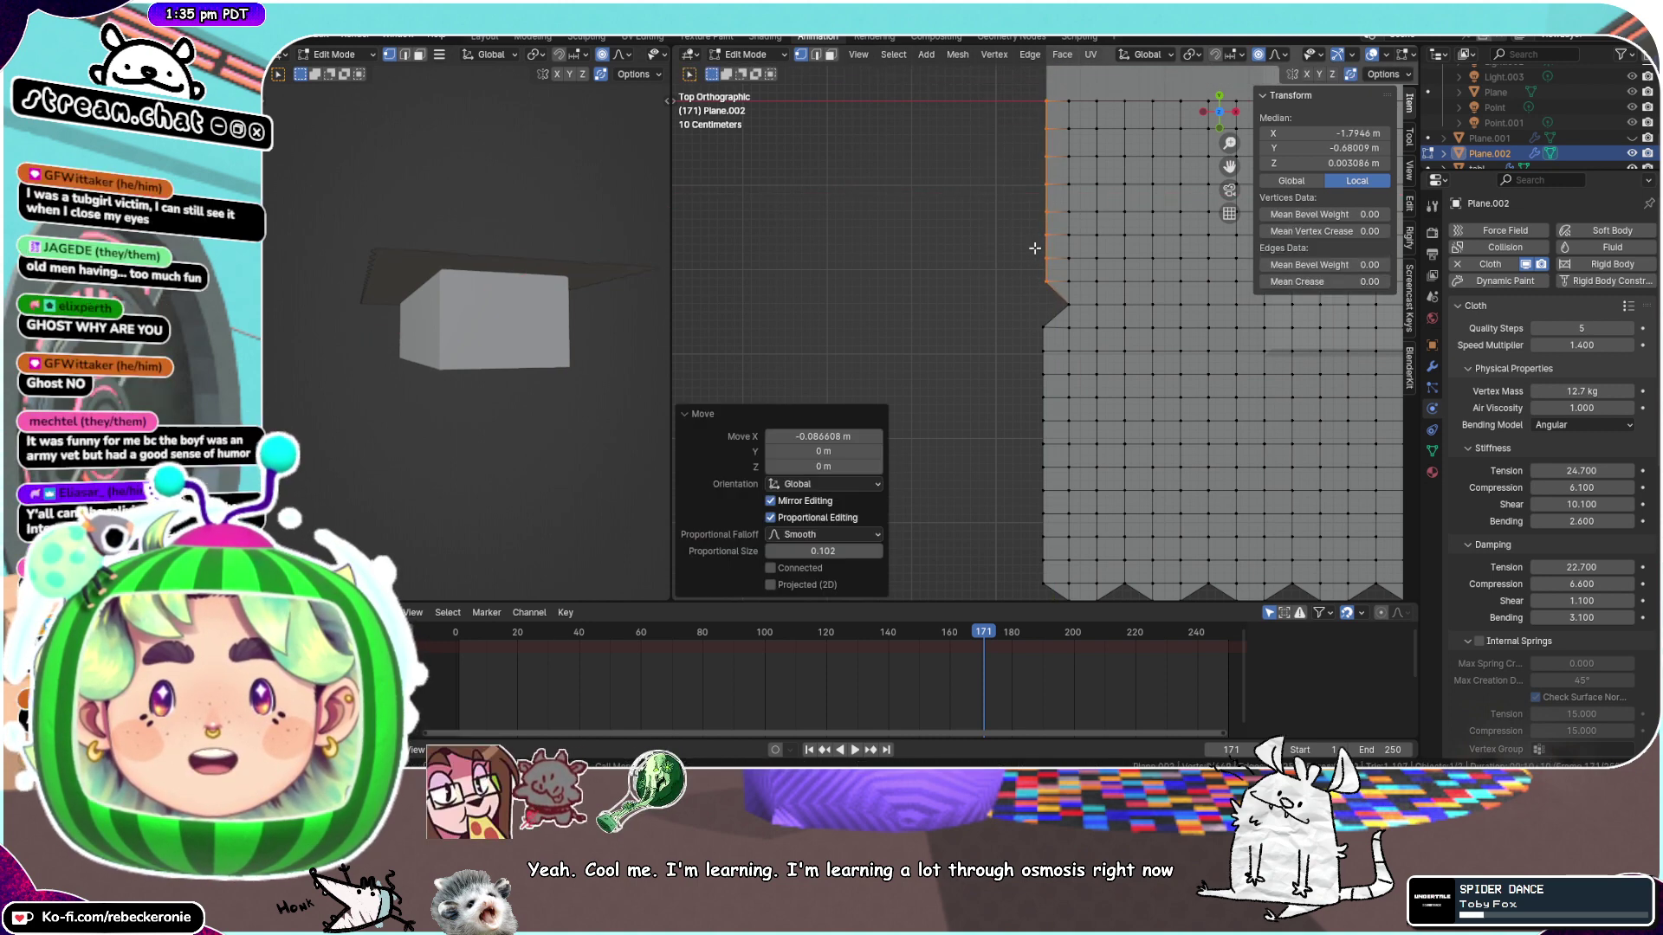
Select the full side border on both sides of the narrowed notch and flatten it with a scale of 0 along X
scroll(1055, 364, "down", 2)
left_click_drag(1057, 538, 961, 109)
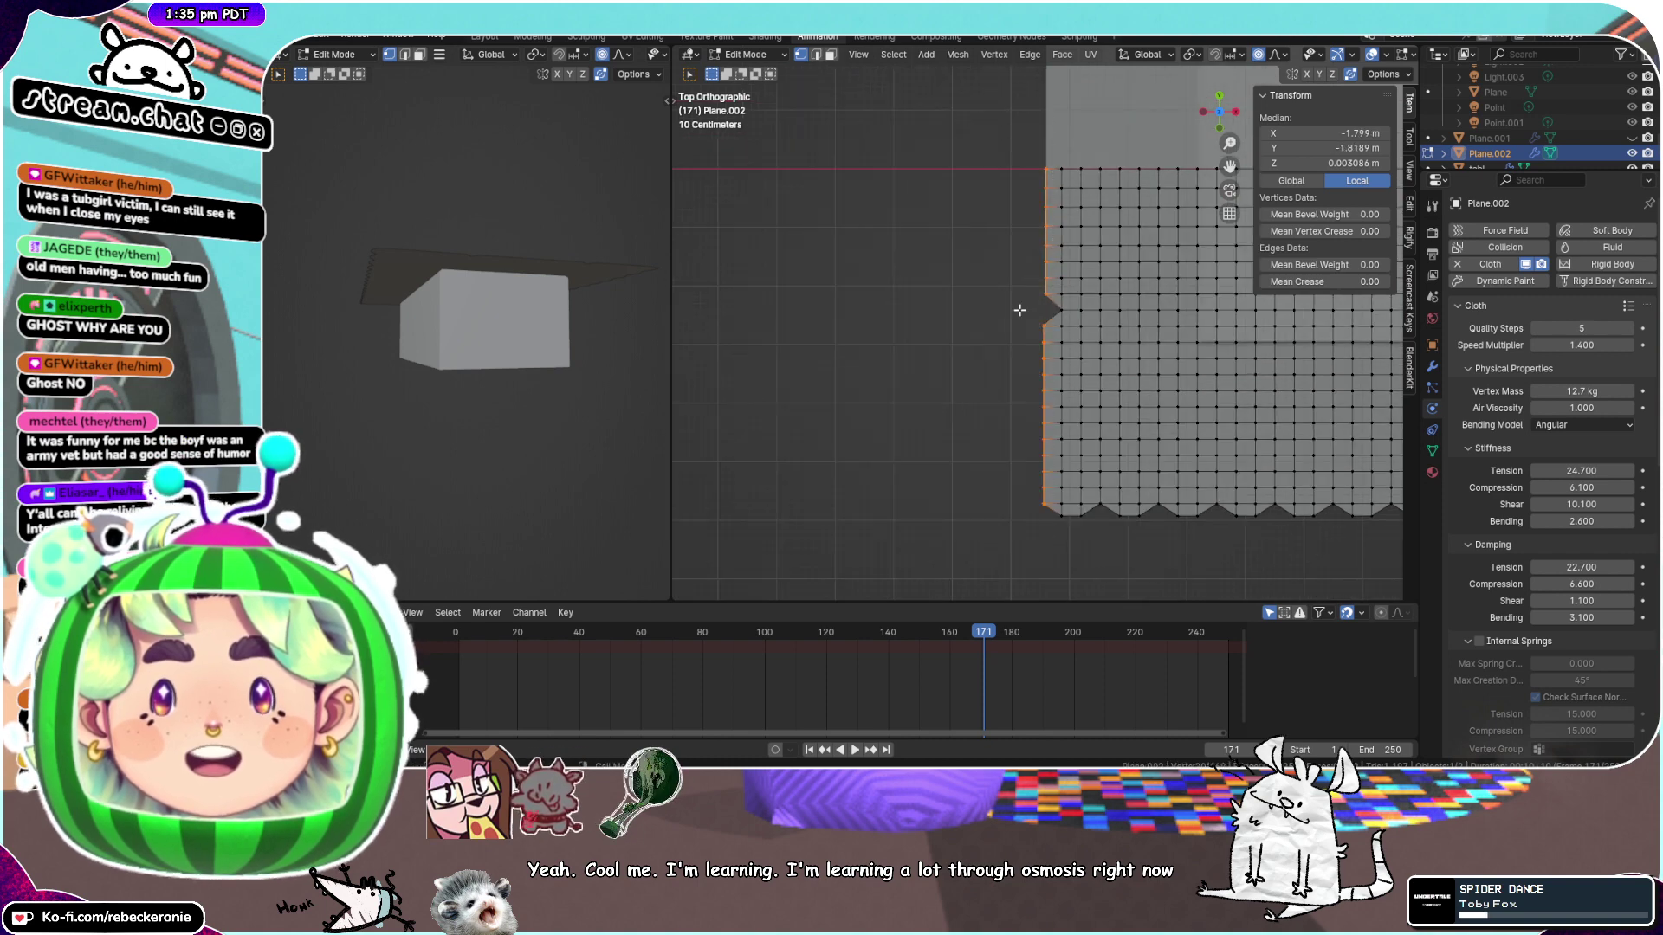
key("s")
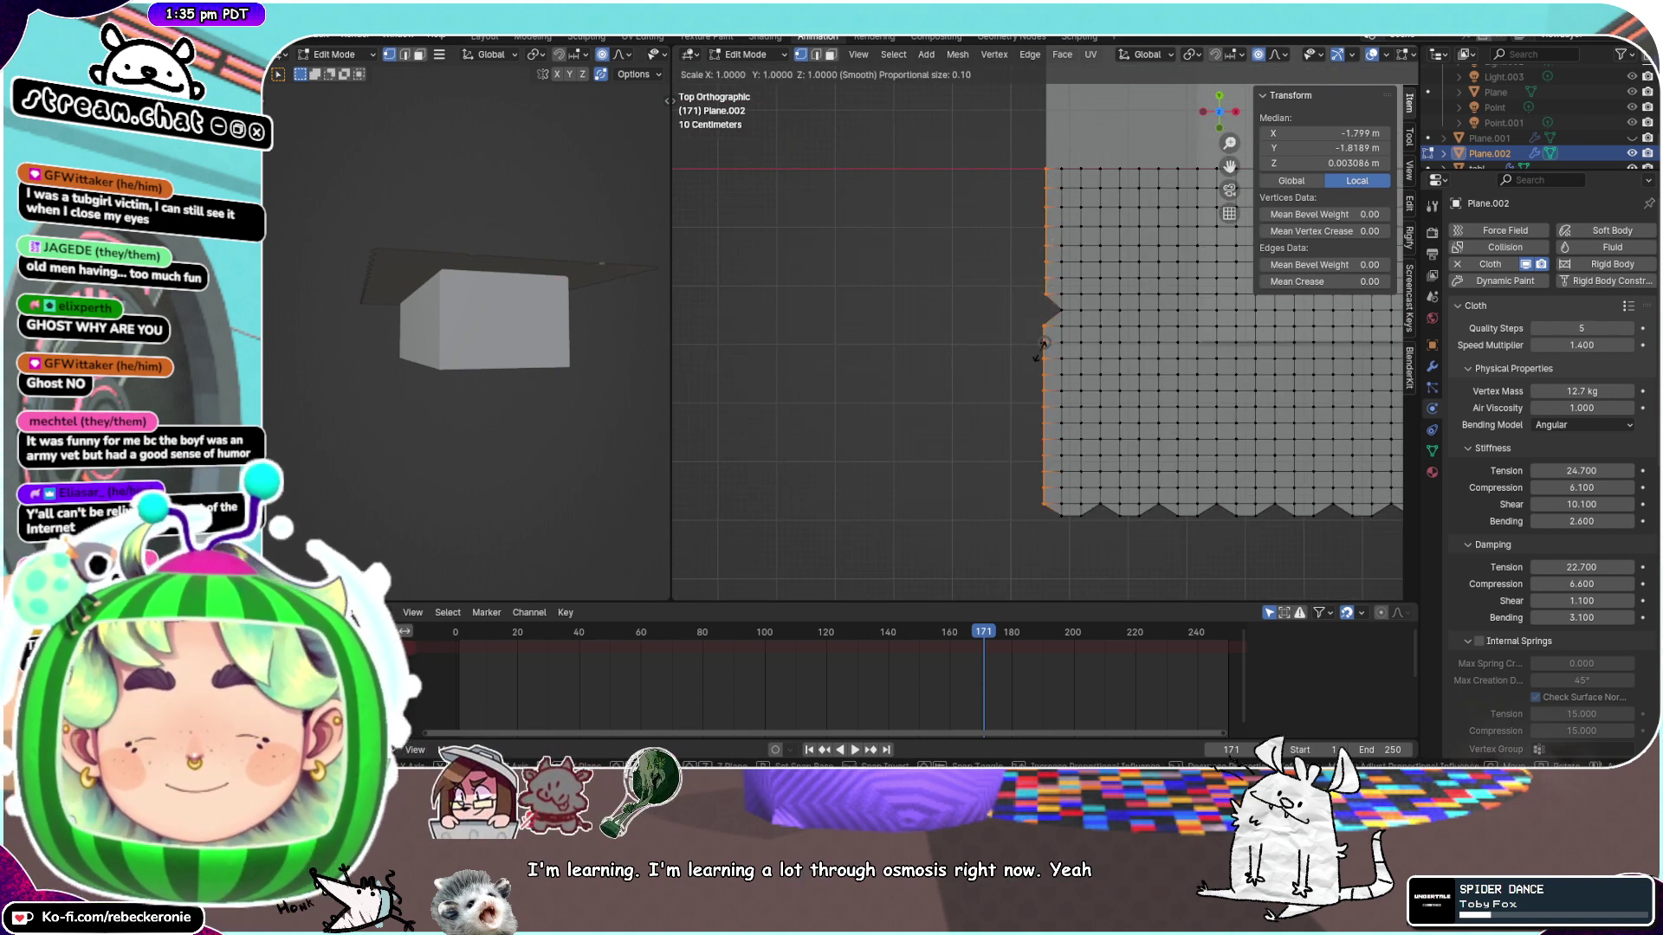
type("x0")
key("Return")
Examine the flattened side border's notch and the vertex spacing between it and the front corner
scroll(1074, 301, "up", 2)
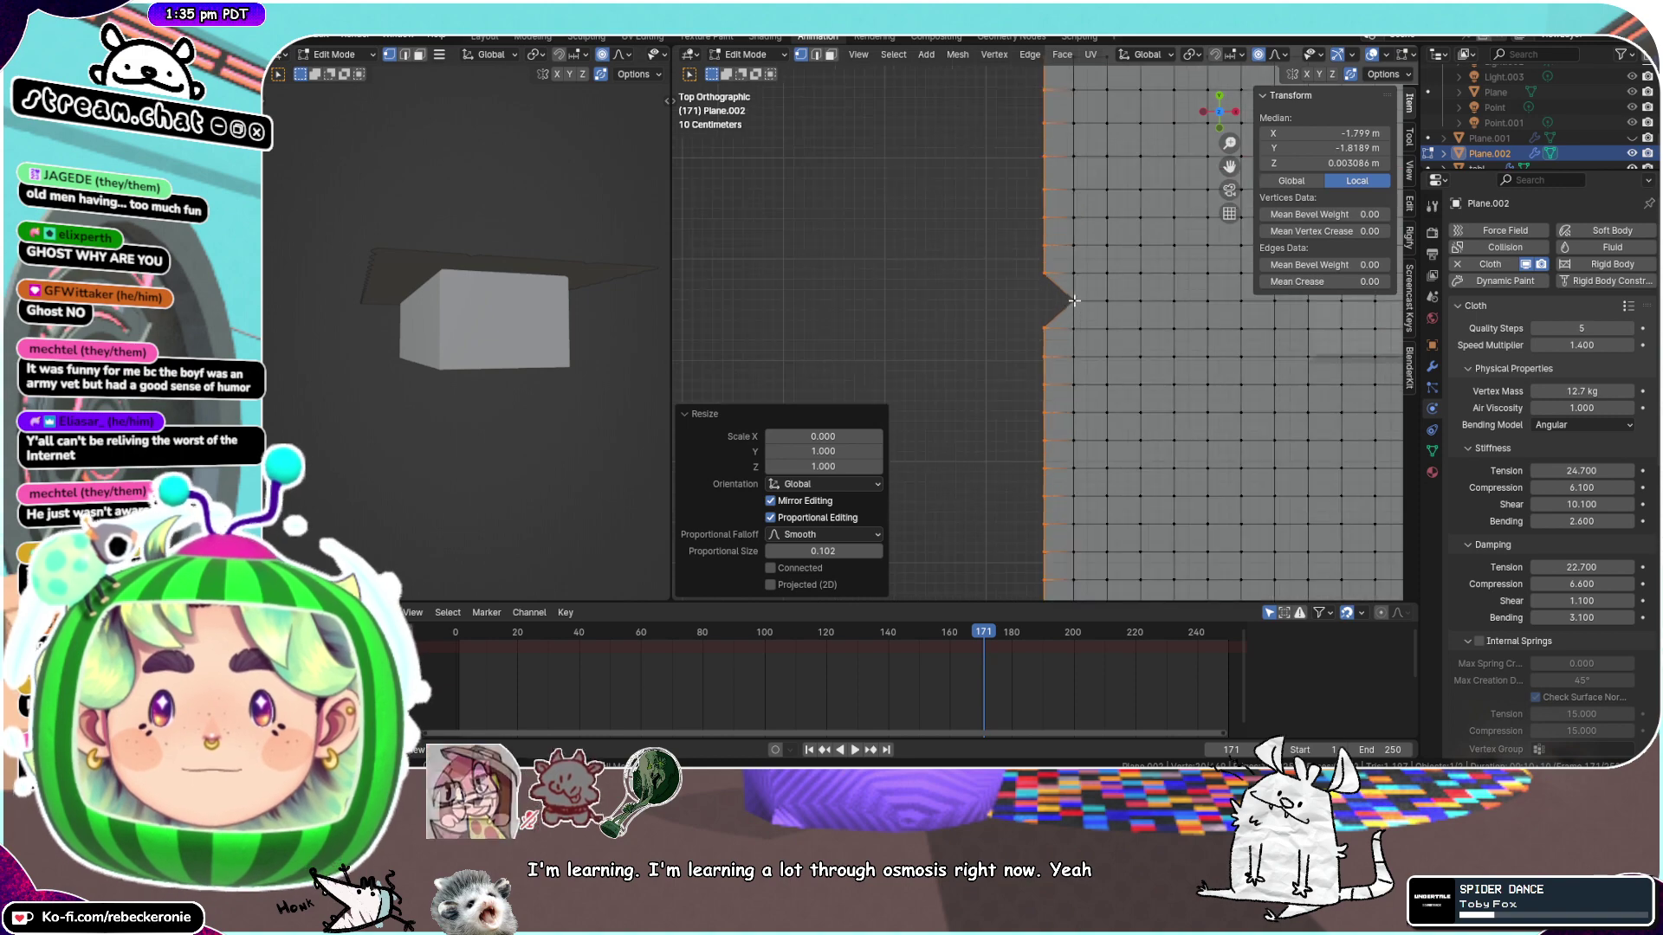
left_click(1074, 300)
scroll(1074, 320, "down", 2)
middle_click_drag(1027, 381, 1179, 287)
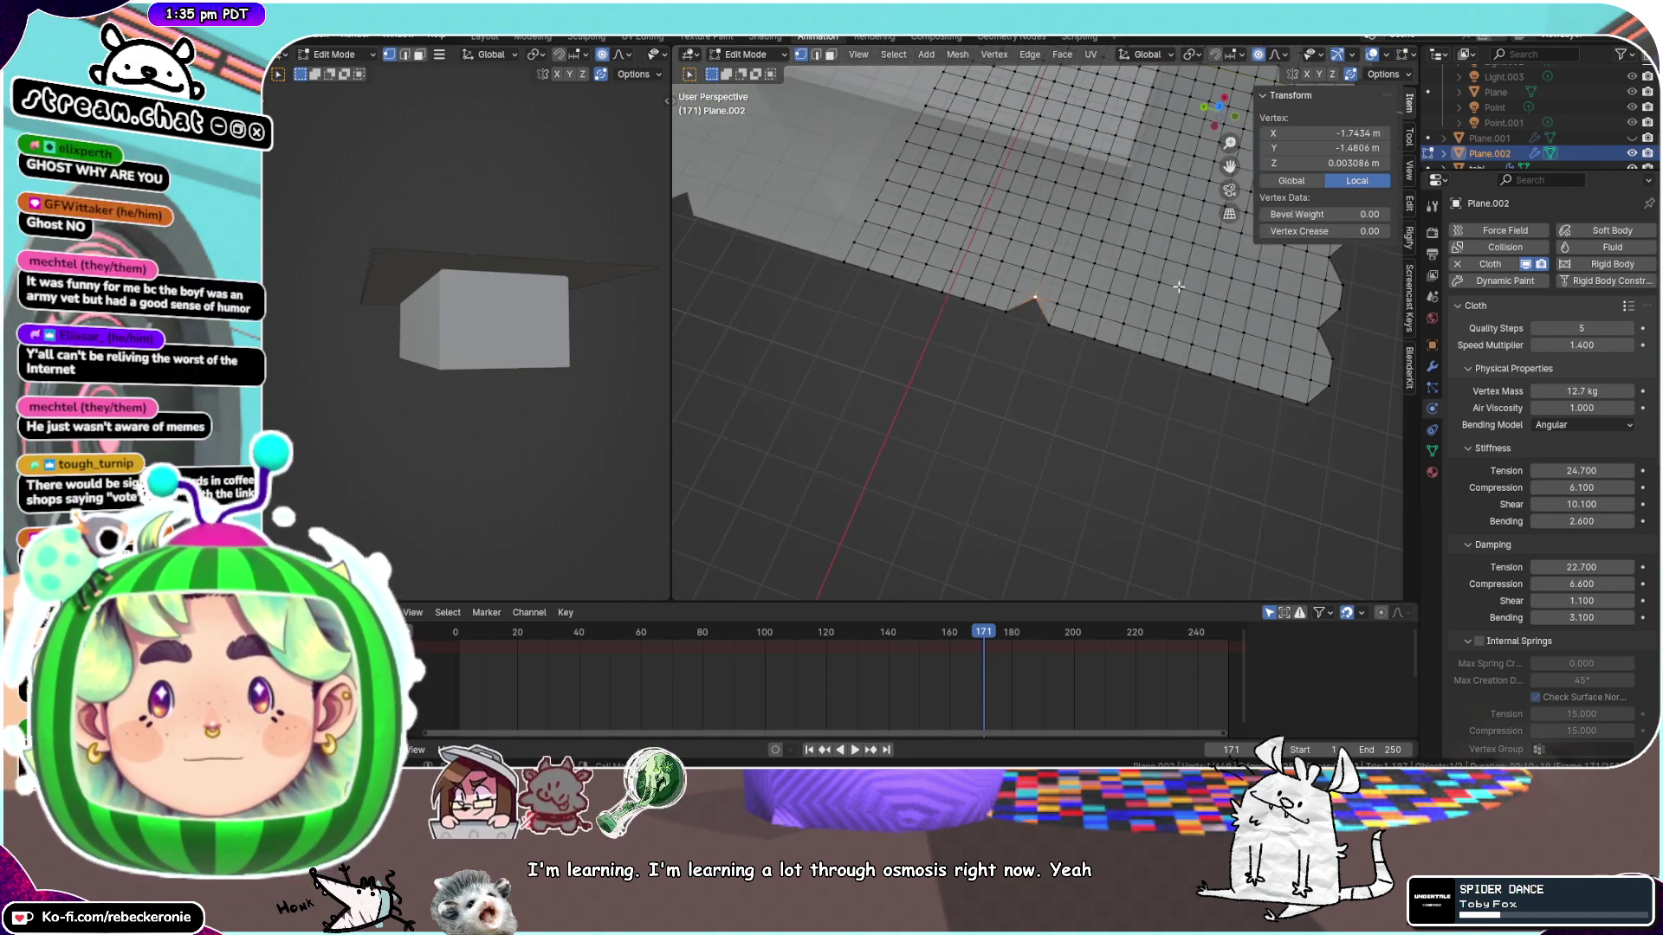
left_click(1221, 108)
left_click_drag(1230, 165, 1158, 89)
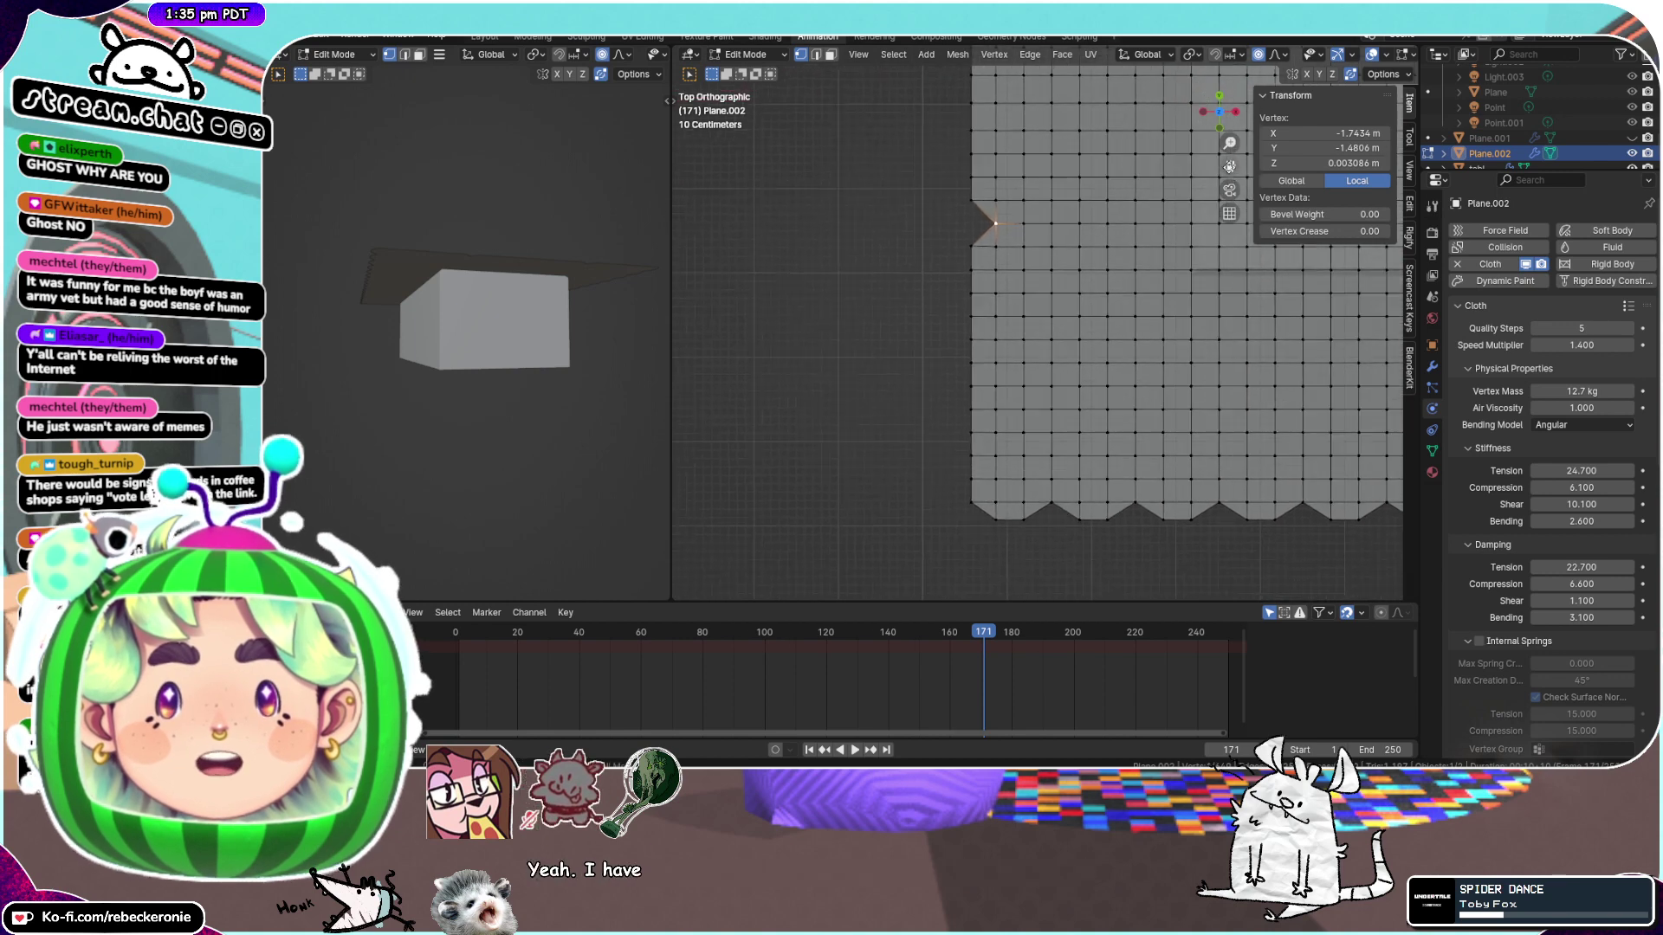
left_click(976, 493)
left_click(972, 453)
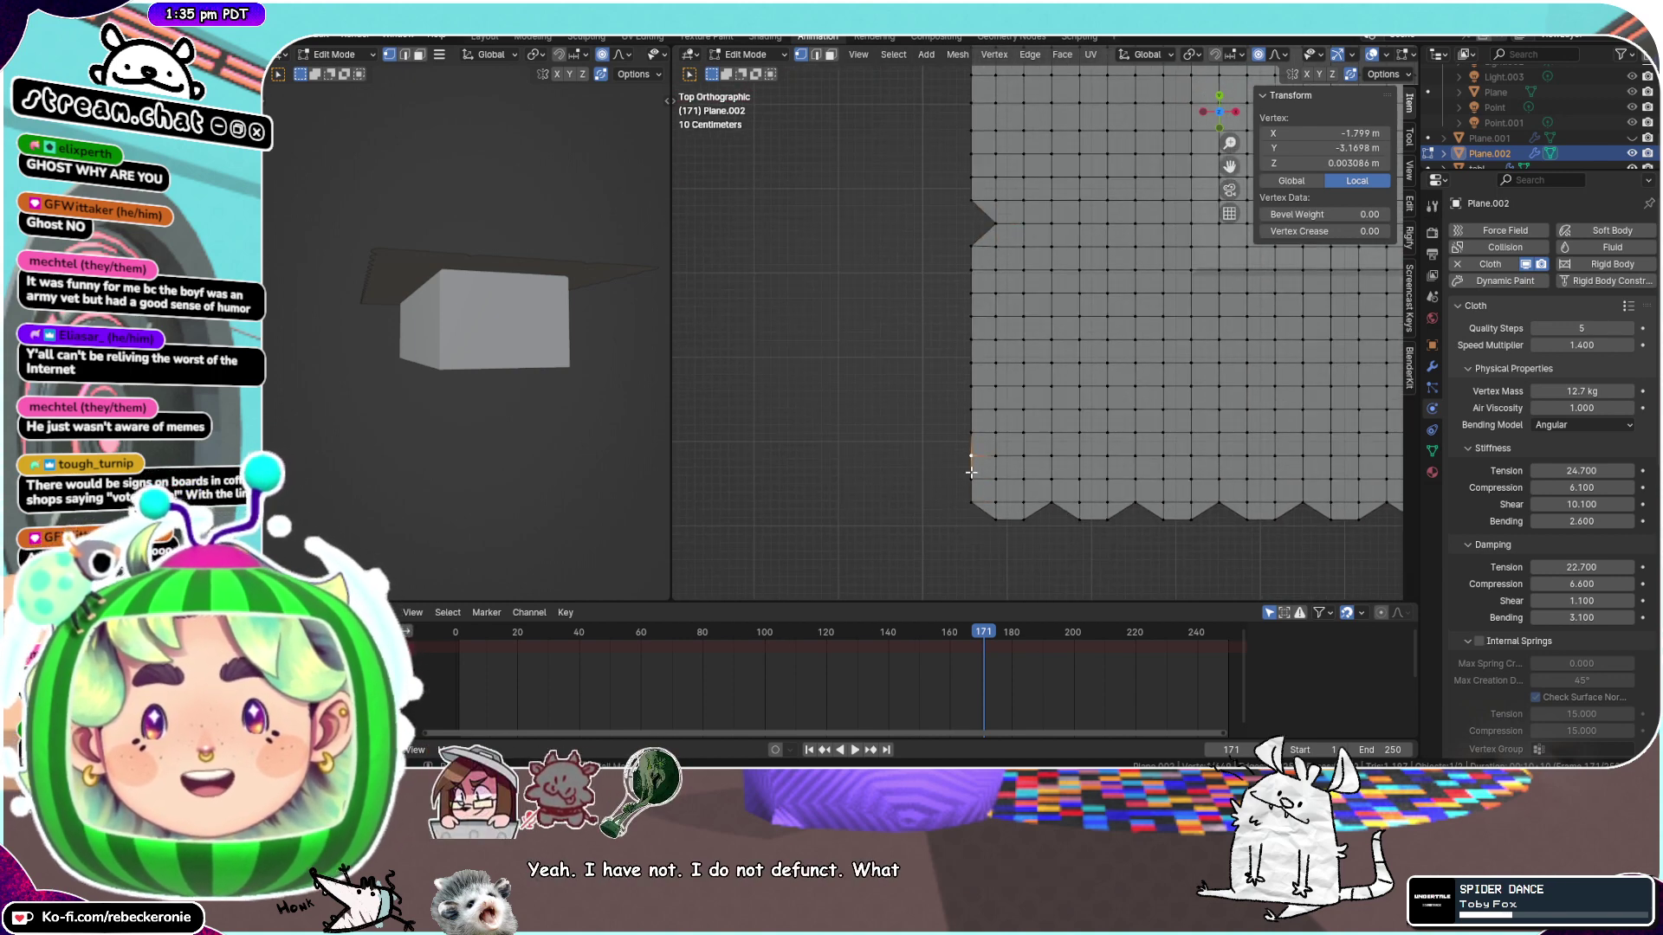
scroll(972, 450, "down", 1)
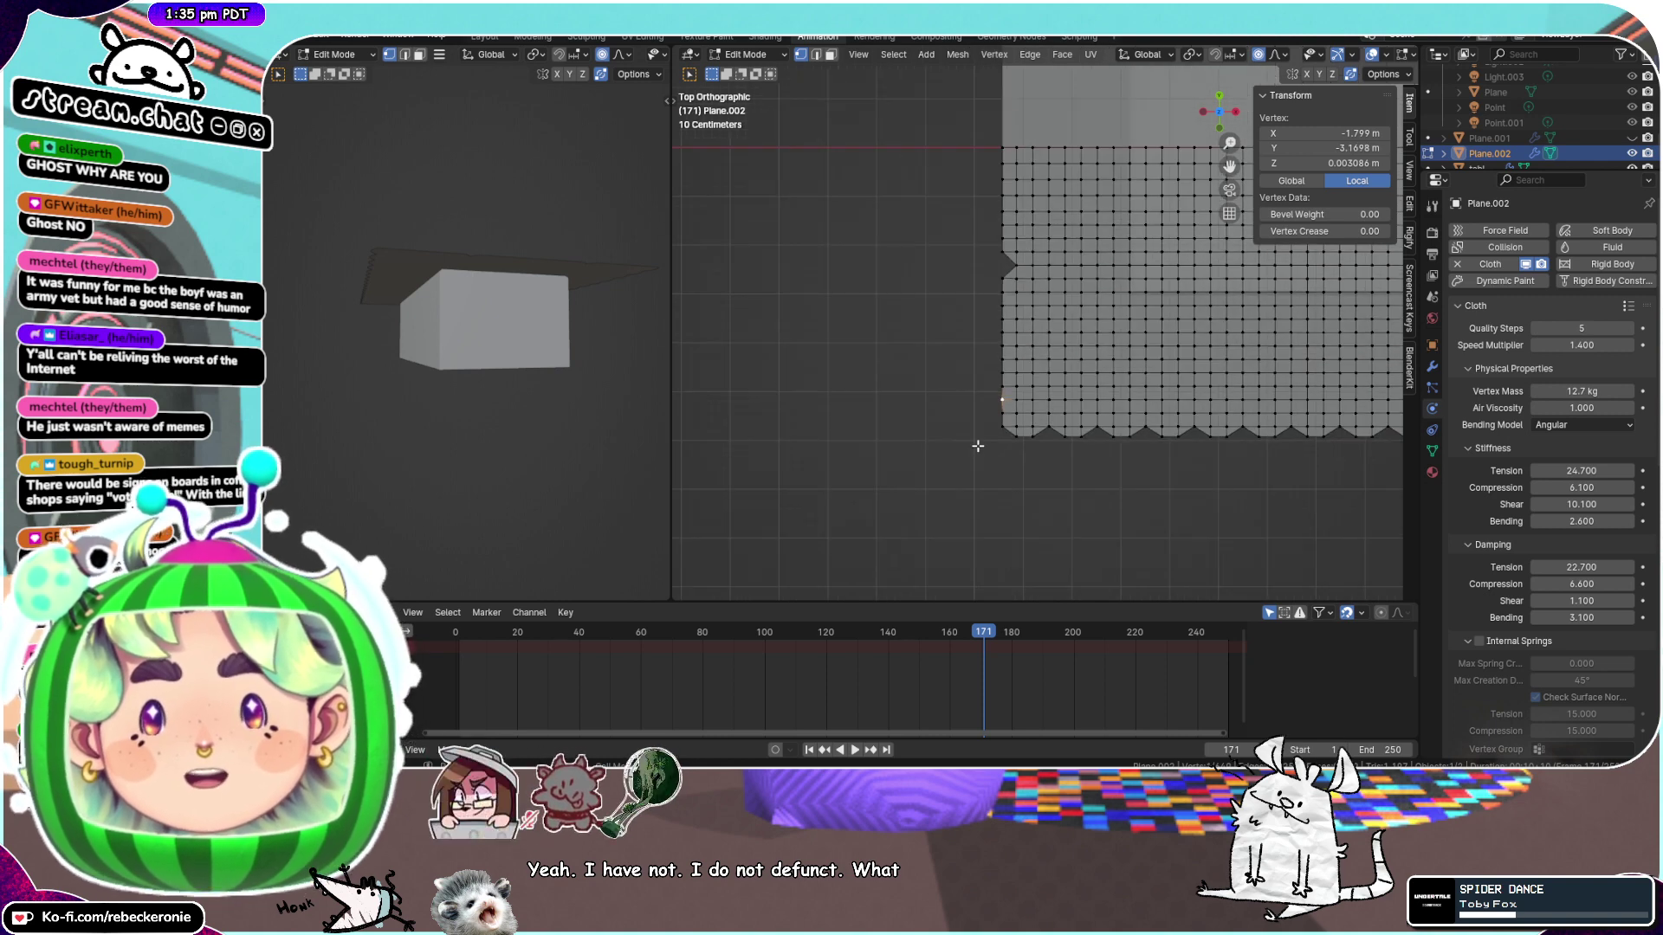
Select the whole tablecloth mesh and scale it by 1.293 along Y
key("s")
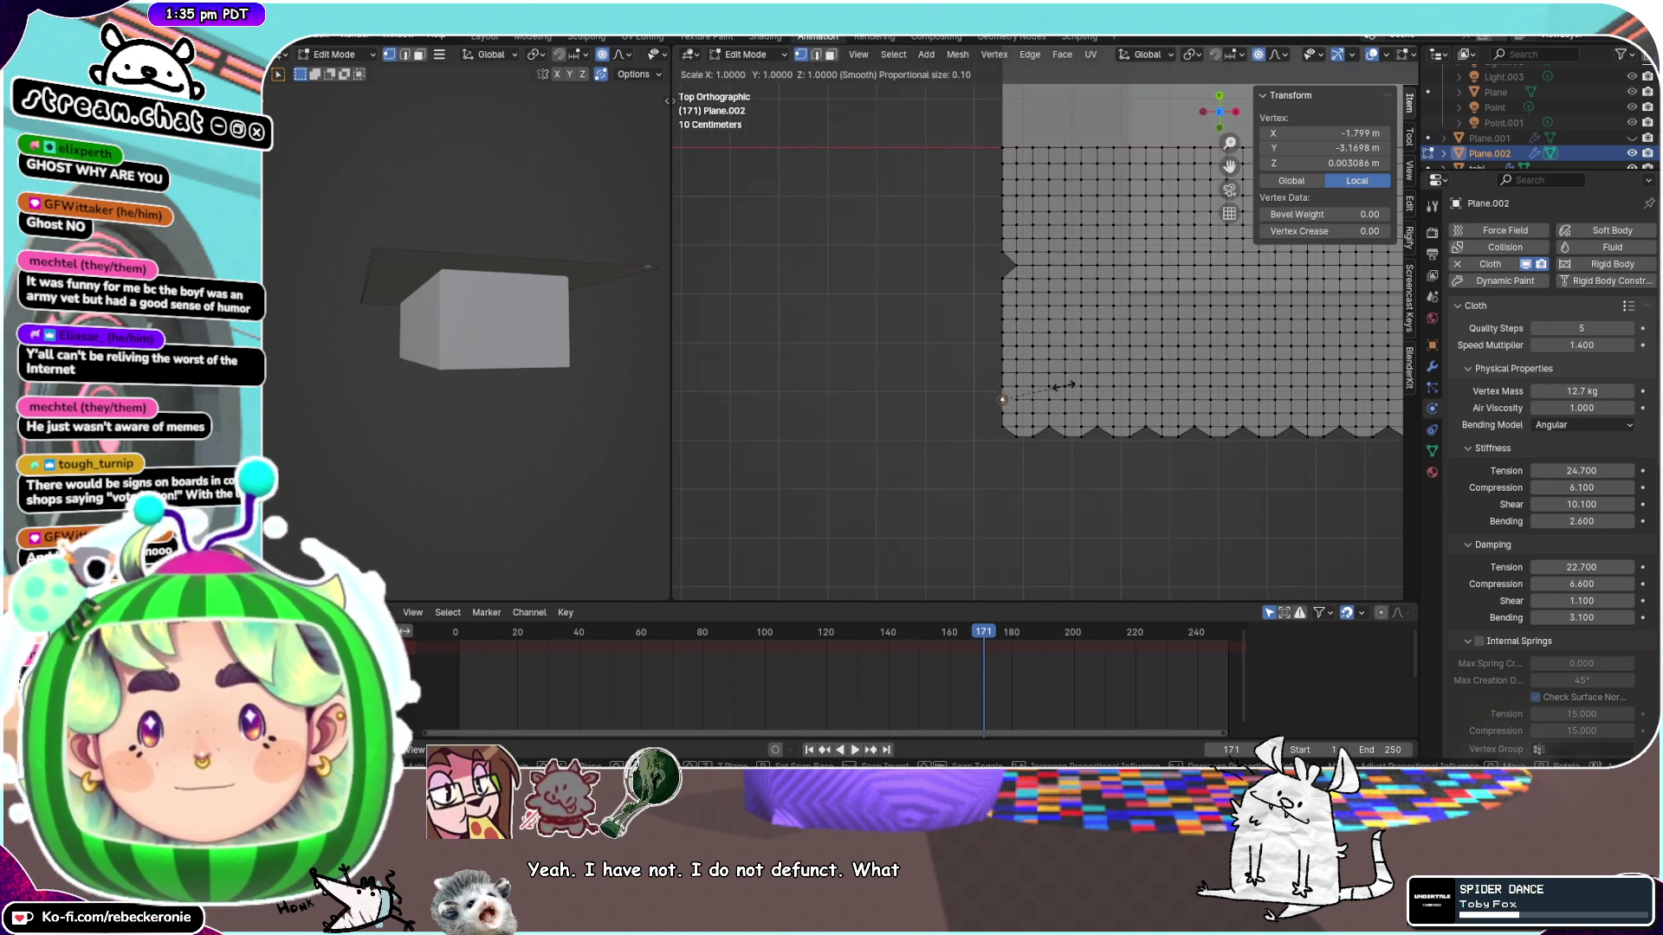
right_click(1063, 386)
key("a")
key("s")
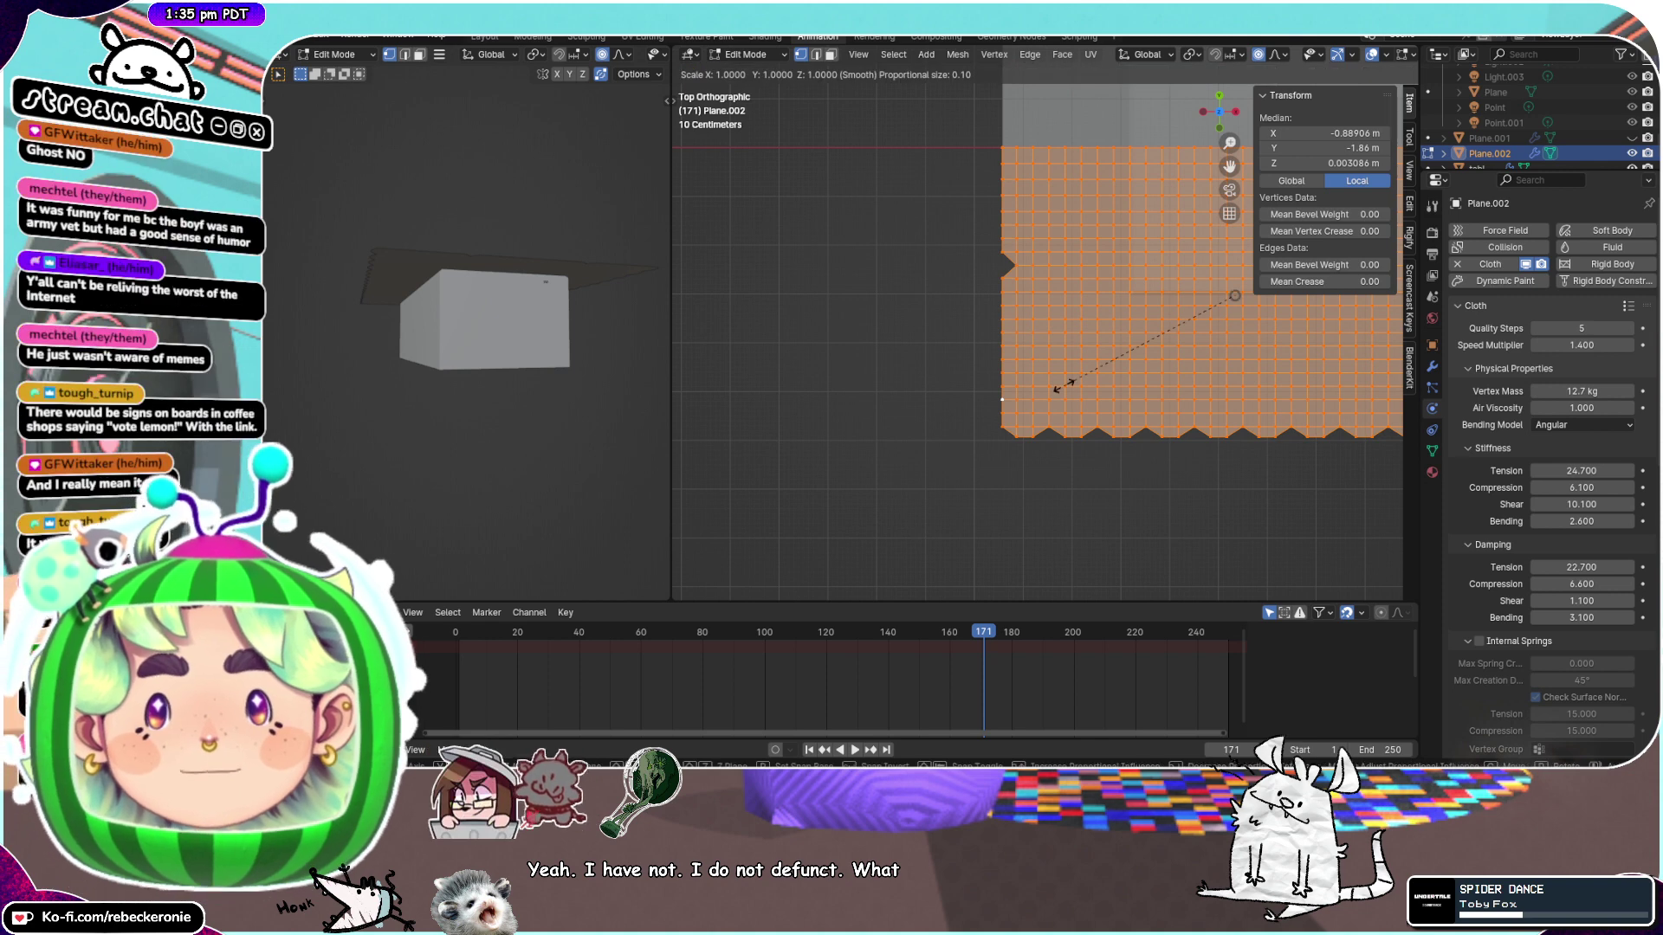
key("y")
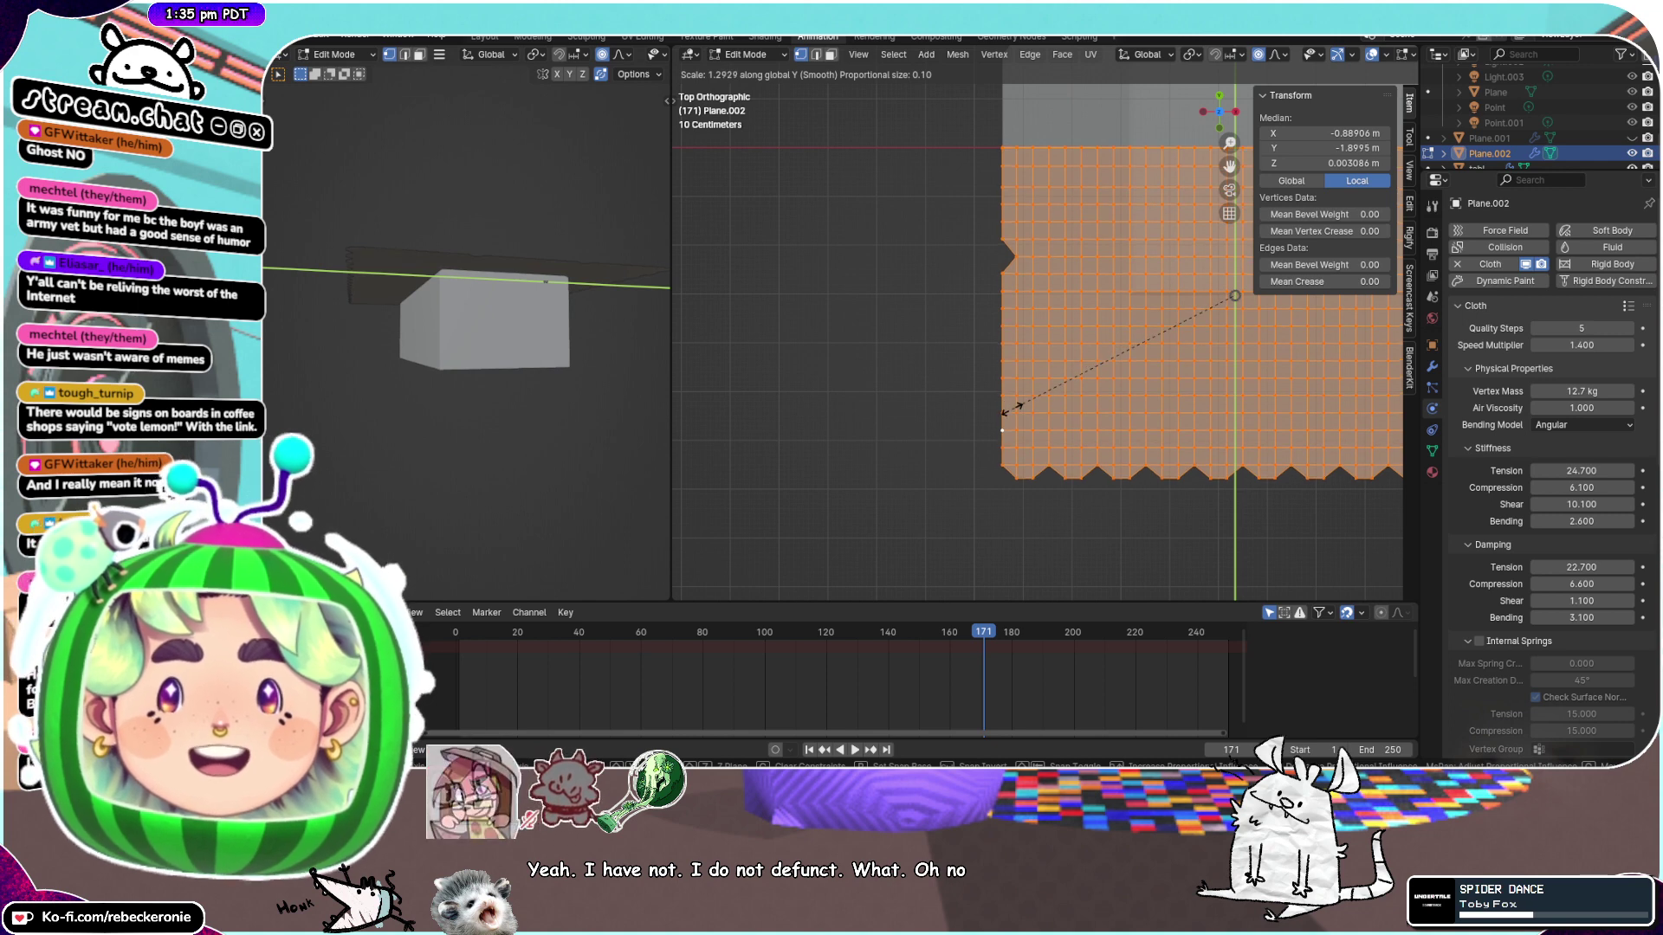
left_click(1007, 411)
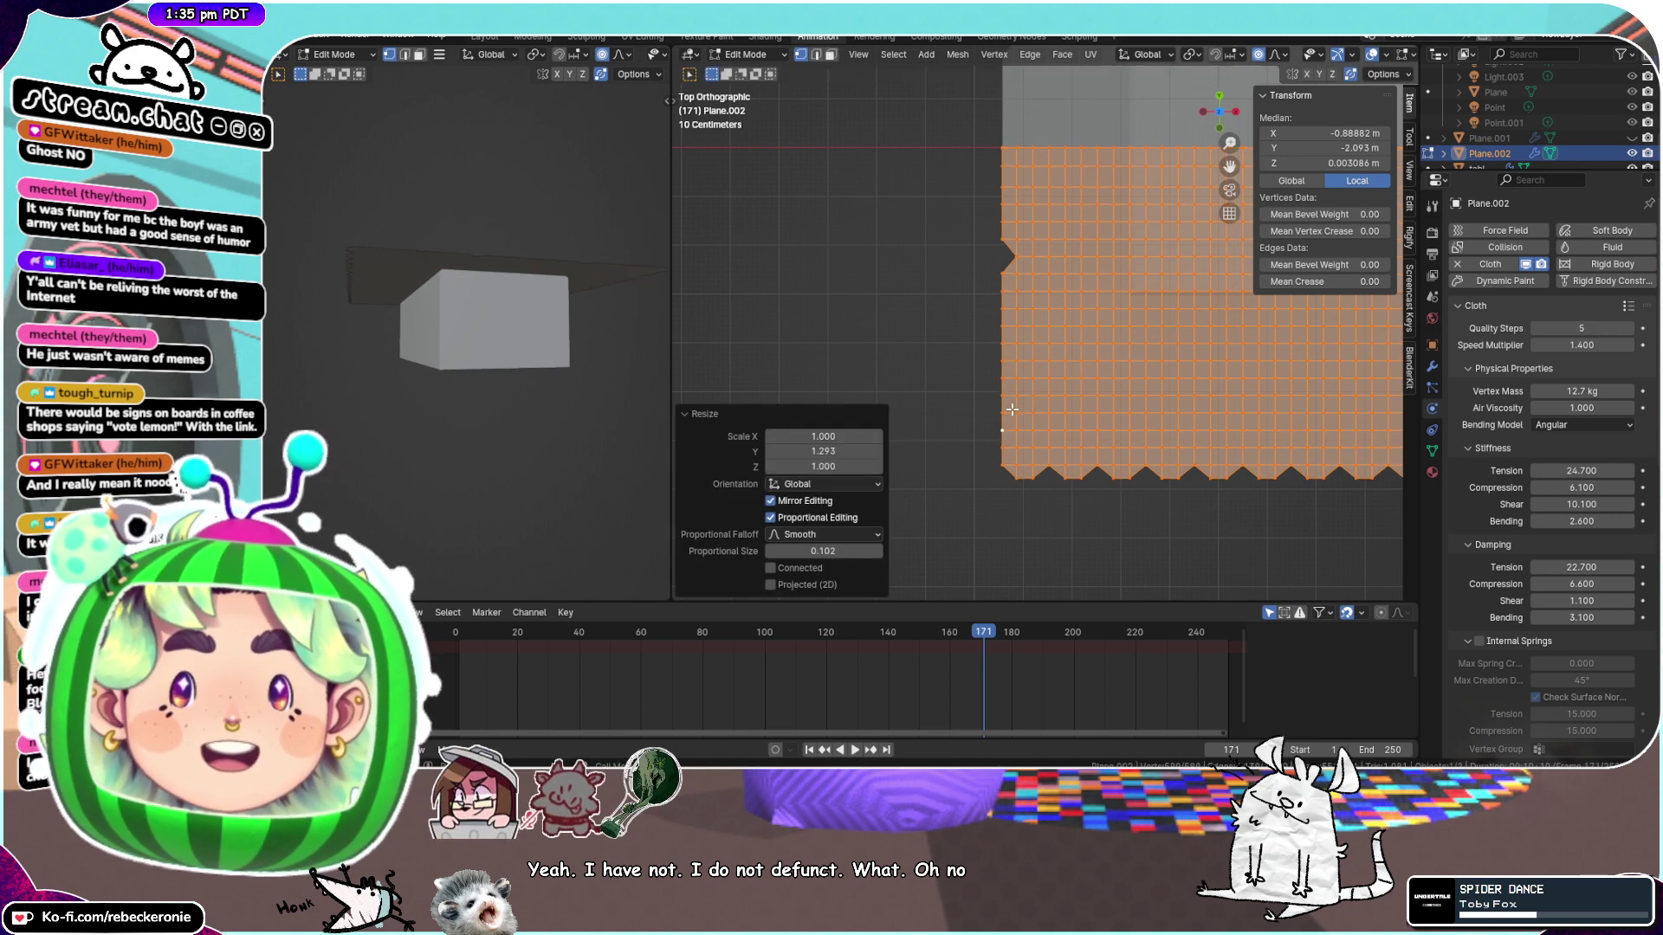
Vertex-slide two side border vertices fully inward to form notches, starting two rows from the front corner and spacing them three rows apart
left_click(1017, 413)
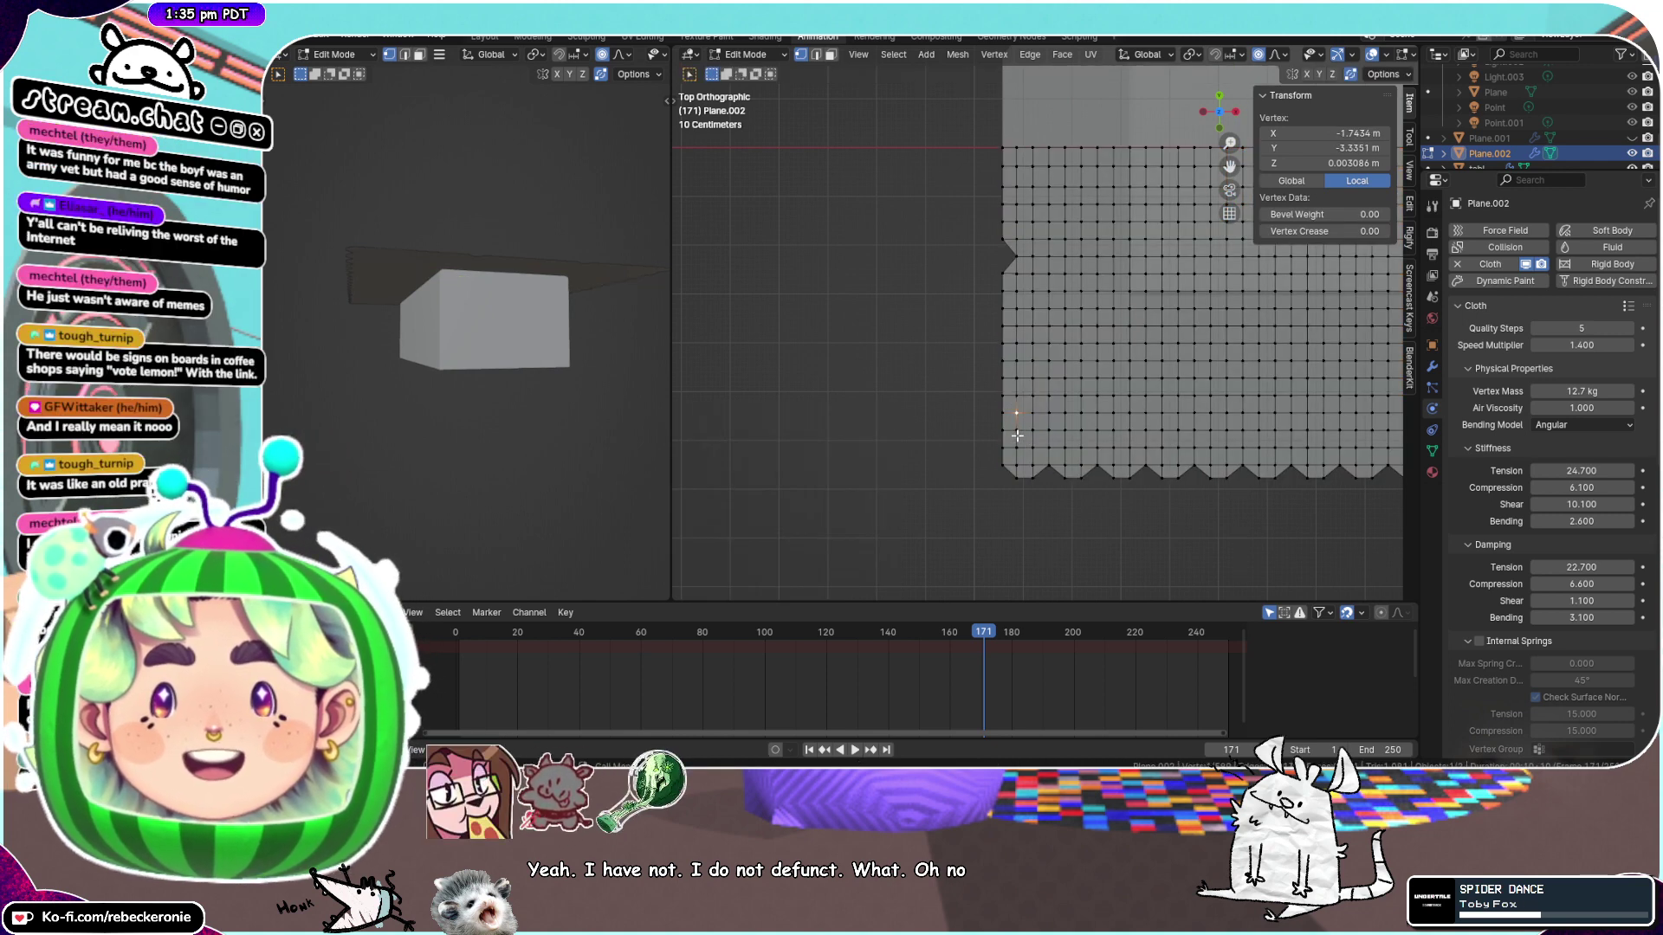
scroll(1017, 436, "up", 4)
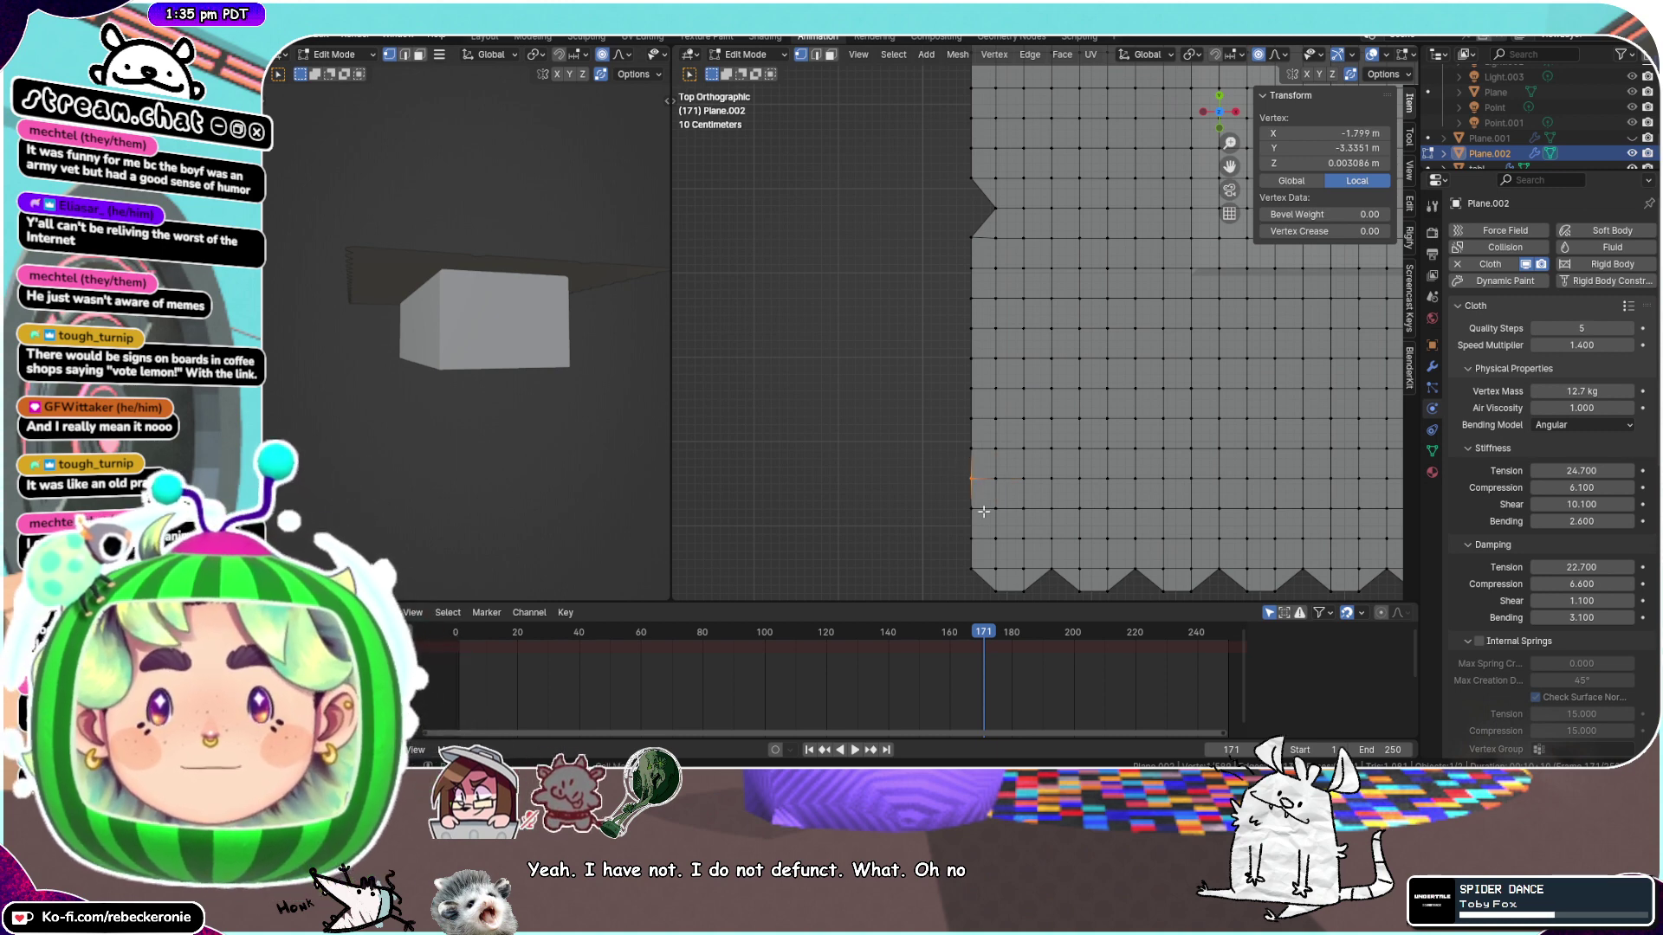
left_click(971, 564)
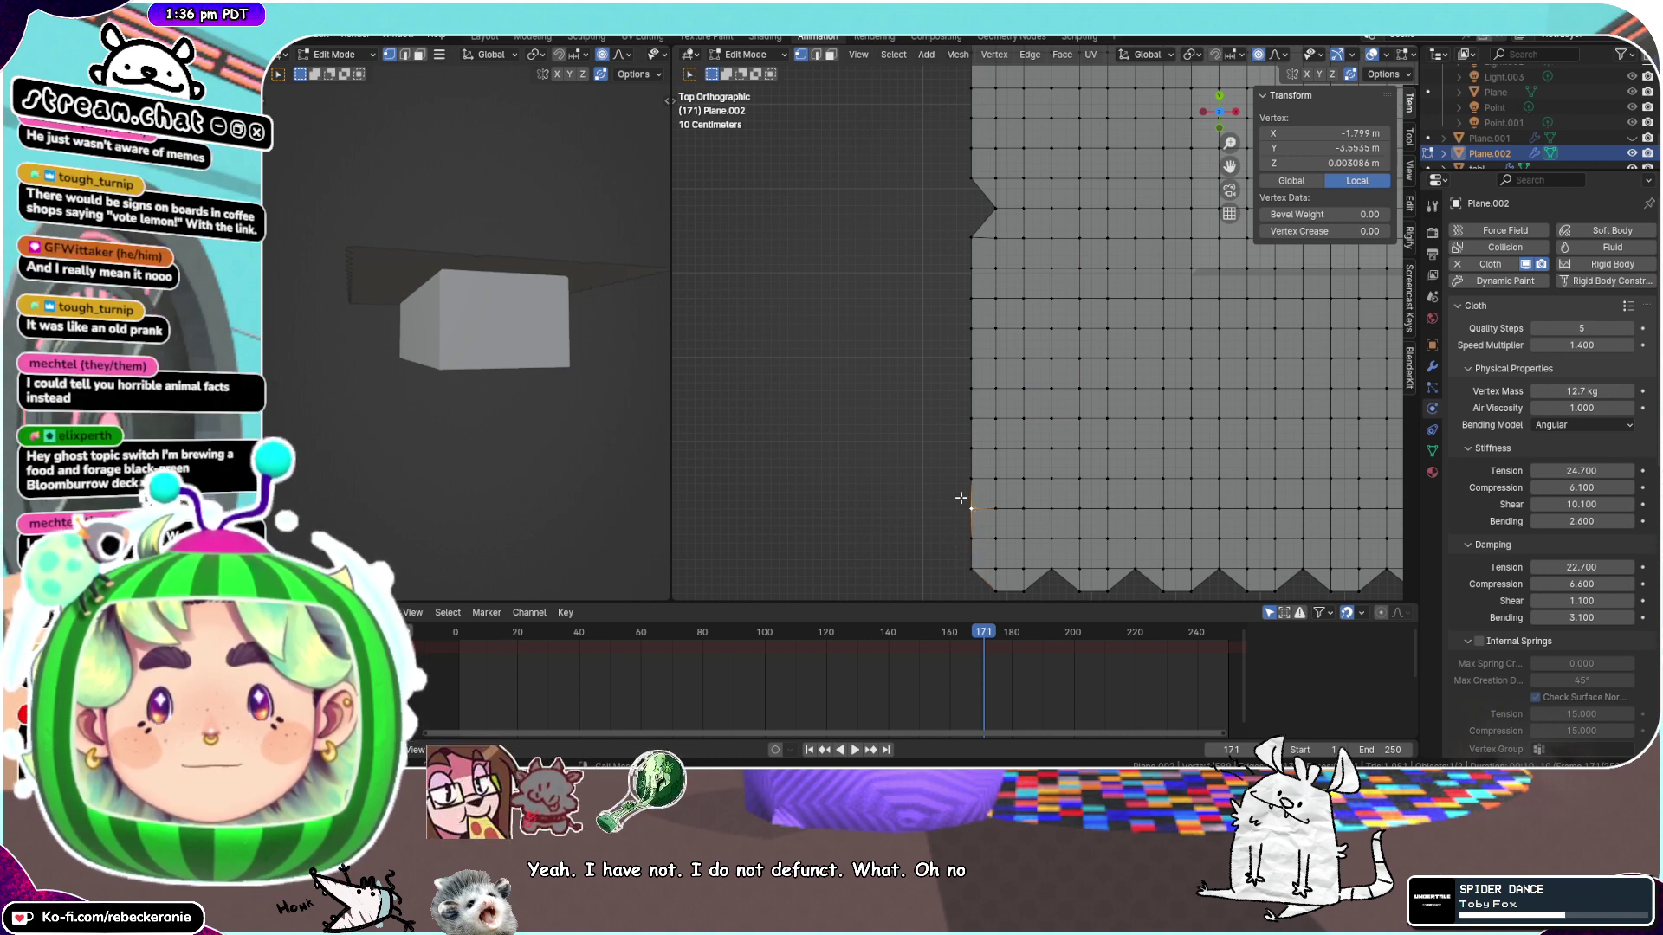
key("shift+v")
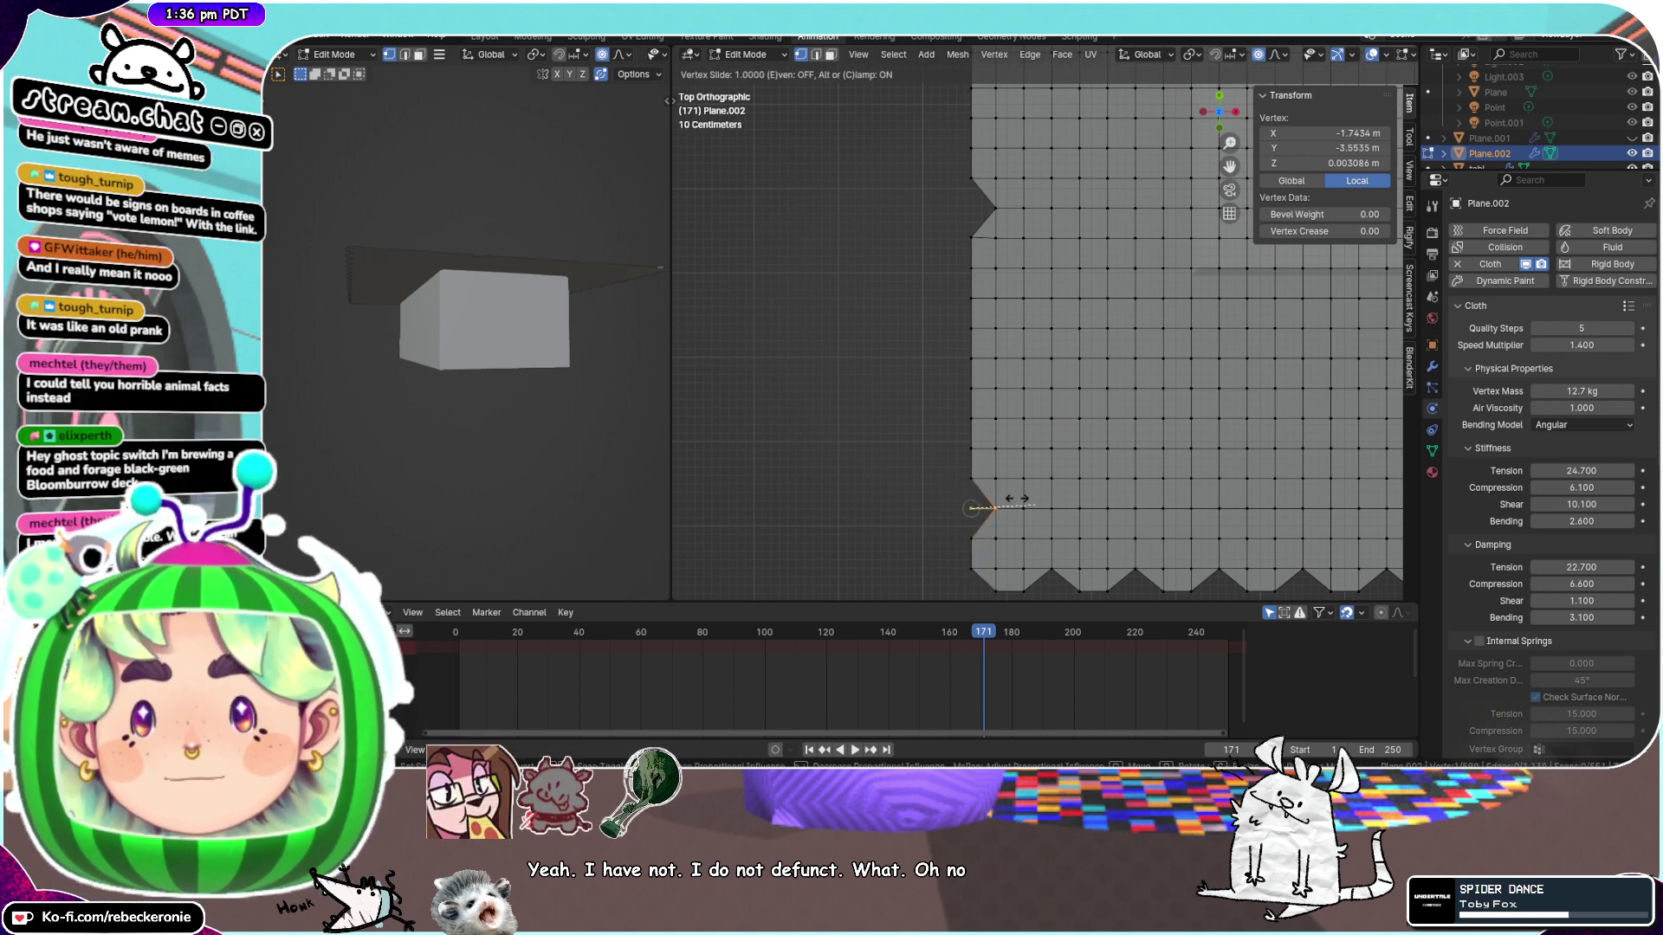
left_click(966, 451)
left_click(973, 411)
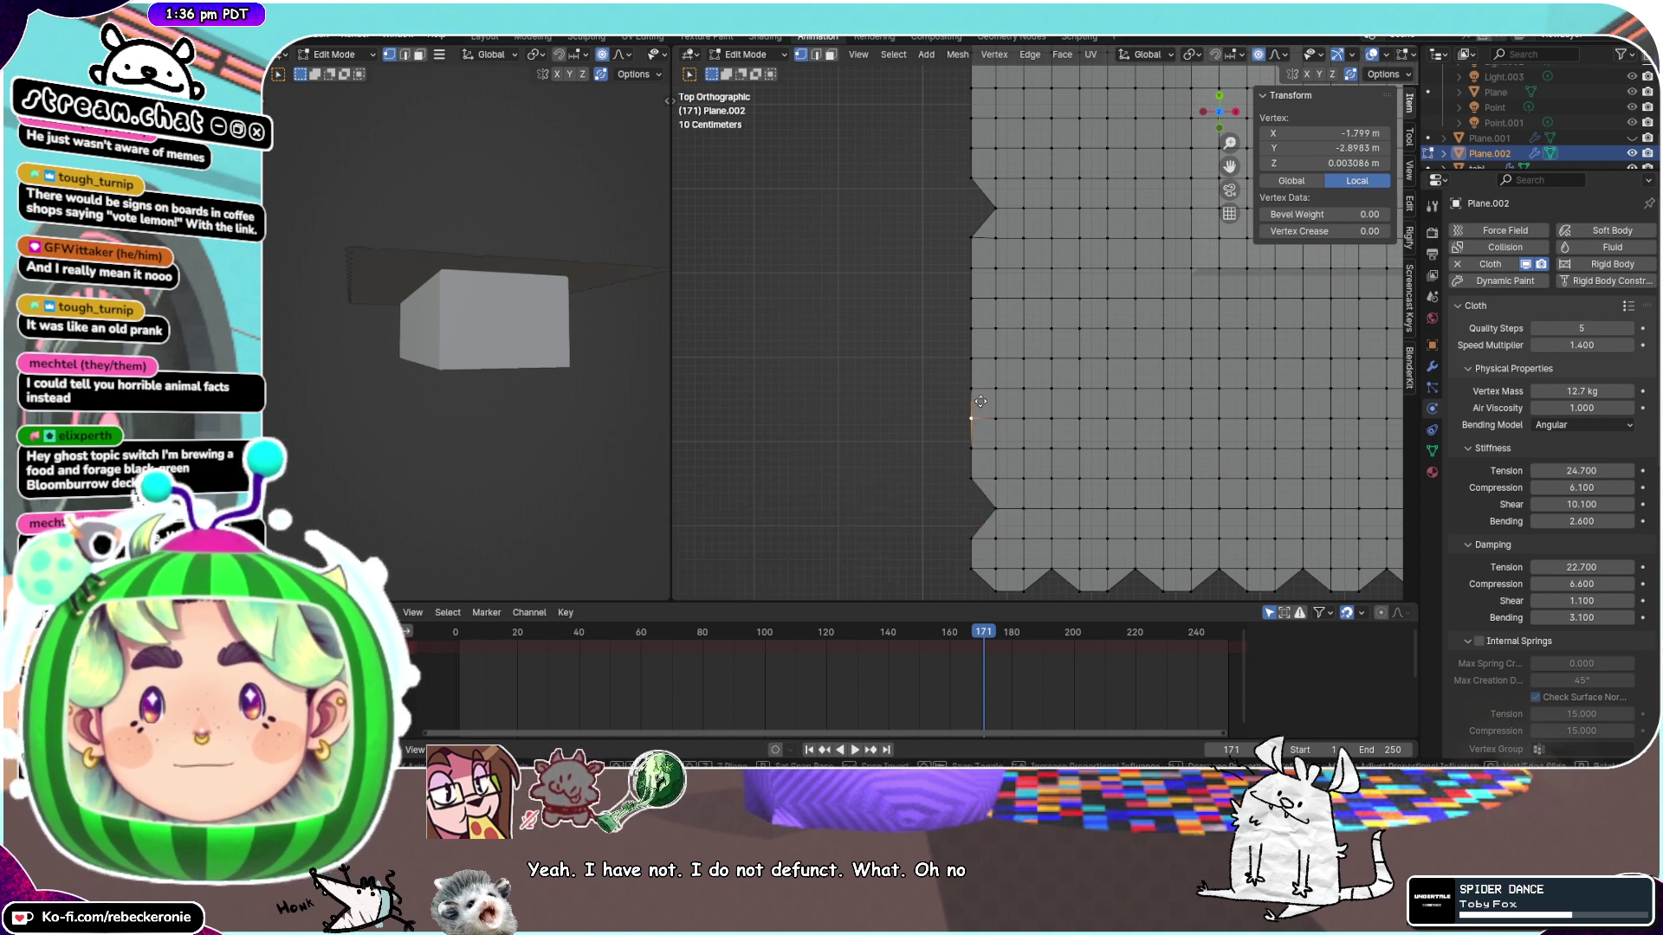
key("g")
left_click(1041, 402)
Continue the three-row notch spacing toward the existing notch by vertex-sliding the next two side border vertices fully inward
left_click(971, 332)
key("g")
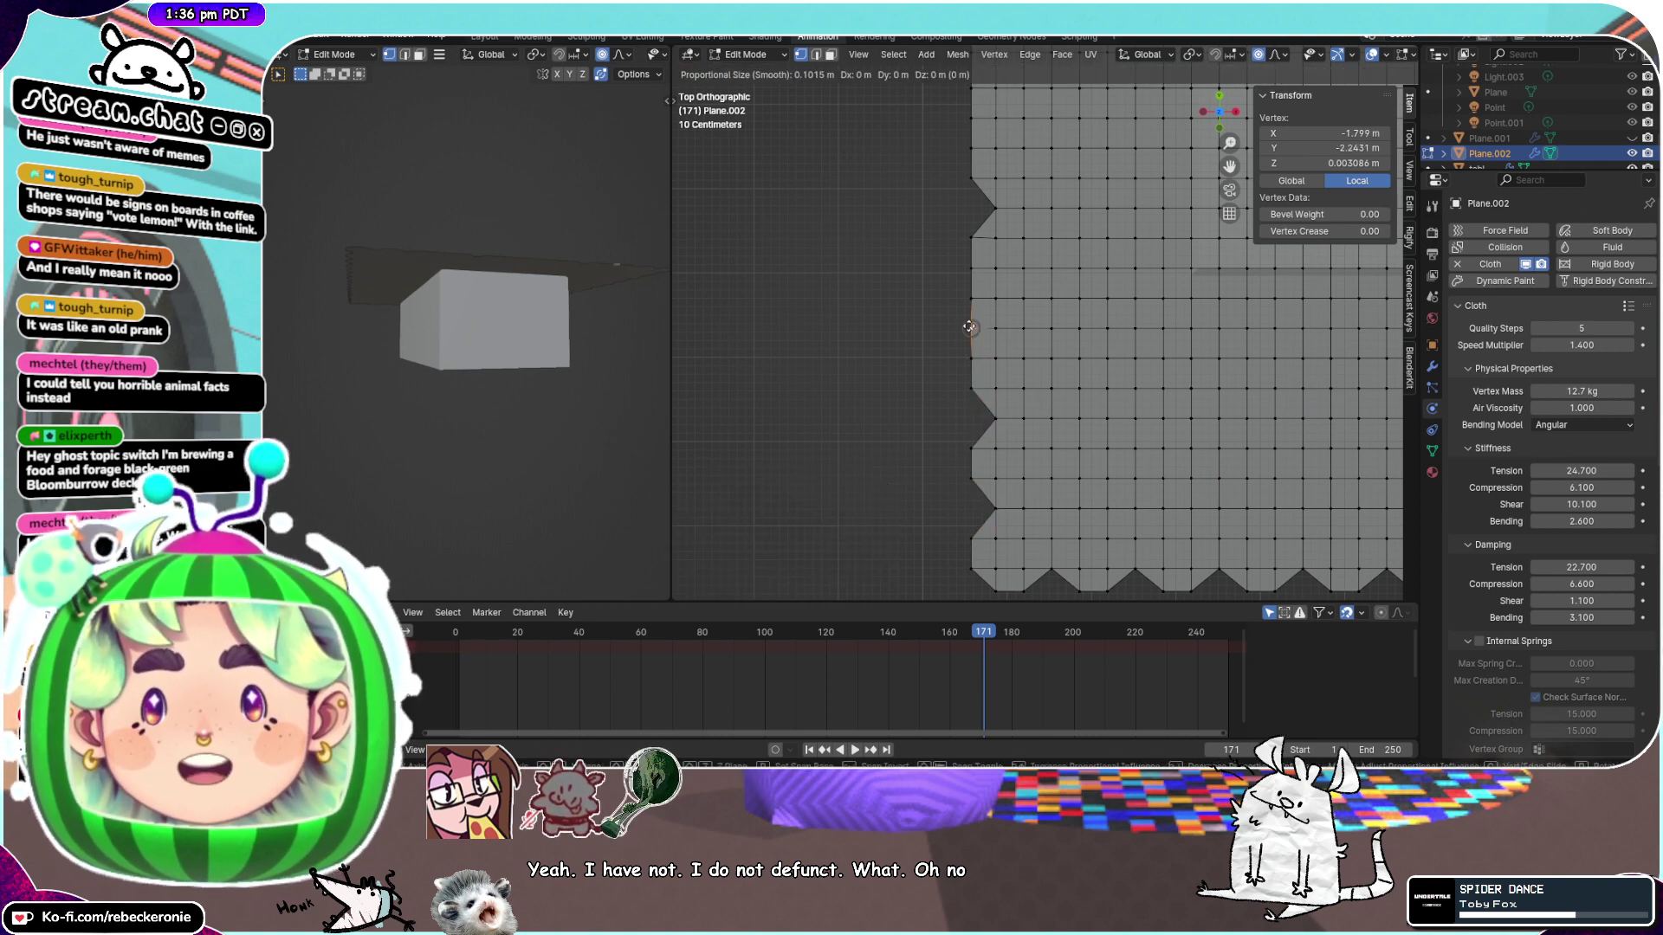
key("g")
left_click(1047, 323)
left_click(975, 256)
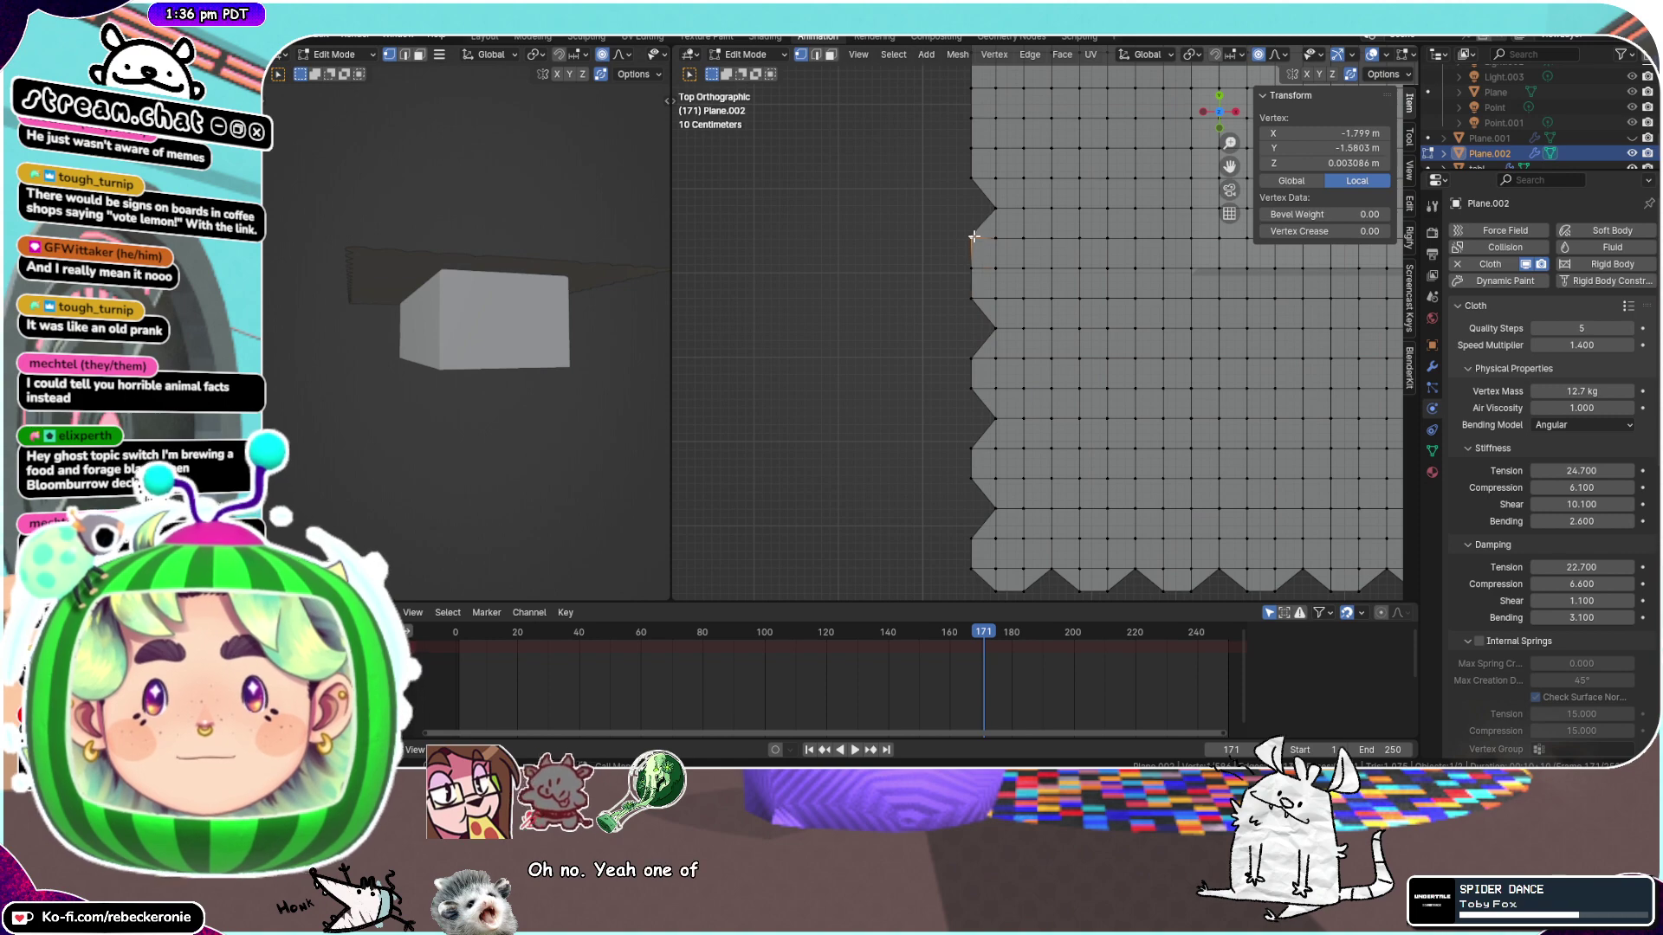
key("g")
key("g")
left_click(1028, 239)
left_click(992, 208)
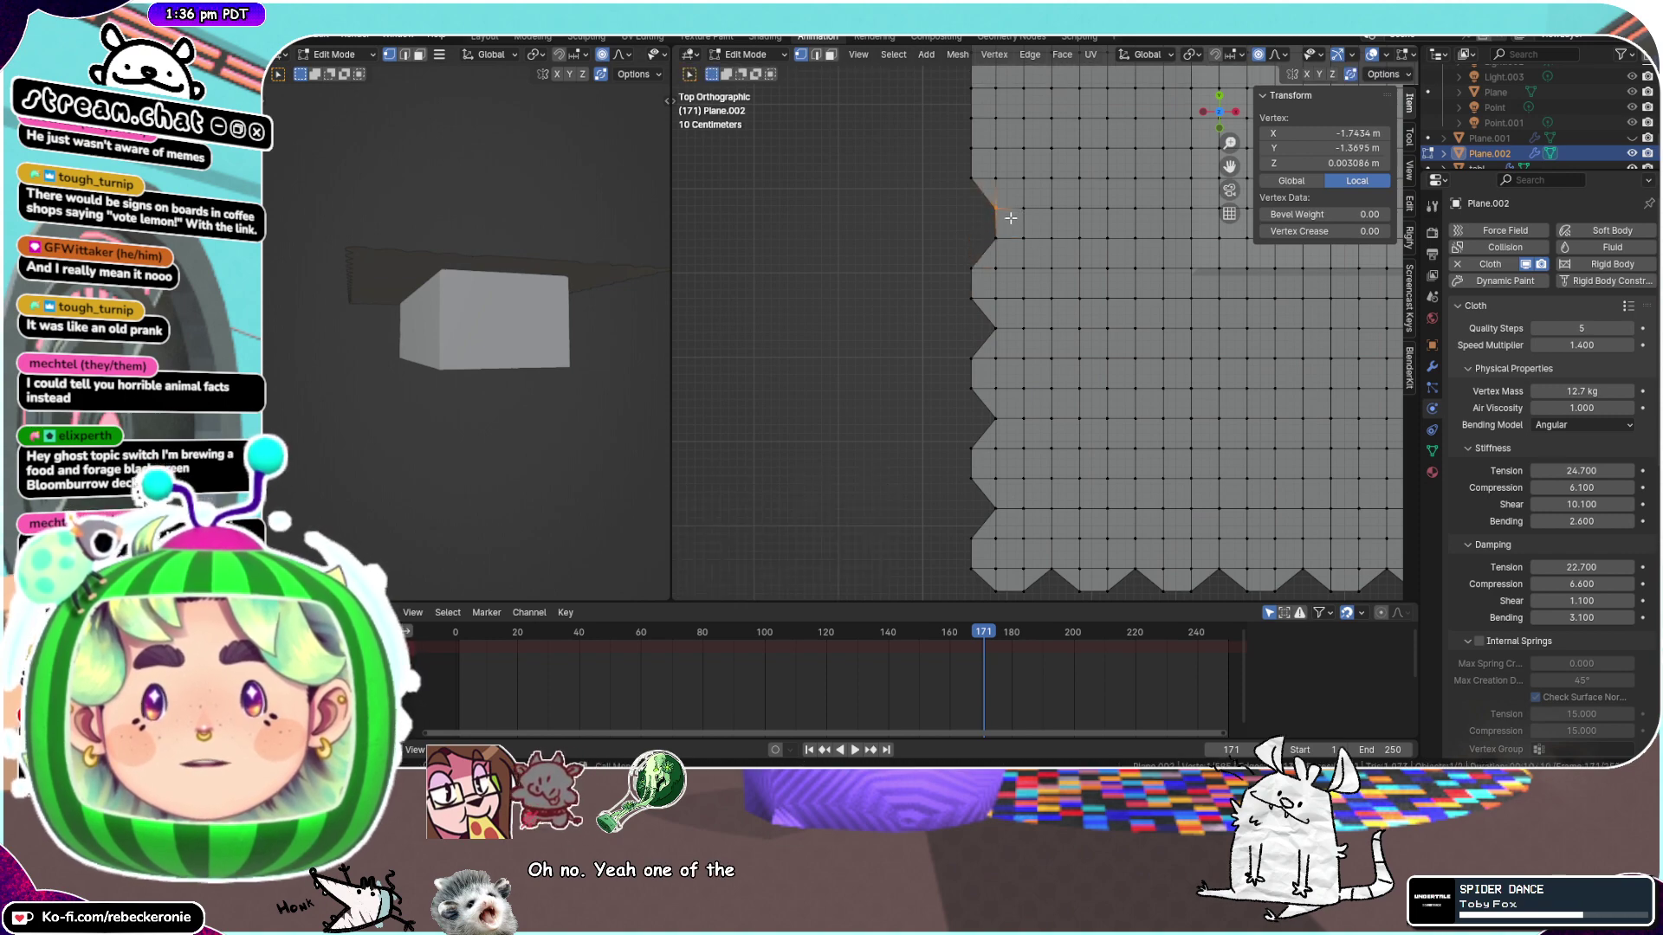
Compare the uneven notch beside the existing one from several angles, and undo the four vertex slides on the side border
middle_click_drag(1010, 218, 1007, 338)
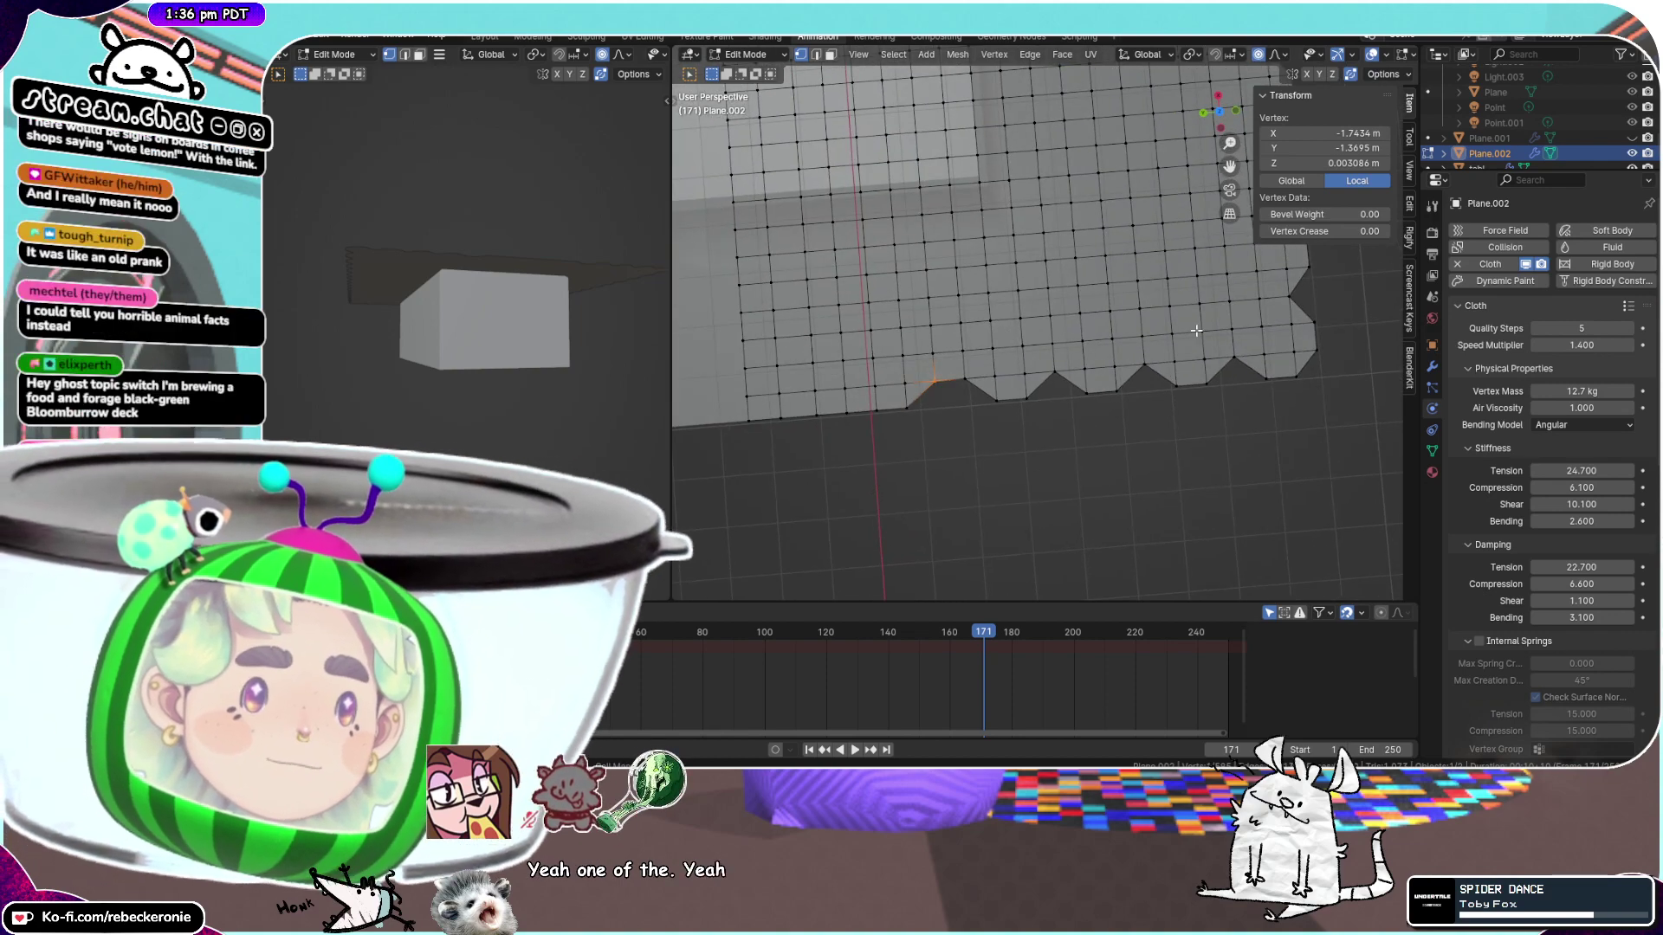
middle_click_drag(1212, 185, 1163, 273)
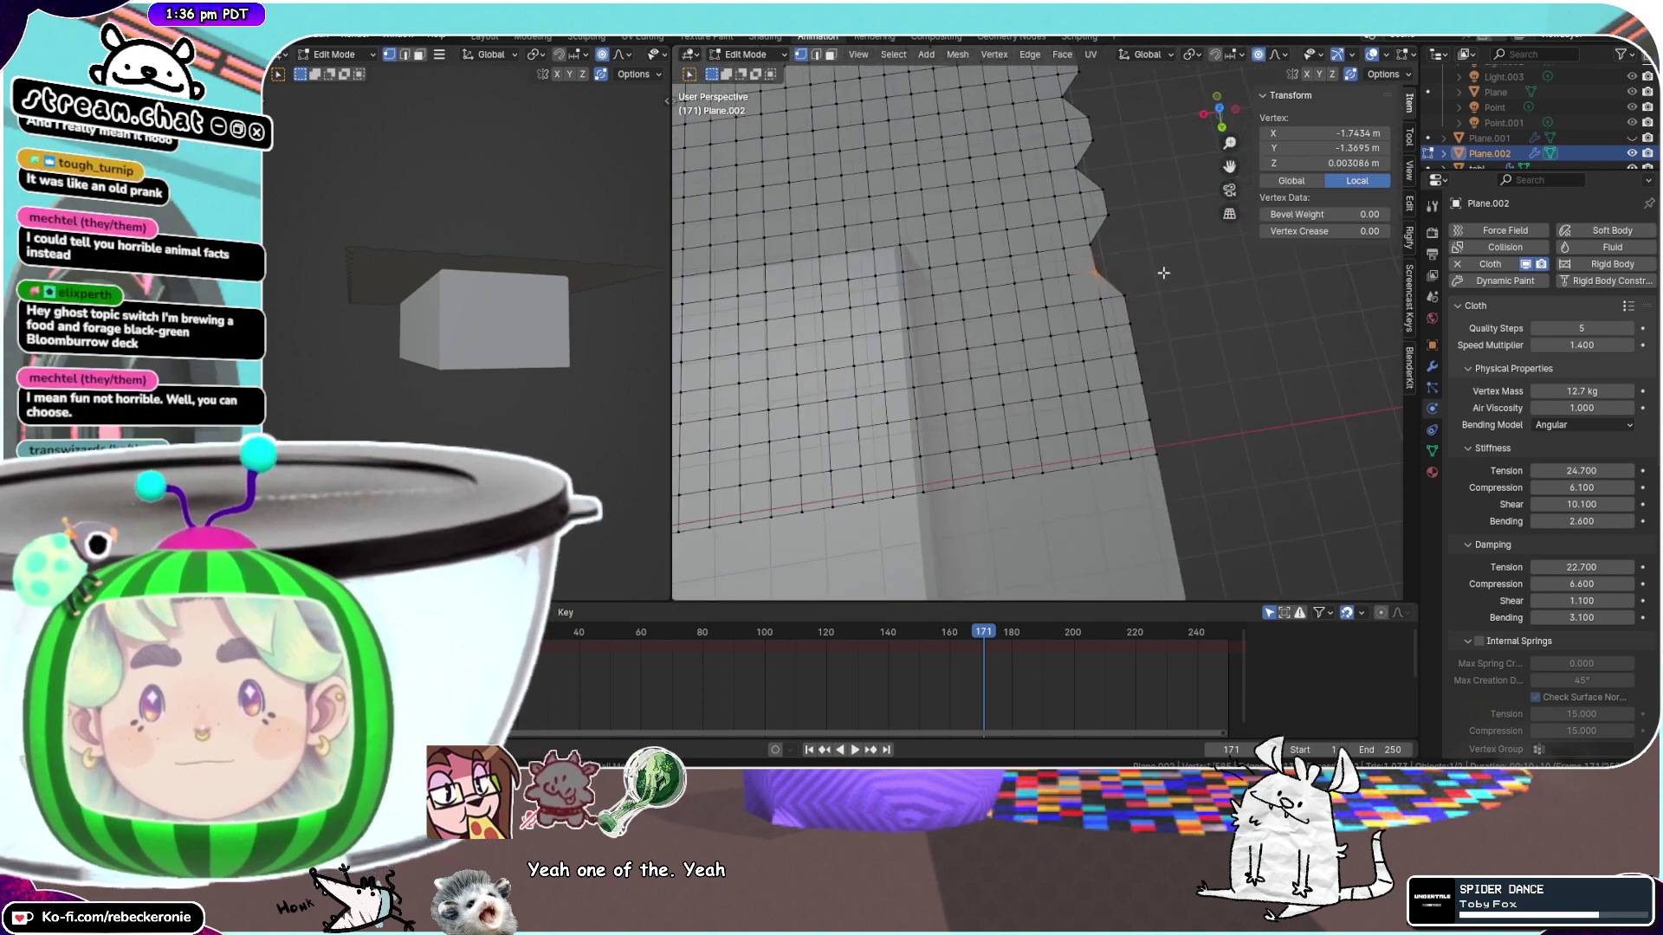
left_click(1220, 110)
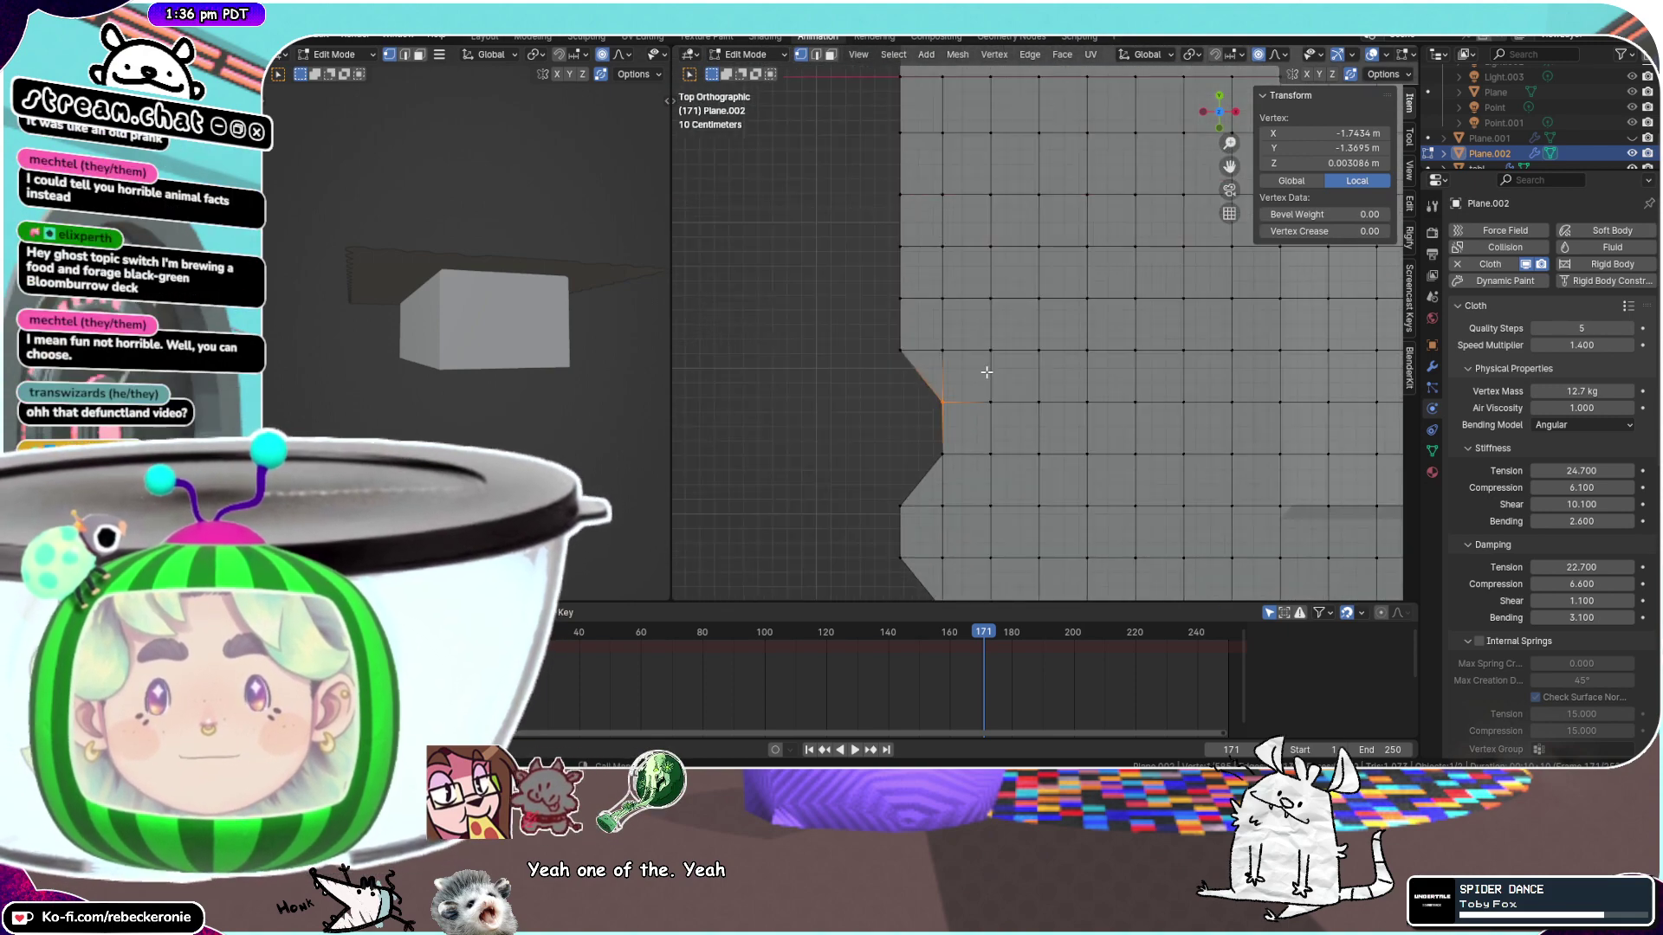
scroll(916, 418, "down", 6)
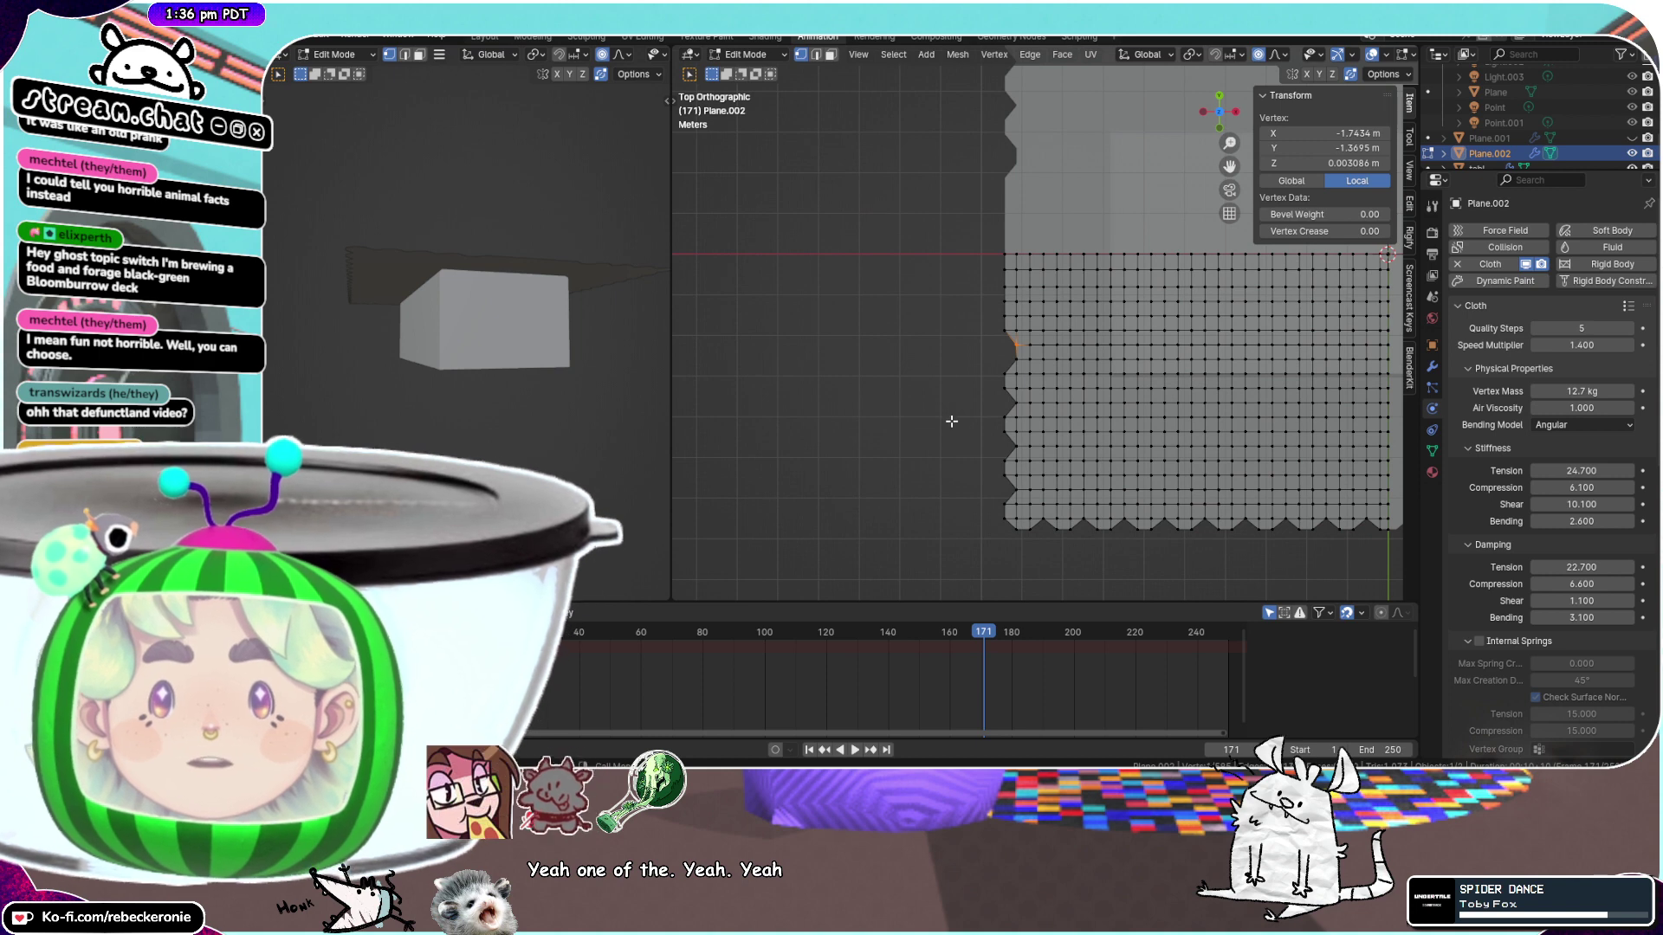
scroll(916, 318, "up", 3)
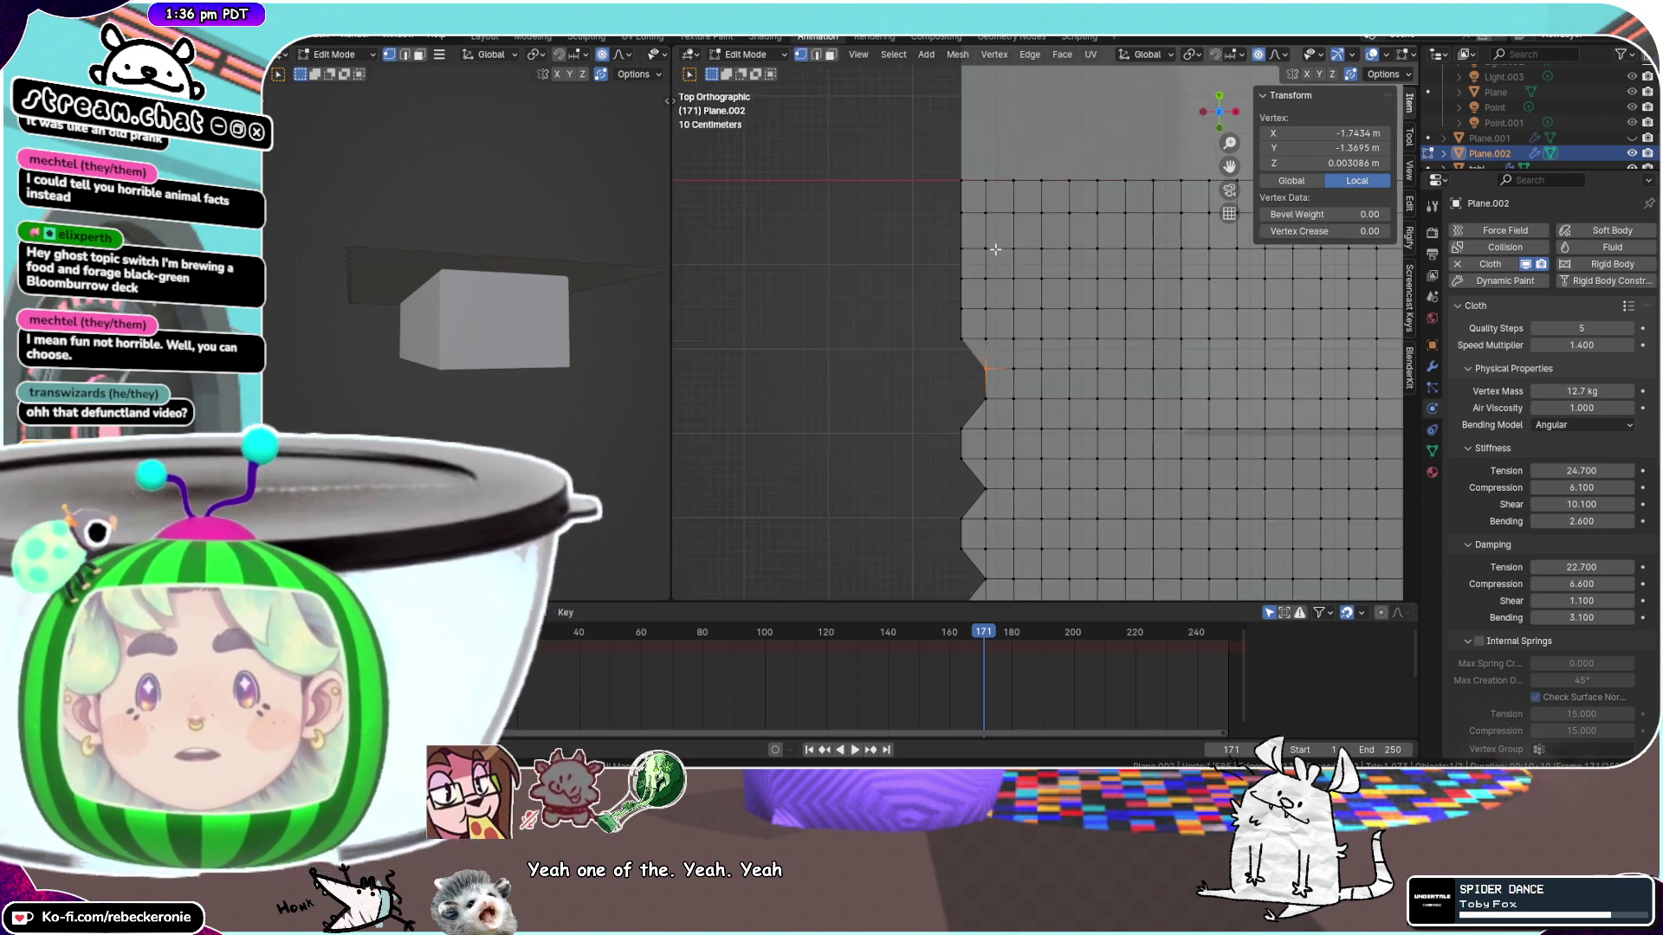
key("f")
scroll(976, 369, "down", 4)
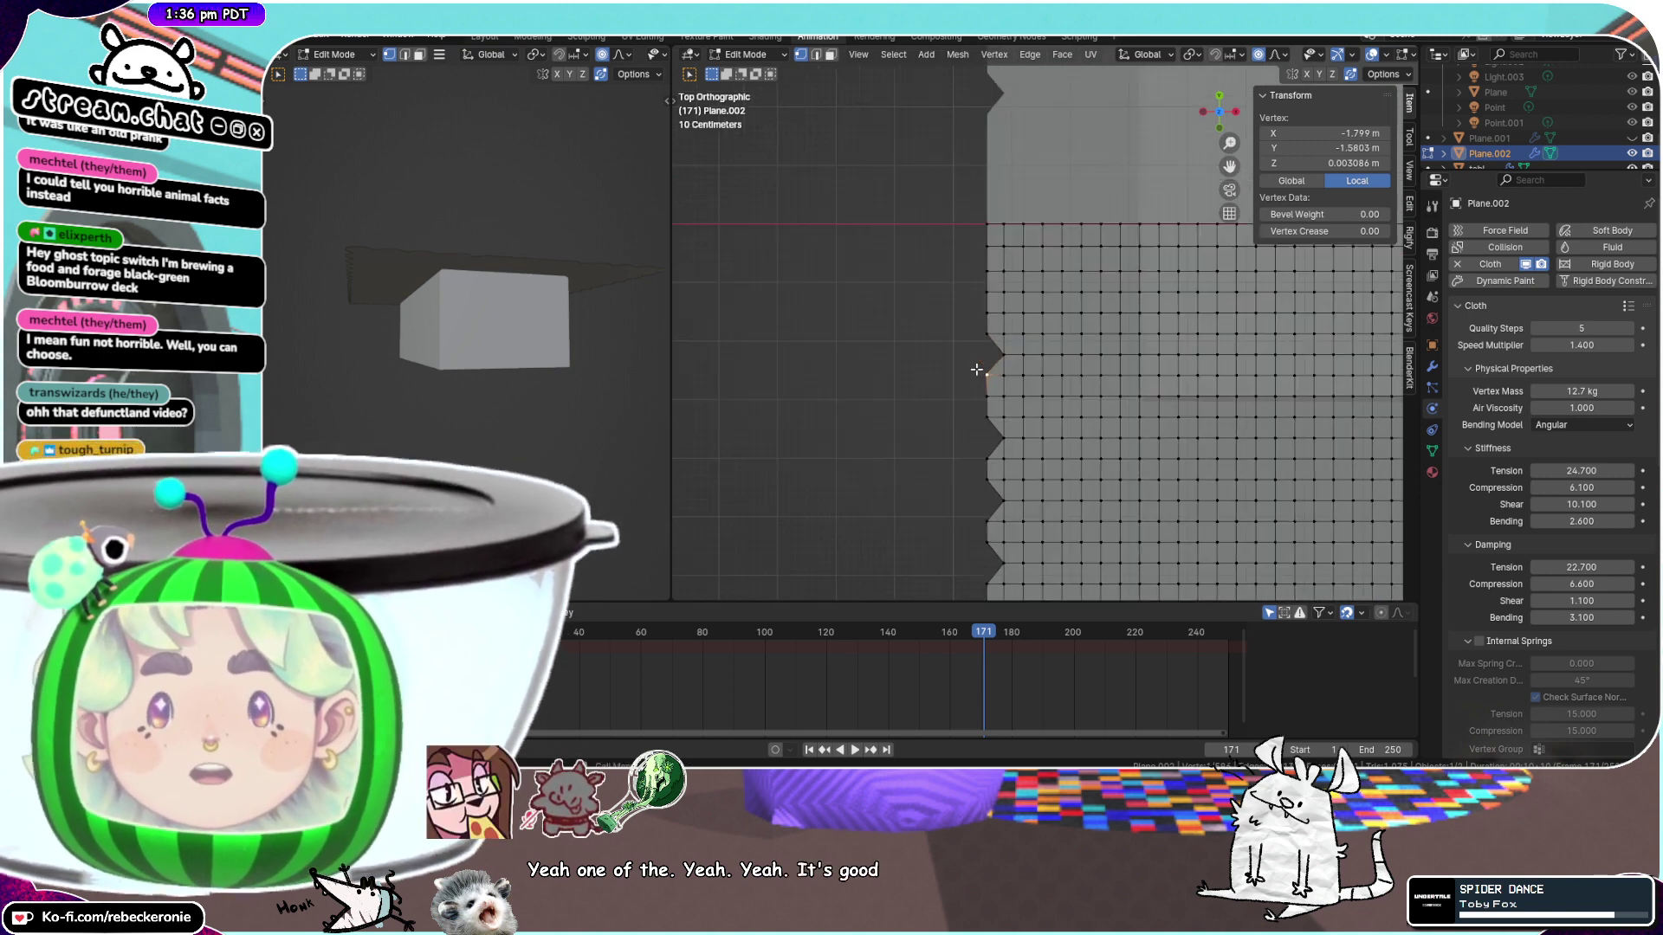
scroll(1039, 480, "up", 2)
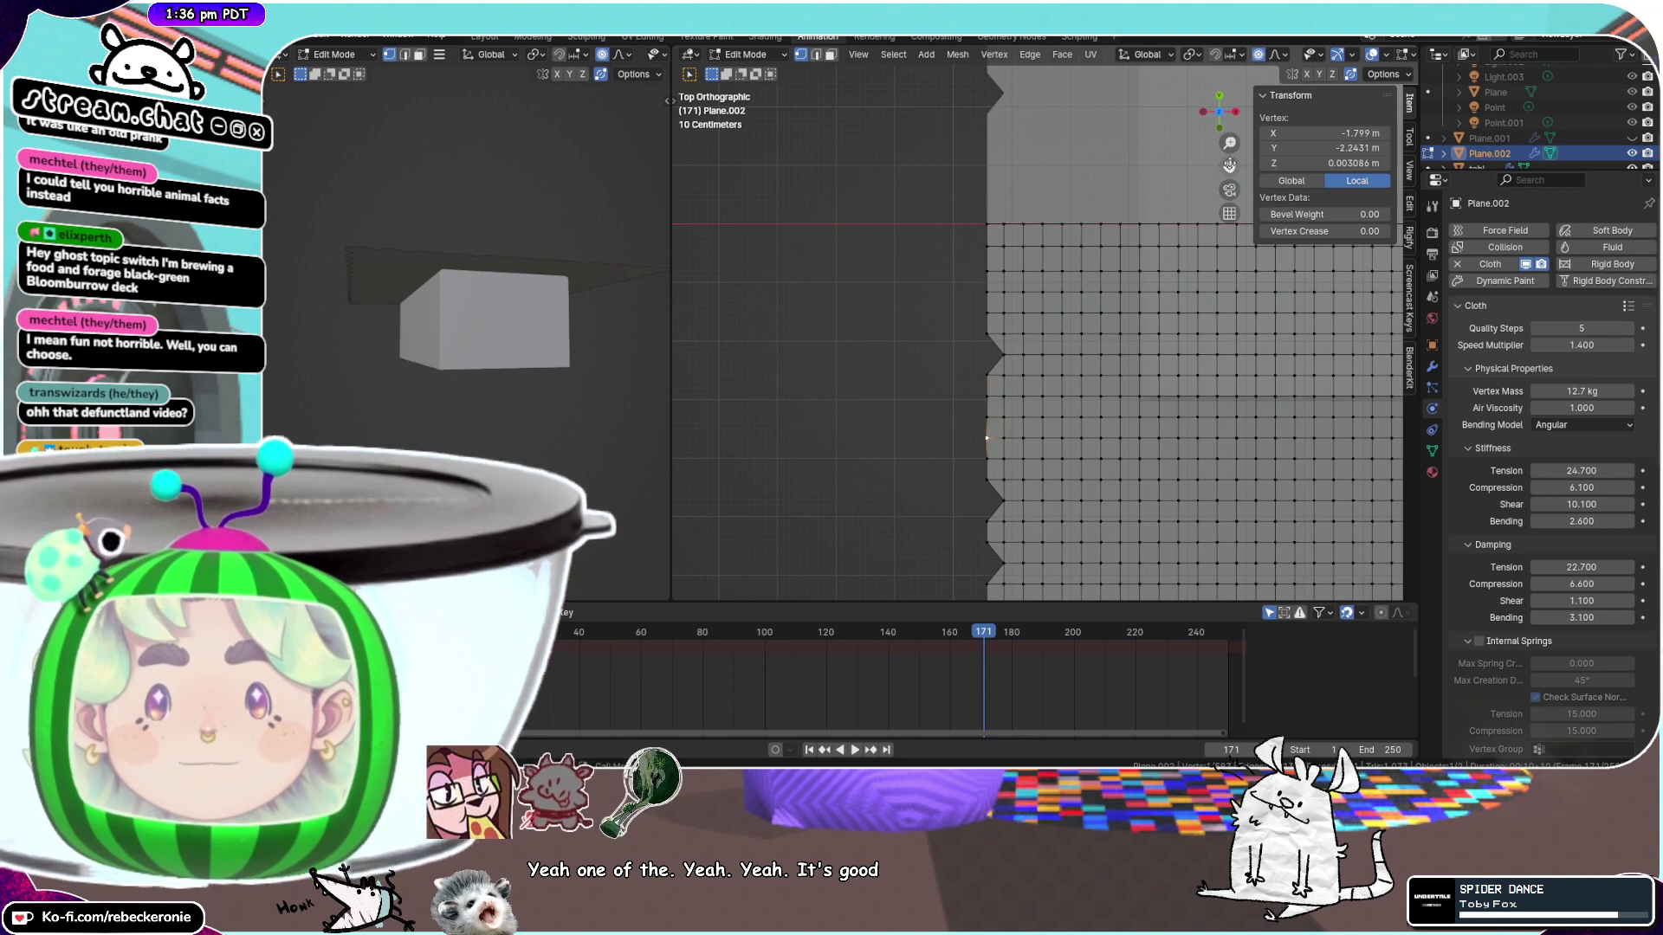
left_click_drag(1230, 165, 1262, 0)
key("f")
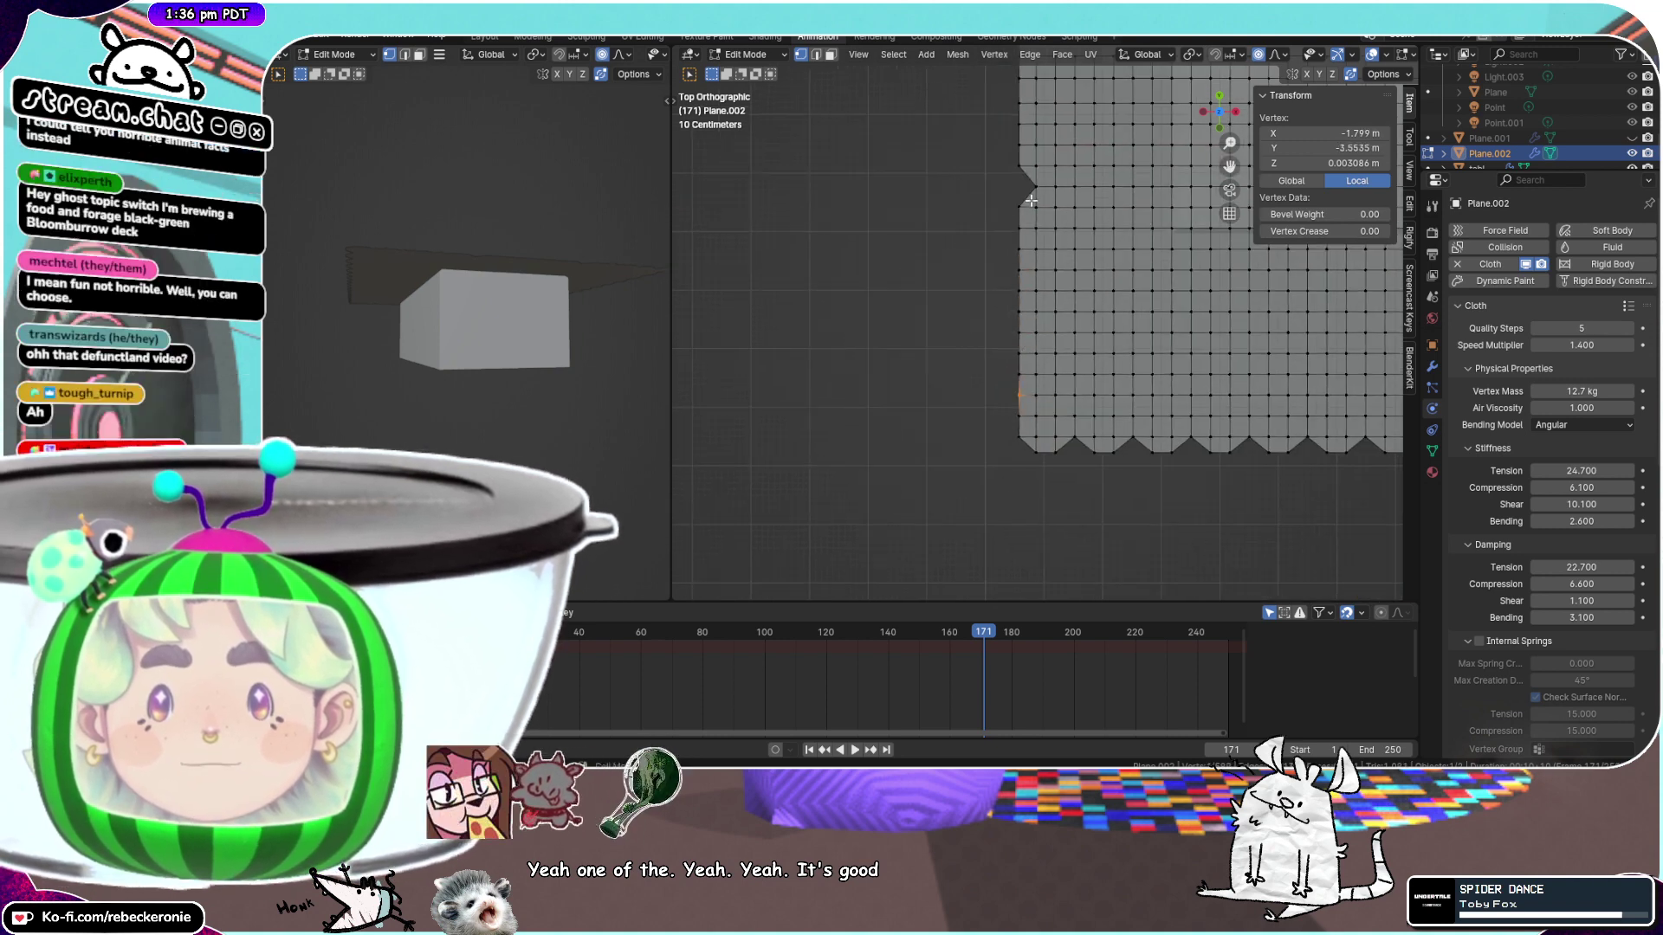
Vertex-slide every third side border vertex from the existing notch toward the front corner fully inward, forming three evenly spaced notches
left_click(1016, 247)
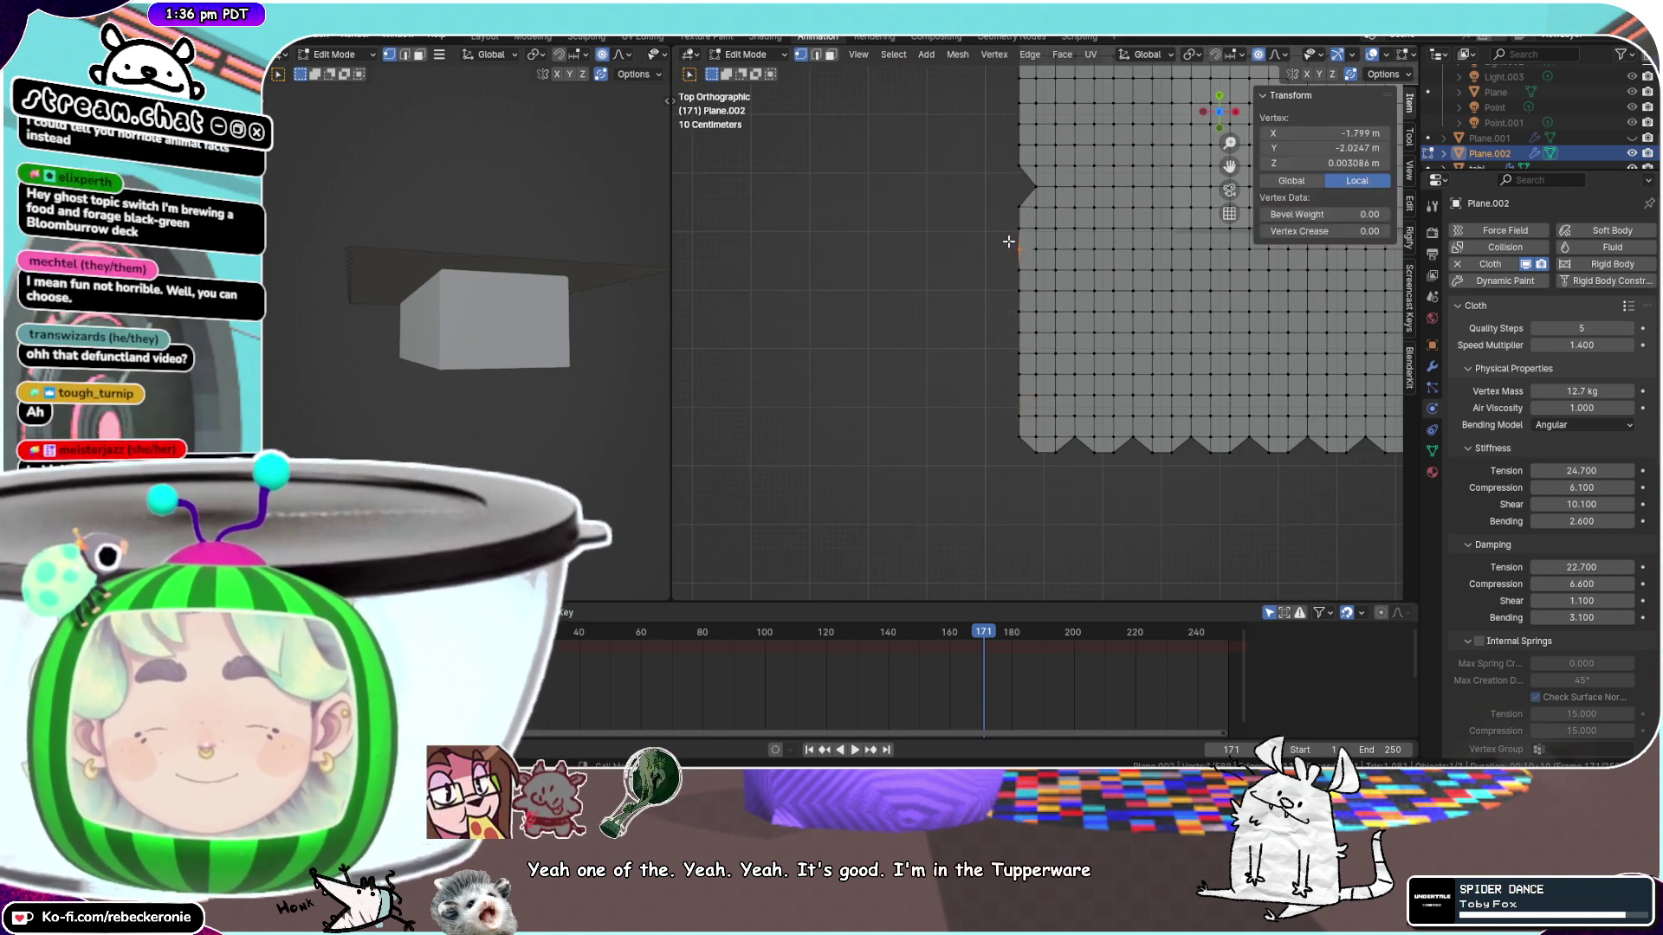
key("g")
key("g")
left_click(1061, 246)
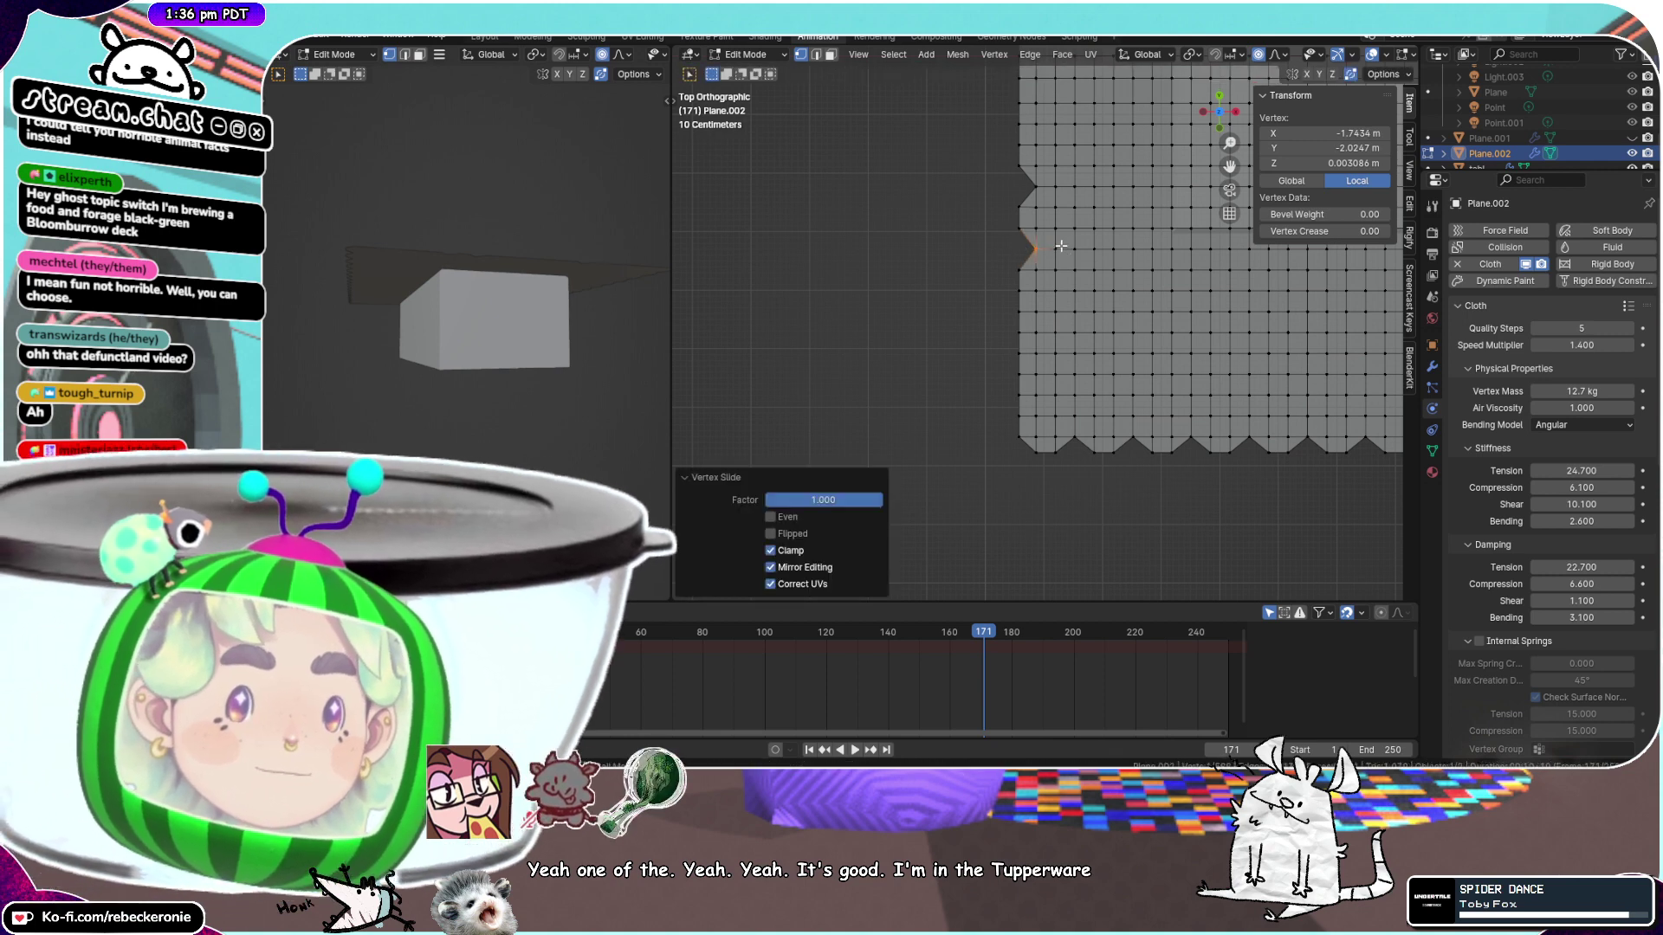
scroll(1013, 292, "up", 1)
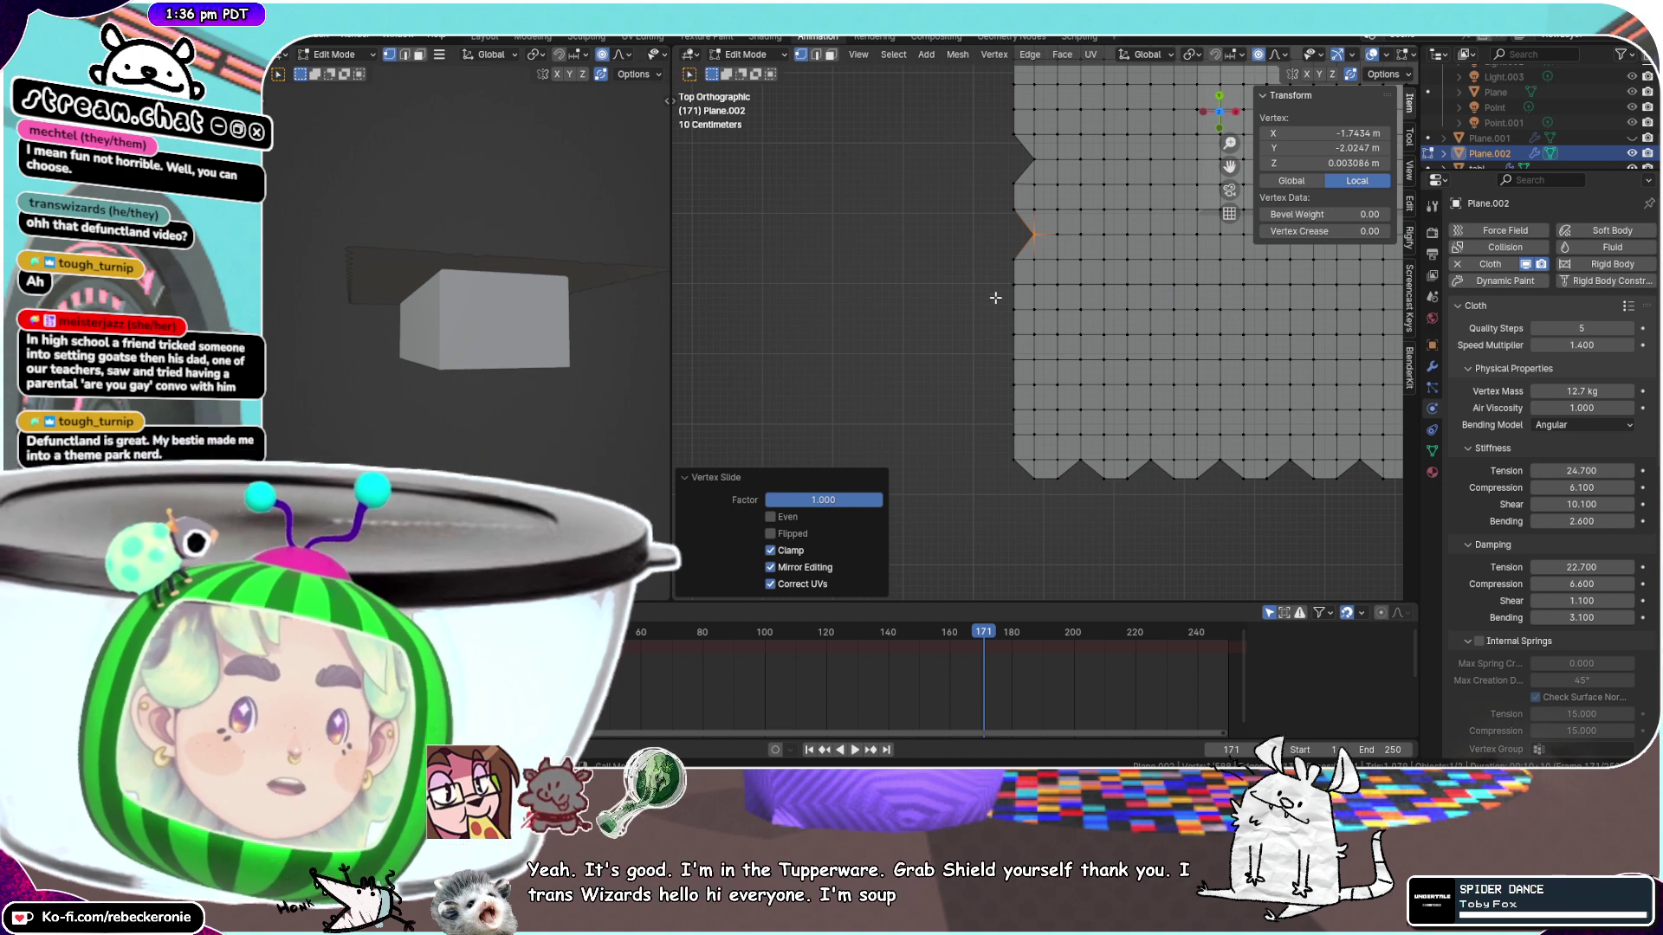
left_click(1013, 309)
key("shift+v")
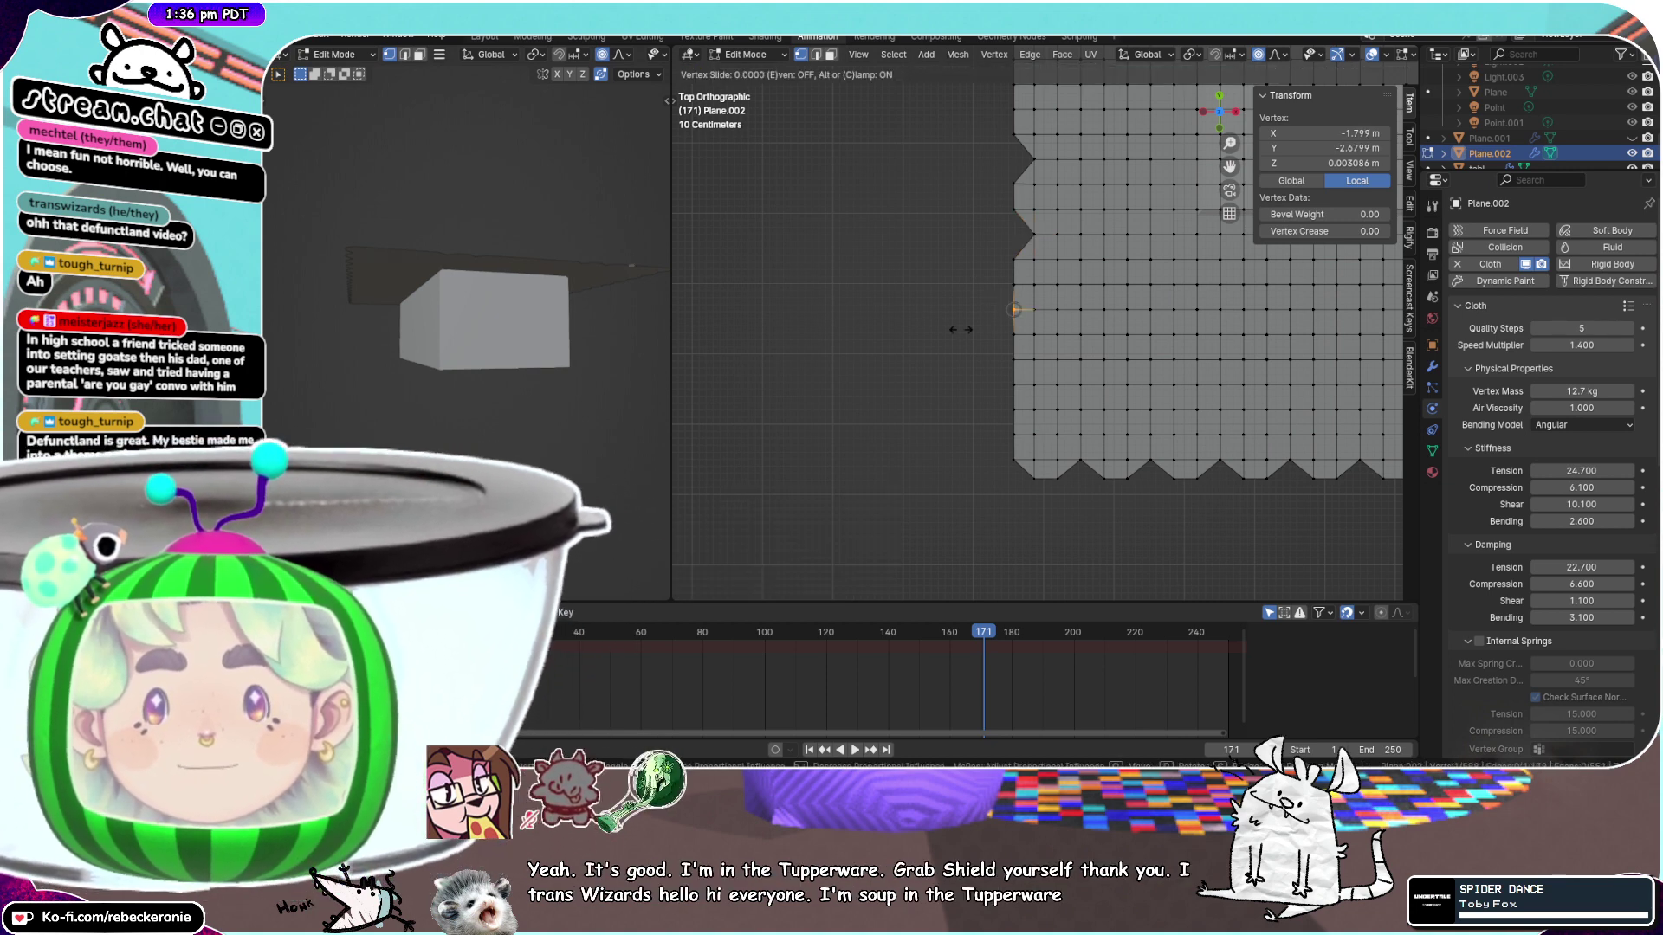
left_click(1008, 334)
left_click(1014, 383)
key("shift+v")
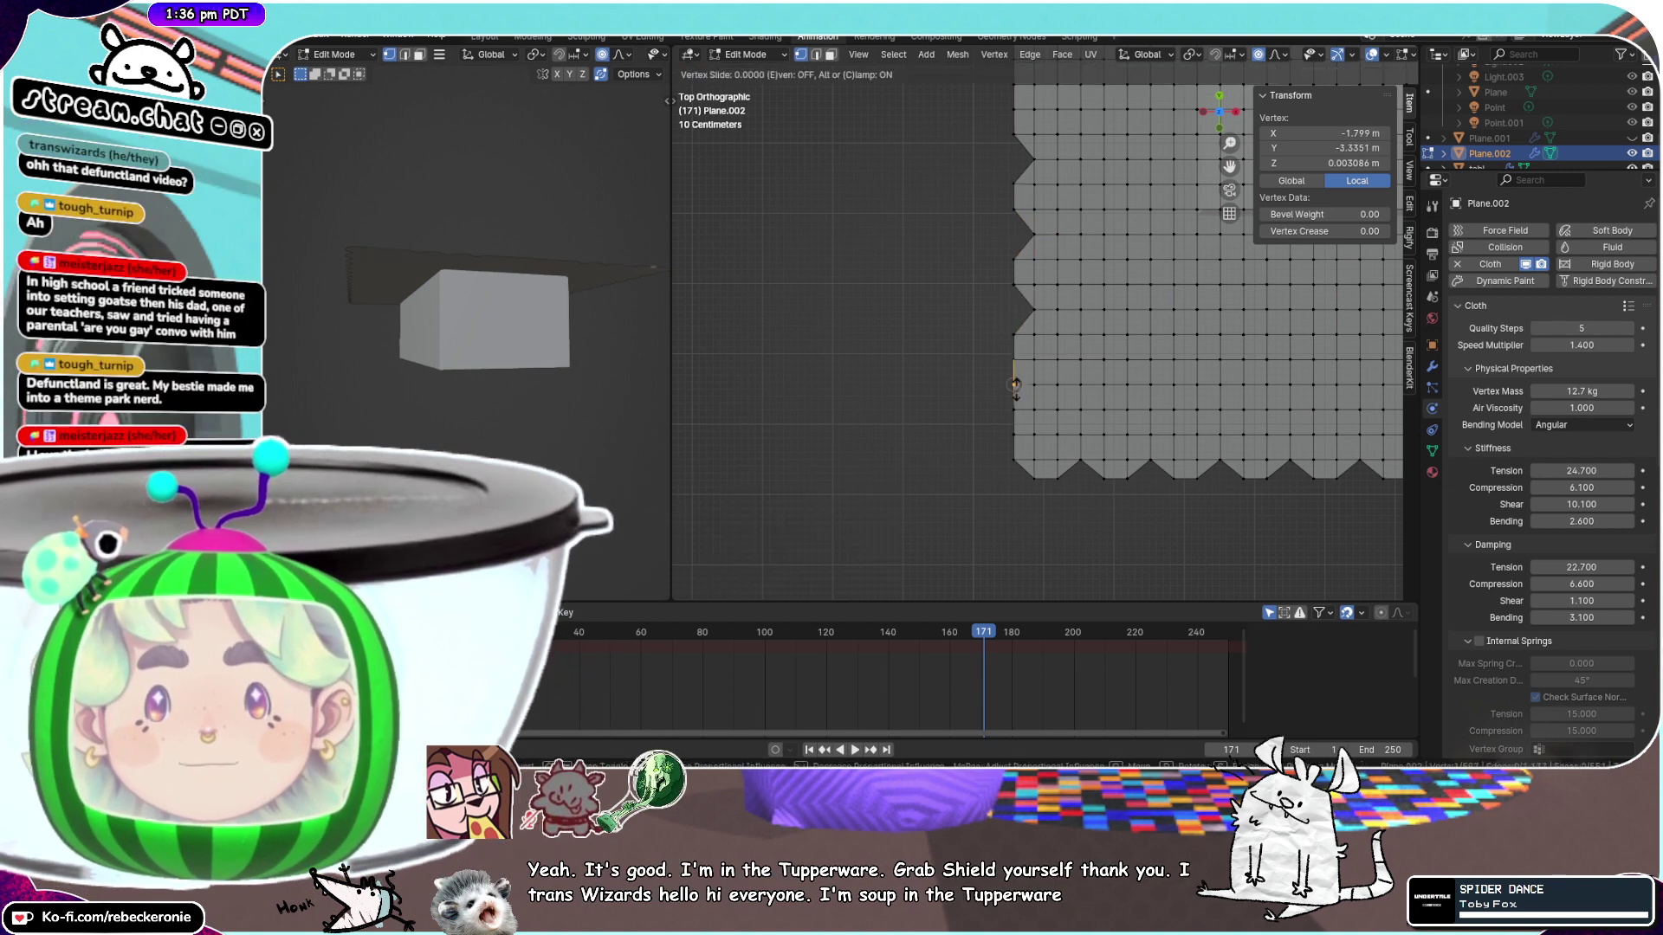
left_click(1042, 431)
Try vertex-sliding the side border's end vertex at the front corner fully inward, and undo that slide
left_click(1009, 460)
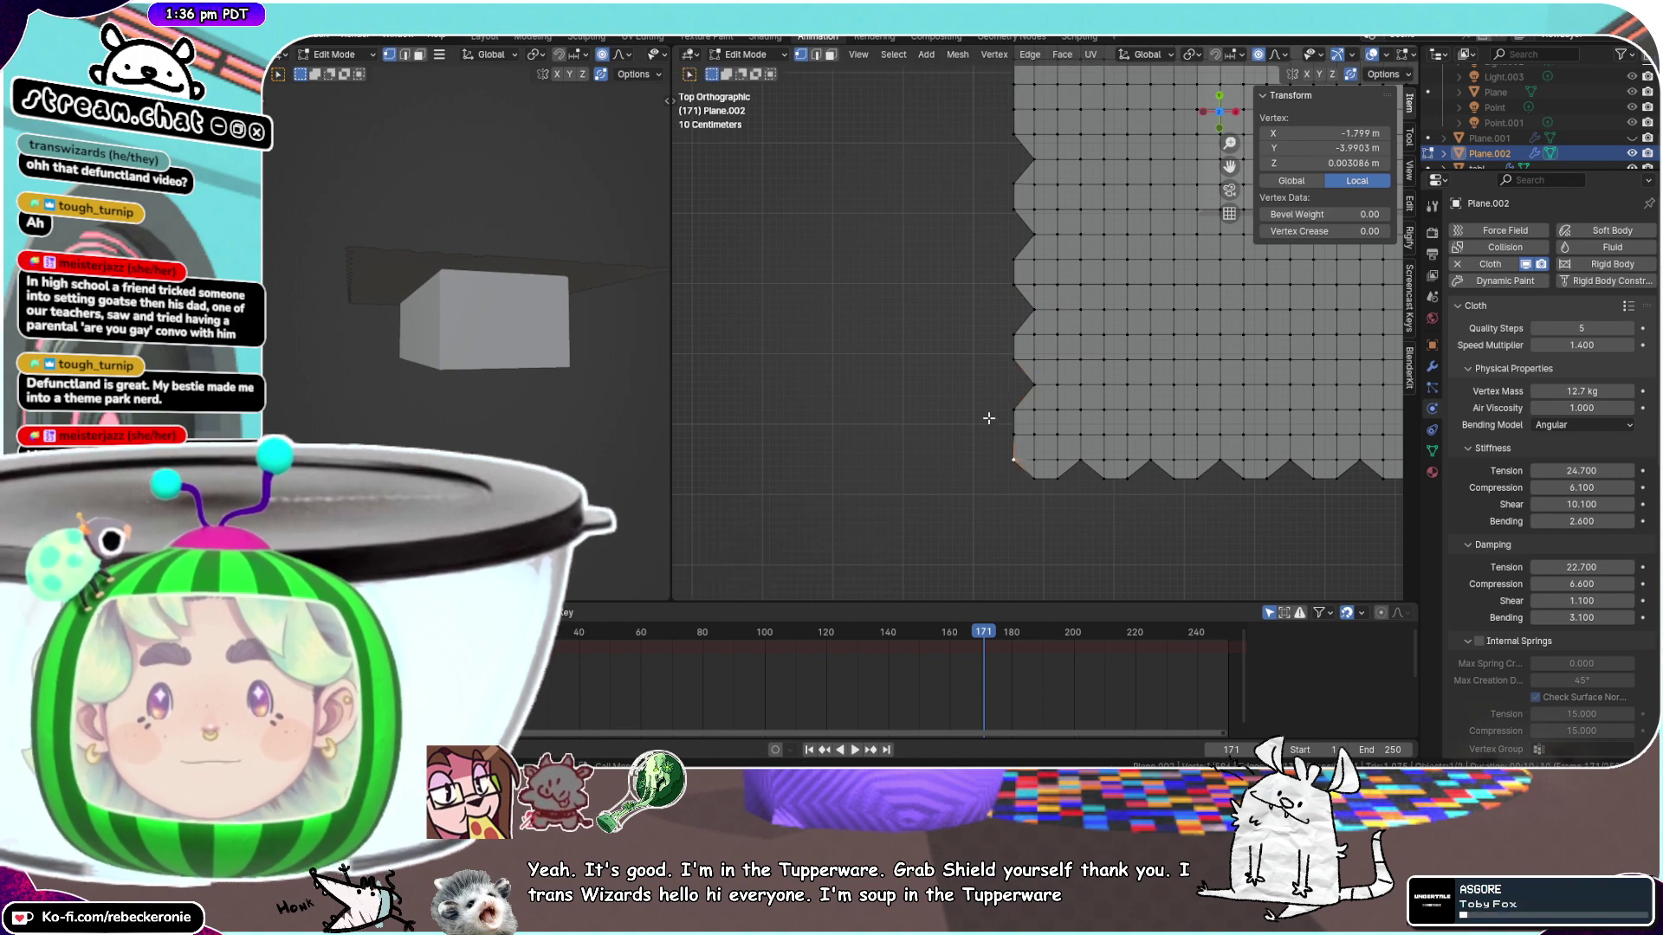
middle_click_drag(989, 418, 1067, 371)
scroll(1070, 369, "up", 4)
key("g")
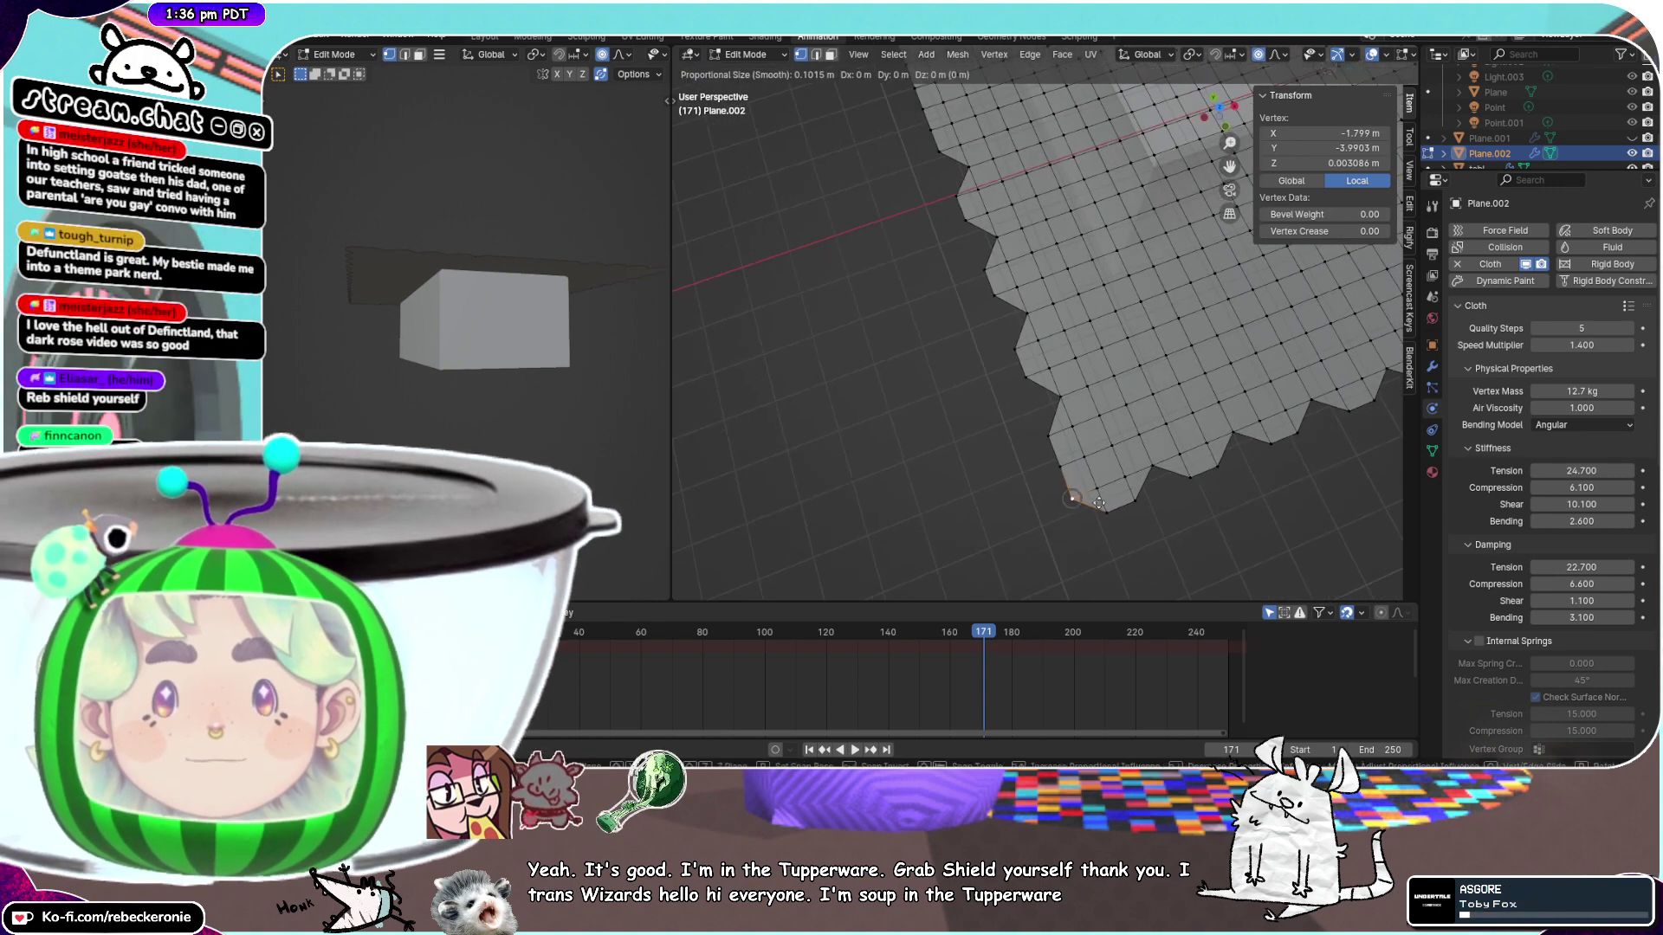
right_click(1062, 462)
key("g")
key("g")
left_click(1107, 487)
scroll(1031, 450, "down", 5)
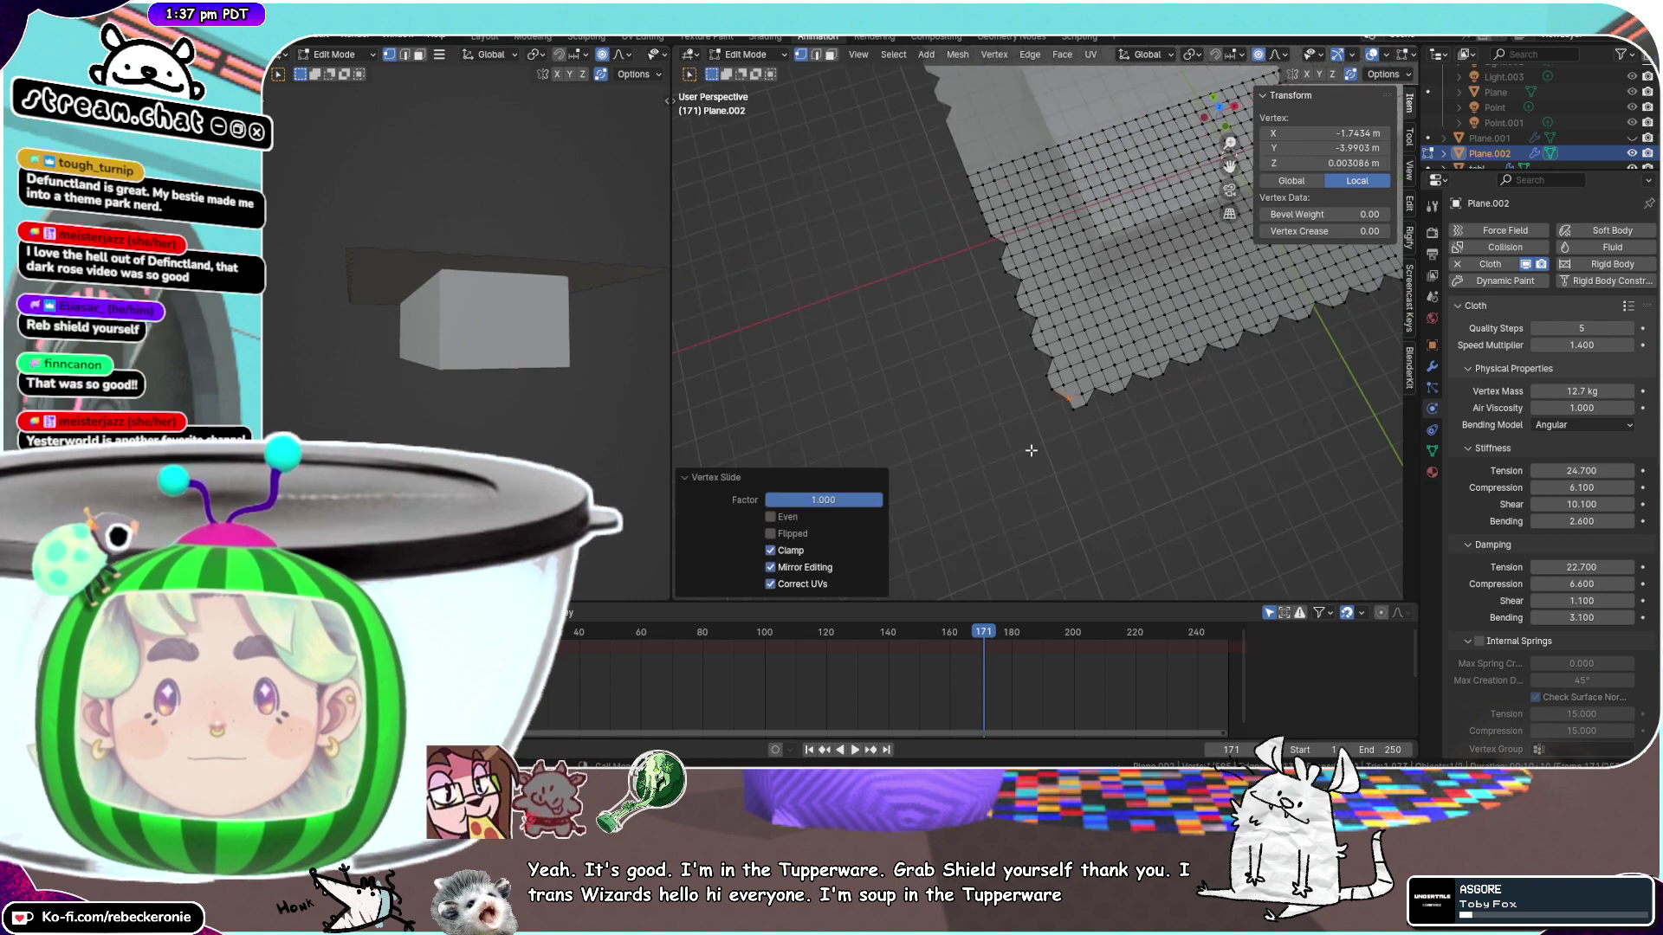
middle_click_drag(1032, 450, 1234, 130)
key("ctrl+z")
scroll(1018, 276, "up", 4)
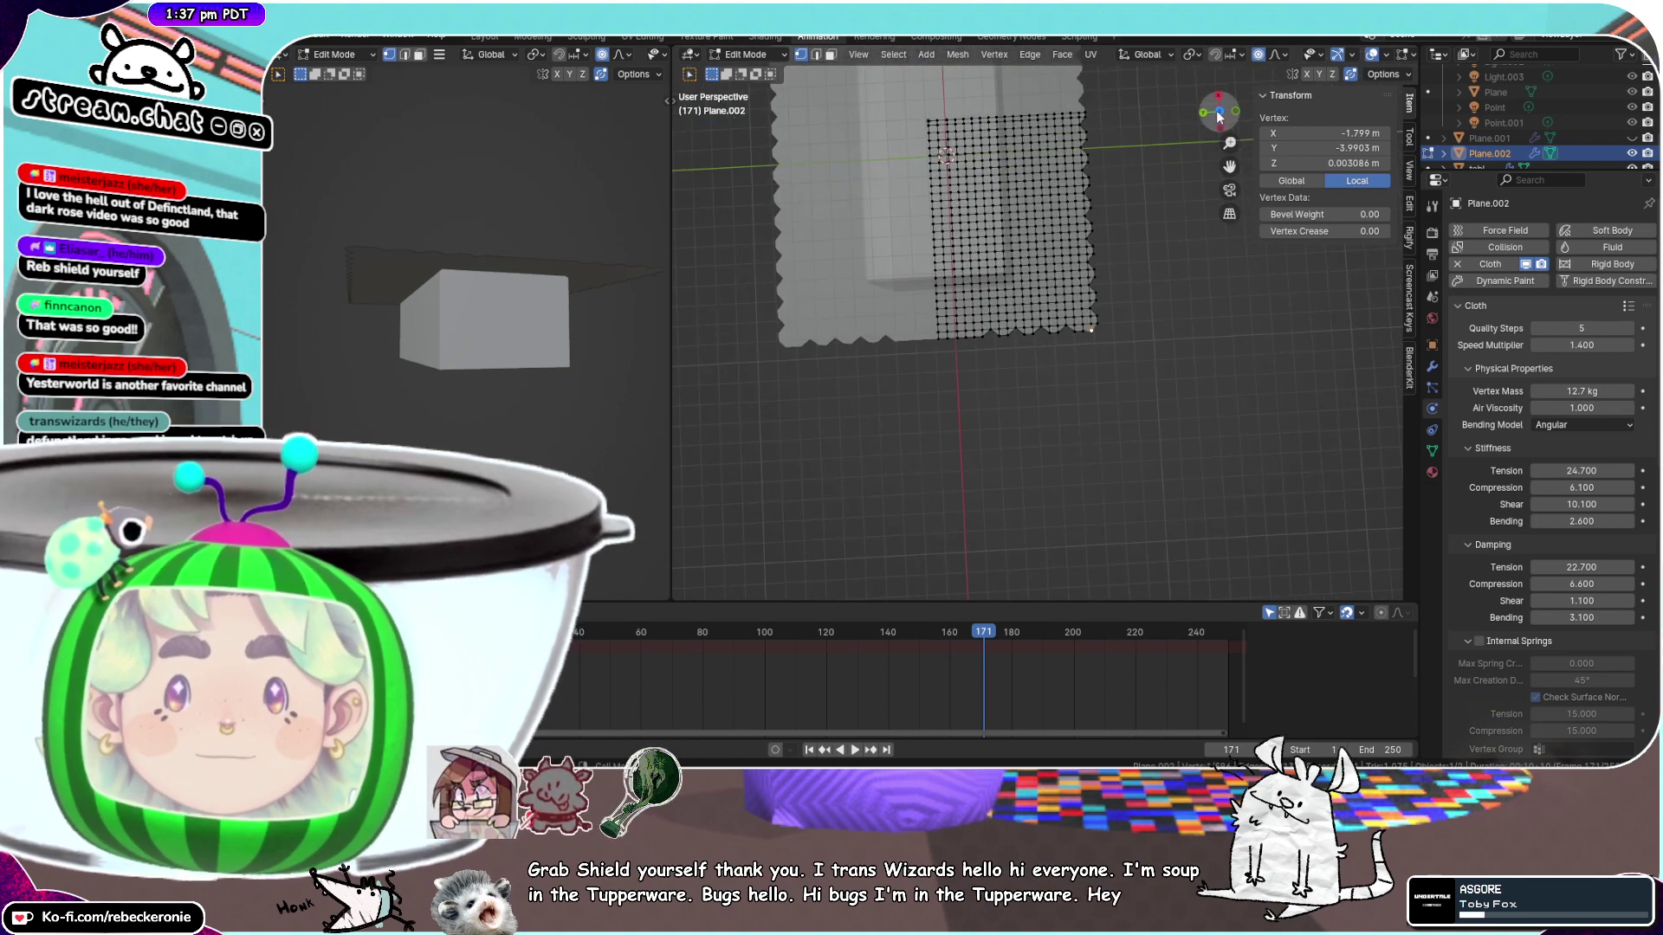
left_click(1218, 114)
left_click(1218, 114)
scroll(1168, 387, "up", 3)
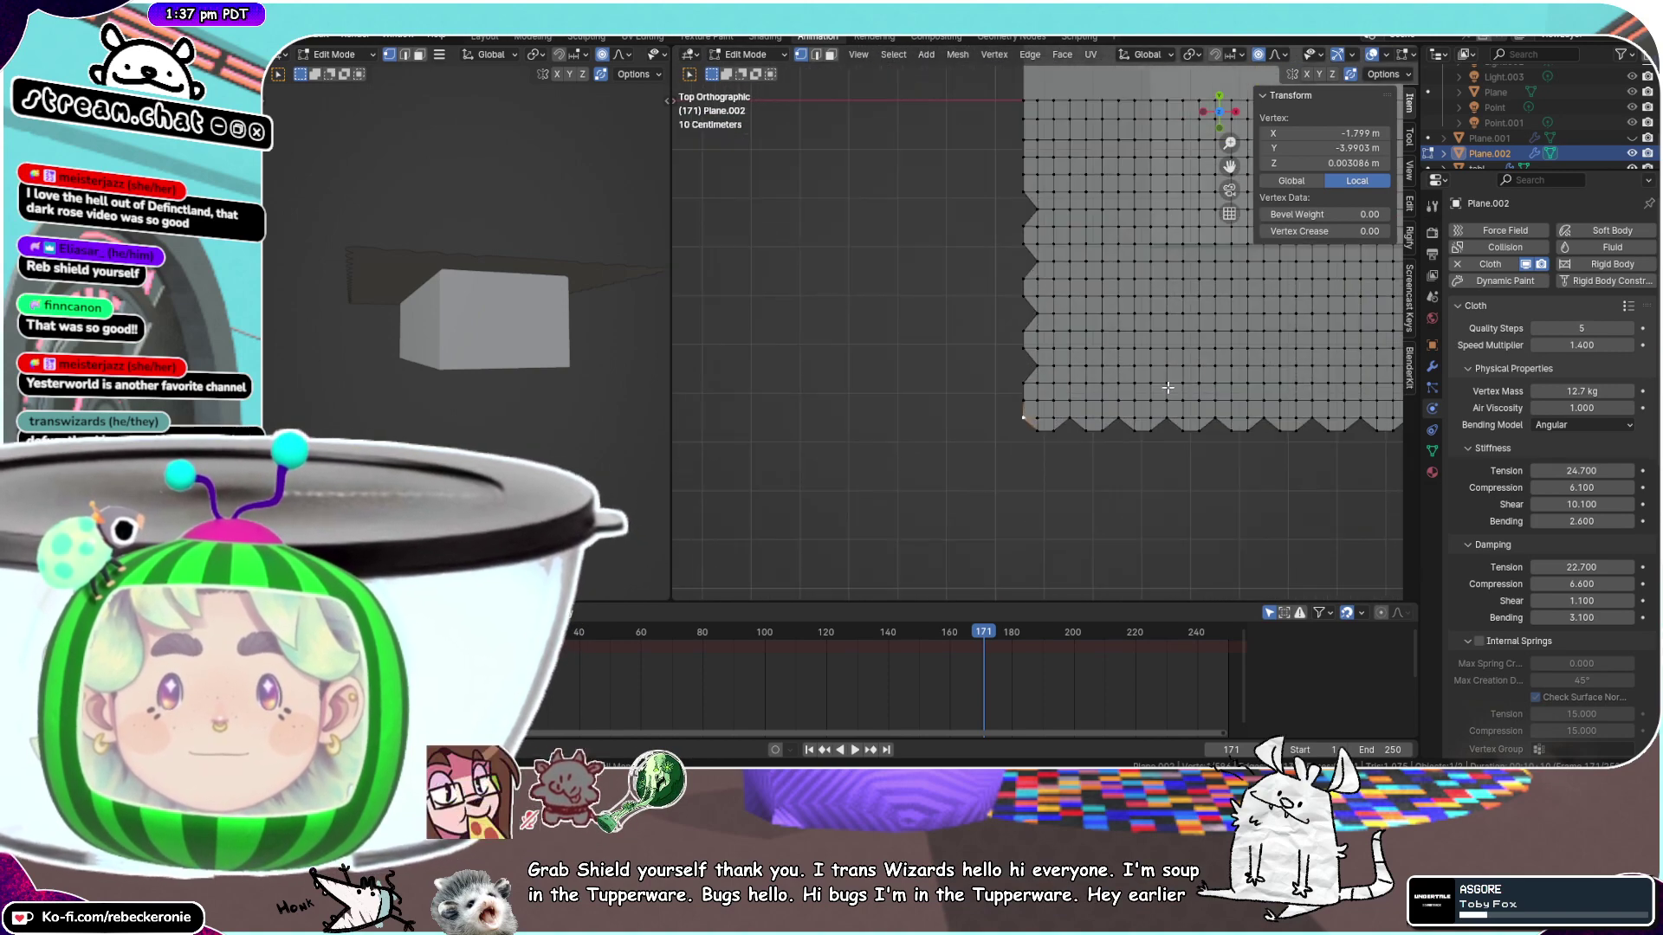
Move the outermost two rows of the tablecloth's front scalloped border inward along Y by about 0.3 m
middle_click_drag(1196, 229, 940, 204, "shift")
left_click_drag(745, 374, 1289, 482)
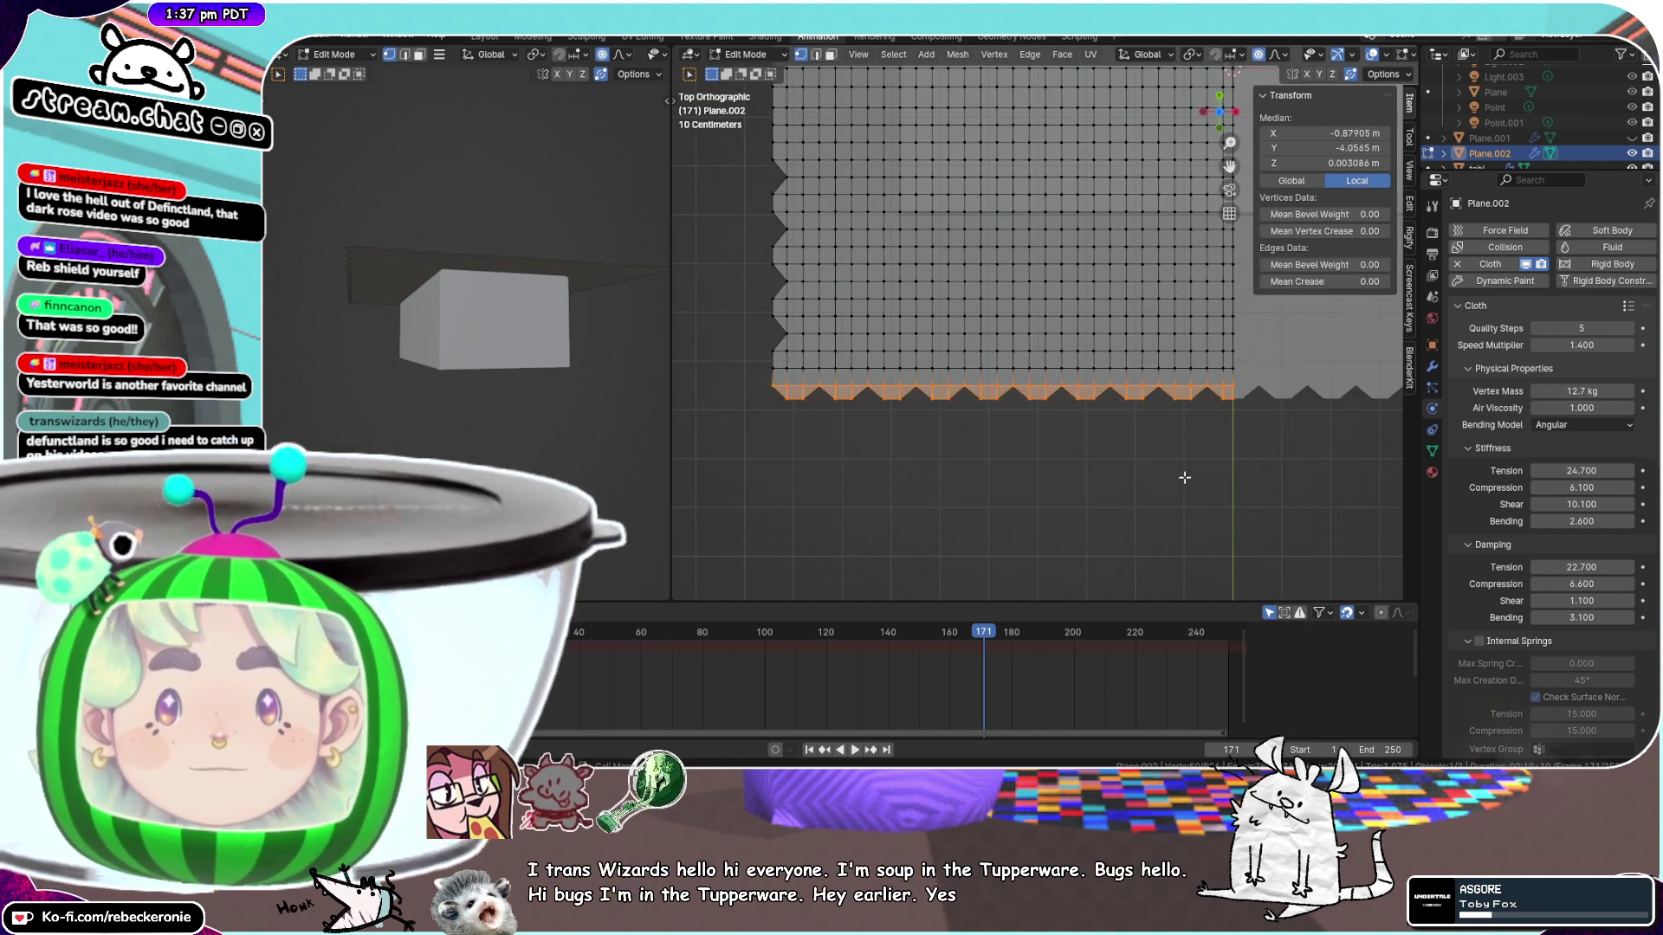
key("g")
key("y")
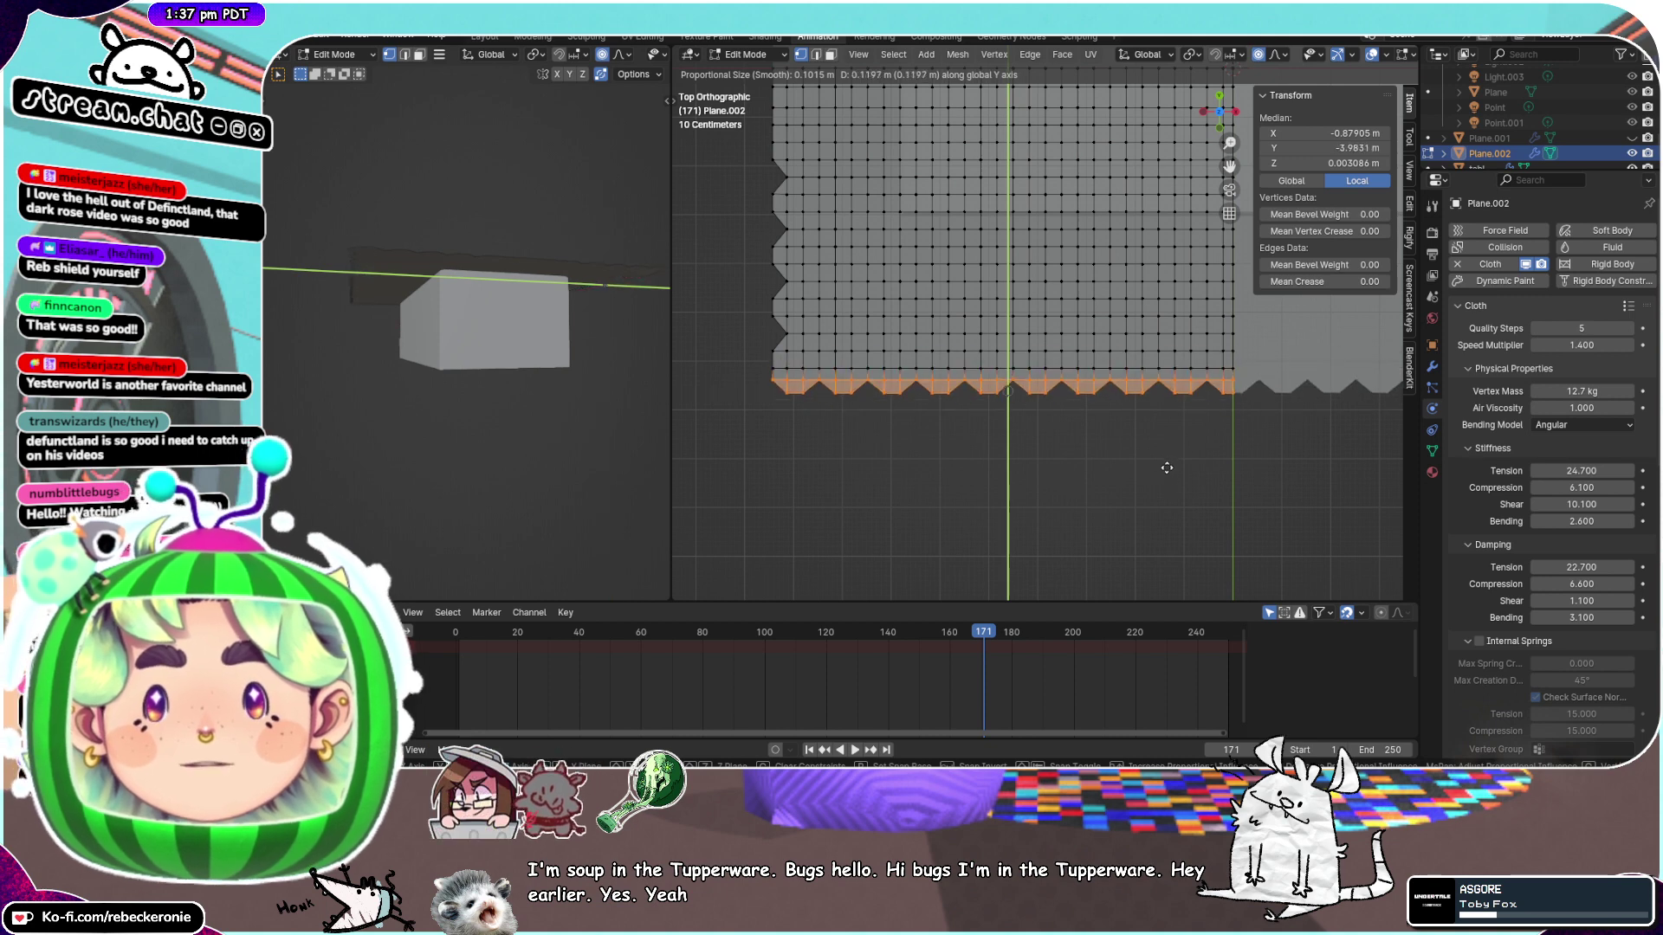
left_click(1165, 460)
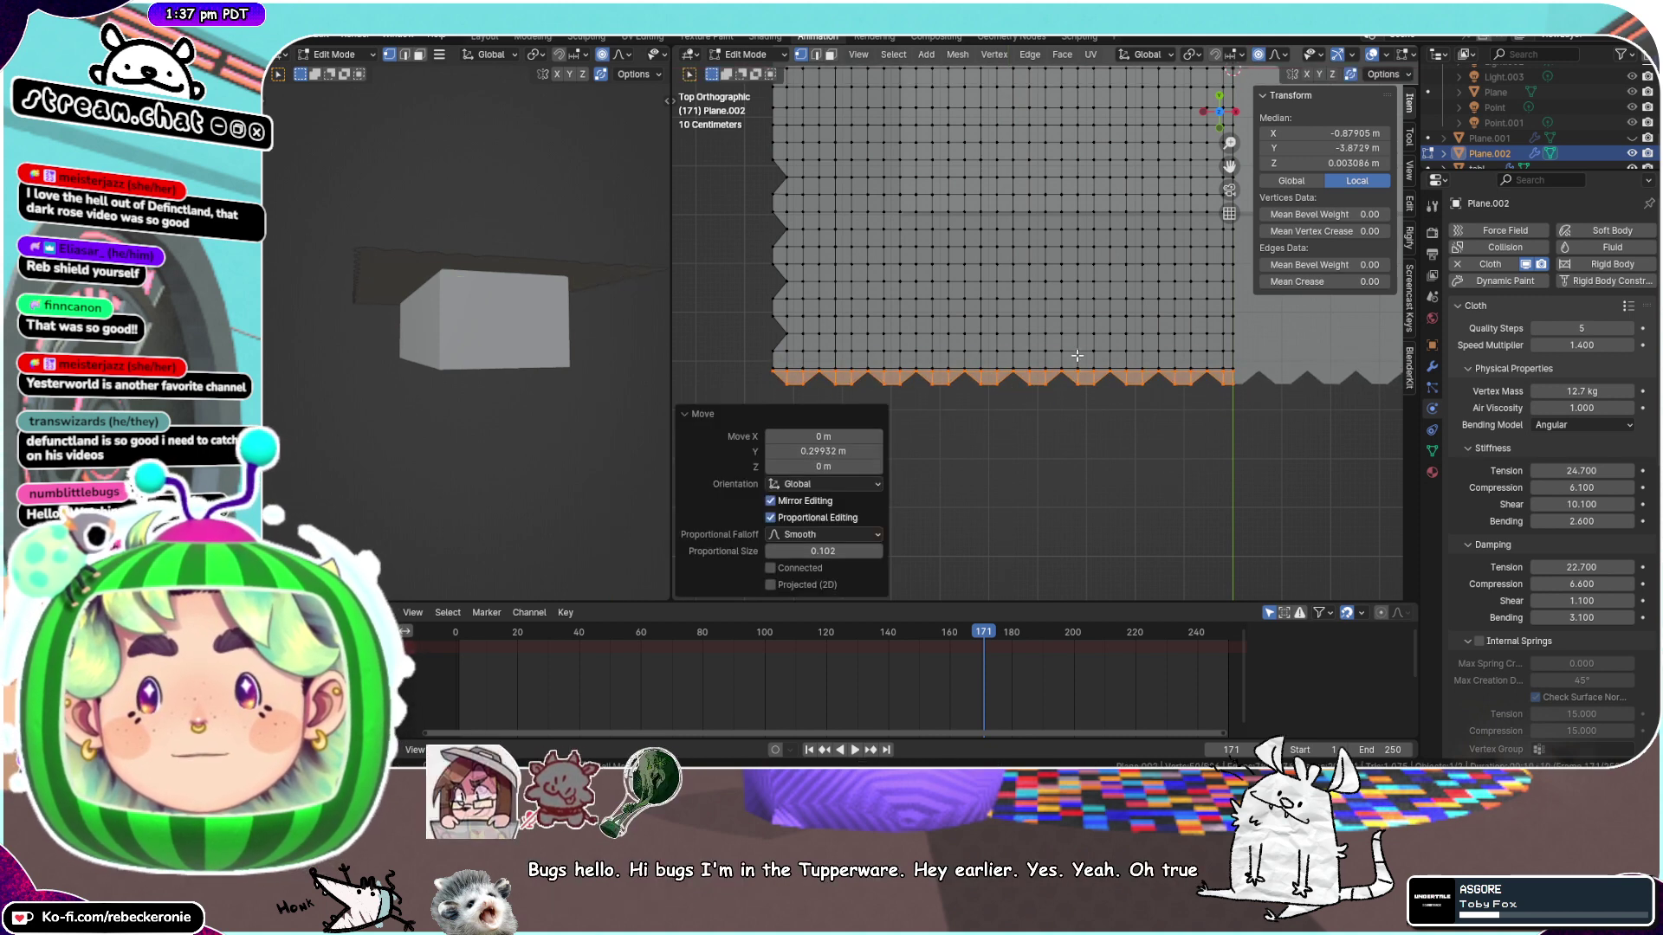
Edge-slide the row just inside the front border with factor 1, and move the border rows inward along Y by about 0.16 m
key("g")
key("g")
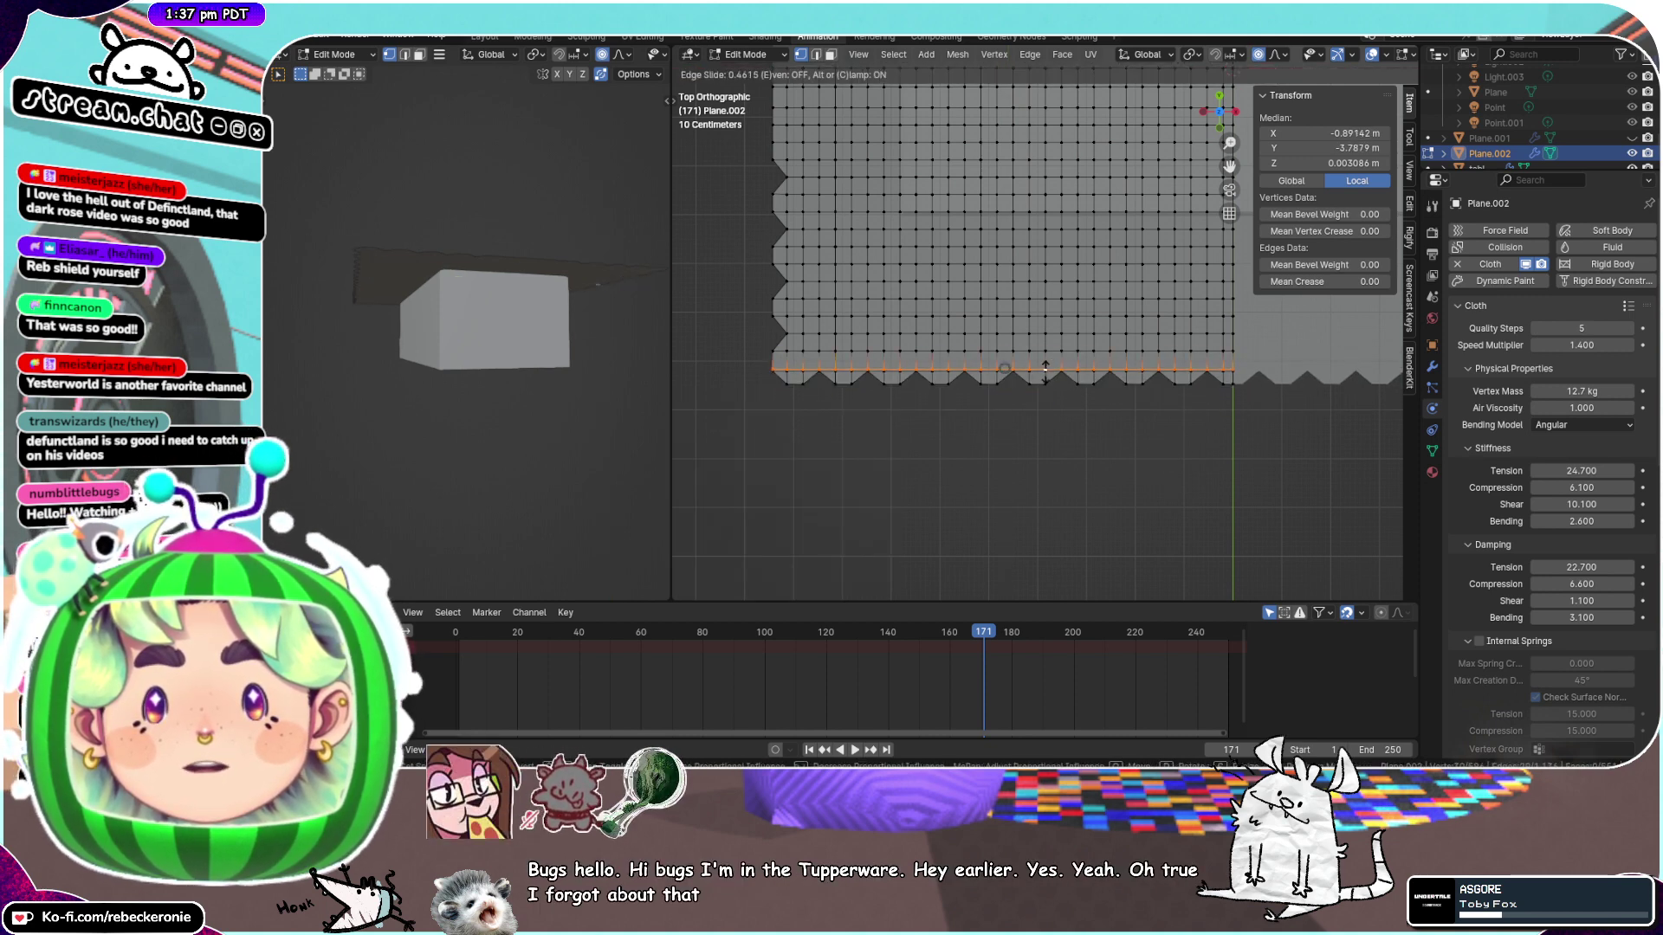
left_click(1038, 398)
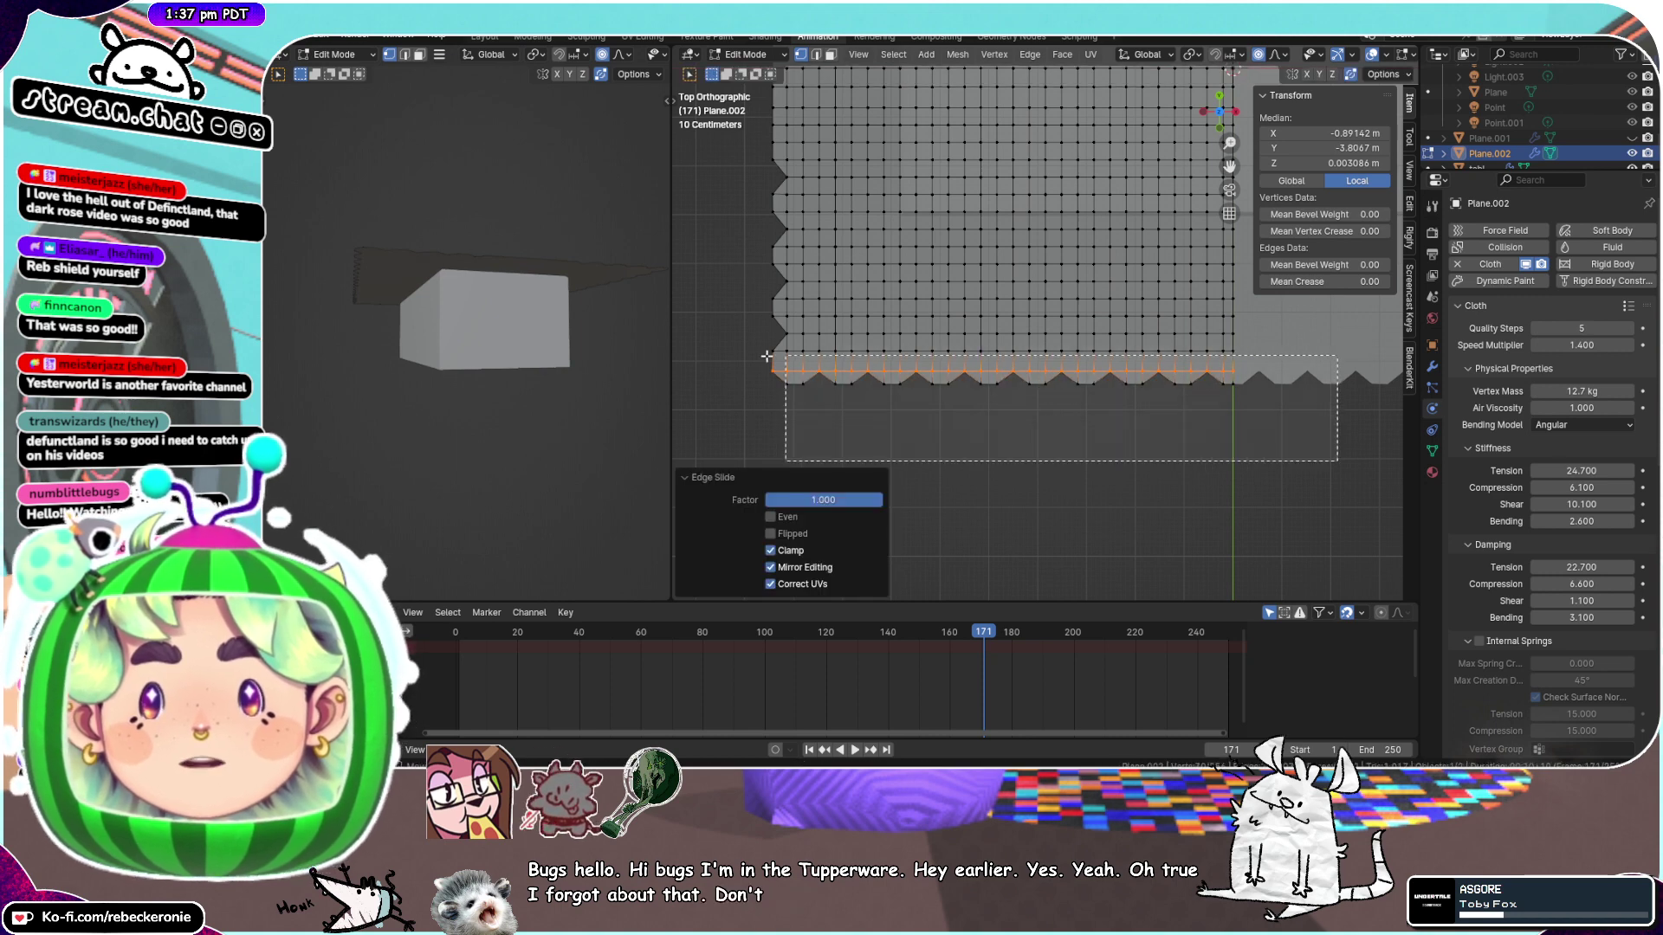
key("g")
key("y")
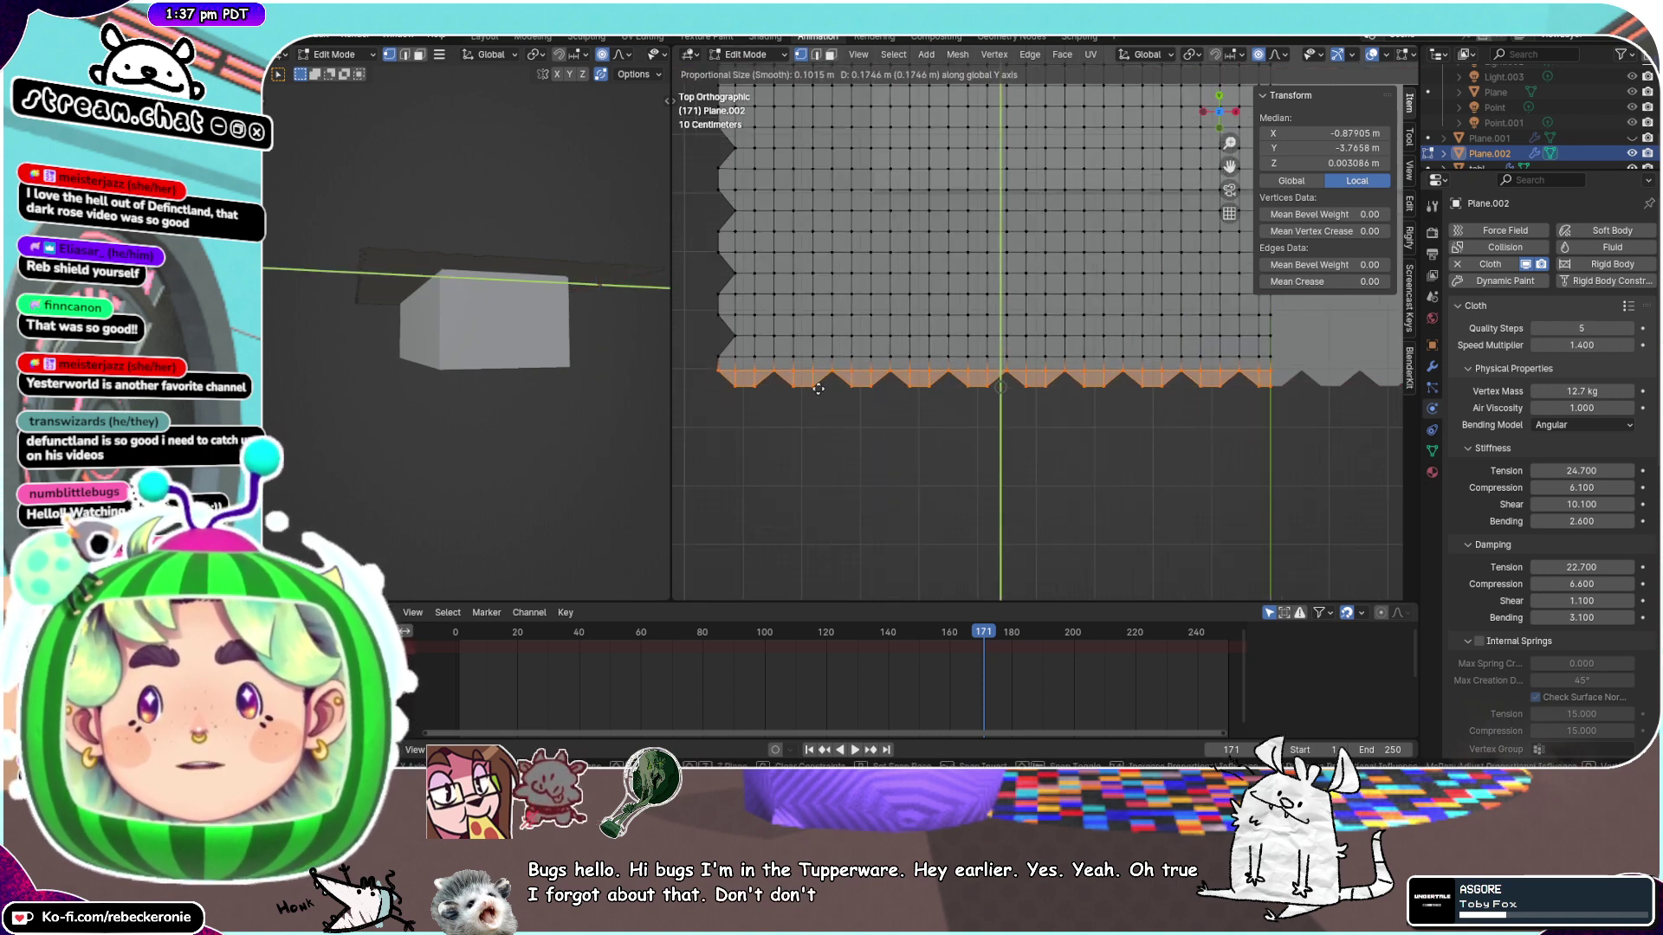
left_click(818, 389)
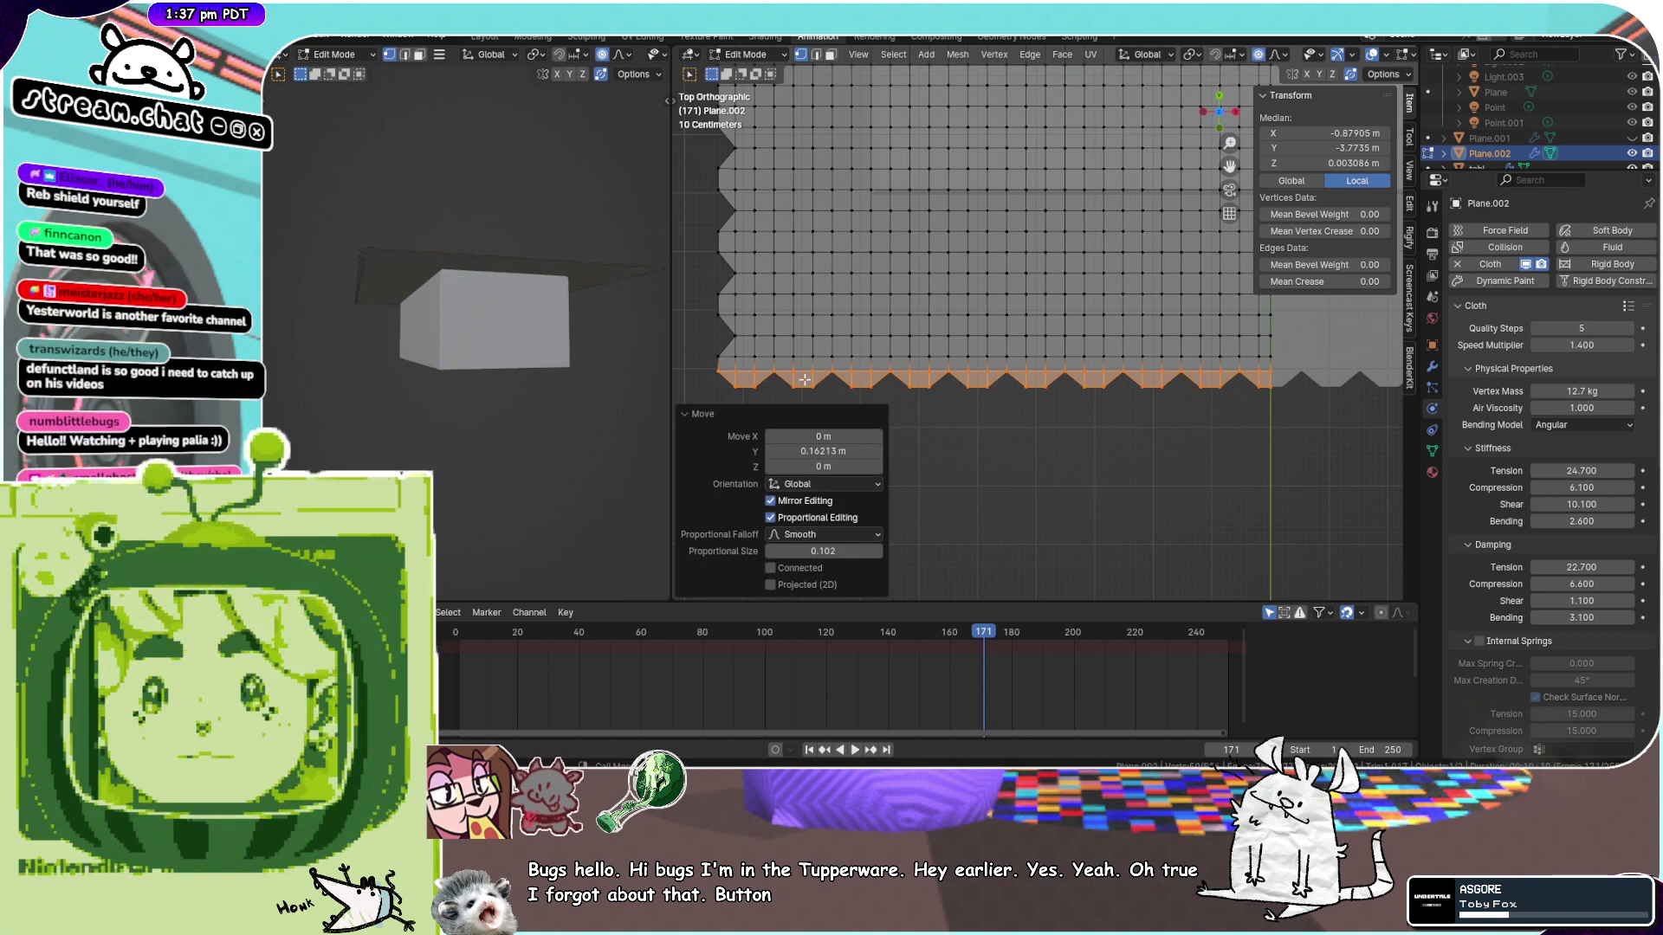
middle_click_drag(817, 389, 1277, 419)
left_click(1278, 419)
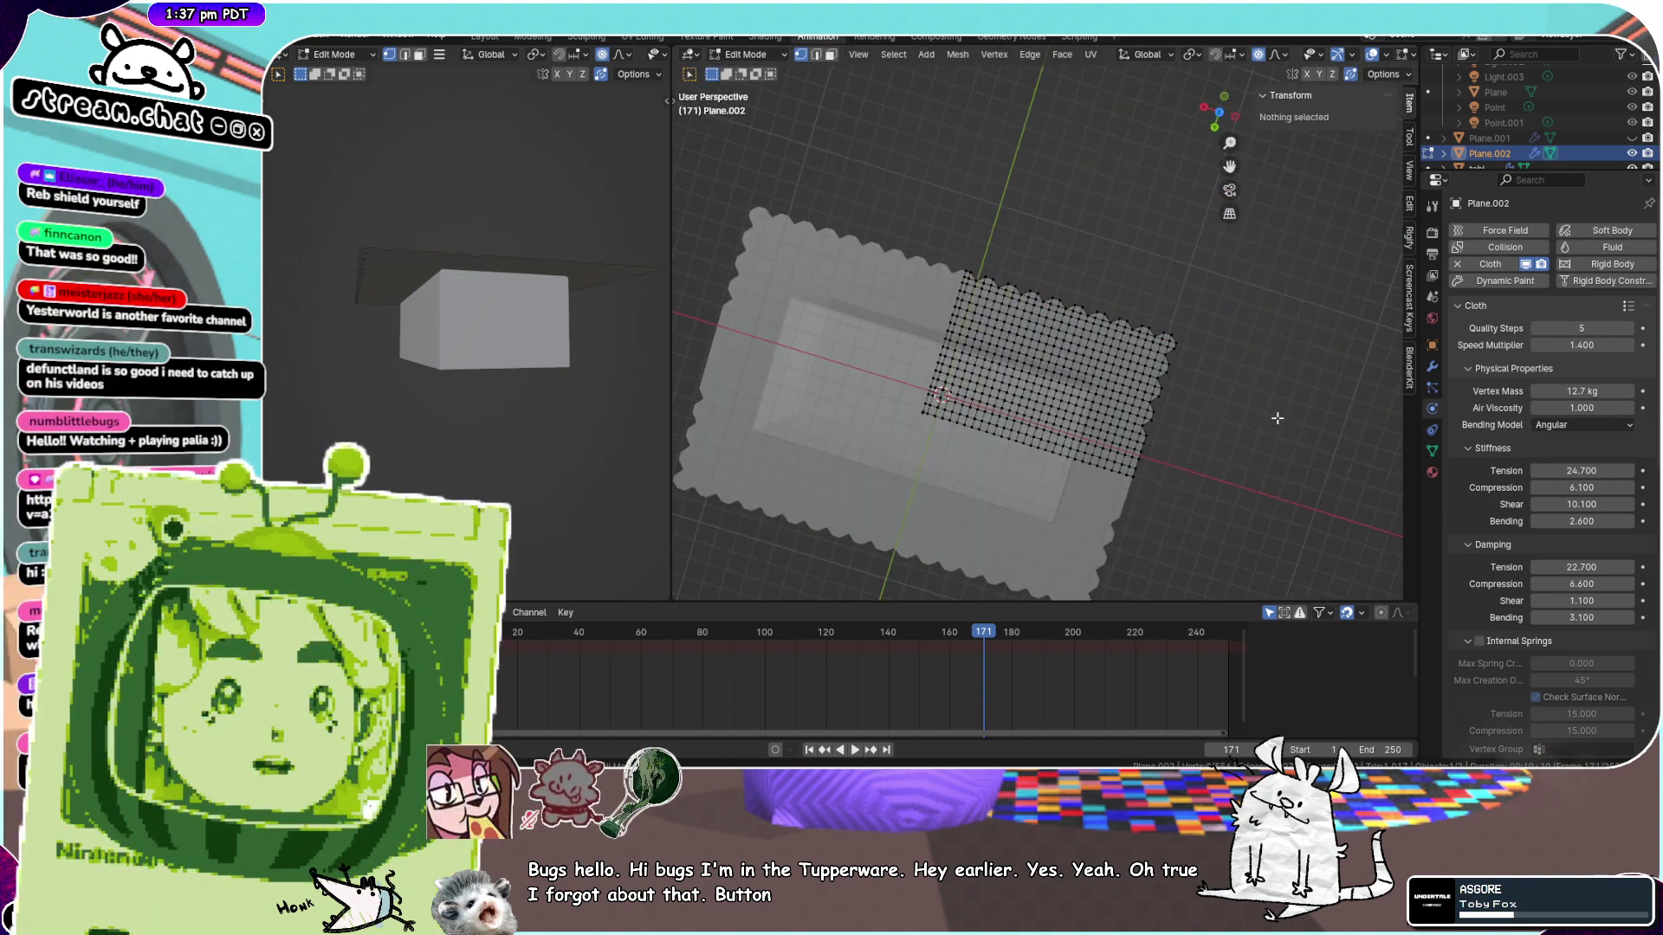
Vertex-slide the next two side border vertices at three-row intervals, up to the cloth's X centre line, fully inward
left_click(1220, 113)
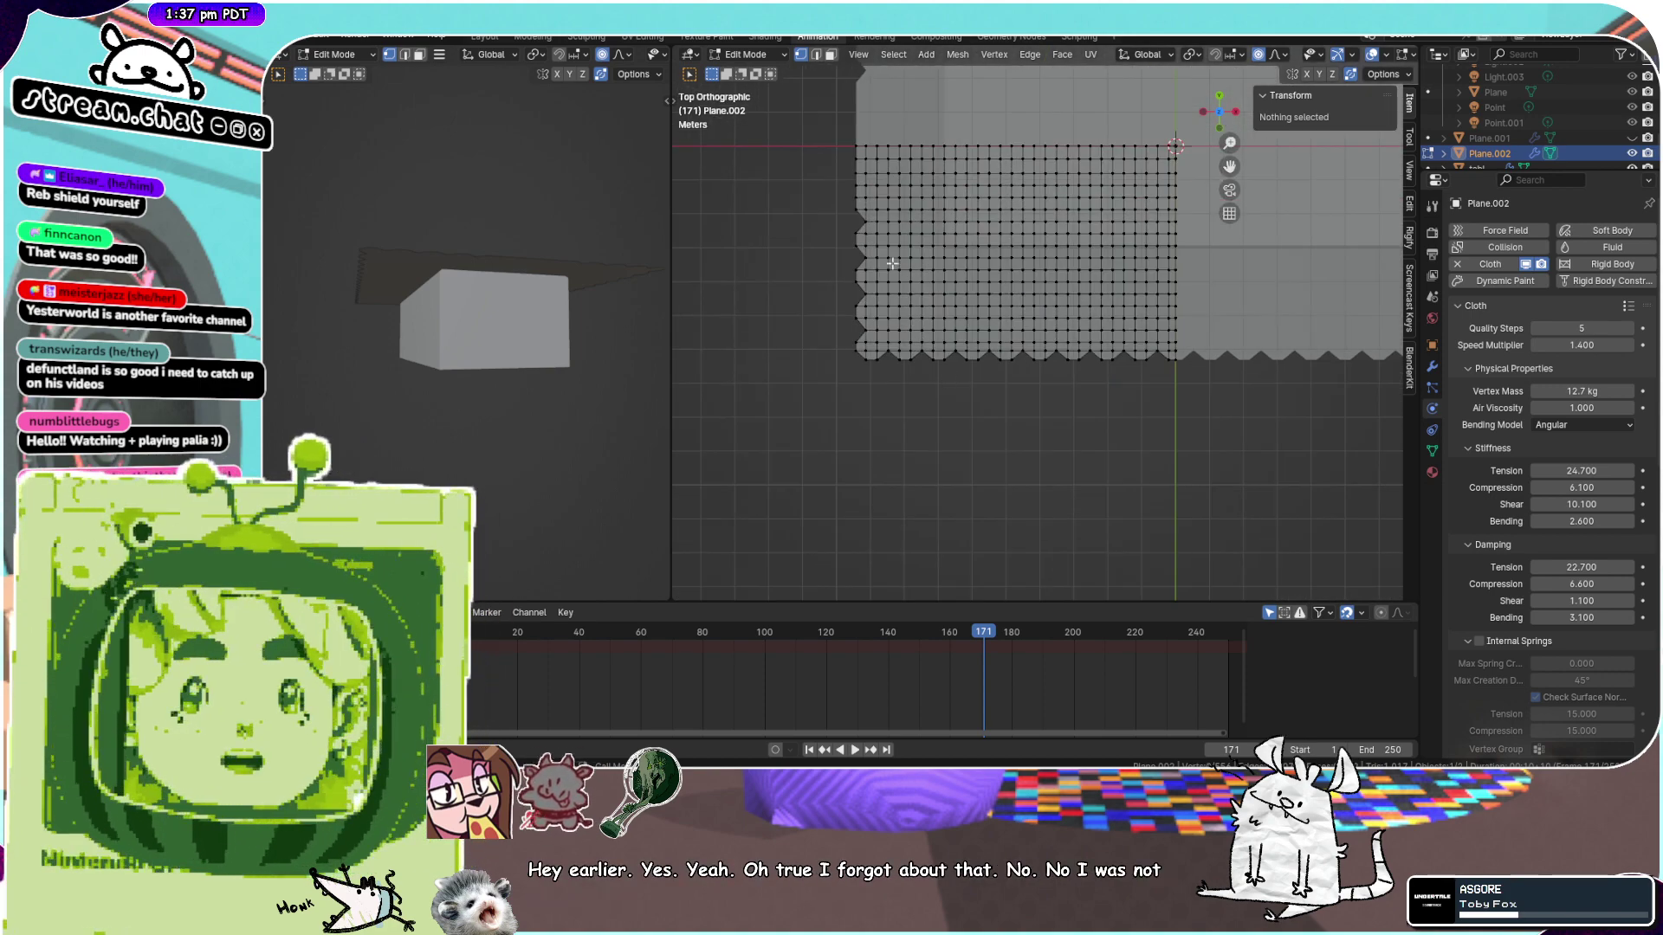
scroll(892, 263, "up", 5)
scroll(892, 263, "down", 2)
left_click_drag(1230, 166, 1418, 295)
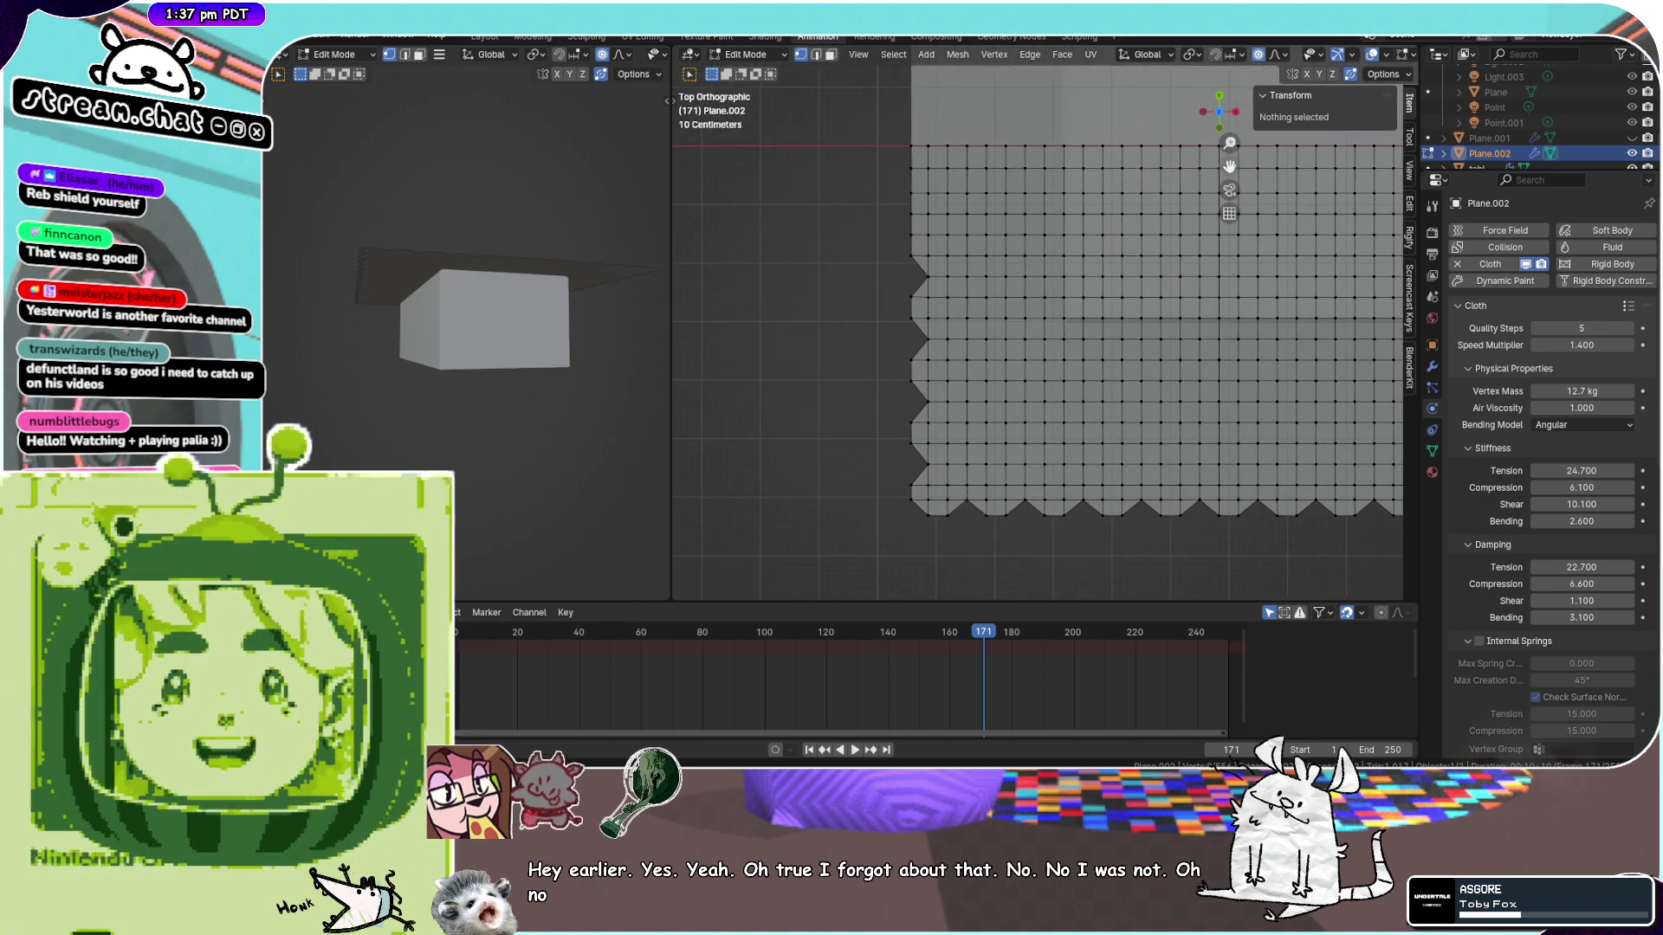
left_click(908, 222)
key("g")
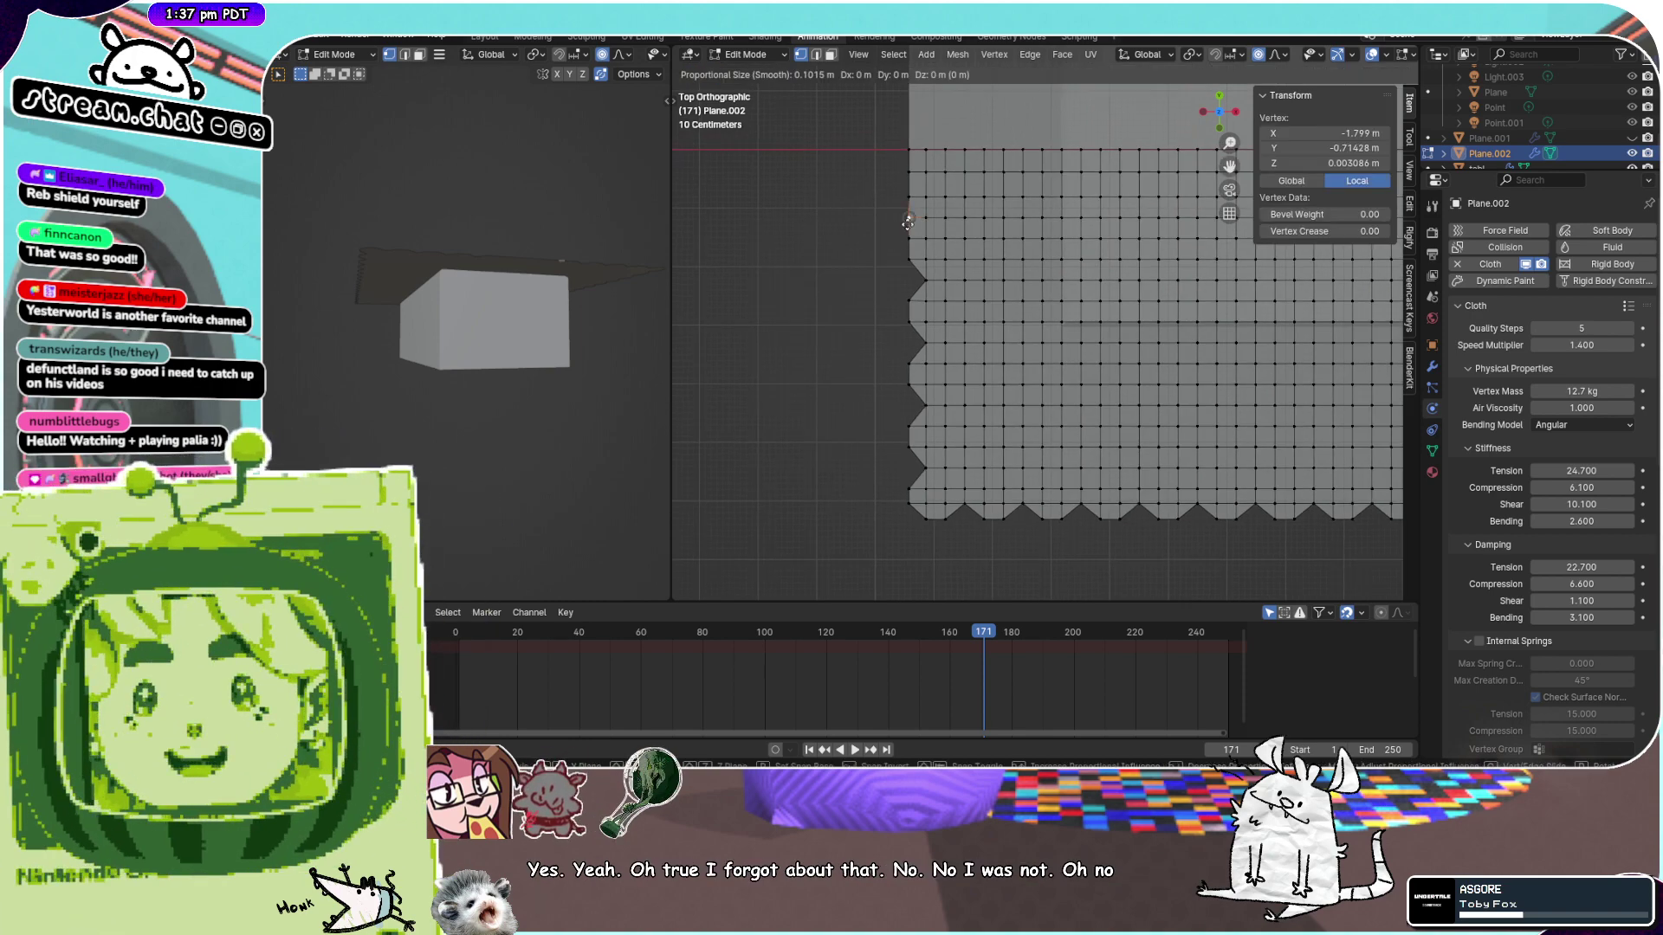
key("g")
left_click(955, 223)
left_click(907, 168)
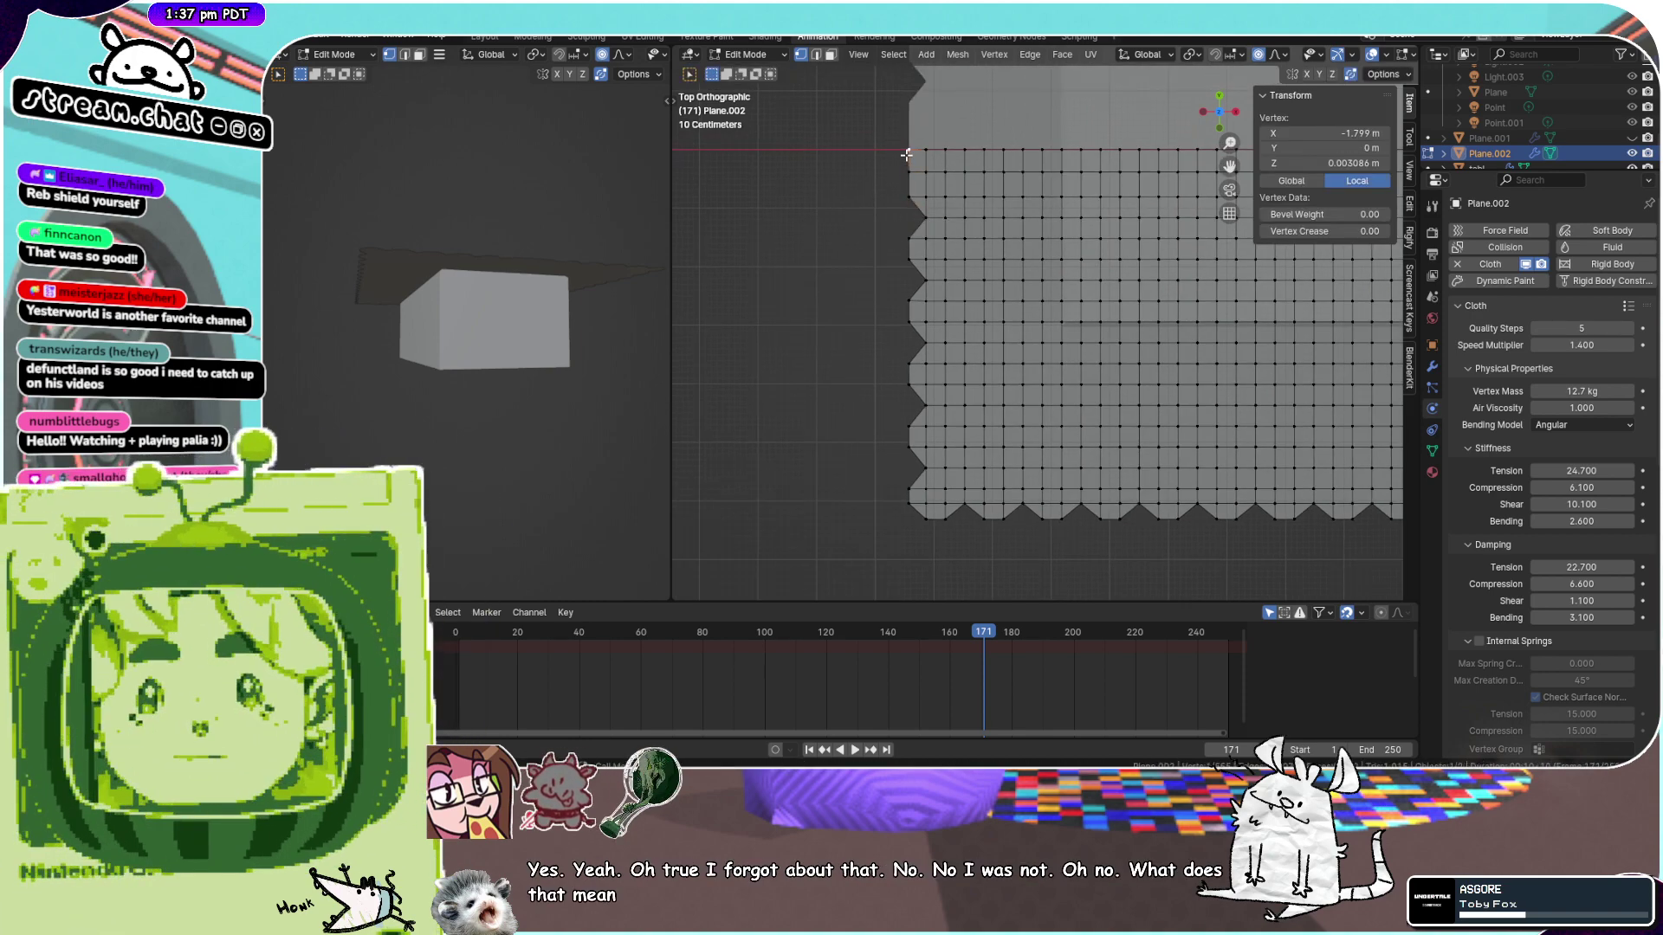
key("g")
key("g")
left_click(945, 152)
Switch the tablecloth to Object Mode, play the cloth simulation over the box table, and pause it at frame 144
middle_click_drag(869, 297, 1176, 364)
scroll(1053, 287, "down", 4)
scroll(1085, 334, "down", 4)
scroll(1101, 333, "up", 3)
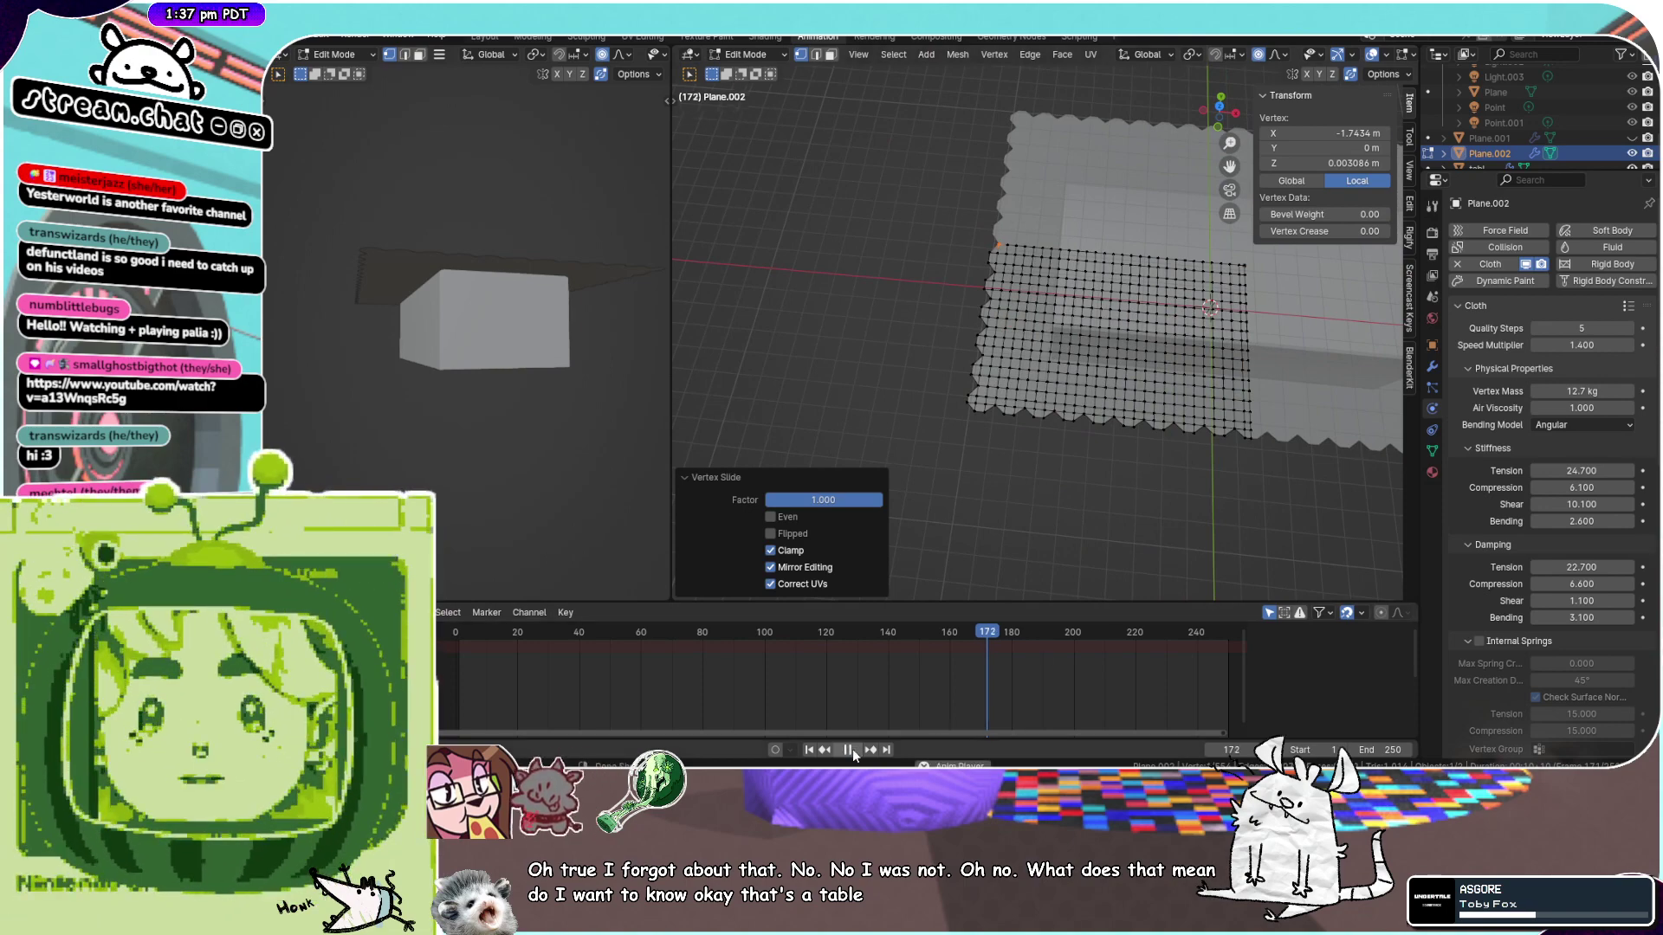
middle_click_drag(957, 386, 989, 317)
left_click_drag(1230, 166, 1085, 170)
middle_click_drag(1129, 253, 1112, 280)
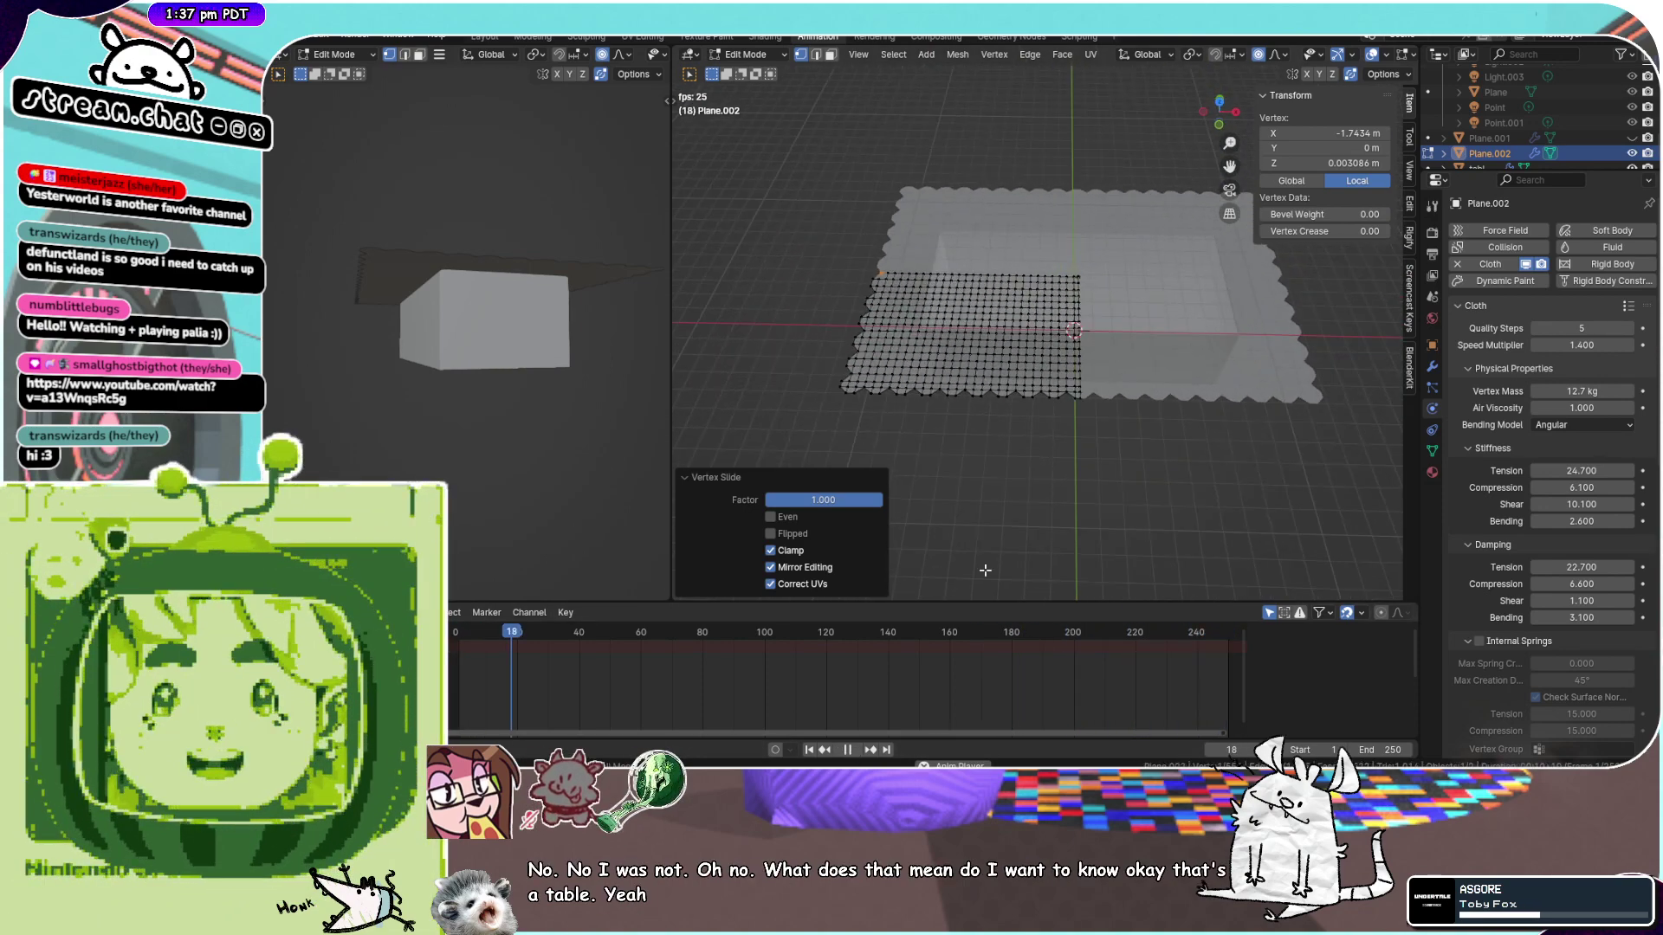
key("ctrl+Tab")
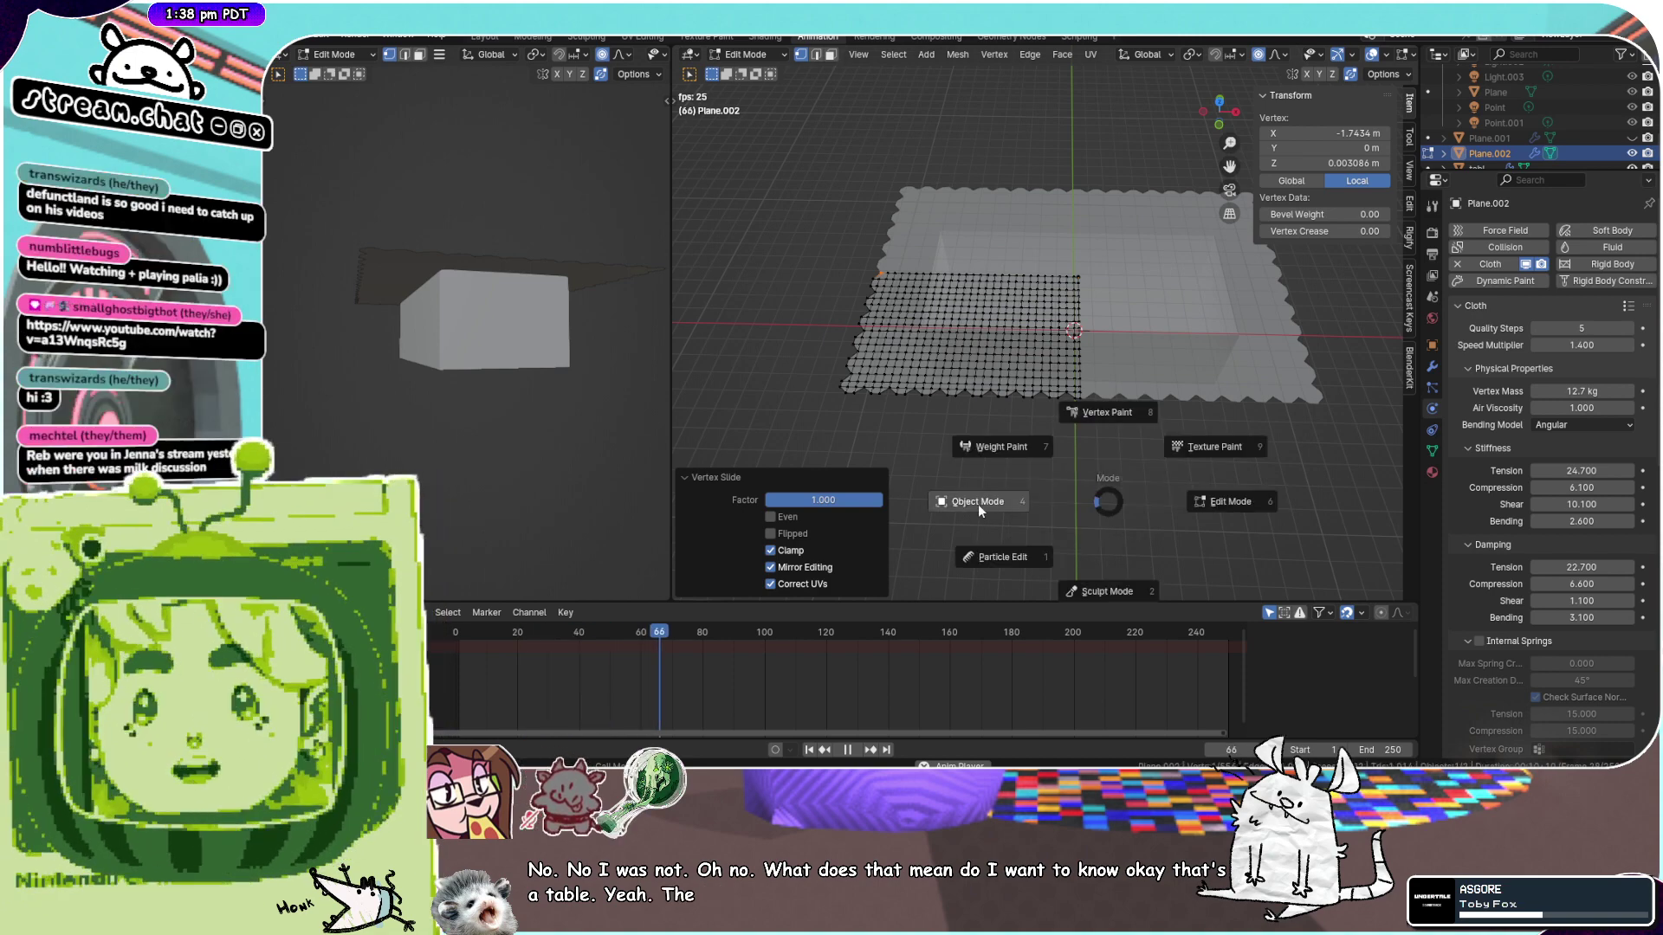
left_click(978, 504)
middle_click_drag(1015, 472, 1098, 324)
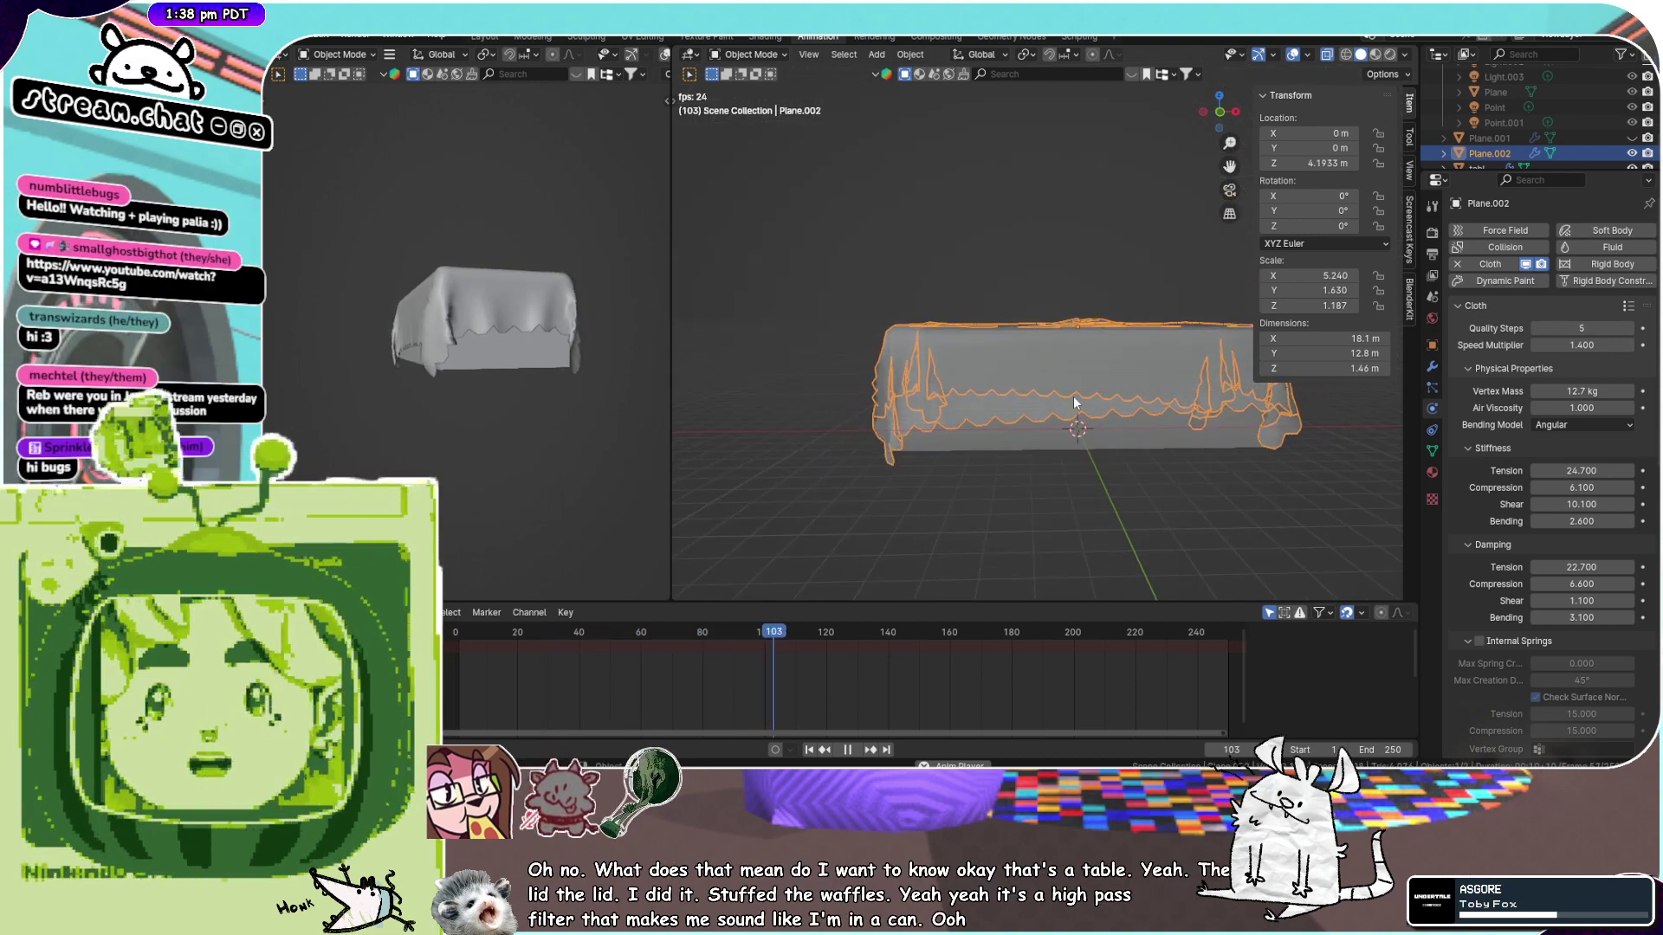
left_click(849, 749)
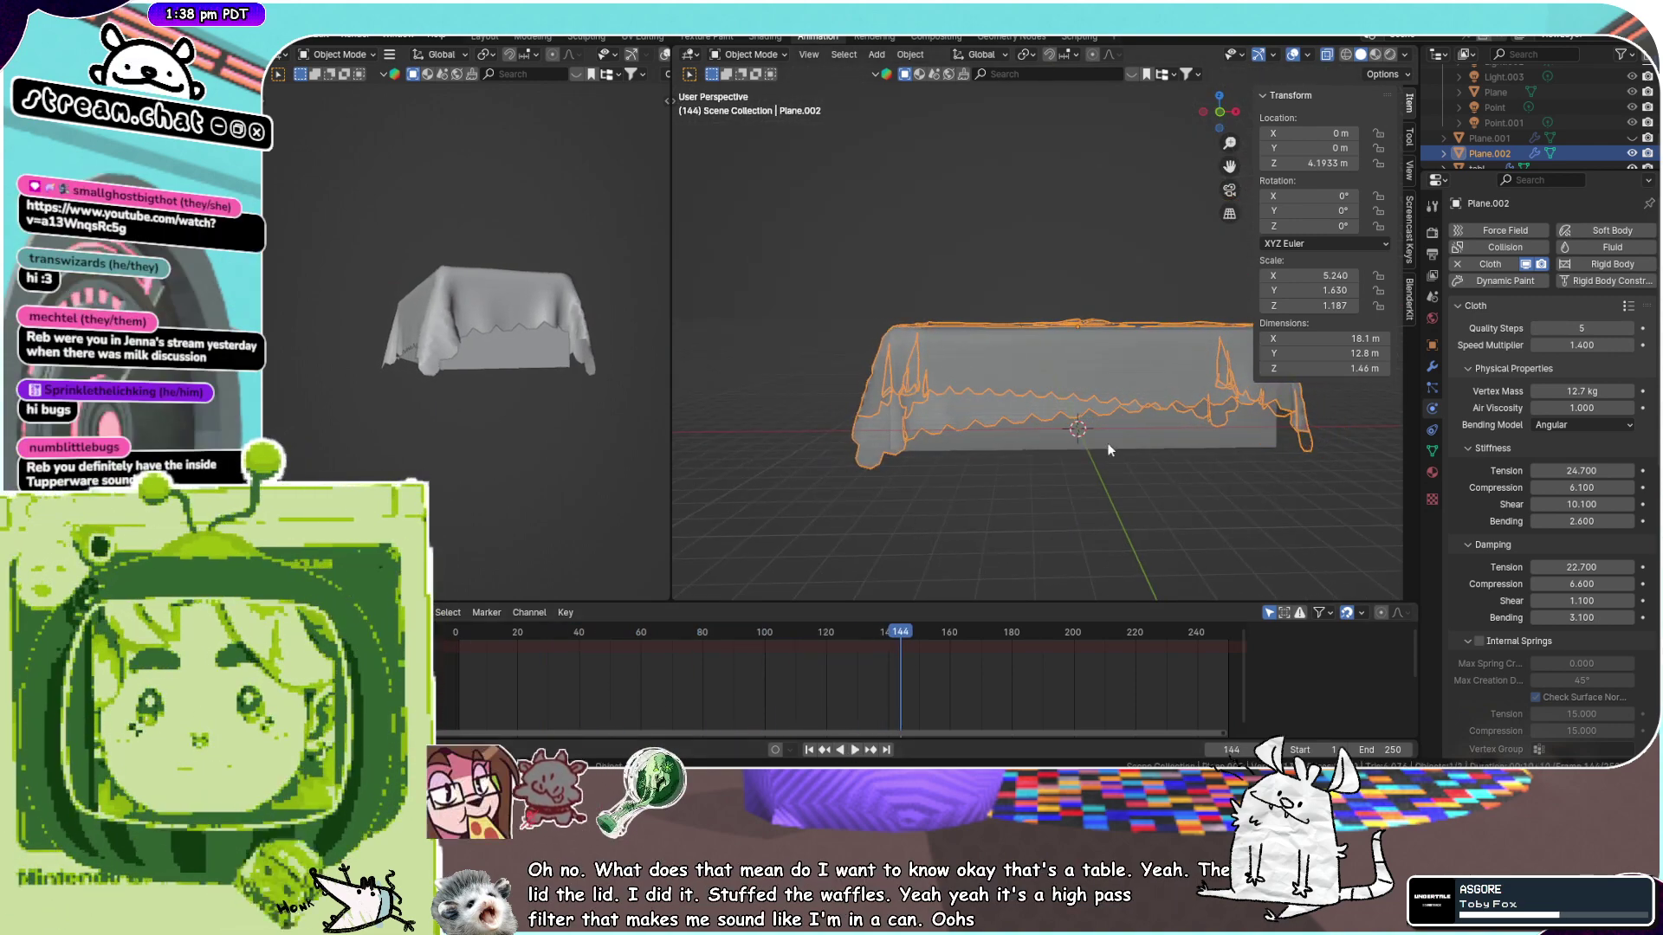
Examine the draped tablecloth's corners, side overhang and scalloped hem from several angles in both viewports
middle_click_drag(1107, 443, 646, 433)
middle_click_drag(471, 371, 307, 362)
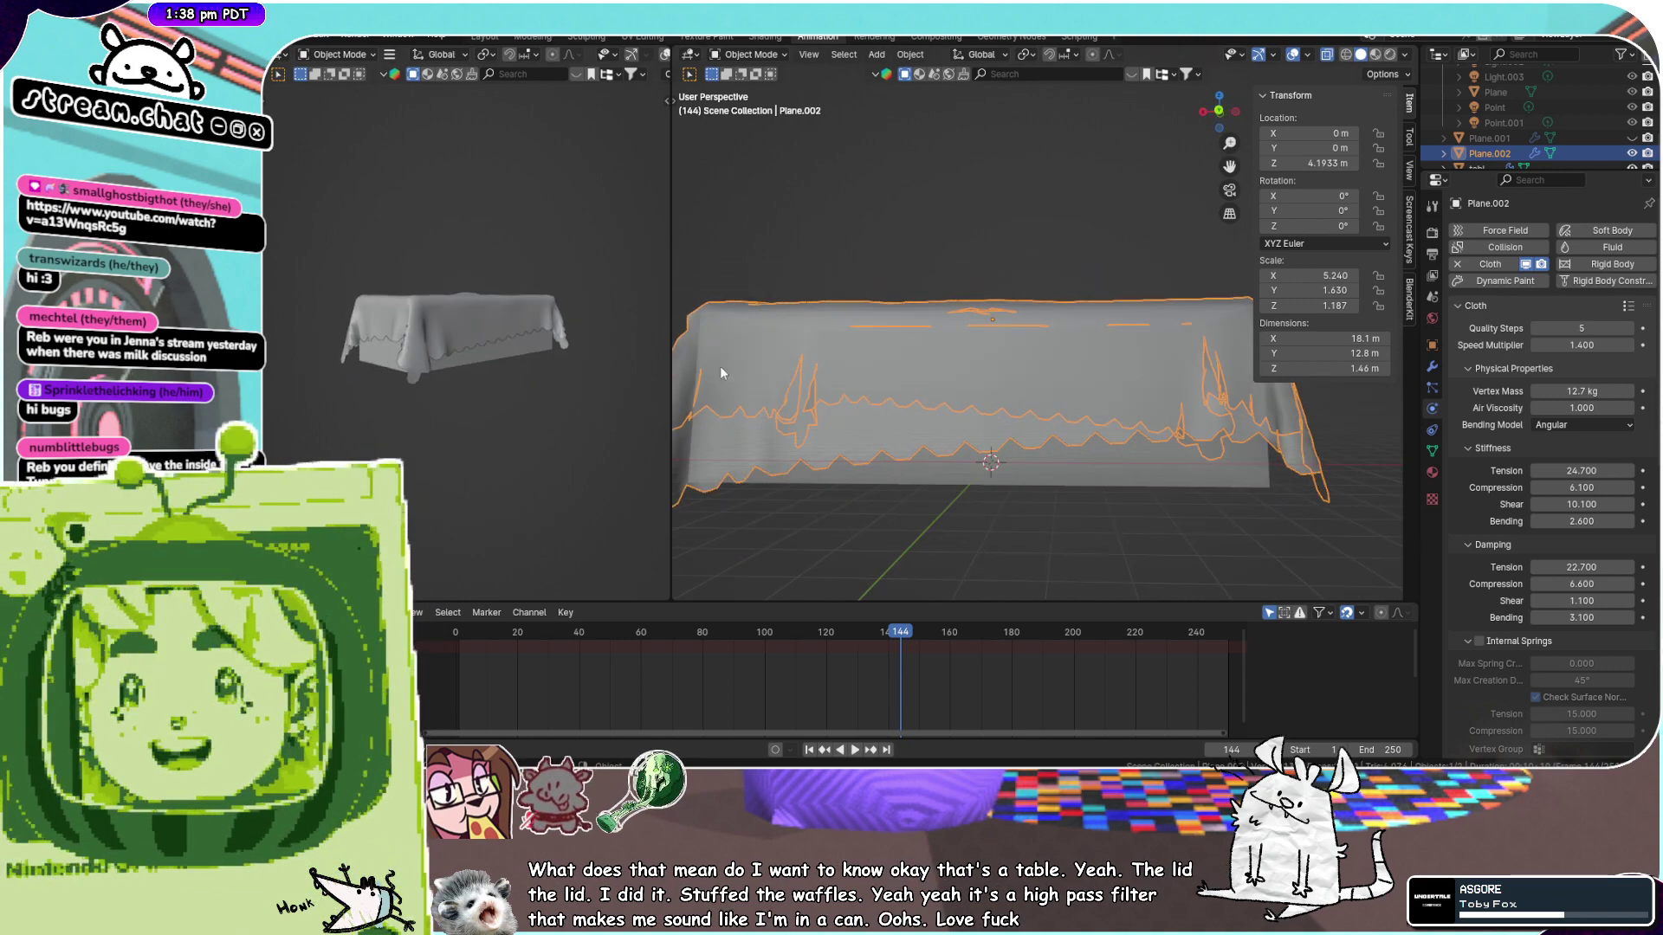
middle_click_drag(719, 365, 983, 394)
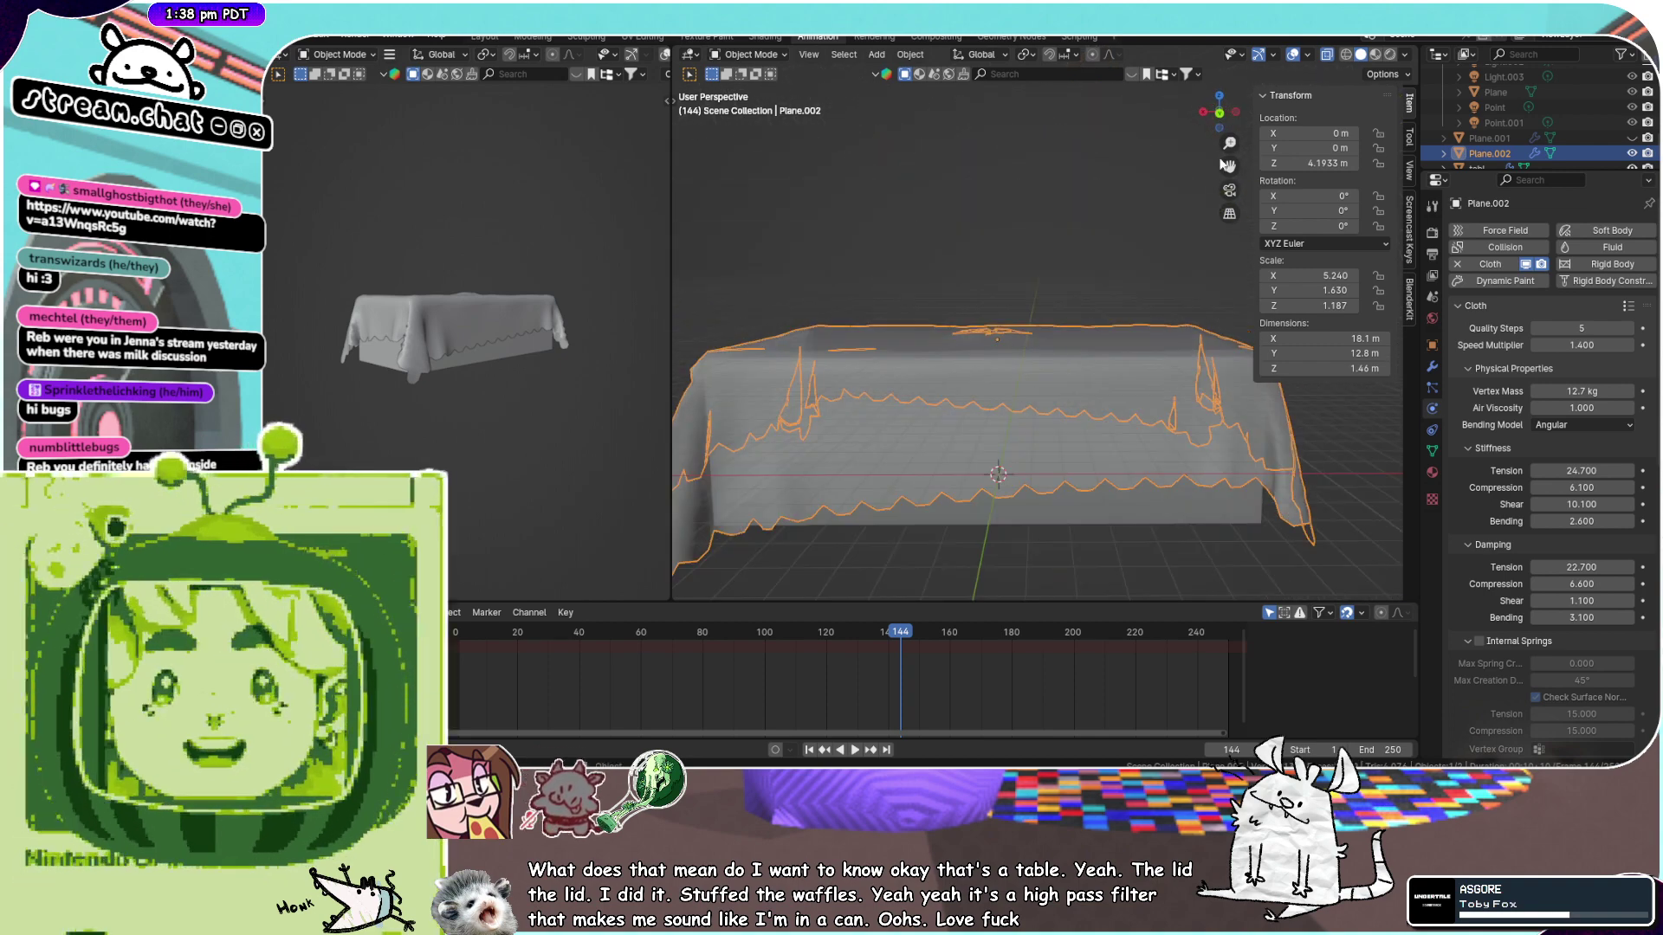
left_click_drag(1230, 166, 1180, 111)
scroll(1120, 302, "down", 2)
middle_click_drag(1121, 301, 933, 385)
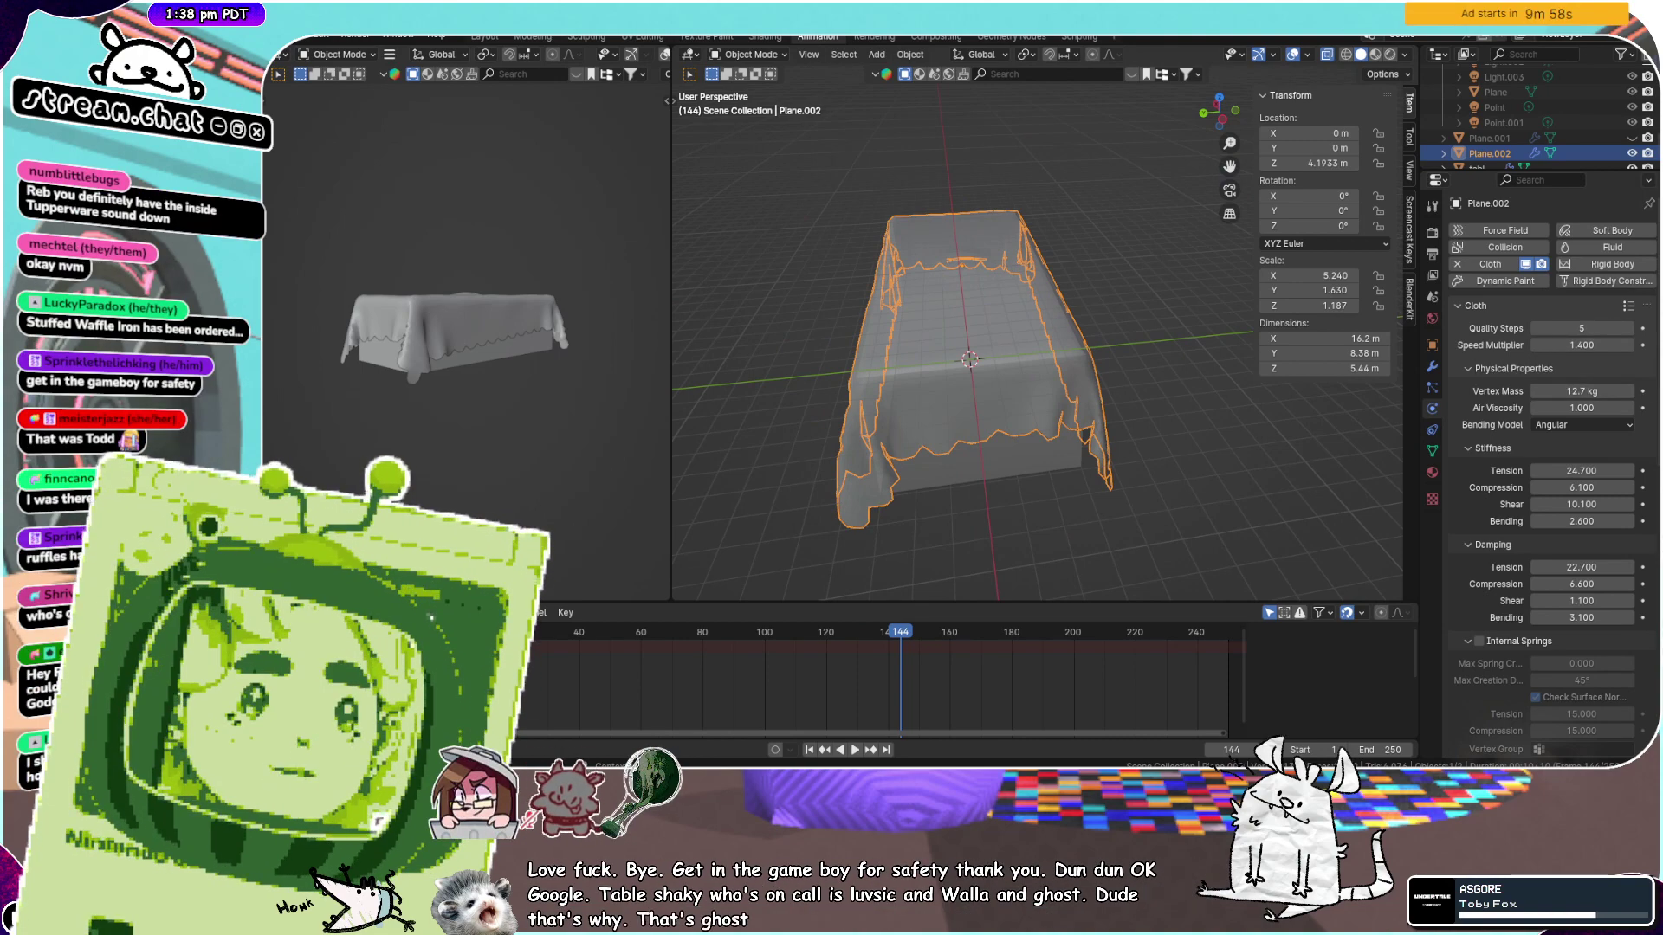
middle_click_drag(1160, 329, 977, 316)
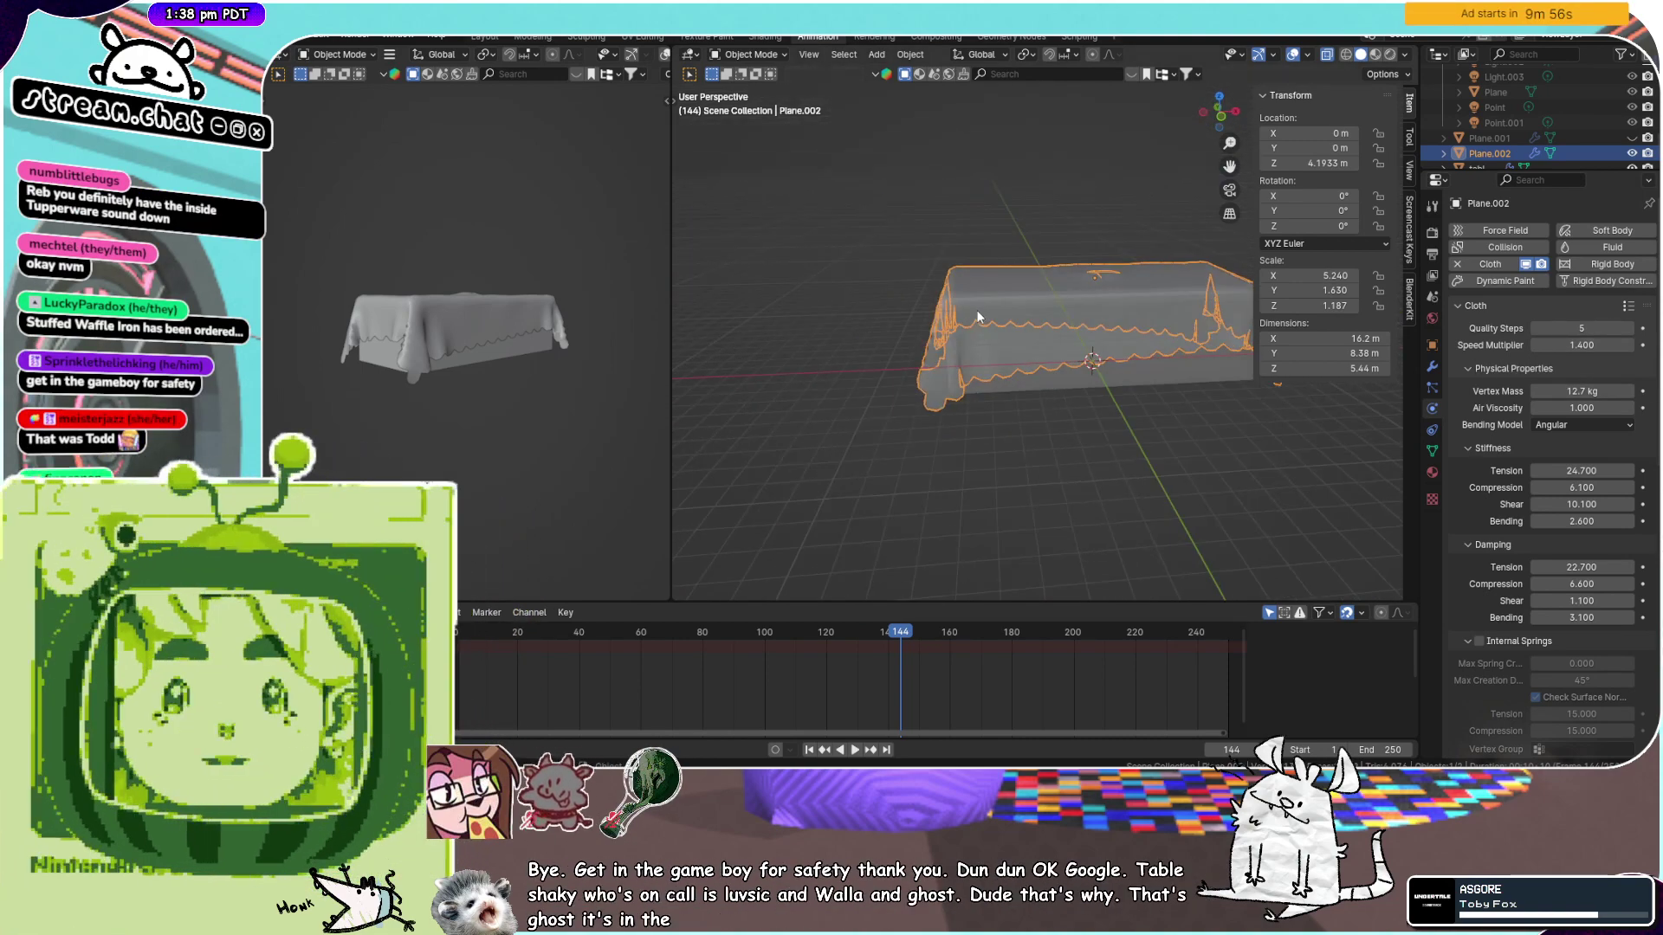
middle_click_drag(433, 360, 320, 375)
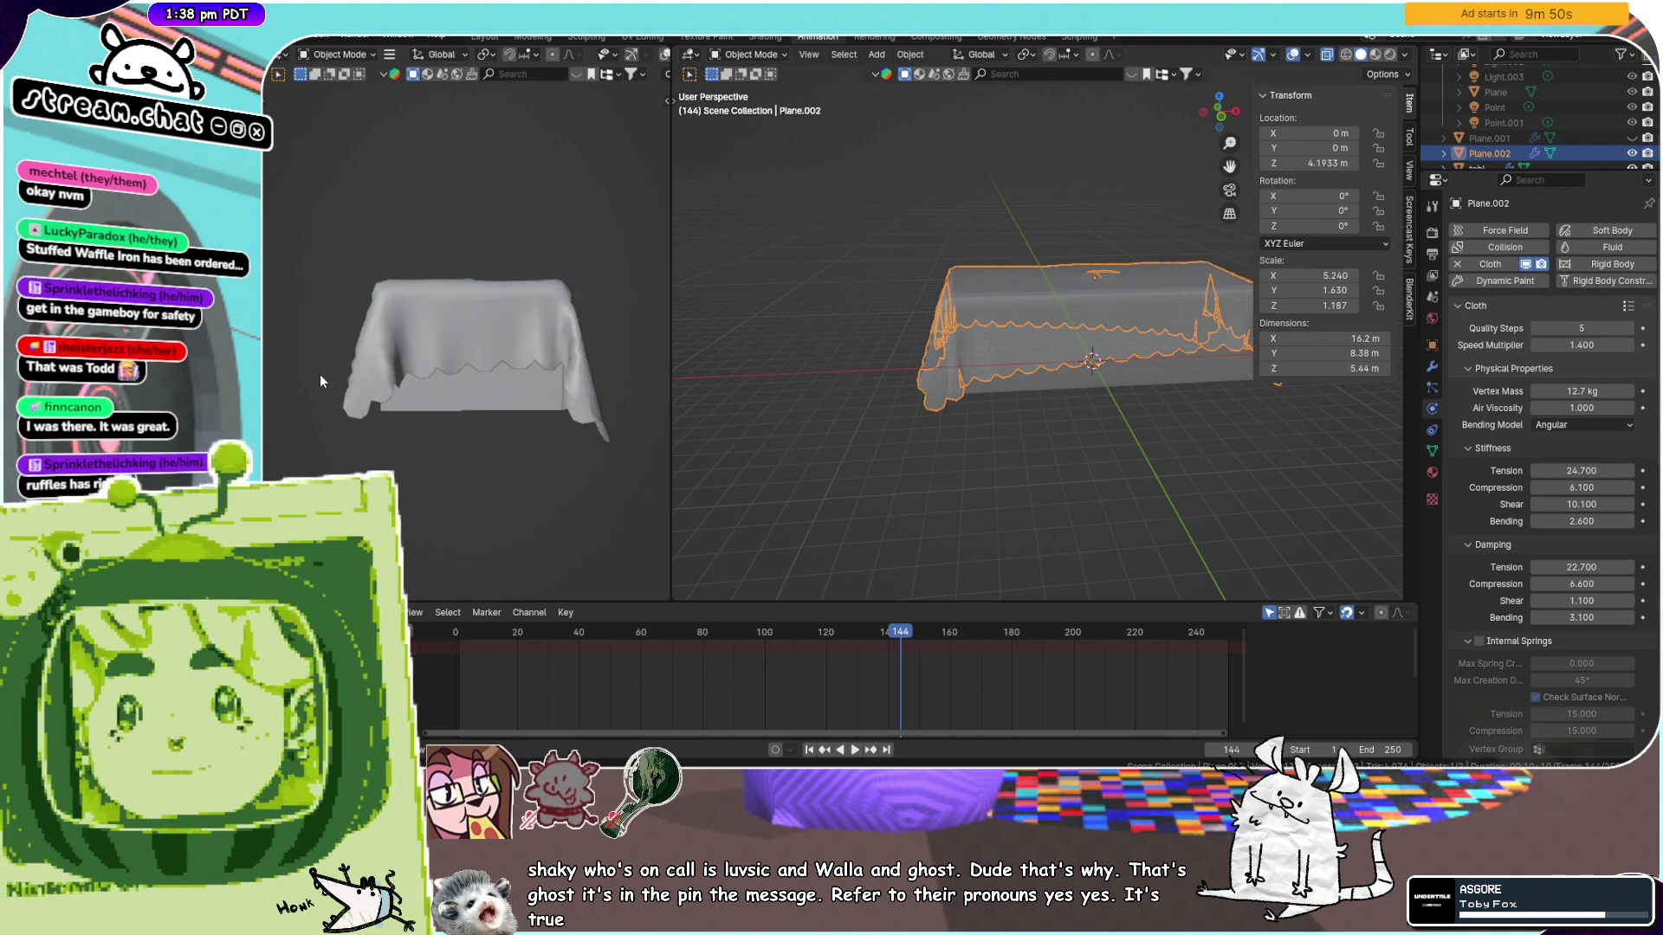
middle_click_drag(913, 343, 967, 367)
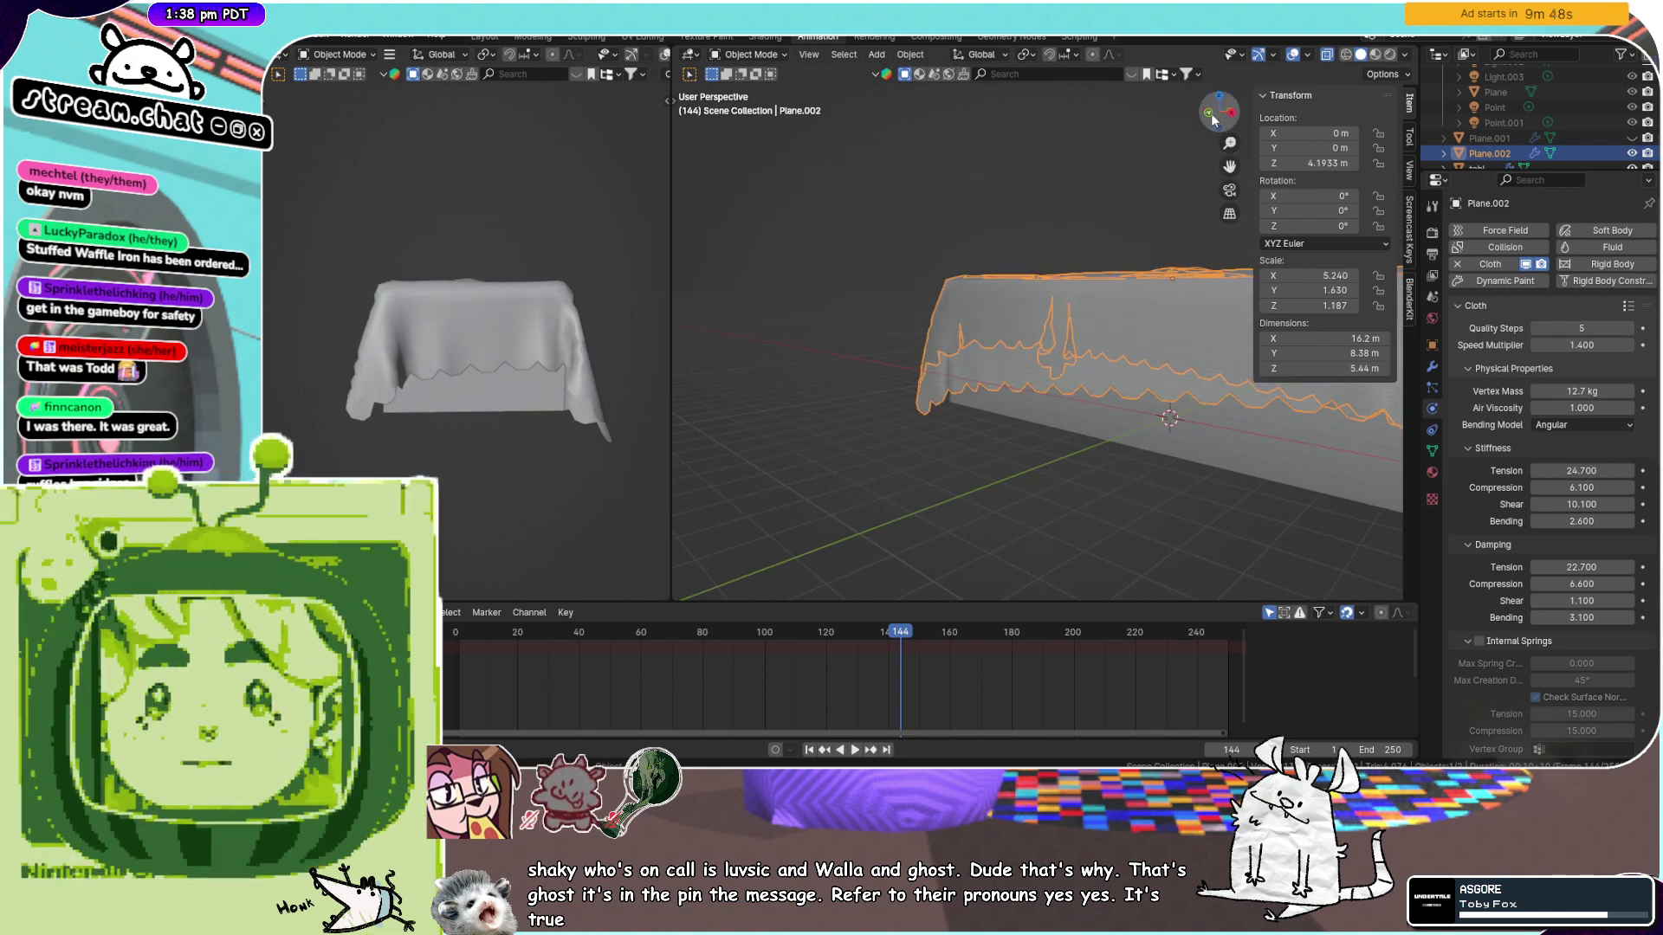
middle_click_drag(1085, 265, 1157, 287)
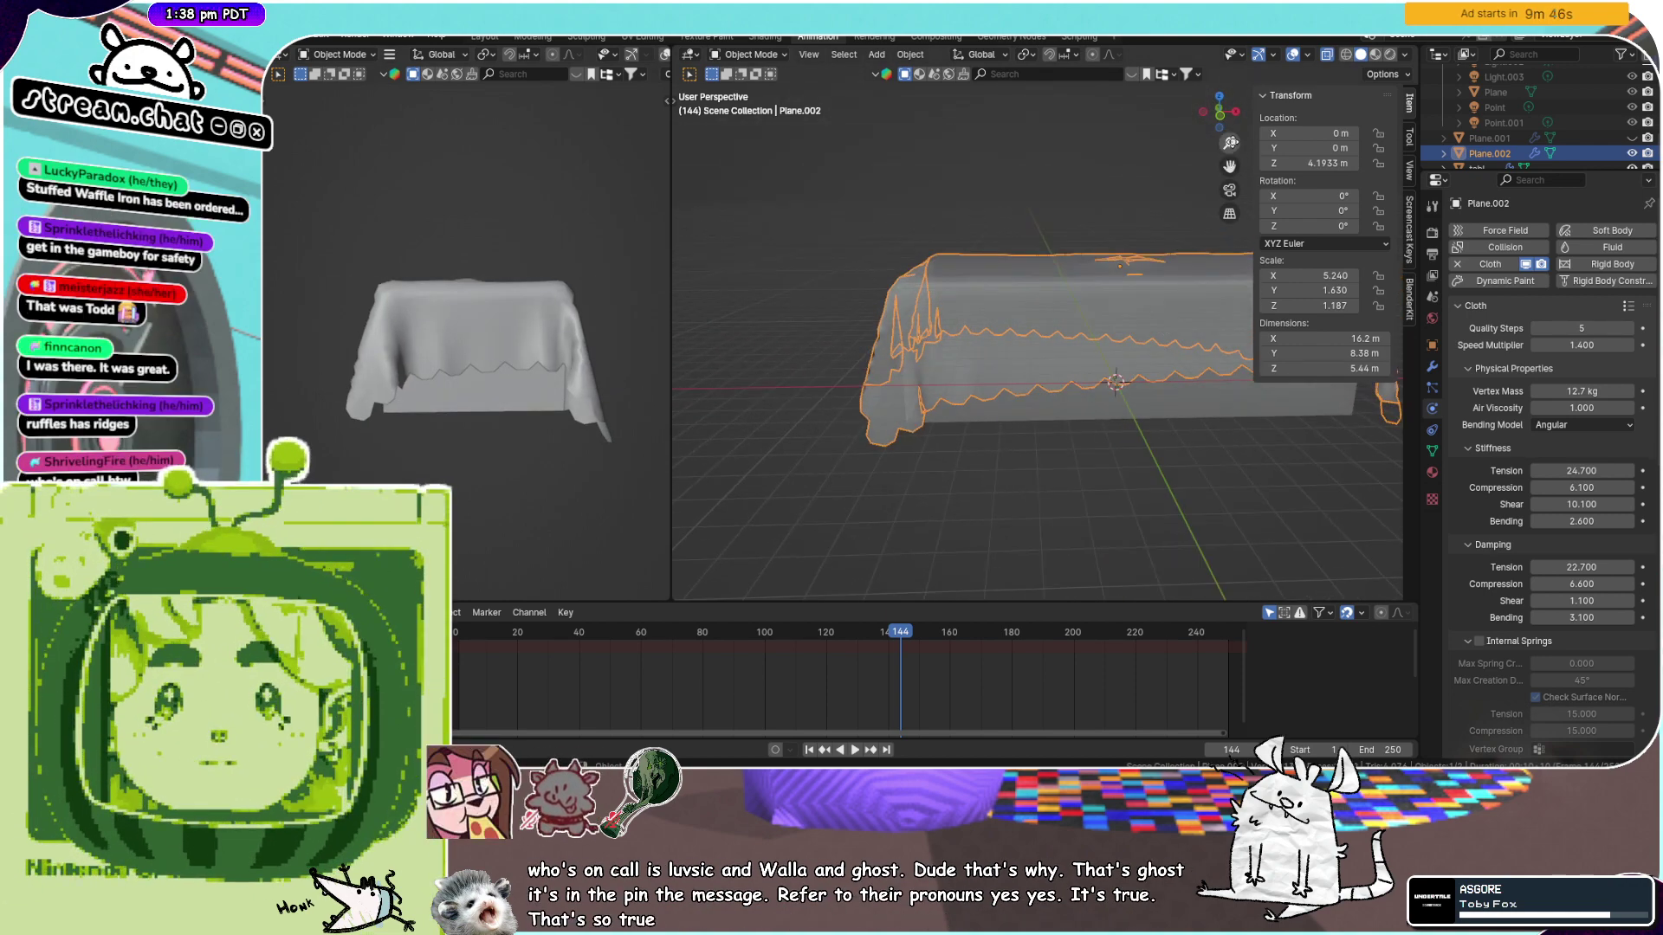
left_click(1220, 115)
left_click_drag(1230, 166, 1079, 153)
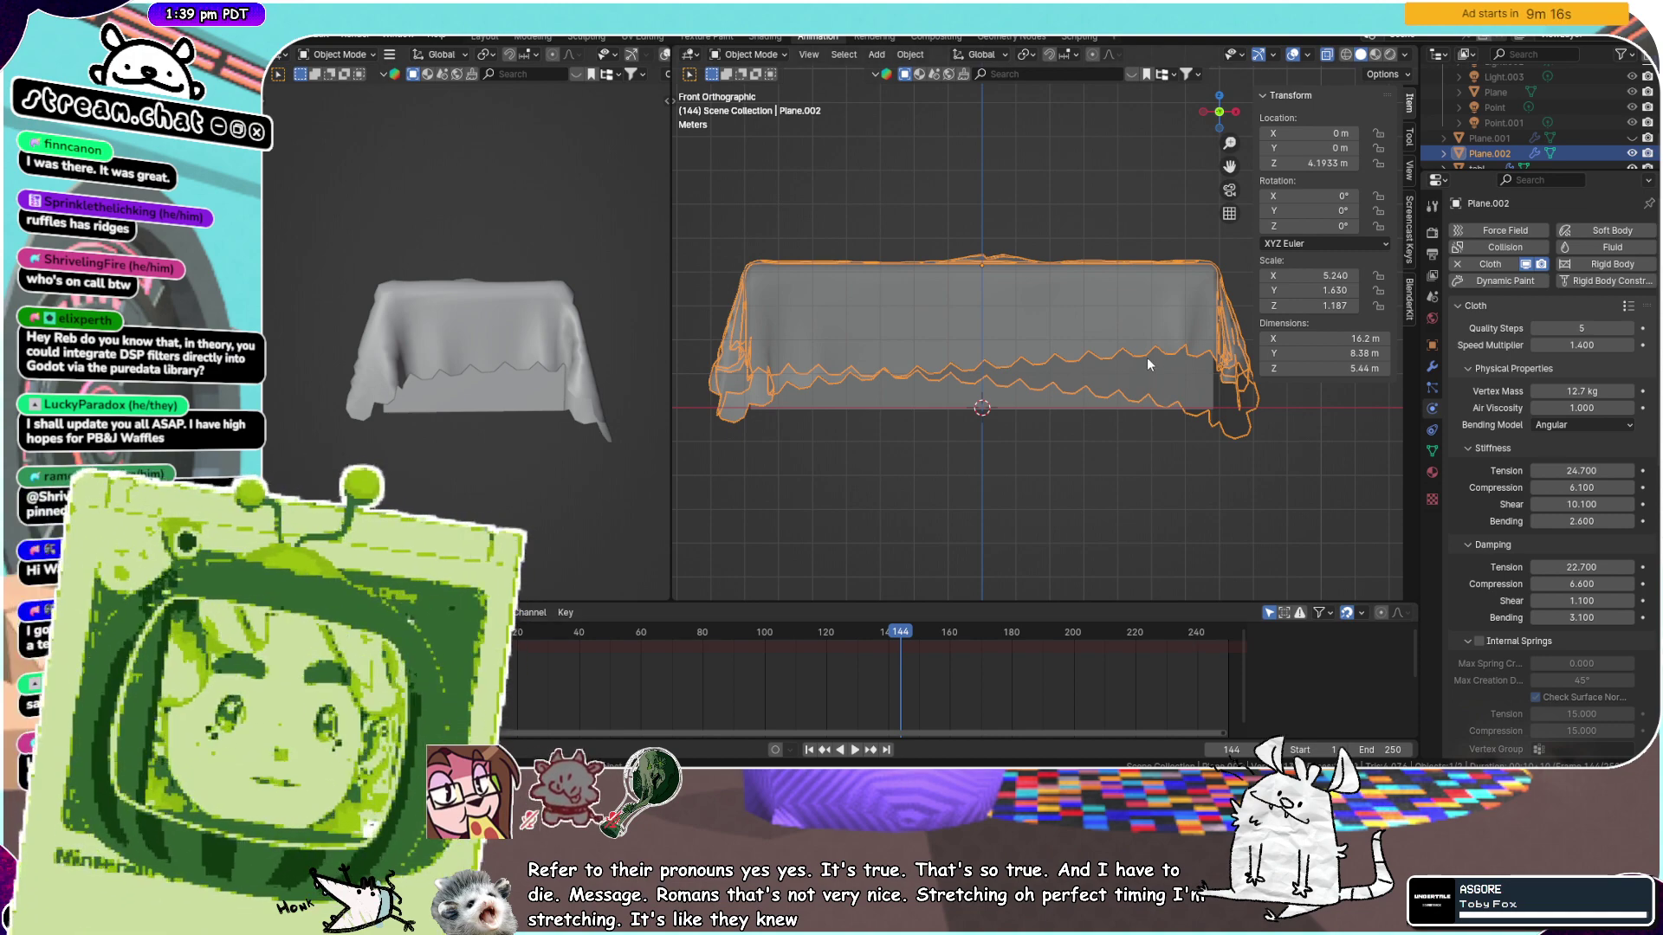
middle_click_drag(1149, 364, 960, 395)
scroll(892, 364, "down", 4)
middle_click_drag(651, 372, 476, 385)
scroll(542, 393, "down", 3)
scroll(589, 373, "up", 3)
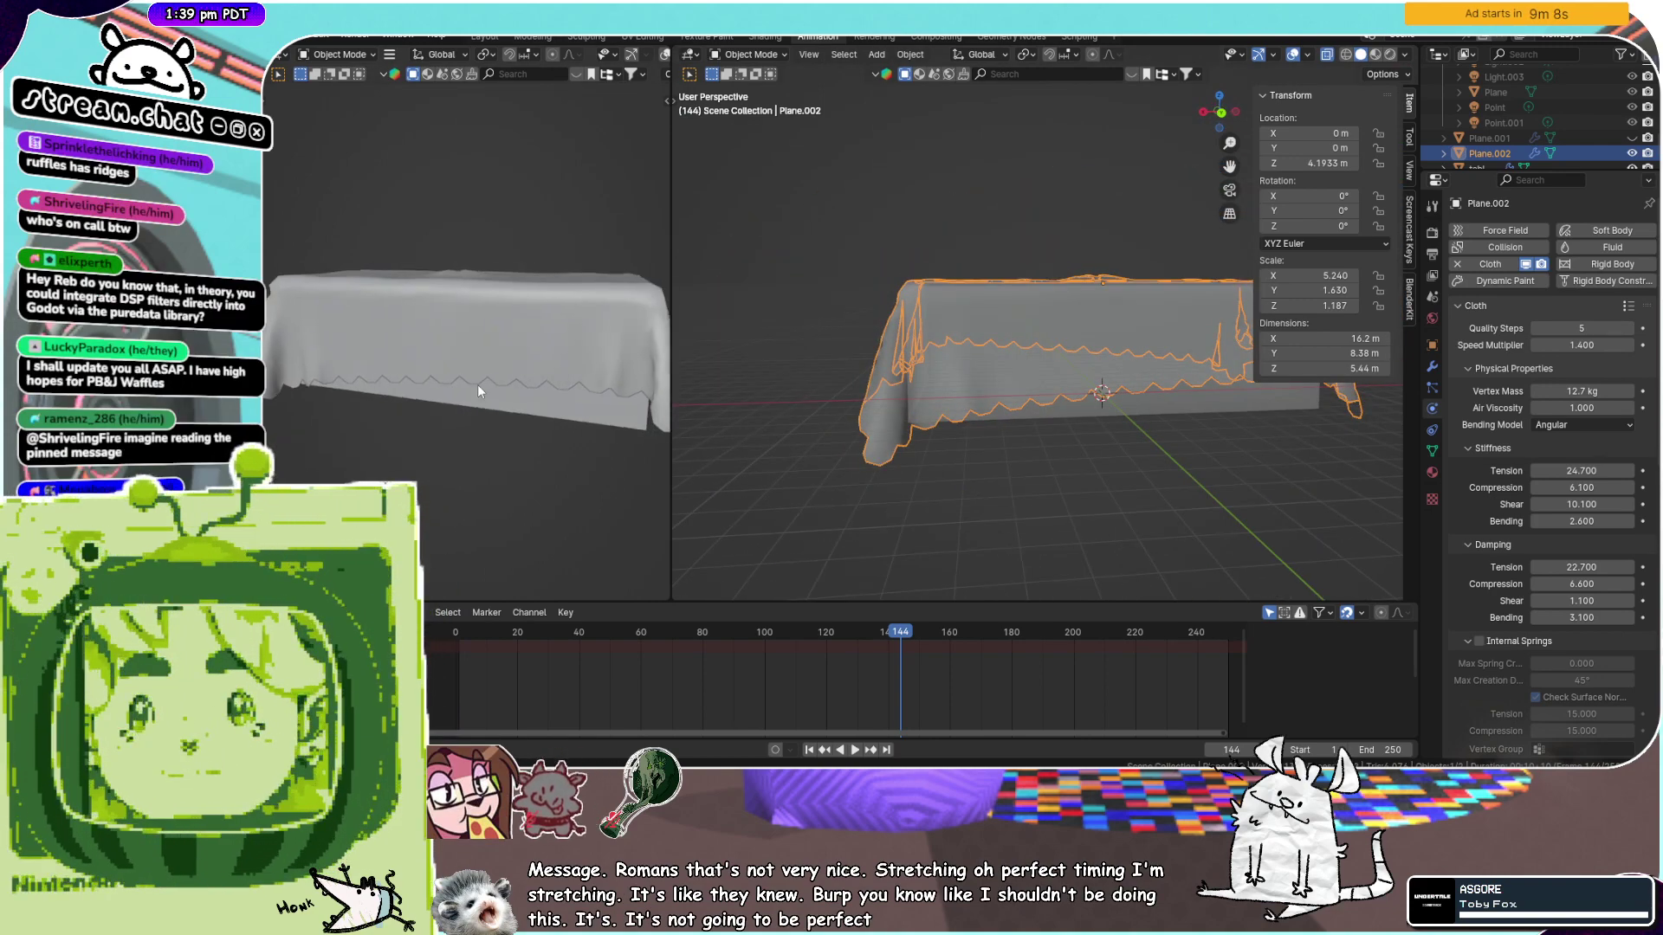
scroll(501, 381, "down", 3)
Replay the cloth simulation from the front view and pause it at frame 54 to inspect the drape
left_click(1228, 115)
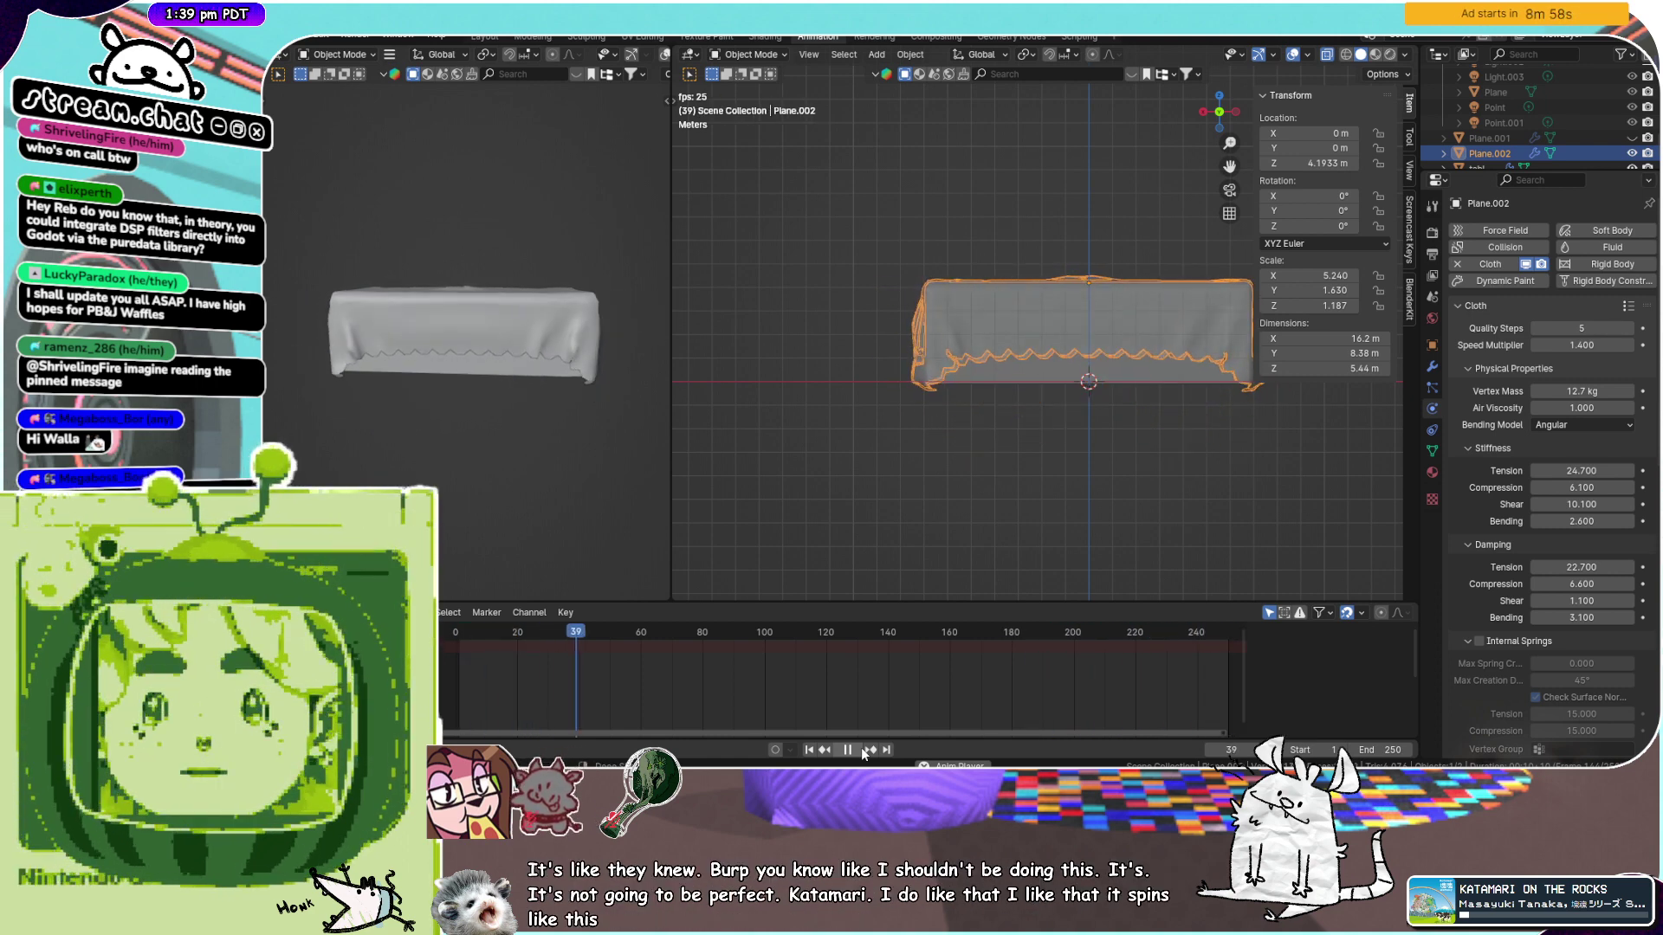
left_click(858, 749)
middle_click_drag(972, 285, 1013, 414)
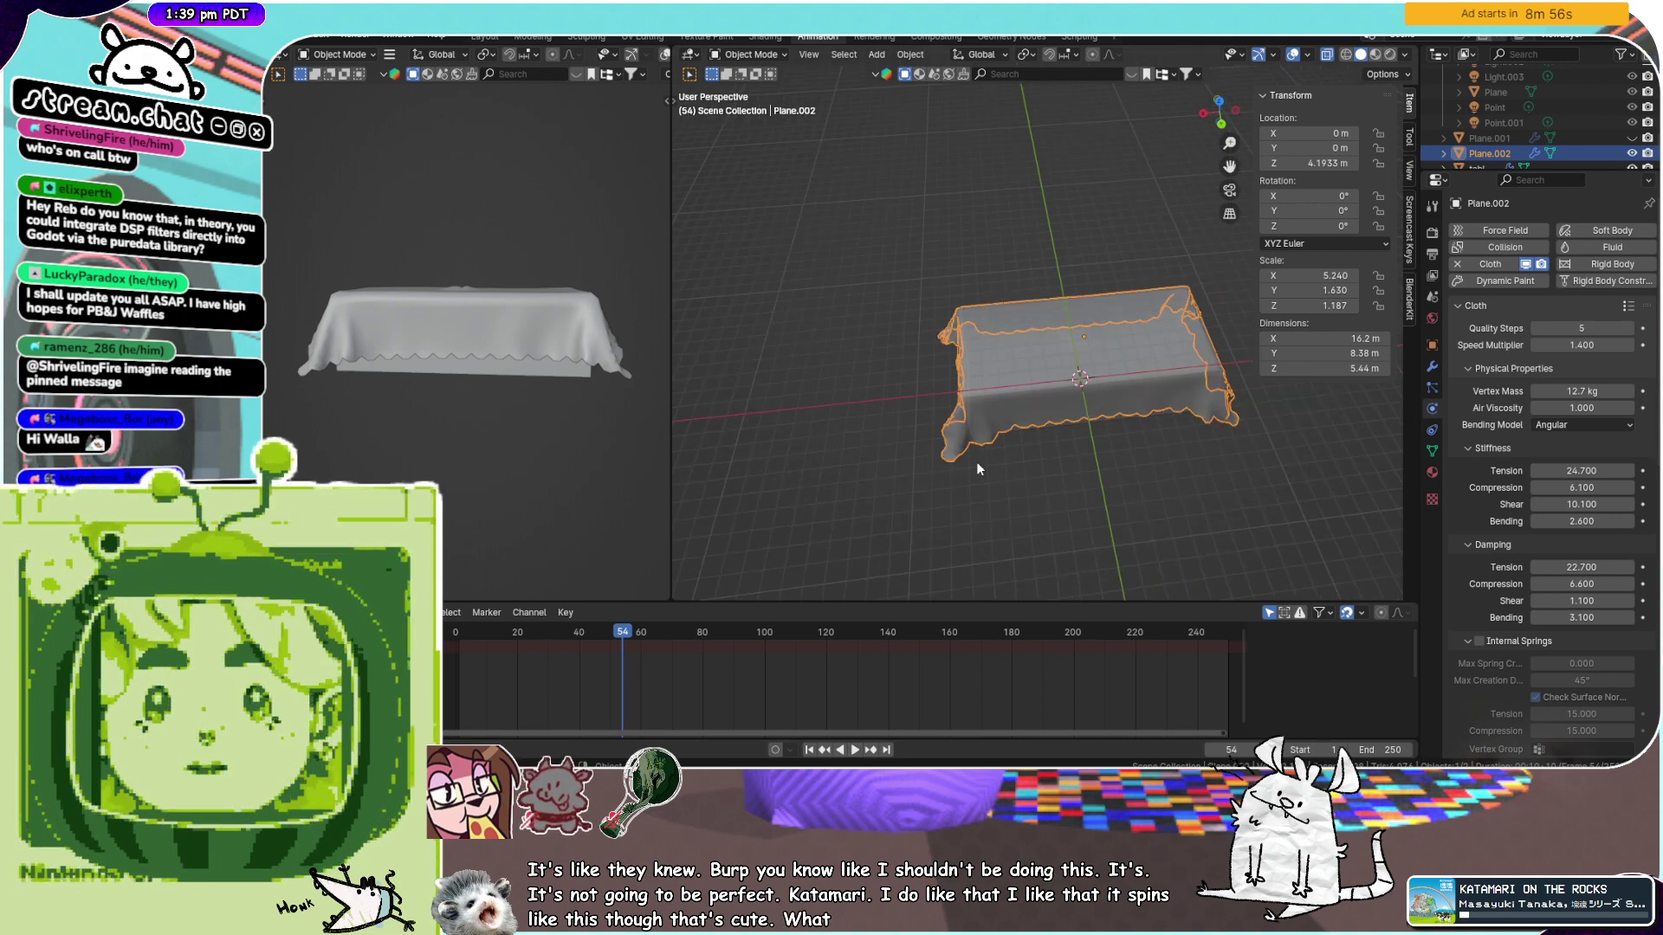
Switch the tablecloth to Edit Mode and view the whole flat cloth from above
key("ctrl+Tab")
left_click(866, 464)
key("ctrl+Tab")
left_click(1085, 396)
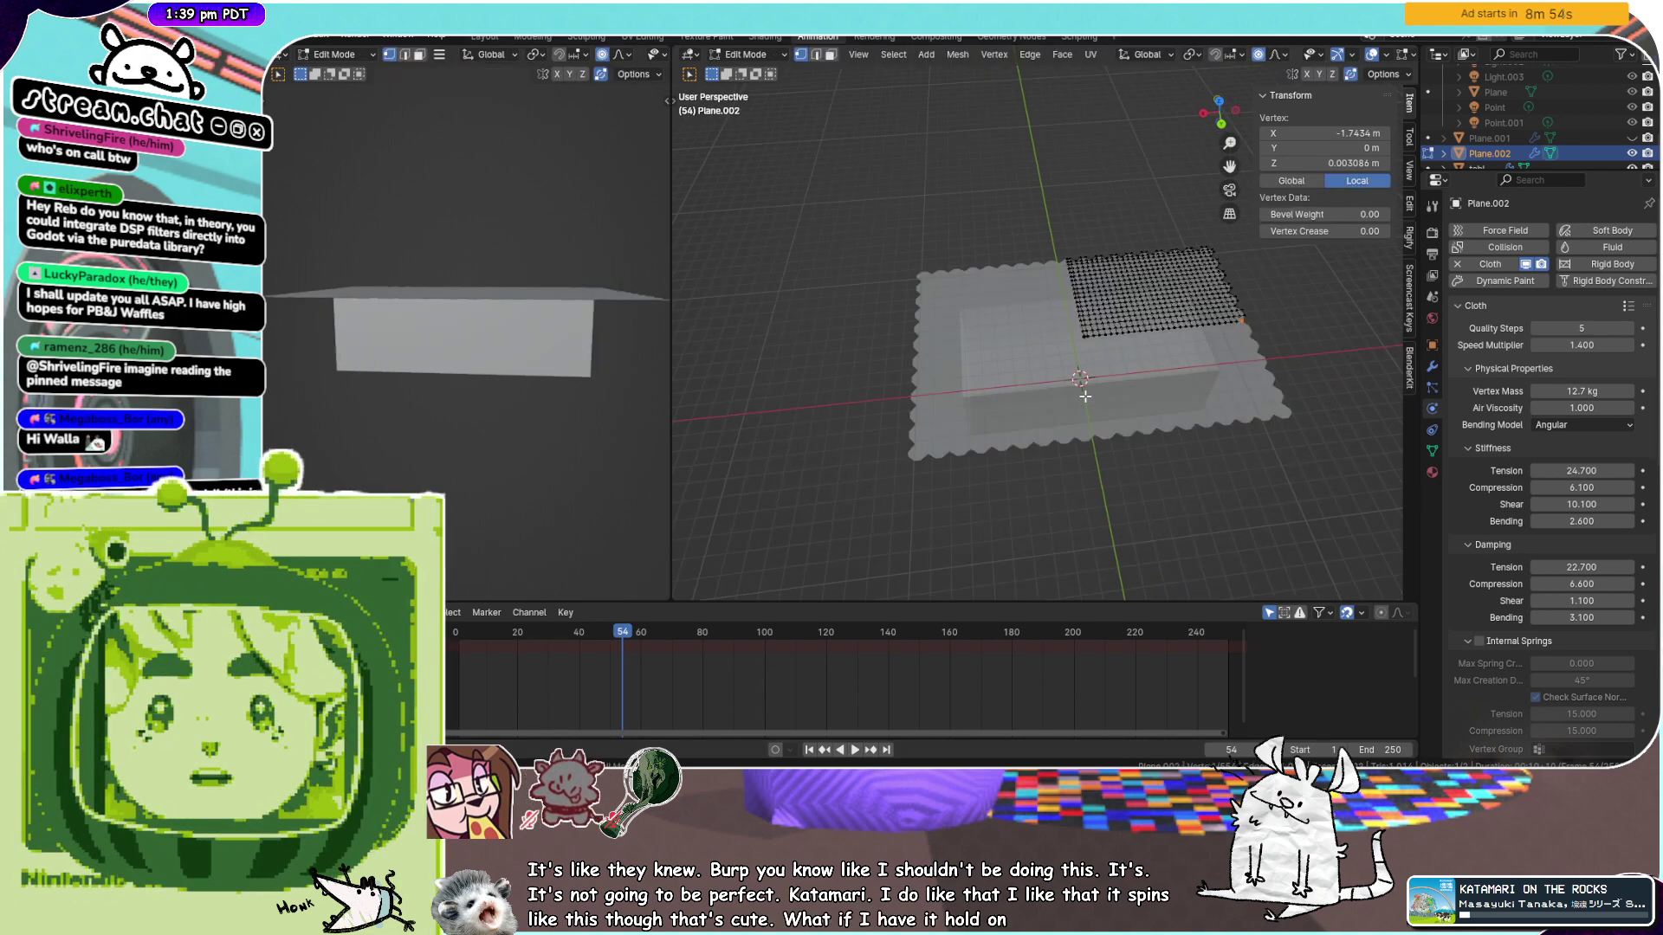
scroll(1085, 396, "down", 5)
middle_click_drag(1086, 396, 1062, 475)
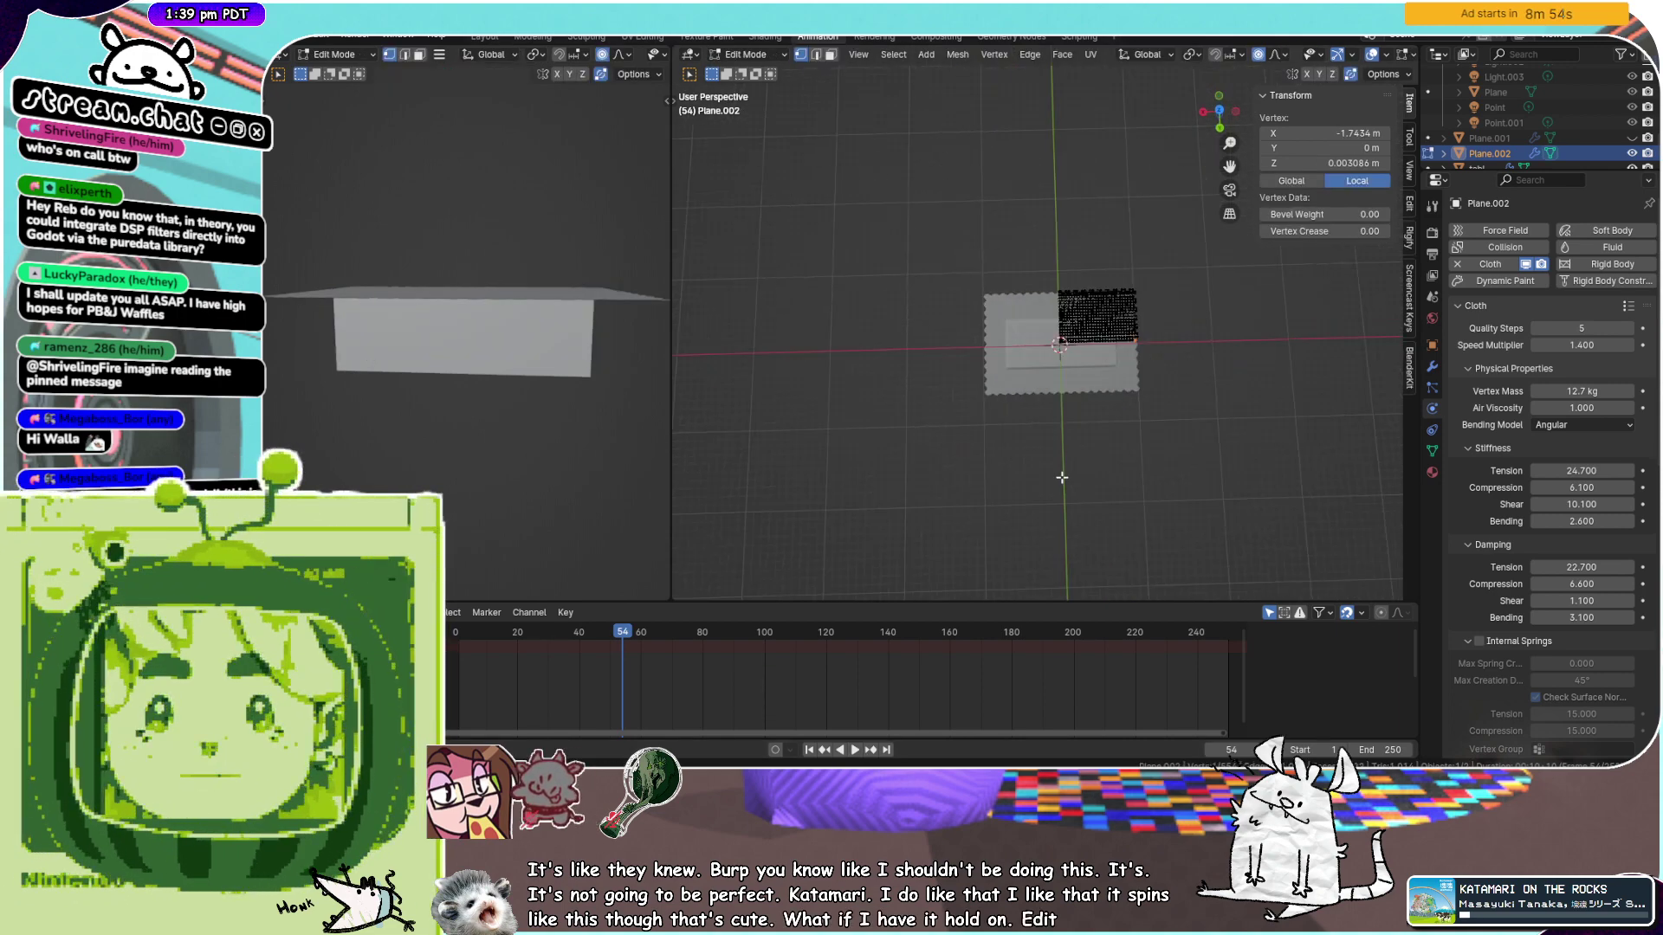
Return the tablecloth to Object Mode and apply its Mirror modifier
left_click(1431, 367)
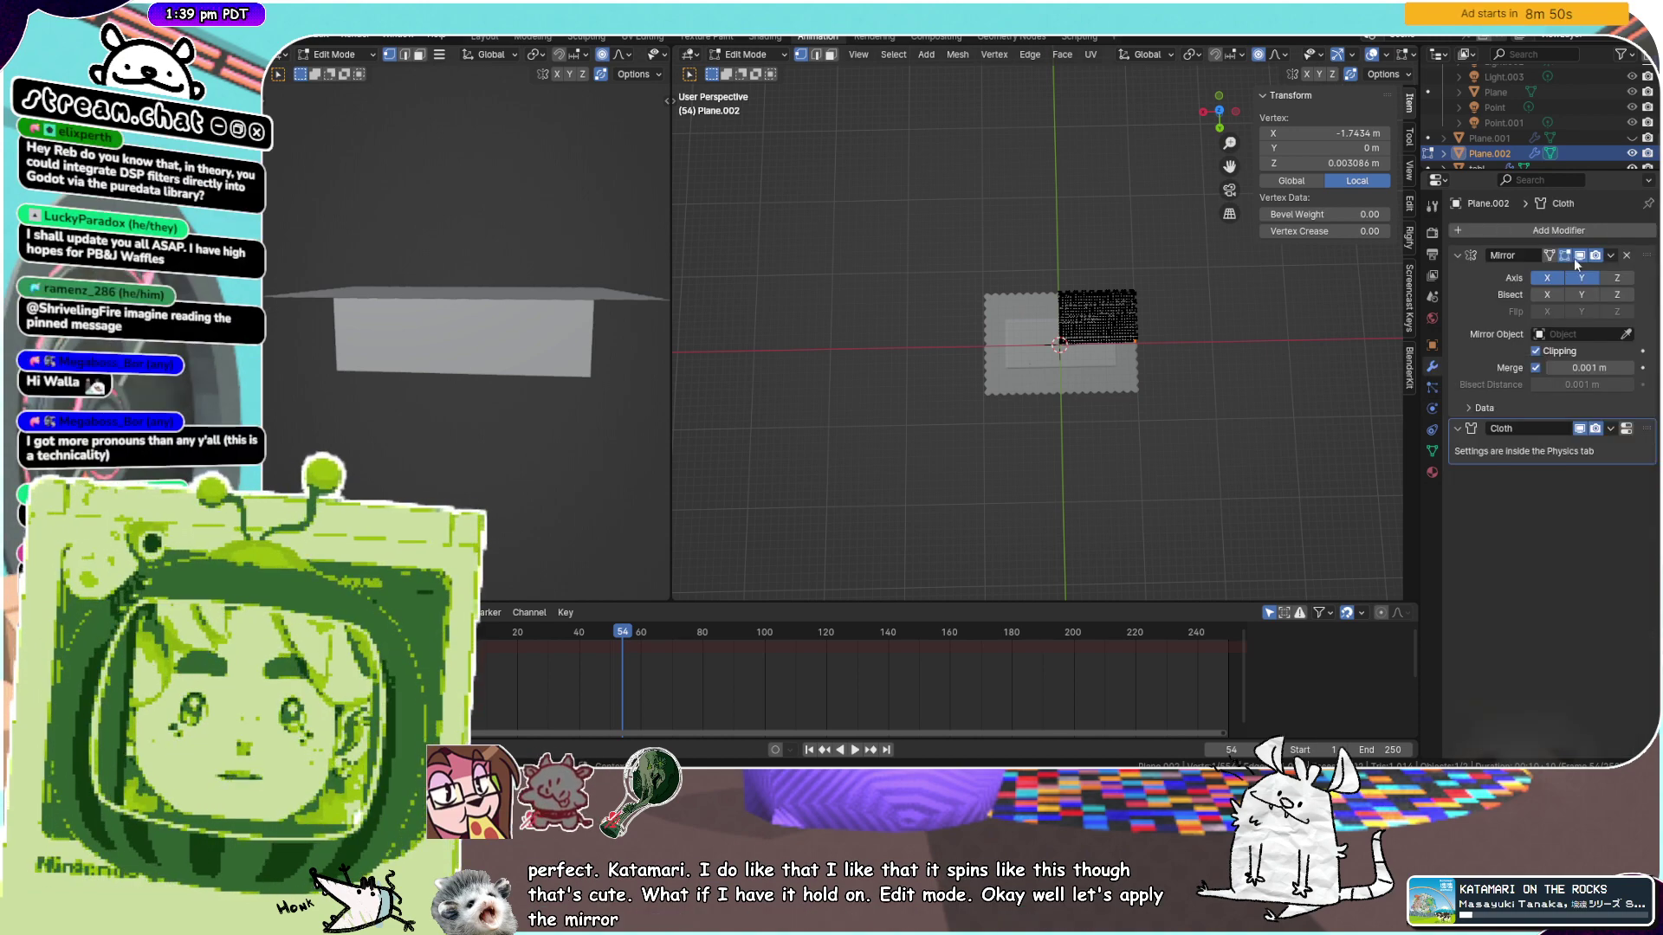
left_click(1610, 256)
key("Tab")
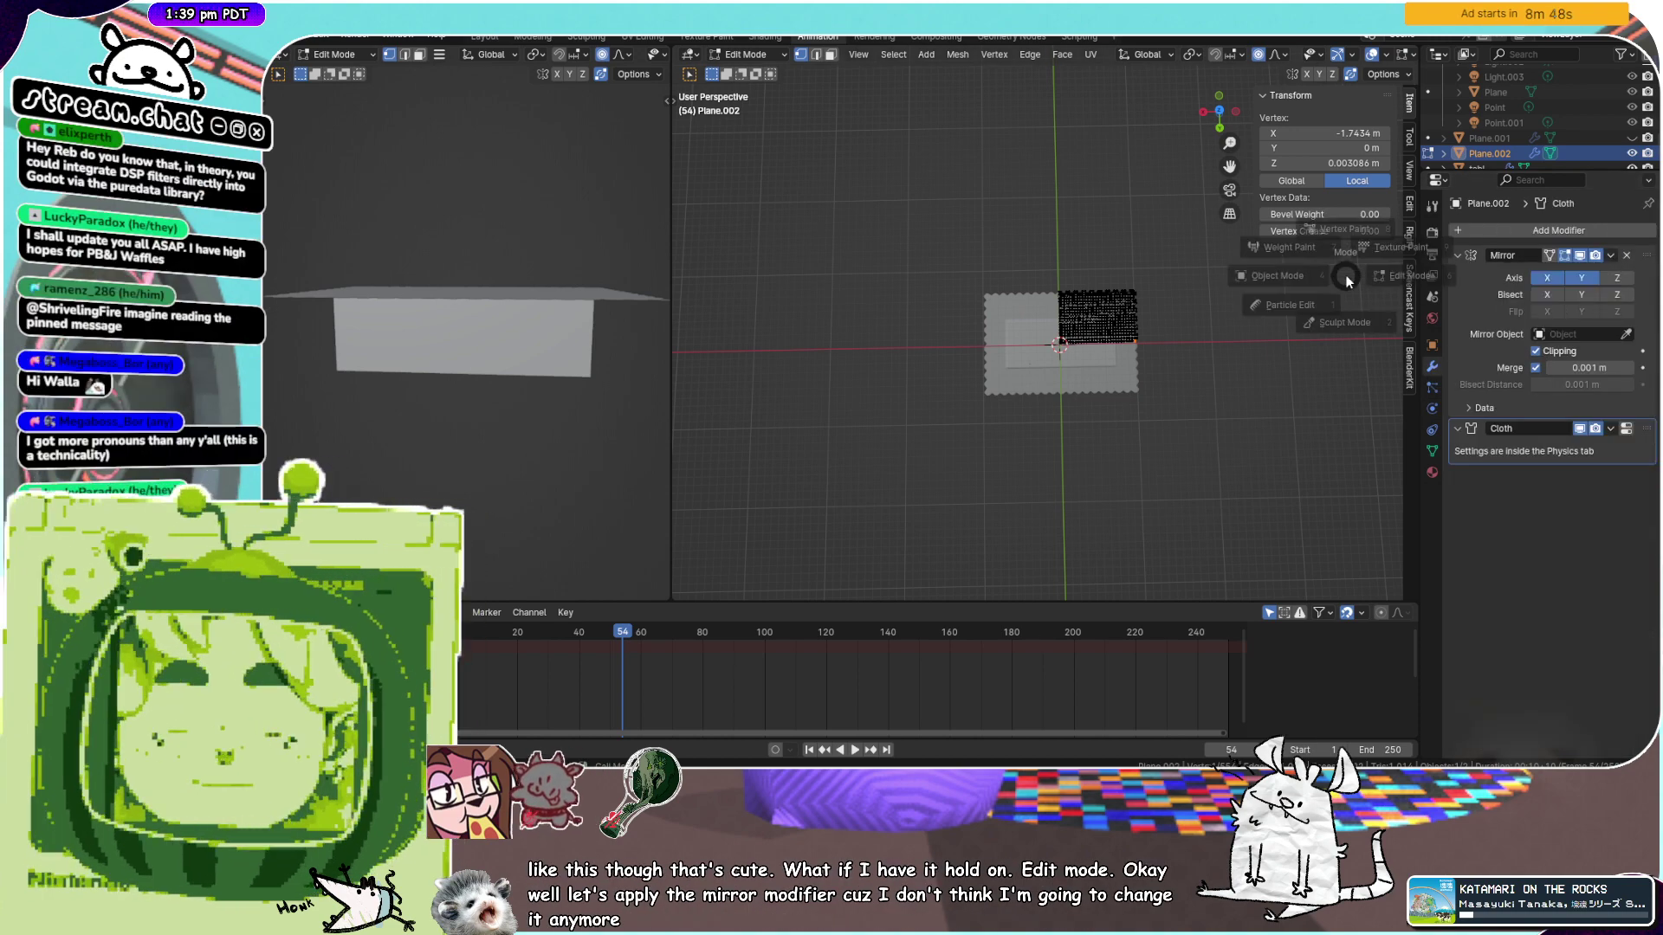
key("ctrl+a")
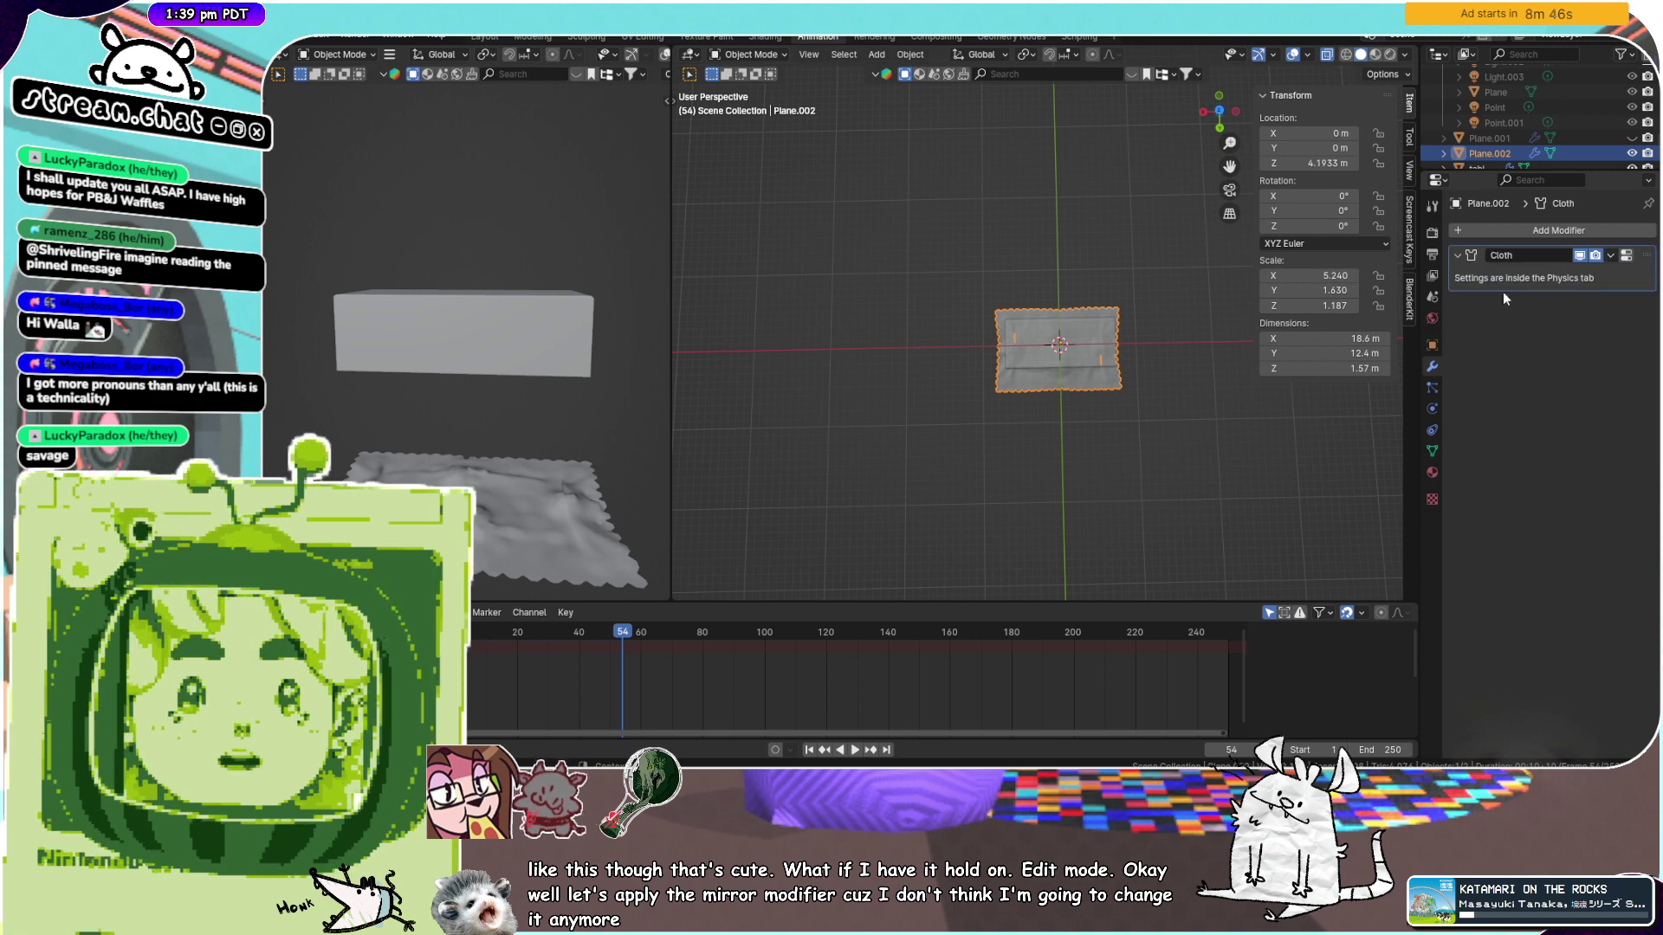
Dissolve the lengthwise edge loop just beside the centre of the scalloped cloth plane in Edit Mode
left_click(1432, 410)
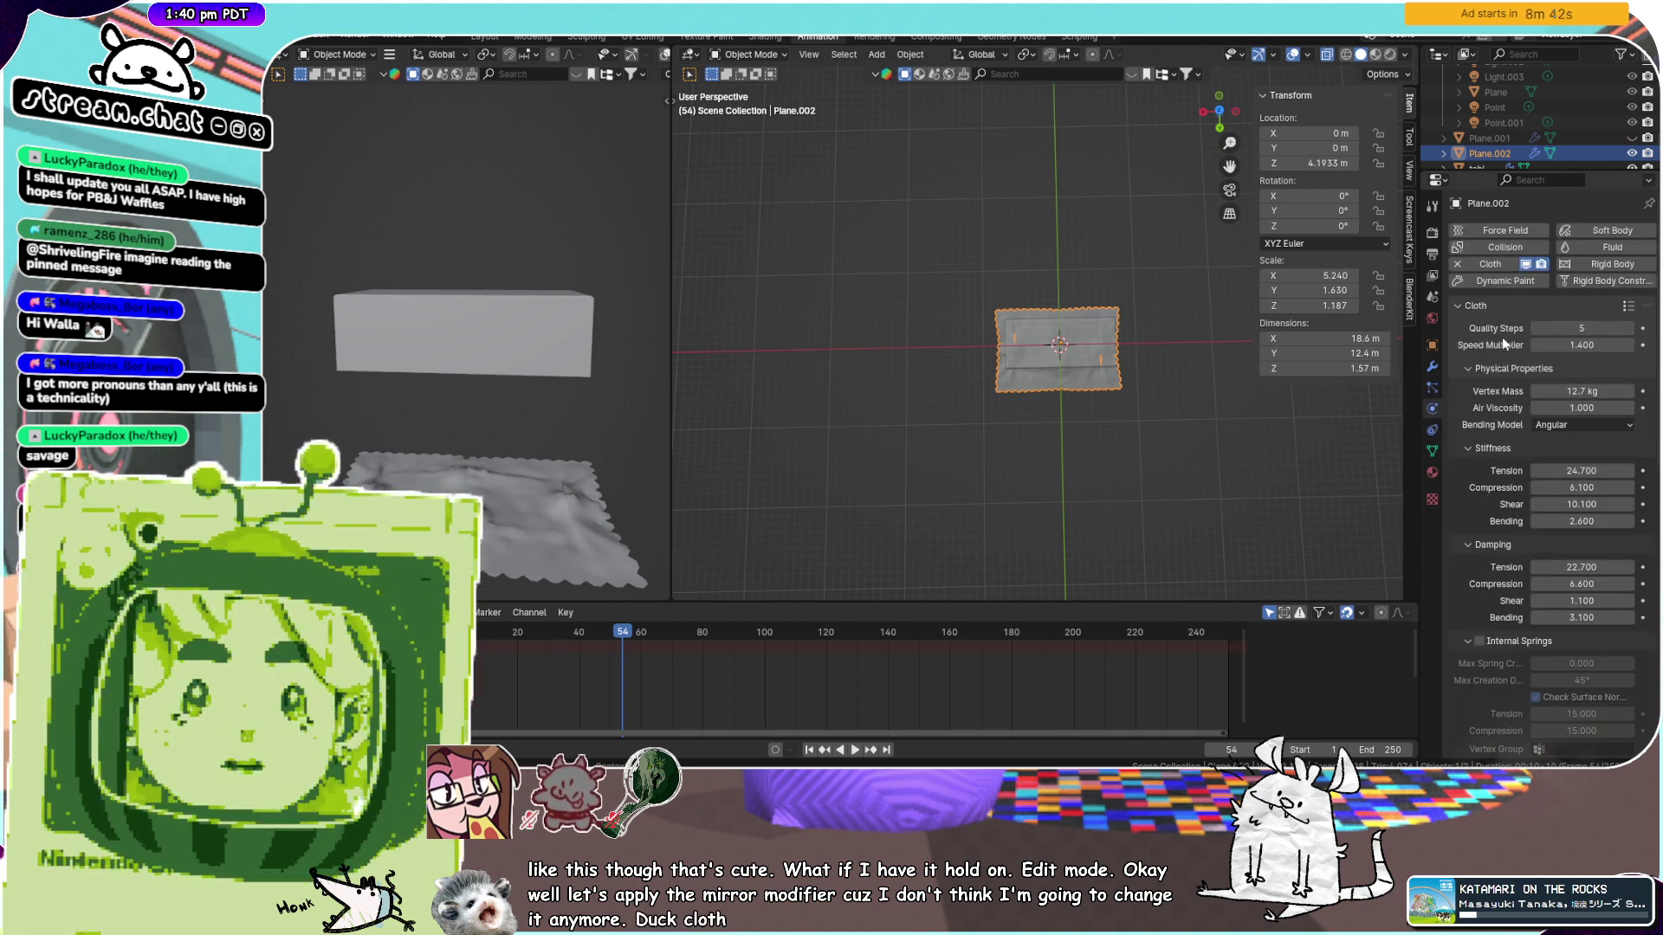
key("ctrl+Tab")
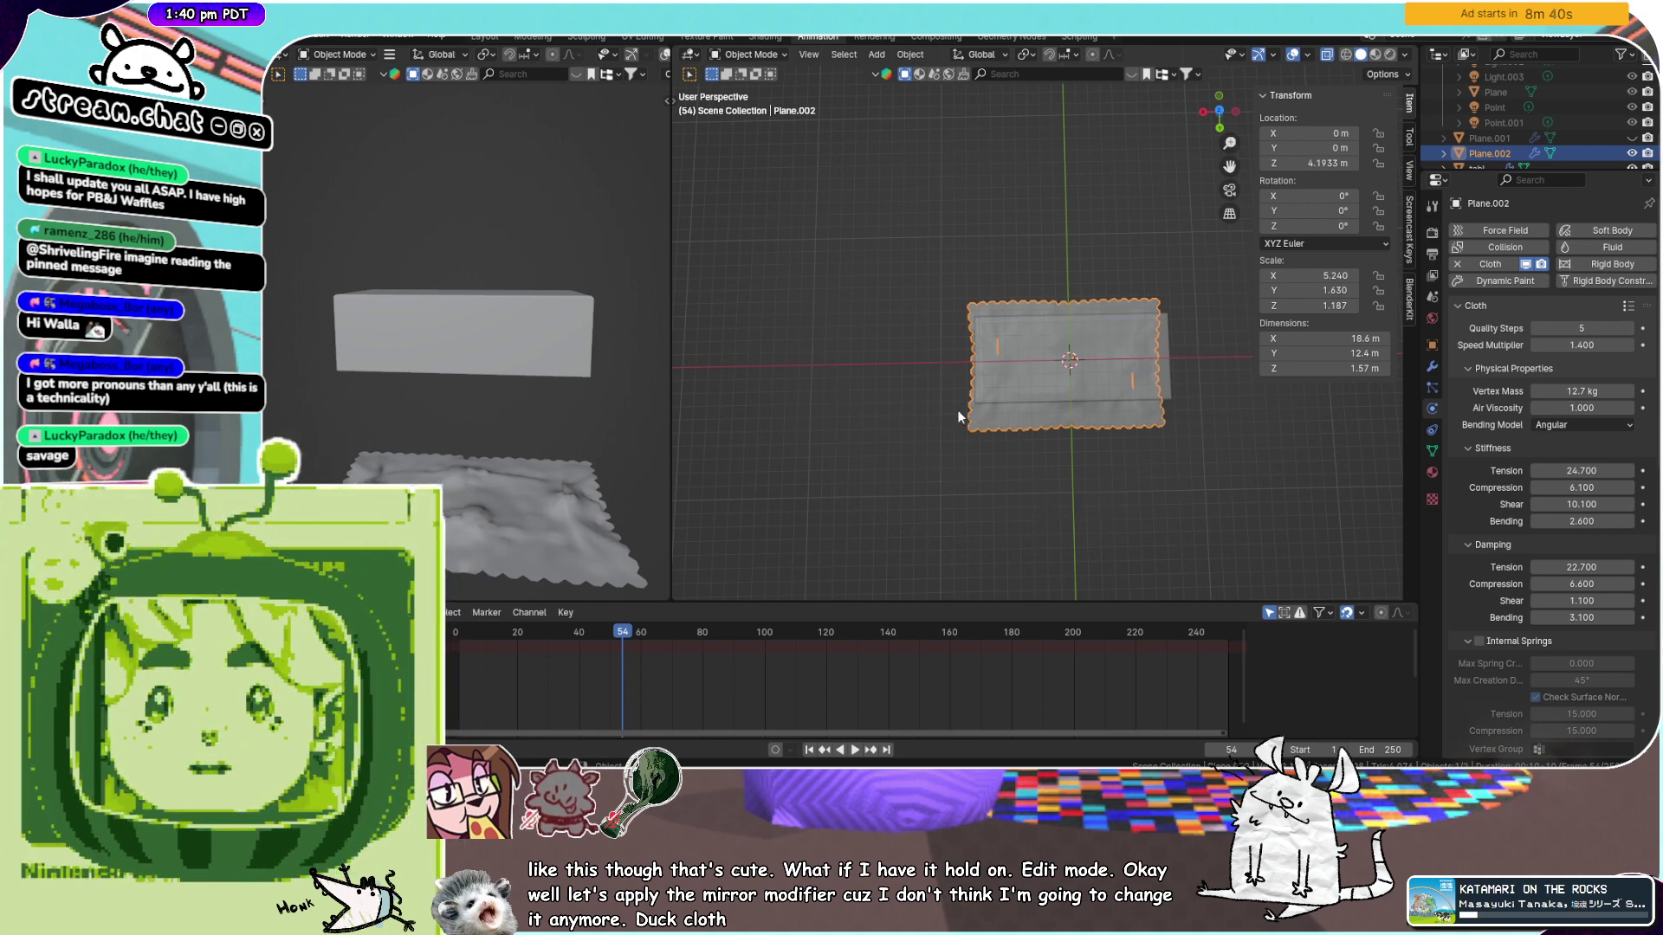
left_click(1217, 447)
scroll(1207, 443, "up", 5)
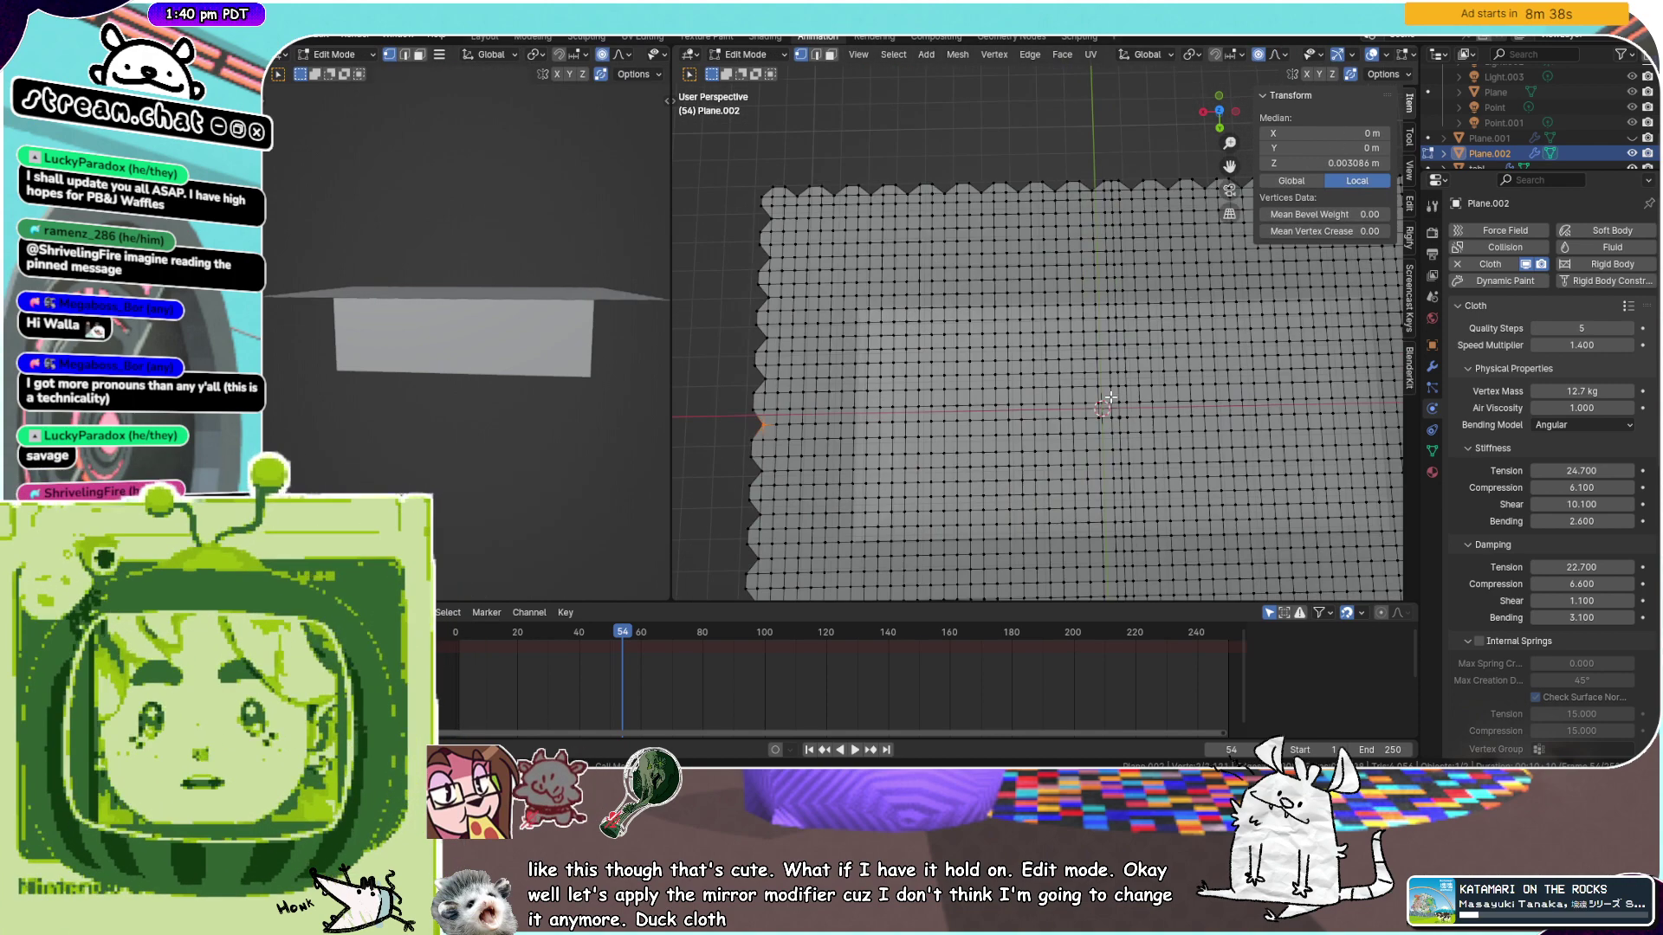
scroll(1122, 236, "up", 2)
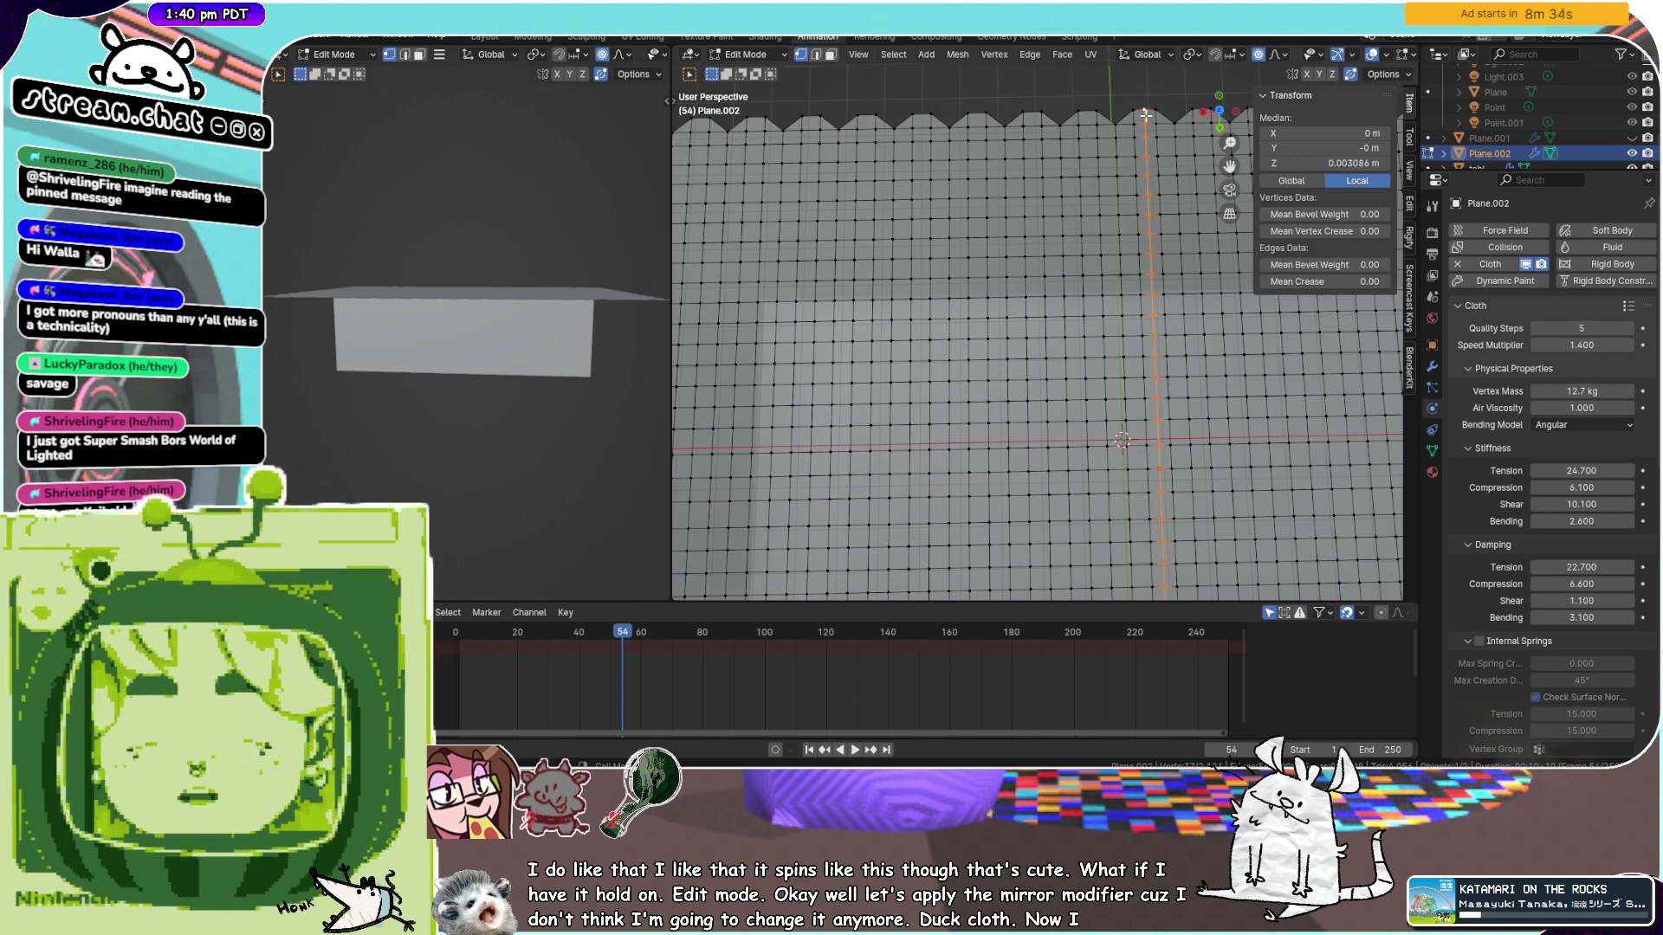
key("ctrl+x")
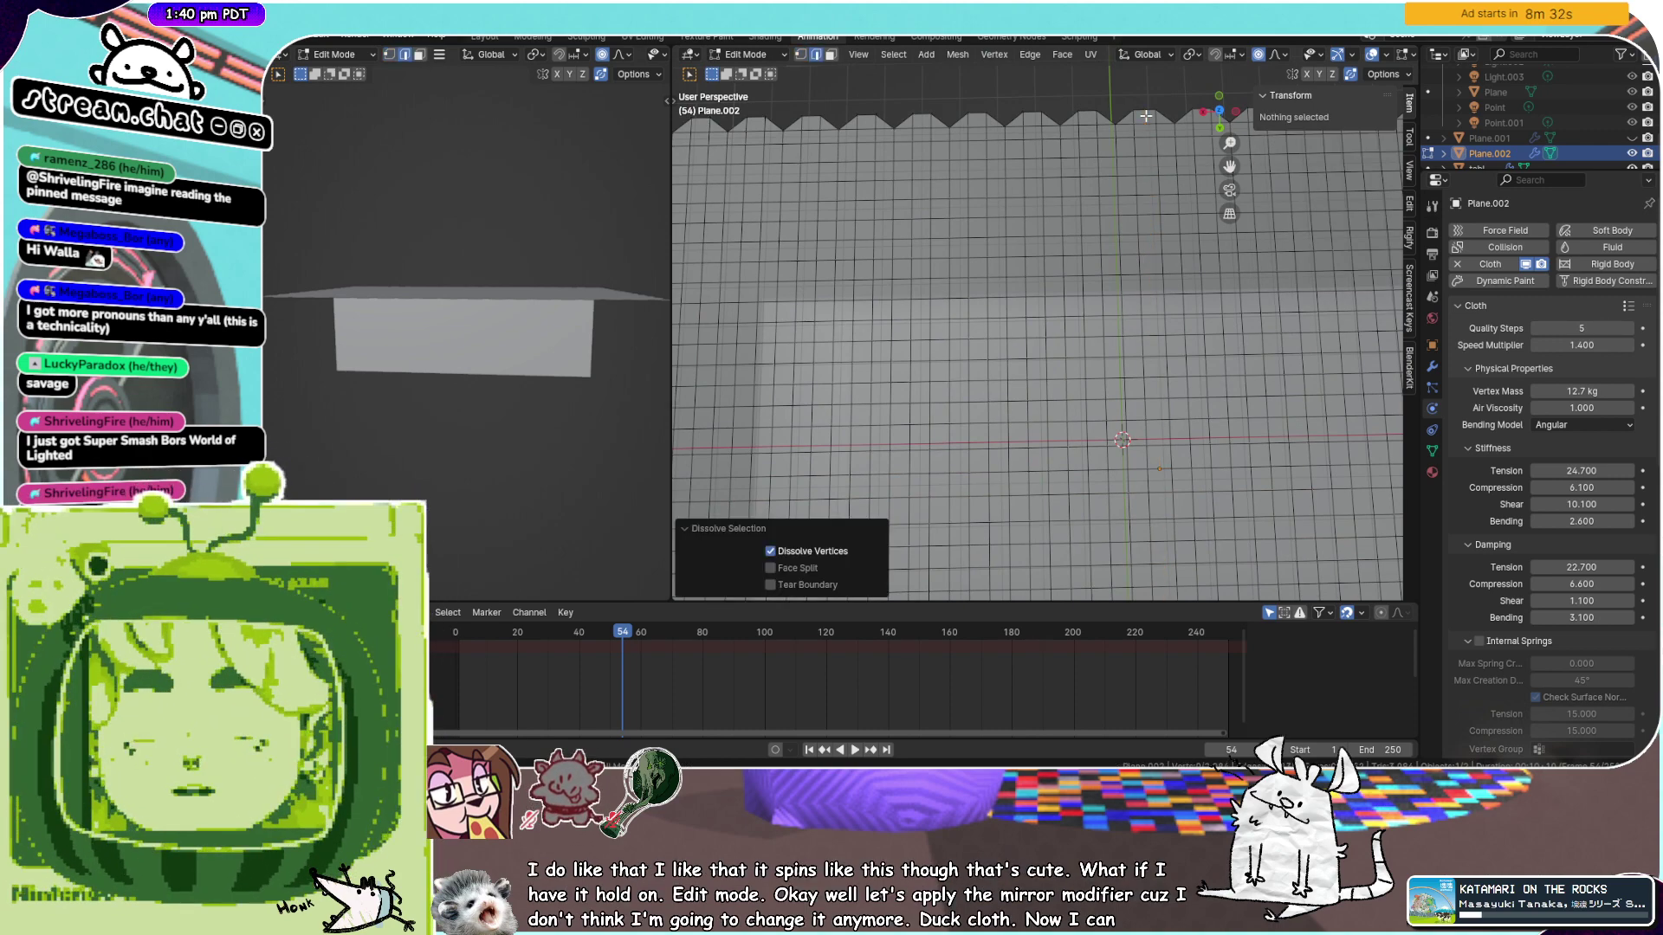
scroll(1138, 167, "down", 5)
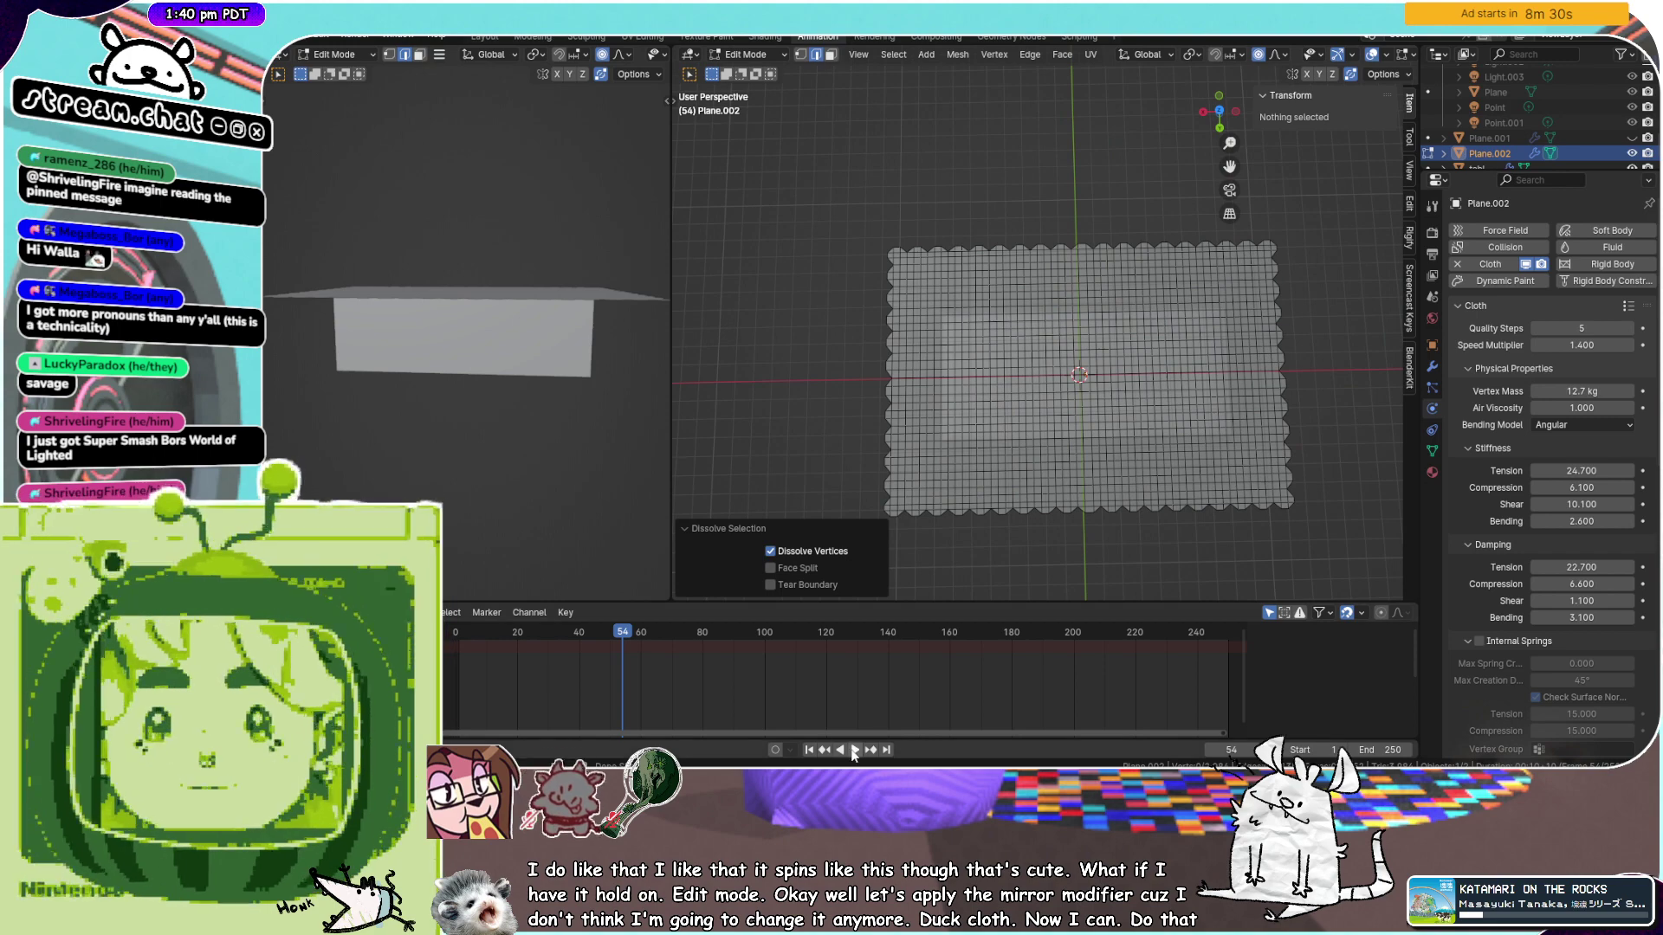
Return to Object Mode, play the cloth simulation from the start, and stop it at frame 207
key("ctrl+Tab")
left_click(938, 526)
middle_click_drag(1058, 475, 906, 381)
left_click_drag(780, 629, 457, 631)
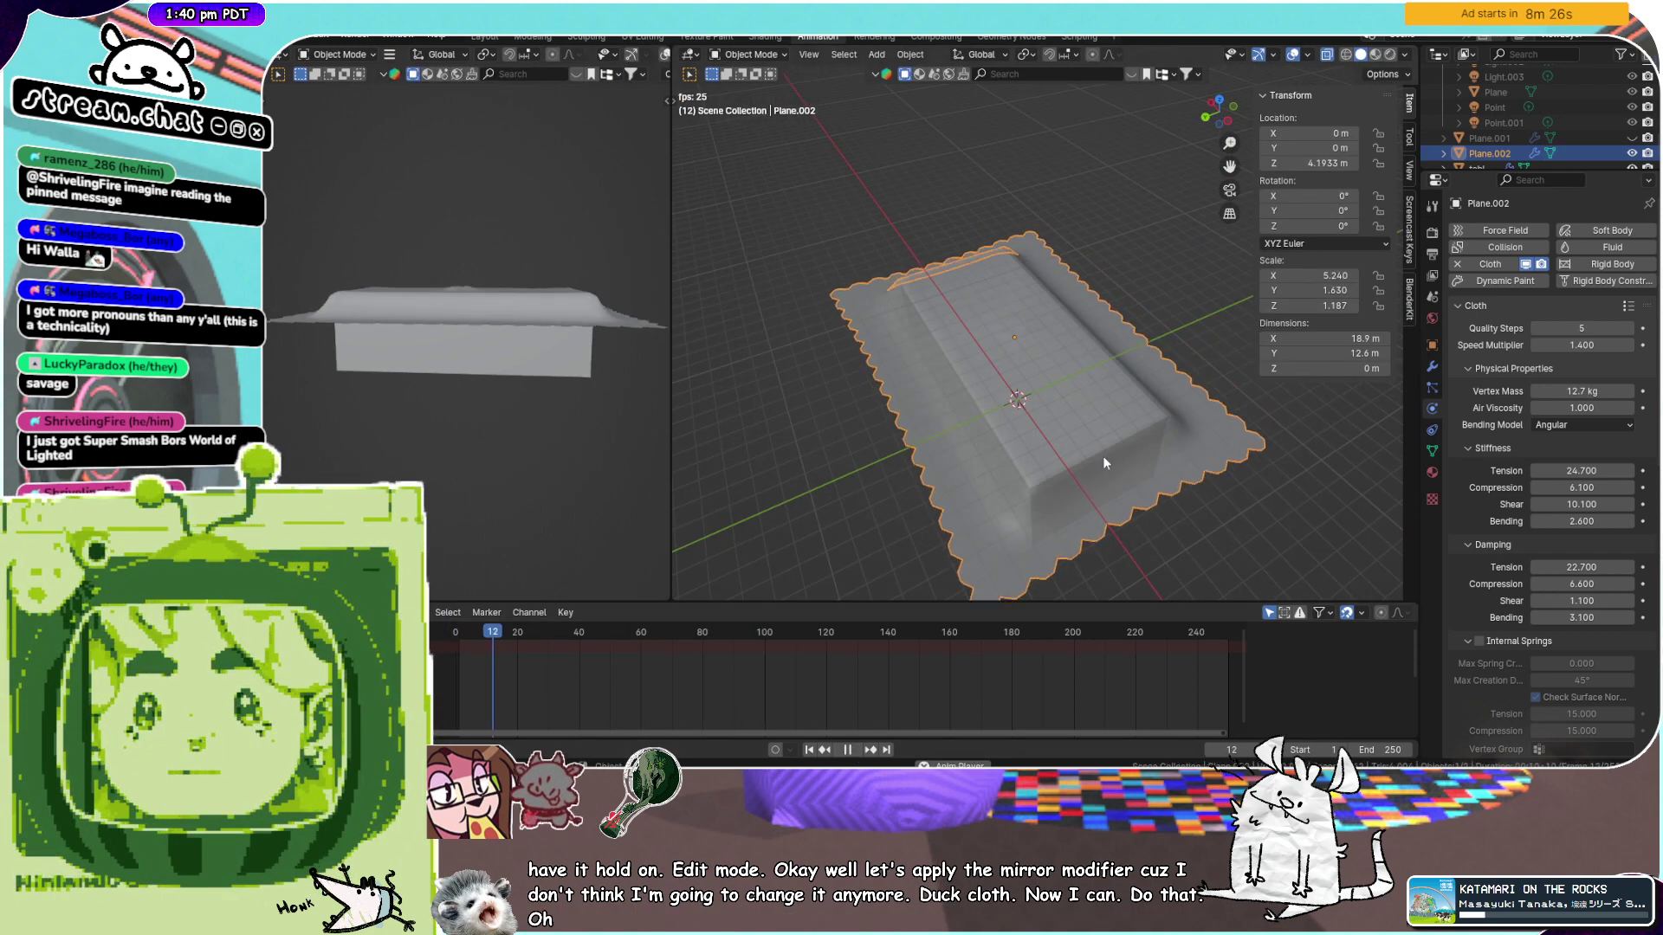
middle_click_drag(1208, 476, 974, 410)
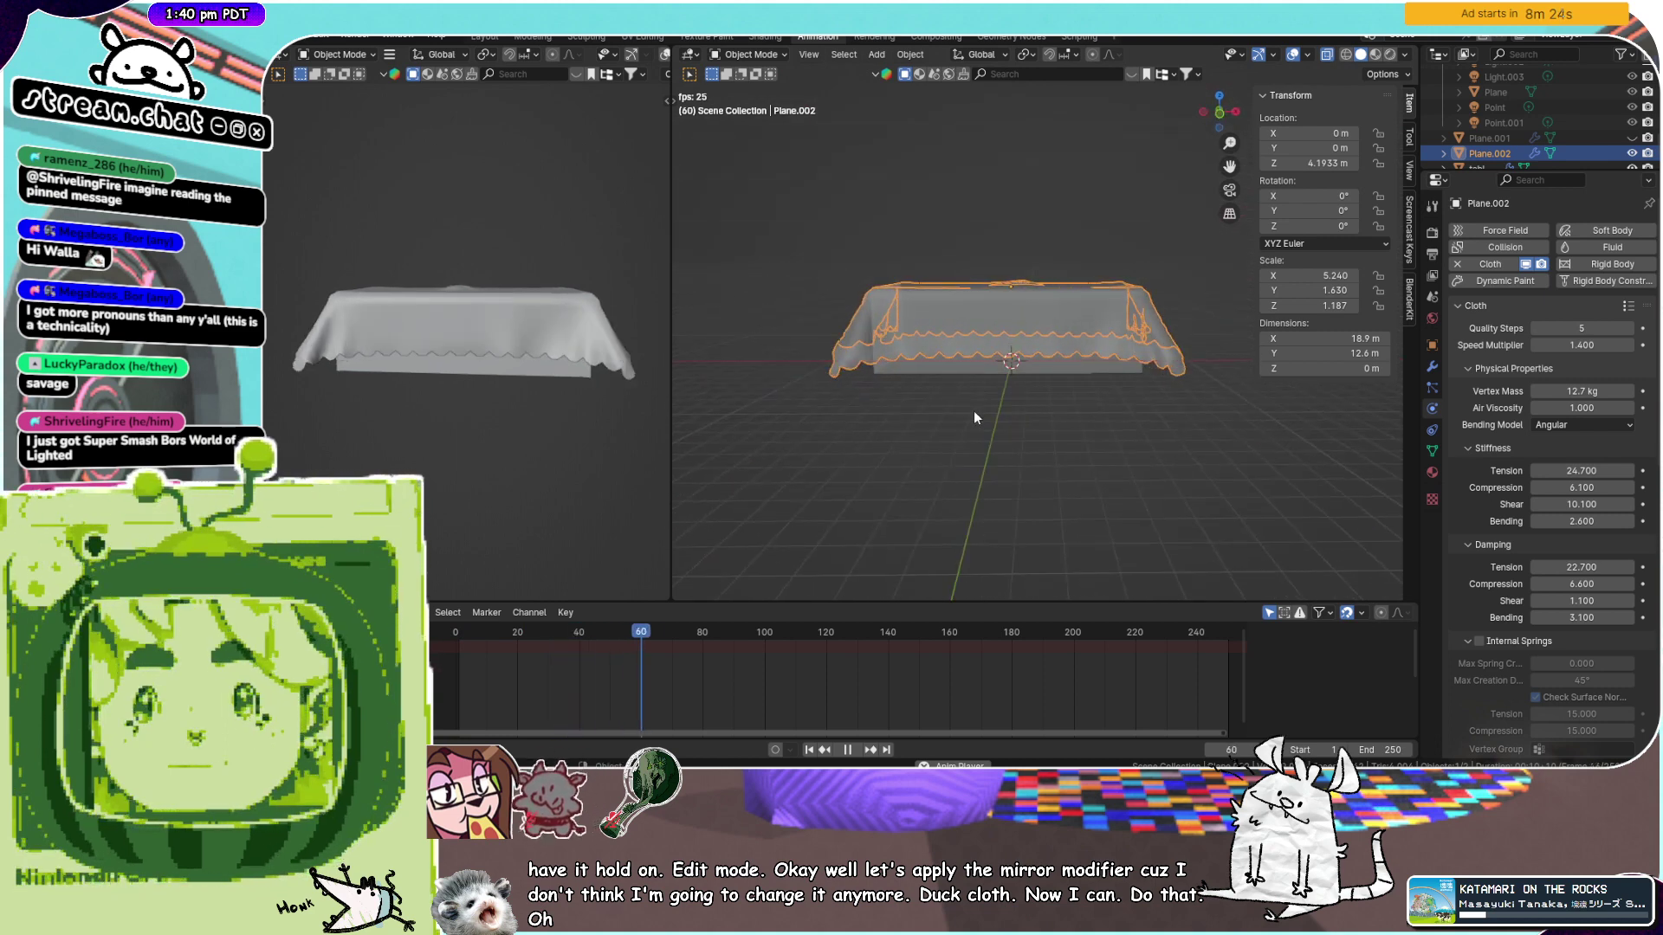
left_click(848, 750)
middle_click_drag(654, 376, 497, 366)
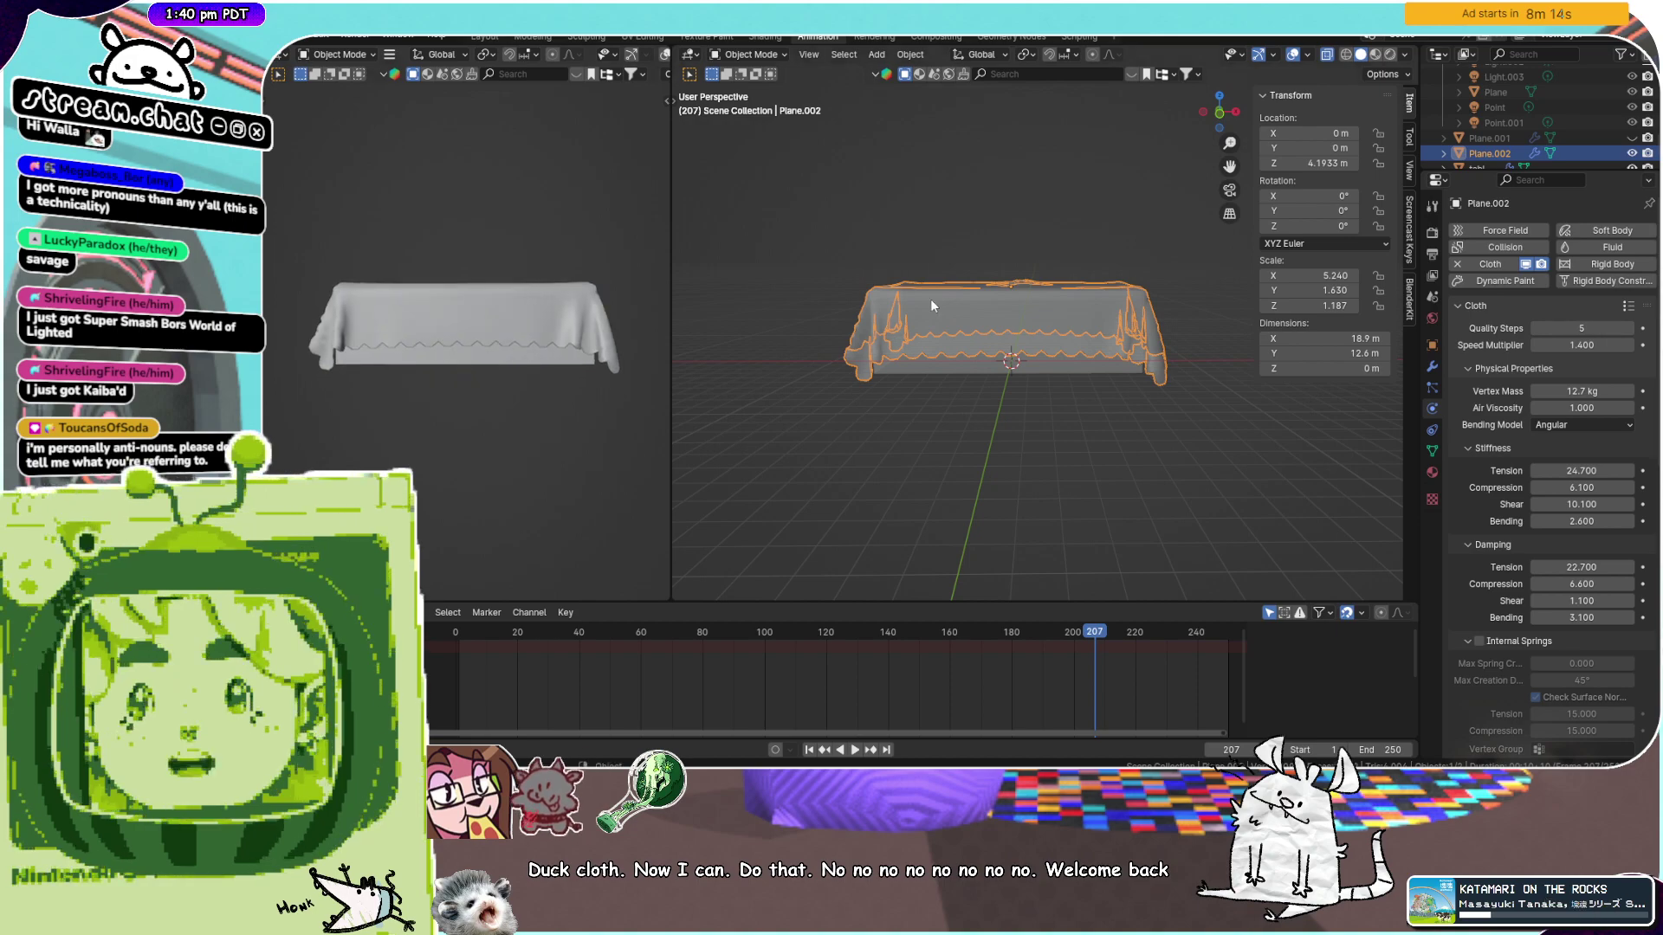
Examine the draped cloth's front and corners, replay the simulation, and stop it at frame 204
scroll(930, 299, "up", 4)
middle_click_drag(931, 299, 1066, 391)
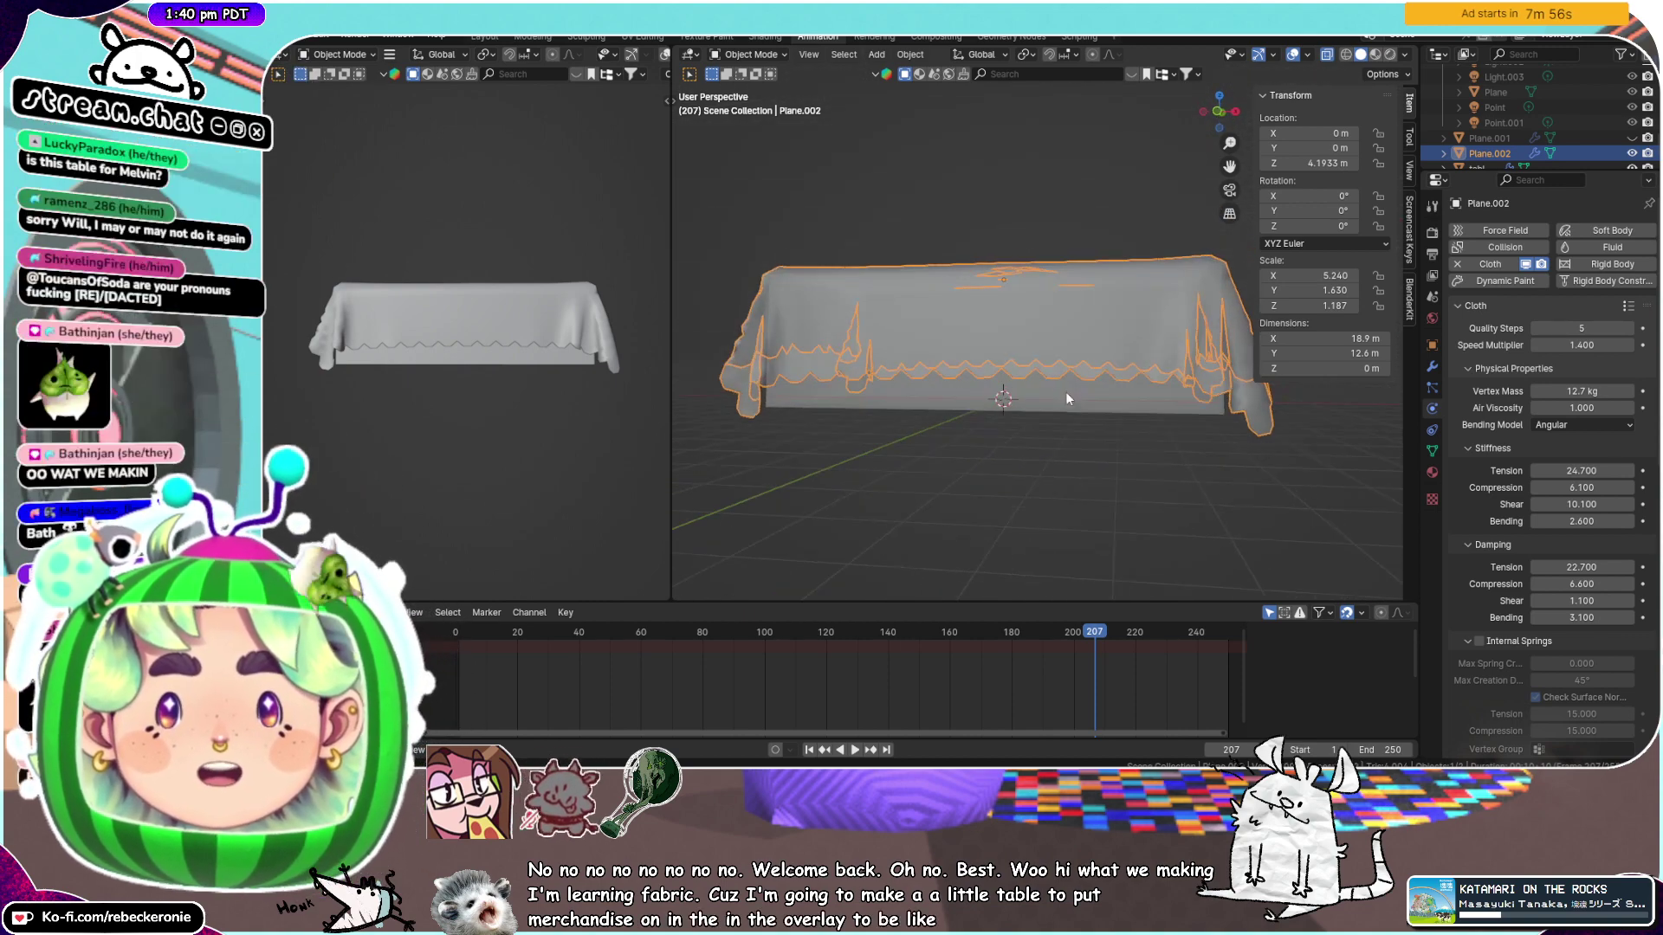
middle_click_drag(1061, 314, 1016, 340)
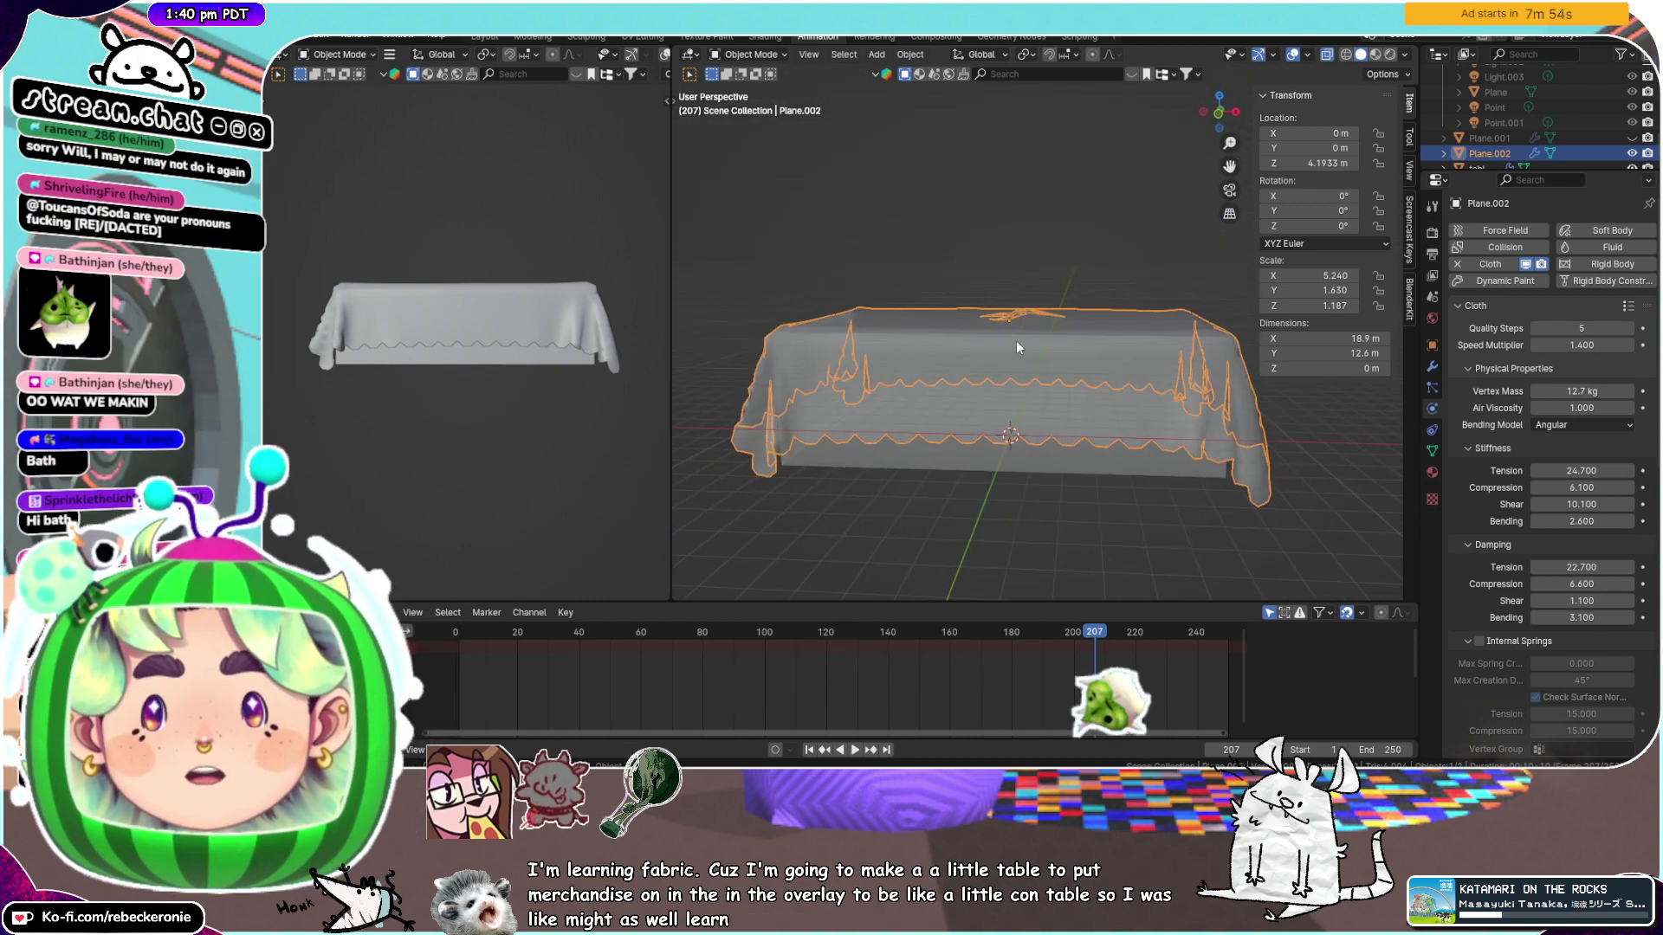
left_click_drag(1092, 638, 858, 615)
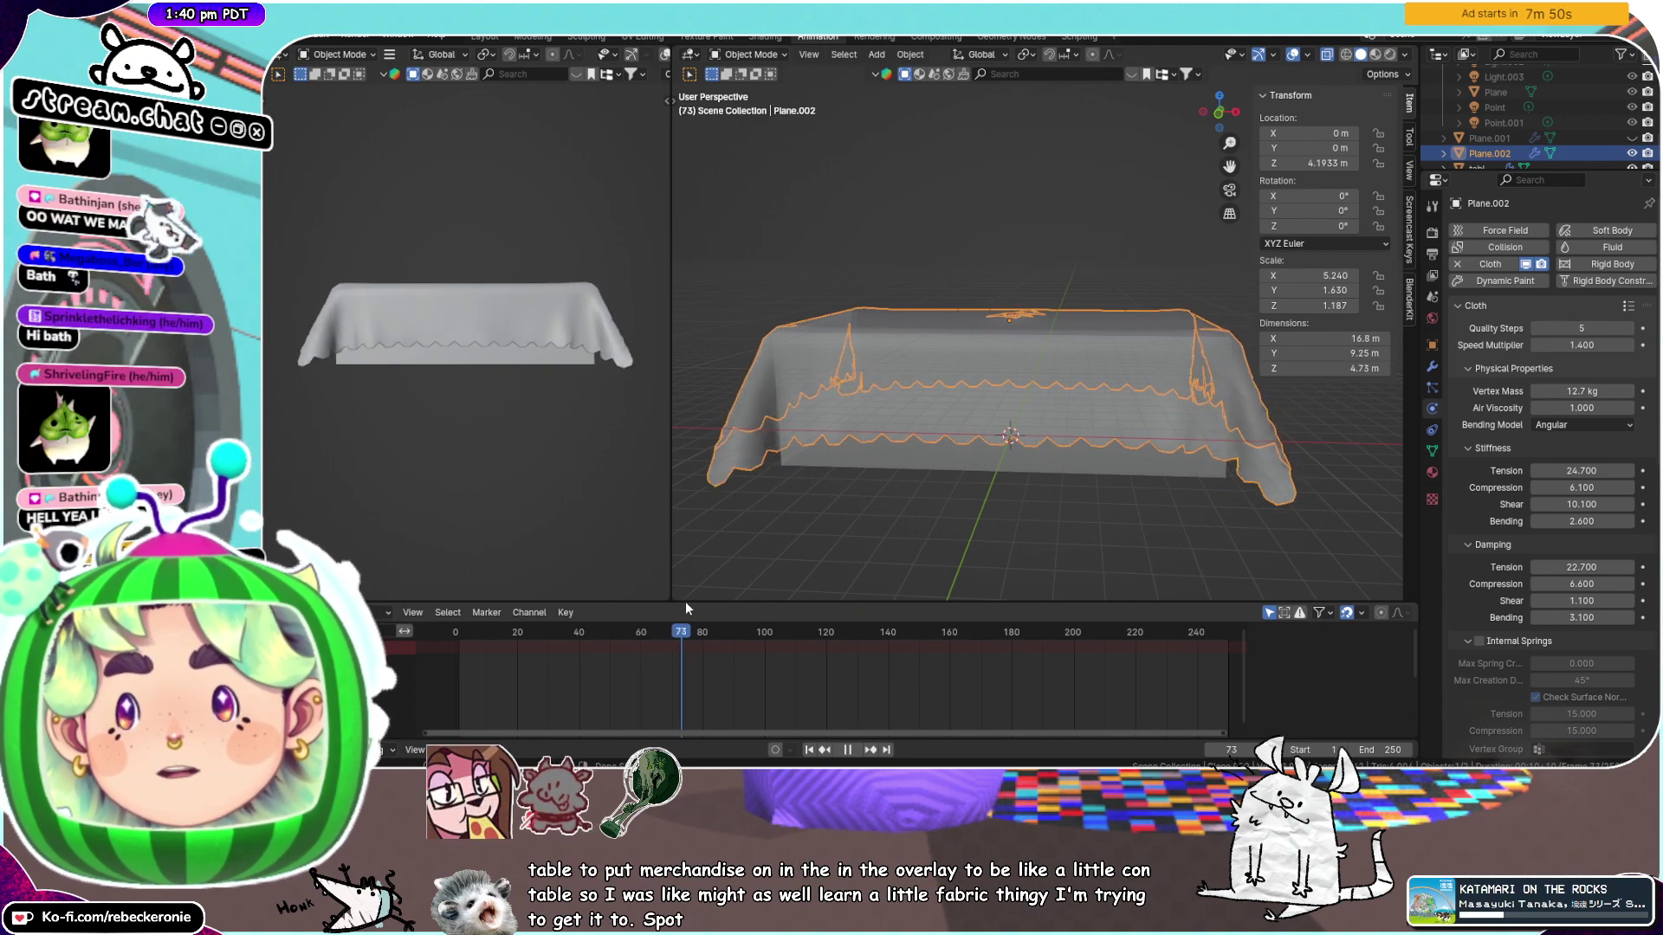
left_click(733, 627)
left_click_drag(732, 619, 923, 660)
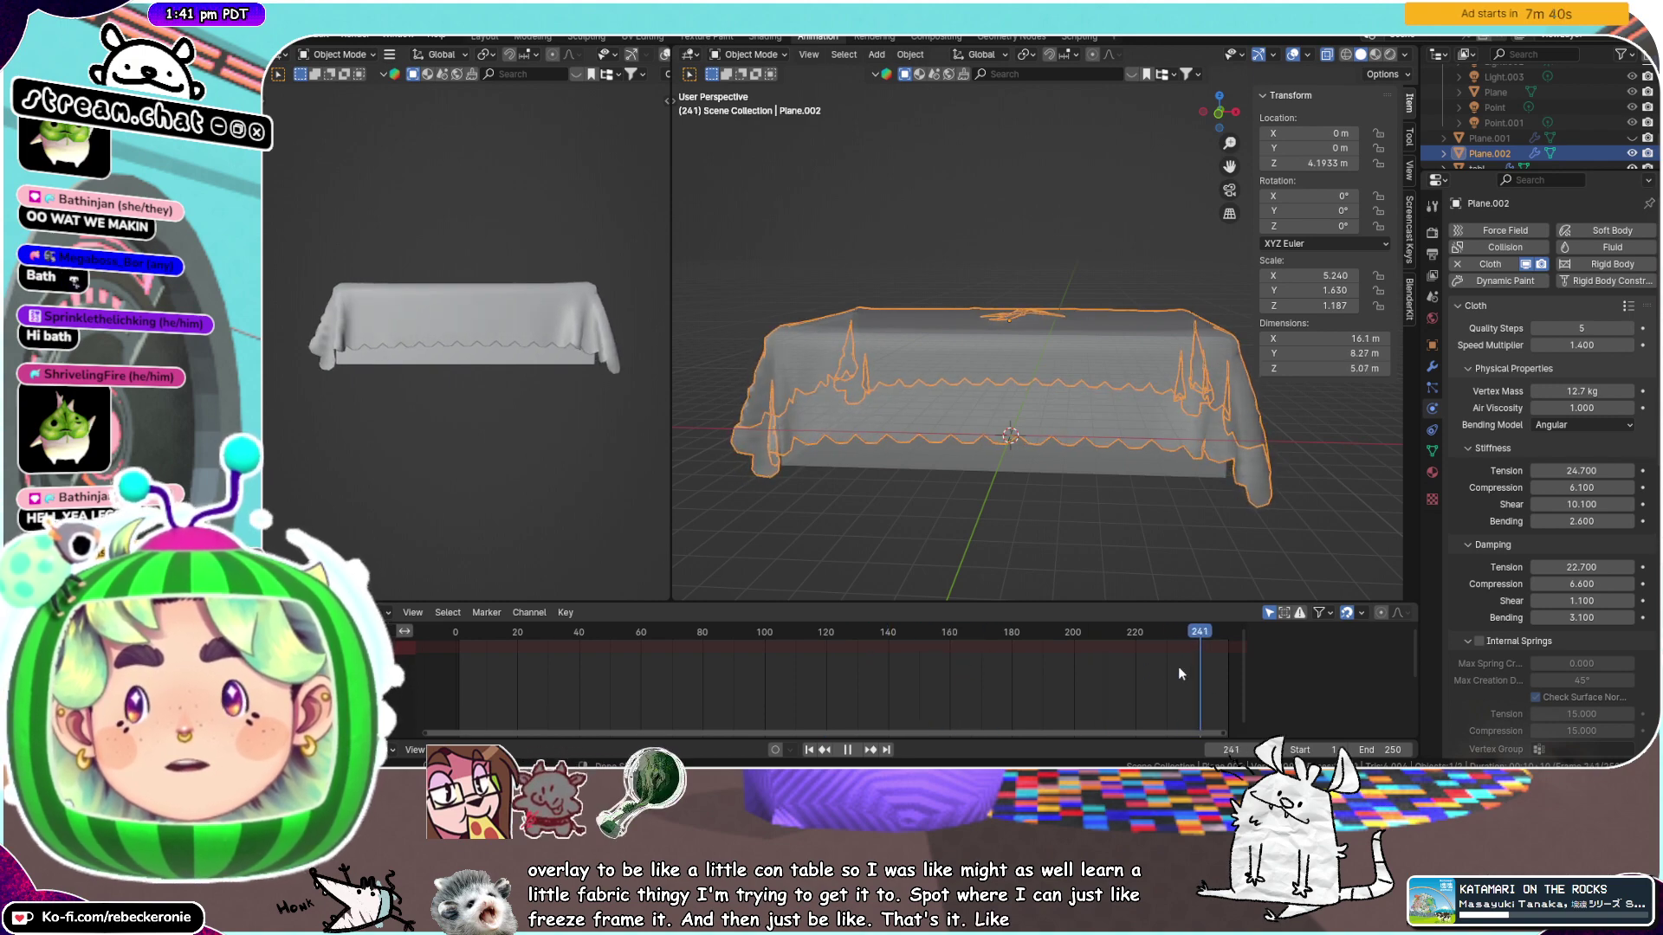
left_click_drag(1075, 668, 1086, 668)
Raise the cloth plane about 1.88 m along the global Z axis above the table block
middle_click_drag(1124, 568, 734, 404)
scroll(990, 475, "up", 2)
scroll(905, 410, "up", 2)
scroll(826, 321, "down", 4)
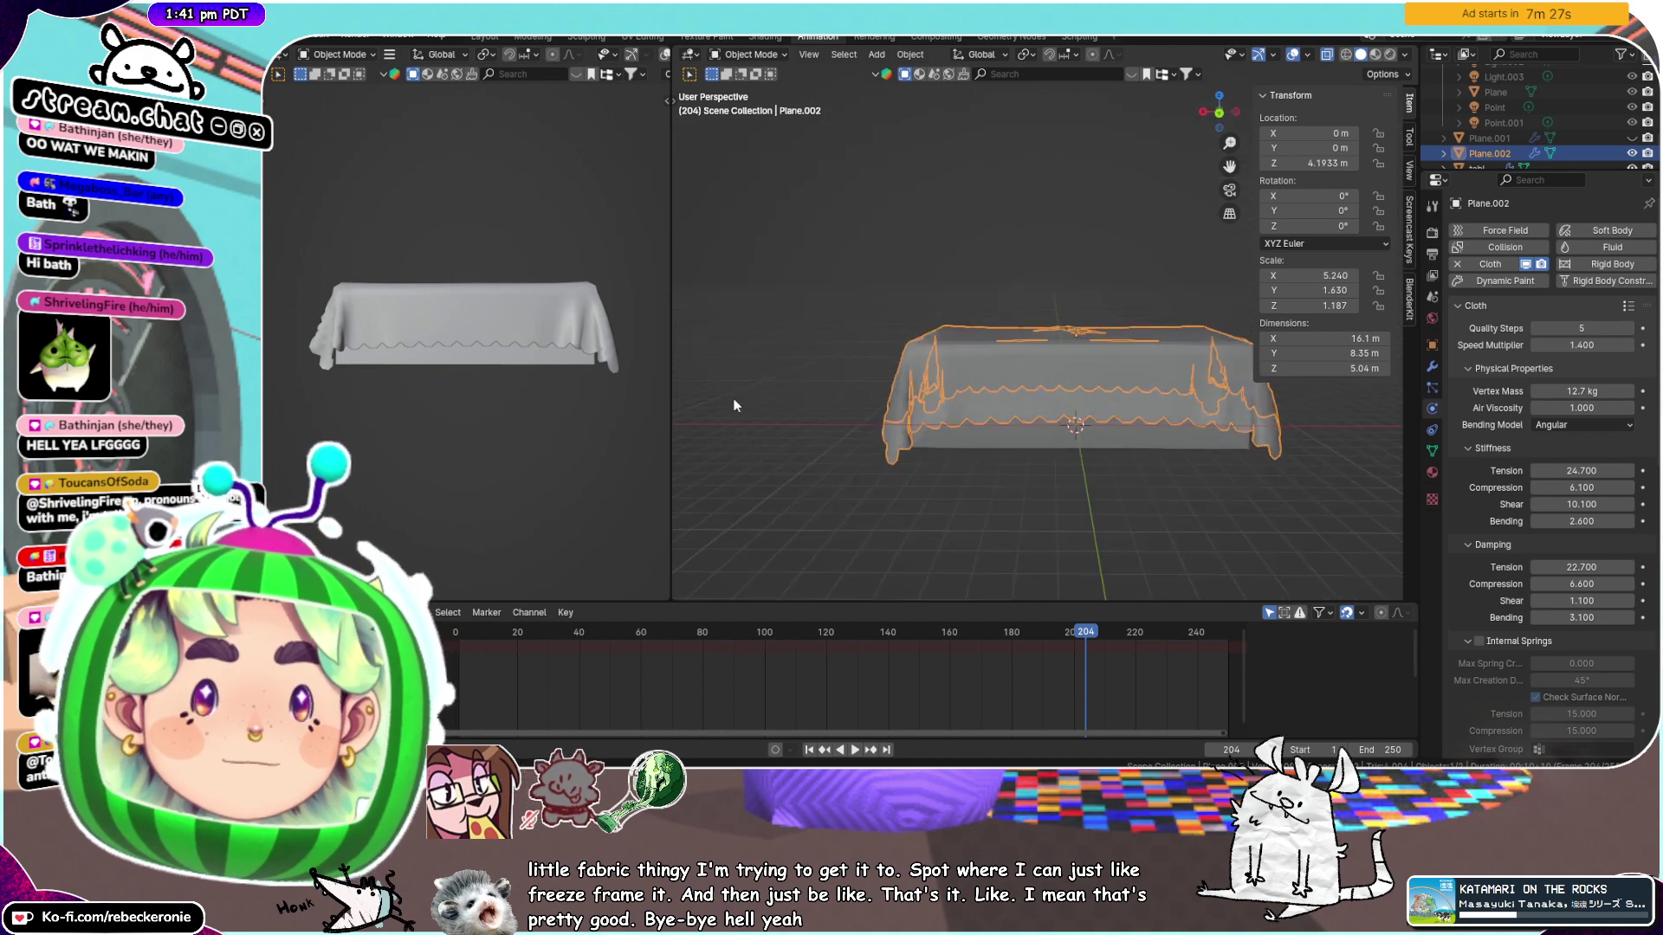
middle_click_drag(1162, 433, 1188, 315)
scroll(1236, 482, "up", 3)
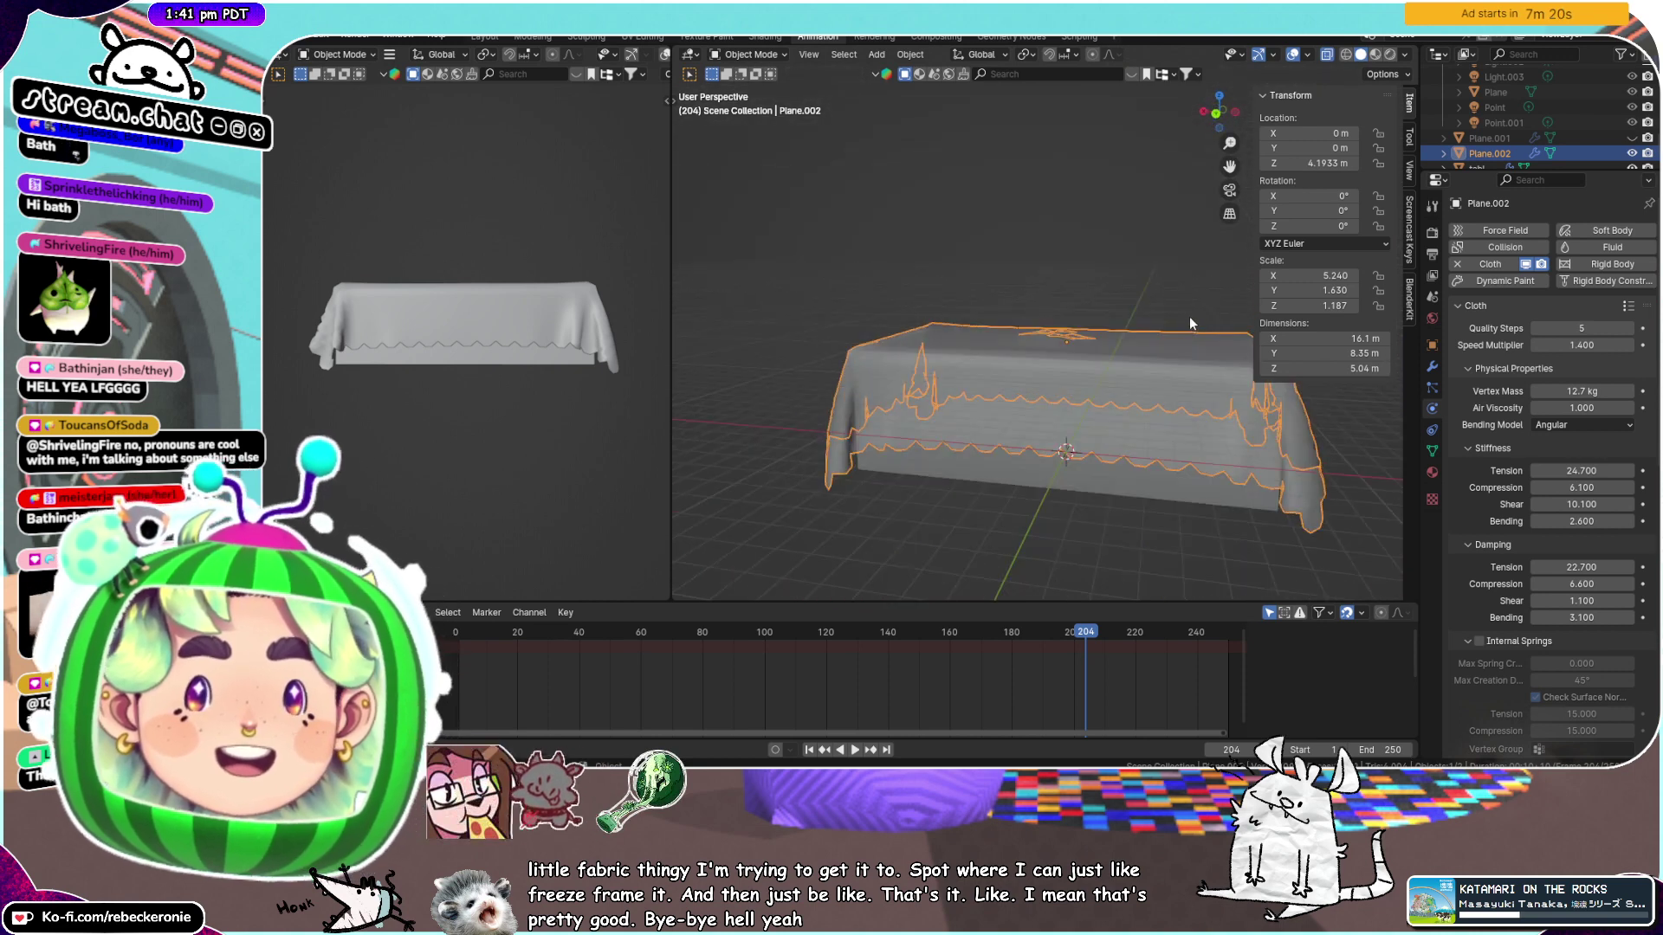
key("ctrl+Tab")
left_click(1042, 321)
middle_click_drag(1084, 367, 1099, 358)
key("g")
key("y")
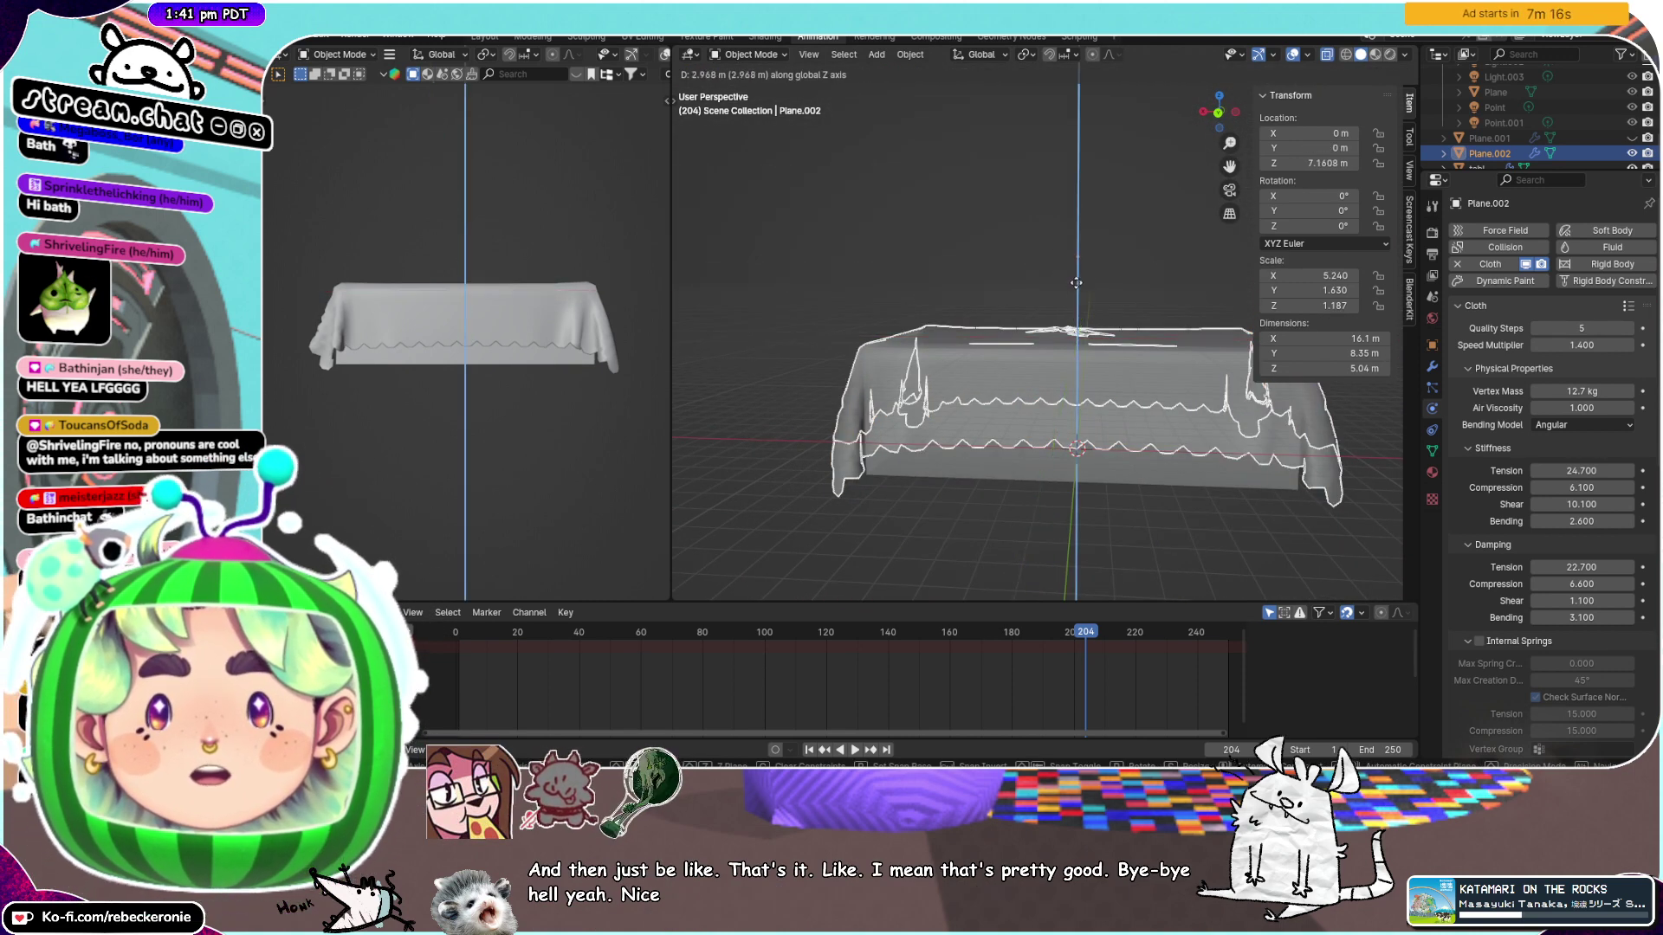
left_click(1082, 312)
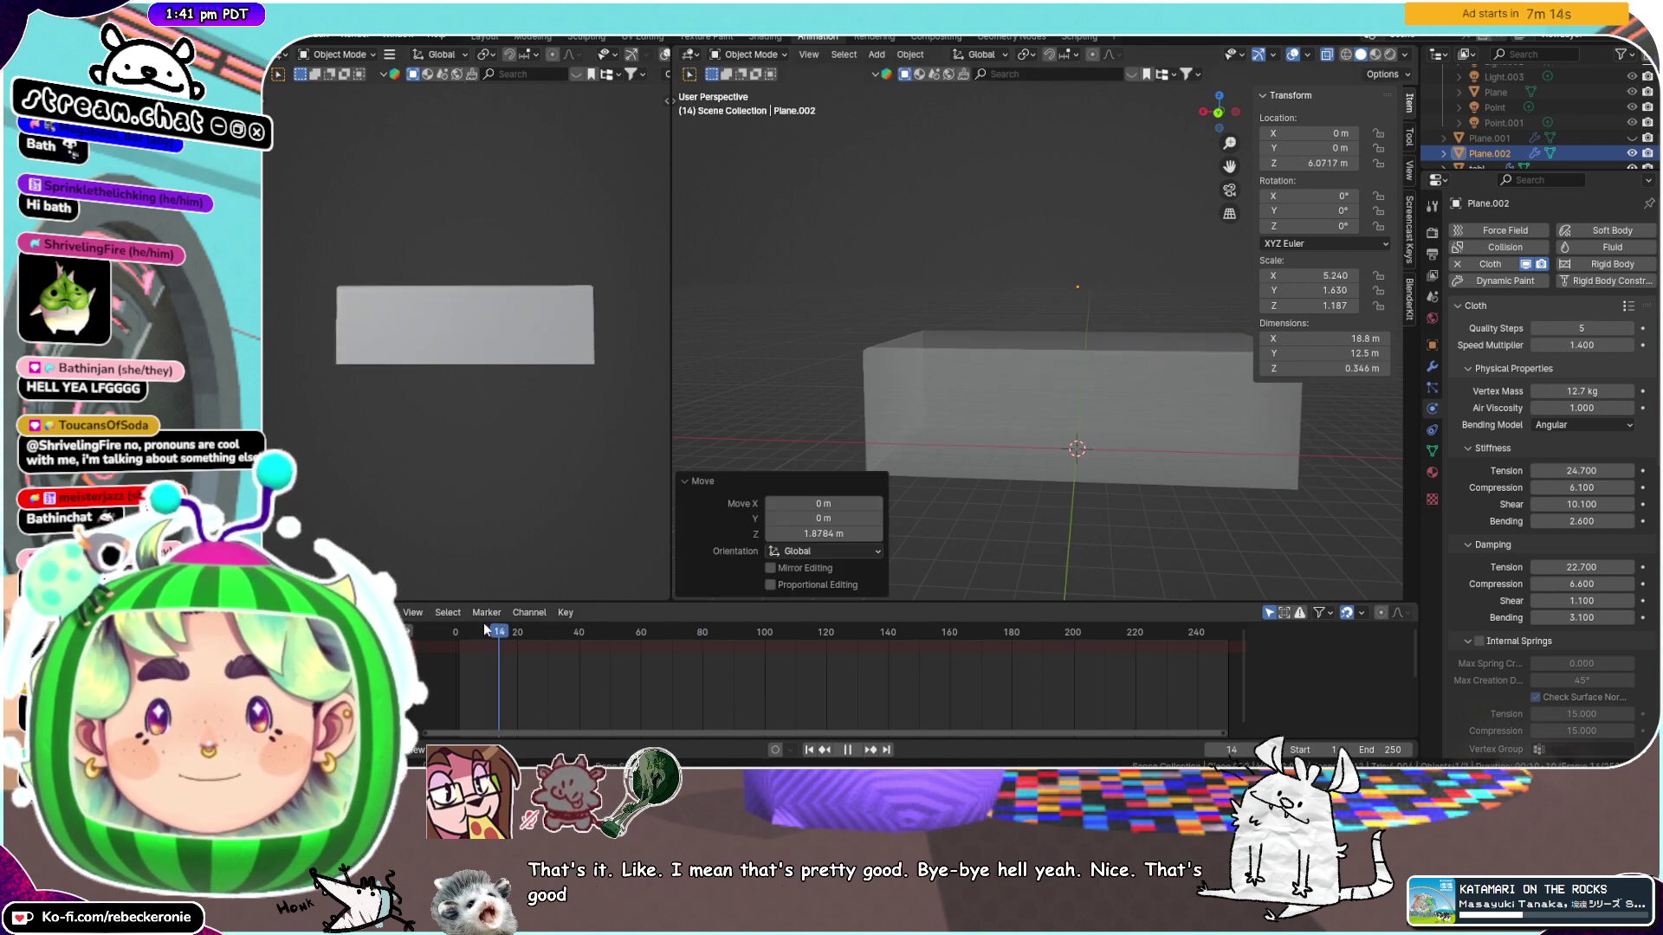
Play the simulation with the raised cloth, check the drape in back orthographic view, and stop at frame 182
key("Escape")
left_click(856, 750)
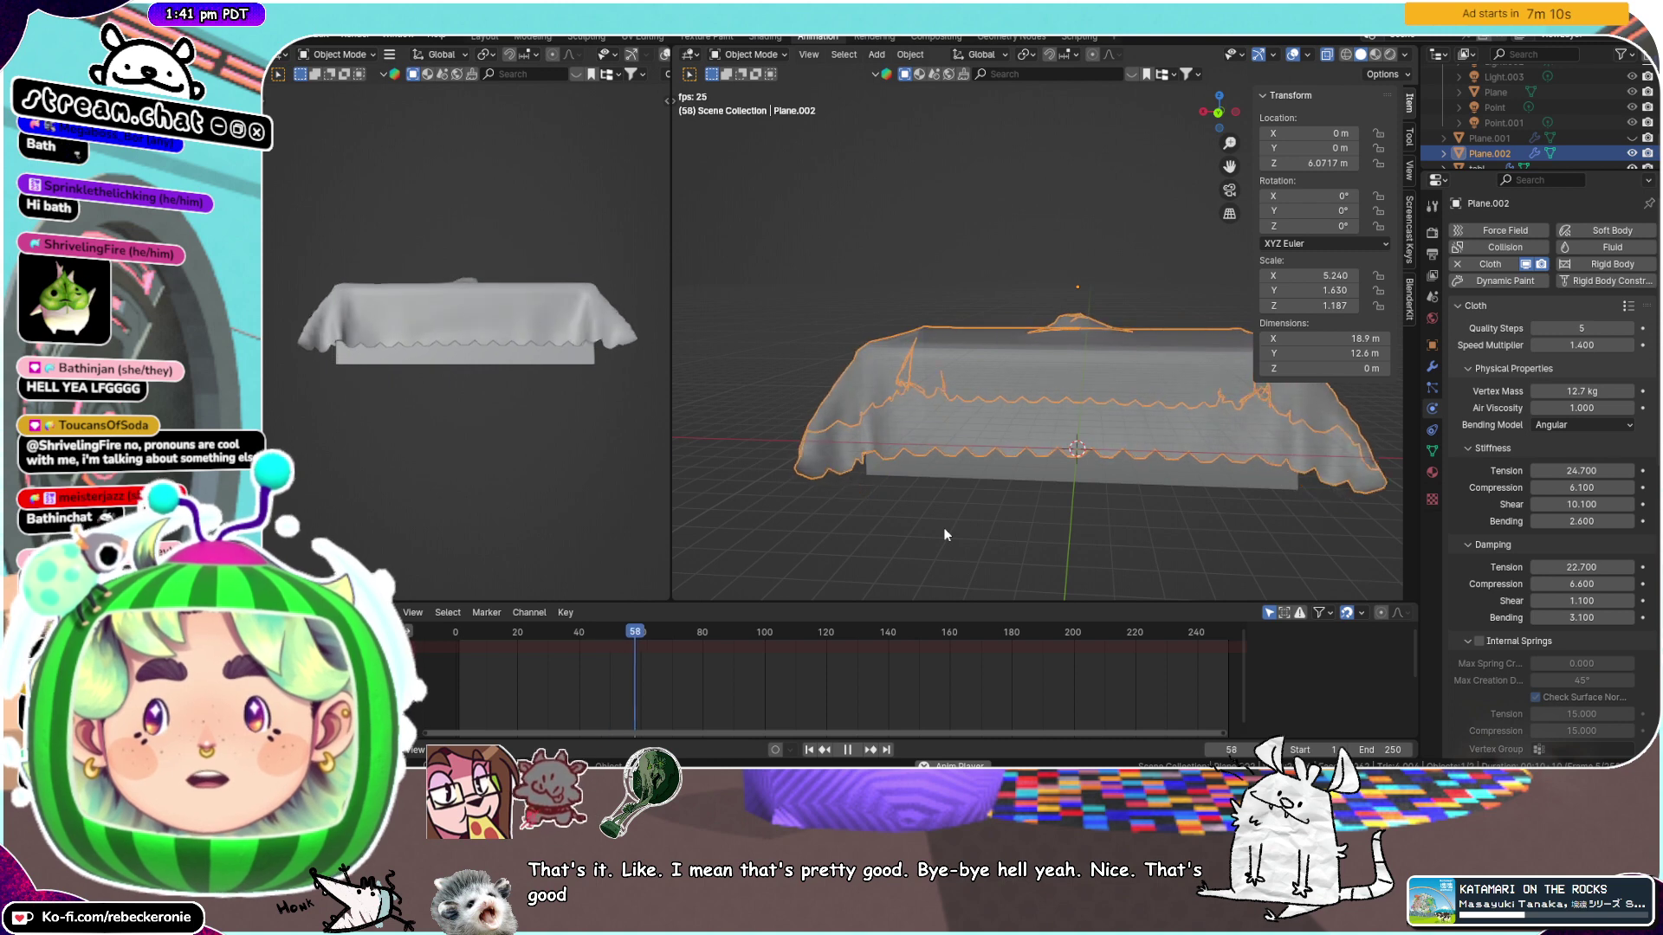
middle_click_drag(980, 420, 1006, 403)
left_click(1226, 117)
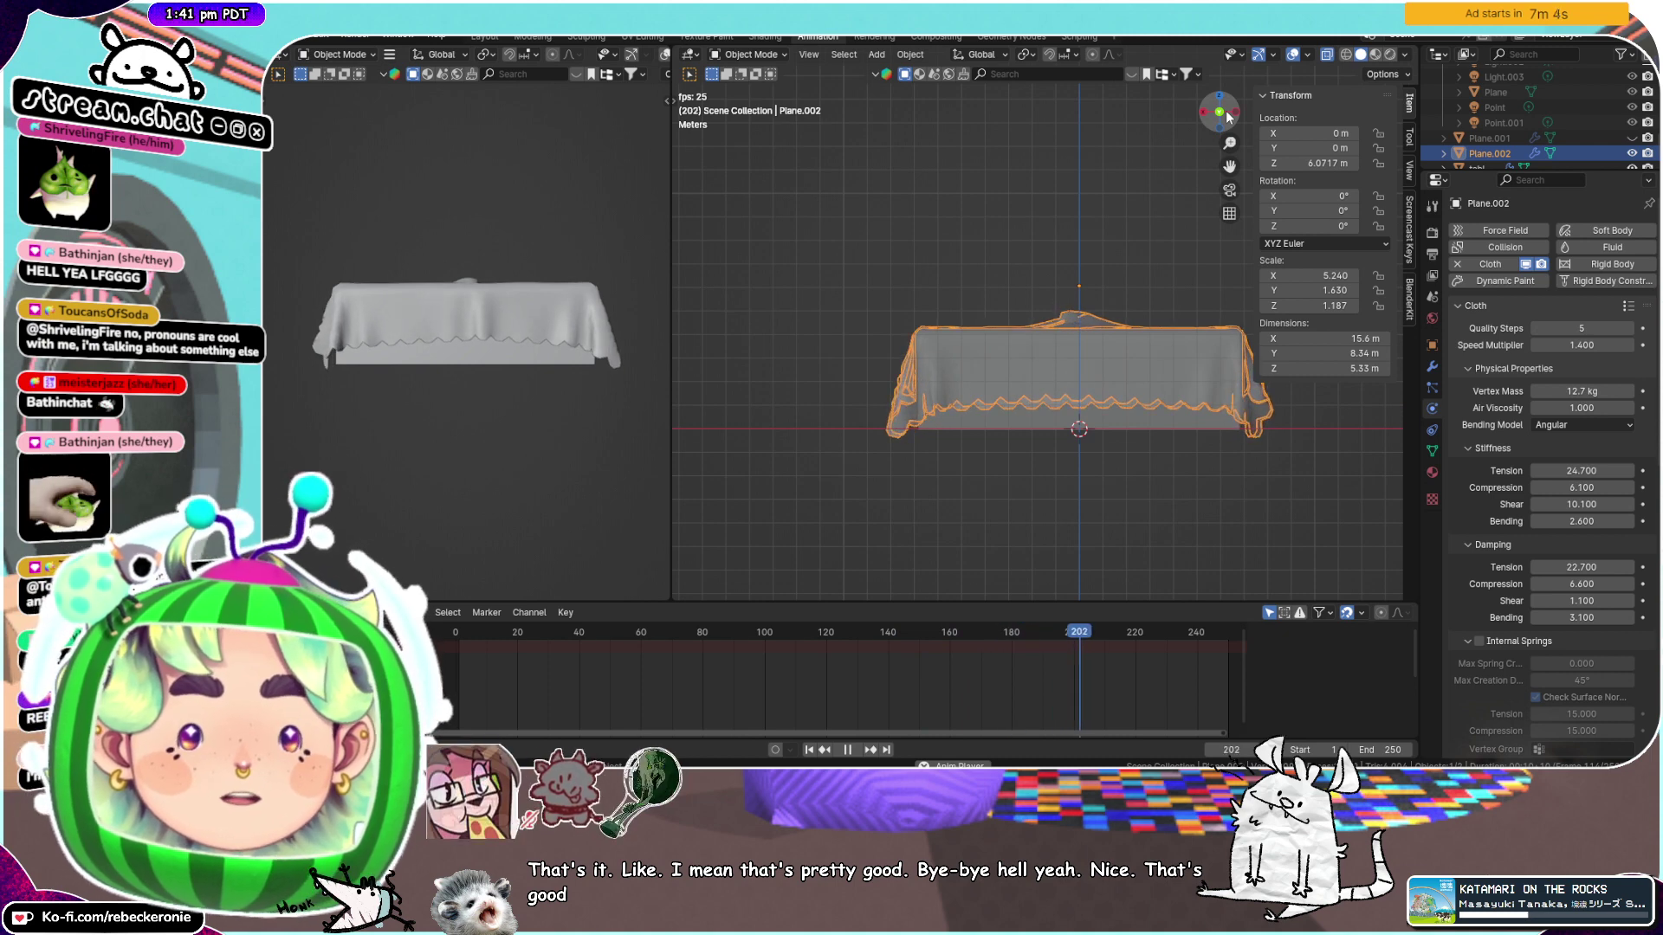
middle_click_drag(1215, 240, 1142, 278, "shift")
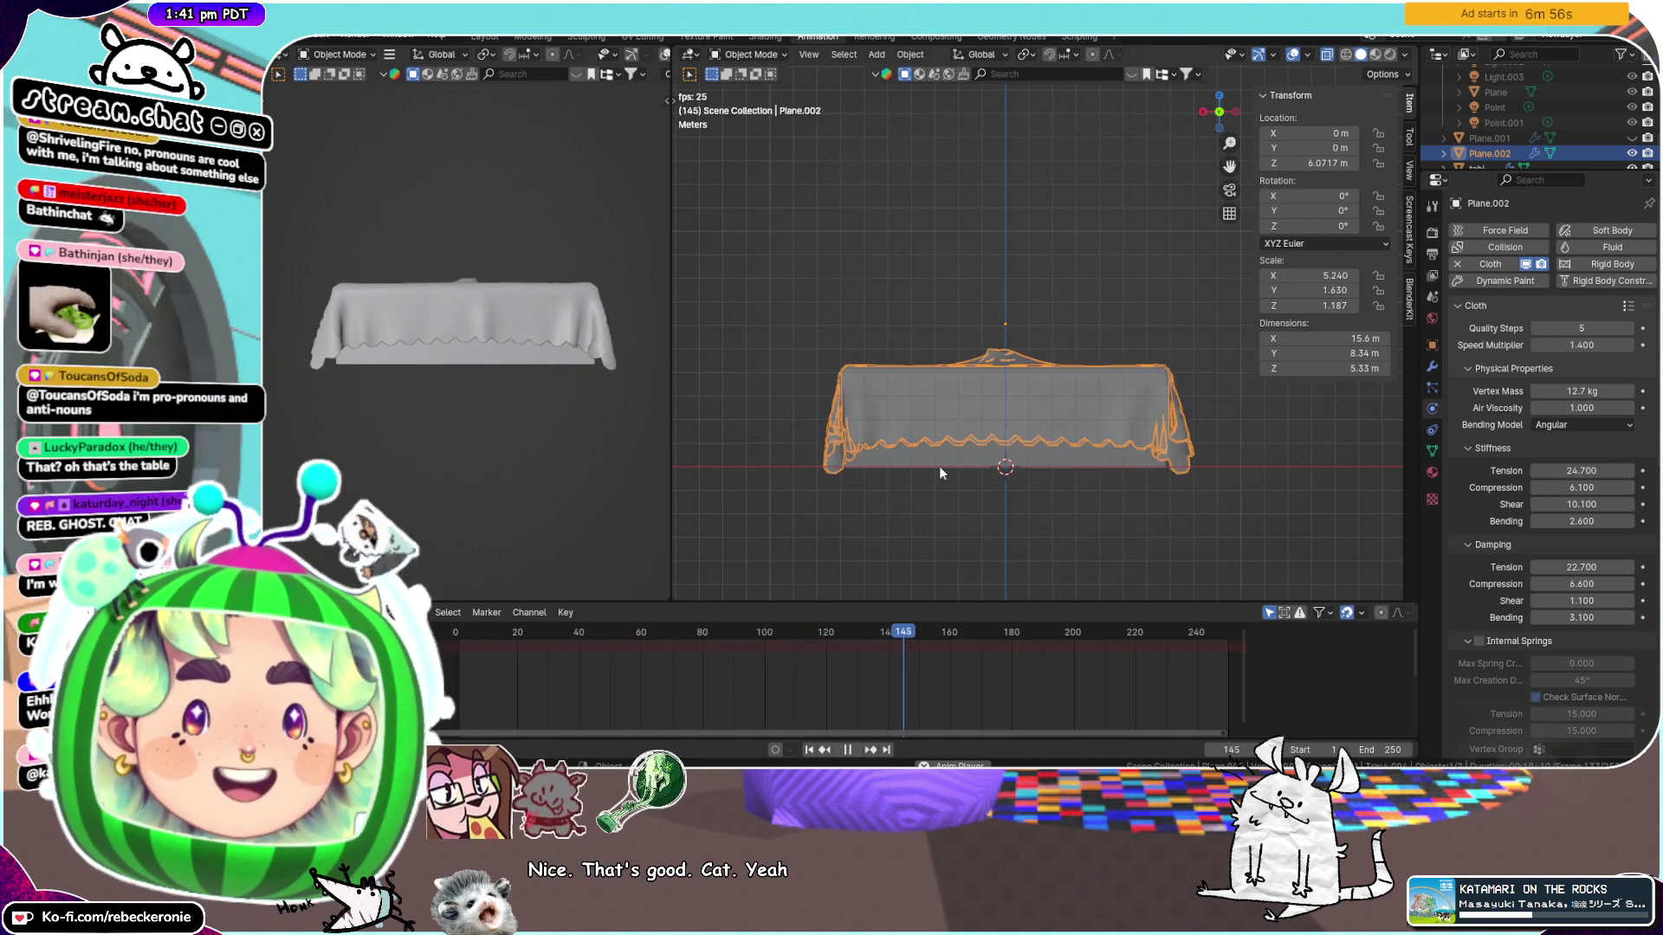
key("space")
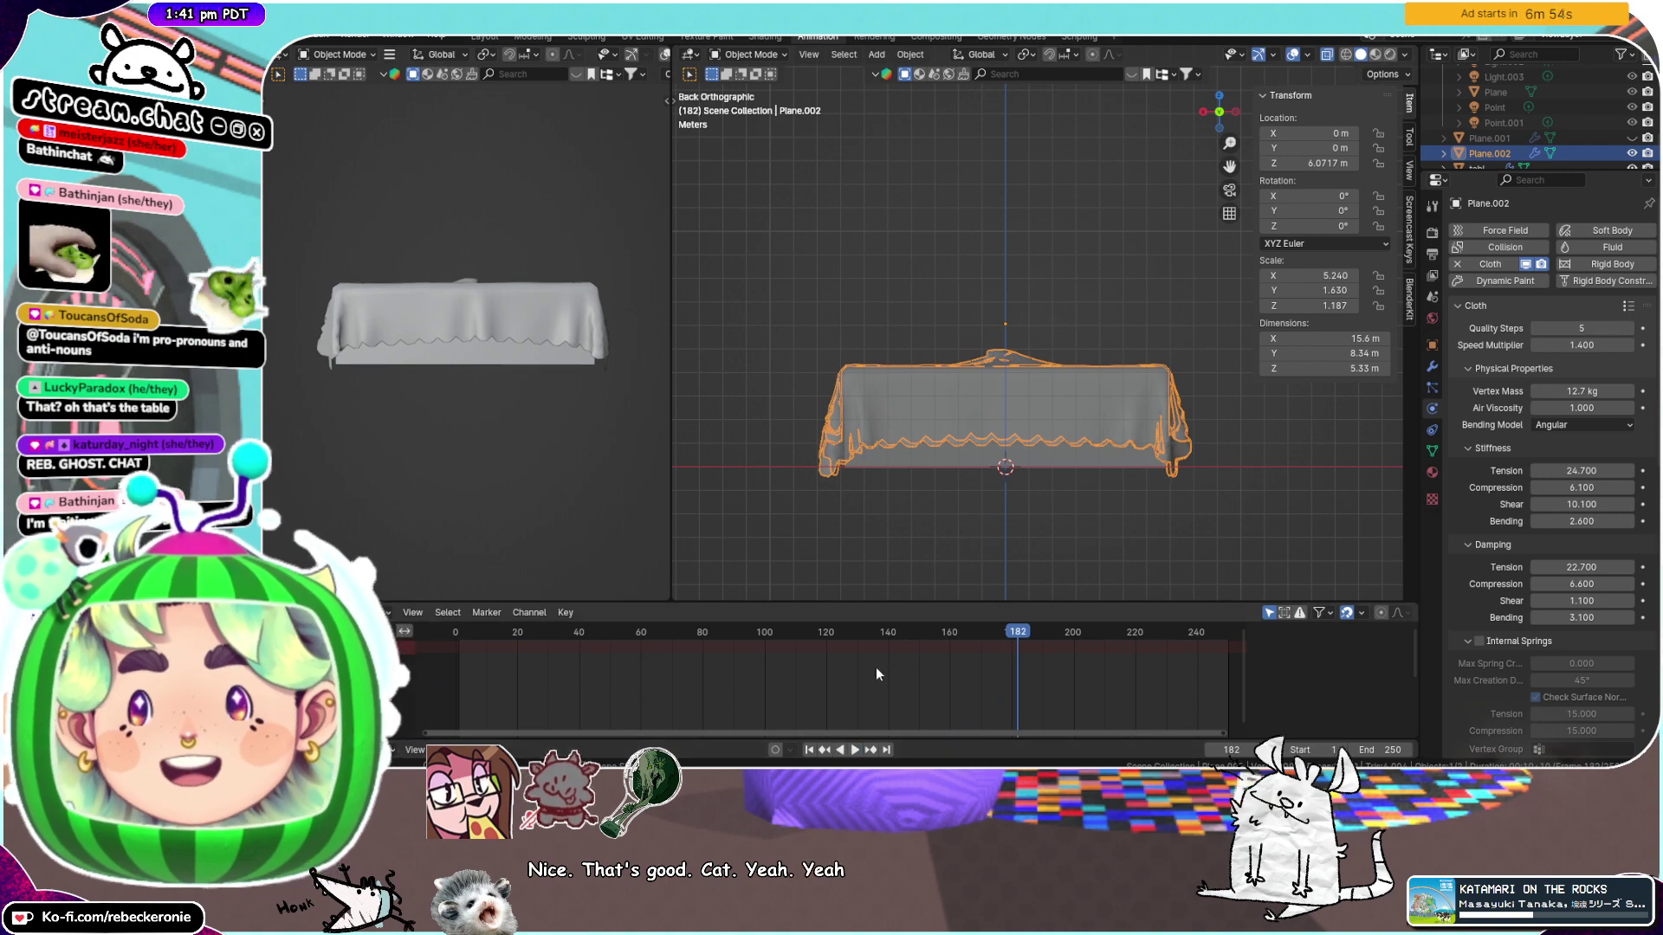
scroll(1064, 412, "up", 2)
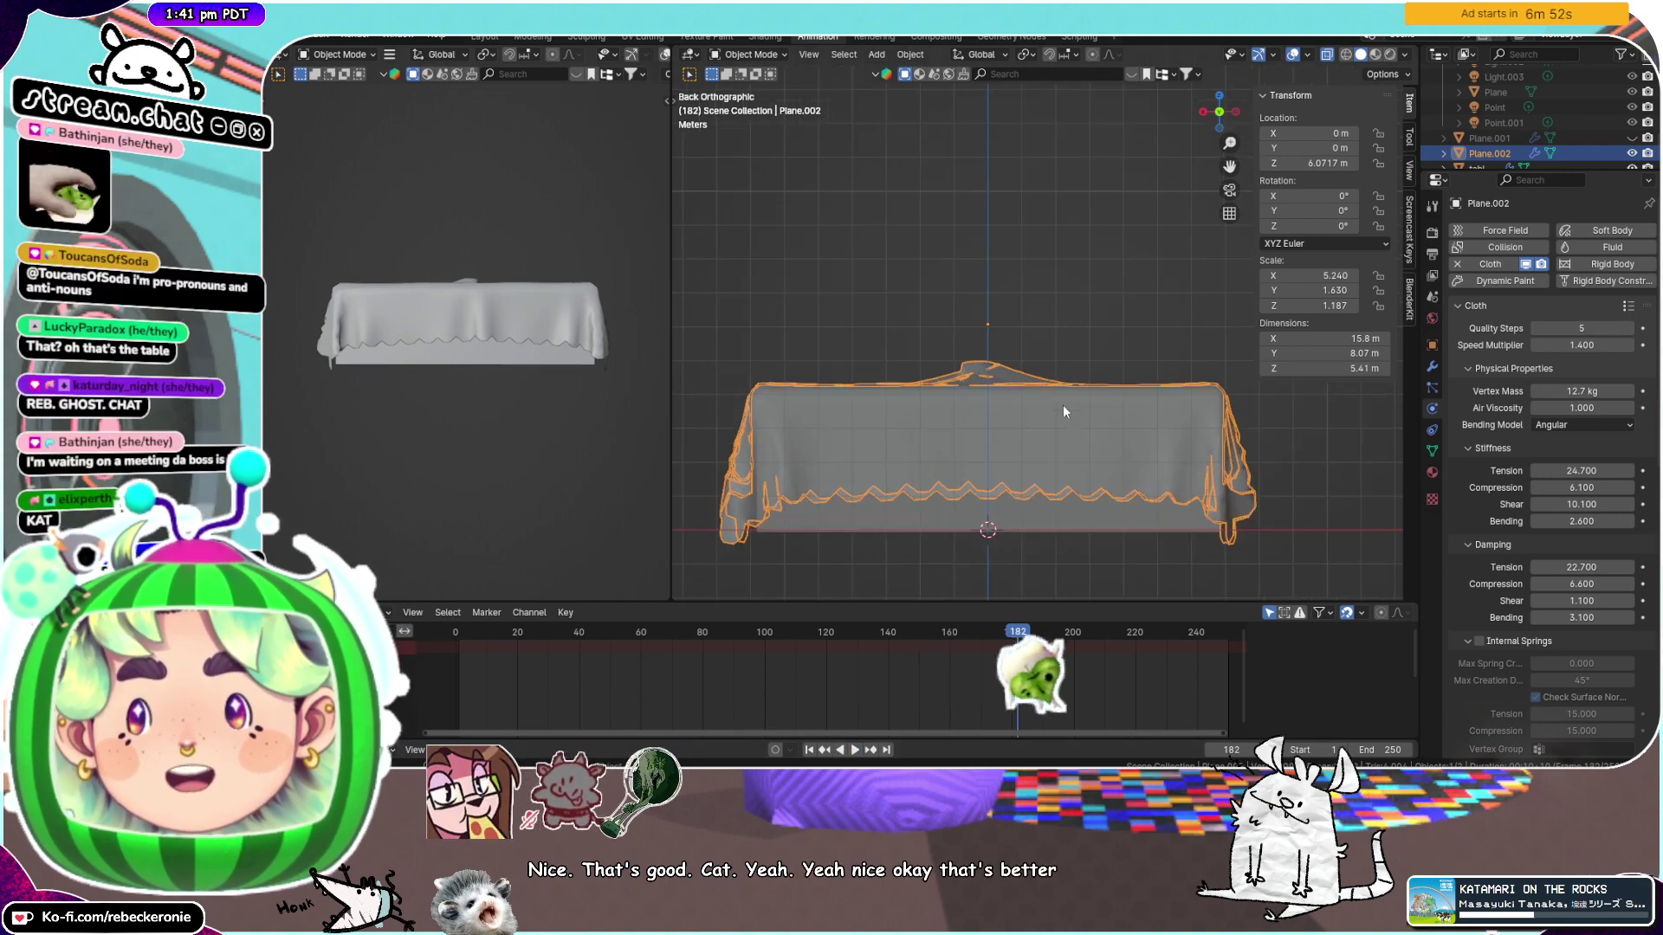
Rotate the cloth plane about 3.85° around the global Z axis
middle_click_drag(1063, 404, 1094, 480)
key("r")
left_click(1161, 474)
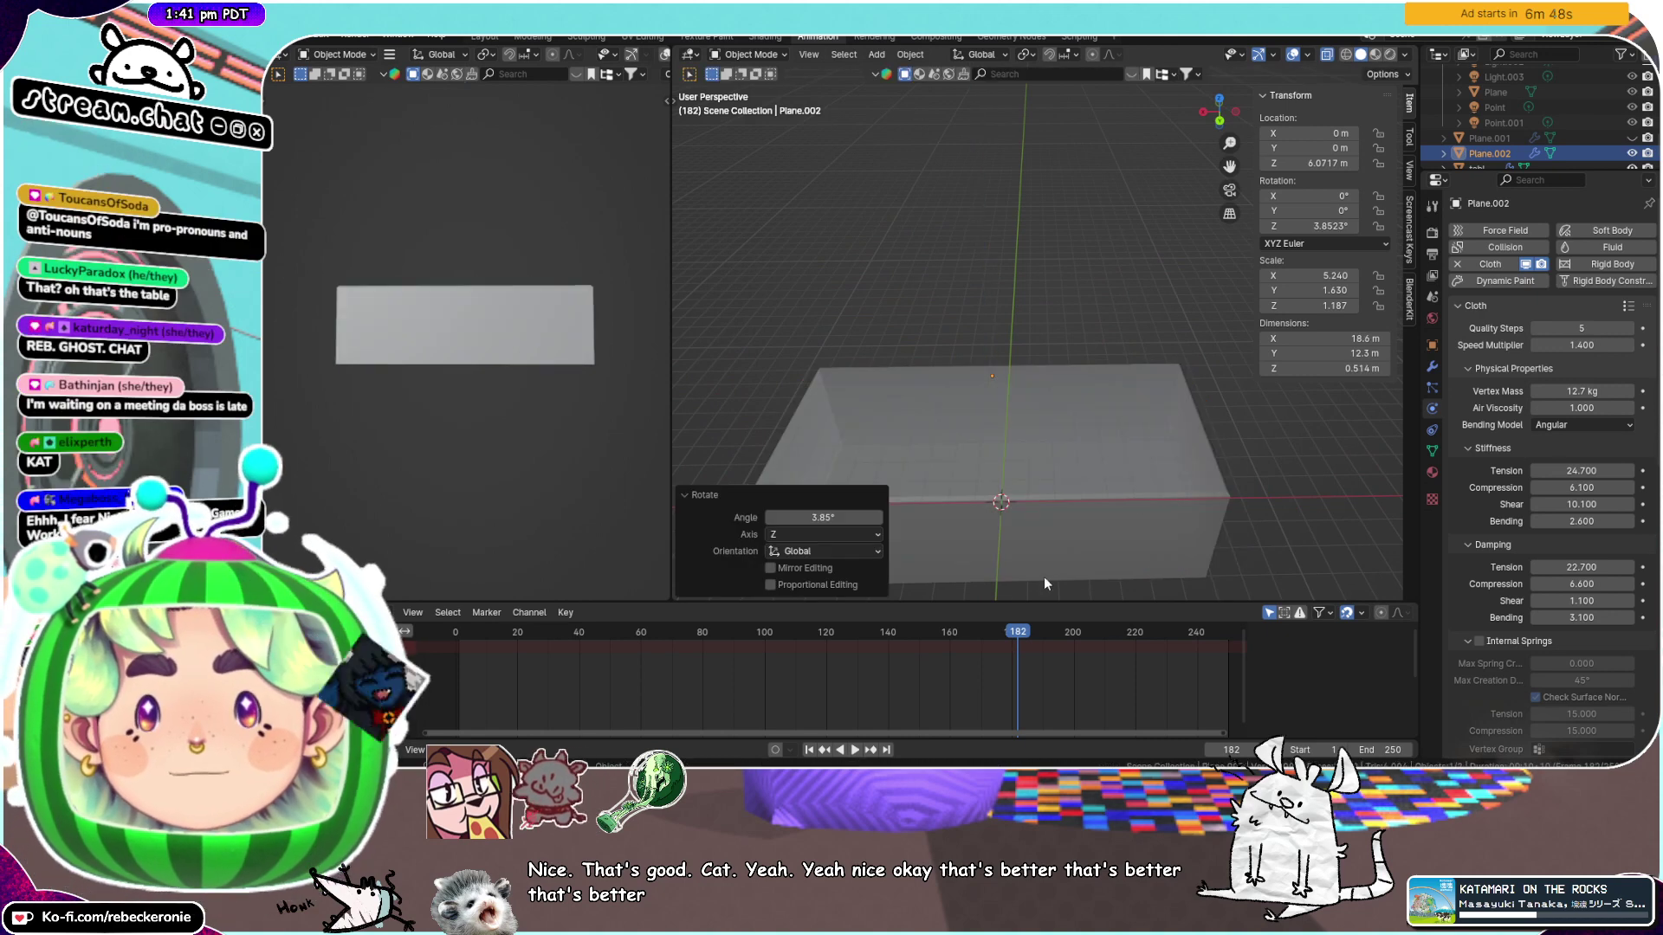
Play the rotated cloth's simulation from frame 0, review it in reverse, and cancel playback
left_click_drag(642, 641, 444, 643)
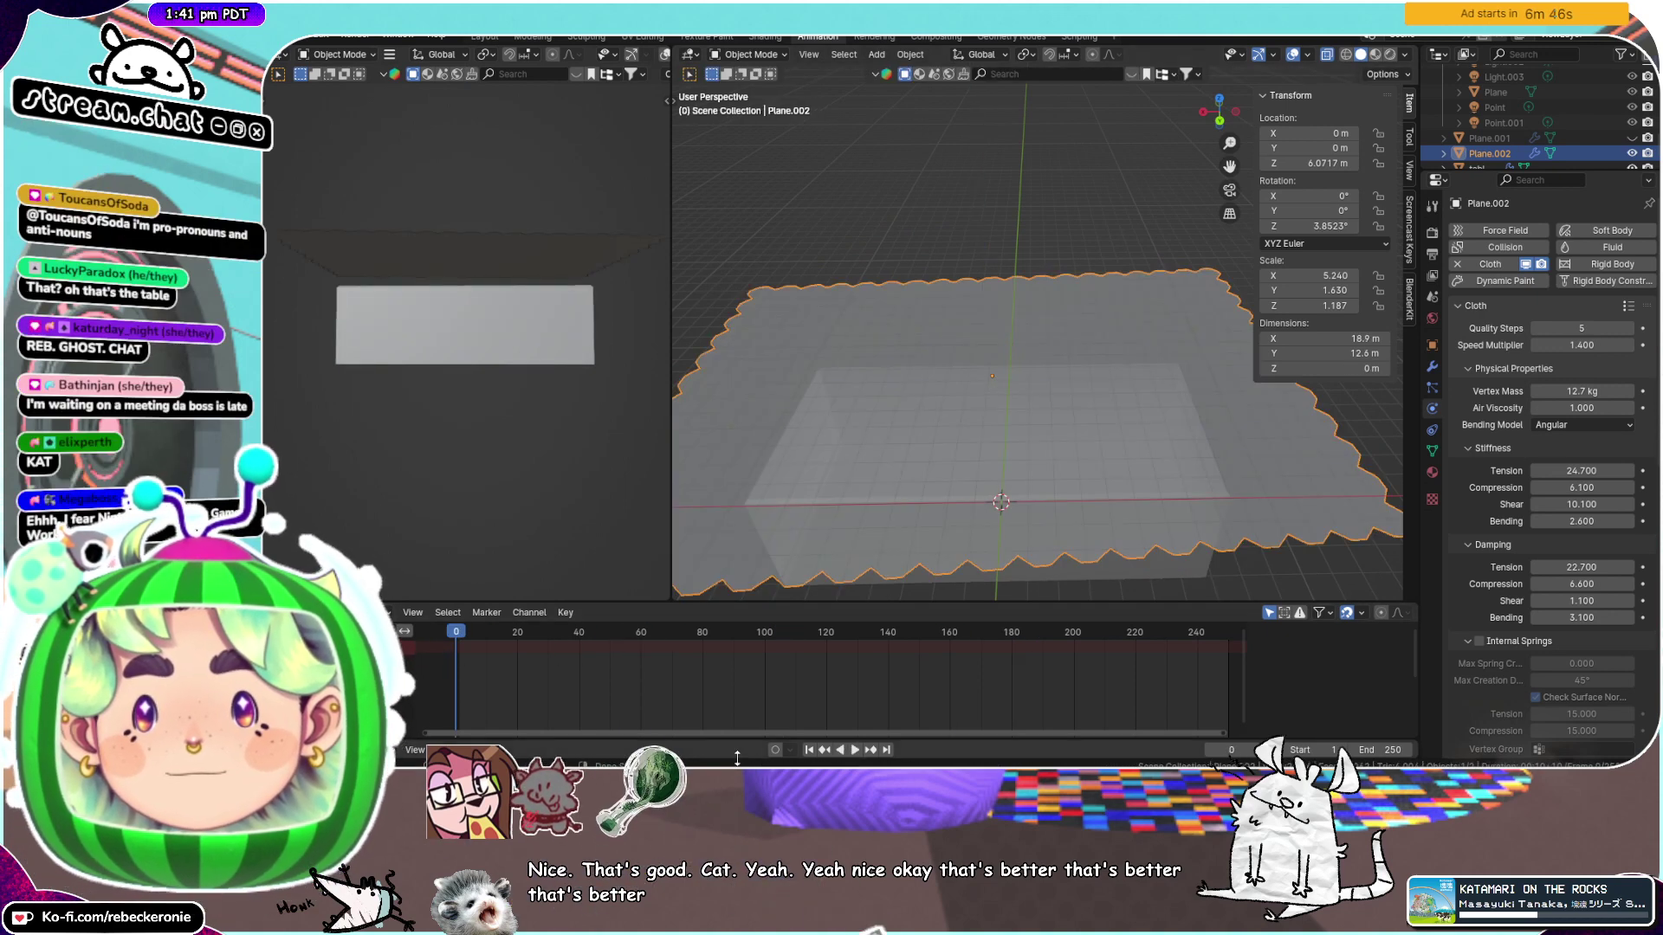
middle_click_drag(959, 535, 960, 464)
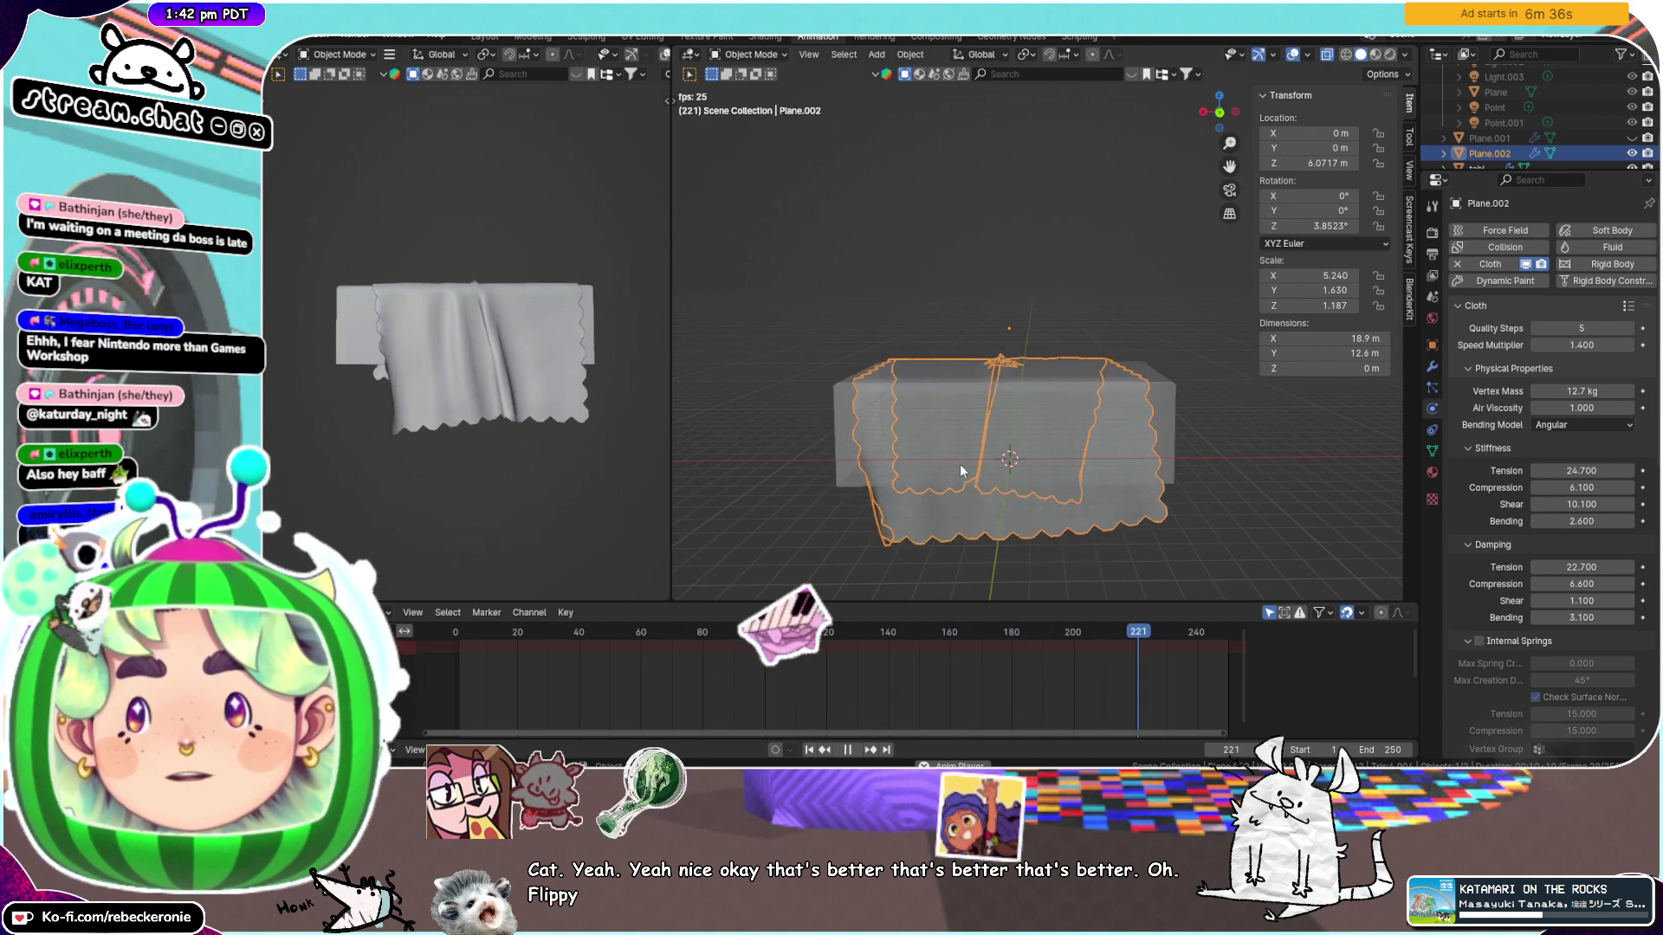
key("shift+ctrl+space")
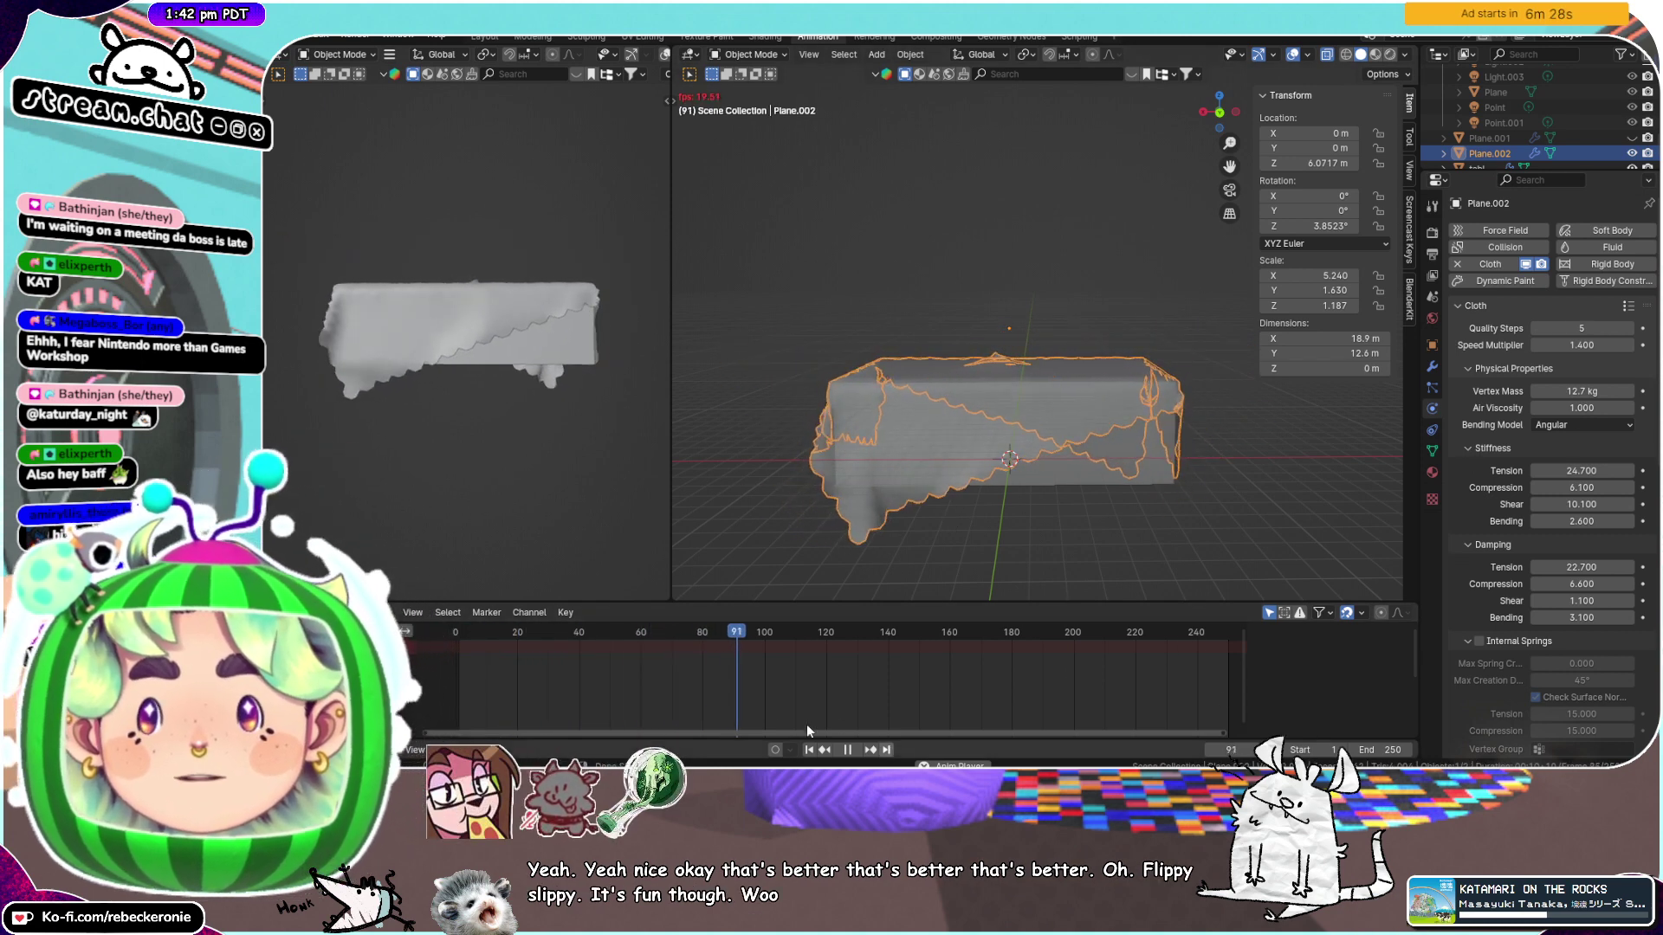
key("Escape")
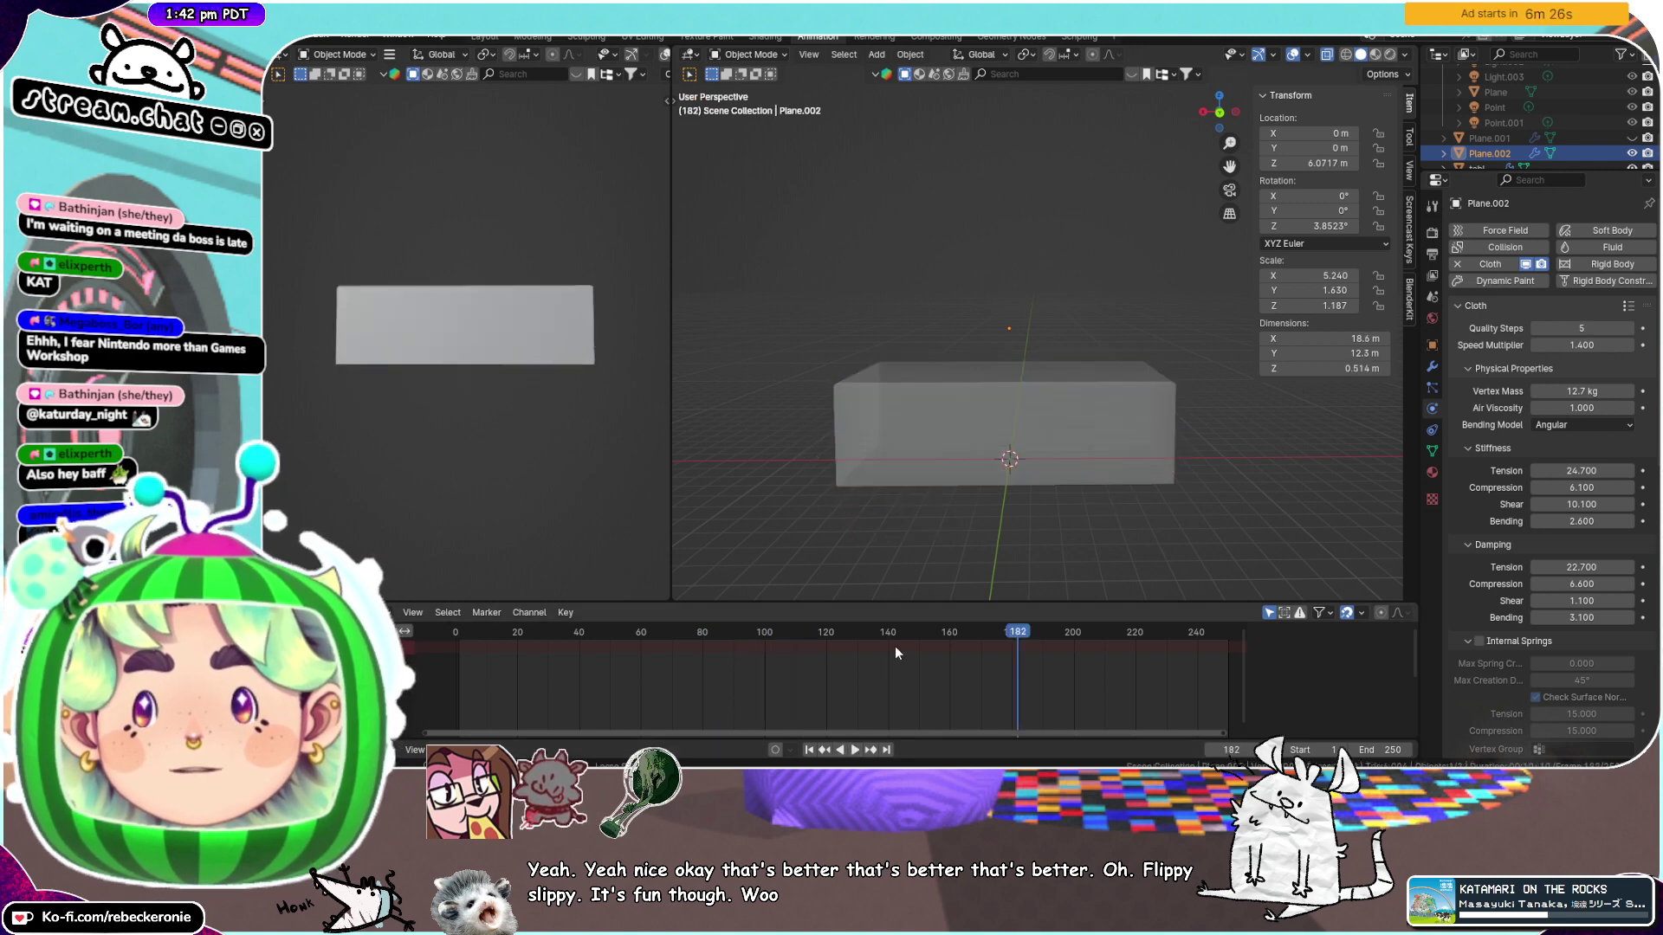
Run the cloth simulation again, stop it at frame 153, and examine the folds at the table corners
left_click(854, 750)
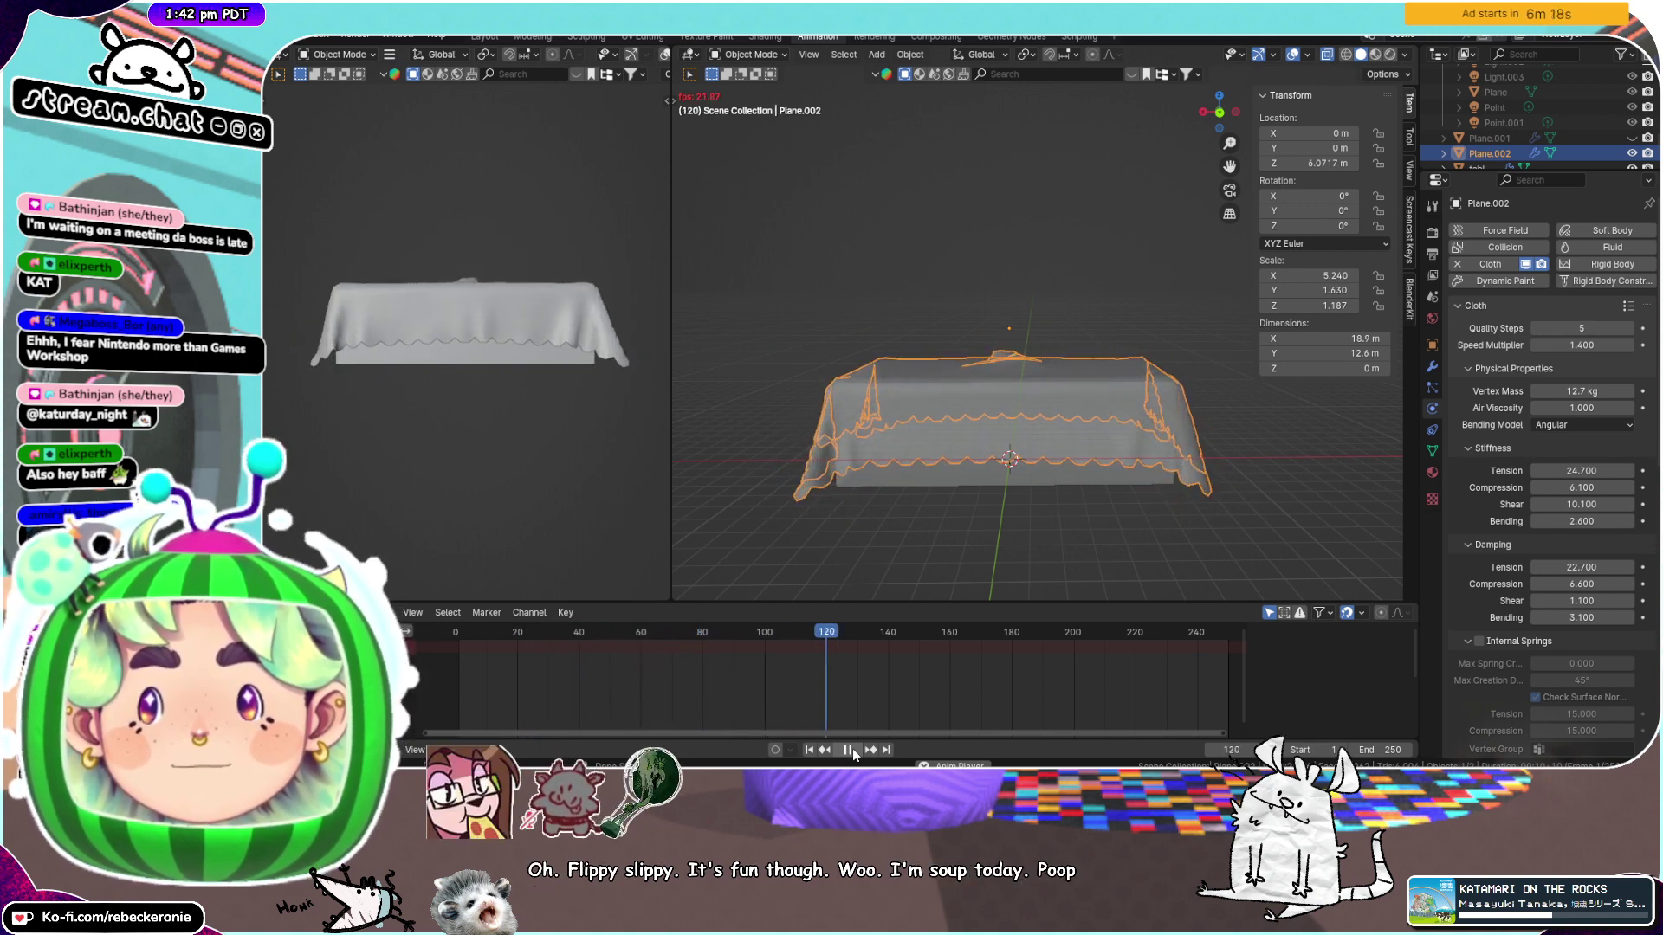
left_click(852, 750)
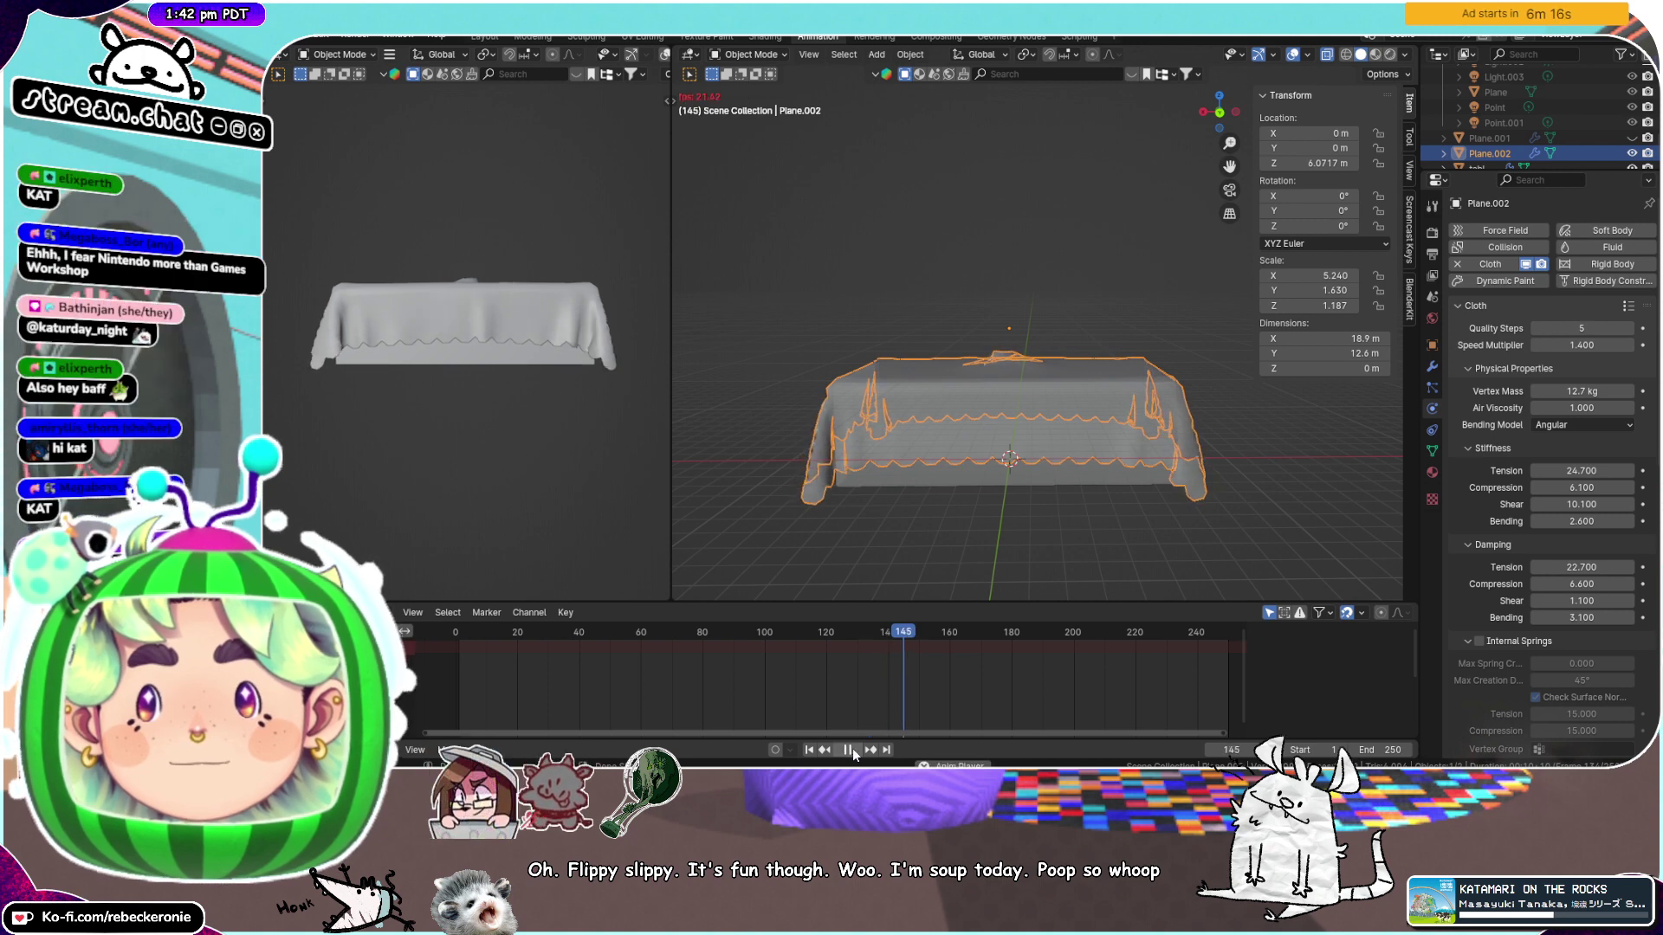
left_click(853, 750)
middle_click_drag(1157, 388, 1098, 386)
scroll(558, 381, "up", 4)
mouse_move(558, 384)
middle_mouse_down()
mouse_move(356, 411)
mouse_move(608, 377)
mouse_move(351, 382)
mouse_move(308, 357)
mouse_move(661, 371)
mouse_move(355, 377)
mouse_move(554, 375)
middle_mouse_up()
scroll(356, 410, "down", 4)
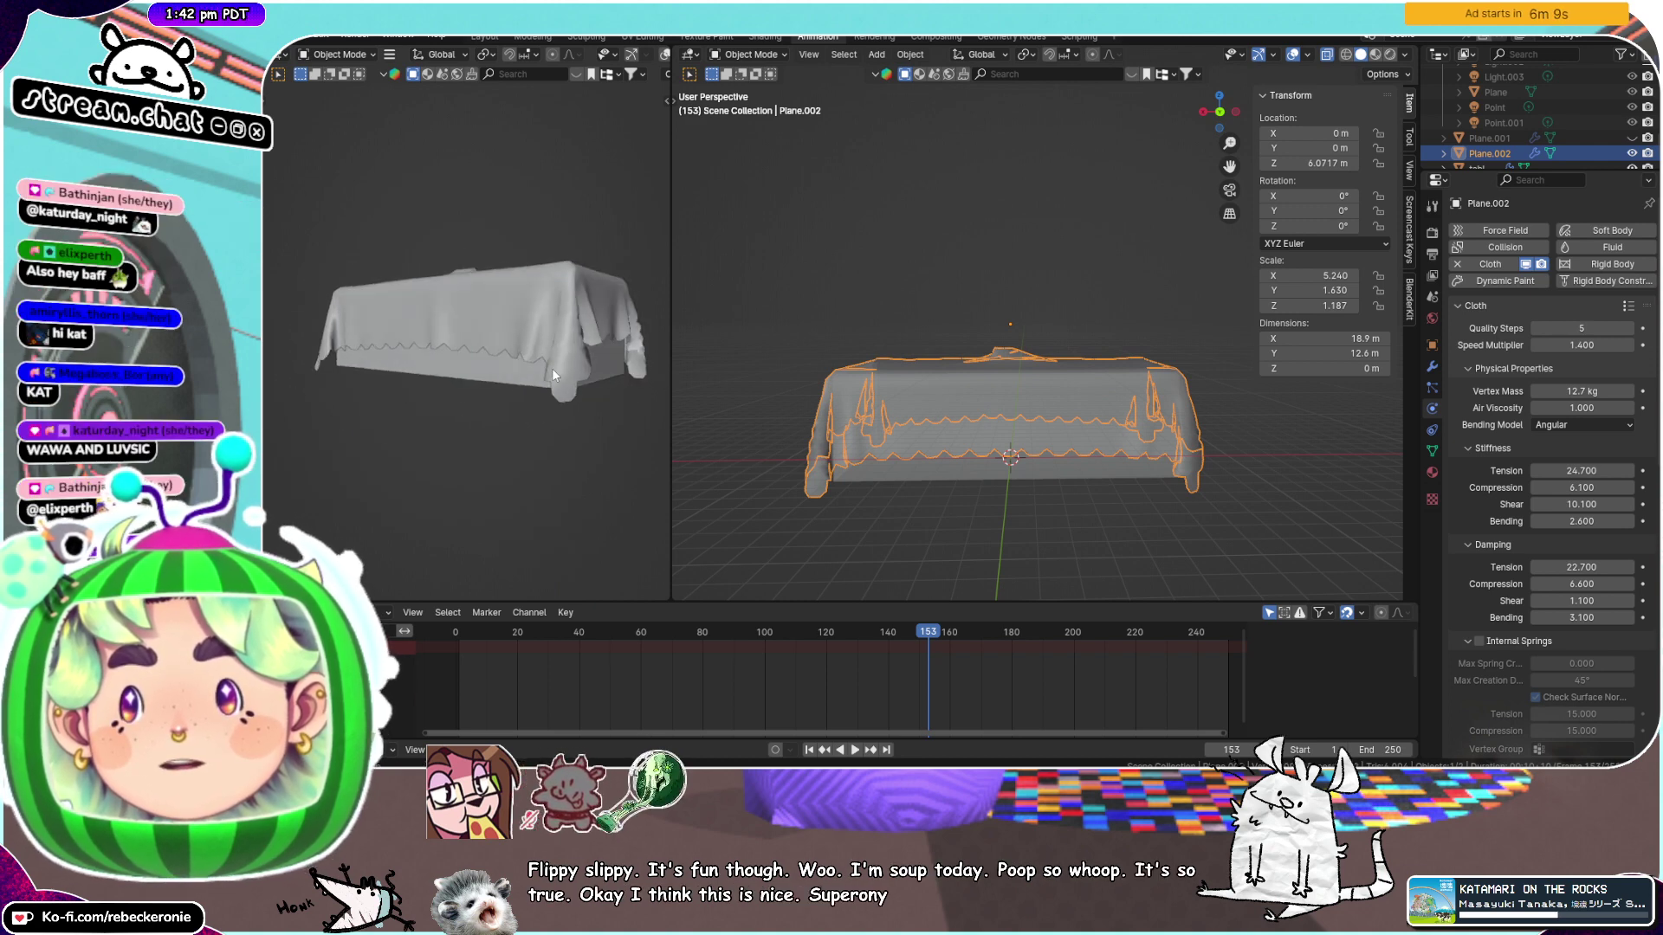
scroll(977, 414, "up", 2)
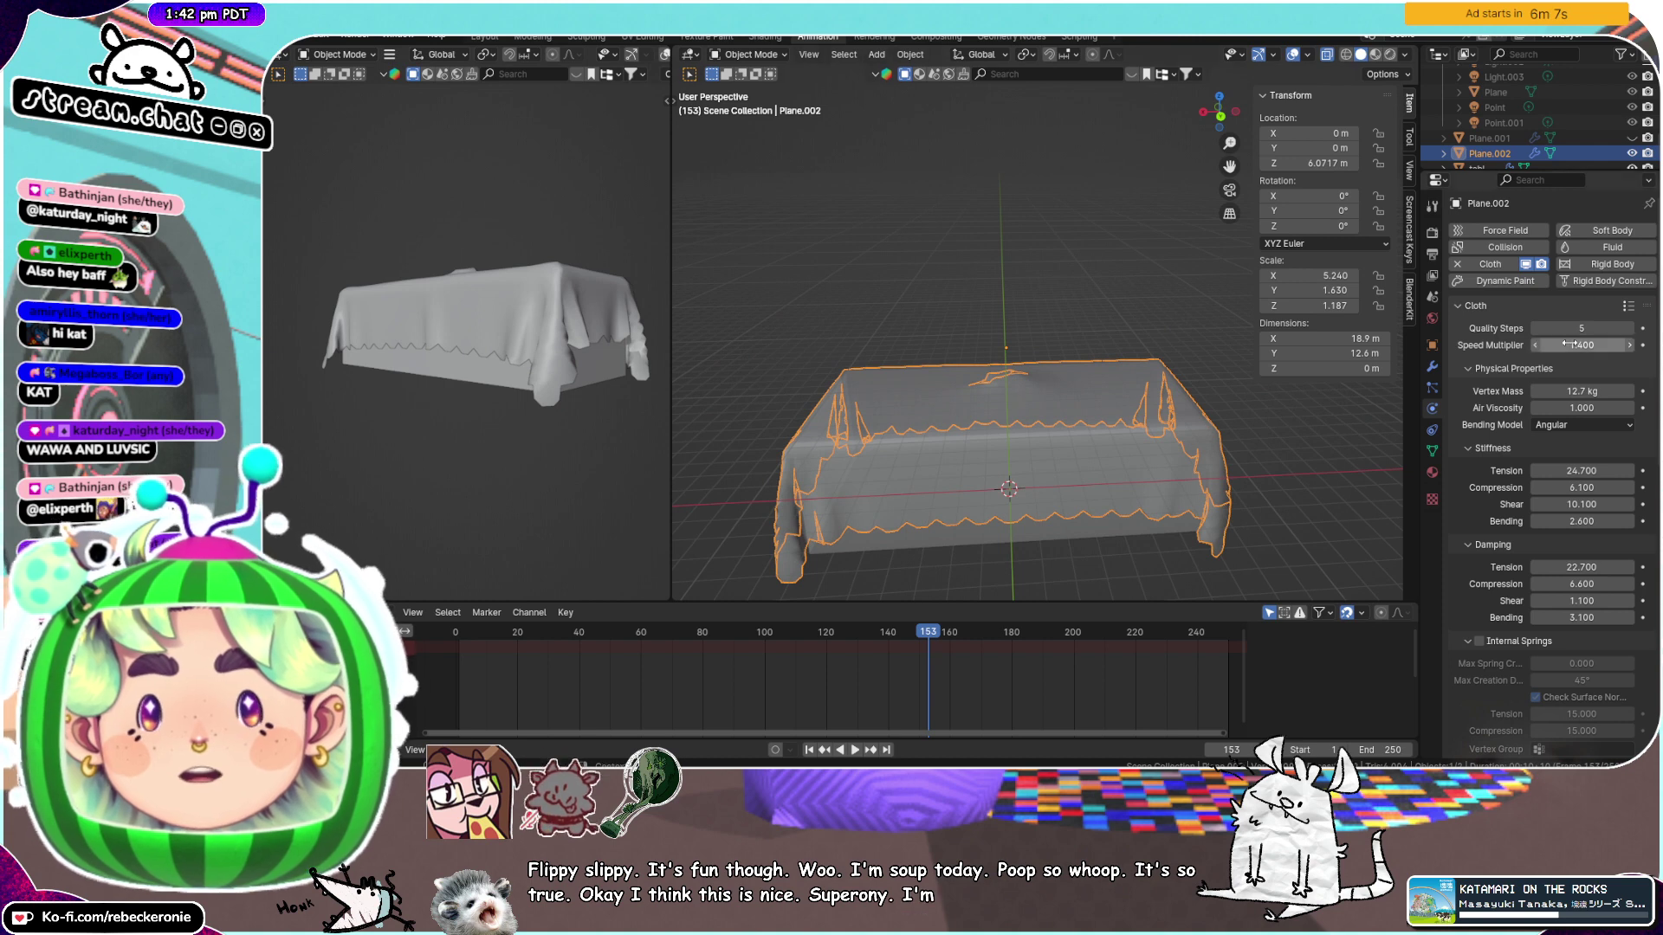
Try smooth shading on the draped cloth, then shade it flat and inspect the folds at a corner
right_click(1079, 401)
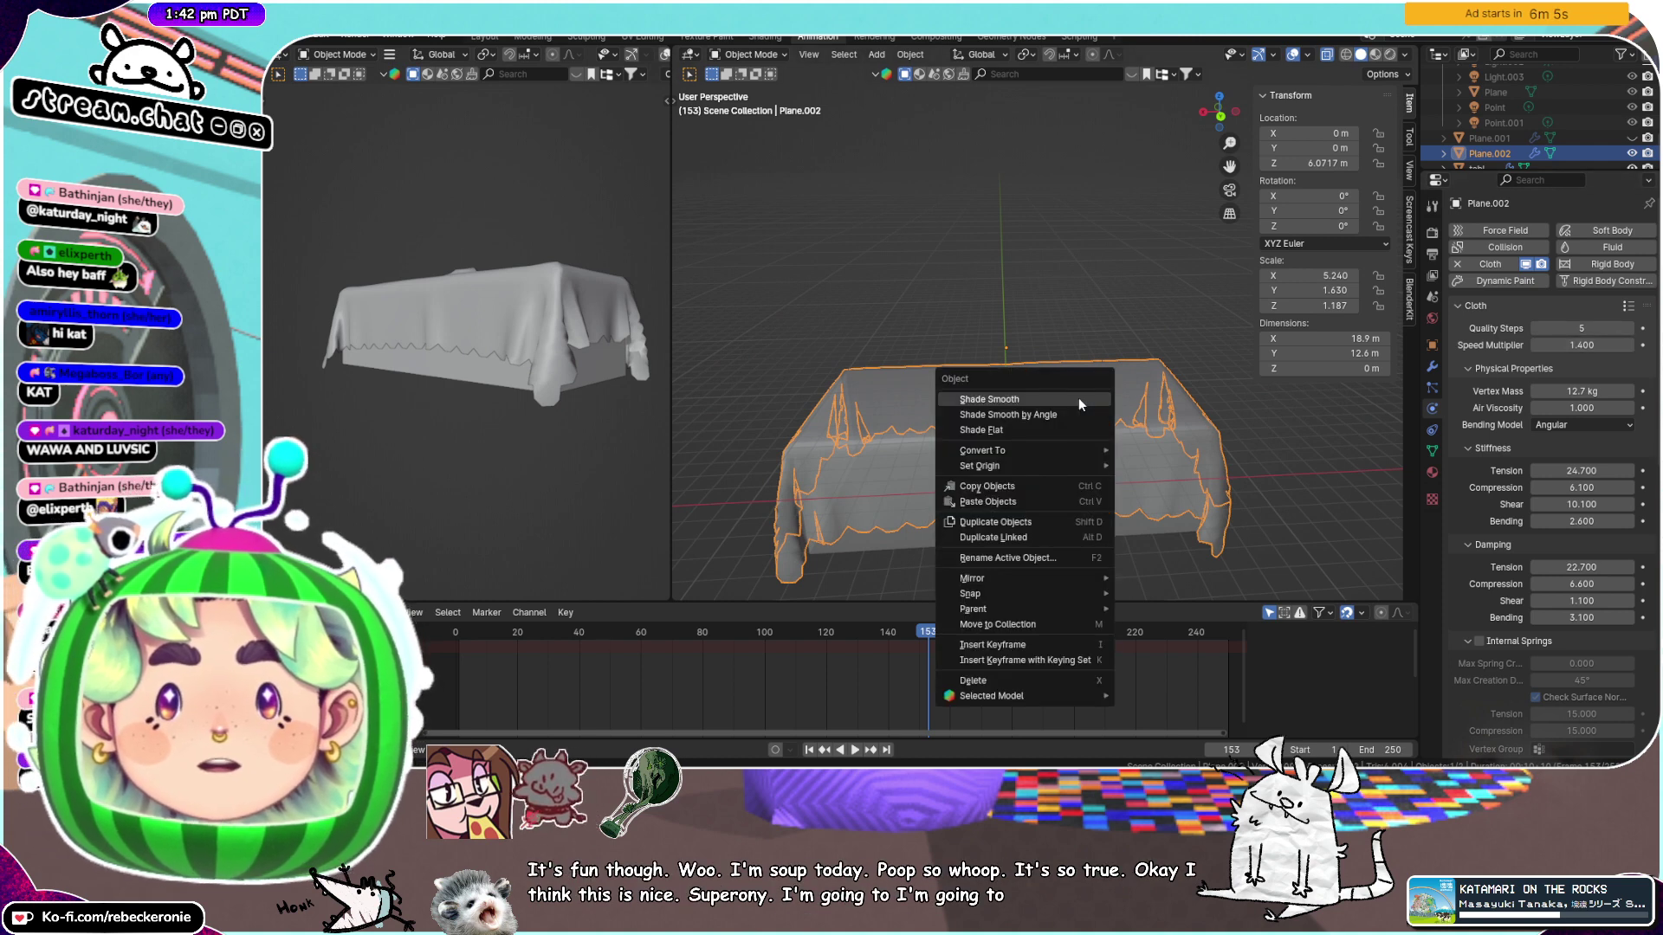
left_click(1078, 398)
right_click(1078, 397)
left_click(1068, 428)
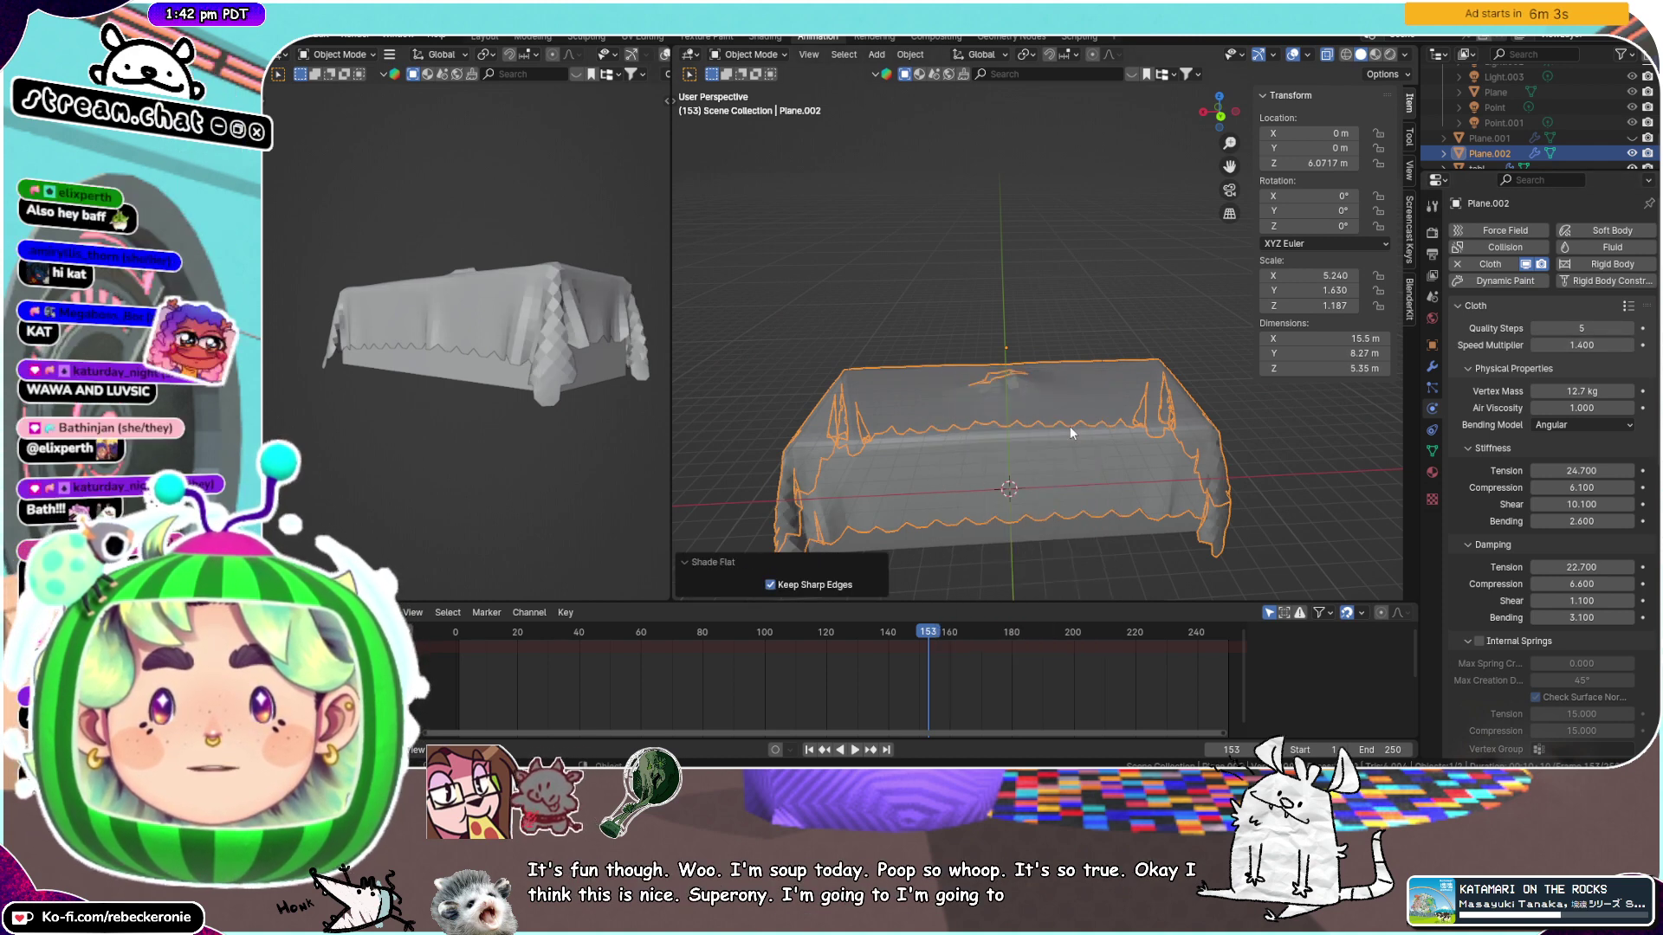
scroll(953, 373, "up", 3)
middle_click_drag(931, 356, 953, 325)
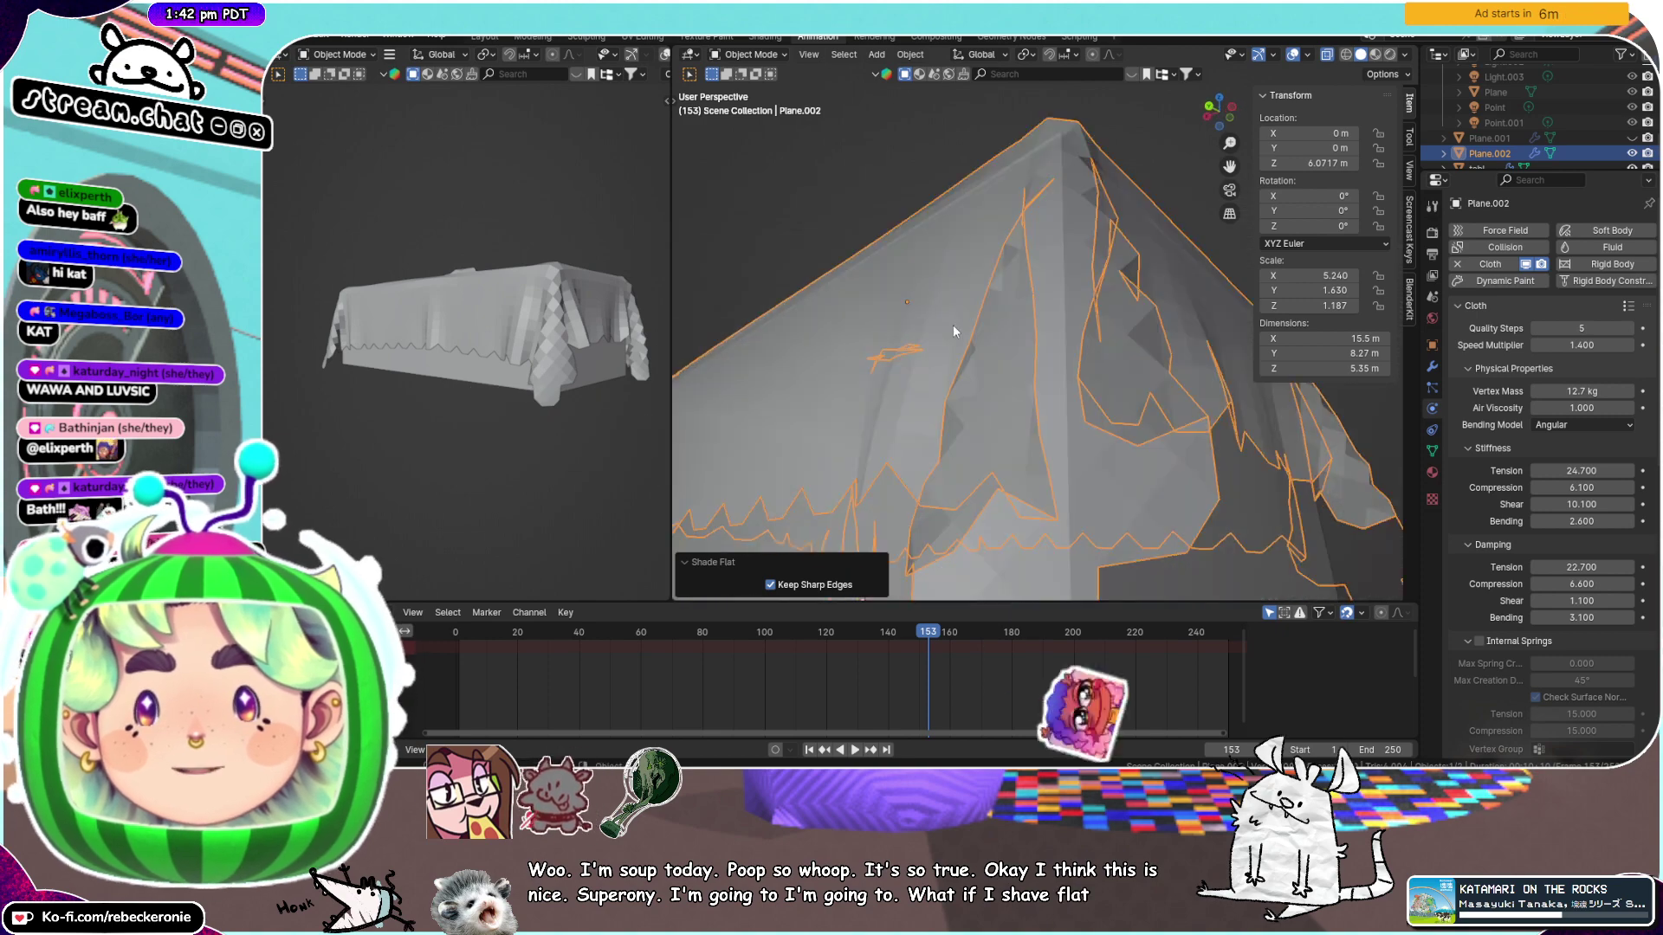
scroll(952, 324, "down", 2)
right_click(953, 328)
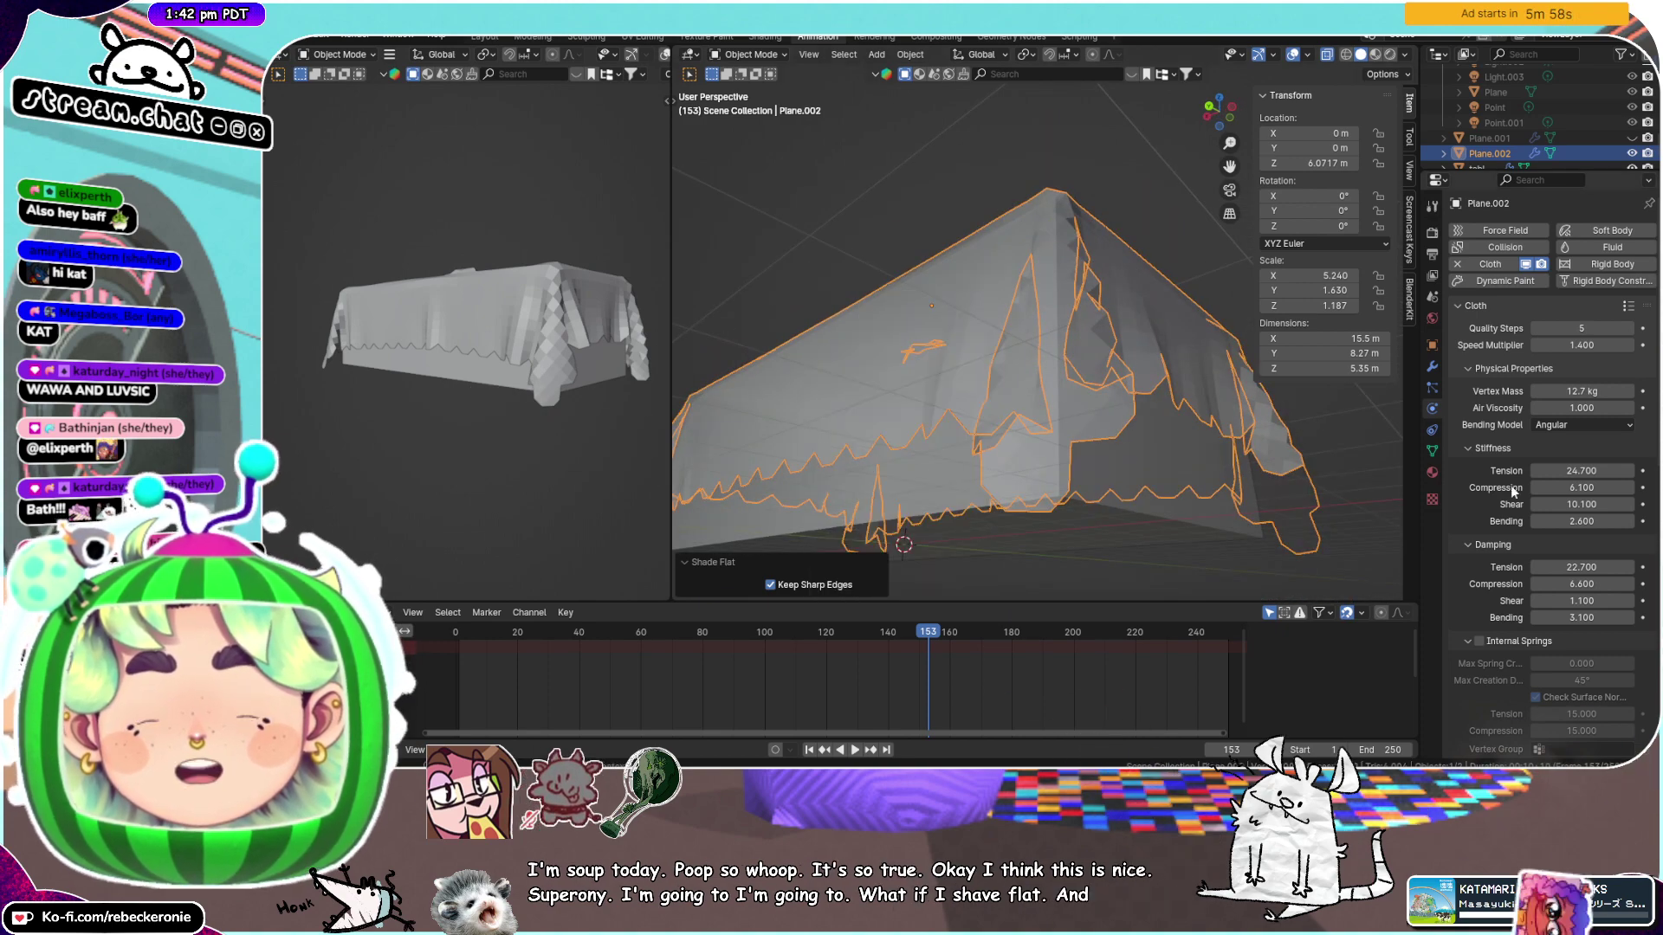
Apply the Cloth modifier to the tablecloth in its frame 153 shape and check the frozen drape at frame 16
left_click(1432, 365)
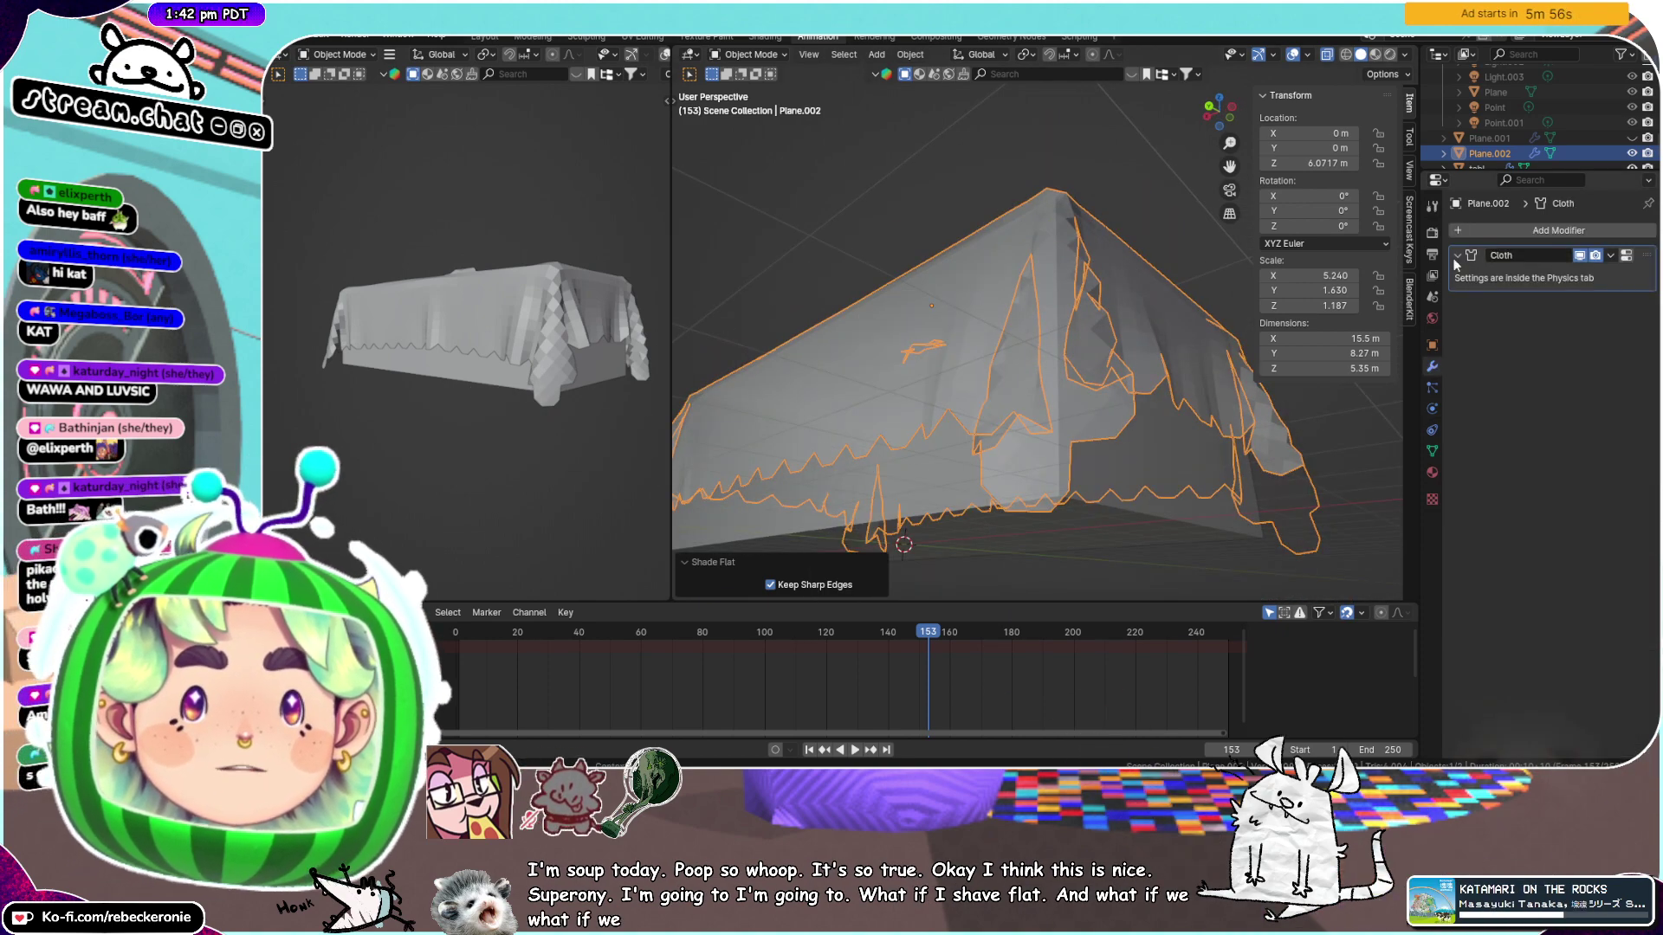
left_click(1608, 258)
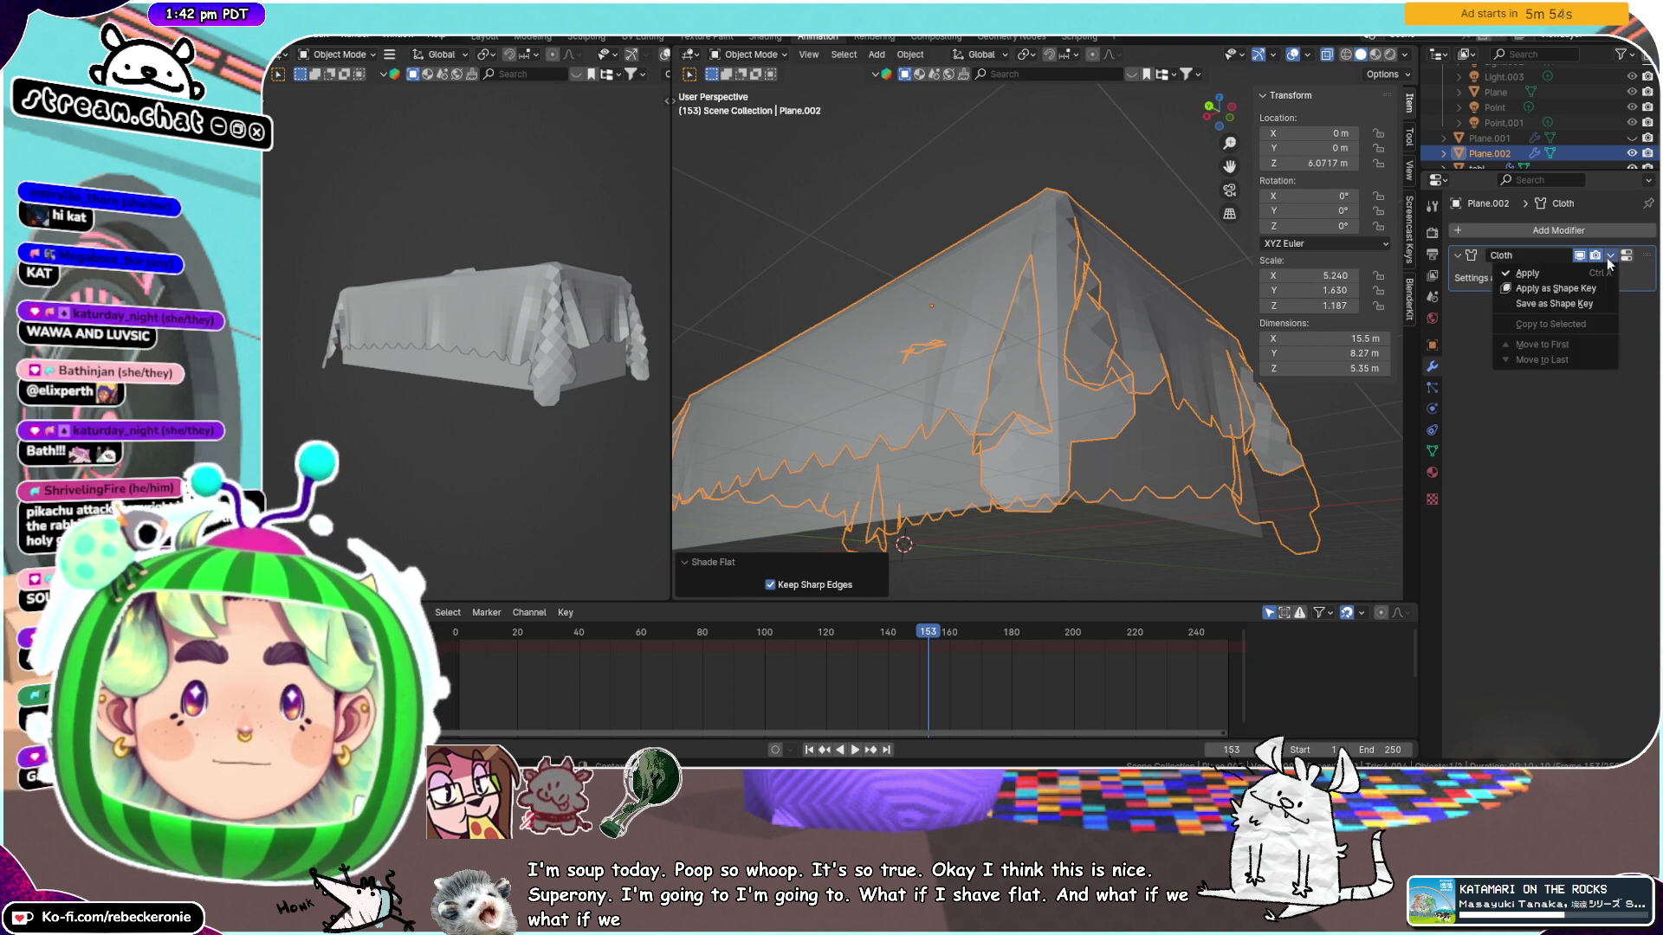
left_click(1545, 273)
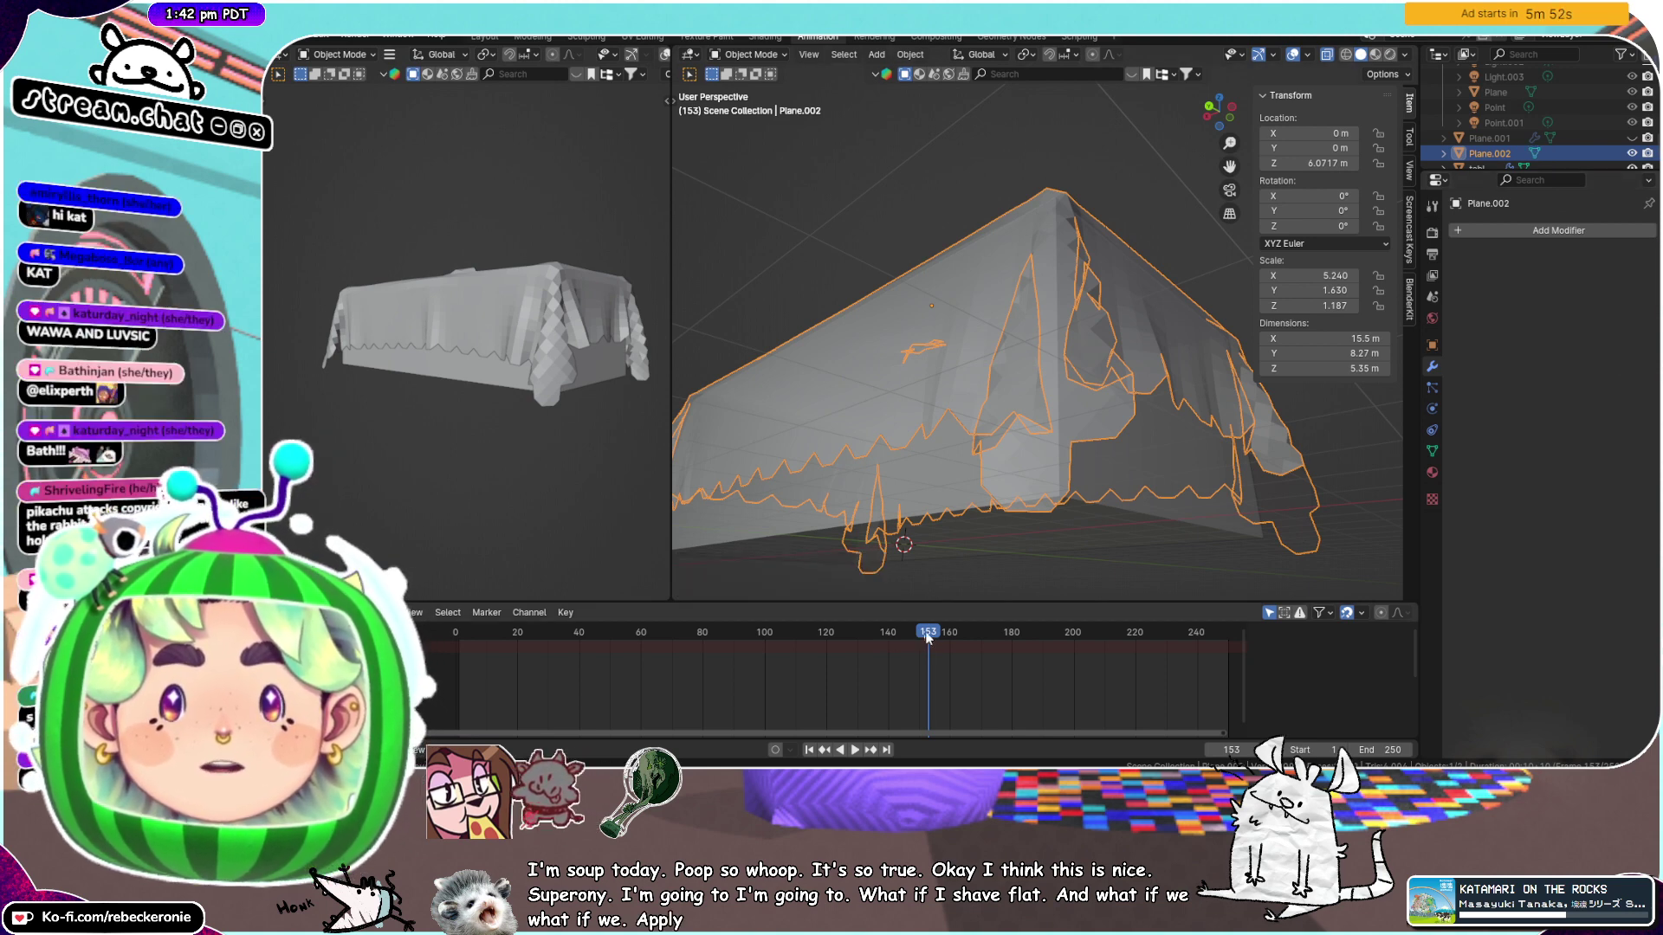
left_click(507, 633)
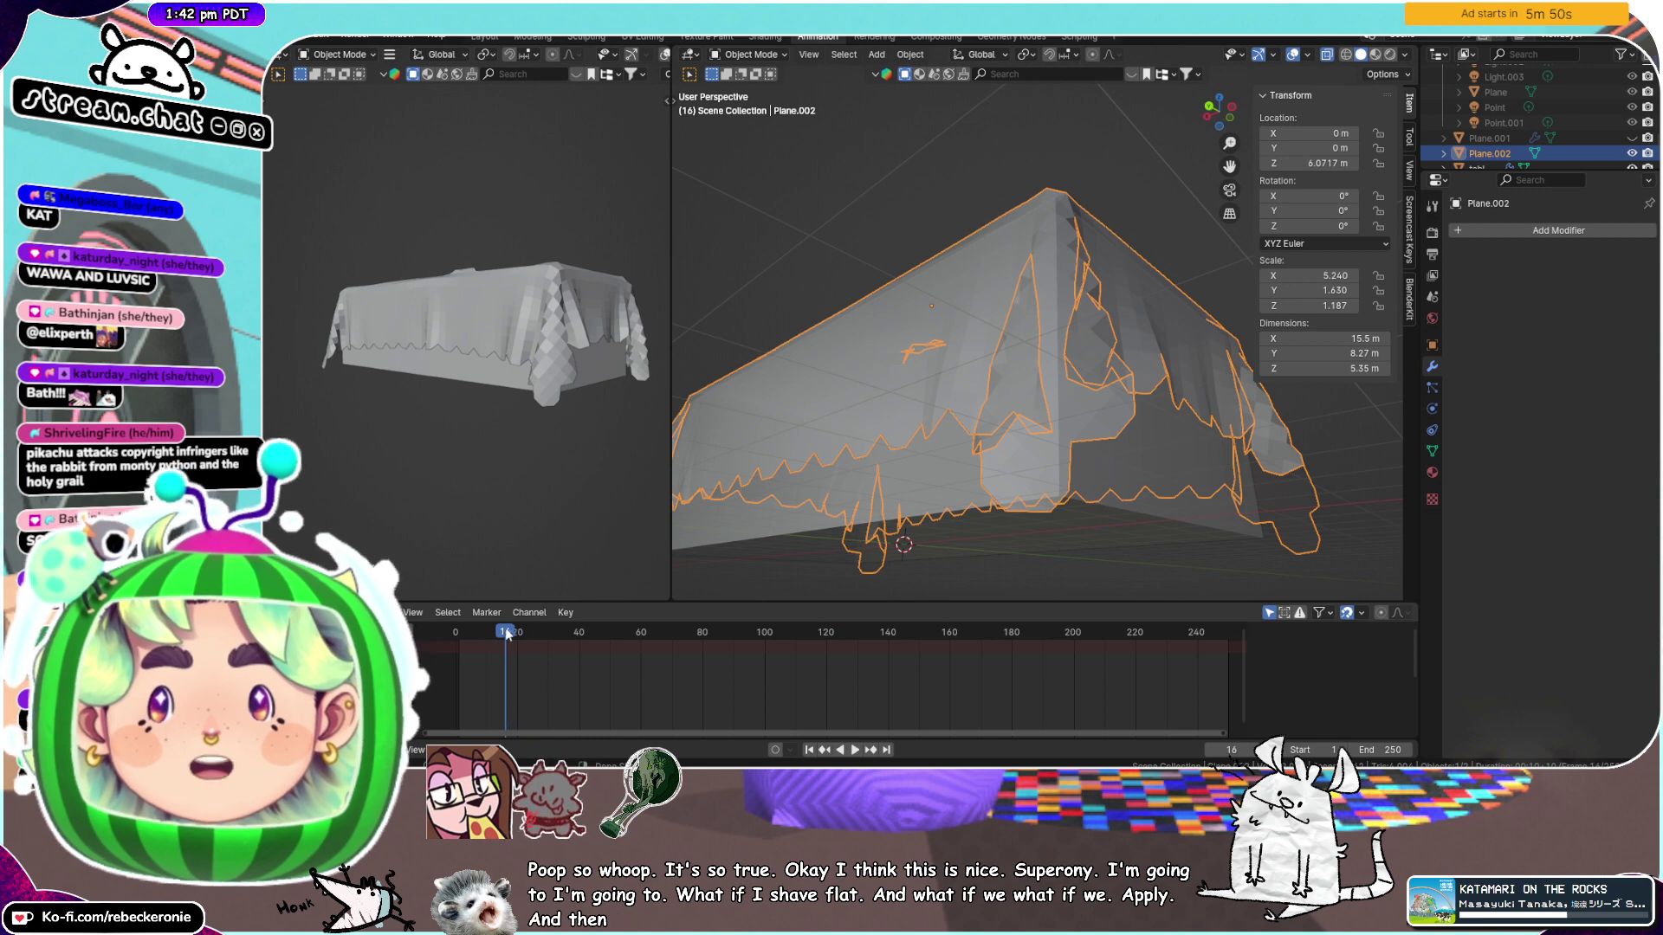
scroll(979, 399, "down", 5)
middle_click_drag(979, 398, 1120, 441)
left_click(1183, 513)
scroll(1178, 506, "up", 5)
left_click(1121, 441)
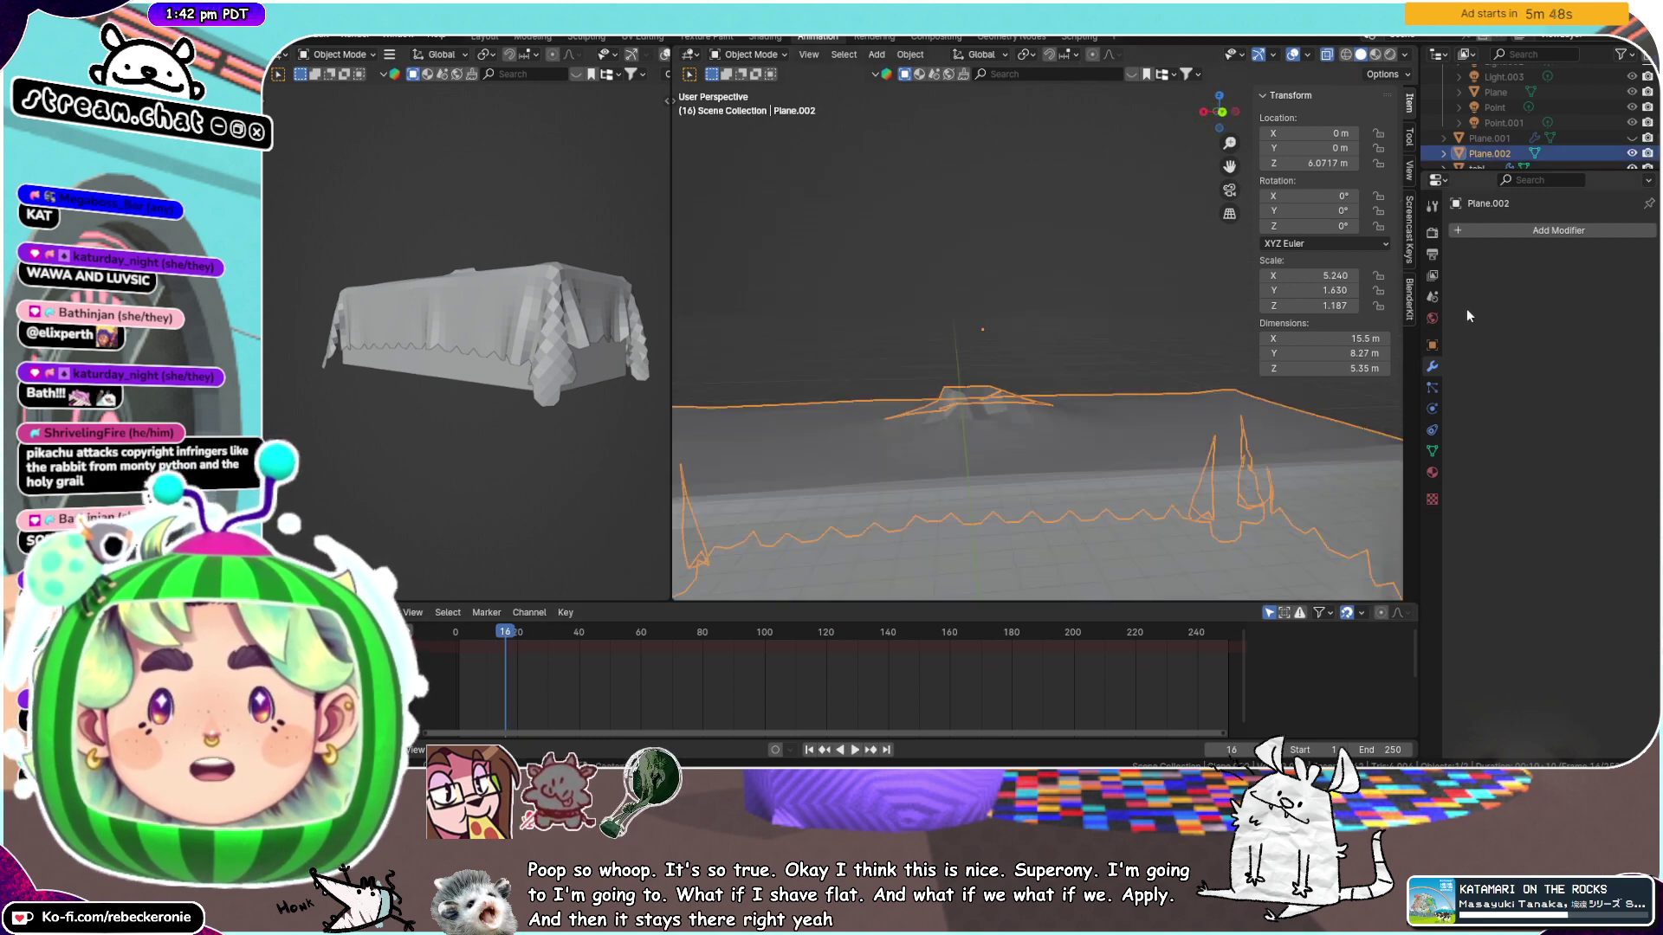
Add a Subdivision Surface modifier to the tablecloth and shade it smooth
left_click(1521, 228)
mouse_move(1476, 242)
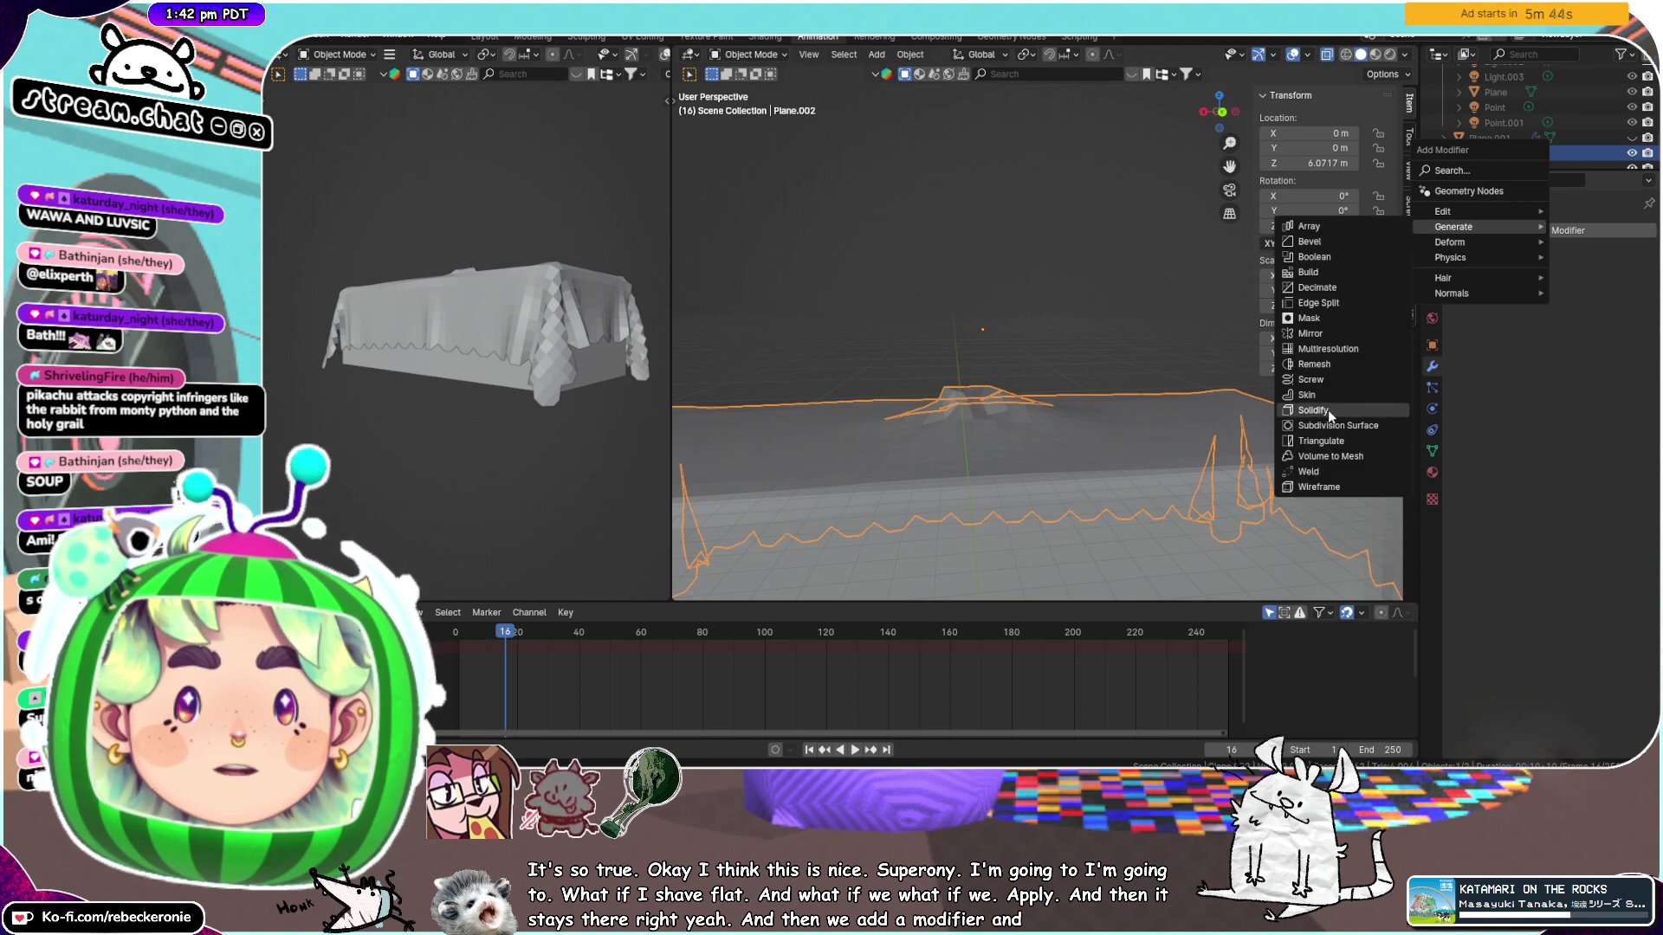
left_click(1329, 425)
middle_click_drag(1150, 397, 920, 422)
right_click(1138, 416)
left_click(1121, 381)
Open the tablecloth in Edit Mode and select the puckered middle of its top surface from the top view
scroll(1031, 368, "down", 4)
middle_click_drag(1179, 452, 1033, 482)
key("ctrl+Tab")
left_click(1113, 375)
scroll(965, 346, "down", 4)
scroll(1033, 482, "up", 2)
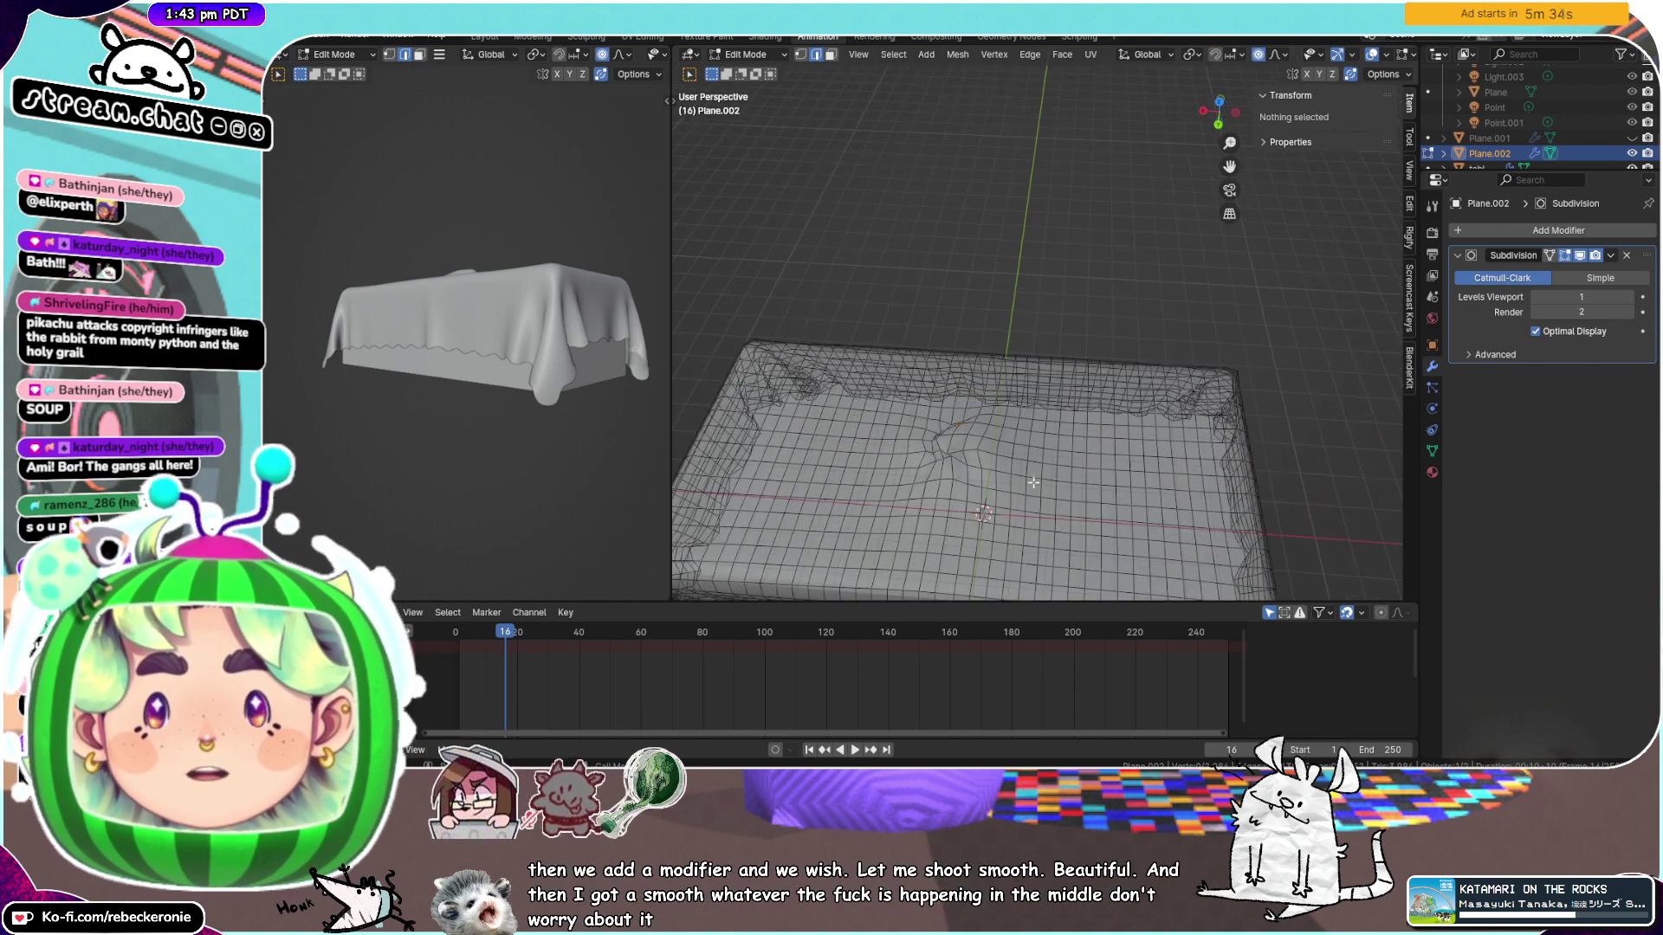
left_click_drag(1093, 521, 839, 399)
middle_click_drag(838, 399, 977, 471)
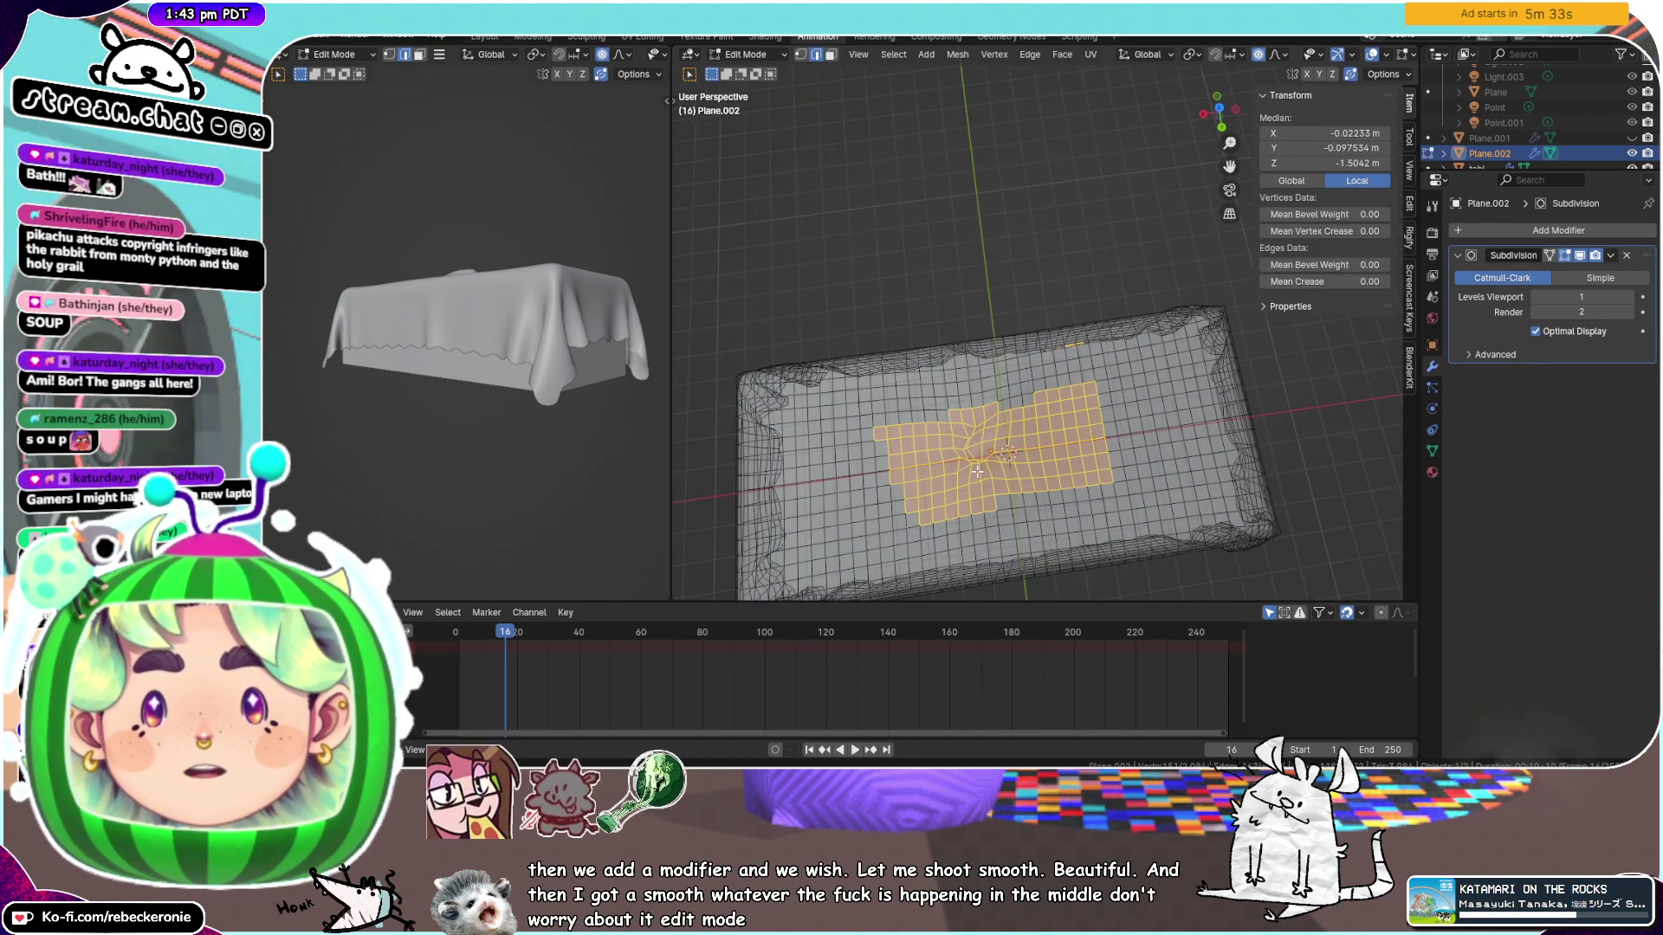
left_click(1220, 107)
middle_click_drag(1223, 130, 1104, 229, "shift")
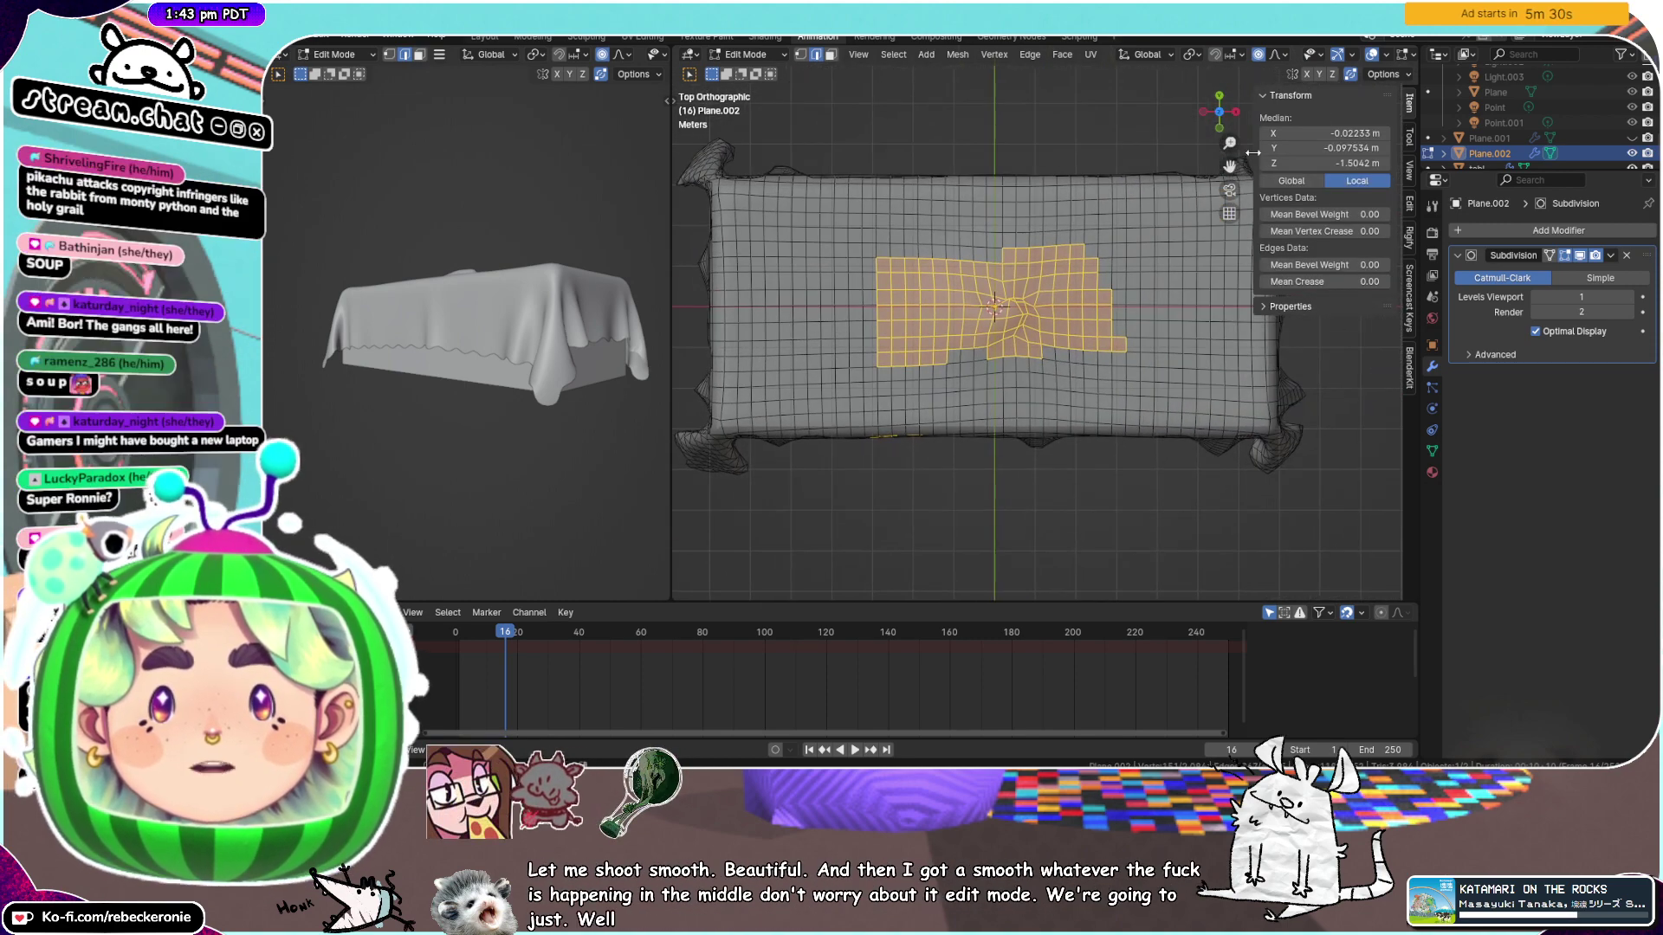
left_click_drag(866, 278, 774, 224)
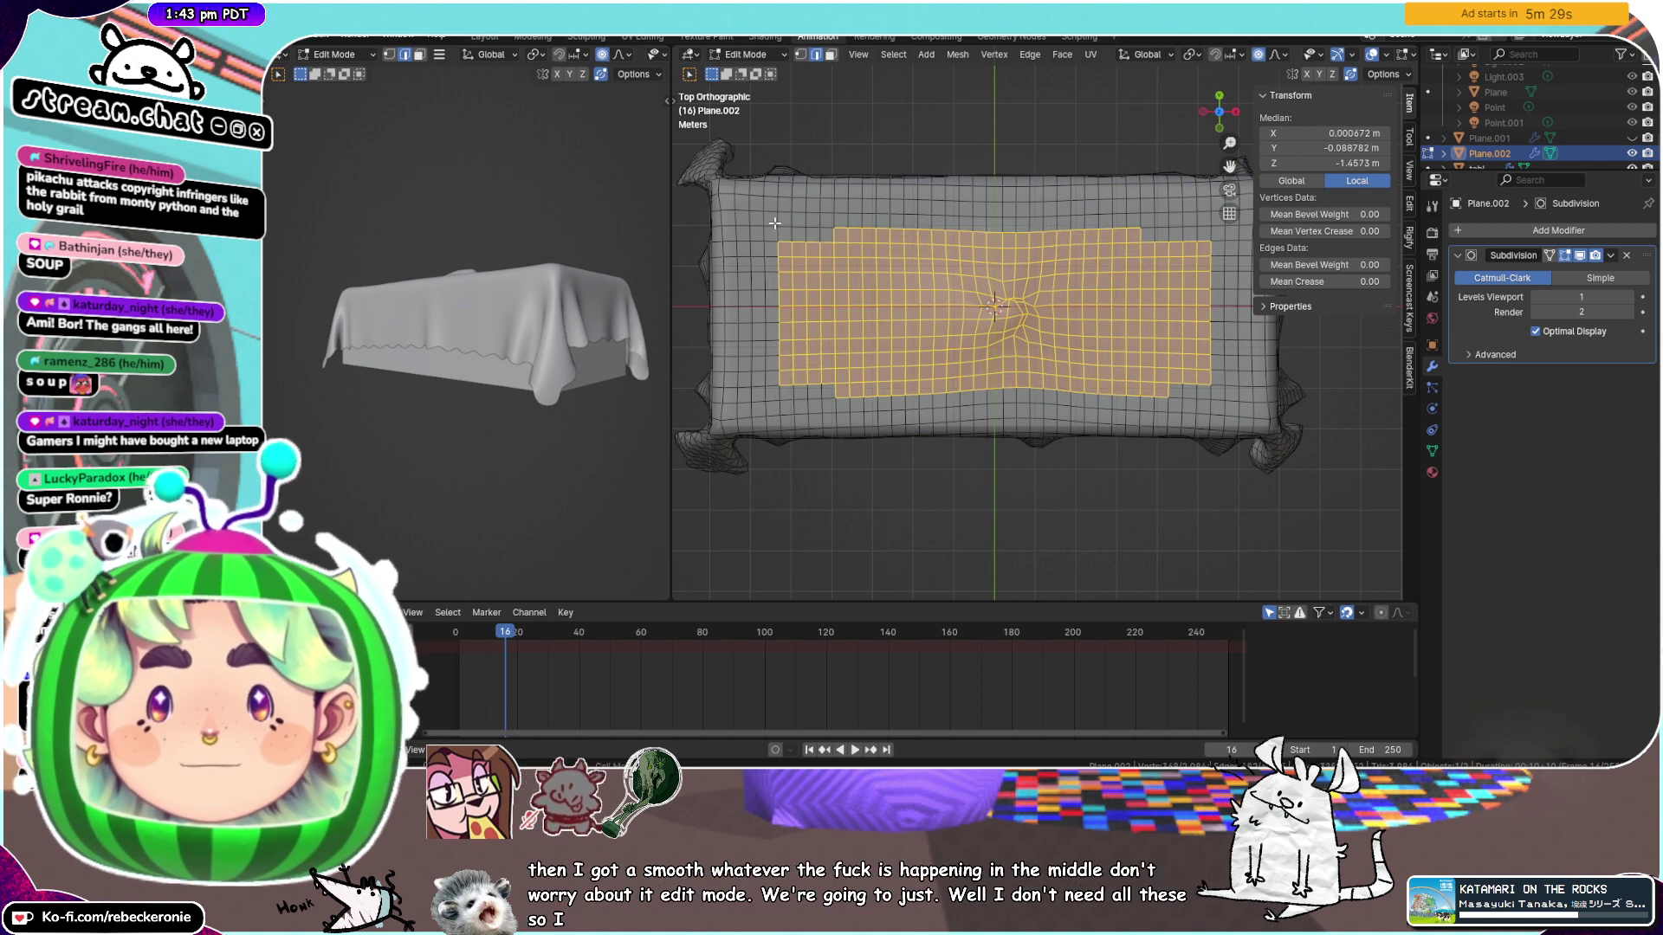
Switch to vertex selection, reselect the puckered central area of the tabletop cloth, and delete its vertices
left_click(798, 54)
left_click(1004, 262)
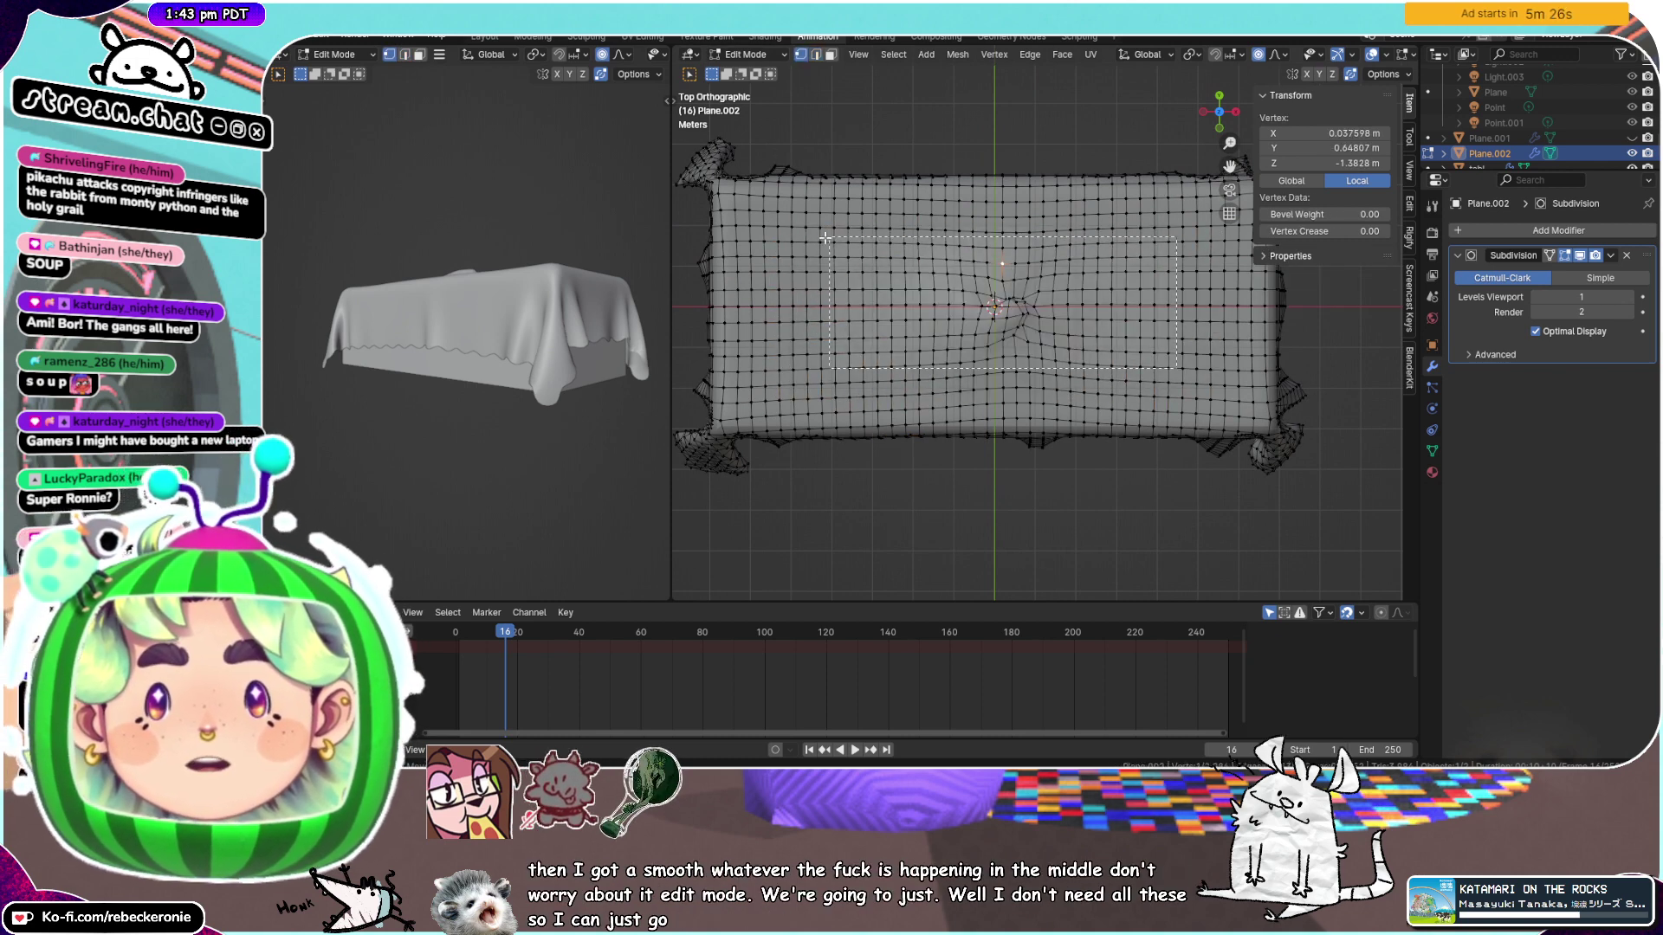
left_click_drag(778, 248, 778, 245)
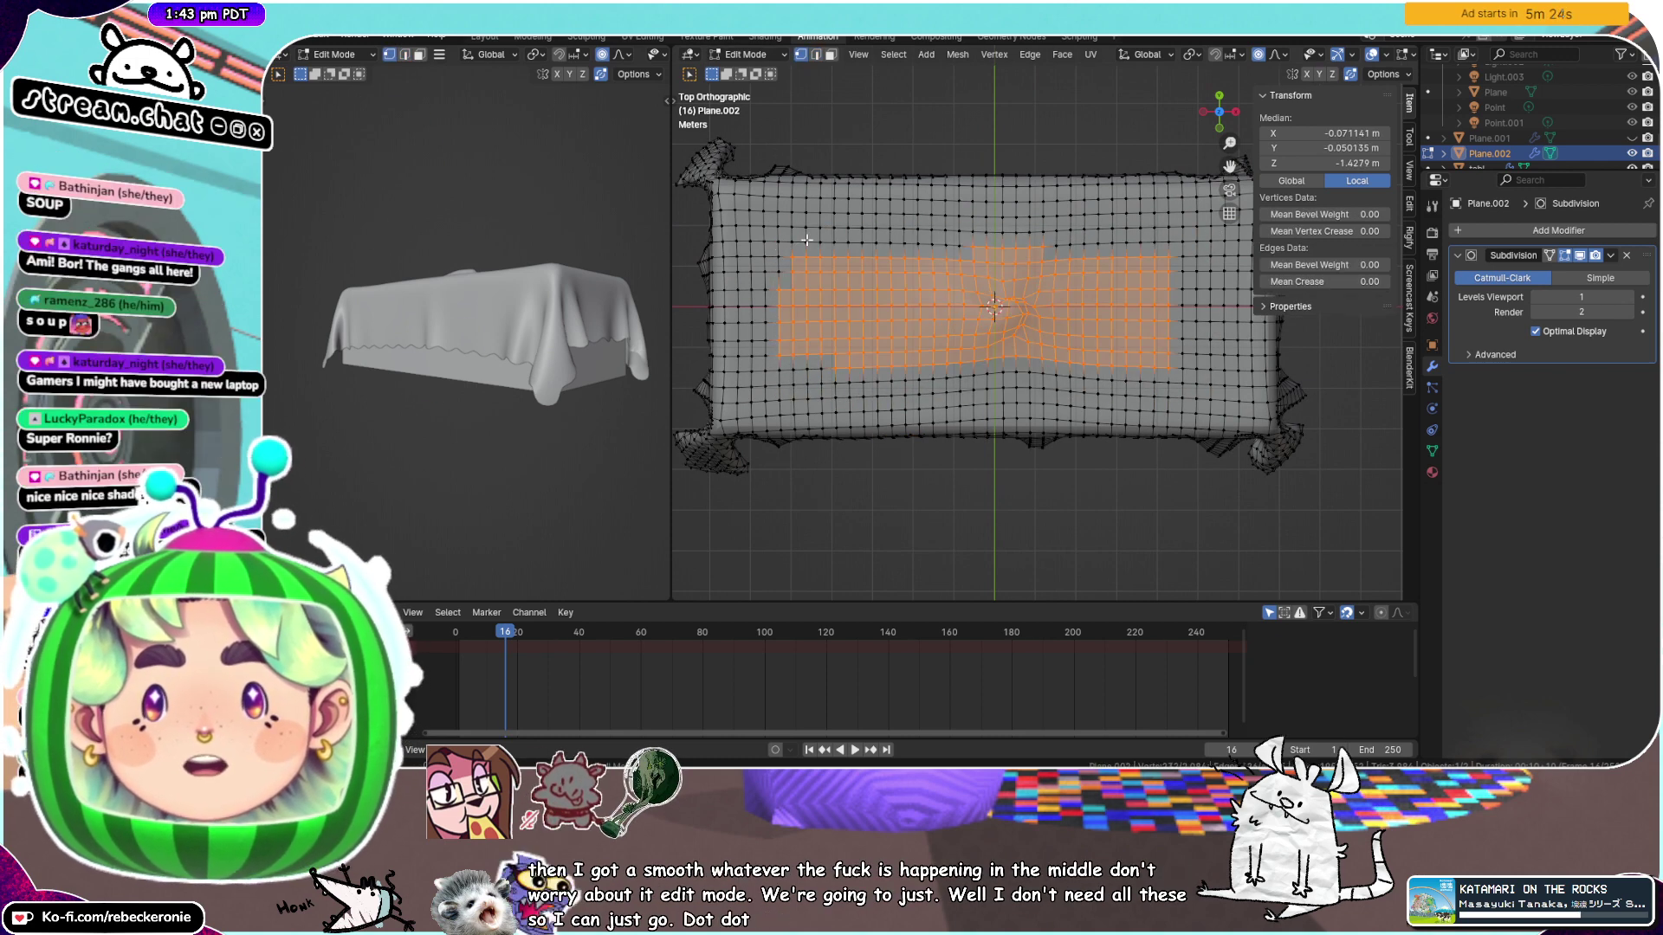
key("x")
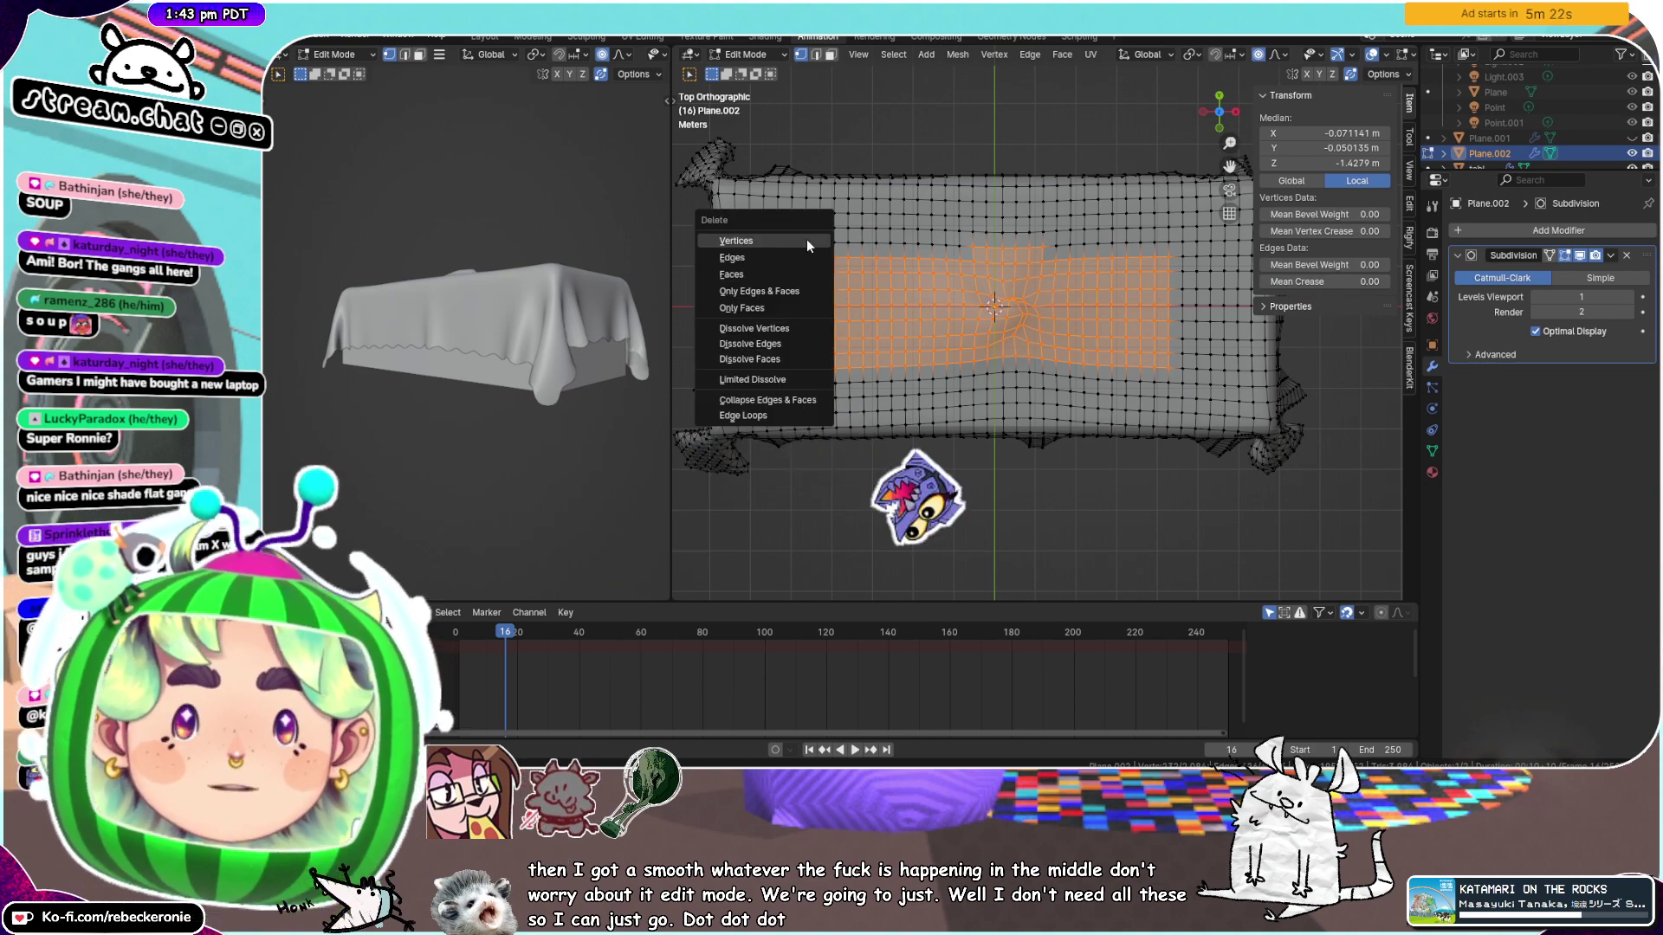
left_click(807, 240)
Square off the left end of the hole in top view by deleting the stray vertices at its lower and upper corners
middle_click_drag(808, 239, 1143, 287)
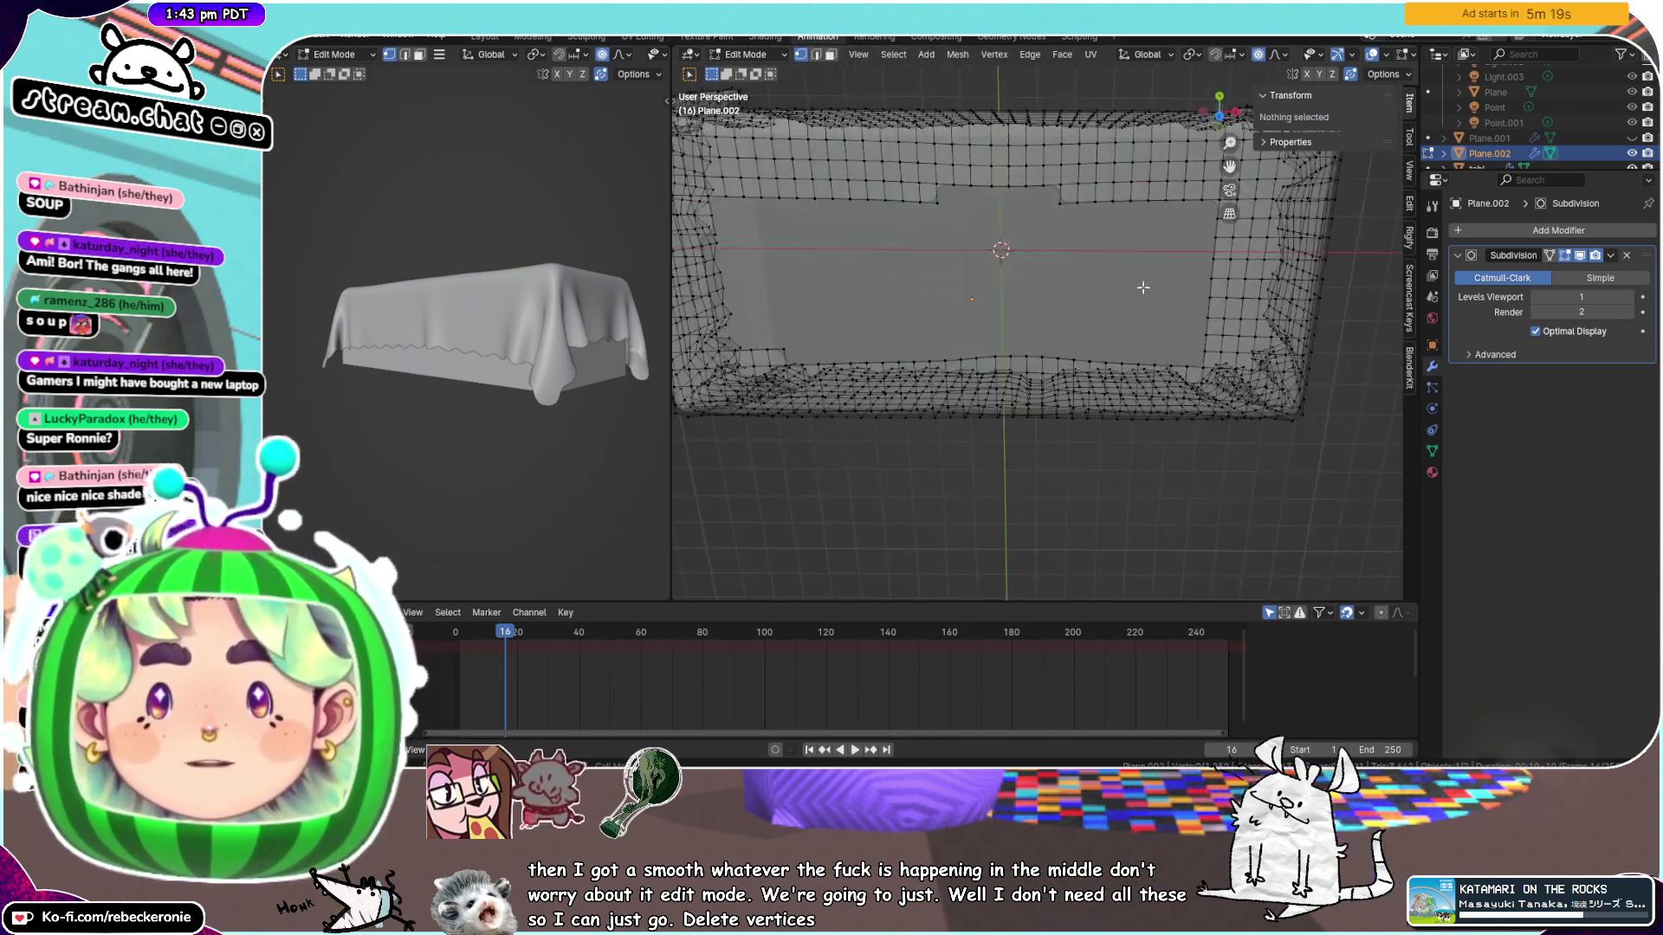
left_click(1220, 116)
left_click(1612, 256)
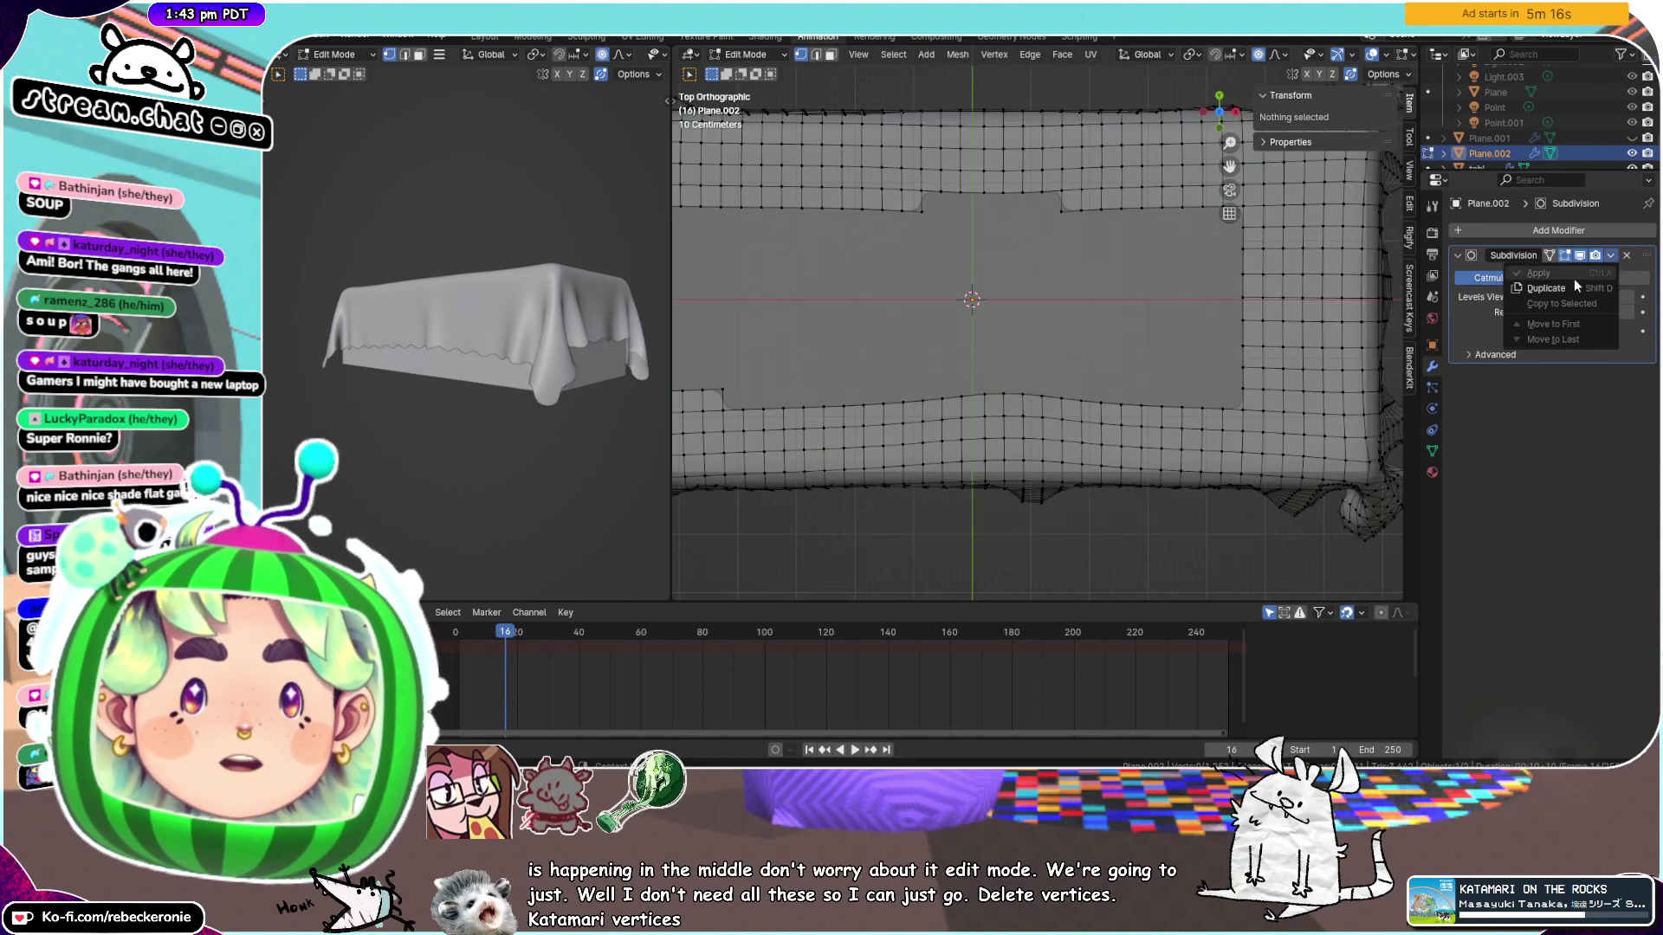
scroll(1181, 232, "down", 1)
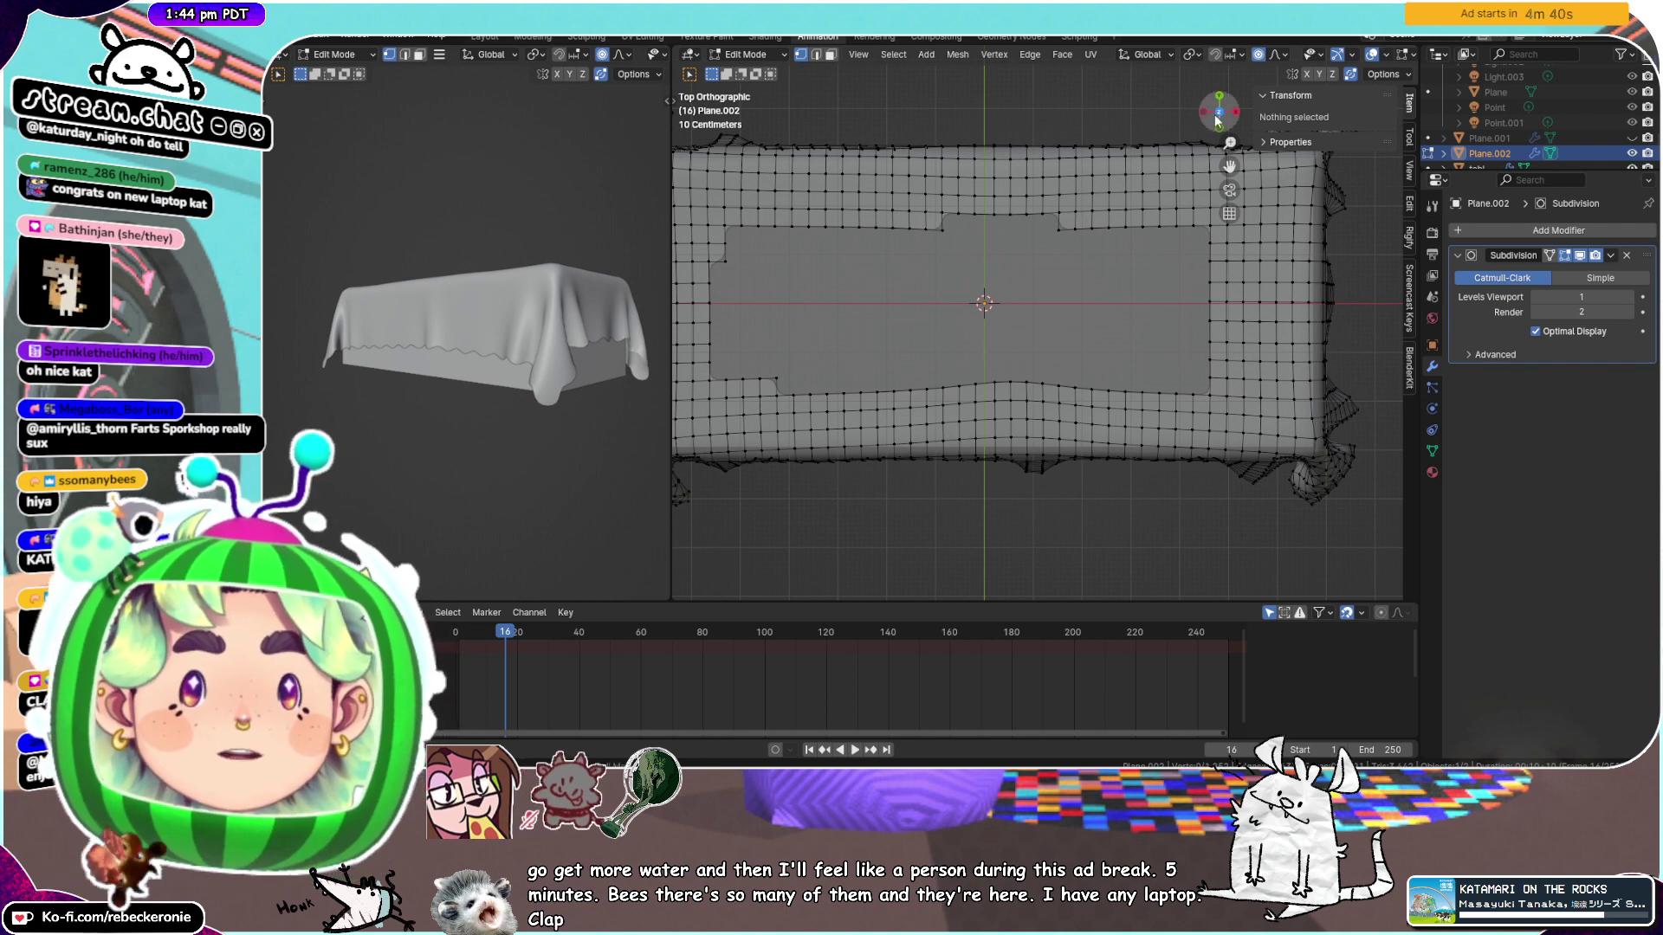
middle_click_drag(771, 365, 842, 397, "shift")
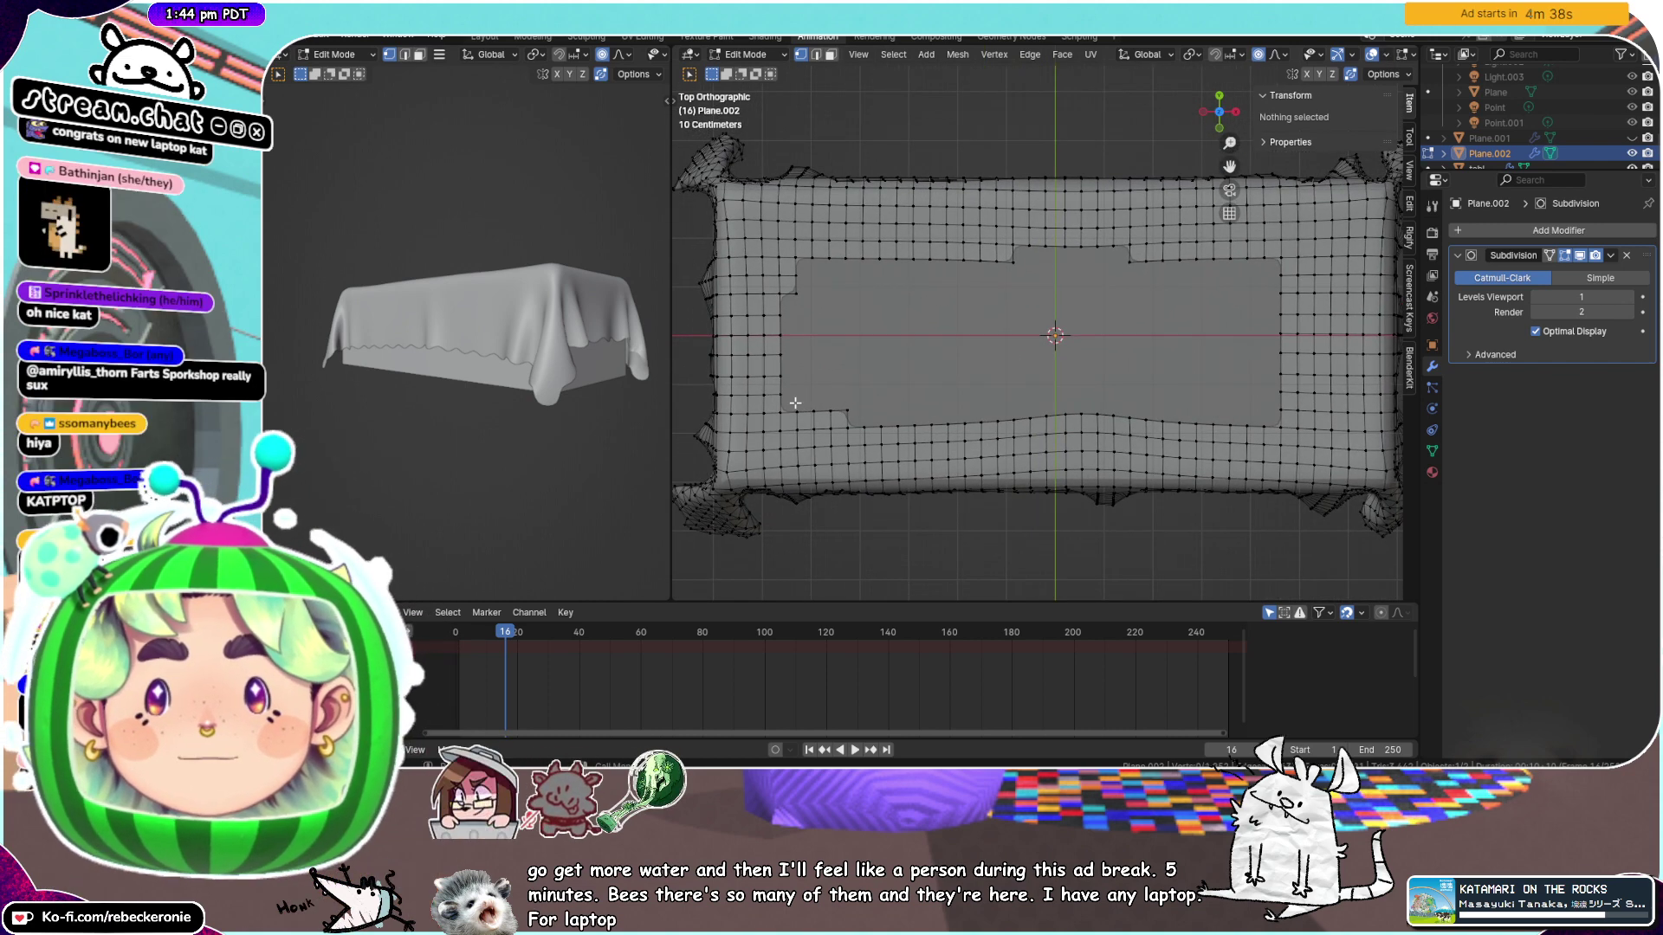
left_click(870, 417)
left_click_drag(871, 417, 791, 400)
key("x")
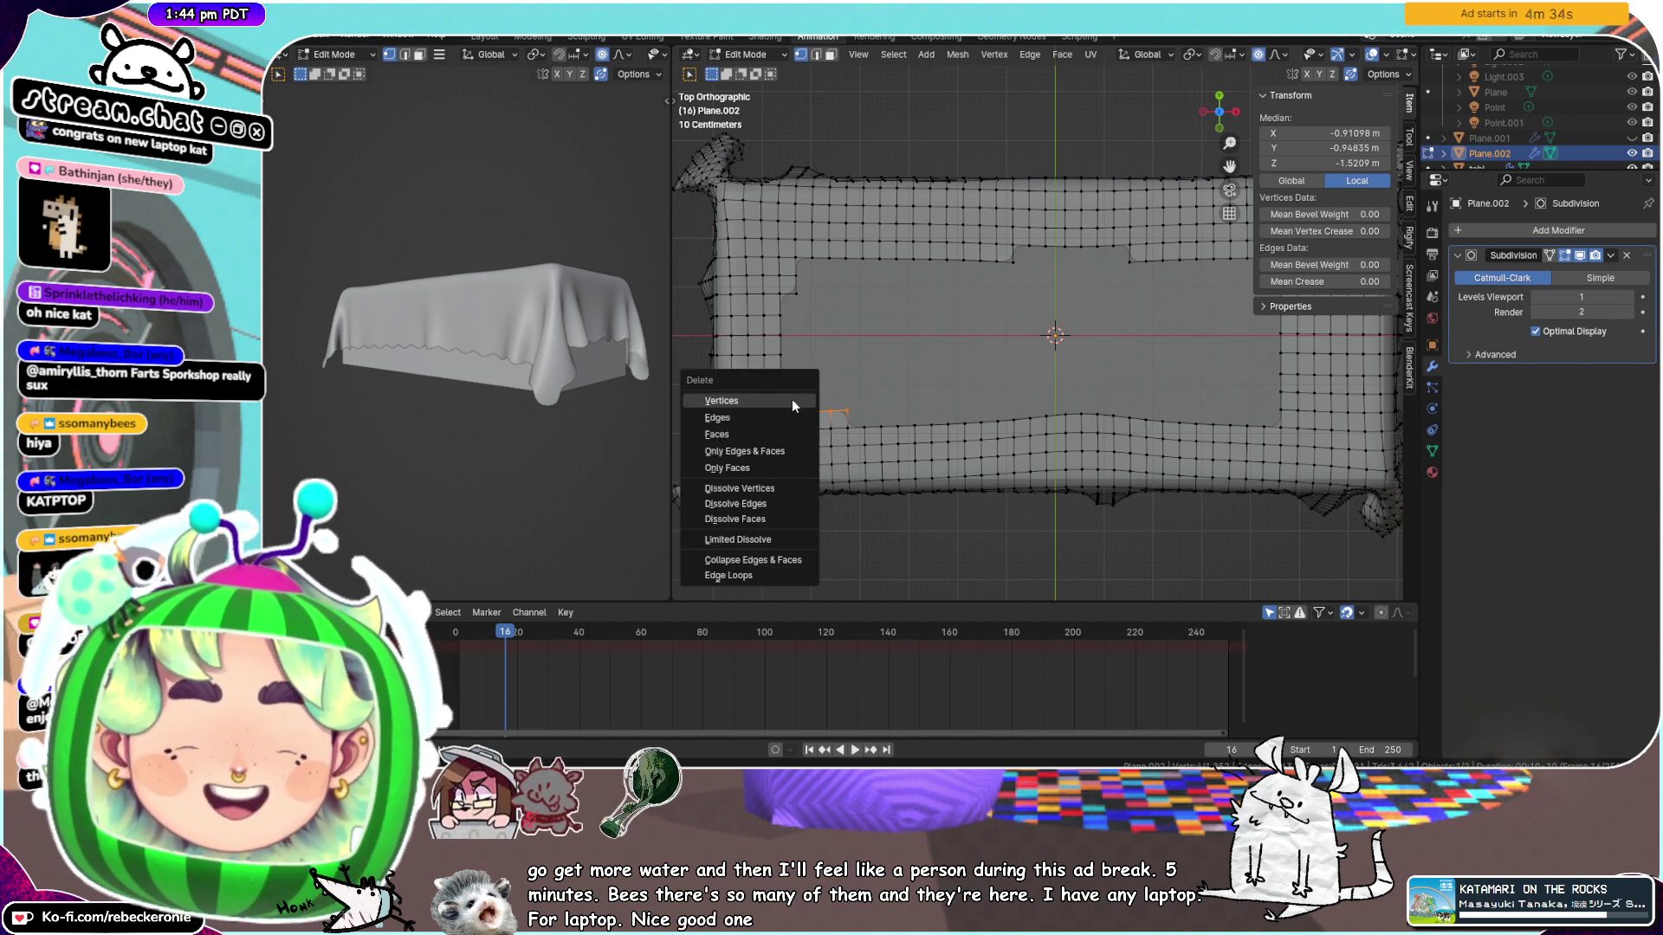
left_click(792, 399)
left_click_drag(815, 307, 789, 268)
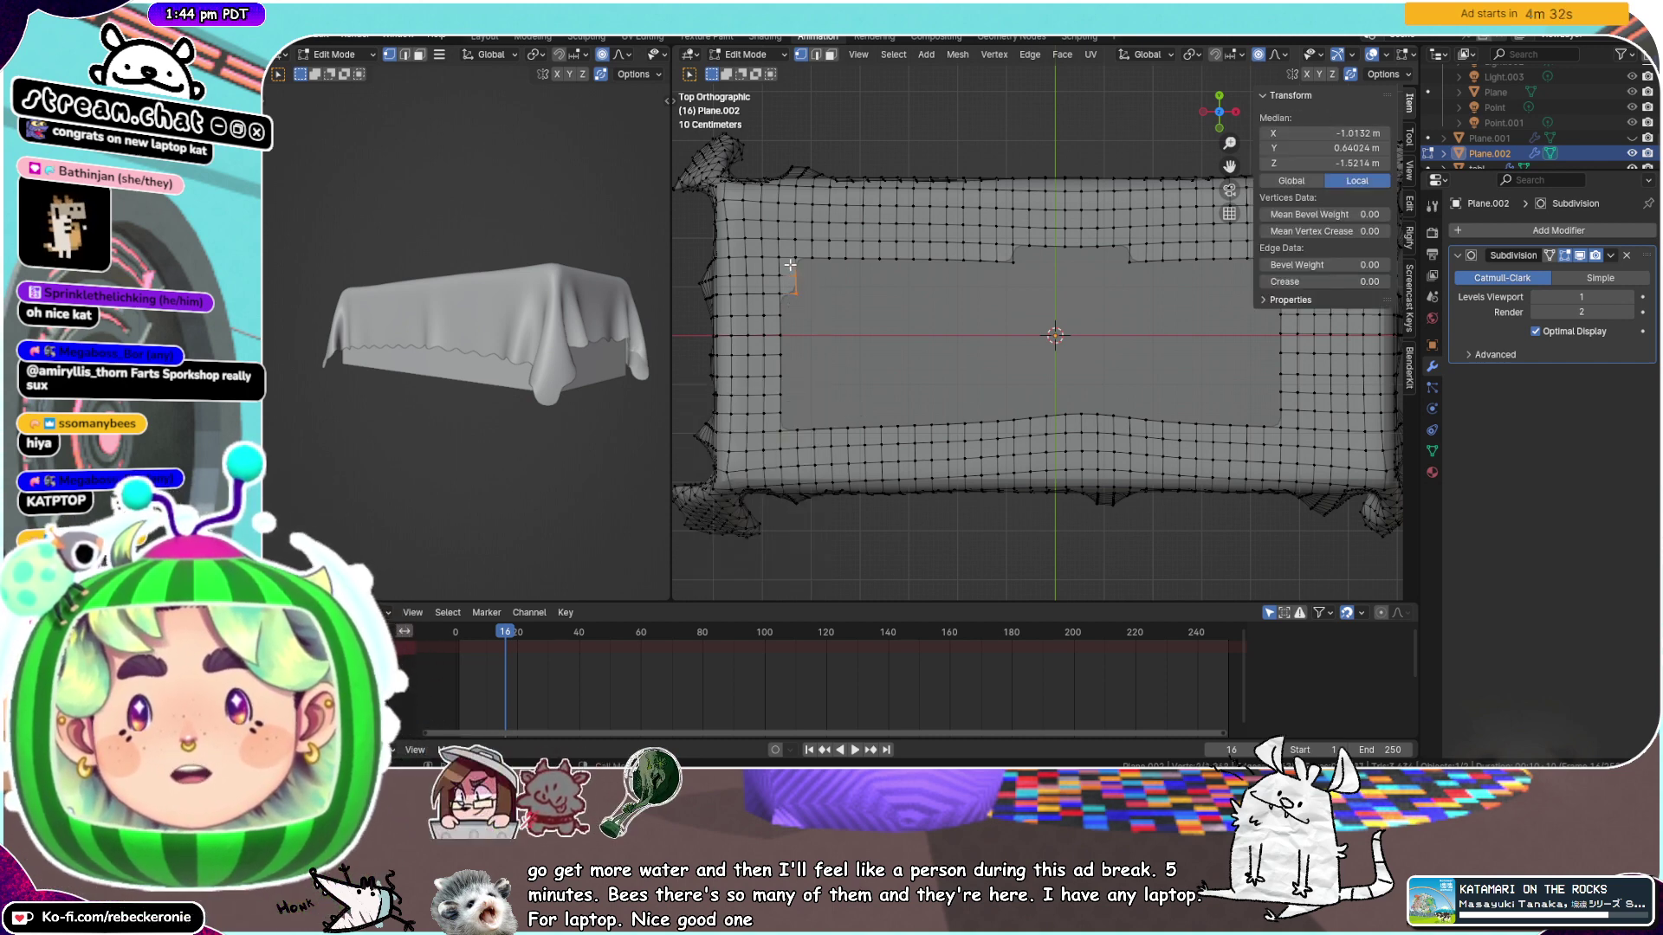
key("x")
left_click(791, 268)
Straighten the hole's upper edge by deleting the leftover vertex rows on both sides of its middle
left_click(788, 253, "alt")
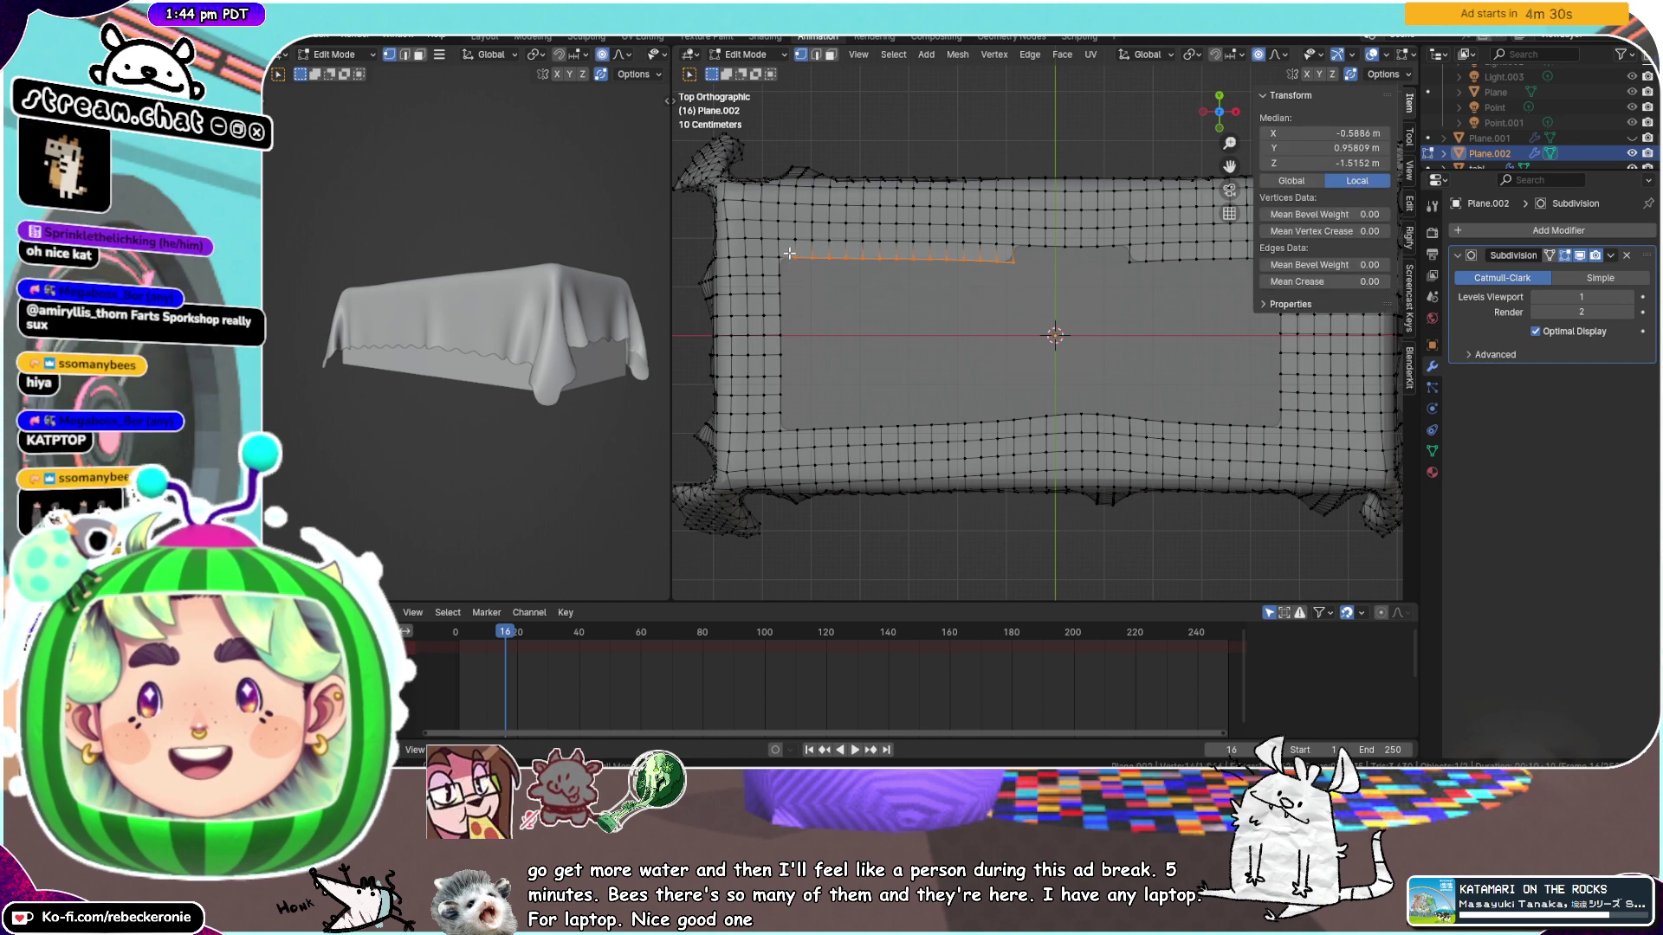
key("x")
left_click(789, 252)
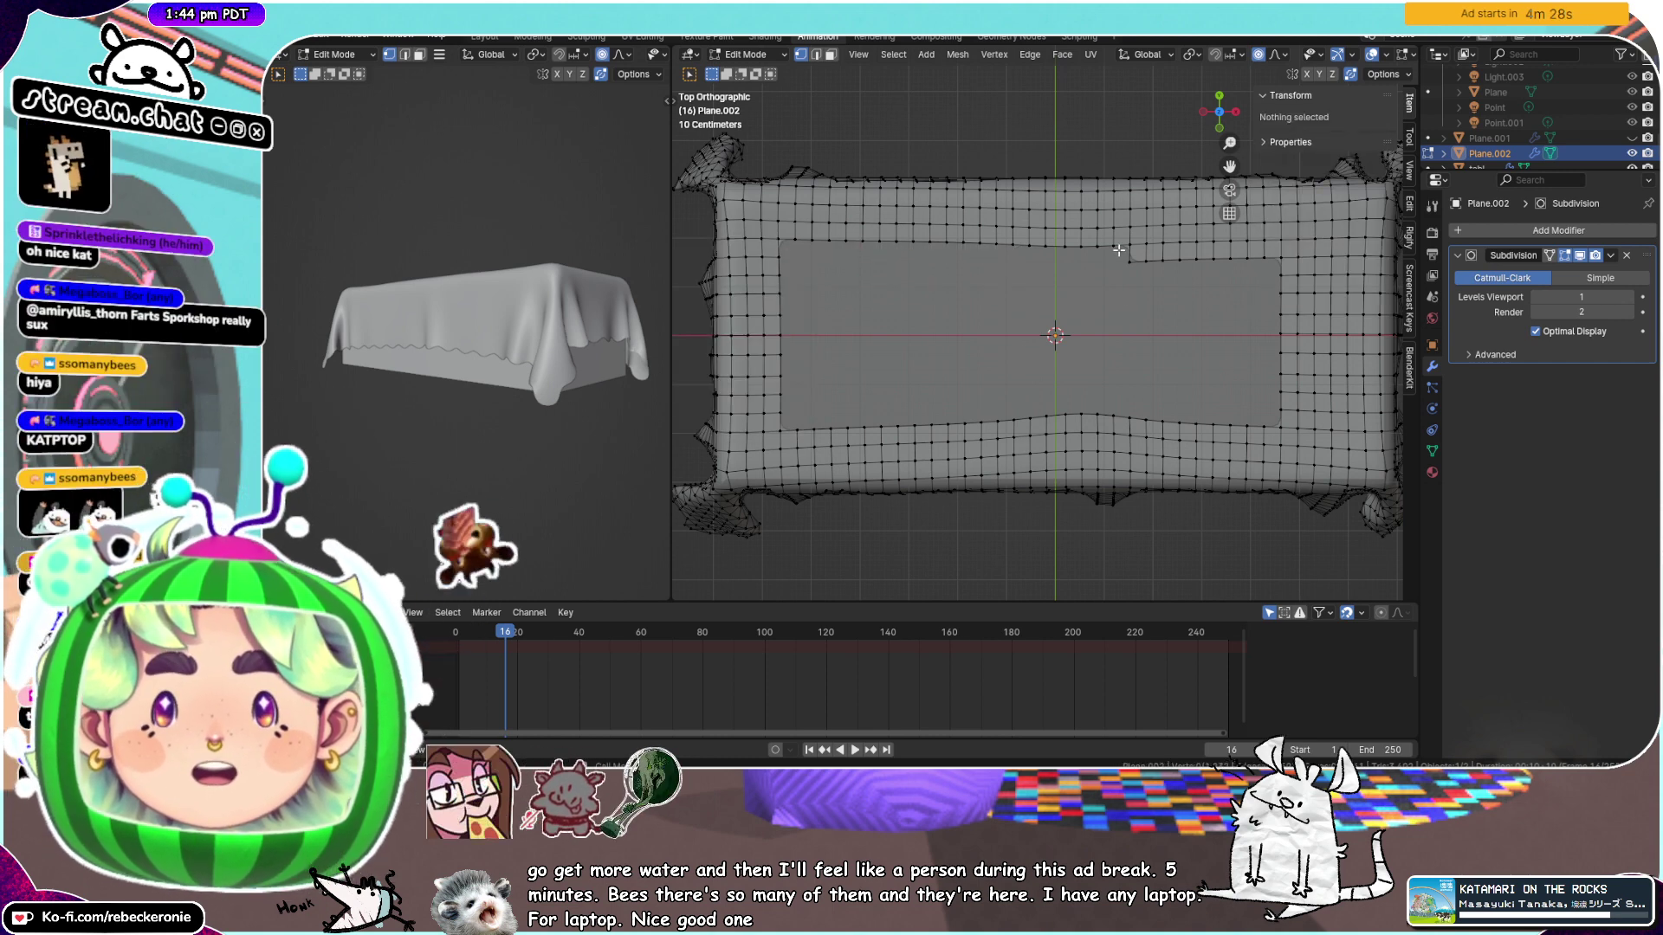
left_click(1247, 259, "alt")
key("x")
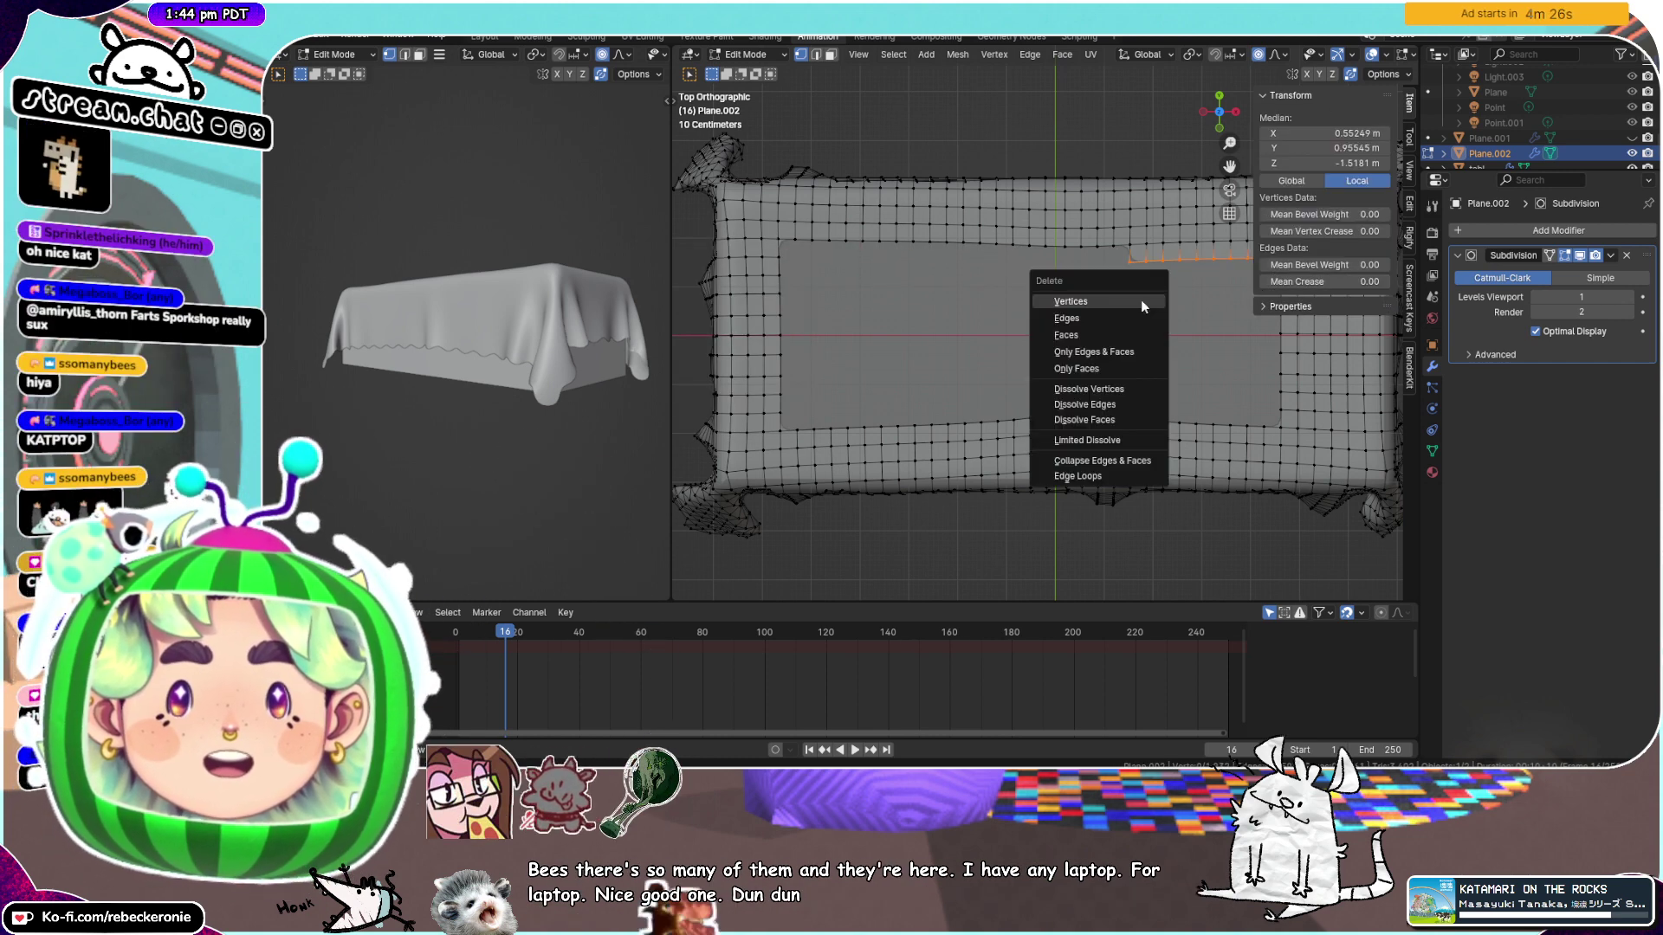
left_click(1141, 299)
Try to delete a block of vertex columns at the hole's right end, then undo the deletion and clear the selection
scroll(1195, 329, "down", 2)
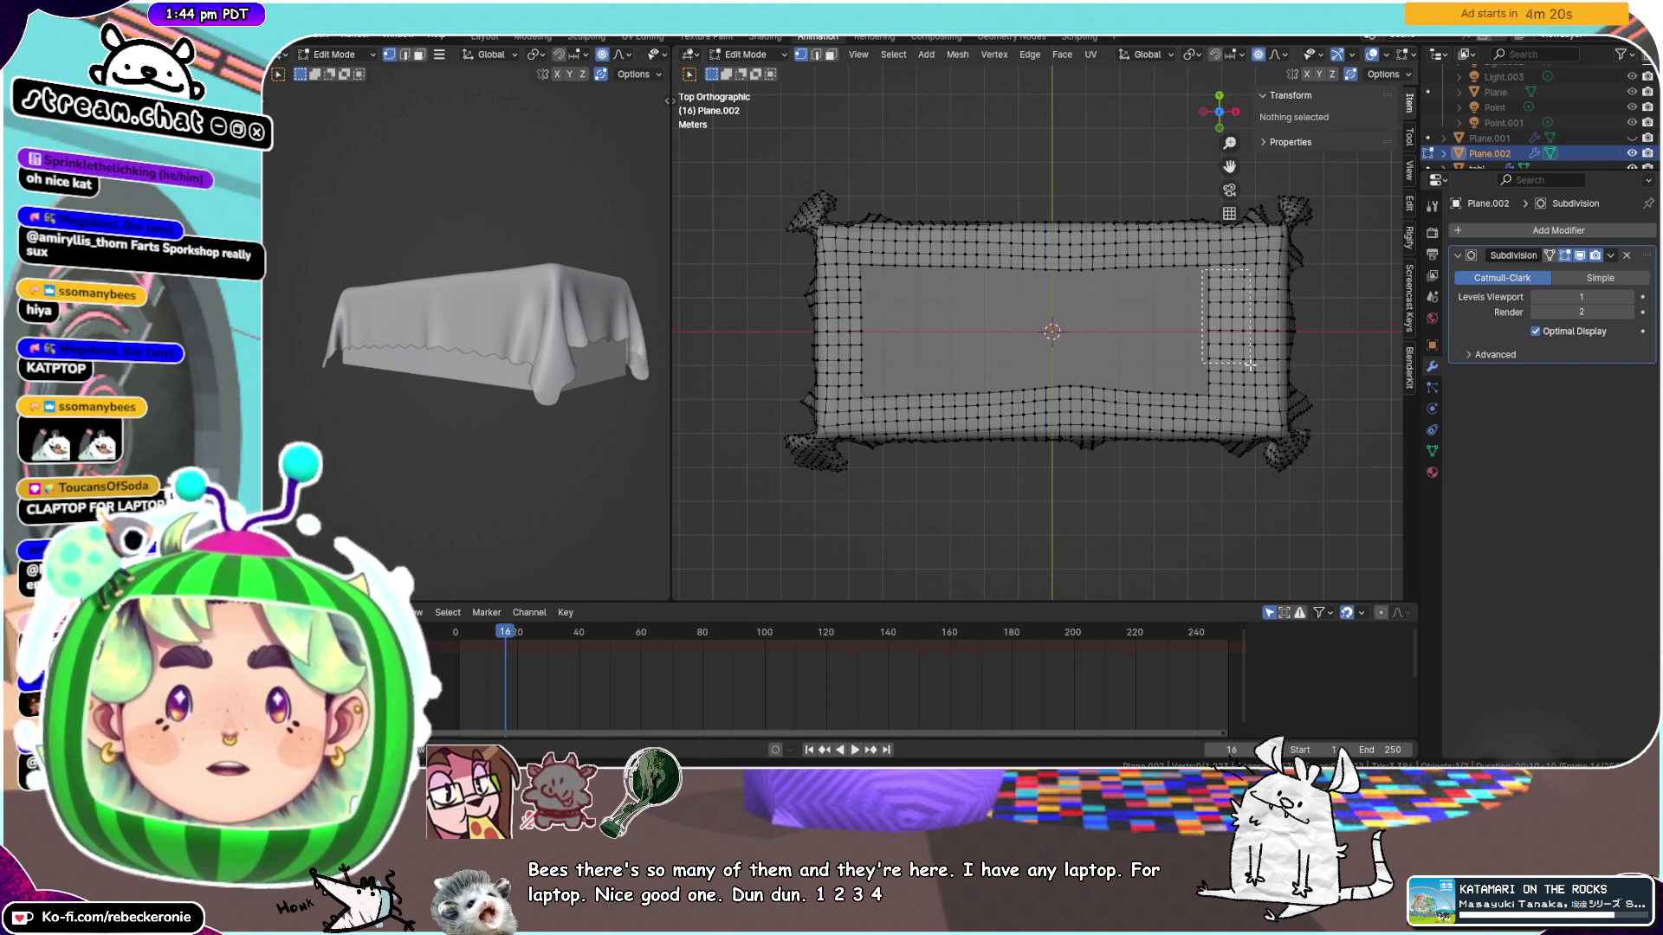
left_click_drag(1249, 390, 1245, 387)
key("x")
left_click(1245, 387)
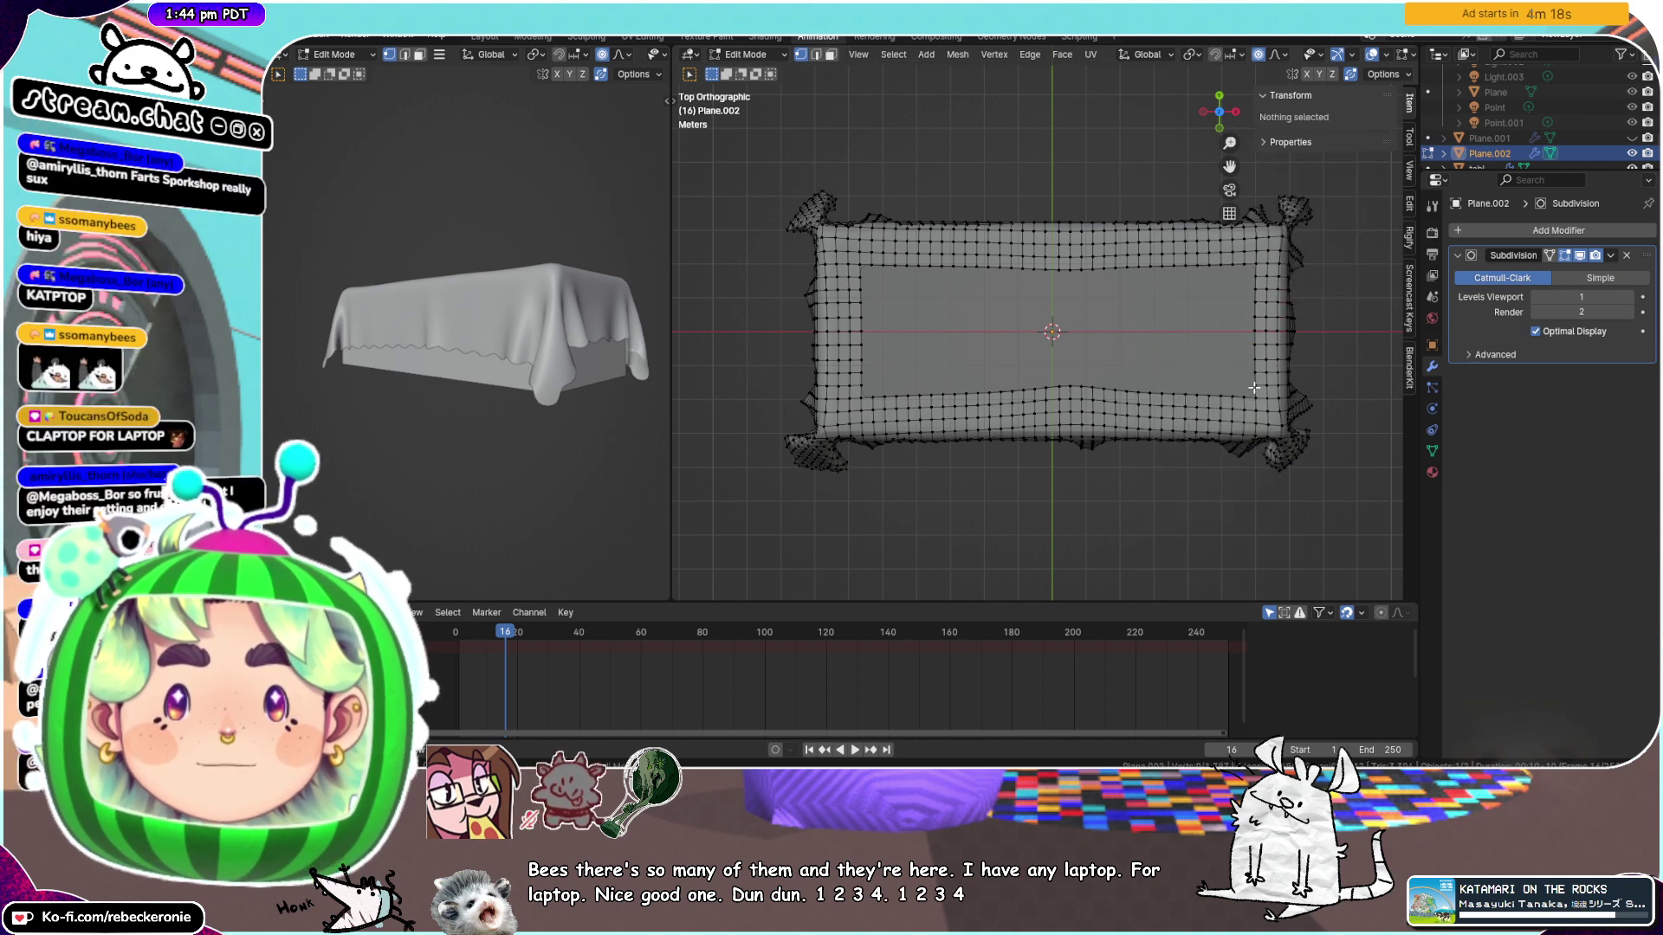
left_click_drag(1209, 276, 1246, 387)
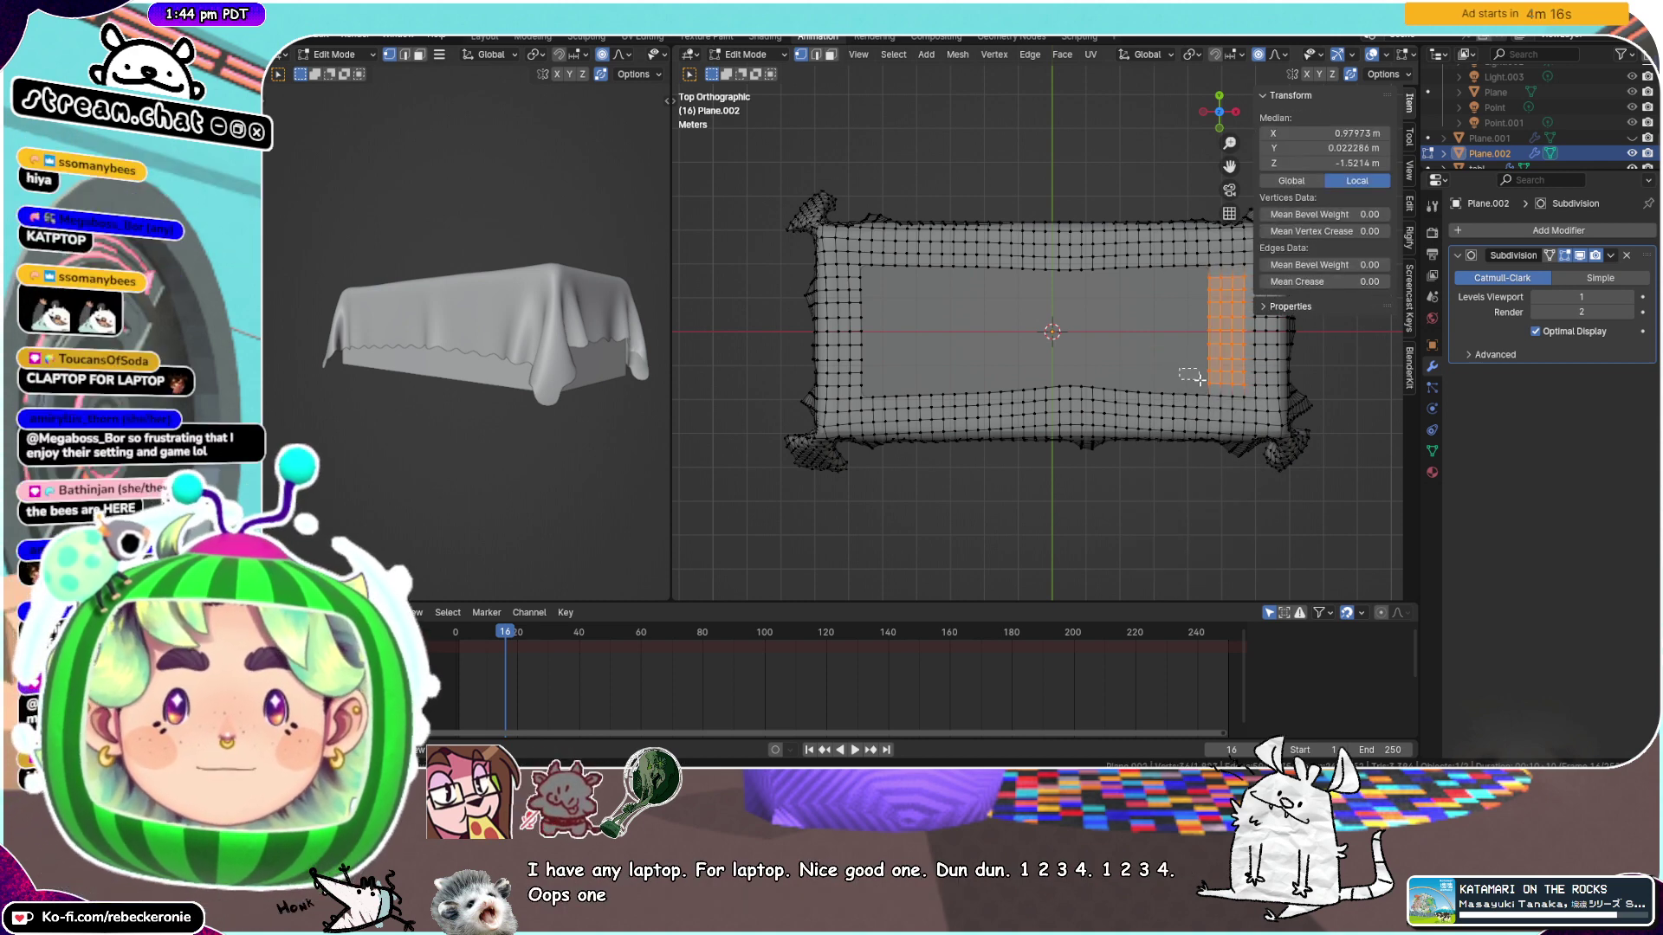
key("alt+a")
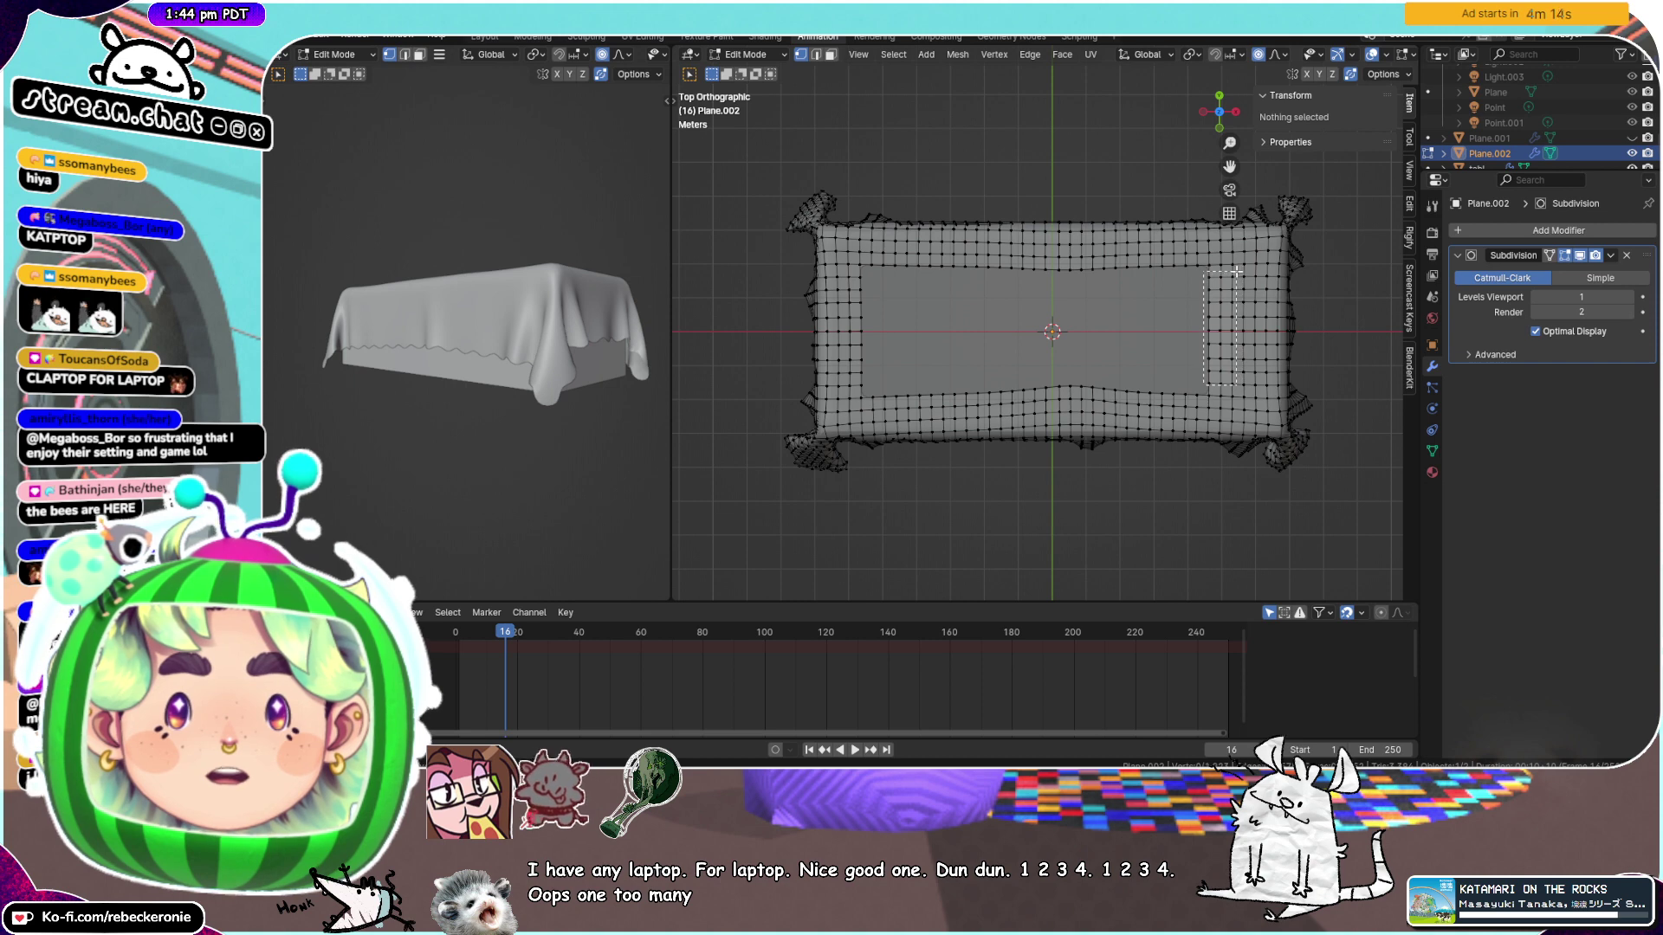
Delete a block of vertex columns one column narrower at the hole's right end to match the left border
left_click_drag(1237, 272, 1236, 272)
key("x")
left_click(1236, 271)
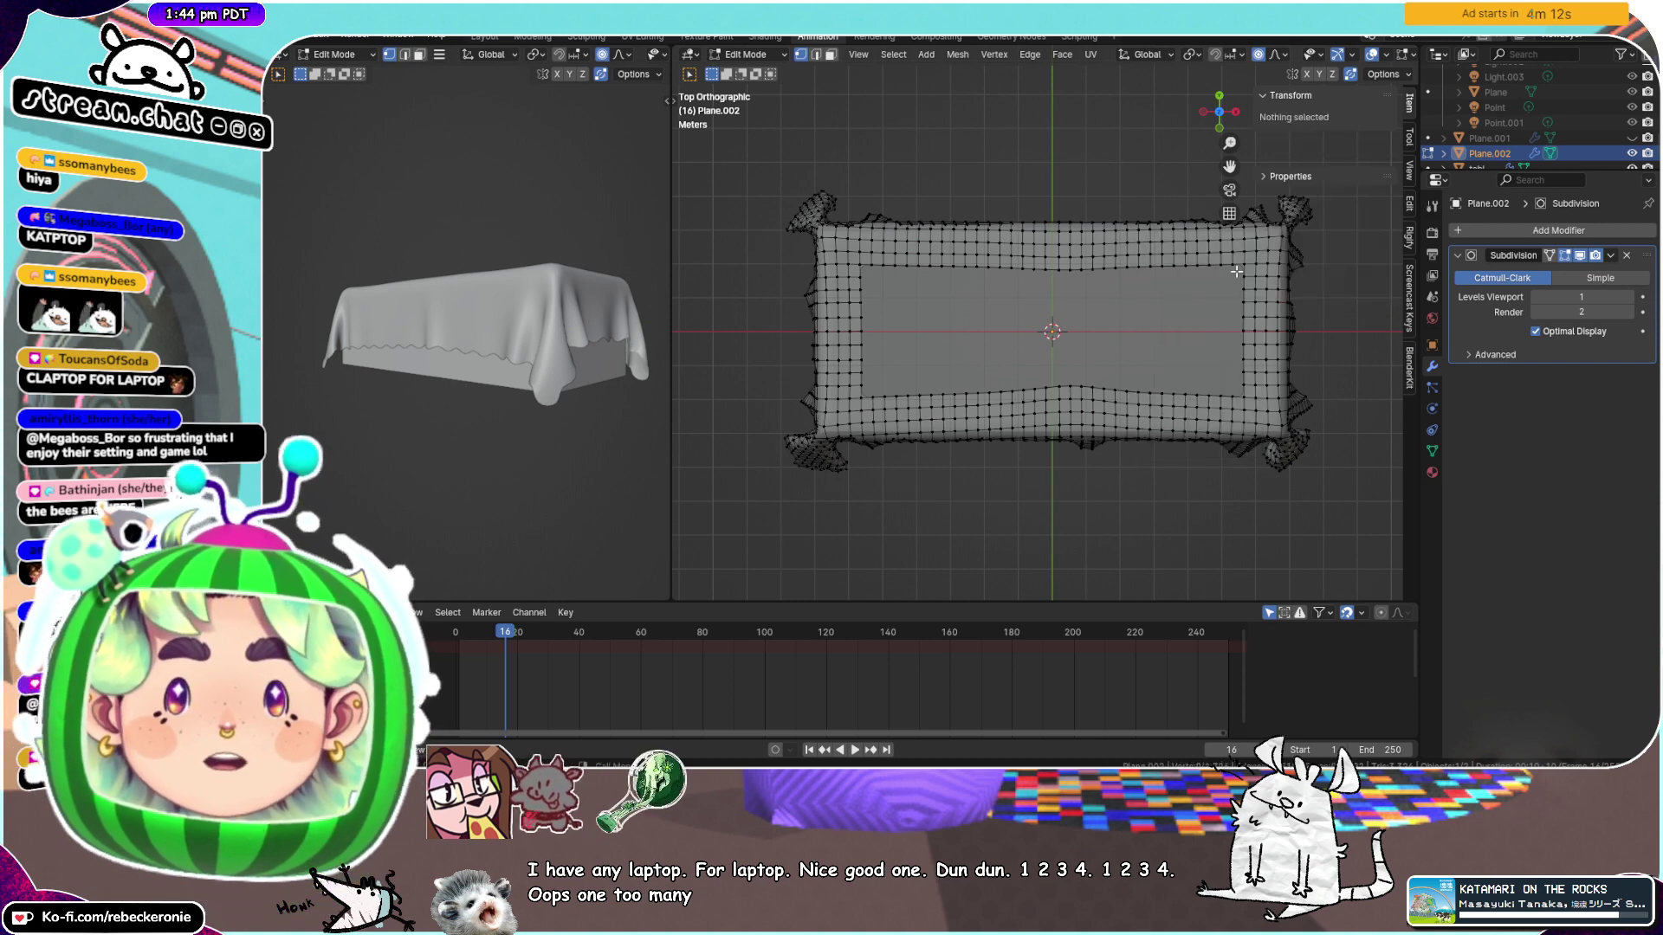
Widen the rectangular hole by deleting the two innermost rings of vertices around it
left_click(1088, 273, "alt")
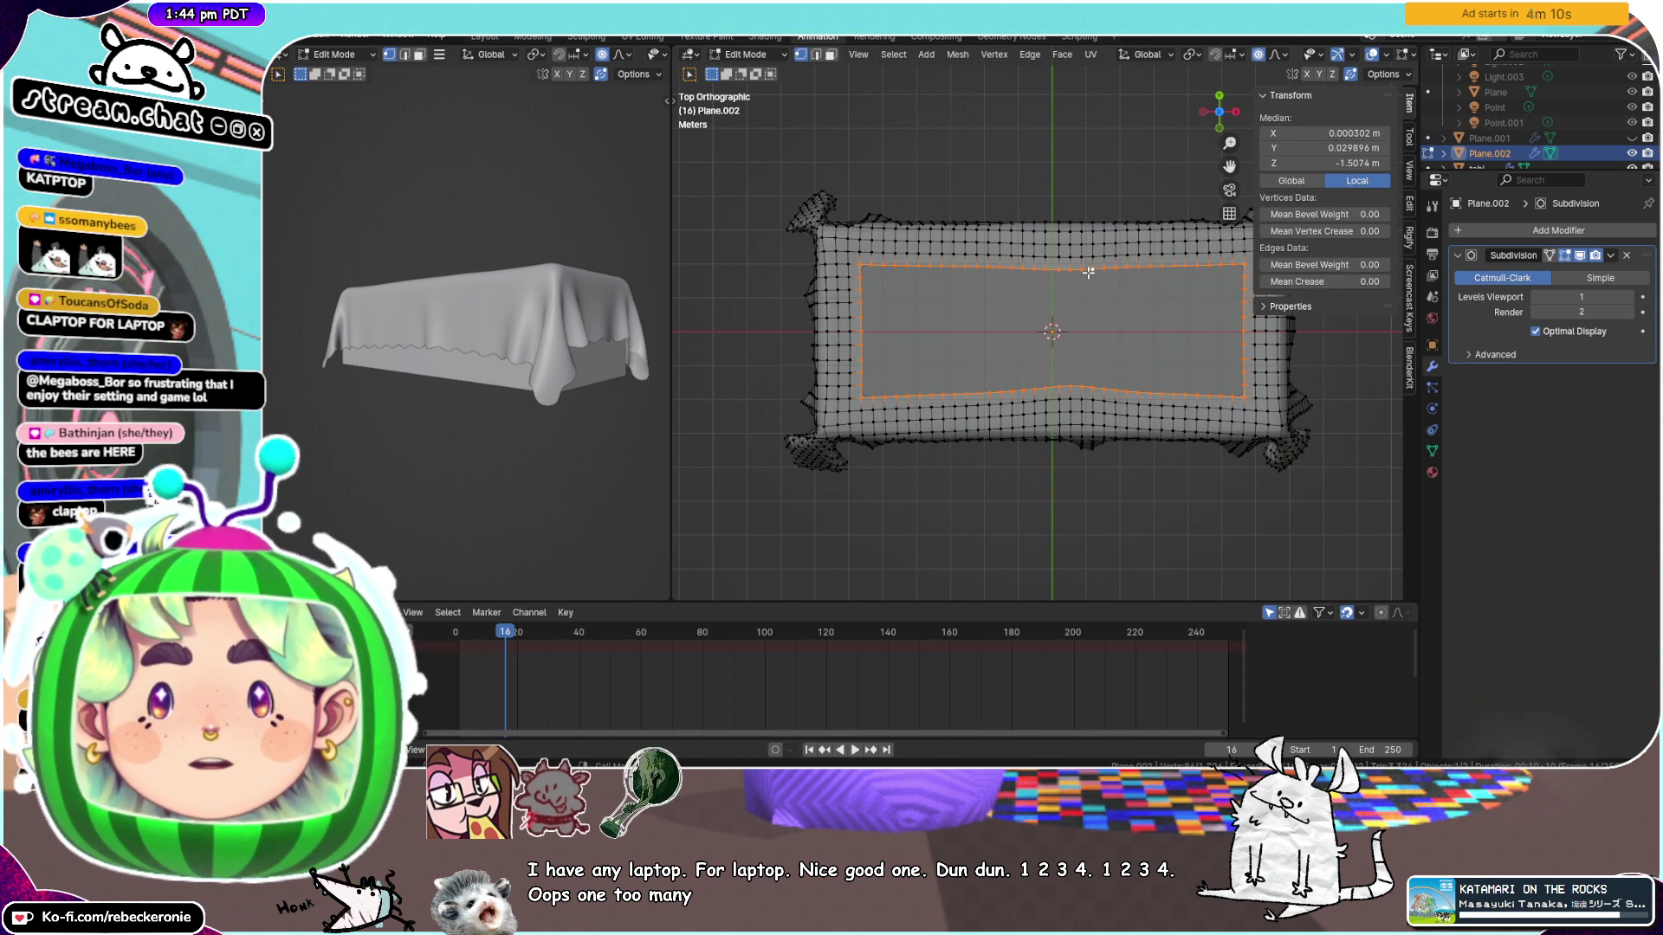
right_click(1088, 272)
left_click(1088, 272)
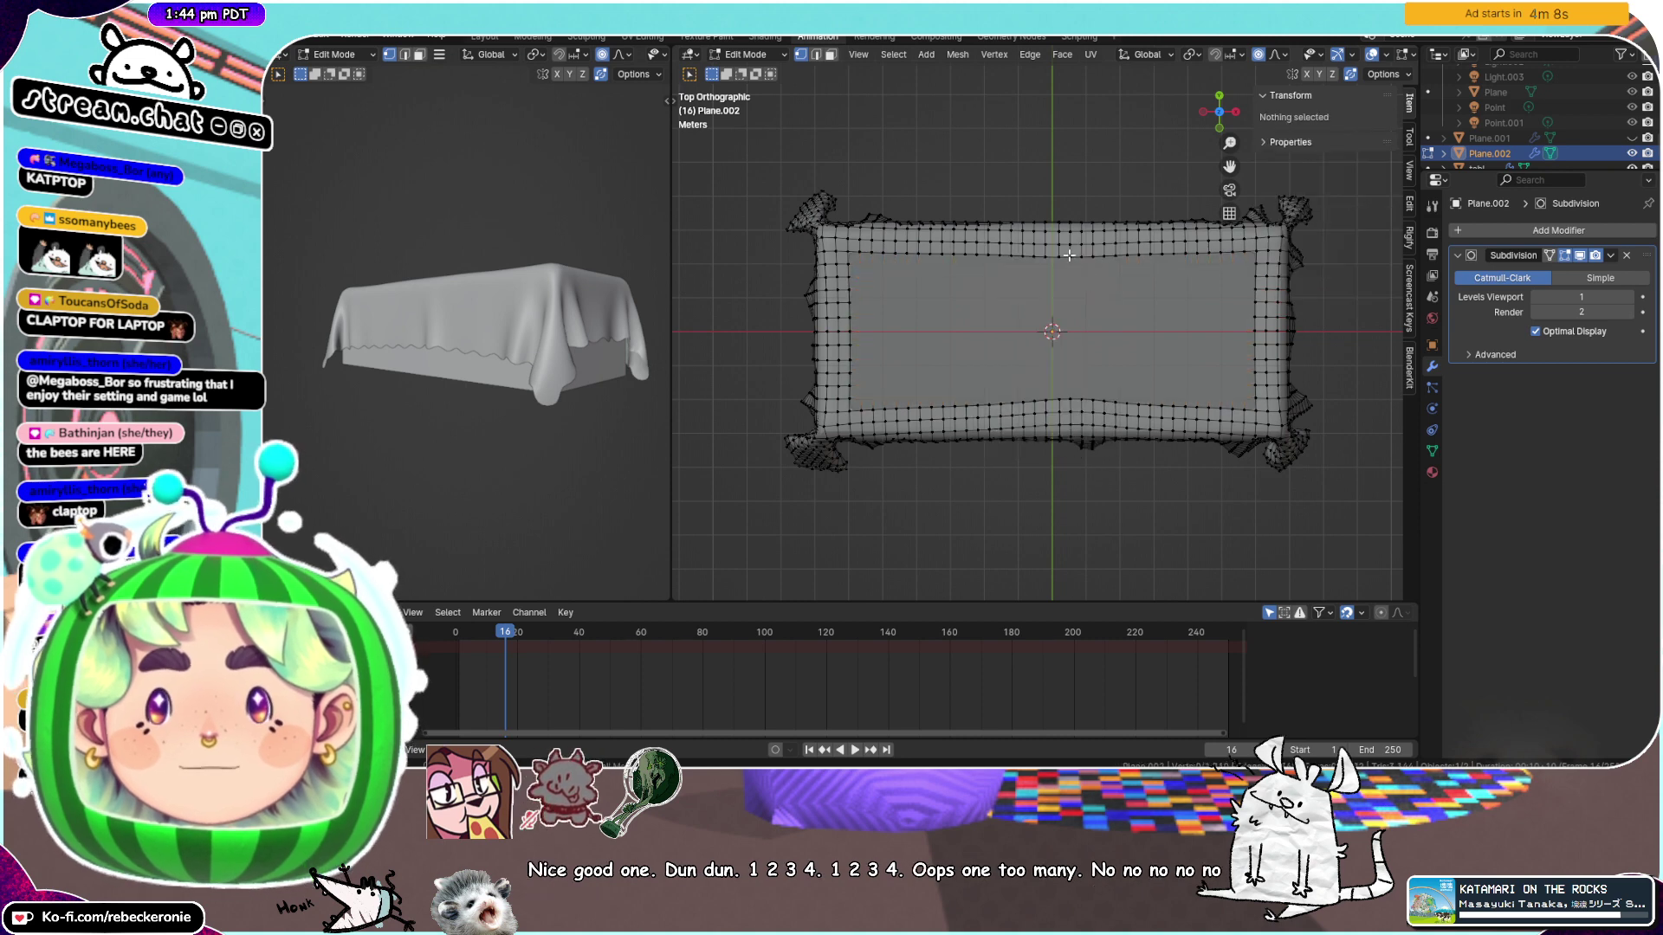
key("x")
left_click(1069, 255)
Select the hole's boundary loop, try to extrude it inward by scaling, and cancel the scaling
left_click(1076, 412, "alt")
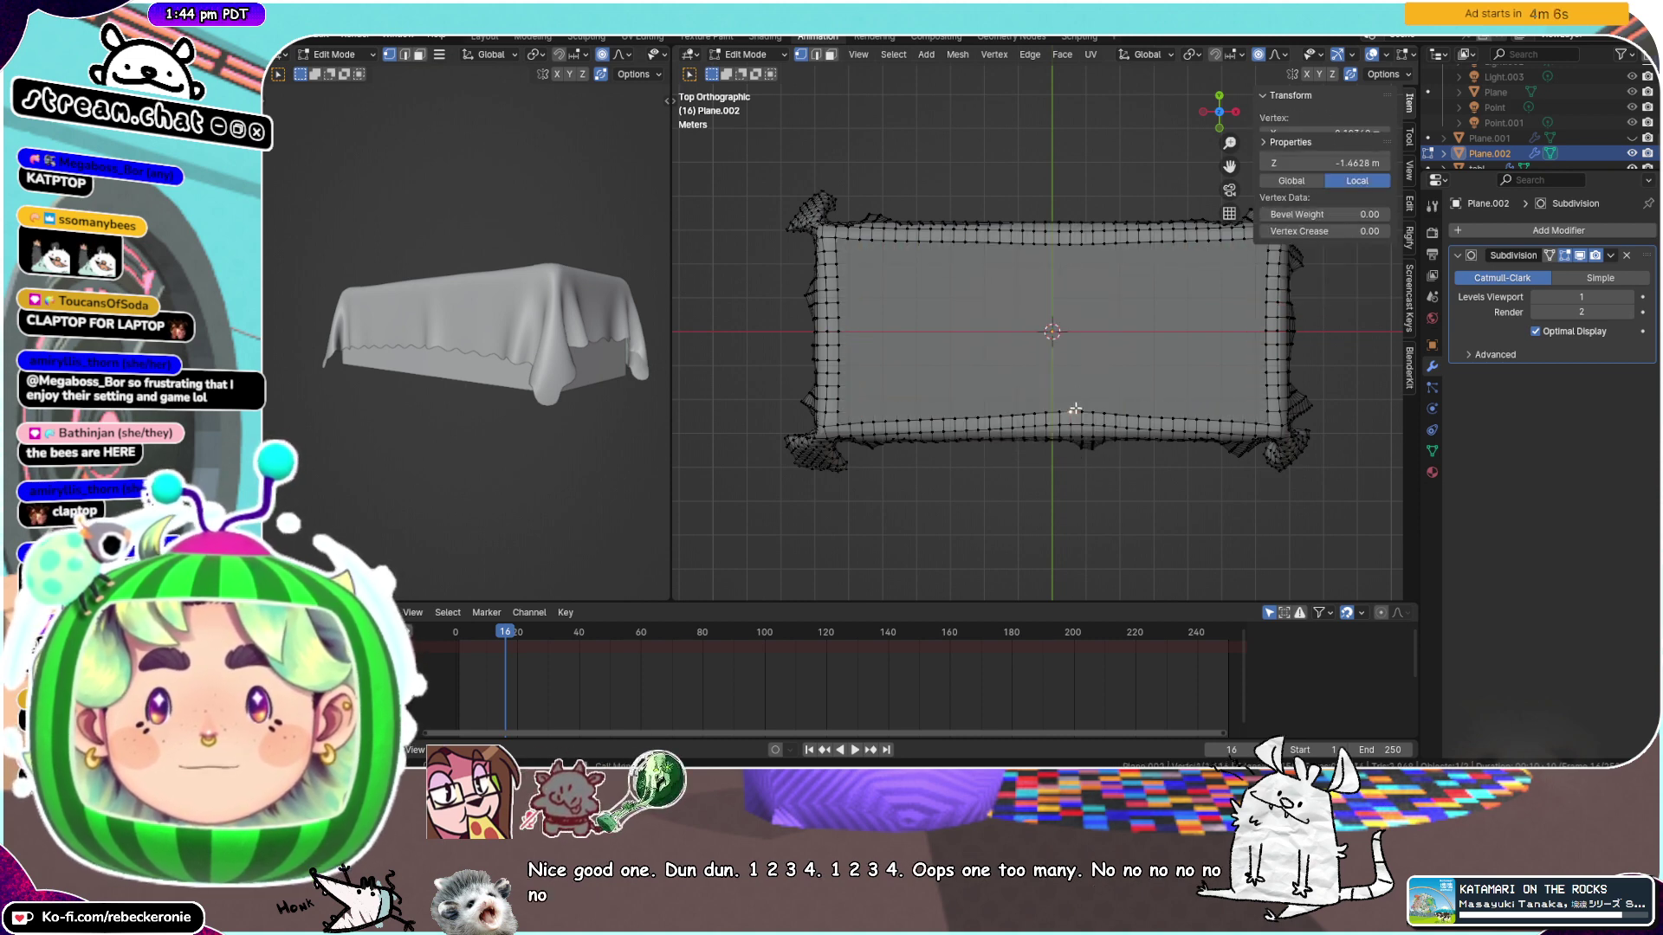
scroll(1170, 410, "up", 1)
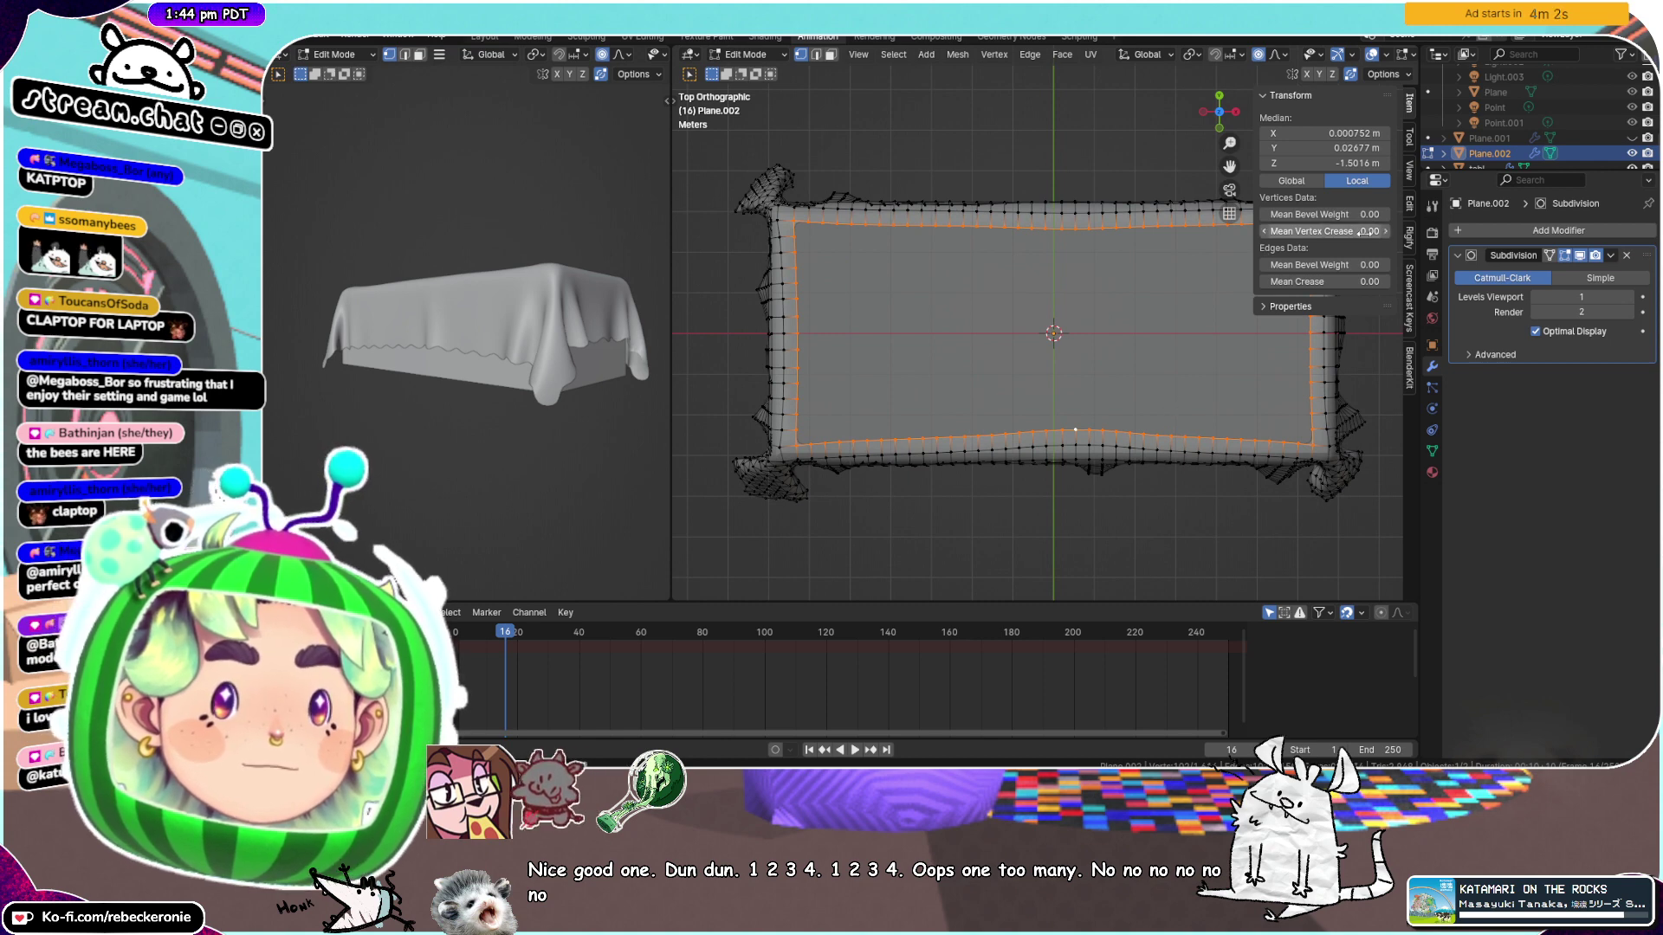
left_click_drag(1229, 165, 1211, 202)
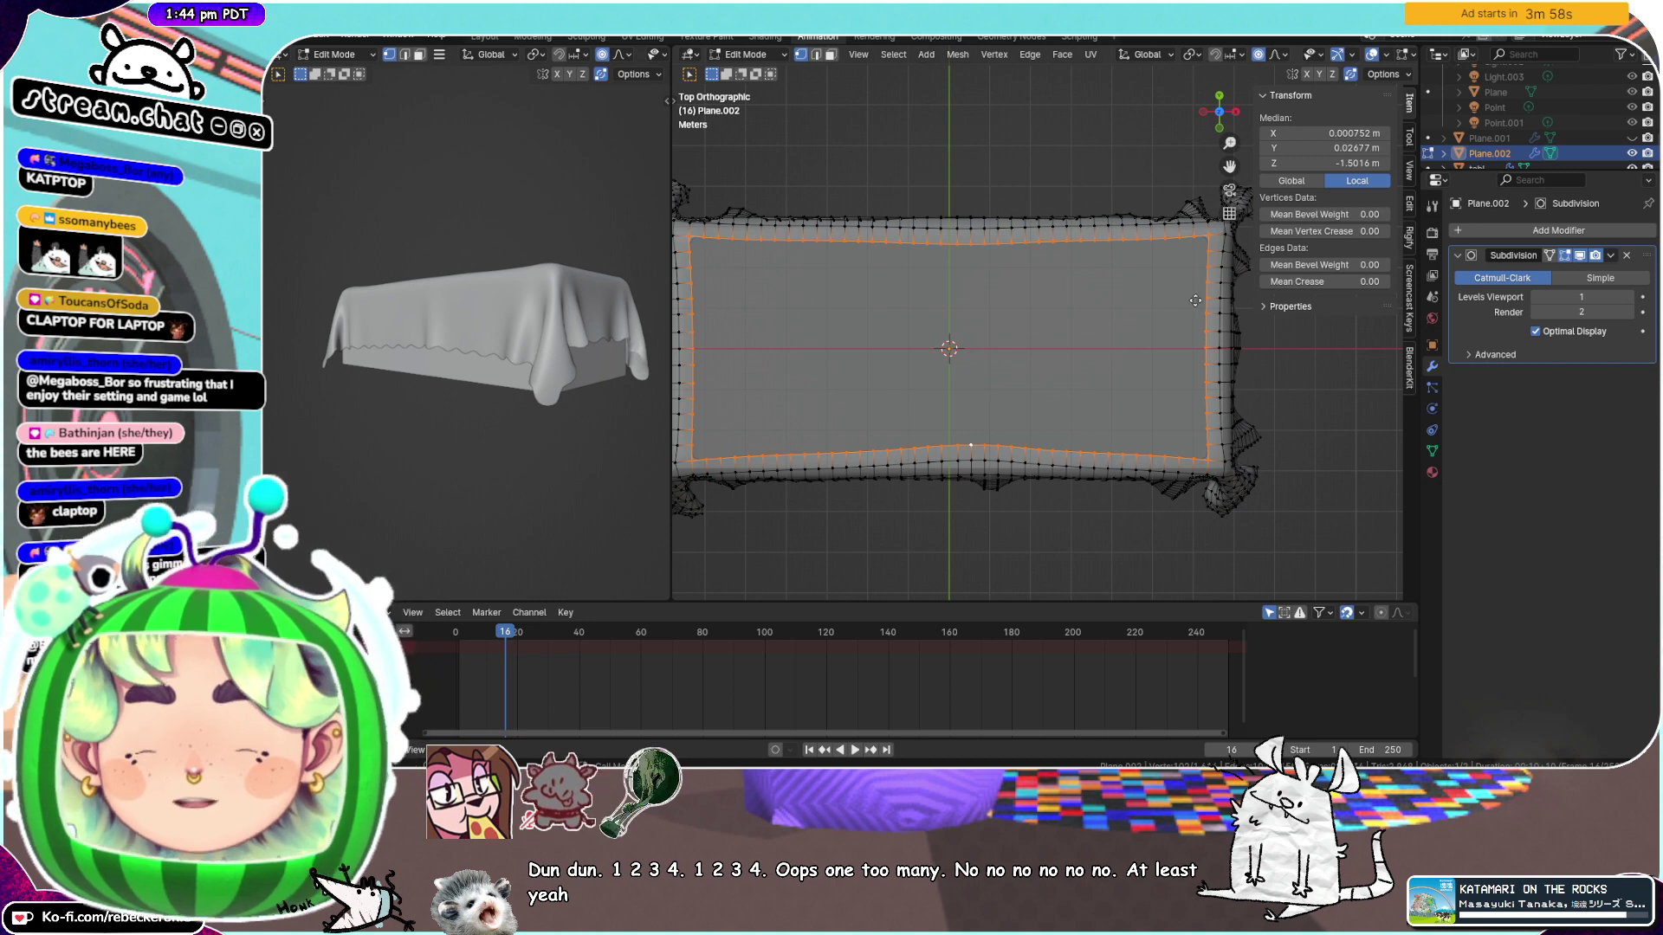
key("e")
key("s")
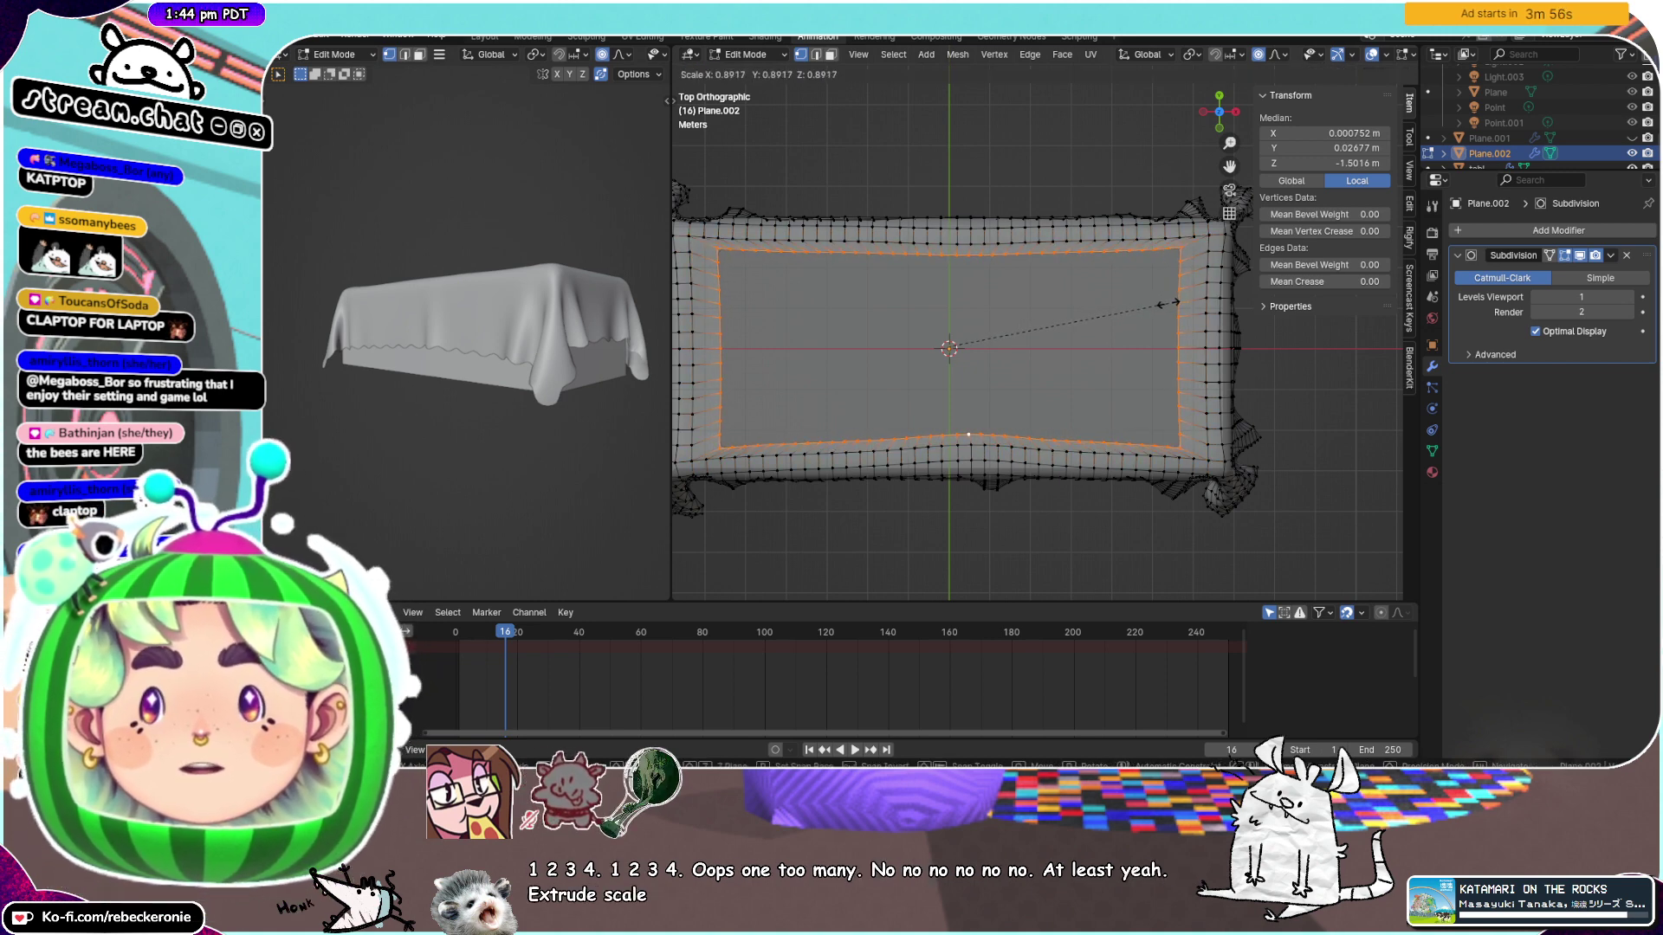
key("Escape")
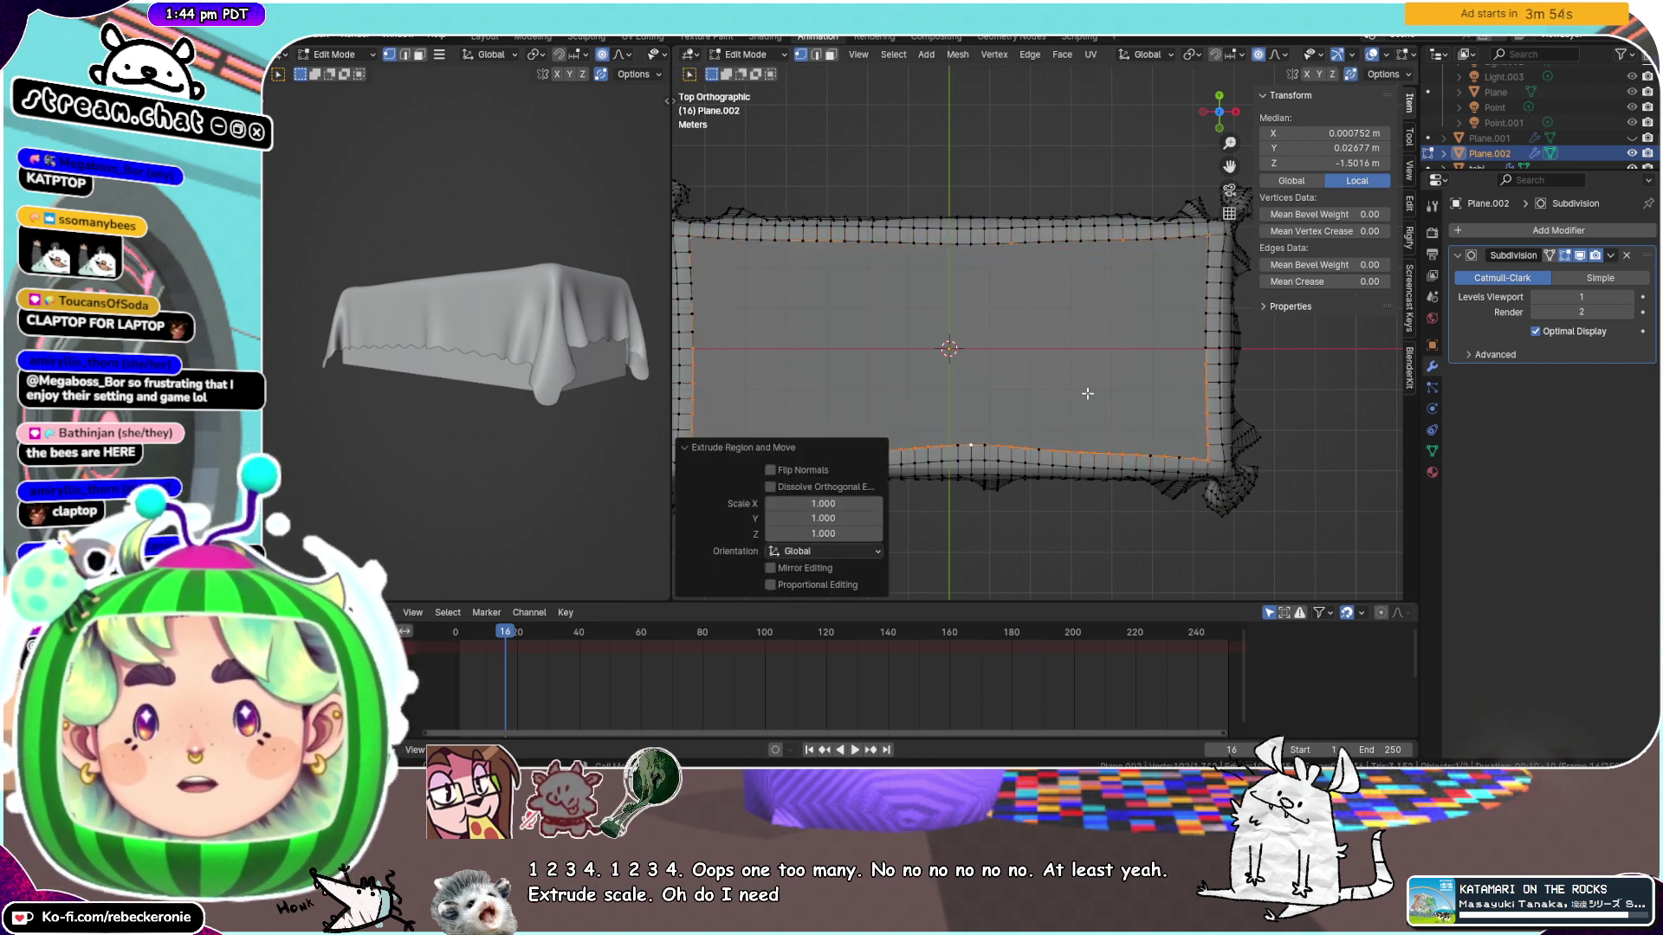
middle_click_drag(1085, 367, 1026, 469)
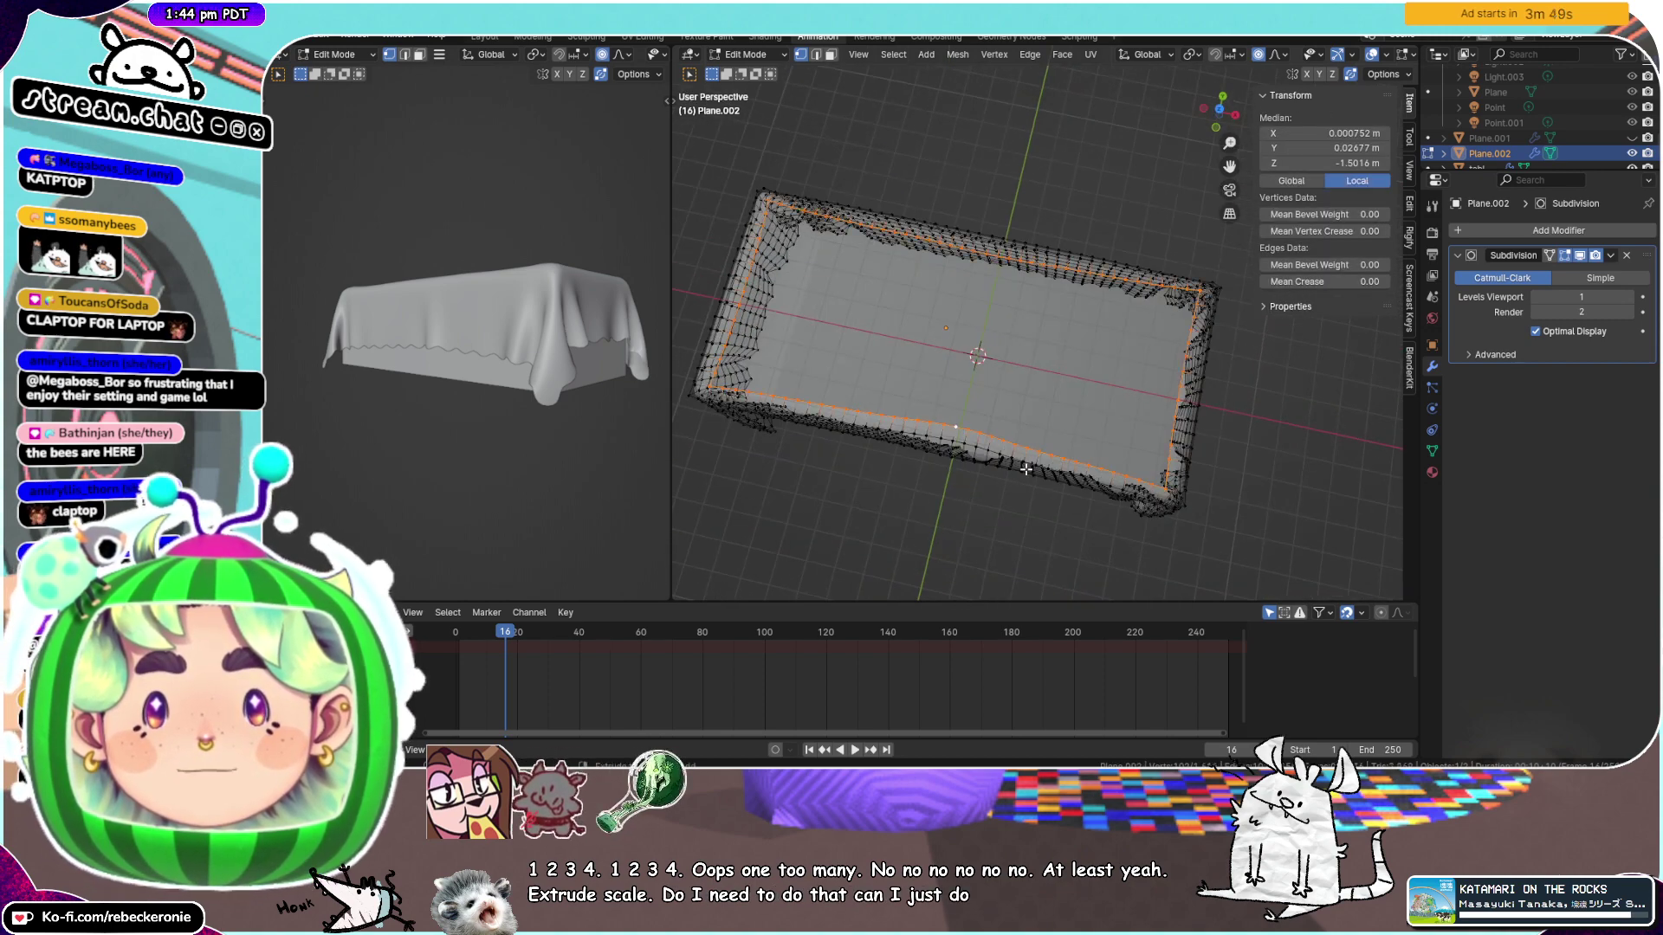
Delete two more rings of vertices around the tablecloth's rectangular hole, including the trial face that fills it
left_click(1219, 109)
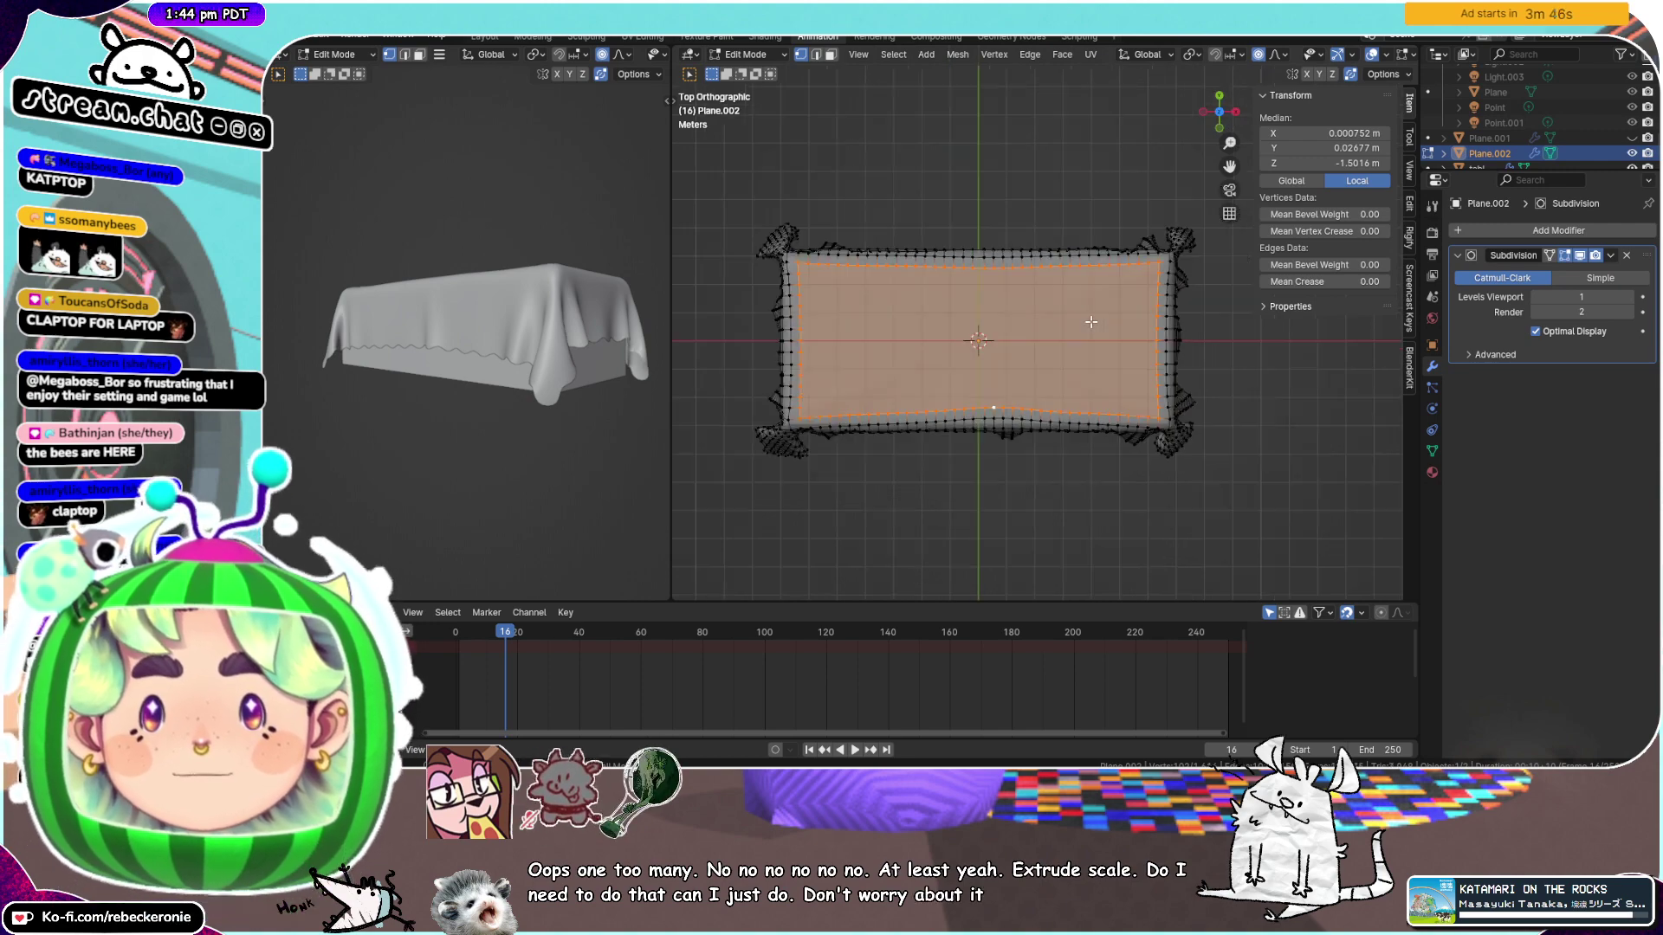
scroll(1096, 324, "up", 2)
middle_click_drag(1091, 323, 976, 460)
key("x")
left_click(987, 354)
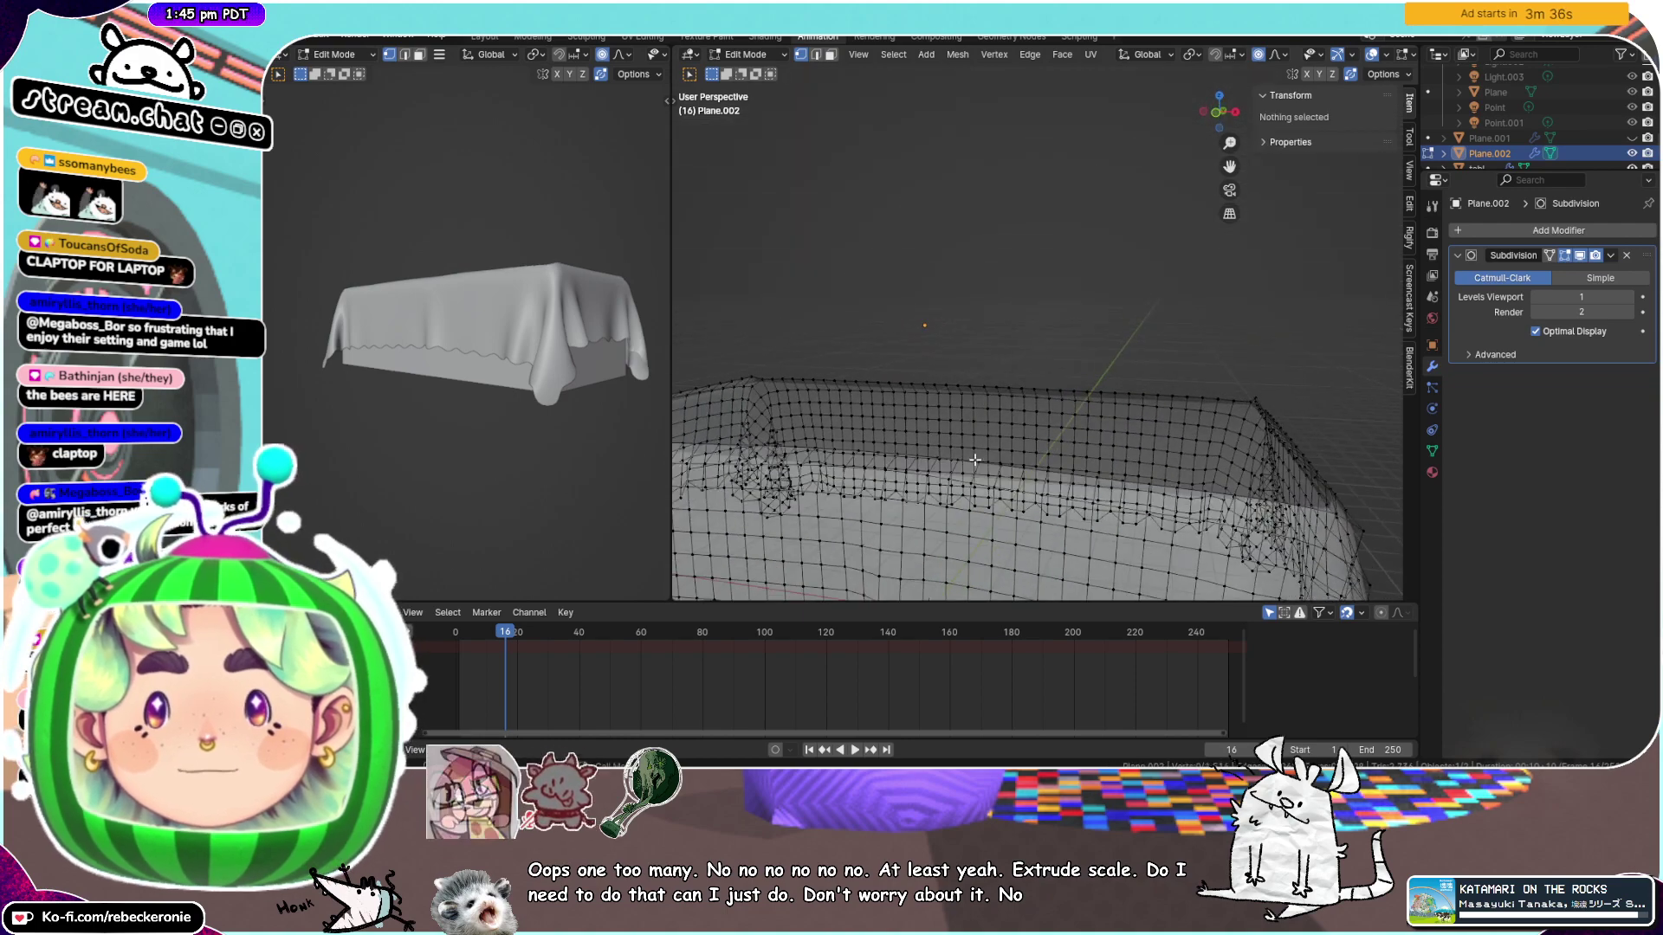
left_click(1061, 389, "alt")
middle_click_drag(1061, 389, 1113, 397)
key("x")
left_click(975, 355)
Select the hole's new boundary loop and flatten it by scaling to 0 along Z with a proportional size of about 0.10
left_click(1142, 355, "alt")
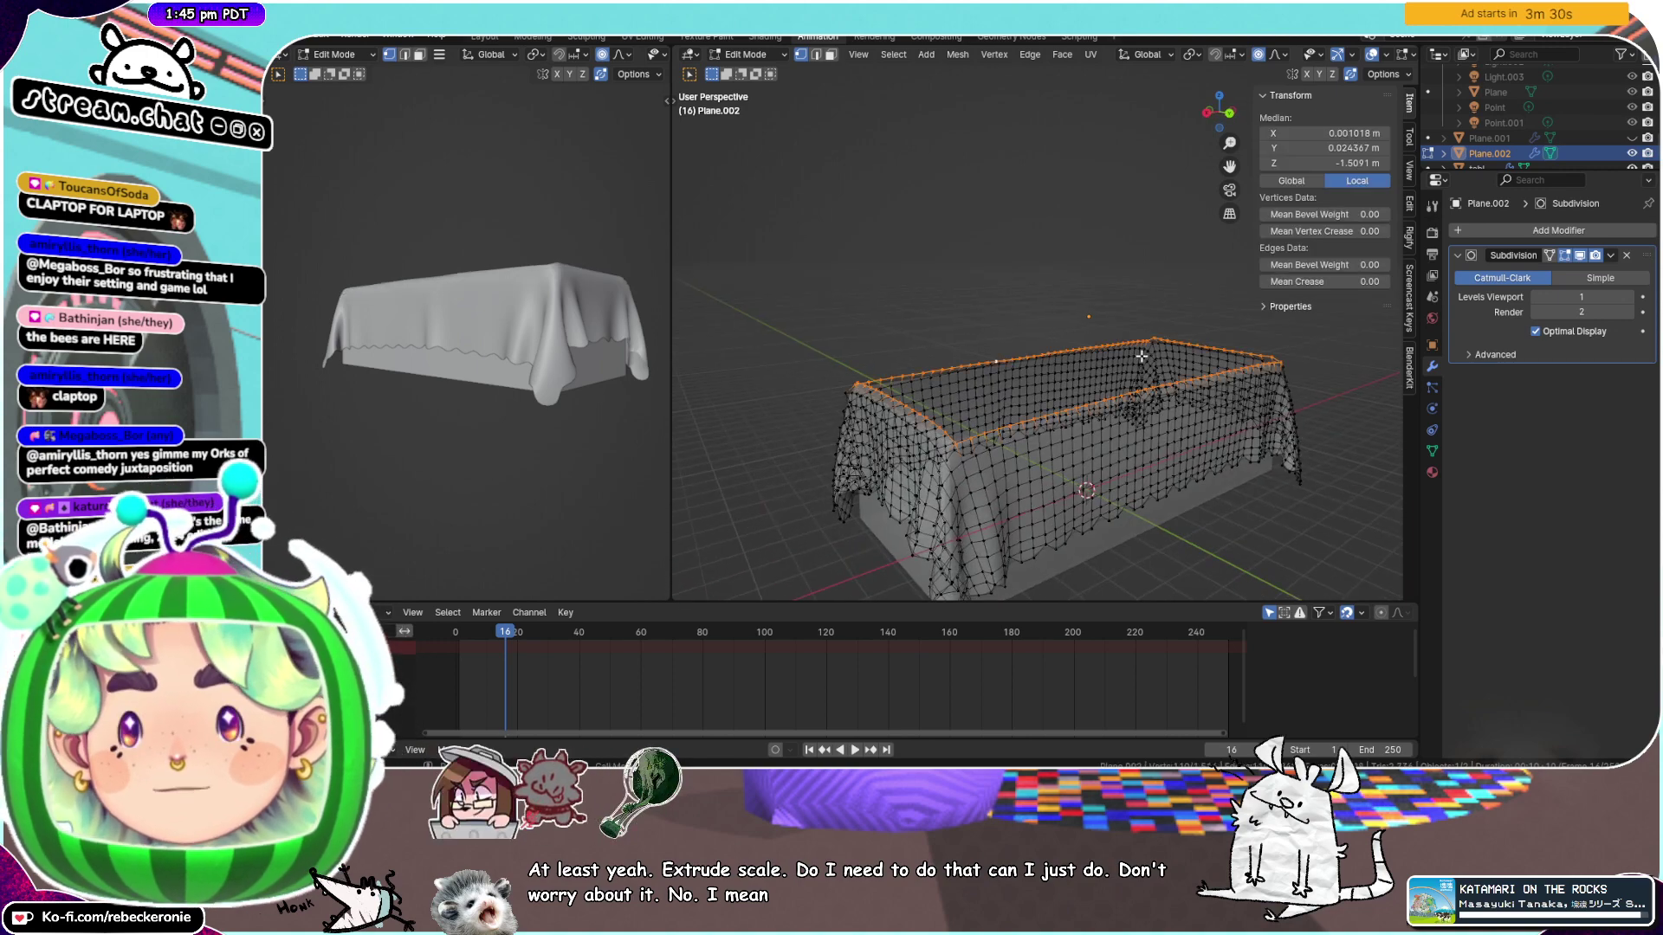
left_click(1230, 113)
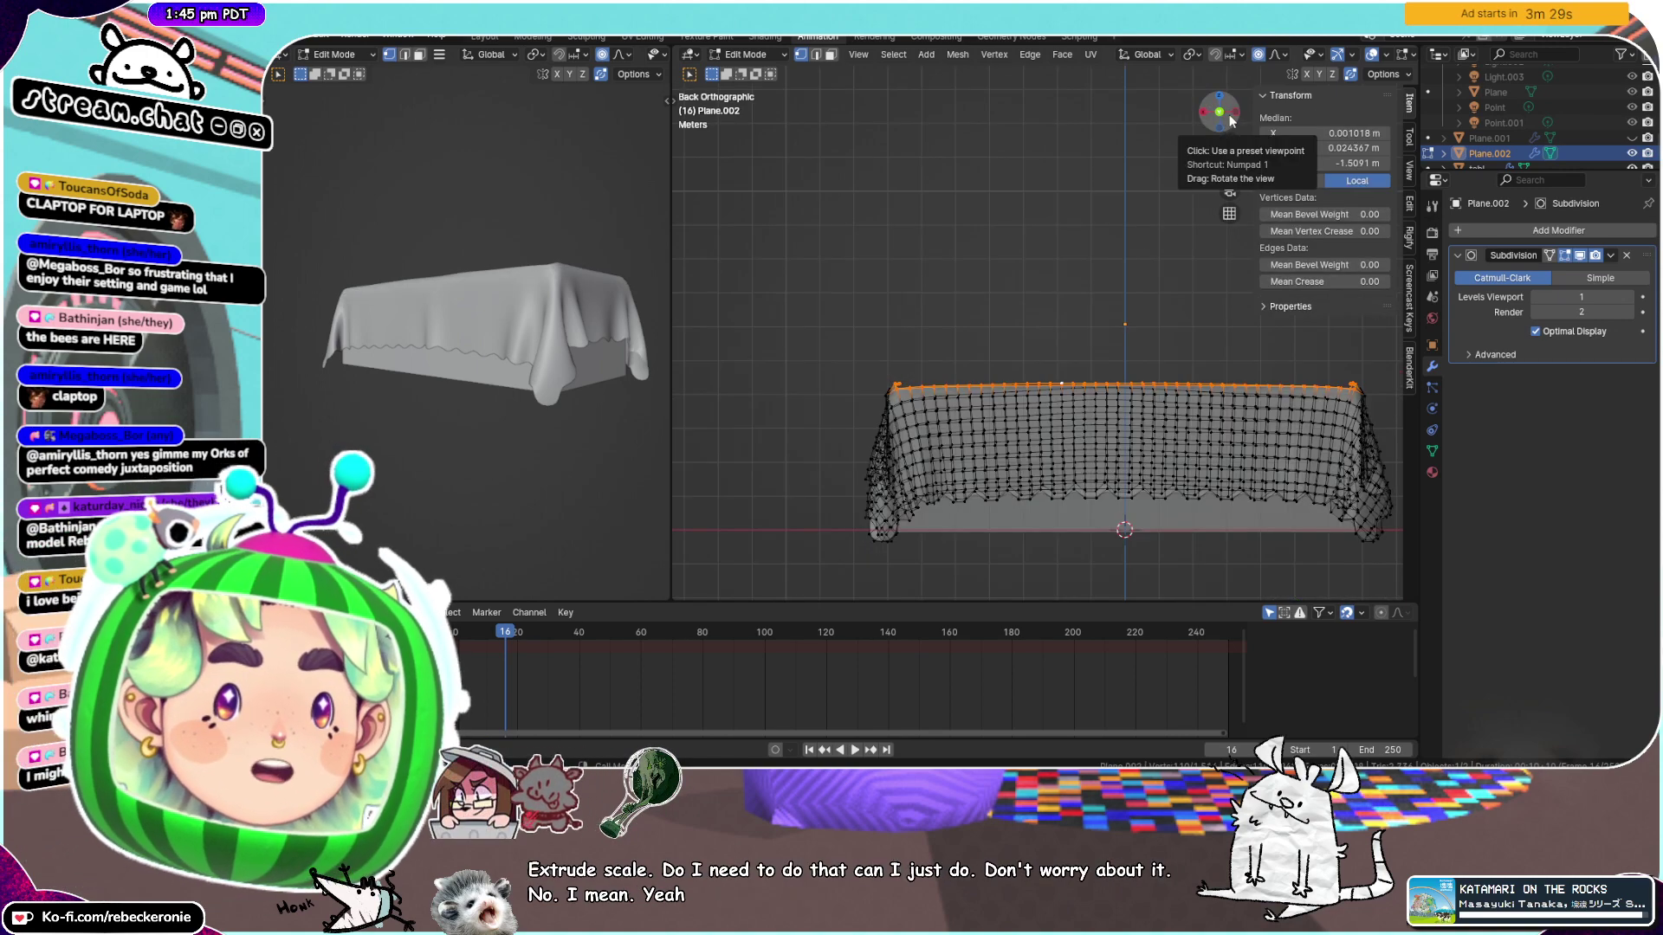
left_click_drag(1229, 167, 1106, 72)
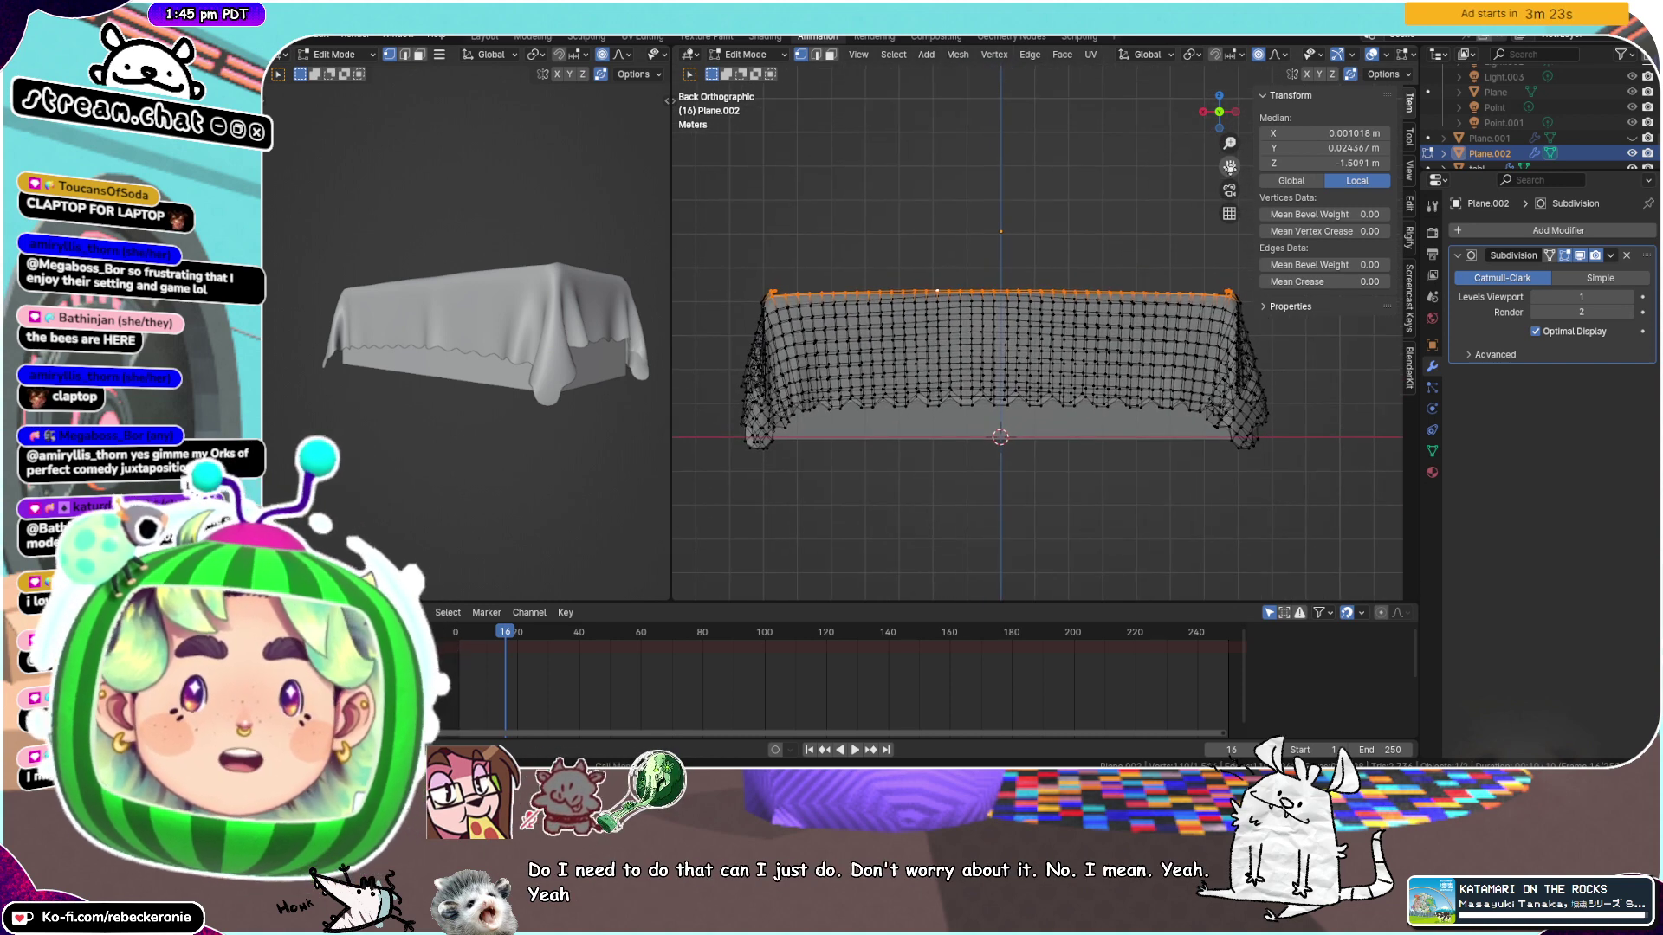
middle_click_drag(1341, 57, 1247, 65)
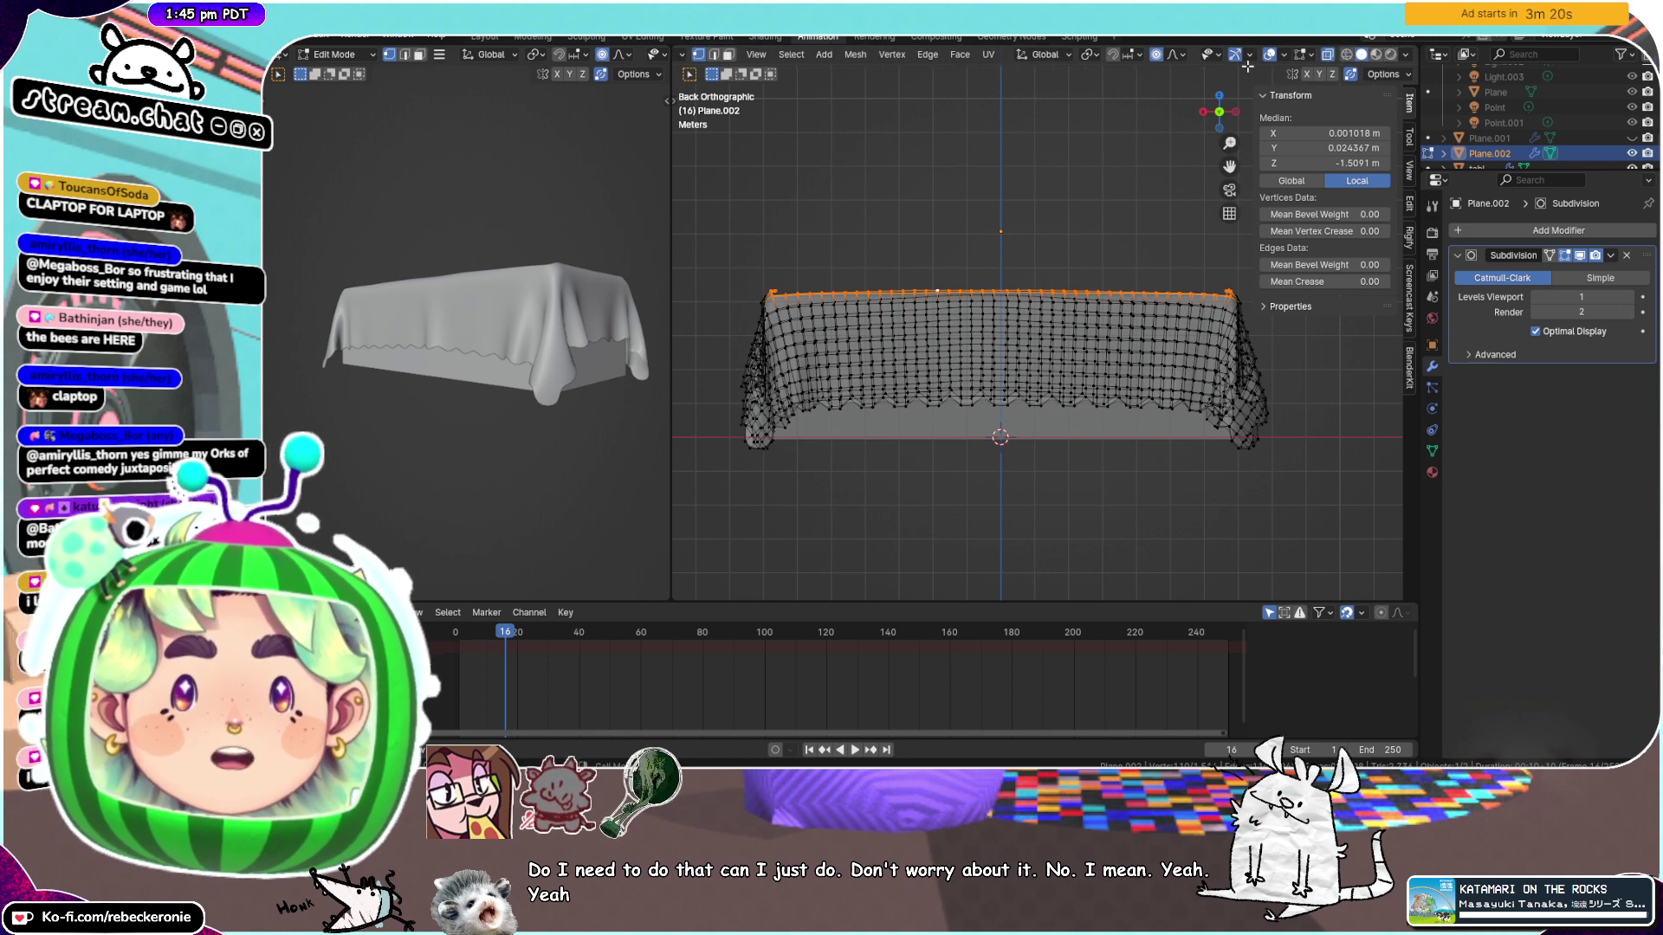
scroll(763, 299, "up", 2)
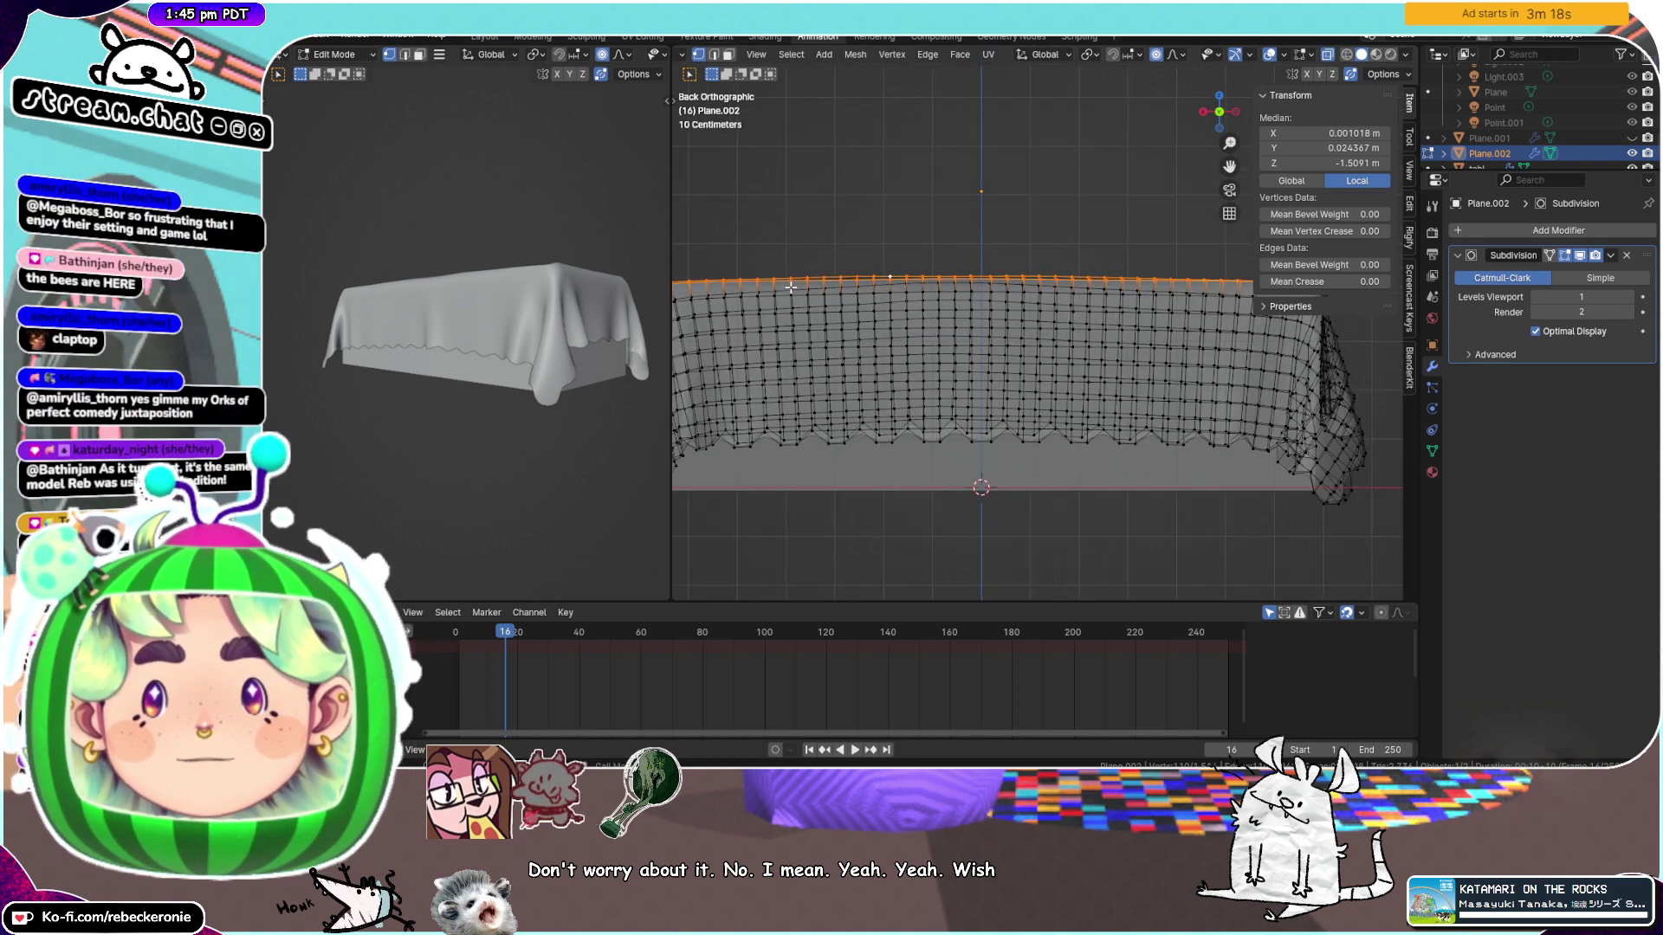
scroll(797, 262, "down", 1)
left_click_drag(844, 296, 1292, 294)
middle_click_drag(1291, 293, 1163, 273)
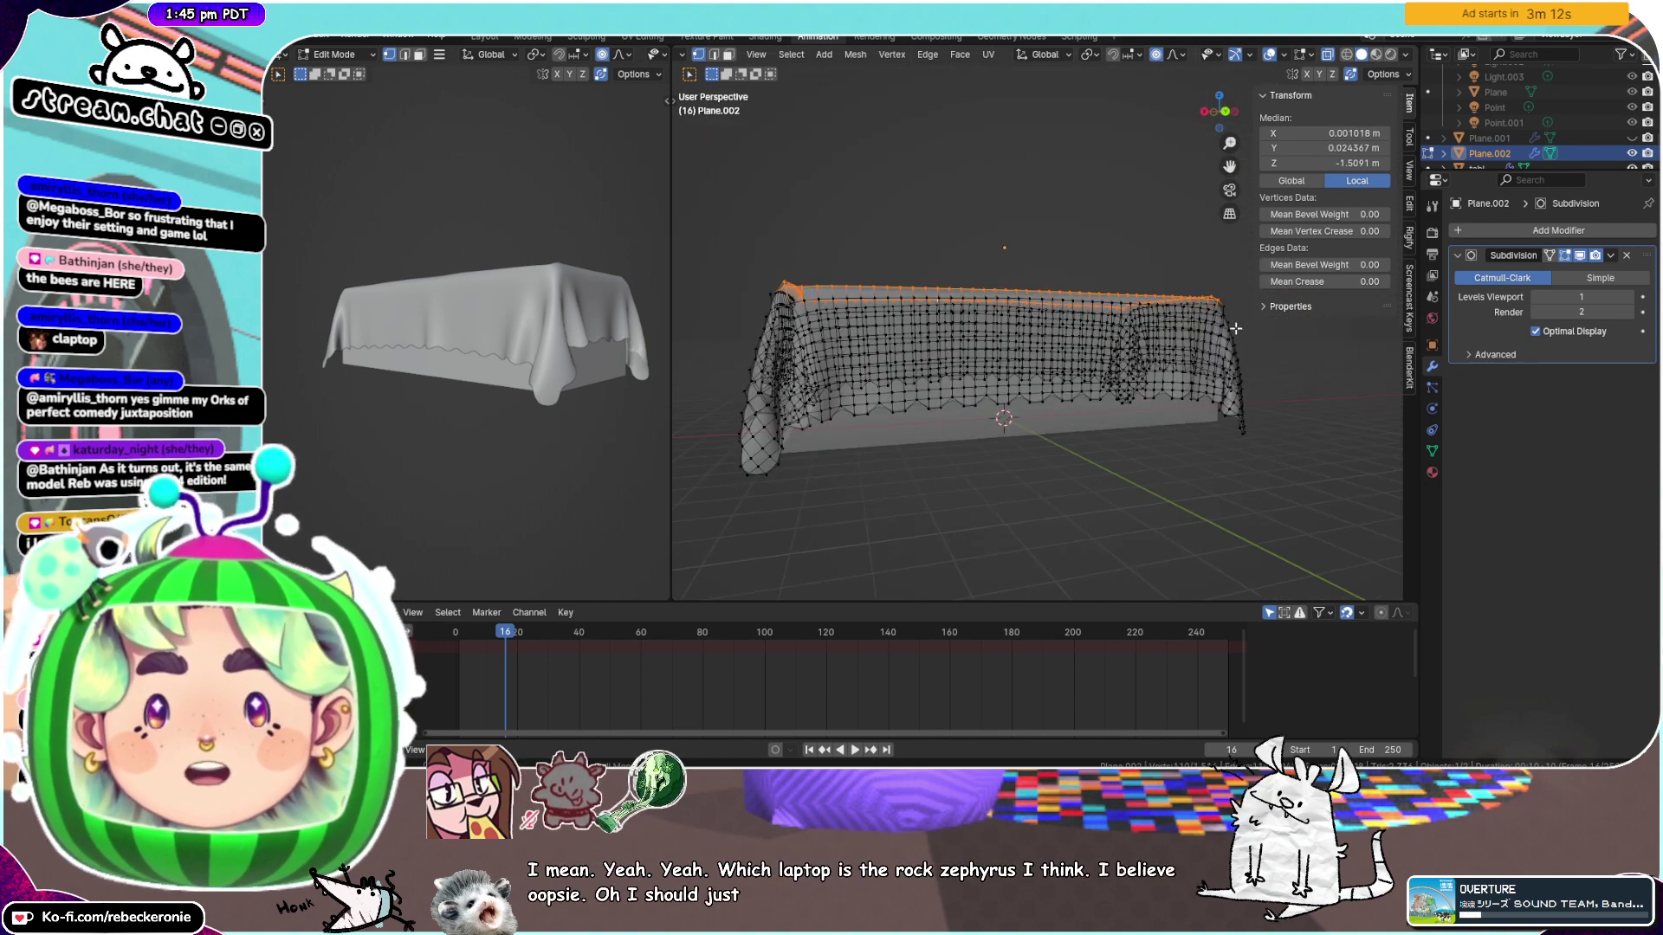
type("size: 0.10")
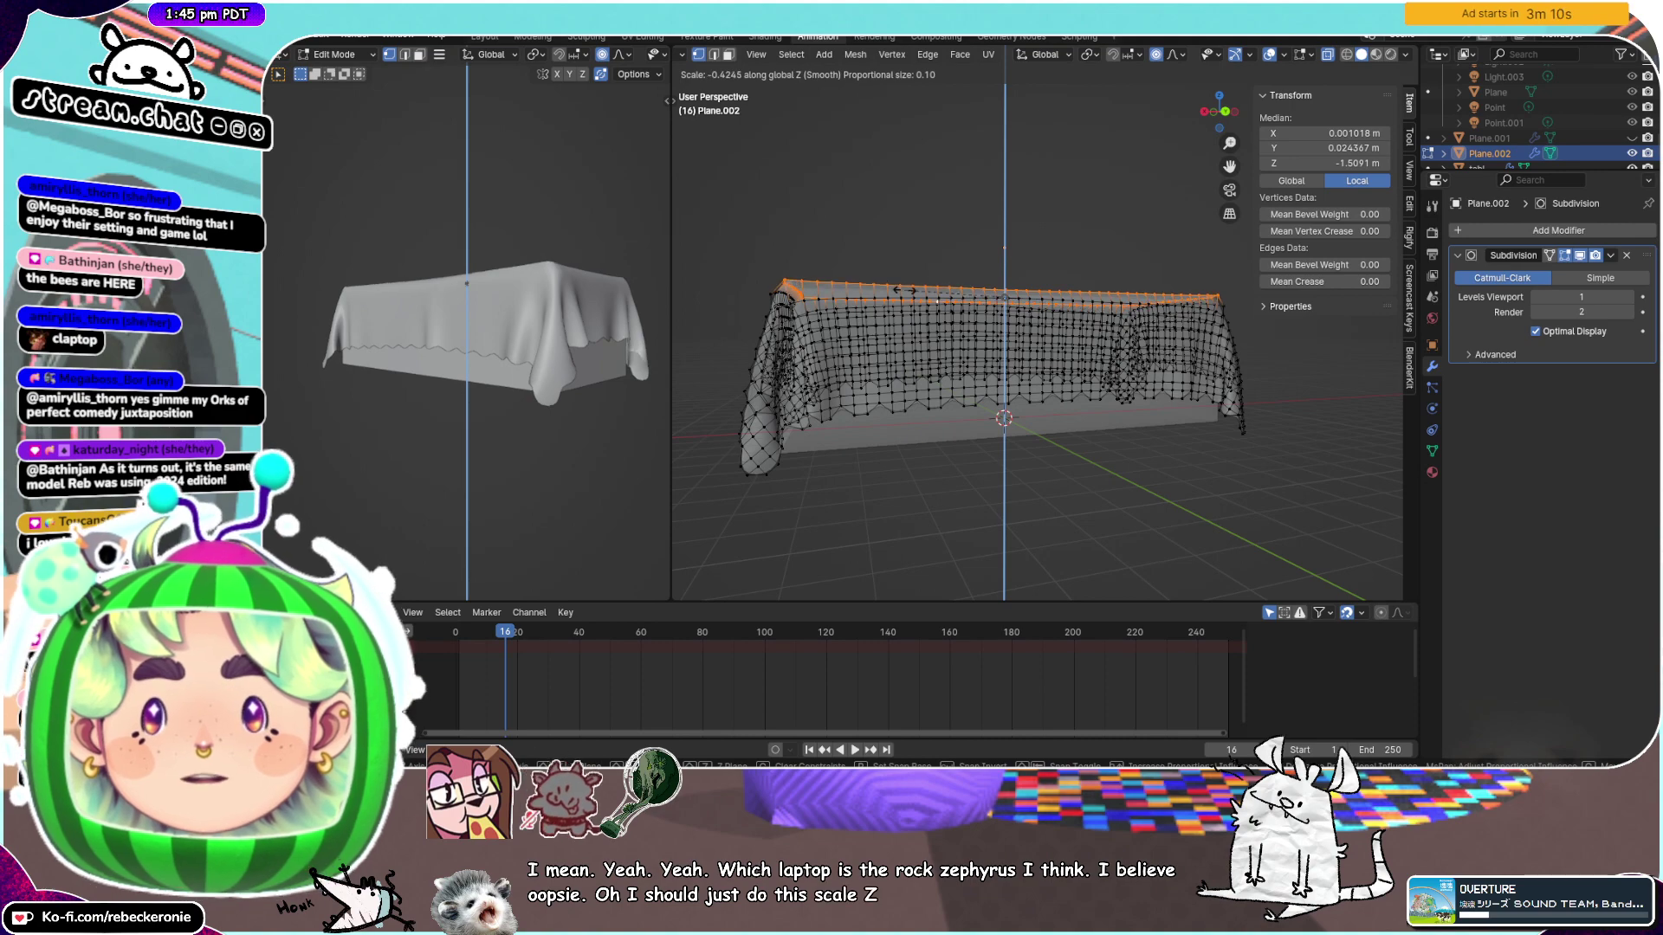
key("Return")
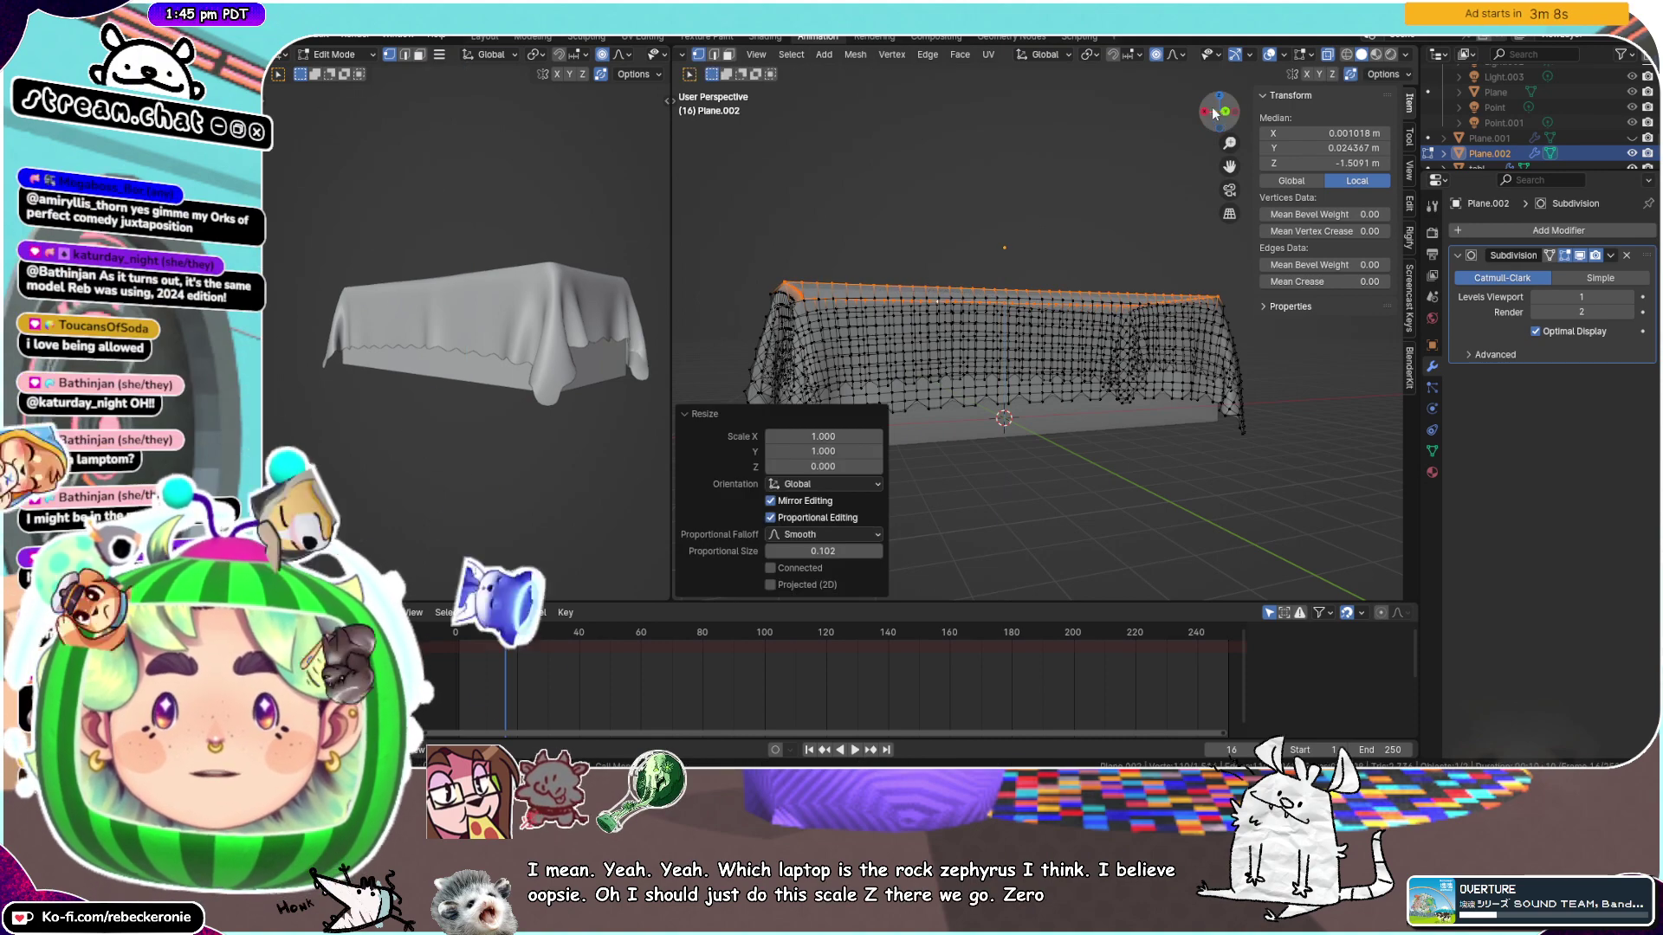
Fill the flattened rectangular hole with a single face from the top view
key("ctrl+KP_1")
middle_click_drag(1145, 188, 1185, 156)
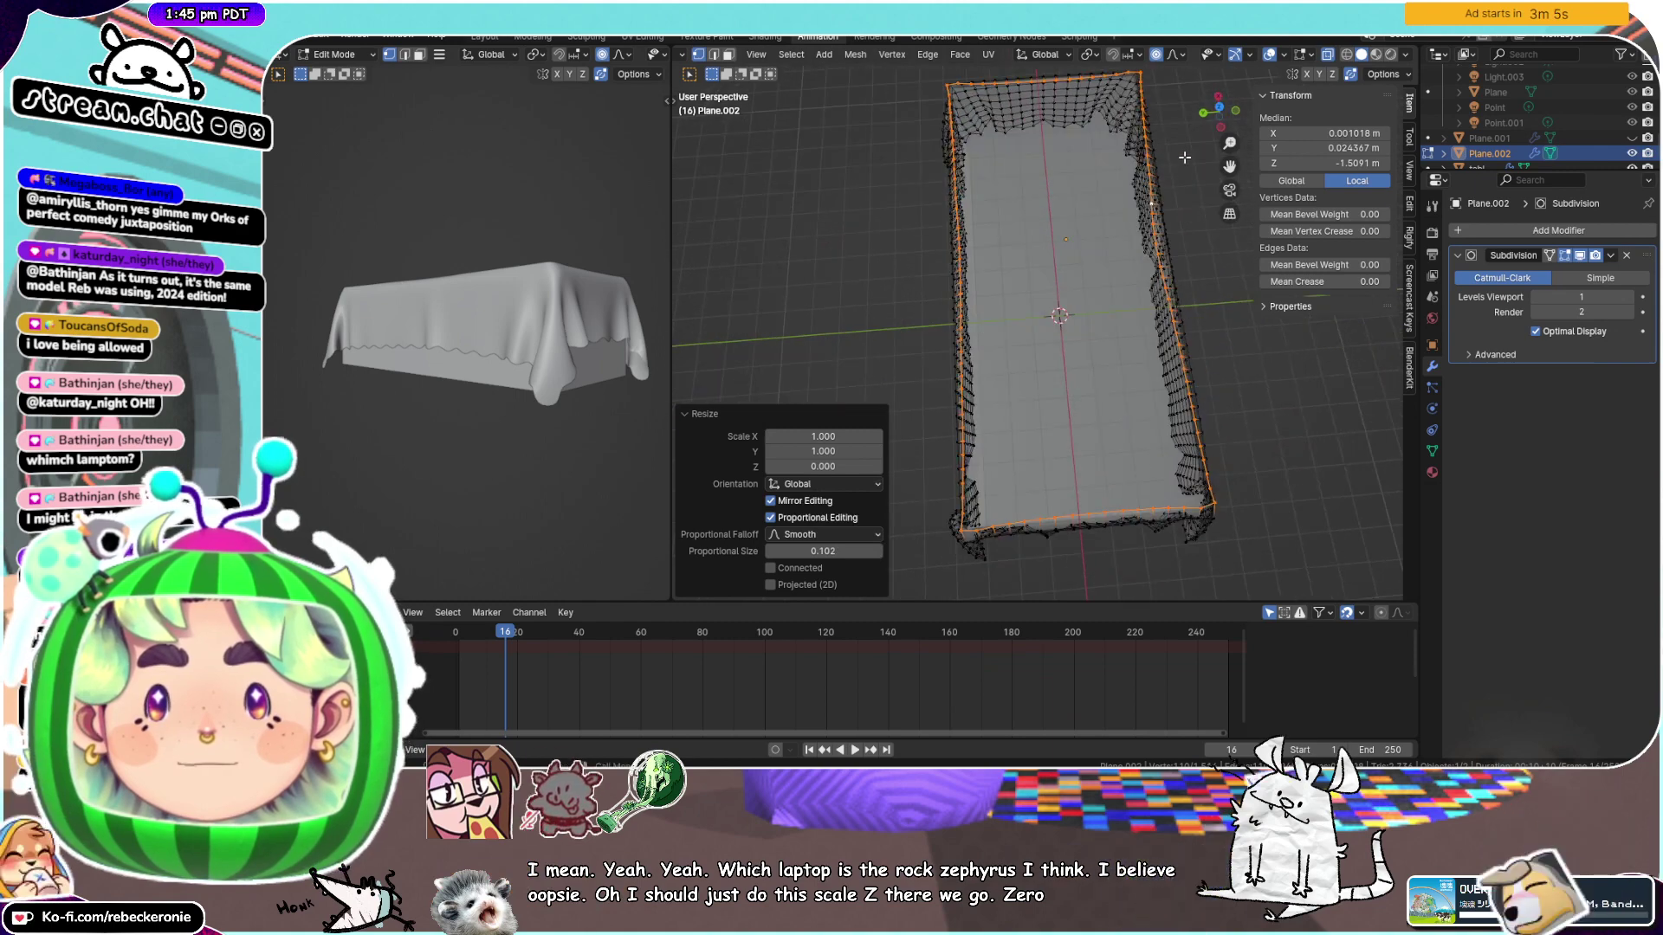
left_click(1220, 107)
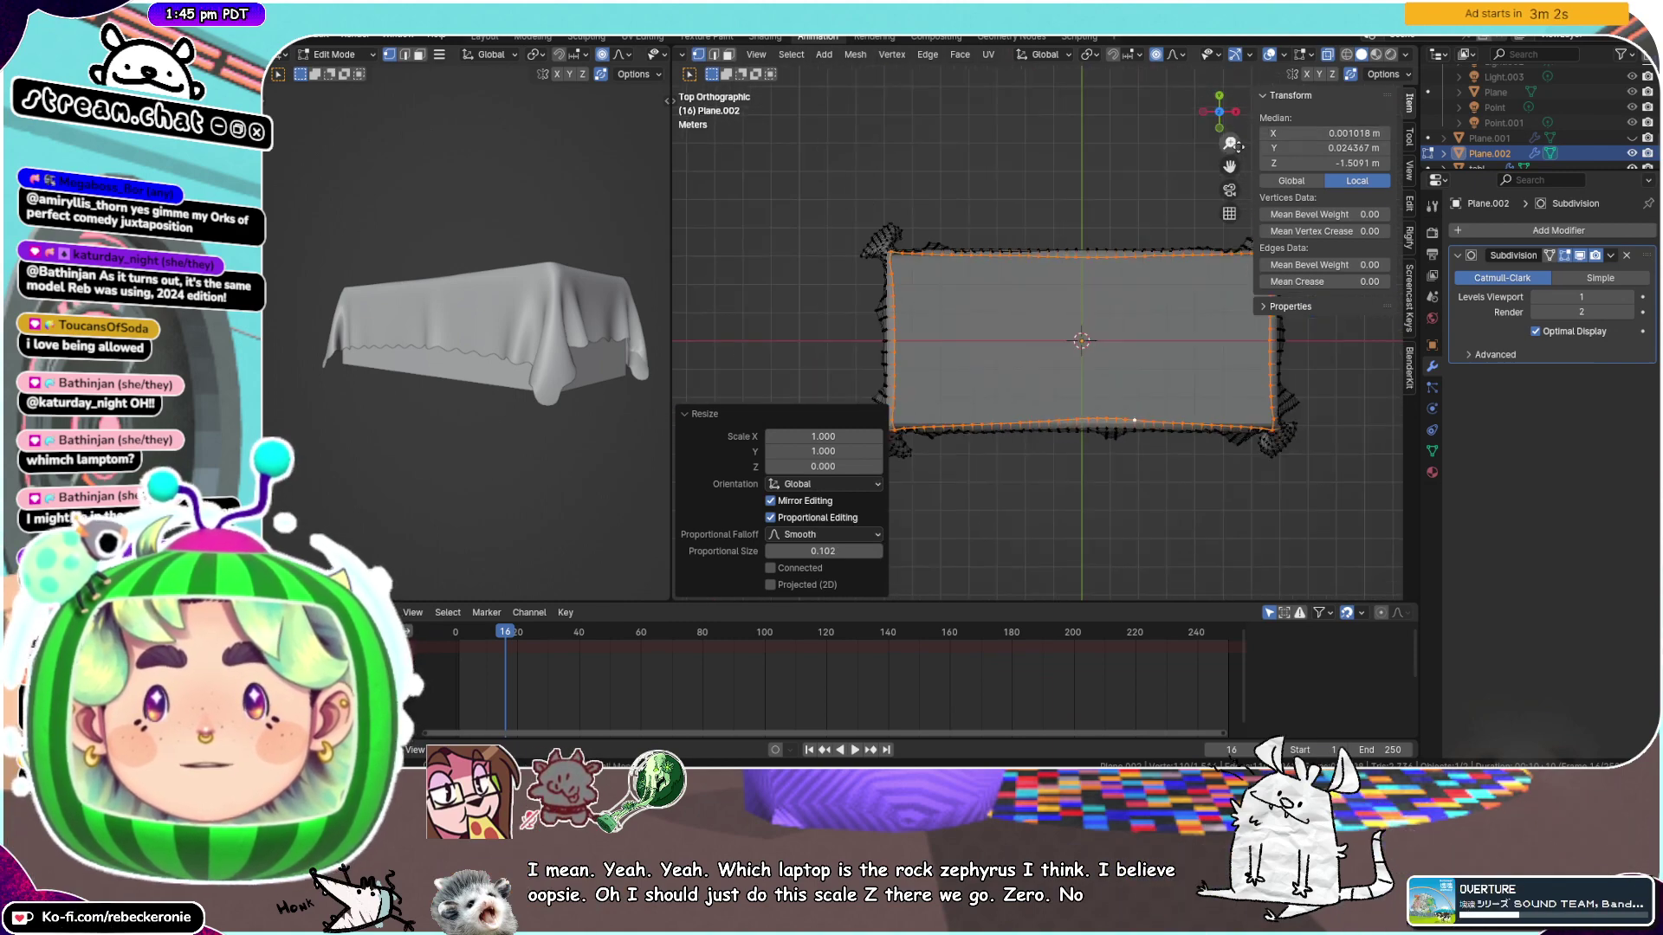
left_click_drag(1229, 165, 1114, 94)
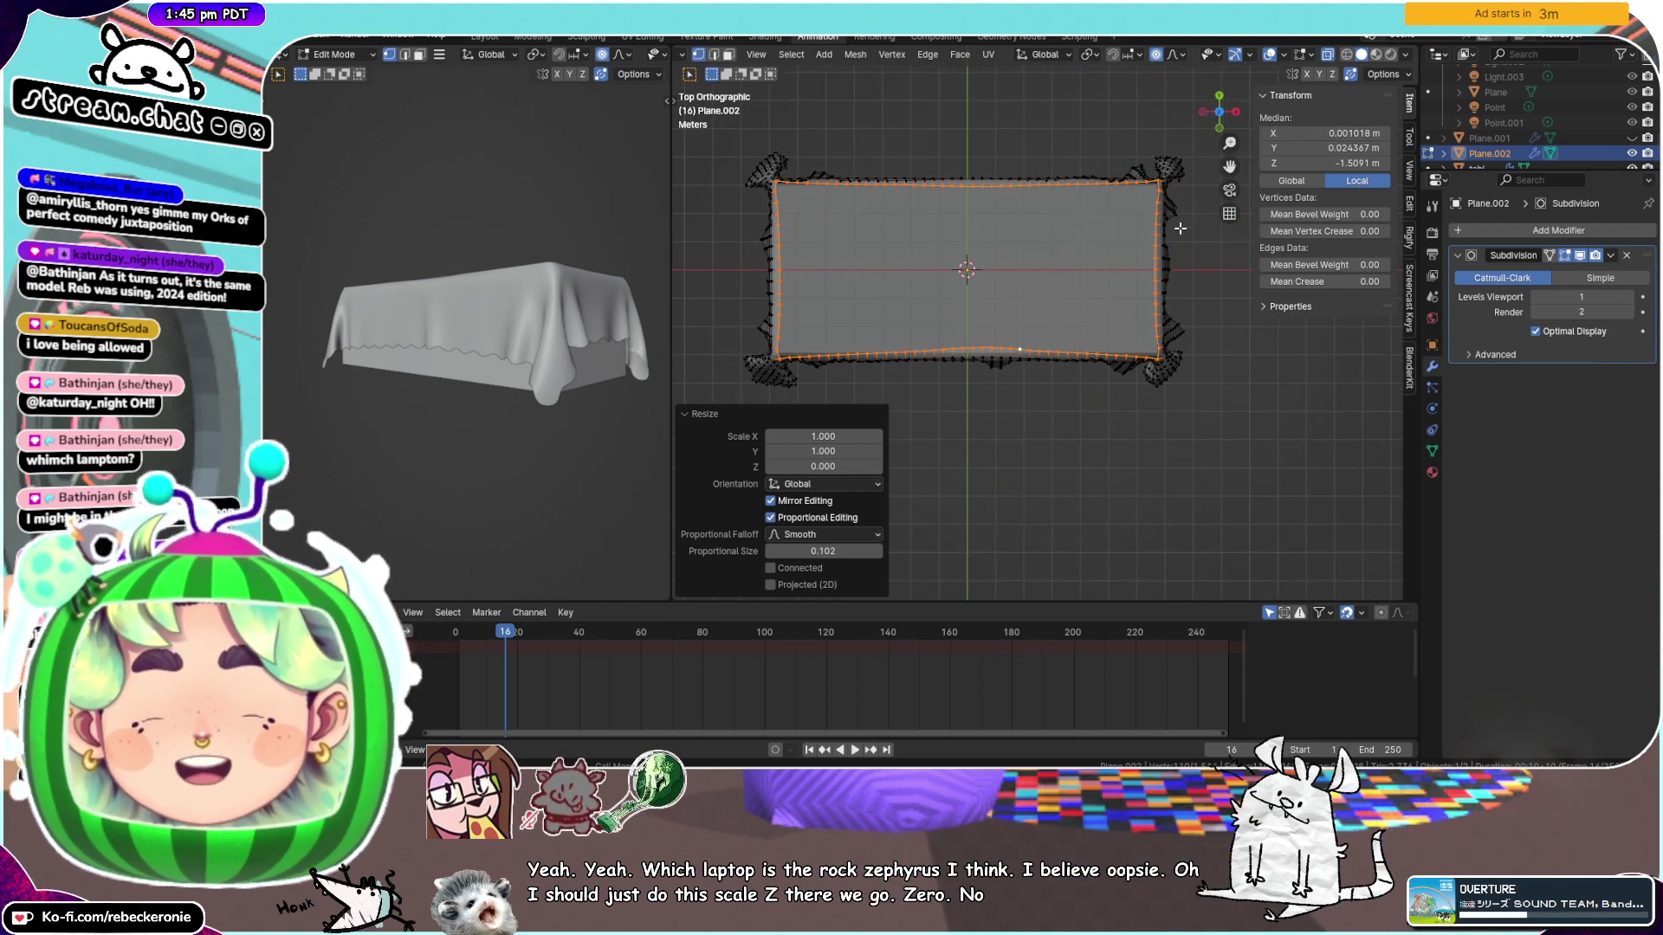
key("a")
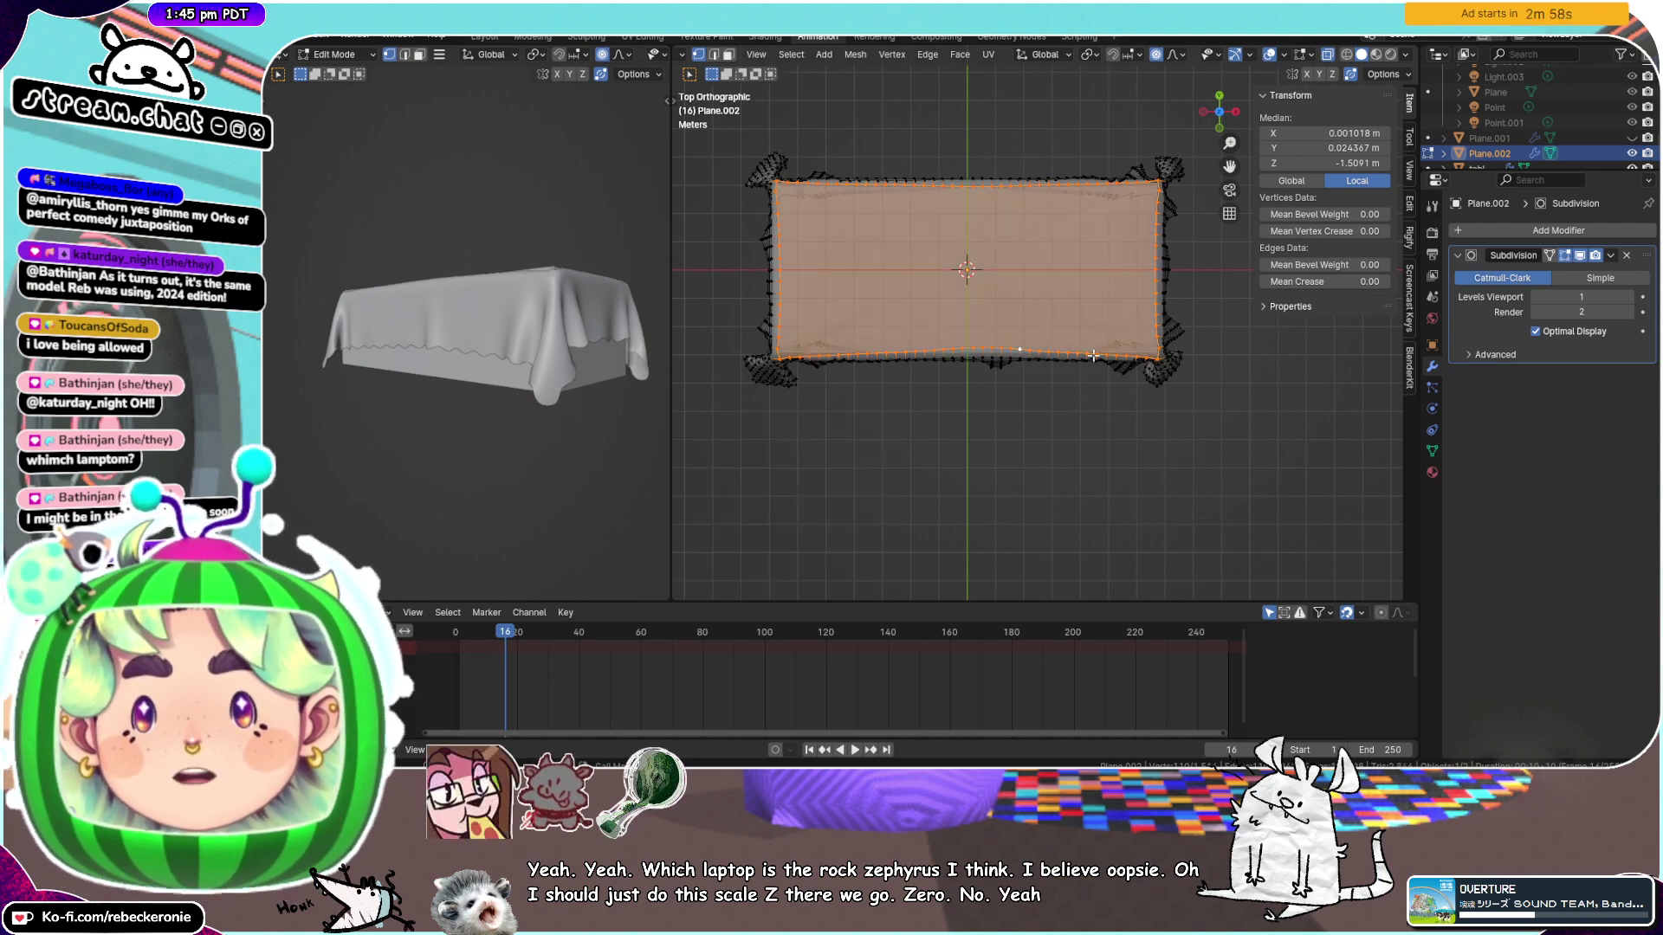
Inspect the filled tabletop for shading artifacts and undo the fill
middle_click_drag(1130, 343, 849, 271)
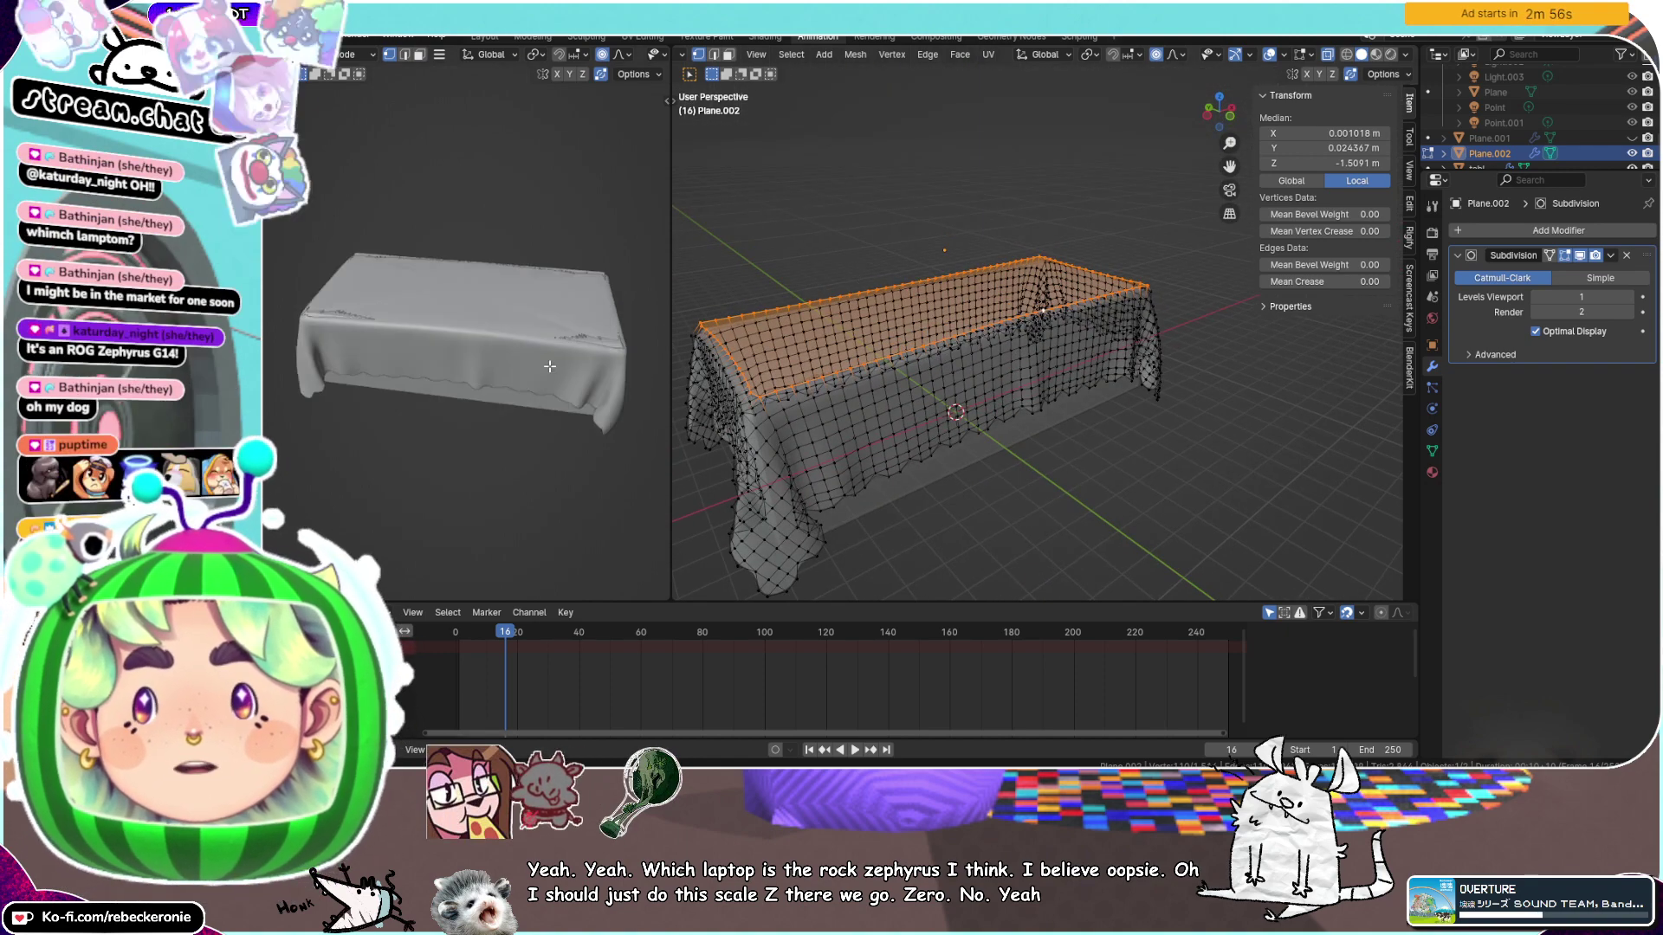
middle_click_drag(561, 421, 591, 440)
scroll(883, 303, "up", 3)
middle_click_drag(884, 303, 1121, 327)
key("ctrl+z")
scroll(1044, 307, "down", 3)
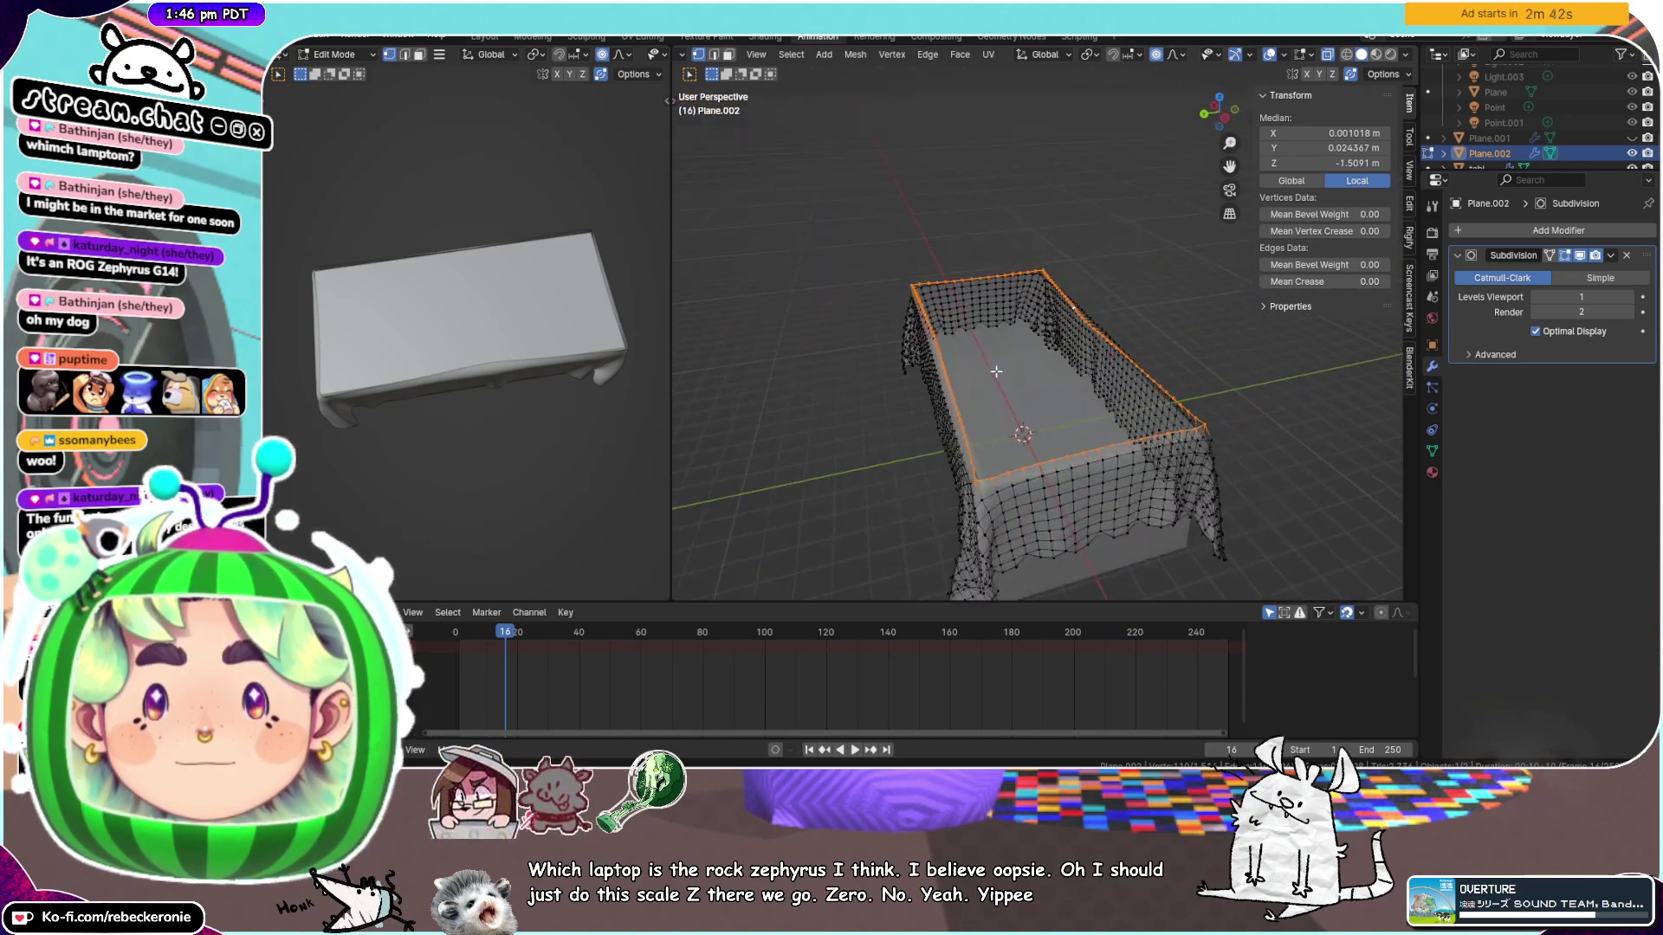
Switch to Object Mode and apply the Subdivision modifier to the tablecloth
middle_click_drag(971, 303, 919, 338)
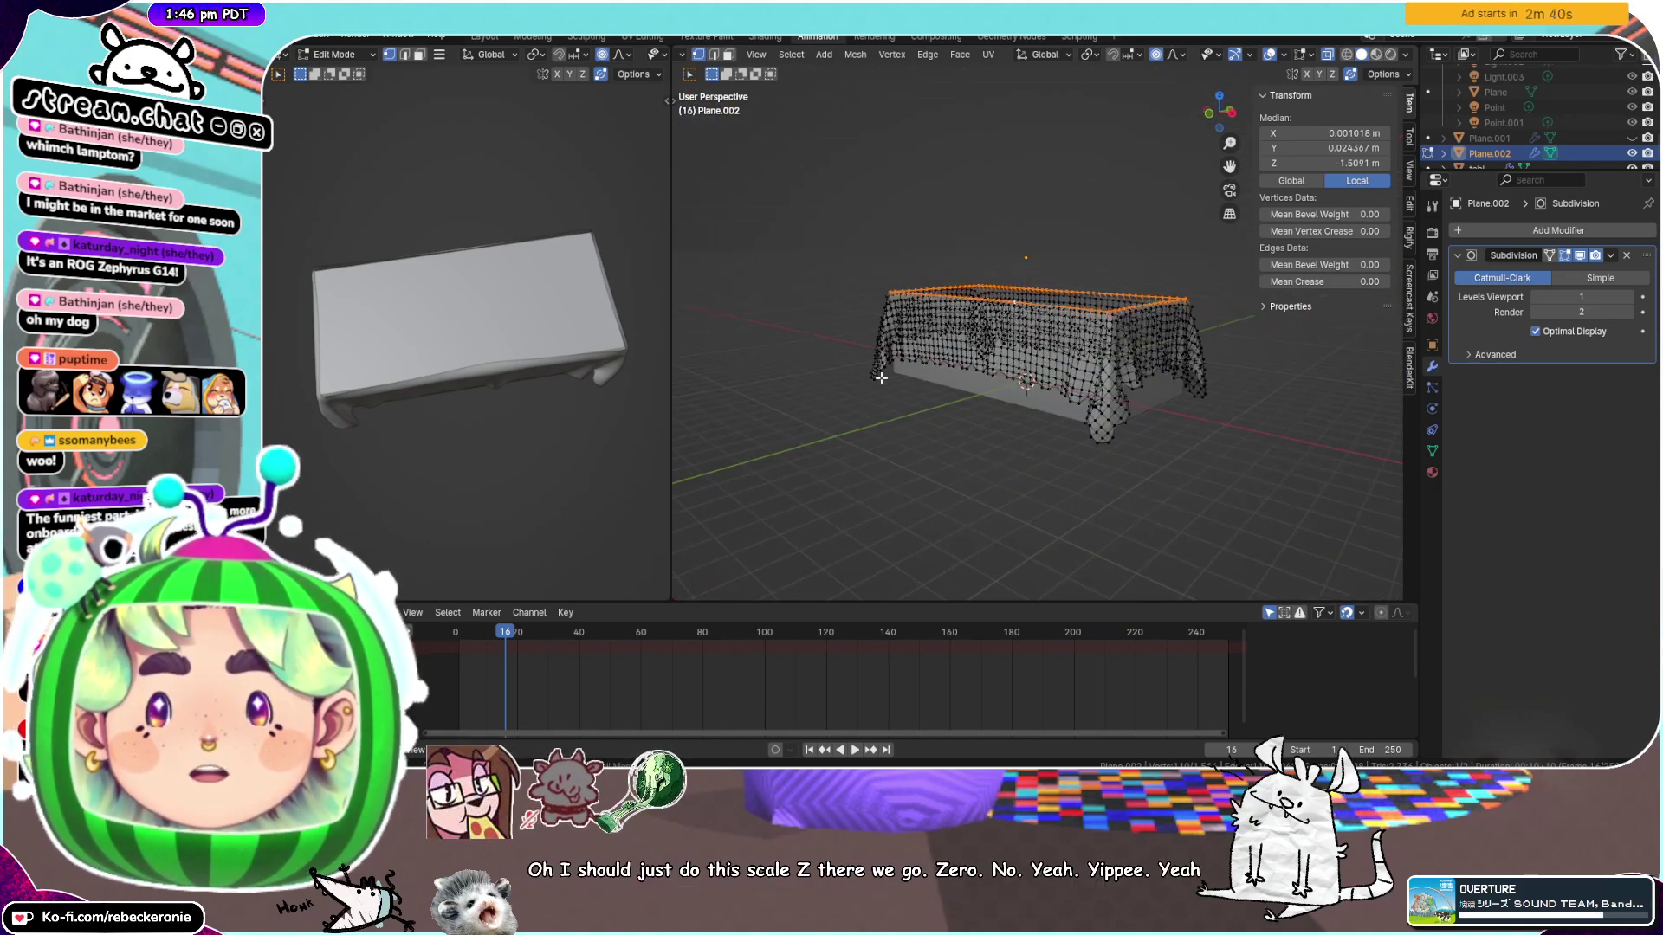
middle_click_drag(1028, 368, 1190, 328)
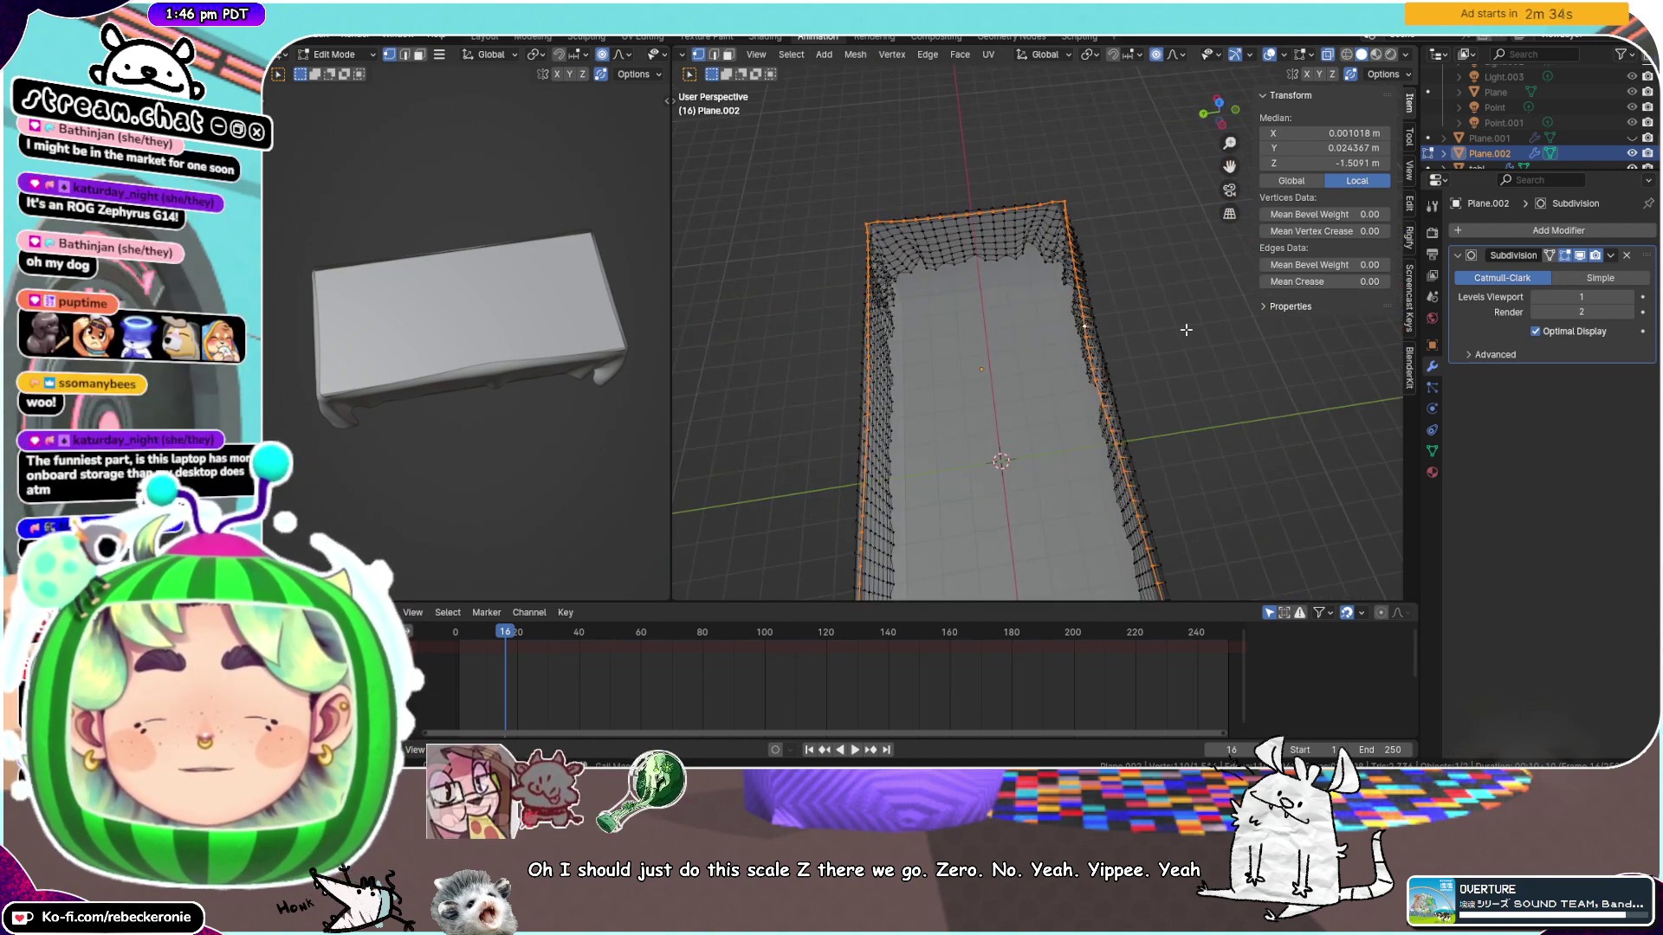
key("z")
left_click(1611, 257)
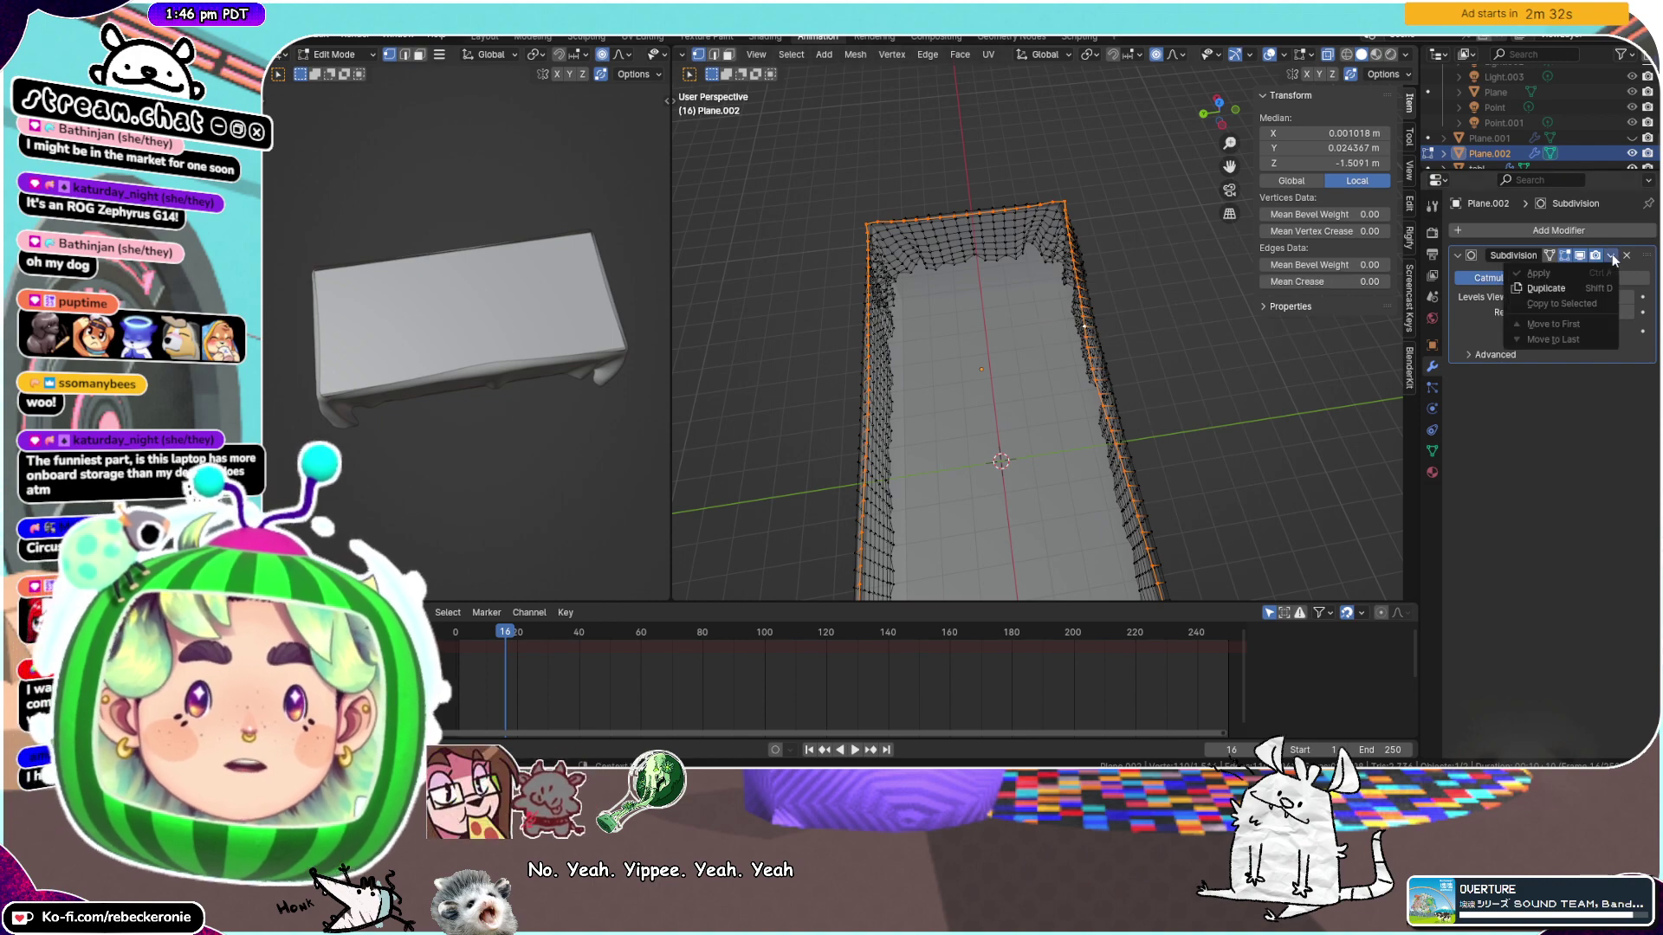
key("ctrl+Tab")
left_click(1031, 267)
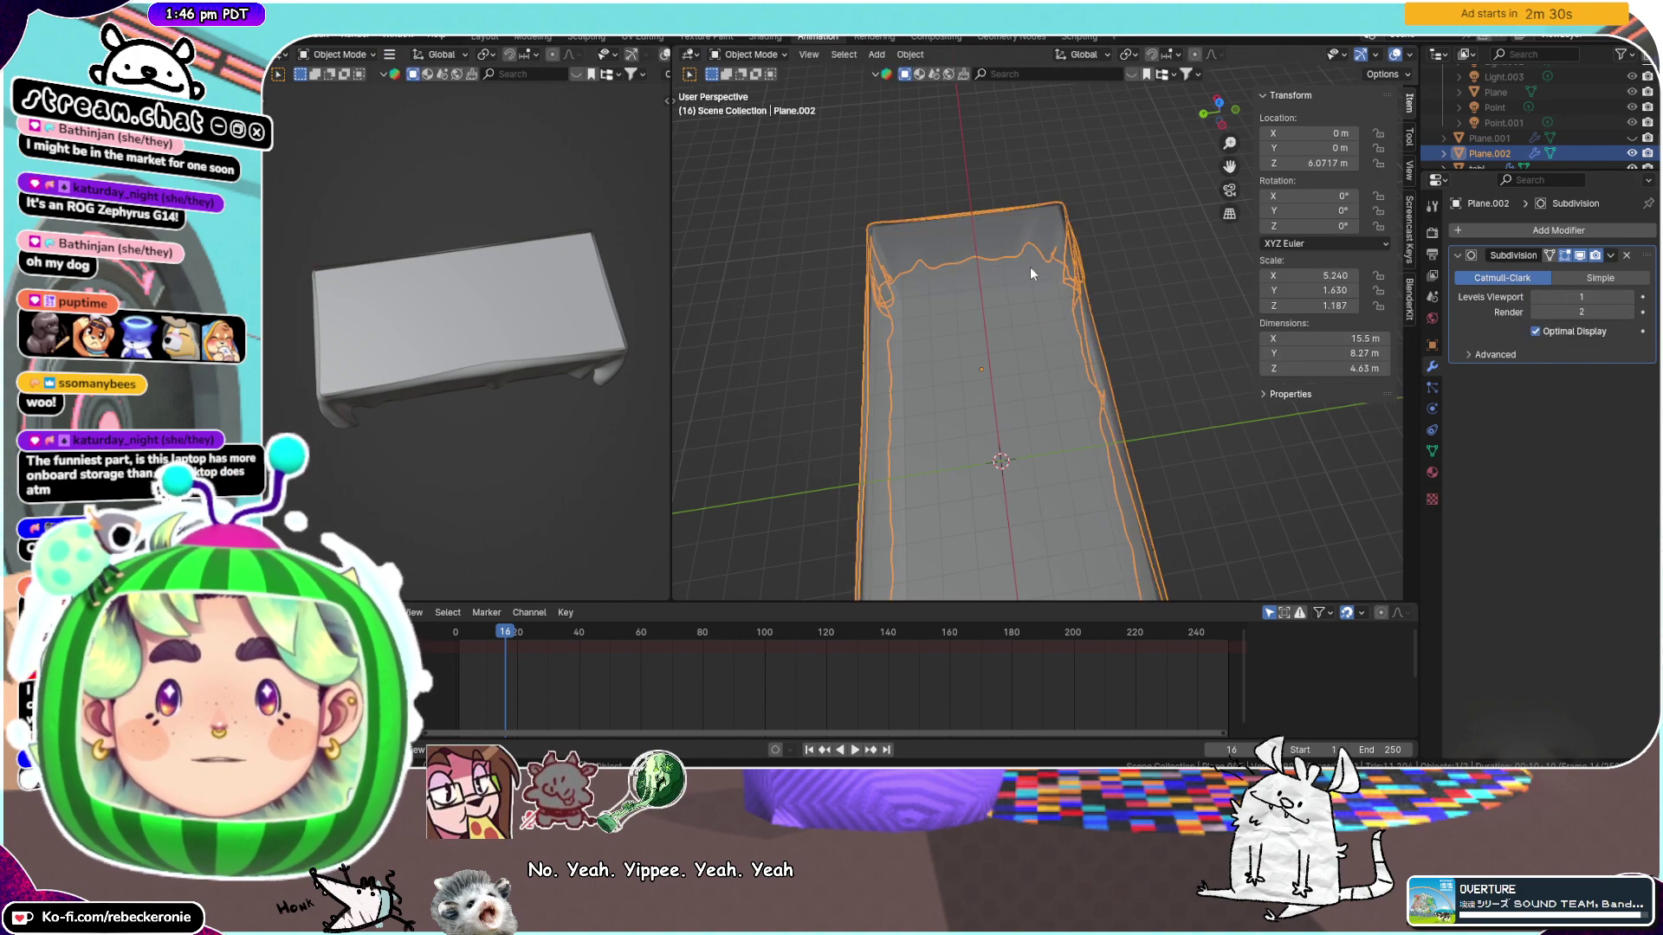
middle_click_drag(1031, 267, 953, 309)
left_click(1610, 256)
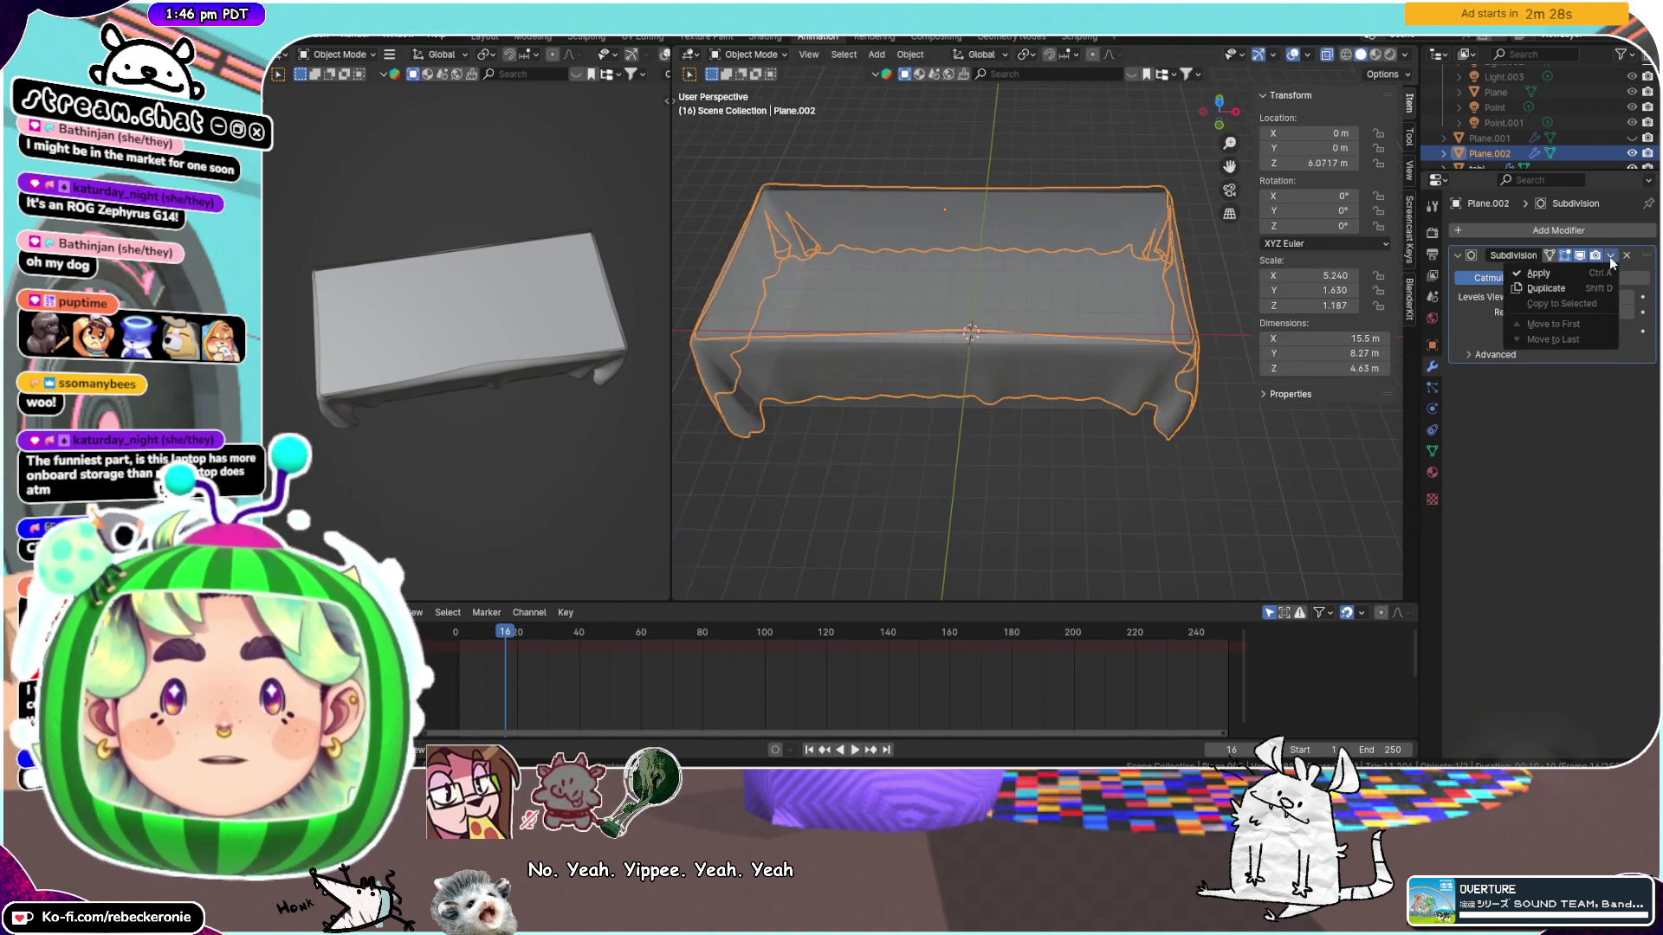
left_click(1538, 272)
middle_click_drag(1212, 364, 922, 225)
key("ctrl+Tab")
left_click(1087, 269)
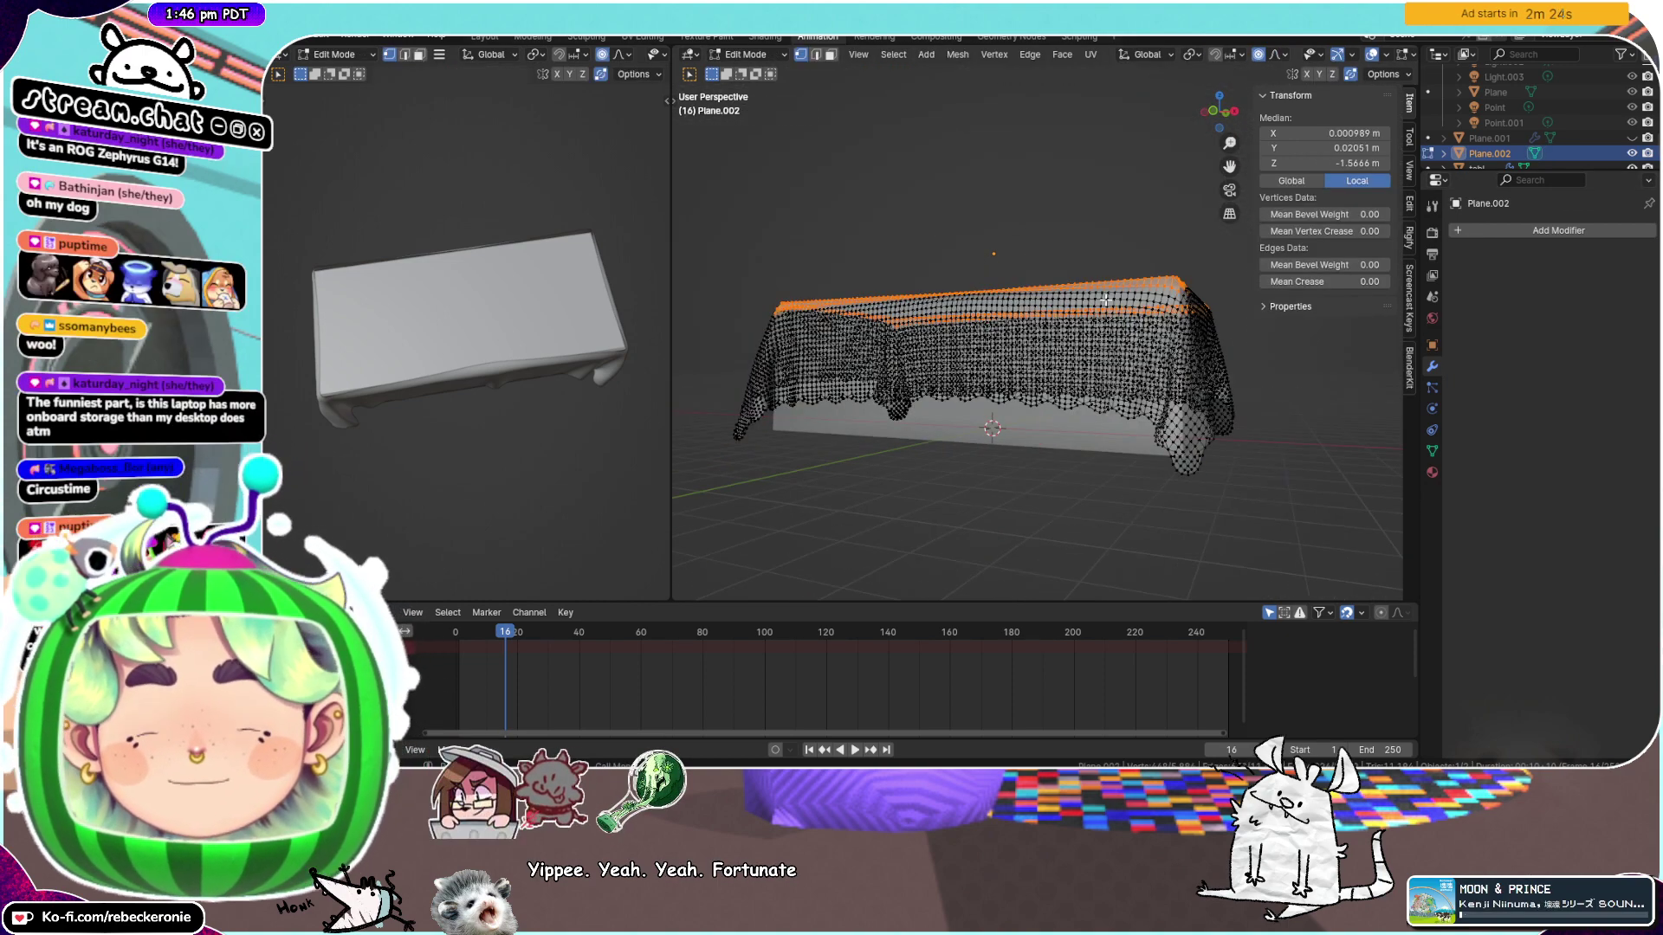
key("a")
key("g")
key("z")
right_click(1106, 279)
middle_click_drag(1106, 279, 1120, 406)
key("ctrl+z")
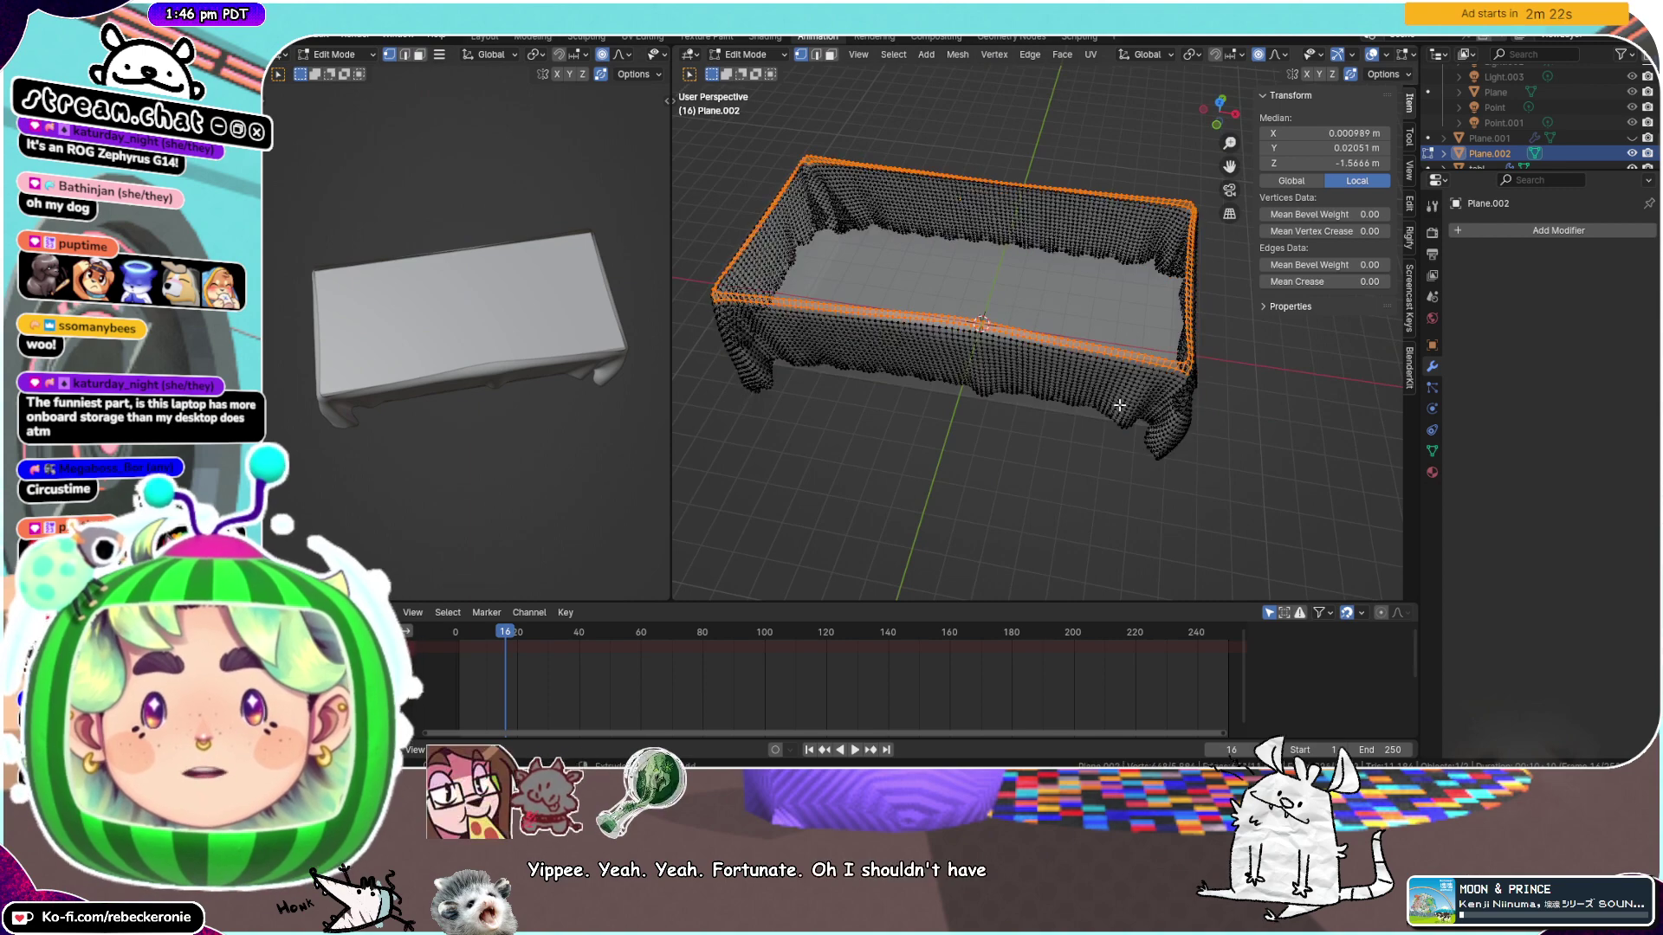
Return to Object Mode, undo applying the Subdivision modifier, and remove the modifier from the tablecloth instead
key("Tab")
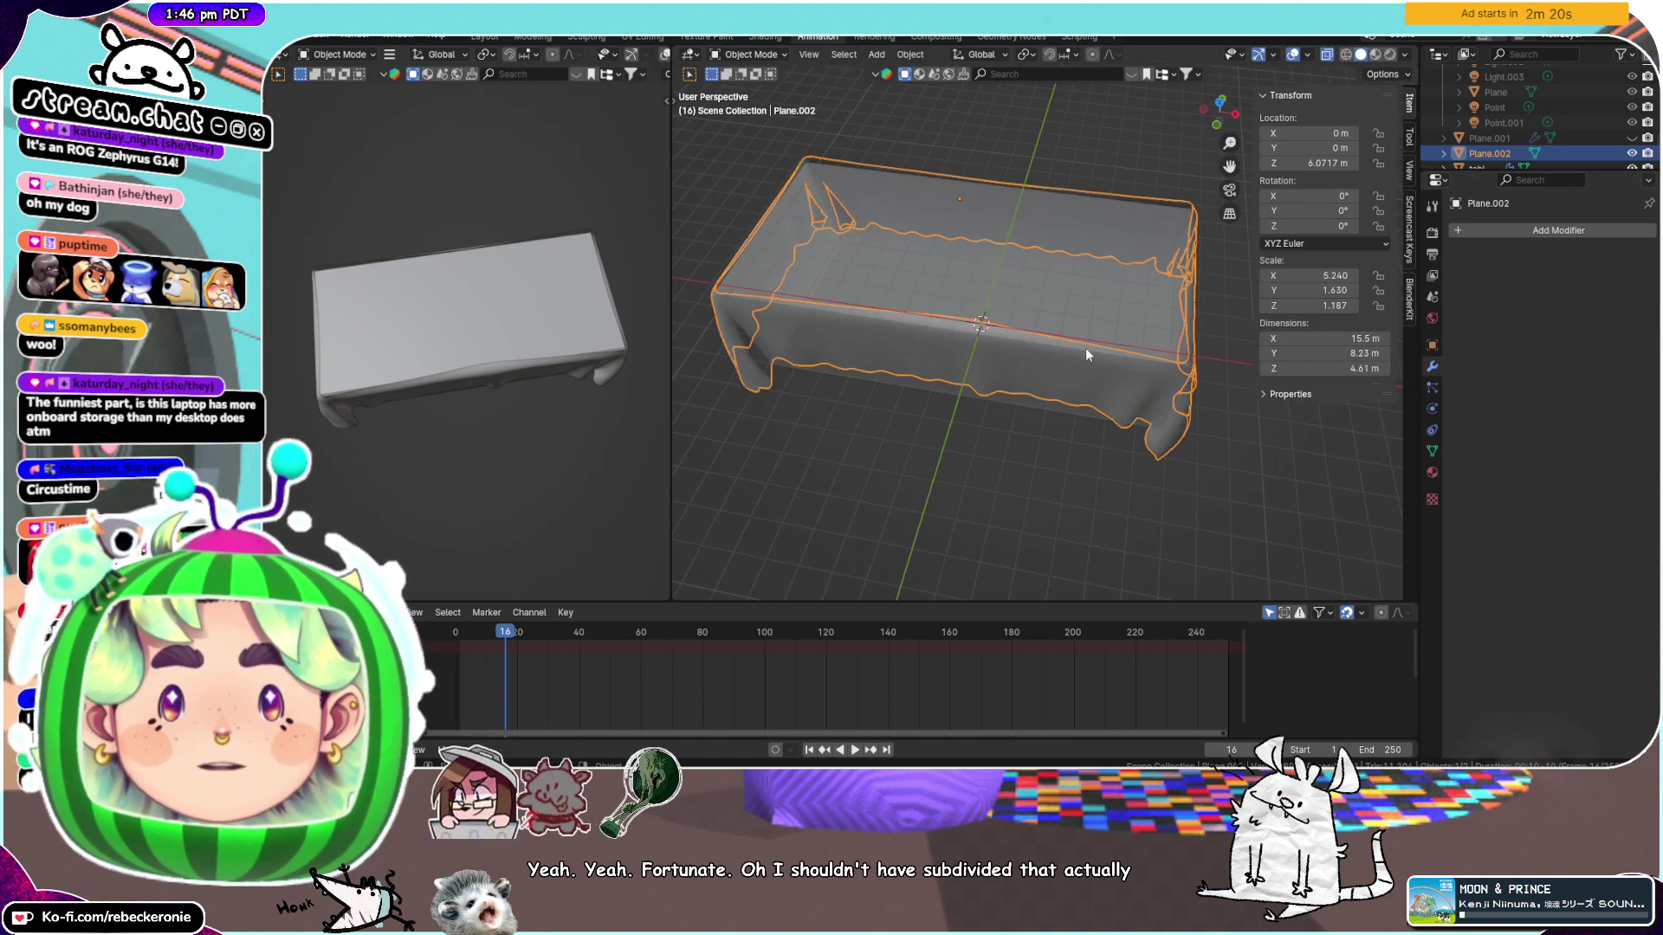
key("ctrl+1")
left_click(1625, 256)
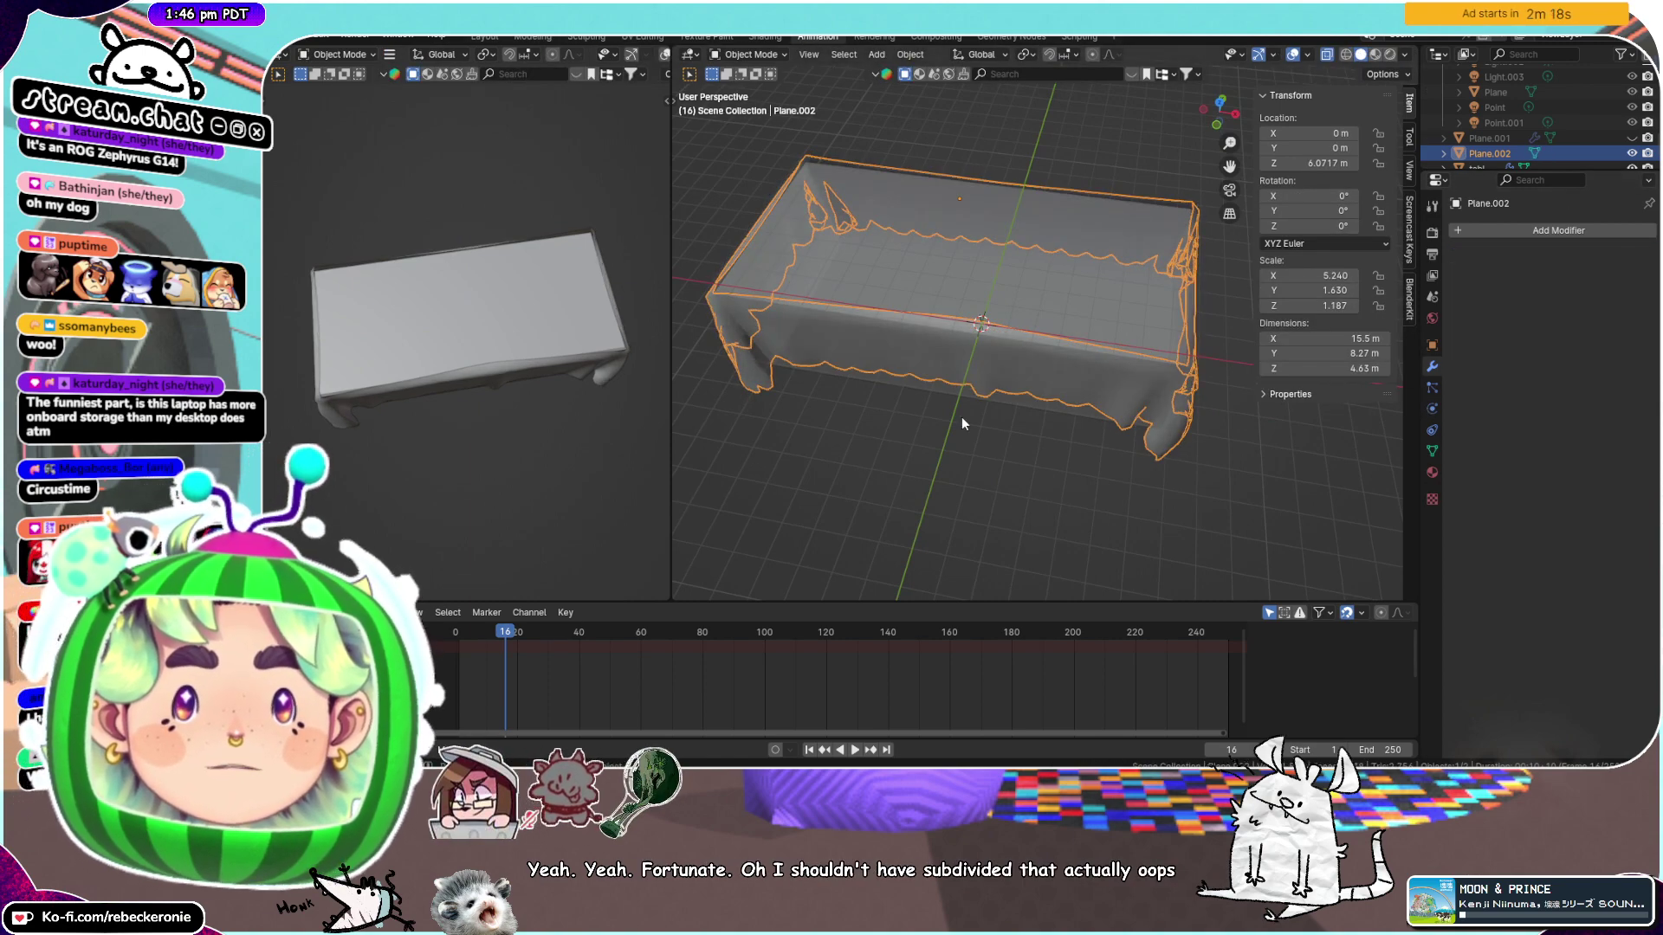
Select the tablecloth's entire mesh in Edit Mode and move it up about 1.41 m along Z
middle_click_drag(962, 418, 942, 344)
scroll(1146, 293, "down", 3)
middle_click_drag(1103, 345, 1173, 339)
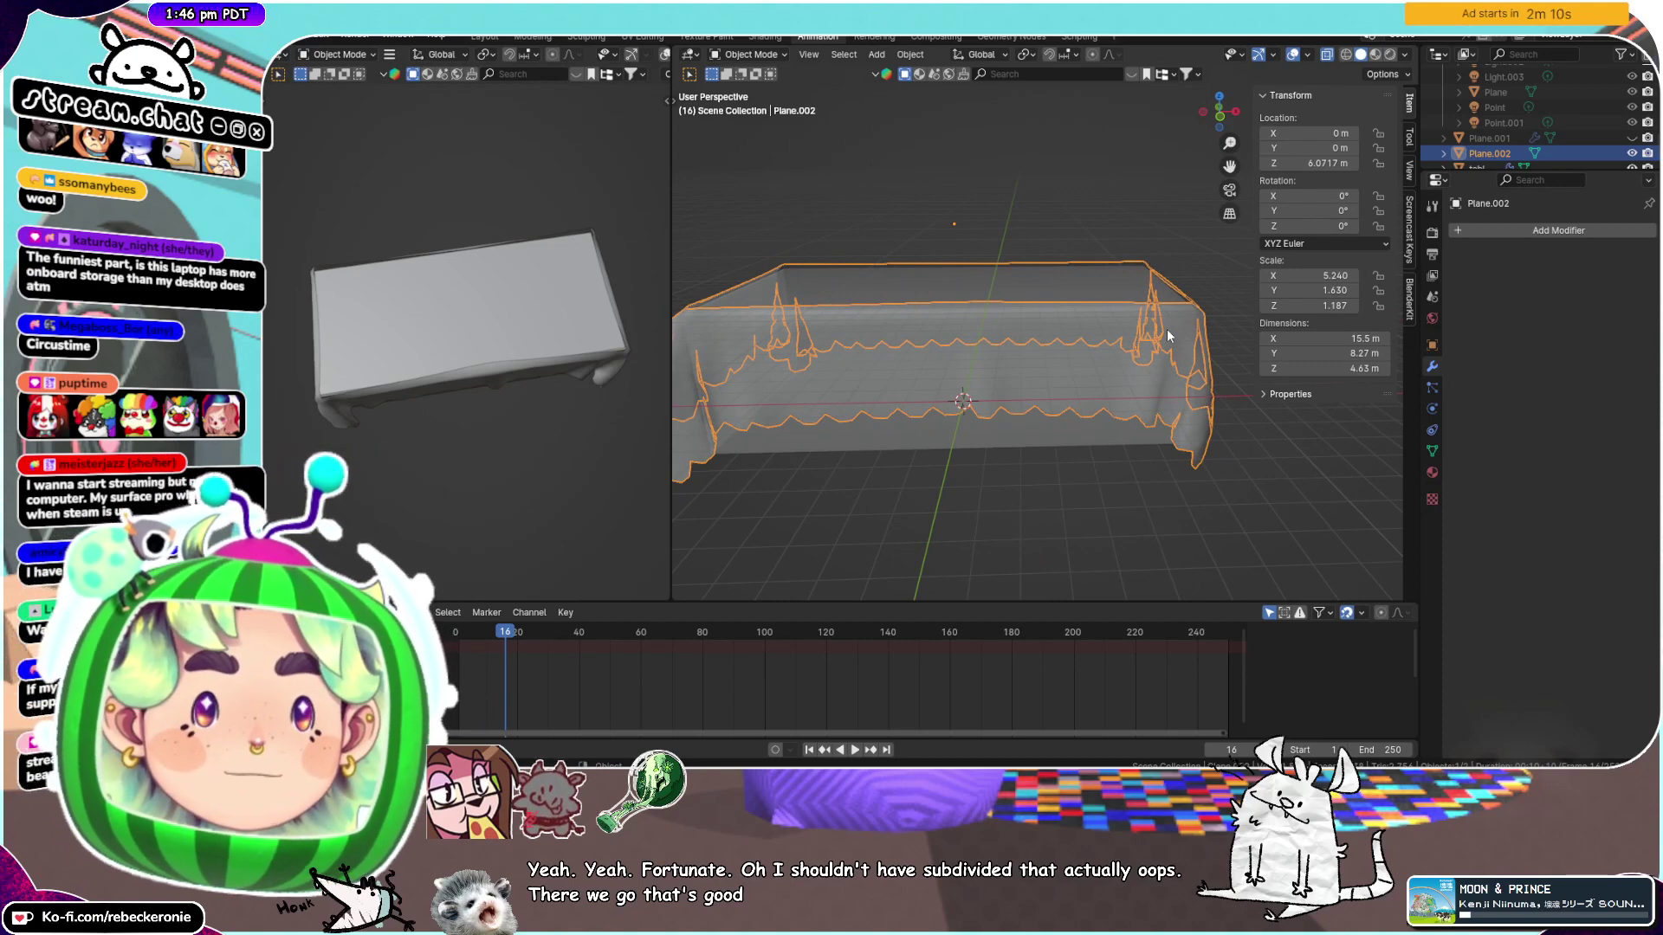
key("ctrl+Tab")
left_click(1277, 336)
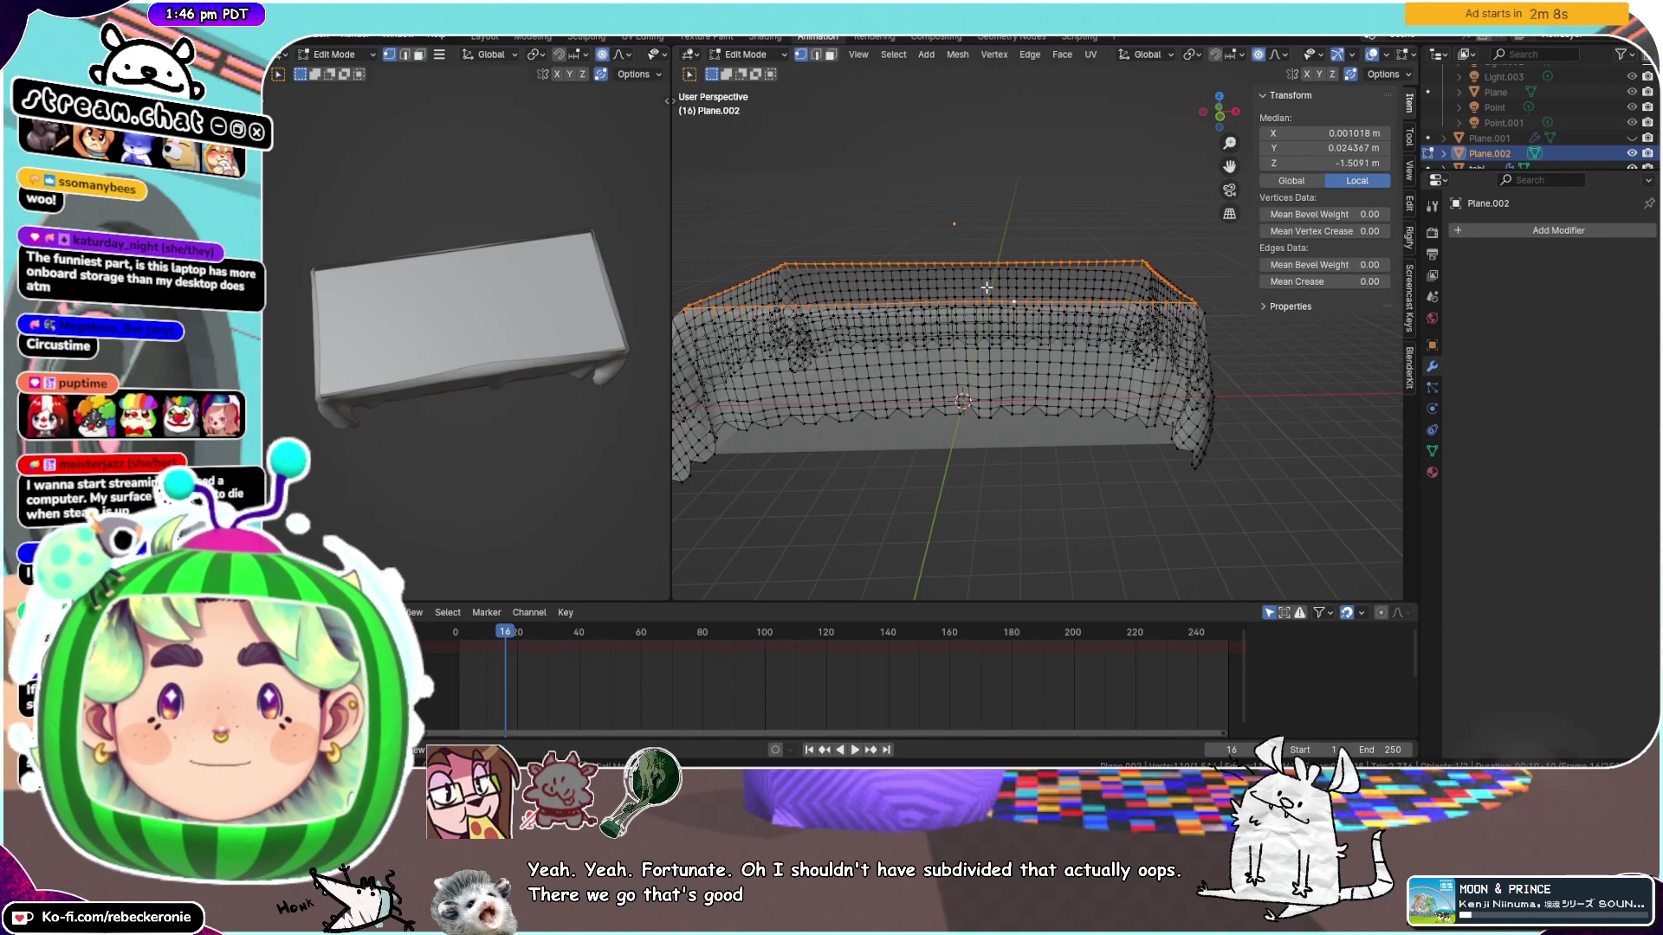
middle_click_drag(986, 287, 1175, 342)
middle_click_drag(1043, 304, 1060, 226)
key("a")
key("g")
key("z")
left_click(1084, 258)
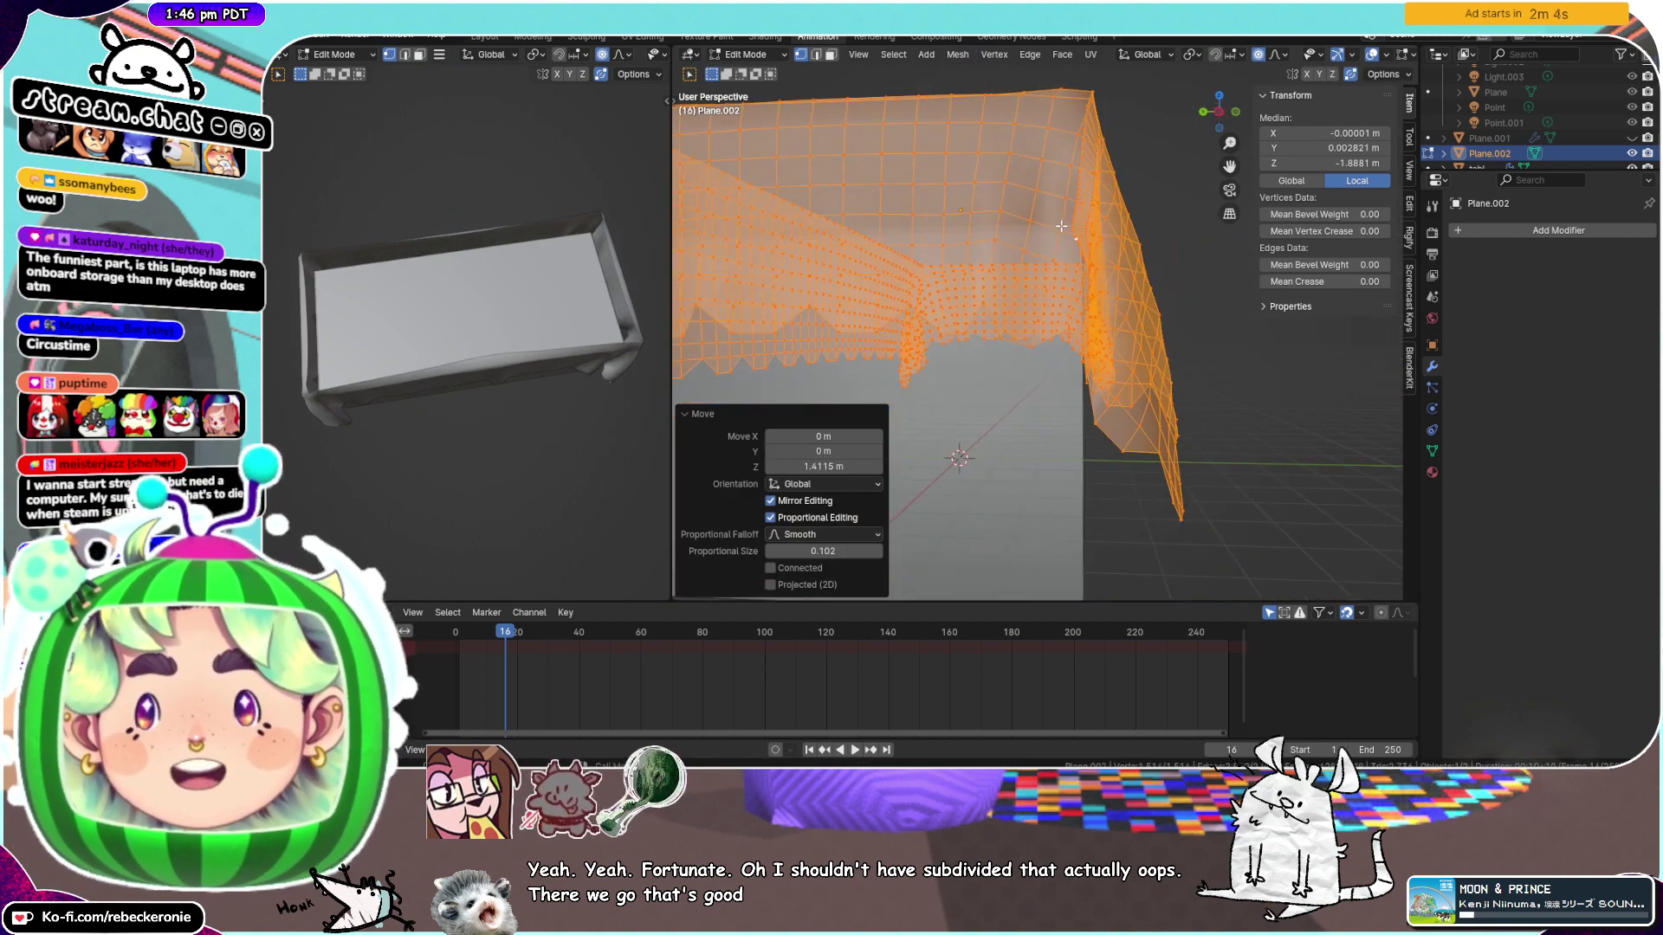
Switch to Object Mode and lower the tablecloth object about 1.6 m along Z onto the table
scroll(1061, 226, "down", 5)
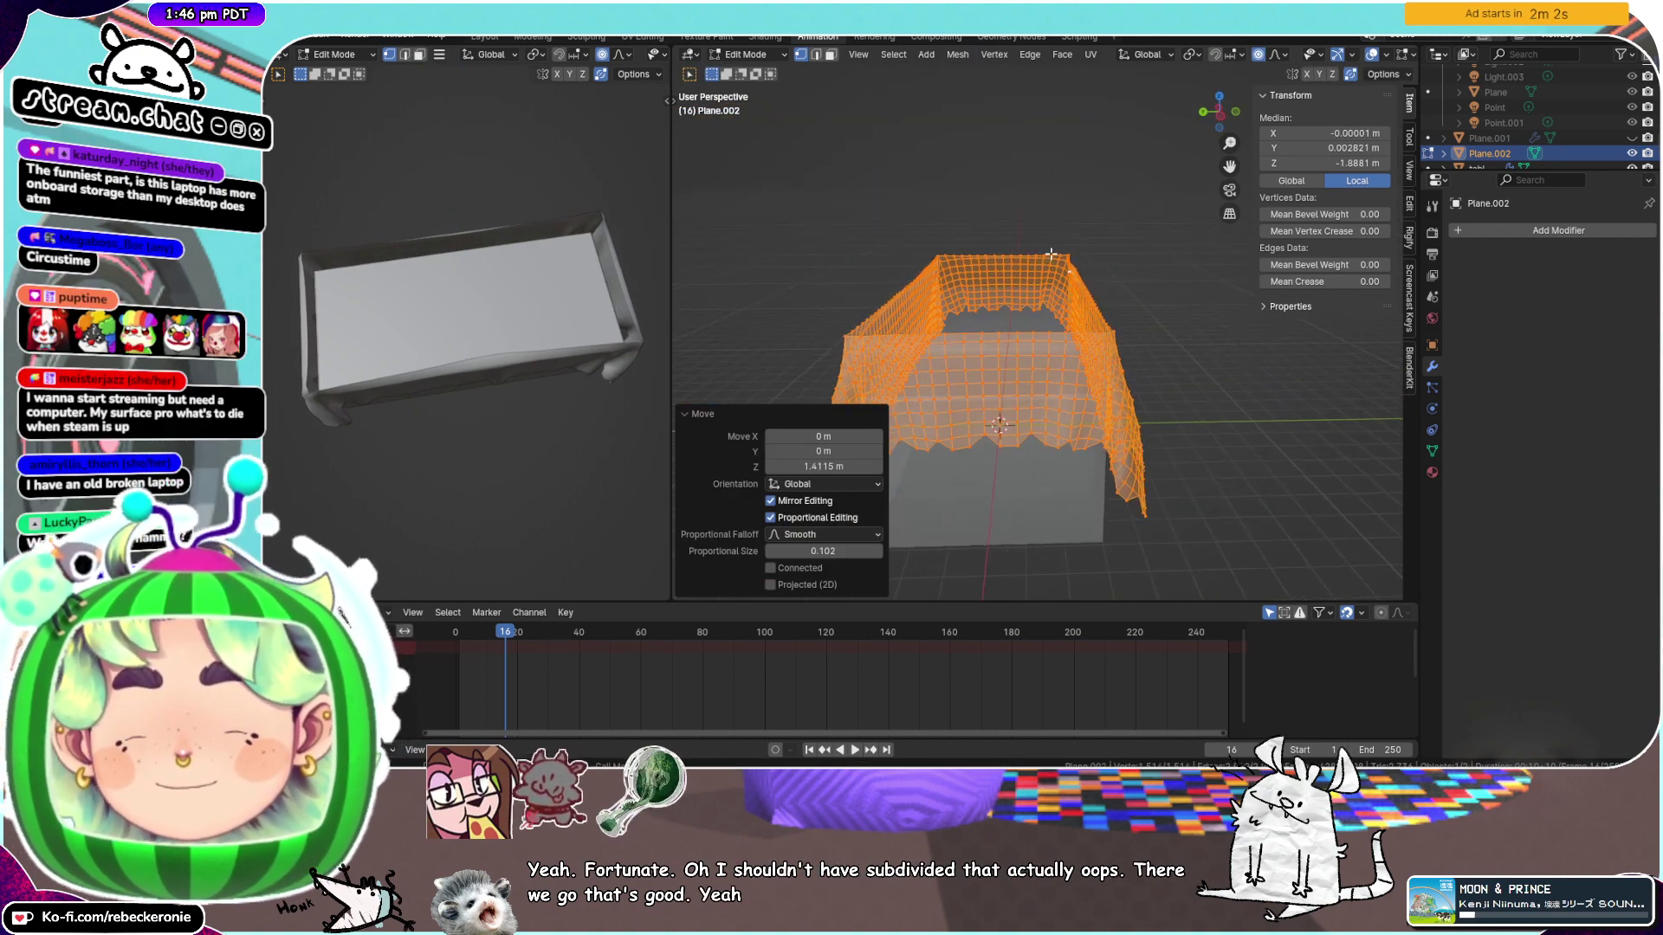
key("ctrl+Tab")
left_click(937, 255)
key("g")
key("z")
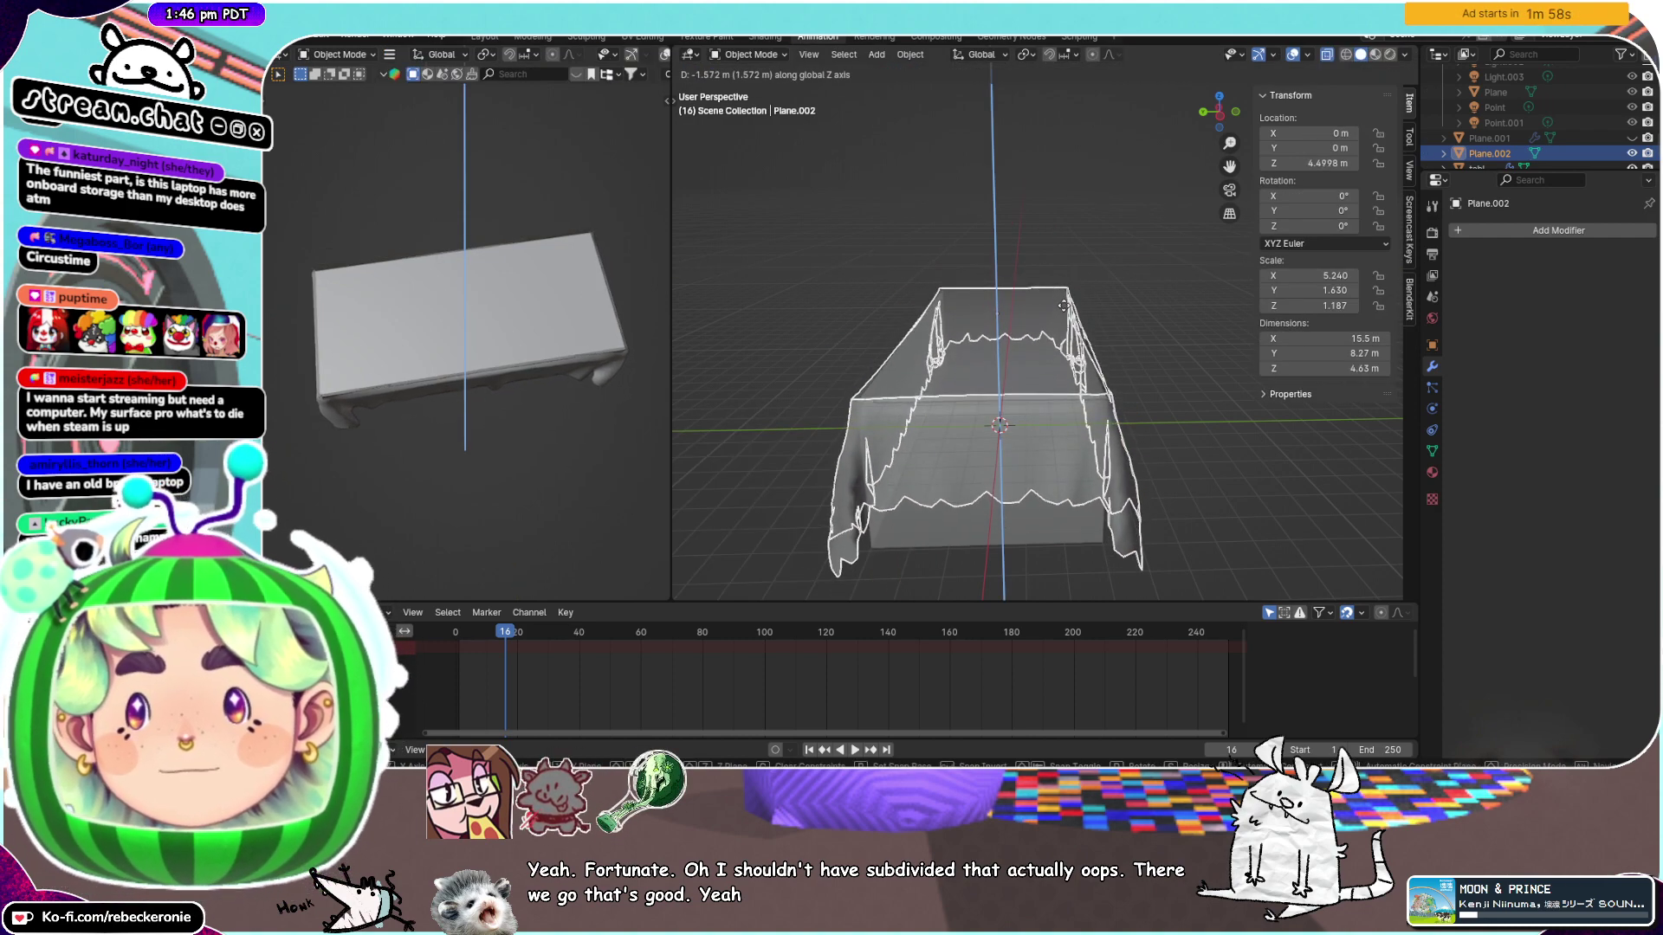
left_click(1060, 305)
Raise the tablecloth object about 0.12 m along Z to fine-tune how it sits on the table
middle_click_drag(1060, 305, 1010, 275)
middle_click_drag(534, 250, 506, 314)
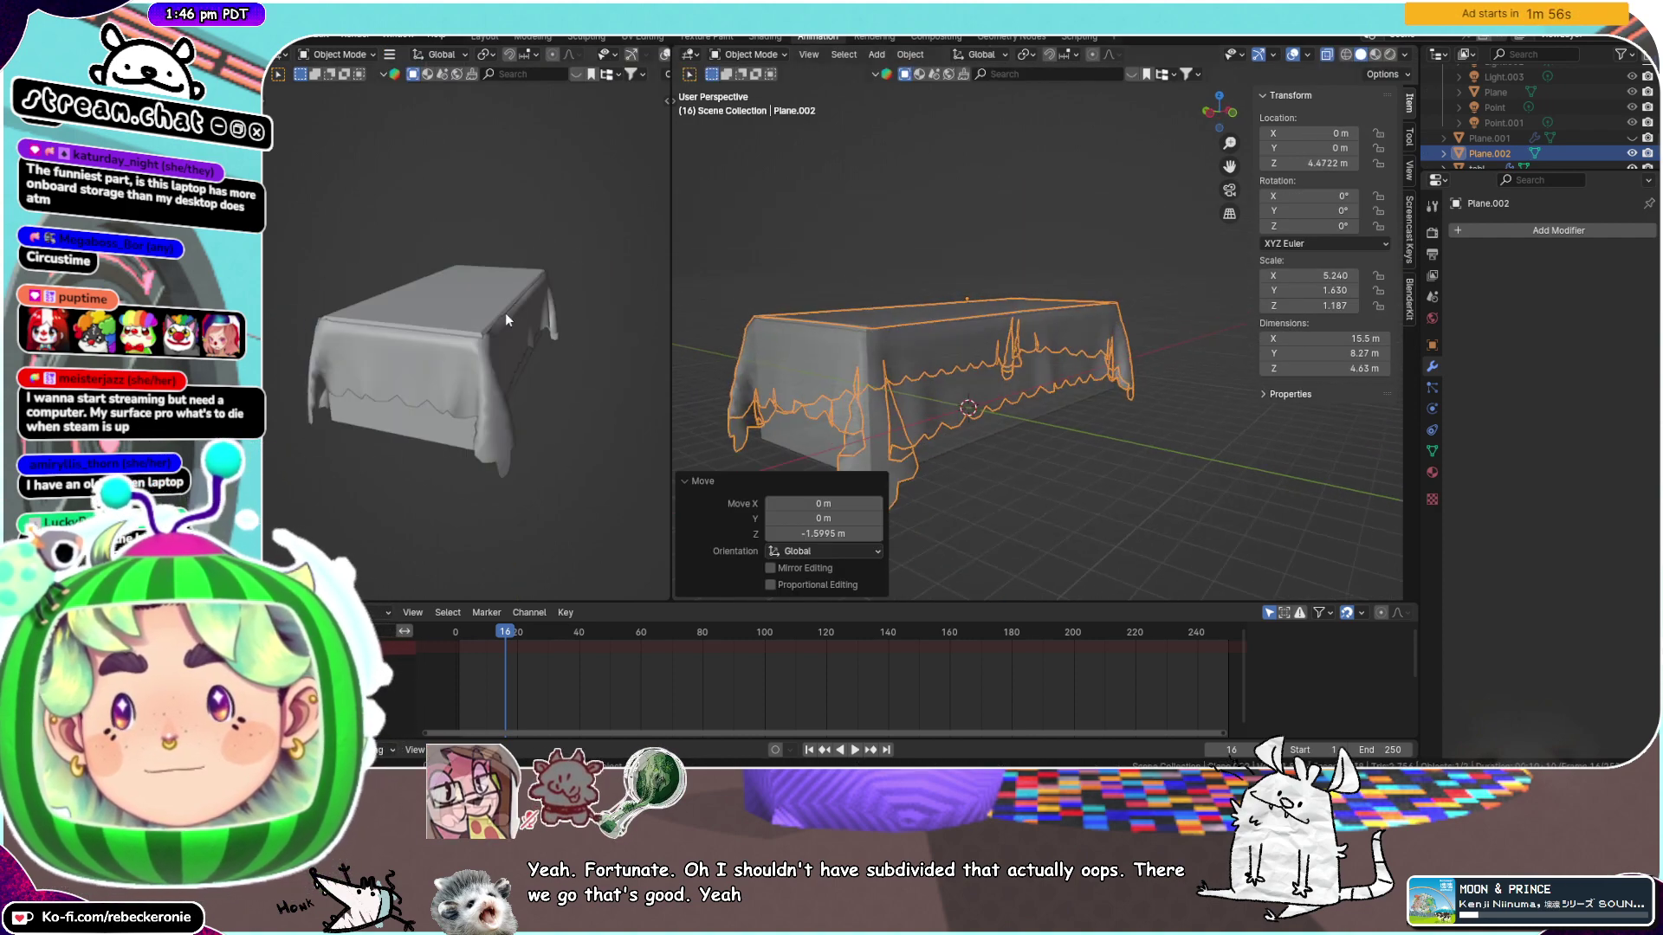
scroll(502, 315, "up", 4)
key("g")
key("z")
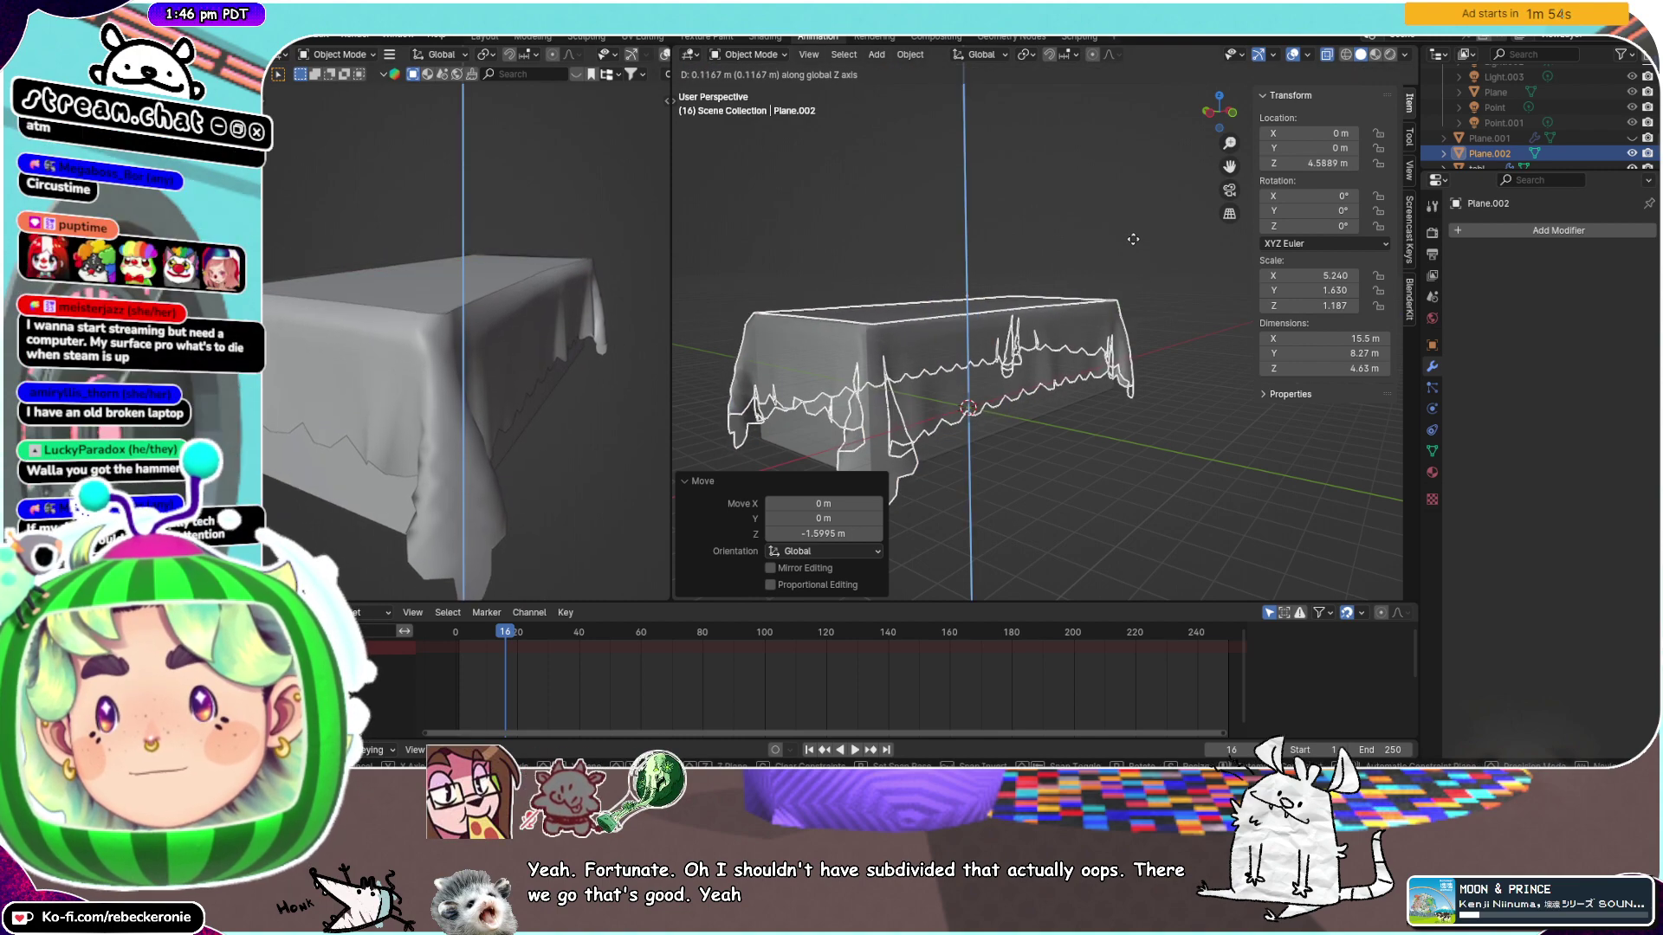
left_click(1132, 239)
Select the hole's boundary loop in Edit Mode and extrude it upward about 1.56 m along Z
middle_click_drag(1132, 240, 1169, 340)
scroll(1121, 312, "up", 4)
key("ctrl+Tab")
left_click(1268, 342)
middle_click_drag(974, 381, 1104, 376)
left_click(993, 244, "alt")
middle_click_drag(994, 245, 1123, 263)
key("e")
key("z")
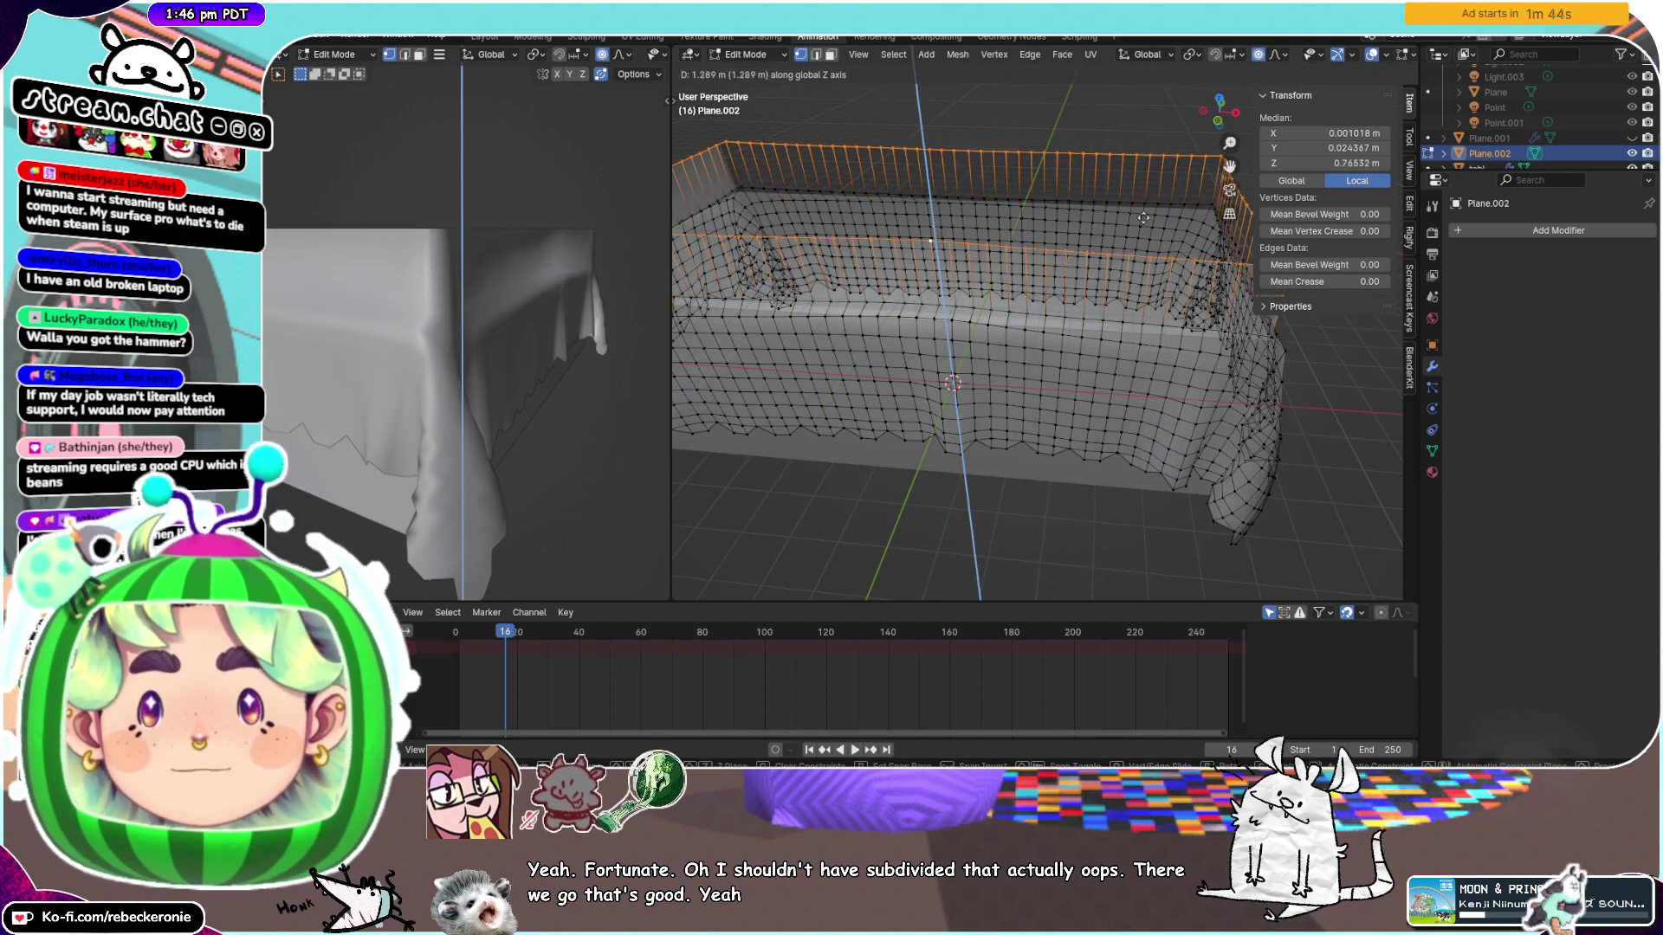
left_click(1144, 209)
middle_click_drag(1144, 208, 1066, 213)
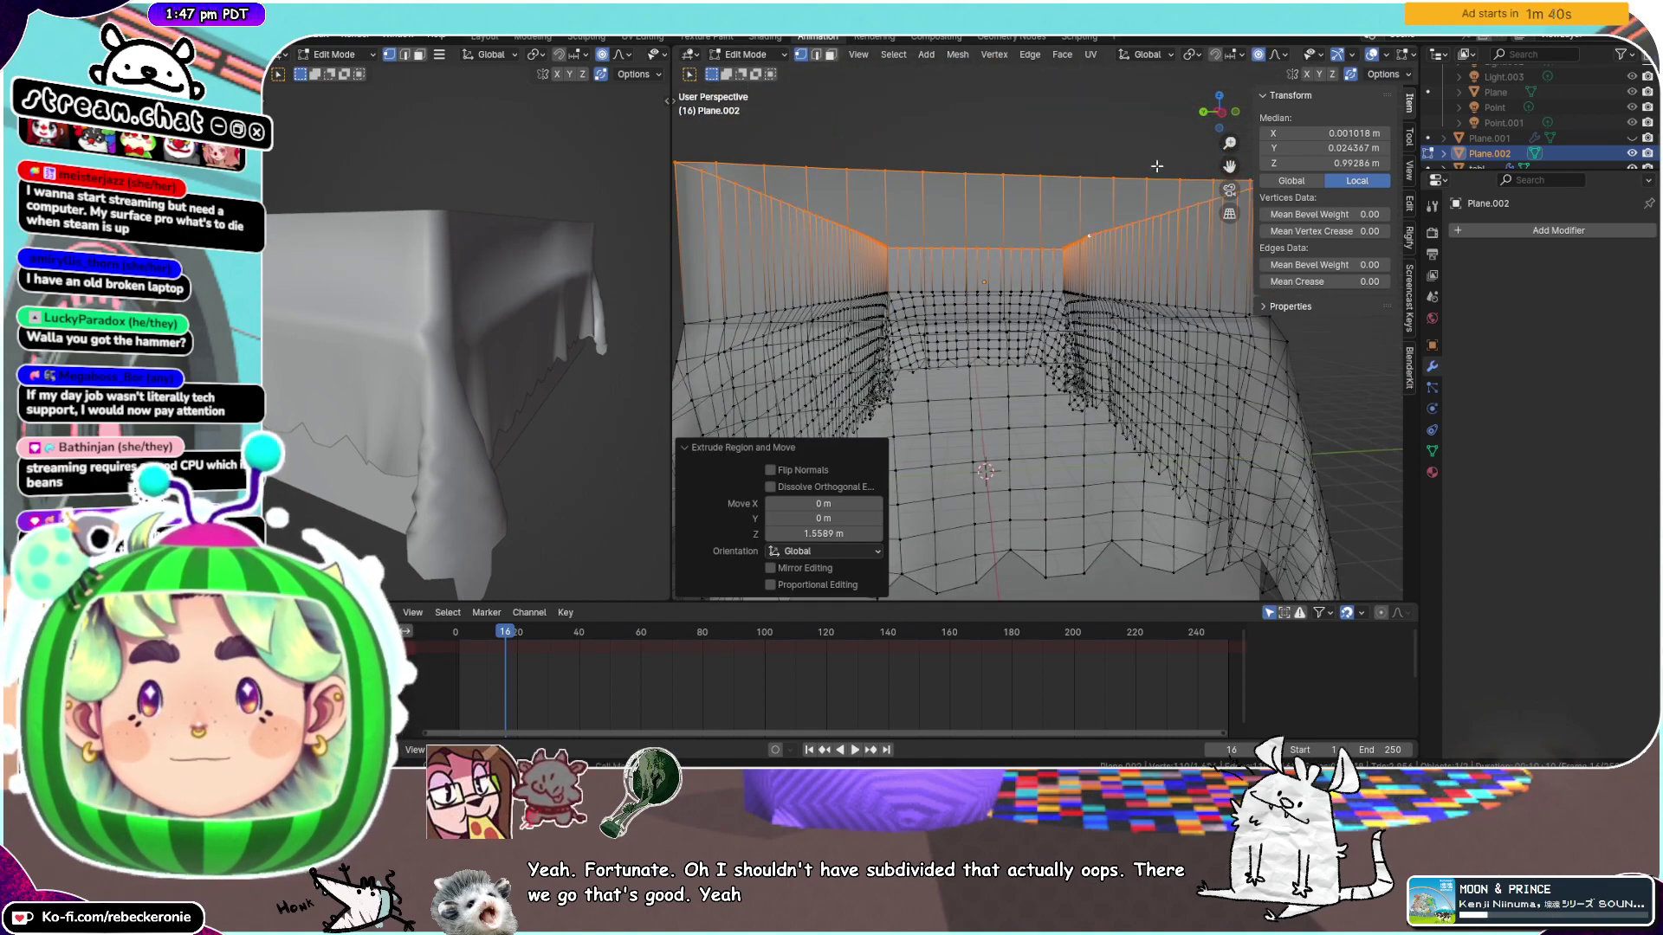
scroll(1372, 57, "down", 5)
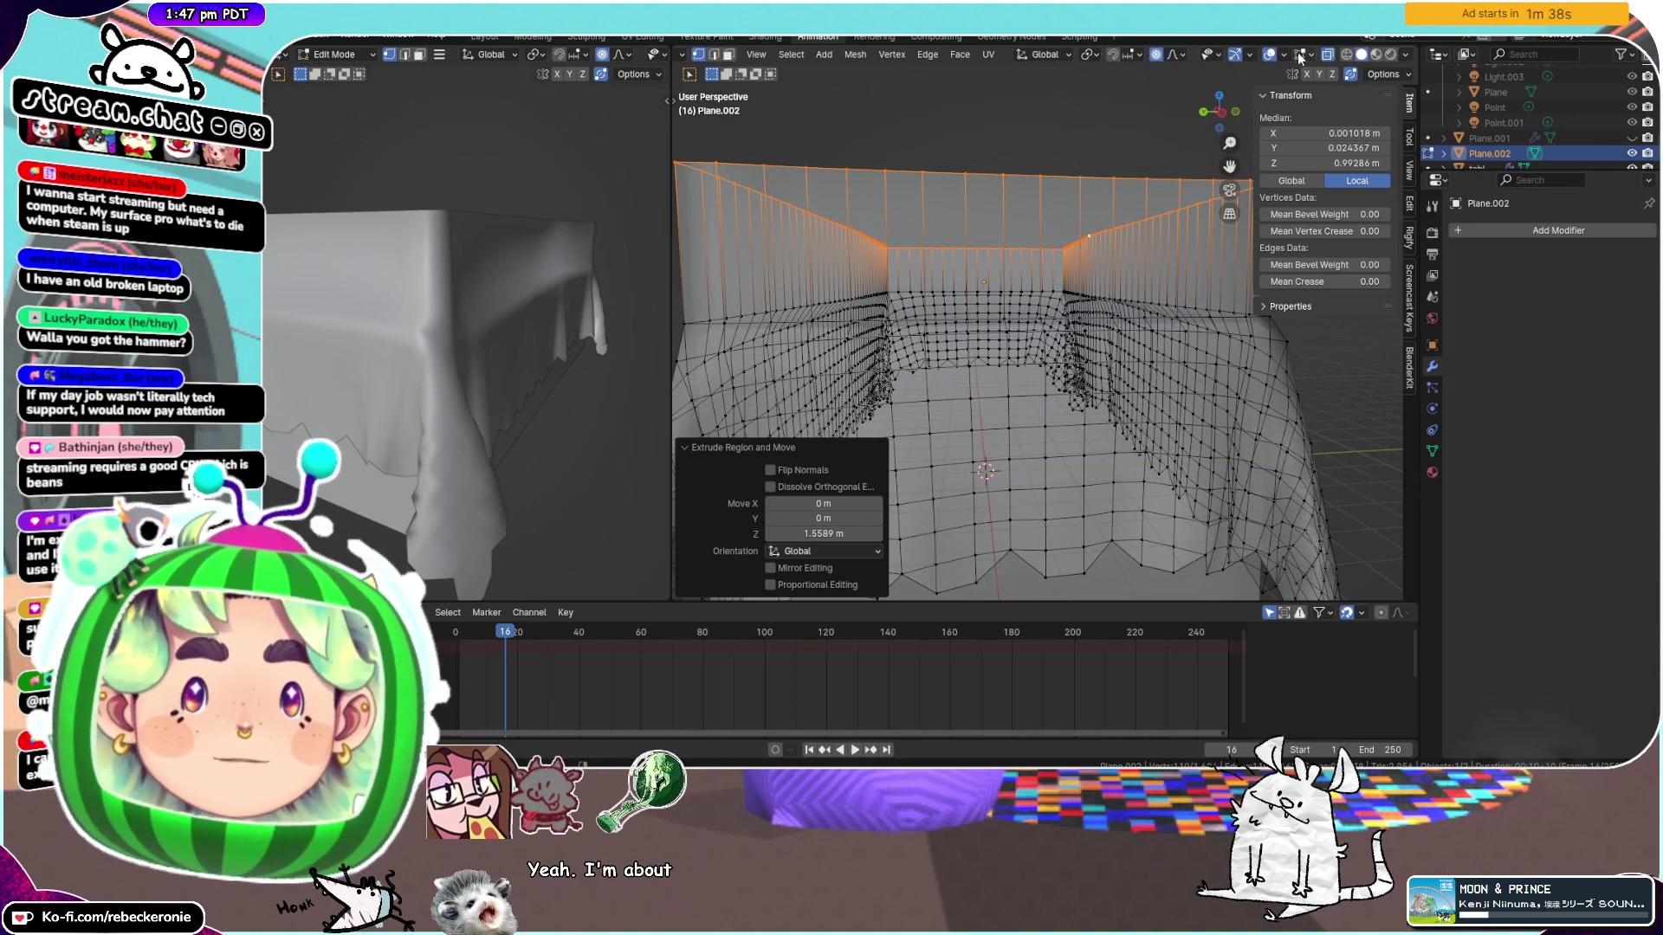
Turn off X-ray display and undo the upward extrusion of the tablecloth hole's boundary loop
left_click(1326, 58)
scroll(1212, 139, "down", 3)
middle_click_drag(1209, 142, 1205, 160)
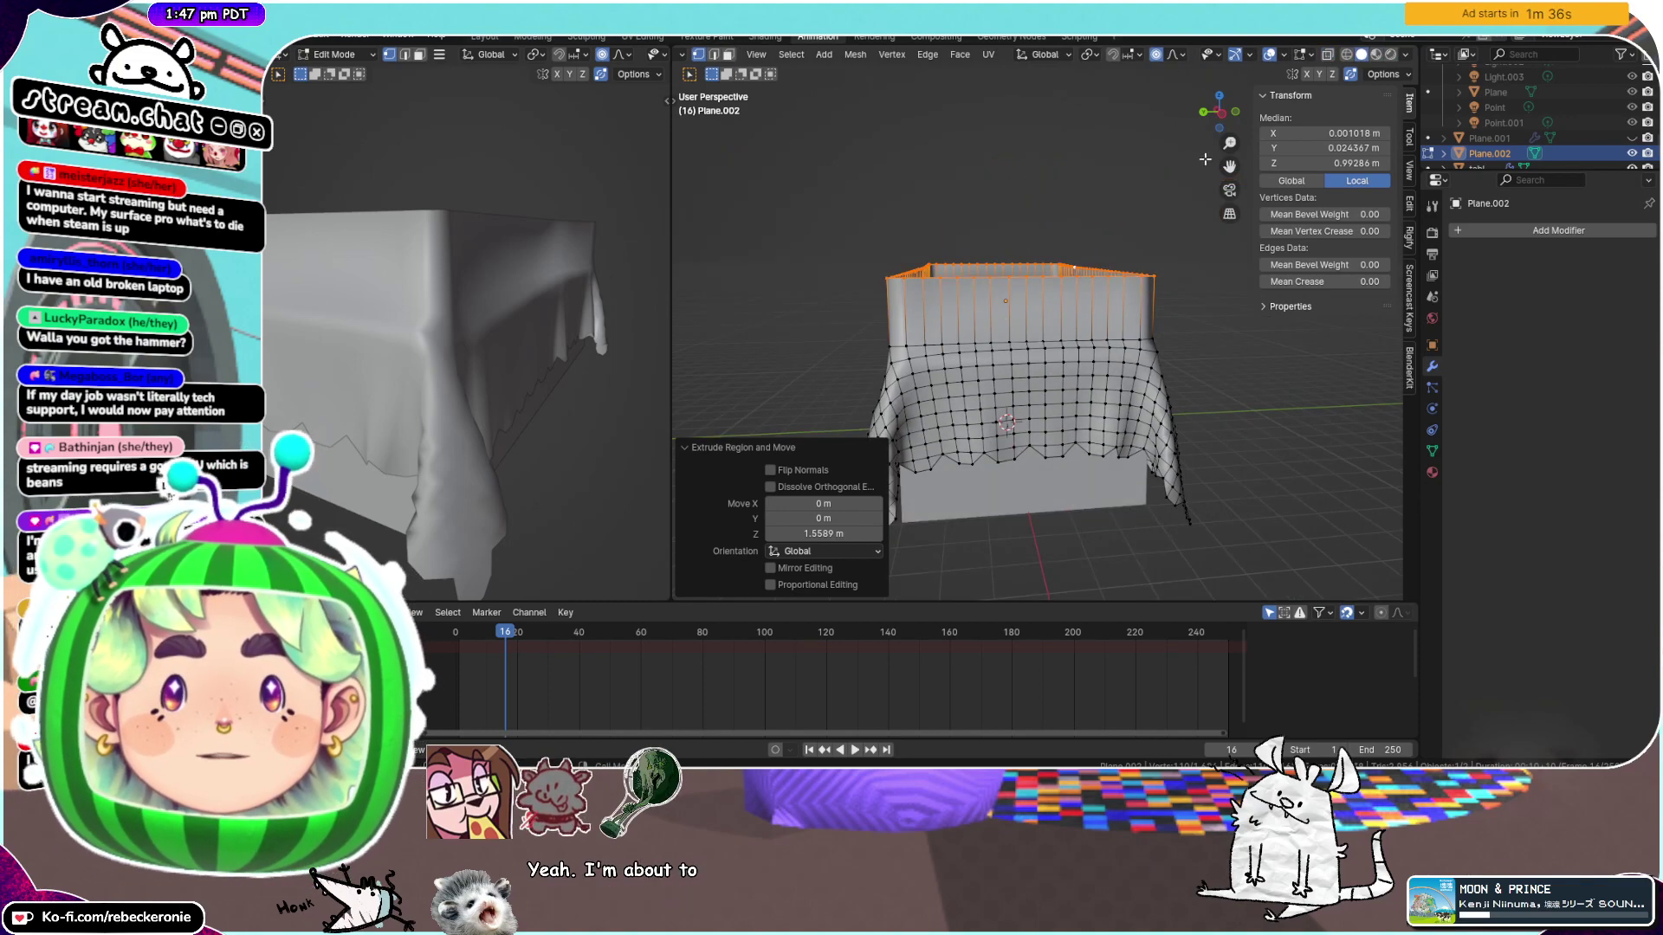
left_click(1223, 113)
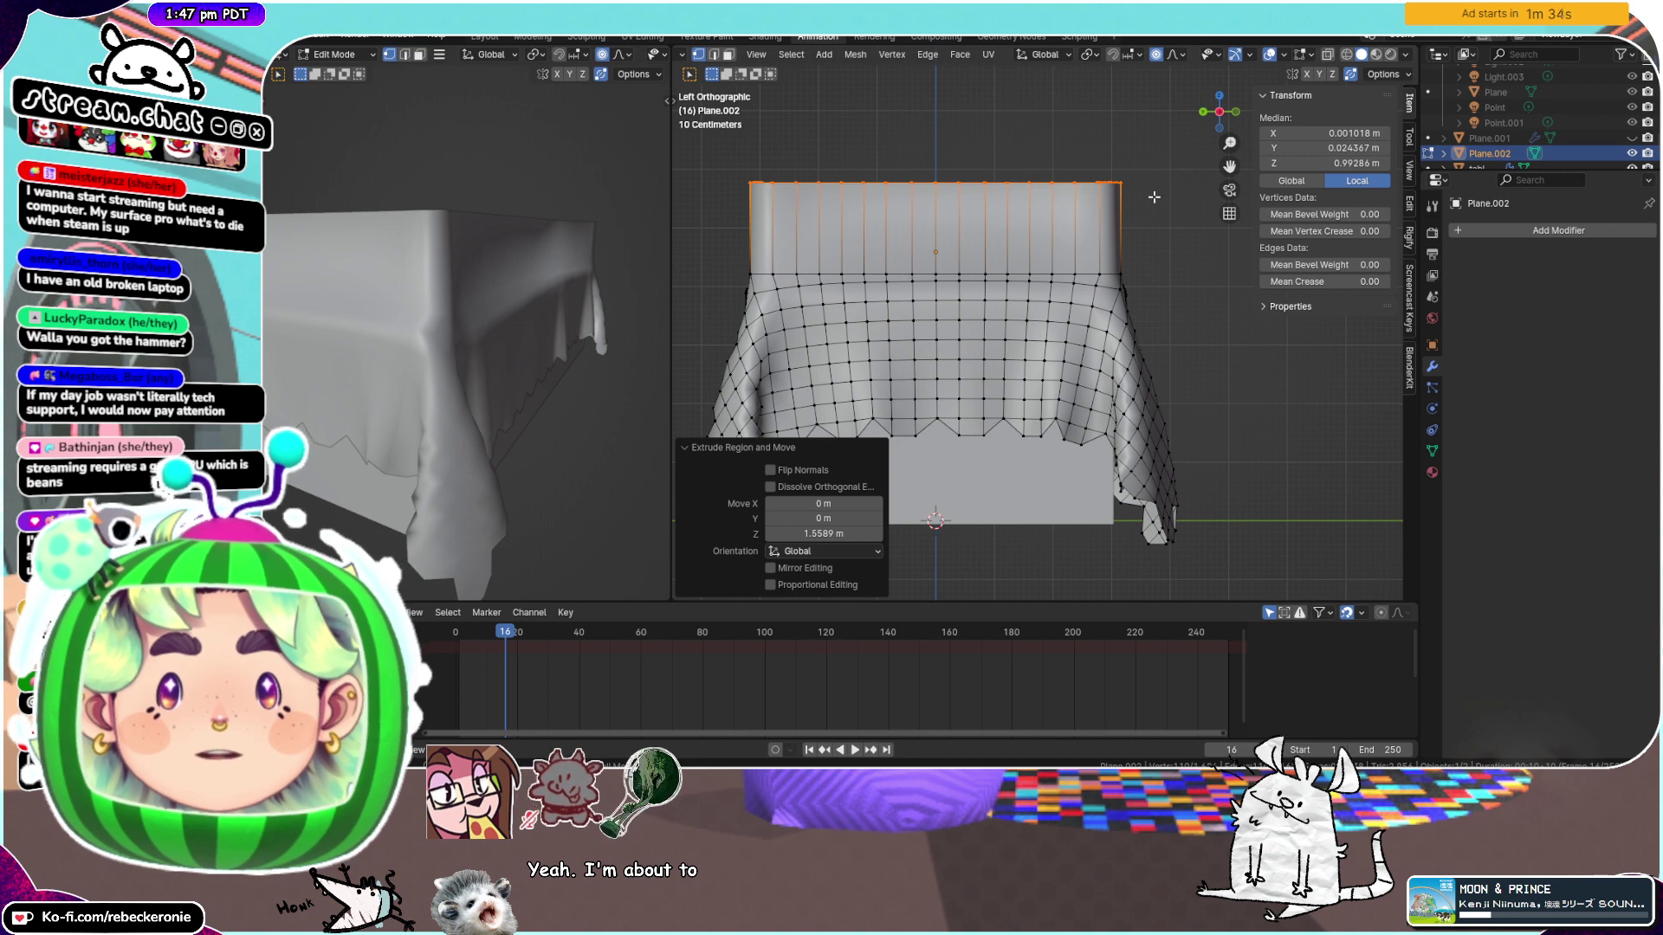
left_click_drag(1229, 167, 1318, 197)
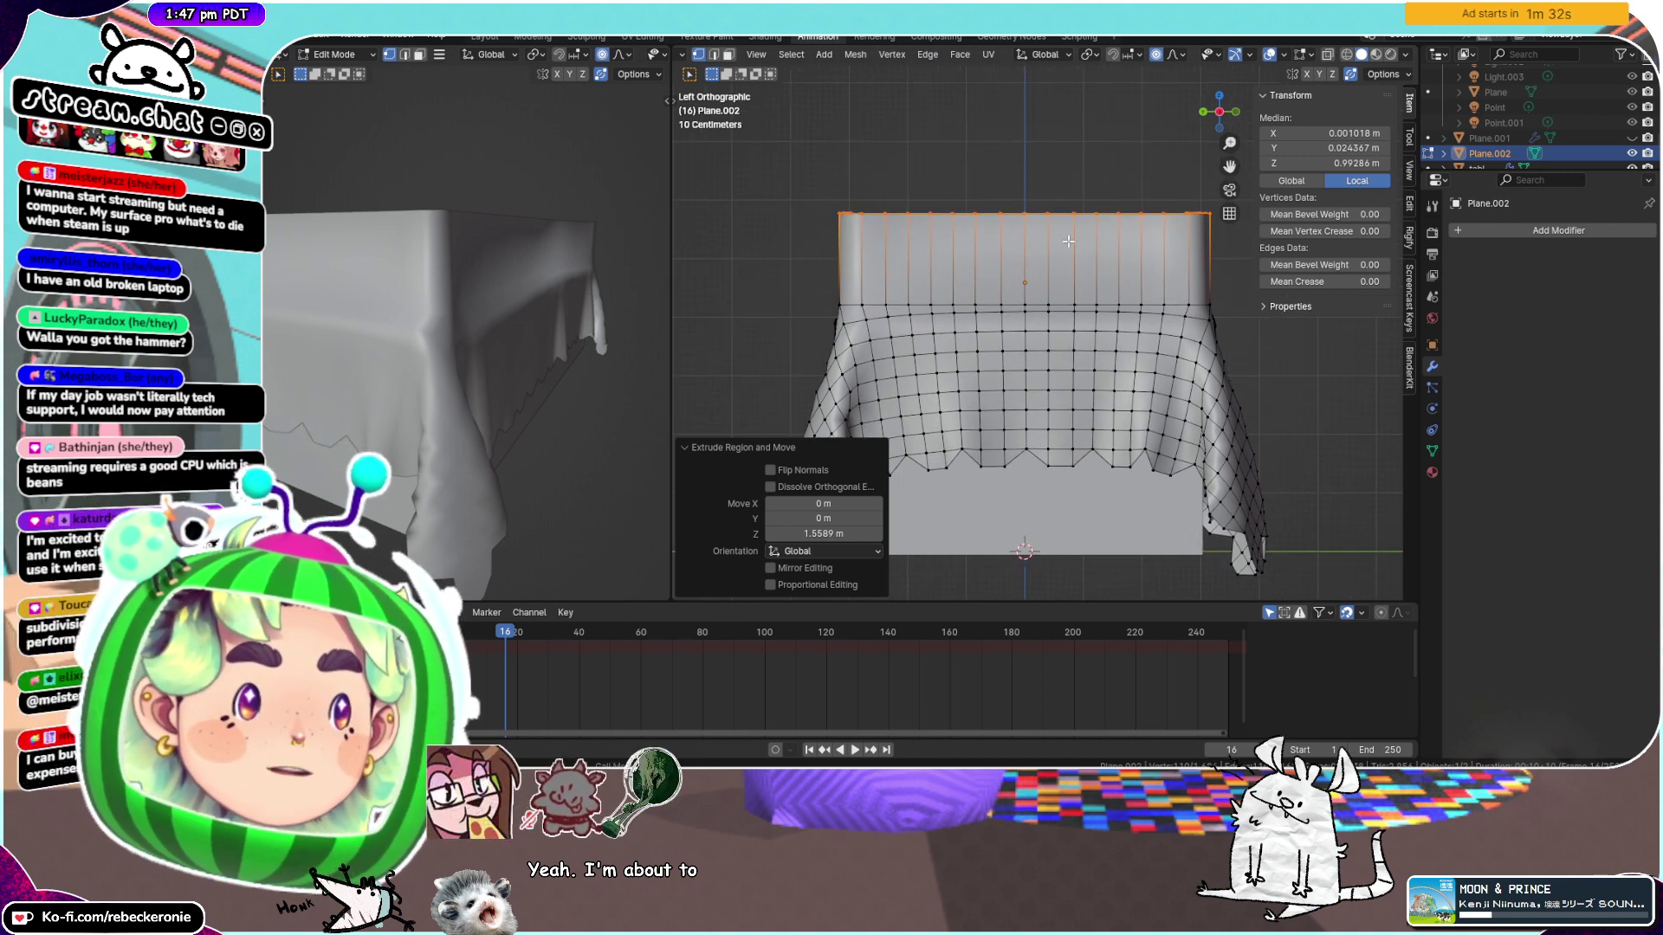
scroll(1069, 241, "up", 2)
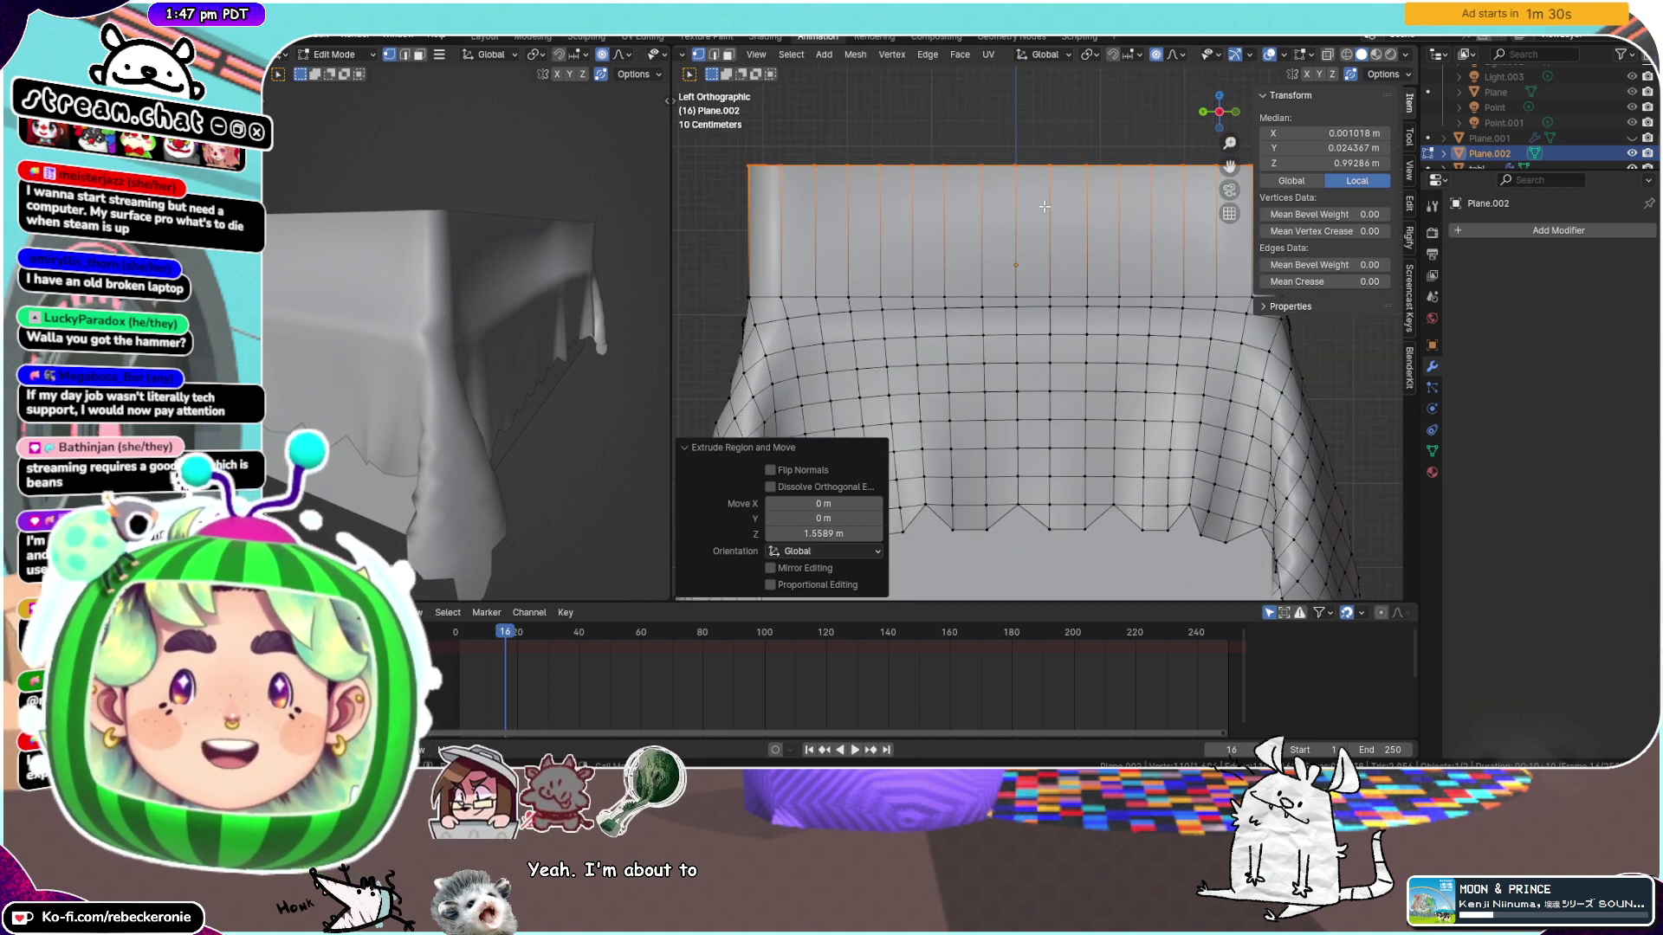
left_click(1051, 167)
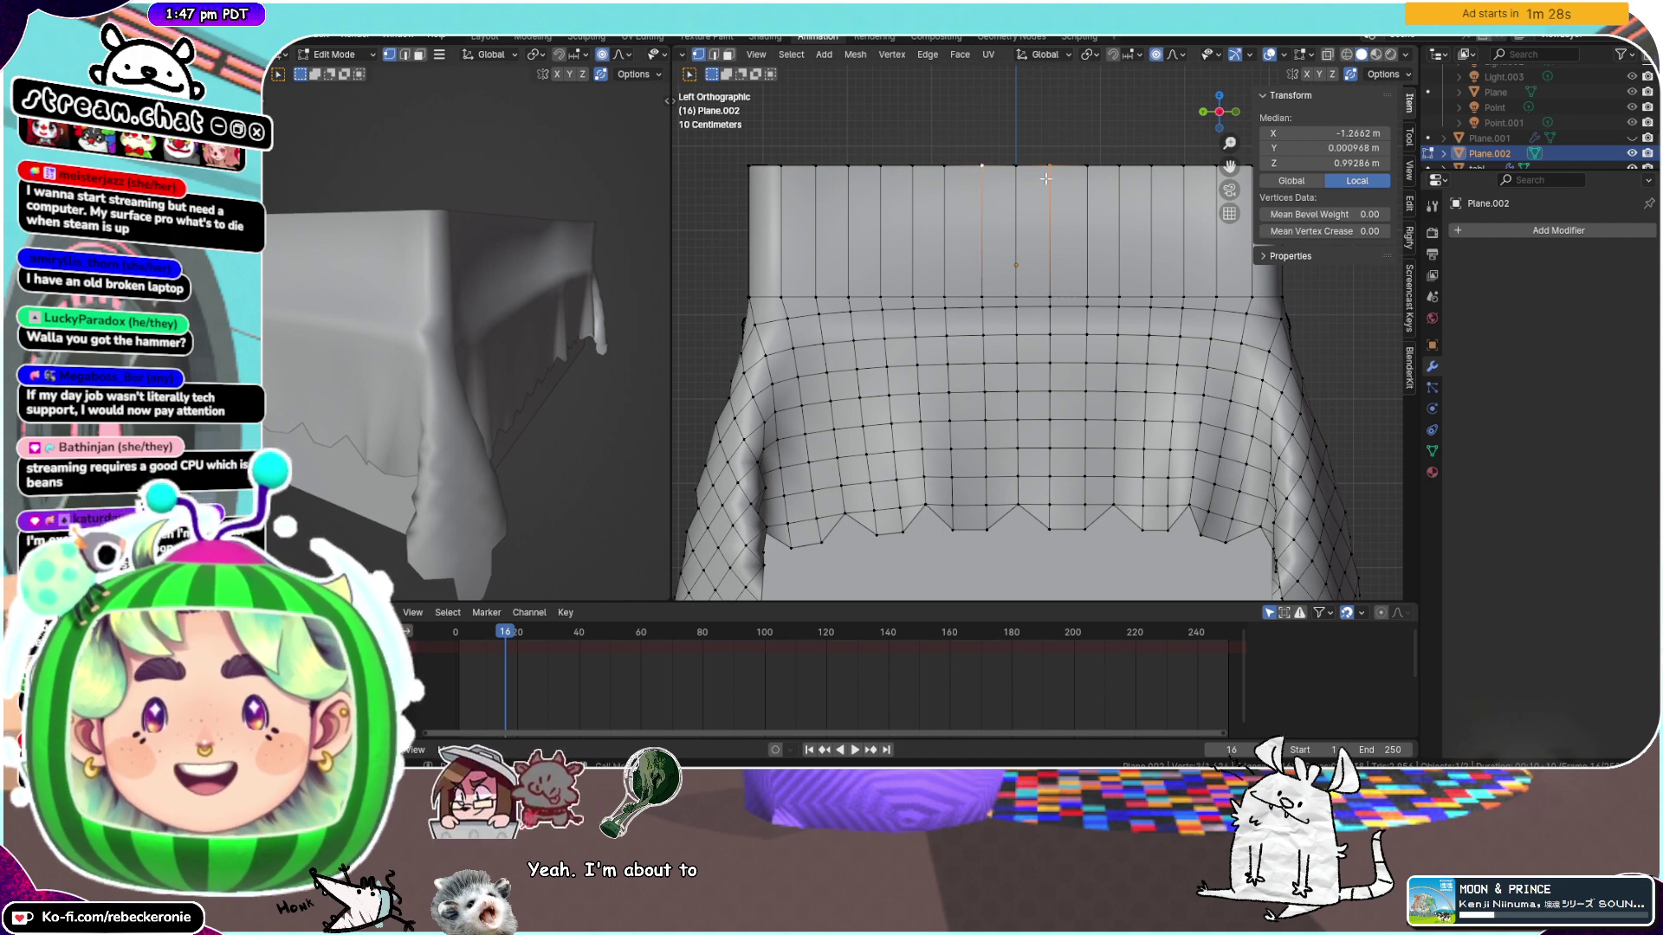
middle_click_drag(1047, 179, 1025, 312)
key("ctrl+z")
scroll(1034, 177, "down", 5)
key("ctrl+z")
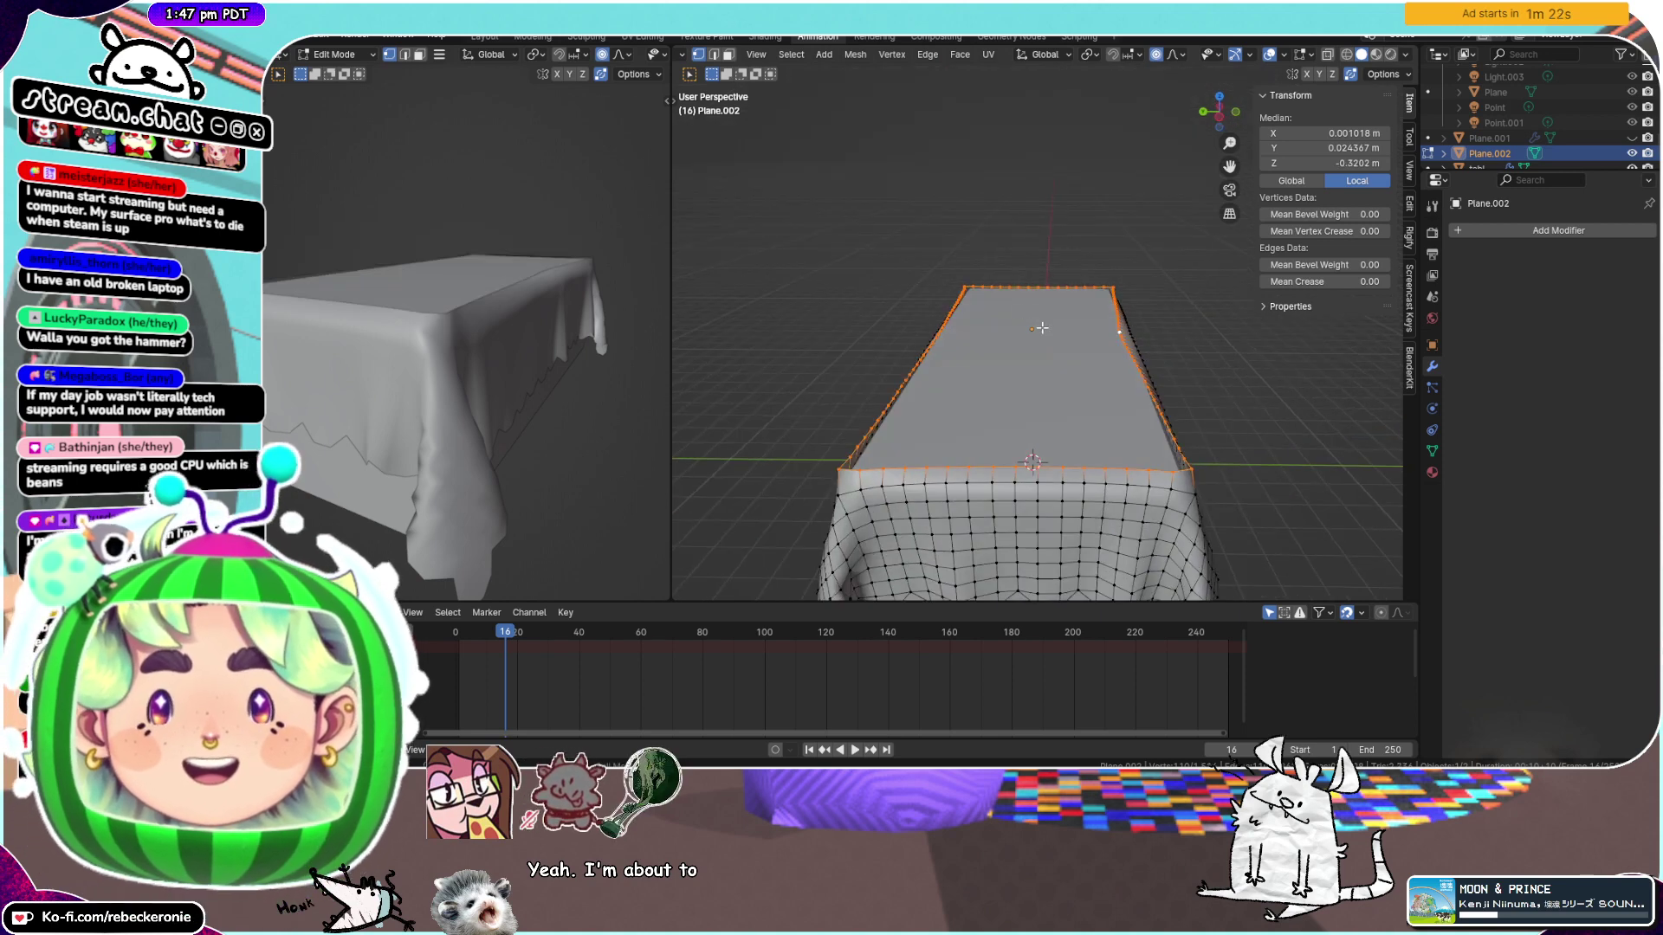
key("ctrl+z")
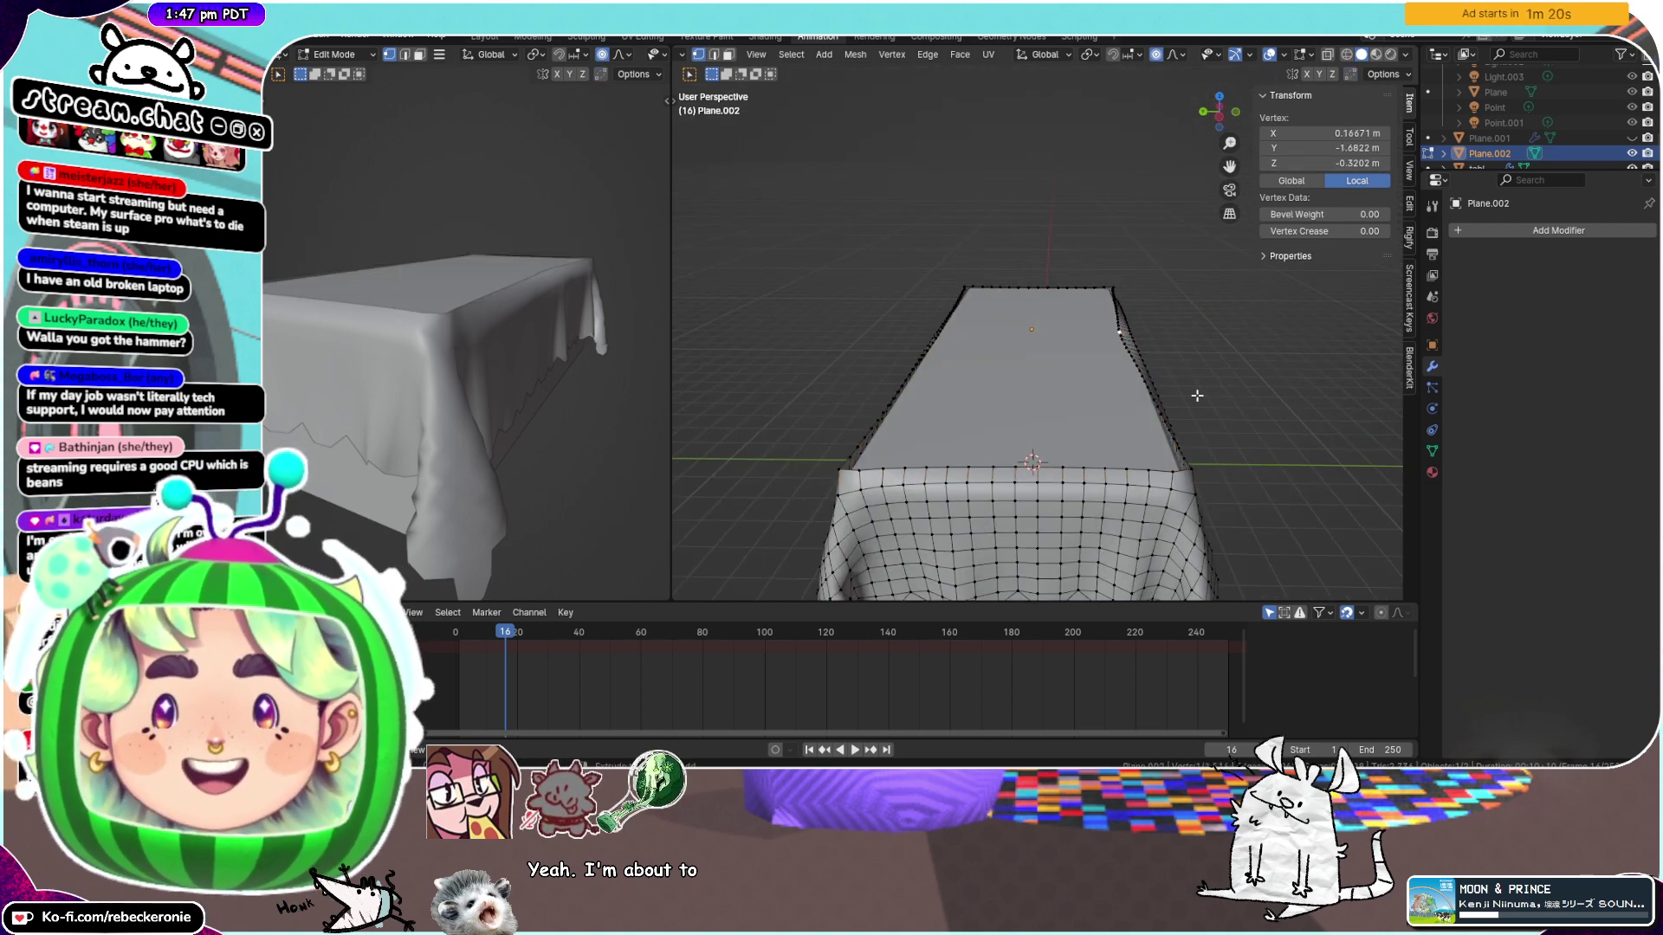
Select the hole's boundary loop and extrude it inward, scaling the new loop to about 0.655
left_click(1007, 466, "alt")
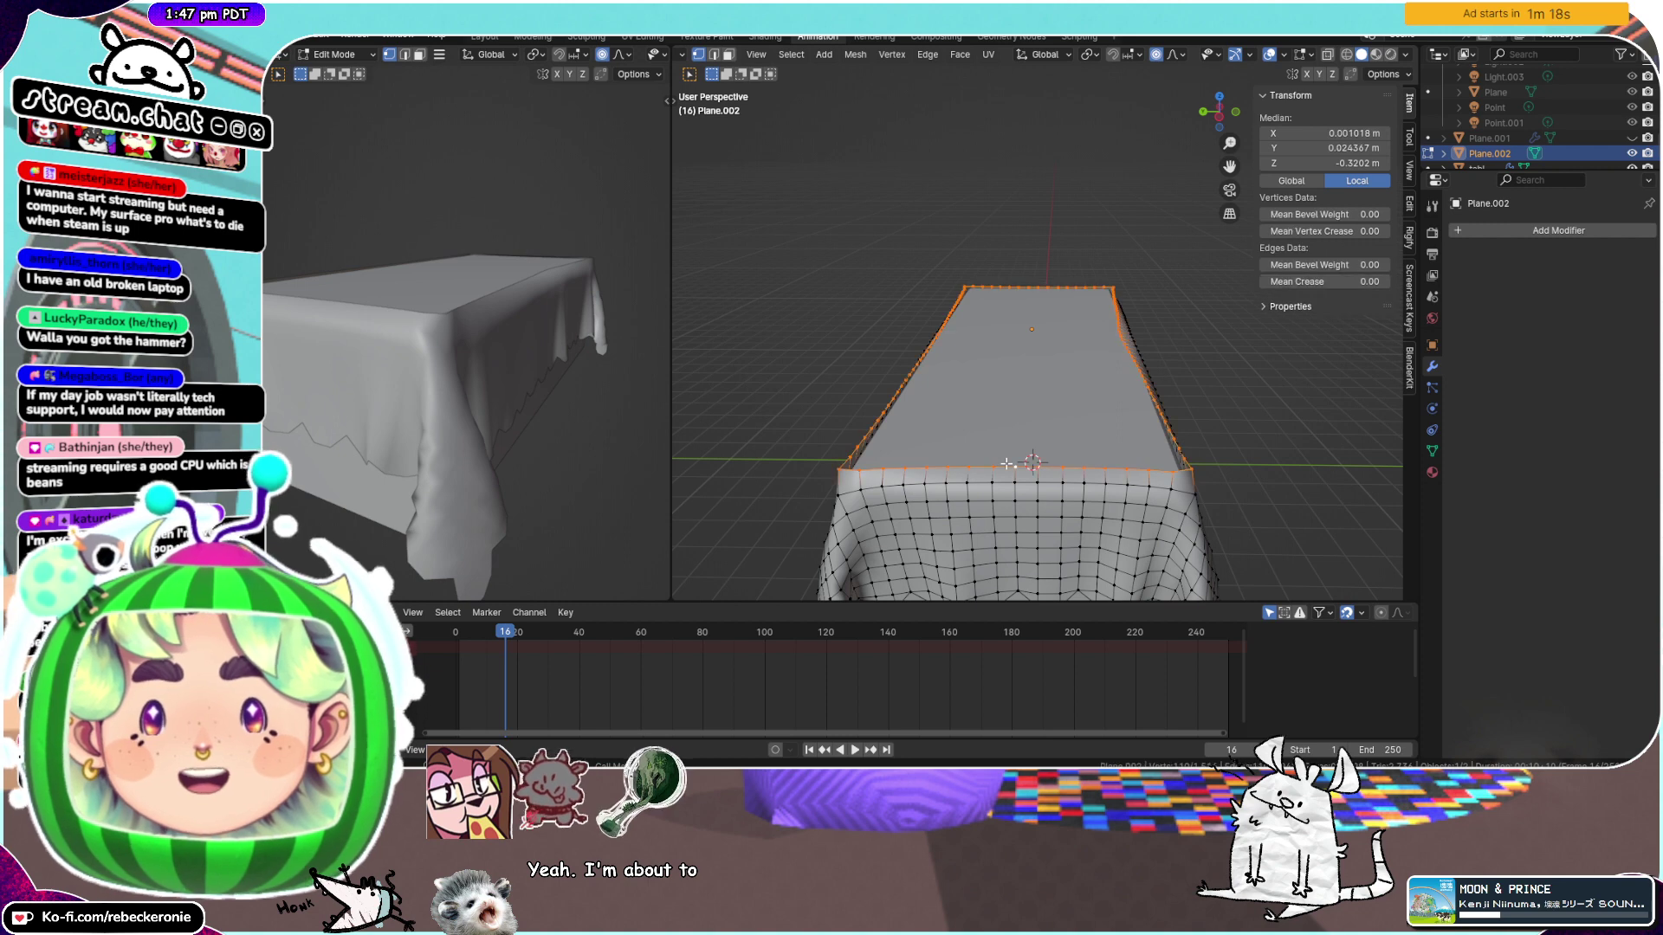
key("e")
key("s")
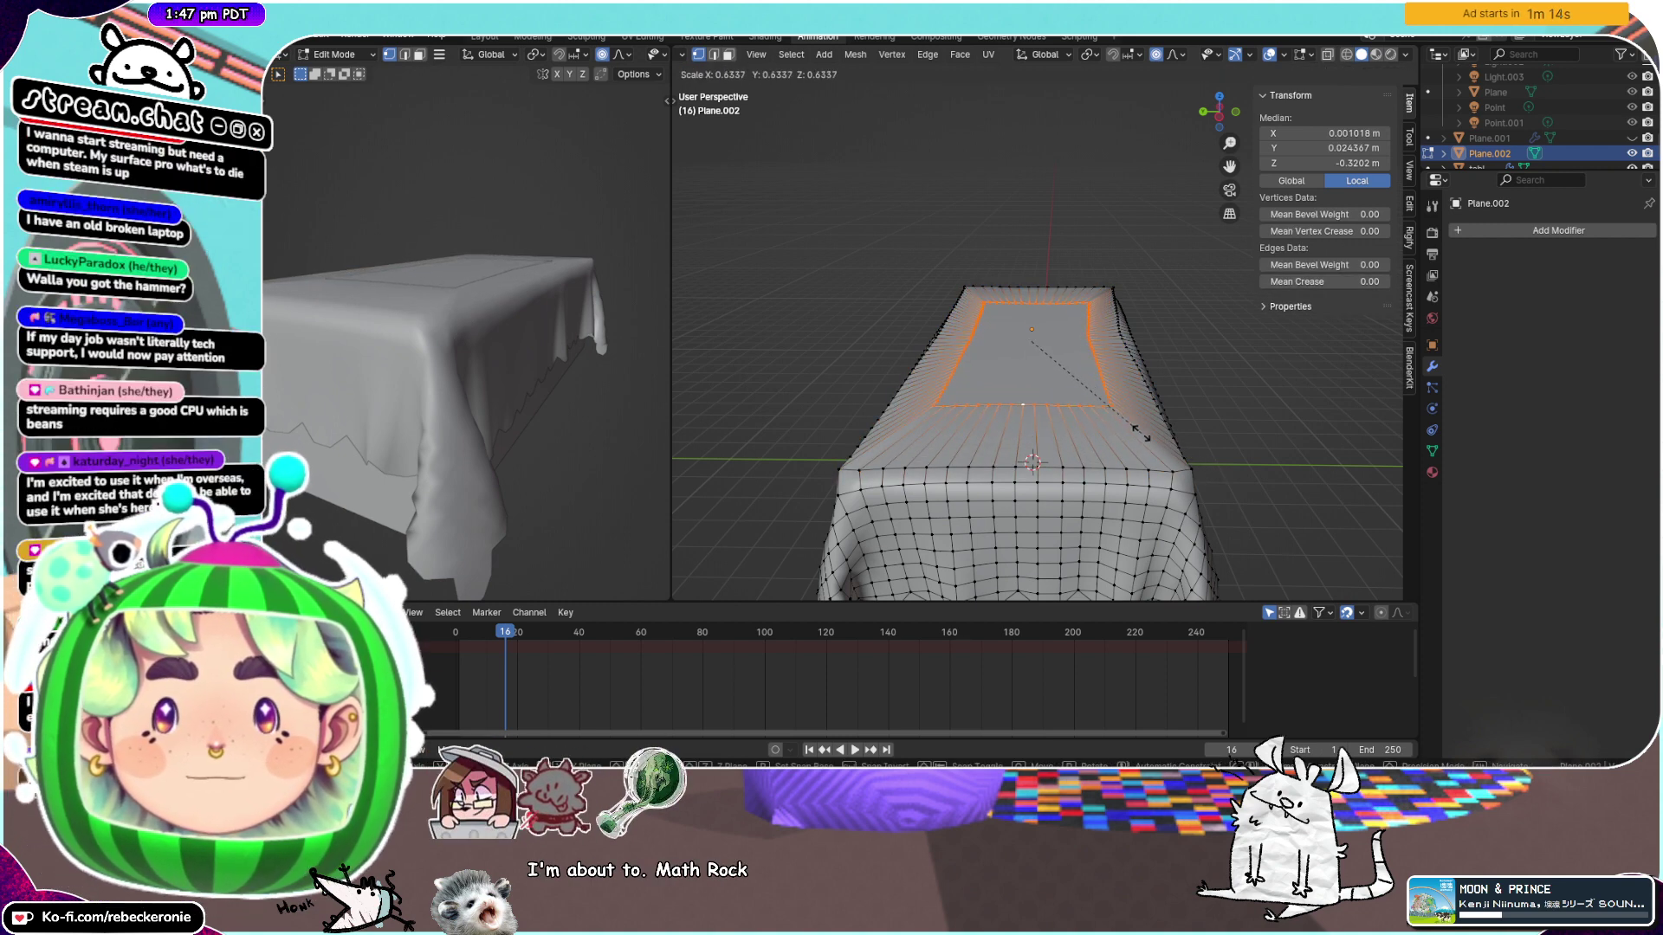
left_click(1140, 436)
middle_click_drag(1138, 433, 1308, 463)
scroll(1178, 364, "up", 3)
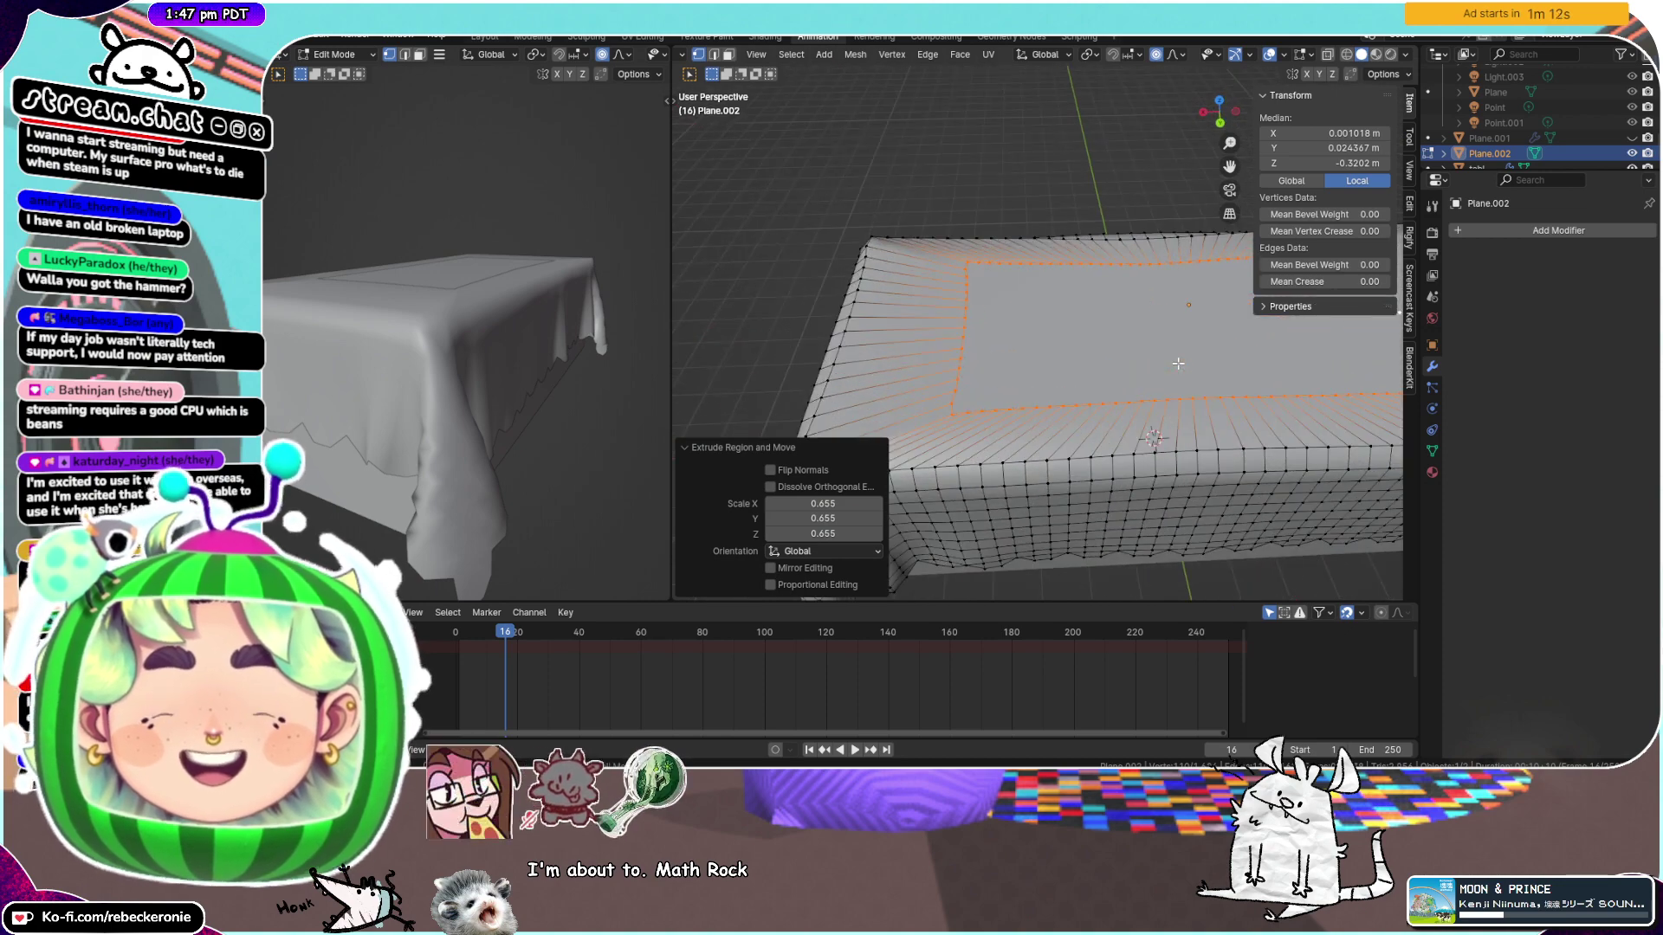
middle_click_drag(1178, 364, 1139, 366)
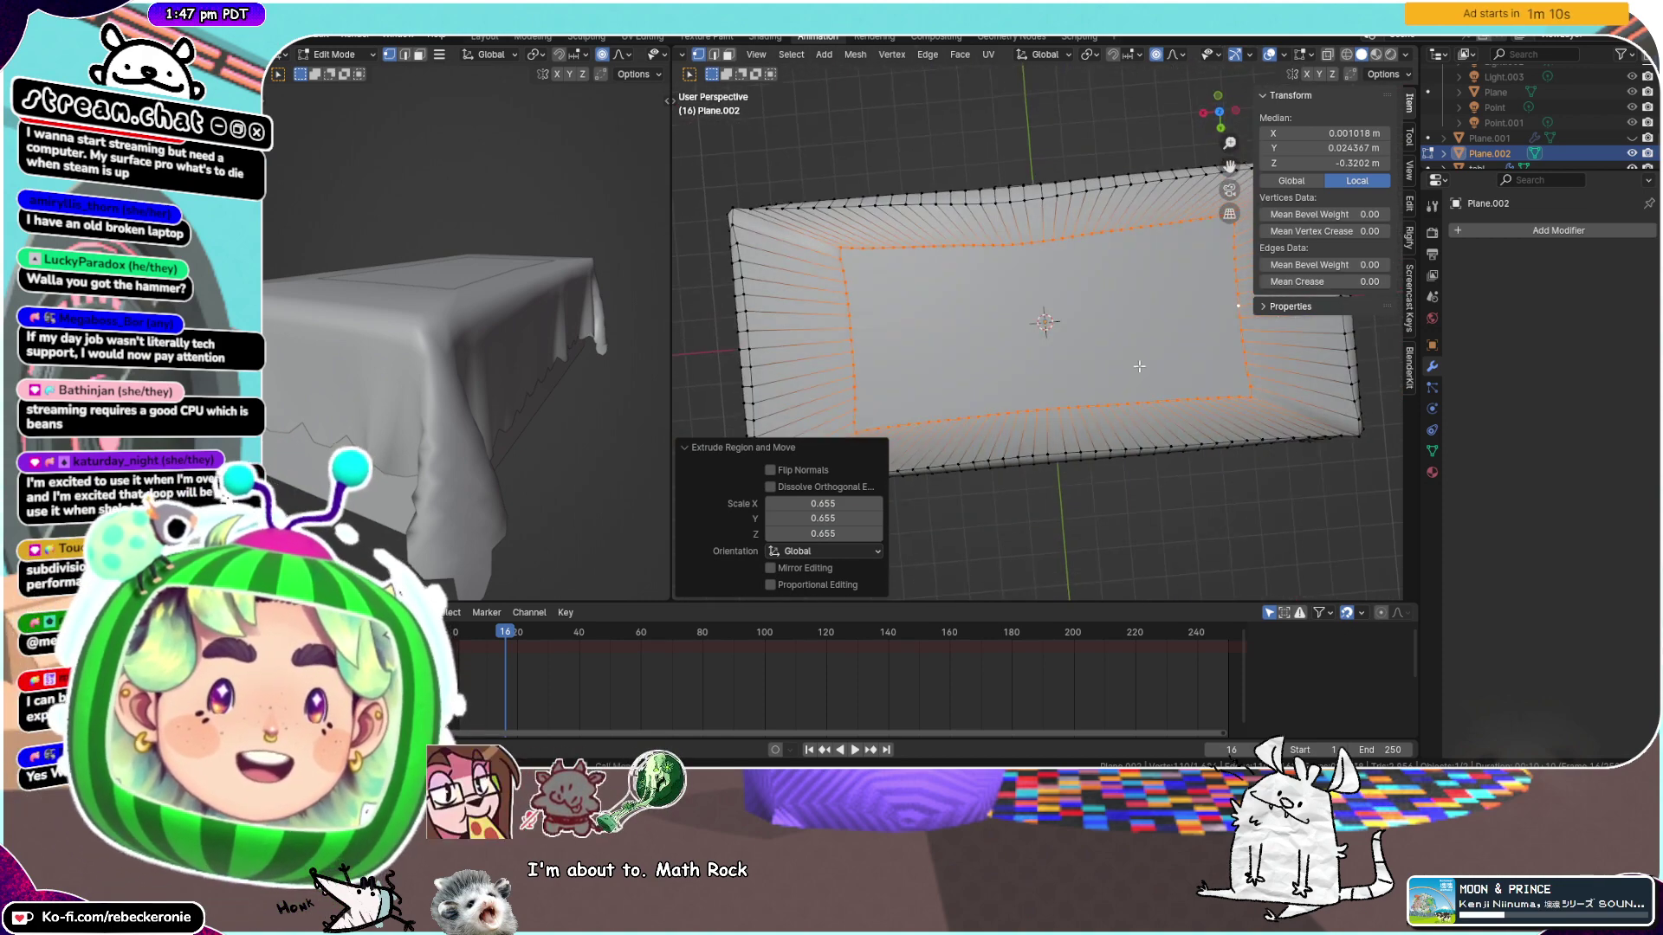
In top view, select the vertices along the inner loop's +Y long side and straighten them by scaling to 0 along Y
left_click_drag(1230, 166, 1214, 106)
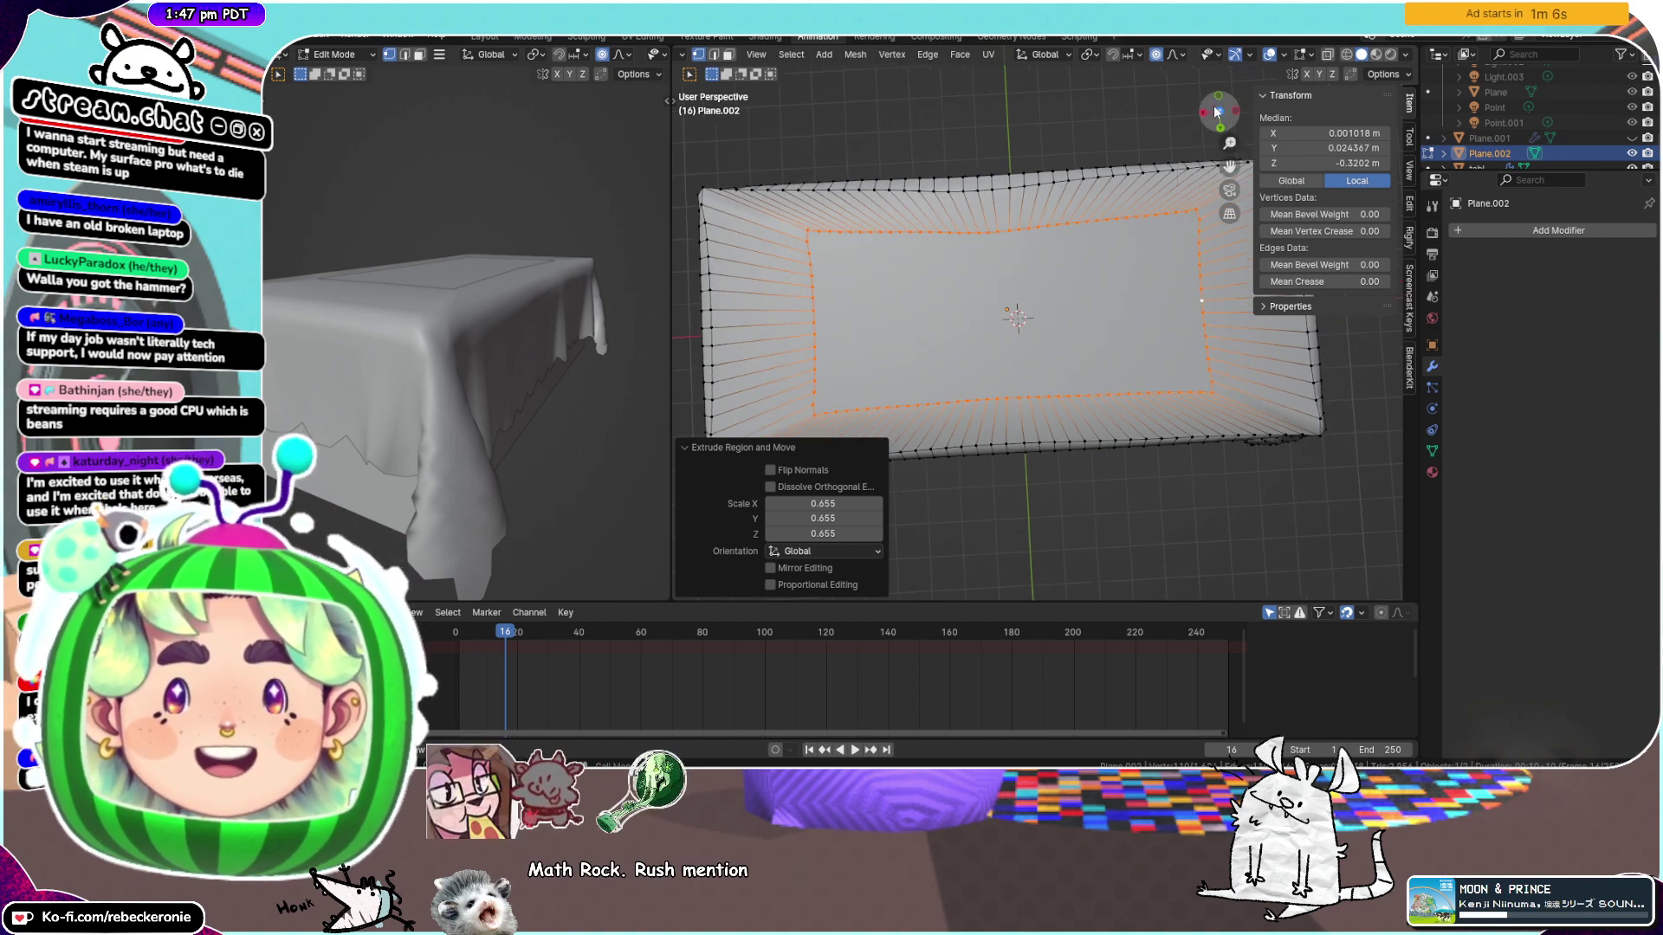
left_click(1213, 106)
left_click_drag(1229, 166, 1199, 191)
left_click(1114, 196)
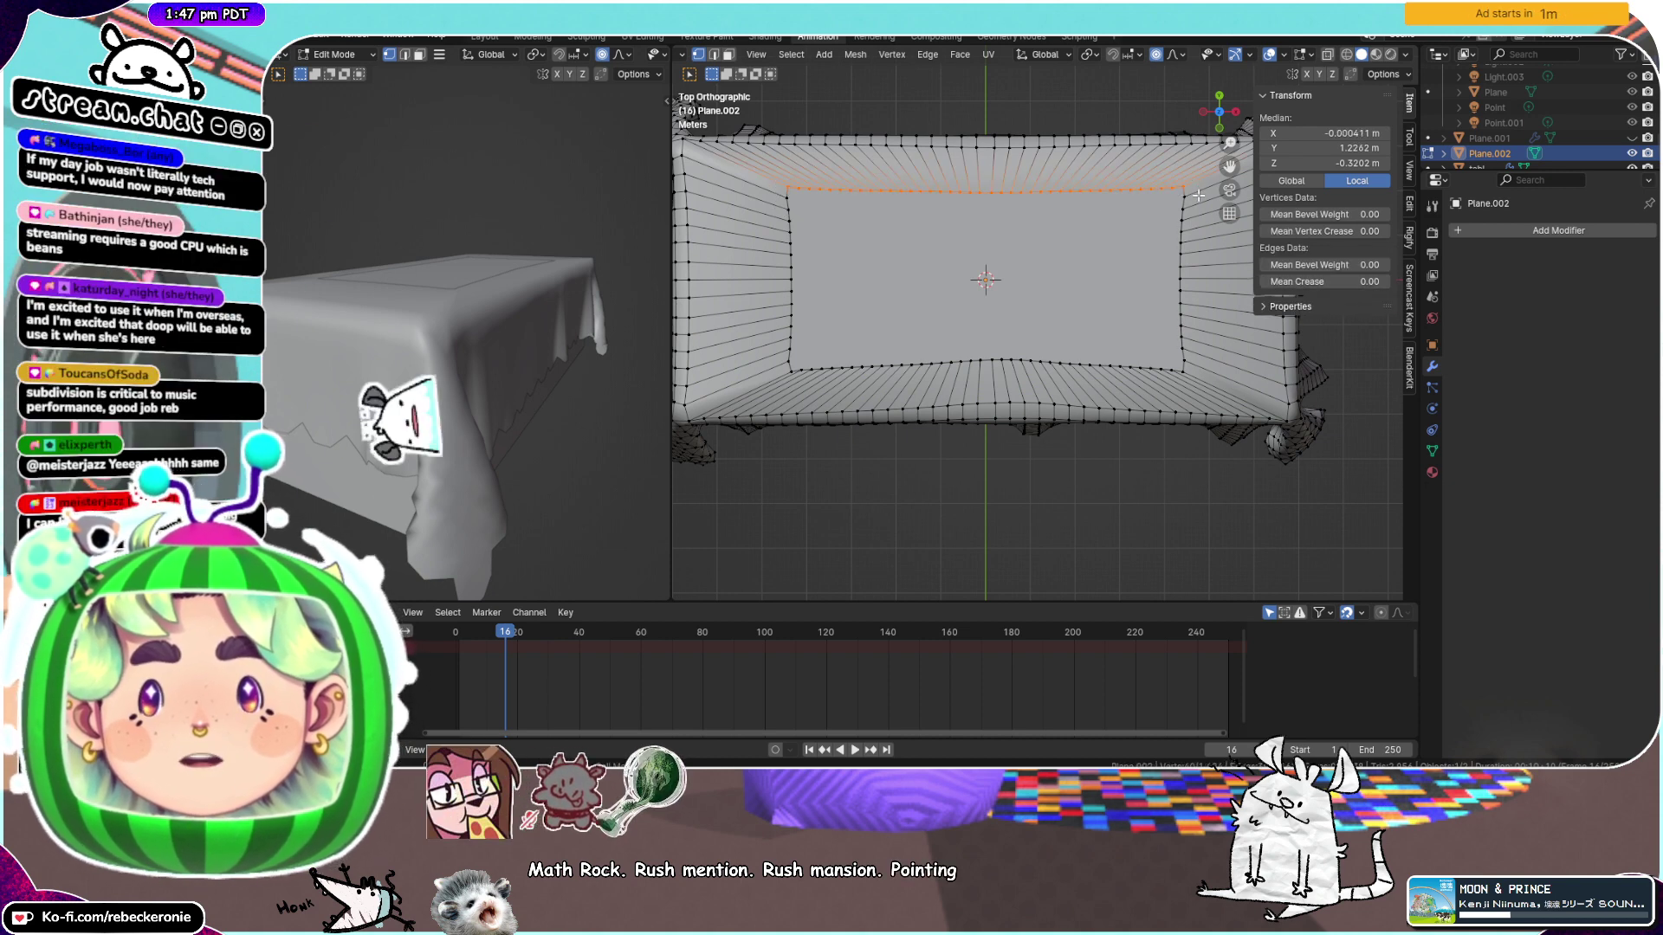
key("s")
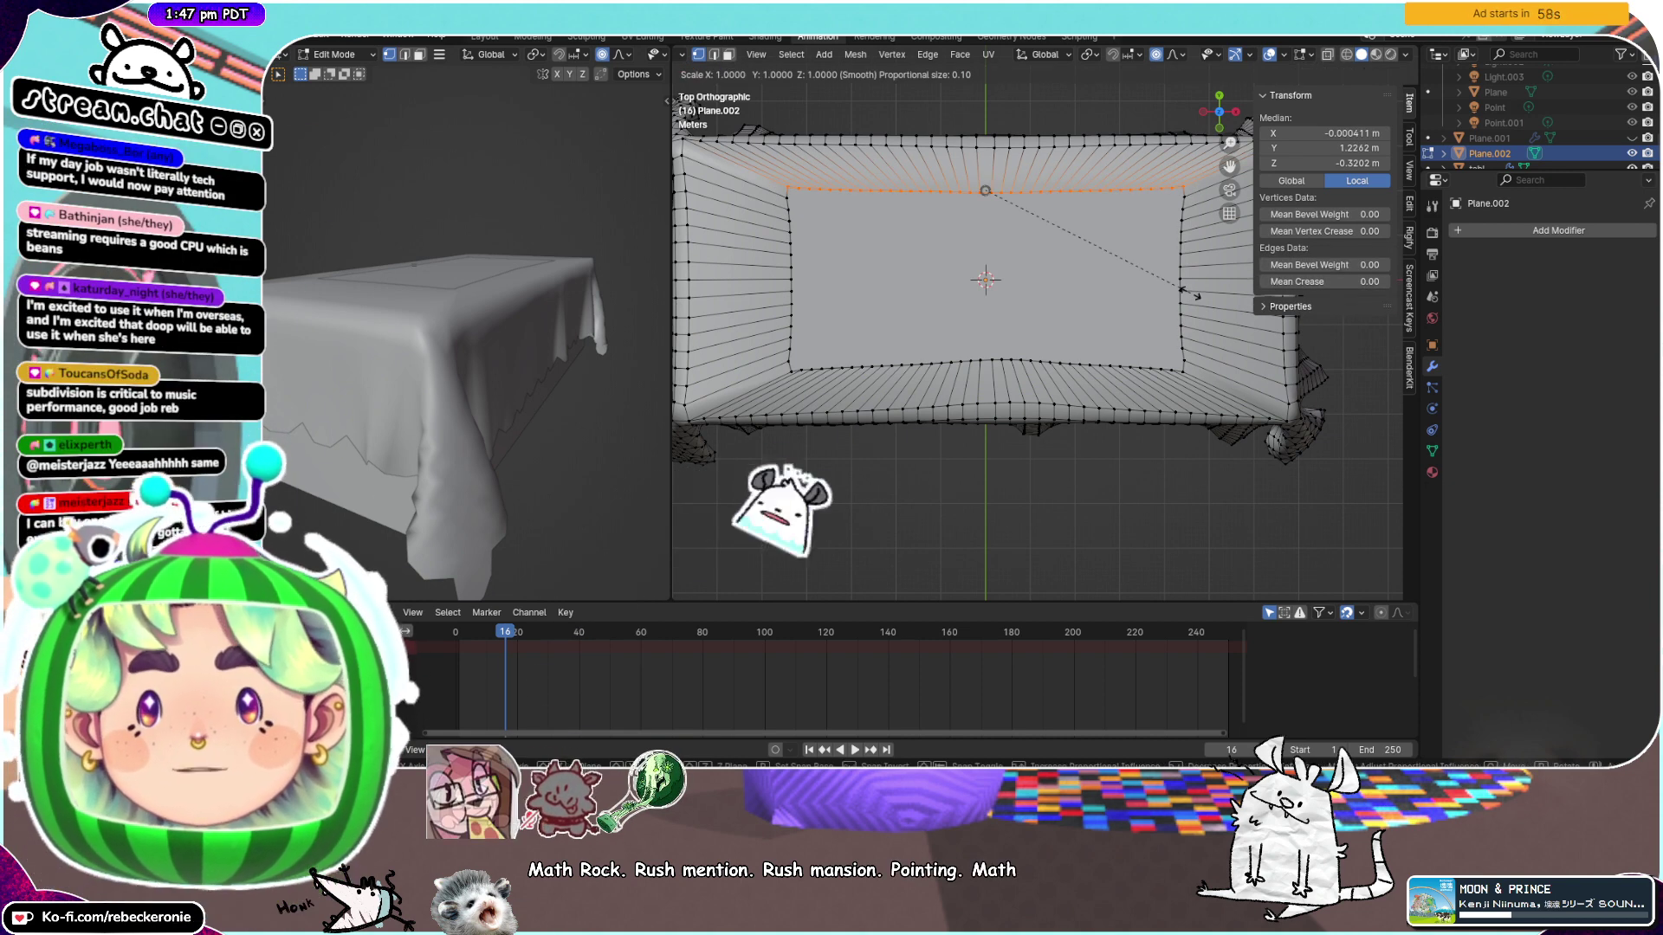
key("y")
key("0")
key("Return")
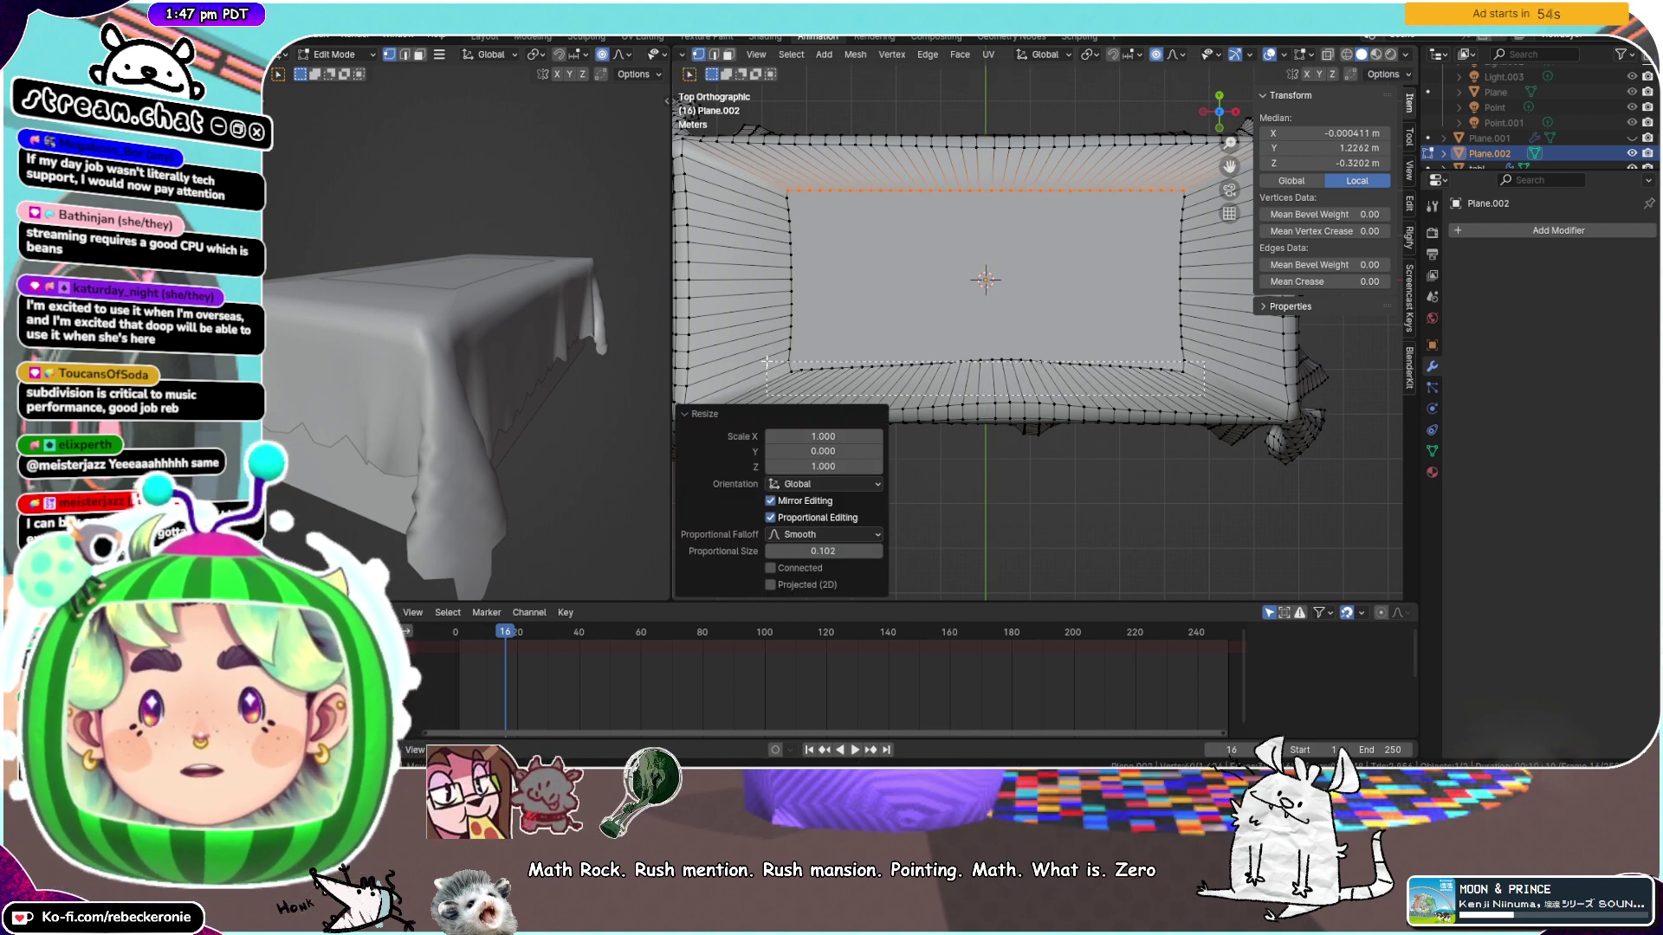
Select the vertices along the inner loop's -Y long side and straighten them by scaling to 0 along Y
left_click_drag(766, 357, 765, 357)
key("alt+a")
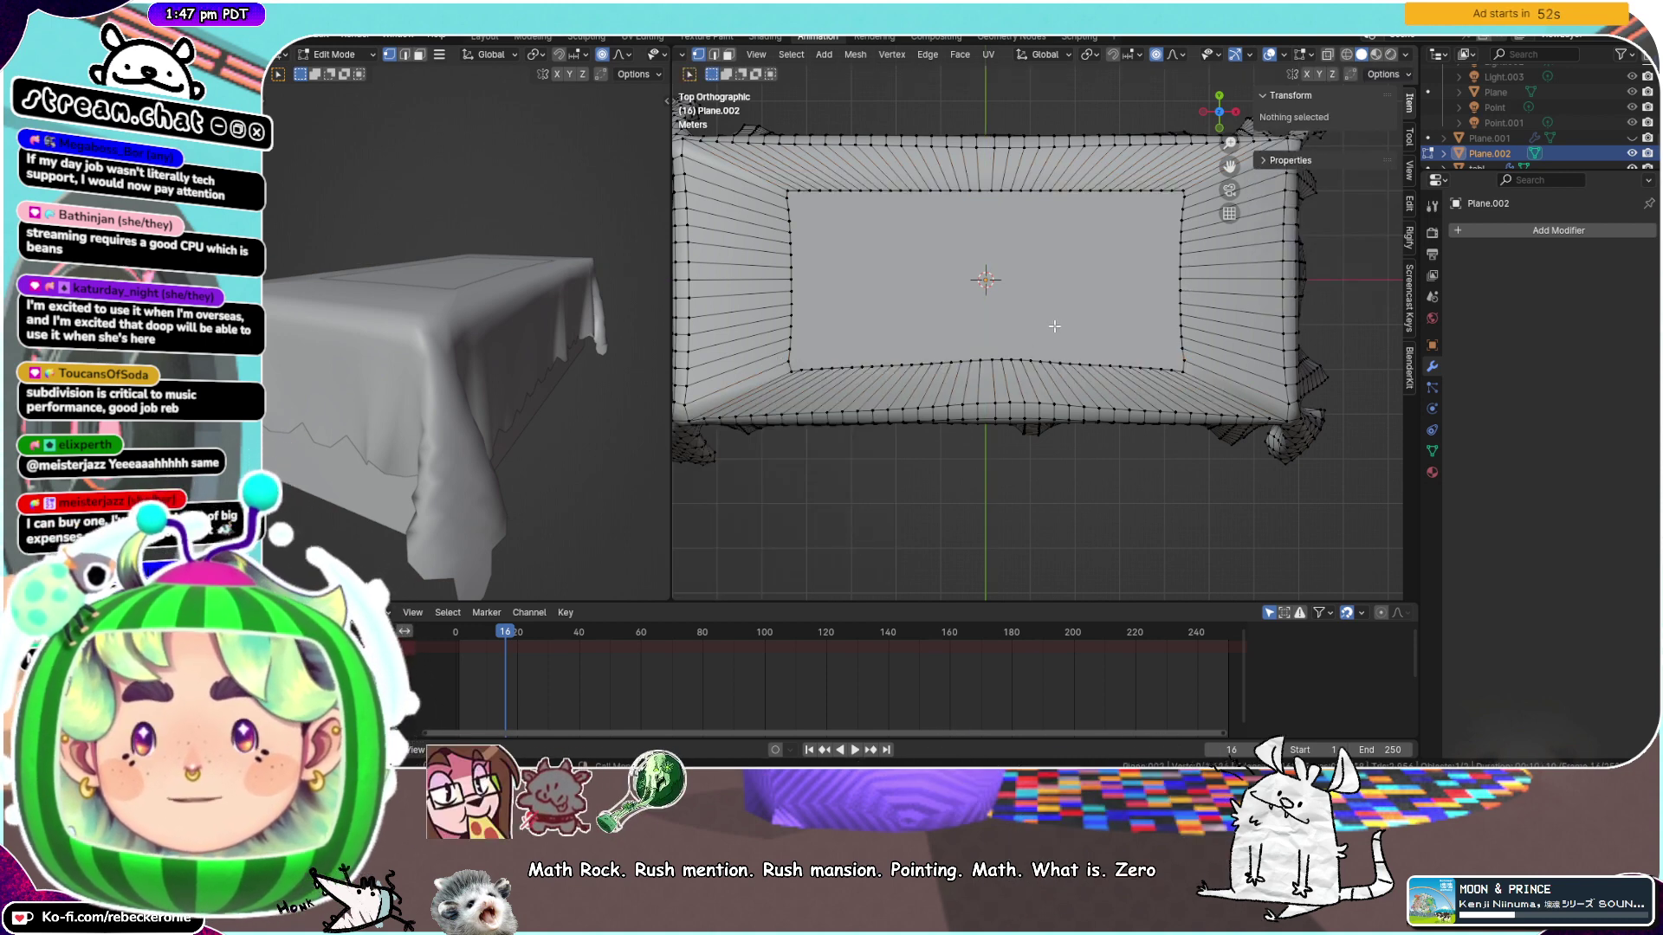
left_click_drag(1180, 349, 1222, 370)
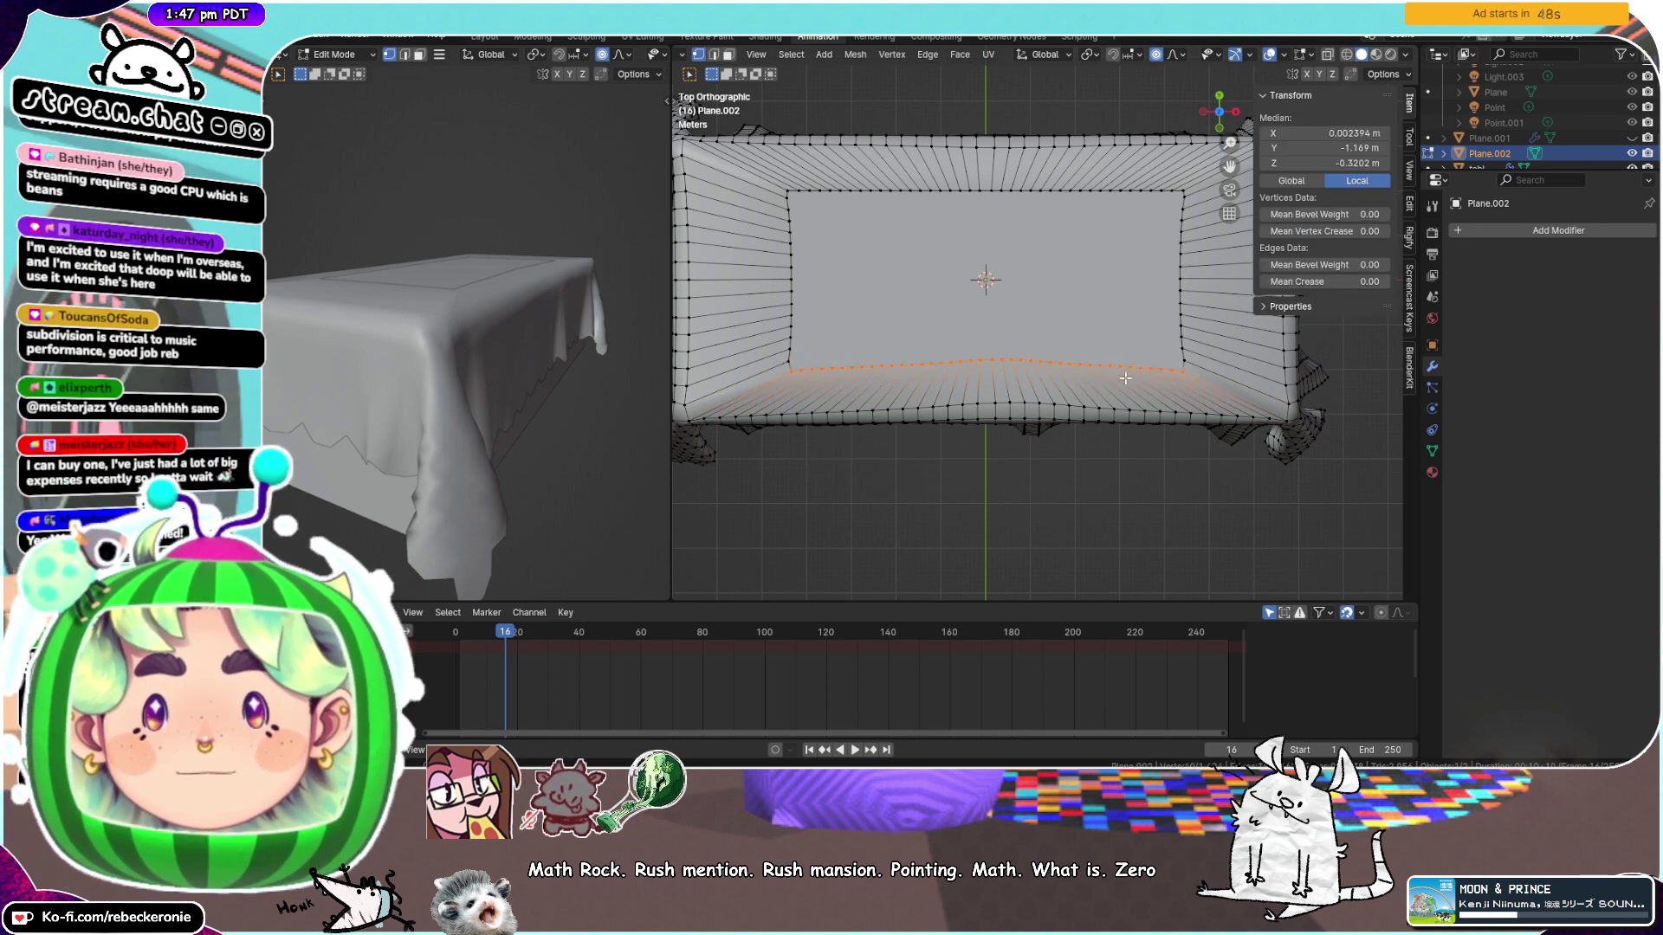
key("s")
key("y")
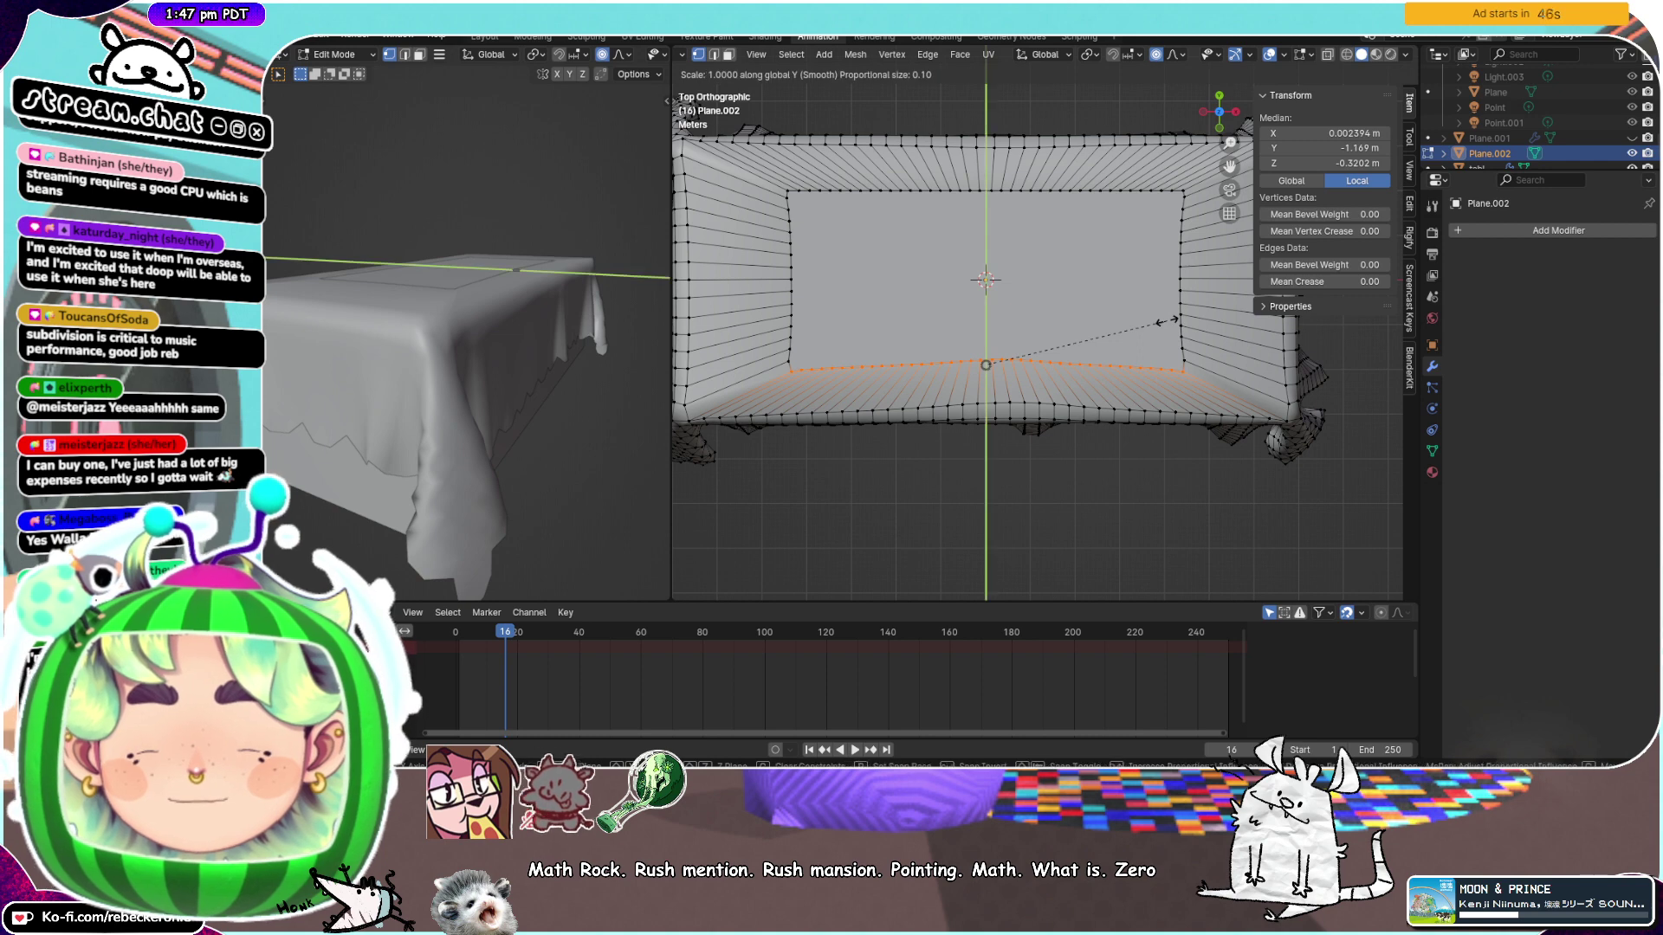
key("Return")
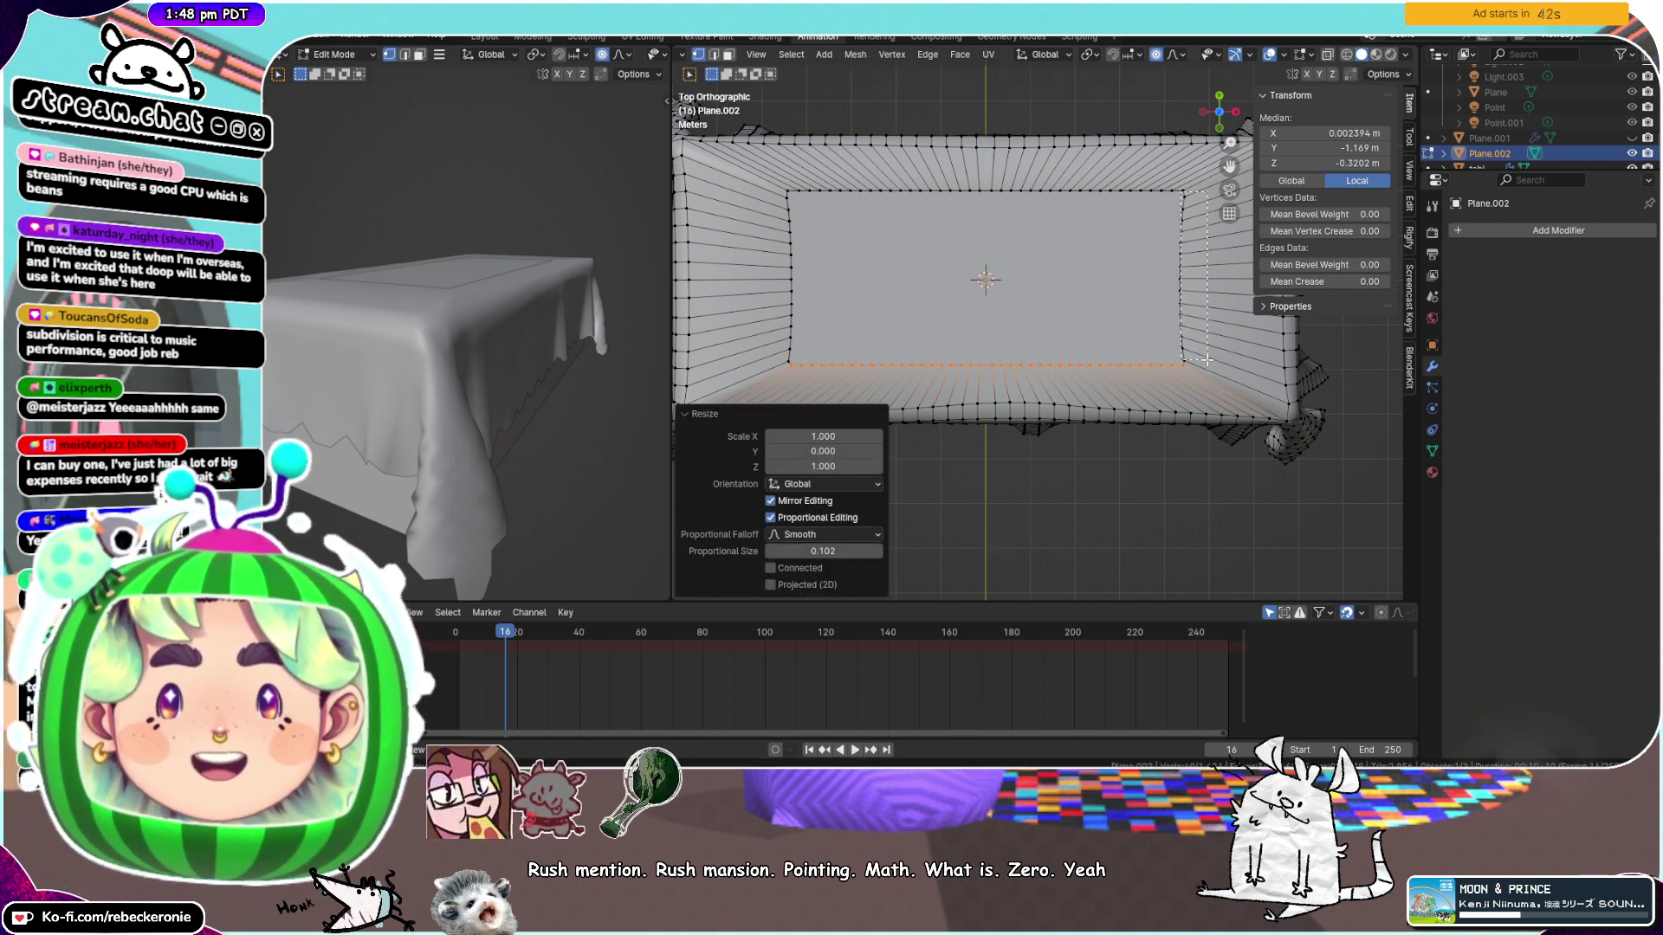
Try to straighten the vertices along the inner loop's +X short side by scaling them to 0 along X
left_click_drag(1207, 358, 1208, 358)
left_click(1180, 303)
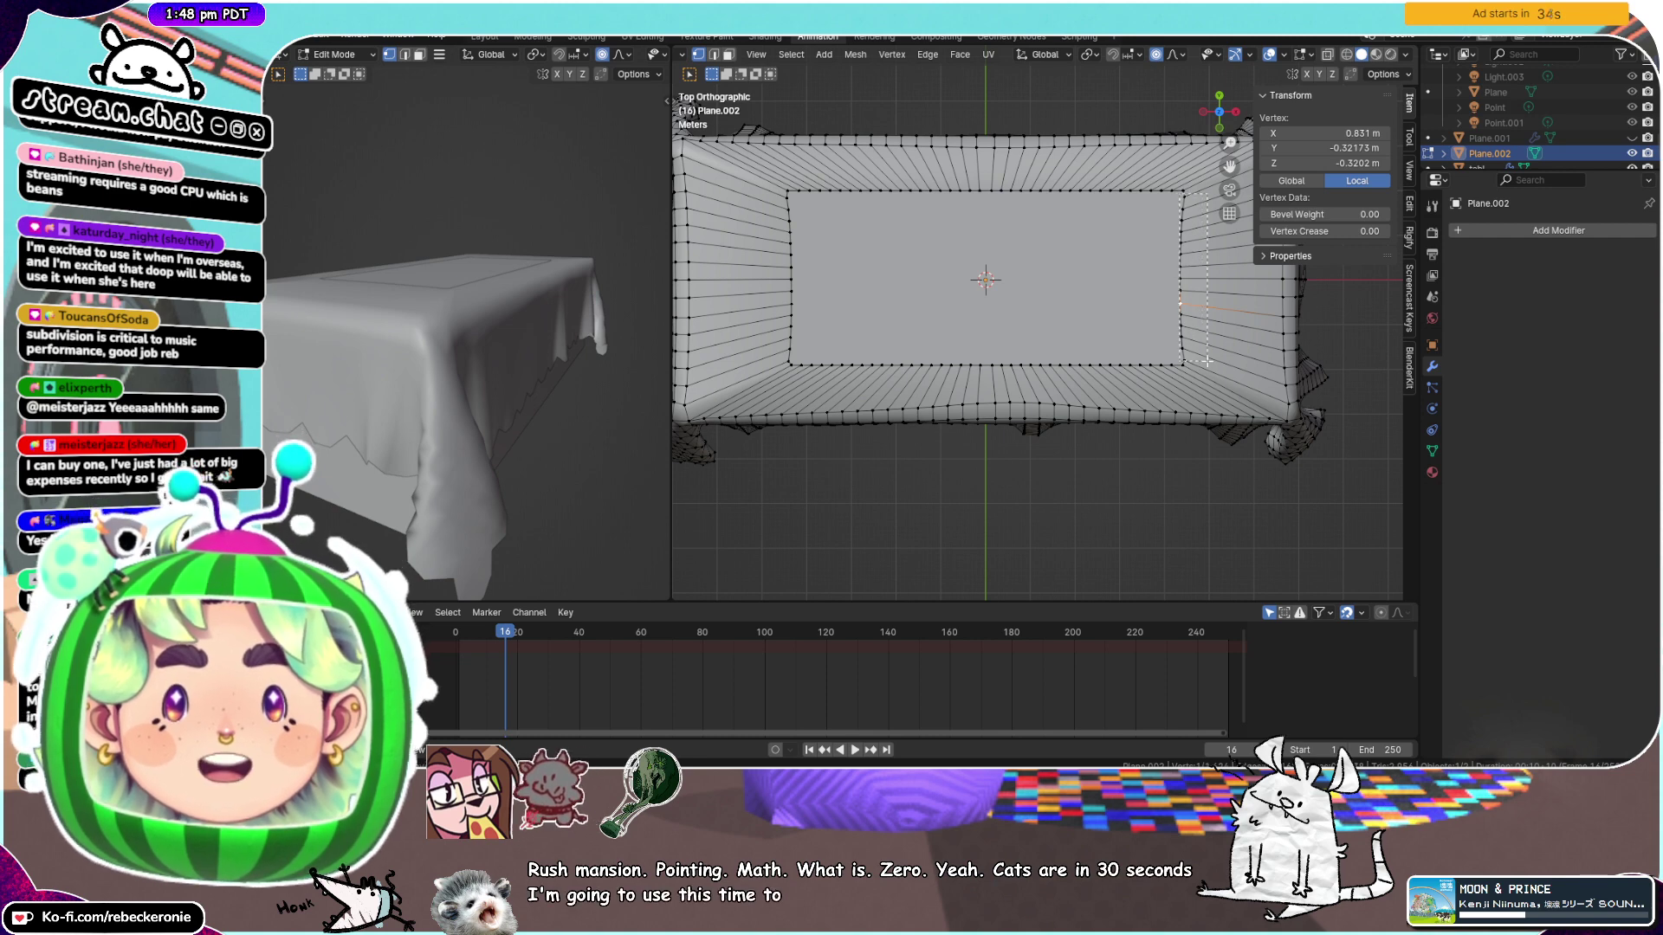
left_click_drag(1206, 361, 1206, 361)
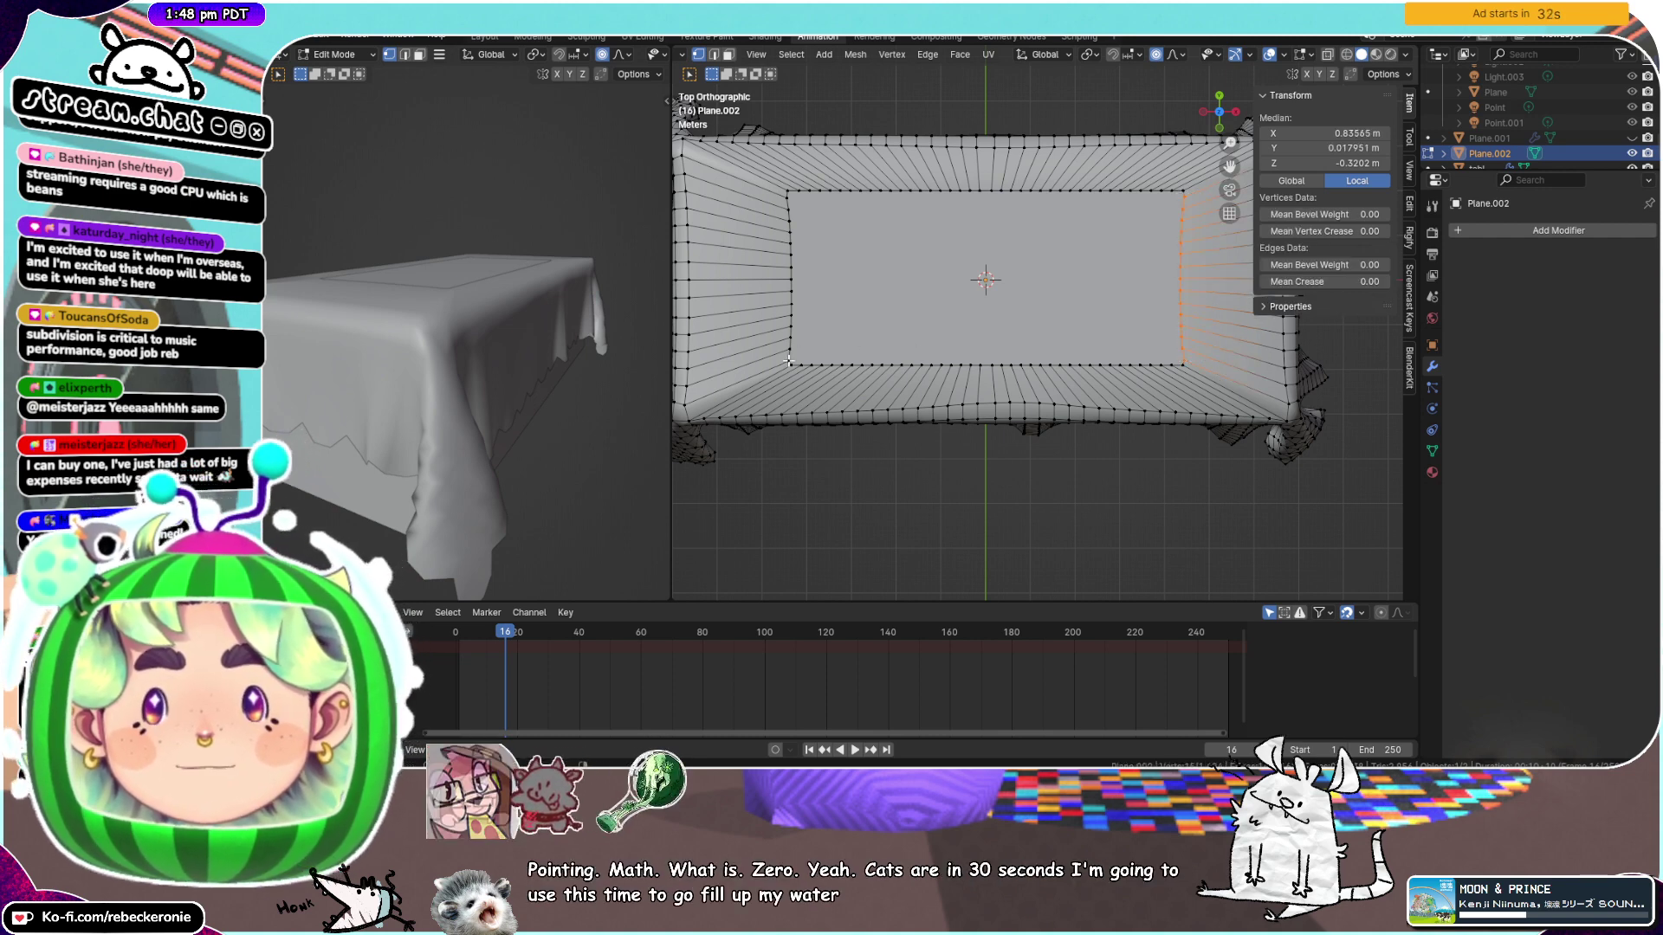
key("s")
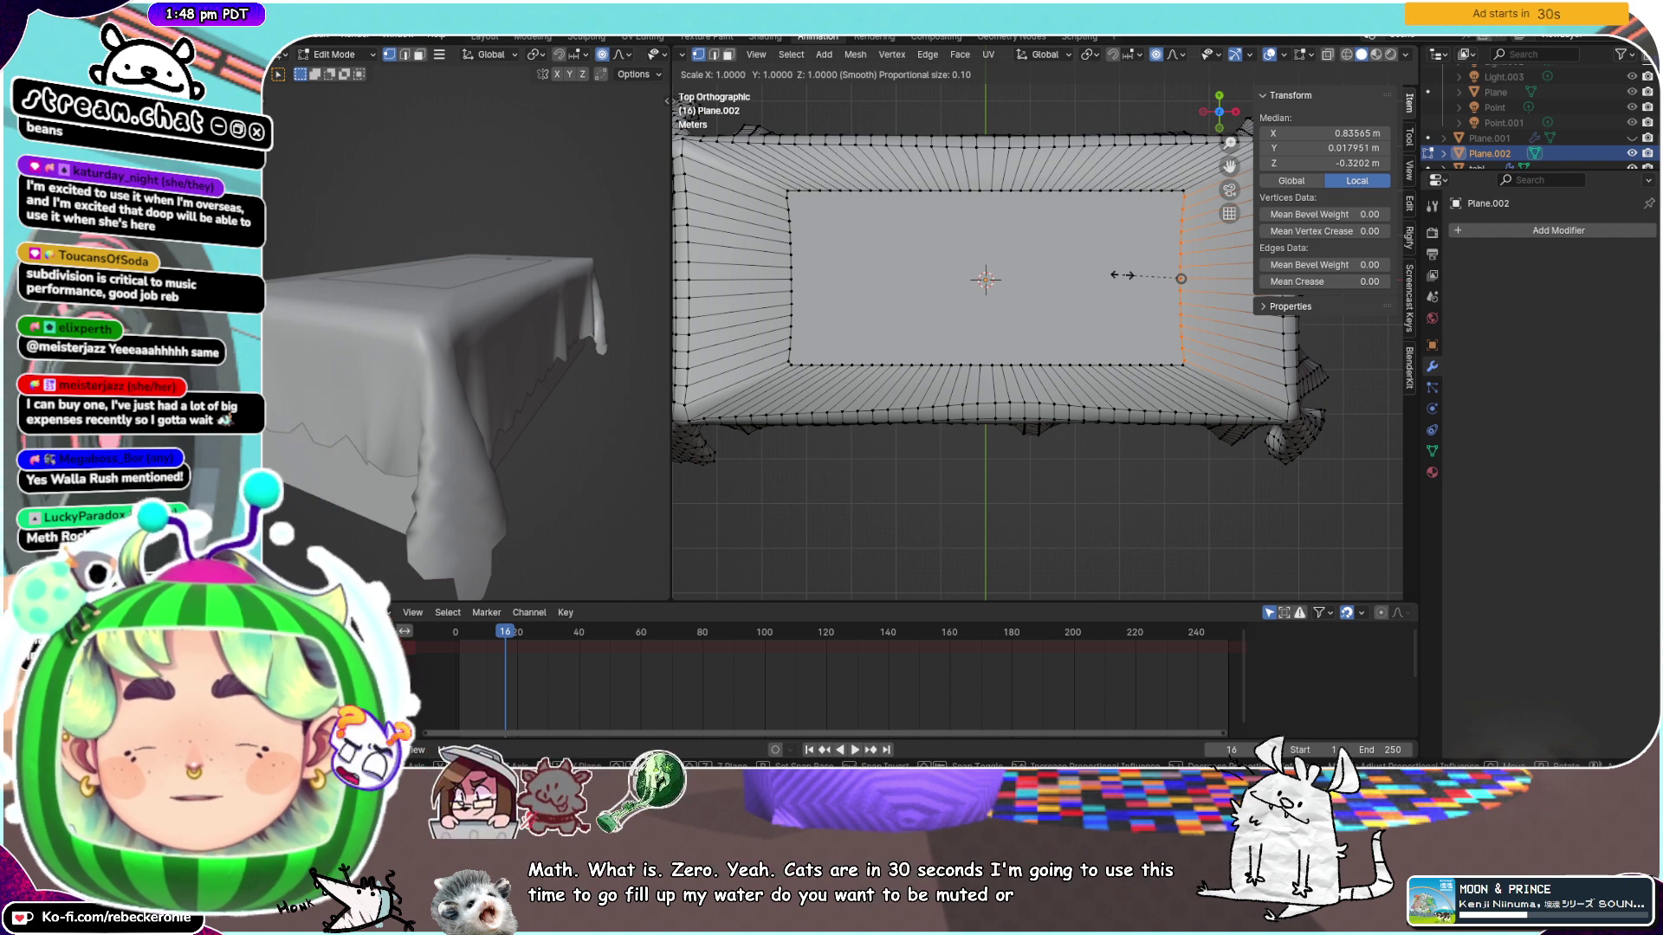
key("0")
key("Return")
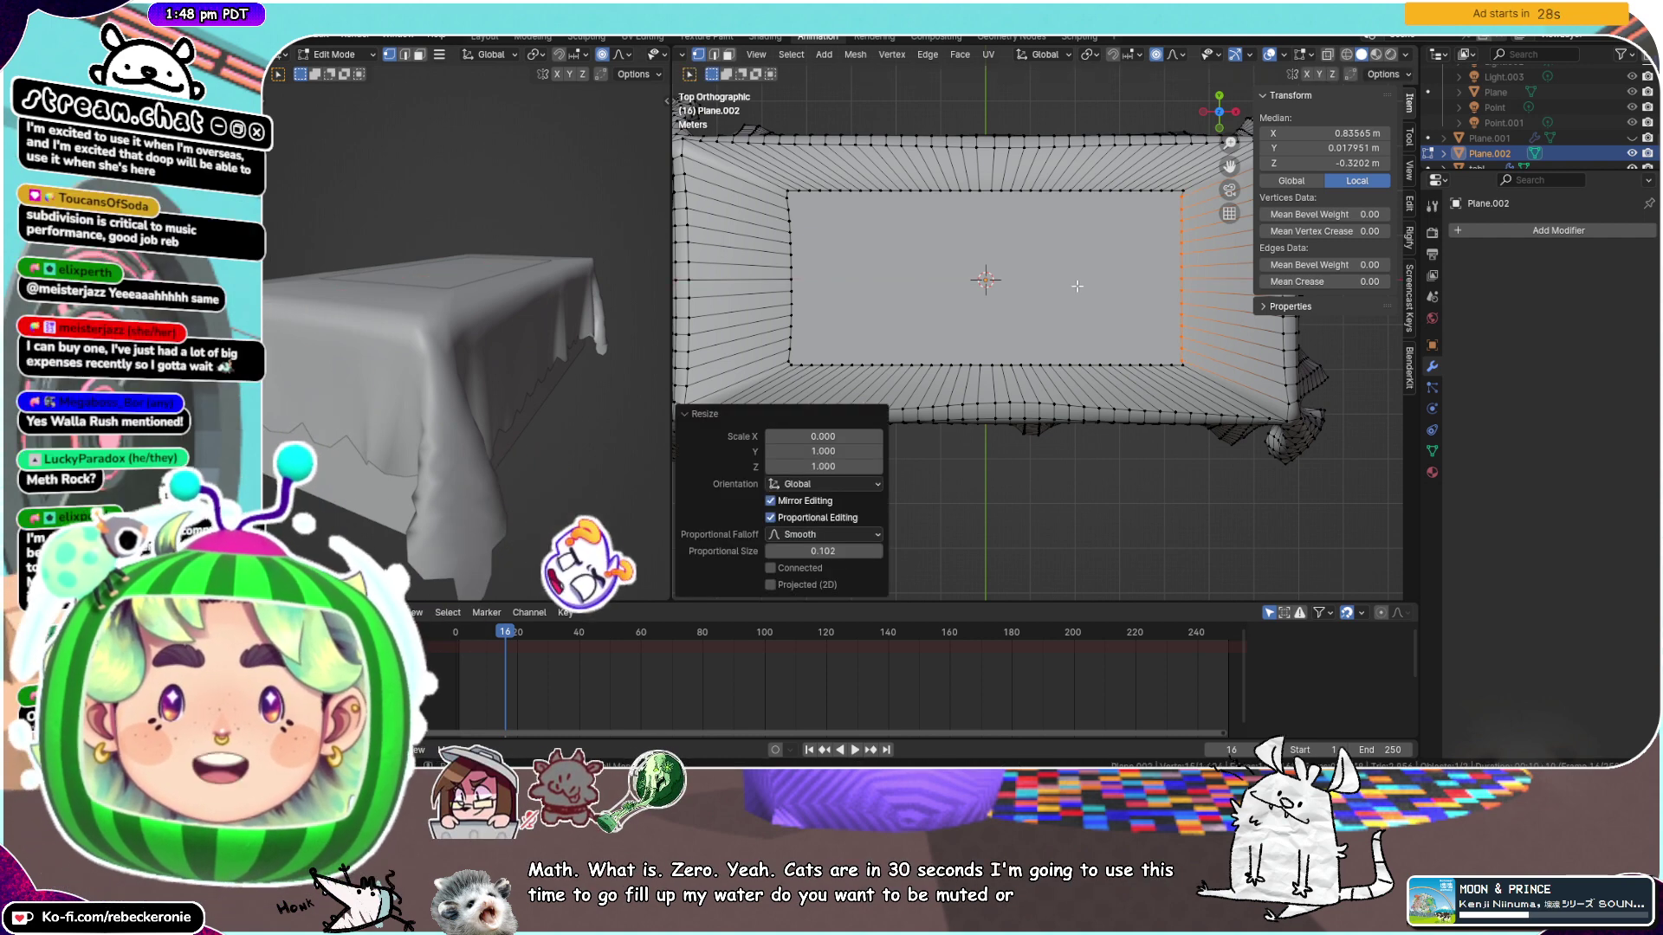
key("g")
key("x")
key("Escape")
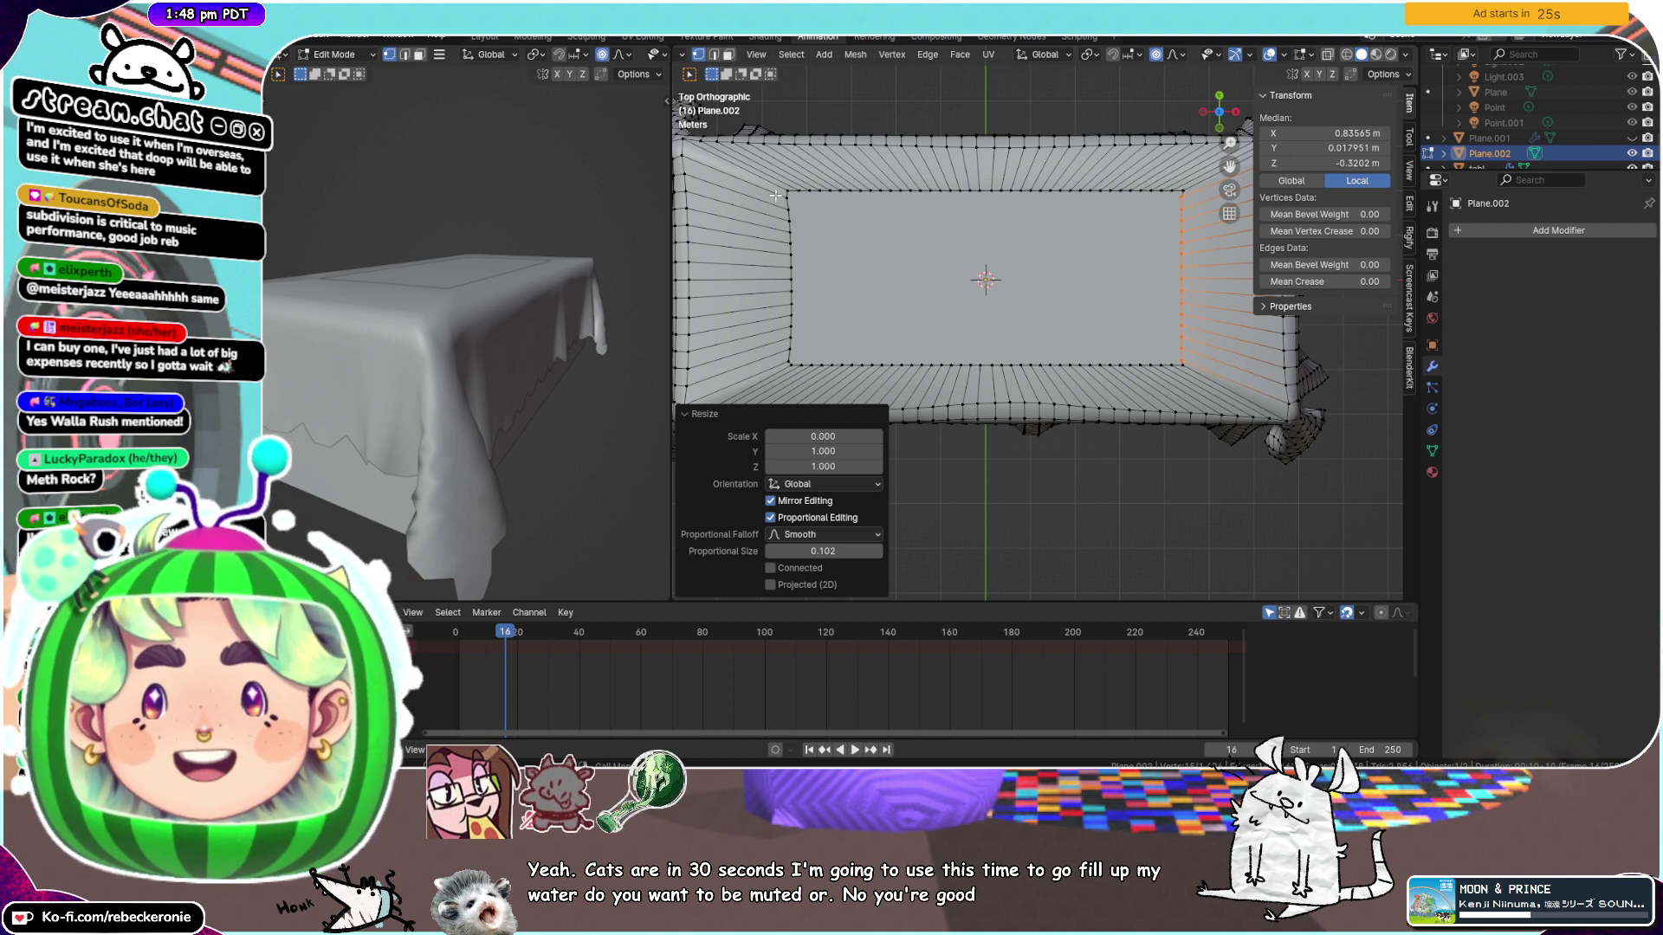
Straighten the inner loop's -X short side, corner vertices included, by scaling its vertices to 0 along X
left_click_drag(775, 194, 815, 356)
key("s")
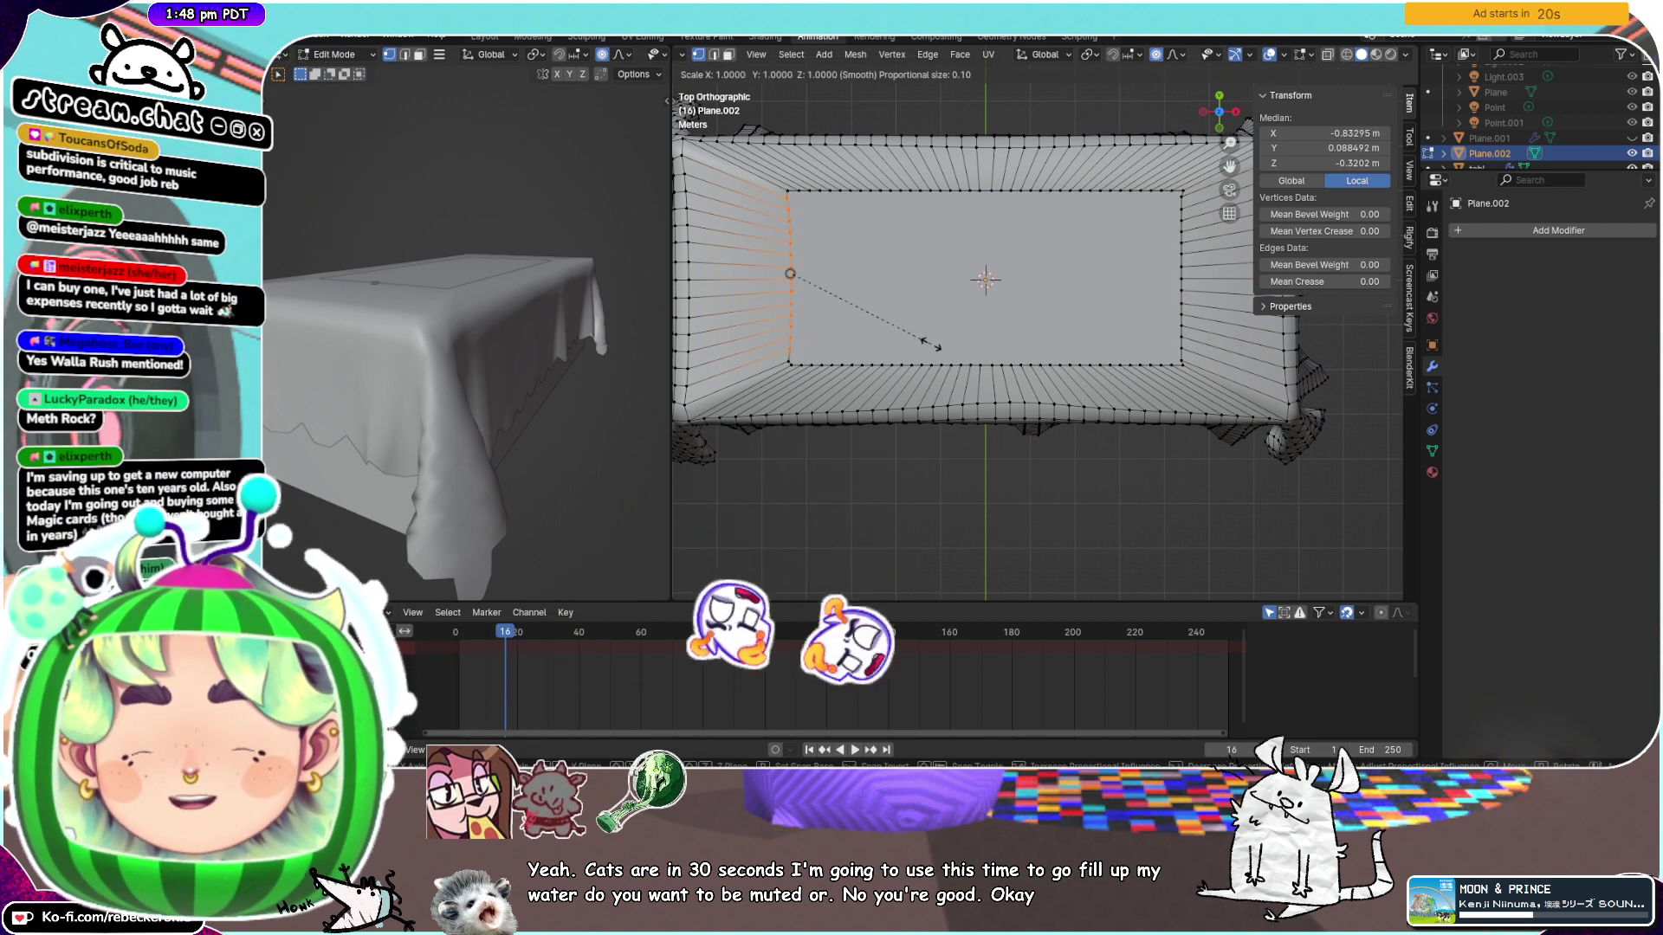
key("0")
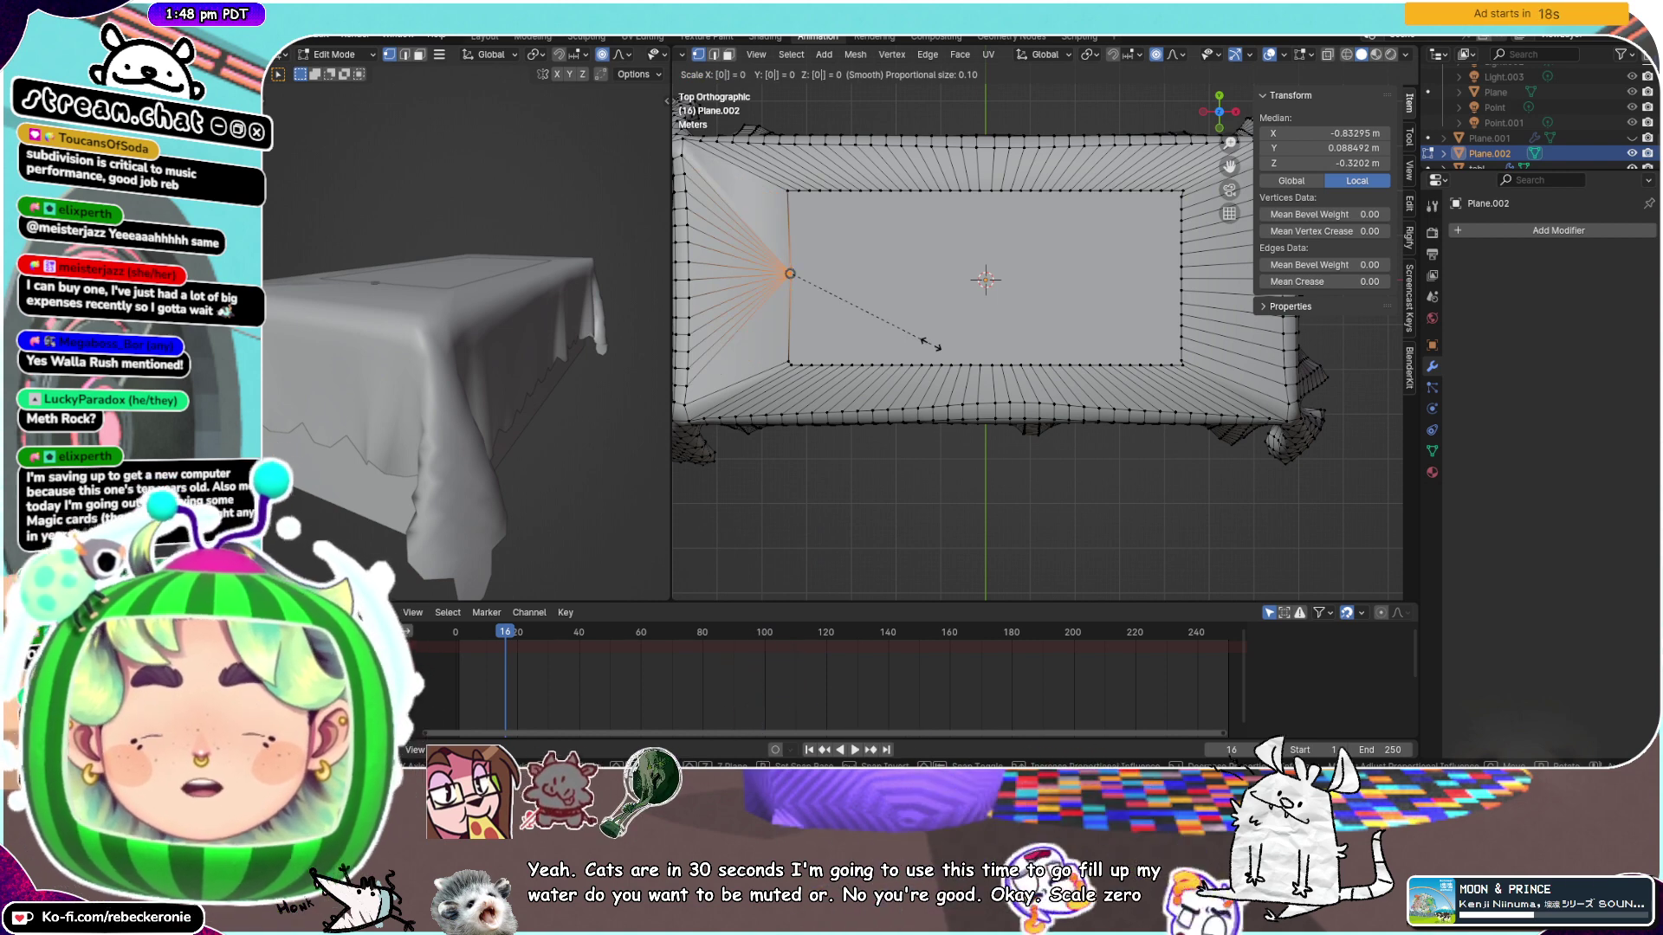
key("x")
key("Return")
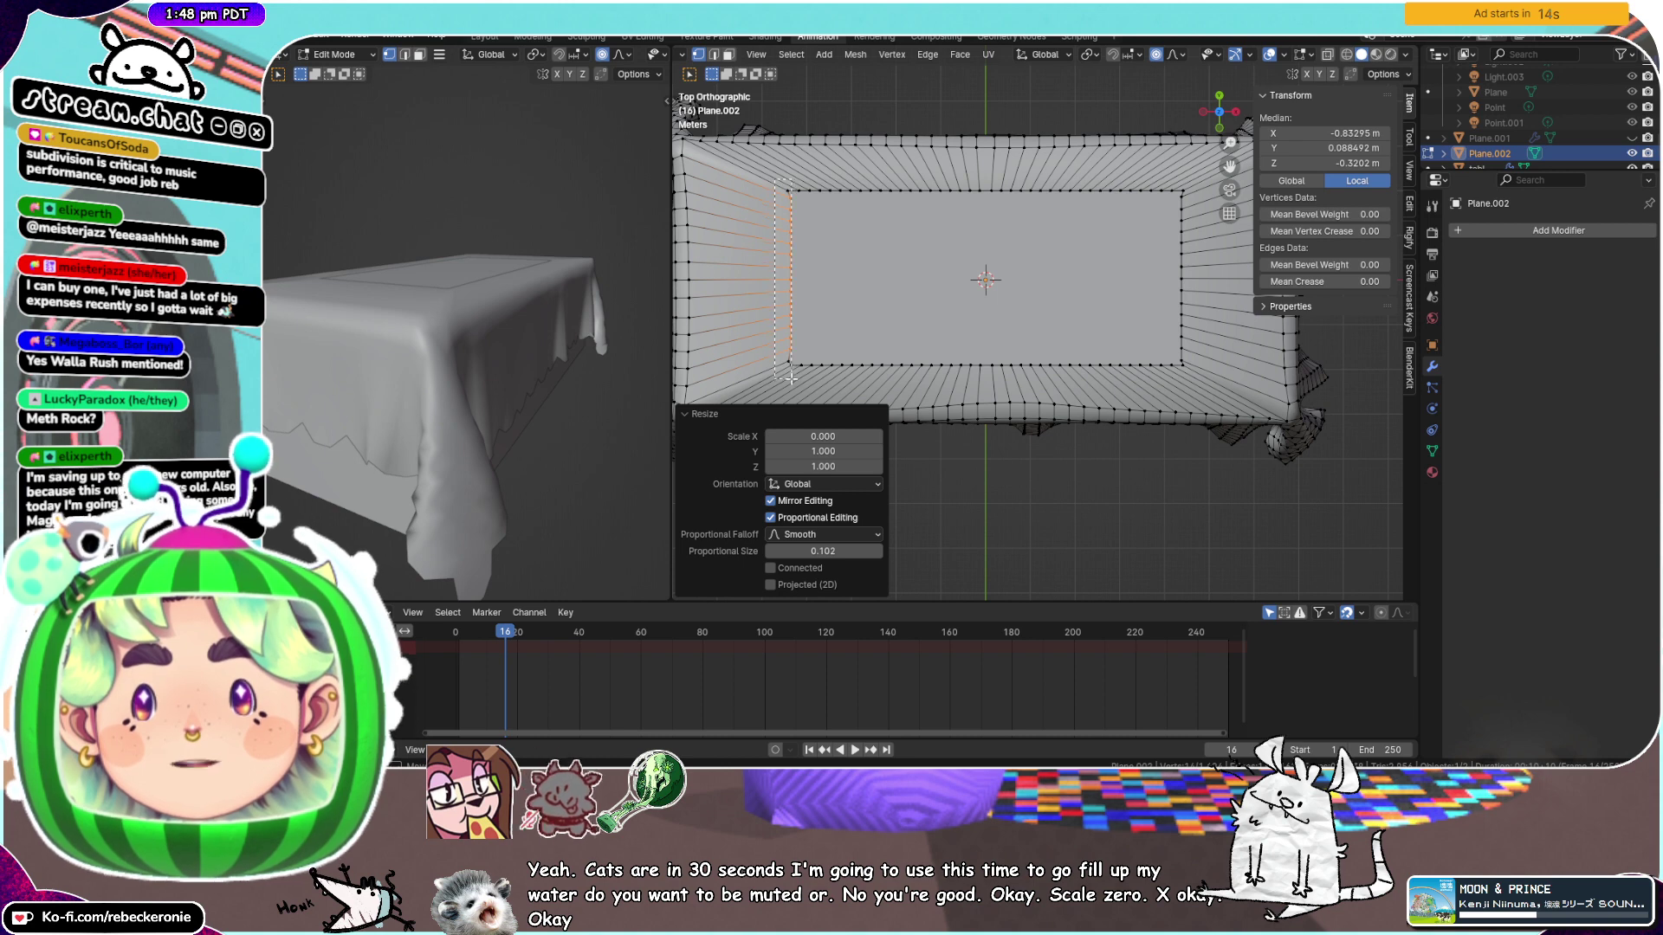
left_click_drag(789, 378, 790, 380)
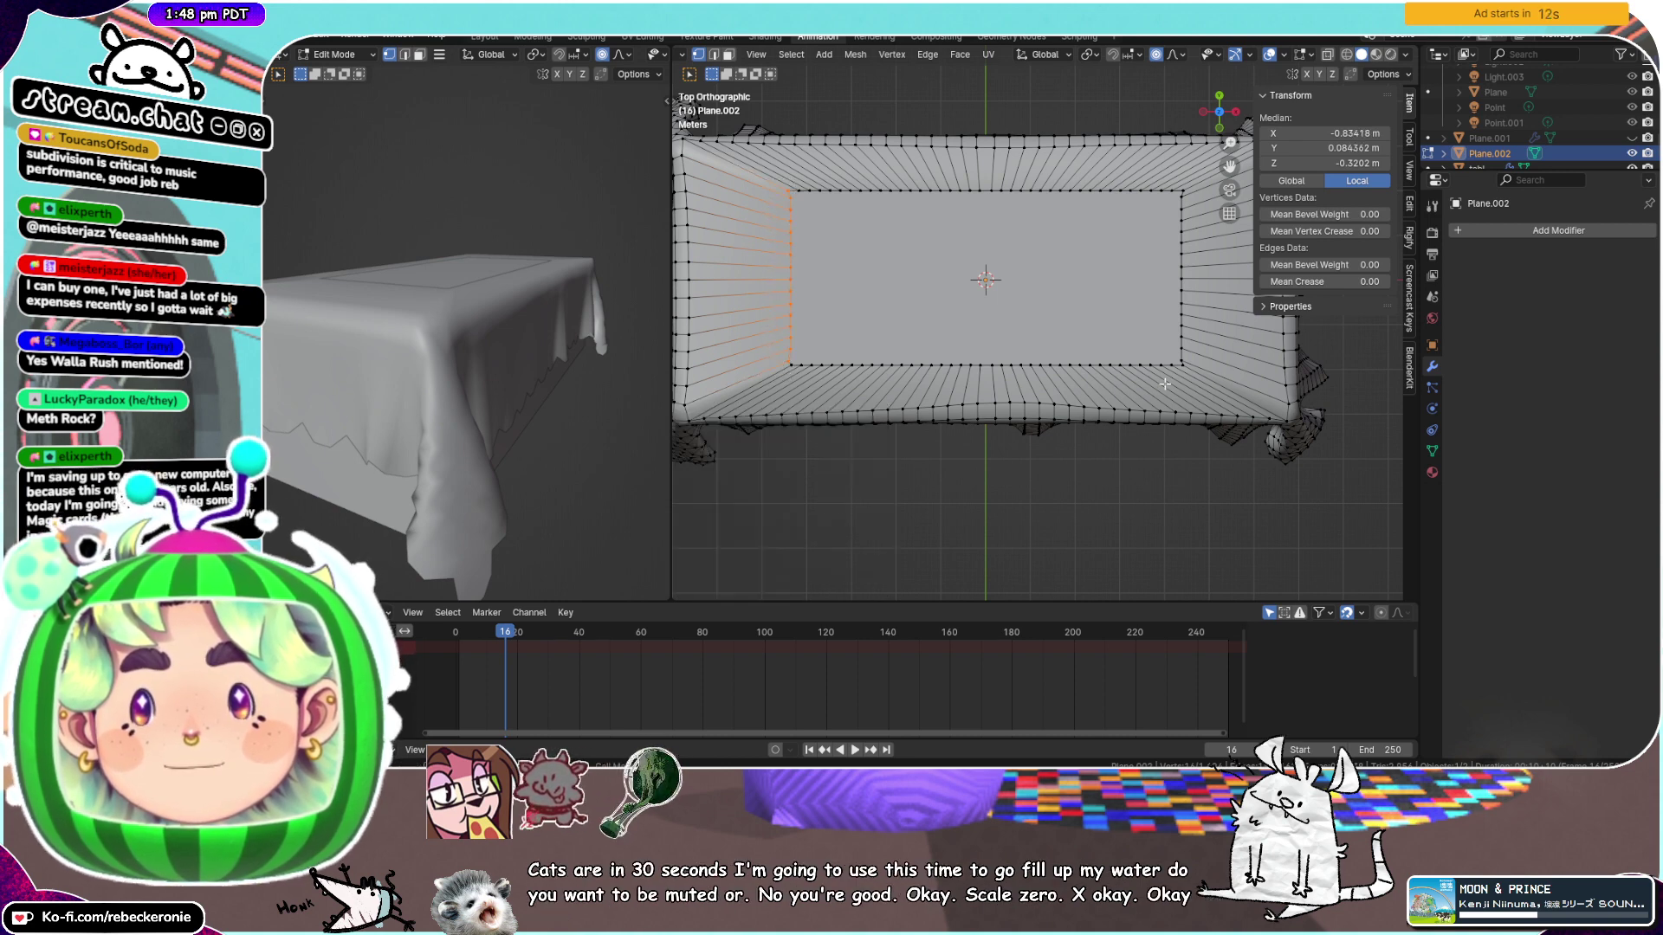
key("s")
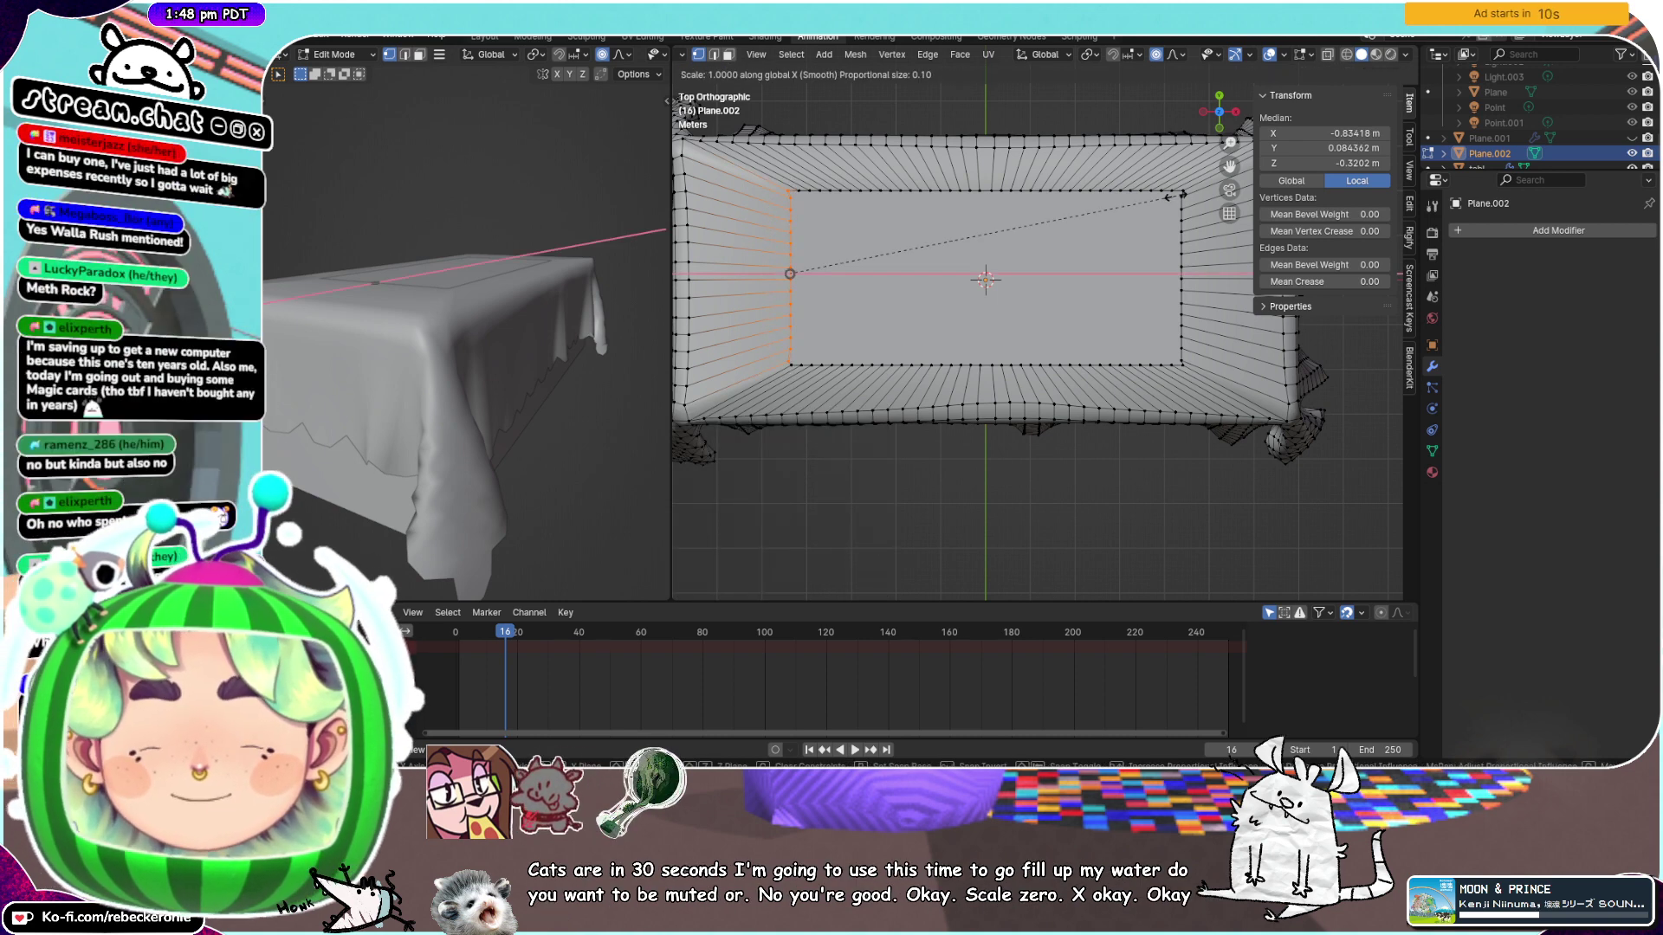
key("Return")
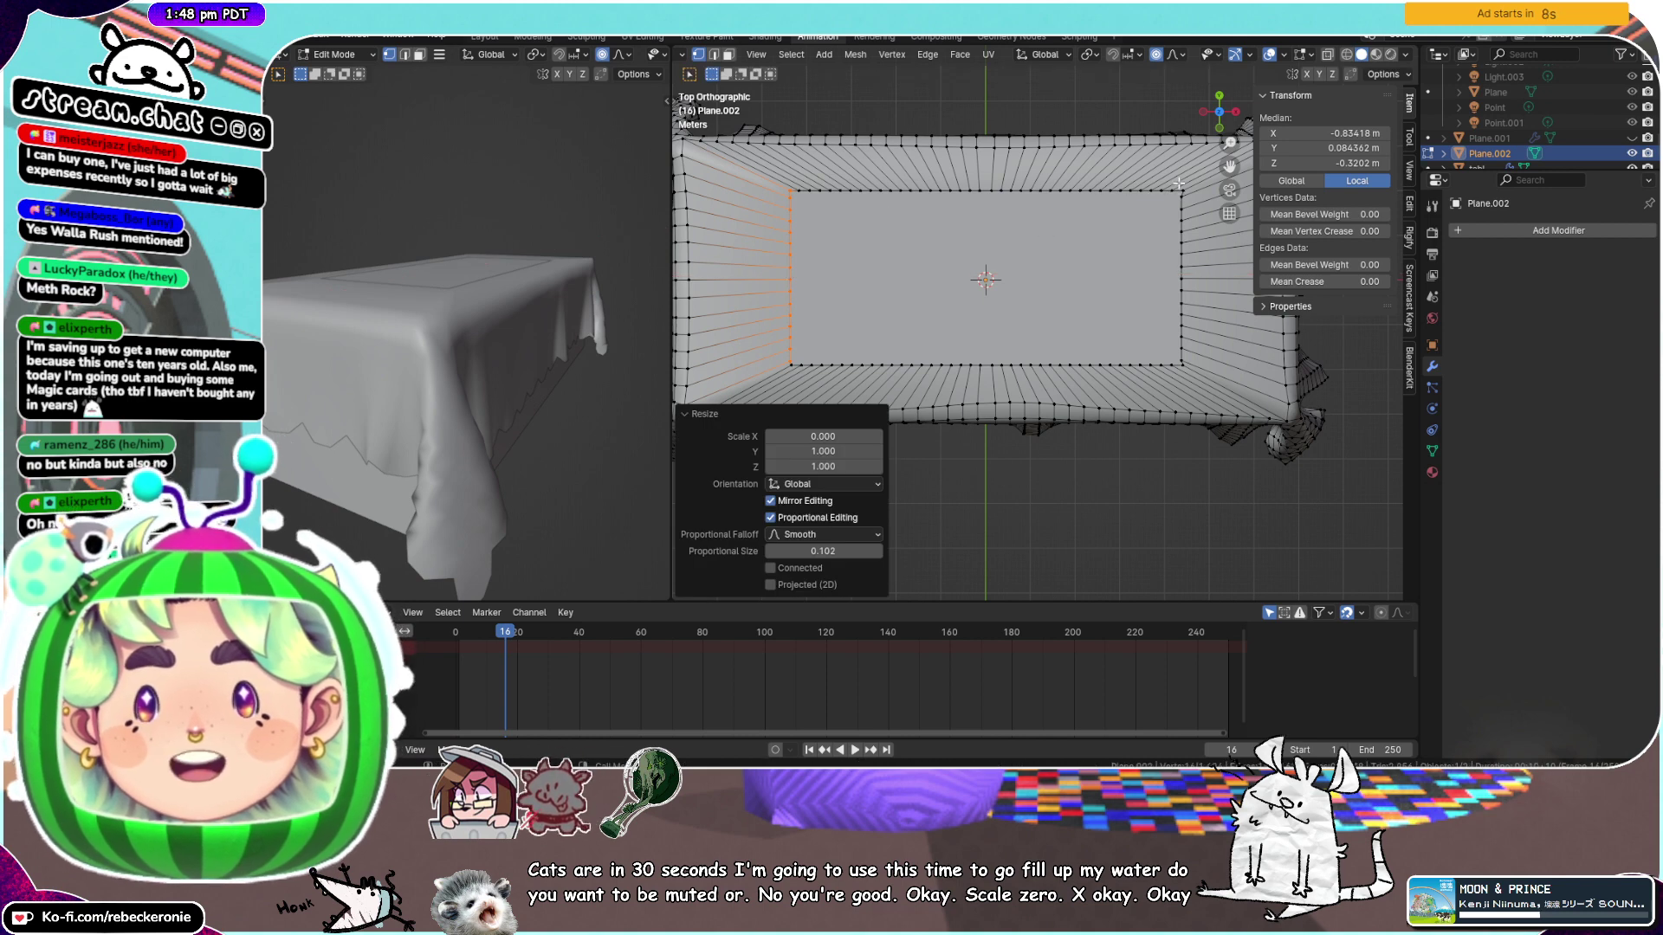
Reselect the inner loop's +X short side with its corner vertices, scale it to 0 along X, and clear the selection
left_click_drag(1225, 374, 1225, 376)
key("s")
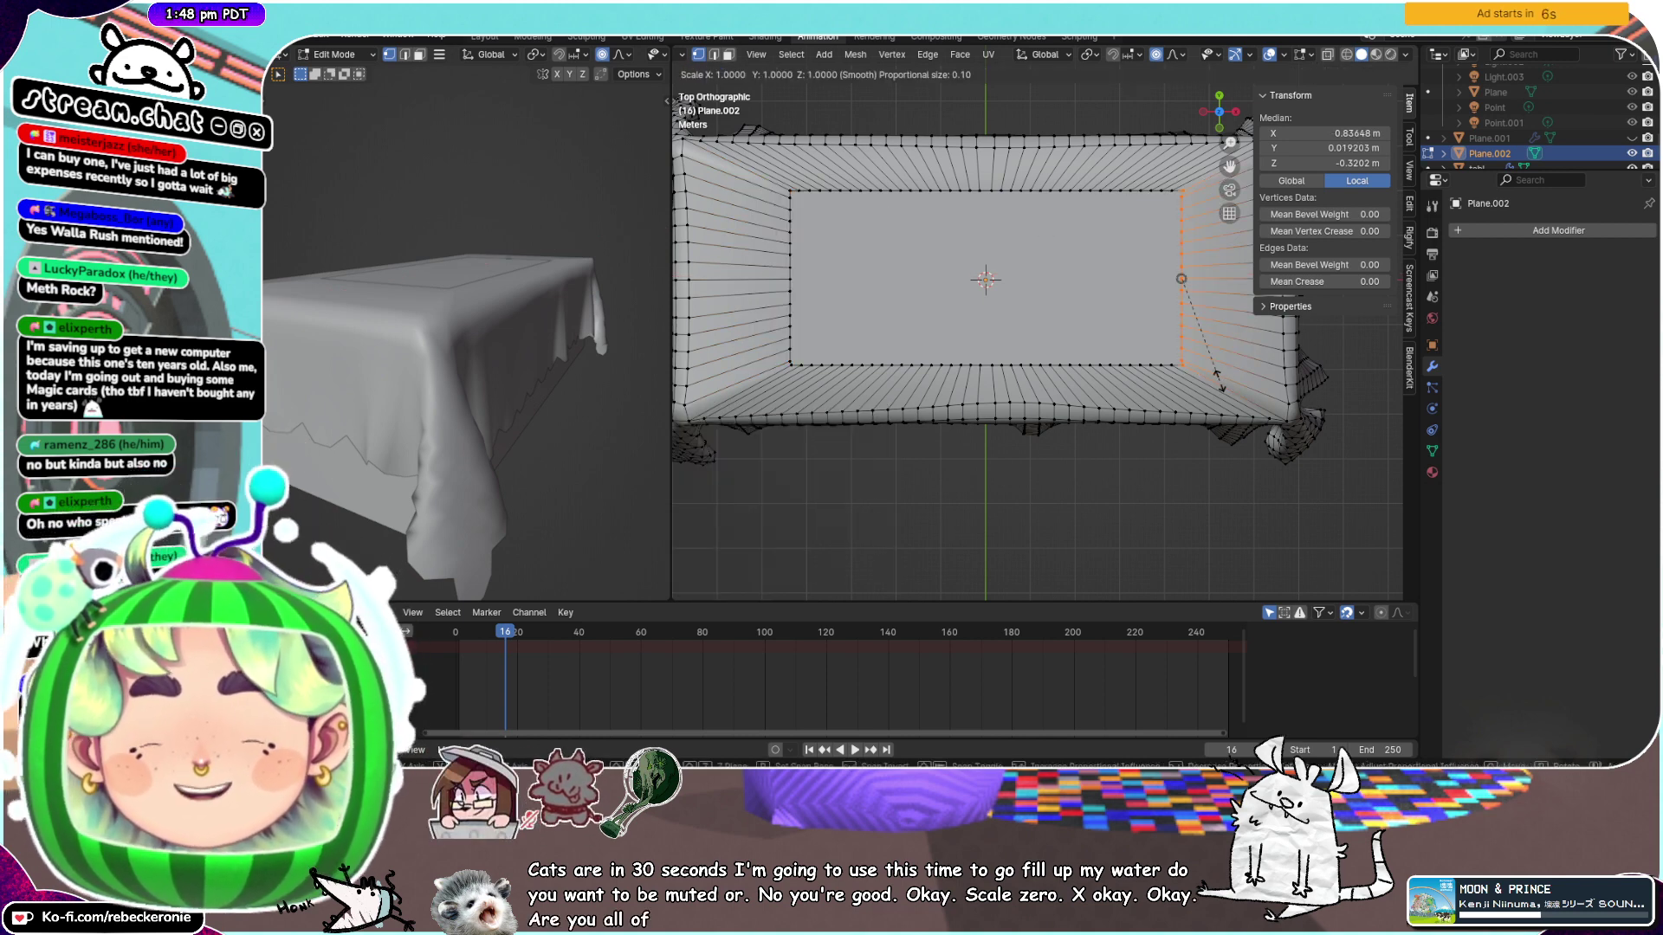
key("Return")
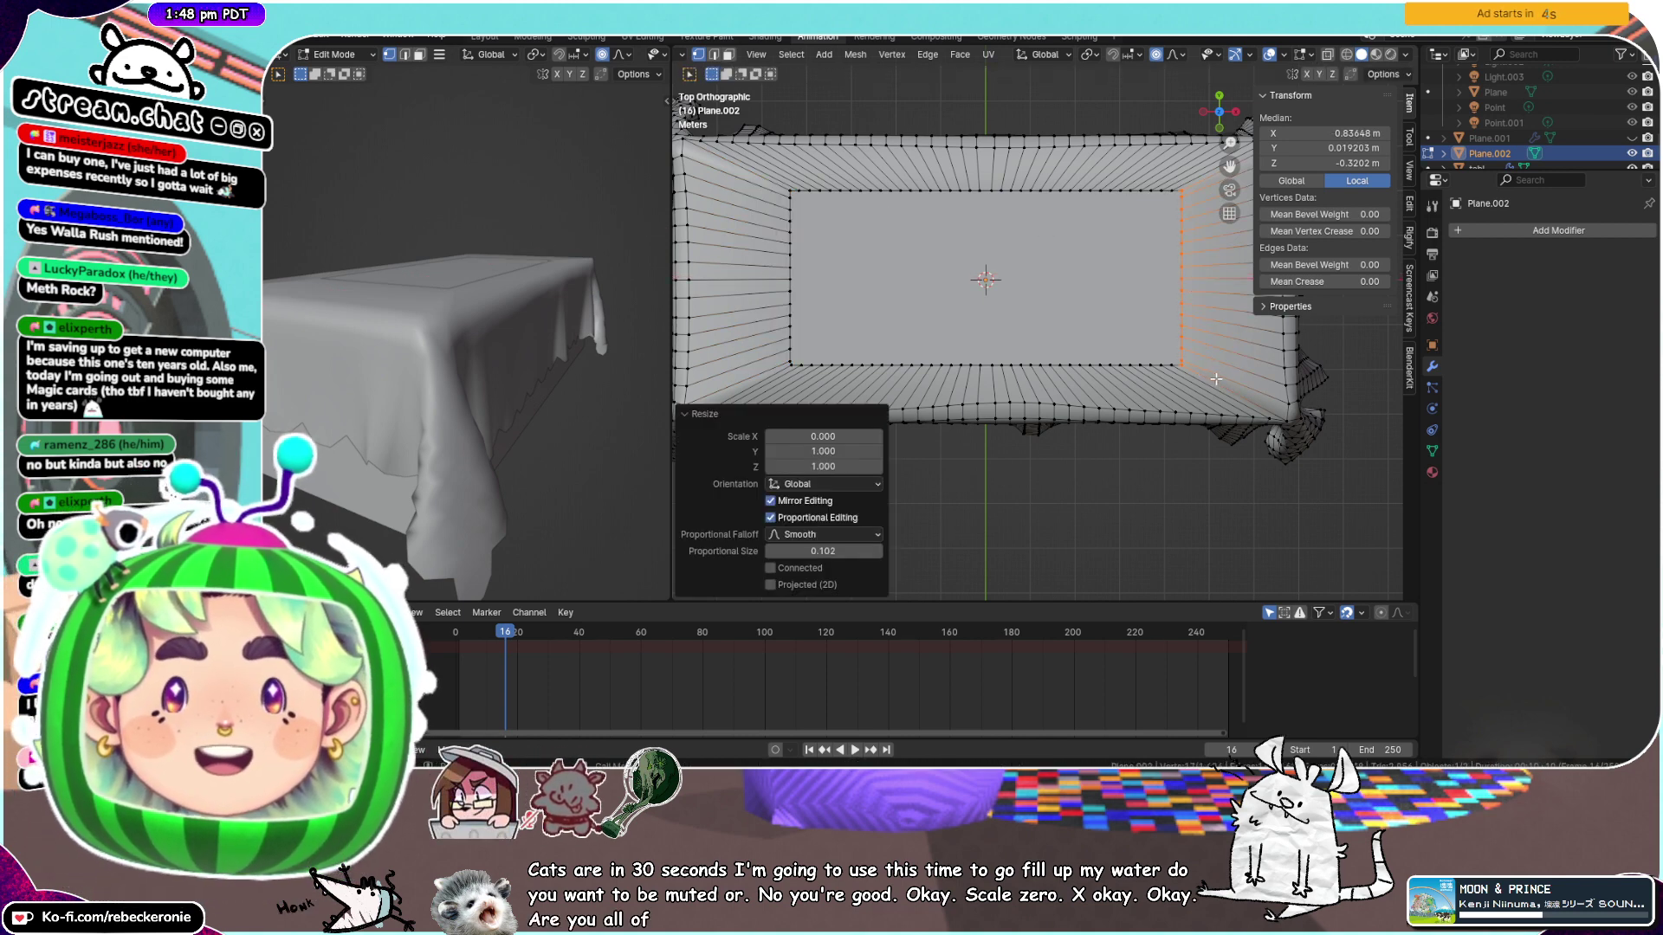
left_click(1216, 381)
middle_click_drag(1073, 366, 1070, 265)
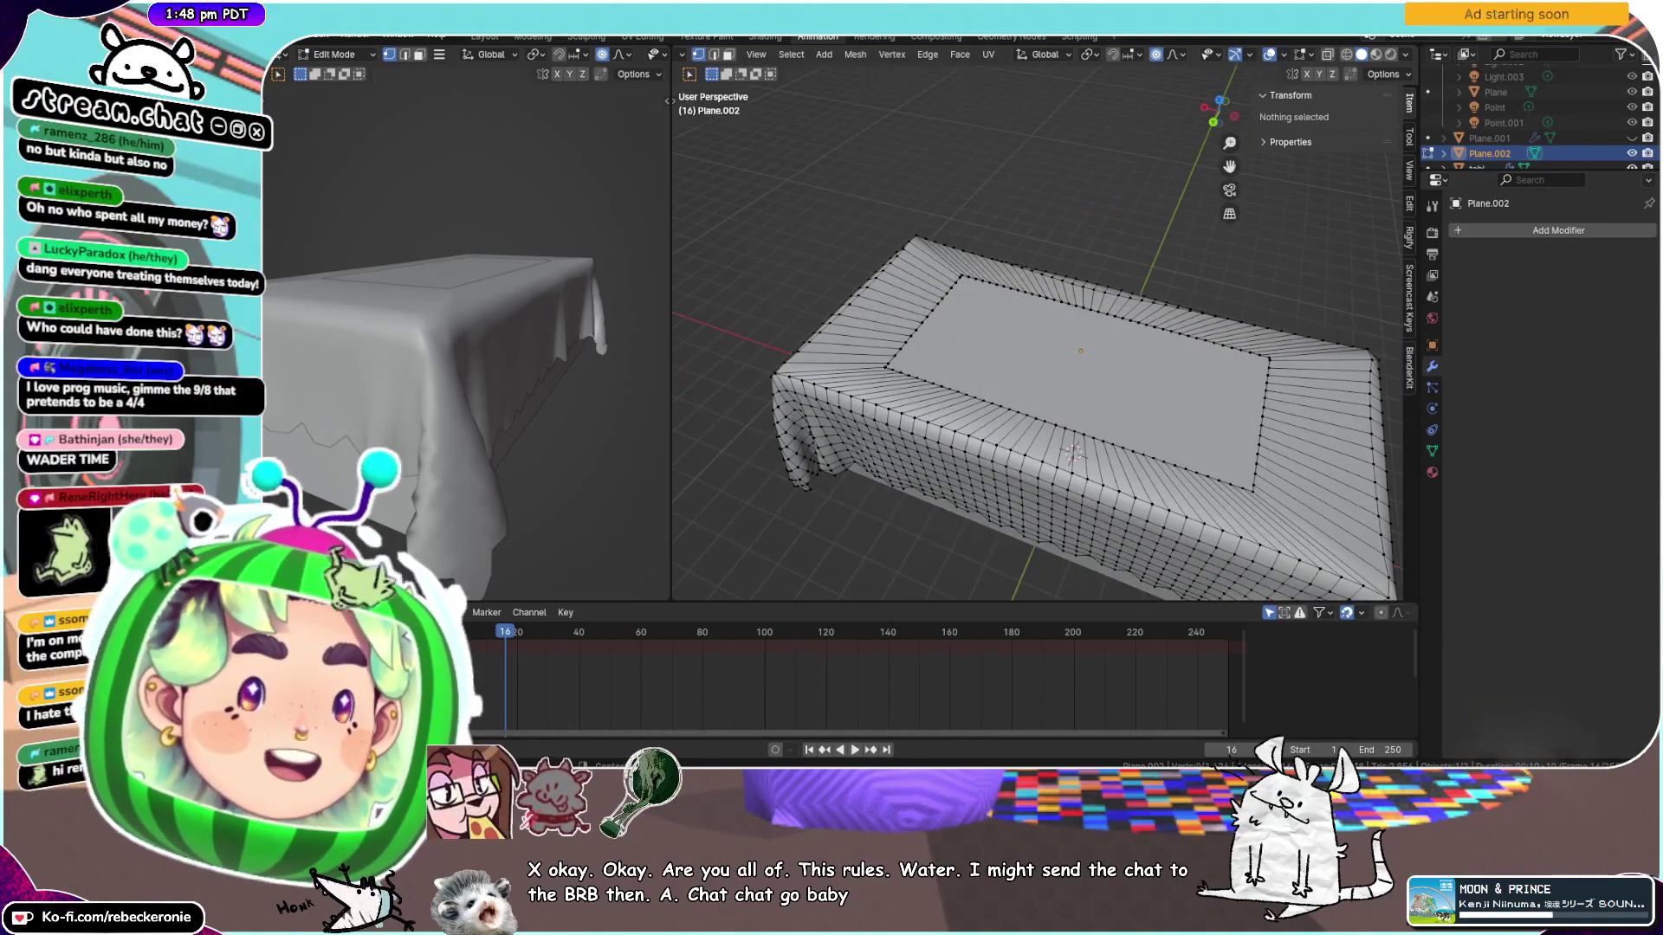
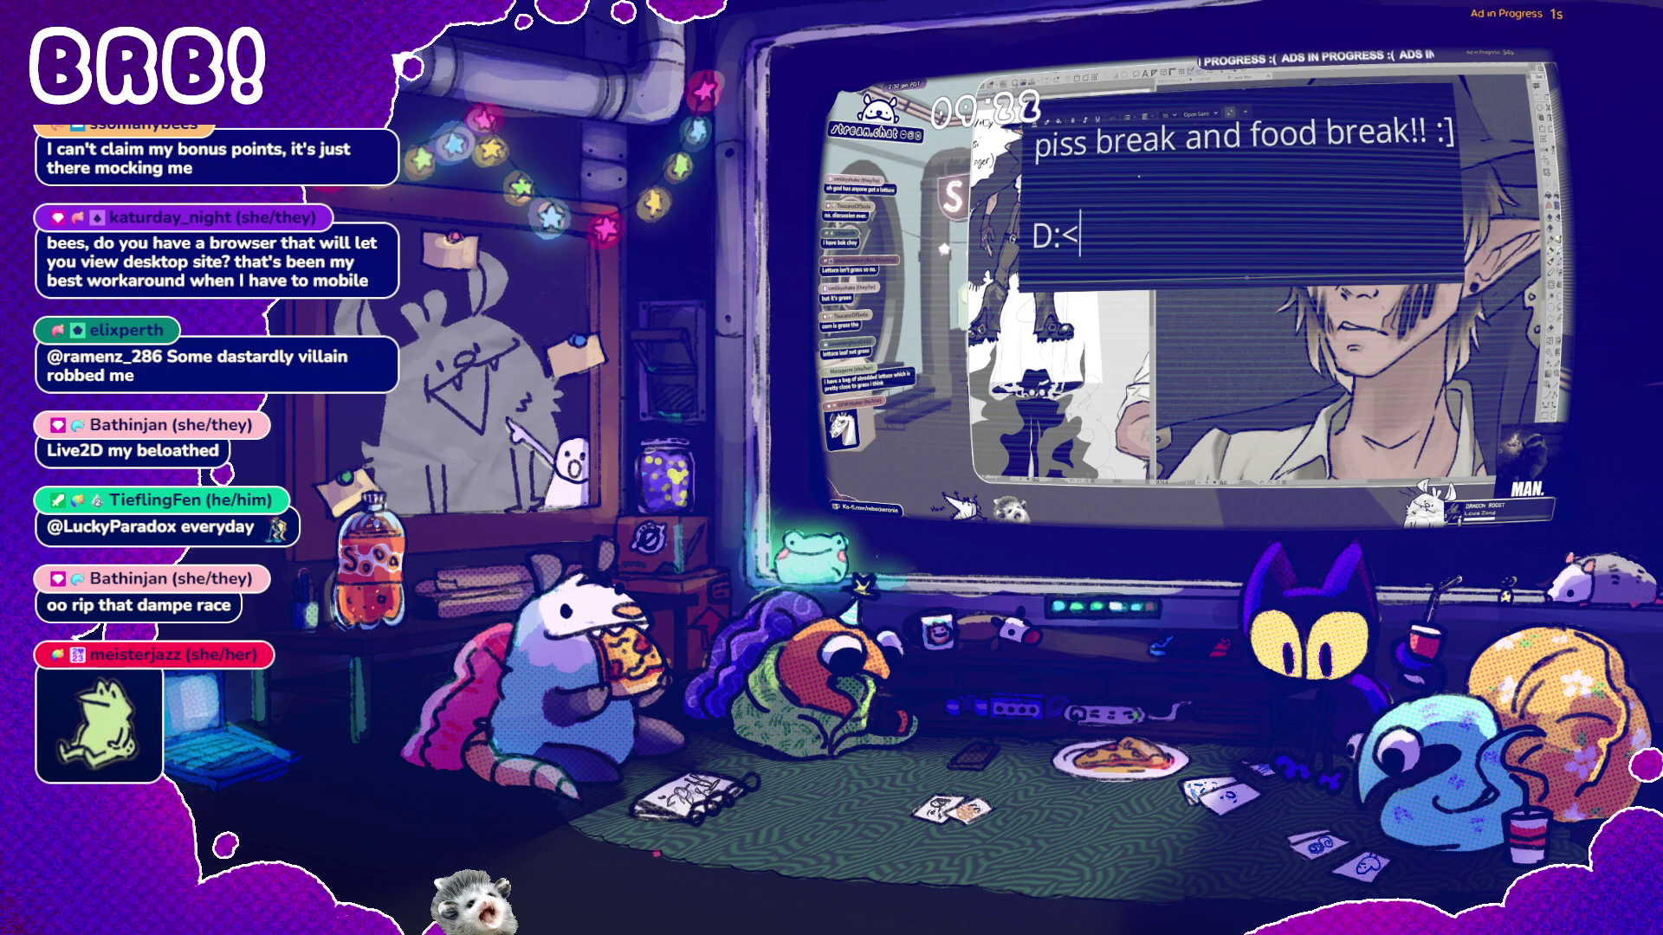
type("}")
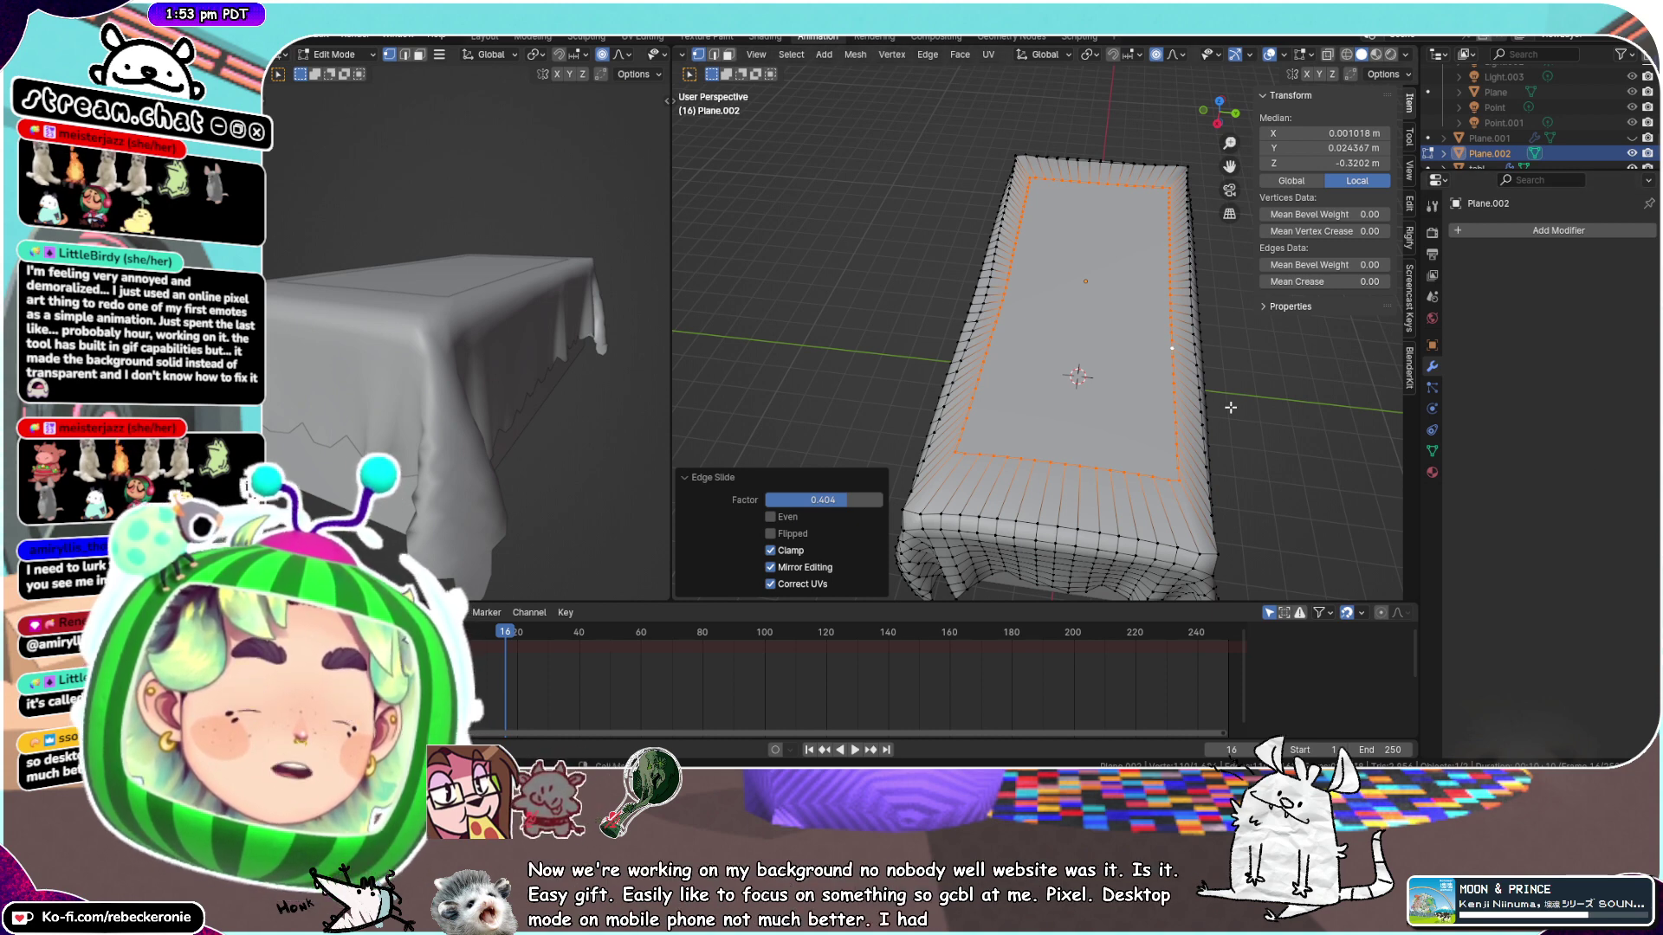
Examine the tablecloth's inner top loop from directly above and the draped mesh from the side
middle_click_drag(1214, 388, 1161, 369)
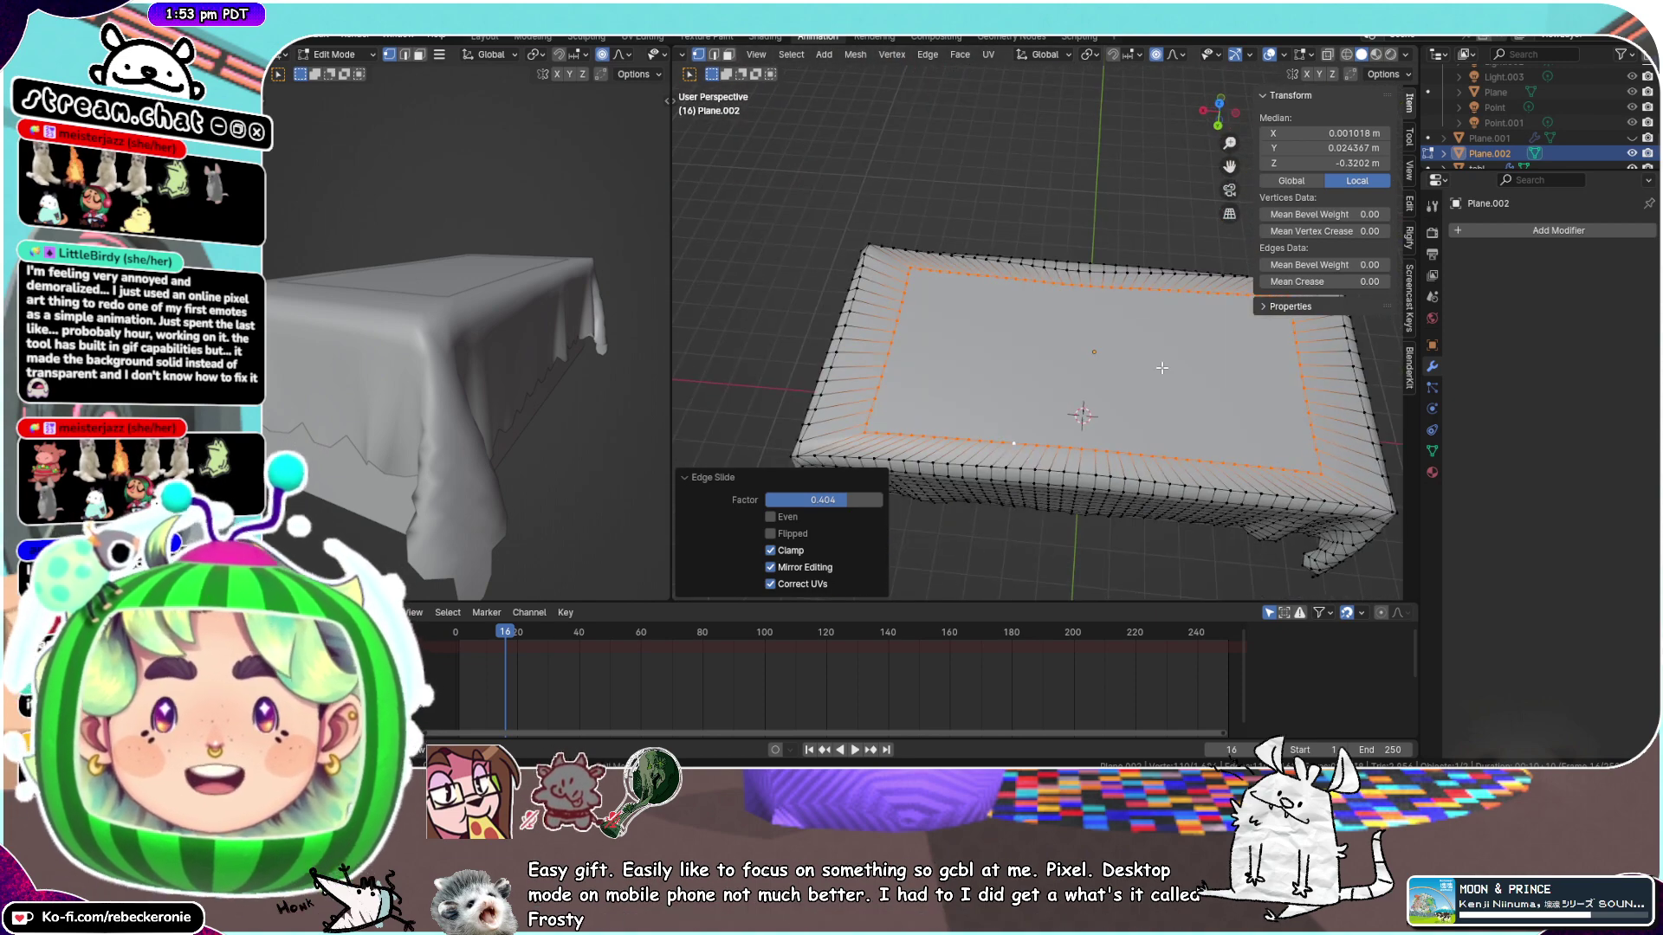
left_click(1219, 103)
scroll(935, 263, "up", 2)
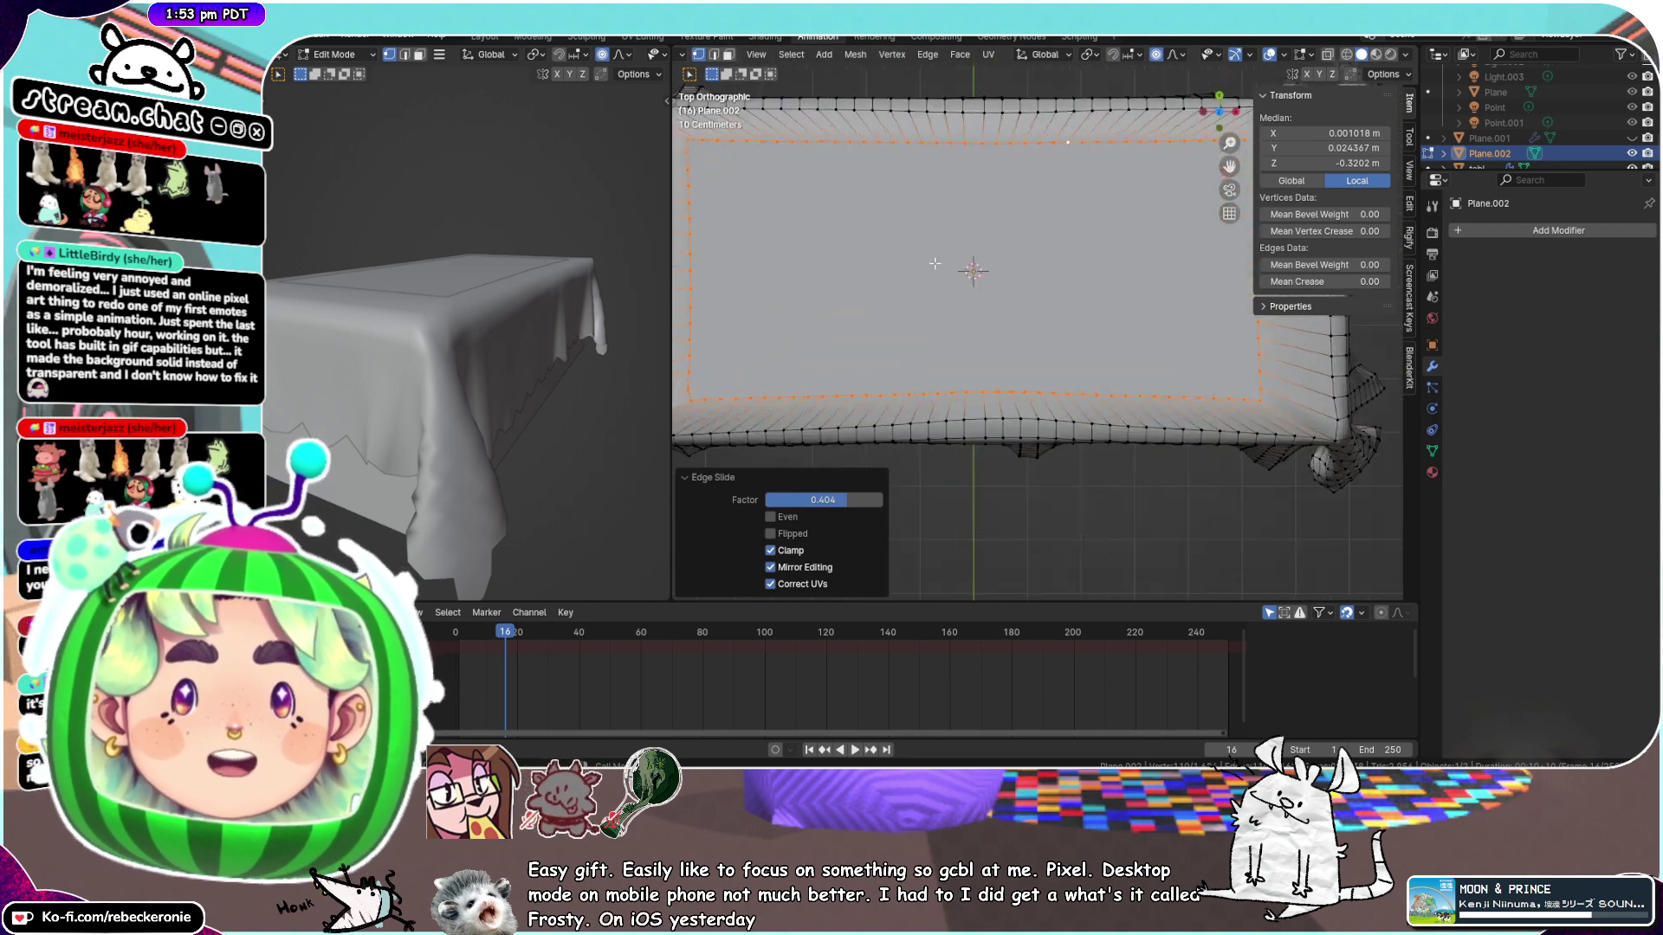
scroll(934, 264, "down", 2)
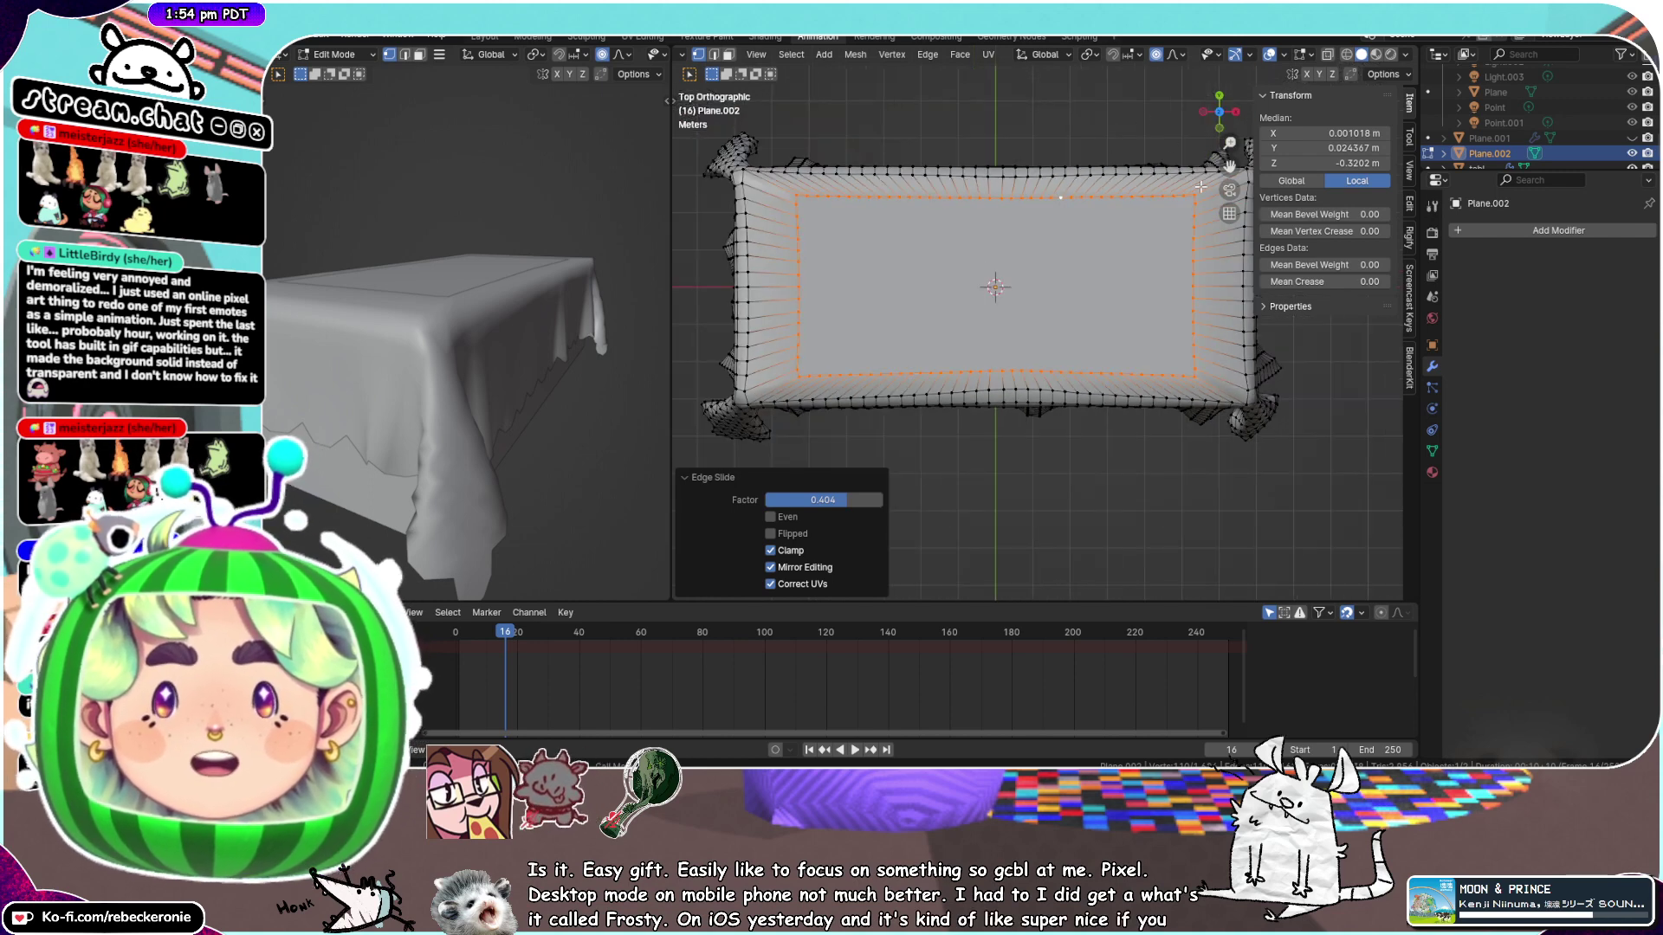
left_click_drag(1230, 165, 1241, 146)
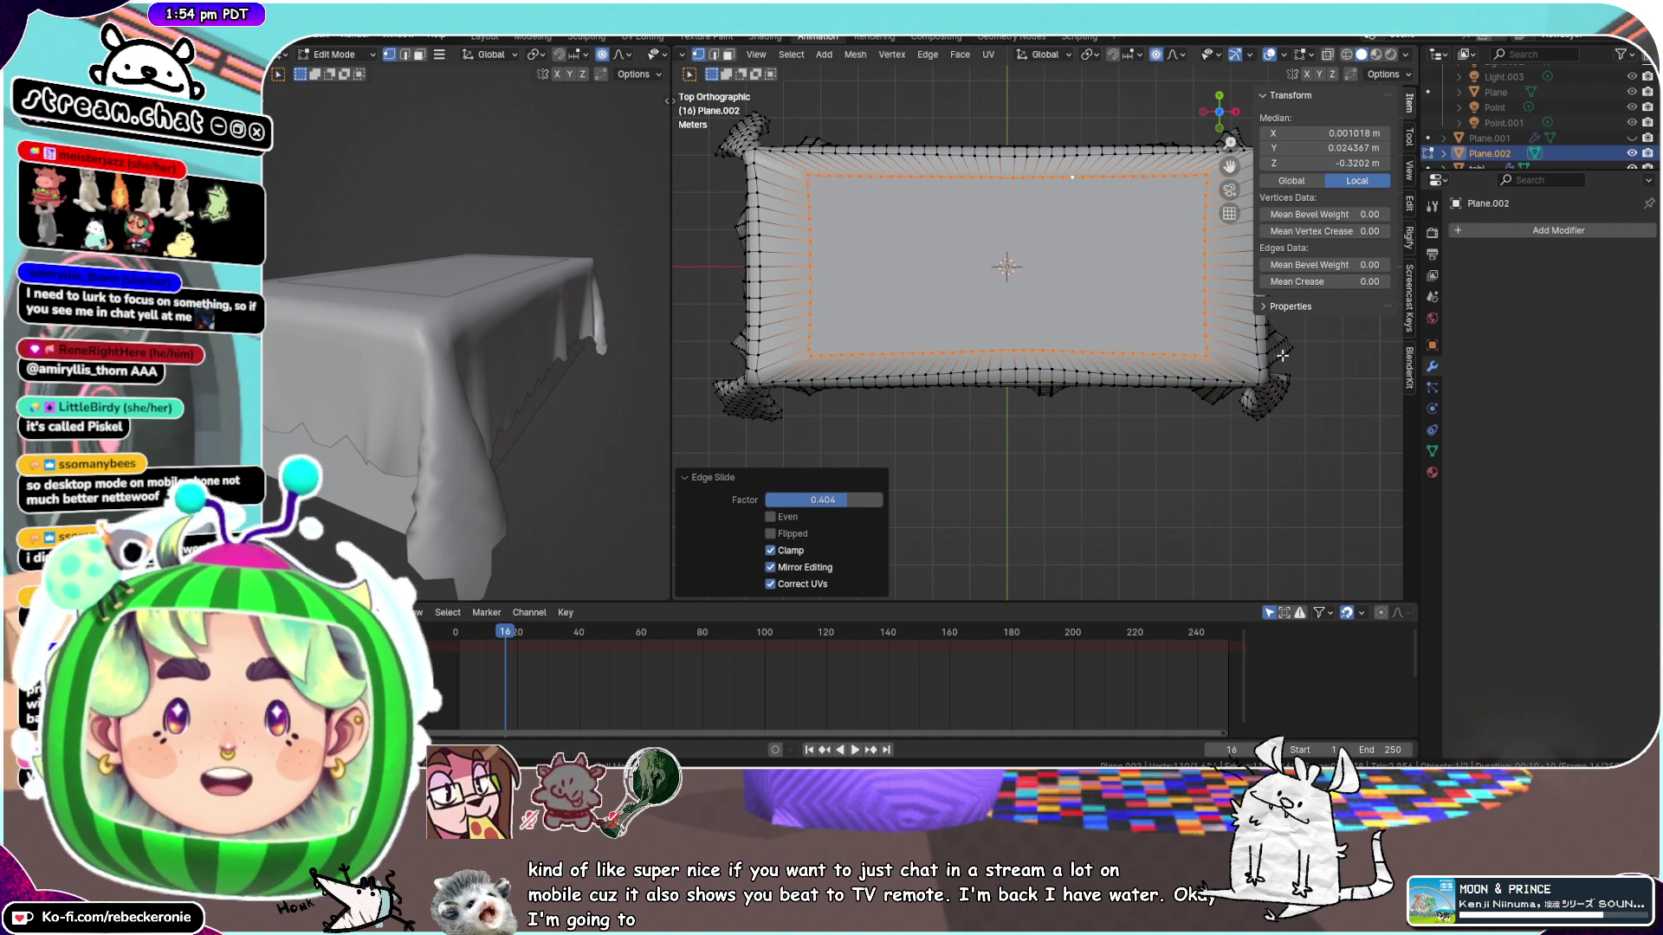
scroll(1102, 312, "down", 4)
scroll(998, 313, "up", 3)
middle_click_drag(920, 406, 1140, 252)
middle_click_drag(1040, 324, 1110, 394)
scroll(1136, 341, "up", 4)
scroll(1133, 346, "down", 3)
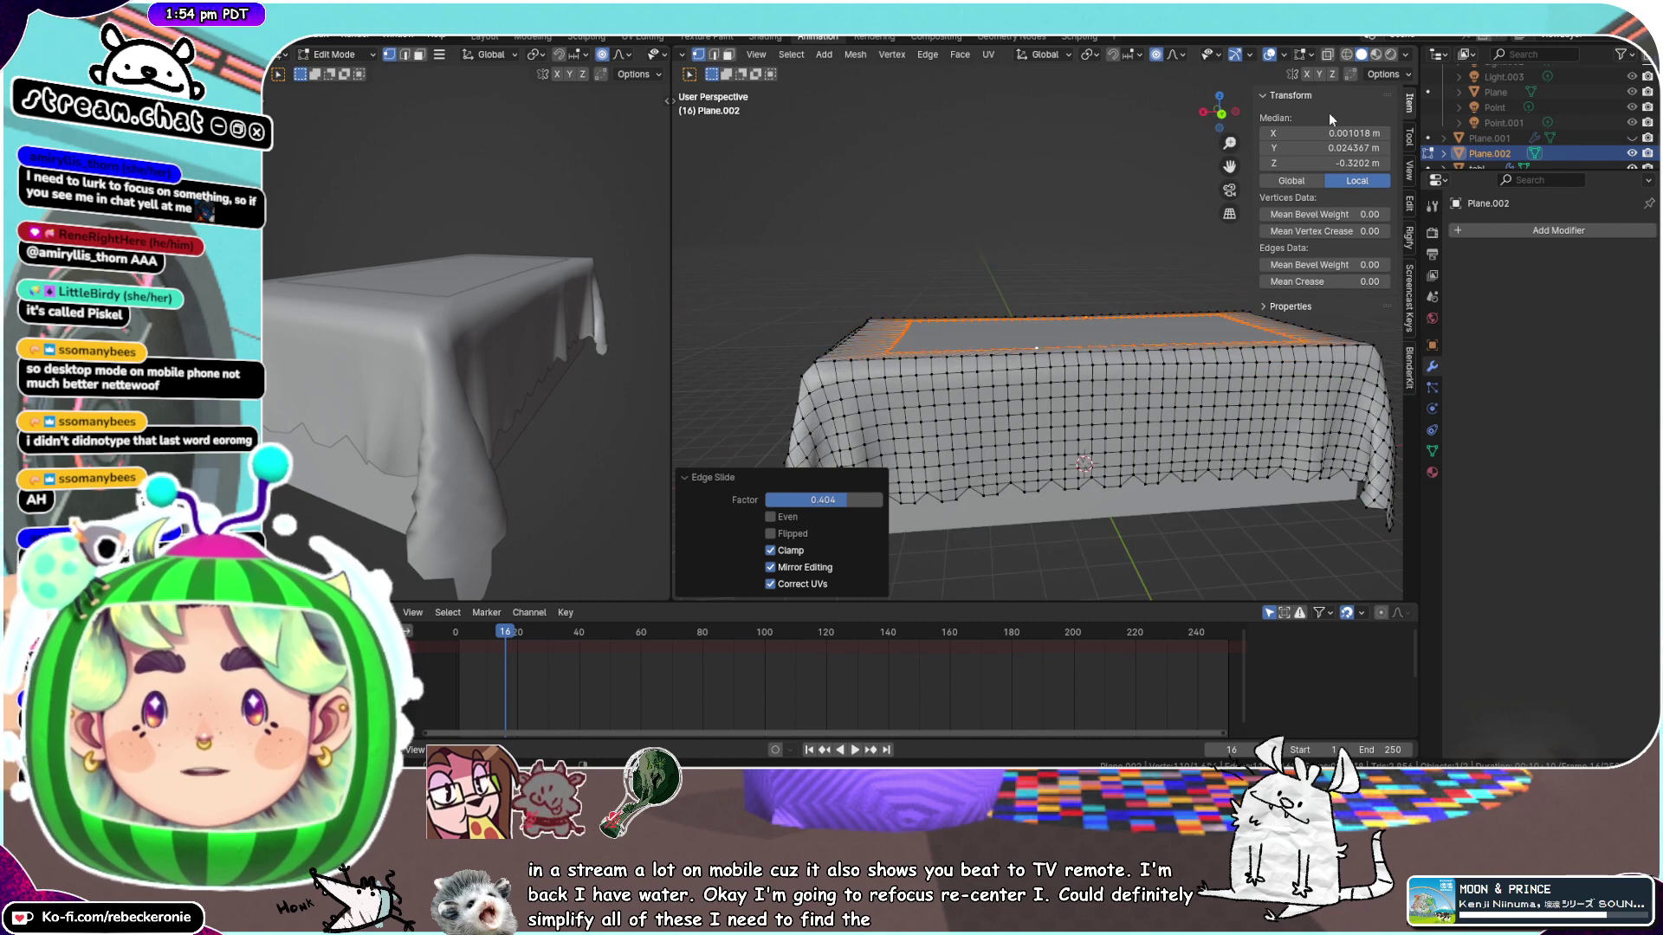
Switch to the Modeling workspace
left_click(1285, 55)
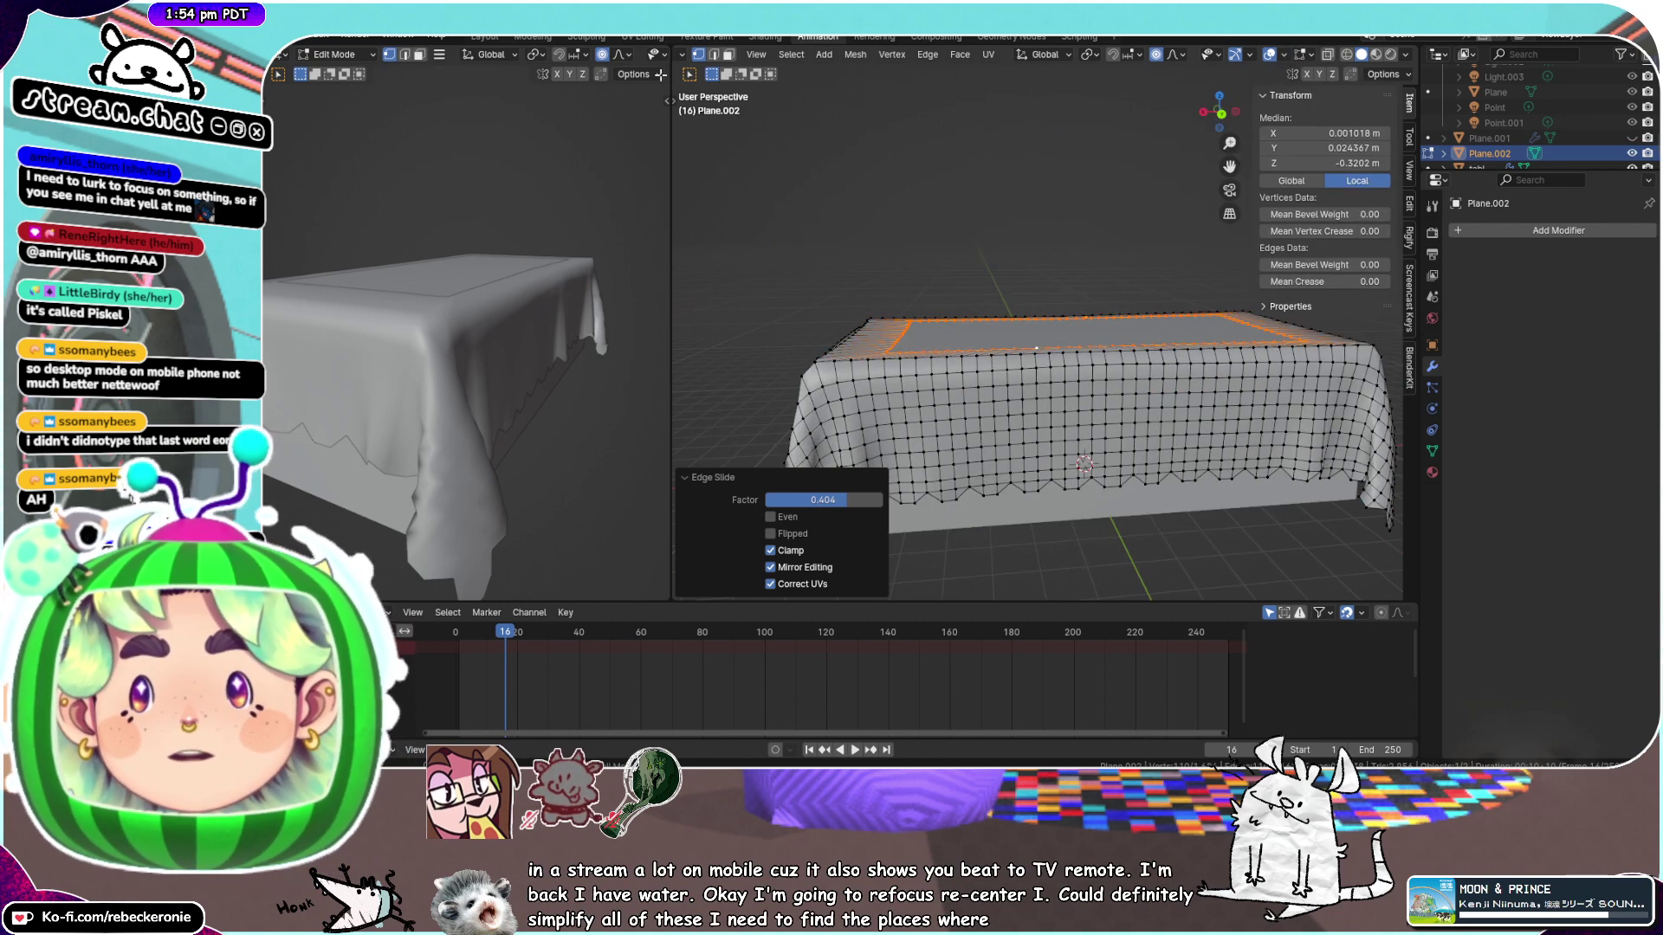
left_click(543, 37)
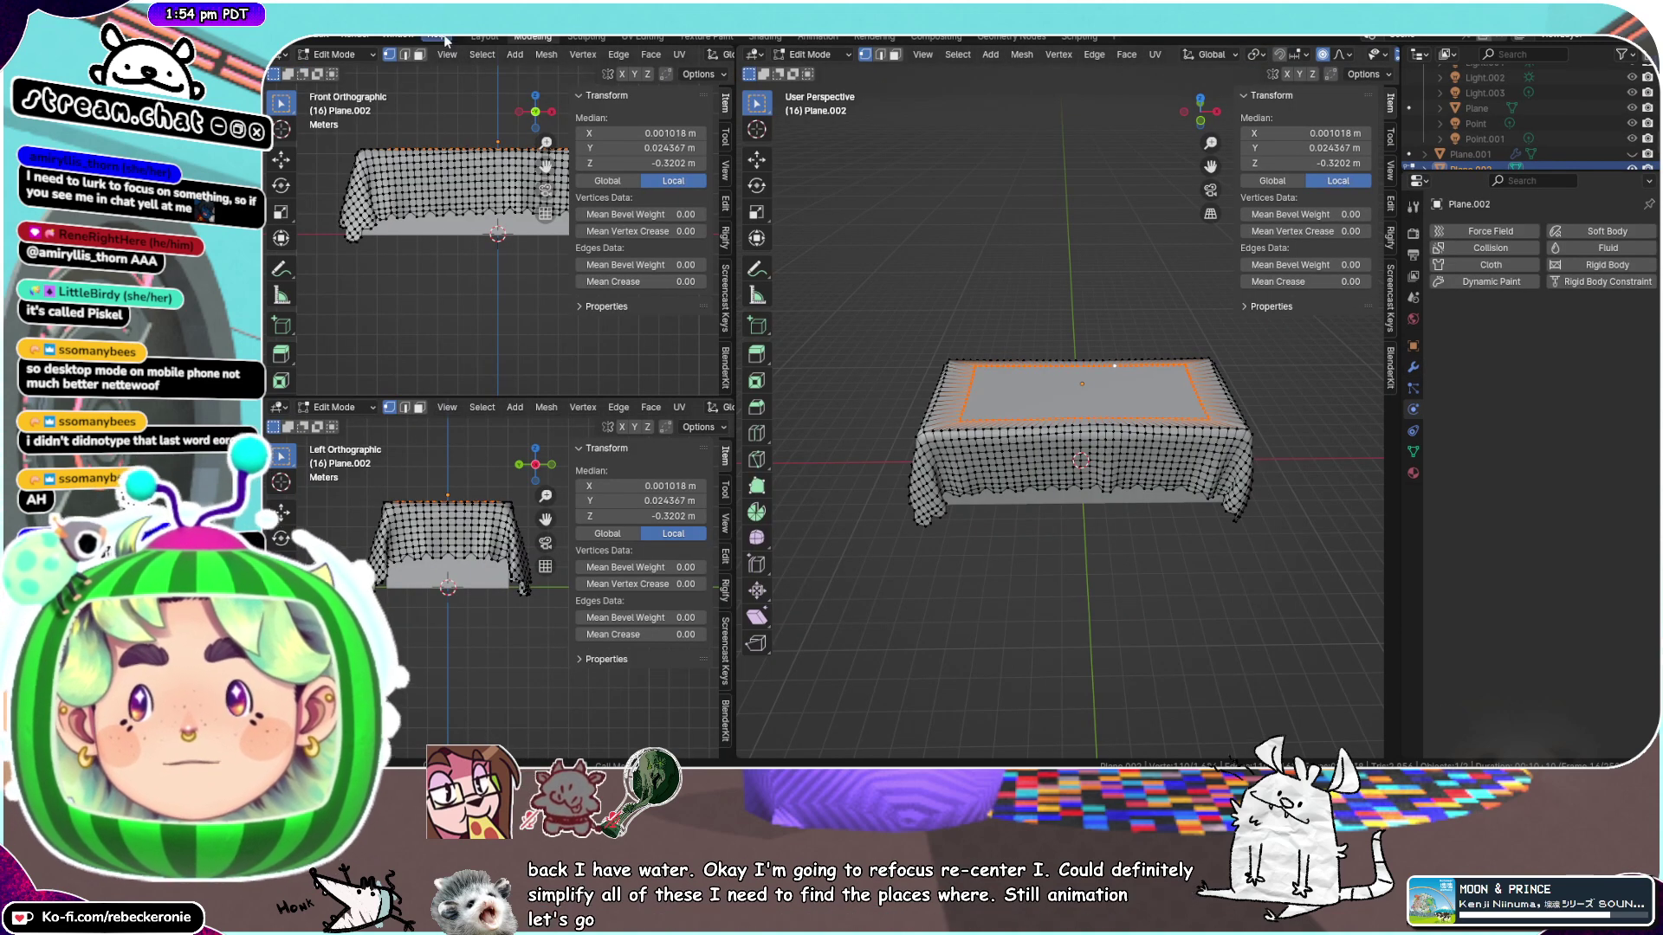
Set the large perspective viewport's lighting to MatCap with the rainbow-coloured normals material
scroll(1139, 55, "down", 5)
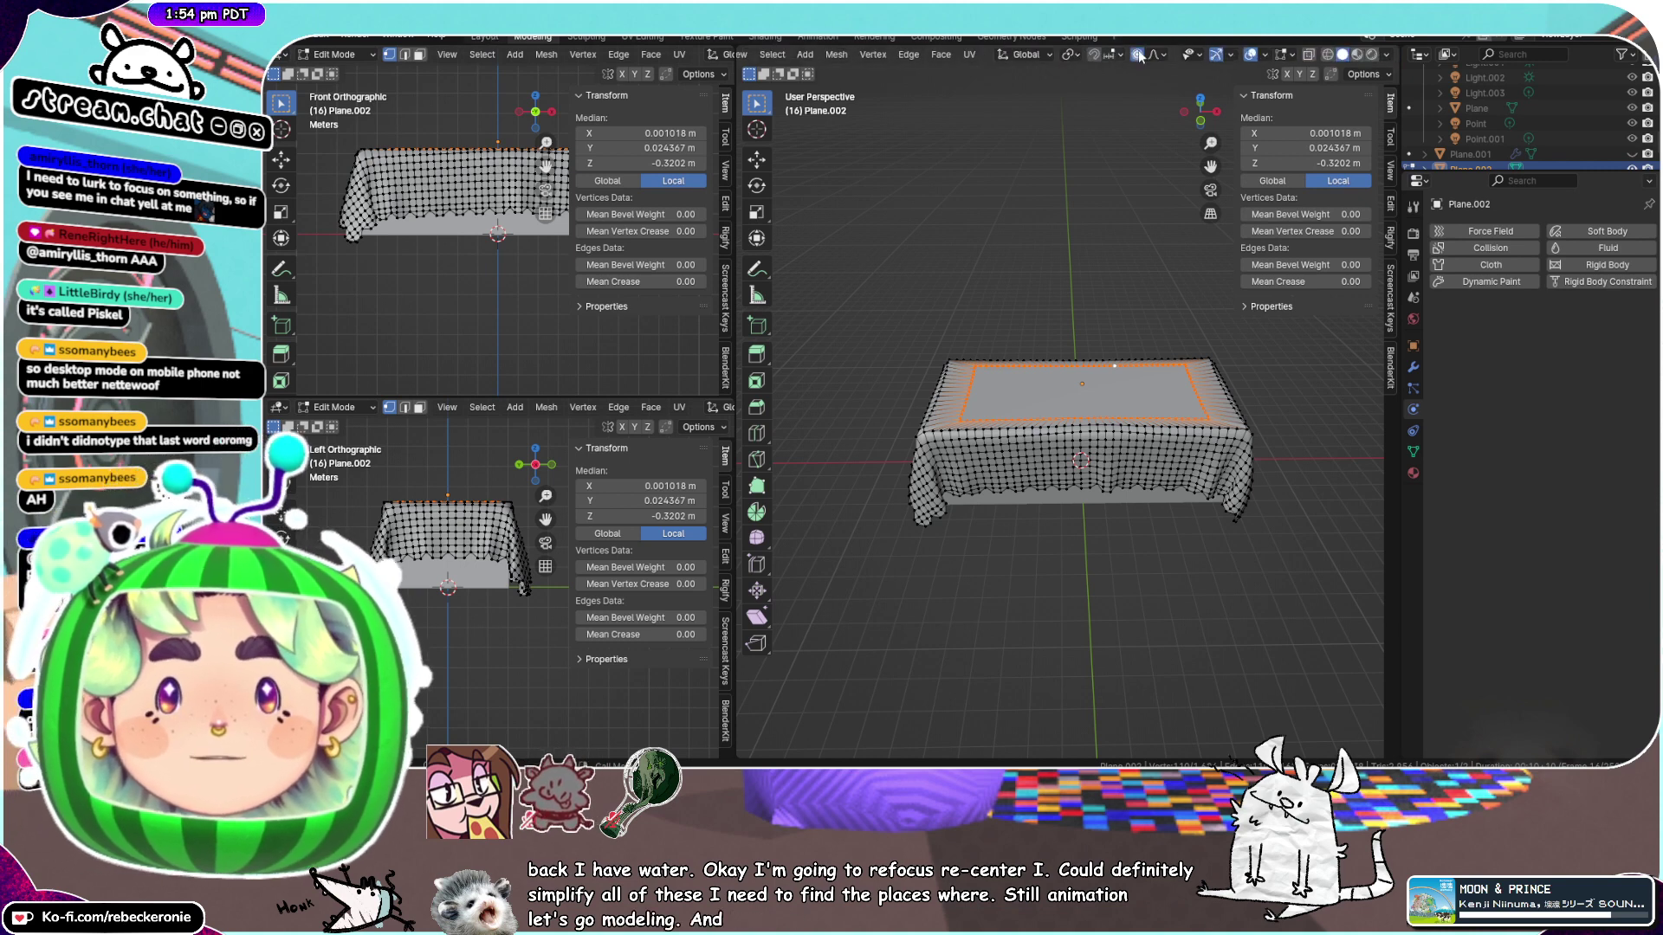
left_click(1268, 55)
left_click(1267, 55)
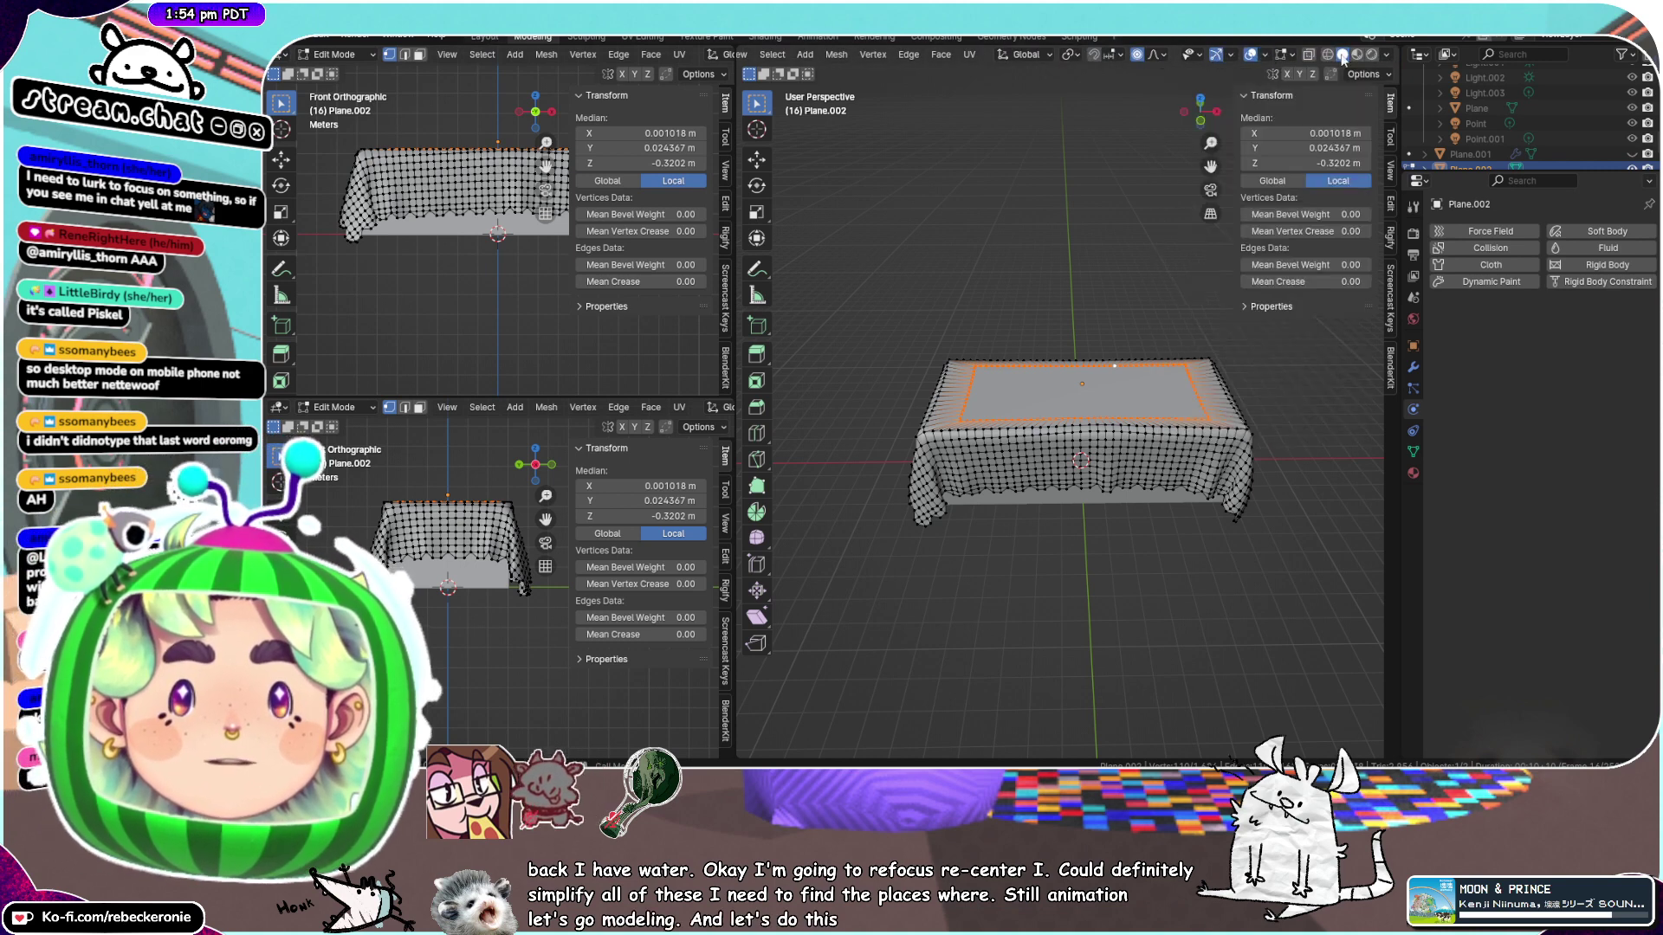
left_click(1388, 56)
left_click(1375, 164)
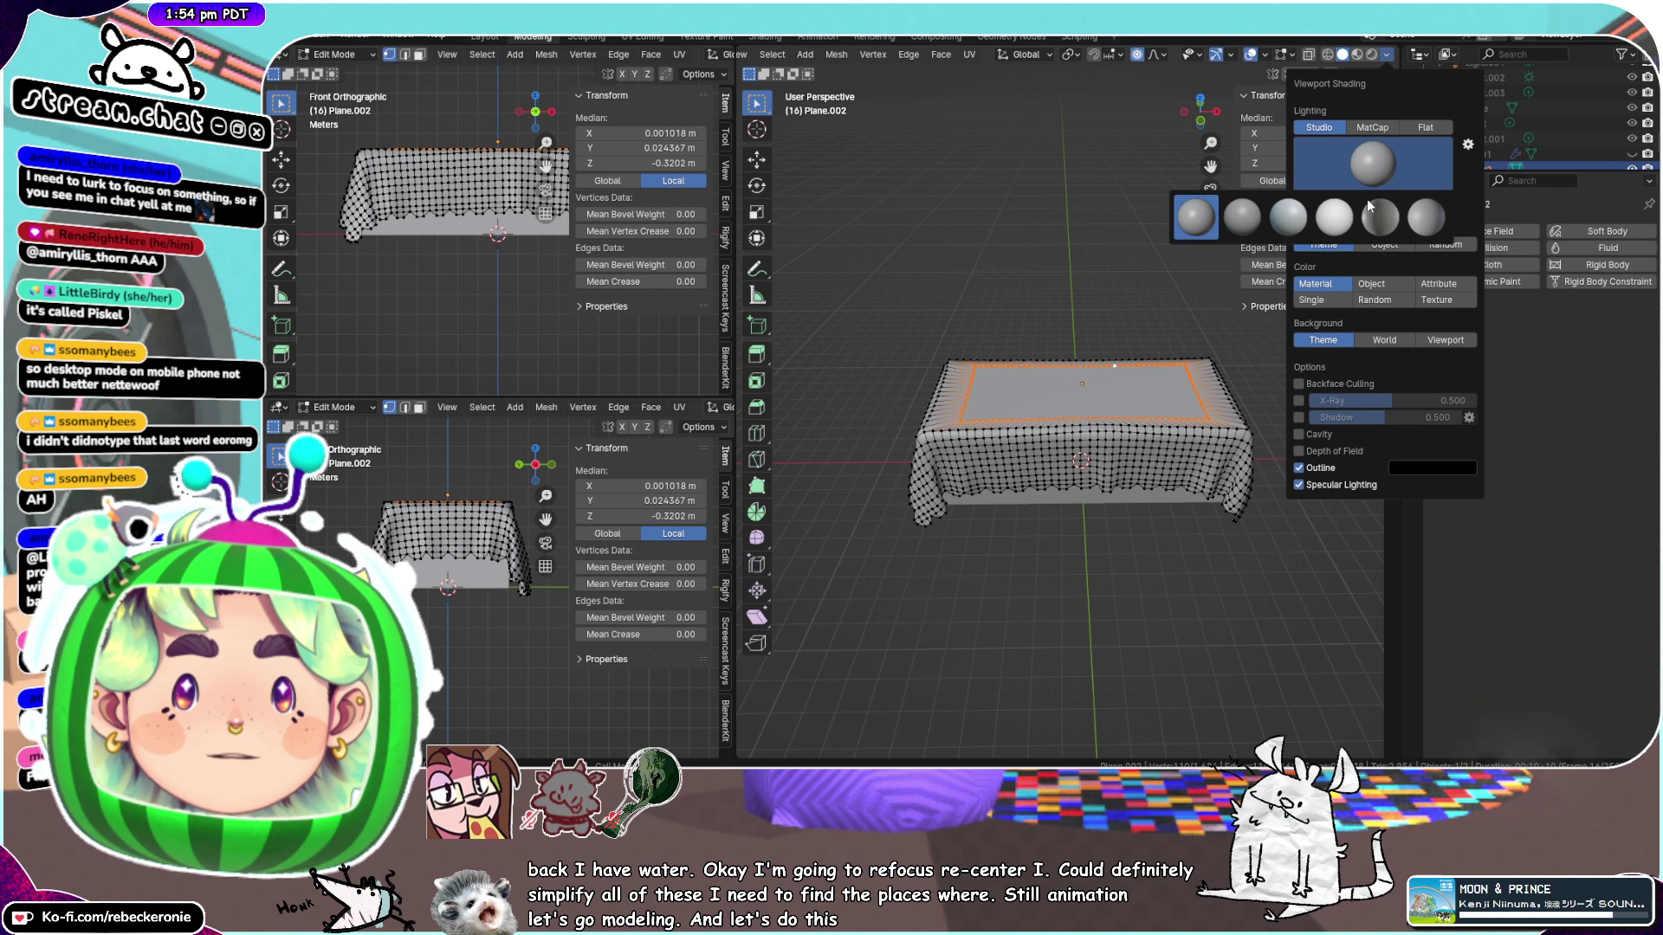
left_click(1469, 145)
left_click(1637, 22)
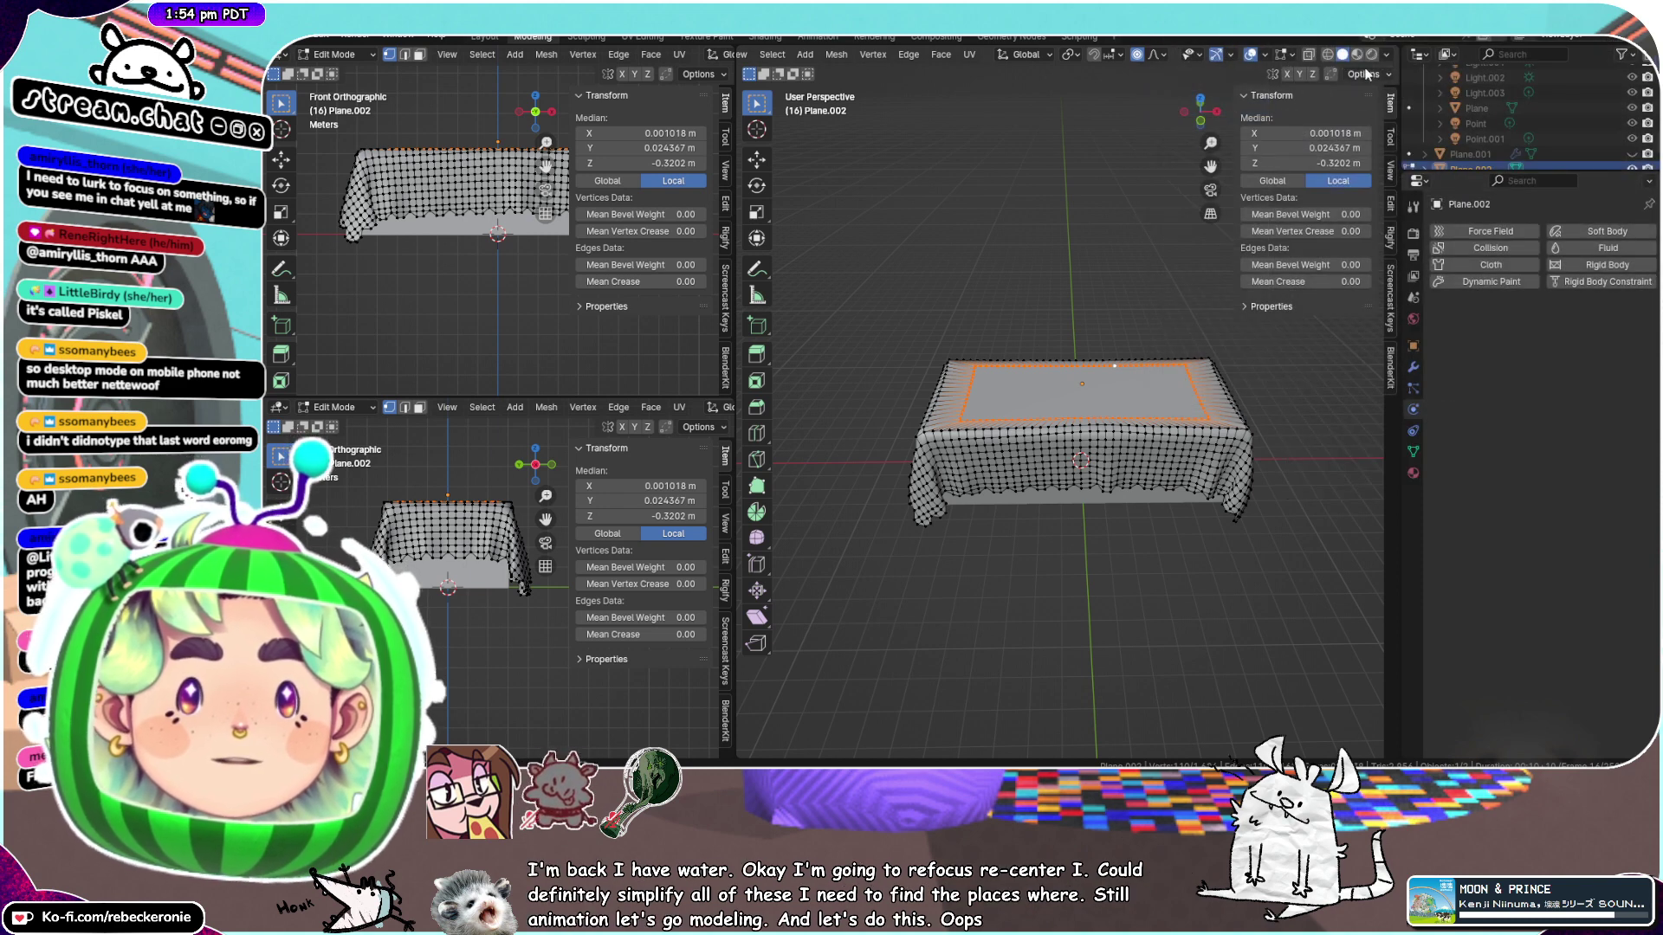
left_click(1388, 55)
left_click(1379, 127)
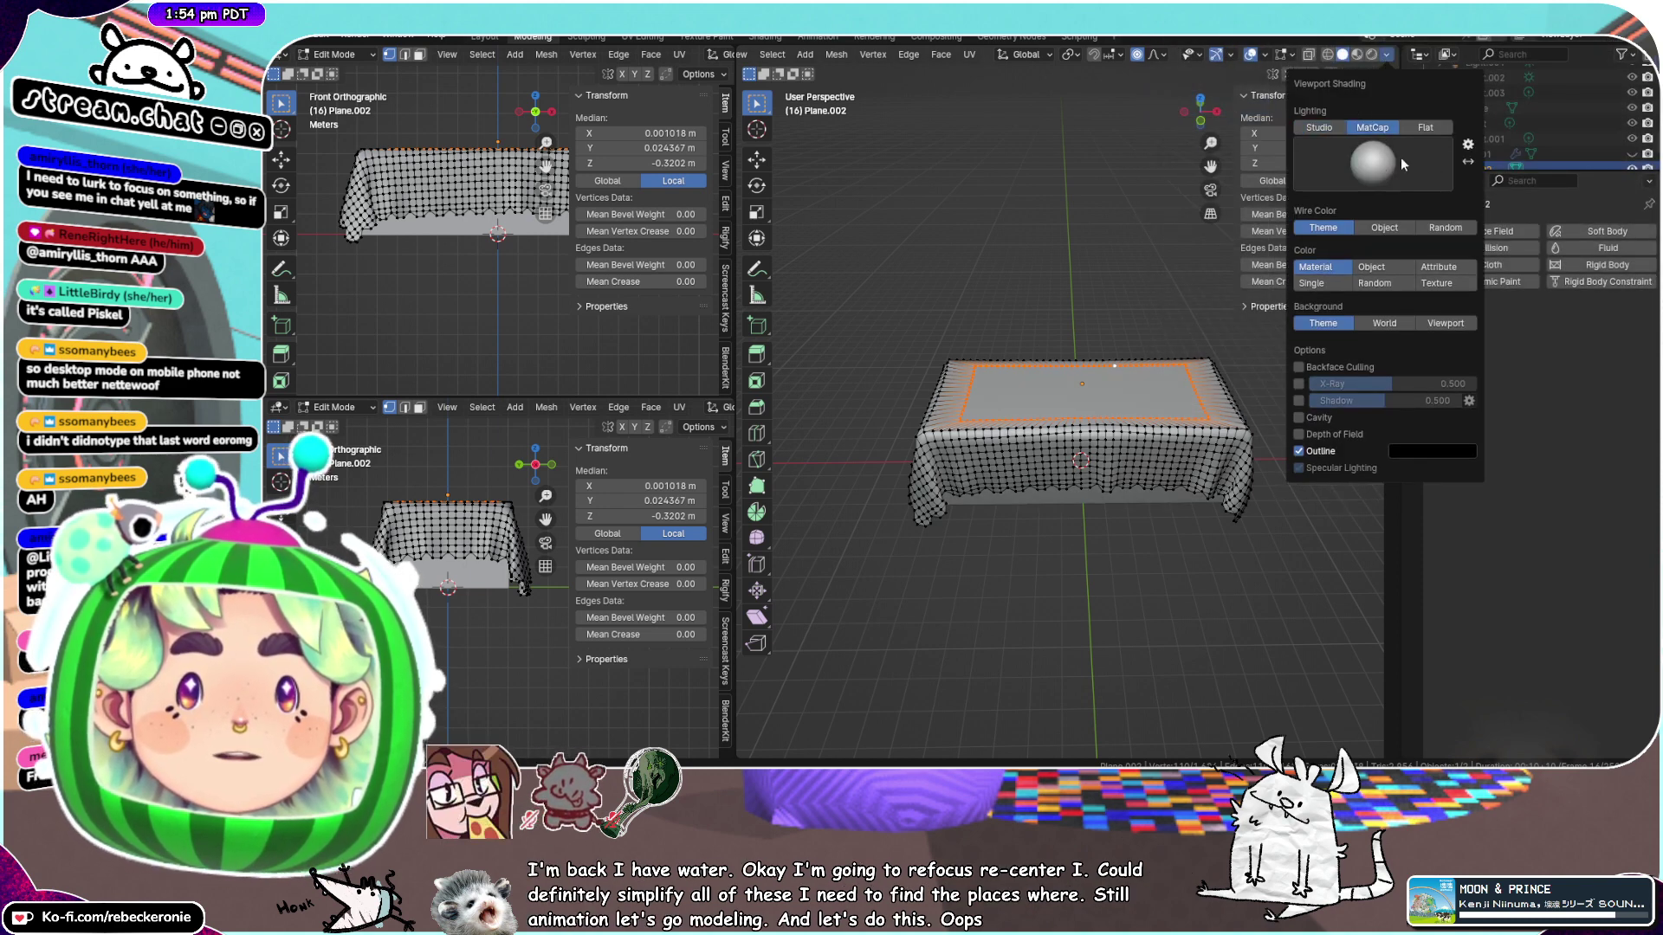
left_click(1400, 157)
left_click(1378, 229)
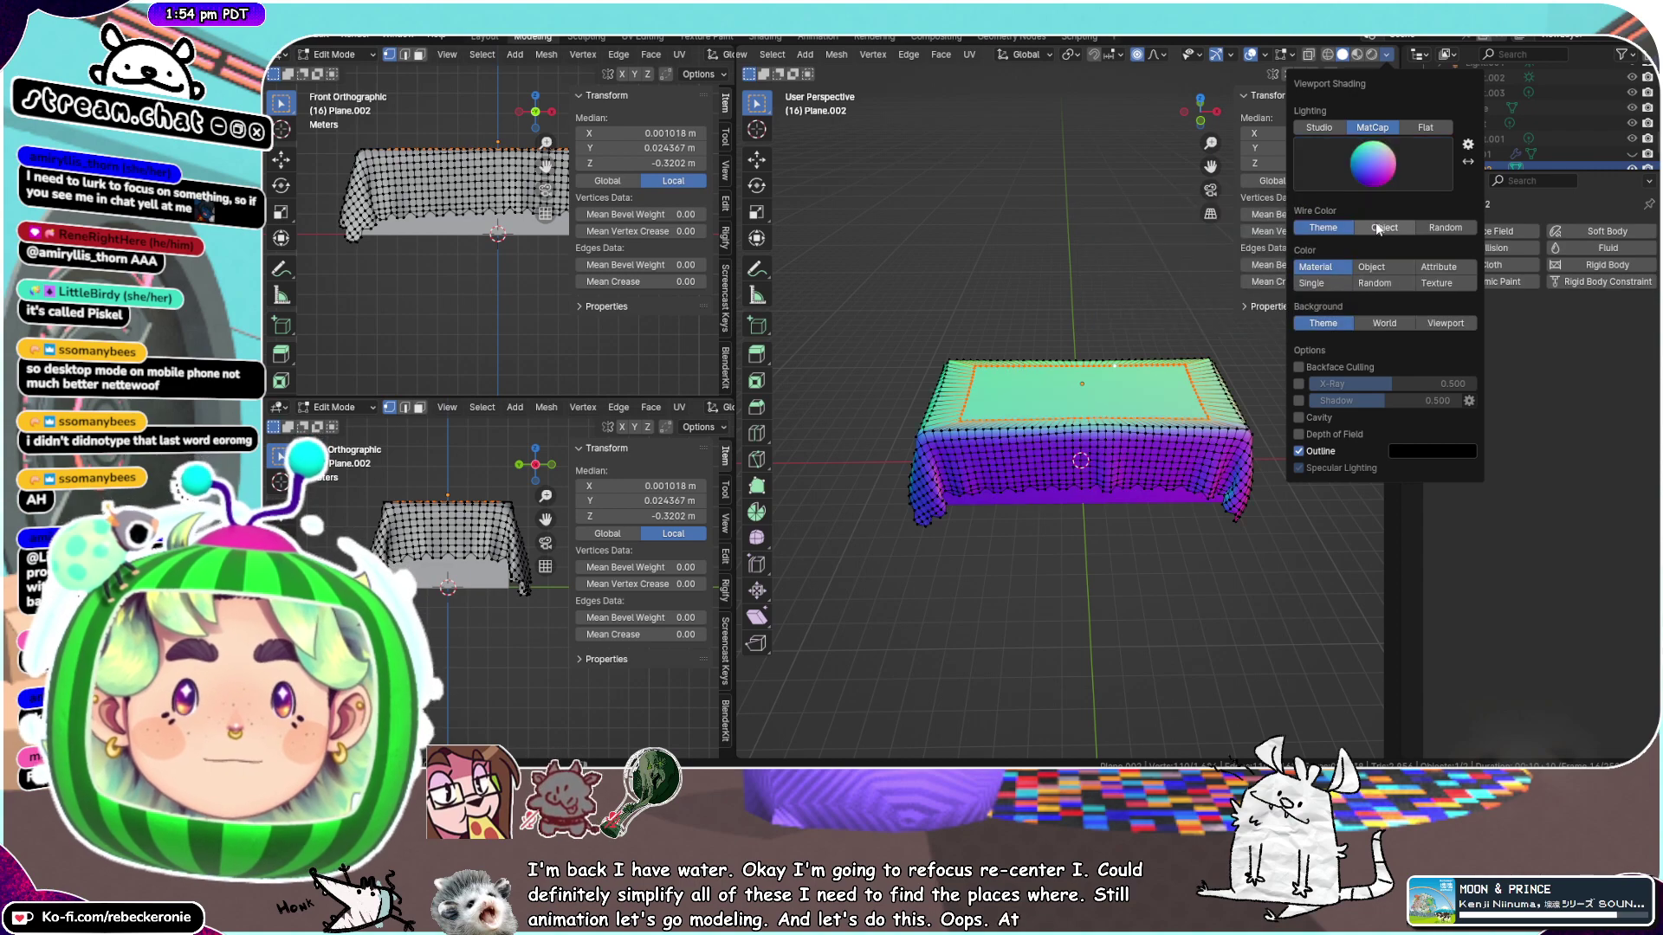
Inspect the mesh density of the tablecloth's draped sides and scalloped hem up close from several angles
scroll(1106, 383, "up", 10)
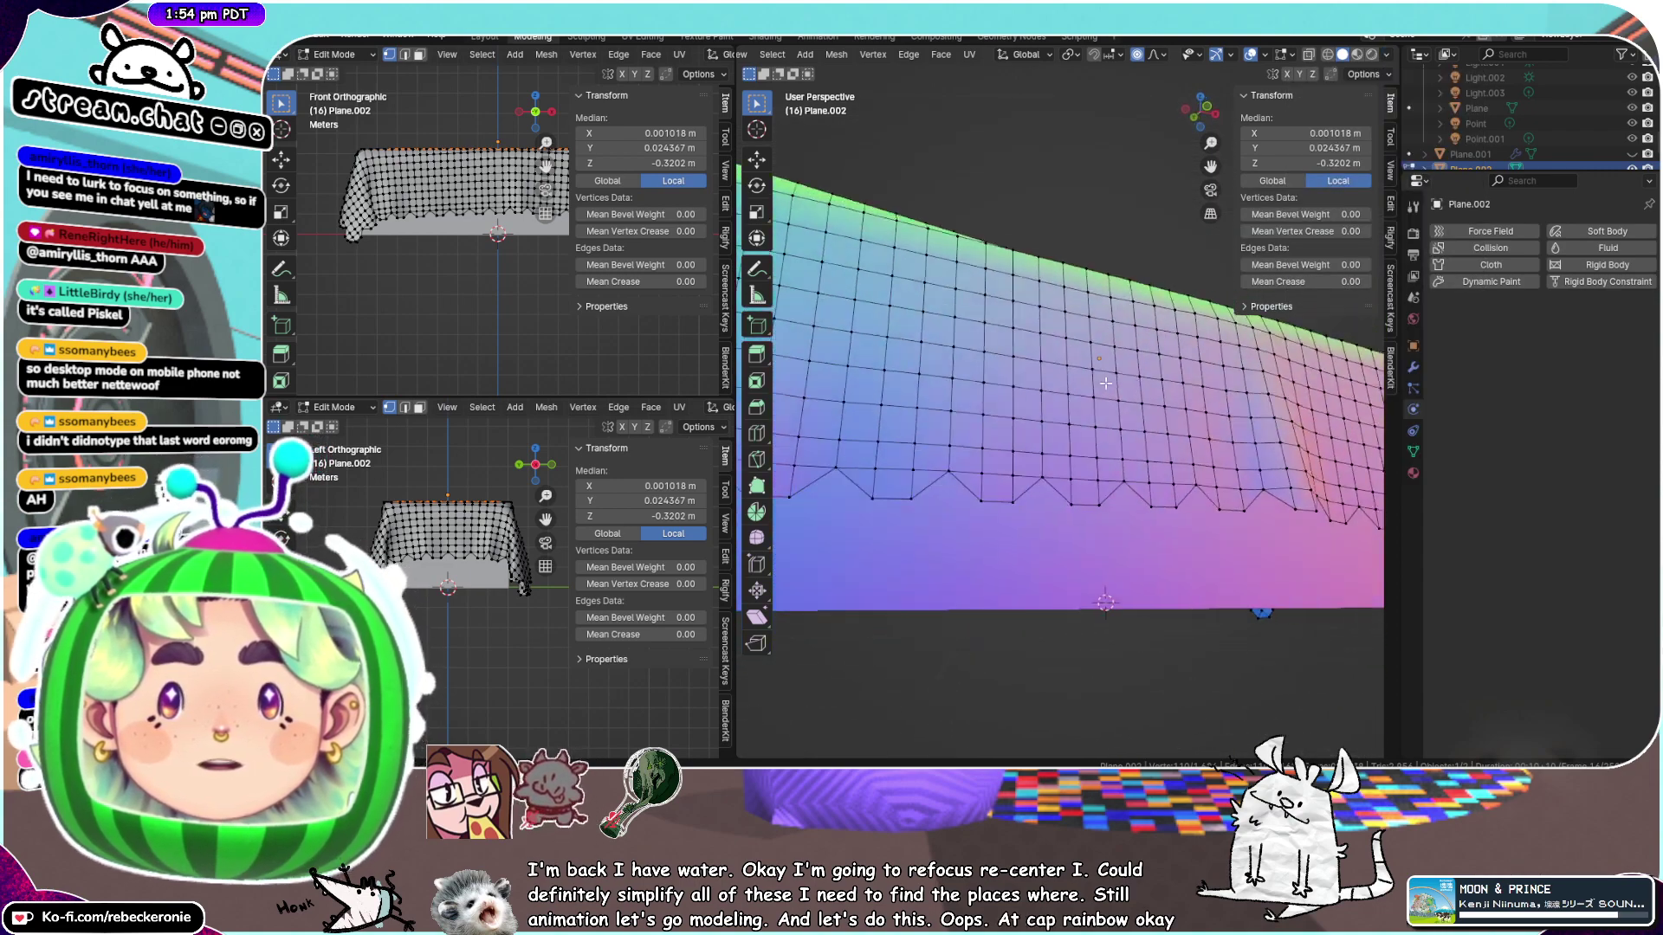
middle_click_drag(1106, 382, 1334, 443)
scroll(1251, 425, "down", 8)
scroll(1299, 444, "up", 4)
scroll(1216, 451, "down", 4)
scroll(1151, 457, "up", 4)
middle_click_drag(1117, 452, 1273, 463)
left_click(1084, 396)
scroll(1114, 399, "down", 3)
scroll(979, 468, "up", 3)
middle_click_drag(966, 468, 1126, 482)
left_click(1016, 477)
scroll(923, 414, "up", 2)
middle_click_drag(923, 414, 944, 365)
scroll(416, 482, "up", 5)
Turn the small Left Orthographic viewport to a perspective view of the tablecloth and hide its overlays
middle_click_drag(416, 482, 579, 456)
scroll(500, 554, "down", 3)
scroll(660, 425, "down", 6)
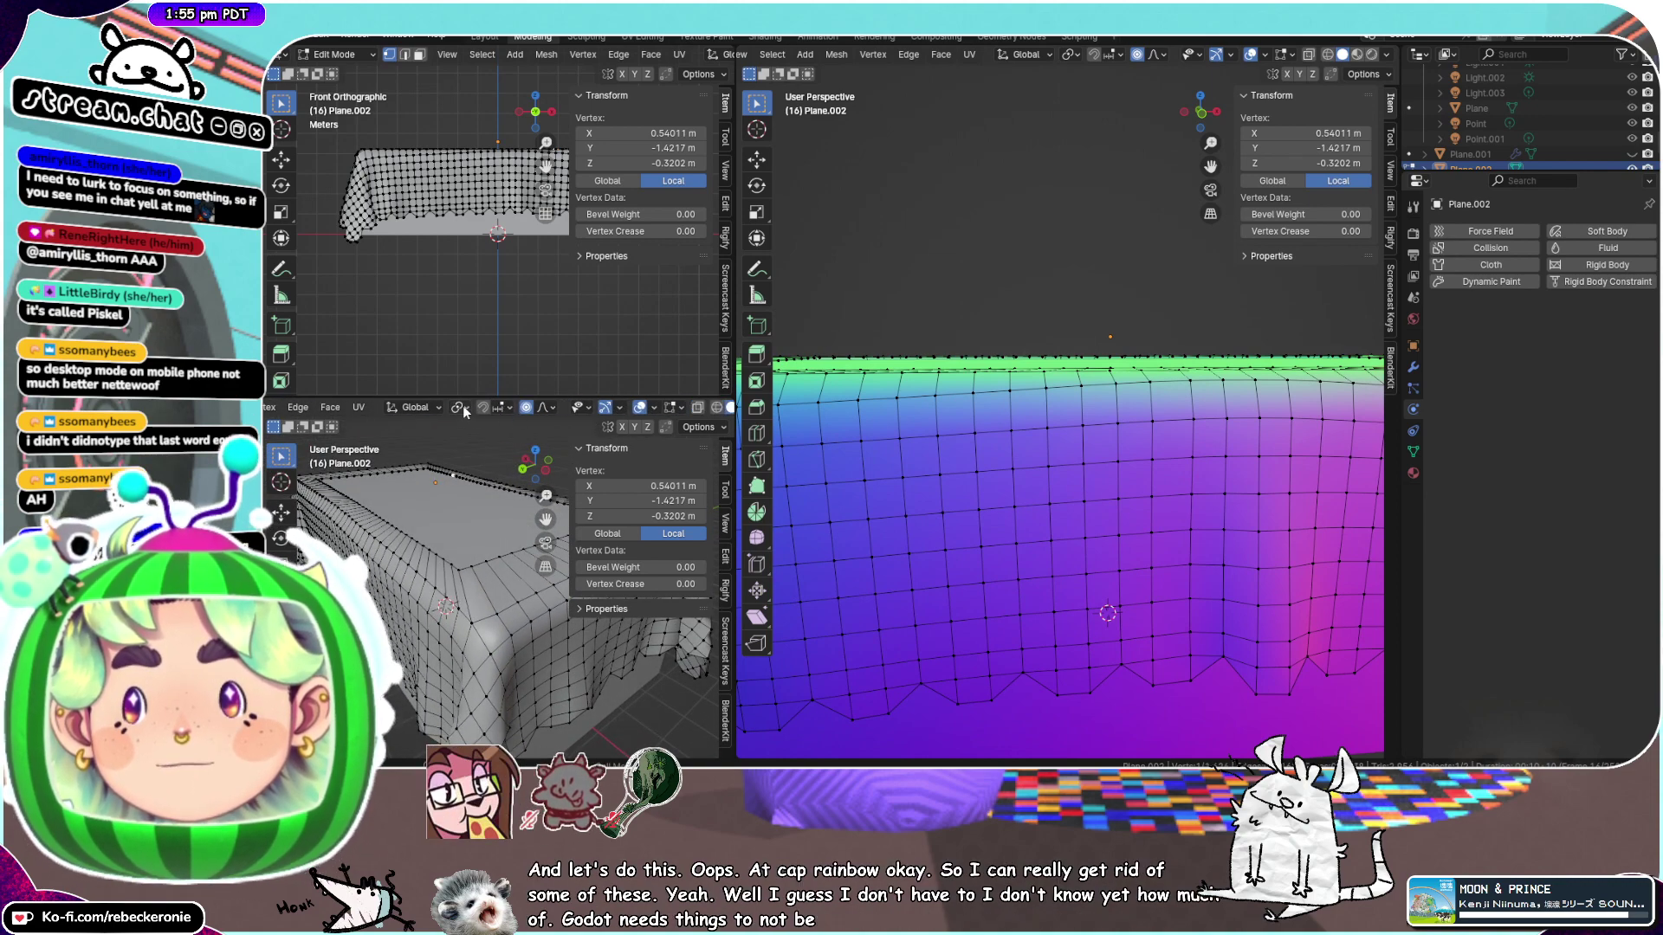
left_click(639, 408)
middle_click_drag(539, 490, 462, 544)
scroll(957, 305, "down", 4)
Select the inner edge loop around the tablecloth's flat top and check it from other angles
middle_click_drag(957, 305, 882, 410)
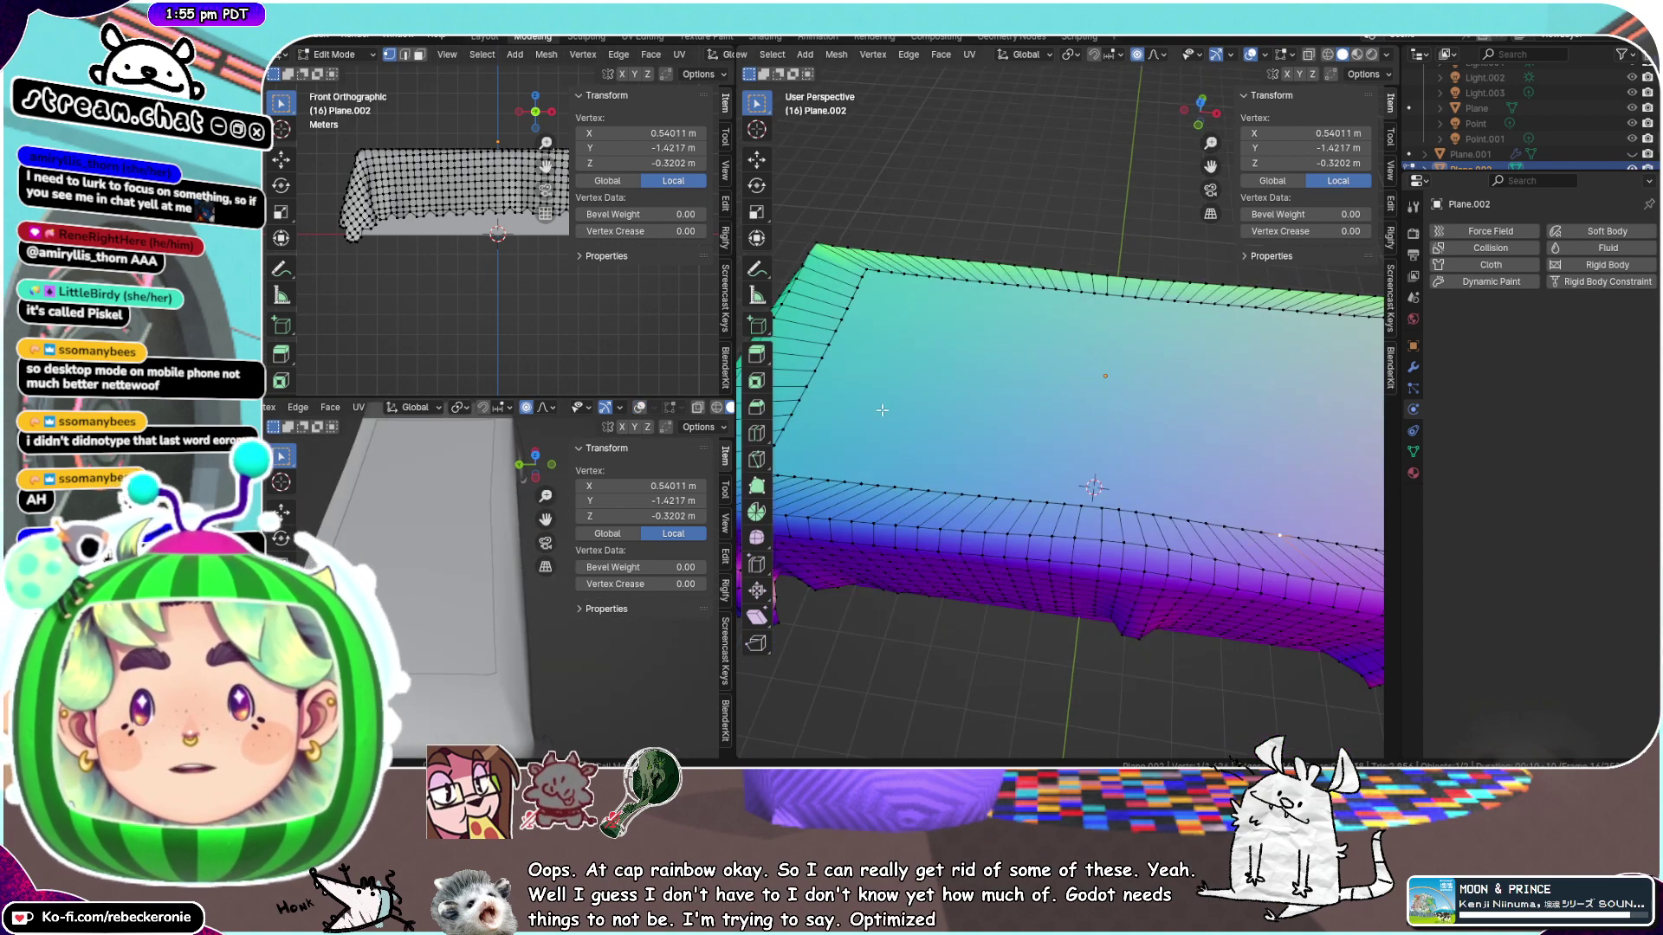
left_click(825, 352)
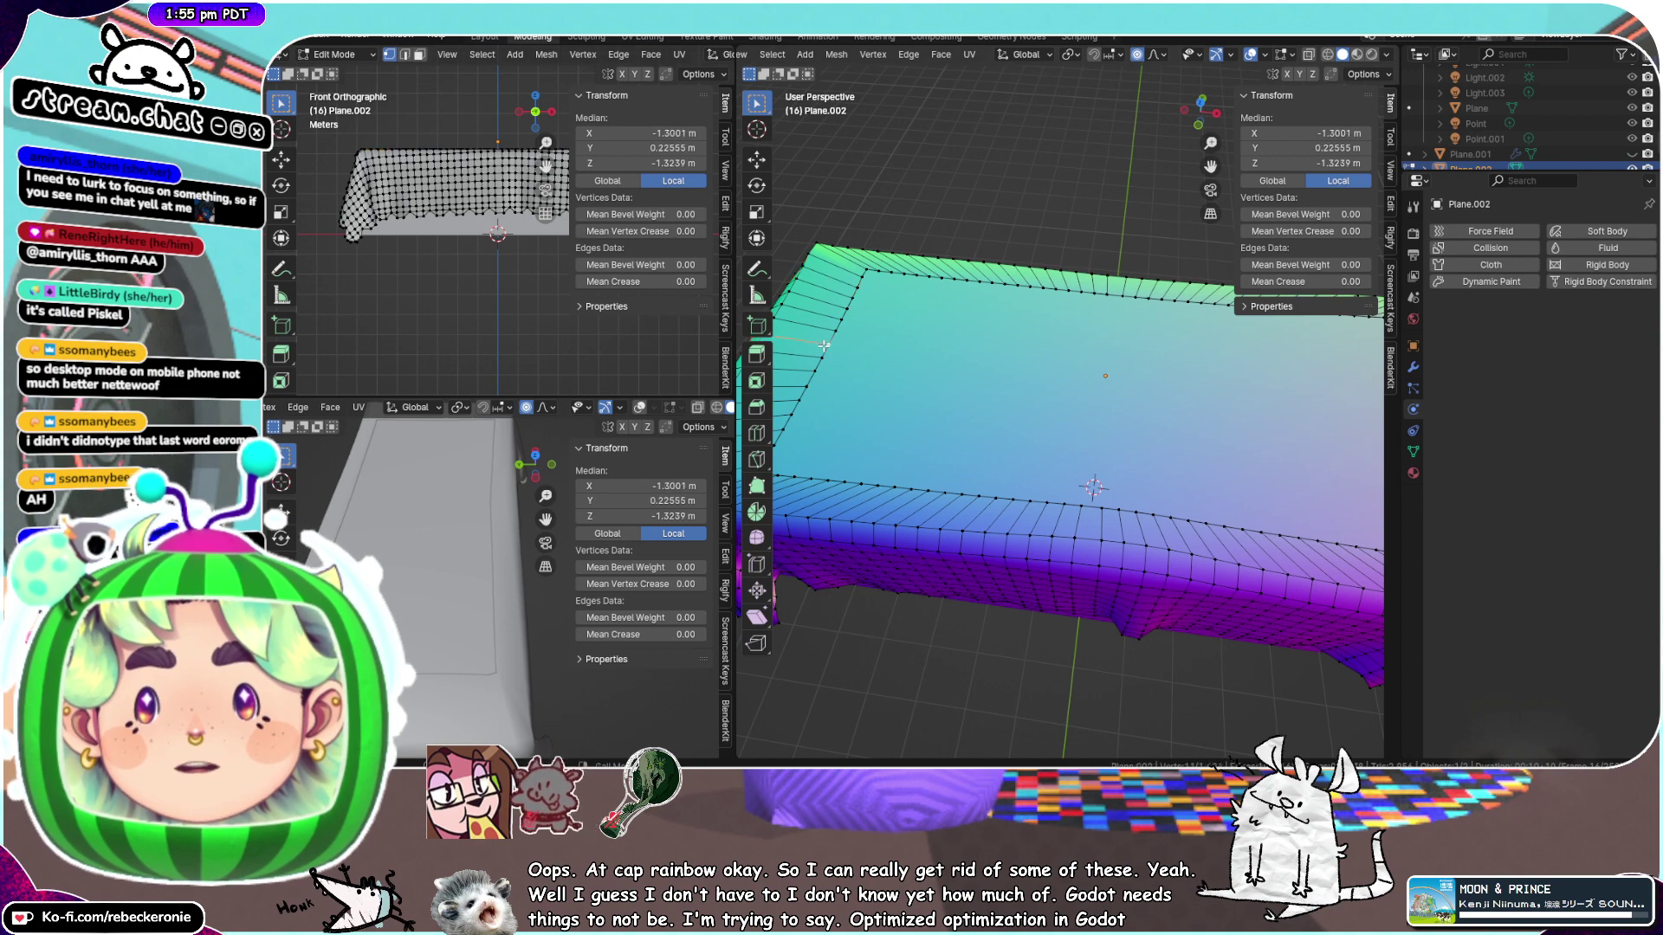
left_click(825, 352, "alt")
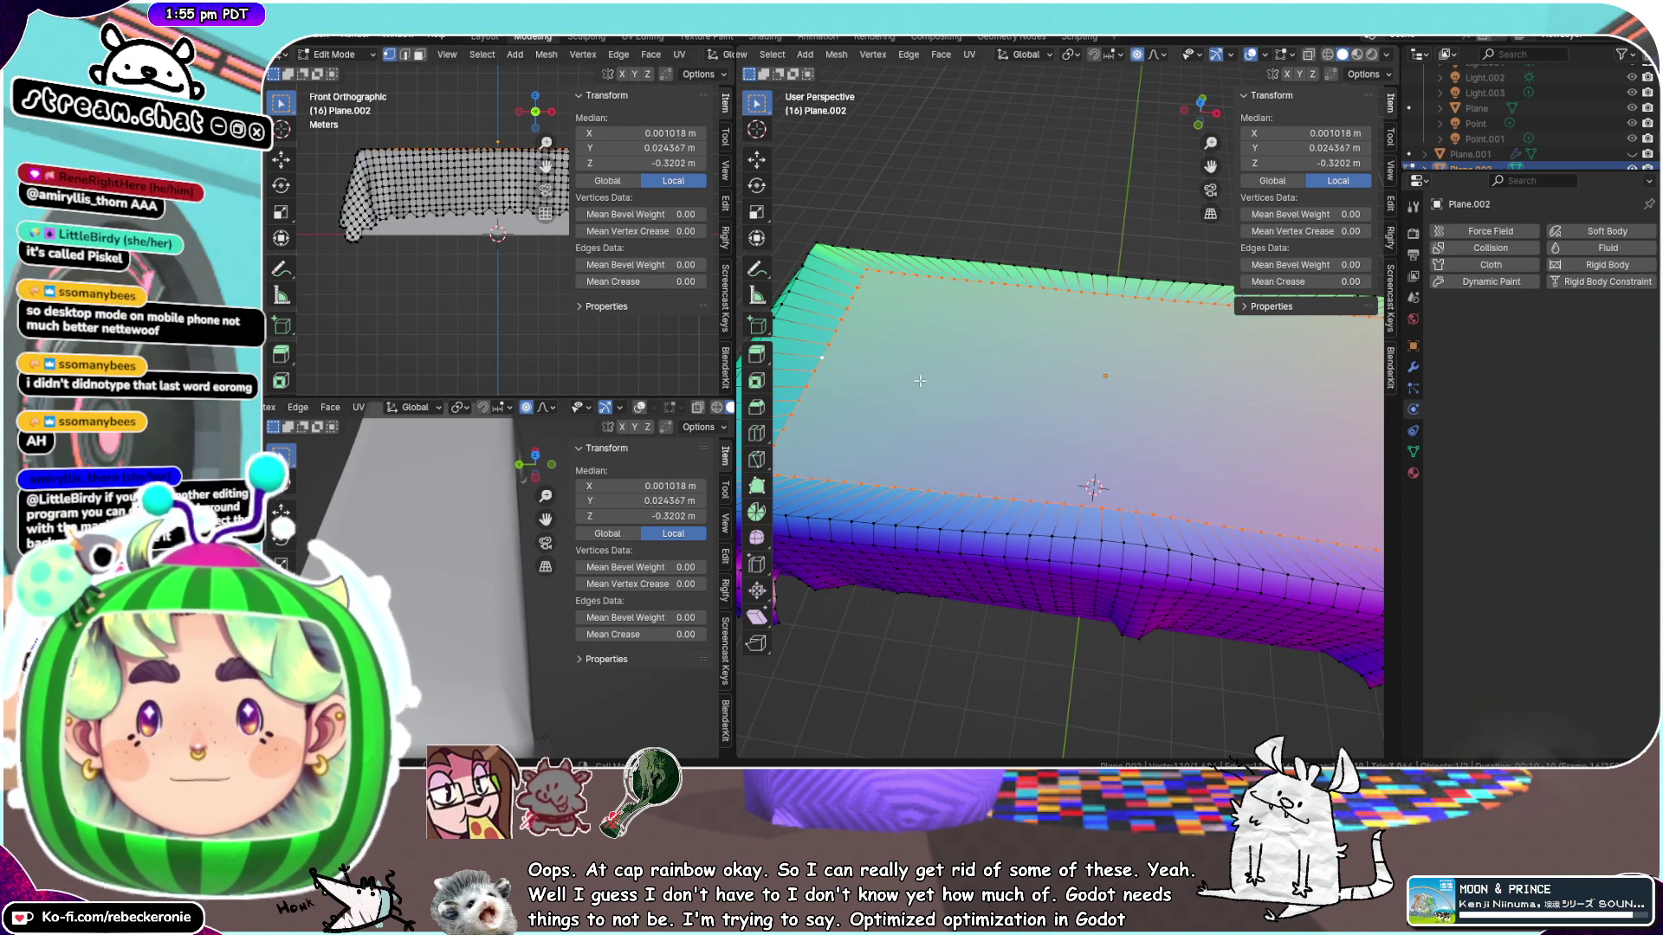
middle_click_drag(920, 381, 1139, 442)
left_click(1196, 503)
middle_click_drag(1196, 503, 1273, 574)
Return the tablecloth to Object Mode and select the table beneath it
key("ctrl+Tab")
left_click(1054, 474)
left_click(1147, 490)
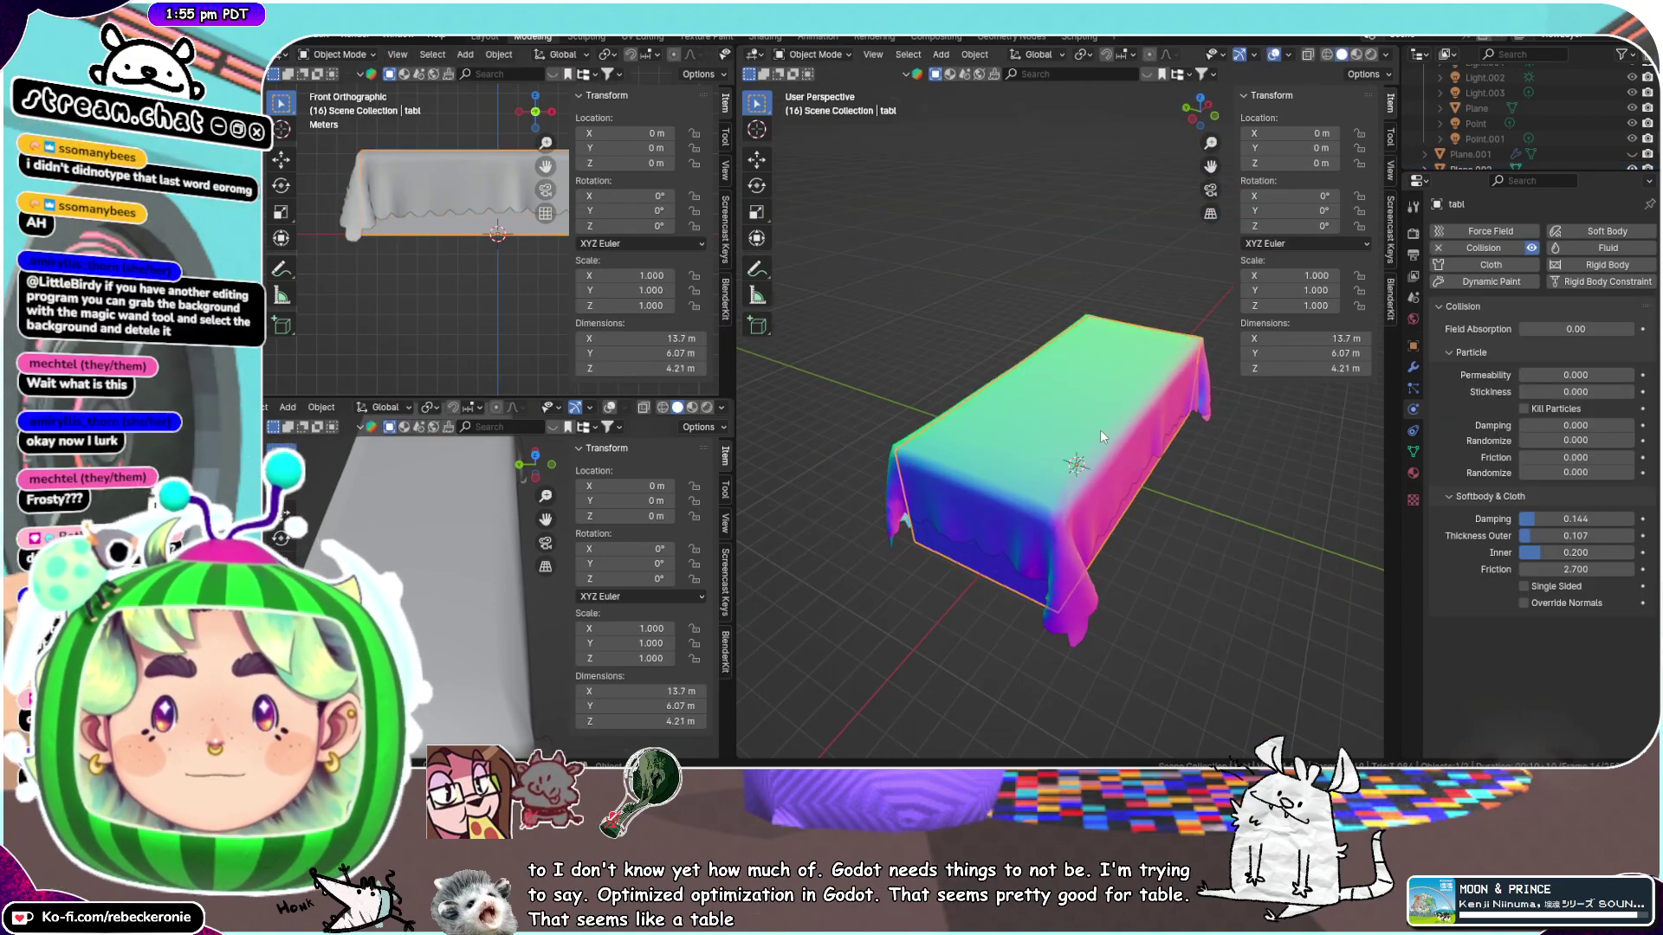
scroll(1123, 436, "up", 5)
middle_click_drag(1123, 436, 1034, 416)
Select the tablecloth object and rename it as fabric
left_click(1034, 411)
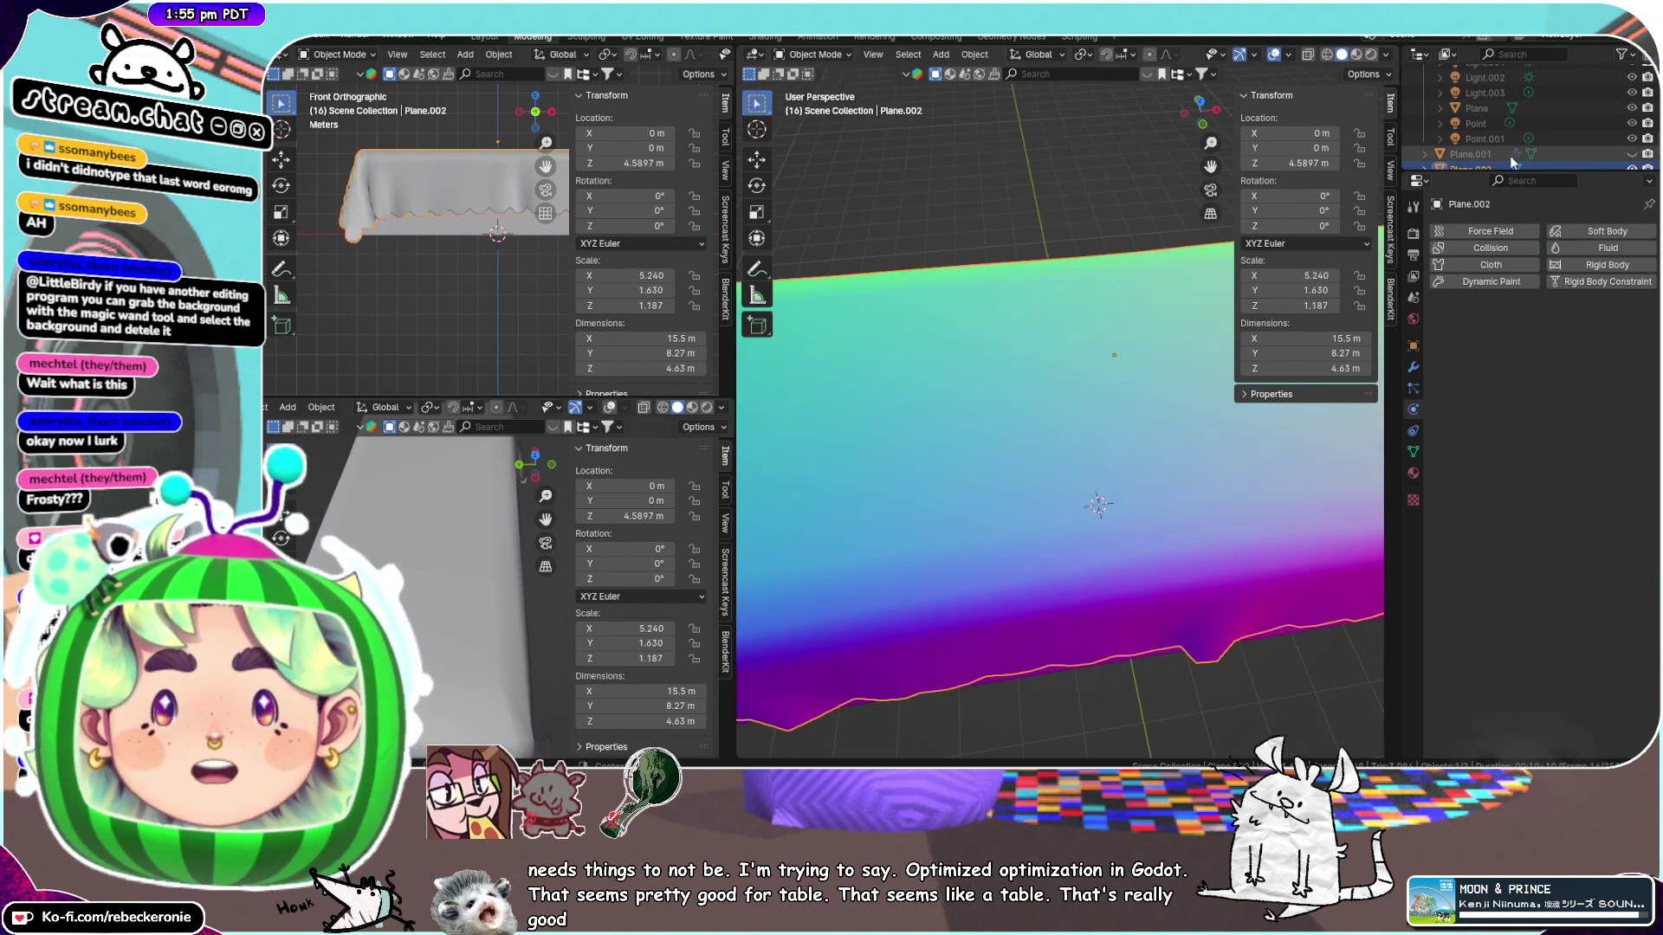
scroll(1509, 159, "down", 1)
double_click(1472, 138)
type("fabric")
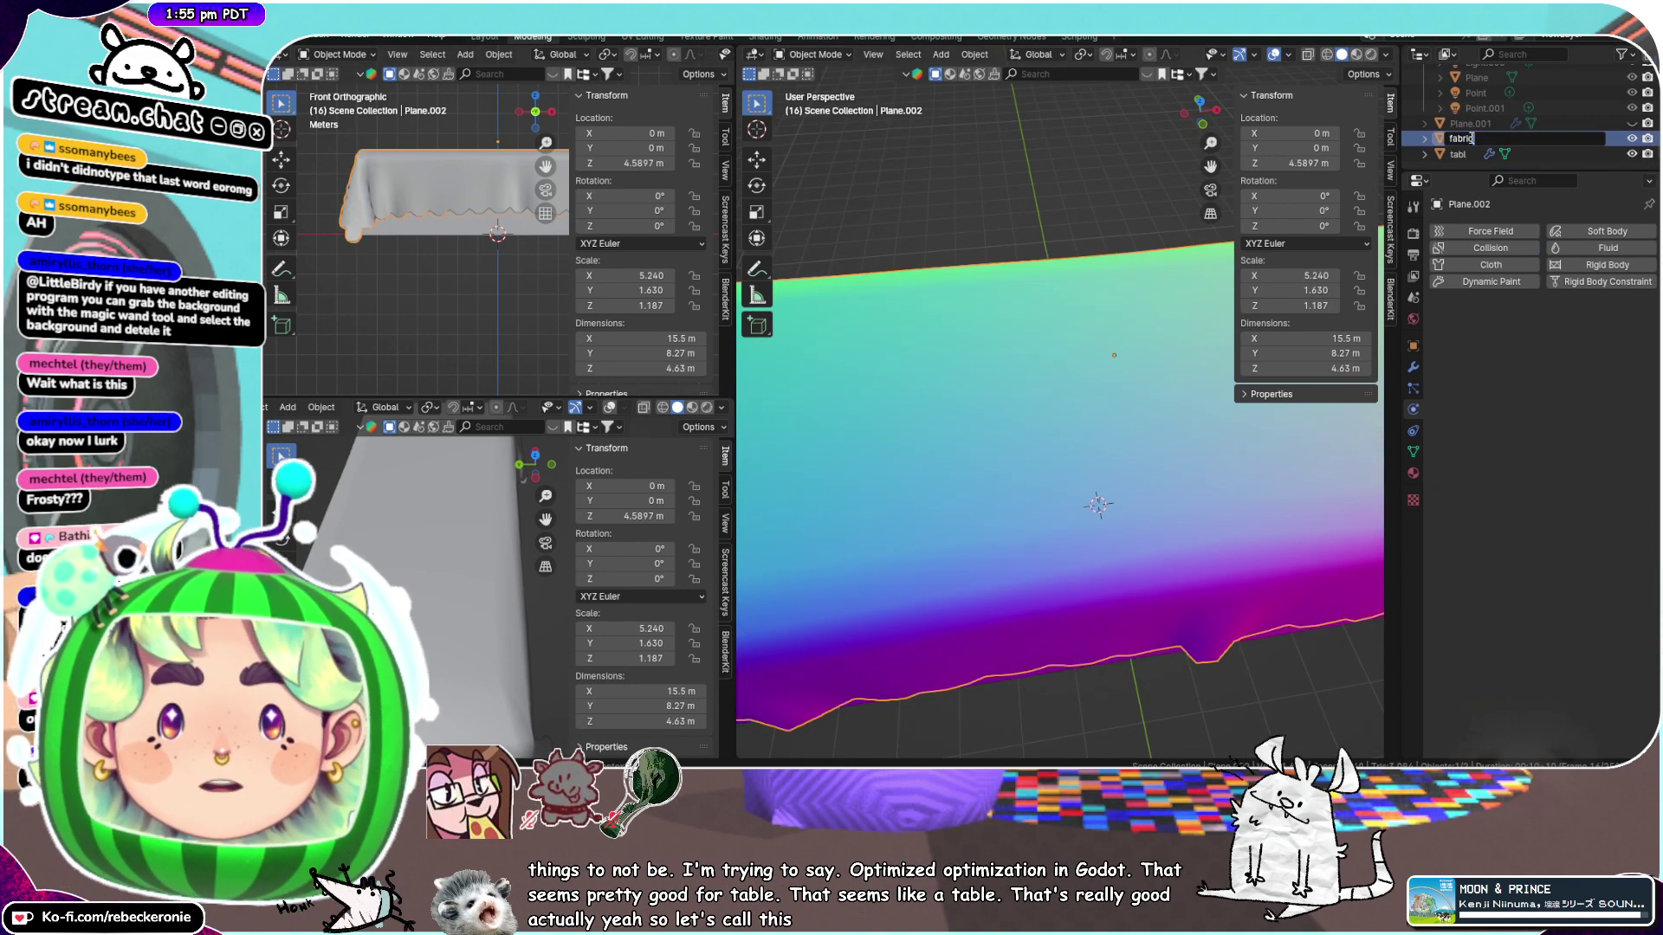
key("Return")
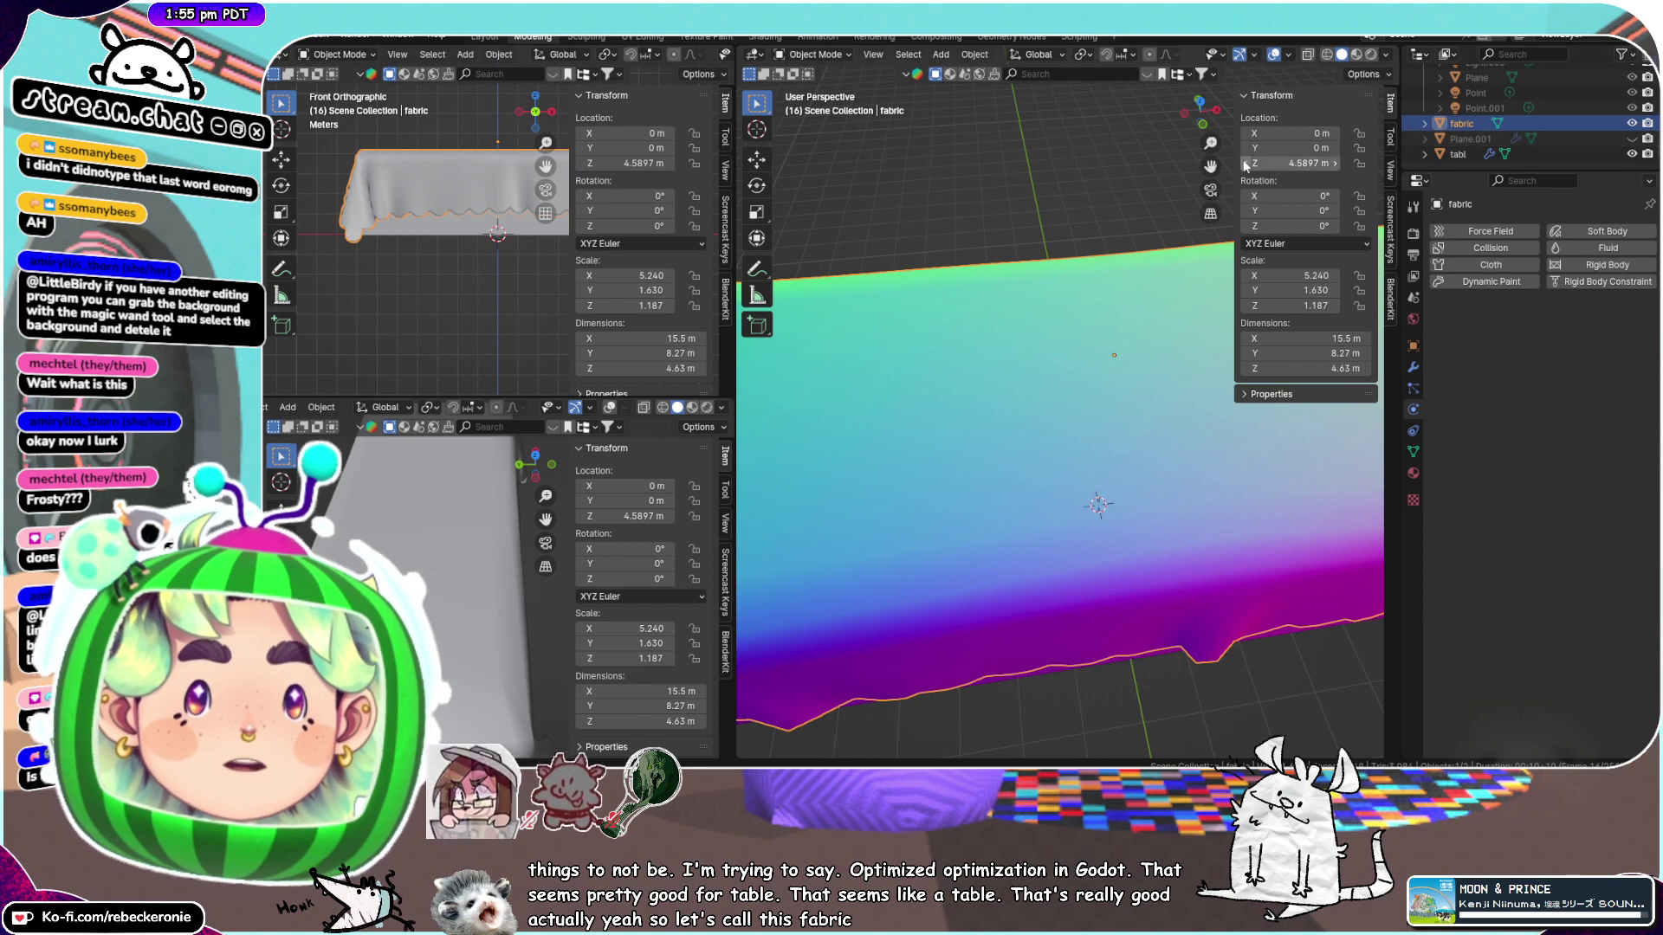
Examine the fabric's shading over the table's top, corners and scalloped hem from several angles
scroll(1017, 275, "down", 4)
mouse_move(1099, 377)
middle_mouse_down()
mouse_move(1075, 410)
mouse_move(1098, 392)
mouse_move(1039, 356)
mouse_move(1116, 349)
mouse_move(1064, 362)
mouse_move(1063, 390)
mouse_move(1094, 414)
mouse_move(1121, 403)
mouse_move(1110, 391)
middle_mouse_up()
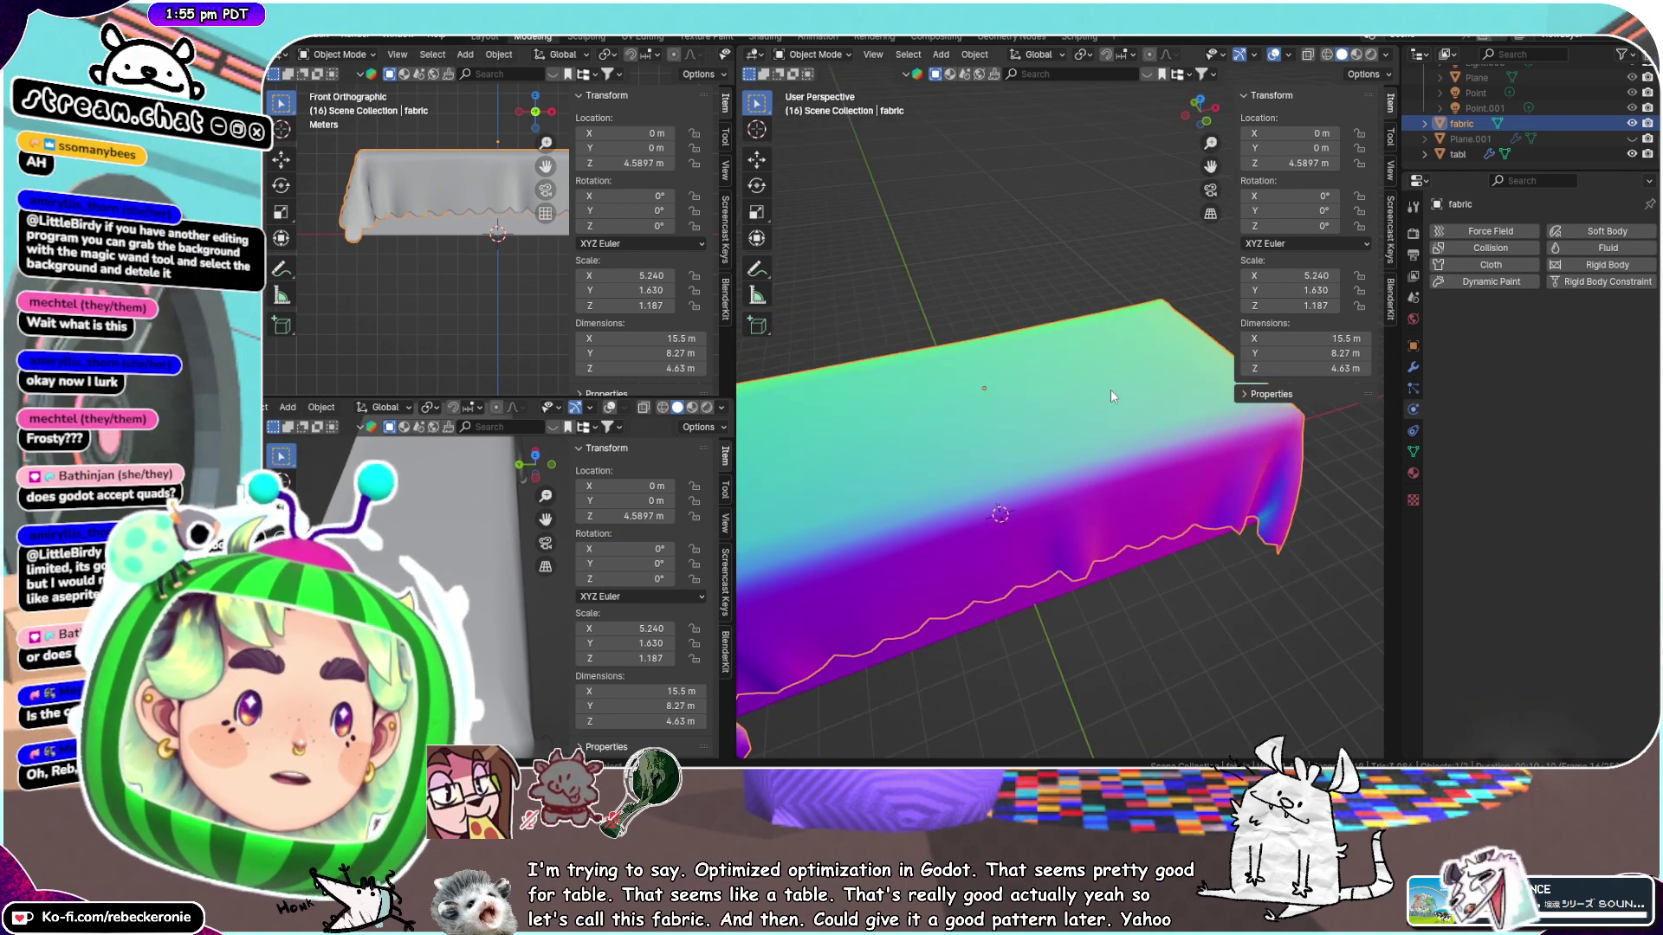
middle_click_drag(1110, 409, 1169, 517)
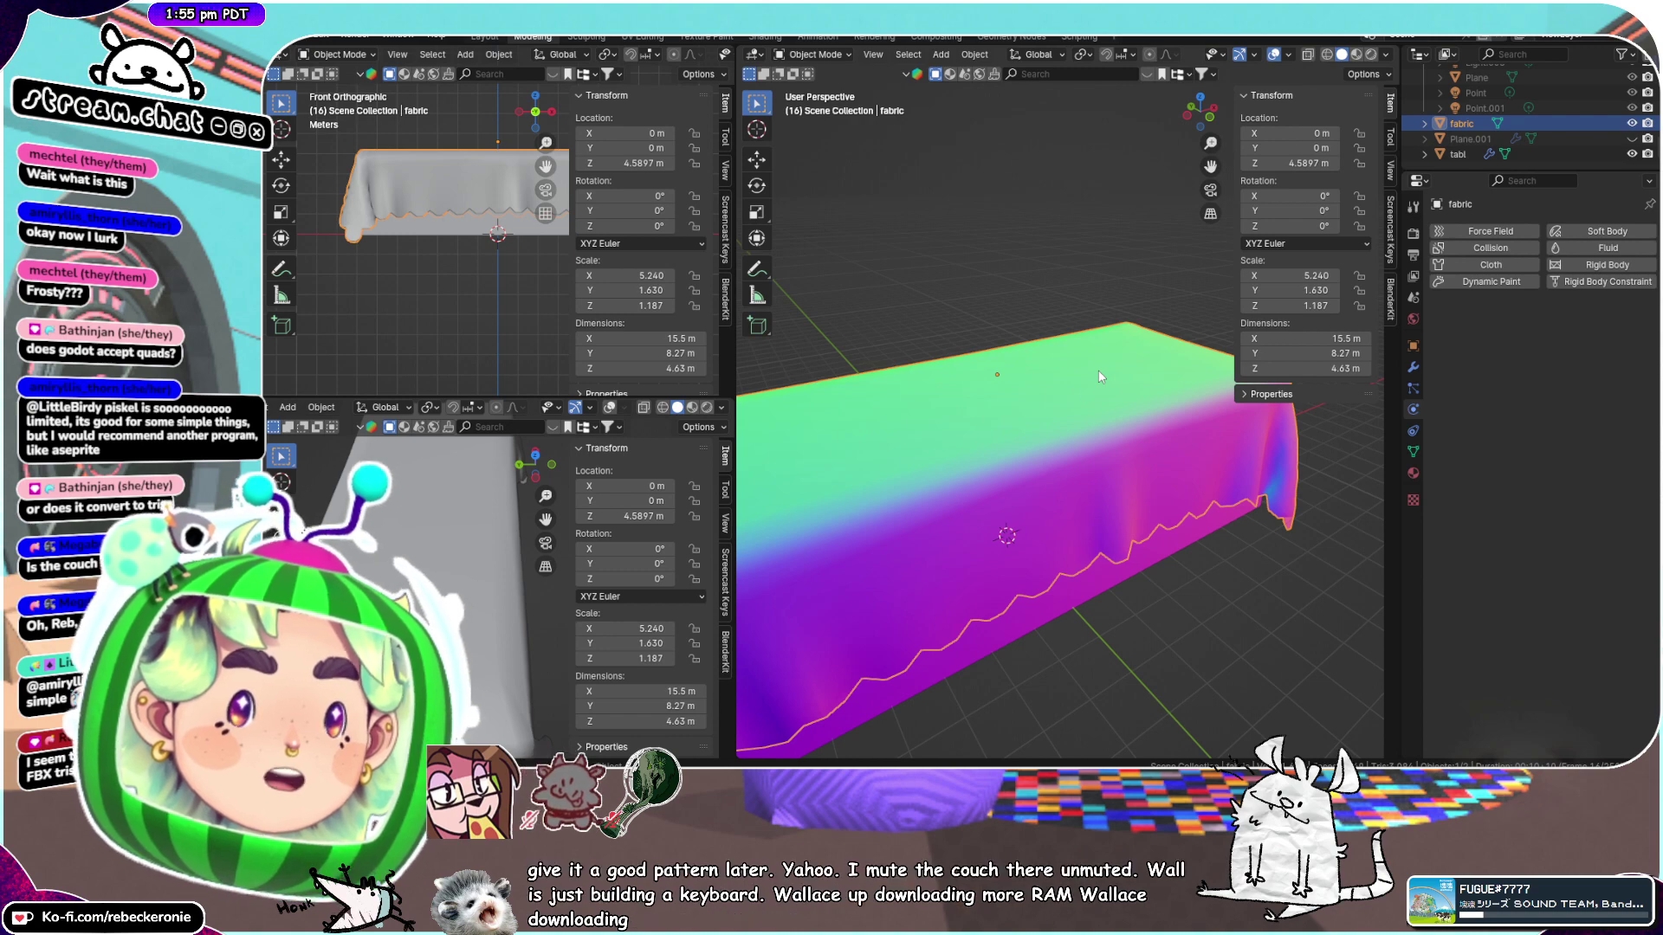
middle_click_drag(1226, 489, 1294, 443)
scroll(1285, 442, "down", 2)
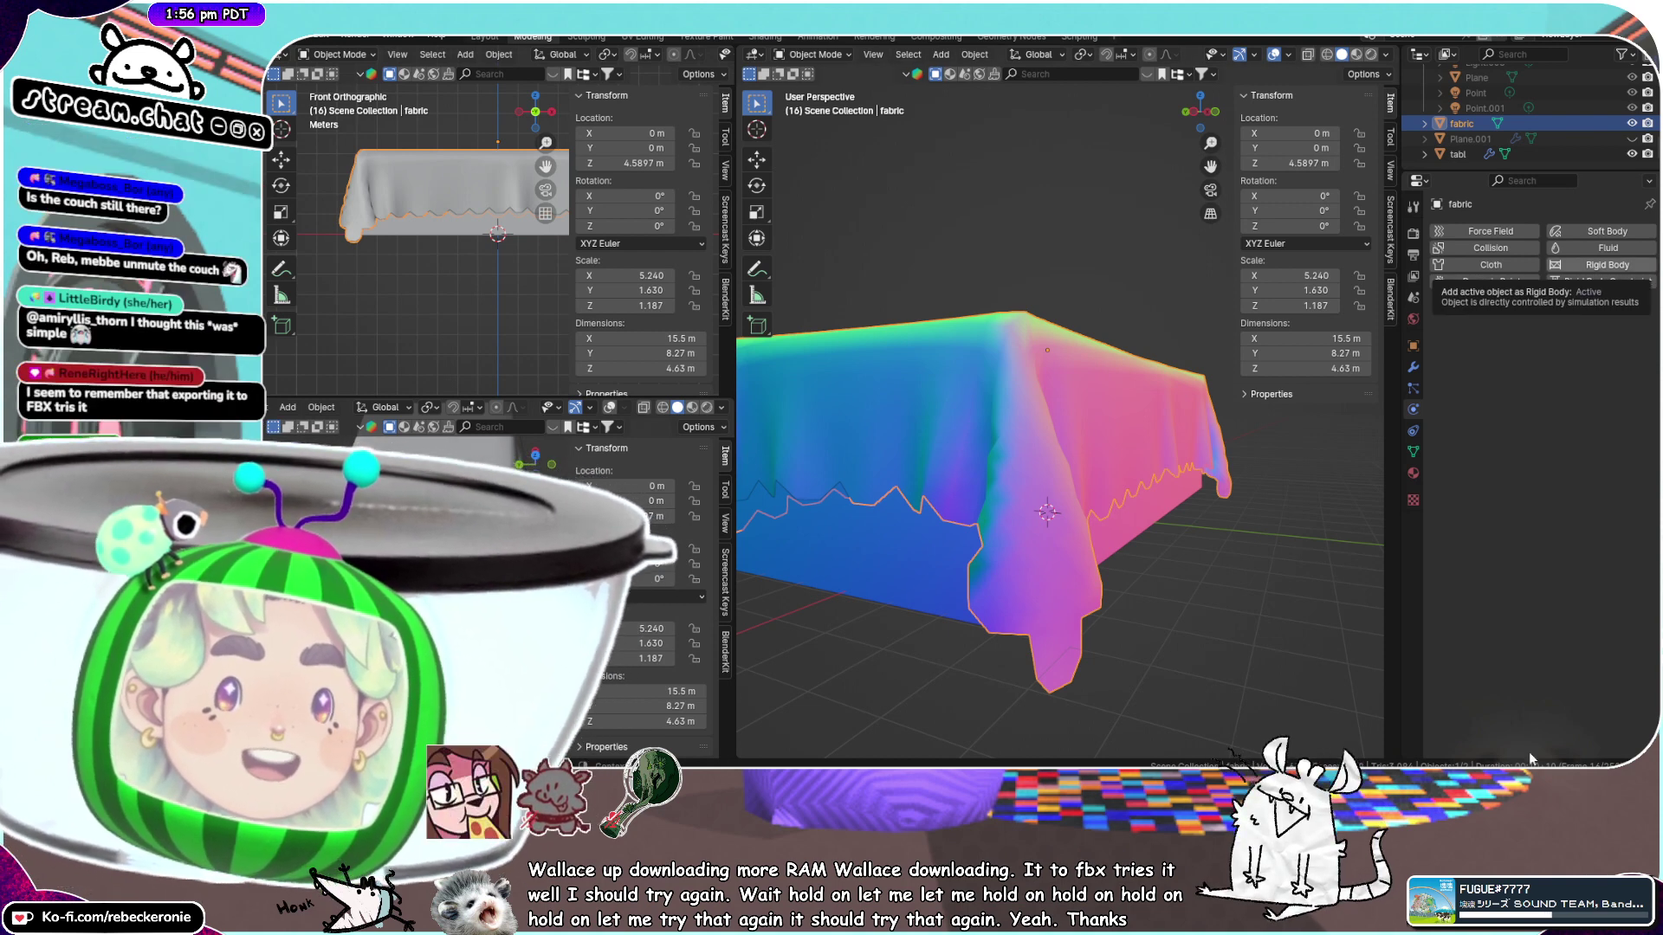
scroll(1199, 455, "down", 4)
middle_click_drag(1199, 455, 974, 275)
scroll(1048, 448, "up", 4)
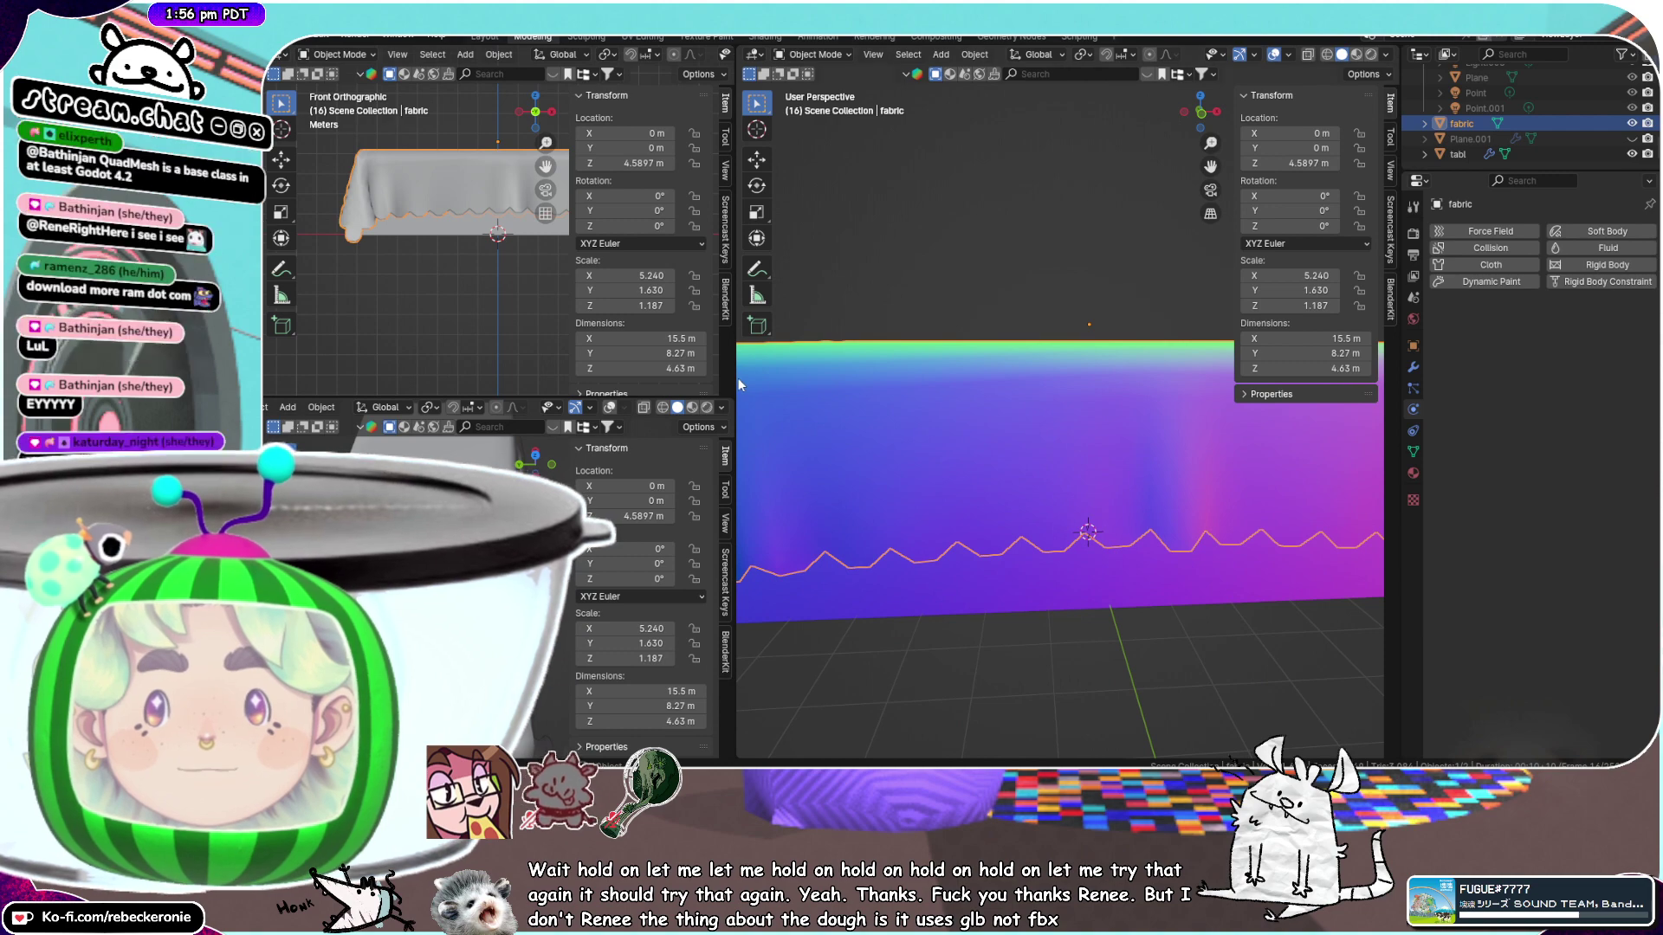
Widen the main perspective viewport and look over the whole covered table in it
left_click_drag(735, 374, 605, 386)
middle_click_drag(789, 343, 857, 347)
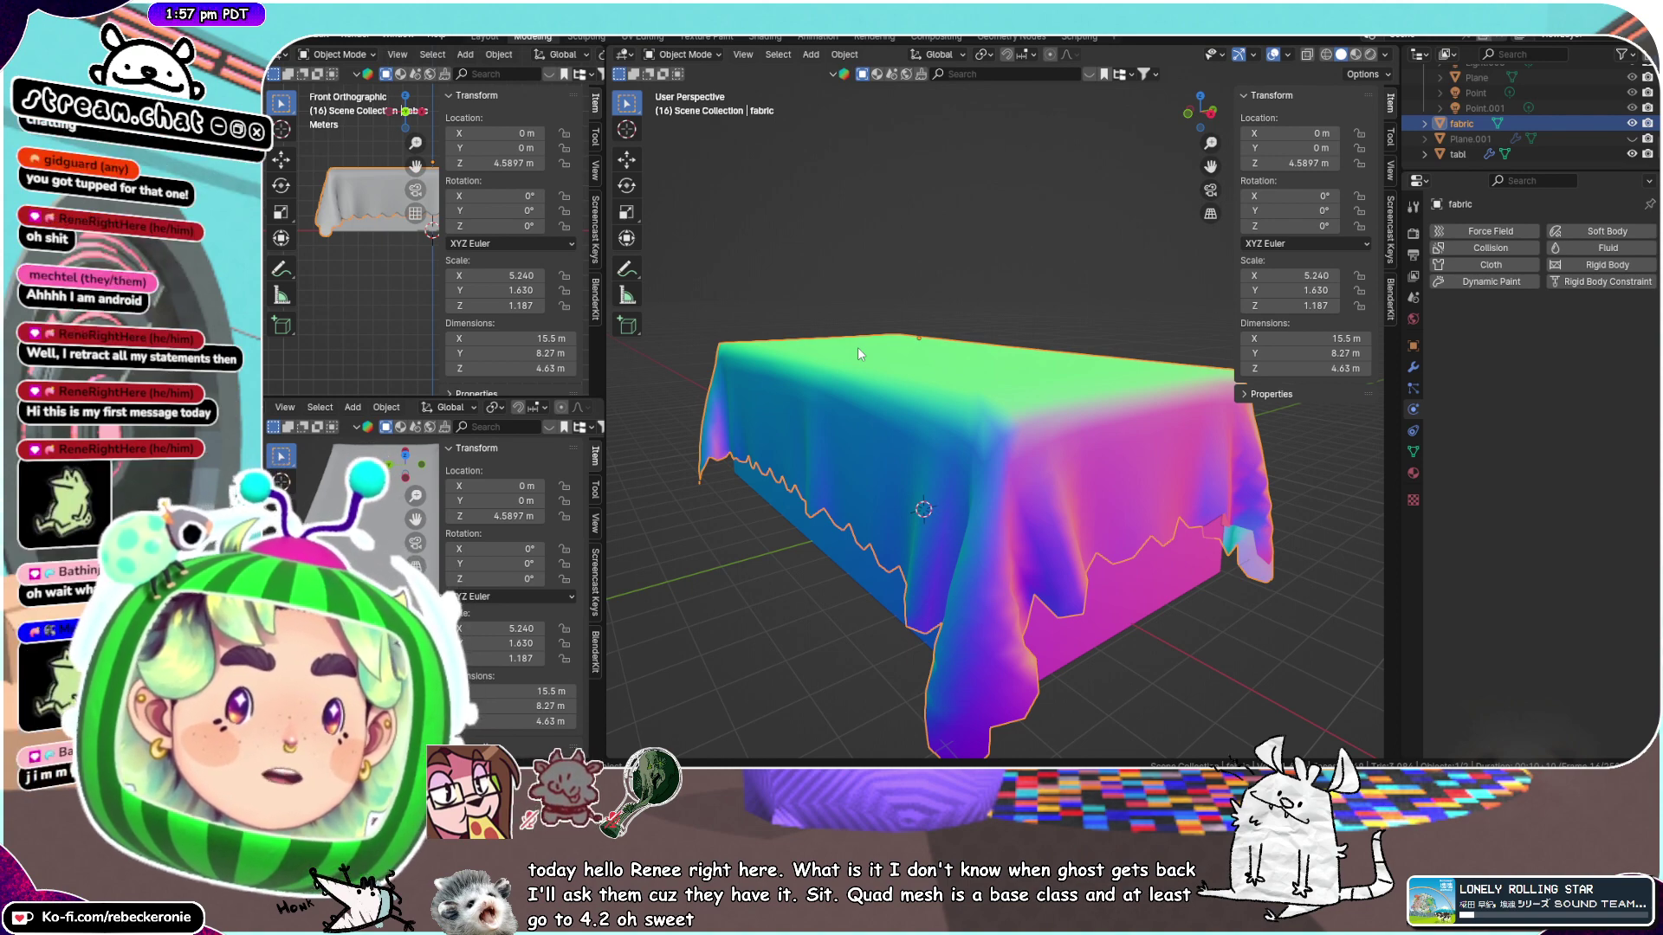
scroll(1002, 339, "down", 5)
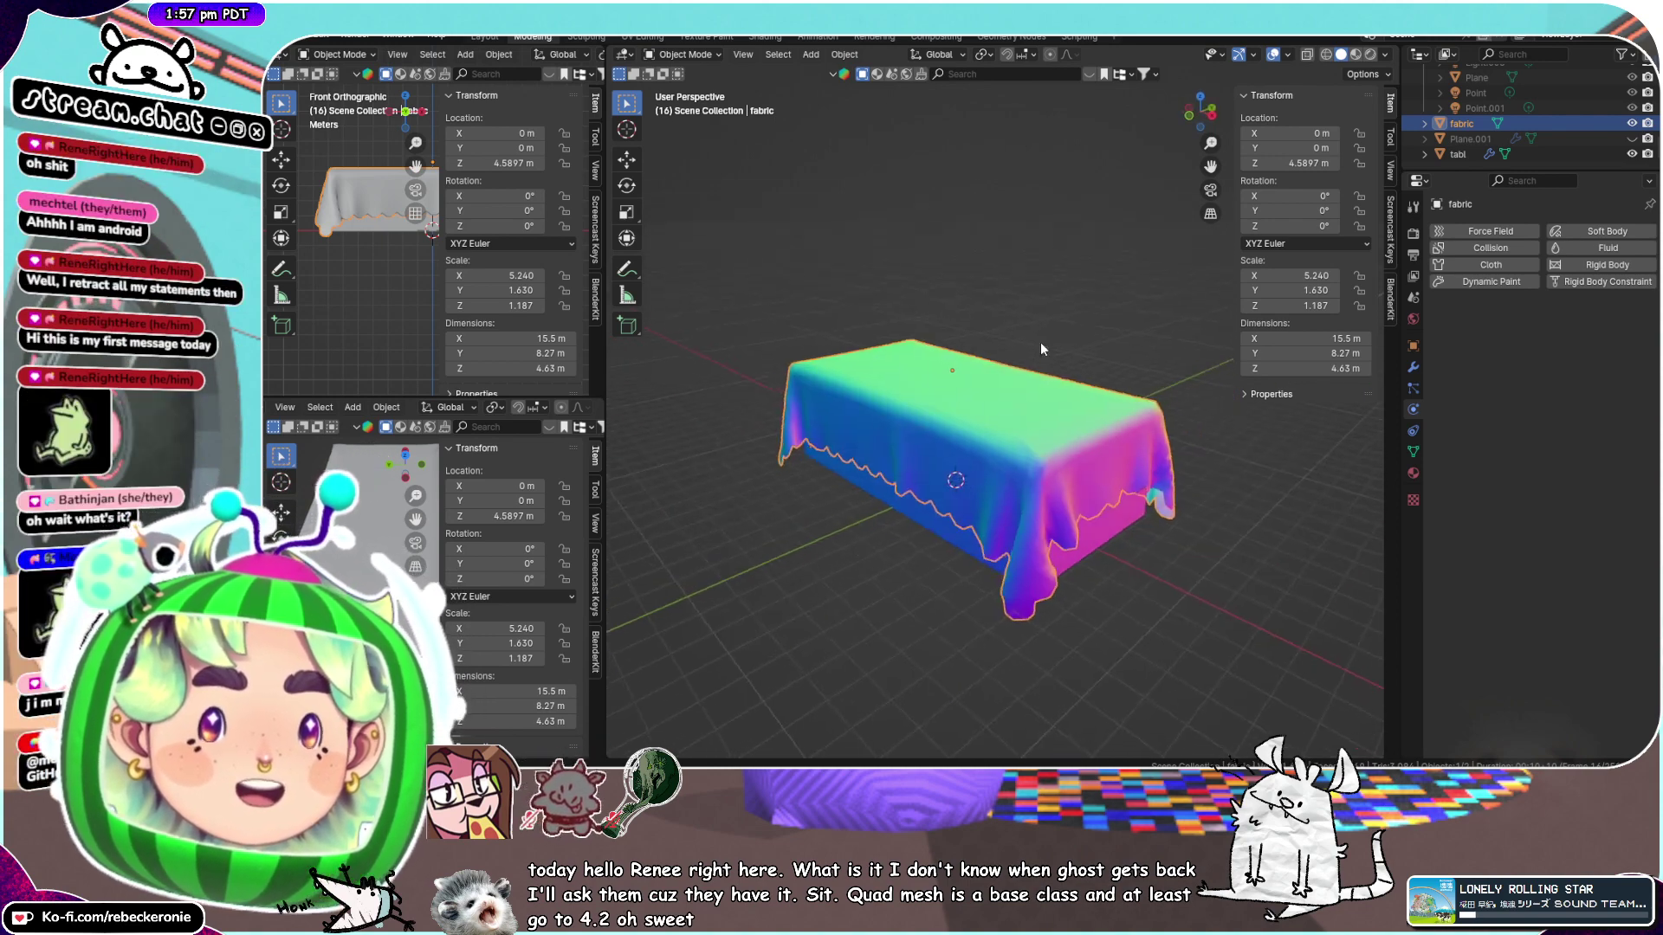
middle_click_drag(1041, 349, 994, 385)
scroll(1179, 345, "up", 5)
scroll(1078, 323, "down", 3)
scroll(1129, 409, "up", 2)
scroll(1130, 408, "down", 4)
Open the table in Edit Mode and select the -Y long edge of its underside
left_click(1014, 291)
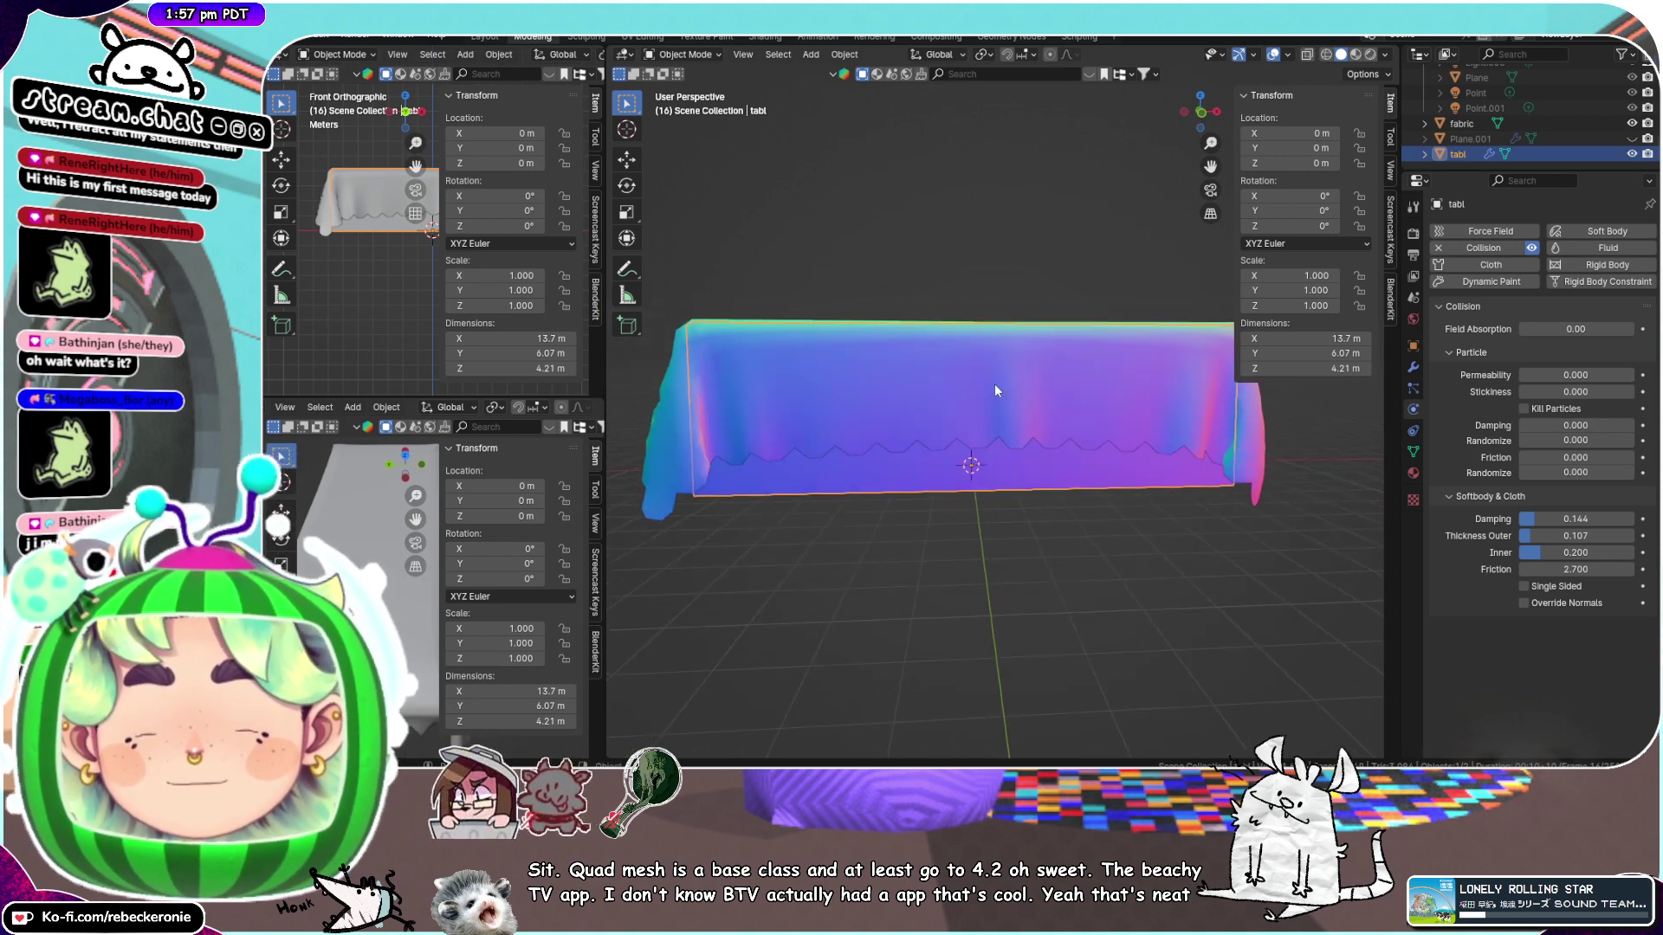
key("ctrl+Tab")
left_click(1089, 391)
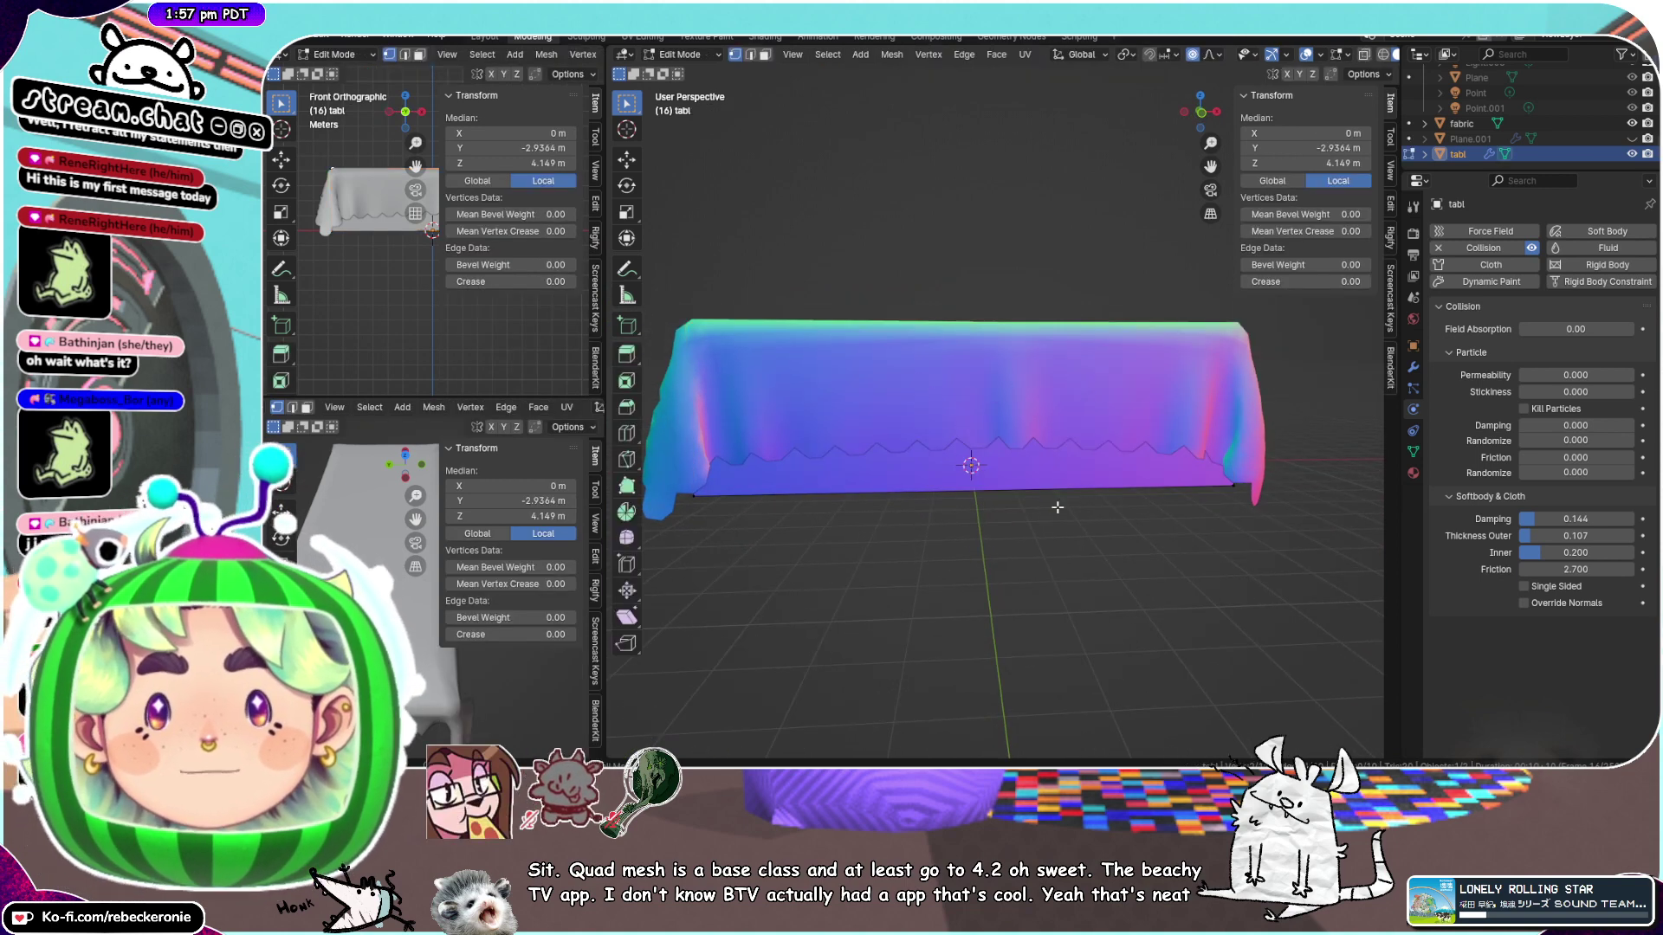
middle_click_drag(1058, 508, 1089, 393)
left_click(1139, 305)
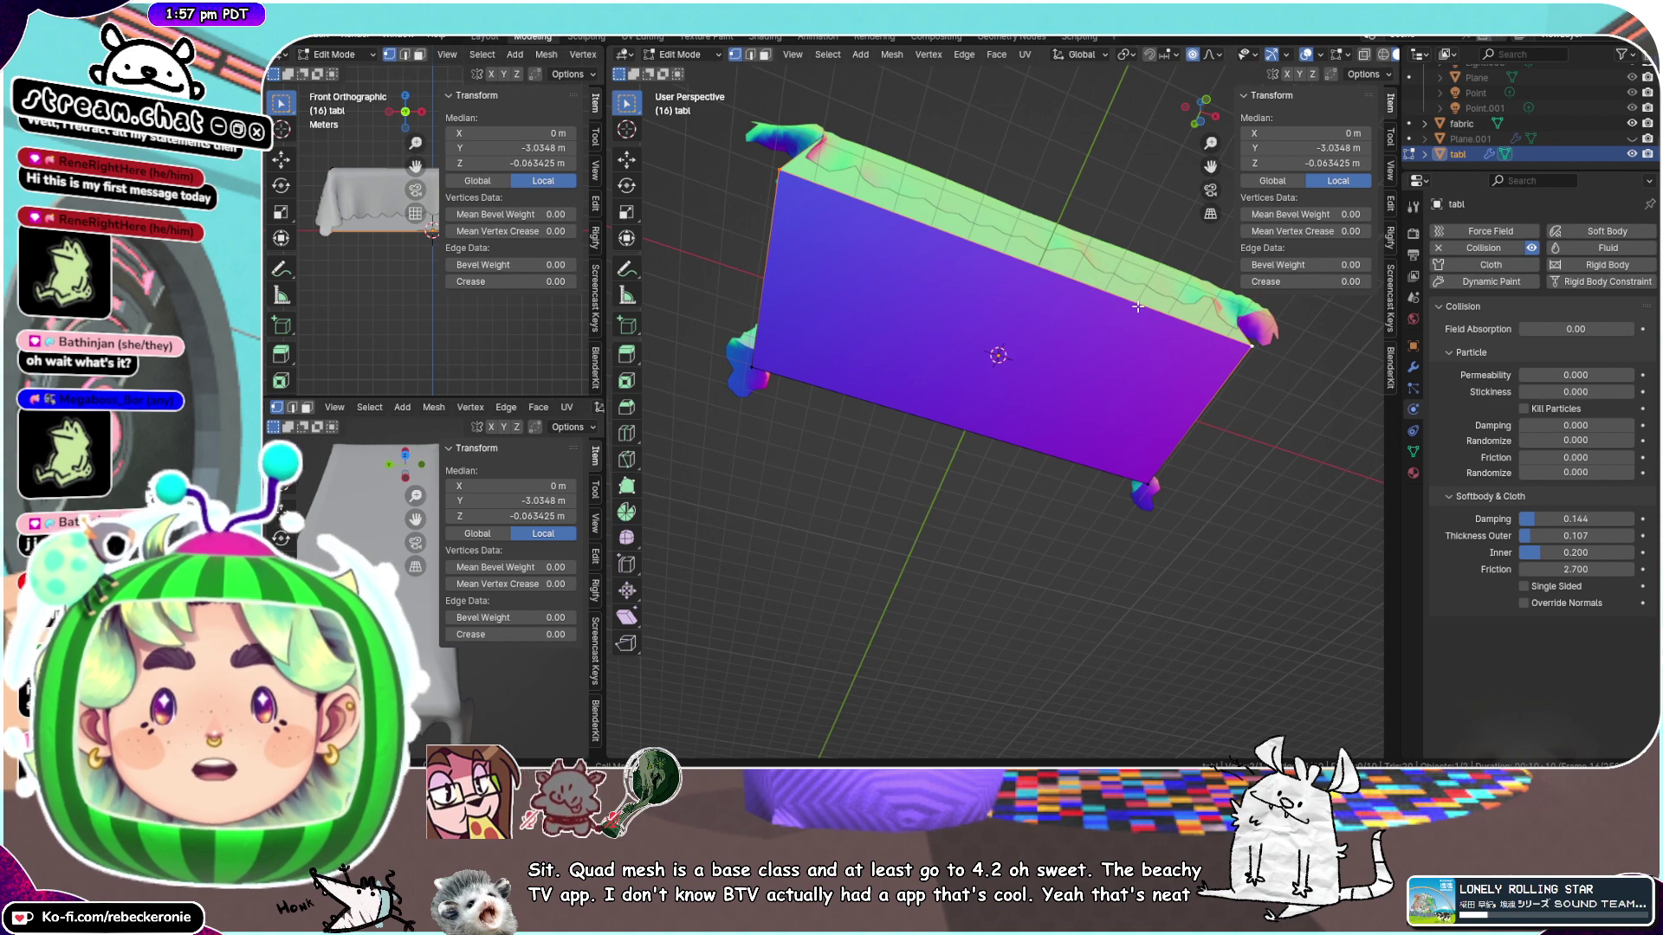
middle_click_drag(1137, 306, 1126, 322)
key("ctrl+Tab")
left_click(1122, 333)
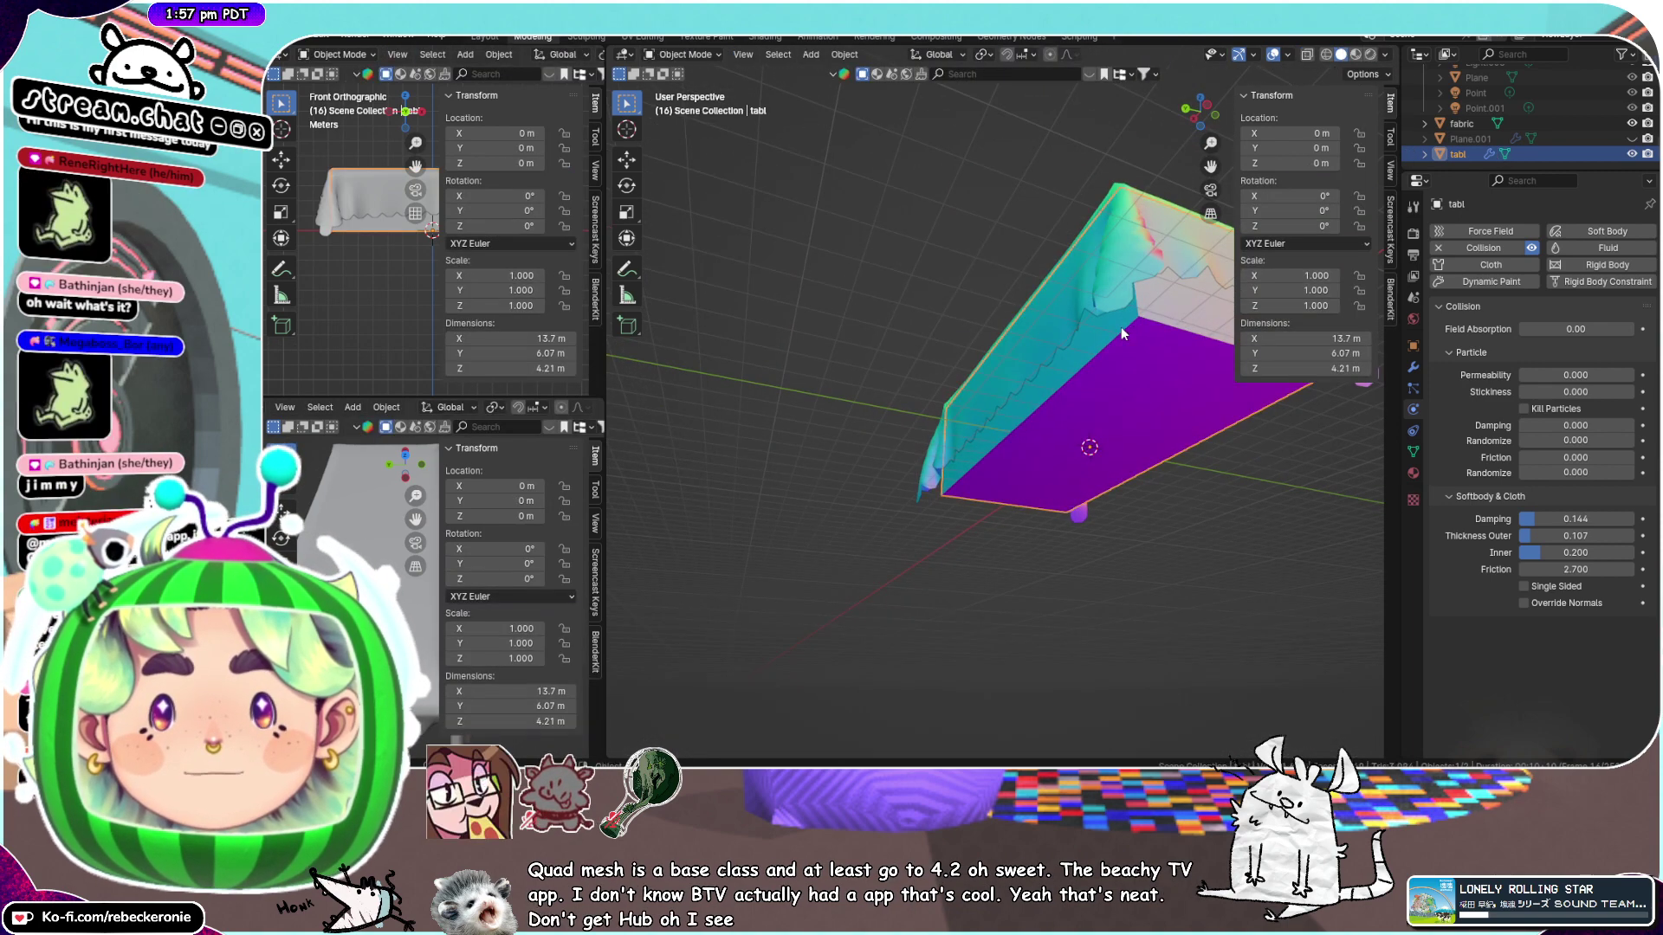
key("ctrl+Tab")
left_click(1153, 338)
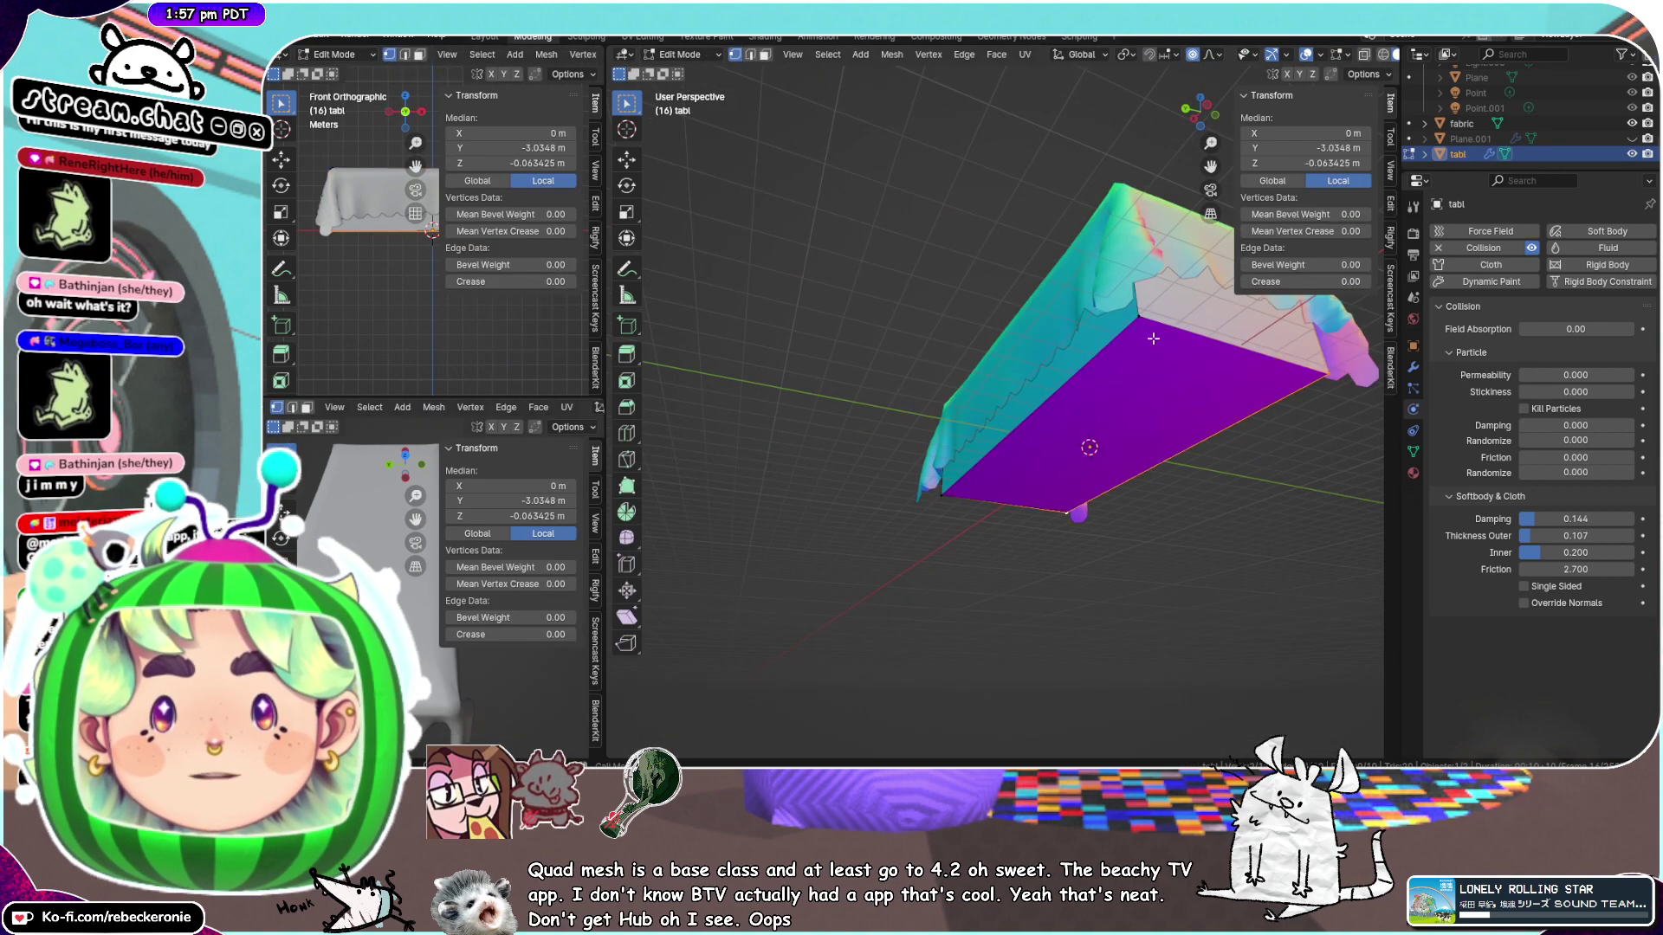
Select the edges around the table's underside in edge mode, give them a narrow bevel and deselect everything
left_click(750, 54)
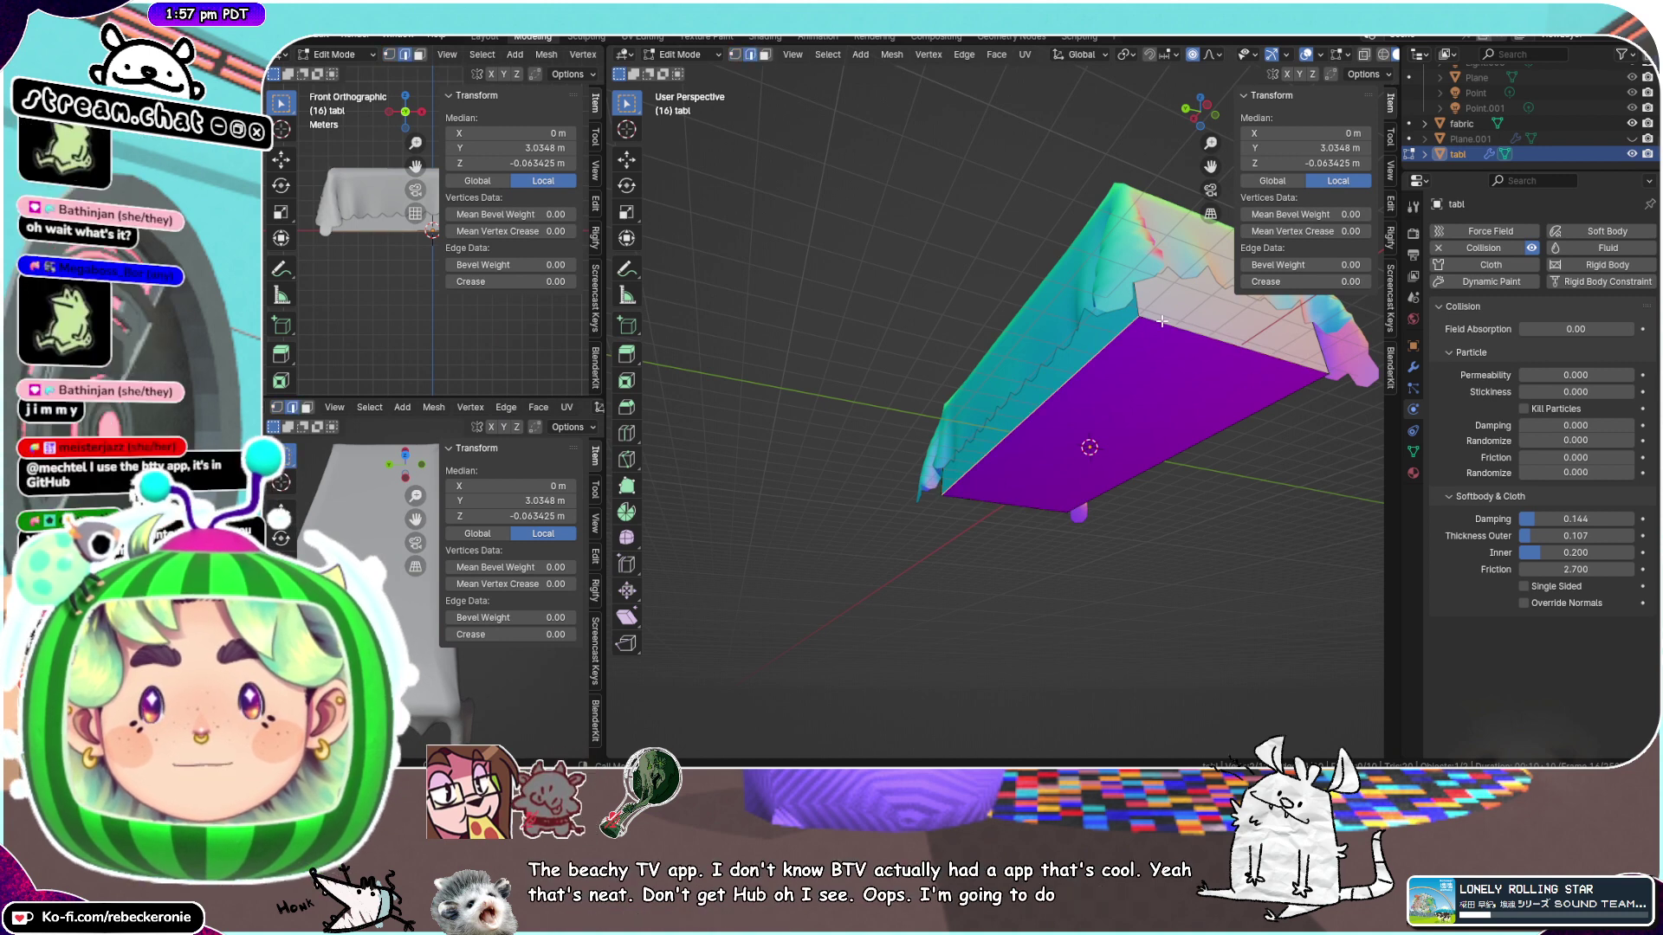
left_click(1118, 333)
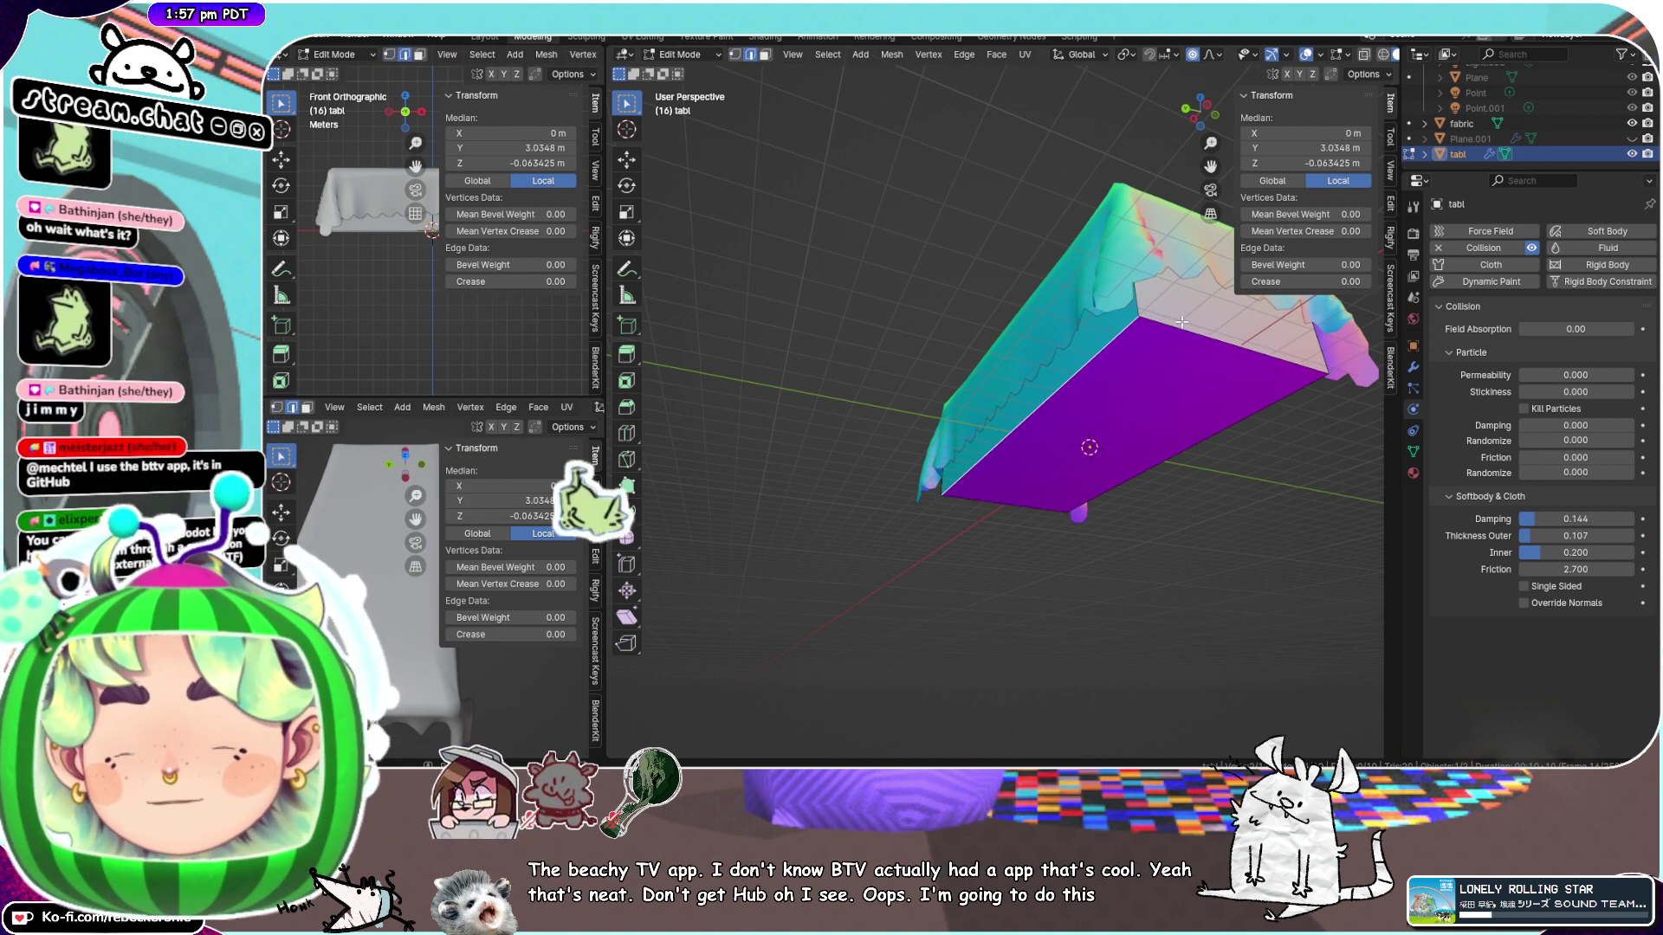
left_click(1175, 464, "shift")
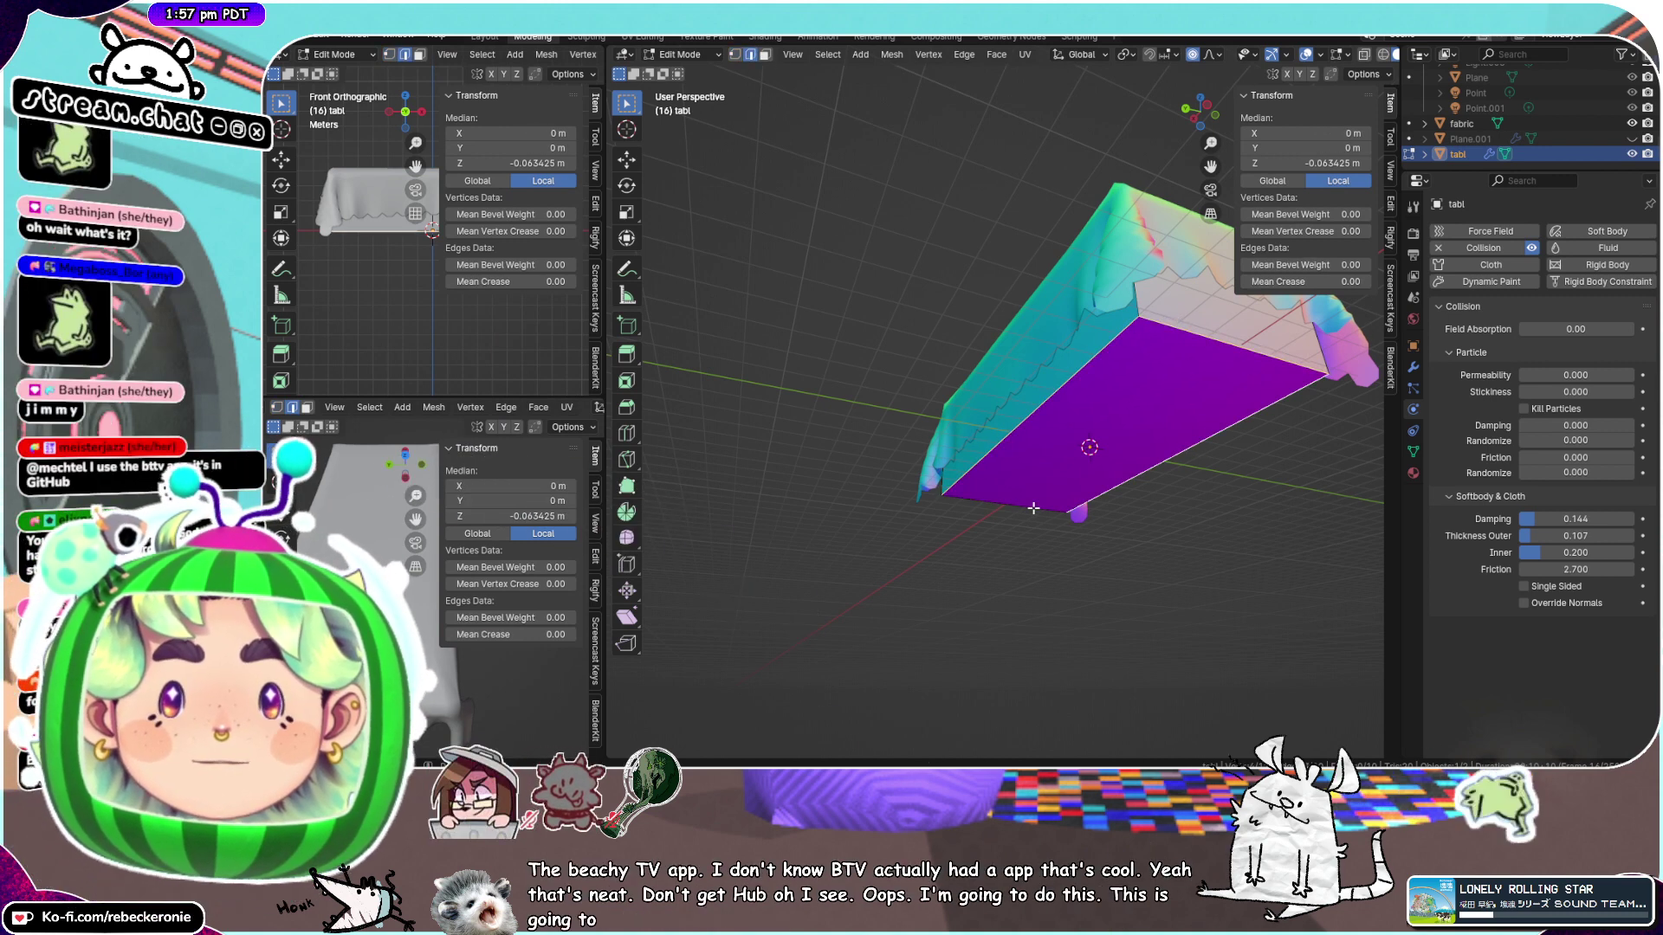
middle_click_drag(1161, 462, 1105, 460)
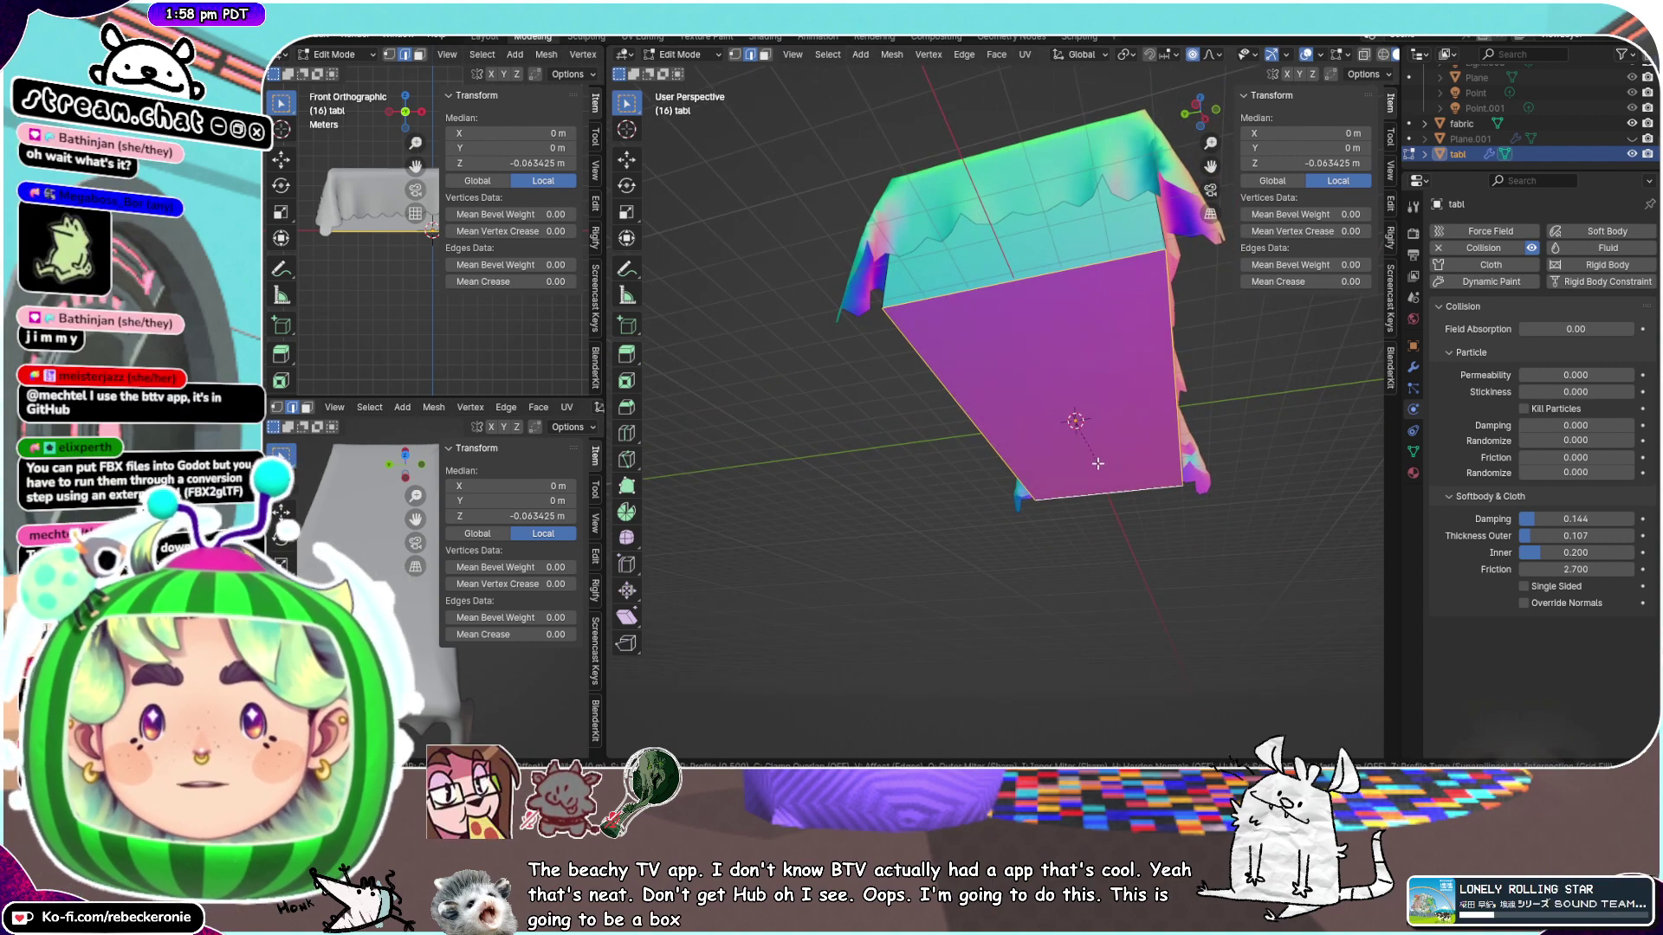
left_click(1097, 464, "shift")
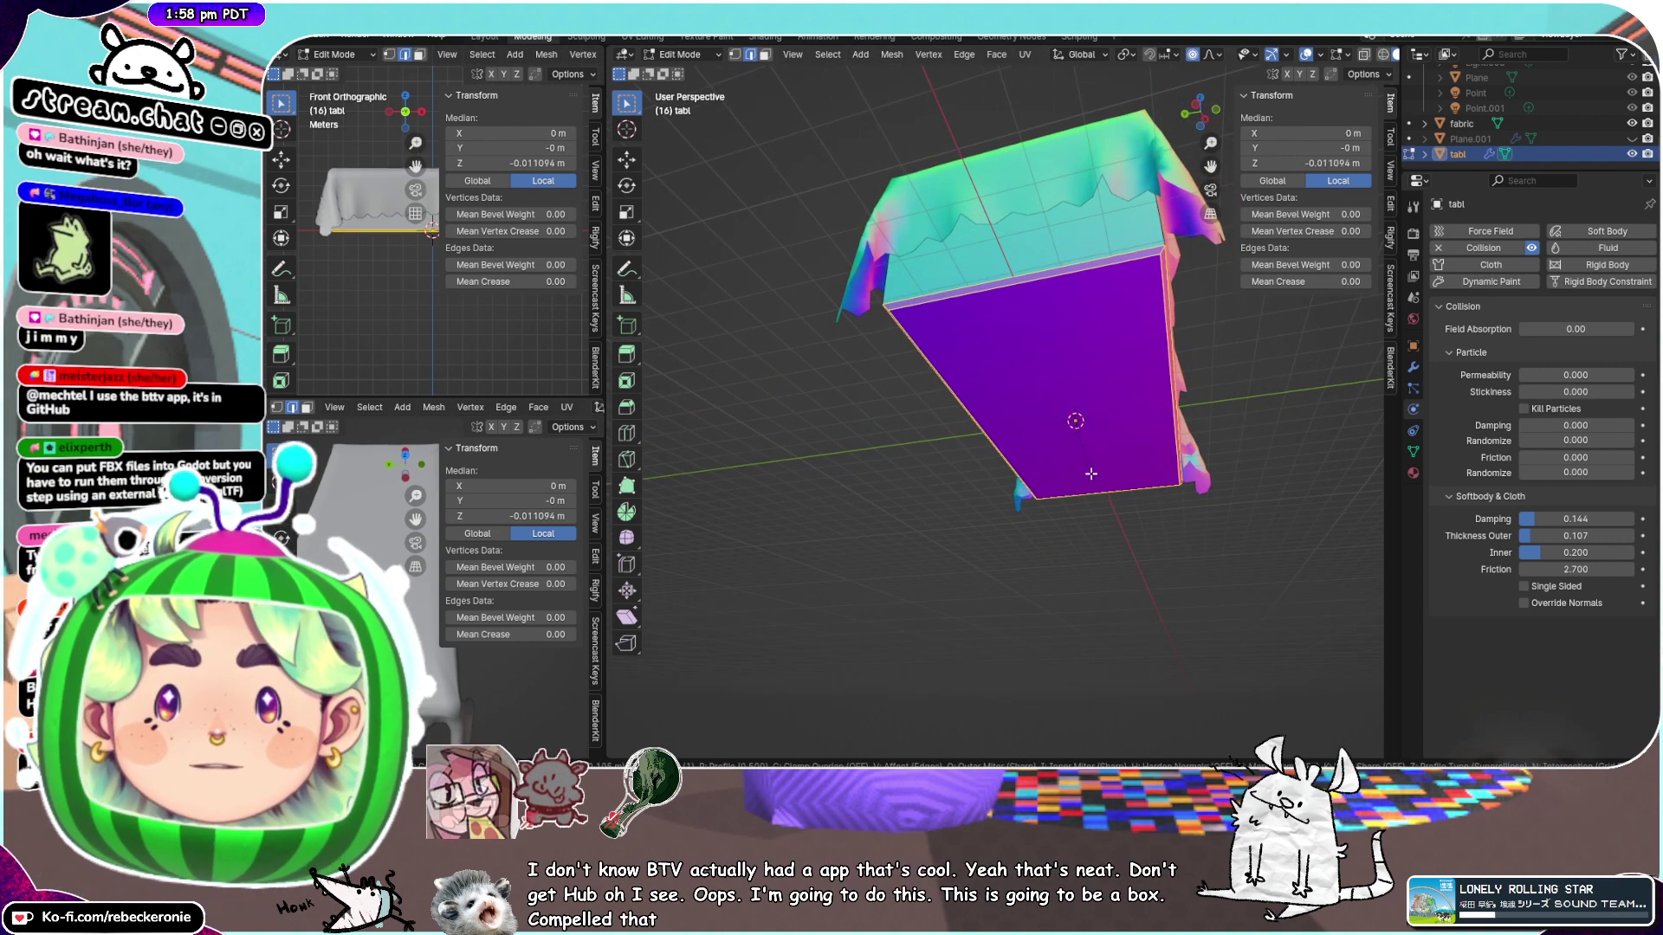
left_click(1093, 472, "shift")
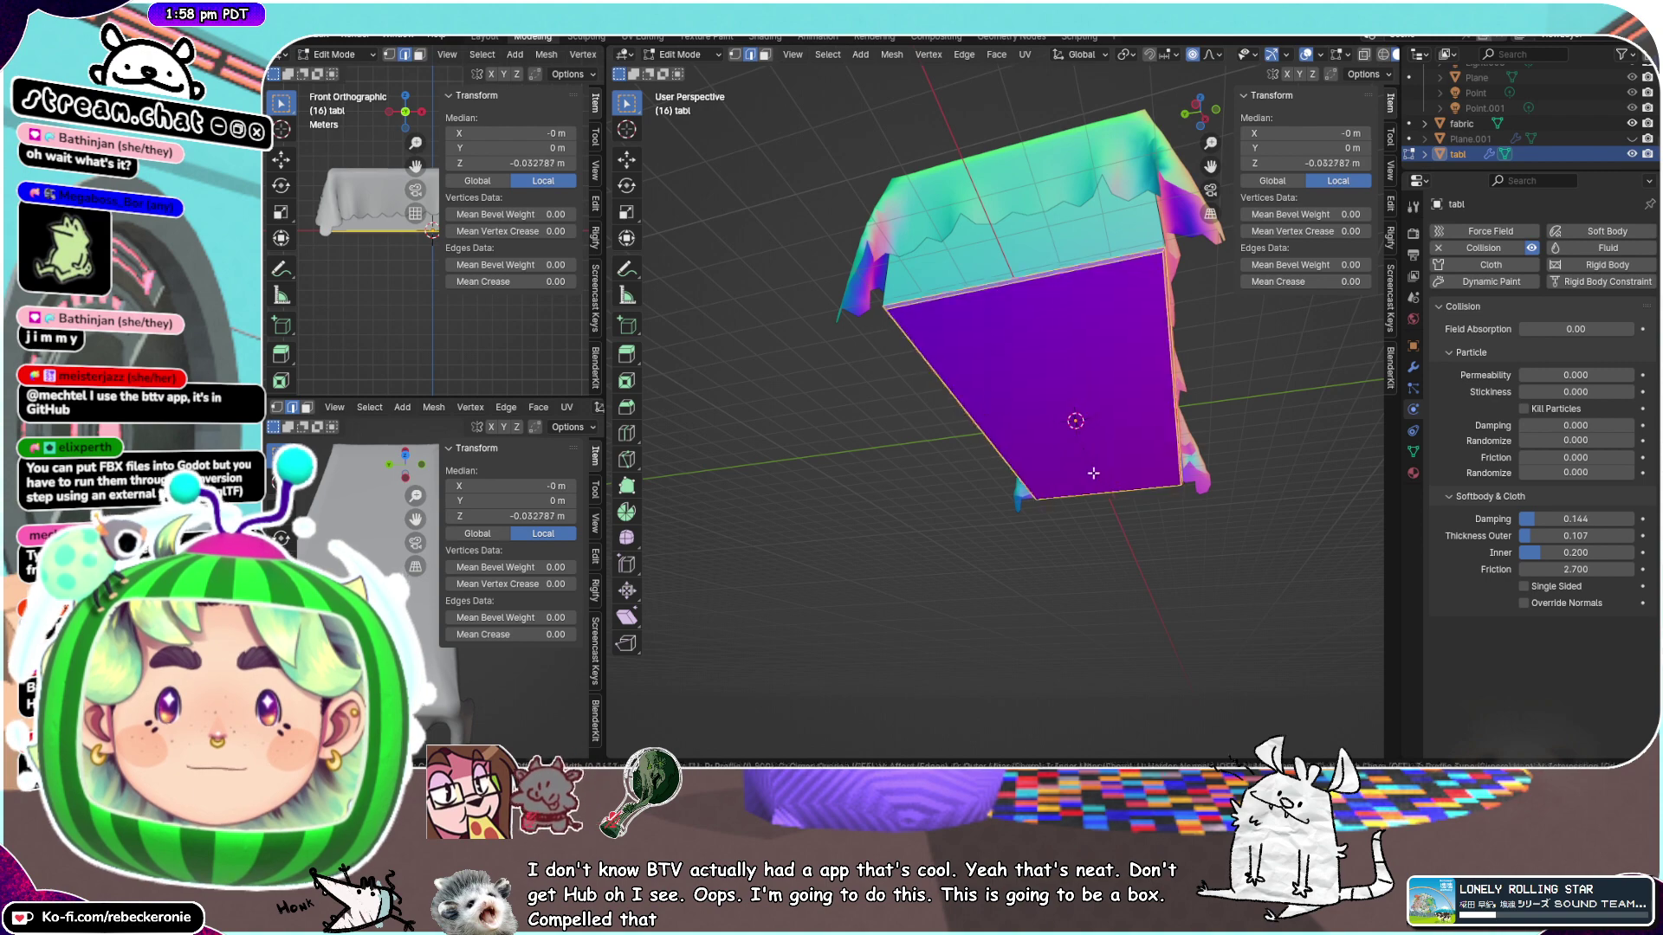
left_click(1091, 472, "shift")
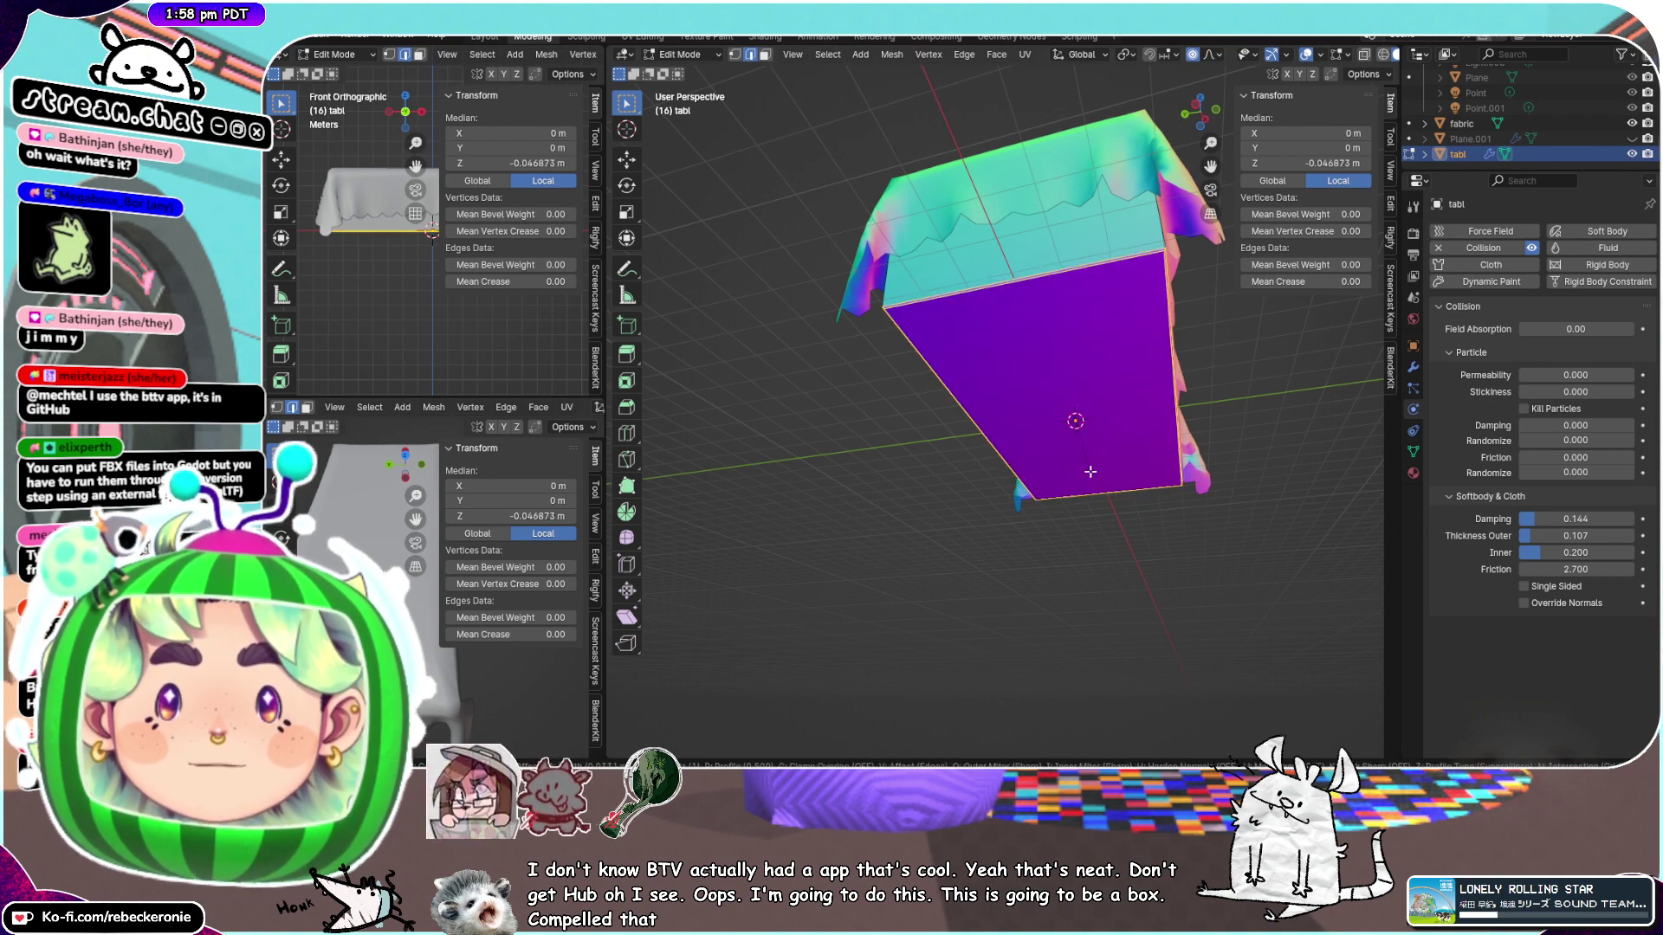
left_click(1091, 472)
middle_click_drag(1090, 472, 1107, 592)
left_click(1138, 568)
Return the table to Object Mode and shade it smooth with sharp edges kept
scroll(1140, 566, "up", 2)
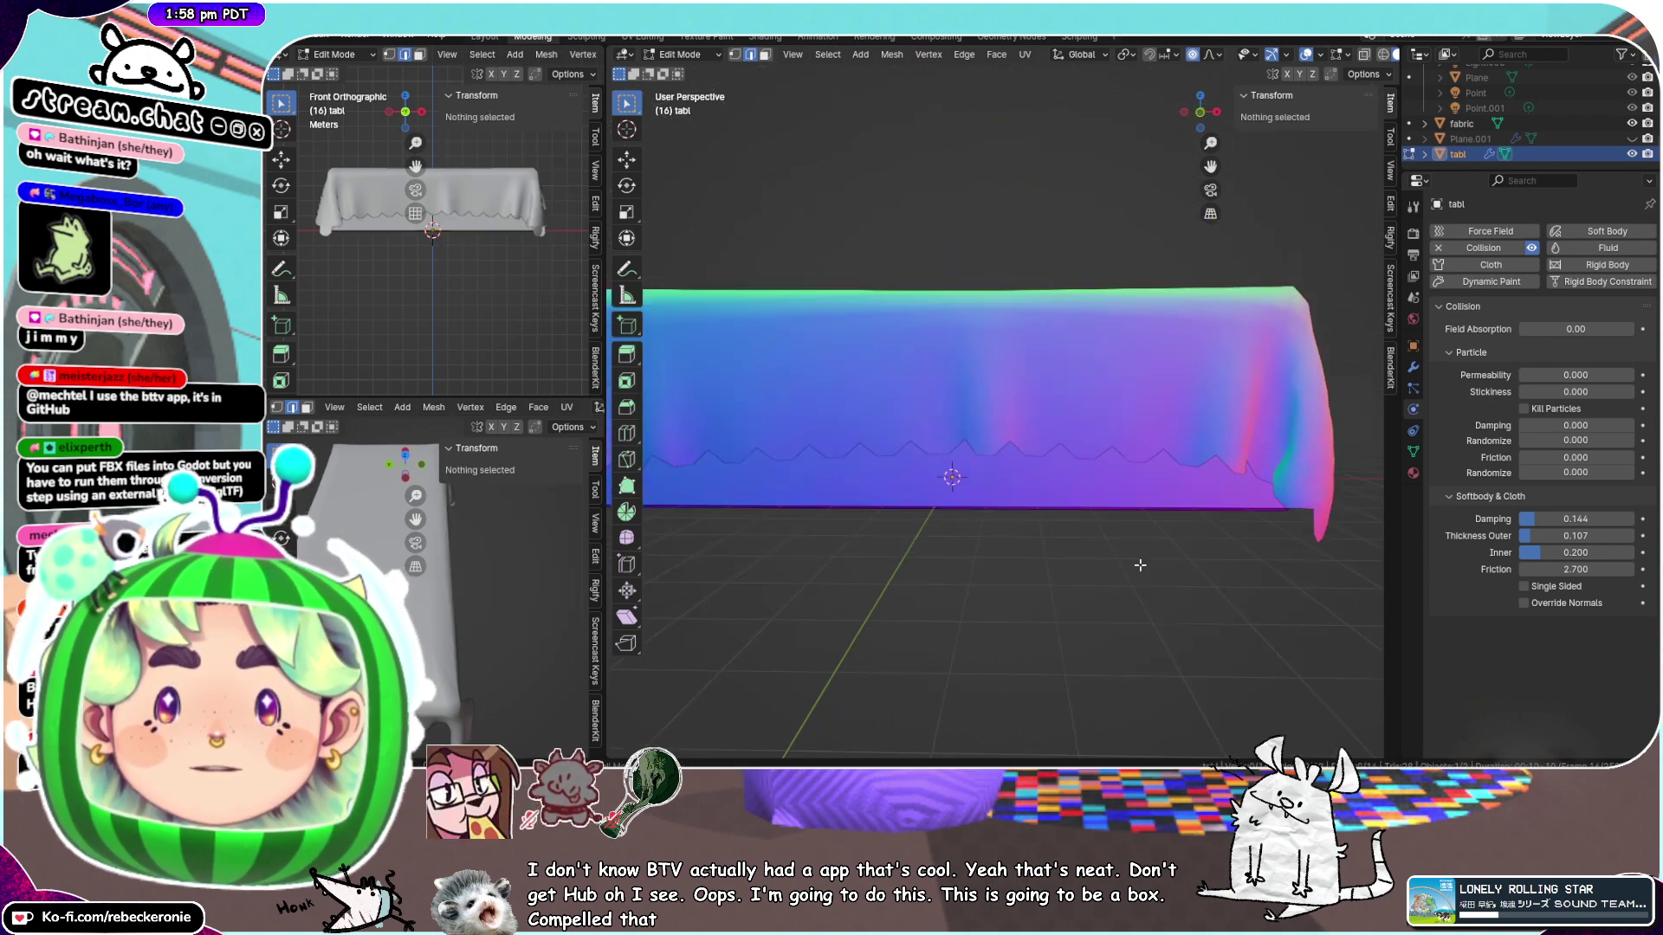
scroll(1140, 566, "up", 2)
left_click_drag(1140, 566, 1146, 535)
scroll(1147, 534, "down", 5)
middle_click_drag(1147, 535, 1187, 519)
key("ctrl+Tab")
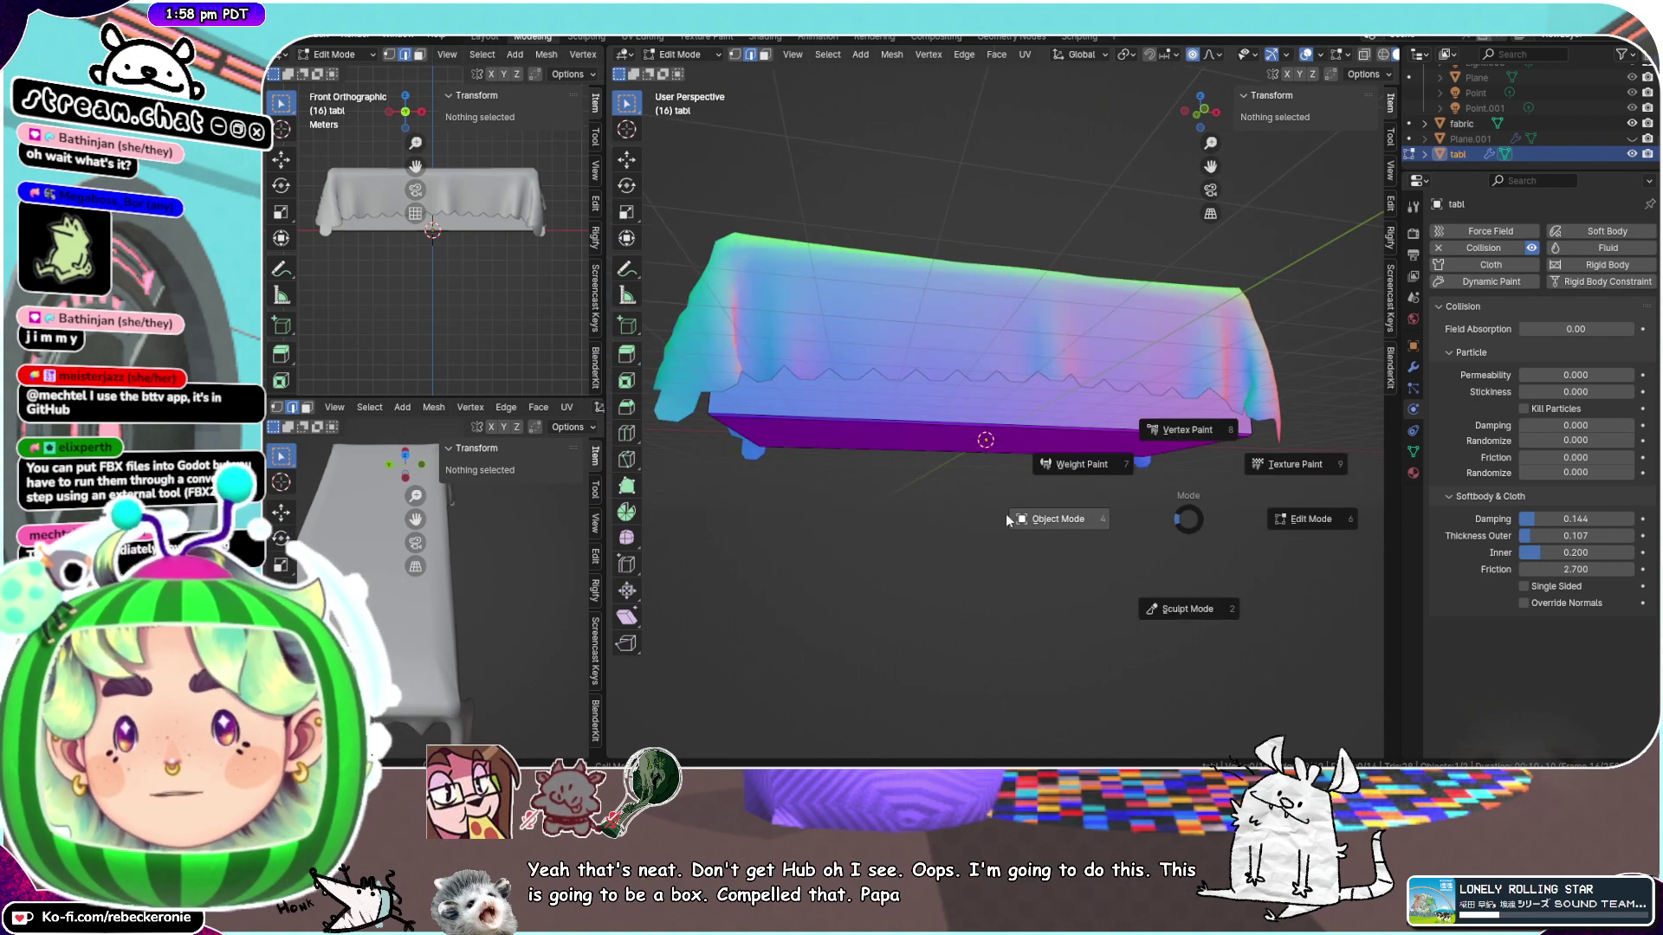
left_click(1005, 517)
right_click(1062, 402)
left_click(1063, 402)
mouse_move(1068, 398)
middle_mouse_down()
mouse_move(1109, 403)
mouse_move(1054, 393)
mouse_move(1145, 374)
mouse_move(1195, 404)
mouse_move(1061, 222)
mouse_move(1053, 315)
mouse_move(1093, 447)
mouse_move(1172, 460)
mouse_move(1048, 393)
mouse_move(1157, 473)
mouse_move(1045, 403)
mouse_move(1022, 412)
mouse_move(1068, 395)
mouse_move(1041, 418)
middle_mouse_up()
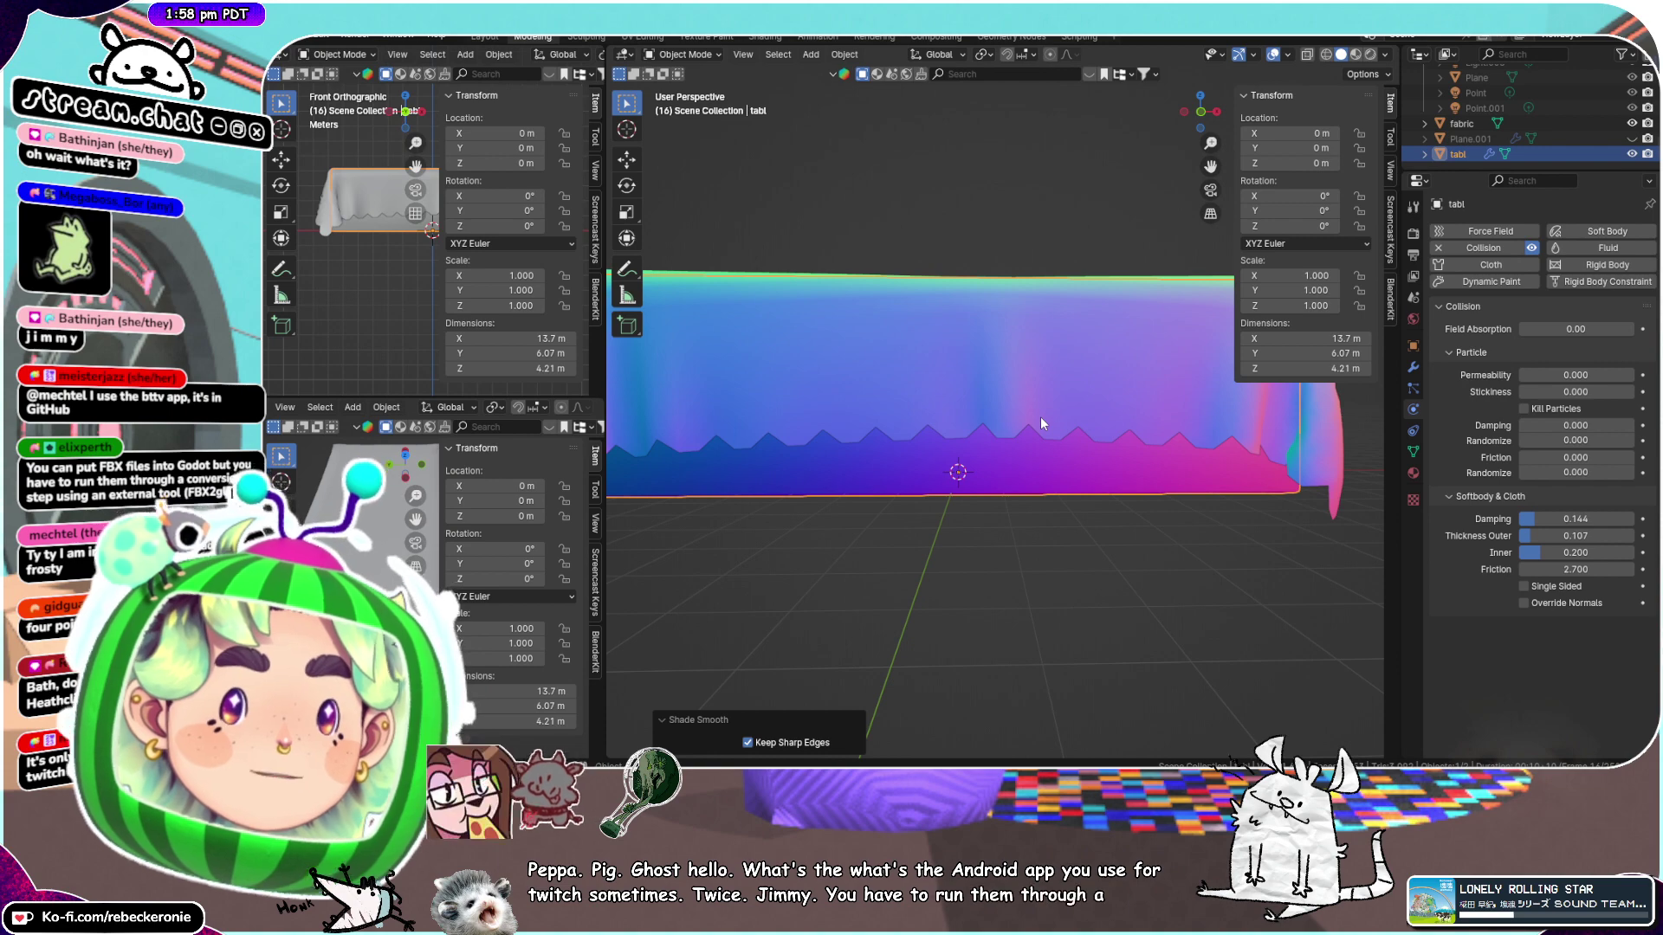
middle_click_drag(1041, 417, 1088, 331)
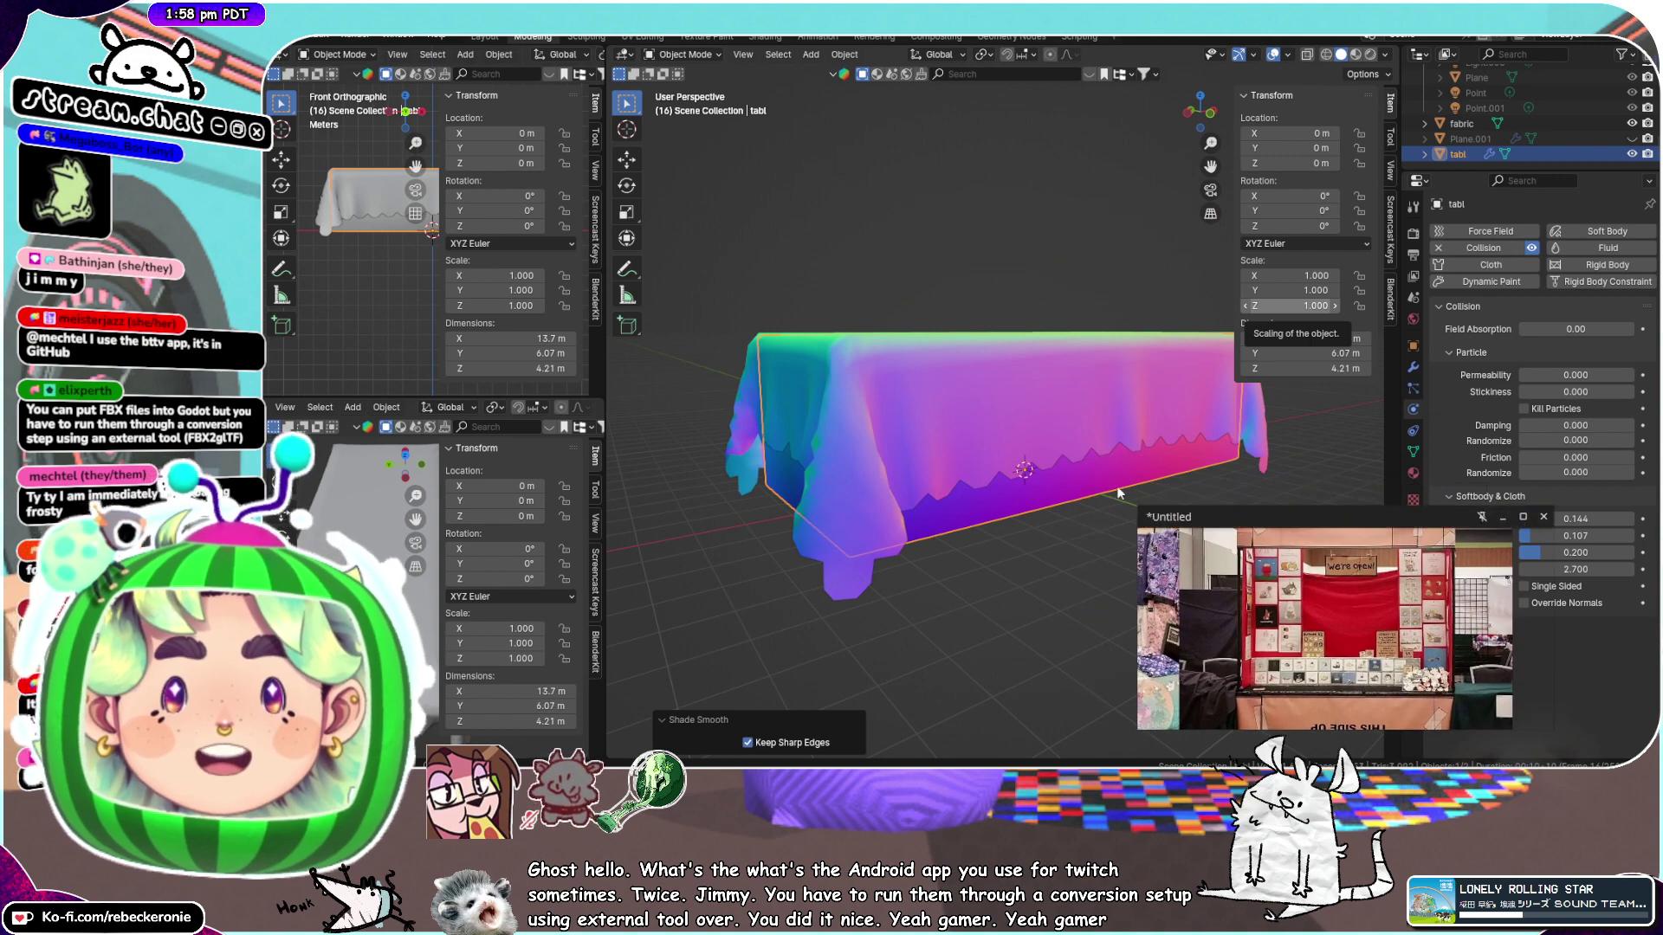
middle_click_drag(1120, 494, 719, 479)
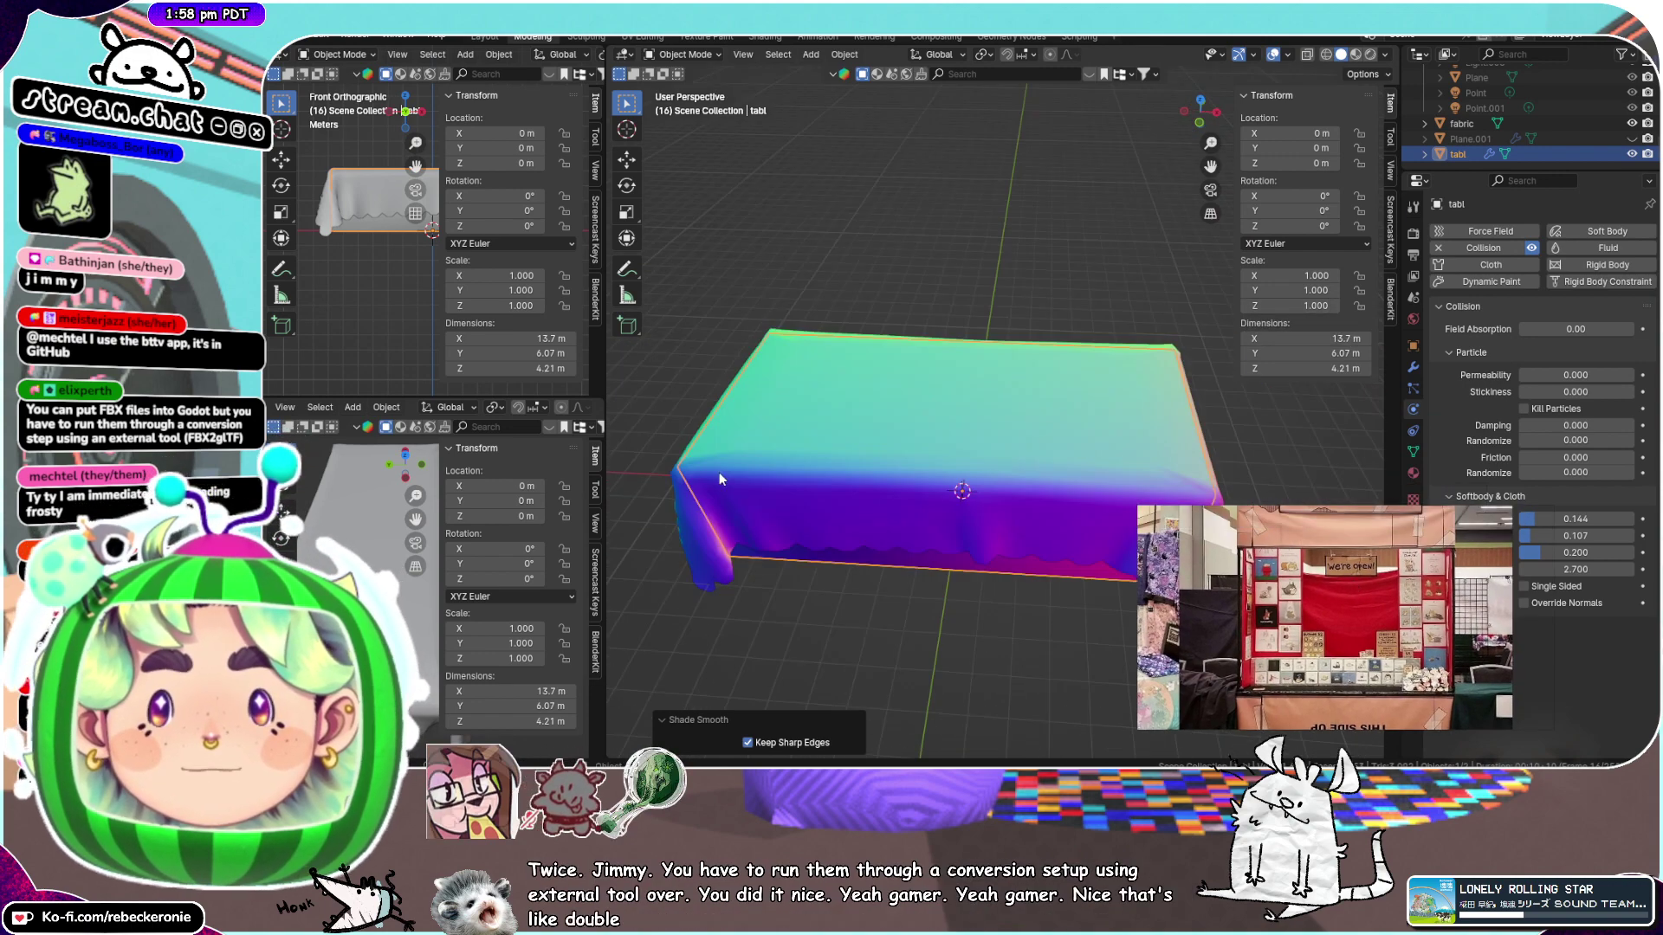
left_click(894, 604)
key("ctrl+Tab")
key("Escape")
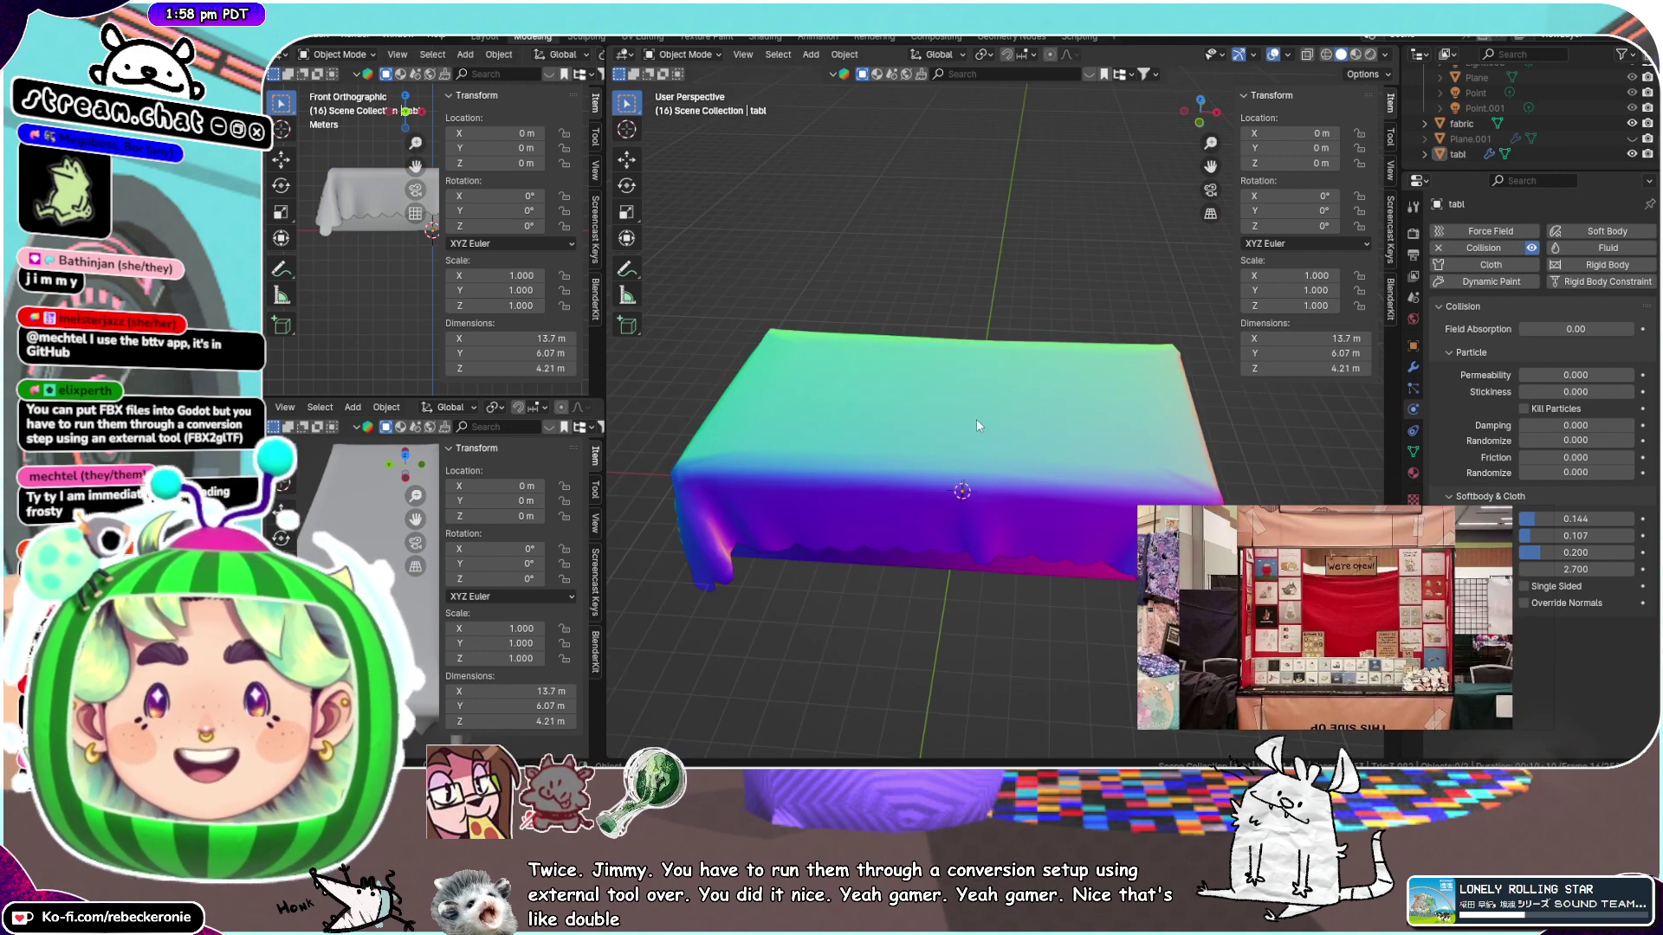
scroll(975, 417, "down", 4)
middle_click_drag(975, 416, 997, 442)
key("shift+a")
mouse_move(1000, 428)
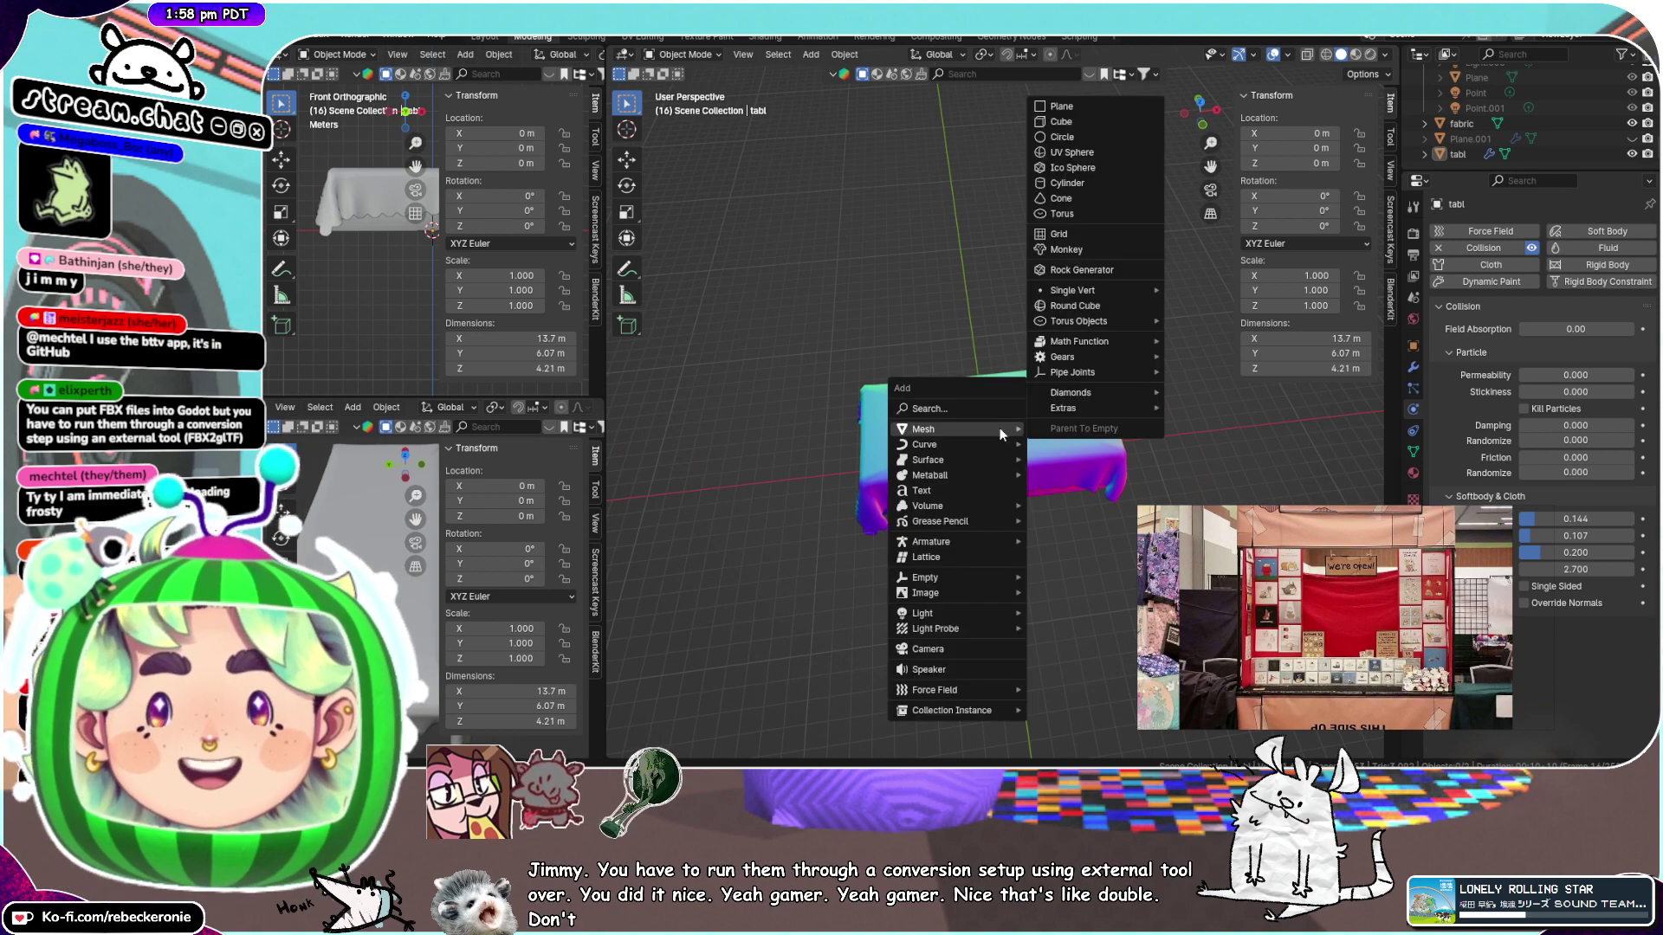
left_click(1084, 183)
middle_click_drag(1058, 436, 1053, 335)
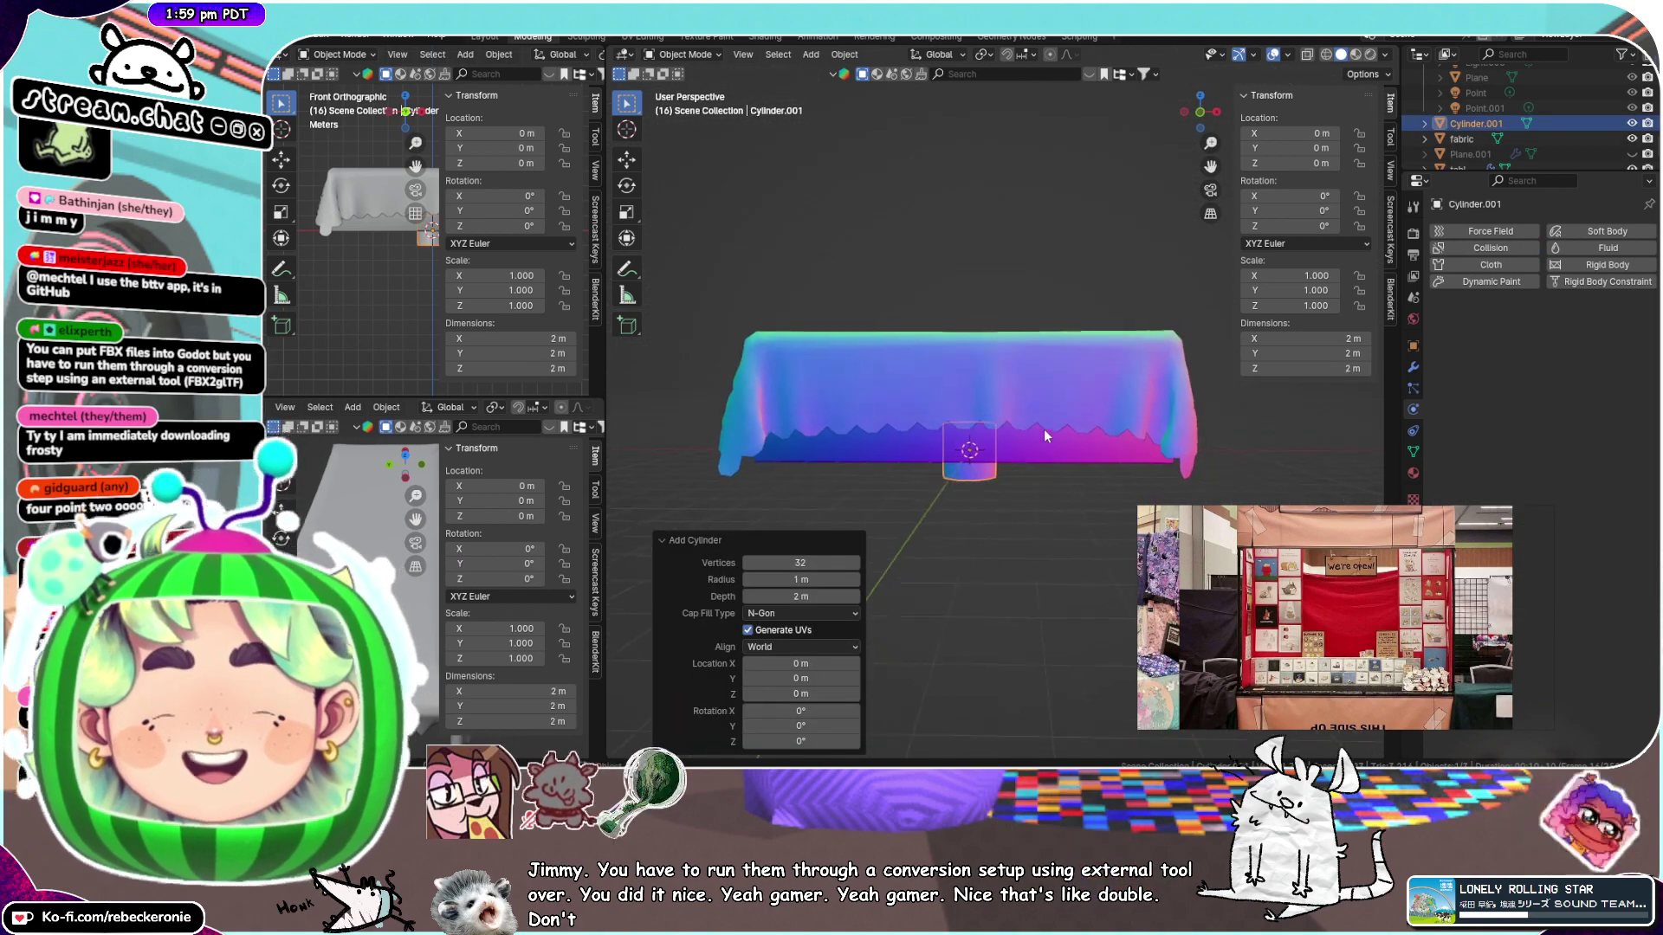
key("g")
key("z")
left_click(1056, 276)
middle_click_drag(1000, 277, 1004, 386)
scroll(928, 423, "up", 4)
key("Delete")
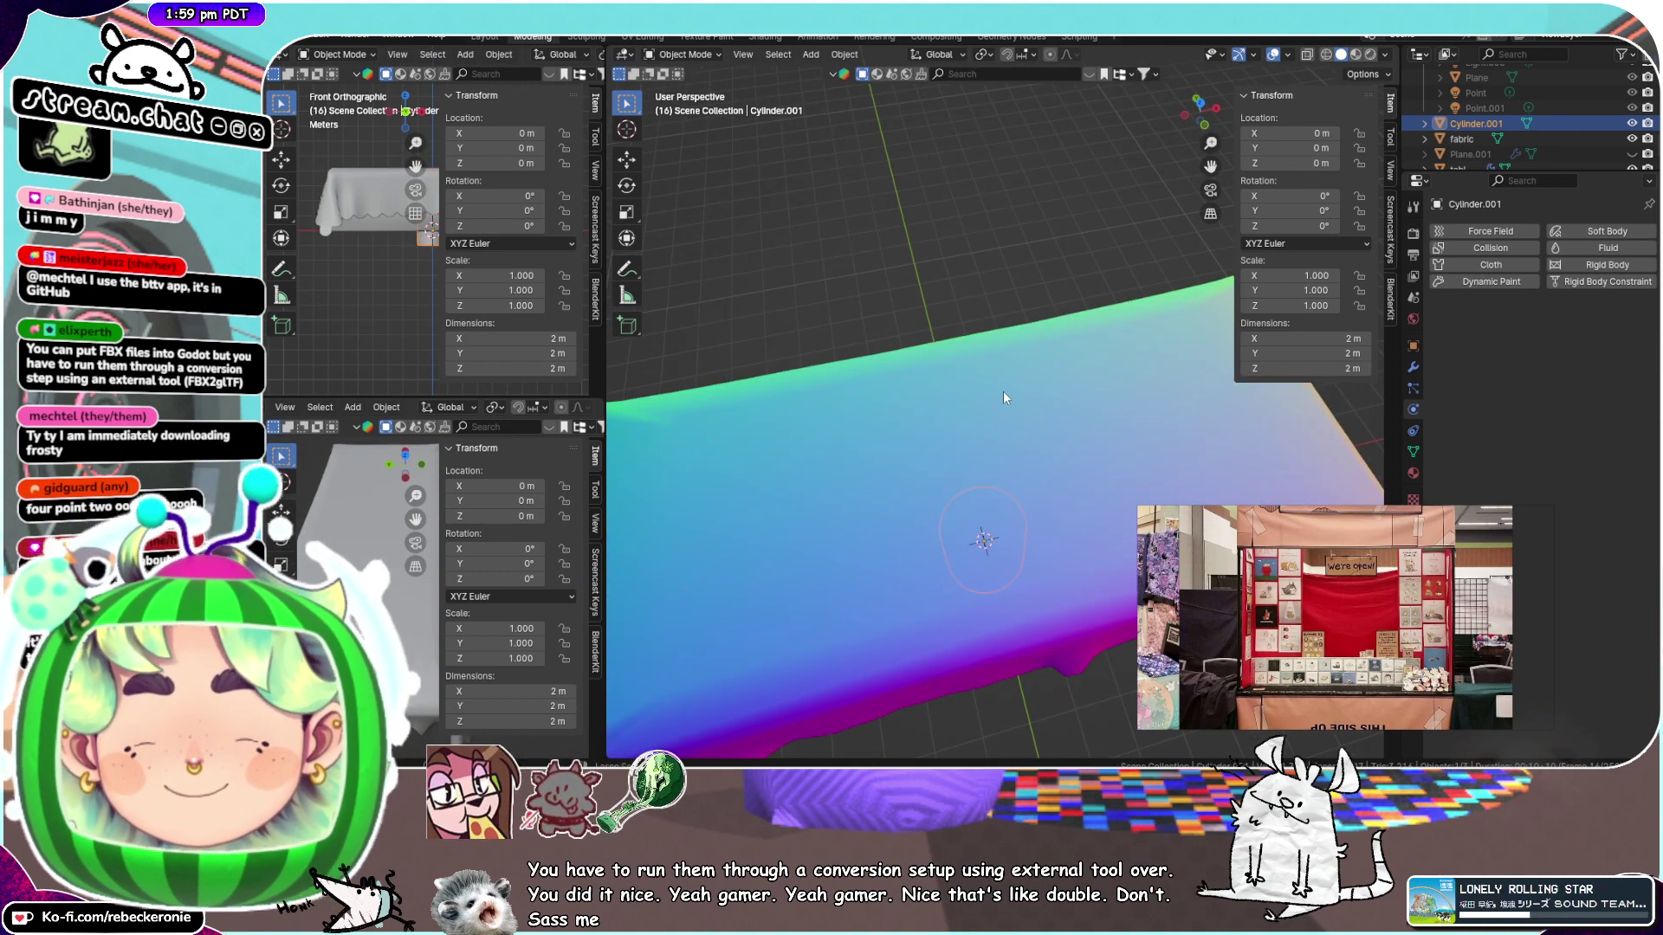
middle_click_drag(980, 521, 953, 390)
left_click(952, 391)
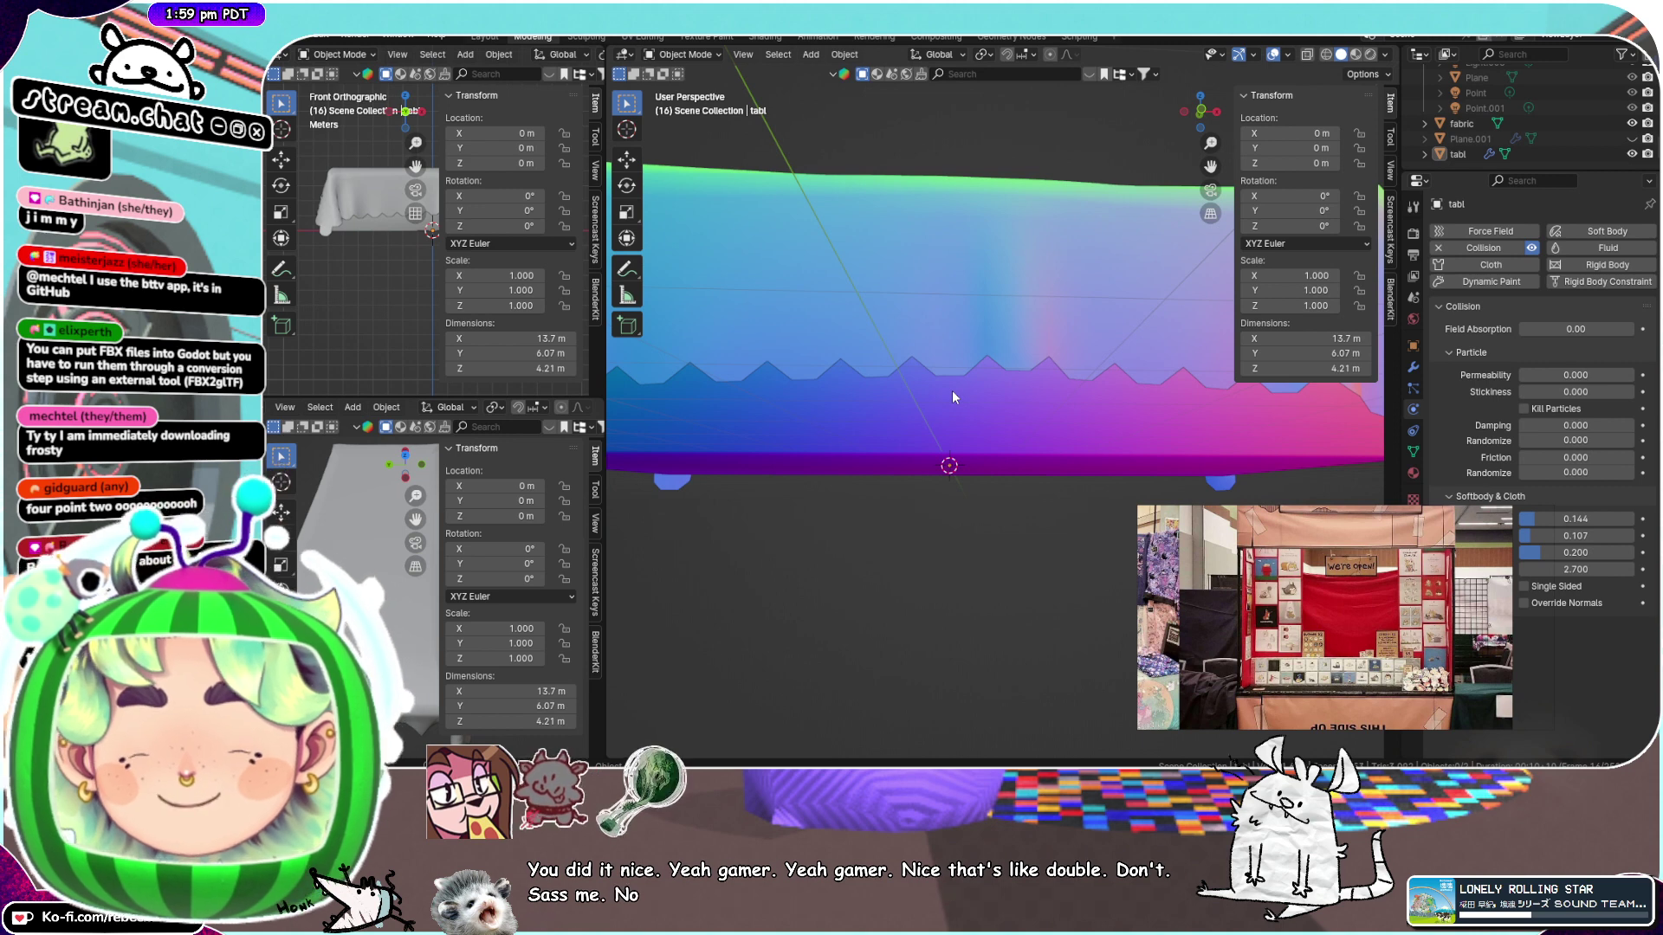
Add a mesh cylinder with 7 vertices, radius 1 m and depth 2 m at the world origin
key("shift+a")
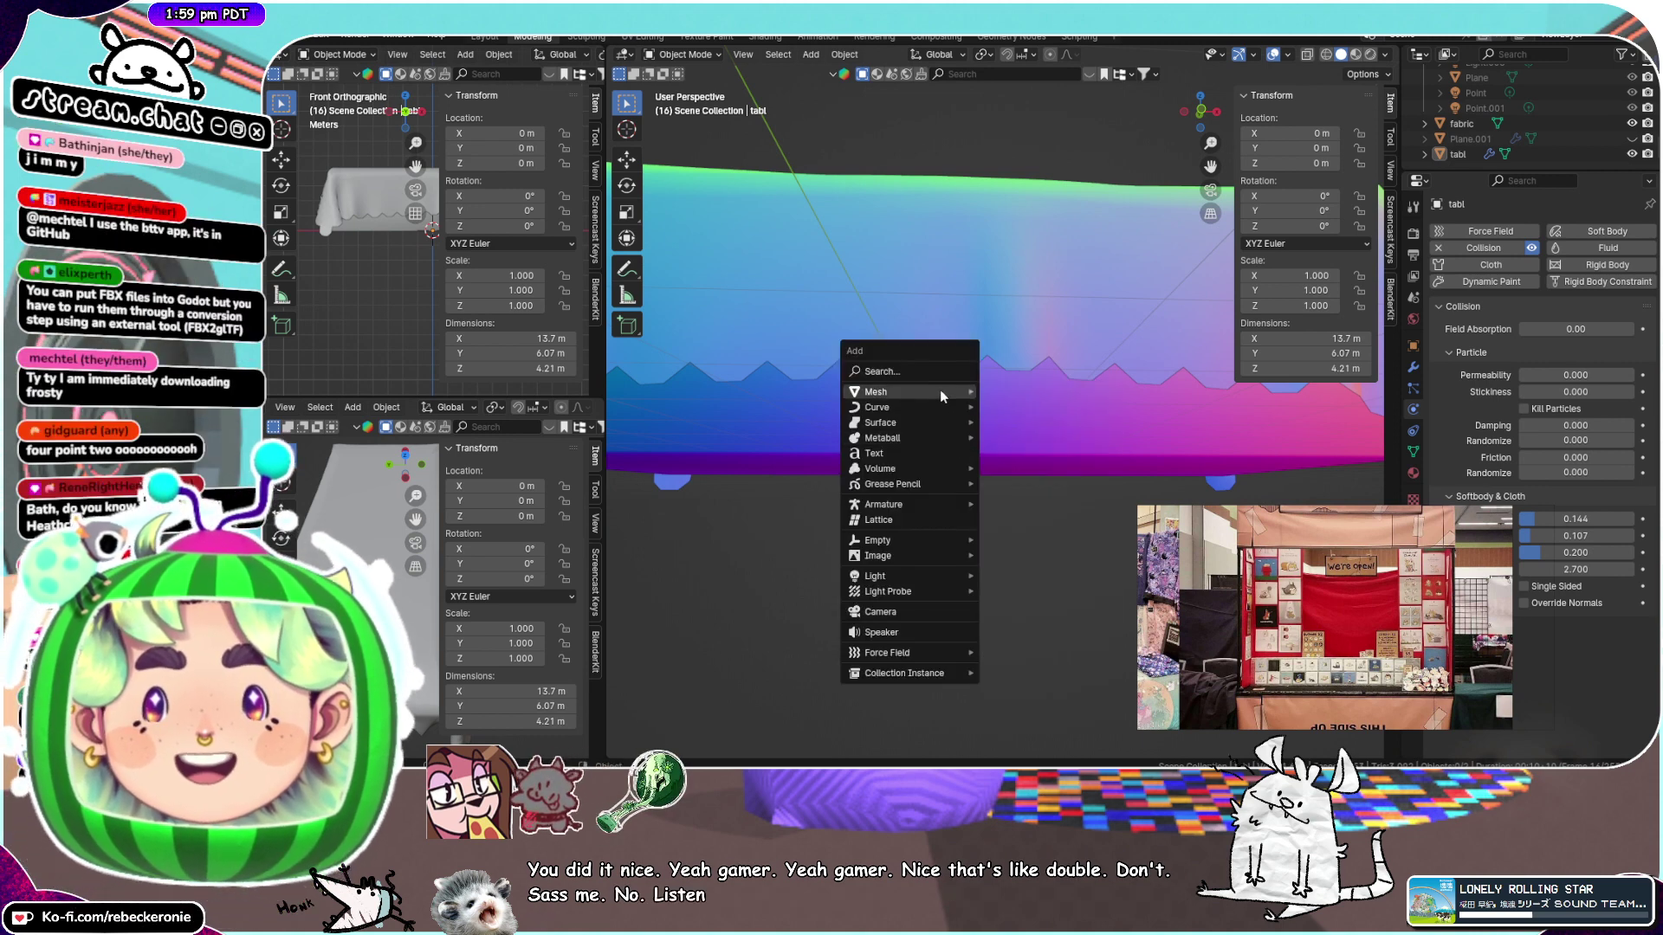
mouse_move(938, 390)
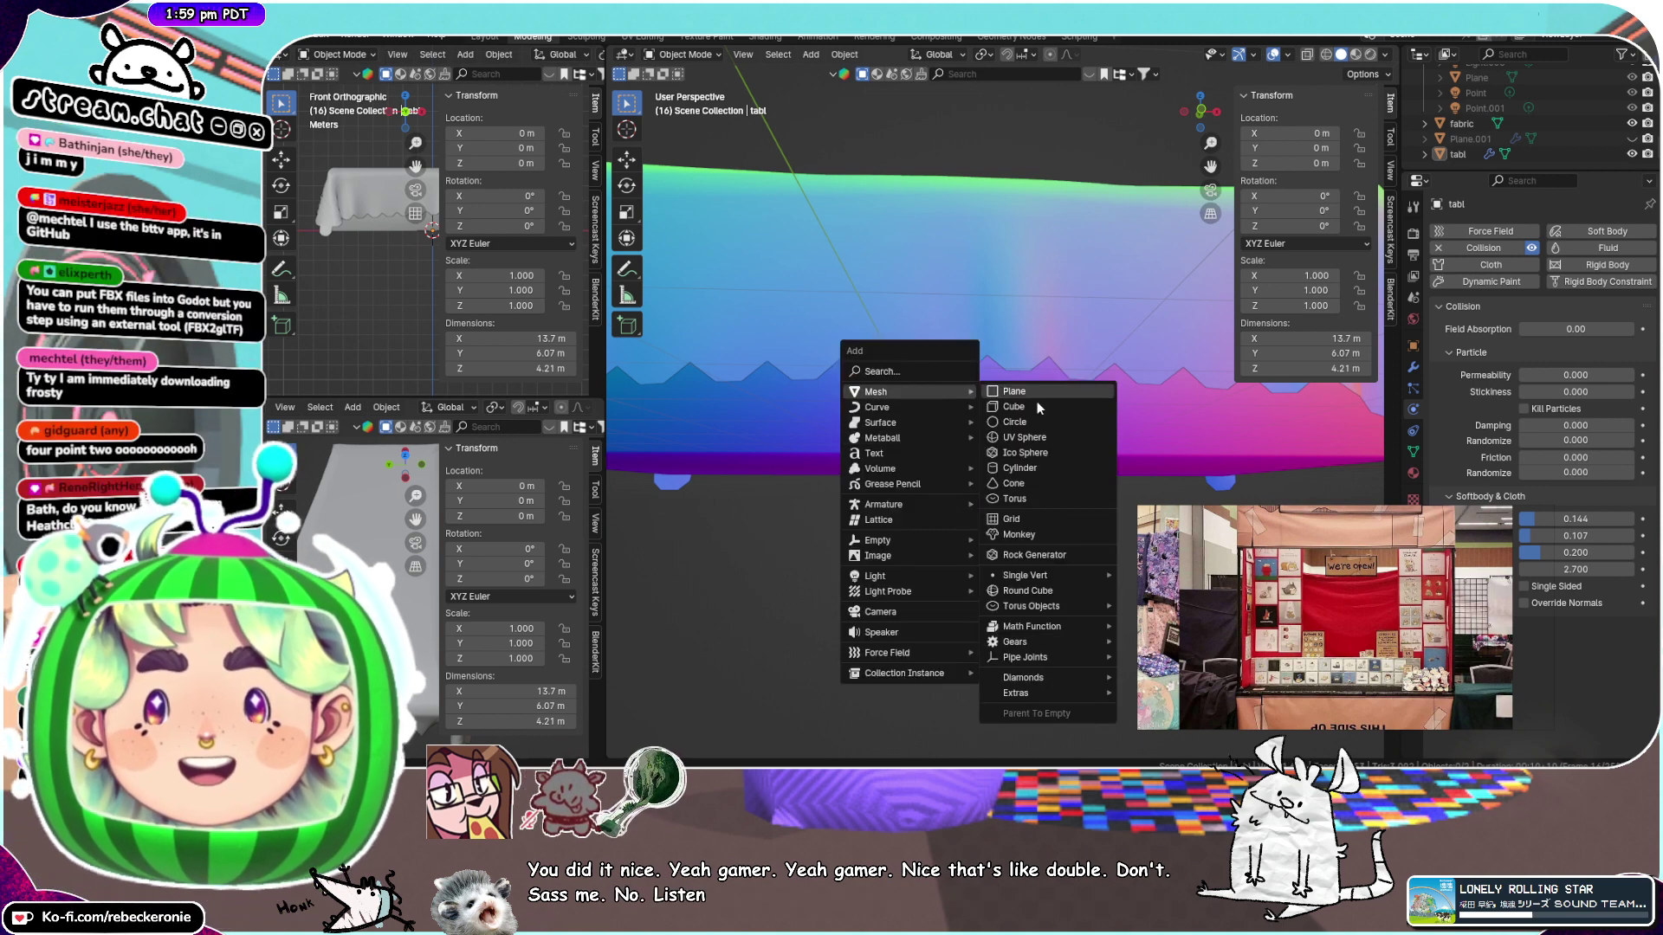
left_click(1034, 470)
left_click(781, 562)
type("3")
key("Return")
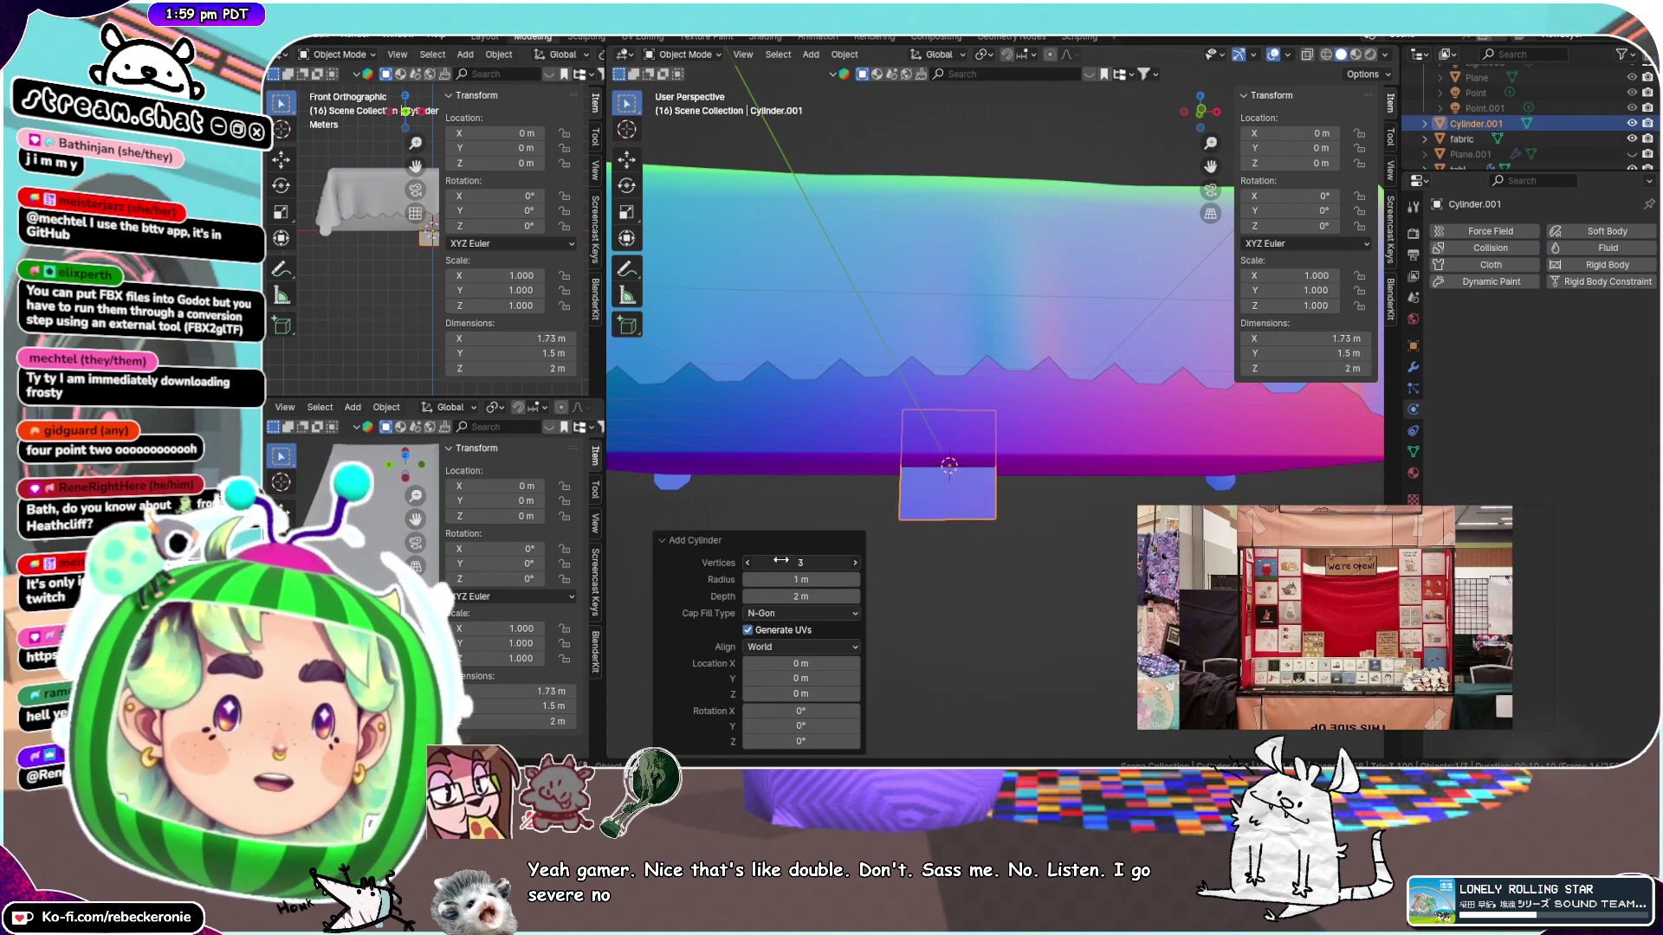
left_click_drag(780, 562, 783, 562)
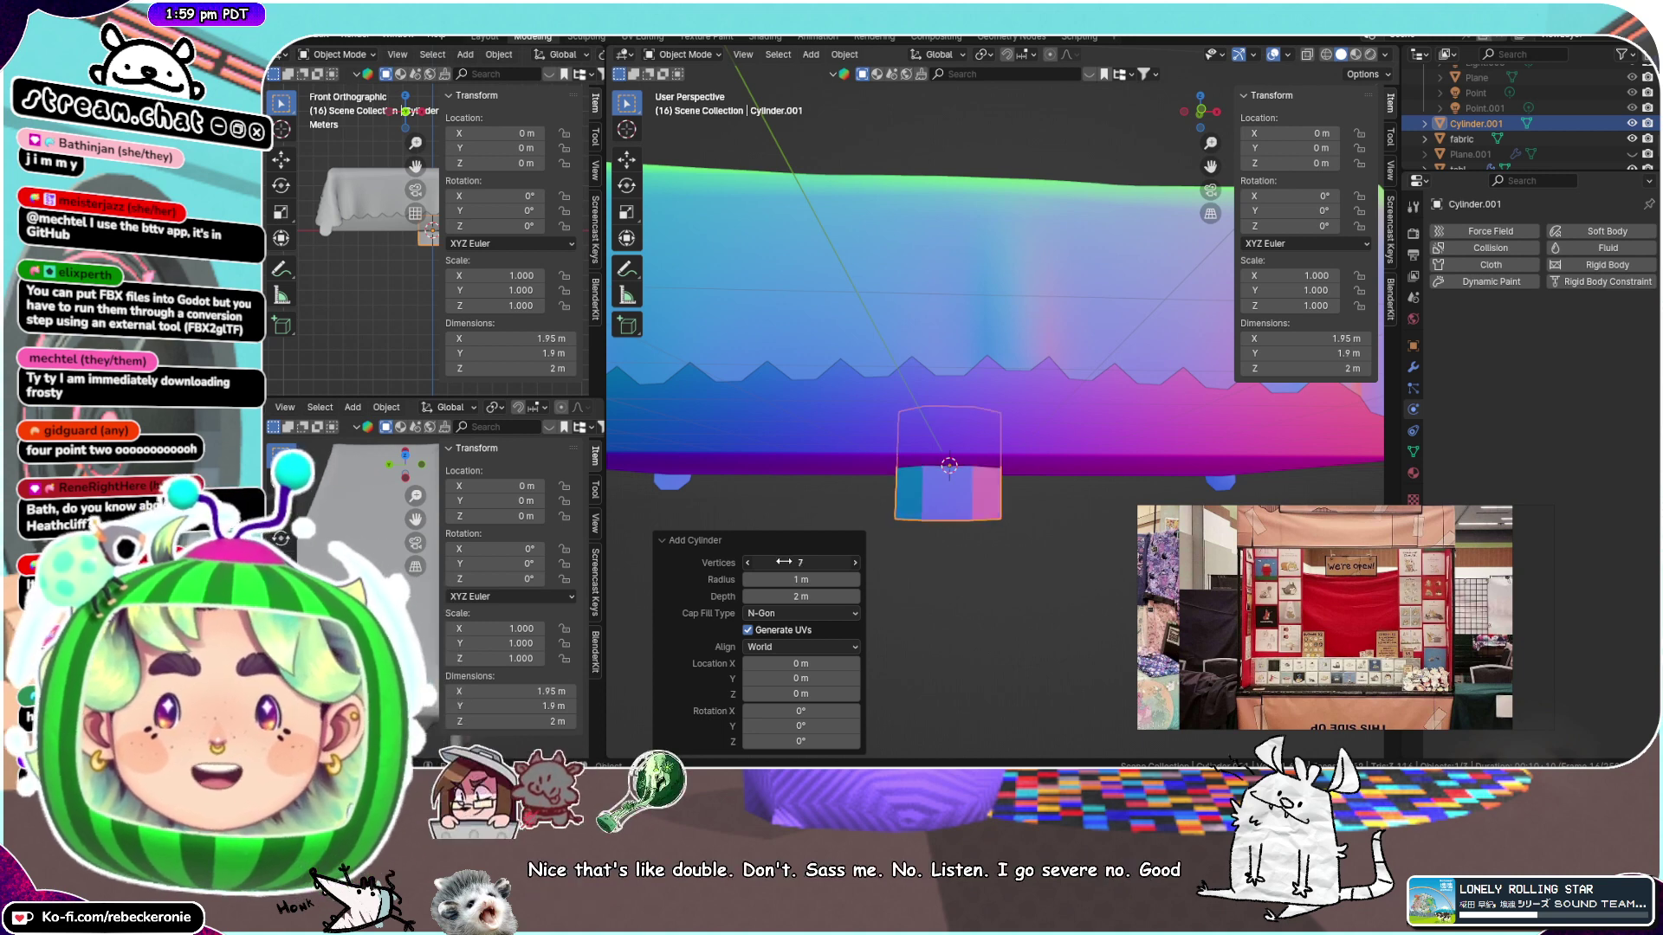
Raise the cylinder along Z to about 4.82 m, level with the tabletop
middle_click_drag(916, 515, 954, 558)
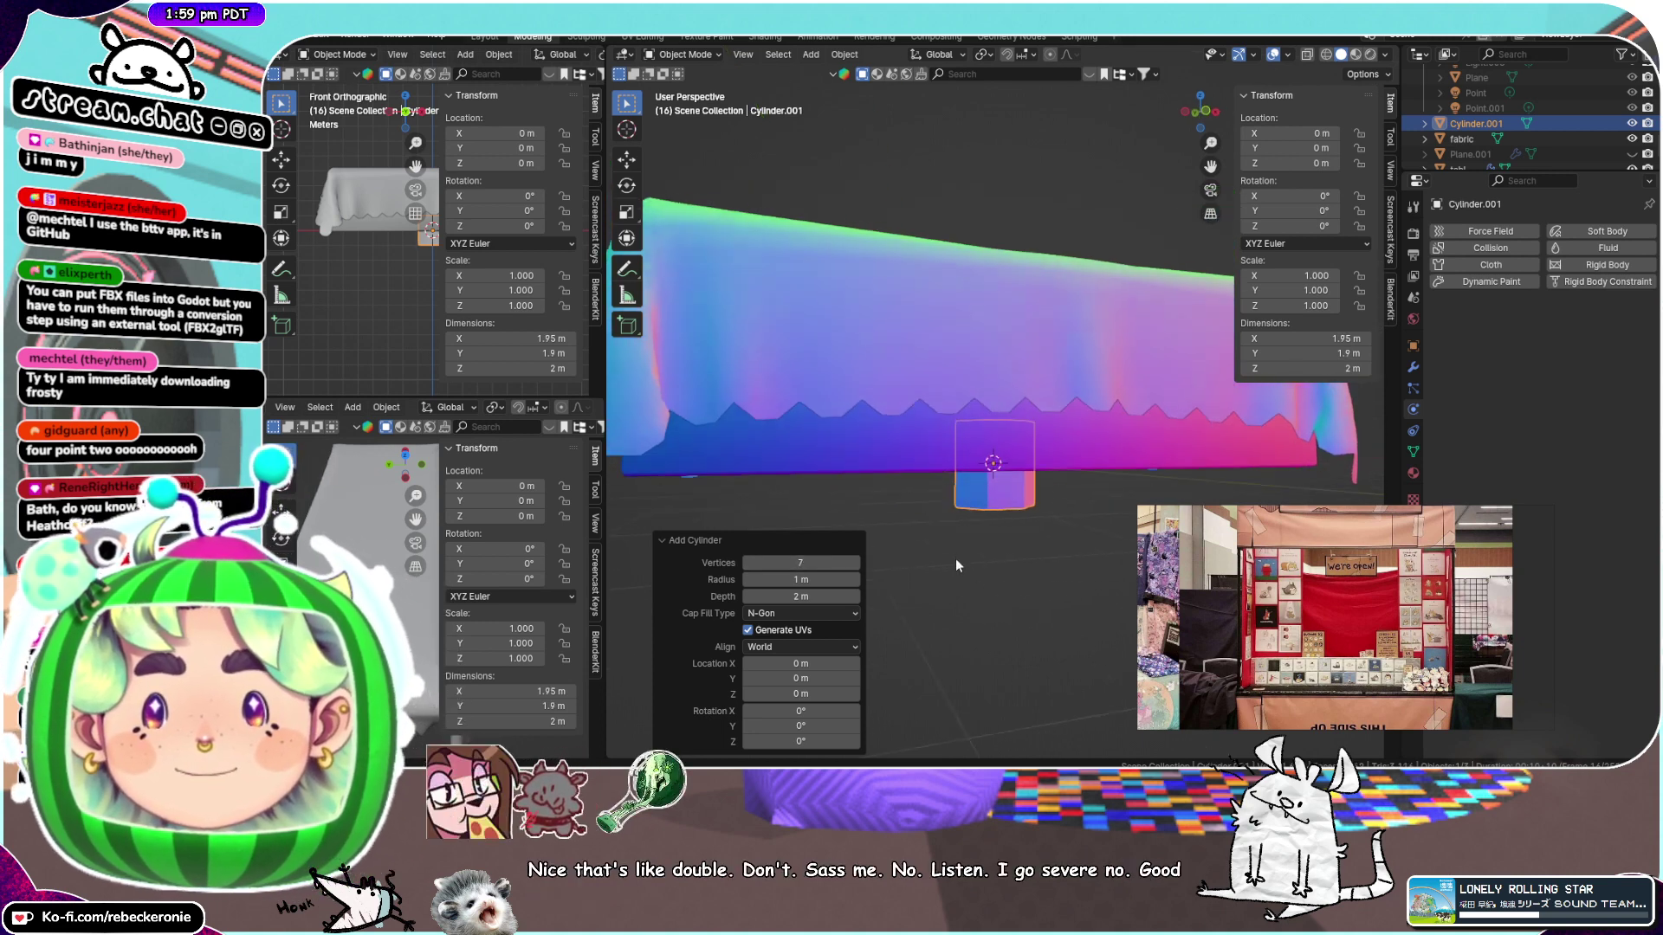
key("g")
key("z")
middle_click_drag(1035, 340, 991, 319)
key("g")
key("z")
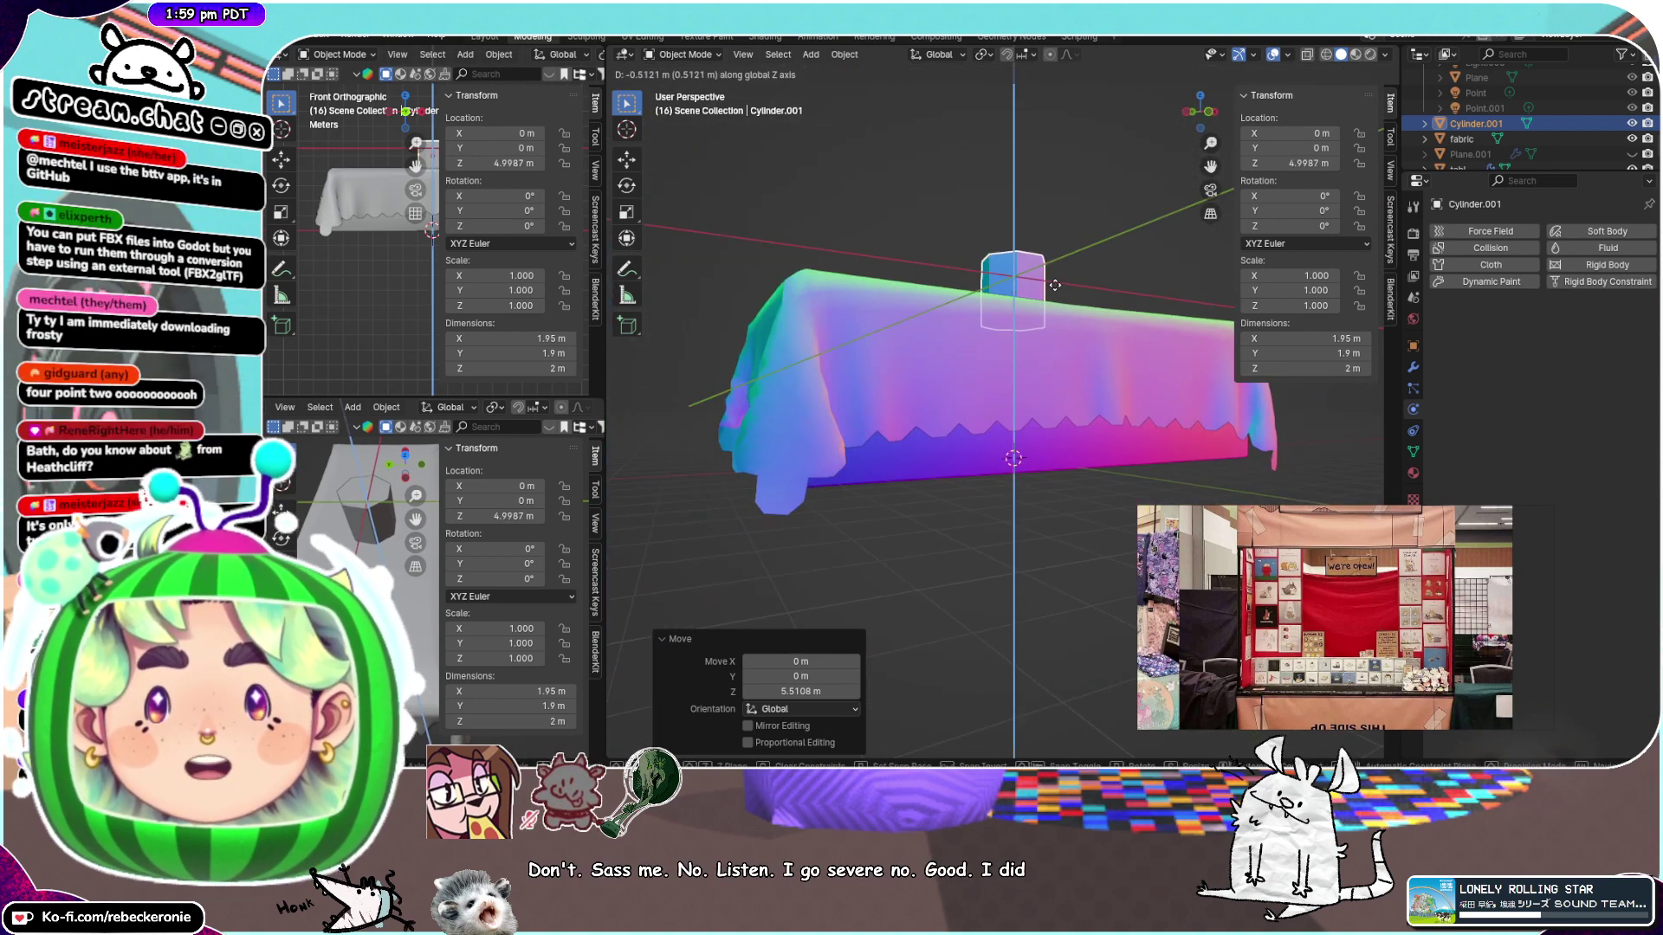
left_click(1084, 272)
mouse_move(1084, 272)
middle_mouse_down()
mouse_move(1062, 253)
mouse_move(1051, 274)
middle_mouse_up()
scroll(1051, 274, "up", 3)
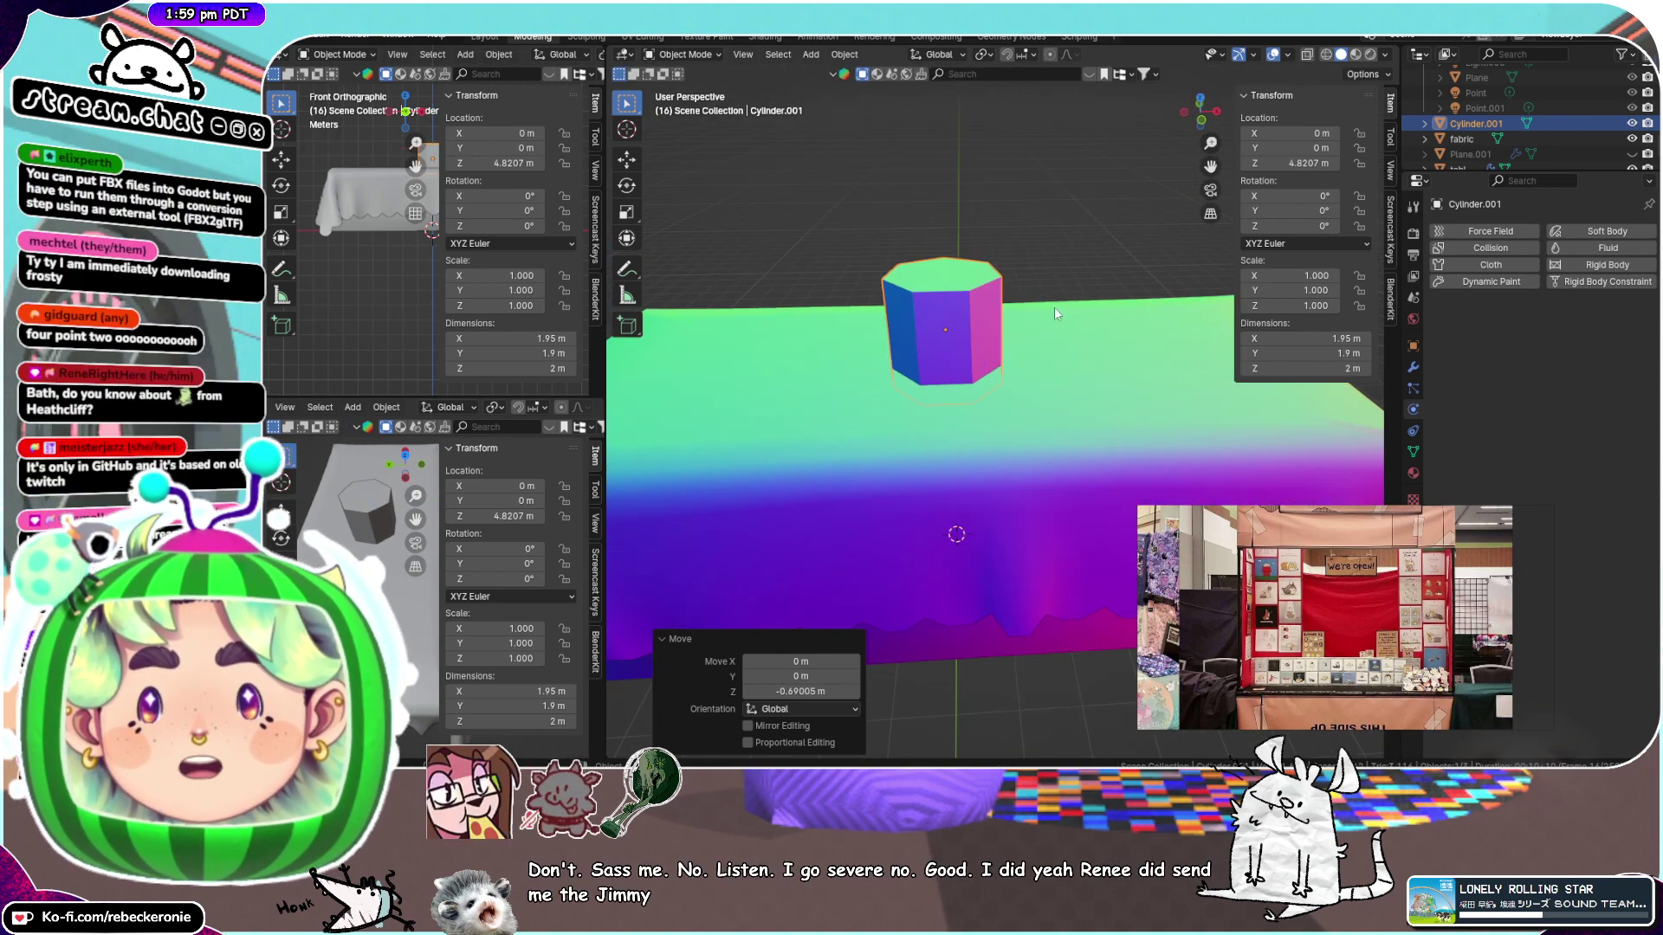
Reshape the cylinder into a pole about 0.48 m wide and 5.72 m tall, and raise it along Z to about 6.85 m
key("s")
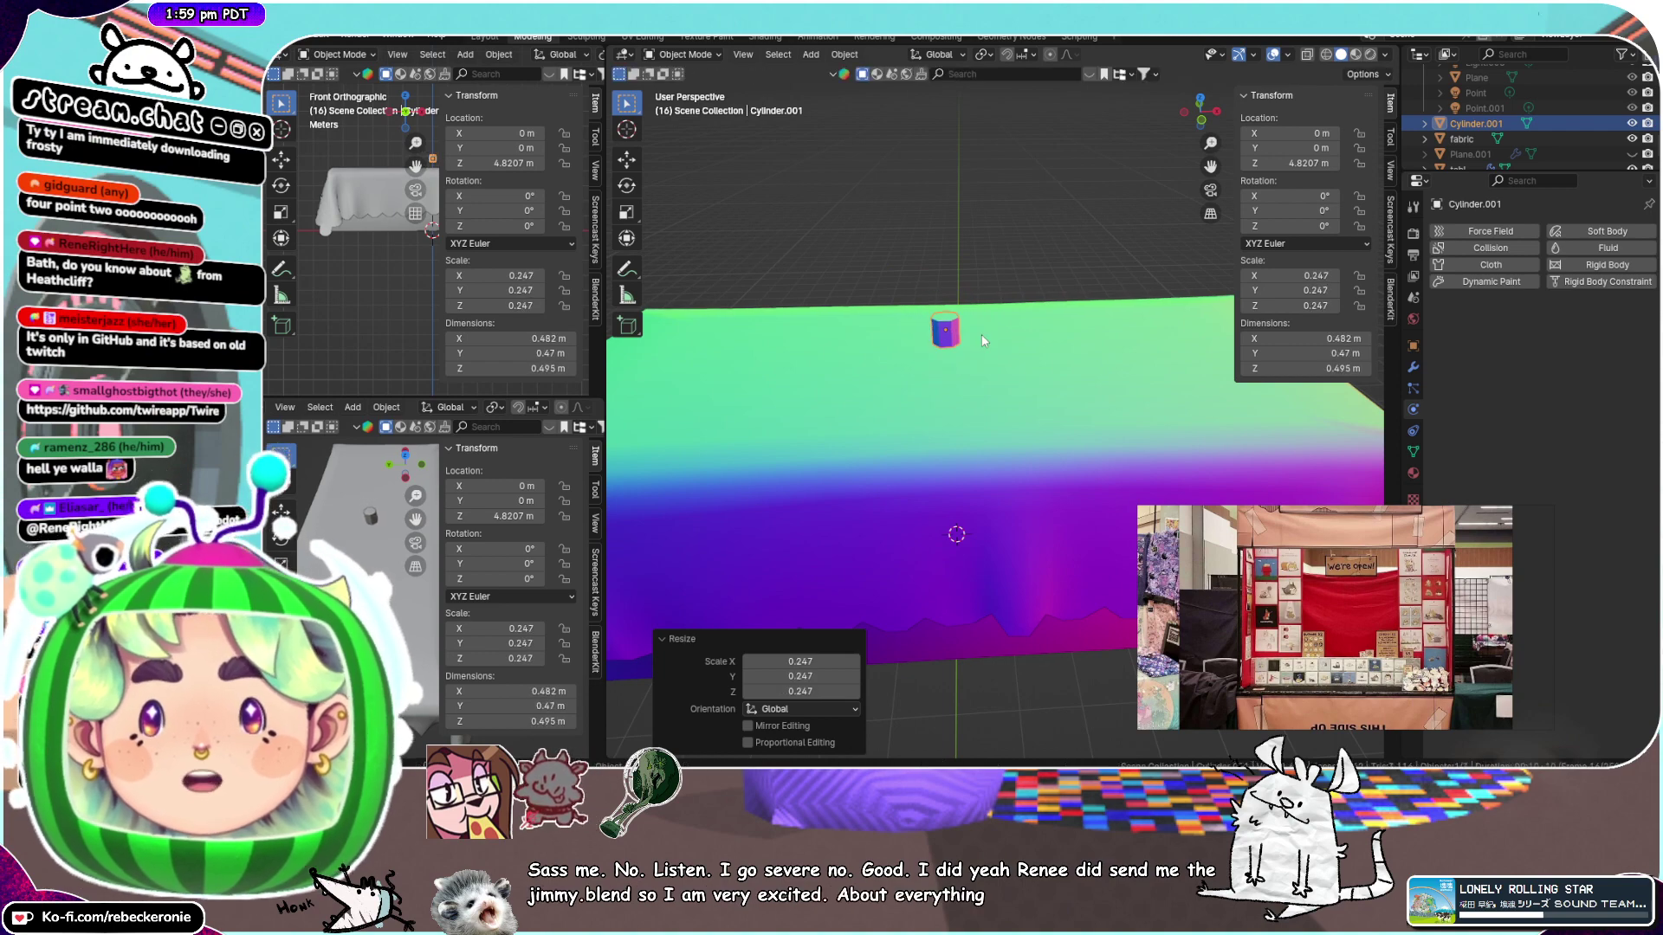
key("z")
left_click(1139, 429)
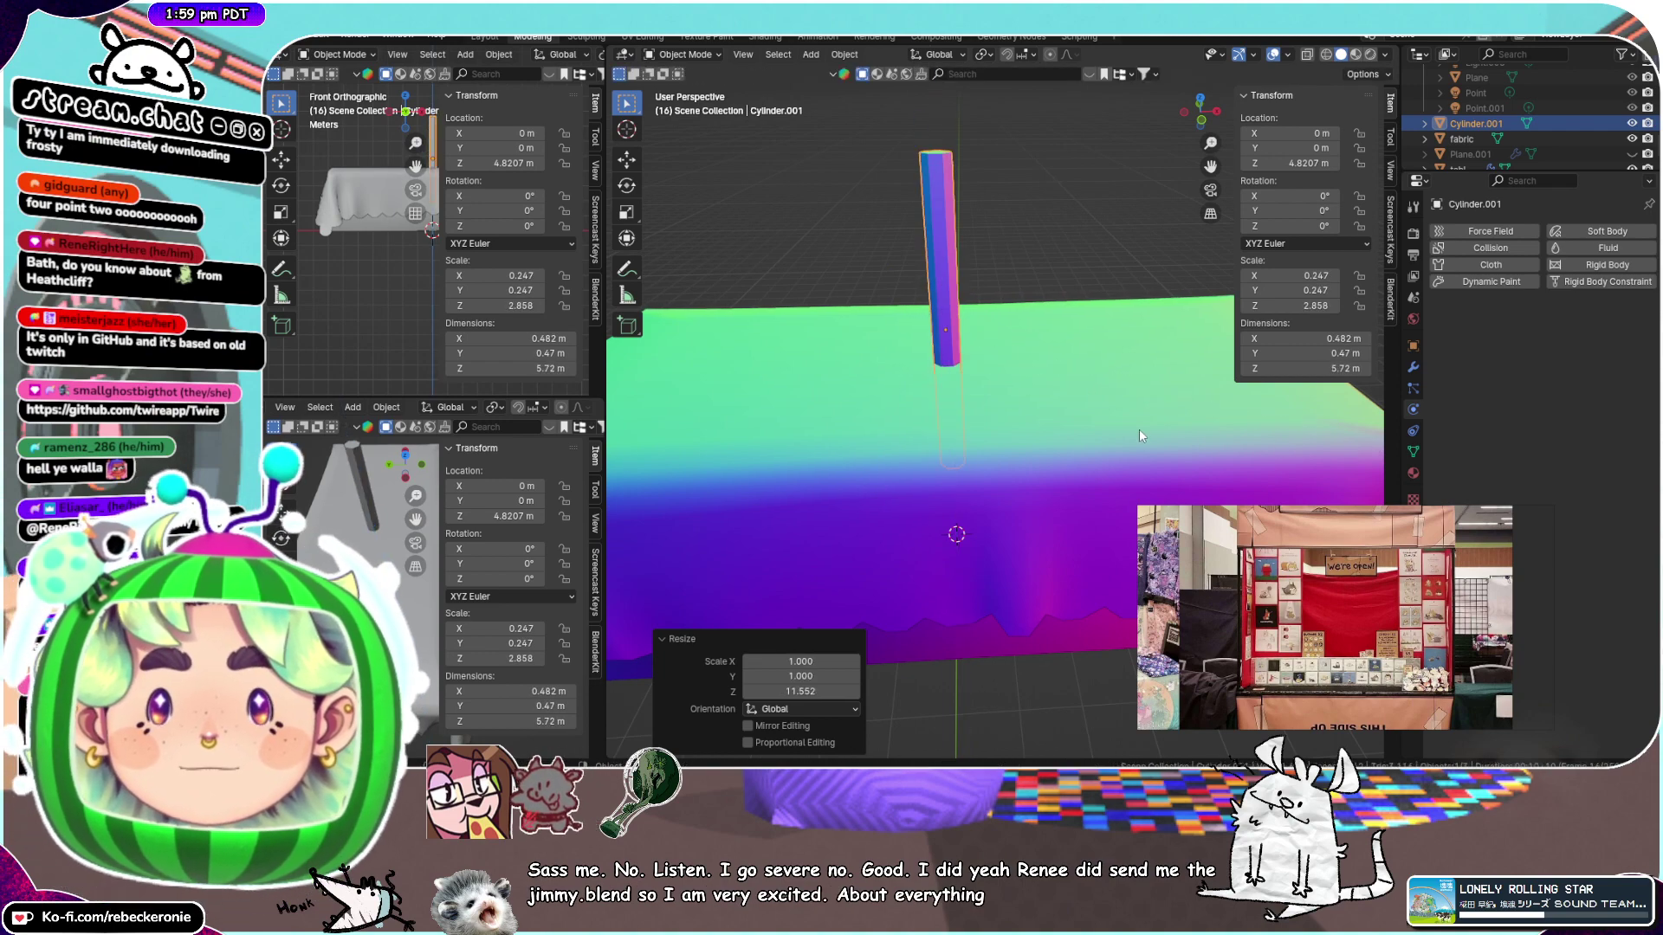
key("g")
key("z")
left_click(1126, 305)
scroll(1116, 285, "down", 4)
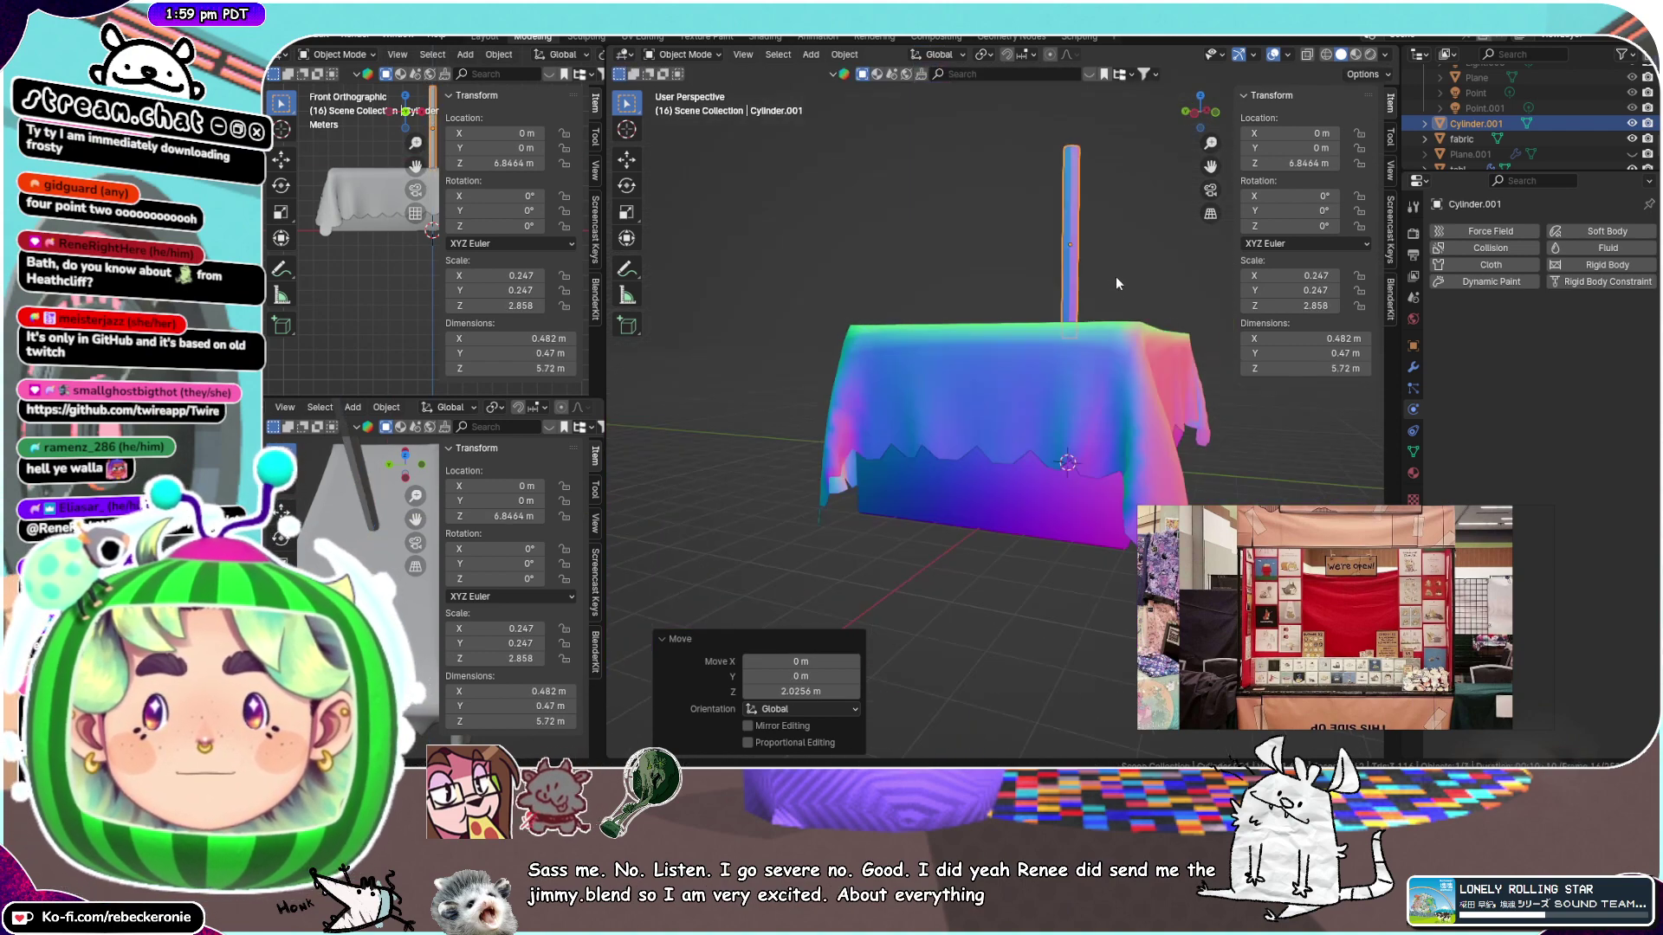
Scale the pole uniformly by about 0.82 and lower it along Z to about 6.27 m
key("s")
left_click(1110, 330)
key("g")
key("z")
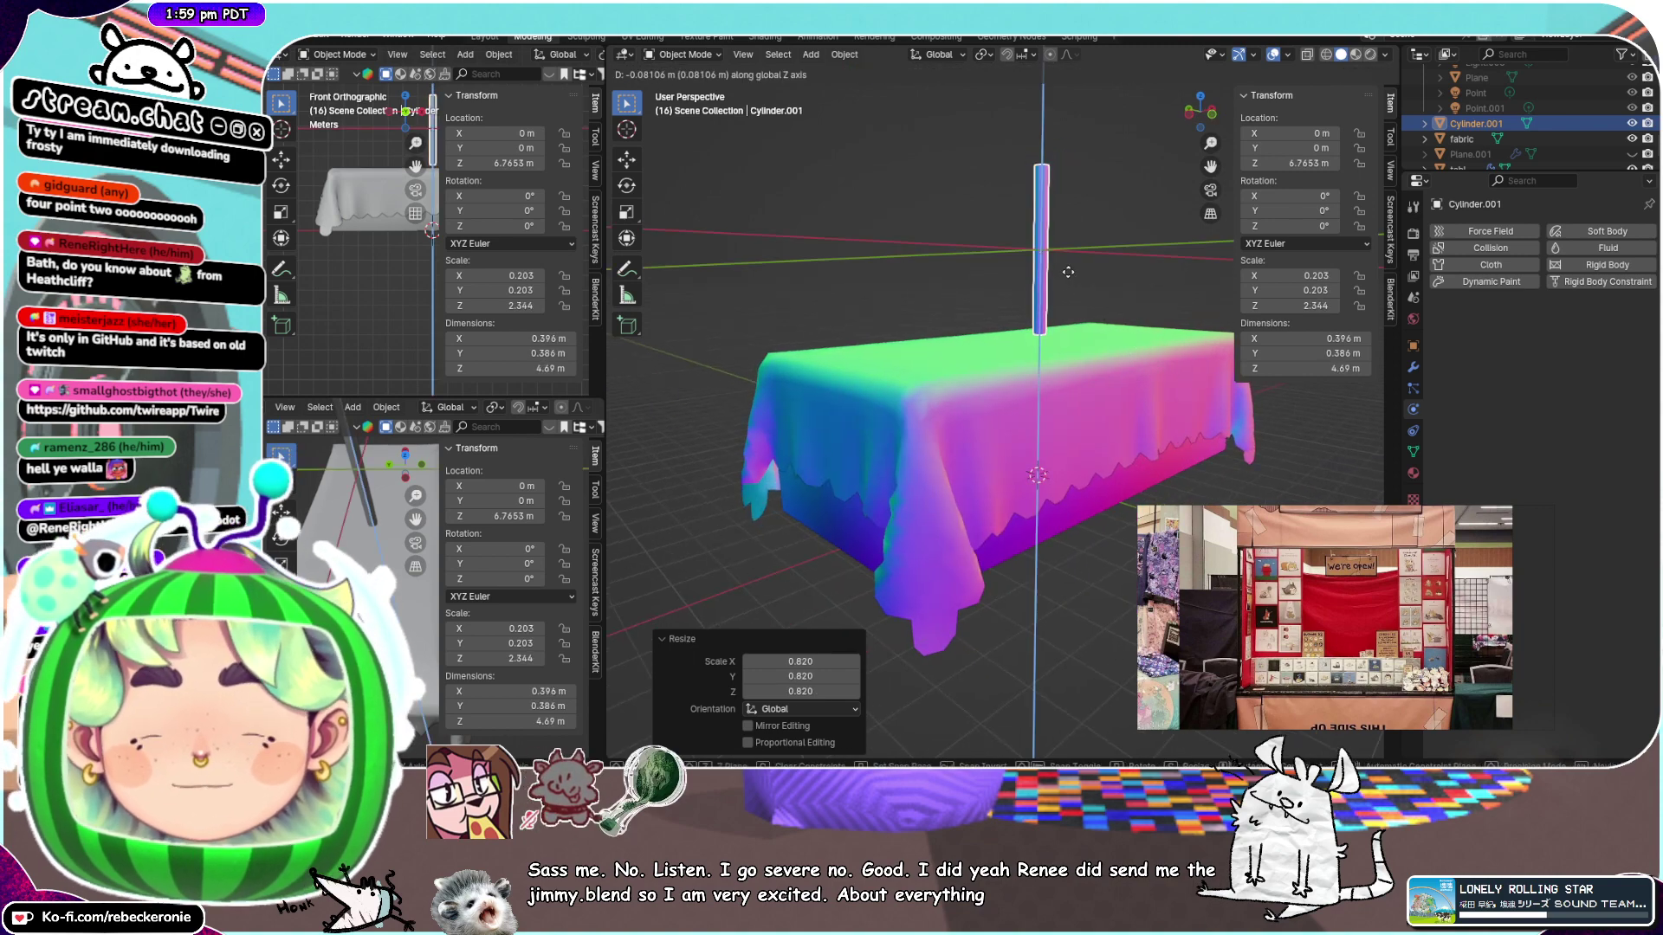
left_click(1071, 282)
middle_click_drag(1071, 283, 1001, 325)
Stretch the pole along Z by about 1.3, and scale it uniformly to about 0.29 m wide and 4.42 m tall
key("s")
key("z")
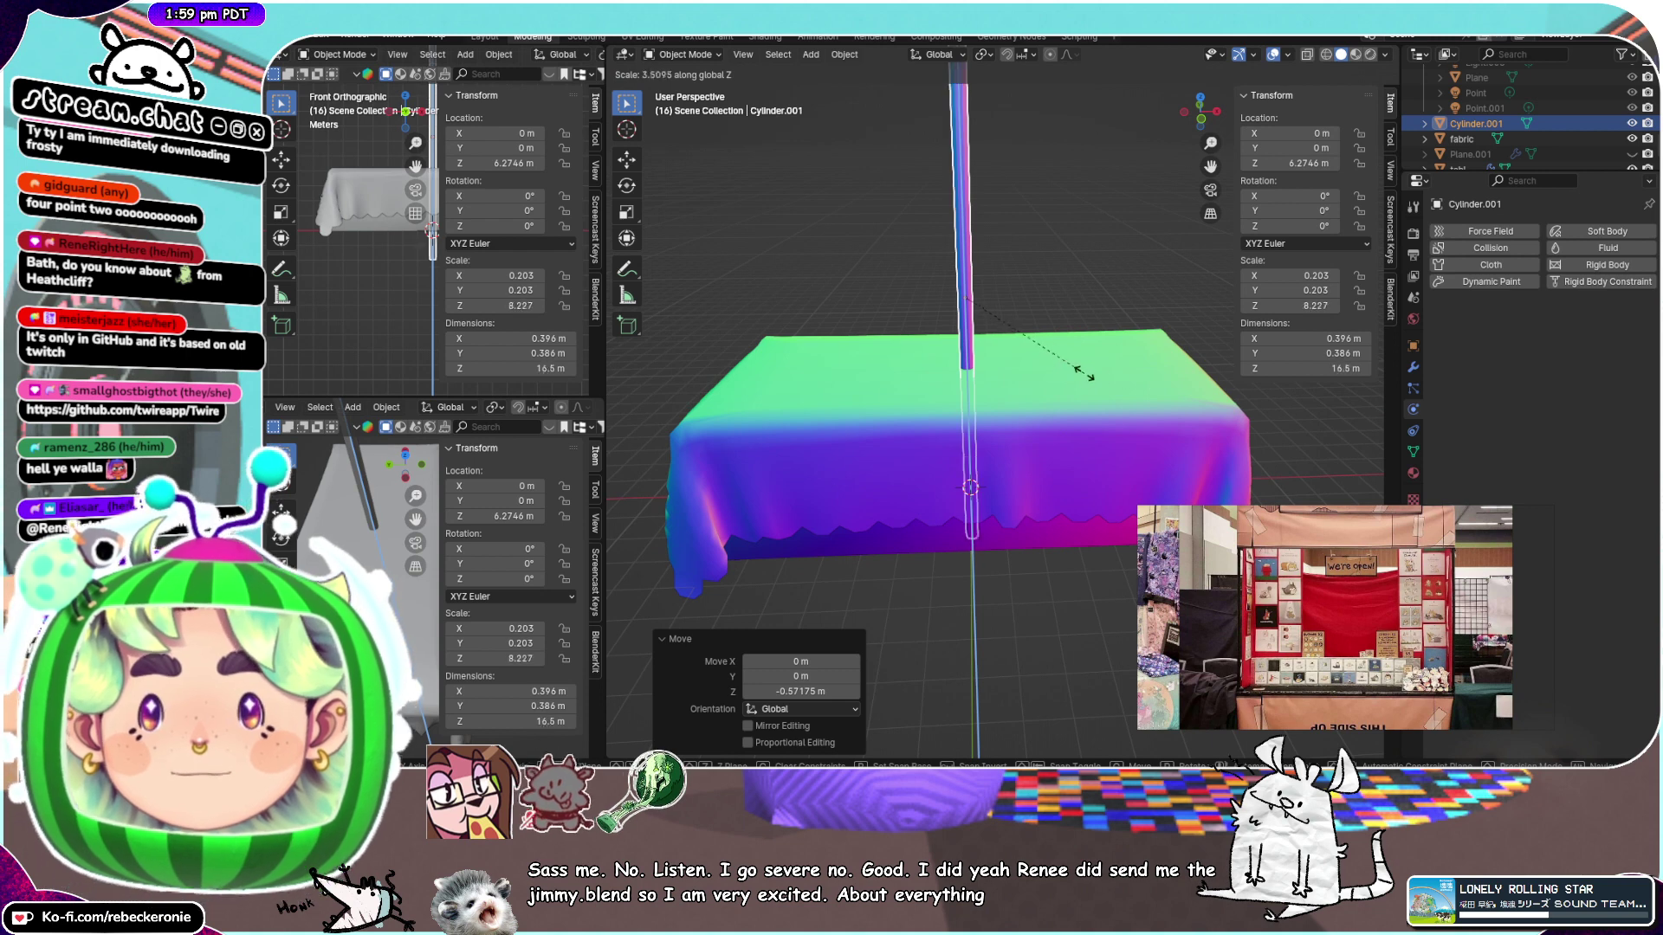
left_click(1011, 330)
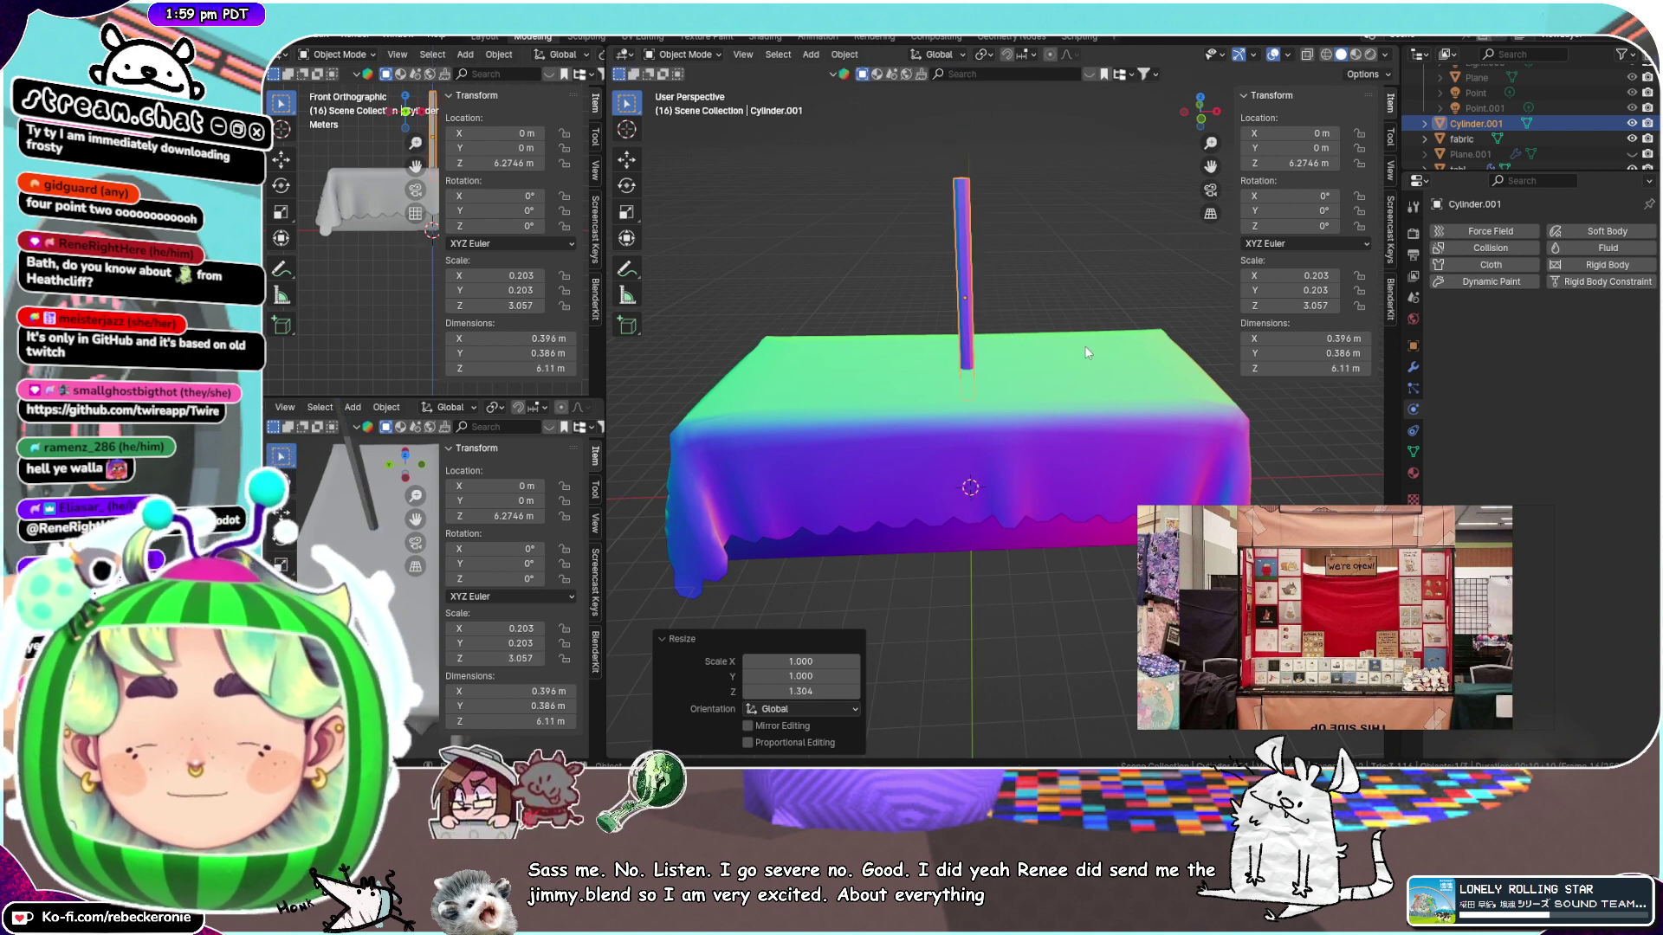
key("s")
left_click(1048, 344)
In Edit Mode, move the pole's mesh along X to about -42.1 m local and along Y by about -2.47 m, onto the tabletop's corner
key("ctrl+Tab")
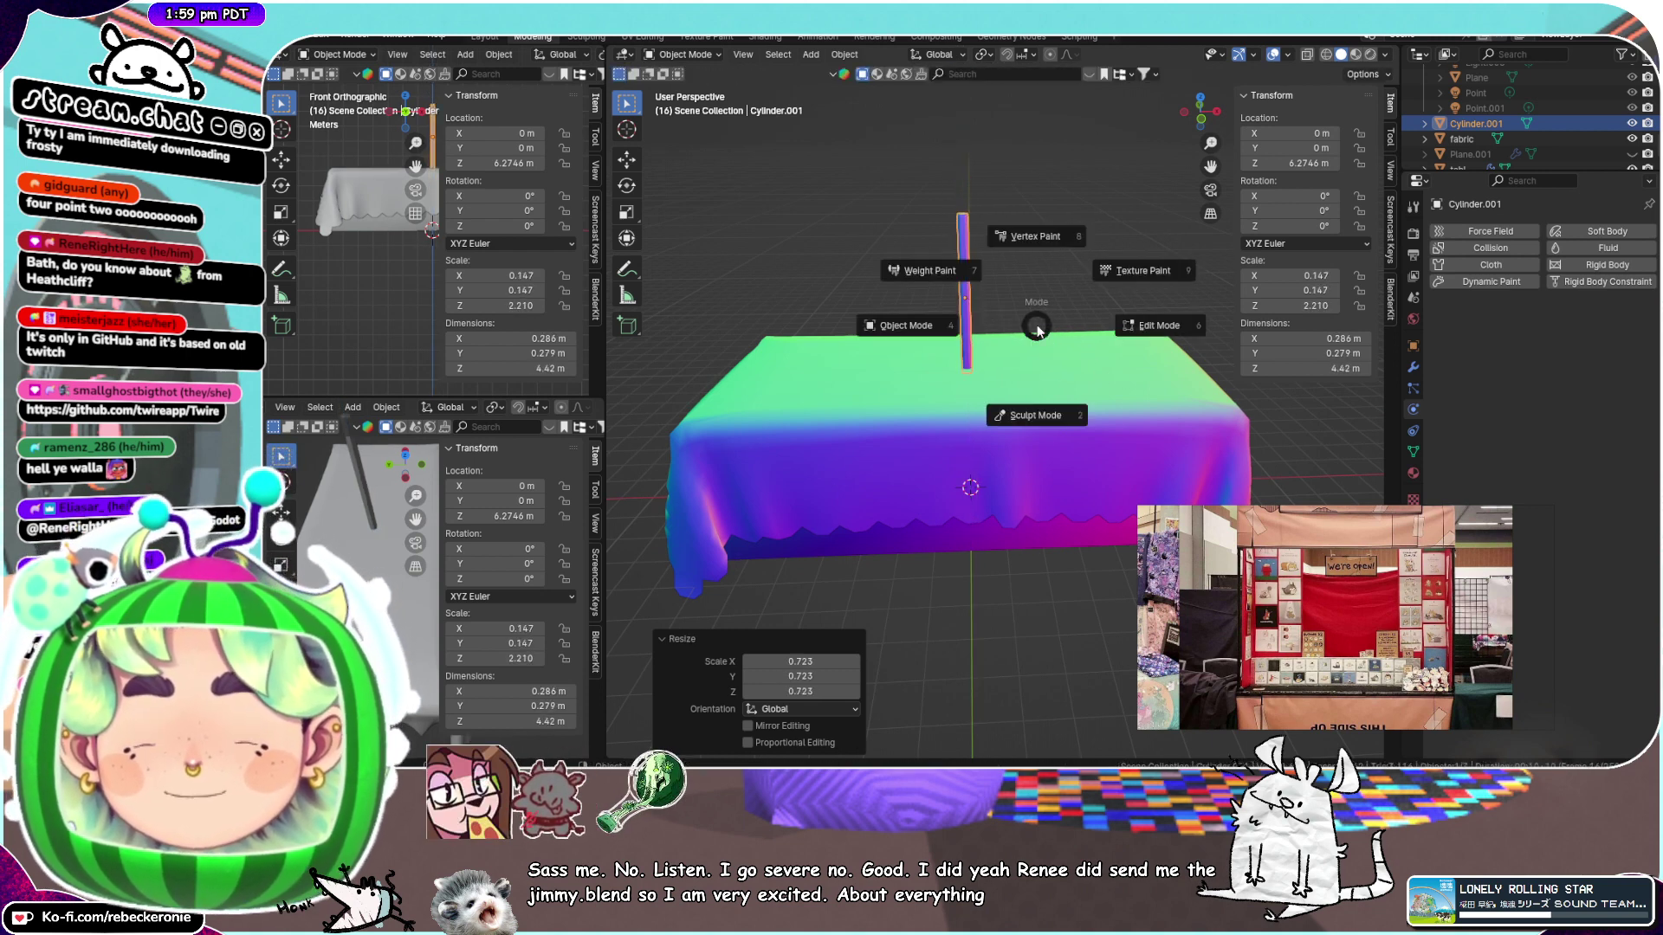
left_click(1160, 326)
key("x")
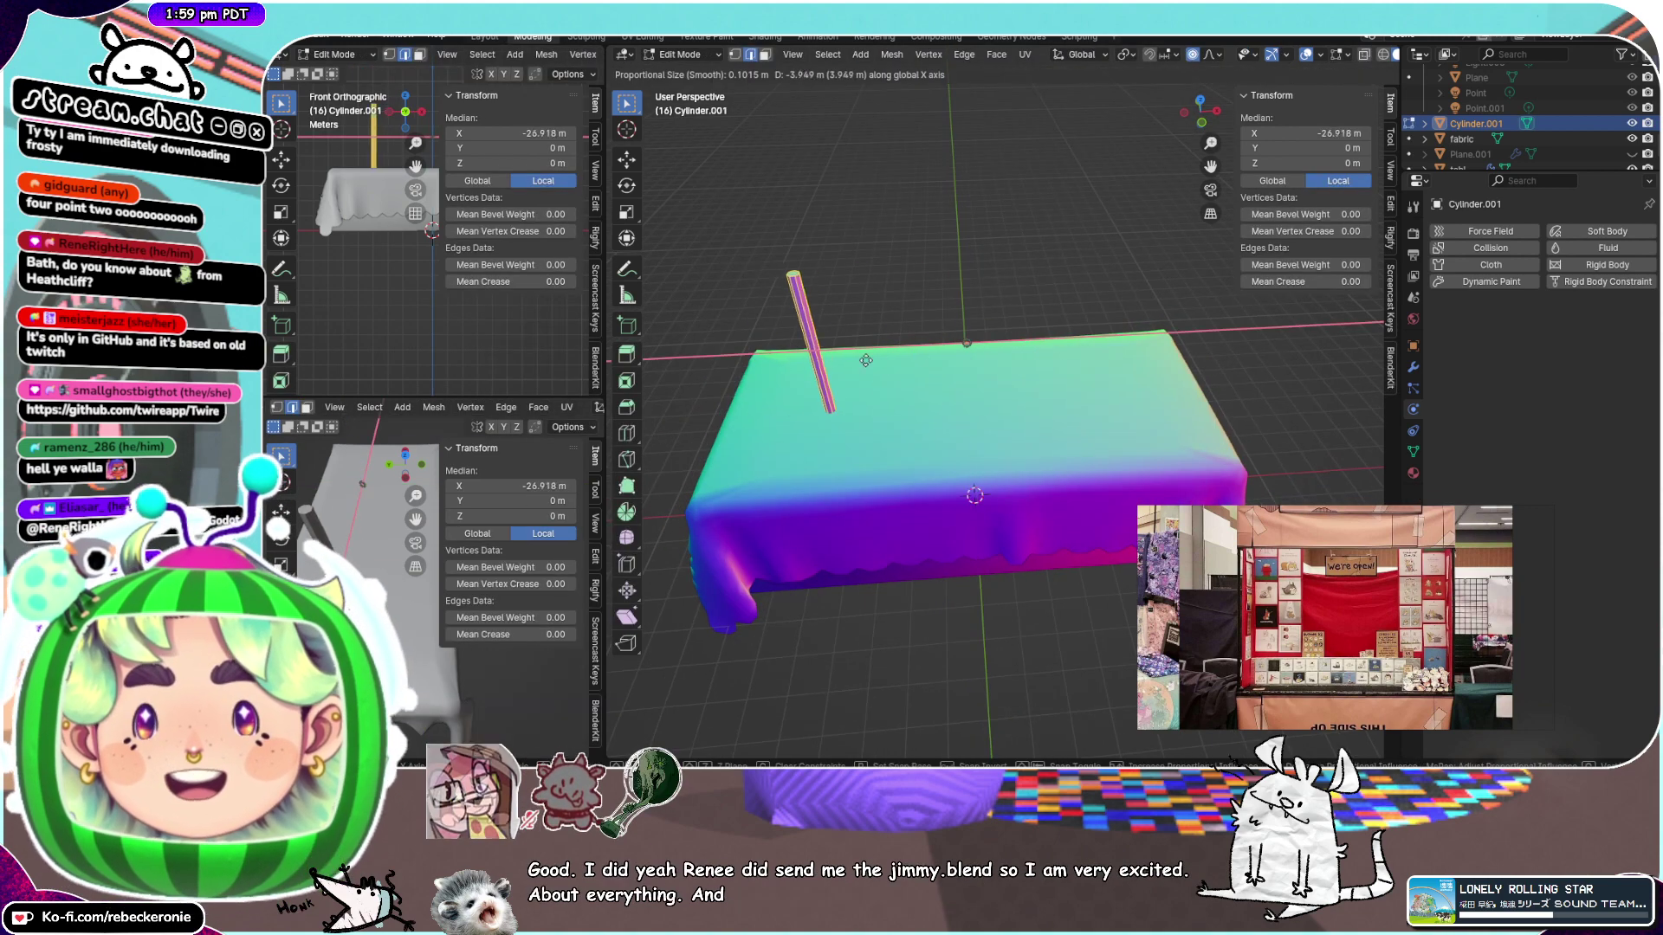
left_click(789, 309)
middle_click_drag(789, 308, 1005, 344)
scroll(979, 330, "down", 2)
key("g")
key("x")
key("y")
left_click(1123, 381)
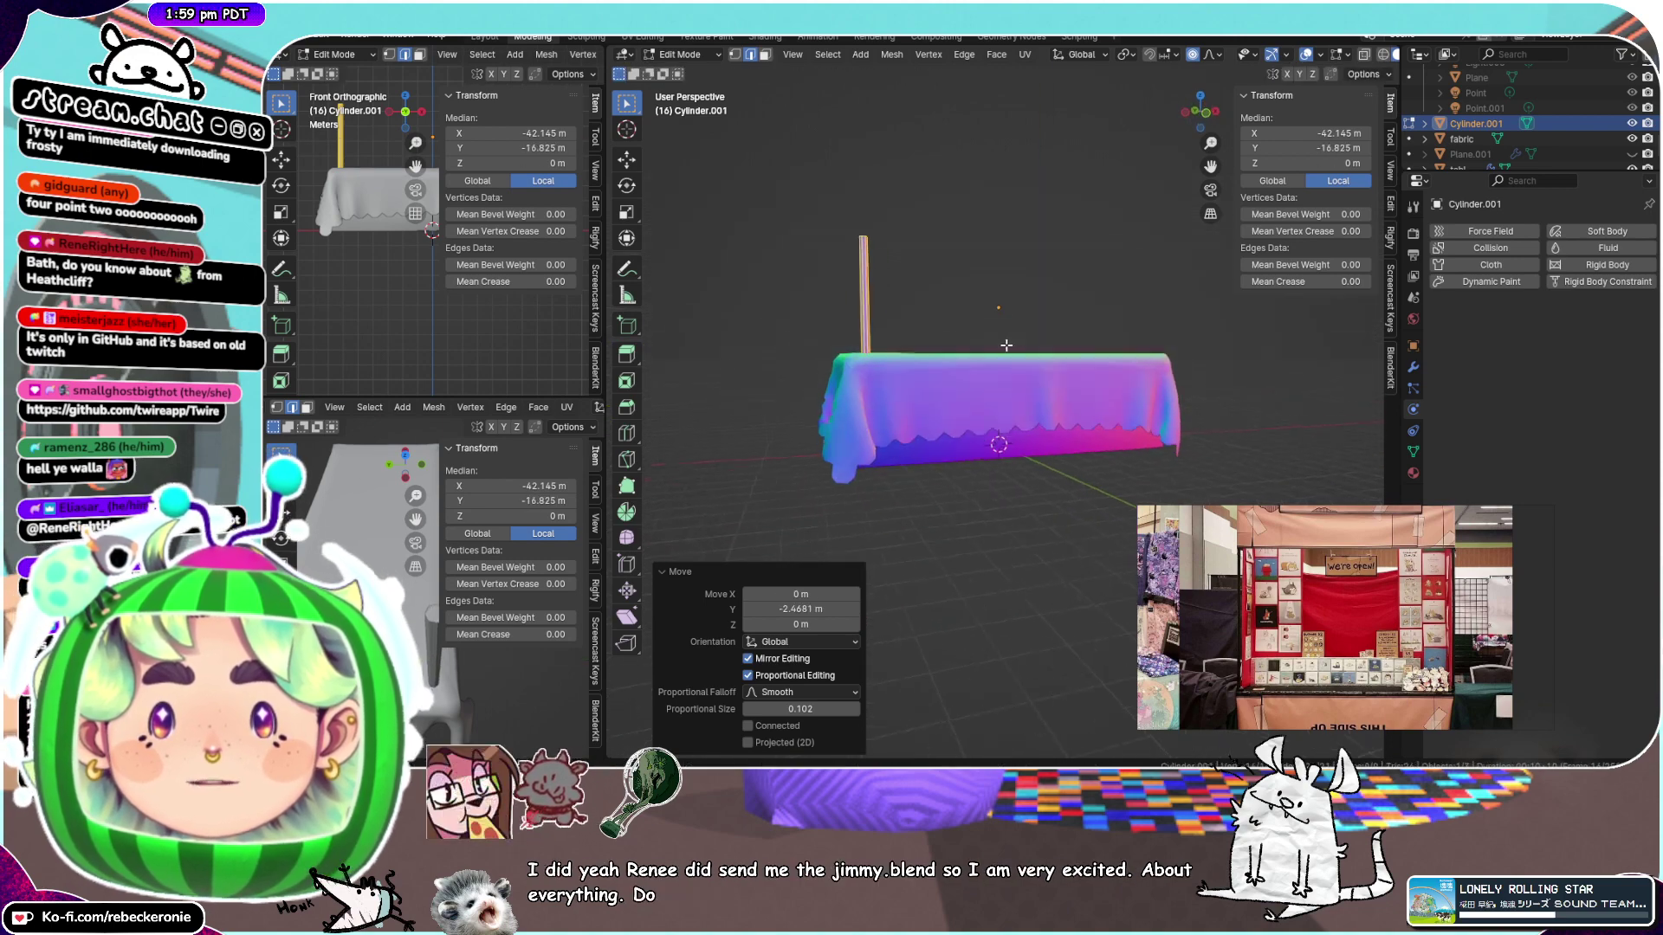
scroll(918, 329, "up", 3)
middle_click_drag(824, 315, 862, 328)
scroll(1407, 579, "down", 3)
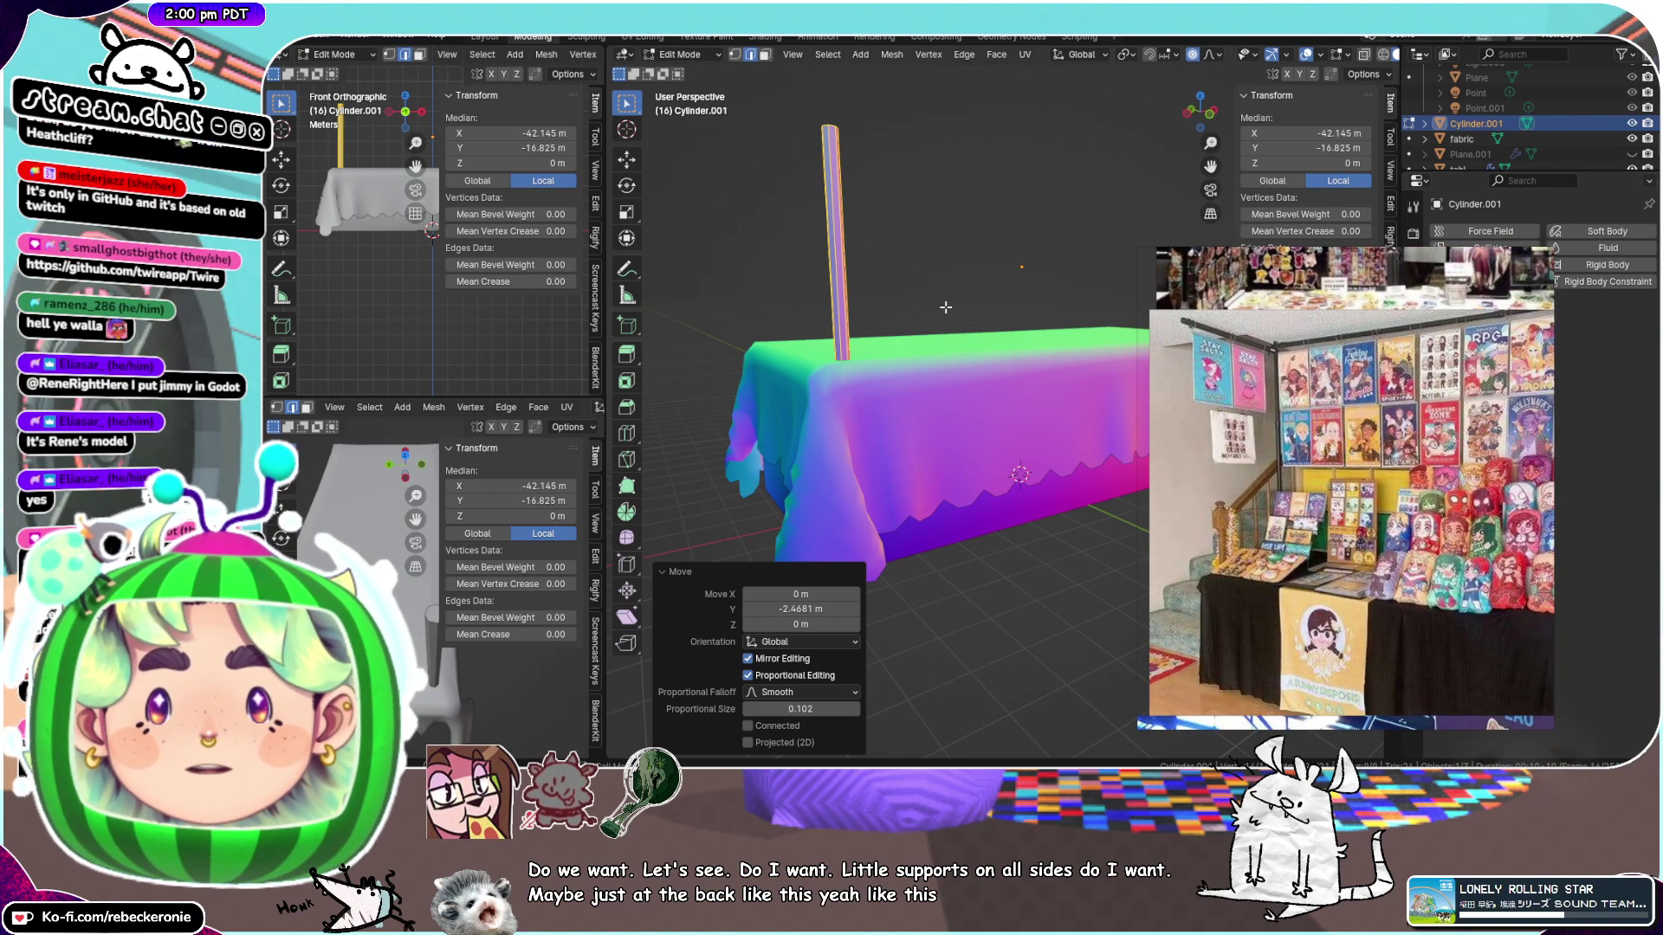
middle_click_drag(945, 307, 988, 370)
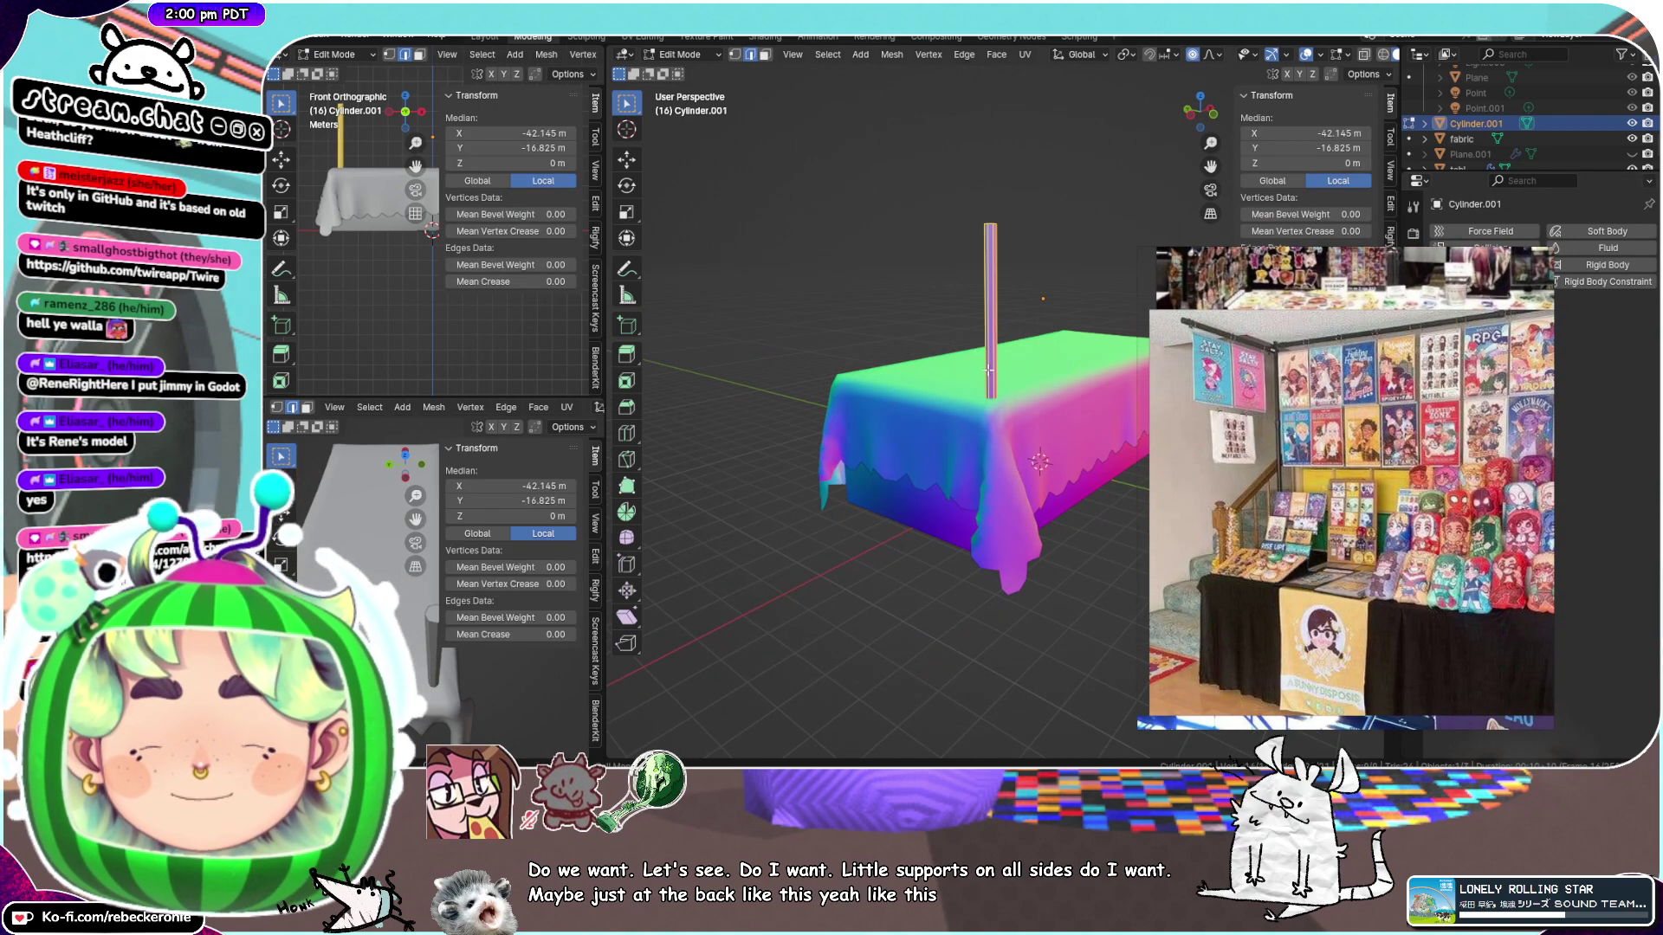
Move the pole's mesh along Y to about 16.18 m local, onto the tabletop's back corner
key("g")
key("y")
left_click(867, 344)
middle_click_drag(867, 344, 988, 404)
key("g")
key("y")
left_click(996, 374)
Select the pole's top face in face mode and raise it about 2.79 m along Z to make the pole taller
scroll(871, 367, "up", 2)
scroll(944, 389, "up", 2)
left_click(1059, 473)
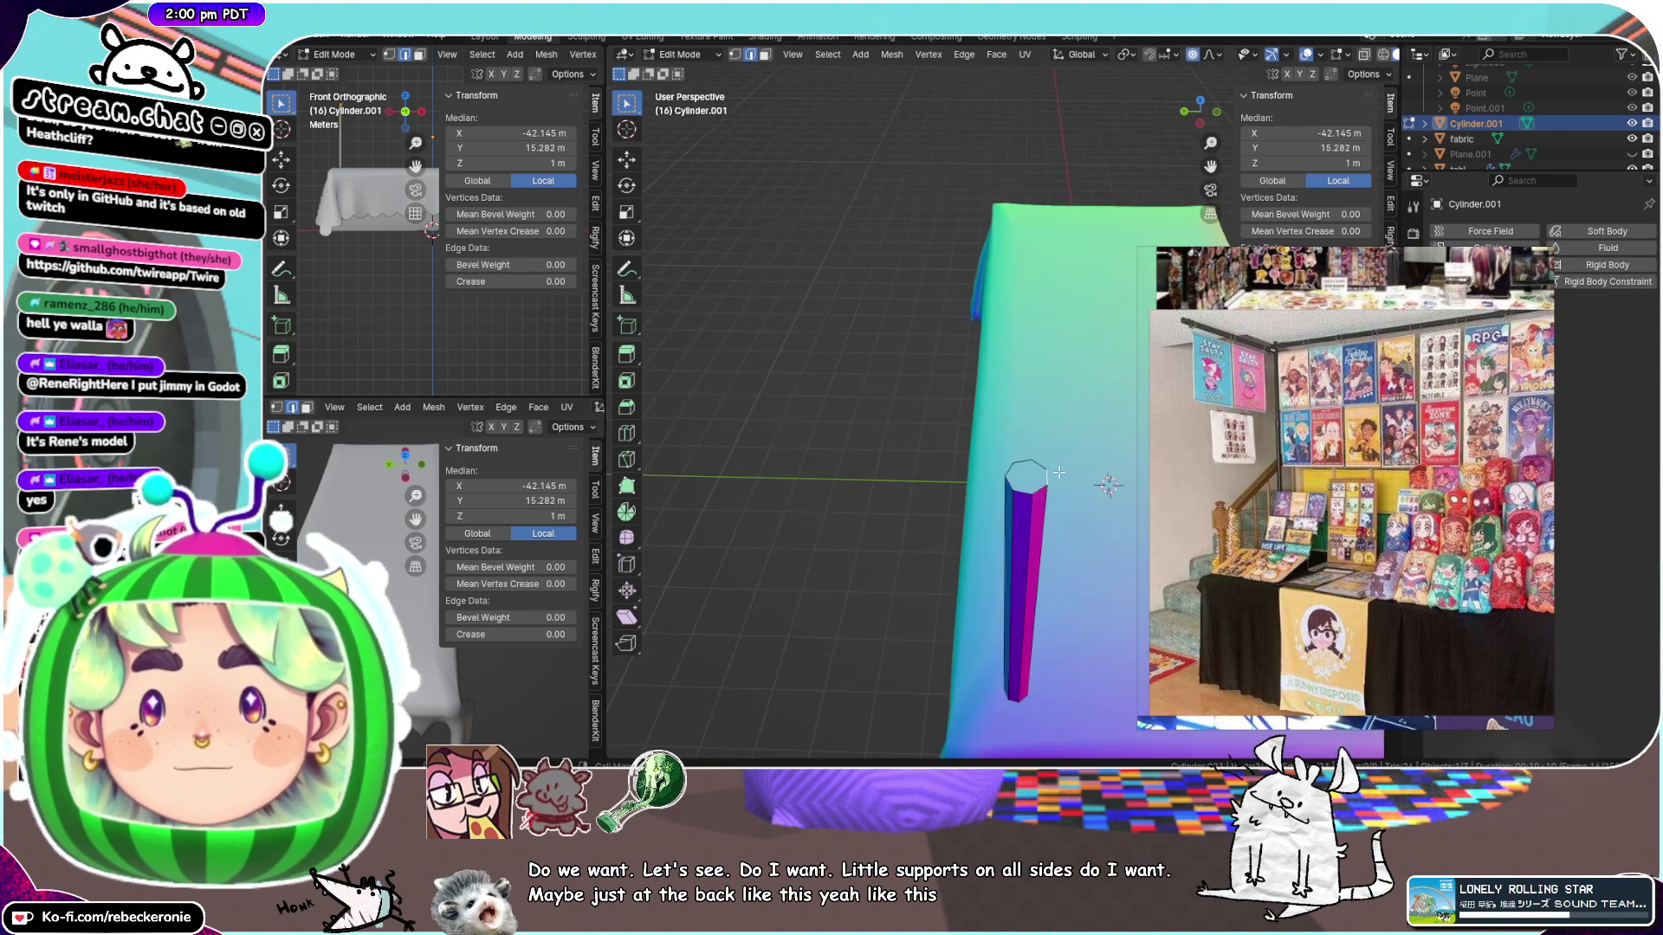
left_click(765, 55)
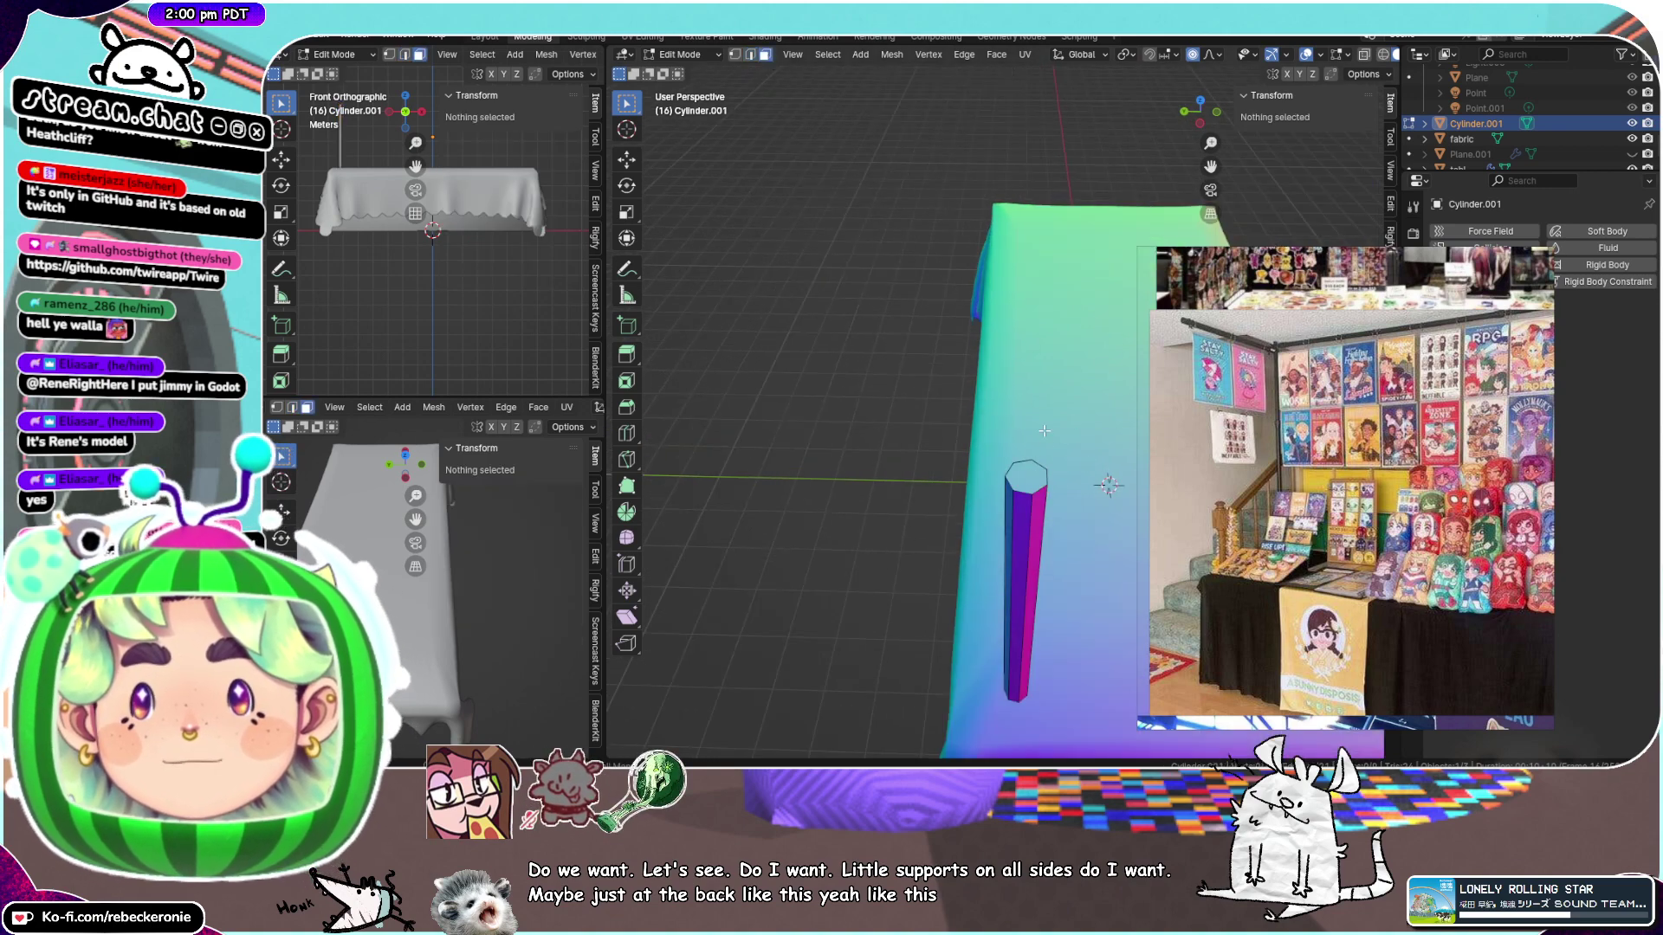
left_click(1040, 483)
middle_click_drag(1041, 482, 984, 448)
scroll(931, 429, "down", 5)
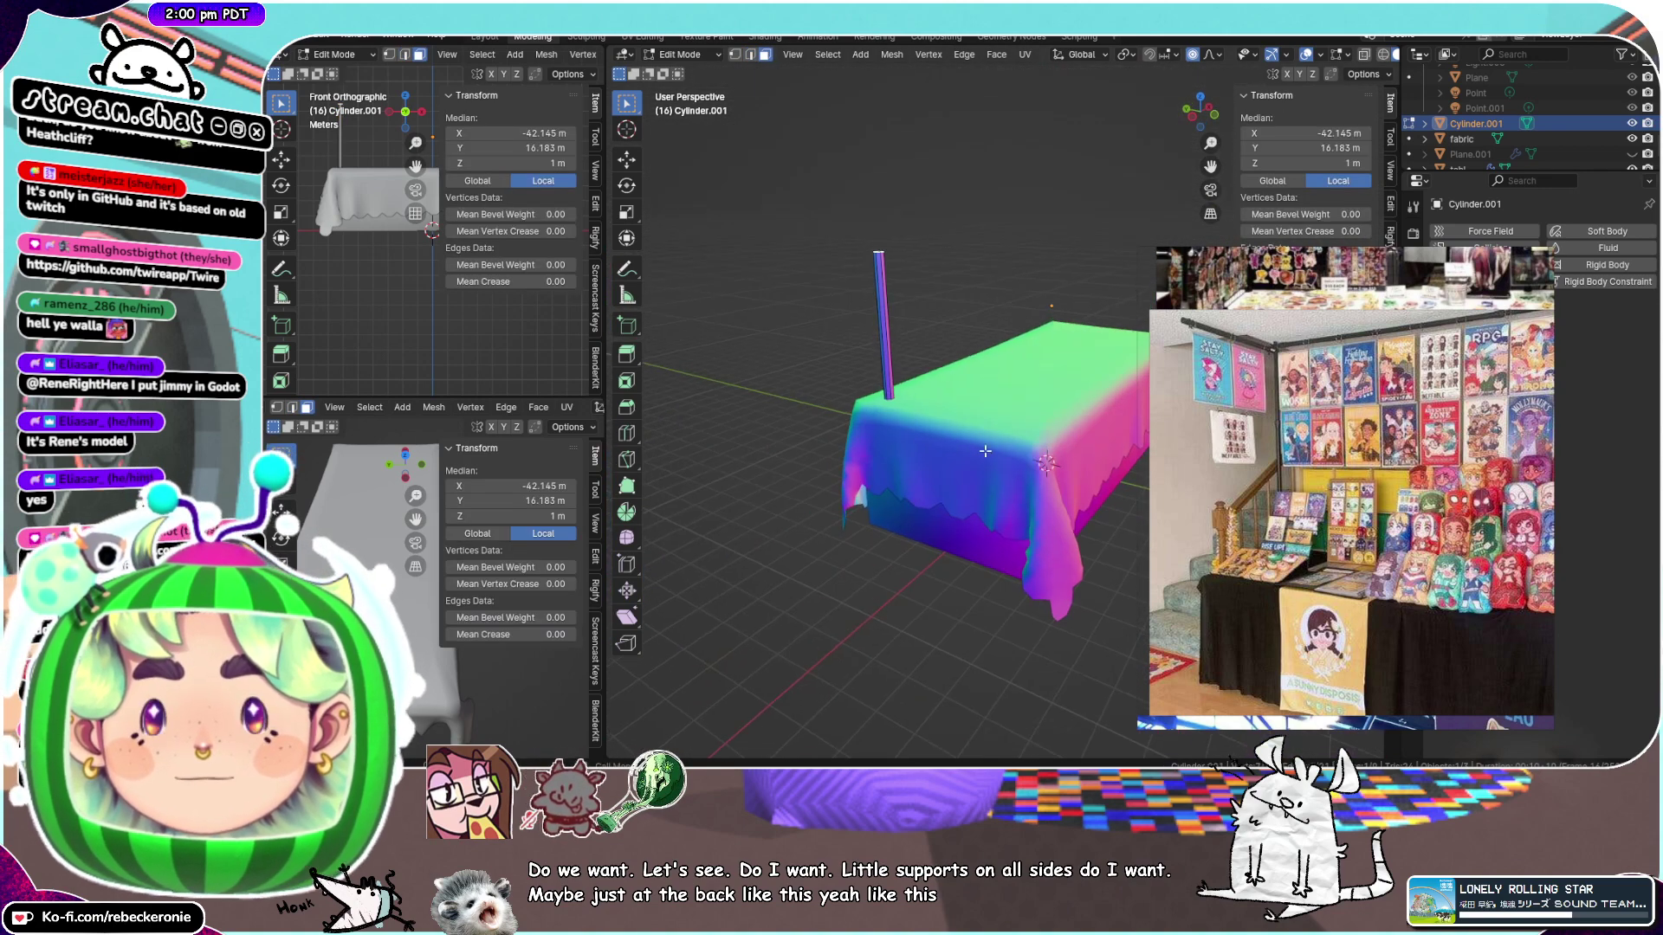
key("g")
key("z")
left_click(980, 366)
middle_click_drag(979, 366, 987, 267)
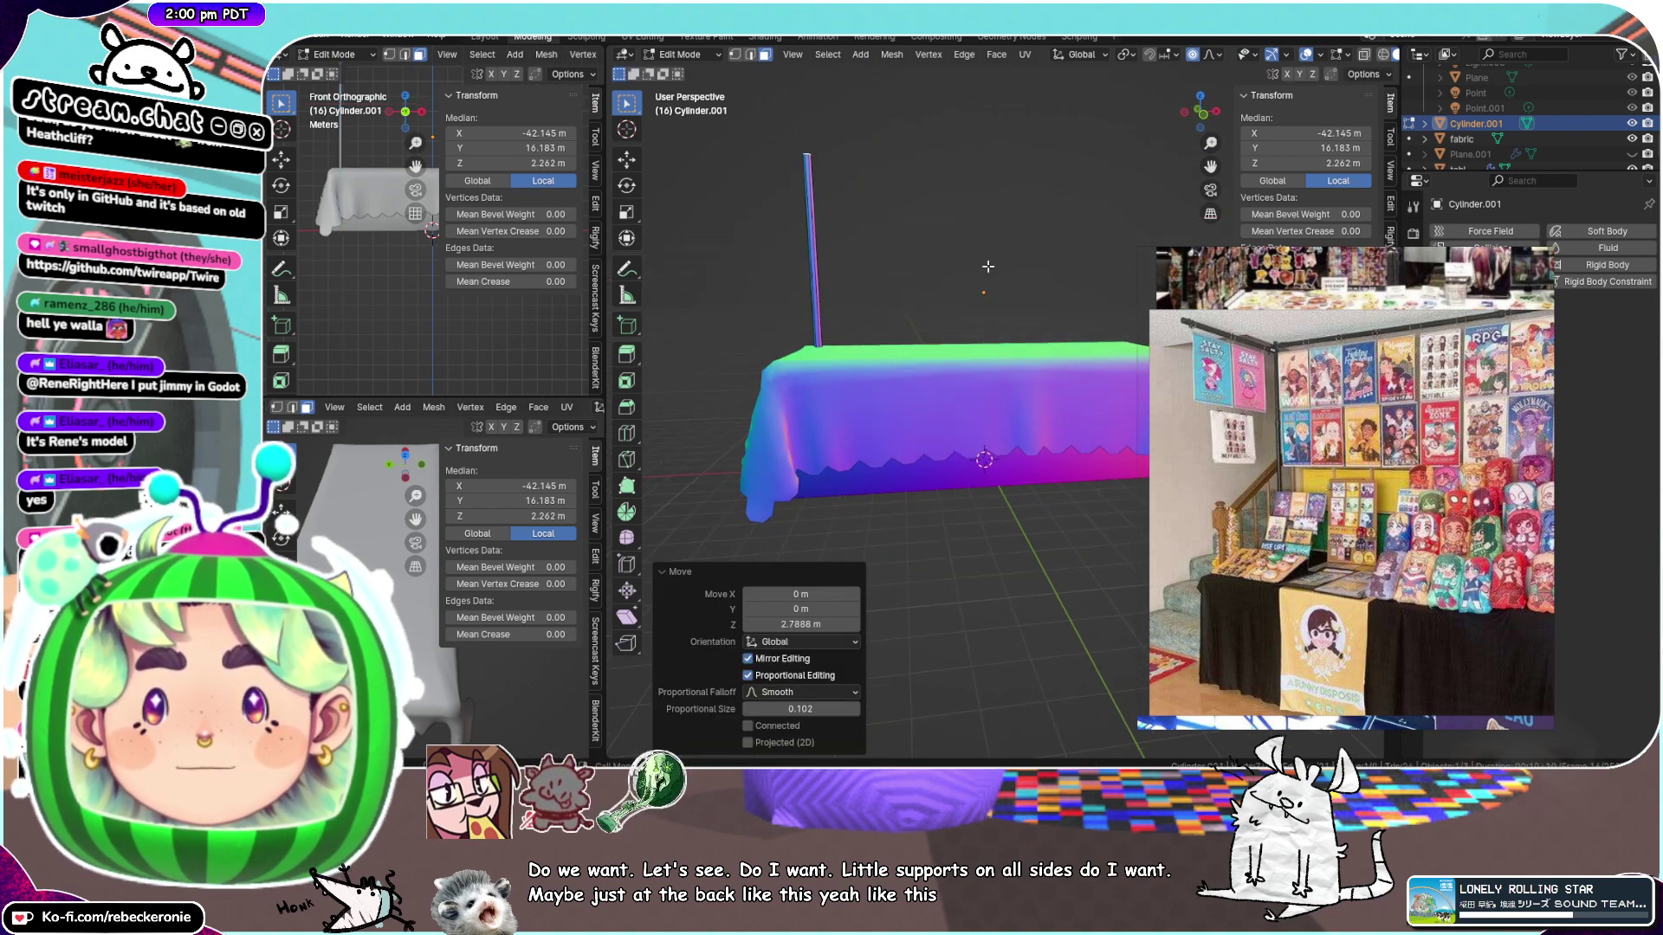
Place the booth reference photo beside the table and compare the pole's height and placement with it in front view
left_click(1202, 124)
left_click_drag(1211, 167, 1153, 287)
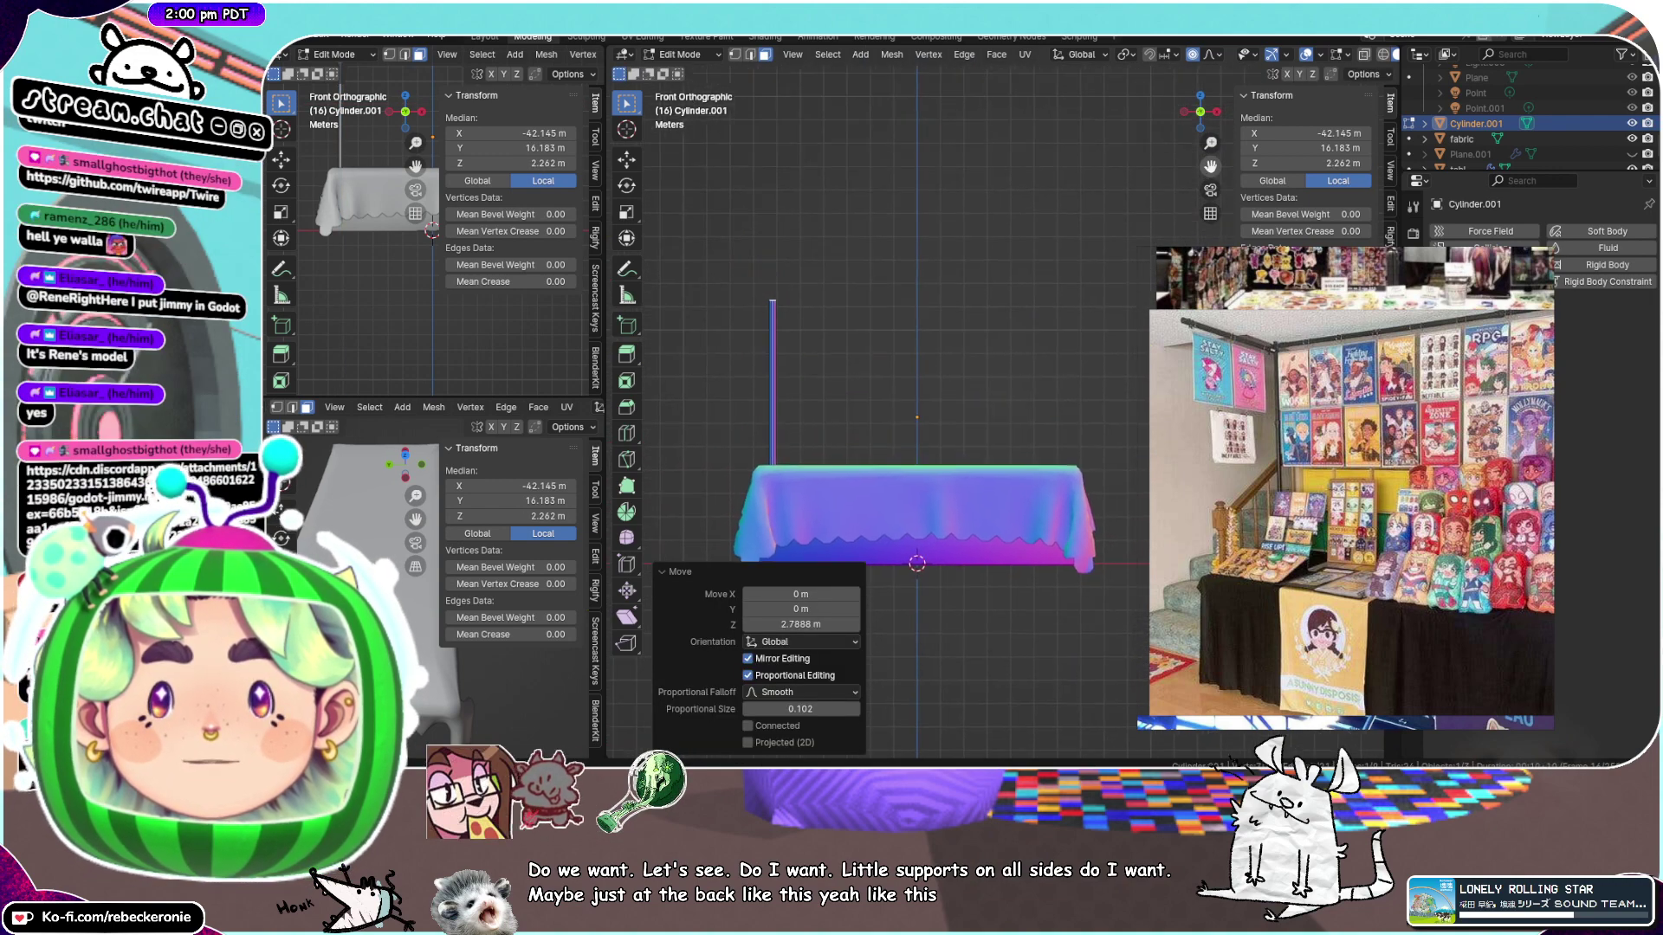
middle_click_drag(864, 372, 885, 350)
middle_click_drag(897, 264, 851, 308)
right_click_drag(1379, 354, 530, 338)
left_click_drag(530, 338, 528, 333)
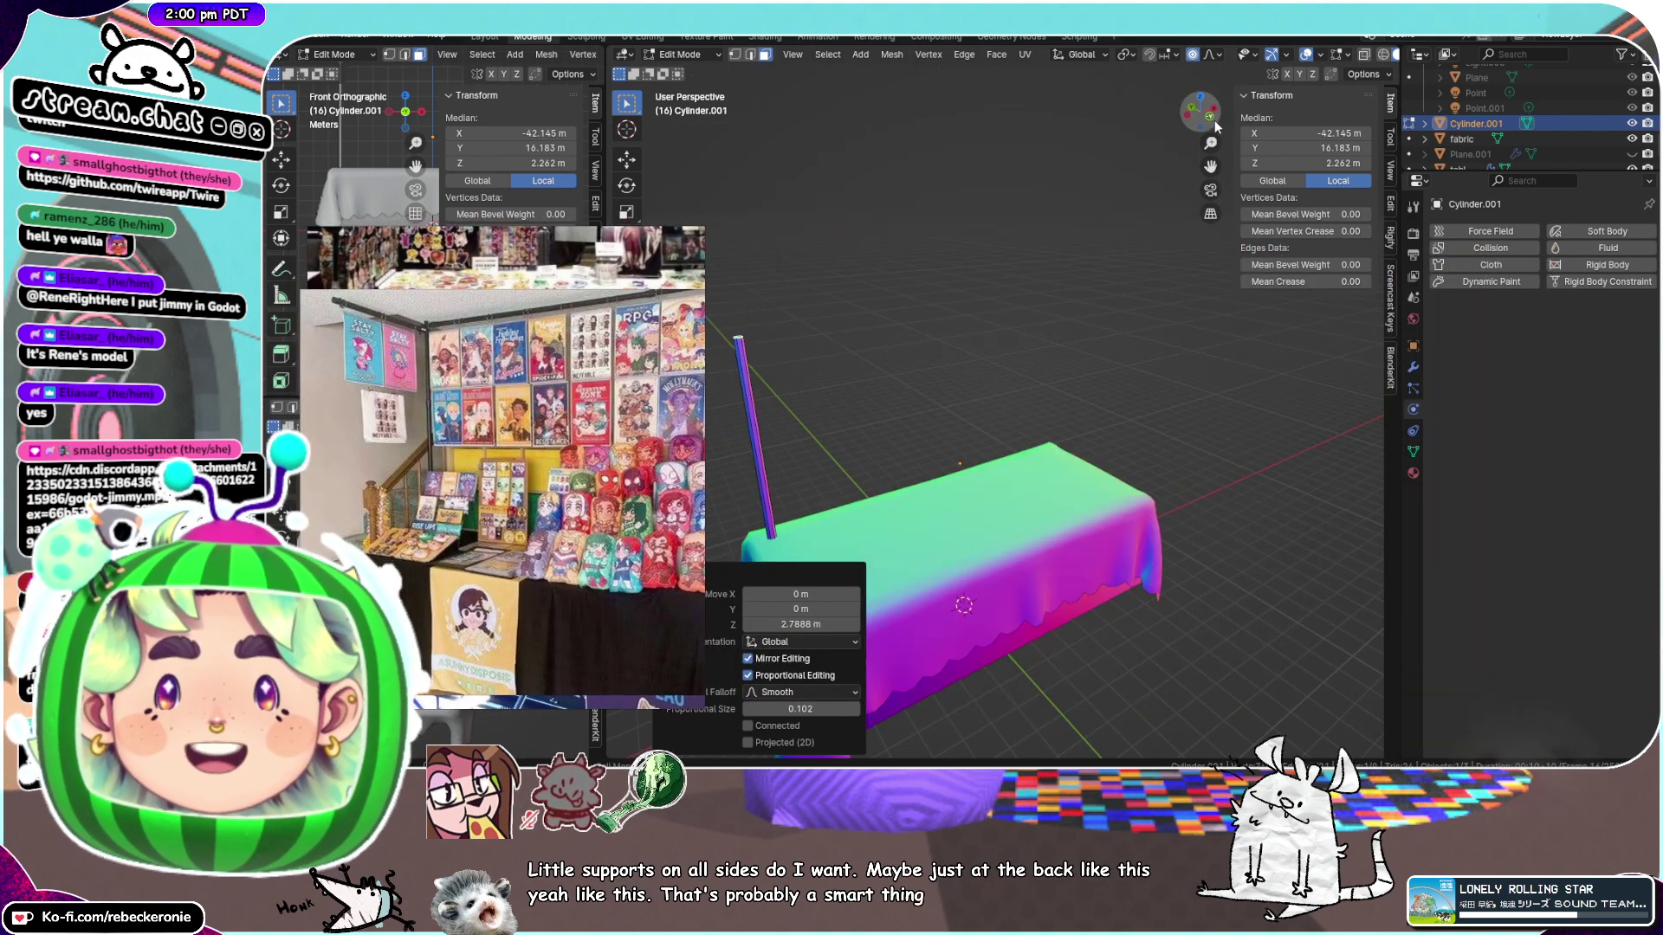
left_click(1214, 124)
left_click_drag(1209, 157, 1308, 198)
scroll(1090, 312, "up", 1)
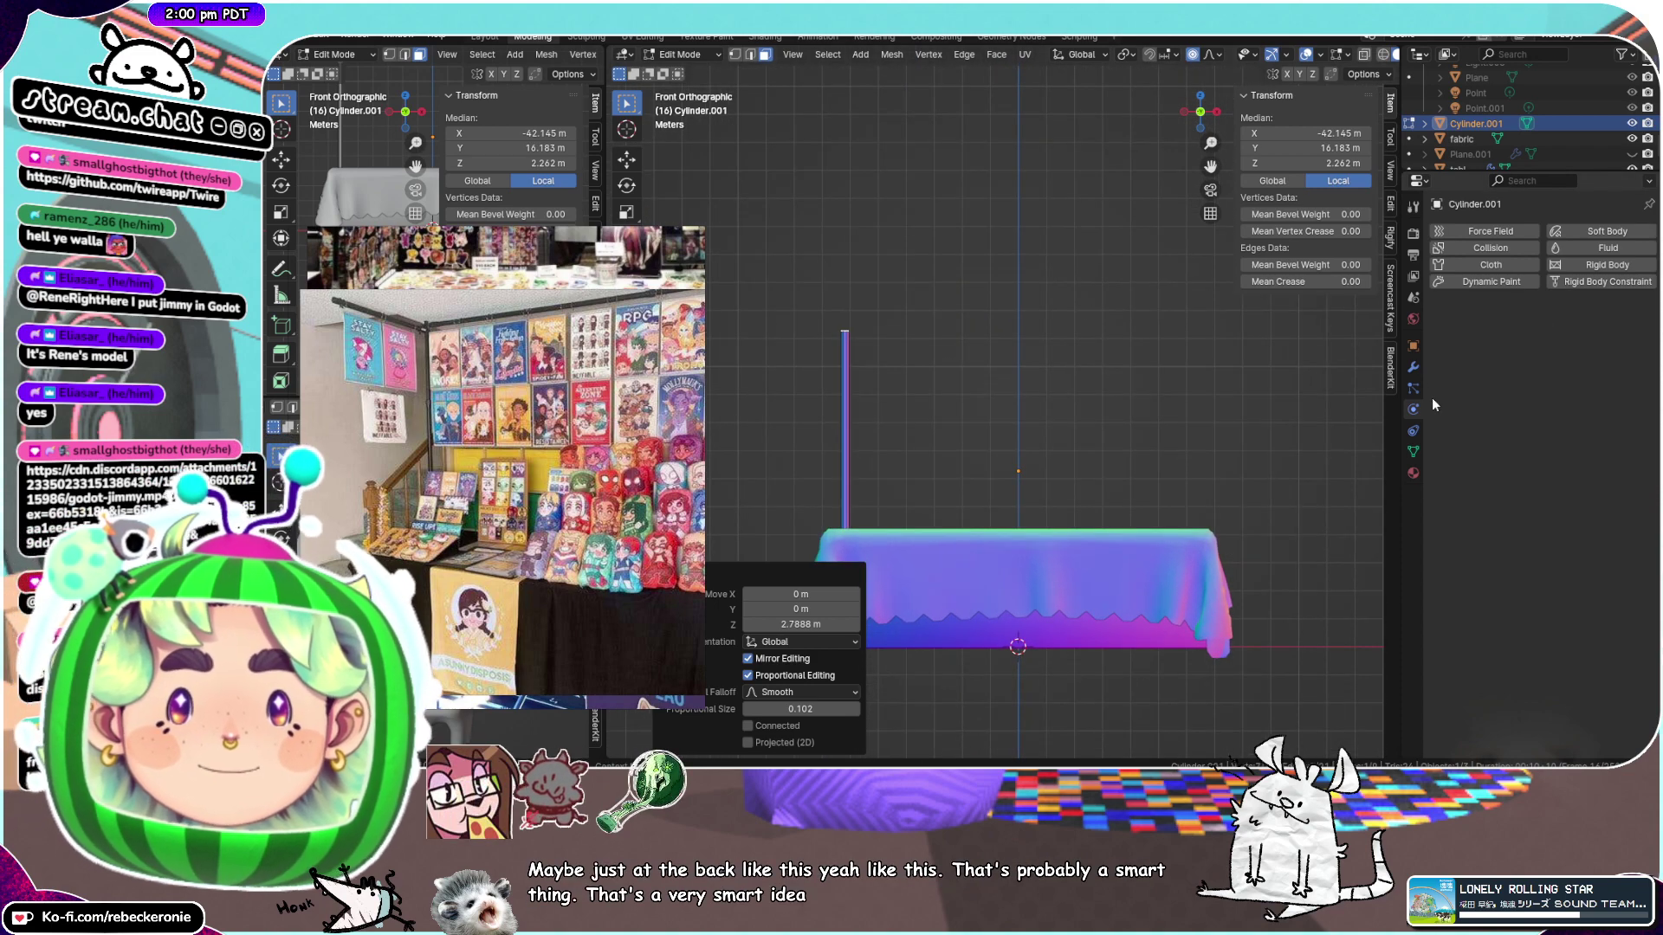
Add a Mirror modifier on the X axis to the pole, for a matching pole at the table's other back corner
left_click(1413, 367)
left_click(1545, 231)
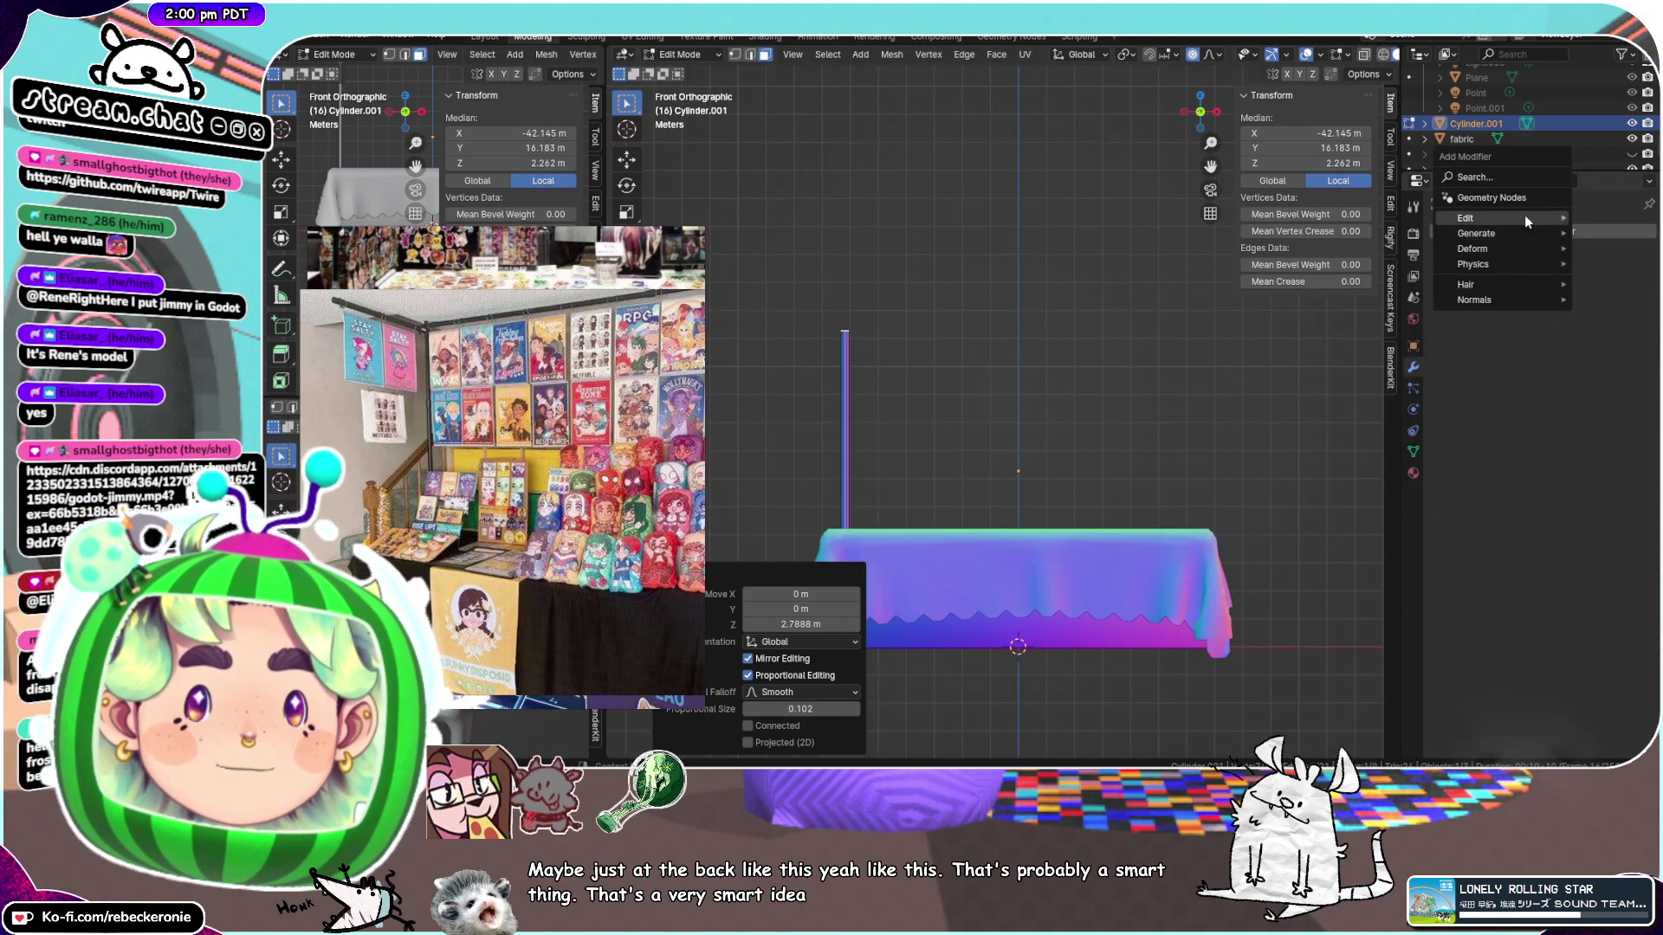
mouse_move(1479, 236)
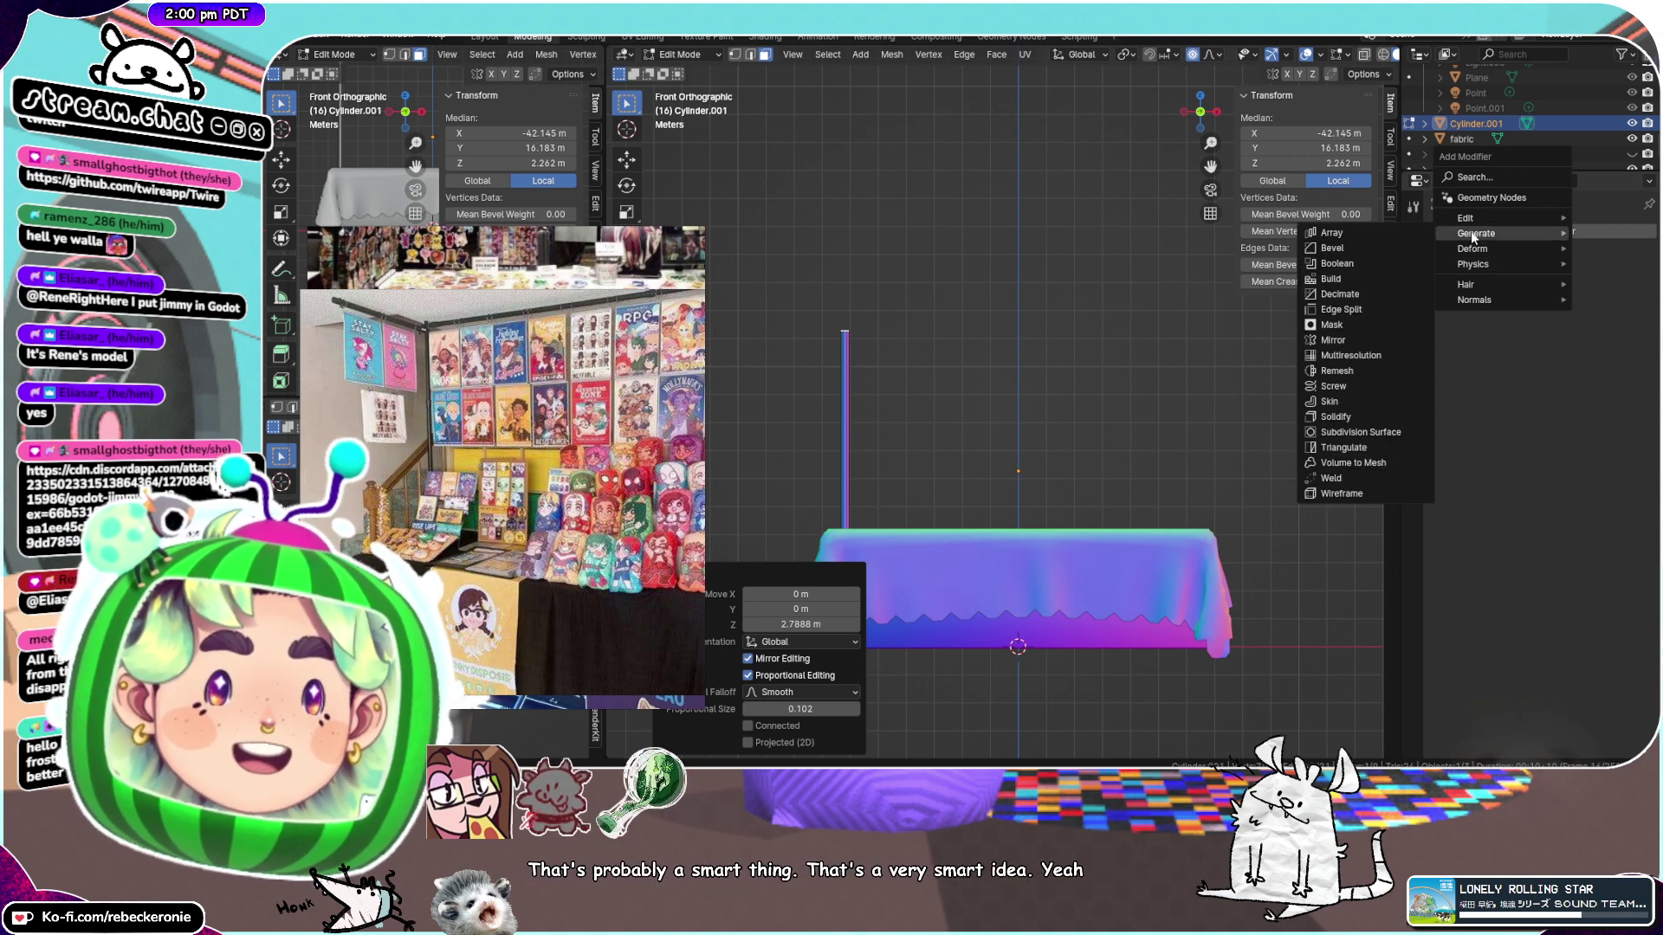
key("Escape")
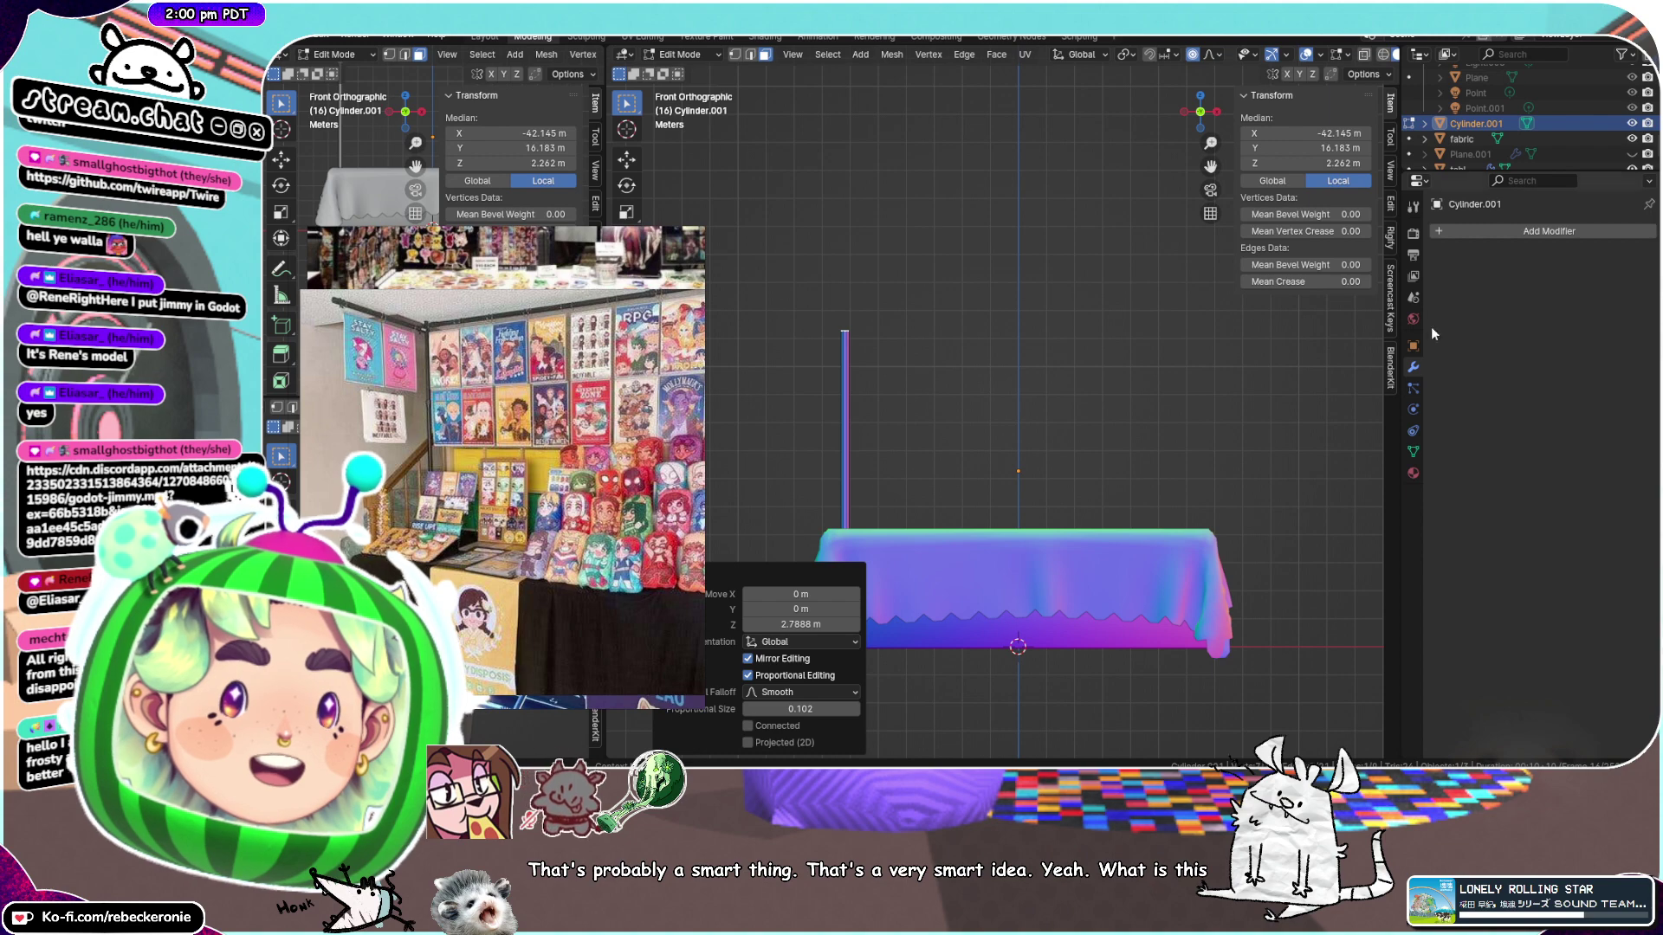
left_click(1490, 231)
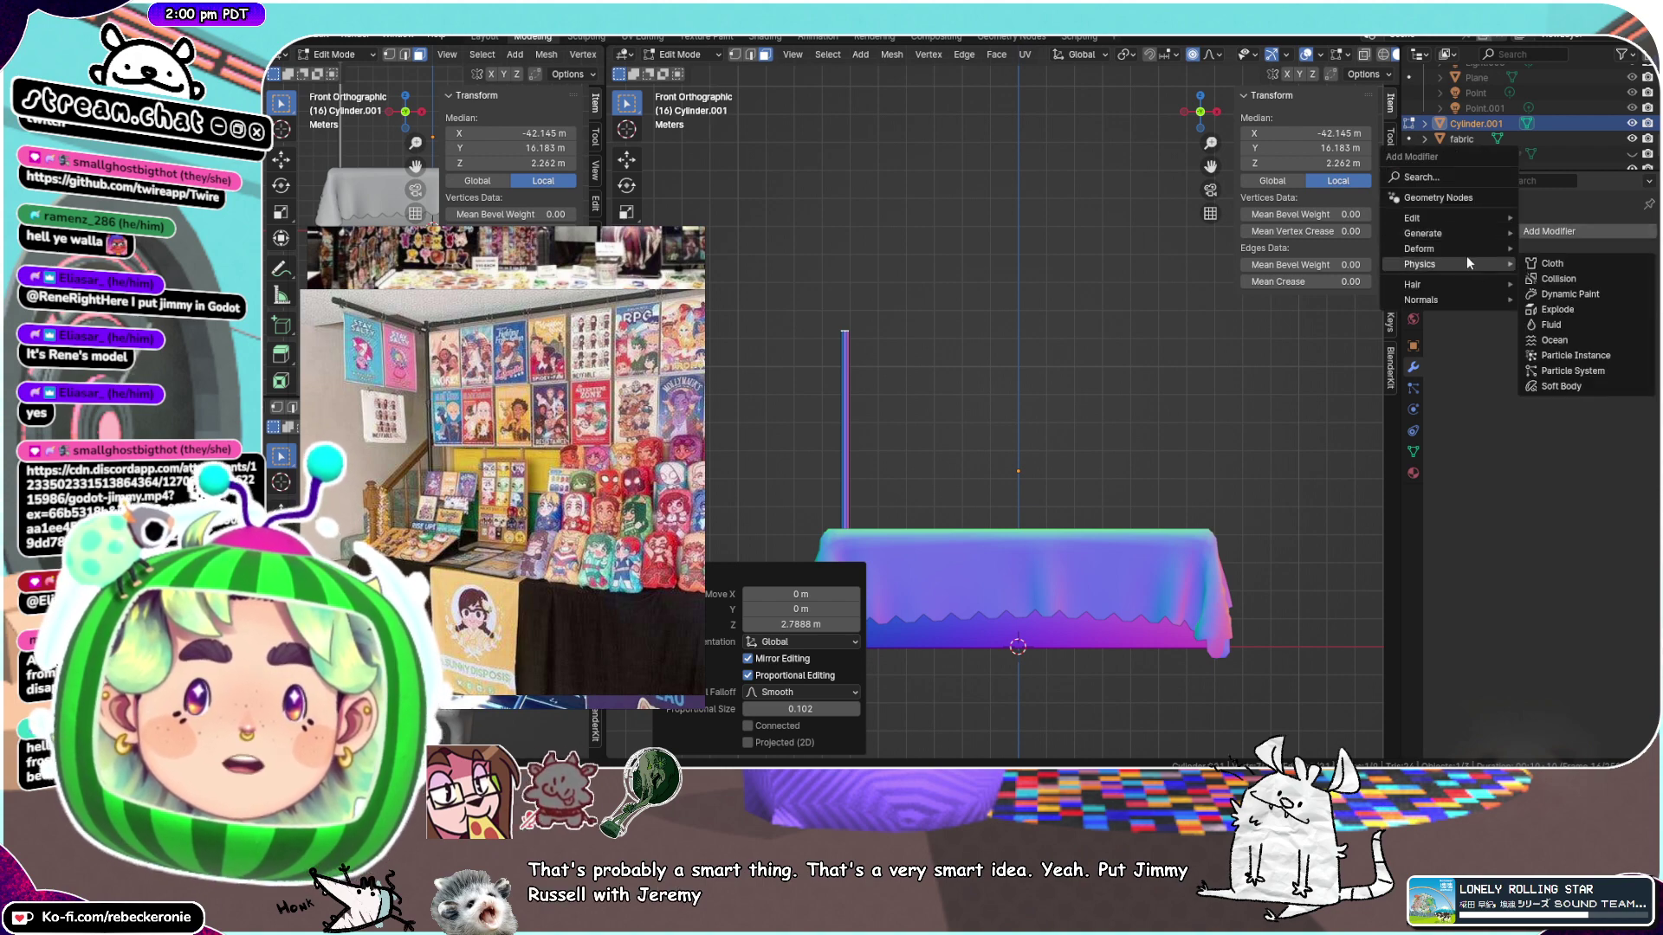
left_click(1447, 230)
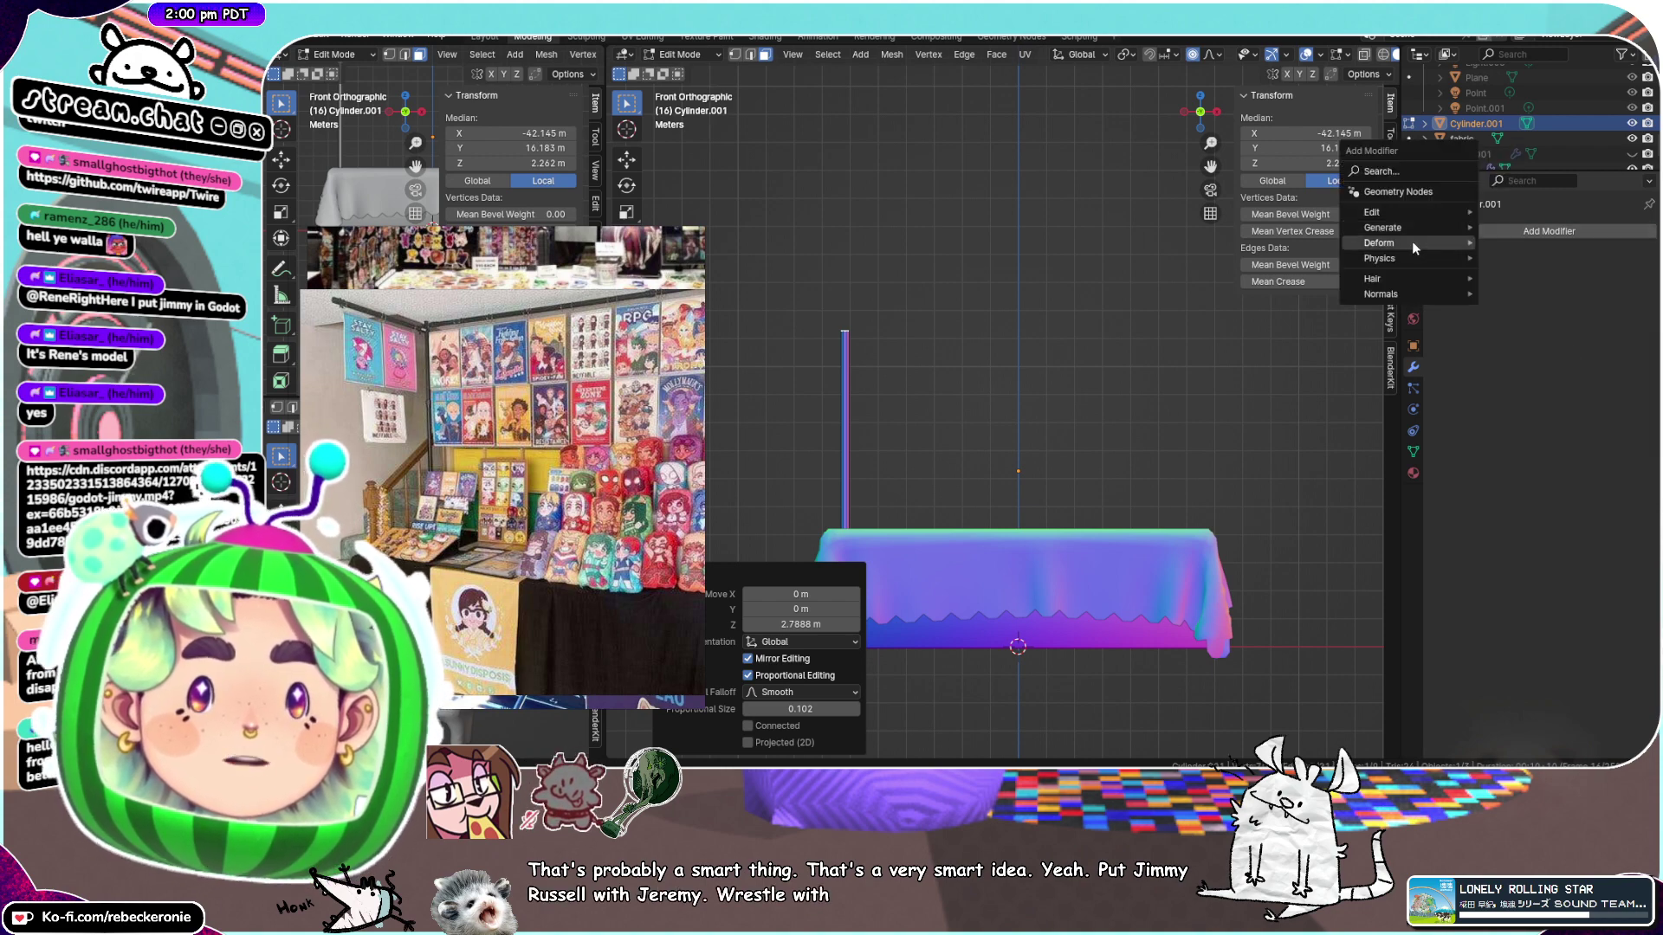
mouse_move(1394, 230)
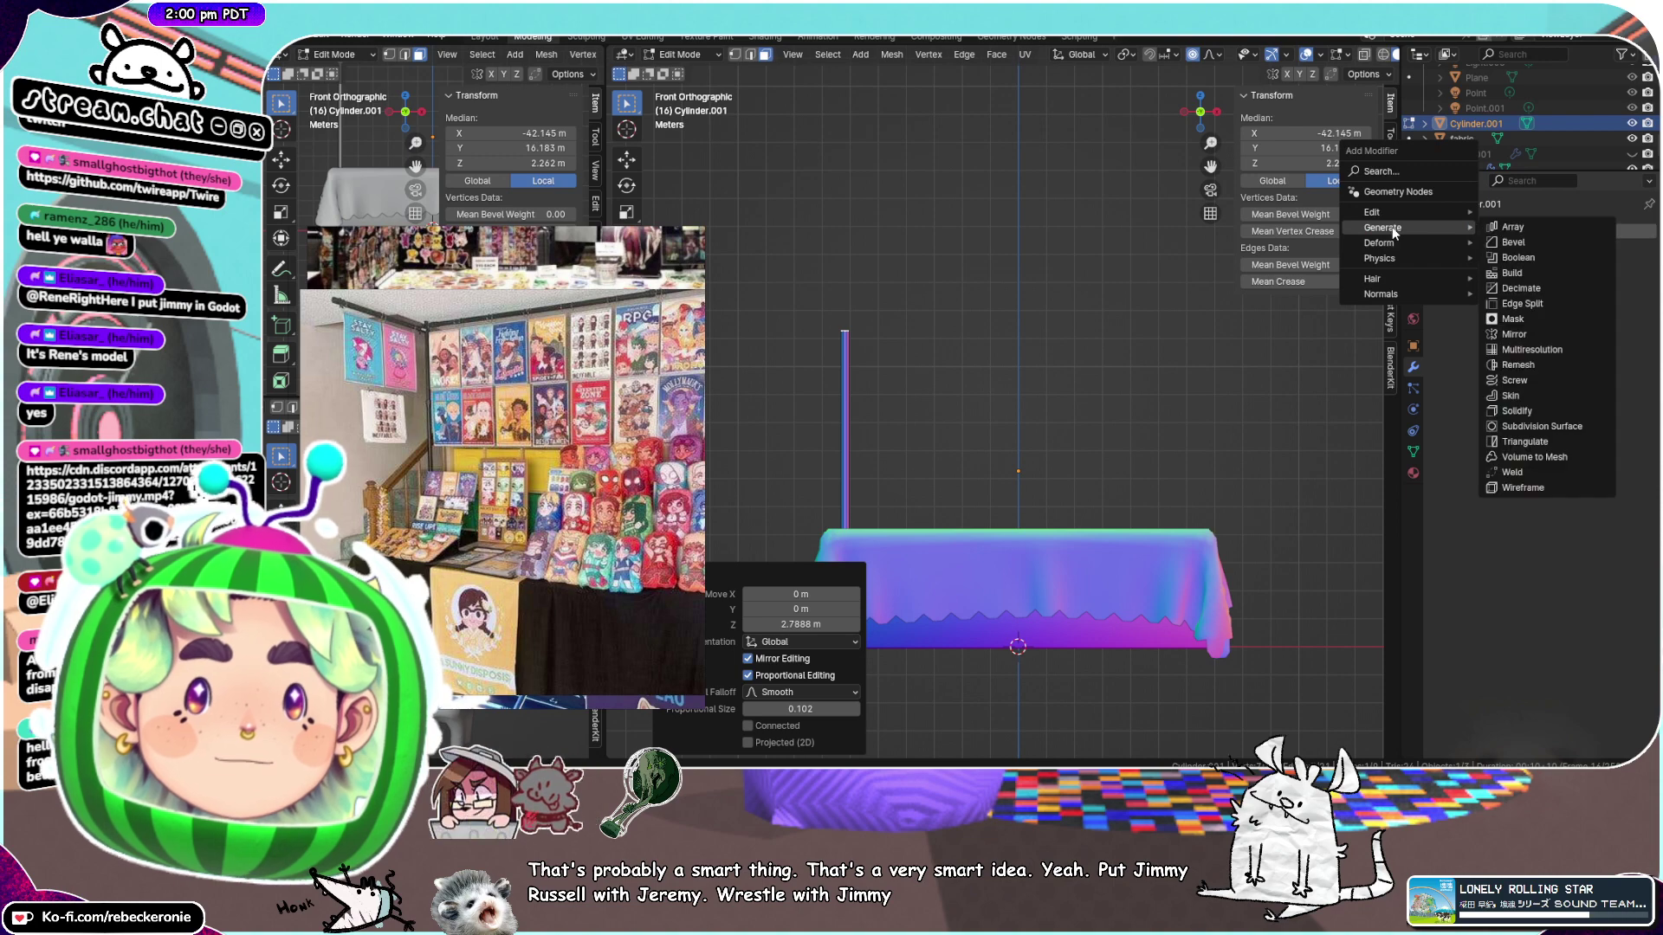
left_click(1526, 333)
Examine the mirrored poles above the table from several angles and inspect one pole's top end up close in front view
middle_click_drag(1212, 416, 1312, 439)
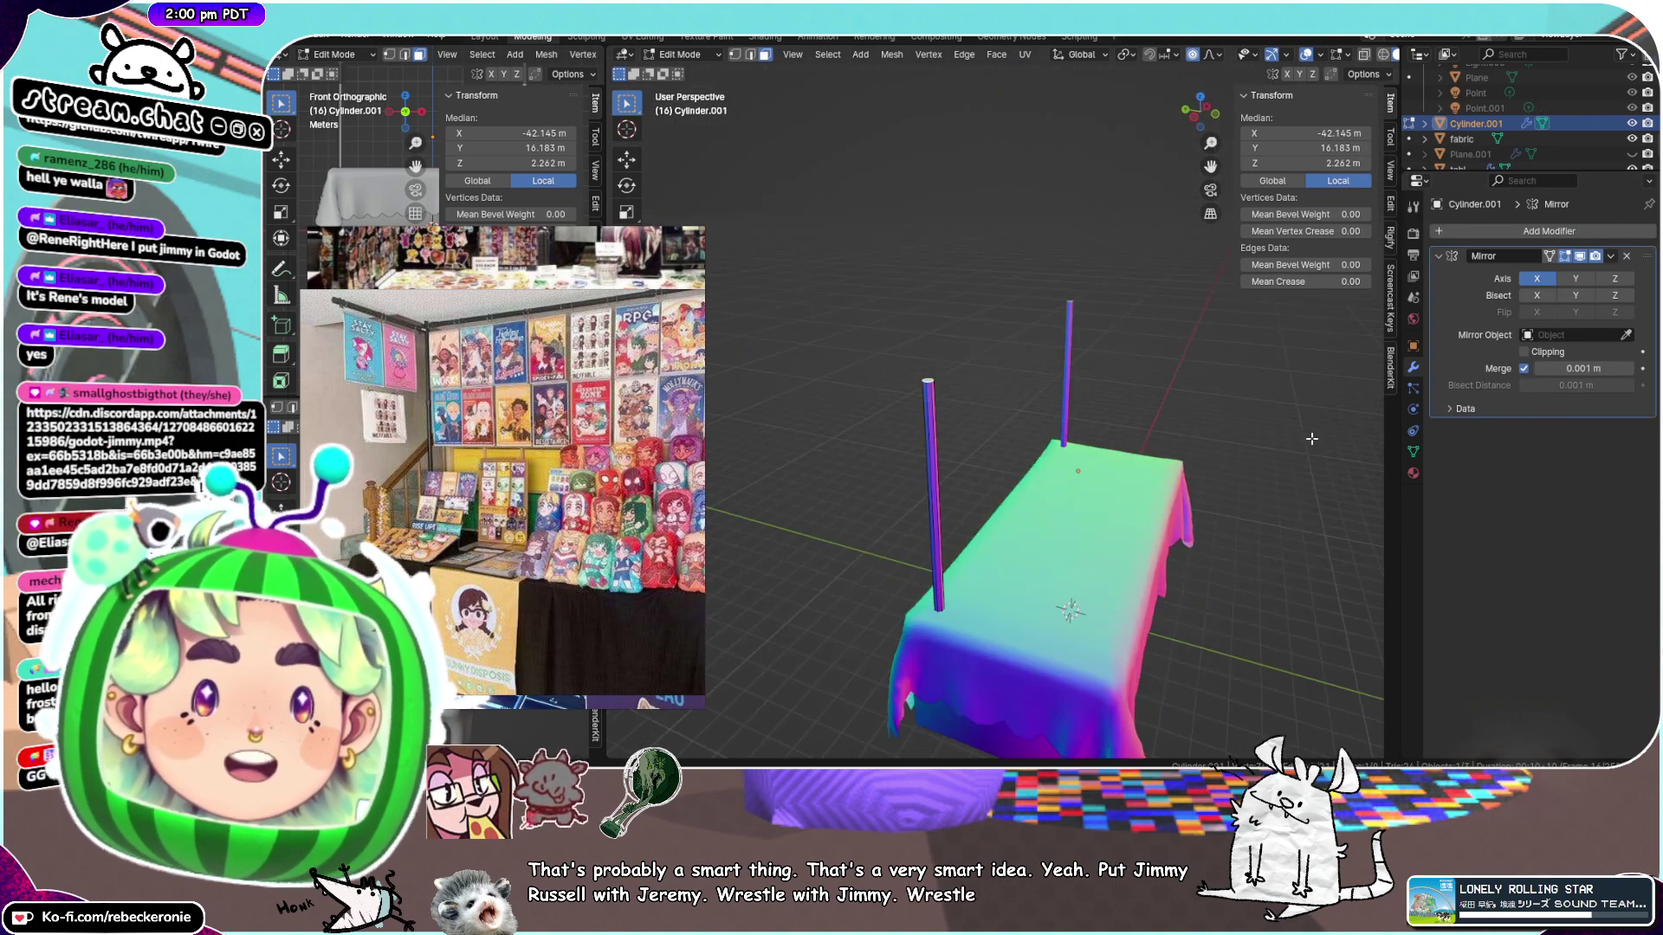
middle_click_drag(1070, 462, 1187, 416)
scroll(1263, 426, "down", 1)
scroll(1252, 453, "up", 1)
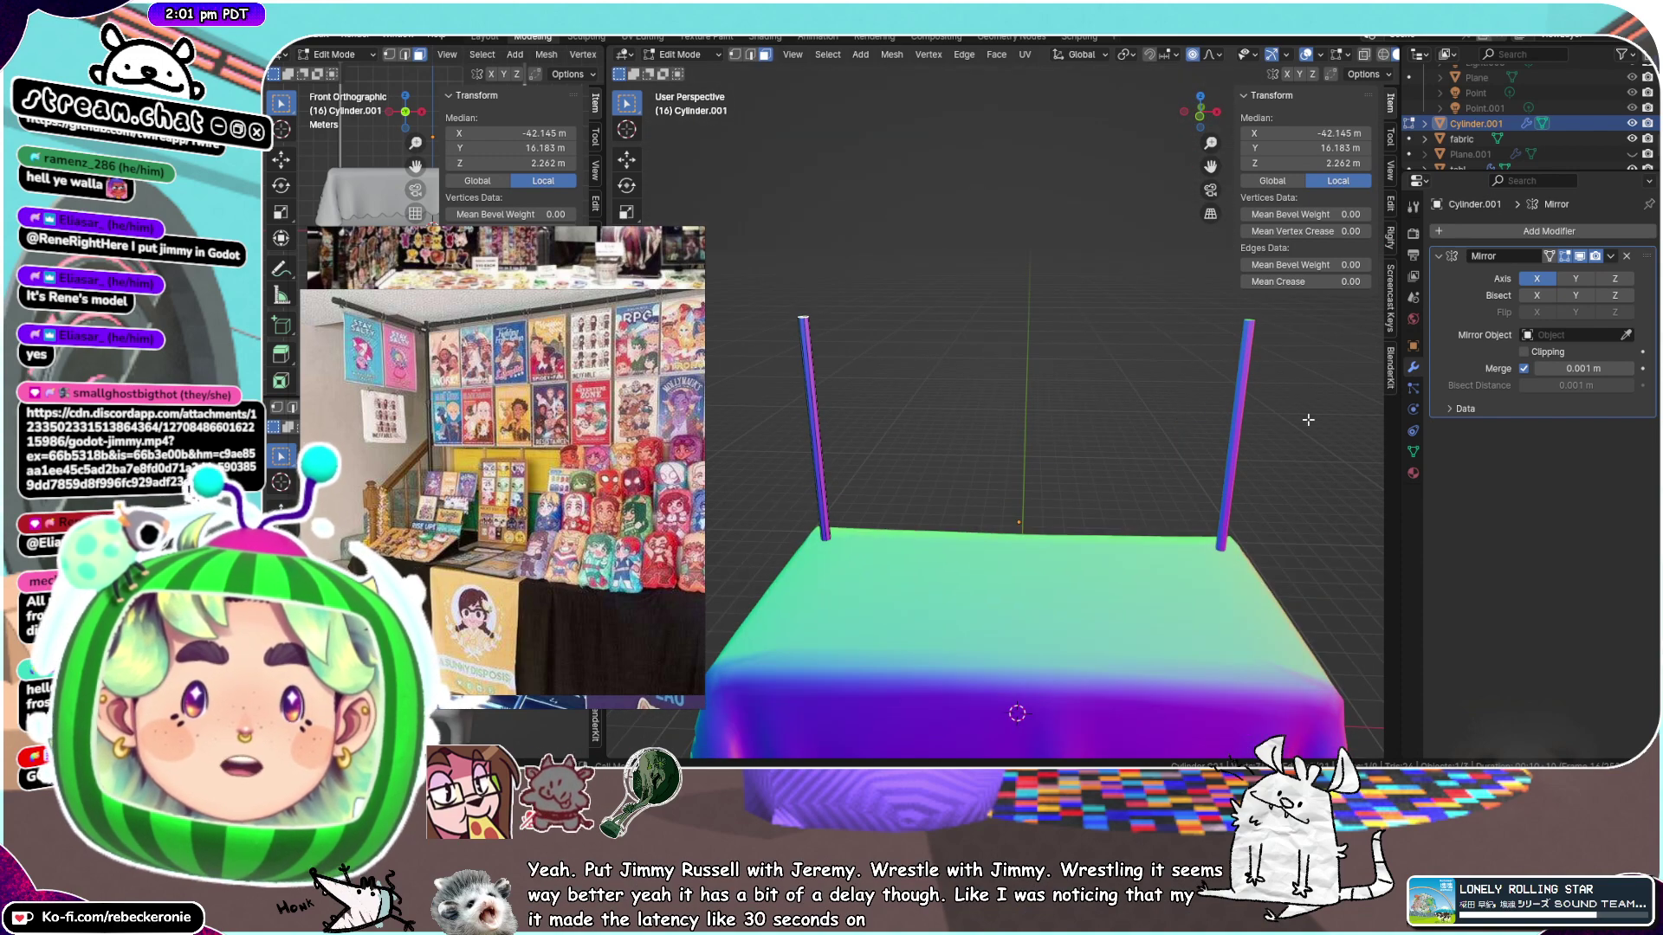
middle_click_drag(1067, 441, 1059, 418)
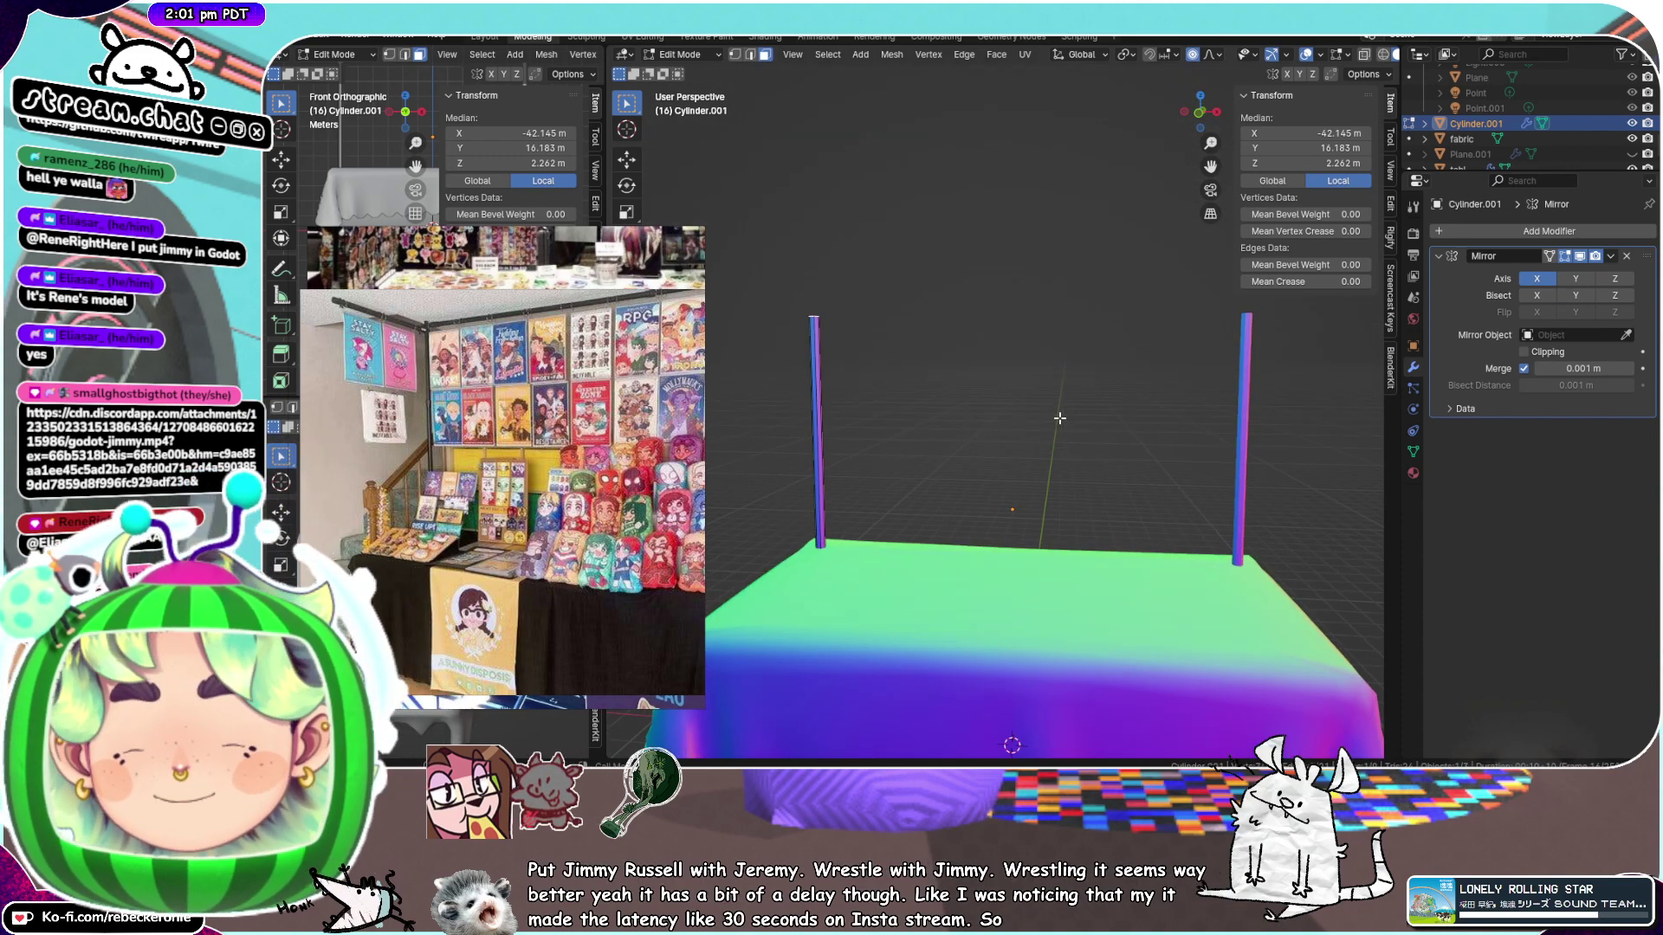
middle_click_drag(885, 320, 918, 344)
scroll(944, 324, "up", 2)
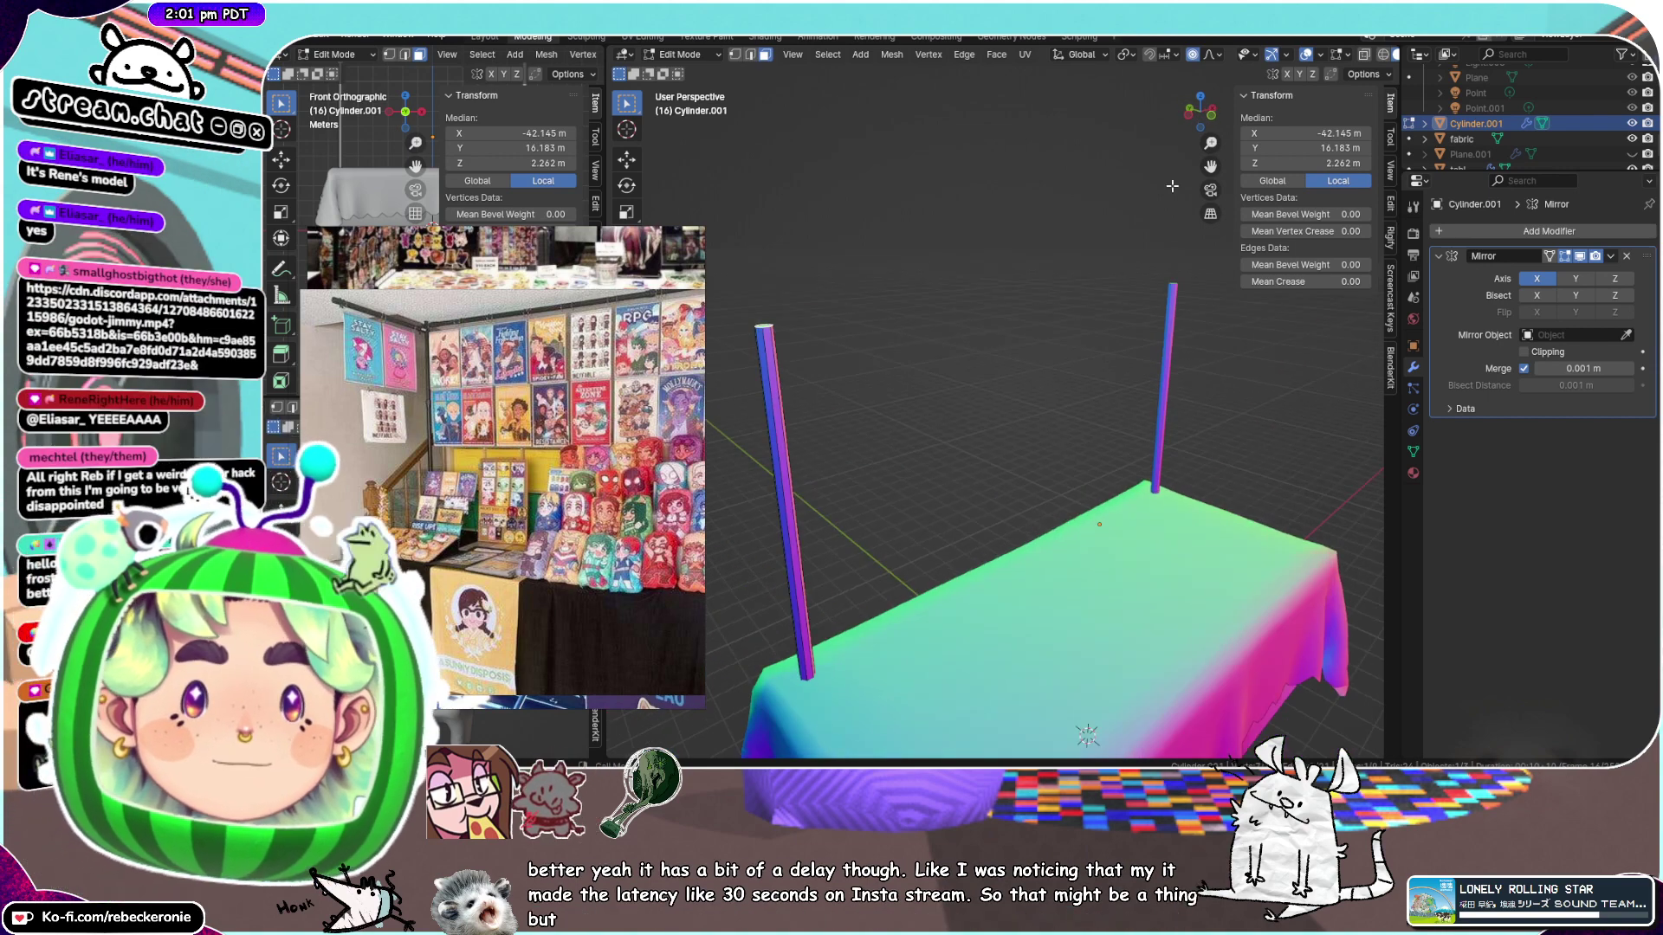
left_click(1206, 130)
scroll(1072, 405, "up", 10)
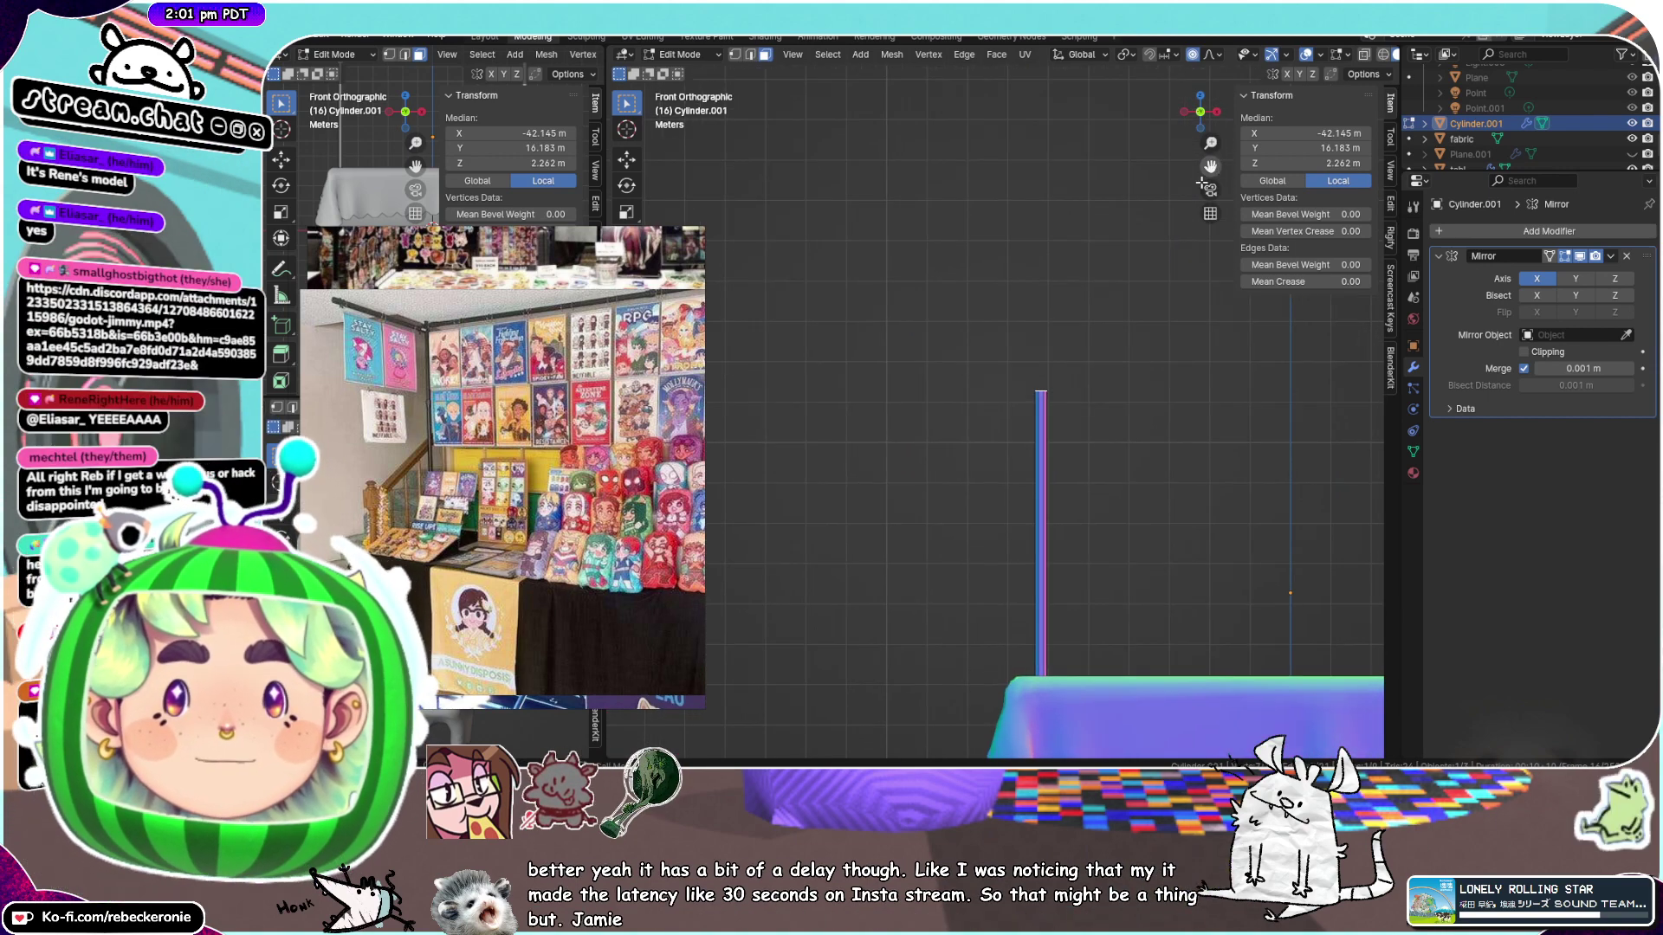
left_click_drag(1210, 166, 1061, 163)
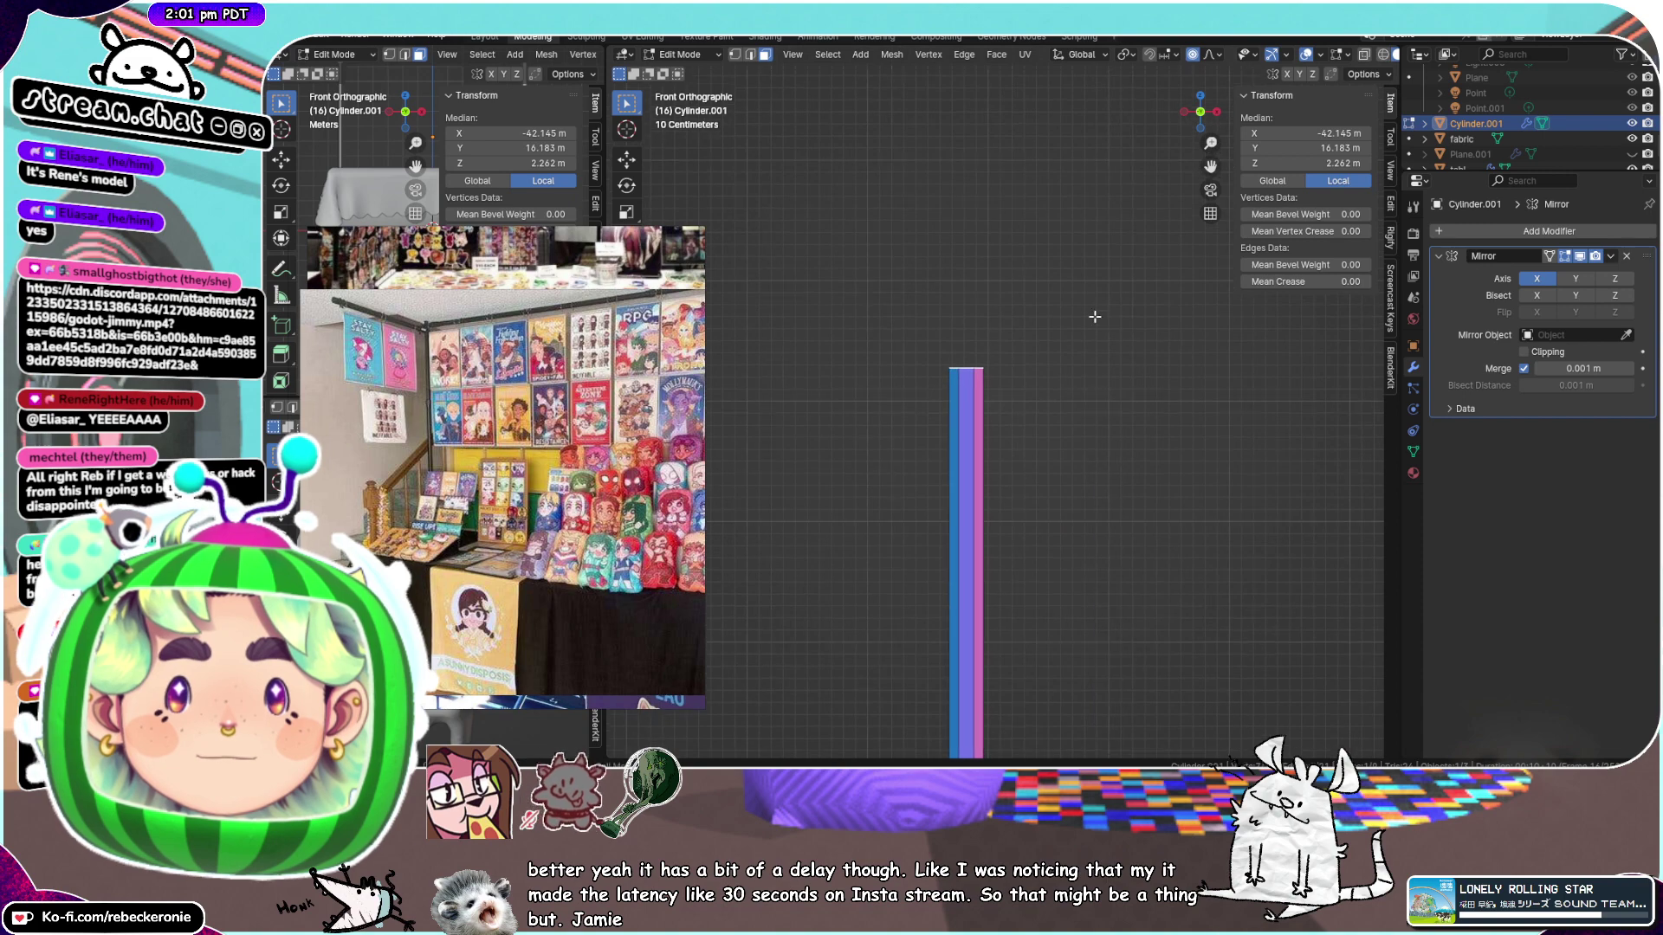
scroll(1015, 360, "up", 3)
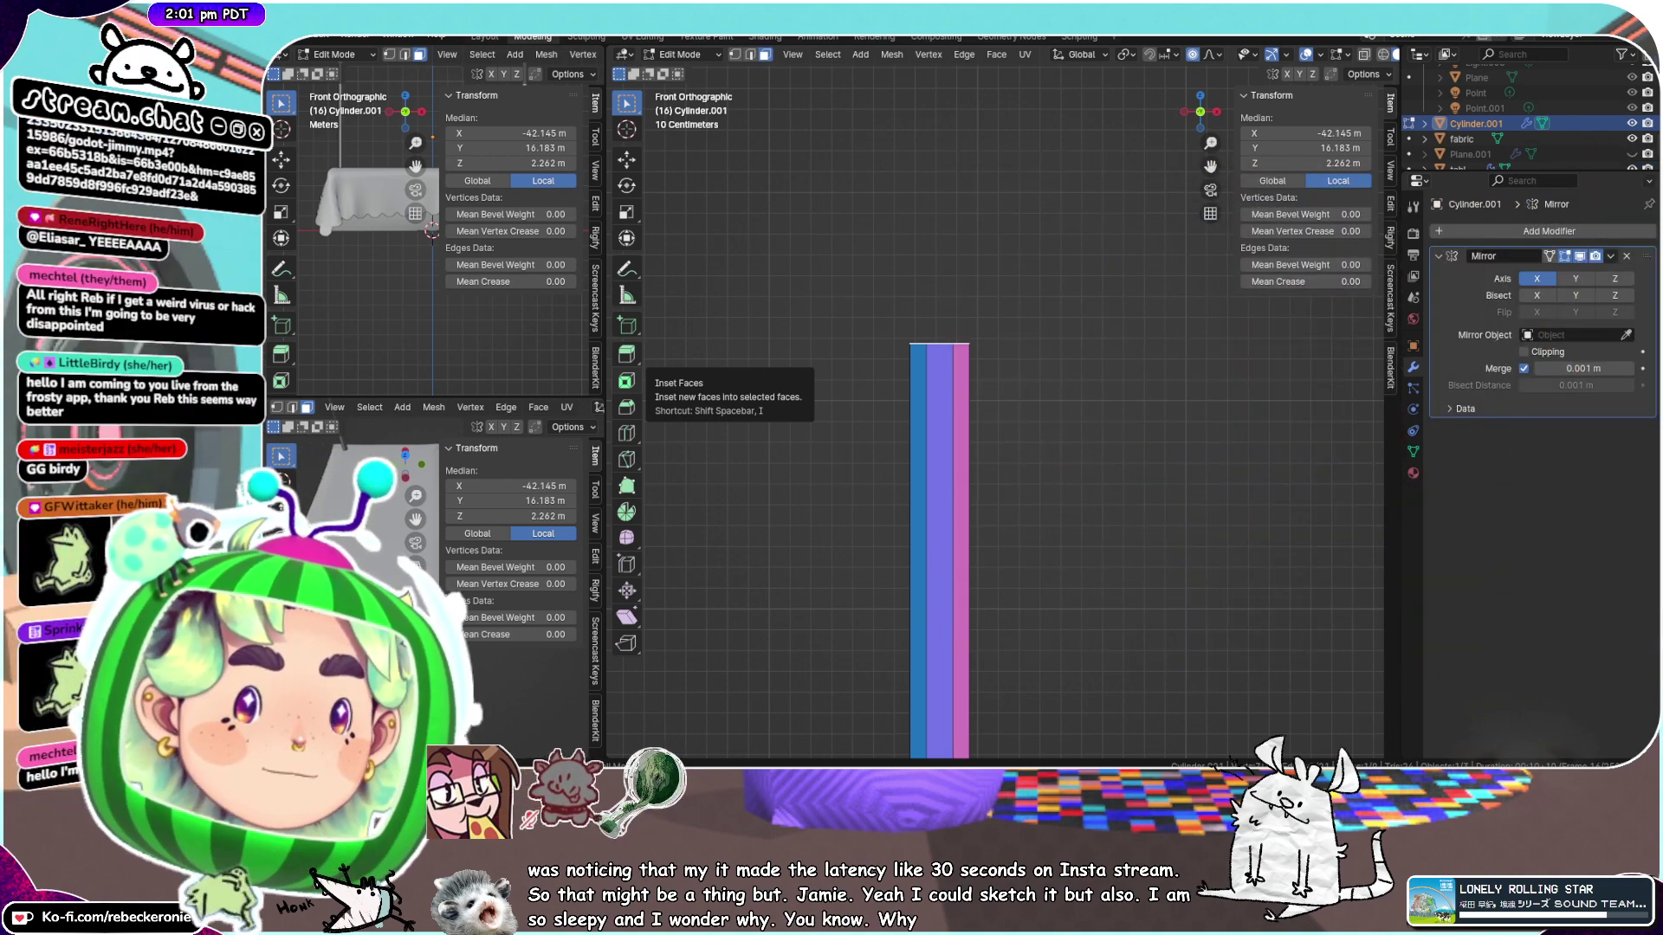
scroll(1026, 367, "down", 1)
left_click(949, 354)
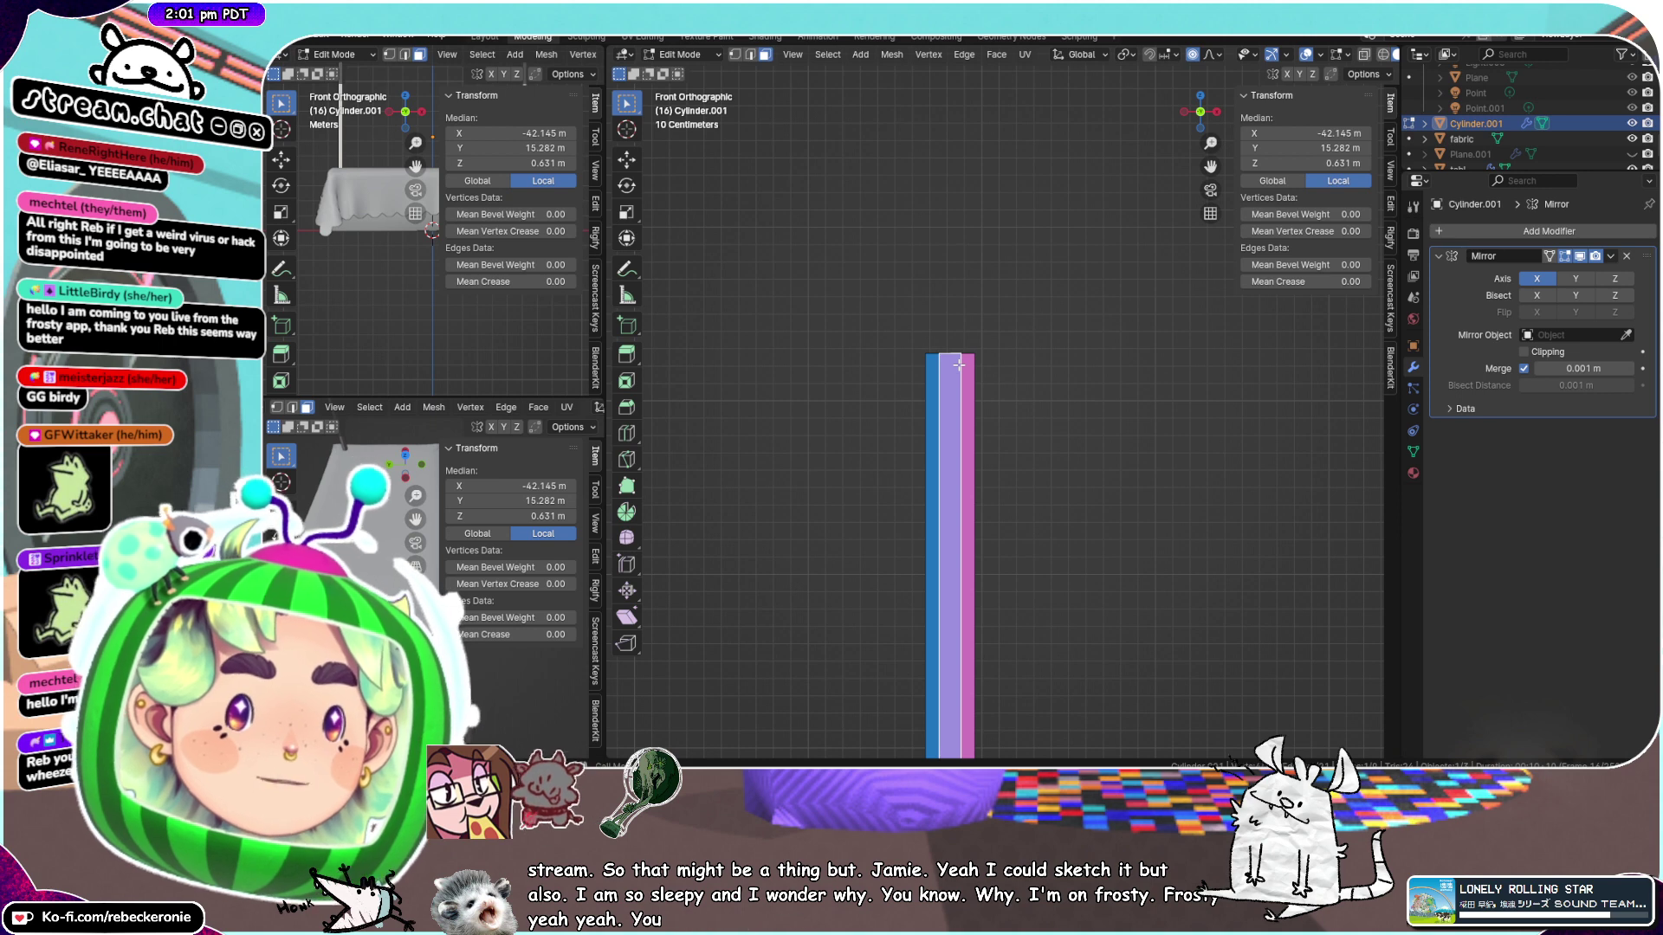
scroll(959, 365, "up", 2)
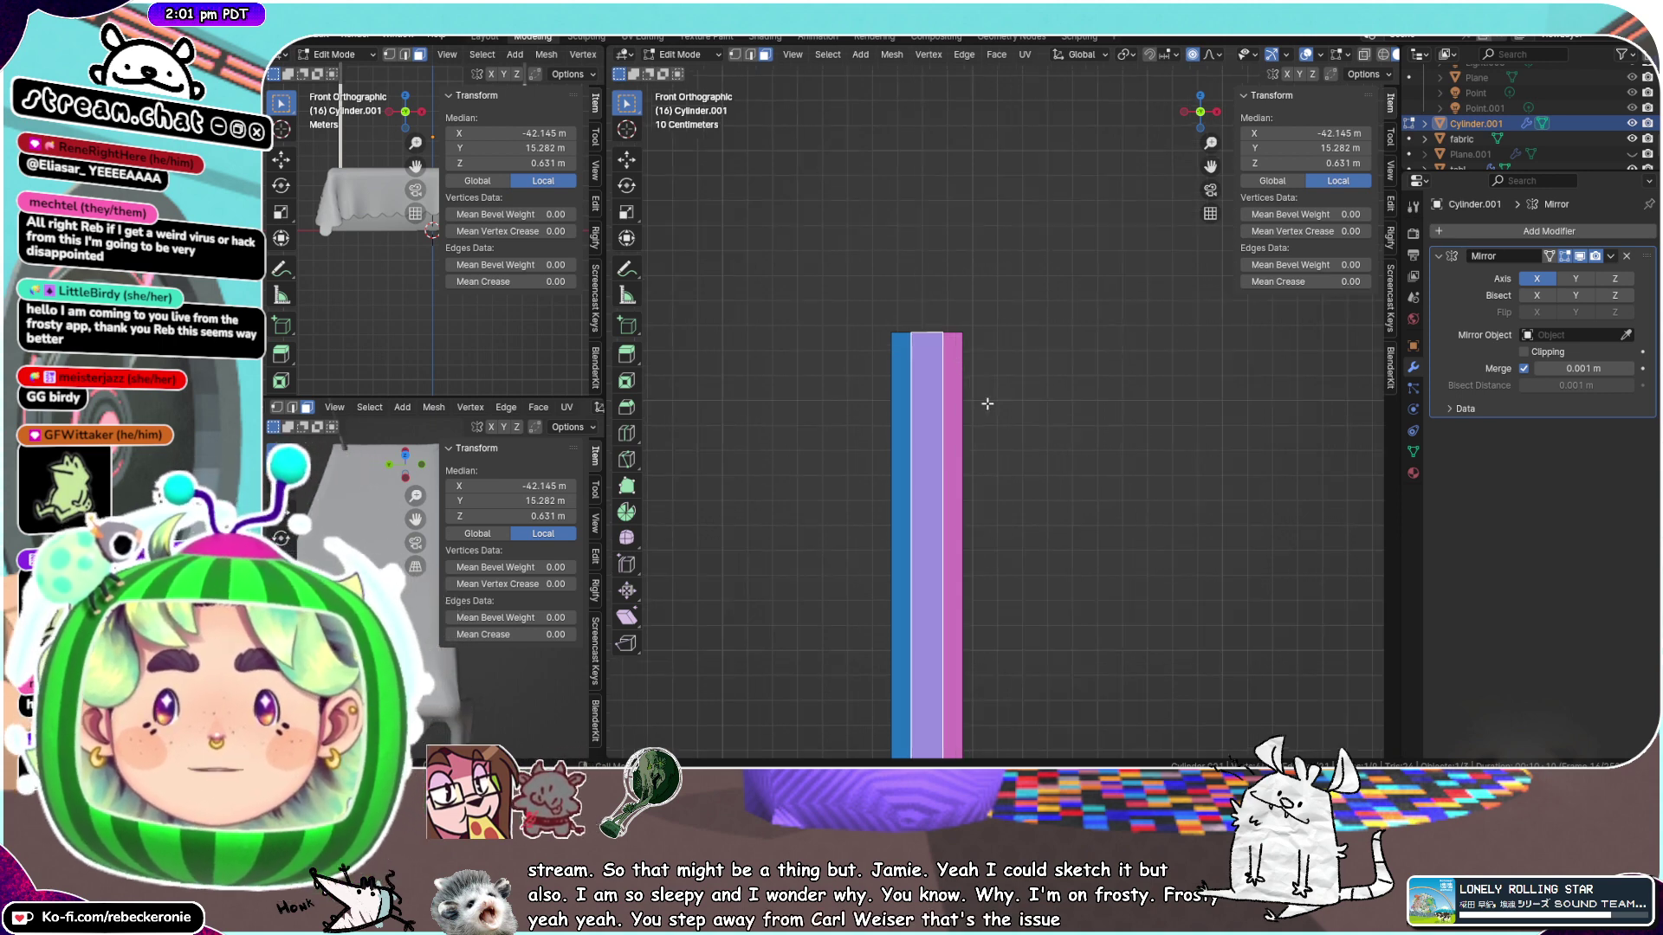
key("alt+a")
Duplicate the whole pole about 1.93 m along X and rotate the copy 90° in front view into a horizontal bar
scroll(987, 403, "down", 6)
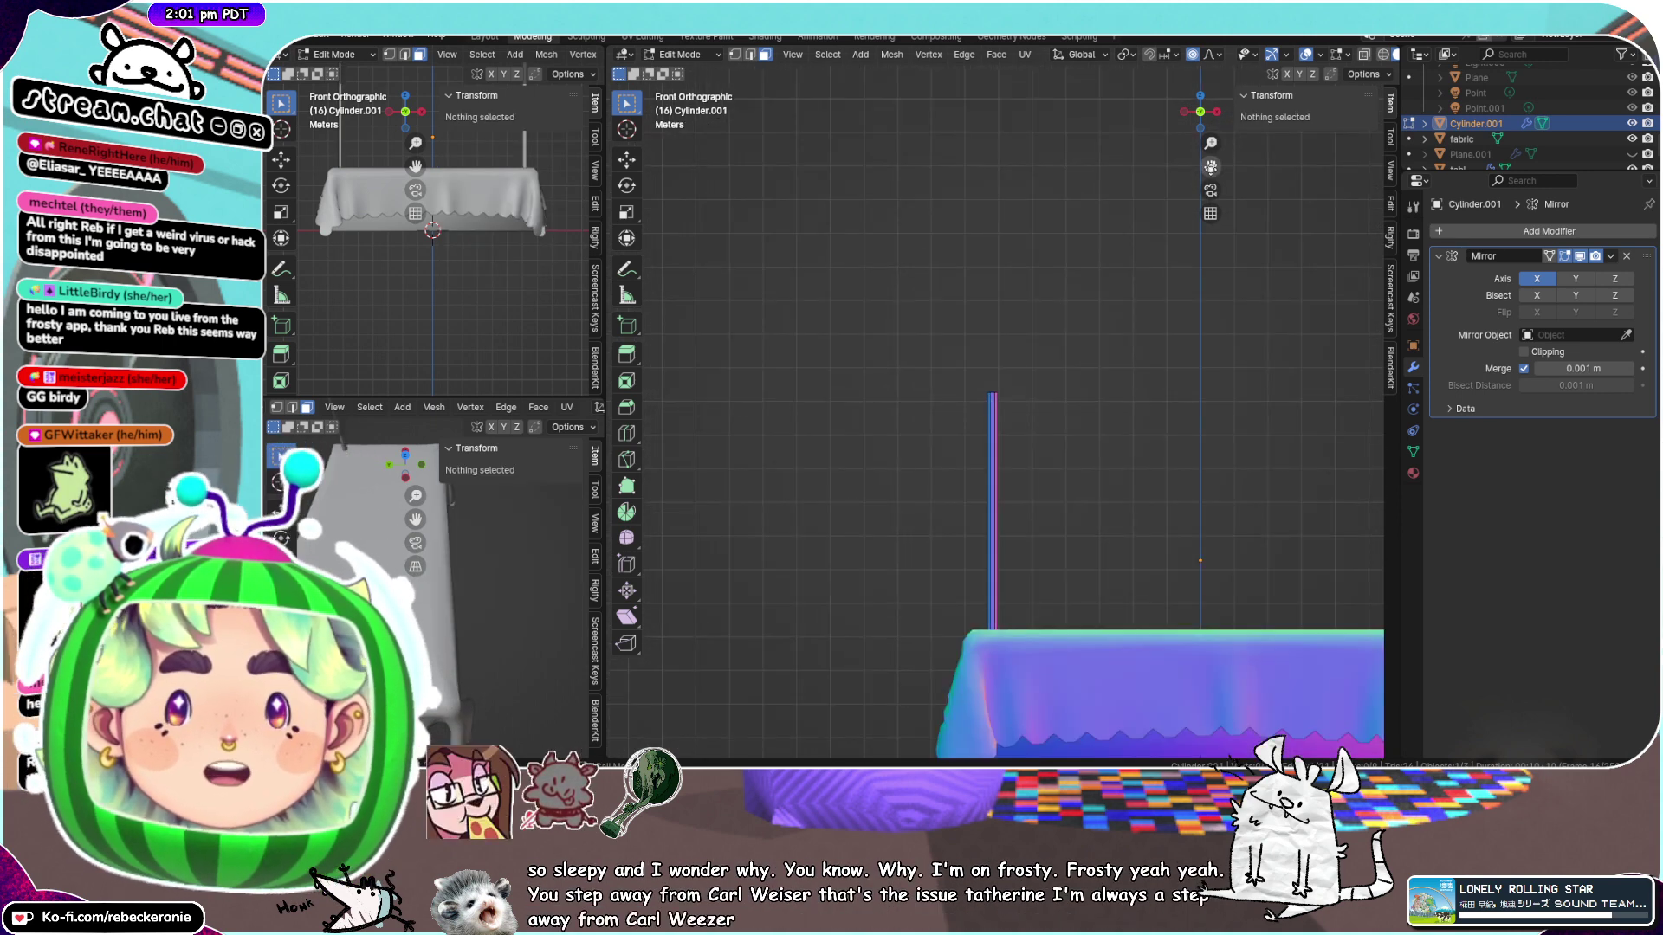
left_click_drag(1210, 167, 1104, 116)
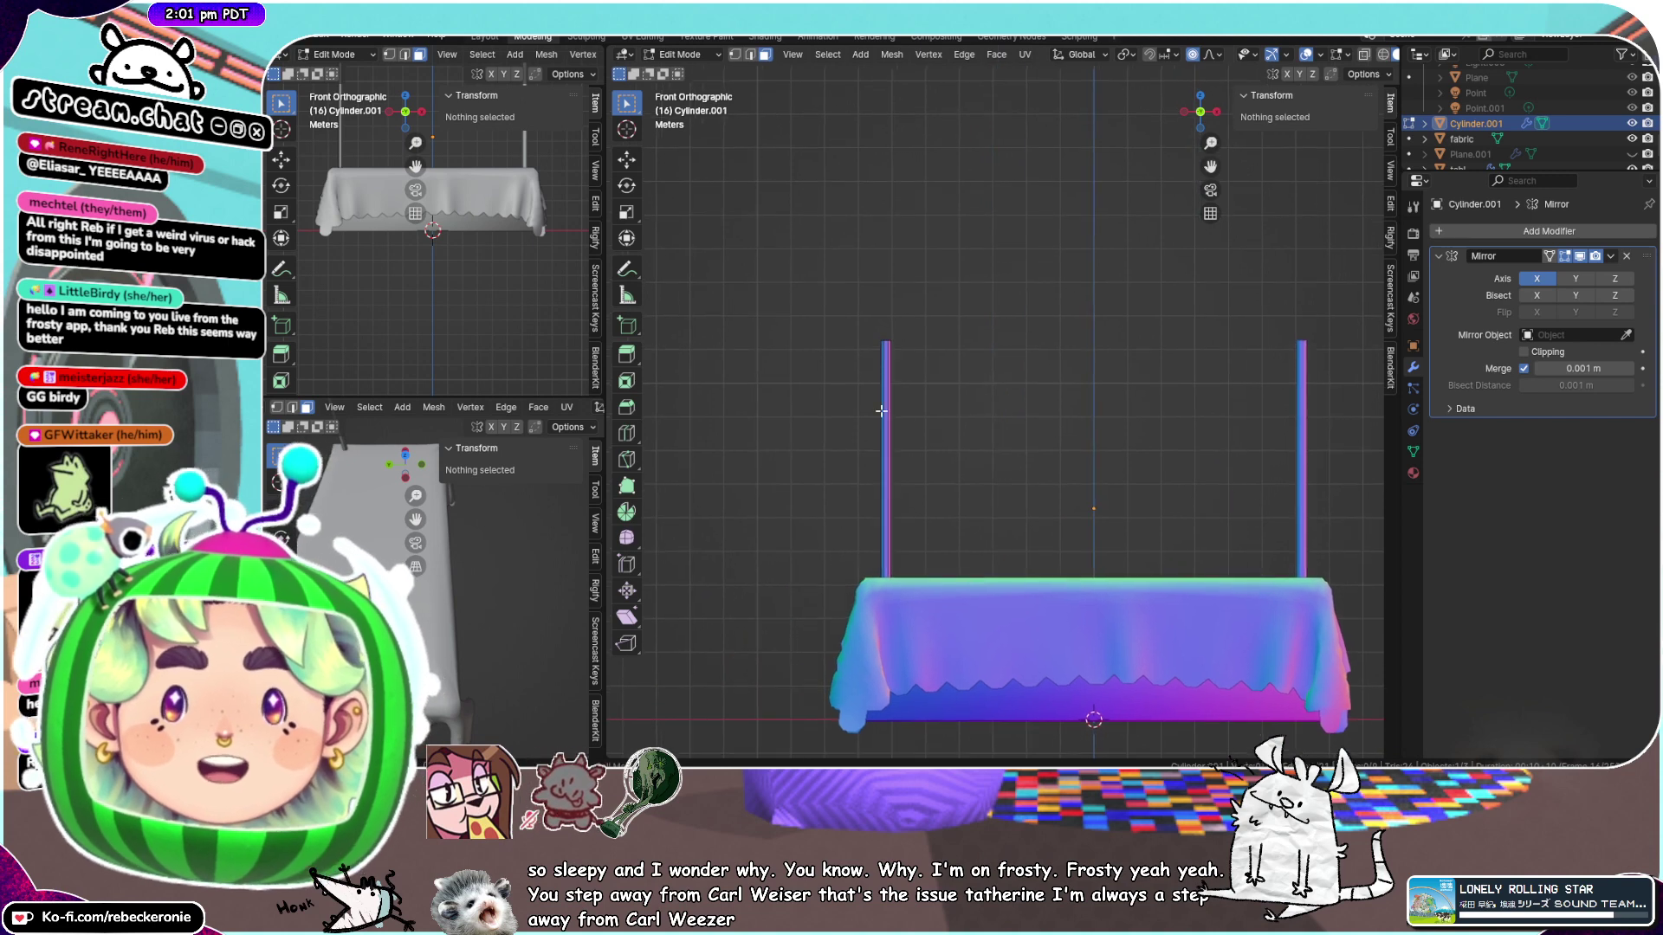
key("l")
key("shift+d")
key("x")
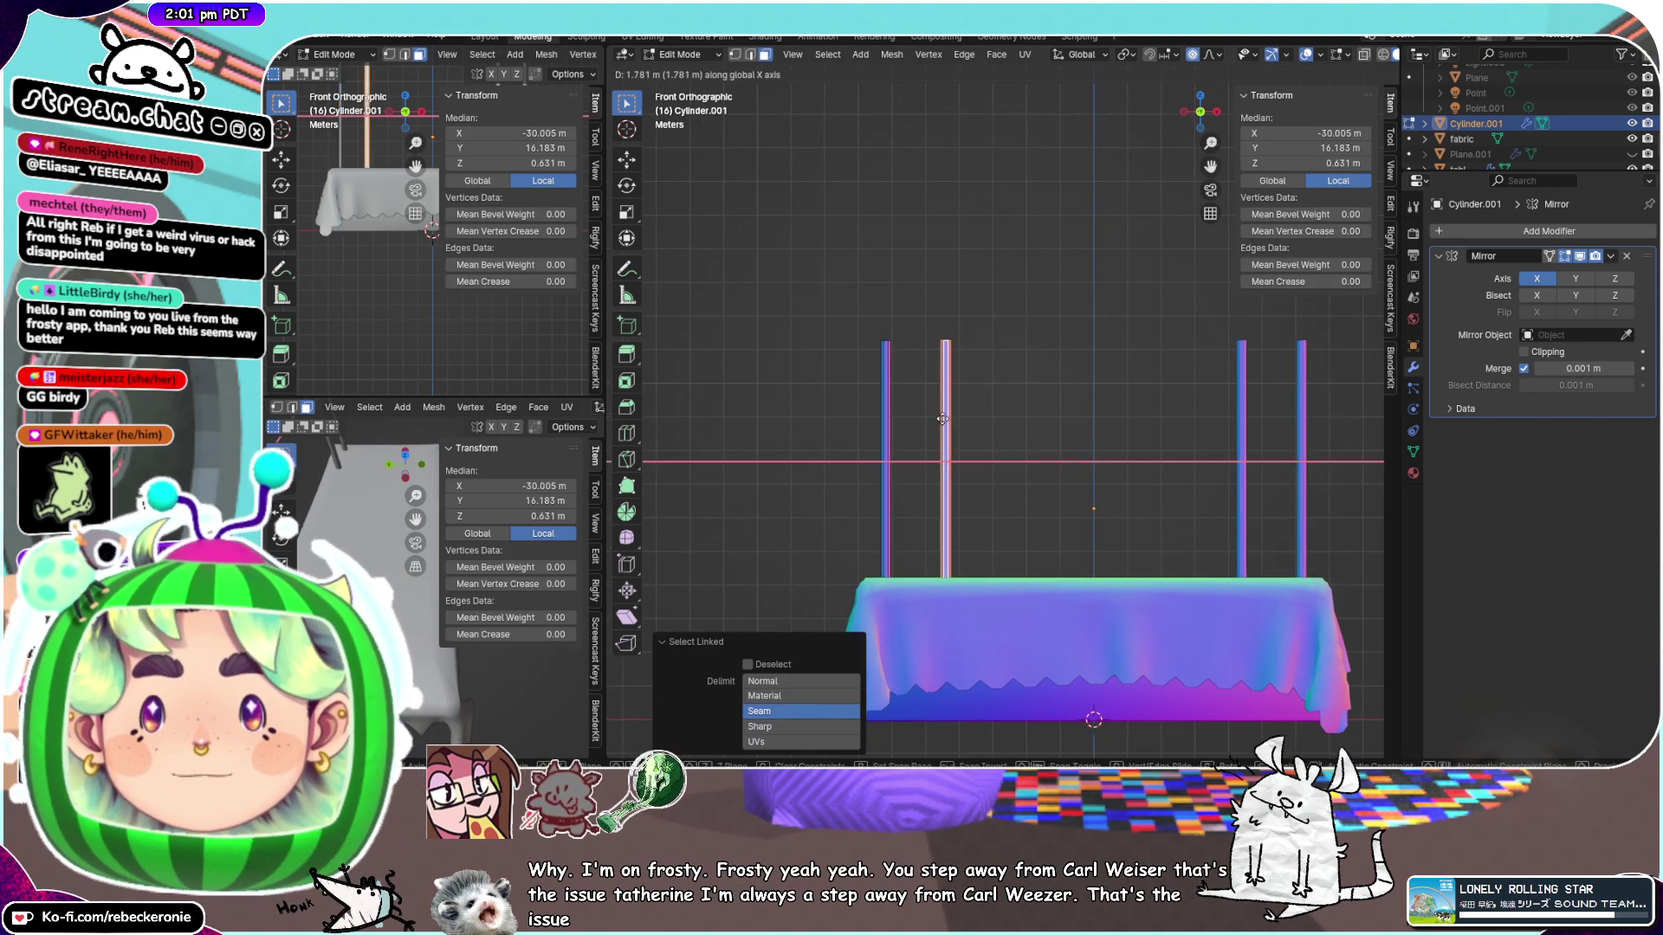
left_click(946, 413)
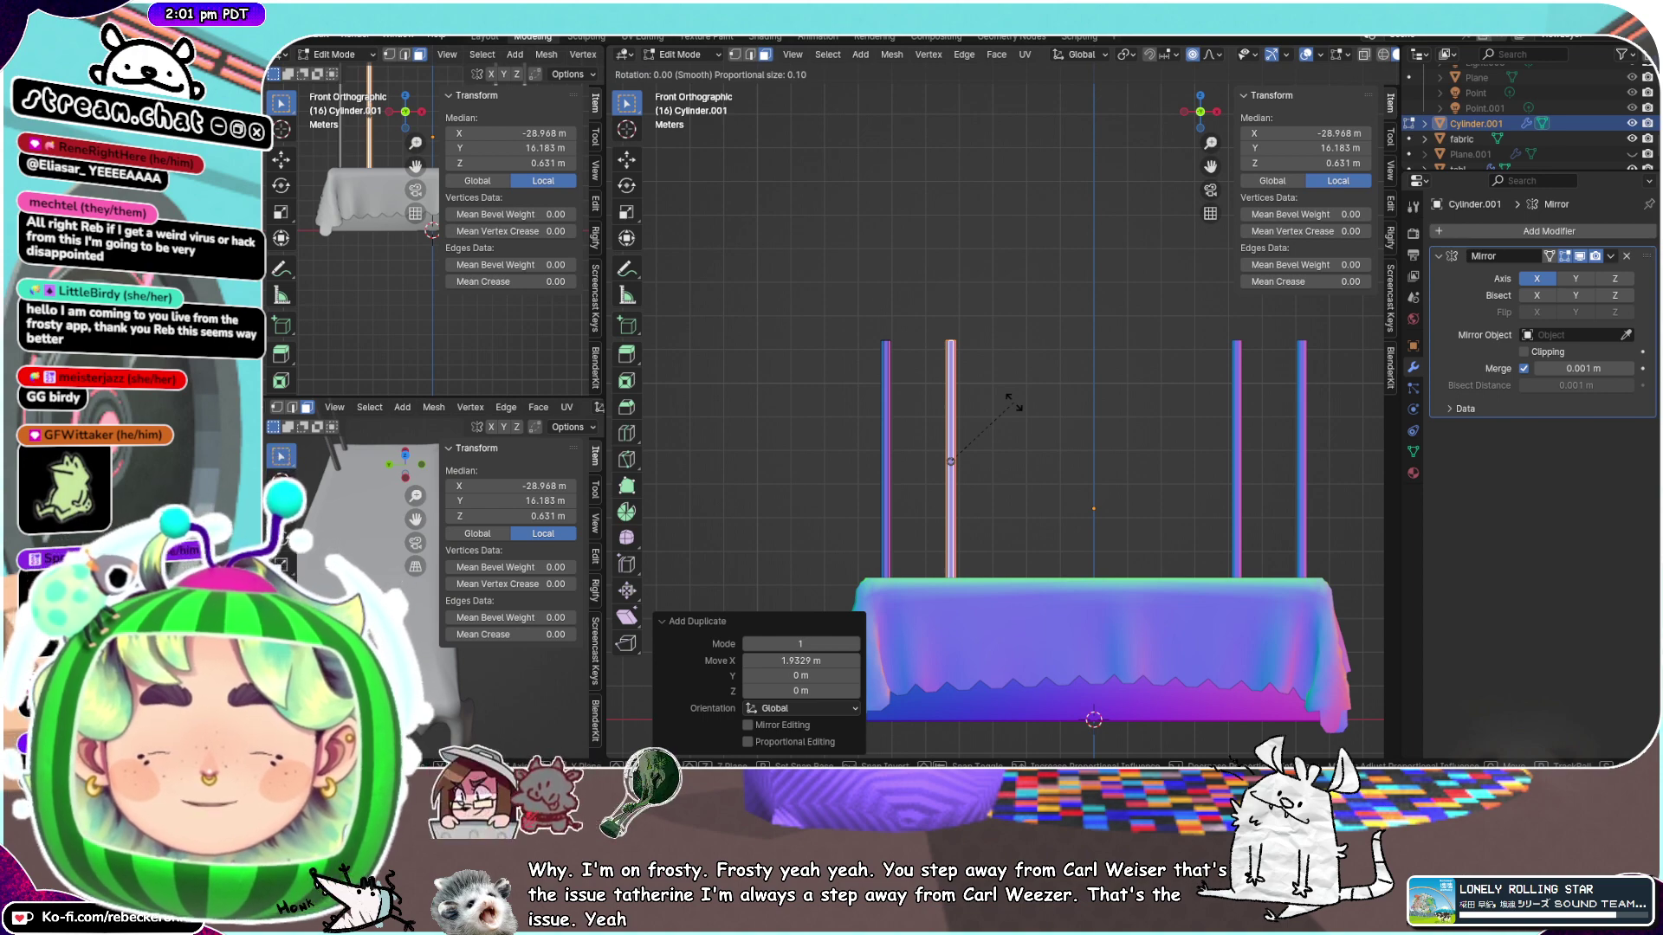
type("90")
key("Return")
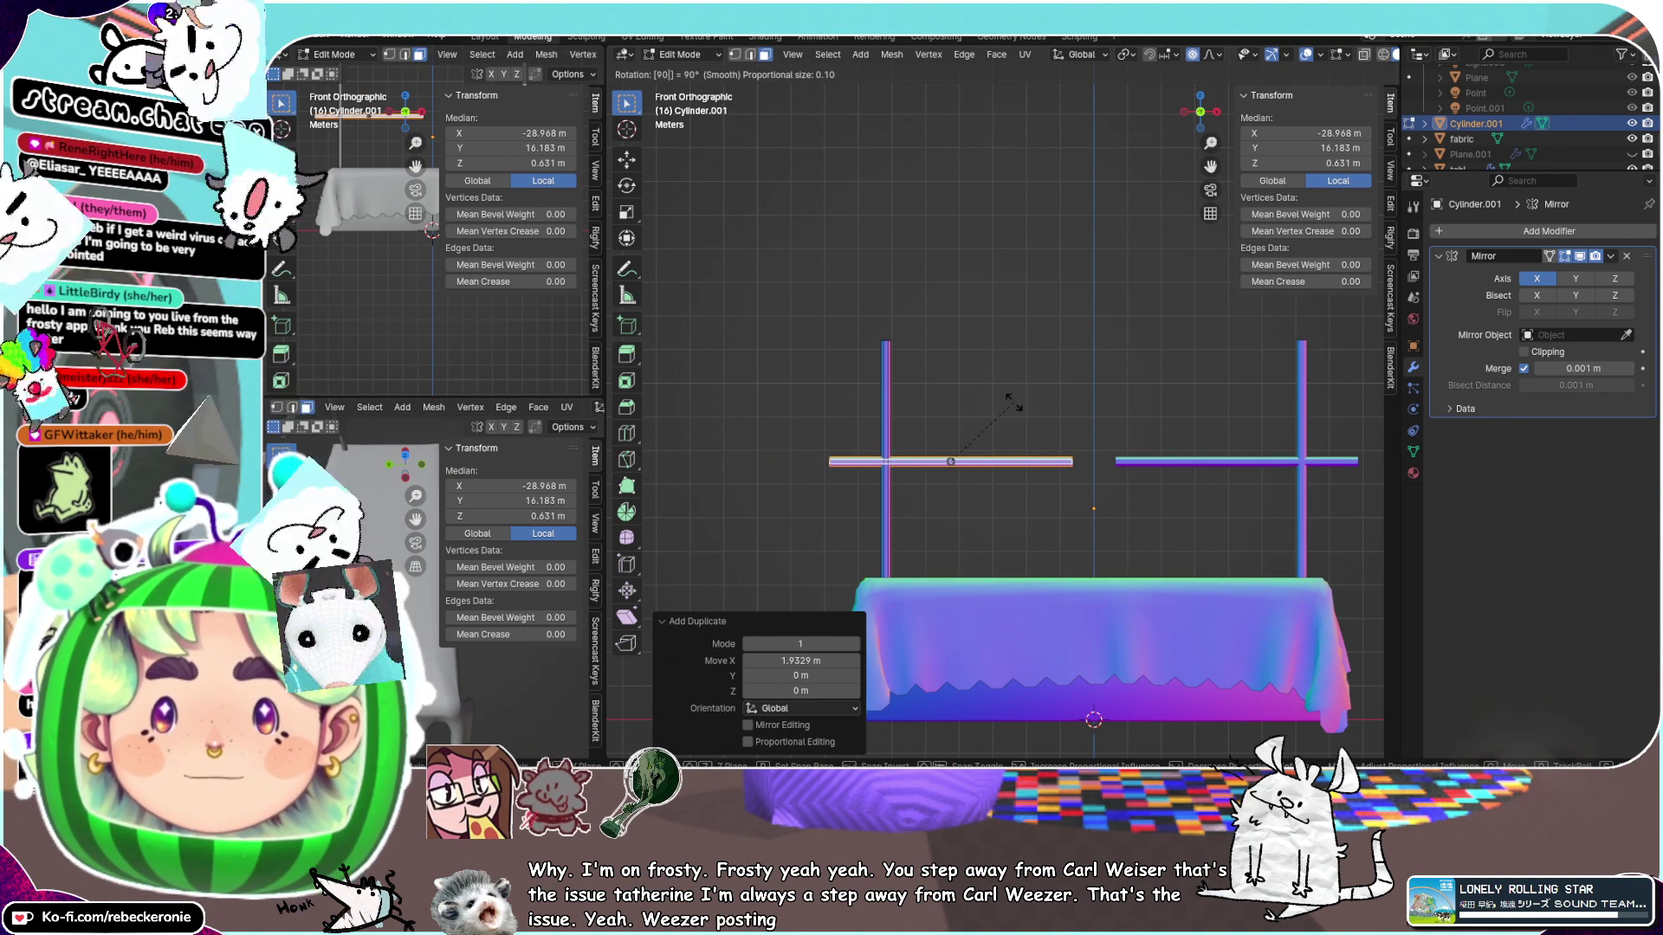
Raise the horizontal bar about 3.21 m along Z to just below the pole tops, and shift it about 1.17 m along X
key("g")
key("z")
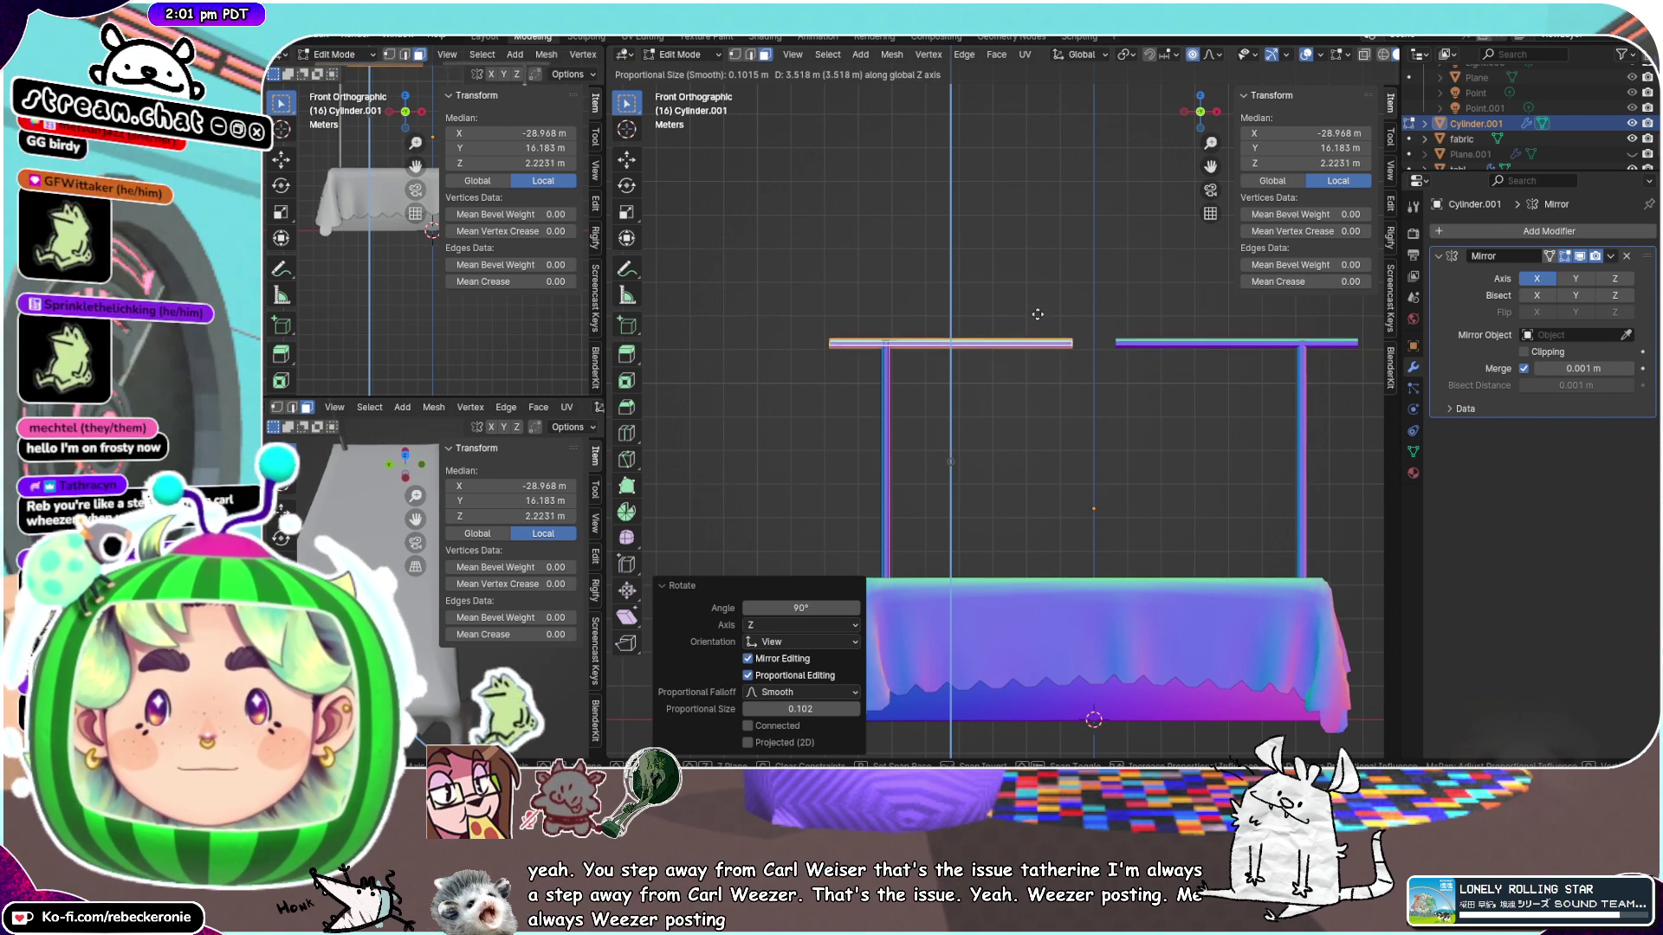
left_click(1027, 329)
key("g")
key("x")
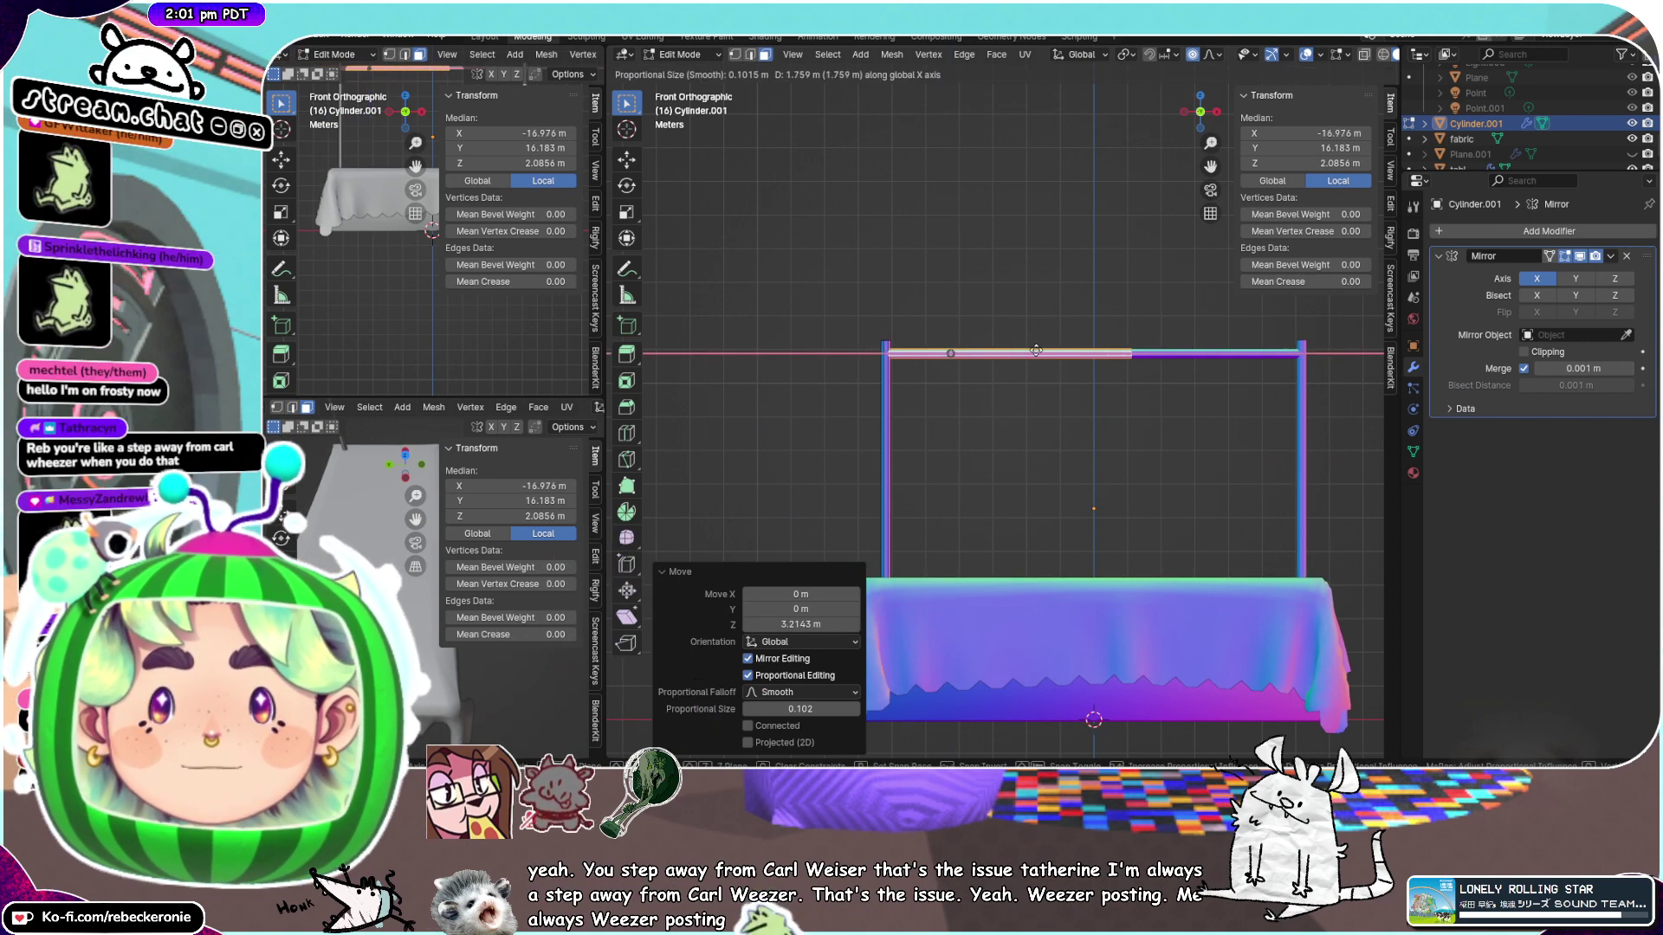
left_click(1013, 352)
Enable Clipping on the Mirror modifier and move the bar along X by about -1.72 m, and back by about 1.74 m
left_click(1539, 353)
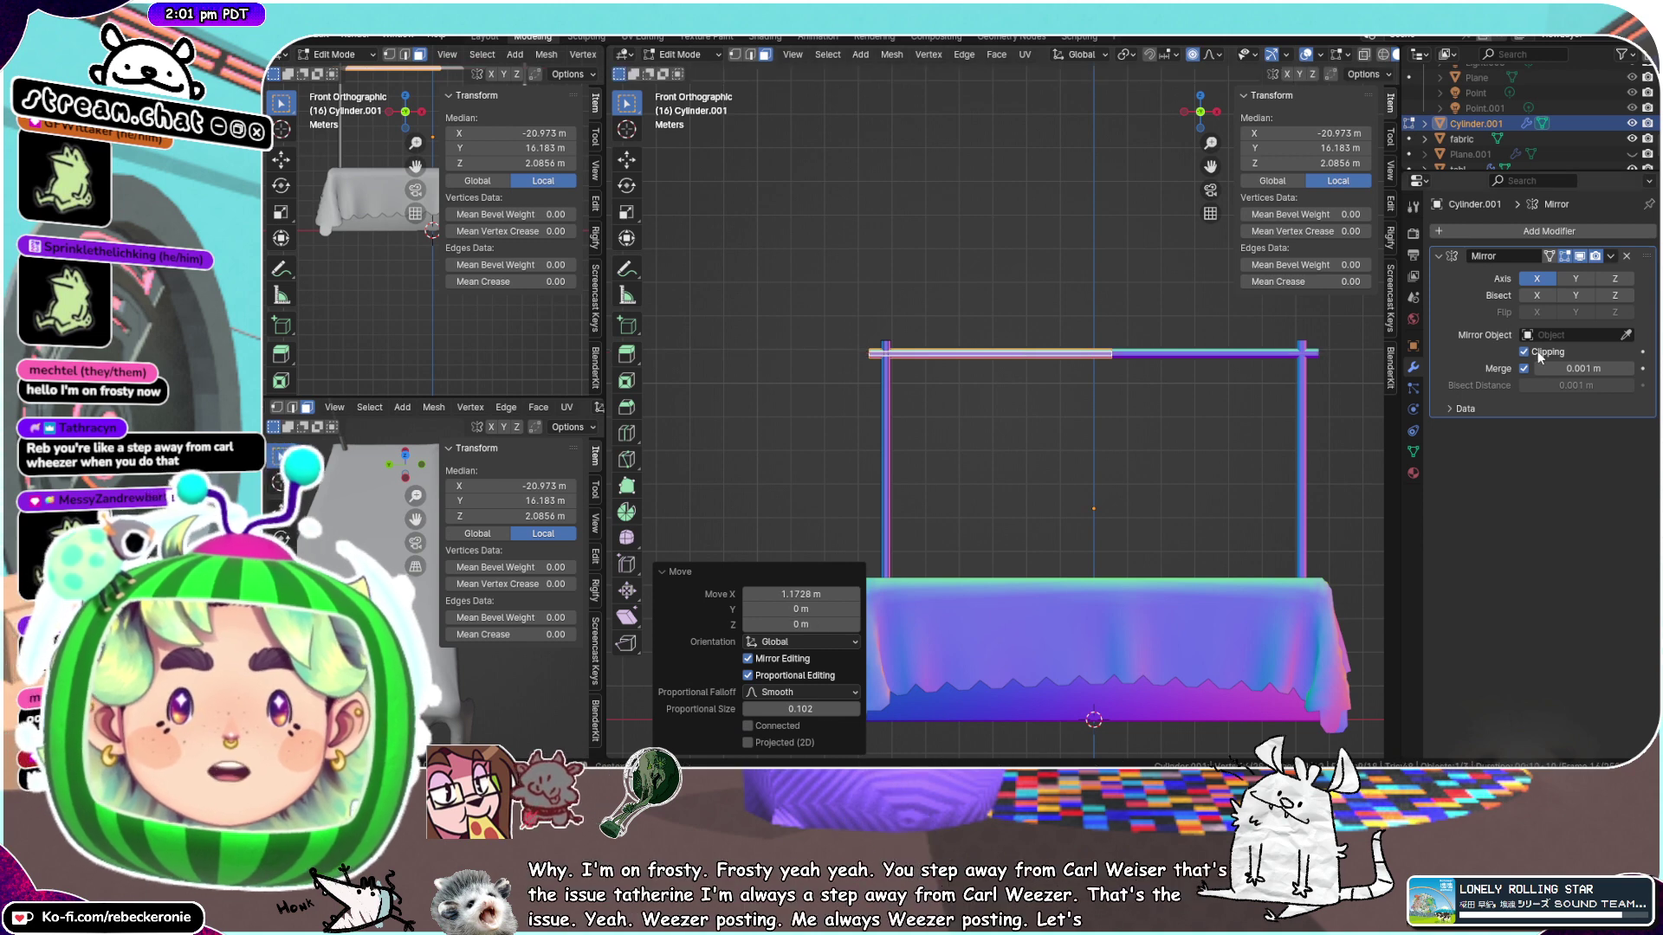
key("g")
key("x")
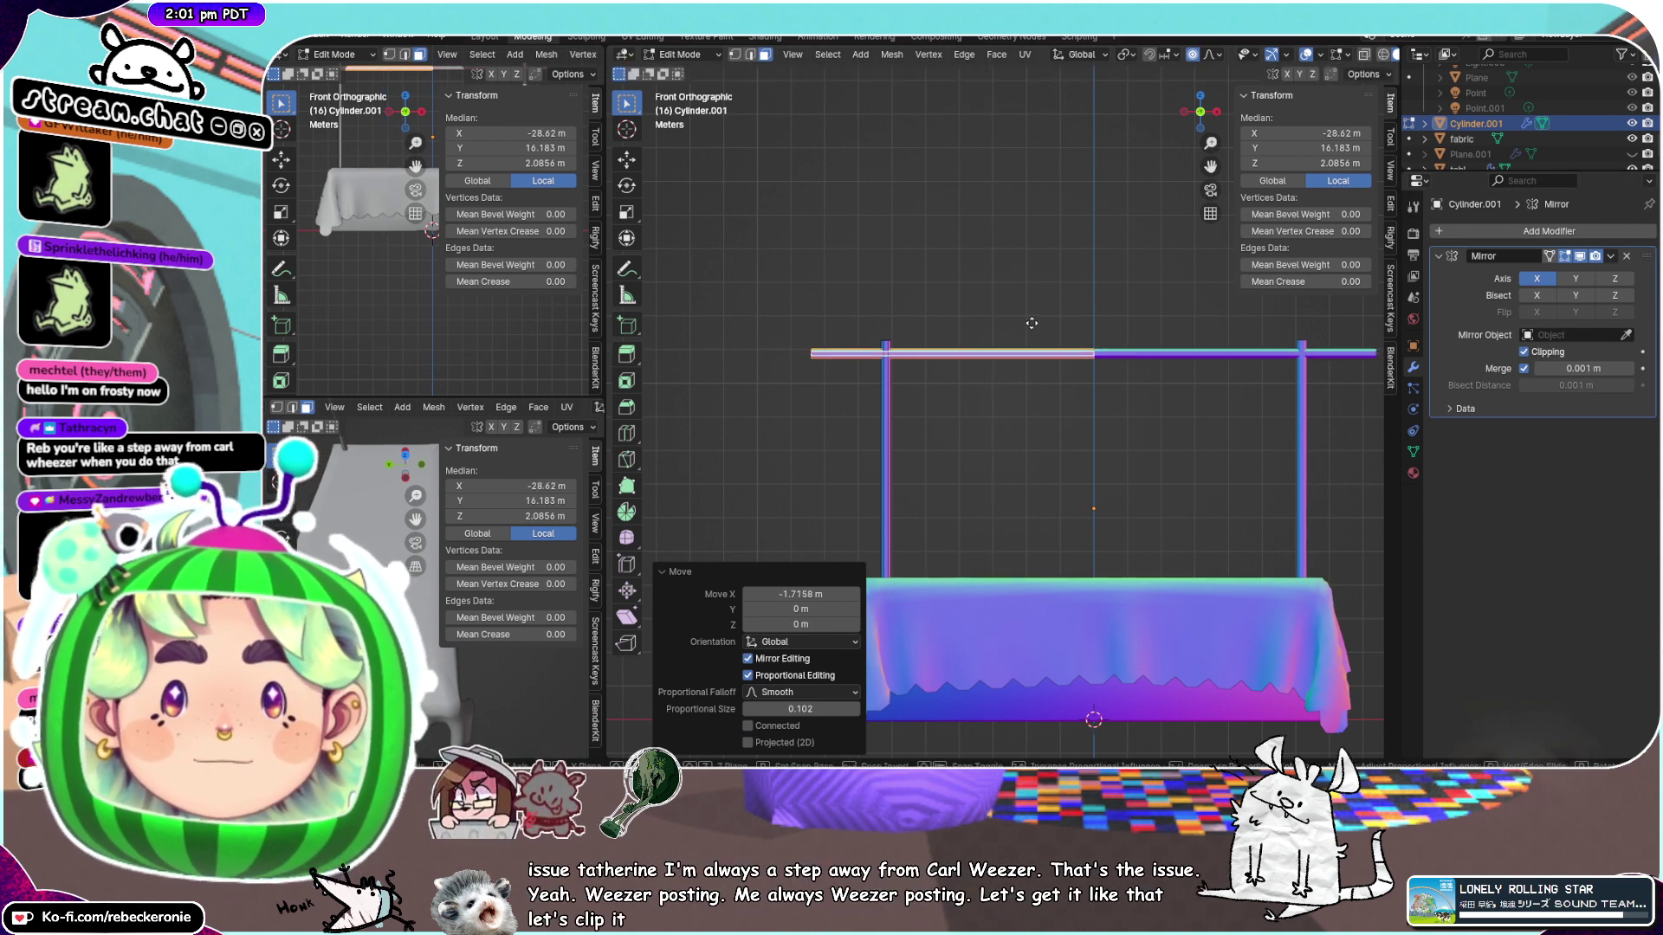
key("g")
key("x")
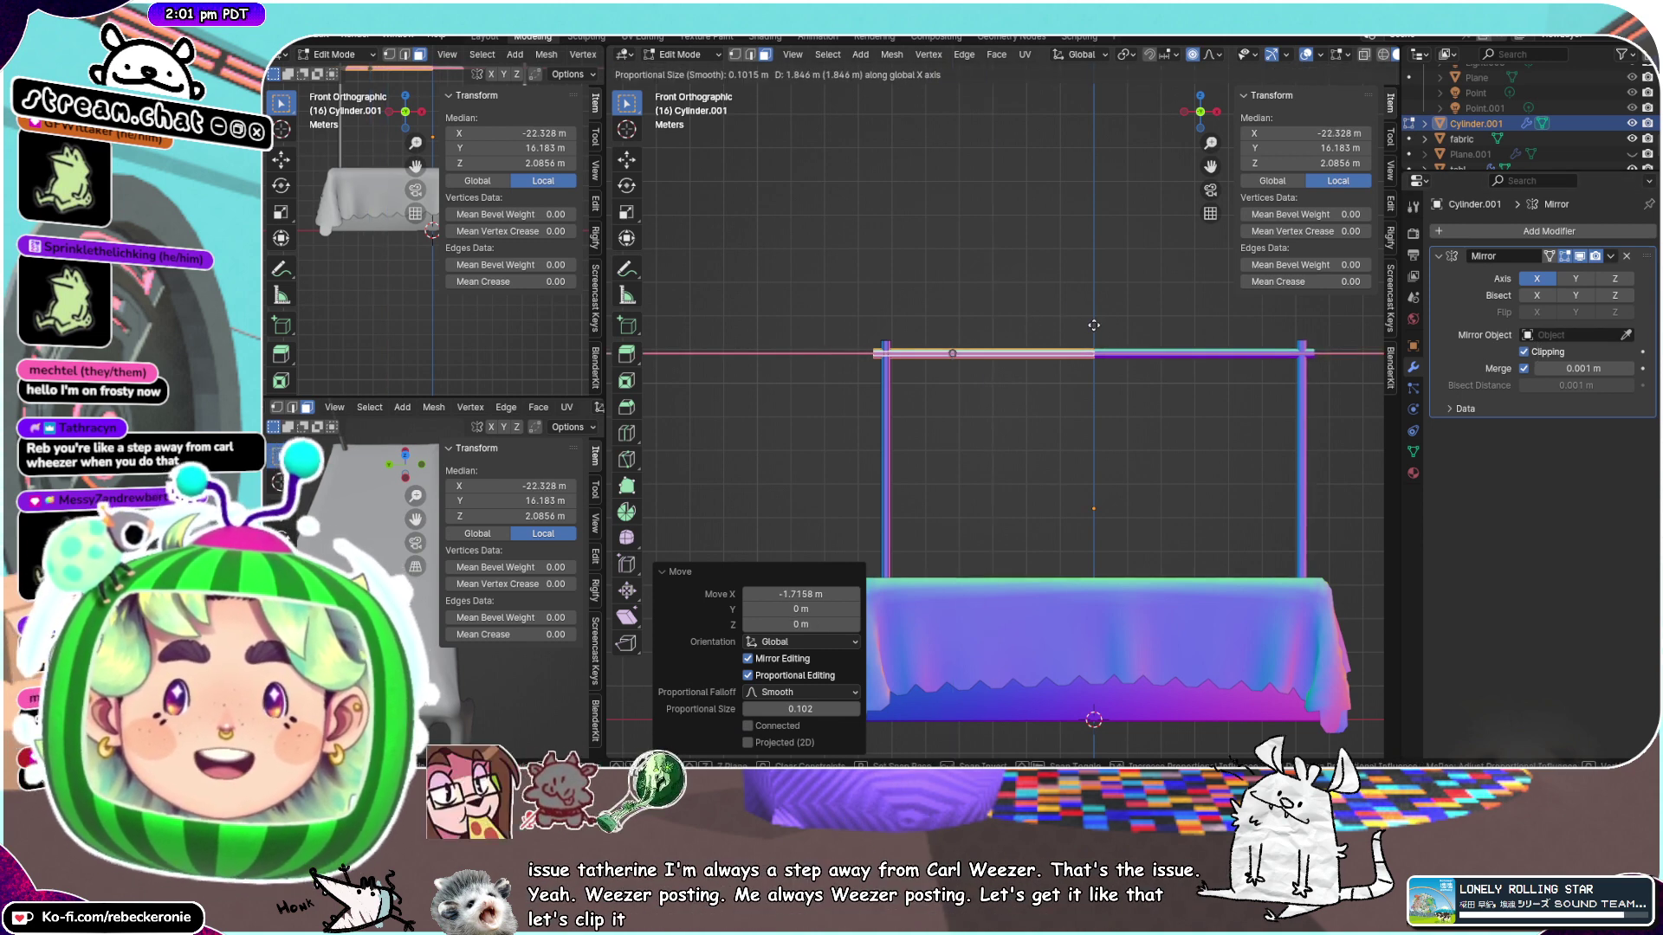
left_click(1090, 322)
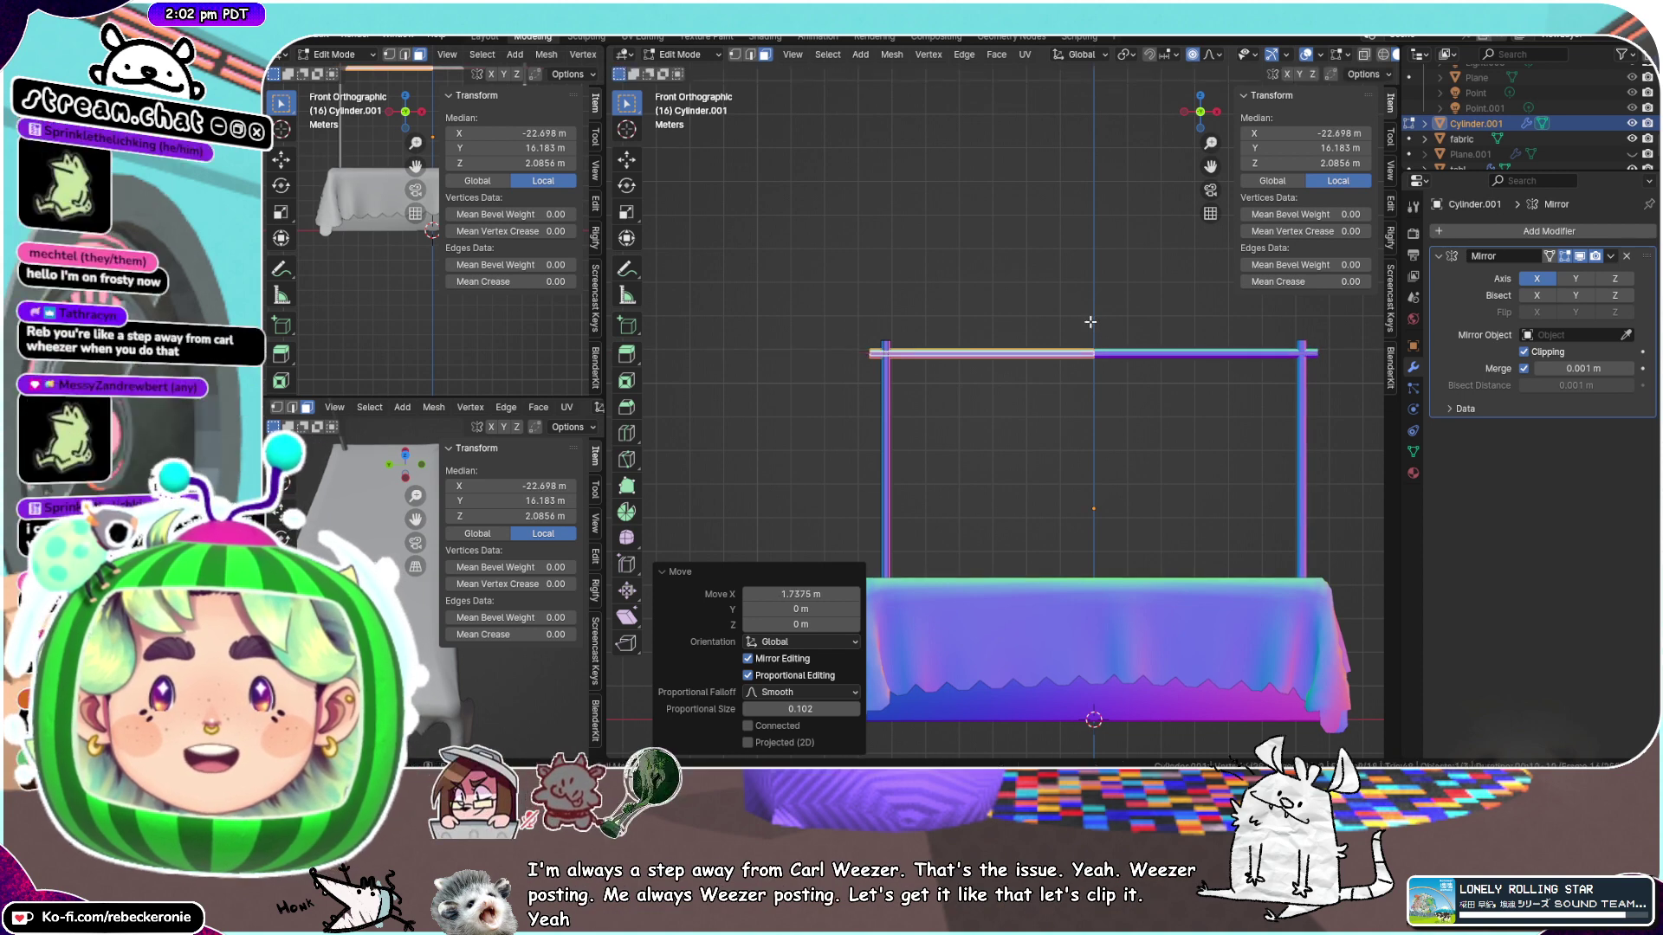
Move the horizontal bar about -0.24 m along Y relative to the upright poles
mouse_move(1090, 322)
middle_mouse_down()
mouse_move(1224, 355)
mouse_move(1103, 345)
middle_mouse_up()
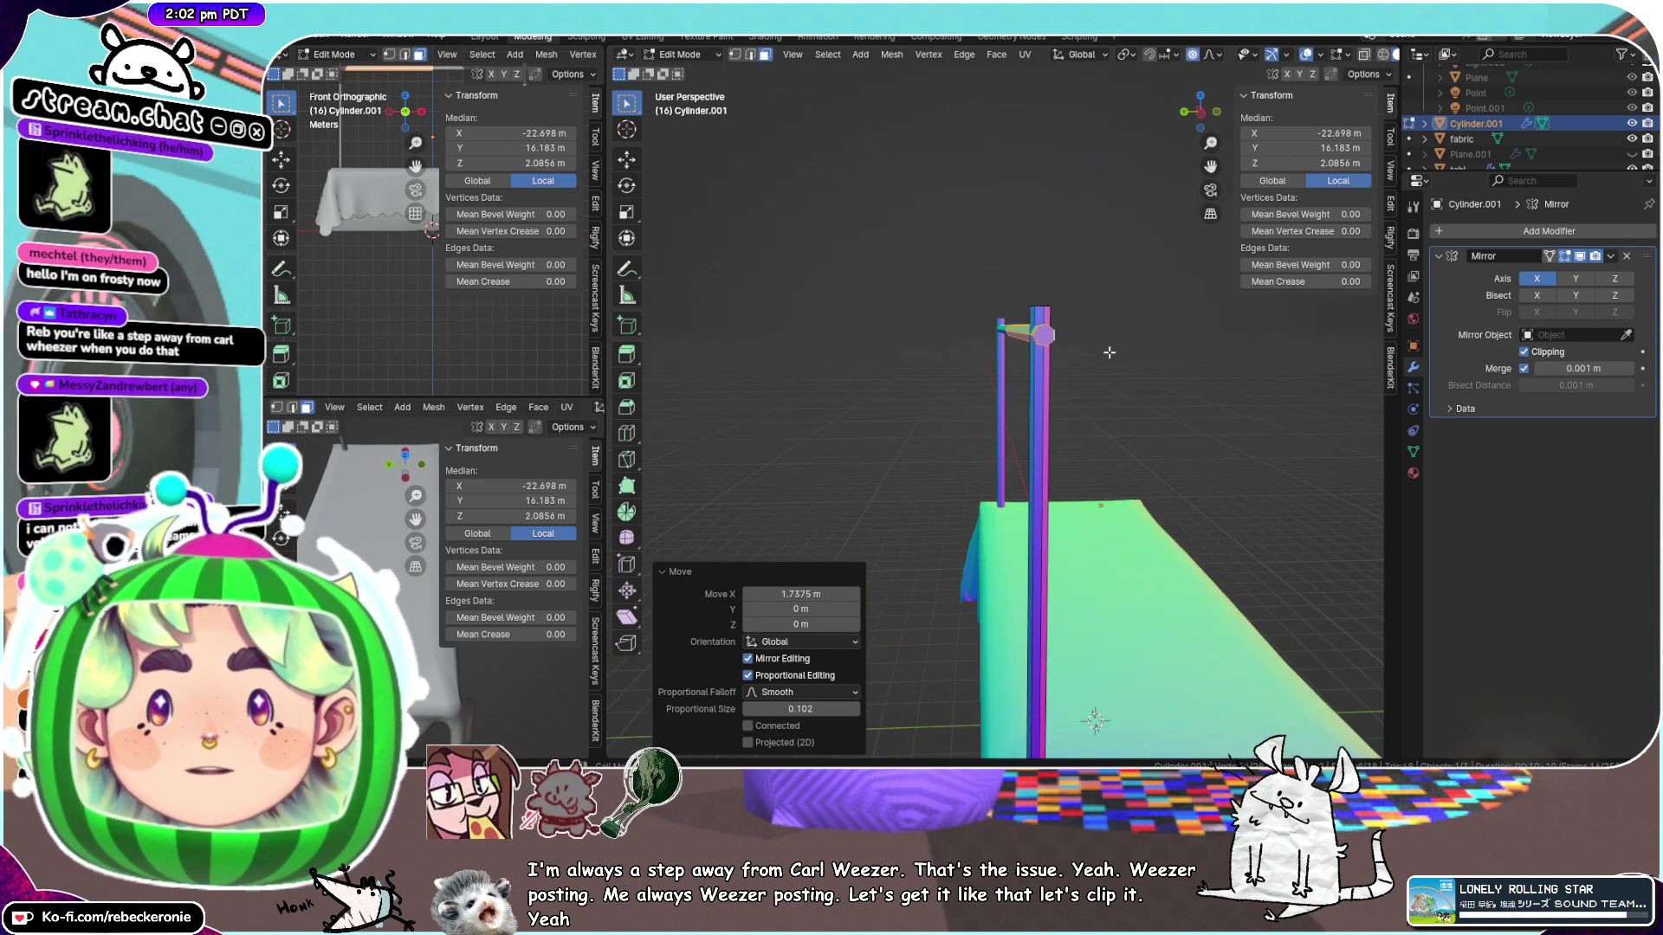
key("g")
key("y")
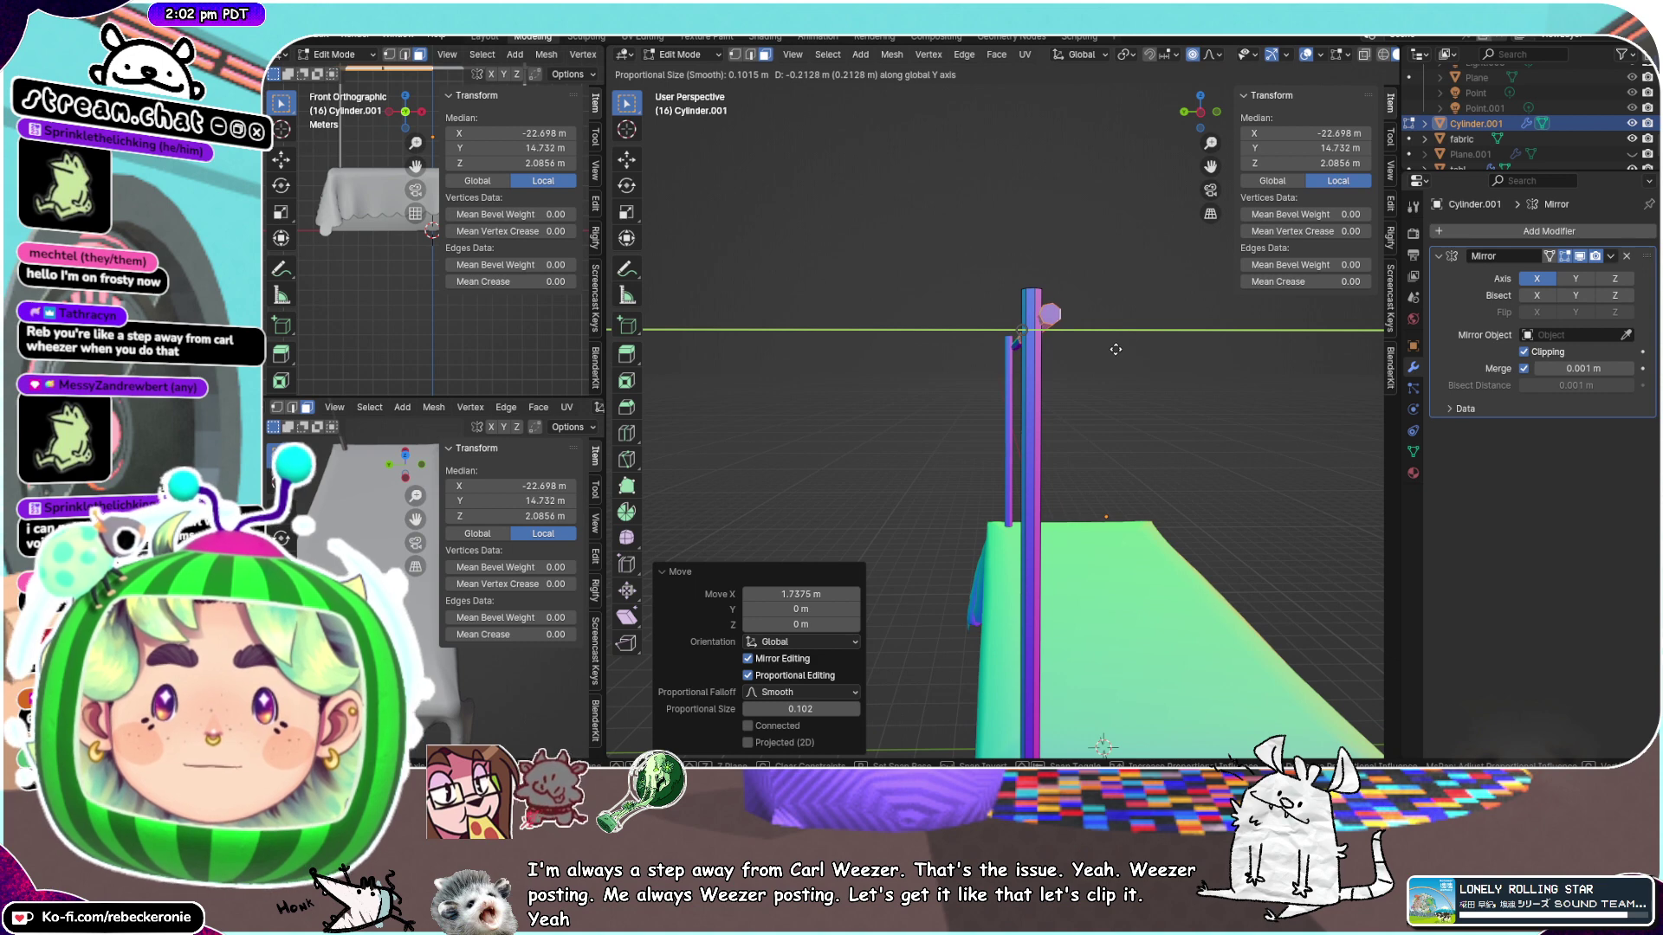
left_click(1116, 349)
middle_click_drag(1117, 350, 1201, 377)
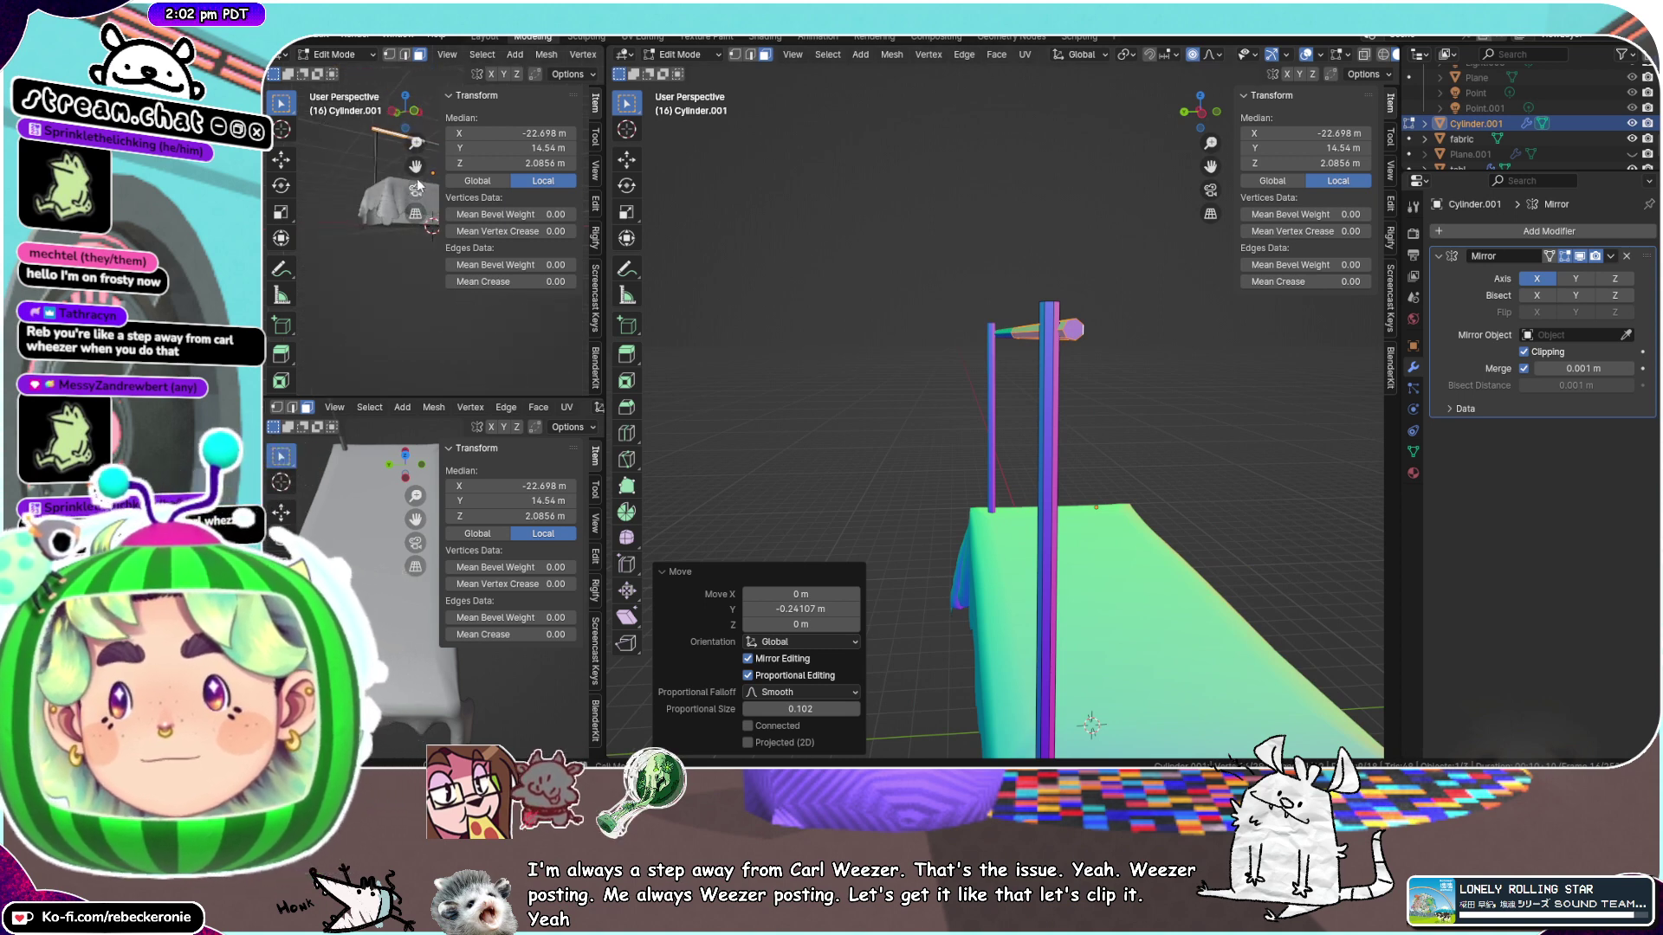
Reframe the smaller viewport on the whole table, and examine the crossbar and poles from several angles
left_click_drag(416, 167, 336, 326)
middle_click_drag(422, 262, 400, 240)
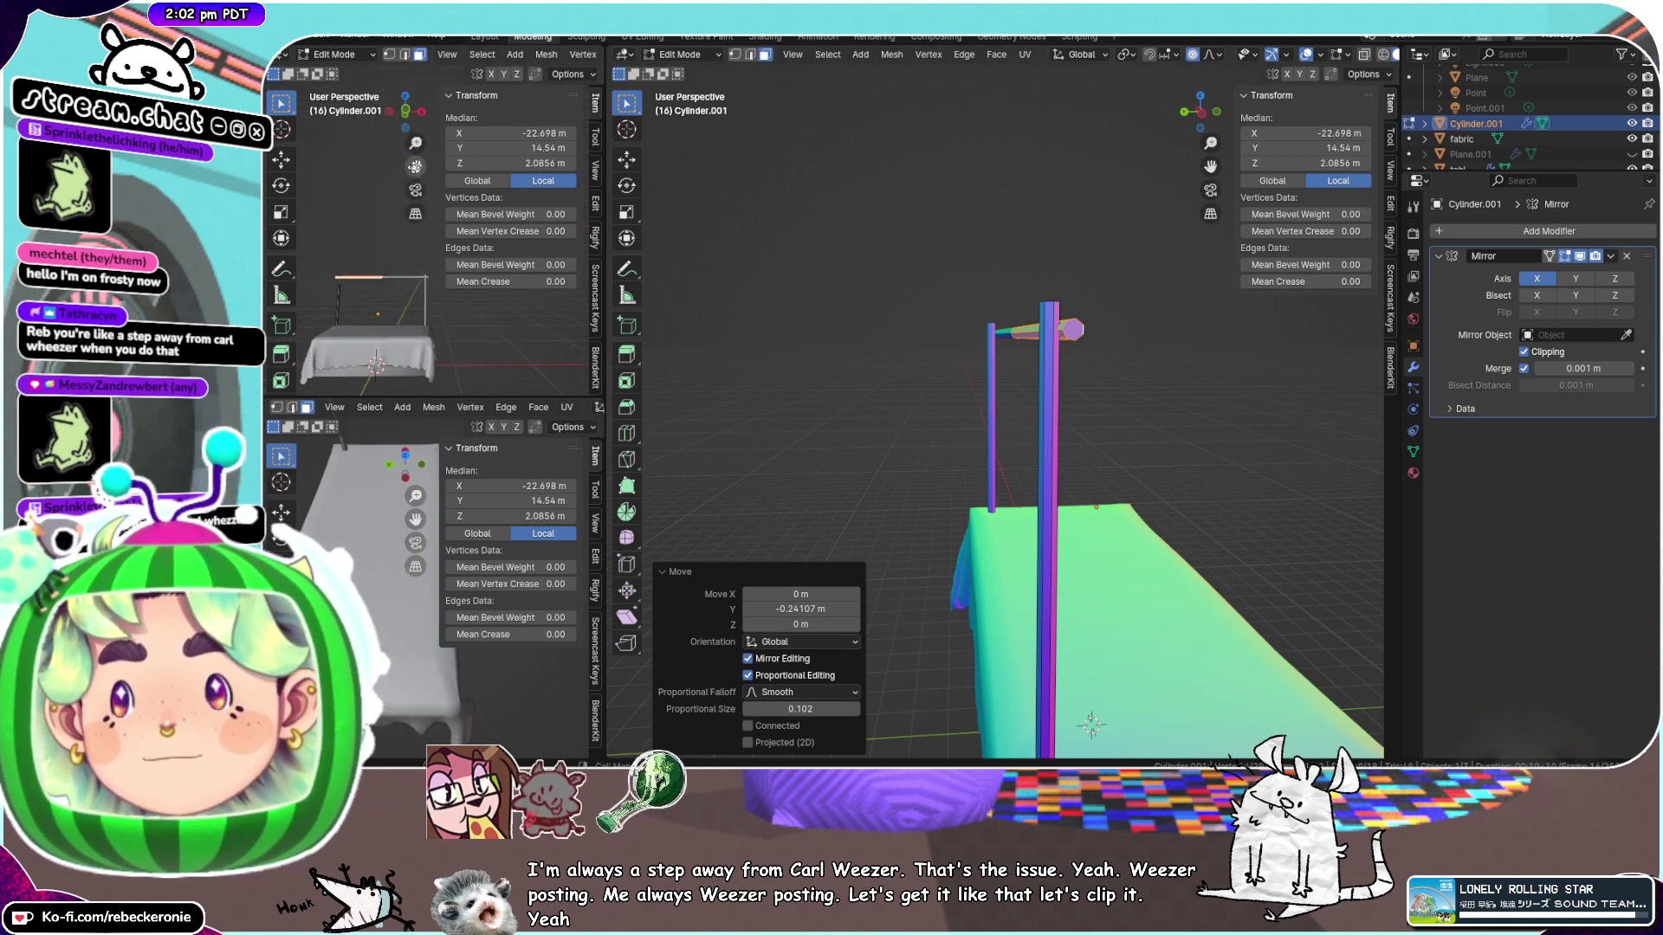
left_click_drag(416, 167, 445, 144)
scroll(407, 251, "up", 3)
middle_click_drag(394, 260, 414, 260)
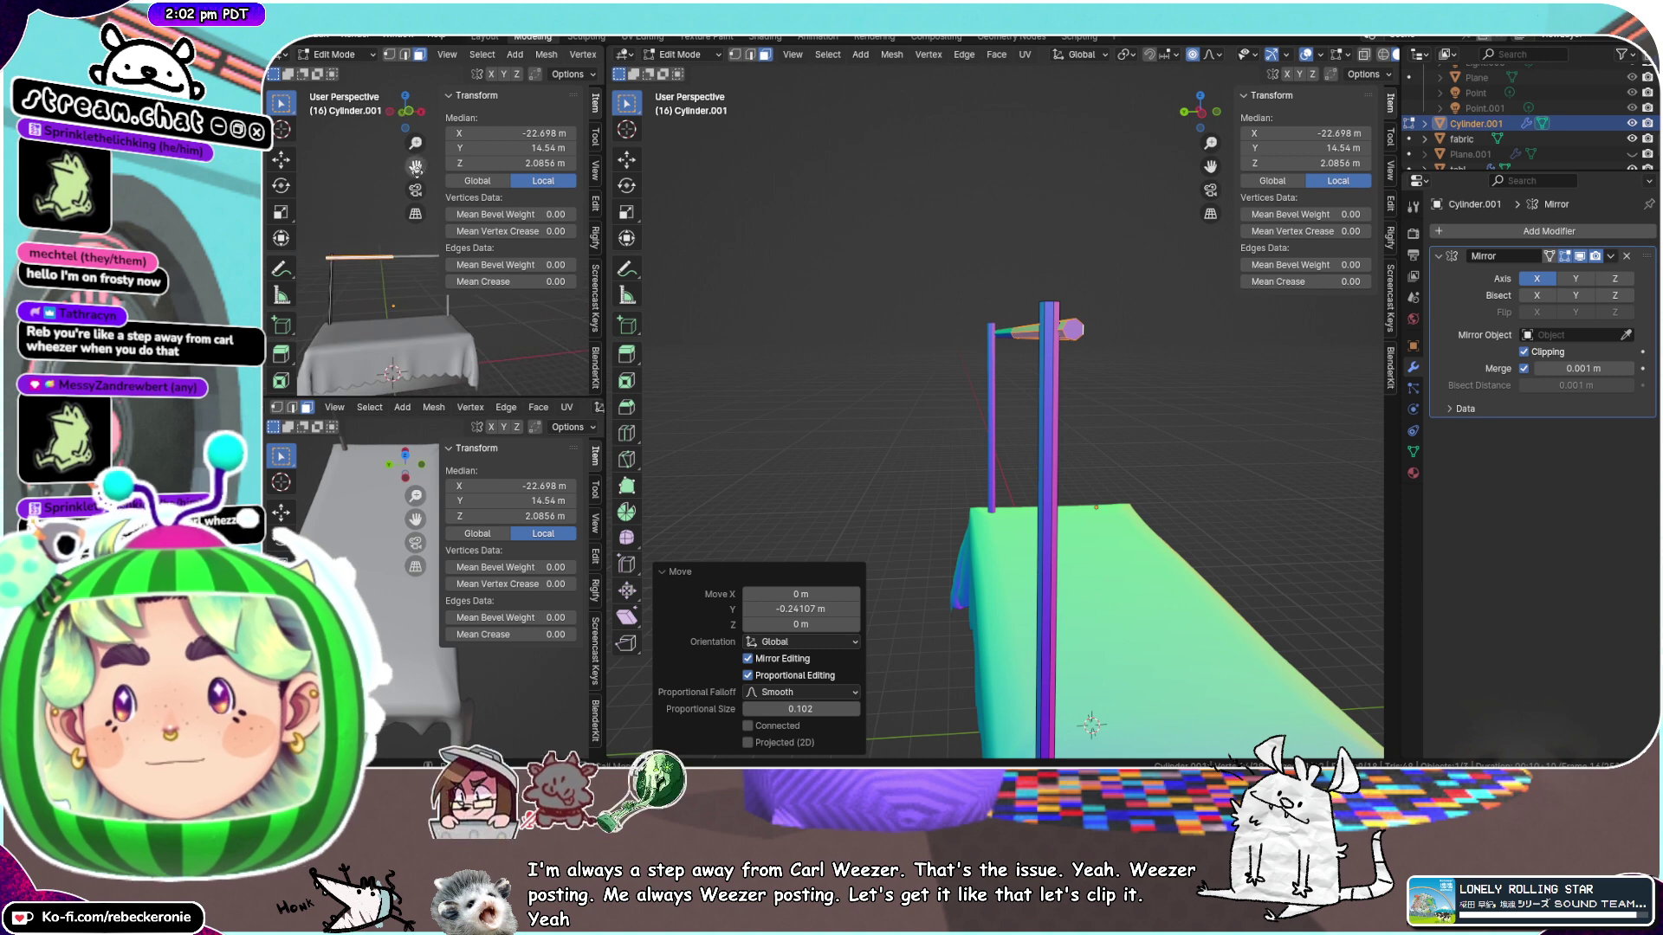
left_click_drag(415, 167, 405, 121)
mouse_move(384, 278)
middle_mouse_down()
mouse_move(433, 282)
mouse_move(382, 288)
middle_mouse_up()
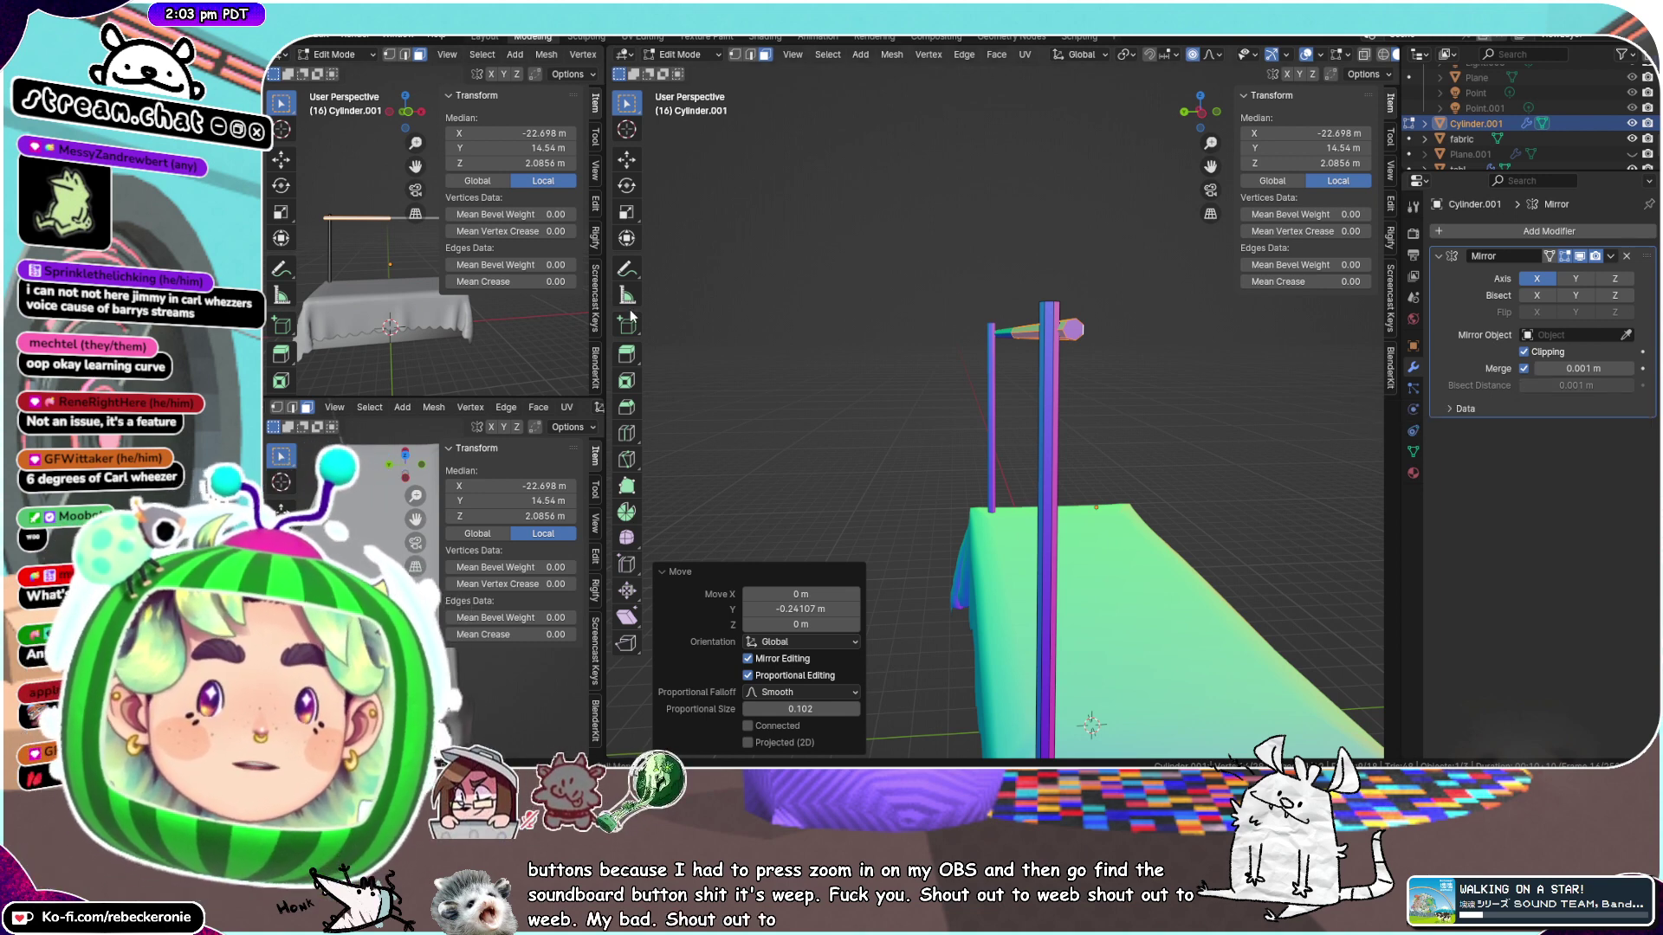
middle_click_drag(1017, 463, 1013, 404)
scroll(1013, 404, "down", 3)
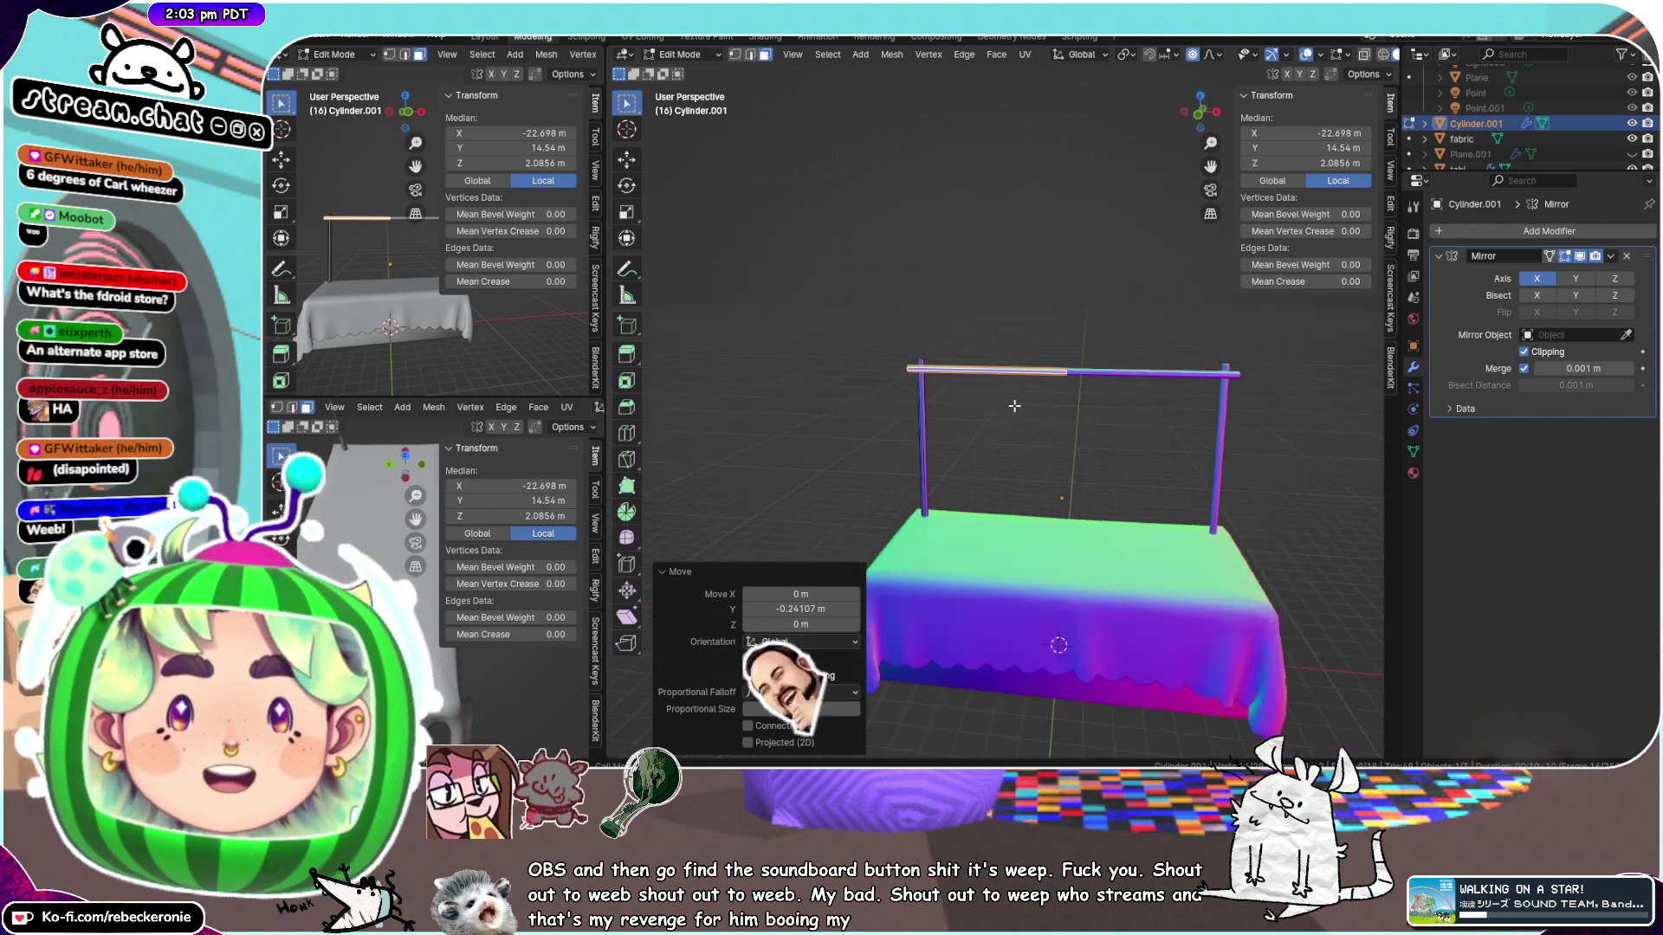
middle_click_drag(1190, 252, 1197, 222)
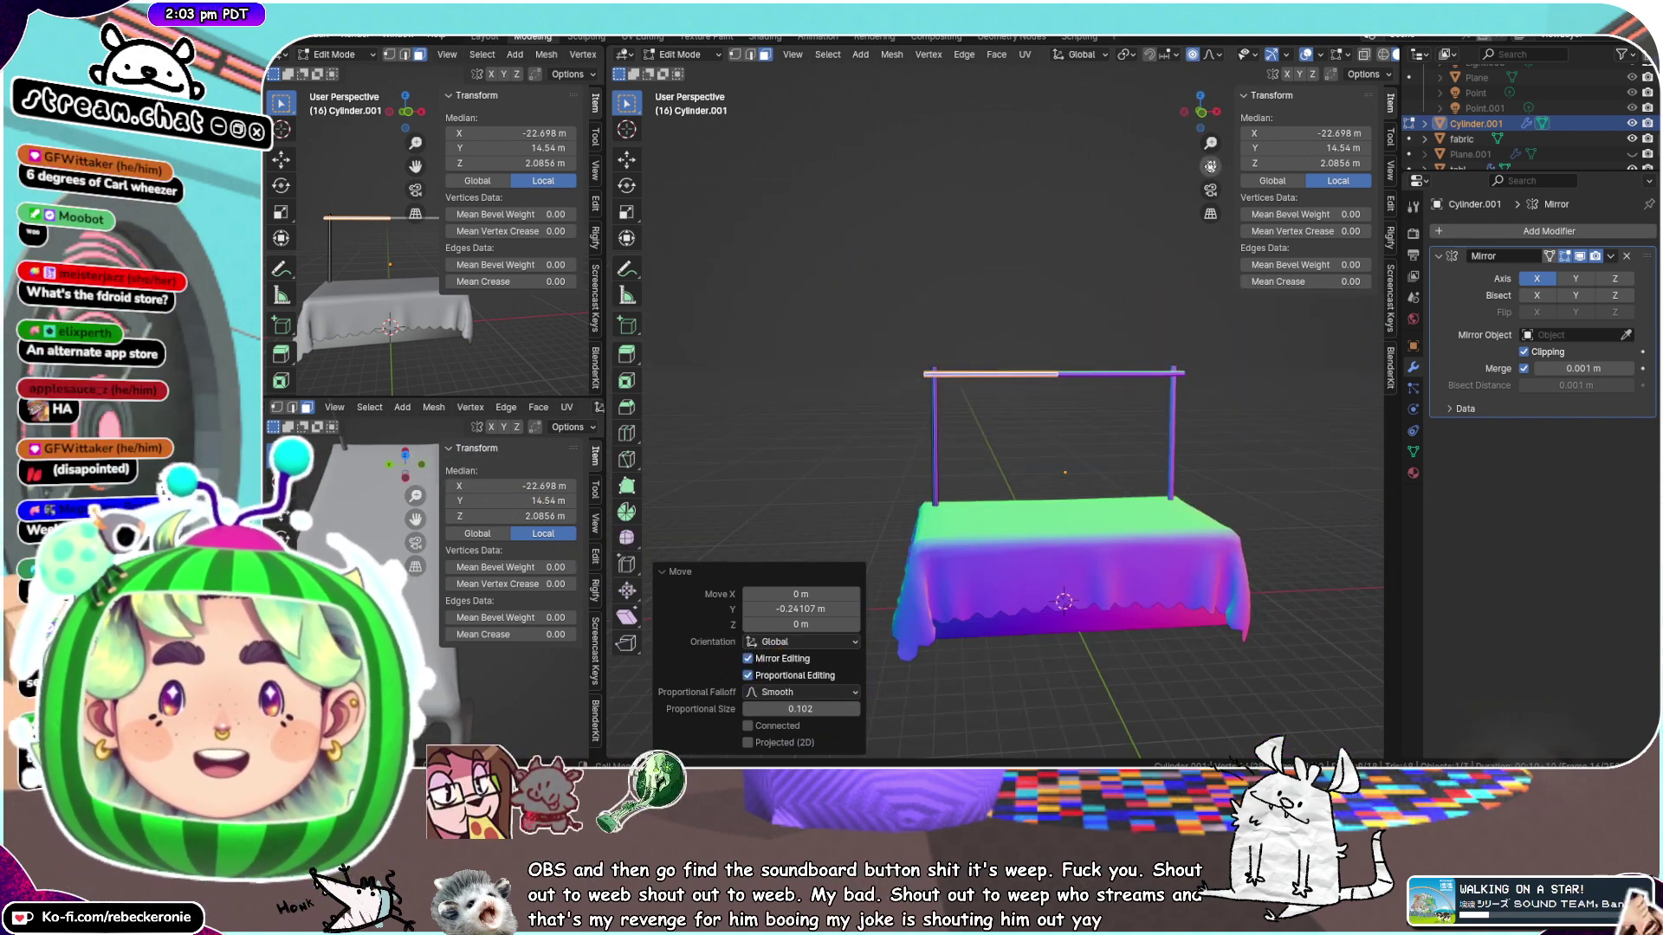
scroll(1091, 337, "up", 5)
middle_click_drag(1091, 337, 1230, 355)
Apply the Mirror modifier to the pole frame in Object Mode and save the file
left_click(1611, 257)
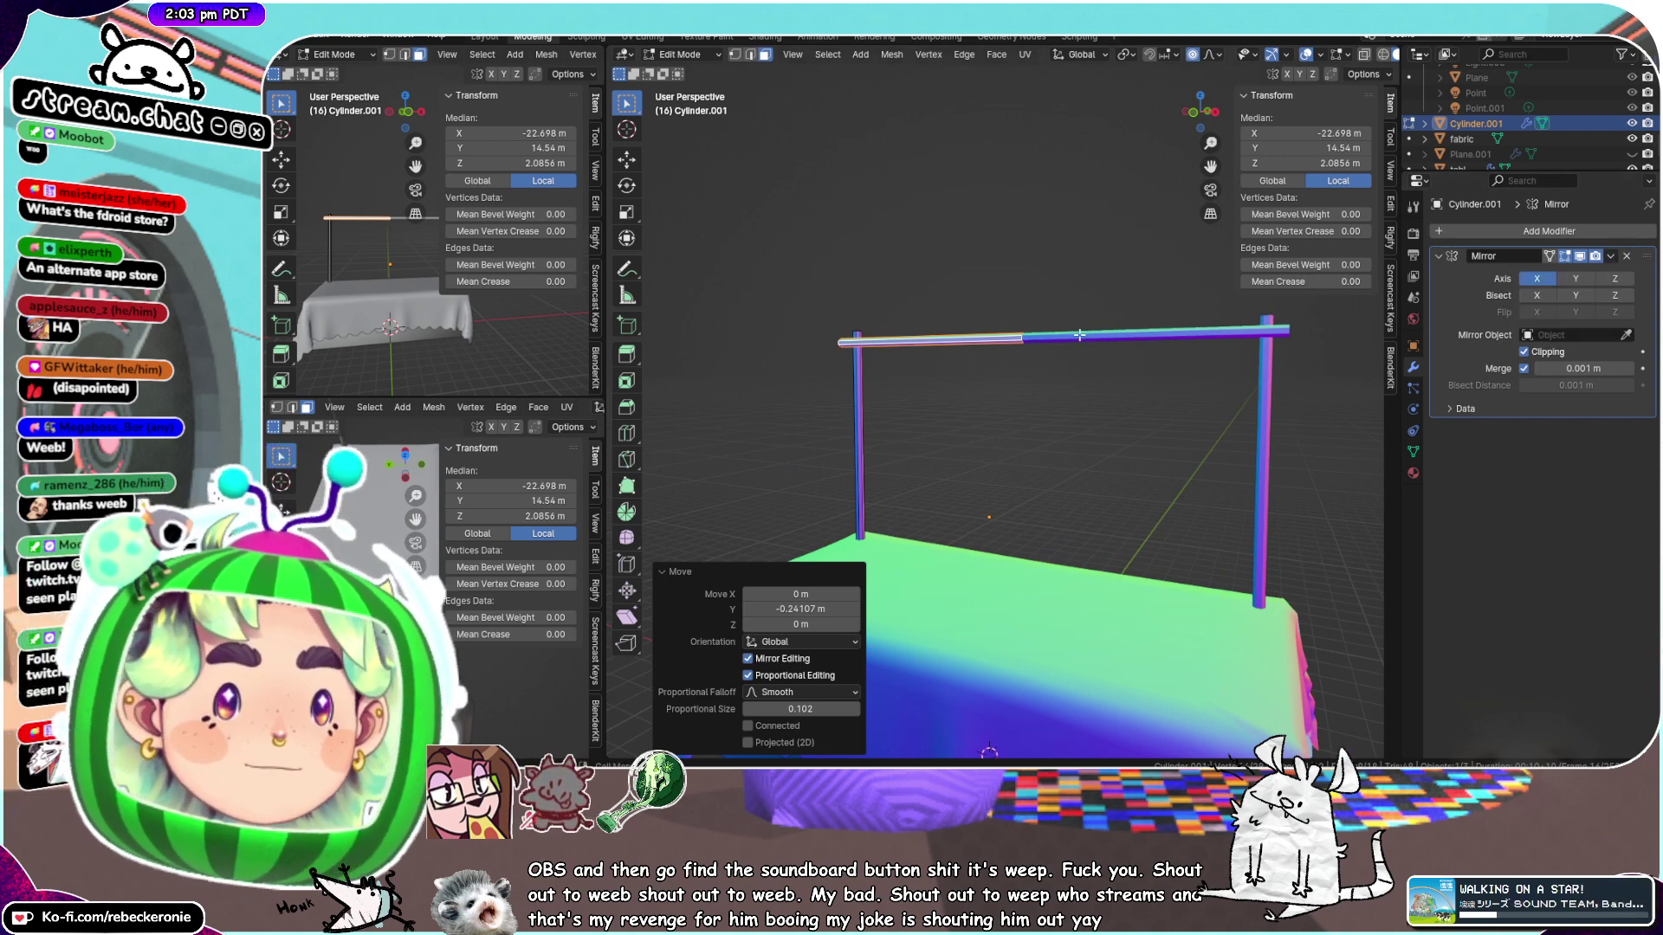
key("ctrl+Tab")
left_click(963, 338)
left_click(1611, 256)
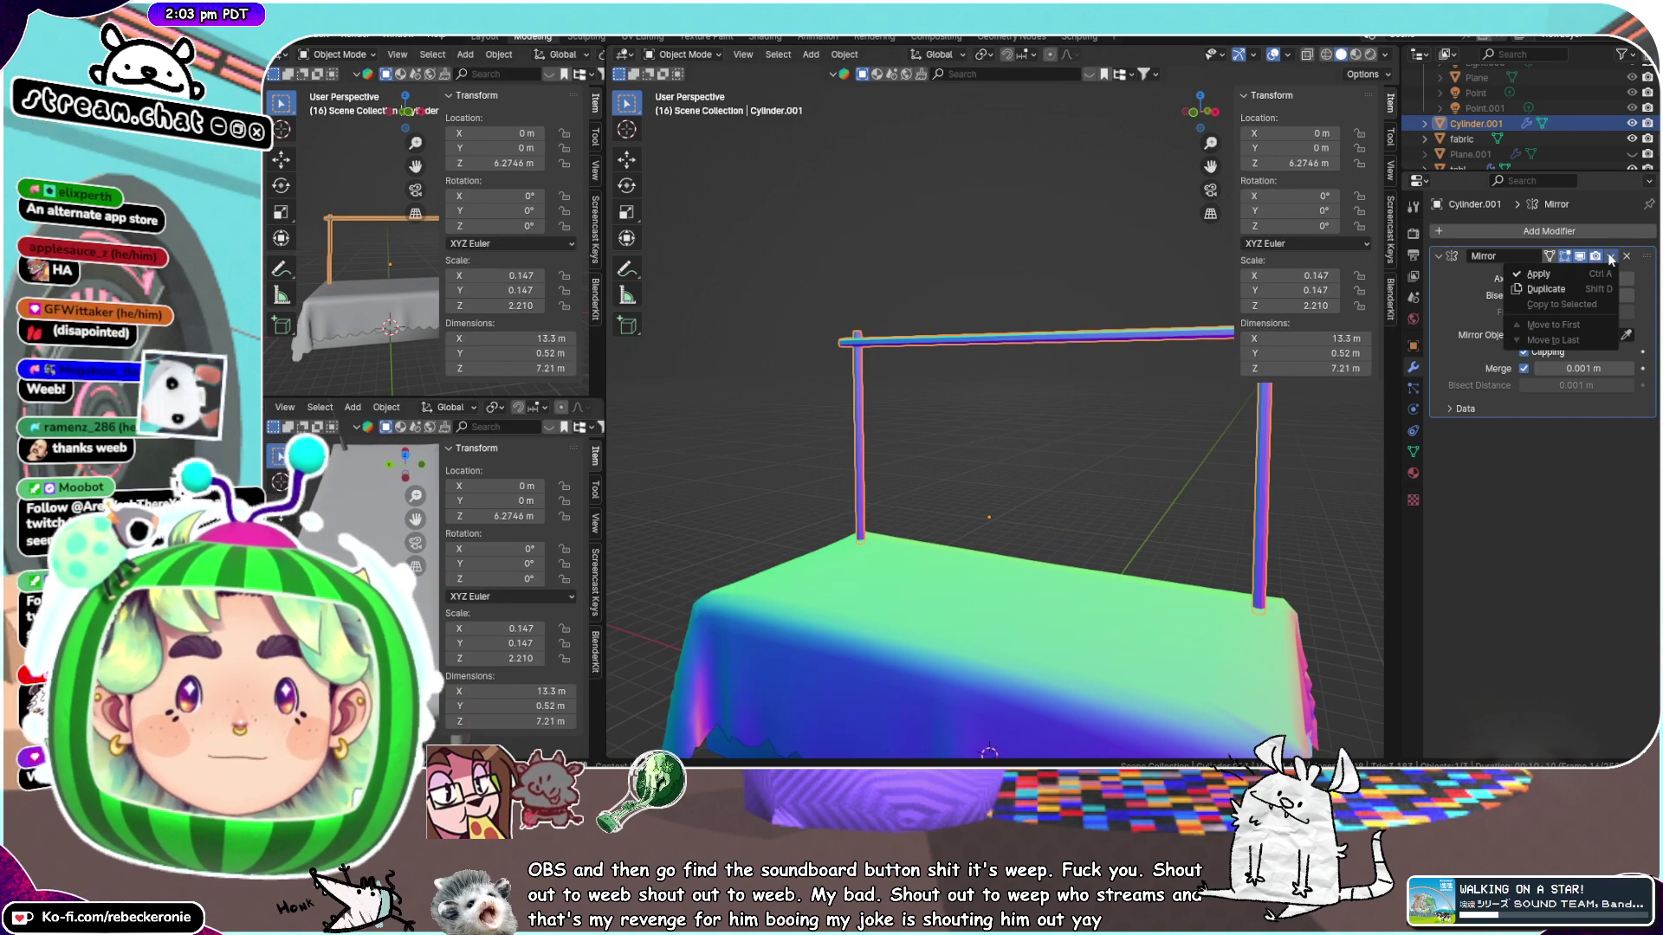
left_click(1583, 273)
scroll(1143, 315, "down", 2)
middle_click_drag(1143, 315, 1204, 347)
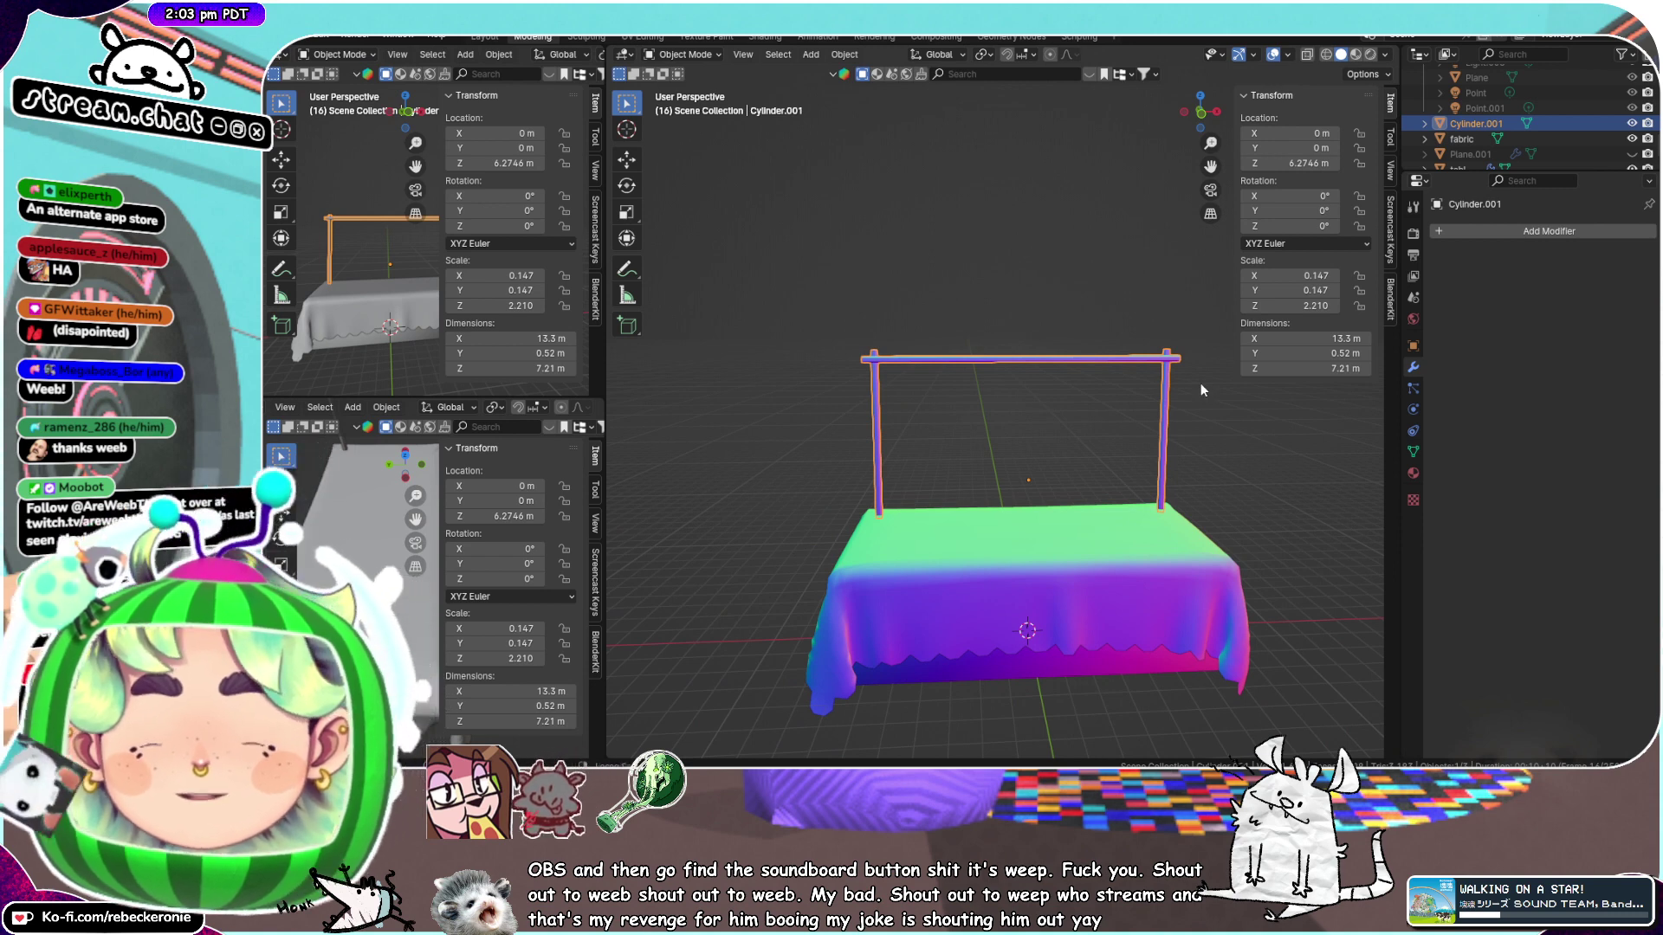
key("ctrl+s")
Set the pole frame's origin to its geometry
scroll(1036, 459, "up", 1)
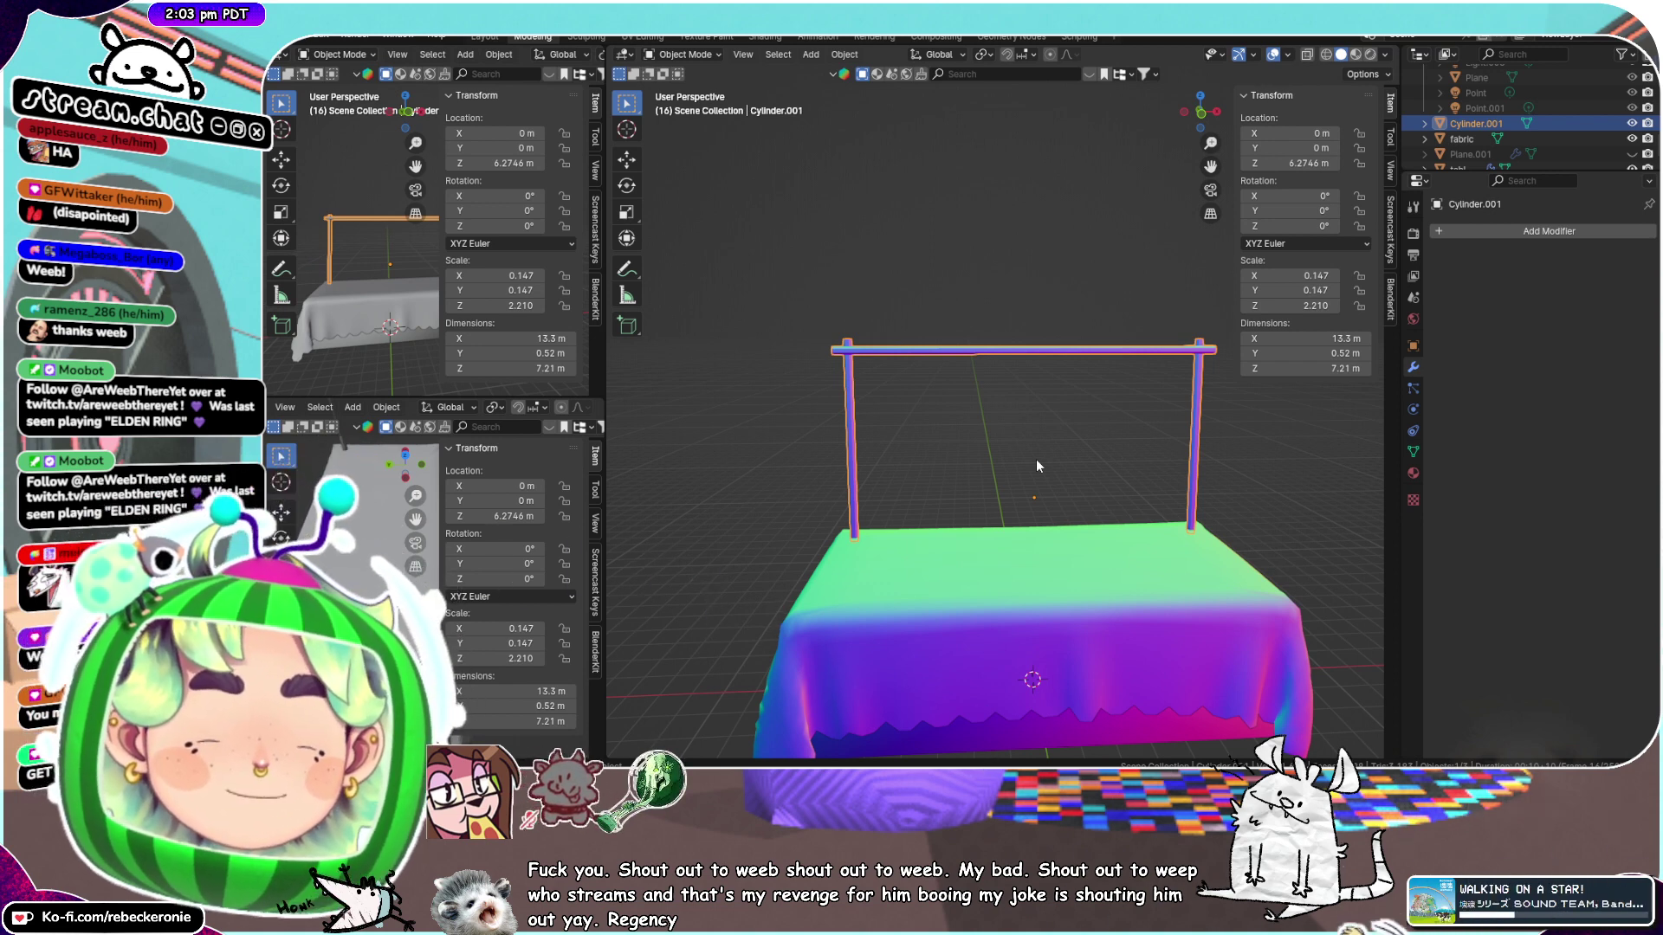
scroll(1026, 428, "down", 2)
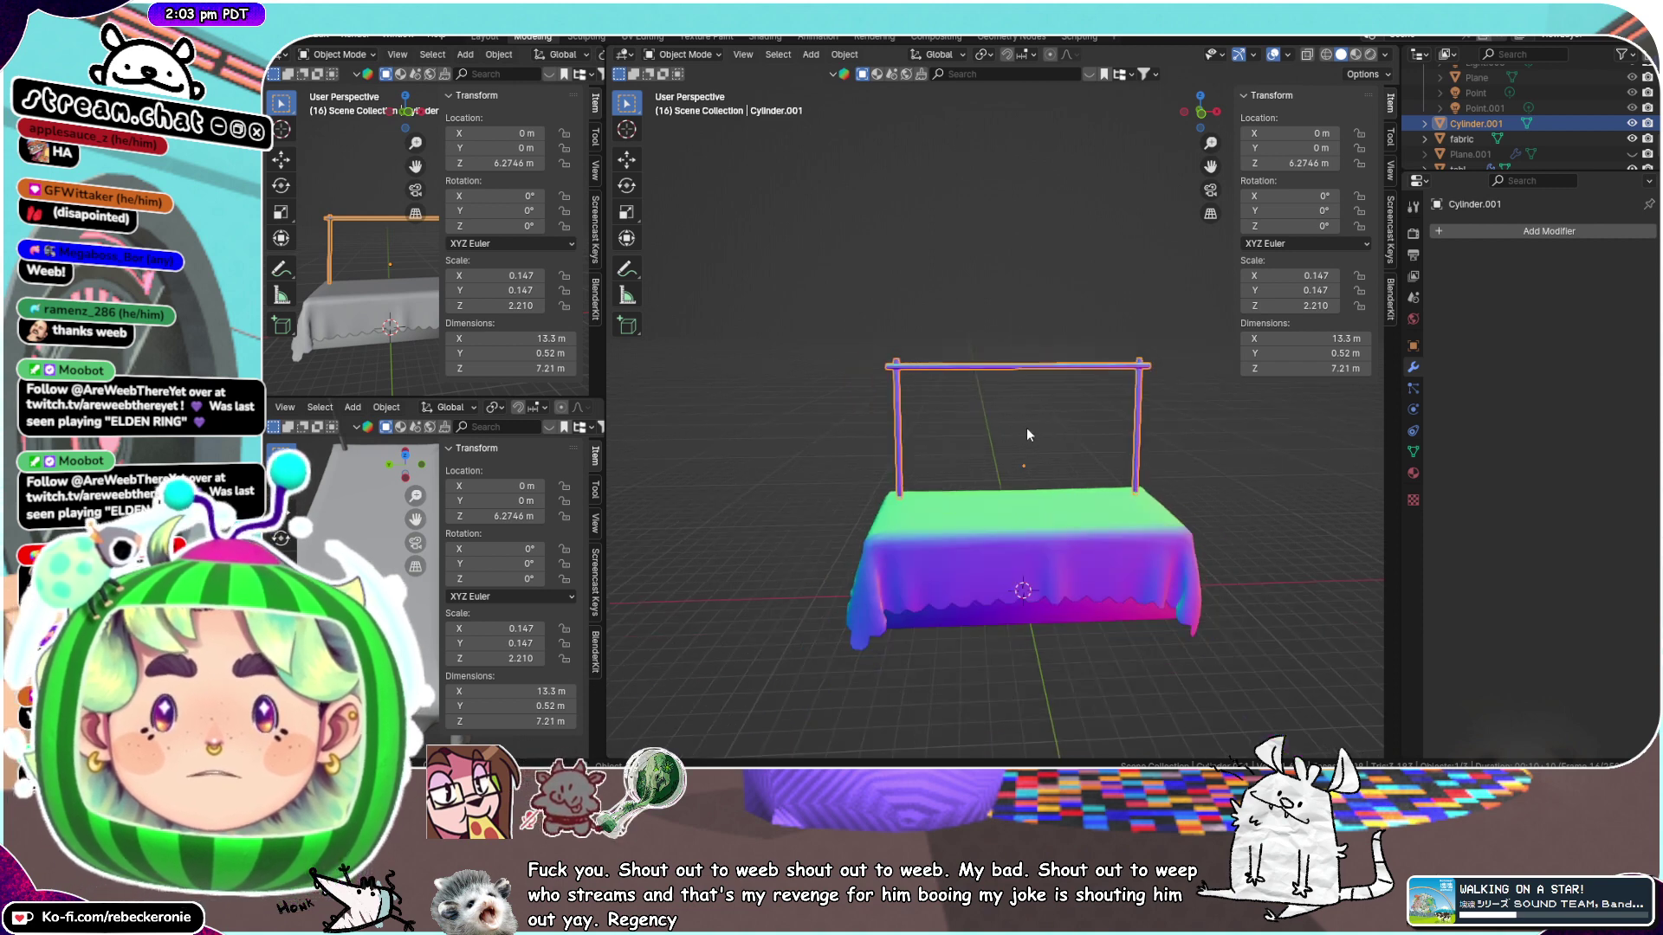
middle_click_drag(1026, 428, 1179, 490)
left_click(1169, 461)
scroll(1139, 459, "up", 2)
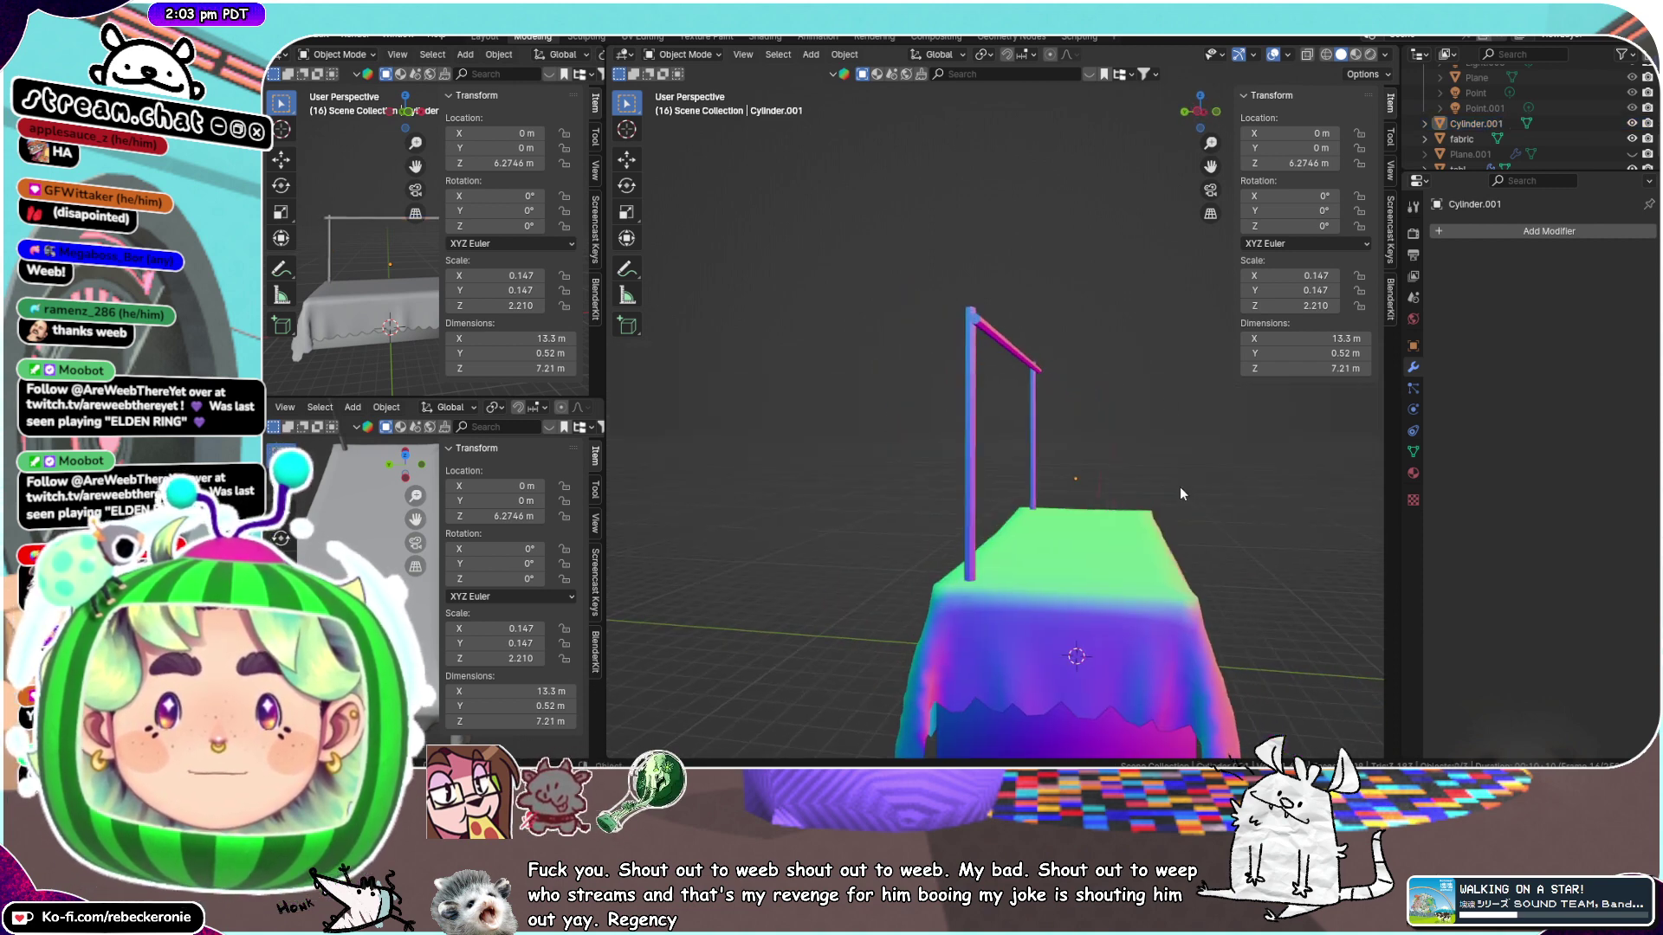
left_click(1024, 360)
key("ctrl+Tab")
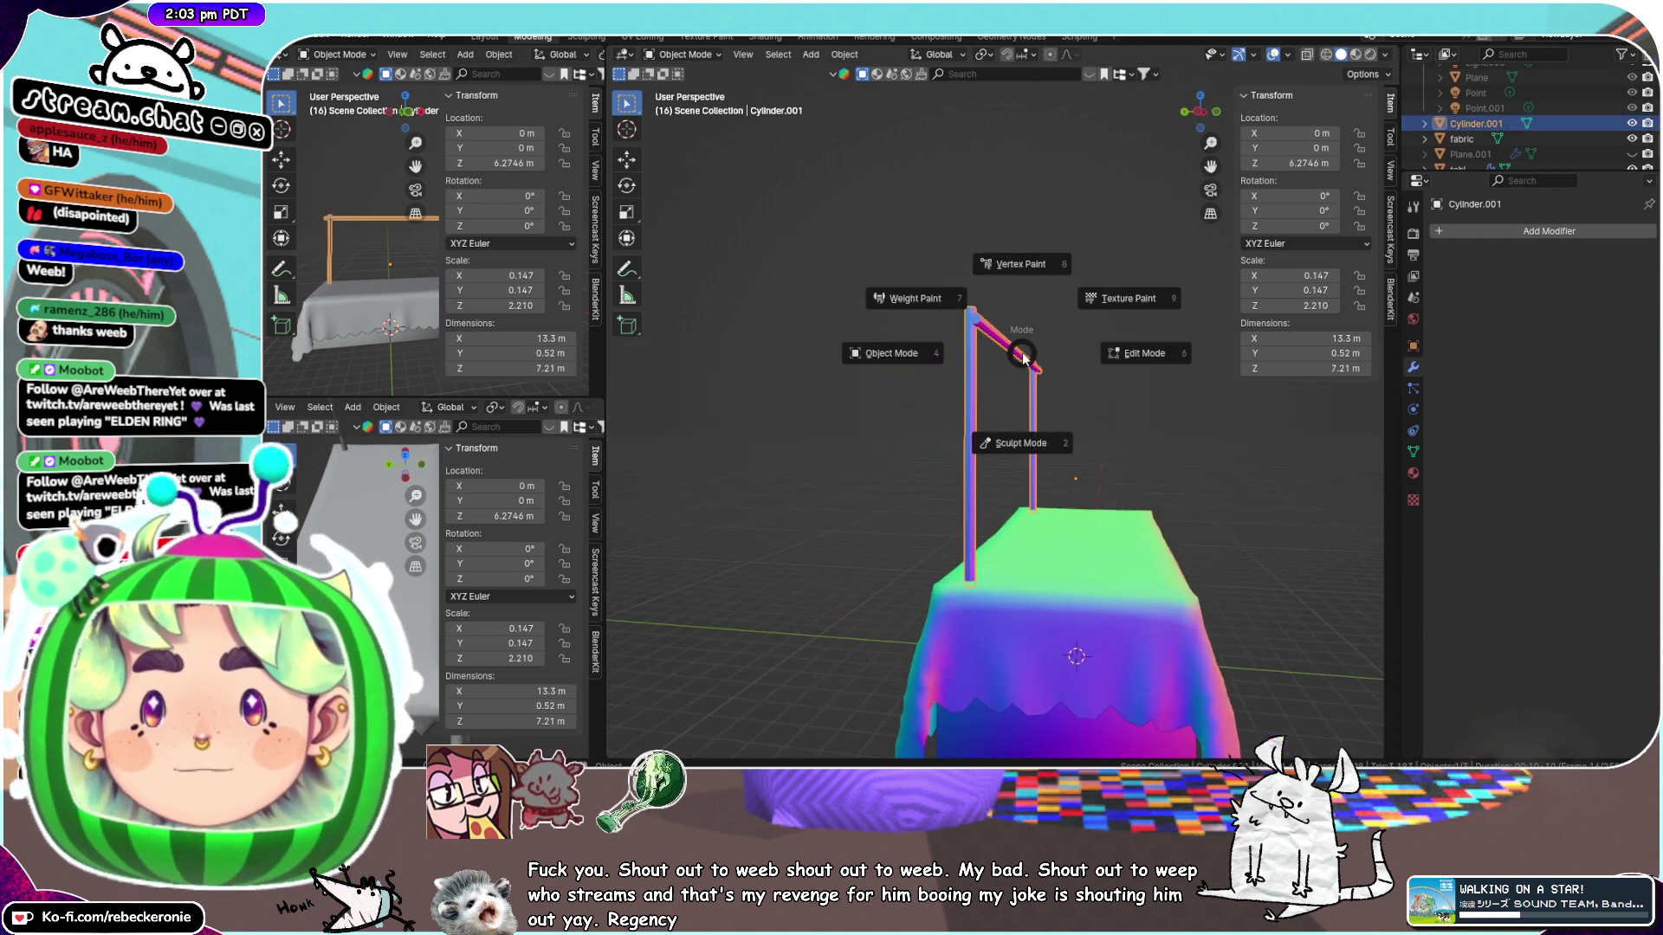
left_click(720, 340)
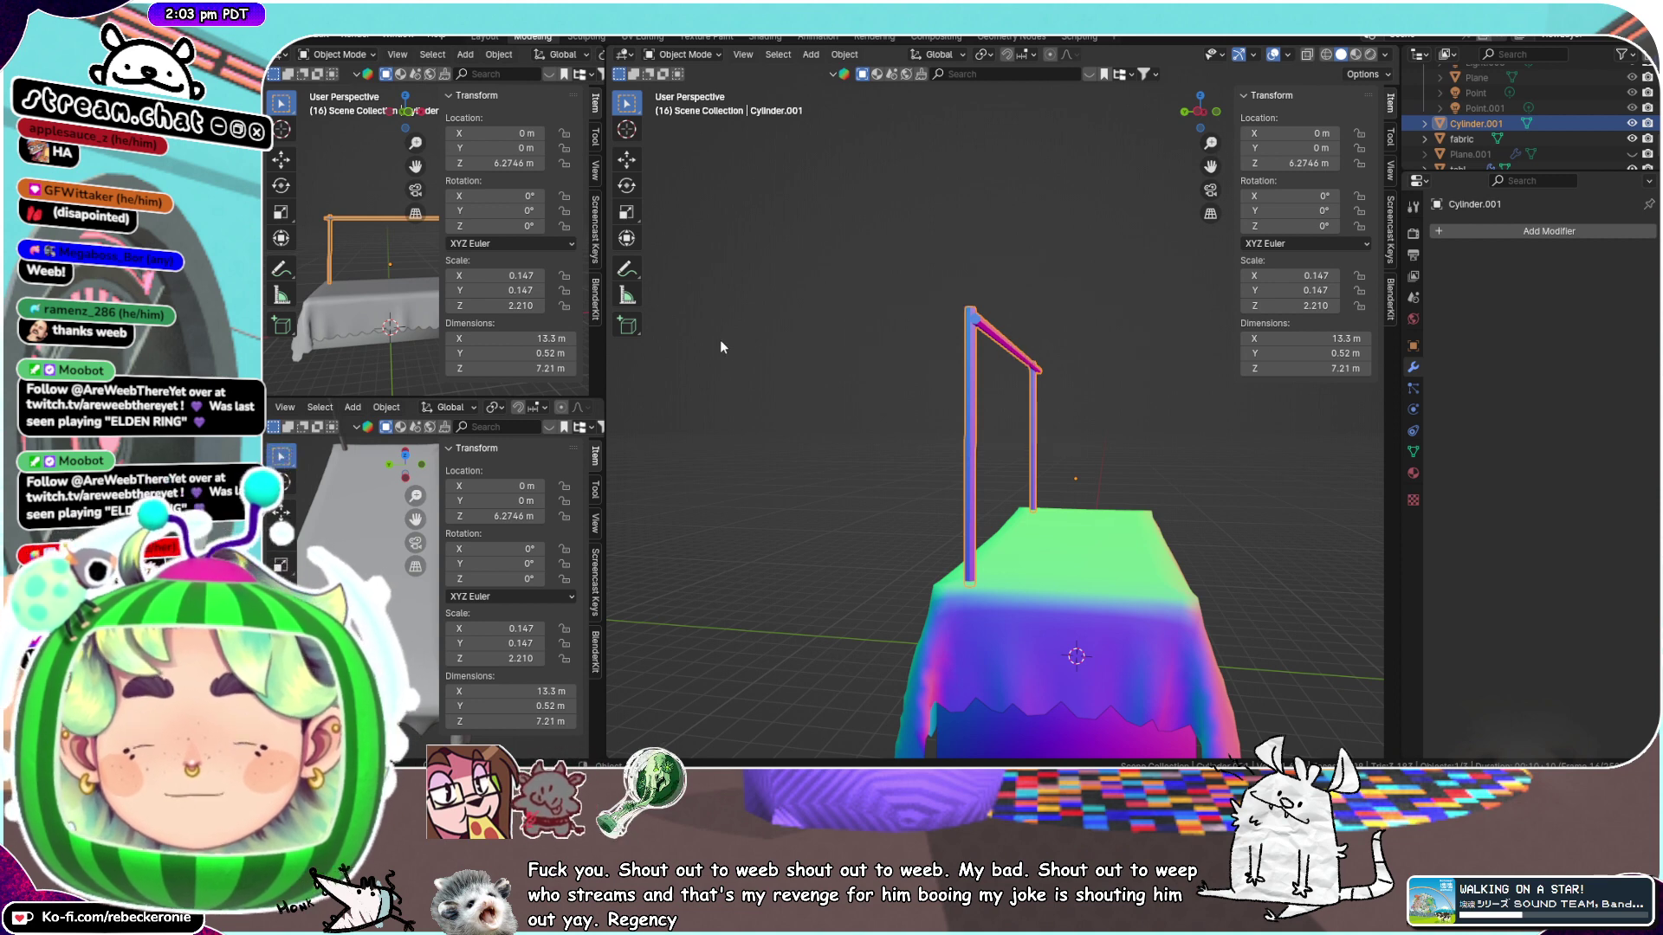
right_click(1039, 355)
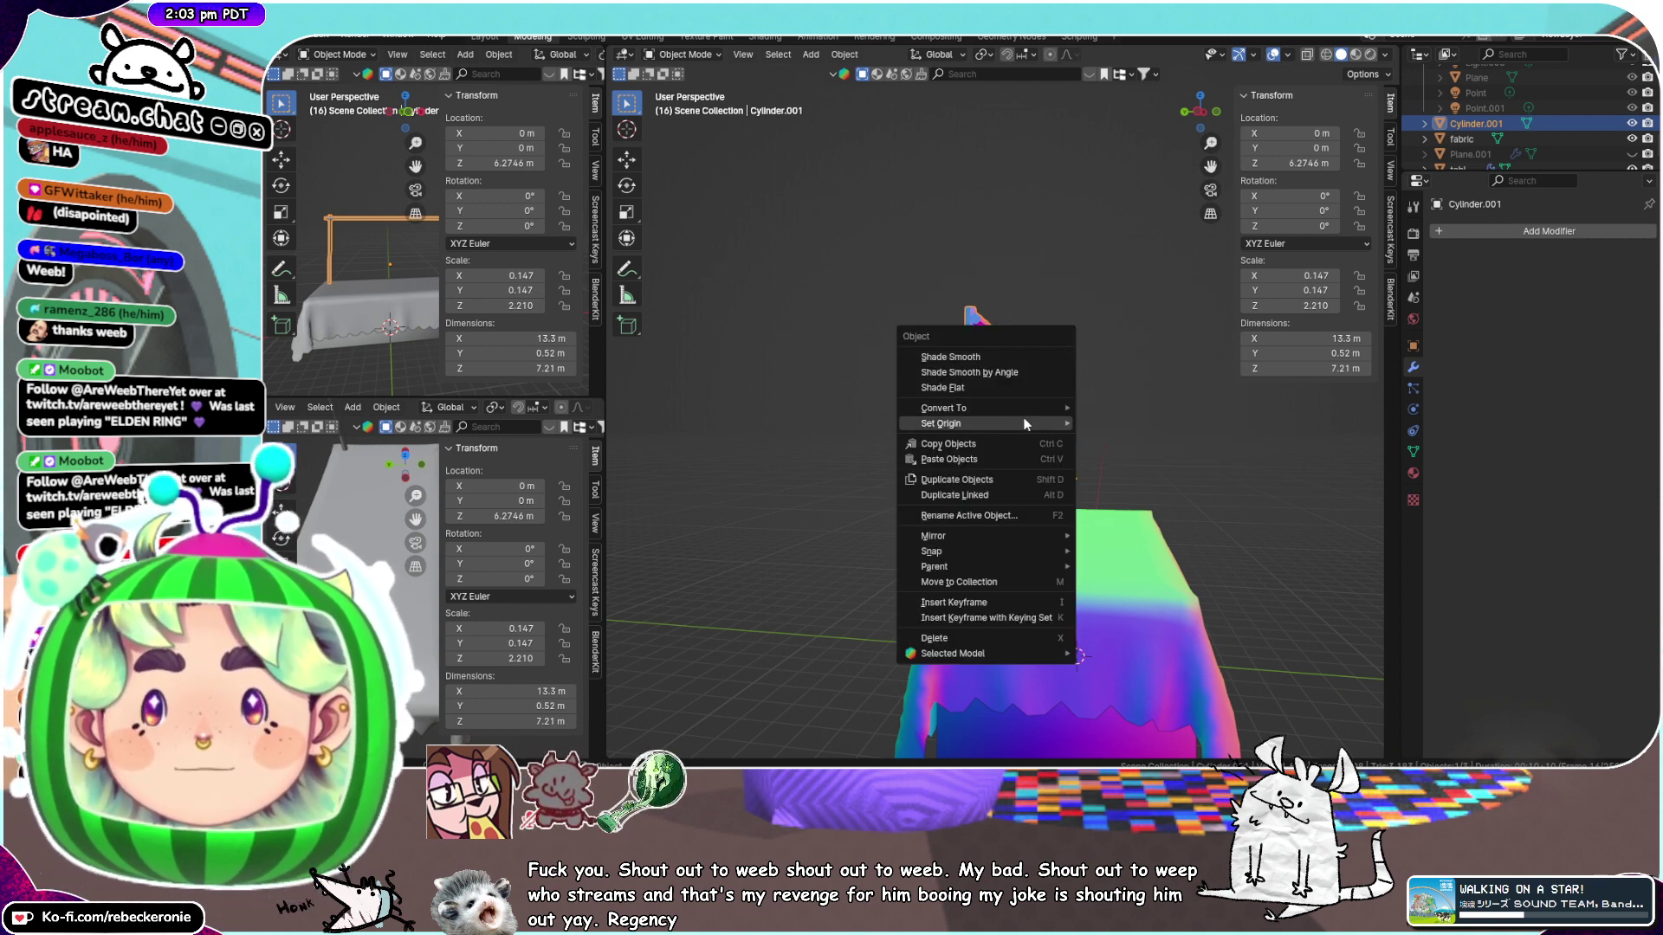
mouse_move(1024, 423)
left_click(1152, 440)
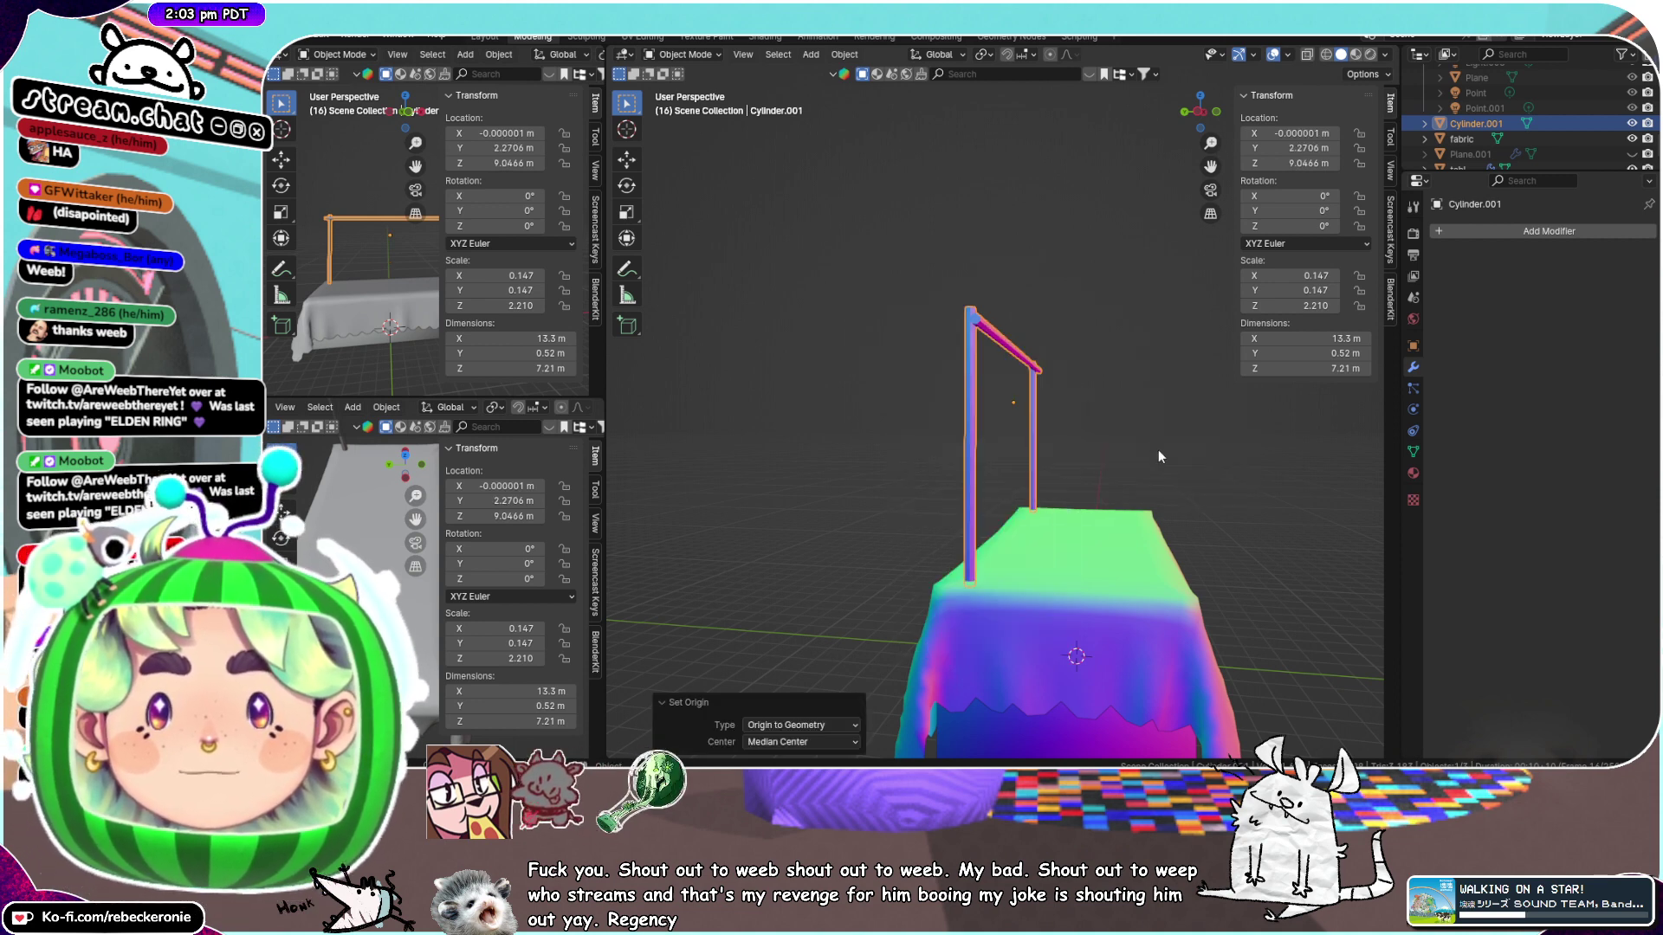
Select the table, cloth and pole frame together and apply all their transforms: location, rotation and scale
left_click(1072, 566)
middle_click_drag(1071, 566, 1022, 550)
scroll(1021, 551, "down", 3)
left_click(1056, 597)
scroll(1052, 566, "up", 3)
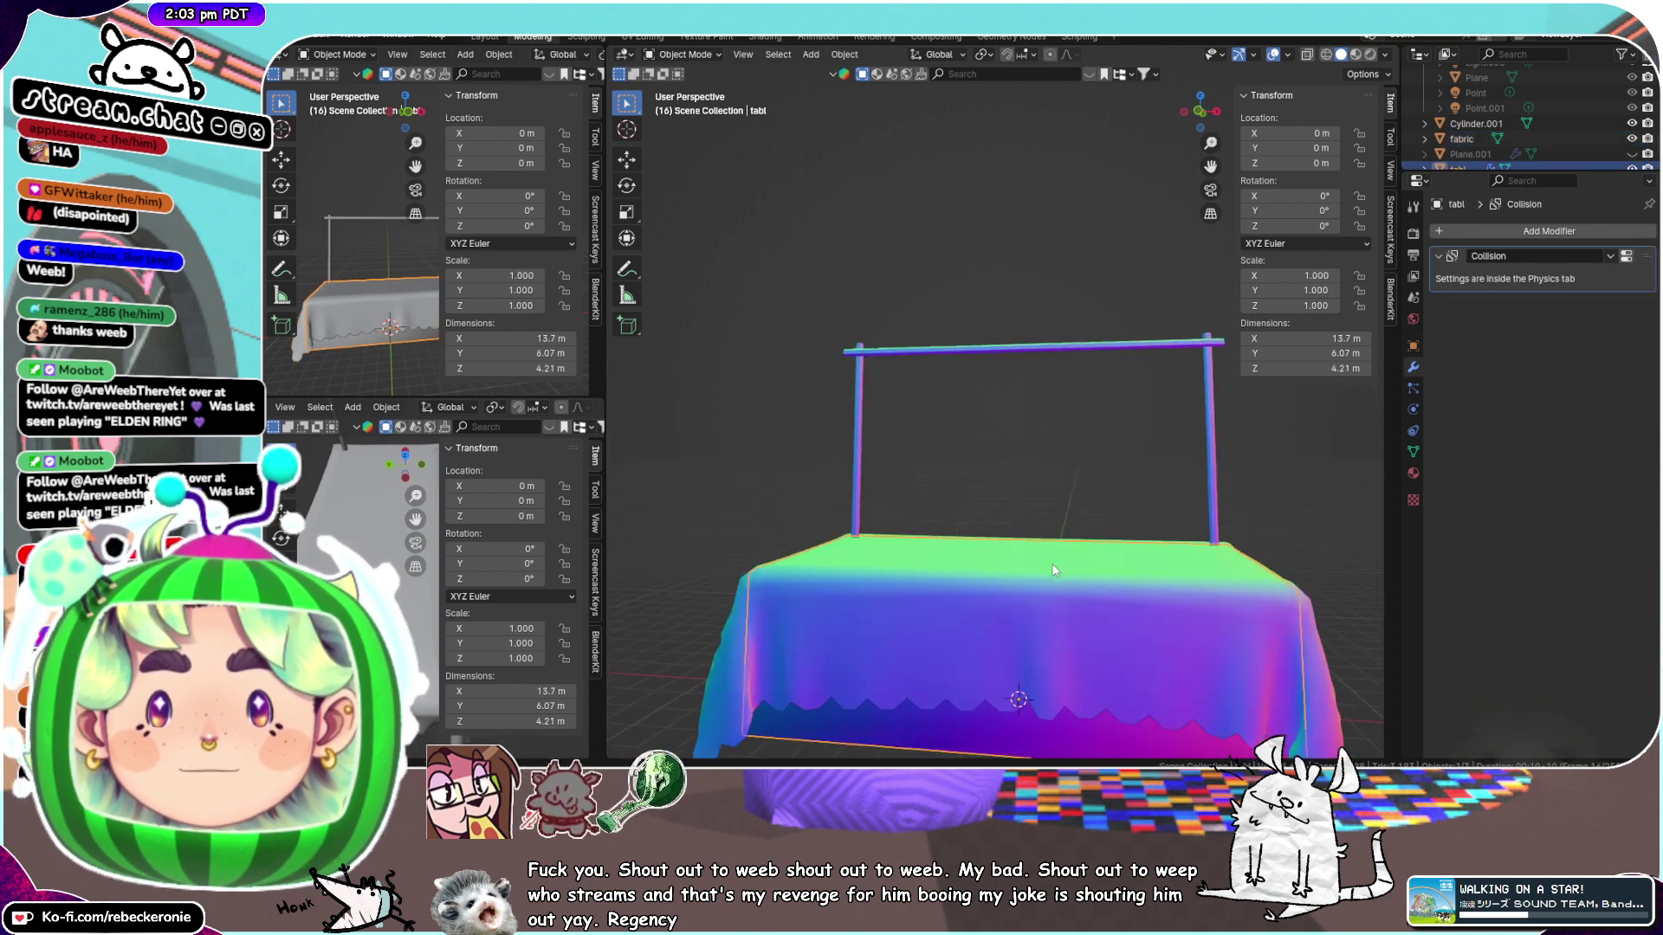
scroll(1120, 549, "down", 2)
left_click(1121, 549)
scroll(1121, 549, "down", 3)
left_click_drag(1194, 621, 900, 363)
right_click(1000, 419)
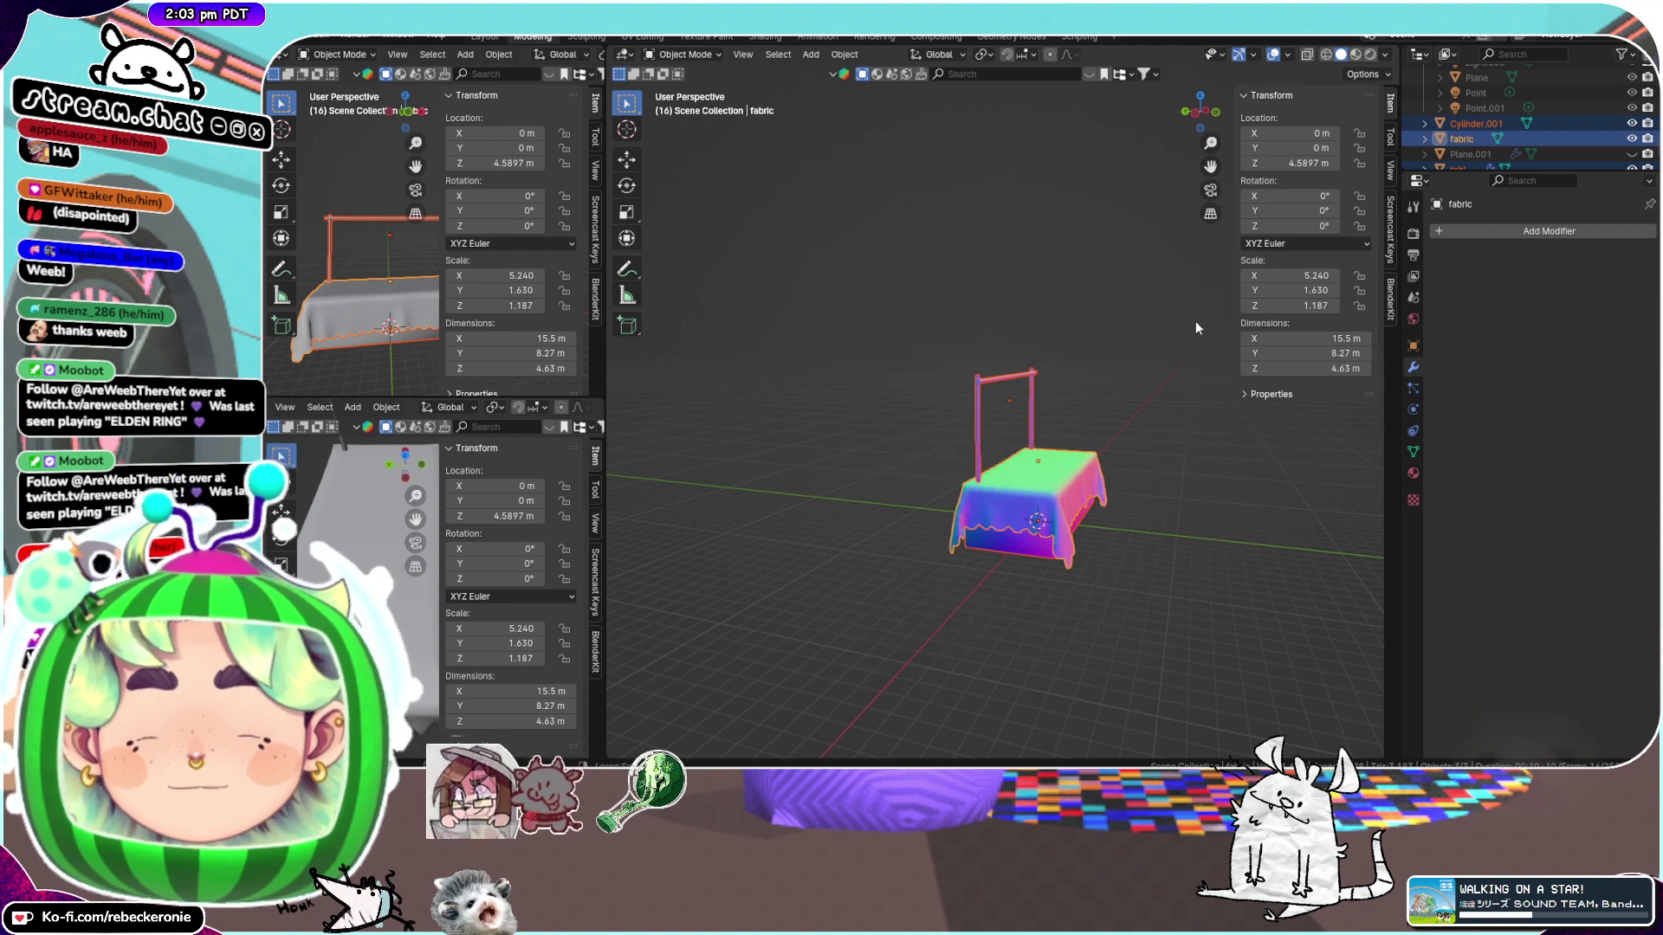
key("ctrl+a")
left_click(1157, 375)
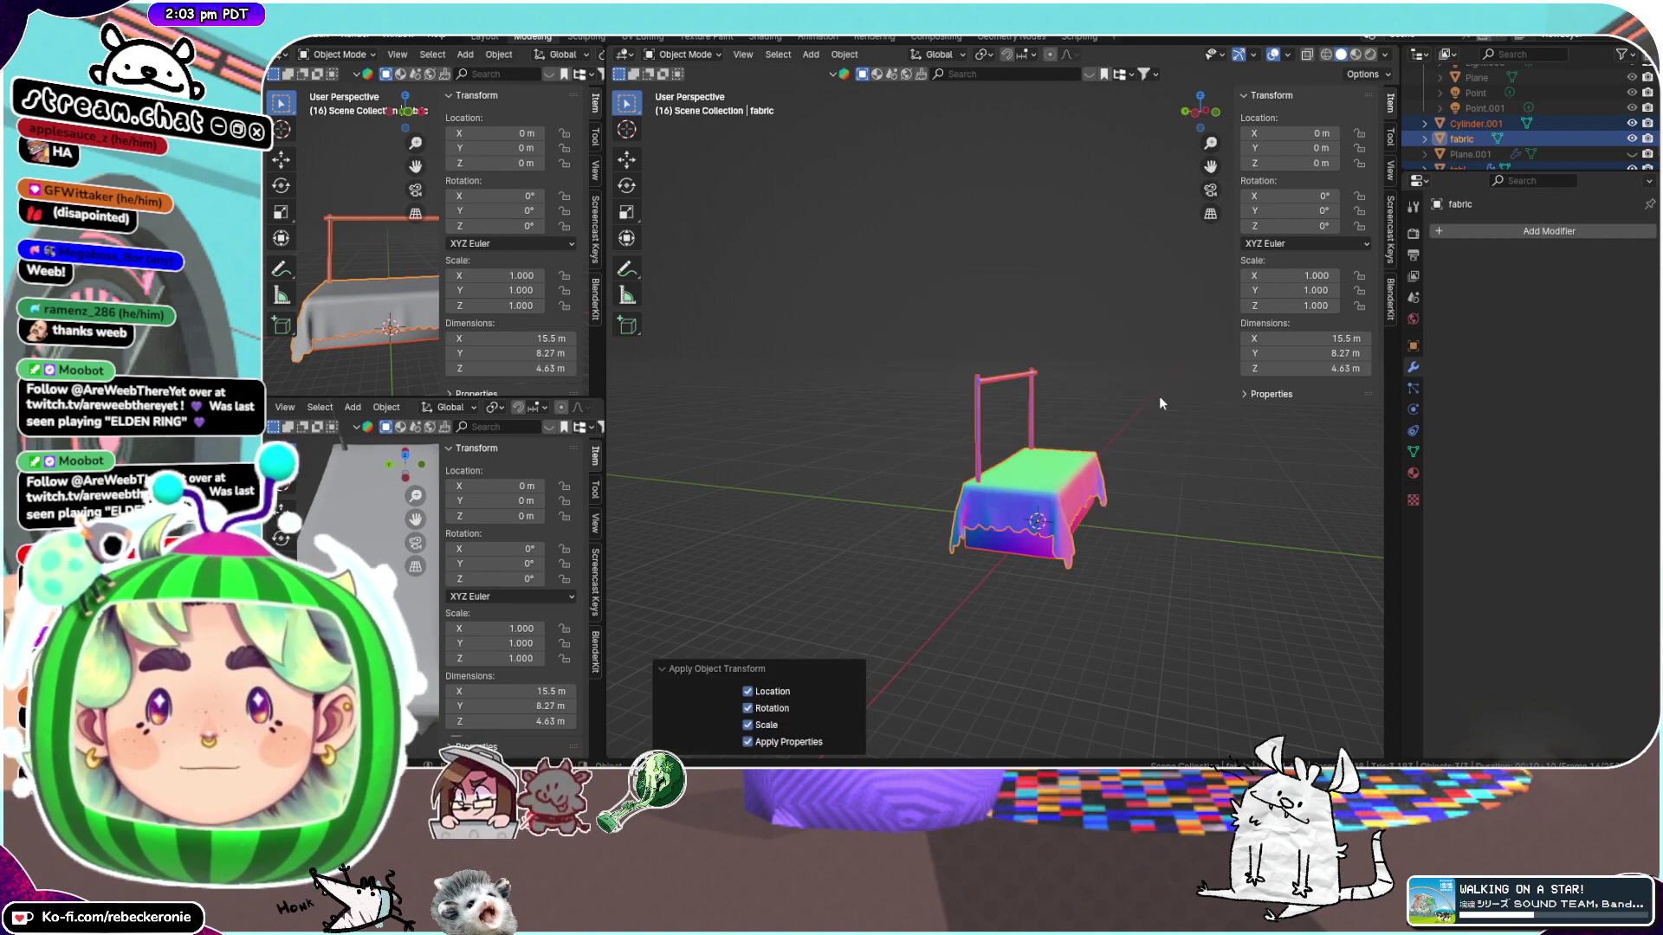
Examine the table with its cloth and pole frame from several angles and distances, and deselect everything
middle_click_drag(1159, 397, 1032, 263)
scroll(1066, 368, "up", 4)
middle_click_drag(1069, 377, 1198, 482)
scroll(1089, 470, "up", 4)
scroll(1045, 502, "down", 5)
scroll(1147, 523, "up", 3)
scroll(1084, 528, "up", 5)
scroll(1234, 517, "down", 5)
scroll(1210, 501, "up", 4)
scroll(1211, 496, "down", 2)
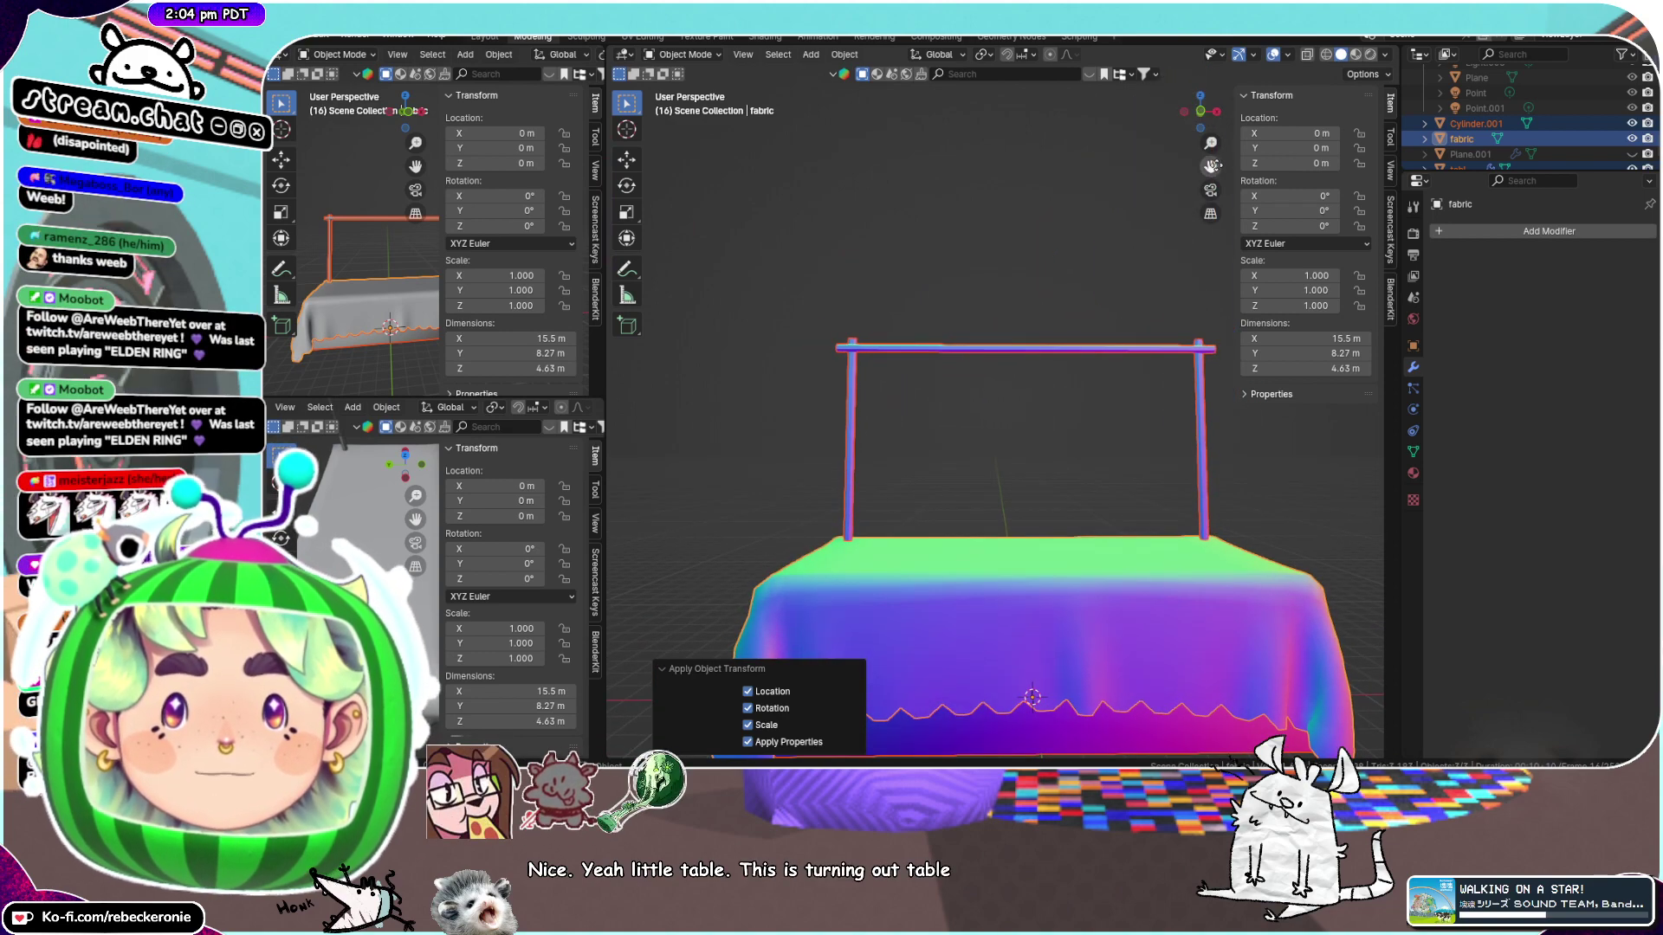
left_click_drag(1210, 167, 1181, 93)
scroll(1080, 322, "up", 3)
middle_click_drag(1080, 325, 1113, 406)
left_click(1107, 401)
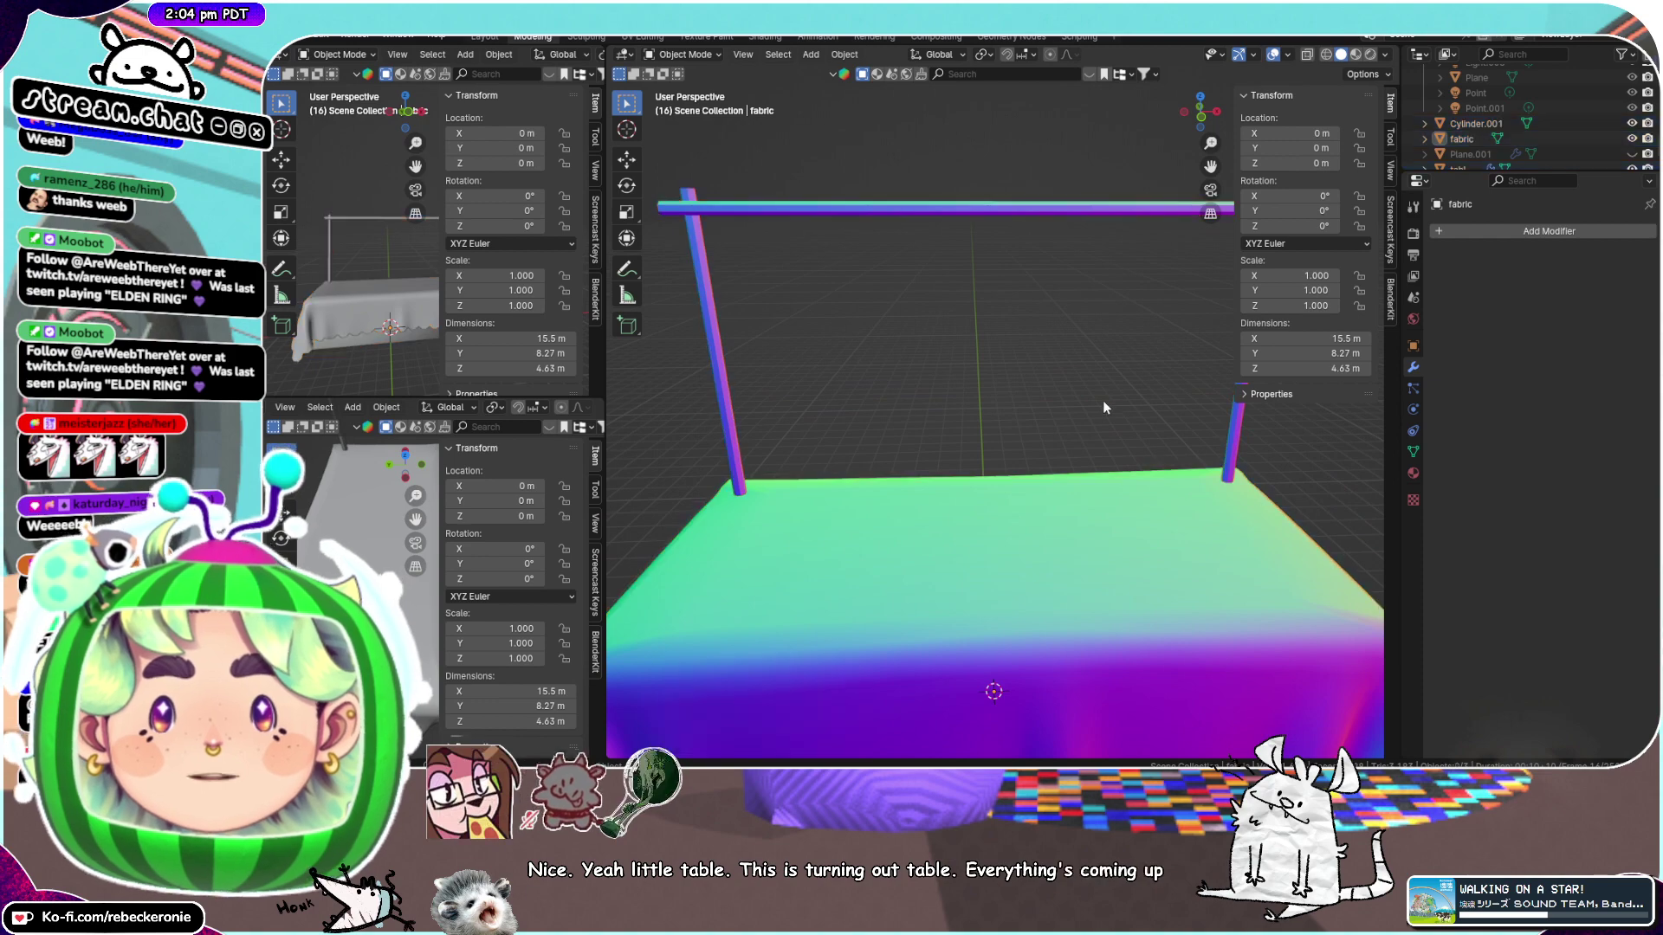
Add a 2 m cube and raise it about 4.94 m along Z to the middle of the tabletop
key("shift+a")
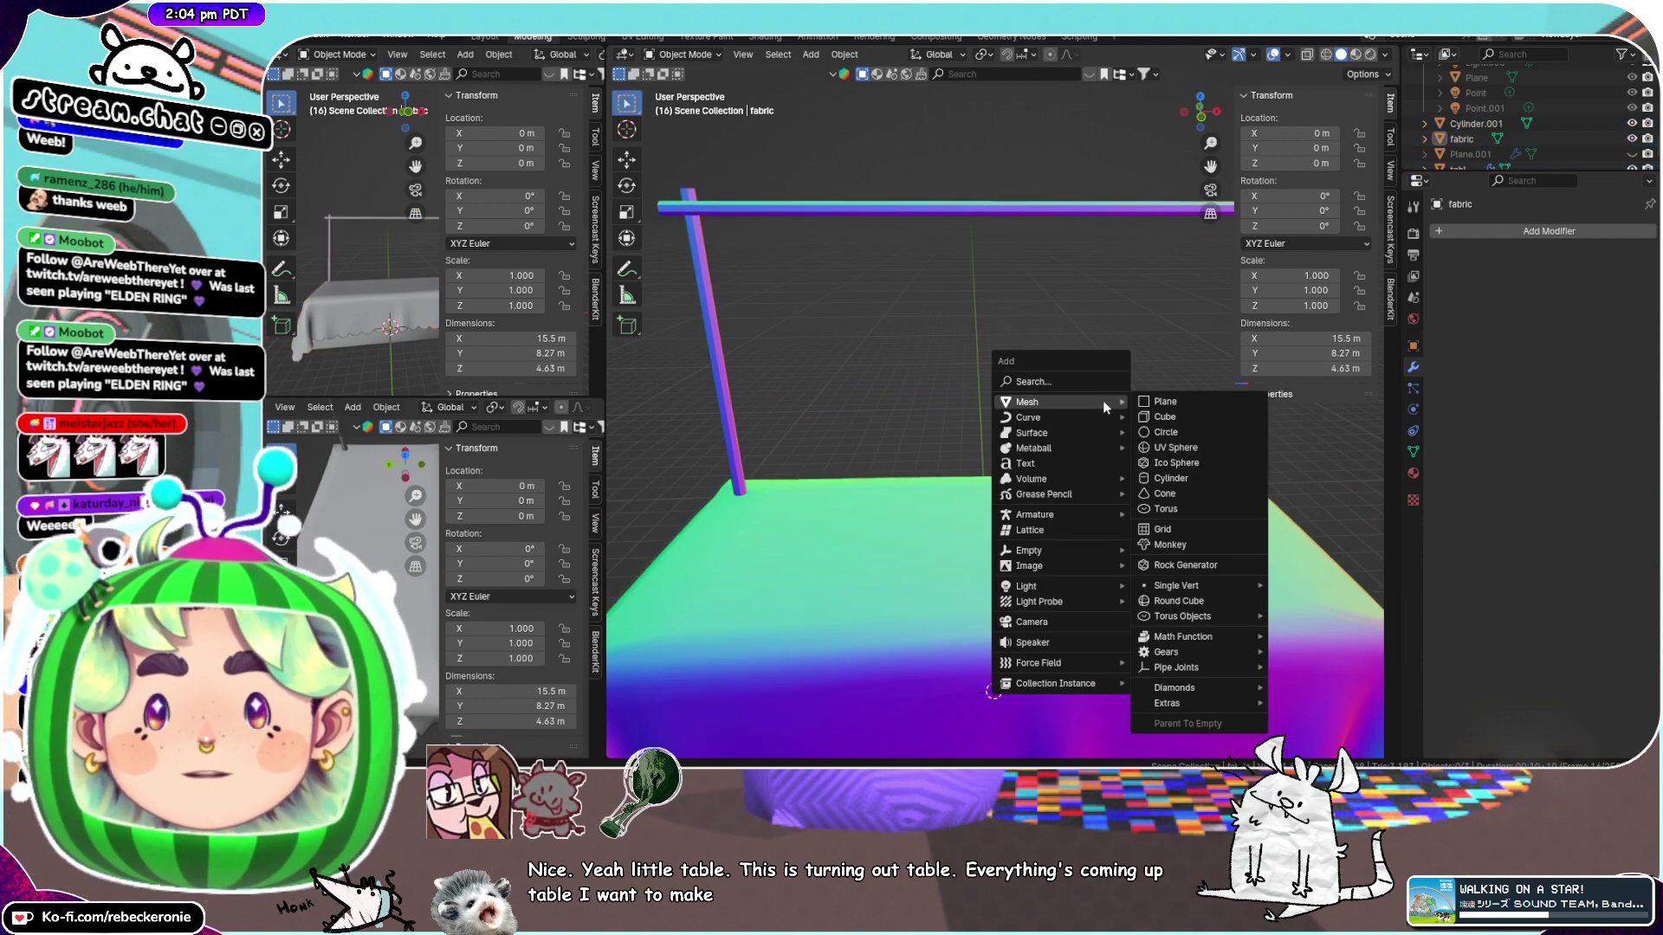
left_click(1173, 419)
scroll(1173, 418, "down", 5)
key("z")
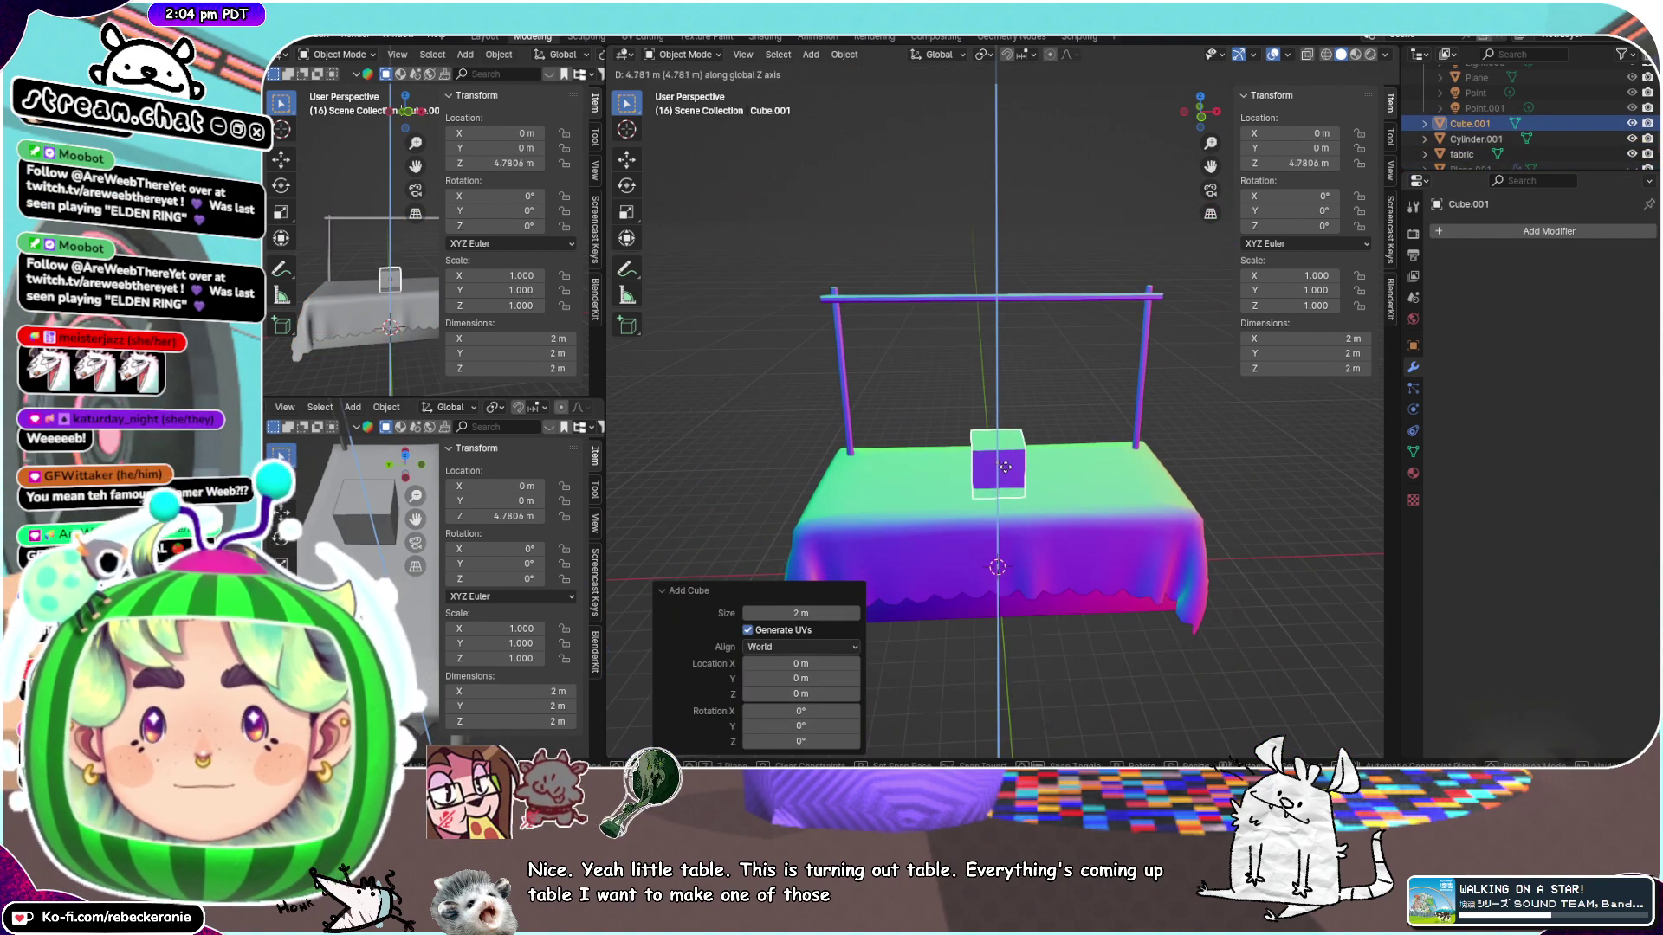
left_click(1005, 465)
key("KP_Decimal")
scroll(1005, 464, "down", 4)
middle_click_drag(1003, 462, 948, 394)
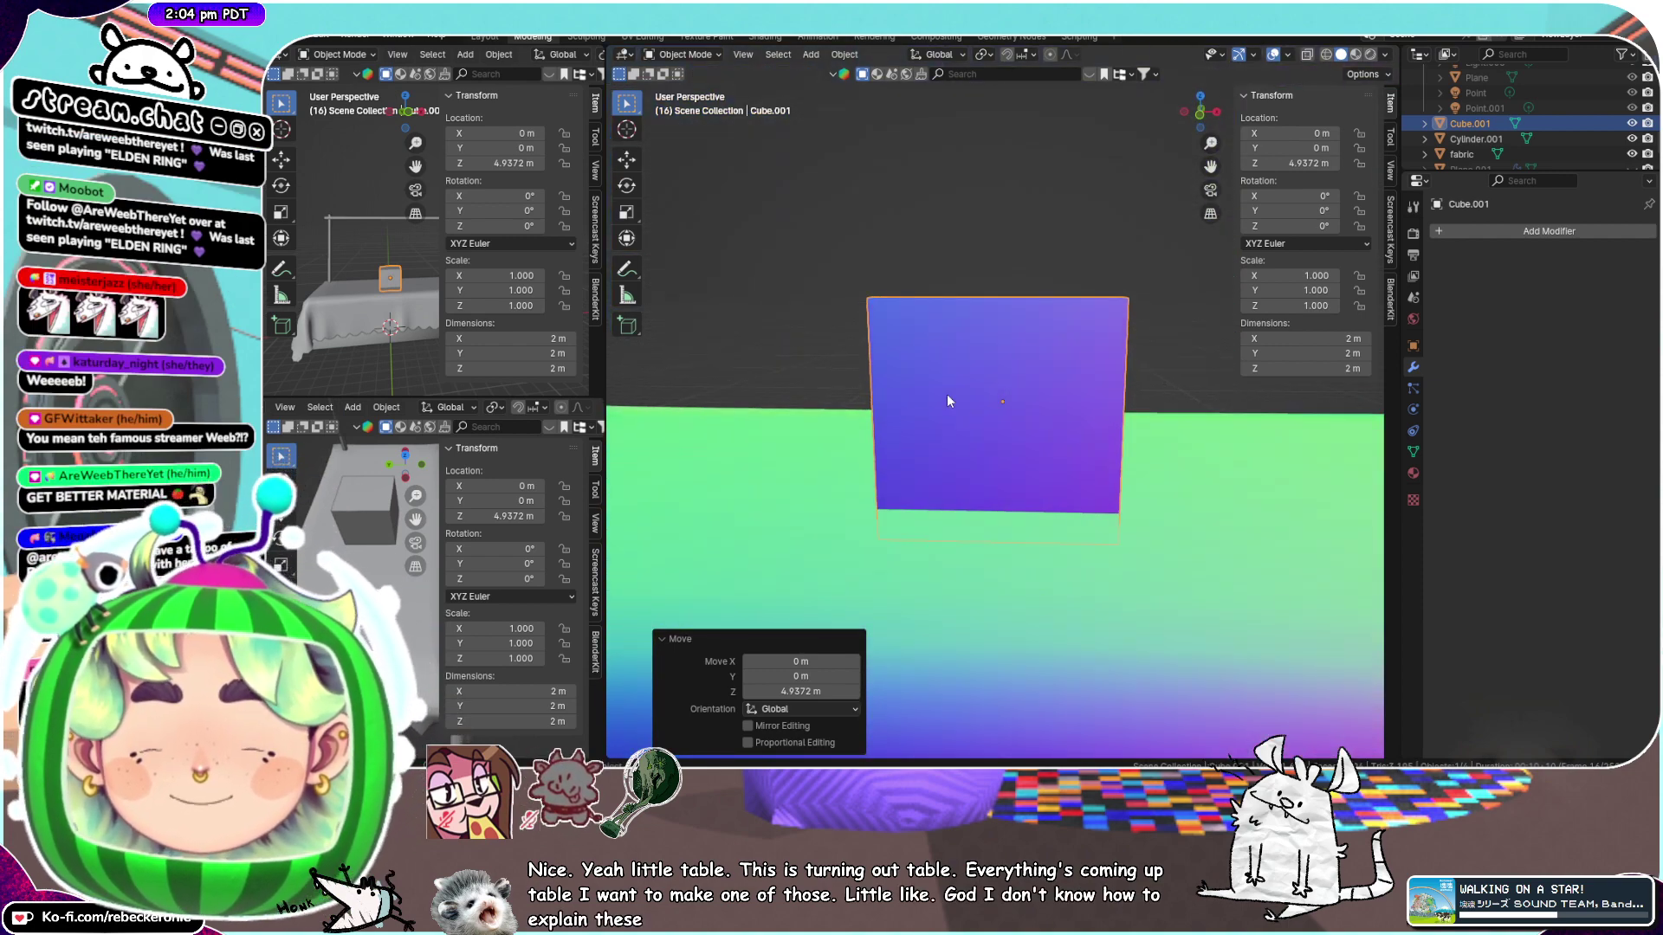
Raise the cube a little further along Z so that it clears the tabletop
left_click_drag(1213, 168, 1223, 275)
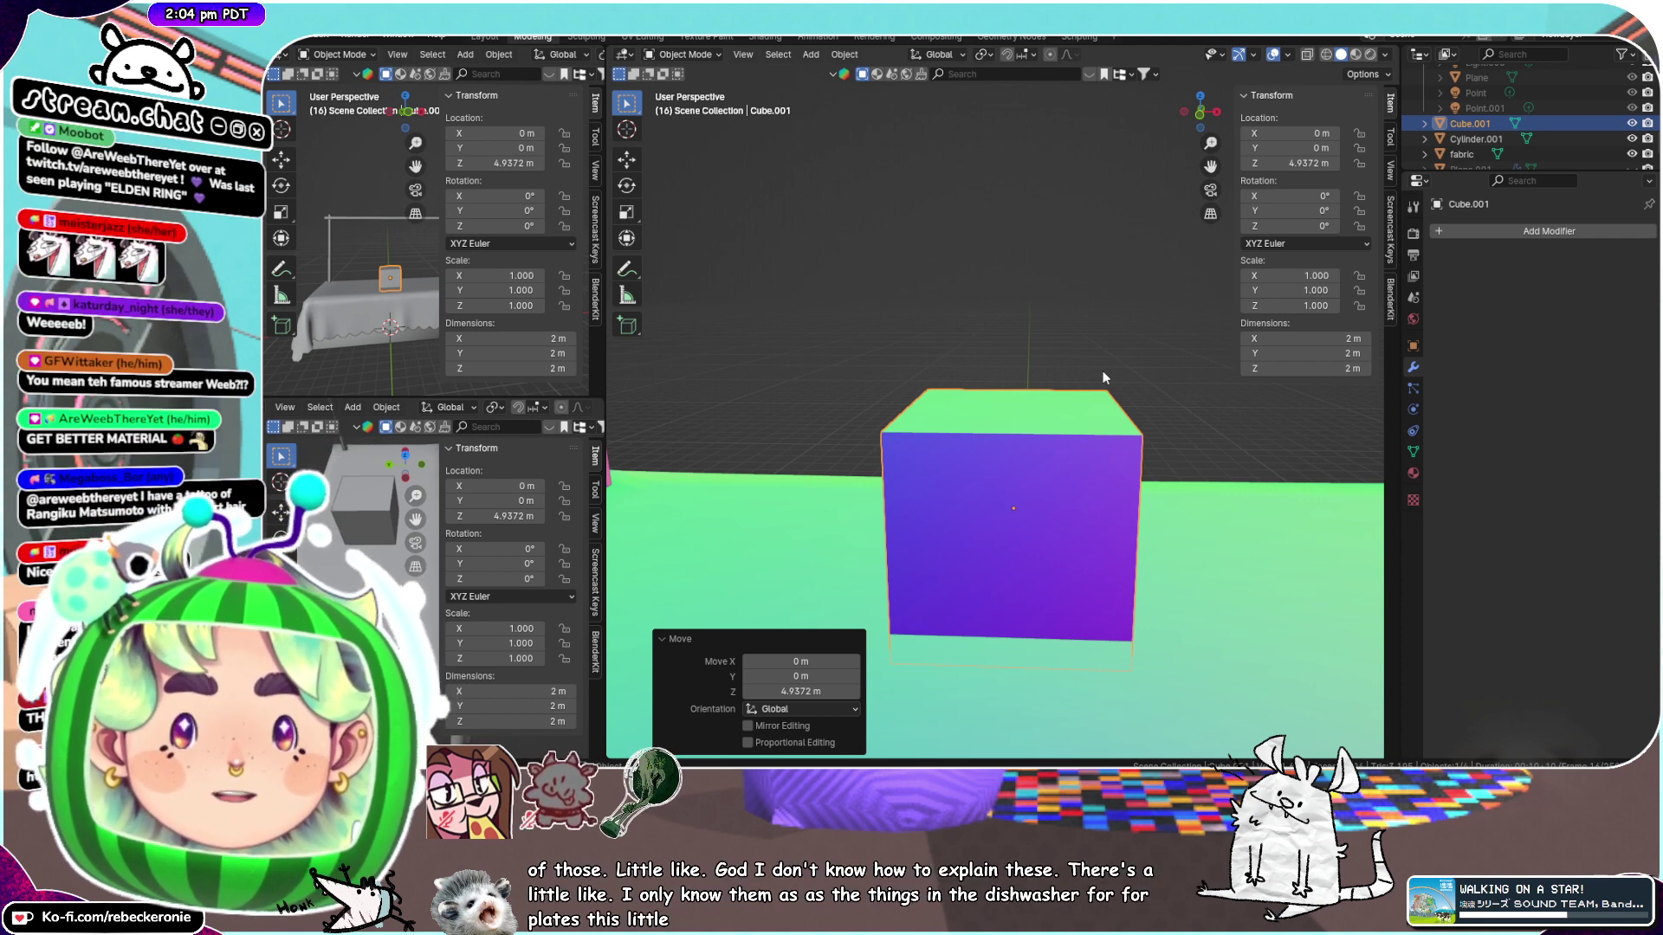
key("g")
key("z")
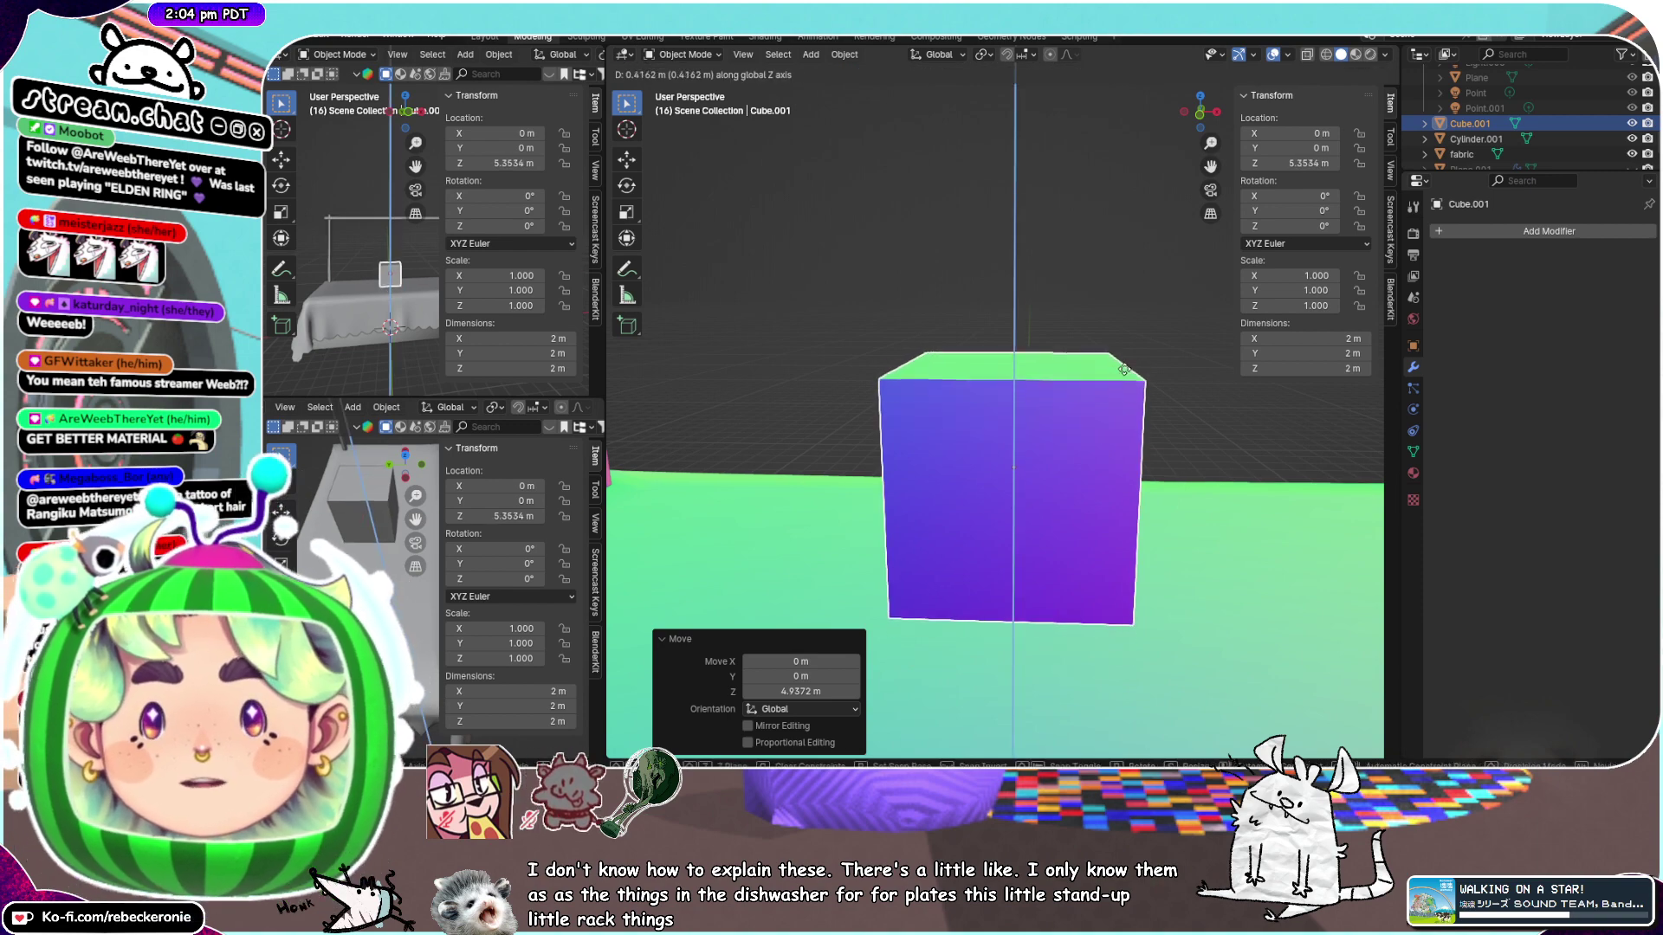
left_click(1121, 390)
middle_click_drag(1121, 391, 1089, 478)
Flatten the cube's mesh in Edit Mode by scaling it to about 0.124 along Z
key("ctrl+Tab")
left_click(1360, 439)
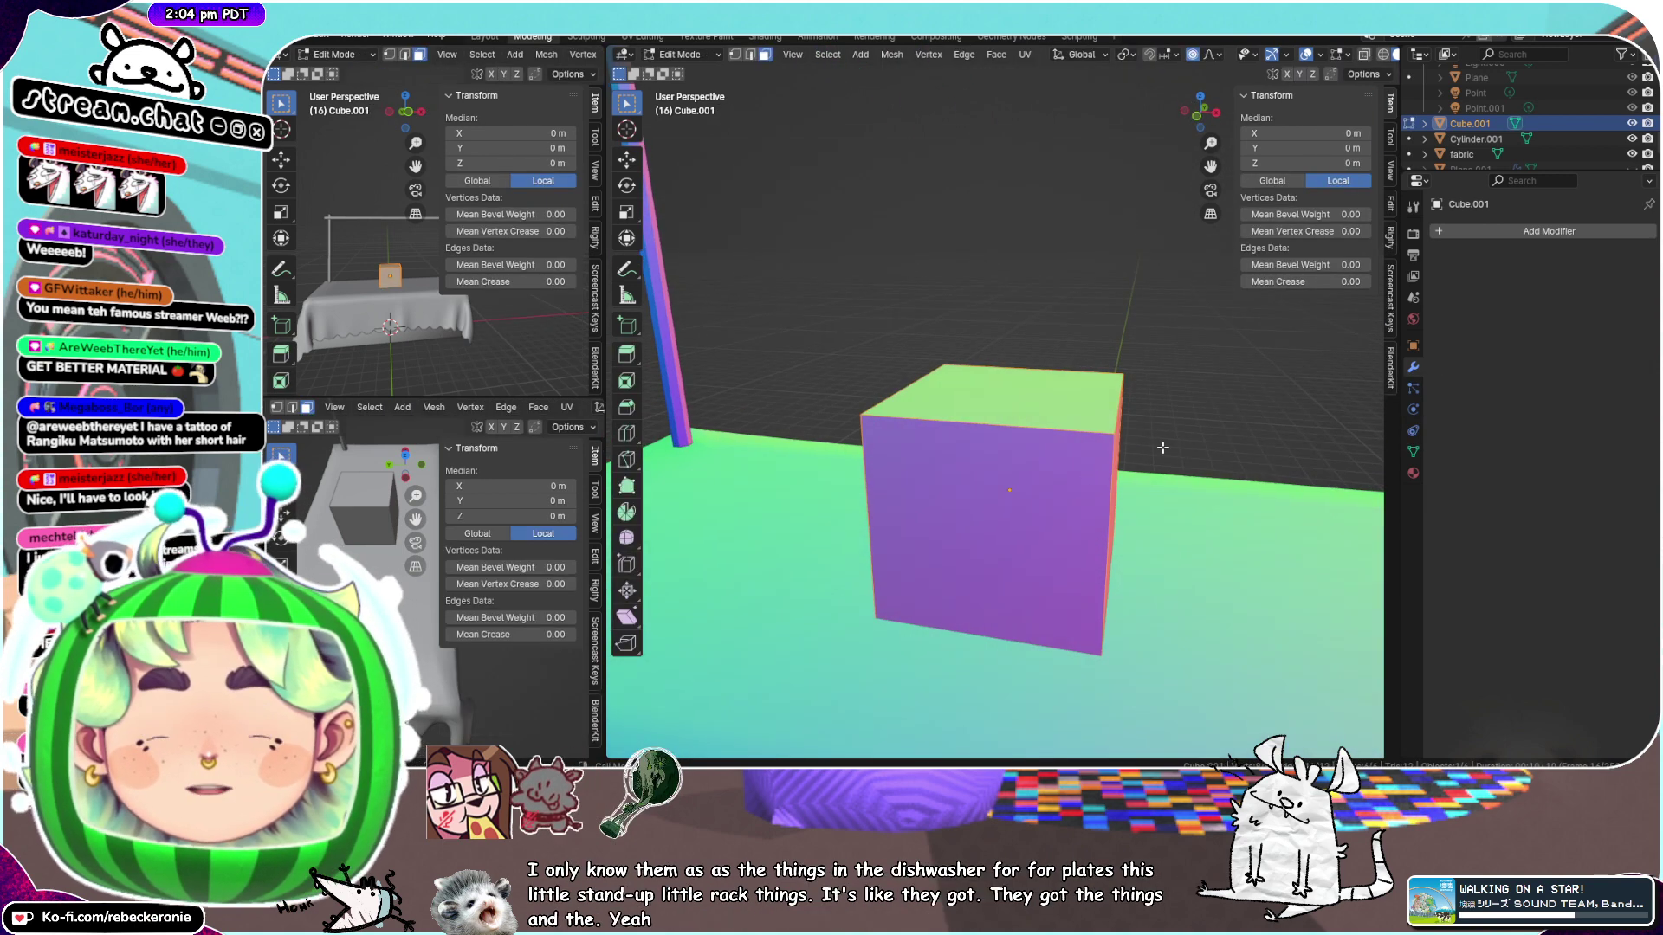
key("s")
key("z")
left_click(1009, 490)
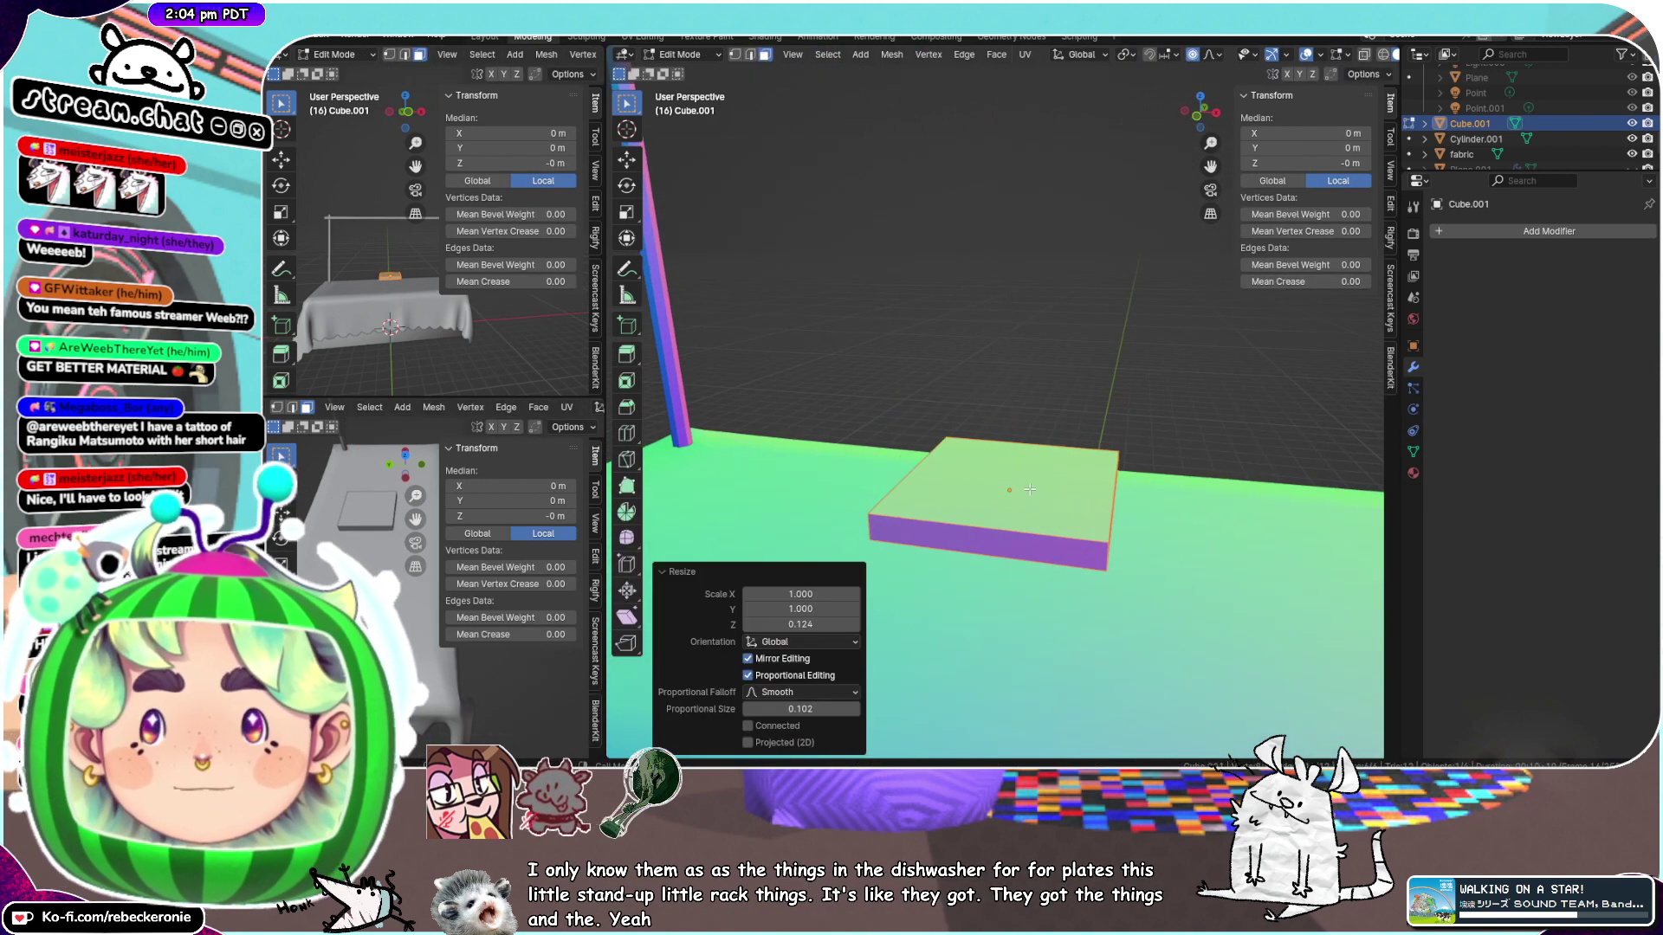
middle_click_drag(1009, 489, 1125, 495)
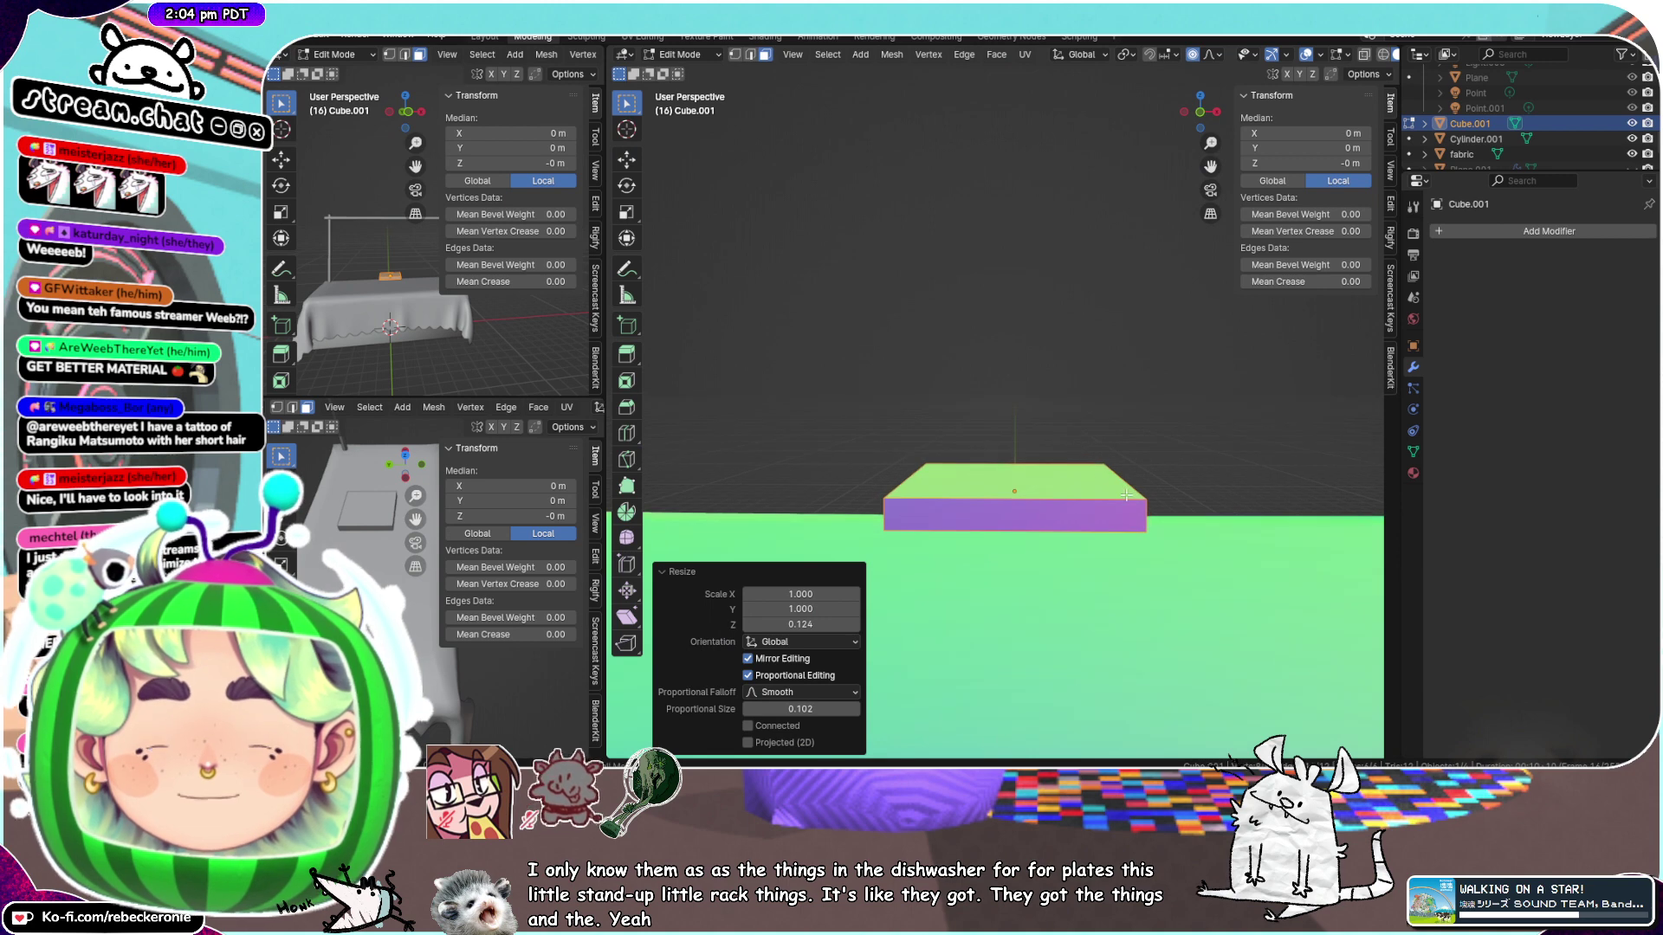
key("s")
key("y")
right_click(1155, 506)
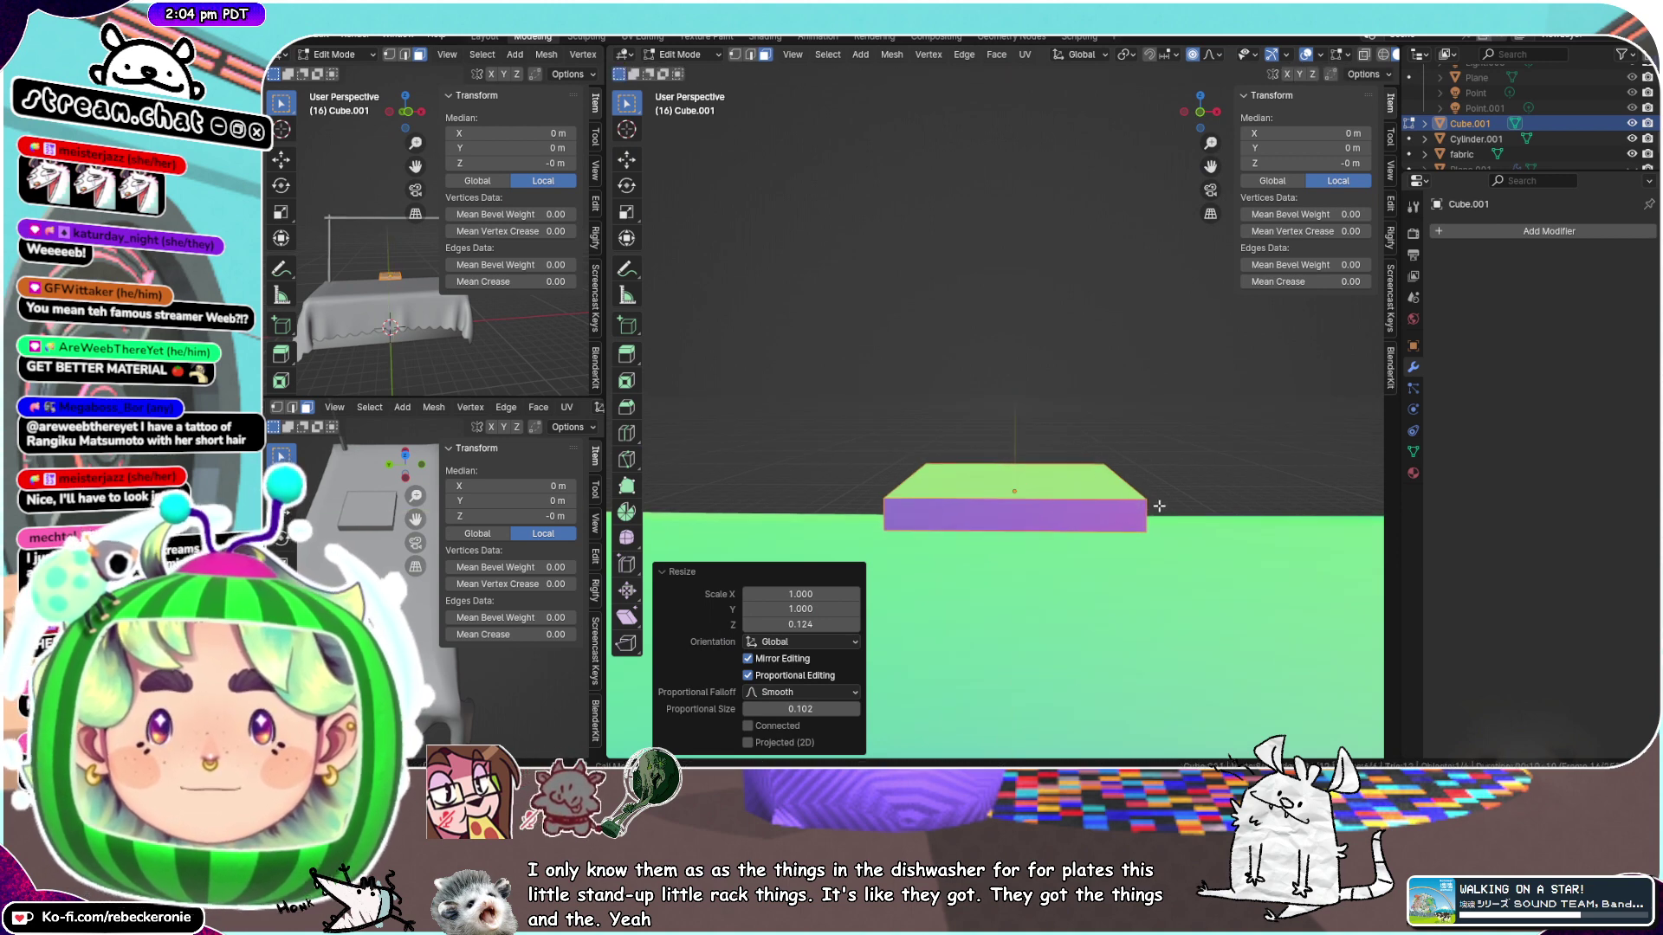
Narrow the flattened block to 0.160 along X and move it about -0.74 m along X
key("s")
key("x")
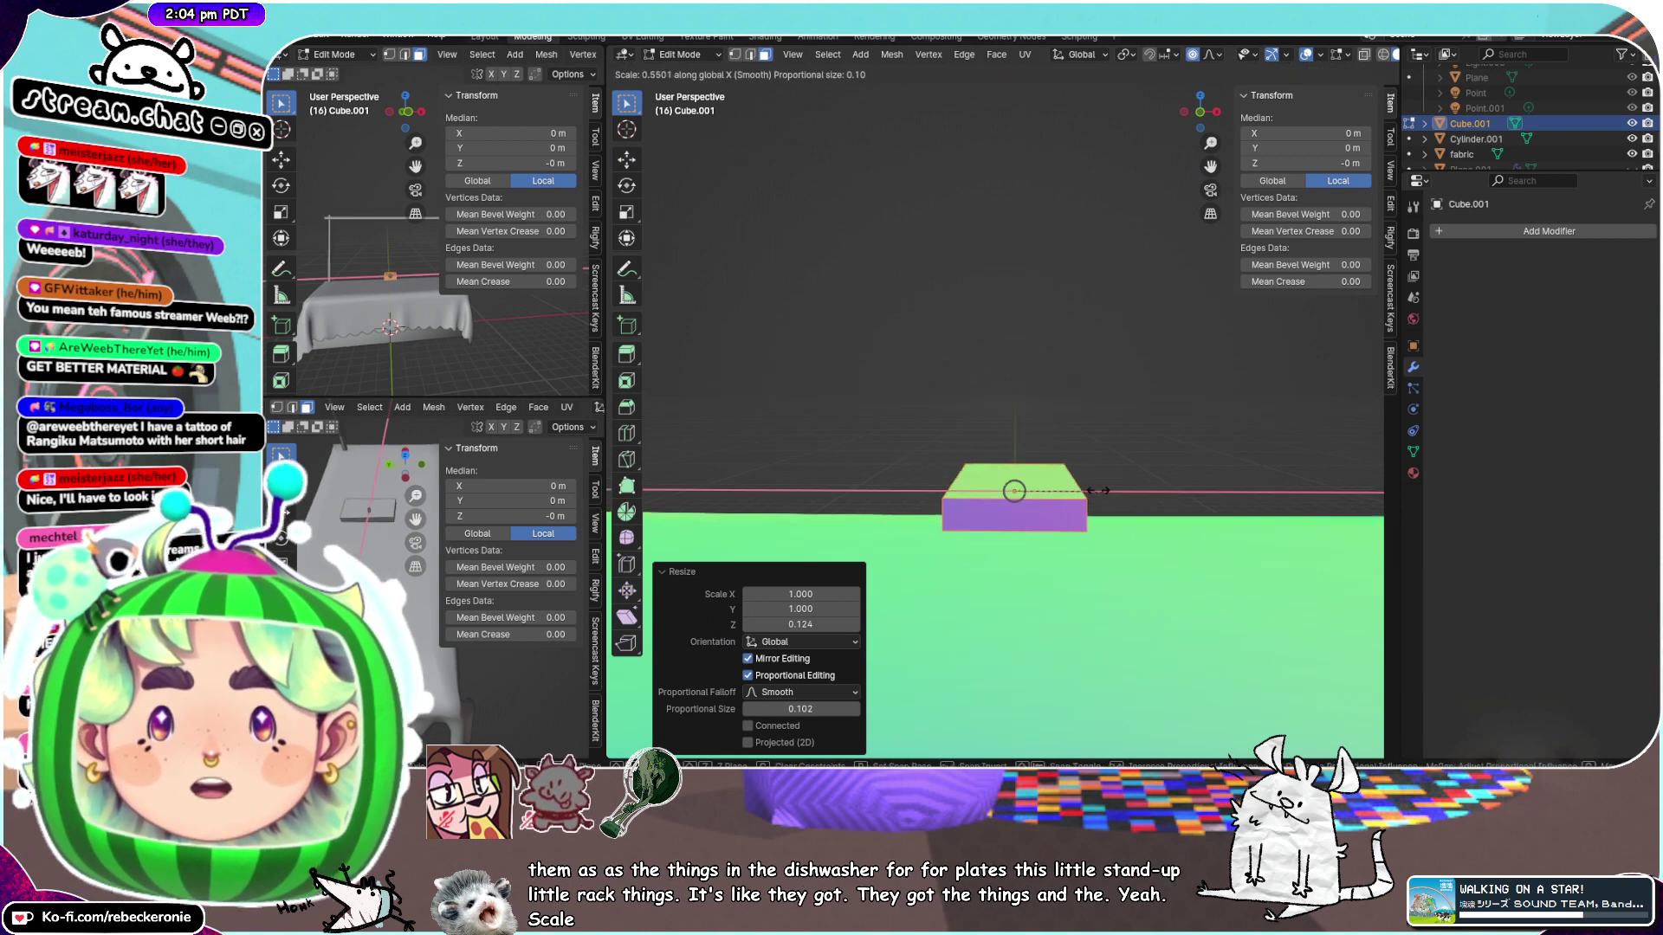
left_click(1047, 491)
key("g")
key("x")
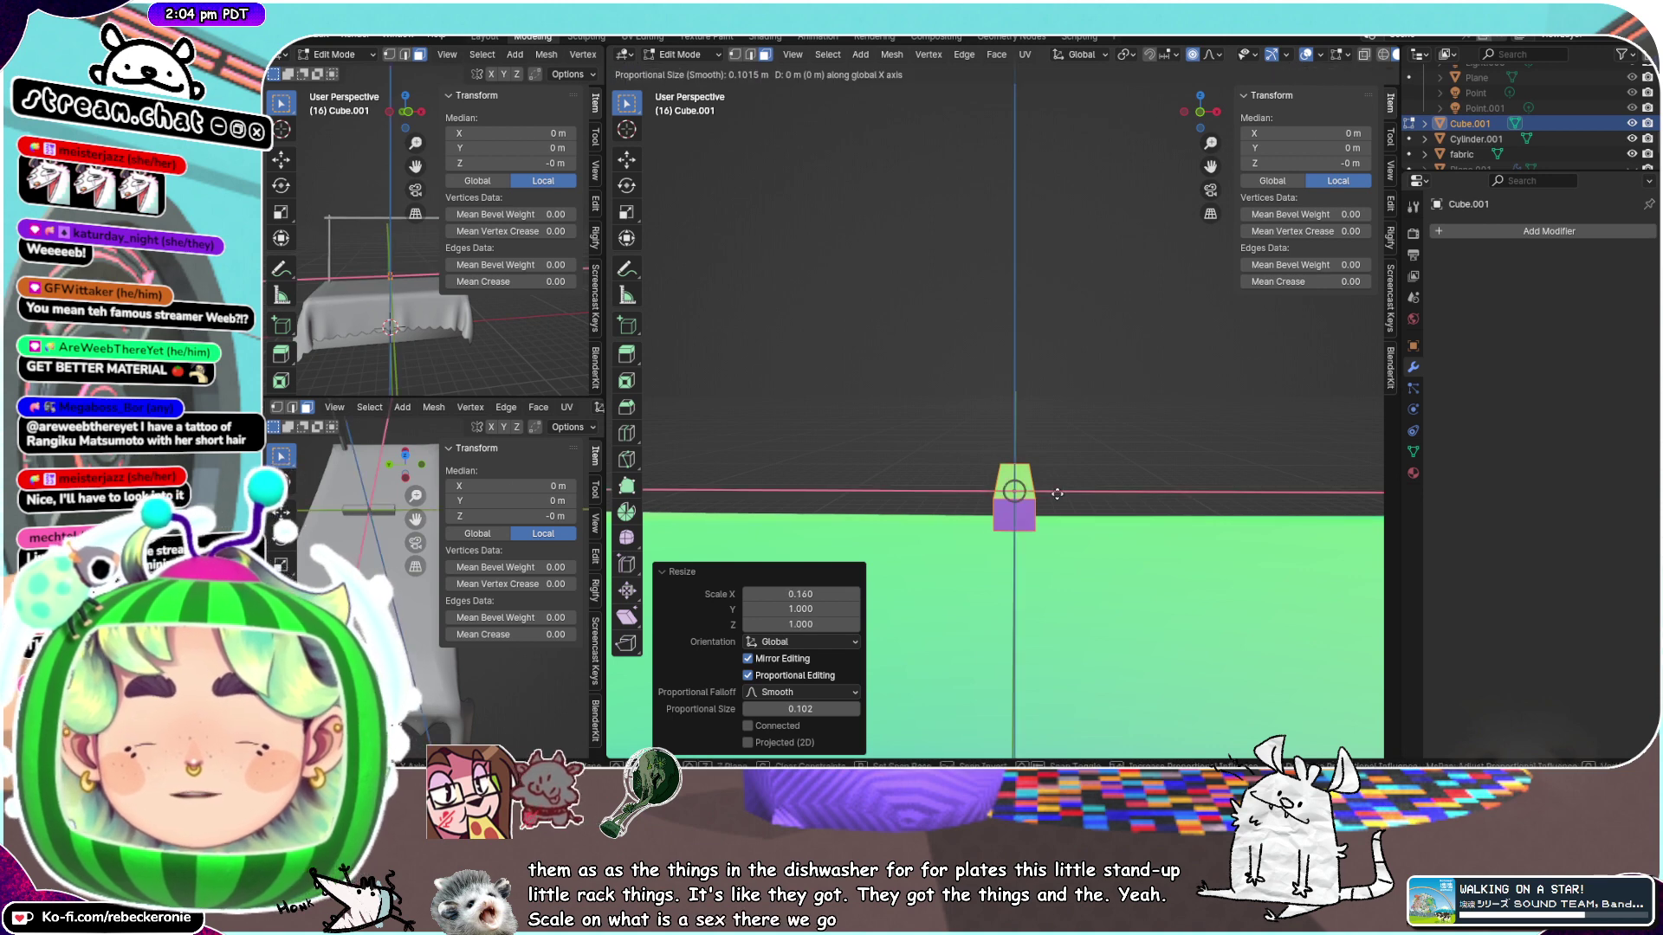
left_click(972, 495)
Add a Mirror modifier on the X axis to the narrow block
left_click(1488, 232)
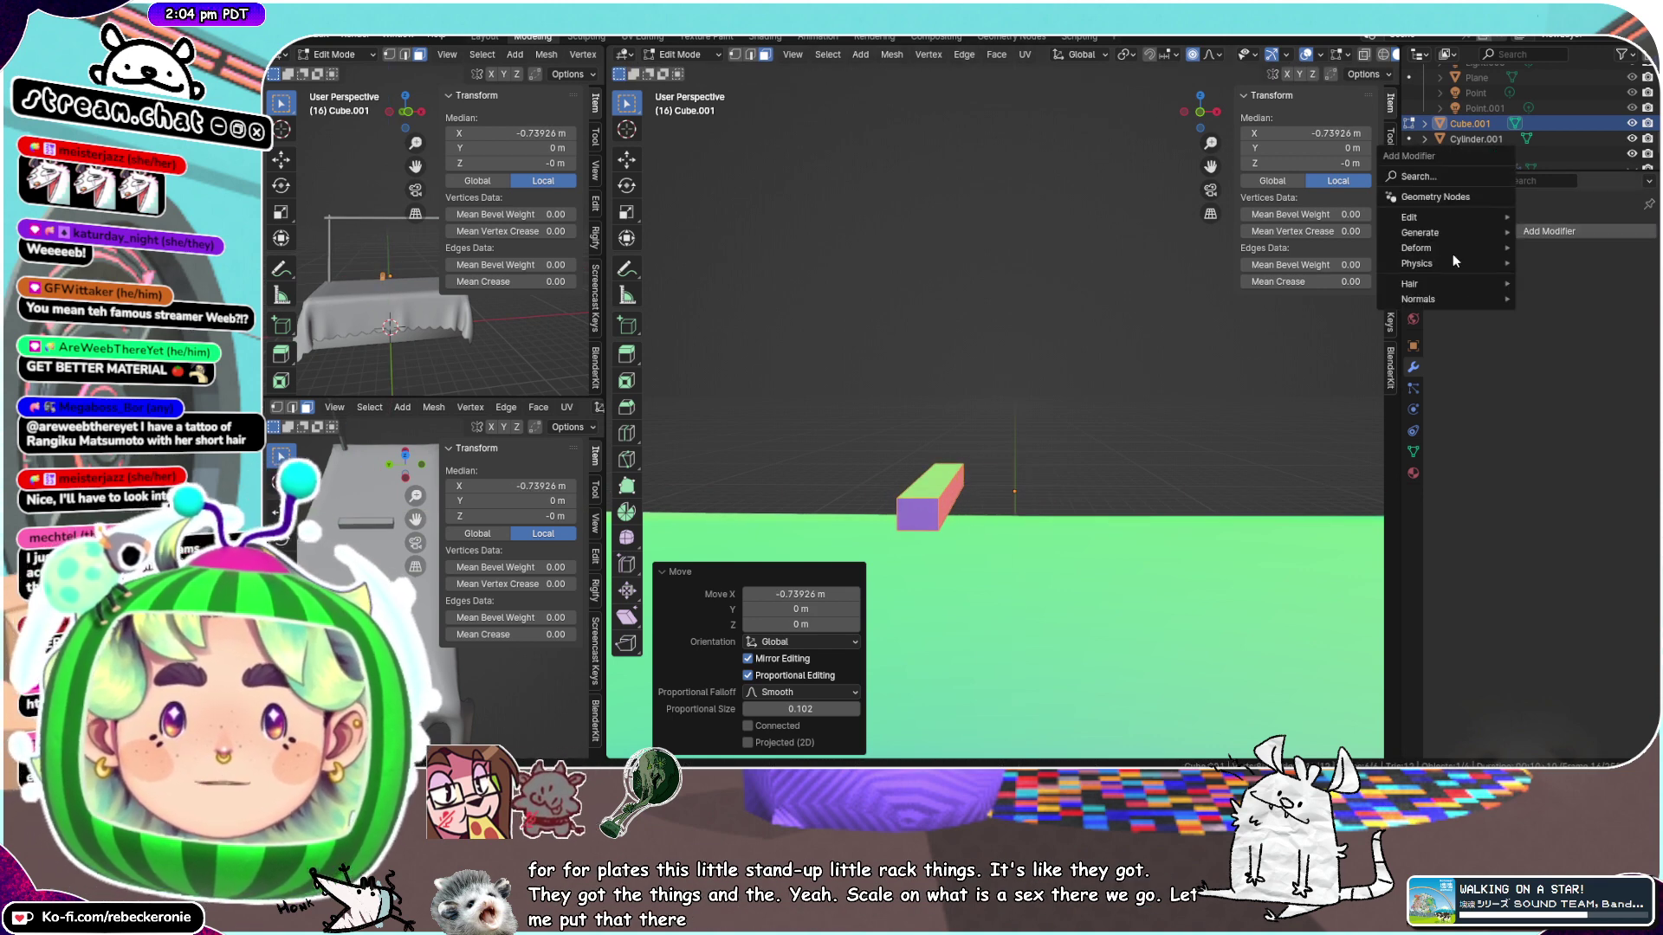
mouse_move(1453, 232)
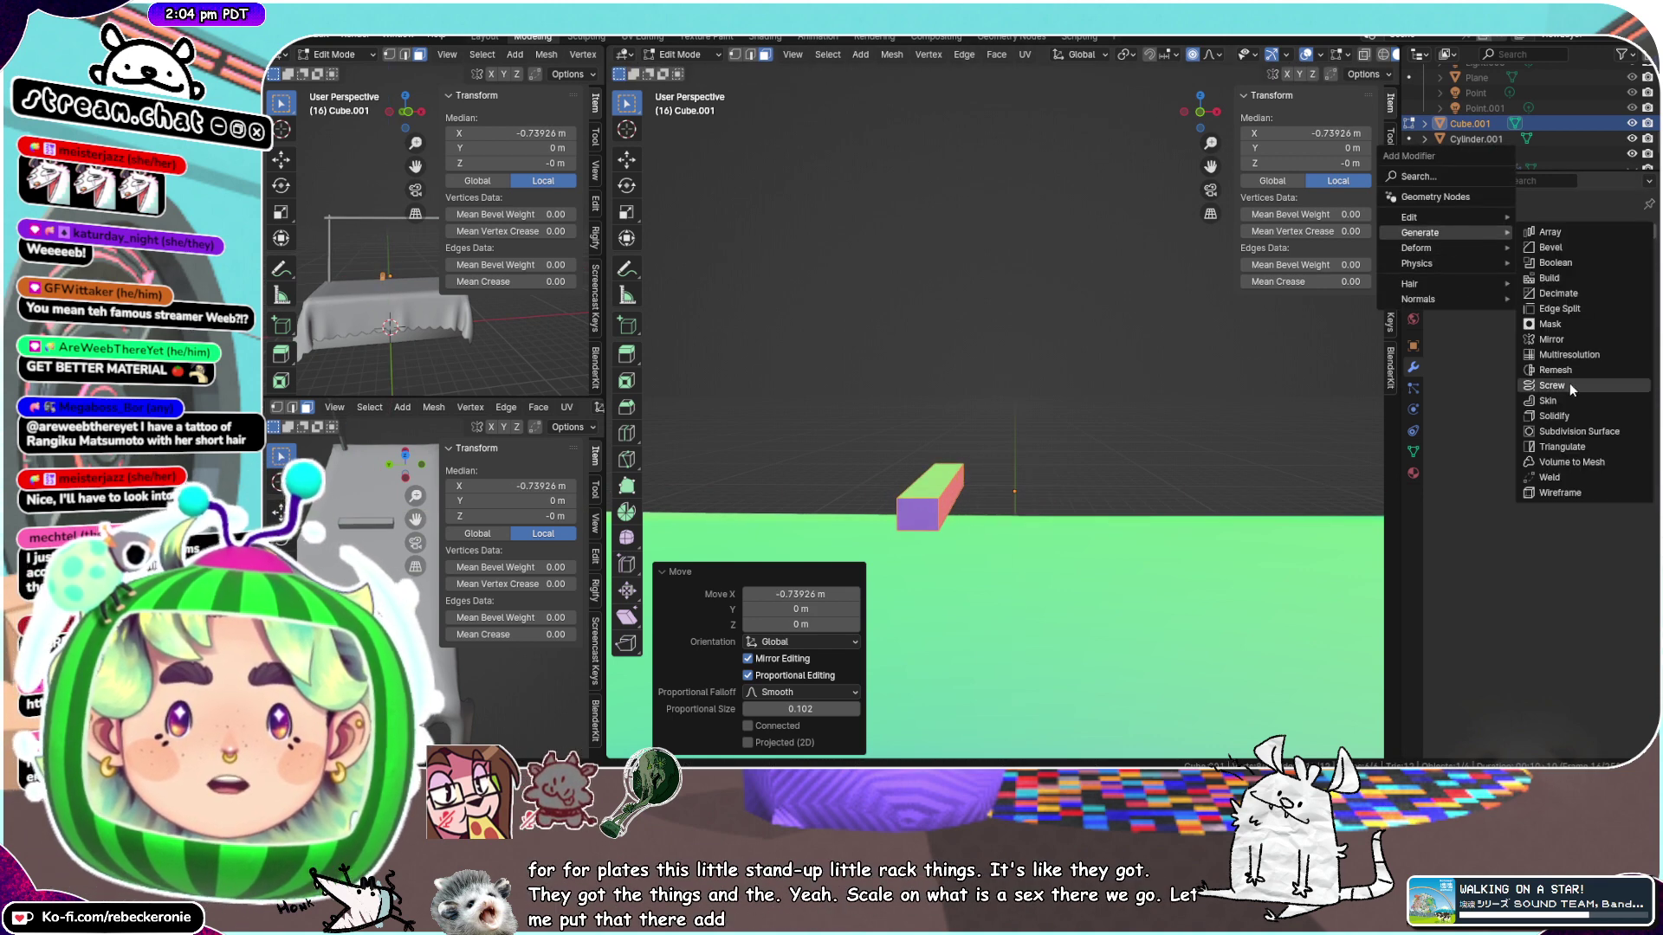
left_click(1564, 341)
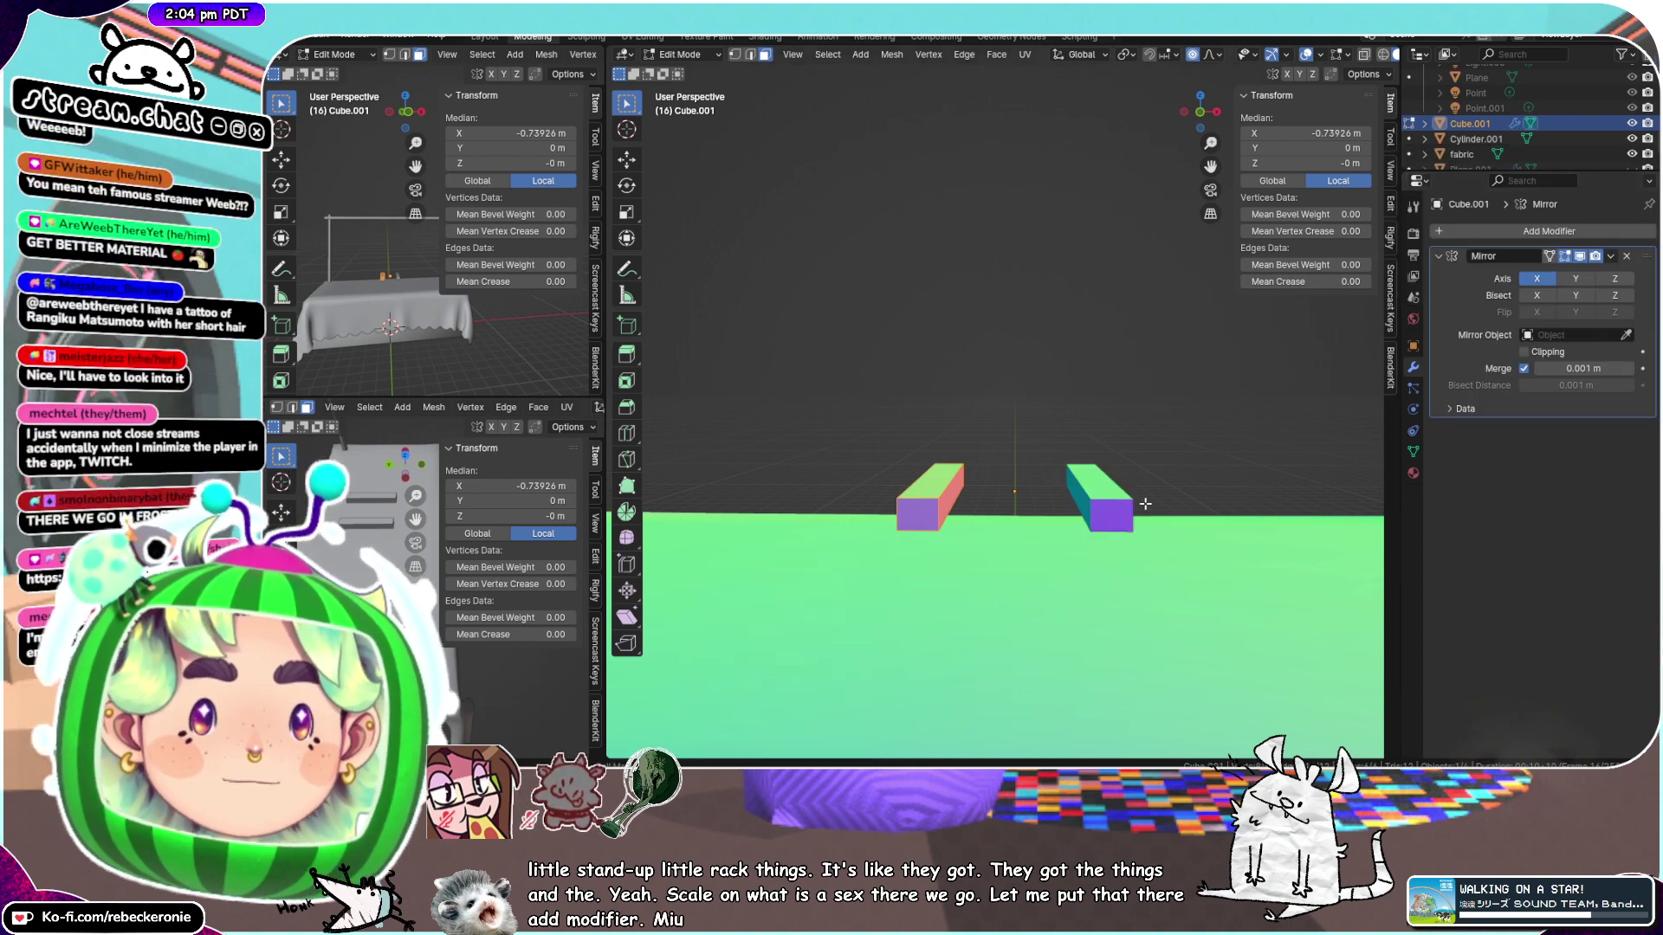
Cut the block into six equal segments along its length with five unshifted loop cuts
middle_click_drag(1144, 501, 975, 470)
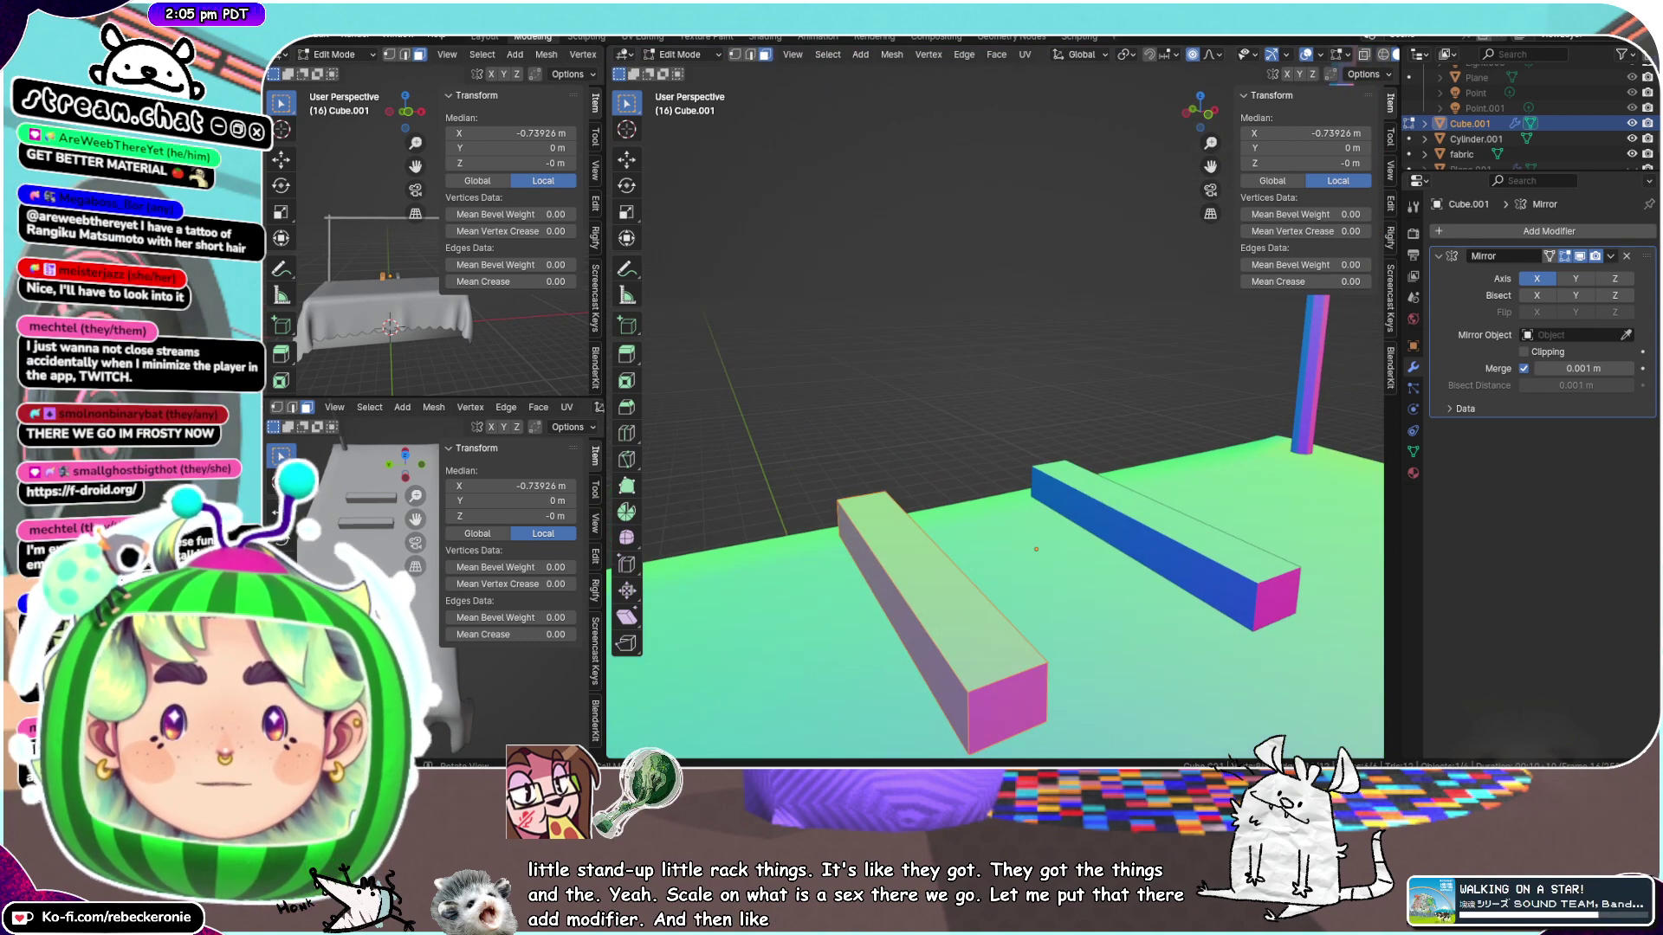
middle_click_drag(841, 464, 1119, 526)
scroll(1118, 527, "up", 1)
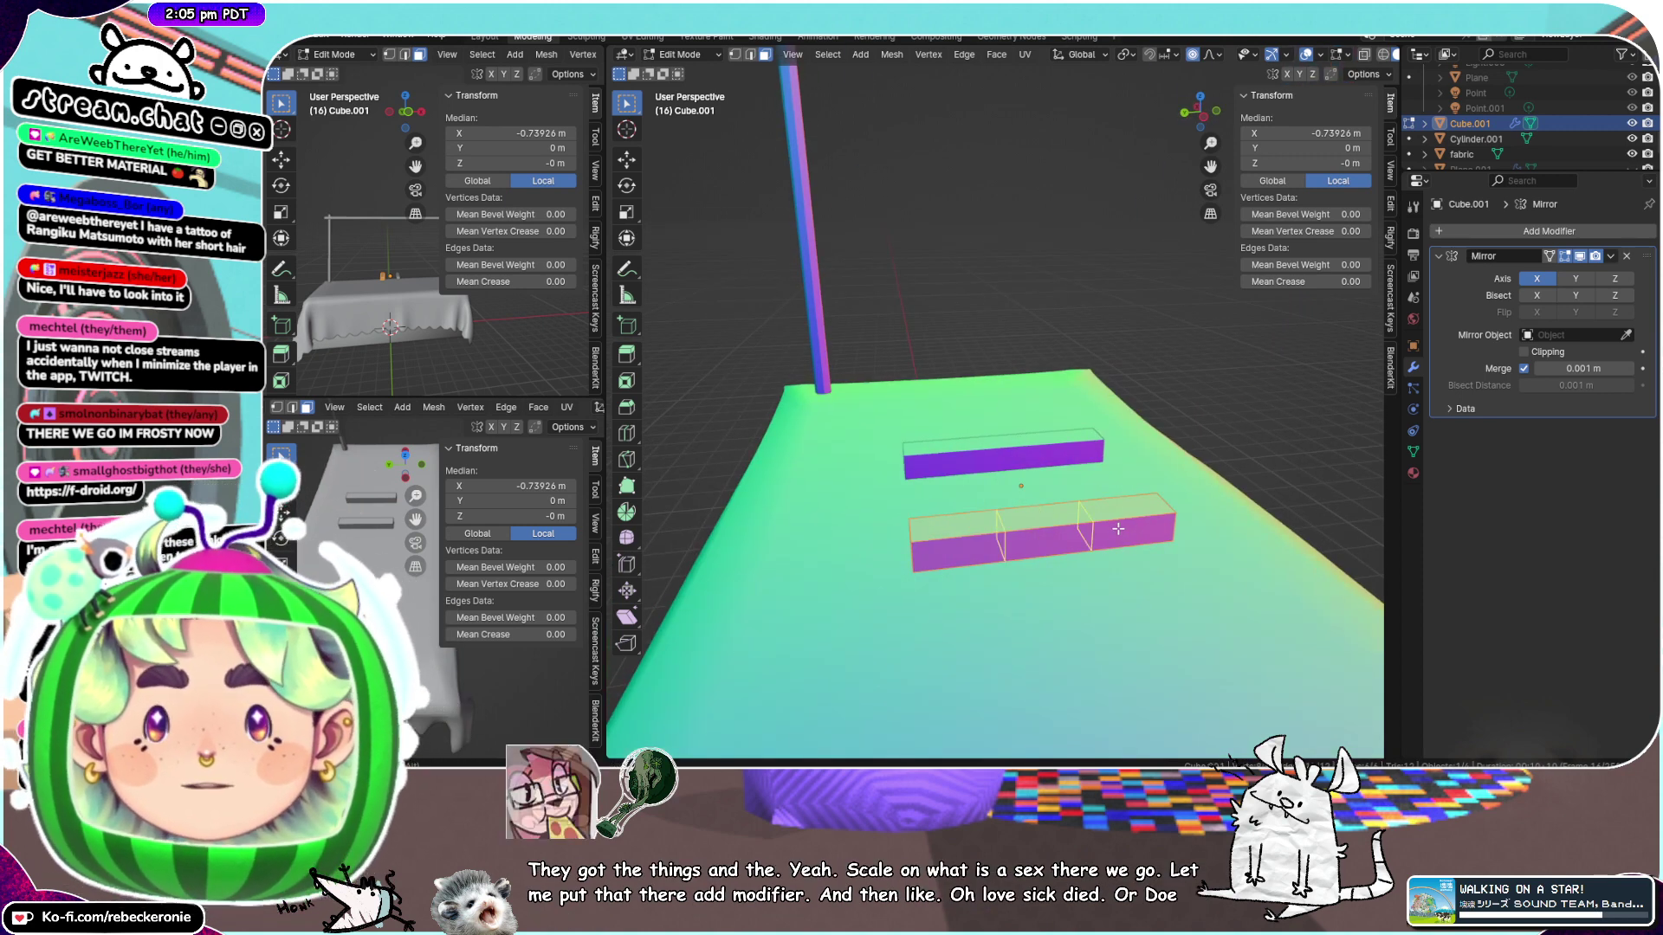
scroll(1118, 527, "up", 1)
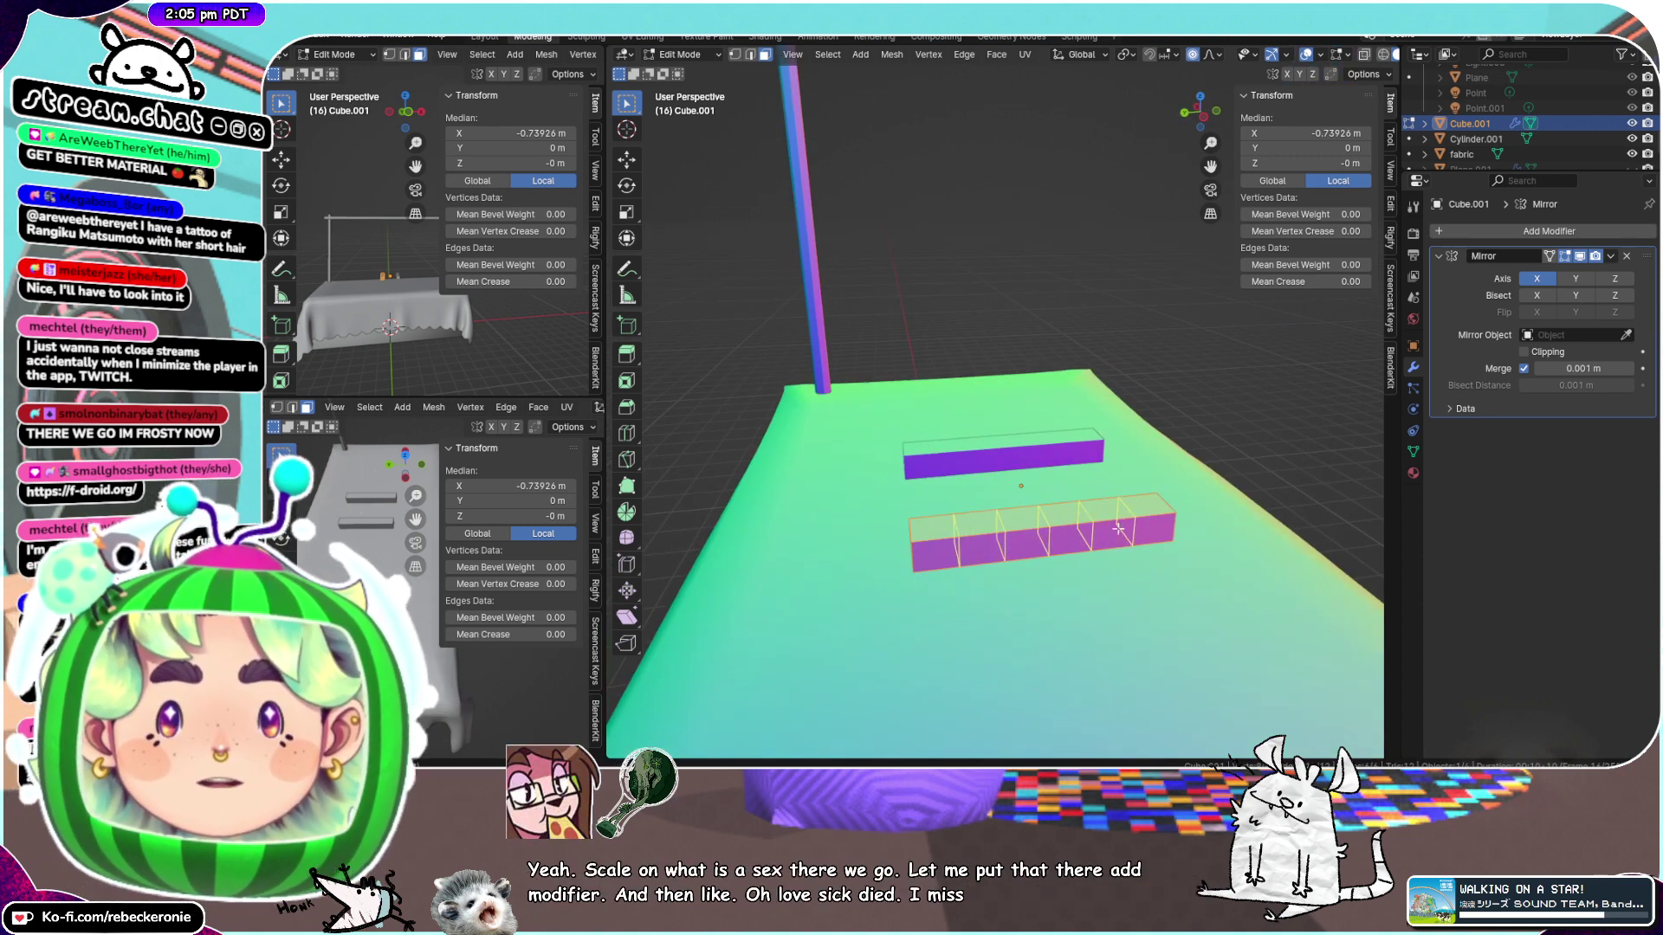
left_click(1119, 529)
right_click(1119, 528)
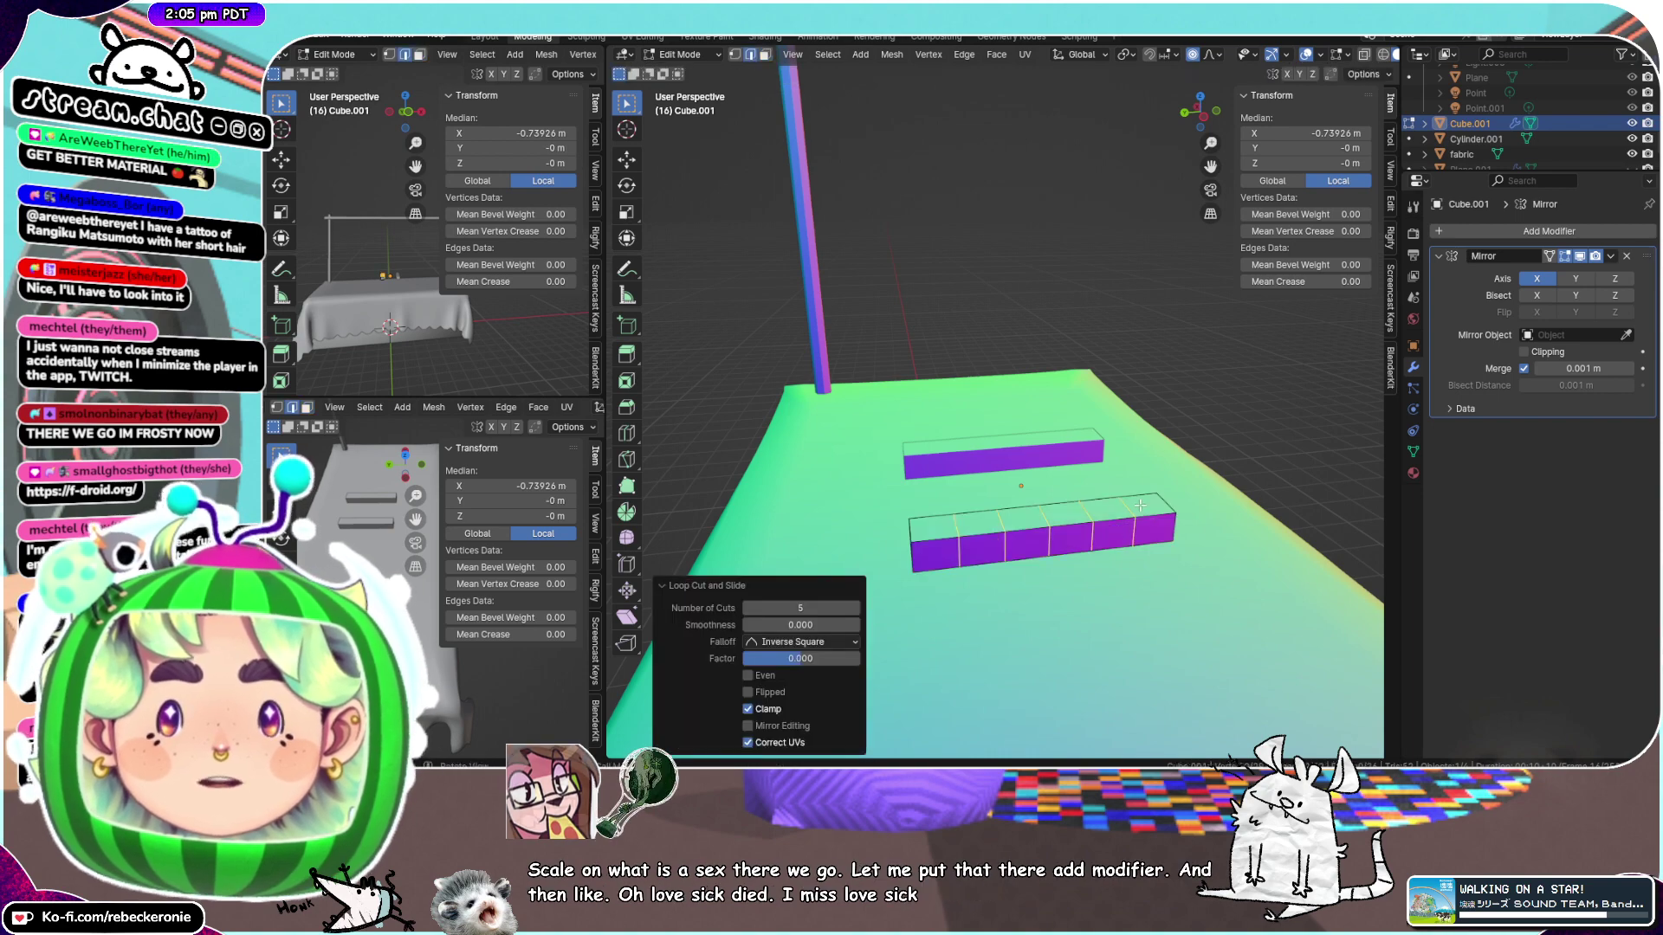
Select all the segmented top faces of the block and extrude them as individual faces by 0.185 m
left_click(1132, 510)
key("KP_Decimal")
scroll(1140, 505, "down", 10)
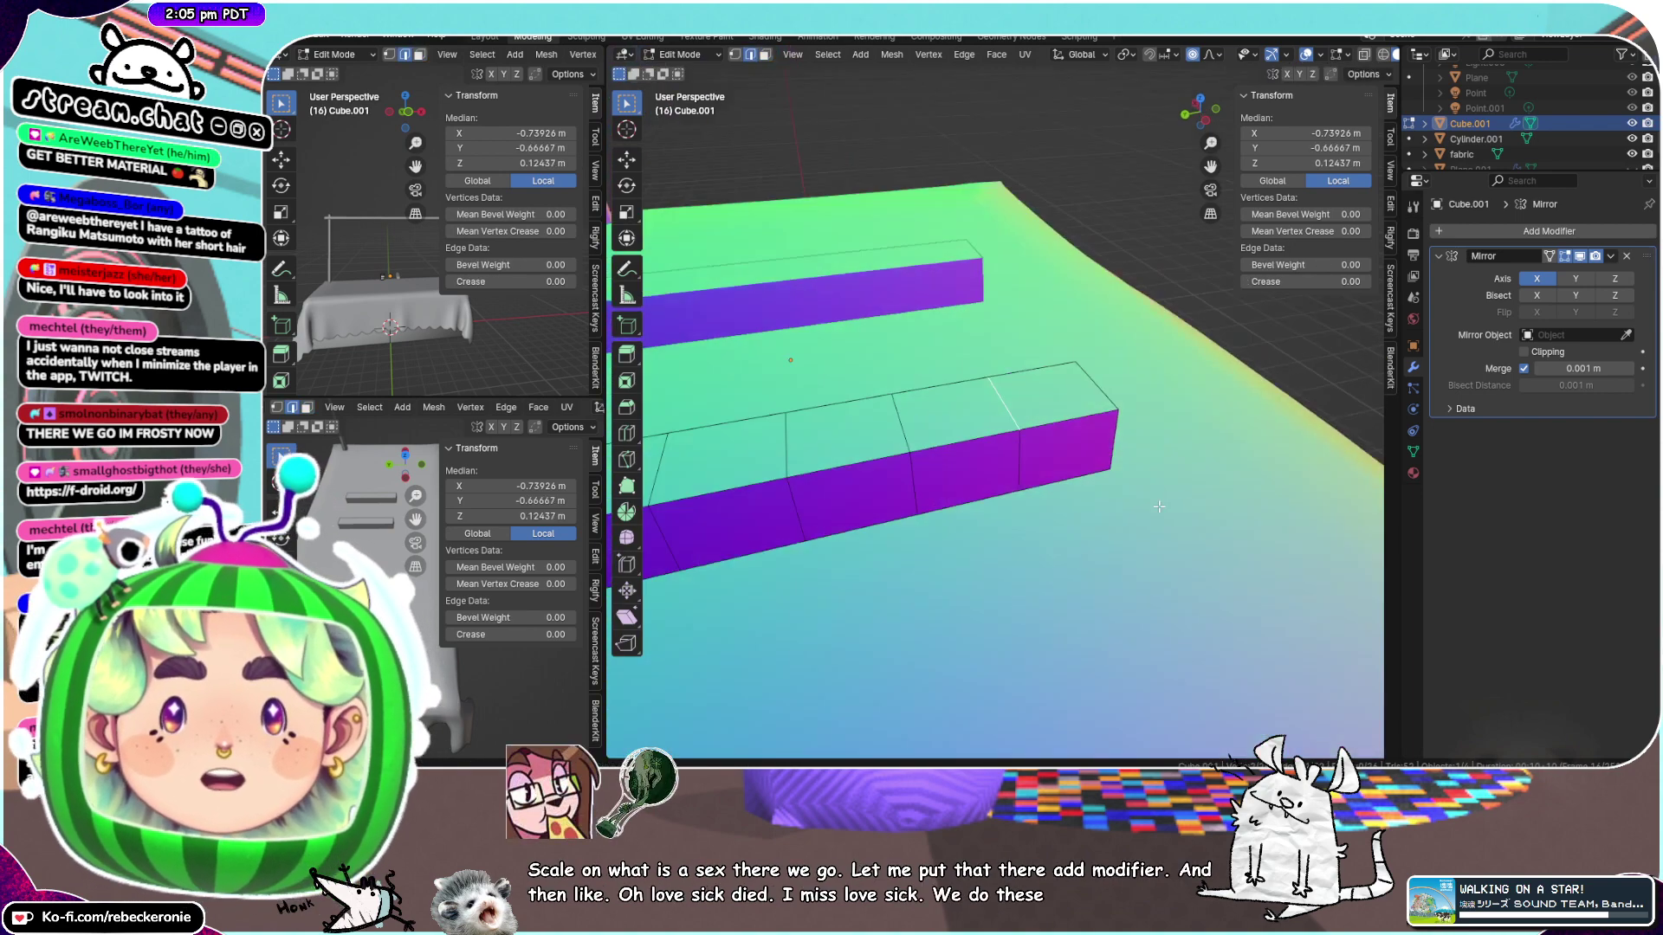
middle_click_drag(1031, 424, 901, 250)
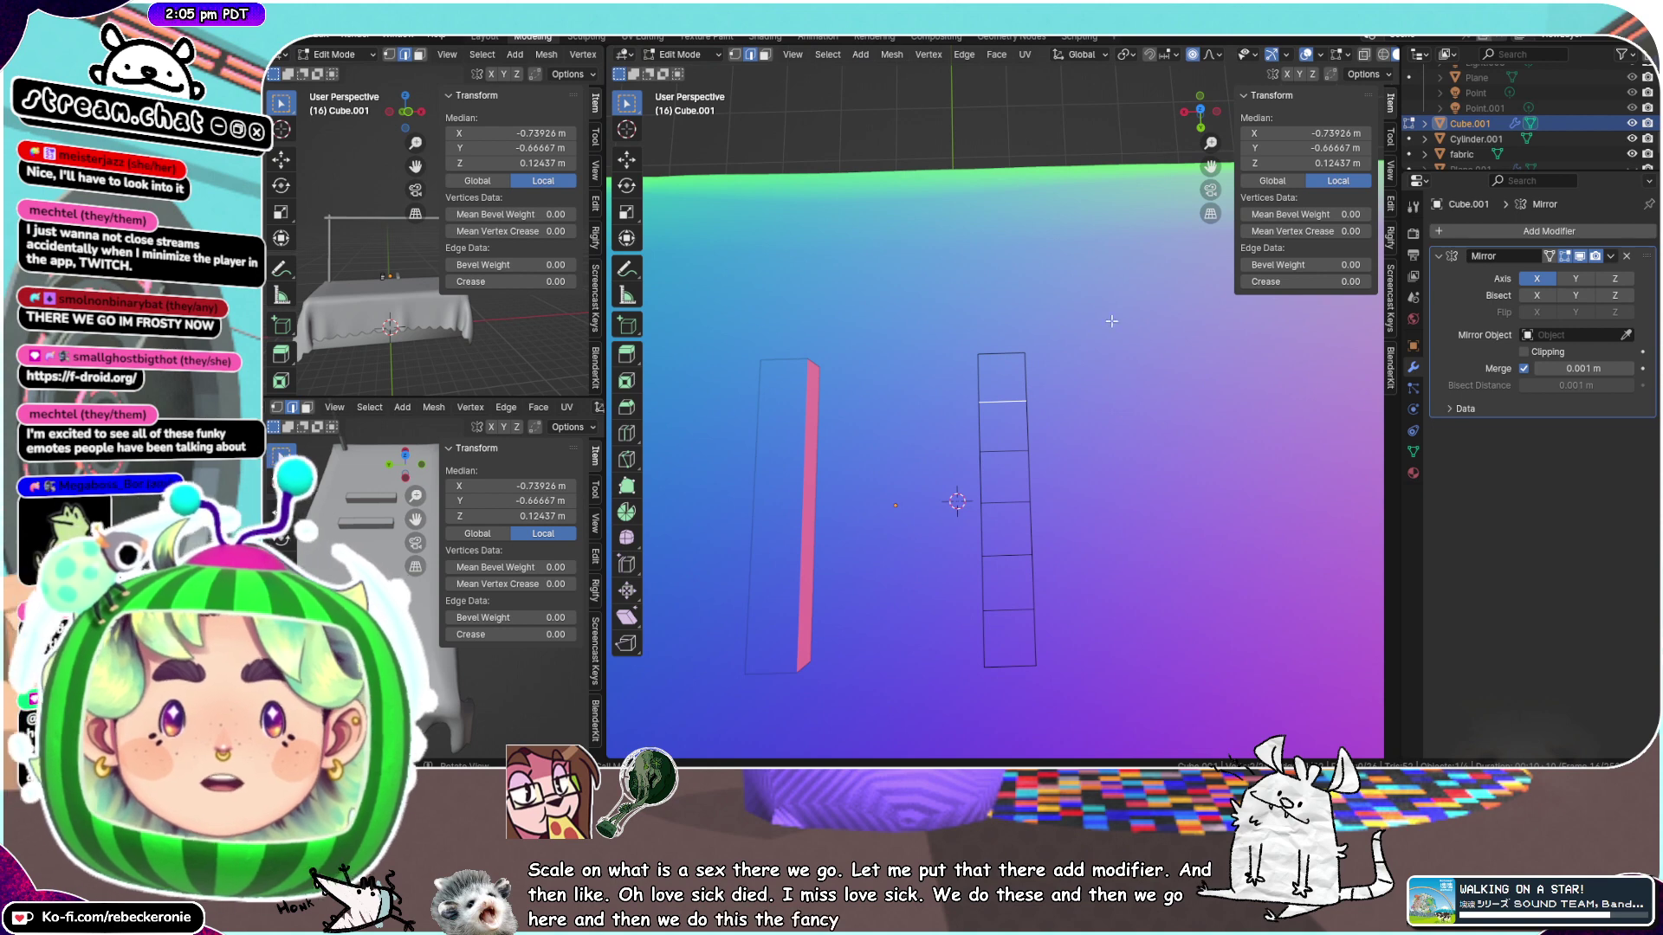
left_click(1032, 307)
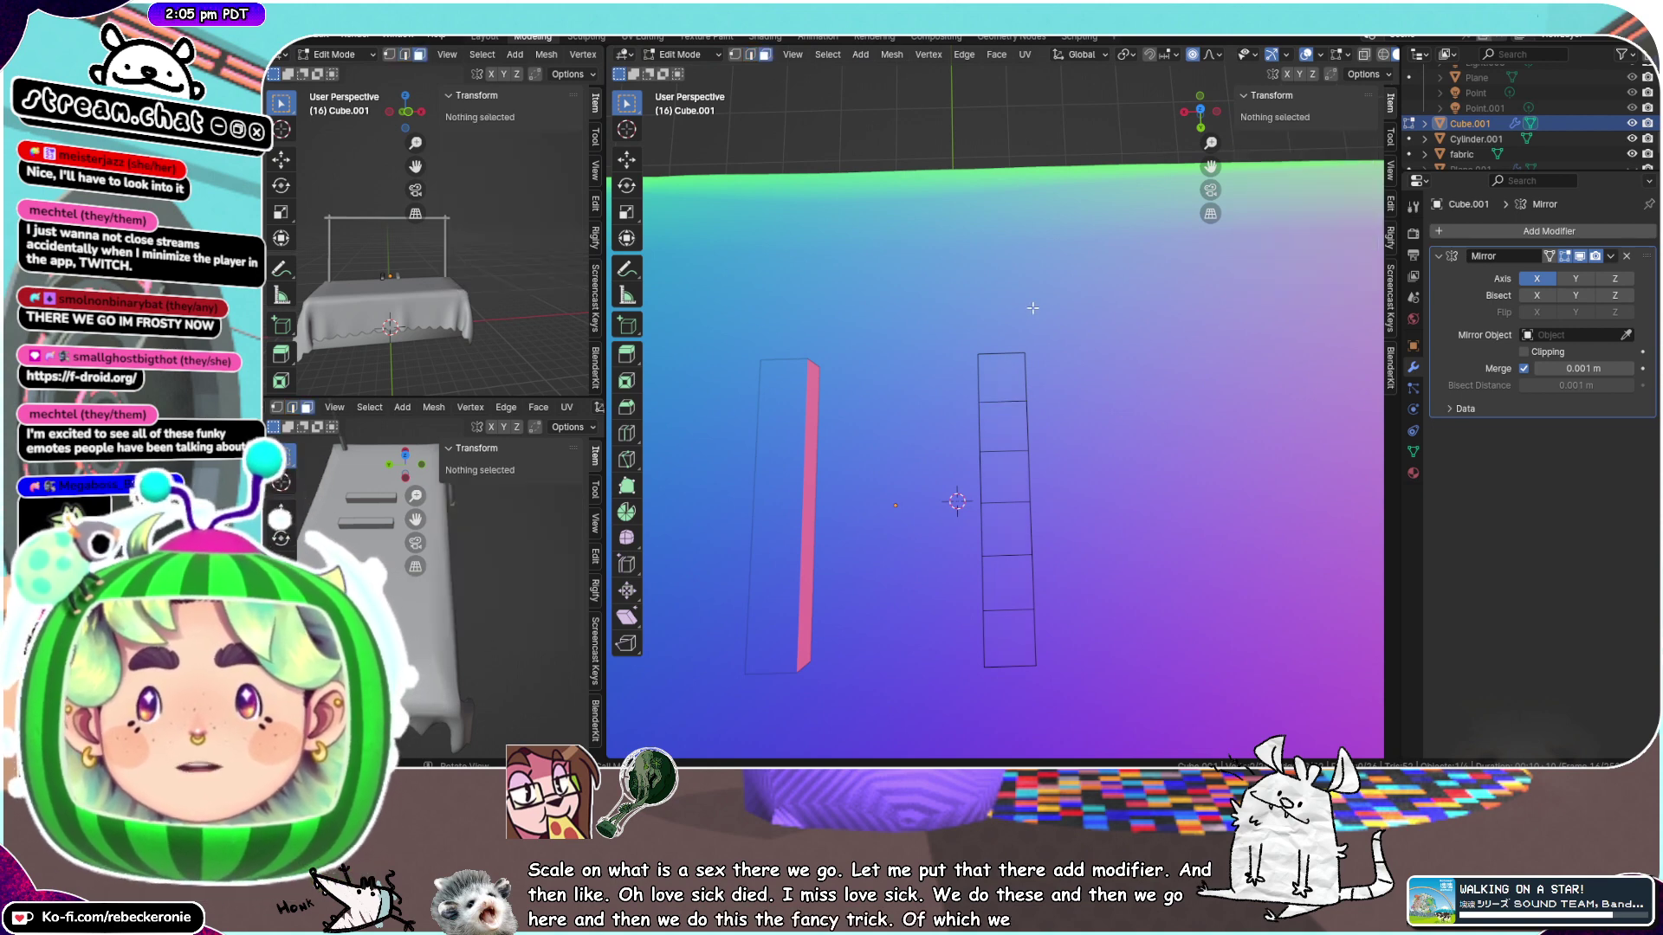
left_click_drag(1027, 610, 1028, 610)
middle_click_drag(1028, 611, 1091, 405)
right_click(1128, 434)
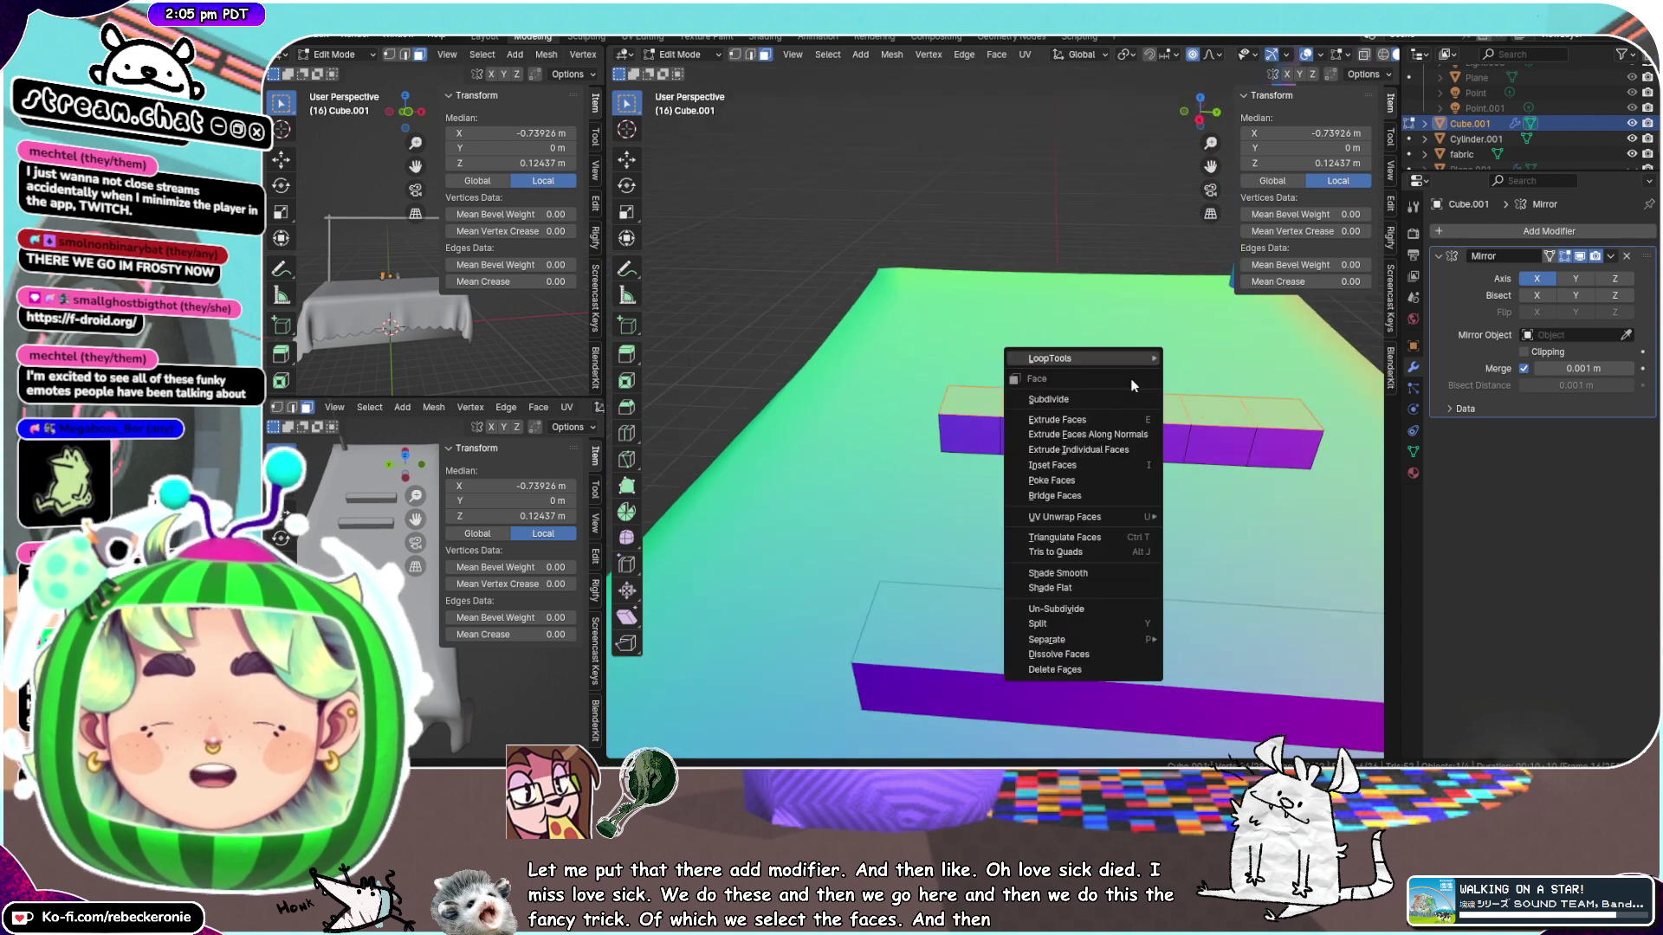
left_click(1118, 450)
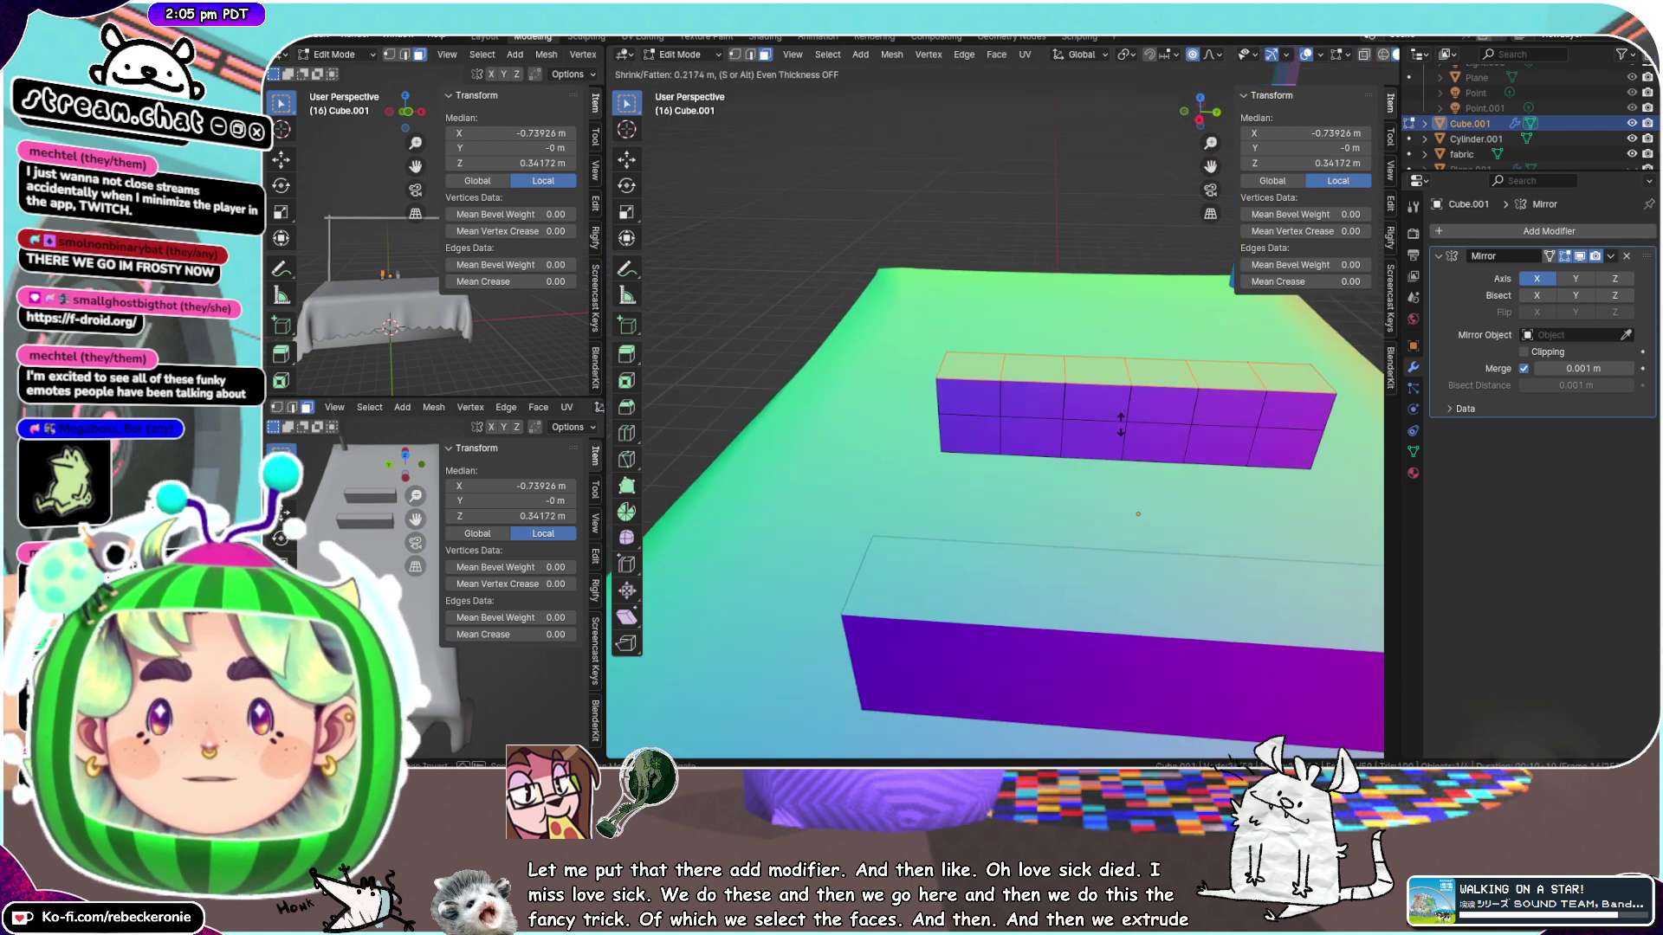
left_click(1124, 428)
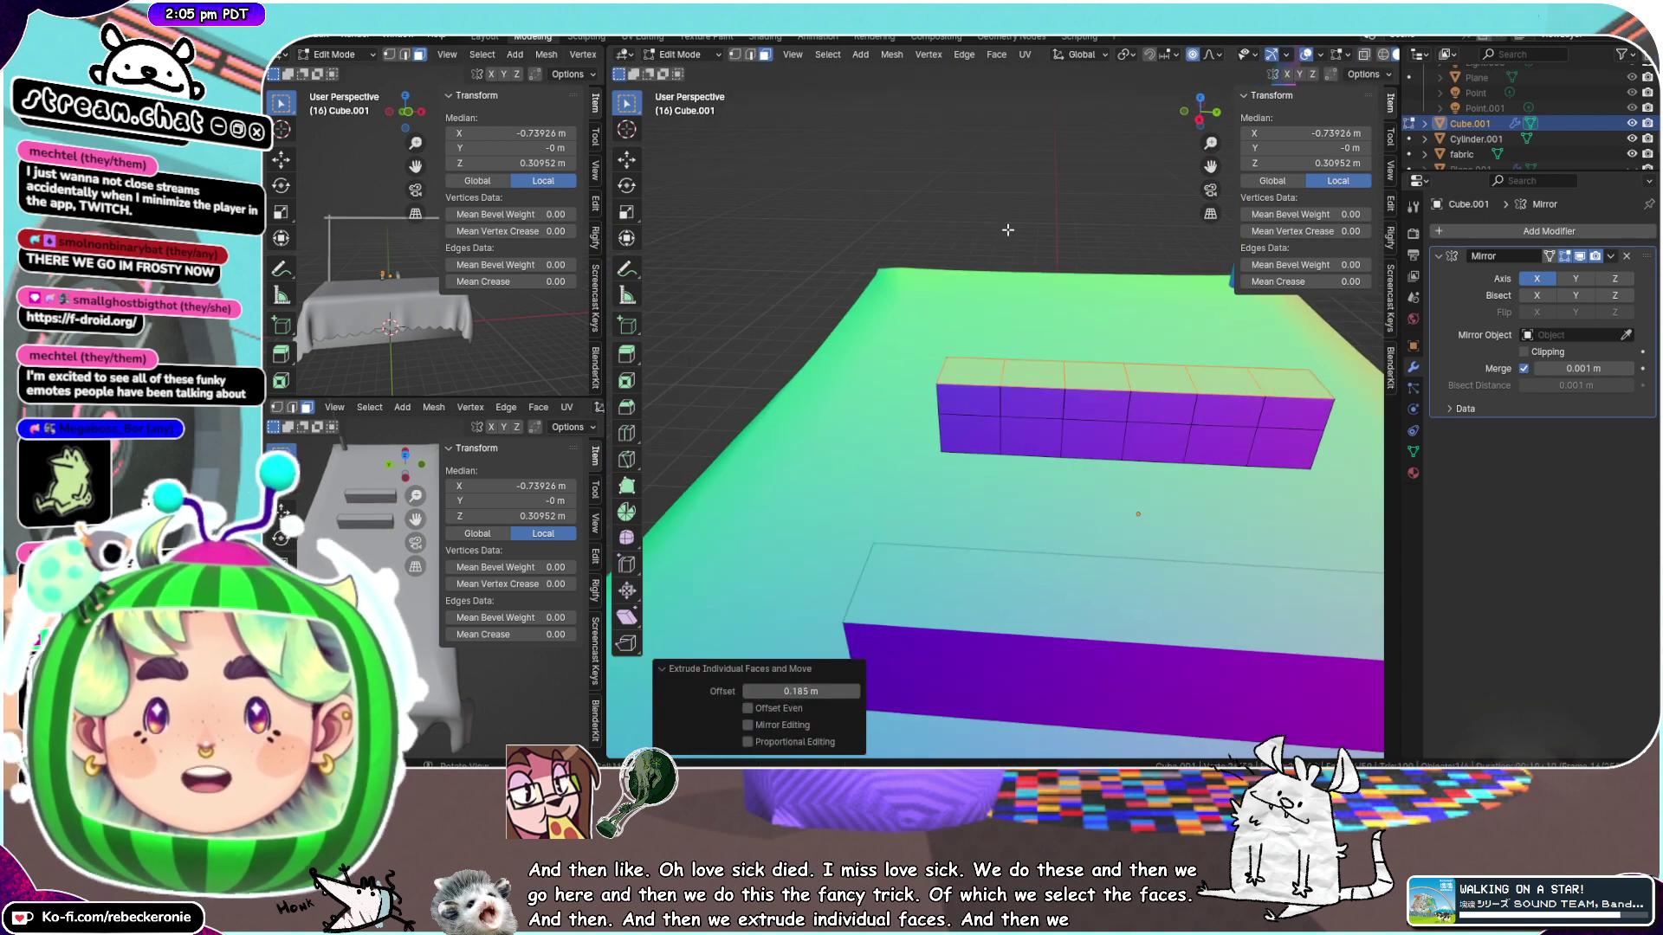
Set the transform pivot point to Individual Origins
left_click(1129, 57)
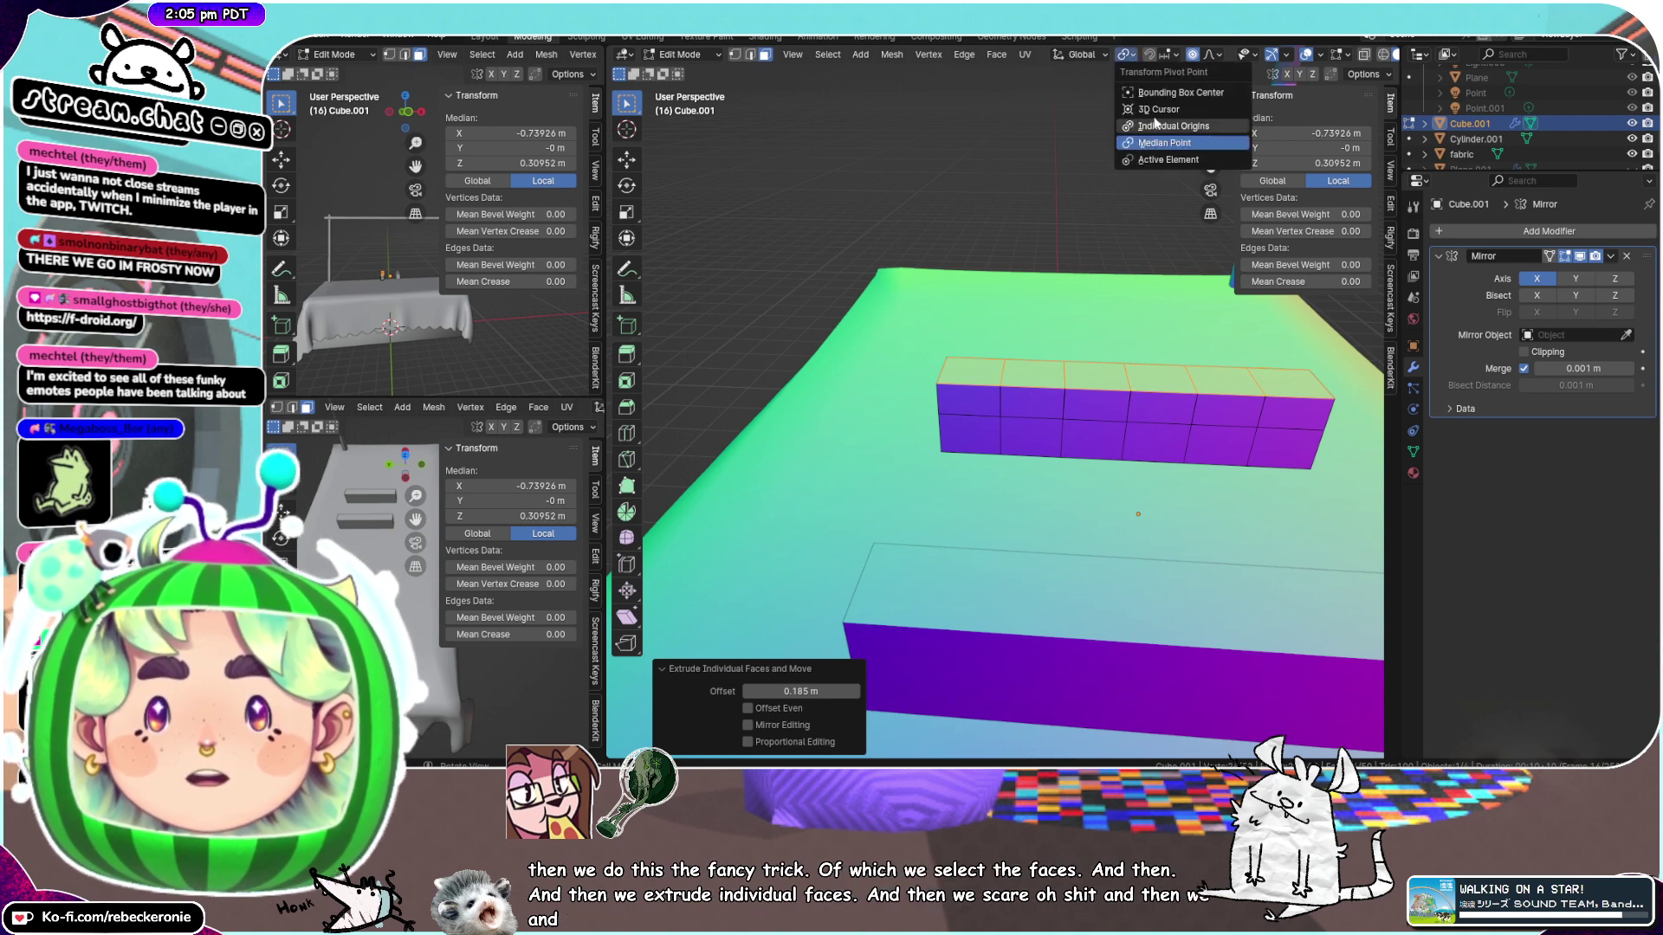
left_click(1154, 126)
Try scaling the extruded top faces around their own origins and undo their extrusion
key("s")
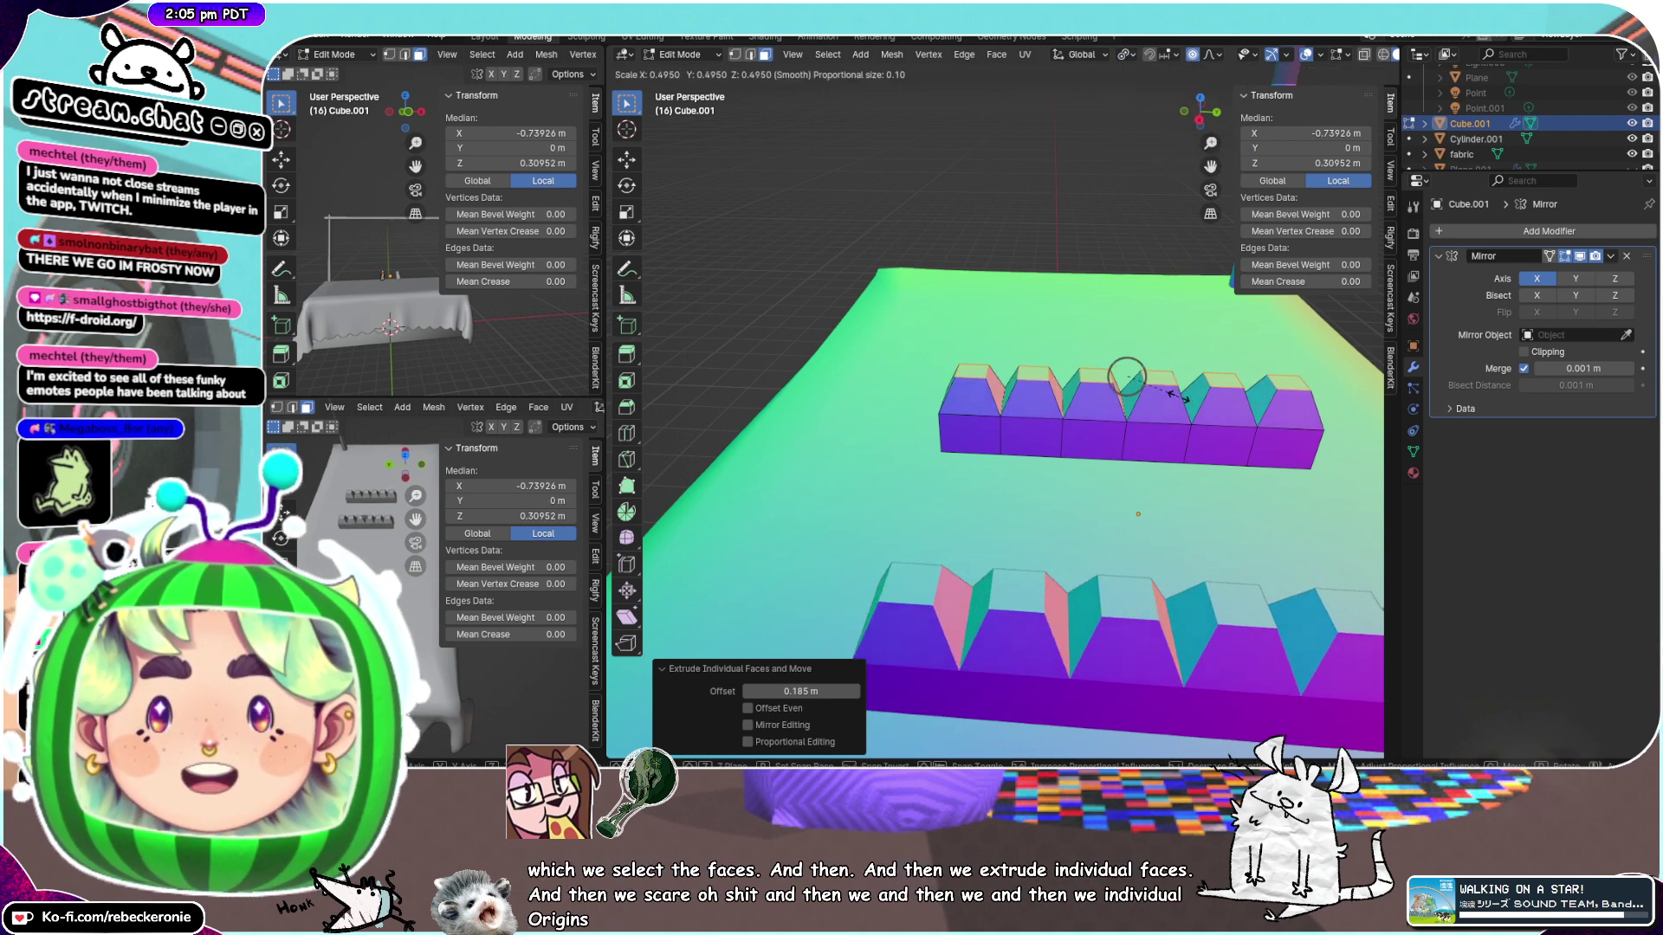
right_click(1188, 407)
key("ctrl+z")
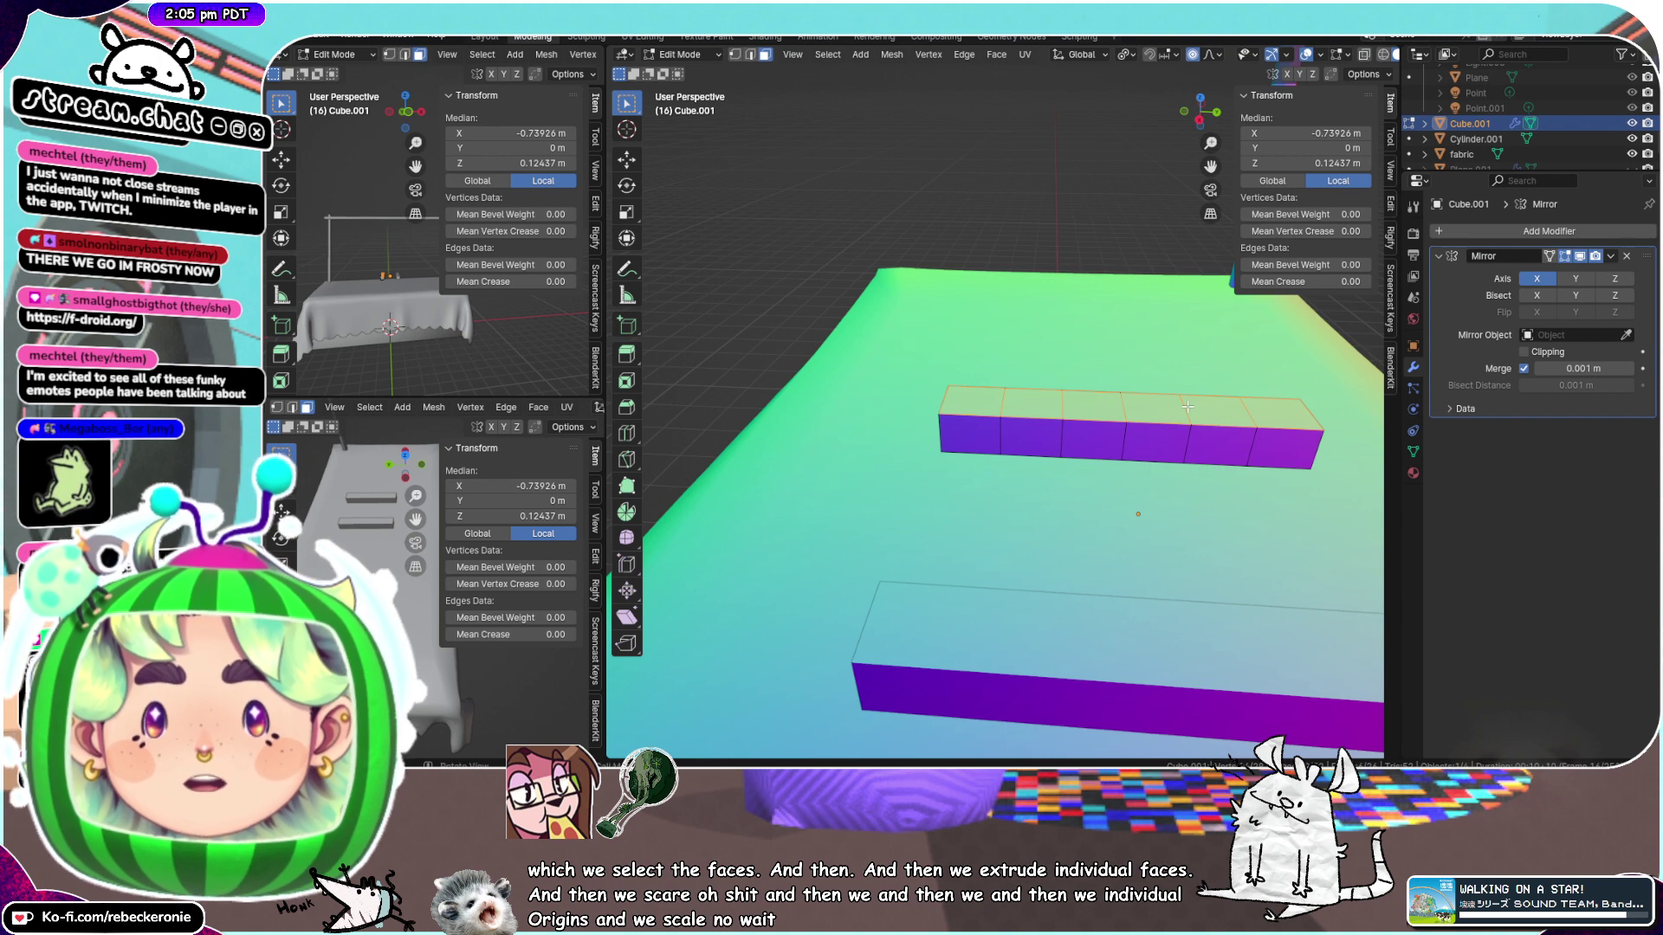
key("s")
right_click(1172, 403)
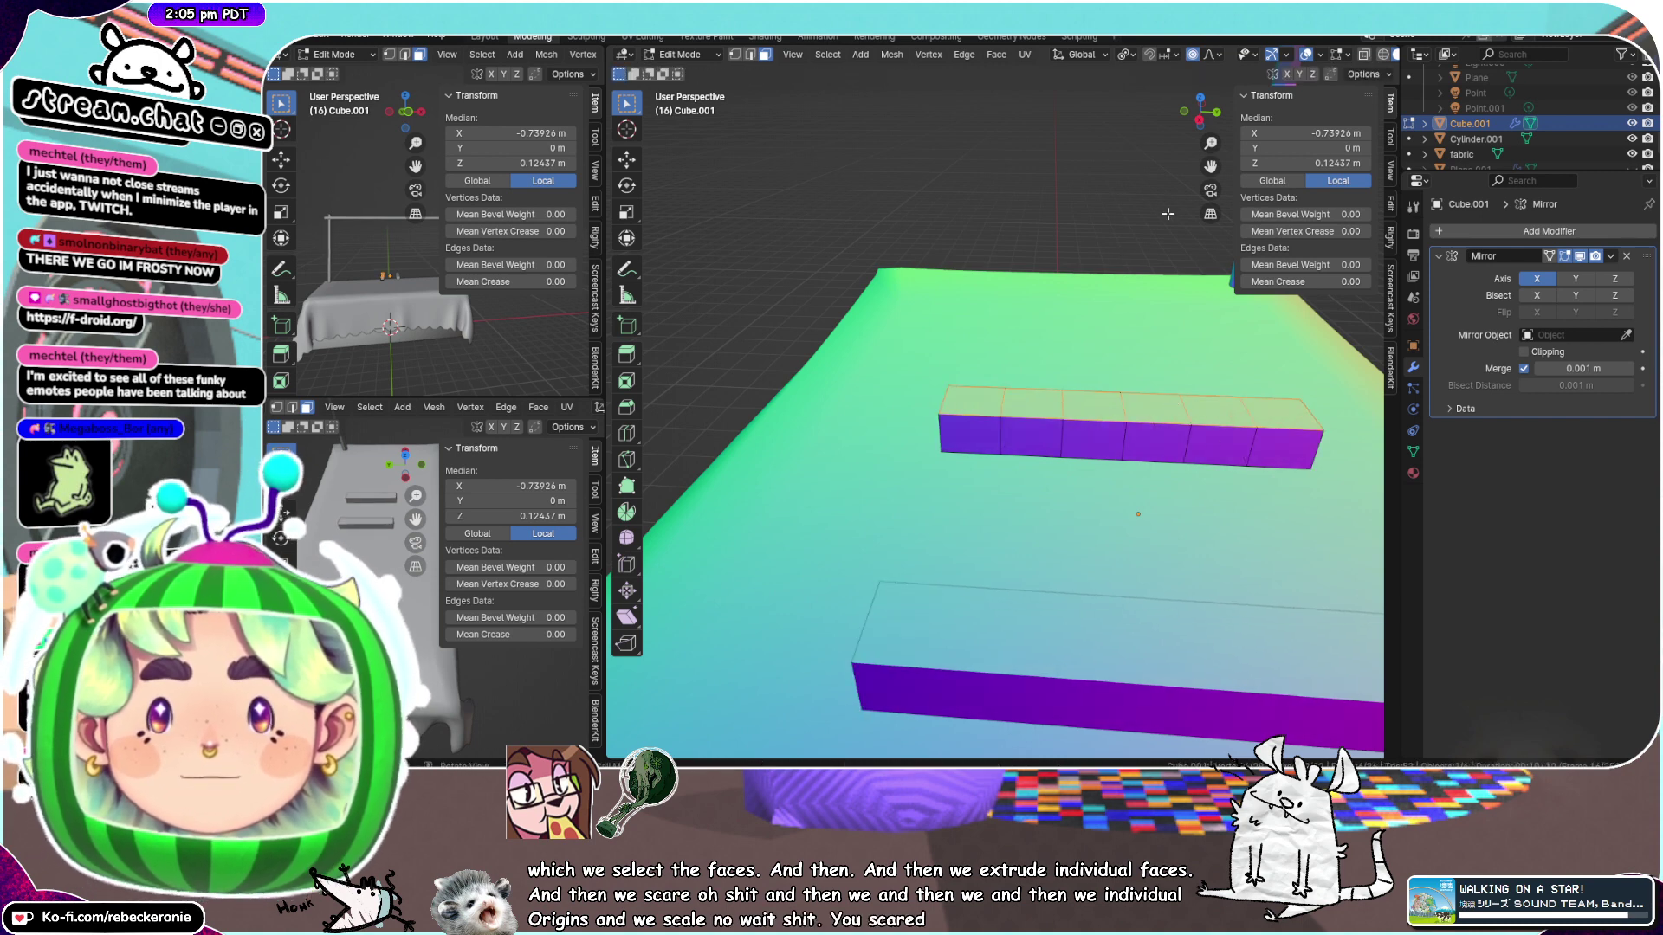
Try extruding the reselected top faces as a region and along normals, scaling them inward each time
left_click(1143, 344)
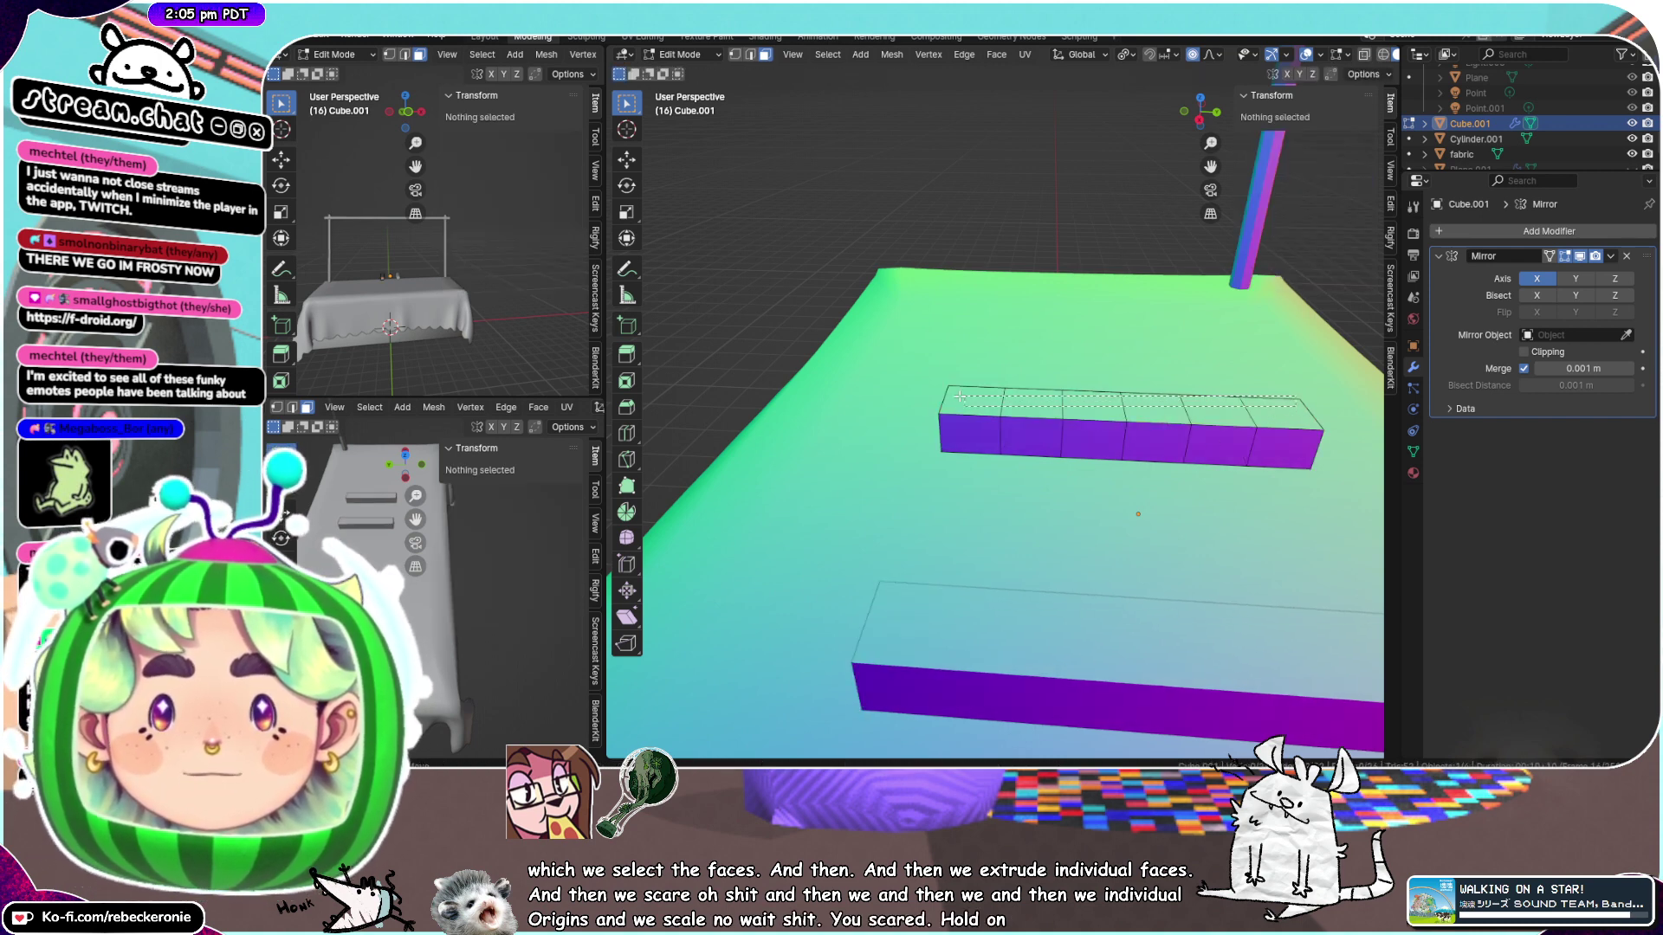
left_click_drag(960, 396, 962, 397)
key("e")
key("s")
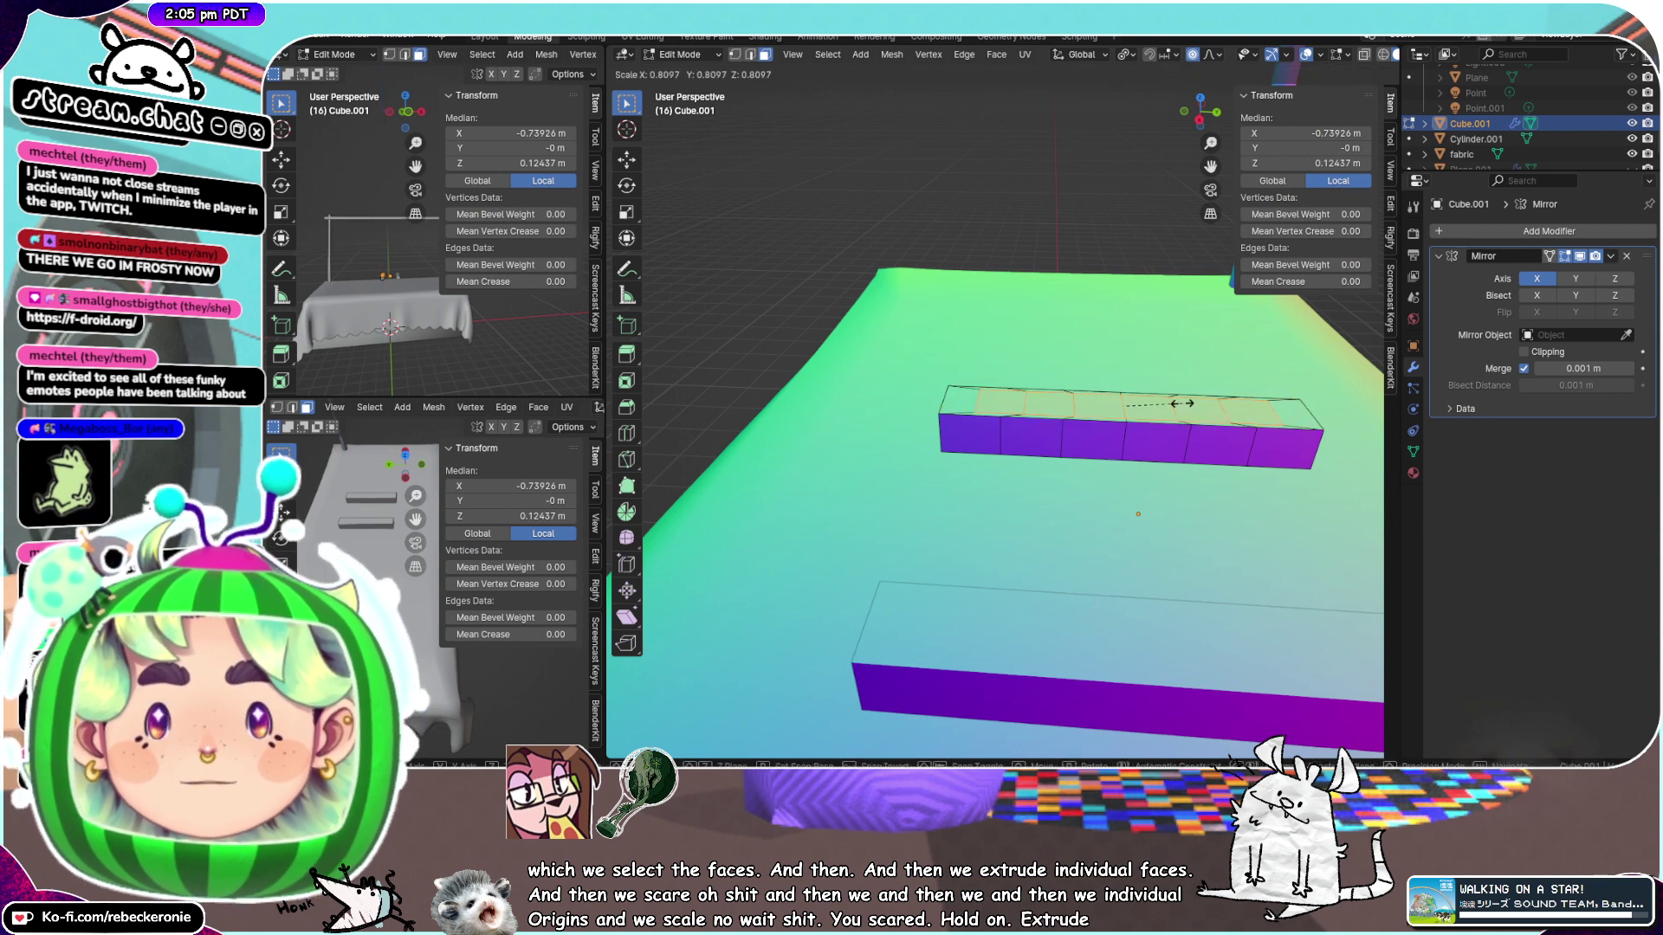
right_click(1183, 404)
right_click(1183, 403)
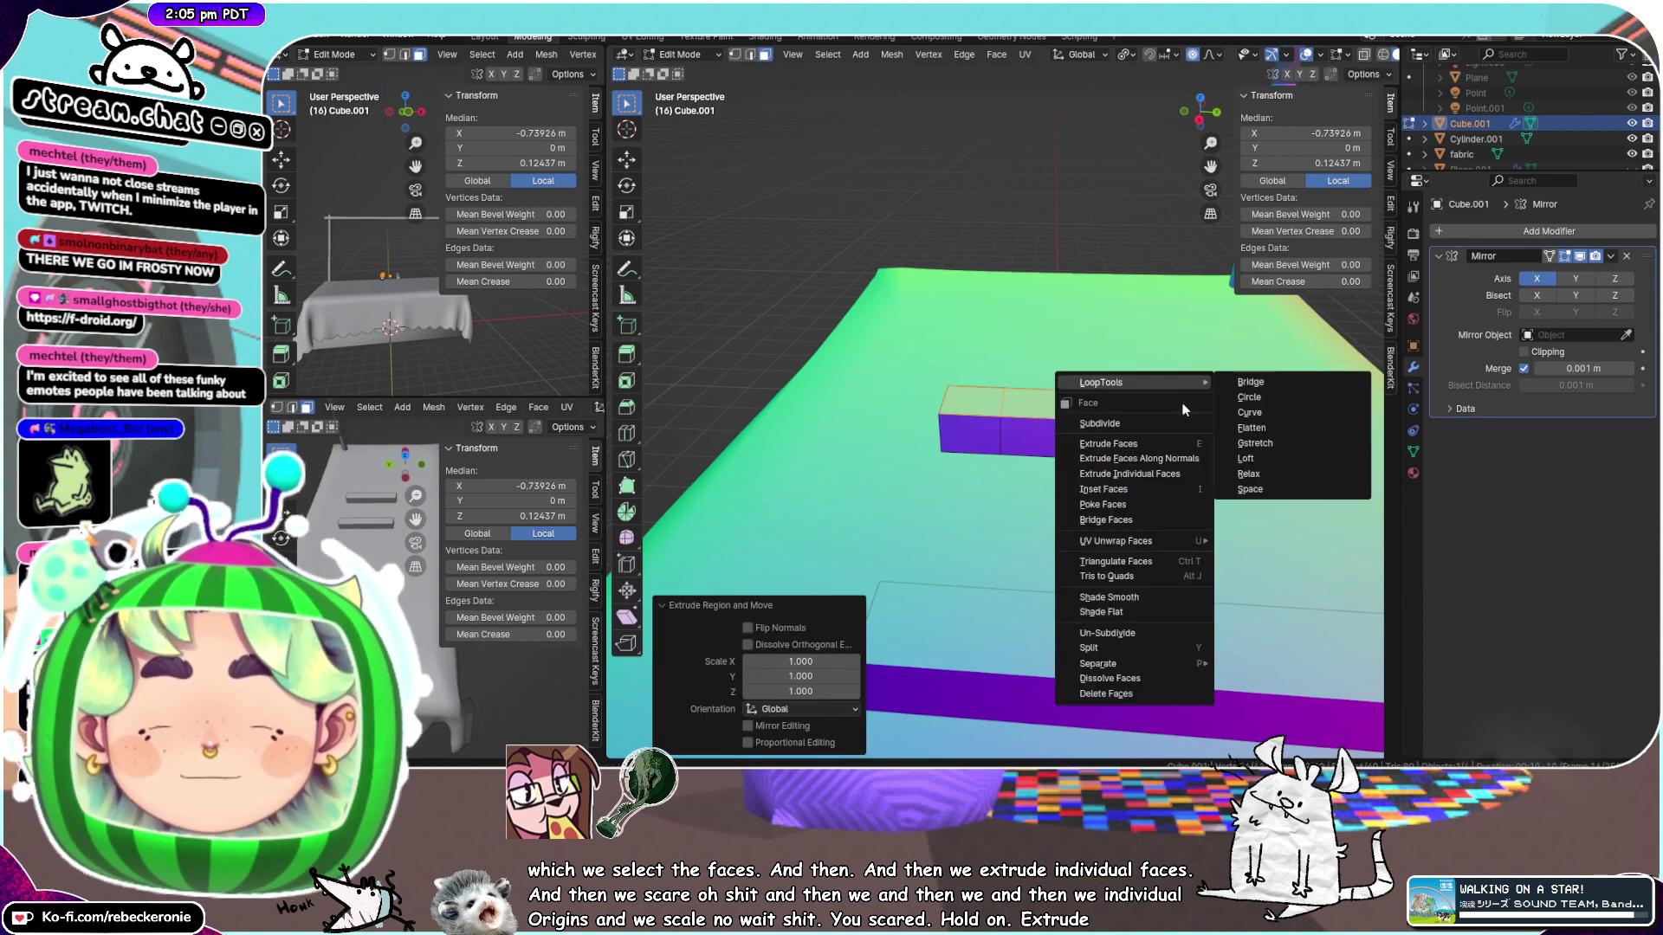
left_click(1172, 458)
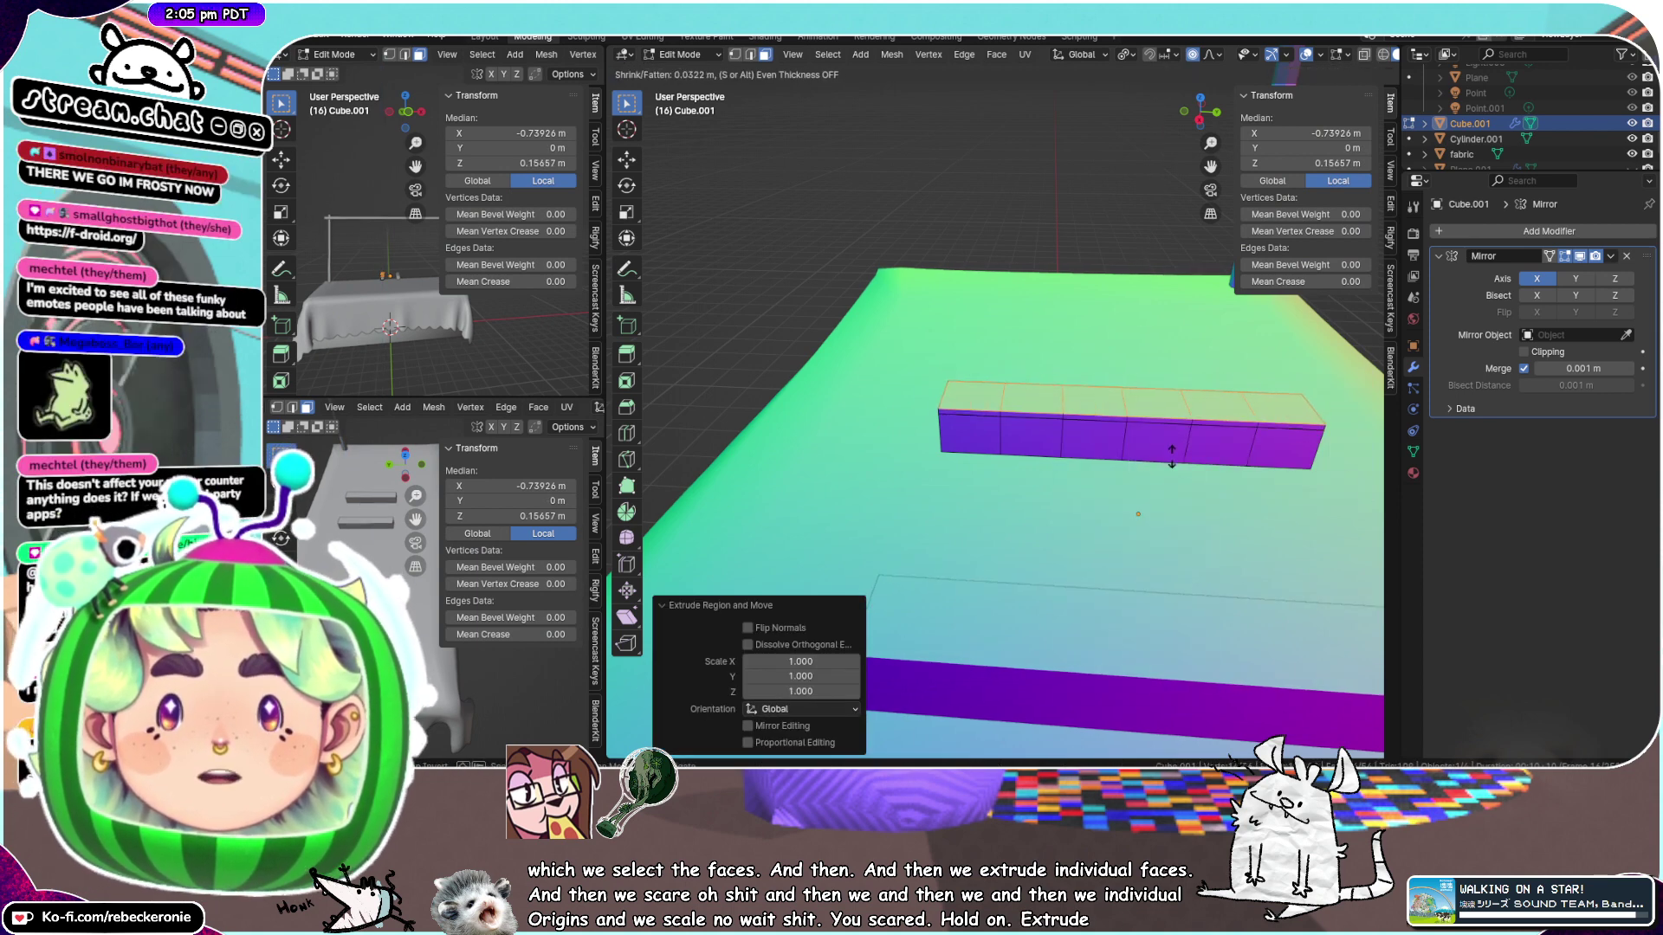
right_click(1215, 469)
key("s")
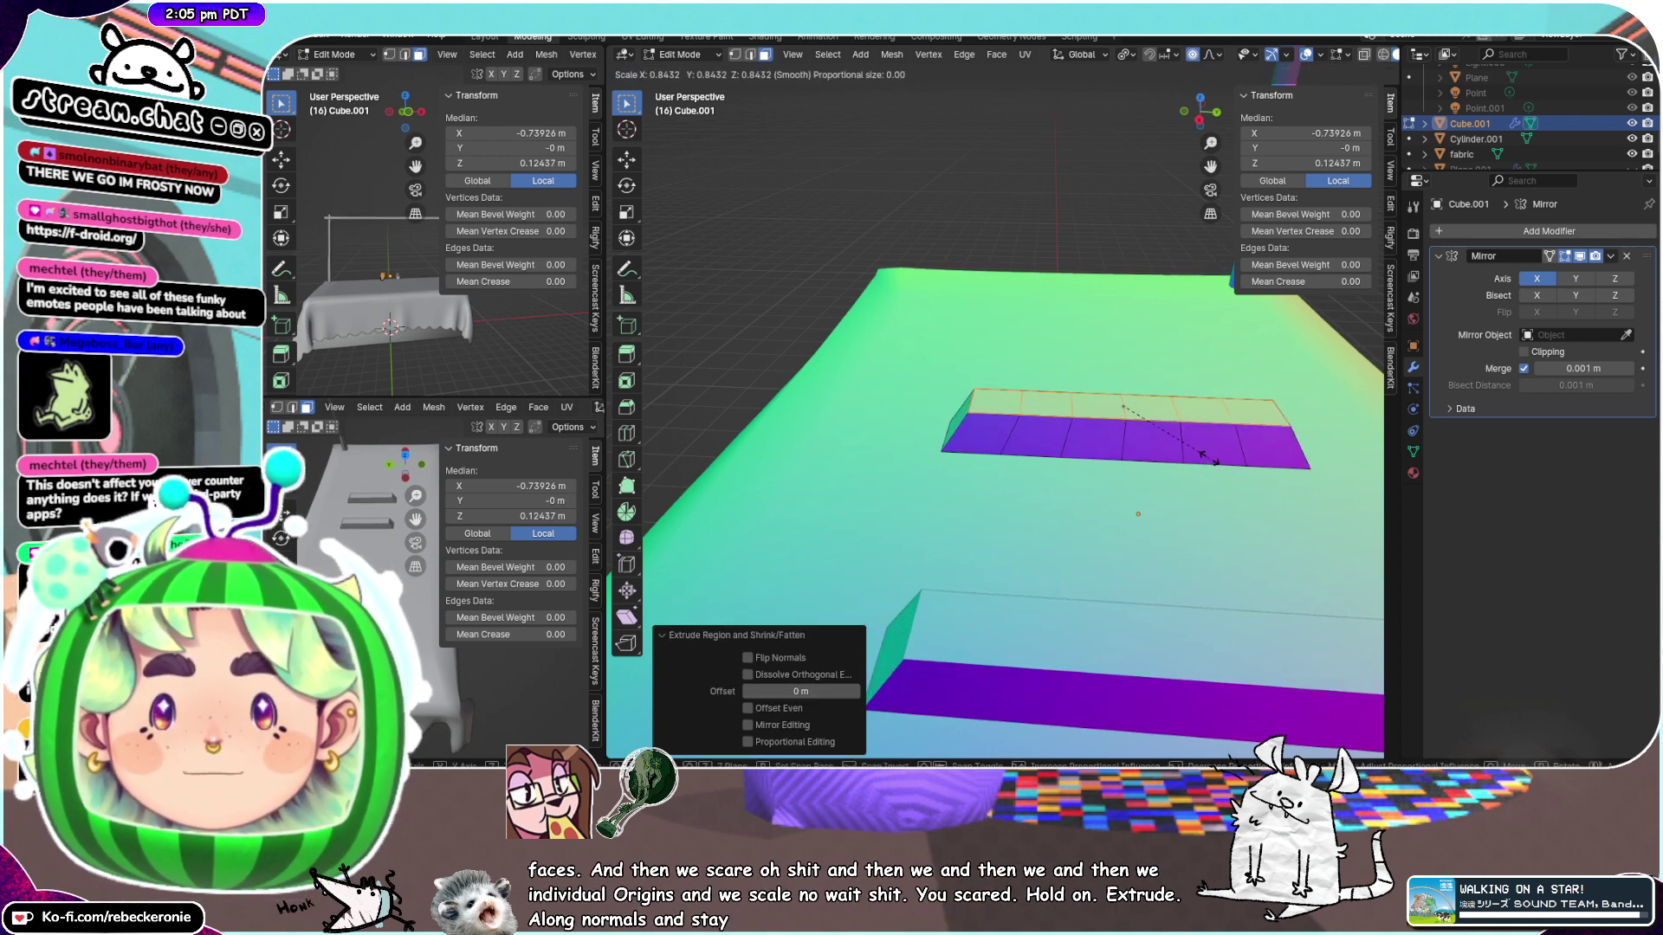
right_click(1204, 457)
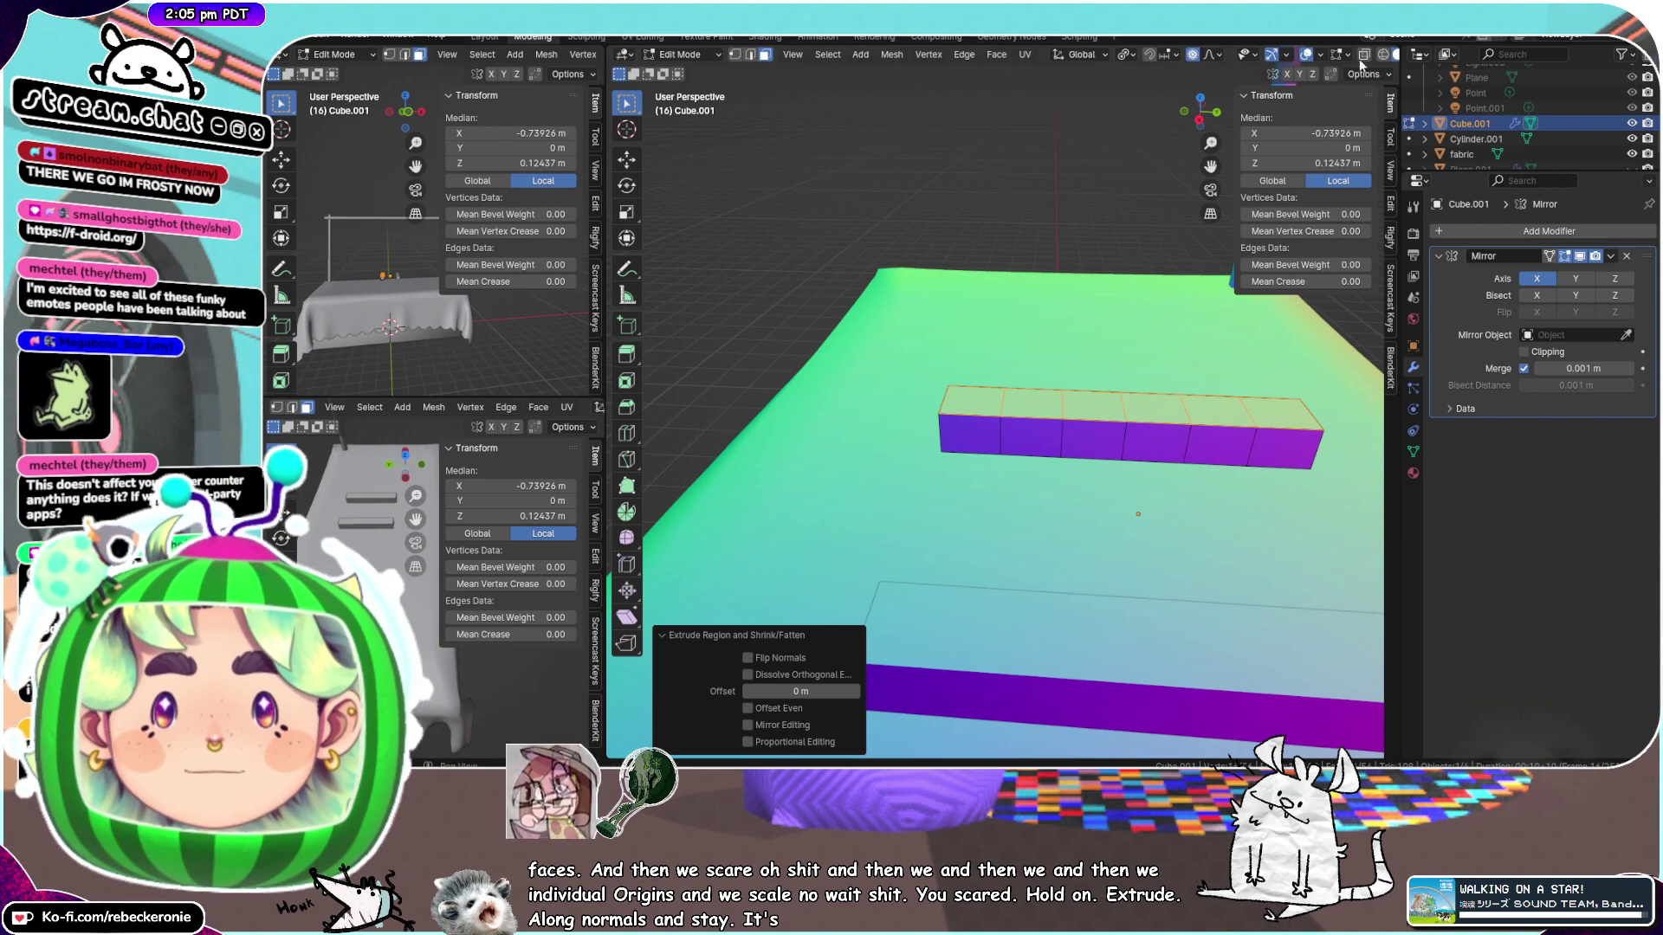
Reselect the block's six top faces in top orthographic view
middle_click_drag(1192, 381, 1294, 323)
key("alt+a")
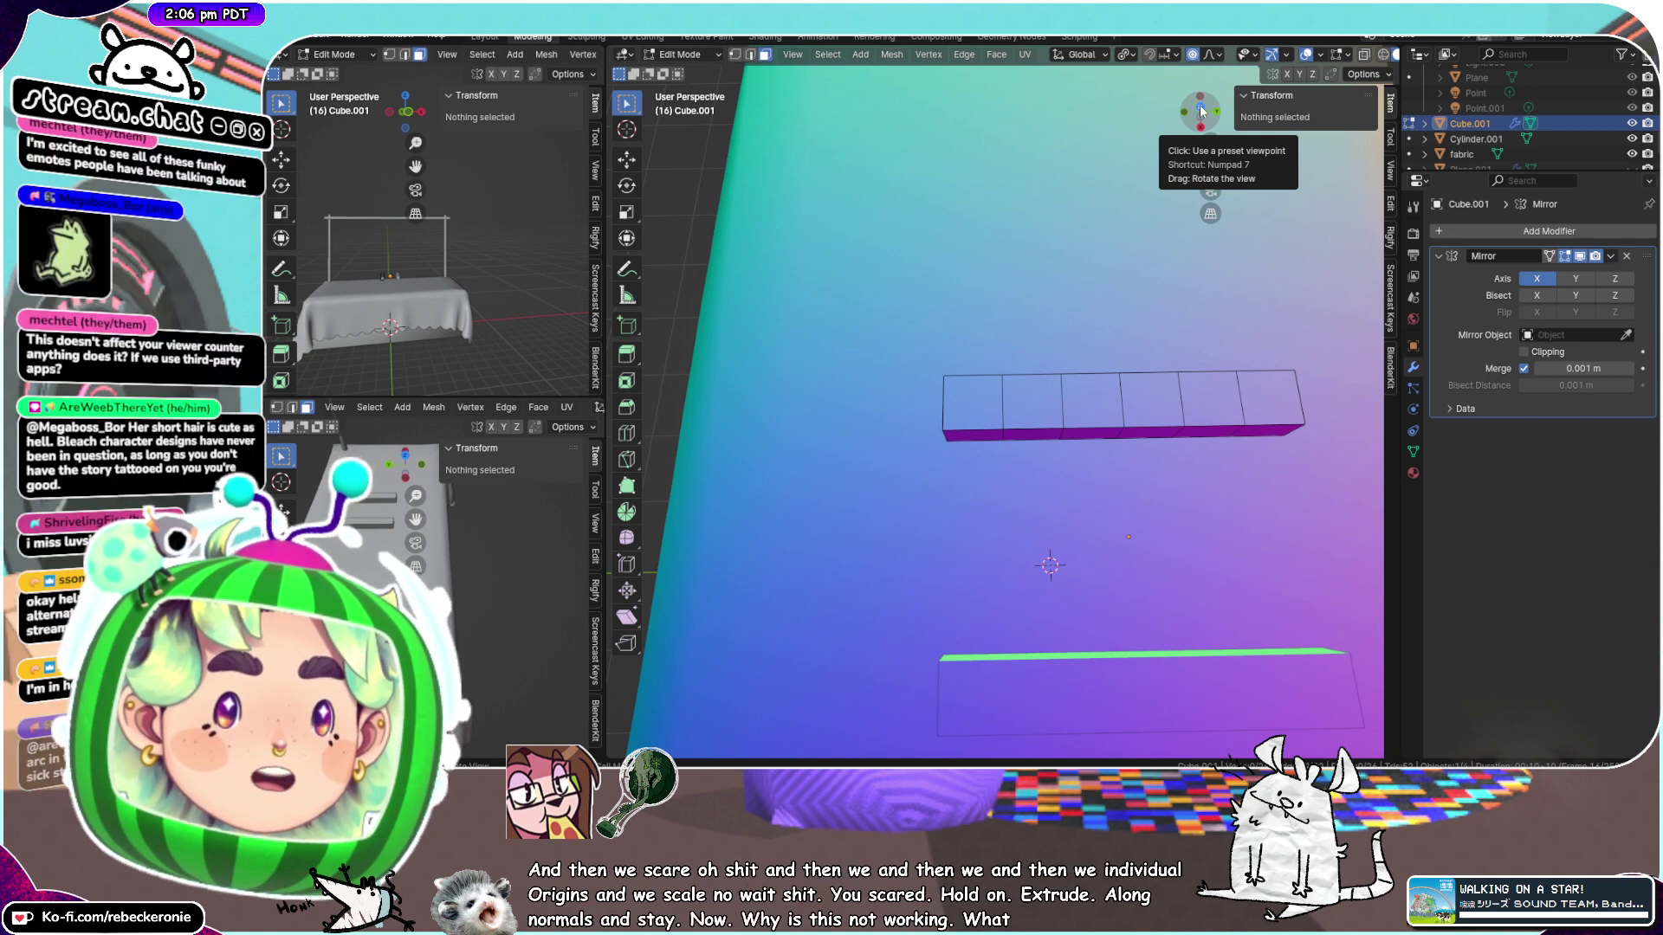
left_click(1201, 108)
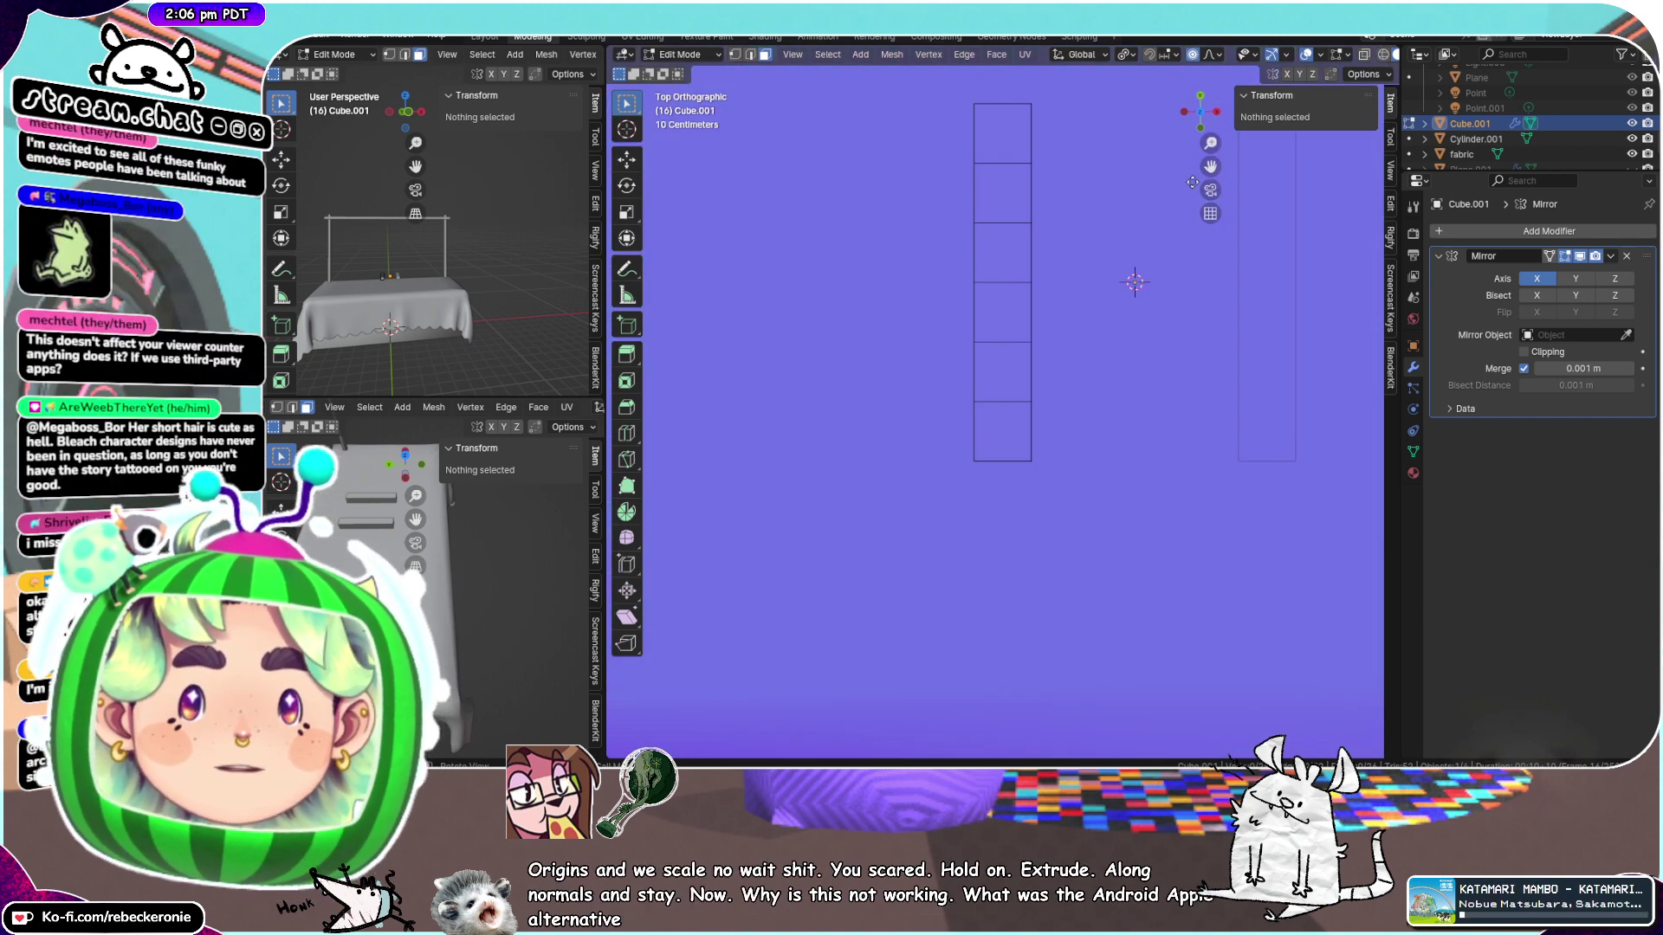
left_click_drag(999, 142, 1003, 433)
Try to inset the selected top faces
right_click(1017, 369)
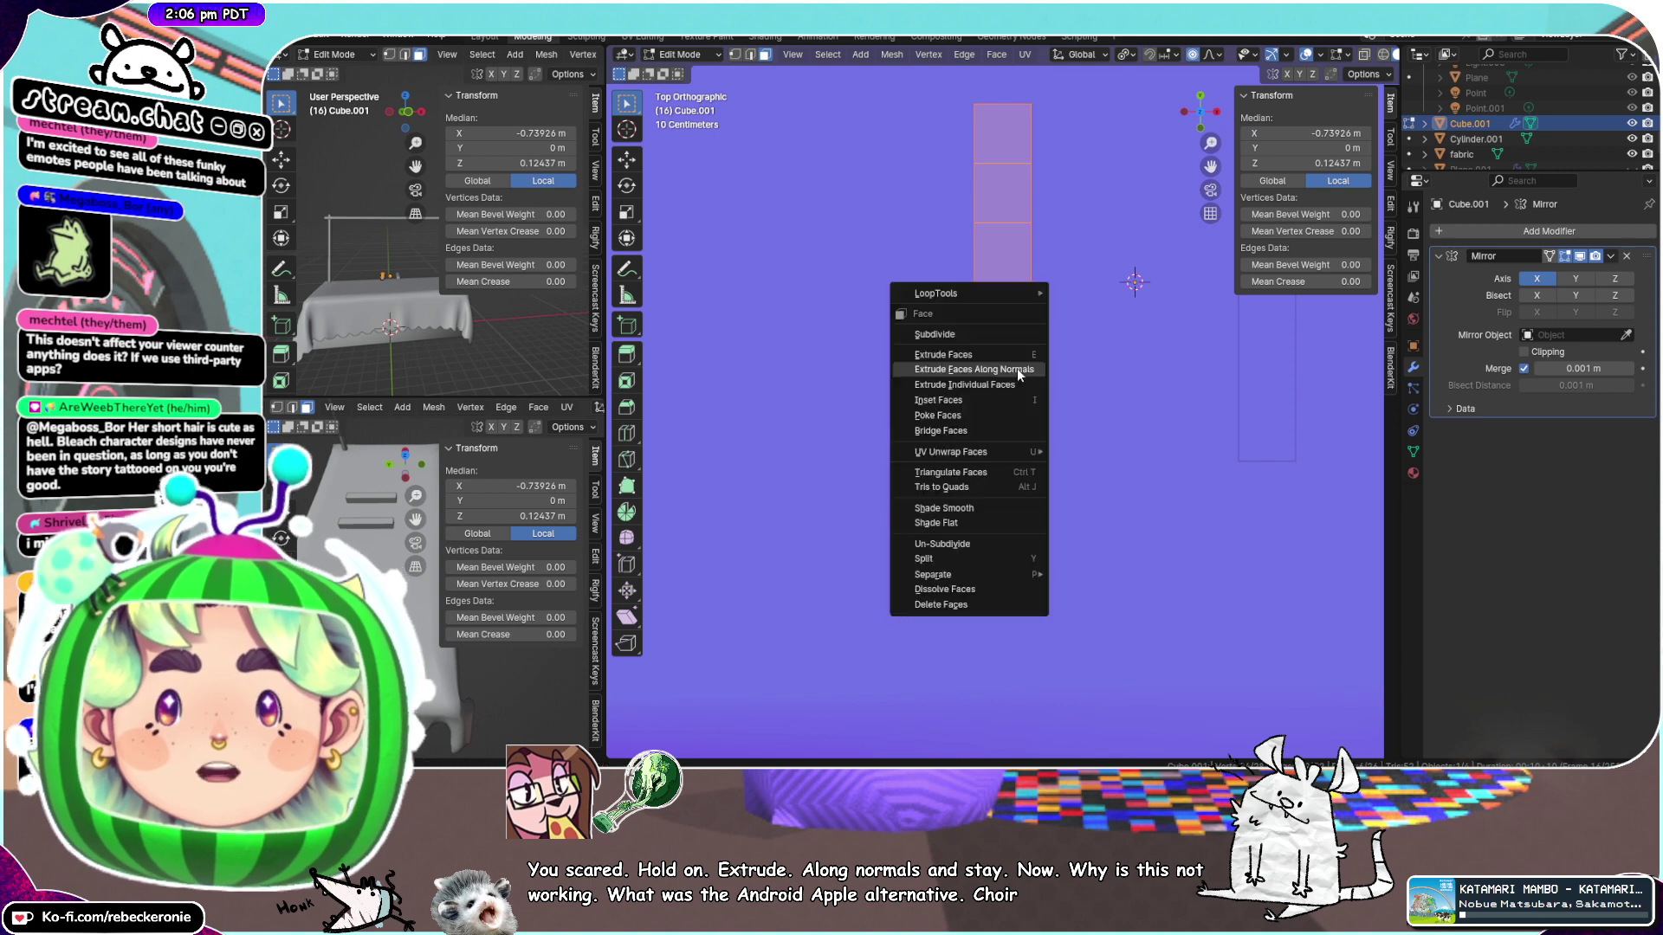
left_click(1005, 400)
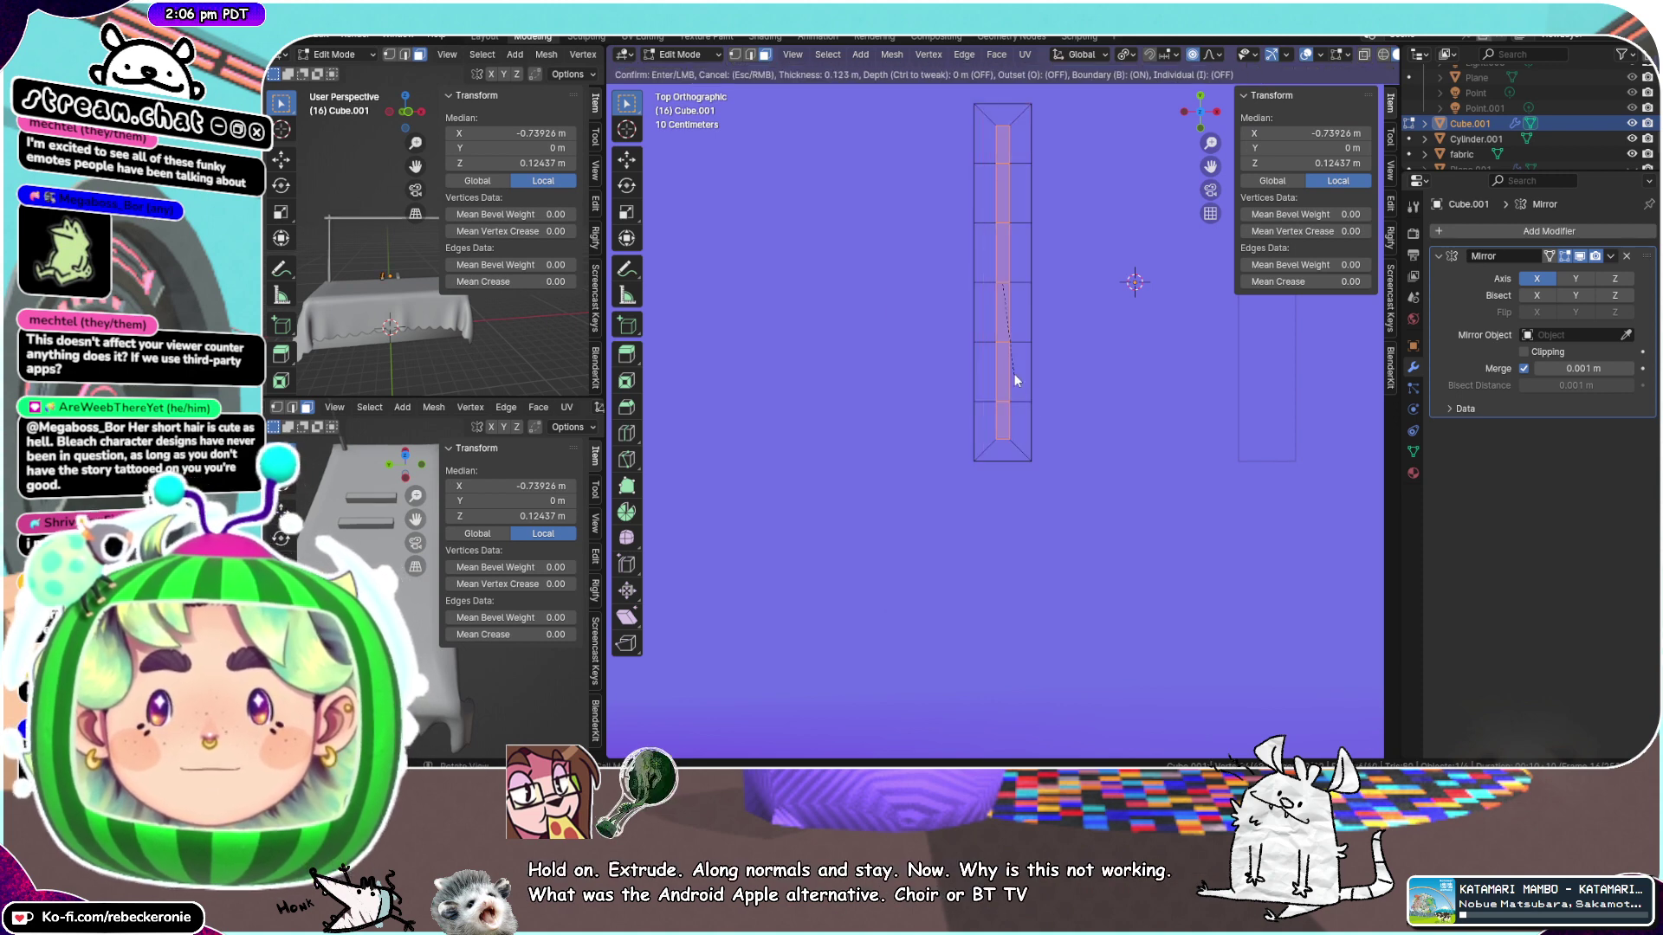
right_click(1014, 383)
Extrude the block's top faces individually by 0.0347 m
middle_click_drag(946, 416, 1034, 389)
right_click(1036, 391)
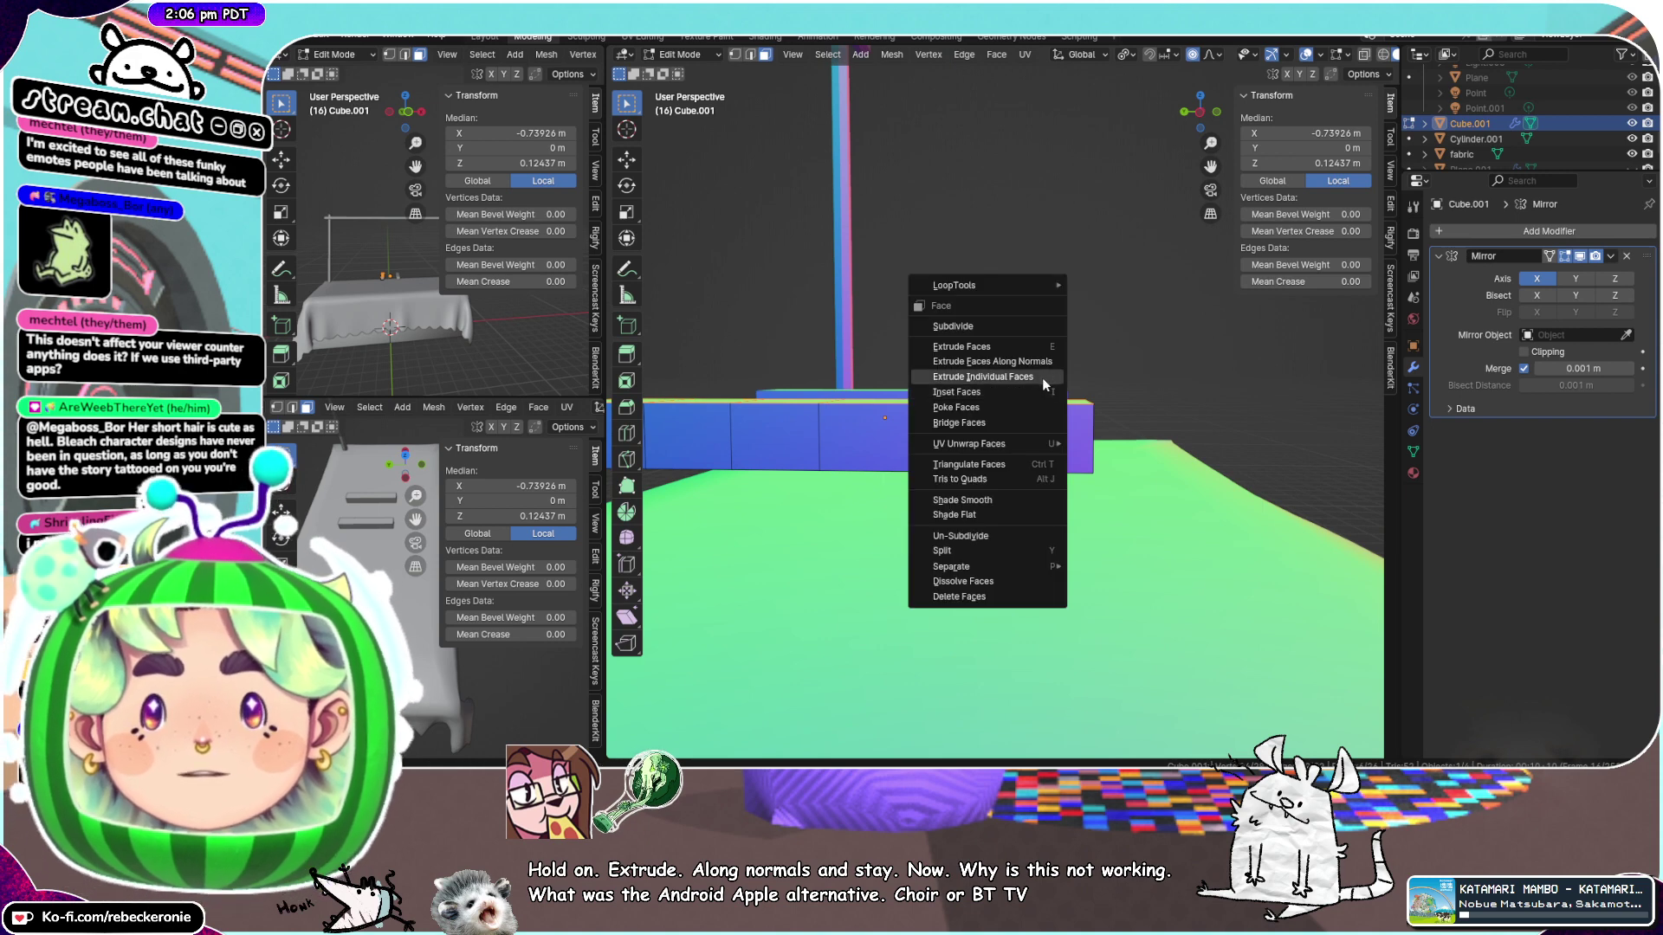
left_click(1042, 378)
right_click(1094, 395)
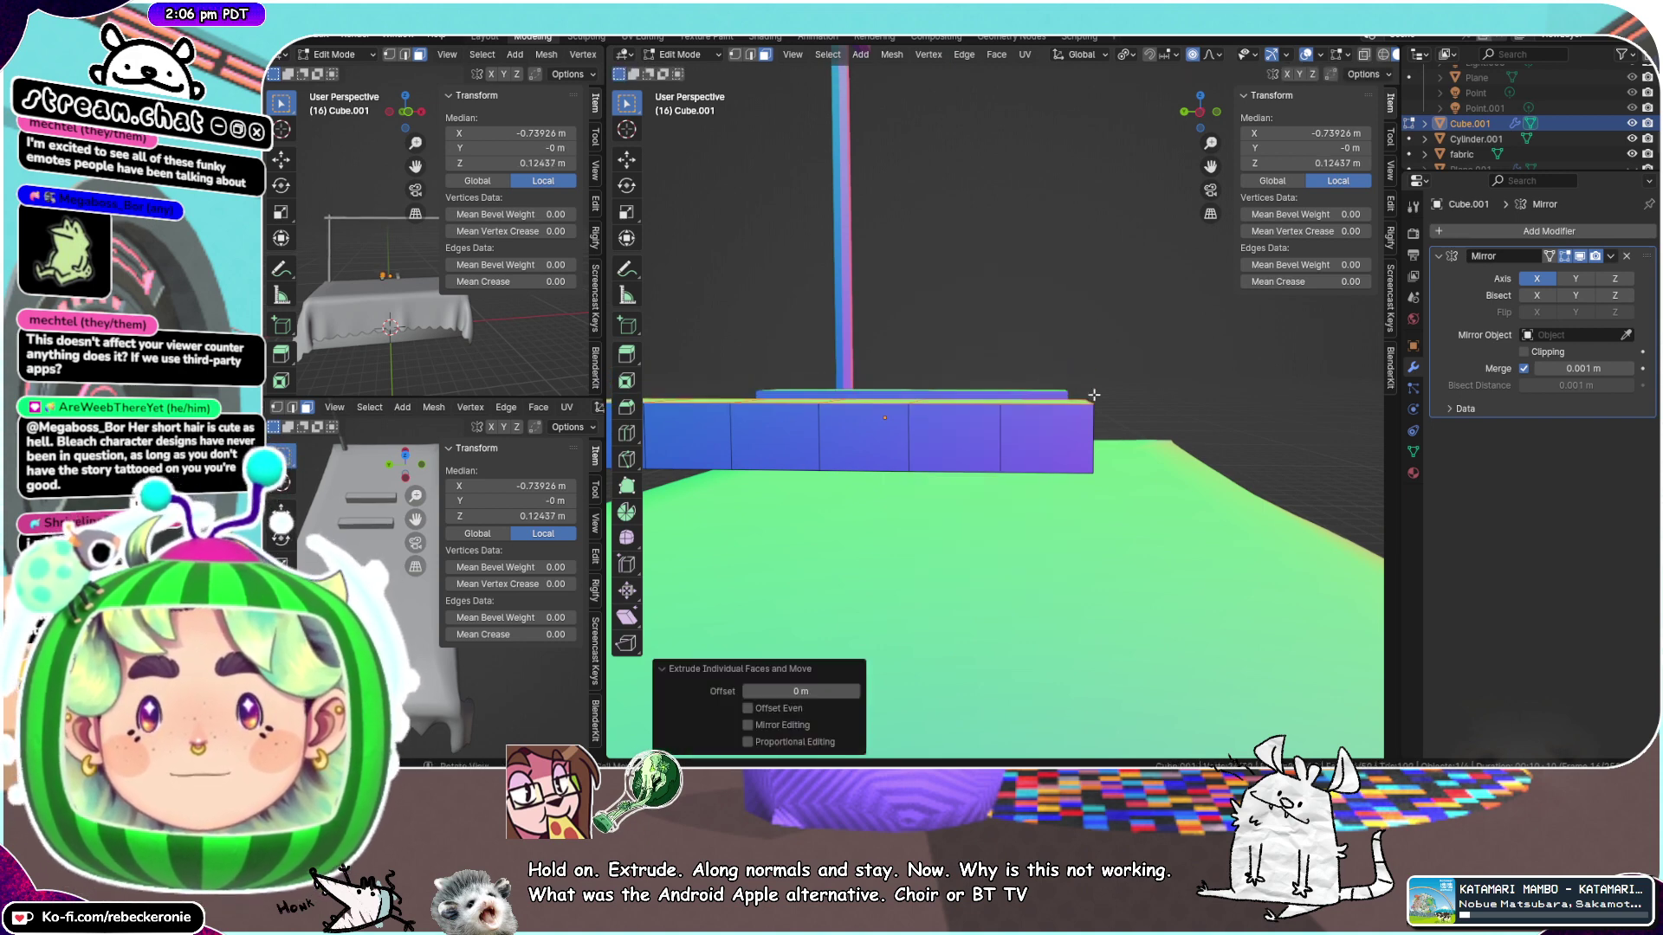
right_click(1082, 401)
left_click(1079, 400)
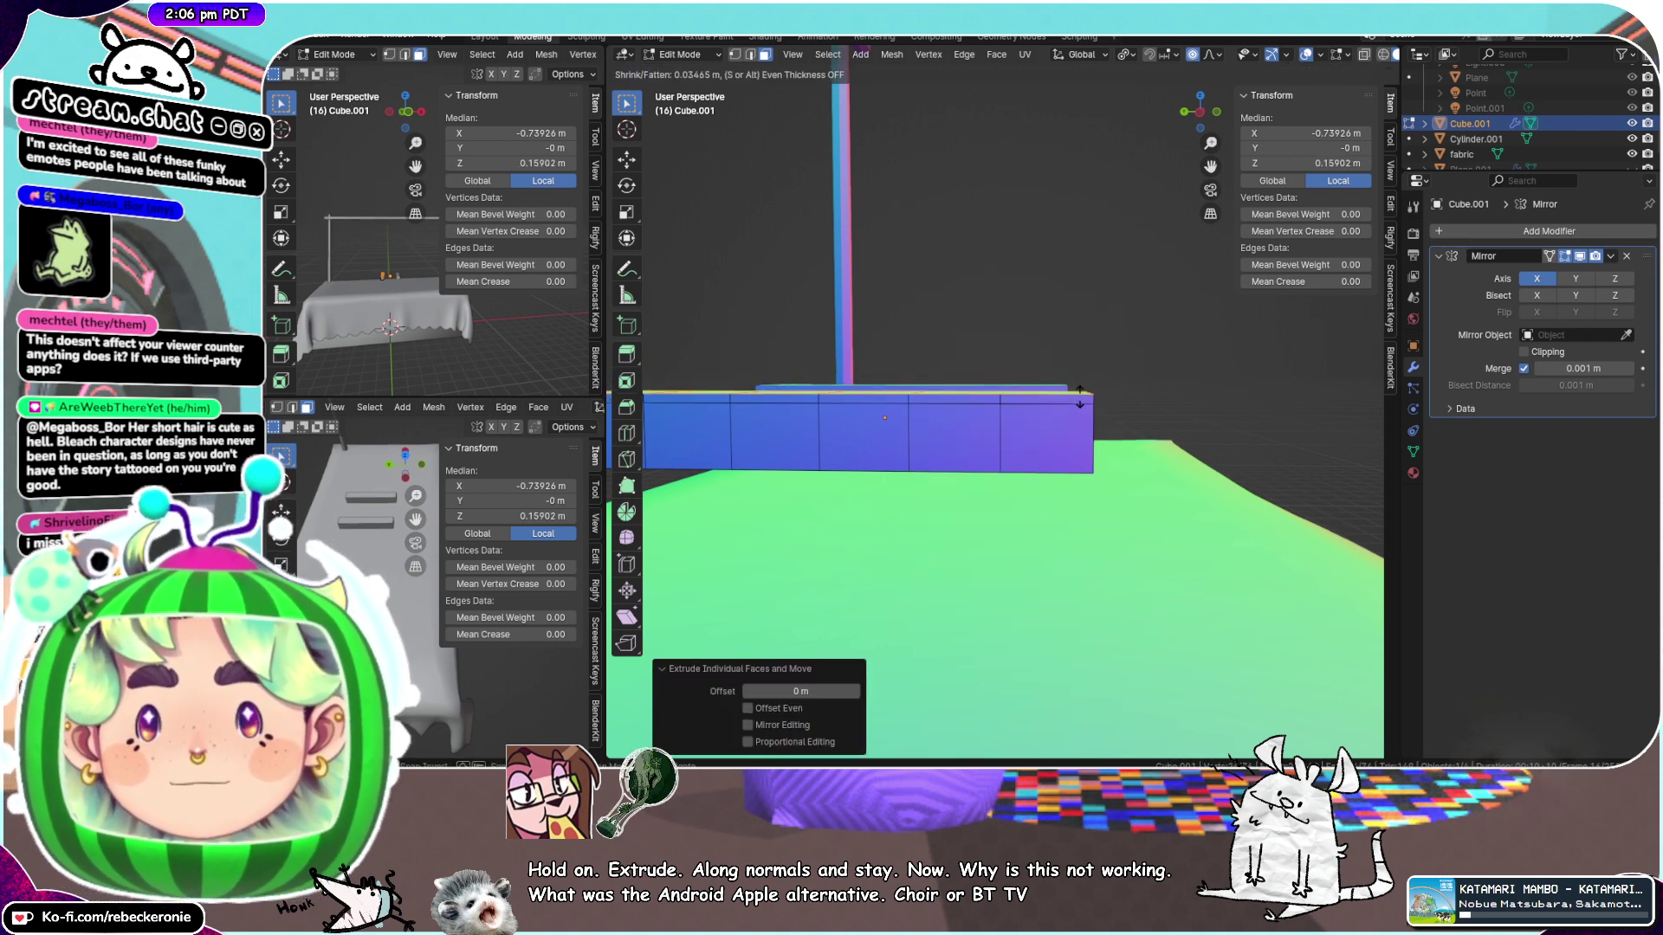
left_click(1171, 432)
Shrink each extruded top face around its own origin to a scale of 0.717
key("s")
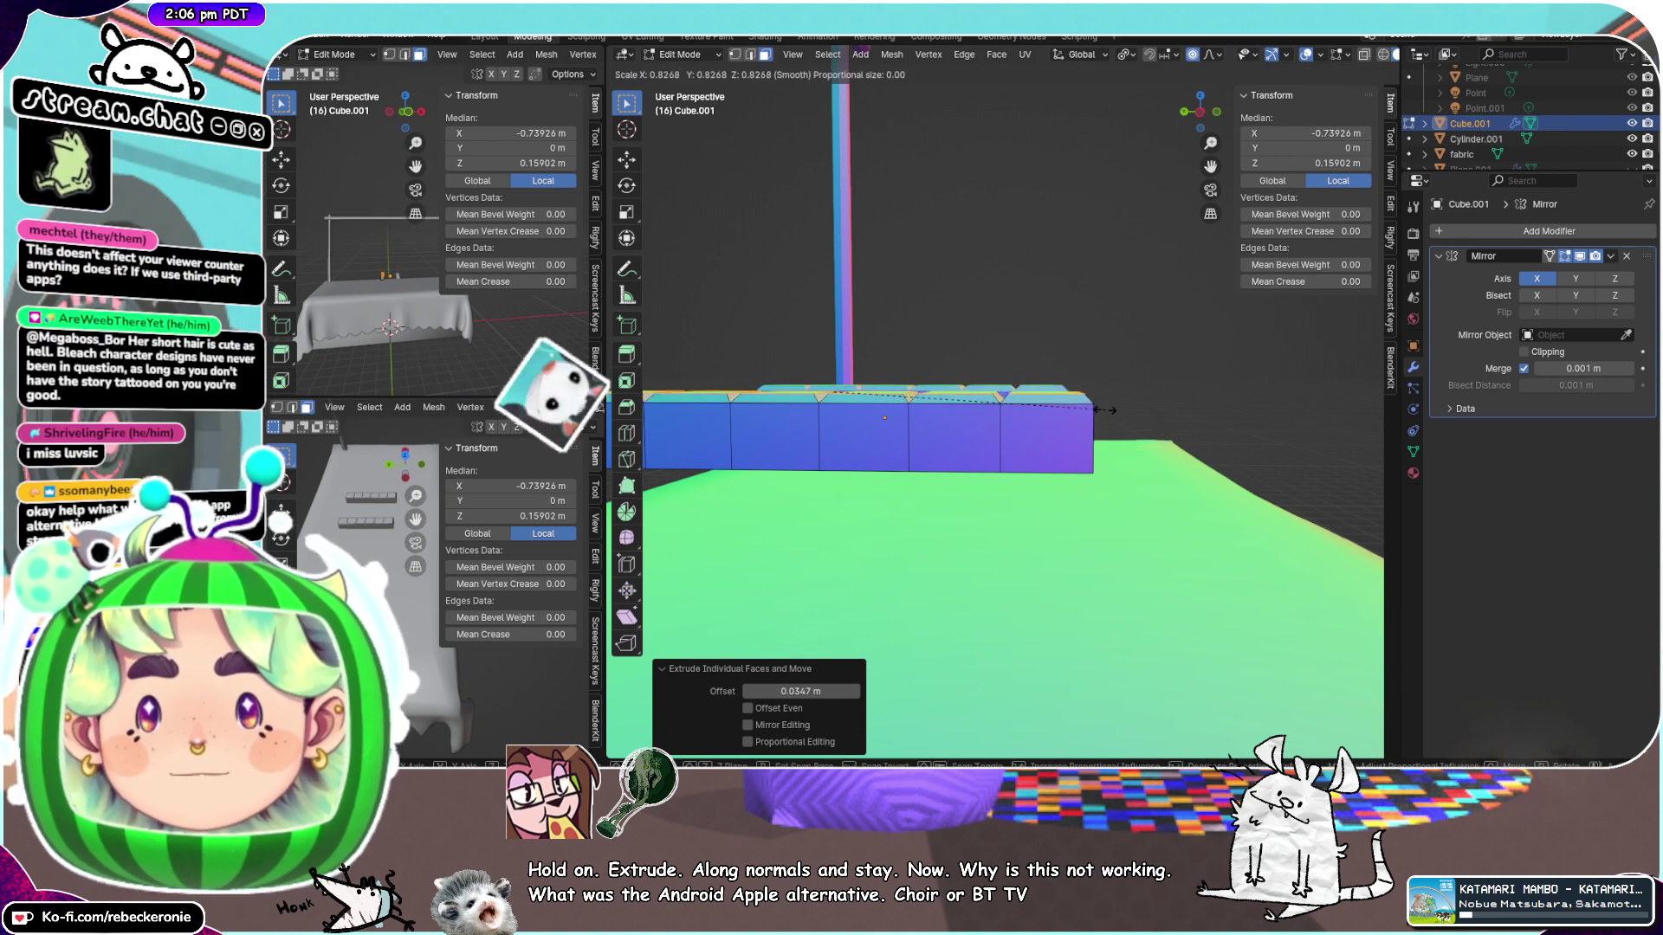
left_click(1083, 405)
middle_click_drag(1083, 405, 1124, 368)
Lower the shrunken top faces about 0.0355 m along Z so they sit level with the block's top
key("s")
key("y")
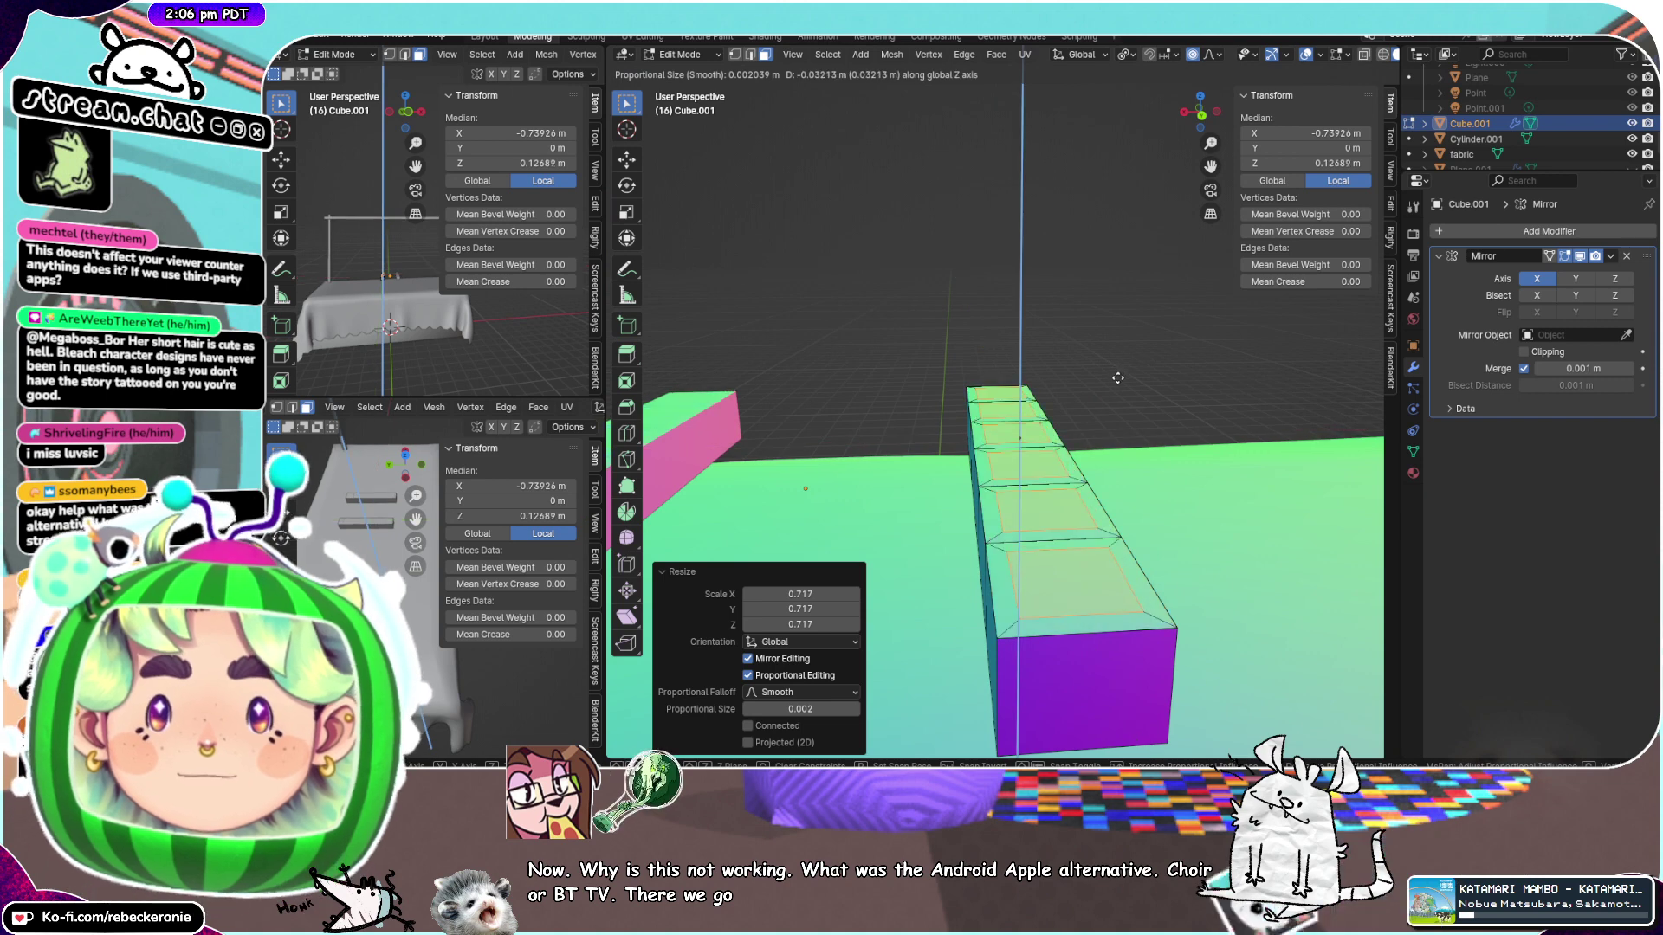
right_click(1119, 374)
left_click(1201, 116)
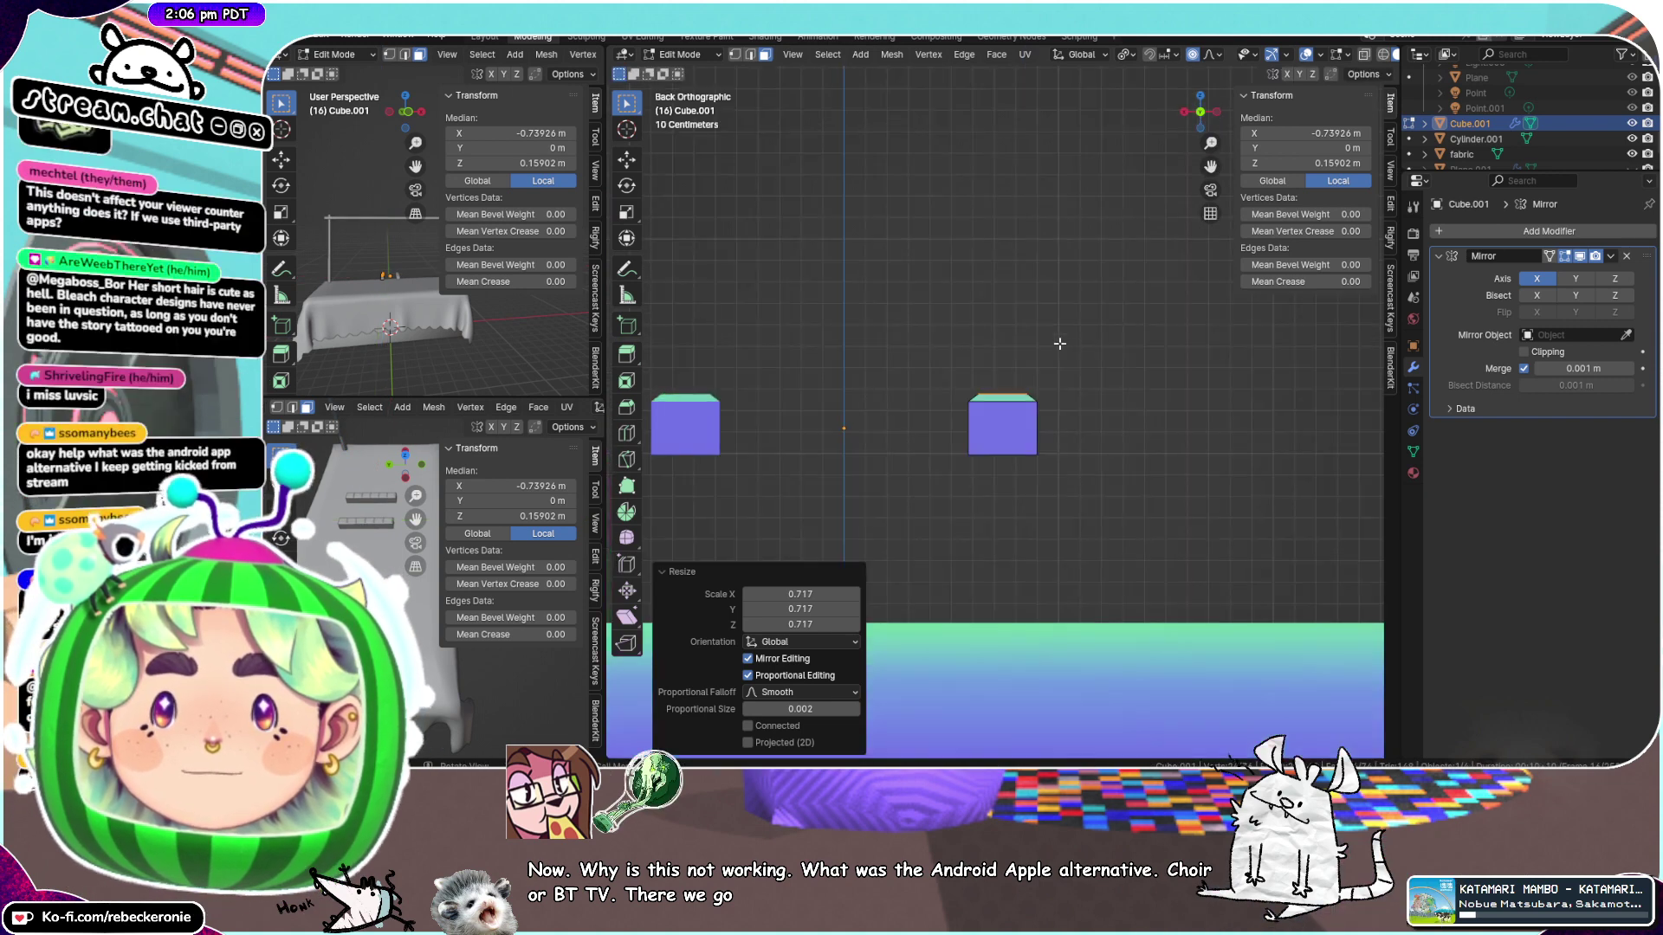
scroll(1058, 344, "up", 3)
key("g")
middle_click_drag(1058, 342, 1057, 348)
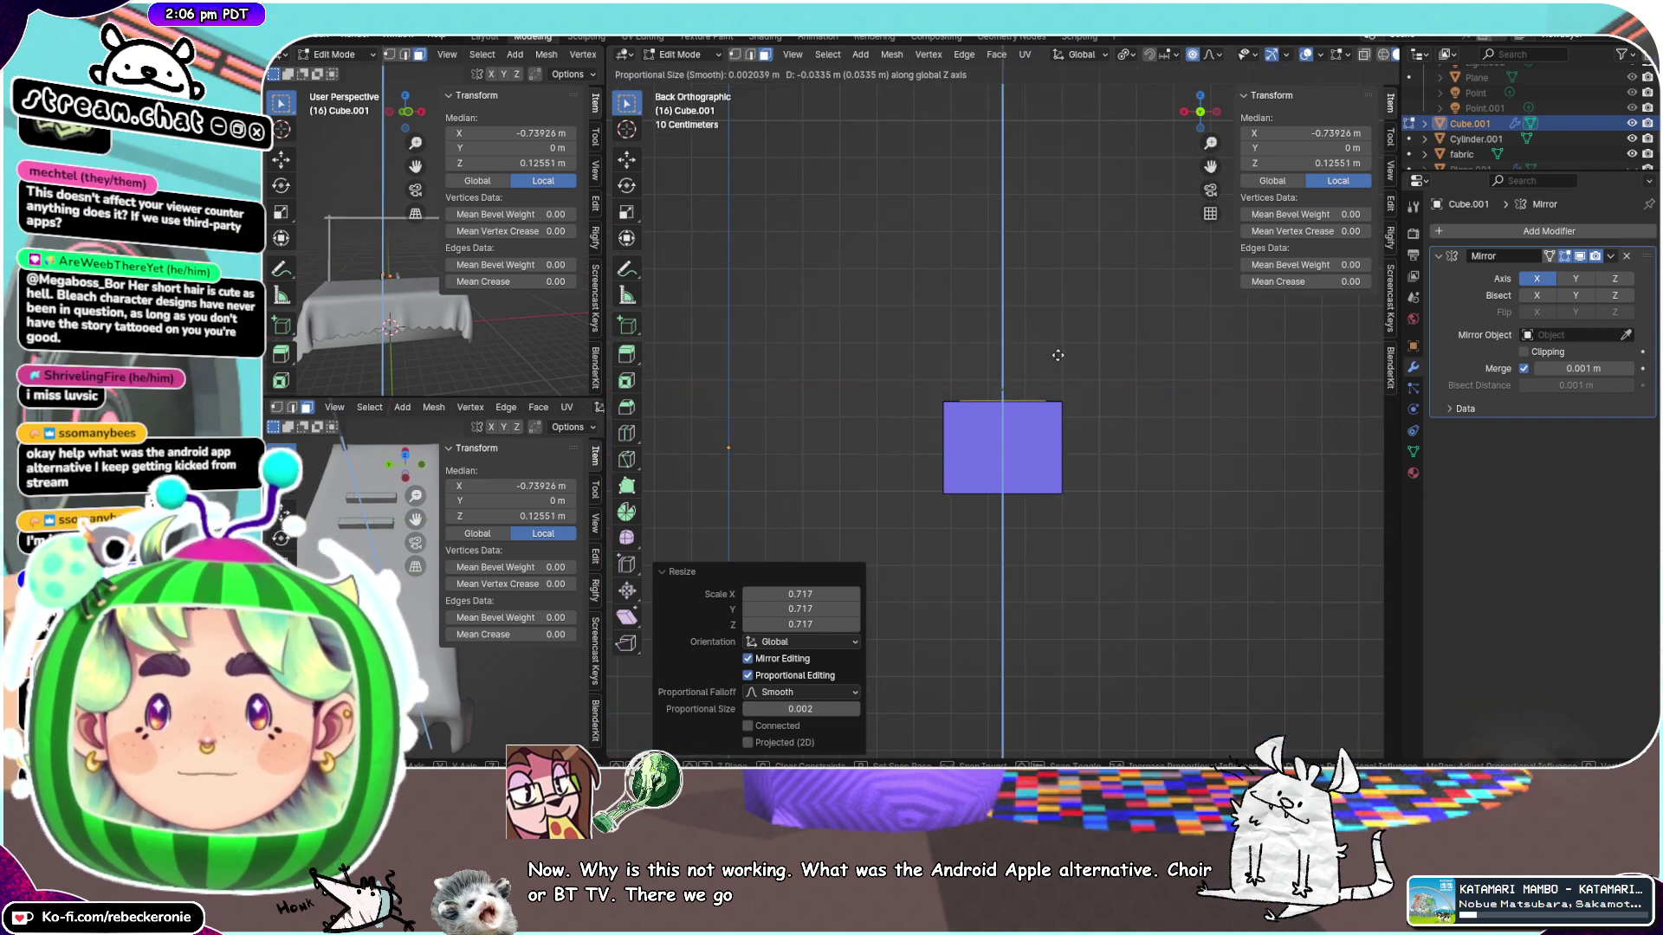
left_click(1057, 358)
middle_click_drag(1057, 359, 1010, 483)
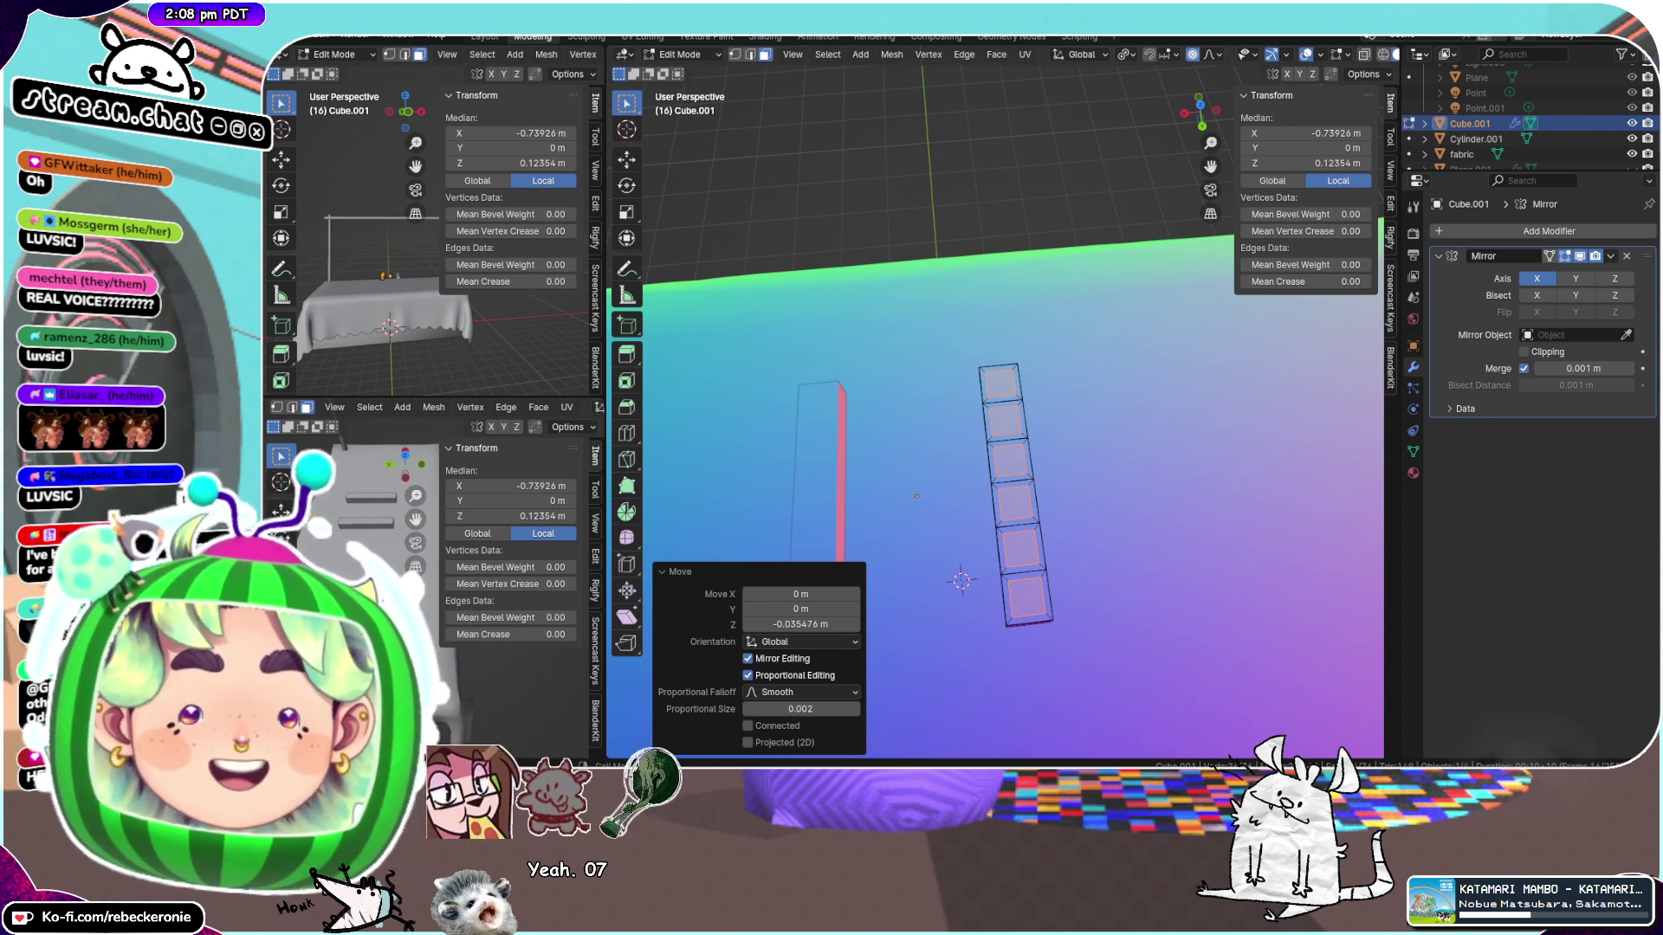
middle_click_drag(1039, 590, 1365, 317)
scroll(1273, 389, "up", 3)
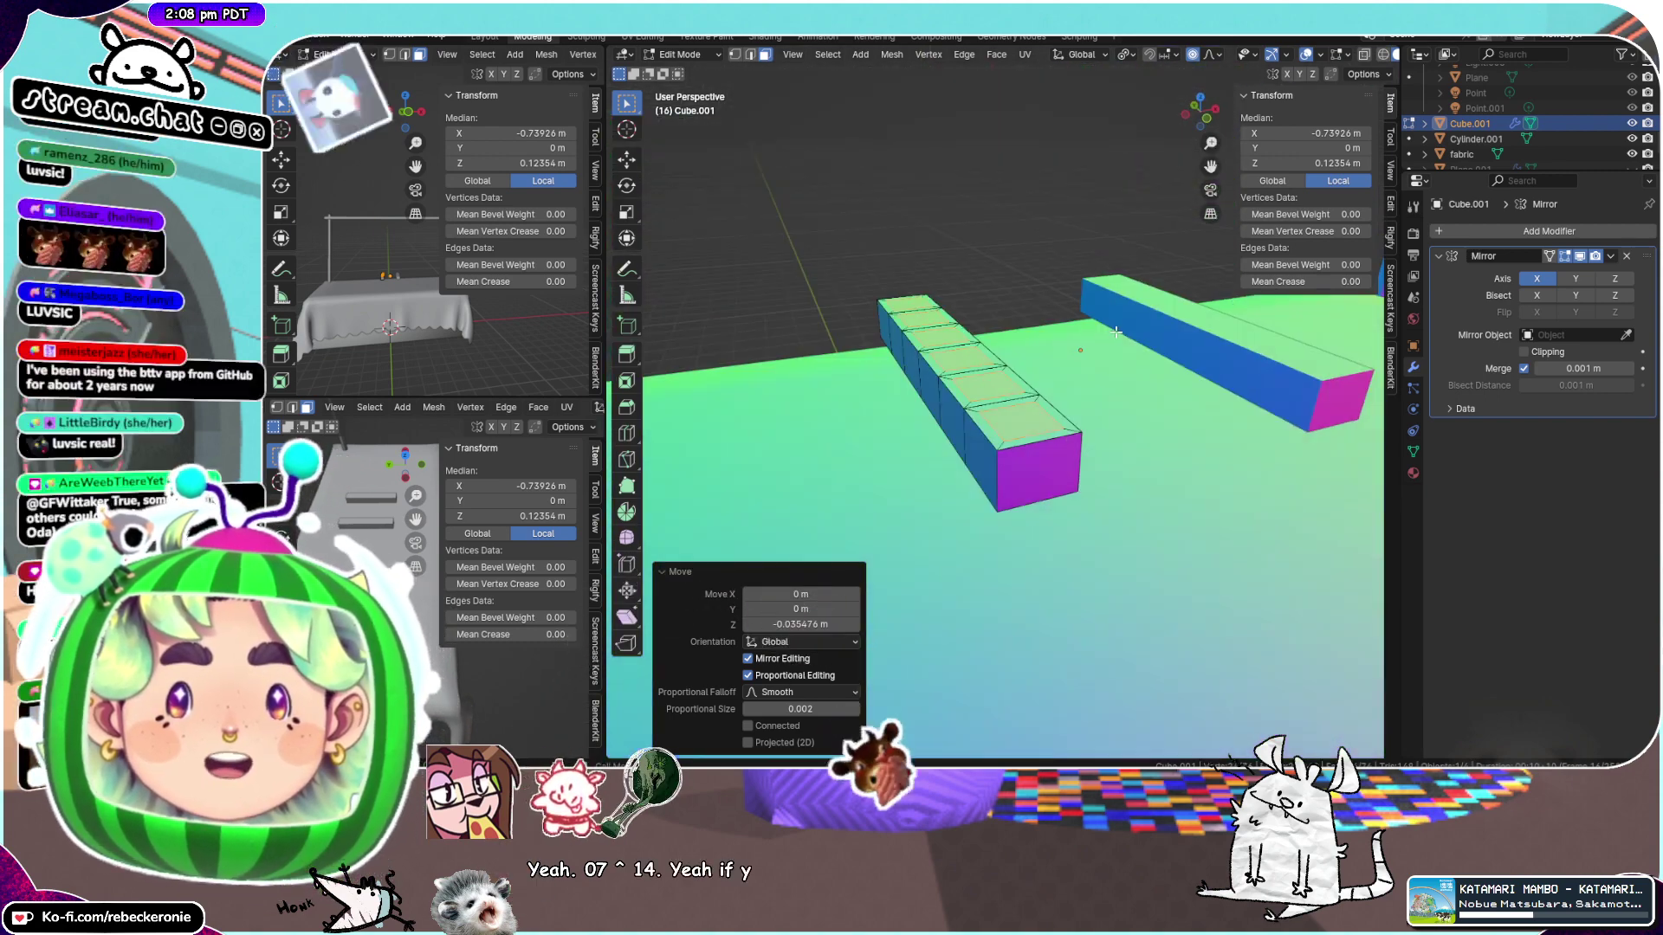
middle_click_drag(961, 360, 1137, 402)
scroll(1174, 387, "down", 5)
scroll(1136, 401, "up", 2)
scroll(1138, 401, "down", 4)
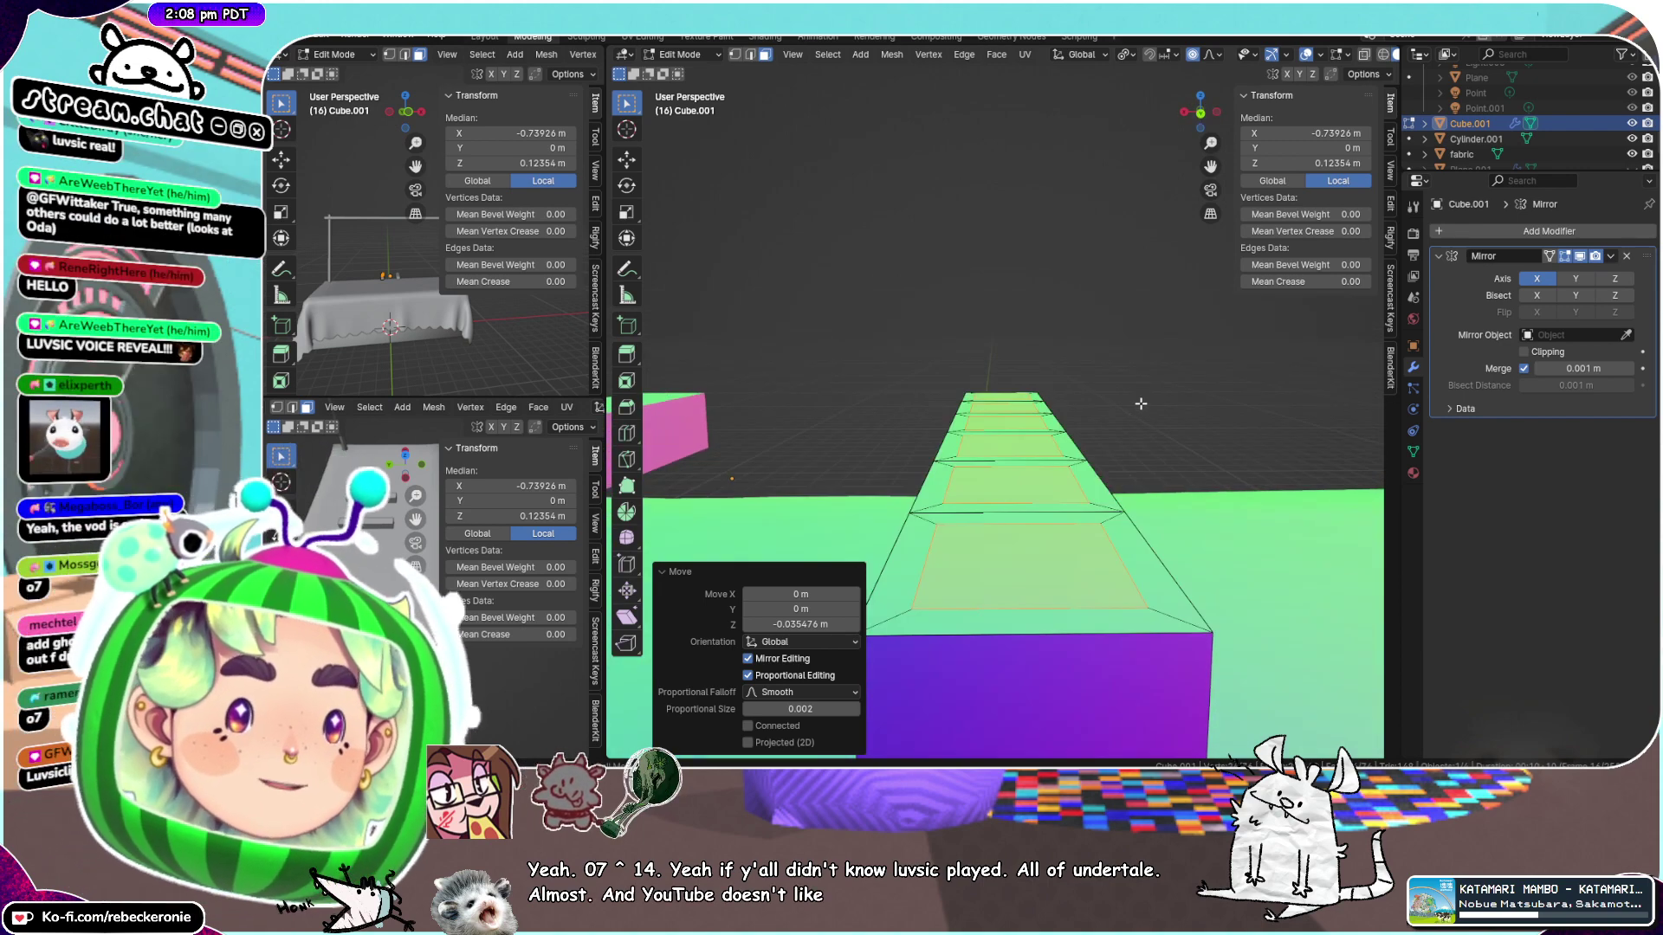
key("e")
key("z")
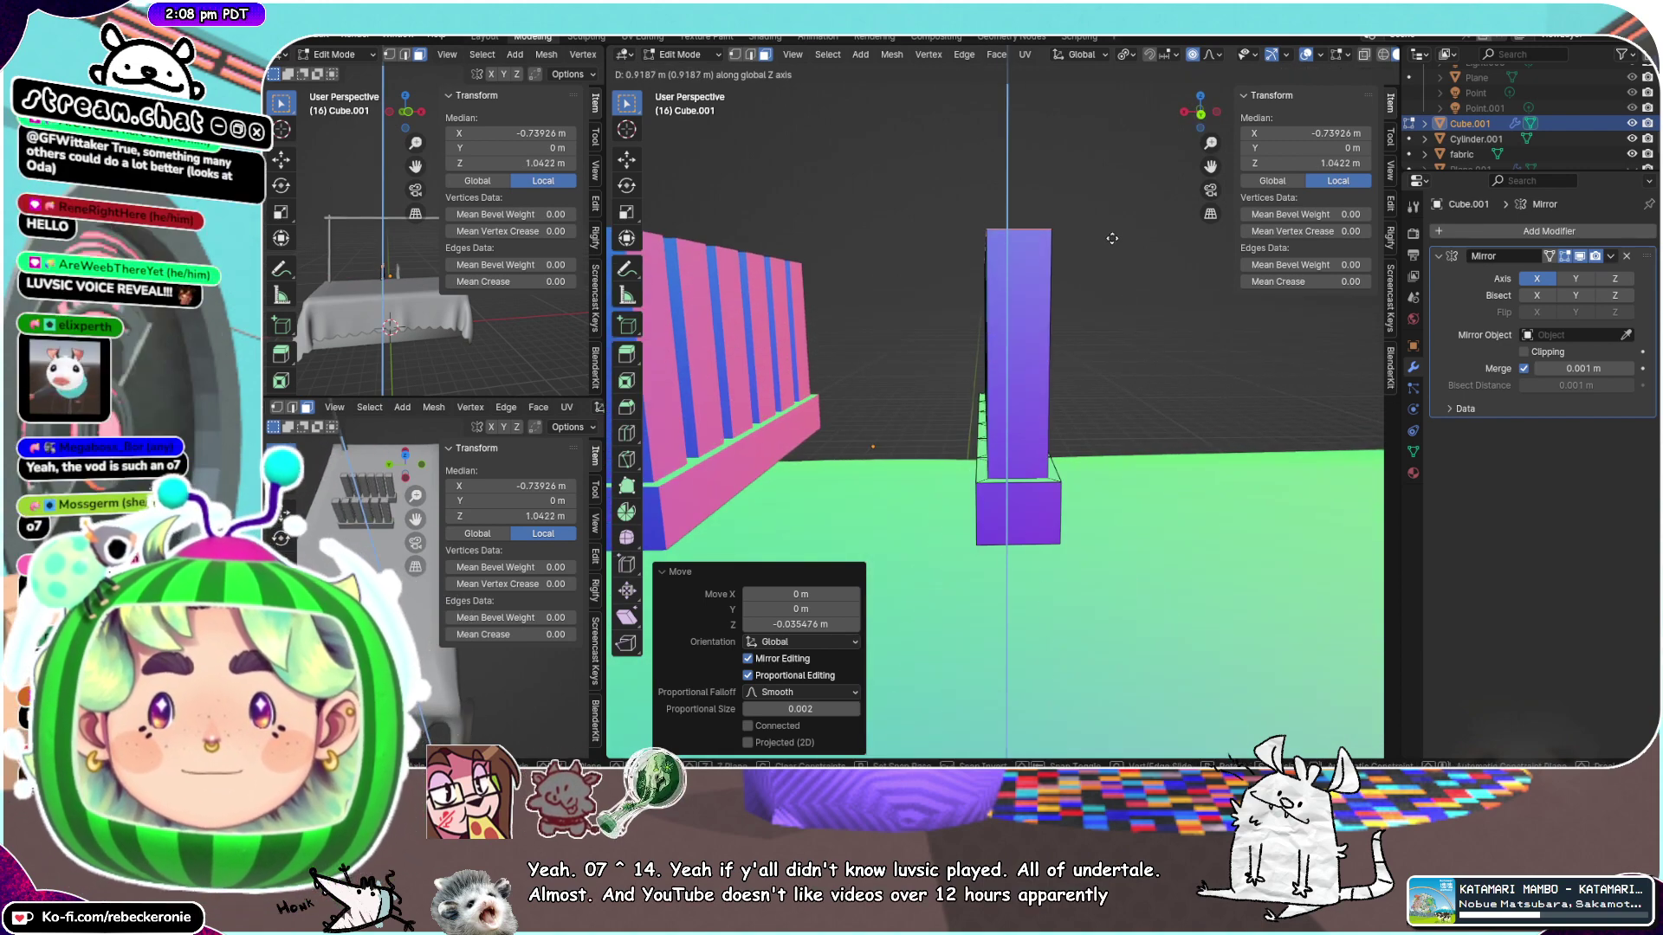
right_click(1110, 239)
Shrink the selected top faces individually to a scale of 0.641 and extrude them 0.84587 m upward along Z into pillars
middle_click_drag(1121, 334, 1130, 433)
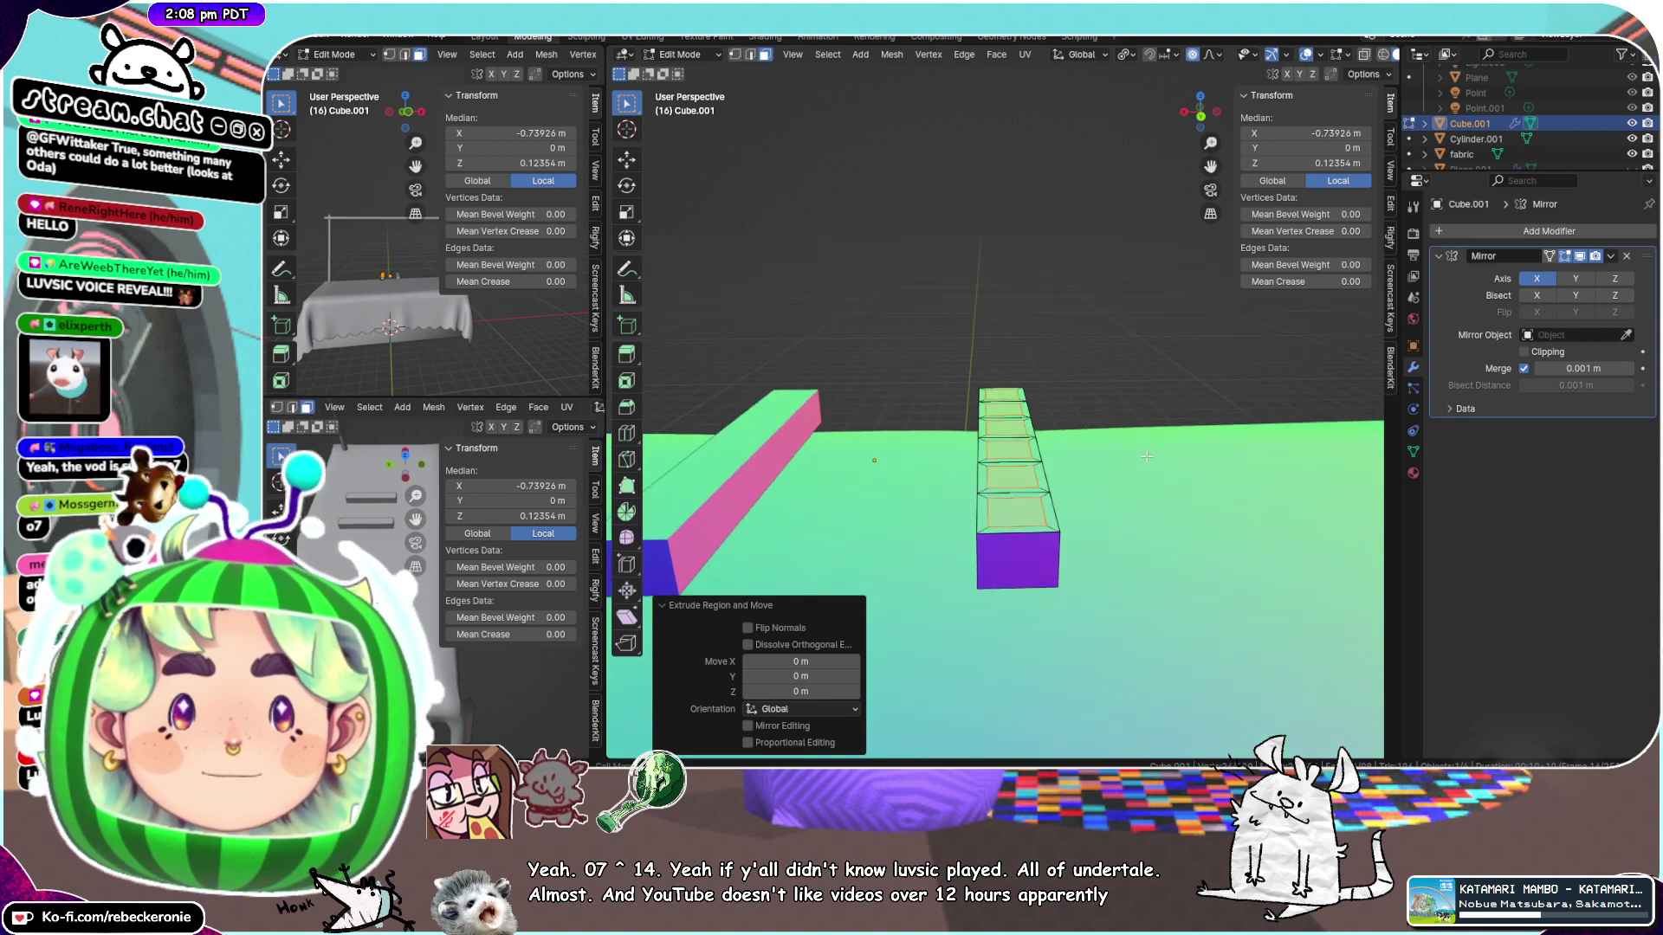
key("s")
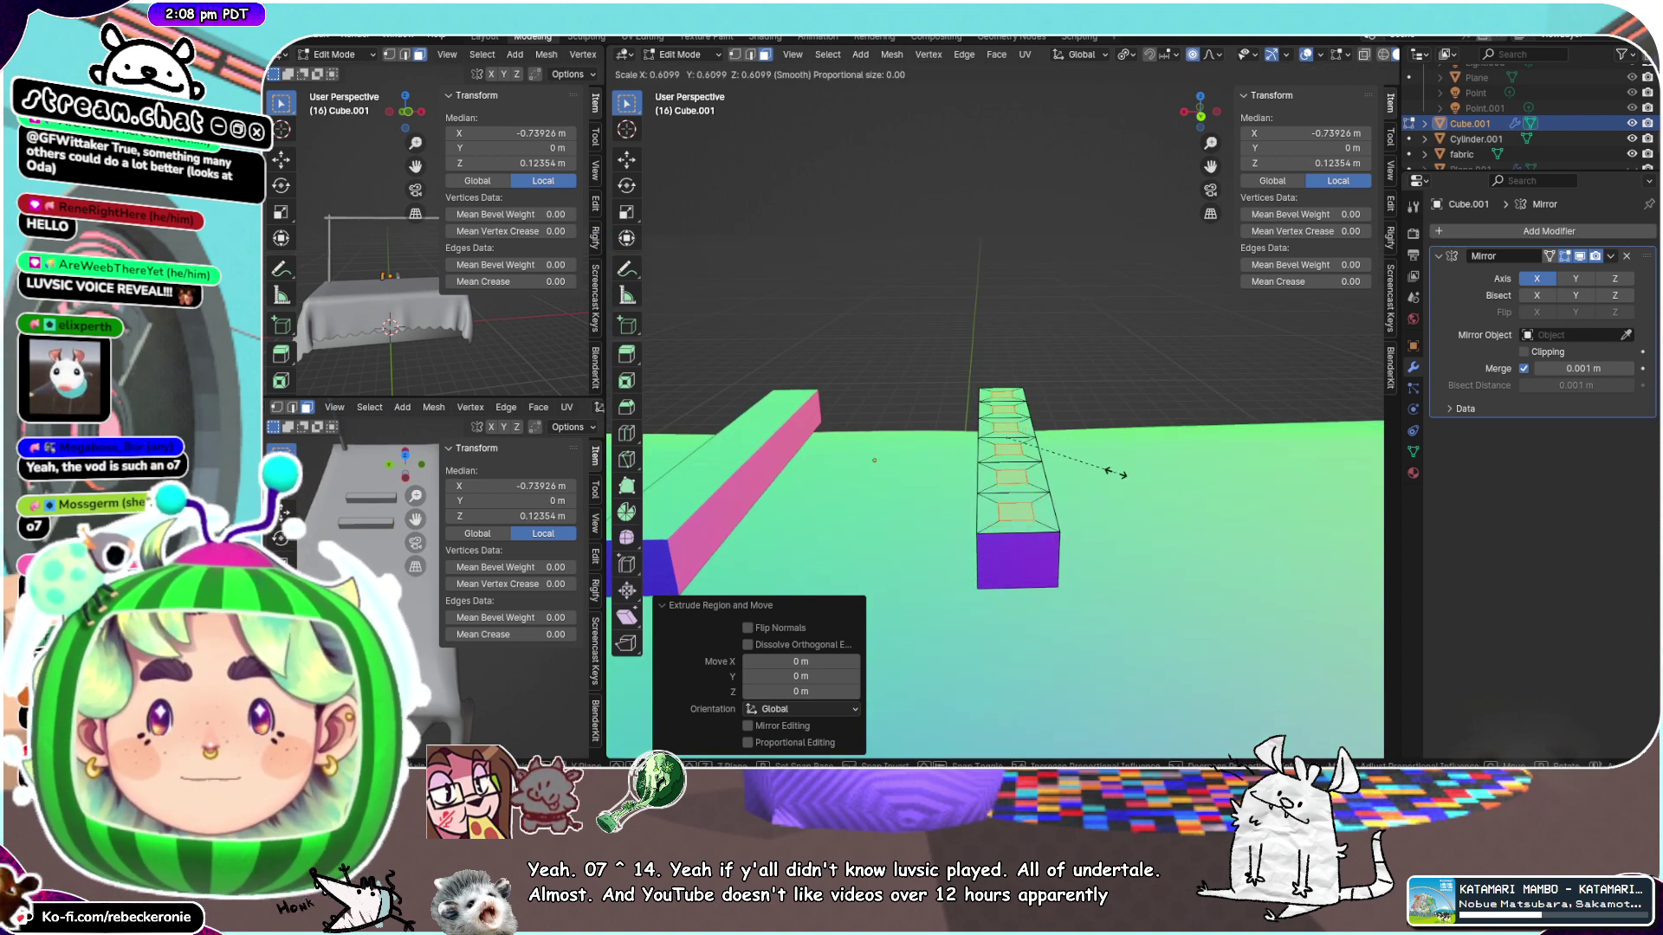
left_click(1125, 476)
key("g")
key("z")
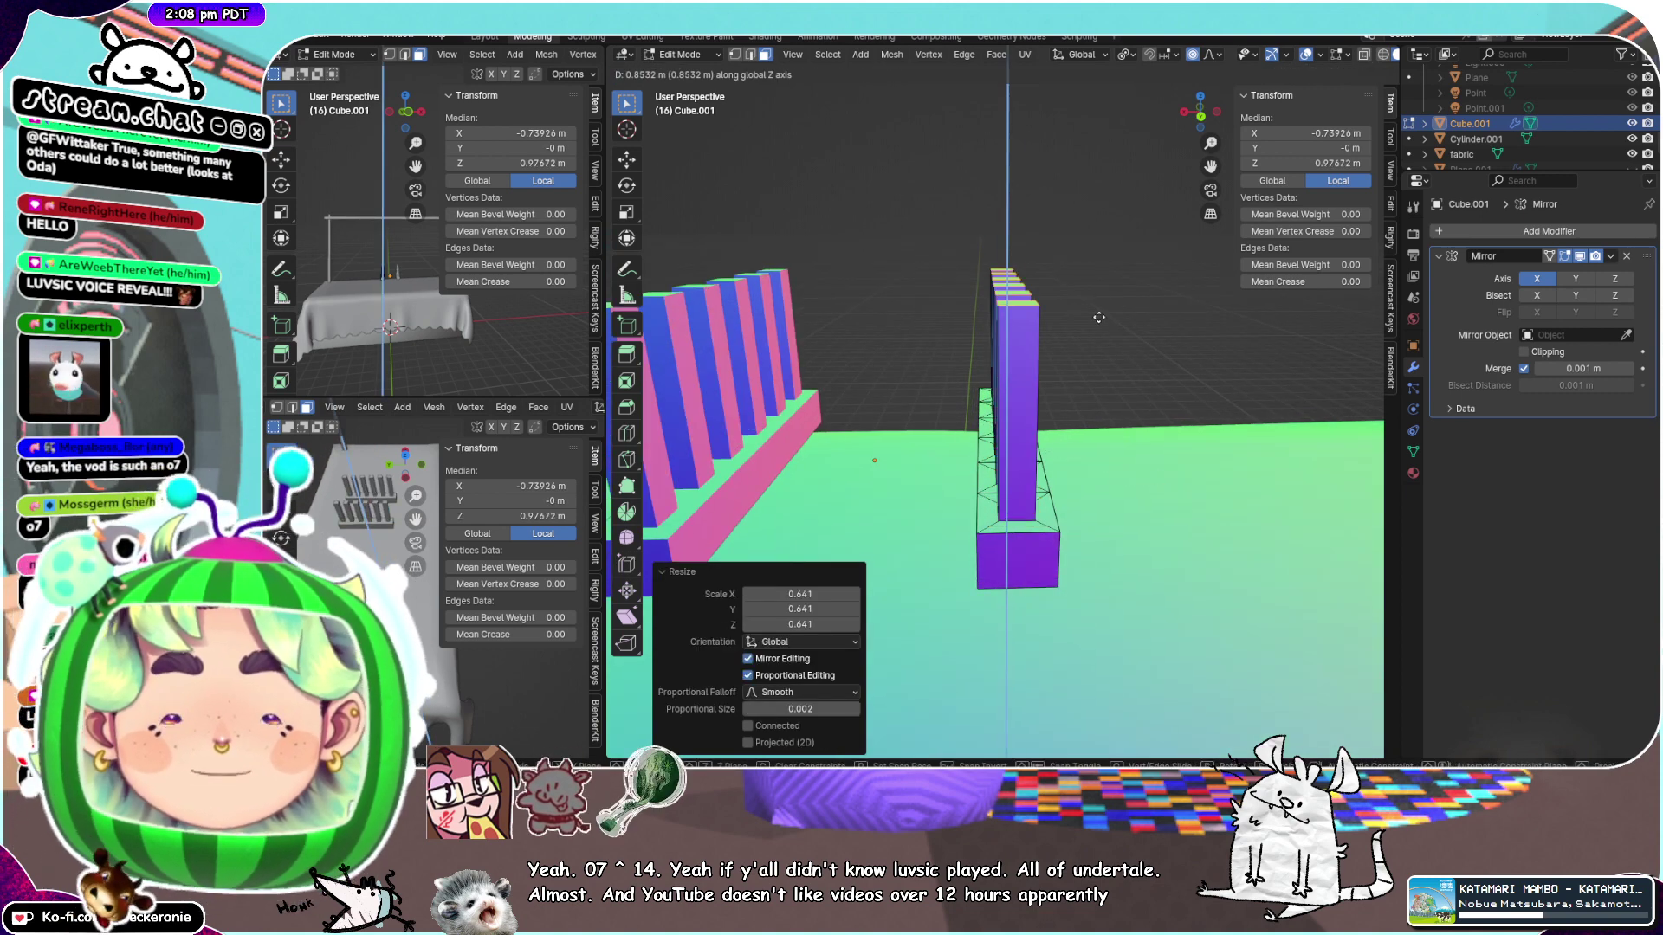
left_click(1098, 319)
Slant the pillars' top faces by rotating each 20.1° around its own origin in the left orthographic view
middle_click_drag(1098, 319, 910, 276)
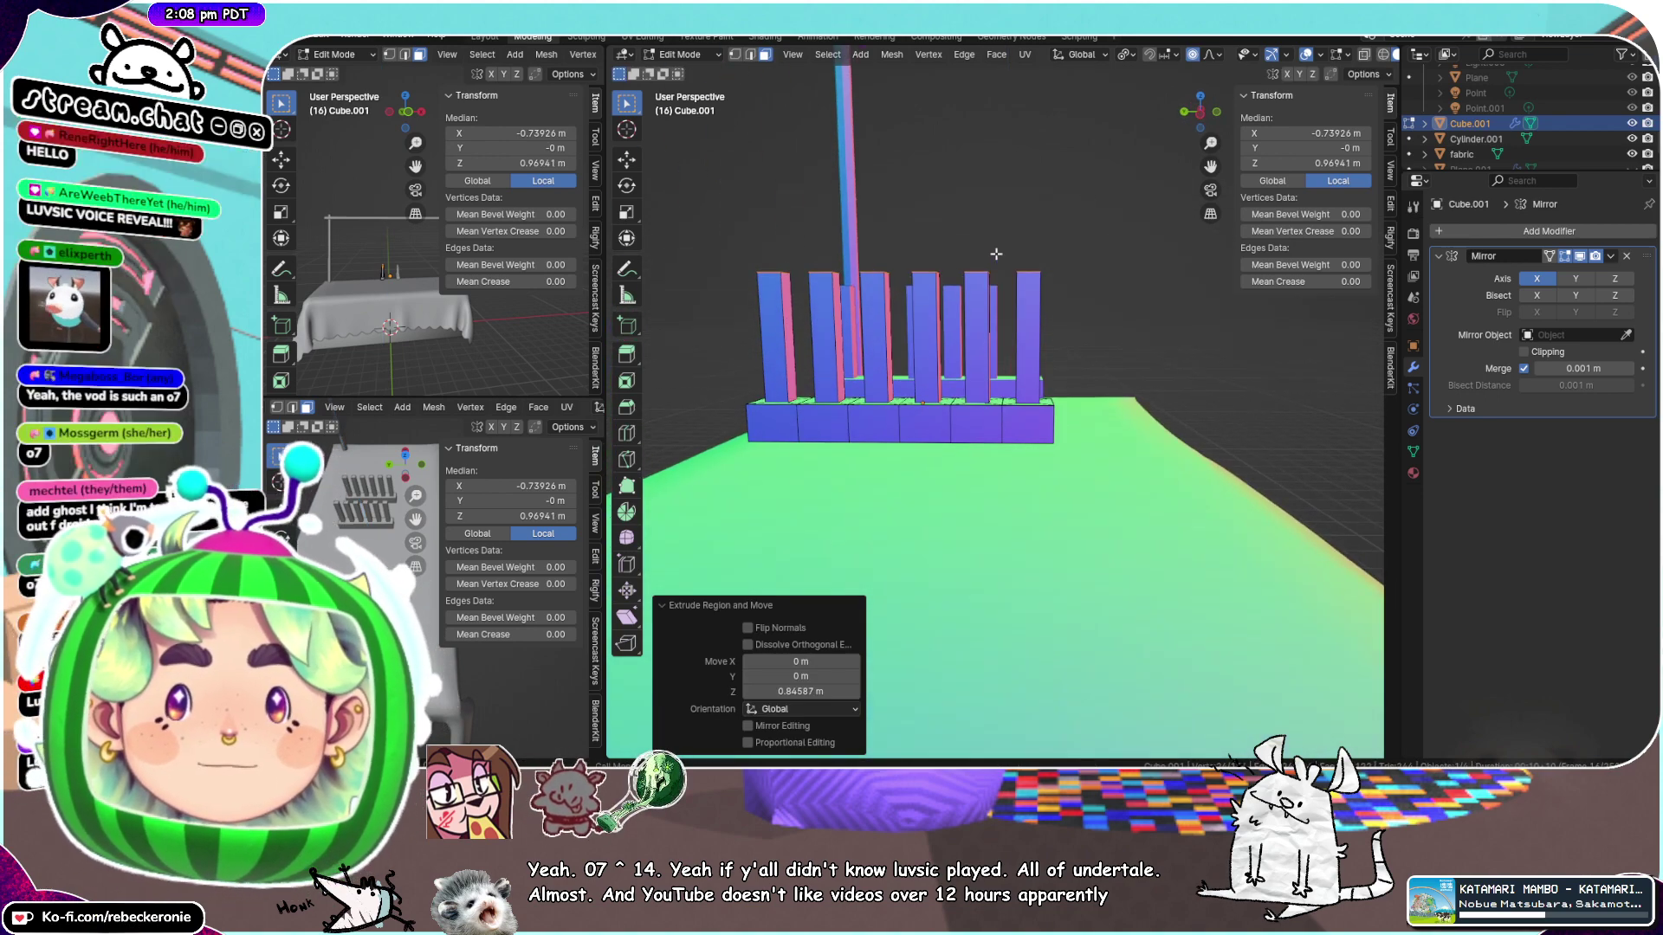
left_click(1200, 116)
key("r")
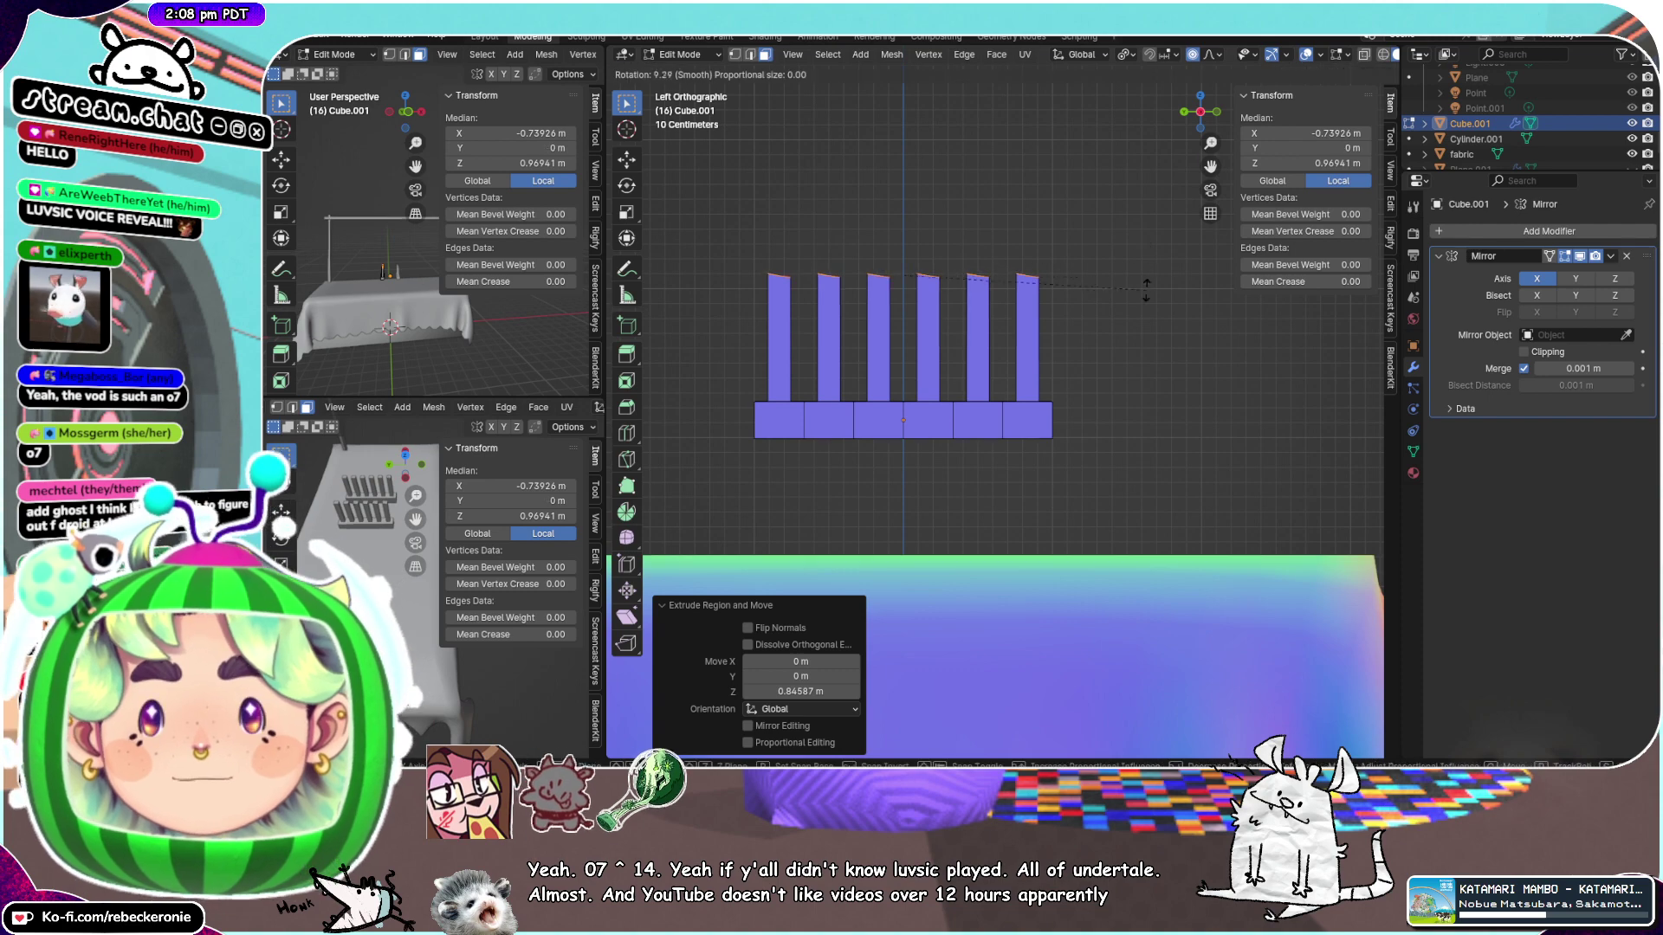
left_click(1111, 328)
middle_click_drag(1111, 328, 1187, 355)
scroll(1318, 423, "down", 4)
left_click(1191, 125)
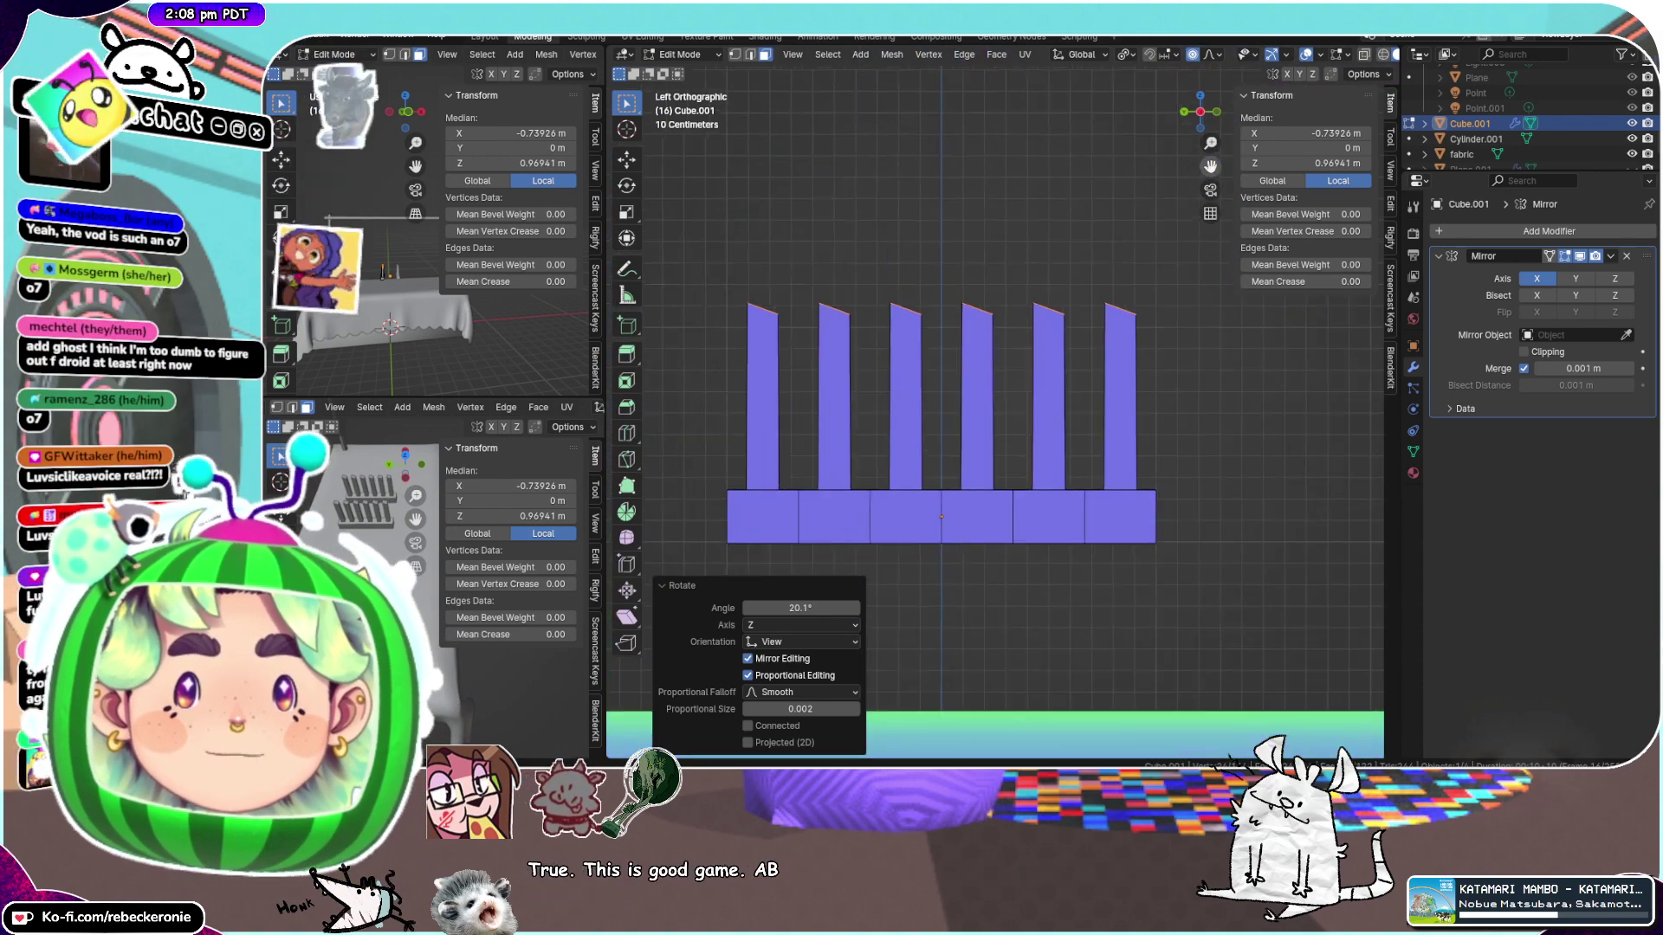
left_click(1135, 346)
middle_click_drag(1134, 346, 1079, 387)
left_click(975, 336)
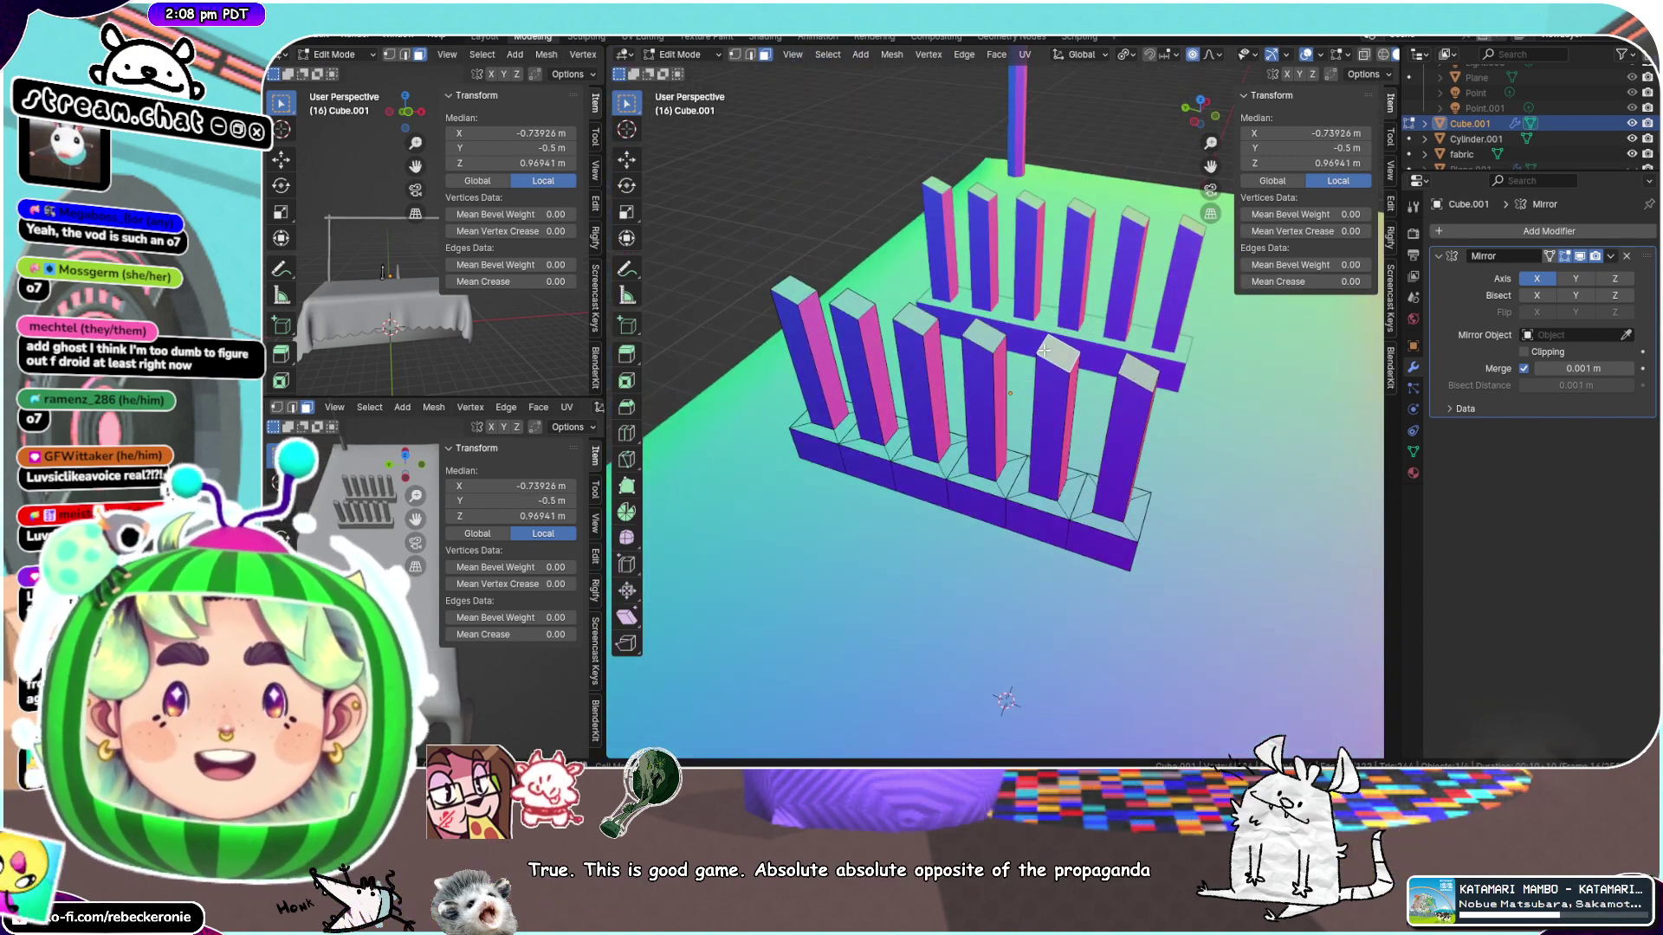
left_click(910, 318)
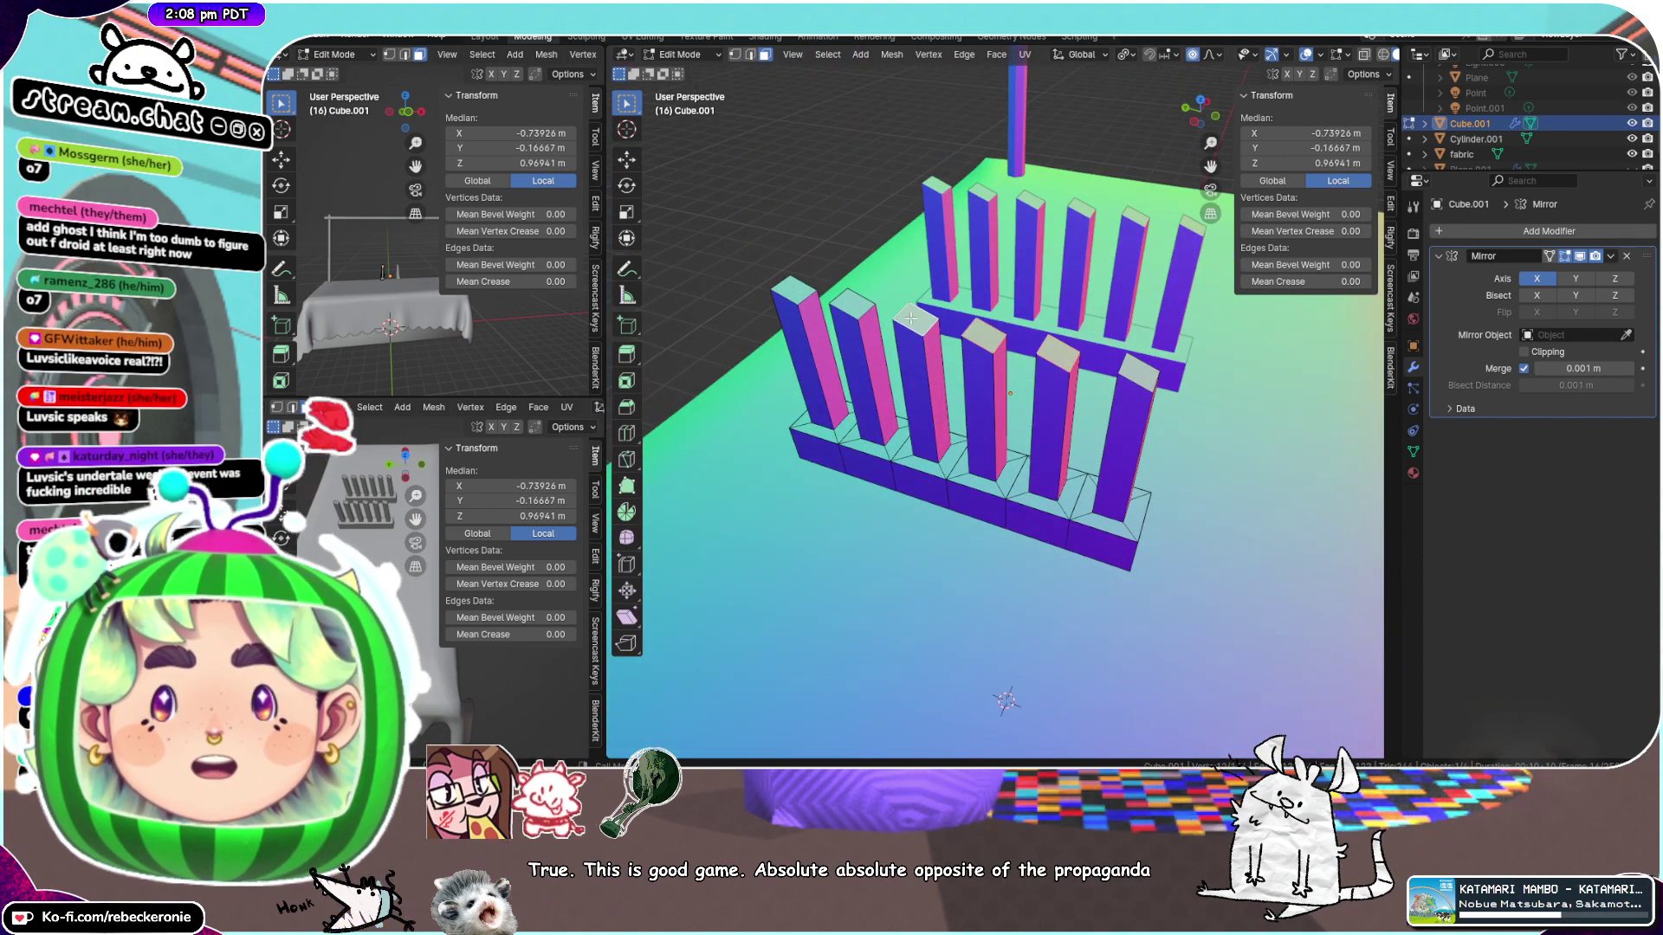
left_click(845, 305, "shift")
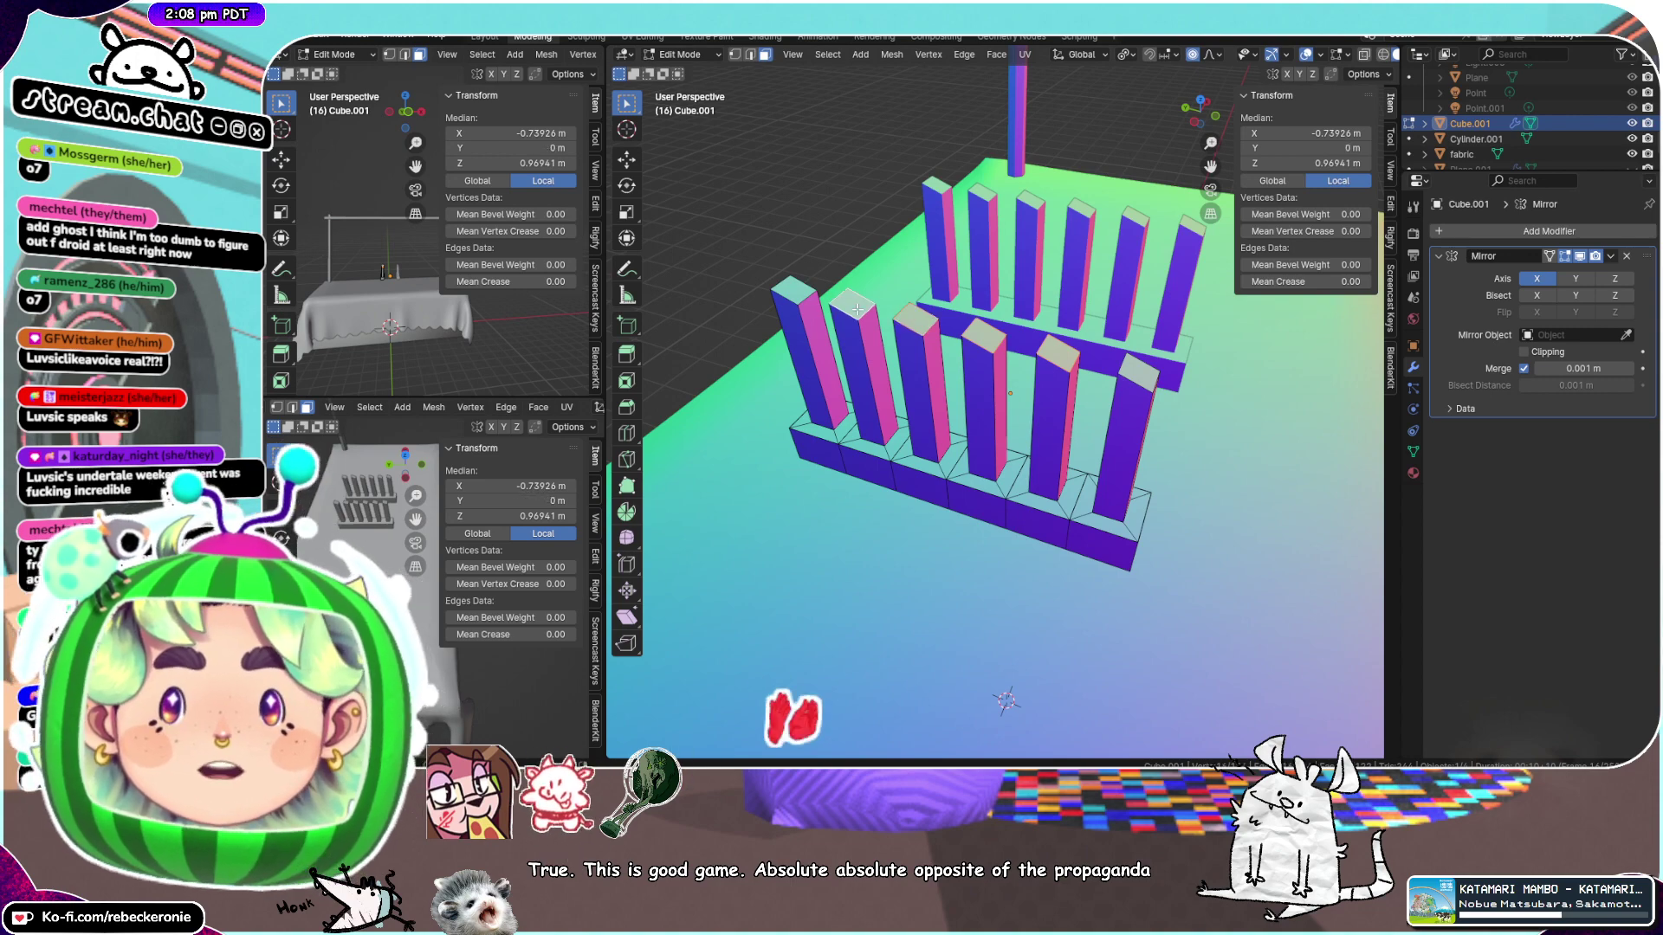
left_click(798, 290, "shift")
scroll(806, 293, "down", 2)
middle_click_drag(807, 292, 951, 196)
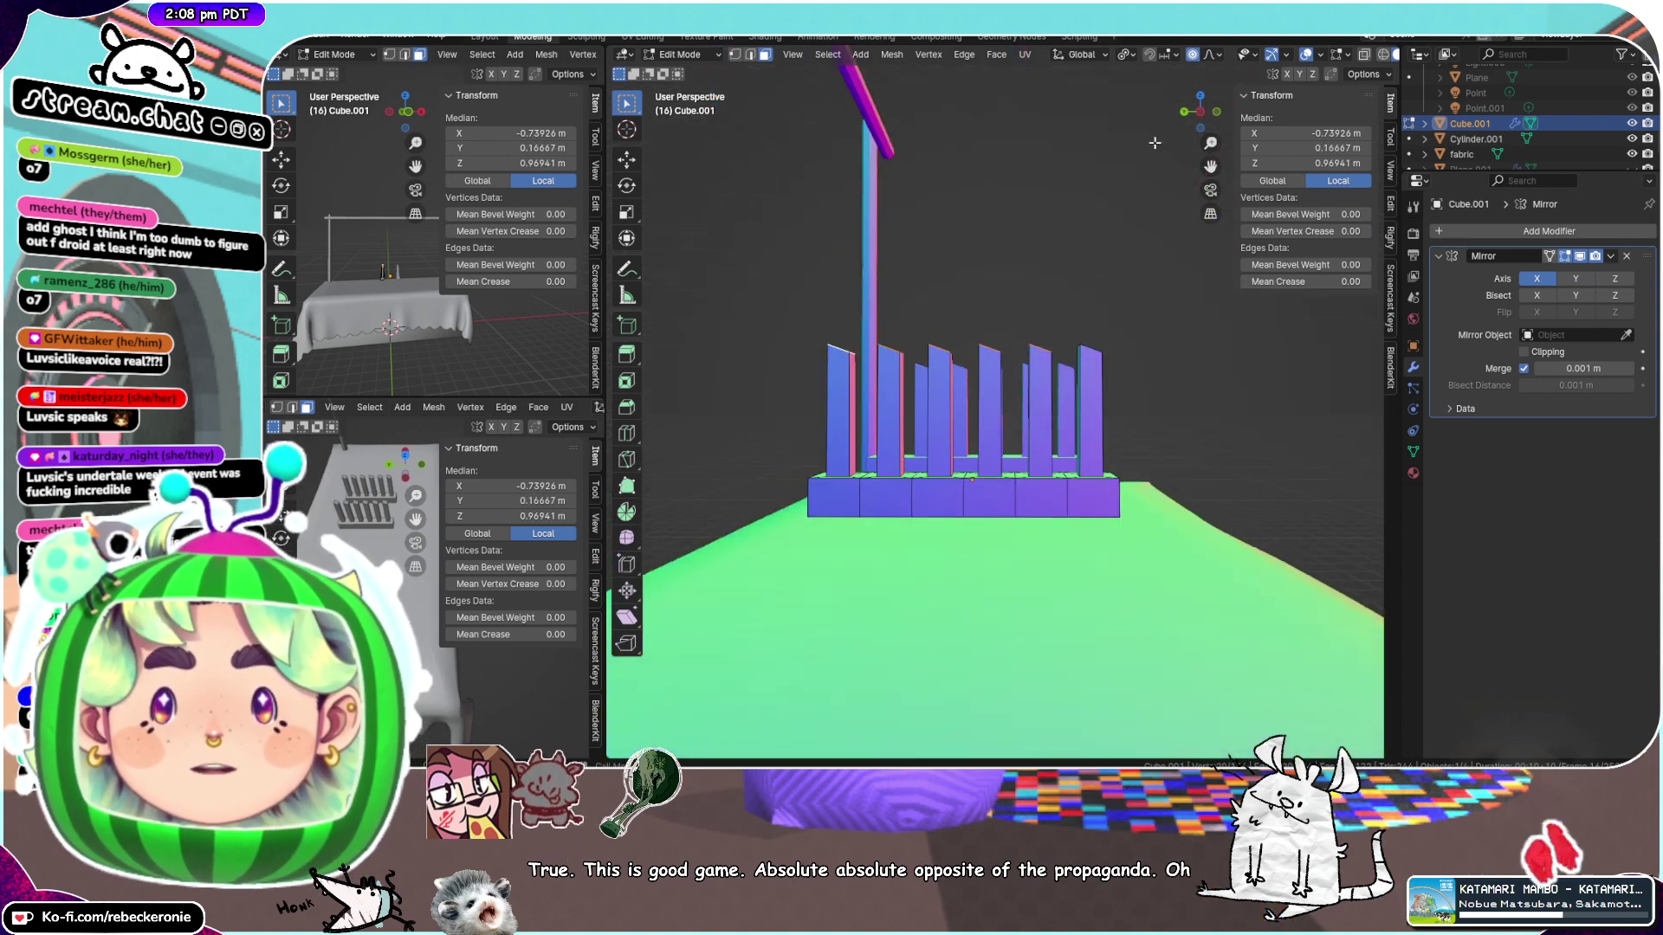
left_click(1201, 112)
key("r")
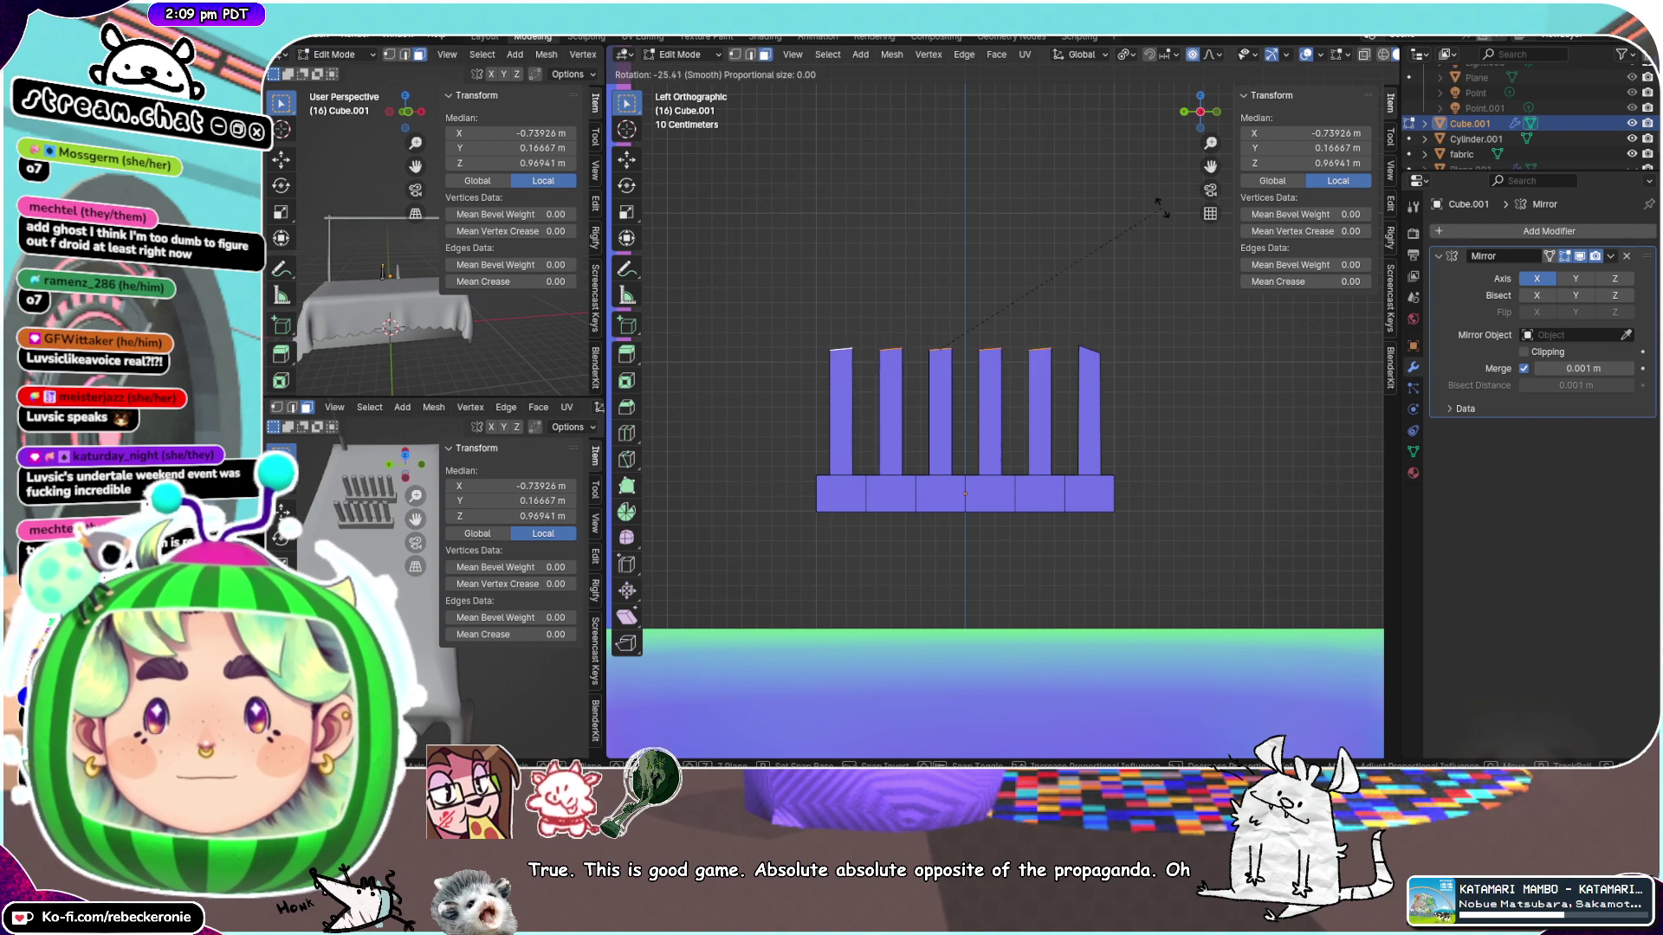
right_click(1161, 210)
middle_click_drag(1168, 269, 1173, 324)
left_click(1093, 371)
left_click(1050, 287)
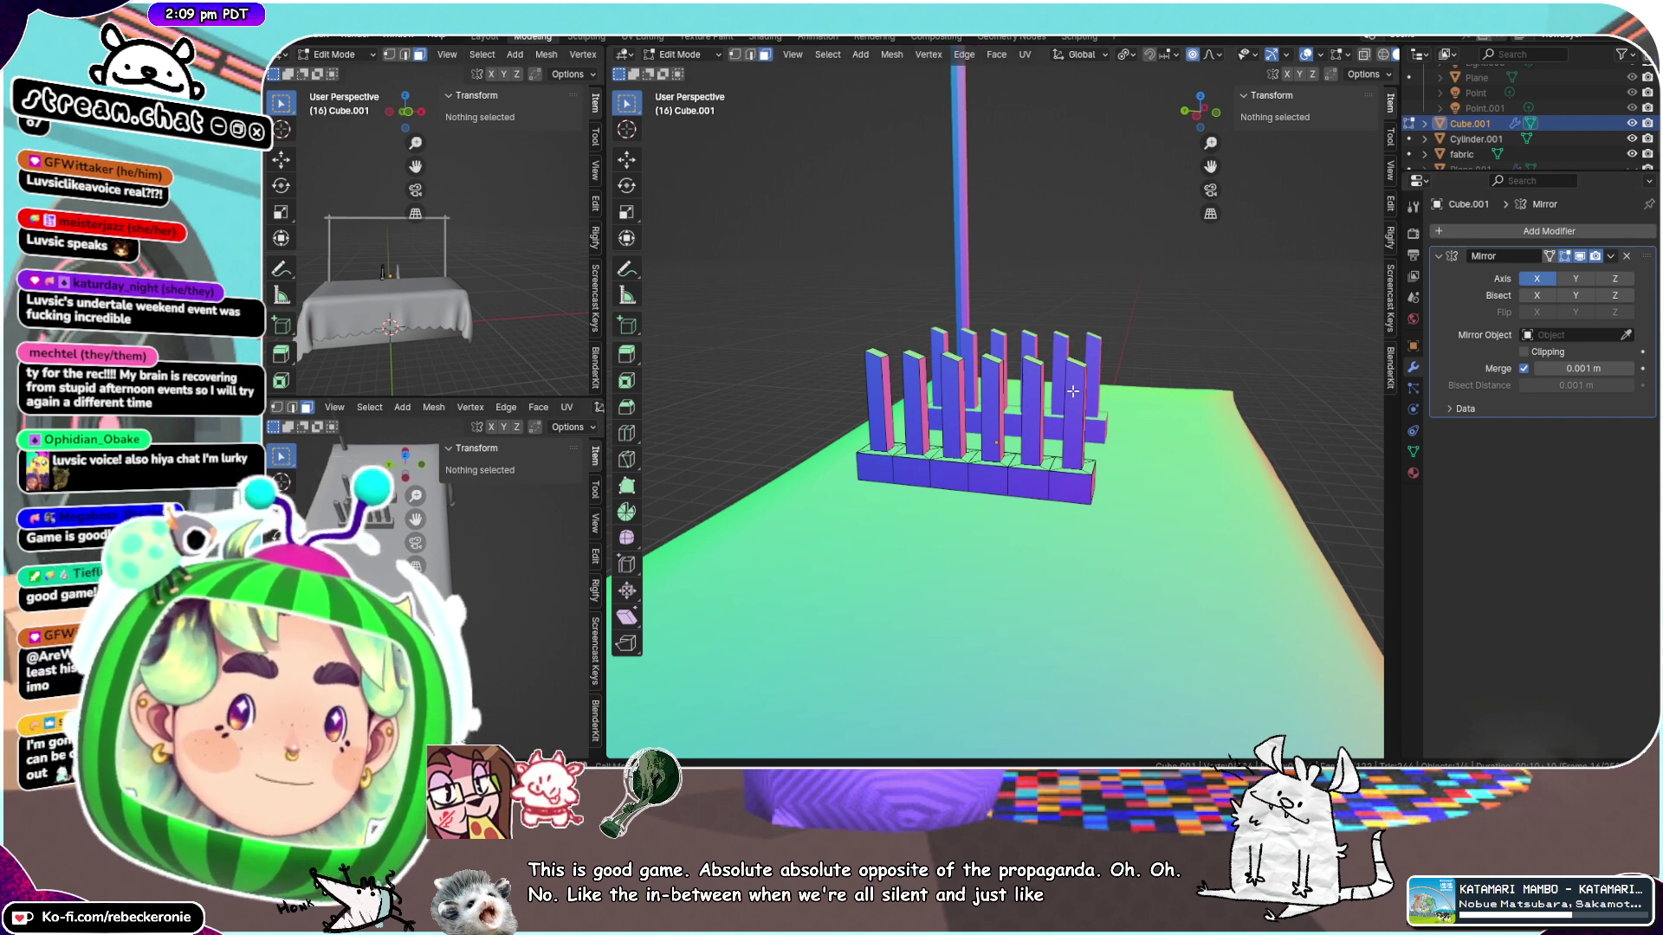
Extrude the inner side face of the base segment at the +Y end 0.73131 m along X toward the mirrored half
mouse_move(1018, 315)
middle_mouse_down()
mouse_move(1092, 341)
mouse_move(1026, 319)
mouse_move(996, 355)
mouse_move(960, 356)
mouse_move(958, 443)
mouse_move(1048, 404)
mouse_move(1076, 359)
mouse_move(1020, 346)
middle_mouse_up()
scroll(1027, 319, "up", 3)
left_click(1205, 111)
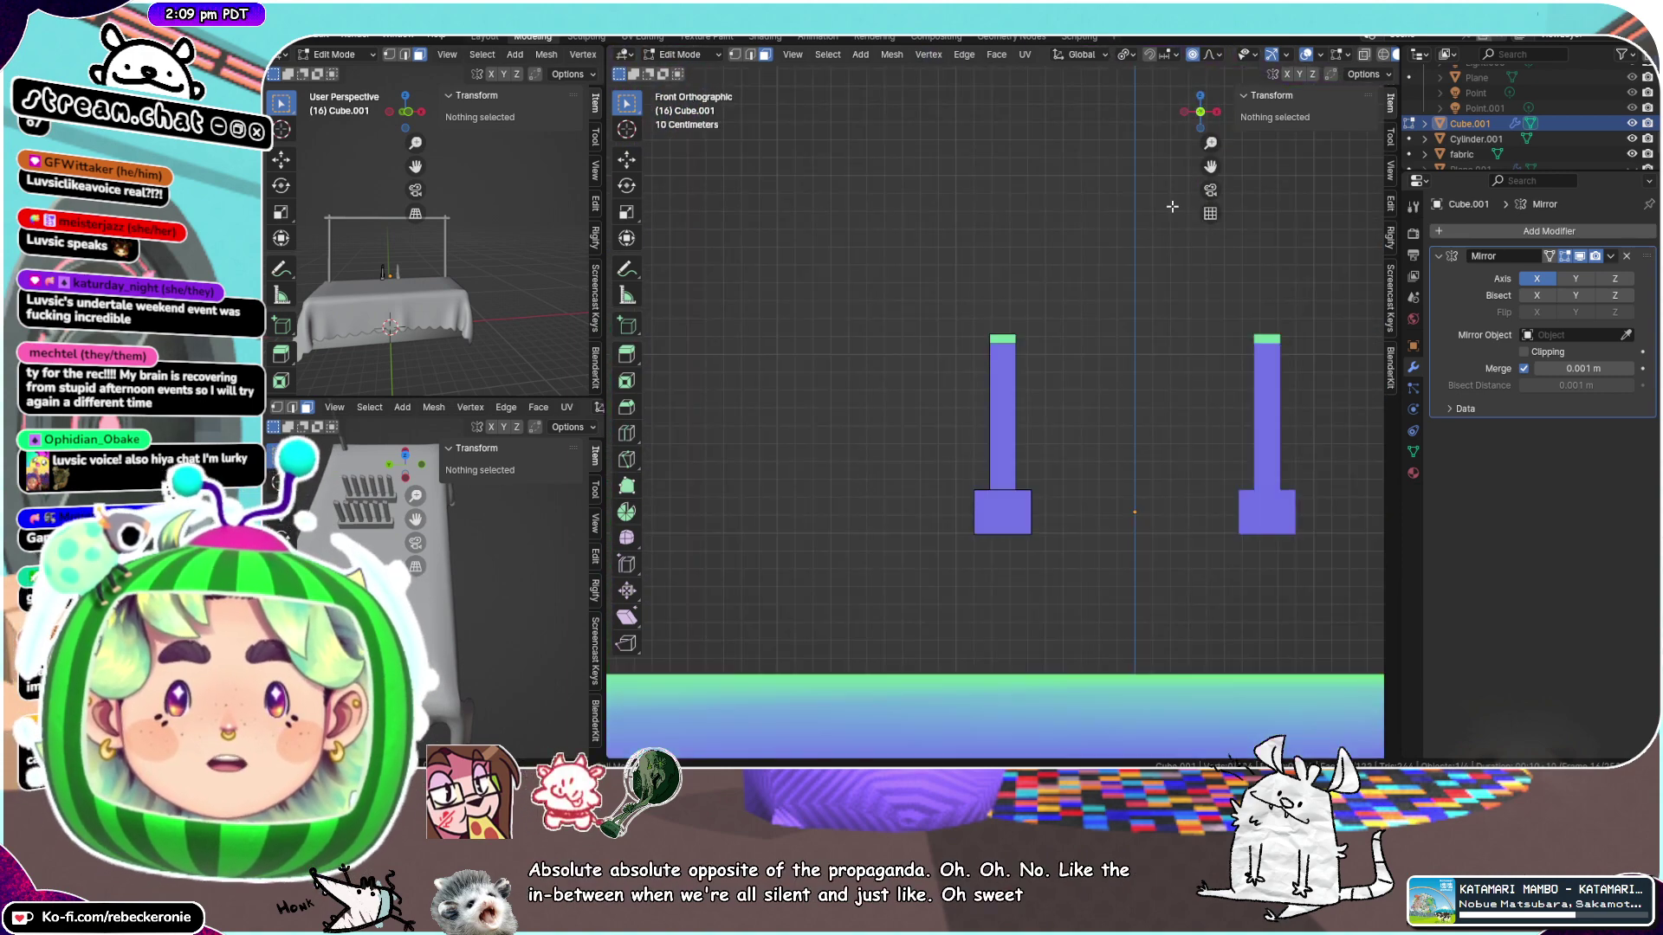
middle_click_drag(1169, 208, 1048, 520)
left_click(1114, 566)
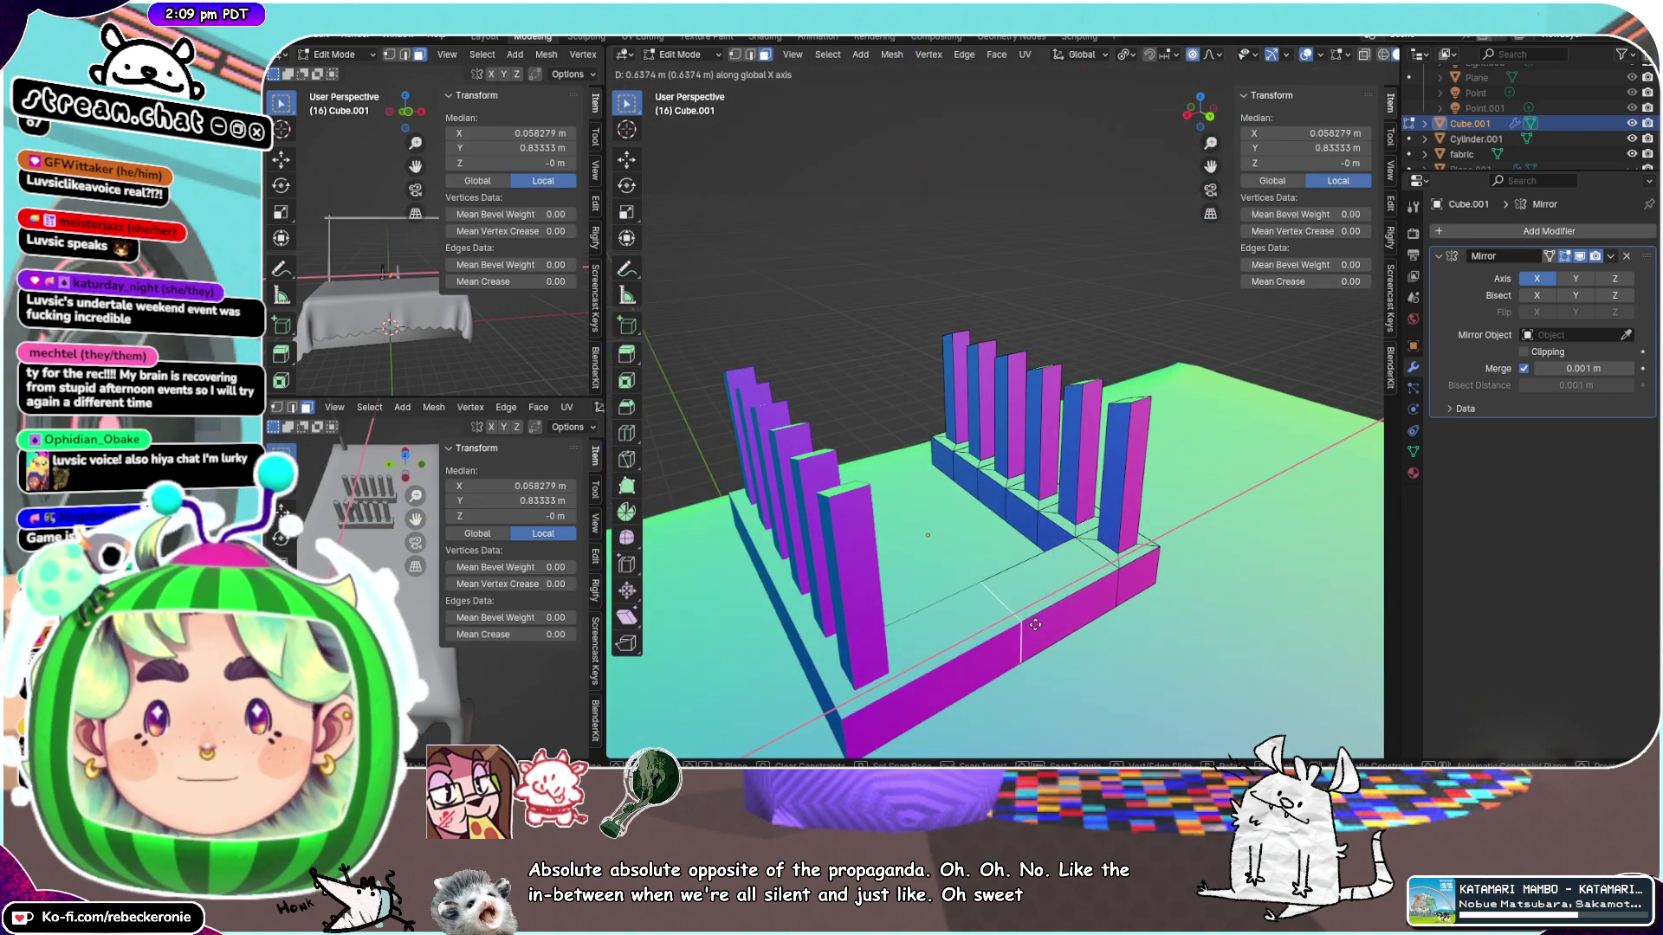
left_click(1022, 634)
Turn on clipping in the Mirror modifier and move the extruded end face along X onto the mirror plane, joining both halves
middle_click_drag(1065, 604, 970, 563)
key("g")
key("x")
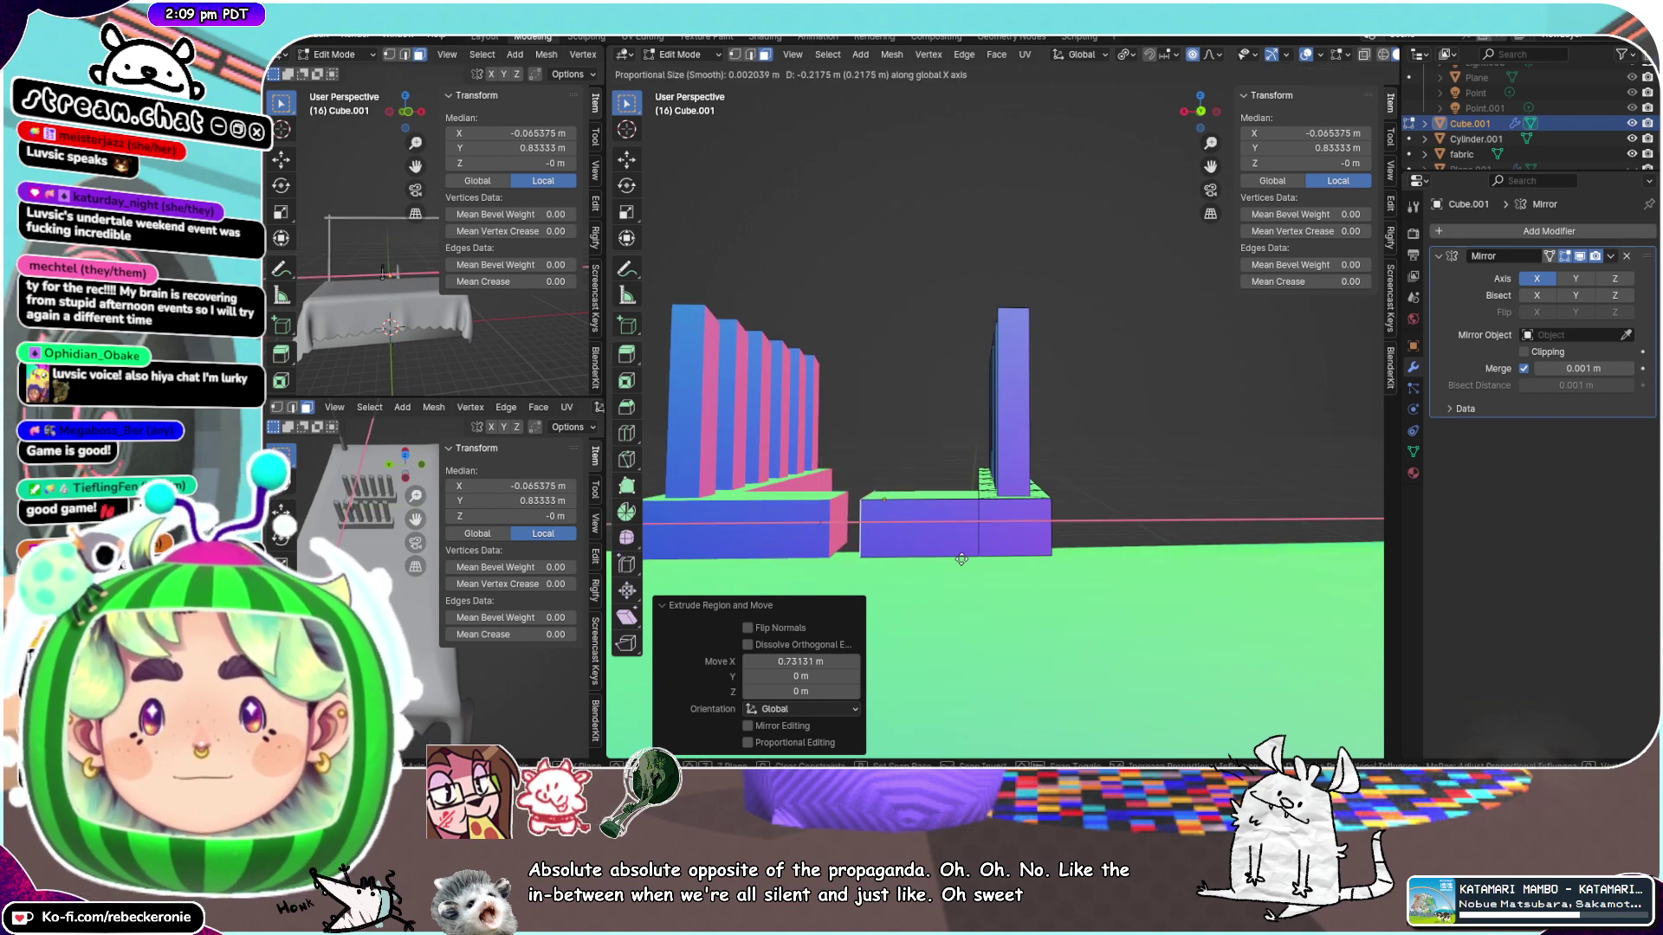
left_click(914, 563)
key("g")
key("x")
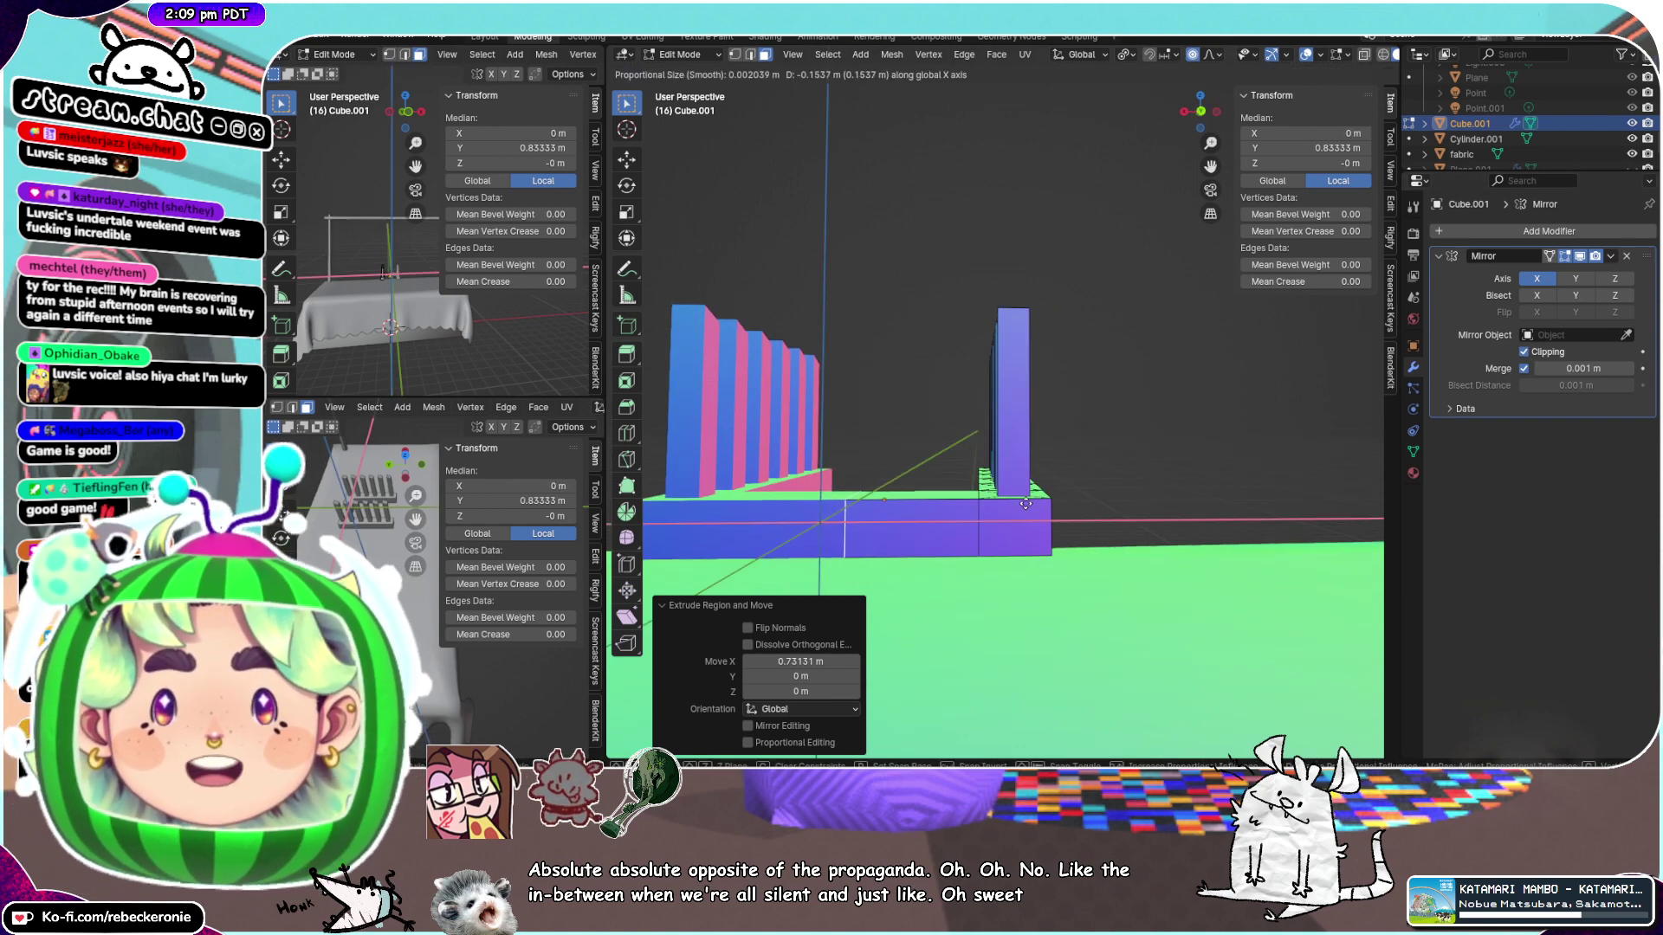
left_click(1118, 497)
Set the transform pivot point to Bounding Box Center while viewing the rack in left orthographic view
middle_click_drag(1088, 495, 1072, 401)
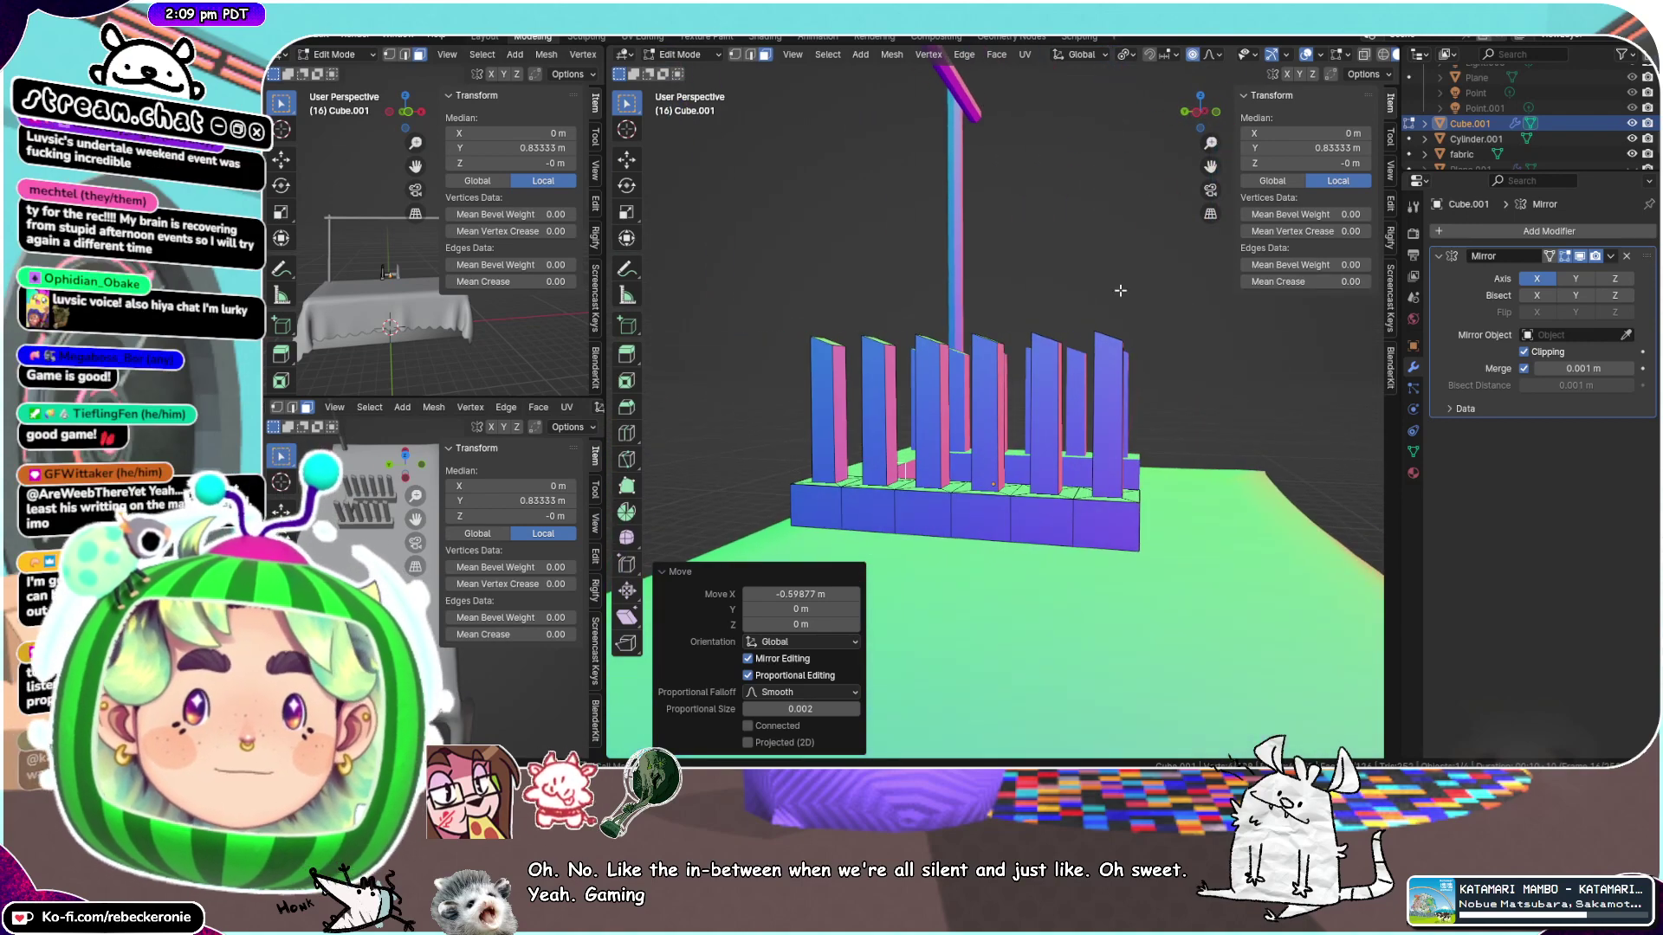
key("ctrl+KP_3")
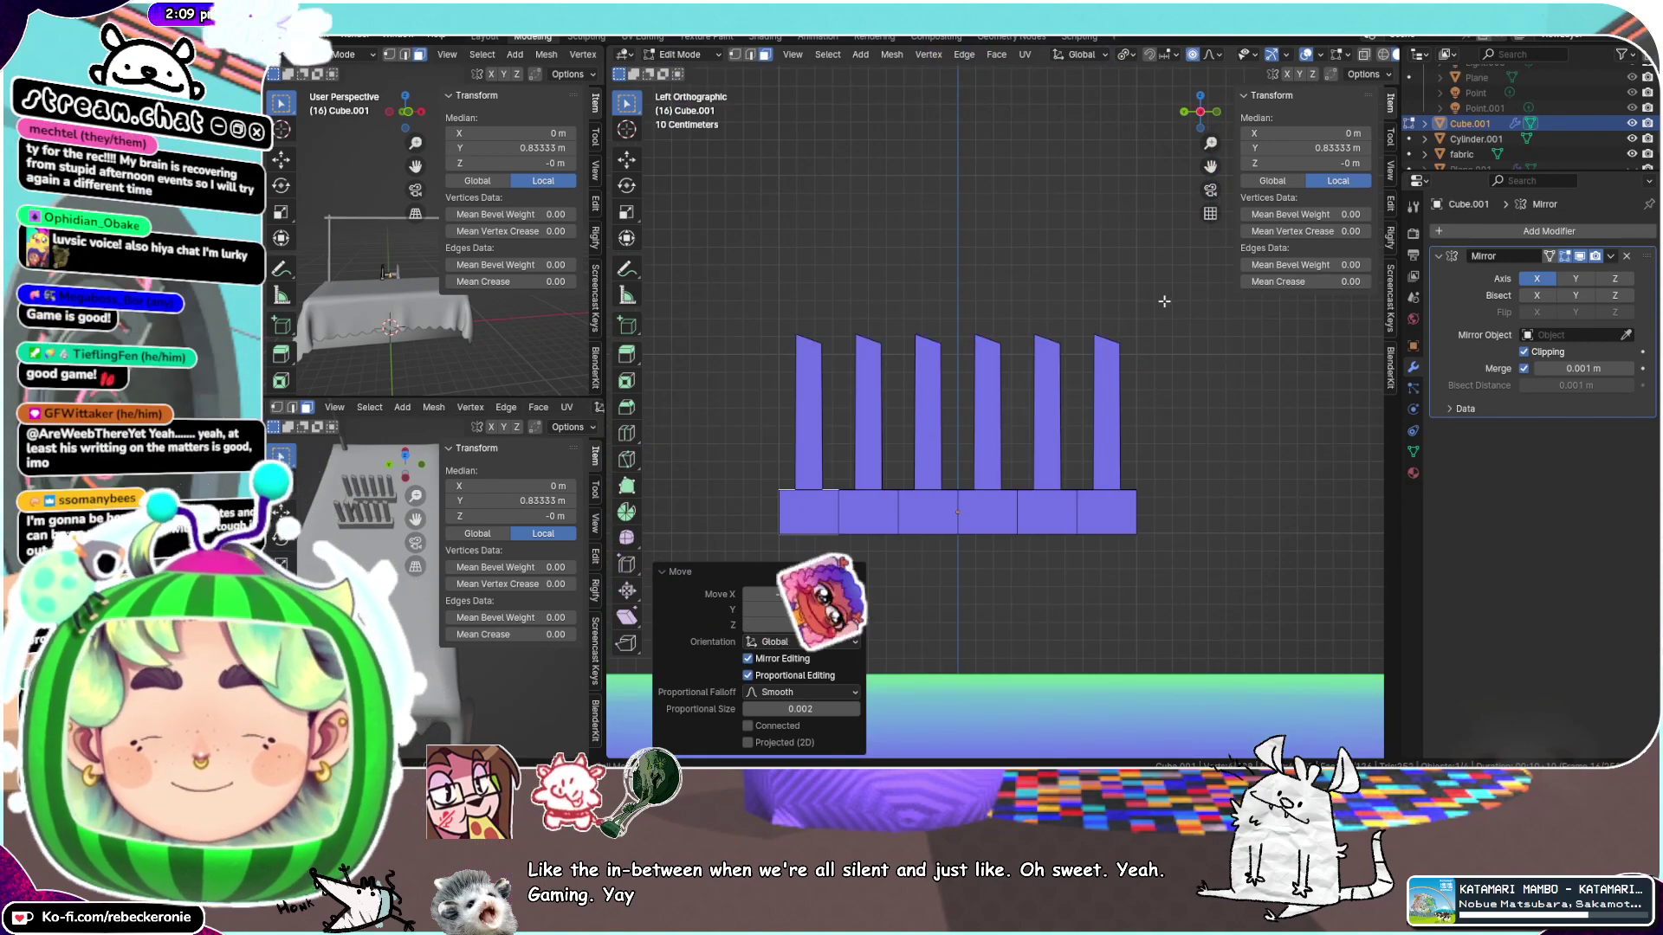
left_click(1128, 54)
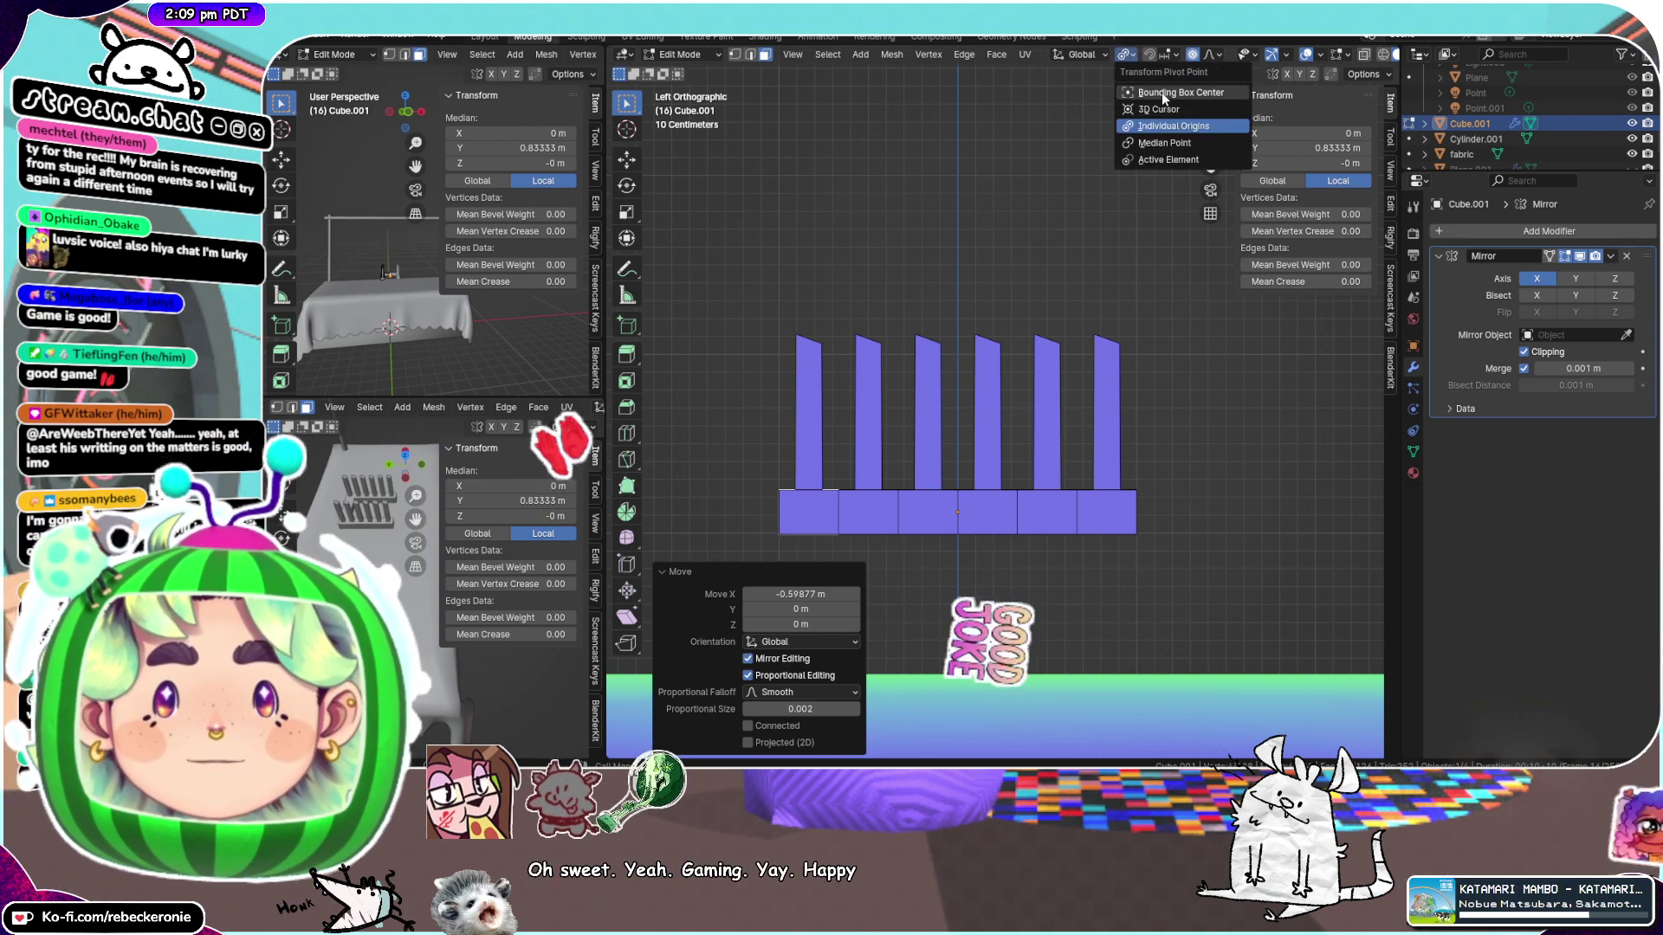
left_click(1162, 92)
key("a")
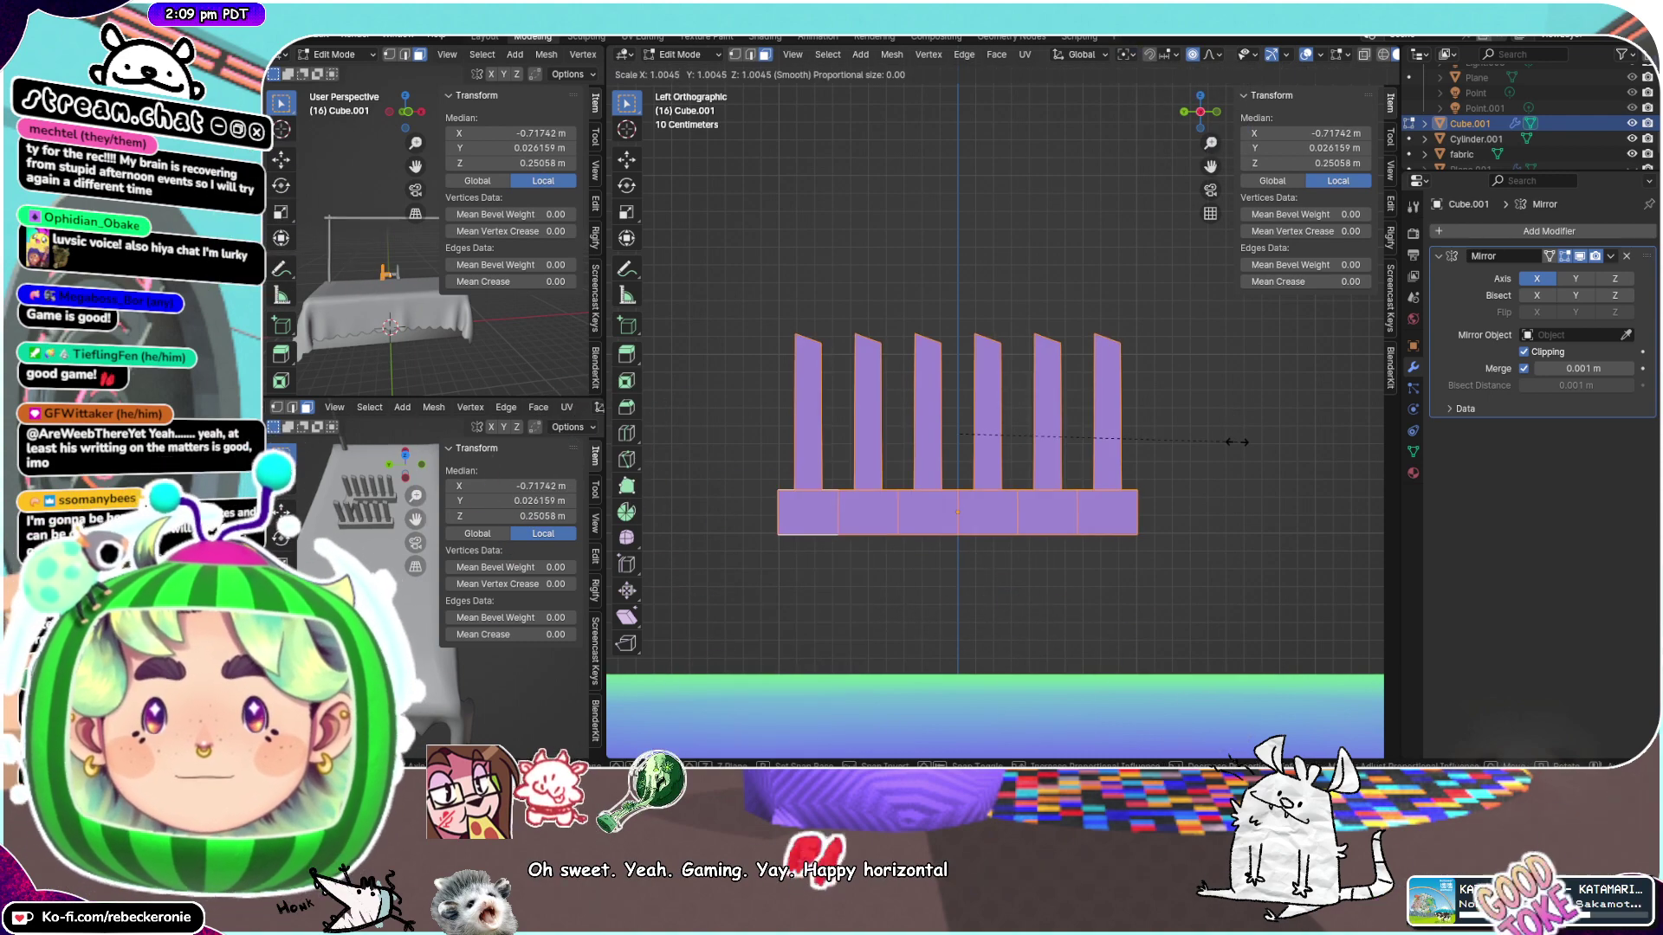
key("r")
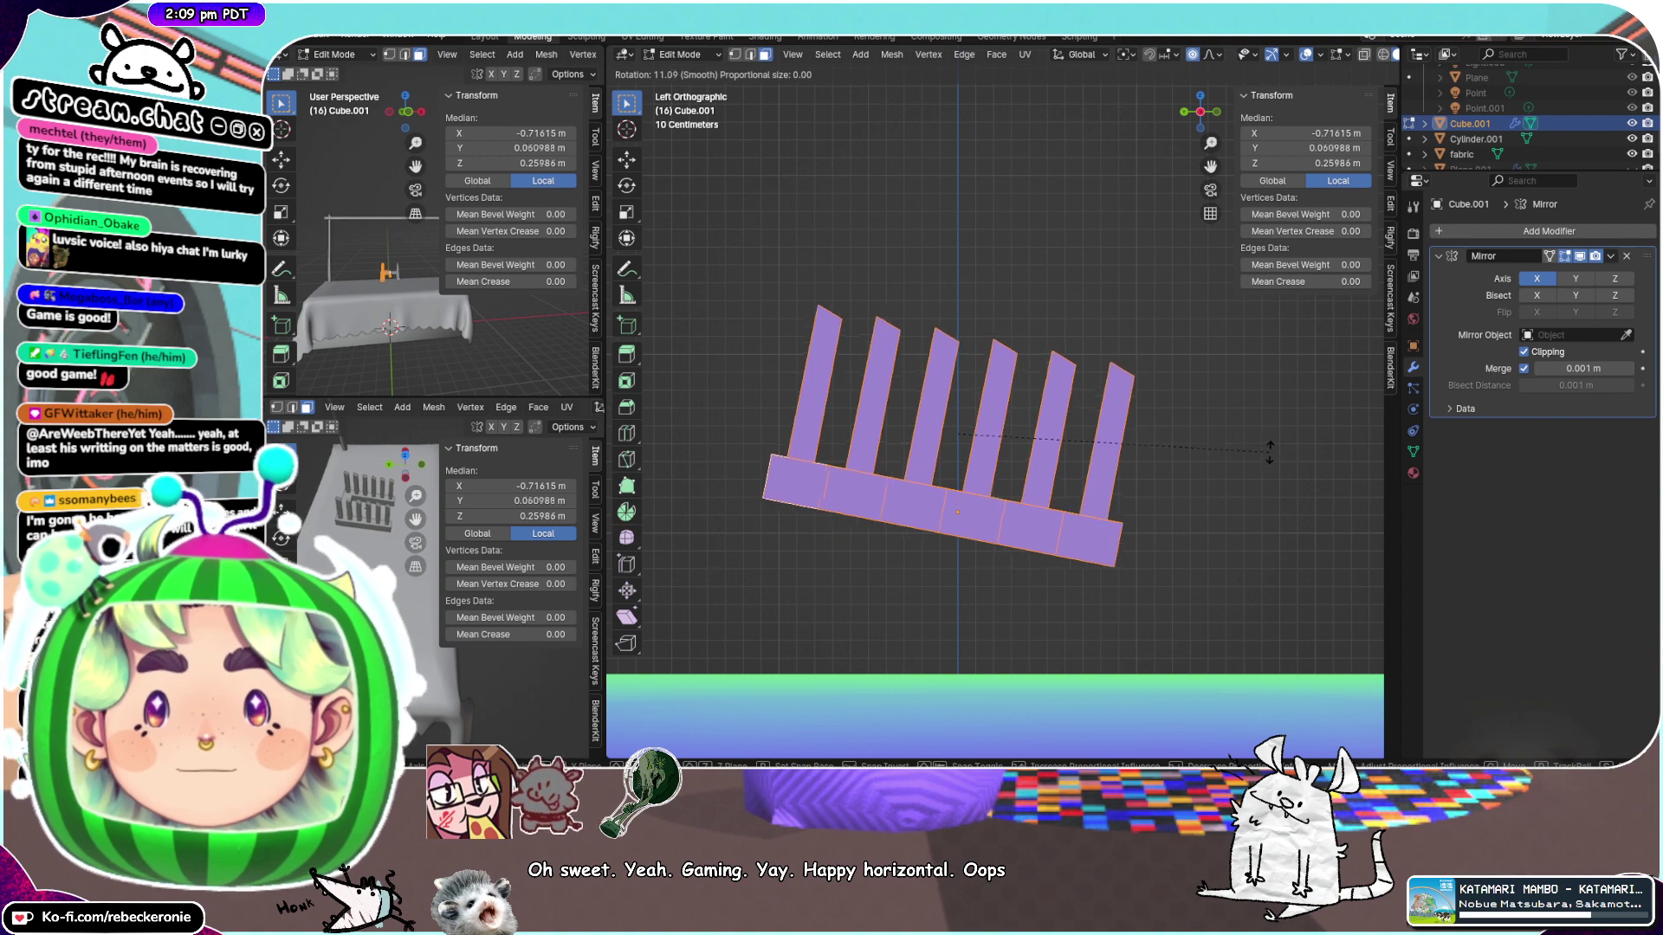
right_click(1269, 461)
key("ctrl+z")
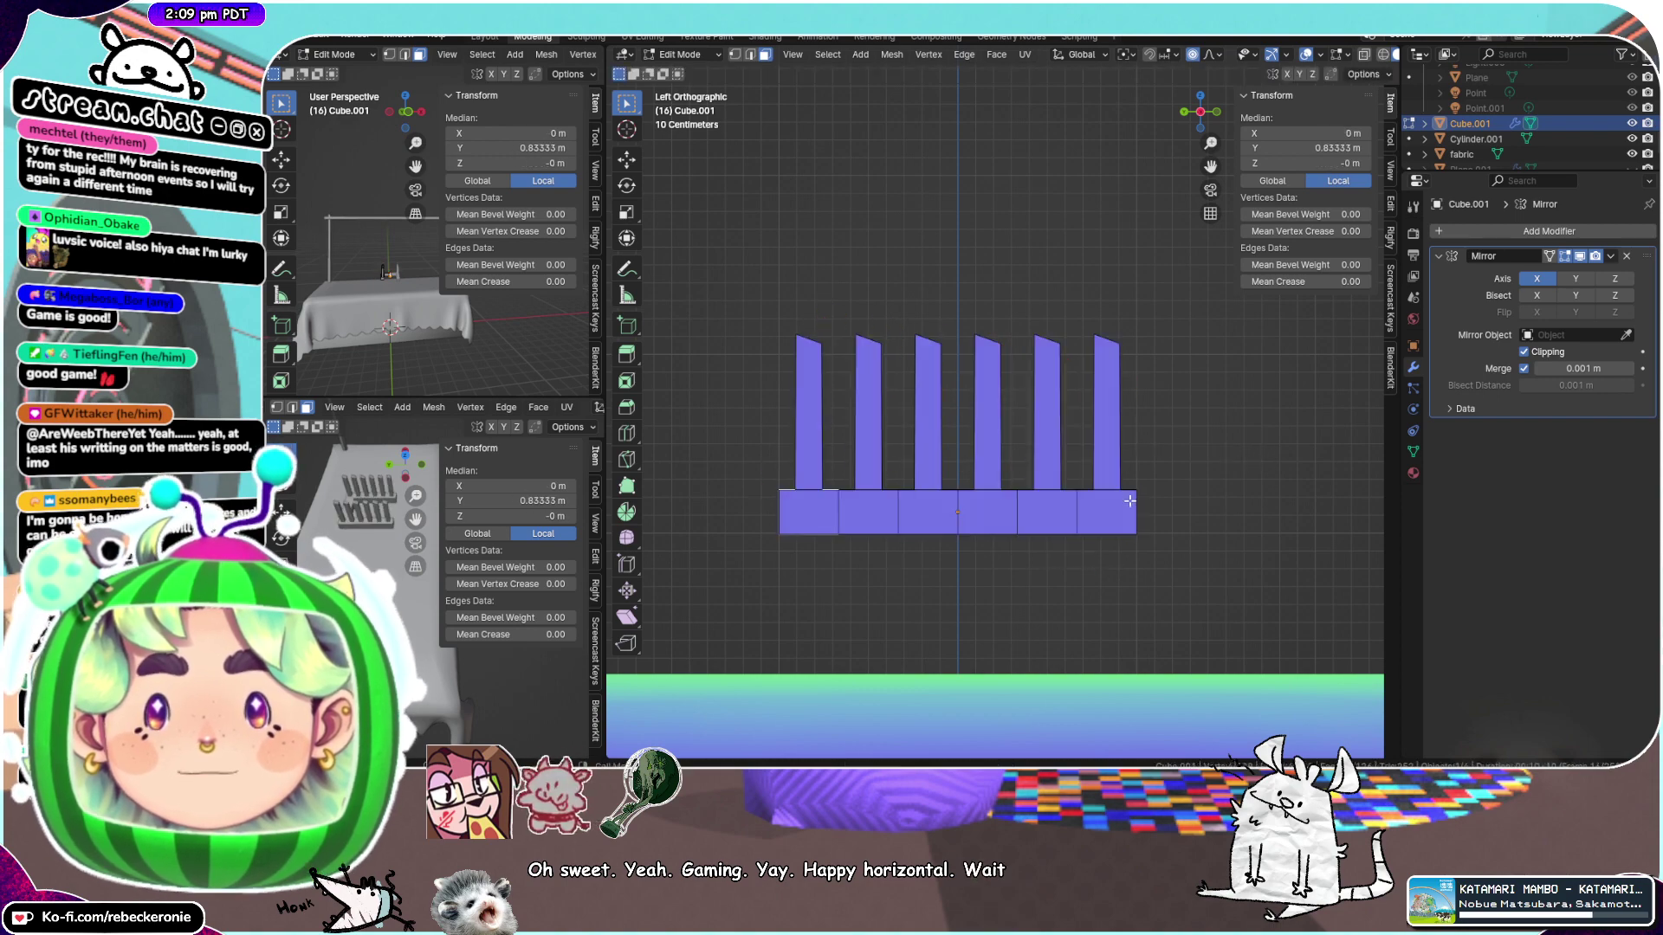
middle_click_drag(1131, 501, 1213, 153)
scroll(1101, 489, "down", 2)
left_click(1195, 103)
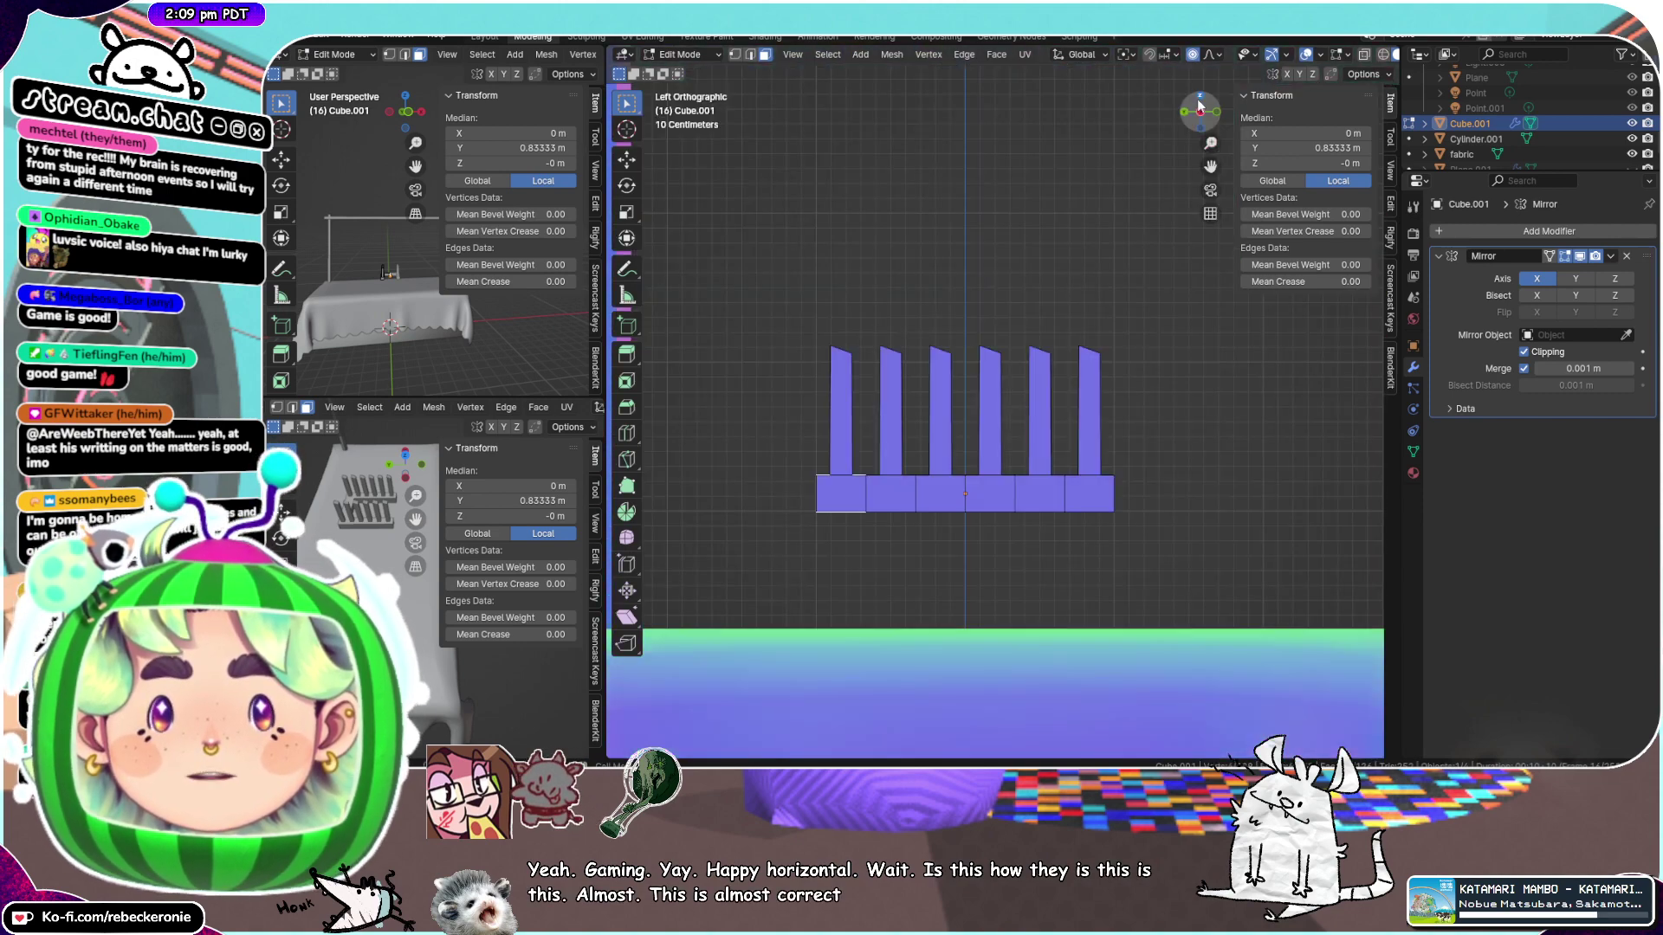
scroll(1181, 381, "up", 2)
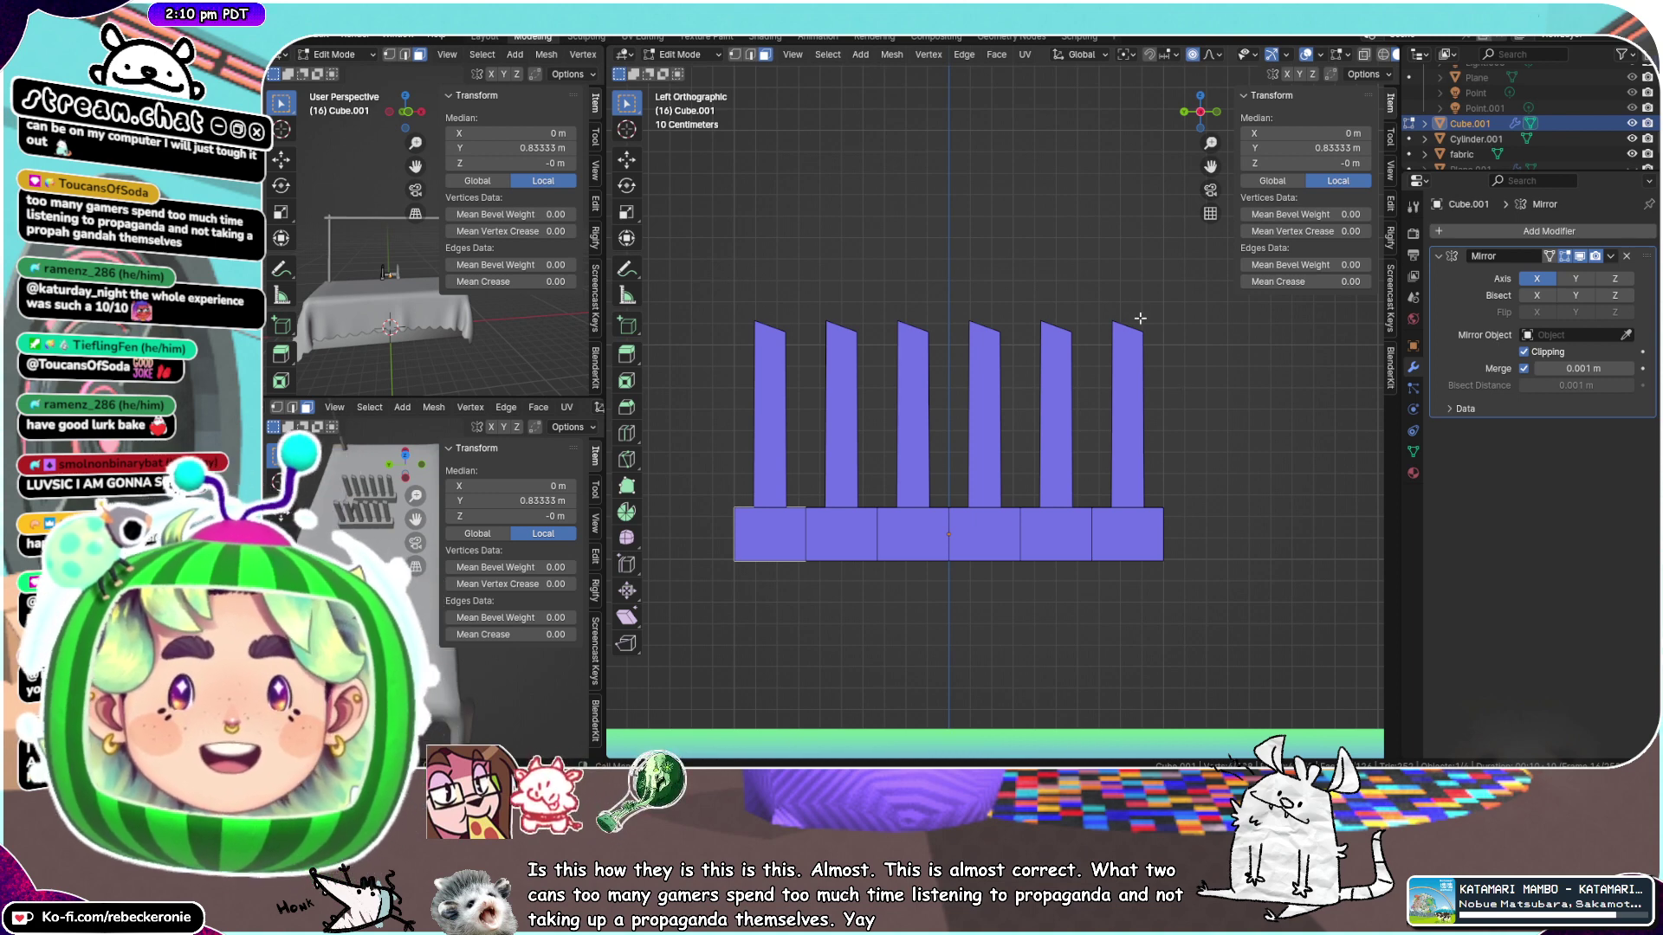
left_click_drag(1211, 637, 1073, 238)
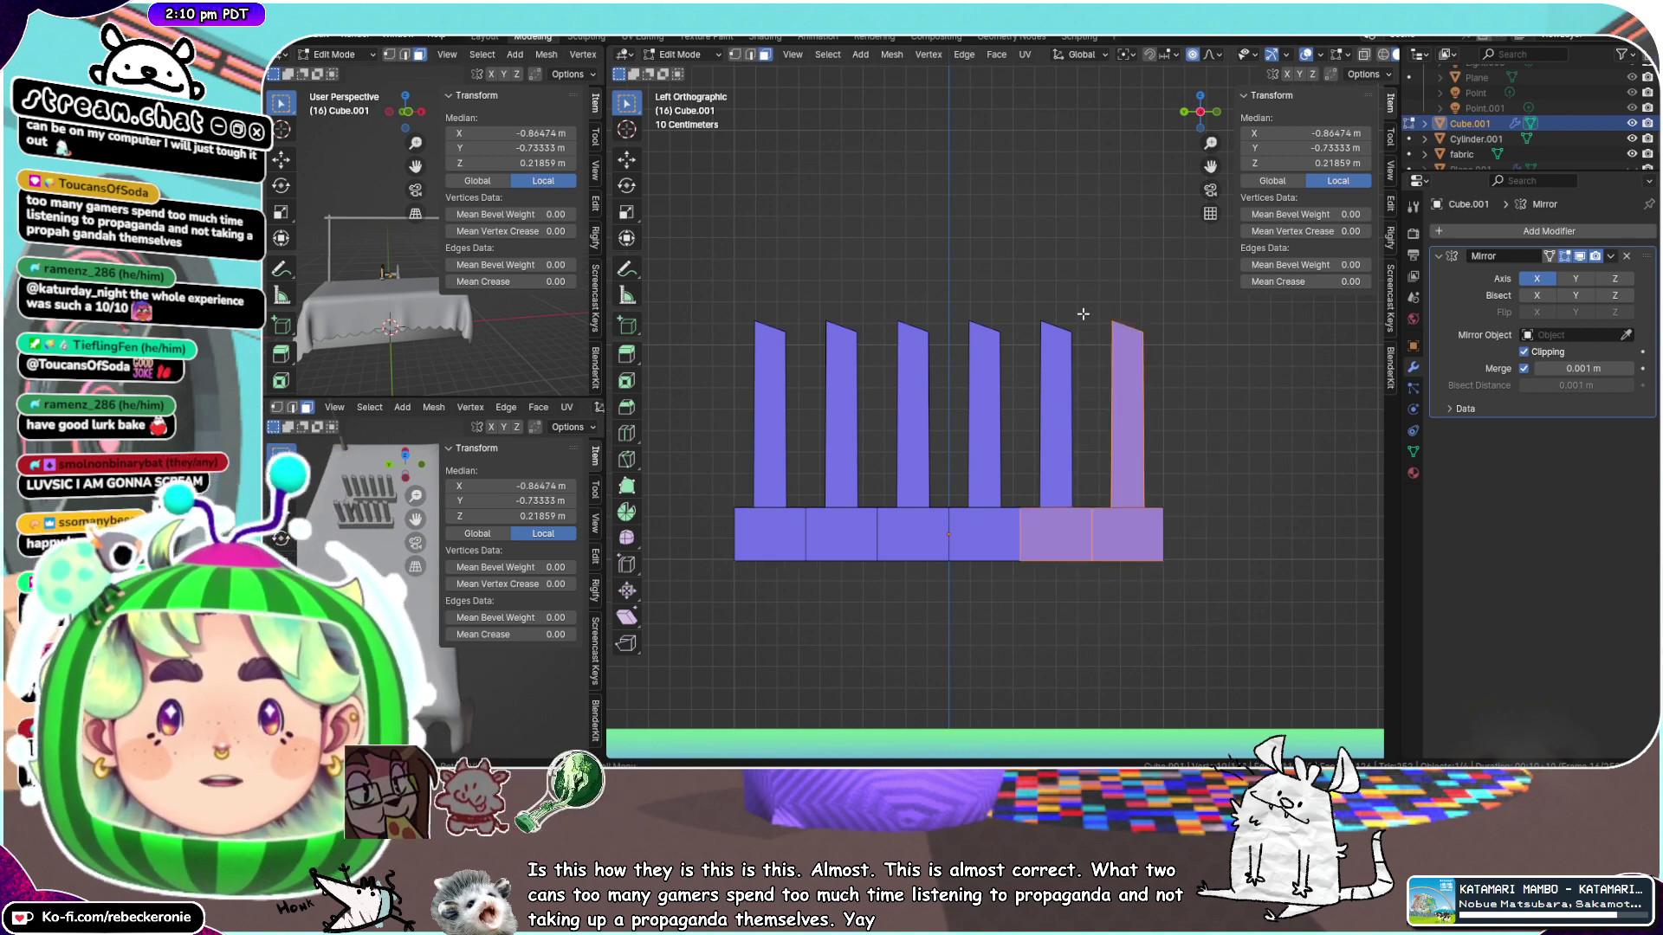
left_click(1207, 662)
left_click_drag(1217, 694, 1100, 259)
middle_click_drag(1100, 258, 907, 359)
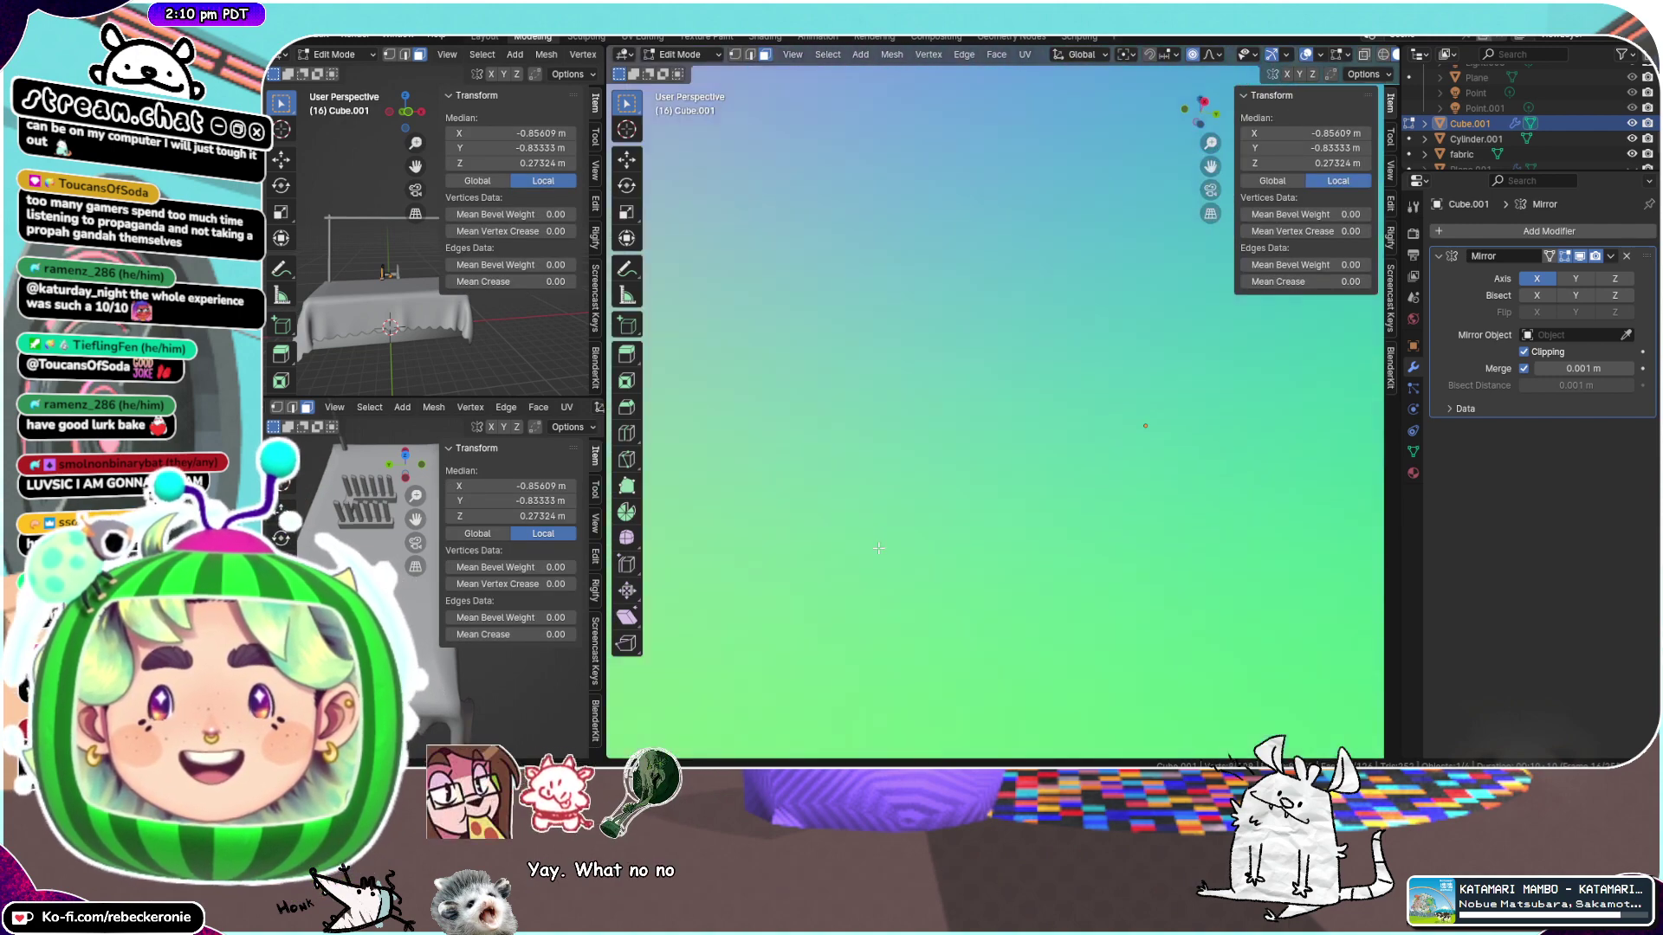
middle_click_drag(878, 548, 979, 502)
left_click(1195, 114)
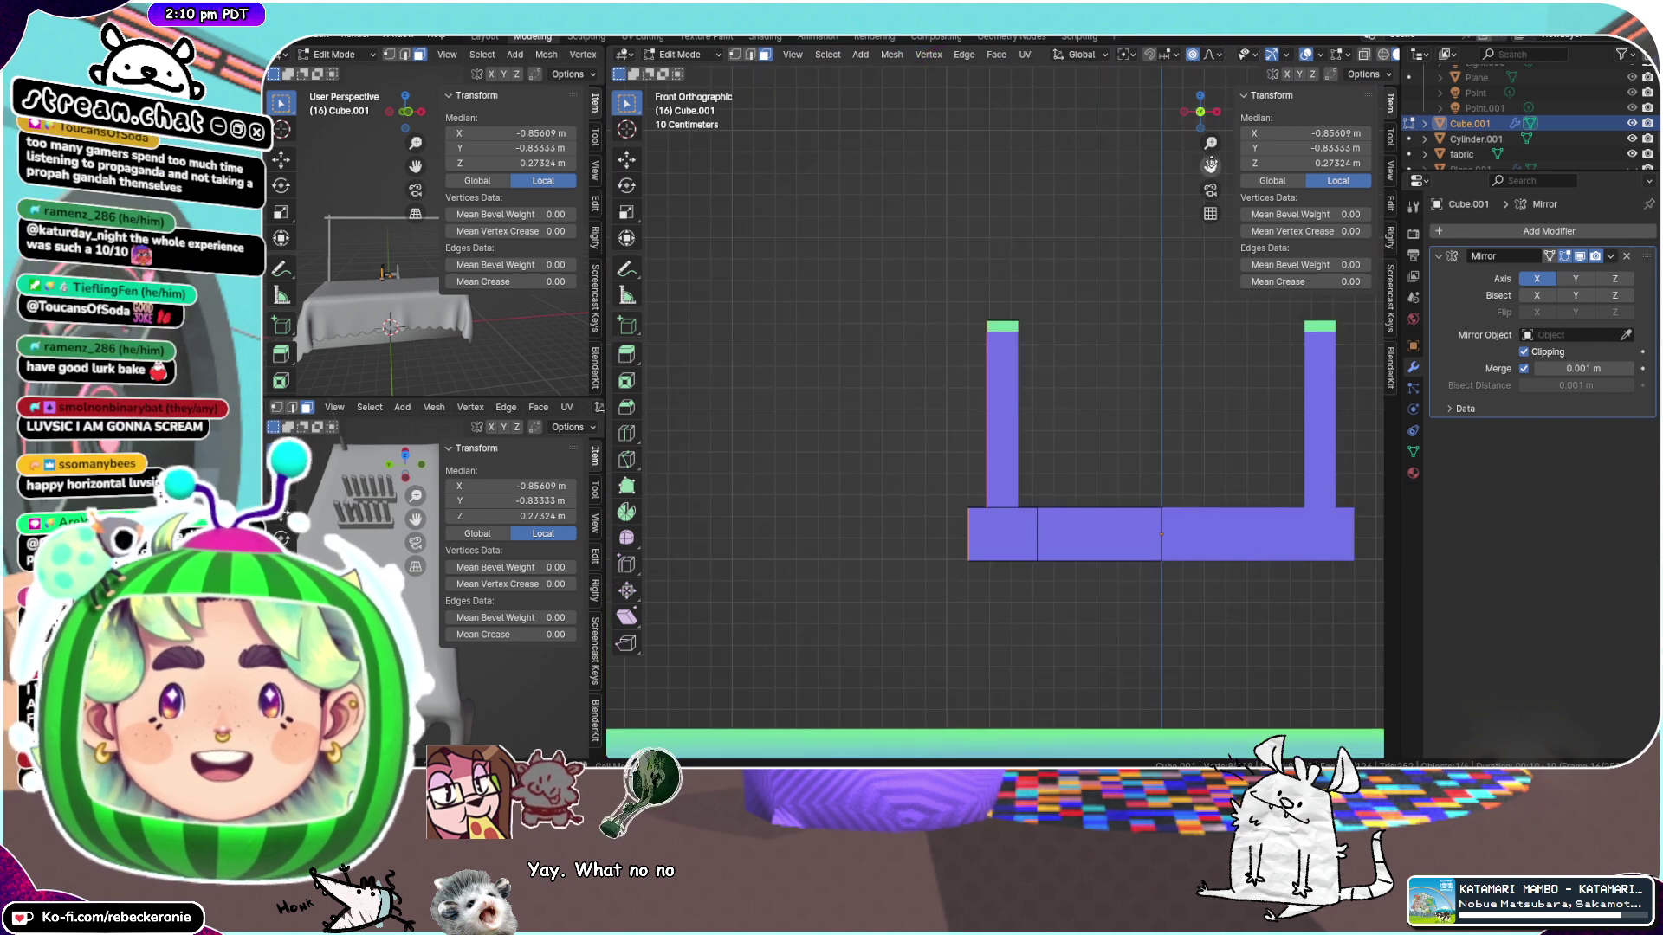
key("alt+a")
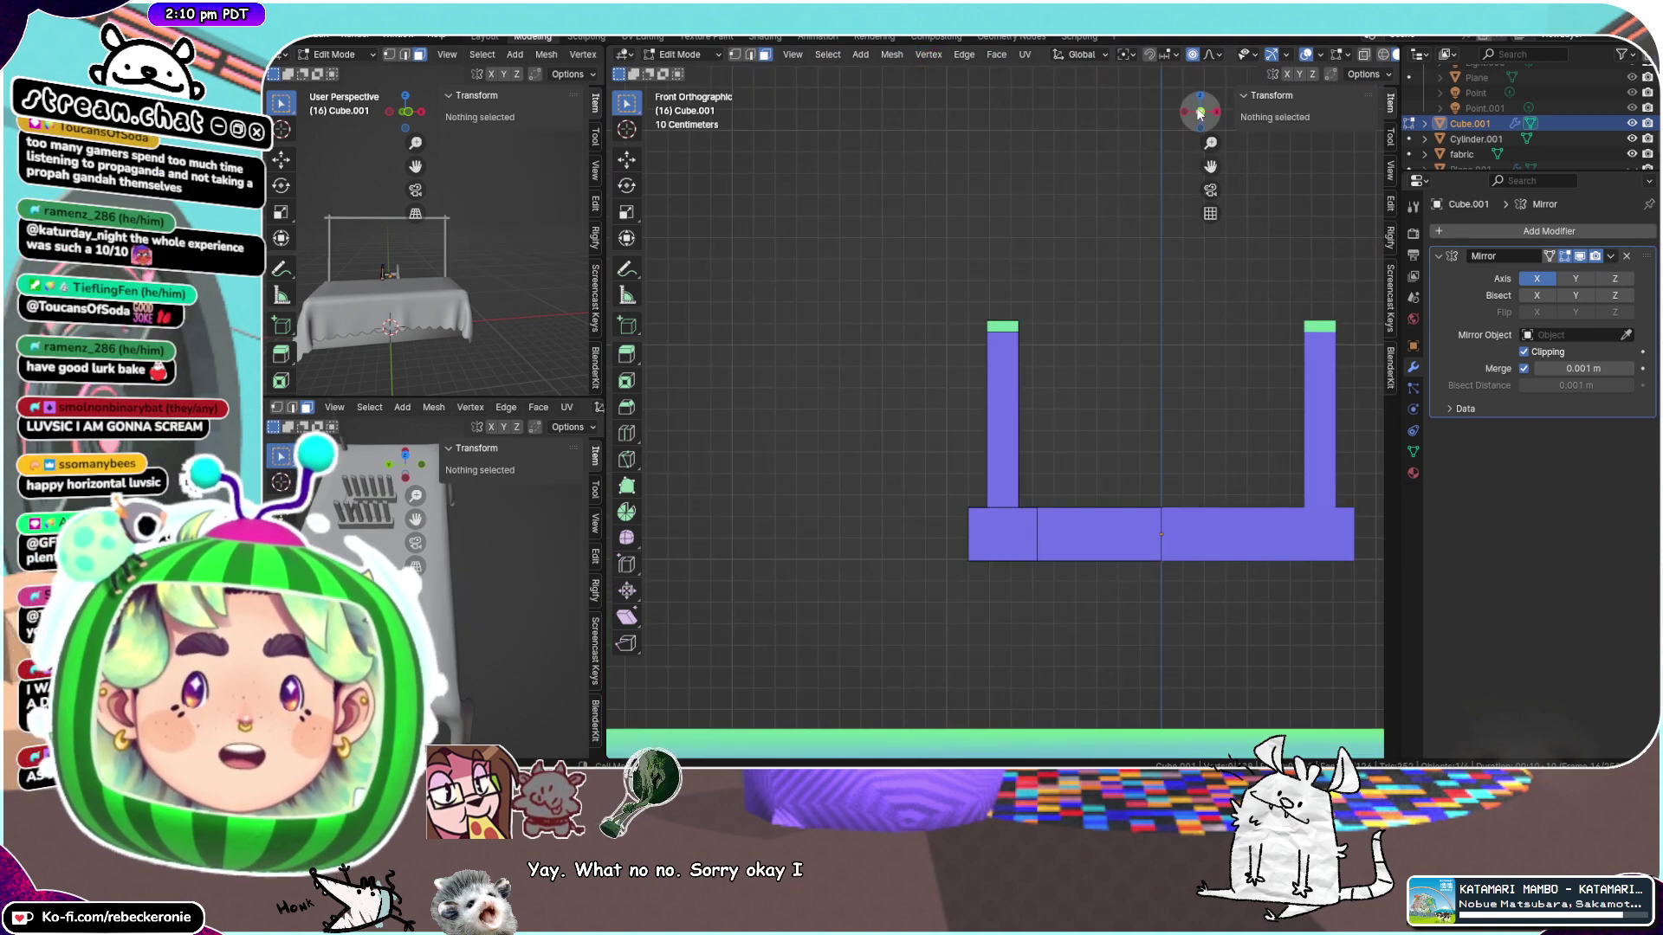
Turn on X-ray display for the rack in the left orthographic view
left_click(1184, 113)
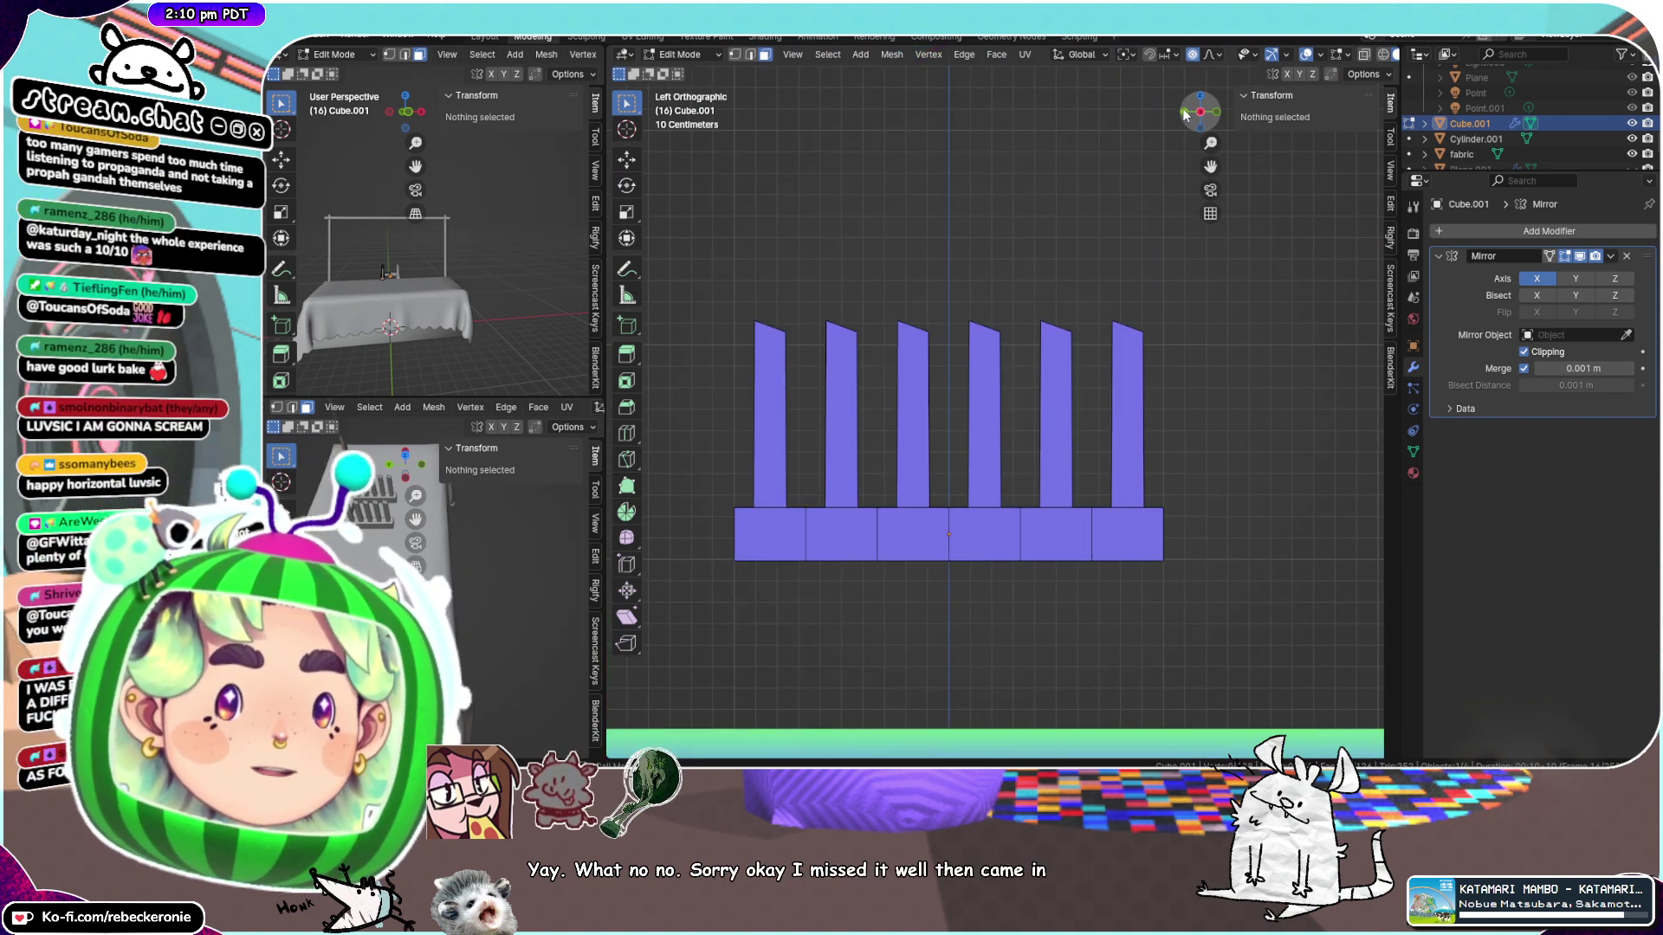
left_click(1366, 55)
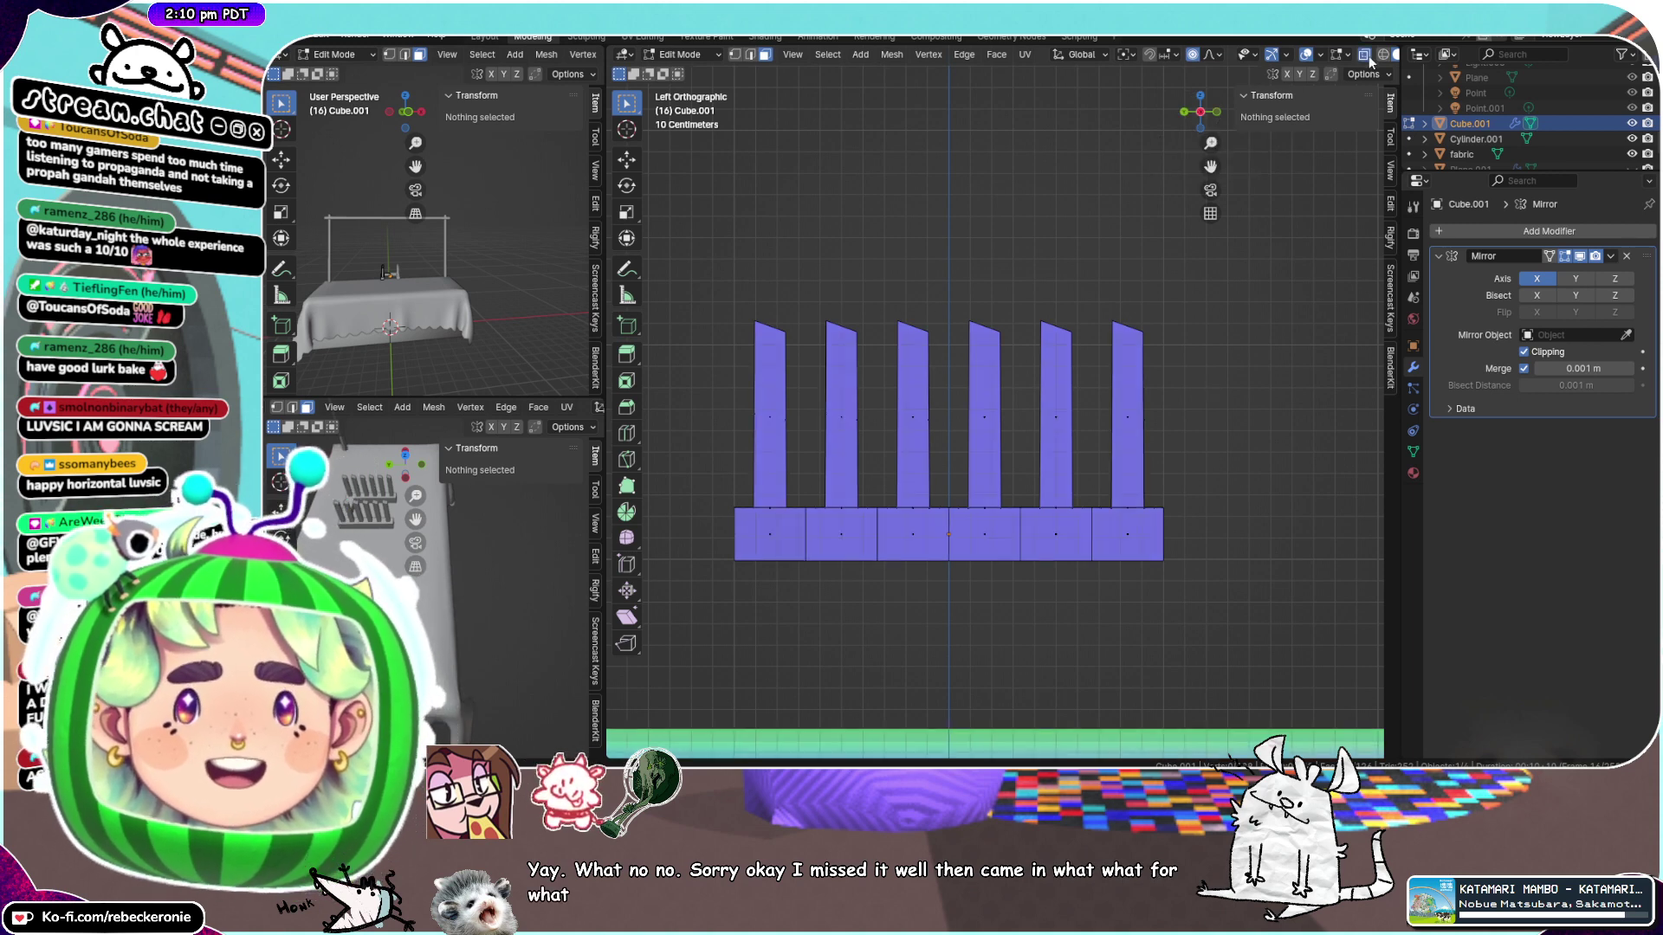
left_click_drag(1204, 633, 1108, 282)
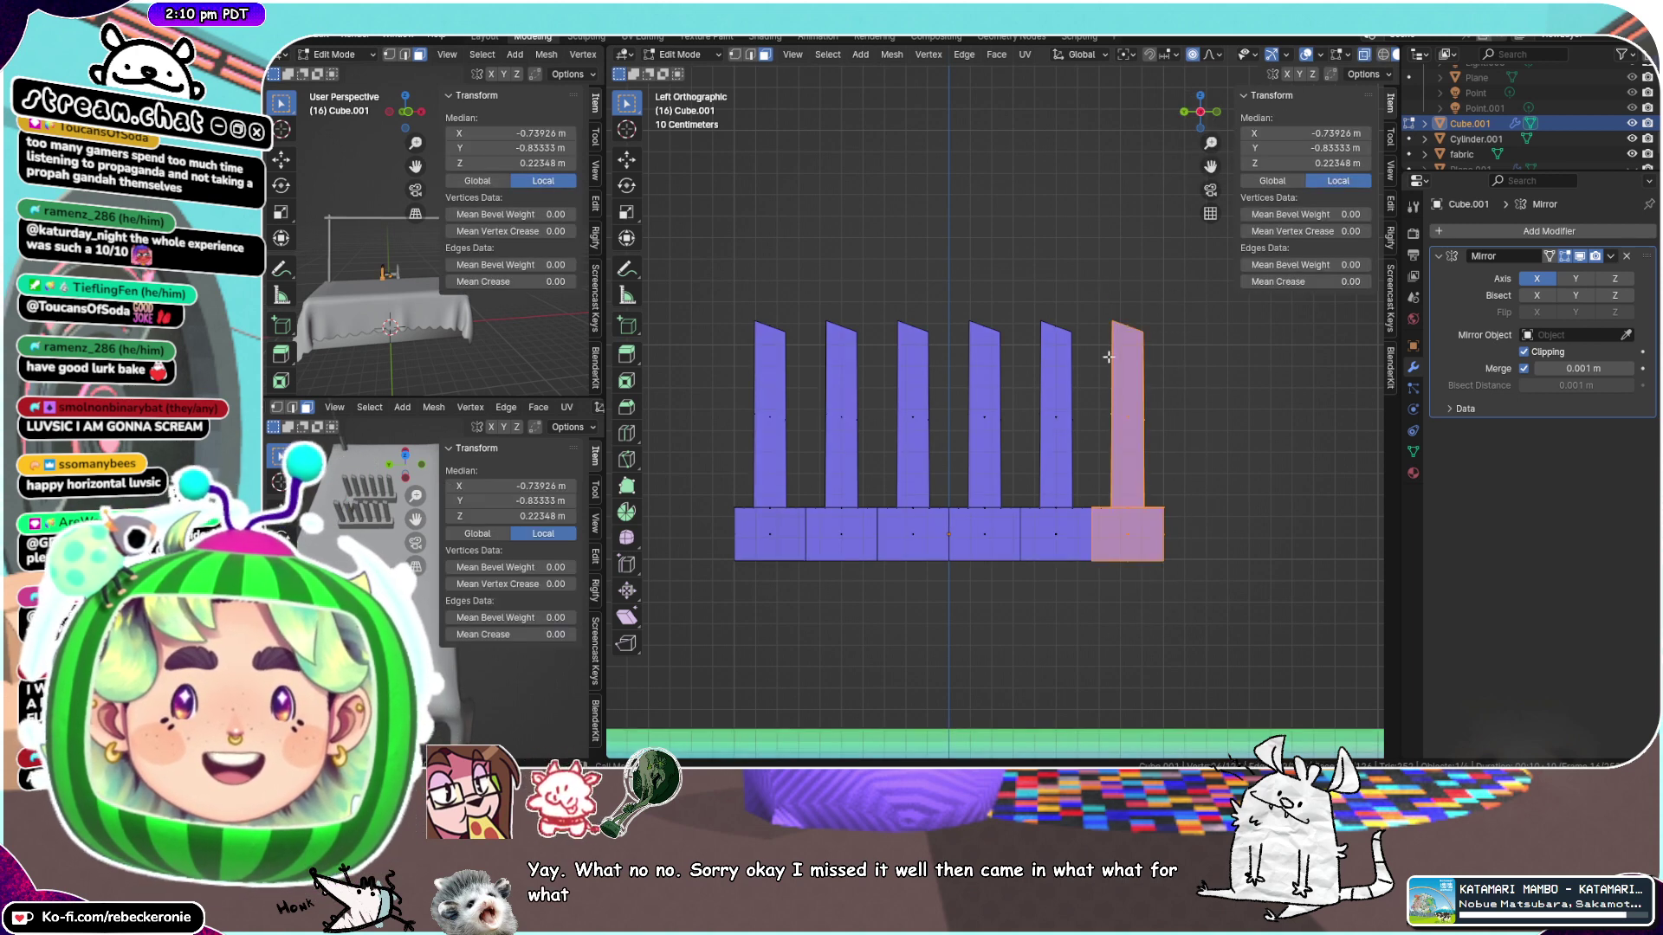
key("g")
key("z")
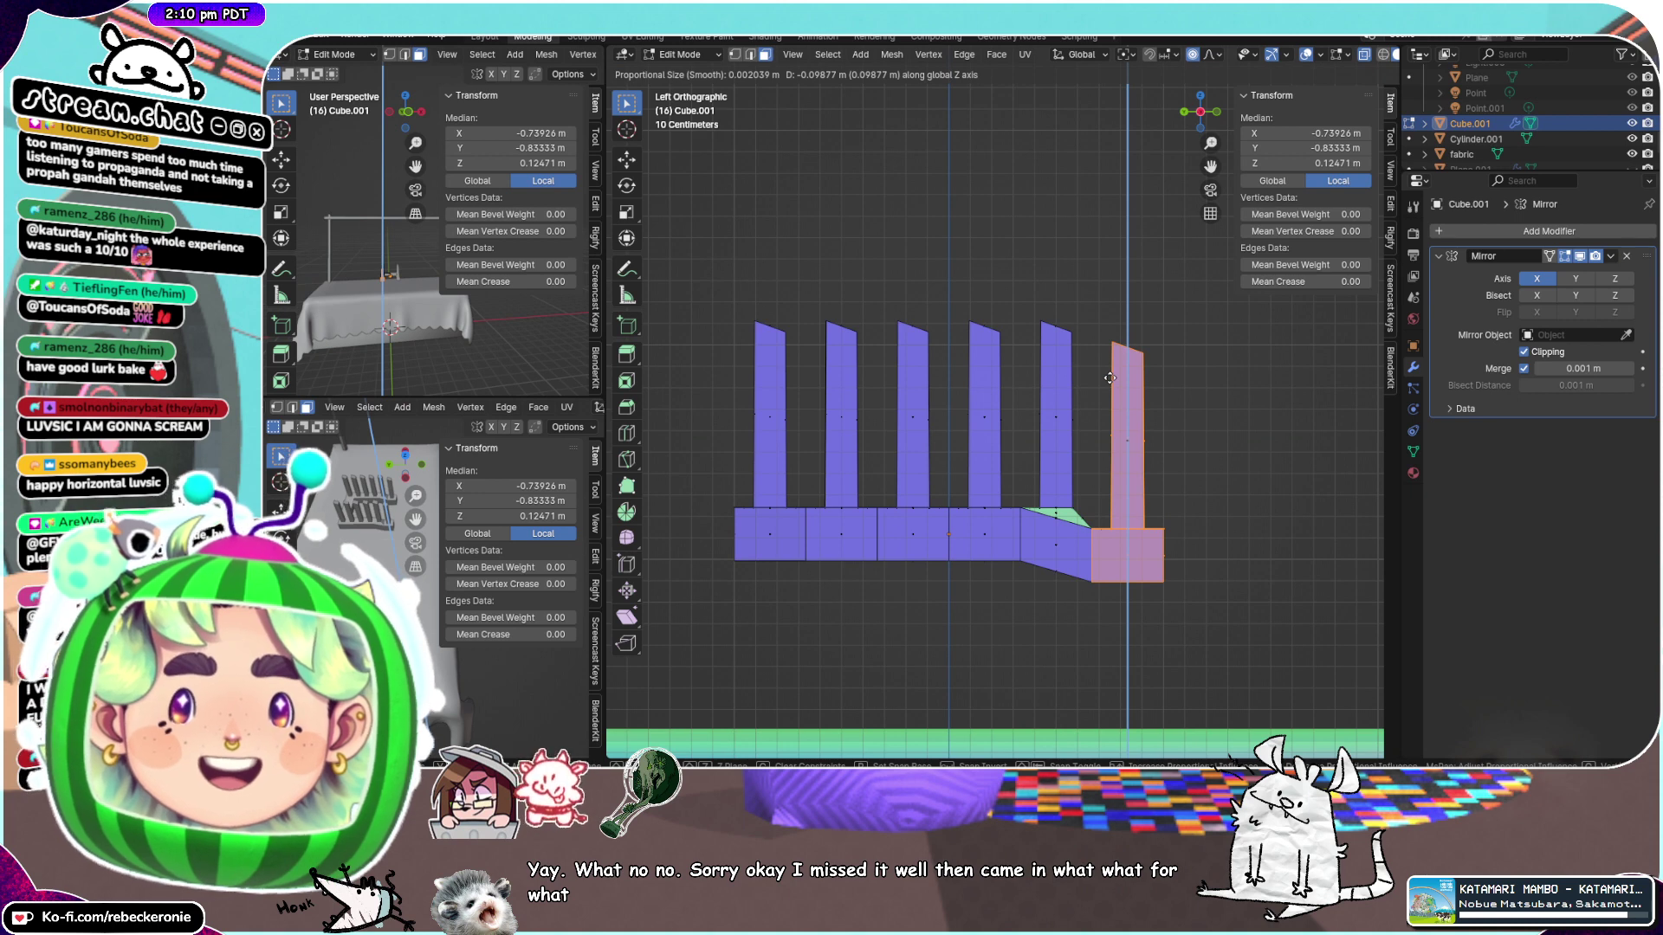
key("Escape")
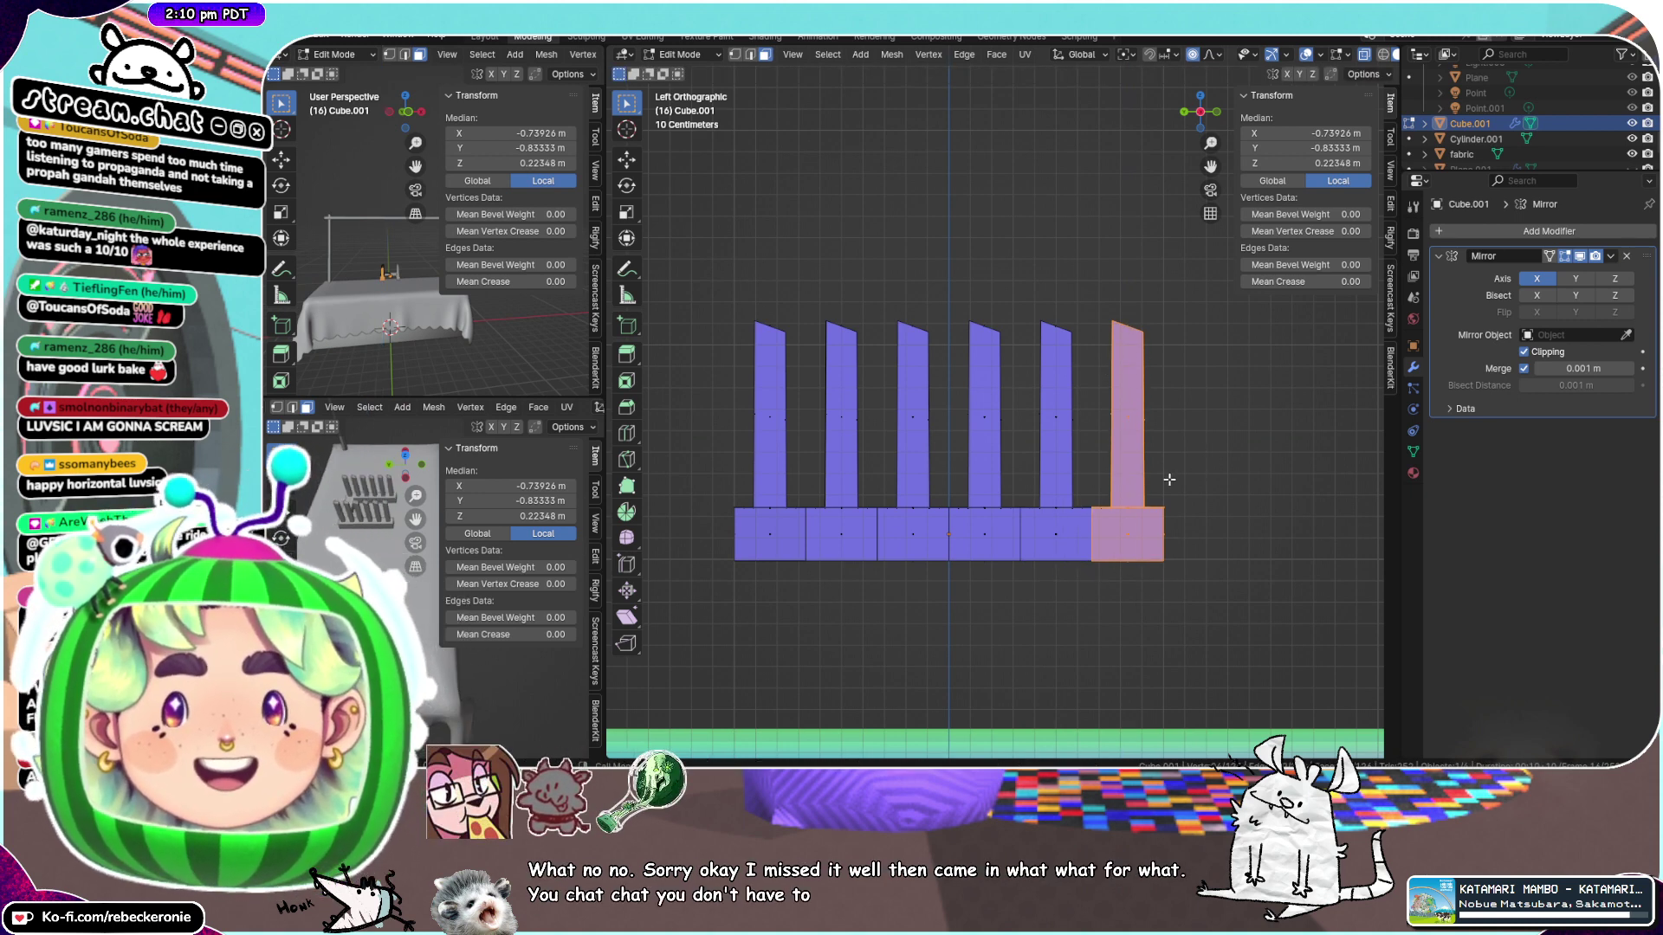
left_click_drag(814, 632, 671, 312)
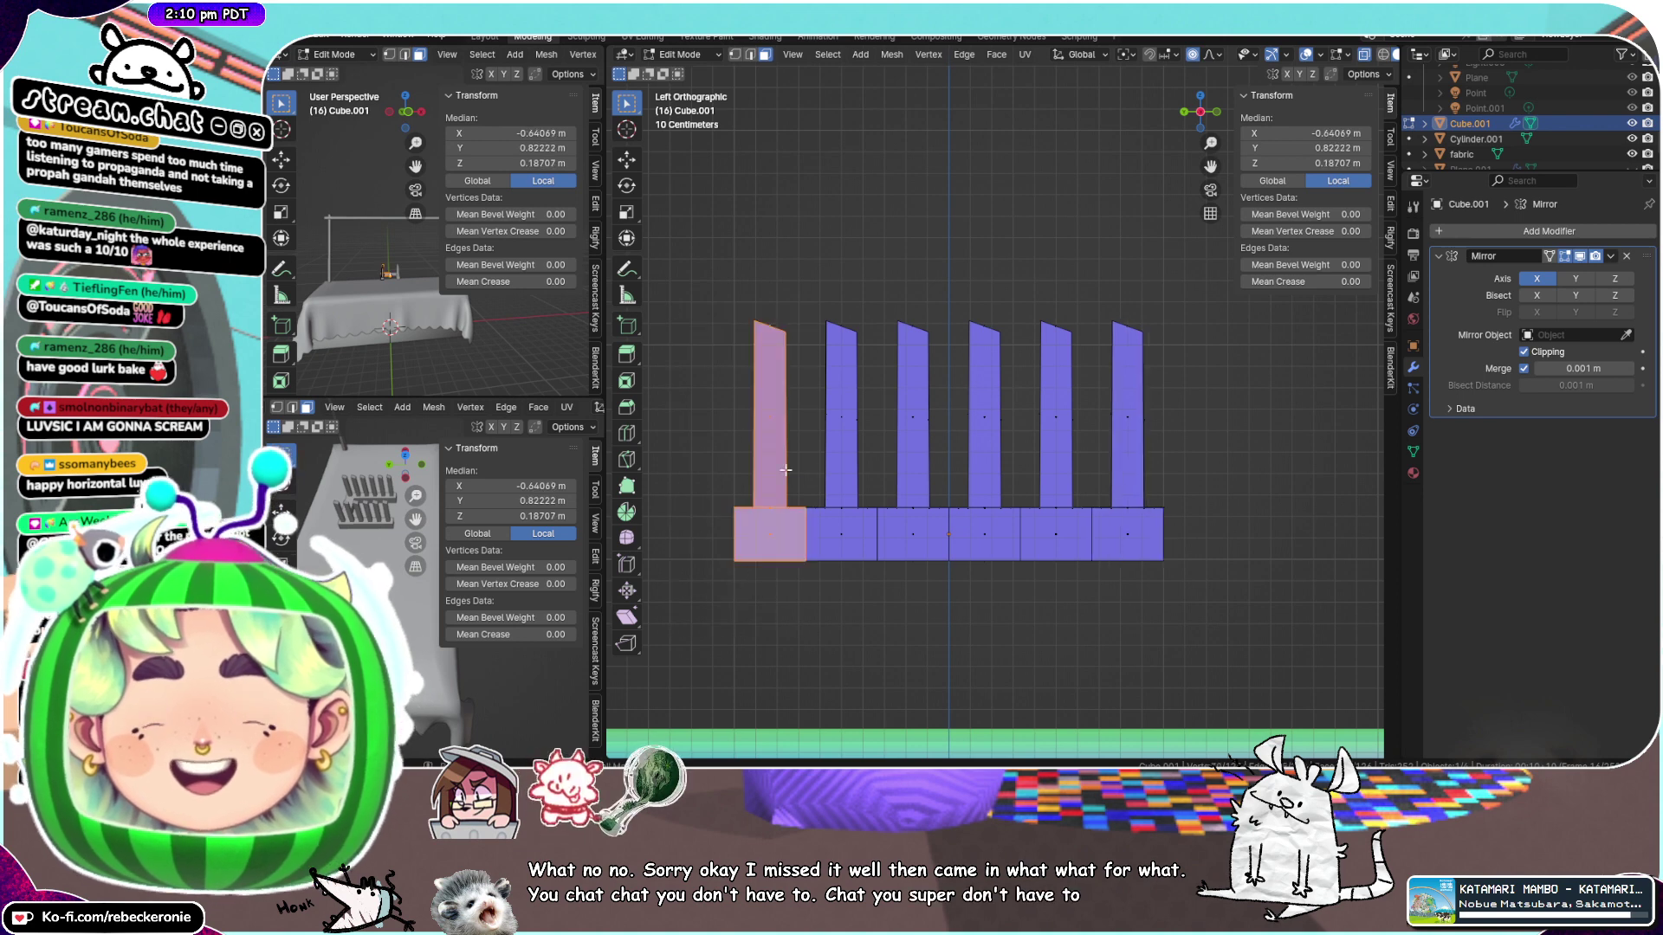
key("g")
key("z")
key("Escape")
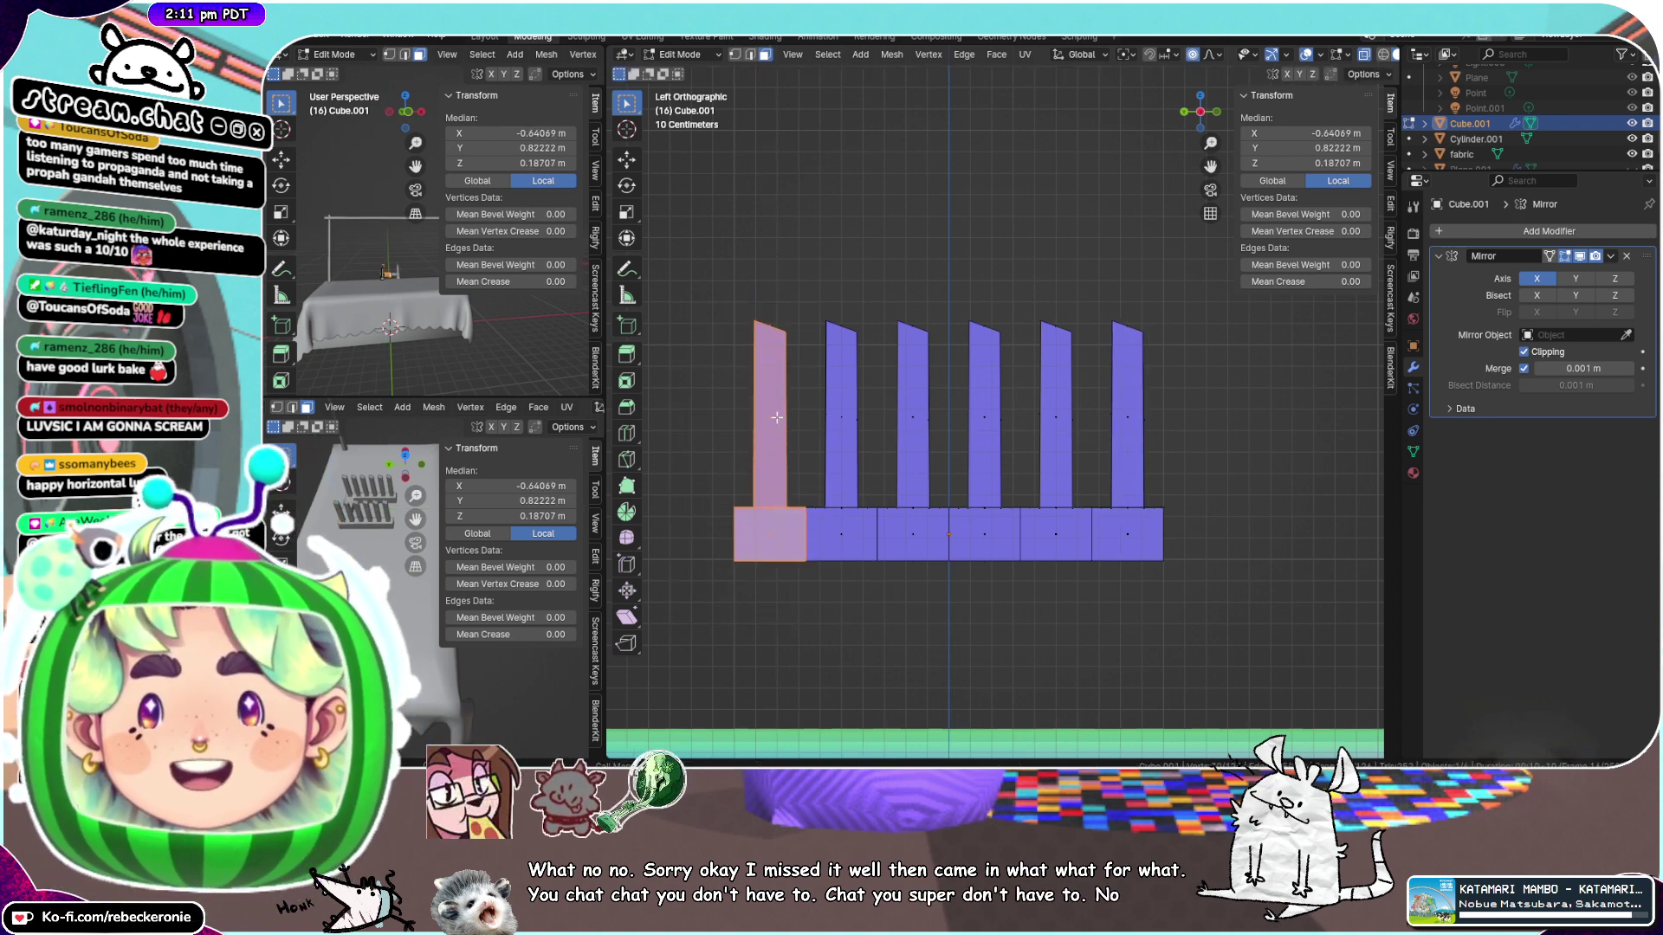
left_click_drag(904, 657, 690, 233)
left_click(1136, 498)
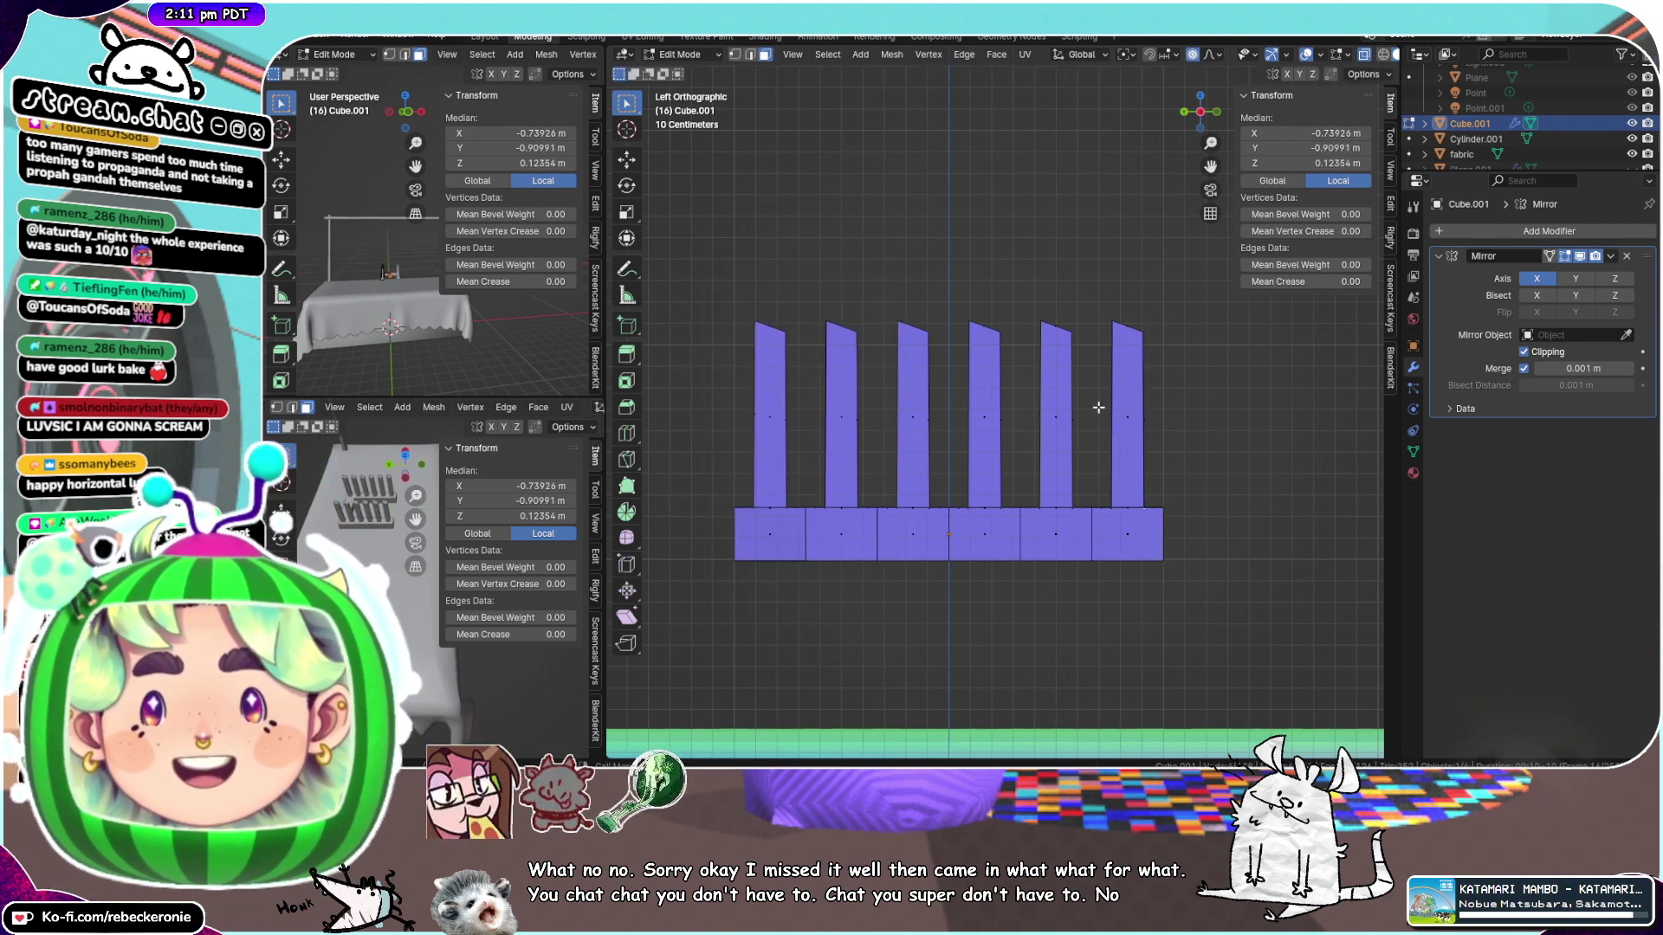
middle_click_drag(1099, 408, 1172, 537)
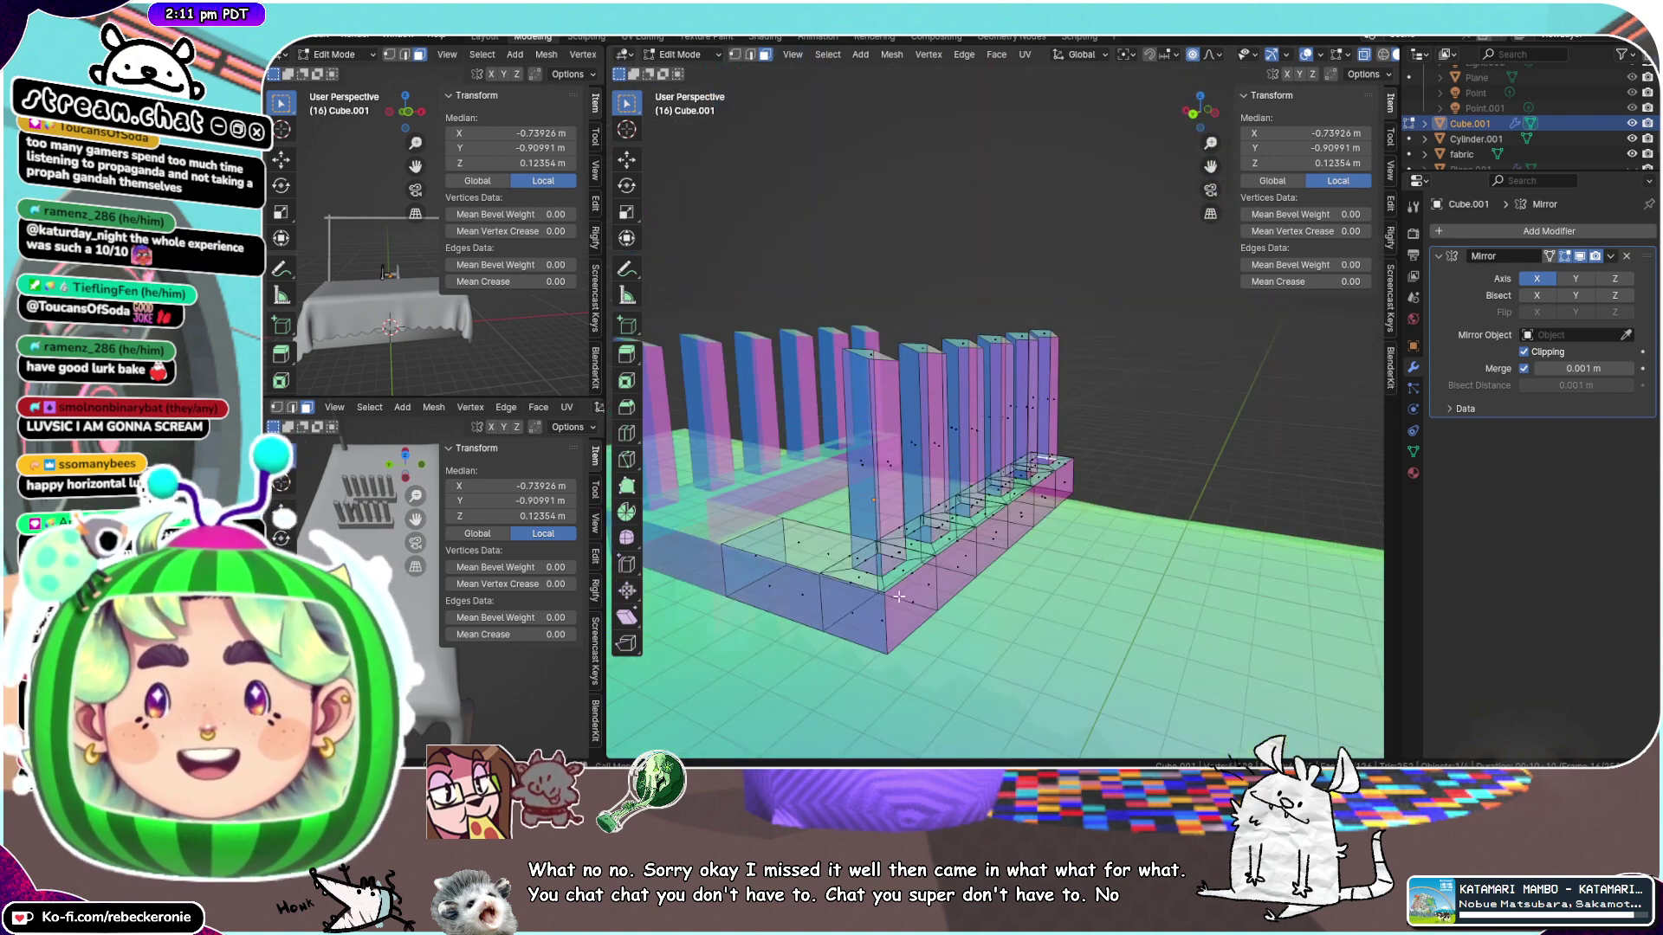
middle_click_drag(899, 596, 795, 522)
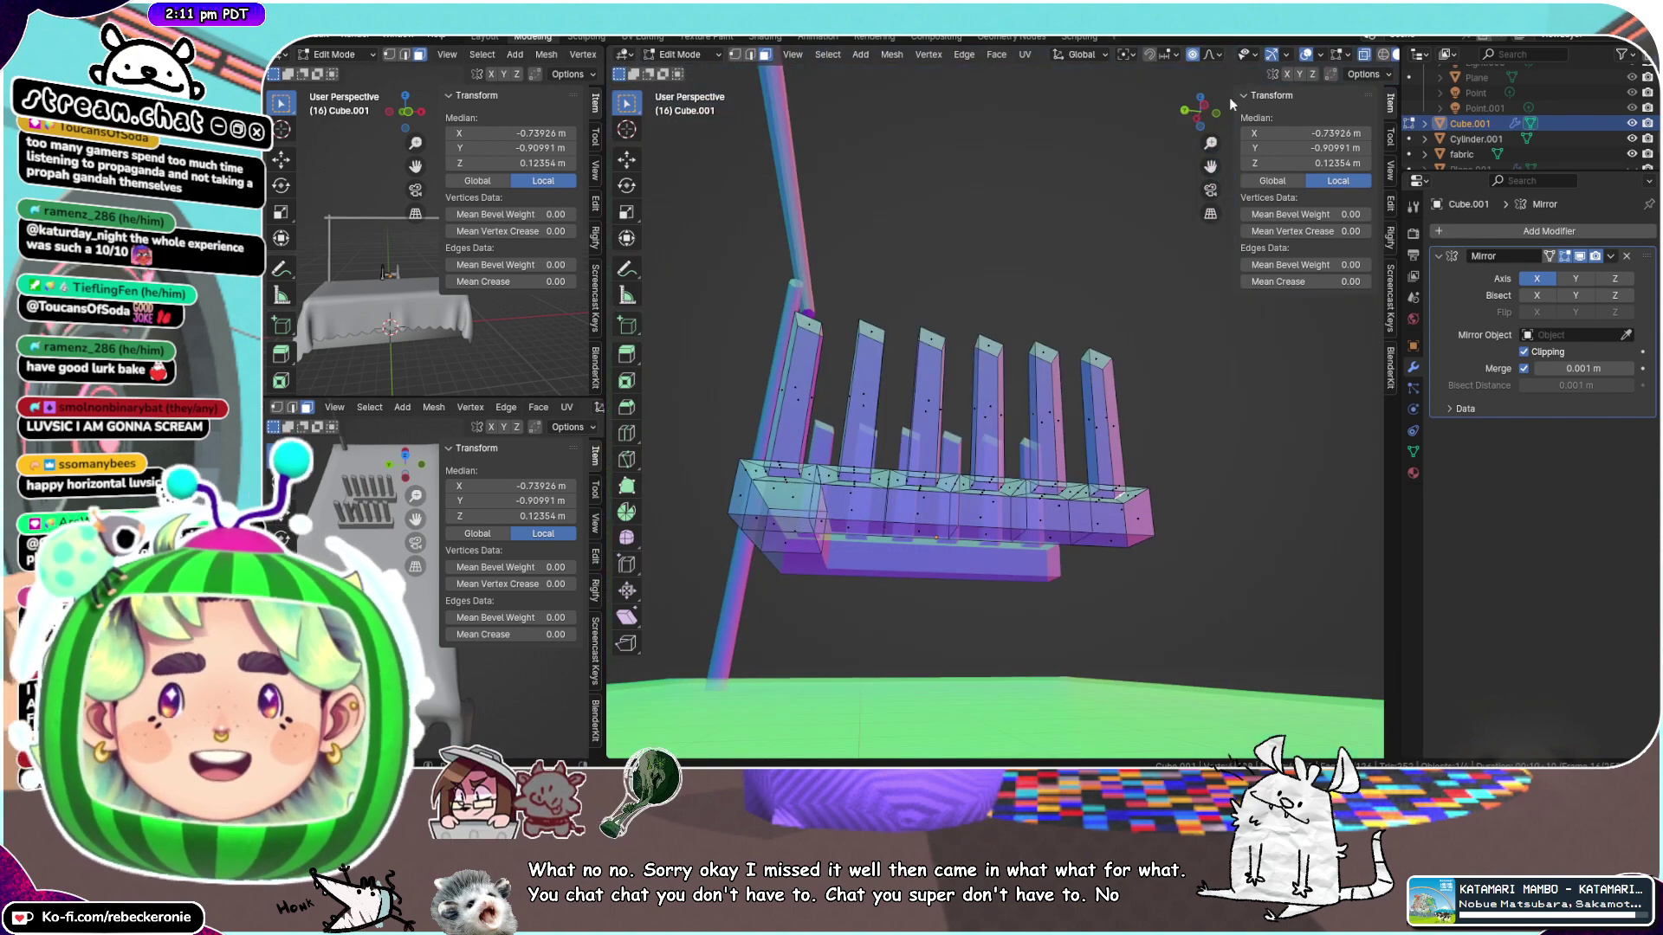
left_click(1202, 109)
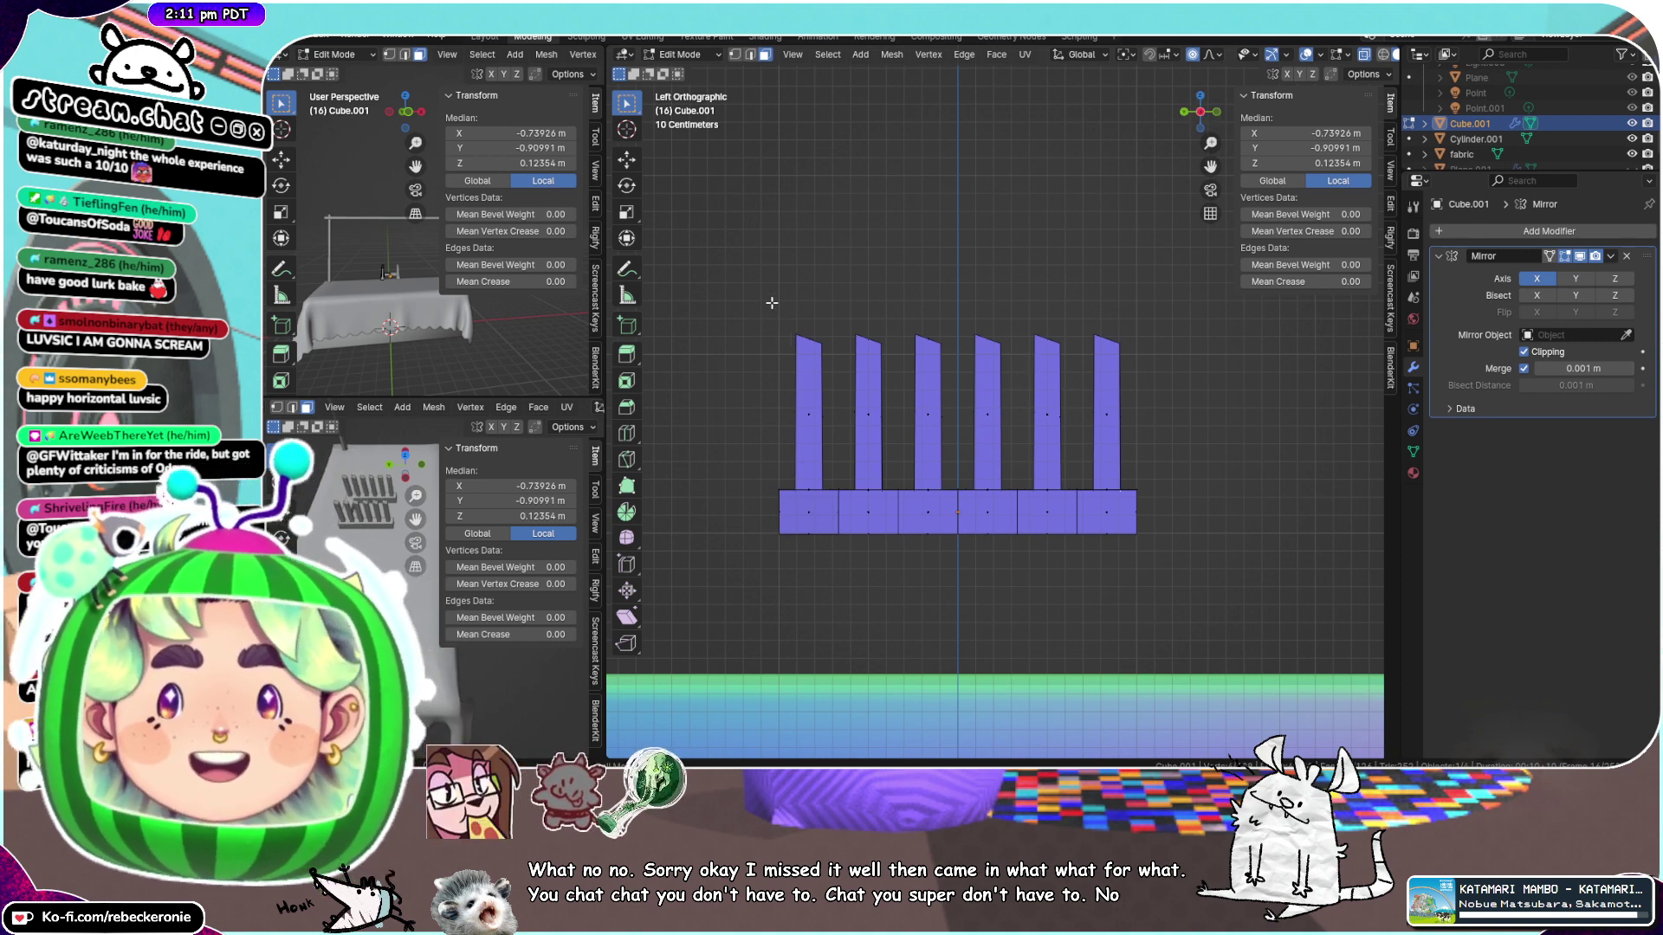
Try raising the top faces of the two pillars at the +Y end along Z, and undo both moves
left_click_drag(772, 302, 837, 384)
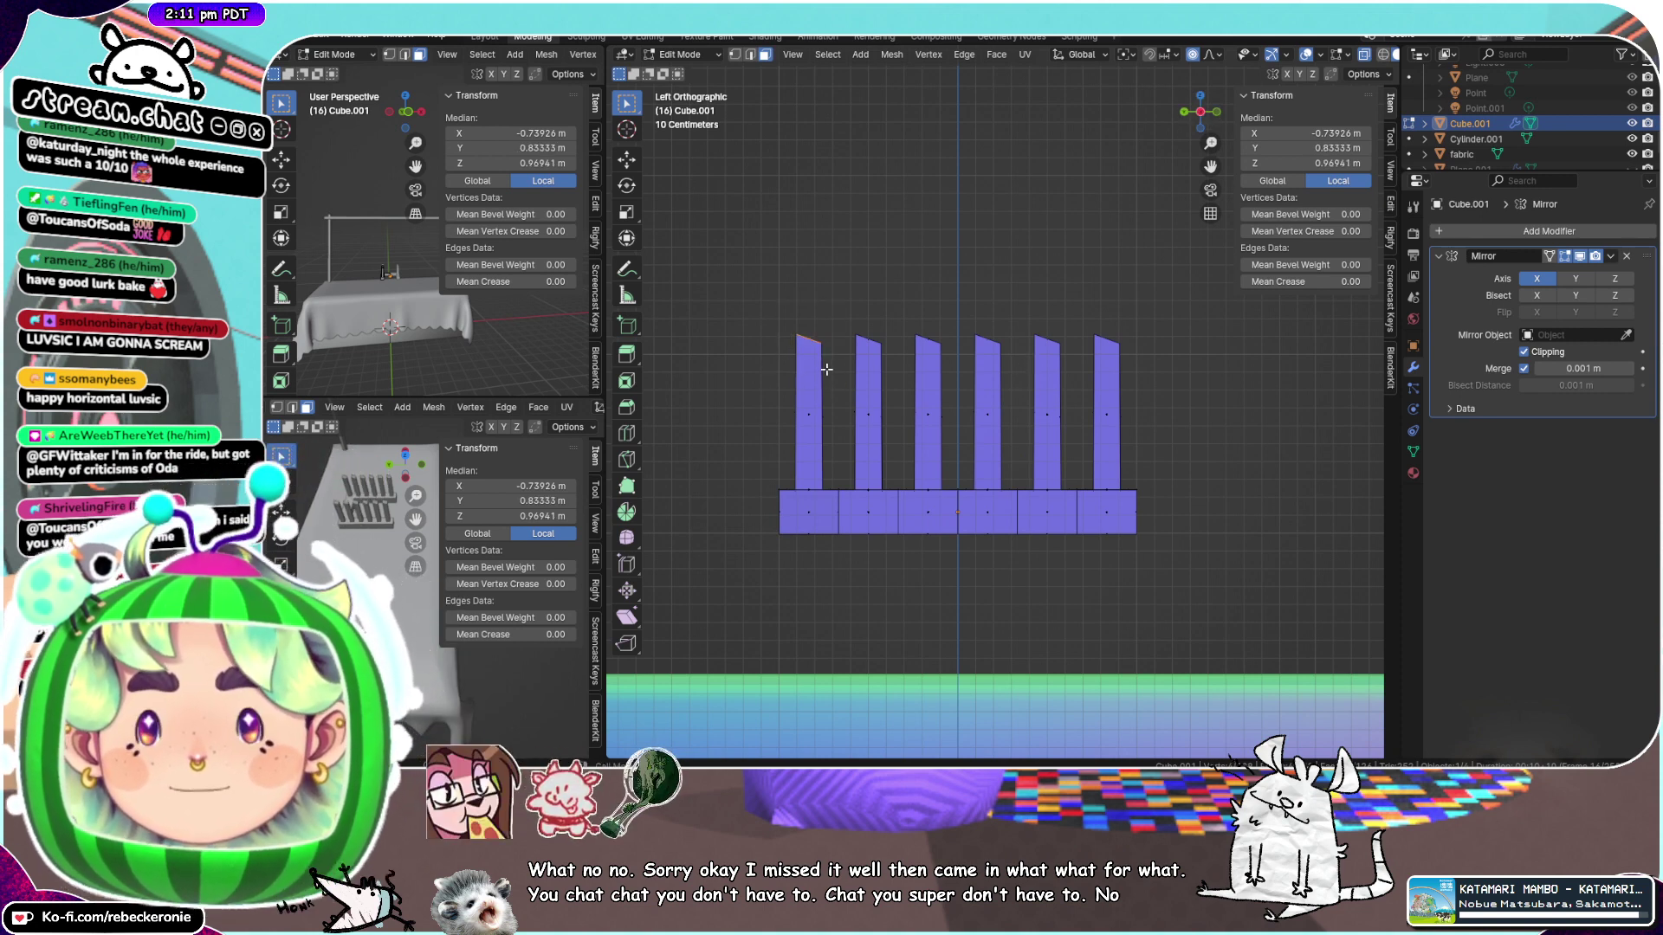
key("g")
key("z")
left_click(824, 327)
left_click_drag(839, 320, 904, 367)
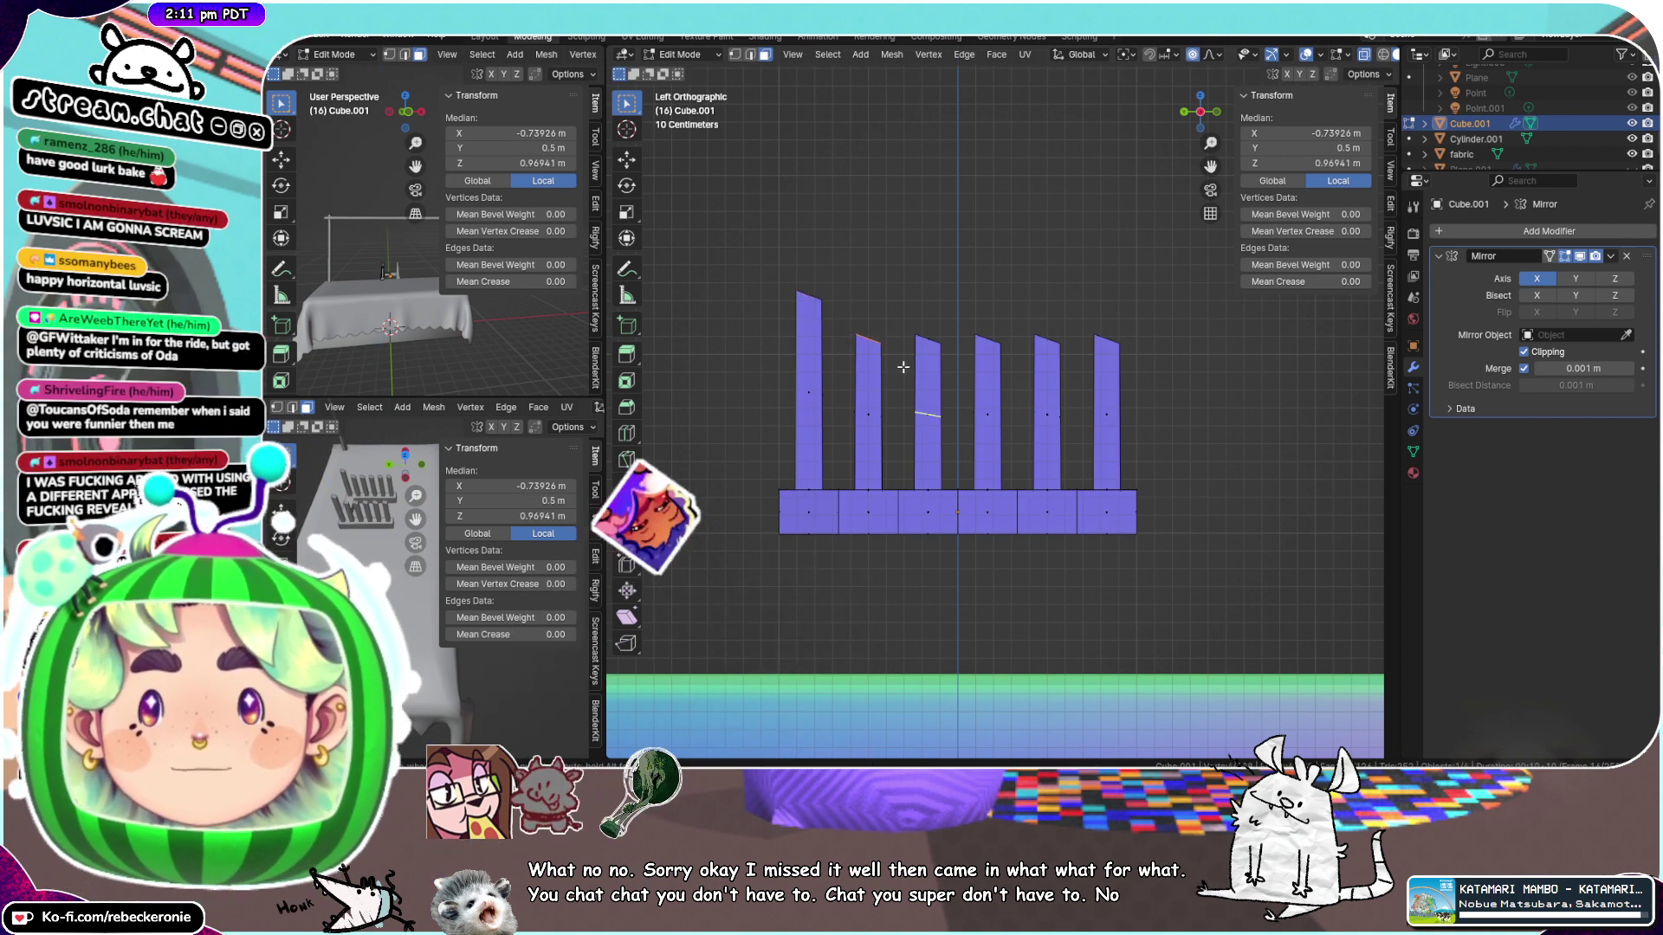
key("shift+r")
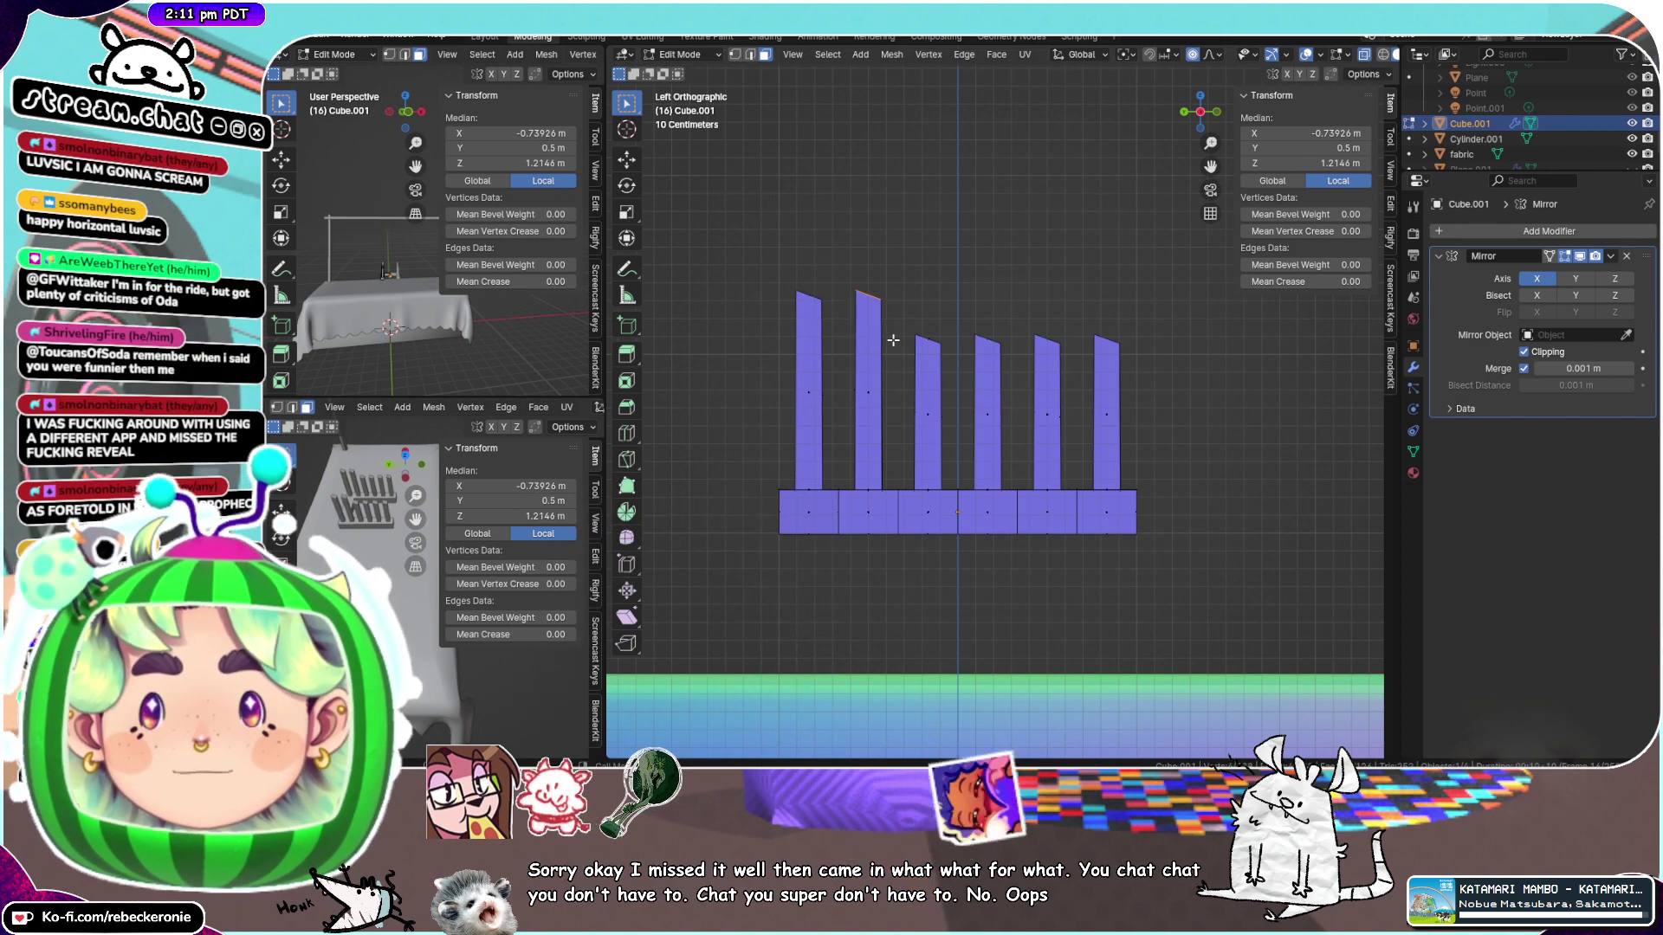
left_click_drag(901, 333, 940, 353)
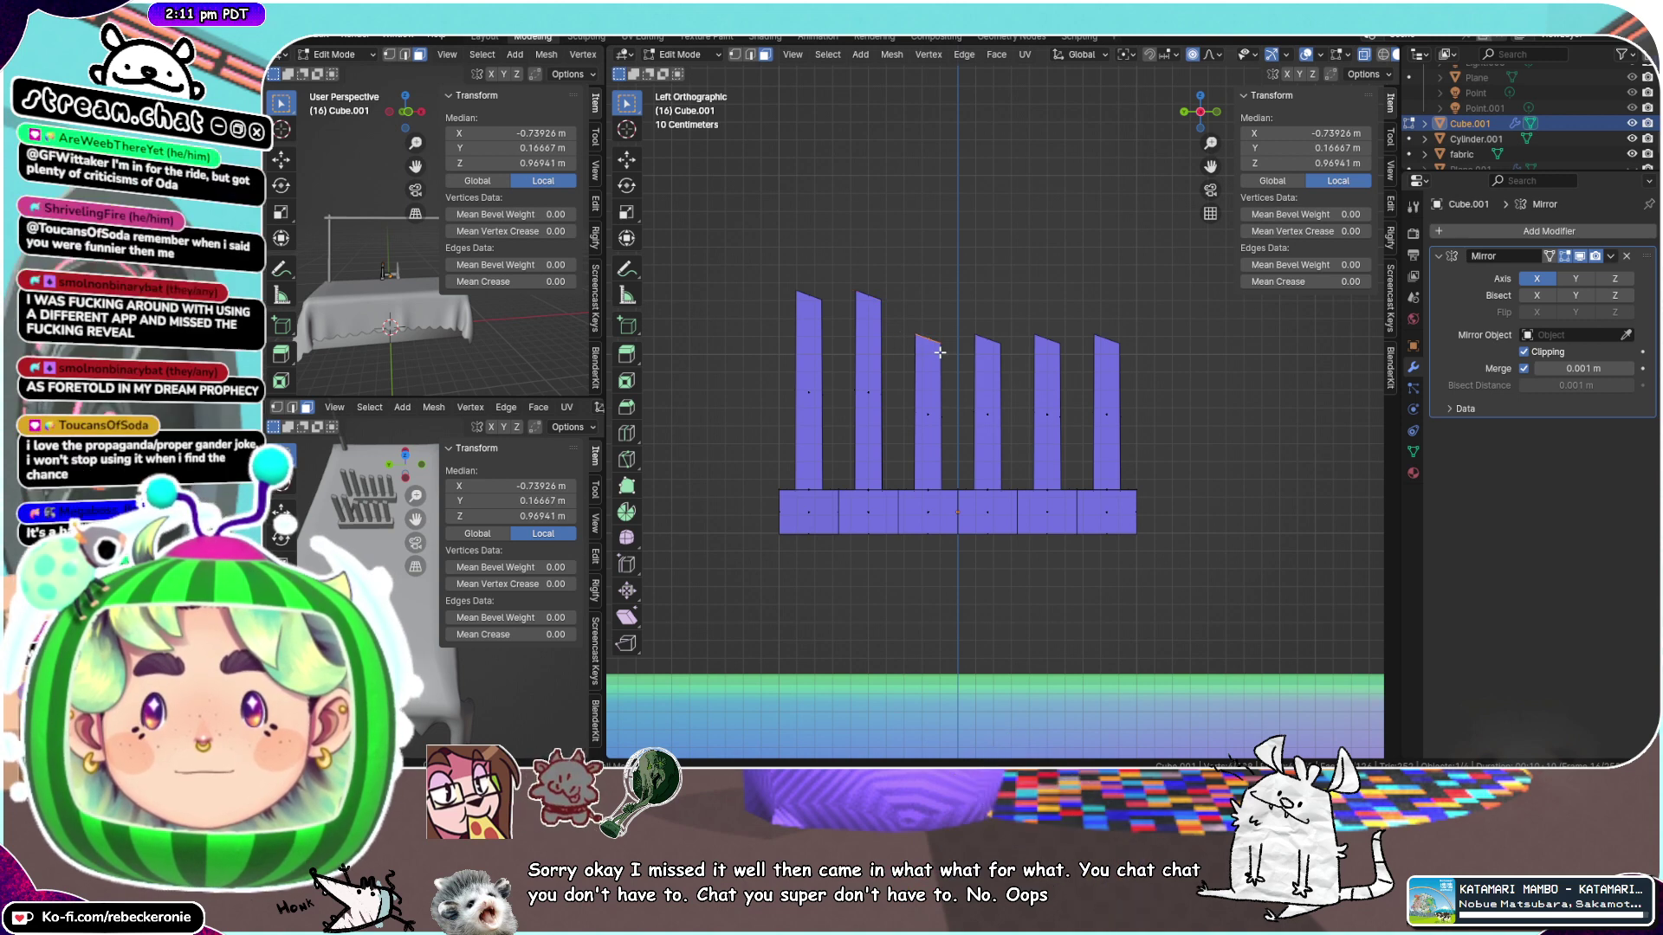
key("ctrl+z")
key("ctrl+z")
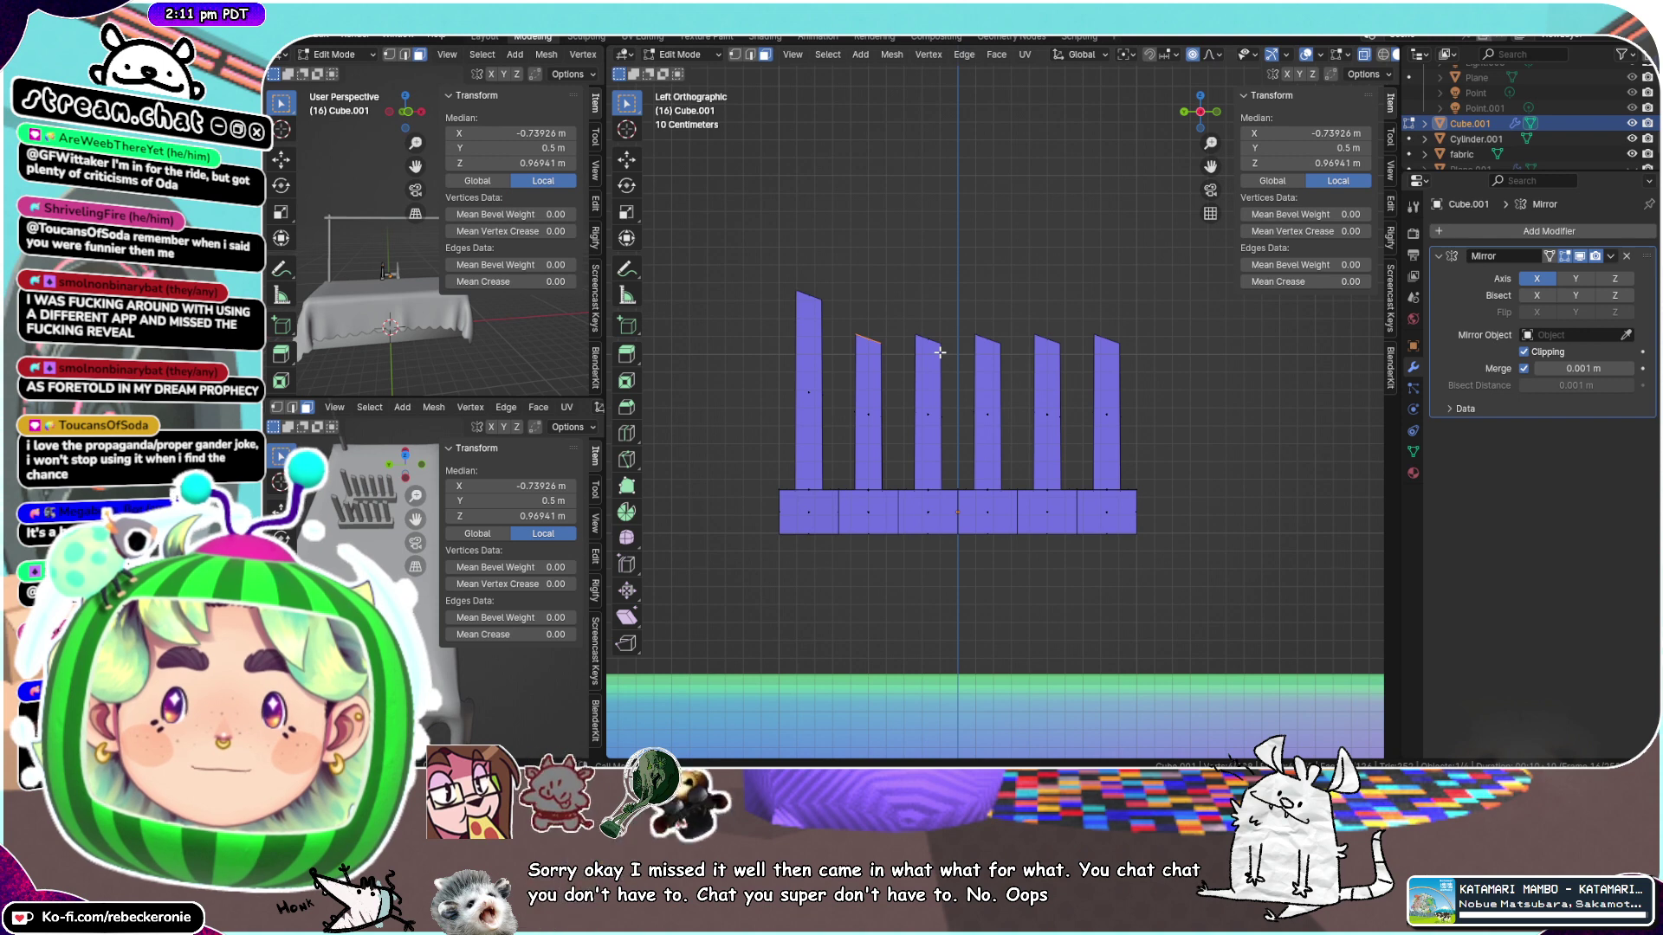
key("ctrl+z")
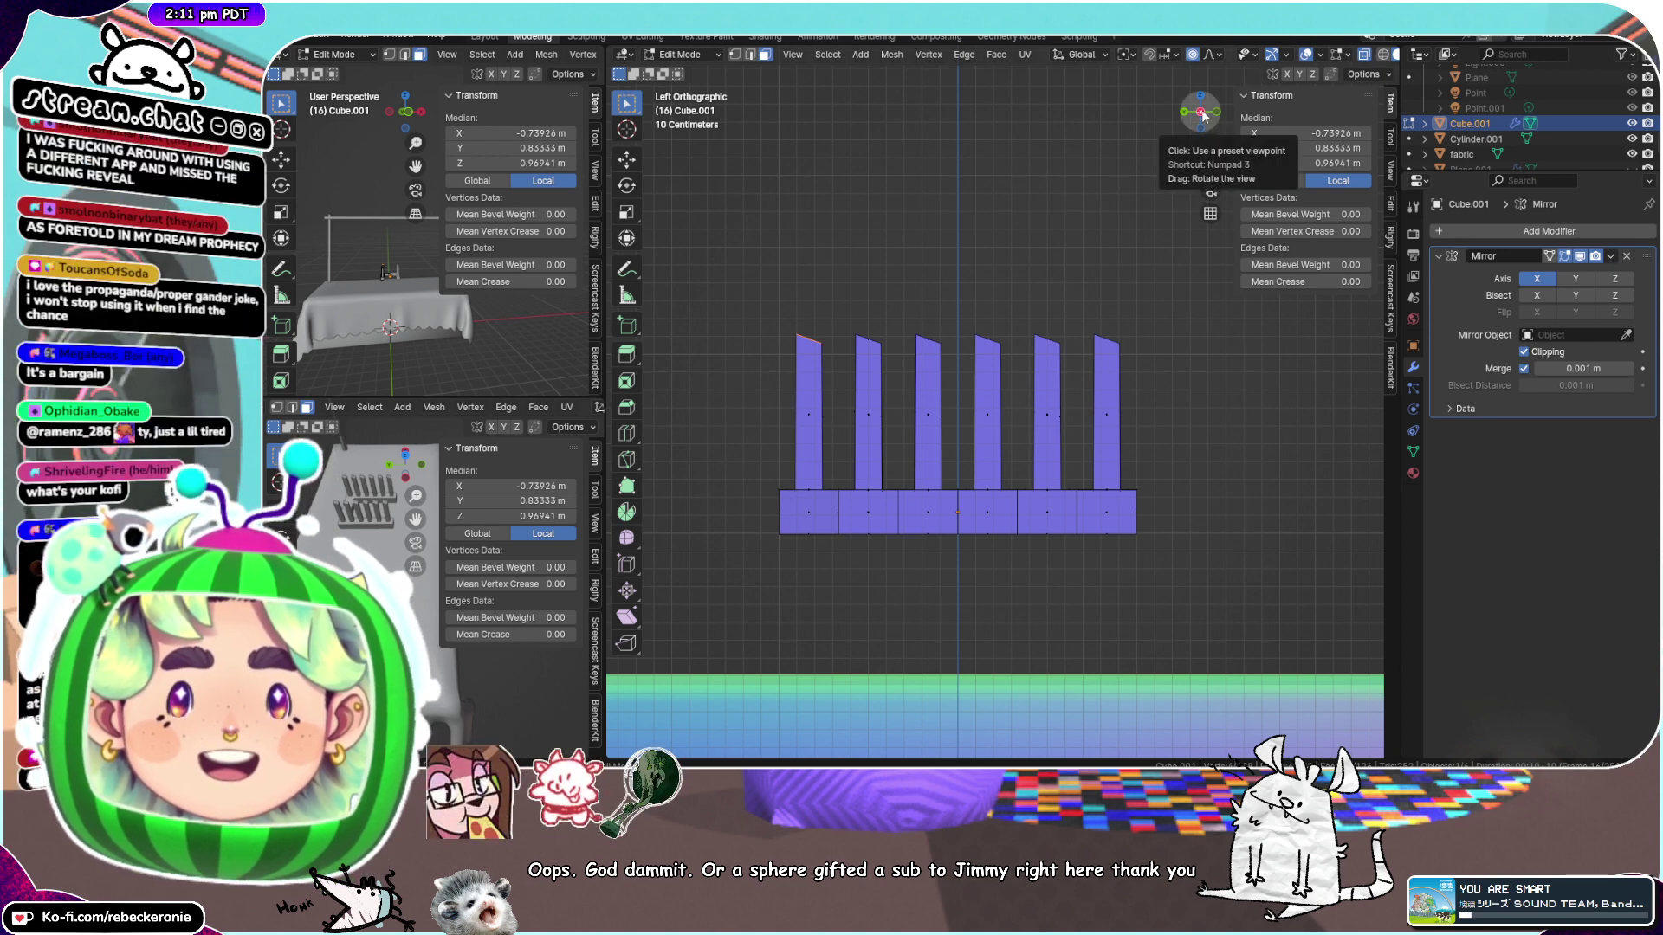
Add five evenly spaced loop cuts to each of the two pillars at the -Y end, without sliding them
left_click(1253, 484)
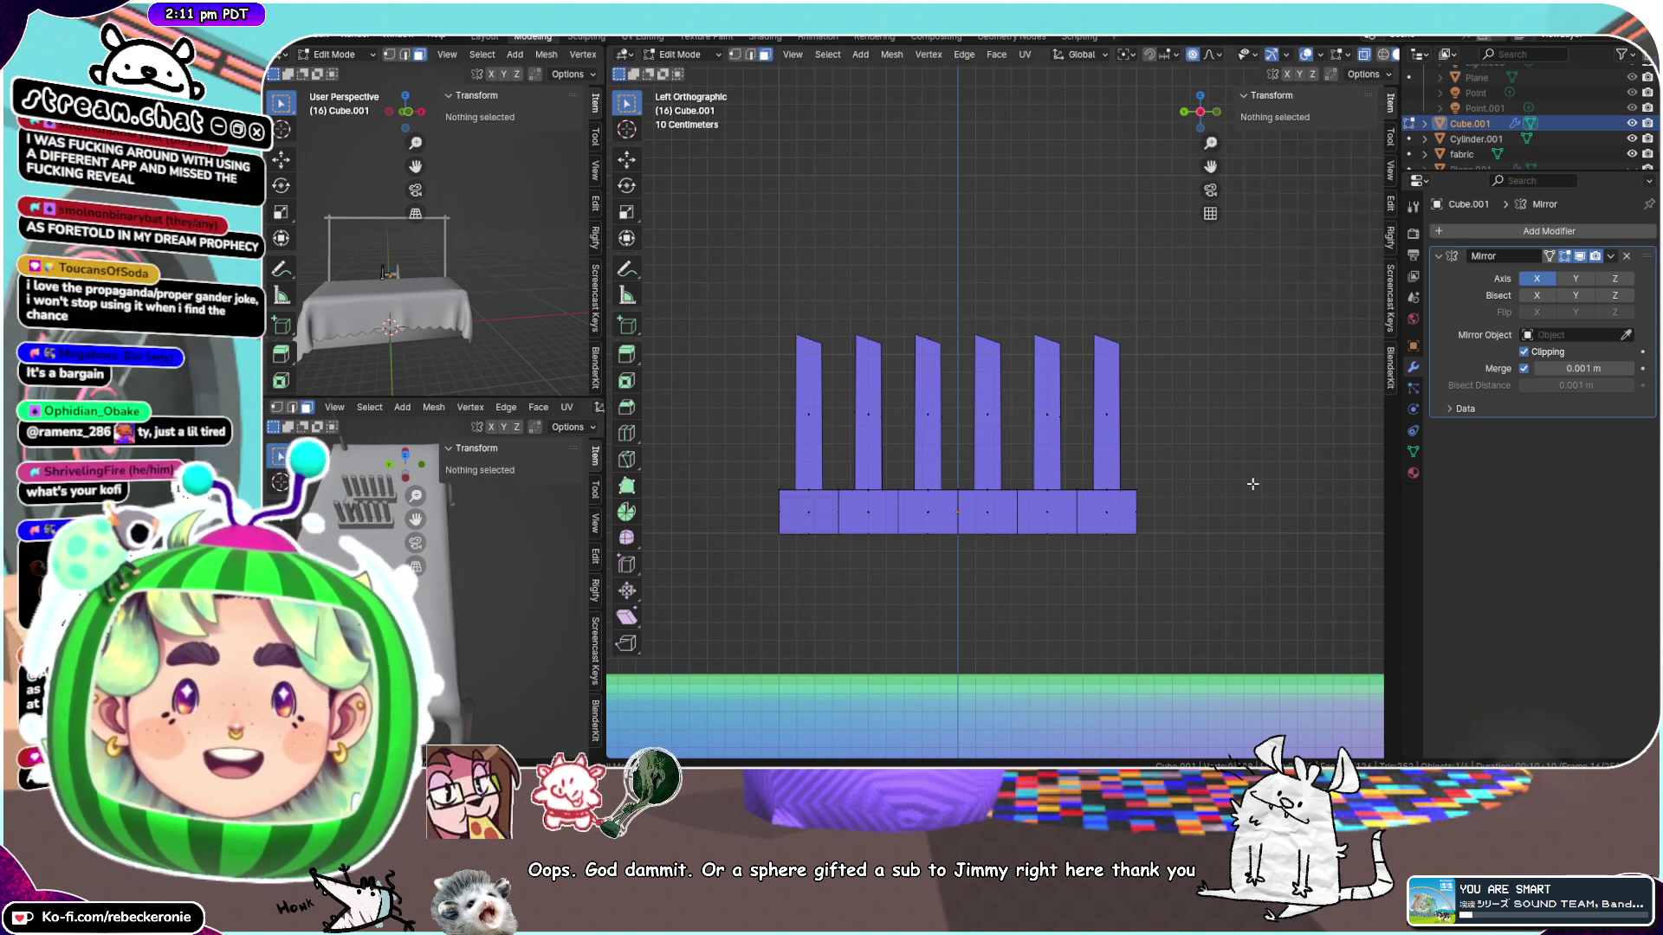
left_click(1109, 347)
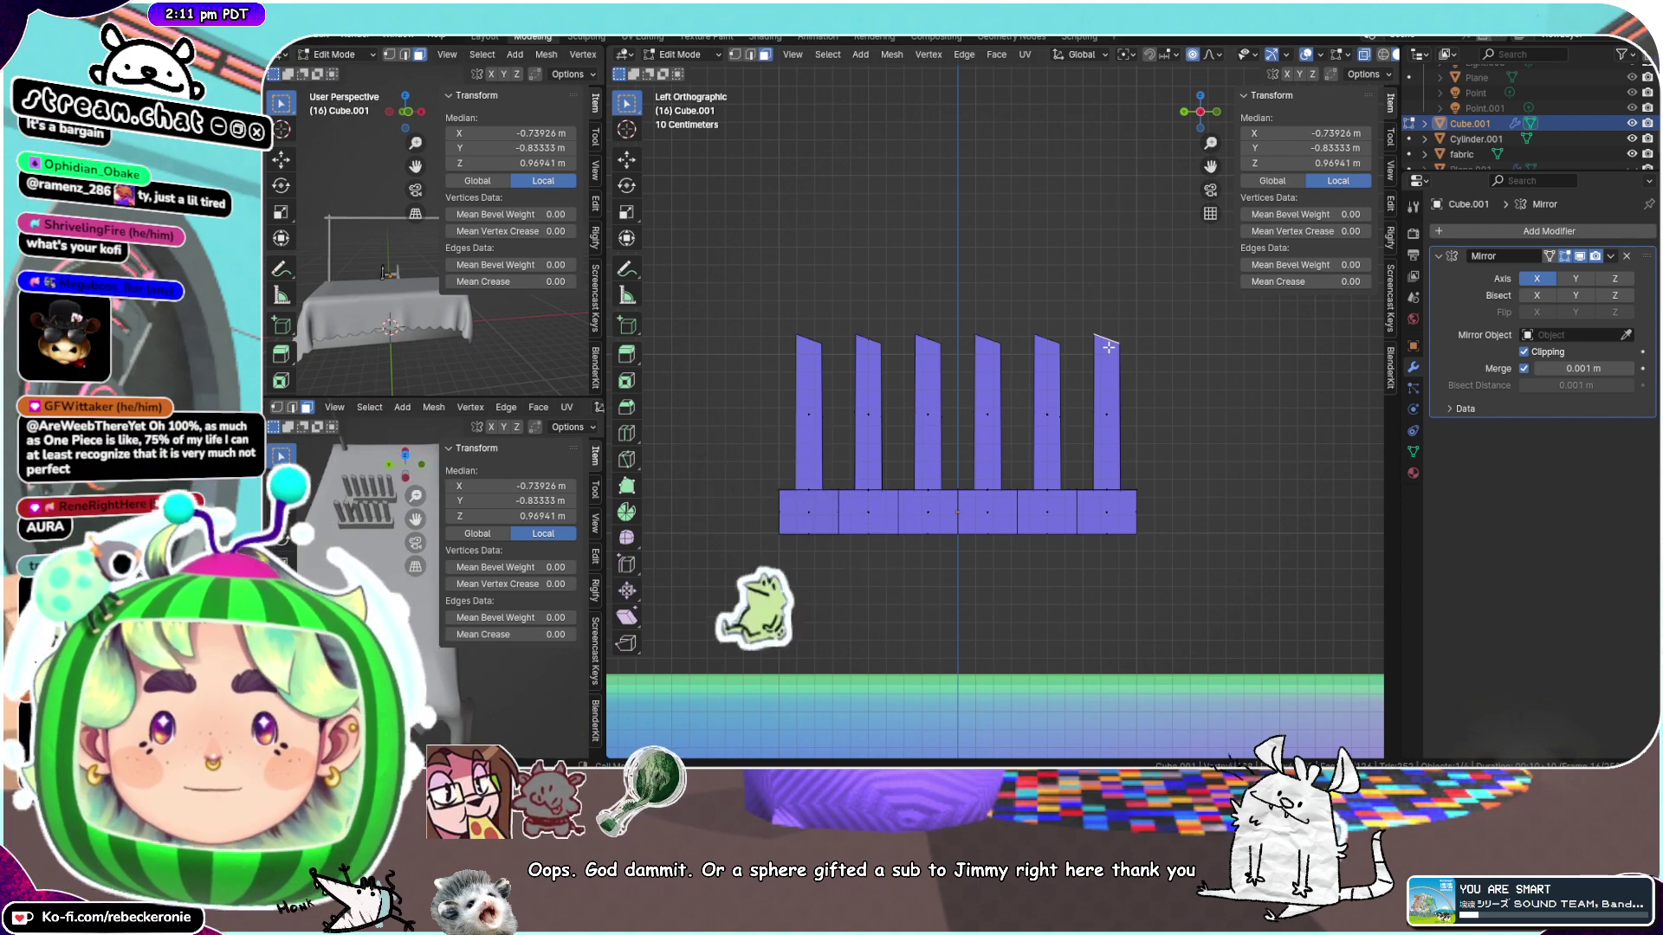
scroll(1108, 348, "up", 1)
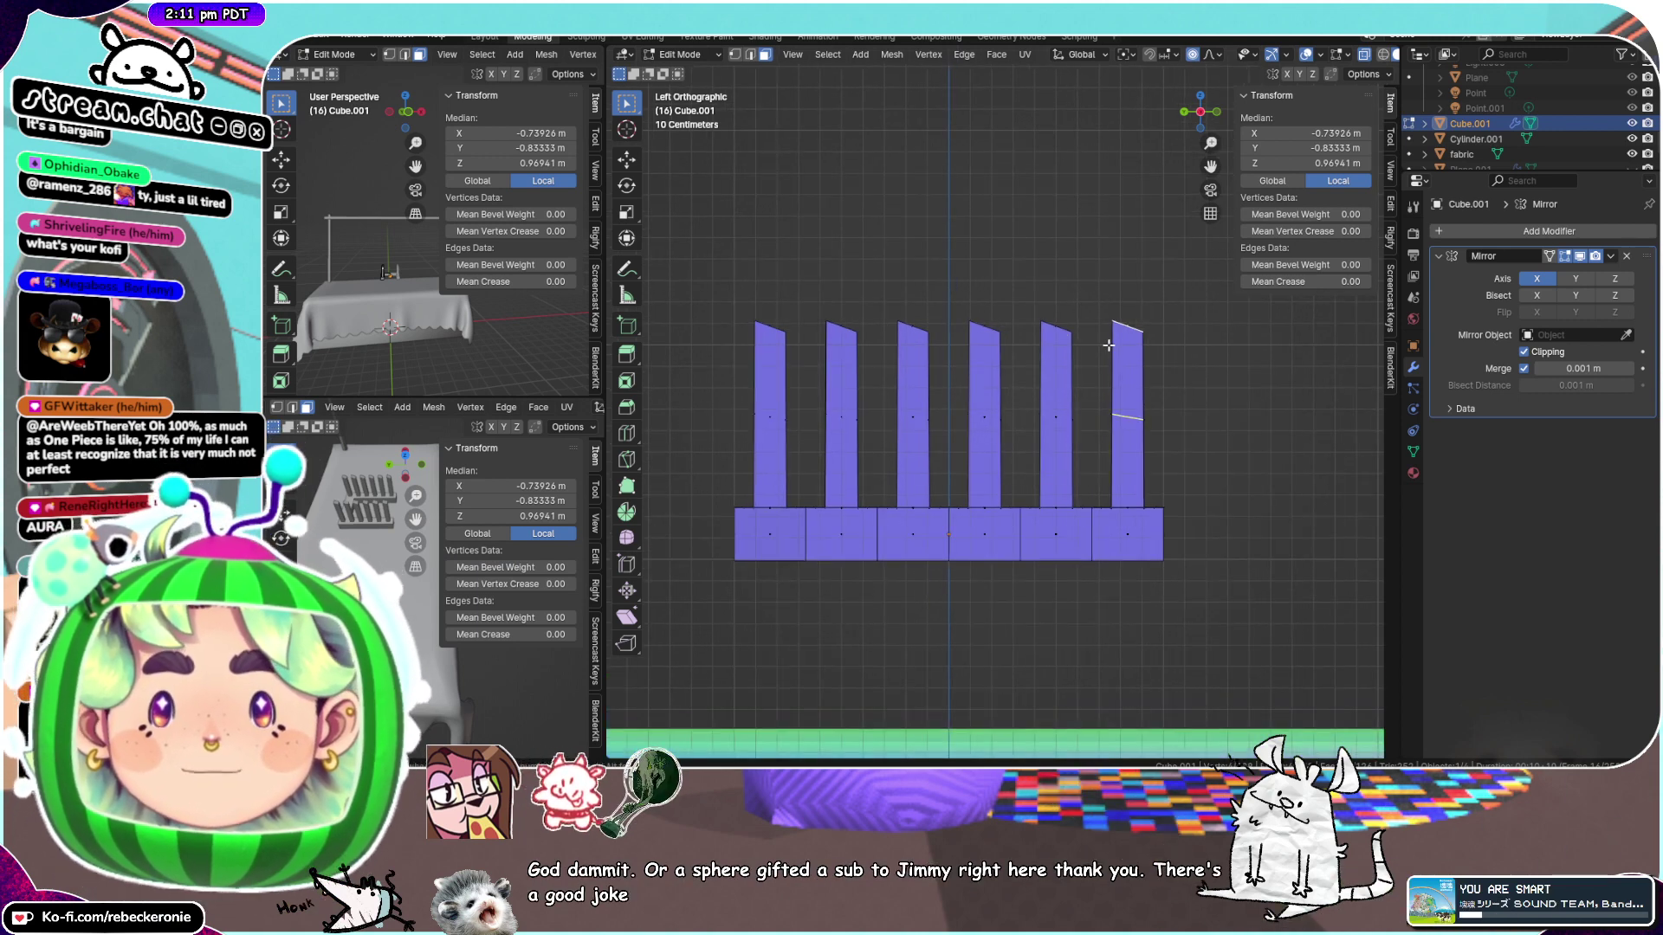
scroll(1108, 345, "up", 4)
left_click(1108, 347)
right_click(1050, 377)
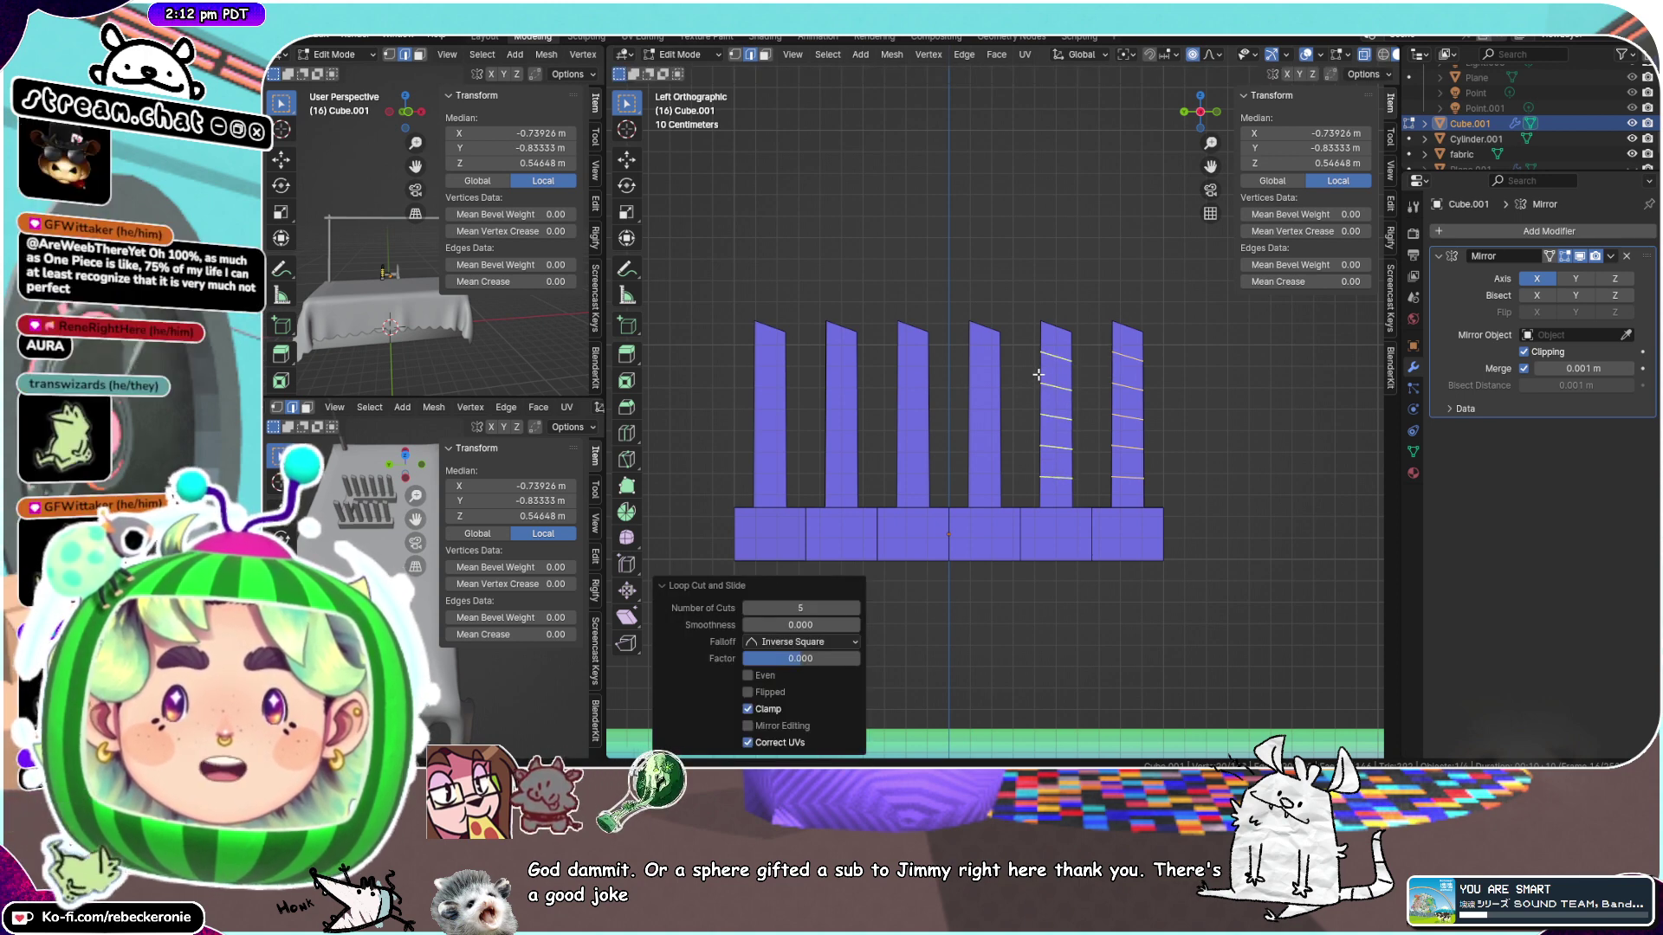
left_click(1039, 375)
right_click(1037, 375)
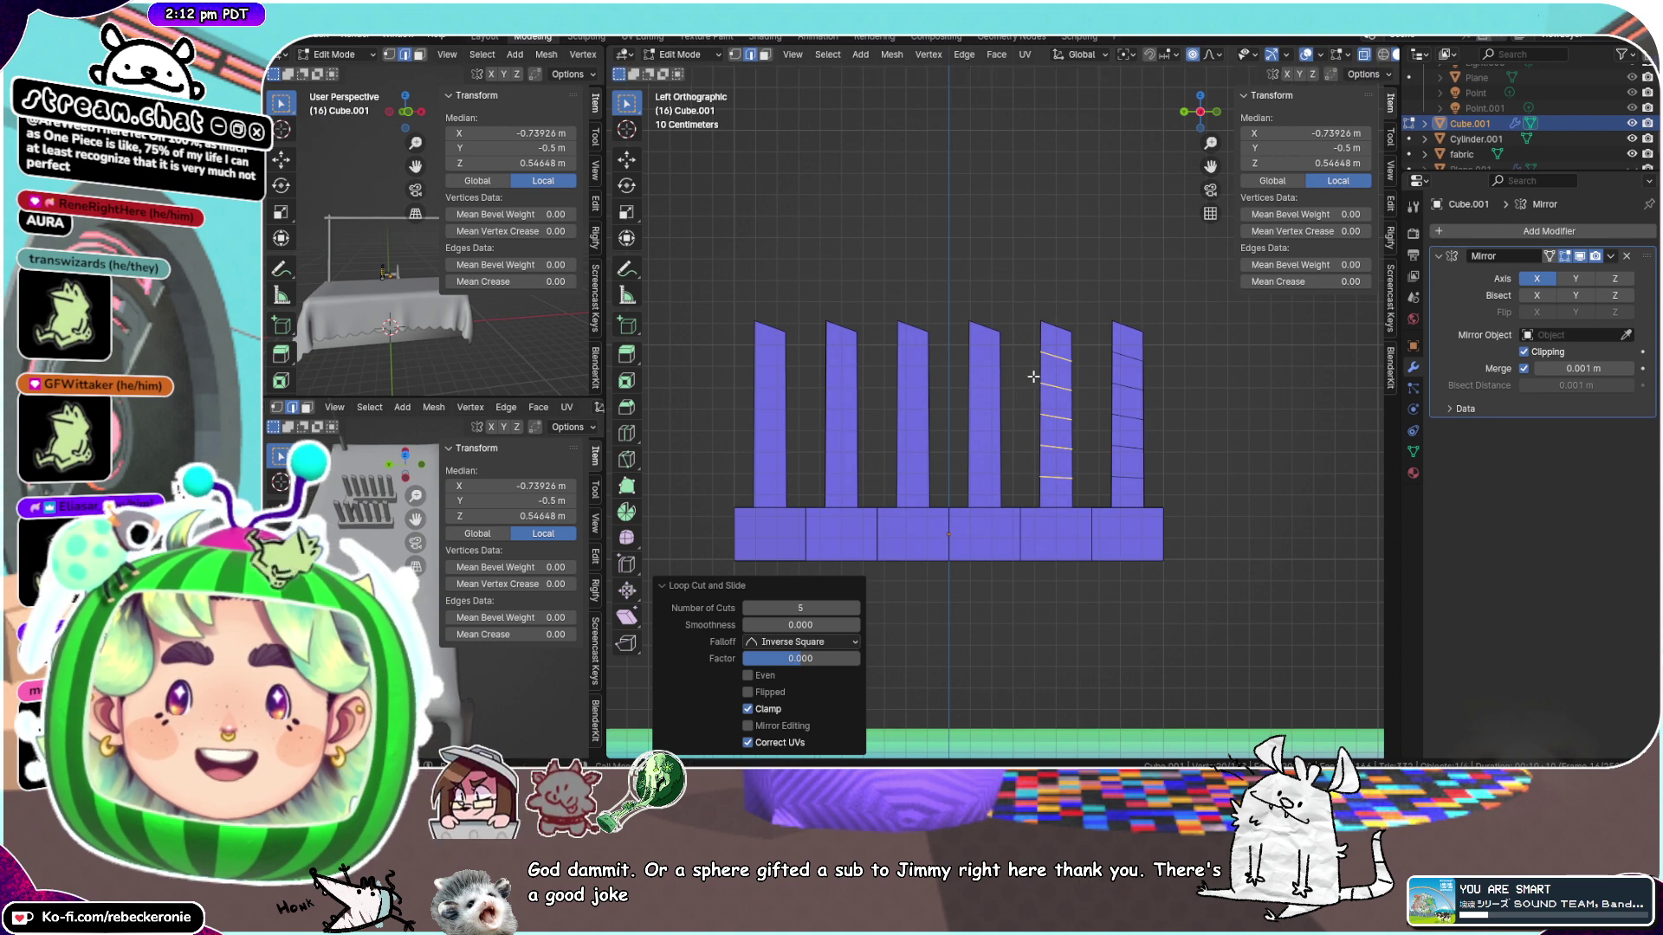
Add five evenly spaced loop cuts to each of the remaining four pillars, keeping them centred
left_click(984, 374)
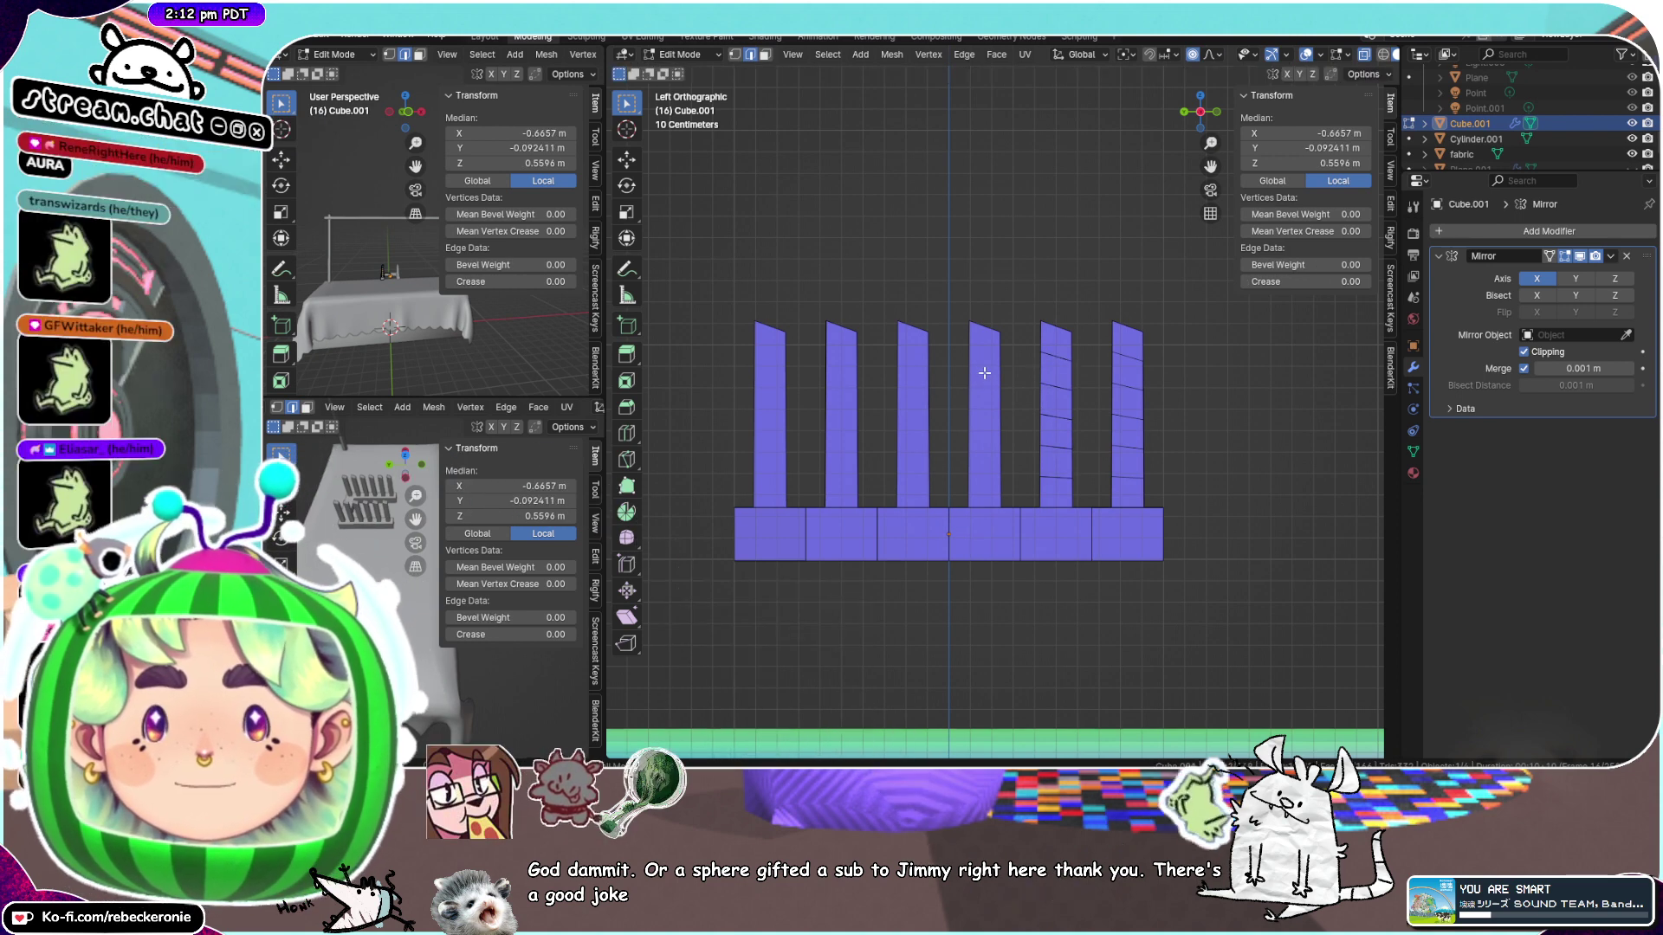
key("ctrl+r")
left_click(985, 373)
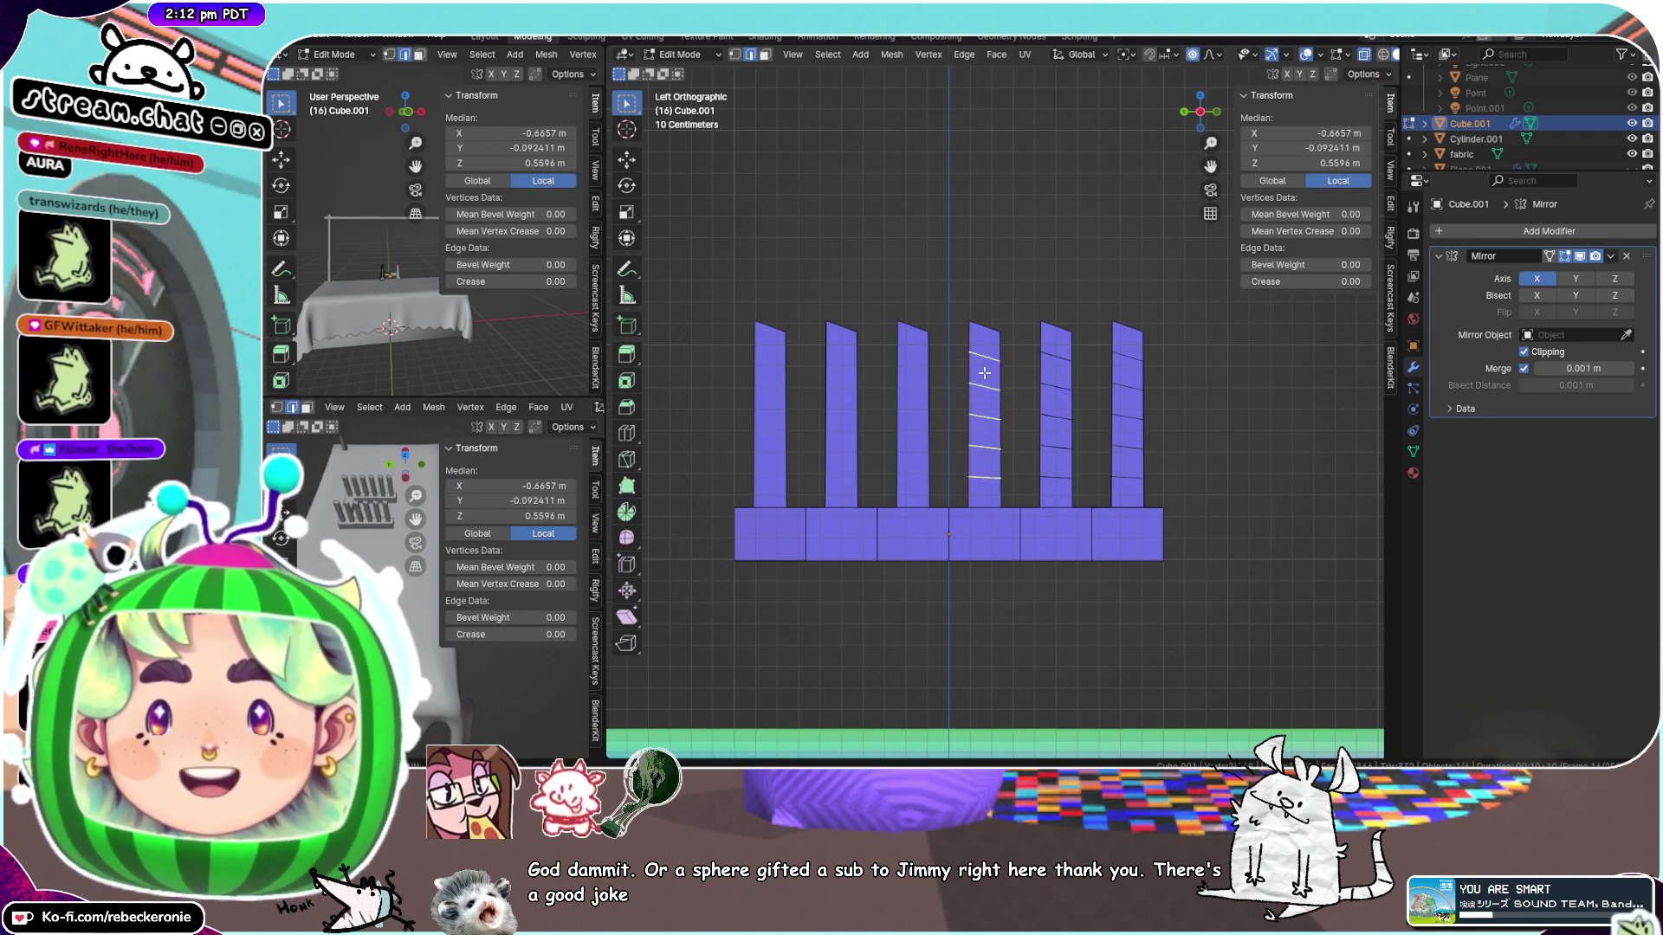
key("ctrl+r")
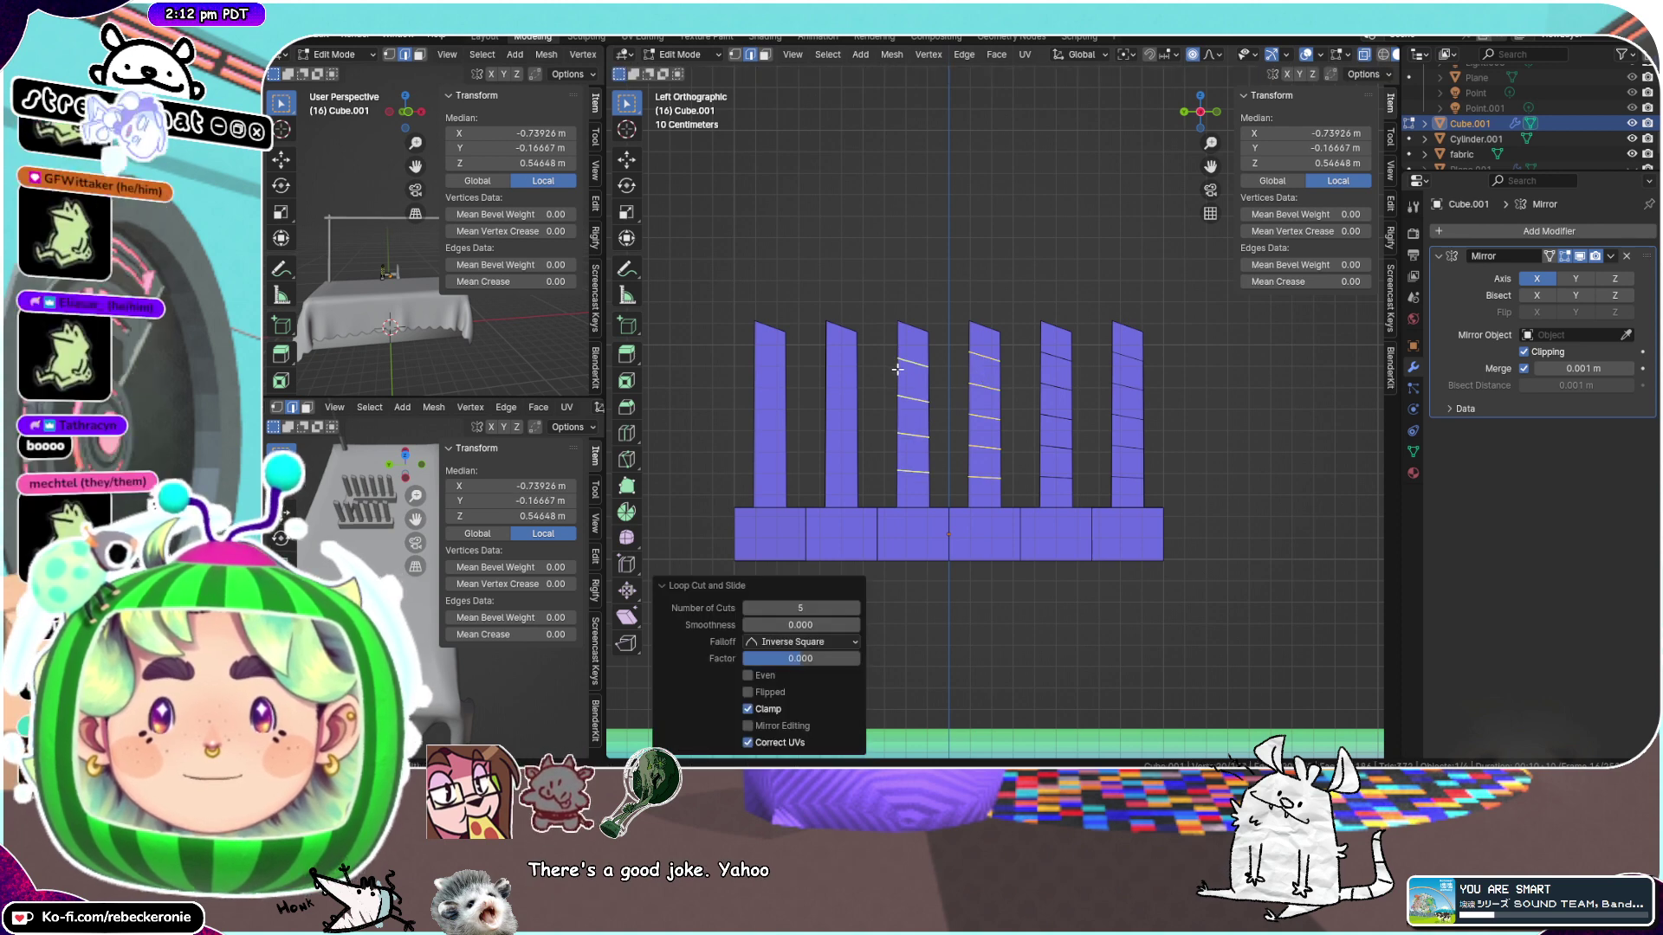
left_click(897, 369)
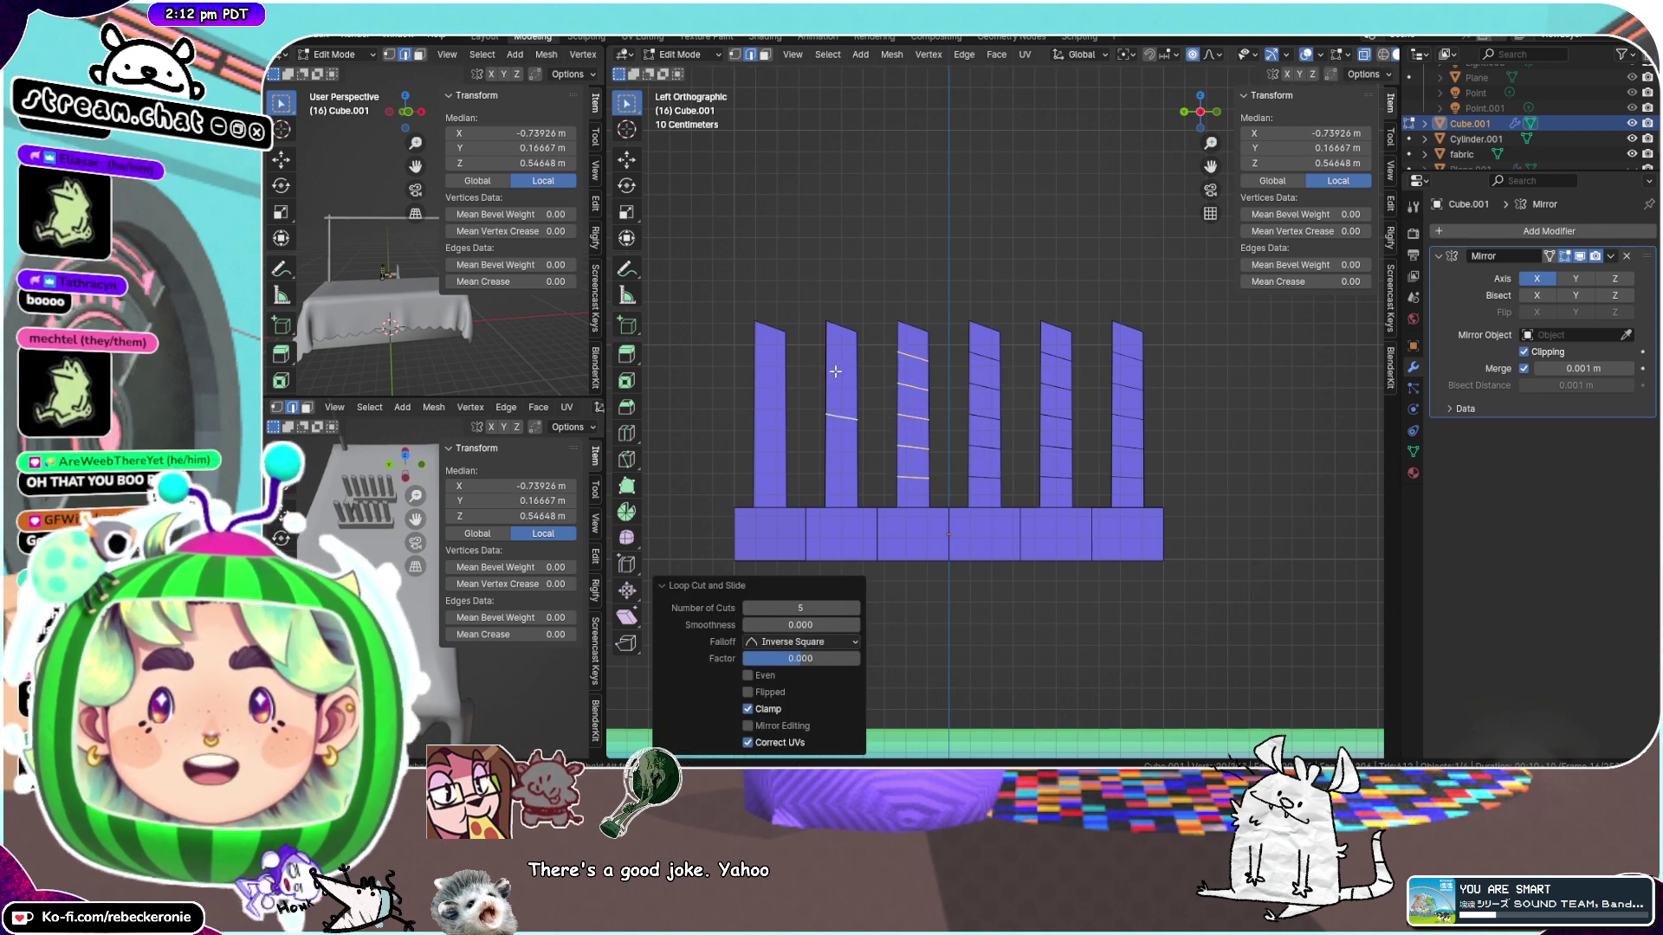
left_click(809, 379)
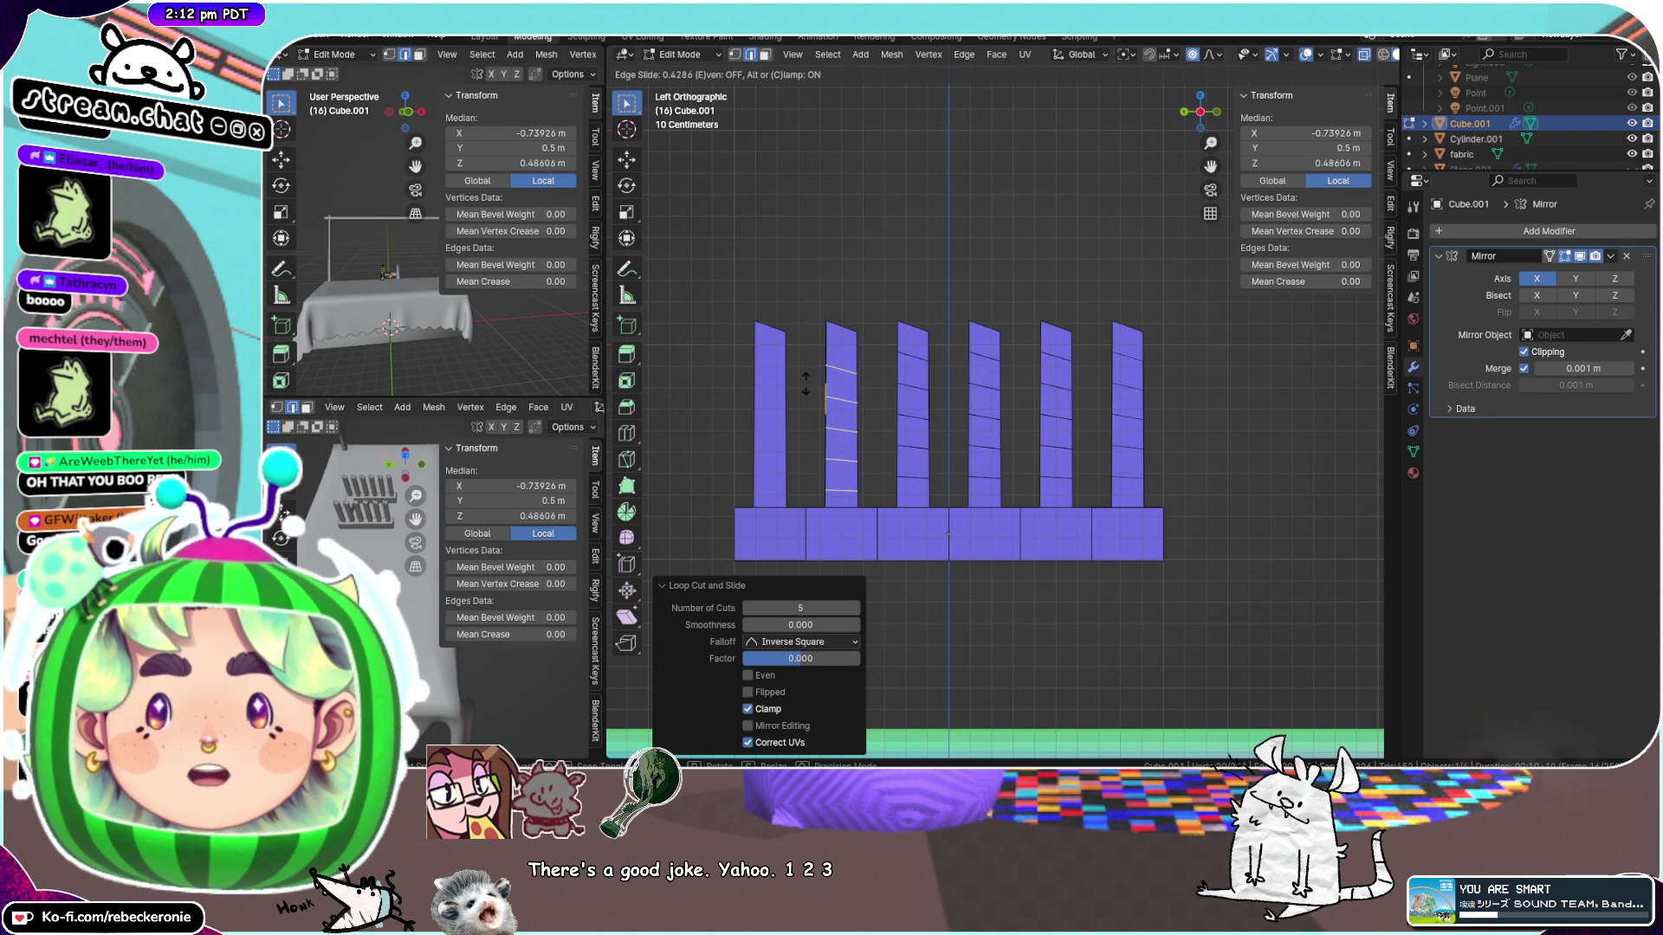
right_click(807, 378)
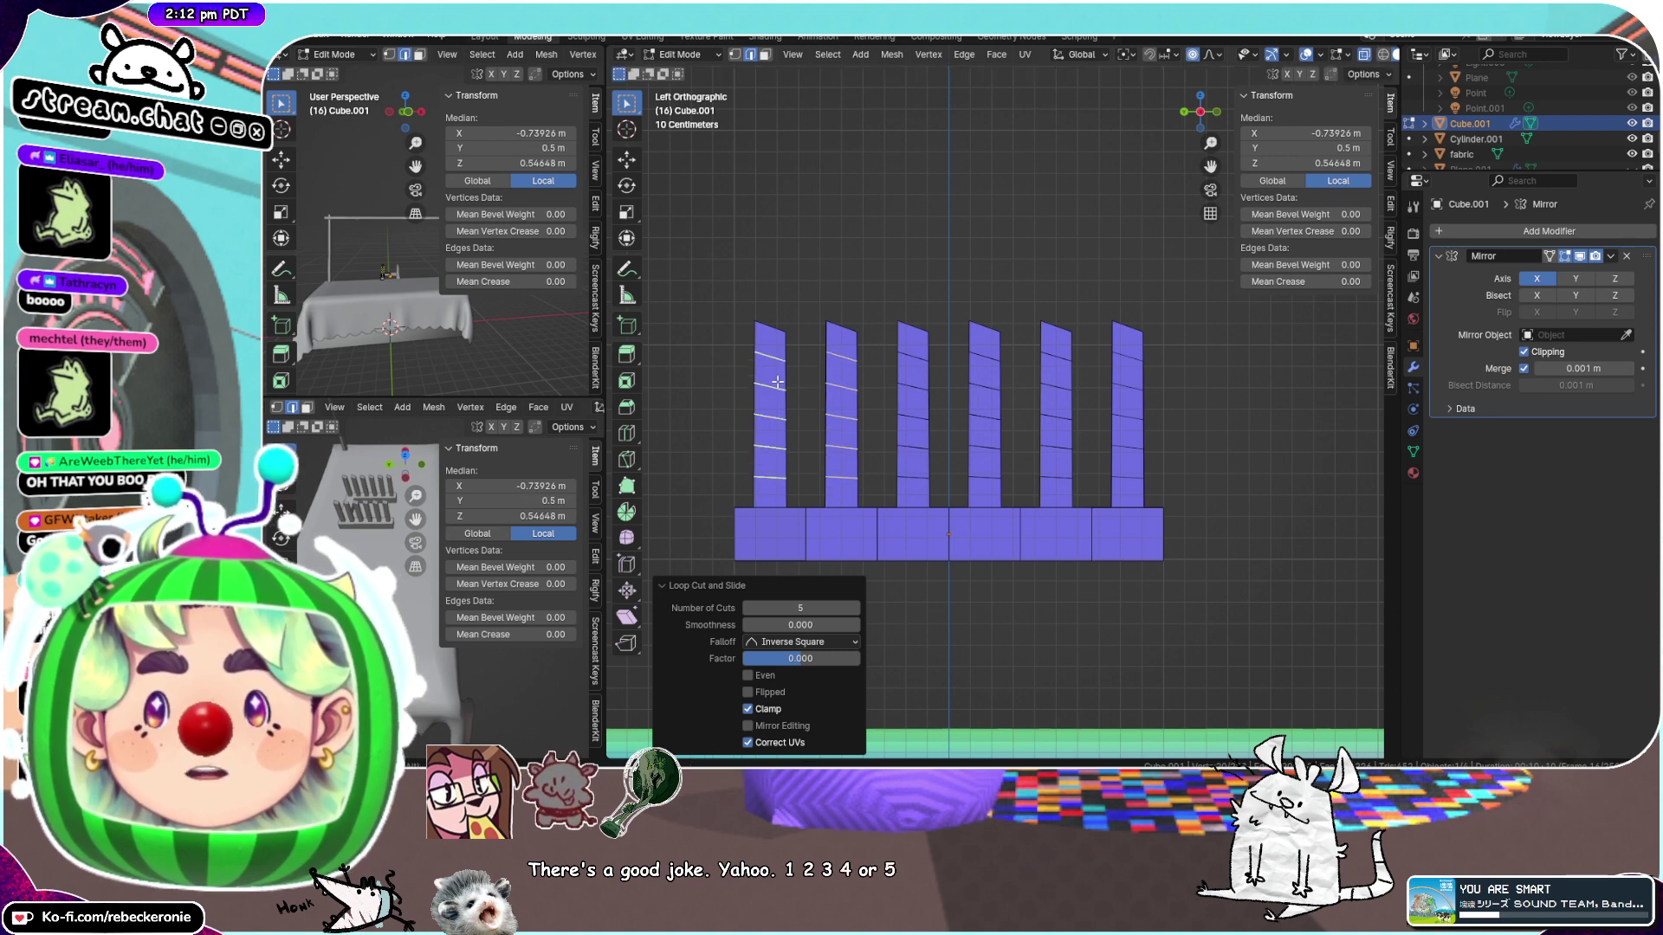
left_click(777, 381)
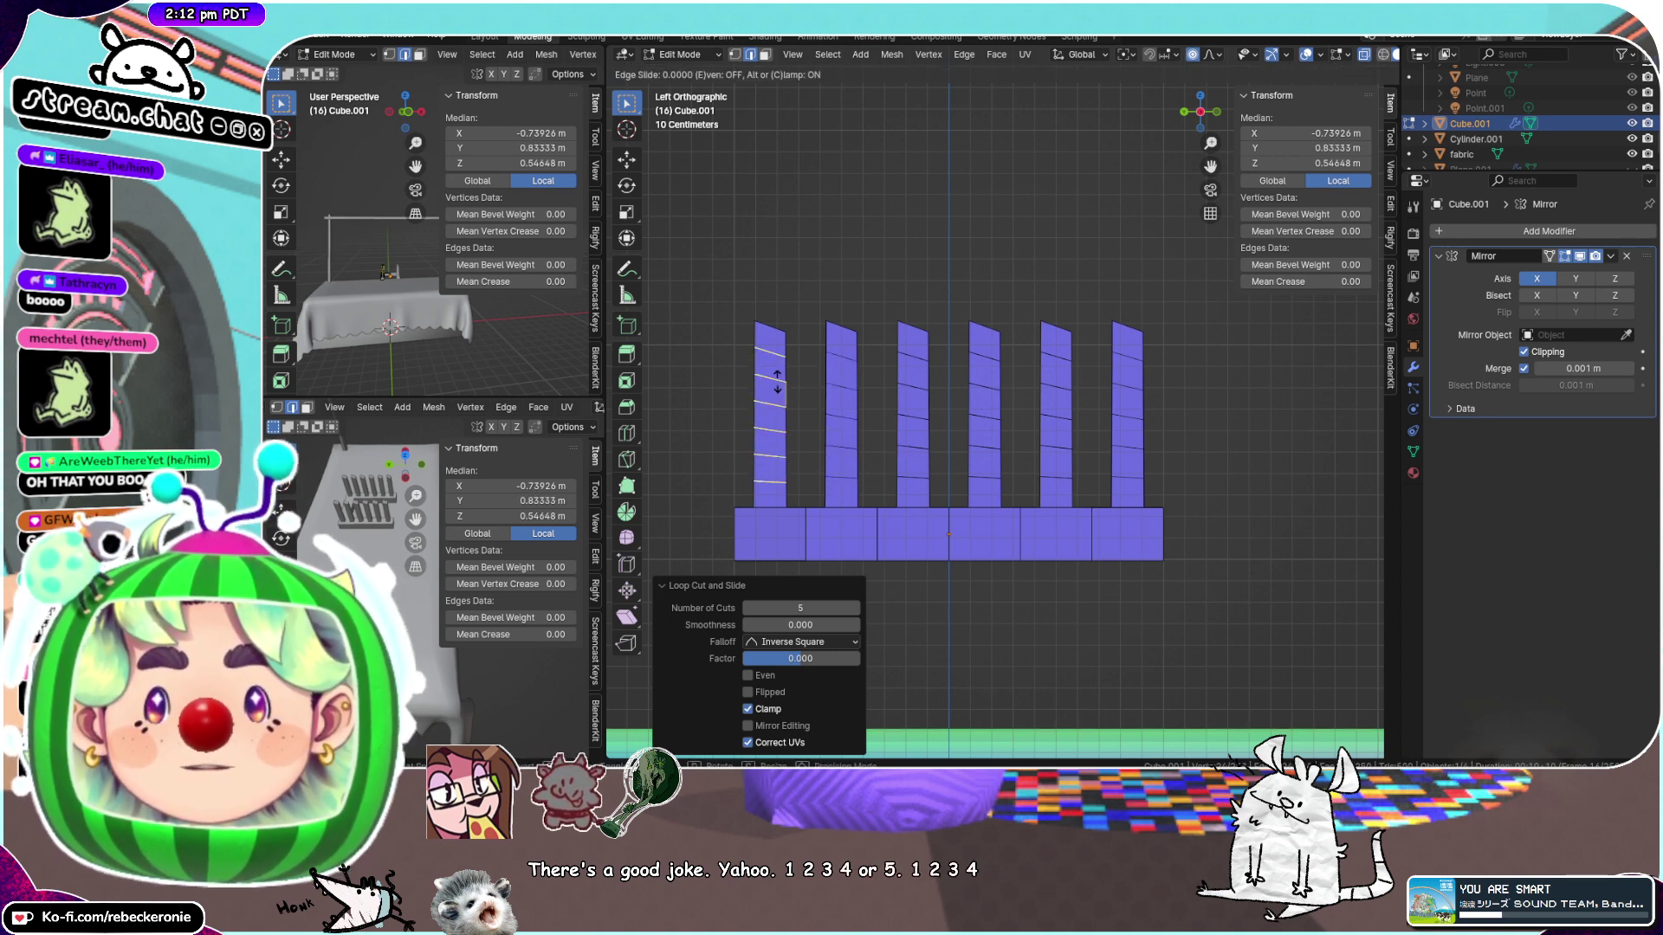
left_click(923, 348)
Switch to face selection and select the uppermost inner side face of the second pillar from the +Y end
left_click(864, 333)
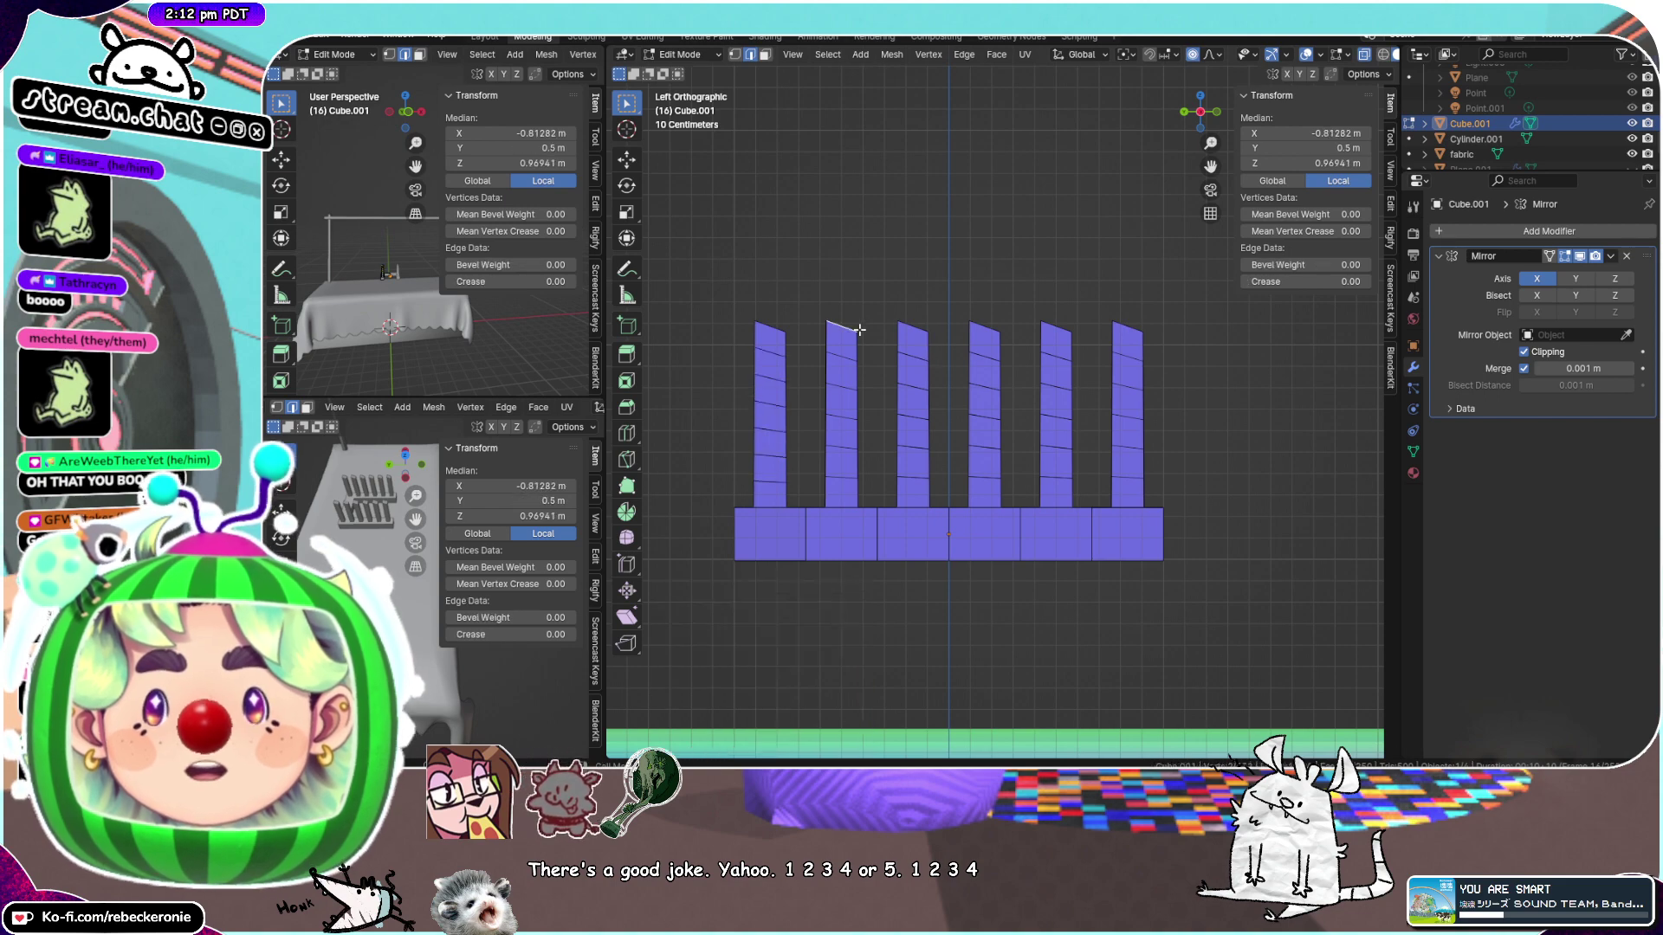
scroll(864, 333, "down", 1)
middle_click_drag(864, 333, 1135, 213)
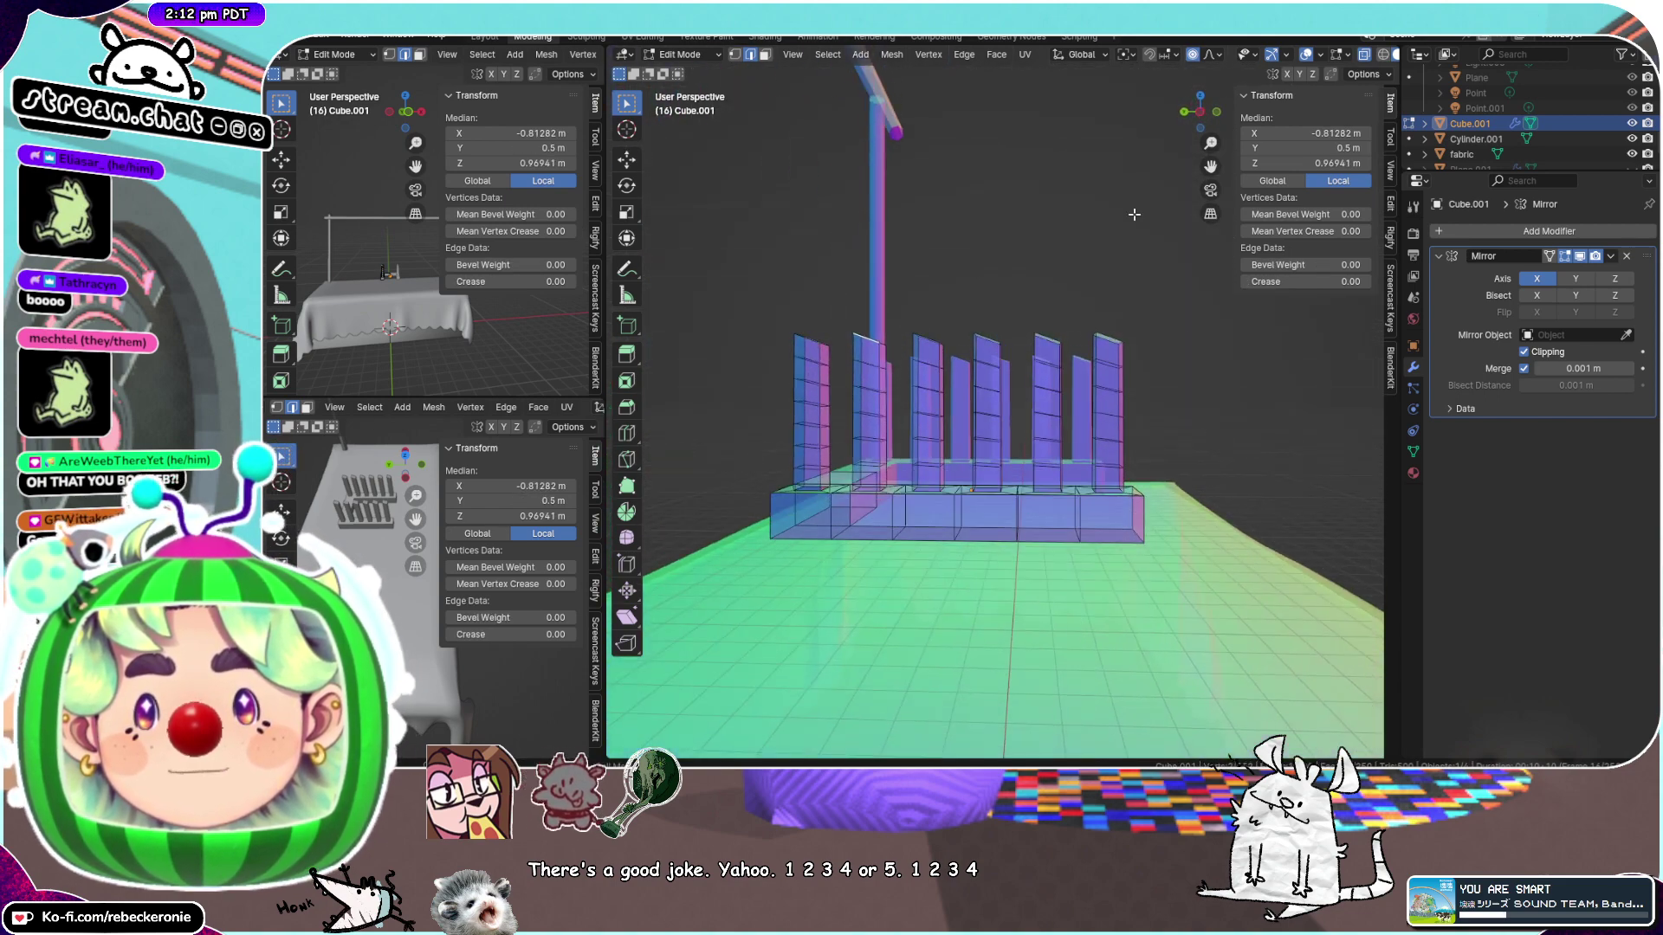
left_click(1201, 112)
left_click(766, 55)
middle_click_drag(810, 195, 1216, 353)
left_click(858, 352)
left_click(865, 341, "shift")
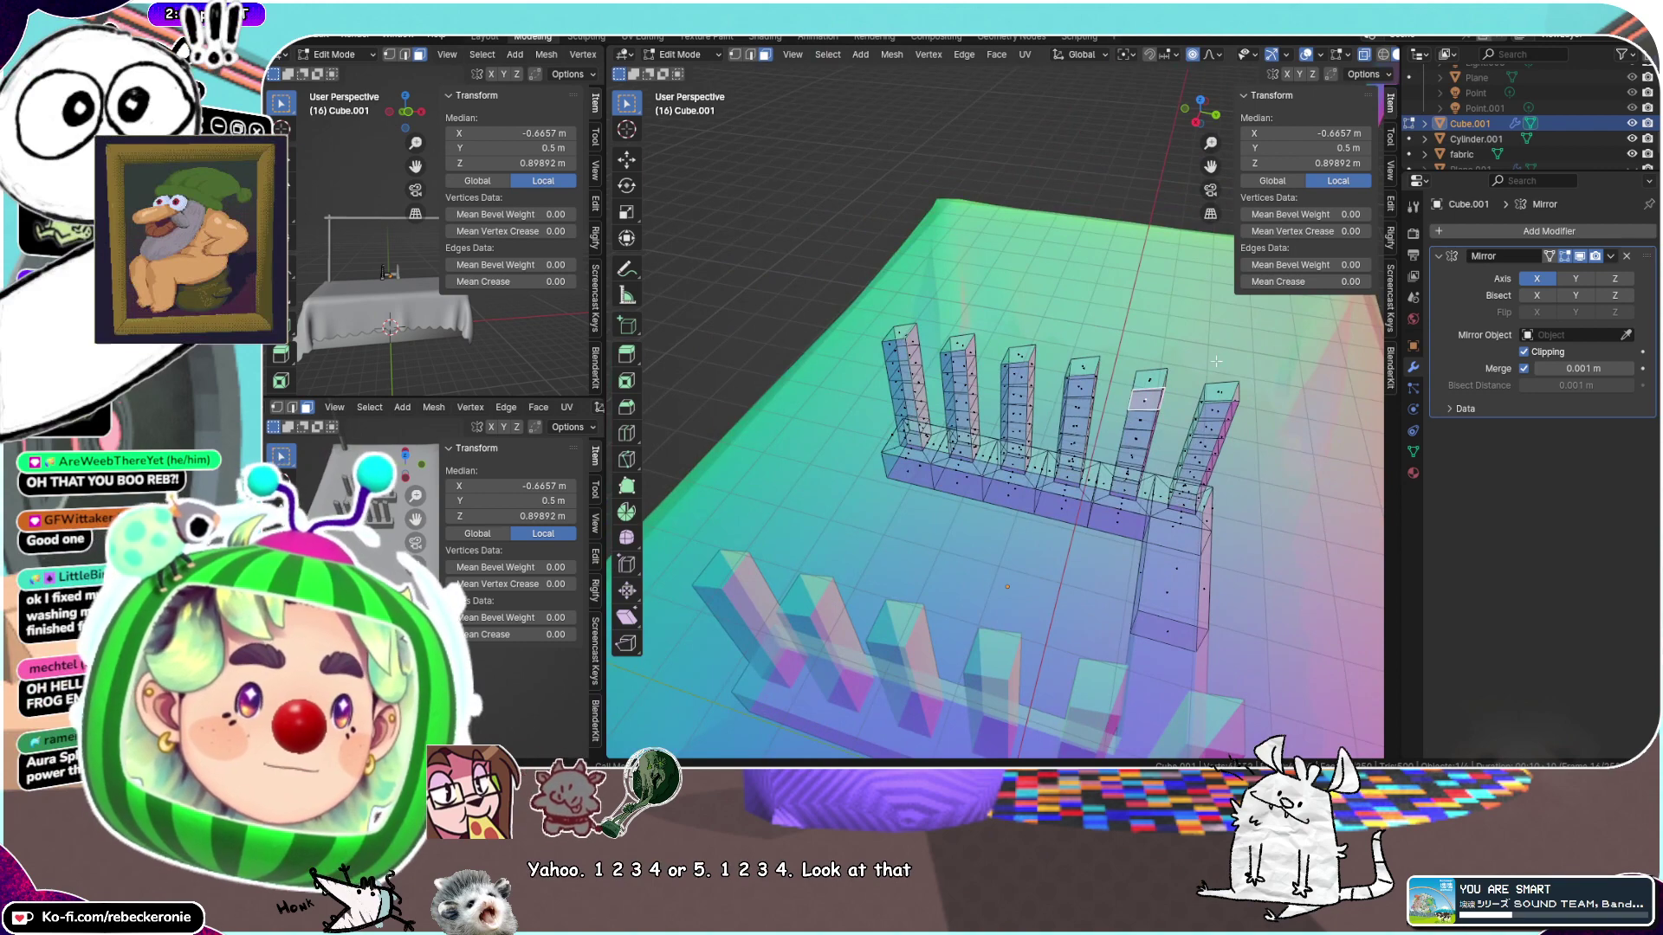
Try edge-sliding the top face of the second post in the front row down one segment
left_click(1364, 55)
middle_click_drag(1109, 381, 860, 293)
left_click(824, 355)
key("g")
key("g")
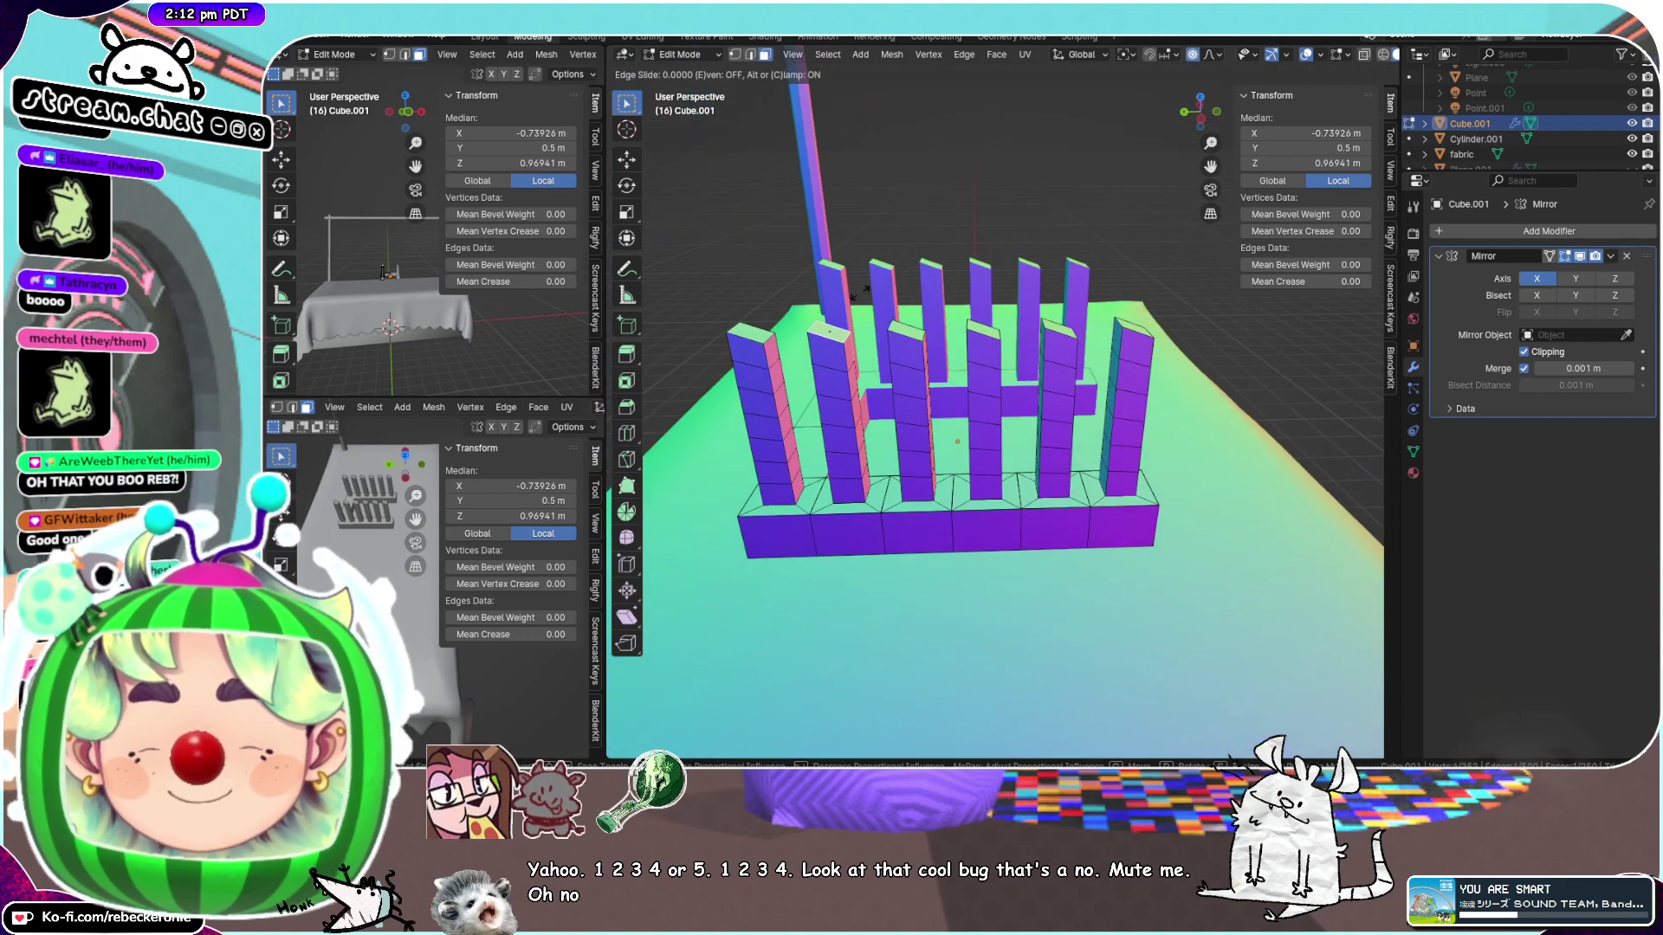
left_click(916, 324)
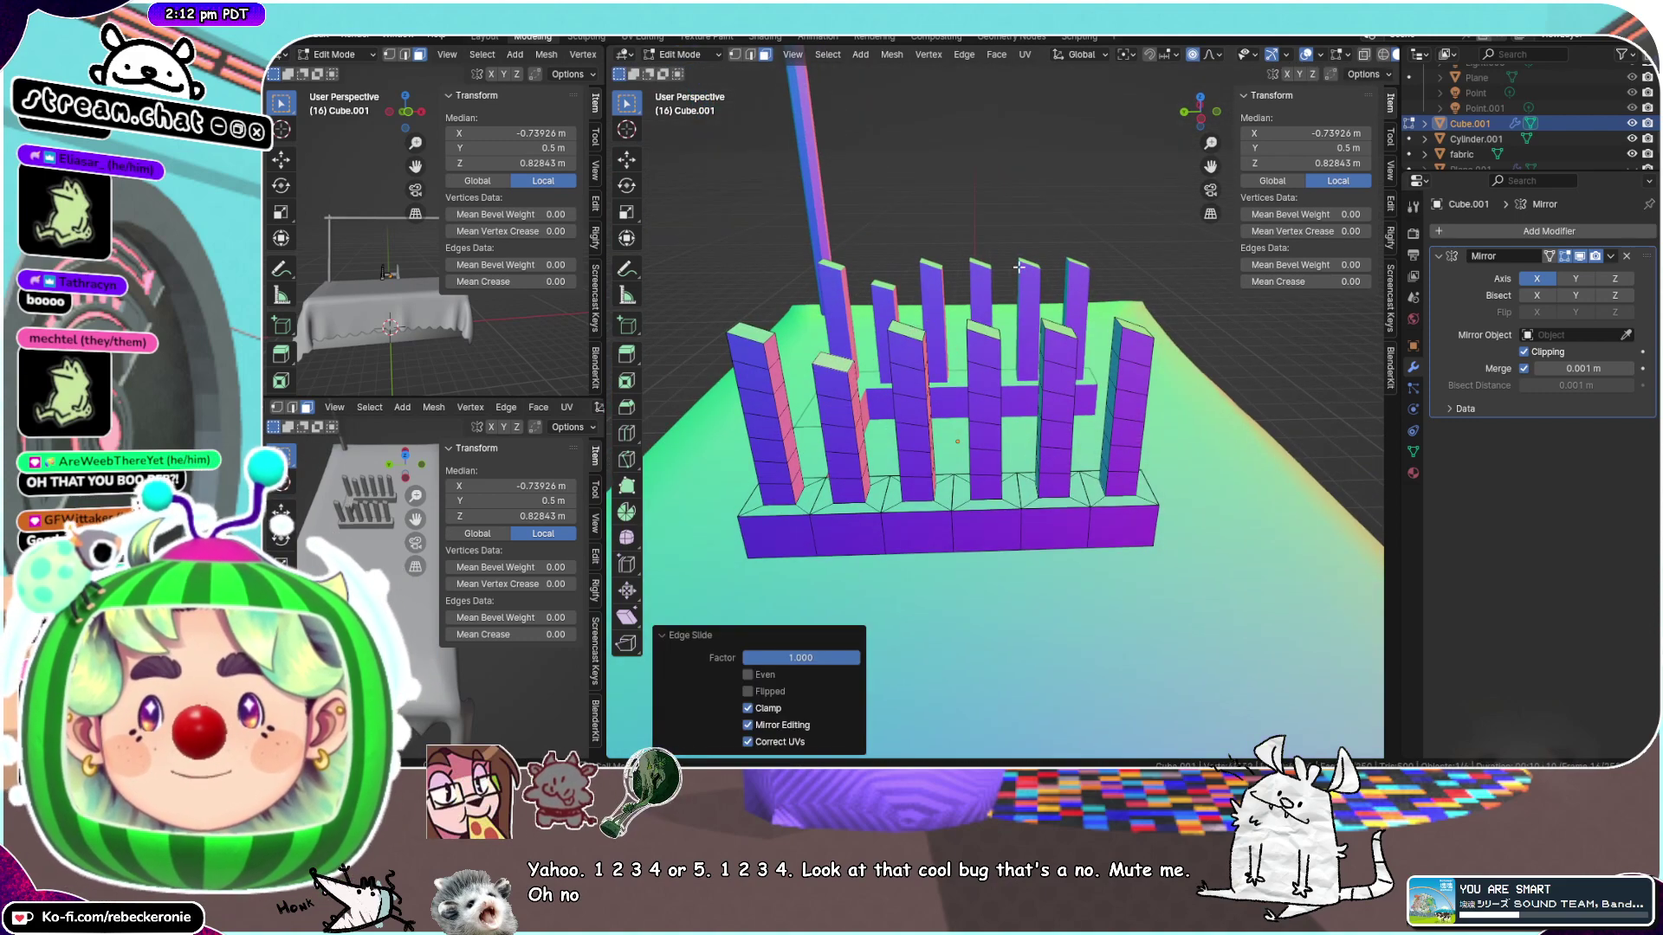
Try raising the second post's top face along Z by about 0.087 m, and revert that post to its full height
key("g")
key("g")
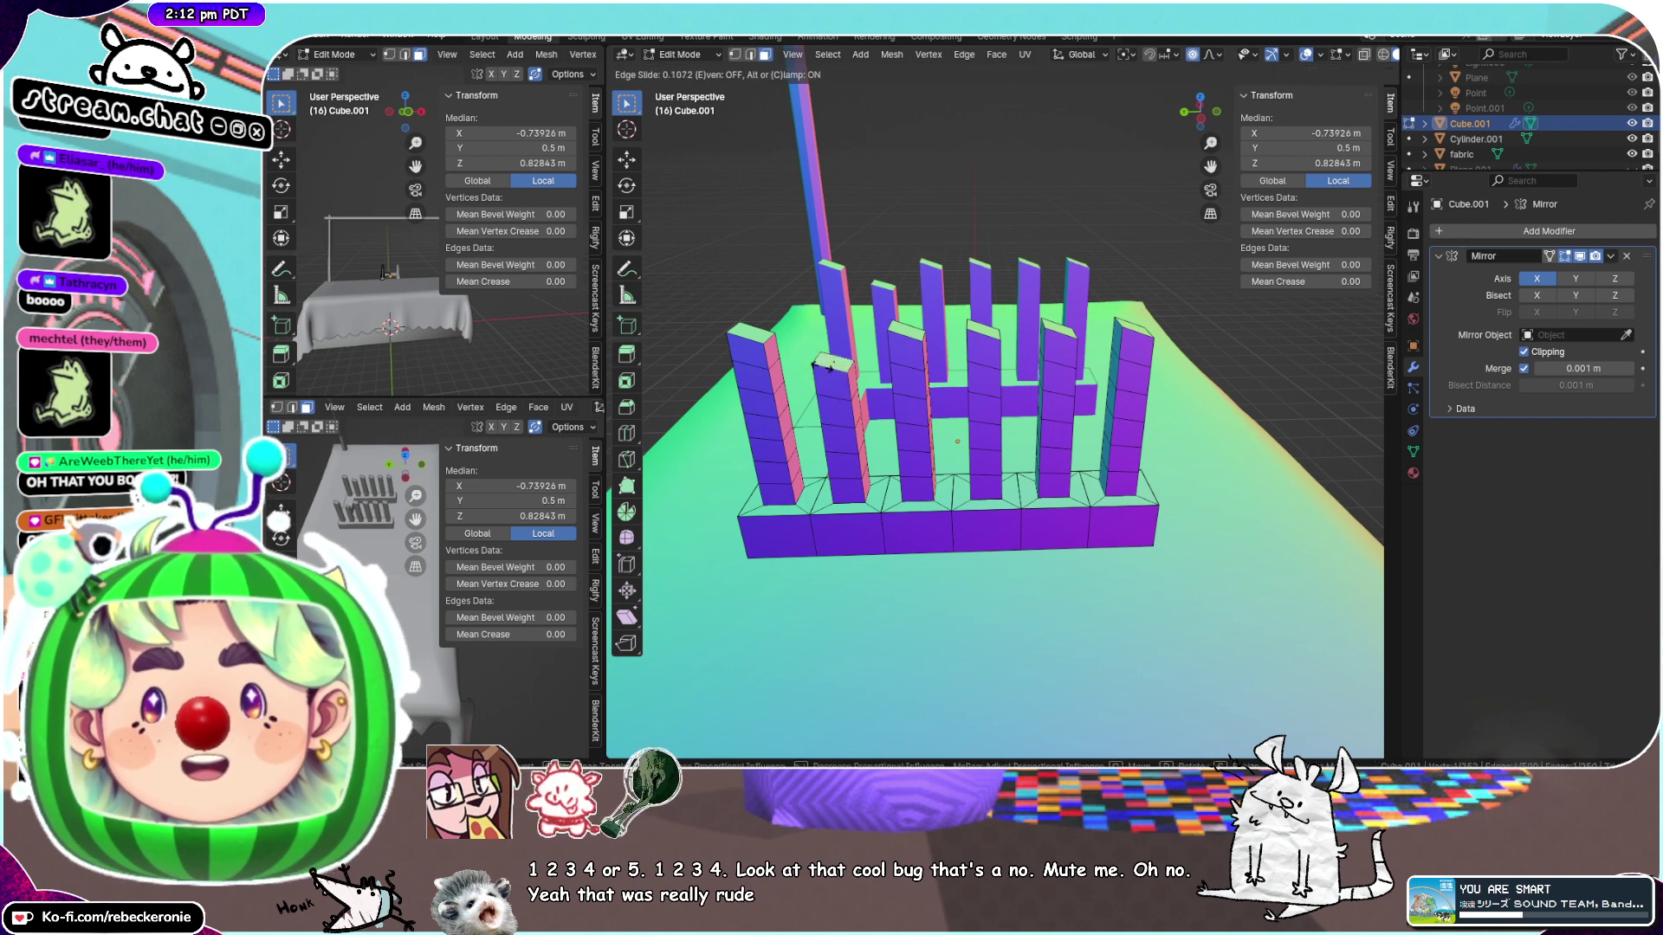
right_click(825, 364)
key("g")
key("z")
left_click(841, 327)
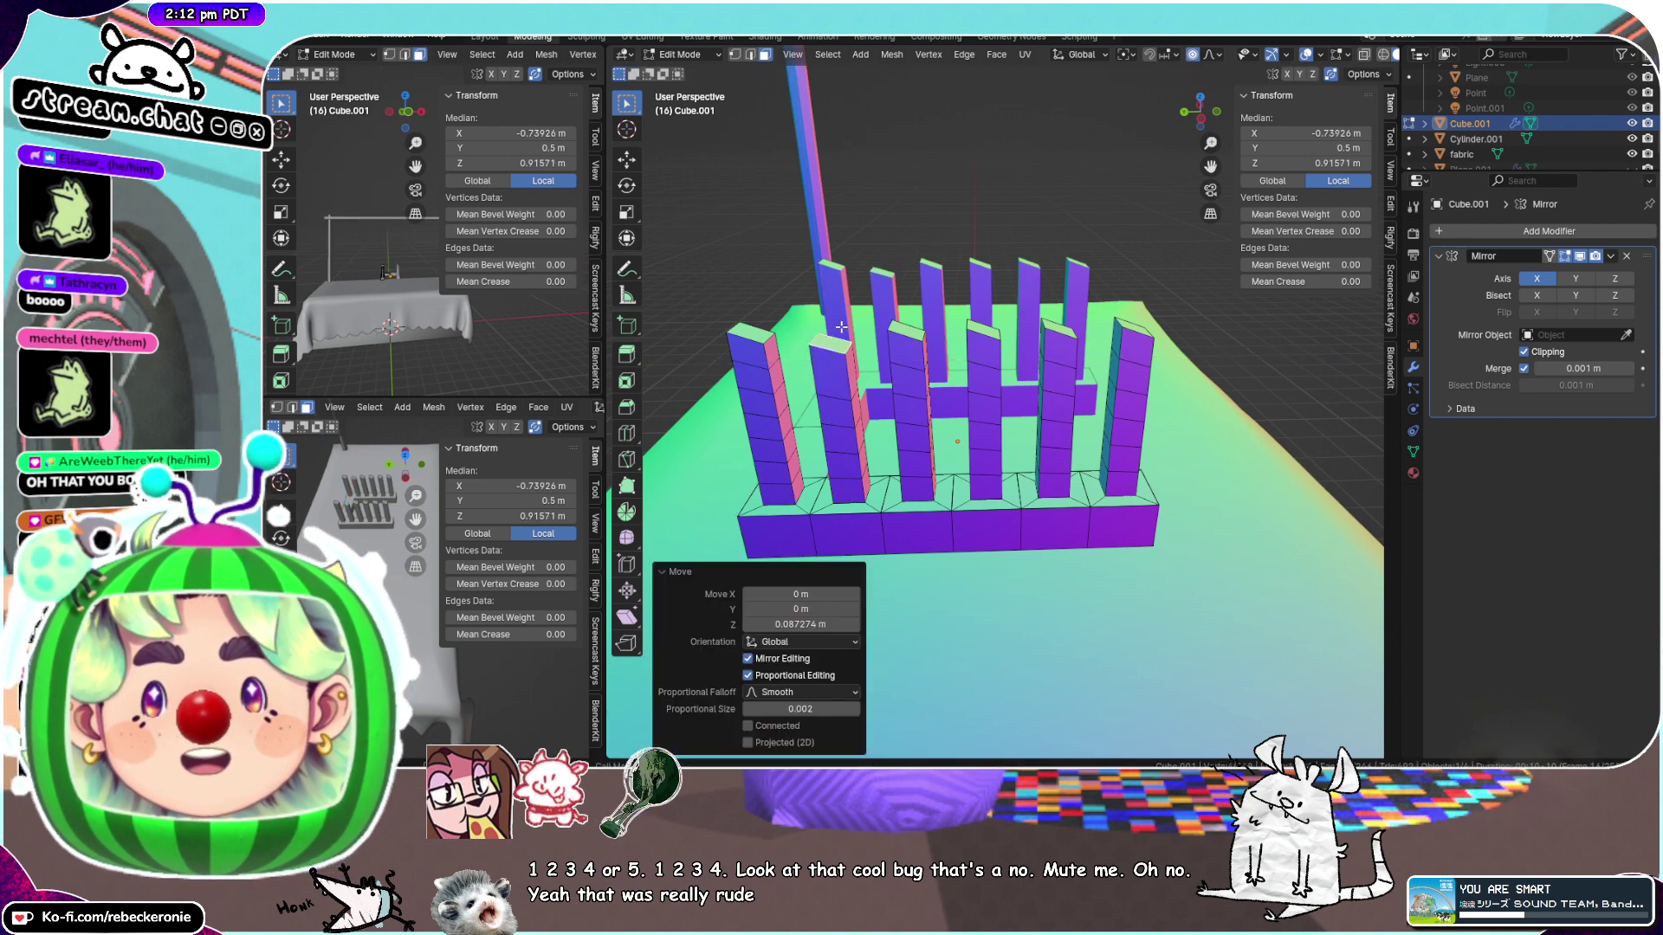
left_click(841, 328)
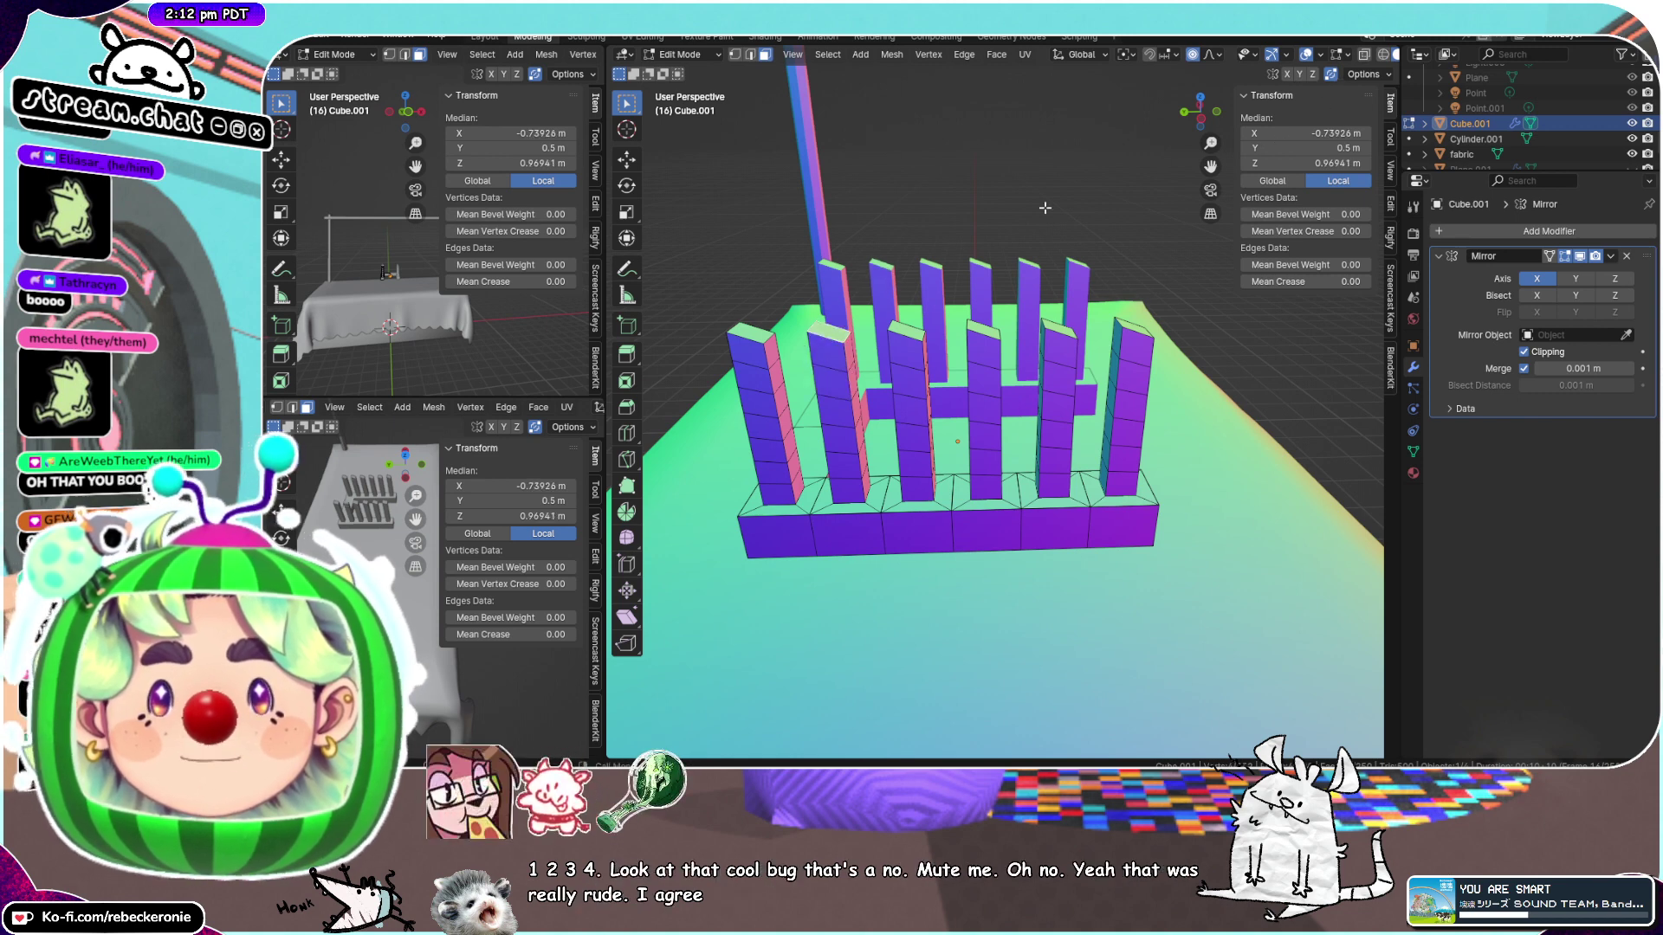
Edge-slide the second post's top face down one segment and the third post's top face down two segments
key("g")
key("g")
left_click(857, 397)
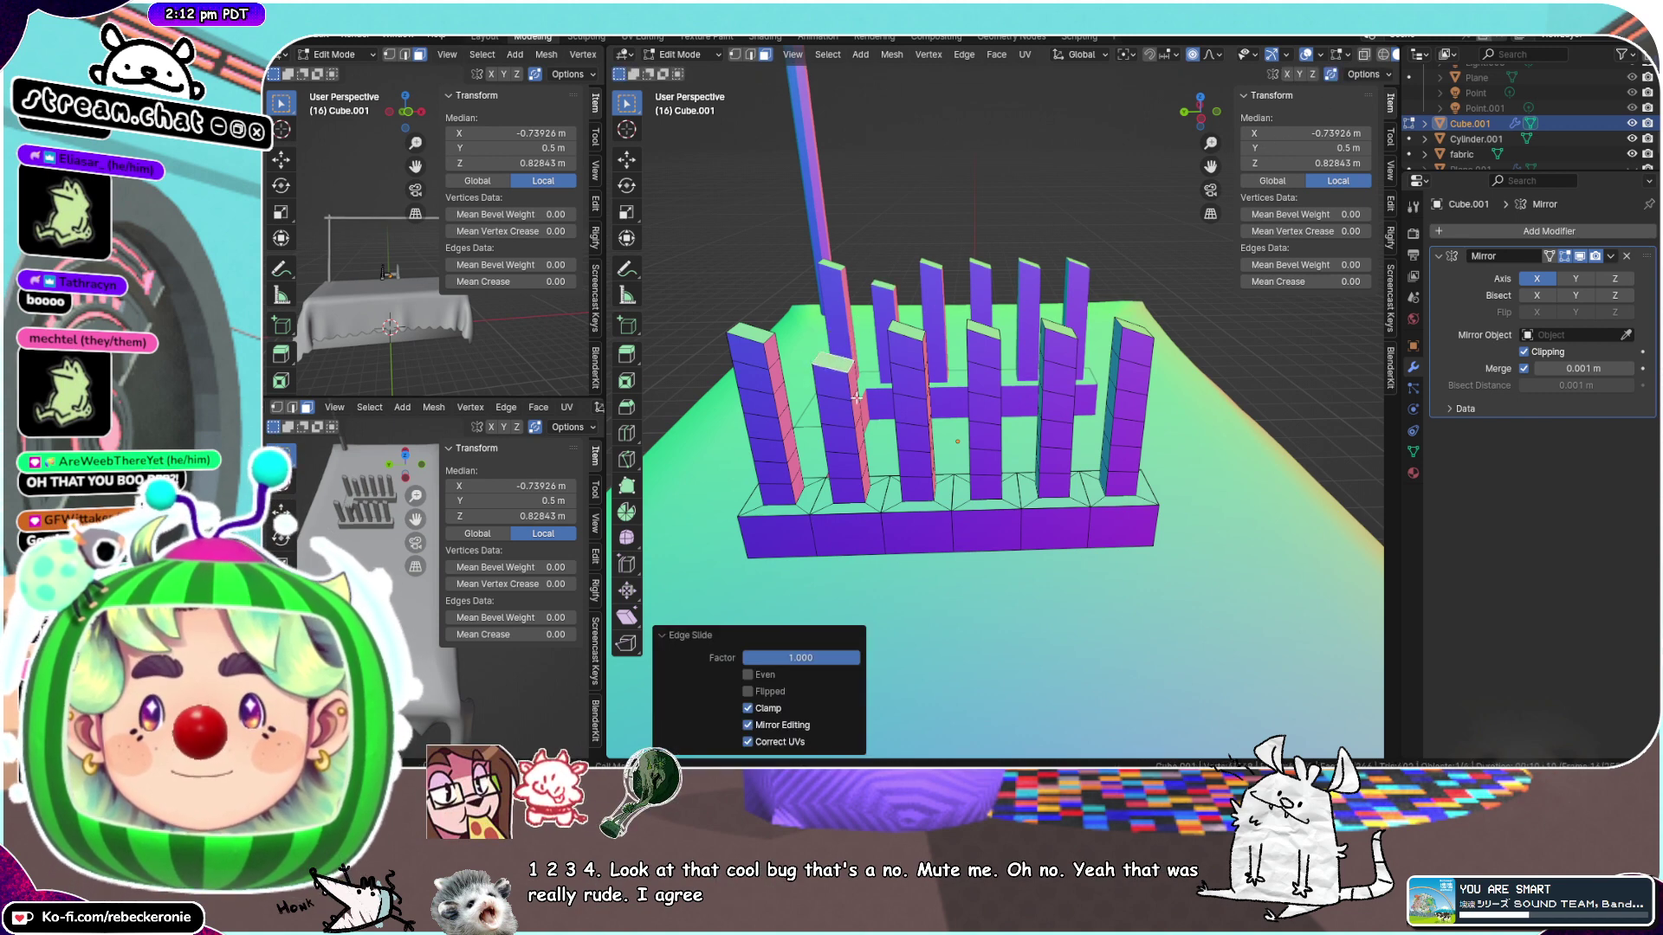
left_click(910, 327)
key("g")
left_click(910, 414)
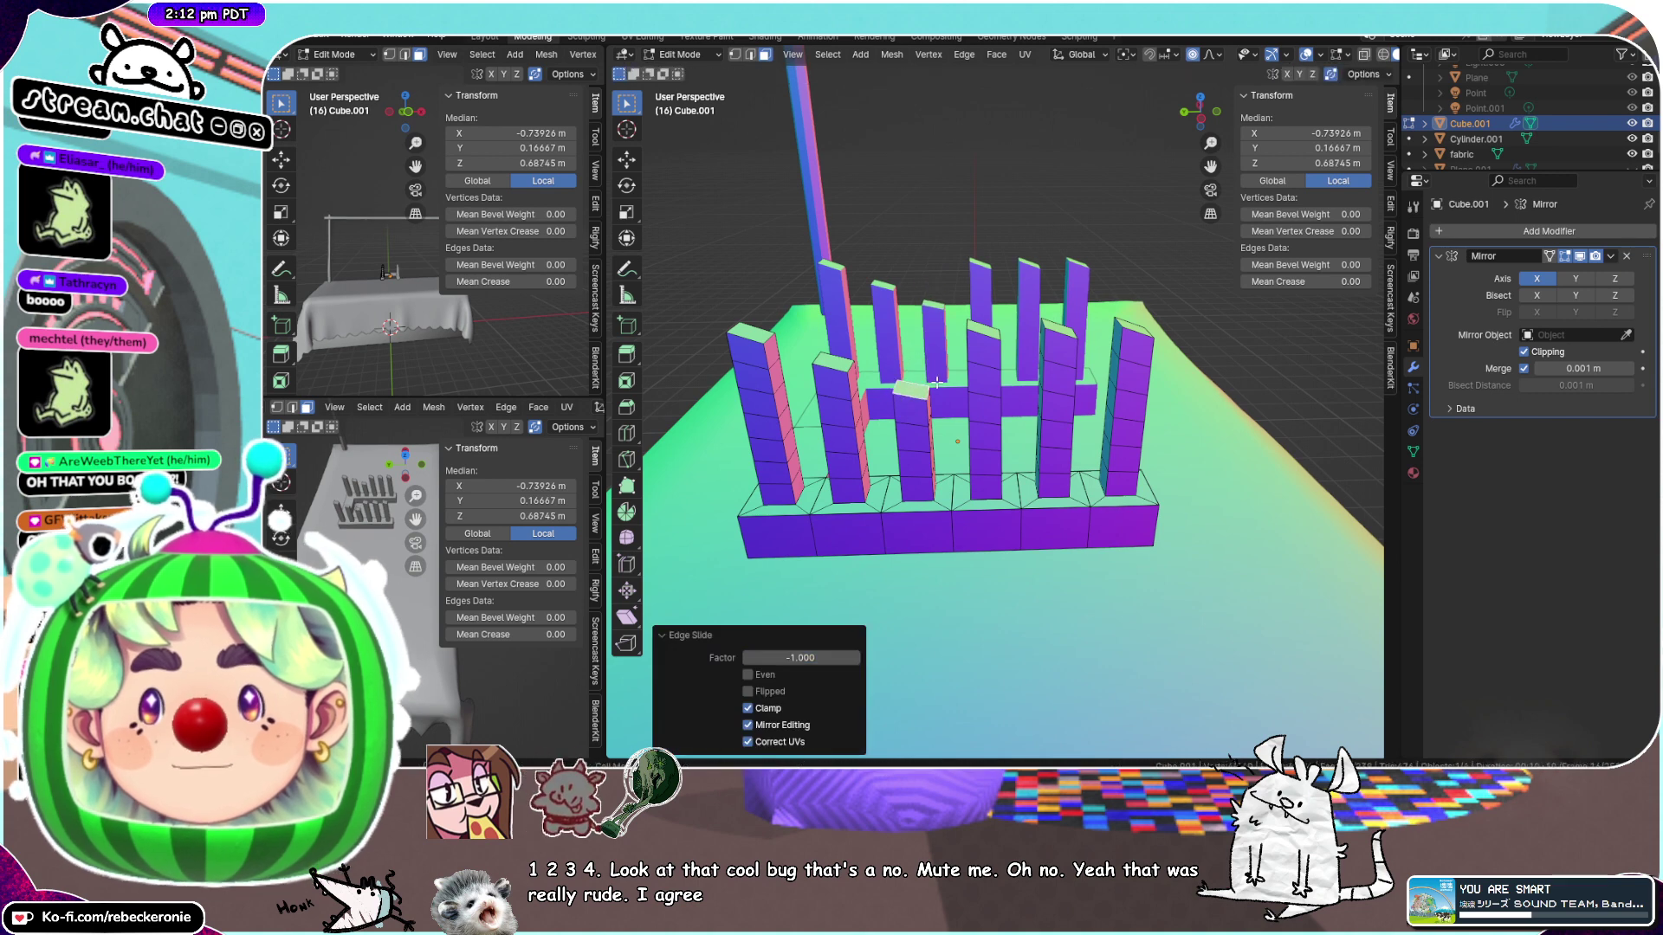
Edge-slide the fifth post's top face down one segment and the sixth post's top face down two segments
left_click(994, 331)
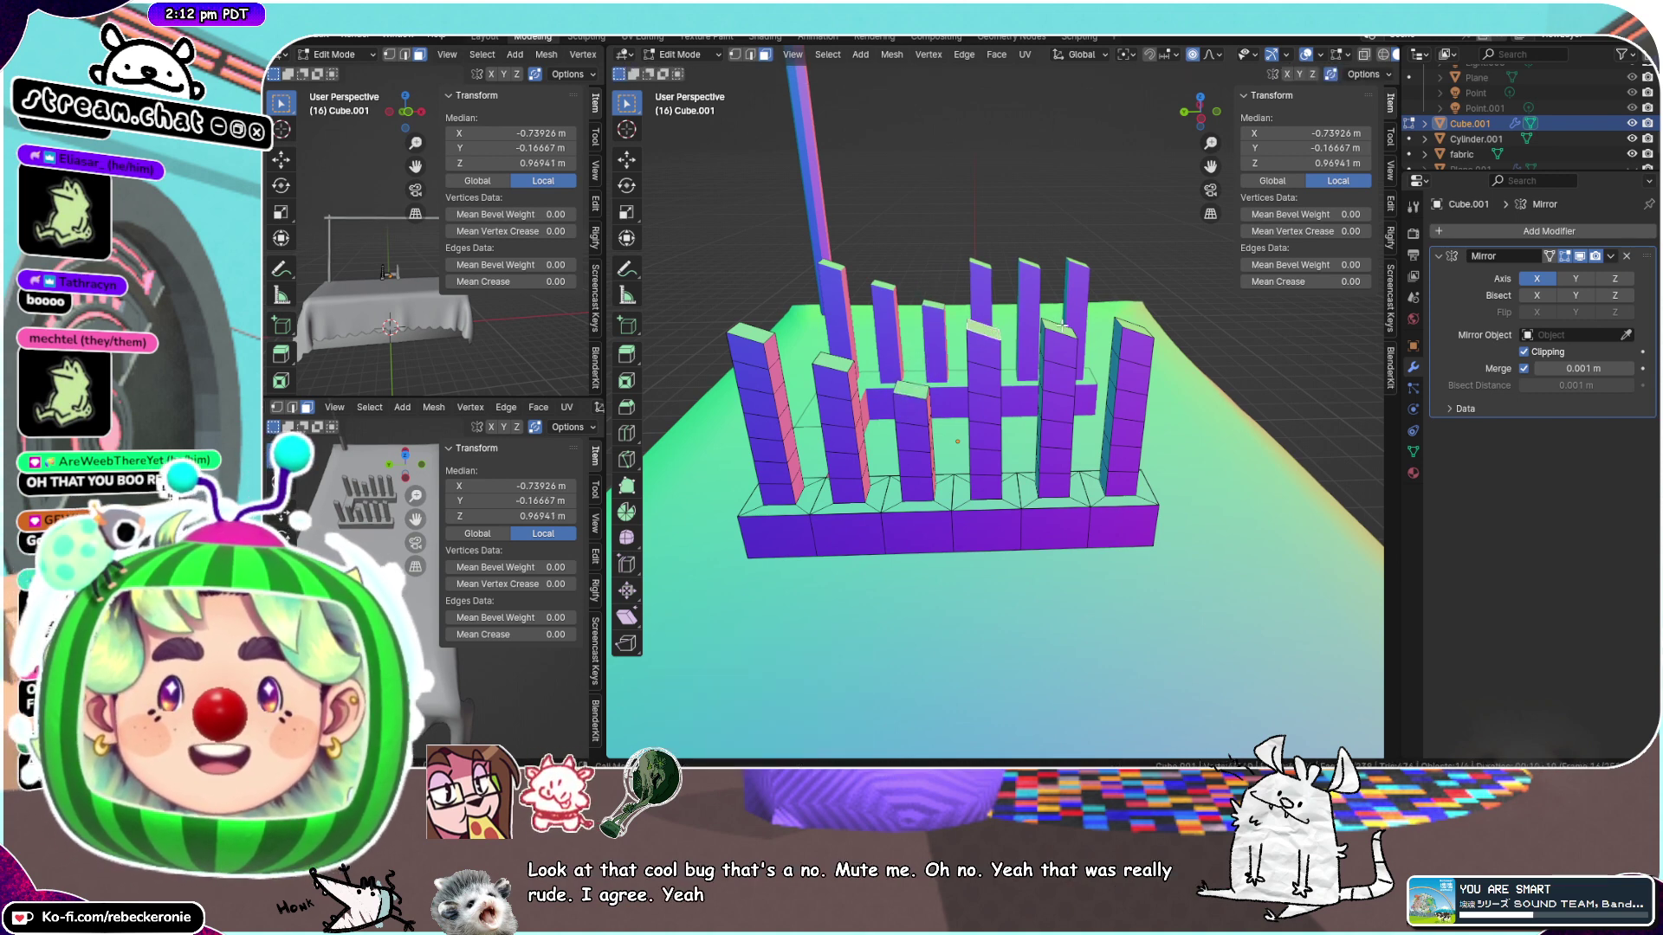
key("g")
key("g")
left_click(1131, 343)
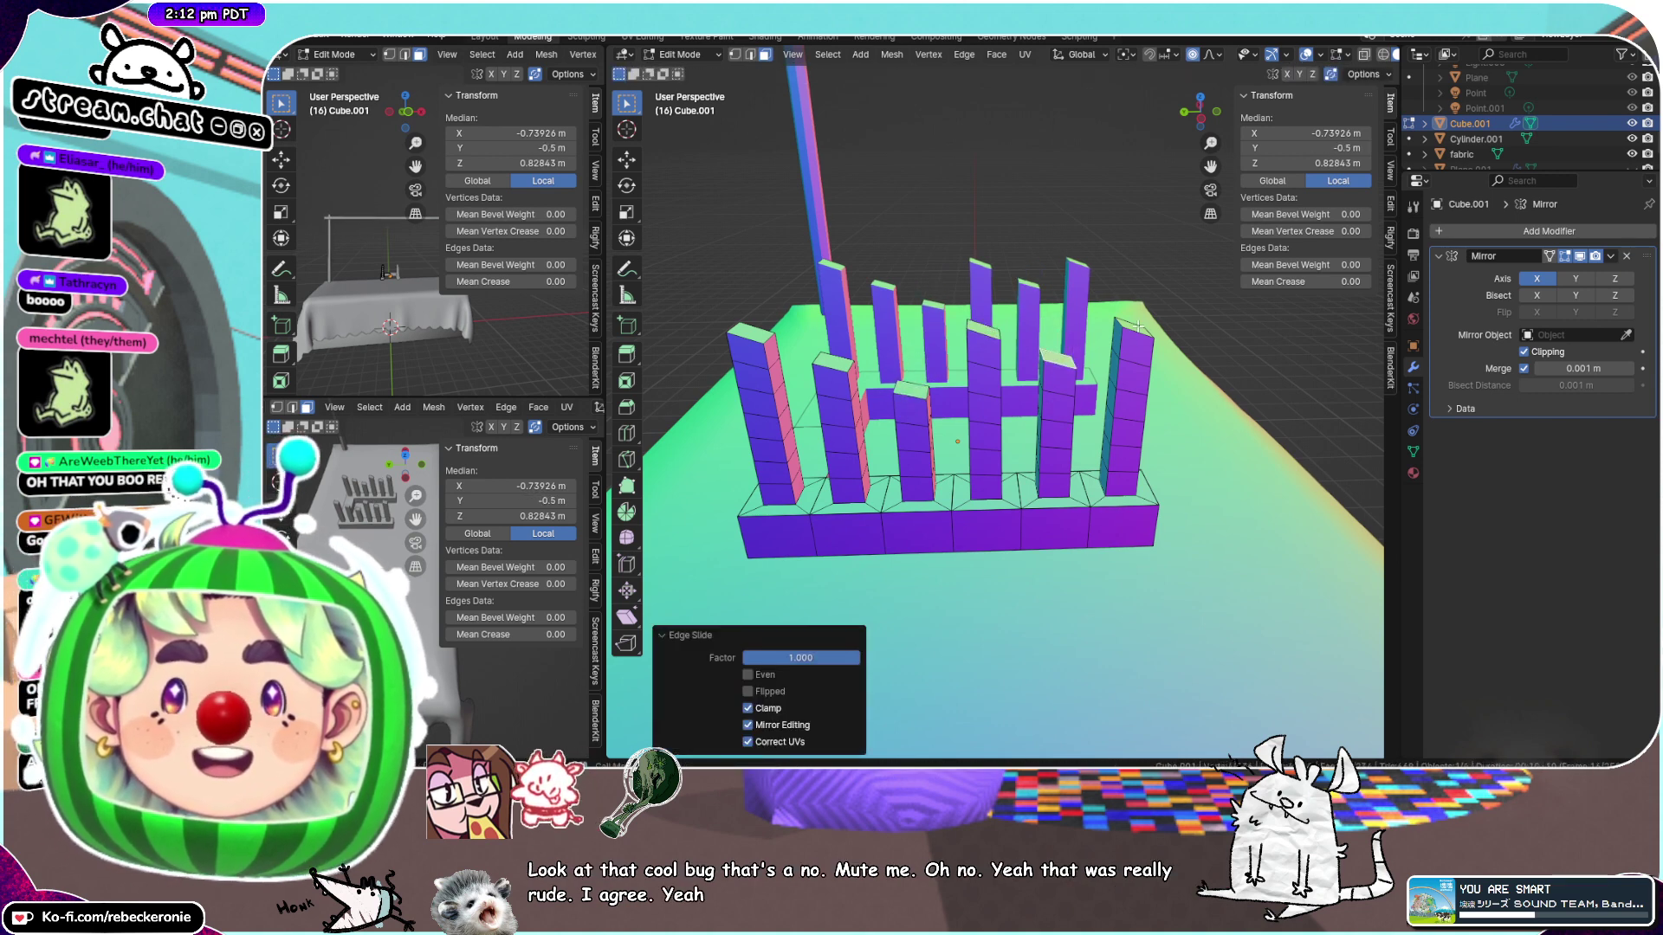
key("g")
key("g")
left_click(1152, 361)
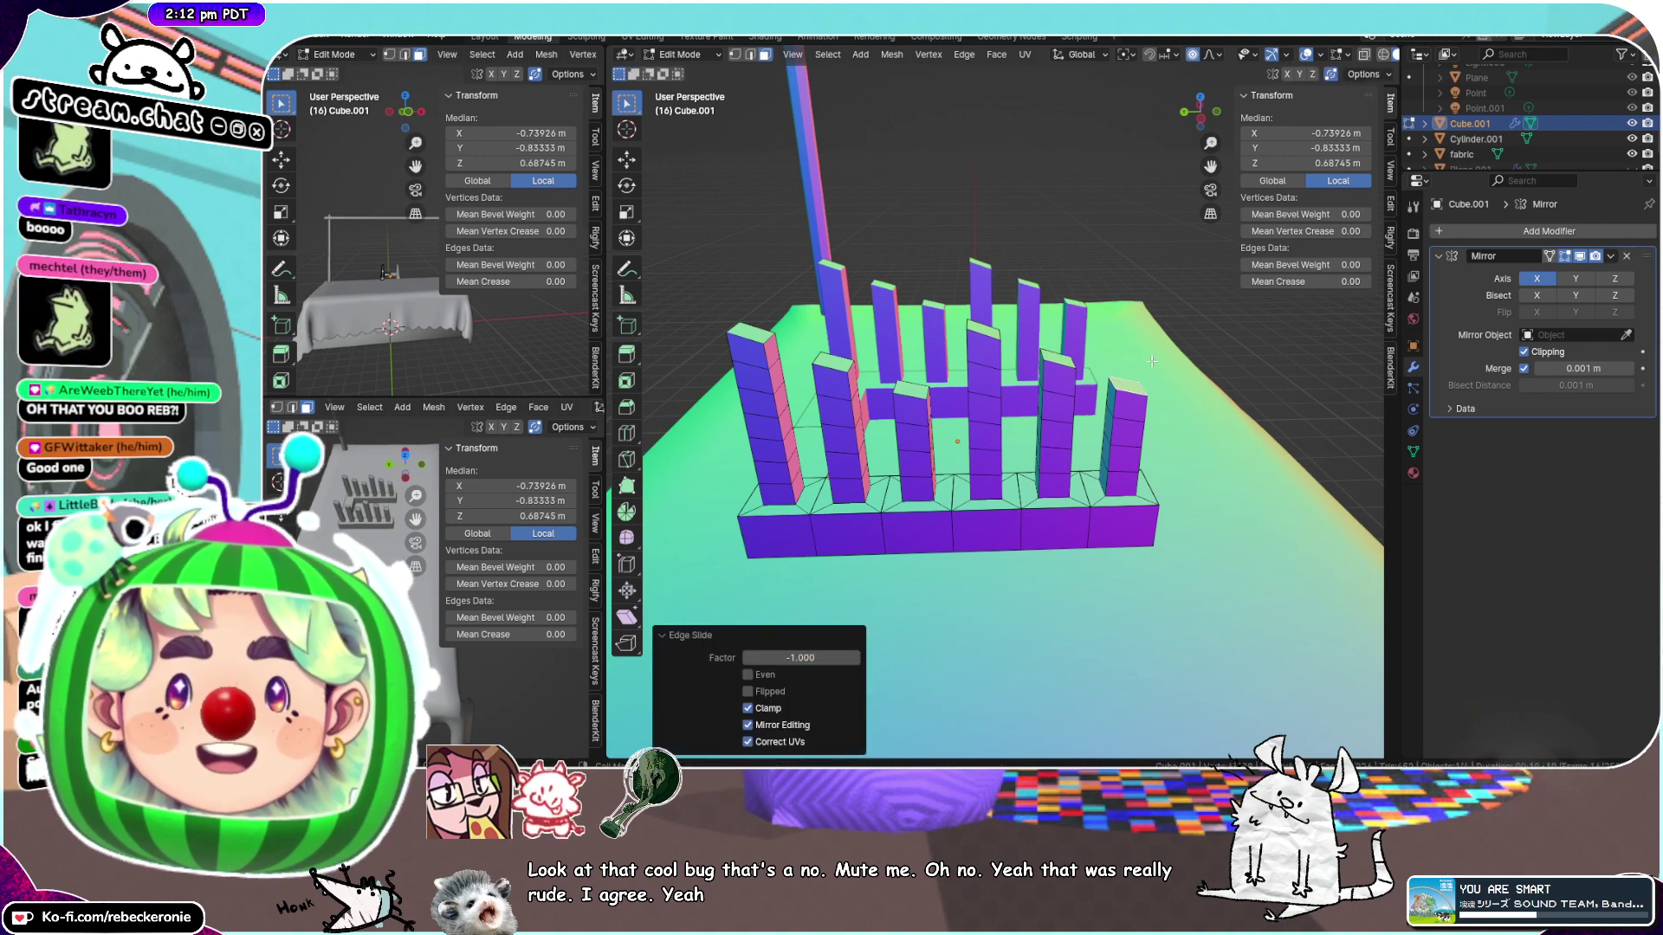
Edge-slide the fourth post's top face down three segments and lower the fifth post's top face by three more segments
middle_click_drag(1152, 361, 1002, 332)
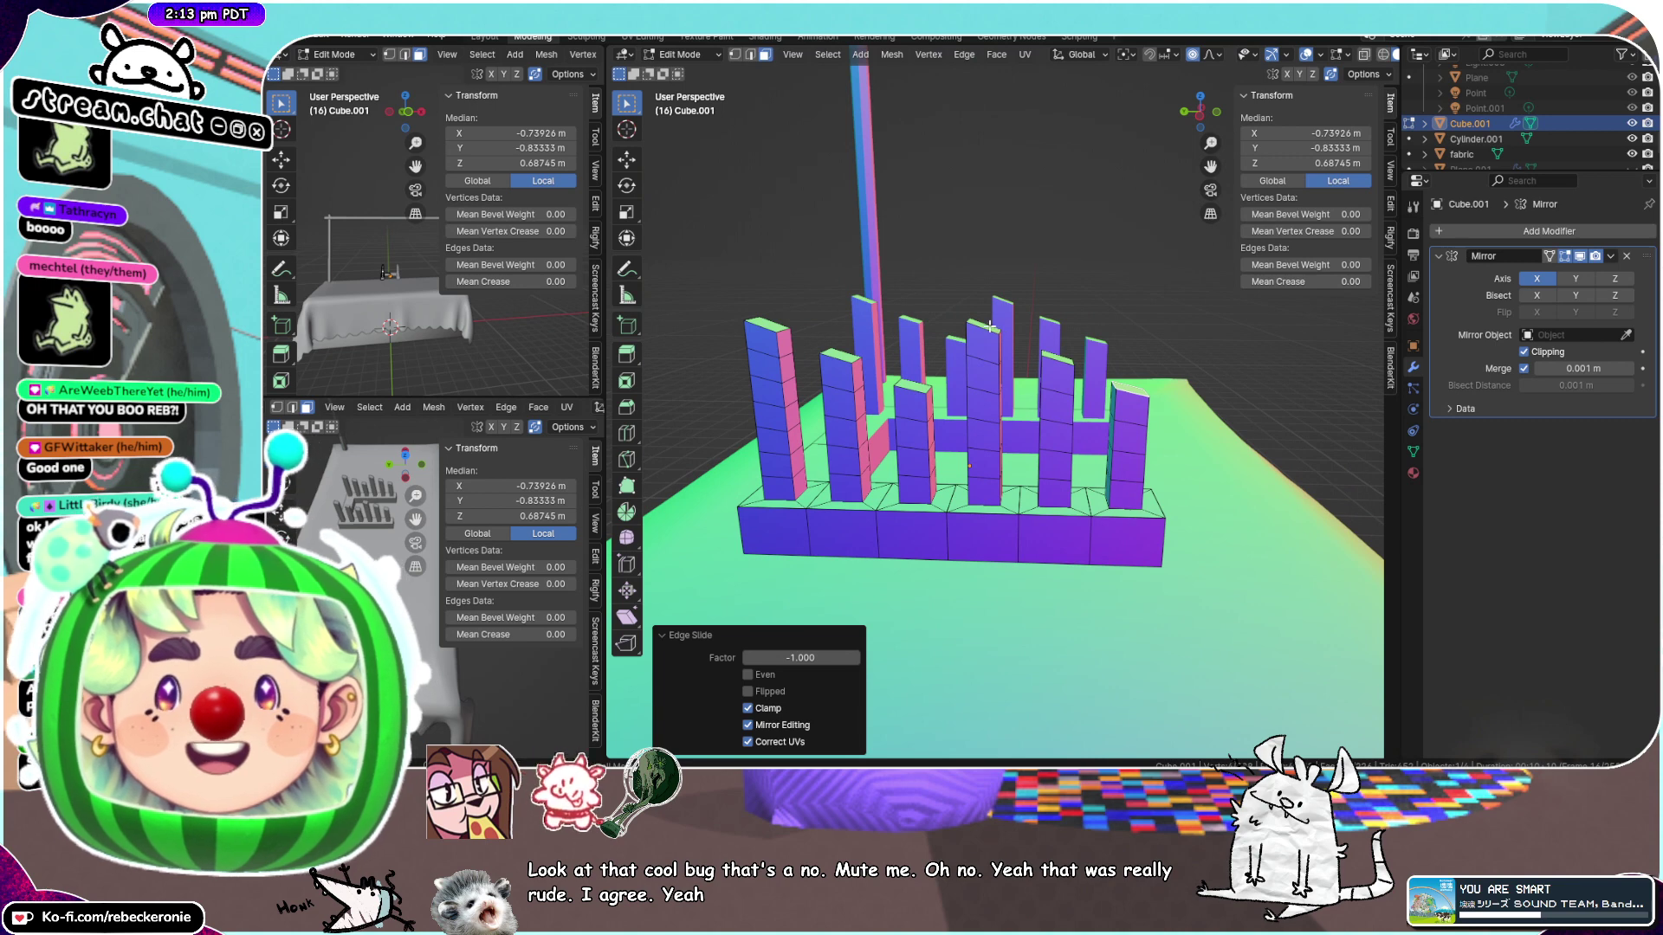
left_click(987, 384)
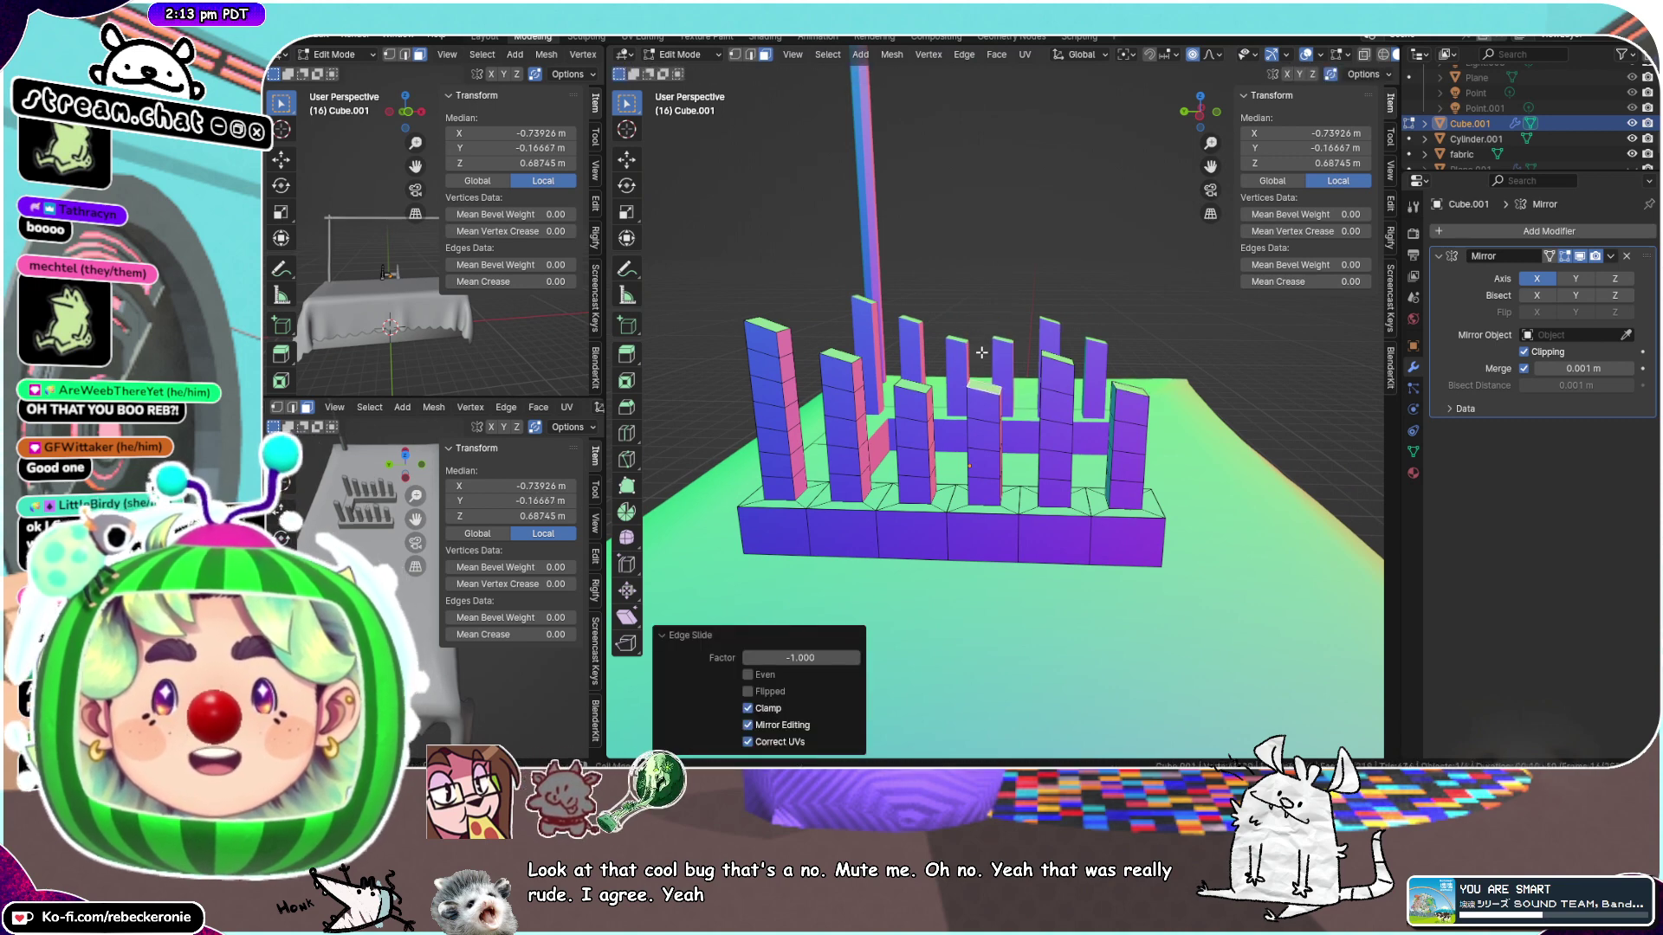
key("g")
key("g")
left_click(1067, 358)
key("g")
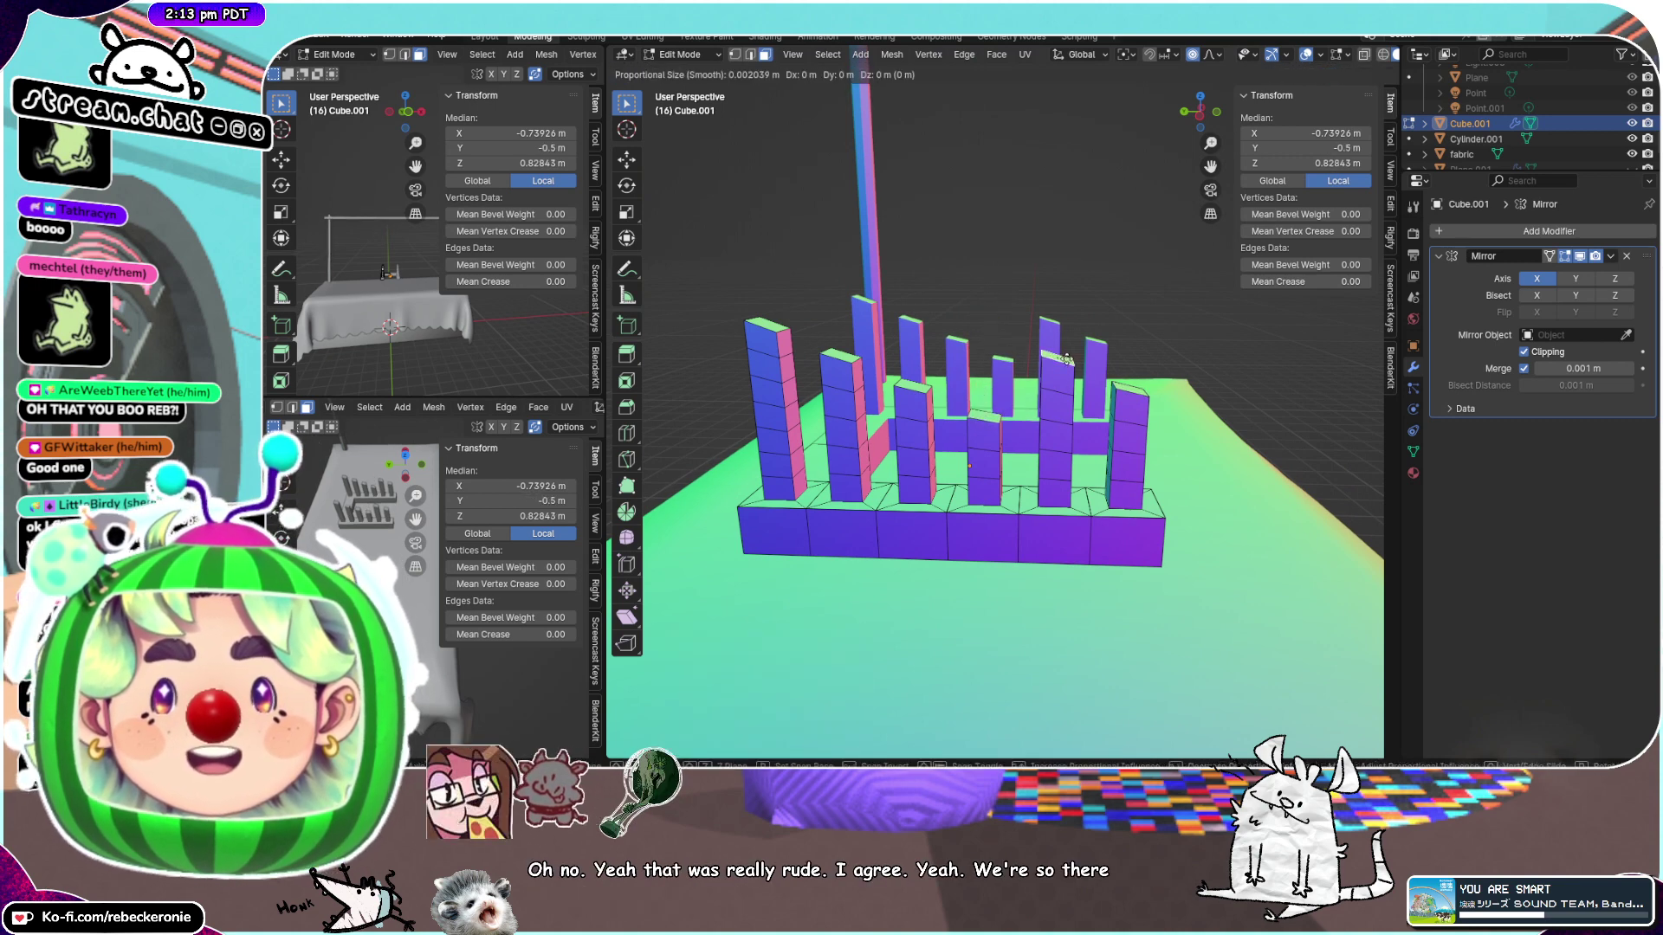
left_click(1053, 466)
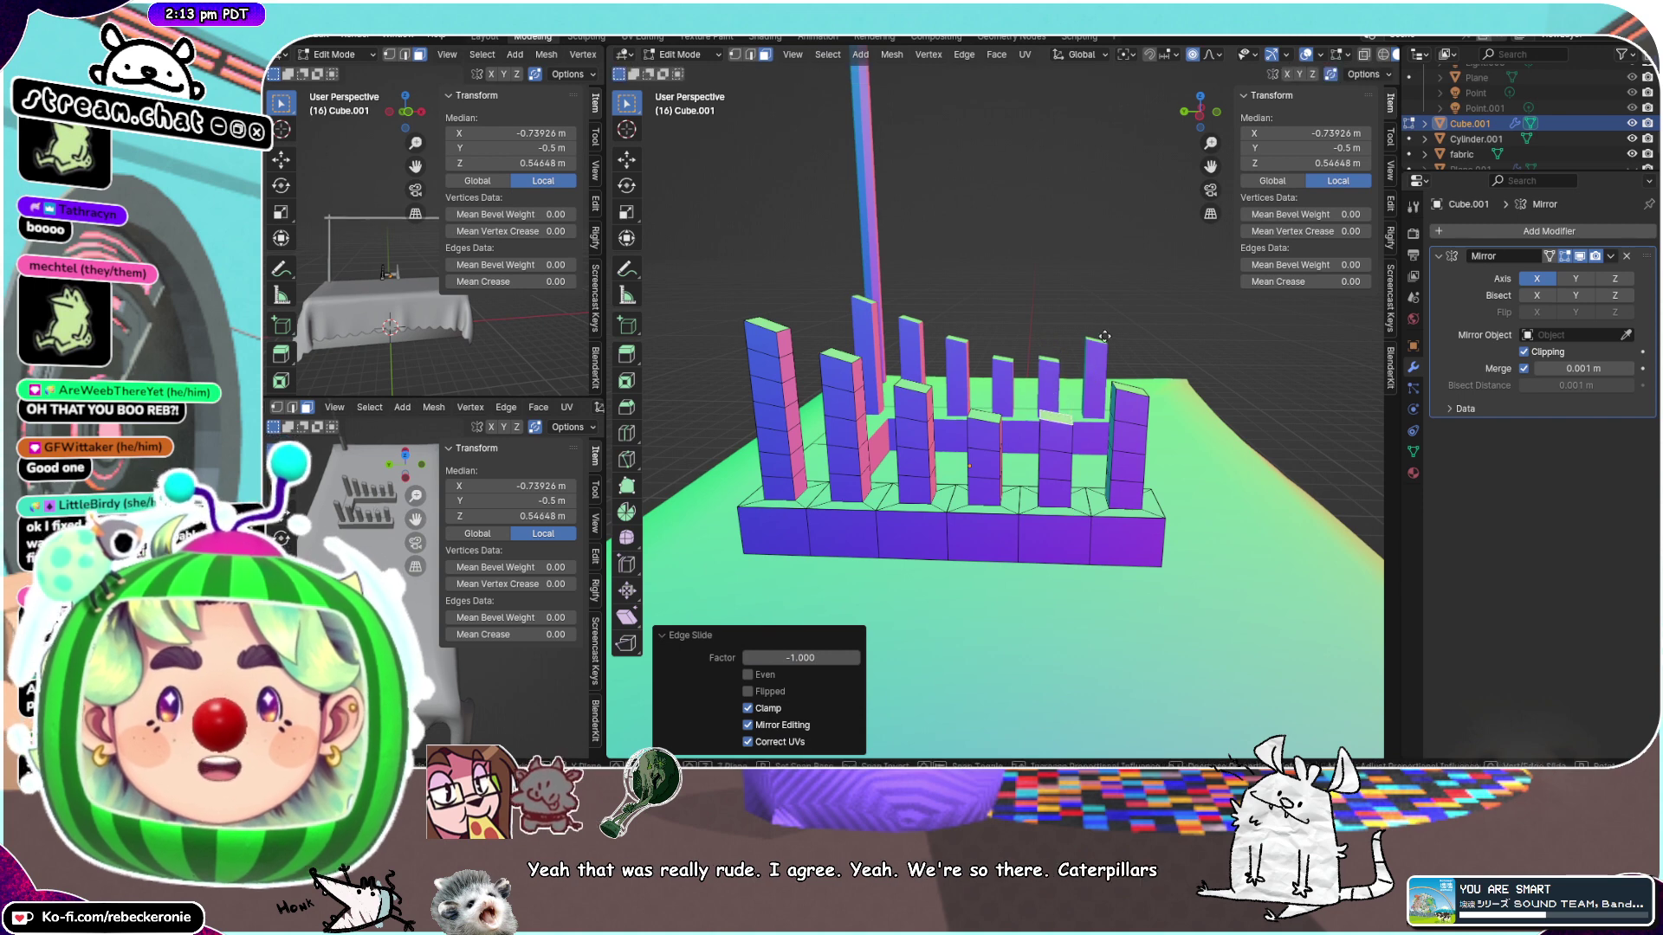
Edge-slide the sixth post's top face down three more segments to complete the descending staircase of posts
left_click(1134, 387)
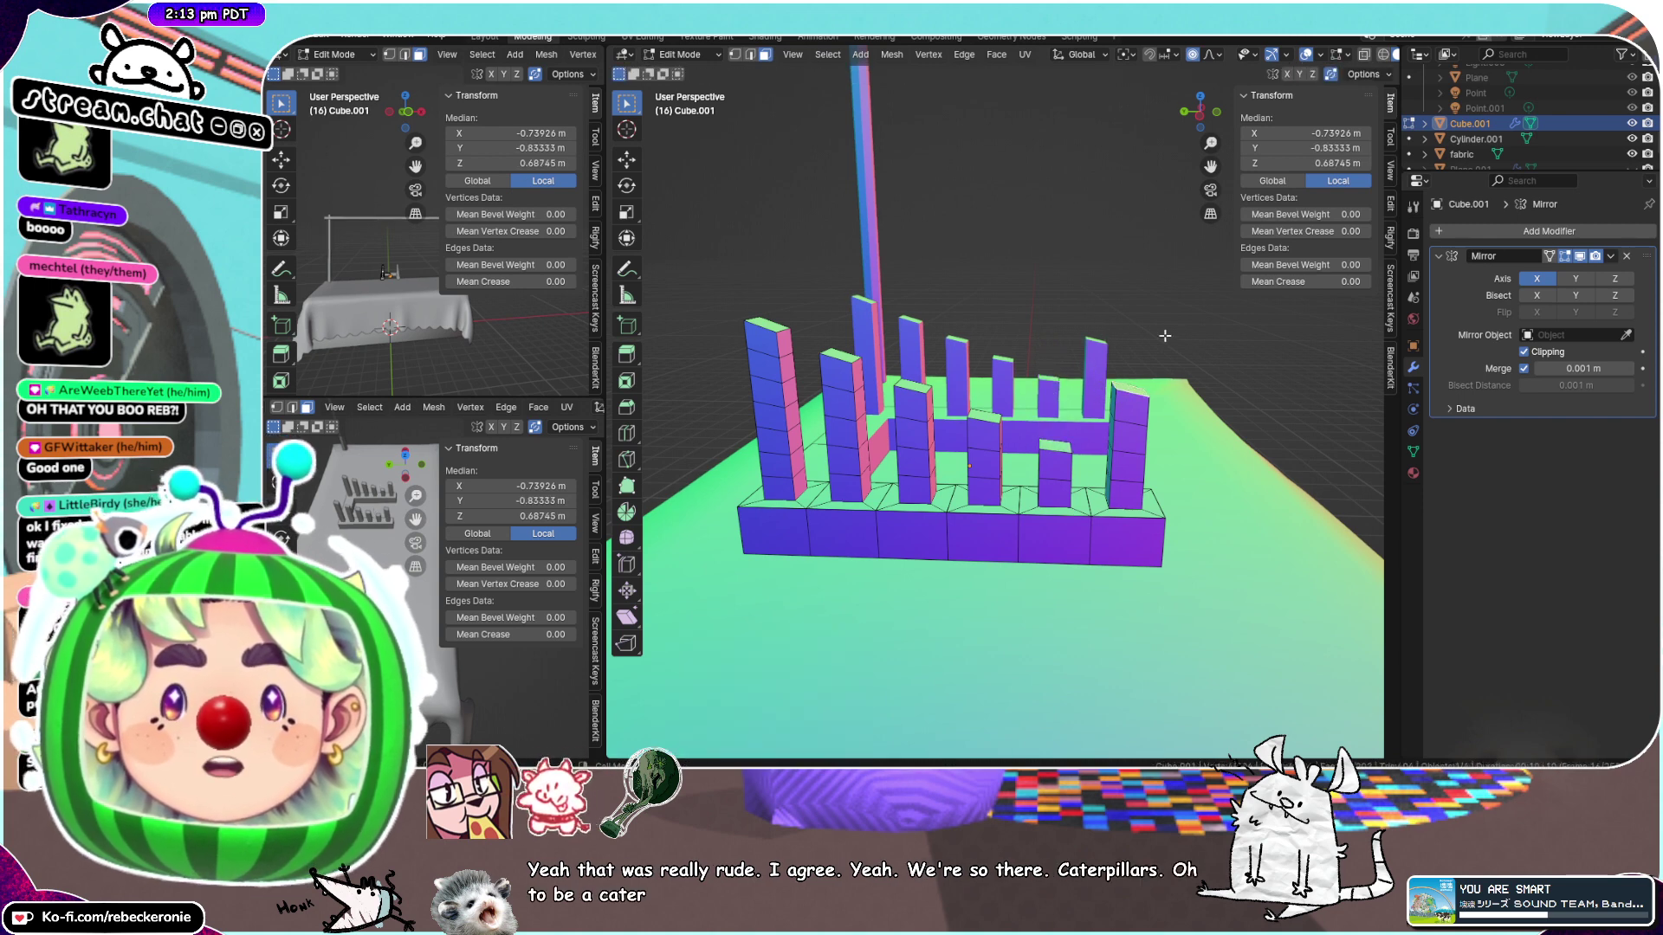
key("g")
key("g")
left_click(1149, 473)
key("g")
key("g")
left_click(1161, 461)
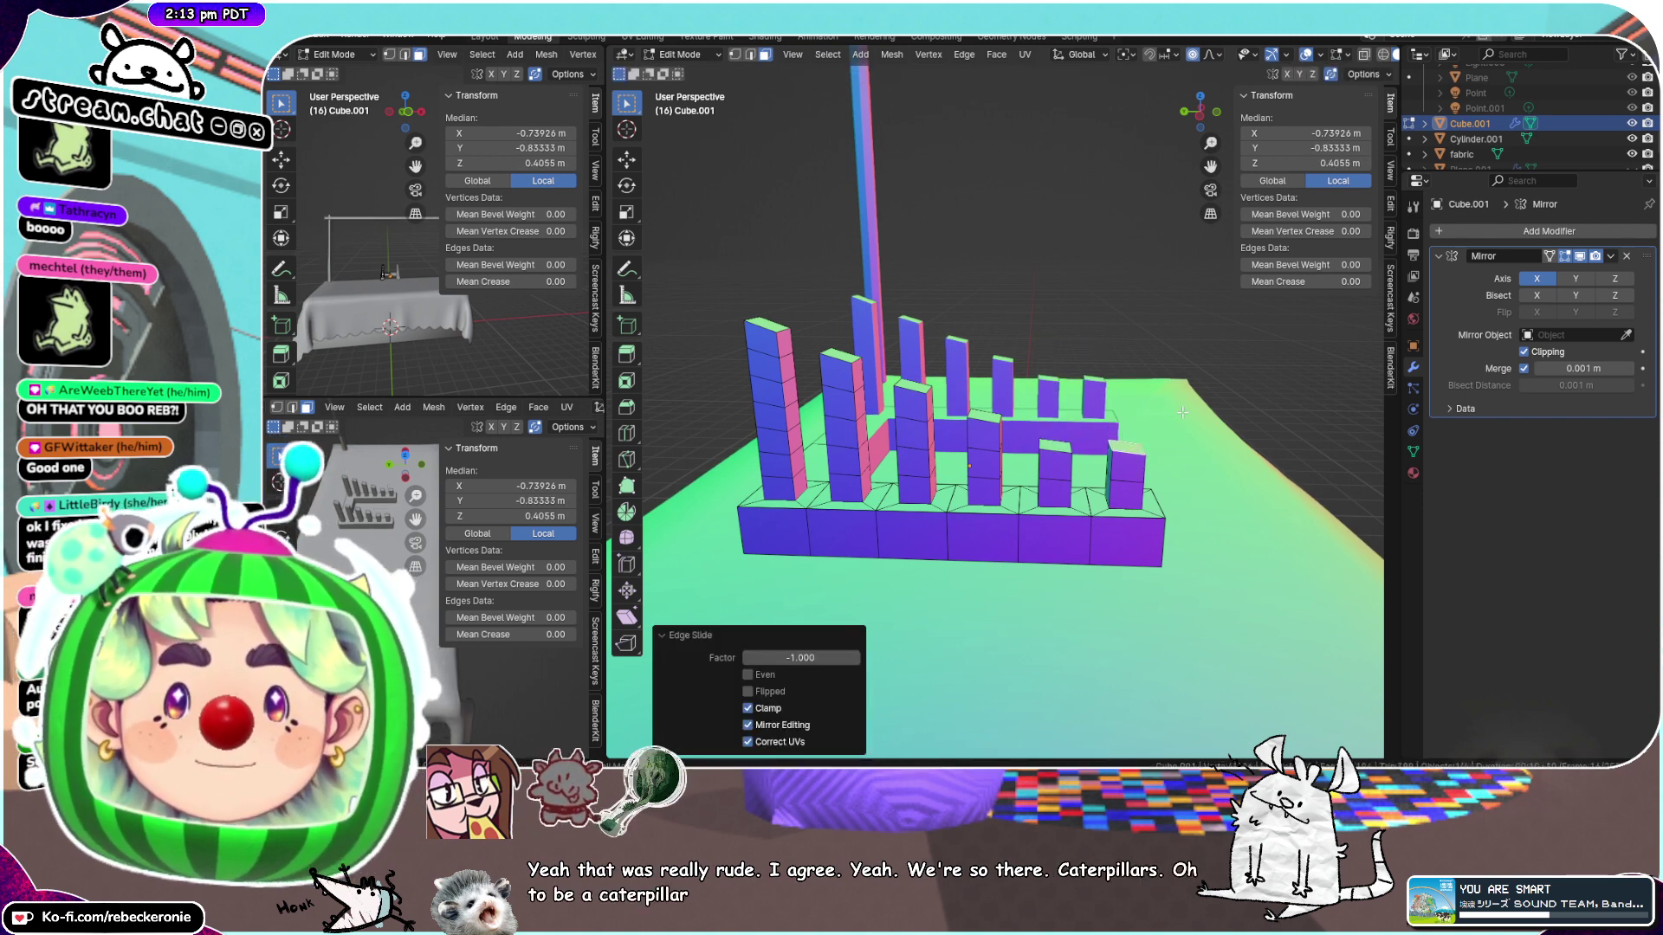
key("g")
key("g")
left_click(1175, 448)
Thin the base by moving all its underside faces up about 0.136 m along Z and back down about 0.022 m
middle_click_drag(1175, 448, 1145, 523)
left_click(1119, 547)
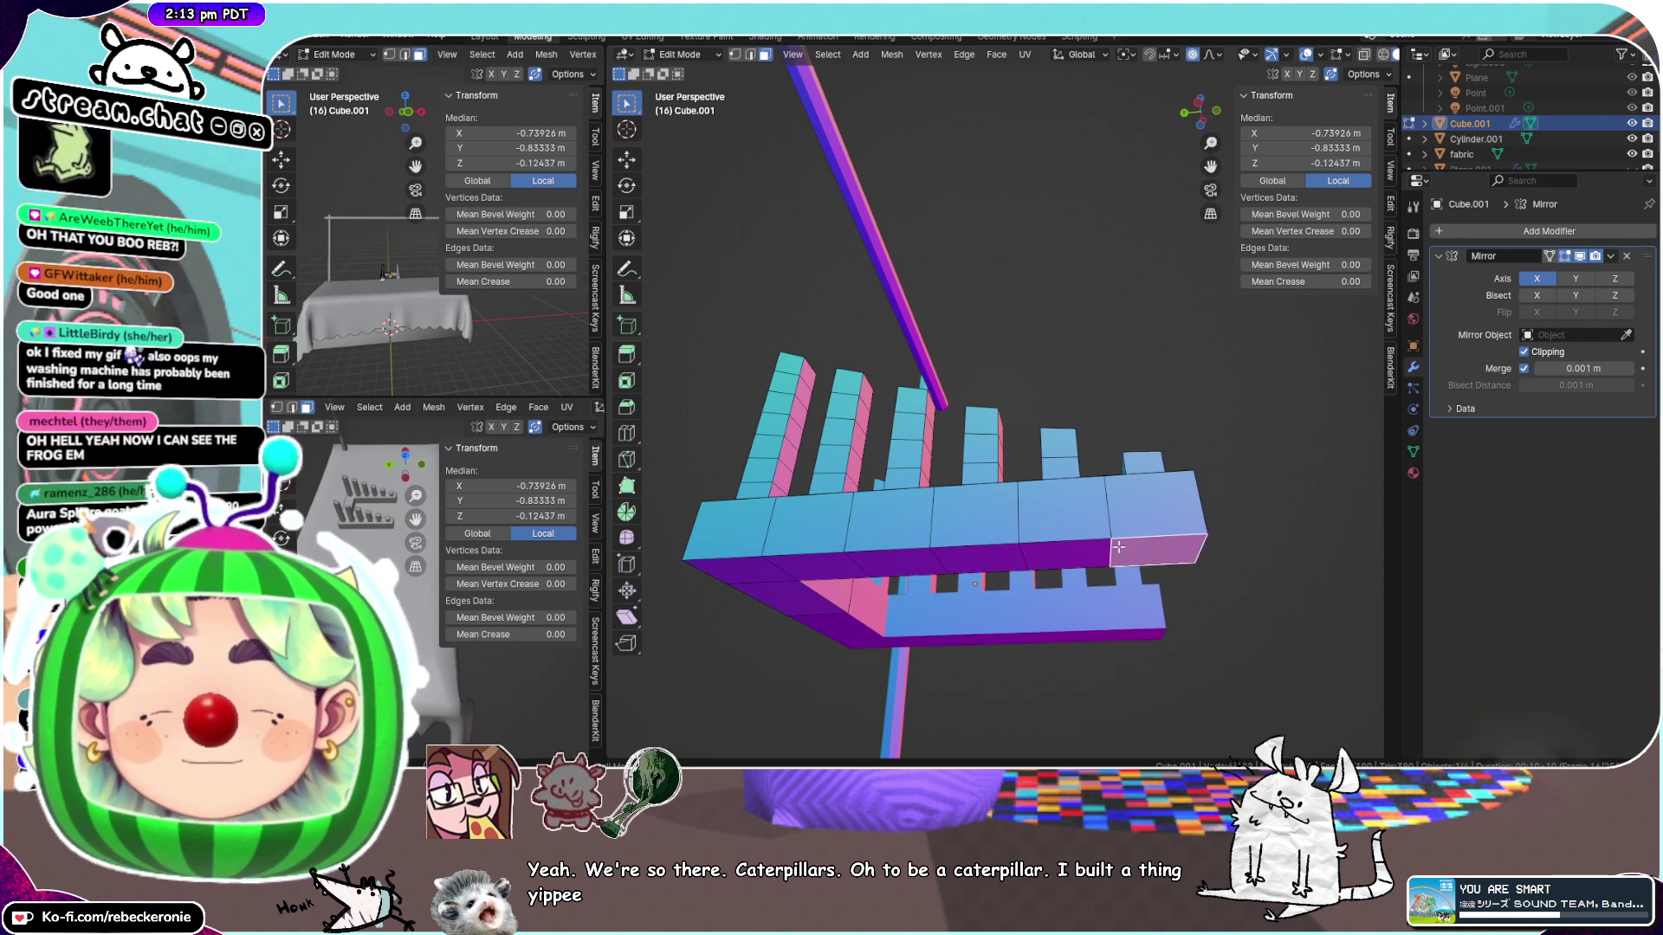
left_click_drag(950, 573, 875, 575)
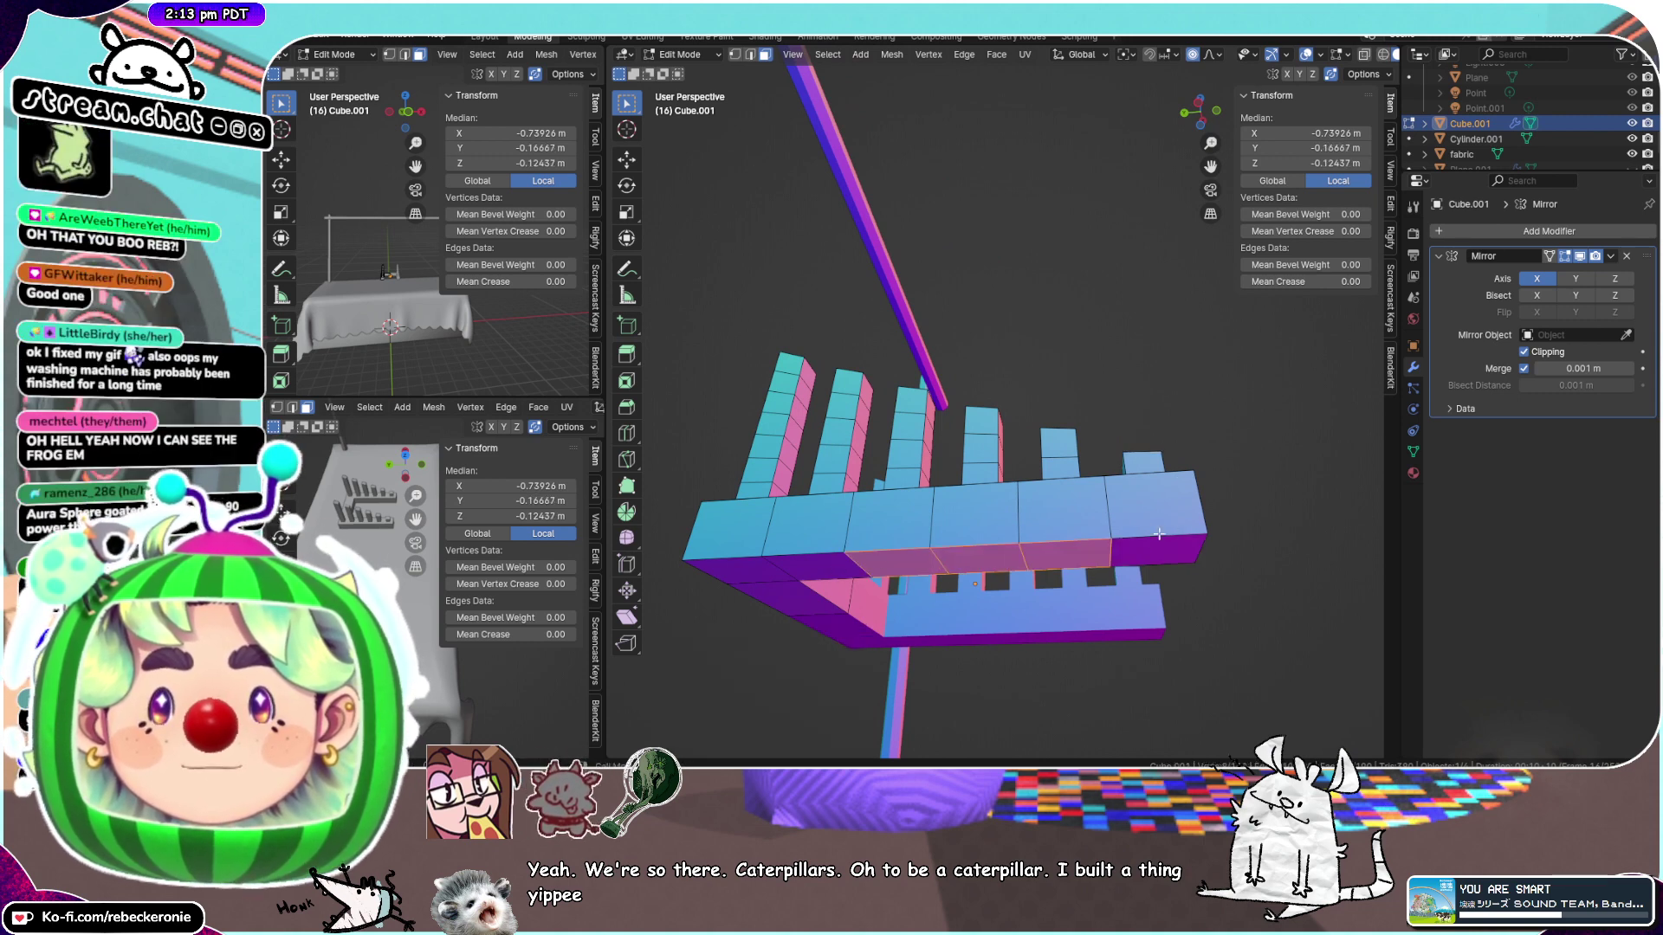
left_click(736, 569, "shift")
left_click(769, 598, "shift")
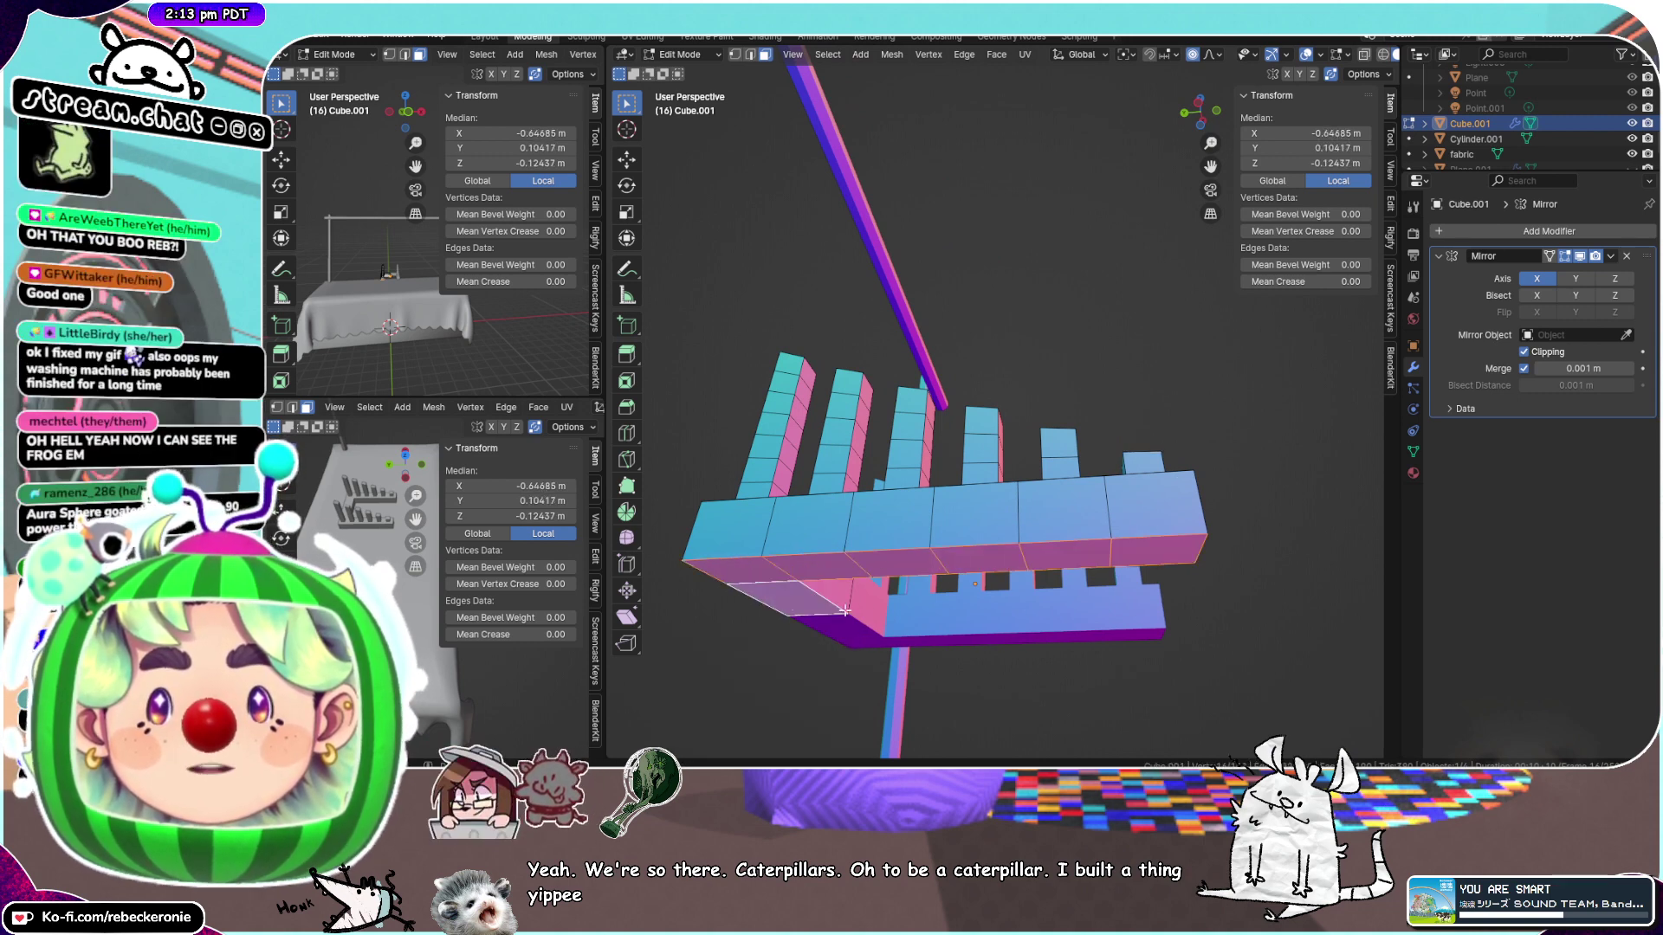
middle_click_drag(780, 597, 1127, 519)
key("g")
key("z")
left_click(1035, 602)
key("g")
key("z")
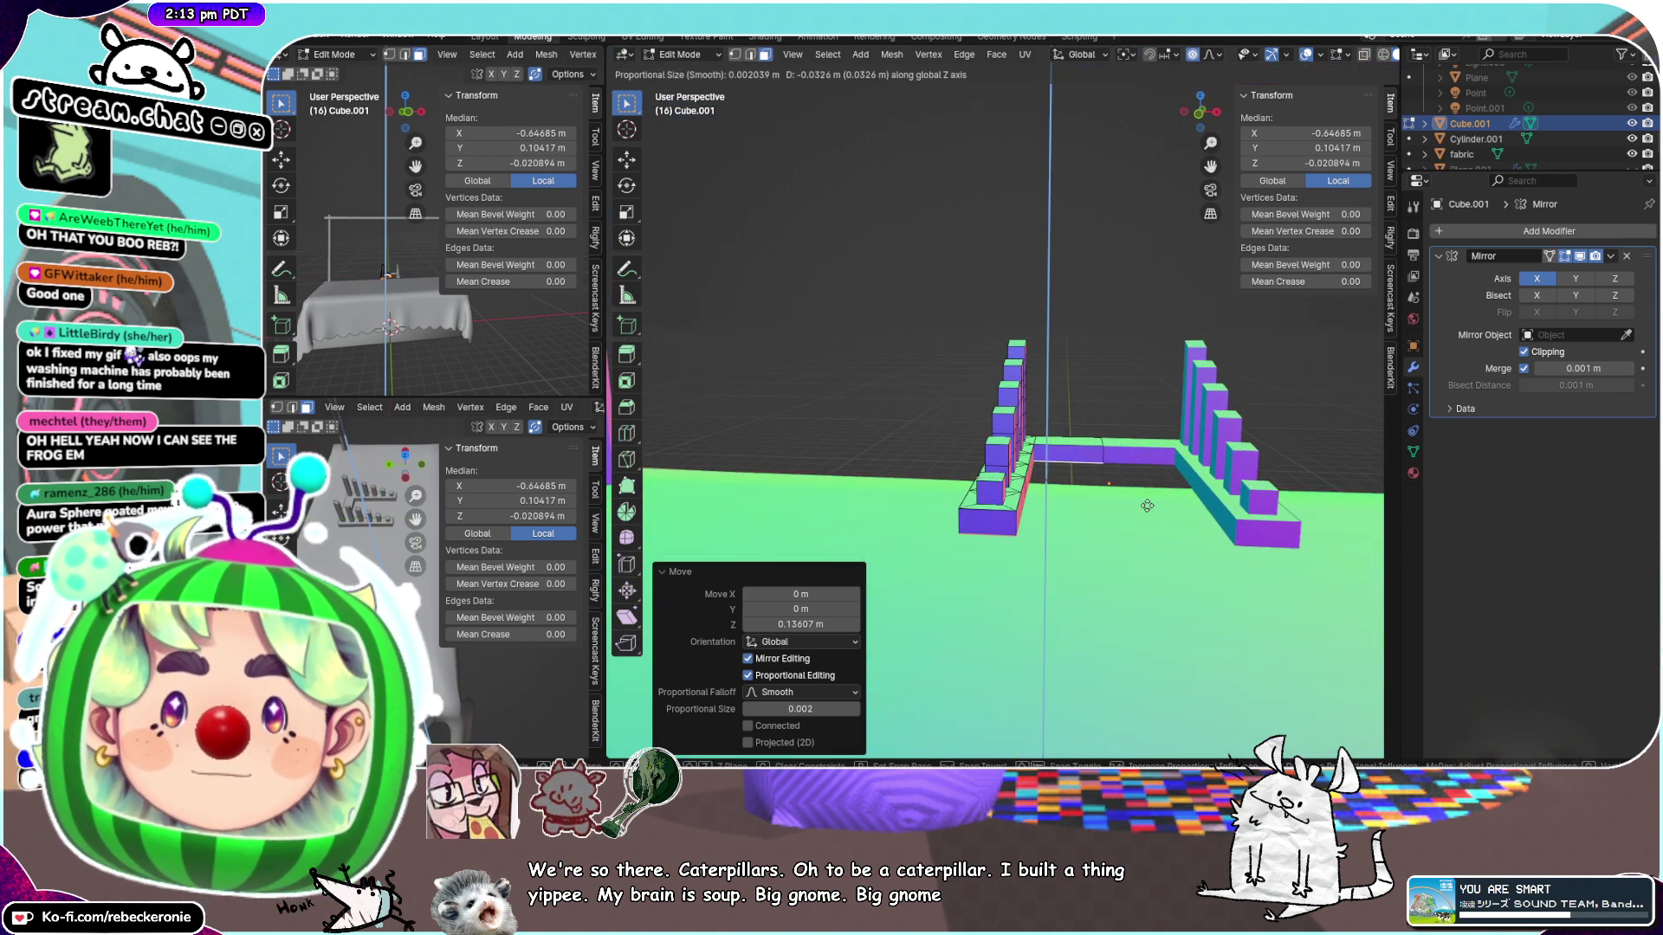
left_click(1146, 505)
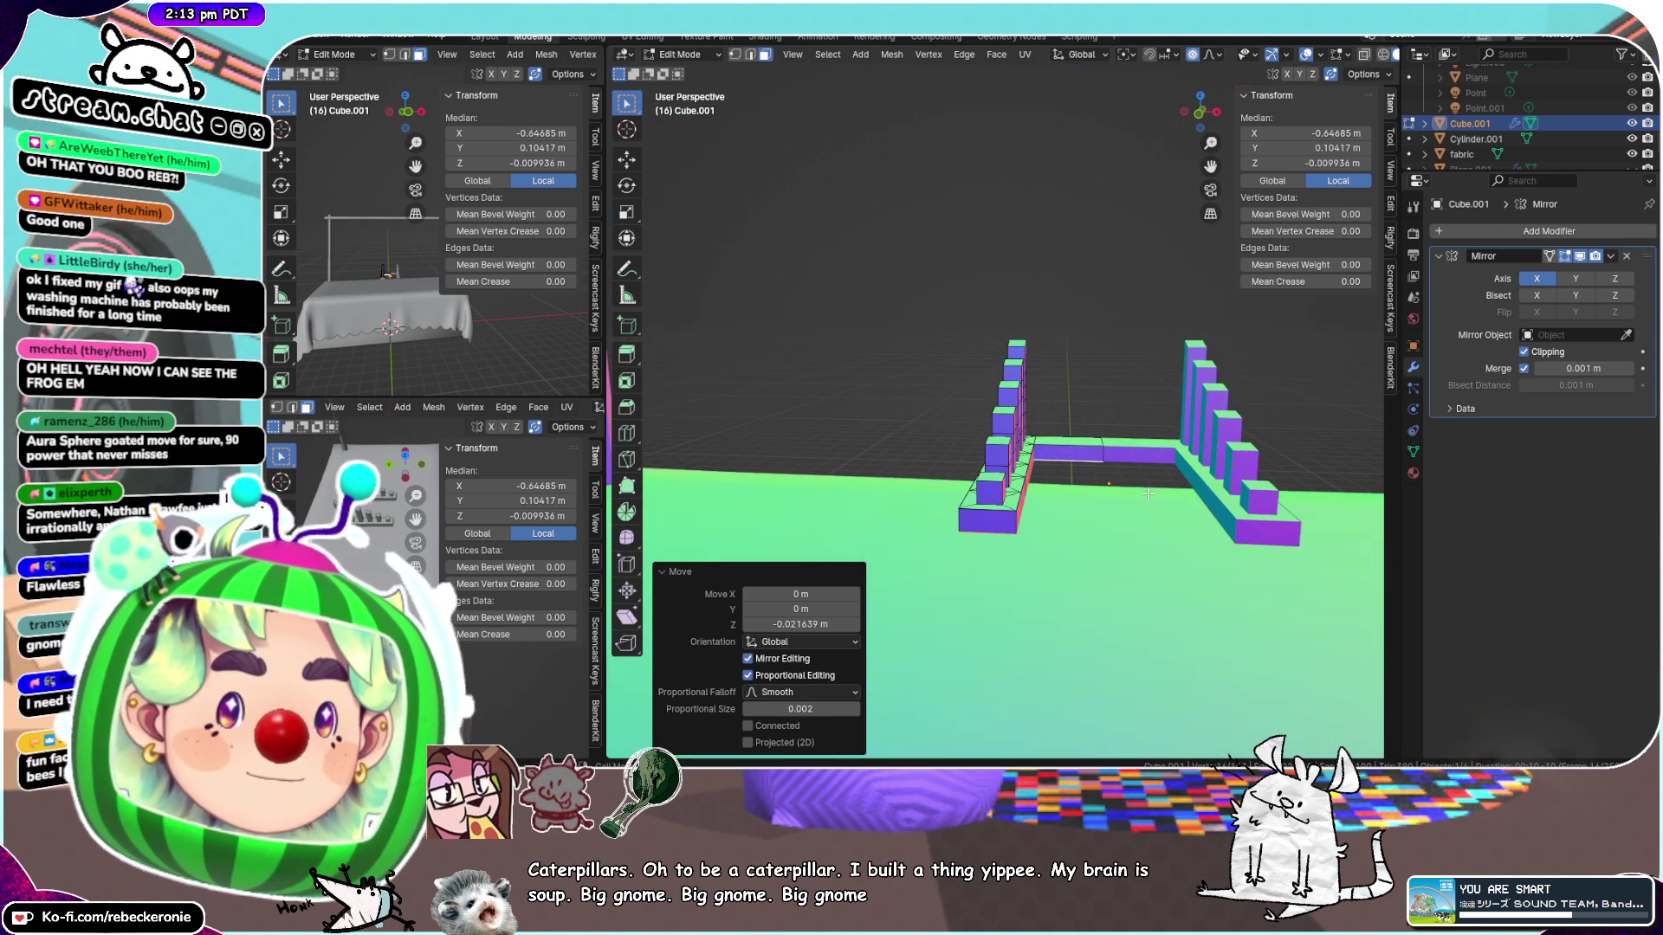
Switch to Object Mode and lower the post rack about 0.915 m along Z onto the cloth-covered table
key("ctrl+Tab")
left_click(1022, 491)
scroll(1043, 485, "down", 2)
middle_click_drag(1052, 475, 1113, 423)
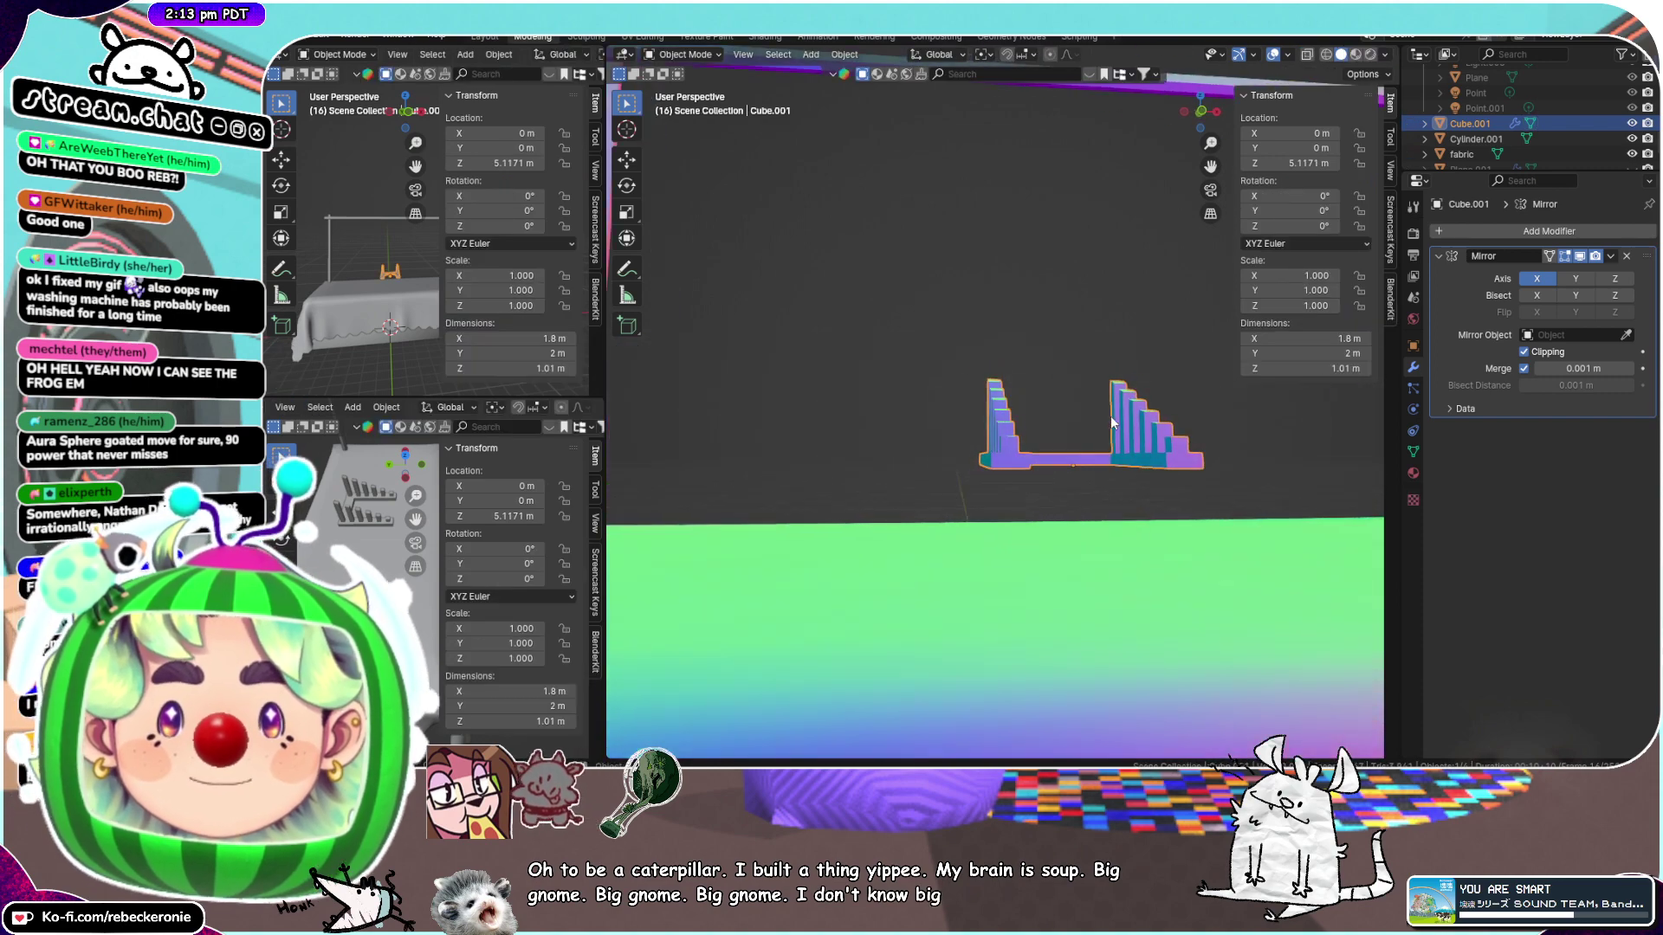
key("g")
key("z")
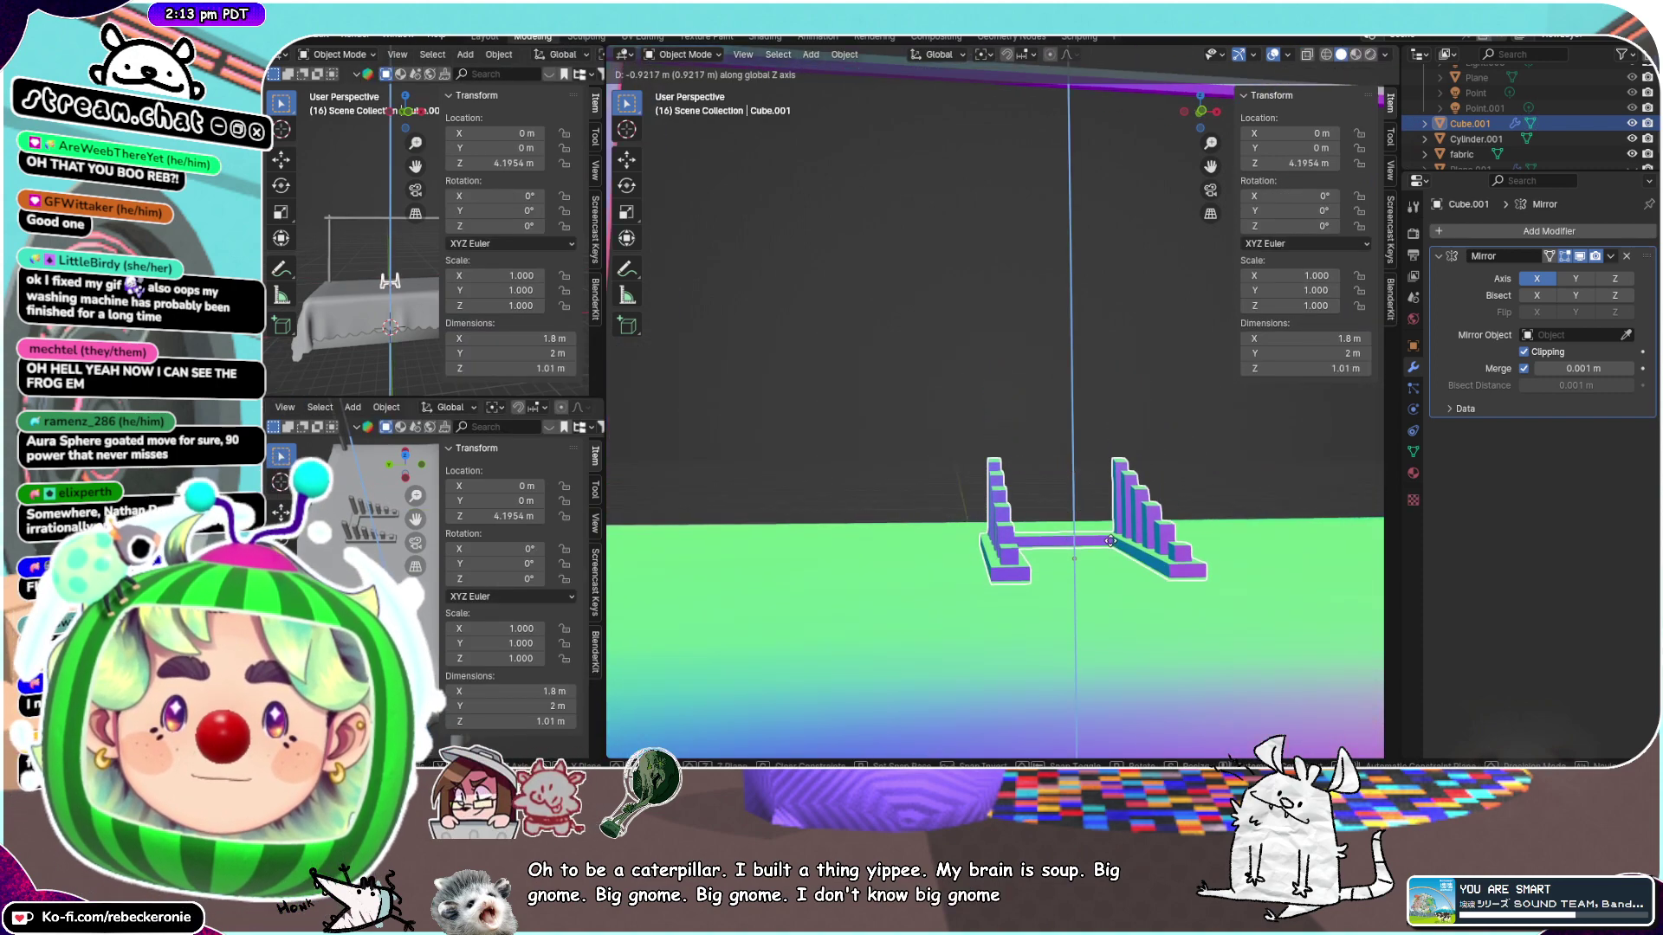
left_click(1111, 541)
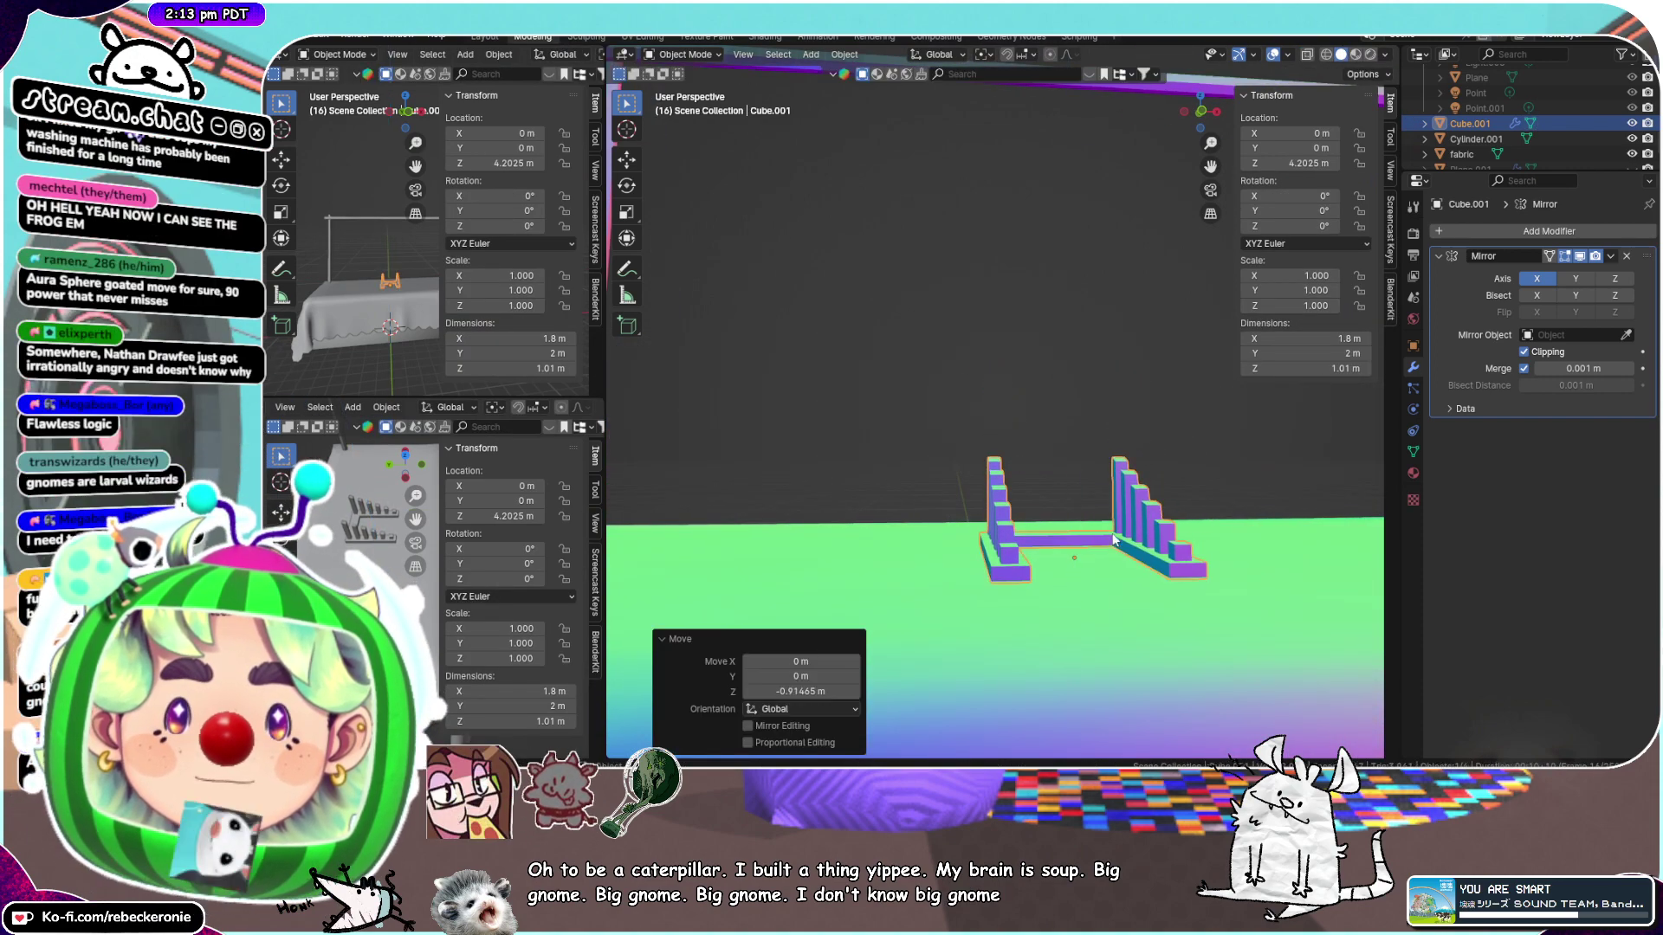
middle_click_drag(1112, 540, 953, 559)
scroll(1054, 511, "down", 2)
key("g")
key("x")
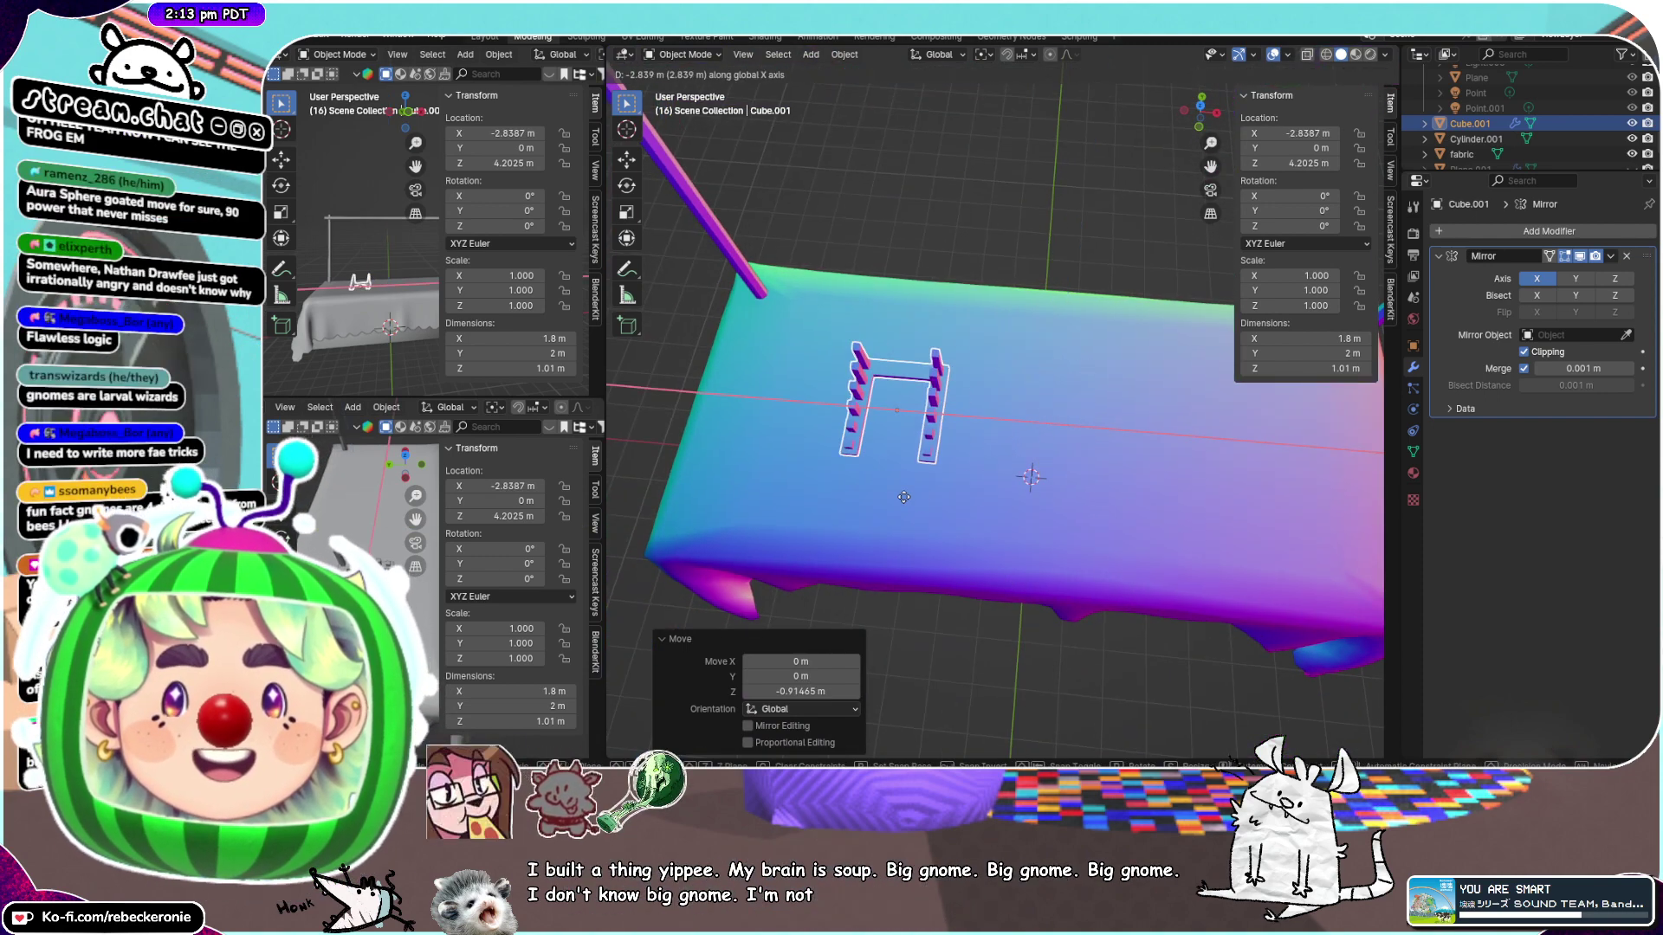
key("Escape")
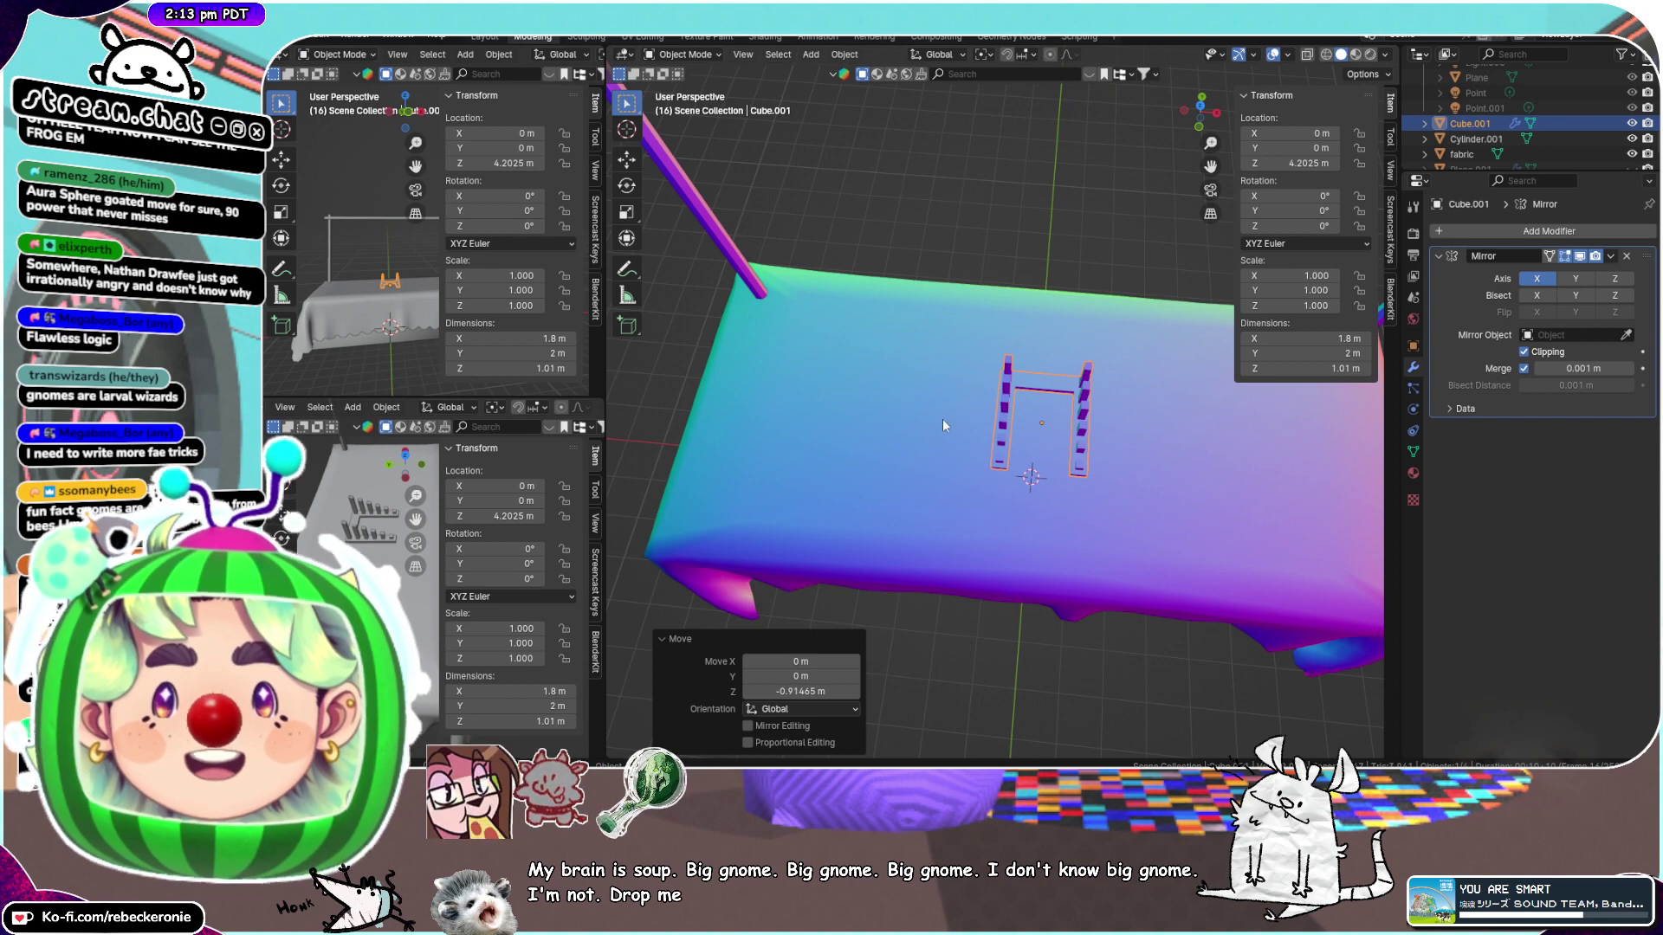
Try rotating the post rack about 16.7° around the Z axis on the tabletop
middle_click_drag(942, 418, 1111, 336)
scroll(1108, 329, "up", 2)
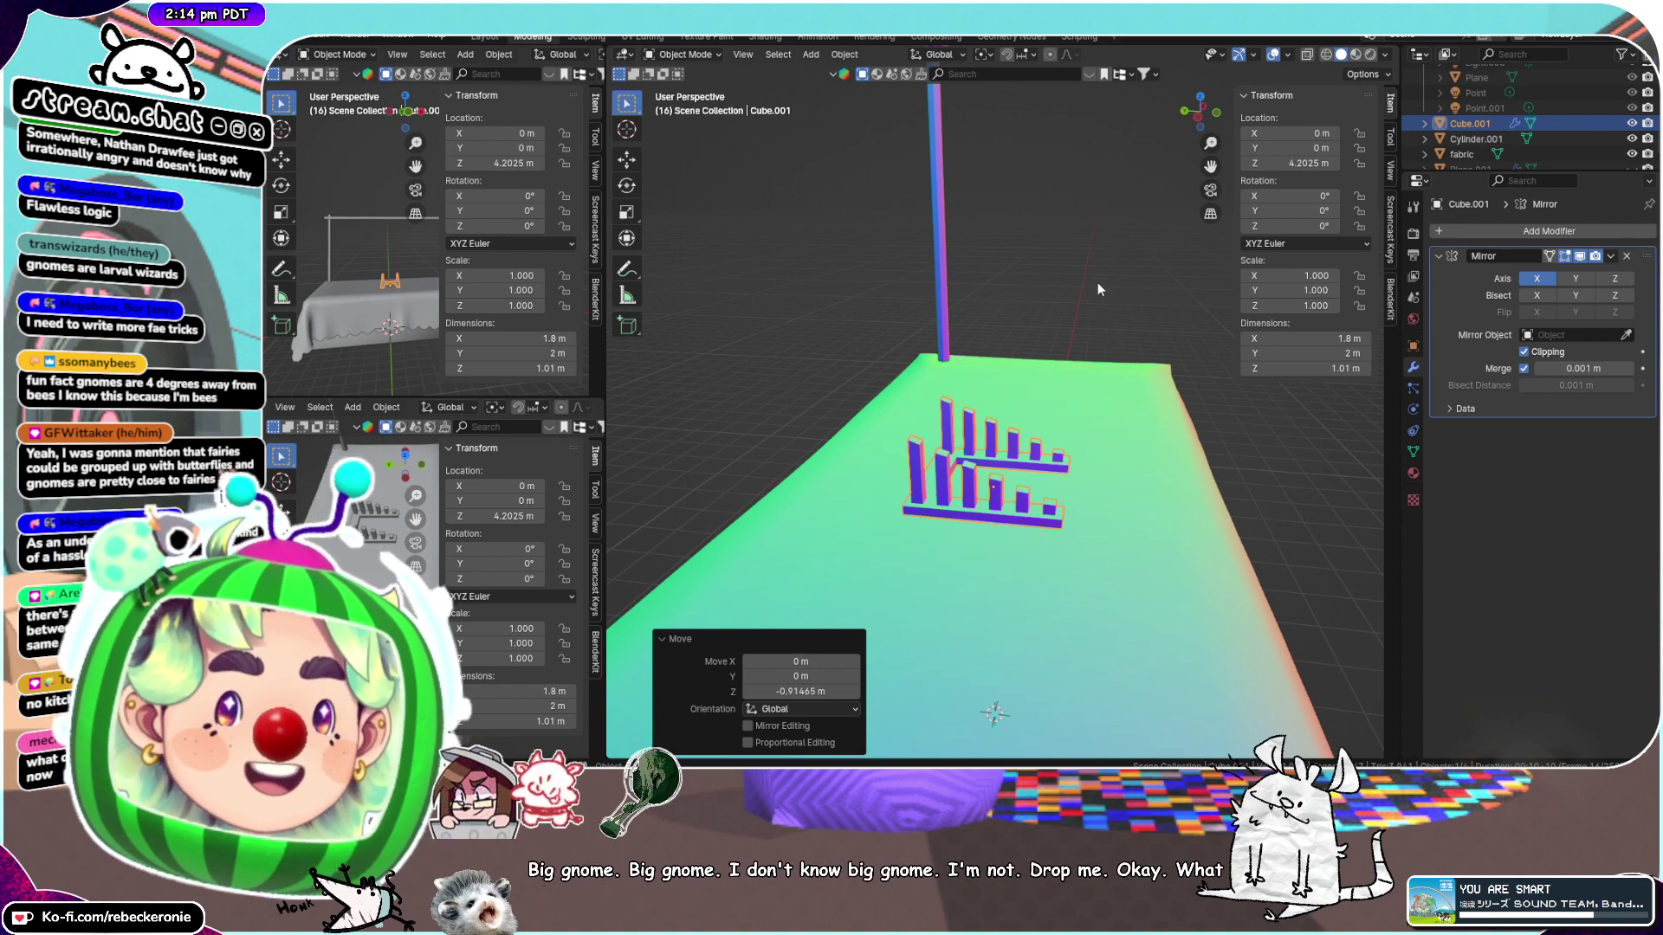
middle_click_drag(1098, 283, 1010, 461)
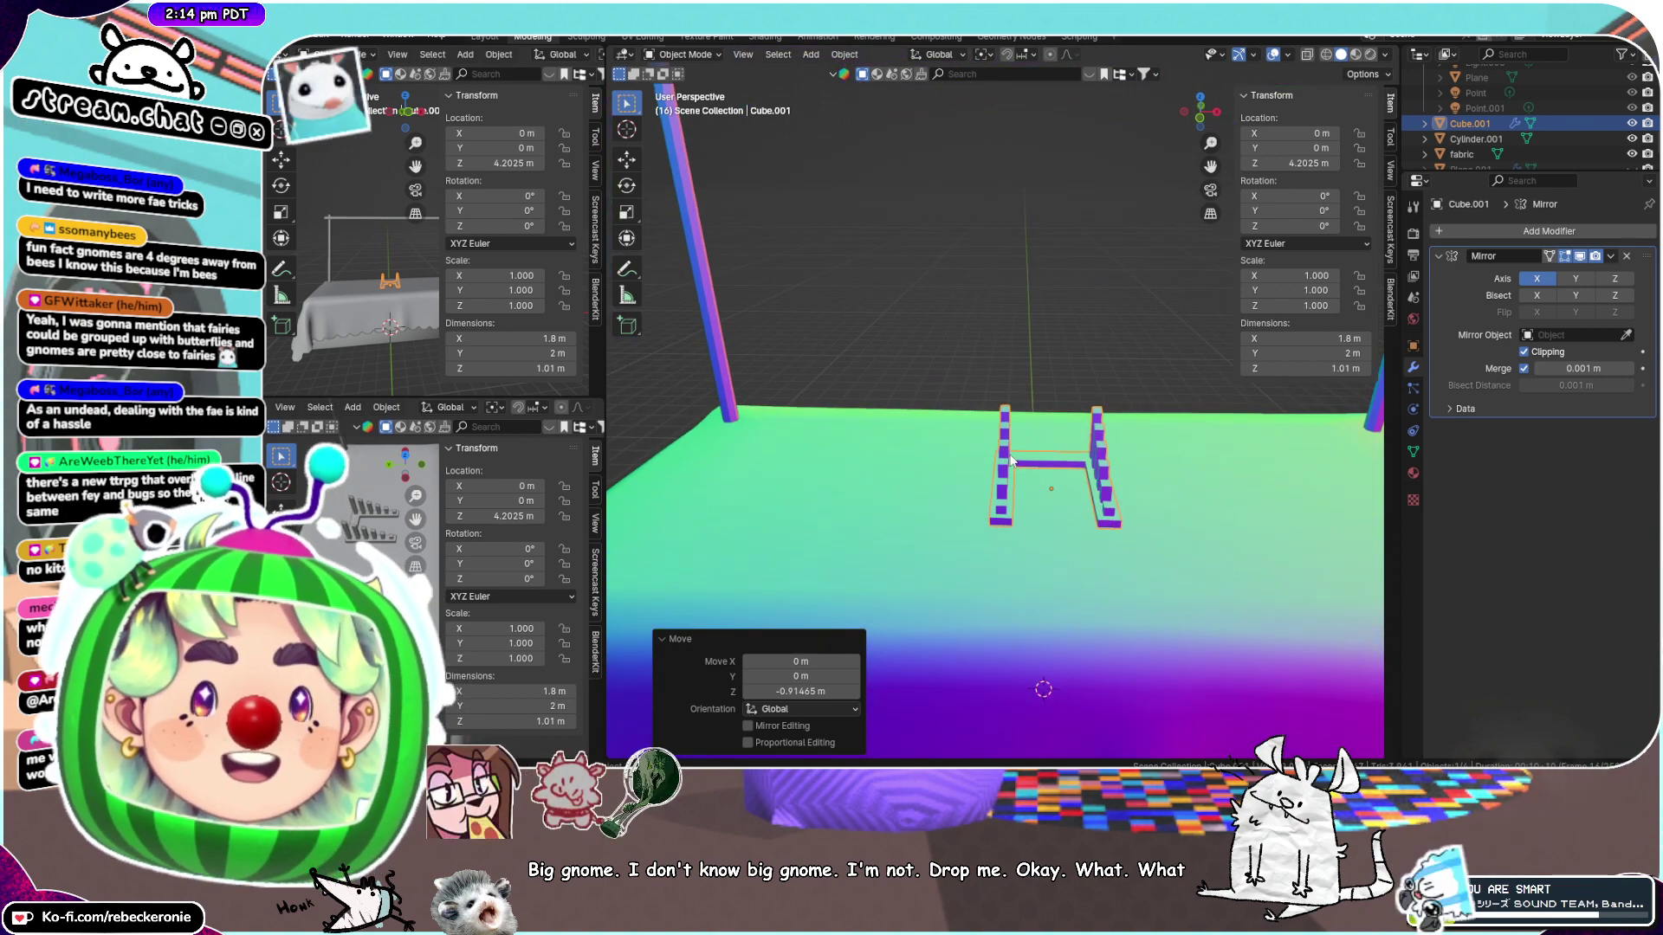
scroll(1009, 459, "up", 1)
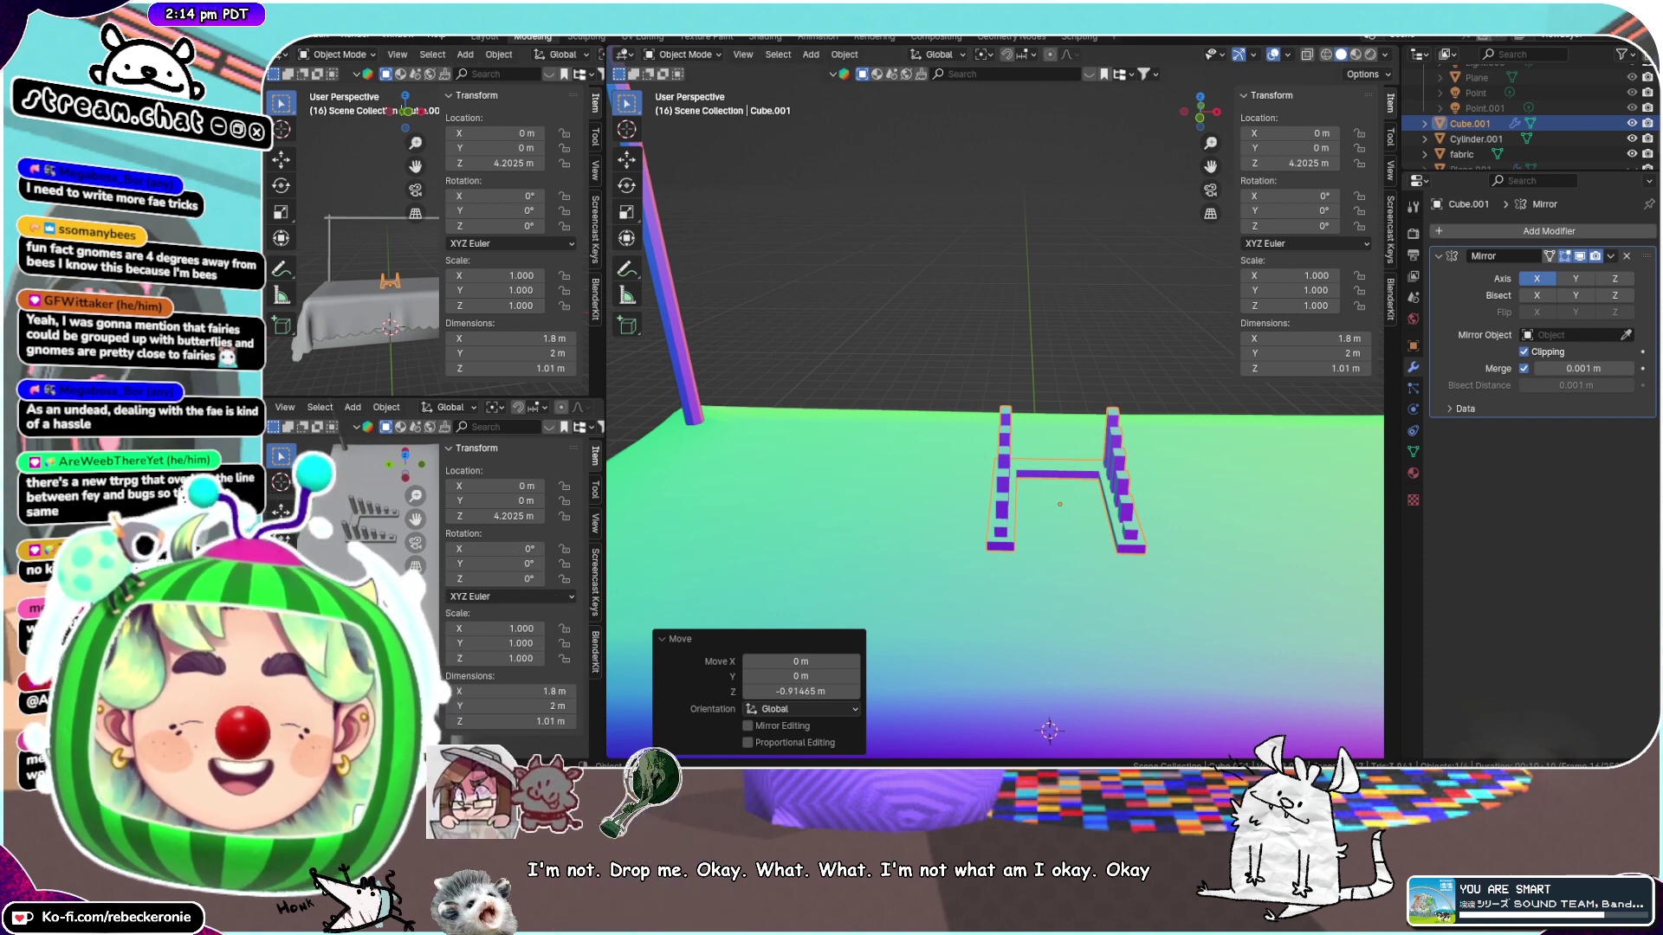
middle_click_drag(1158, 501, 1141, 545)
key("r")
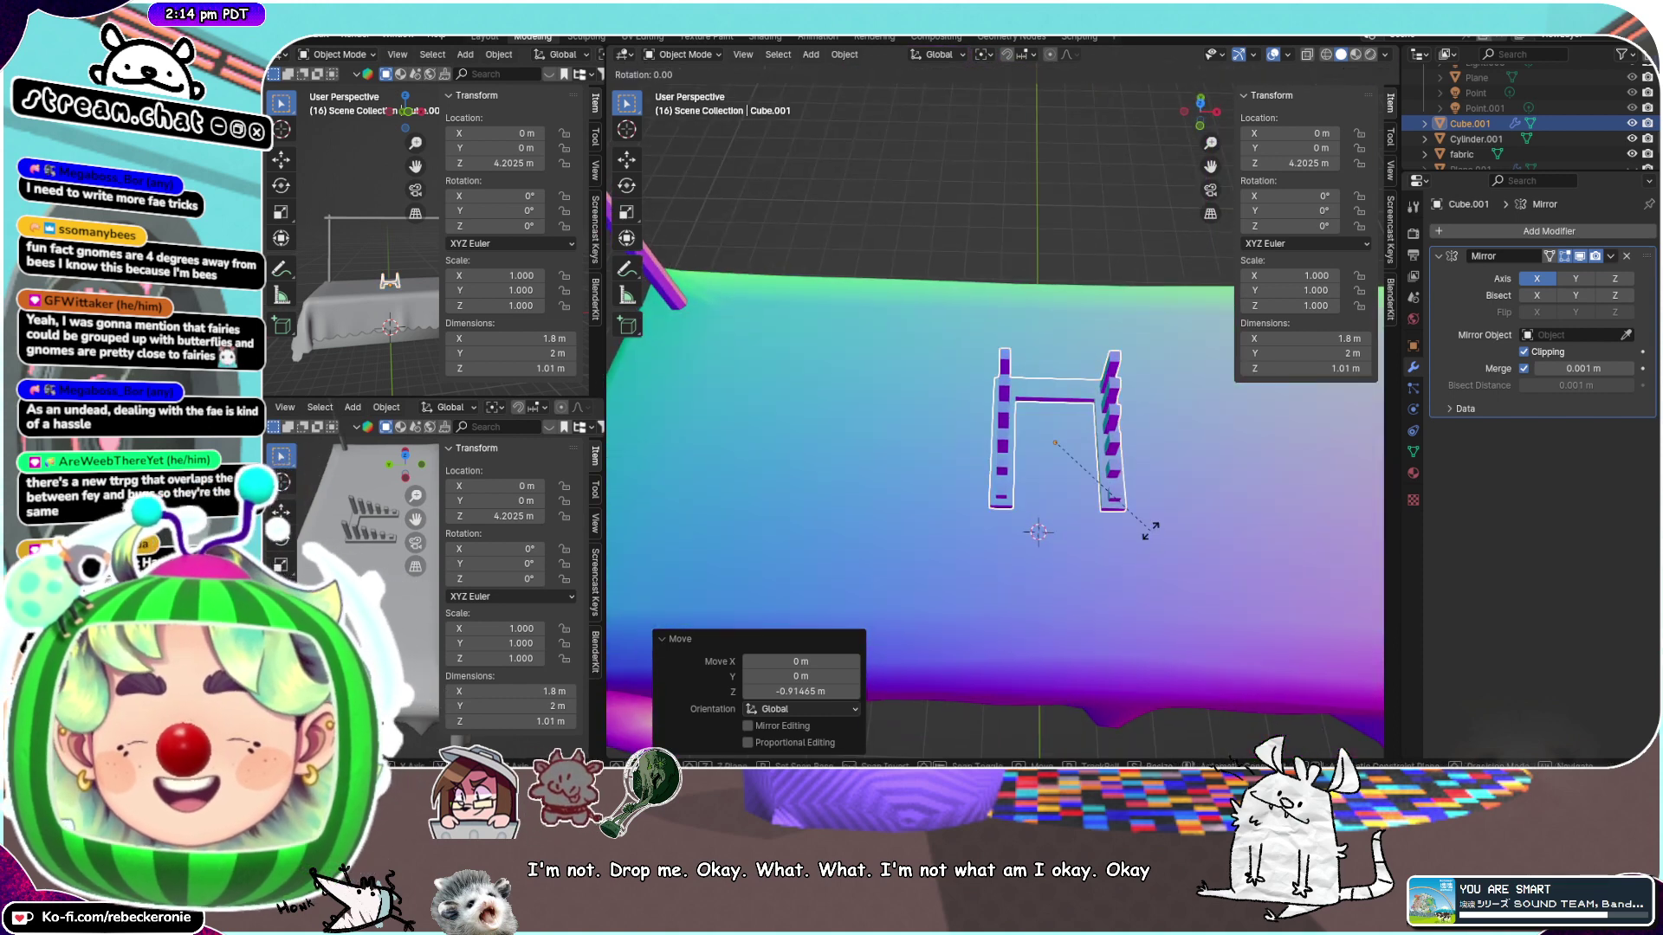
left_click(1153, 490)
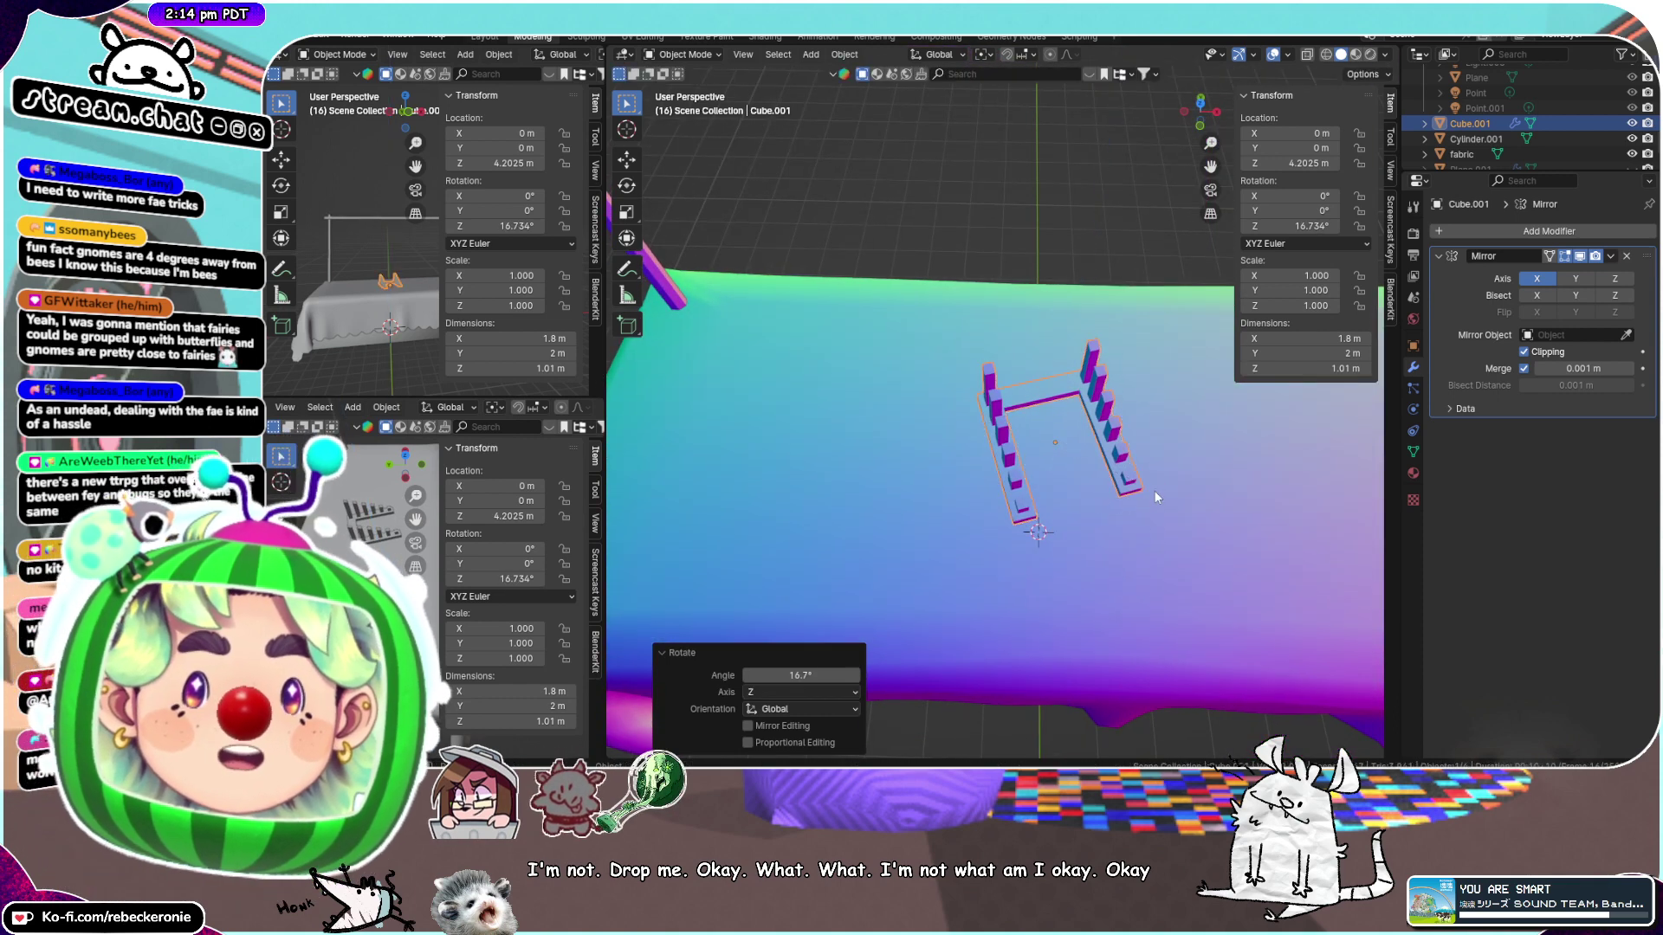
Try moving the post rack about -4.745 m along X and about 0.8 m along Y toward the table's corner
key("g")
key("x")
left_click(819, 454)
middle_click_drag(819, 455, 989, 308)
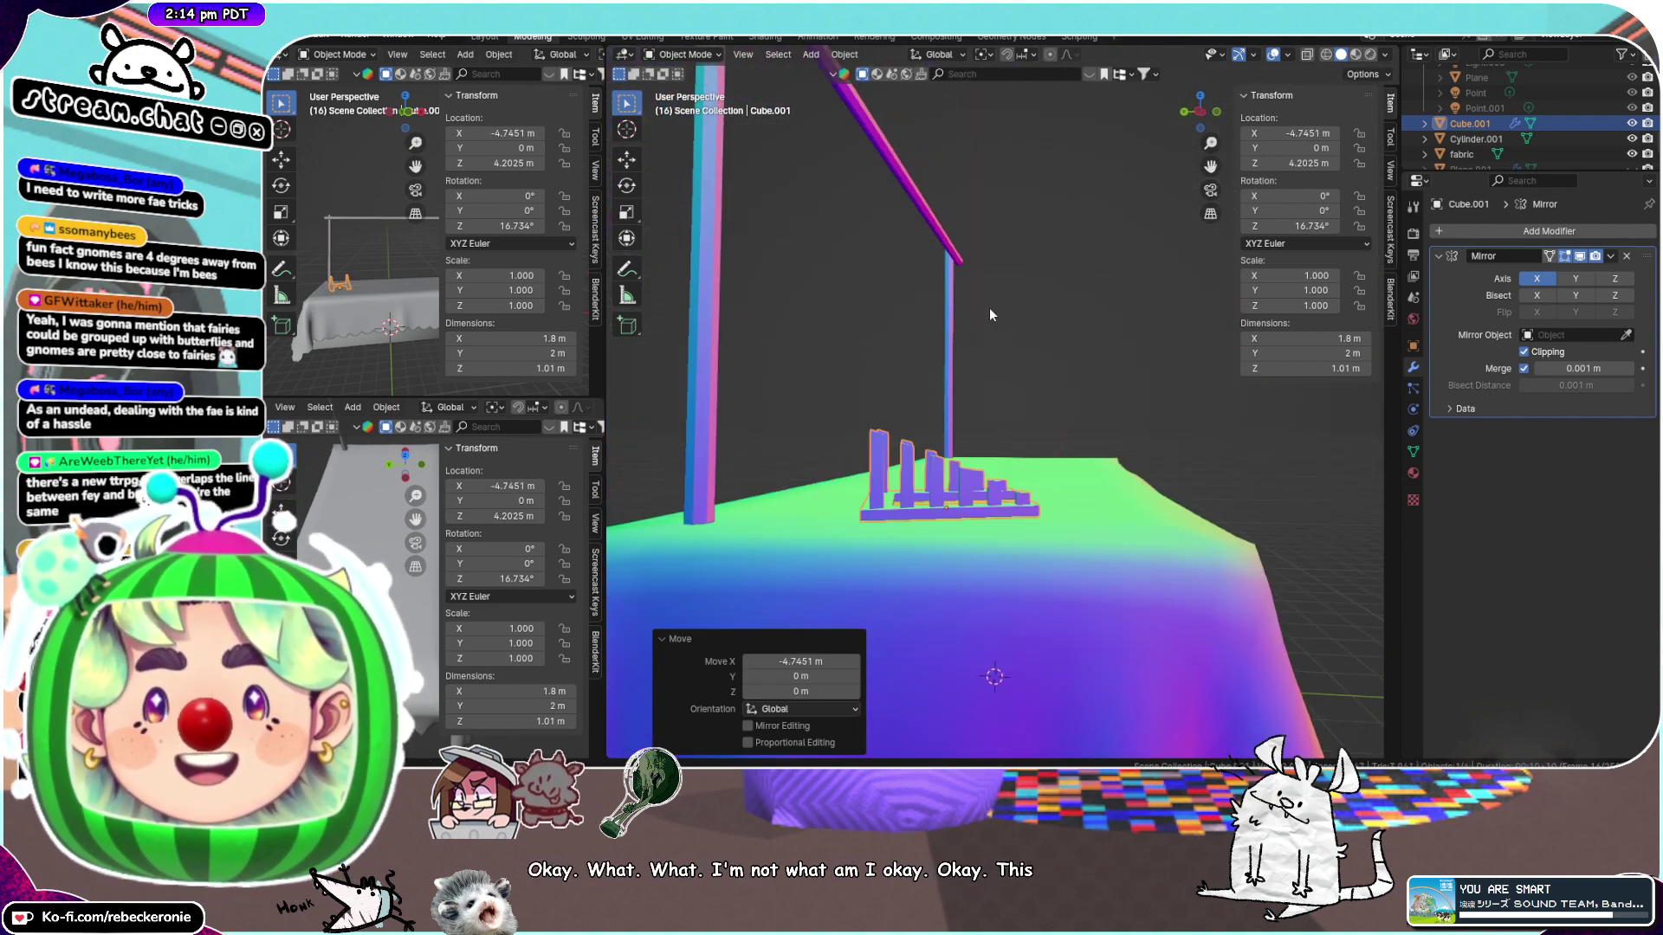
middle_click_drag(1048, 397, 902, 412)
key("g")
key("y")
left_click(1006, 426)
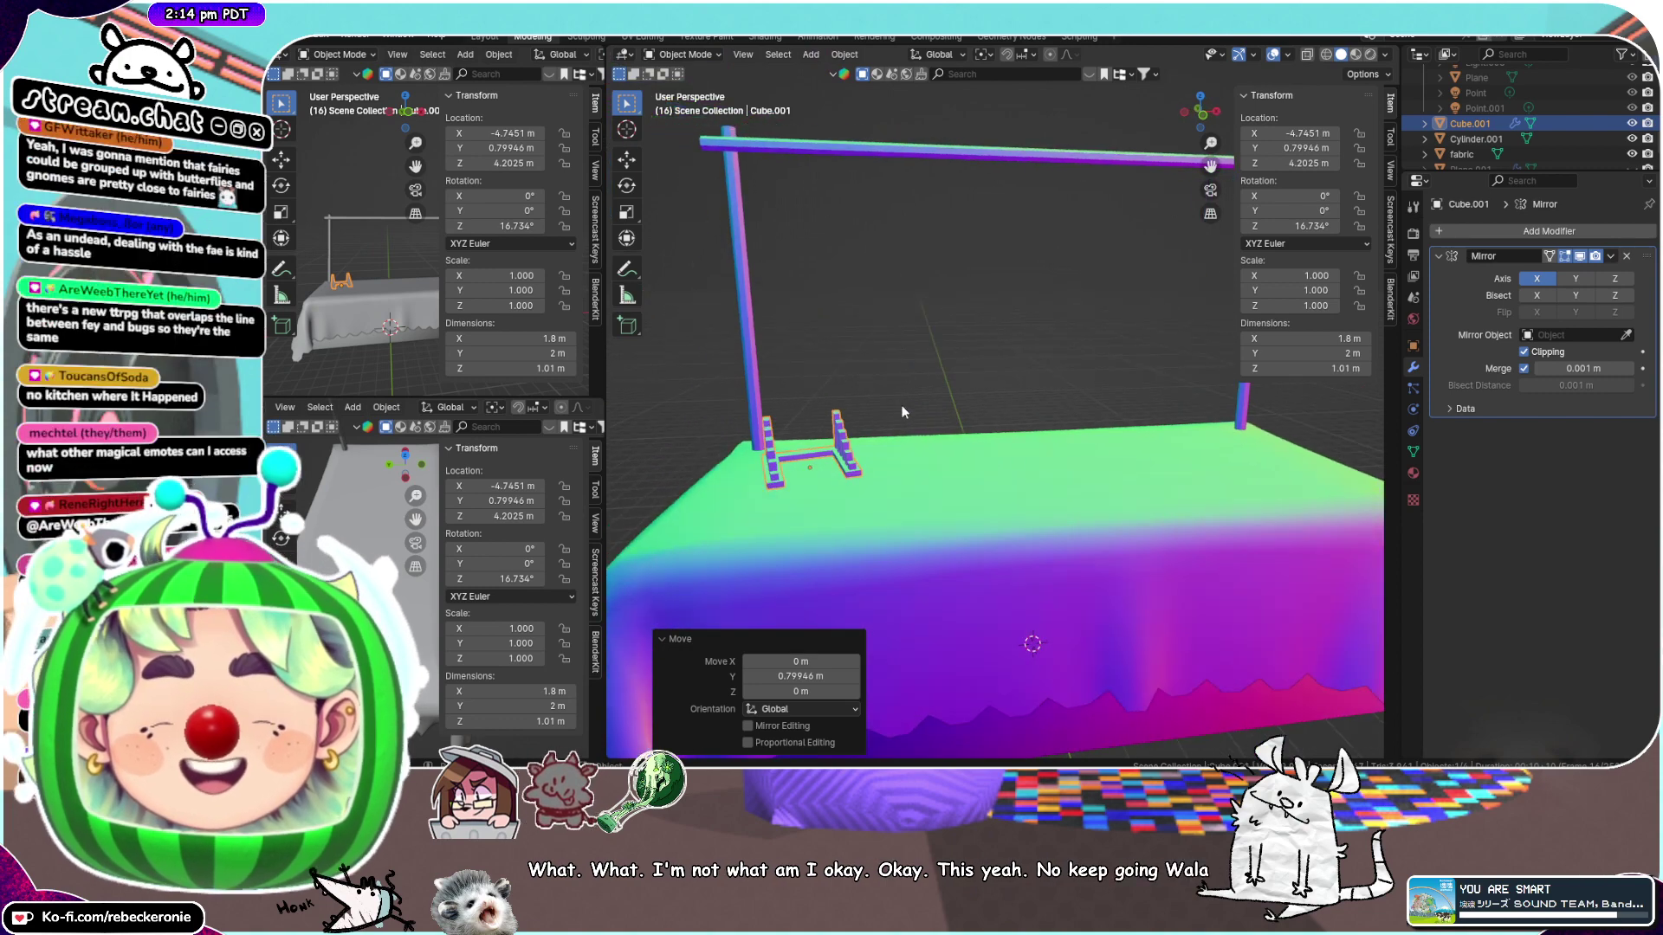
Undo the post rack's Z rotation and its moves along X and Y
key("alt+g")
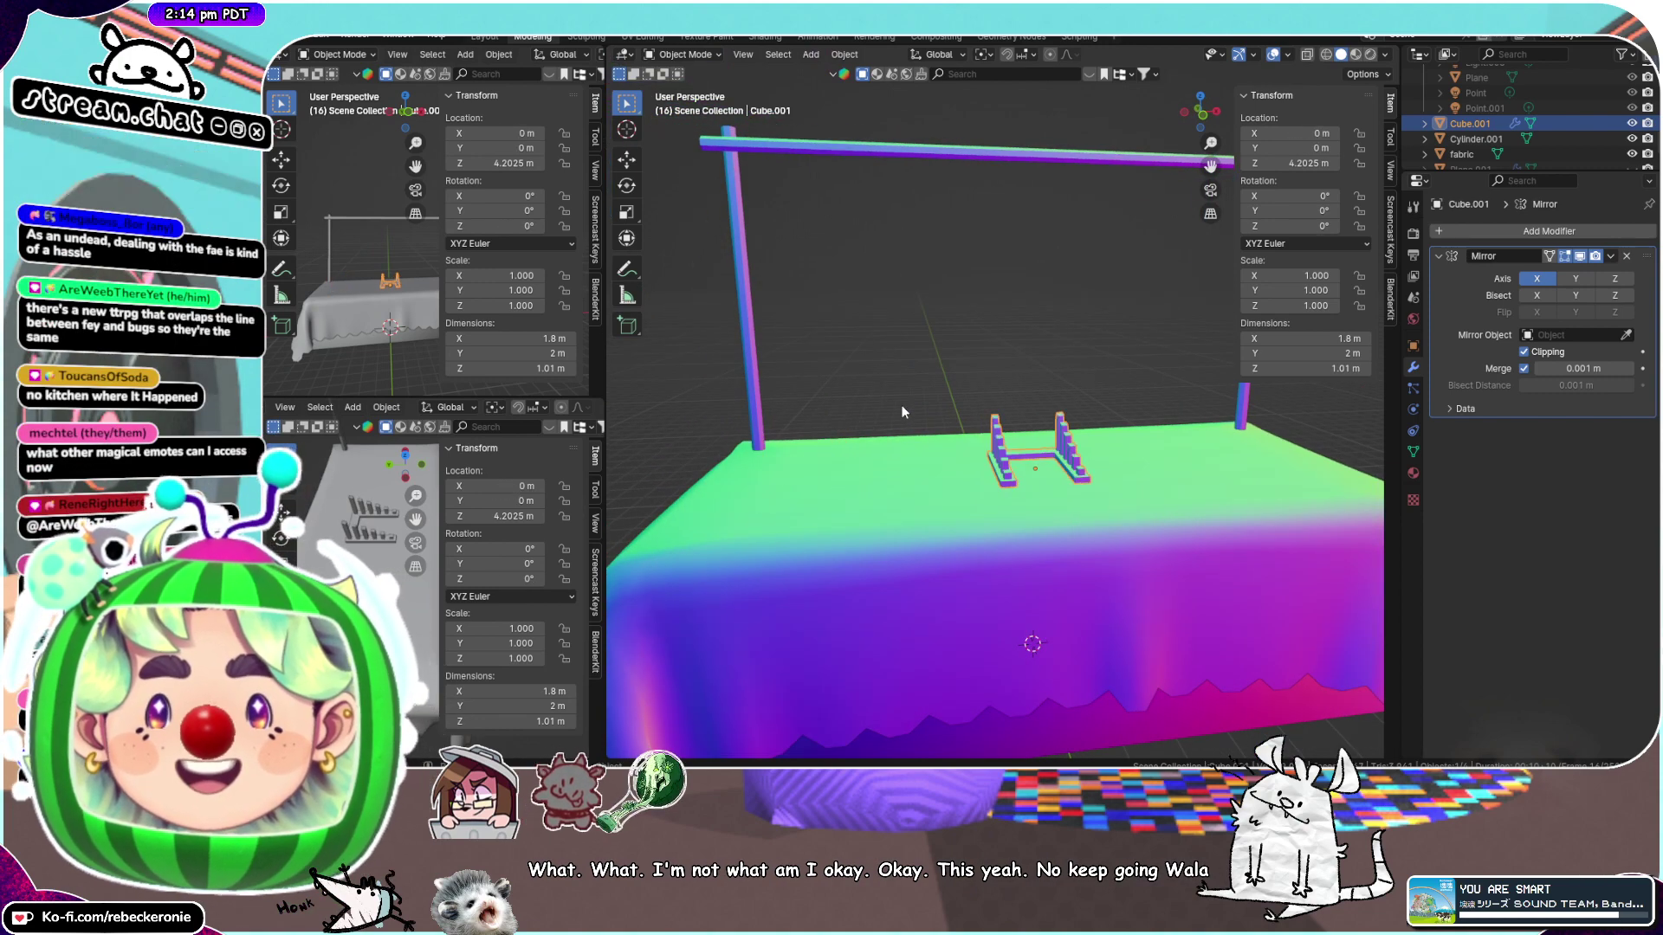
scroll(1038, 430, "up", 5)
middle_click_drag(1037, 429, 1155, 436)
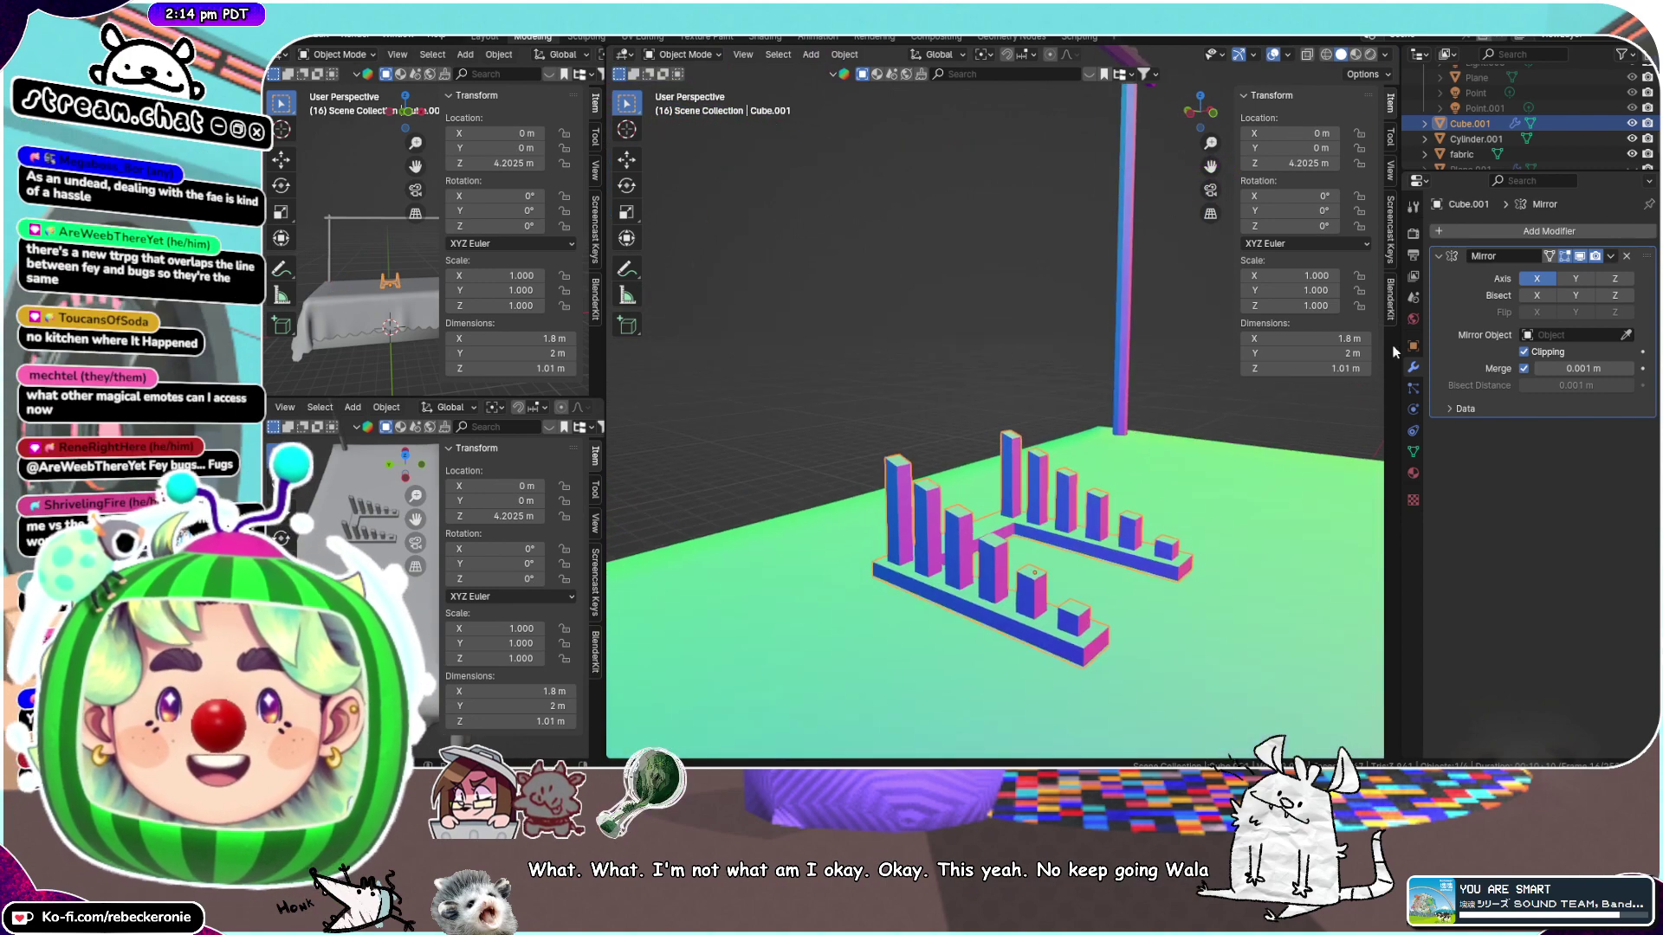
Apply the Mirror modifier on the post rack and switch the viewport to Material Preview shading
left_click(1611, 256)
left_click(1559, 274)
middle_click_drag(1198, 359, 1165, 433)
scroll(1100, 431, "down", 6)
scroll(1098, 439, "up", 3)
left_click(1355, 55)
middle_click_drag(1191, 200, 1167, 284)
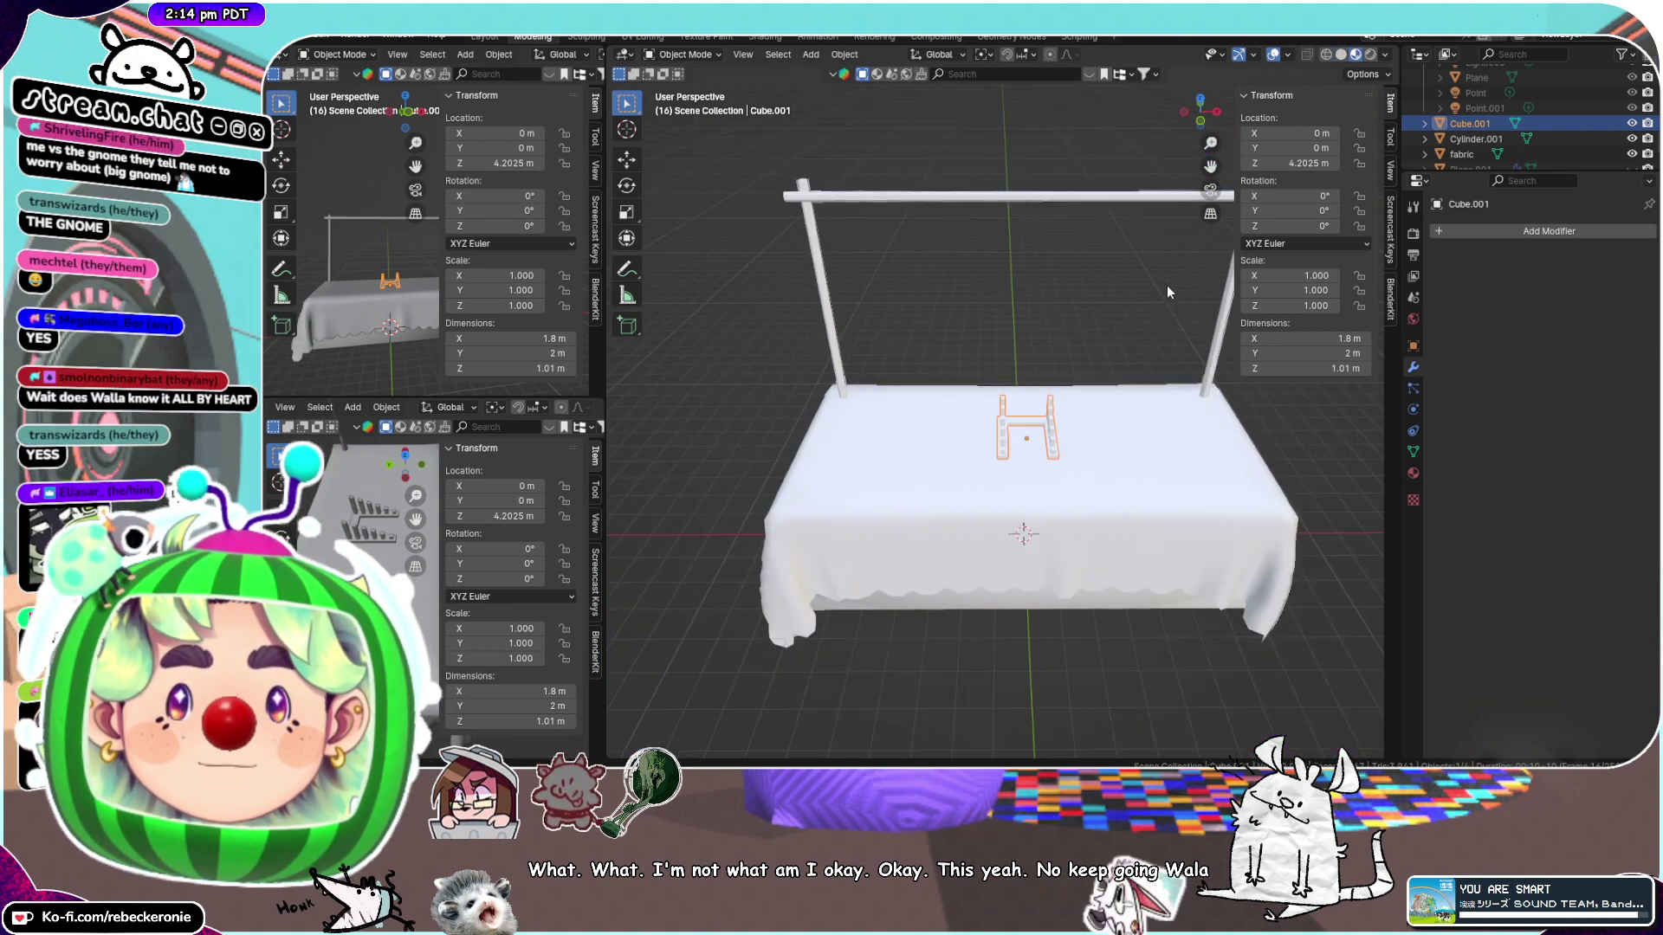
Examine the cloth-covered table, its frame and the post rack from several angles, selecting the tablecloth
scroll(1194, 471, "up", 4)
scroll(1187, 468, "down", 7)
middle_click_drag(1187, 467, 1282, 424)
scroll(1092, 485, "up", 4)
middle_click_drag(1087, 489, 993, 553)
left_click(1078, 496)
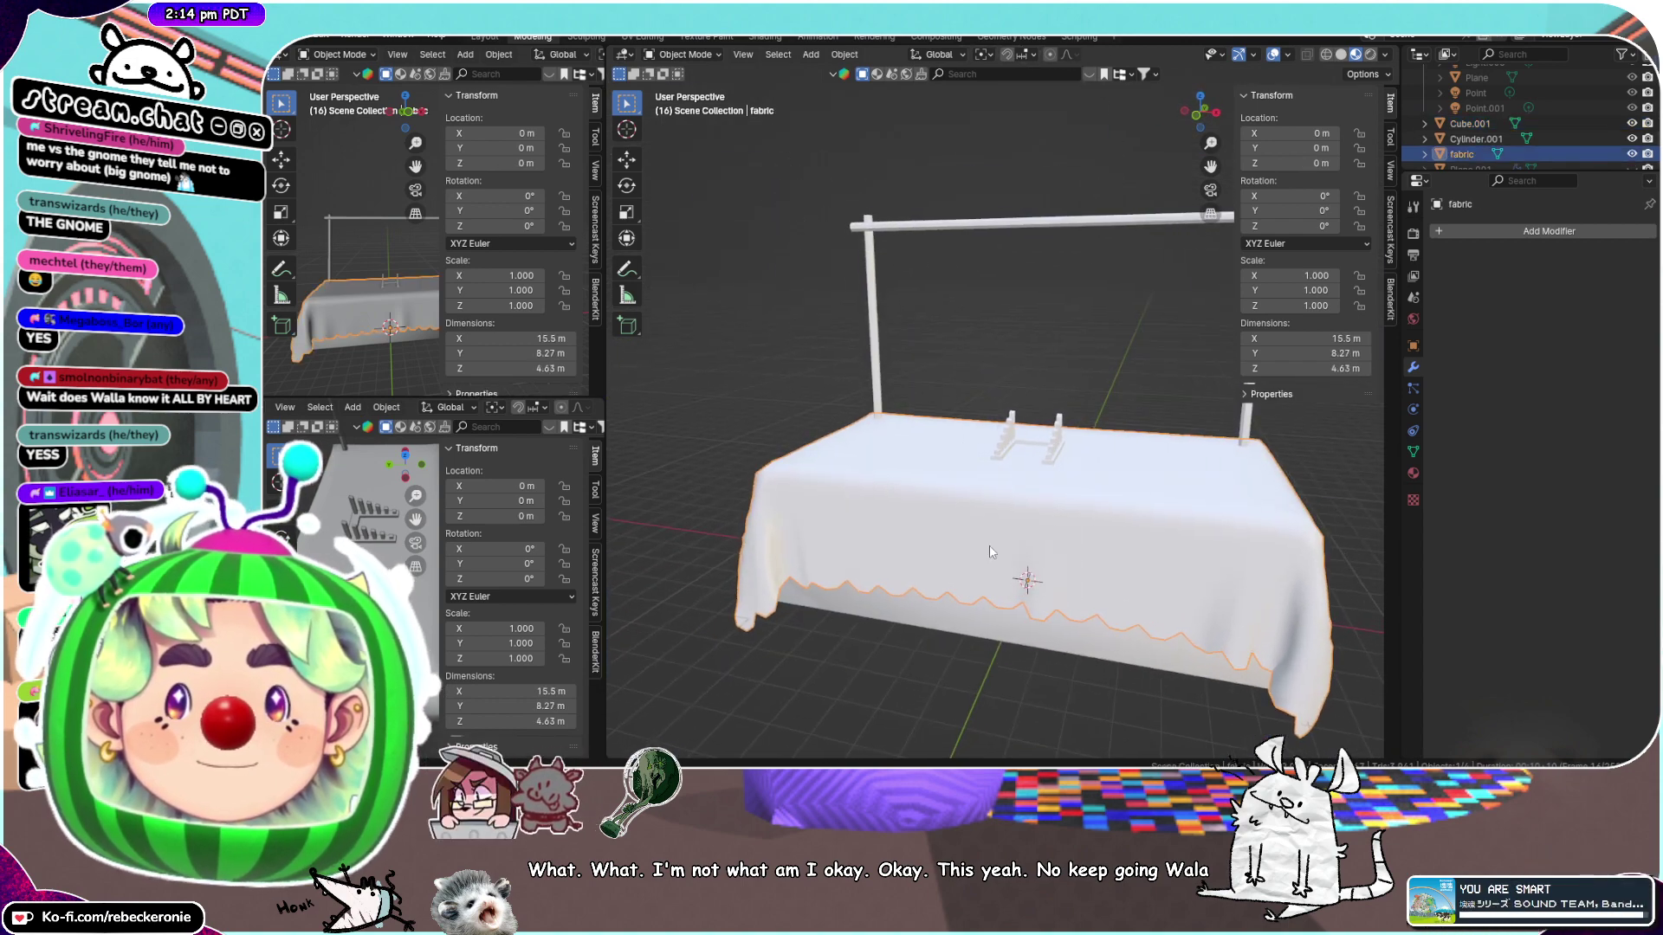
scroll(862, 443, "up", 1)
scroll(861, 443, "down", 5)
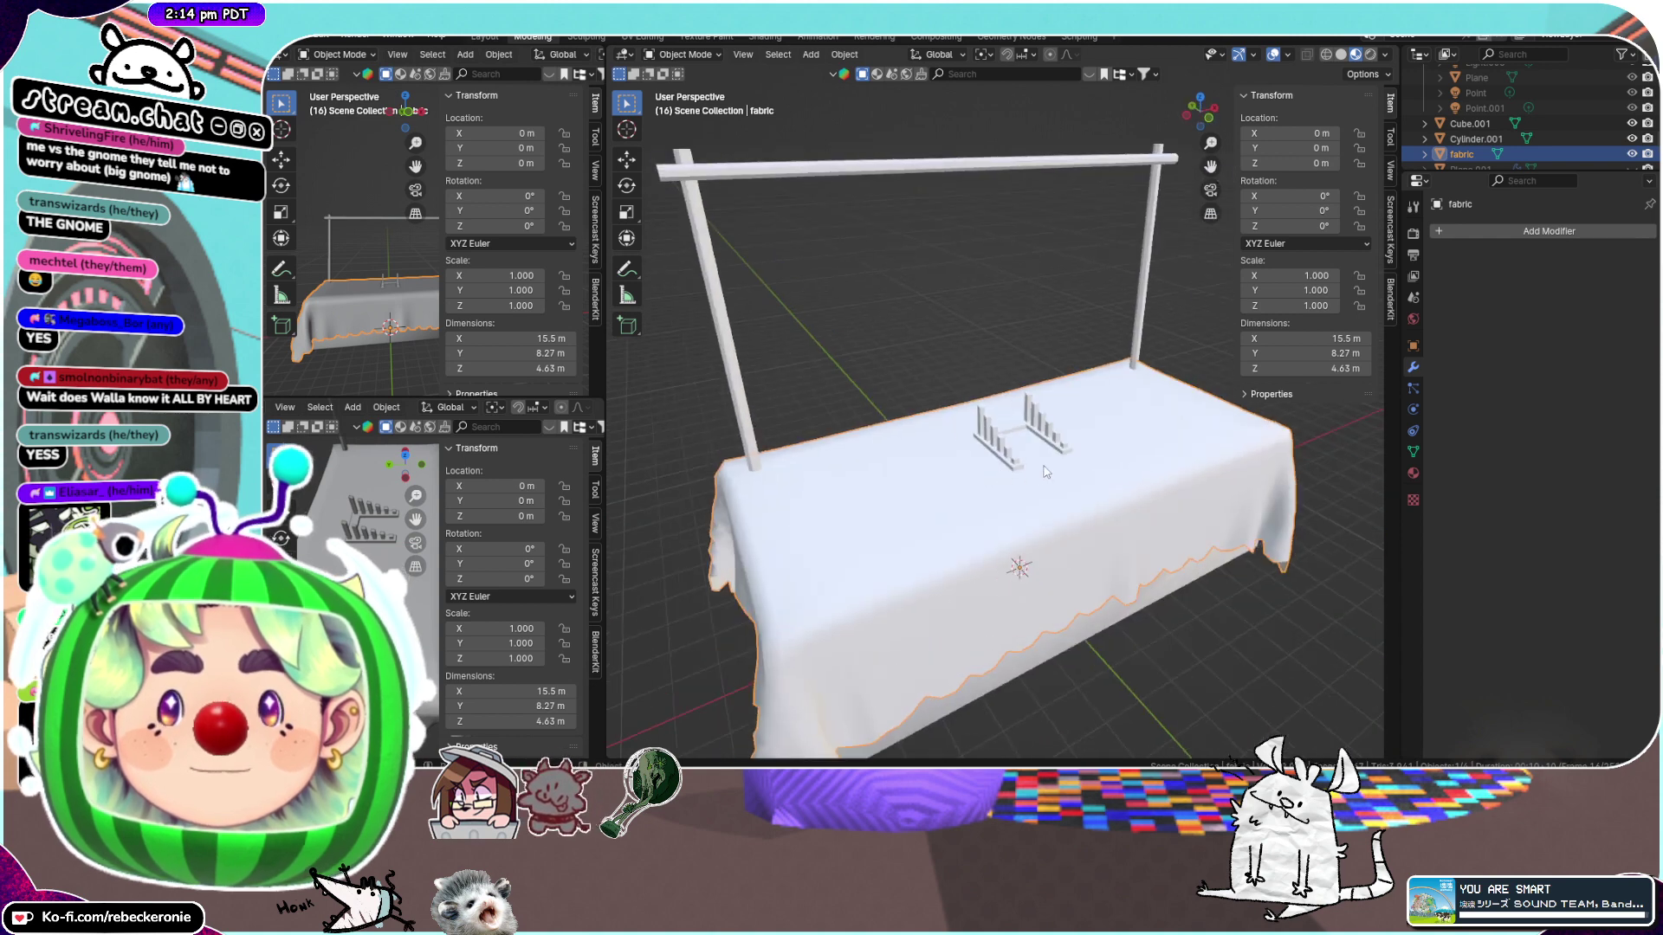
Select the rack, frame, tablecloth and table together and apply Shade Smooth to them
middle_click_drag(1071, 475, 1036, 456)
left_click_drag(1220, 603, 811, 305)
scroll(1445, 111, "down", 1)
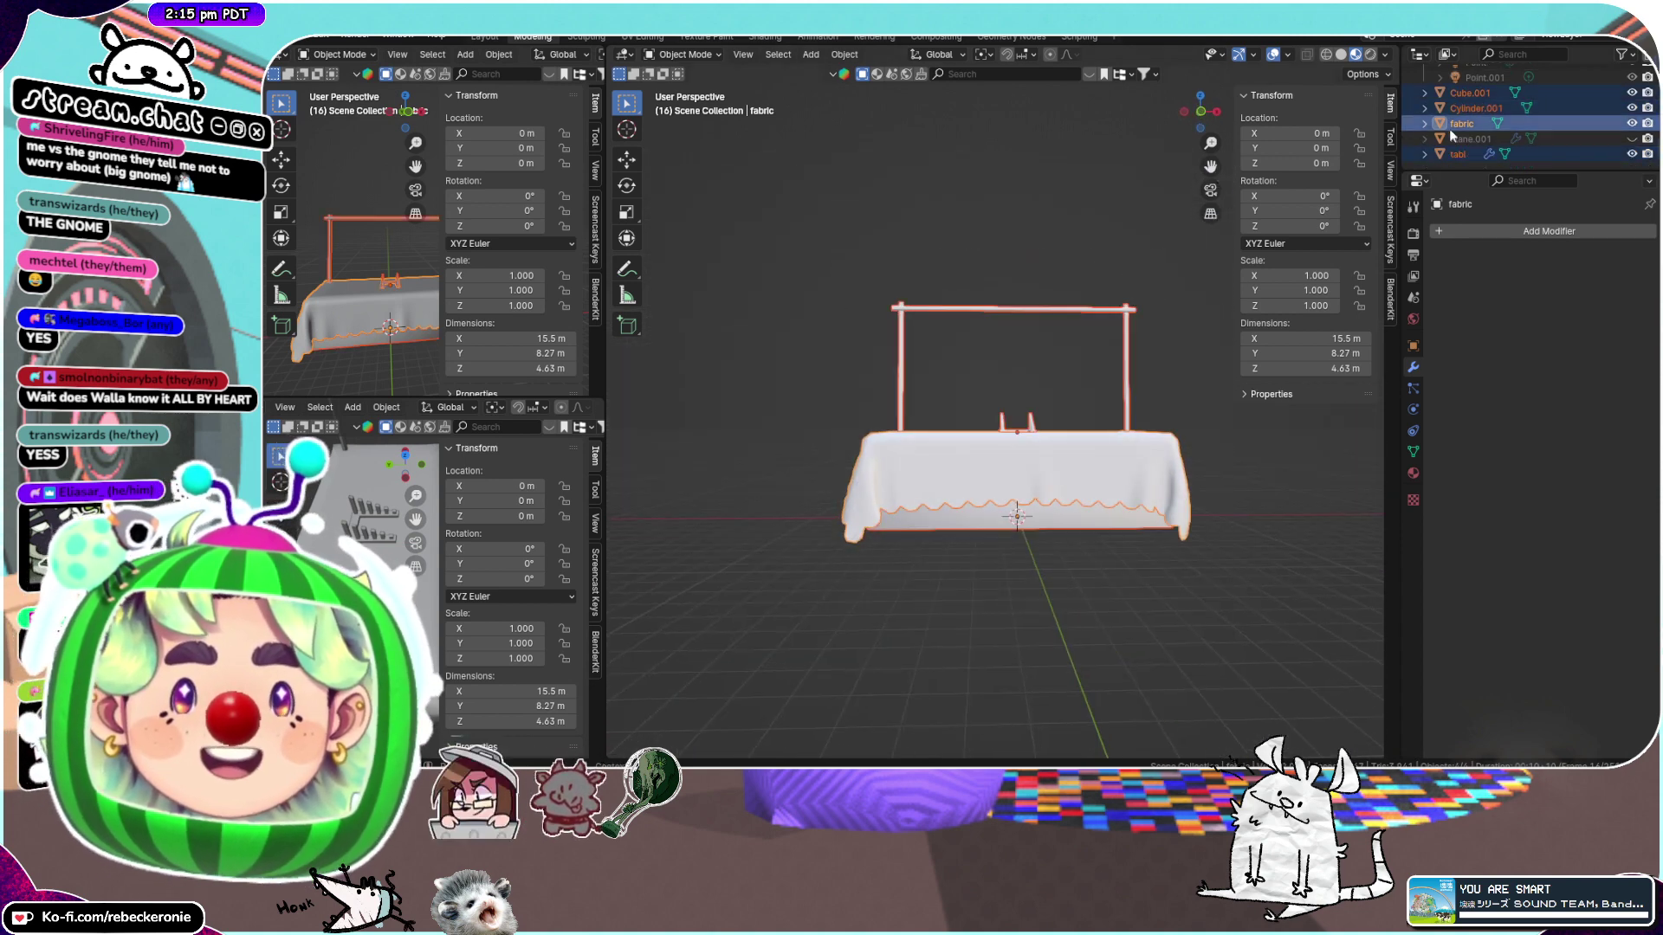
middle_click_drag(1166, 414, 1163, 262)
right_click(1156, 262)
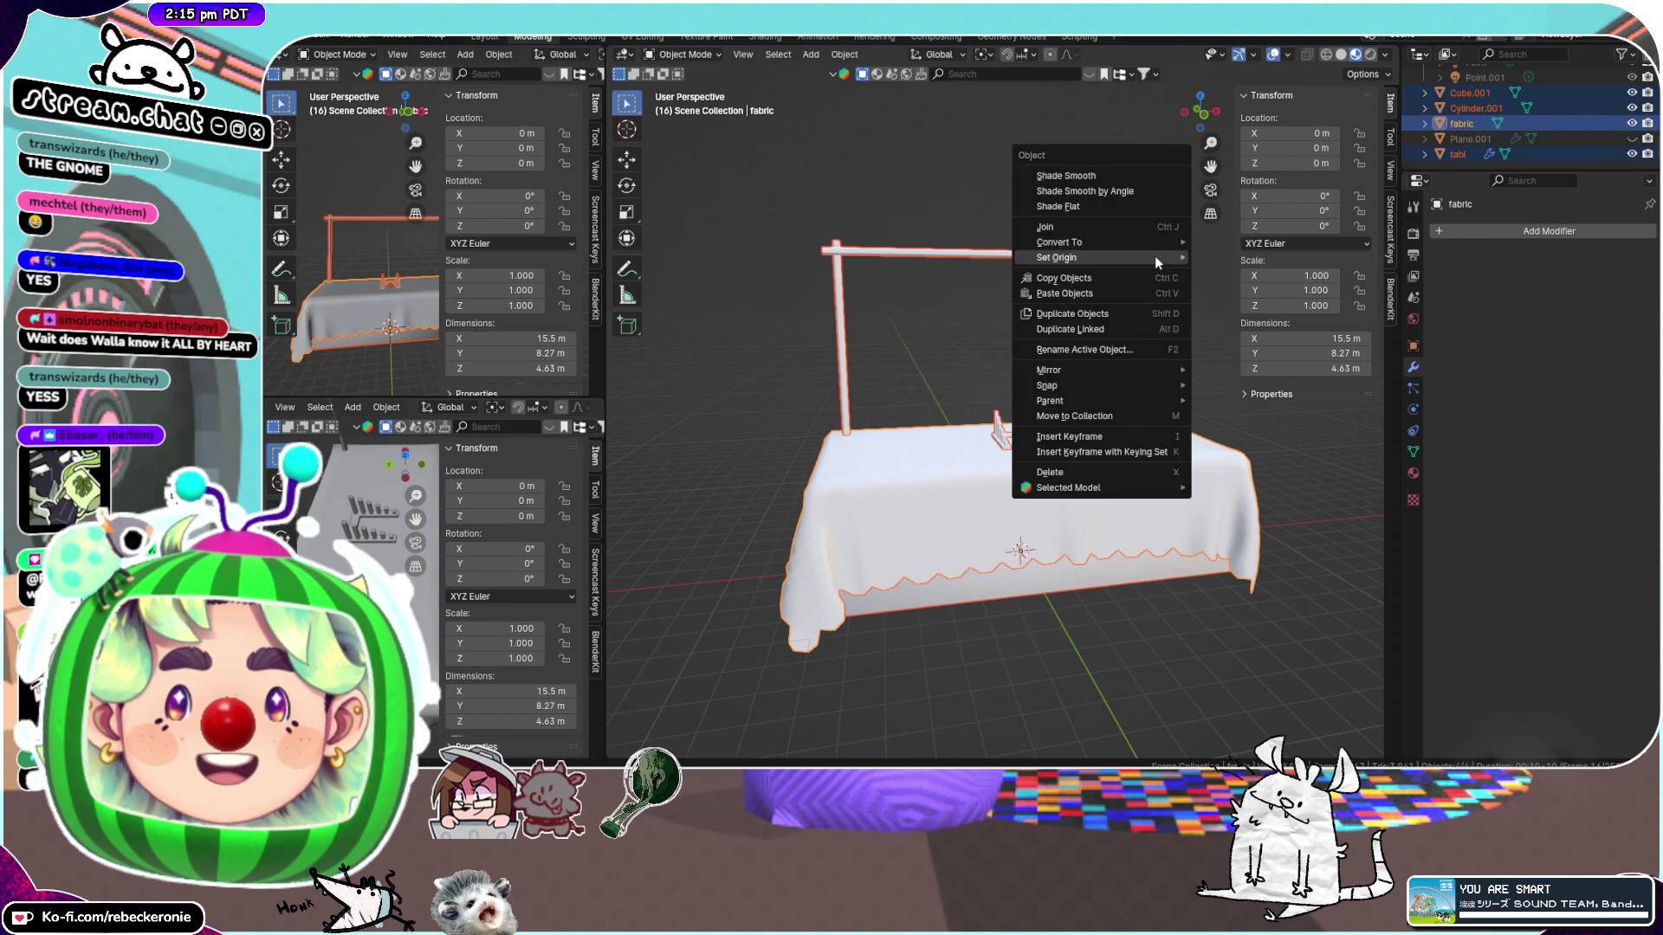
left_click(1090, 177)
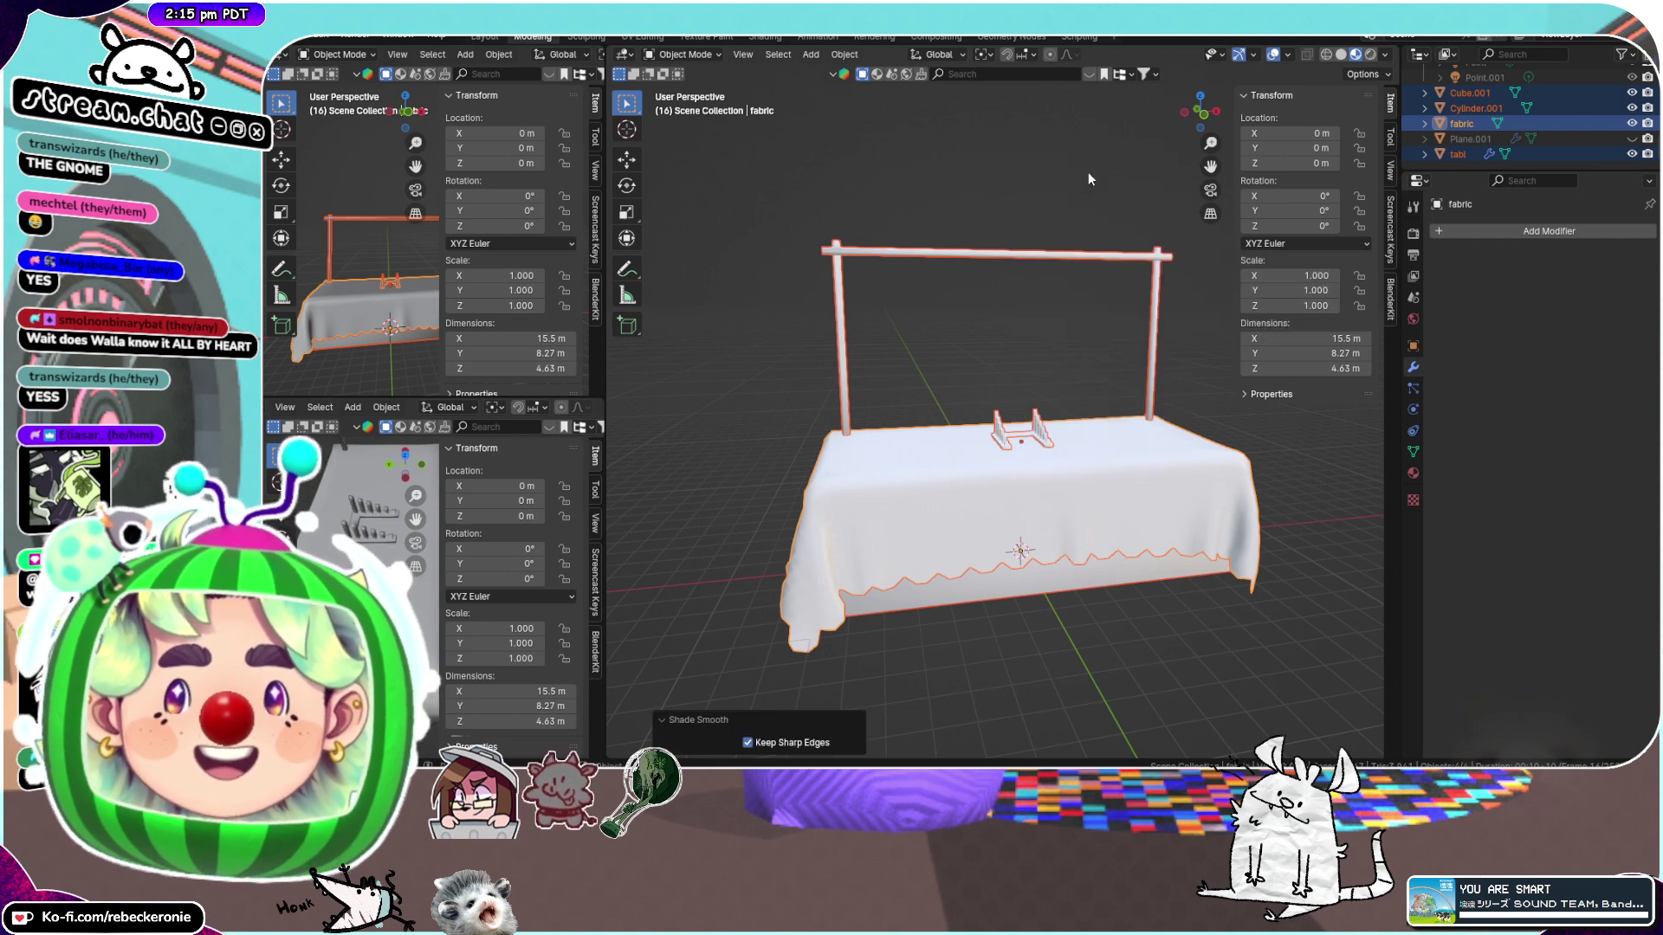
Inspect the rack's shading up close and try Shade Smooth by Angle at 30° on the selected objects
middle_click_drag(966, 258, 1043, 398)
scroll(1043, 398, "up", 5)
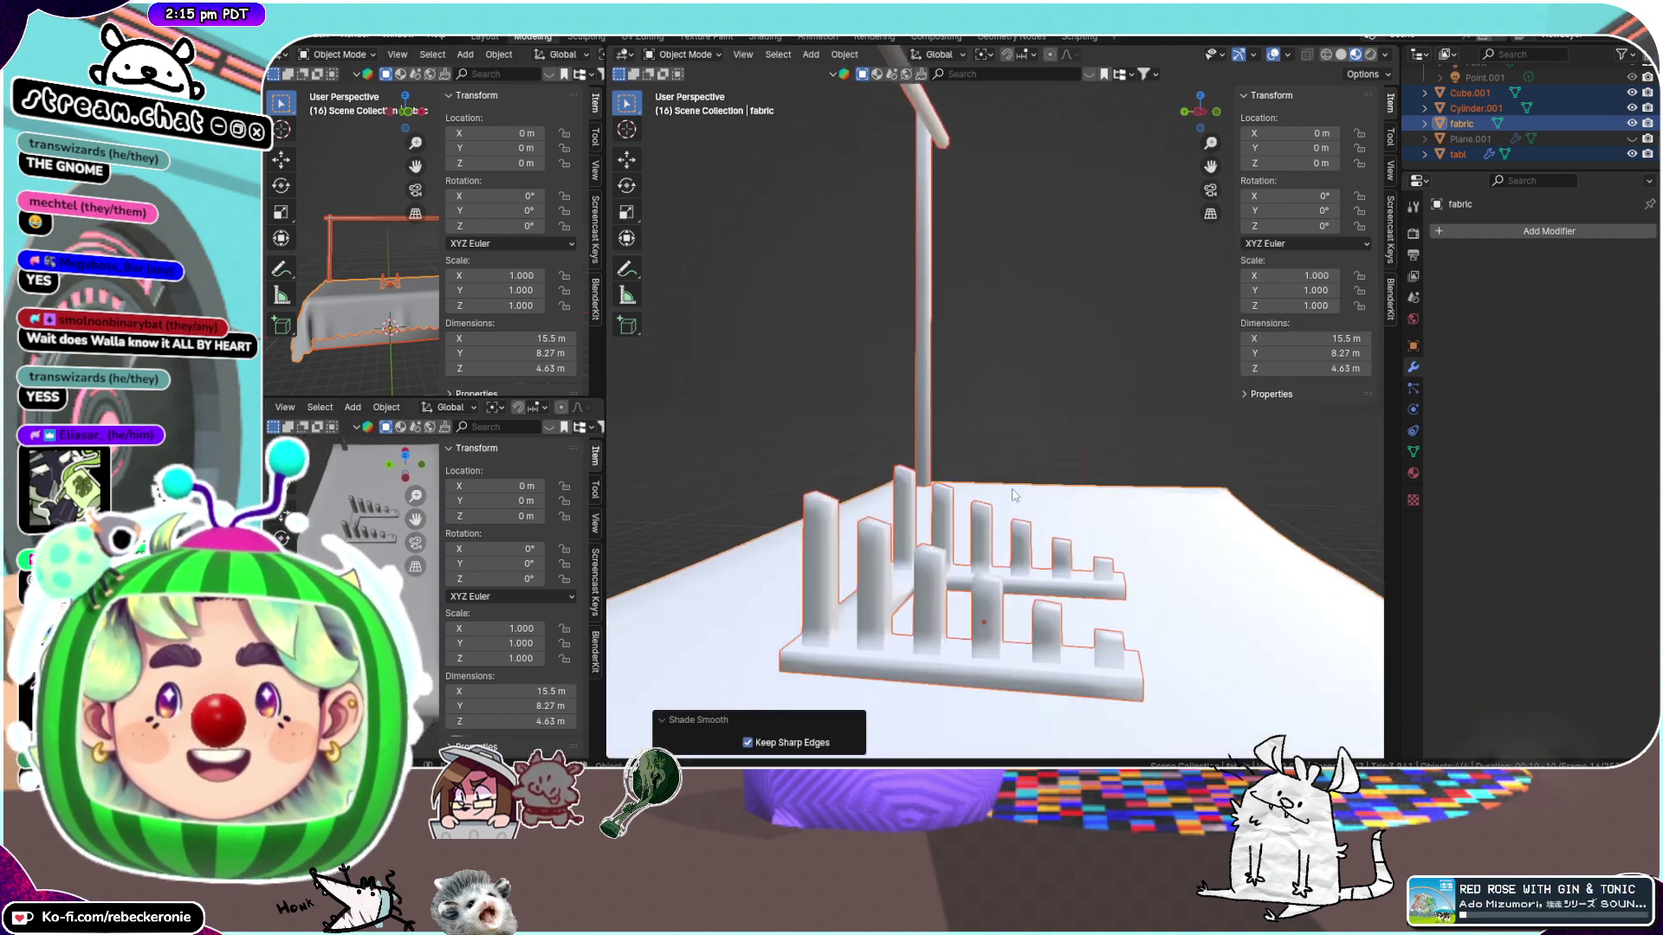
right_click(1003, 635)
left_click(944, 444)
middle_click_drag(1144, 523, 1074, 571)
right_click(1138, 568)
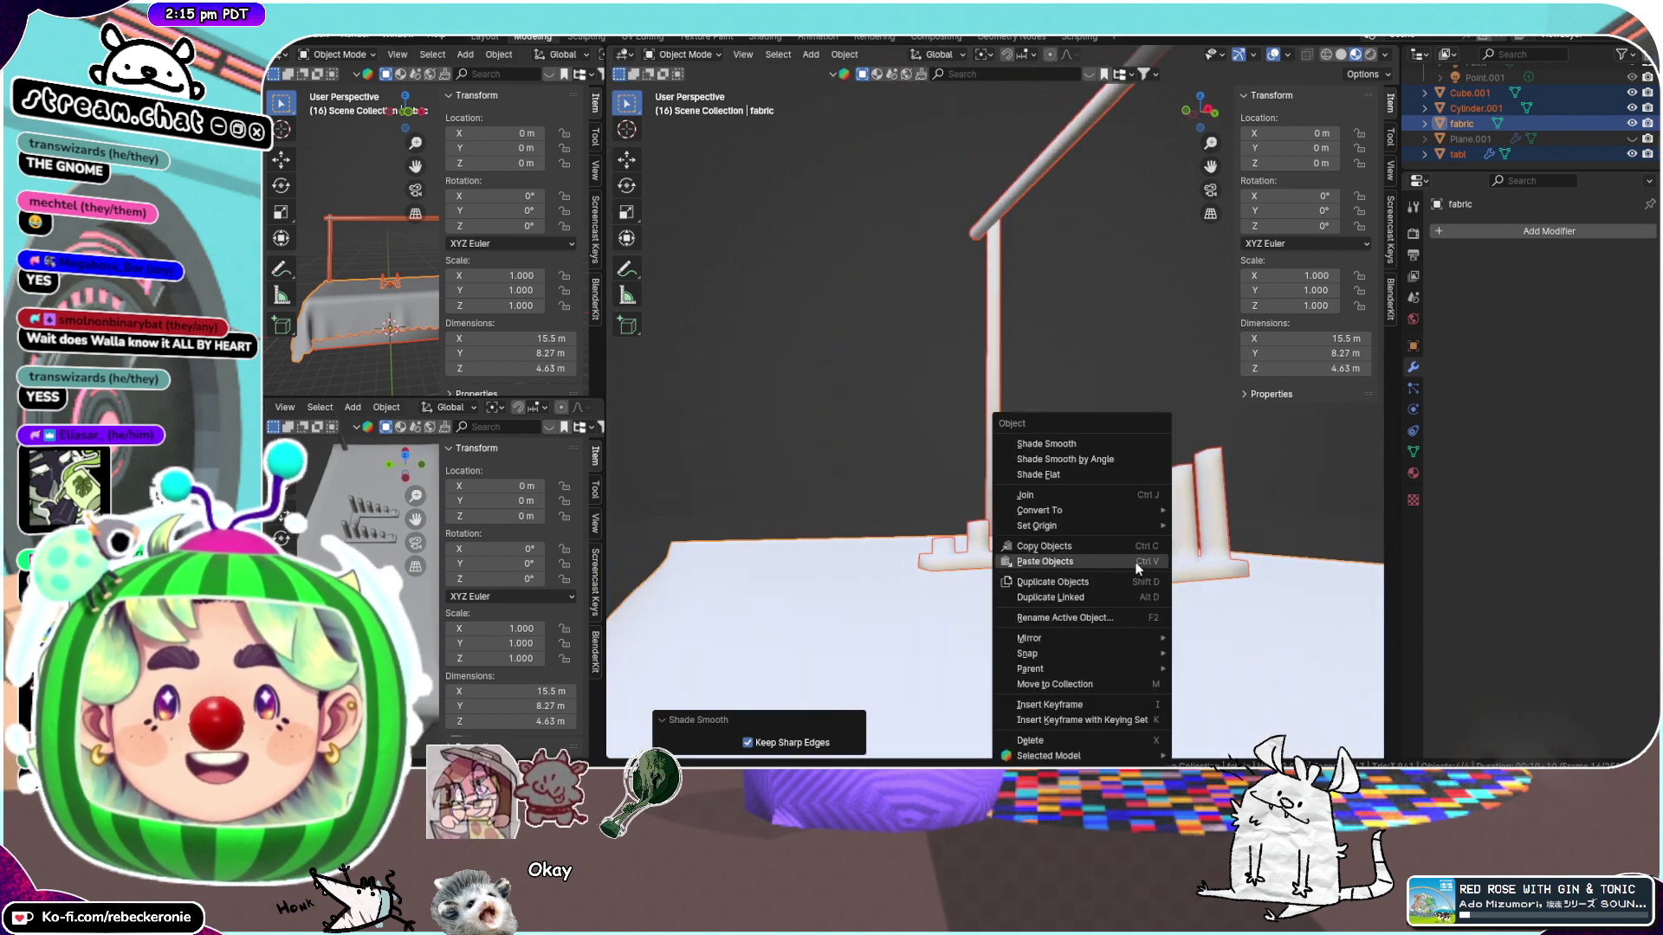
left_click(1068, 460)
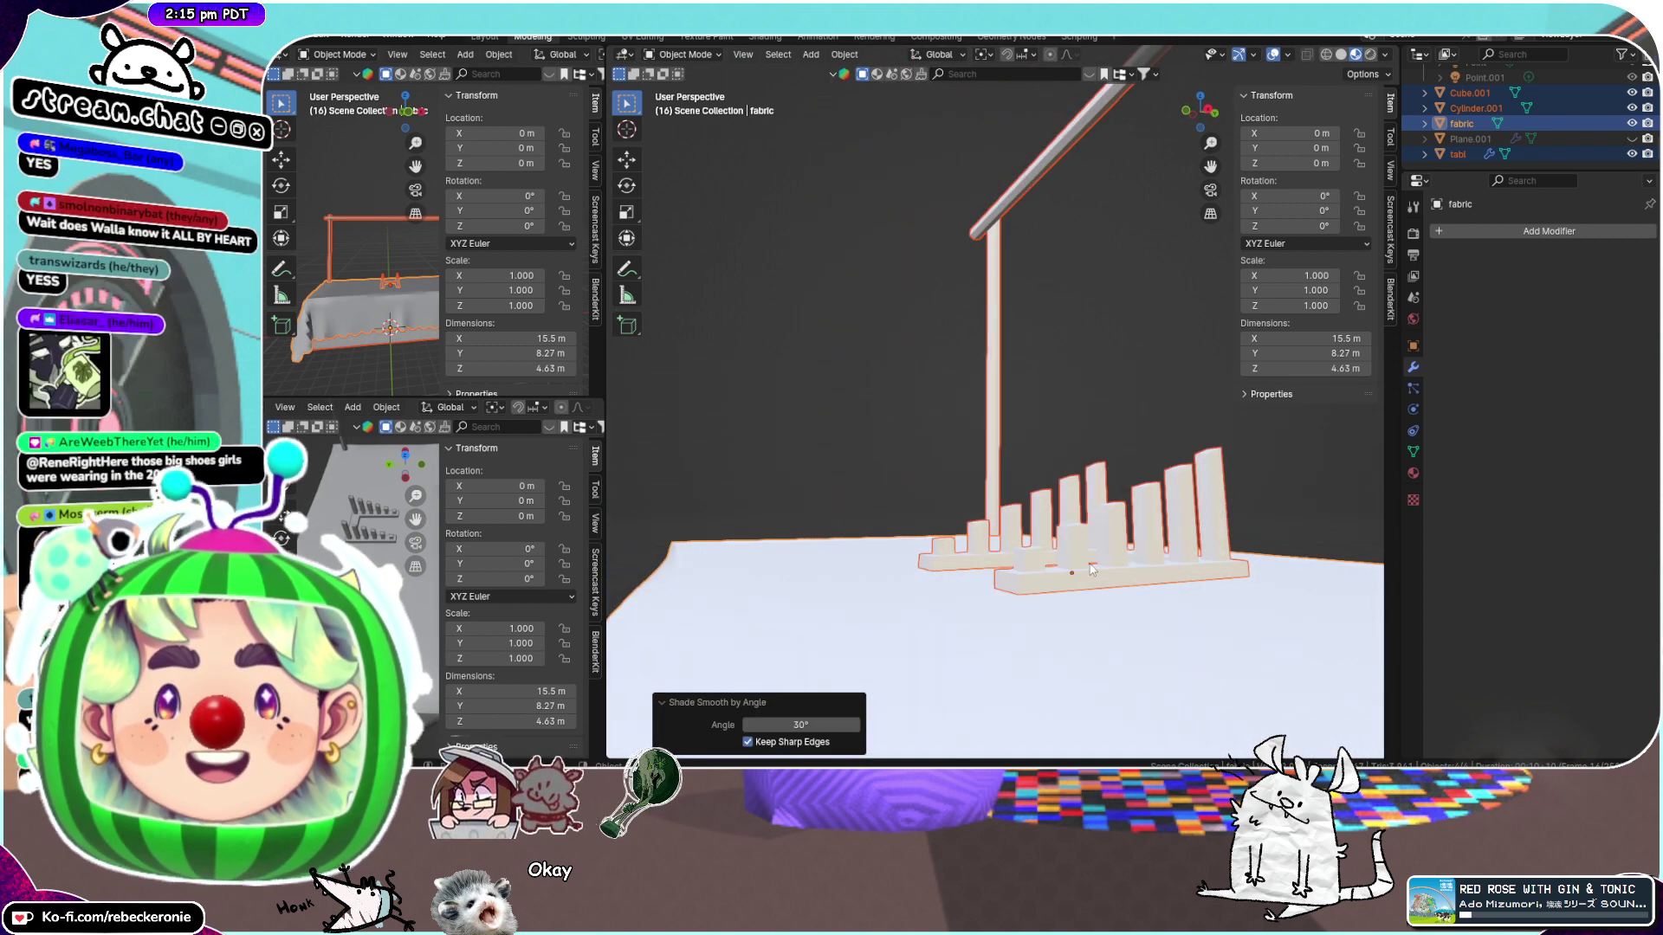
Try Shade Flat on the selected objects and compare the look of the rack and tablecloth
middle_click_drag(1068, 468, 1027, 654)
right_click(1024, 658)
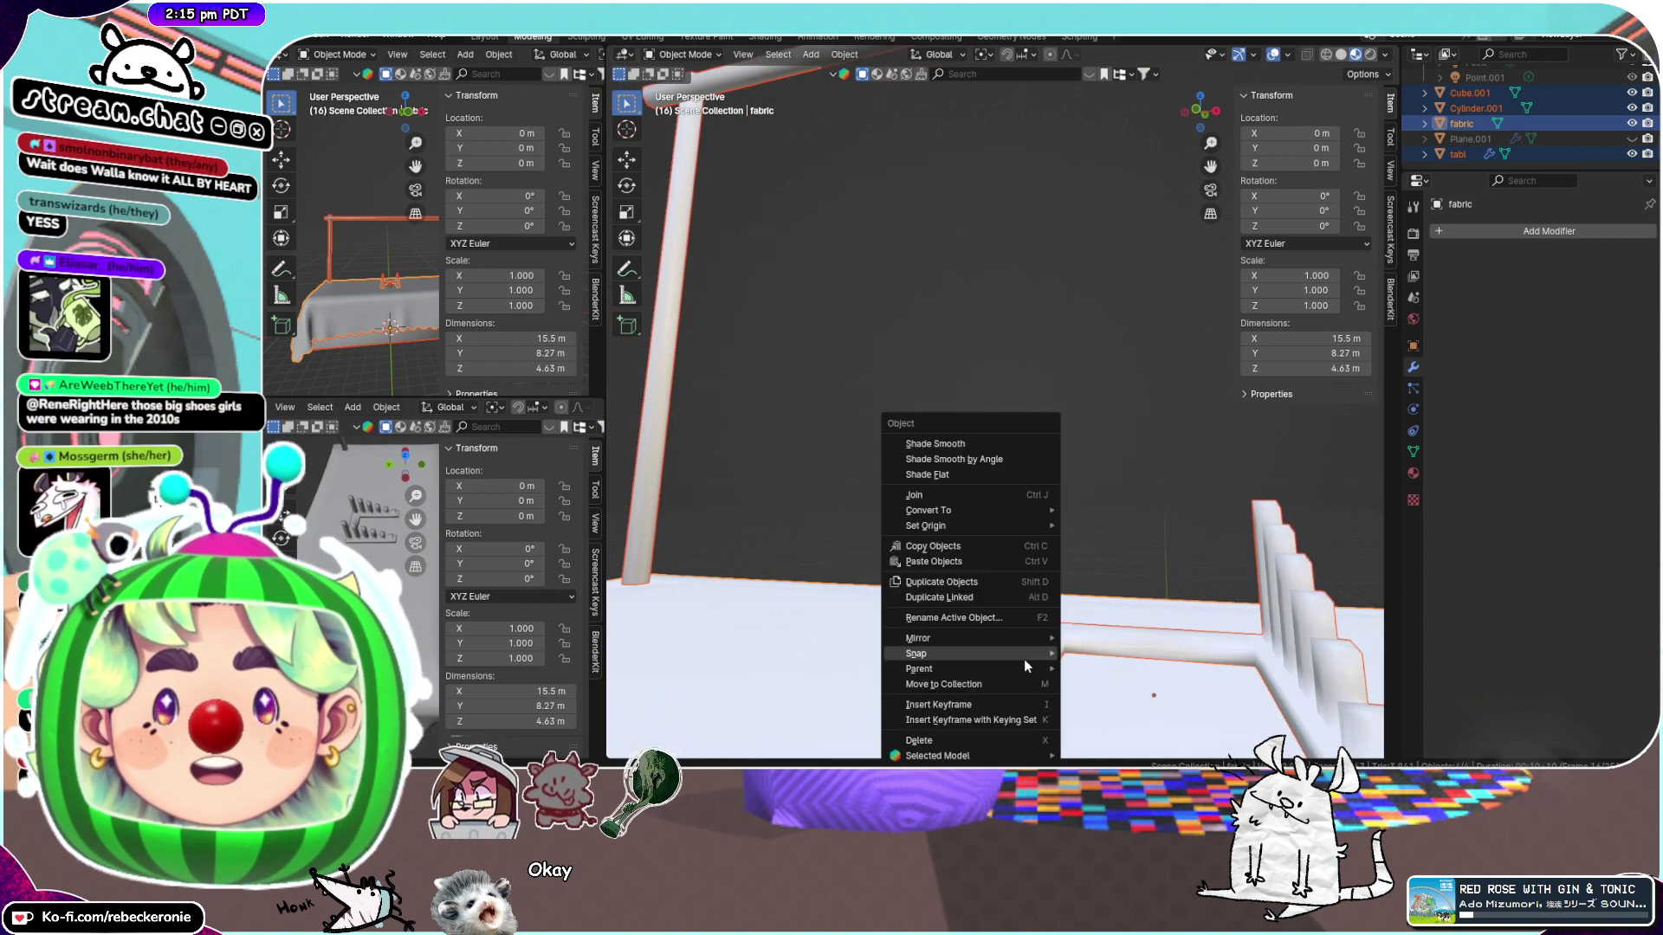
left_click(971, 475)
scroll(1007, 572, "down", 3)
middle_click_drag(1006, 573, 1015, 519)
scroll(1015, 519, "down", 3)
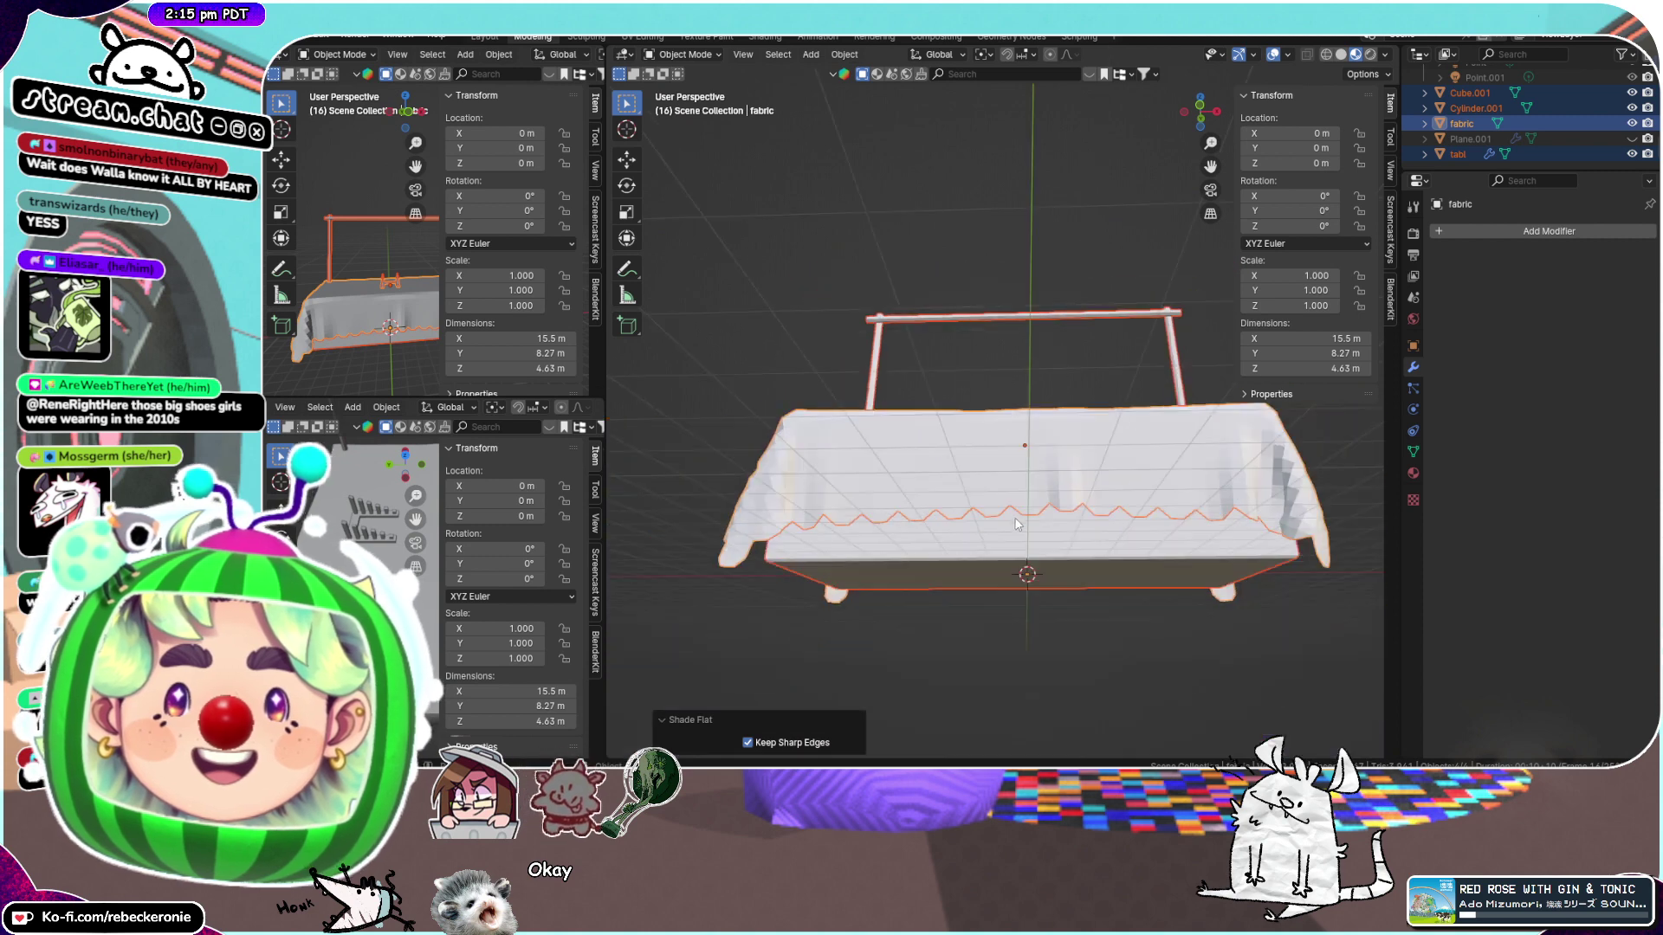
Return the selected objects to Shade Smooth and deselect everything
right_click(1105, 475)
left_click(1105, 449)
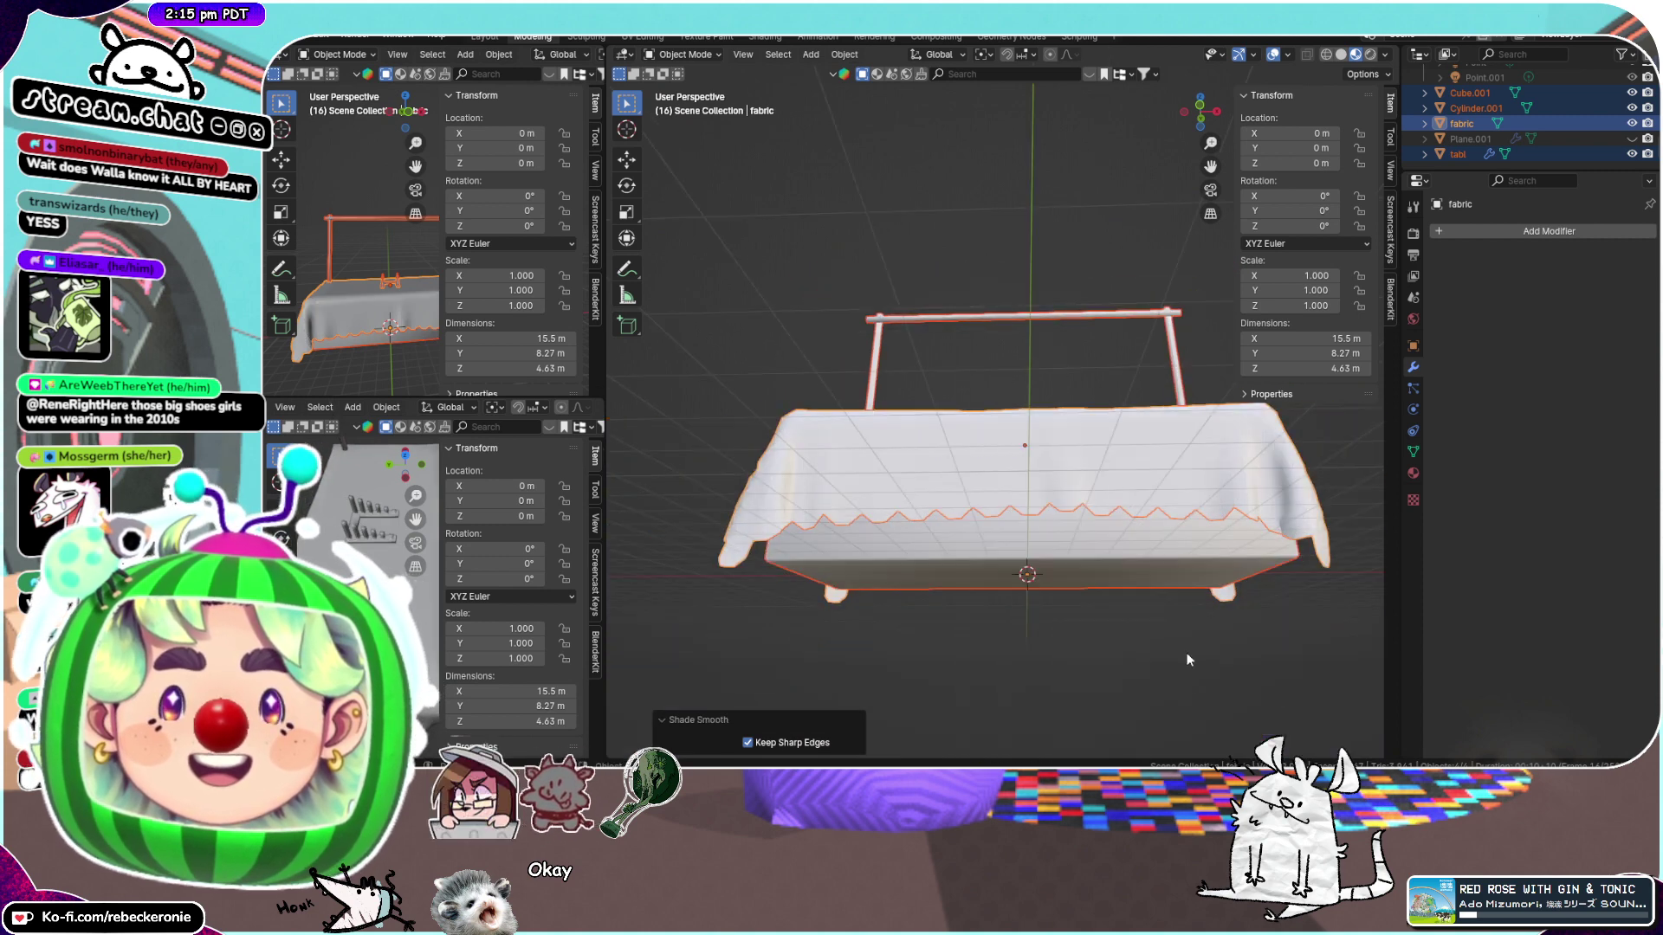
left_click(1187, 660)
Check the rack's posts up close and apply Shade Smooth to the tablecloth alone
middle_click_drag(1189, 554, 1193, 628)
scroll(1043, 687, "up", 5)
scroll(1093, 496, "up", 3)
middle_click_drag(1093, 496, 1002, 514)
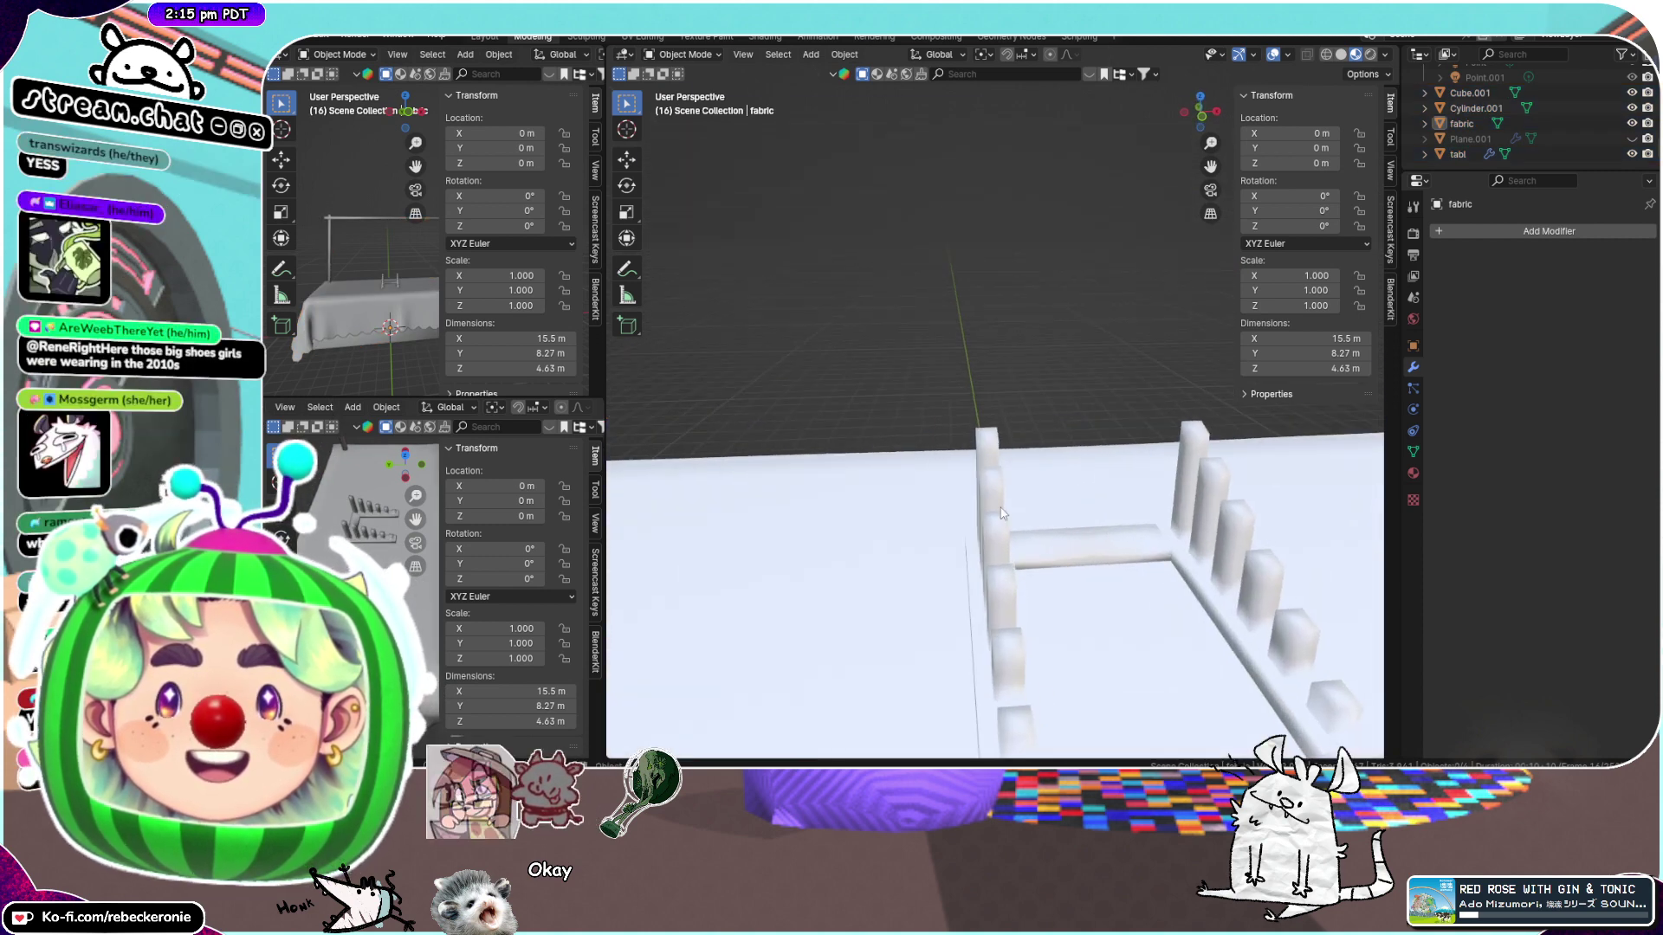
key("a")
scroll(1004, 520, "down", 8)
left_click(1124, 667)
right_click(1124, 667)
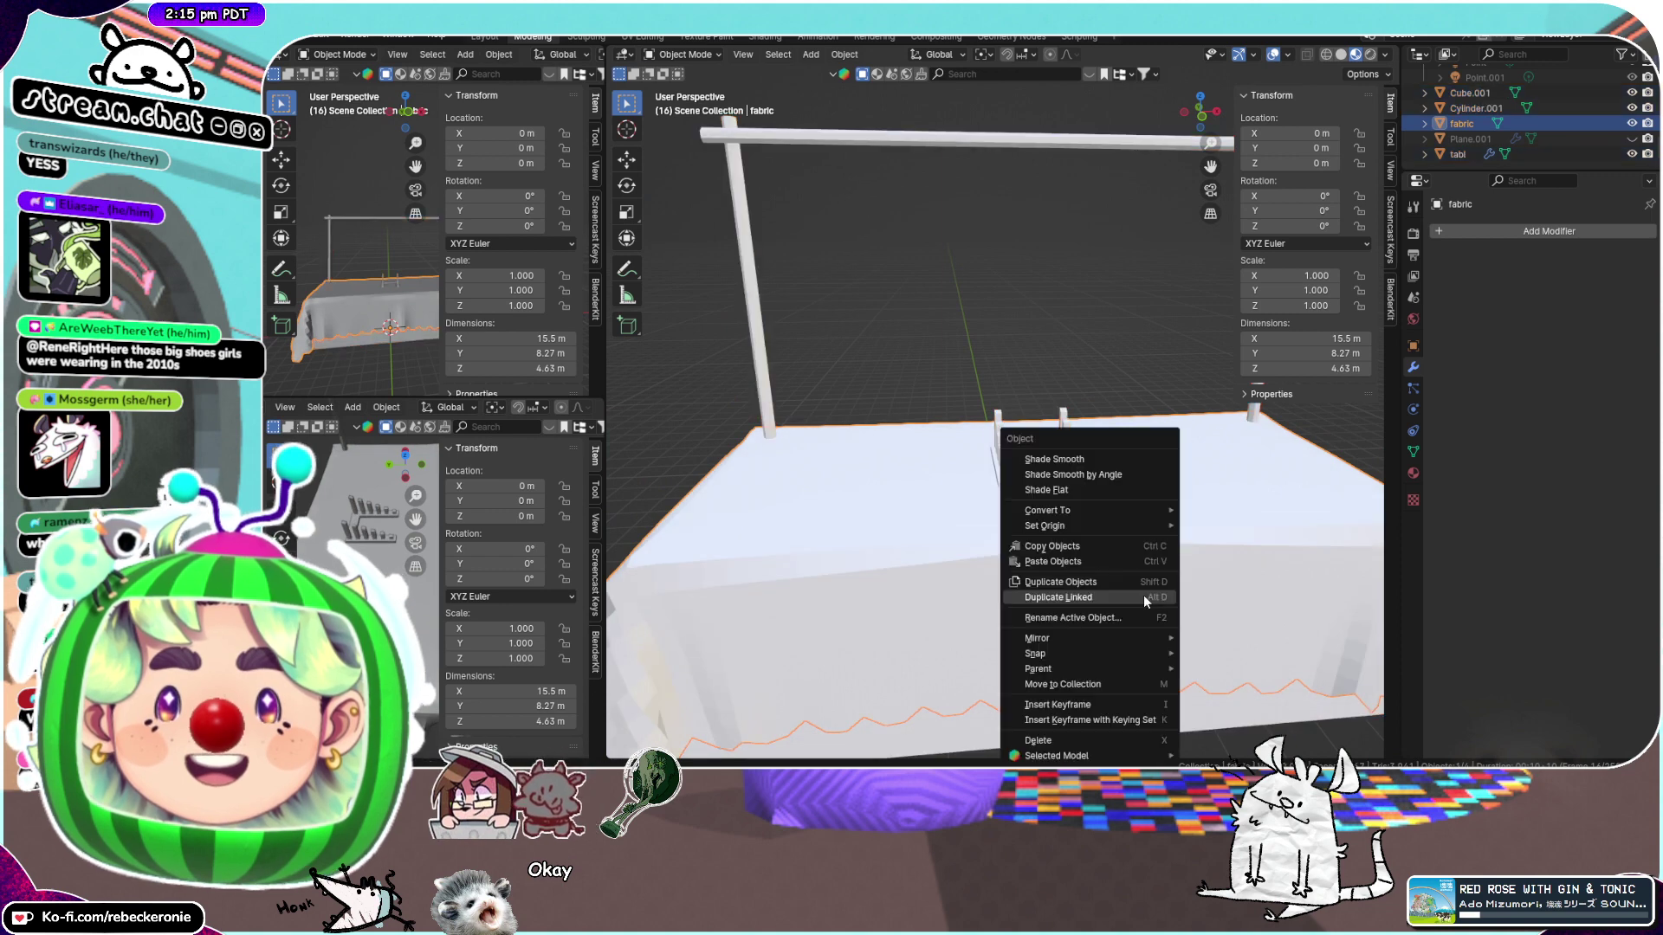
left_click(1098, 459)
scroll(1098, 459, "down", 5)
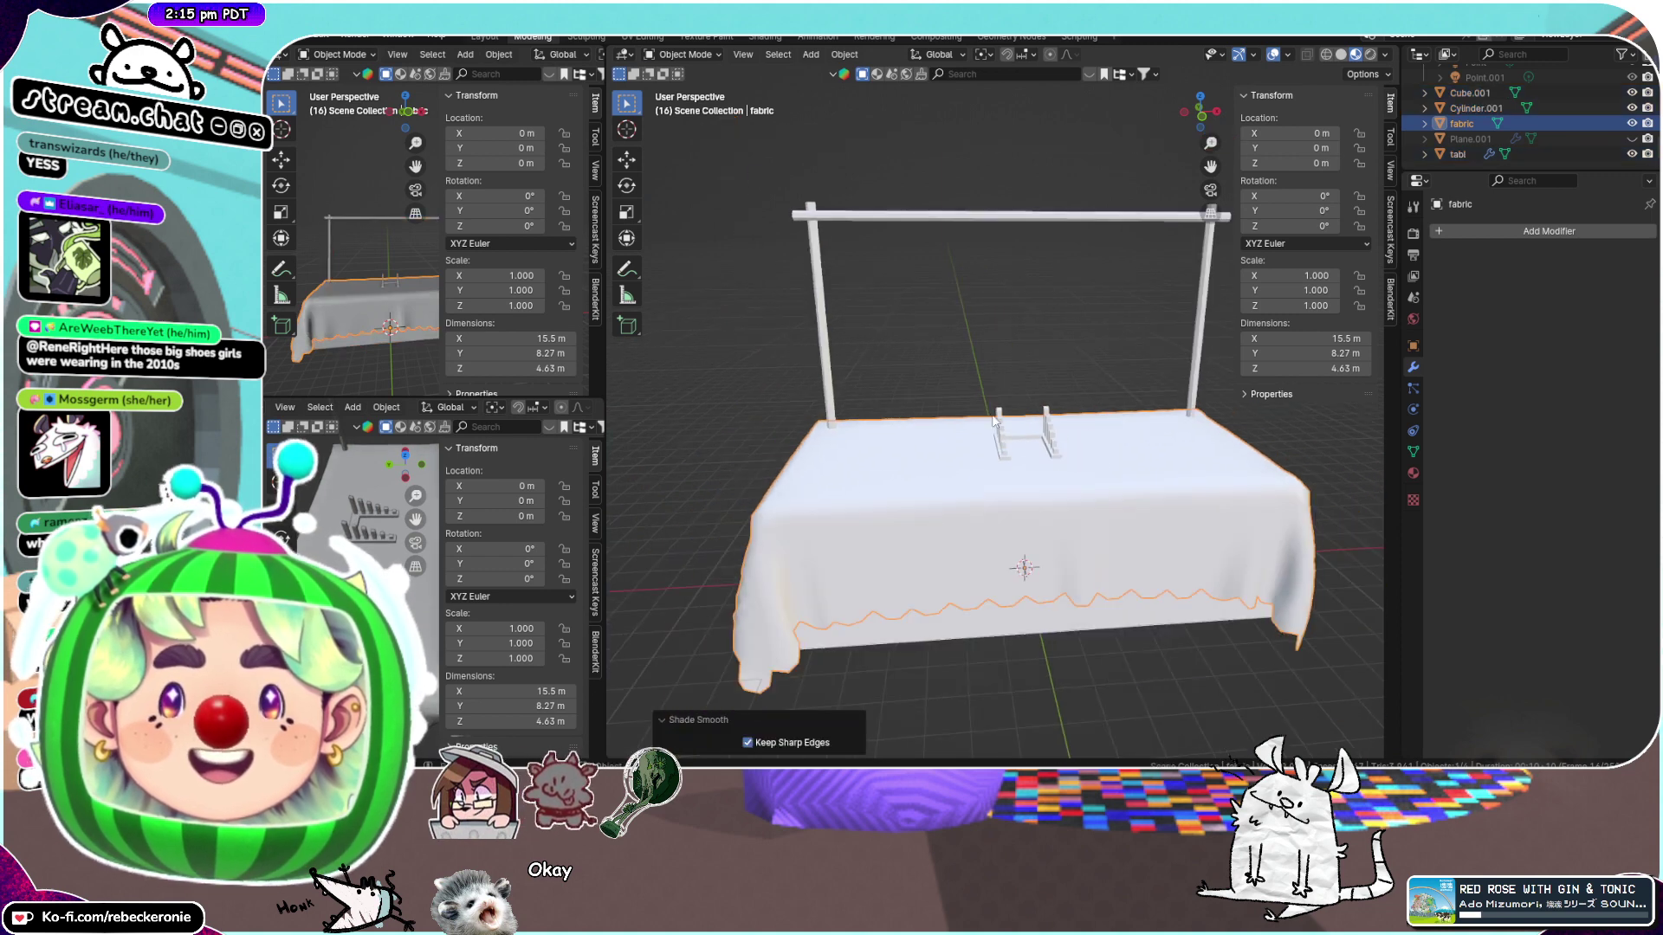
Apply Shade Smooth to the support frame and to the table beneath the cloth
left_click(911, 222)
right_click(911, 222)
left_click(911, 221)
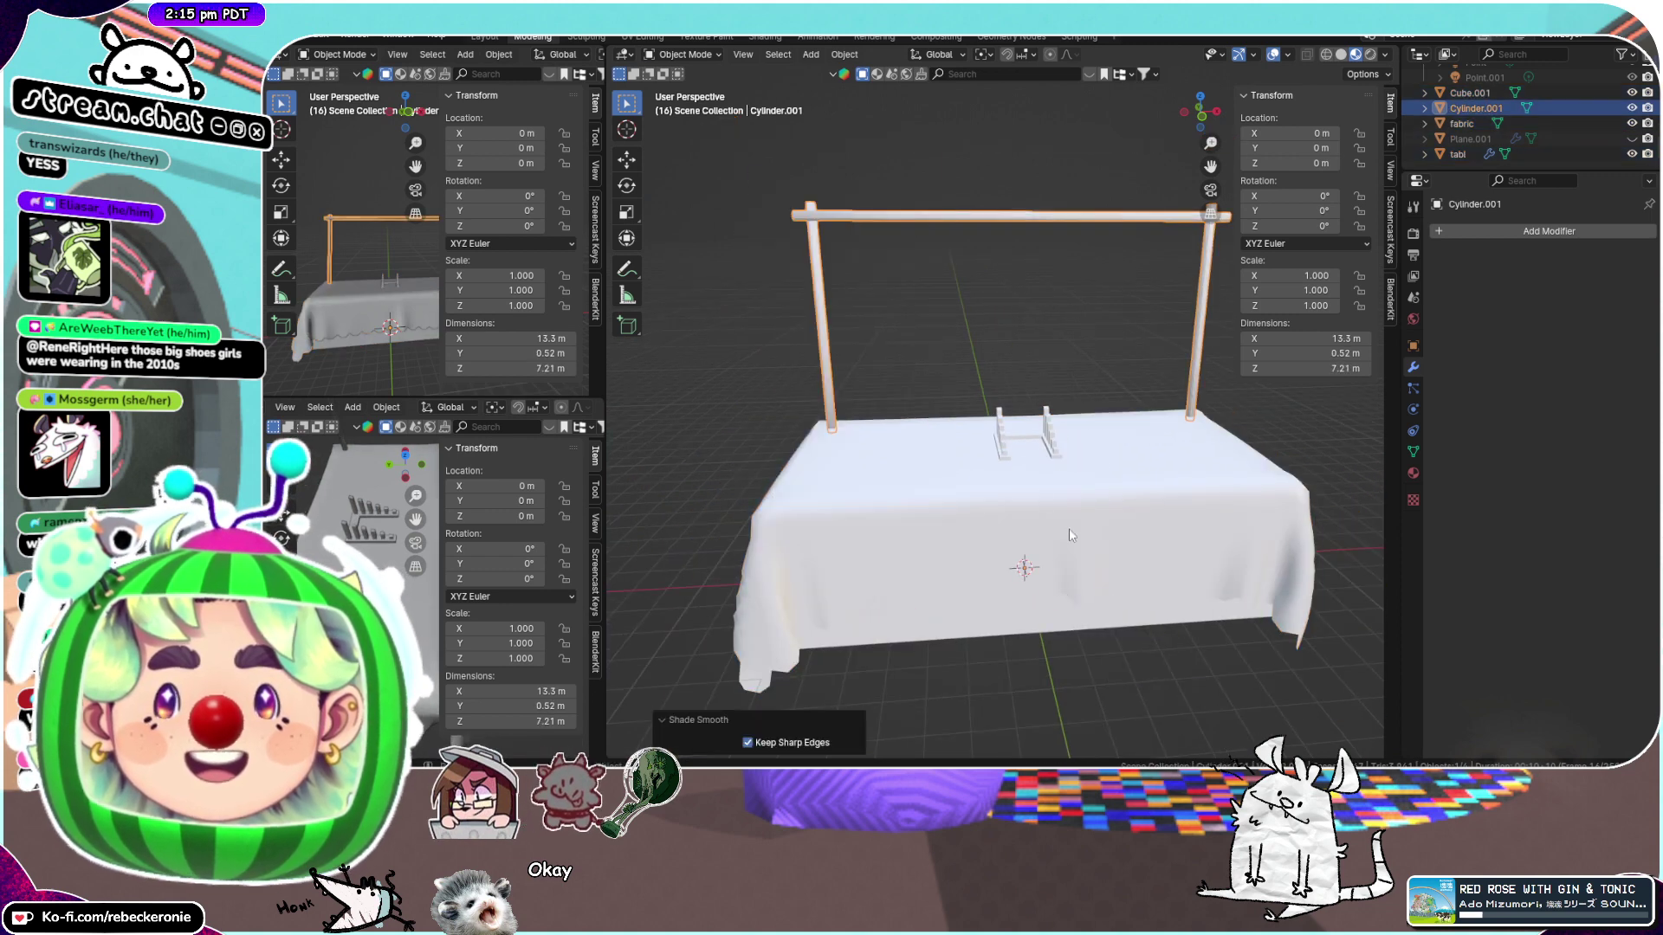
middle_click_drag(1069, 528, 1099, 461)
left_click(1124, 596)
right_click(1124, 597)
left_click(1057, 455)
Select the rack, frame, tablecloth and table, and start an FBX export
scroll(1099, 461, "down", 4)
left_click_drag(1191, 605, 824, 275)
middle_click_drag(956, 462, 991, 405)
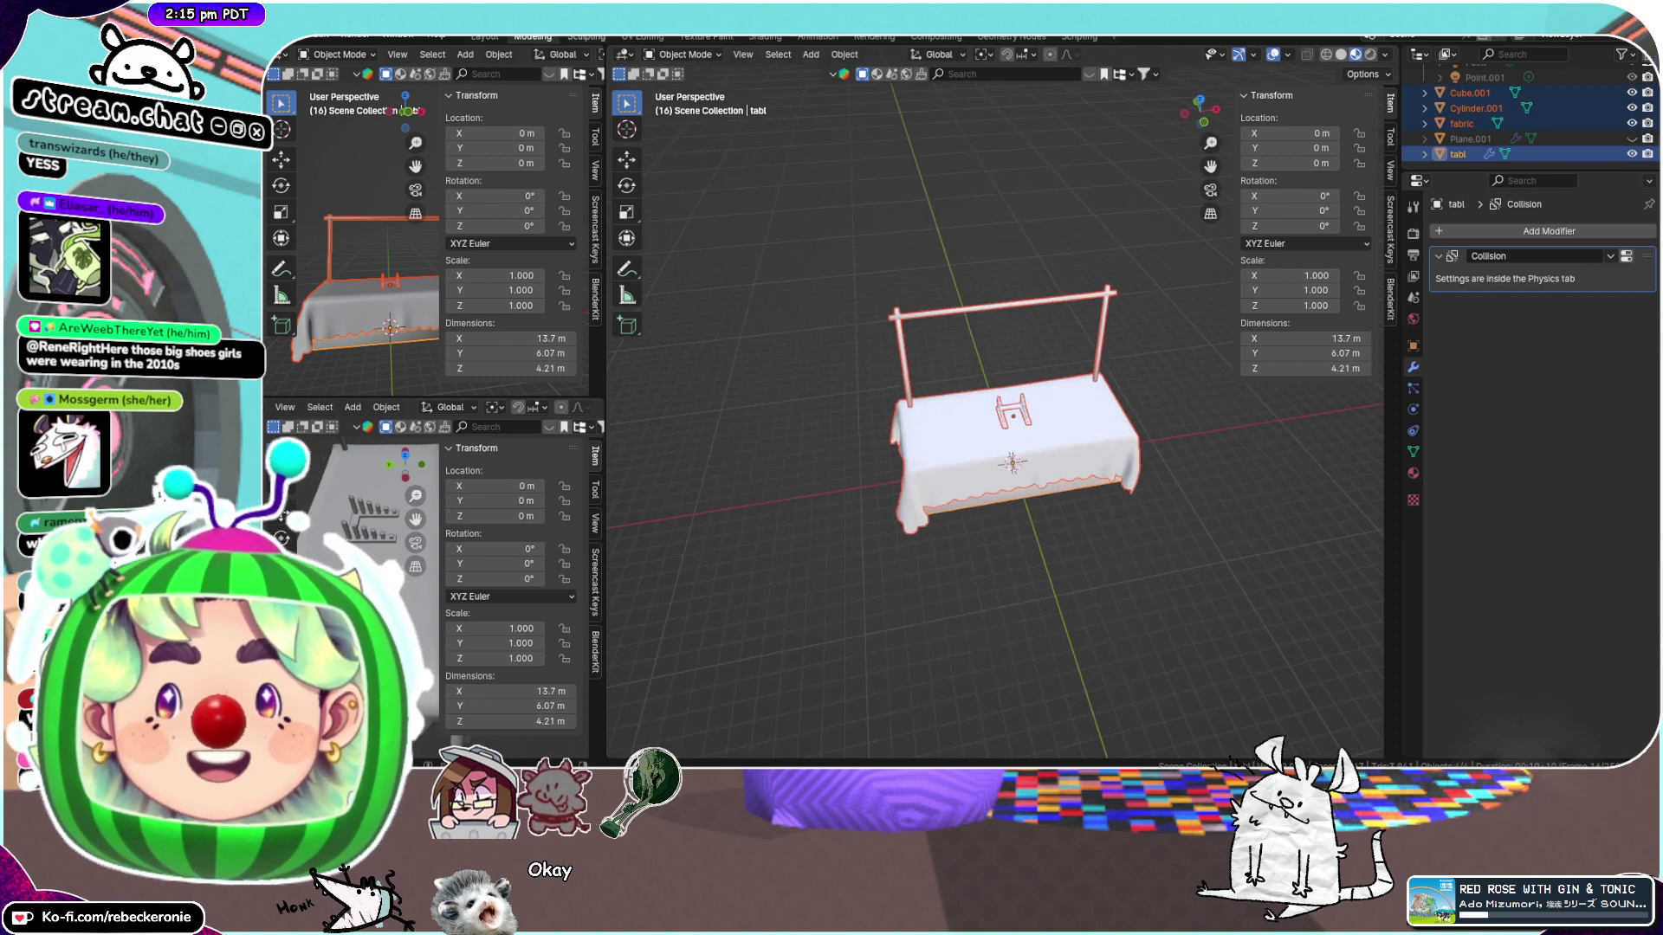
left_click(310, 37)
mouse_move(356, 267)
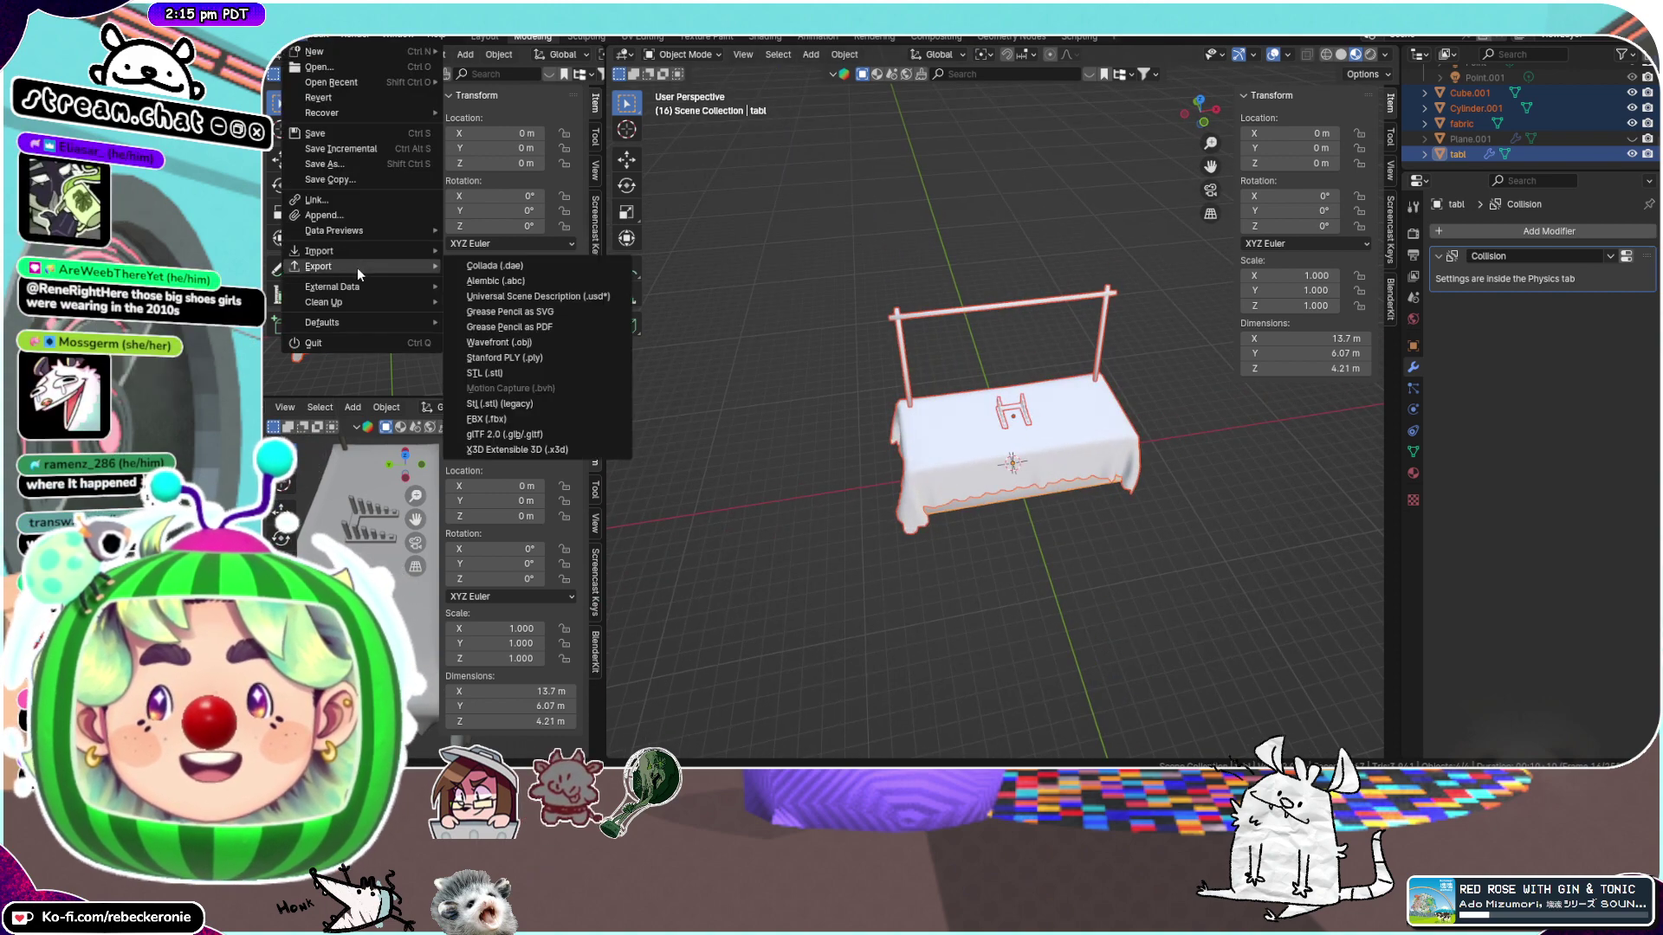
left_click(553, 417)
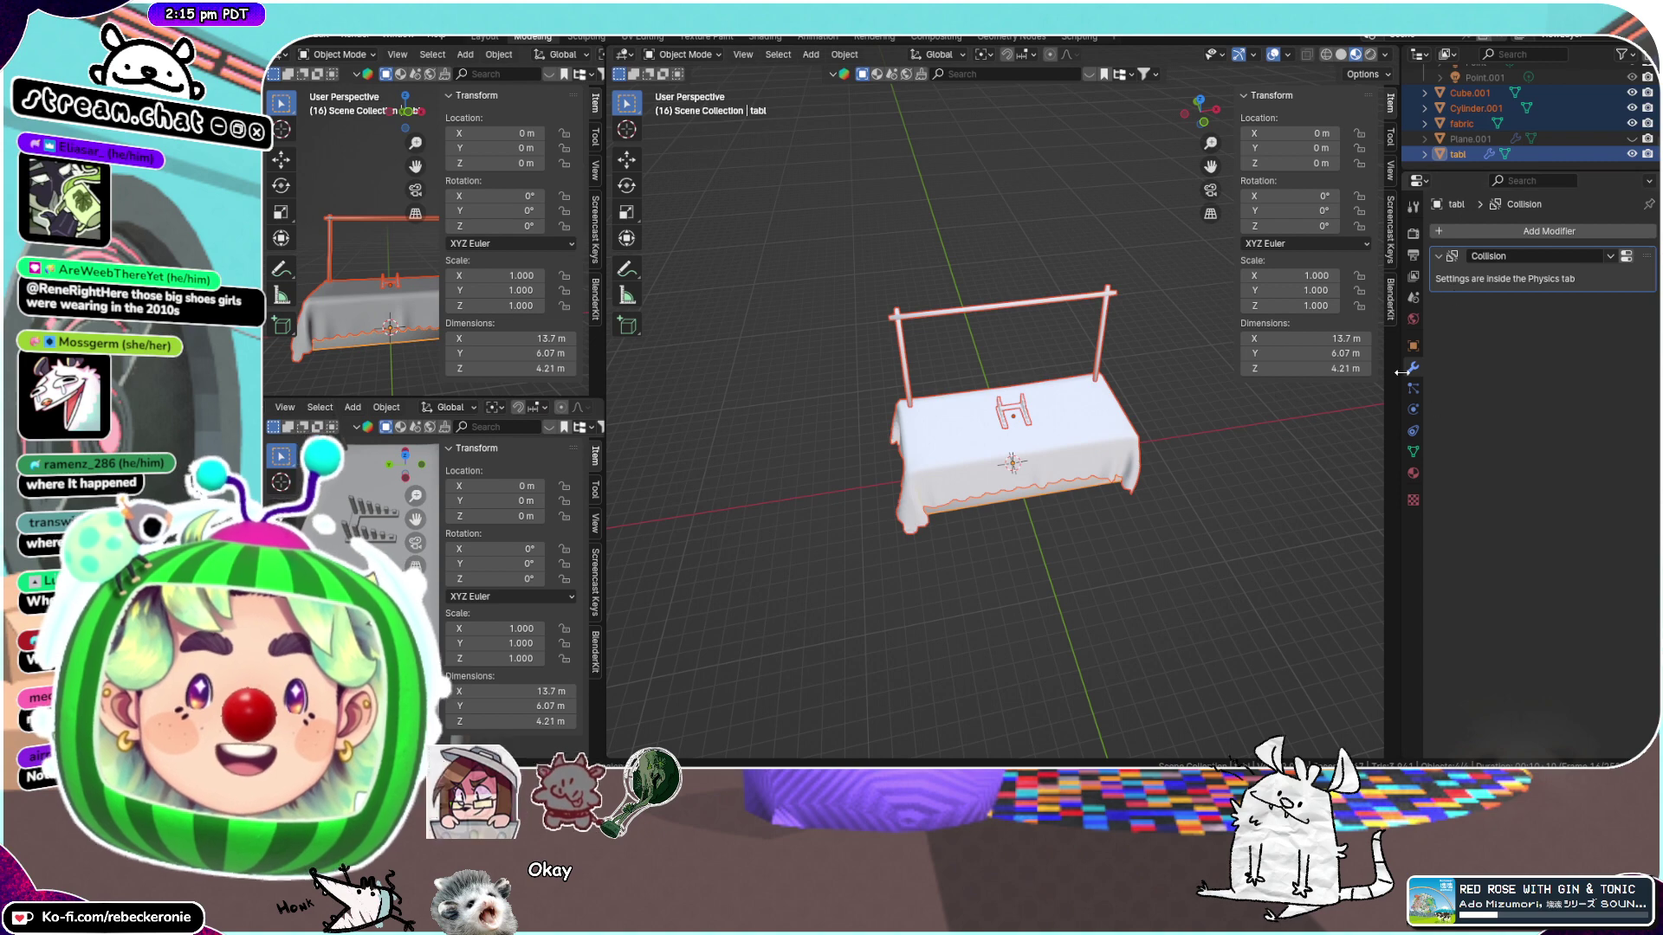
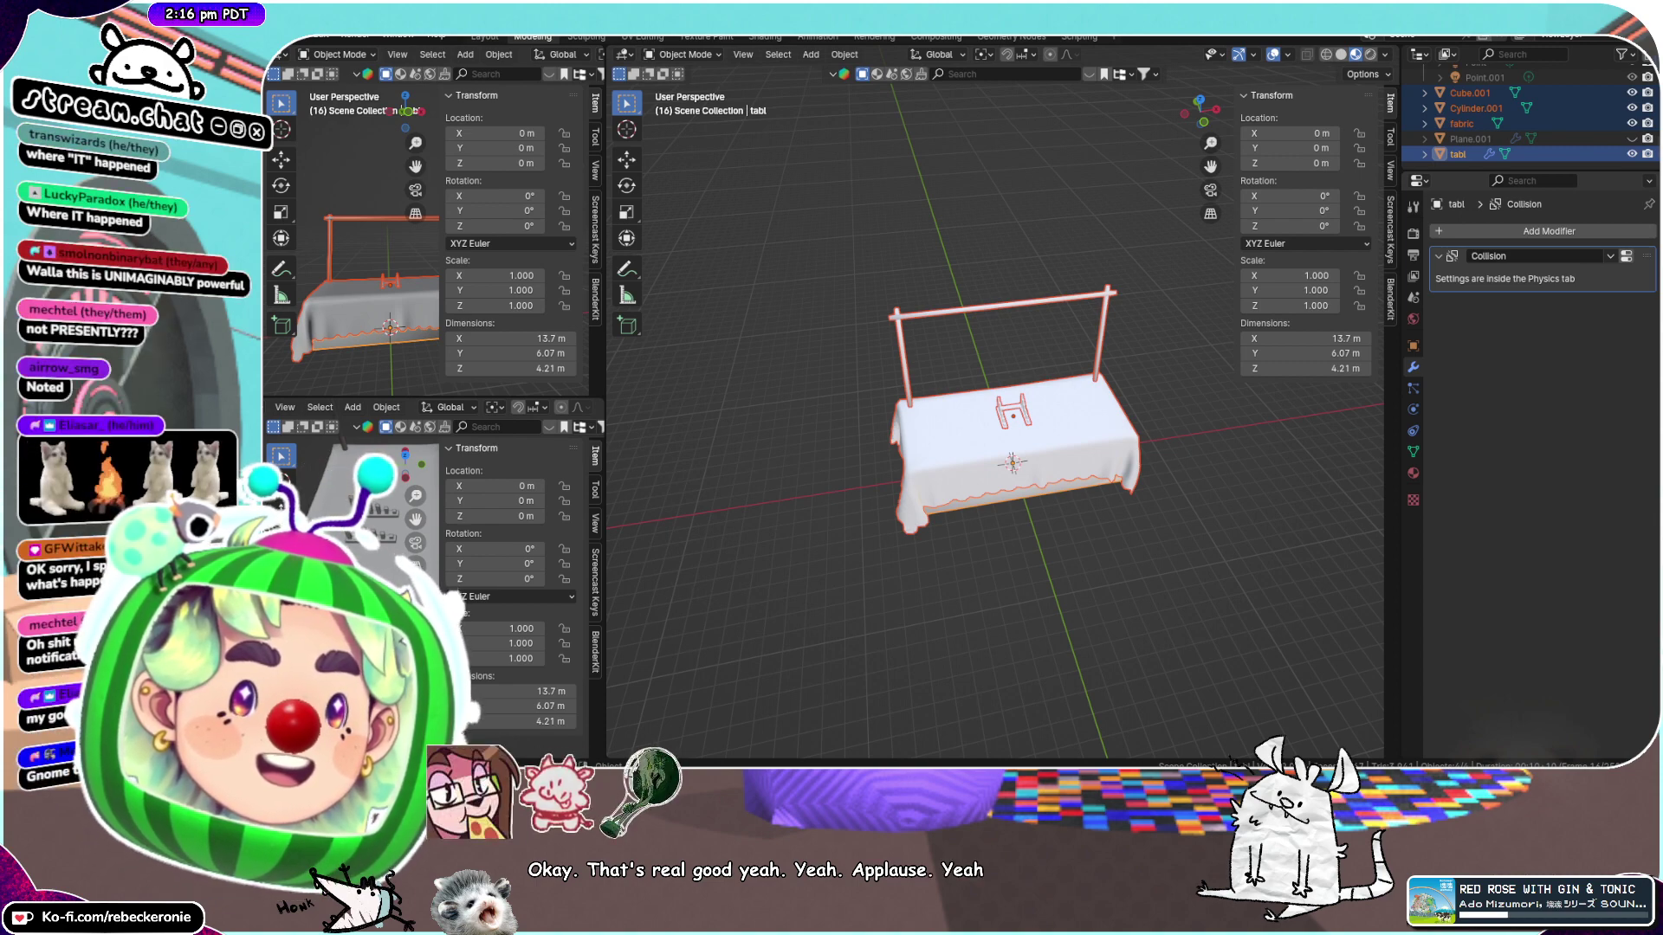
Select only the post-and-beam frame above the table and reapply Shade Smooth to it
scroll(1185, 570, "up", 3)
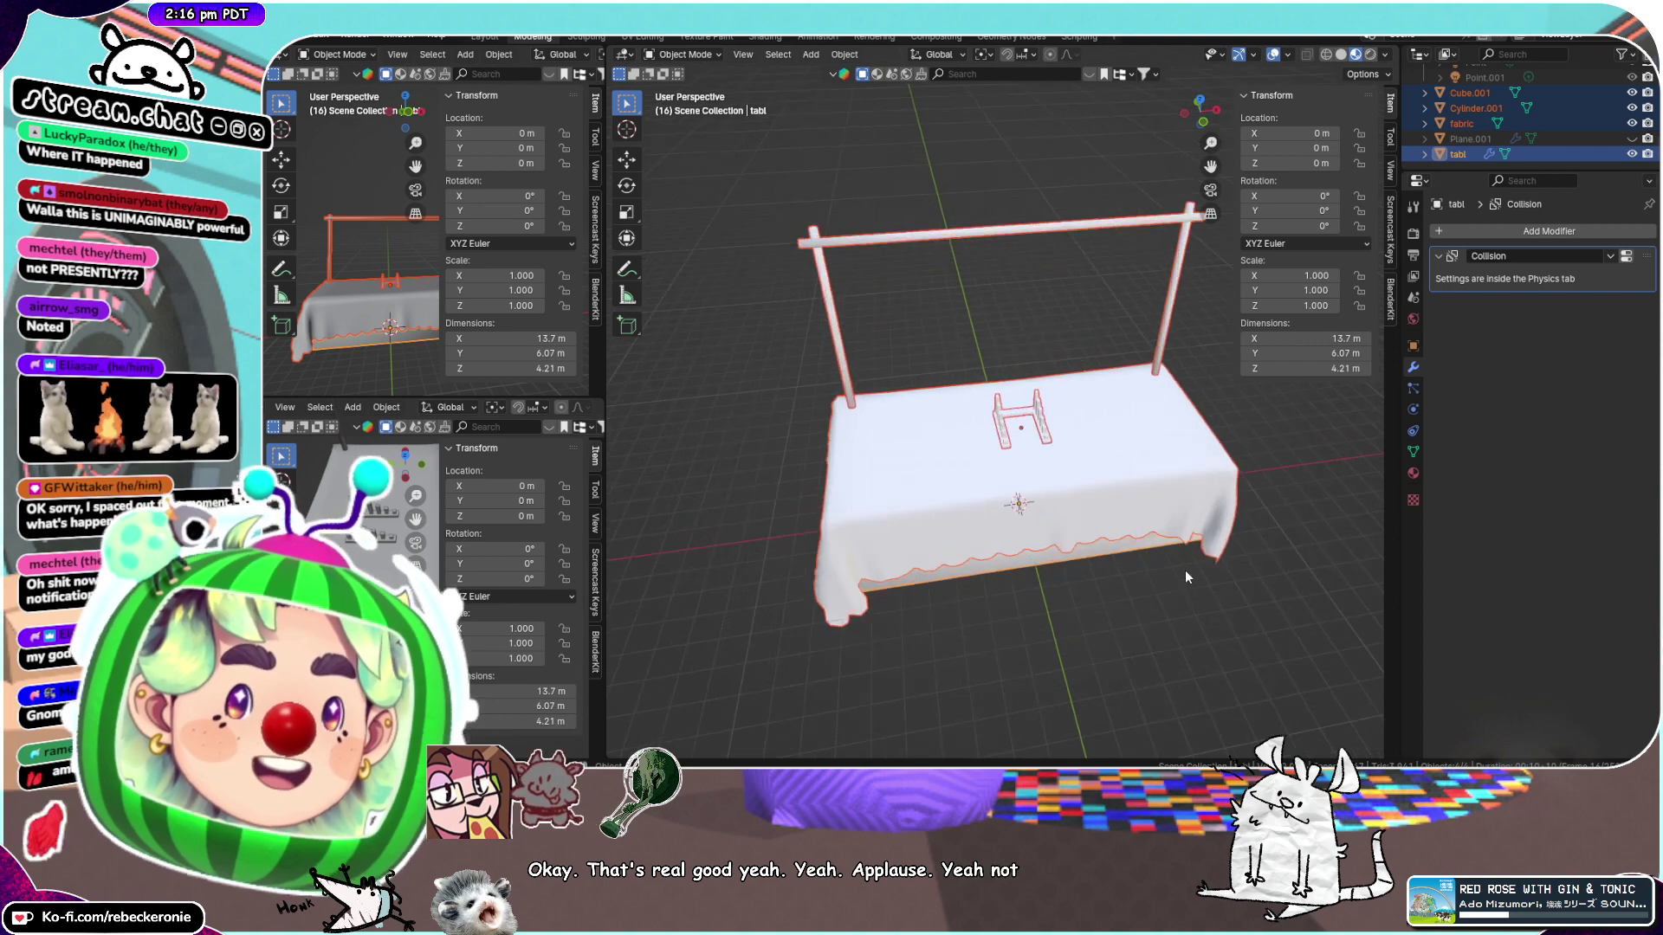
scroll(1185, 569, "up", 2)
middle_click_drag(1185, 570, 1185, 520)
scroll(1193, 537, "up", 2)
scroll(1193, 549, "down", 3)
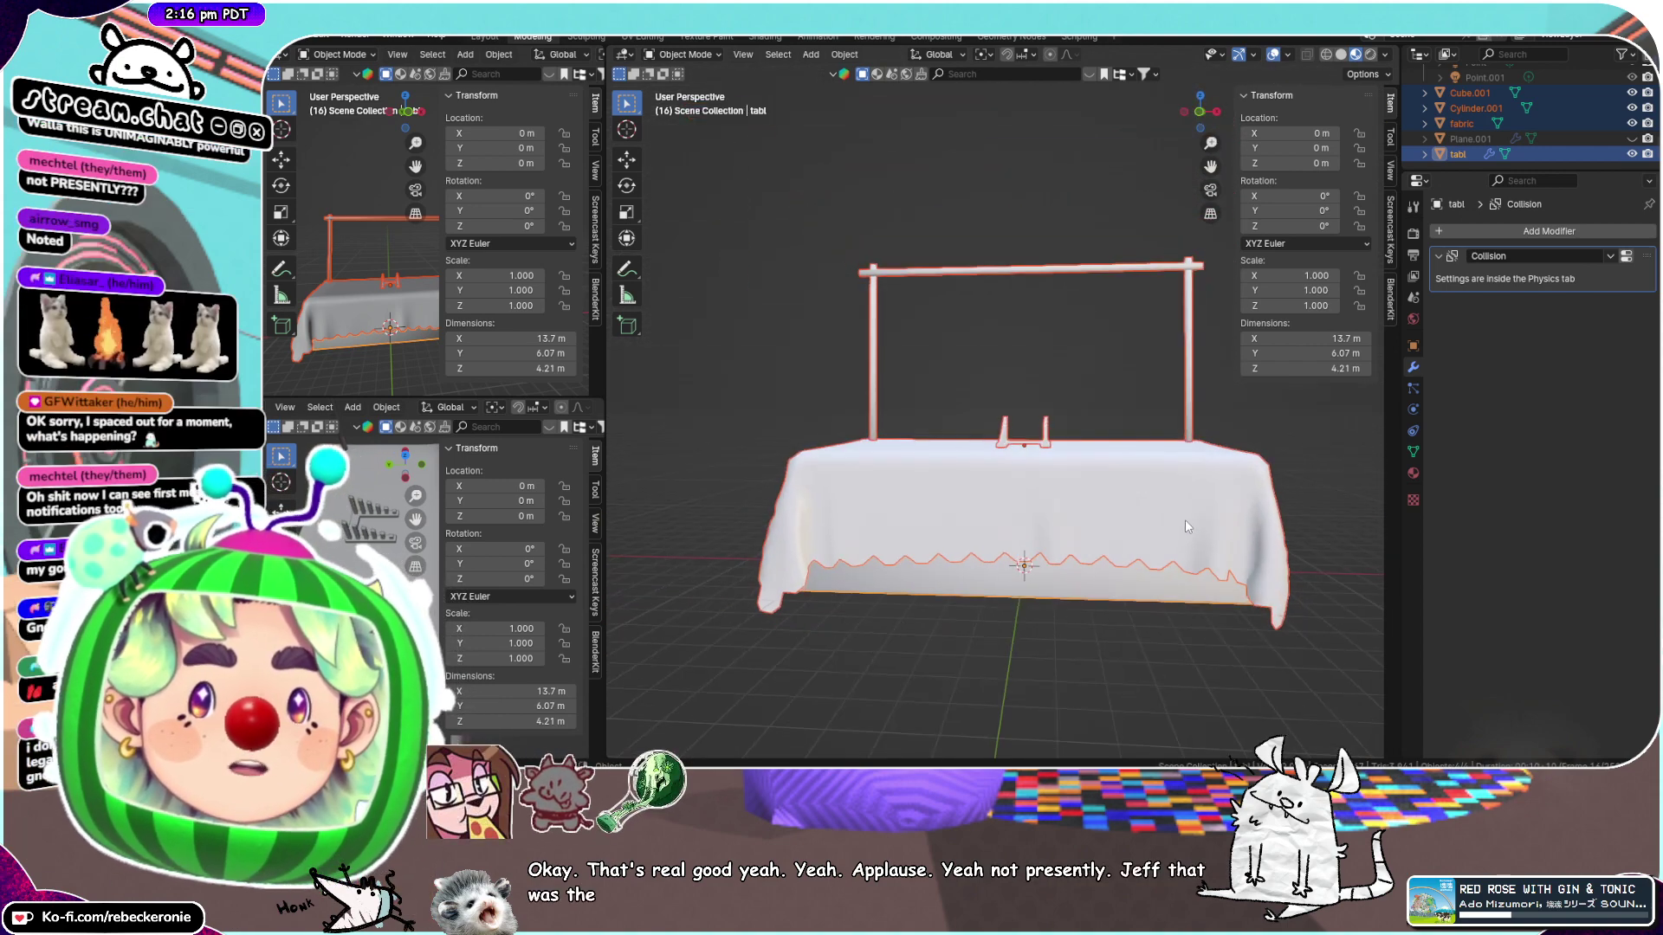
left_click(1193, 383)
right_click(1192, 381)
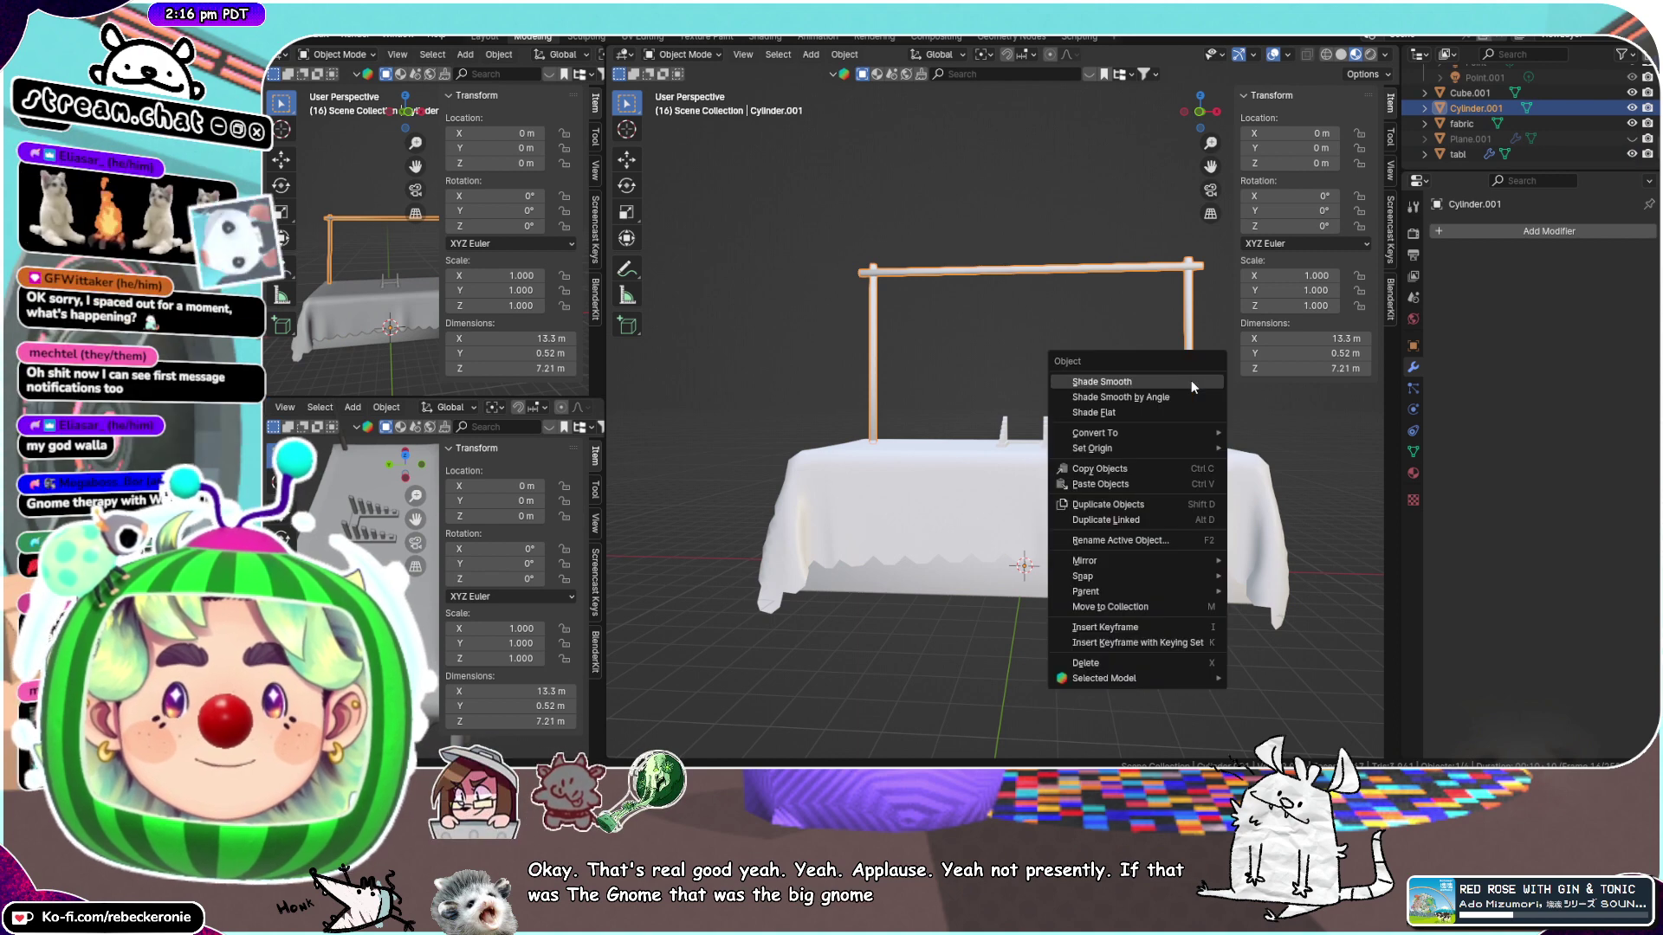
left_click(1192, 381)
Select all the visible table objects and start a glTF 2.0 export
left_click(1024, 435)
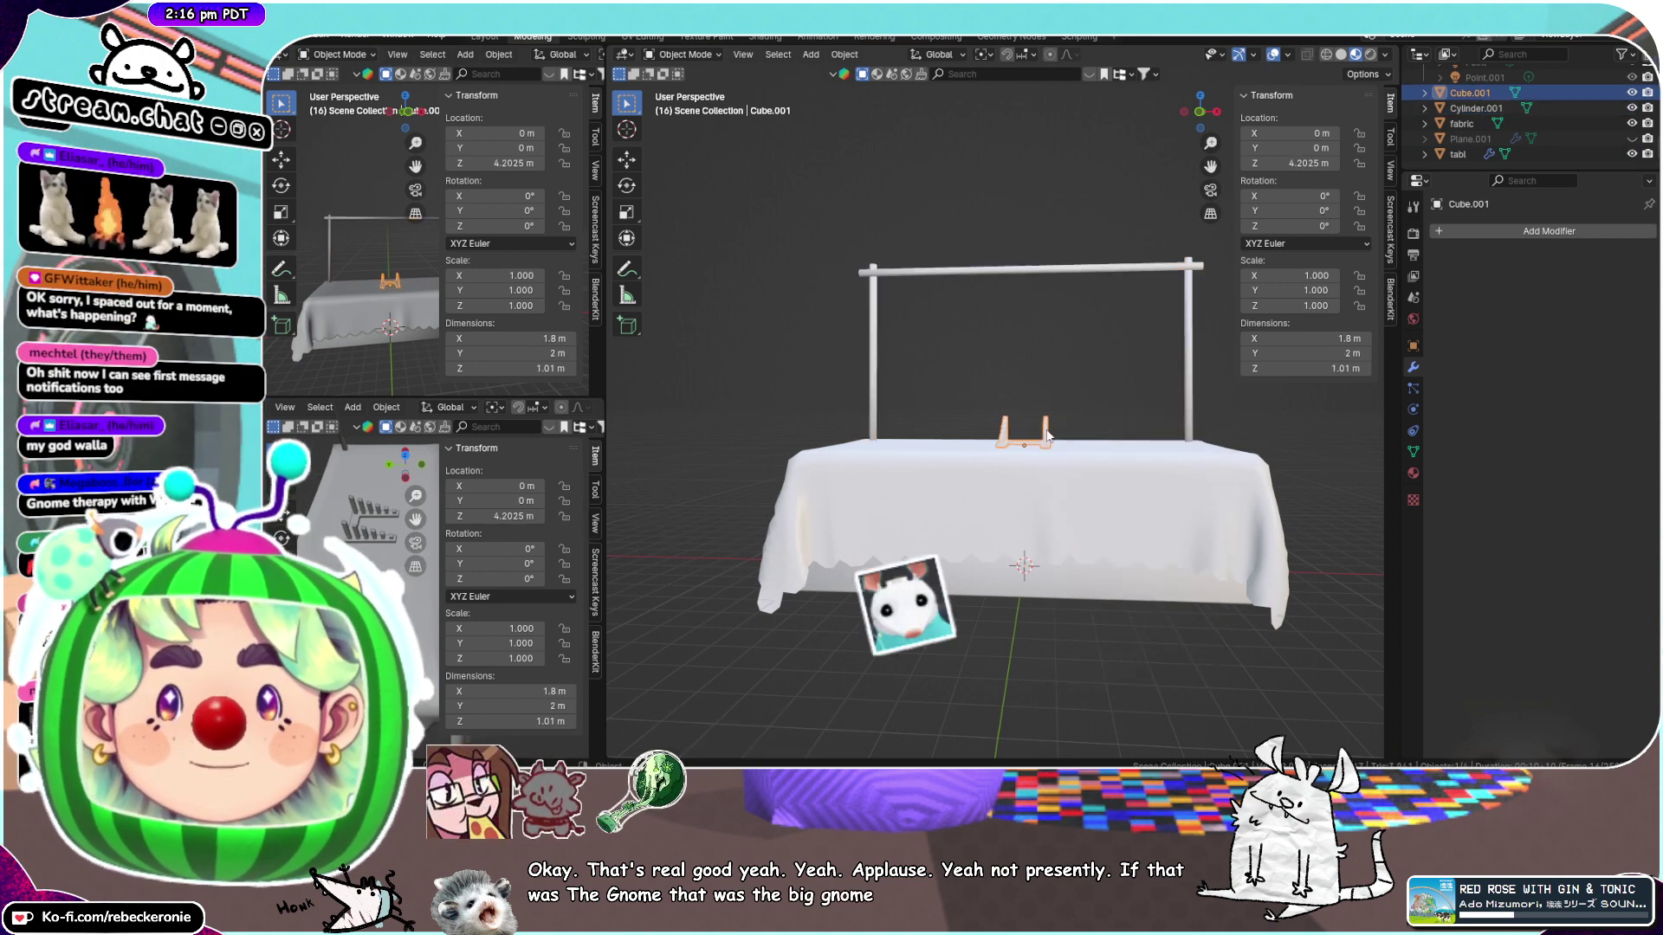
left_click(1125, 599)
key("a")
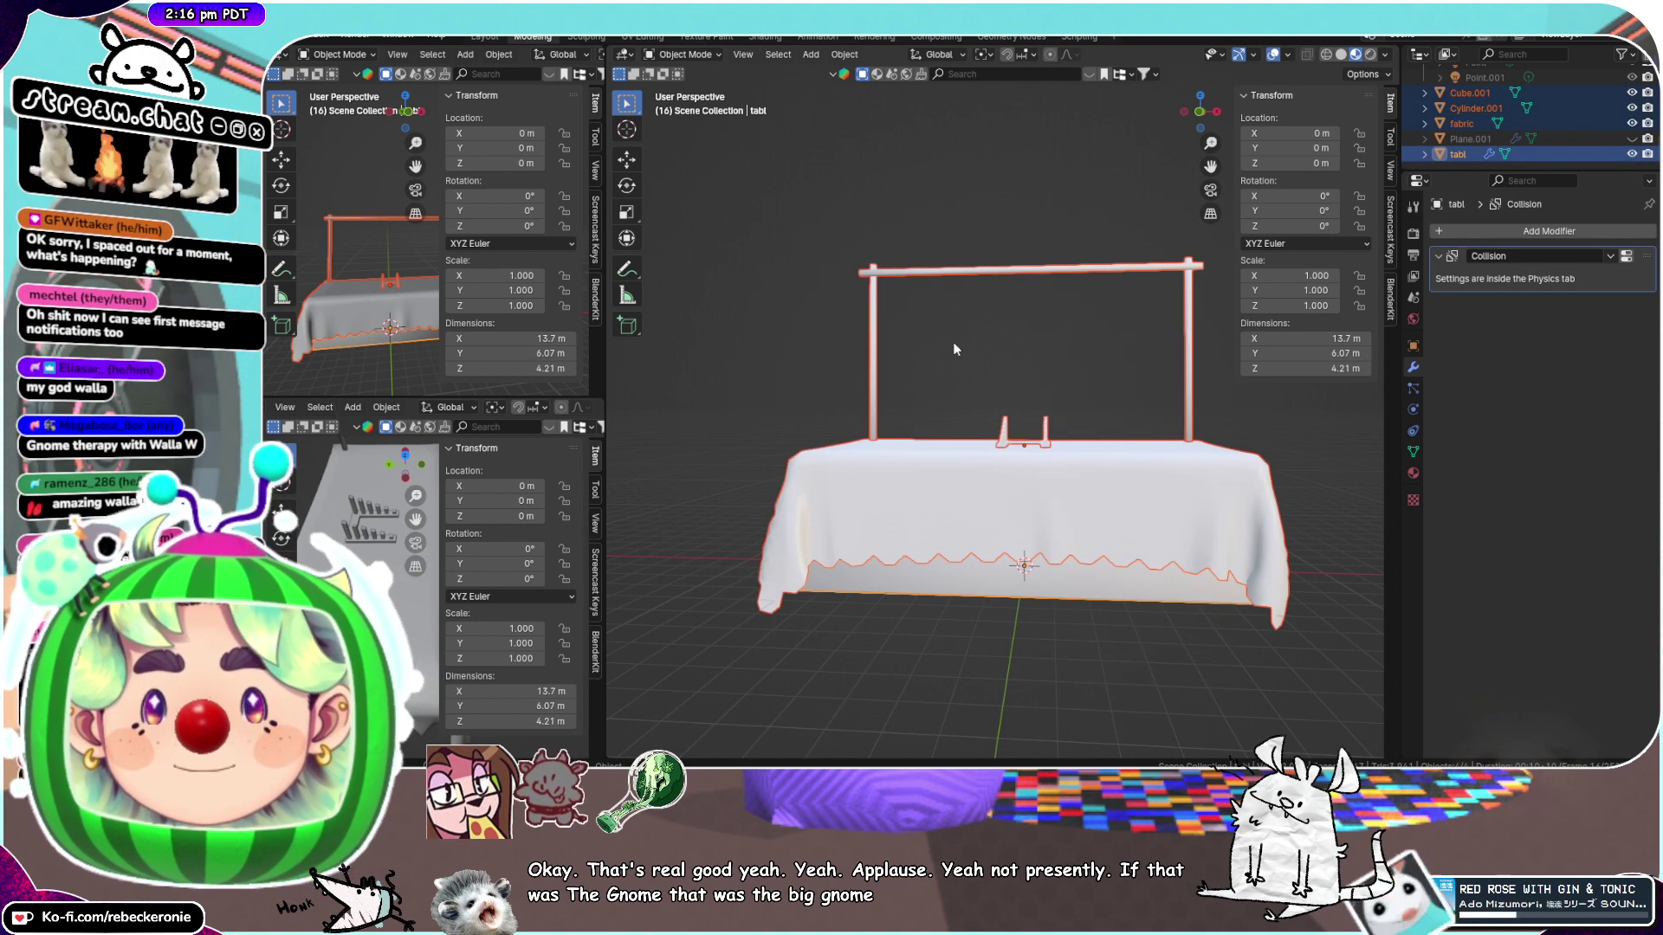
middle_click_drag(955, 349, 818, 295)
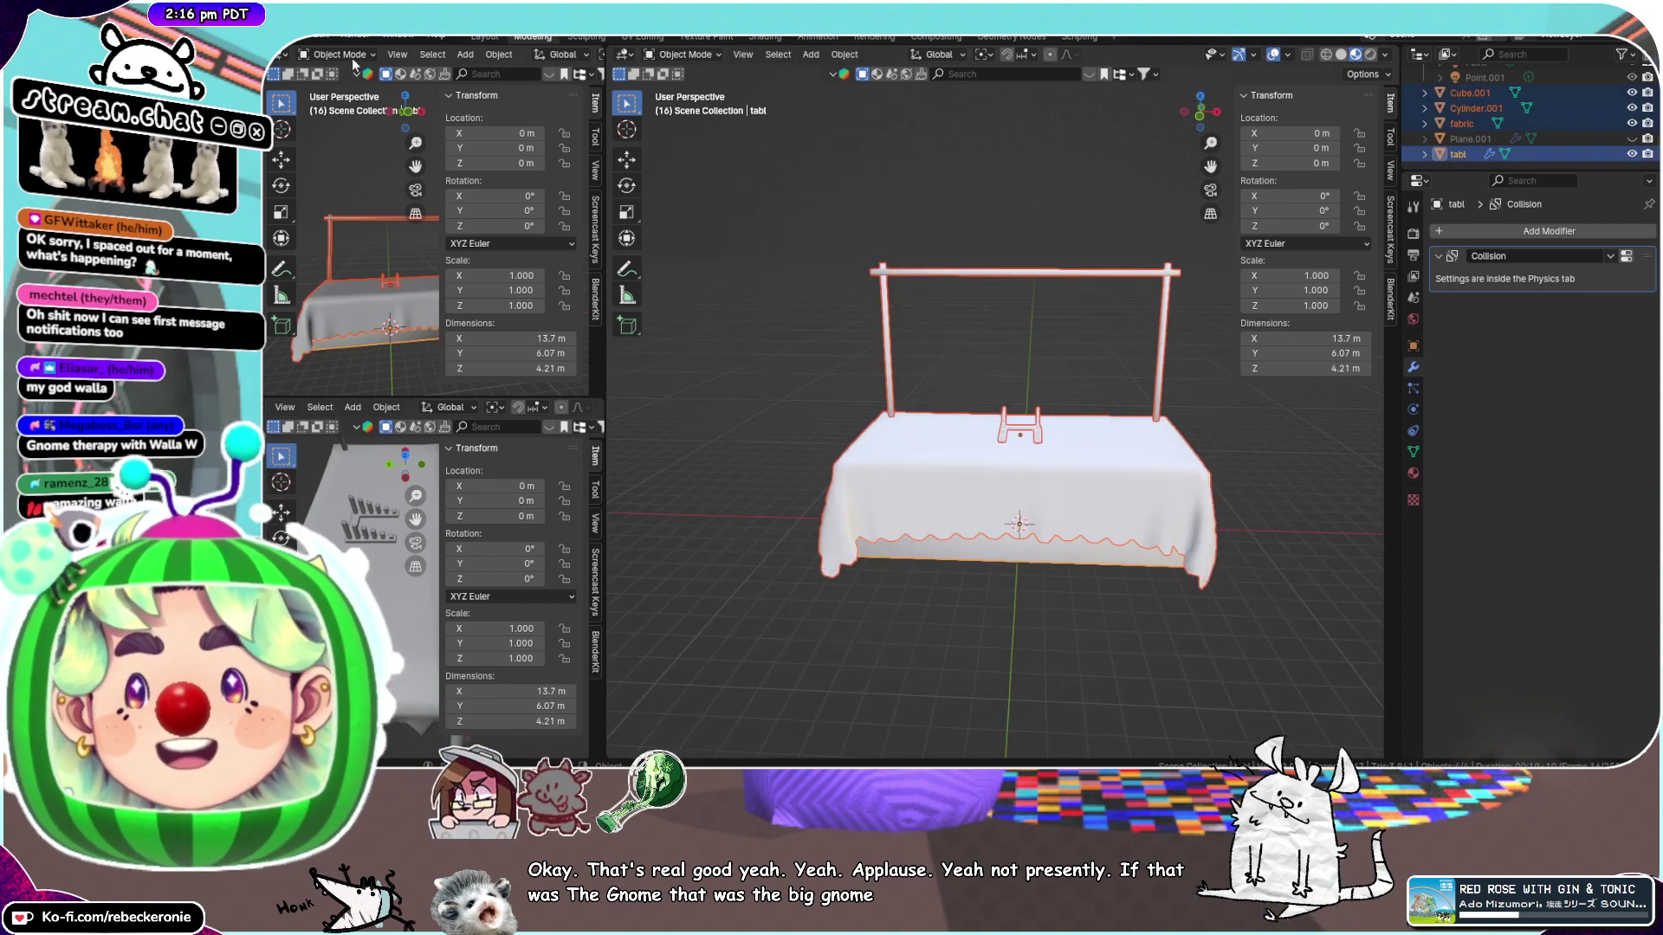
left_click(313, 36)
mouse_move(377, 266)
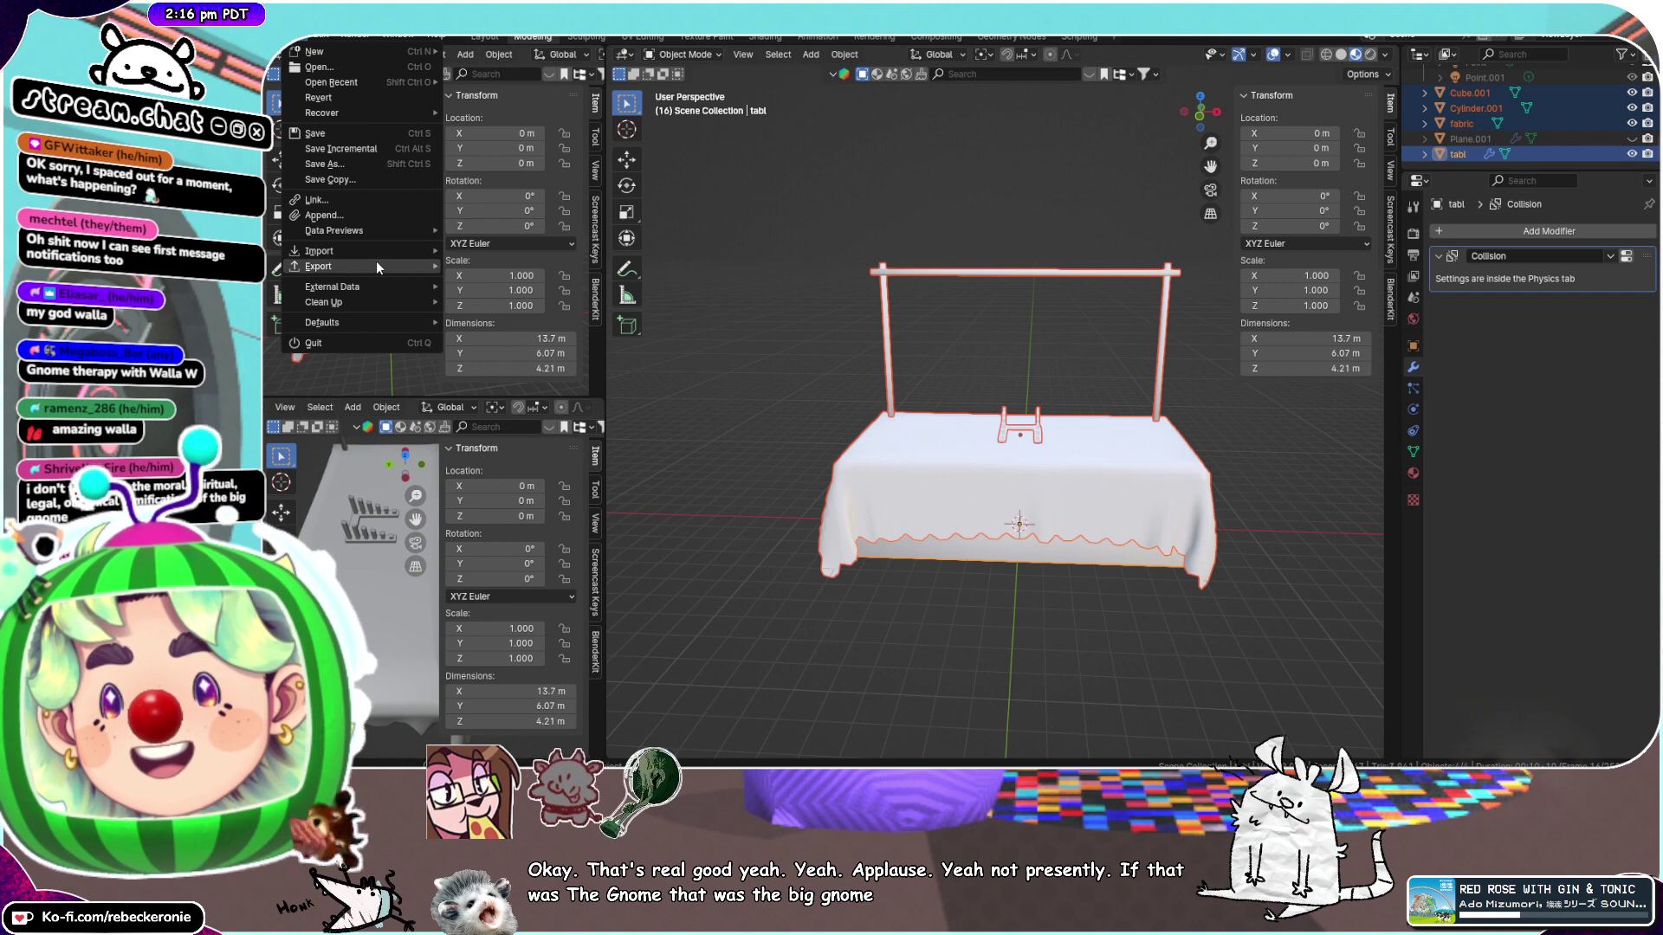
left_click(521, 434)
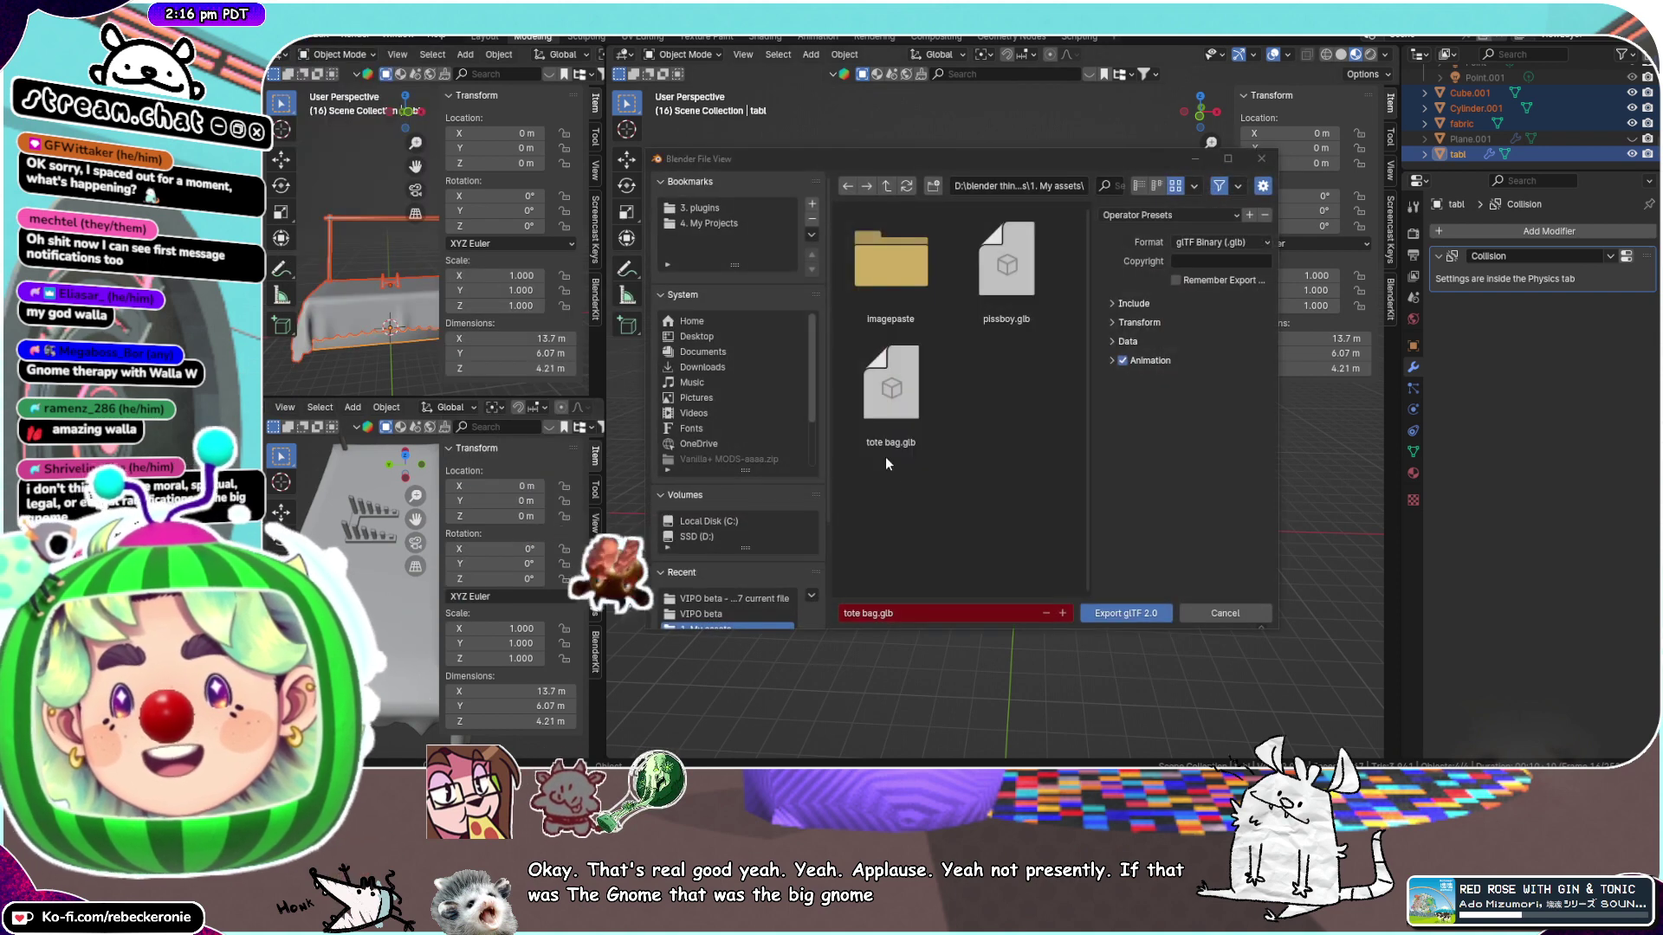
Set the export destination to the VIPO beta current file folder inside D:\Godot\Projects
left_click(887, 190)
left_click(887, 187)
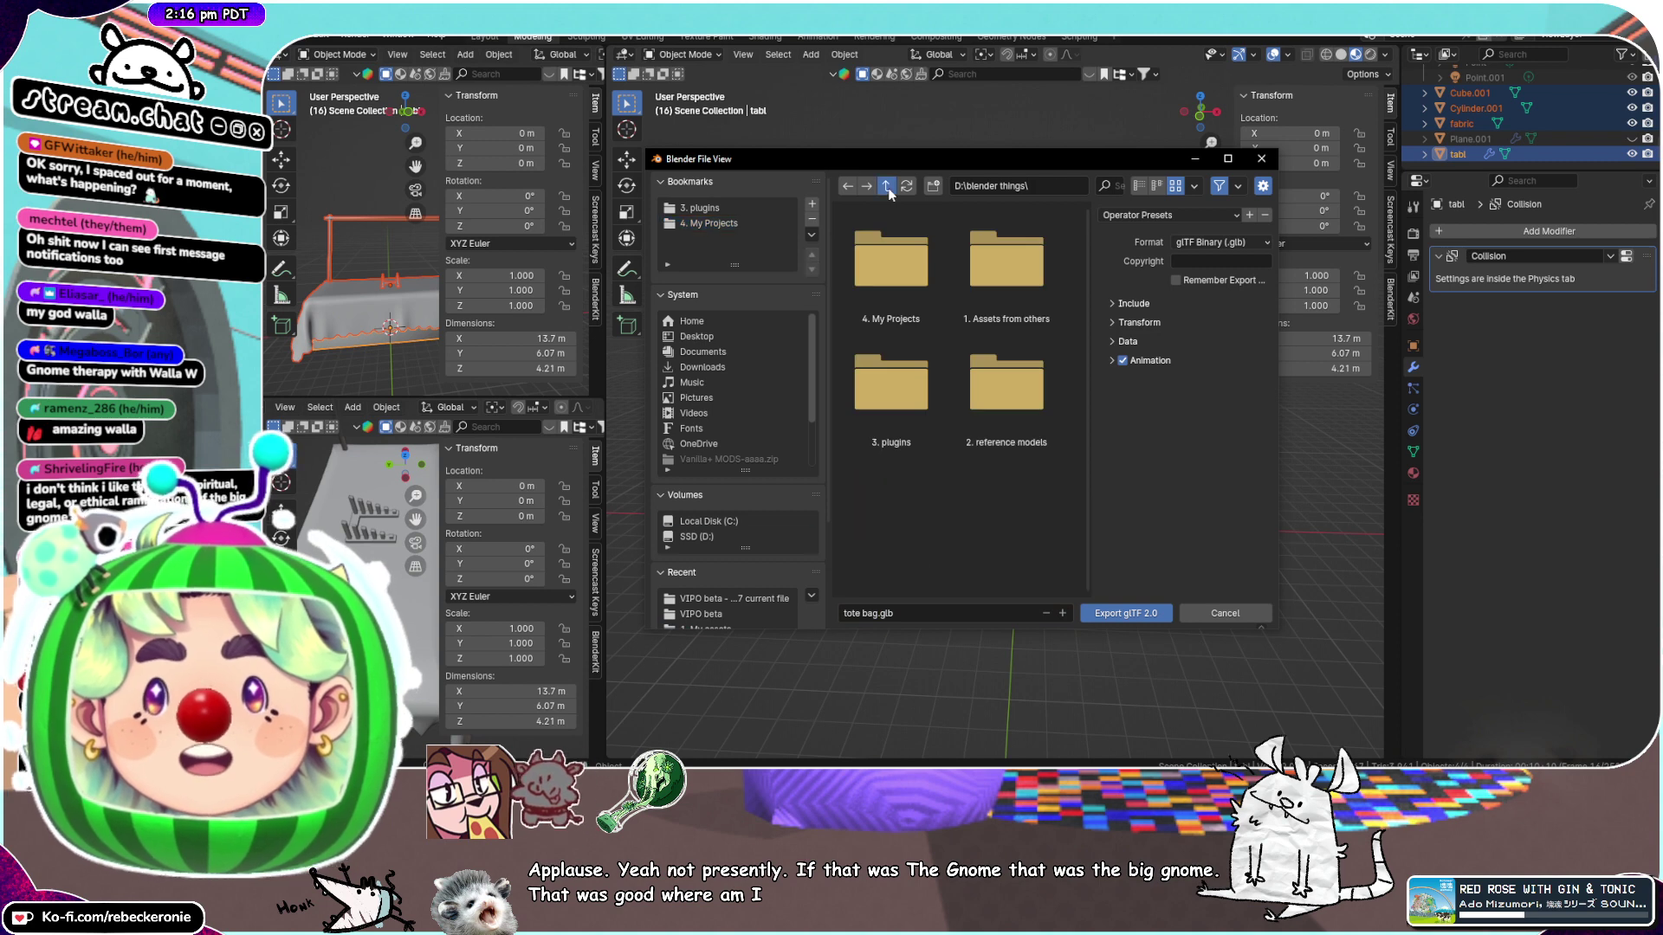
left_click(887, 187)
double_click(889, 278)
double_click(894, 276)
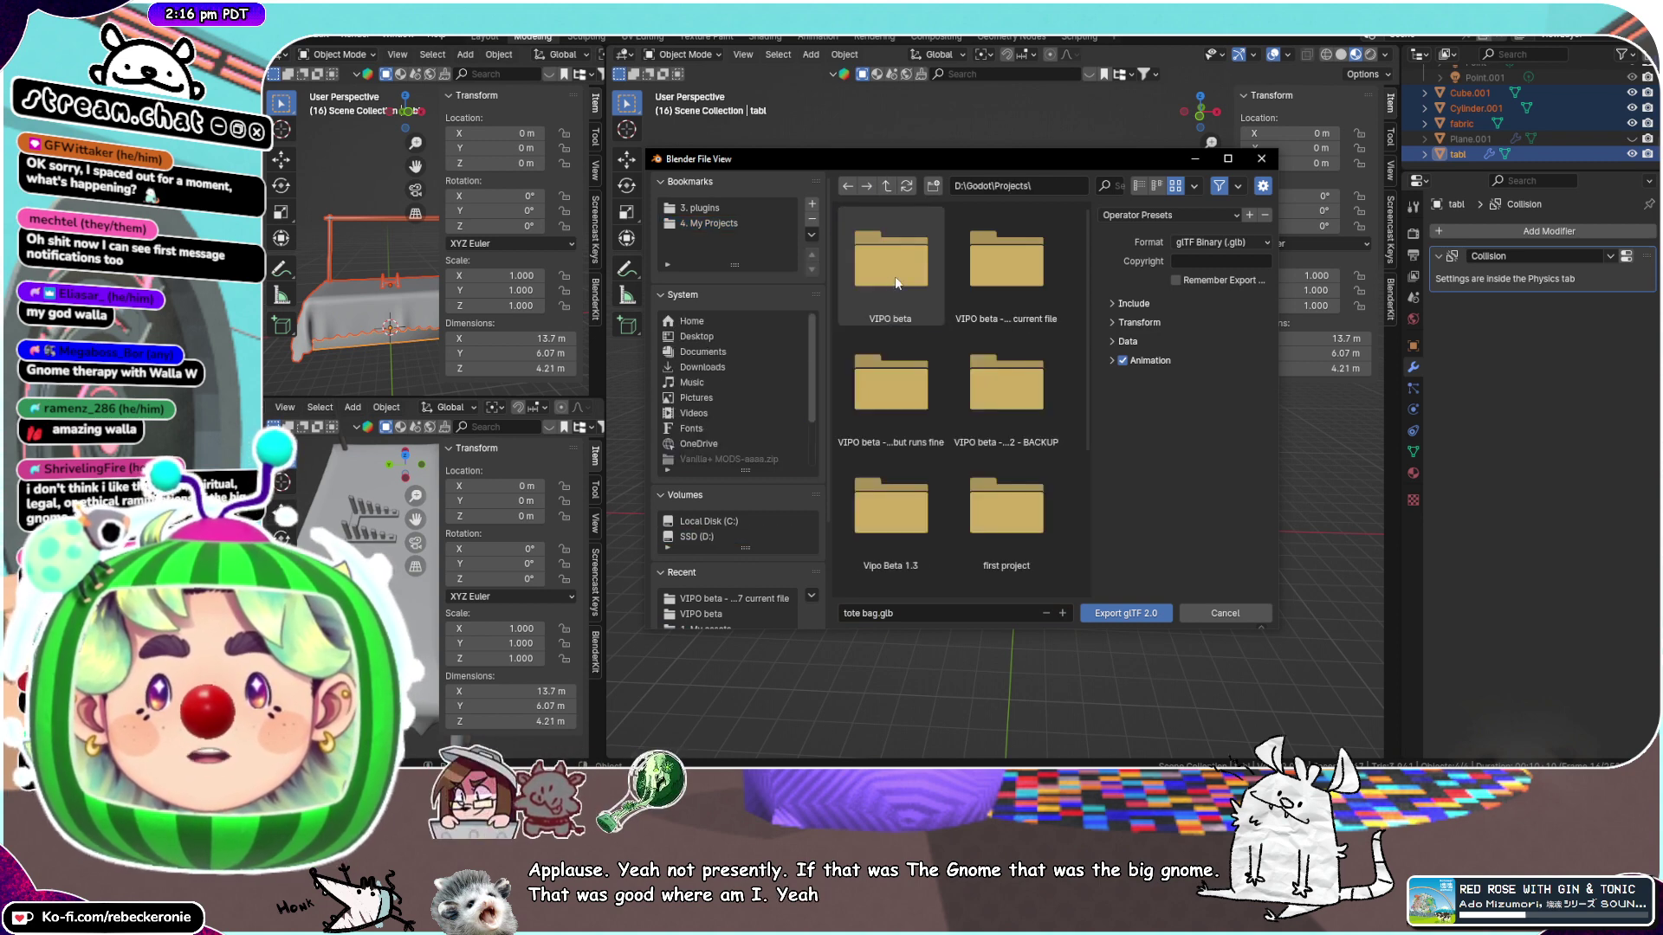
double_click(1005, 270)
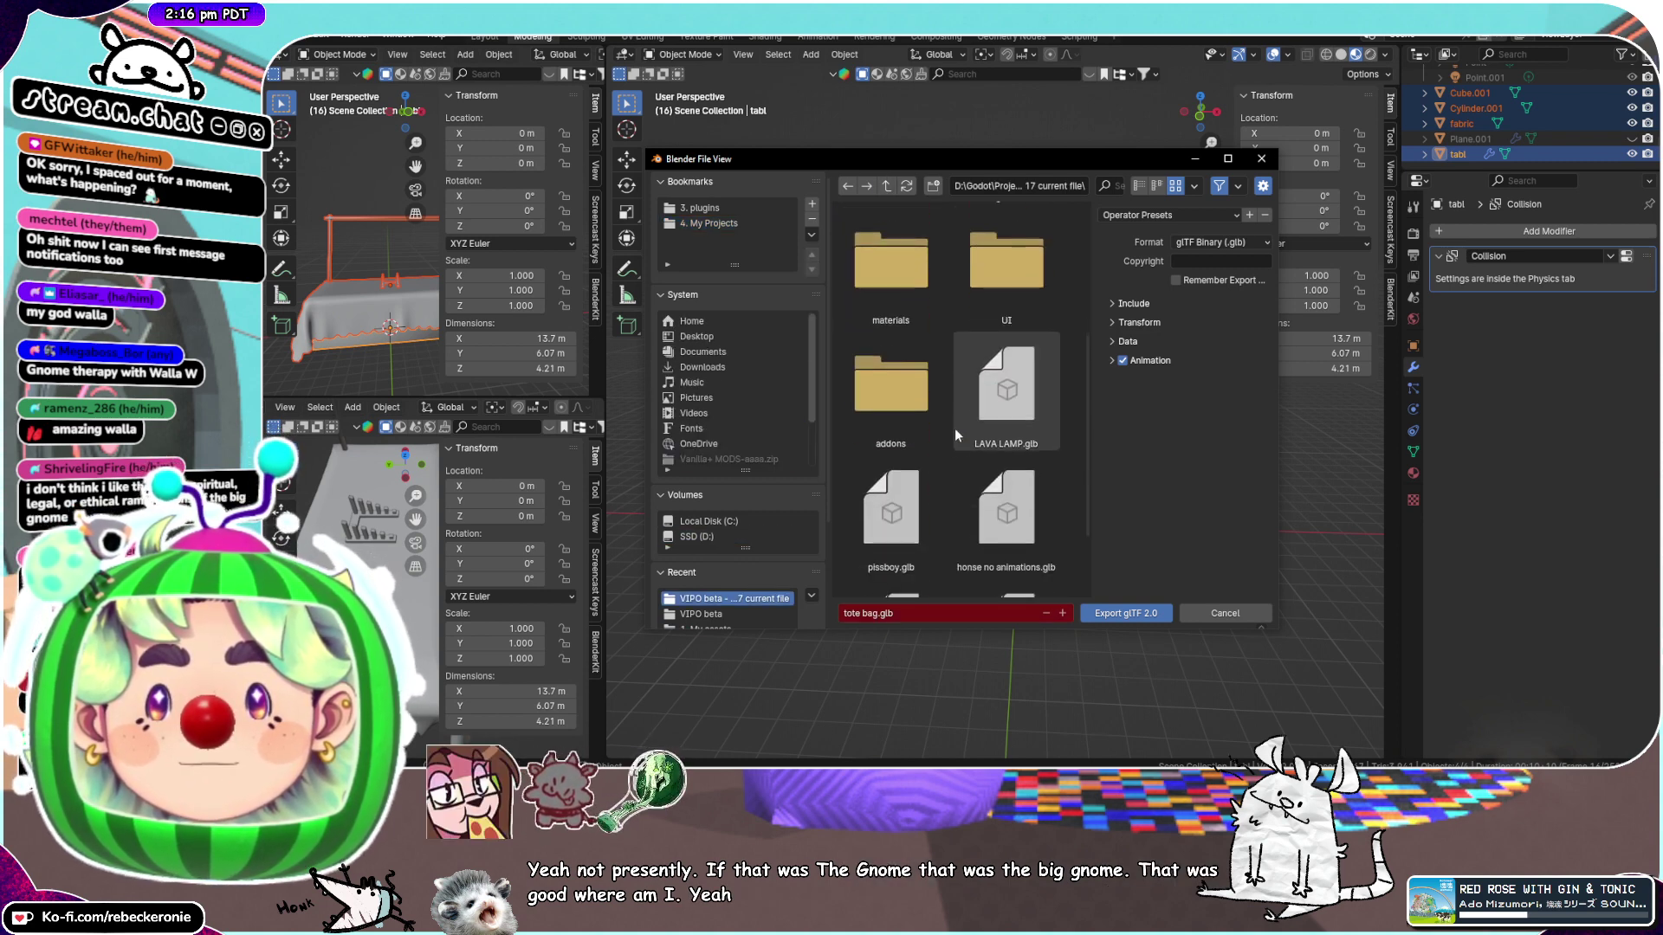
Name the export file "da table" after checking the existing files in the folder
scroll(954, 428, "down", 3)
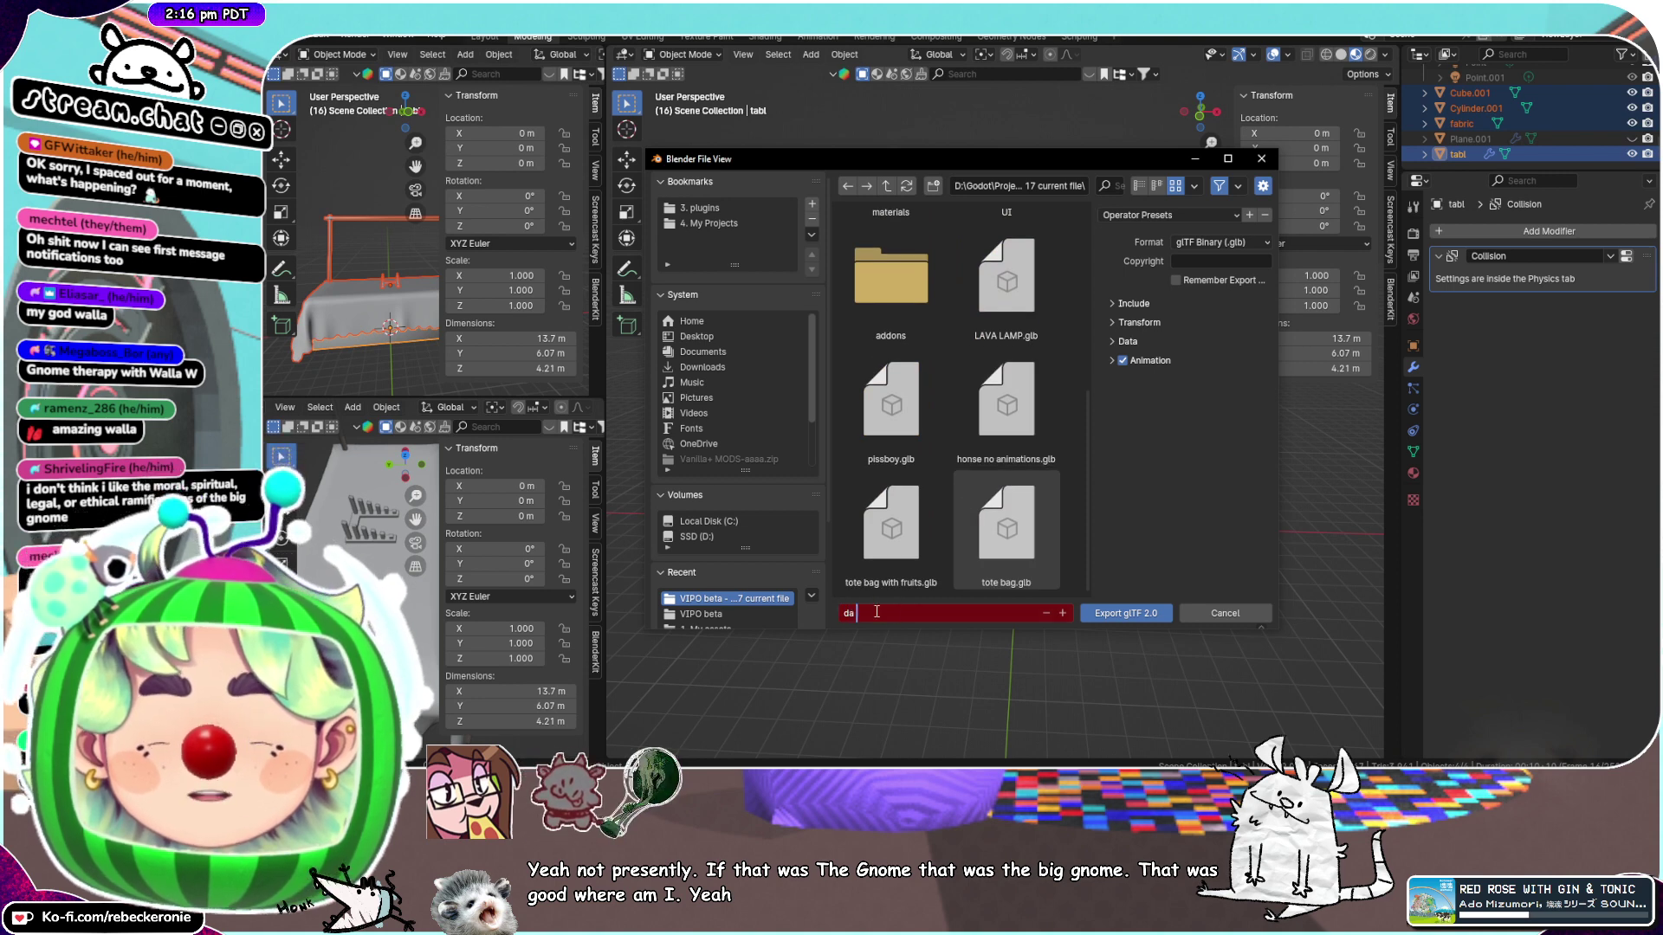
left_click(877, 611)
type("da table")
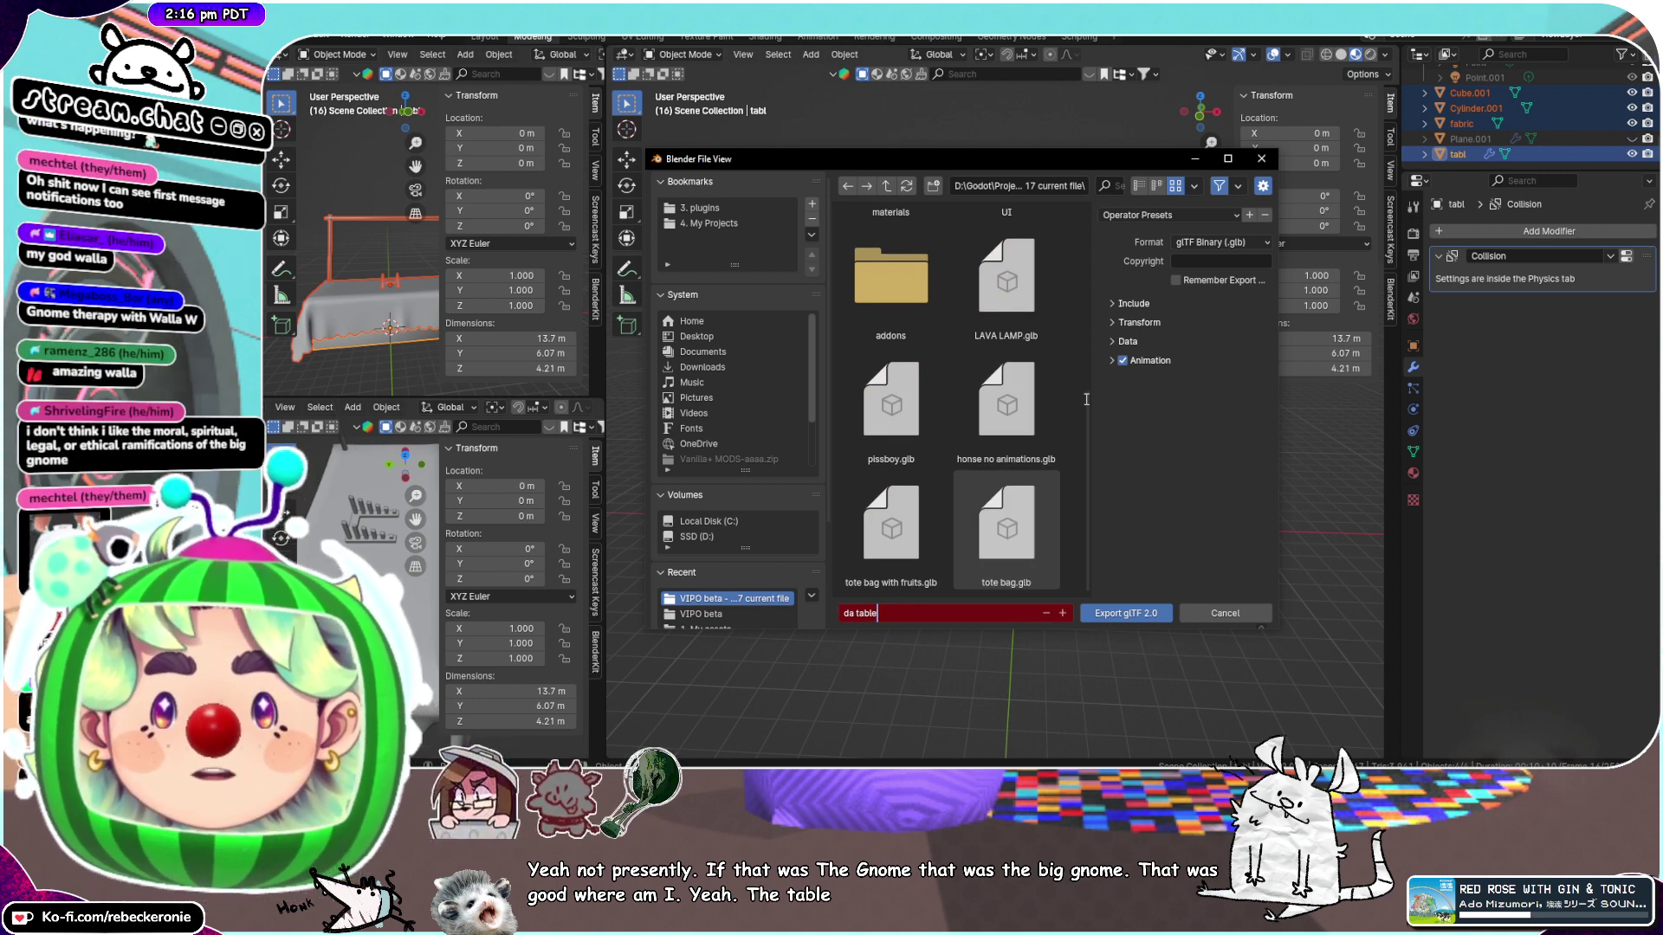
Exclude animation from the glTF export and limit it to Selected Objects
left_click(1123, 360)
left_click(1131, 304)
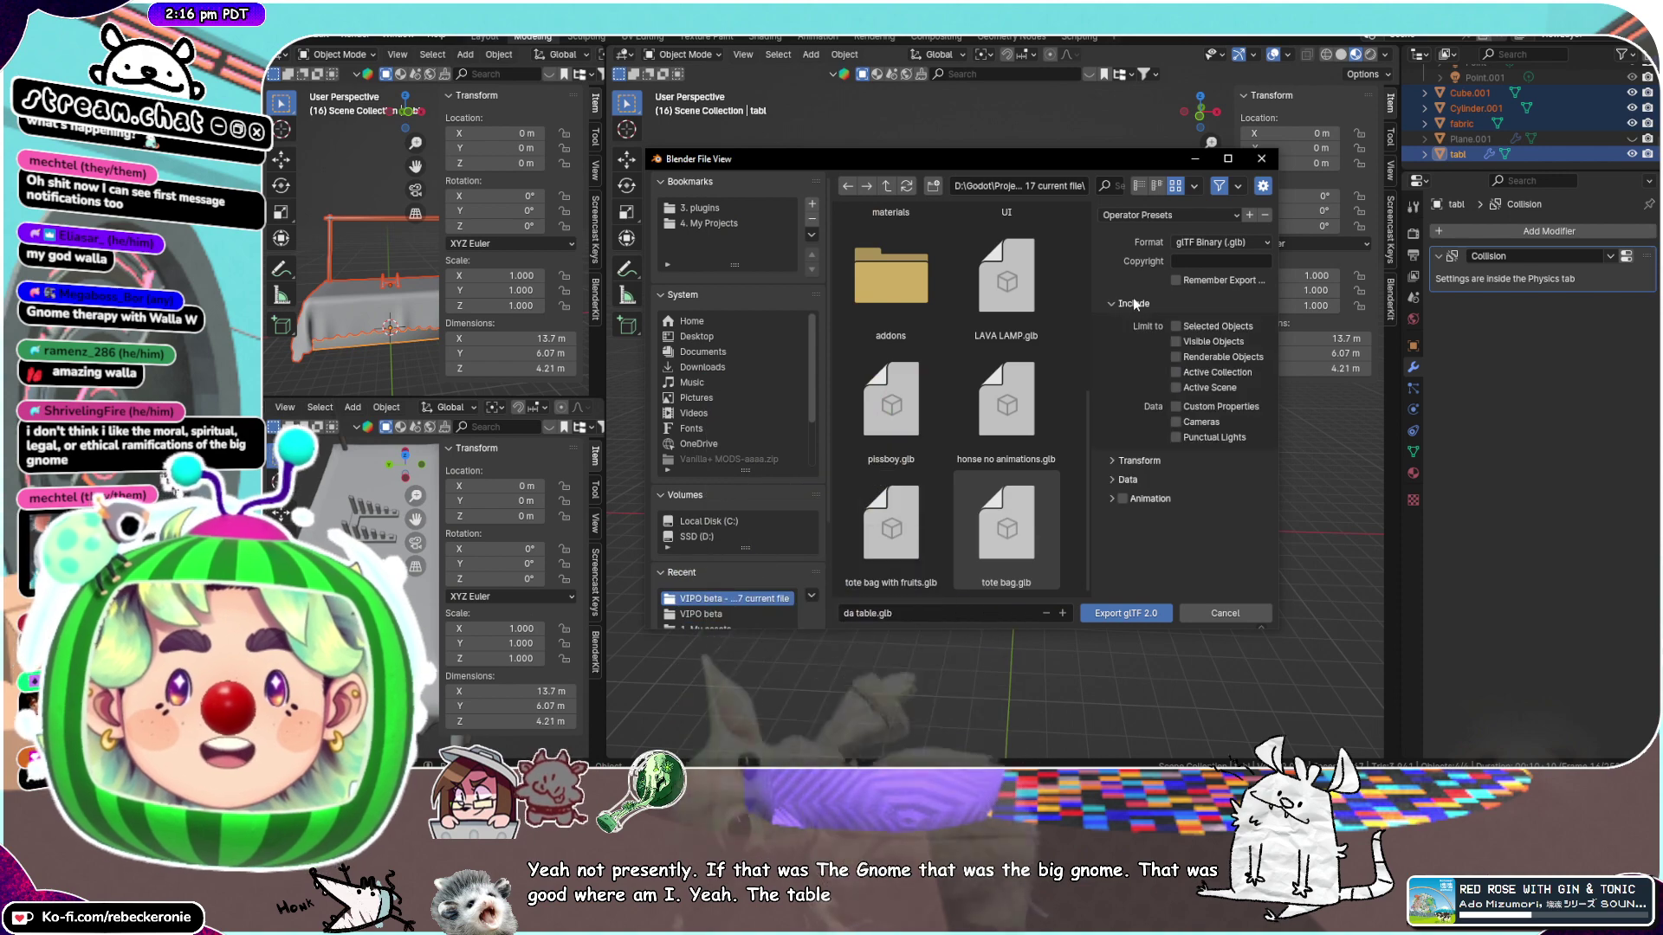
left_click(1178, 326)
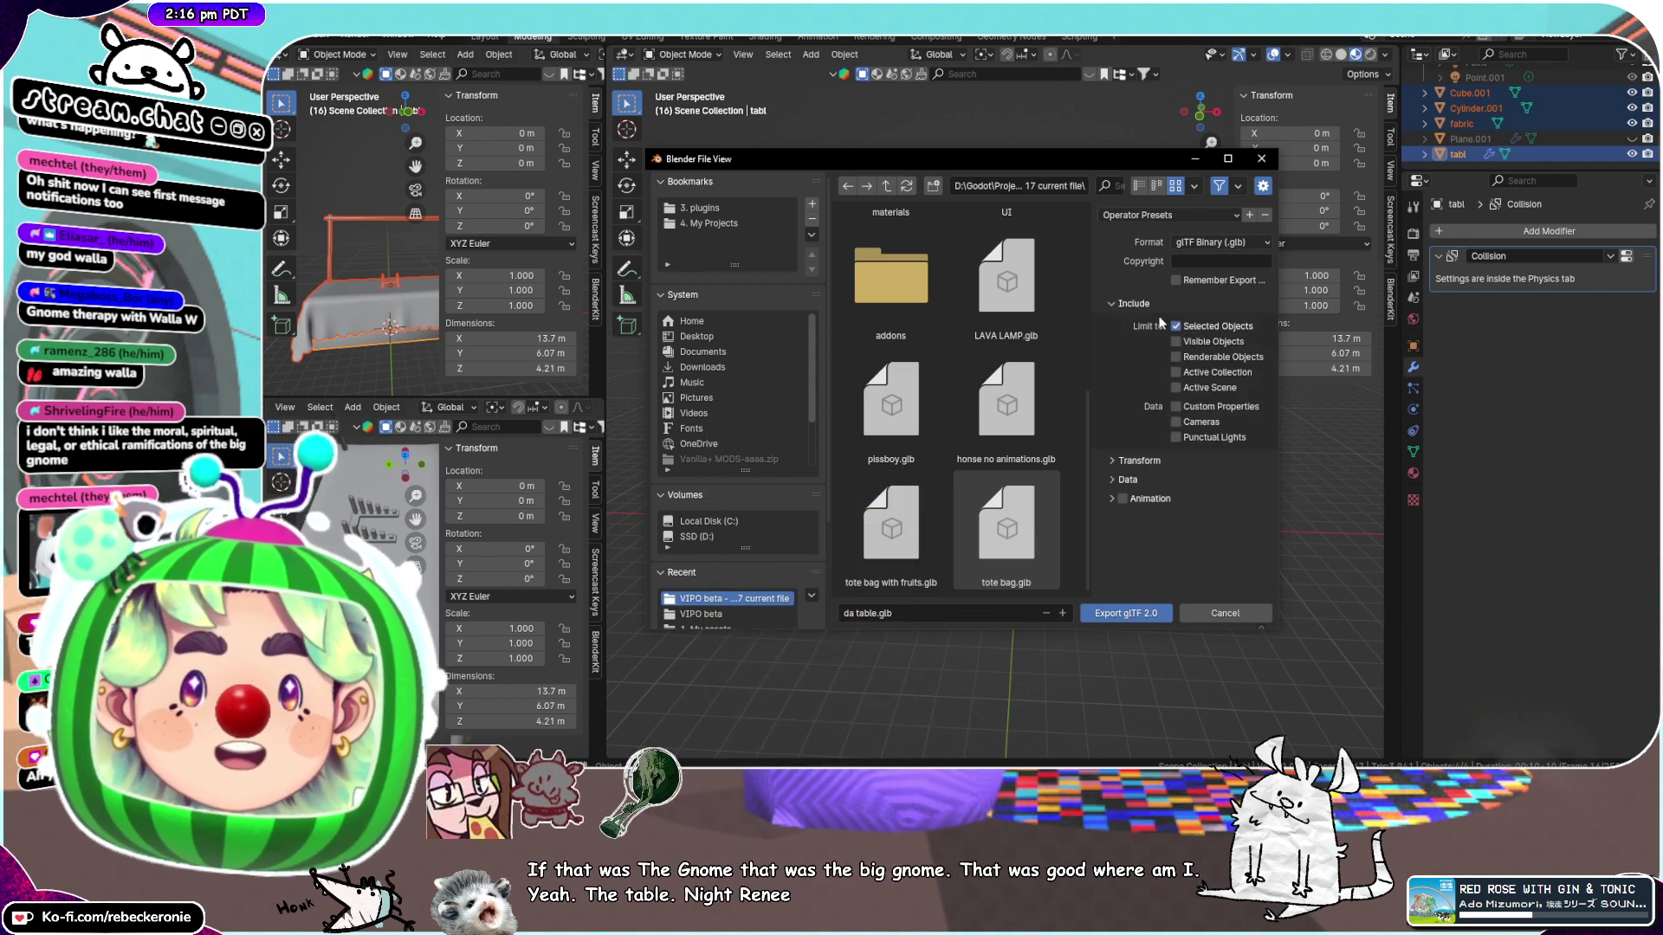
Export the selected table objects to da table.glb, check the finished table and minimise the modelling window
left_click(1138, 616)
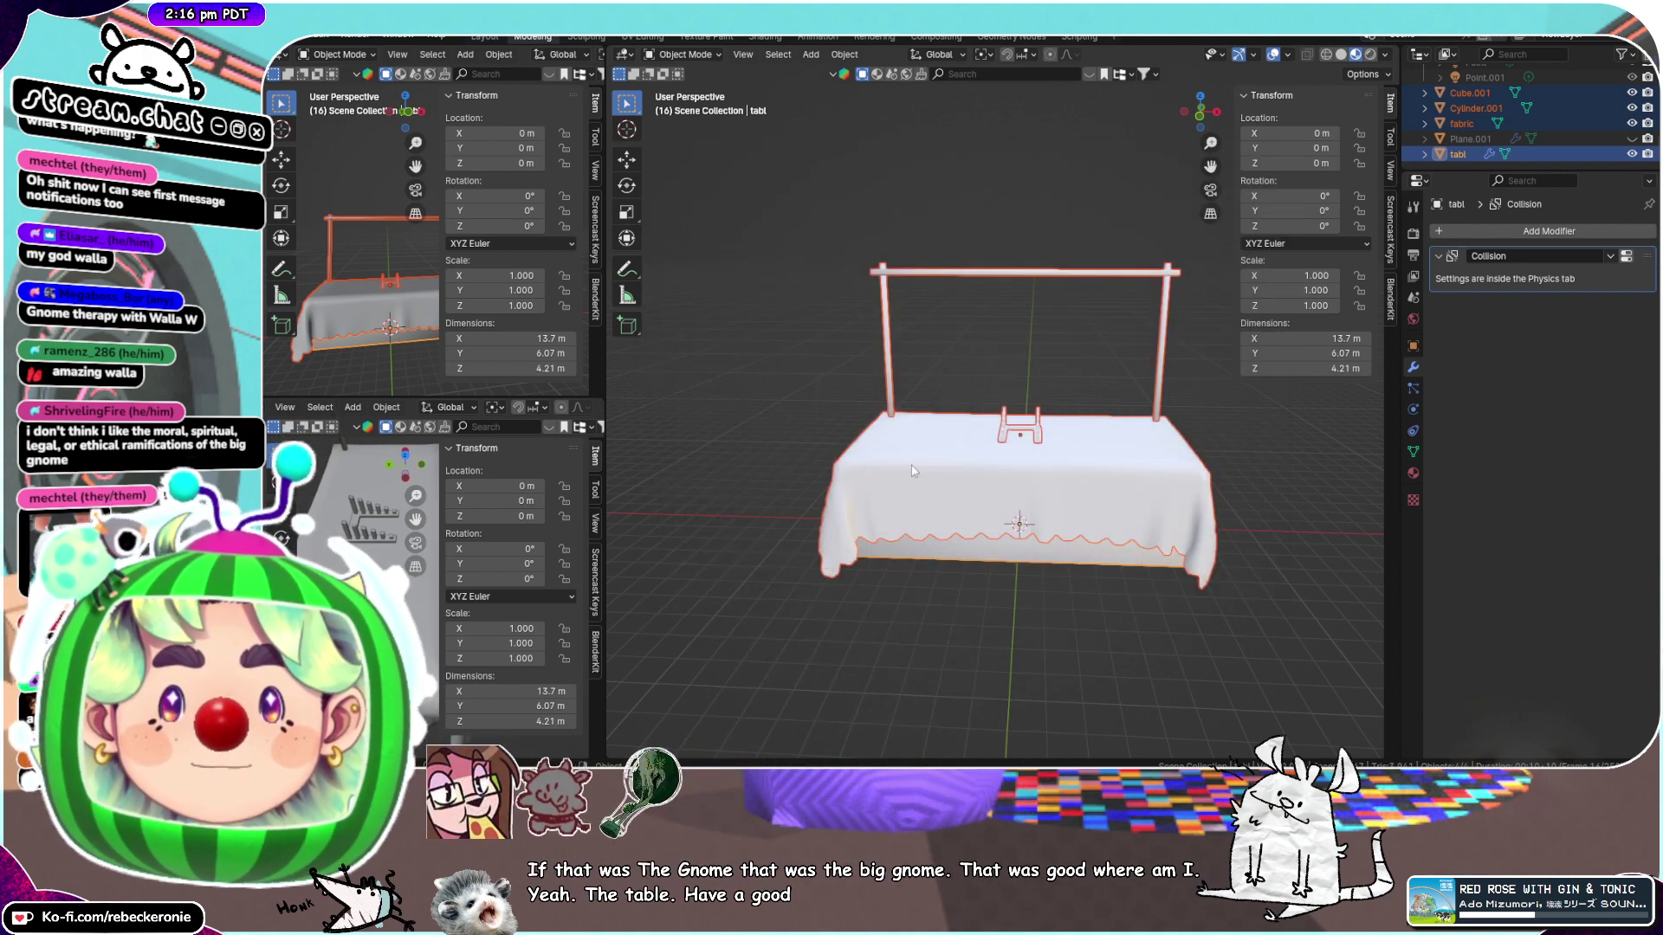
middle_click_drag(1138, 612, 1089, 621)
left_click(1089, 621)
scroll(1077, 530, "up", 3)
middle_click_drag(1077, 527, 1037, 500)
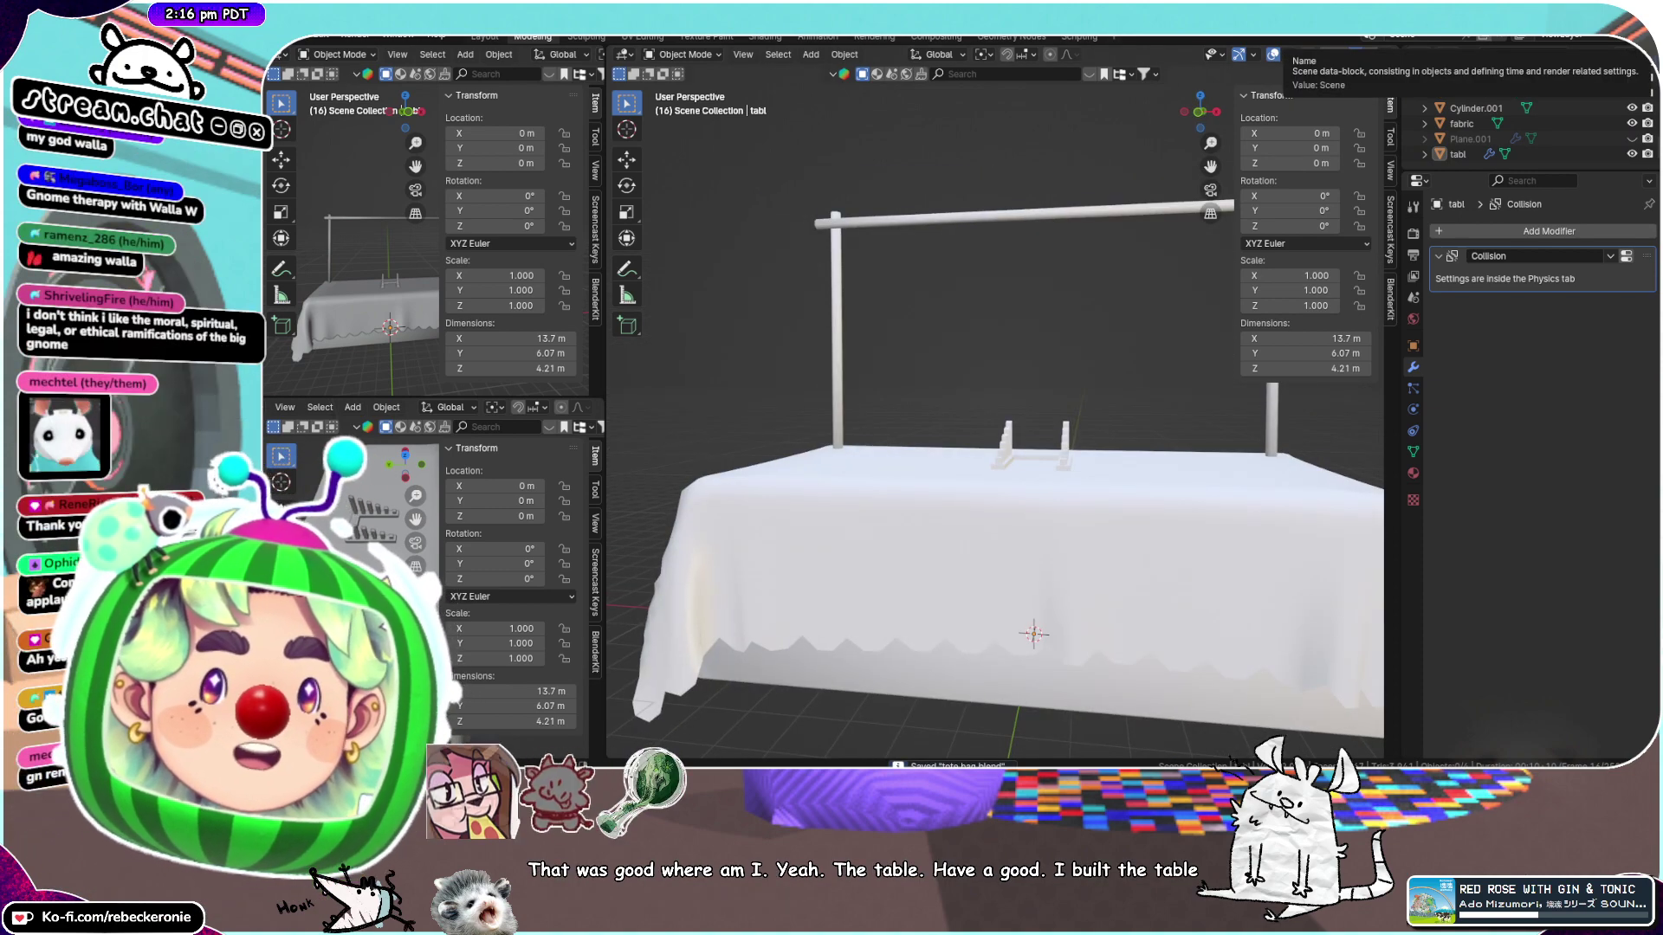
left_click_drag(1440, 18, 1428, 41)
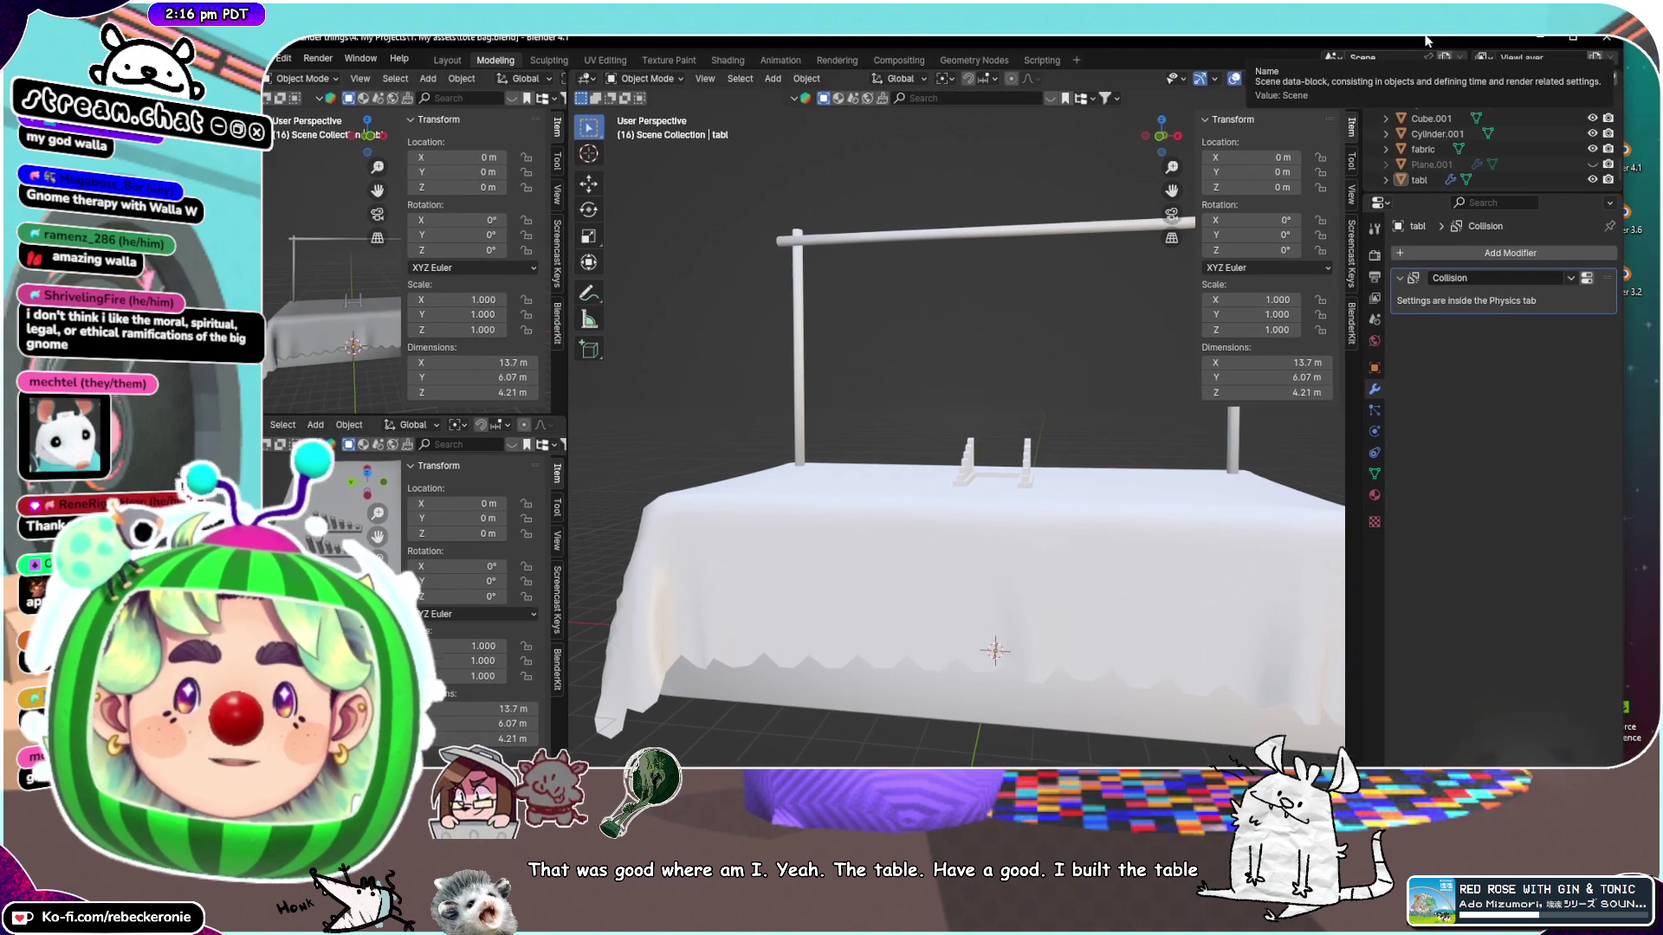
left_click(1543, 38)
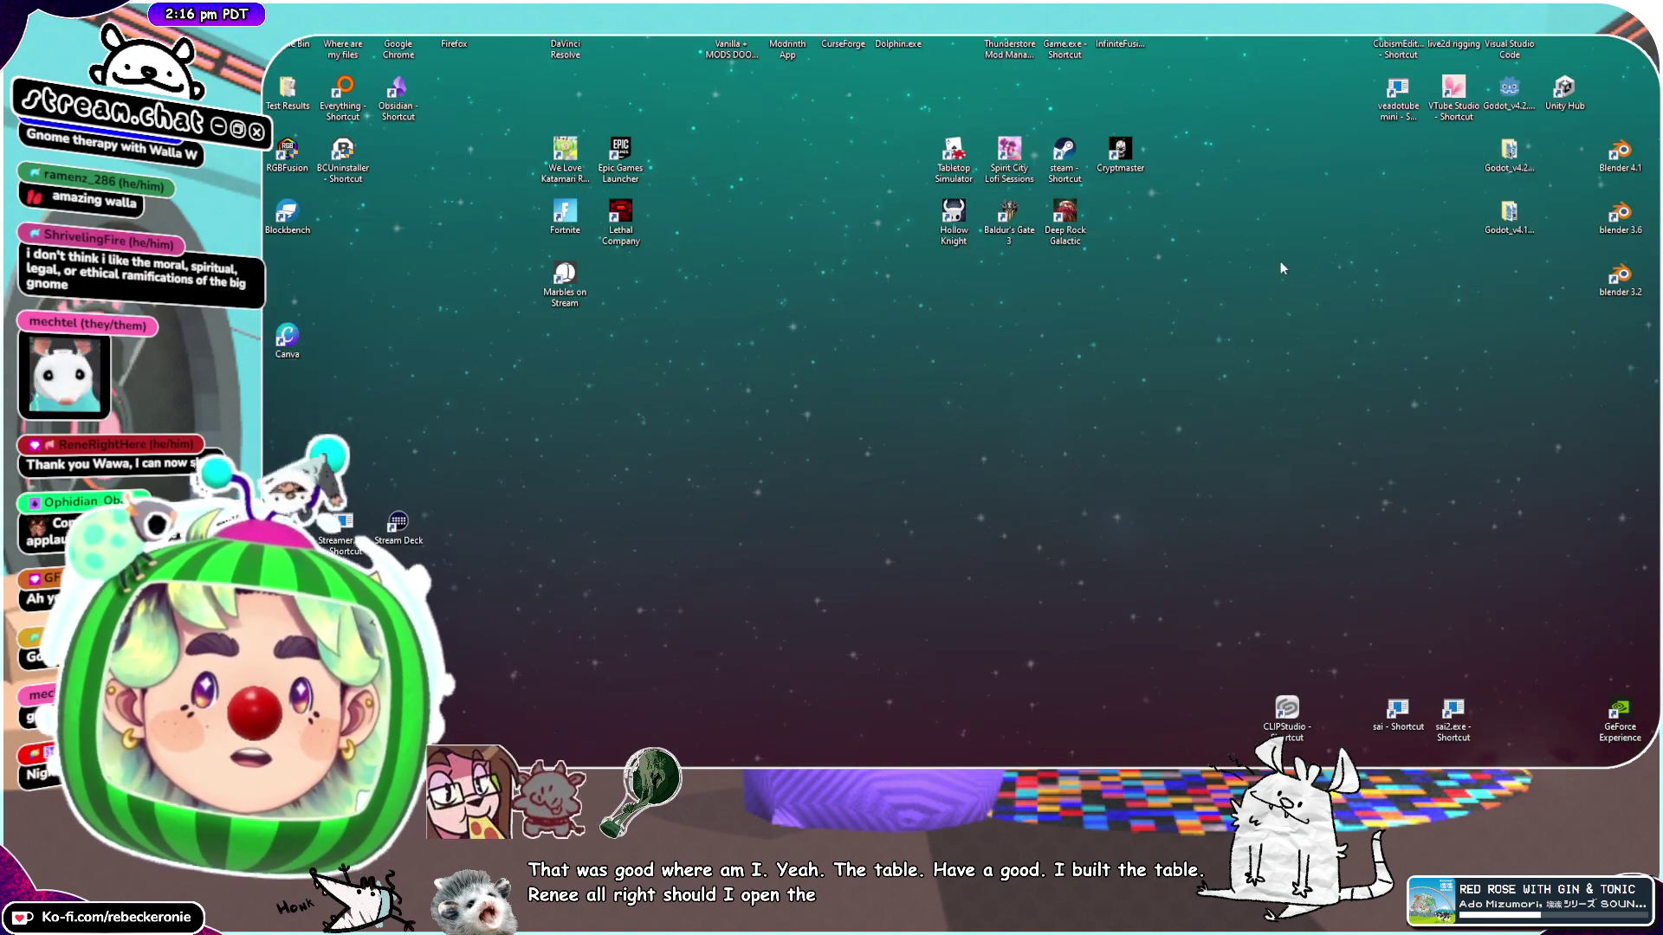
Launch Godot 4.2.2 and open the Vipo Beta 1.2 project stored in "VIPO beta - 1.3 July 17 current file"
double_click(1508, 149)
double_click(936, 302)
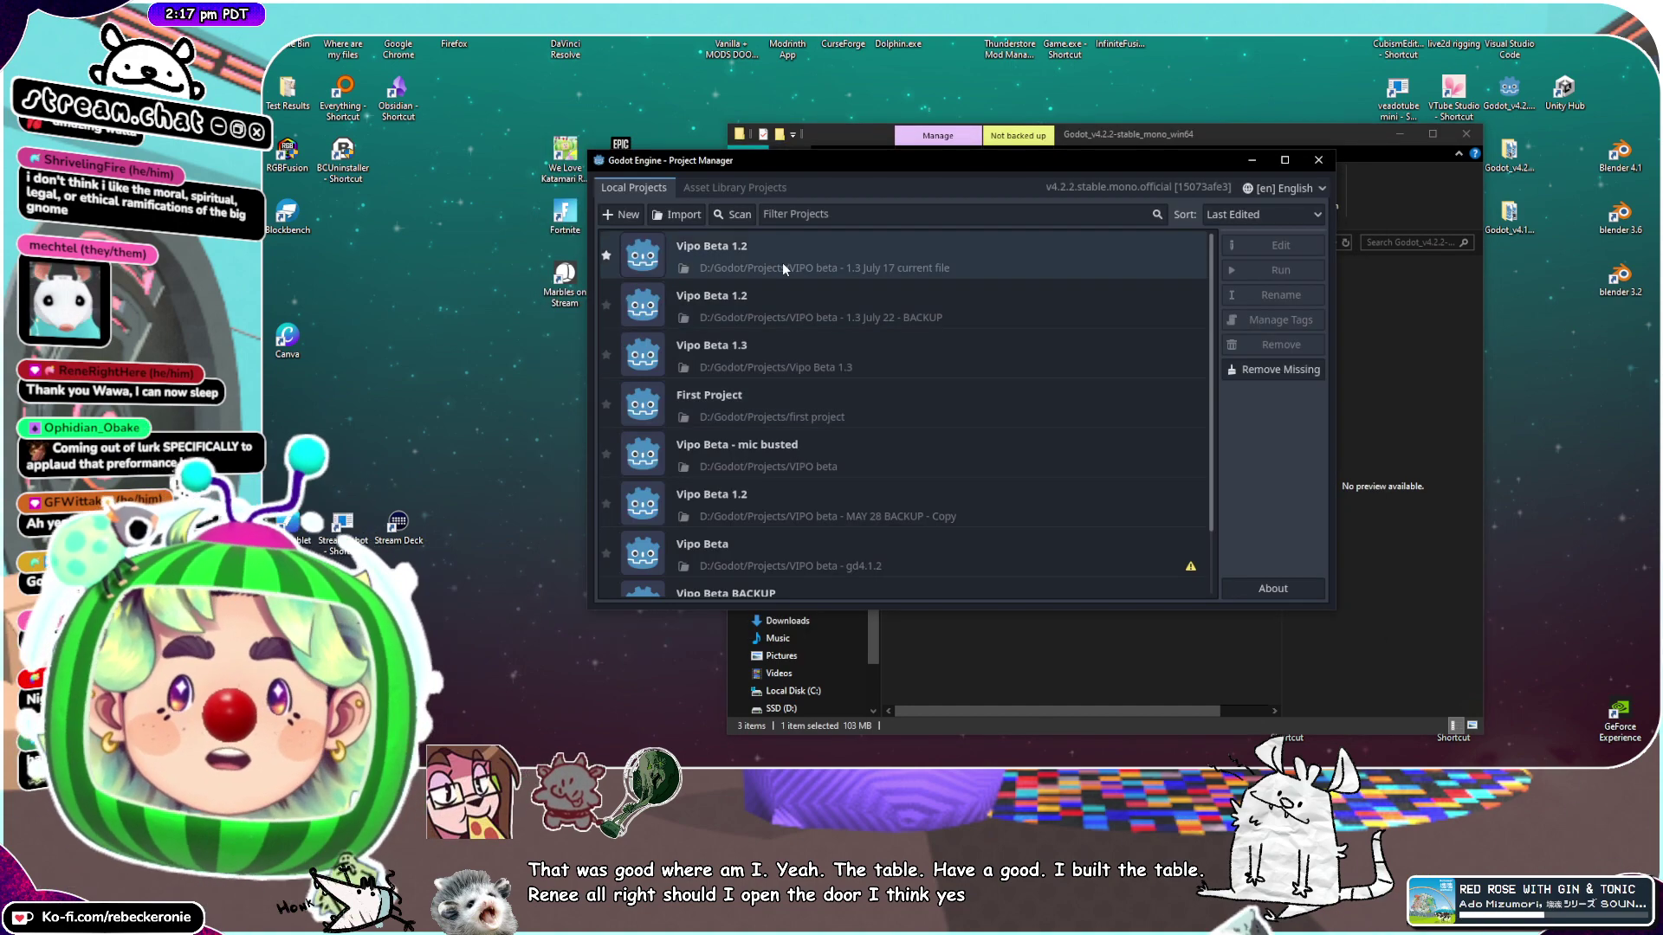
double_click(1014, 258)
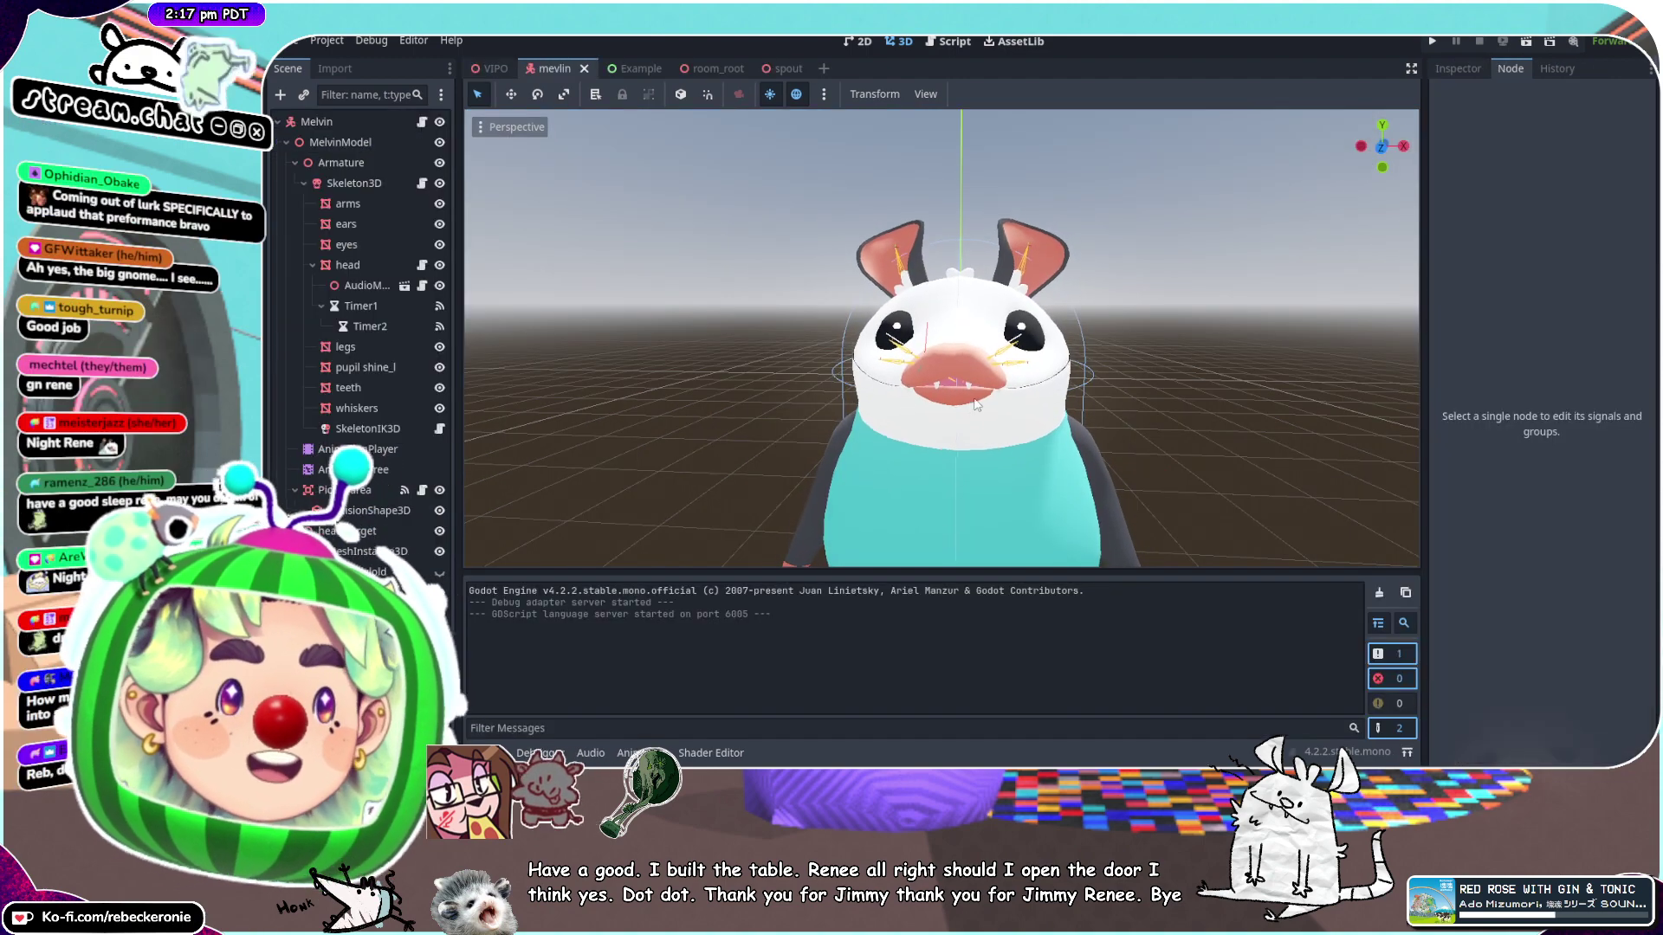
scroll(973, 399, "up", 5)
scroll(974, 400, "down", 8)
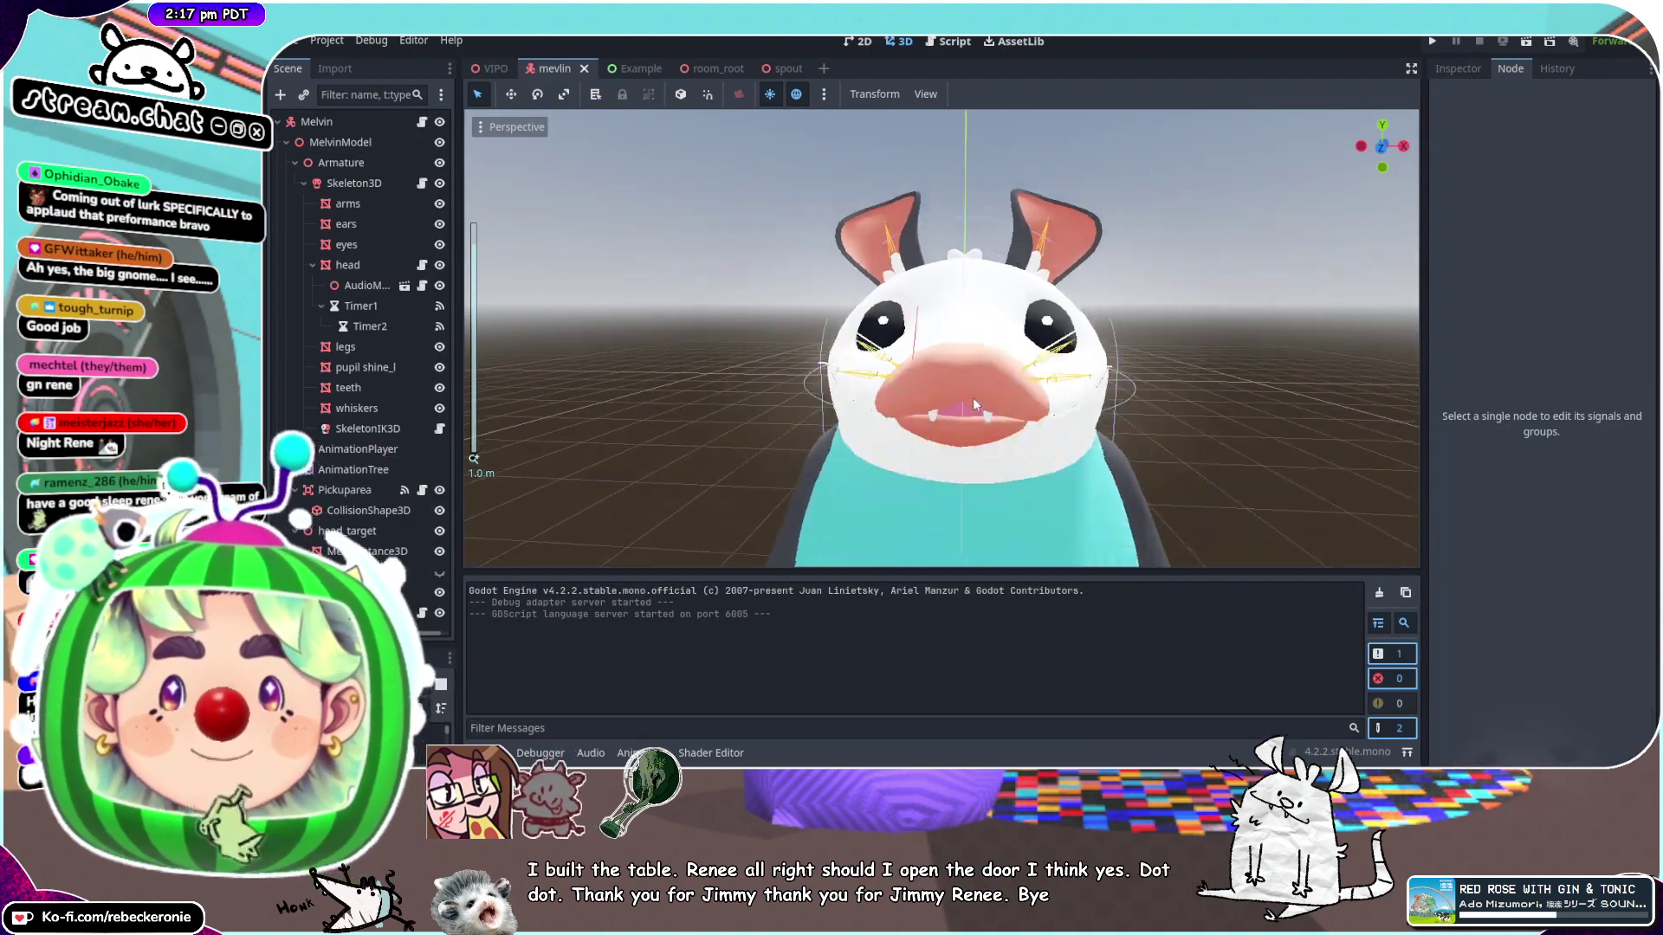
middle_click_drag(974, 399, 1230, 413)
scroll(1169, 357, "up", 4)
middle_click_drag(1169, 357, 1037, 339)
left_click(1166, 347)
scroll(1201, 359, "down", 5)
left_click(1282, 388)
Switch to the room_root scene and bring the furnished room into view
left_click(641, 68)
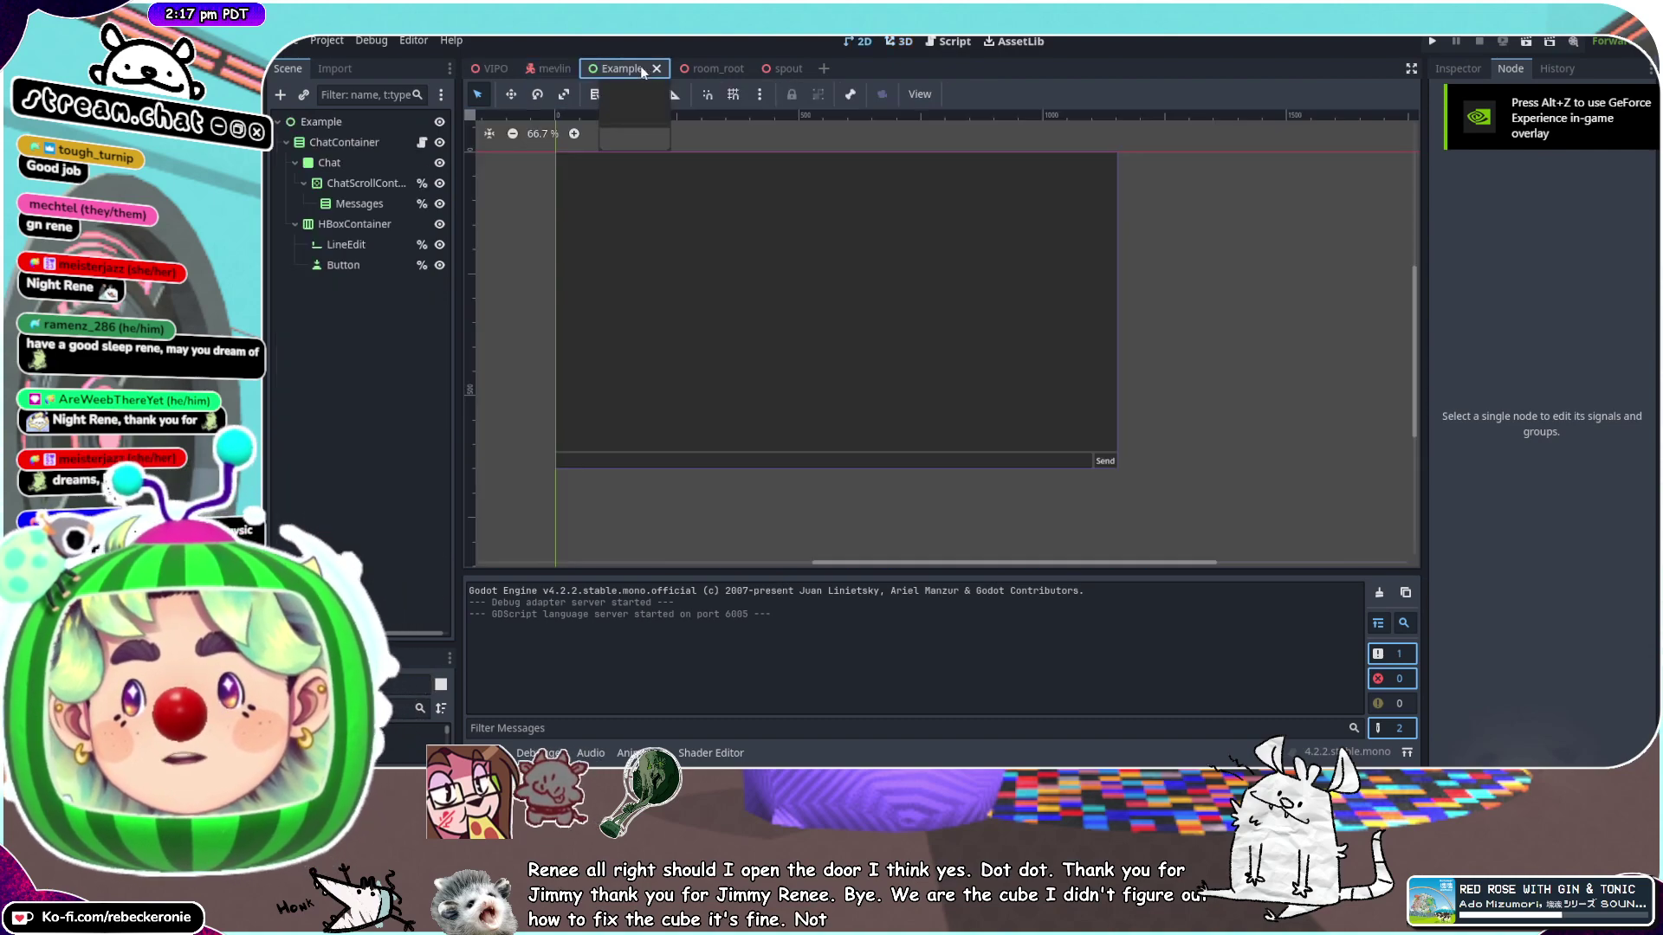
left_click(511, 71)
left_click(727, 71)
scroll(918, 347, "down", 10)
middle_click_drag(892, 373, 965, 435)
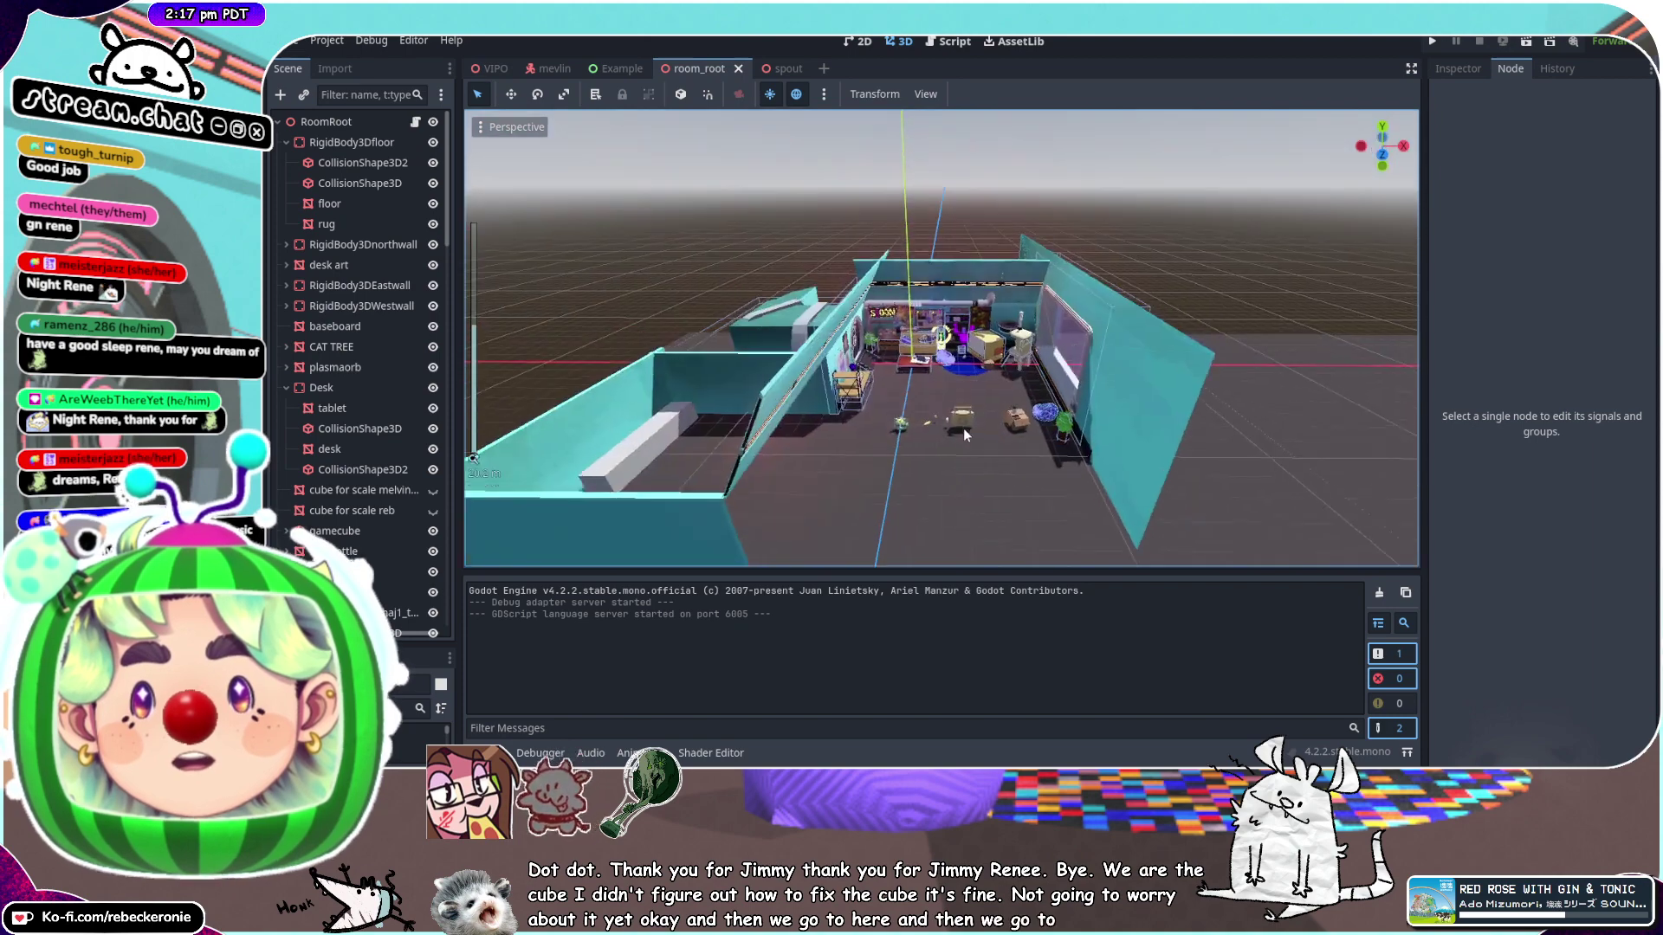
scroll(968, 434, "up", 5)
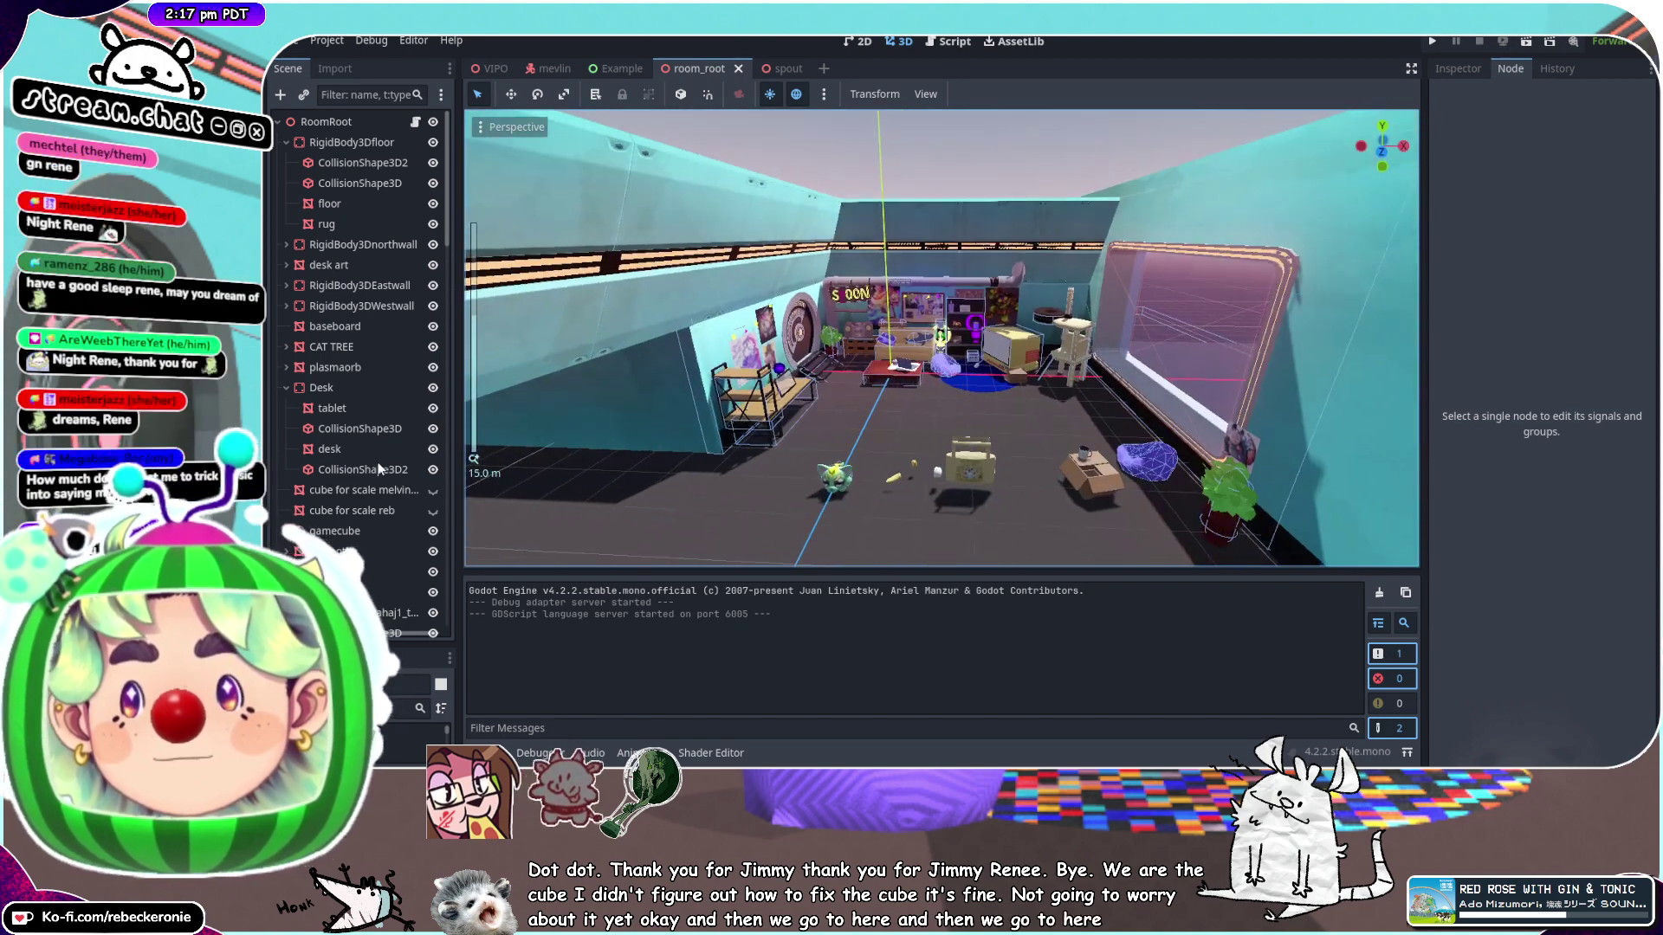
Enlarge the project file list and add da table.glb to the room in room_root
scroll(379, 469, "down", 10)
left_click_drag(408, 458, 392, 243)
scroll(375, 607, "down", 1)
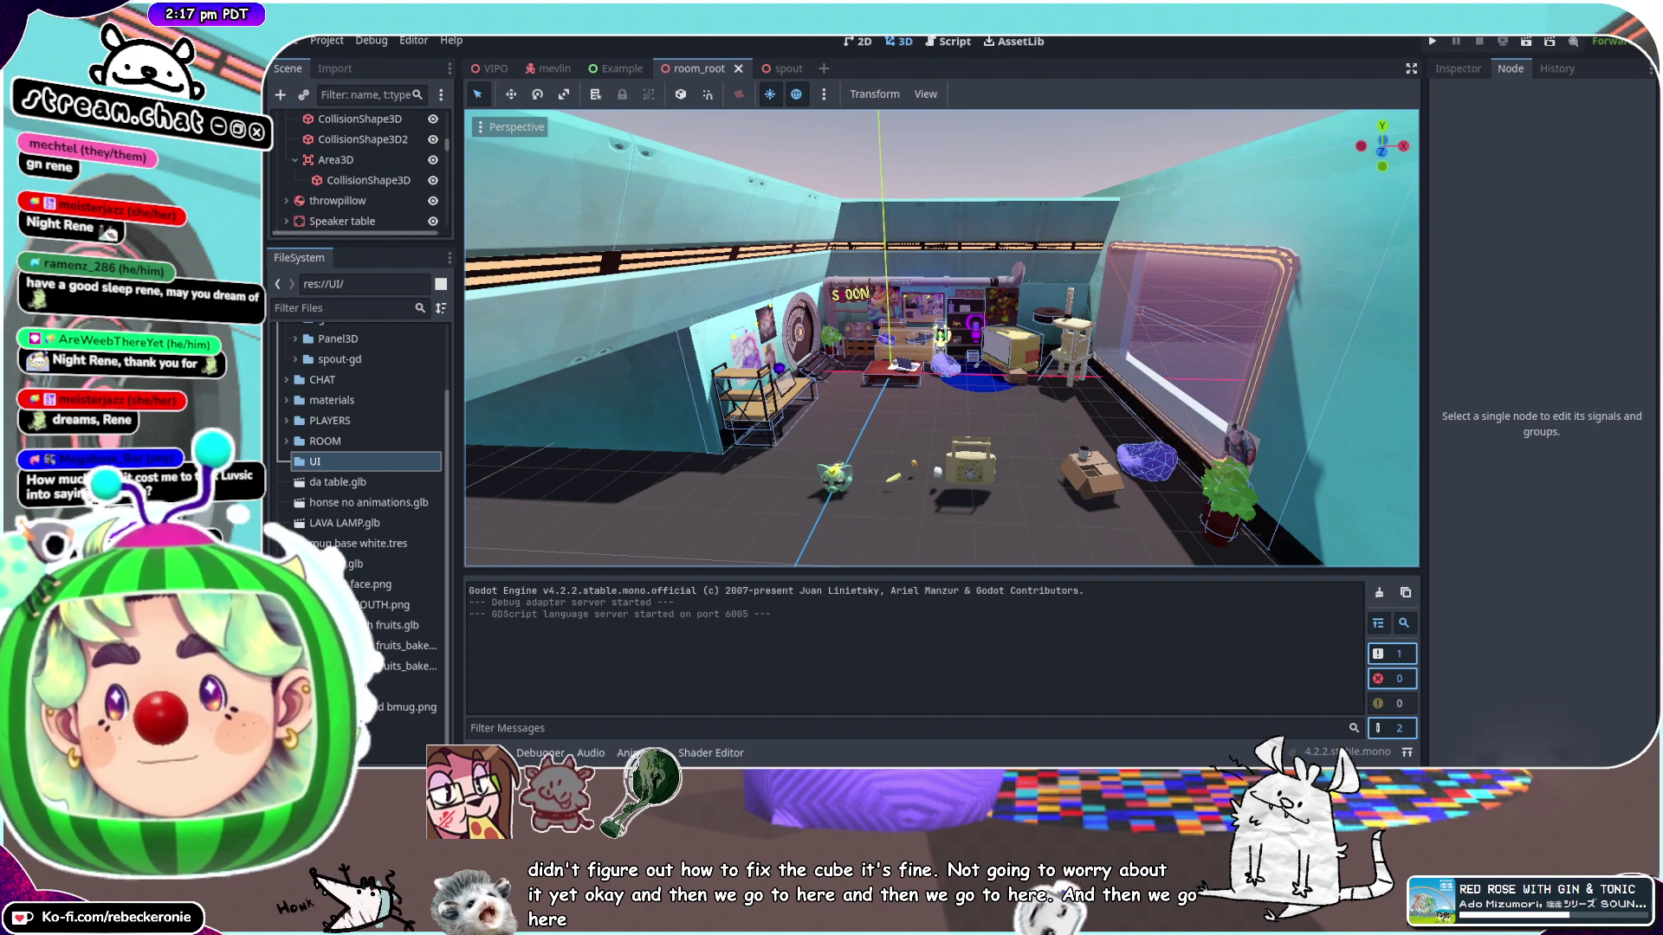
left_click(338, 524)
left_click_drag(339, 480, 1006, 353)
scroll(811, 276, "down", 10)
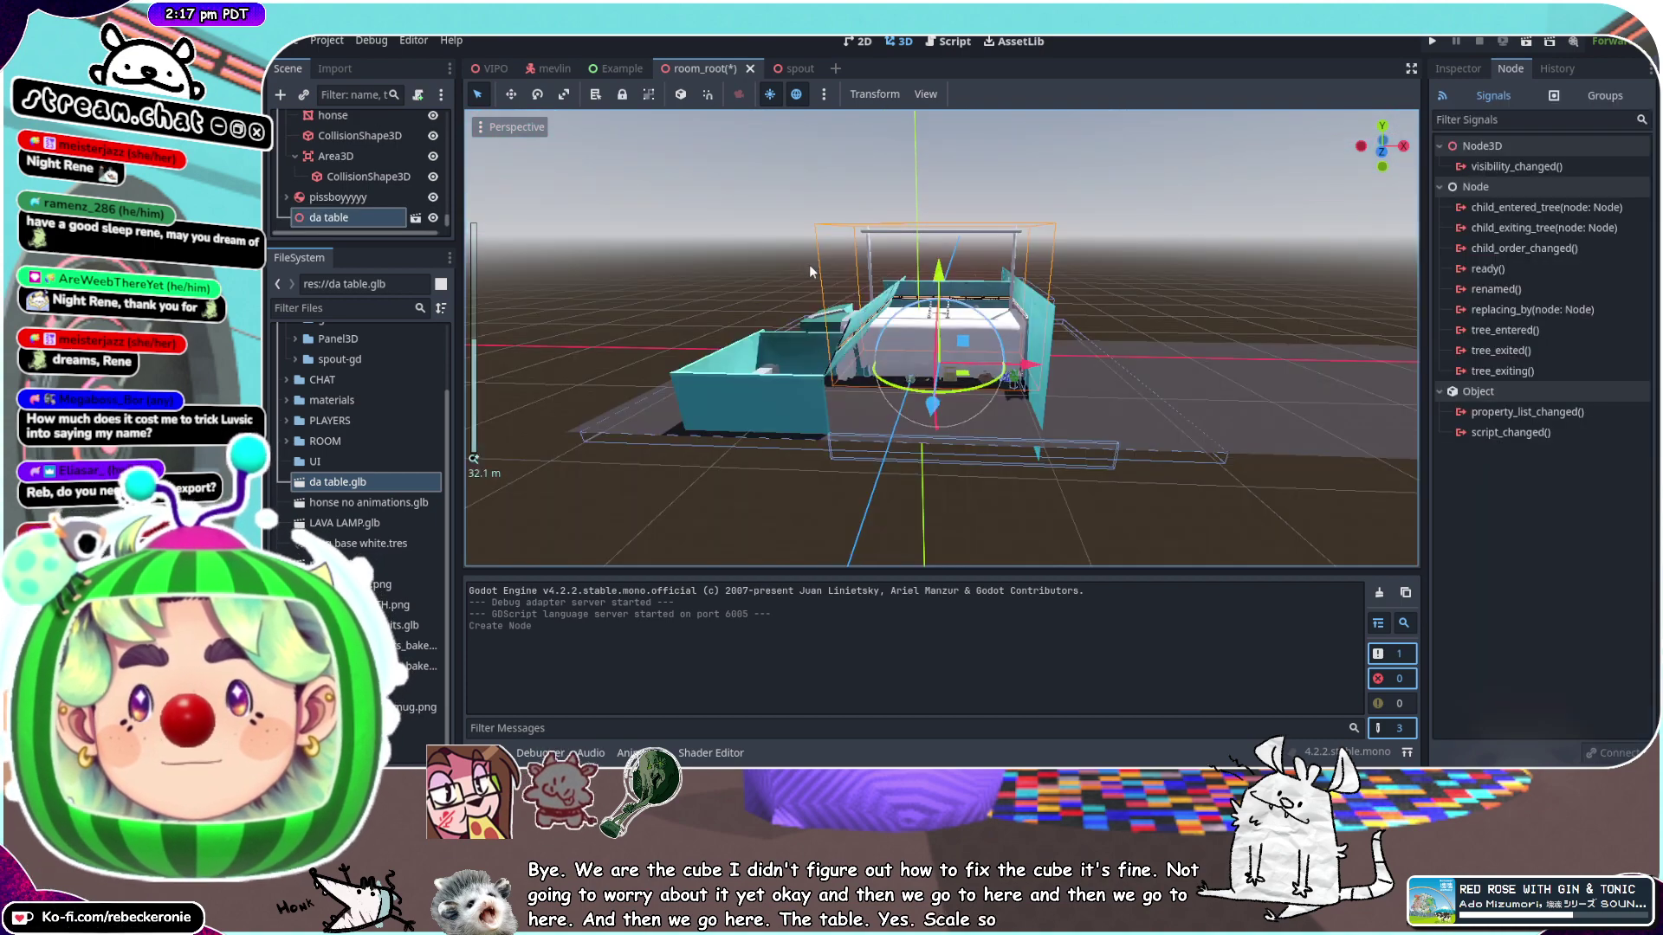
scroll(973, 270, "up", 10)
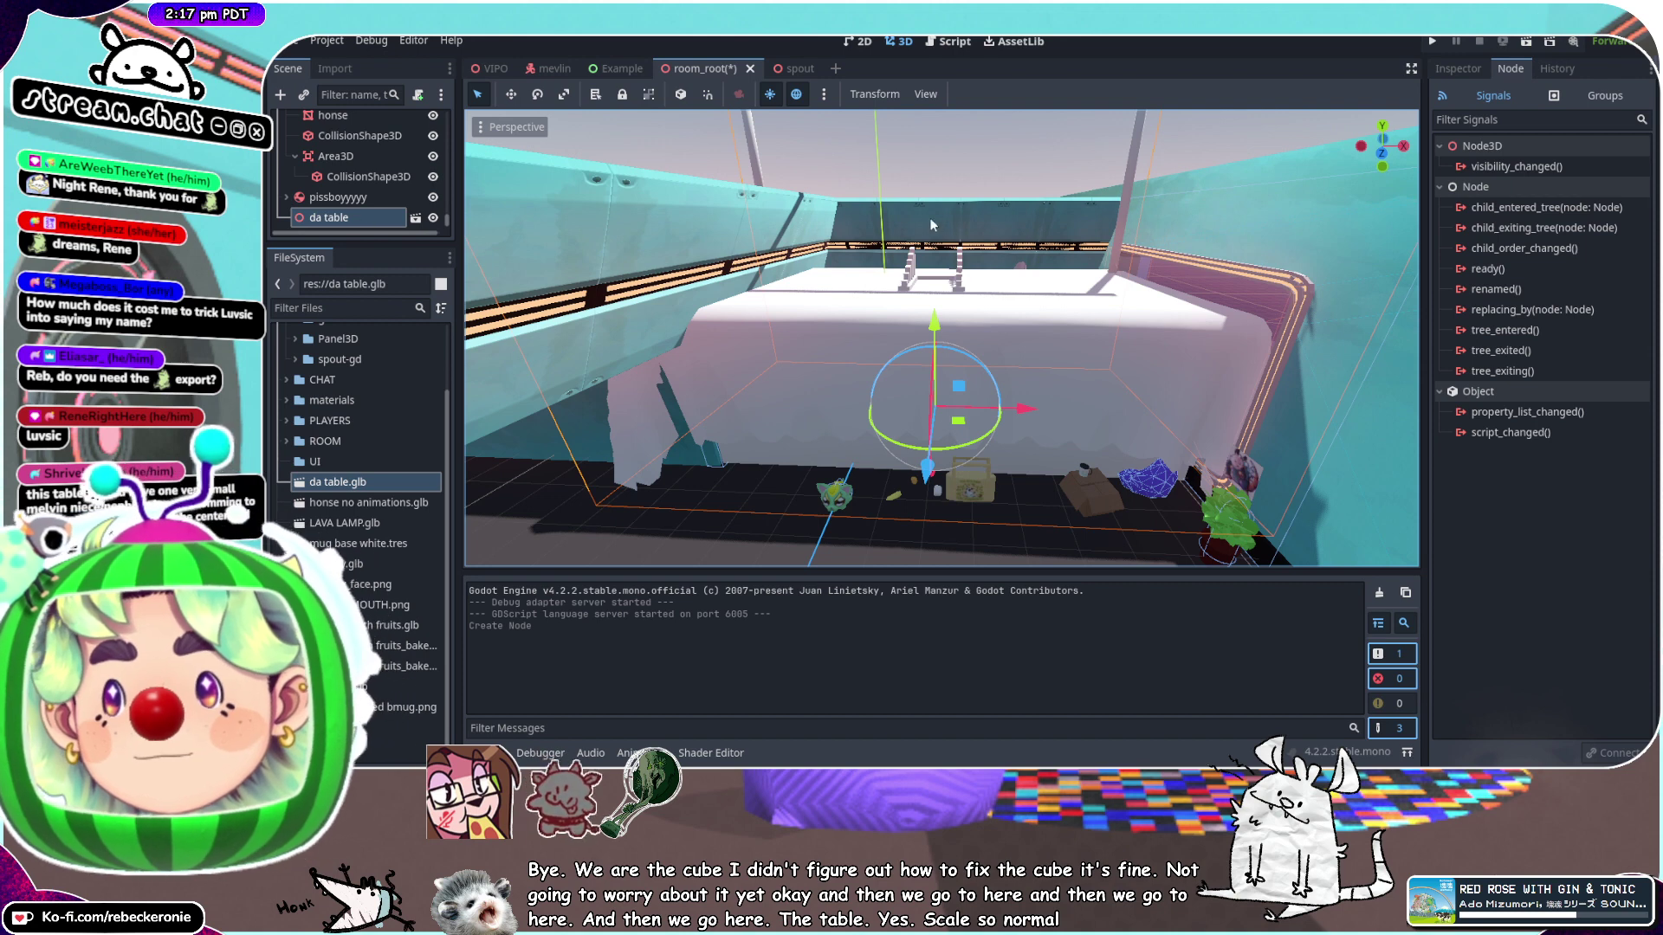
Scale the table uniformly to 0.24 on all three axes
left_click(1458, 69)
left_click(1470, 183)
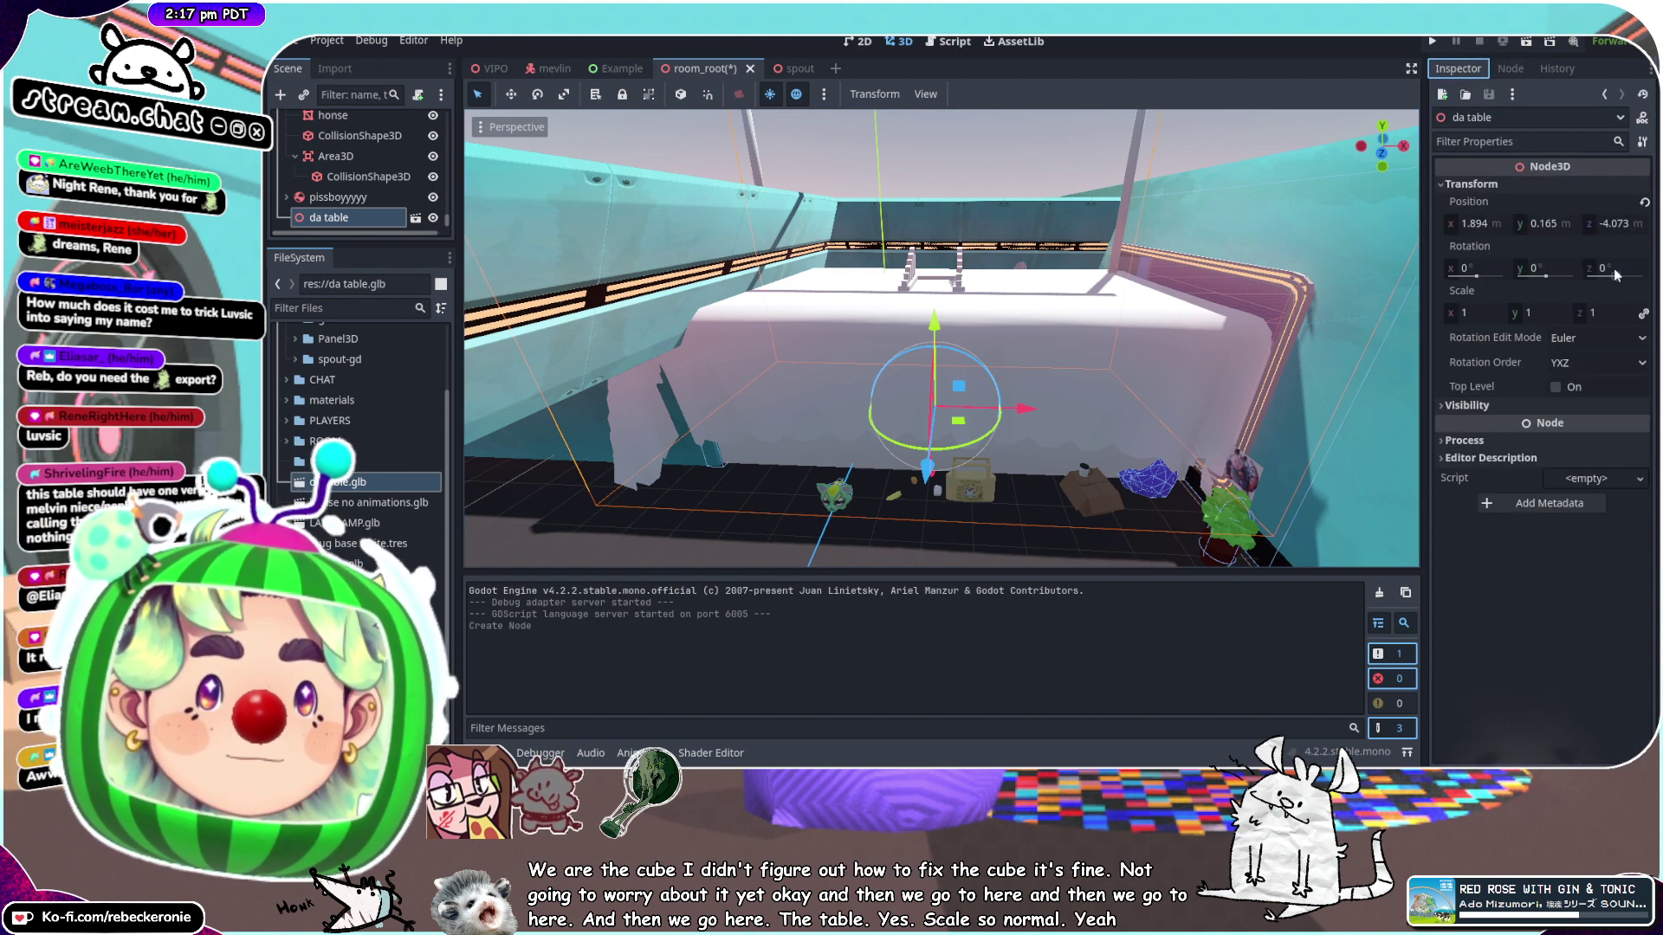
left_click_drag(1535, 320, 1477, 320)
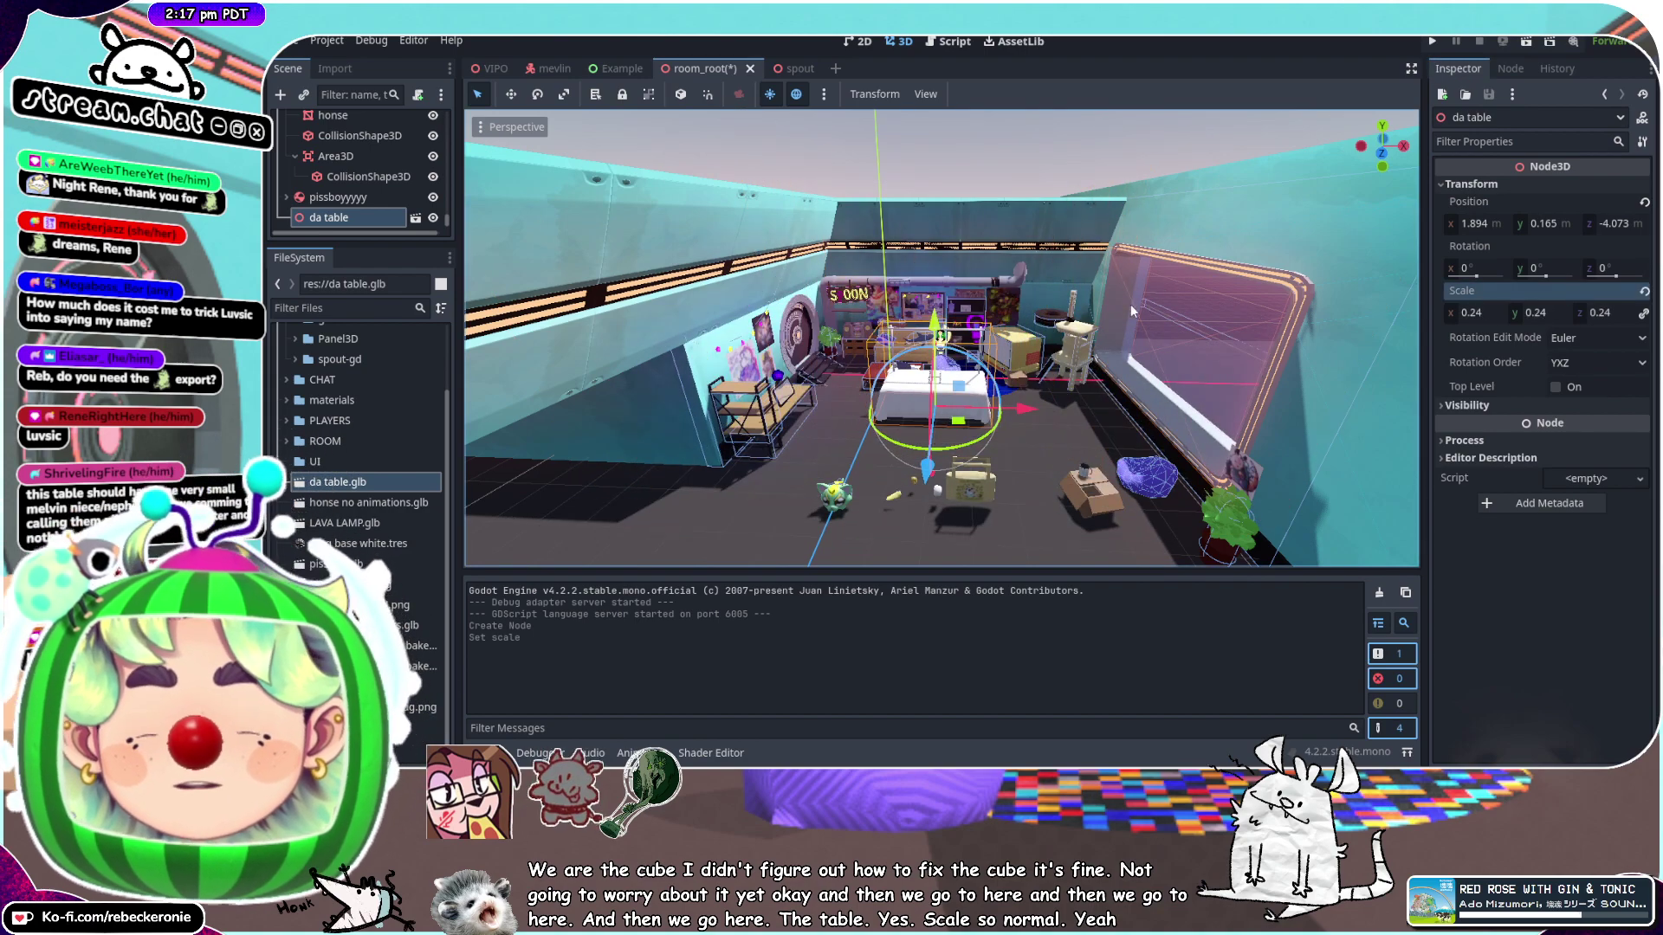
Move the table to the open end of the room at about Z 5.79 m and rotate it 180° about Y
key("f")
scroll(1025, 347, "up", 6)
middle_click_drag(992, 331, 1083, 379)
left_click_drag(1034, 349, 1336, 370)
key("f")
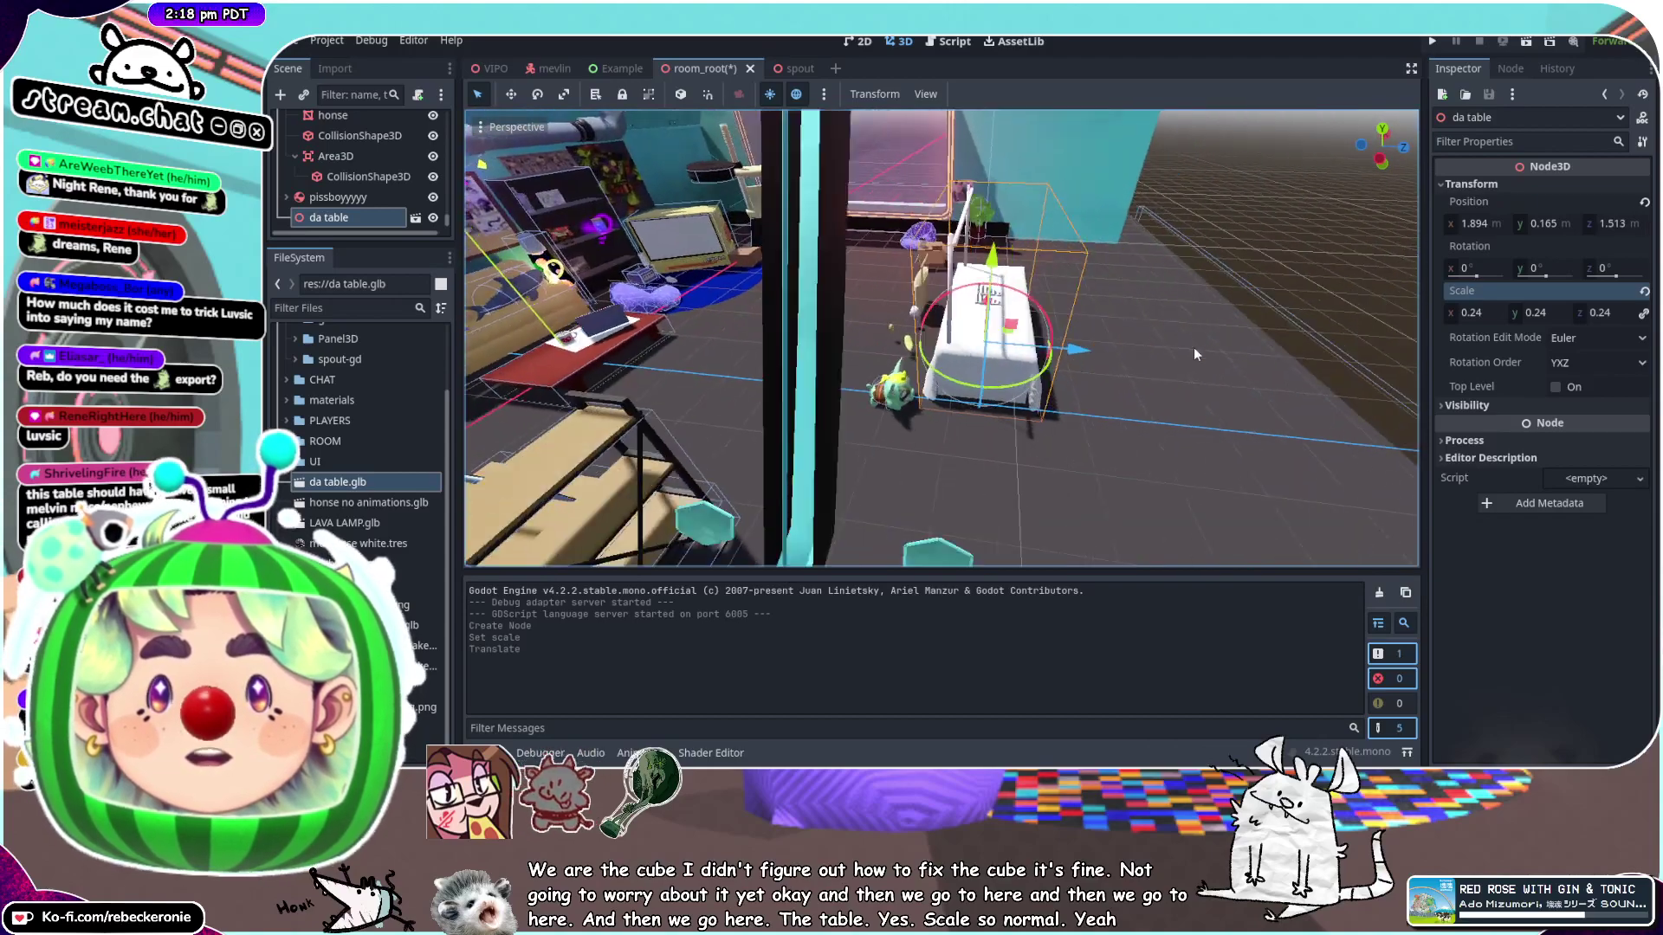
scroll(1194, 355, "up", 8)
middle_click_drag(1190, 355, 1136, 367)
left_click_drag(1034, 355, 1220, 374)
key("f")
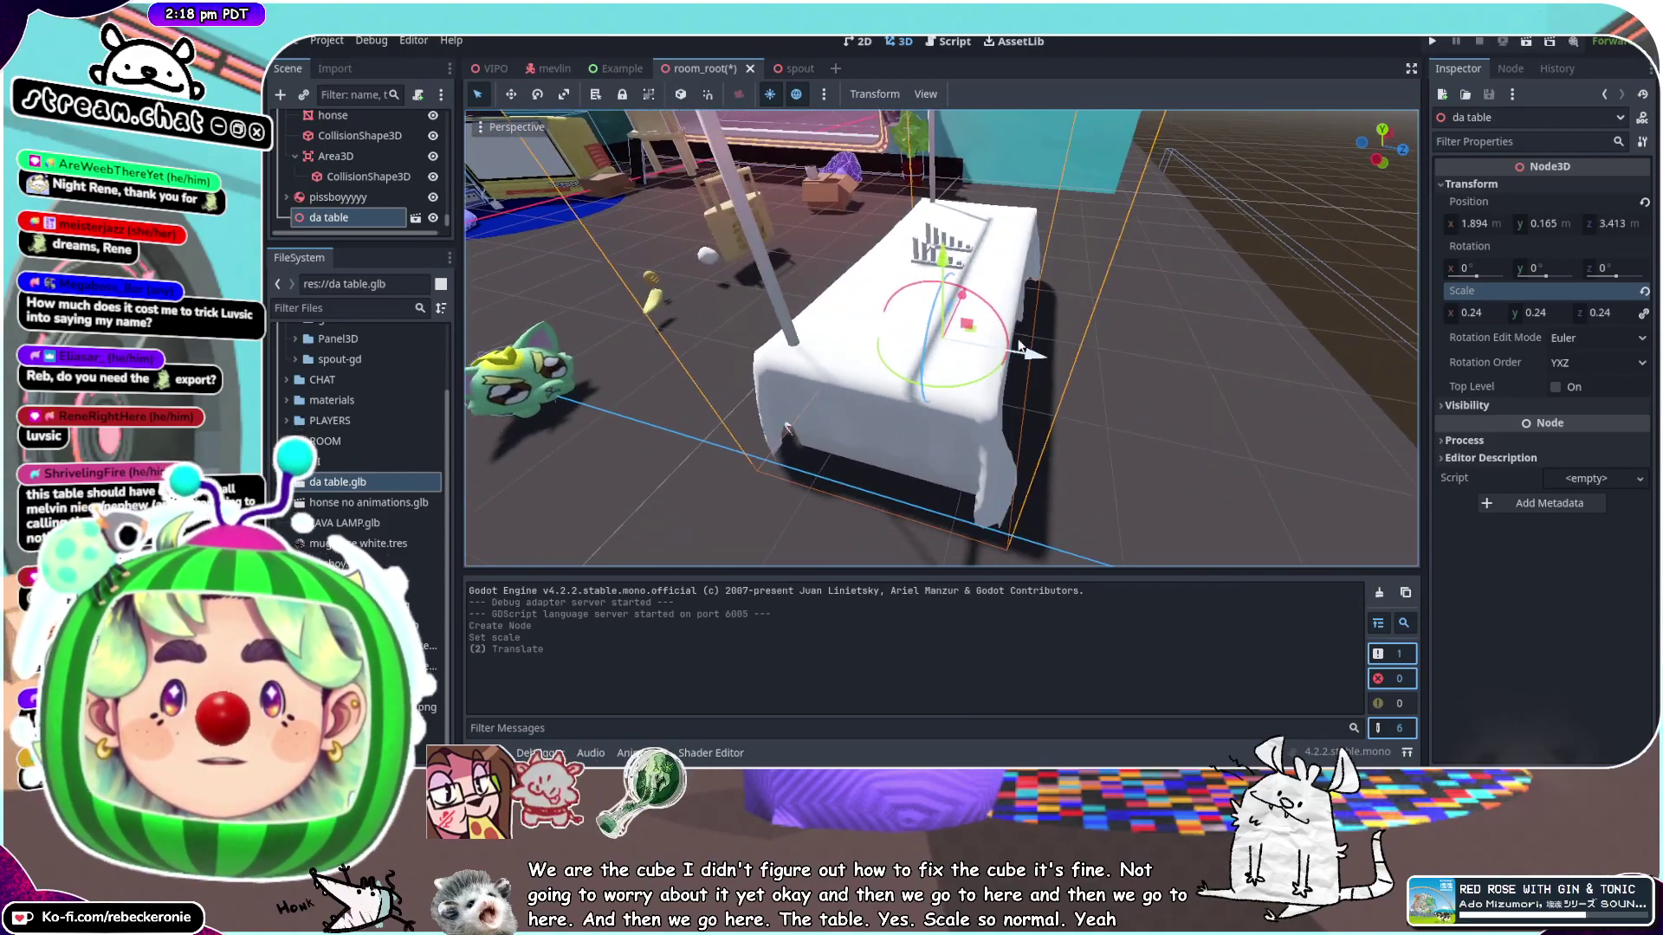
middle_click_drag(1021, 346, 1200, 271)
scroll(1093, 294, "down", 5)
left_click_drag(971, 308, 924, 276)
Adjust the table's height against the floor to about Y 0.18 m
middle_click_drag(928, 274, 1017, 182)
scroll(1006, 258, "up", 3)
middle_click_drag(1009, 258, 943, 200)
scroll(957, 226, "up", 2)
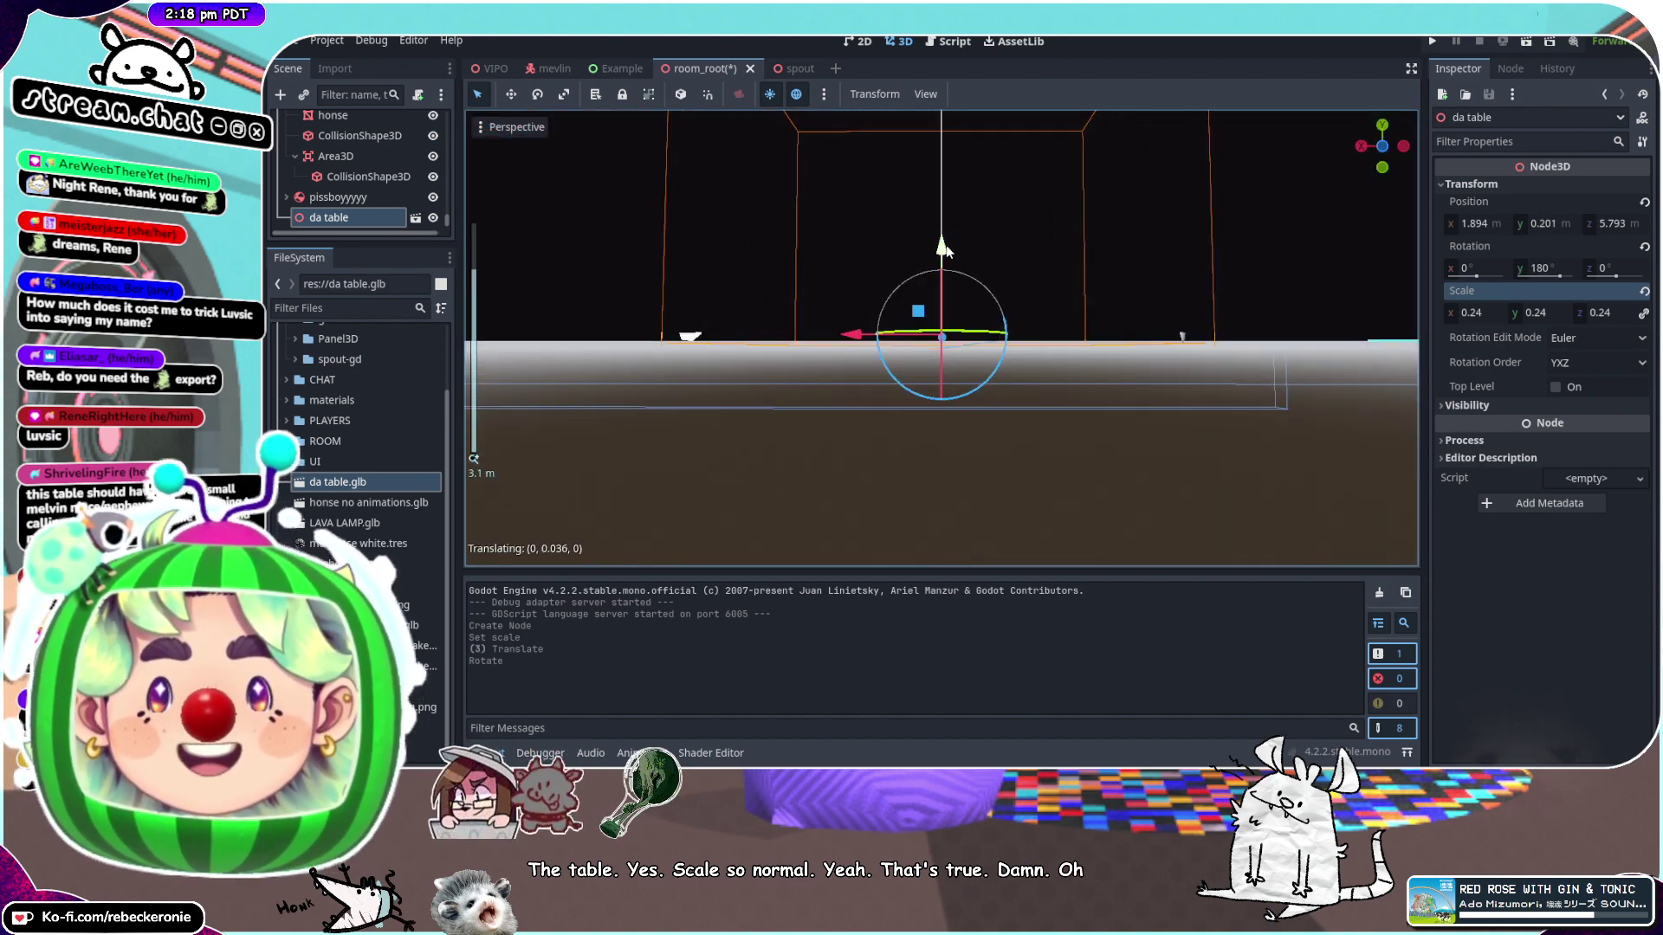
left_click_drag(946, 250, 947, 239)
middle_click_drag(947, 239, 1004, 268)
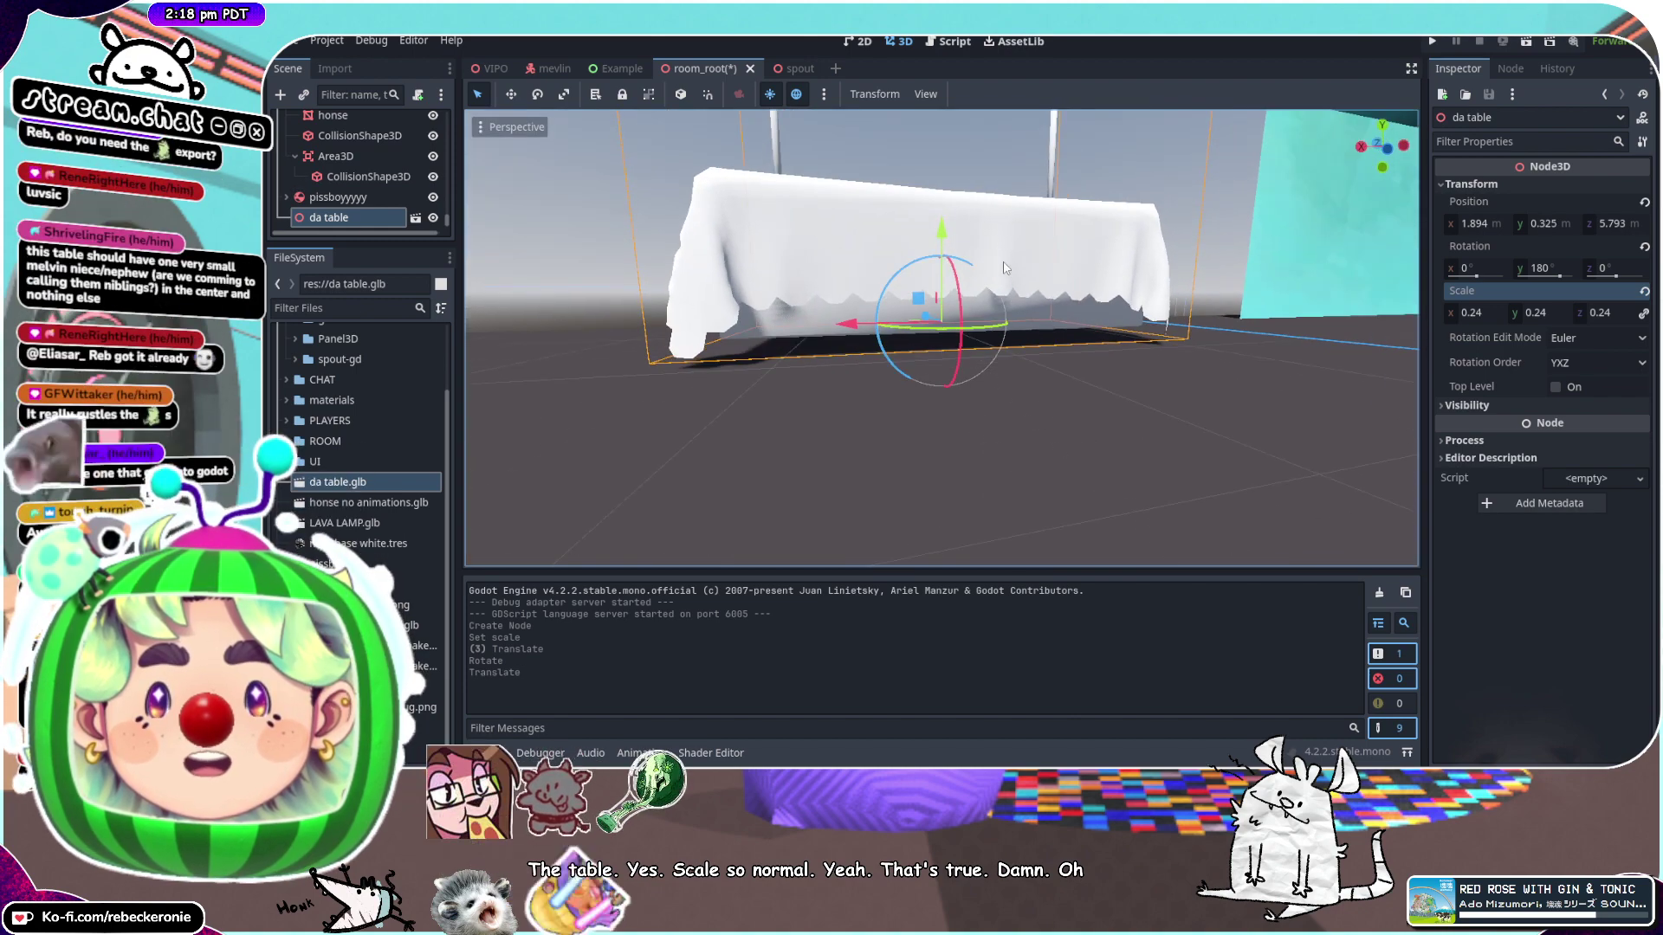
left_click(1034, 334)
middle_click_drag(1034, 334, 928, 362)
left_click(935, 303)
left_click_drag(942, 232, 945, 261)
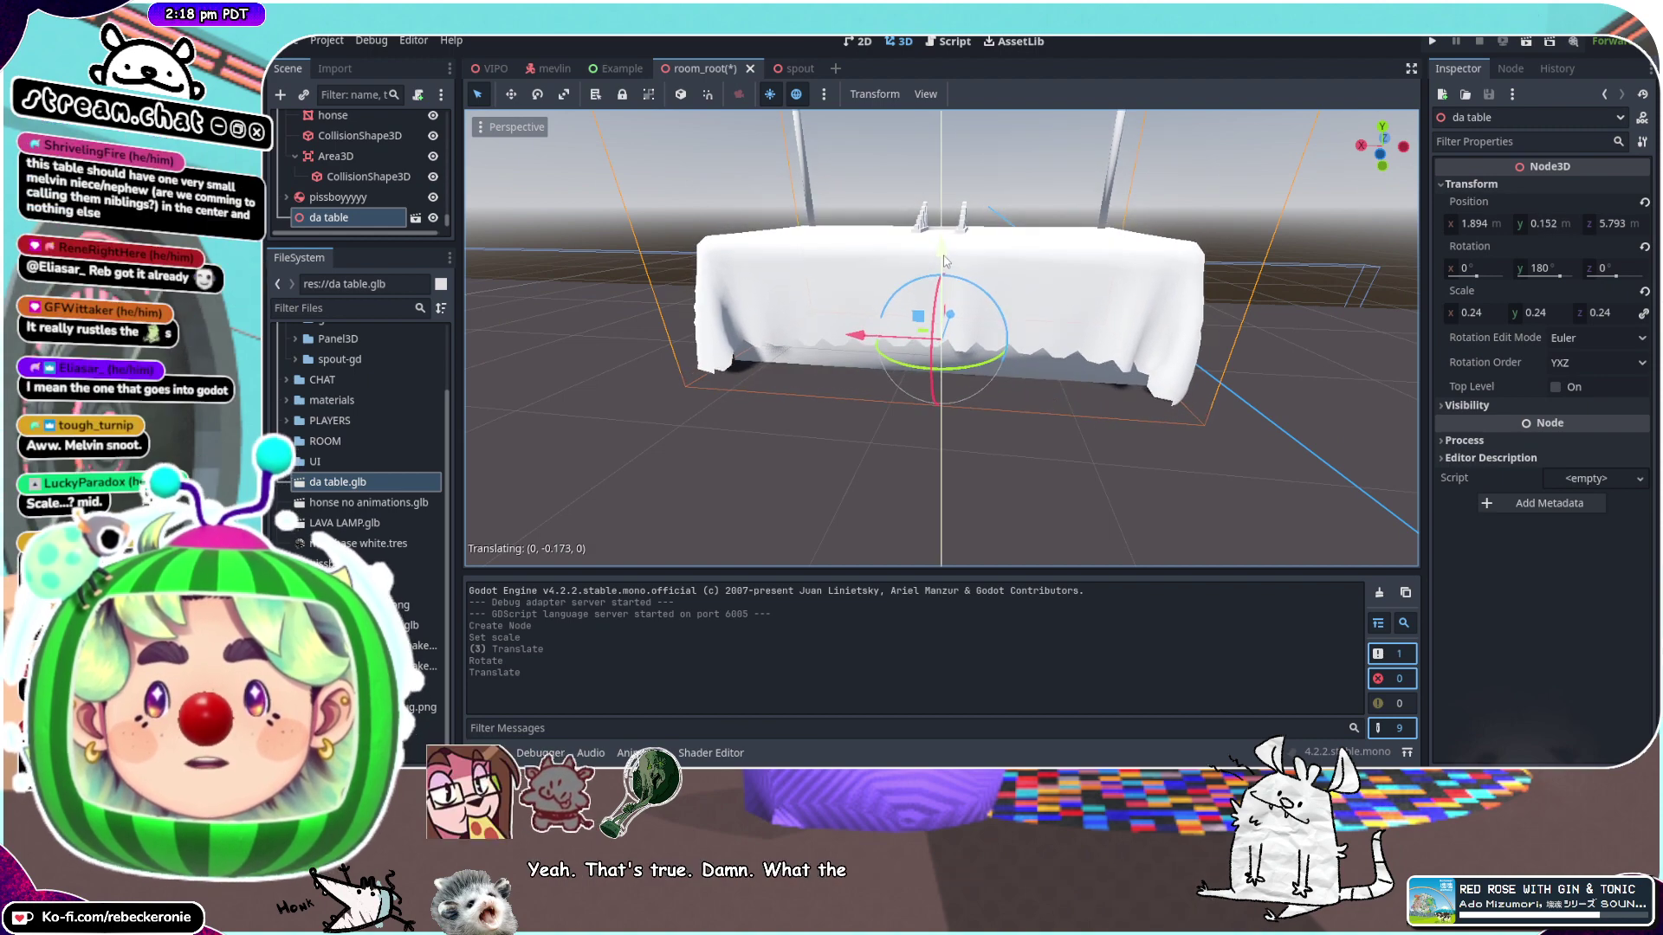
middle_click_drag(996, 274, 1090, 210)
scroll(974, 373, "down", 8)
scroll(1003, 296, "up", 3)
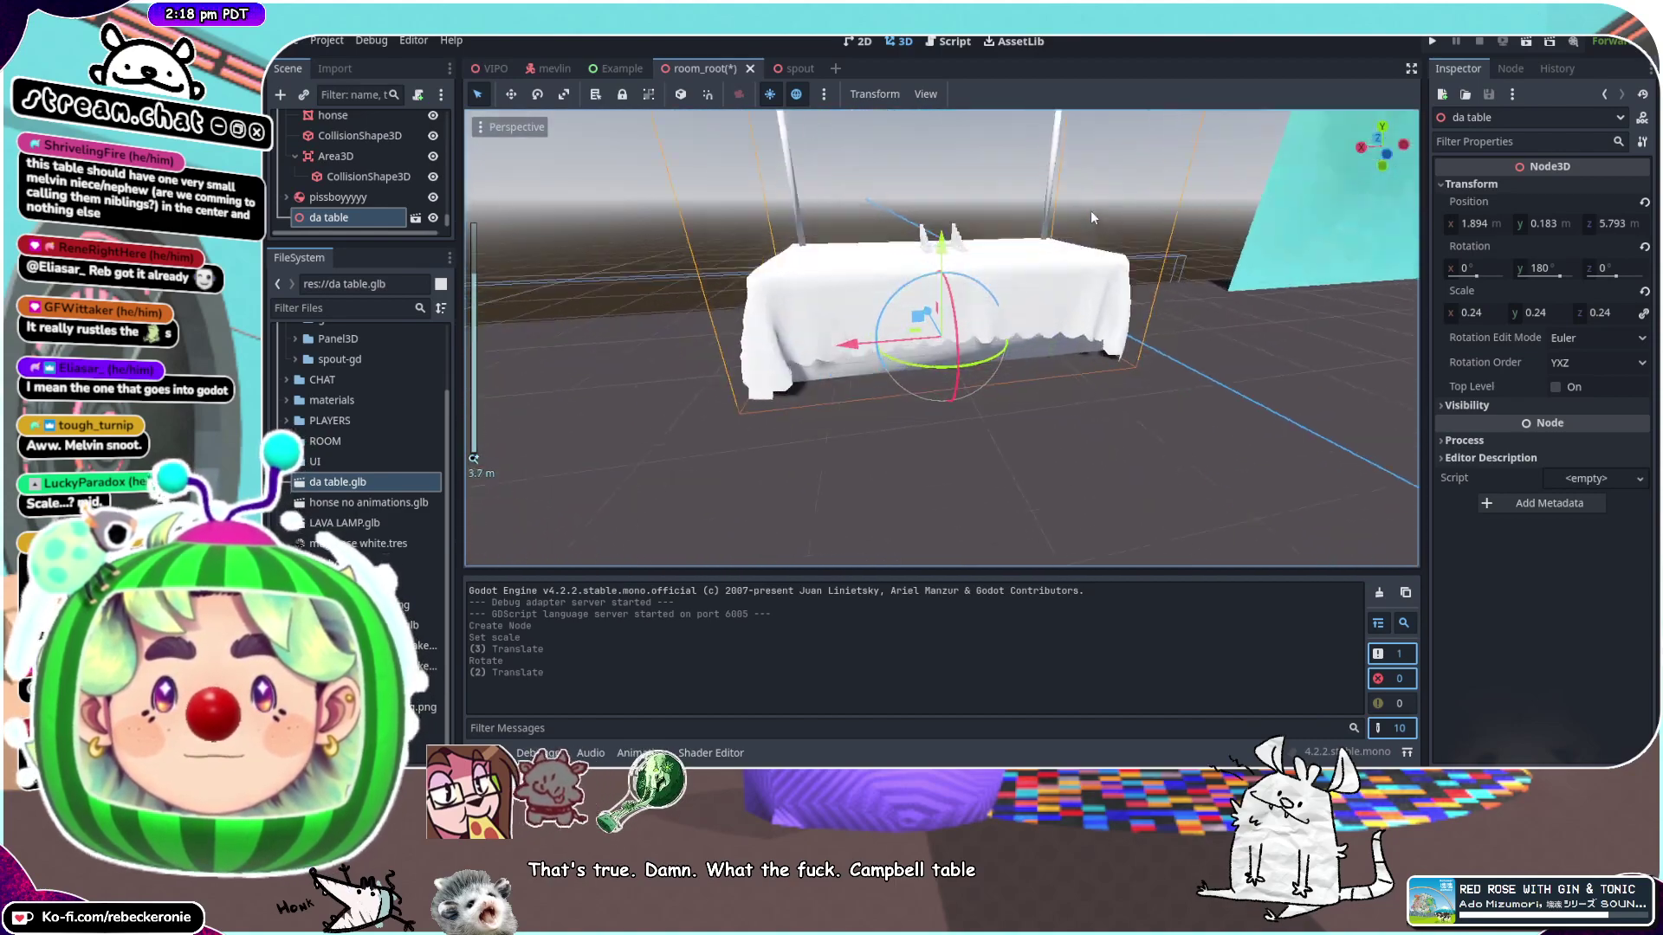
scroll(1090, 210, "up", 3)
left_click(416, 218)
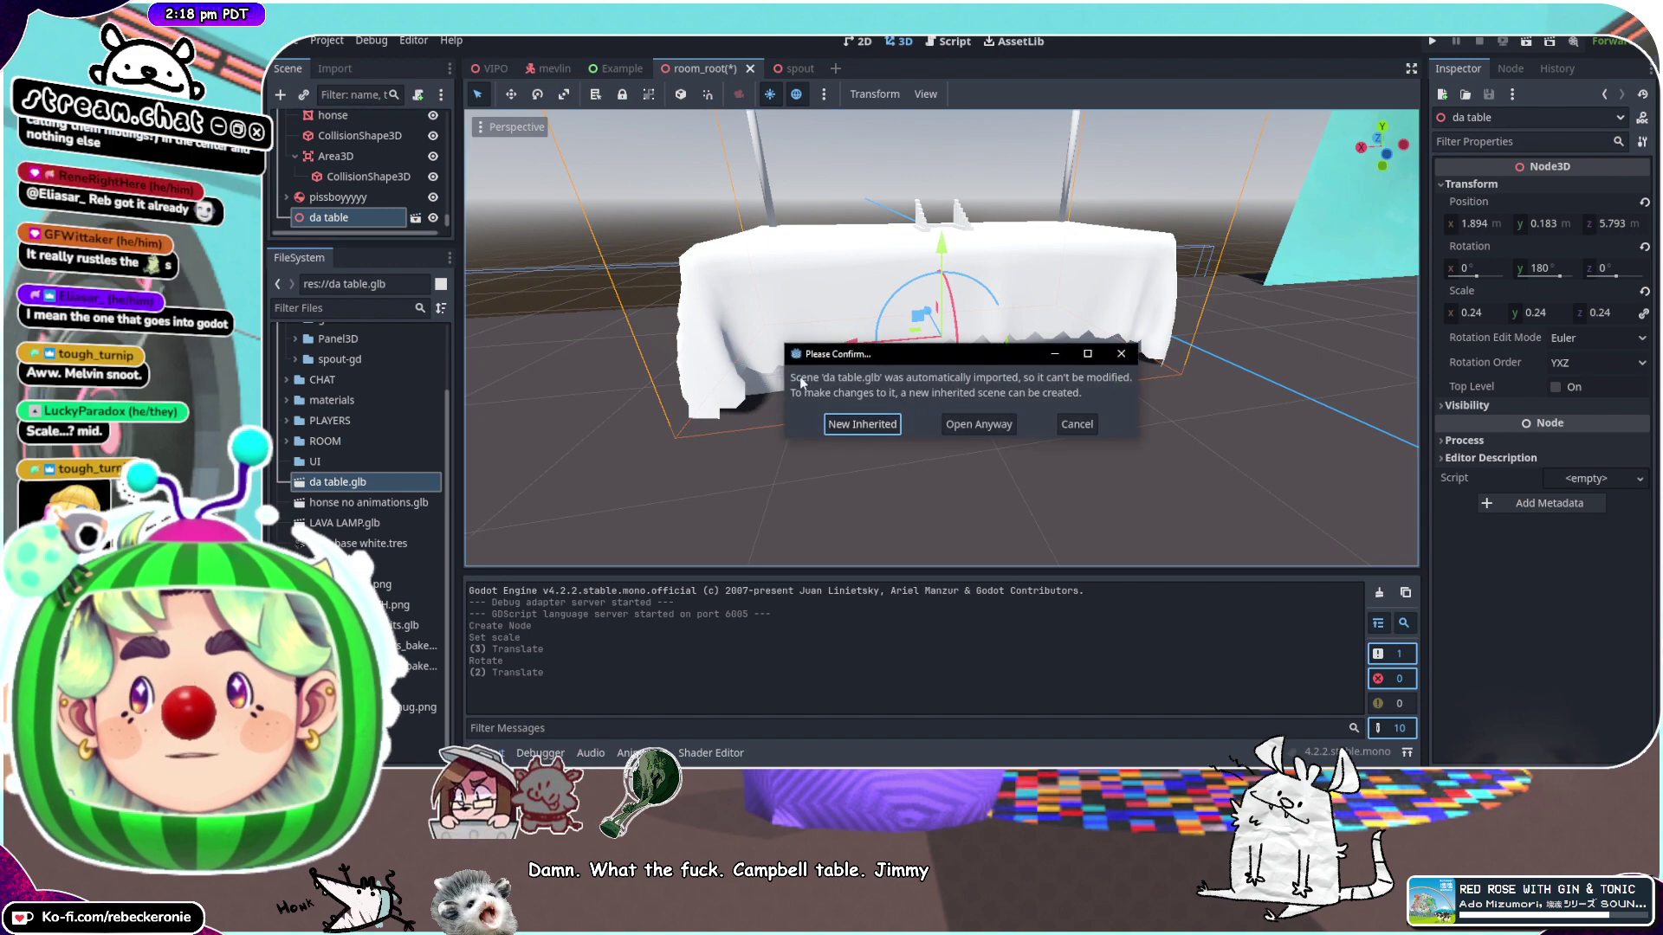
left_click(1118, 355)
scroll(1062, 371, "down", 2)
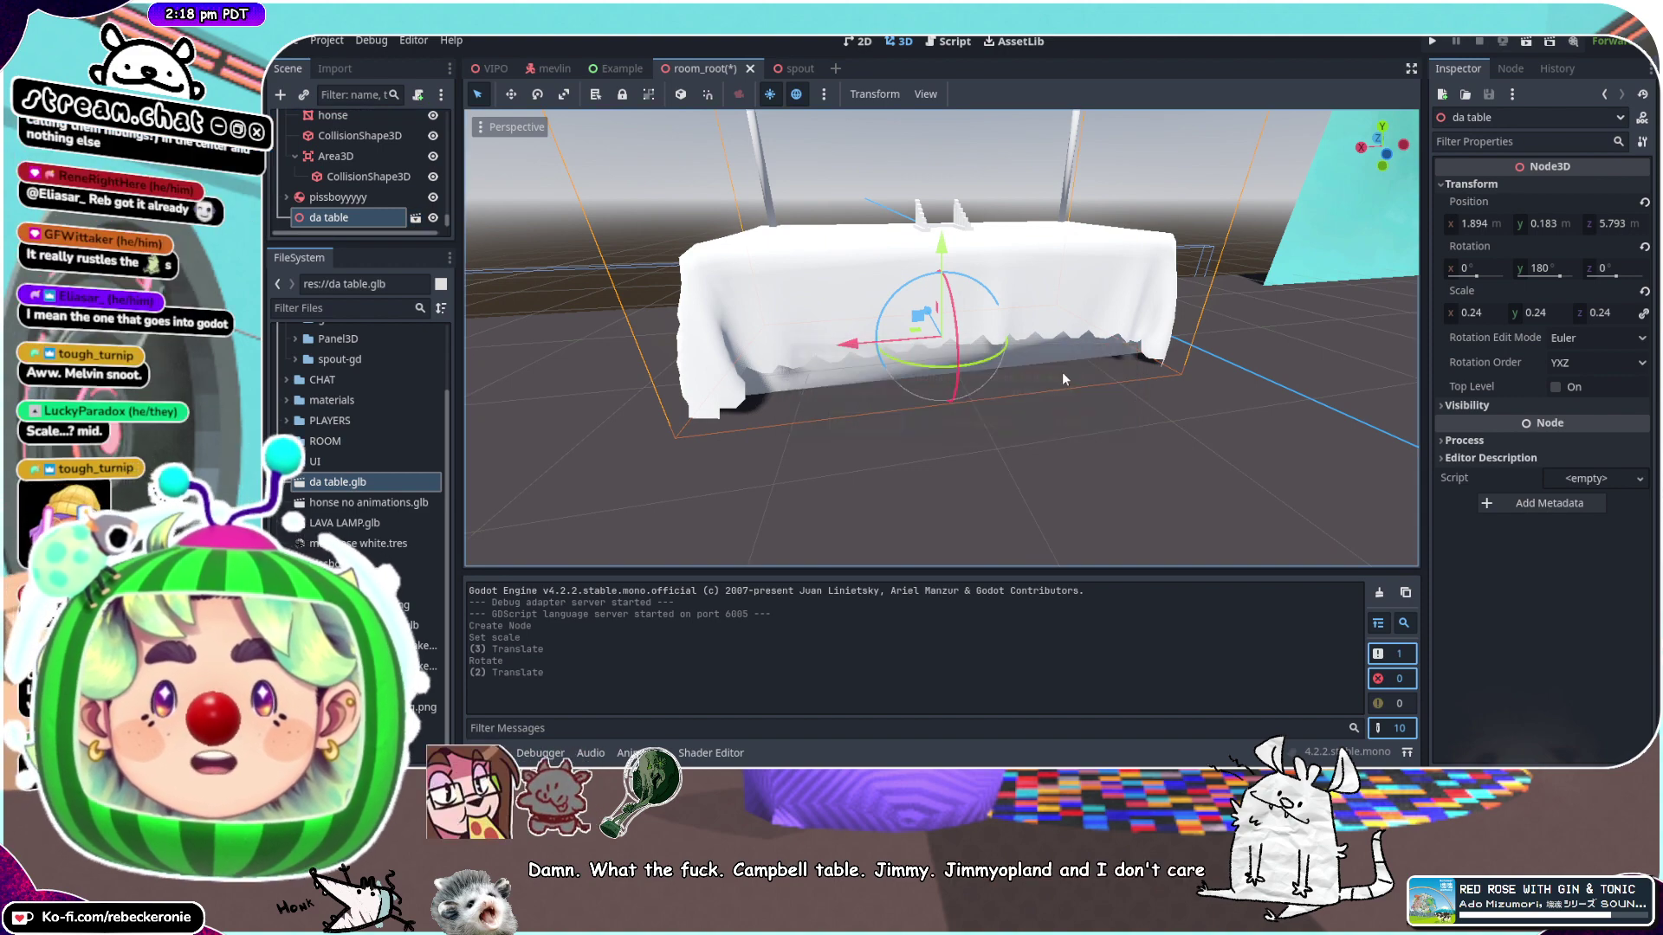
Move the tote bag from the room floor to the table's front edge and raise it slightly
middle_click_drag(1062, 371, 1116, 385)
left_click(1275, 298)
scroll(1117, 386, "down", 6)
left_click_drag(1118, 391, 904, 327)
scroll(918, 295, "up", 10)
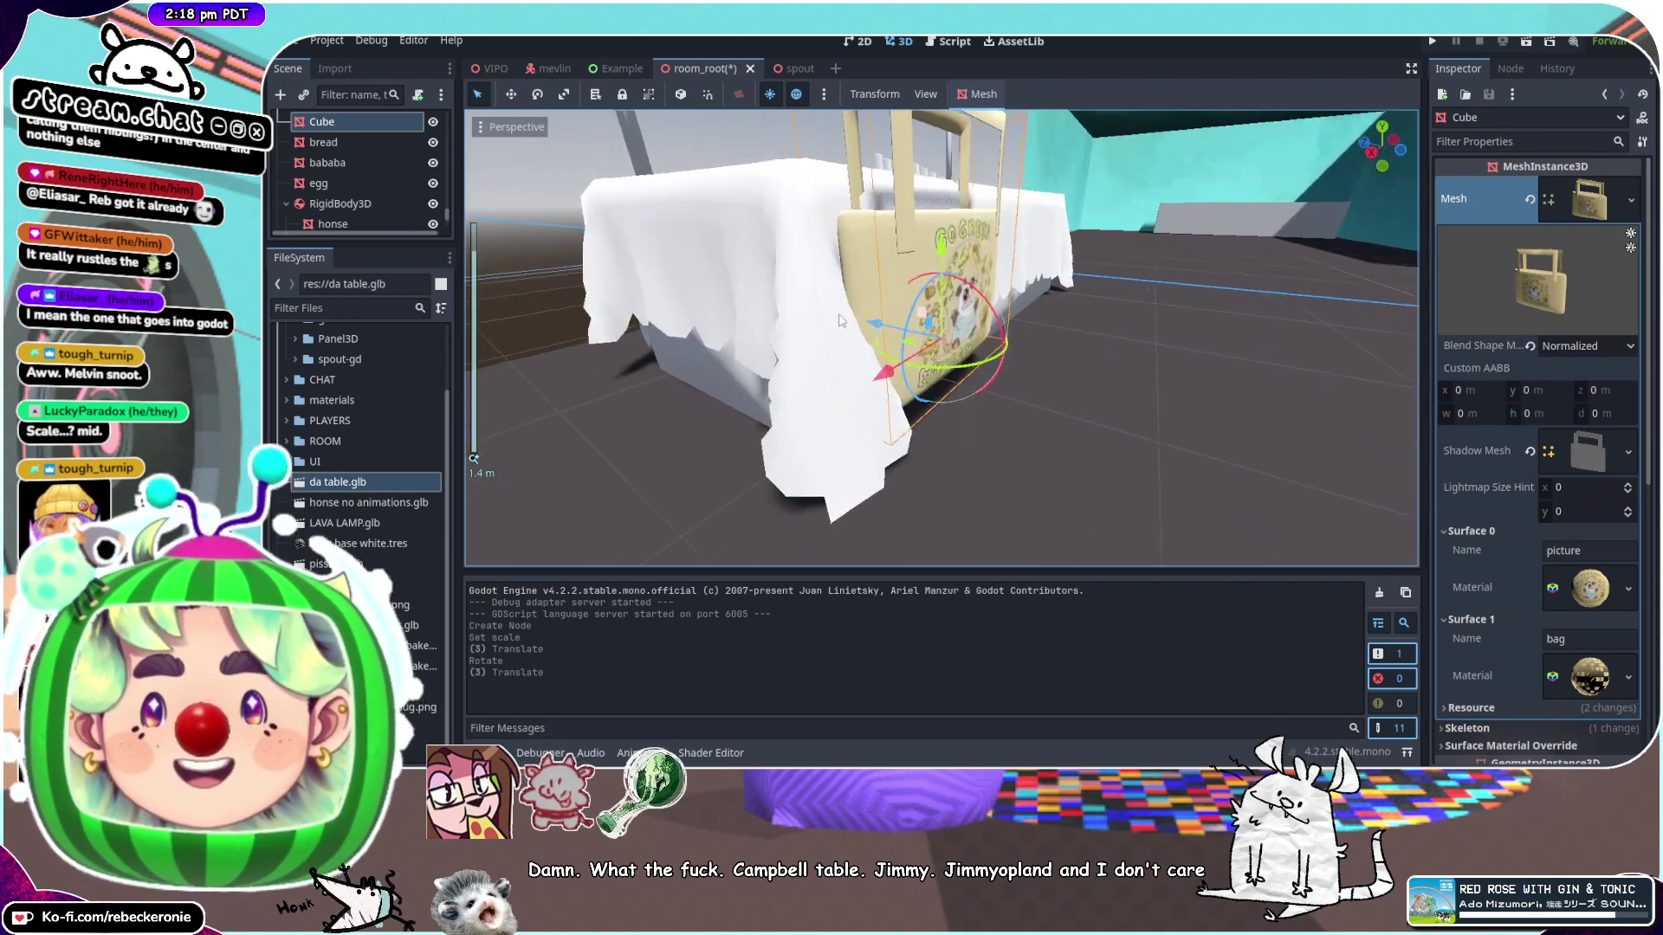
left_click_drag(935, 258, 938, 152)
scroll(938, 165, "down", 8)
middle_click_drag(926, 303, 1169, 353)
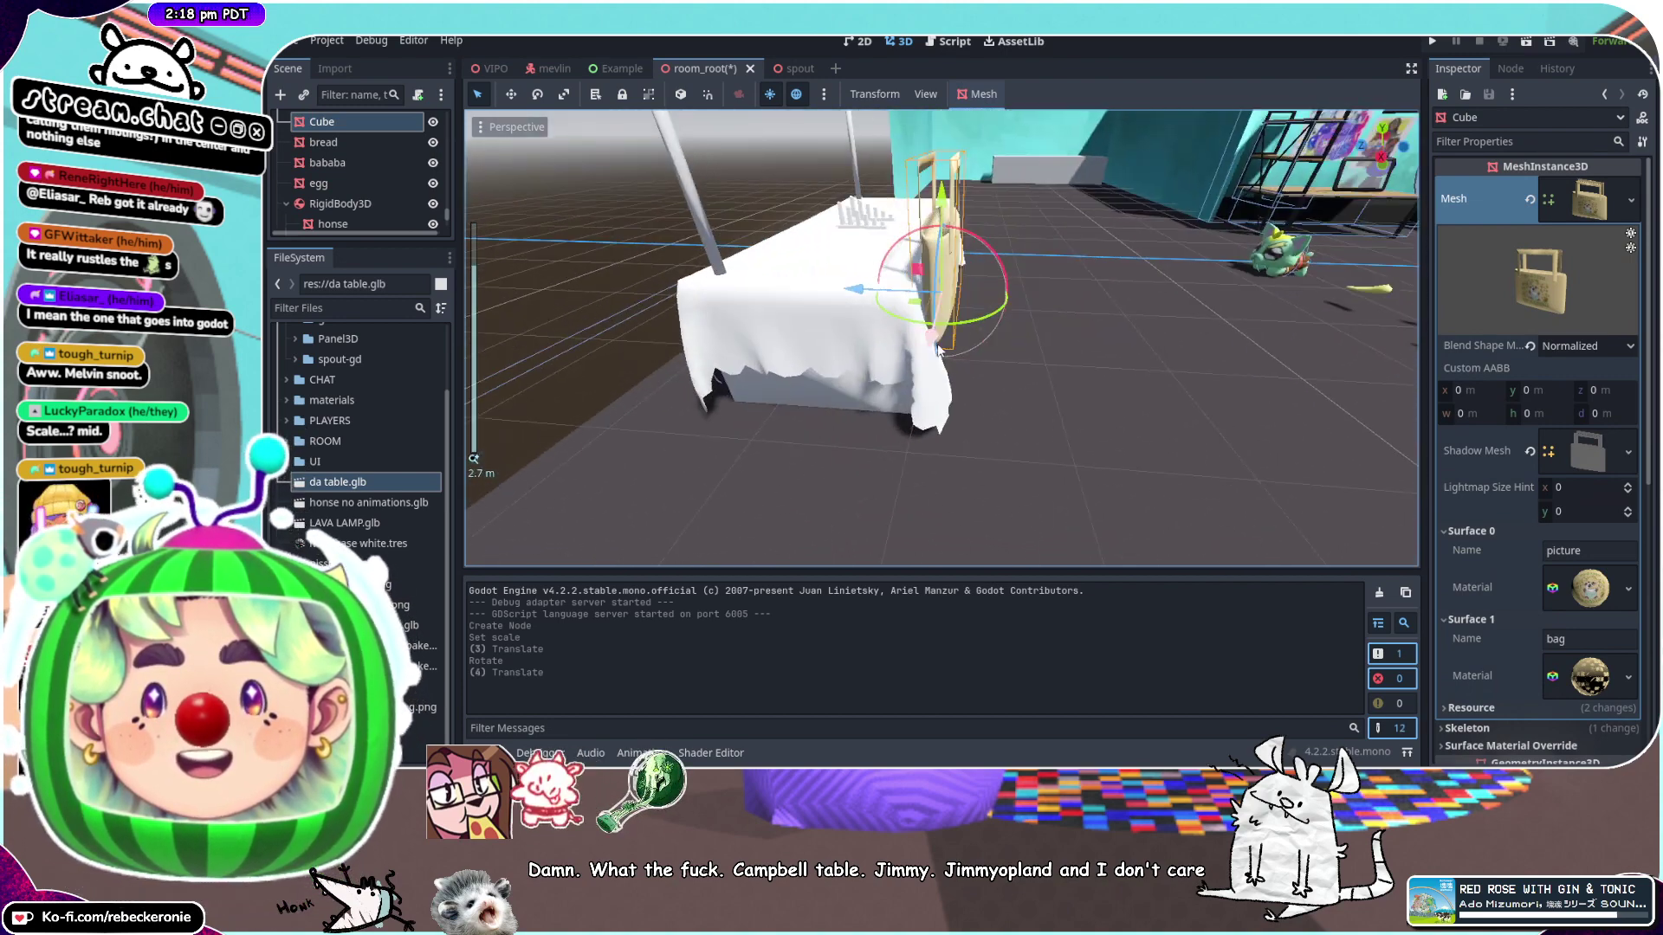
Shift the tote bag to the back of the table and raise it under one end of the frame's crossbar
left_click_drag(863, 295, 622, 299)
scroll(622, 303, "down", 4)
middle_click_drag(628, 324, 714, 400)
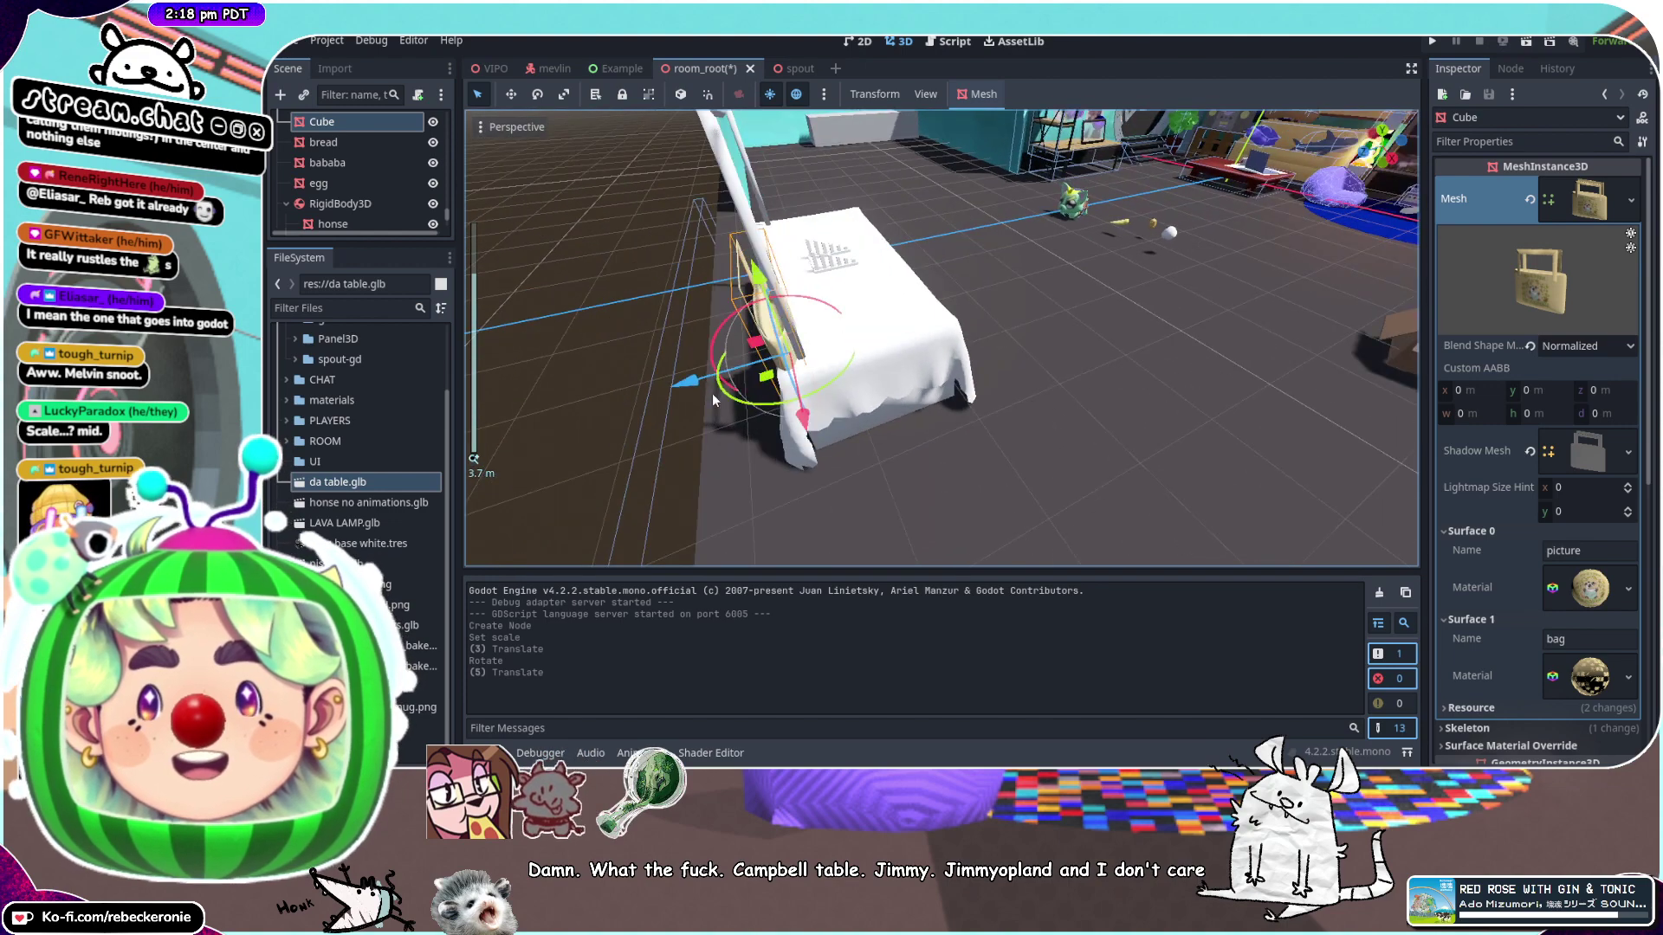
left_click_drag(724, 386, 782, 286)
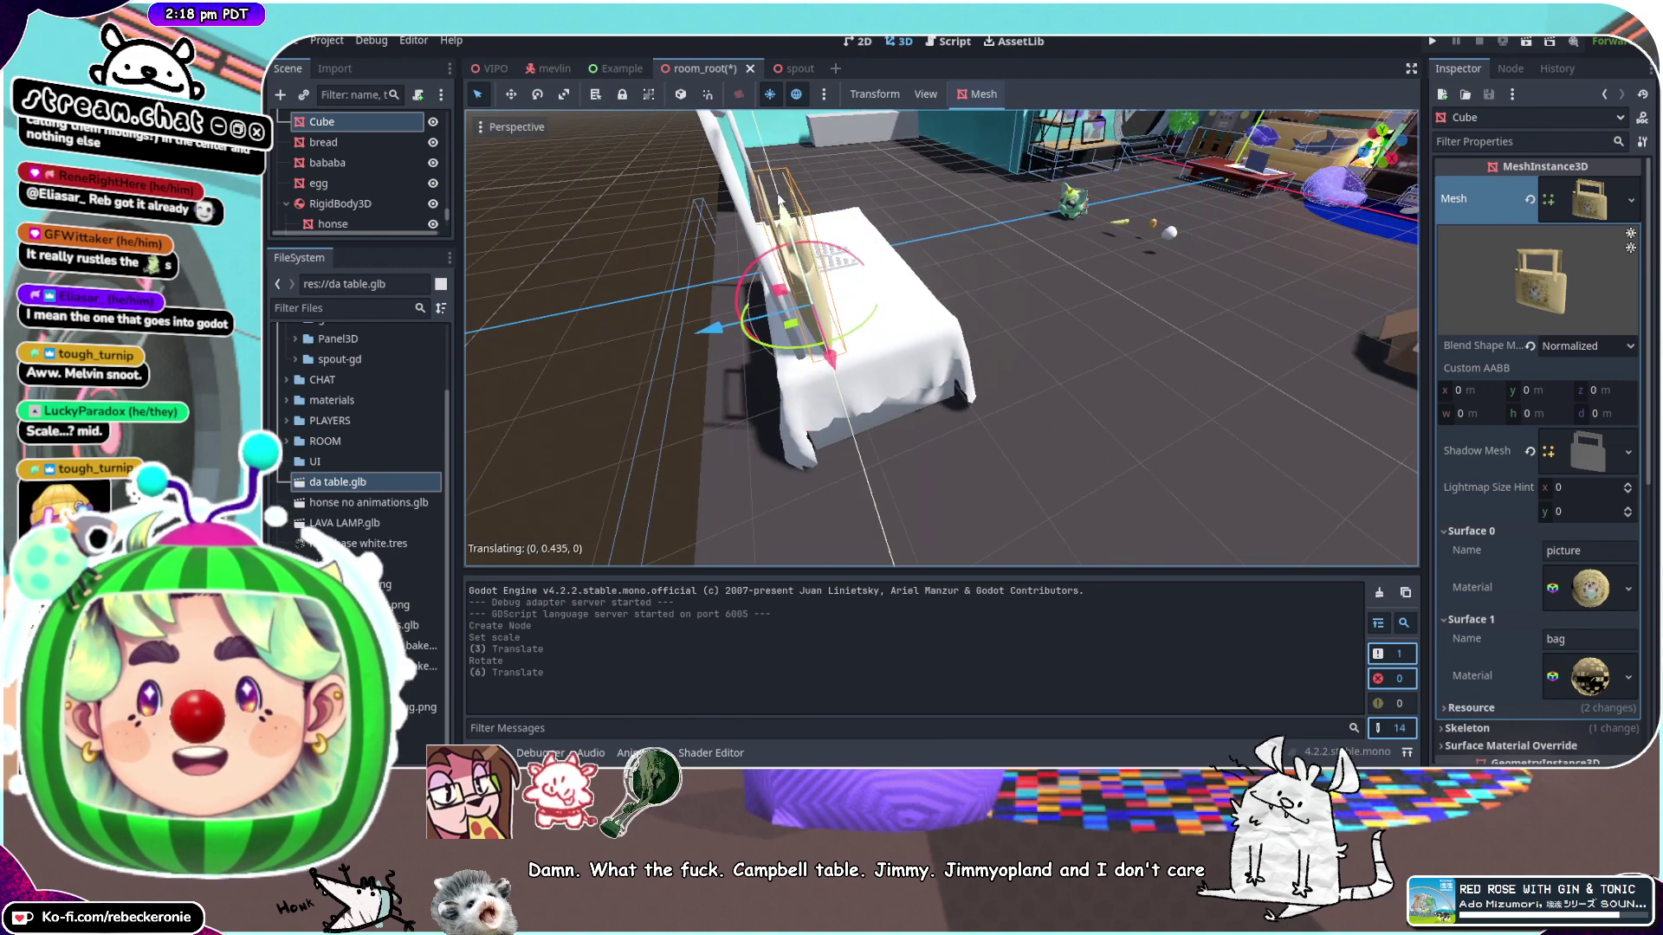
left_click_drag(766, 211, 766, 208)
middle_click_drag(762, 252, 605, 208)
scroll(658, 212, "down", 4)
middle_click_drag(918, 260, 804, 196)
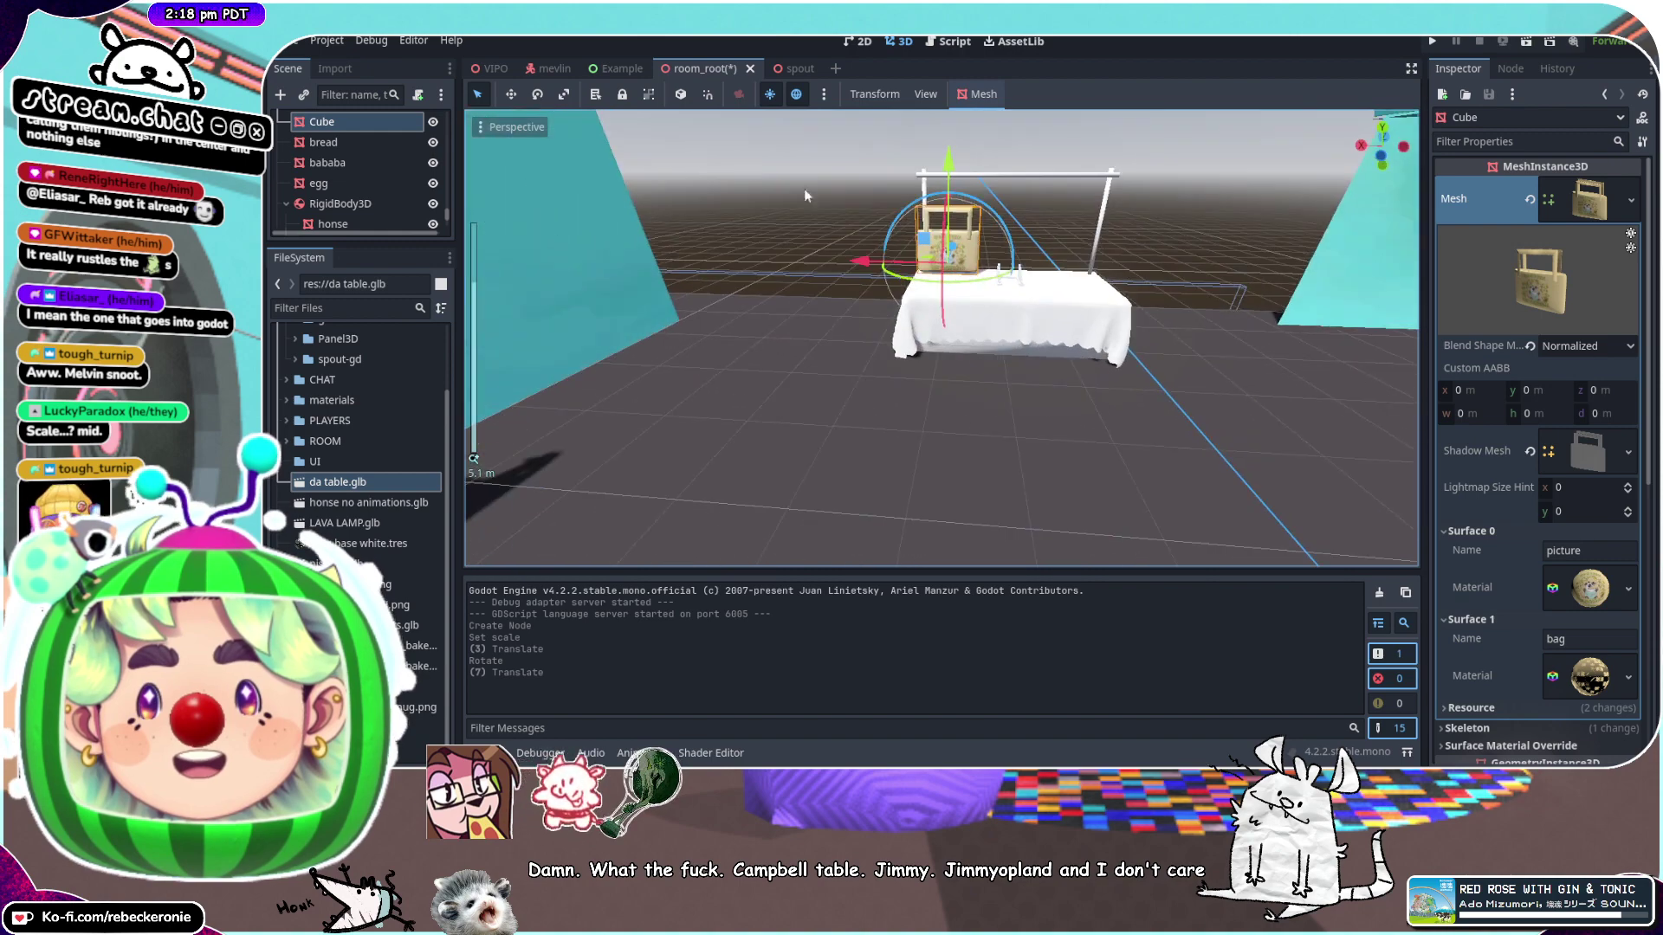
left_click_drag(849, 263, 852, 262)
scroll(853, 262, "up", 2)
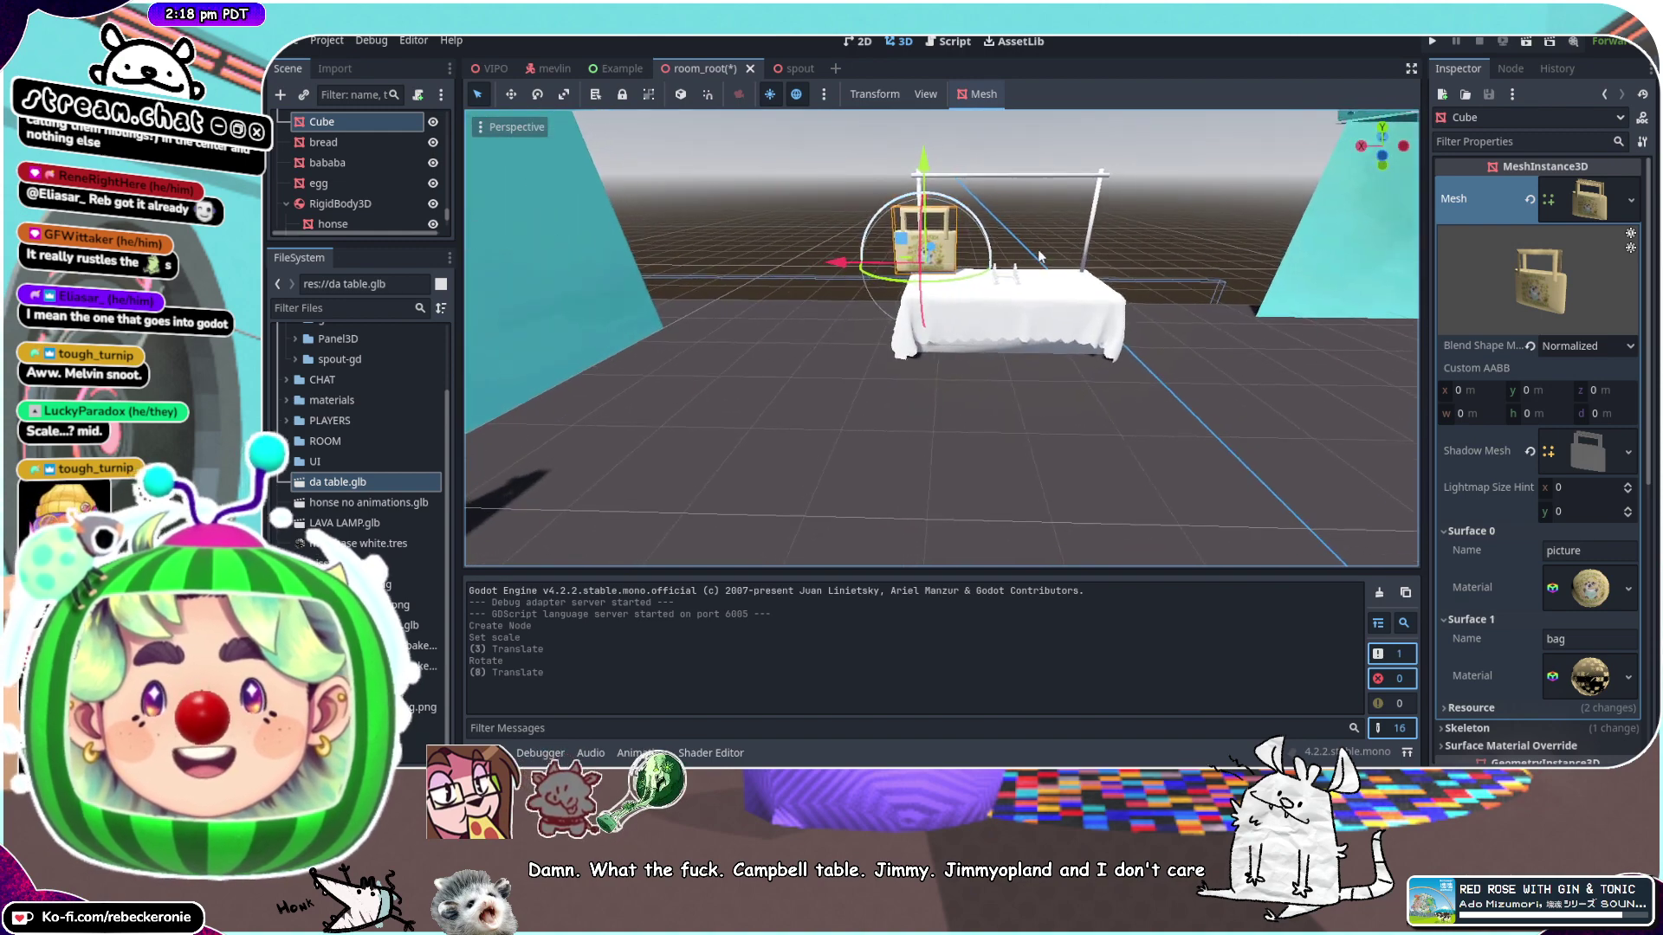
Select the mug in the room and move it over the middle of the table
middle_click_drag(852, 262, 1201, 319)
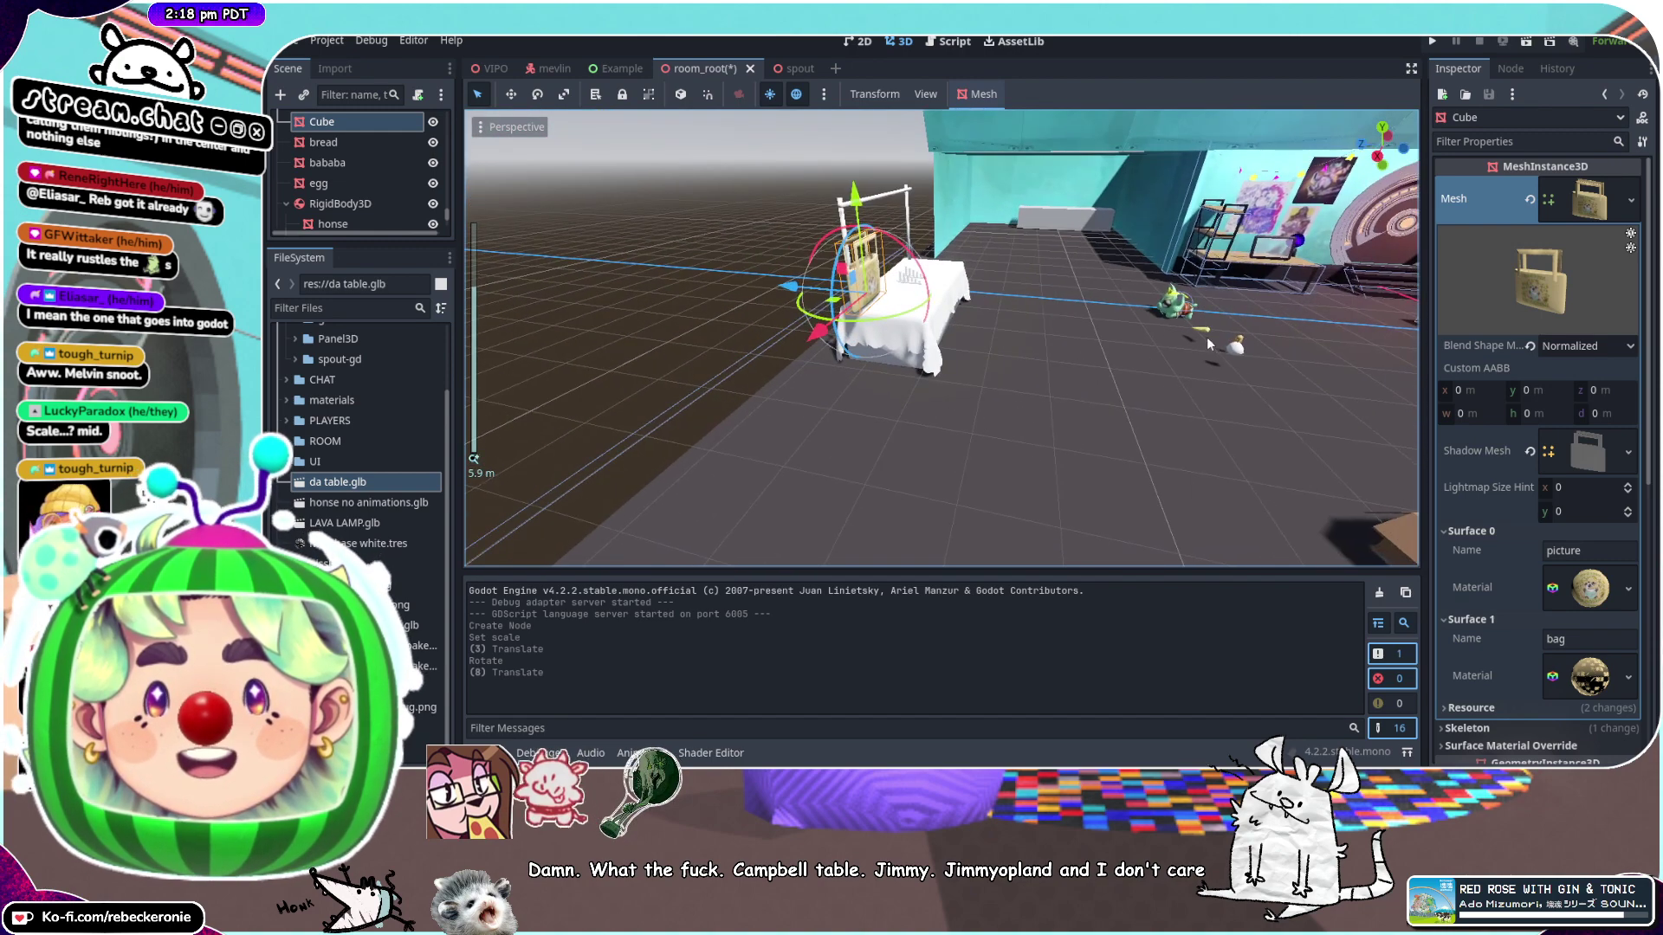
scroll(1244, 383, "down", 5)
left_click(1244, 388)
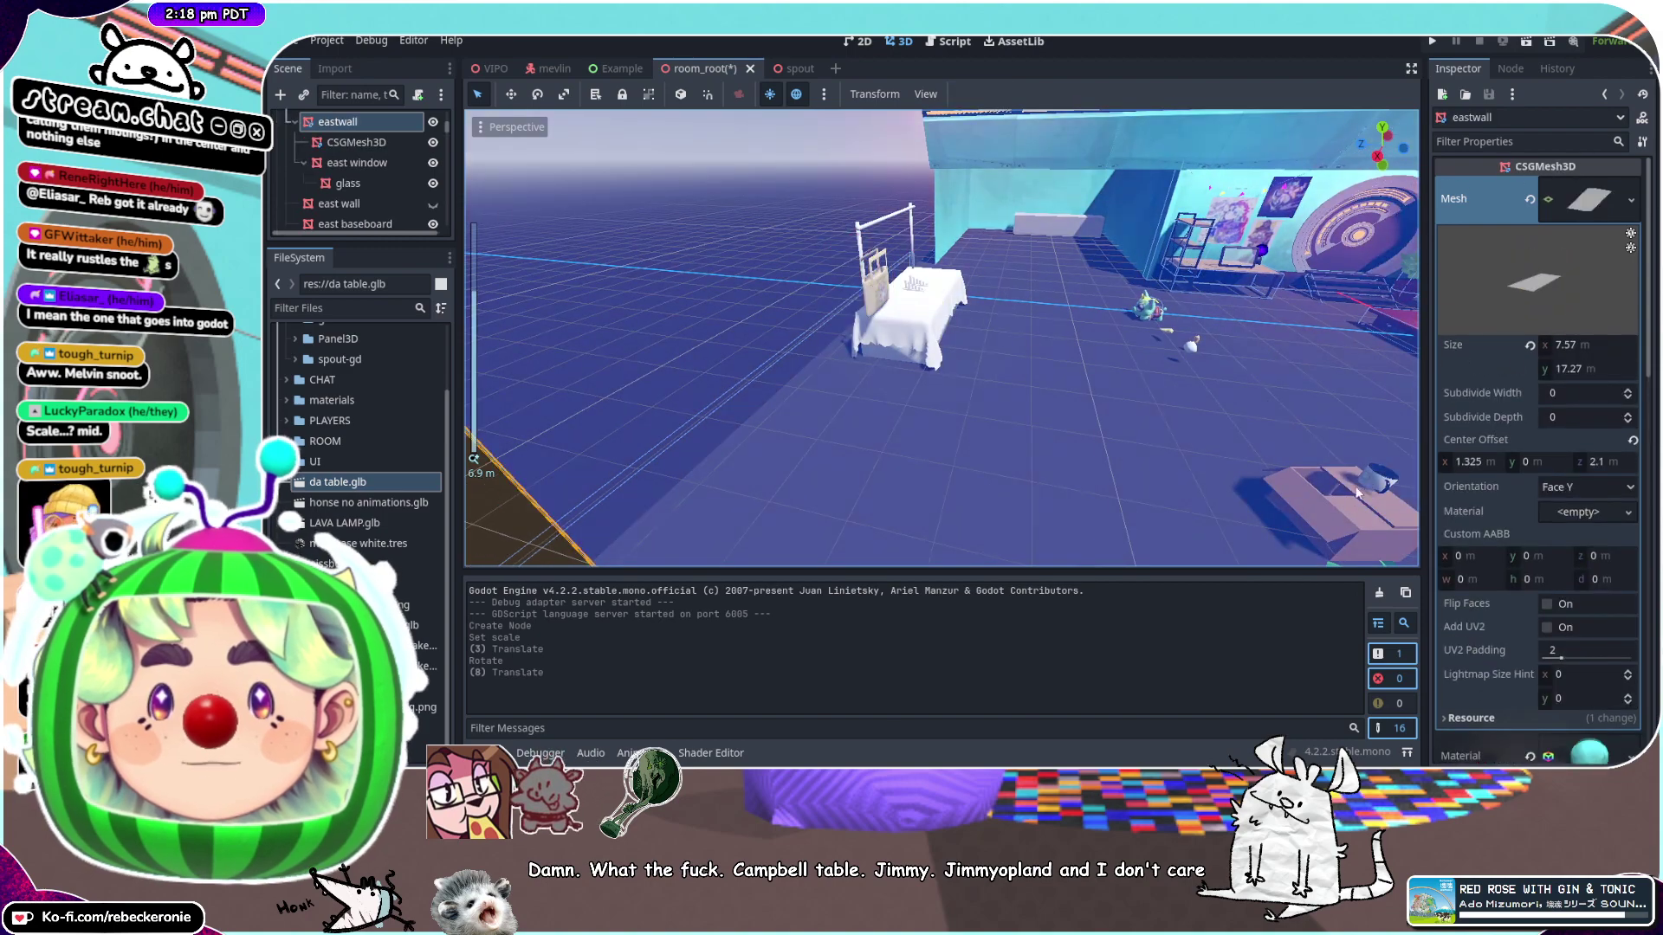
scroll(1233, 433, "down", 2)
middle_click_drag(1233, 433, 1263, 409)
middle_click_drag(1148, 303, 1247, 345)
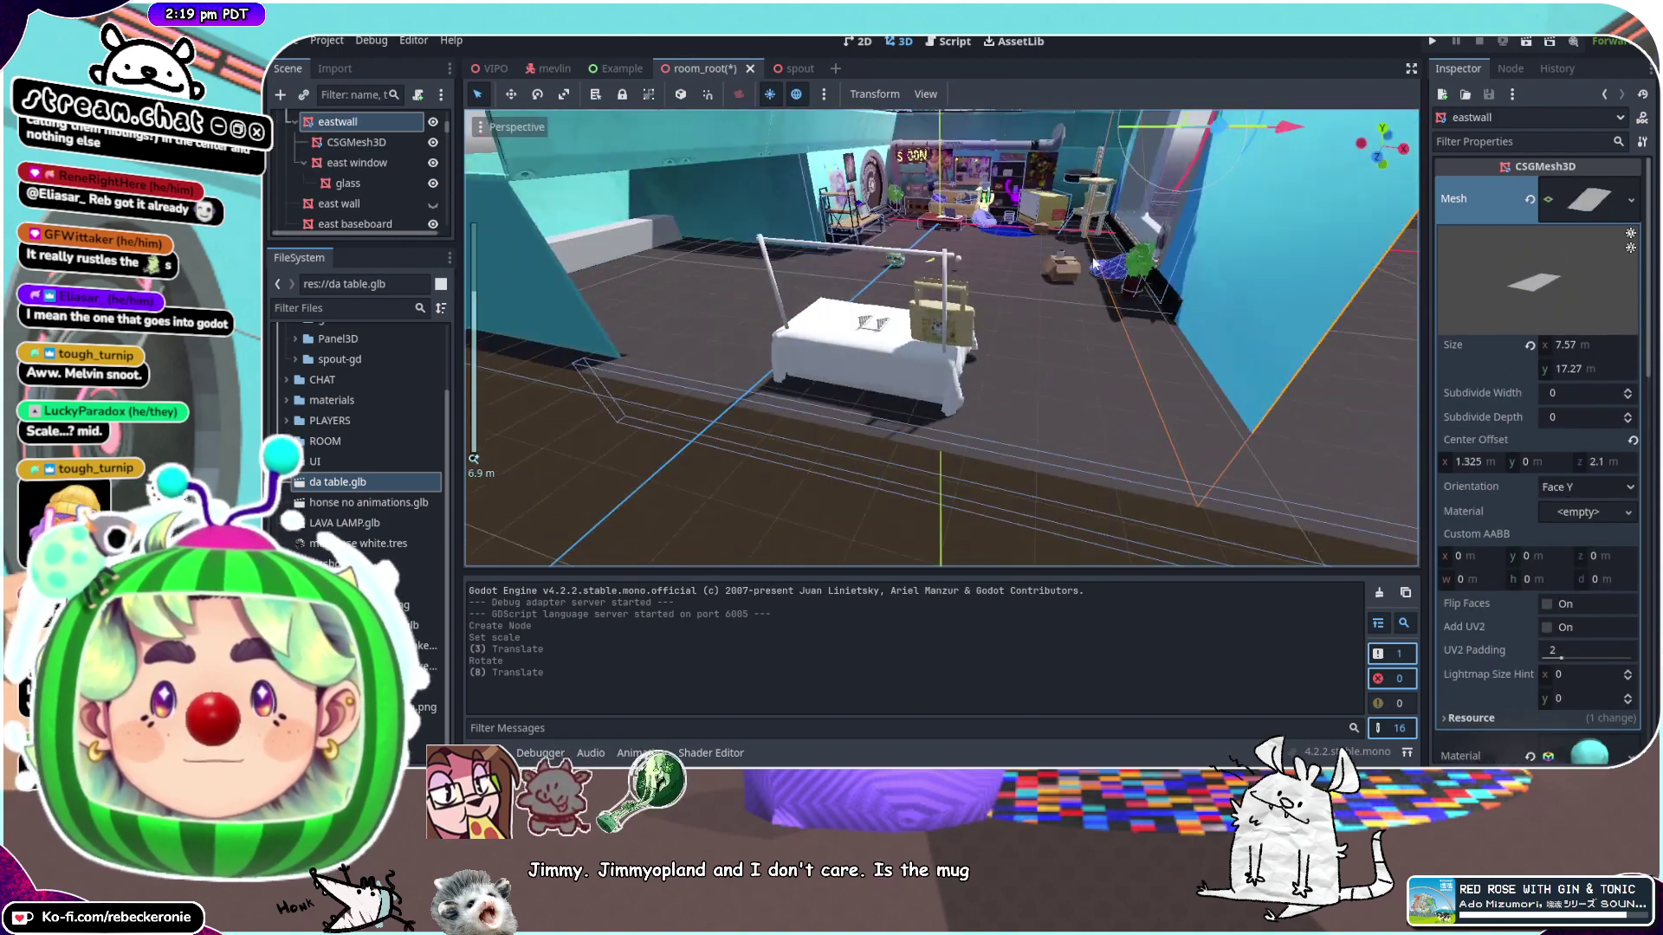
left_click(1063, 255)
middle_click_drag(1030, 257, 1169, 322)
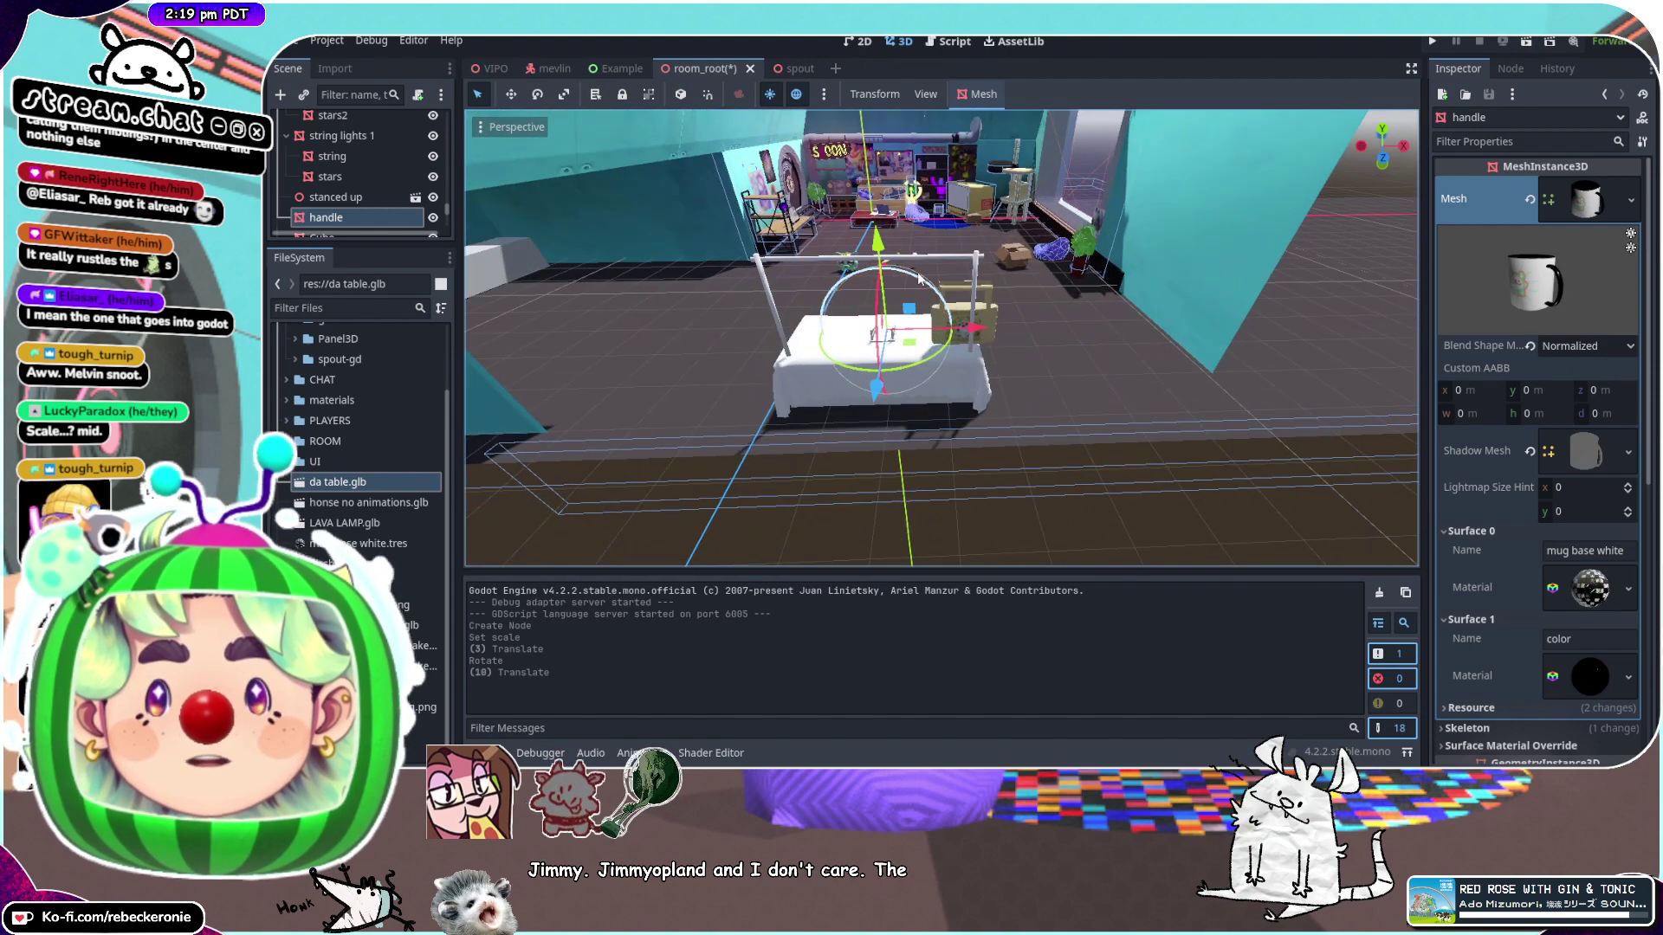
left_click_drag(878, 216, 877, 219)
middle_click_drag(899, 338, 1107, 356)
Move the mug back across the tabletop so it stands beside the tote bag
scroll(1010, 422, "up", 8)
scroll(1104, 350, "up", 2)
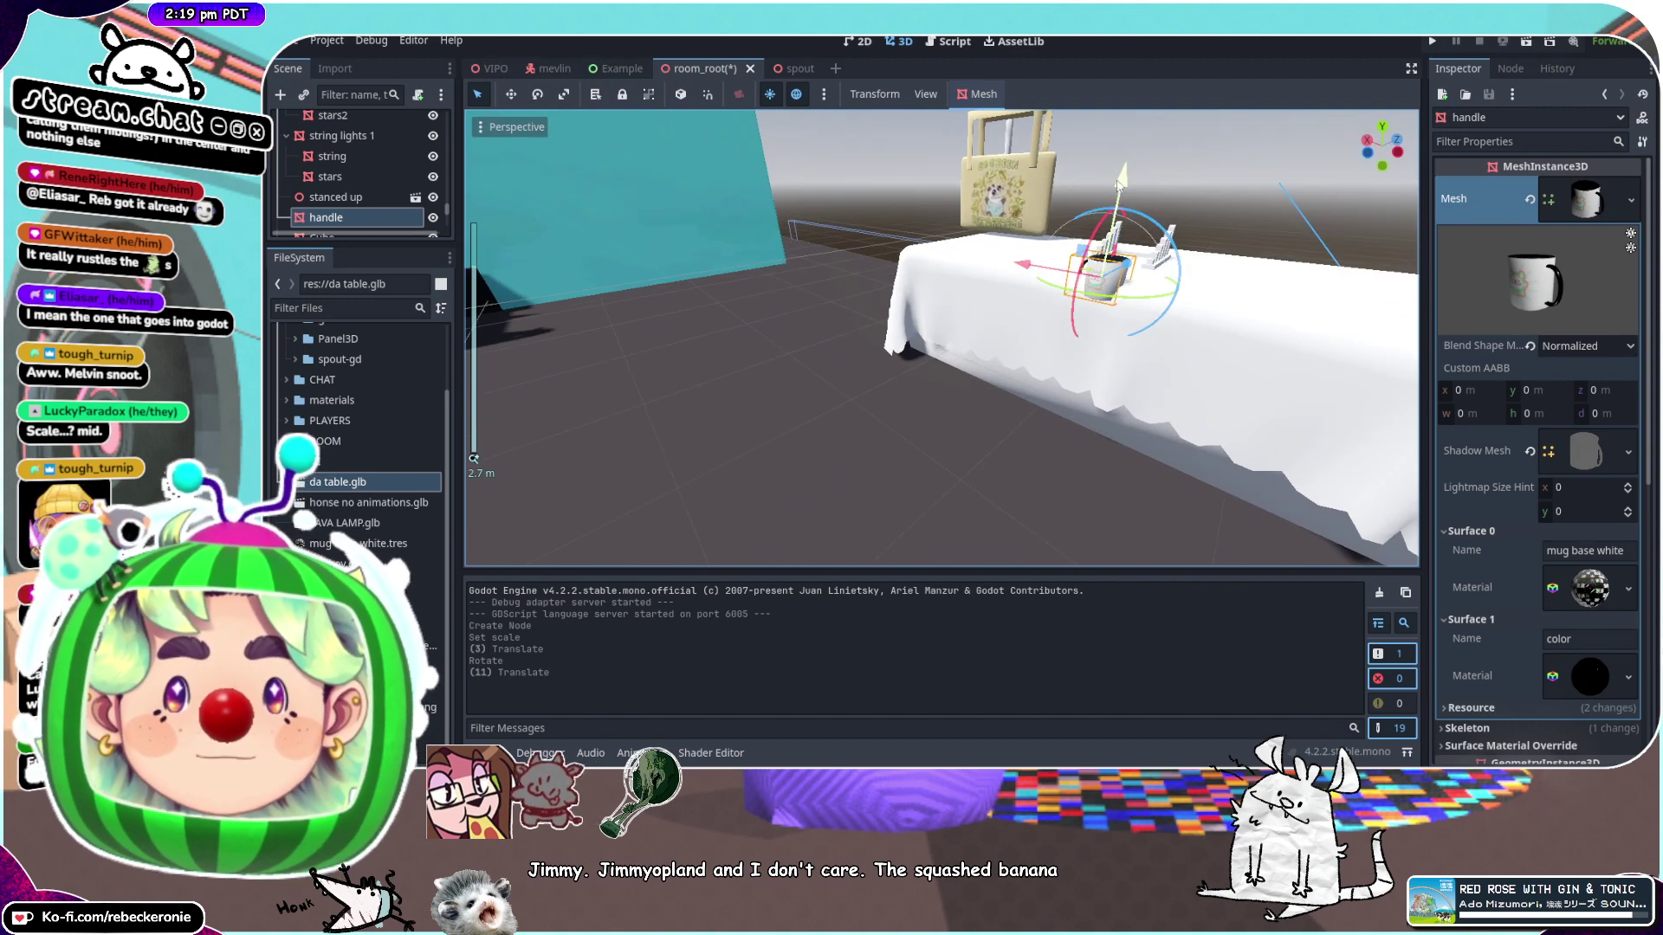
left_click_drag(1129, 169, 1128, 169)
left_click_drag(1026, 255, 965, 224)
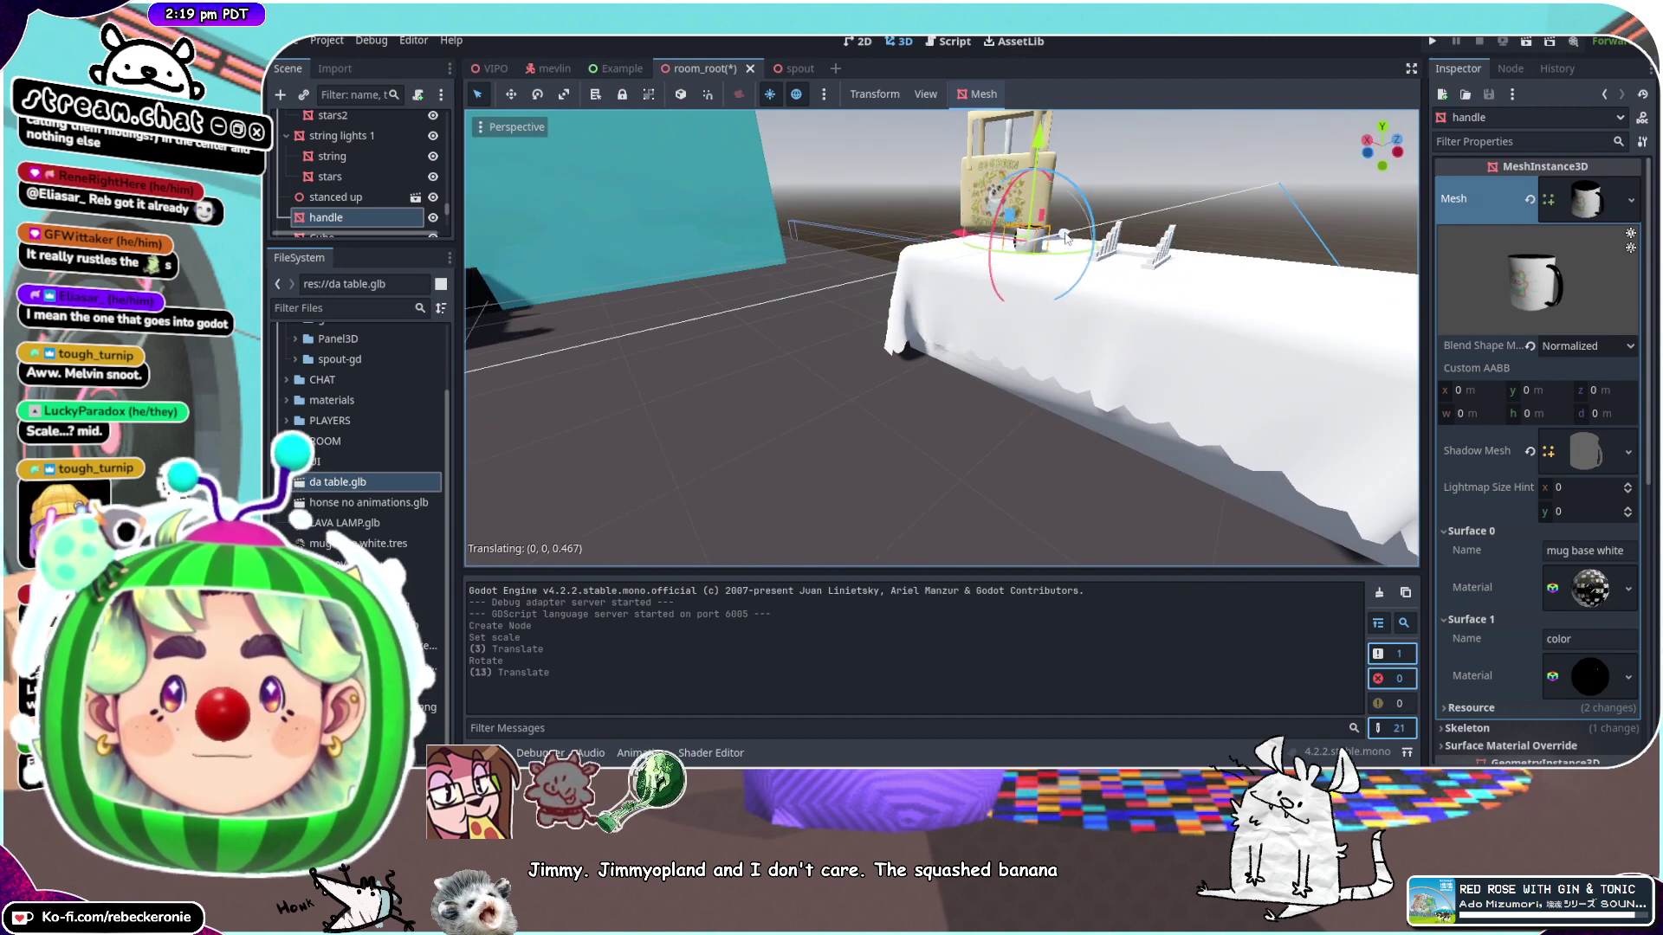
middle_click_drag(1071, 219, 962, 186)
scroll(987, 267, "up", 9)
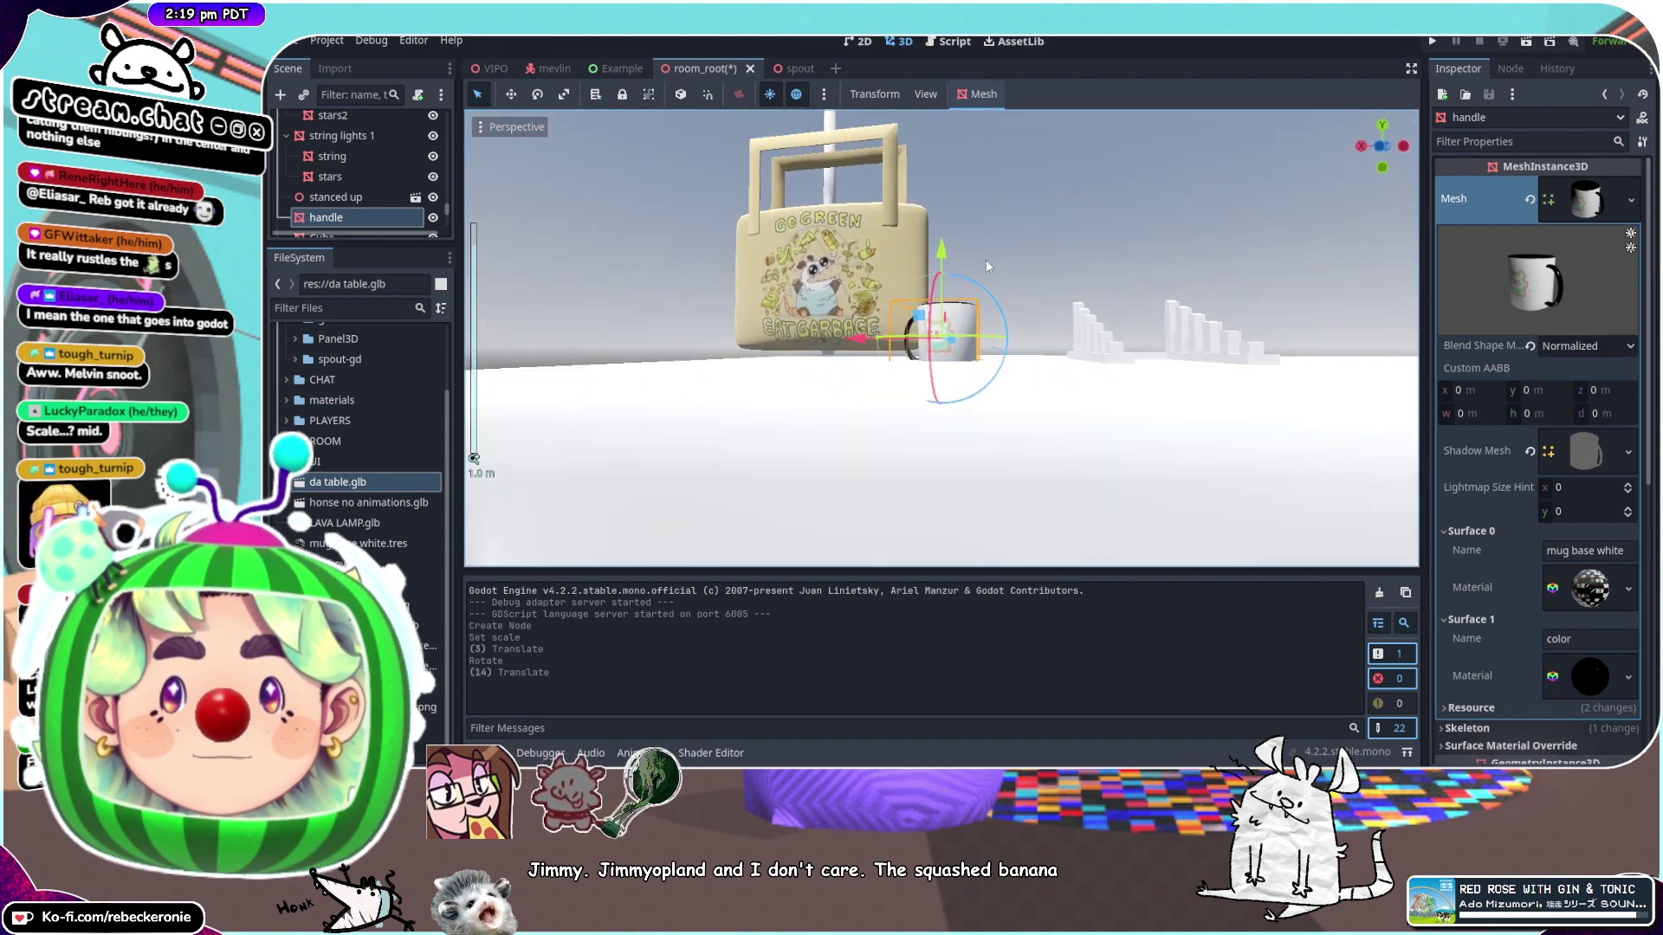
Fine-tune the mug's height on the tabletop and rotate it about its vertical axis
left_click_drag(946, 237, 953, 237)
middle_click_drag(954, 237, 918, 394)
scroll(849, 346, "down", 3)
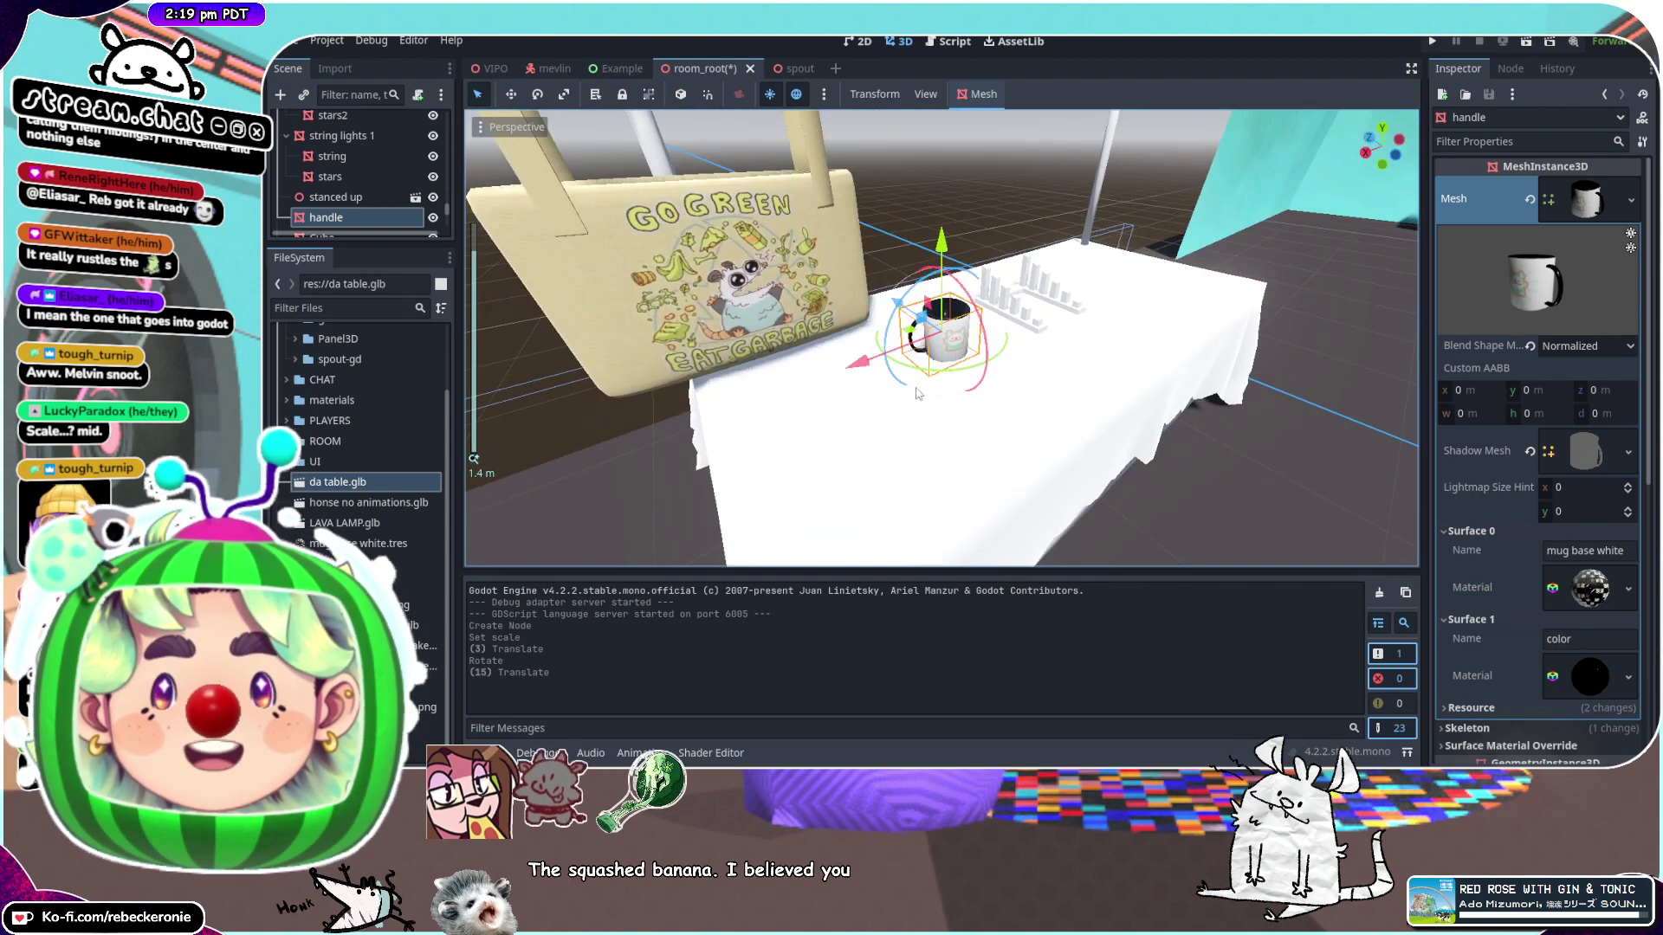
left_click_drag(924, 376, 924, 375)
middle_click_drag(923, 376, 880, 283)
scroll(792, 264, "down", 5)
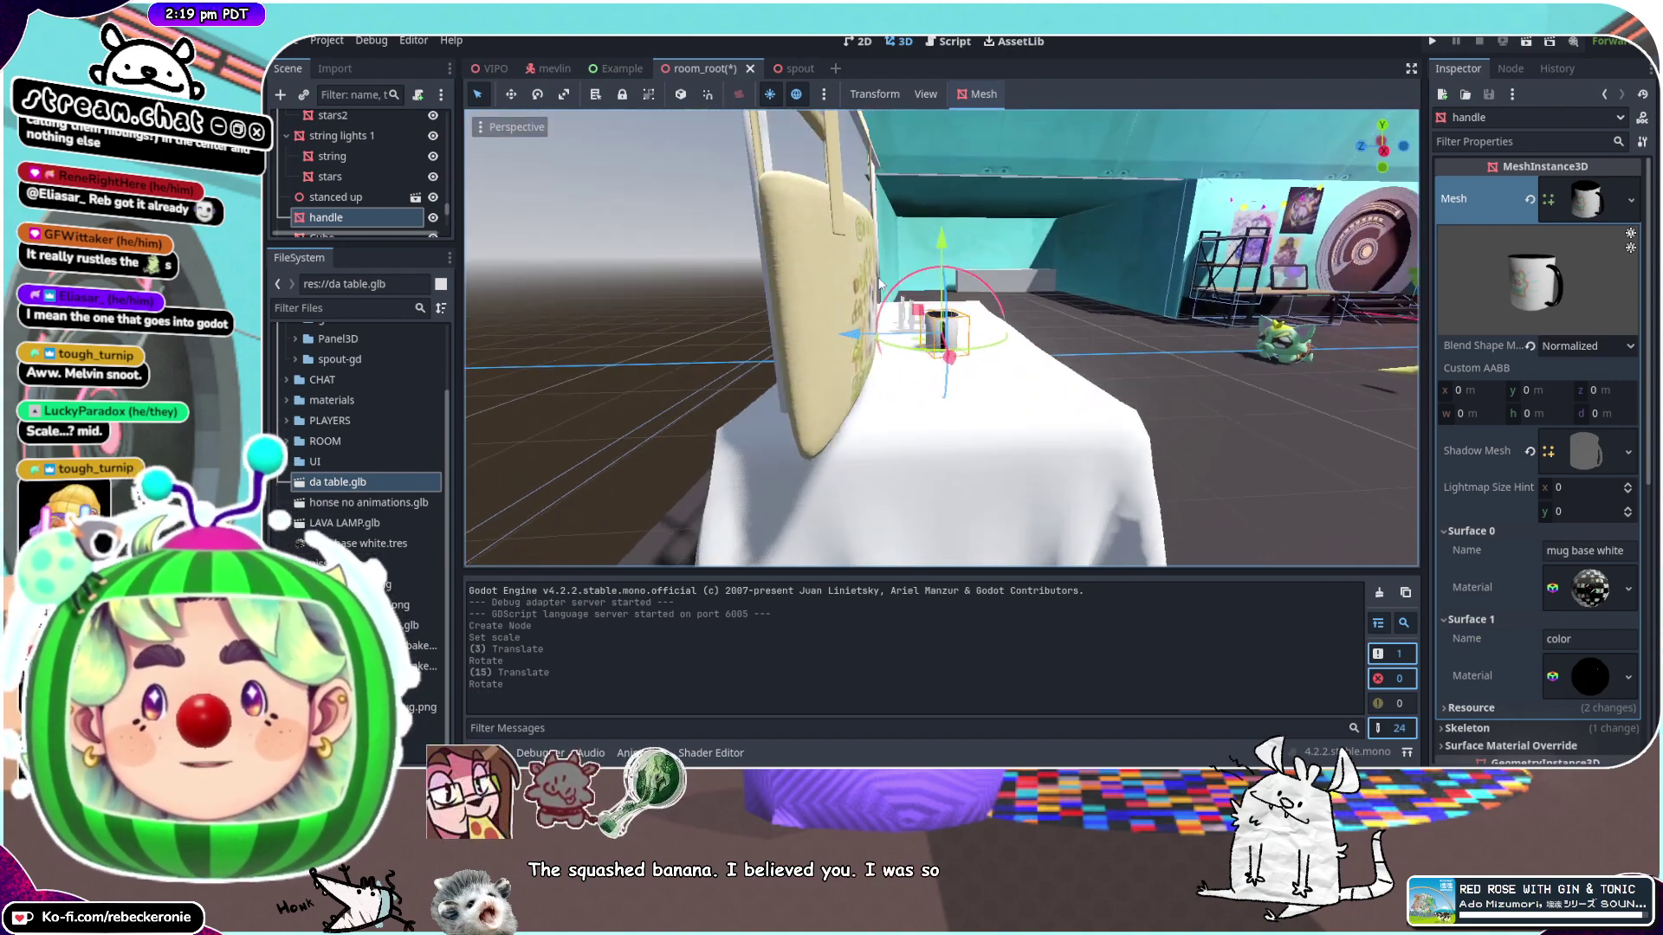
Try rotating the tote bag on the table to a different angle, and undo that rotation
left_click(863, 231)
middle_click_drag(863, 230, 850, 253)
left_click_drag(895, 309, 924, 243)
middle_click_drag(924, 234, 766, 217)
scroll(765, 216, "down", 6)
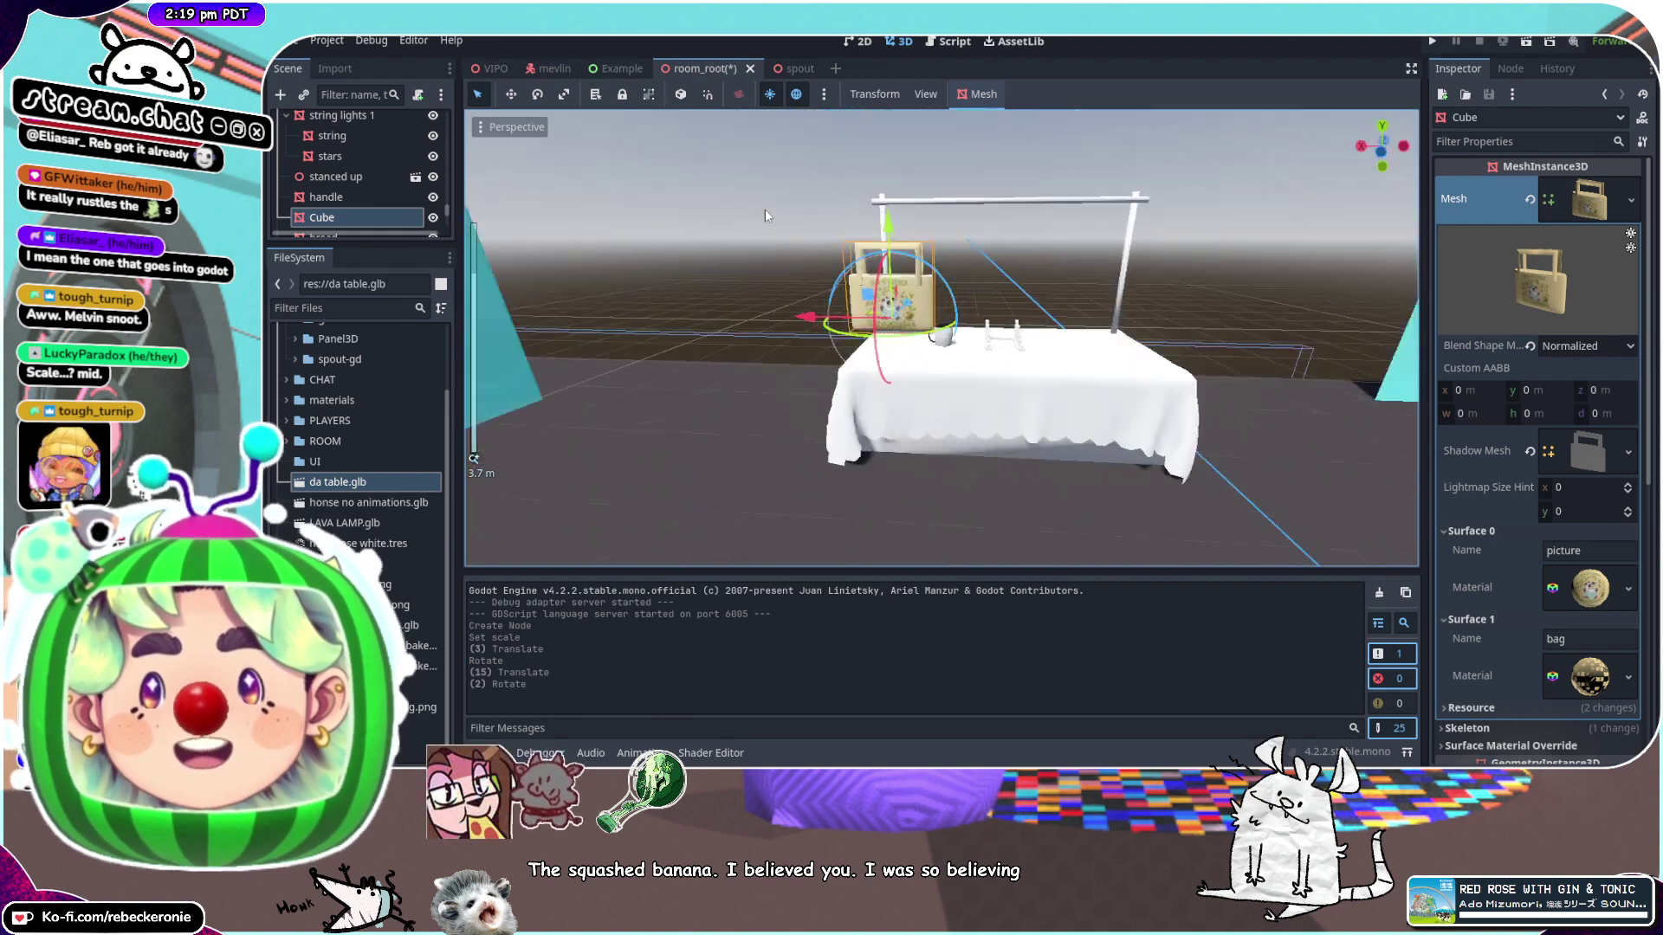
scroll(987, 255, "up", 5)
key("ctrl+z")
middle_click_drag(991, 257, 875, 313)
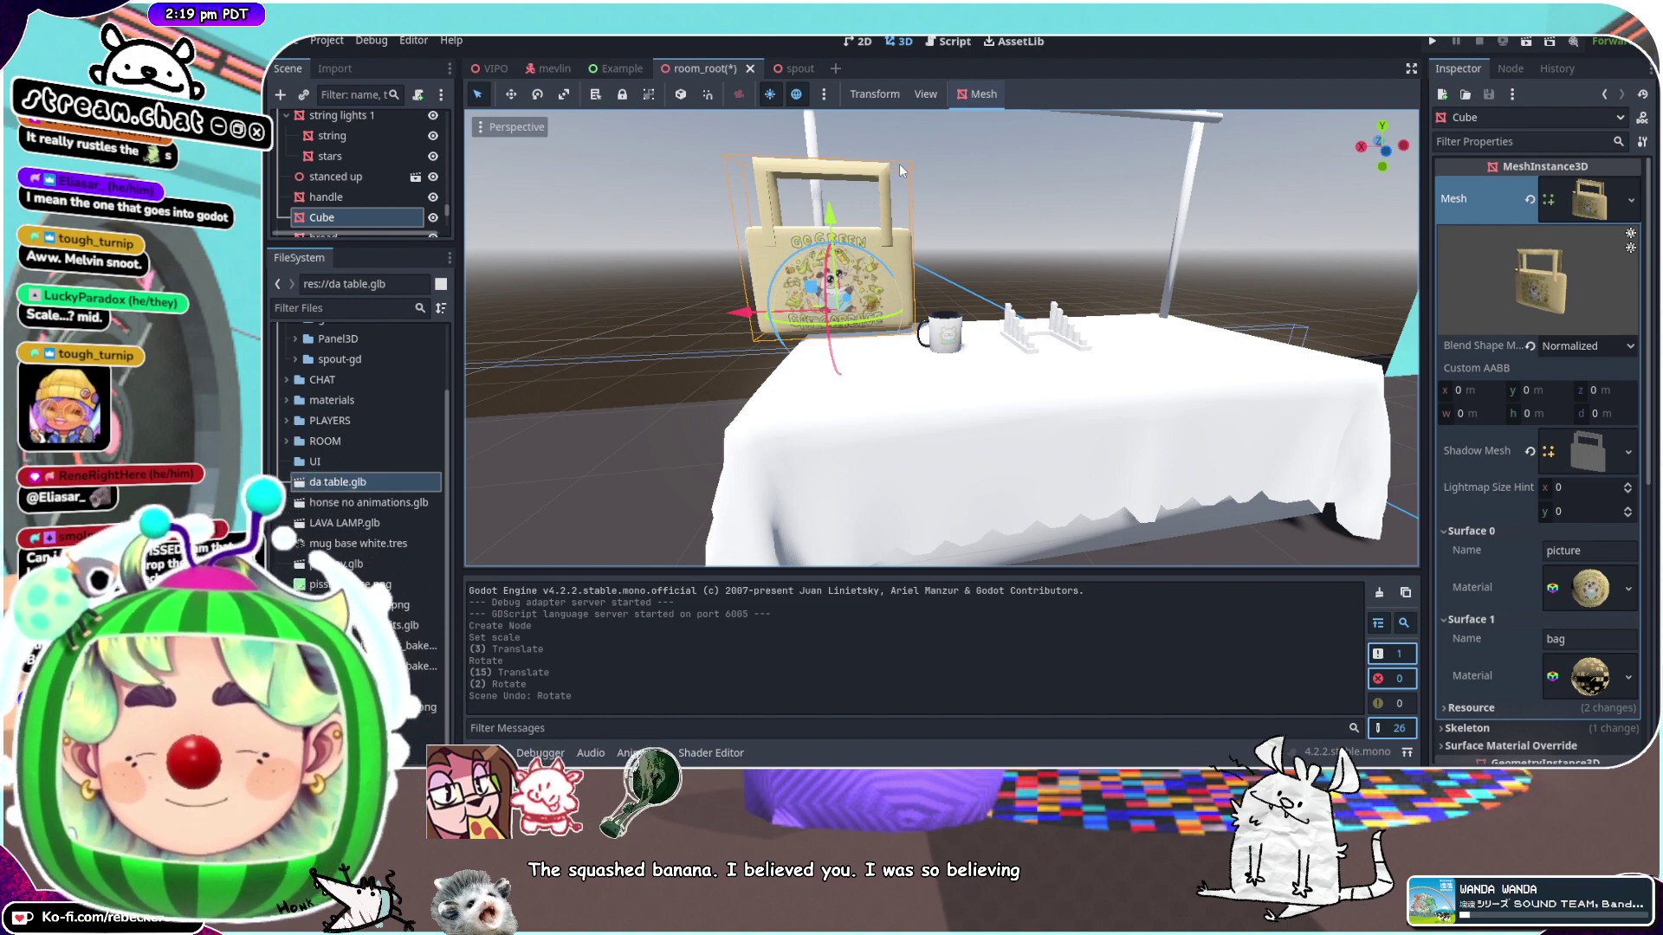
Examine the placement of the tote bag and mug on the table from across the room and up close
middle_click_drag(762, 299, 1150, 383)
scroll(943, 282, "down", 4)
scroll(902, 256, "down", 3)
scroll(1039, 373, "down", 3)
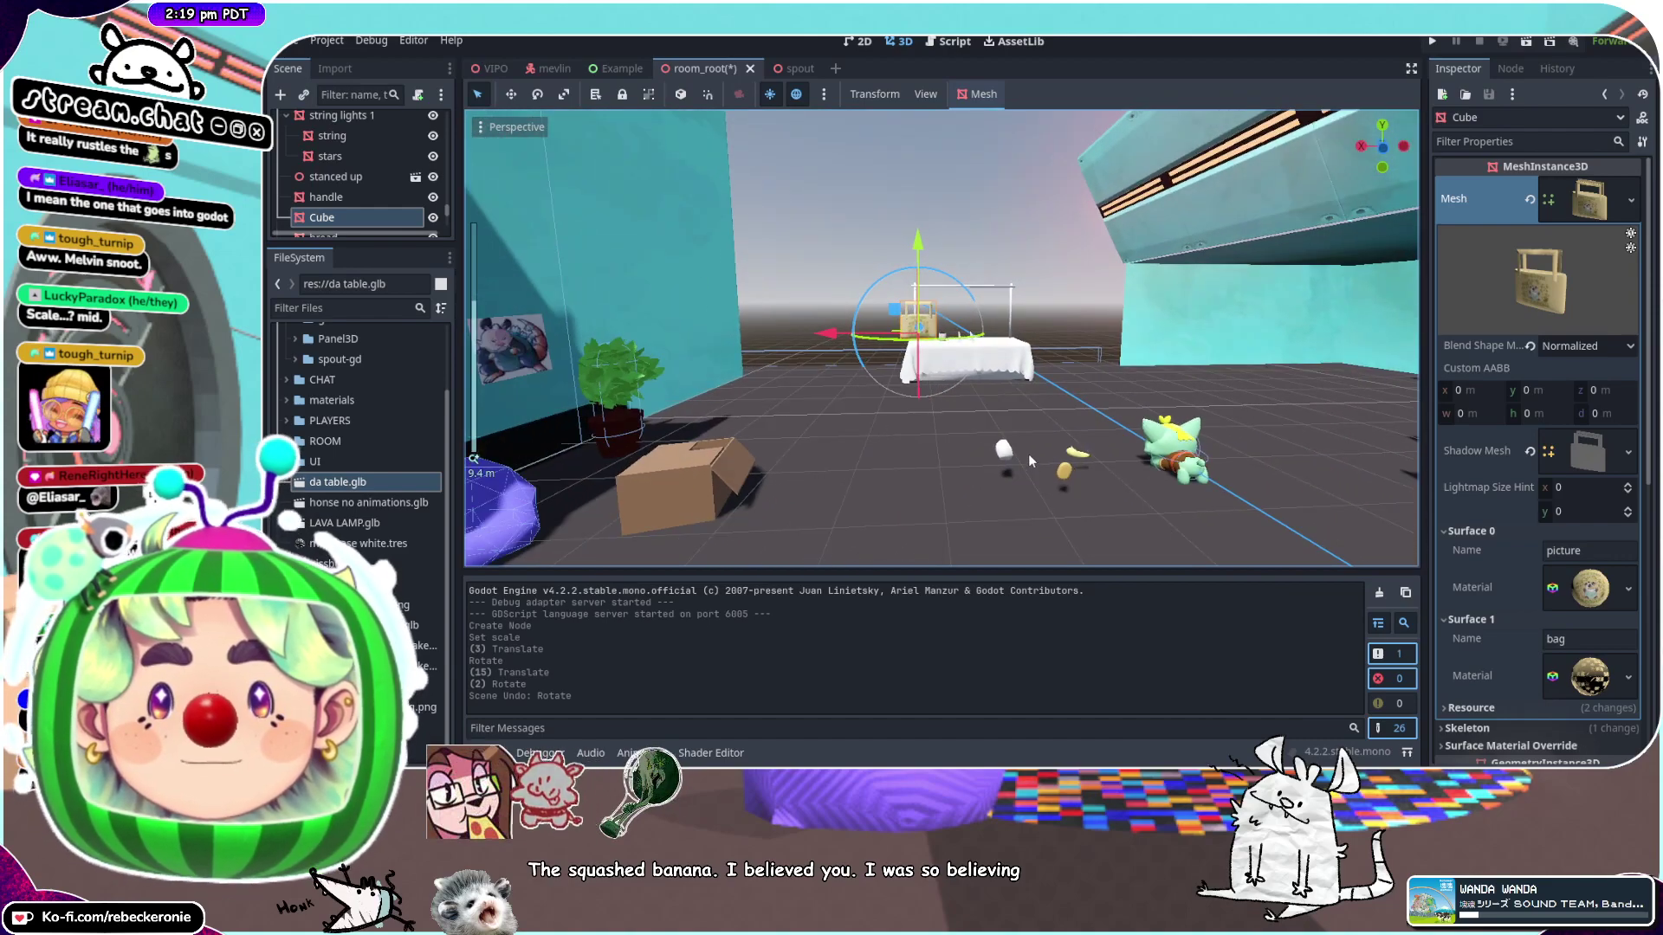
middle_click_drag(1027, 454, 1189, 470)
left_click(1285, 496)
middle_click_drag(1286, 495, 934, 331)
scroll(840, 482, "down", 6)
scroll(841, 433, "up", 15)
left_click(910, 299)
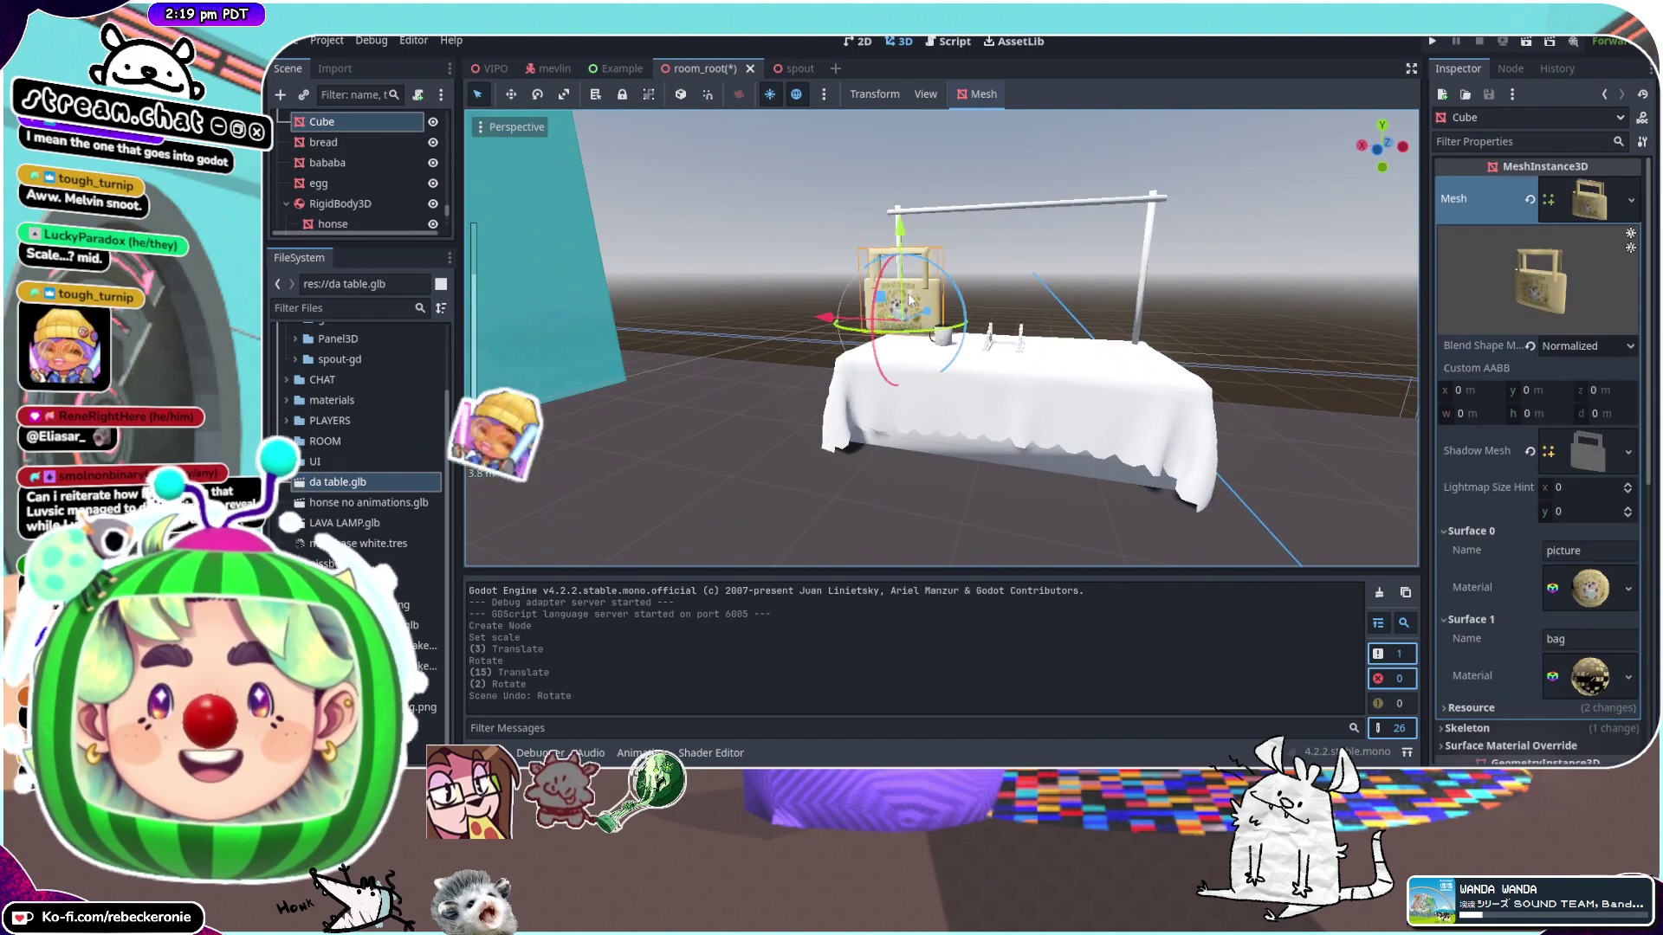
scroll(907, 293, "up", 8)
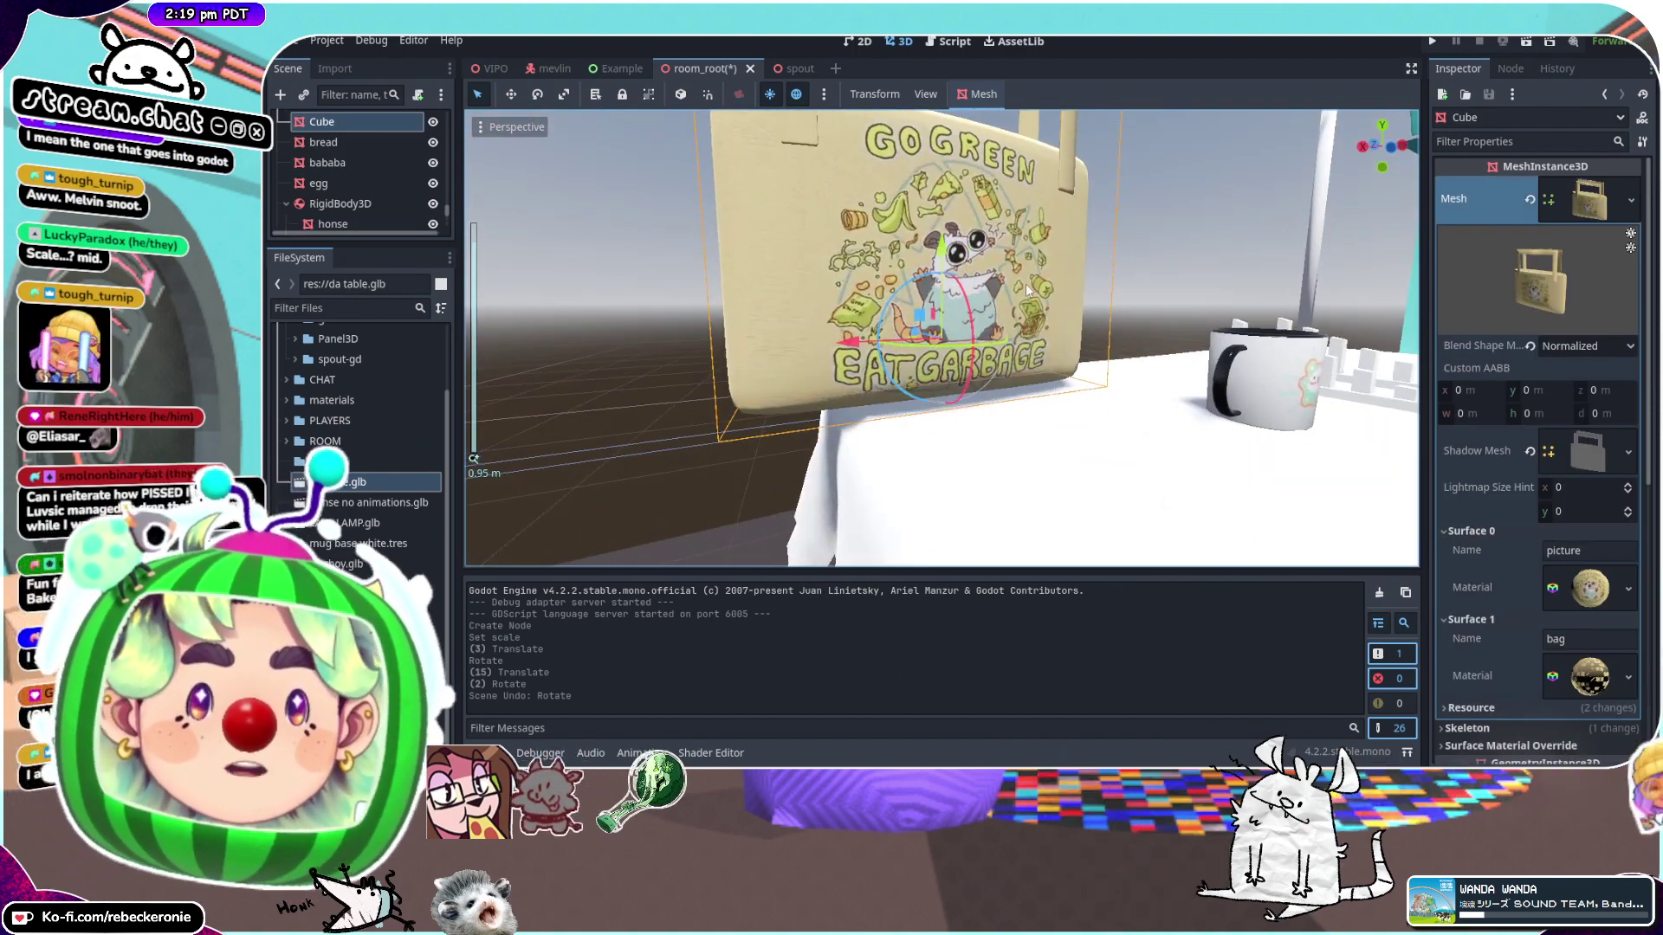
scroll(1025, 284, "down", 4)
middle_click_drag(1025, 283, 1072, 369)
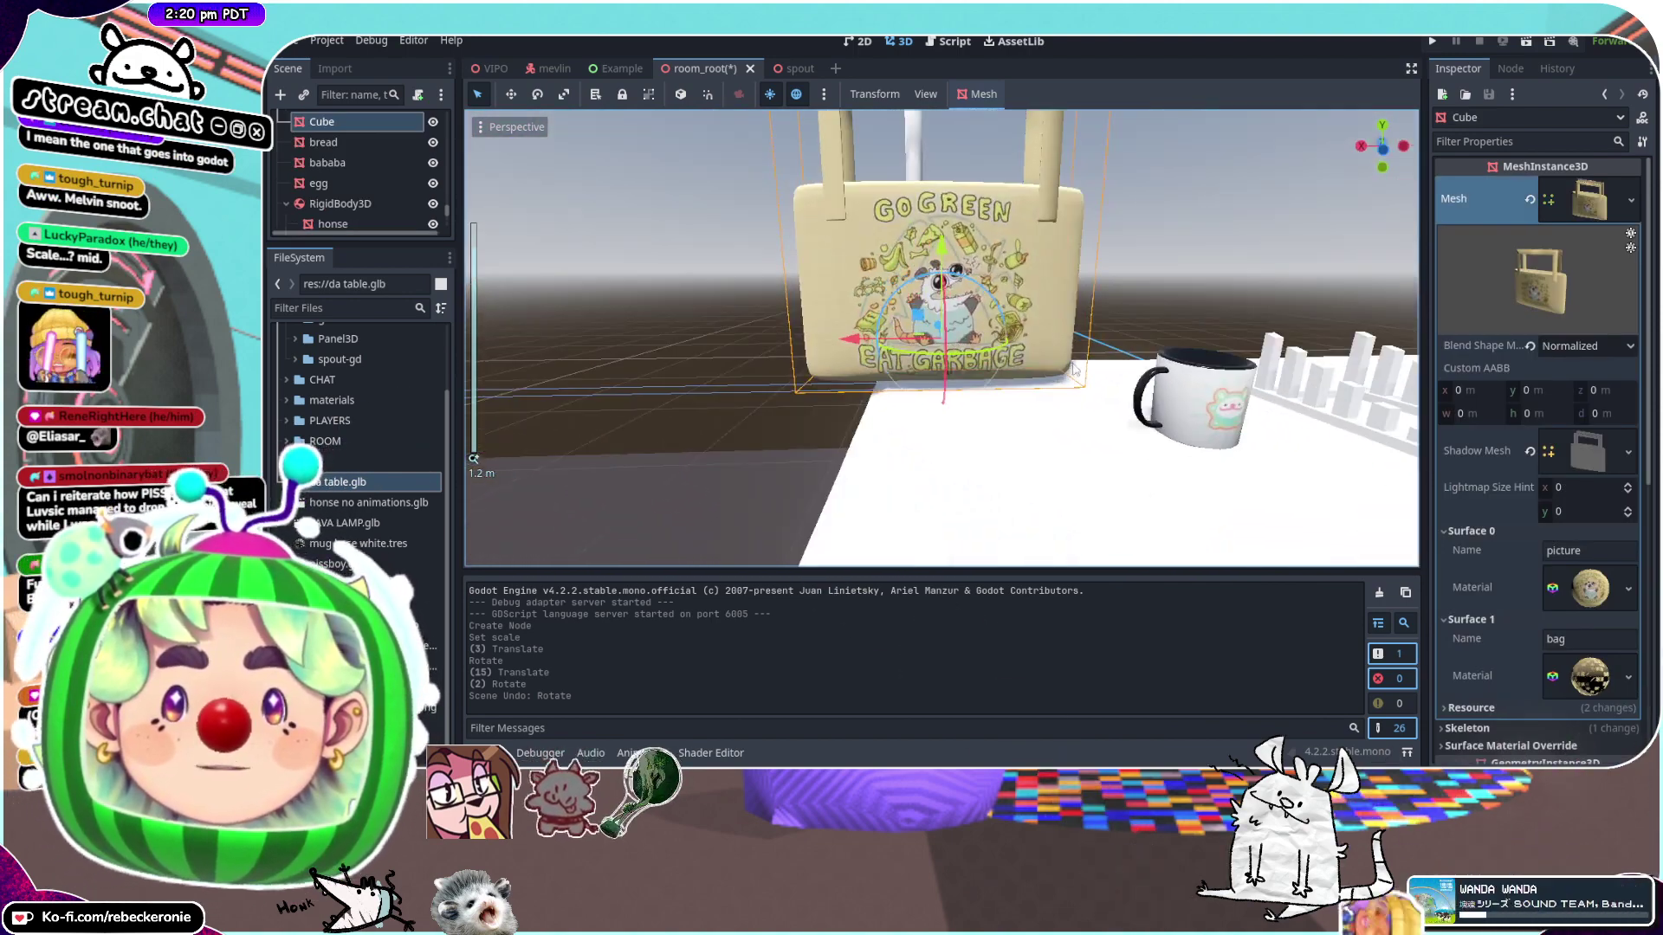
Save the room_root scene with the arranged table, tote bag and mug
scroll(1072, 368, "down", 11)
scroll(1050, 323, "down", 12)
right_click_drag(1046, 325, 1217, 330)
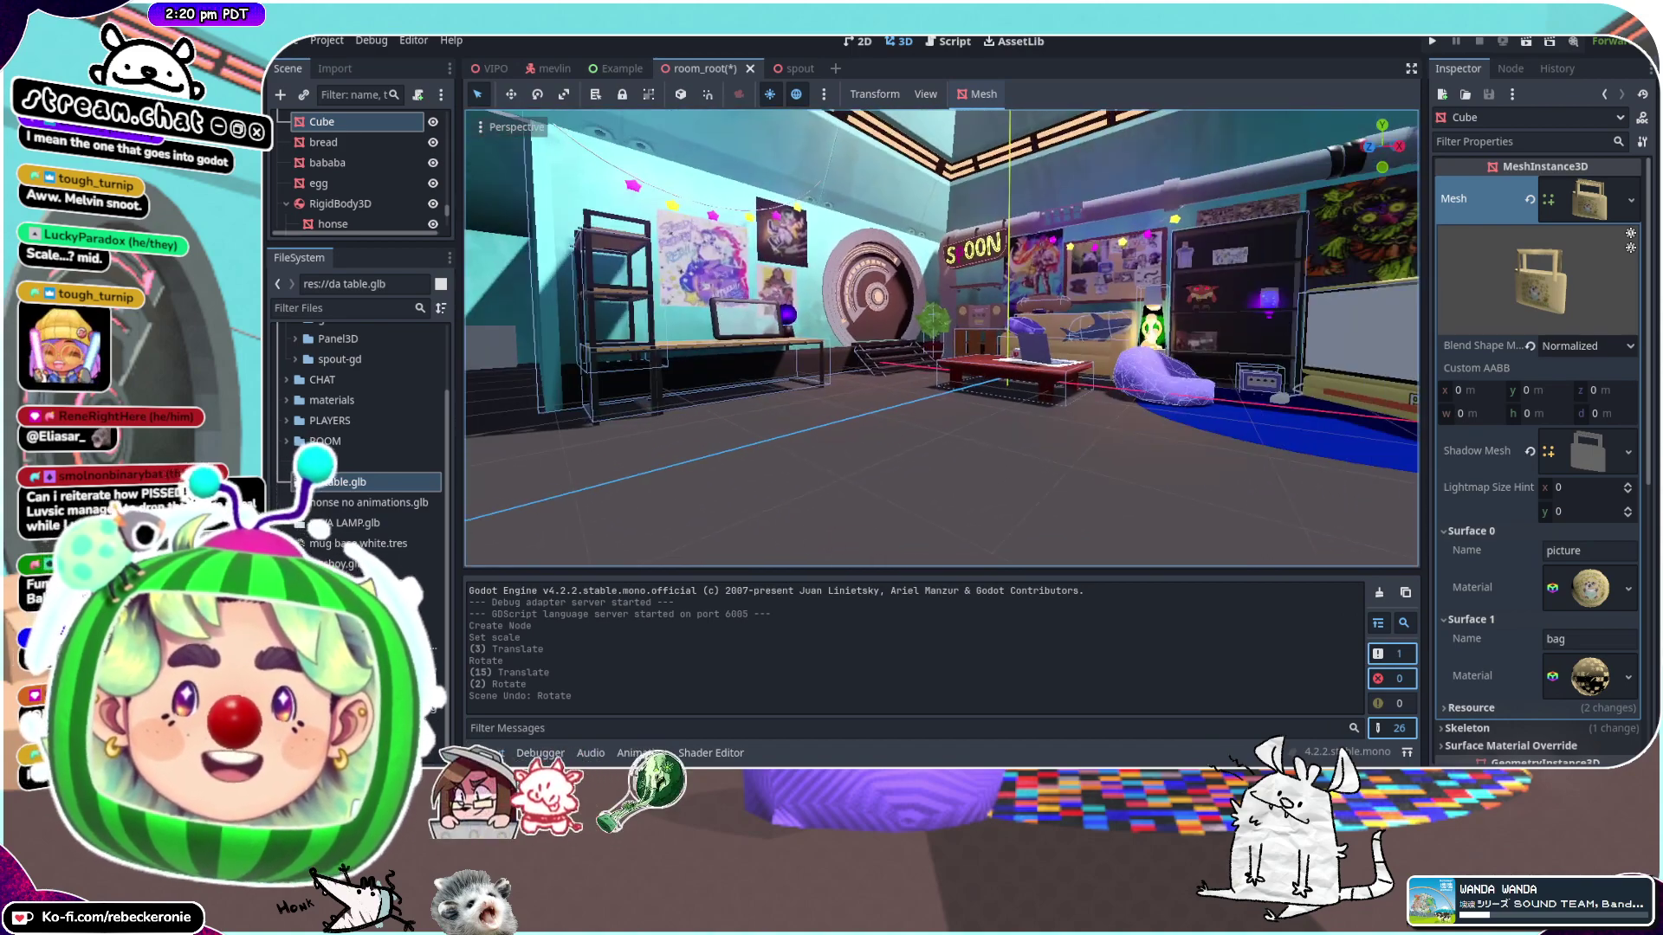
right_click_drag(1046, 324, 892, 442)
scroll(1004, 316, "down", 8)
key("ctrl+s")
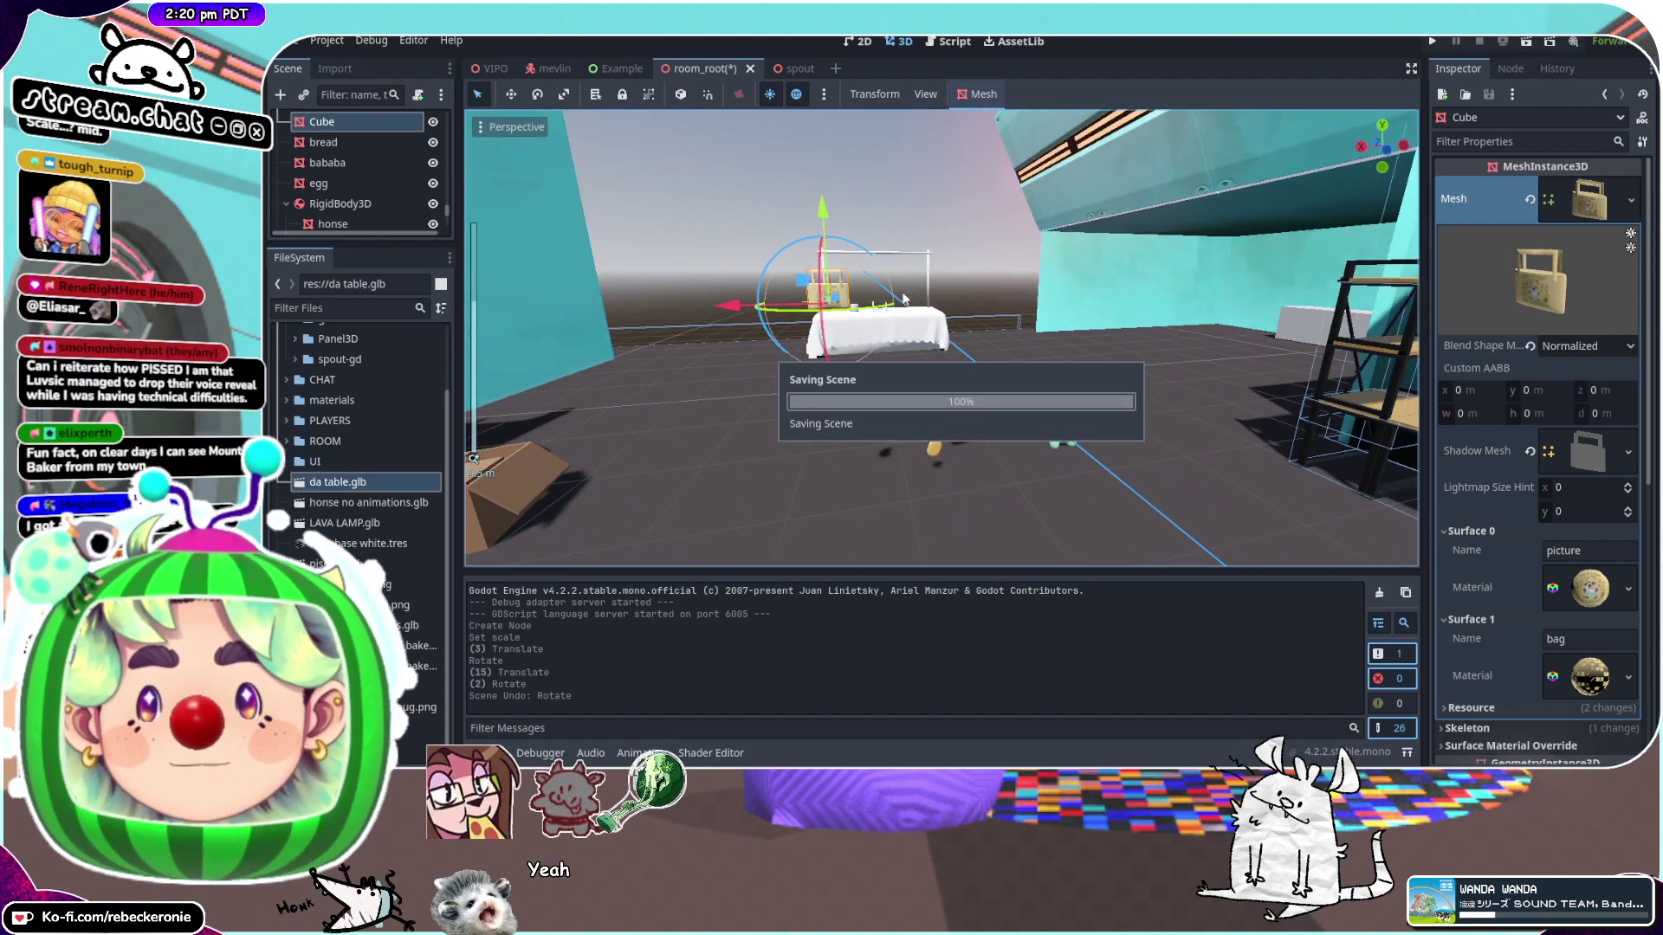
Select the table in the room and open its imported da table.glb scene anyway, without creating an inherited scene
key("f")
scroll(983, 317, "up", 20)
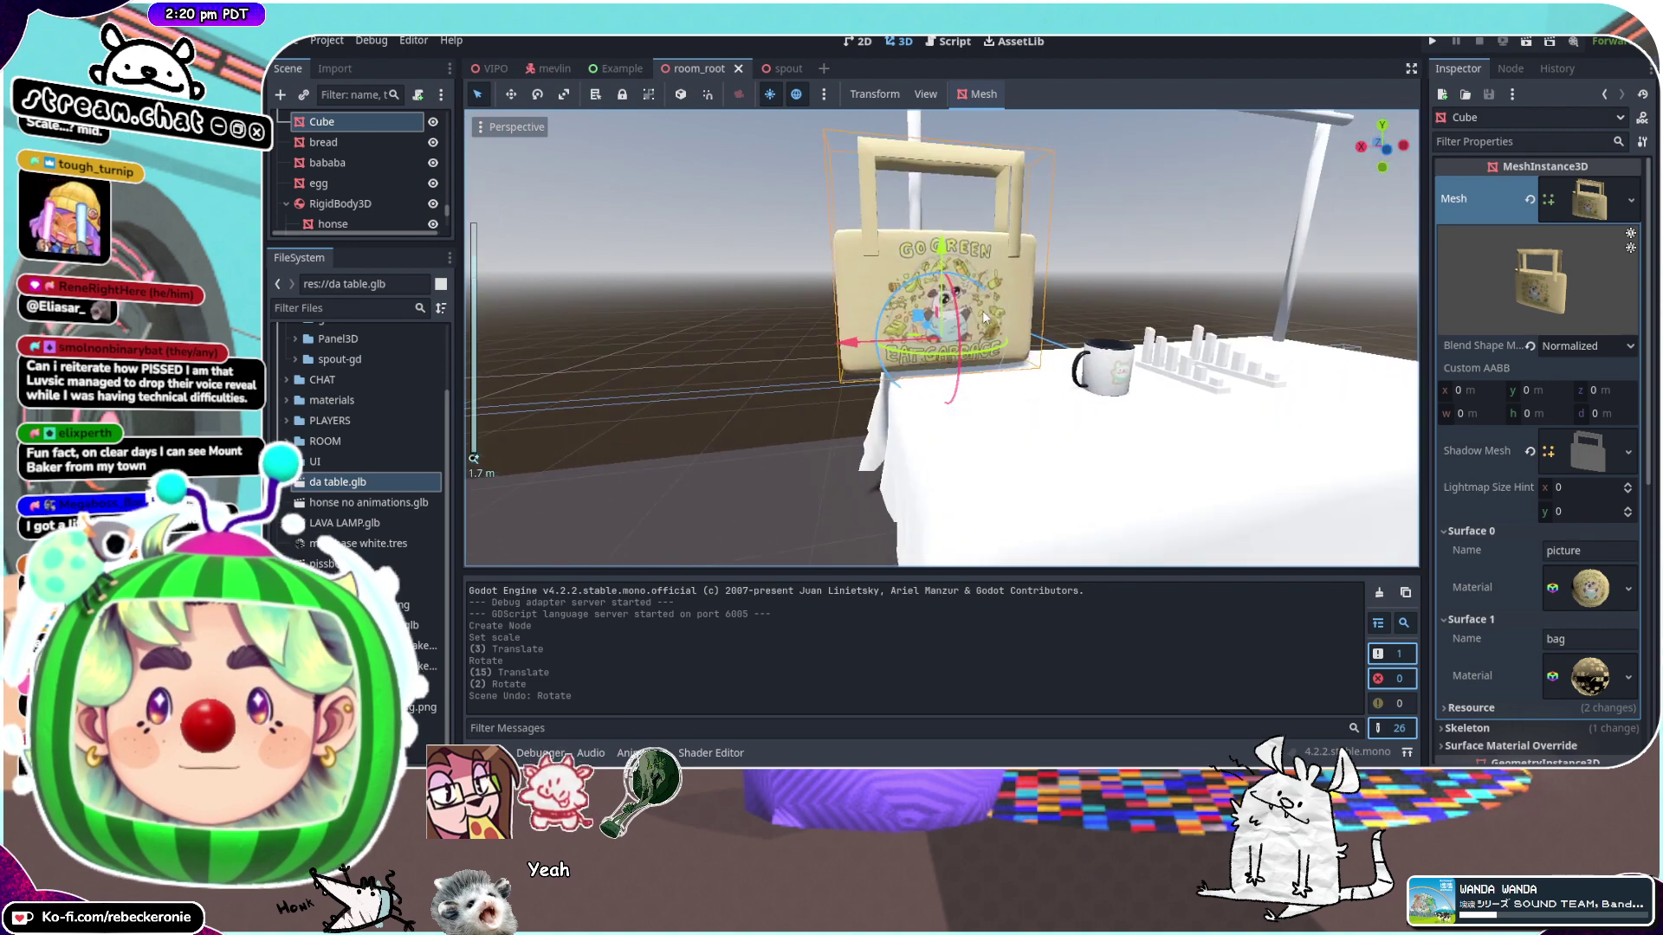
right_click_drag(982, 310, 876, 285)
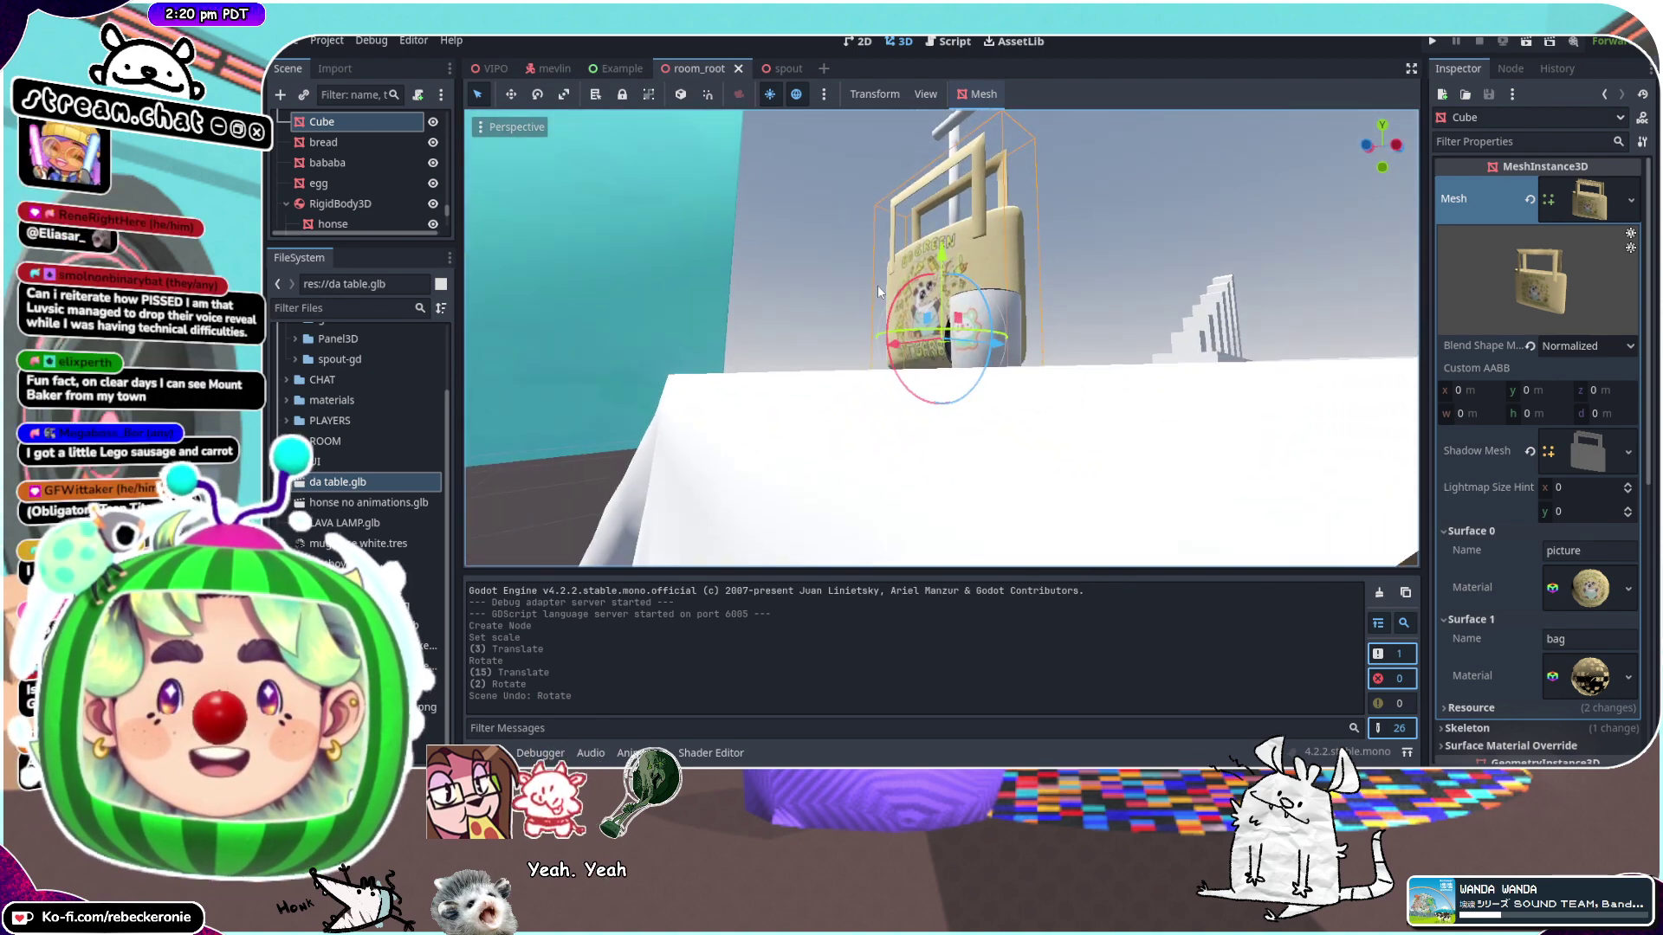
middle_click_drag(879, 292, 894, 334)
left_click(1031, 401)
middle_click_drag(1031, 351, 1072, 397)
scroll(1073, 396, "down", 2)
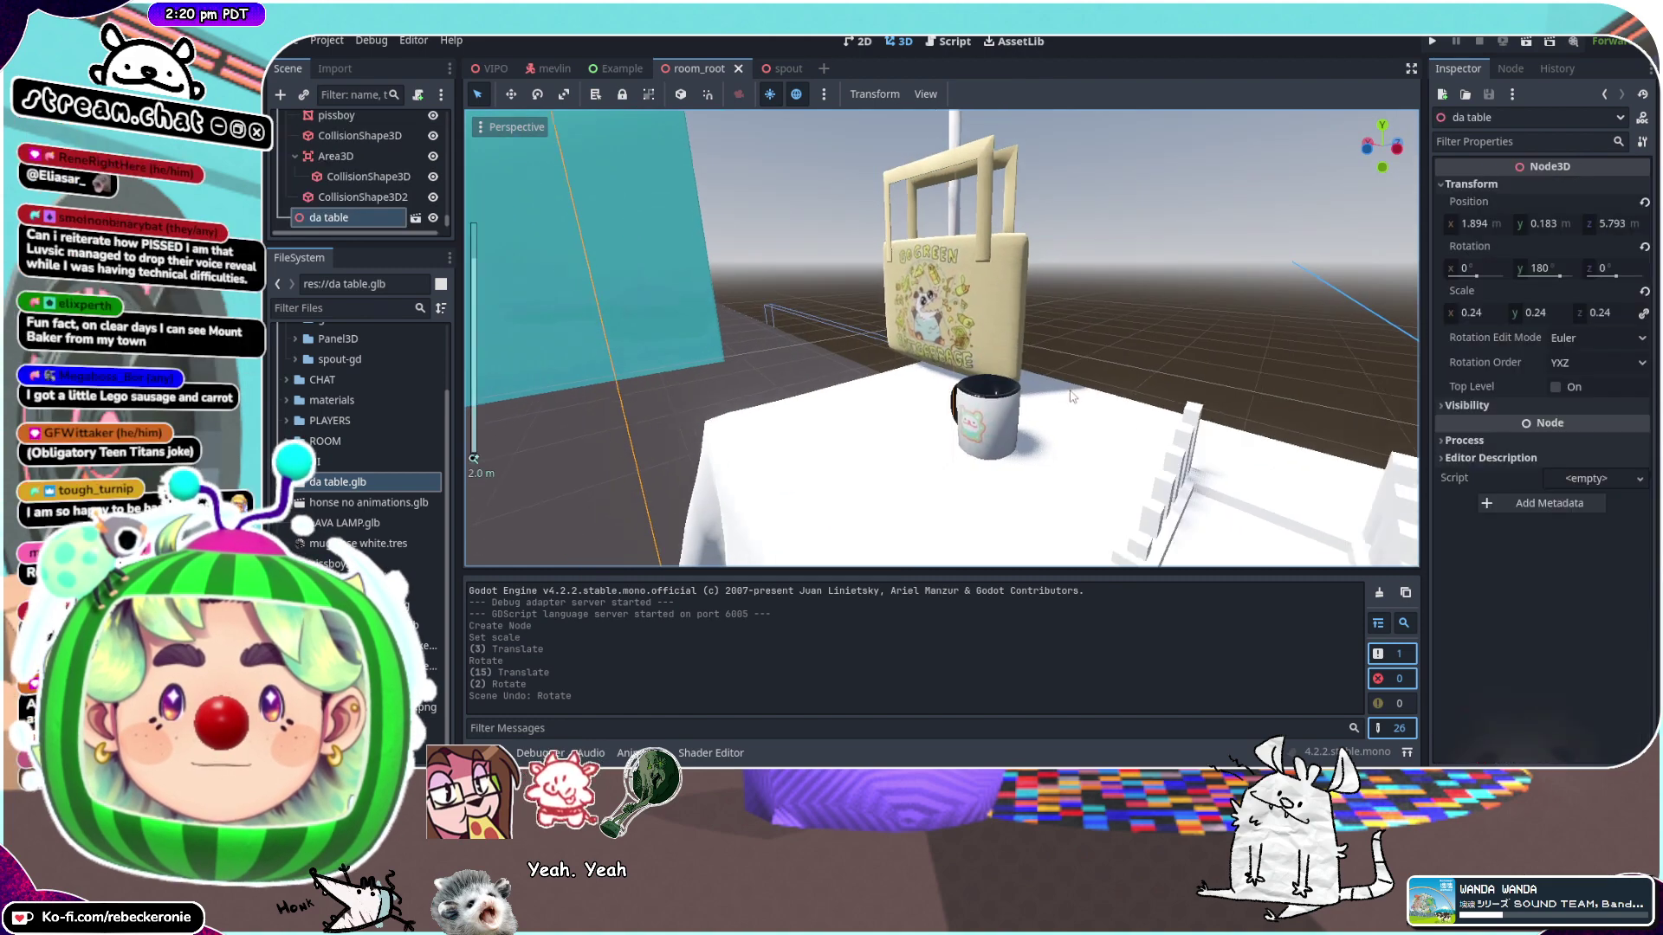
scroll(1071, 395, "down", 2)
left_click(416, 220)
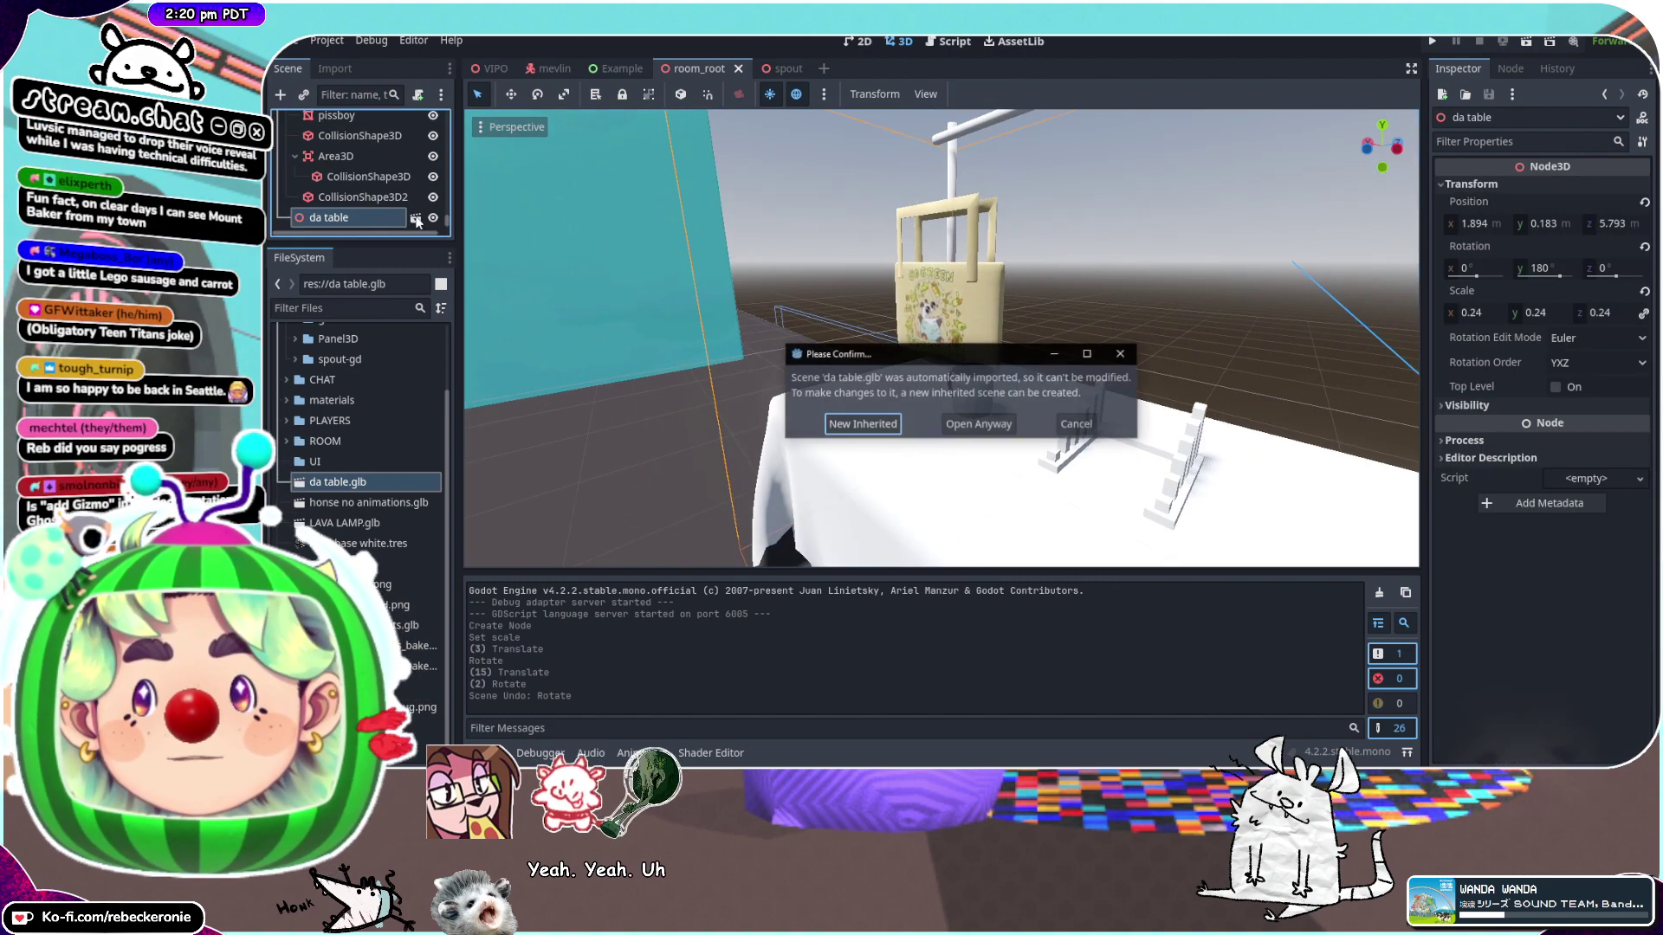
left_click(990, 428)
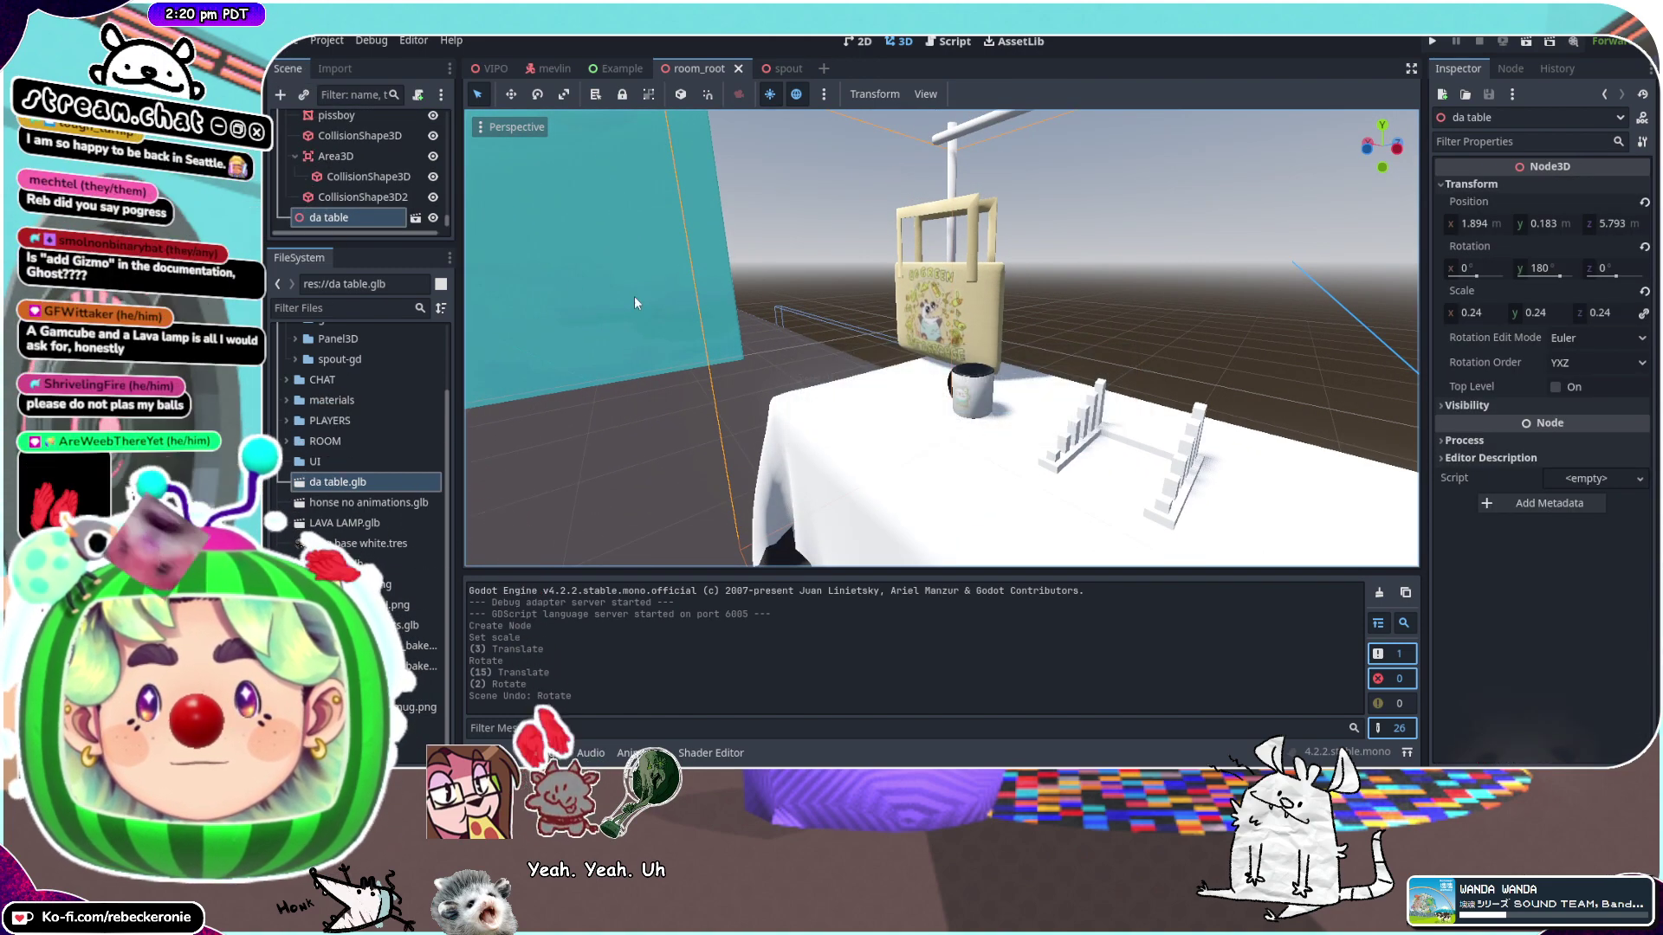
Inspect the stand mesh in the da table scene and copy the scene's root node
scroll(691, 244, "down", 20)
scroll(837, 326, "up", 6)
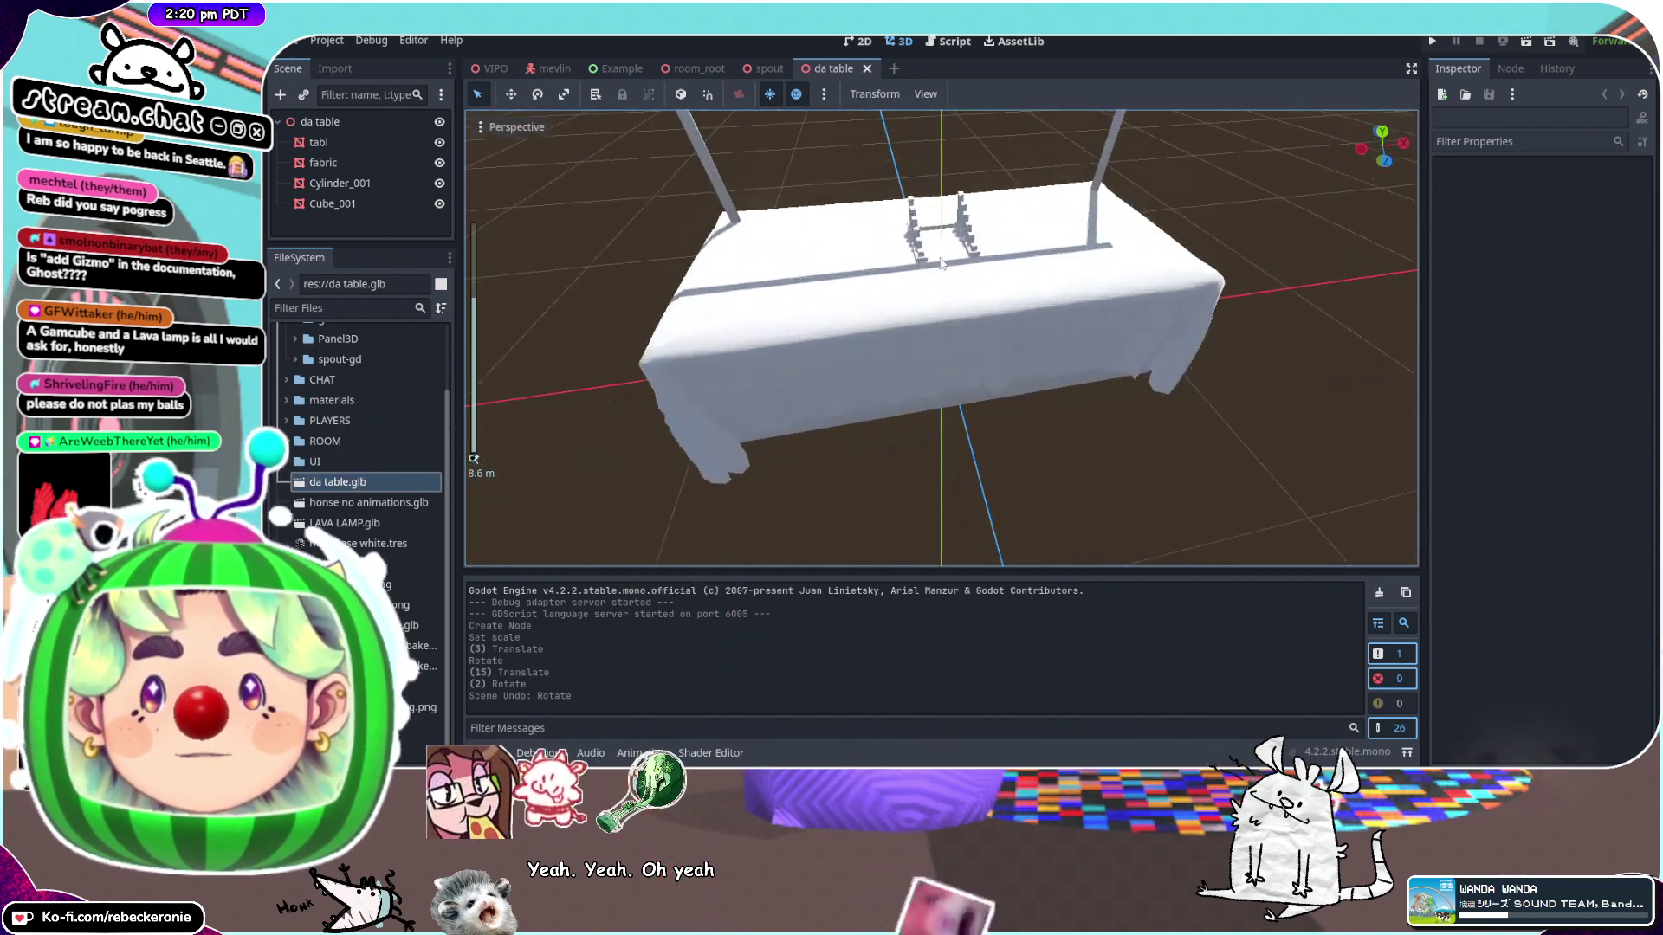
left_click(932, 165)
middle_click_drag(953, 219, 830, 288)
scroll(823, 185, "down", 8)
scroll(935, 291, "up", 7)
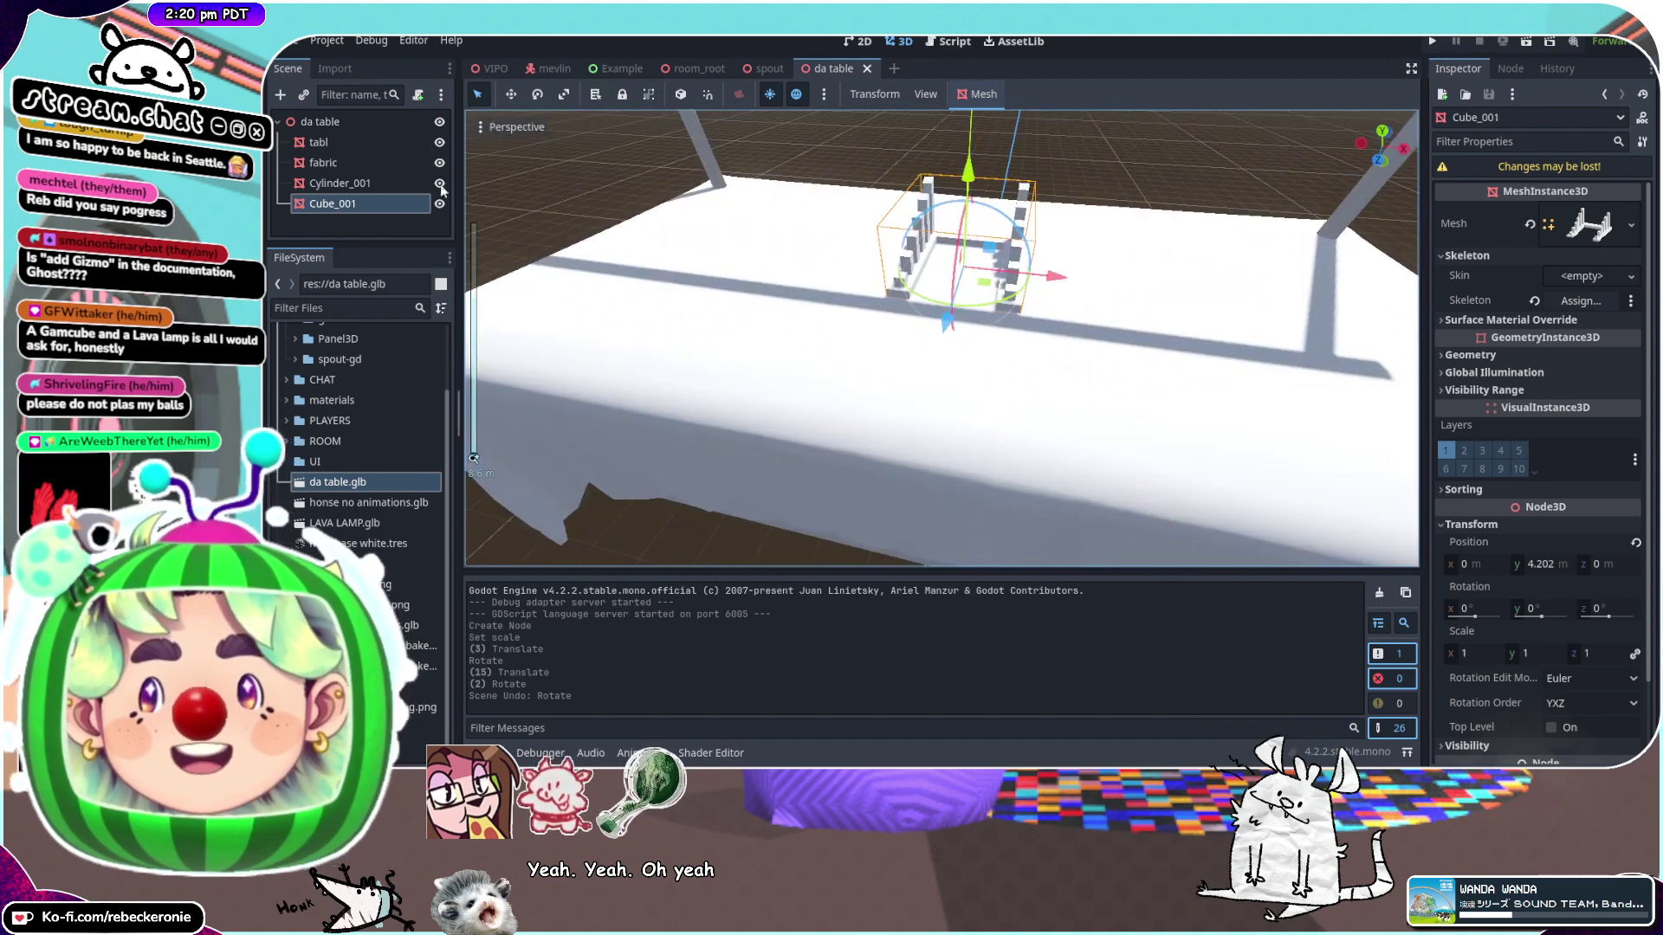
left_click(396, 220)
left_click(316, 124)
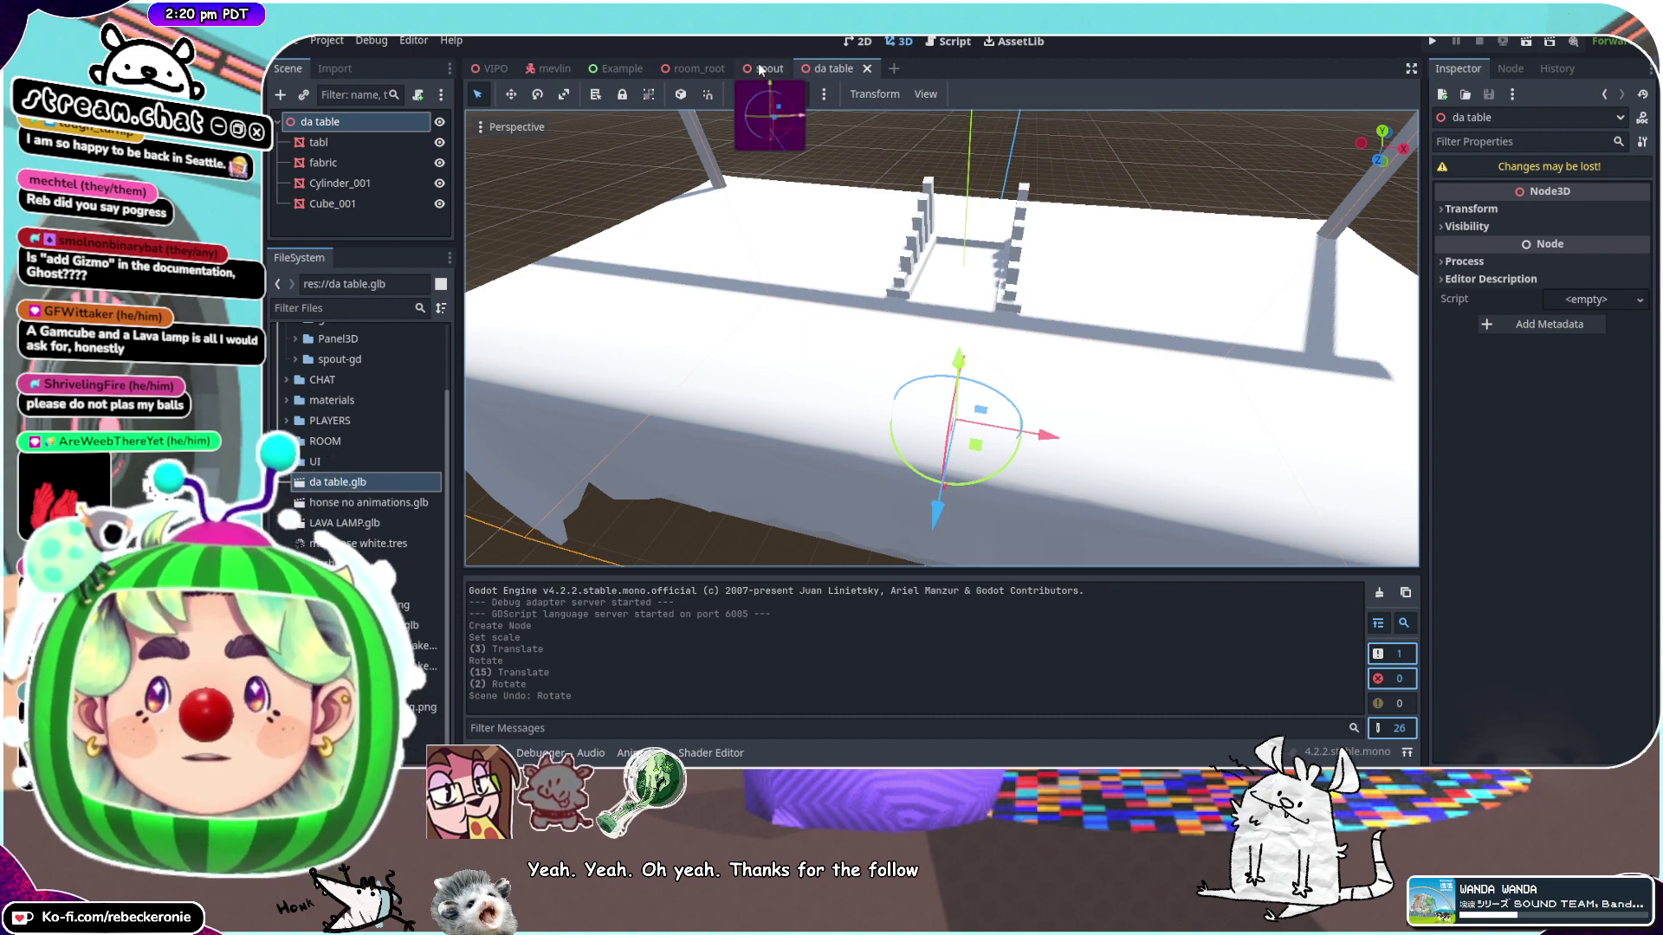
Return to the room_root scene and delete the da table node from it
left_click(693, 69)
middle_click_drag(924, 381, 1035, 397)
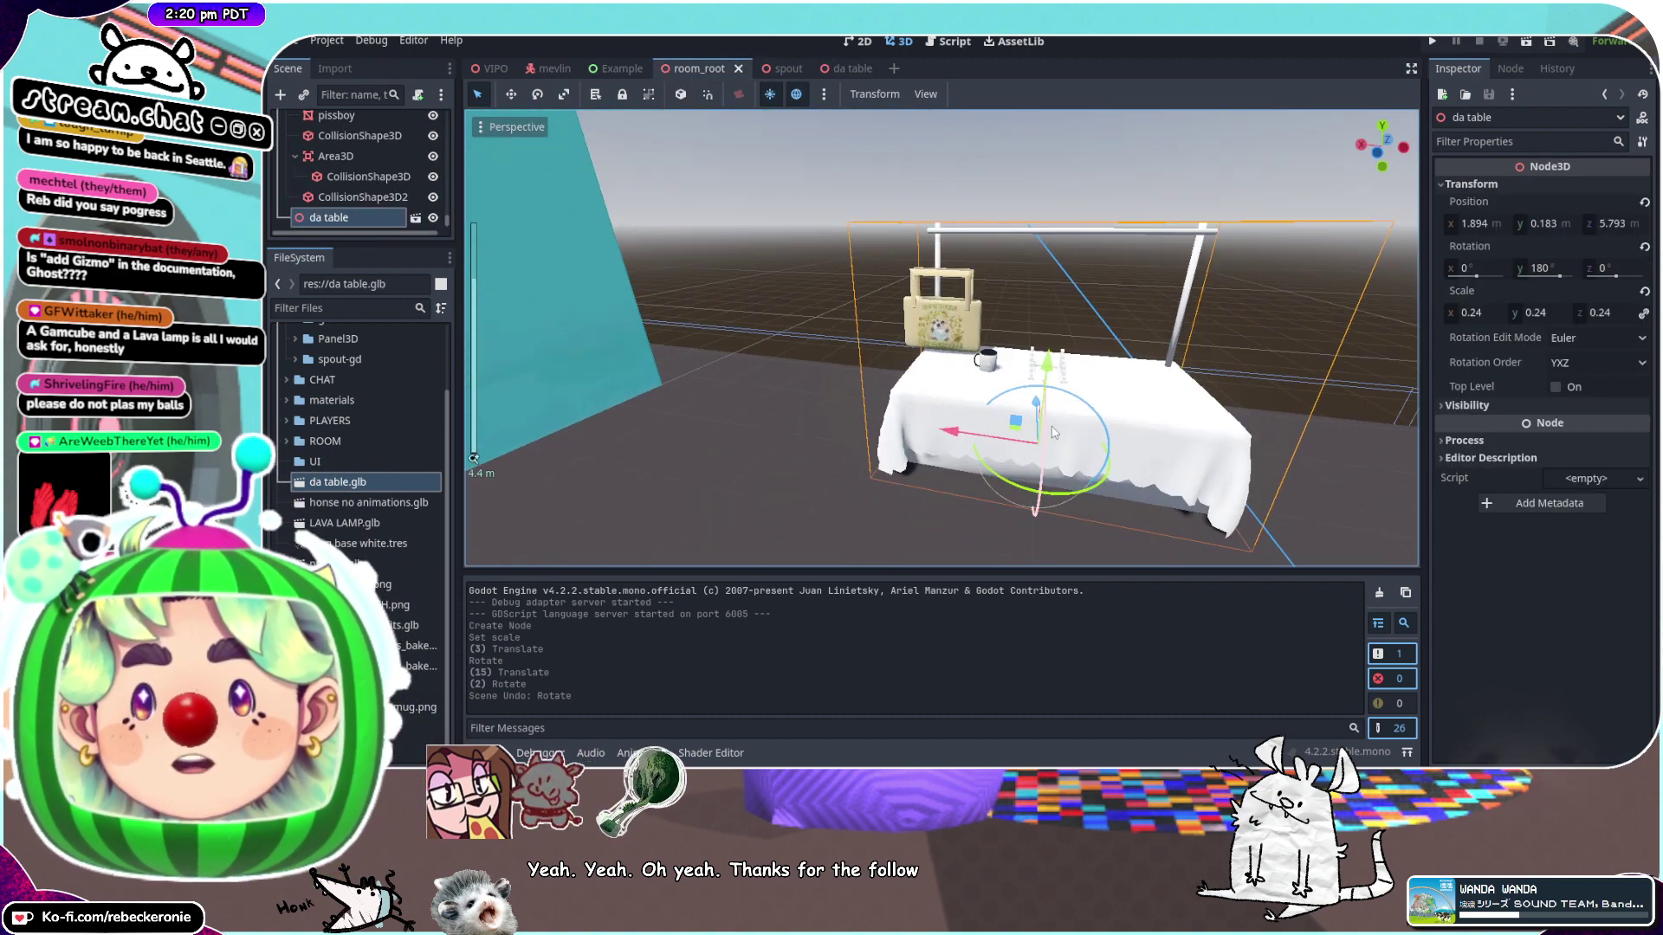
left_click(376, 216)
right_click(377, 217)
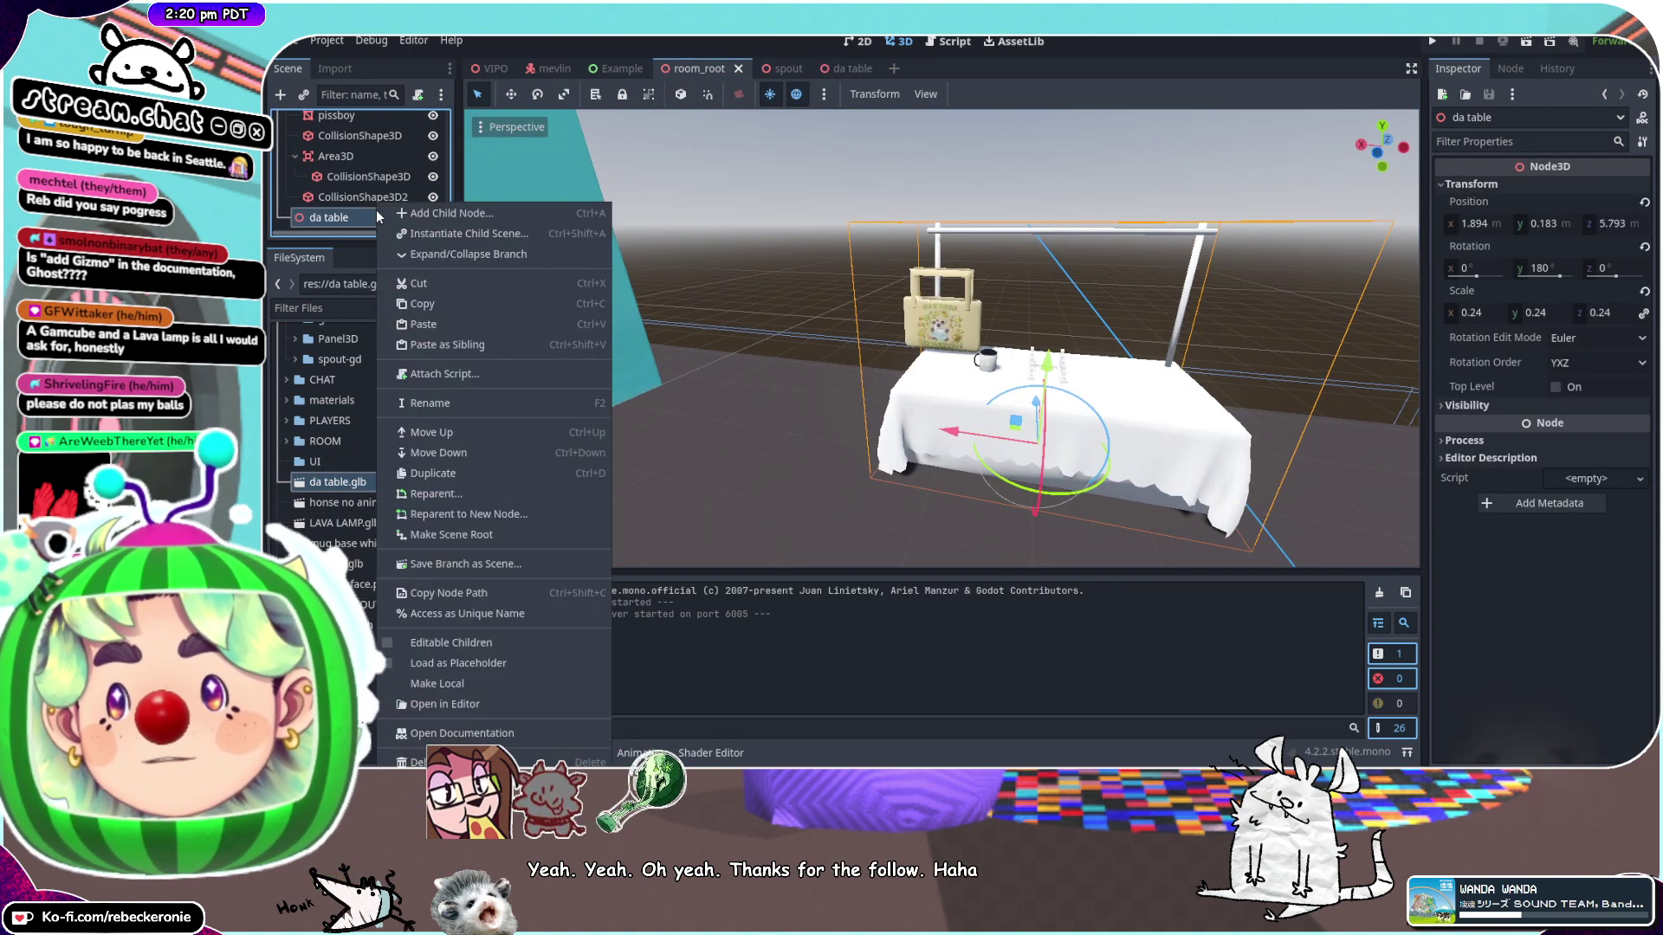
left_click(414, 762)
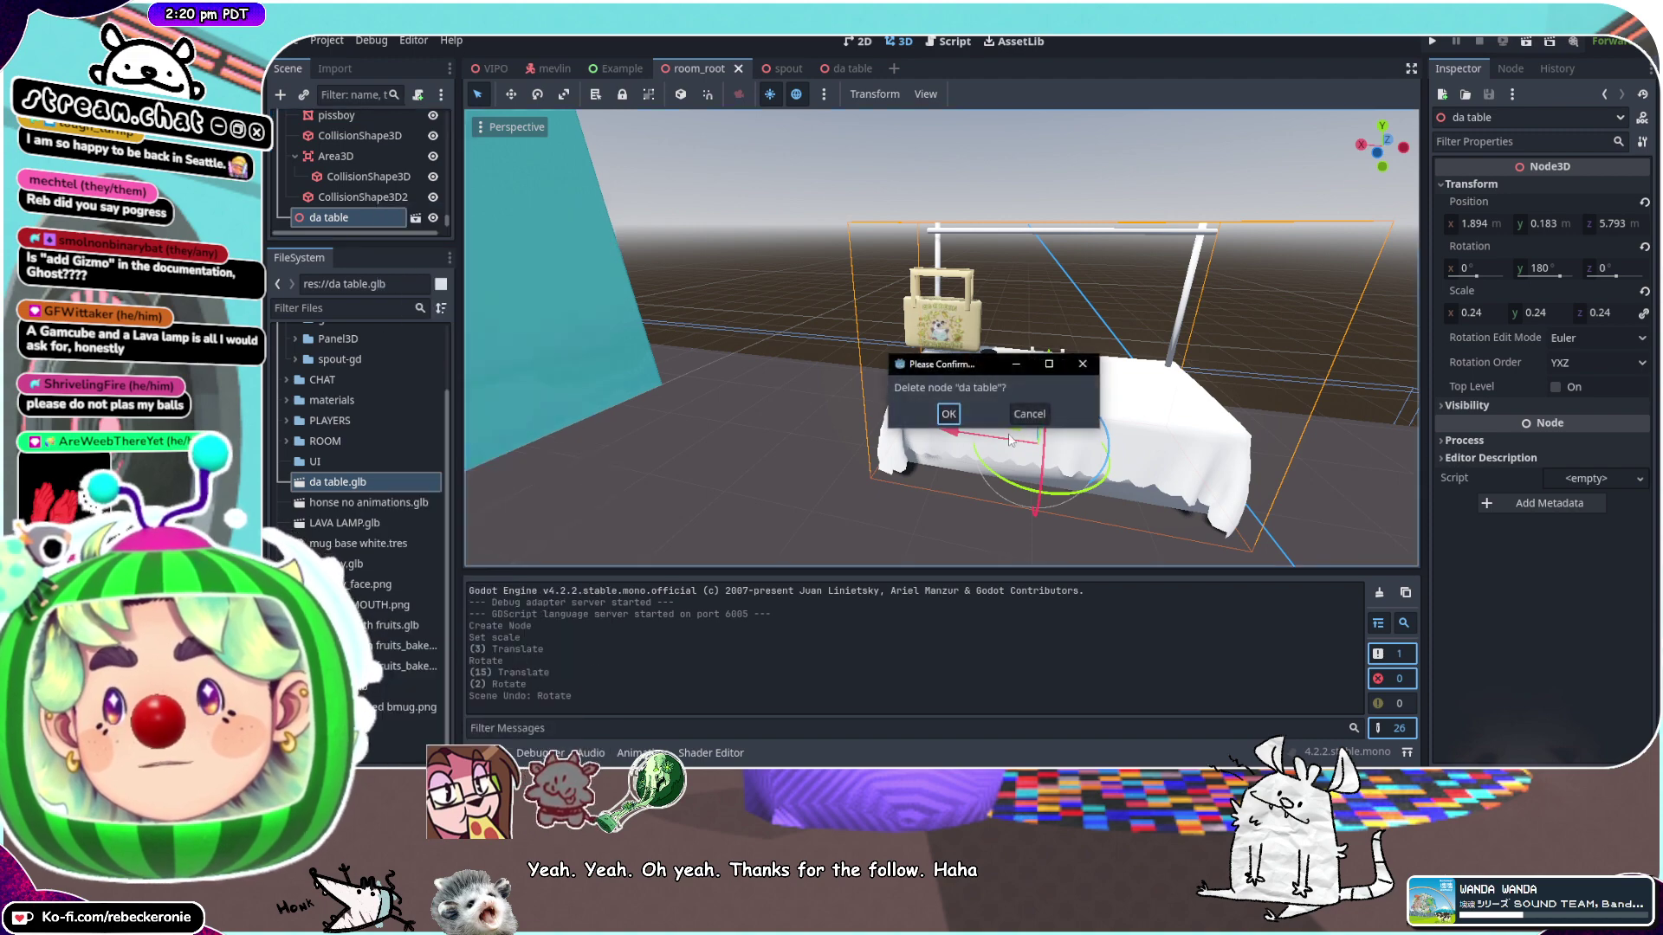
left_click(955, 411)
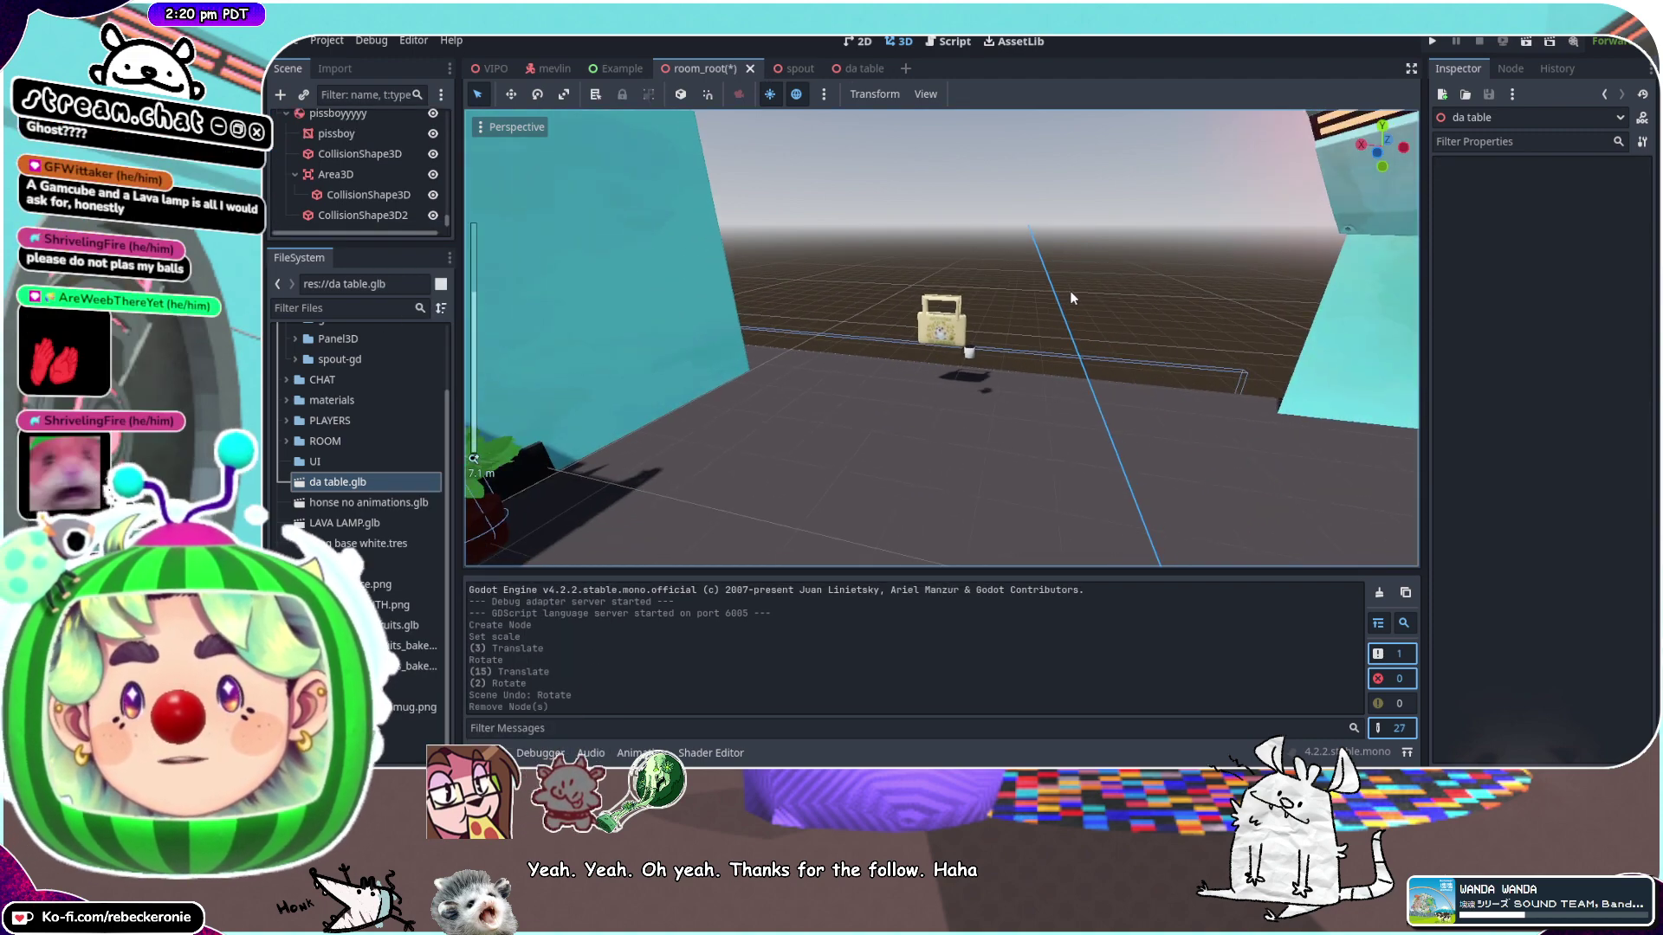
Try pasting the copied da table root node into the room scene, and undo the paste
key("ctrl+v")
key("f")
scroll(1012, 290, "up", 8)
middle_click_drag(1012, 290, 854, 409)
scroll(853, 409, "down", 6)
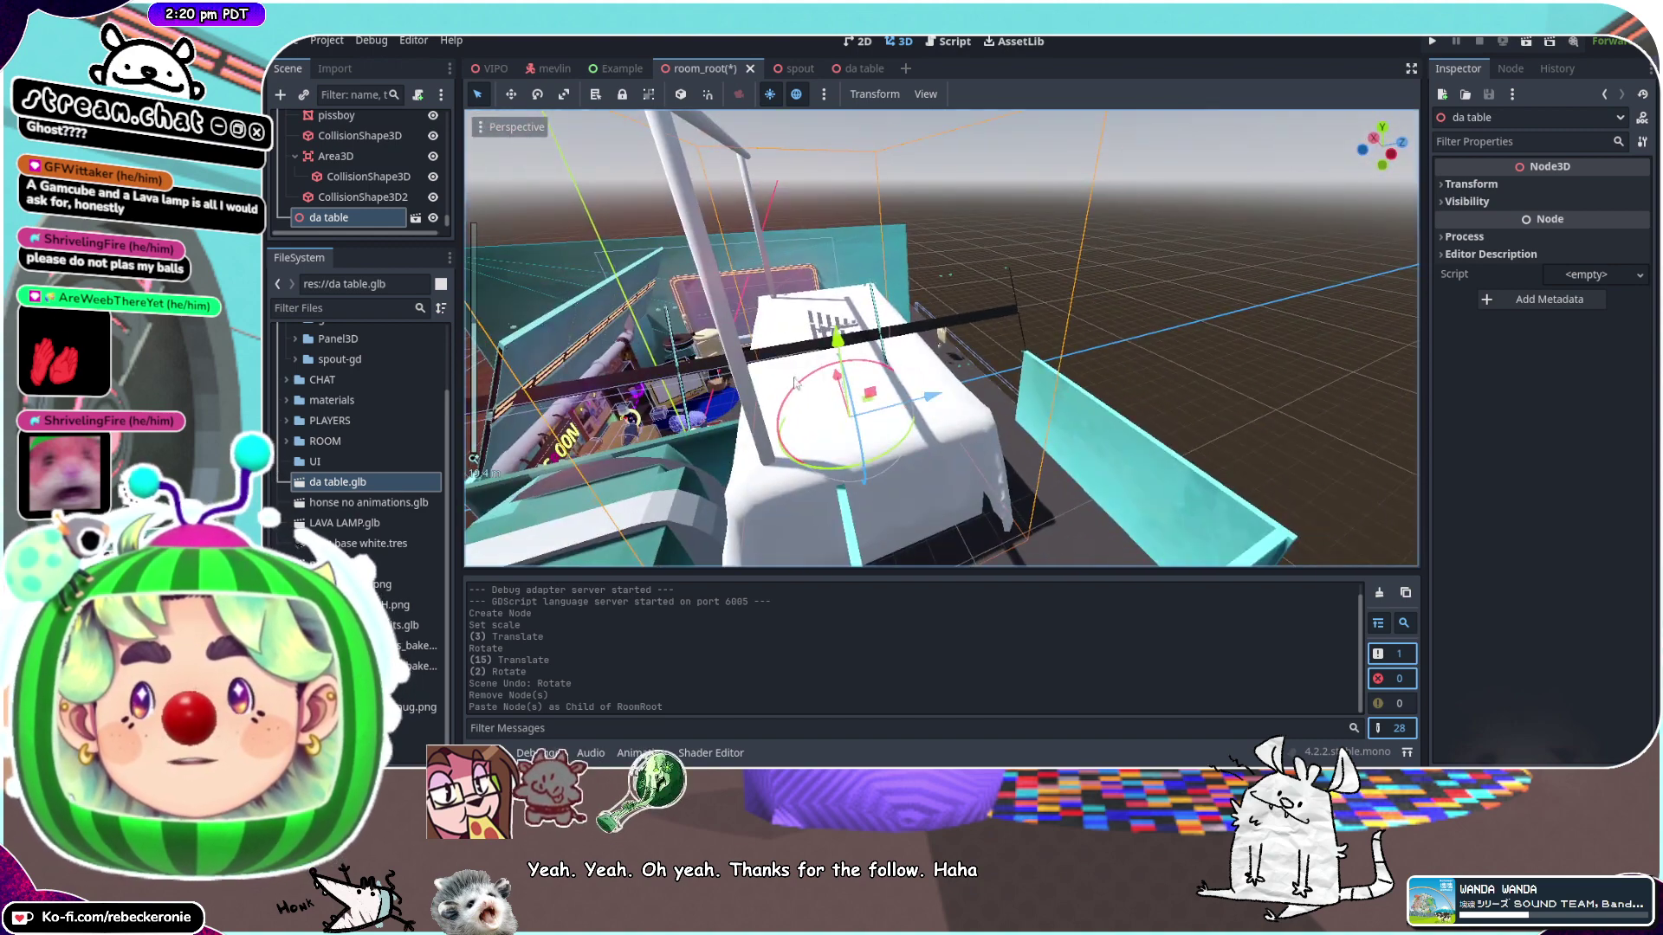
key("ctrl+z")
scroll(779, 308, "up", 11)
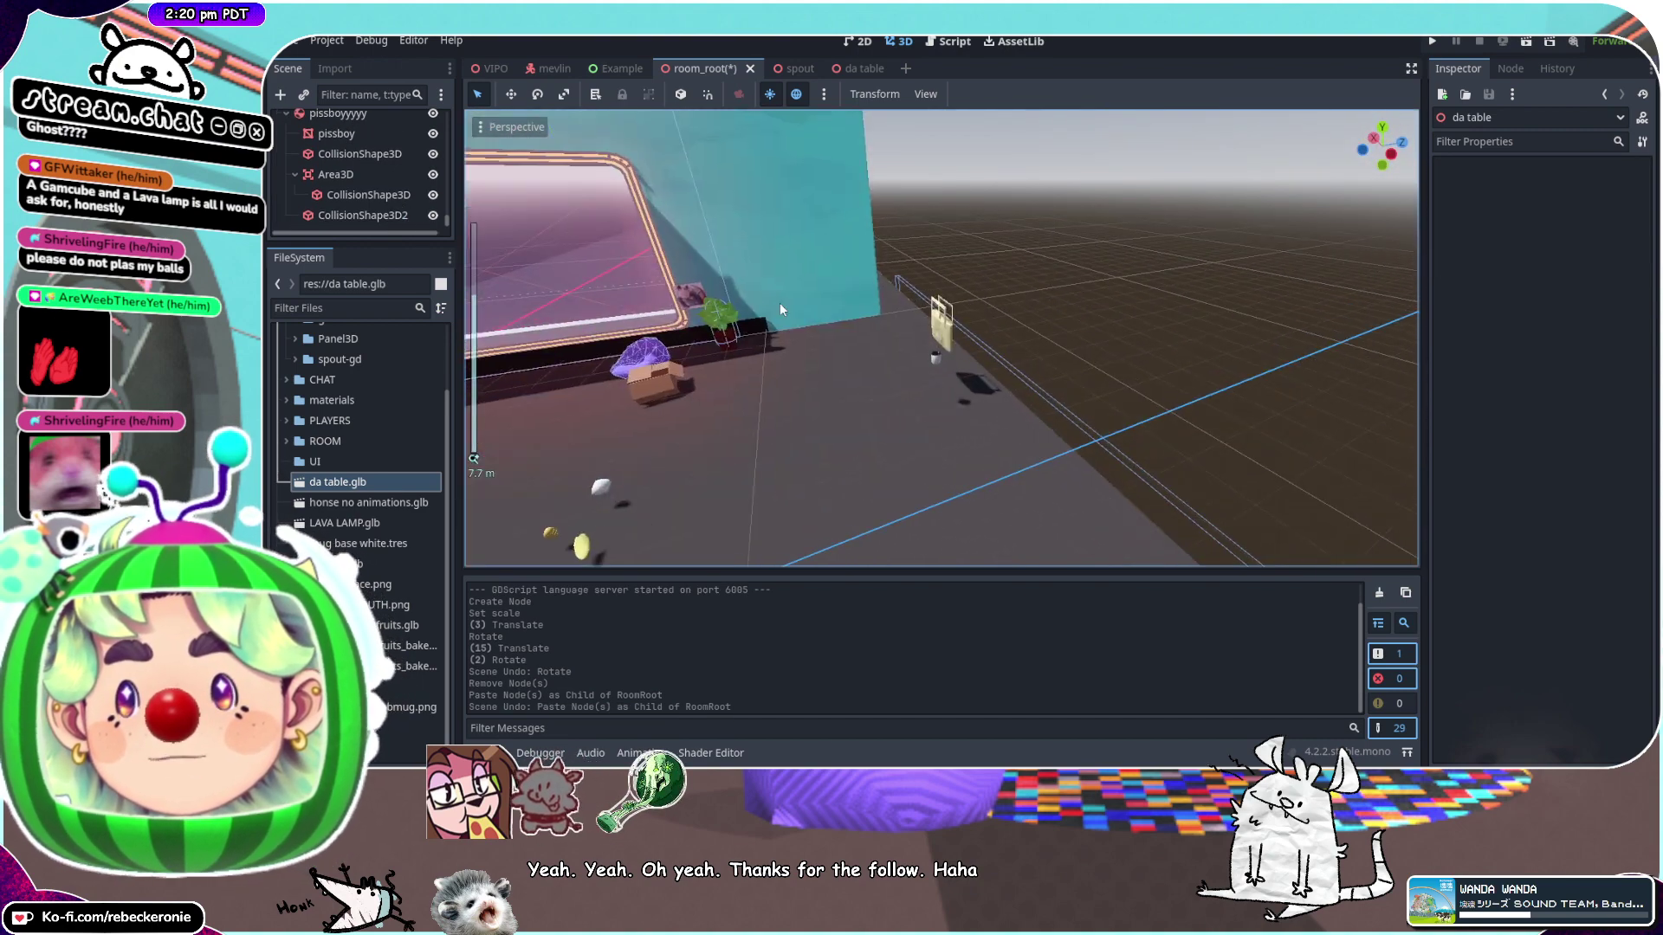
middle_click_drag(780, 303, 901, 251)
Copy the tabl, fabric, Cylinder_001 and Cube_001 meshes from the da table scene and paste them into room_root
left_click(868, 69)
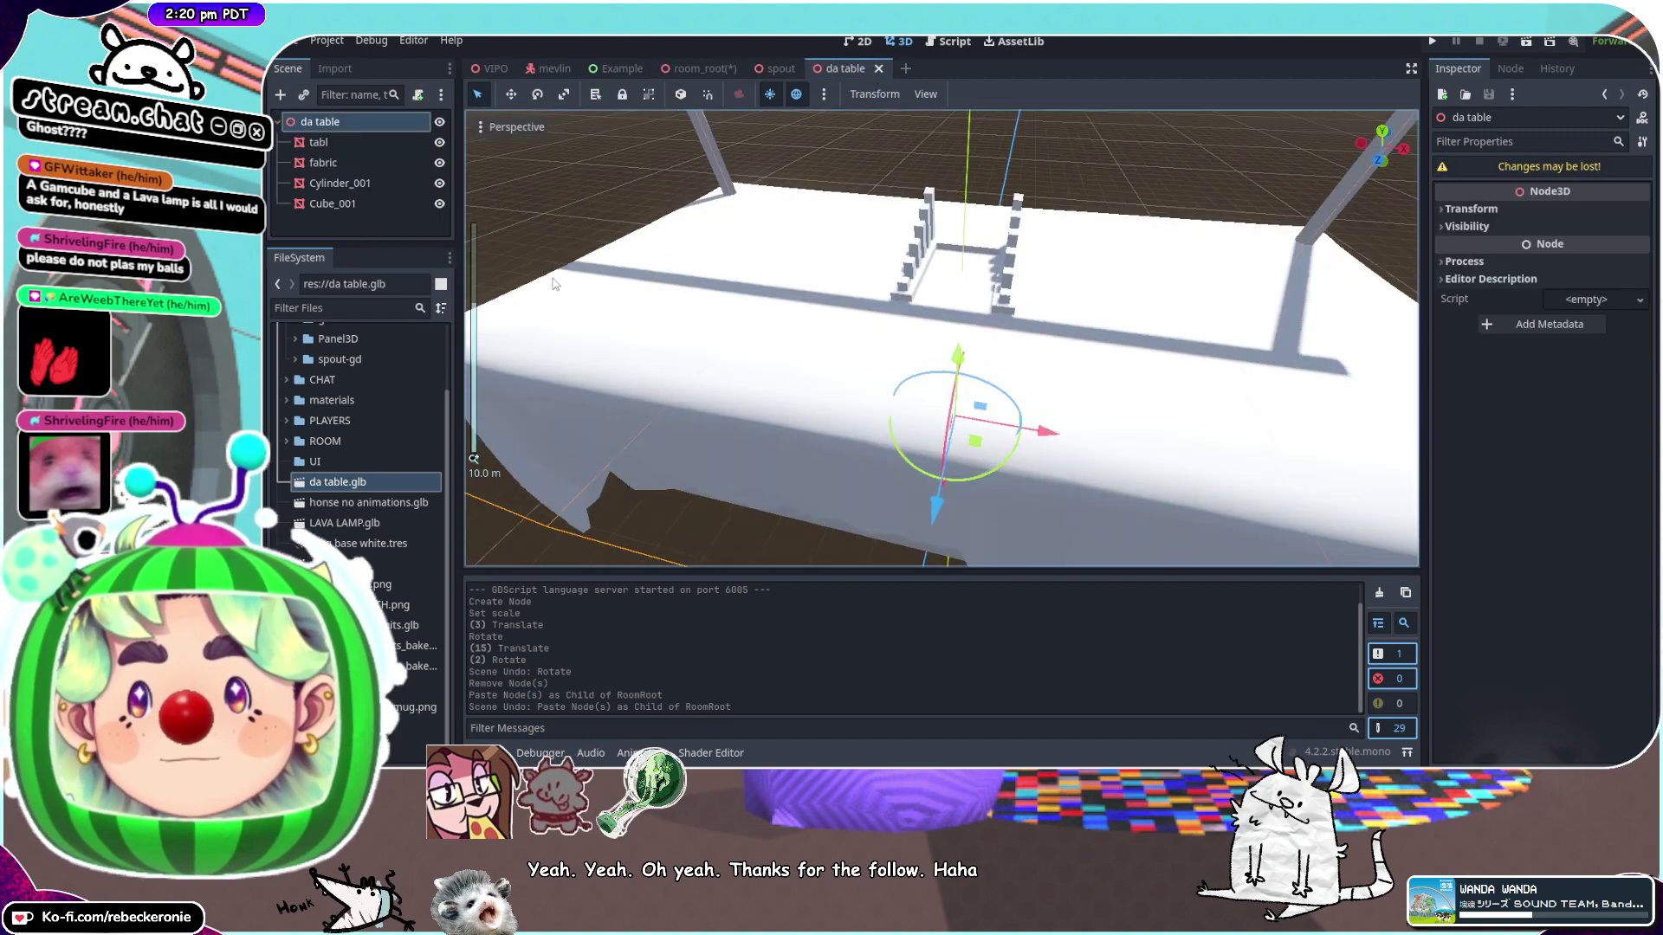
scroll(554, 284, "down", 5)
left_click(362, 142)
left_click(366, 202, "shift")
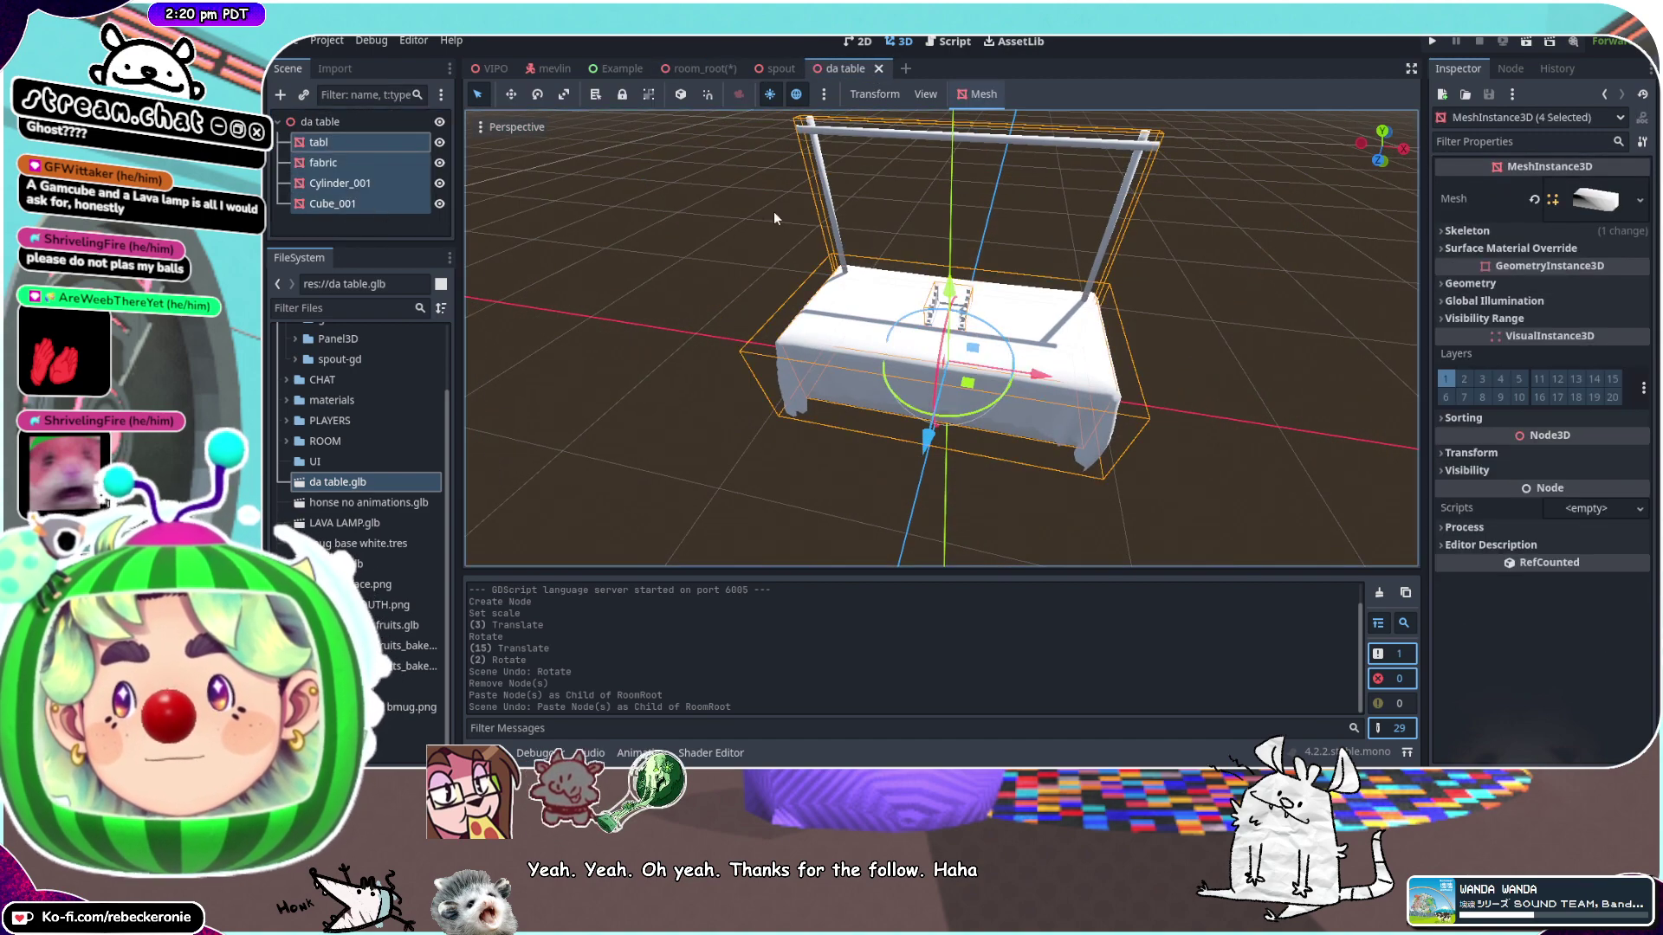
left_click(710, 69)
middle_click_drag(847, 210, 1175, 390)
key("ctrl+v")
key("f")
scroll(1176, 389, "down", 3)
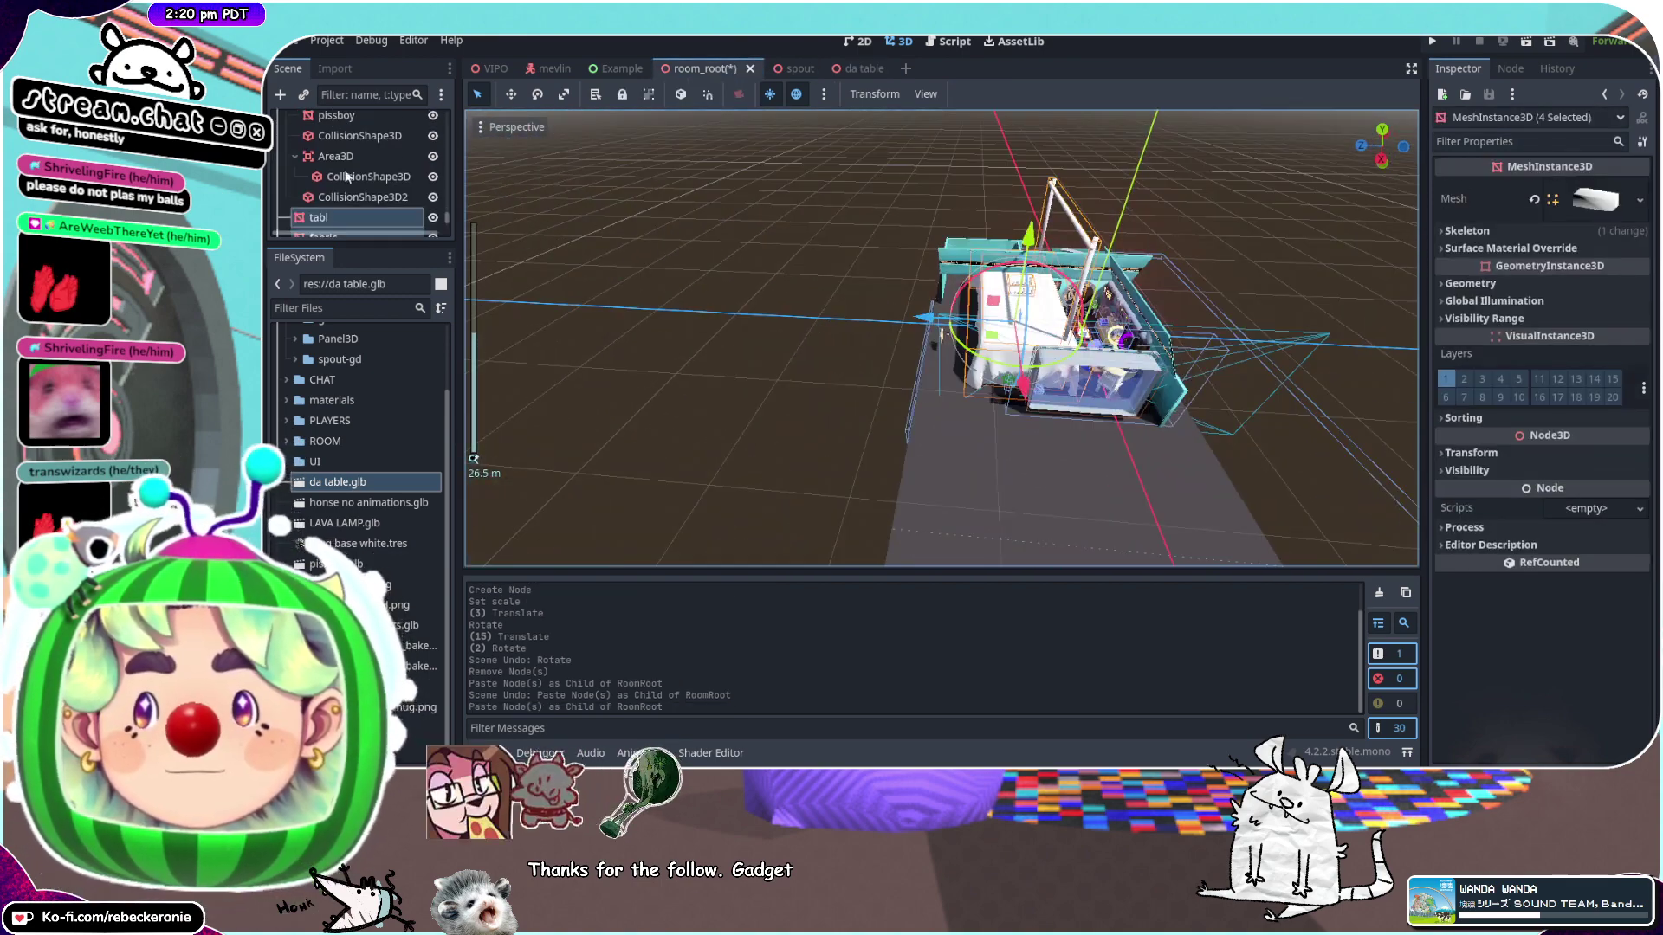
Move the four pasted table meshes to about Z 6.28 m and rotate them 180° about Y
scroll(345, 177, "down", 2)
scroll(952, 321, "up", 6)
middle_click_drag(983, 373, 994, 295)
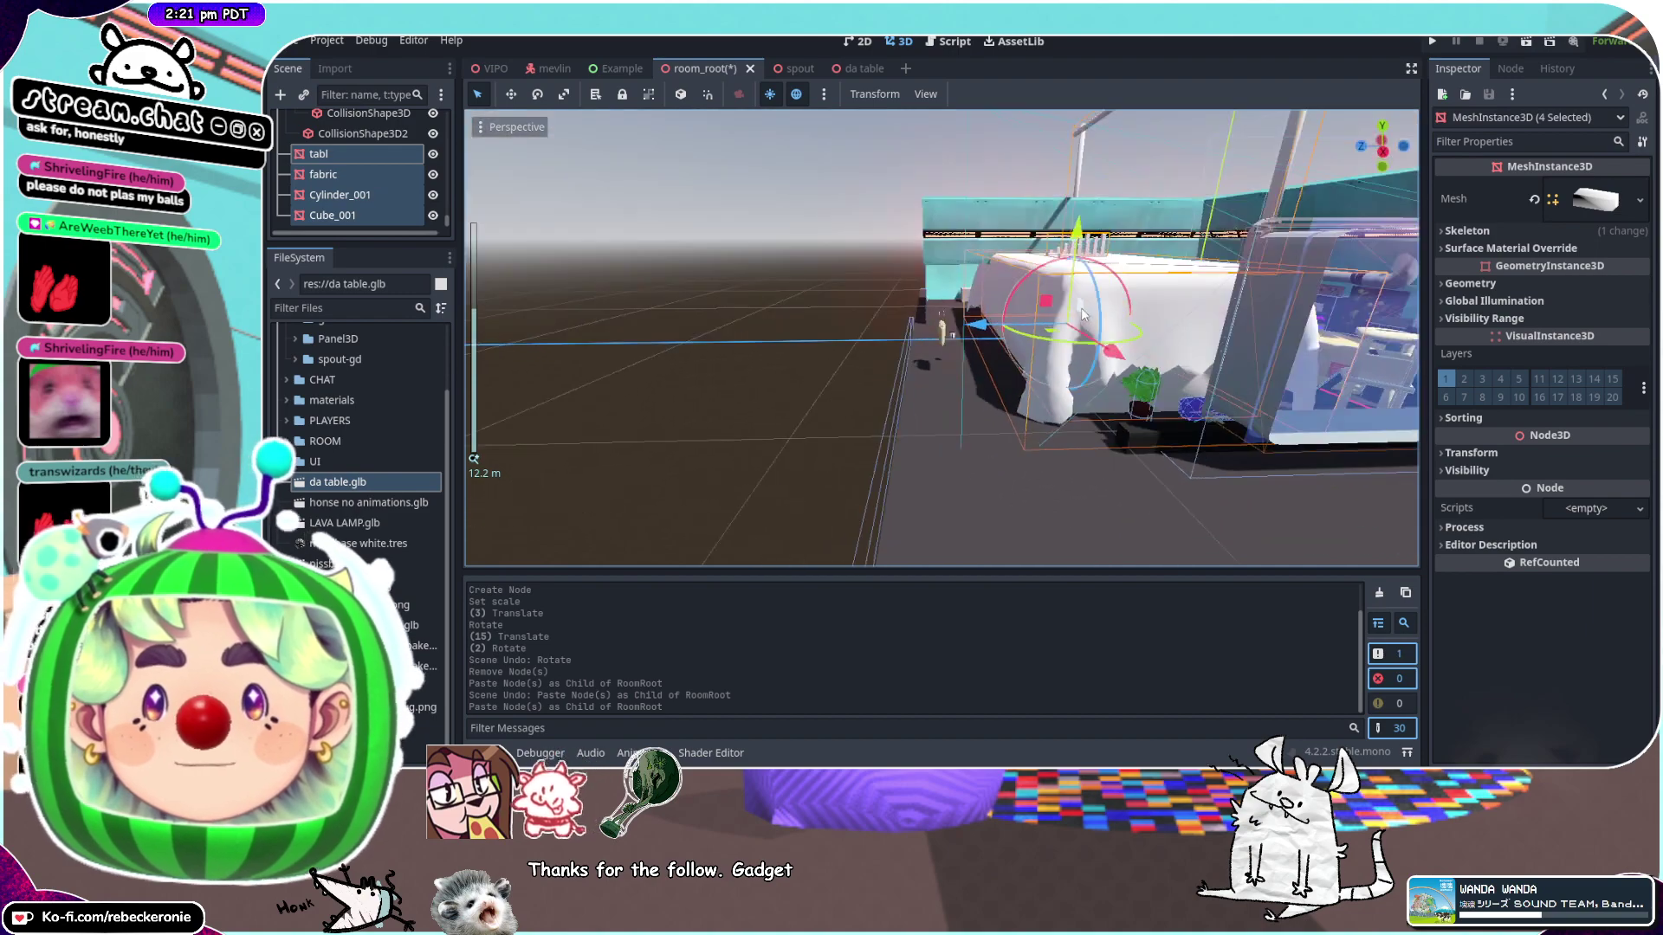
left_click_drag(996, 332, 866, 334)
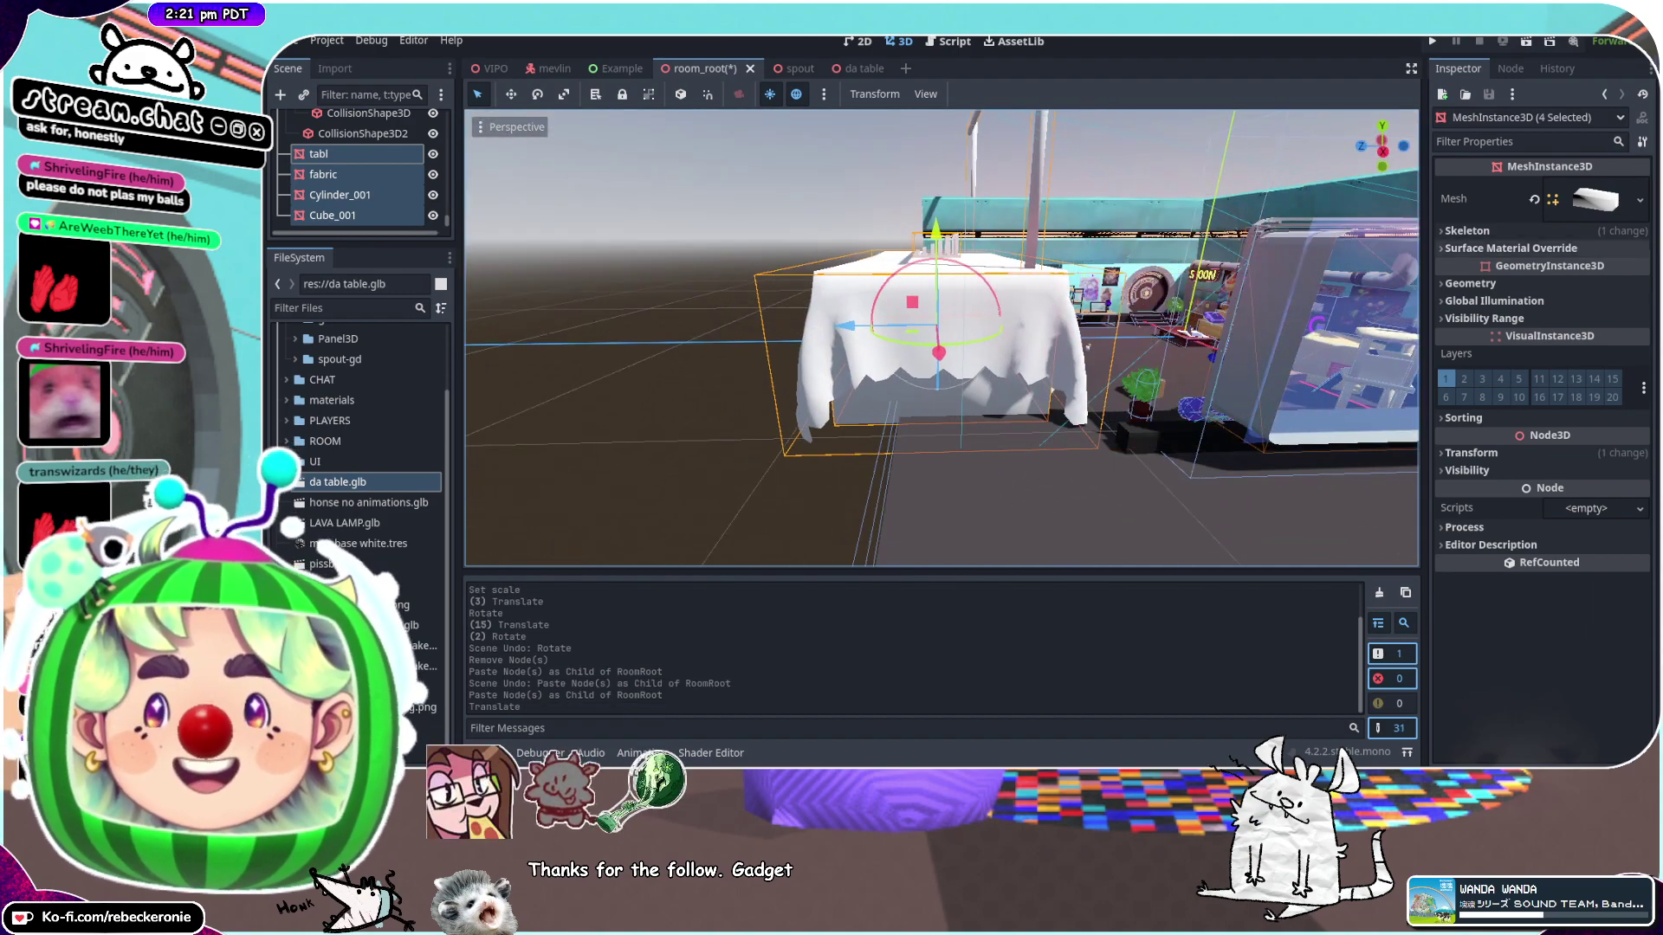
middle_click_drag(1163, 232, 994, 379)
scroll(1158, 385, "down", 5)
left_click_drag(929, 387, 834, 327)
Scale the four selected table meshes uniformly to 0.34
middle_click_drag(834, 327, 1267, 325)
scroll(1112, 336, "up", 4)
scroll(1266, 325, "up", 3)
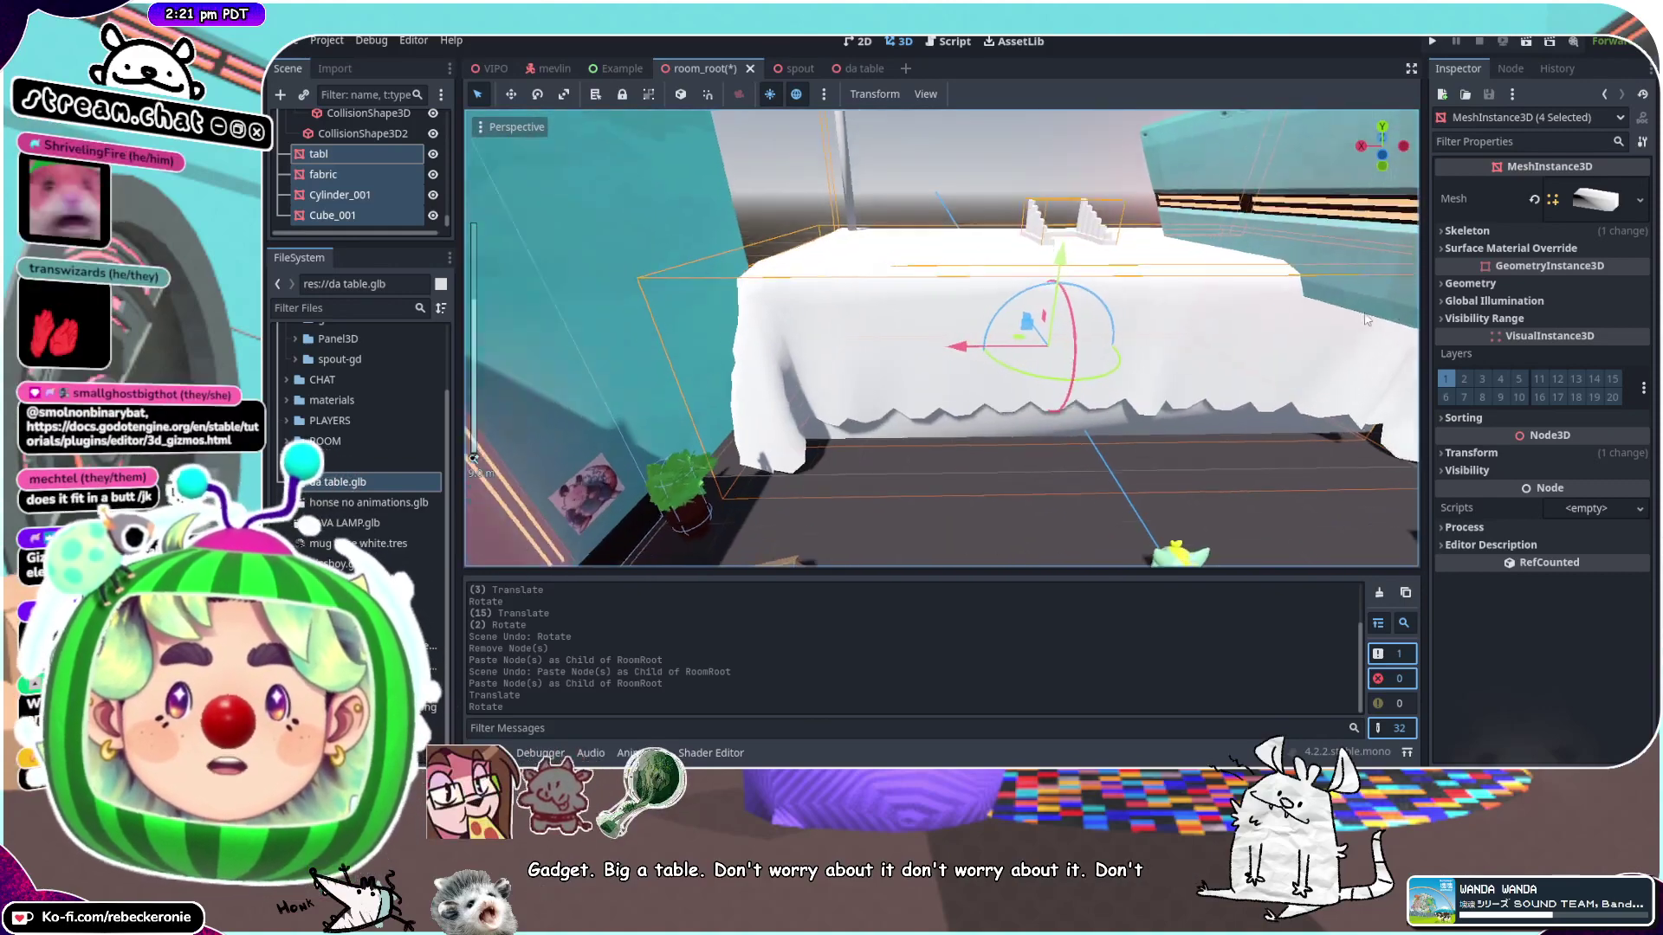
left_click(1482, 454)
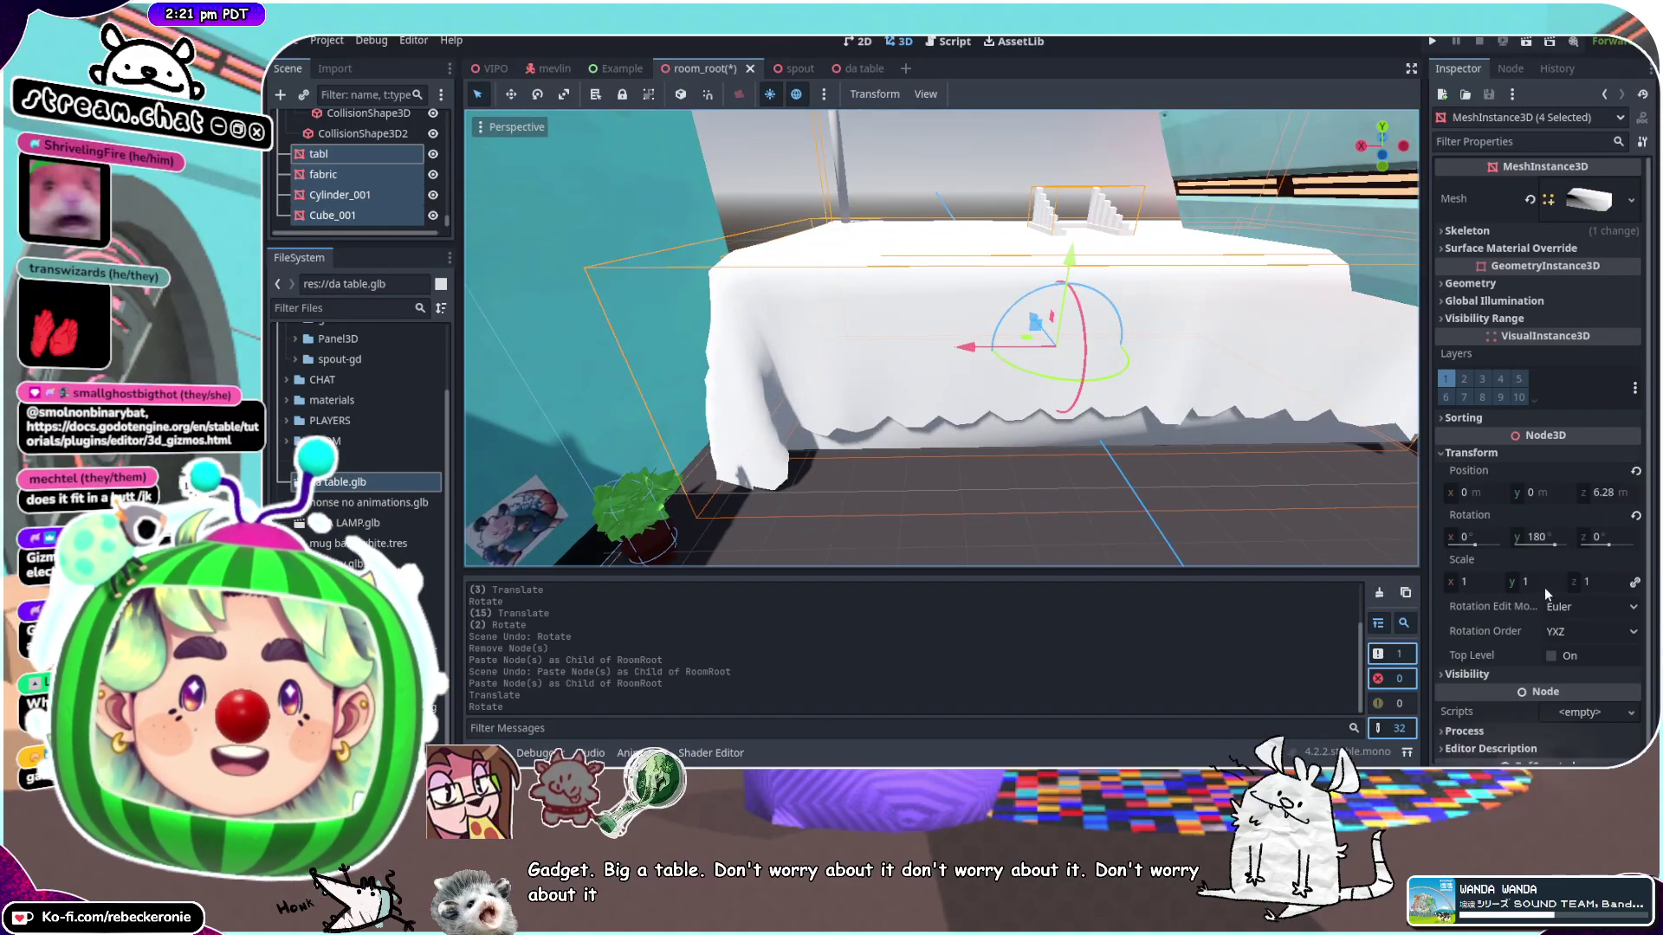
left_click_drag(1545, 587, 1517, 587)
scroll(1248, 267, "up", 4)
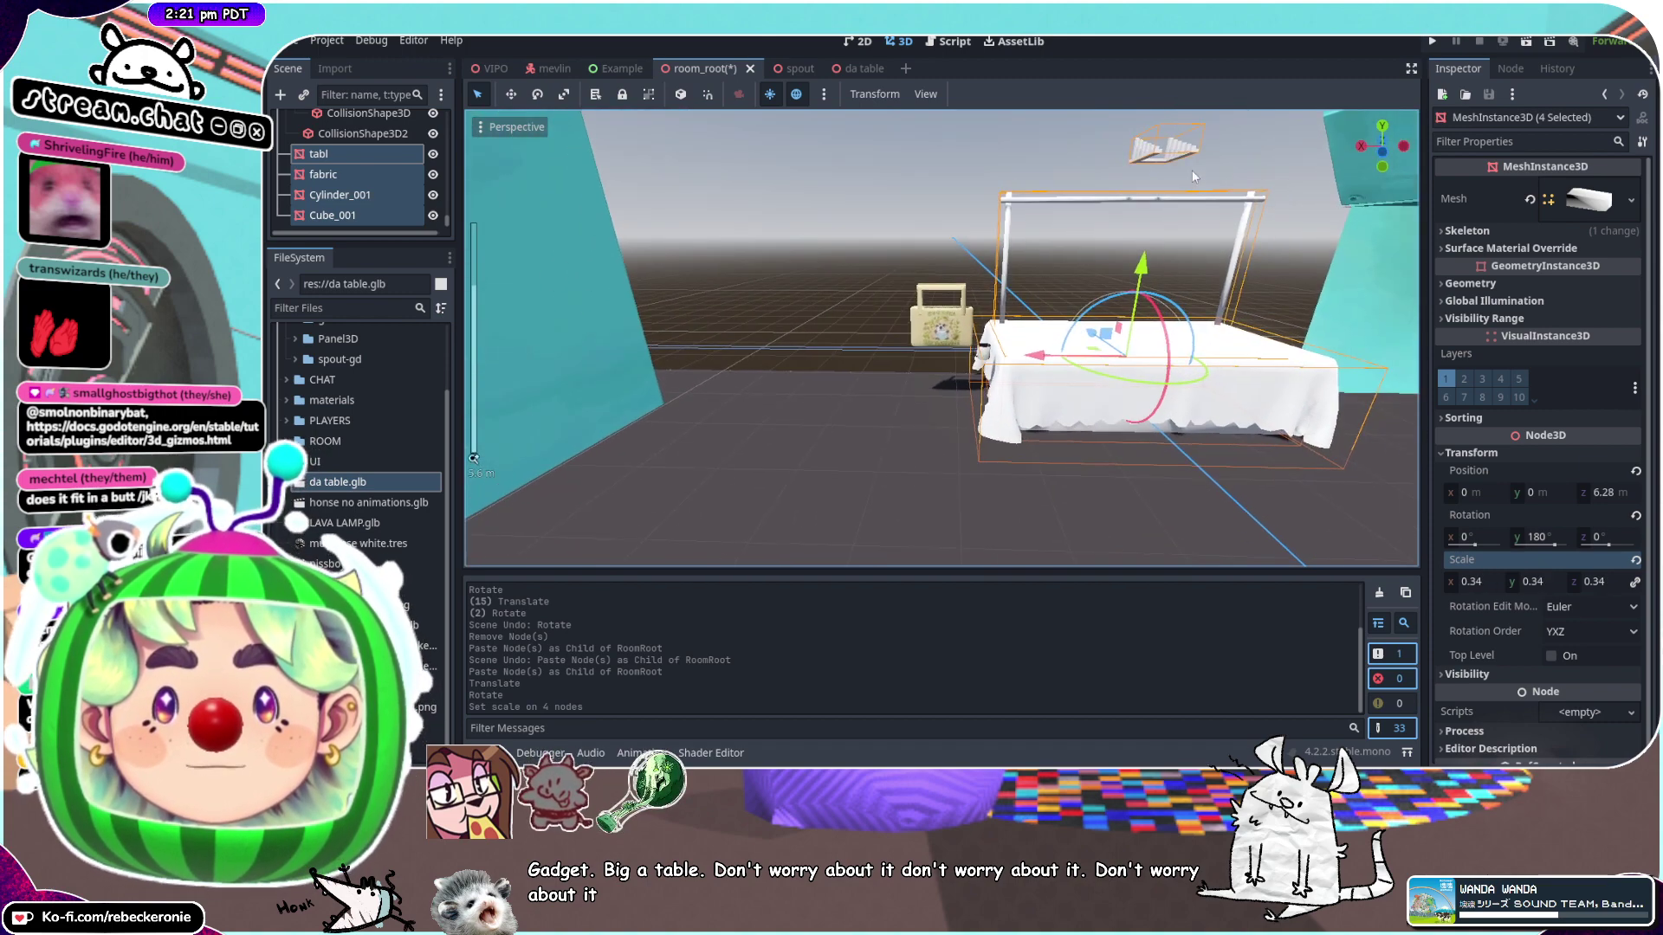
Pick out the Cube_001 mesh among the four pasted table meshes and lower it until it rests on the tablecloth
left_click(331, 174)
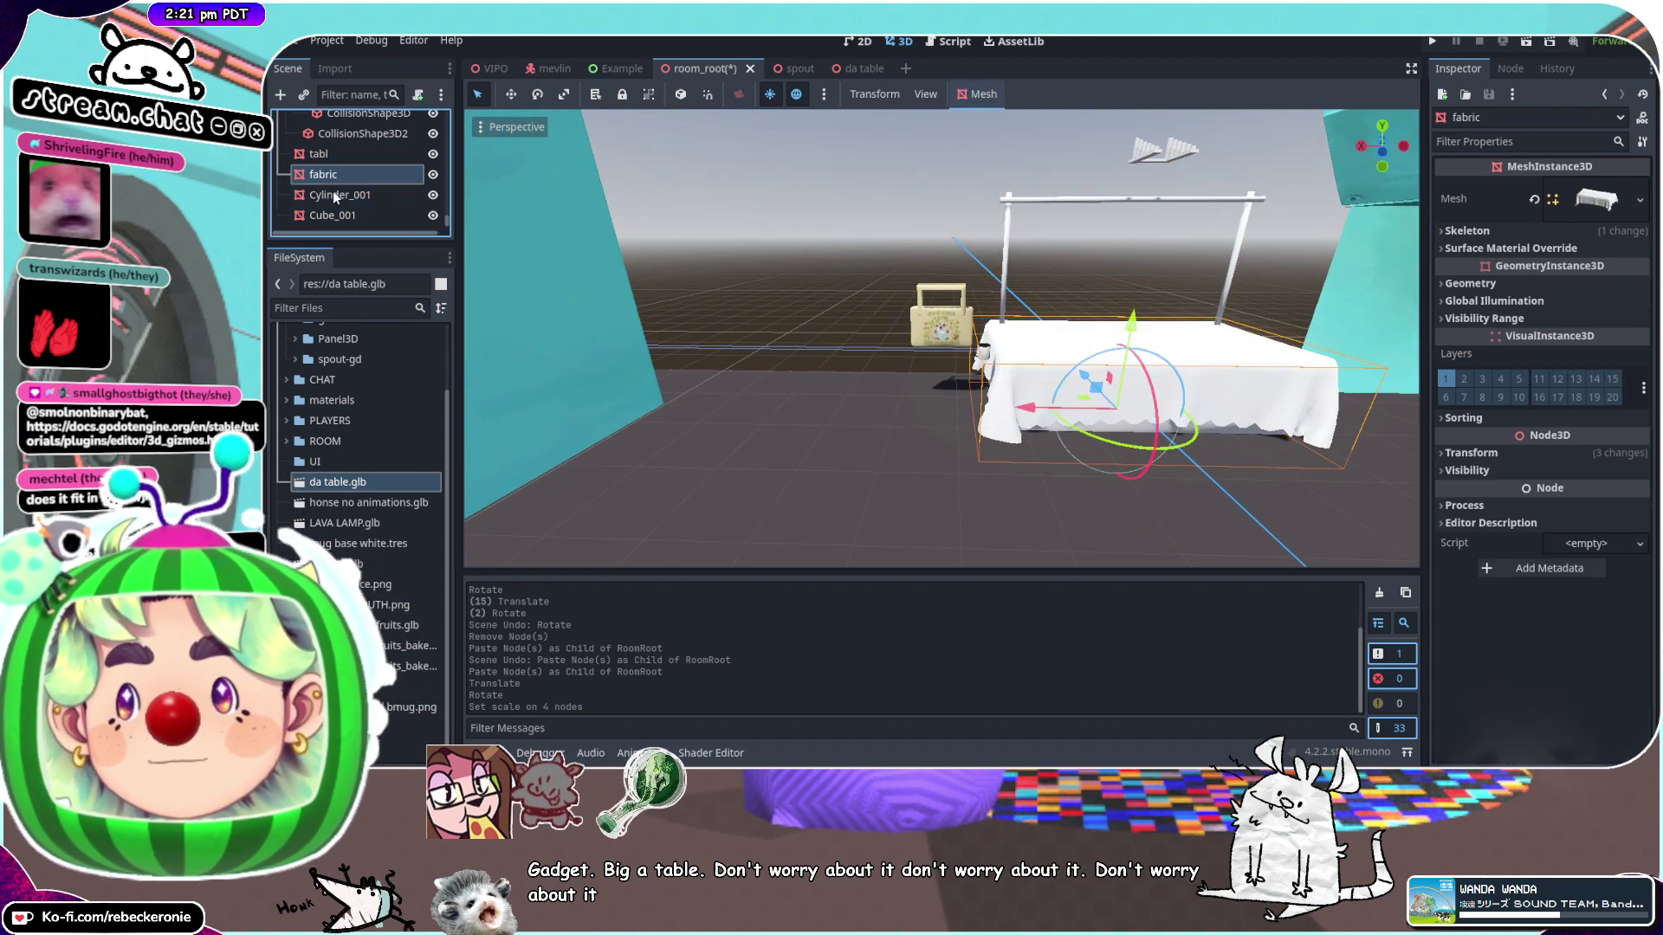
left_click(334, 192)
left_click(340, 202)
left_click(344, 217)
left_click(355, 160)
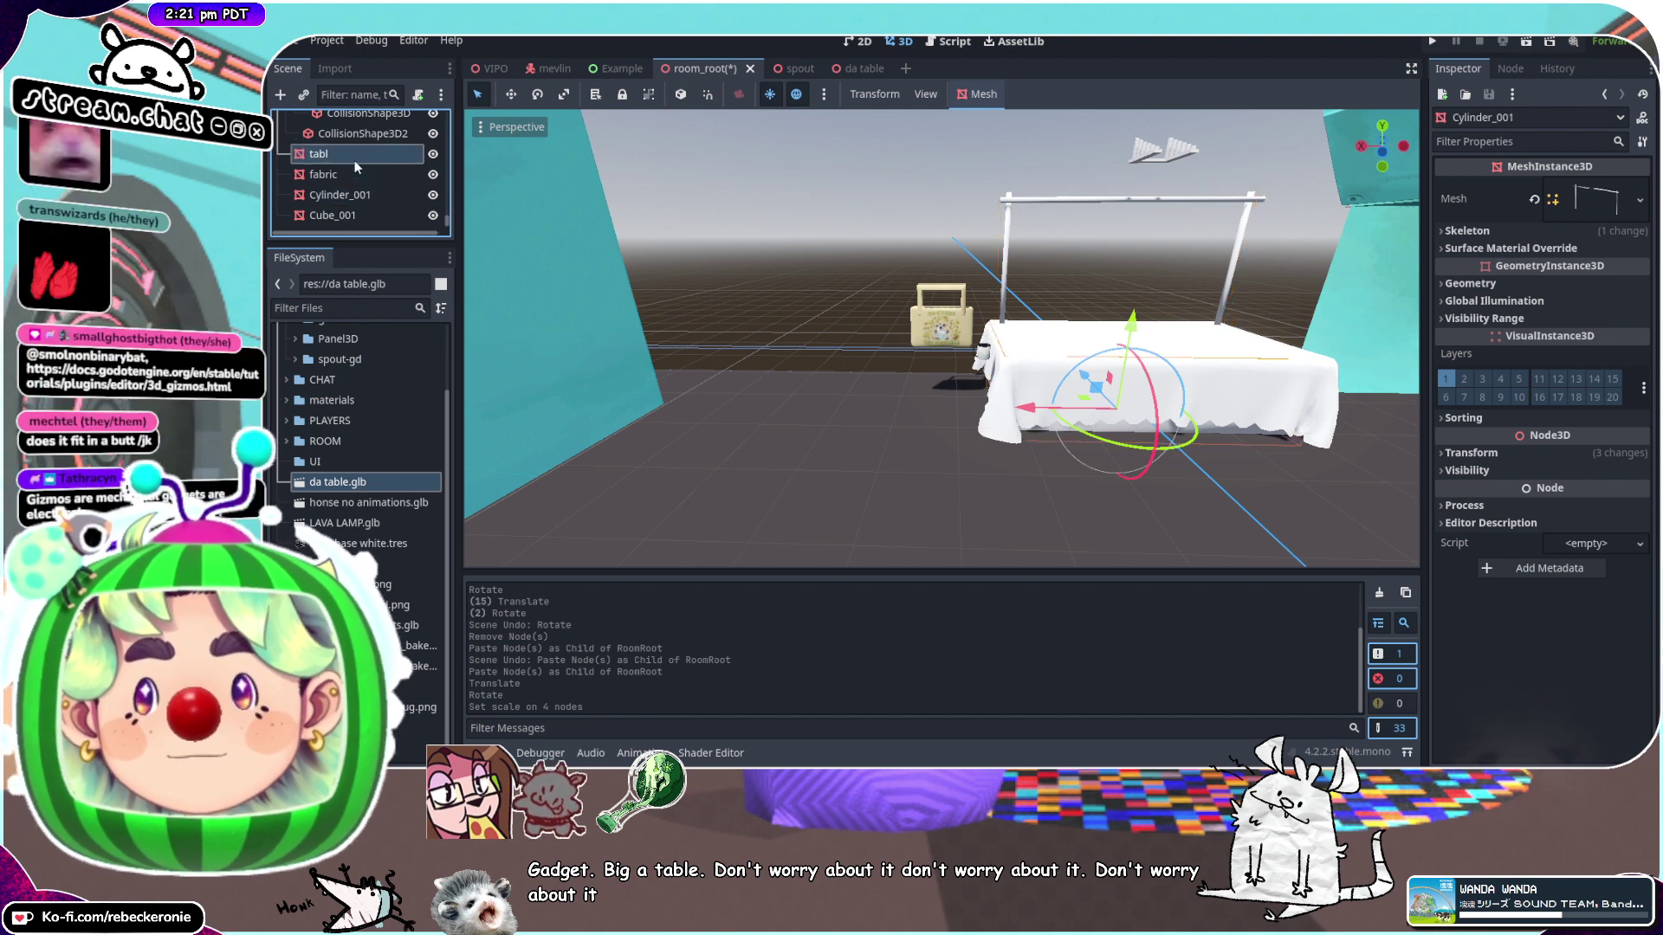
left_click(354, 188)
left_click(355, 215)
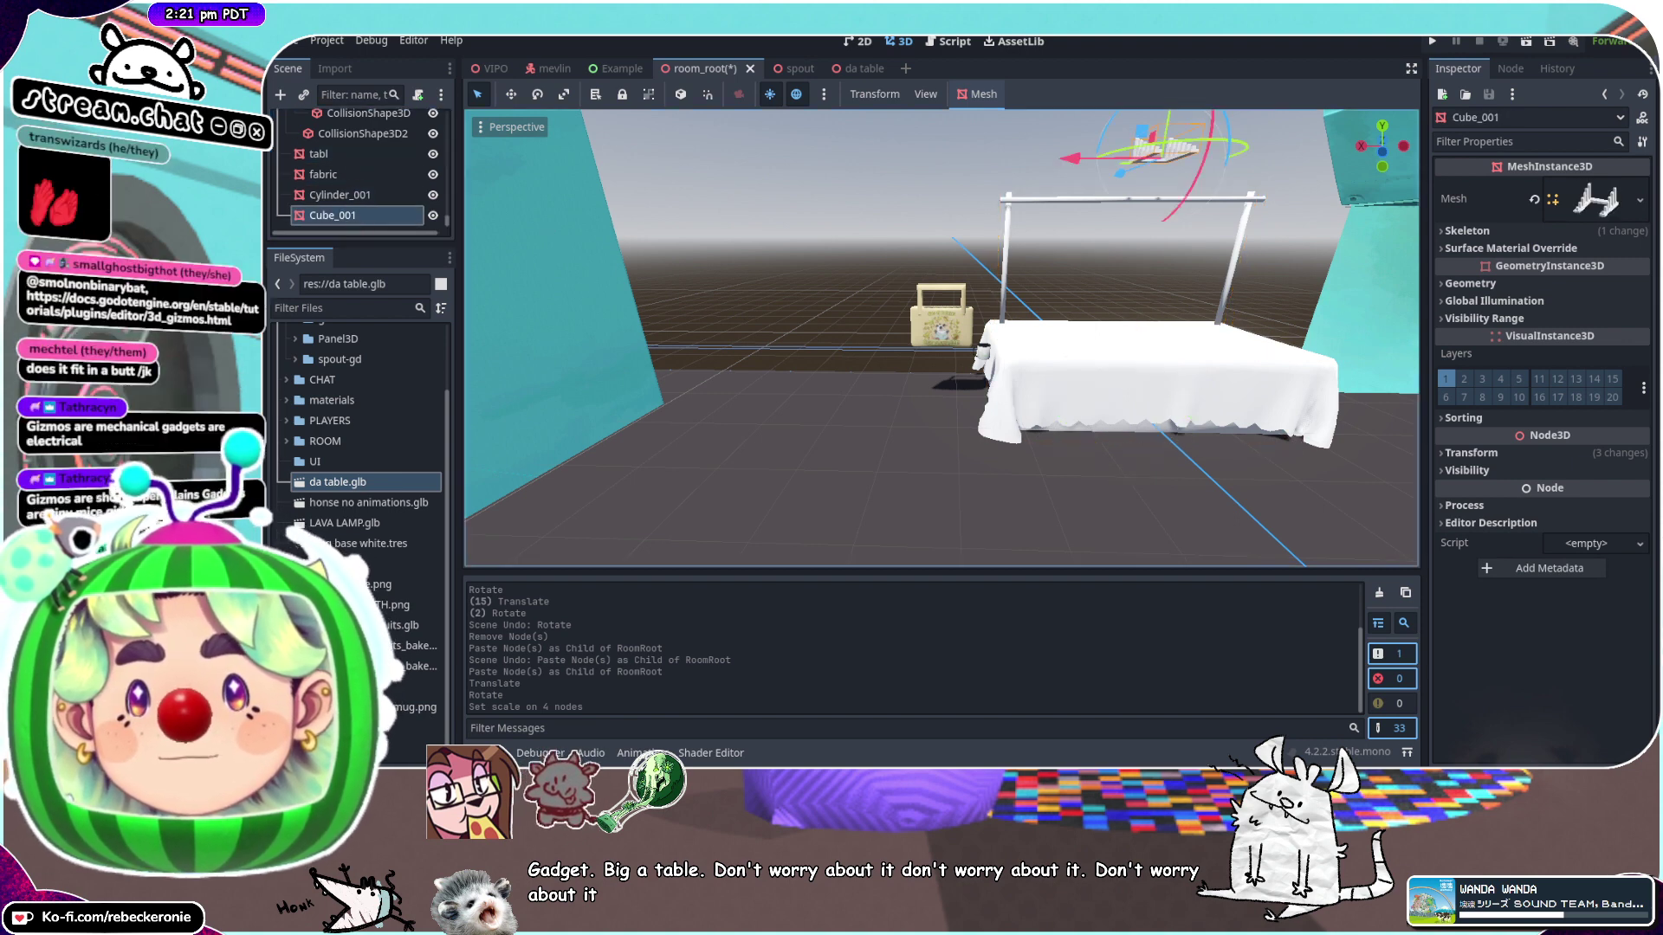
scroll(1081, 130, "down", 3)
left_click_drag(1081, 130, 1076, 259)
key("f")
scroll(1075, 263, "up", 20)
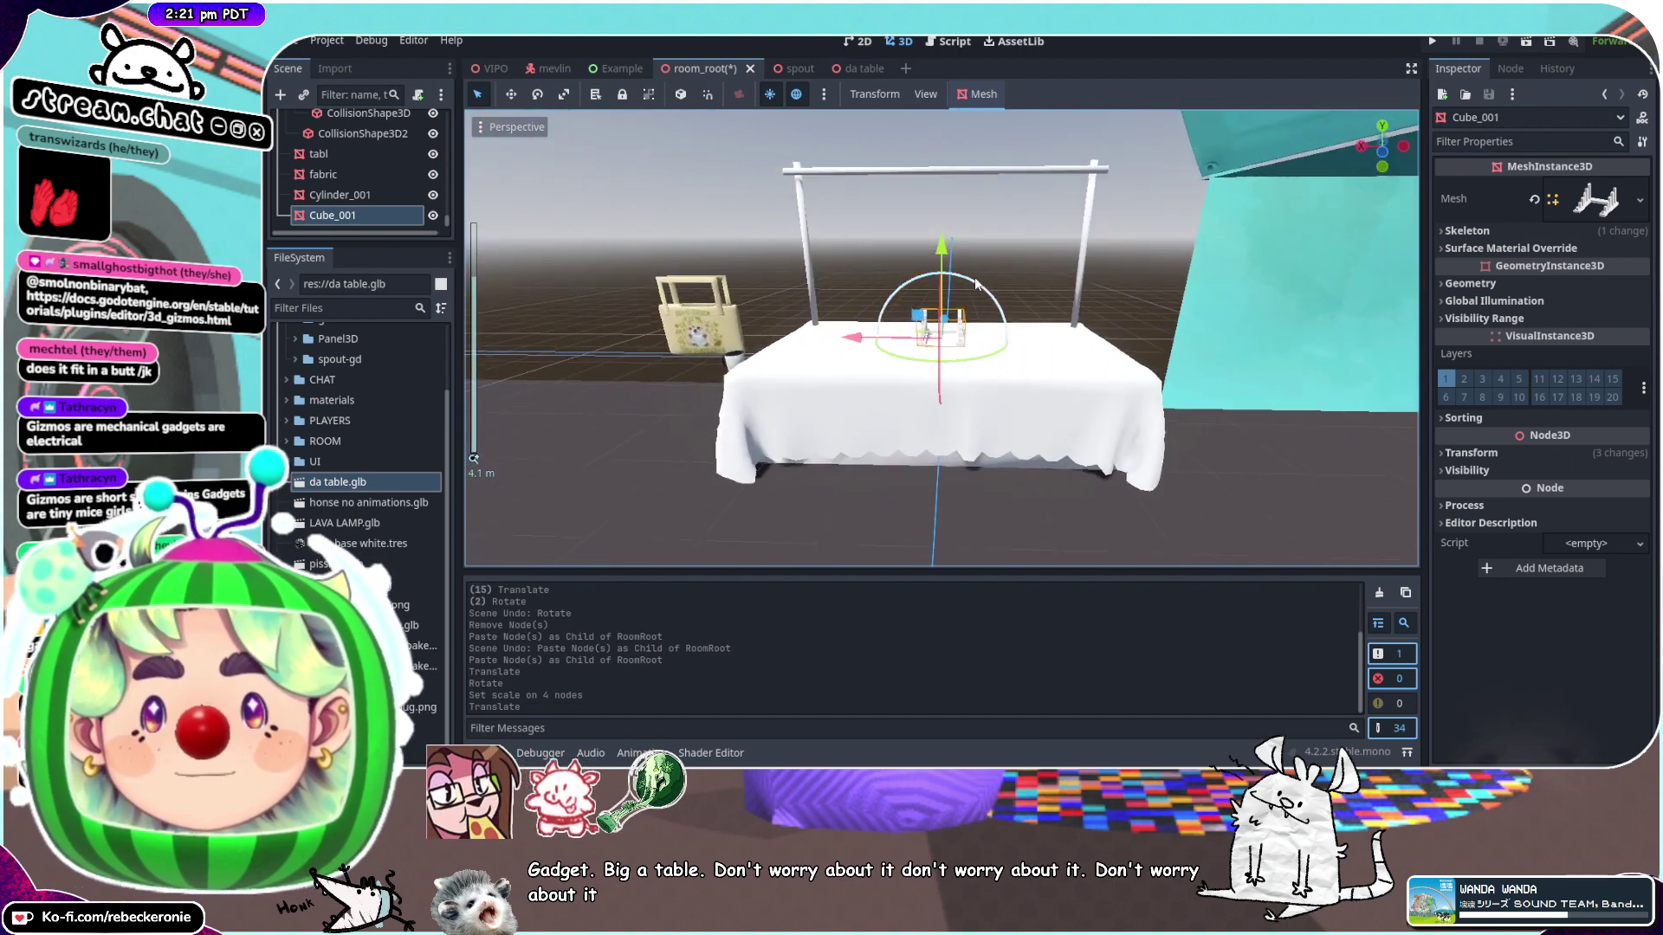
middle_click_drag(1073, 272, 1170, 272)
mouse_move(947, 270)
middle_mouse_down()
mouse_move(958, 220)
mouse_move(944, 239)
middle_mouse_up()
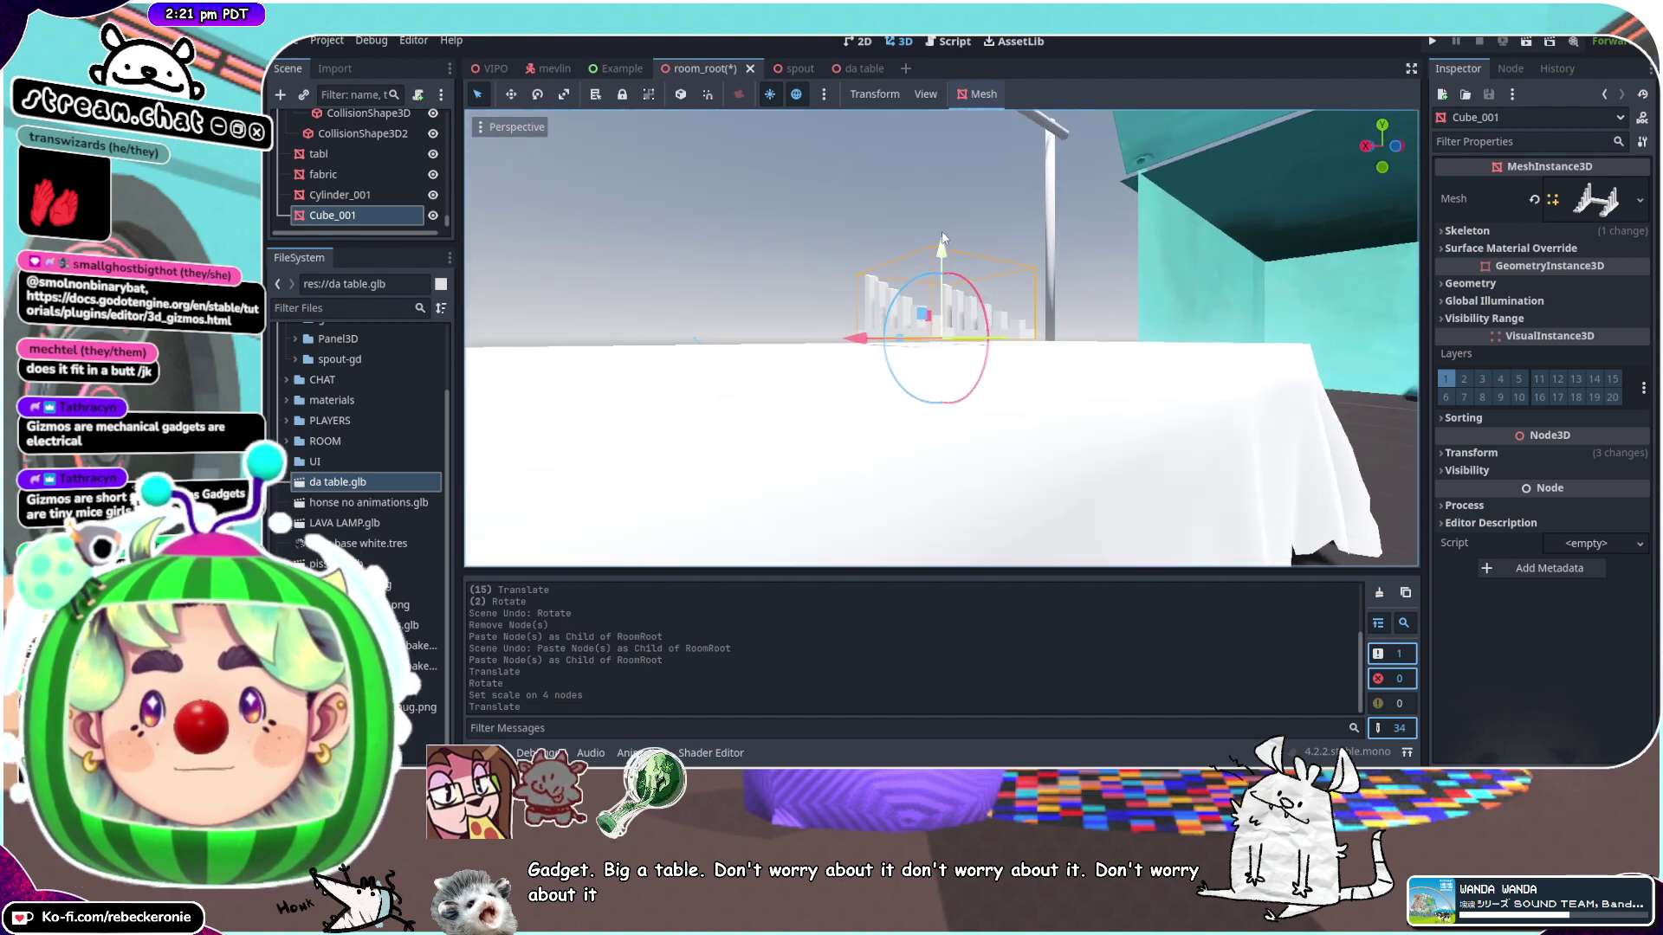
left_click_drag(941, 249, 942, 257)
Inspect the placement of the Cube_001 stand on the table from several angles and distances
scroll(942, 260, "down", 10)
middle_click_drag(944, 263, 1175, 348)
scroll(1048, 381, "down", 6)
scroll(901, 346, "up", 8)
middle_click_drag(806, 334, 1151, 344)
scroll(1249, 355, "down", 12)
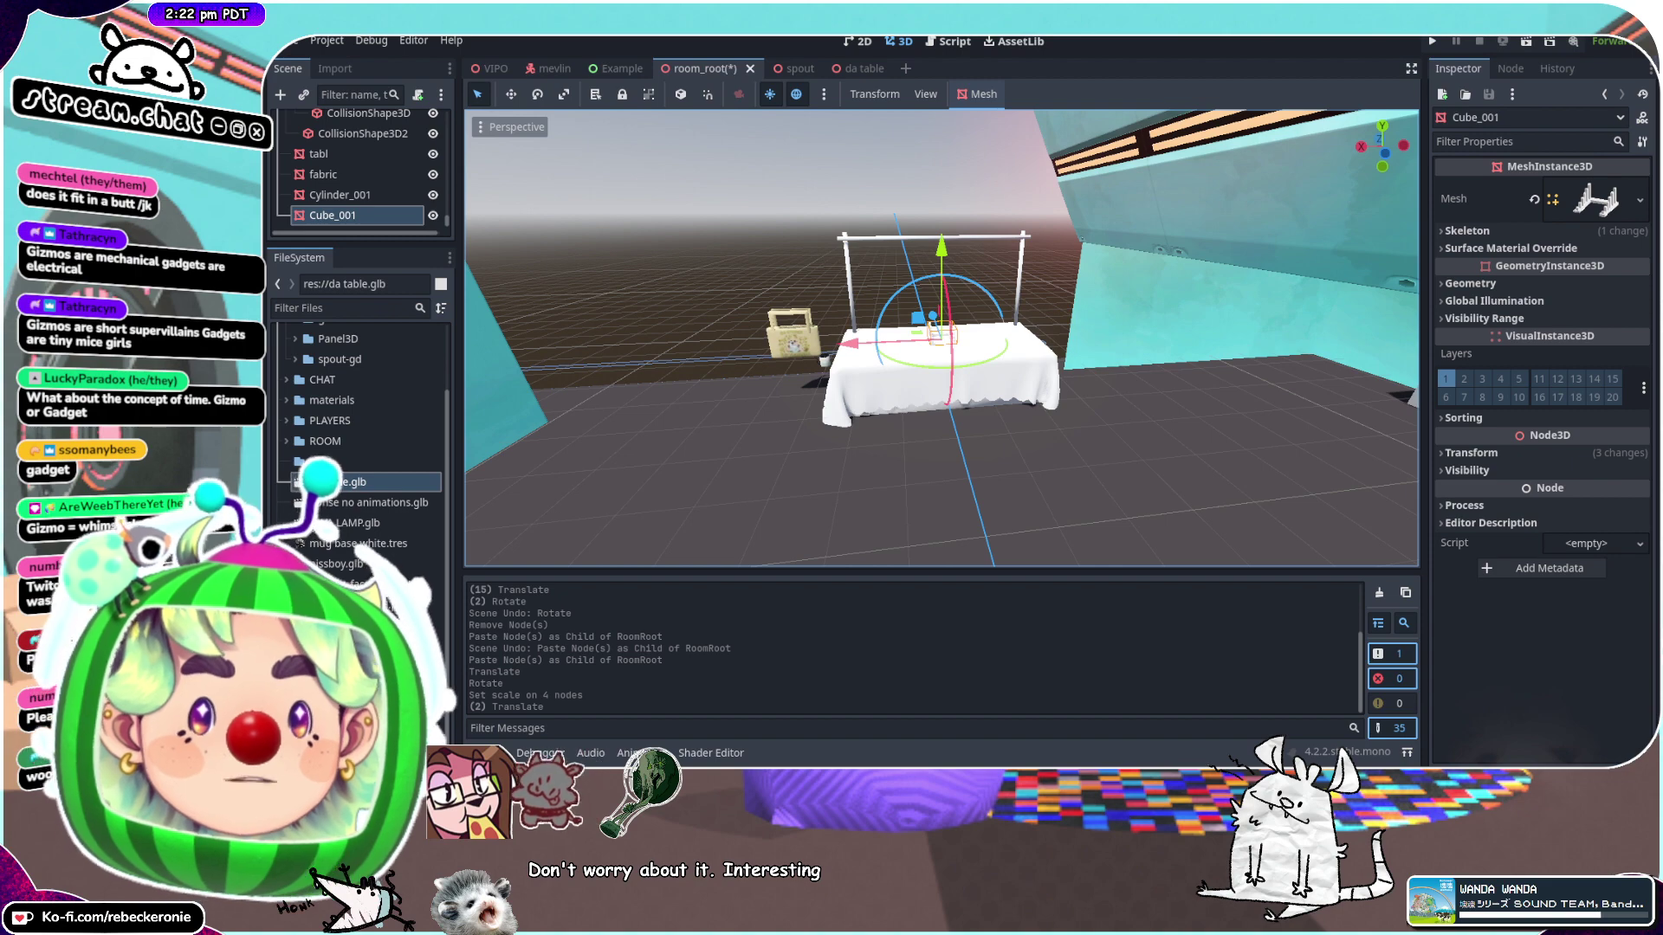
scroll(973, 258, "up", 9)
middle_click_drag(973, 257, 1264, 292)
scroll(1264, 292, "up", 6)
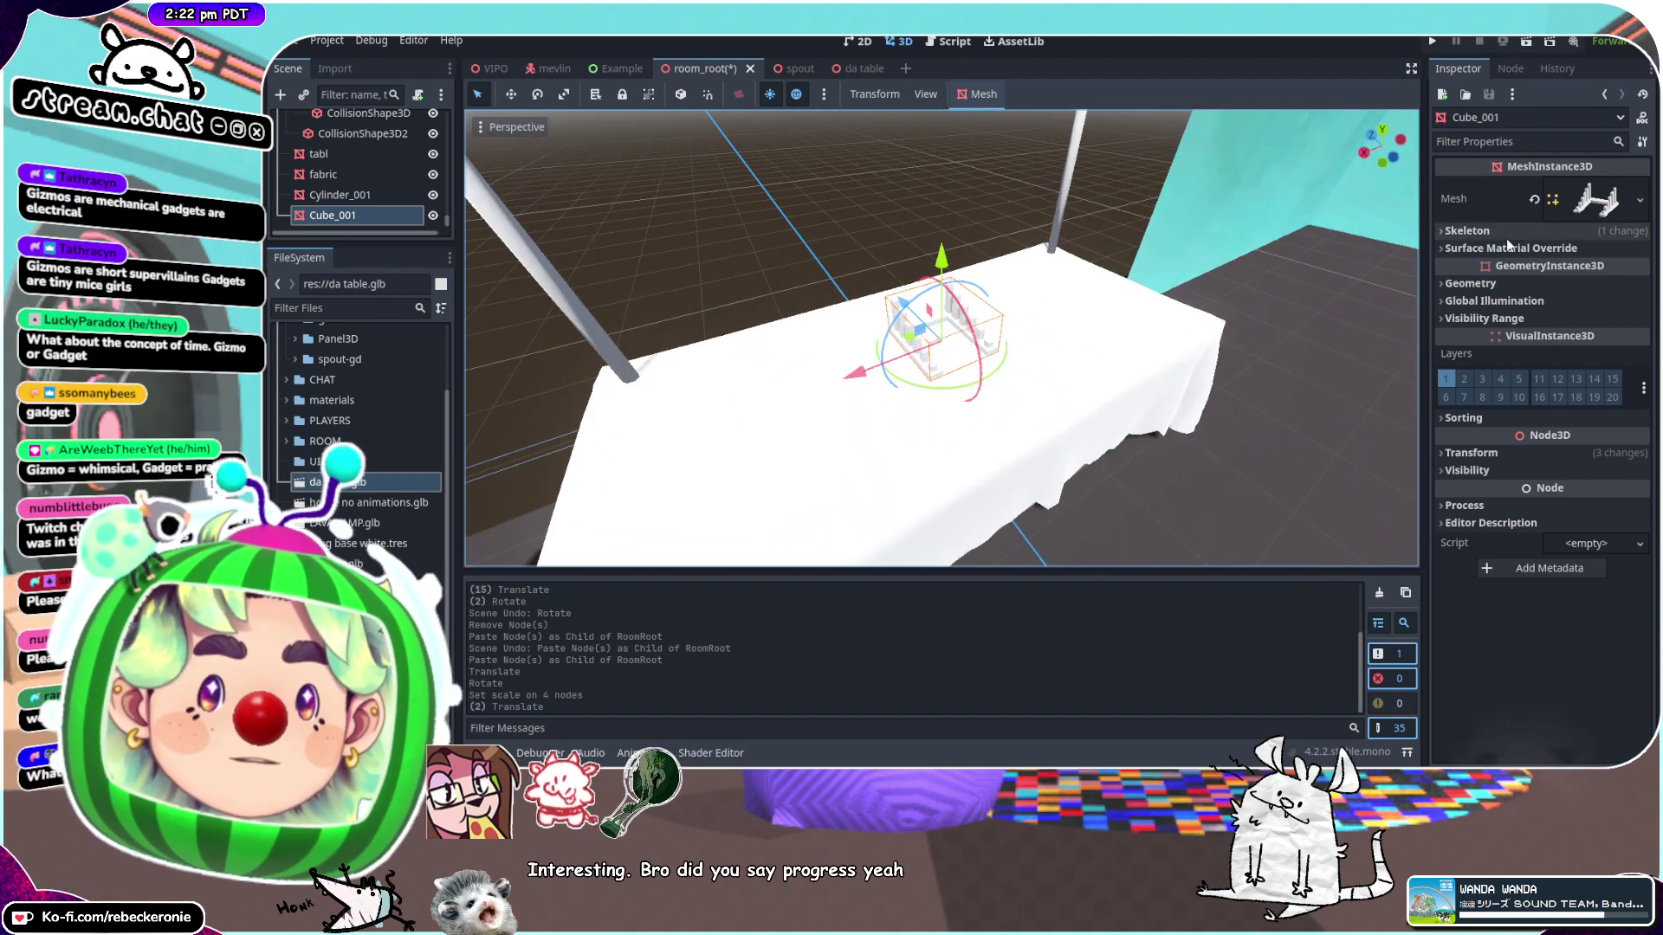
Open the Surface 0 material of Cube_001's mesh and expand its albedo settings
left_click(1604, 201)
scroll(1524, 465, "down", 2)
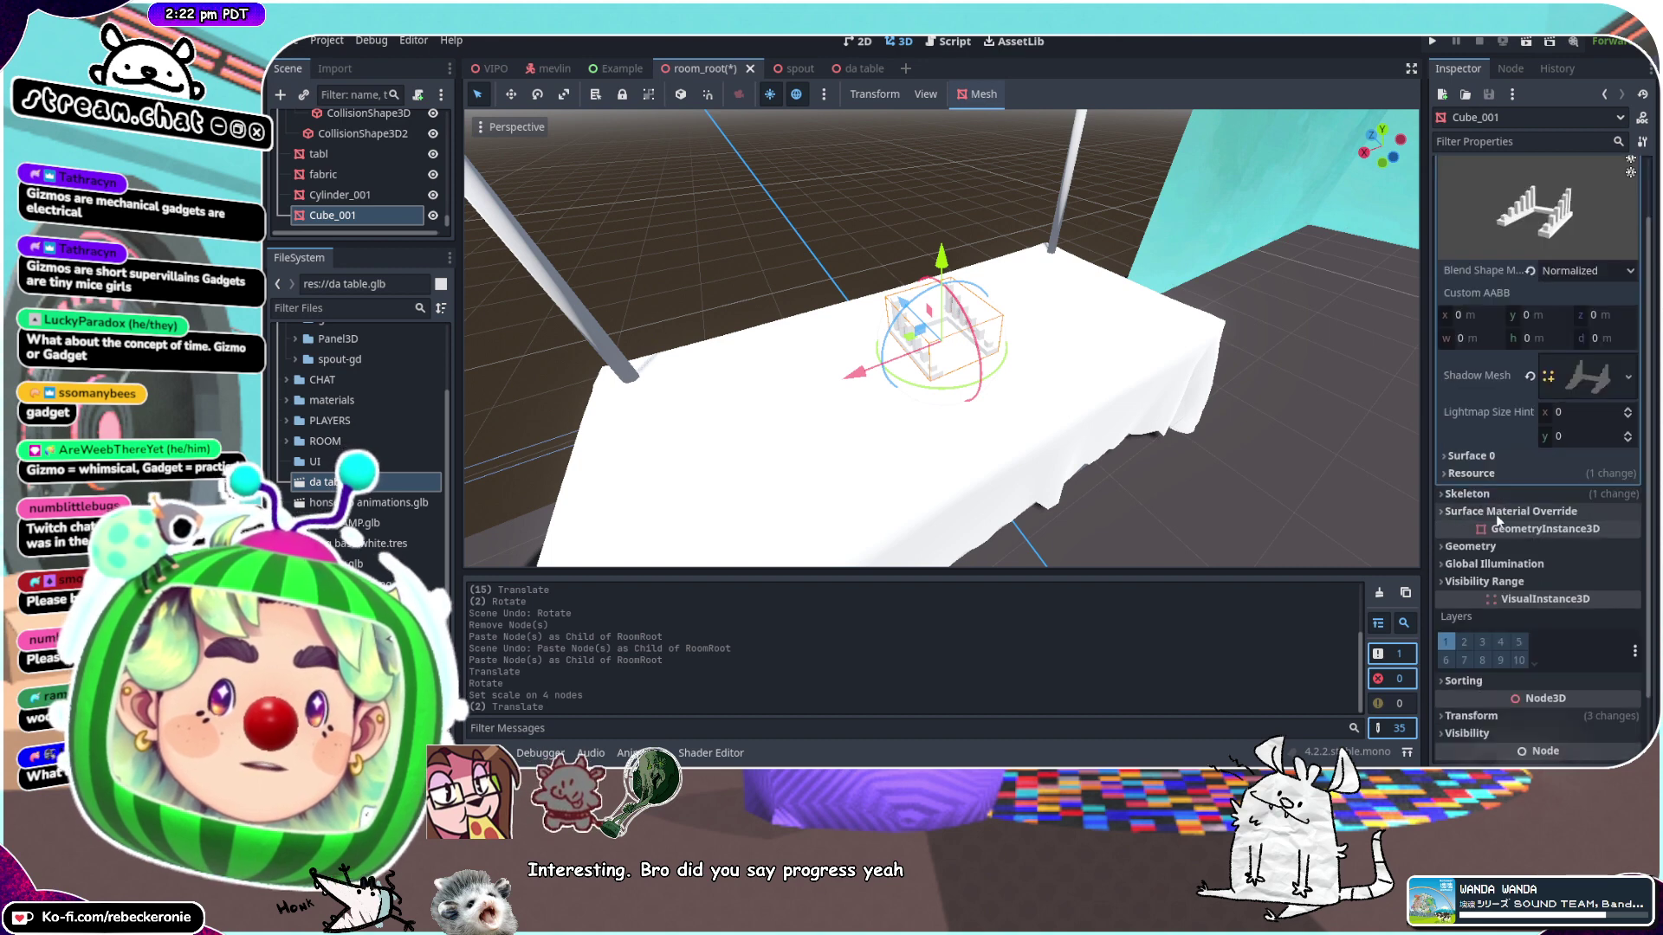
left_click(1509, 459)
left_click(1602, 512)
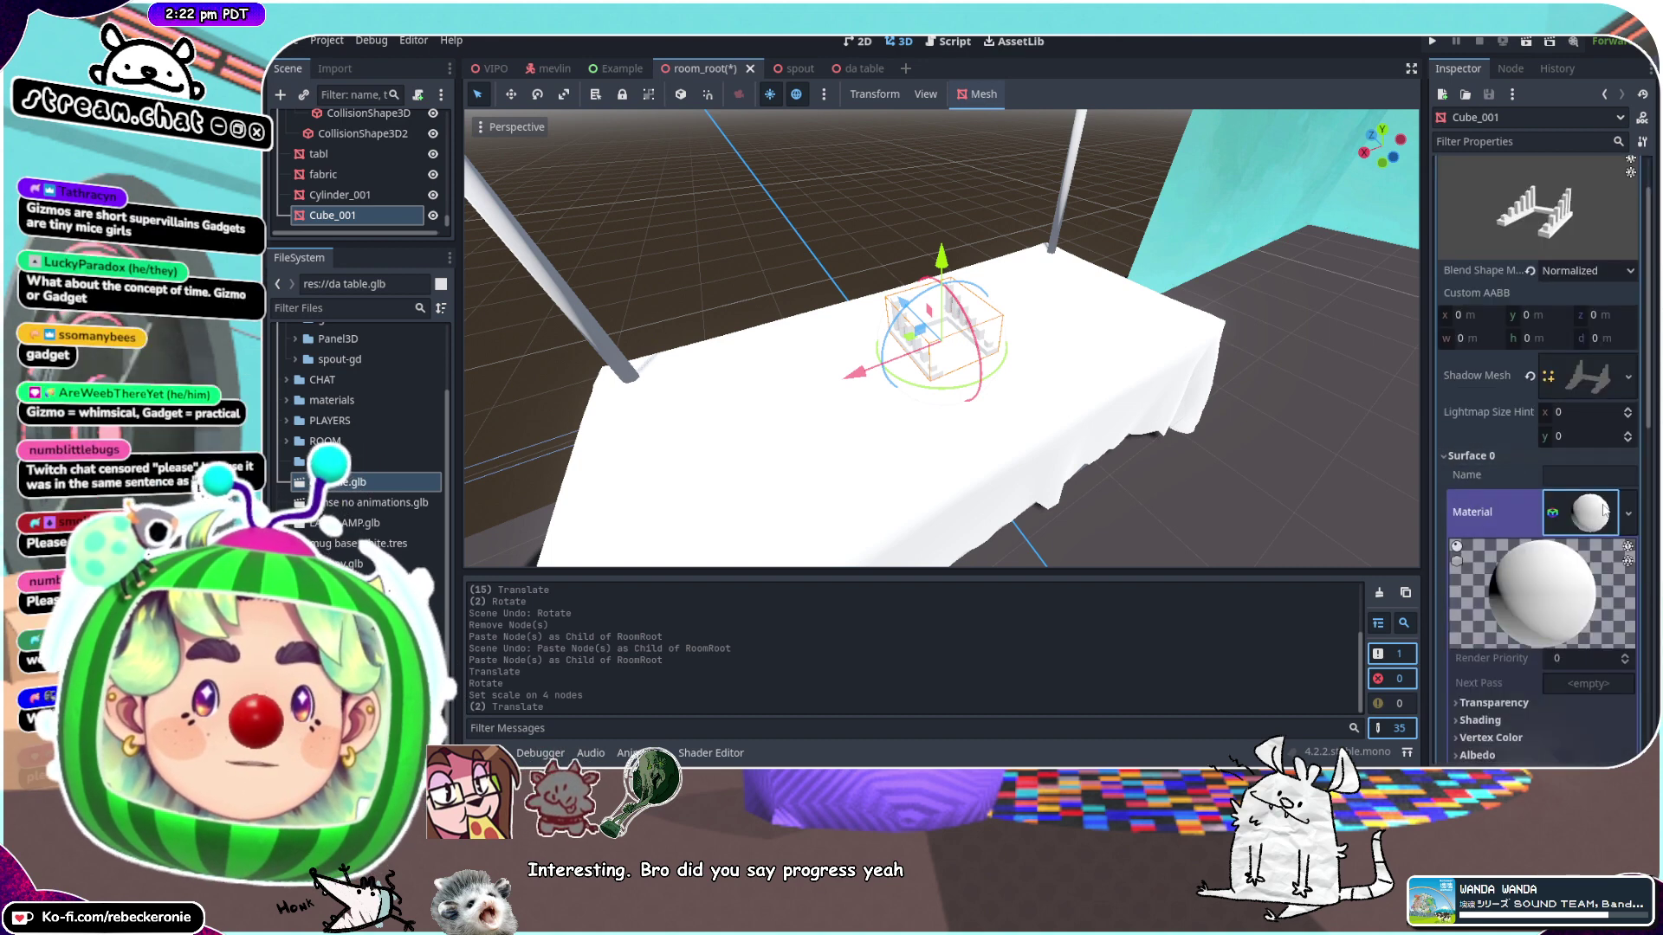
scroll(1536, 563, "down", 5)
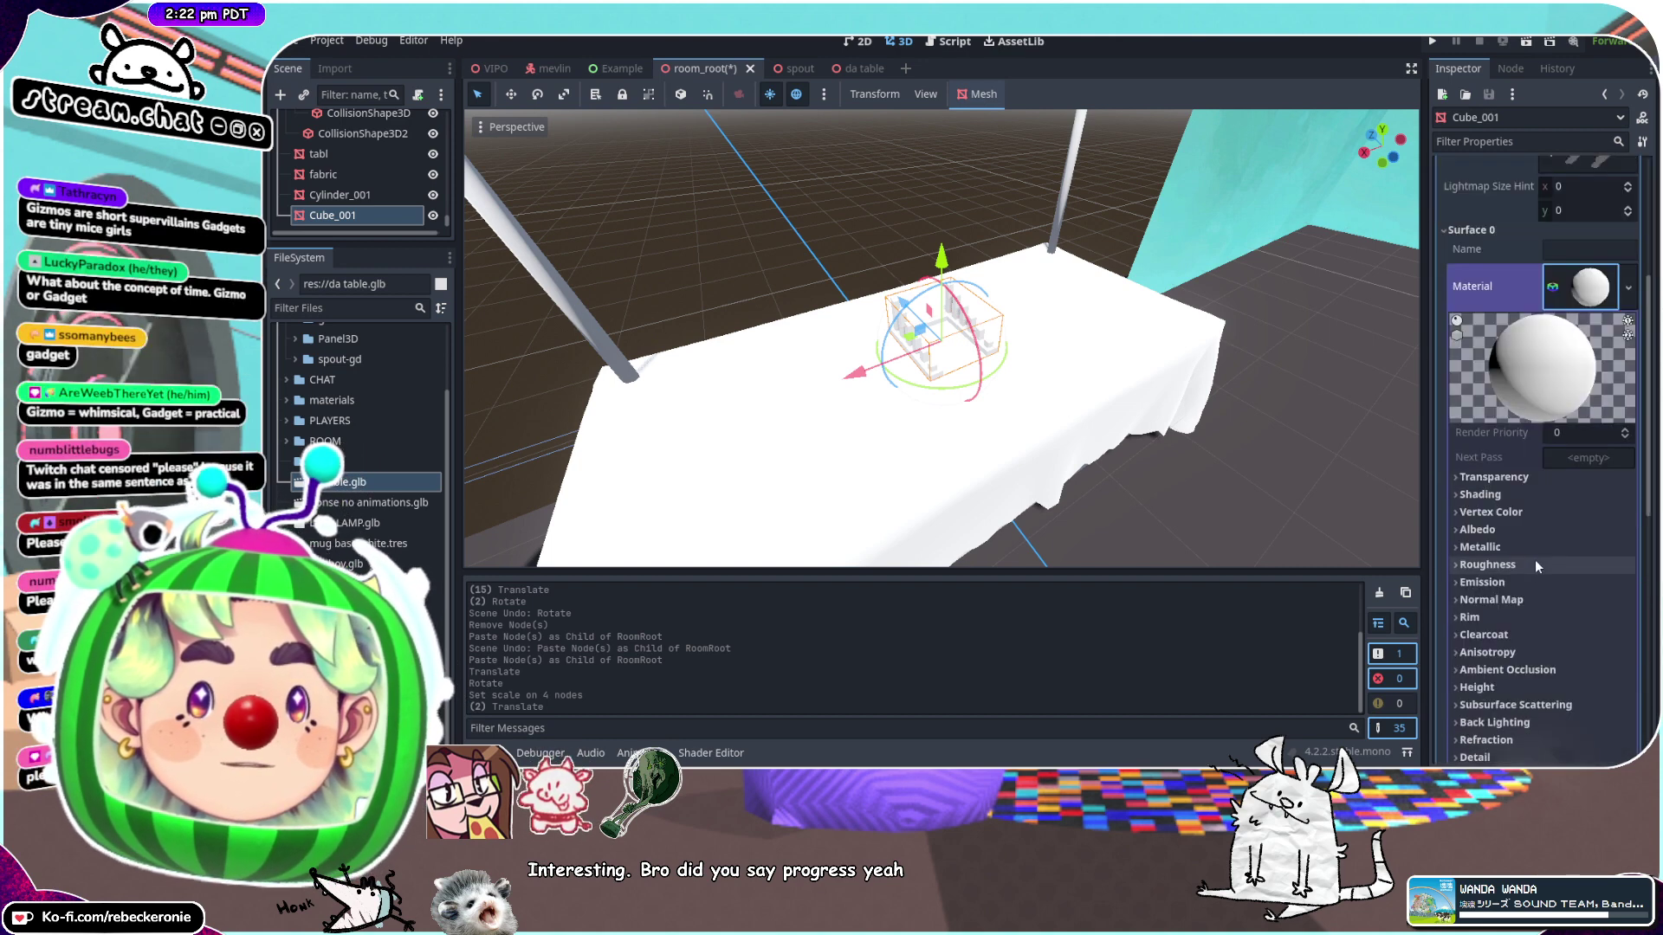
left_click(1488, 651)
left_click(1486, 530)
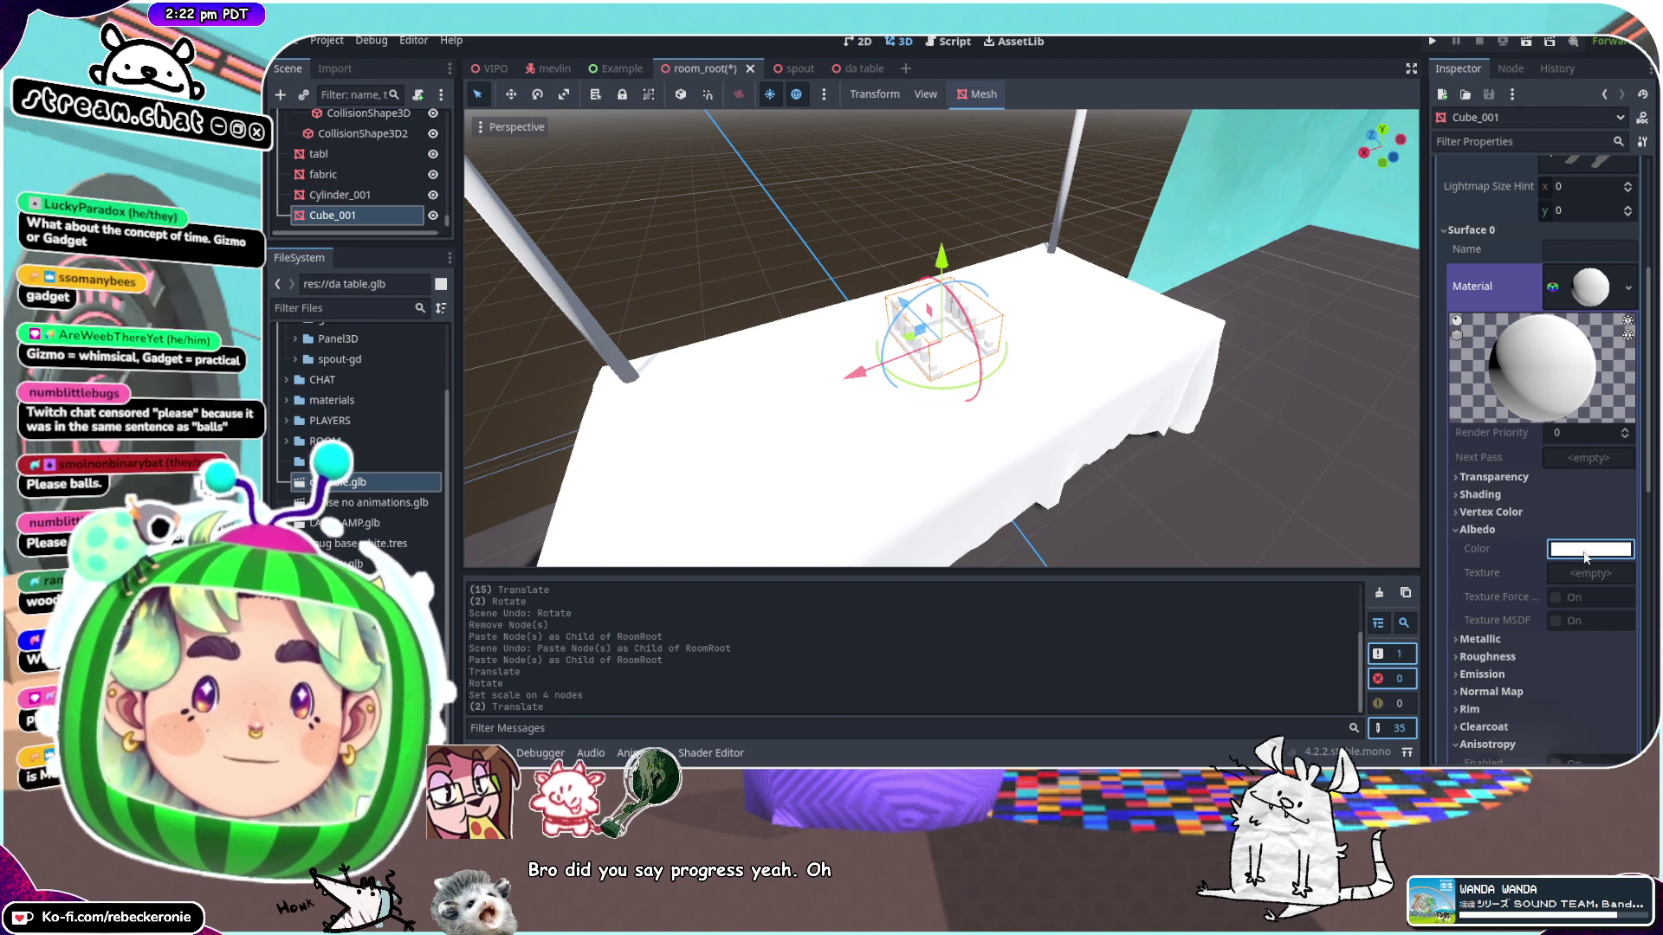
Look through the property groups of Cube_001's Surface 0 material for a way to edit the albedo colour
scroll(1528, 531, "down", 3)
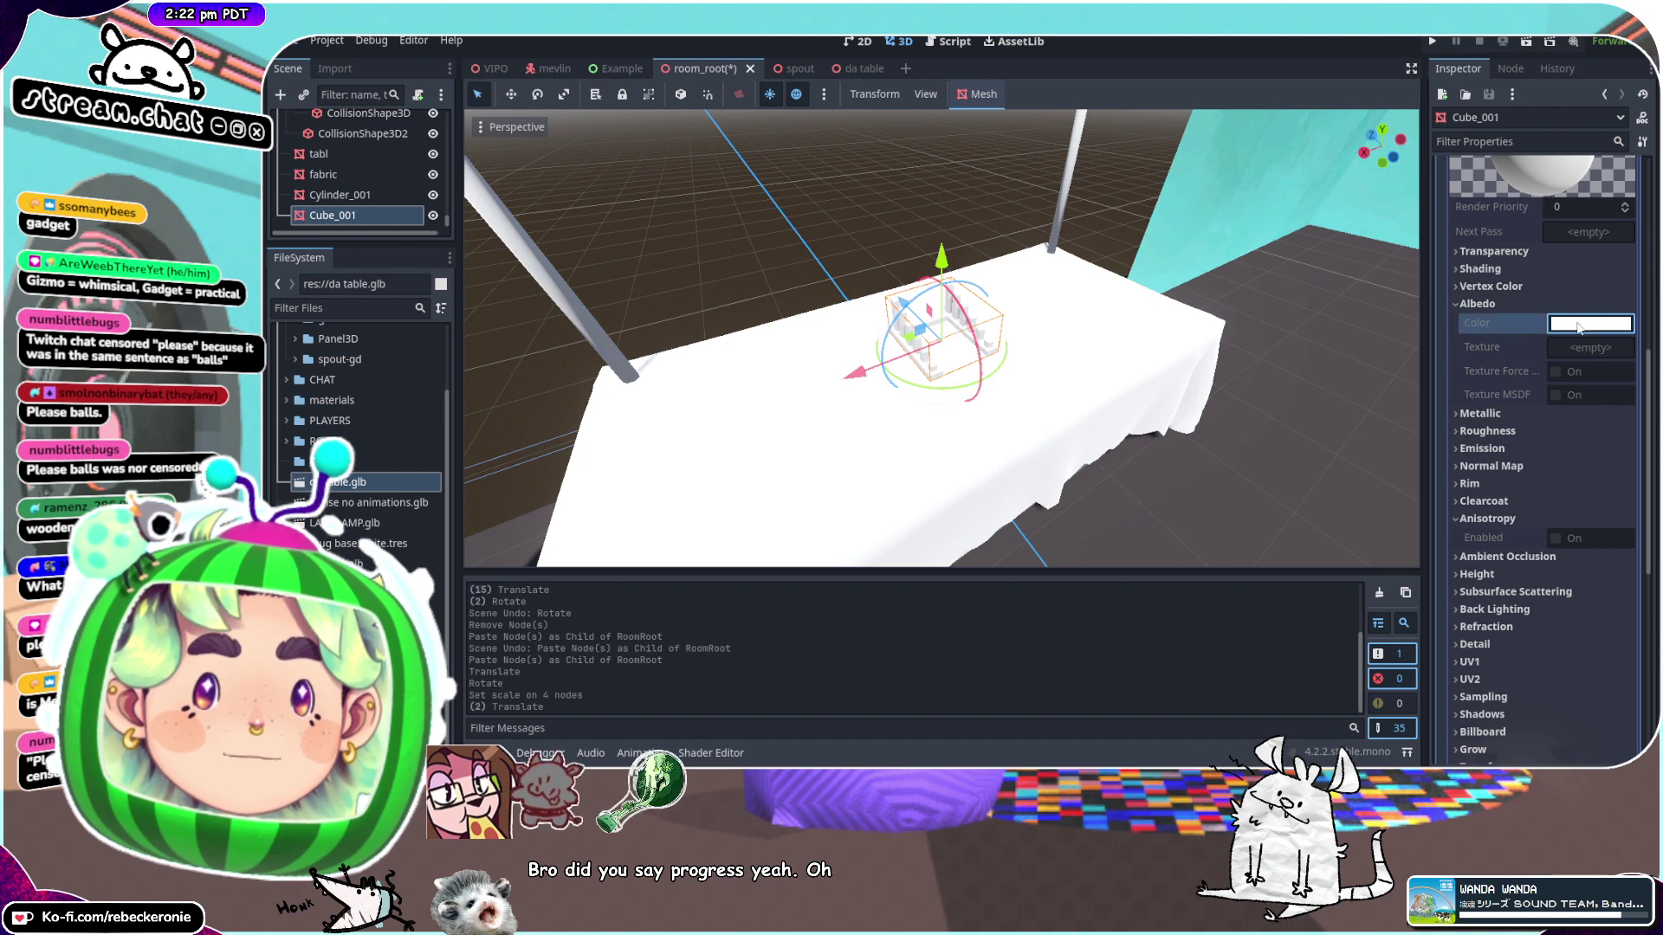
scroll(1506, 331, "up", 5)
scroll(1505, 332, "down", 4)
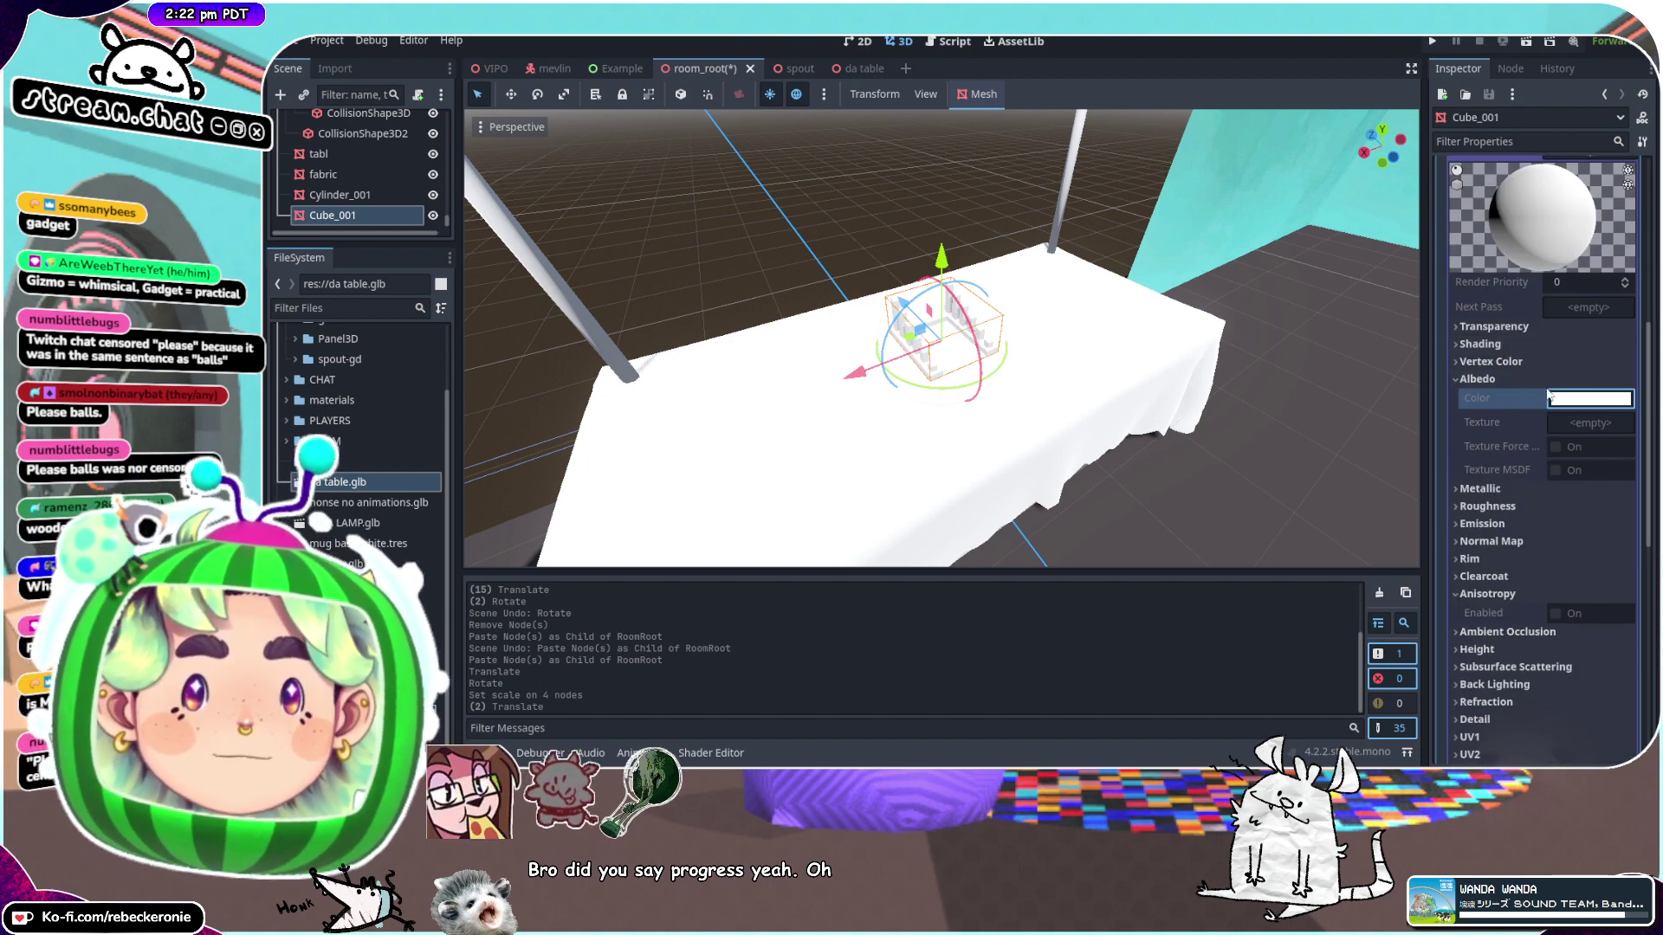
left_click(1510, 379)
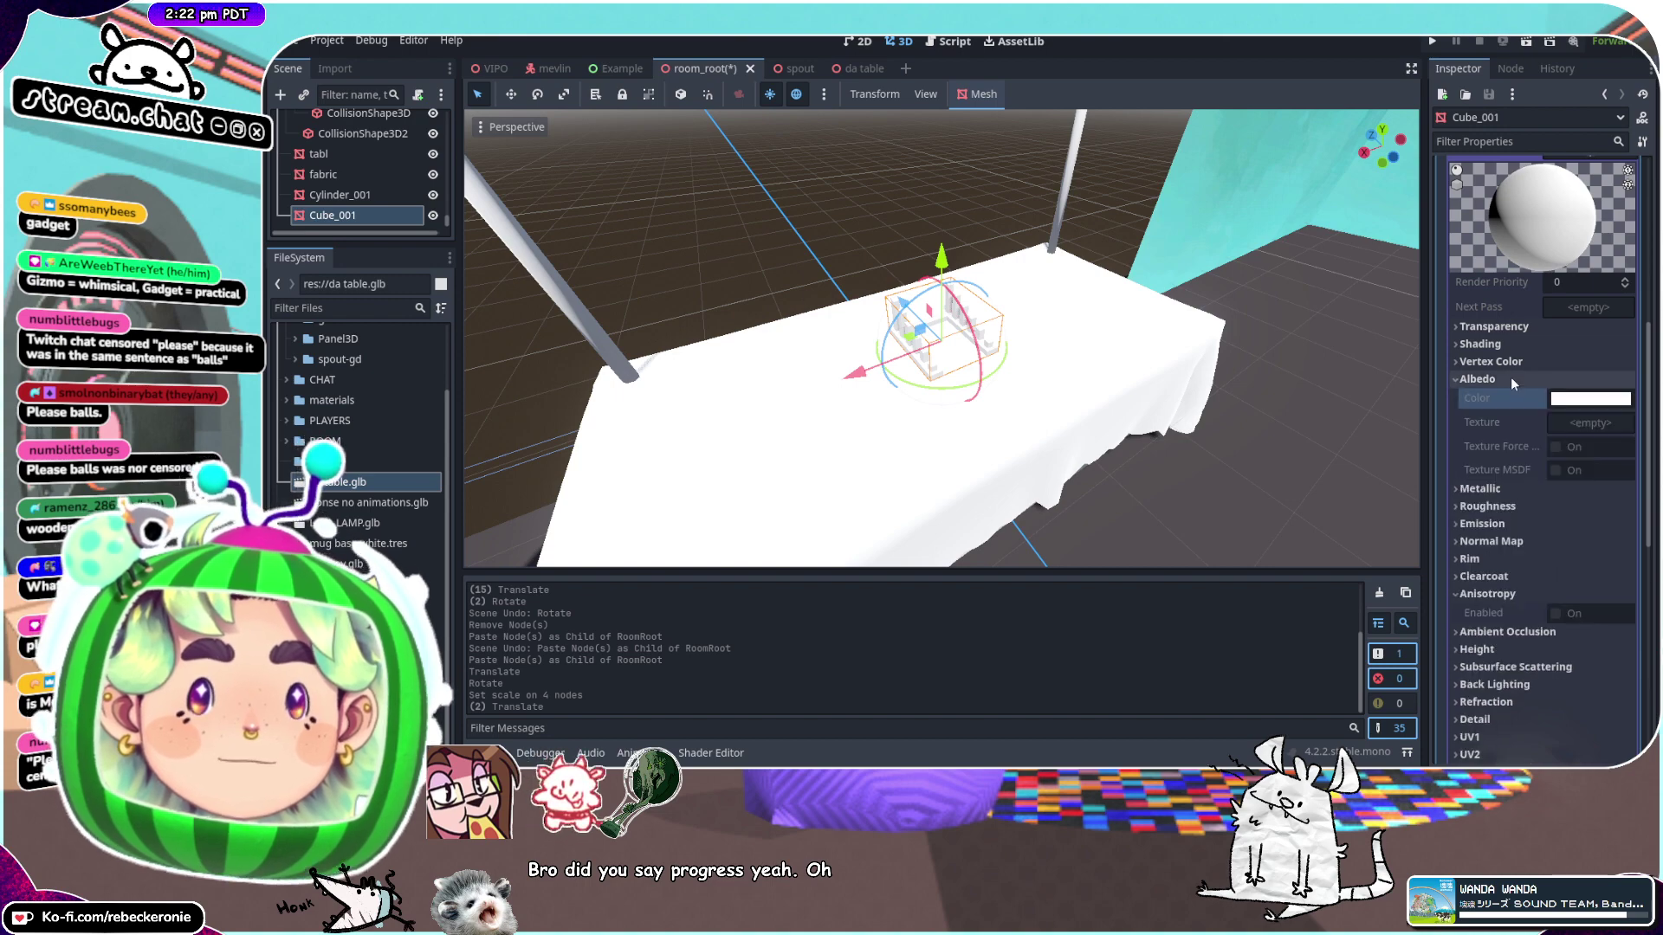
scroll(1514, 342, "up", 4)
scroll(1485, 499, "down", 7)
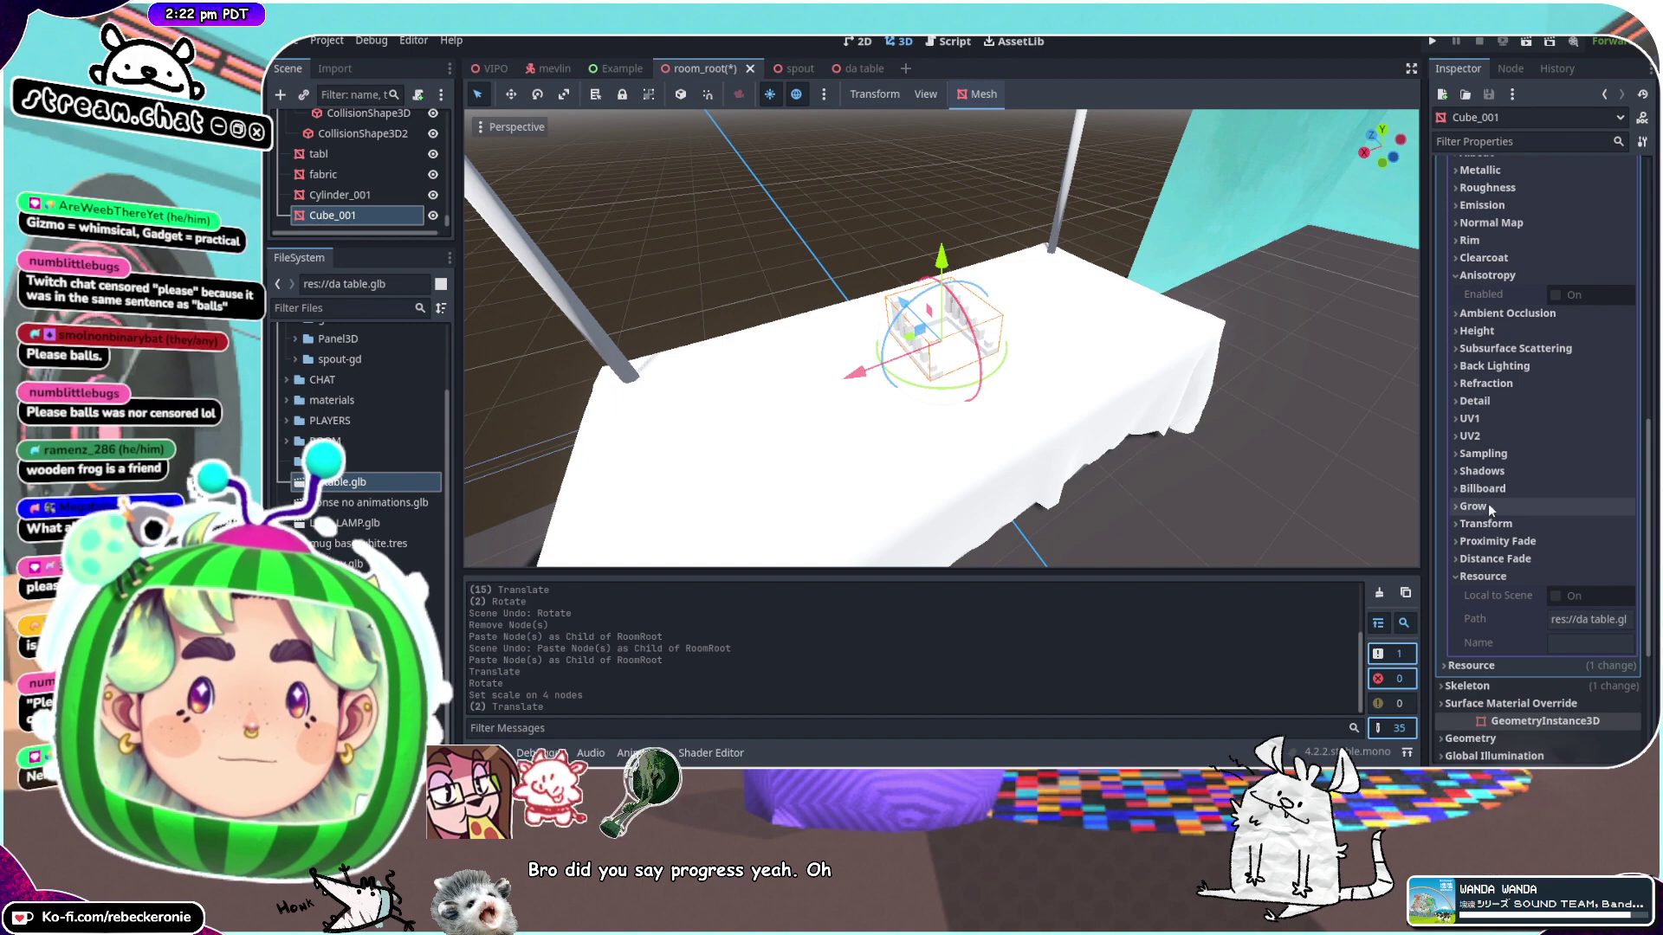
scroll(1487, 509, "up", 2)
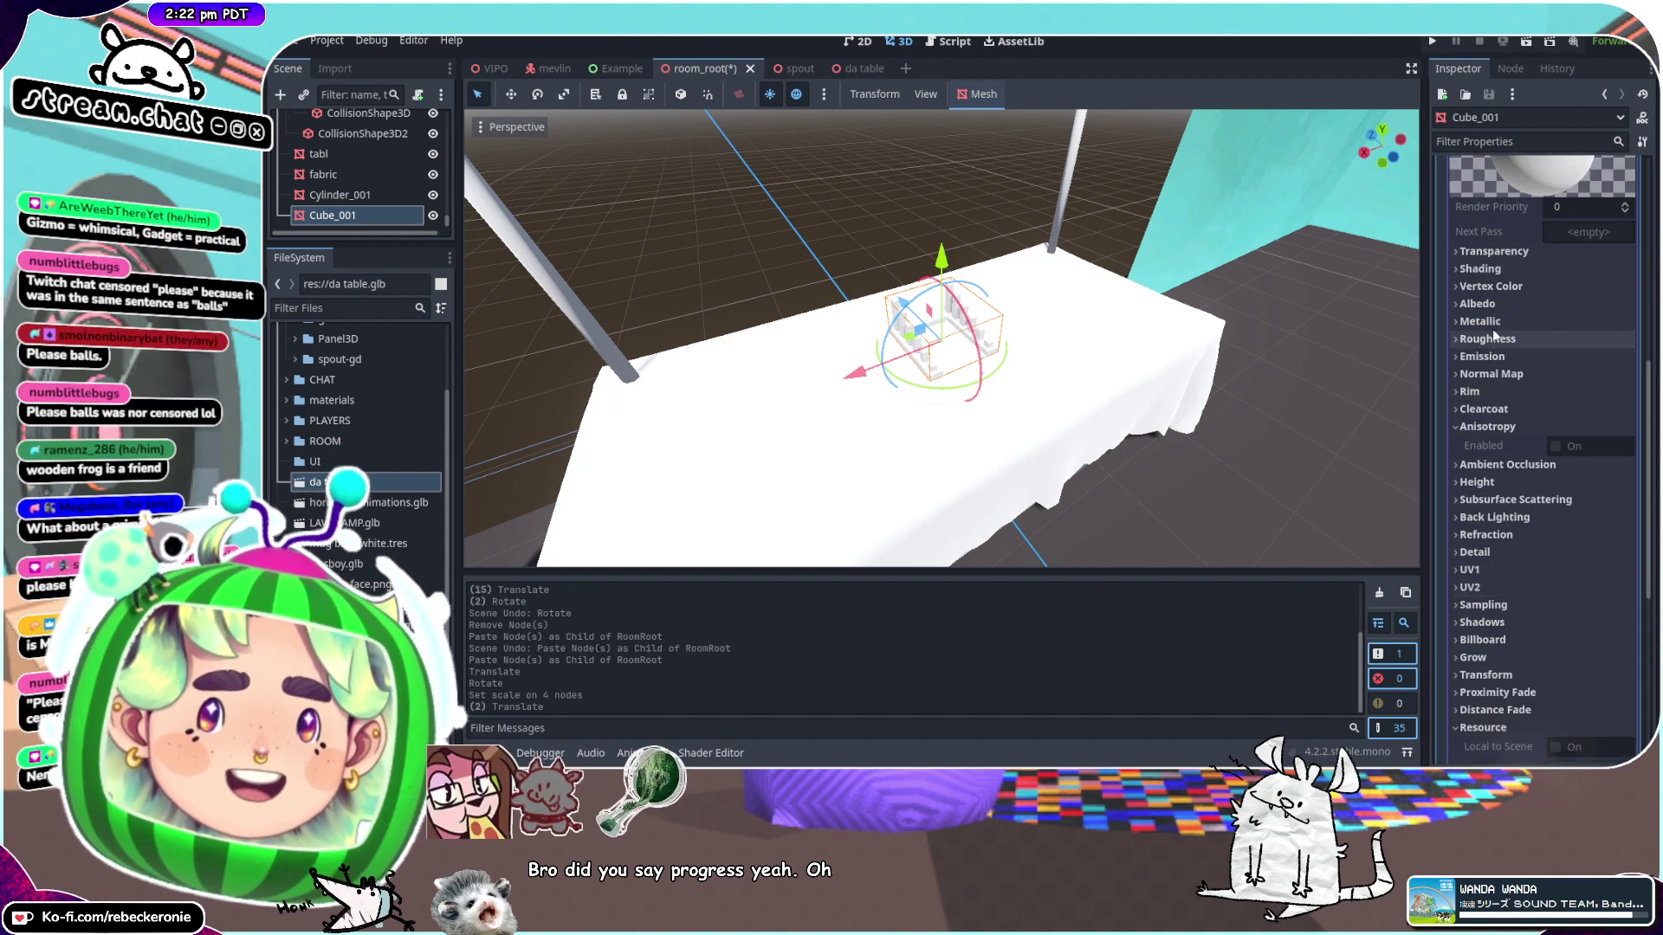
left_click(1488, 305)
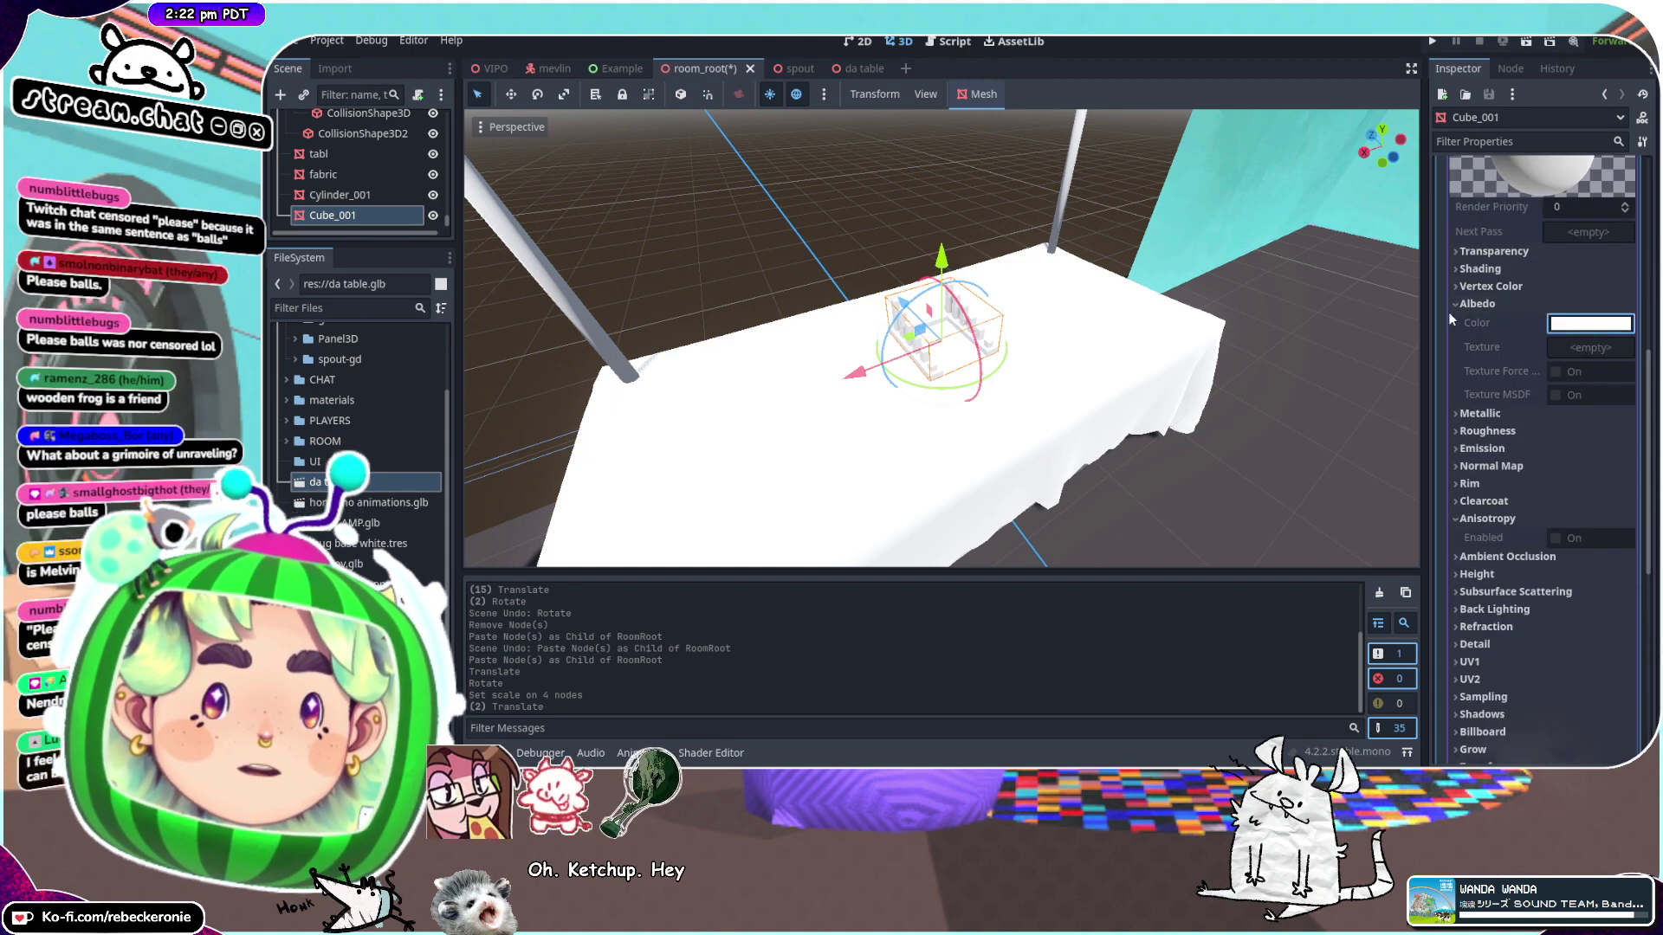
Reselect the Cube_001 stand on the table and try reopening its Surface 0 material to edit the albedo colour
middle_click_drag(1364, 252, 1223, 388)
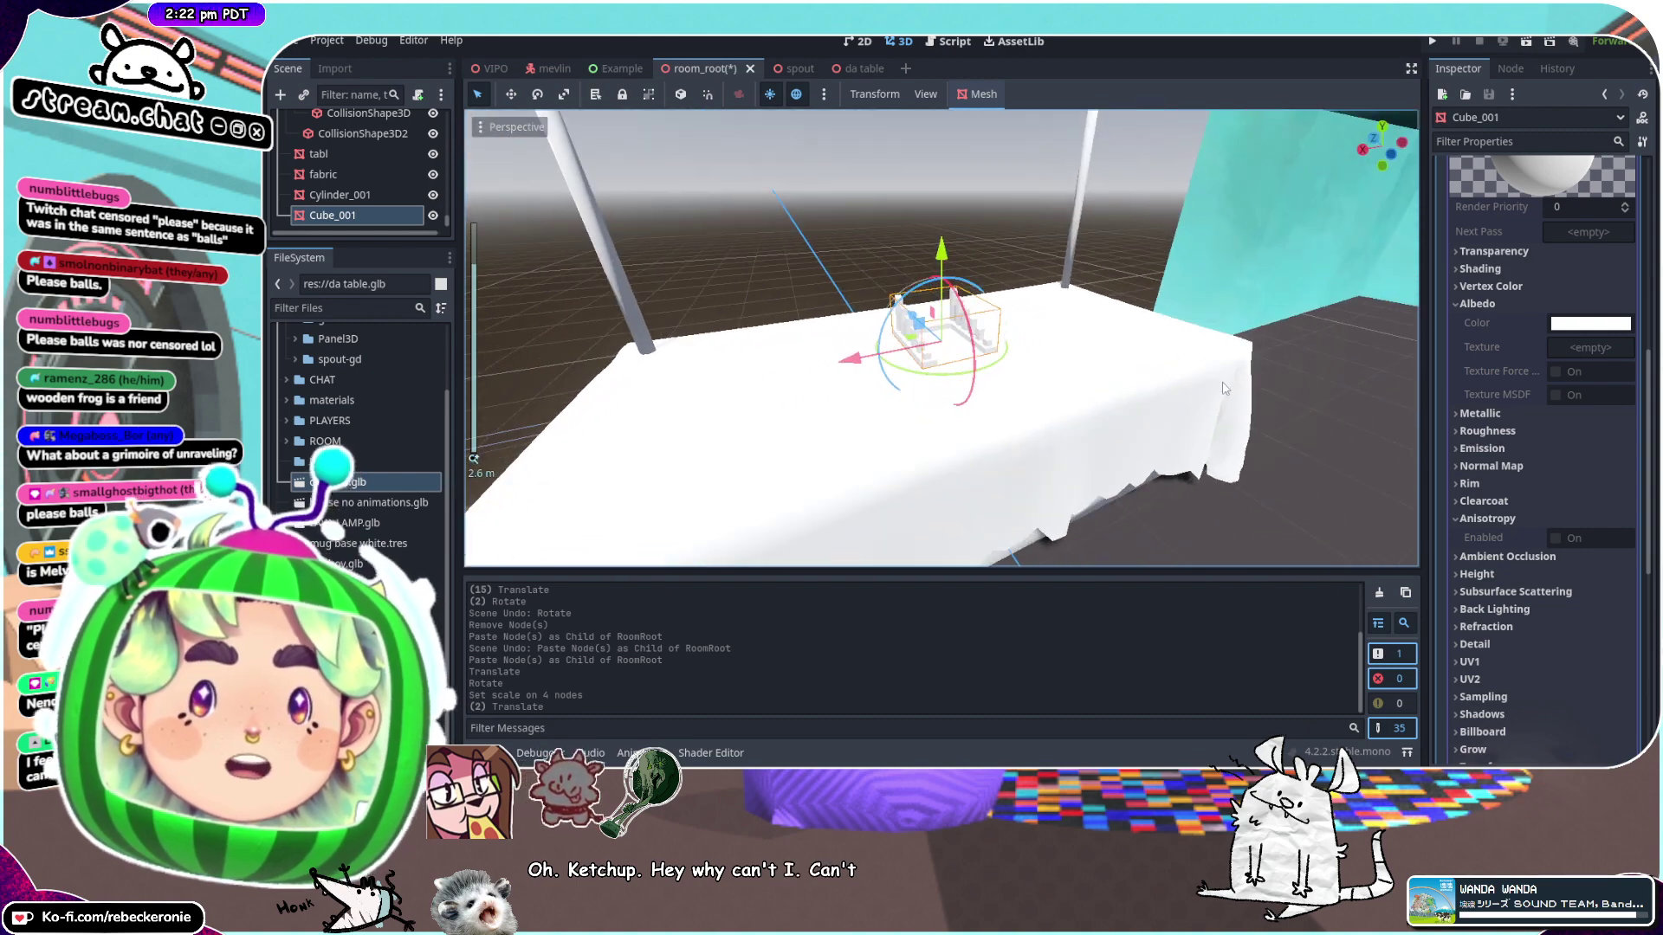
left_click(1225, 388)
scroll(996, 309, "up", 3)
left_click(967, 315)
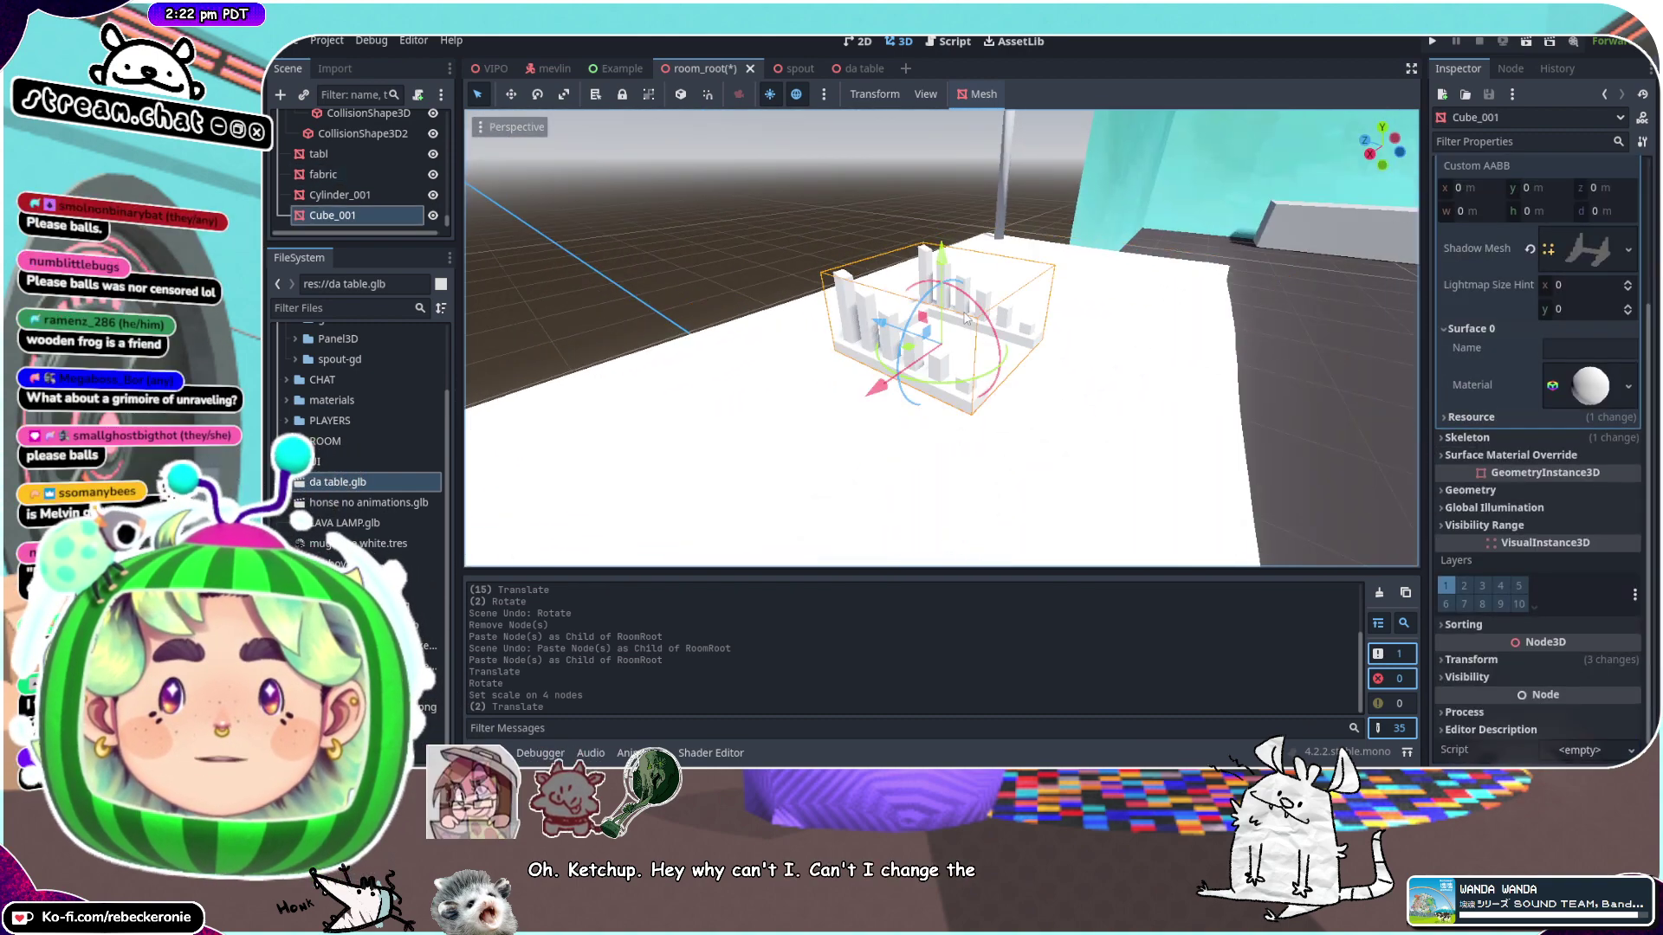
scroll(1530, 398, "down", 1)
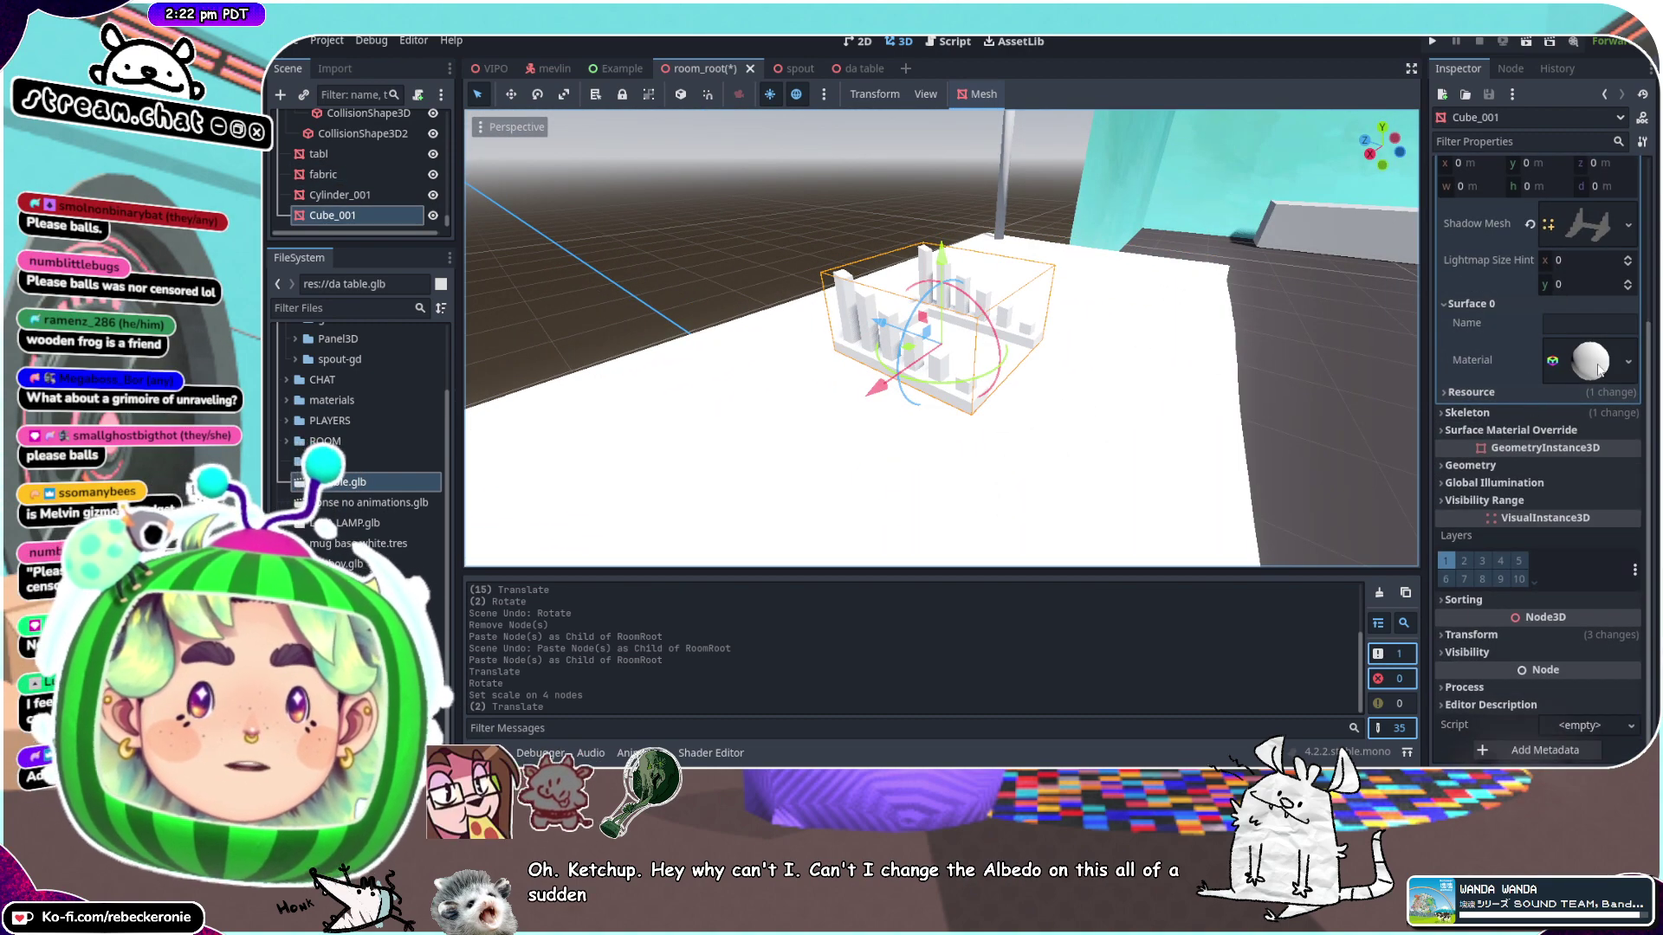
left_click(1629, 362)
left_click(1598, 375)
scroll(1529, 488, "down", 4)
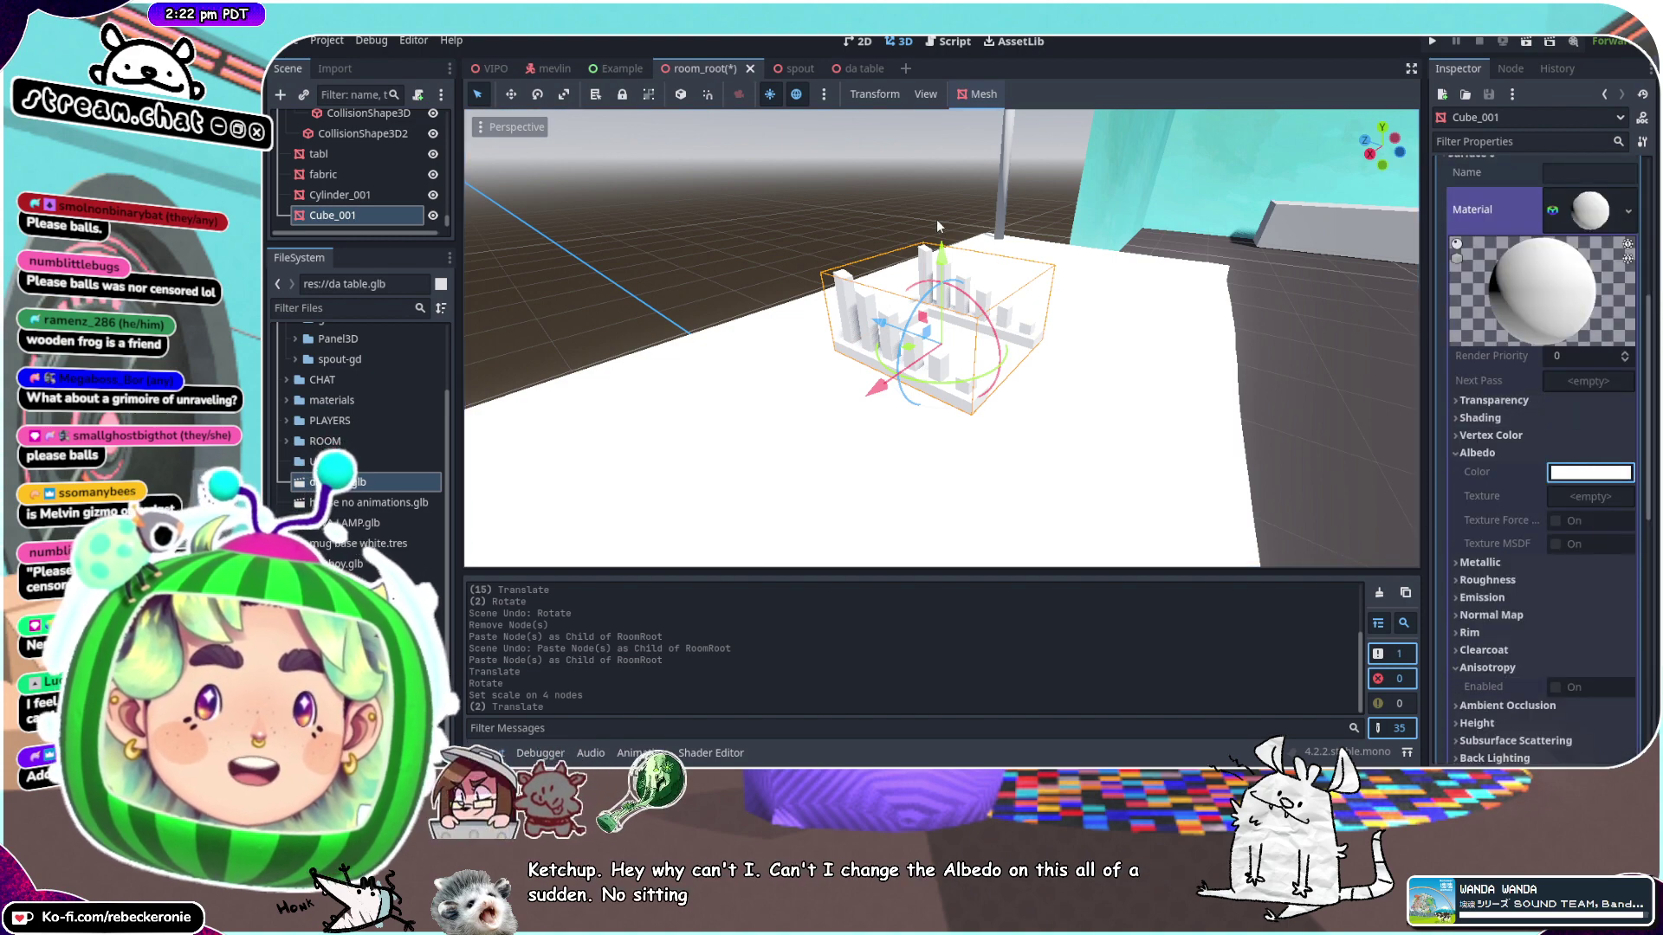
Close the da table scene, return to room_root and save it
left_click(858, 69)
left_click(896, 68)
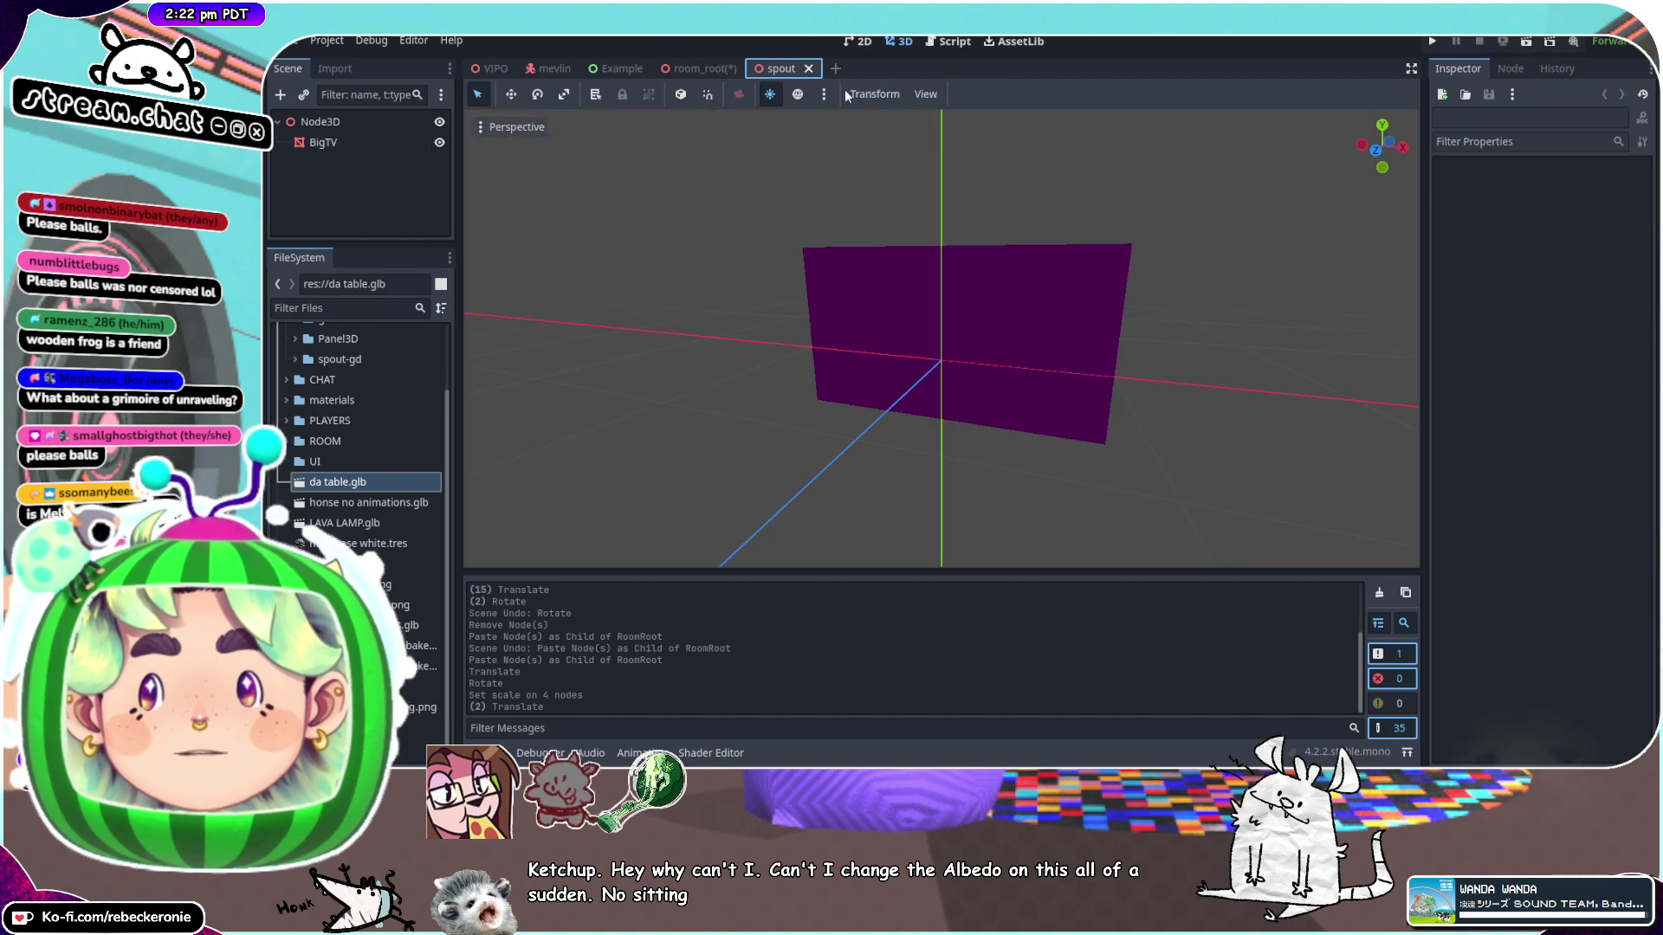
left_click(702, 70)
key("ctrl+s")
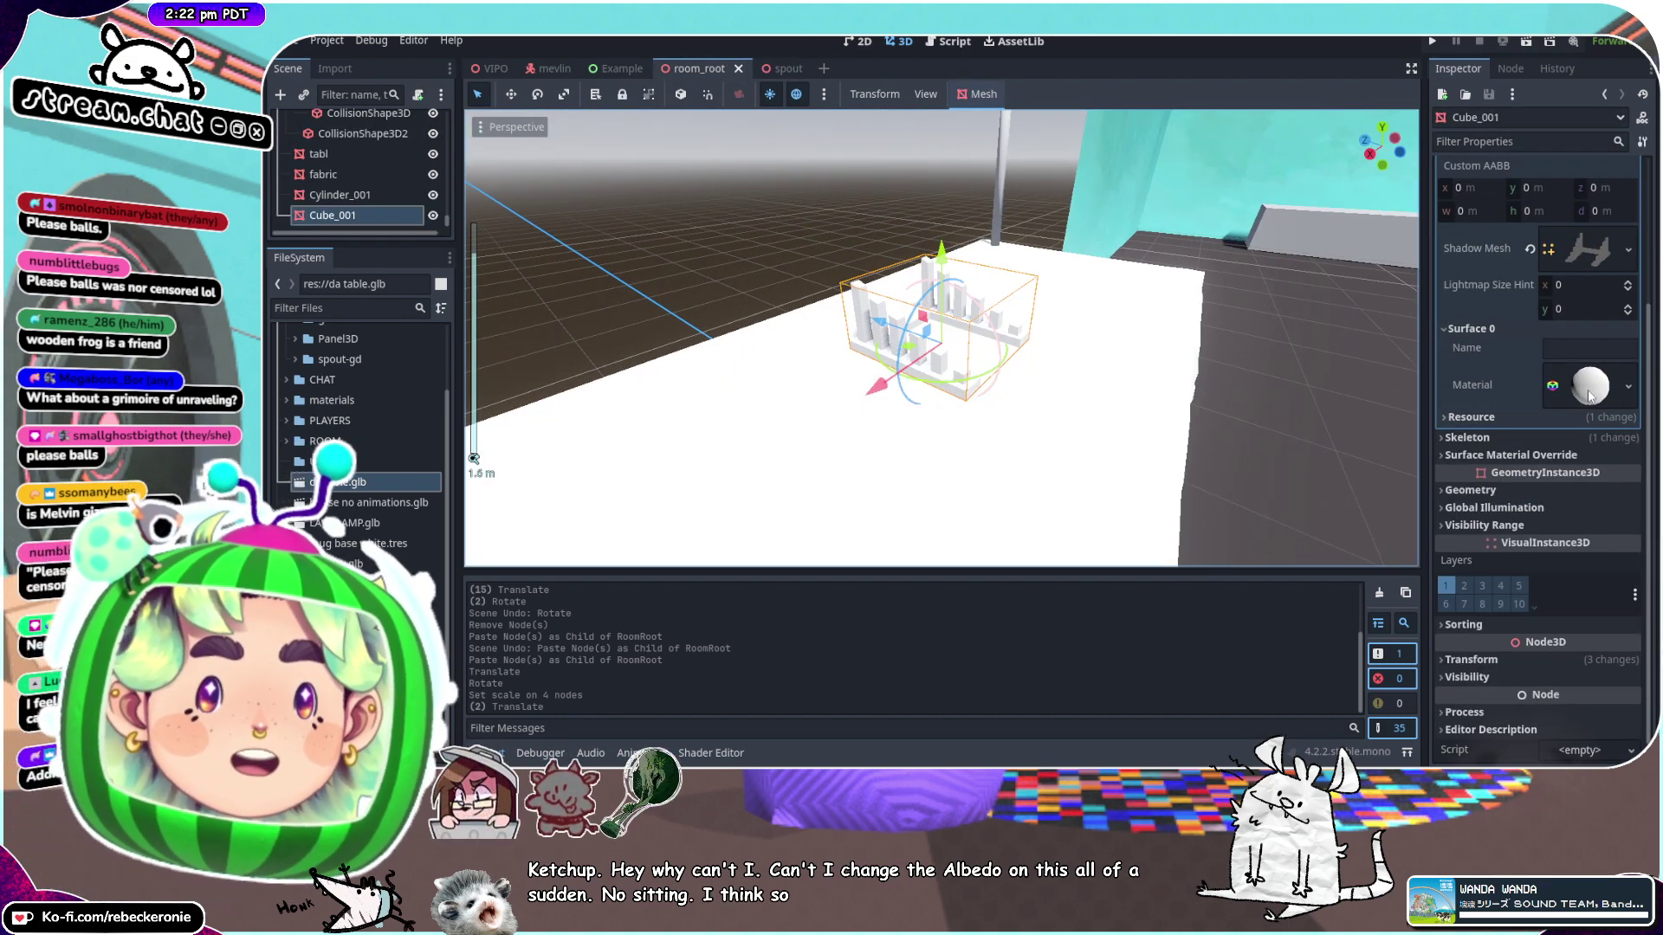
Set the albedo colour of Cube_001's Surface 0 material to brown, RGB 137, 93, 74 (hex 895d4a)
left_click(1598, 394)
scroll(1534, 552, "down", 3)
left_click(1581, 499)
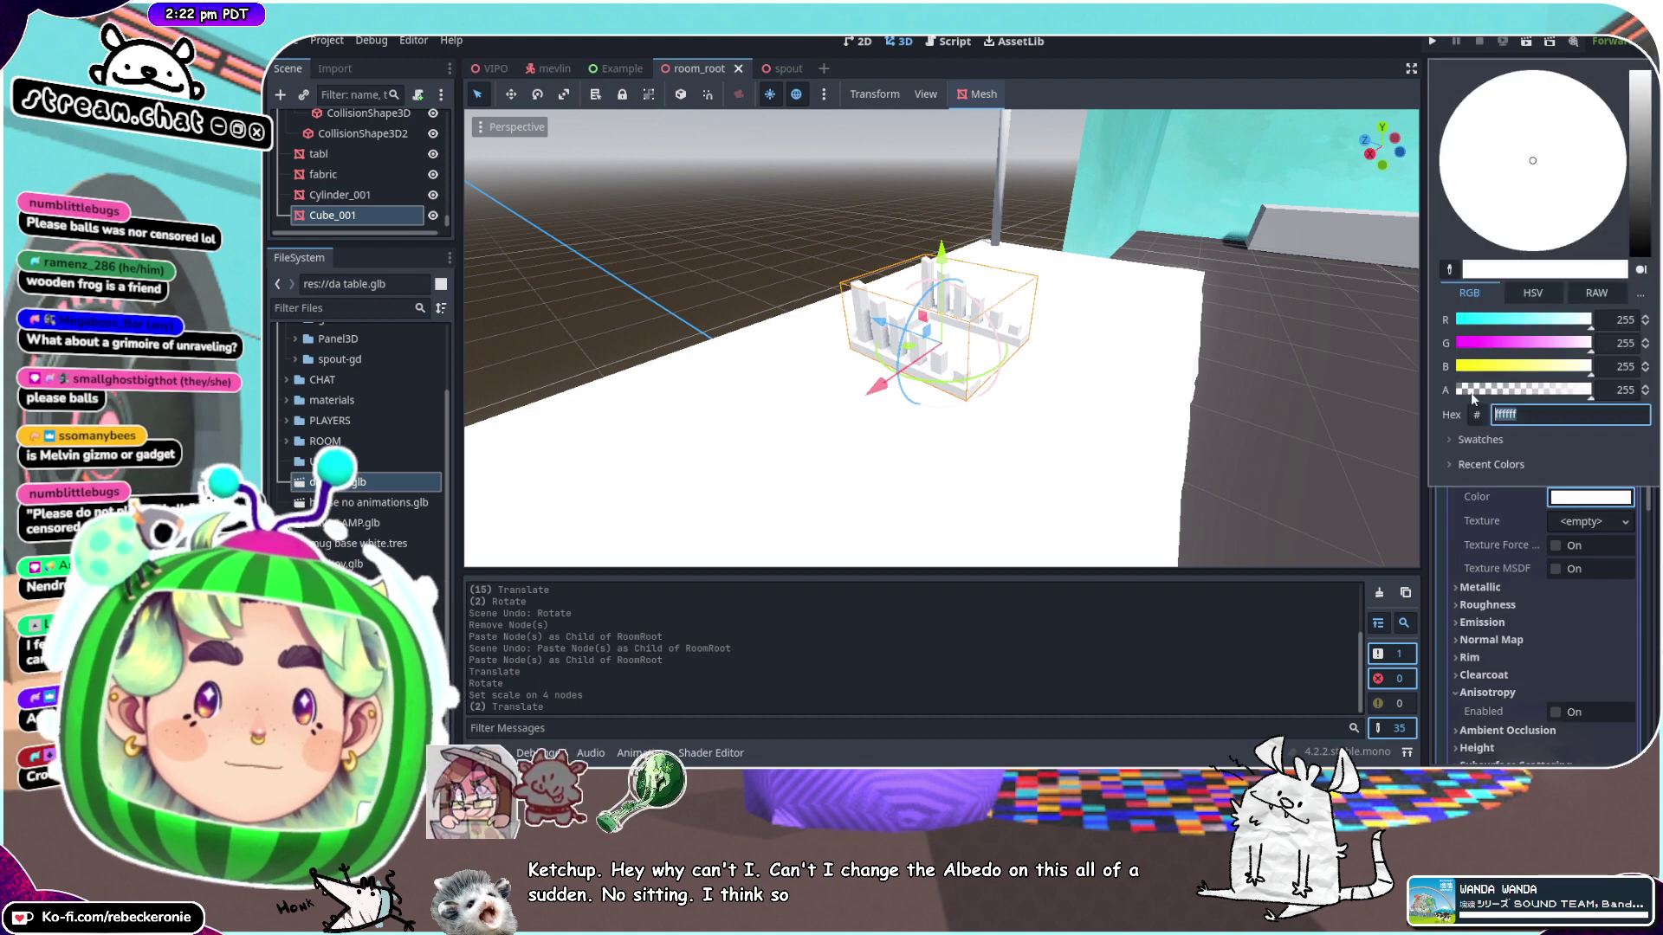
left_click(1493, 342)
left_click(1528, 319)
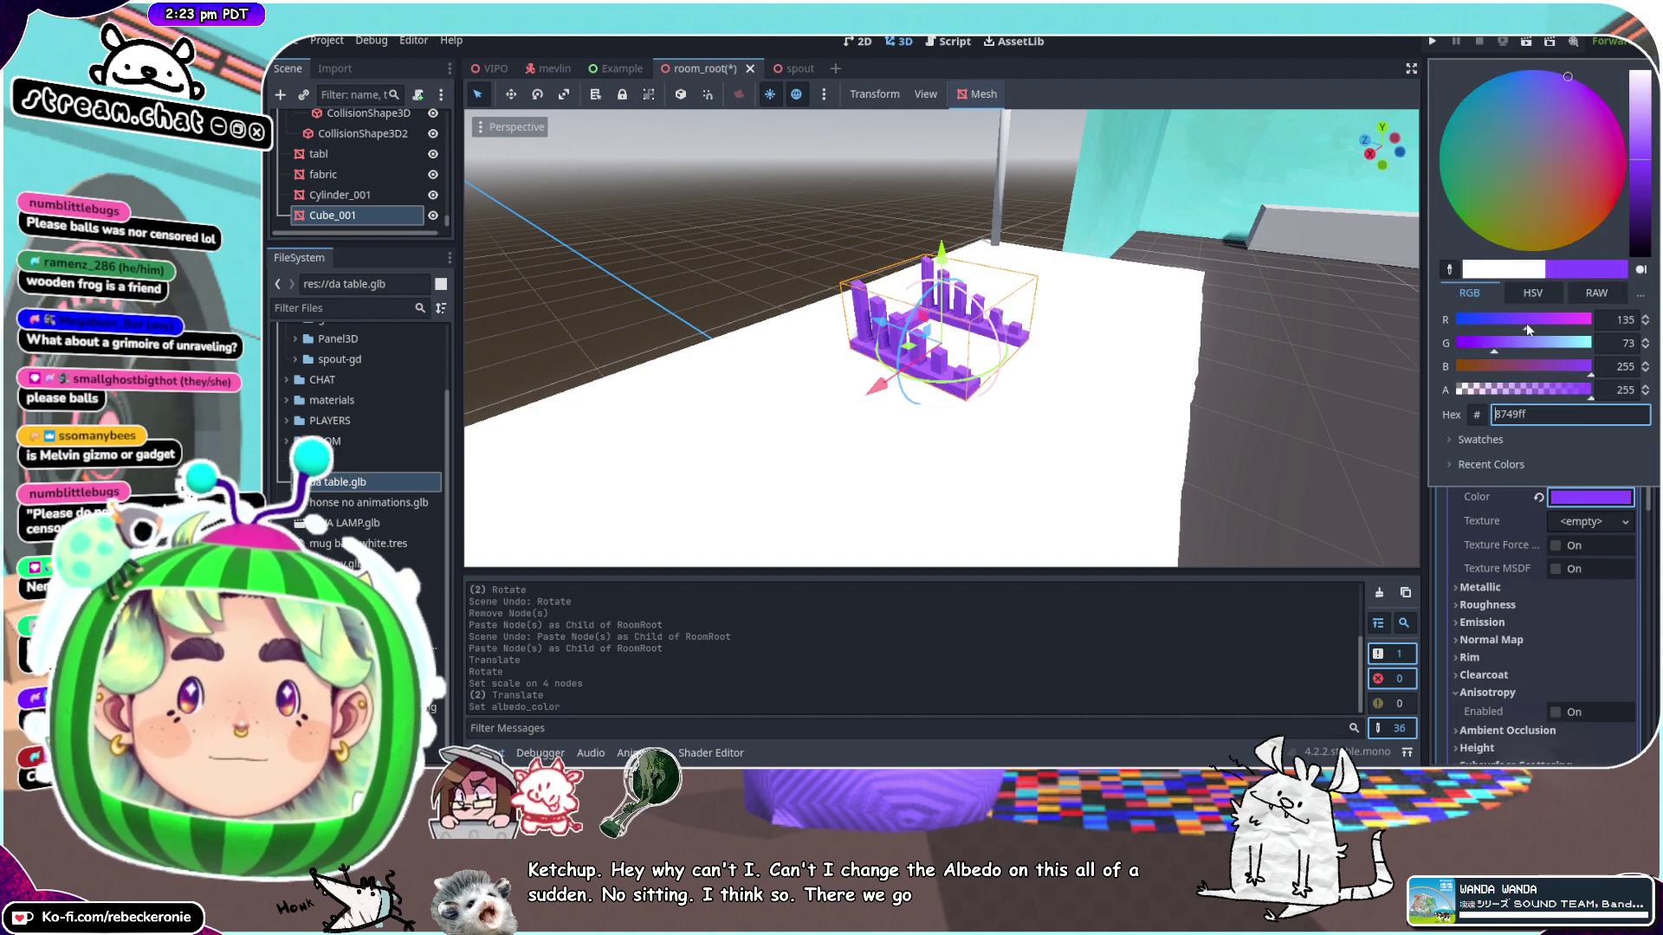
left_click(1509, 365)
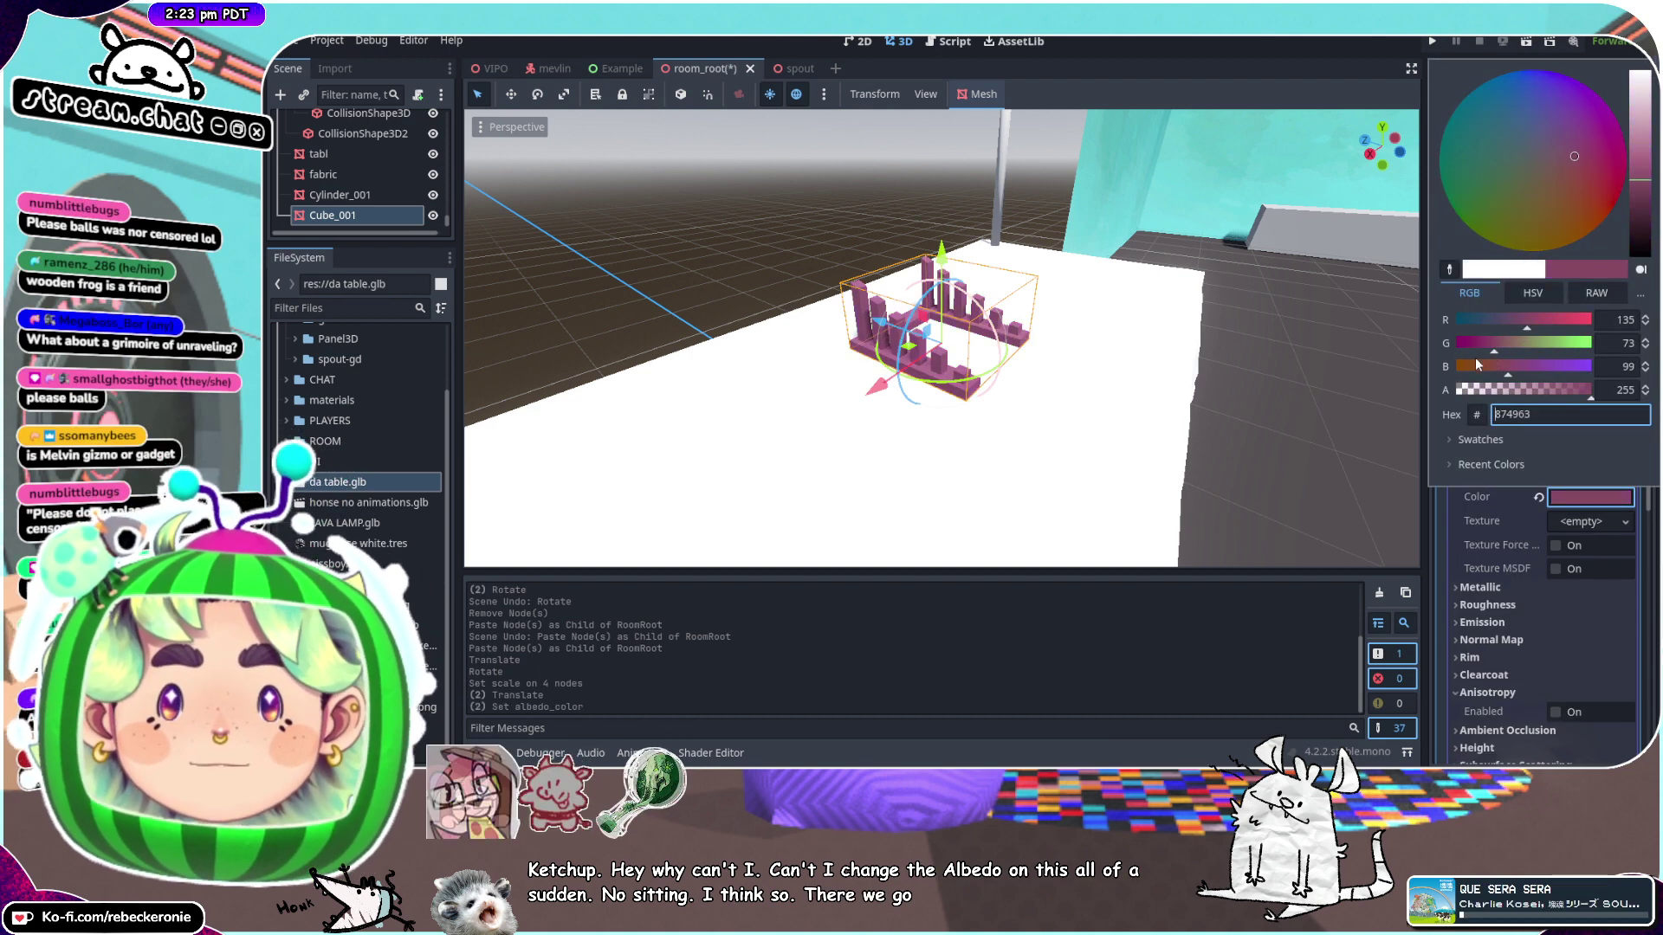
left_click(1505, 344)
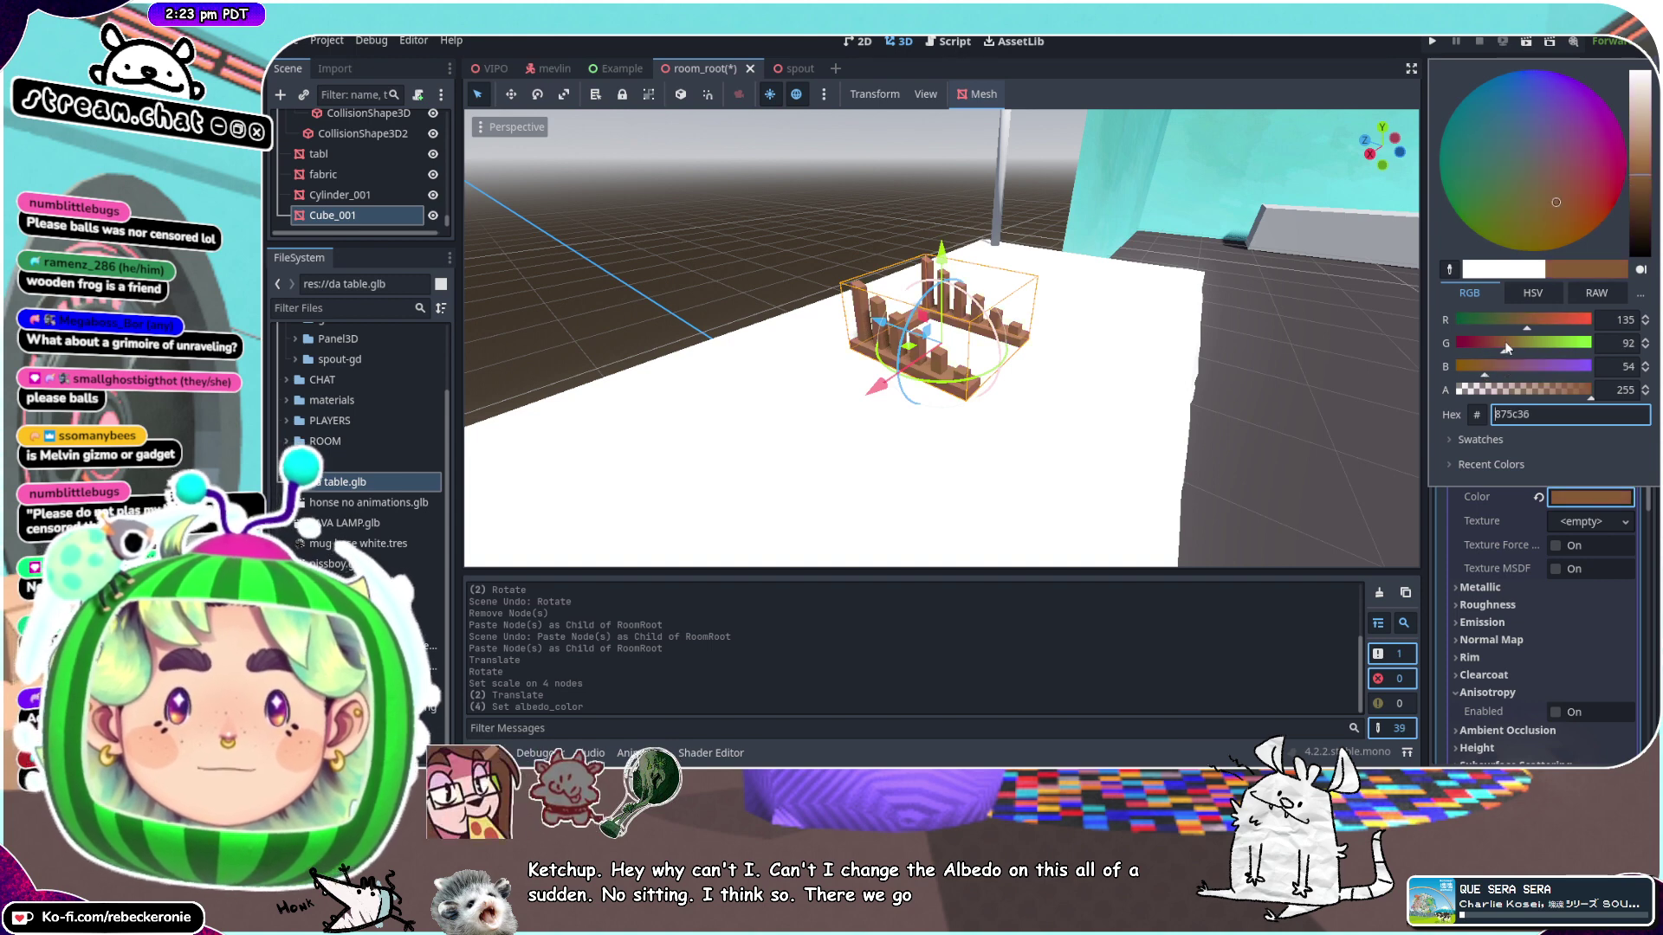
left_click(1495, 364)
left_click(1534, 319)
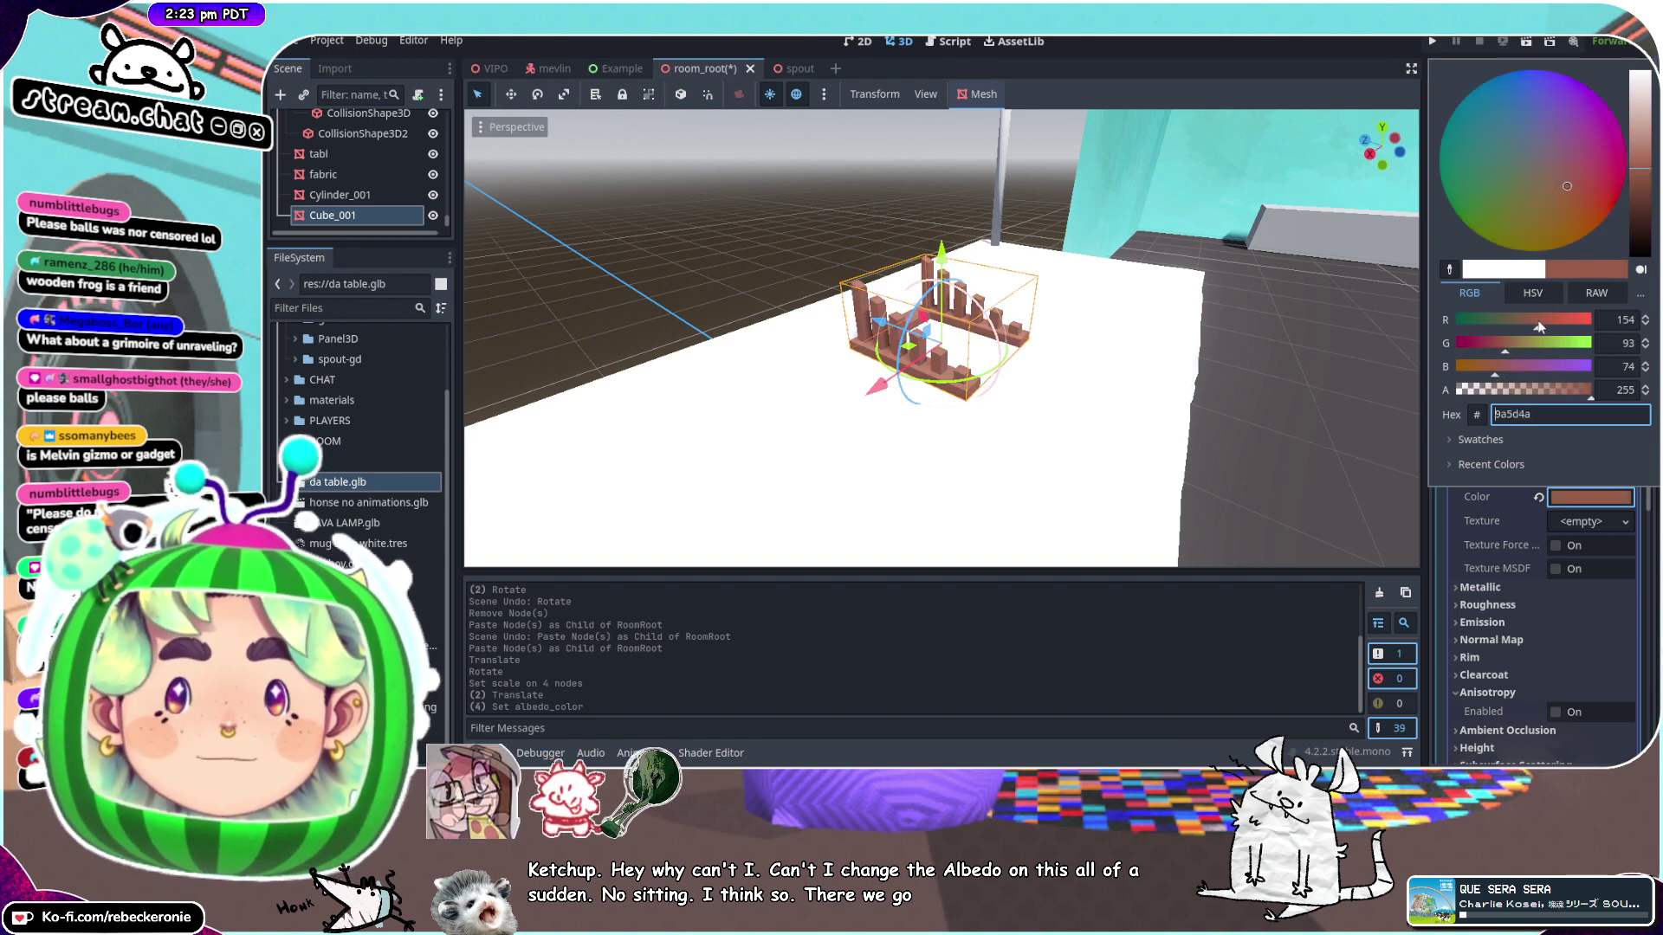
left_click(1528, 319)
scroll(964, 371, "down", 1)
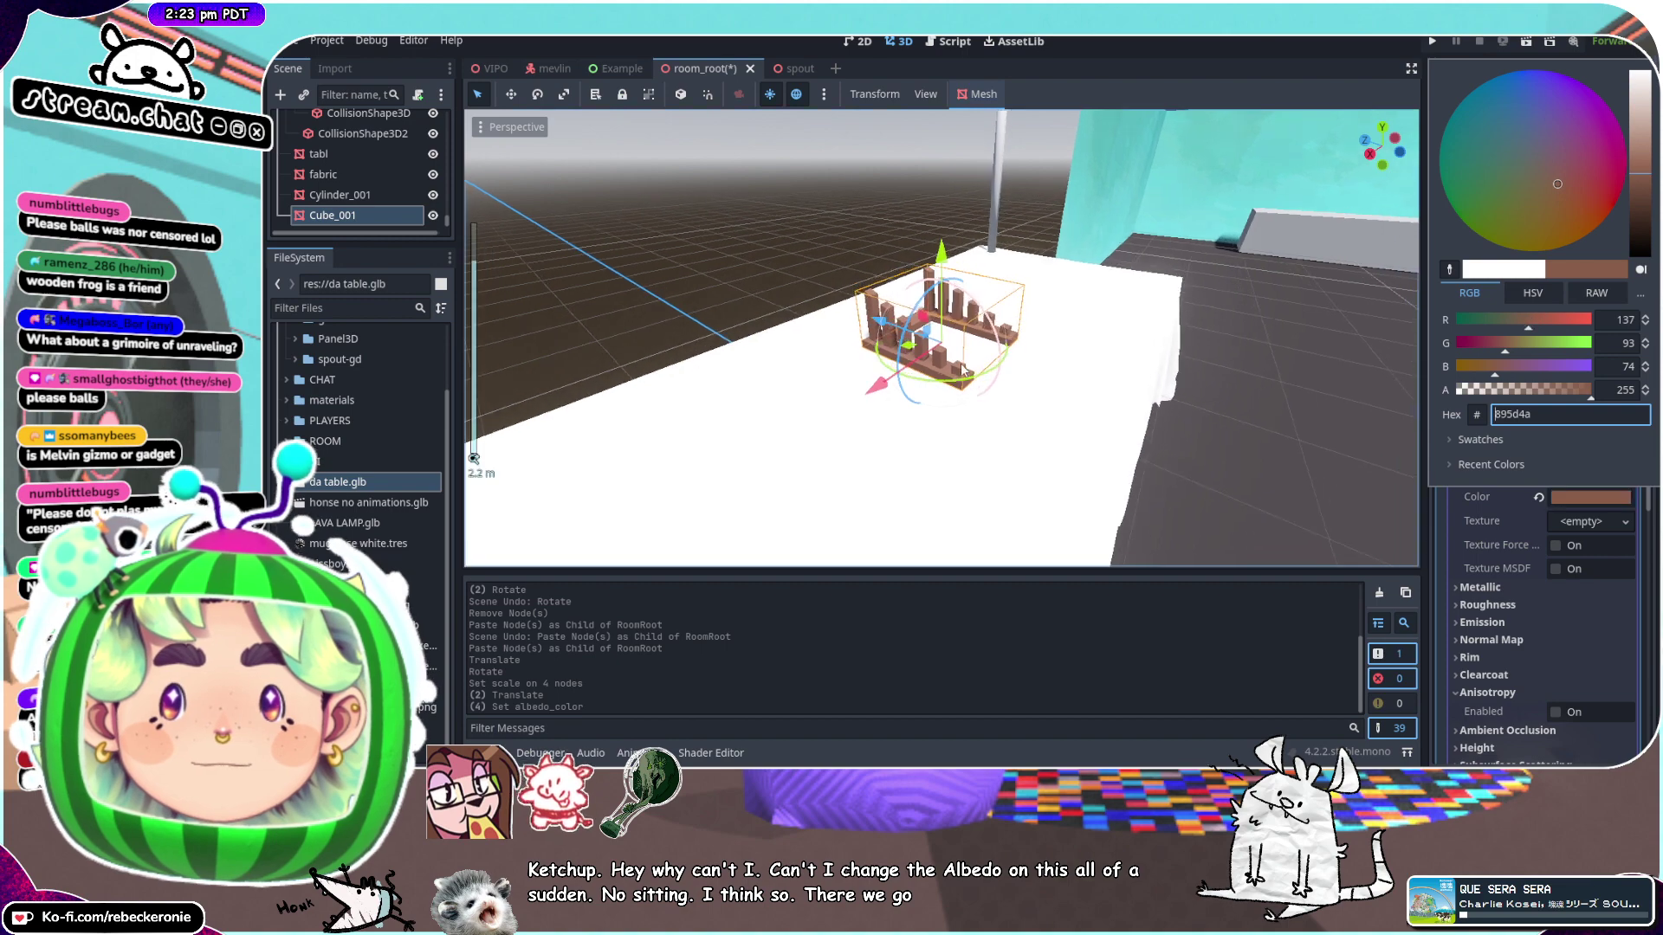
scroll(964, 371, "down", 4)
middle_click_drag(964, 371, 1047, 316)
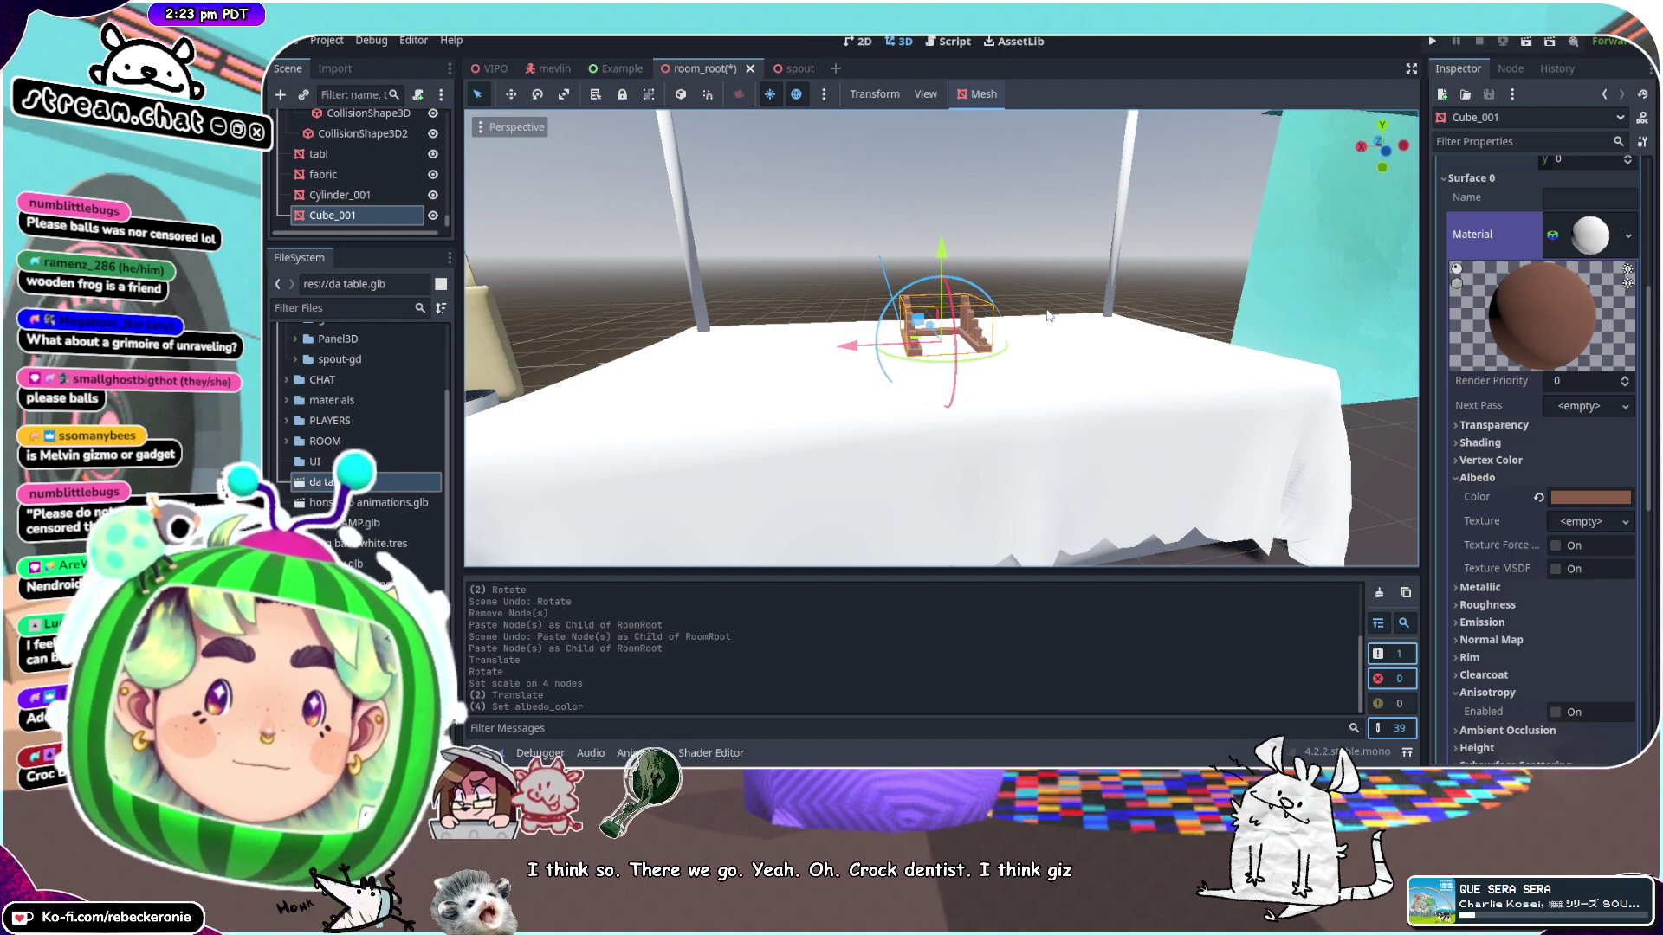
Move the tote bag from beside the table onto the end of the tabletop nearest to it
scroll(1047, 316, "down", 6)
middle_click_drag(1047, 317, 1110, 357)
scroll(1110, 357, "down", 4)
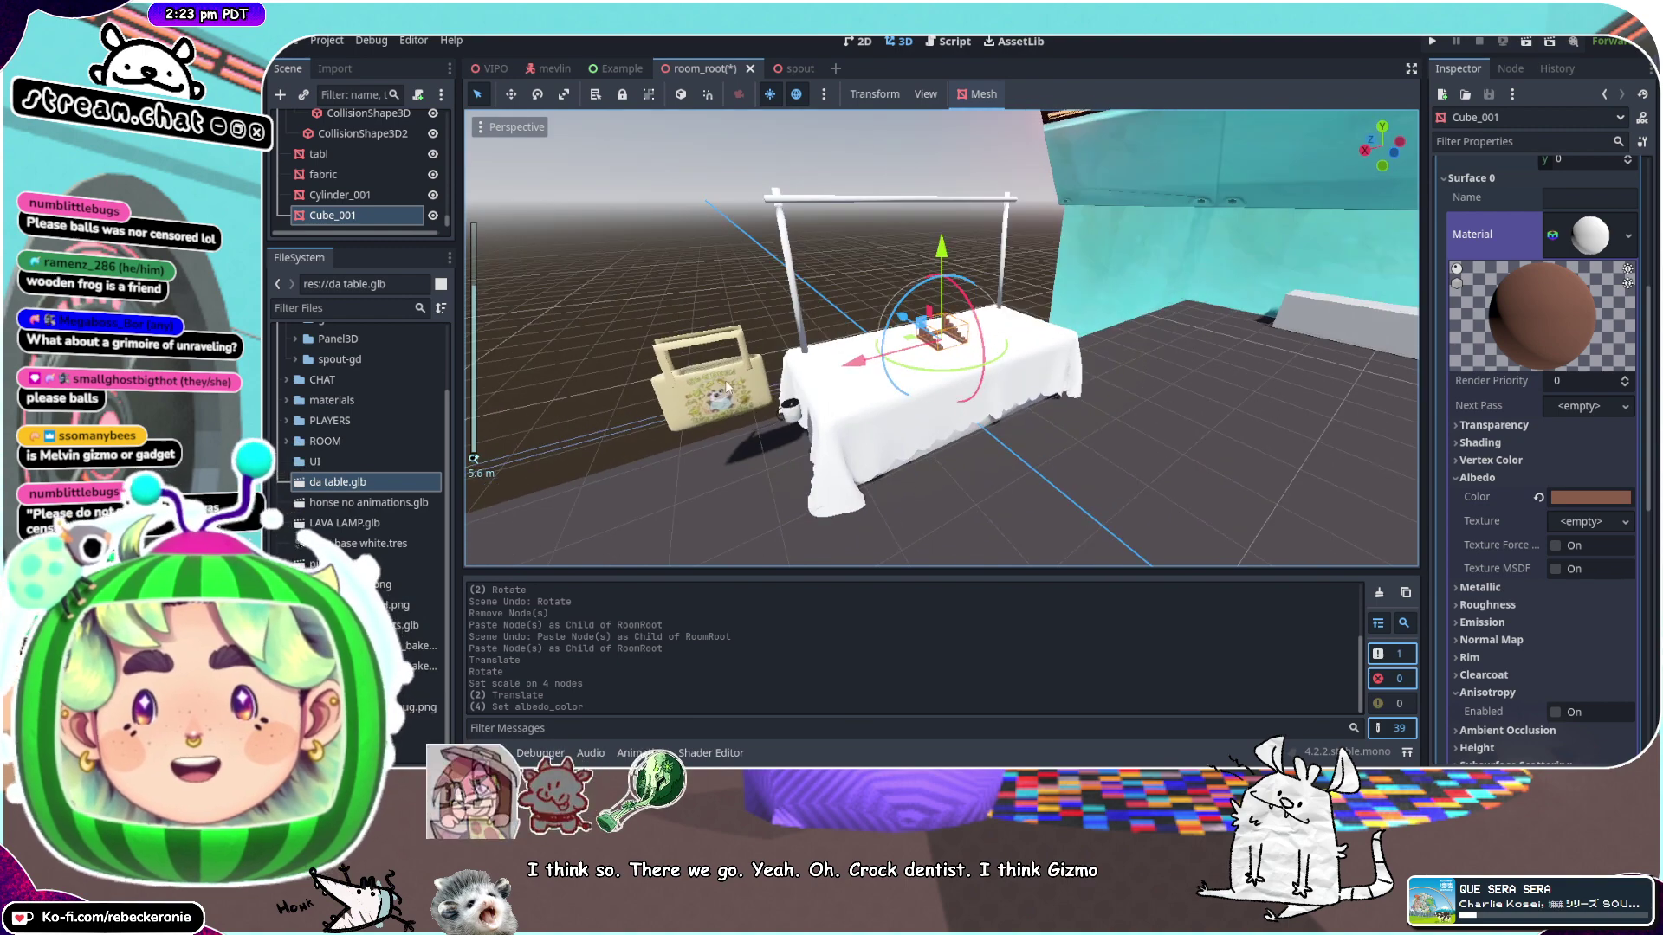
left_click(727, 387)
left_click_drag(727, 387, 896, 394)
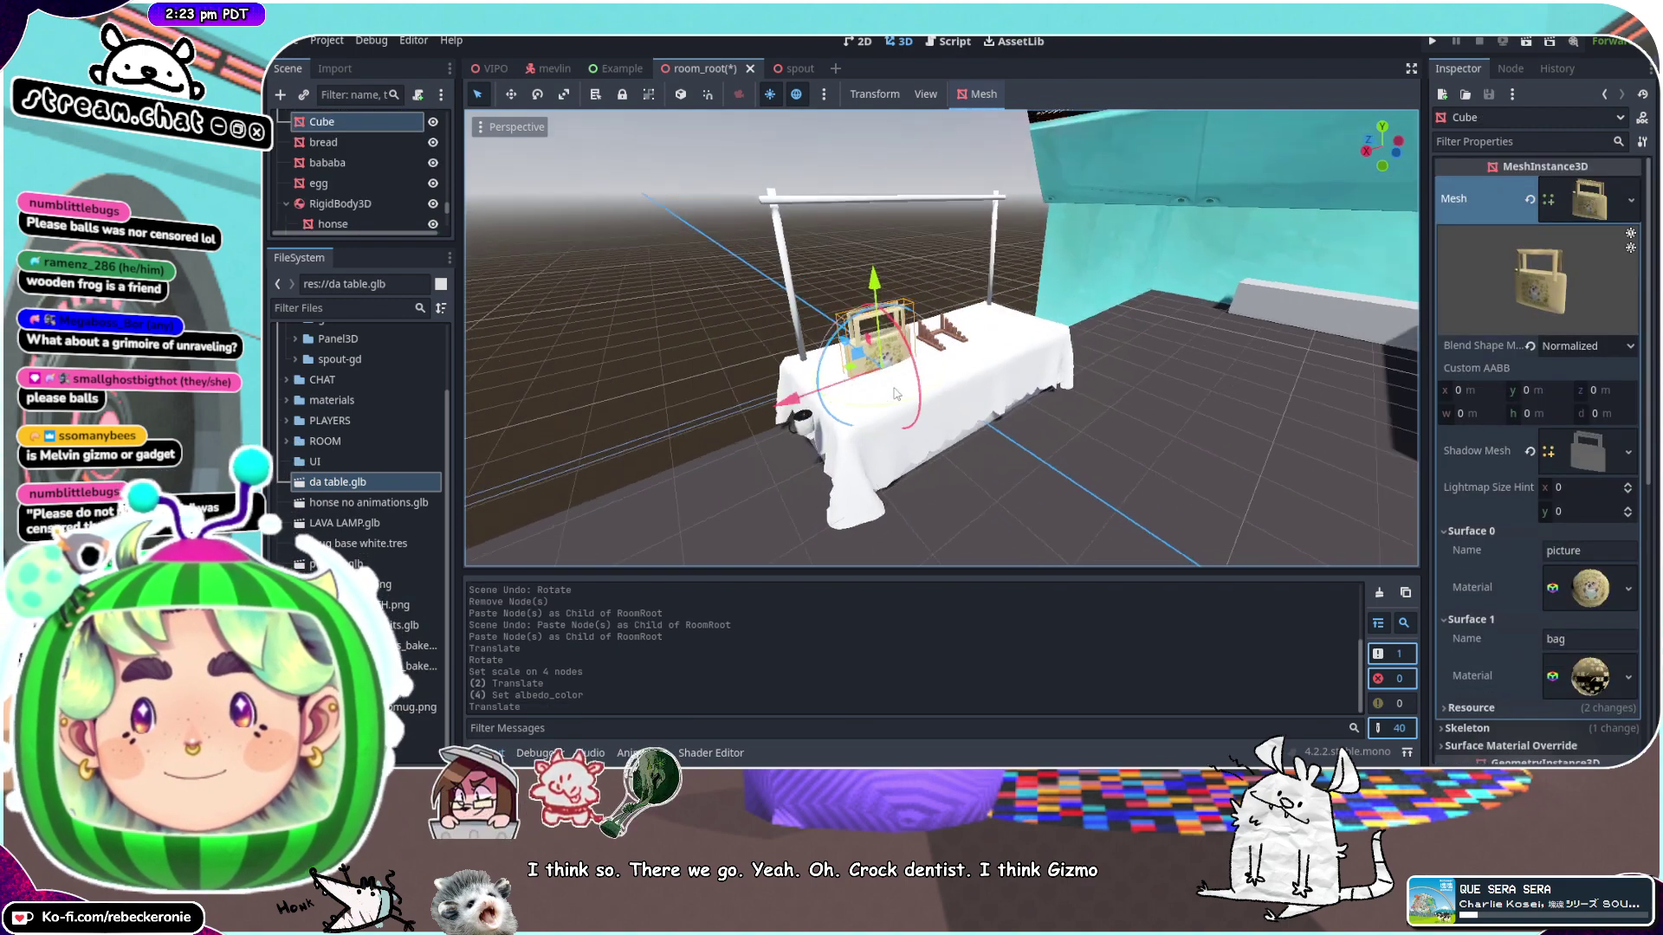
middle_click_drag(896, 394, 940, 371)
mouse_move(950, 300)
left_mouse_down()
mouse_move(956, 251)
mouse_move(959, 286)
left_mouse_up()
left_click_drag(847, 373, 876, 425)
Fine-tune the tote bag's position along the table's length and depth so it stands on the tablecloth
middle_click_drag(876, 424, 949, 356)
scroll(930, 393, "up", 3)
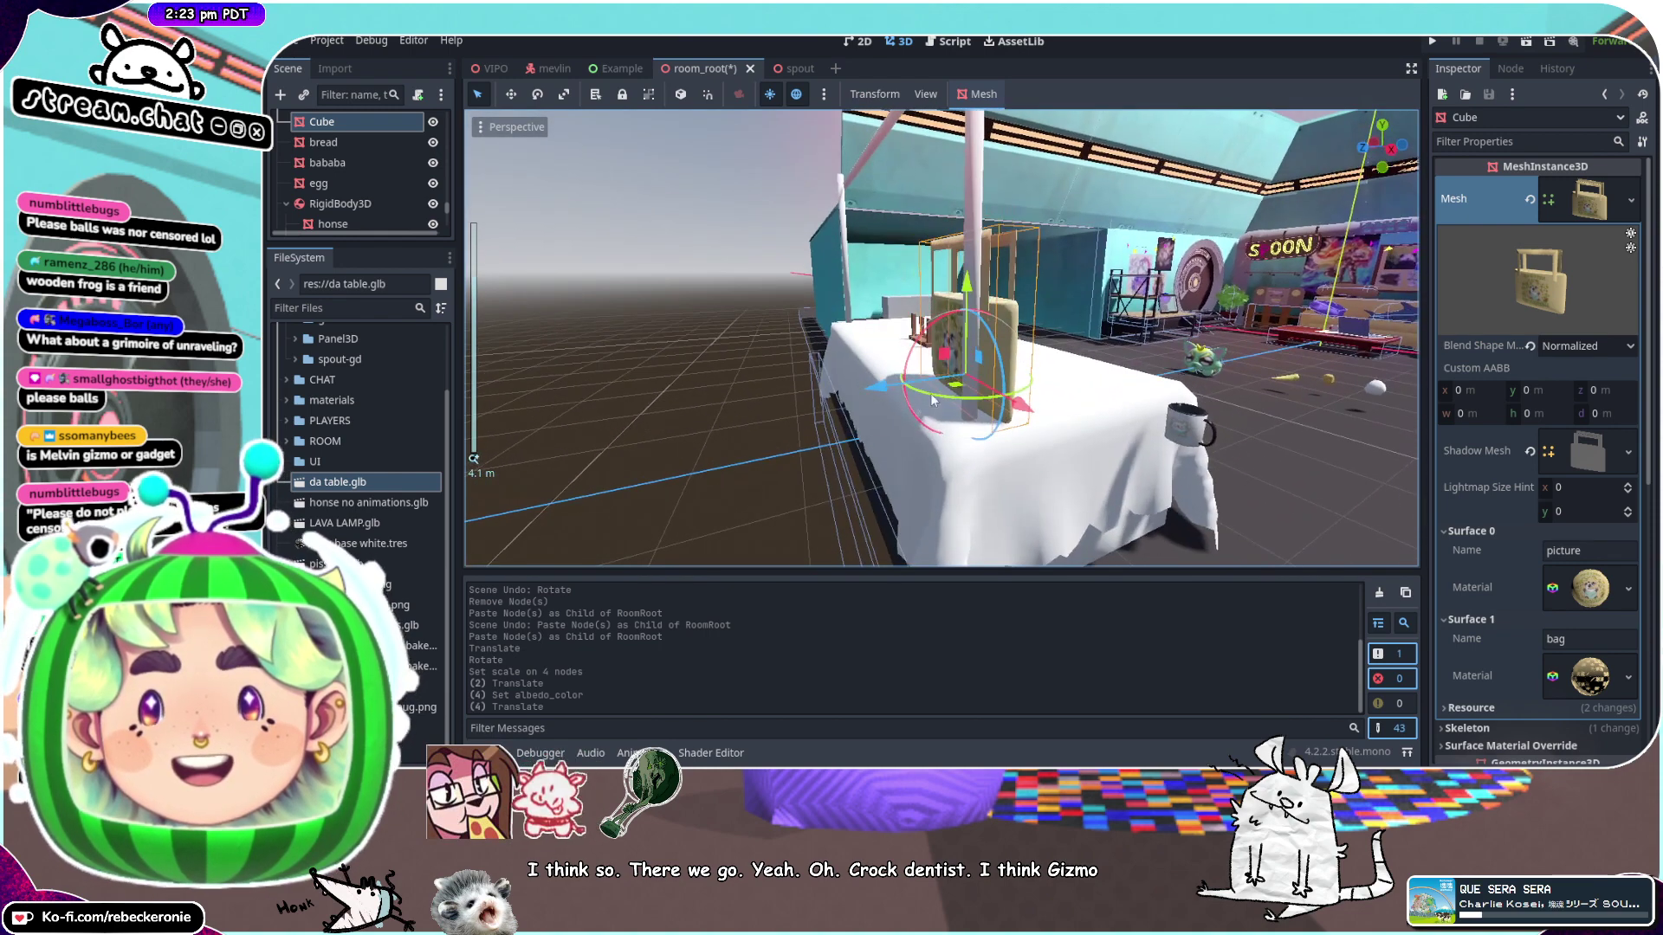
left_click_drag(882, 394, 899, 392)
middle_click_drag(974, 381, 1115, 404)
left_click_drag(1117, 405, 1148, 407)
middle_click_drag(1149, 409, 779, 355)
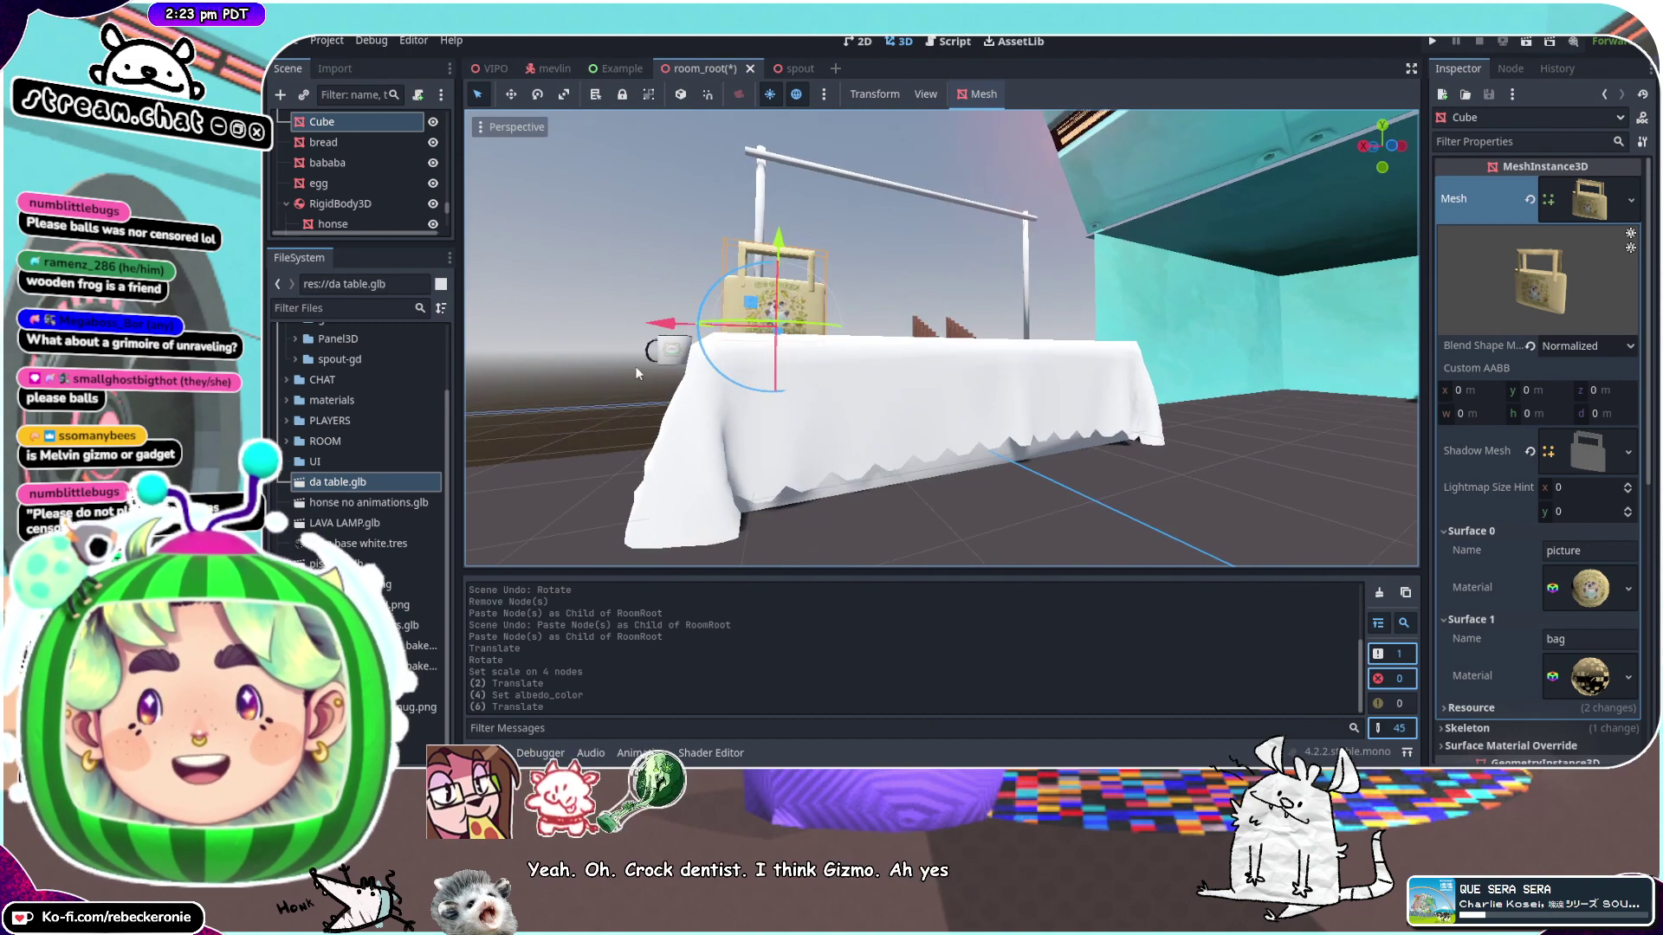
Move the mug from beside the table onto the tabletop in front of the tote bag
left_click(673, 336)
left_click_drag(674, 261, 677, 228)
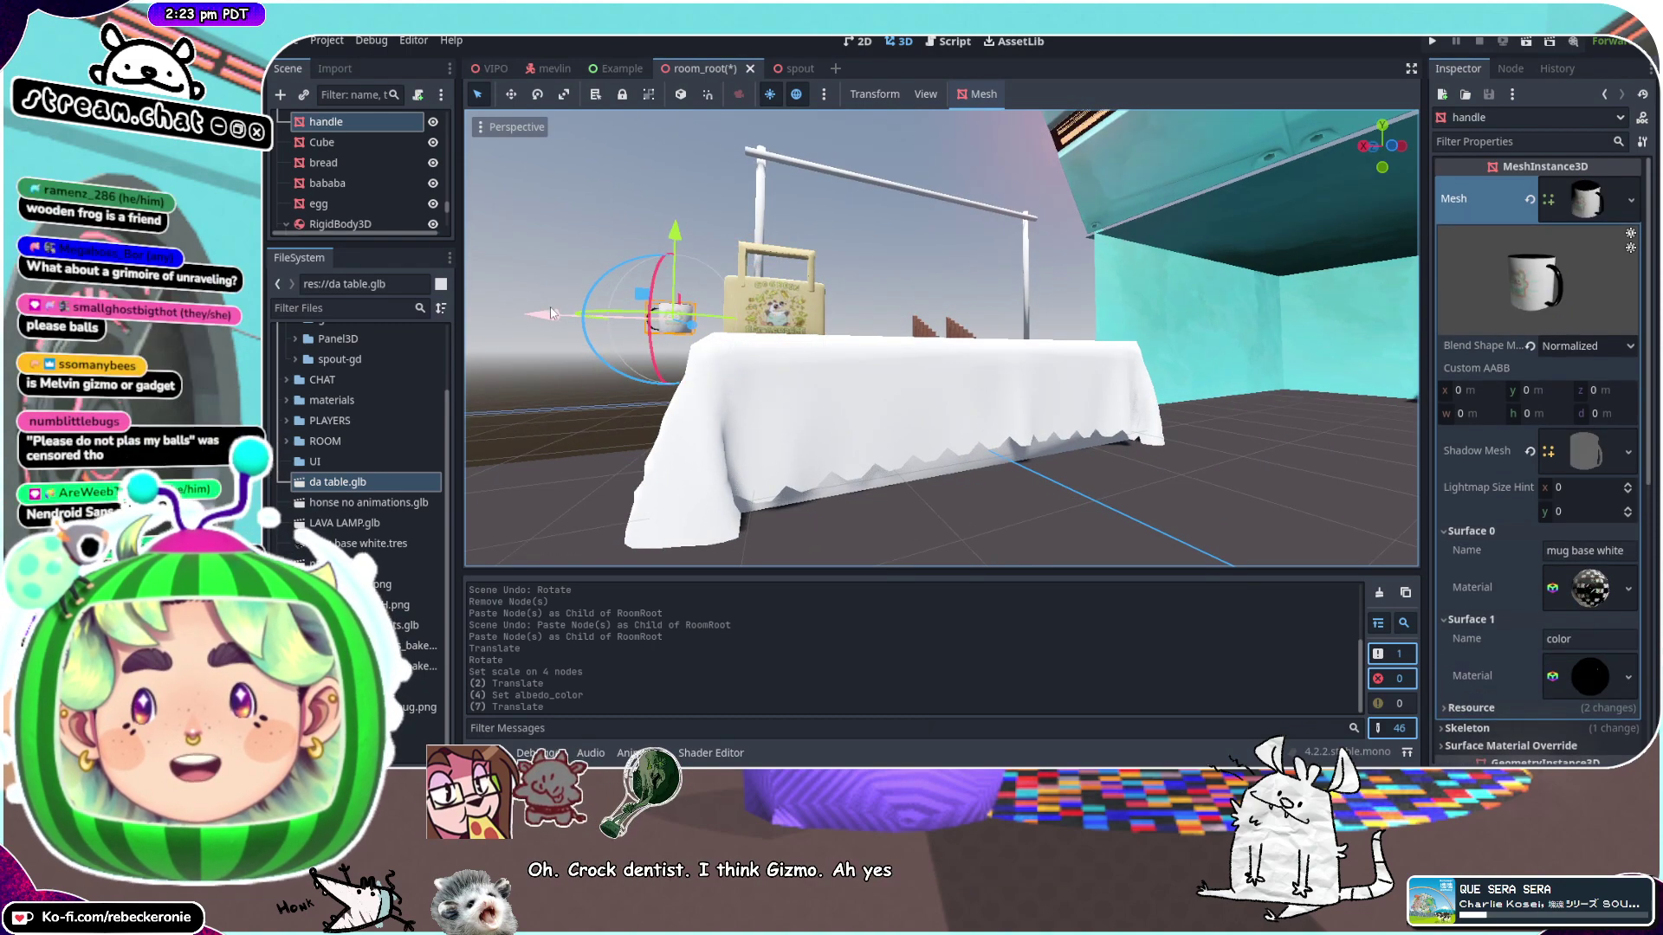
left_click_drag(561, 313, 730, 299)
middle_click_drag(732, 300, 843, 351)
scroll(849, 426, "up", 5)
left_click_drag(816, 310, 816, 329)
left_click_drag(782, 384, 680, 355)
middle_click_drag(681, 355, 869, 376)
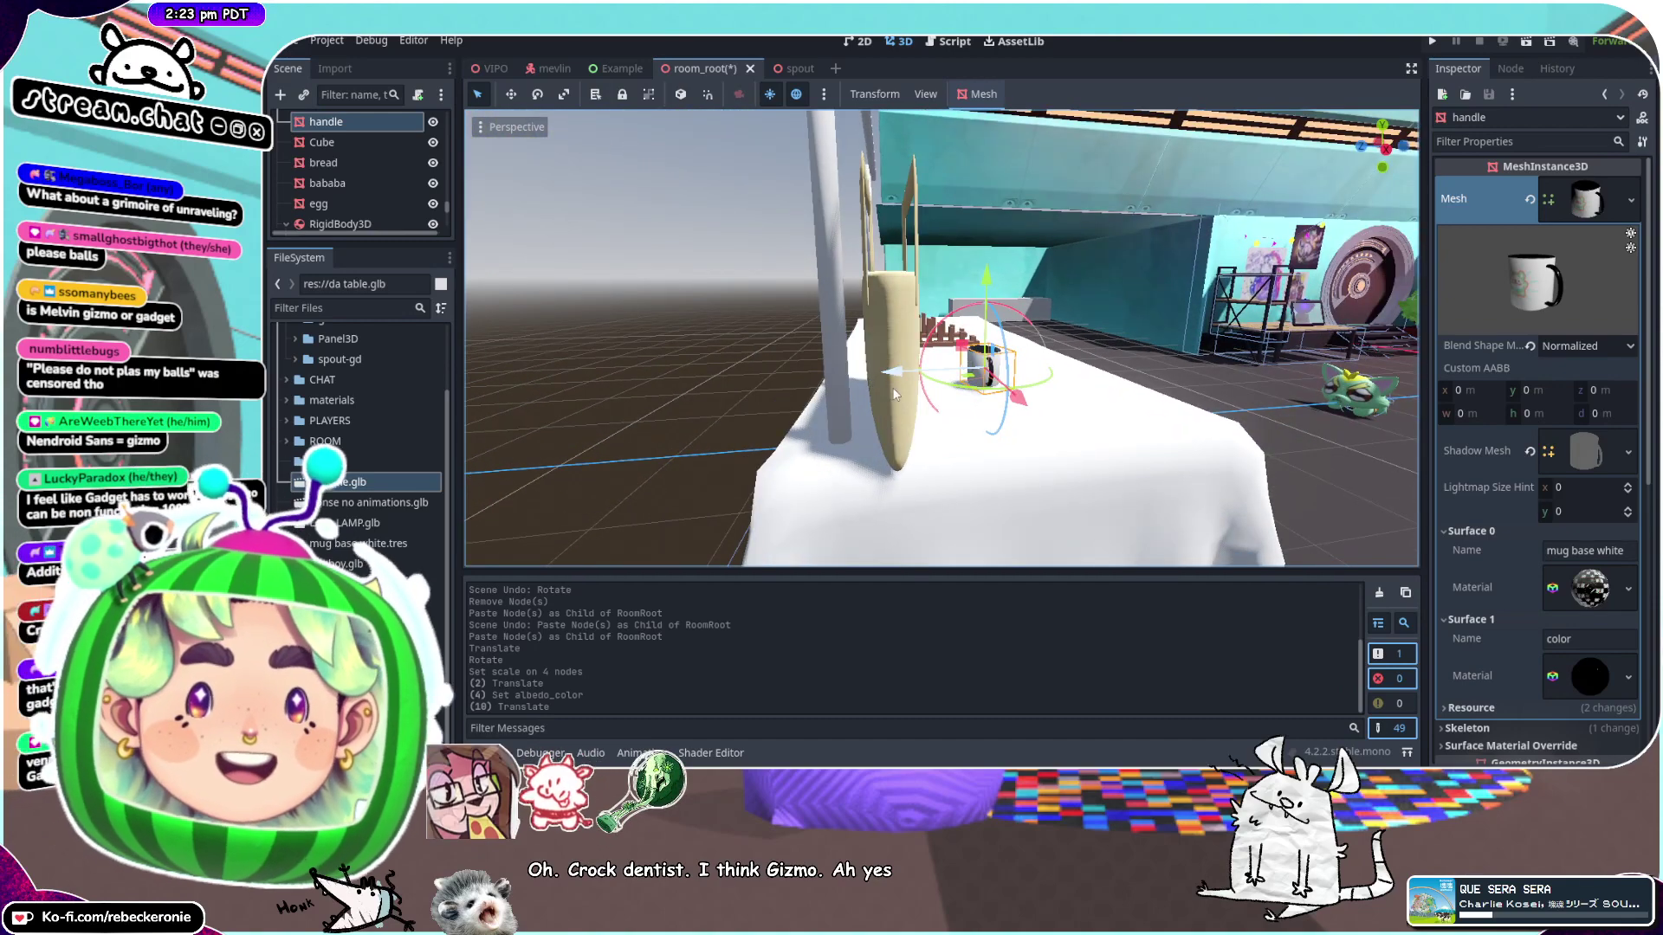
middle_click_drag(1109, 326, 931, 360)
scroll(892, 302, "down", 6)
Select the tabl and fabric meshes together and expand their skeleton and geometry properties
left_click(977, 411)
middle_click_drag(980, 418, 779, 378)
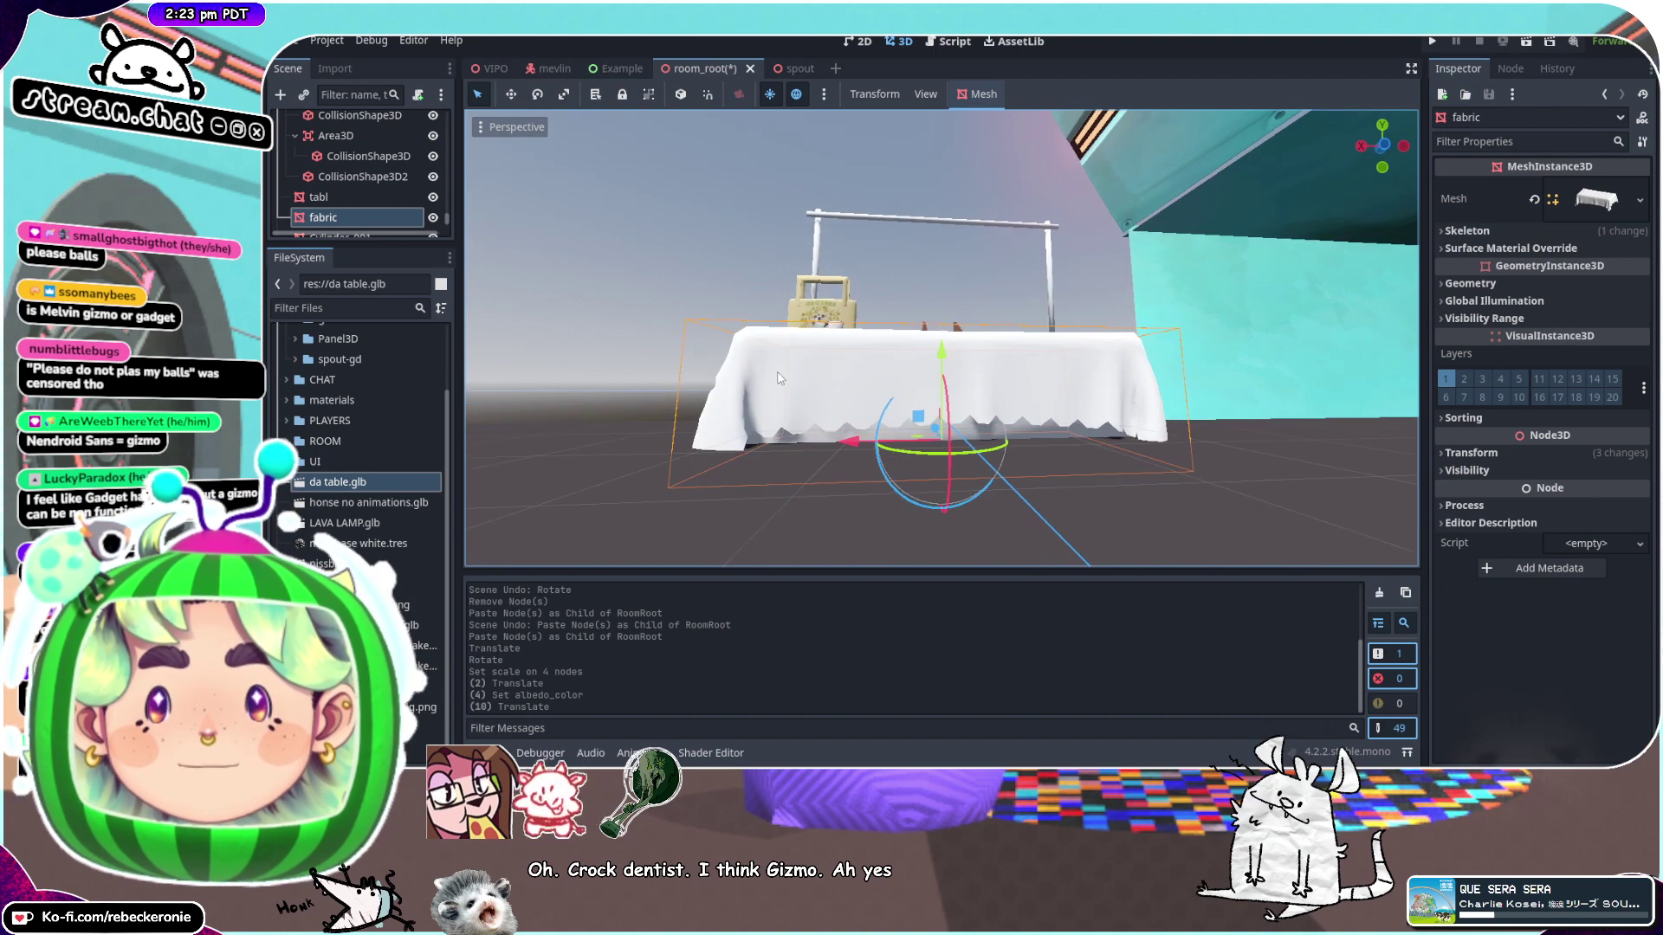
left_click(357, 177)
left_click(352, 201)
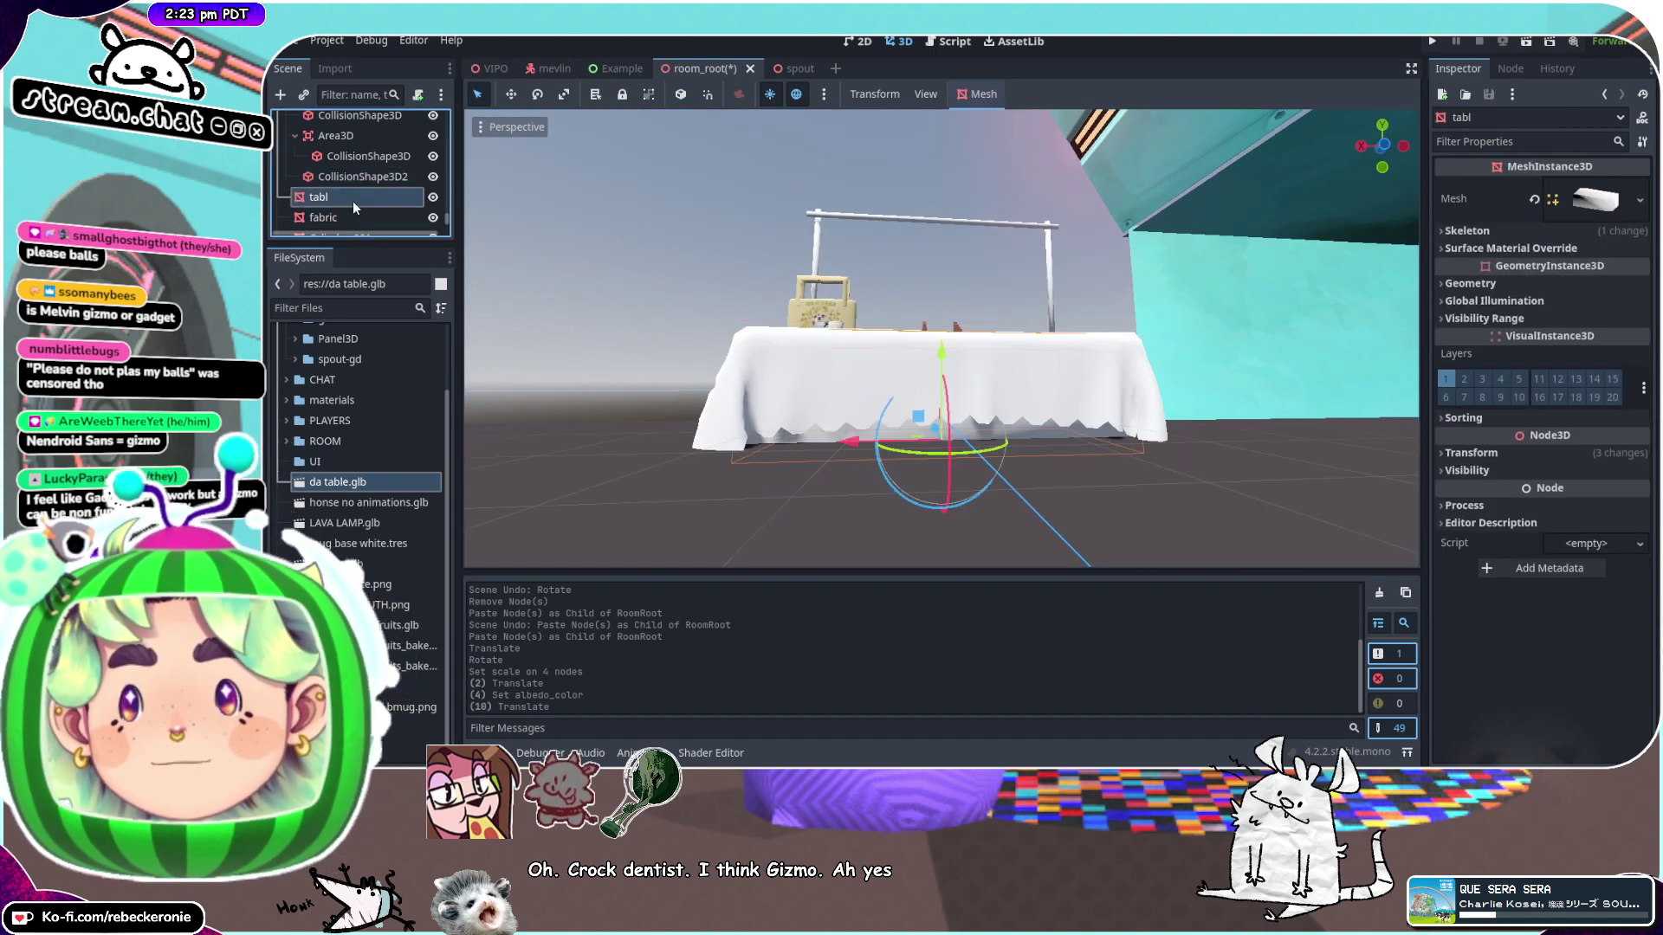
left_click(350, 215)
left_click(345, 197, "ctrl")
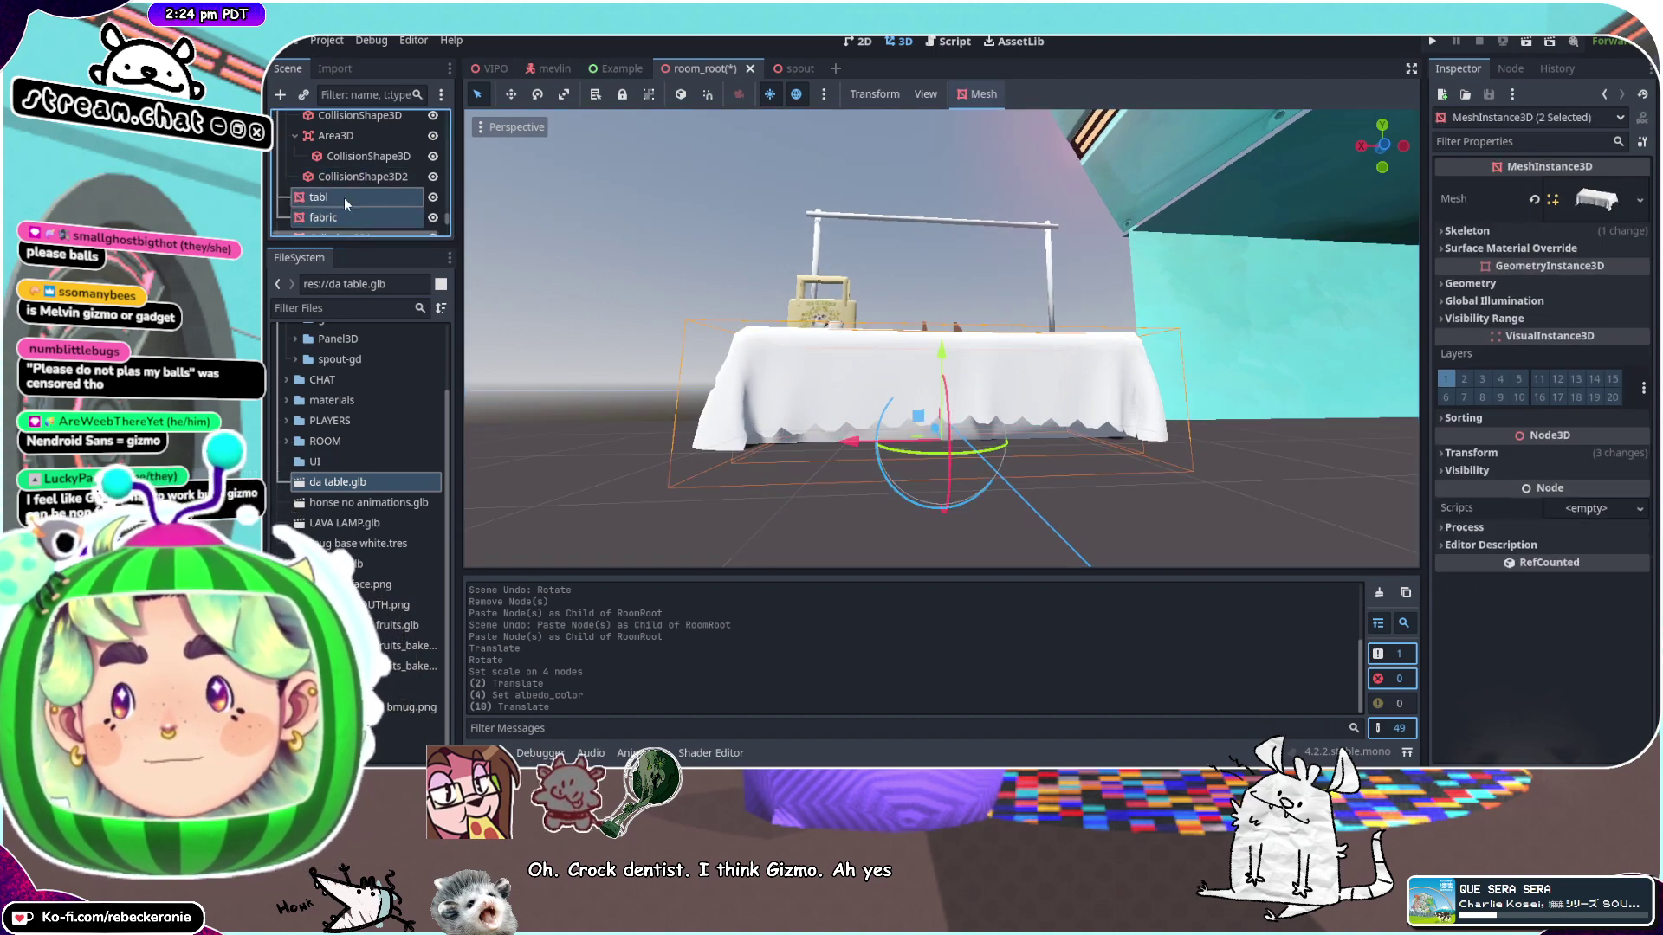
left_click(1499, 233)
left_click(1494, 328)
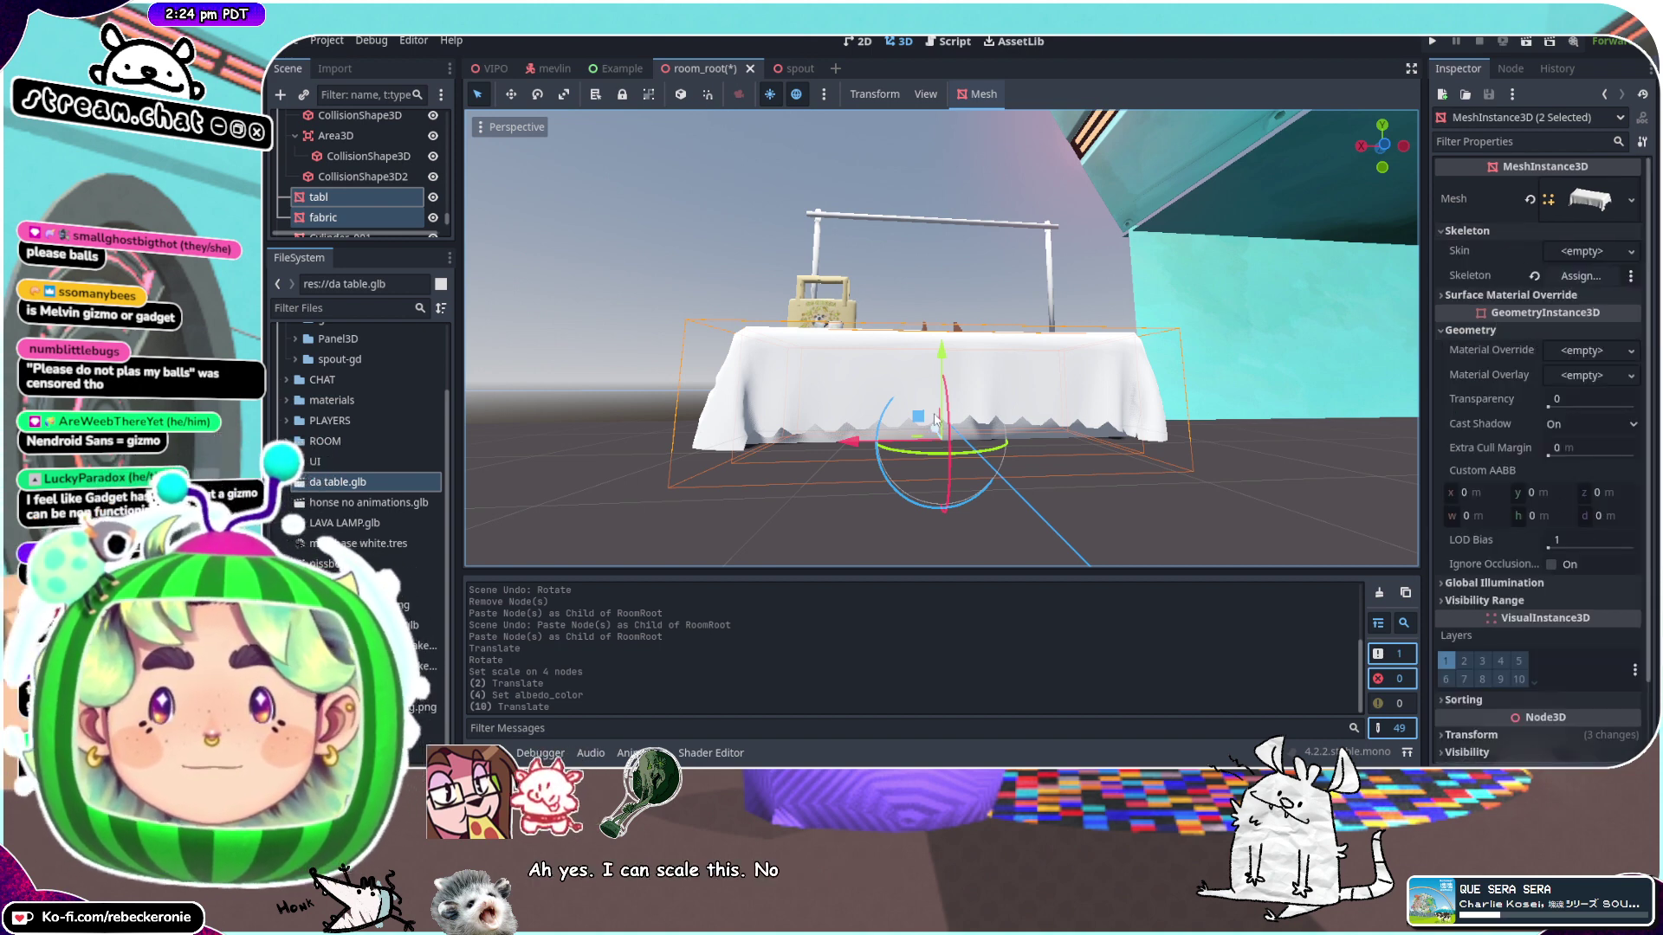
Try moving and grouping the selected table and fabric meshes, undoing both changes
middle_click_drag(935, 420, 953, 416)
left_click_drag(940, 414, 828, 248)
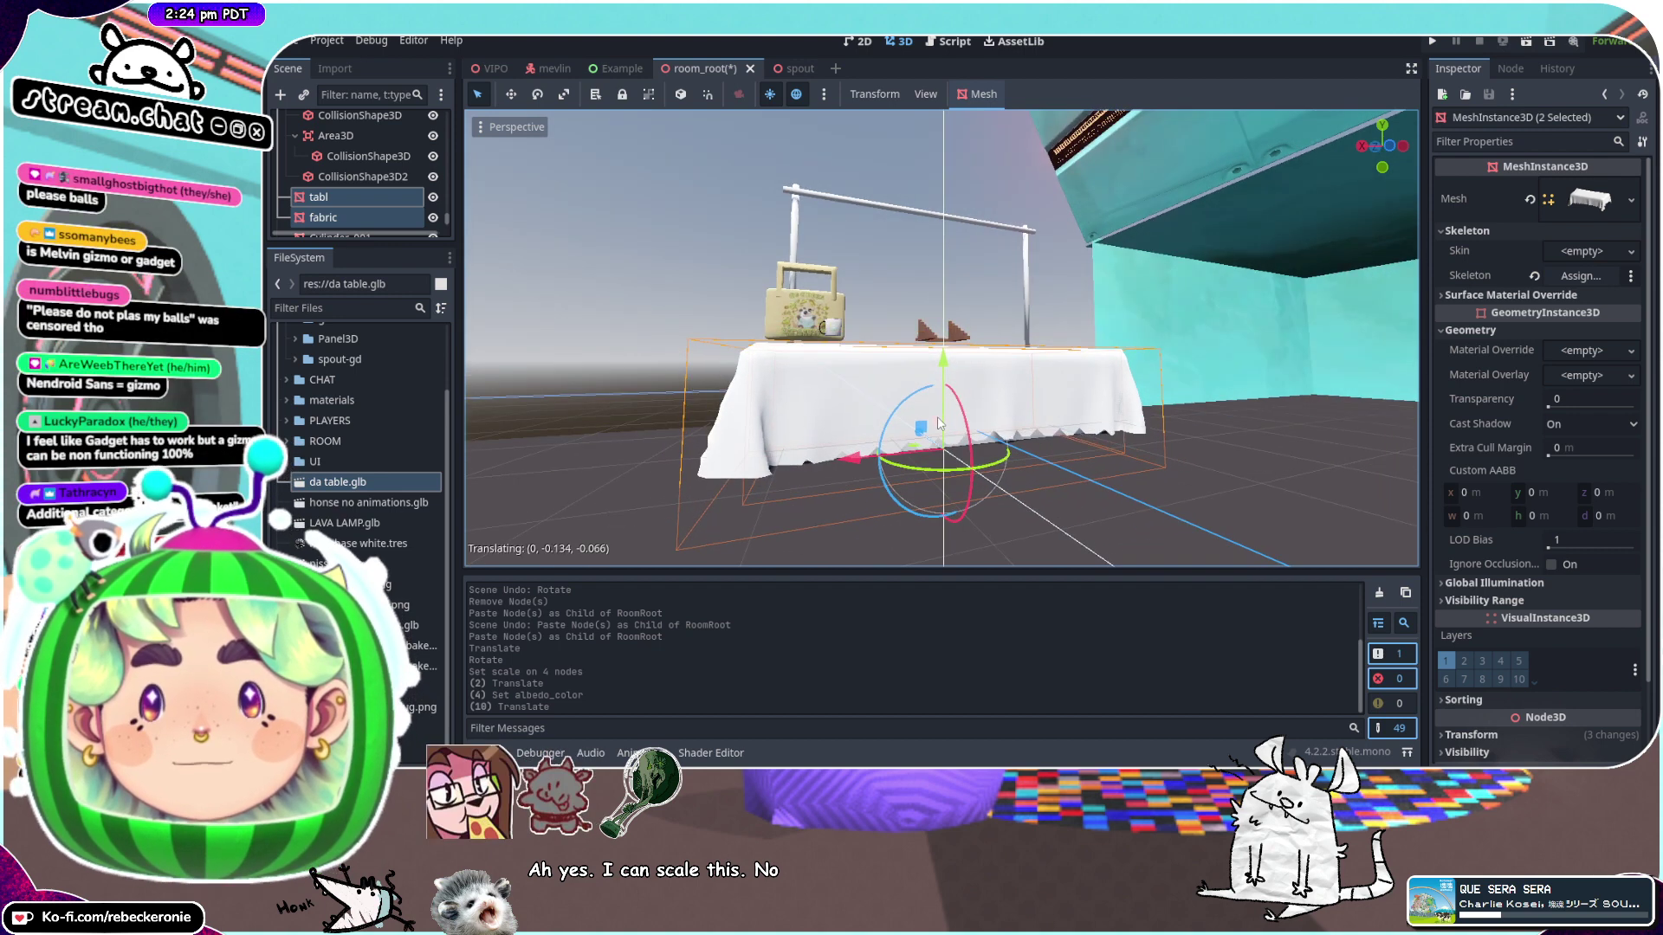
key("ctrl+z")
left_click(662, 92)
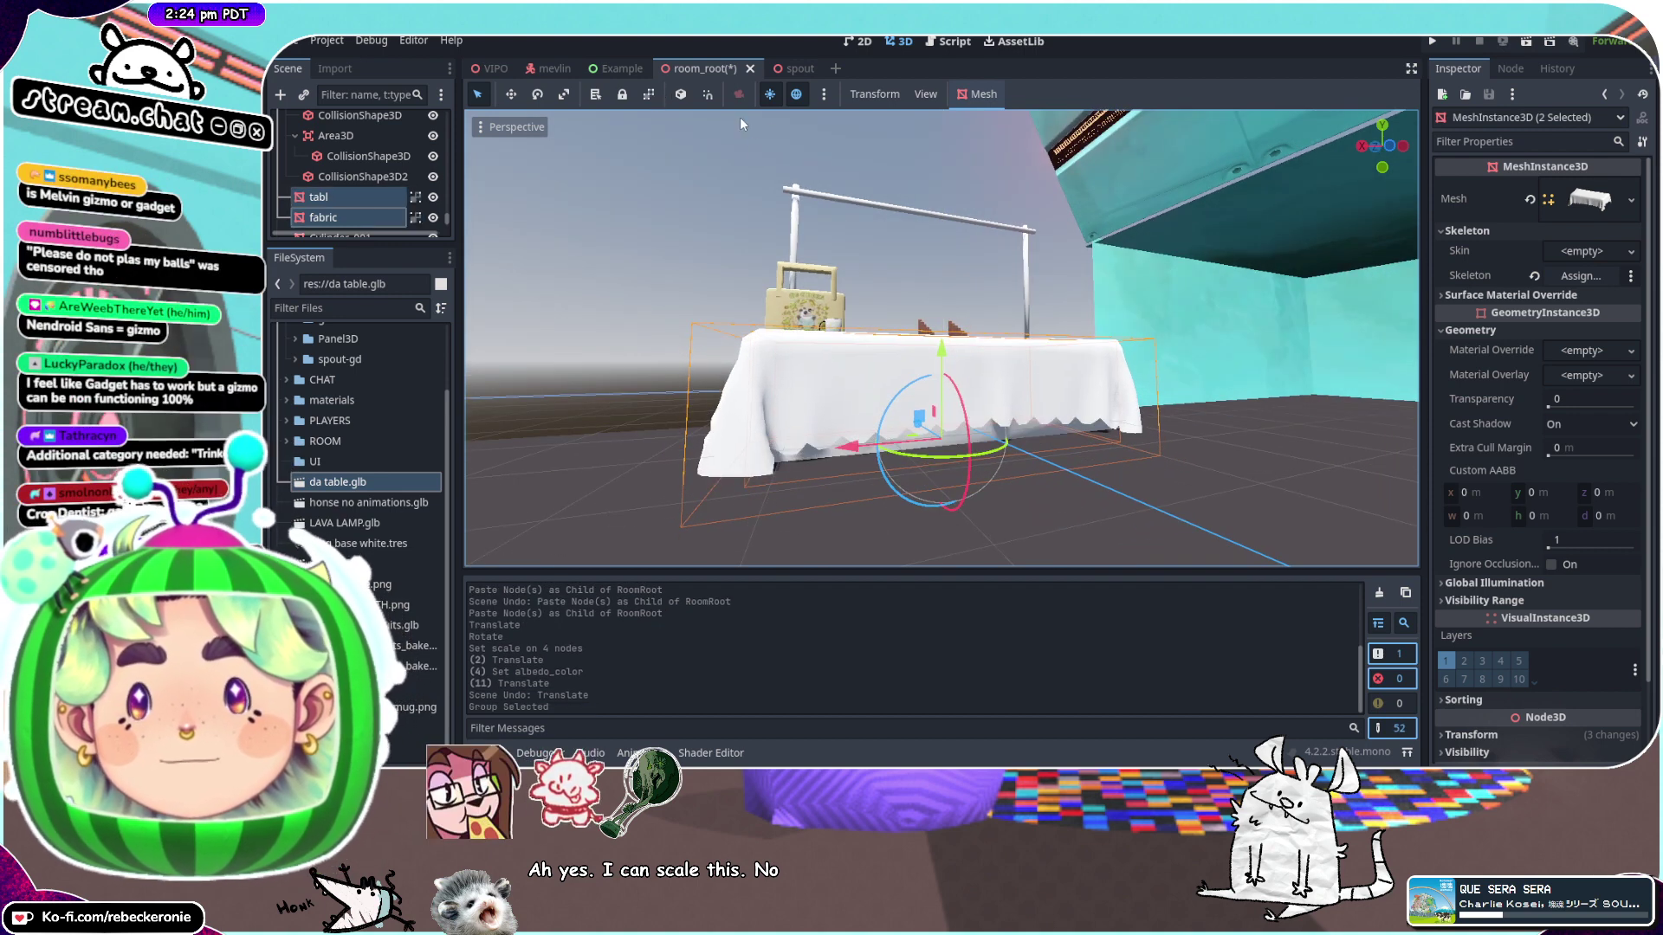
key("ctrl+z")
Scale the table and fabric down vertically together and raise both meshes slightly
left_click(564, 94)
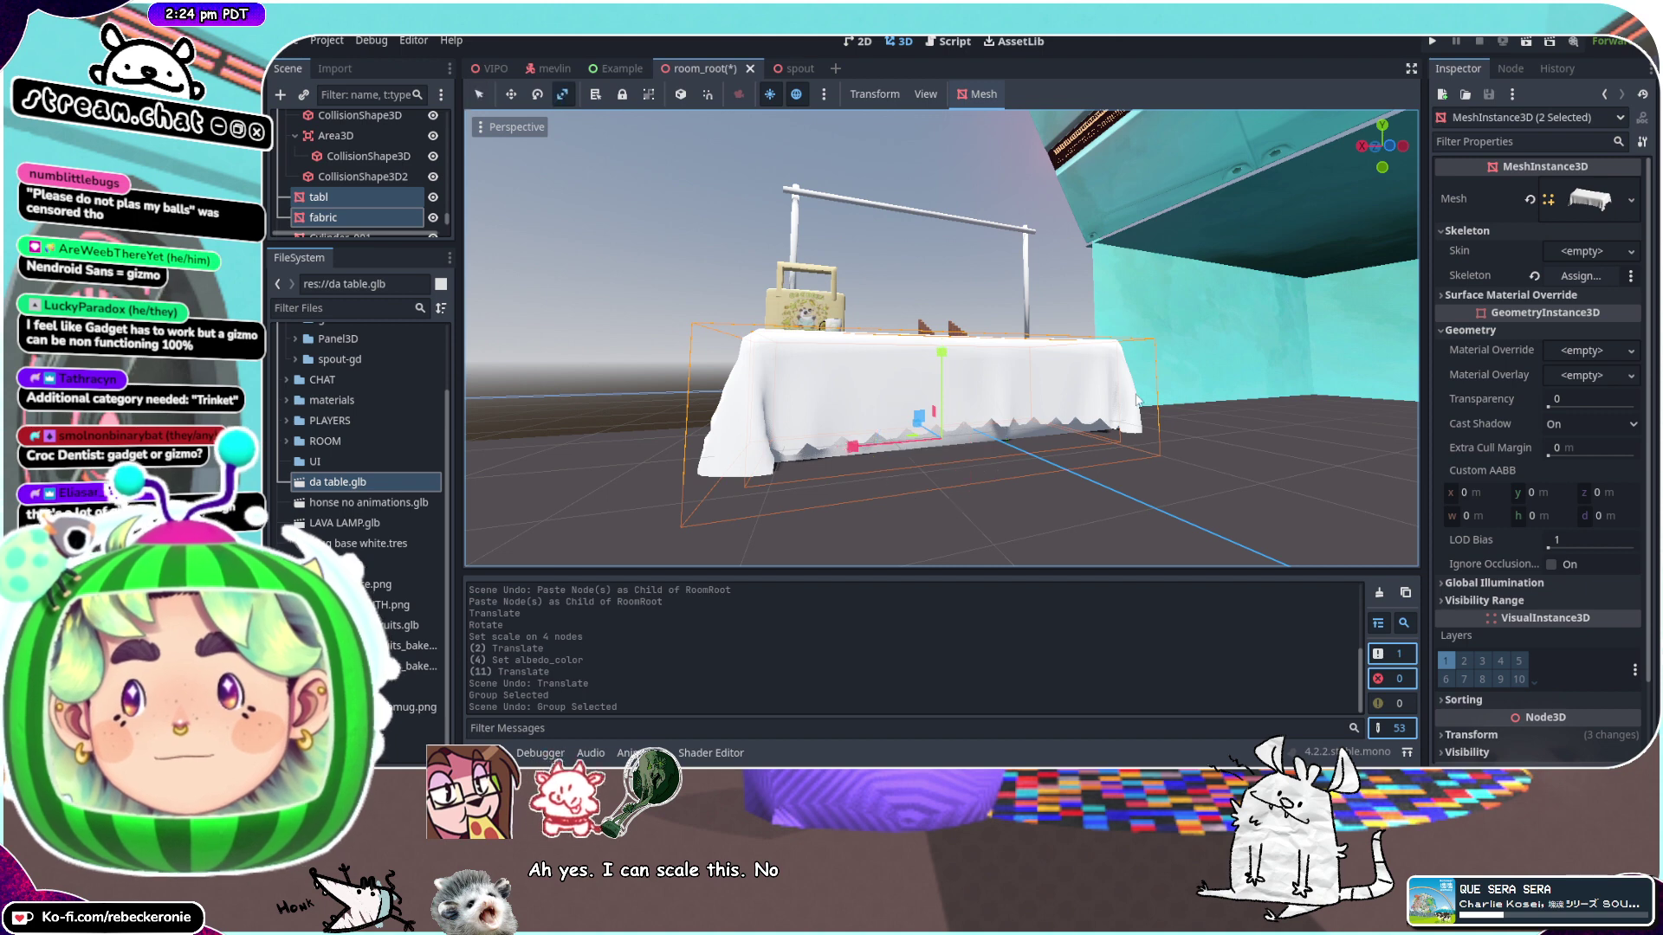
left_click_drag(942, 362, 942, 382)
middle_click_drag(928, 381, 931, 357)
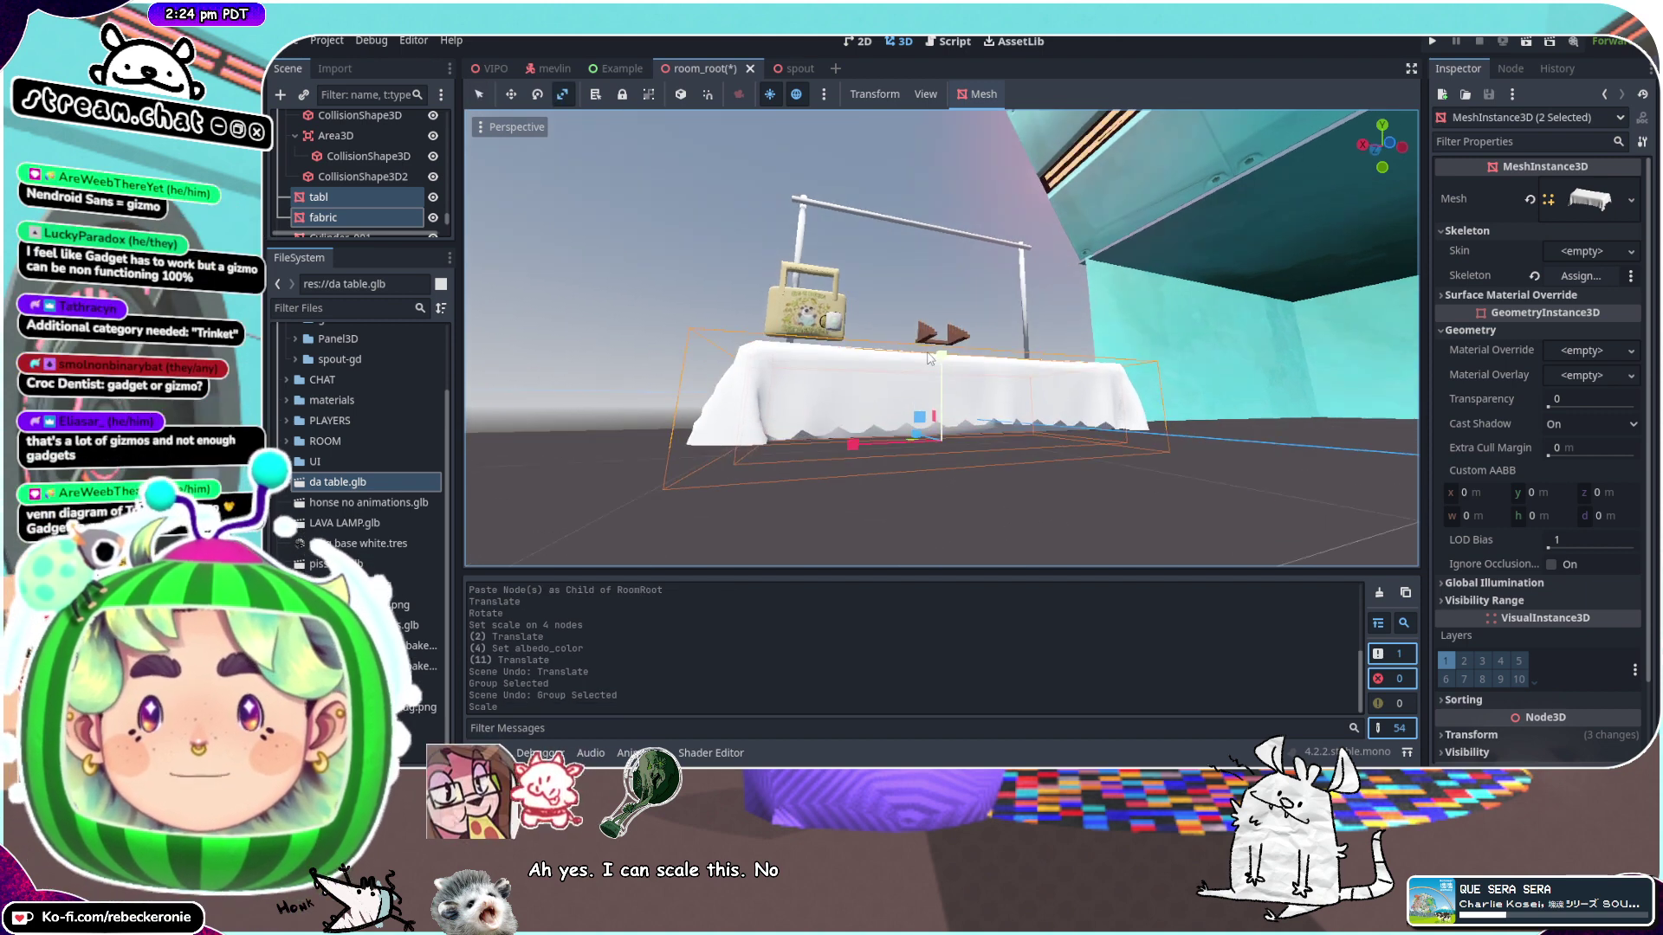
key("q")
left_click_drag(941, 394, 946, 350)
Scale only the fabric down vertically and adjust its height so it lies on the tabletop
left_click(346, 218)
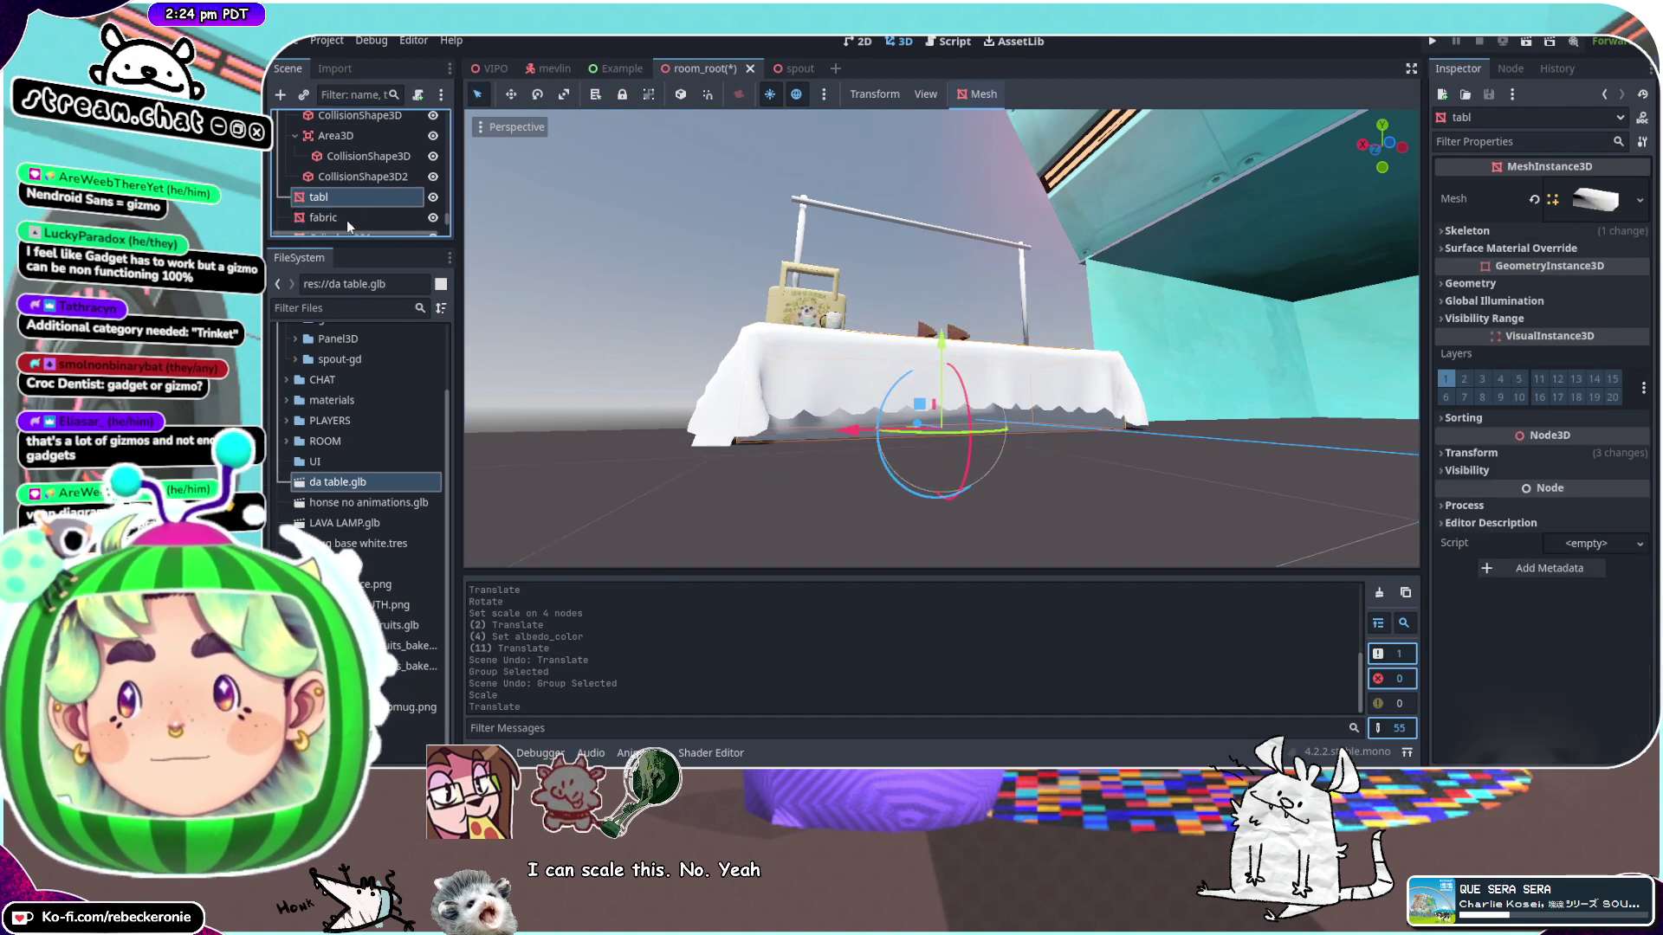
left_click(571, 94)
mouse_move(945, 332)
left_mouse_down()
mouse_move(948, 358)
mouse_move(941, 332)
left_mouse_up()
key("q")
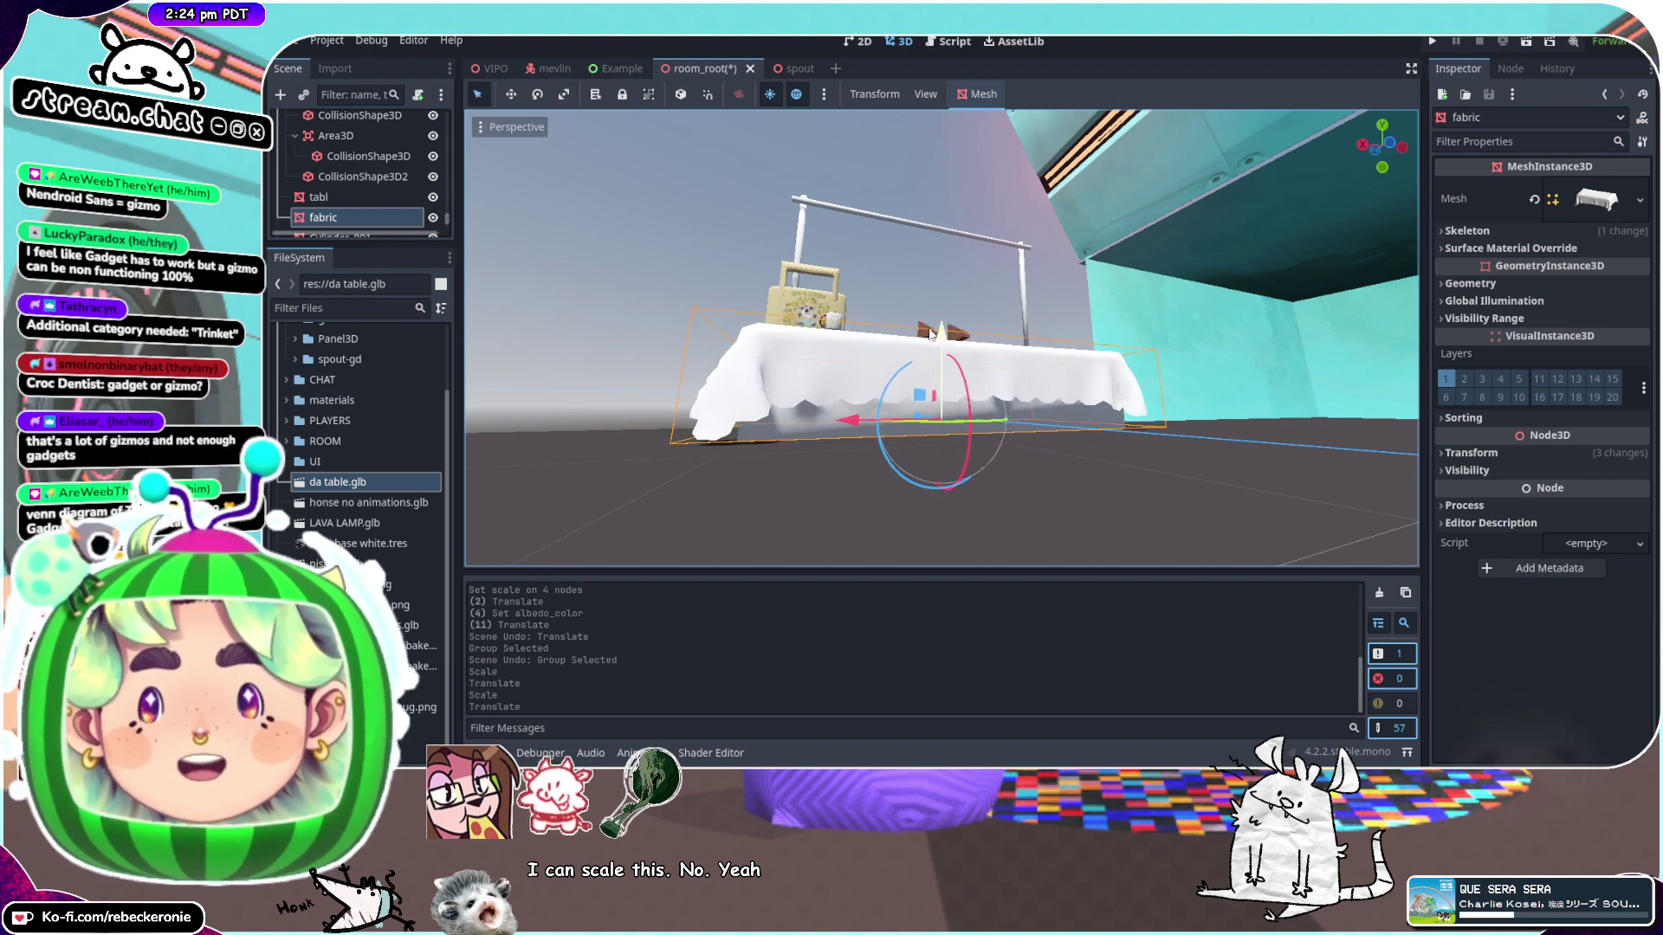
middle_click_drag(942, 332, 942, 391)
scroll(1078, 426, "up", 8)
left_click_drag(942, 391, 943, 391)
scroll(849, 332, "down", 2)
middle_click_drag(847, 325, 986, 326)
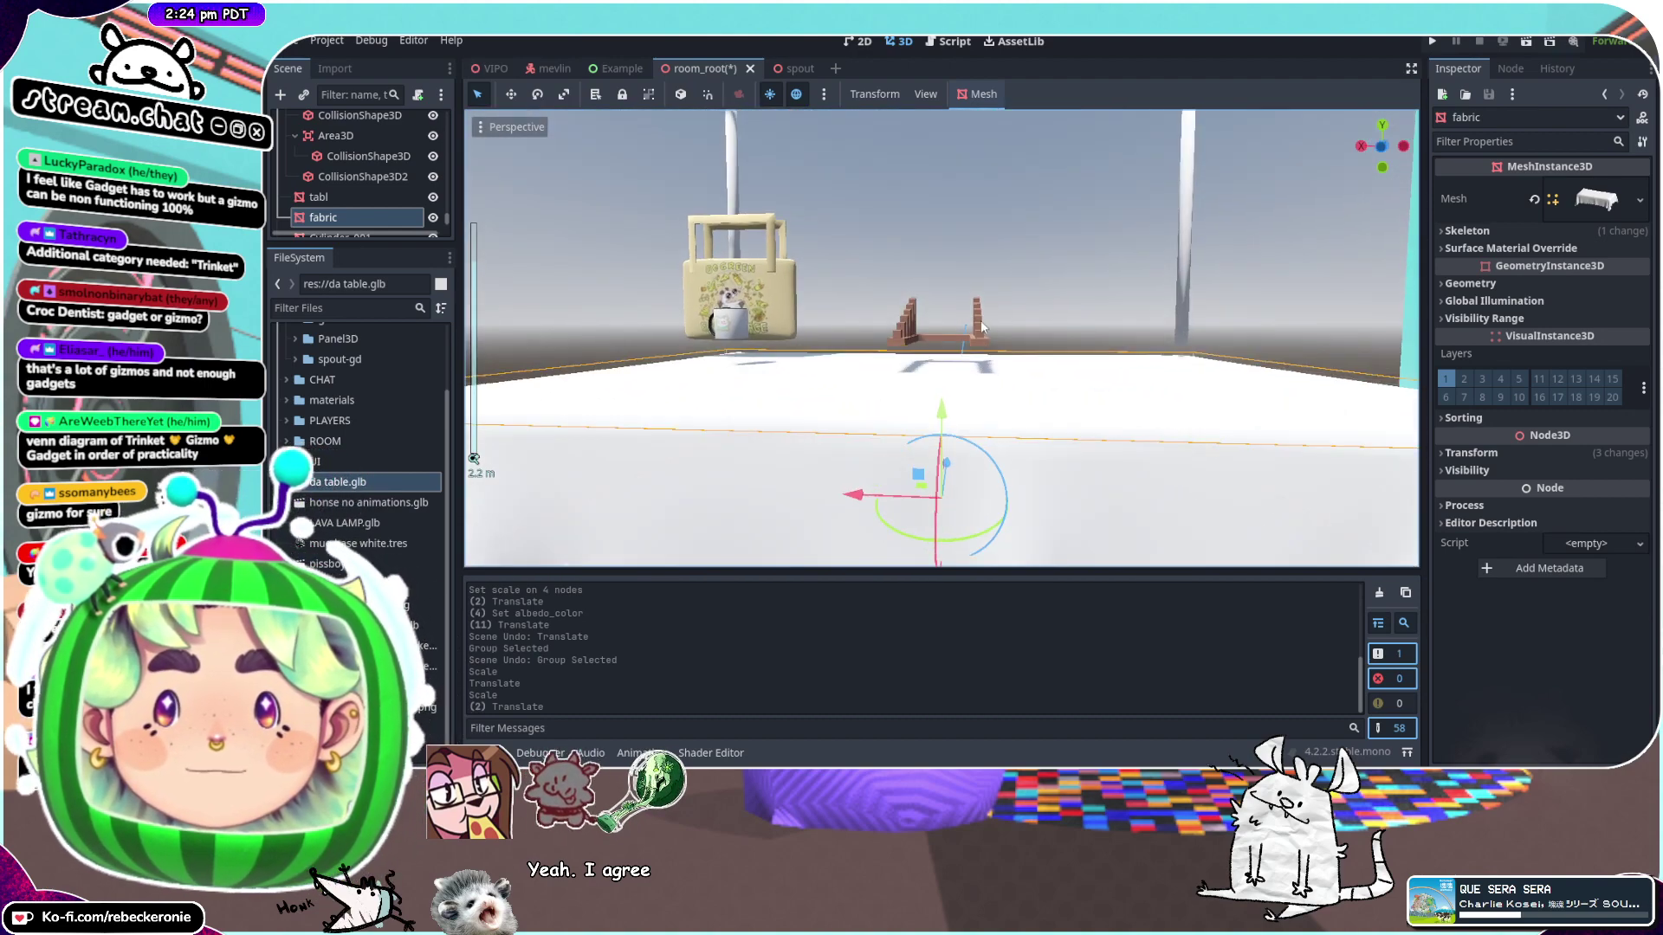
Lower the brown Cube_001 stand onto the tablecloth and shift it along the table away from the tote bag
left_click(979, 324)
mouse_move(942, 254)
left_mouse_down()
mouse_move(961, 288)
mouse_move(966, 275)
left_mouse_up()
middle_click_drag(966, 276, 671, 303)
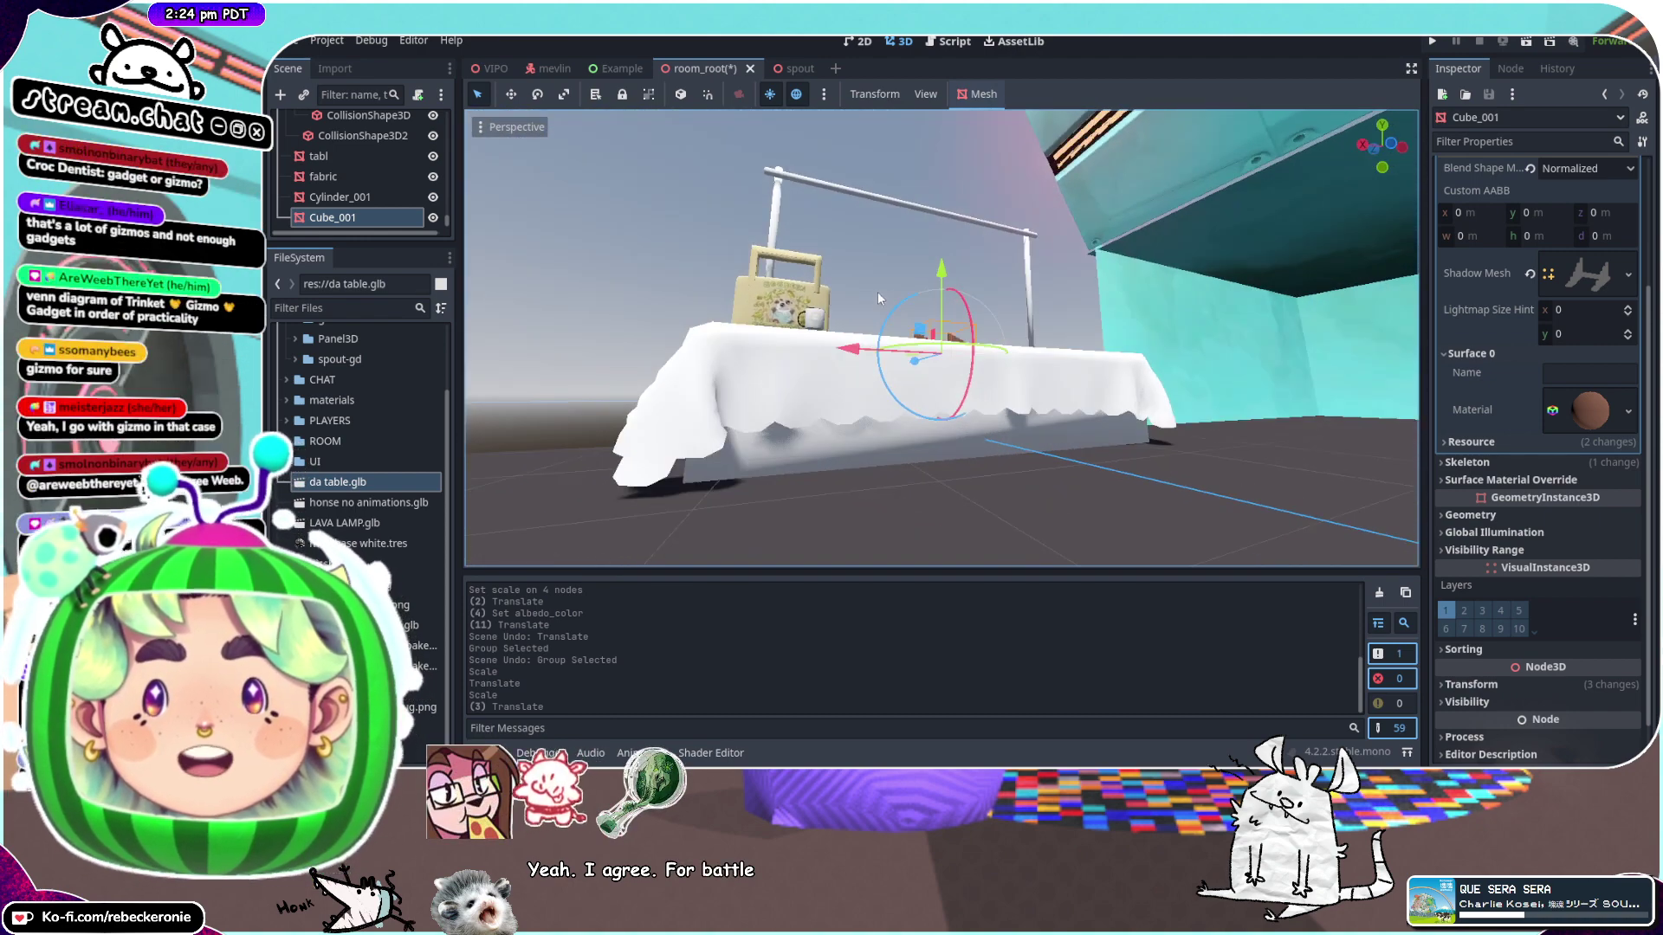
middle_click_drag(876, 293, 850, 297)
left_click_drag(847, 348, 924, 307)
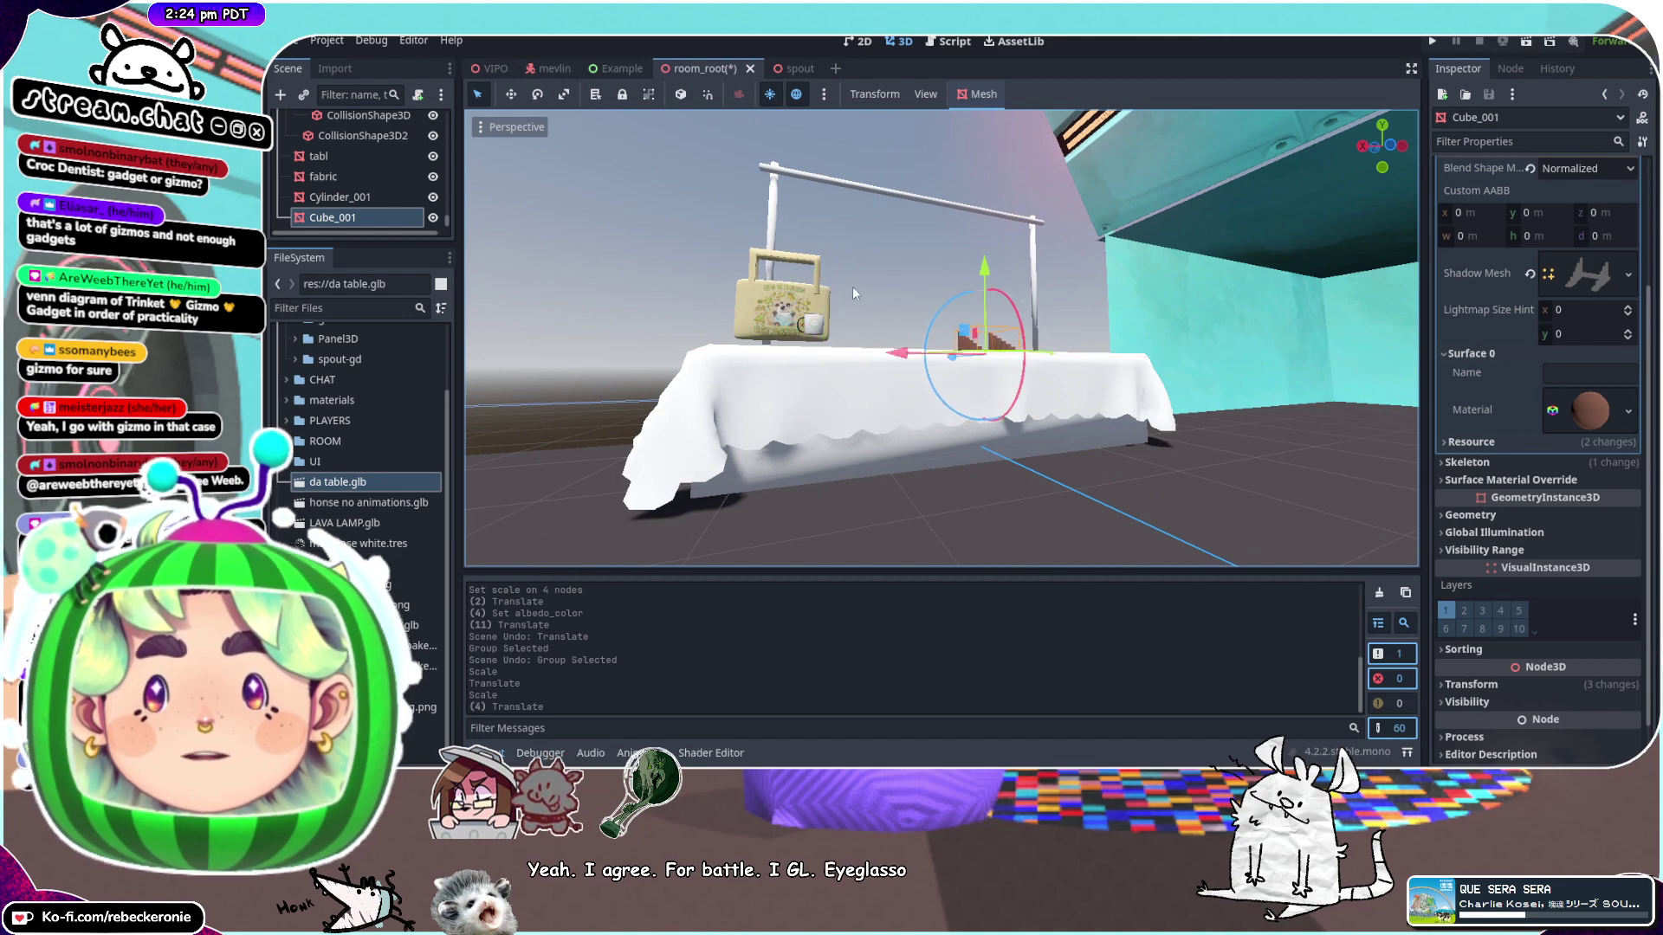
middle_click_drag(852, 288, 816, 307)
left_click_drag(899, 347, 864, 315)
key("ctrl+z")
Lower the Cylinder_001 frame, the mug and the tote bag to match the shortened table
middle_click_drag(719, 319, 831, 330)
left_click(857, 336)
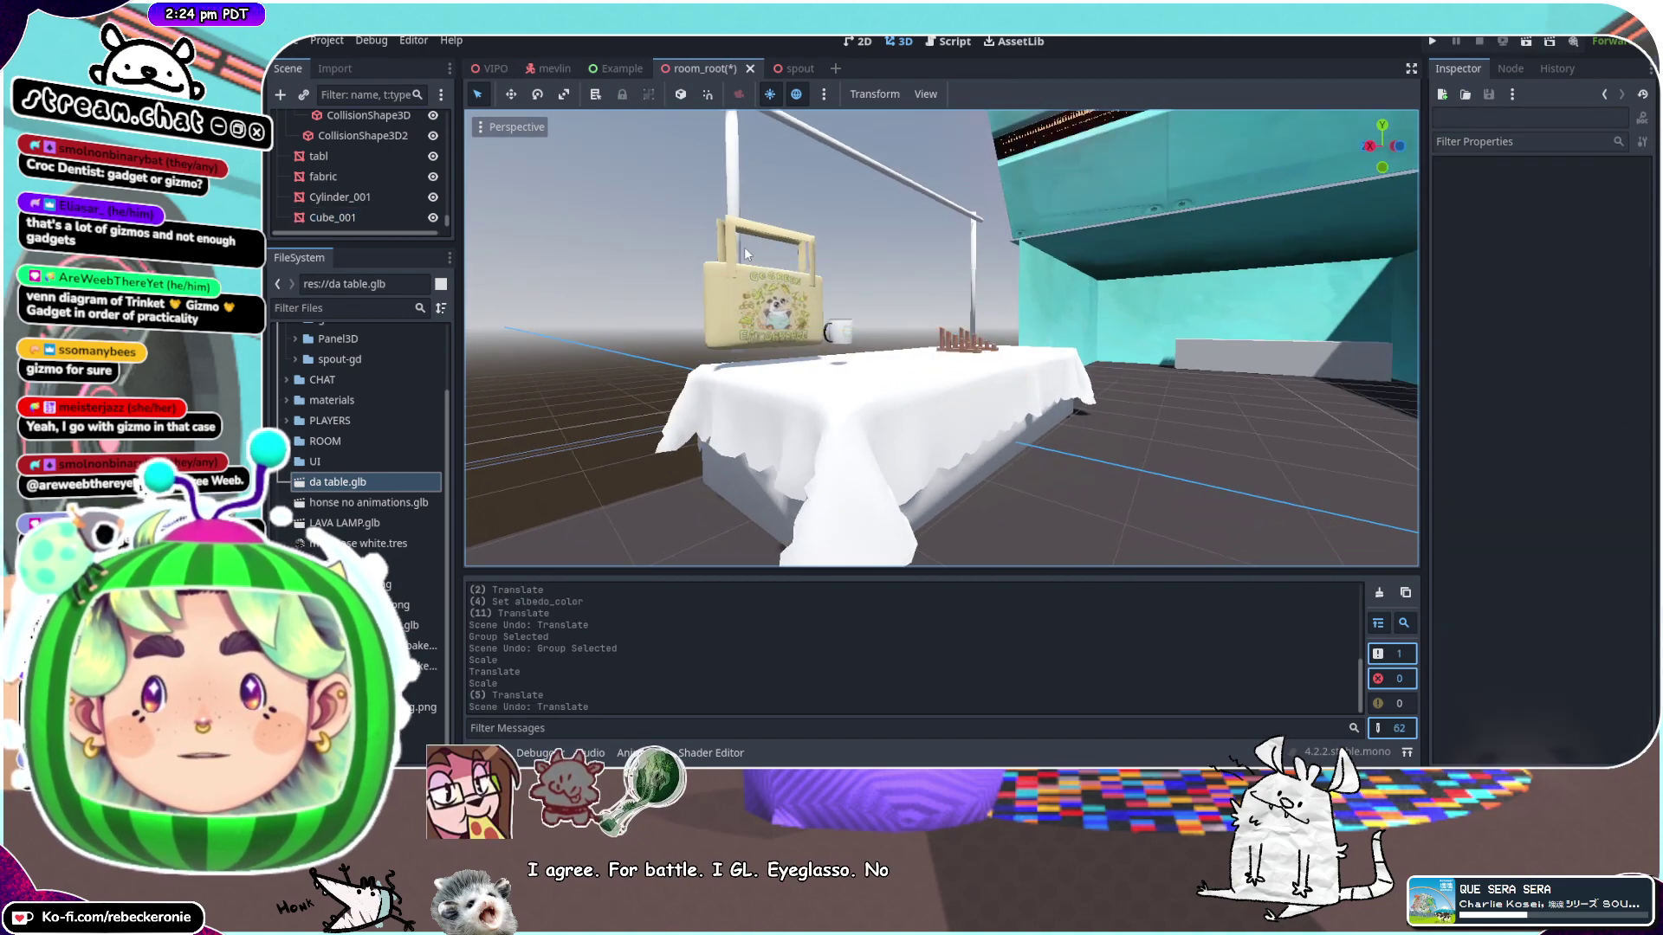
left_click(769, 303)
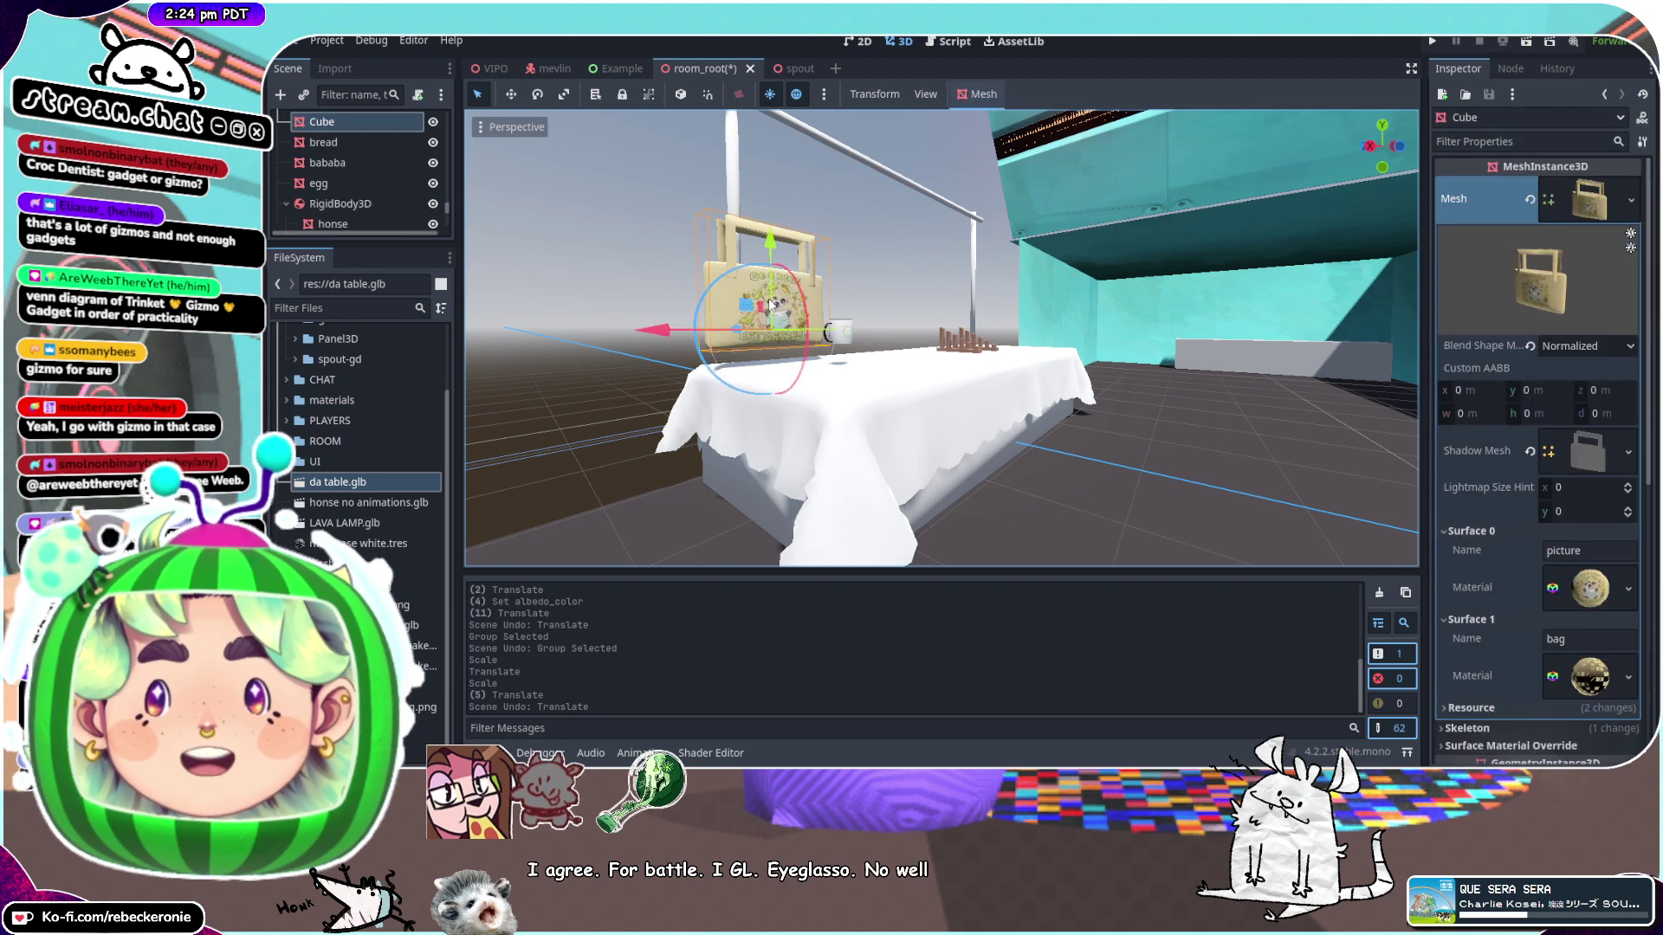
left_click(730, 191)
left_click_drag(949, 366, 953, 369)
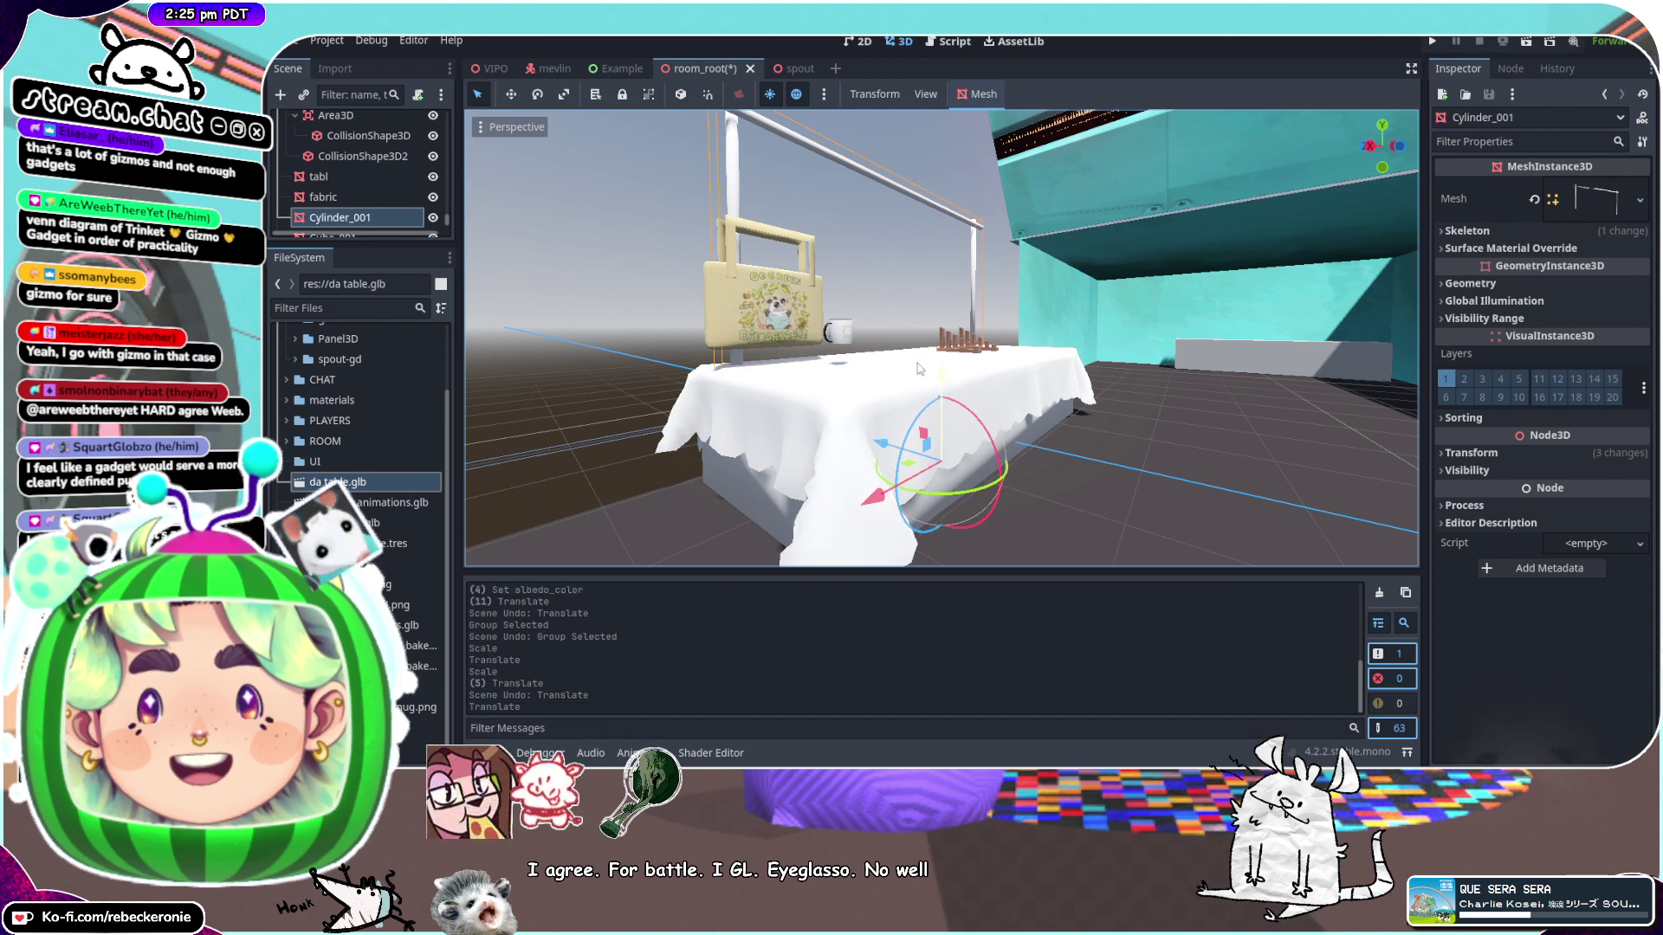
left_click(846, 332)
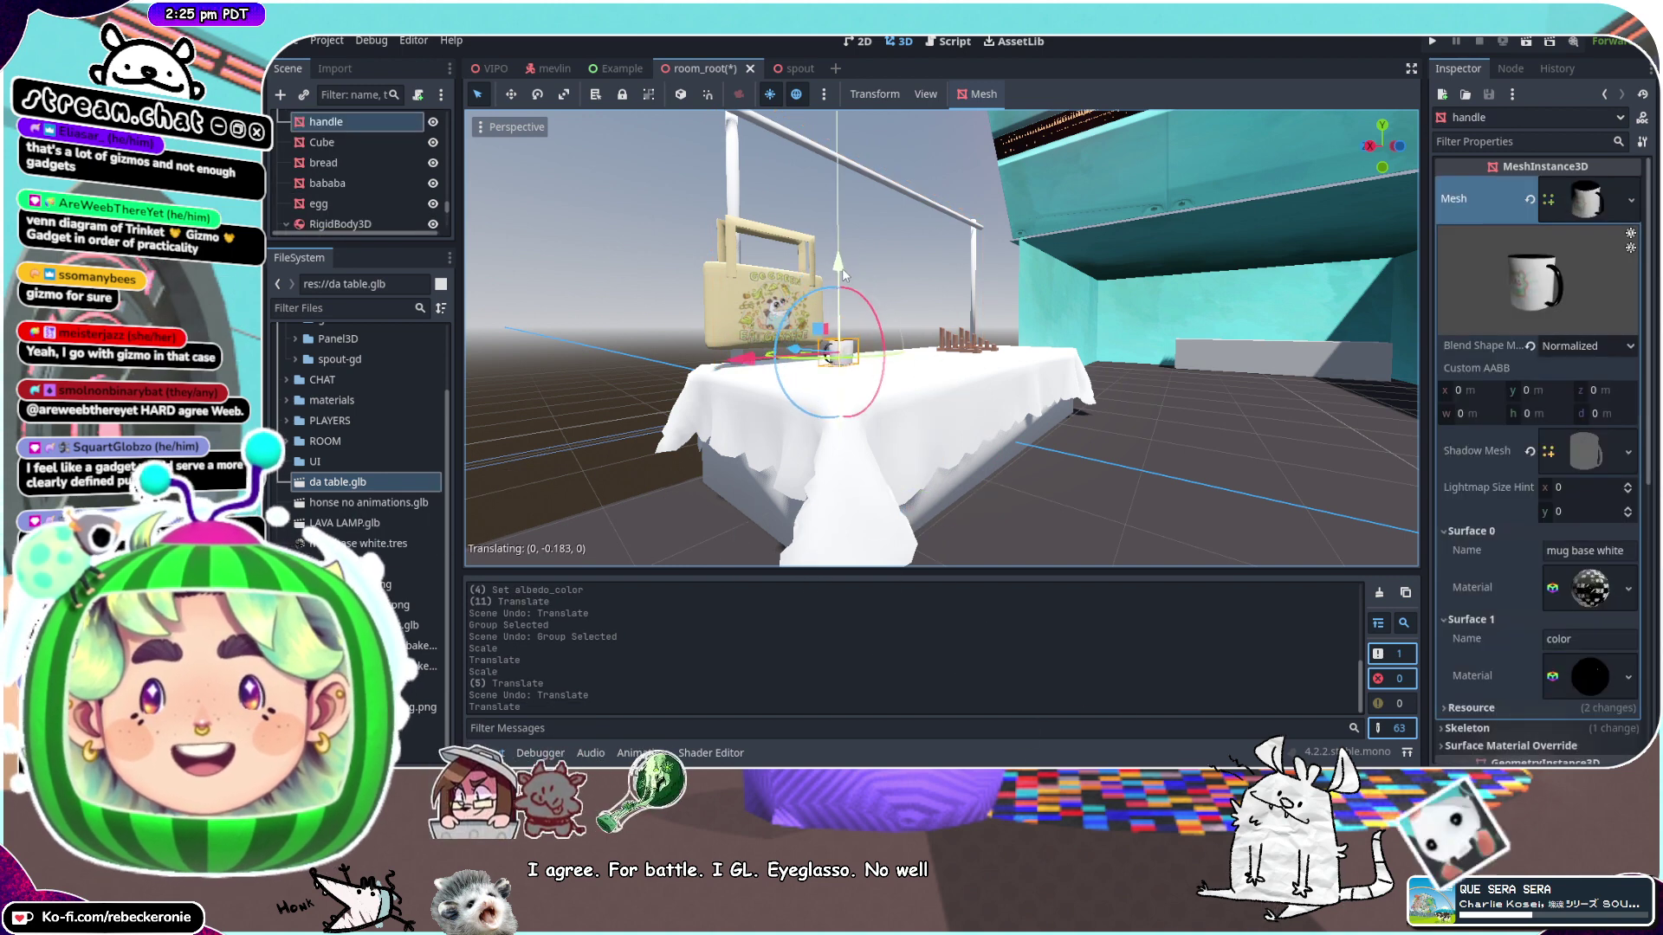
left_click(771, 281)
left_click_drag(769, 246, 768, 282)
middle_click_drag(768, 282, 707, 306)
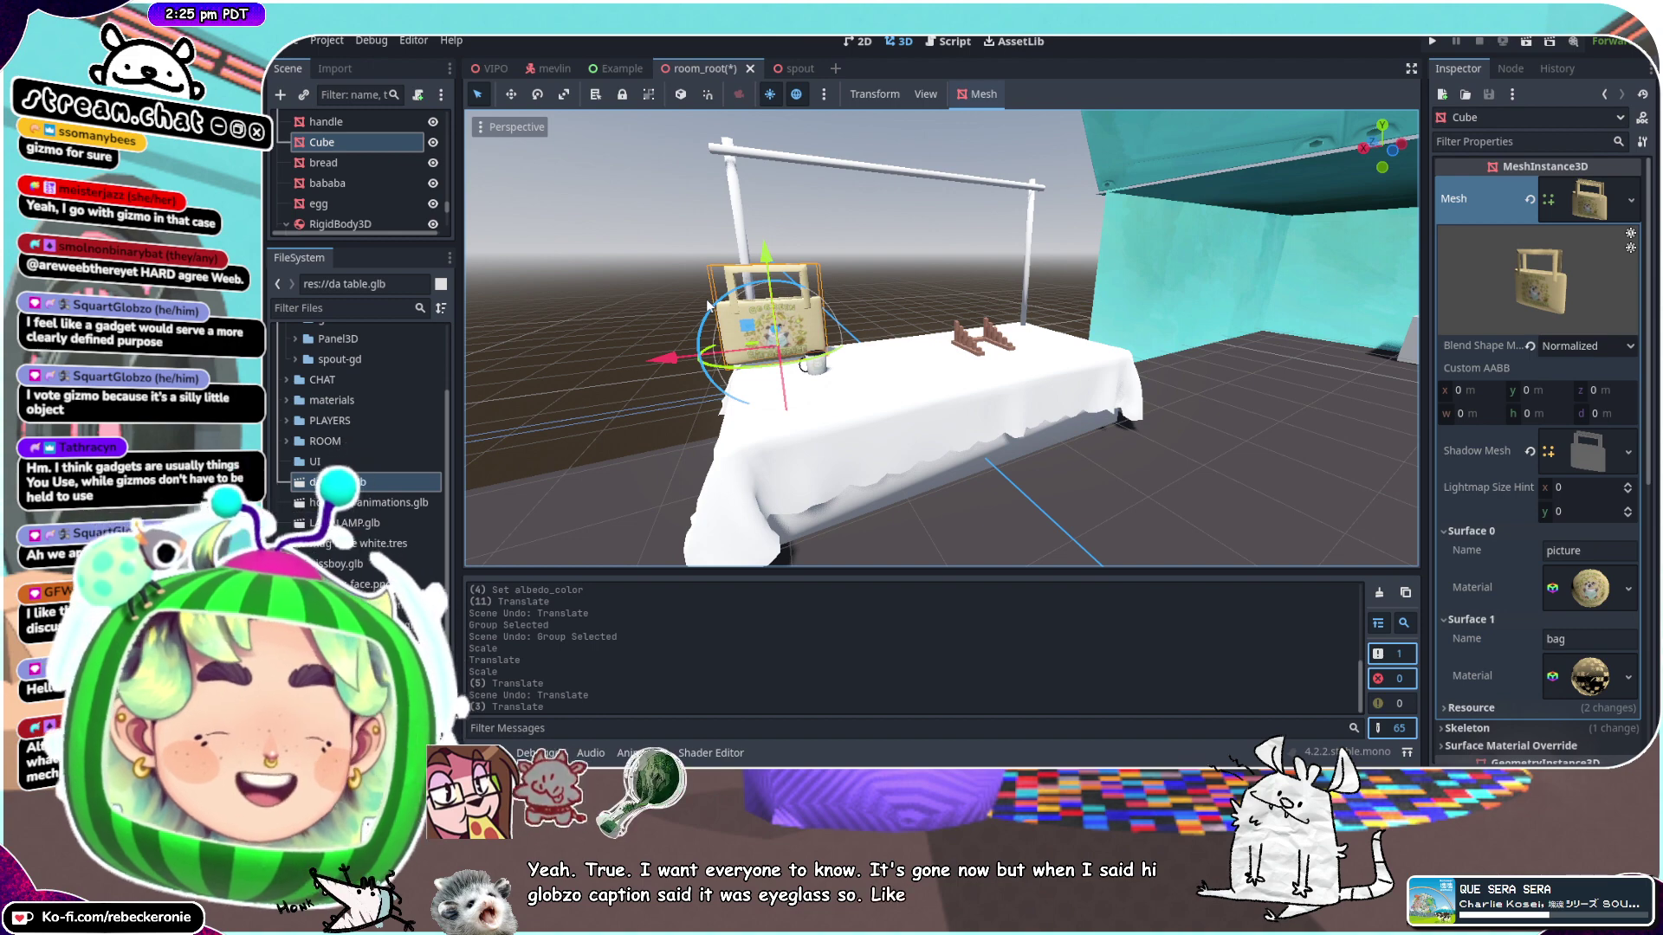
Rotate the brown Cube_001 stand about its vertical axis on the tabletop
middle_click_drag(834, 253, 1006, 299)
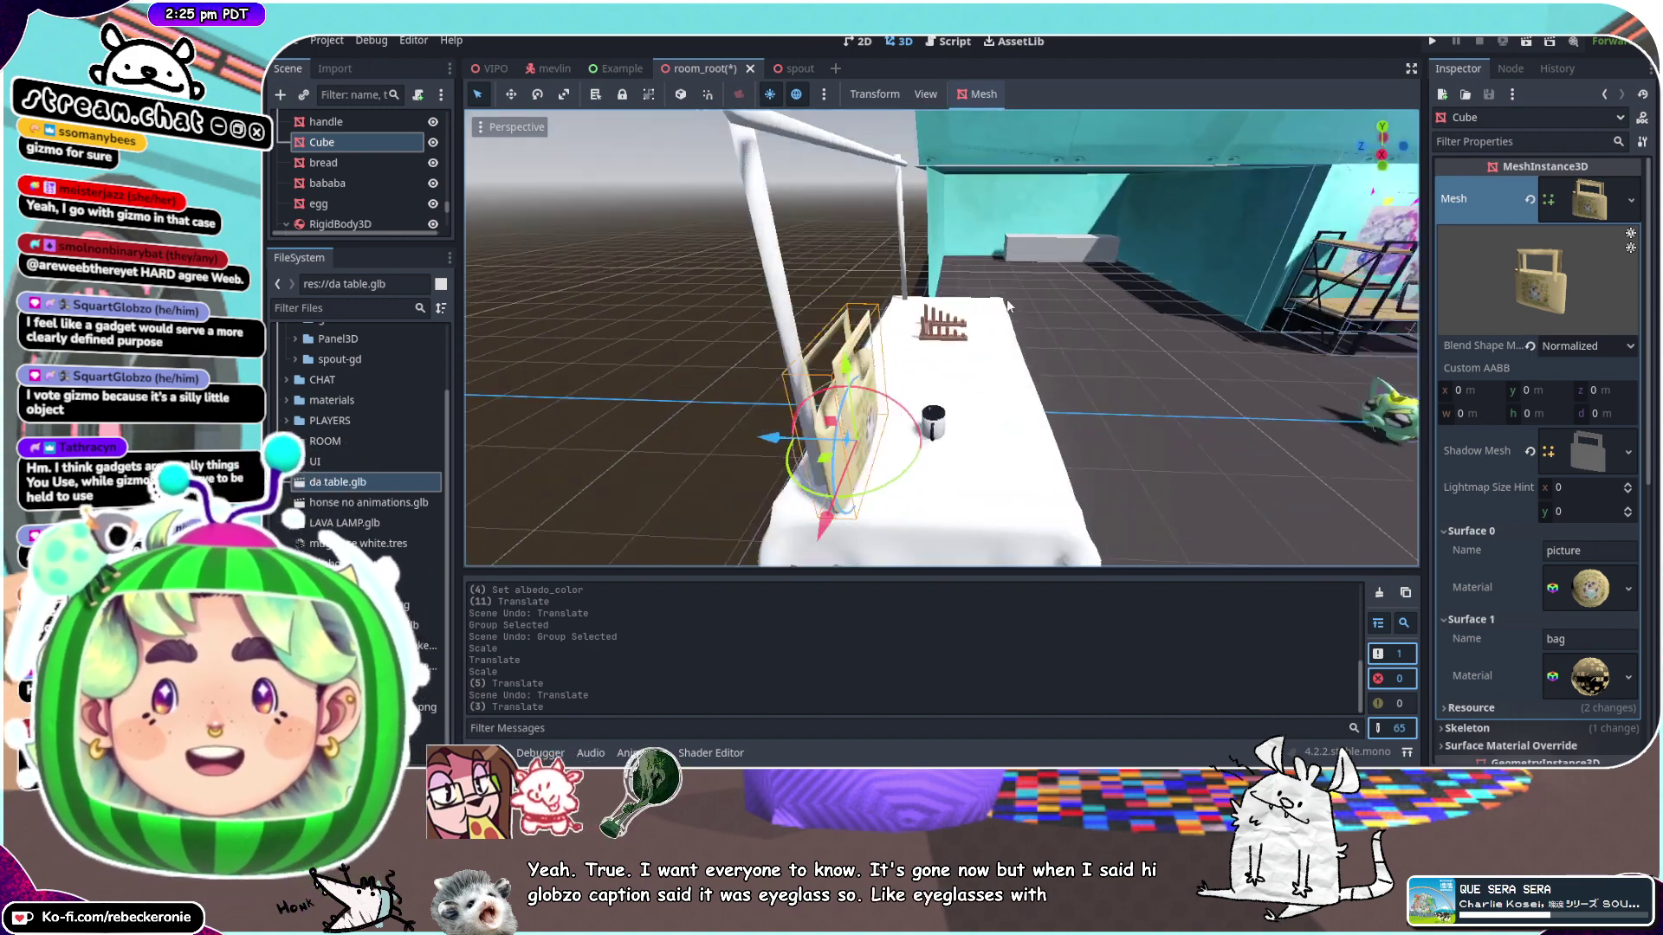
scroll(1022, 301, "up", 4)
middle_click_drag(1308, 194, 1132, 309)
left_click(995, 313)
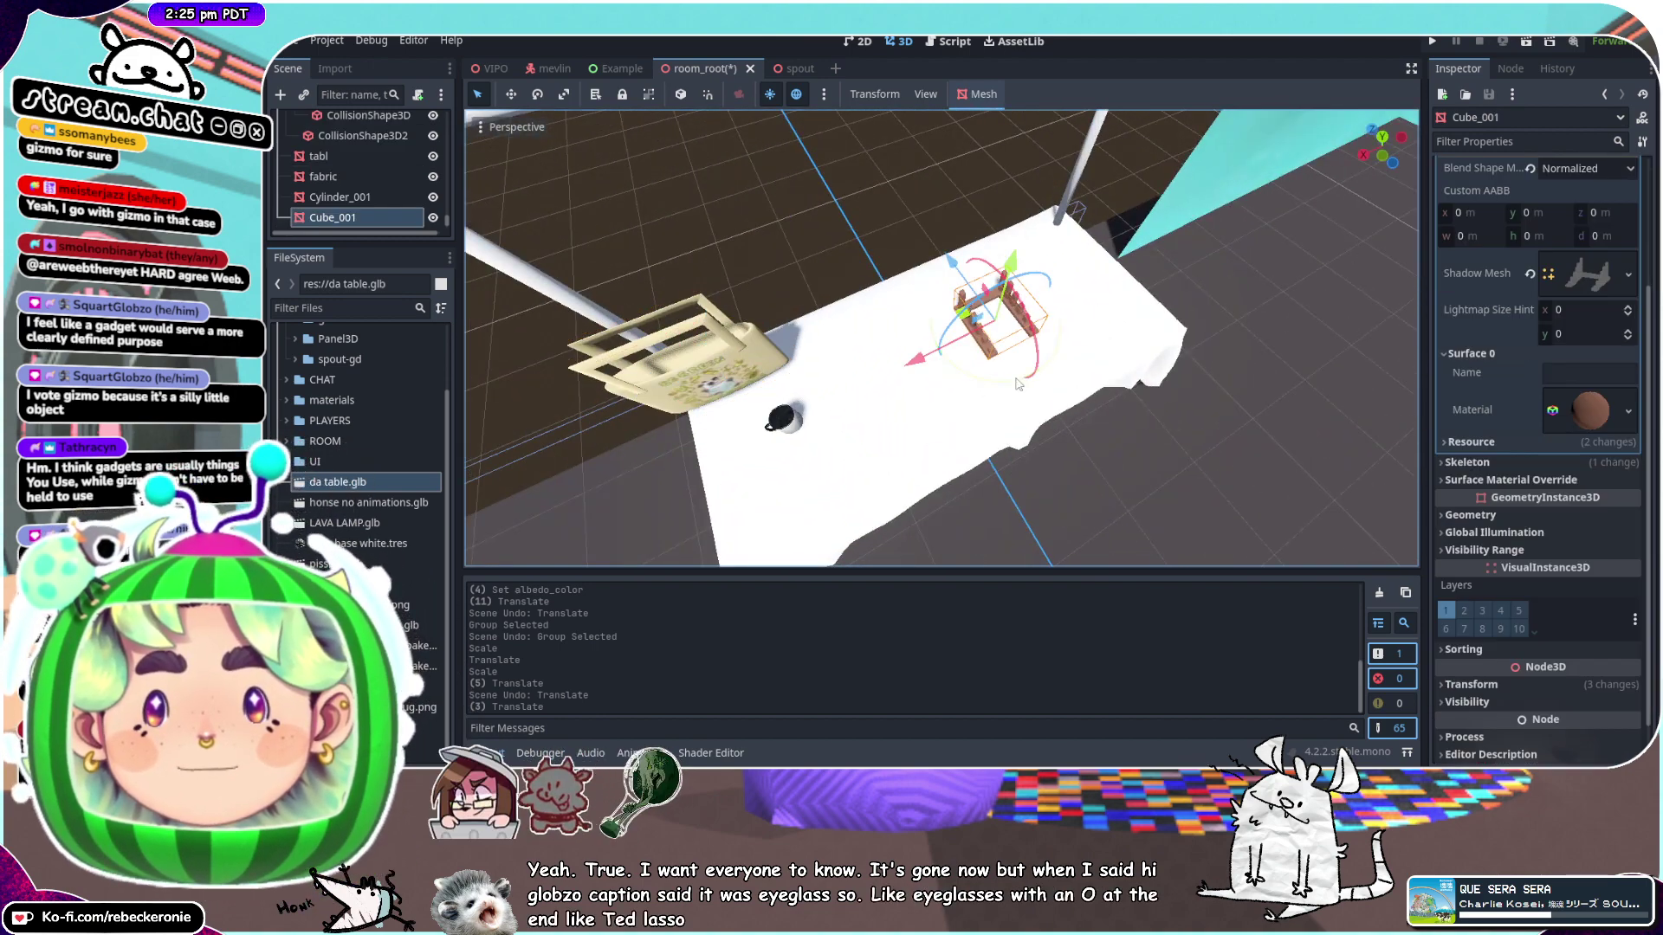
left_click_drag(1018, 385, 957, 372)
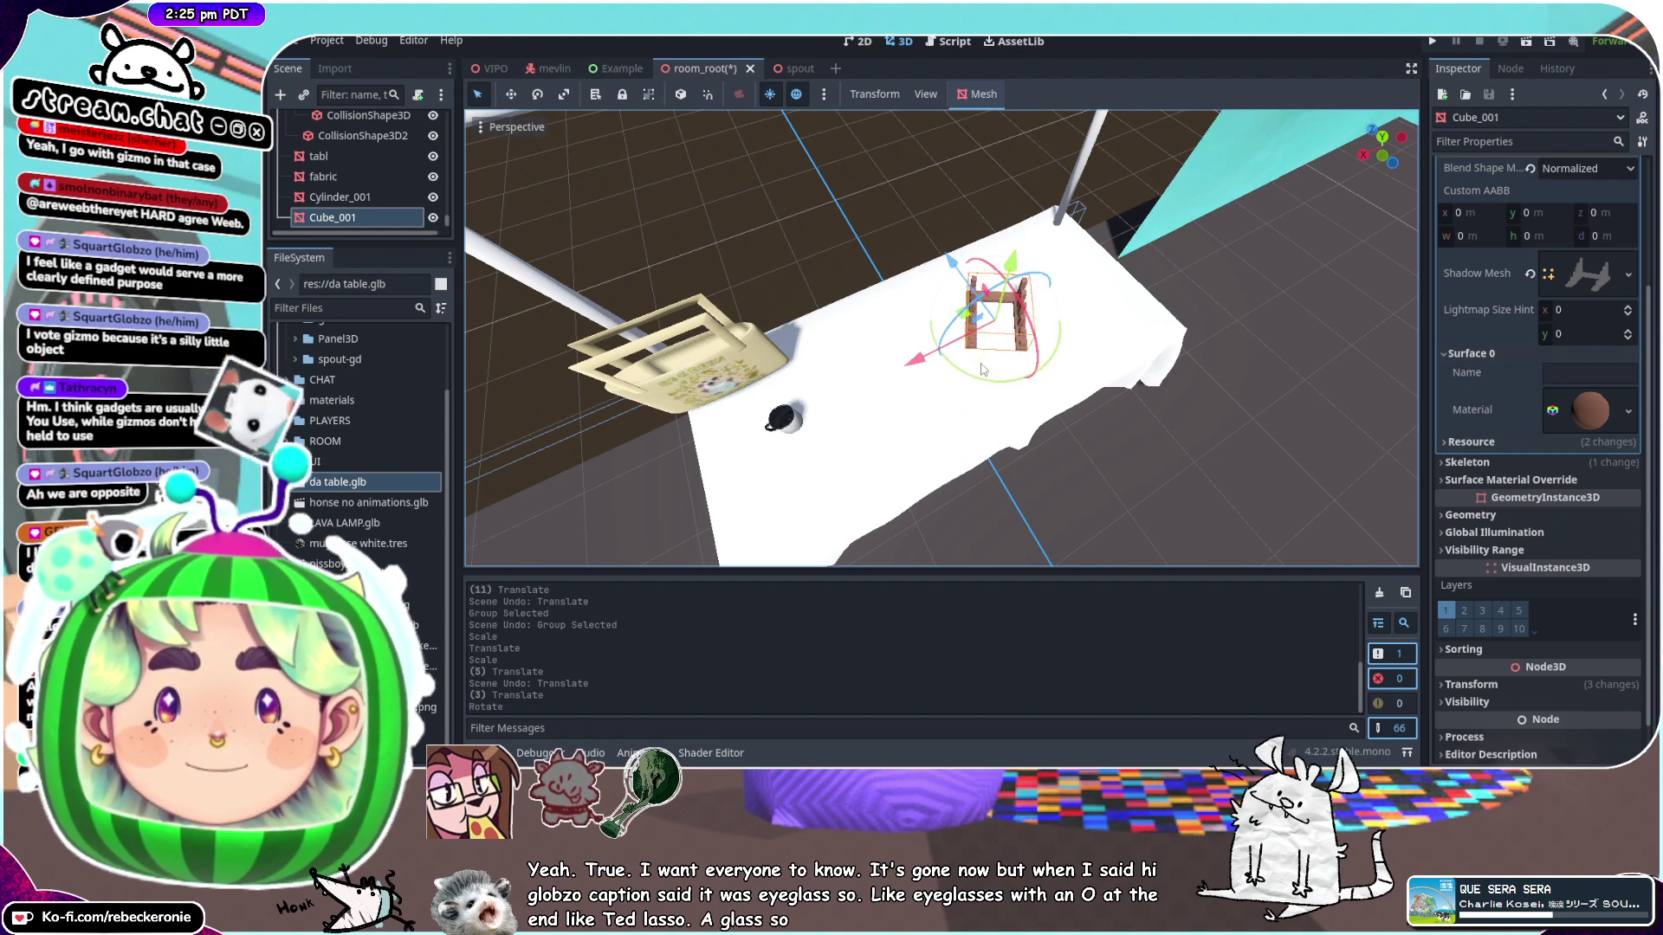
middle_click_drag(957, 373, 919, 424)
Open the fabric mesh's Surface 0 material for editing
scroll(929, 283, "down", 12)
left_click(849, 185)
scroll(847, 199, "up", 4)
left_click(919, 424)
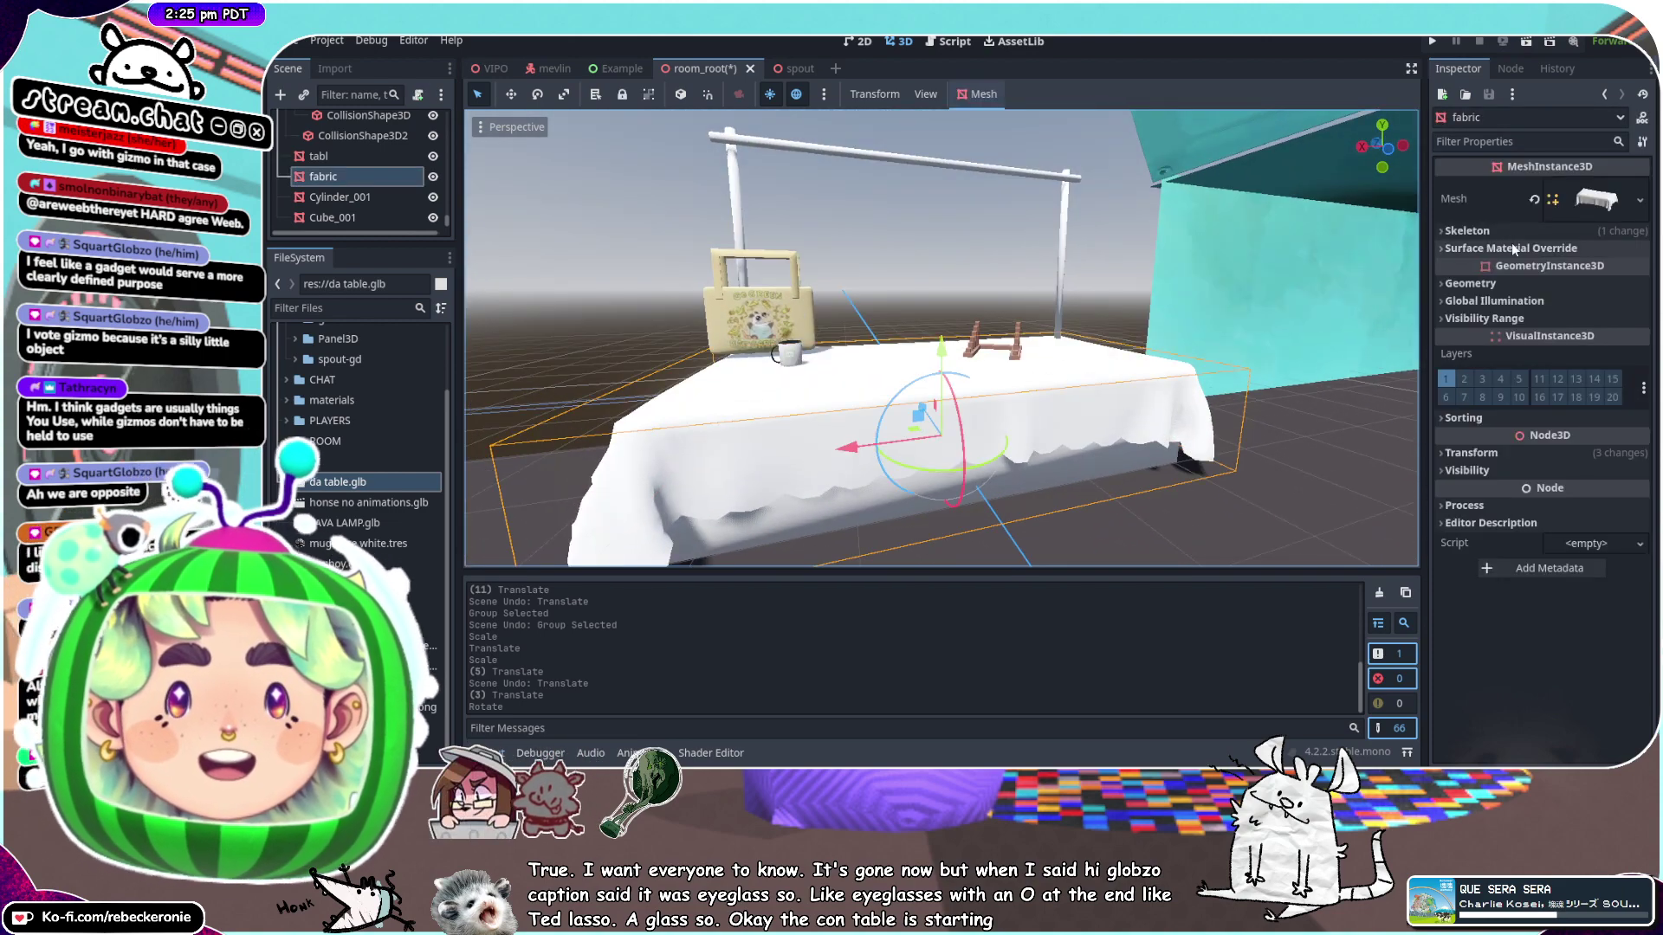
left_click(1534, 232)
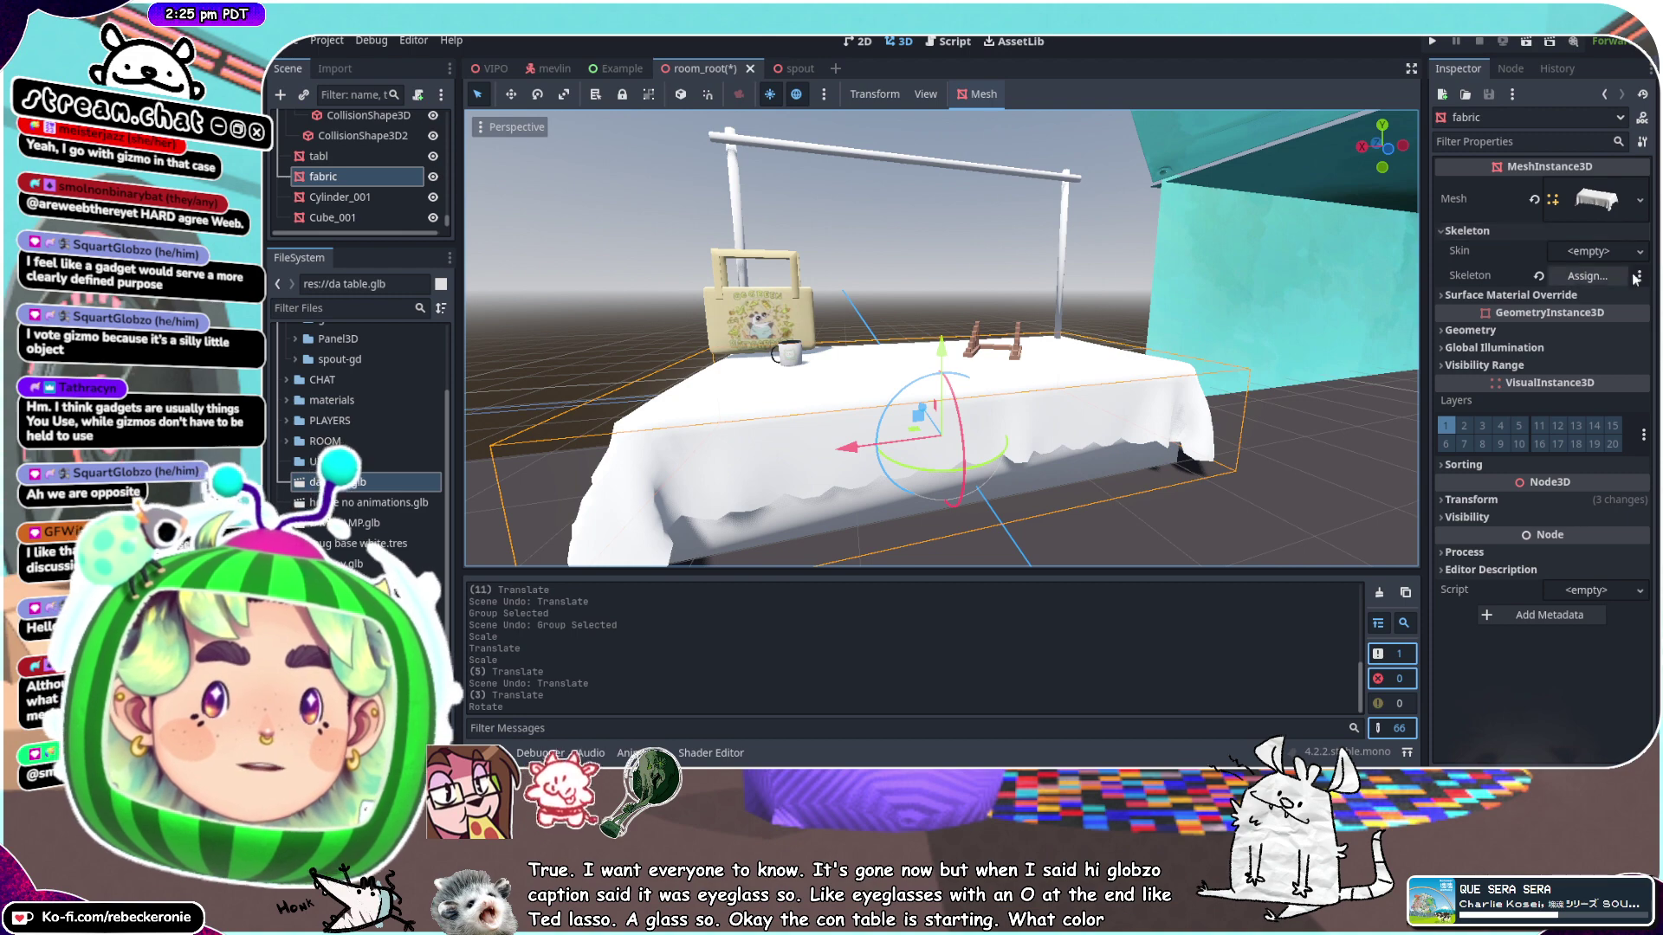
left_click(1589, 201)
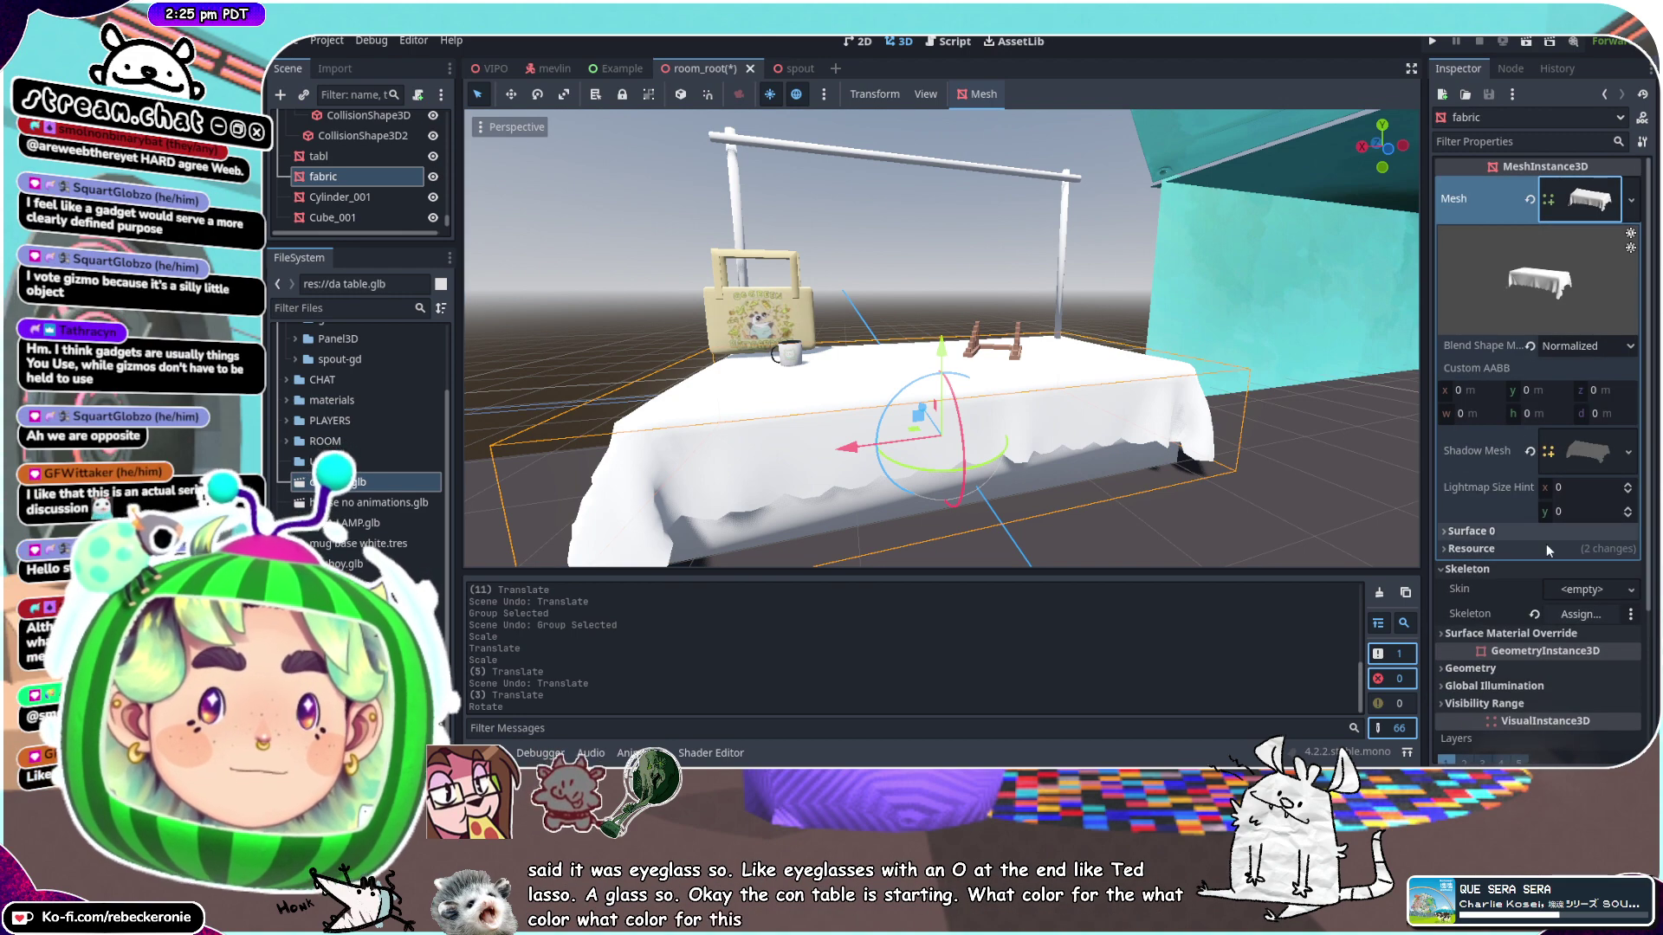
left_click(1504, 531)
scroll(1505, 529, "down", 2)
left_click(1592, 439)
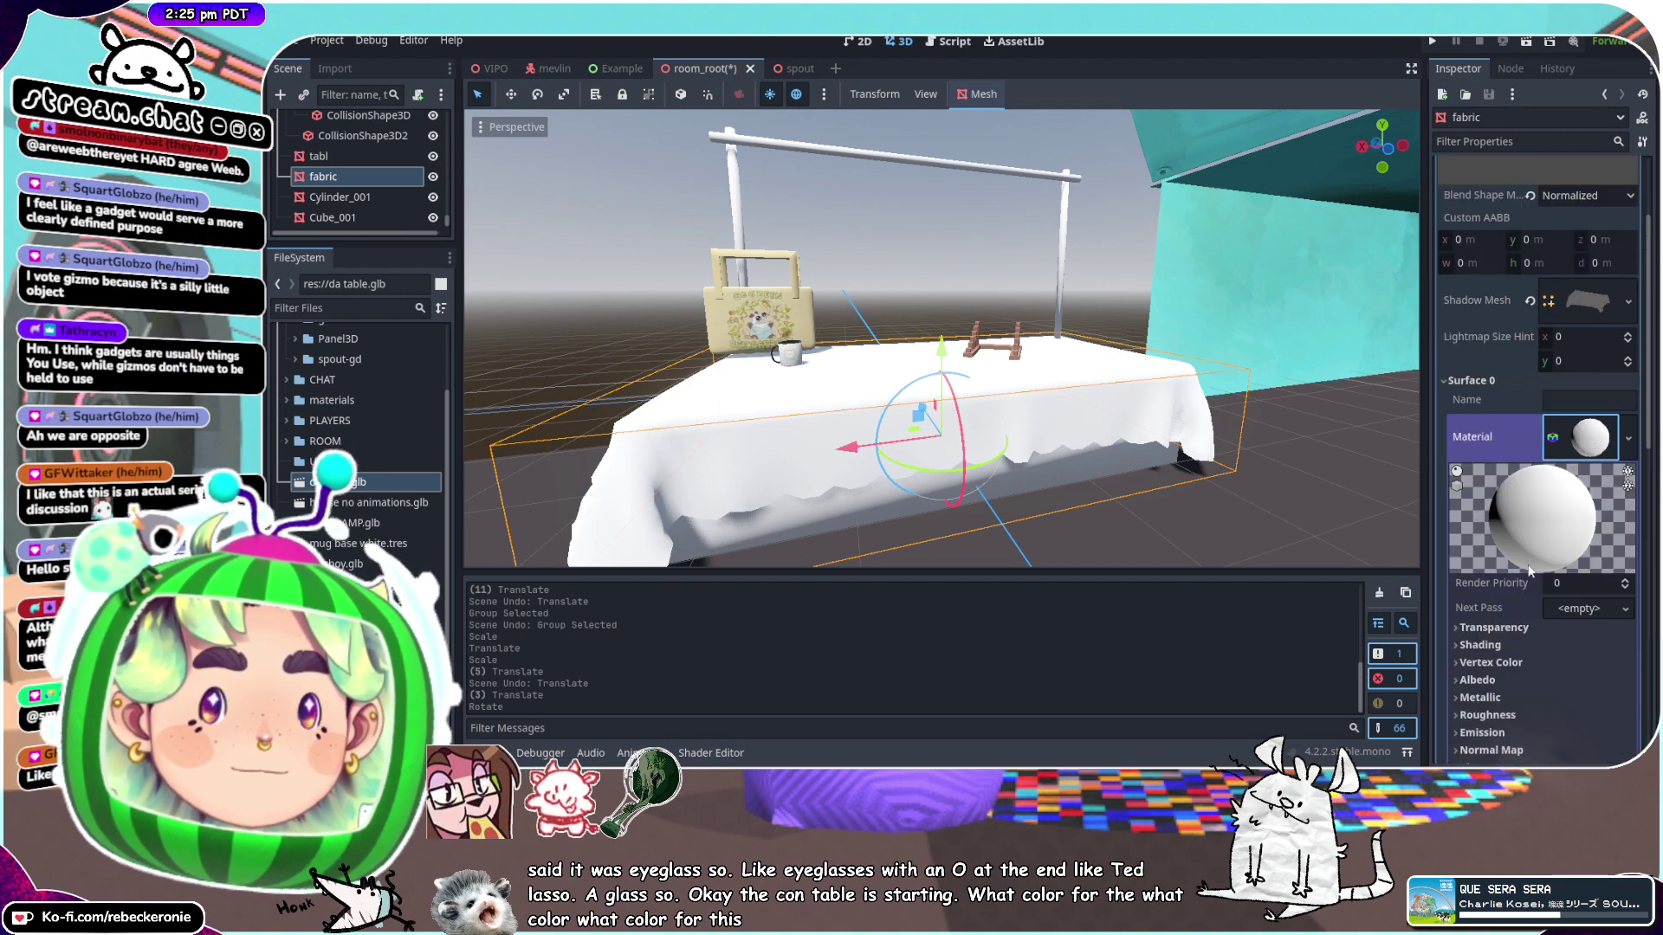
scroll(1529, 571, "down", 2)
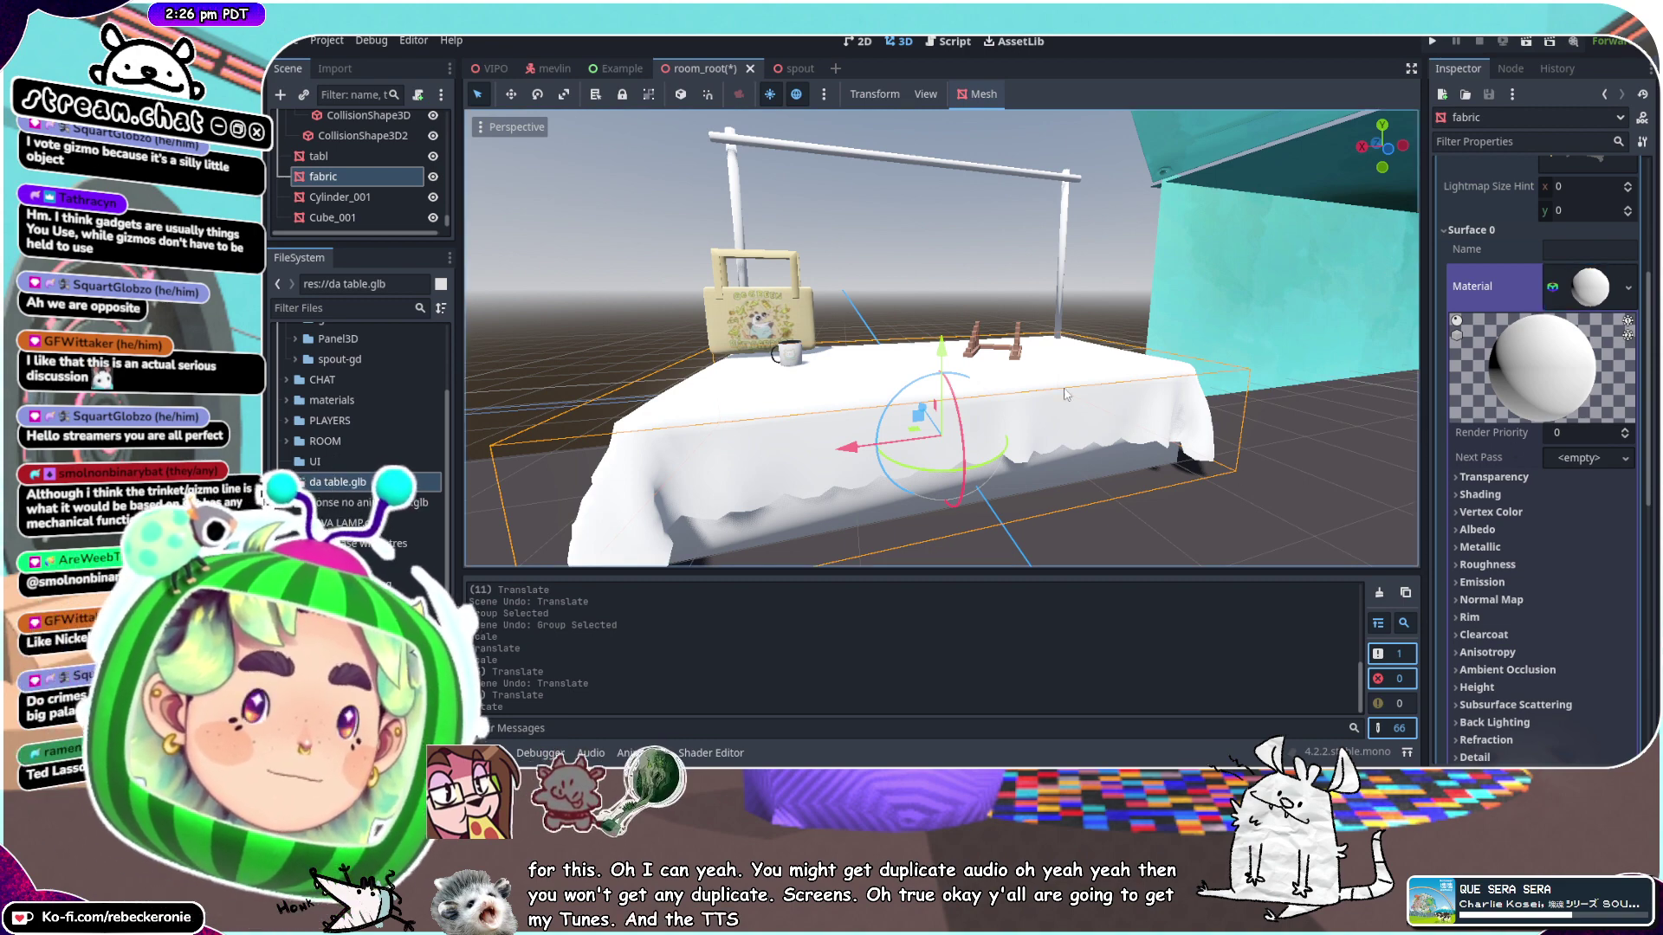
Change the fabric mesh's Surface 0 albedo from white to a muted teal, with red 103 and green 142
middle_click_drag(1065, 388, 1065, 443)
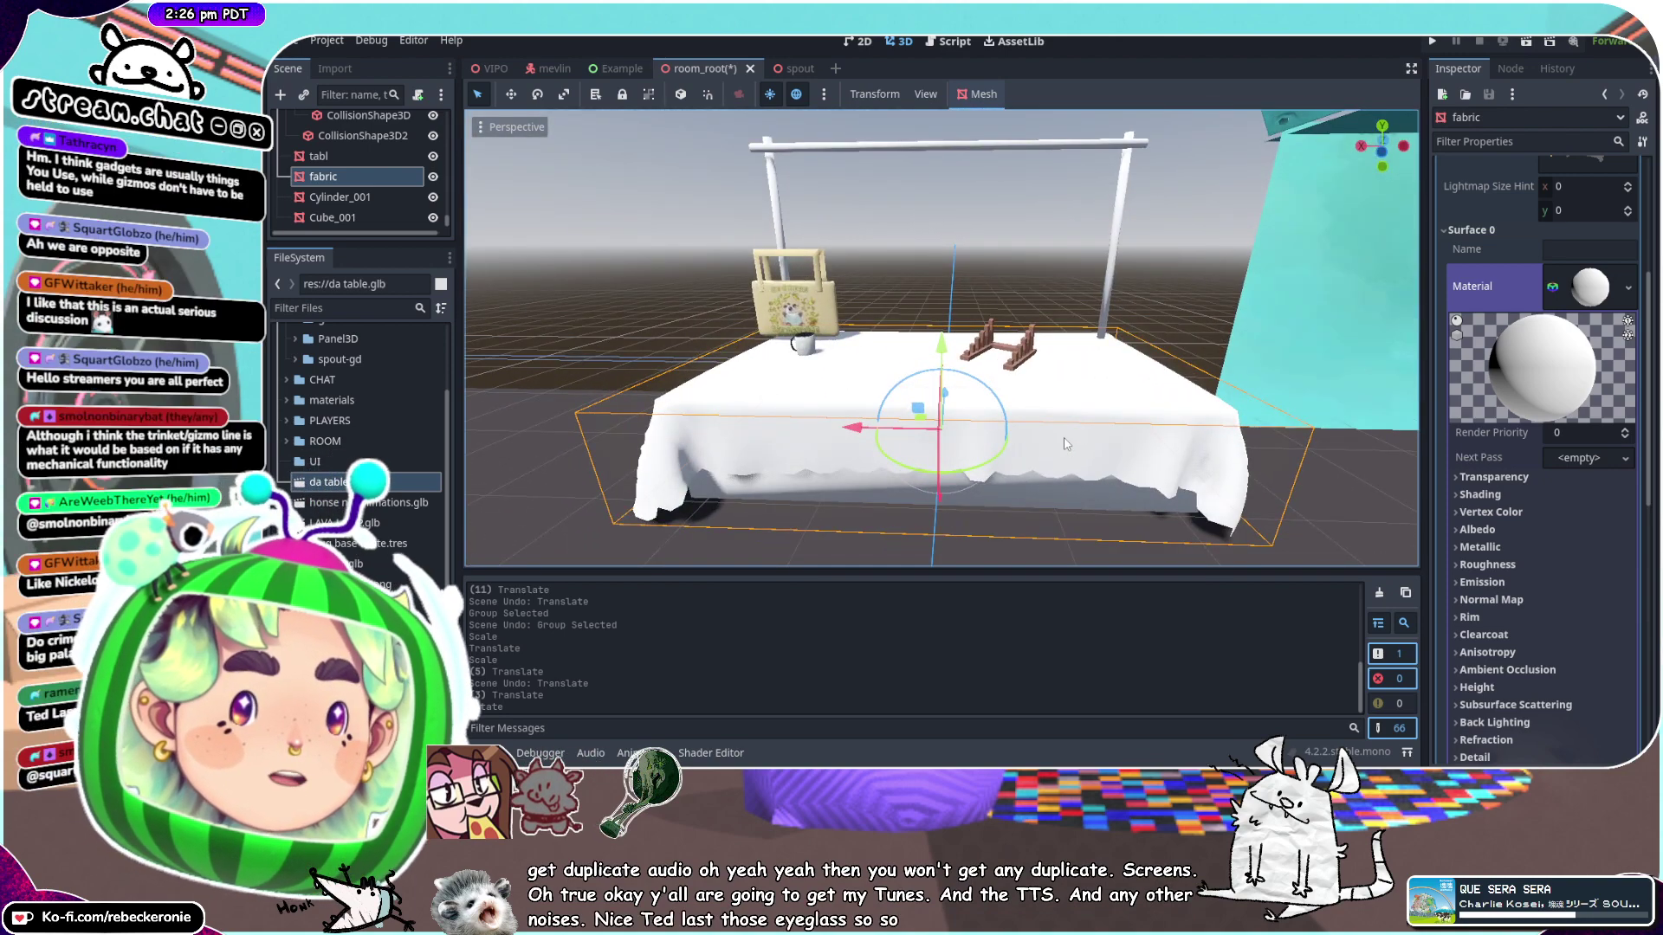
middle_click_drag(1066, 444, 866, 282)
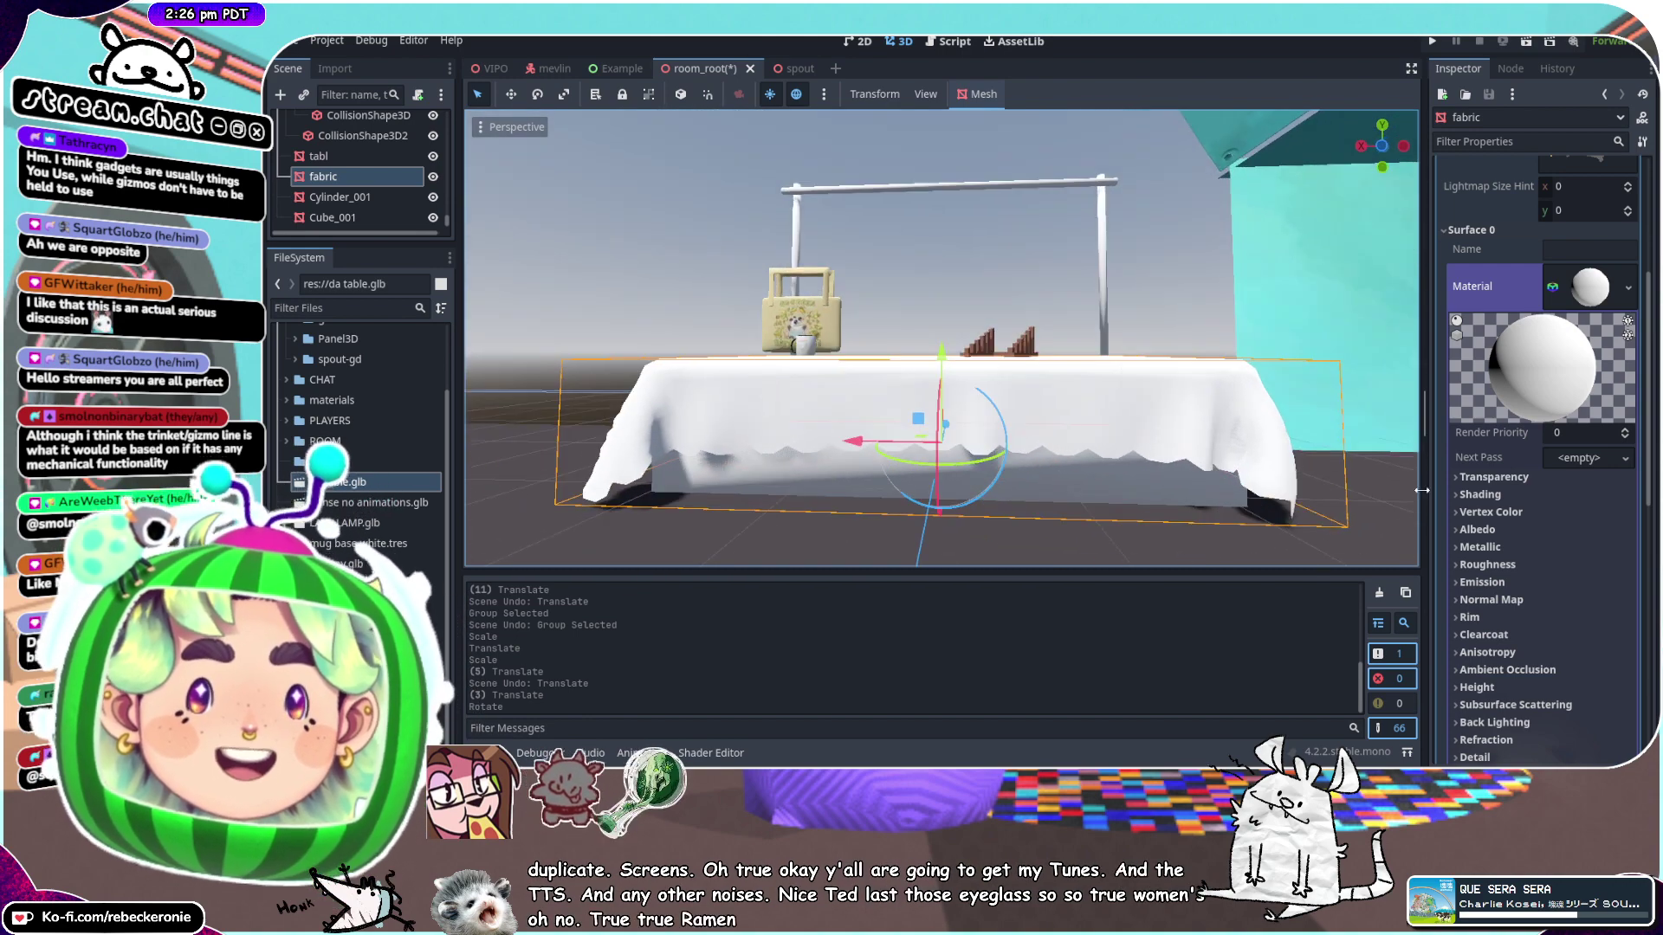
left_click(1481, 530)
left_click(1604, 550)
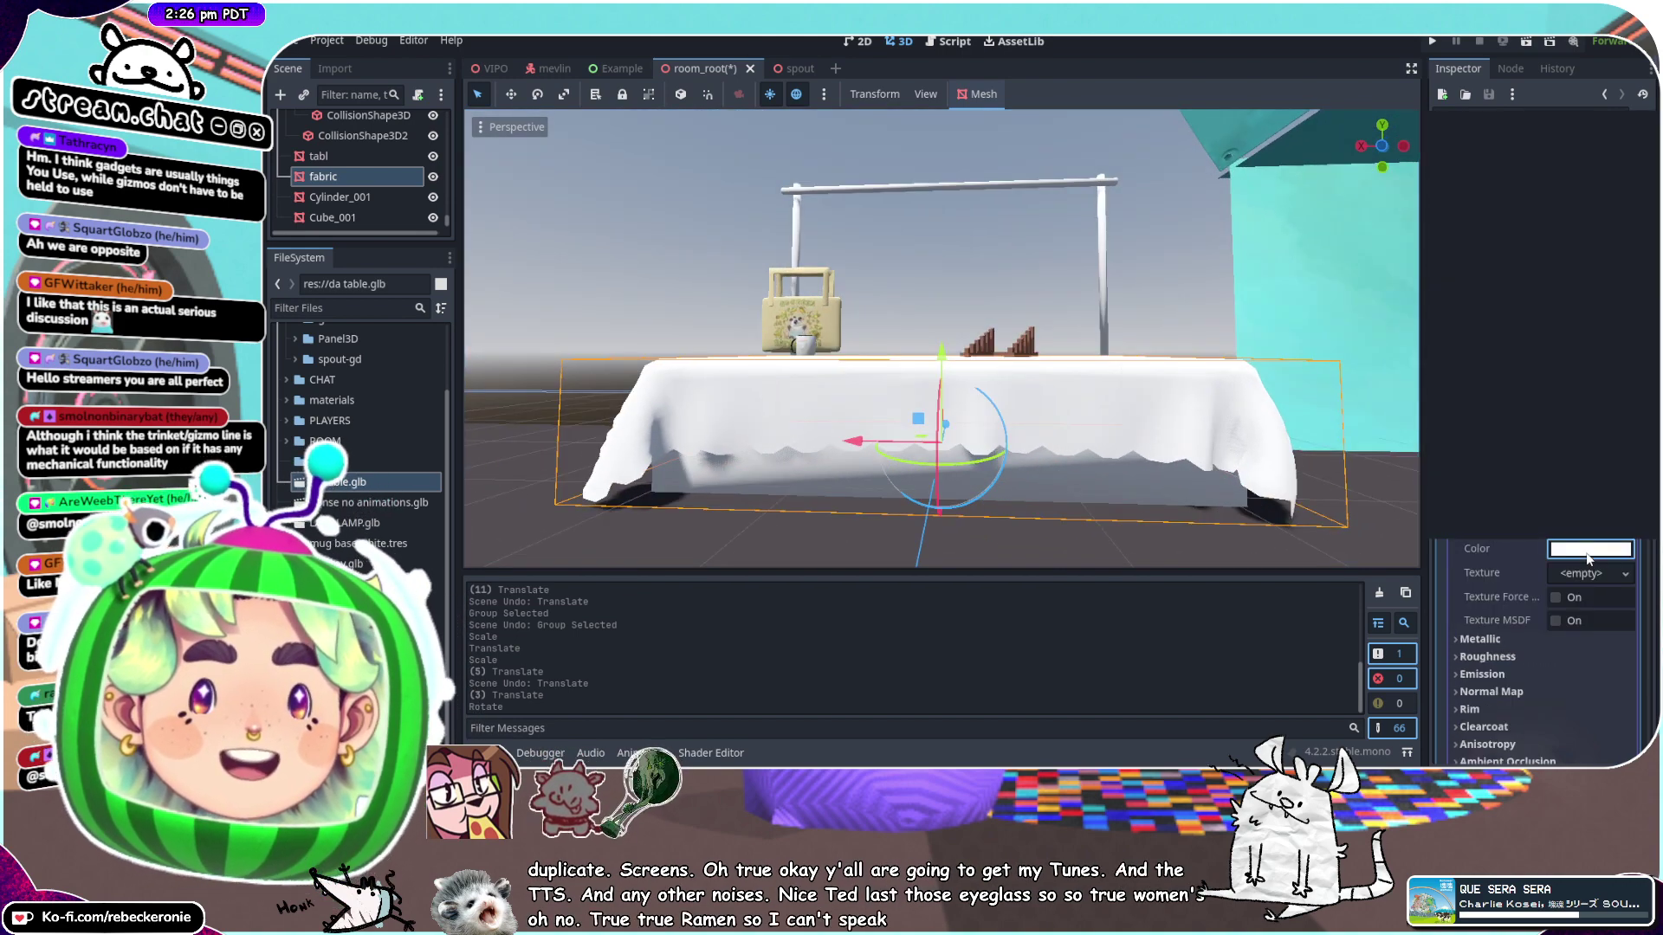
left_click_drag(1591, 395, 1531, 399)
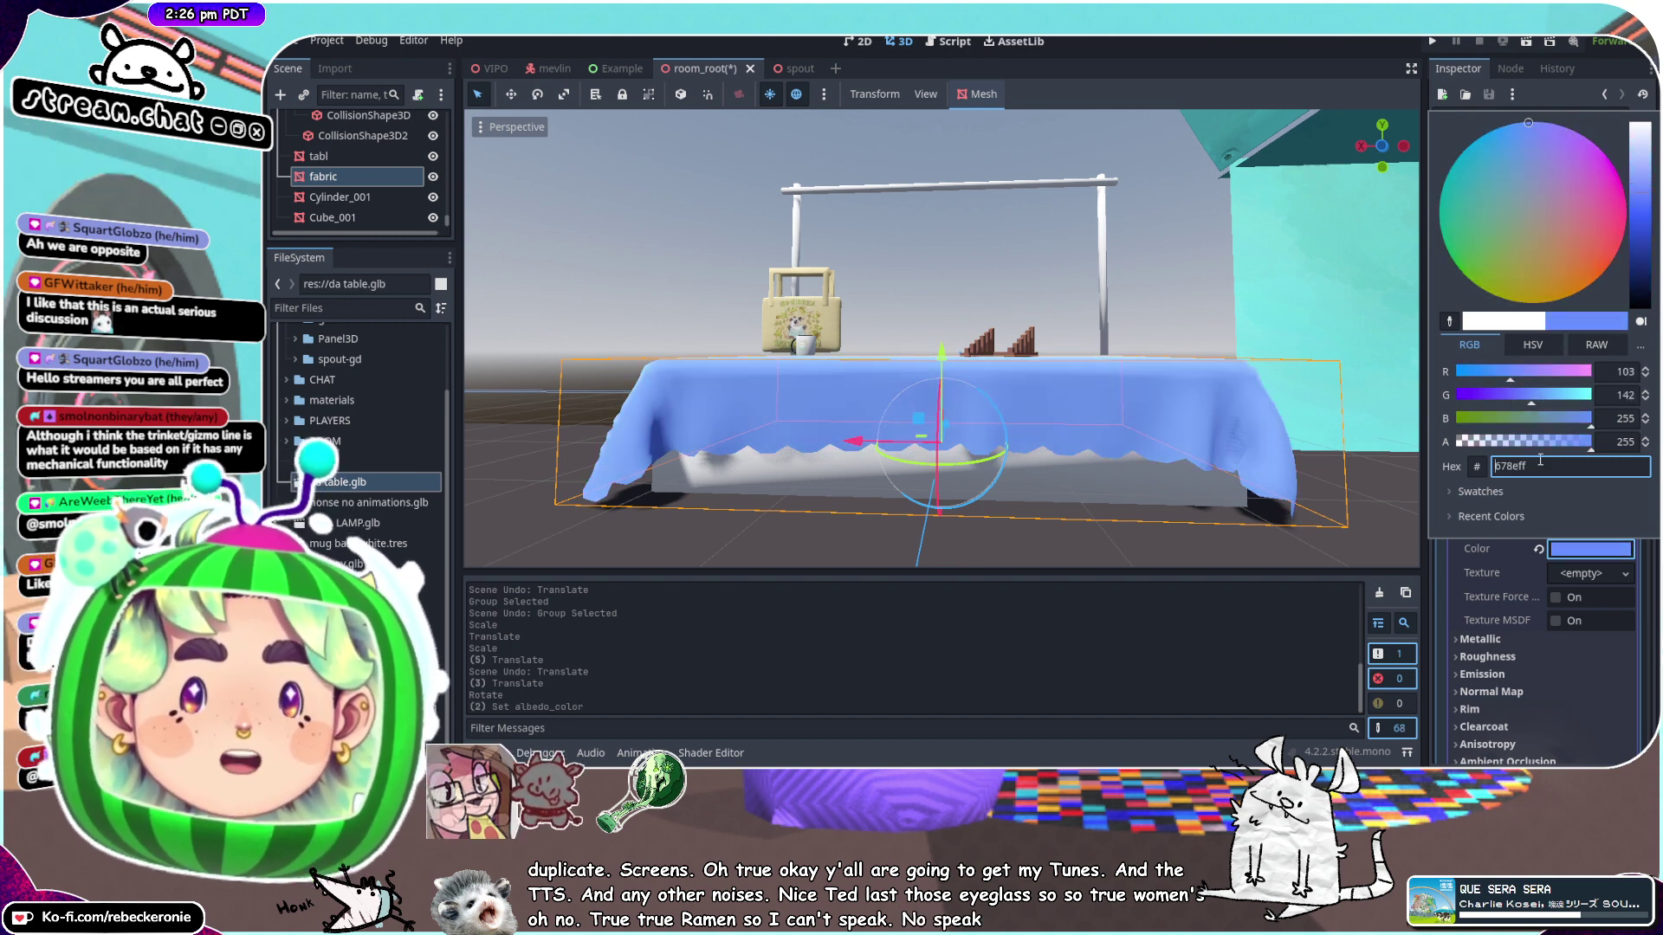
left_click(1535, 418)
left_click(1089, 402)
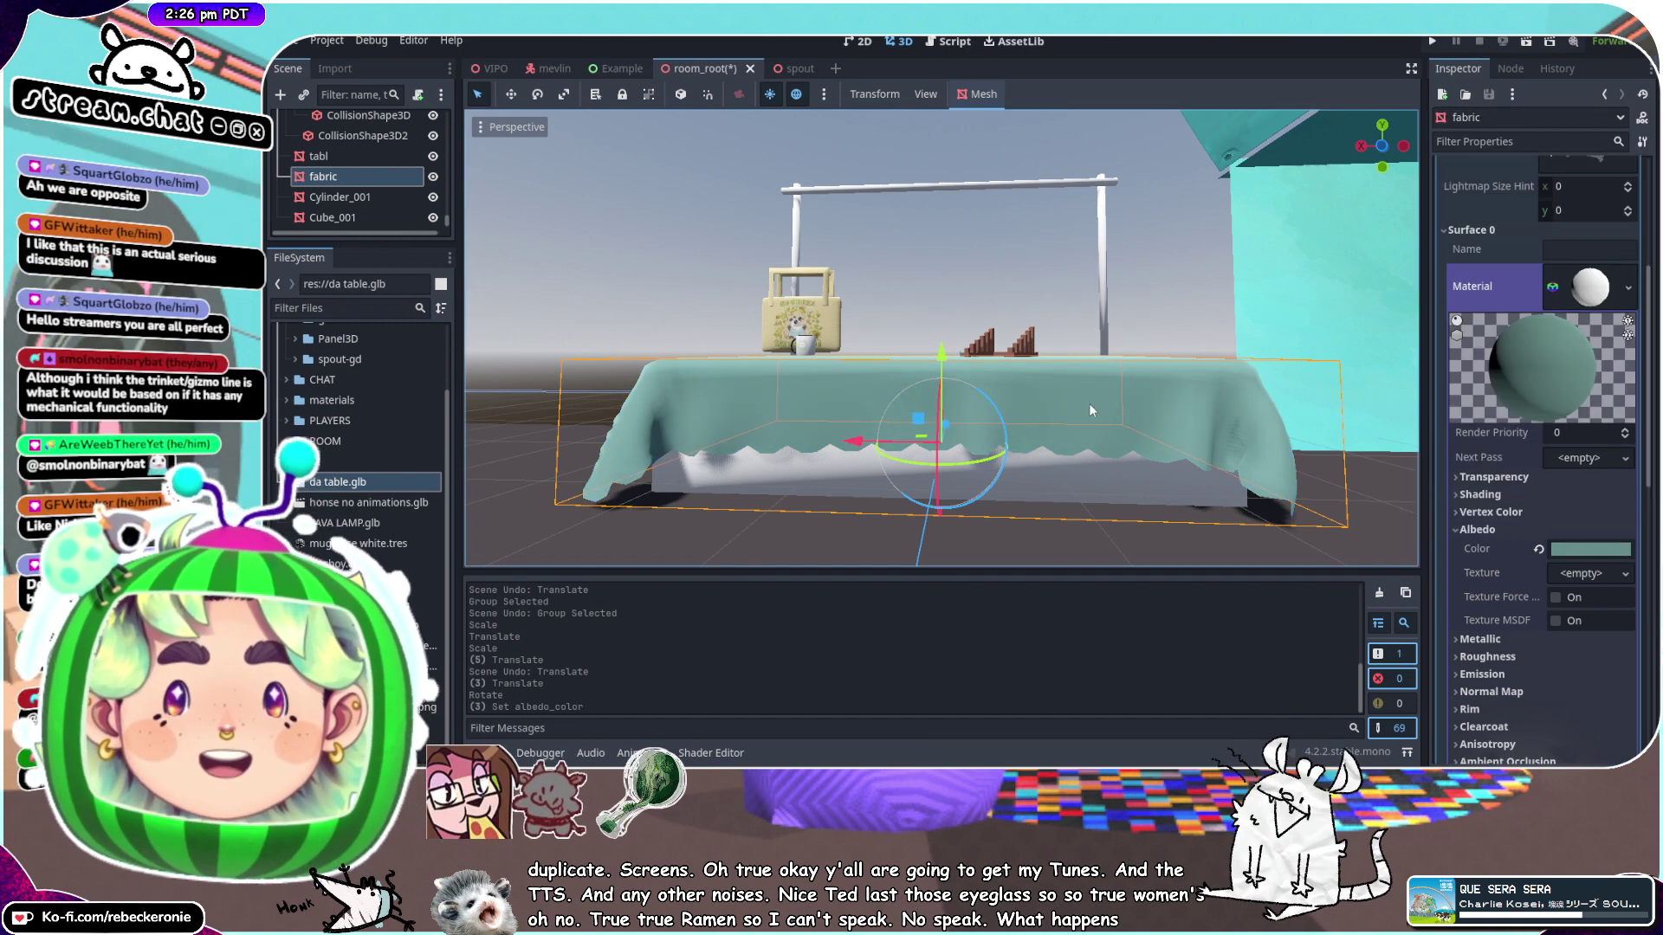
Shift the tablecloth's albedo colour to leaf green by reducing its blue value to about 79
mouse_move(1089, 403)
middle_mouse_down()
mouse_move(1247, 414)
mouse_move(1041, 369)
mouse_move(1098, 381)
mouse_move(1088, 413)
middle_mouse_up()
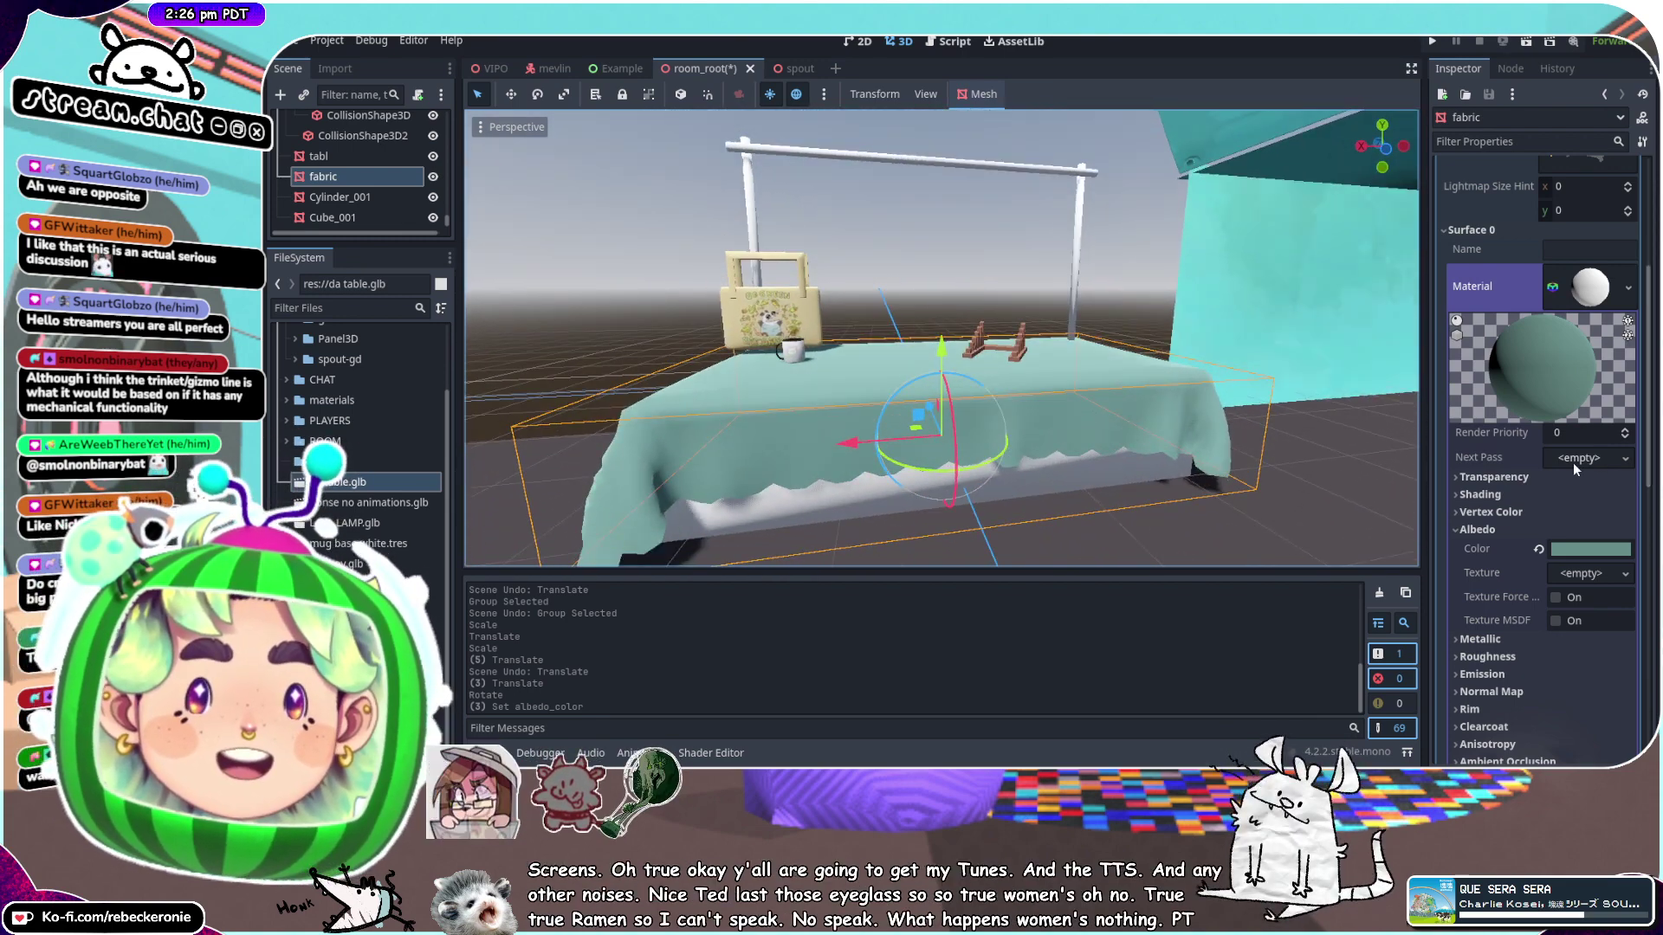
left_click(1585, 548)
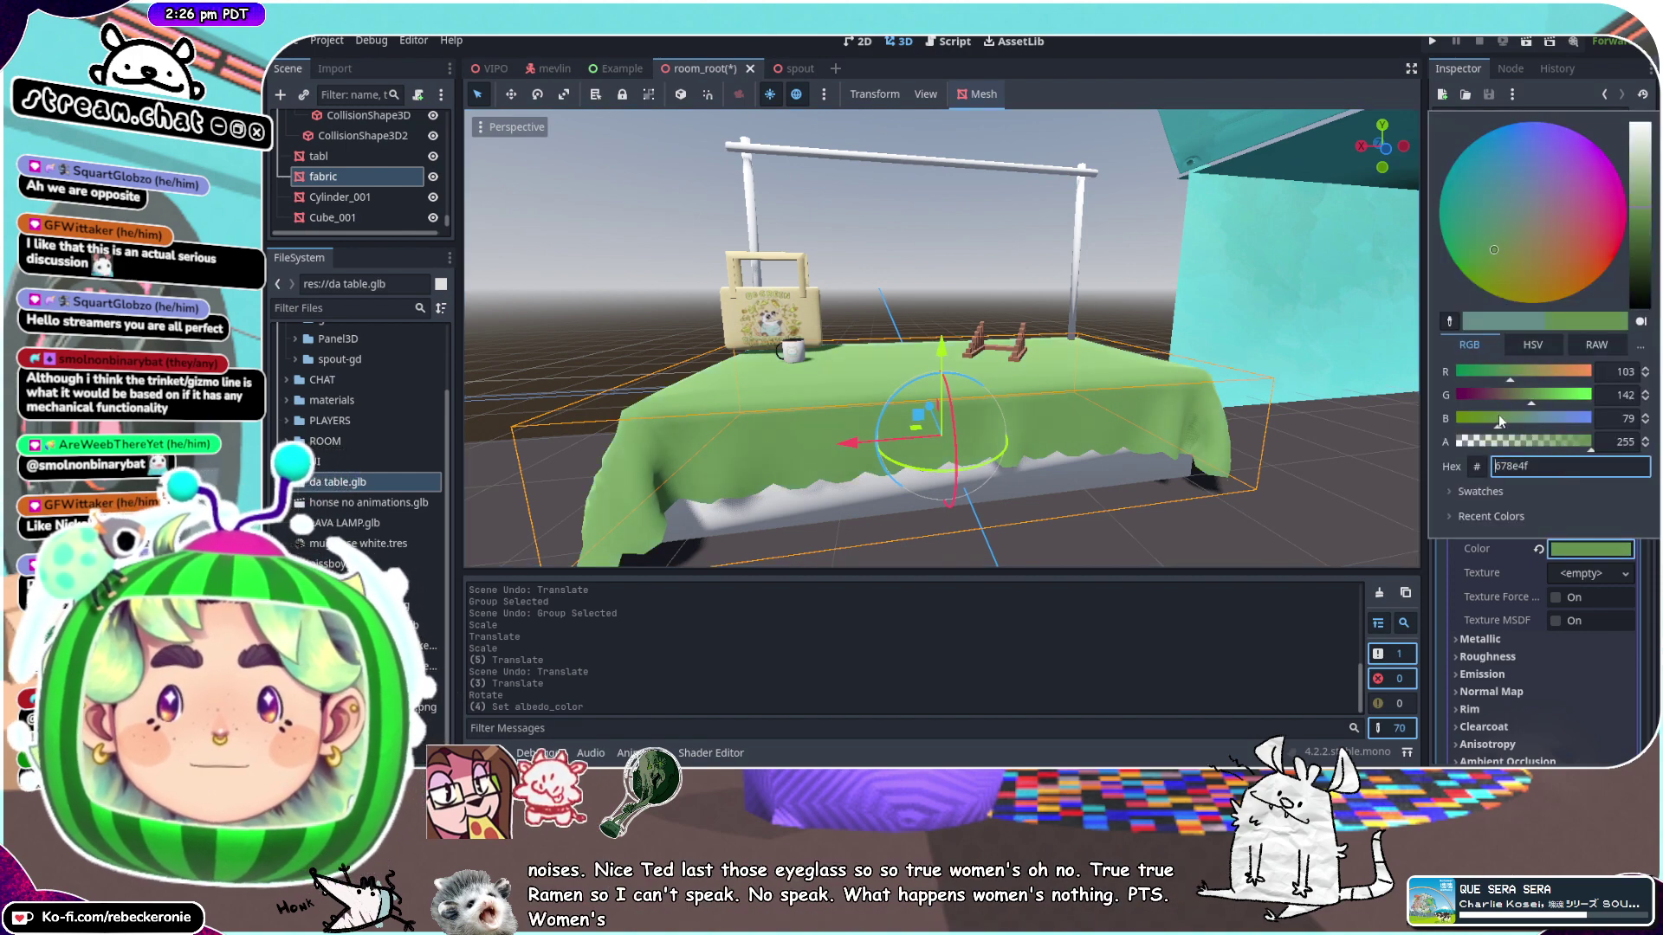
left_click(1118, 403)
middle_click_drag(1088, 400, 994, 364)
scroll(1290, 401, "down", 4)
scroll(796, 402, "up", 4)
scroll(823, 336, "down", 2)
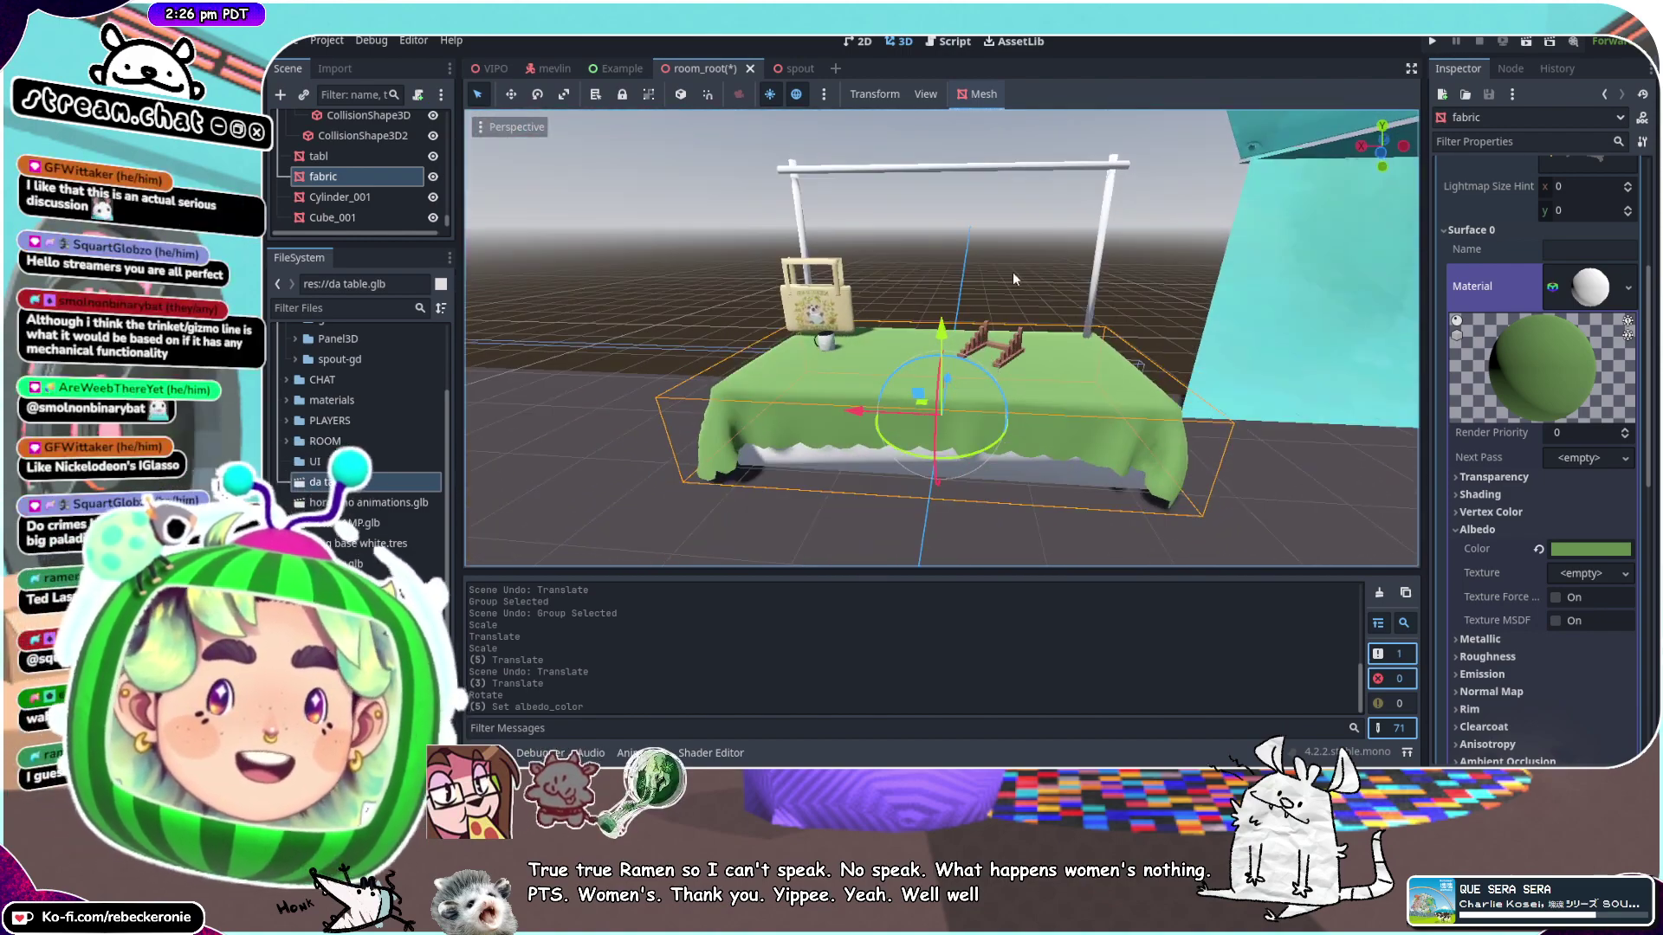
Set the Surface 0 material albedo of the Cylinder_001 frame to a near-black grey
mouse_move(1013, 278)
middle_mouse_down()
mouse_move(1033, 440)
mouse_move(1093, 308)
mouse_move(1178, 303)
mouse_move(871, 300)
mouse_move(983, 271)
middle_mouse_up()
left_click(983, 271)
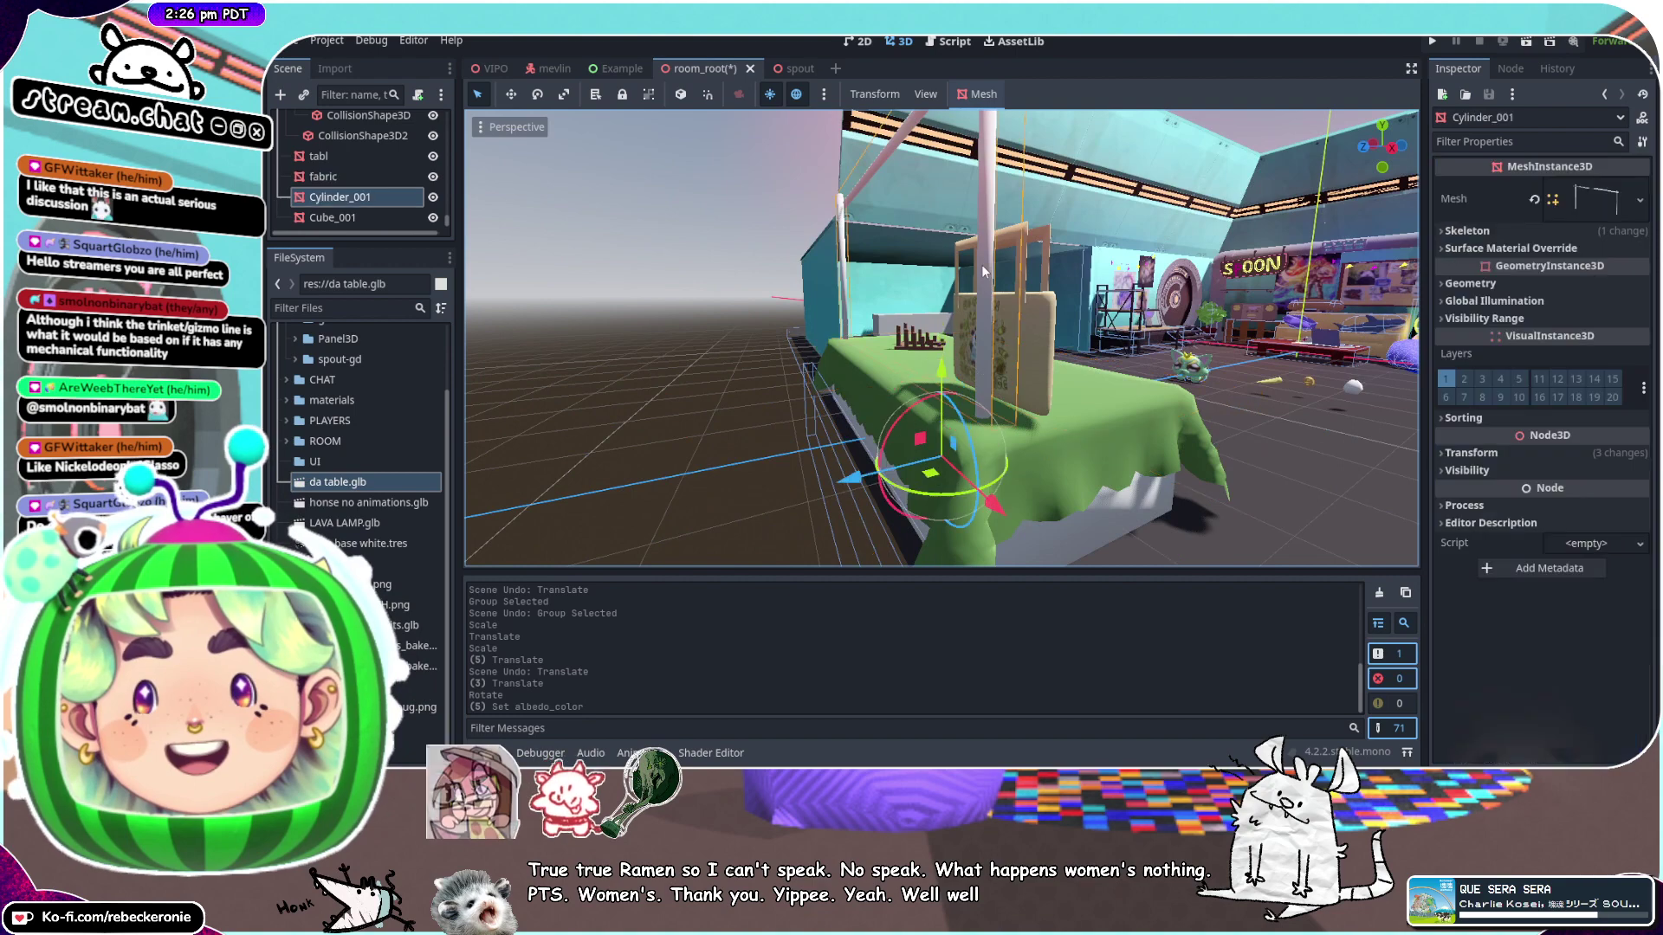
left_click(1598, 199)
left_click(1507, 530)
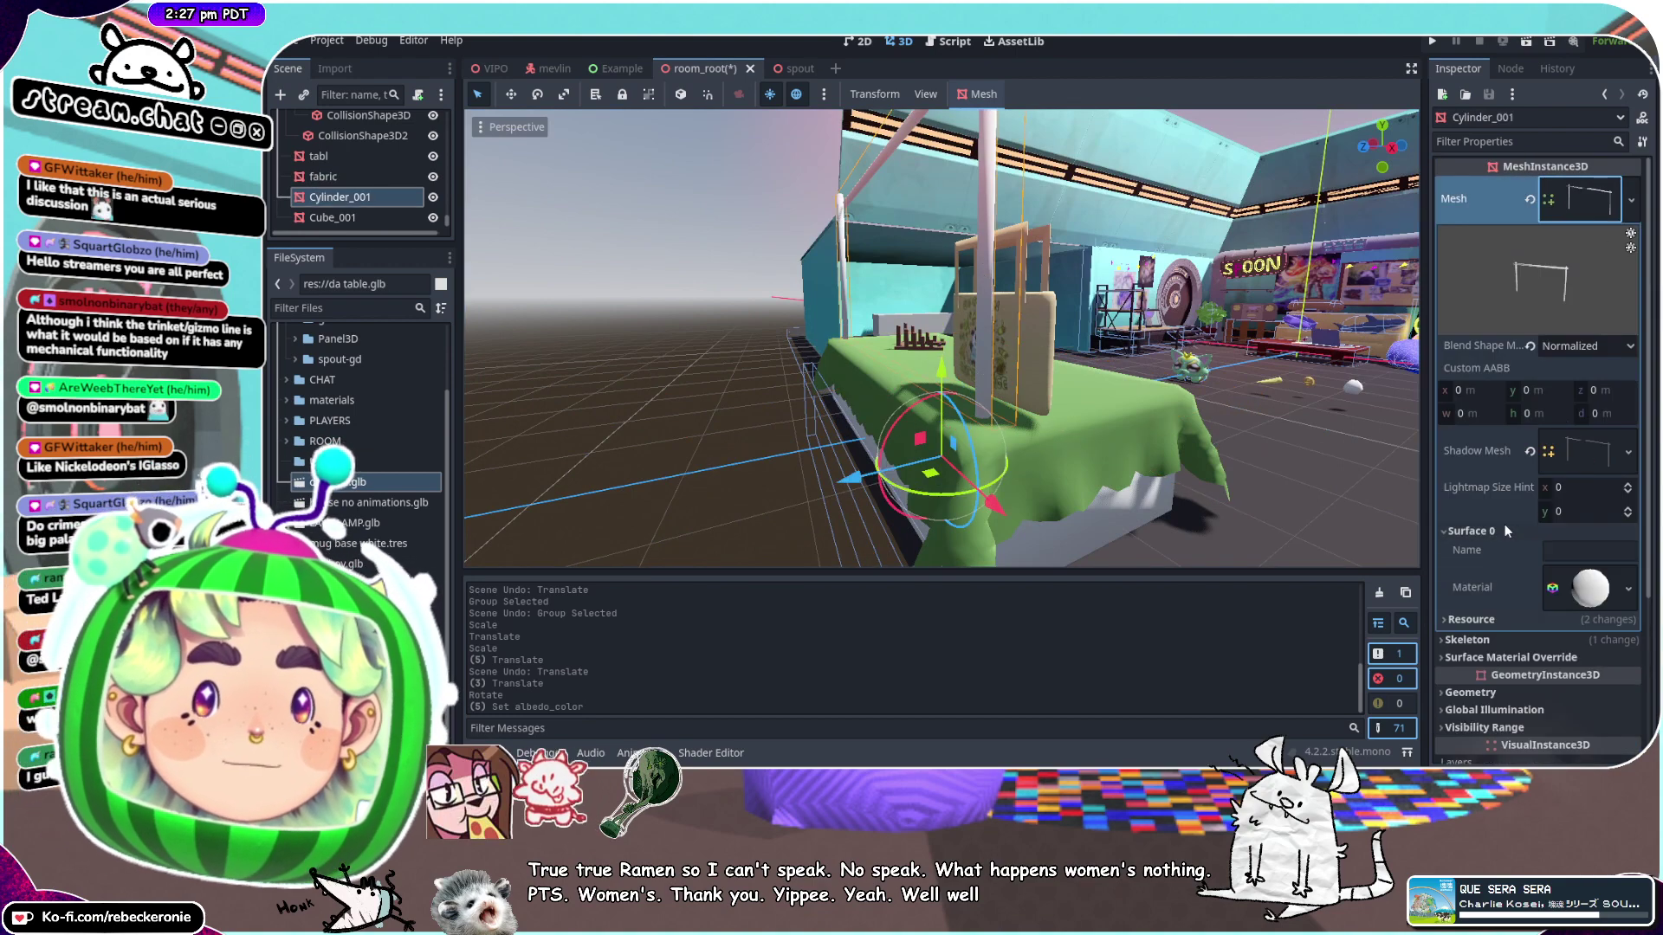
left_click(1502, 575)
scroll(1502, 579, "down", 5)
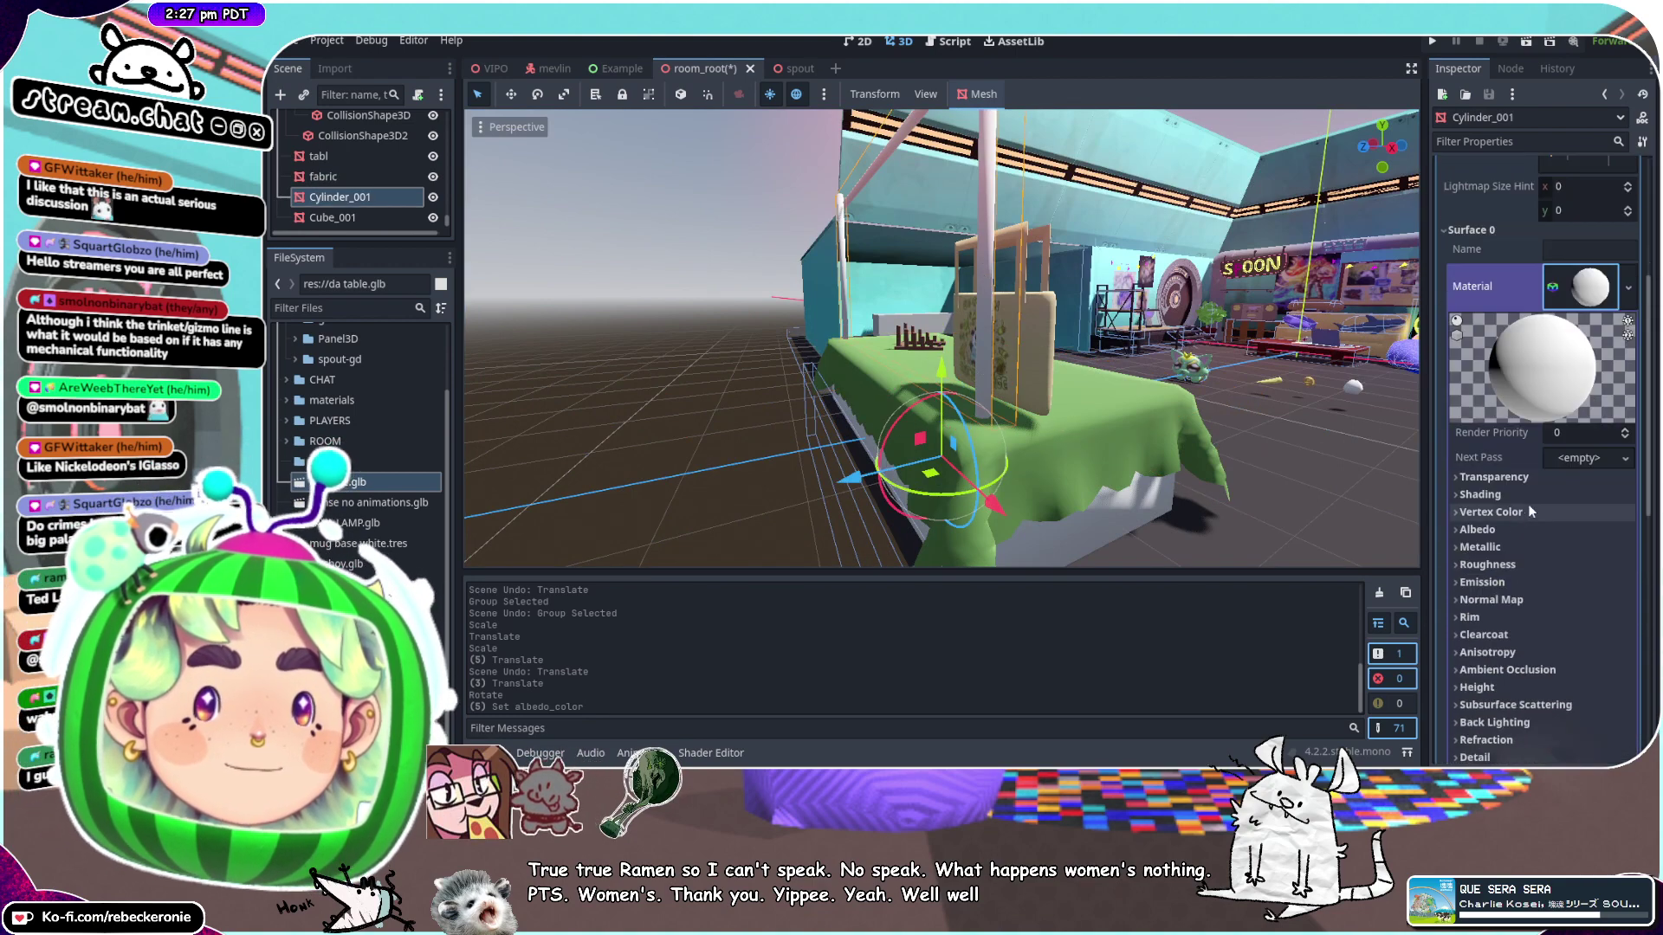
left_click(1516, 528)
left_click(1592, 549)
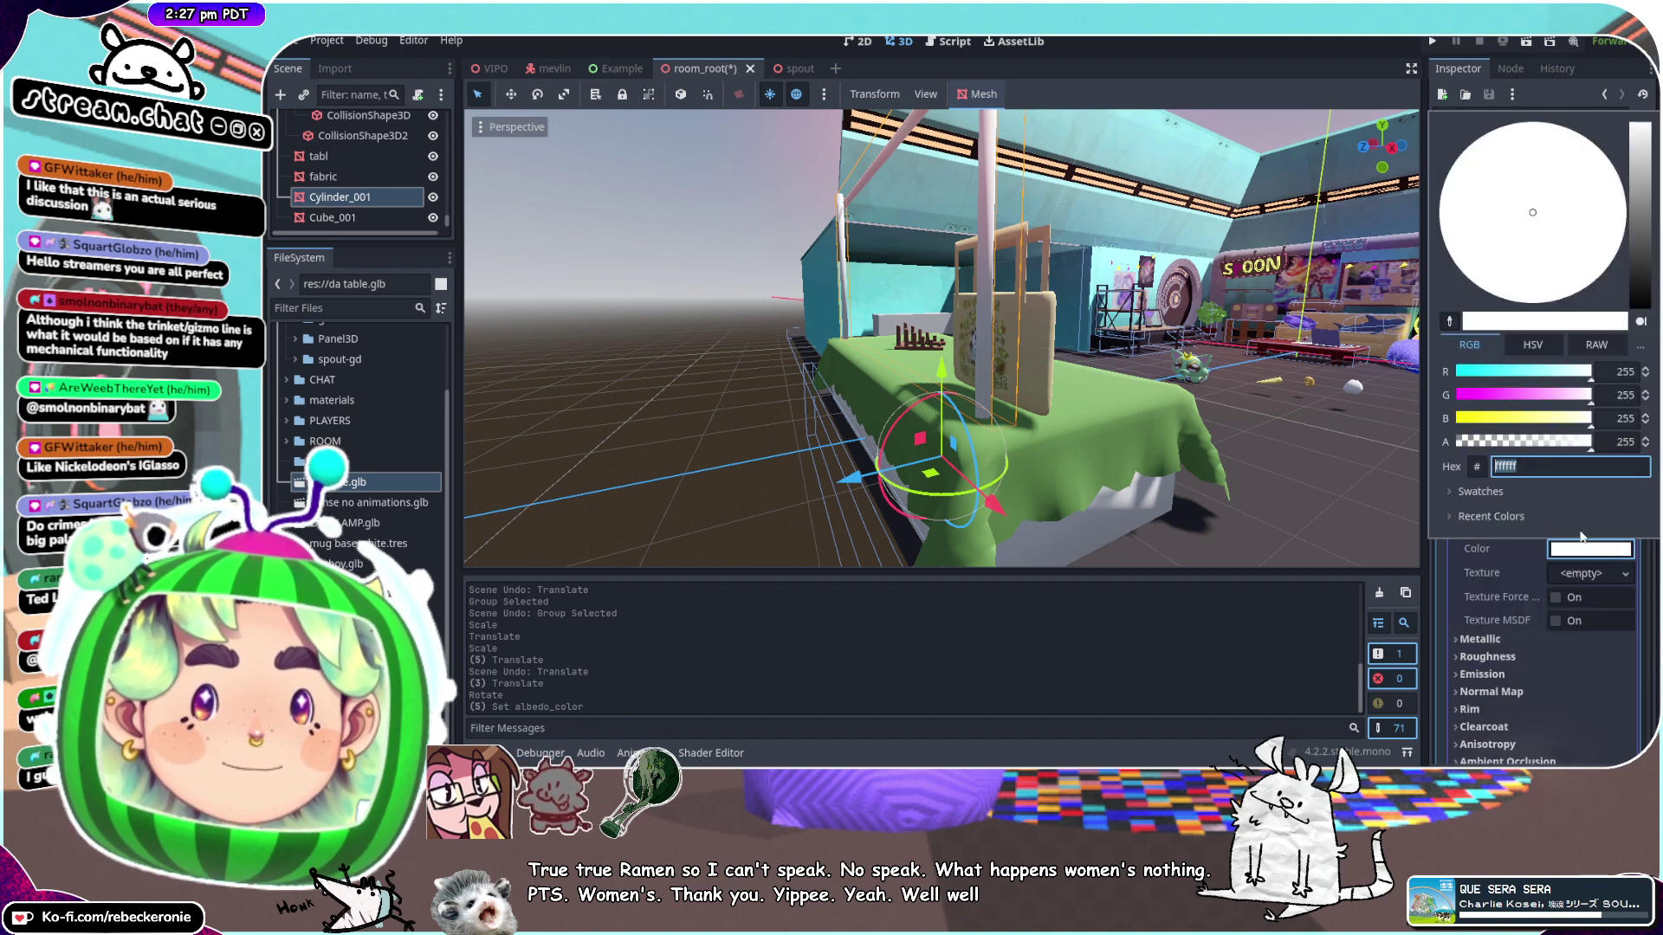
left_click(1645, 291)
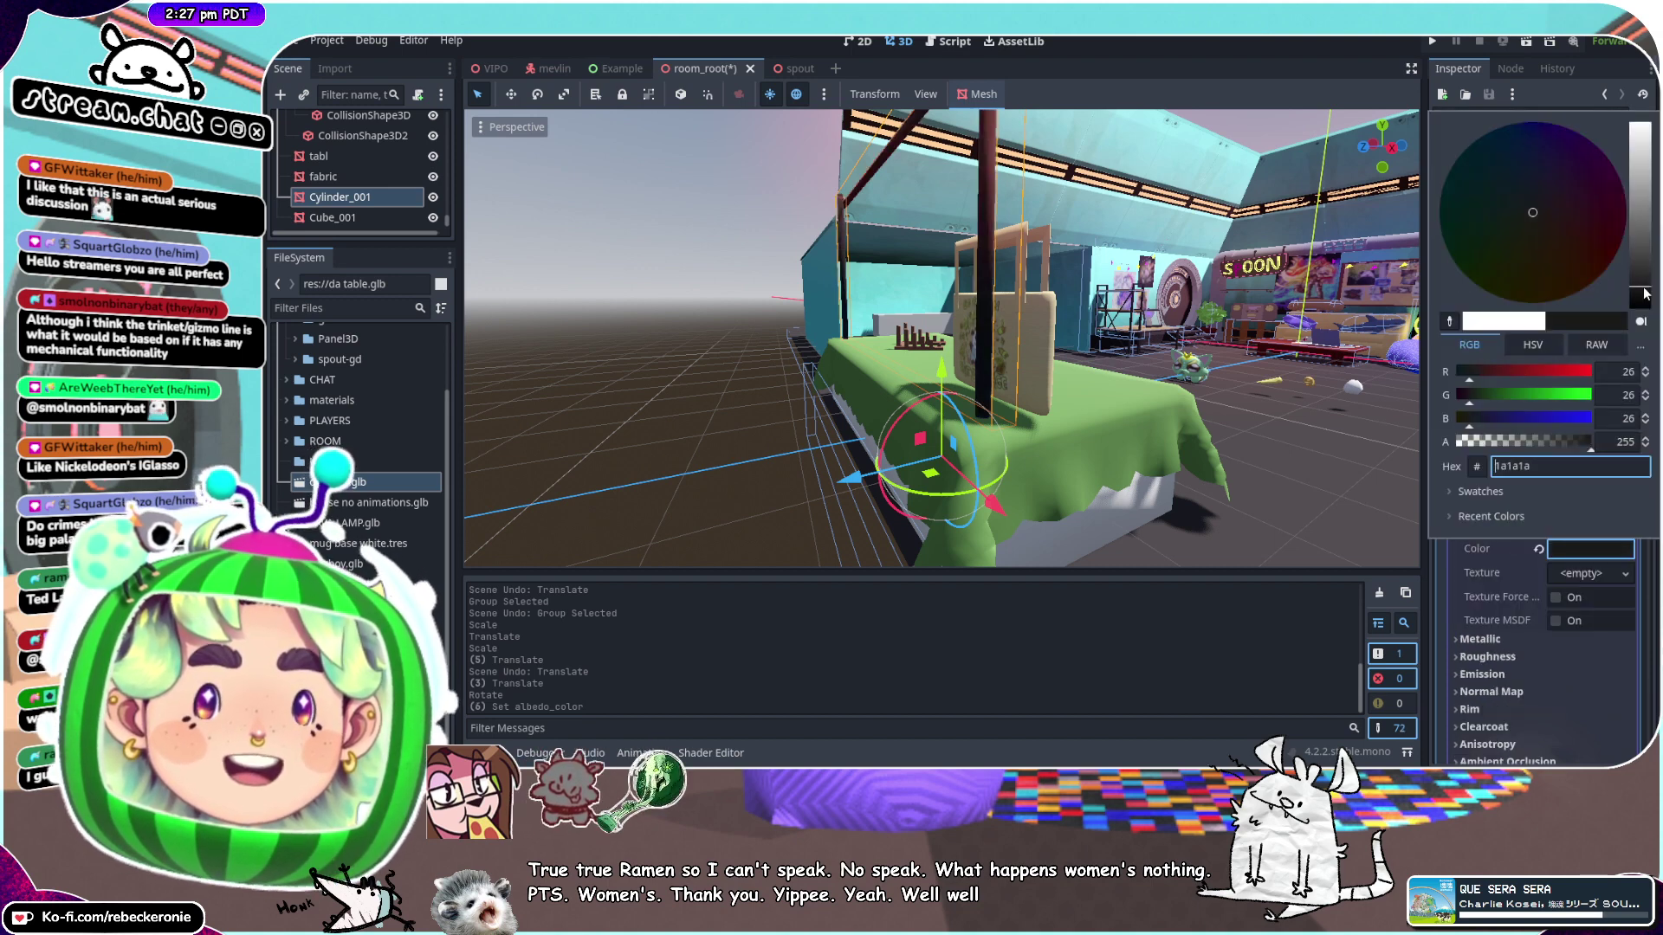
left_click_drag(1643, 292, 1644, 283)
left_click(1192, 335)
Examine the recoloured tablecloth and frame from several sides and distances within the room
middle_click_drag(1178, 337, 970, 315)
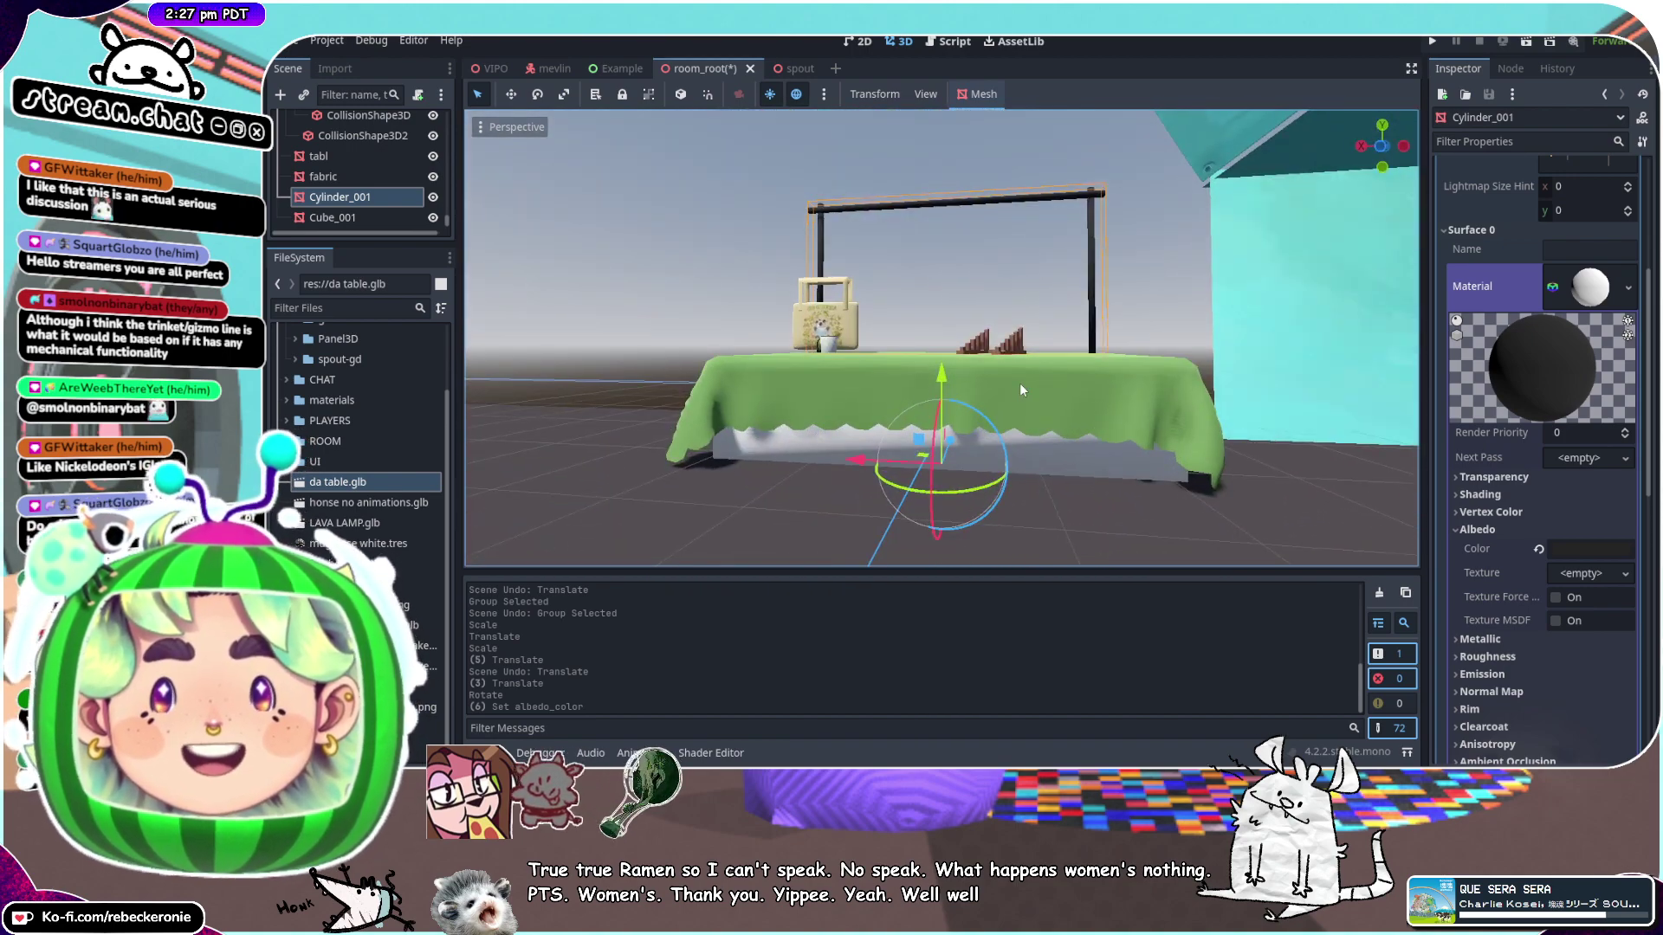
scroll(1020, 383, "up", 2)
scroll(1131, 398, "down", 1)
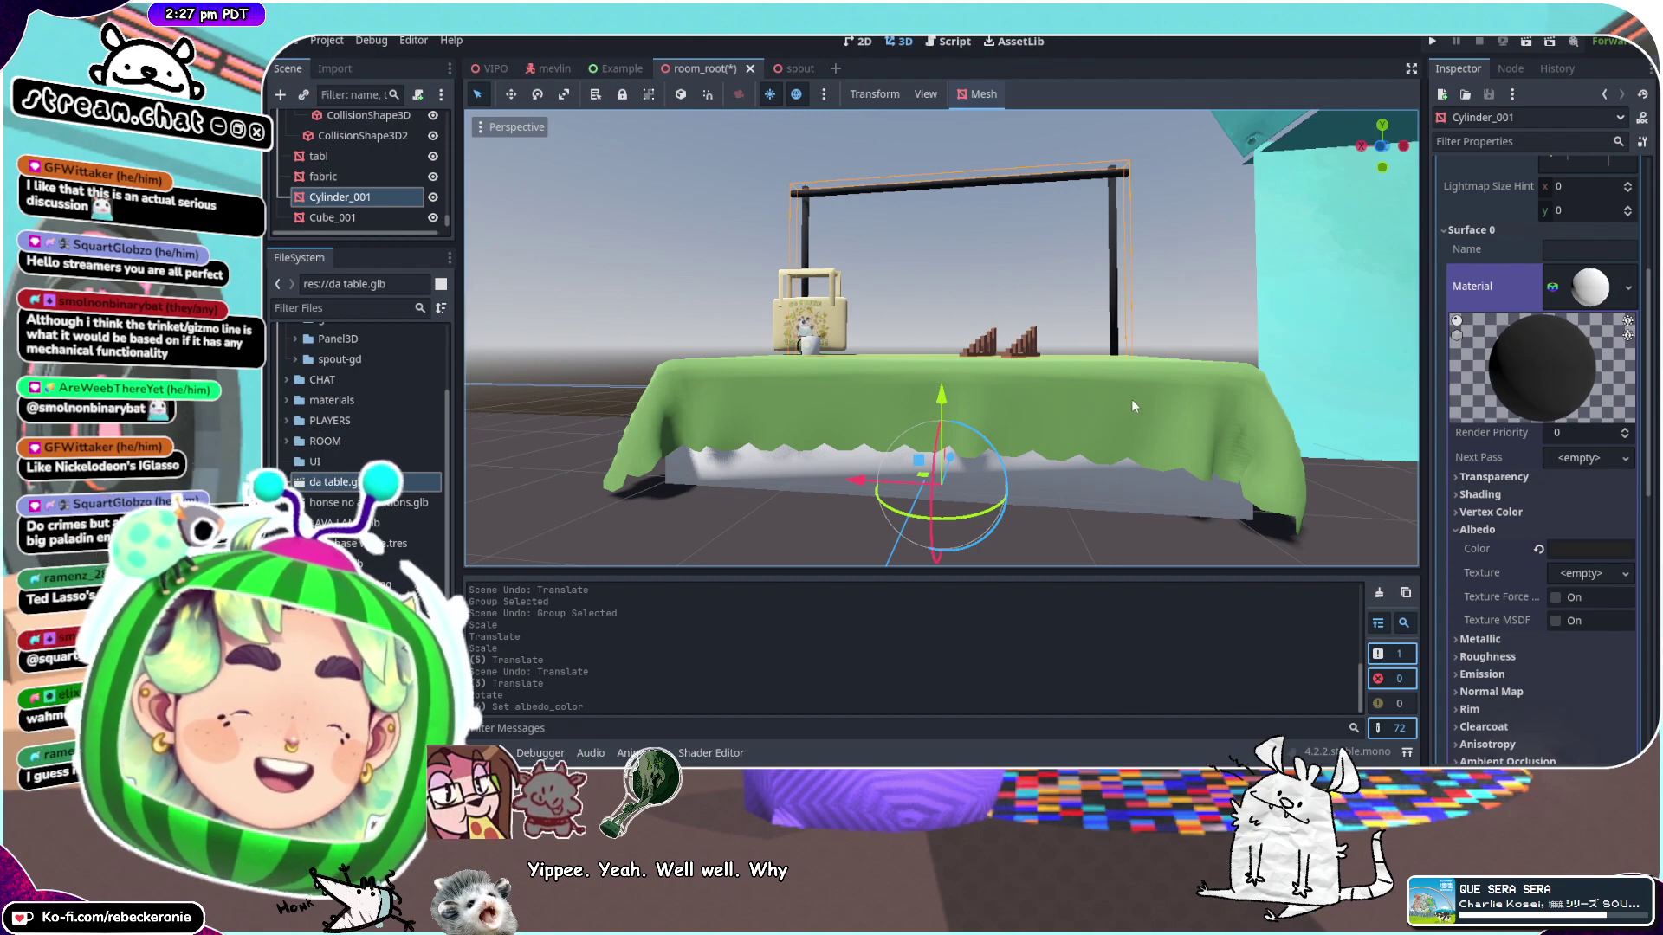
middle_click_drag(1131, 399, 1338, 310)
scroll(1013, 268, "down", 5)
scroll(1198, 367, "down", 4)
middle_click_drag(1197, 367, 881, 449)
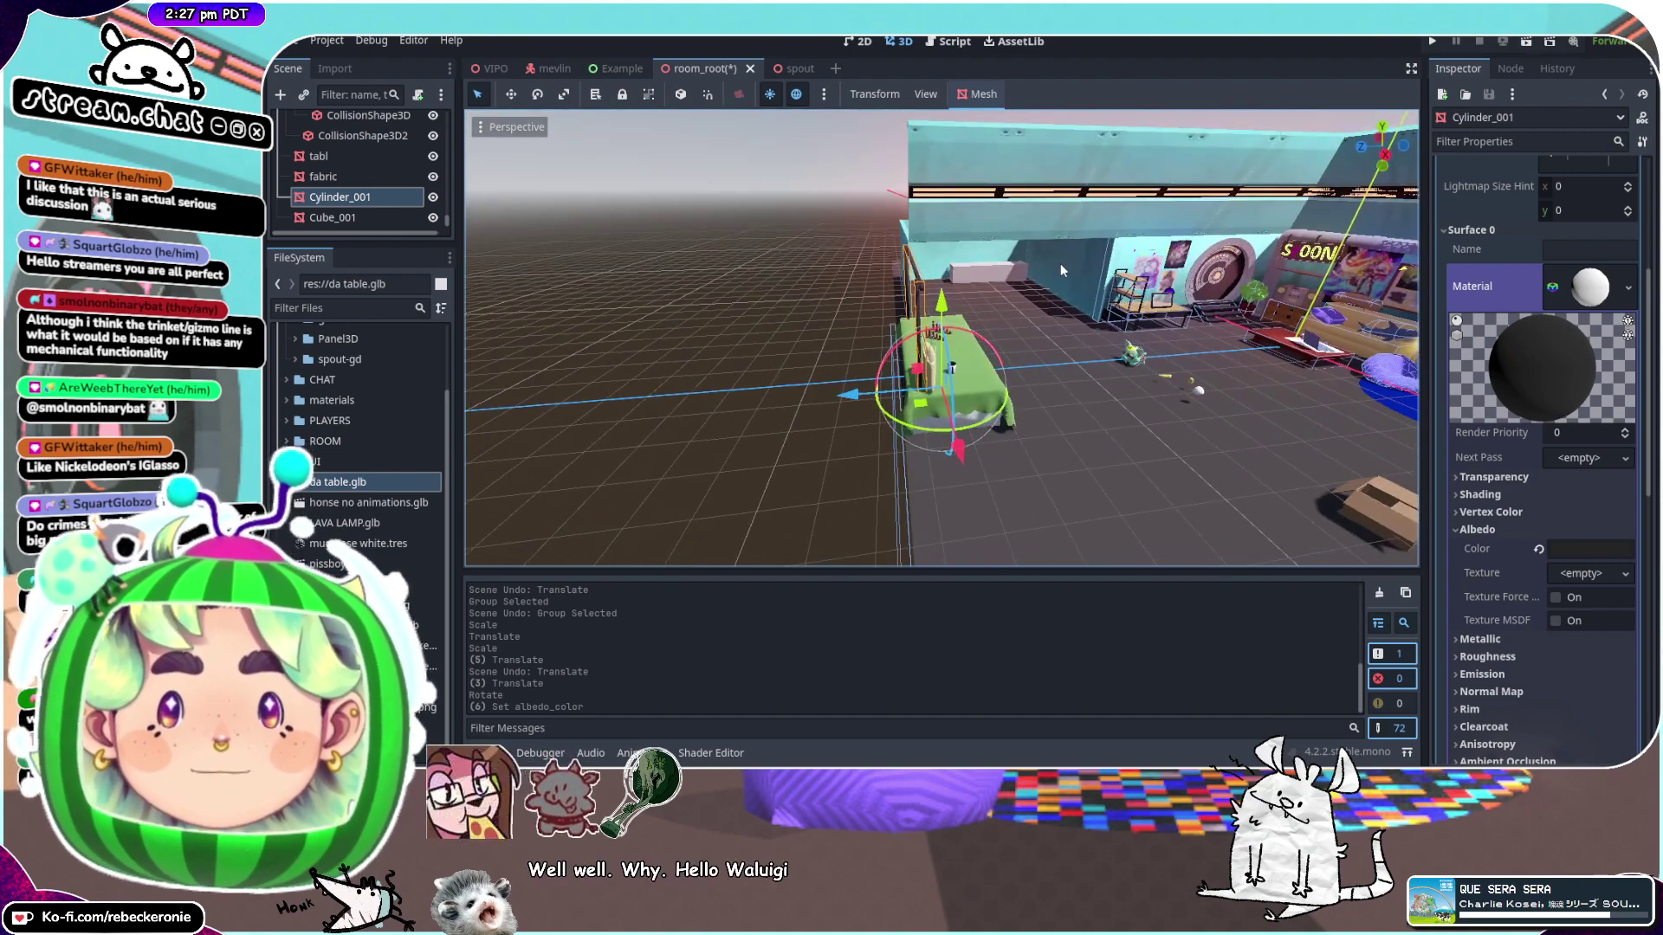
scroll(1060, 263, "up", 2)
middle_click_drag(1060, 263, 1155, 220)
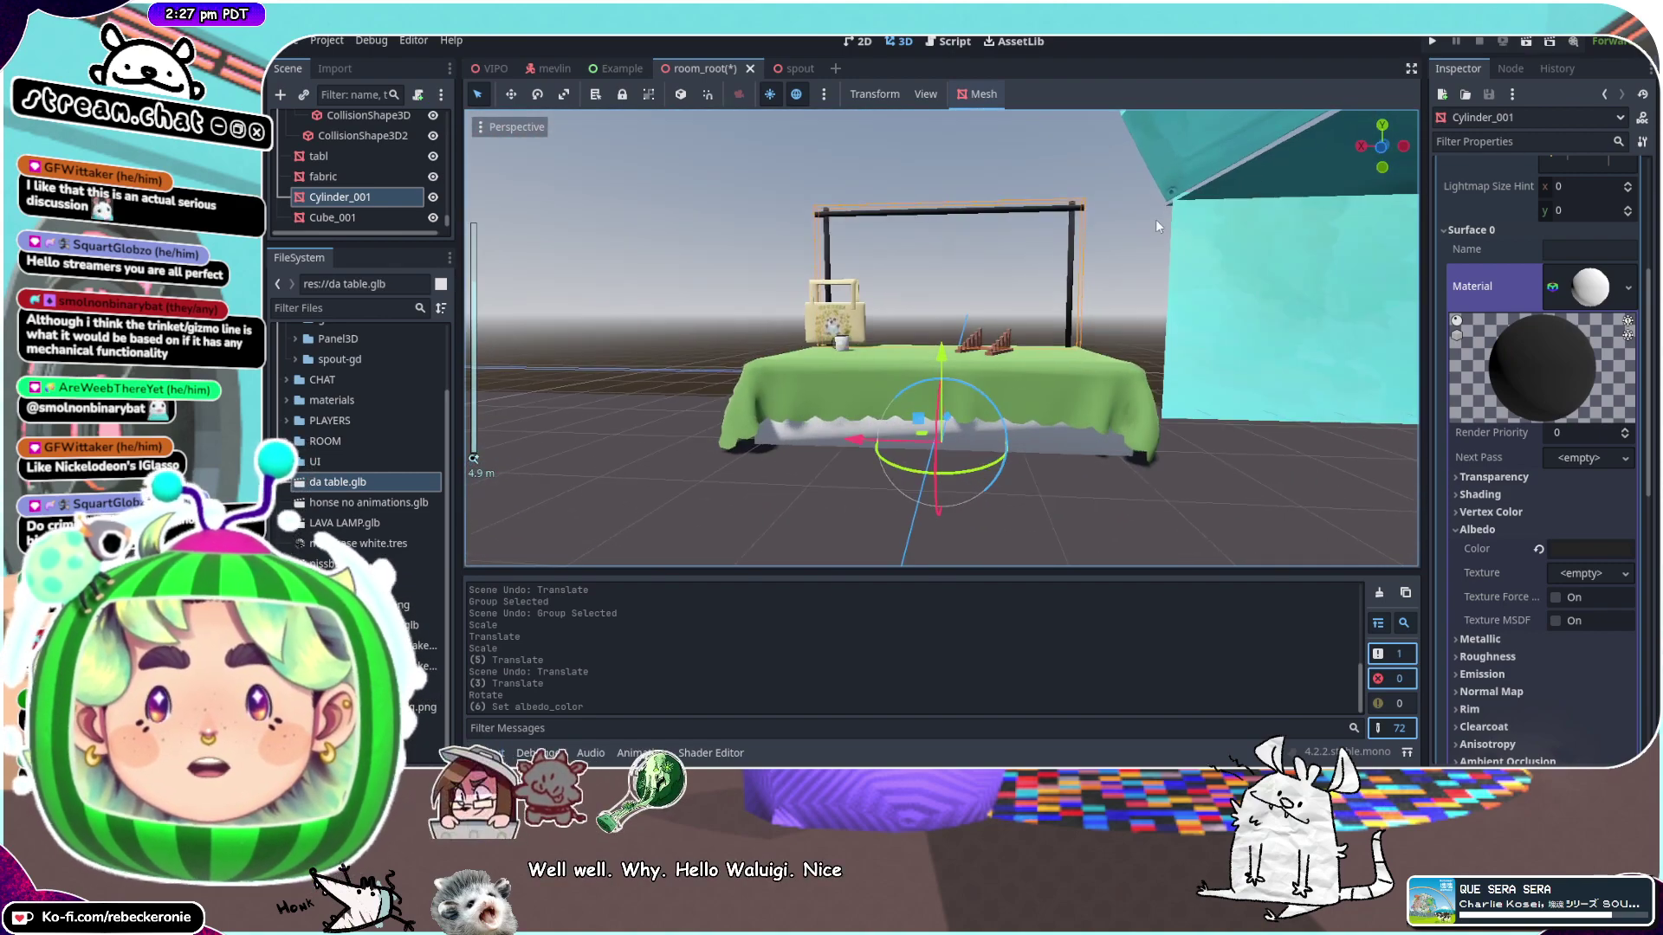
scroll(1169, 260, "up", 5)
middle_click_drag(1190, 303, 987, 360)
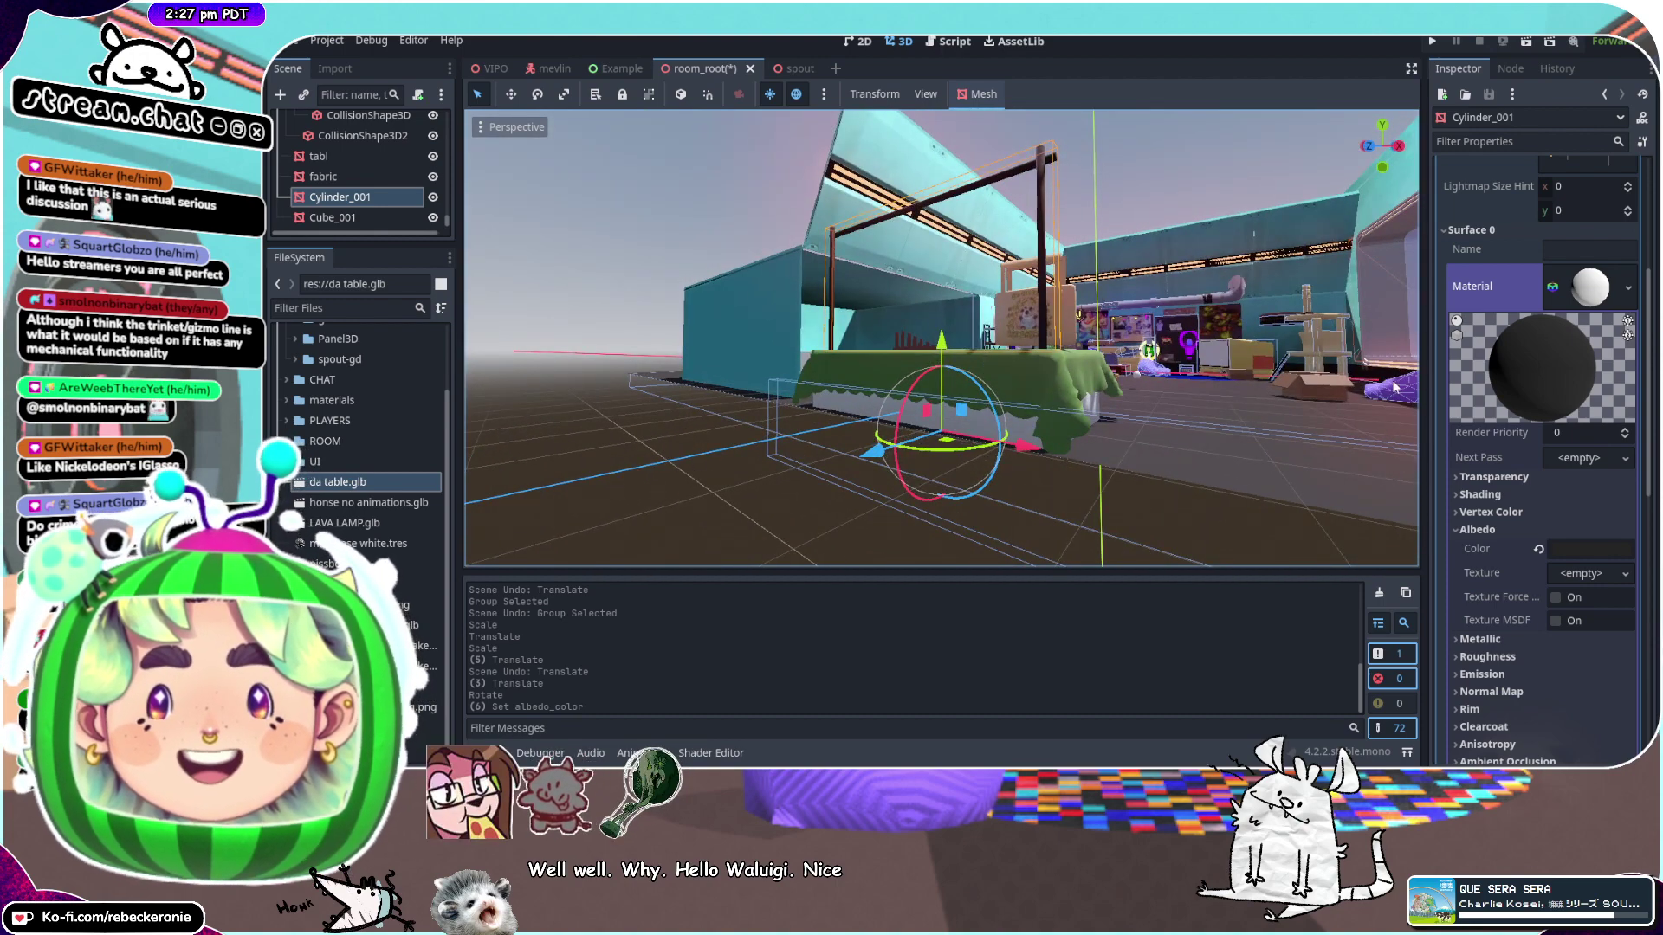
Set the Surface 0 material albedo of the tabl mesh under the cloth to dark grey
middle_click_drag(1394, 388, 993, 411)
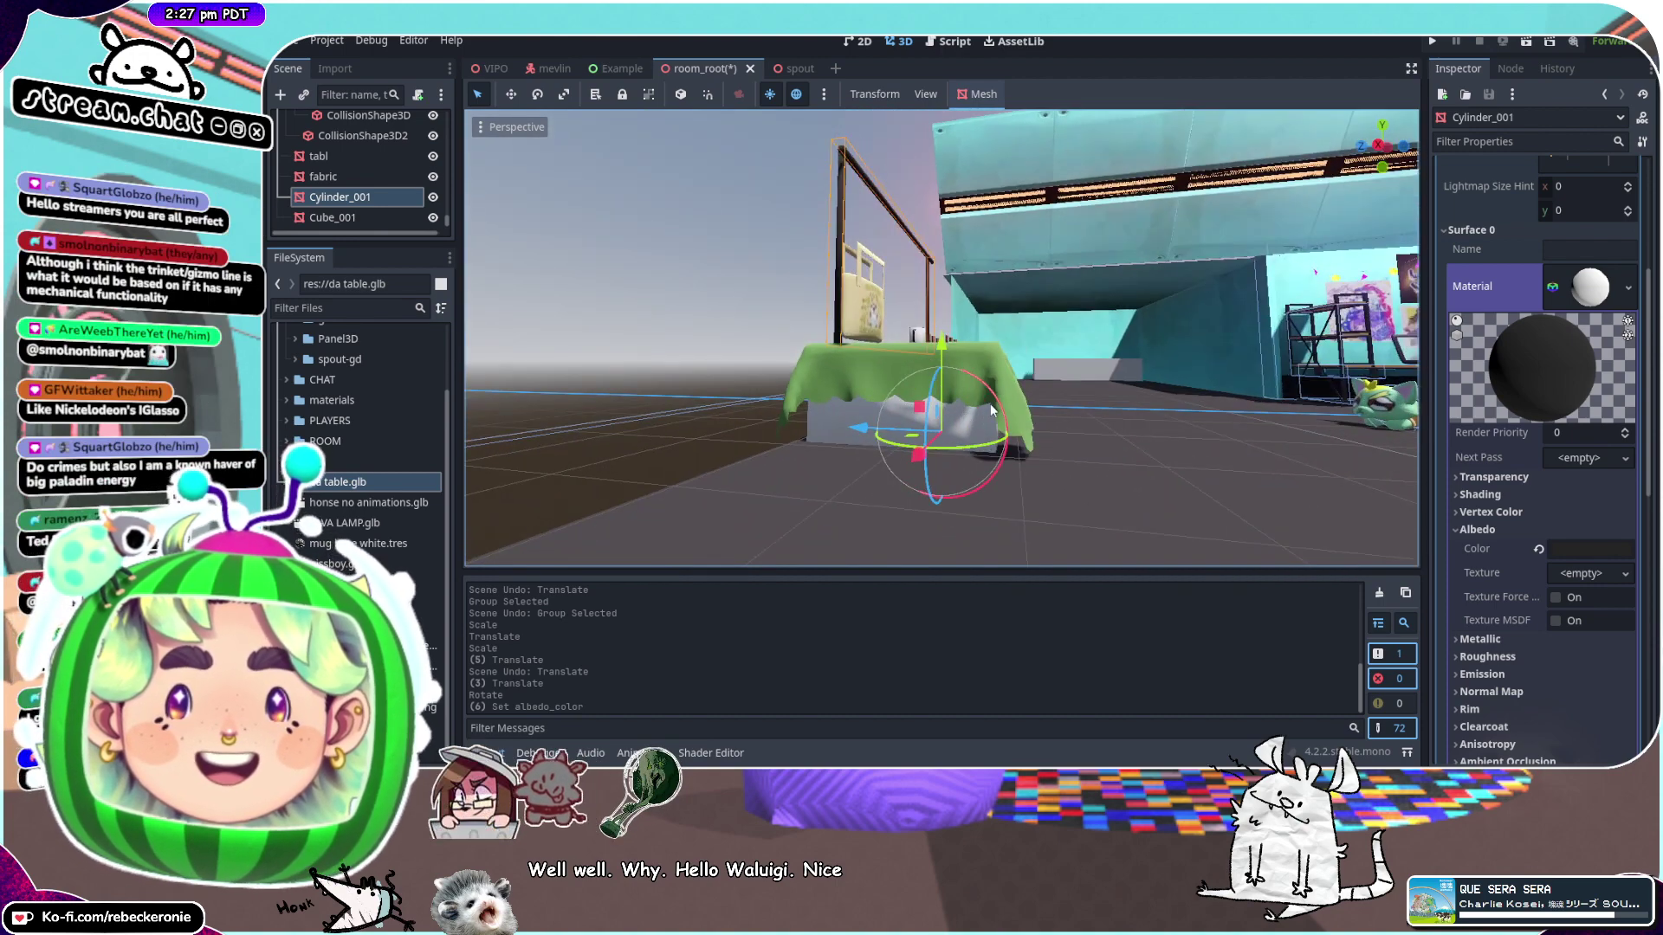
left_click(818, 430)
left_click(1585, 199)
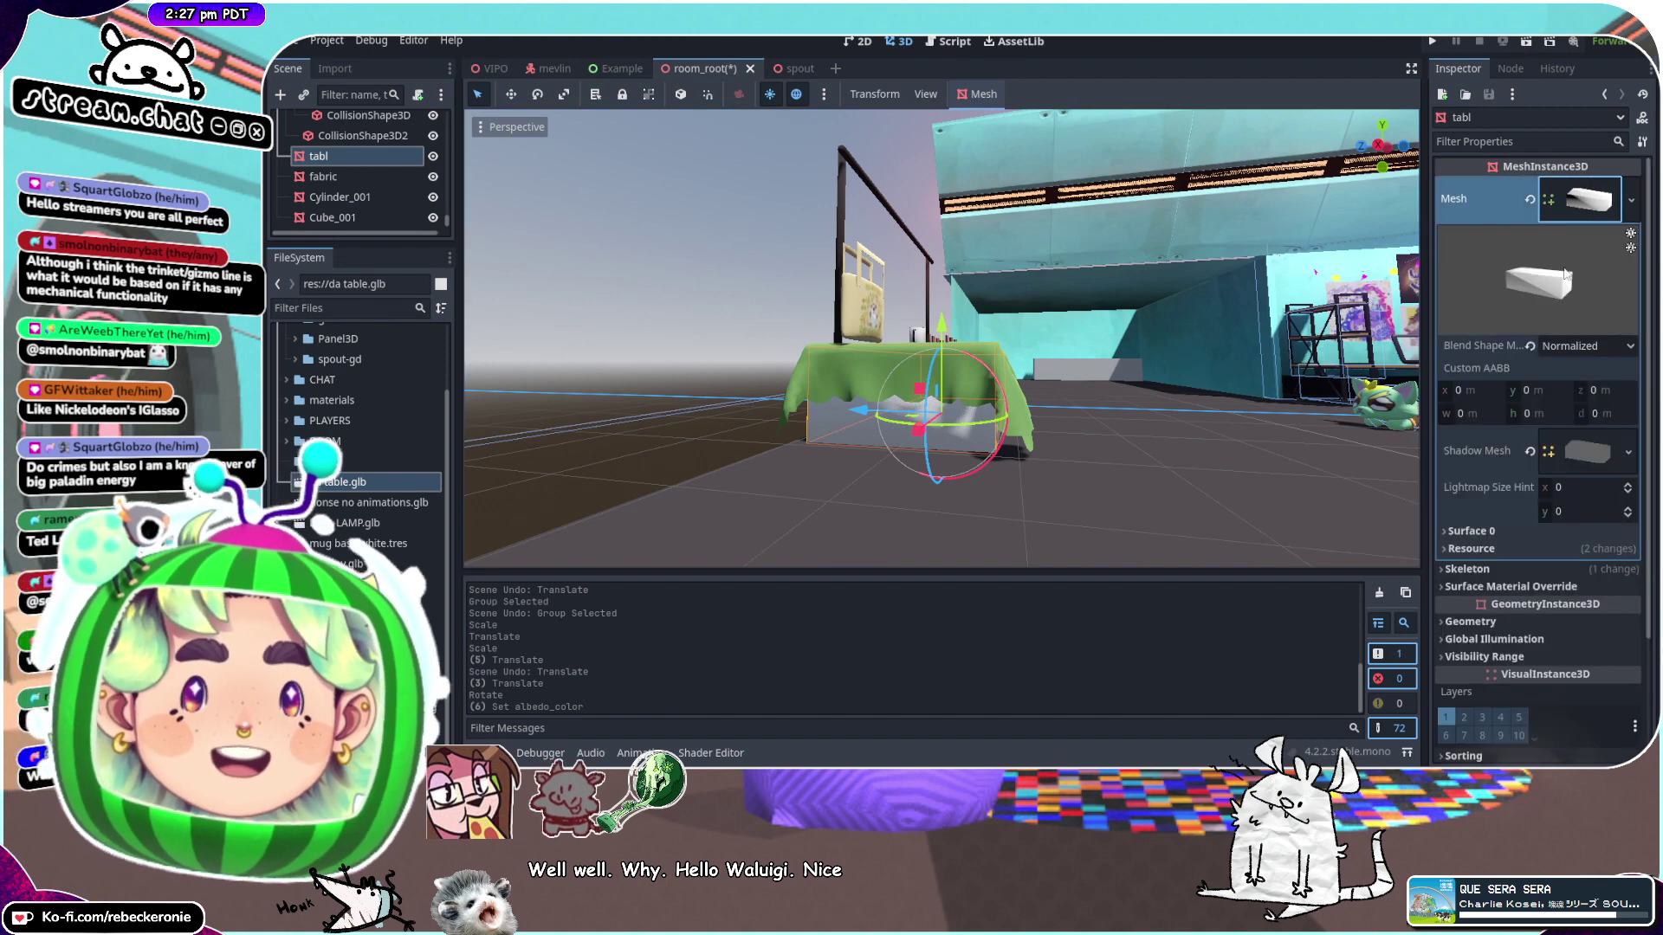
left_click(1472, 531)
scroll(1521, 527, "down", 2)
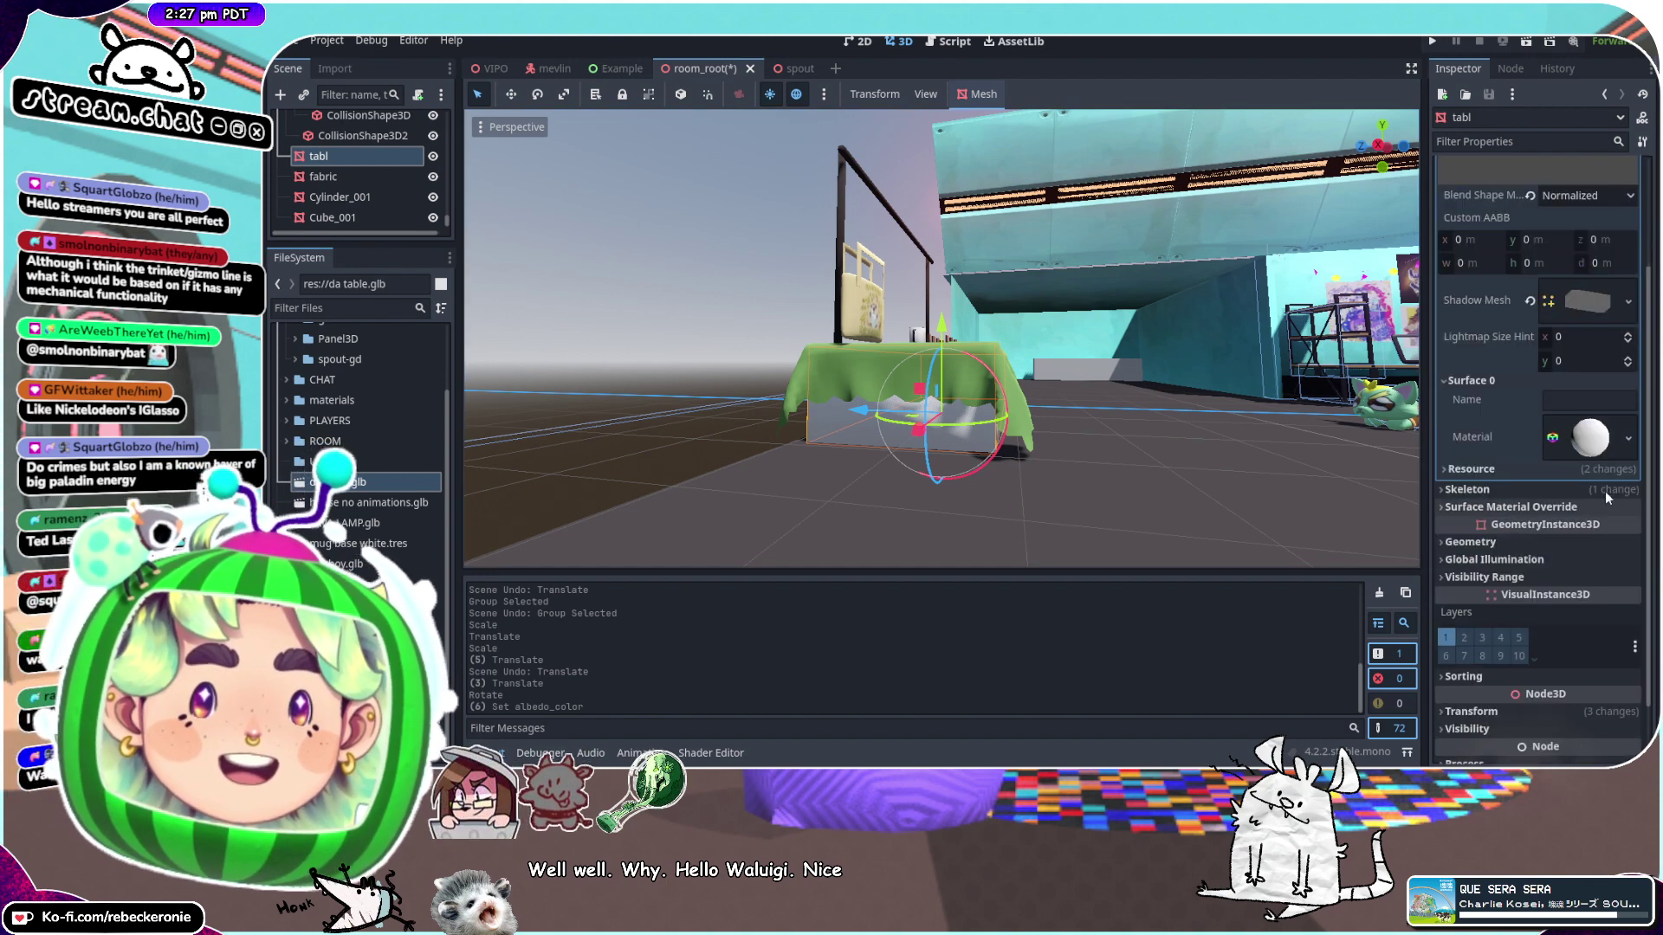
left_click(1589, 444)
scroll(1532, 551, "down", 1)
left_click(1486, 606)
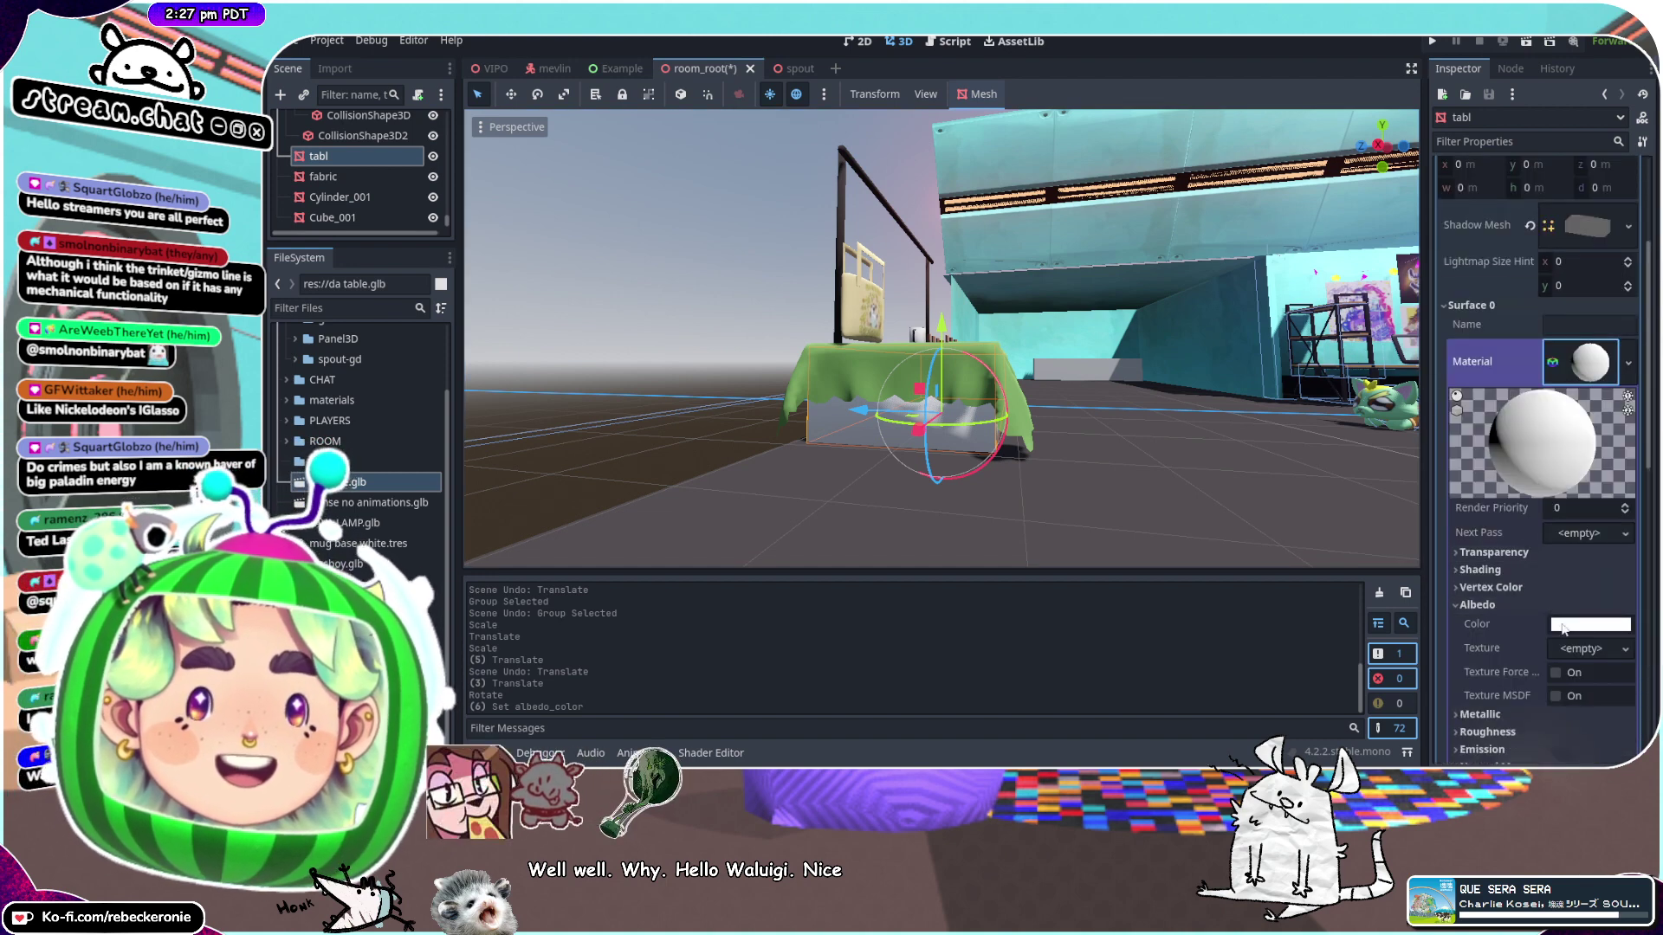
left_click(1587, 625)
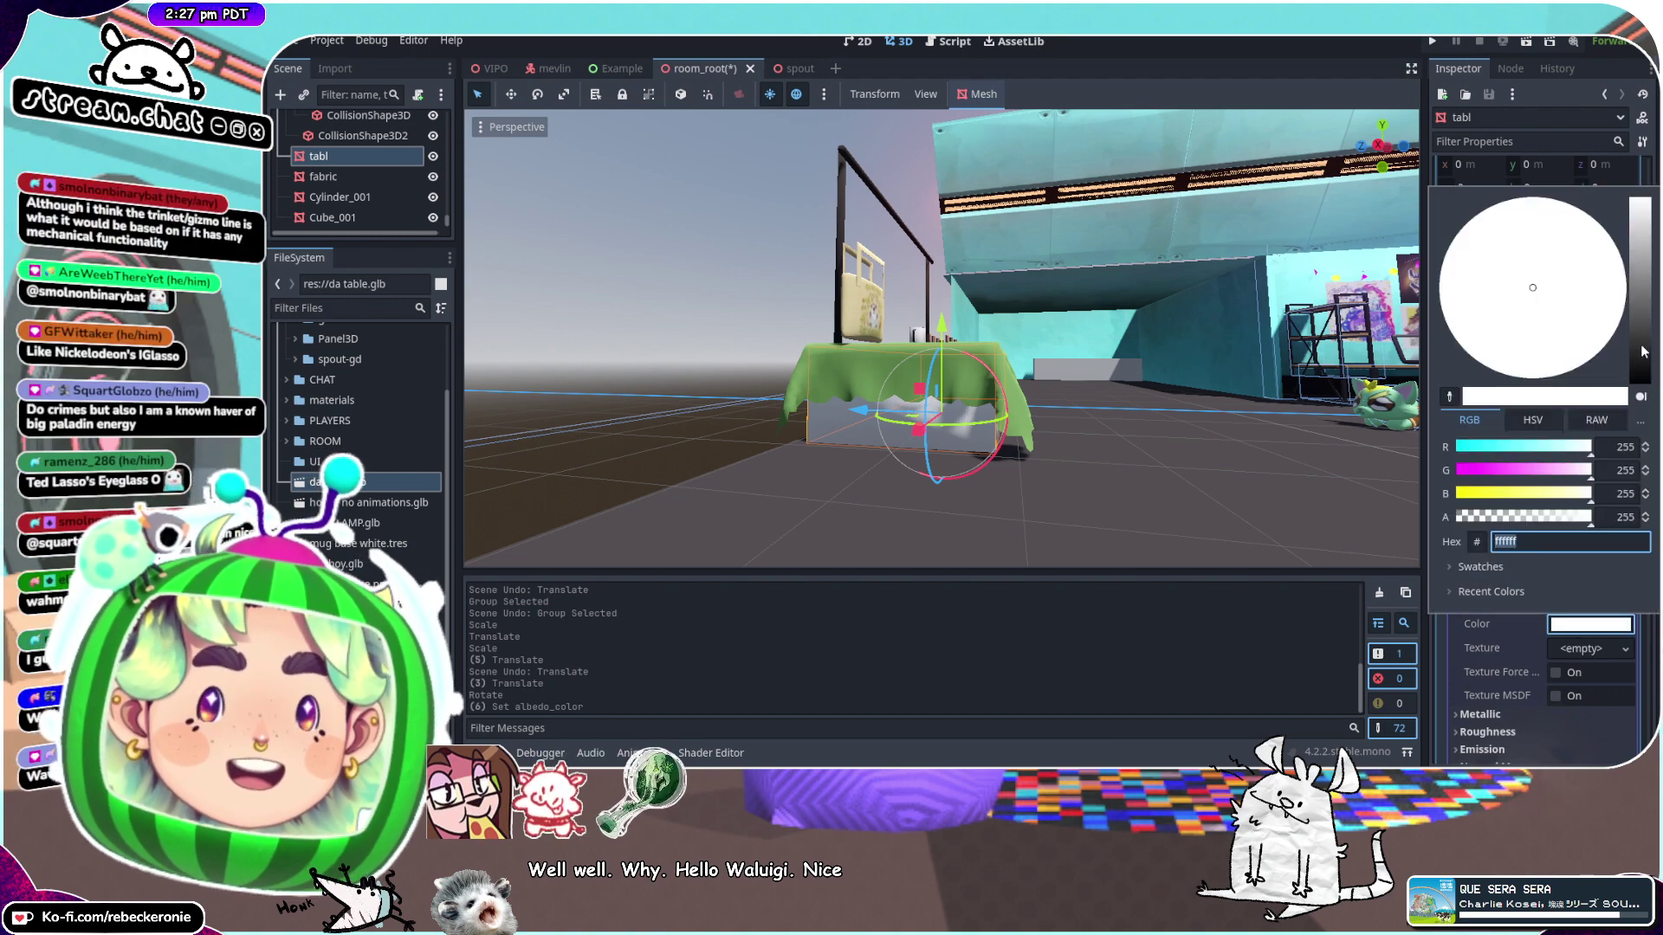
left_click_drag(1641, 346, 1641, 319)
left_click(1048, 373)
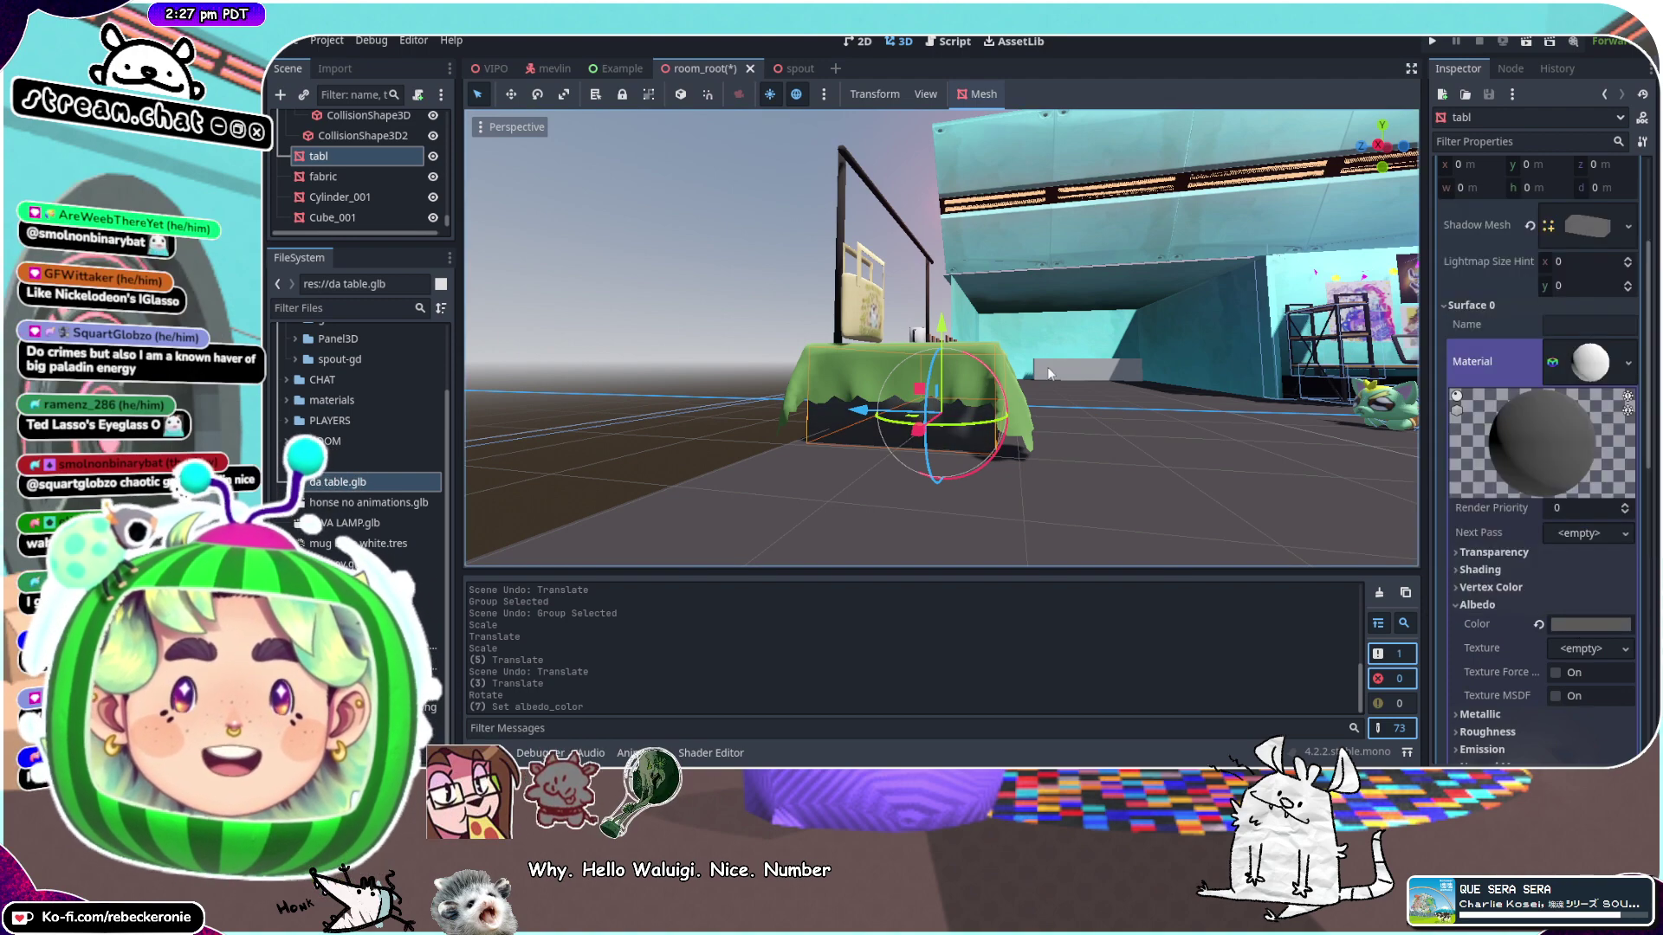
Try to nudge the tabl mesh vertically under the tablecloth
middle_click_drag(1048, 368, 861, 383)
scroll(1028, 404, "up", 7)
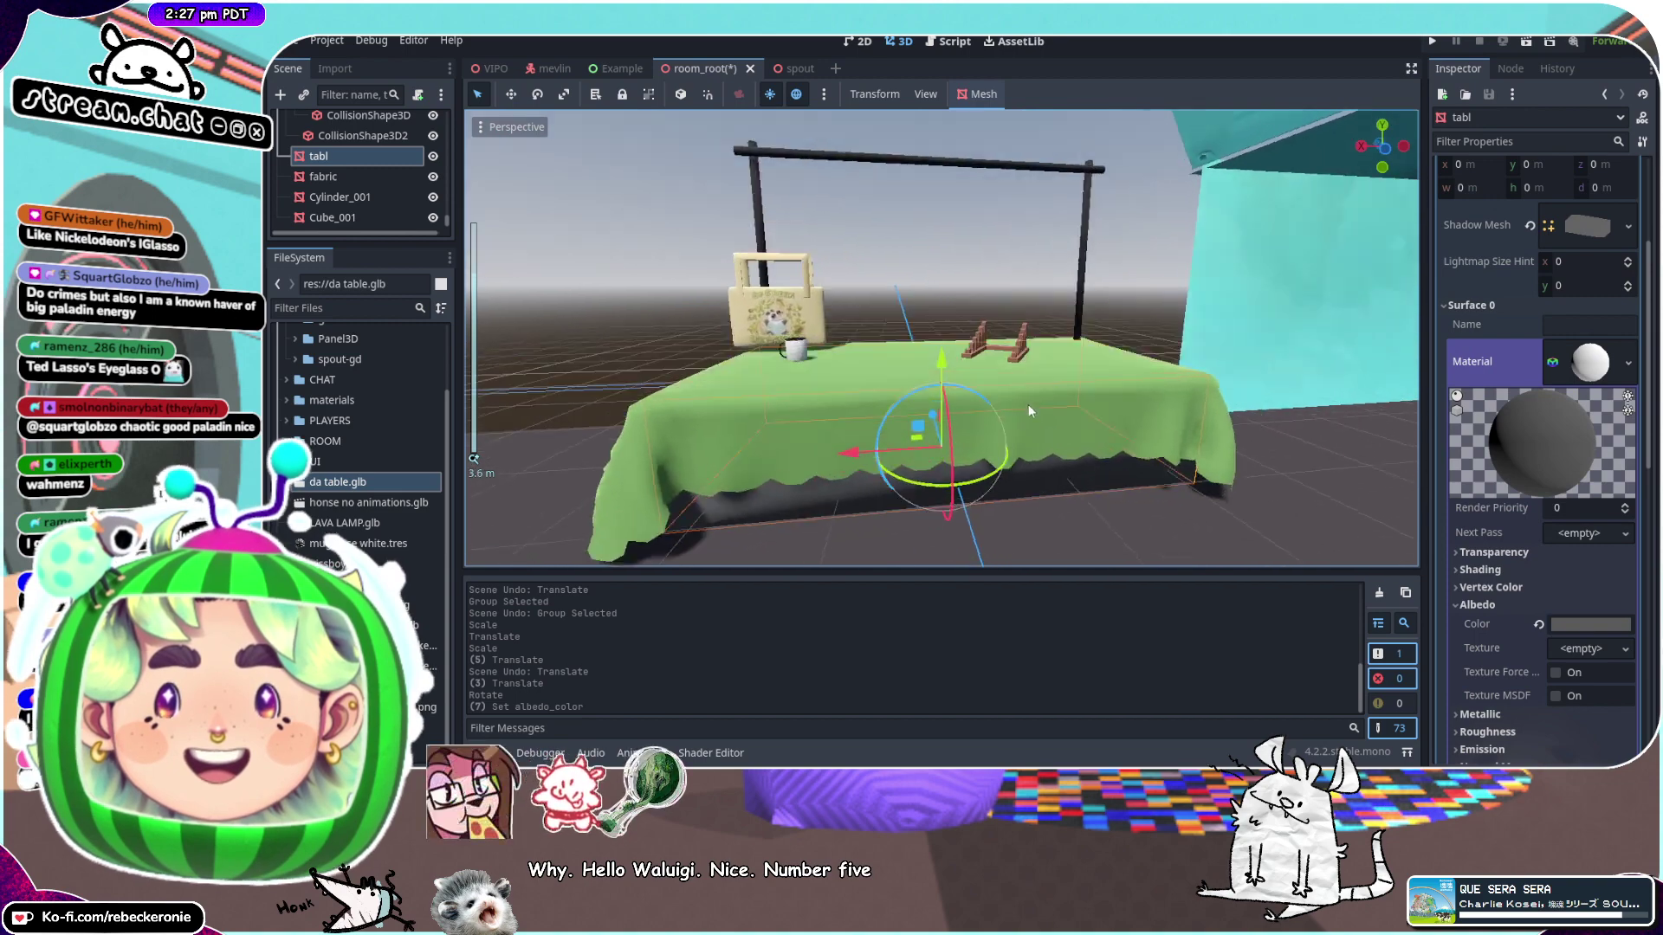
middle_click_drag(1027, 404, 1169, 398)
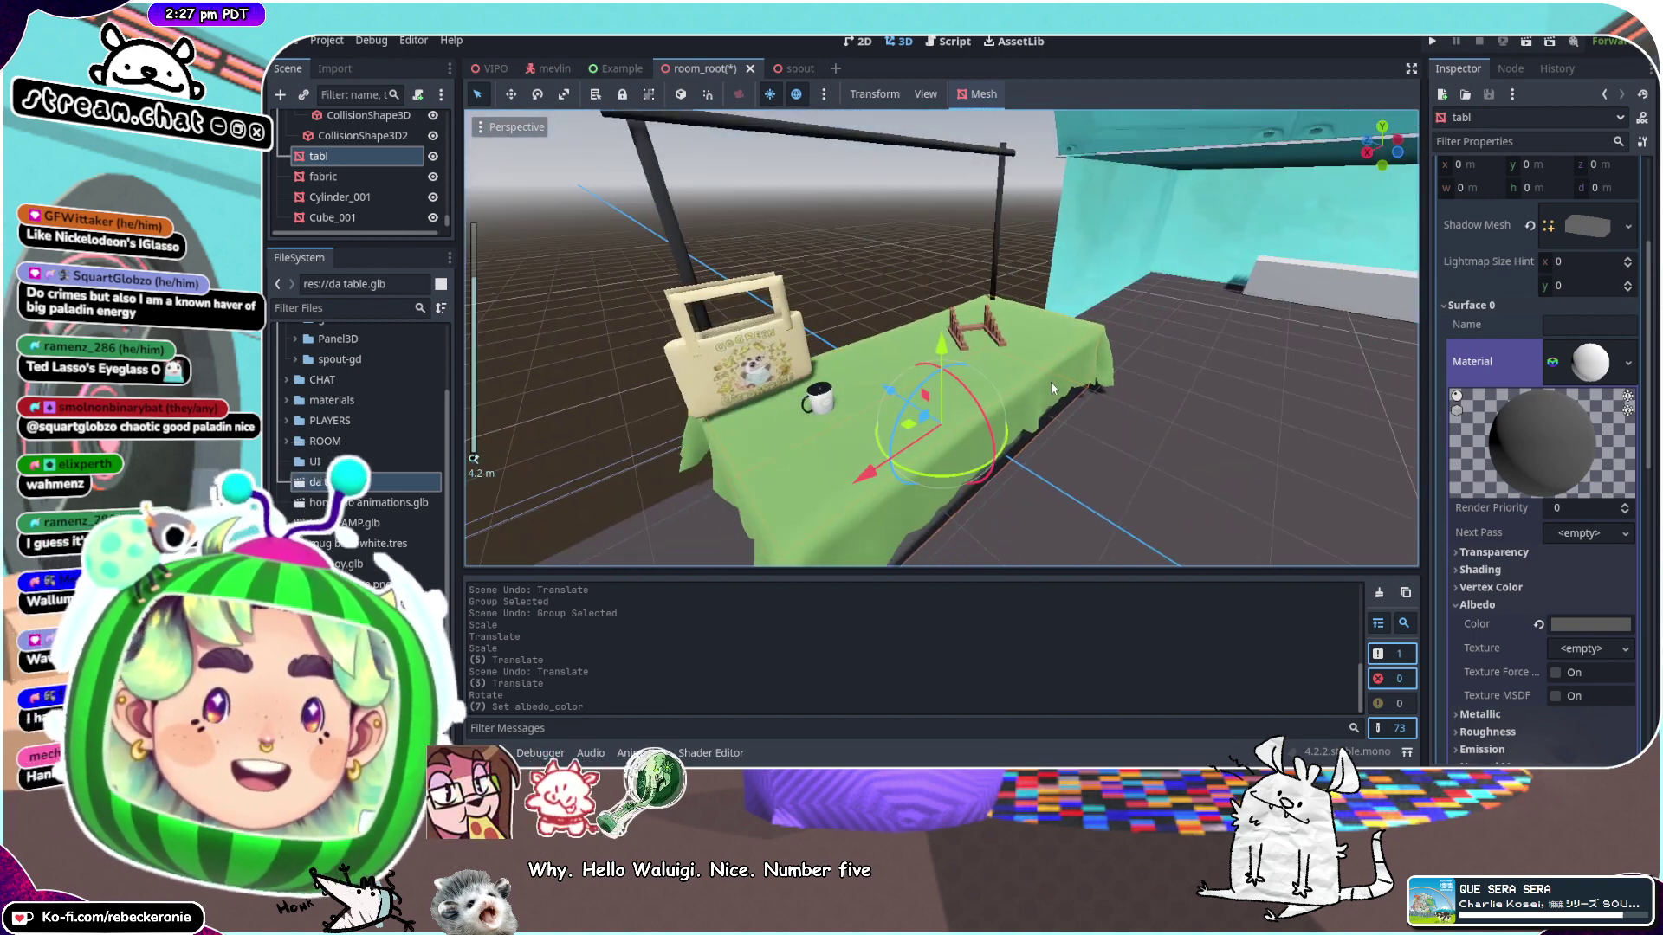
scroll(1052, 386, "down", 5)
middle_click_drag(1051, 387, 937, 336)
left_click_drag(943, 351, 941, 346)
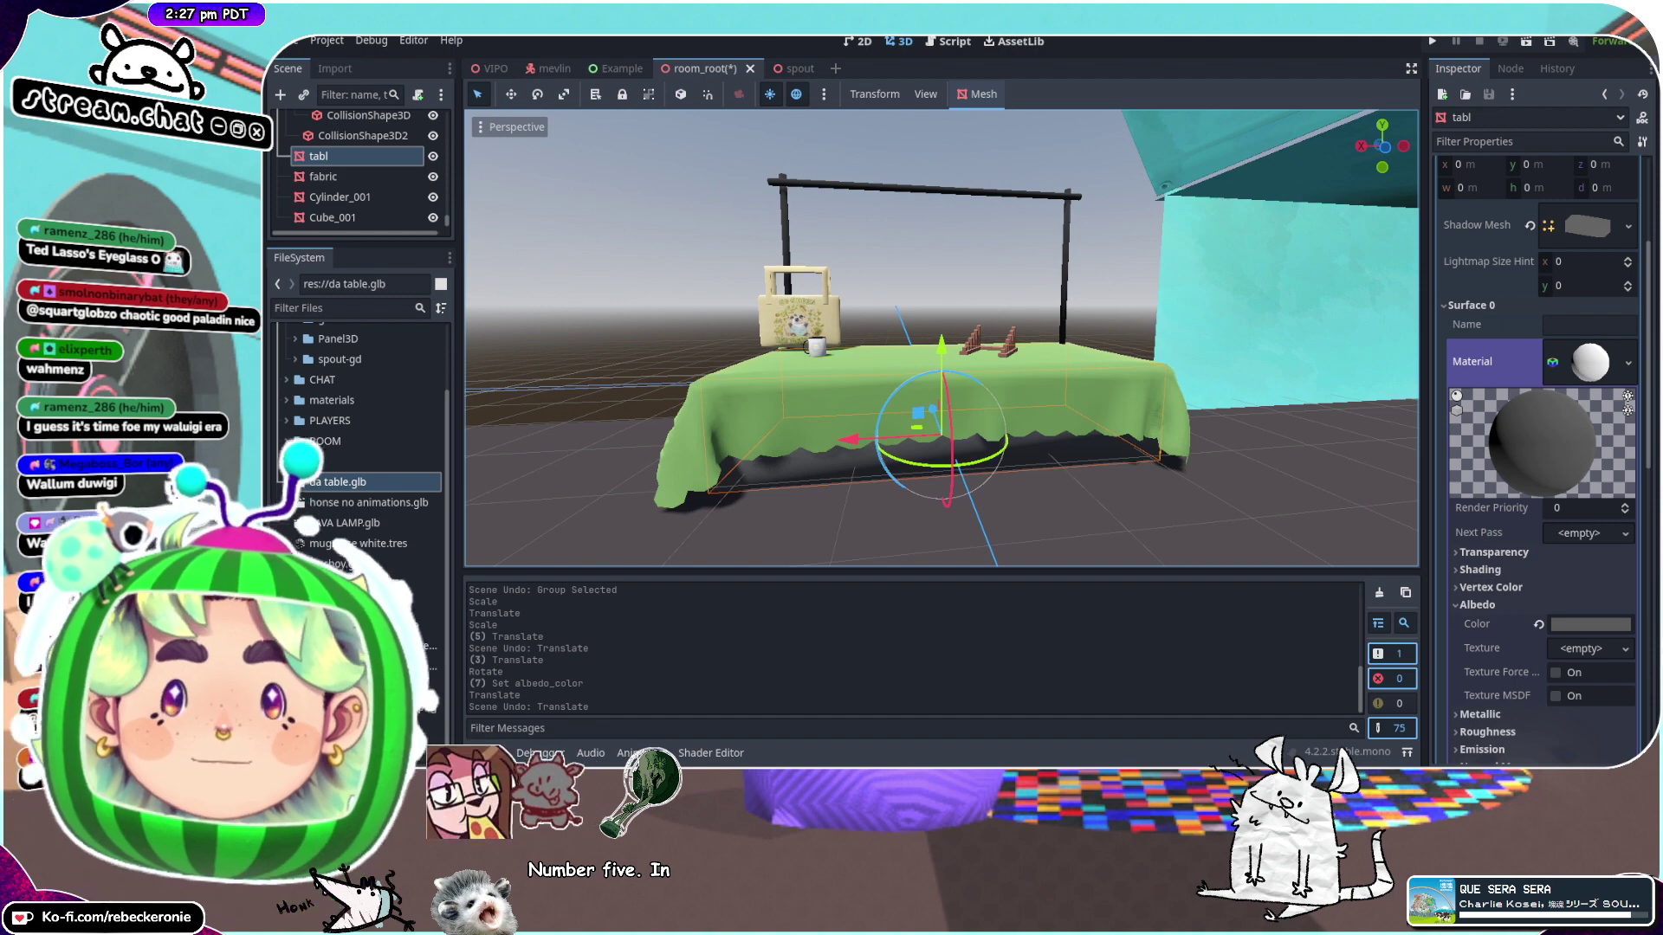
Select the tote bag (Cube) and shift it slightly in the horizontal plane of the tabletop
middle_click_drag(530, 368, 853, 374)
scroll(761, 356, "up", 6)
left_click(731, 338)
scroll(732, 338, "down", 4)
left_click_drag(864, 425, 890, 422)
scroll(889, 416, "up", 6)
middle_click_drag(892, 409, 1031, 340)
scroll(1035, 339, "down", 4)
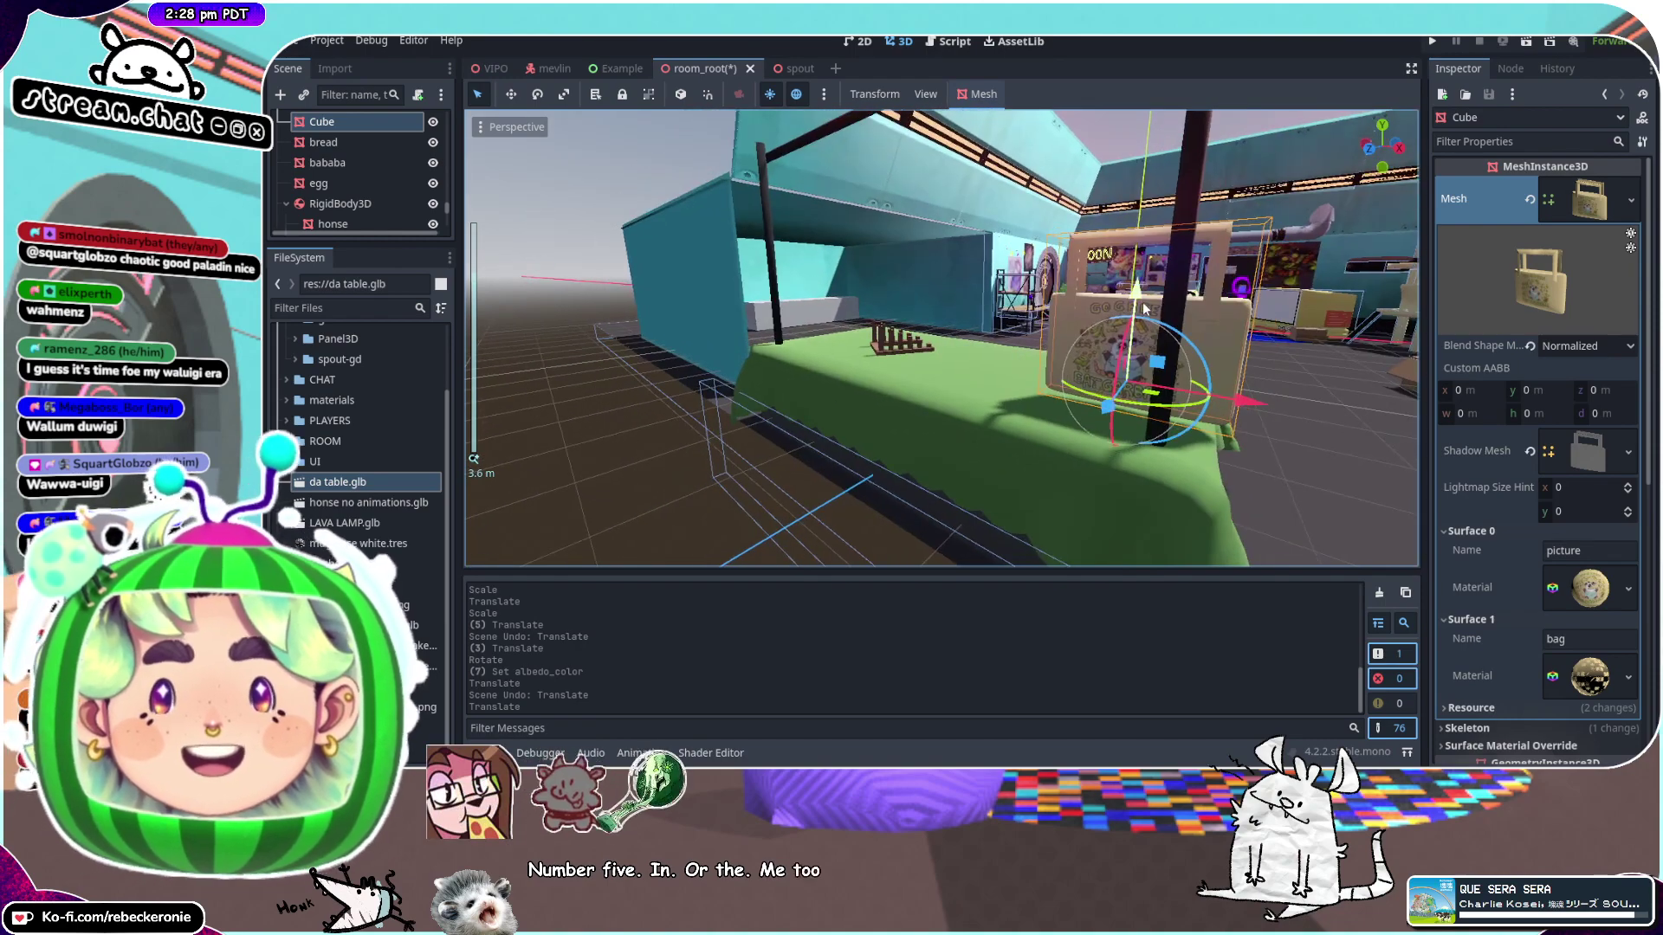
Raise the tote bag off the tabletop to the frame's crossbar and move it horizontally towards the bar
left_click_drag(1138, 300, 1139, 321)
middle_click_drag(1139, 321, 717, 297)
left_click_drag(750, 251, 750, 137)
right_click_drag(750, 137, 745, 361)
left_click_drag(744, 360, 772, 317)
left_click_drag(815, 188, 811, 168)
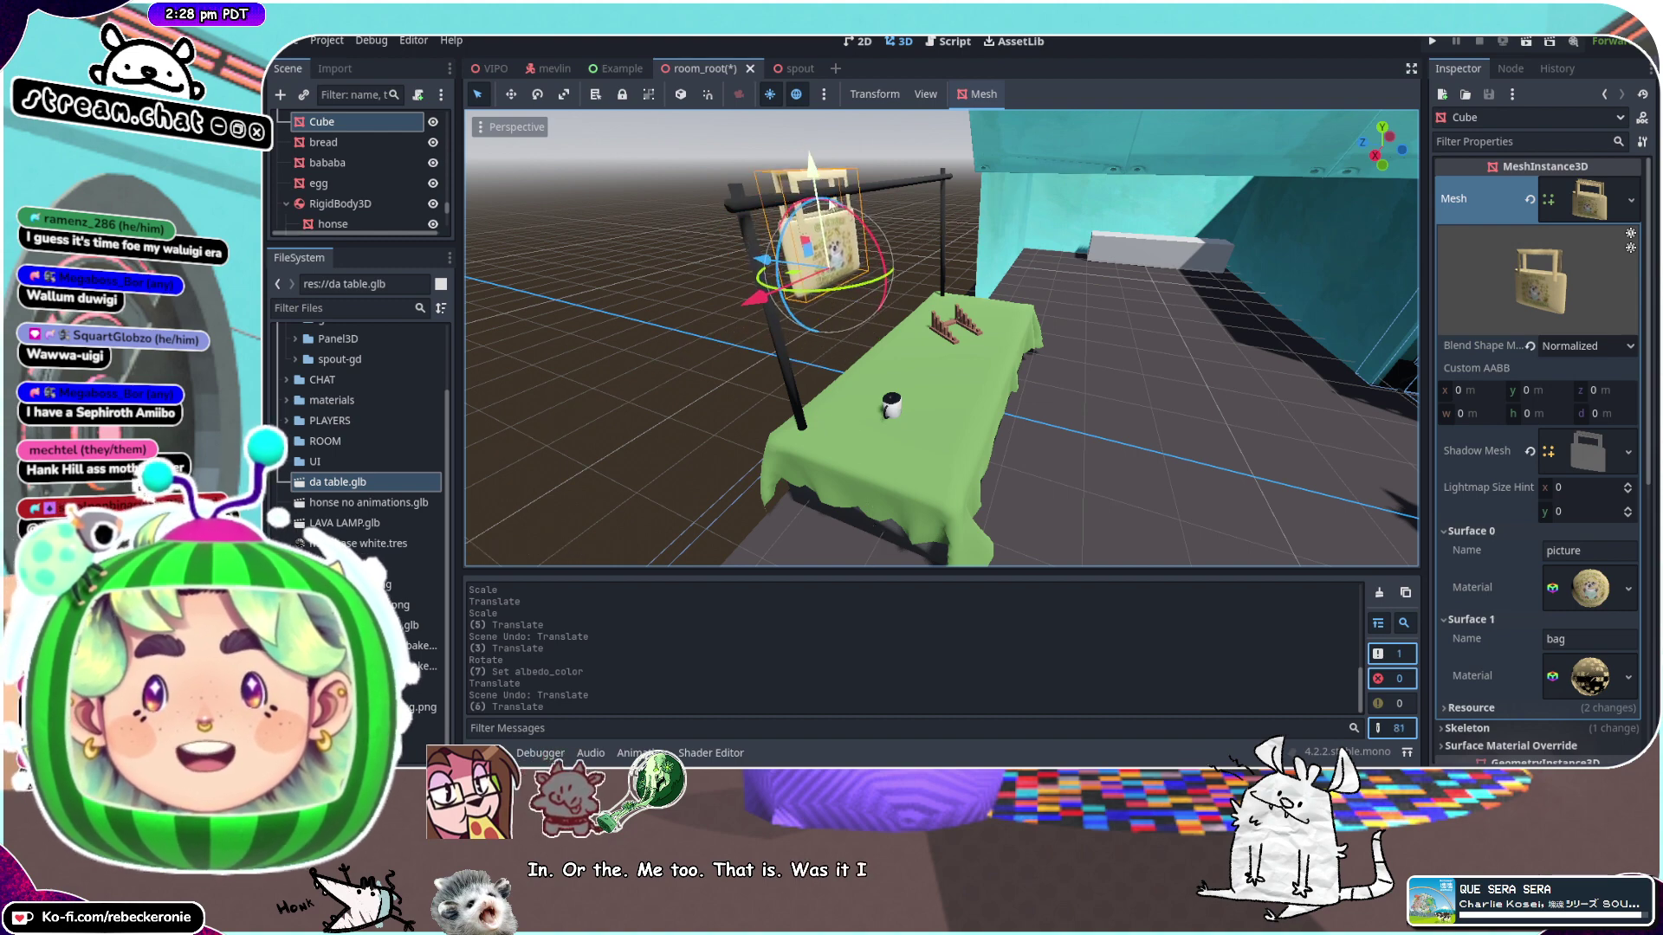
Fine-tune the tote bag's depth, height and sideways position so its handles hang from the crossbar beside the post
middle_click_drag(724, 274, 797, 303)
left_click_drag(767, 296, 768, 295)
middle_click_drag(768, 295, 611, 183)
scroll(693, 173, "up", 2)
left_click_drag(838, 133, 840, 156)
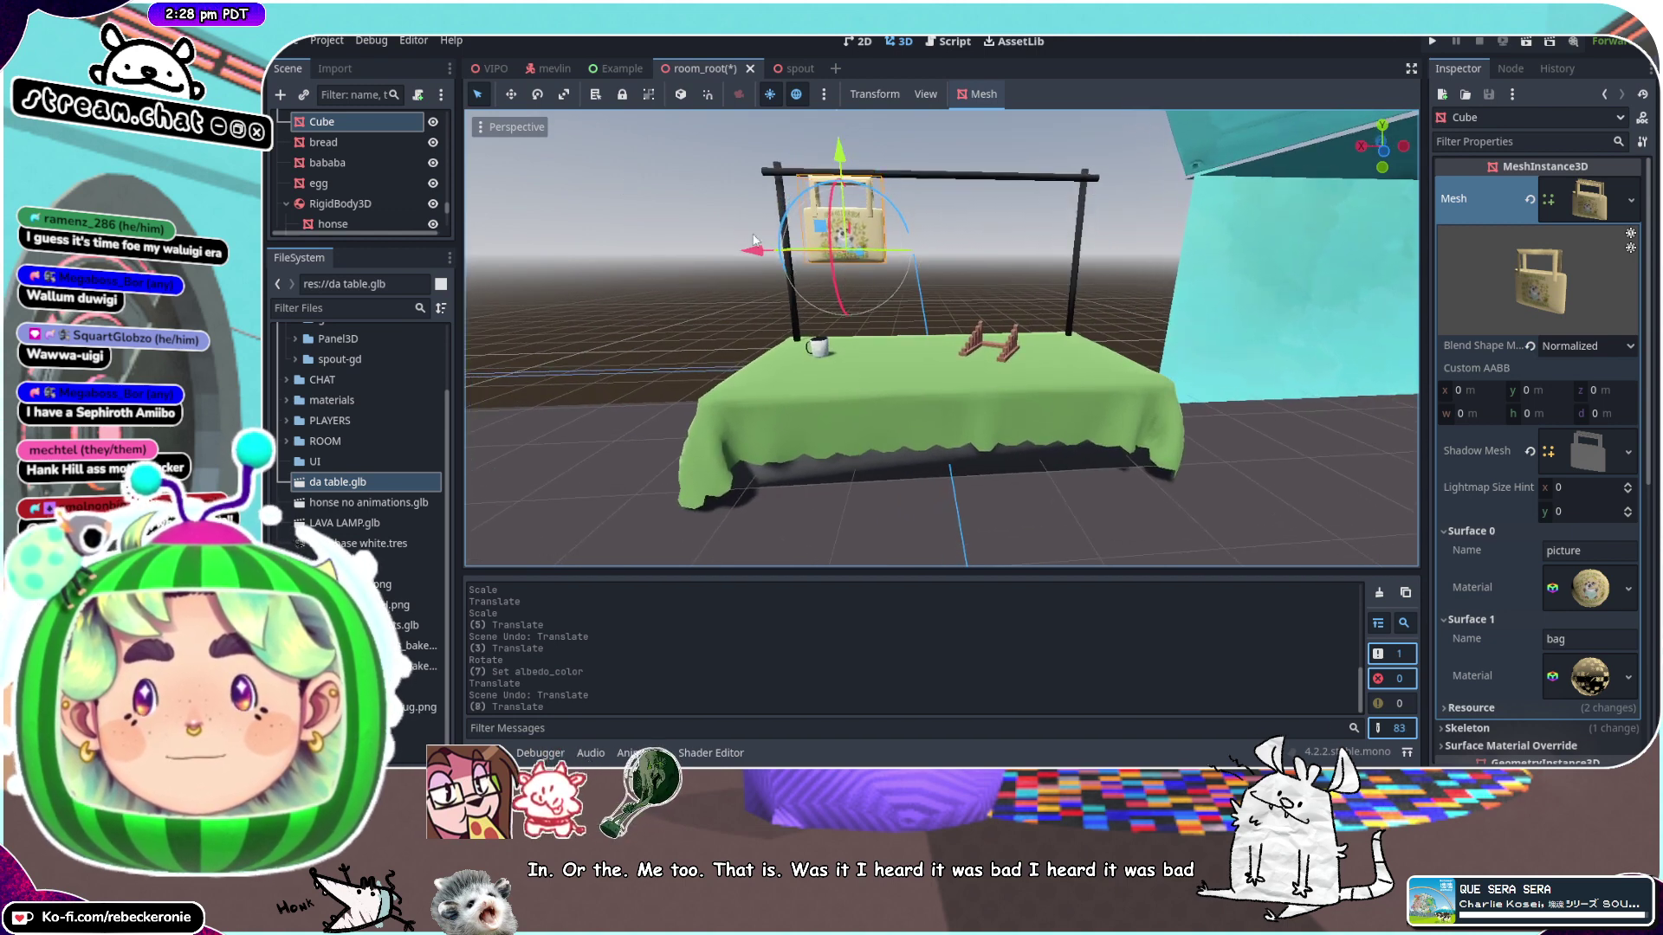
left_click_drag(752, 256, 750, 252)
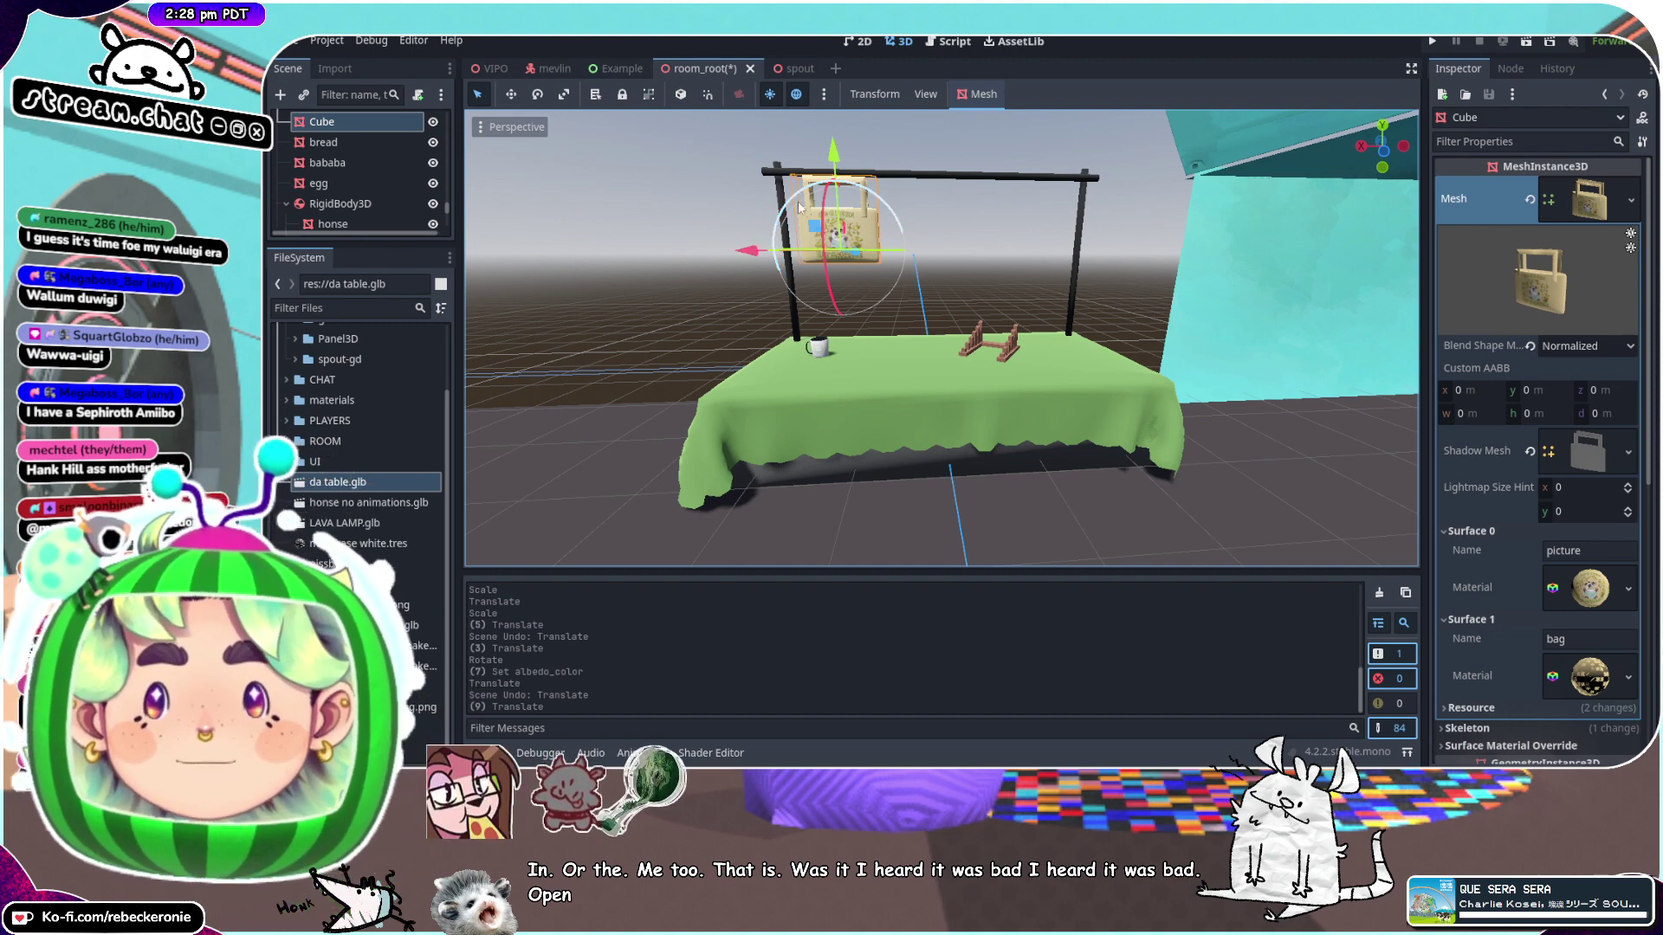
Check the hanging tote bag up close and from across the room, and save the room_root scene
middle_click_drag(798, 201, 833, 189)
scroll(879, 234, "up", 5)
scroll(866, 303, "down", 10)
middle_click_drag(1022, 308, 856, 285)
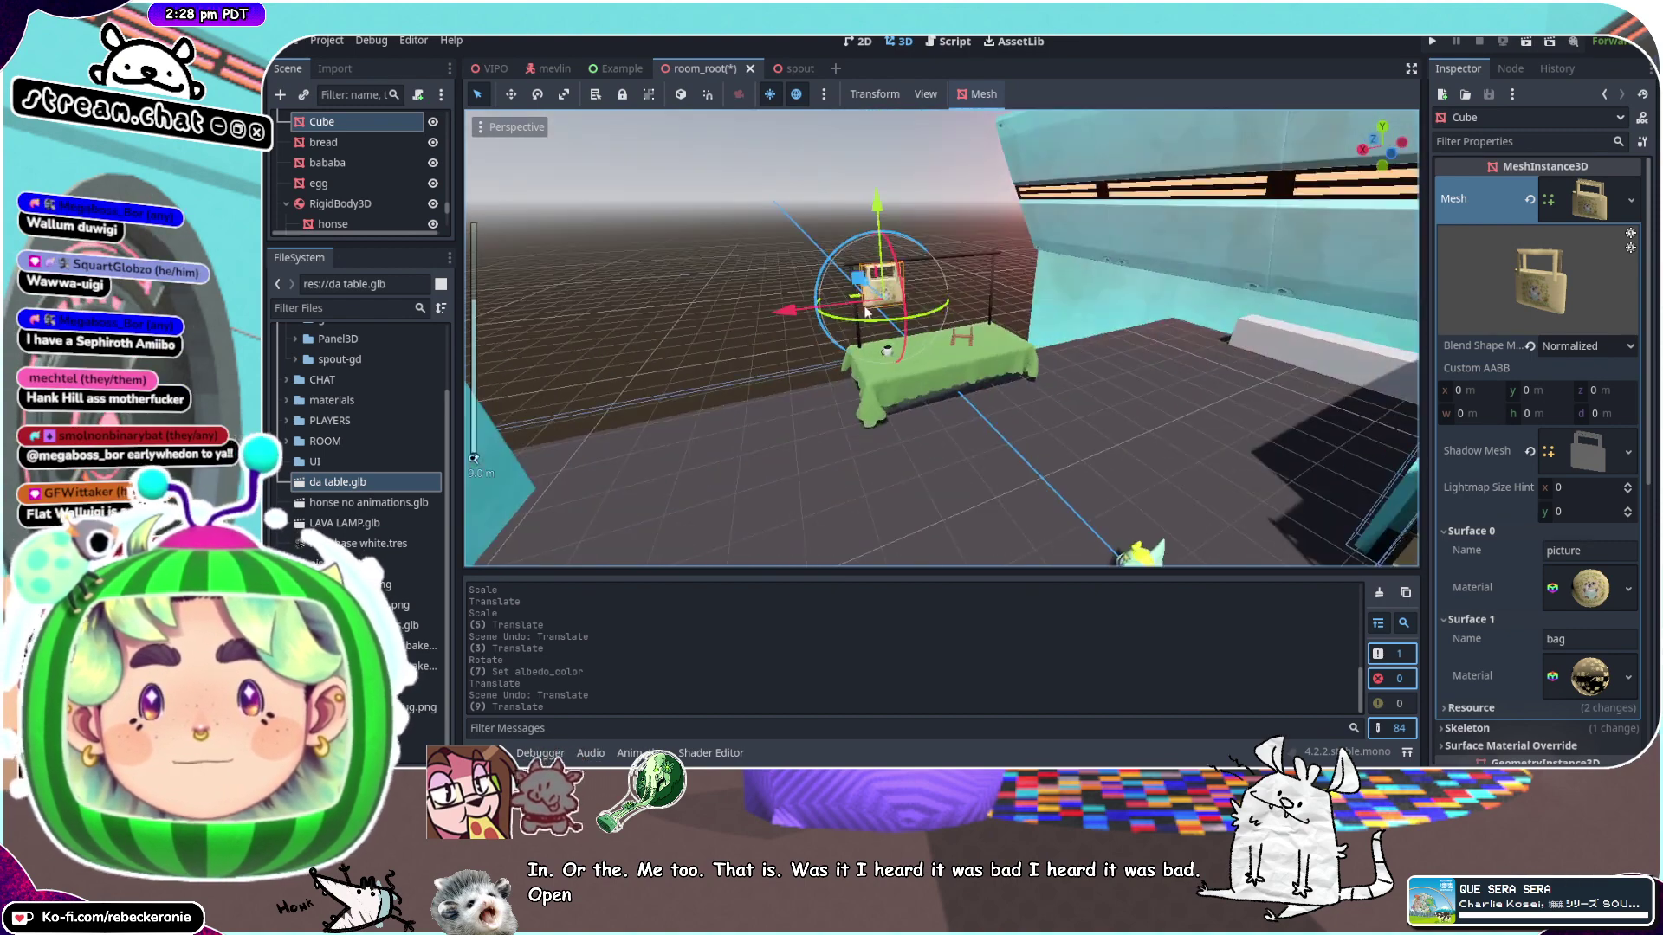
scroll(854, 283, "up", 10)
key("ctrl+s")
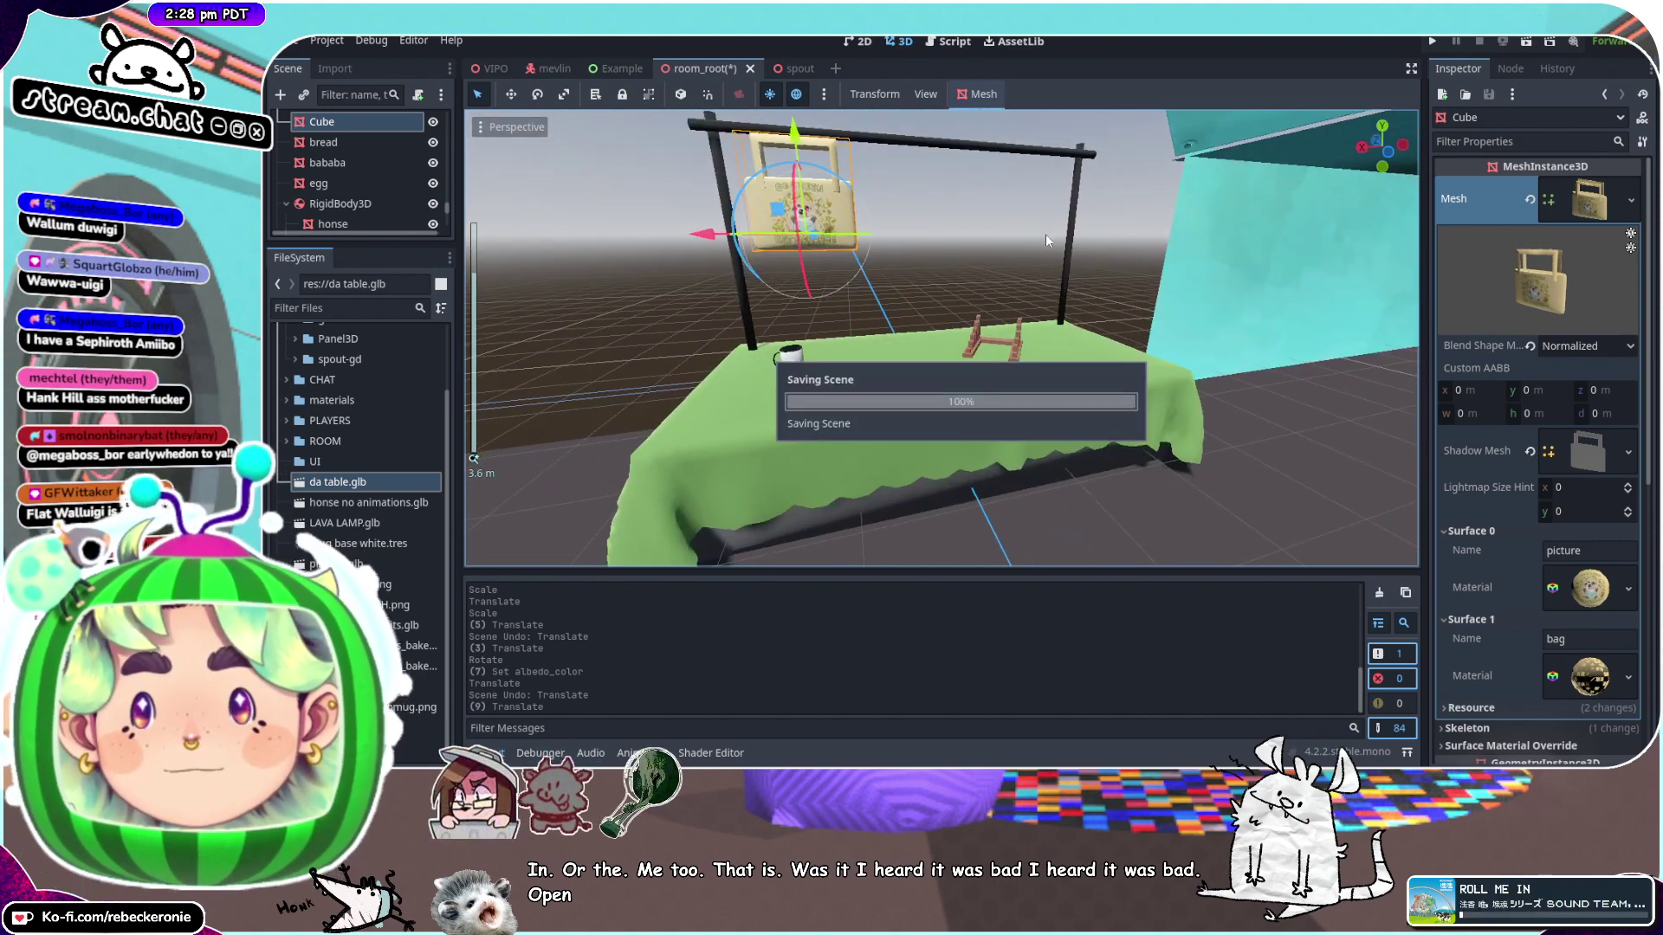
middle_click_drag(985, 299, 1360, 185)
scroll(1099, 383, "down", 4)
scroll(900, 443, "up", 8)
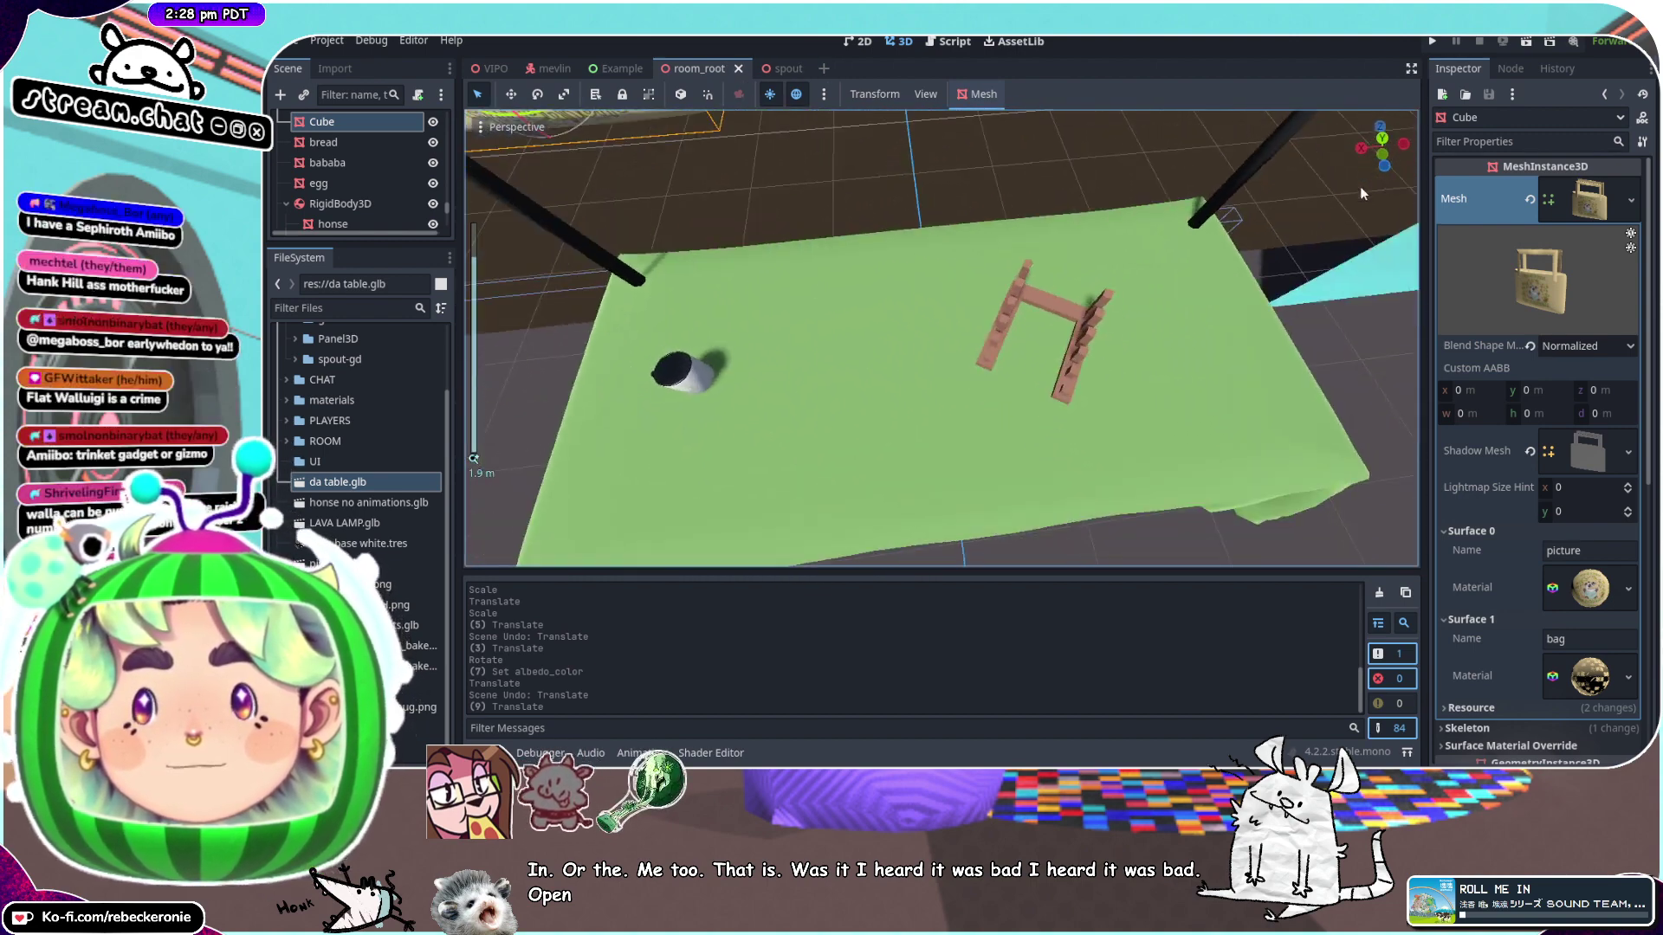
scroll(1117, 372, "up", 3)
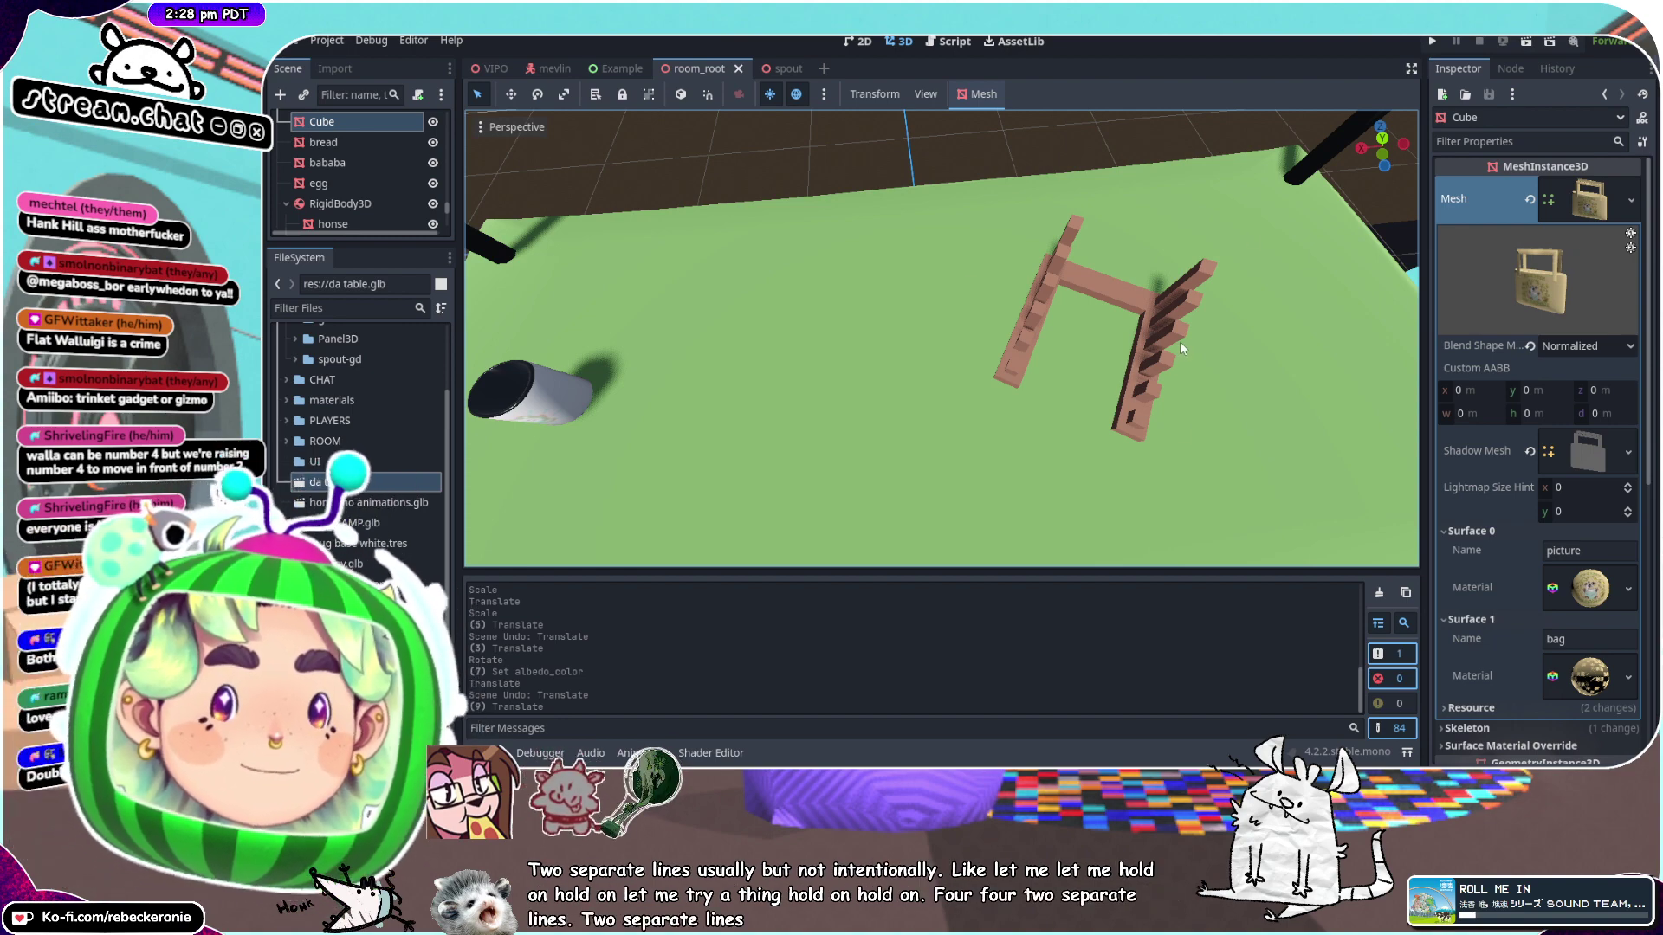
Move the egg from the floor to the table, raising it to tabletop height and shifting it towards the mug
middle_click_drag(1199, 403, 1126, 246)
scroll(1126, 246, "down", 6)
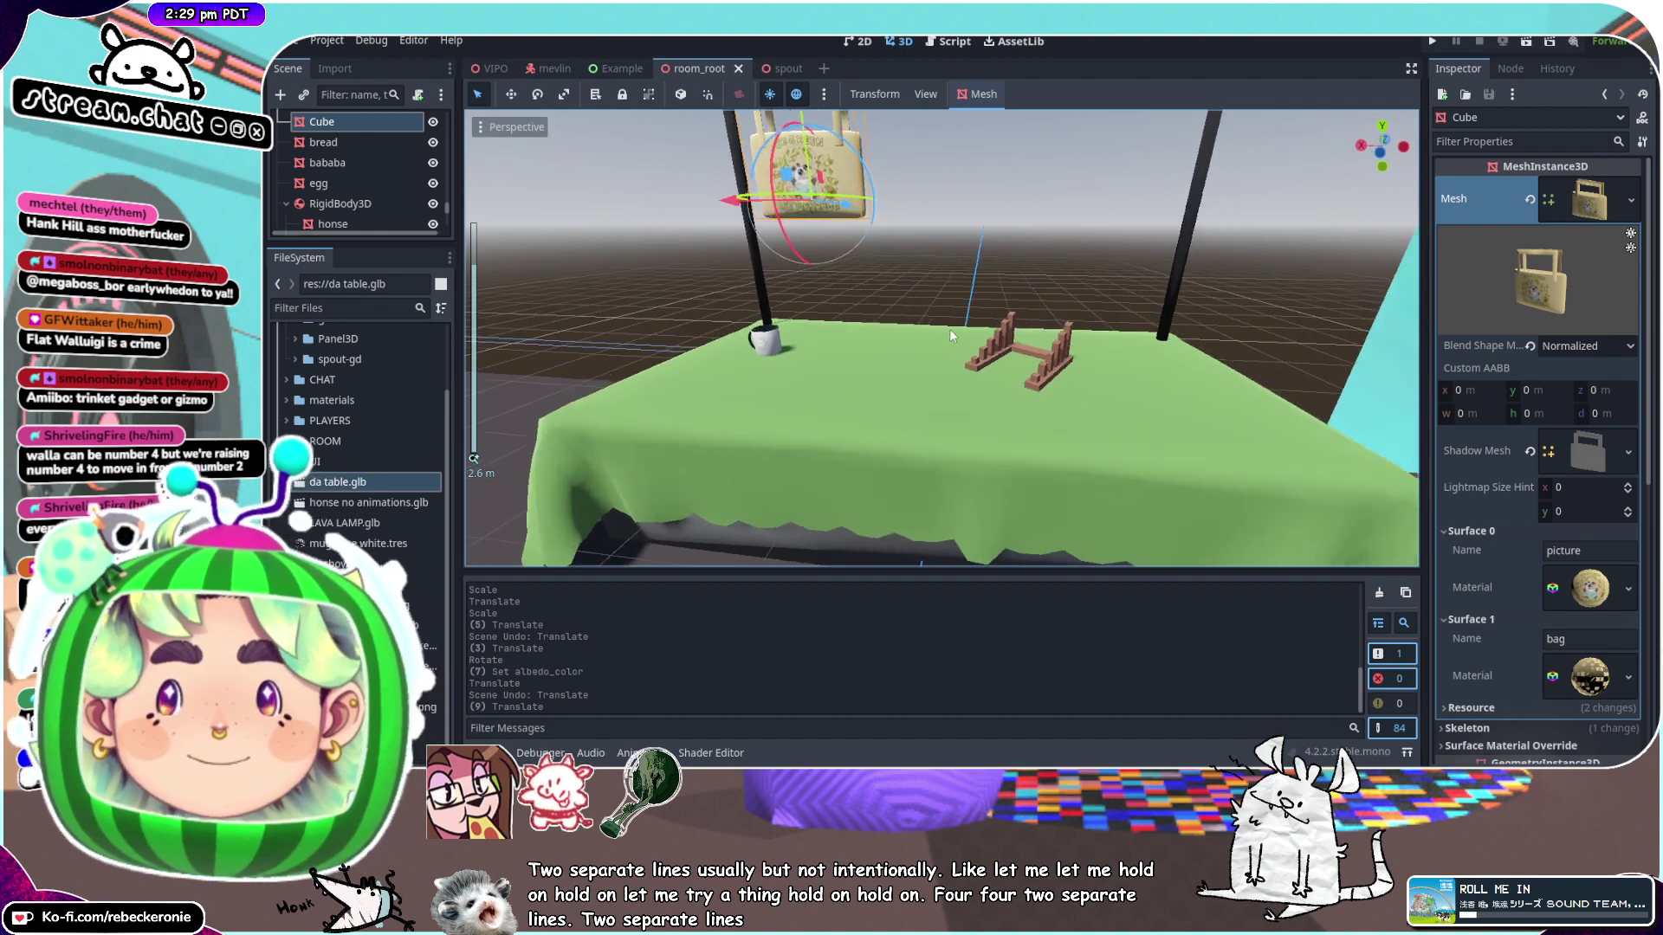
middle_click_drag(949, 329, 1122, 300)
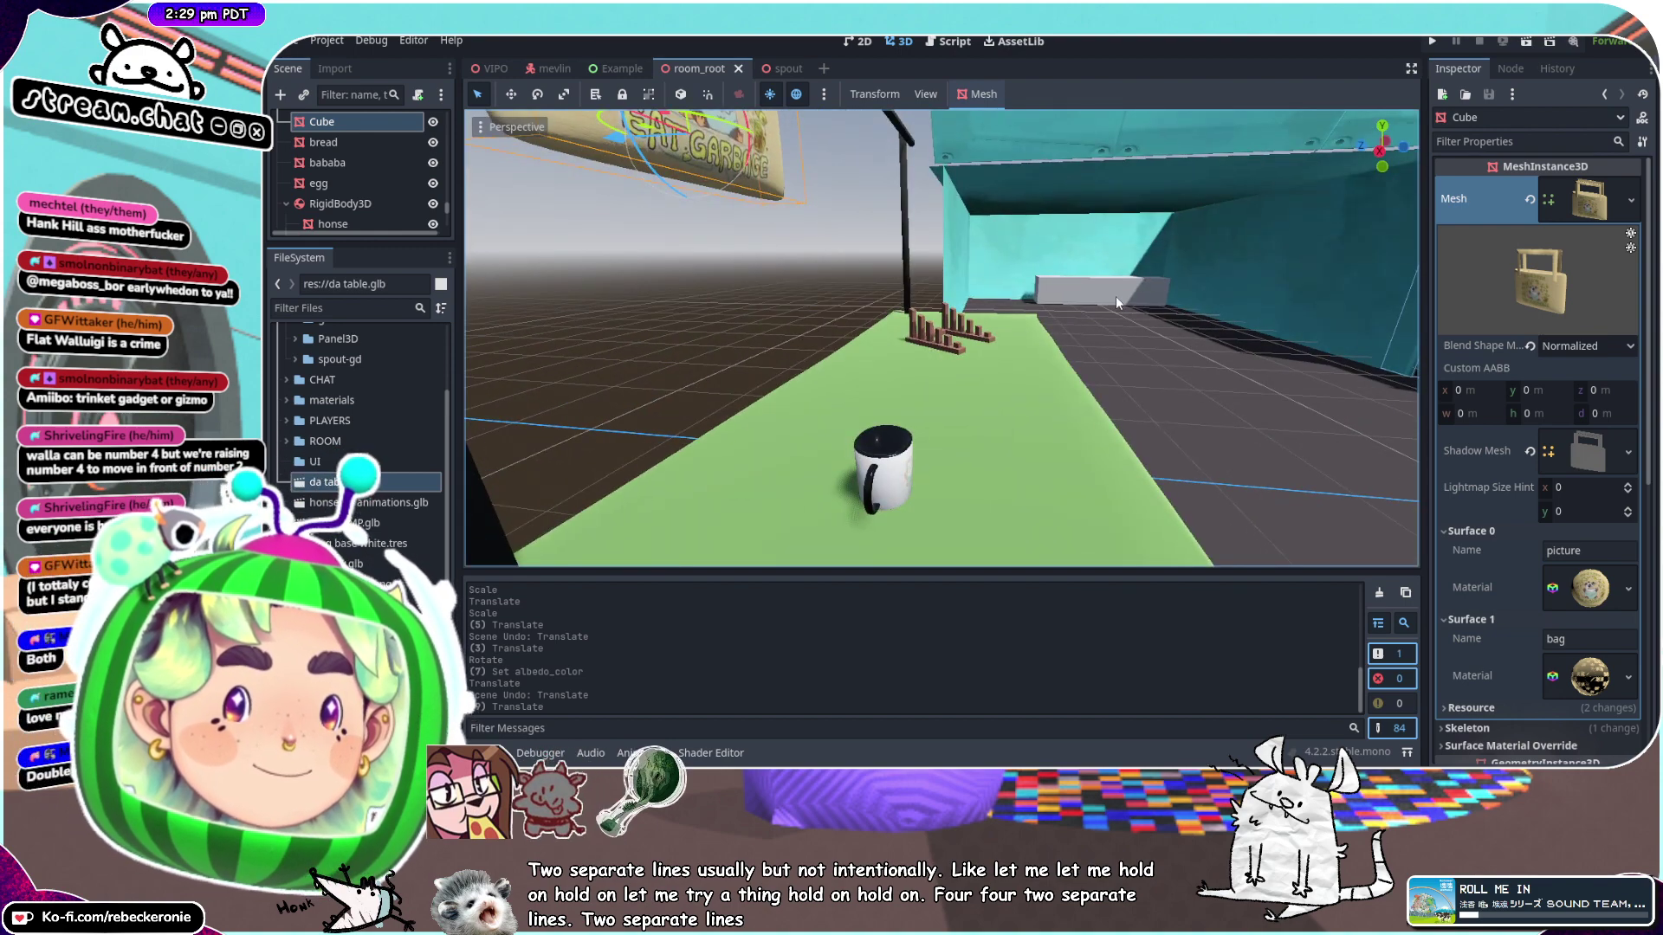
scroll(1116, 297, "down", 7)
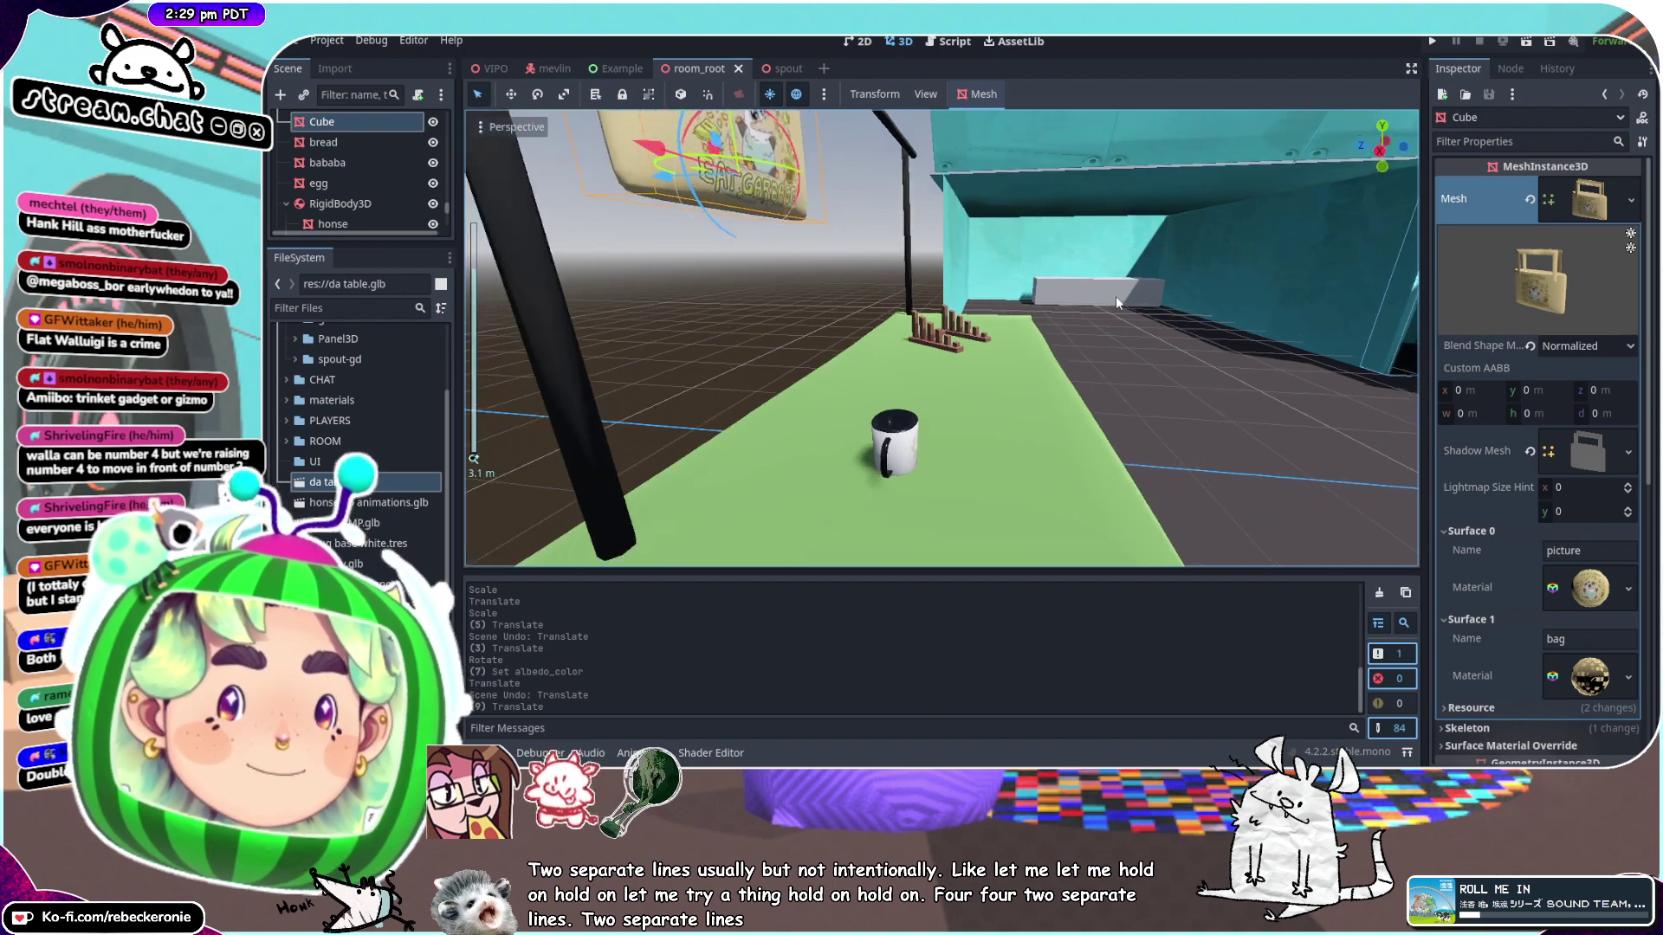
middle_click_drag(1115, 300, 986, 265)
scroll(1021, 360, "down", 6)
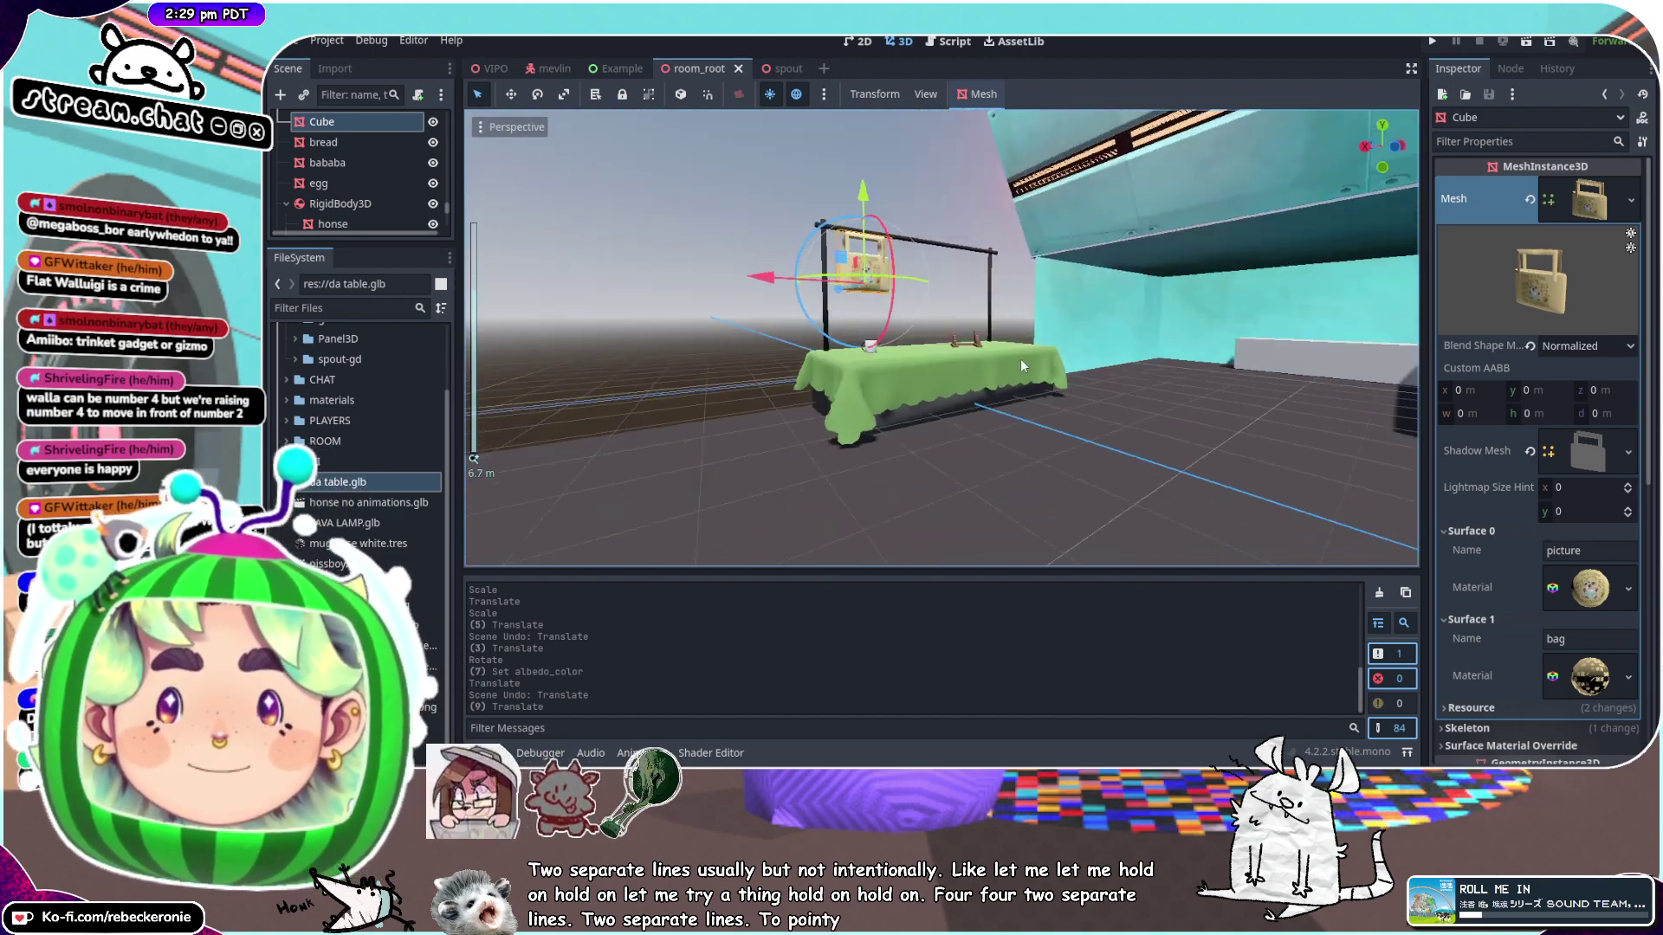
mouse_move(1020, 359)
middle_mouse_down()
mouse_move(1259, 407)
mouse_move(1227, 351)
mouse_move(1000, 342)
mouse_move(1038, 350)
middle_mouse_up()
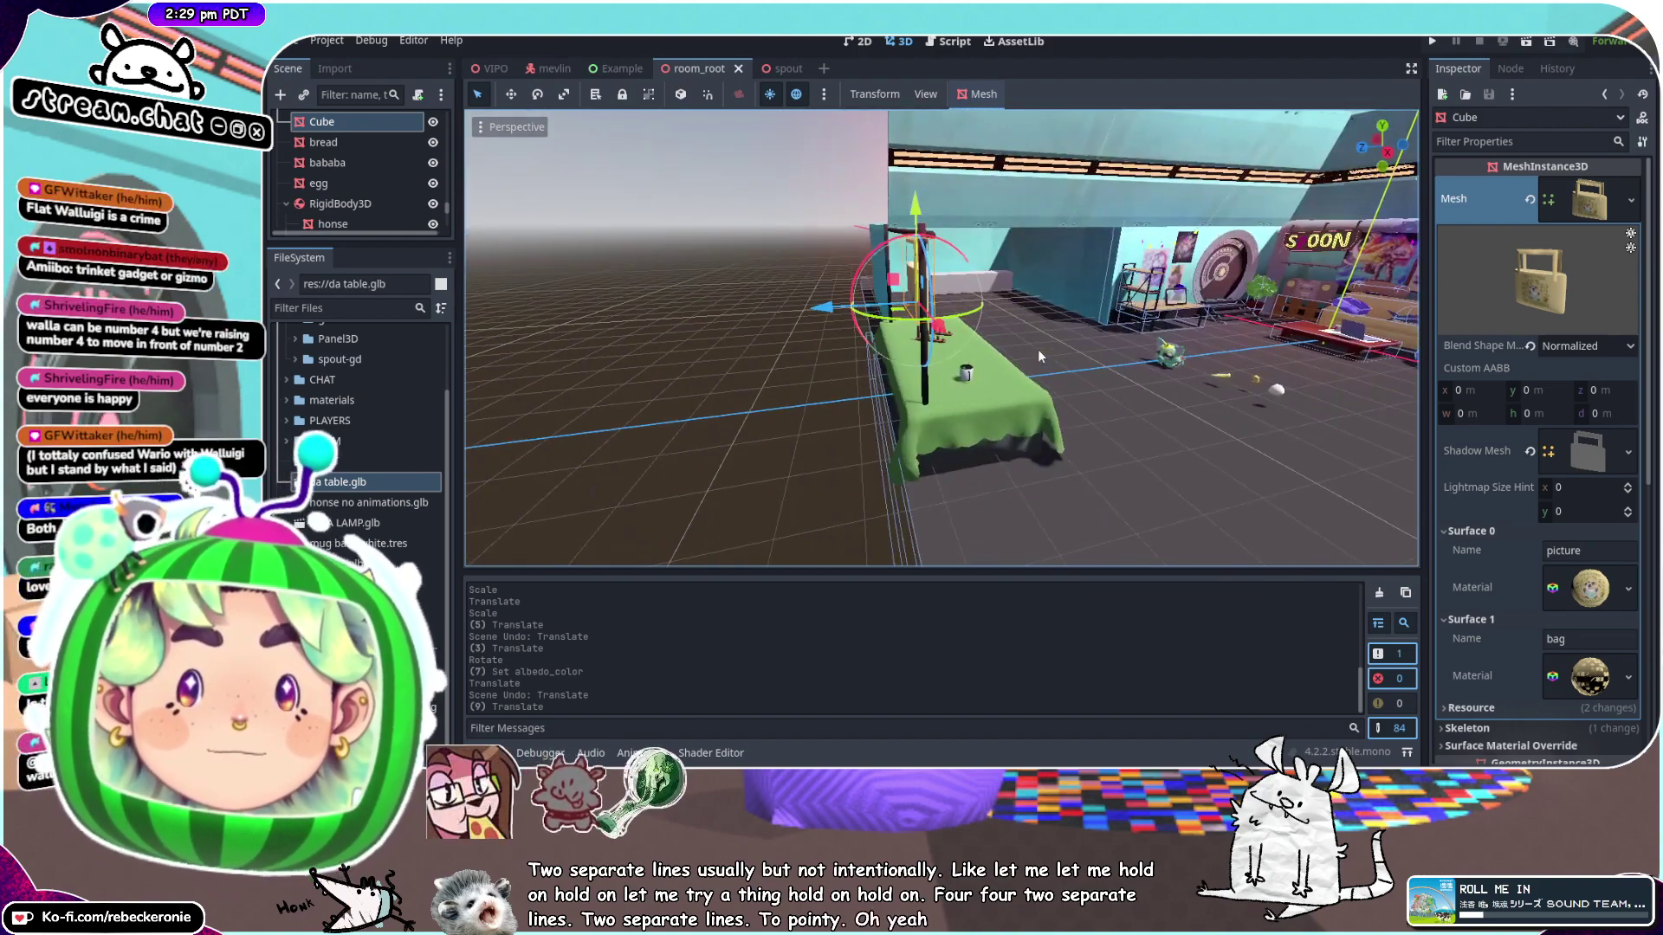
left_click(1278, 390)
left_click_drag(1277, 390, 1057, 492)
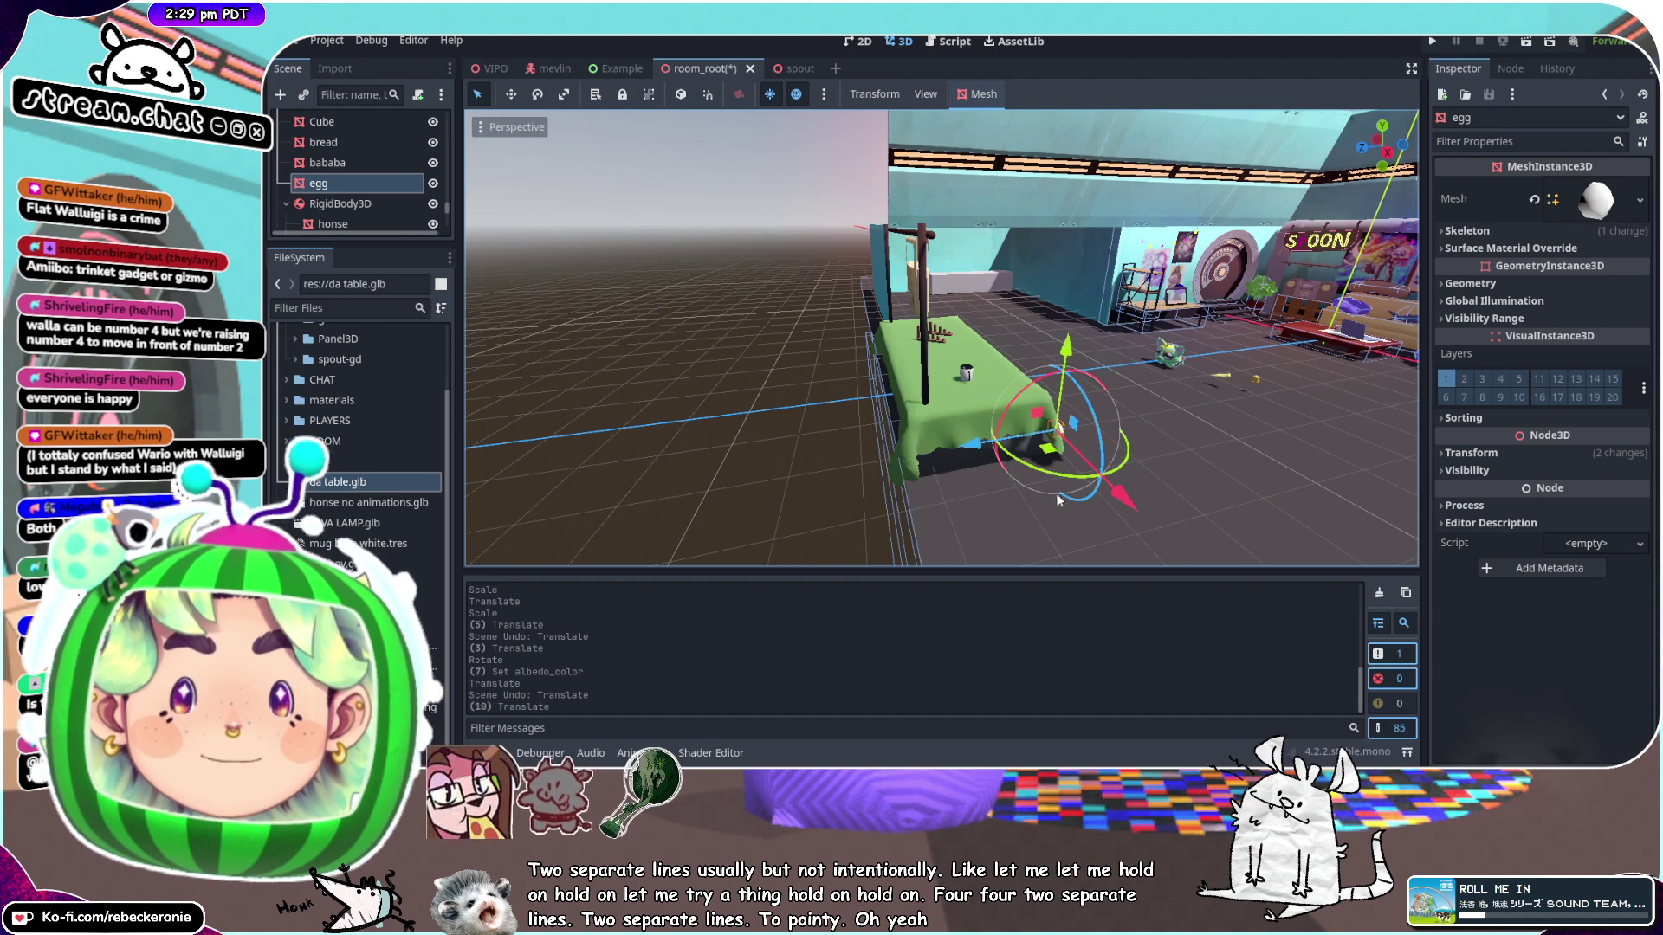
left_click_drag(1055, 339, 1054, 274)
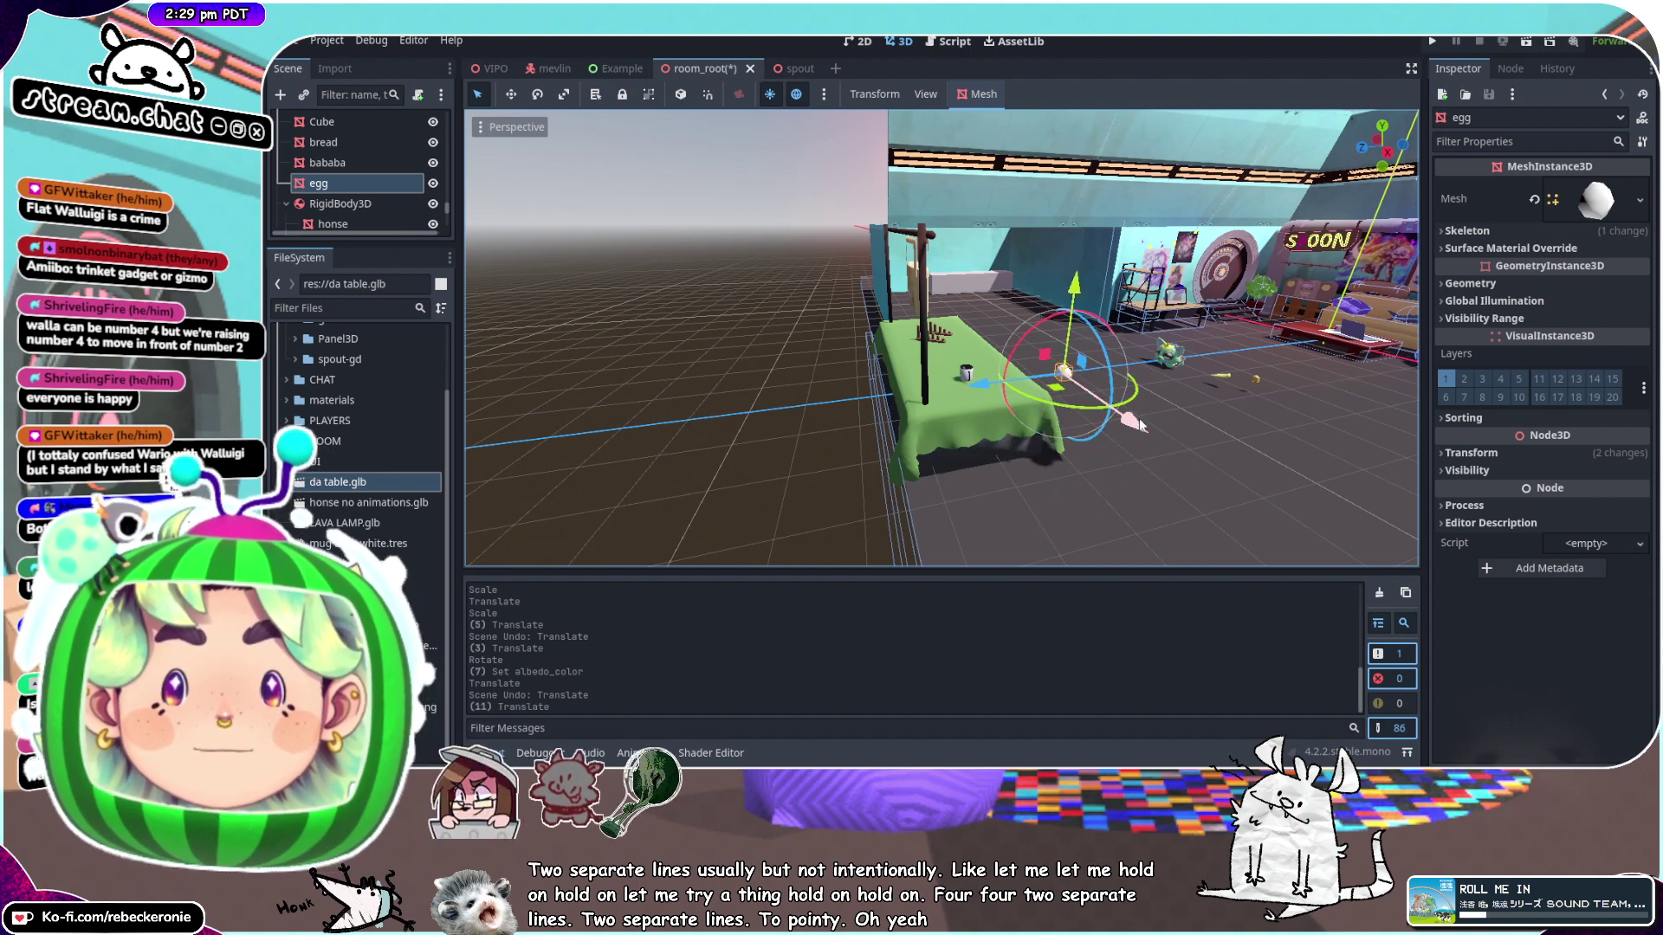
left_click_drag(1120, 424, 1111, 420)
left_click_drag(983, 385, 921, 392)
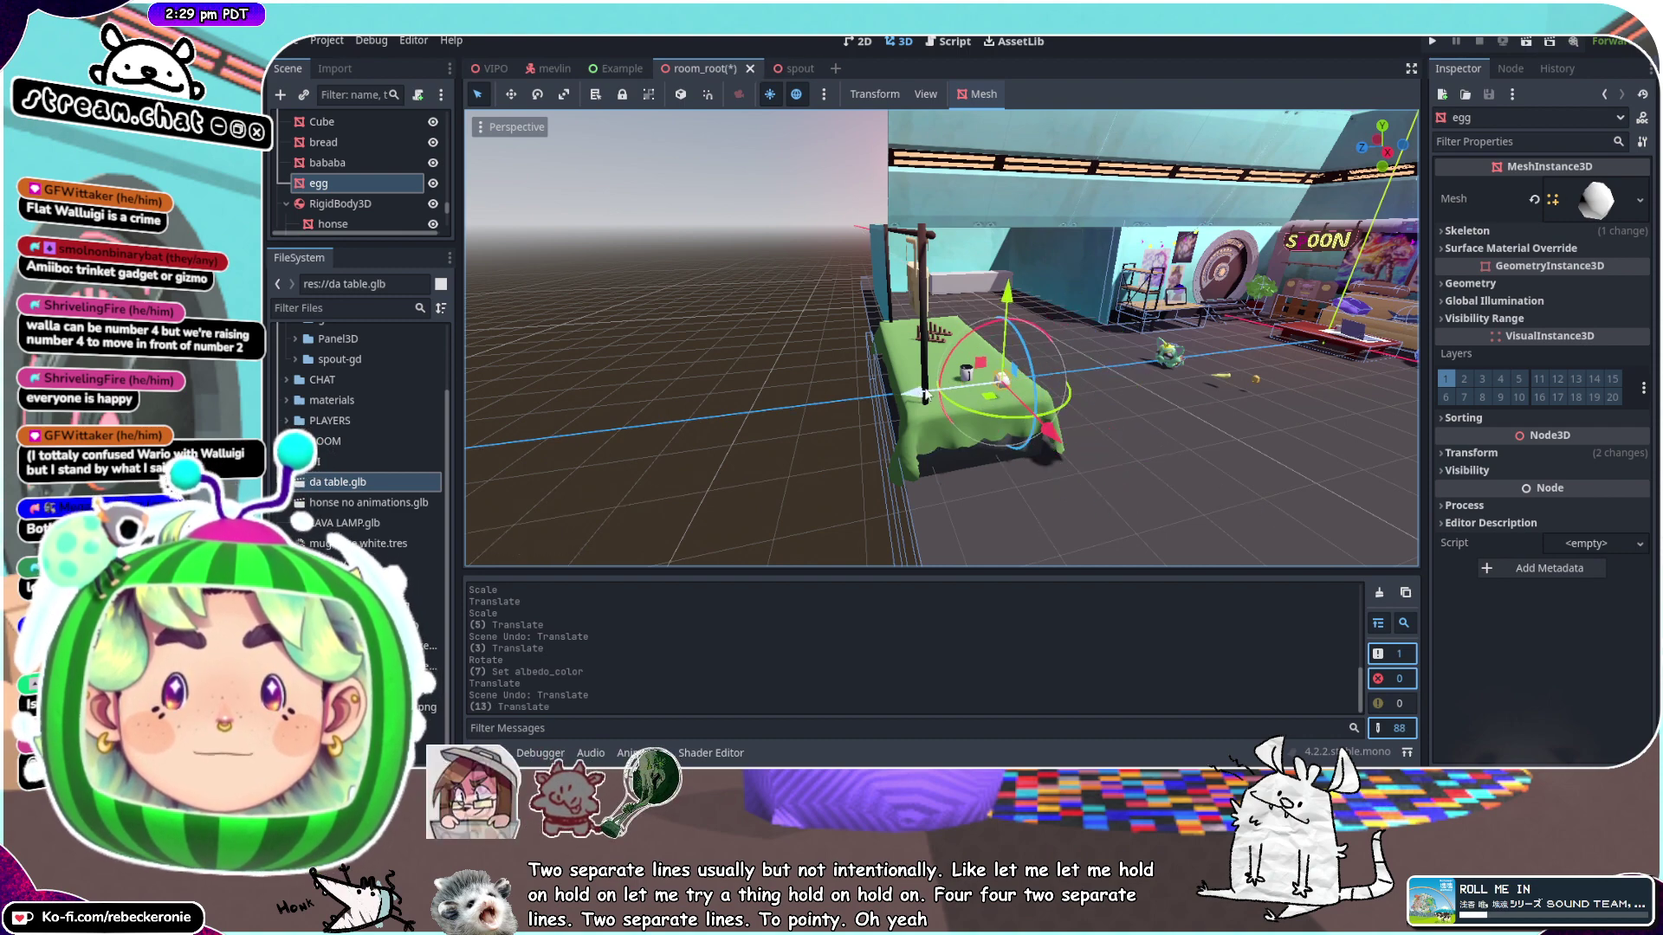
Slide the egg in beside the mug and lower it to rest on the tabletop
key("f")
scroll(1063, 329, "up", 15)
middle_click_drag(1039, 332, 606, 288)
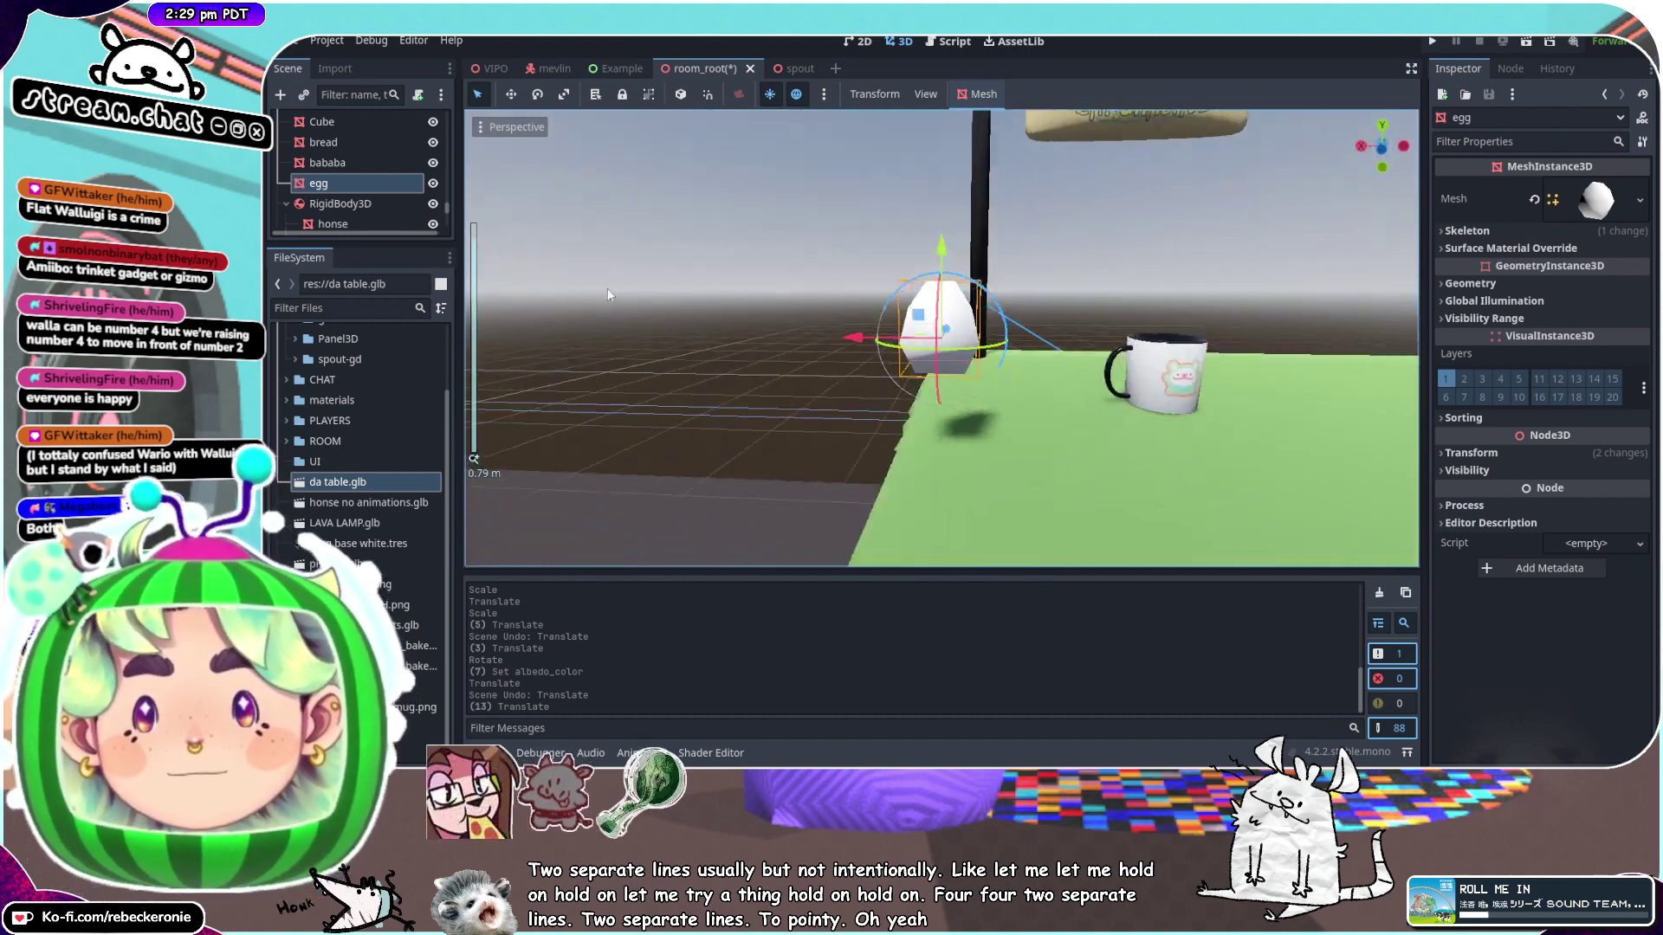
left_click_drag(877, 362, 974, 342)
left_click_drag(1060, 243, 1064, 302)
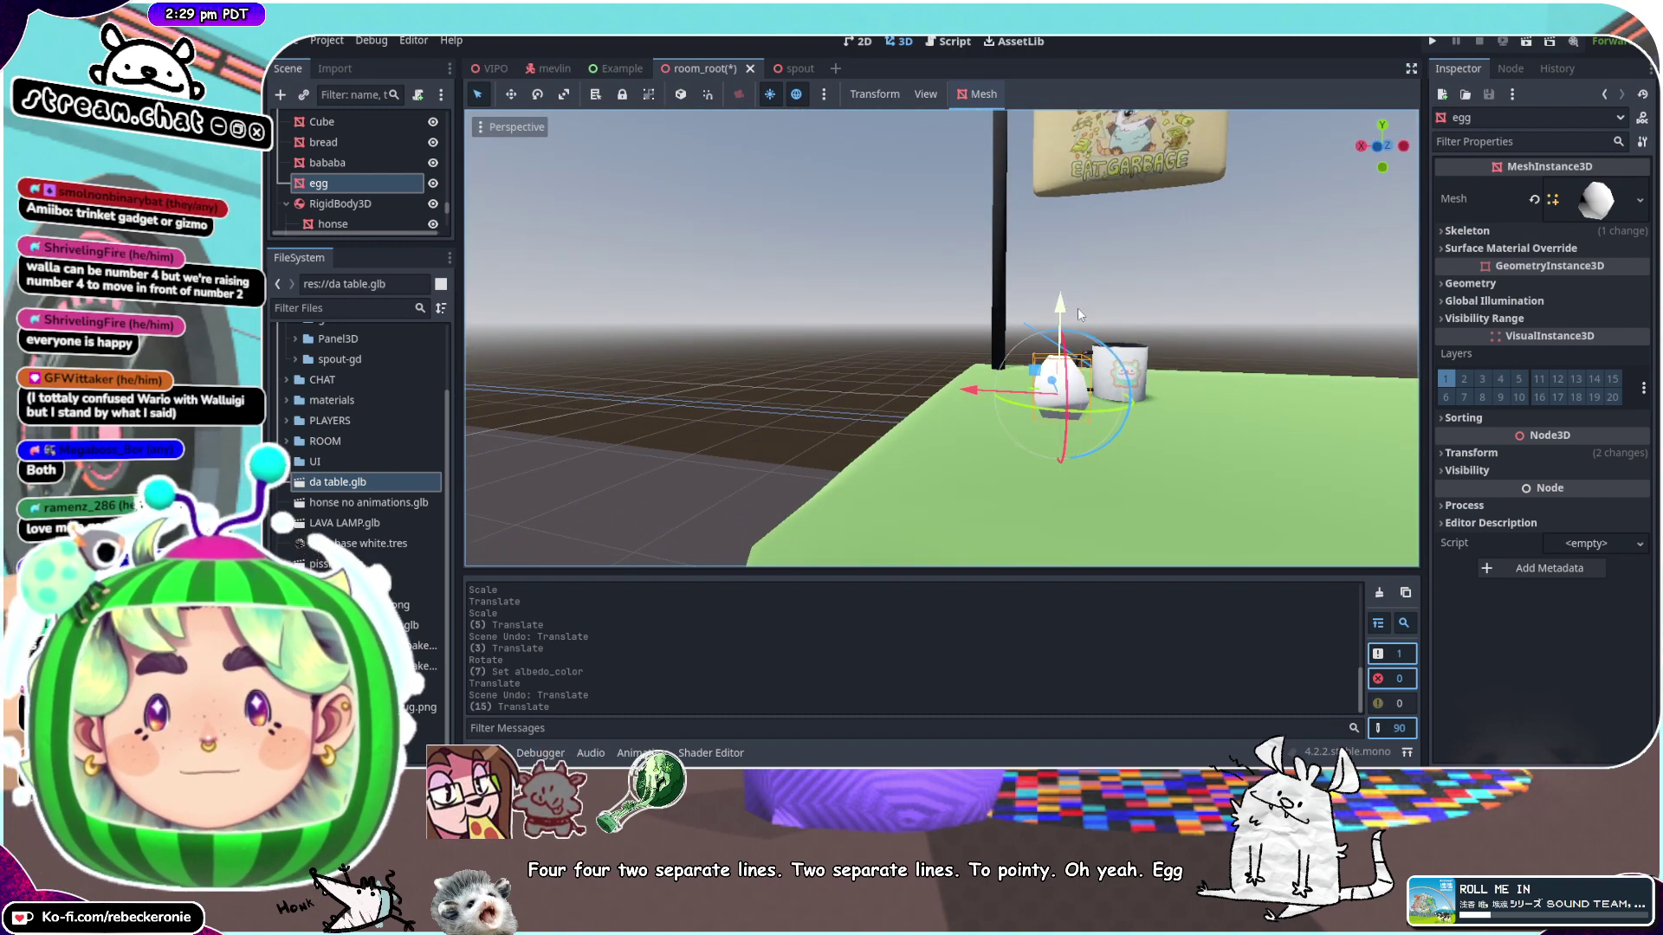
Move the cardboard box (Box_002) across the floor to the near end of the green table
middle_click_drag(1078, 308, 1394, 319)
scroll(952, 331, "down", 6)
scroll(953, 336, "down", 9)
scroll(1394, 319, "up", 5)
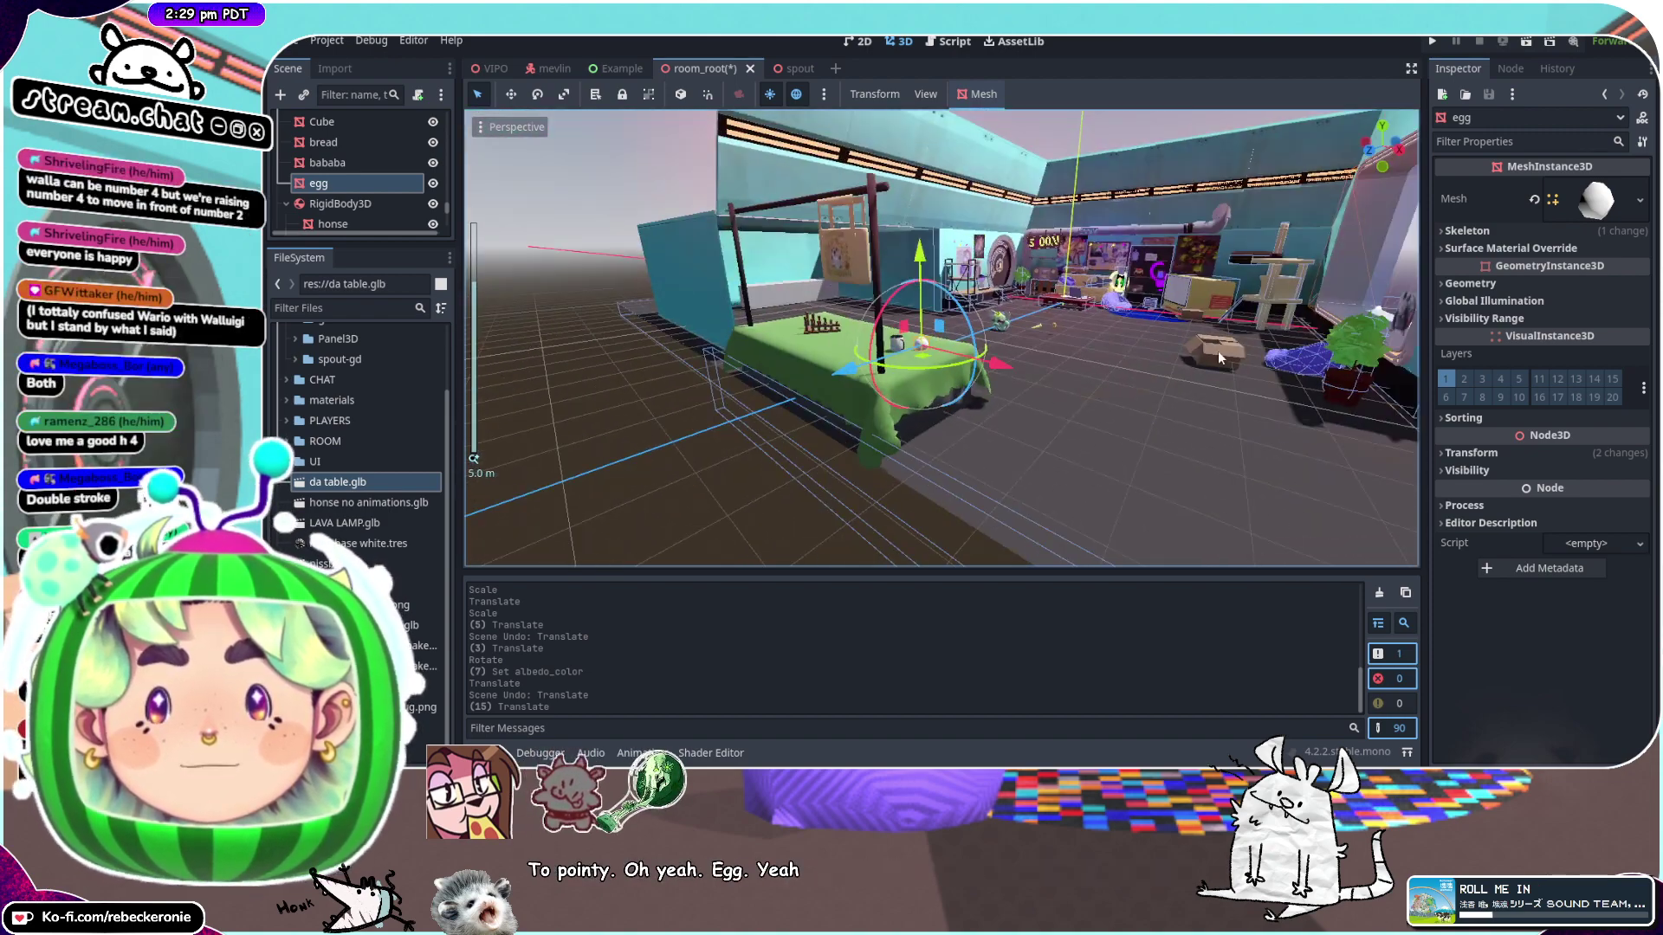
left_click(1220, 356)
middle_click_drag(1220, 357, 1204, 387)
left_click_drag(1226, 371, 939, 476)
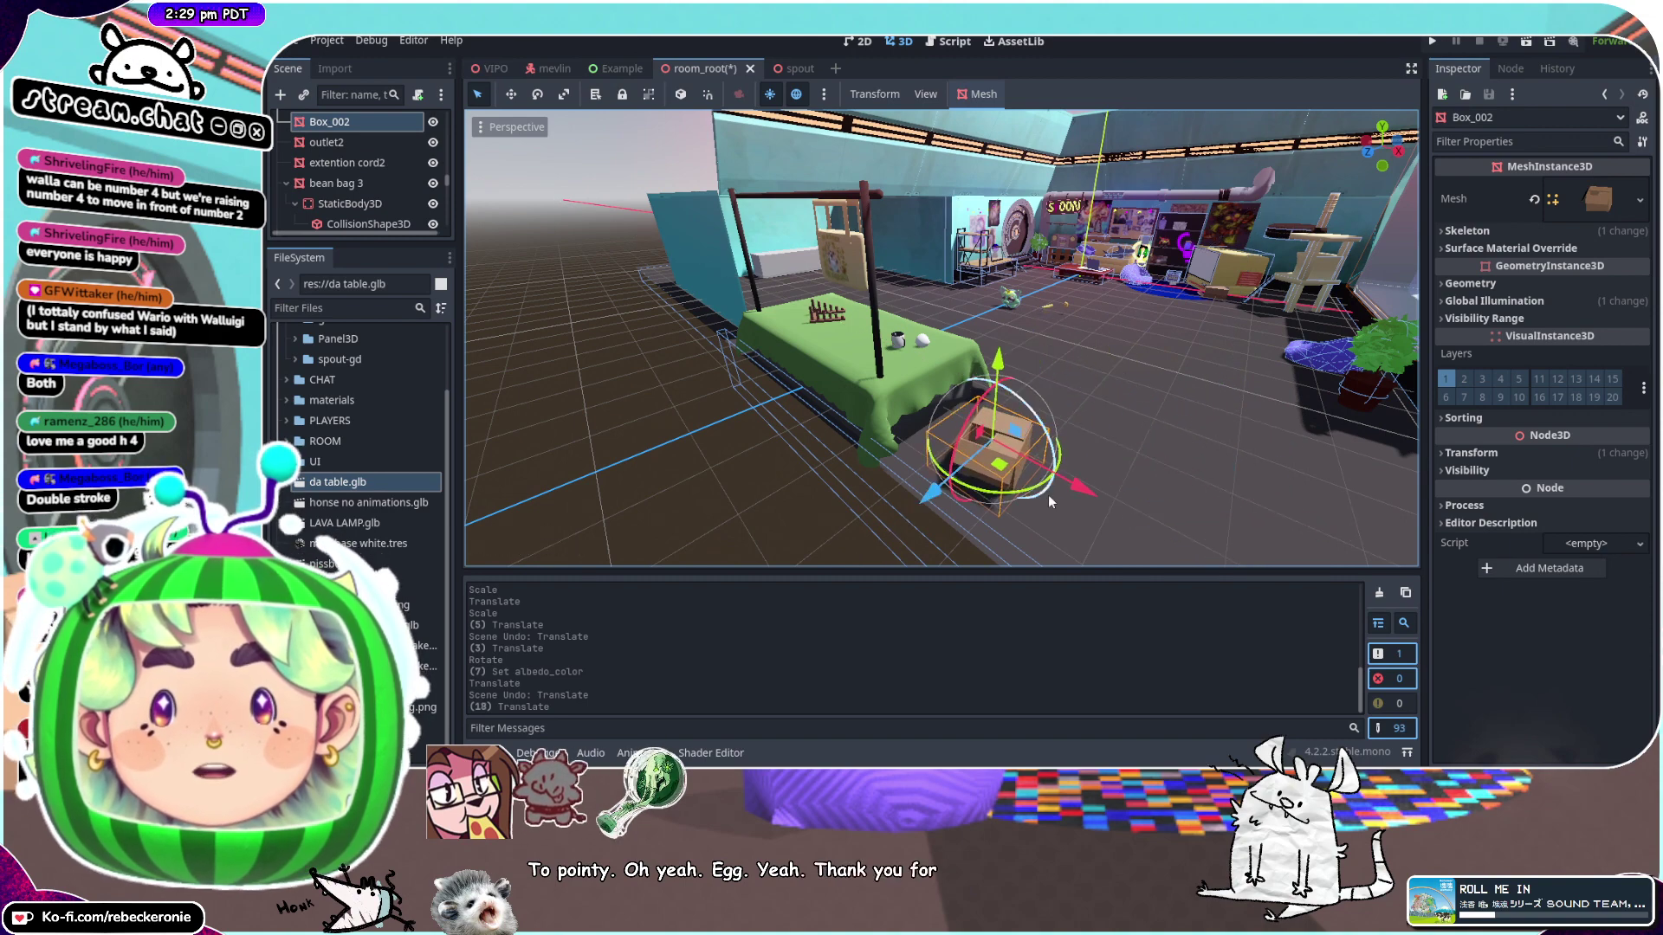
left_click_drag(1072, 485, 1046, 472)
Move the bread from the floor to the table and raise it to tabletop height near the egg and mug
middle_click_drag(1047, 473, 951, 465)
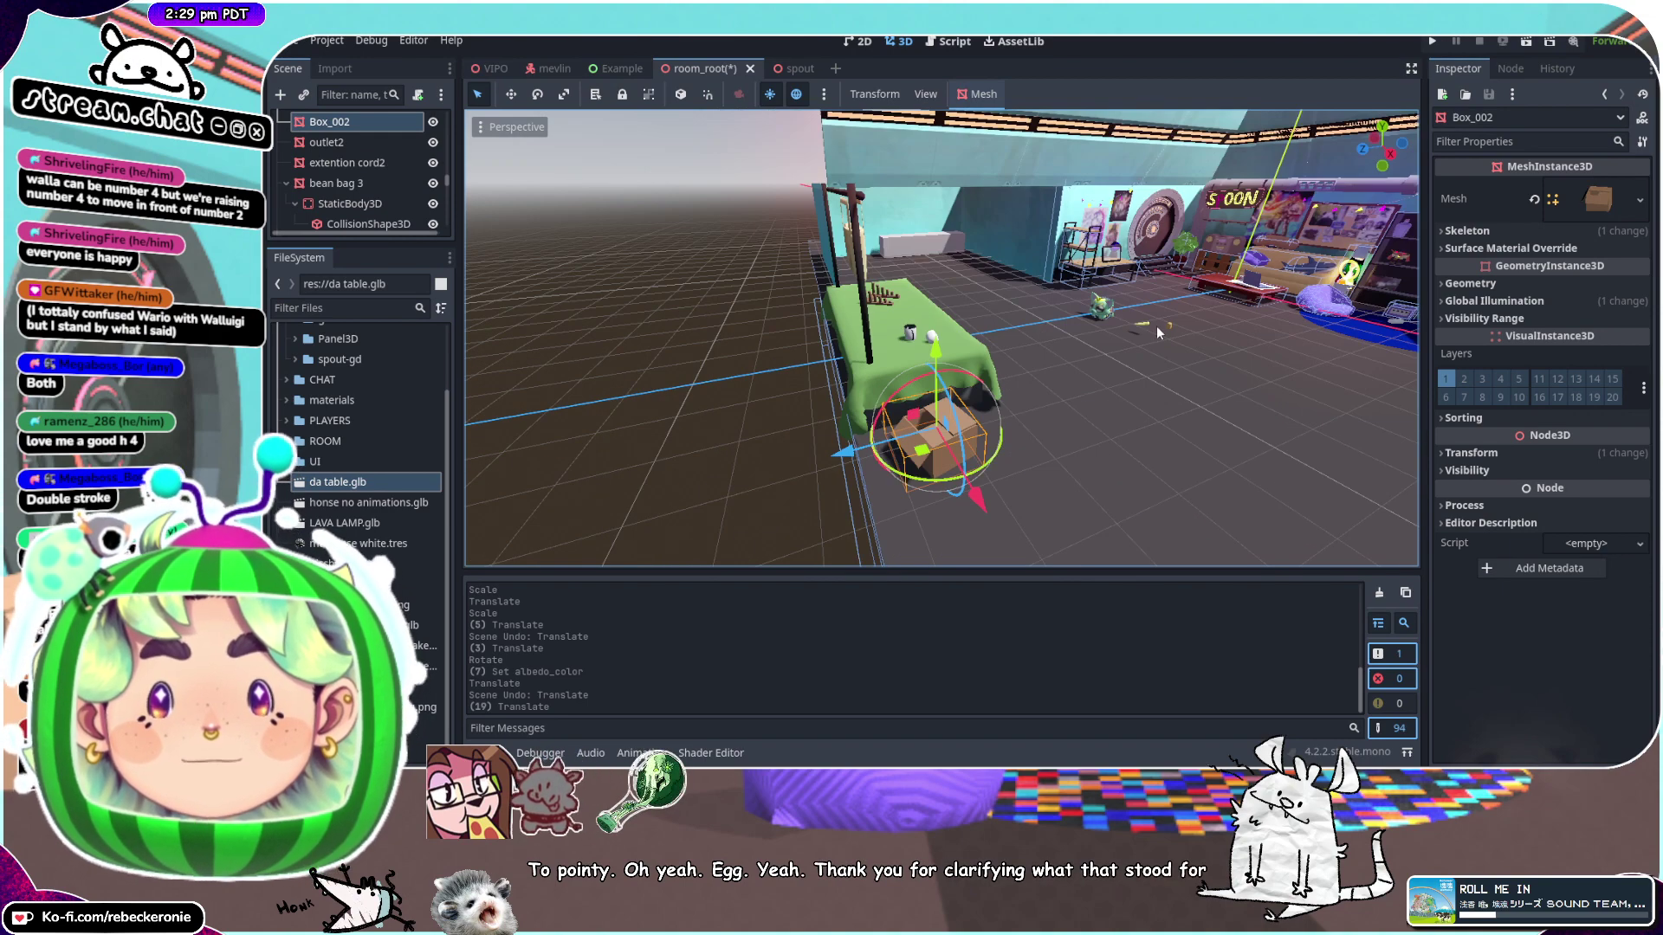
left_click(1169, 336)
left_click(1165, 332)
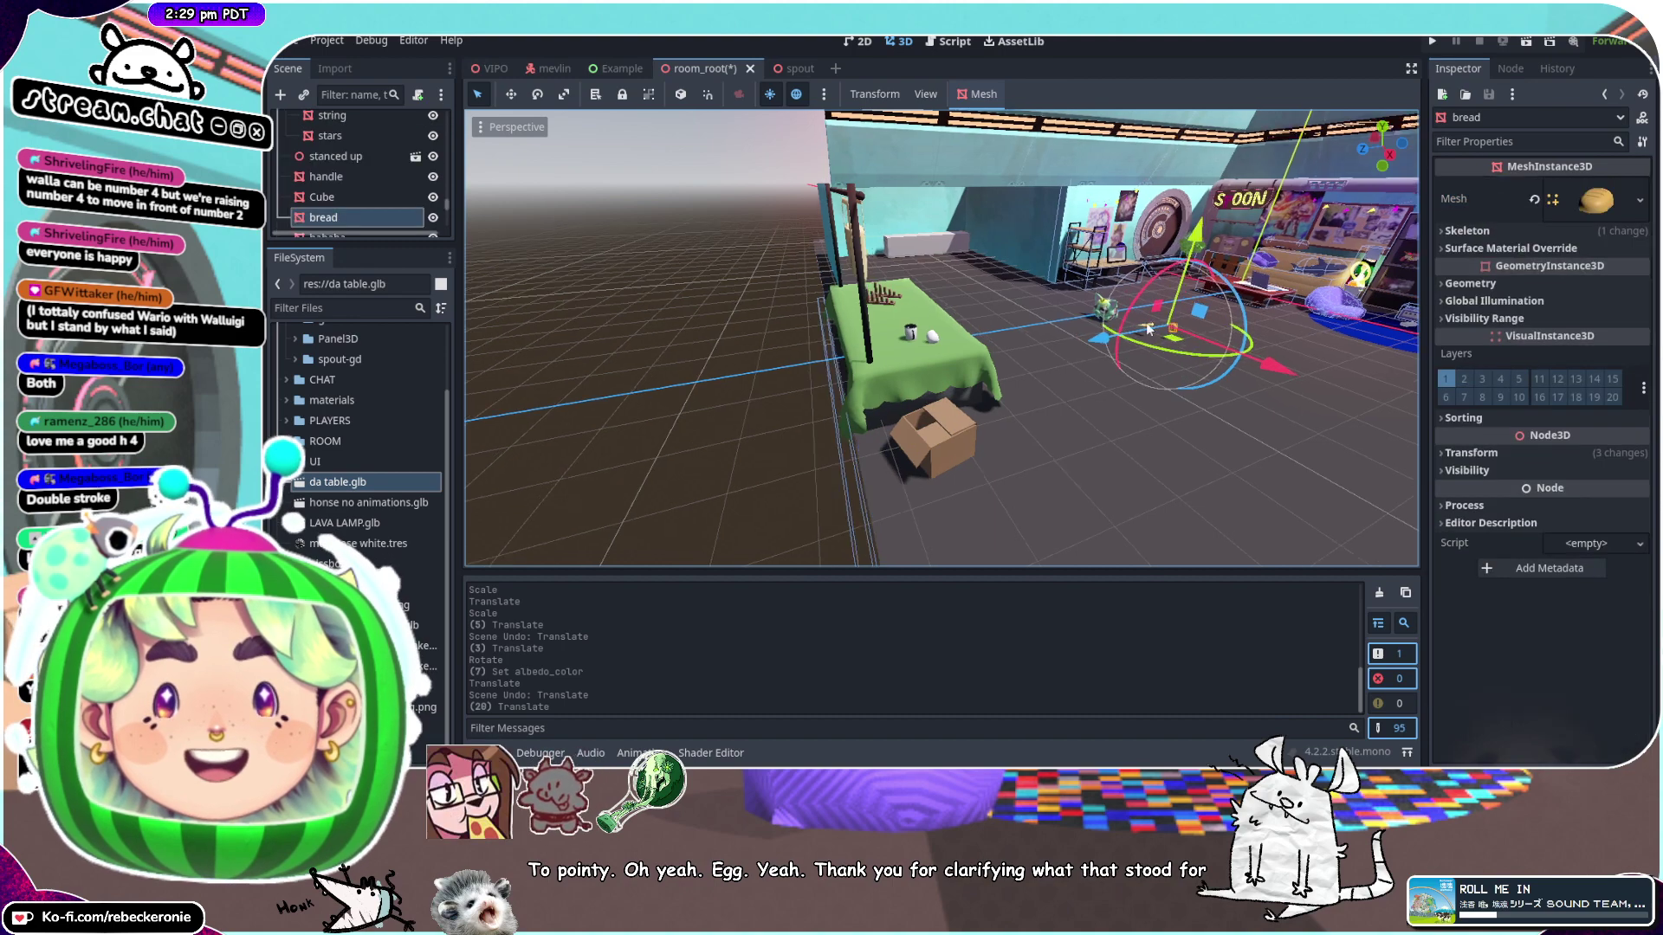
middle_click_drag(1165, 332, 1131, 344)
left_click_drag(1130, 344, 872, 389)
left_click_drag(966, 270, 971, 219)
scroll(1004, 242, "up", 7)
middle_click_drag(1213, 298, 1130, 364)
scroll(965, 236, "down", 1)
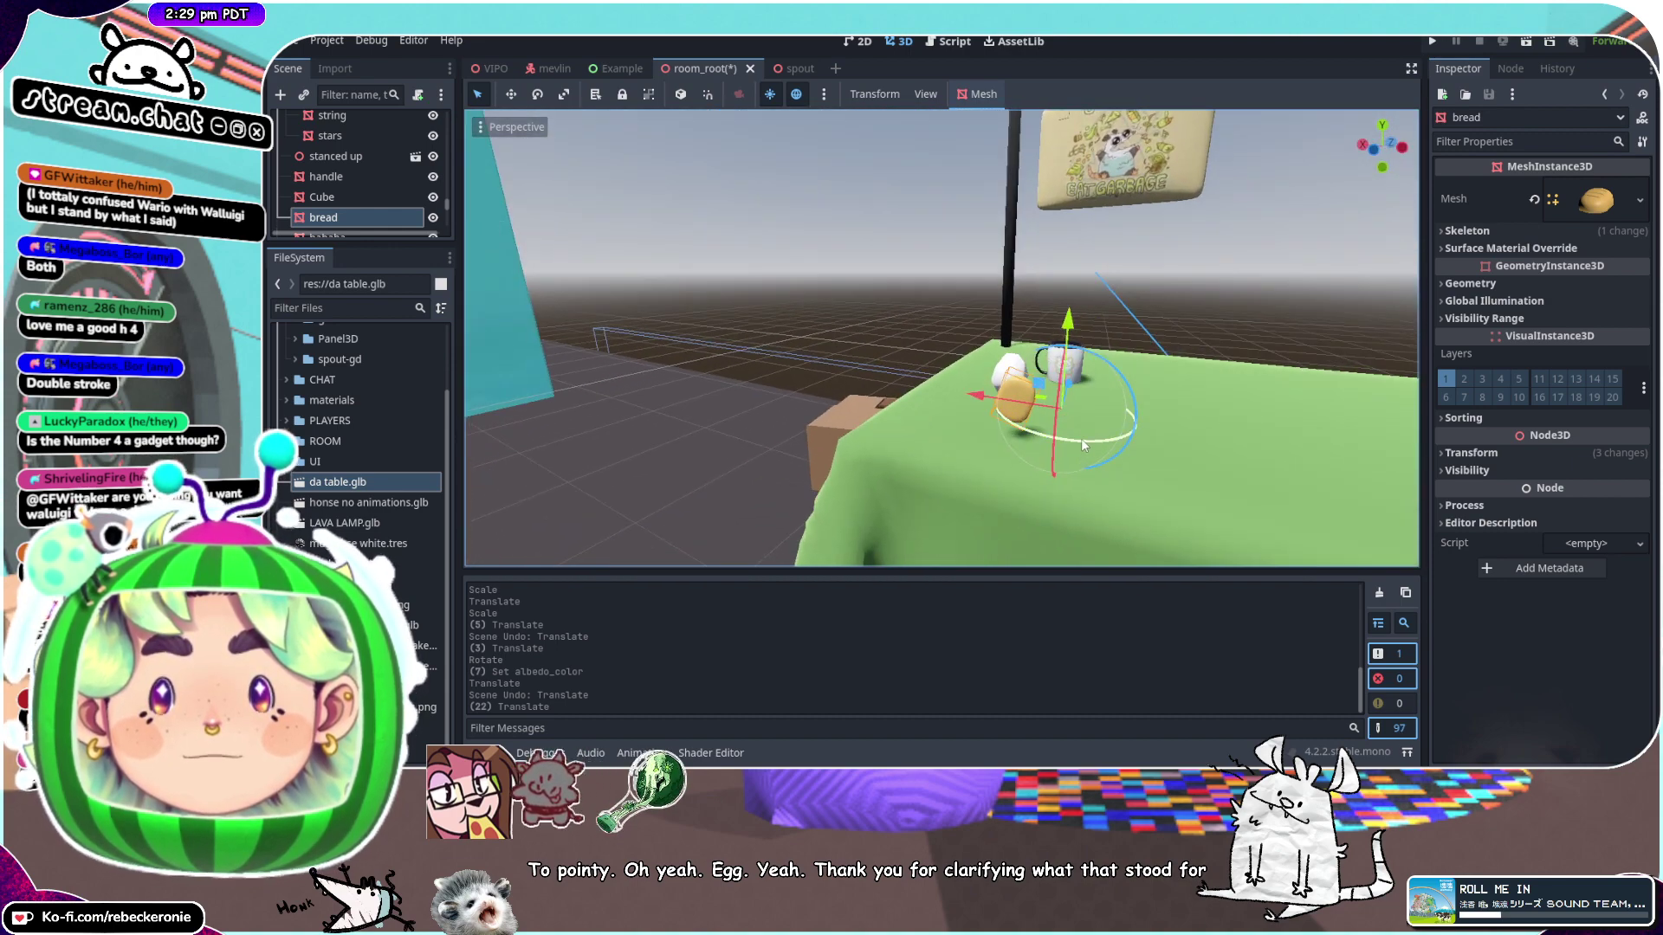
Rotate the bread to lie flat and lower it onto the tablecloth beside the egg
left_click_drag(1081, 439, 980, 391)
middle_click_drag(1009, 359, 855, 281)
left_click_drag(830, 296, 830, 316)
middle_click_drag(832, 318, 979, 443)
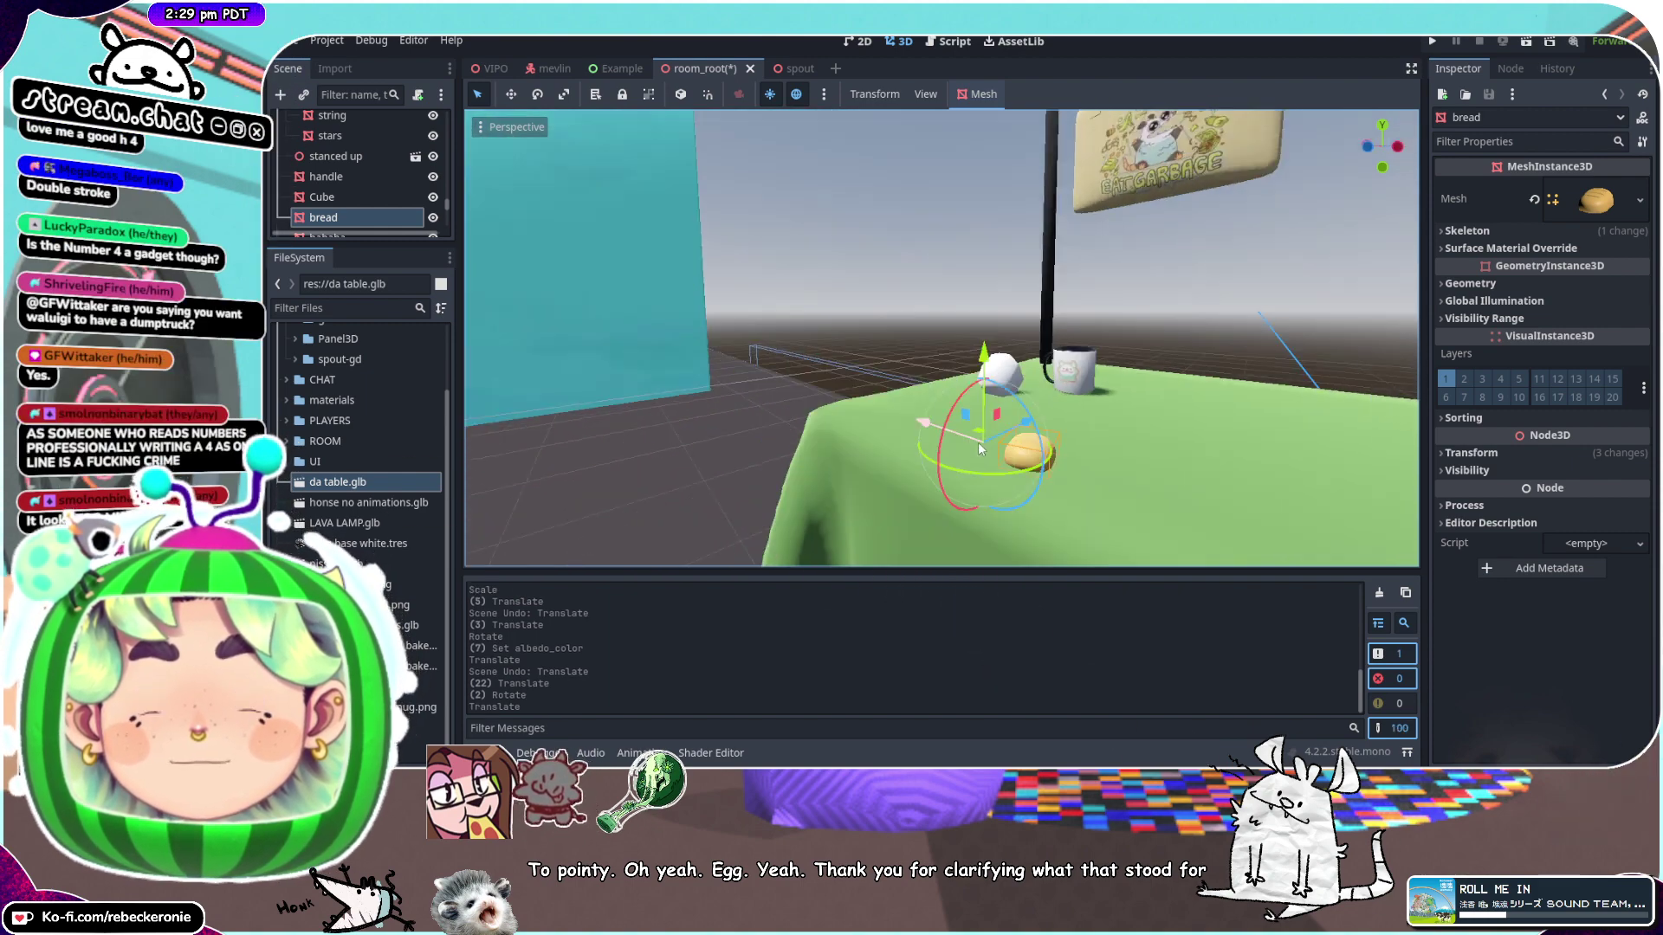
Shift the bread a little horizontally along the tabletop to adjust its spacing from the egg and mug
right_click_drag(979, 442, 998, 451)
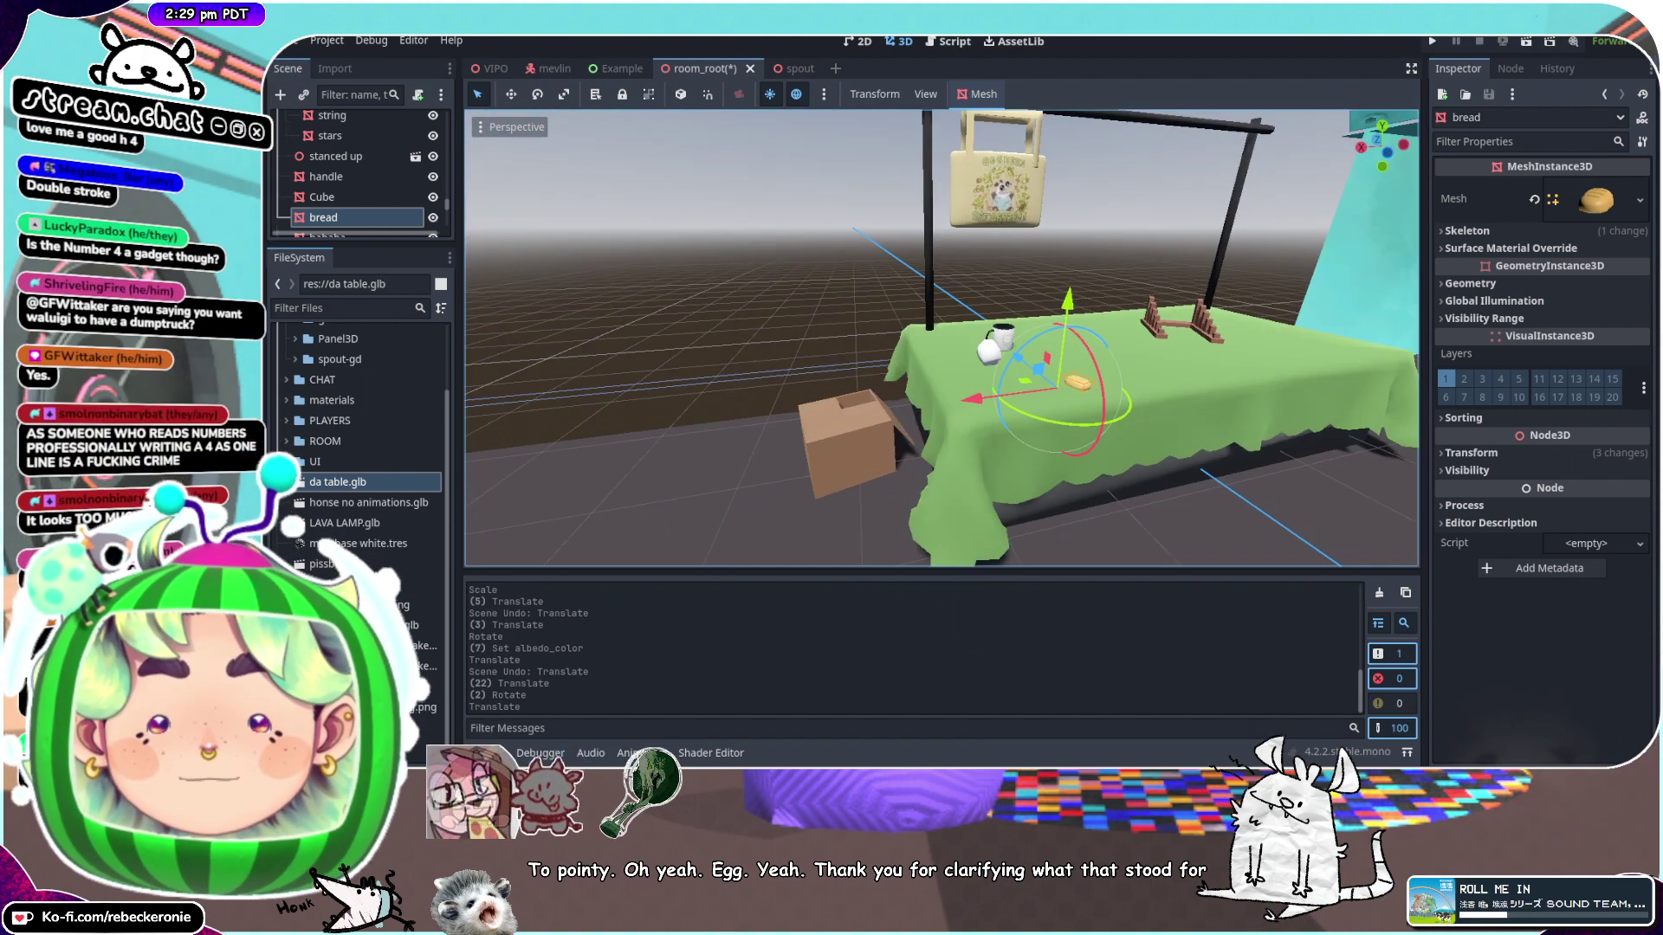
scroll(939, 481, "down", 3)
middle_click_drag(939, 481, 1022, 442)
right_click_drag(1082, 473, 1113, 383)
scroll(1113, 383, "down", 4)
middle_click_drag(1113, 384, 1229, 423)
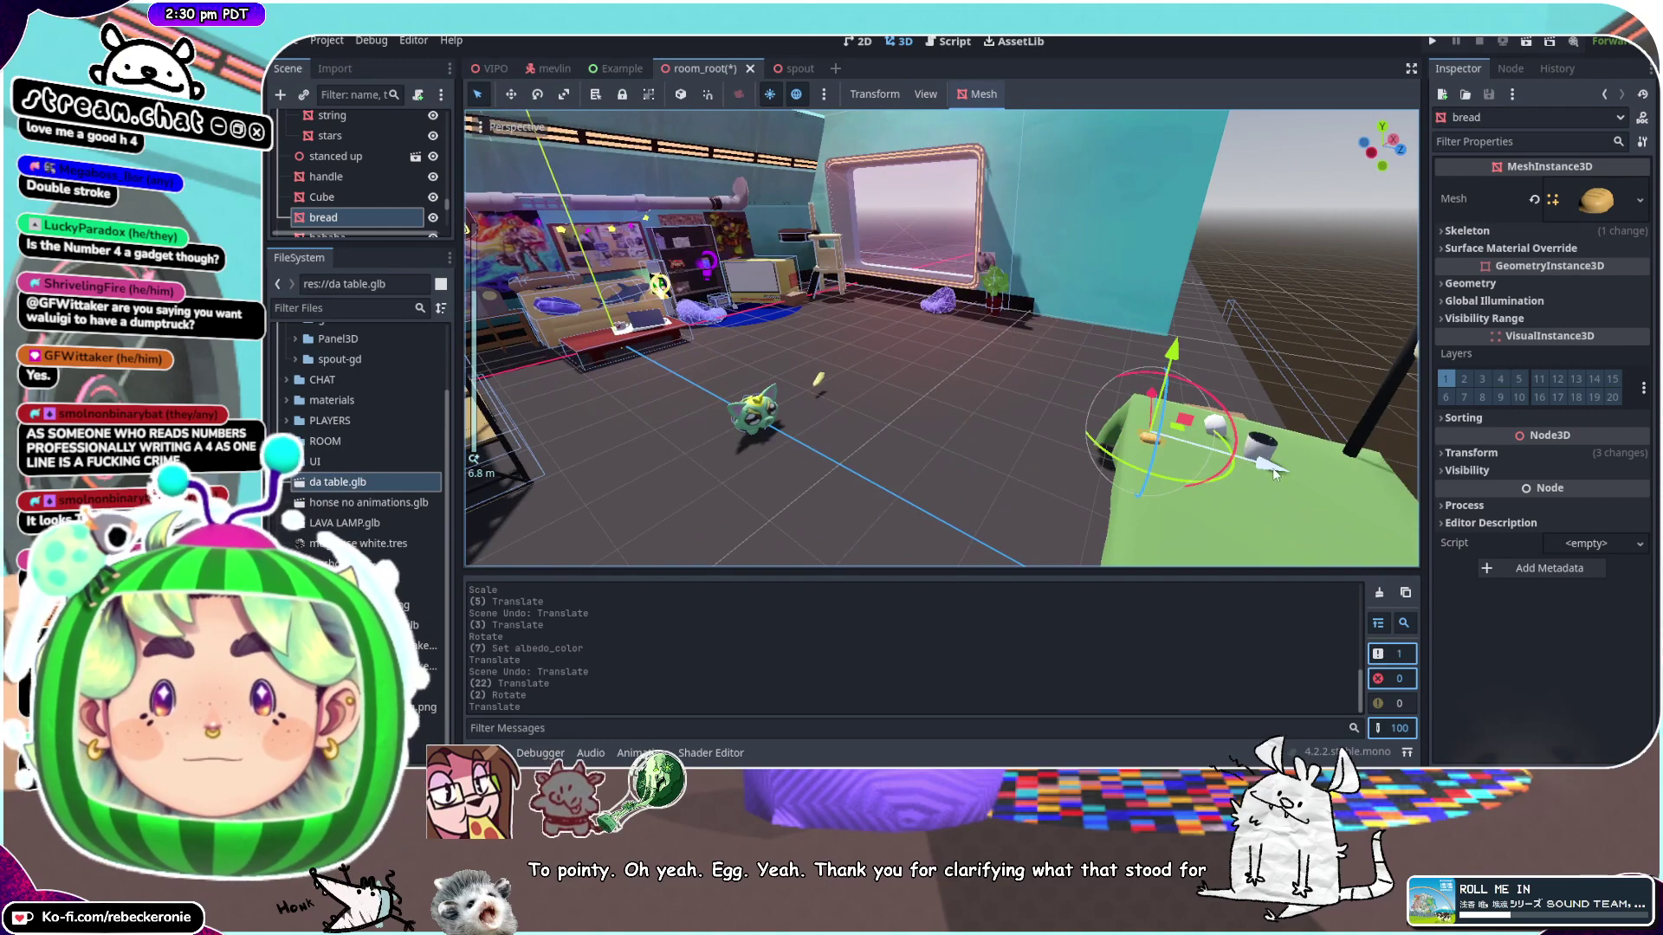
left_click_drag(1290, 475, 1339, 483)
Save the room_root scene and check the dressed table from across the room
right_click_drag(1058, 409, 1098, 398)
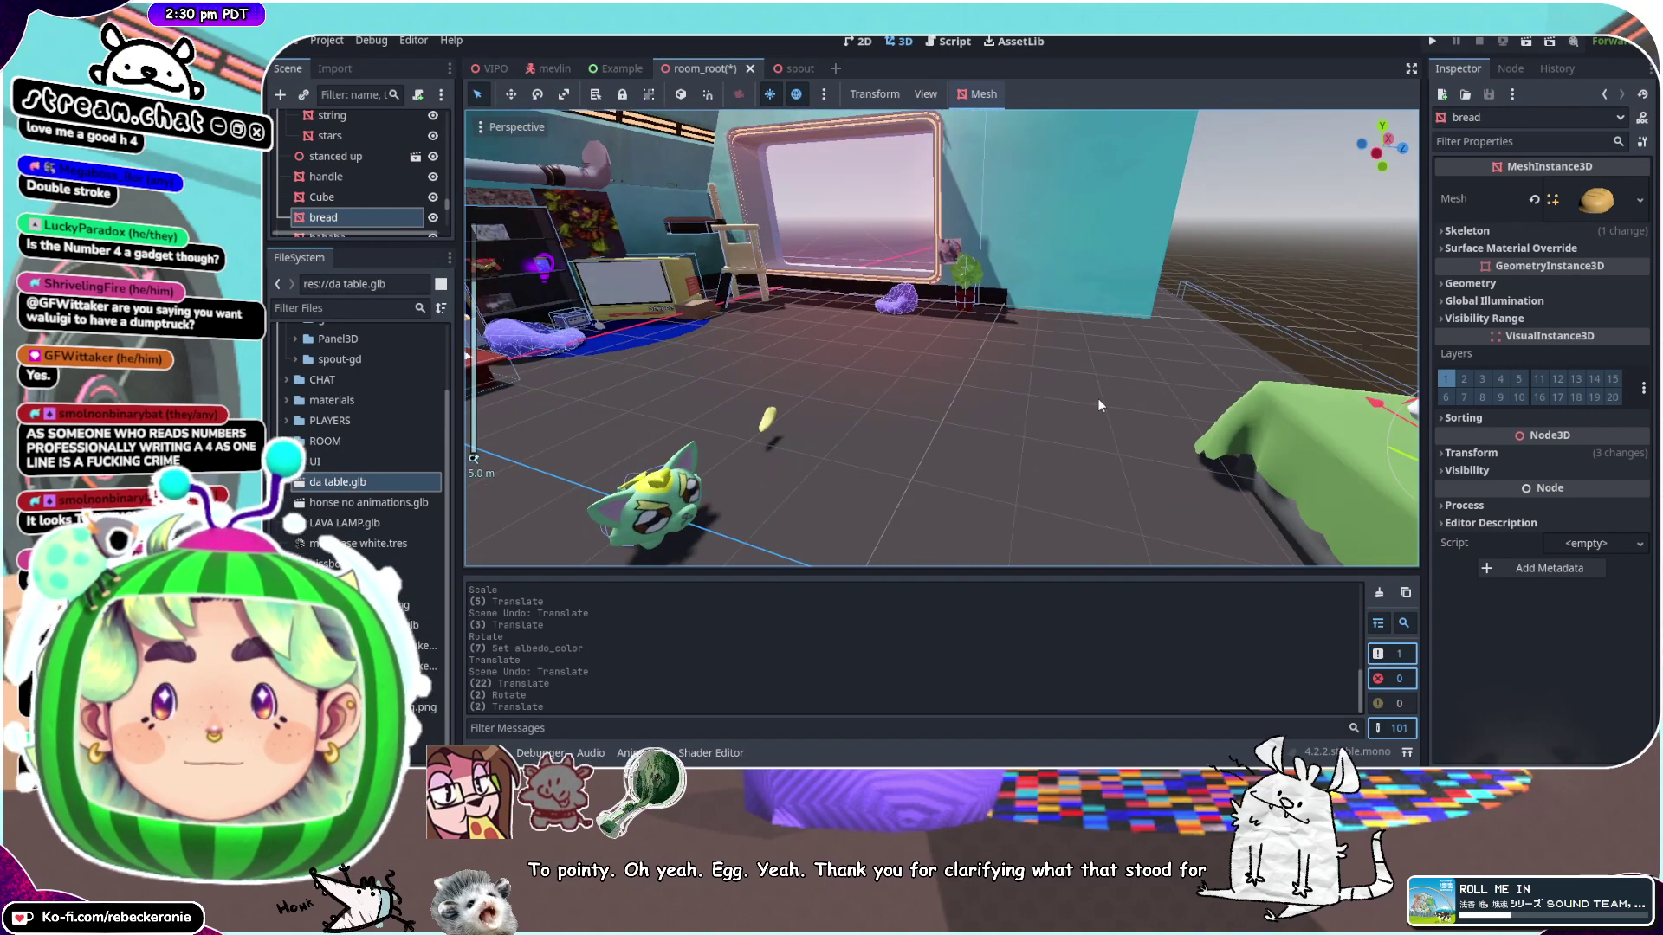
key("ctrl+s")
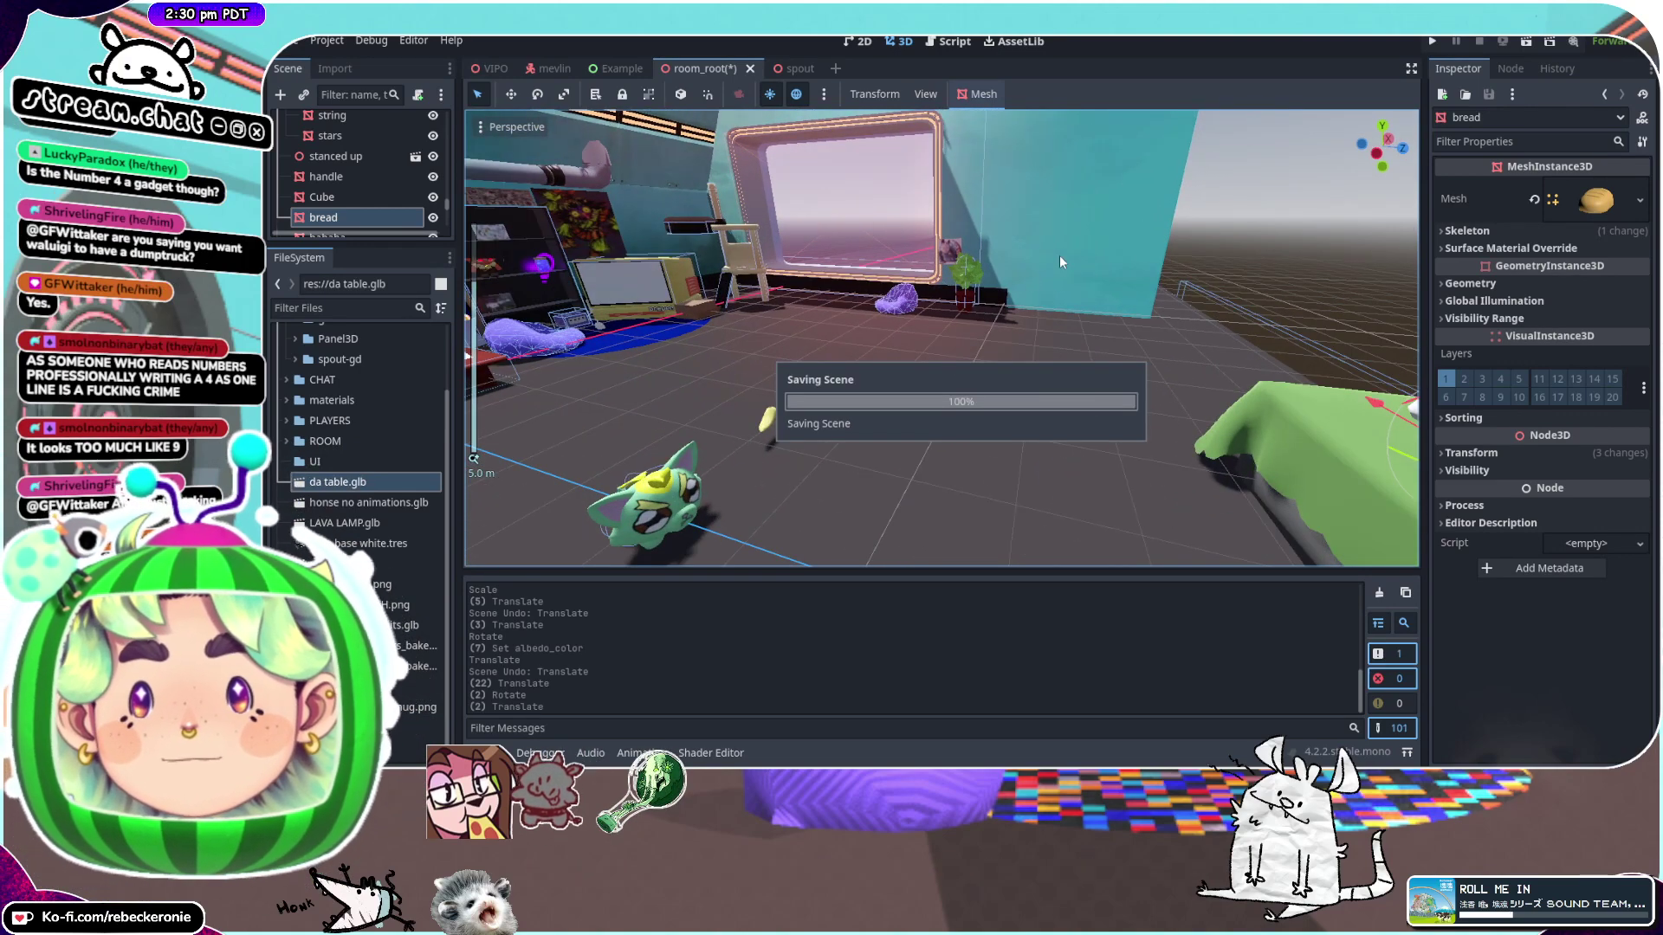
scroll(1005, 284, "down", 4)
middle_click_drag(1004, 284, 1164, 313)
right_click_drag(1164, 313, 1287, 269)
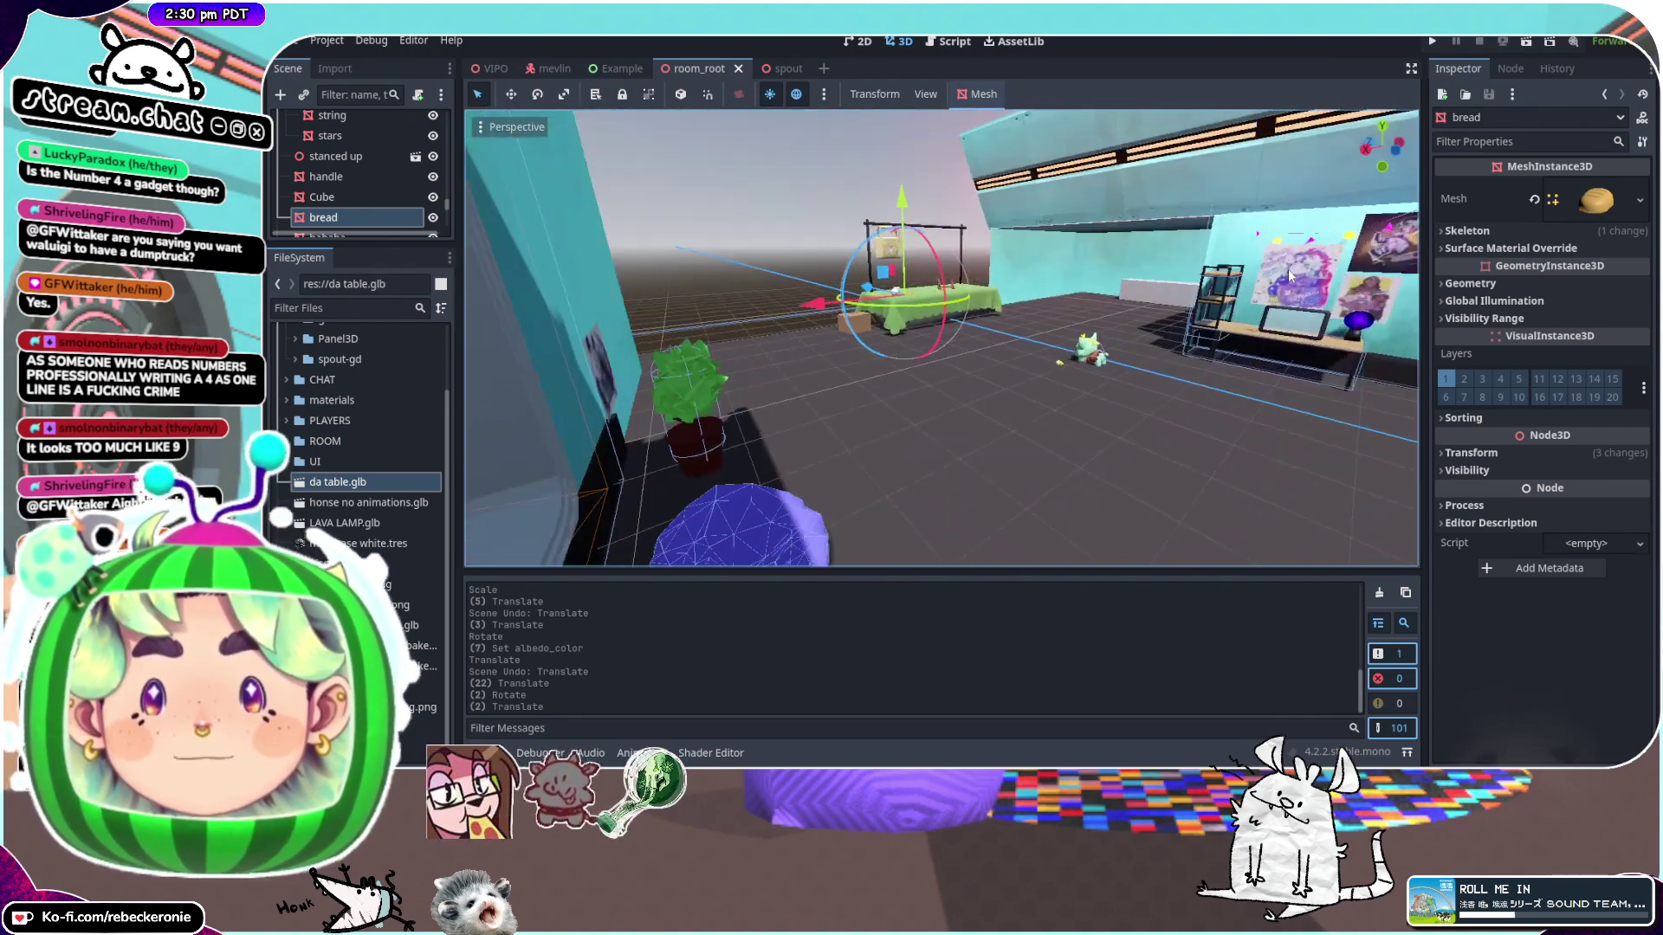
right_click_drag(1045, 274, 723, 329)
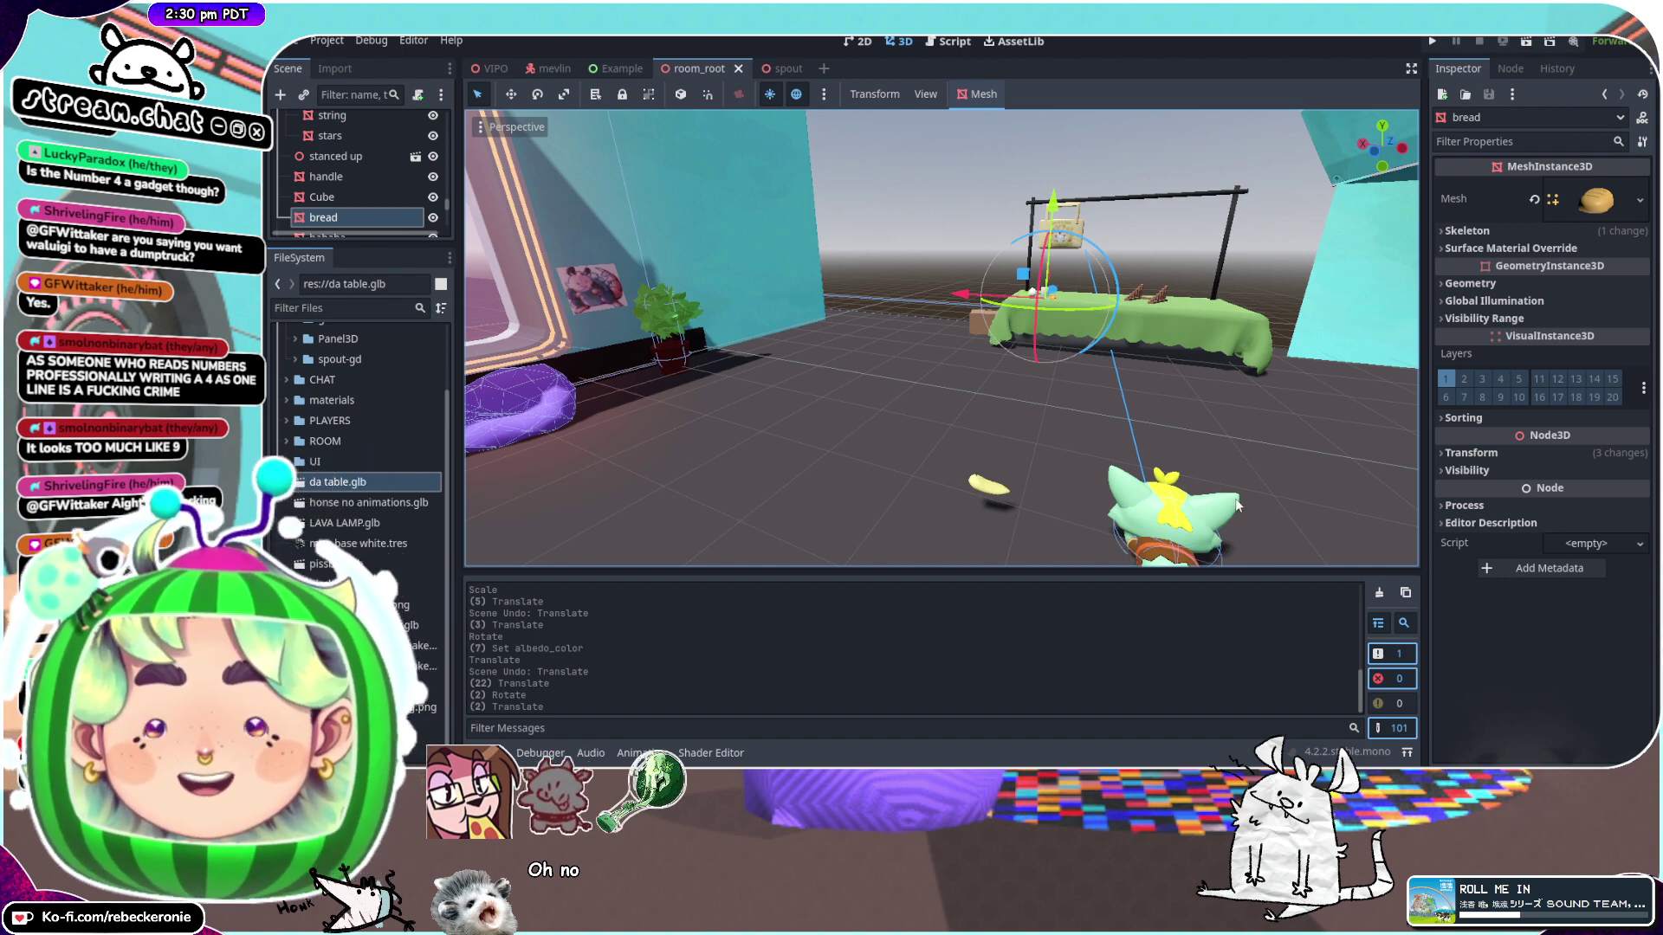
right_click_drag(1237, 505, 1235, 676)
Switch to Blender and add a 2 m cube mesh at the origin of the table scene
key("alt+Tab")
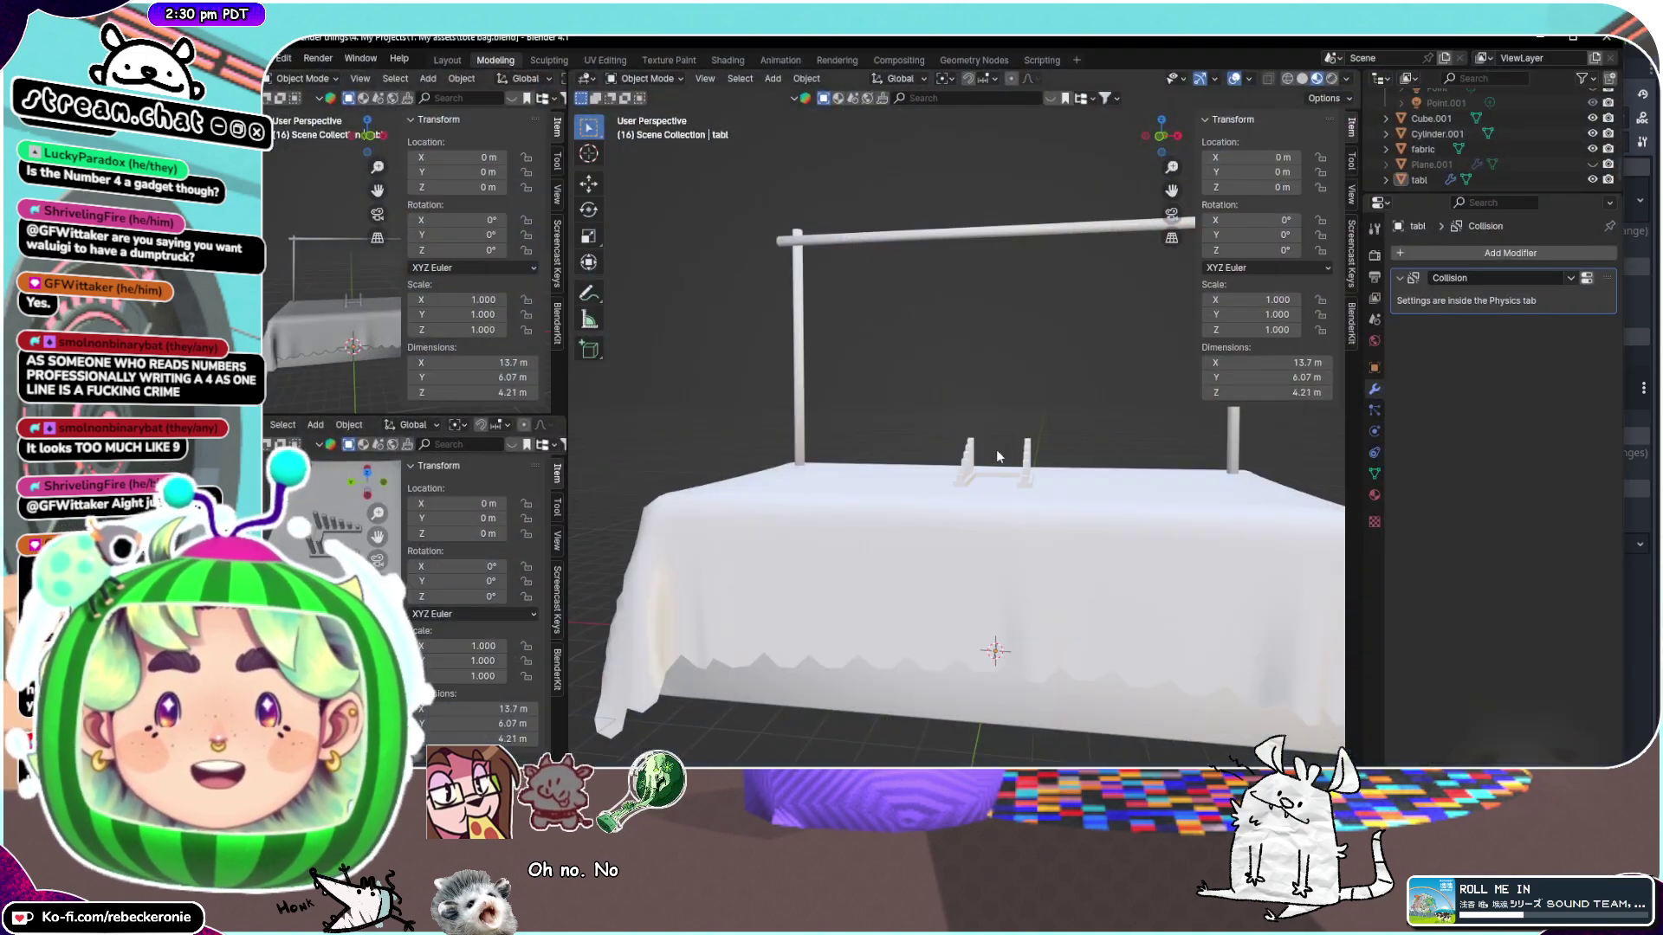
scroll(875, 415, "down", 3)
middle_click_drag(875, 416, 842, 445)
scroll(931, 485, "up", 5)
middle_click_drag(866, 312, 913, 347)
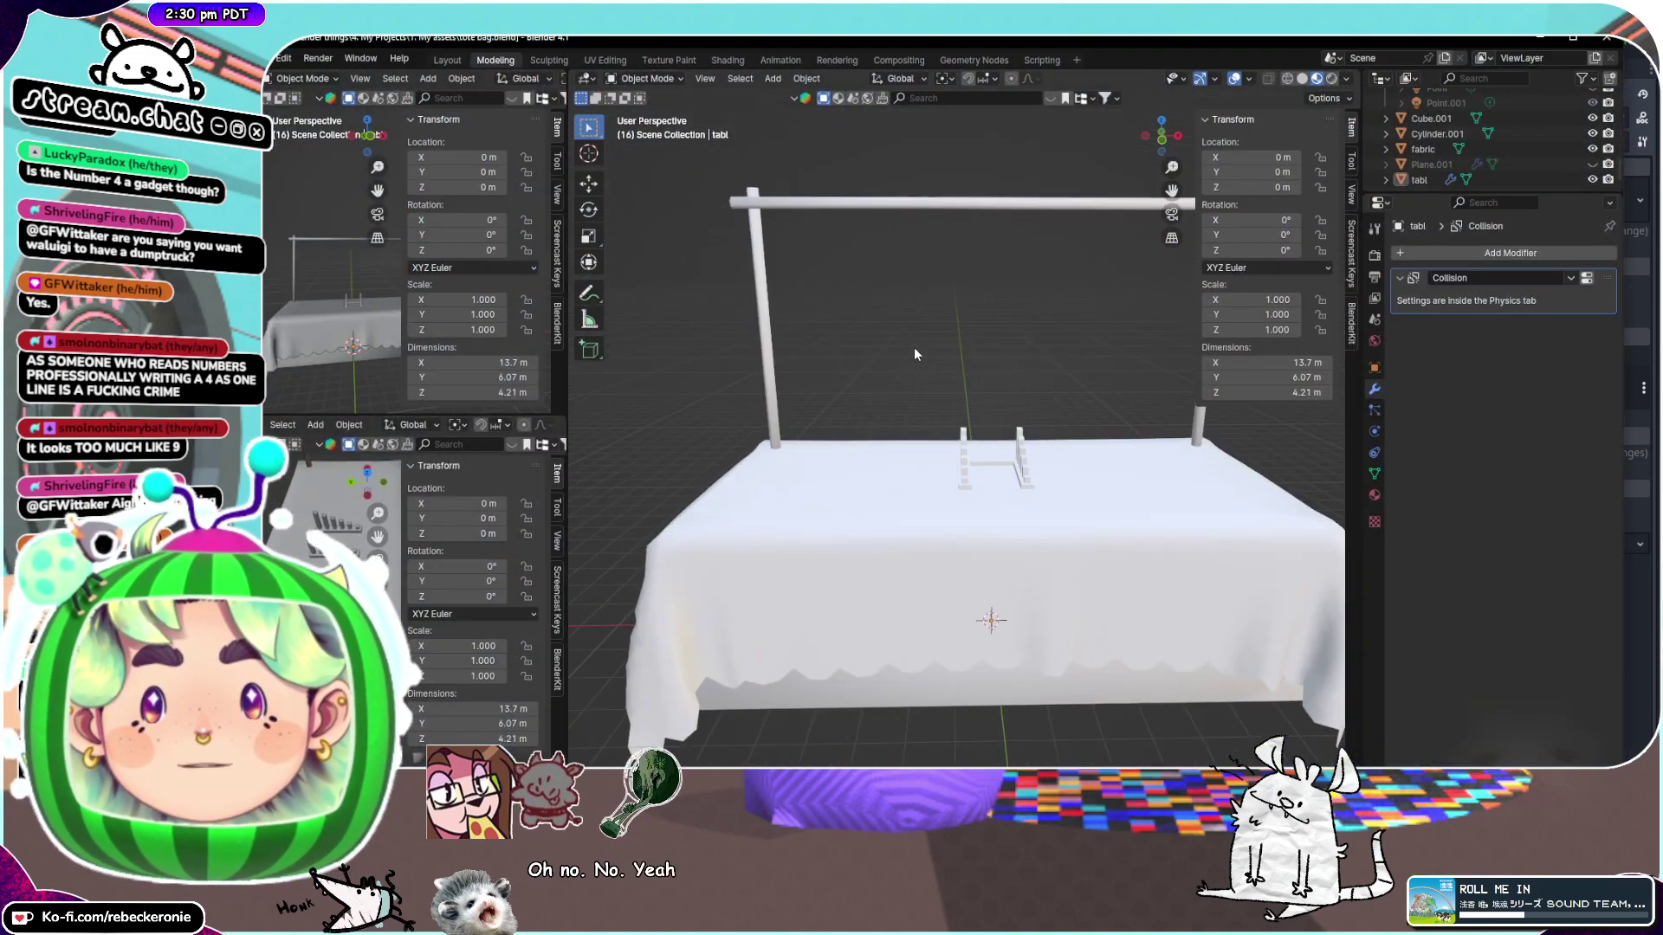
scroll(1455, 146, "down", 1)
left_click(1430, 115)
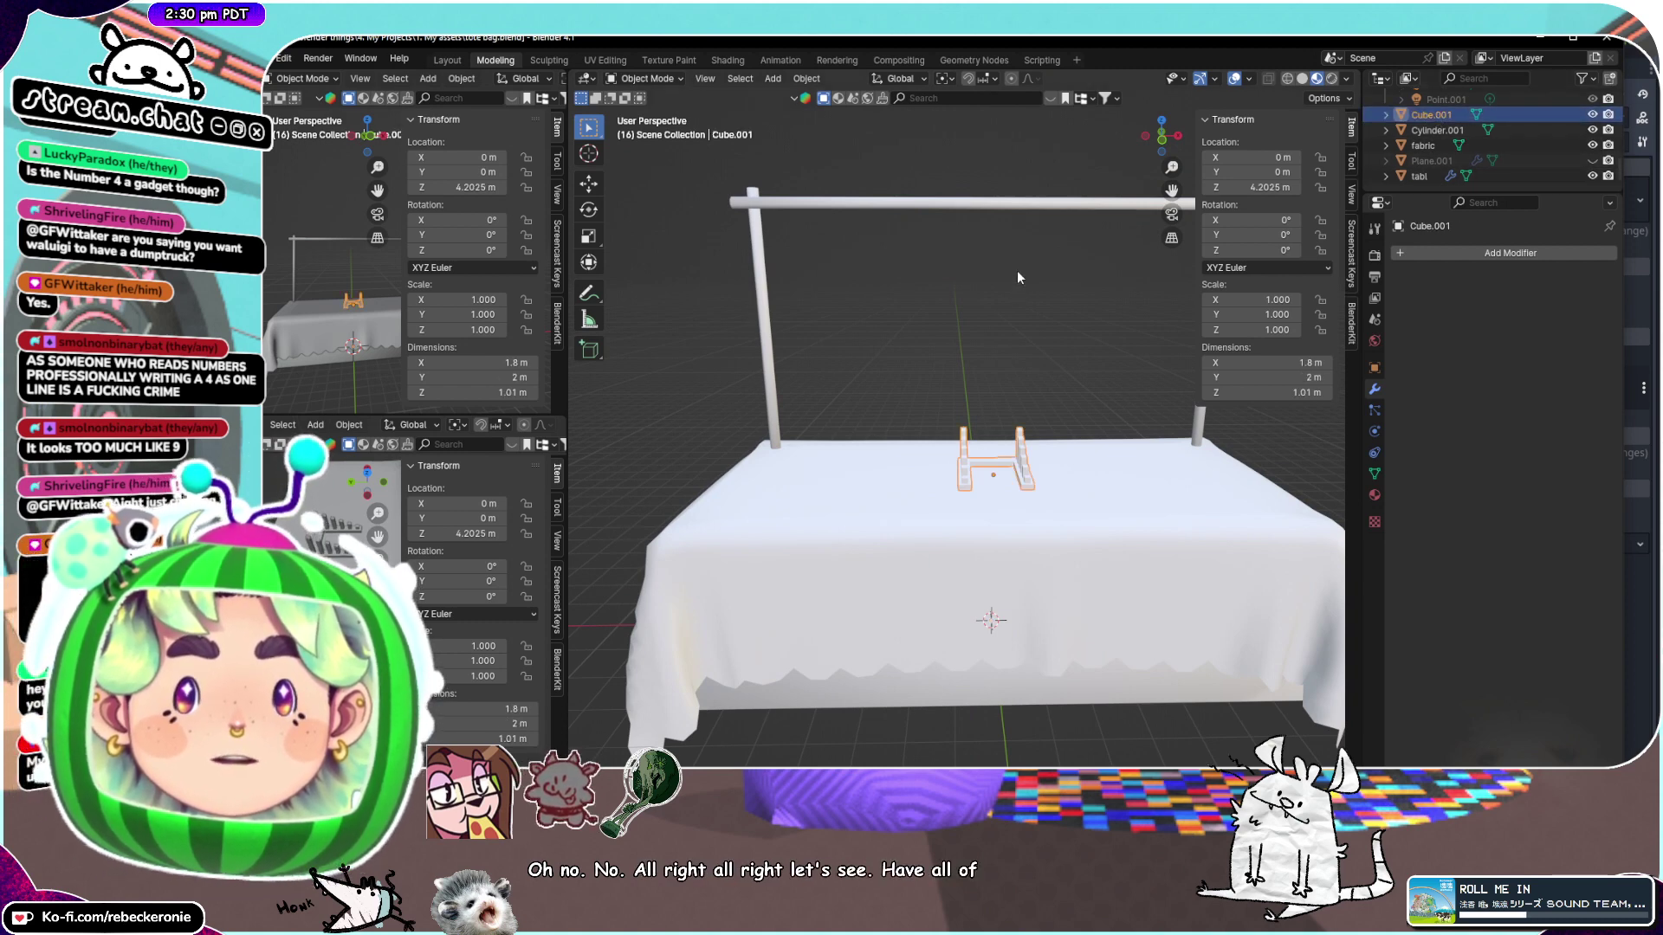
scroll(1017, 270, "down", 4)
key("alt+a")
key("shift+a")
mouse_move(1027, 350)
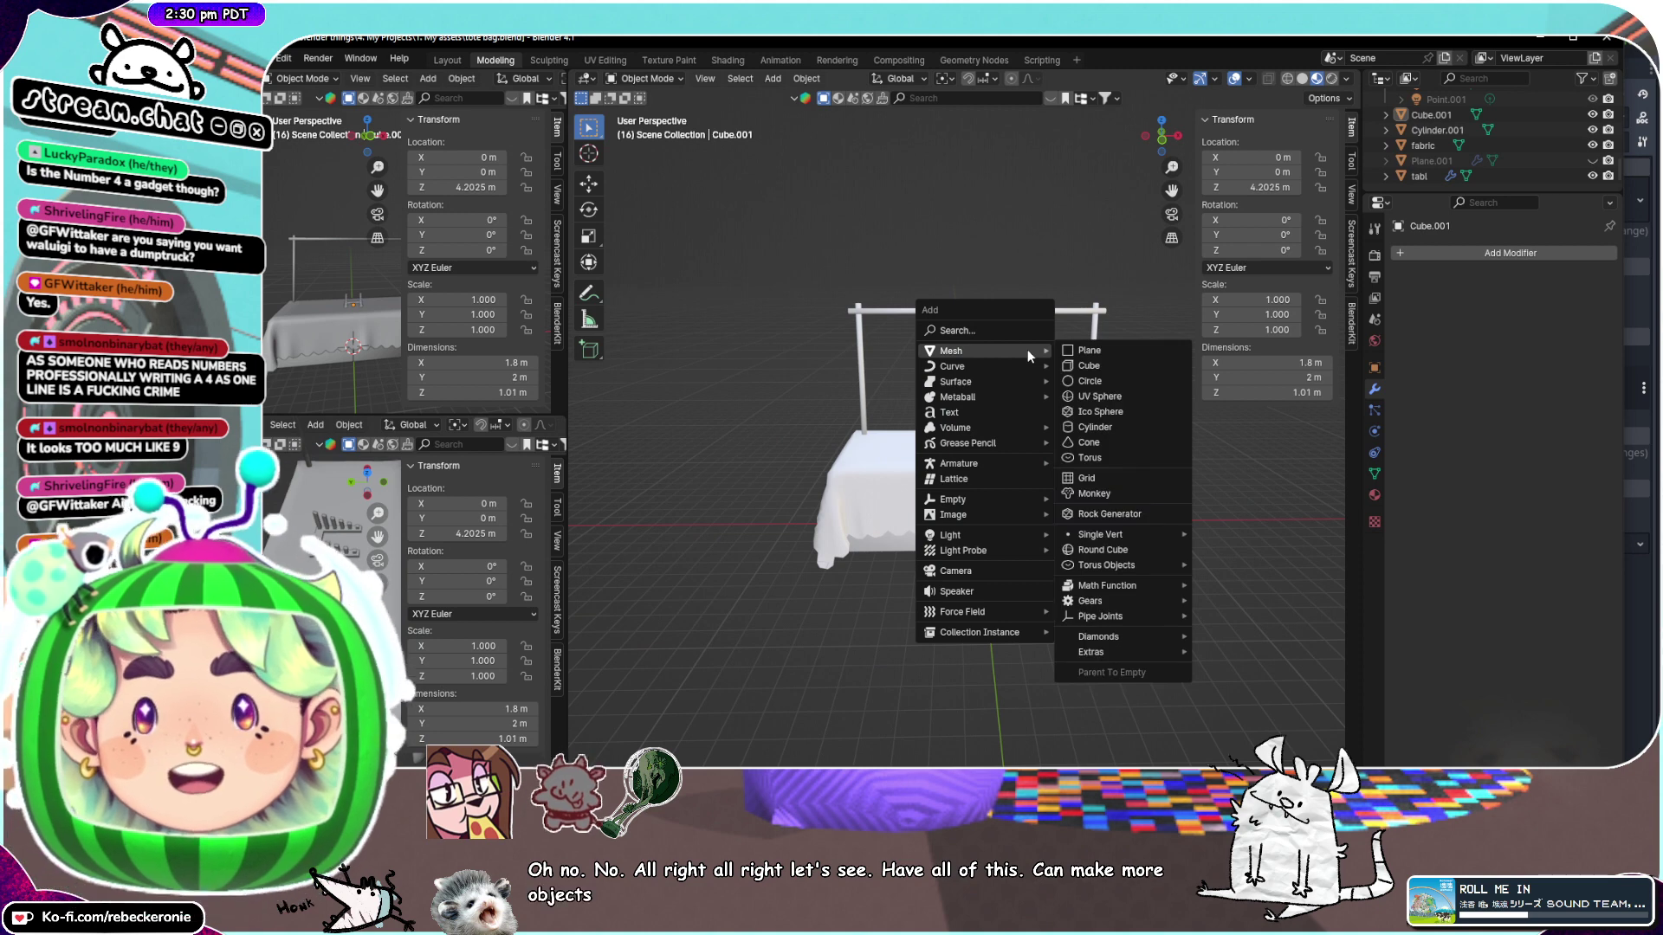
left_click(1100, 366)
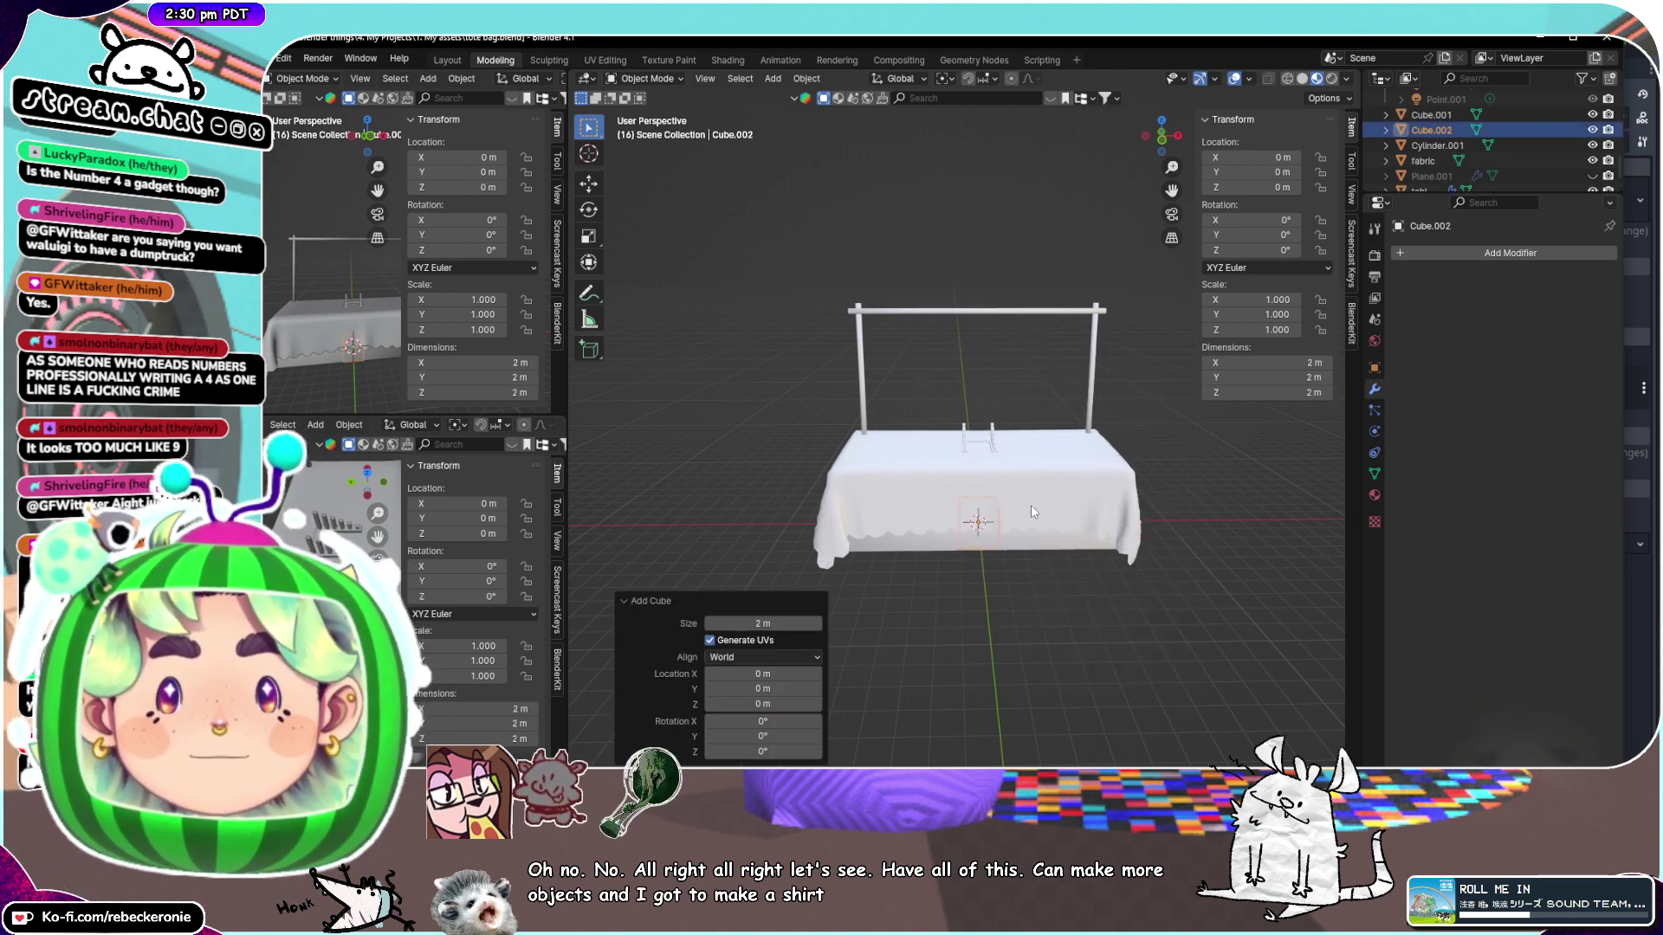
Raise the new cube about 8.36 m along Z so it floats under the frame's crossbar
key("g")
key("z")
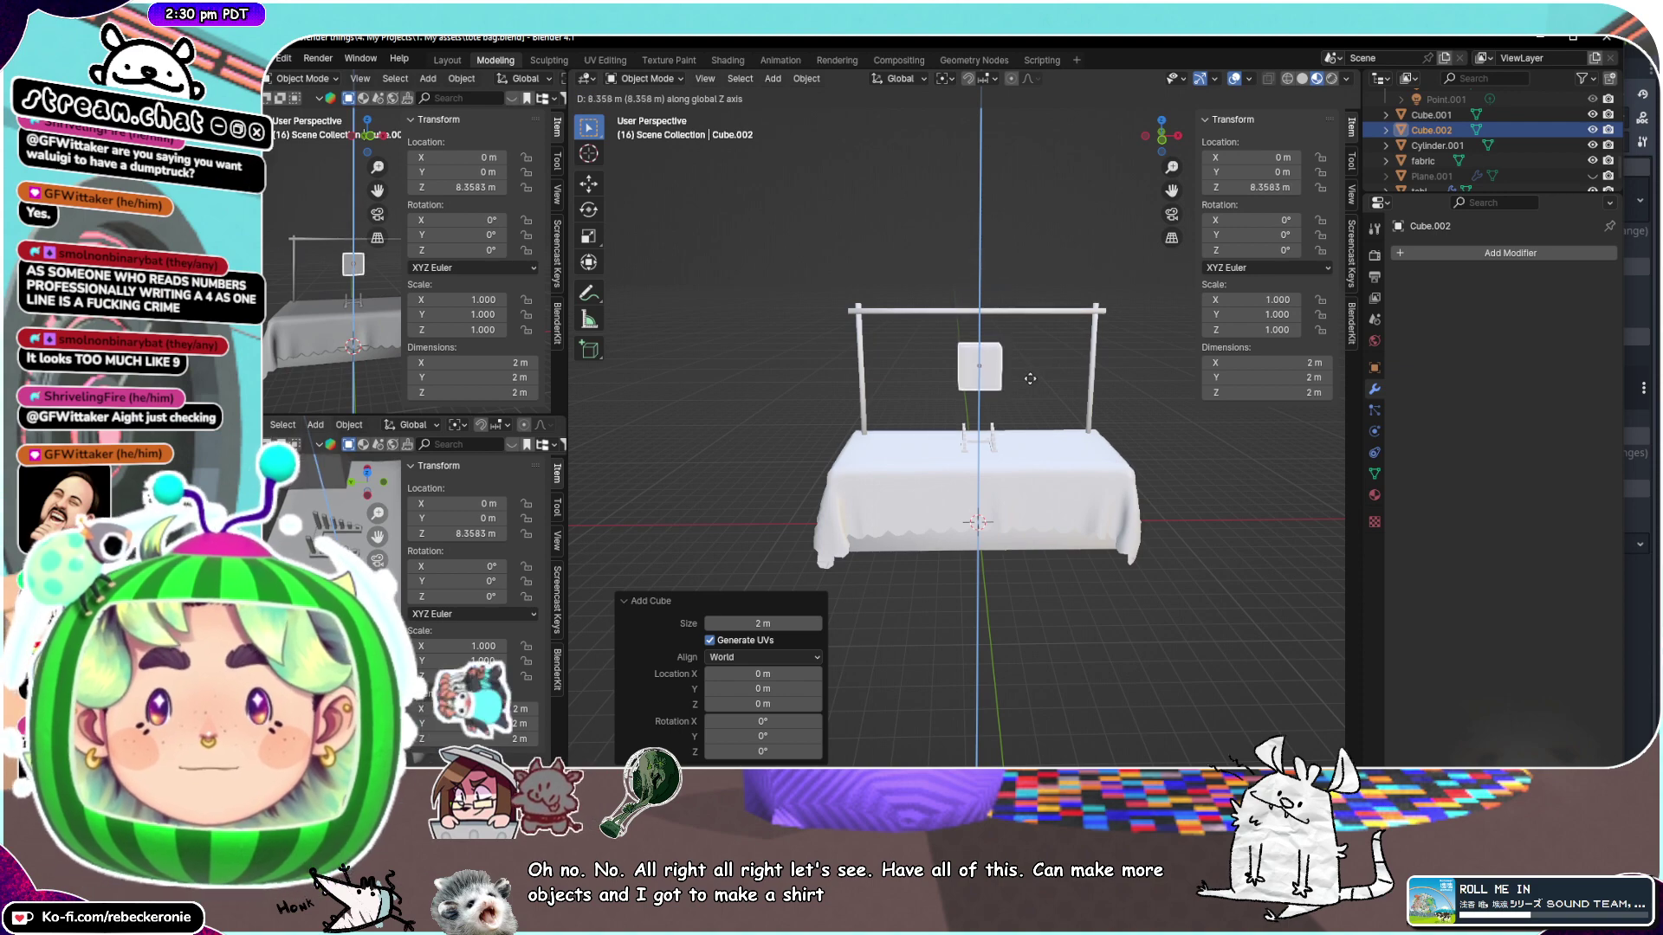
left_click(1032, 374)
scroll(1031, 378, "up", 3)
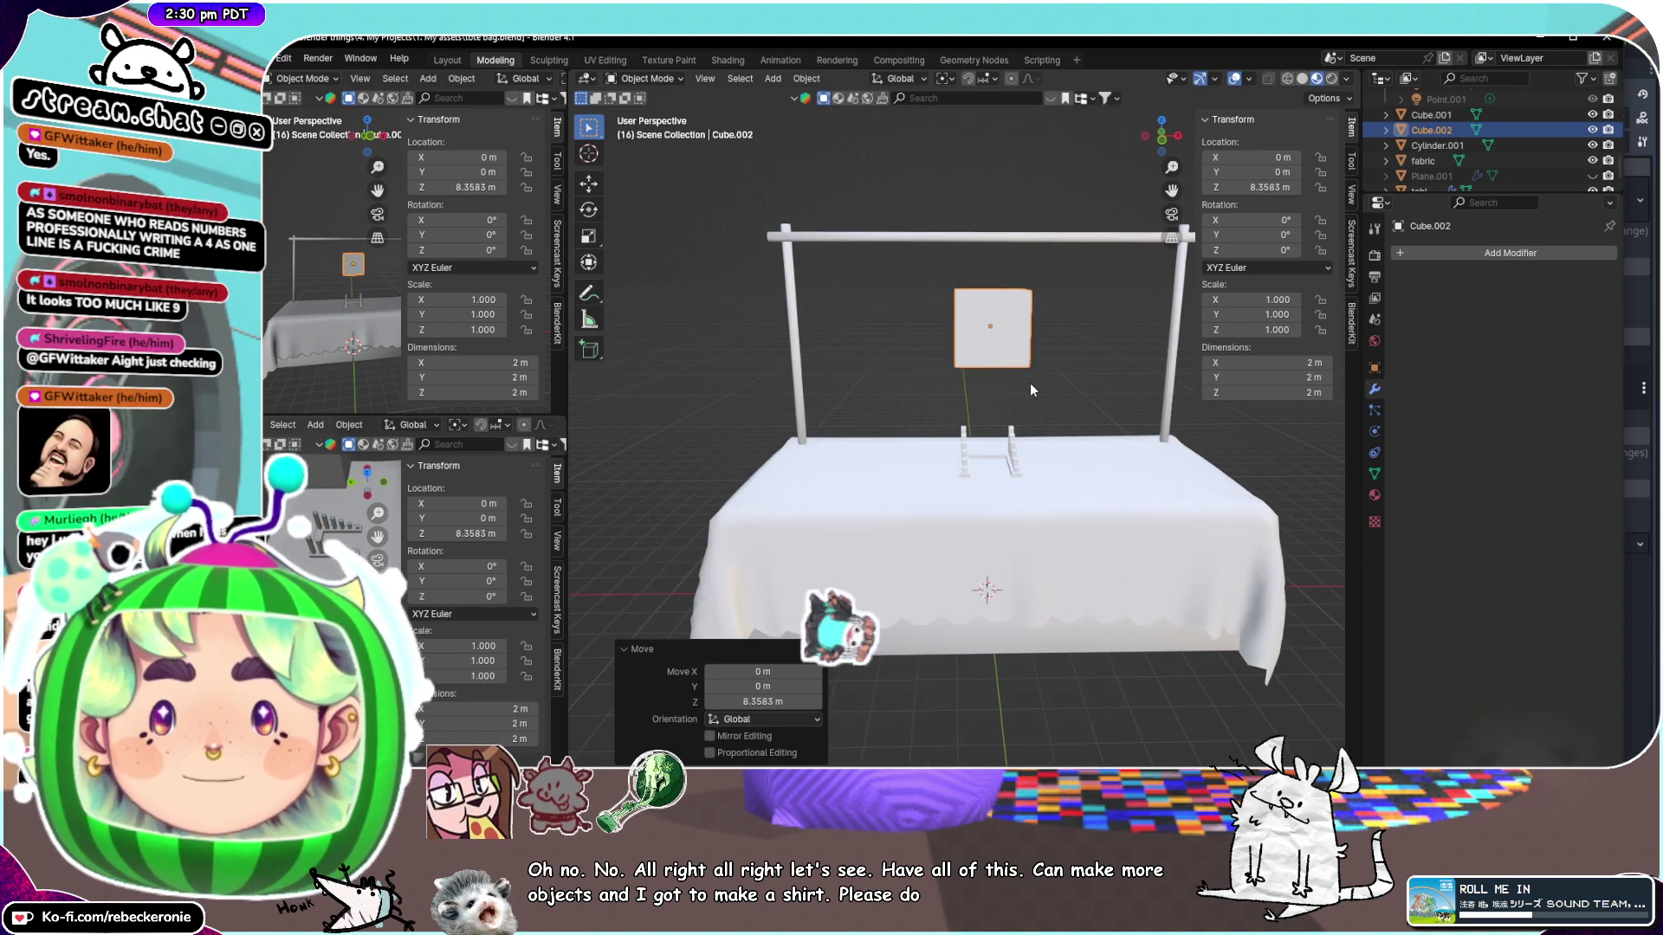
scroll(1031, 383, "up", 5)
scroll(1002, 318, "down", 4)
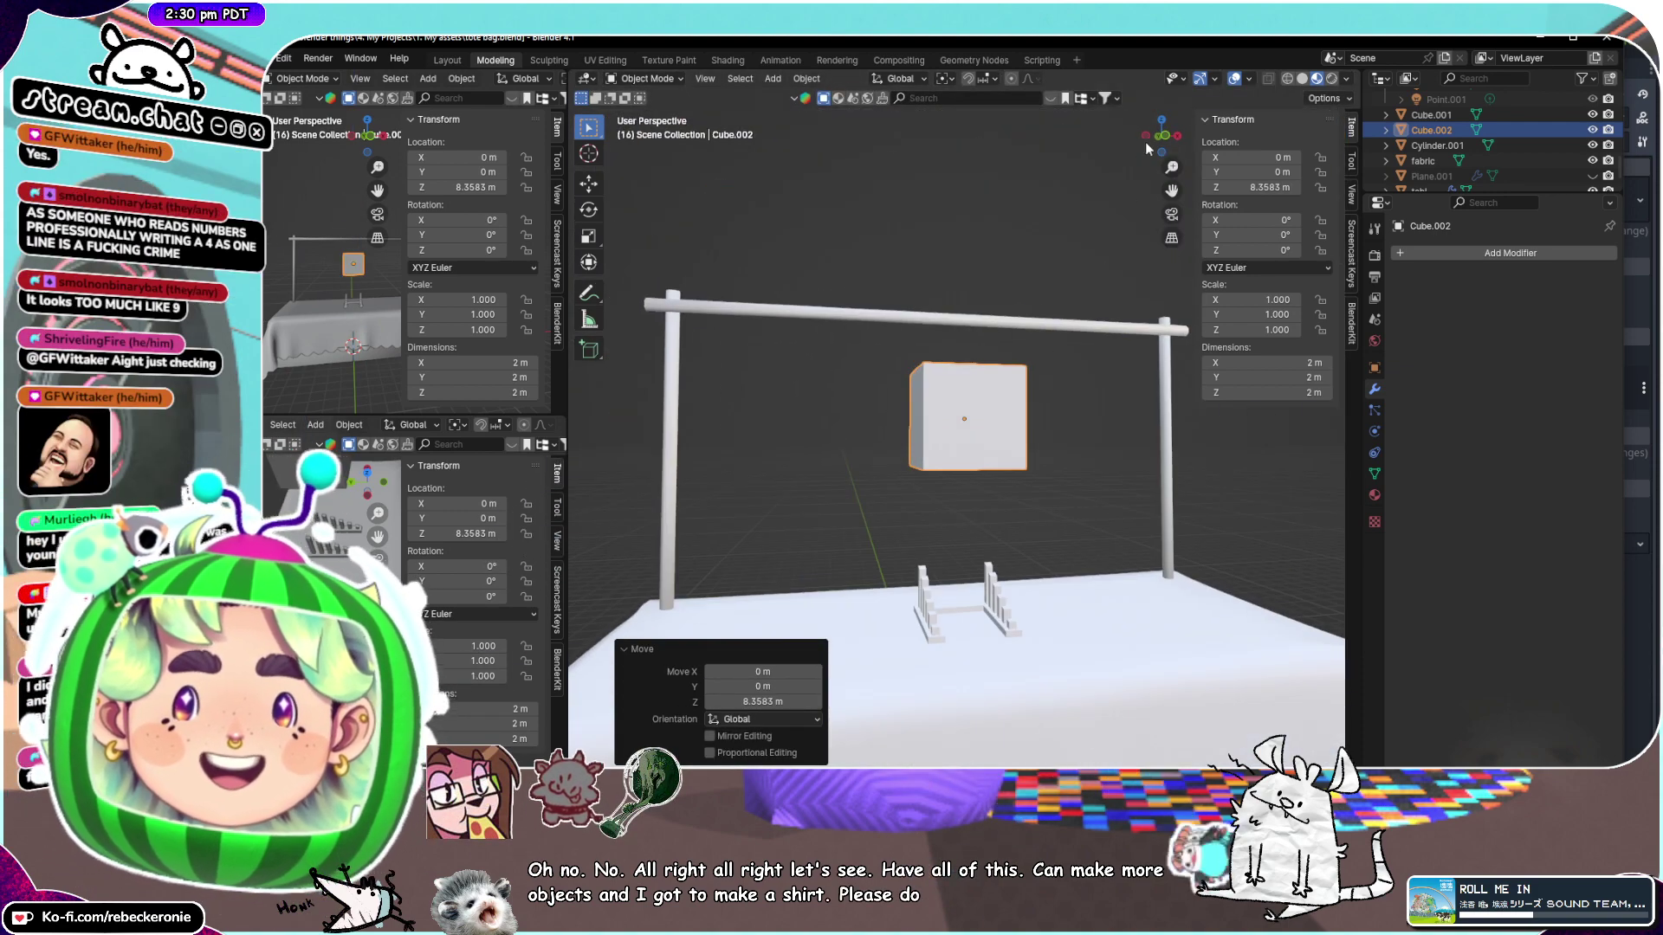
Enlarge the cube uniformly by about 1.47 and flatten it along Y by a factor of about 0.1
left_click(1162, 136)
key("s")
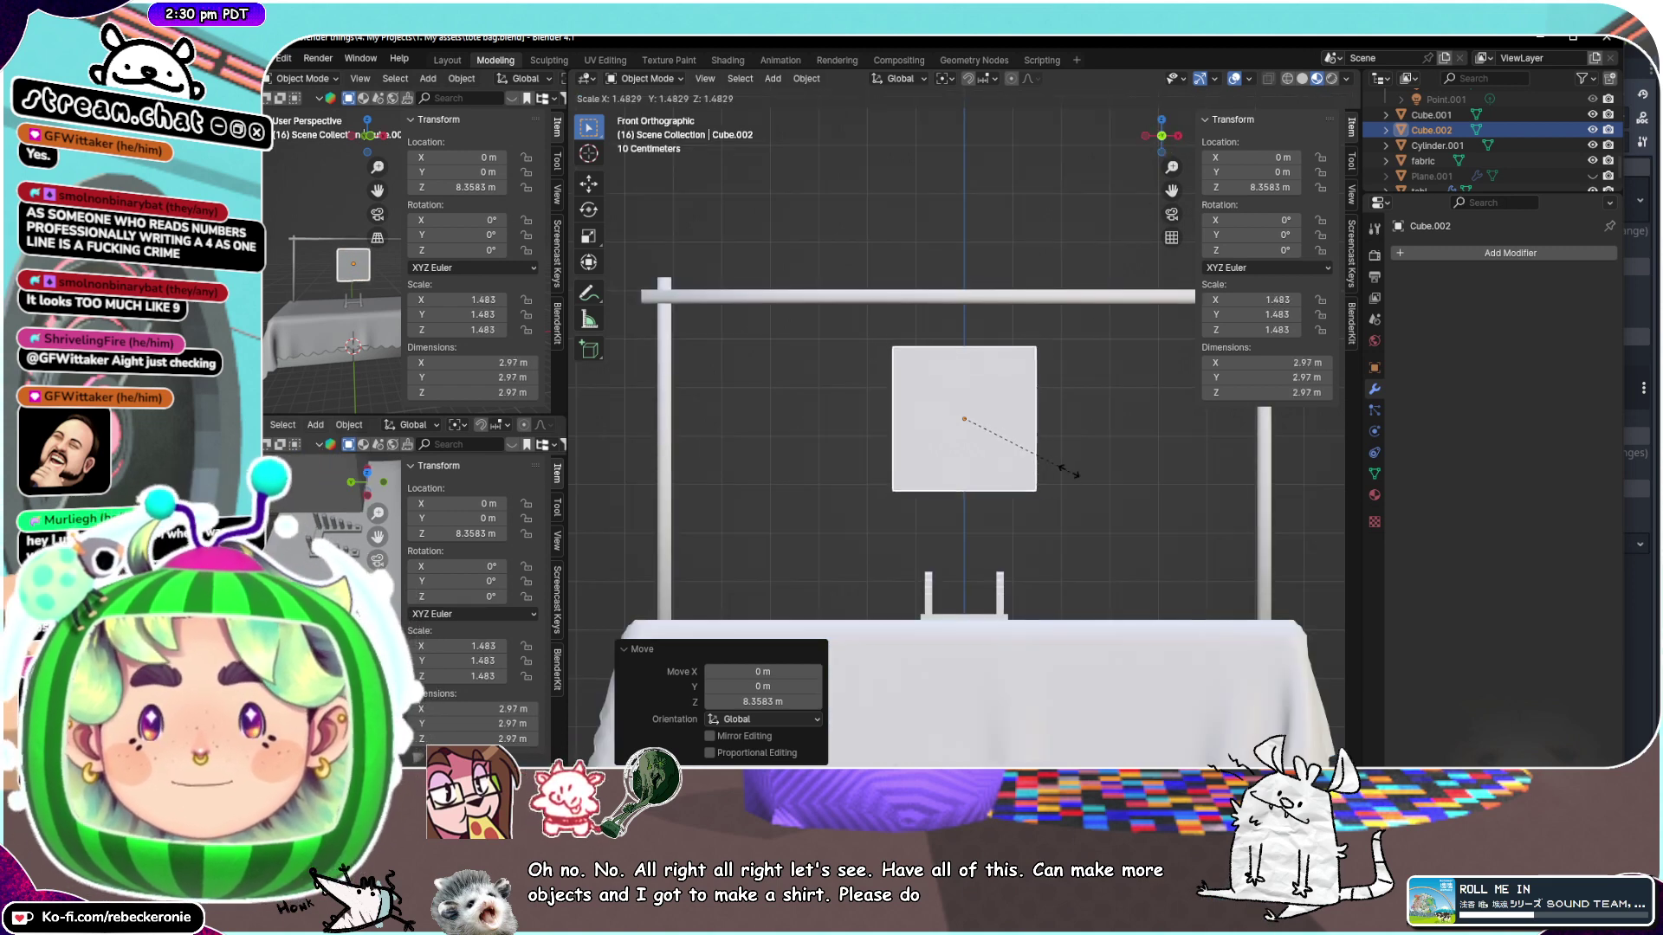
left_click(1067, 459)
middle_click_drag(1013, 464, 1180, 461)
key("s")
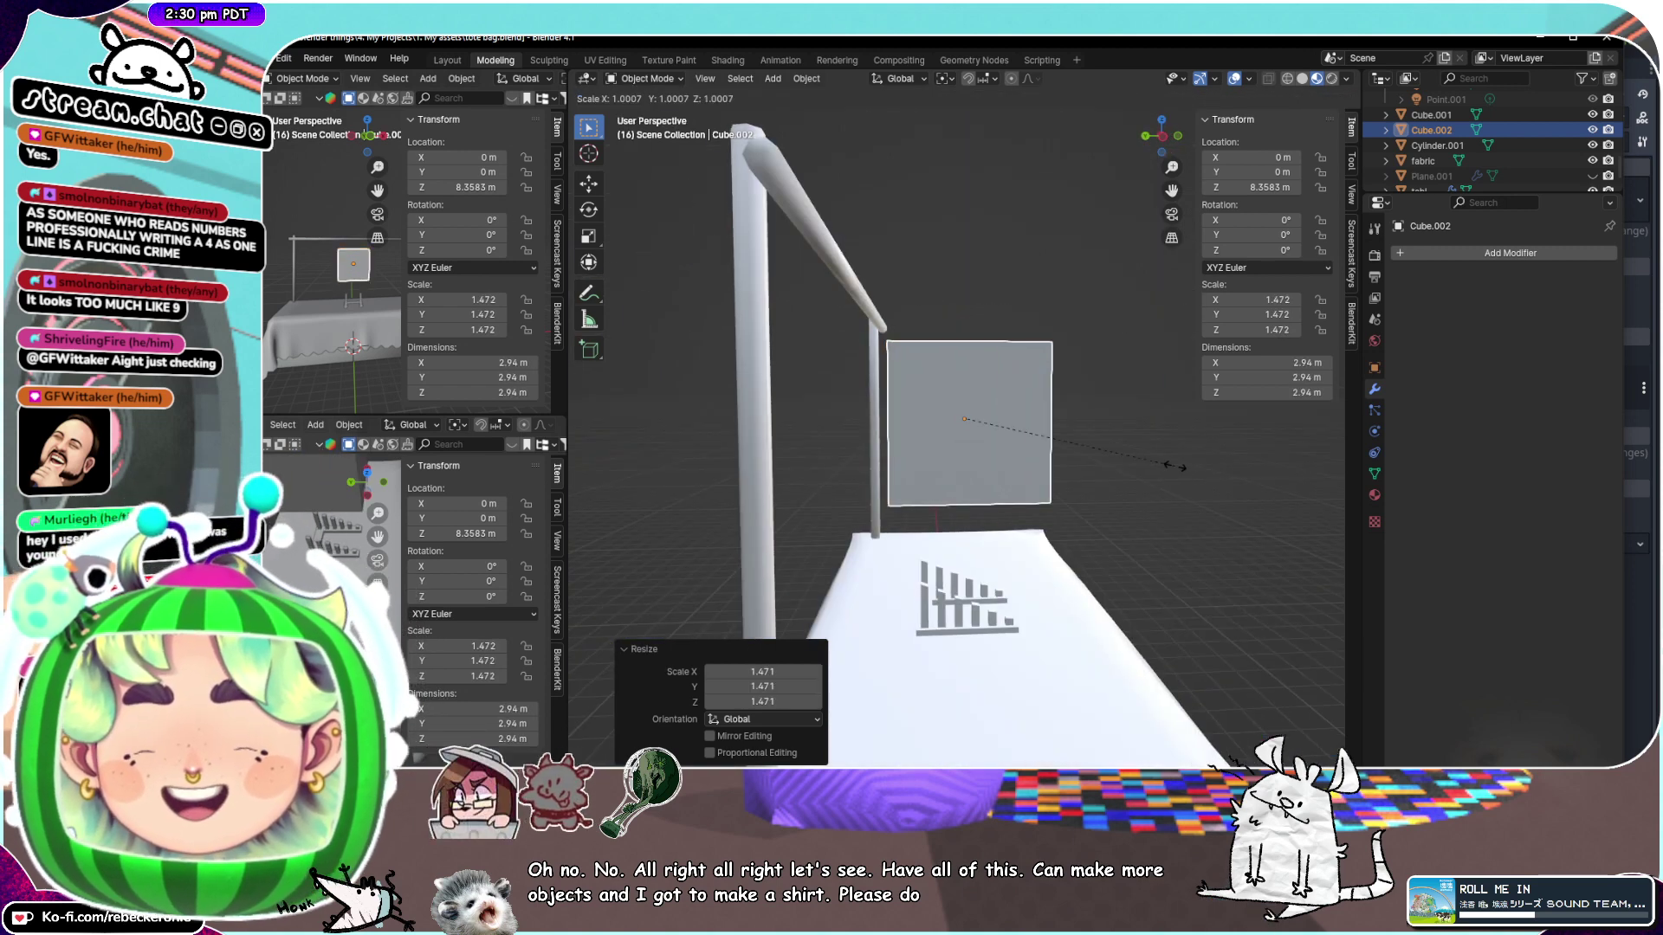
key("y")
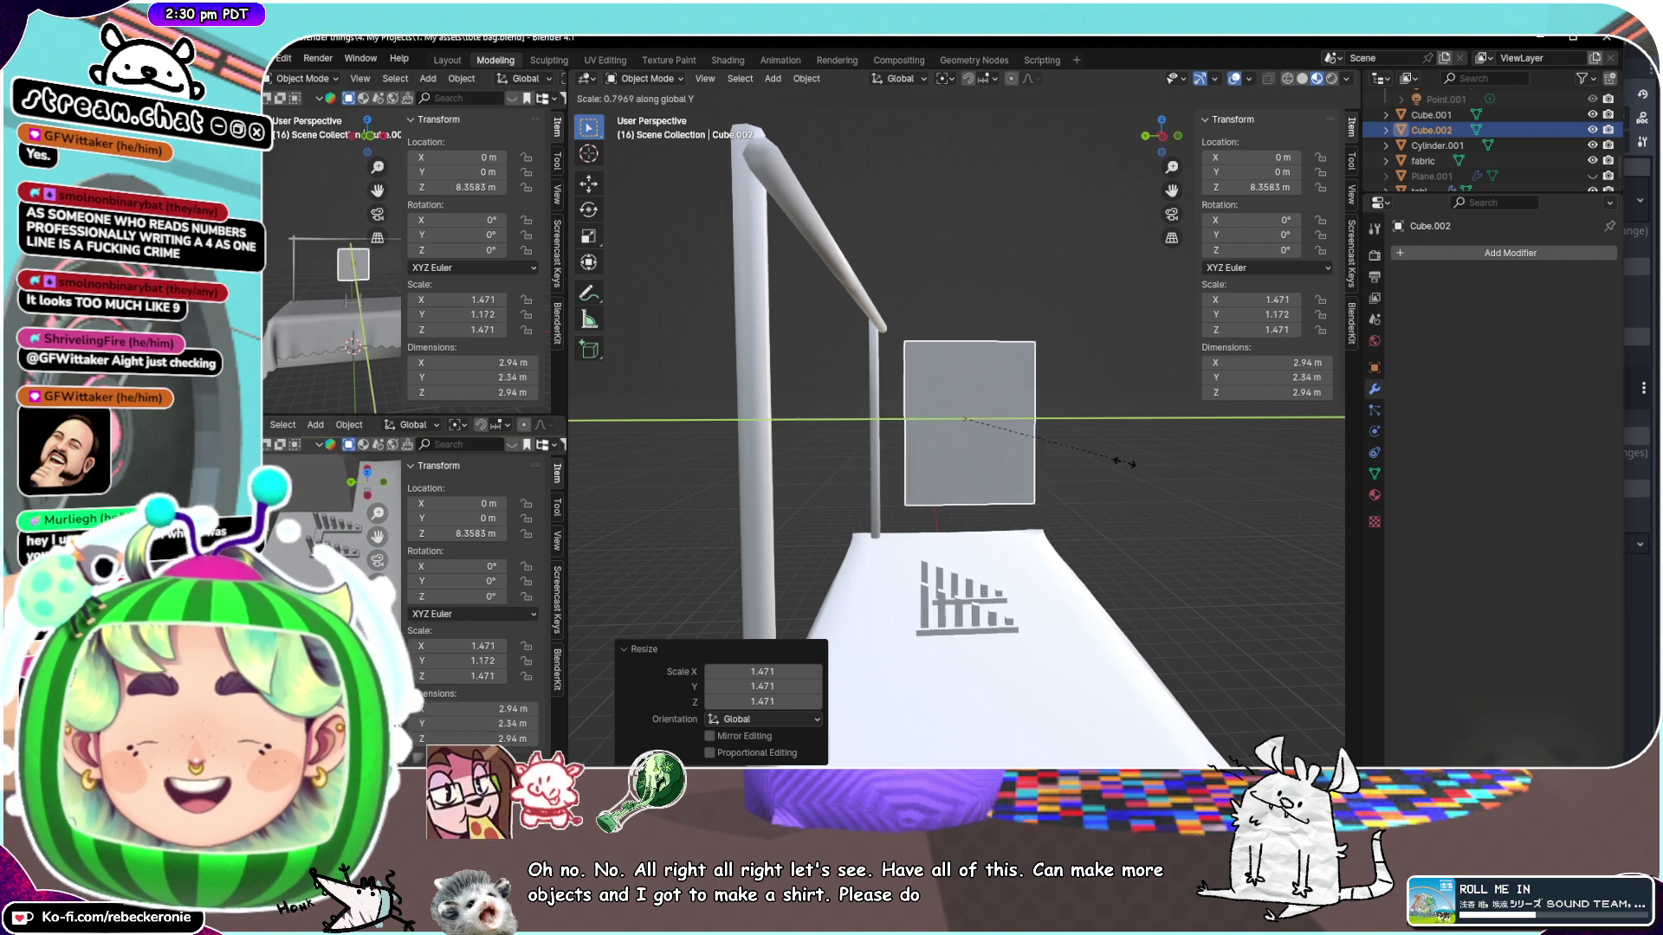
left_click(979, 421)
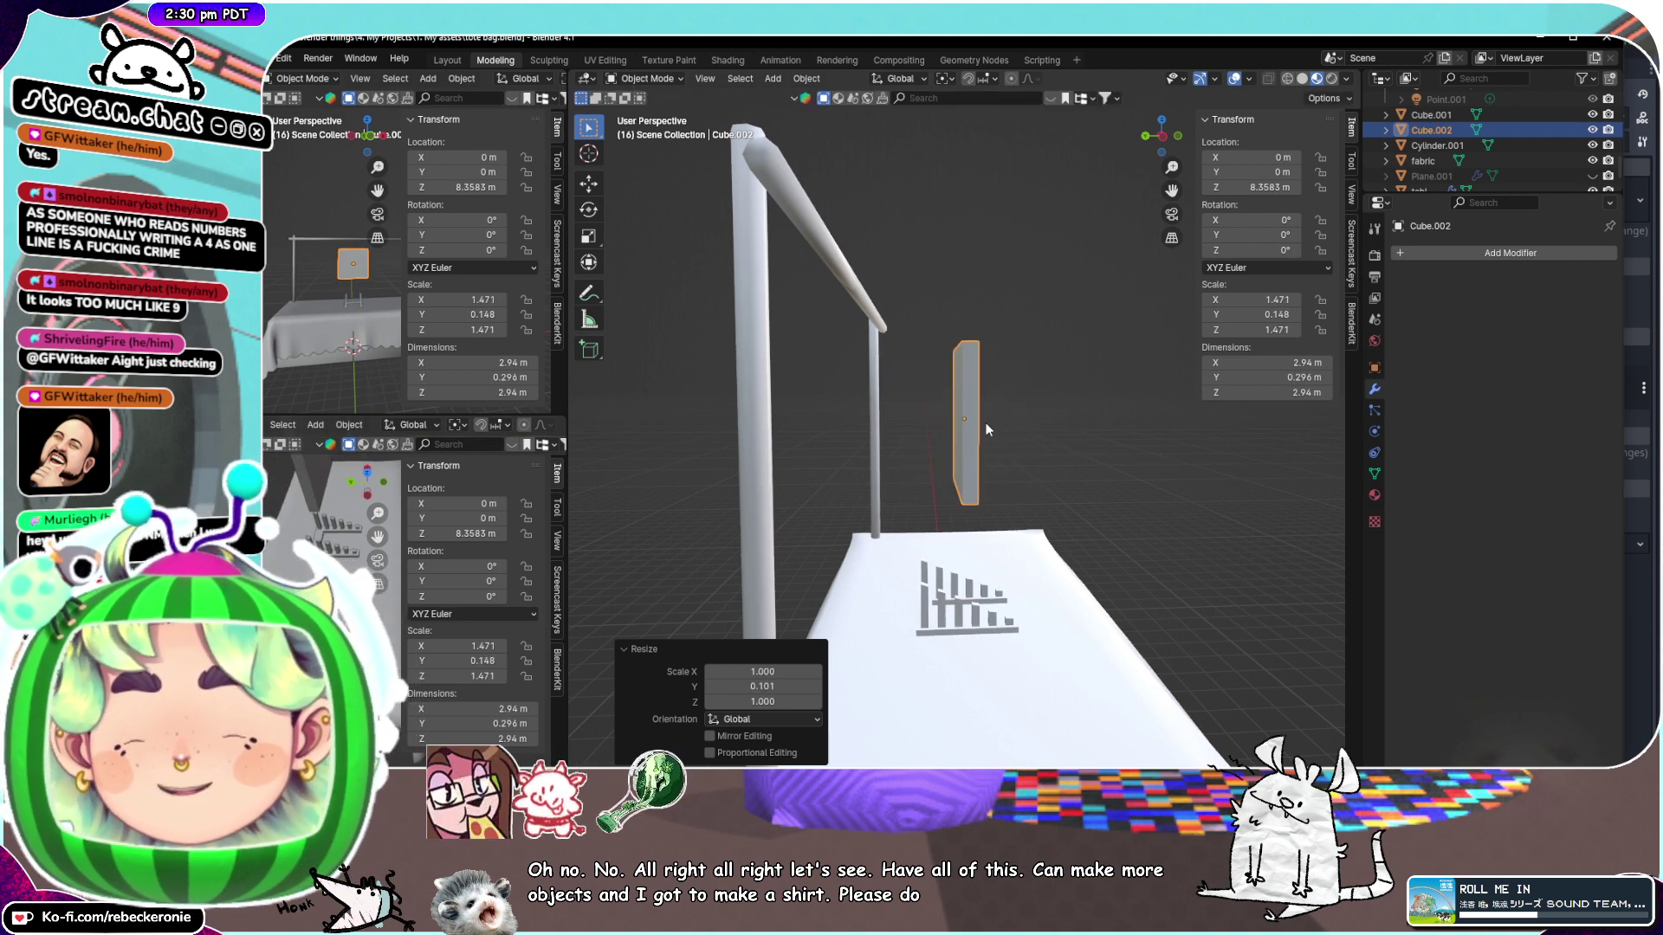
Stretch the flattened cube's mesh vertically by a factor of about 1.46, working from the front view
key("ctrl+Tab")
left_click(1068, 417)
key("KP_1")
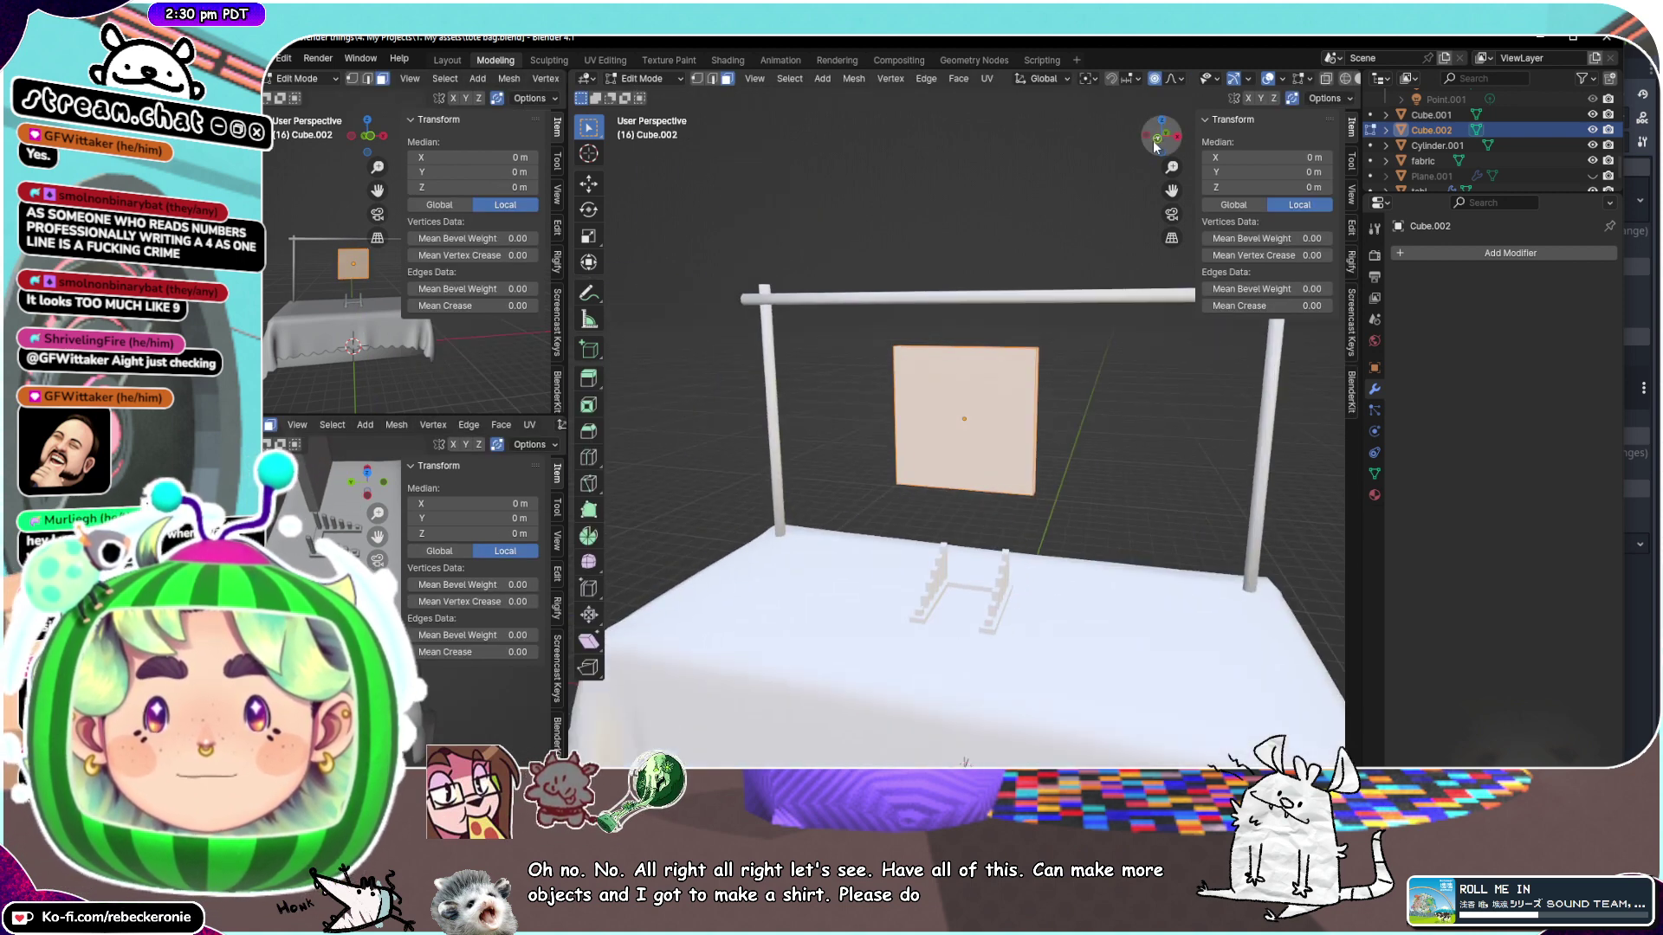
key("KP_5")
key("s")
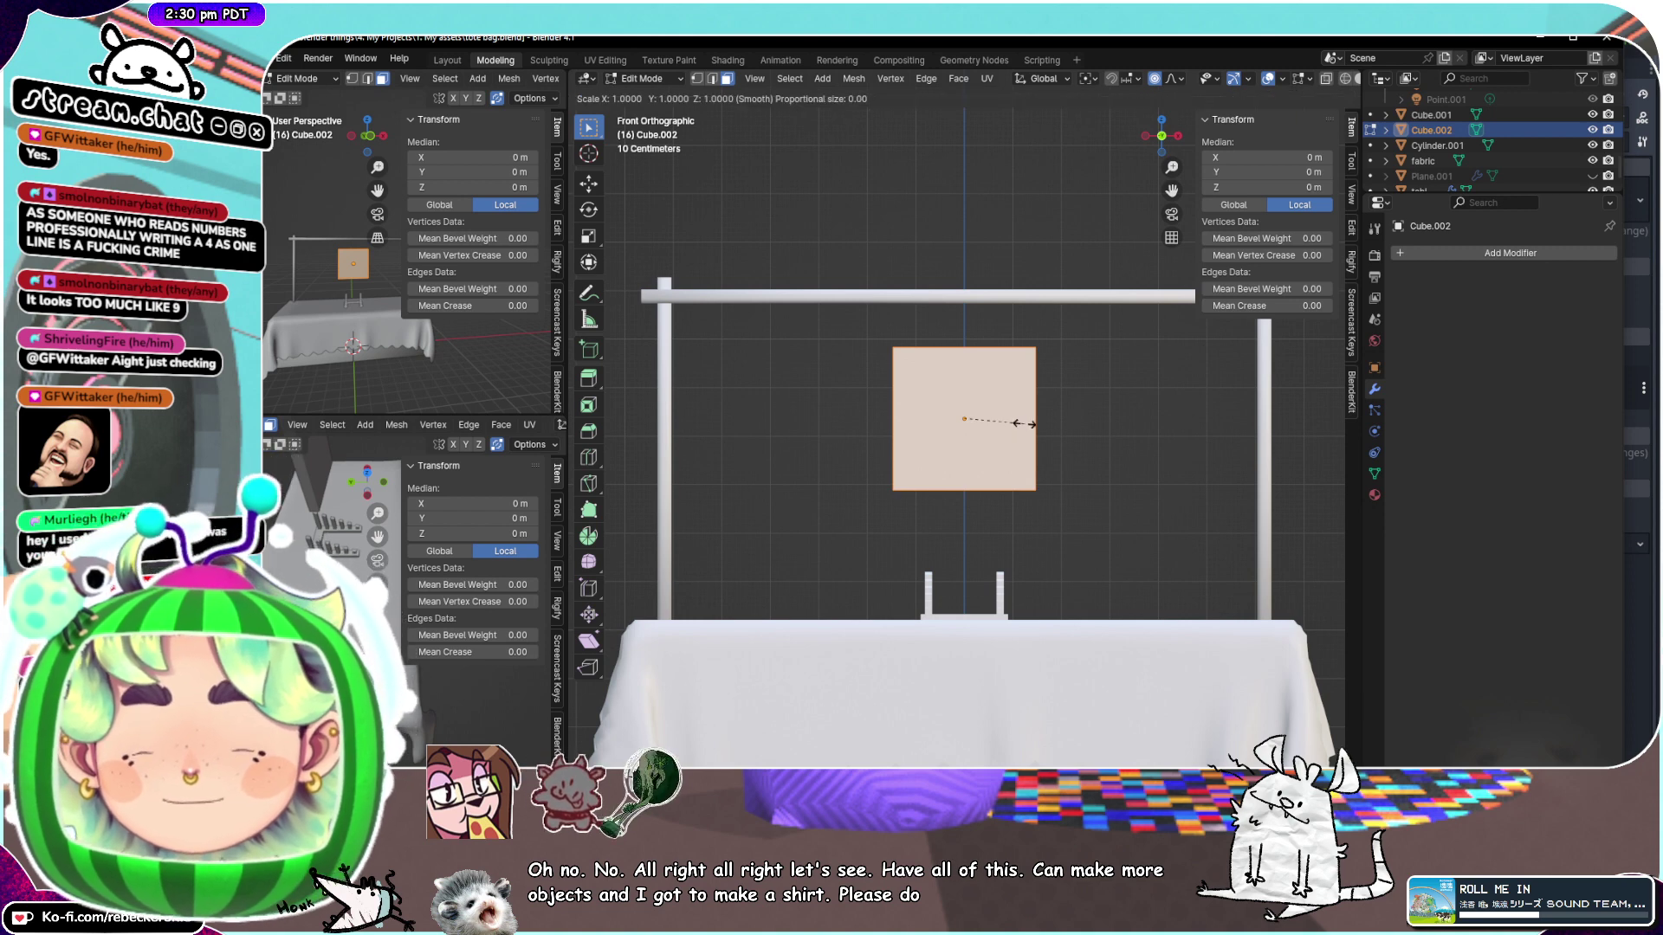
key("z")
left_click(1050, 442)
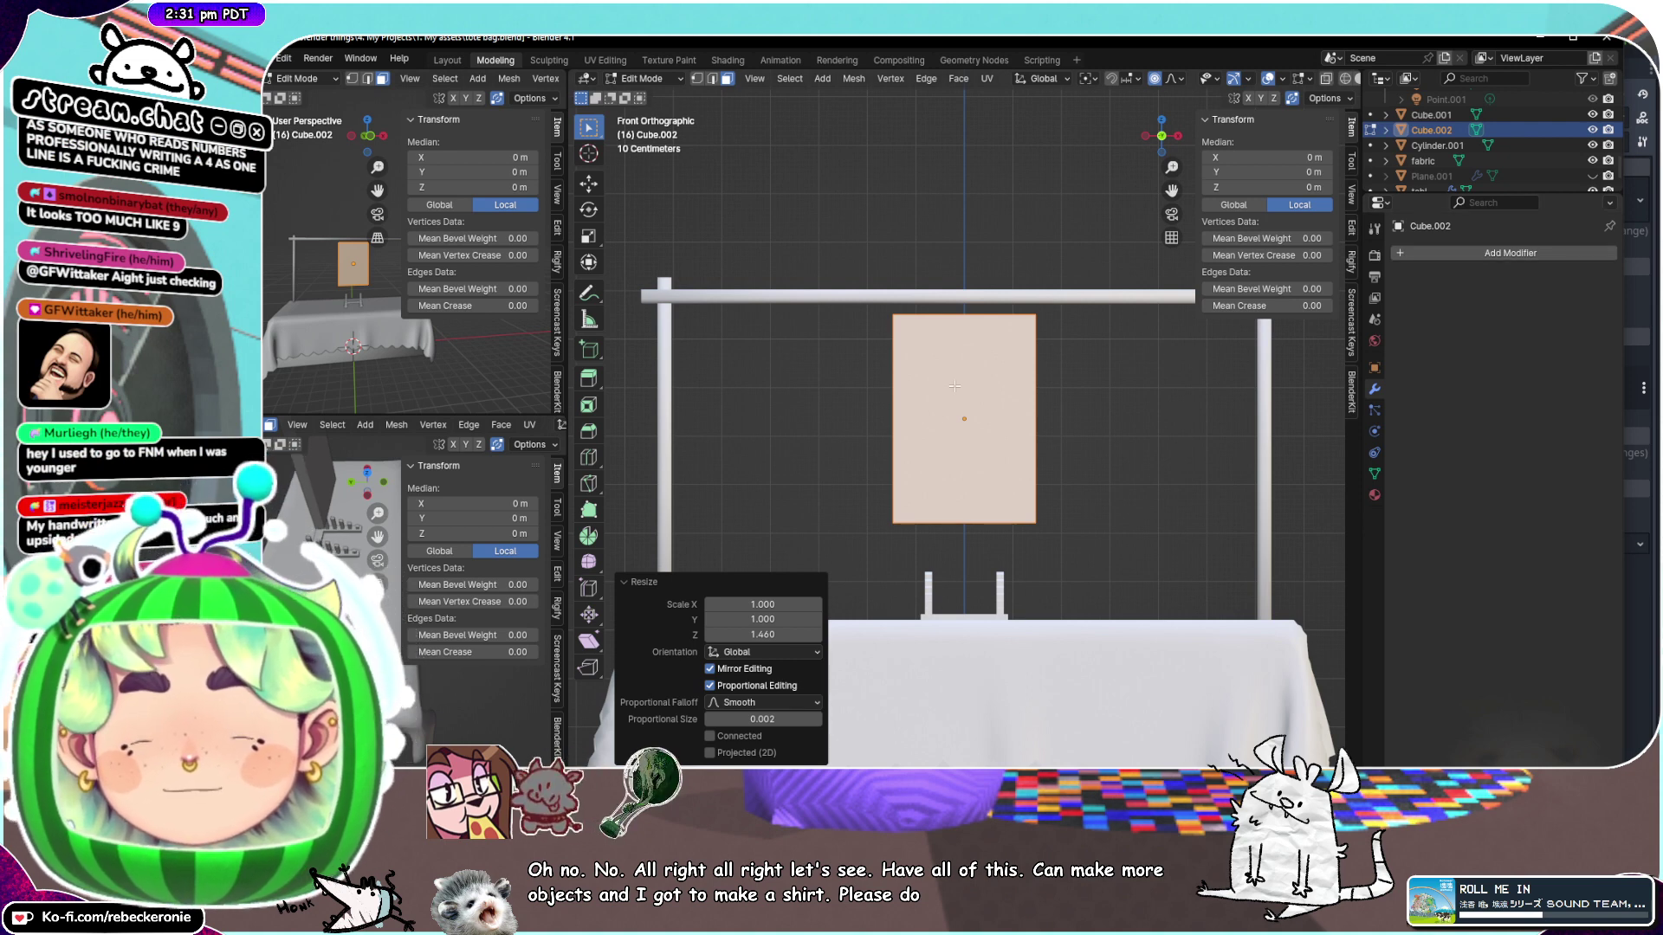
Add a centred vertical edge loop through the block and delete the vertices on its +X side, keeping only half
left_click(975, 333)
right_click(1017, 356)
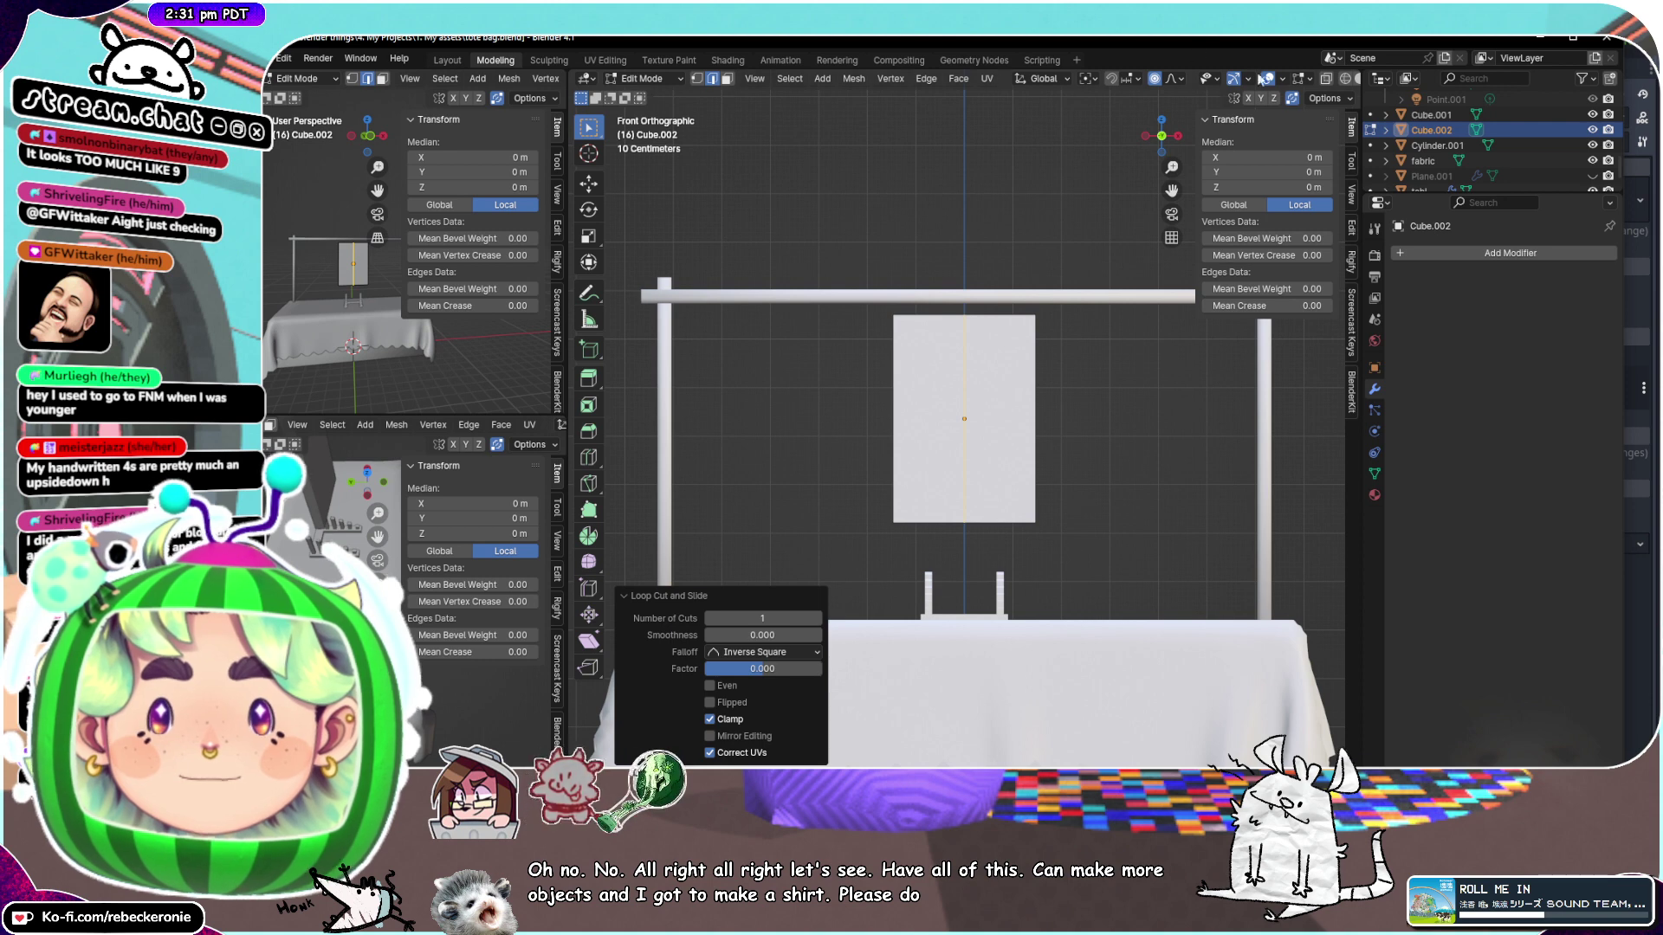
left_click_drag(1105, 561, 993, 189)
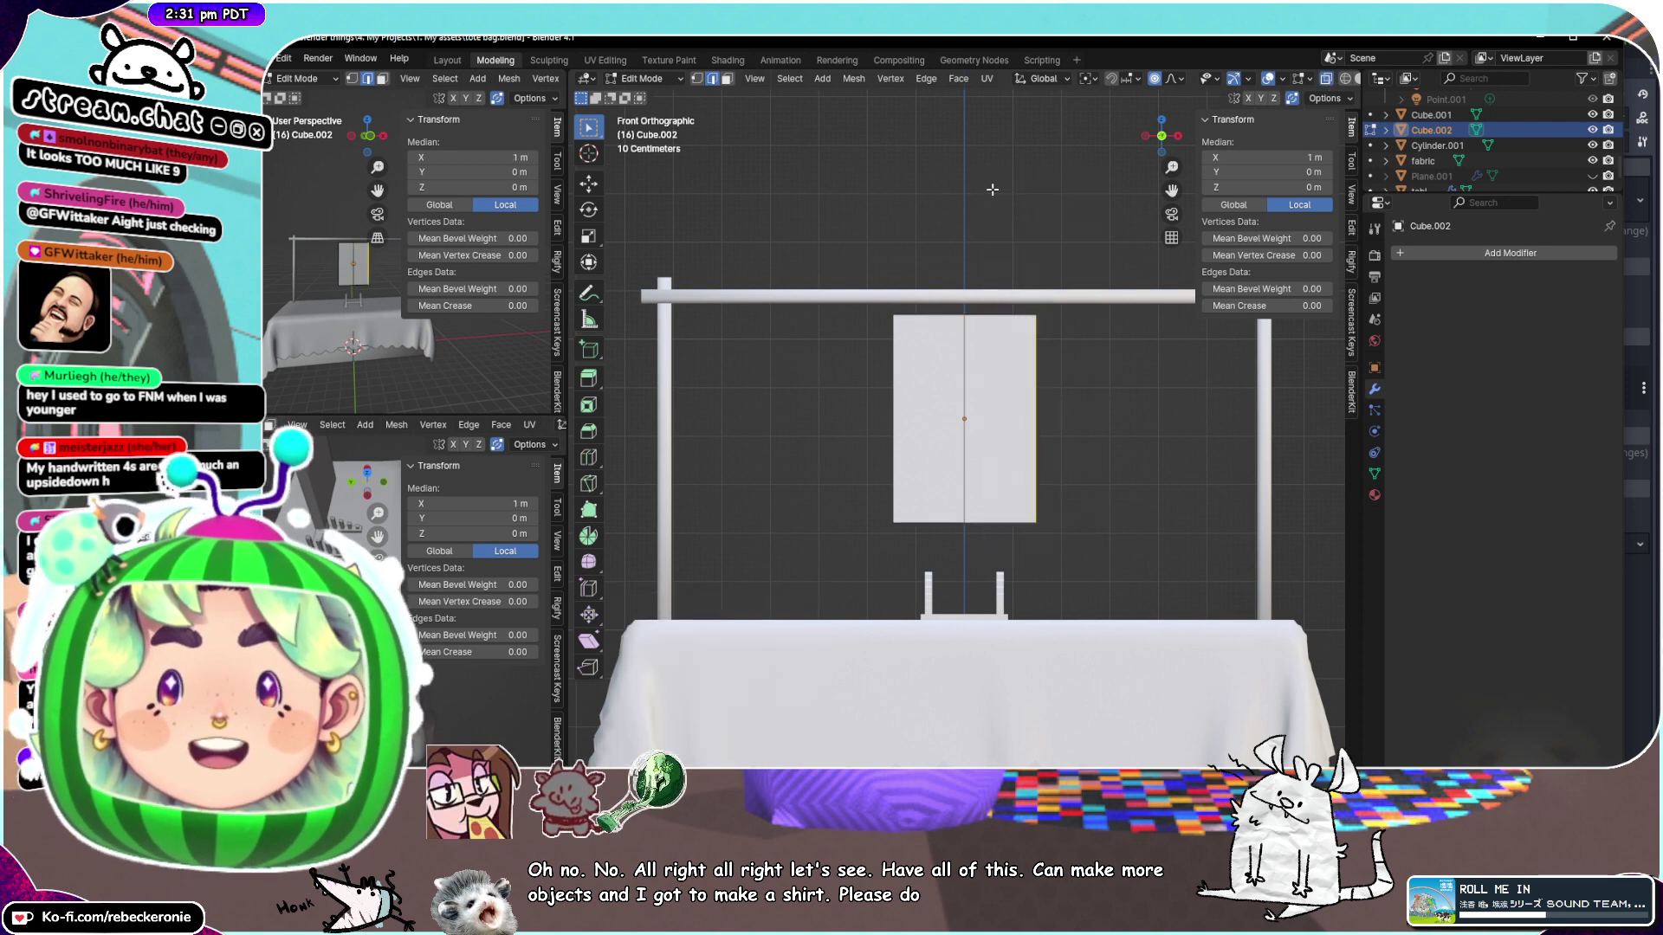
left_click(697, 78)
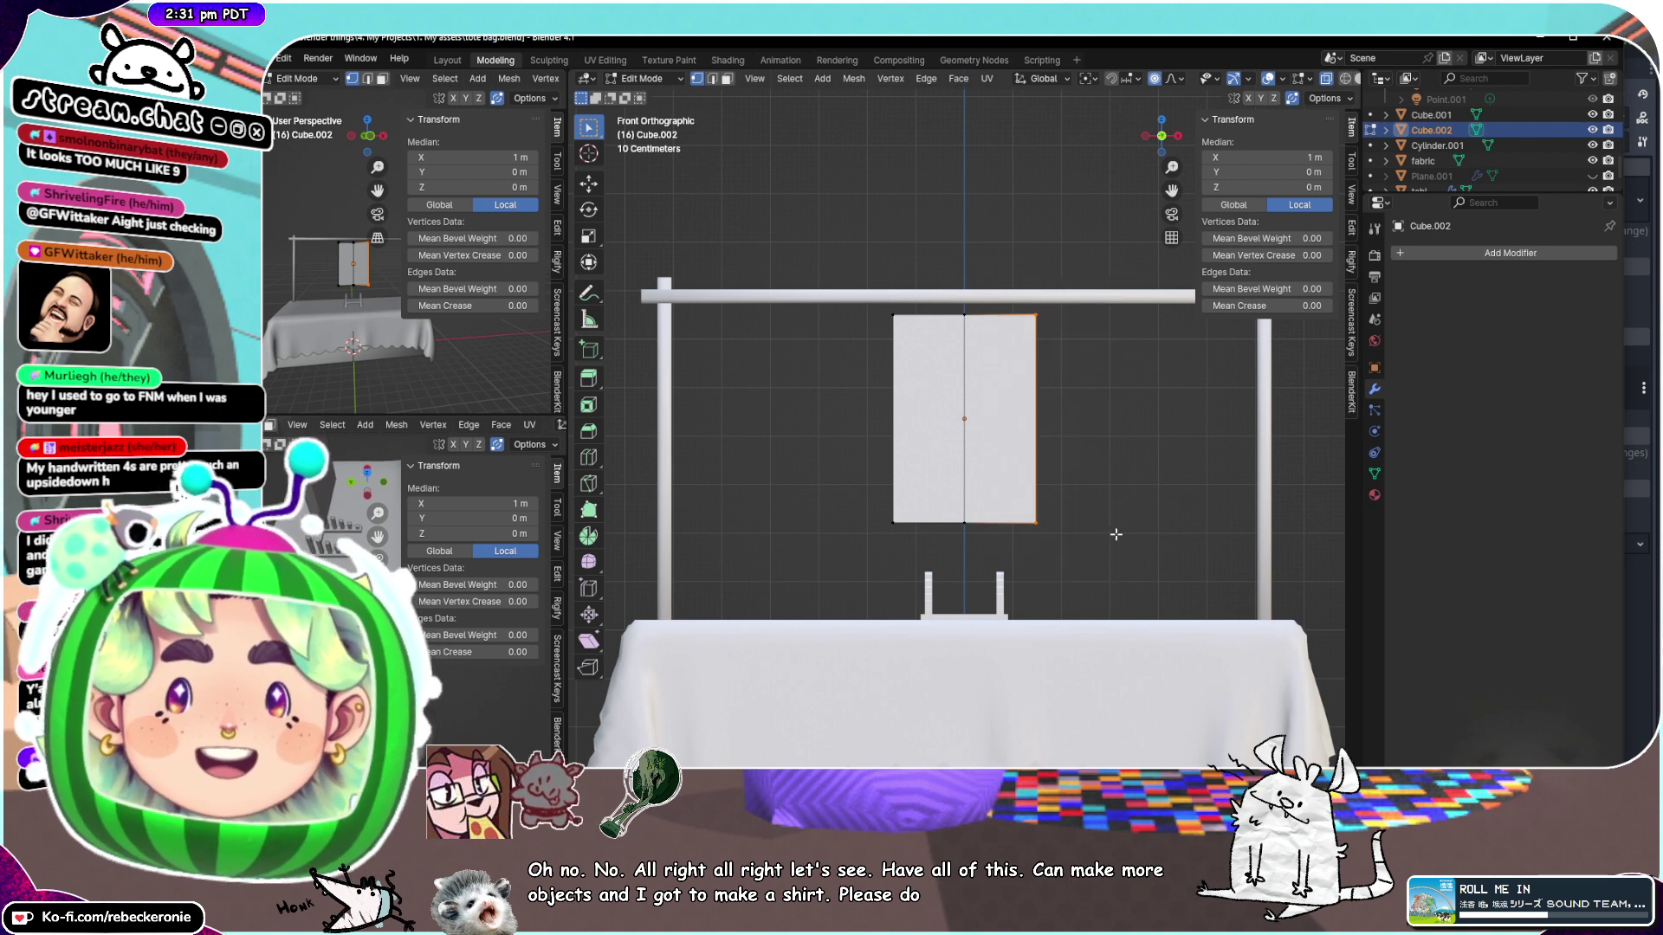
key("x")
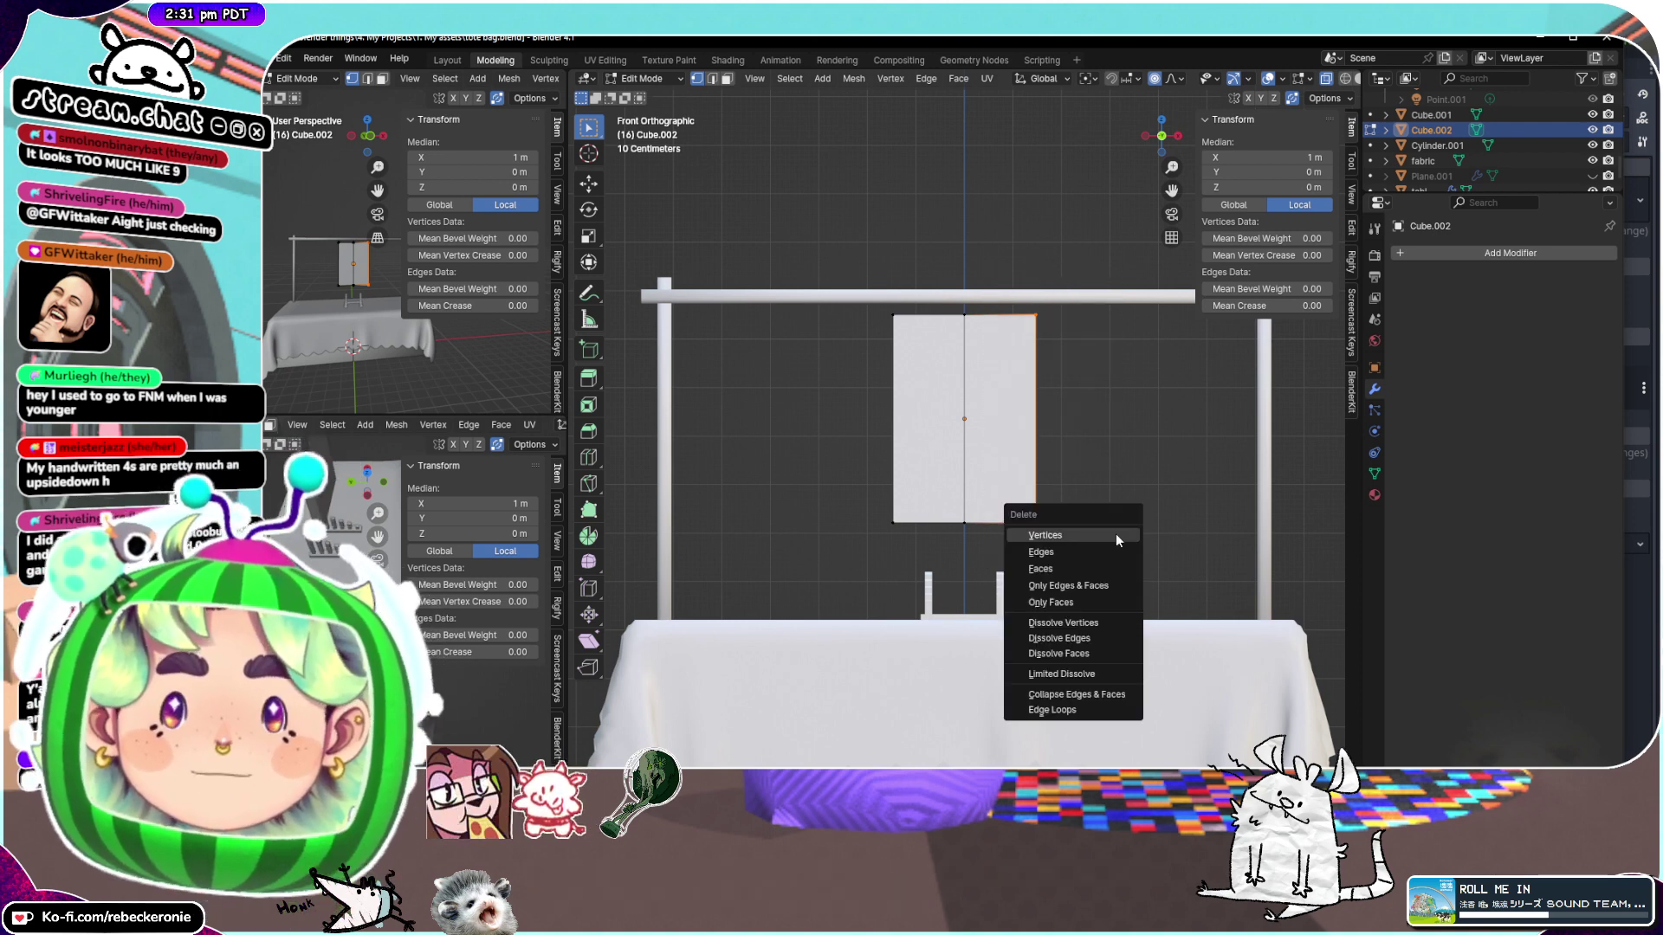
left_click(1116, 534)
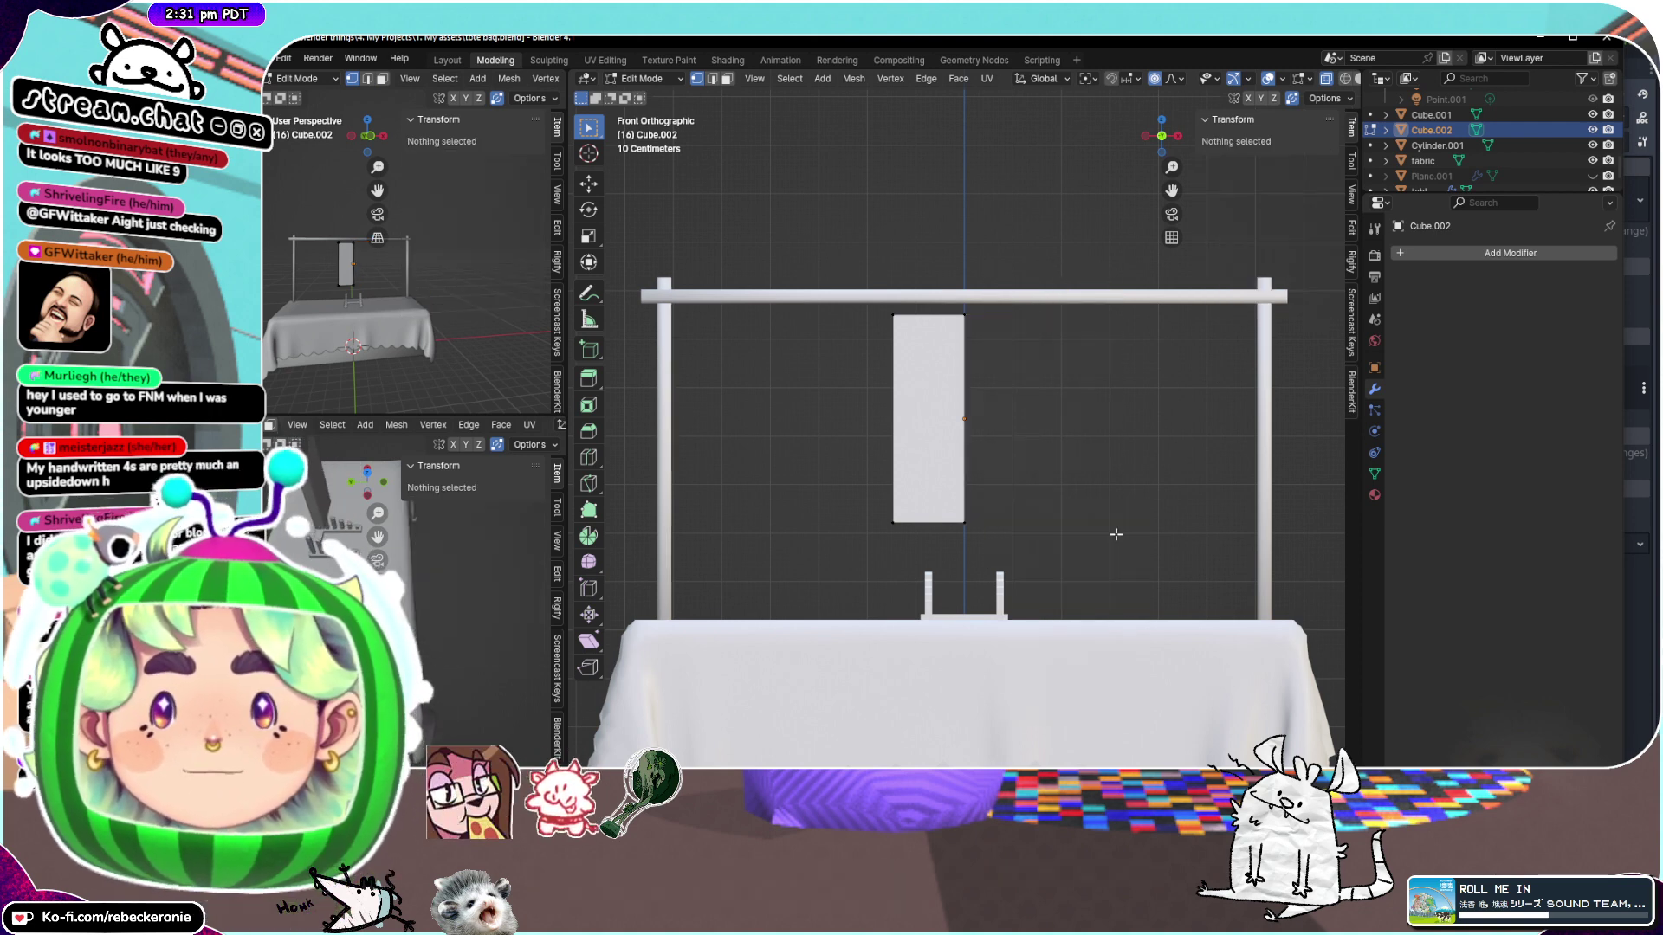
left_click(1493, 251)
mouse_move(1457, 264)
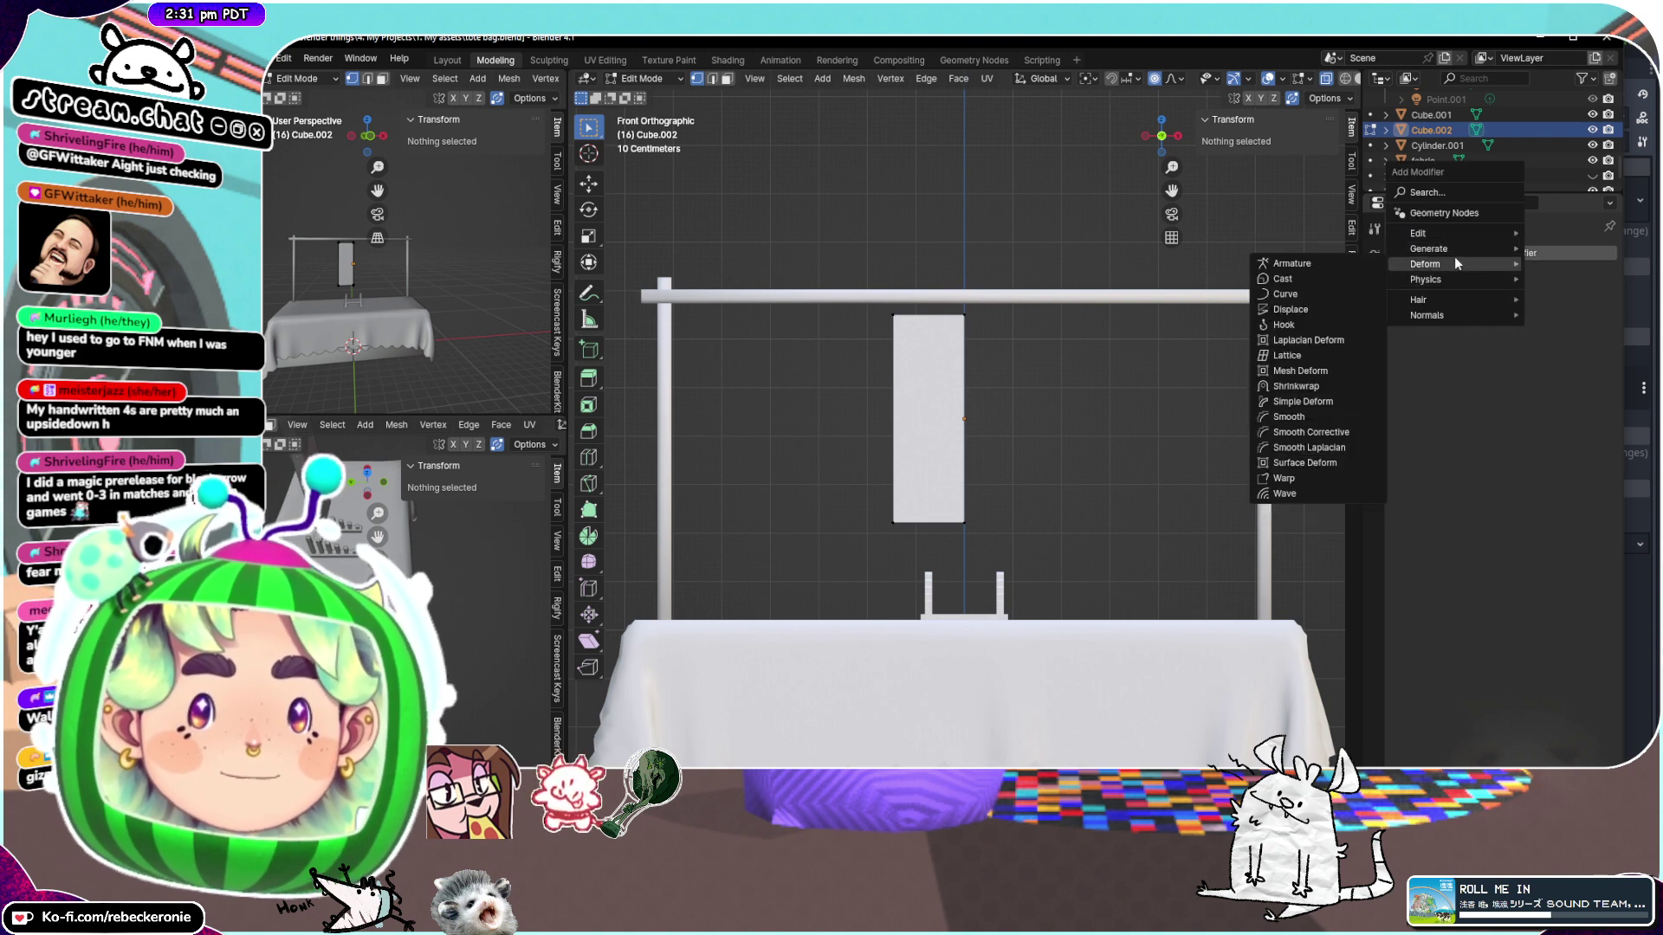
mouse_move(1456, 232)
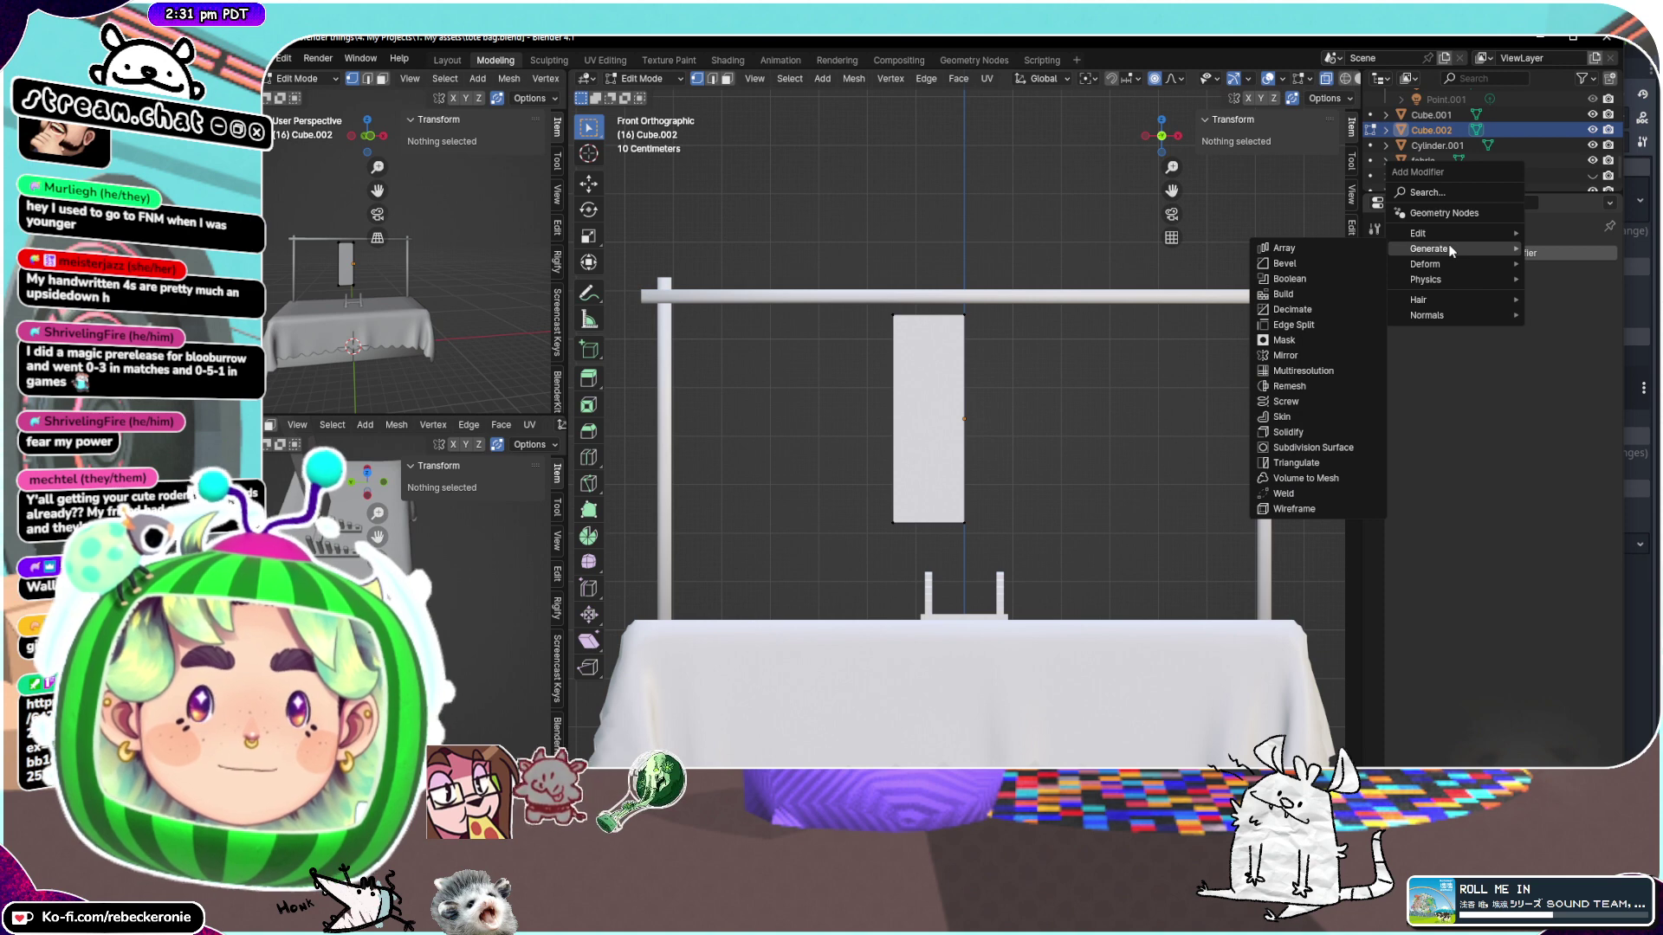
key("Escape")
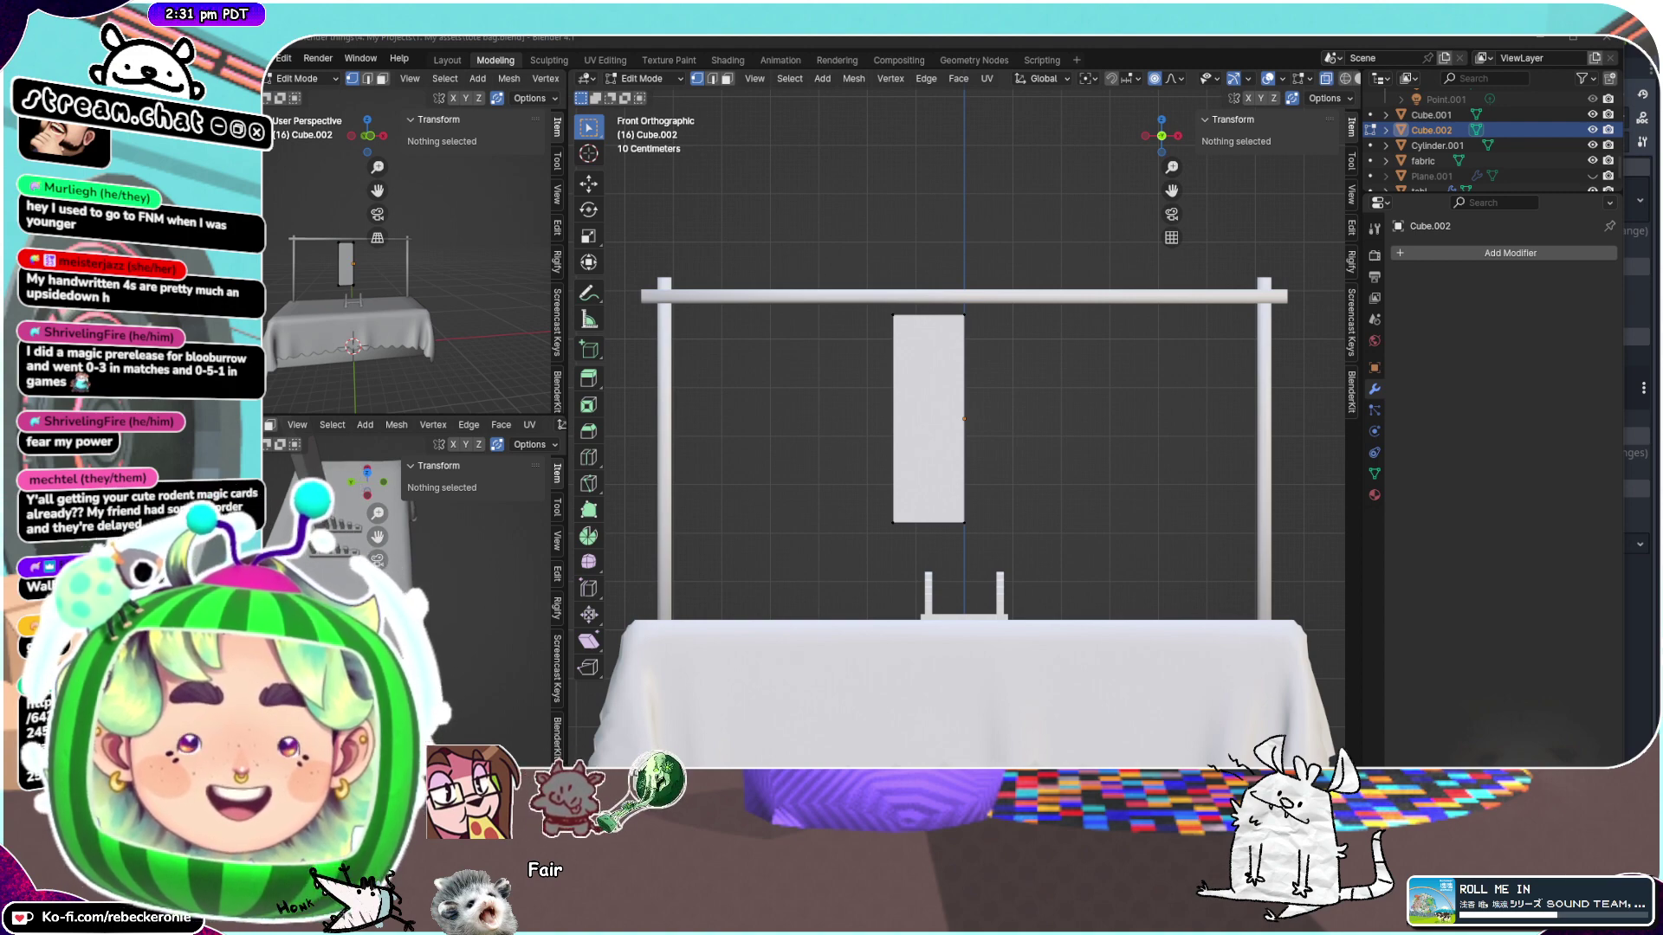
left_click_drag(1385, 762, 1048, 108)
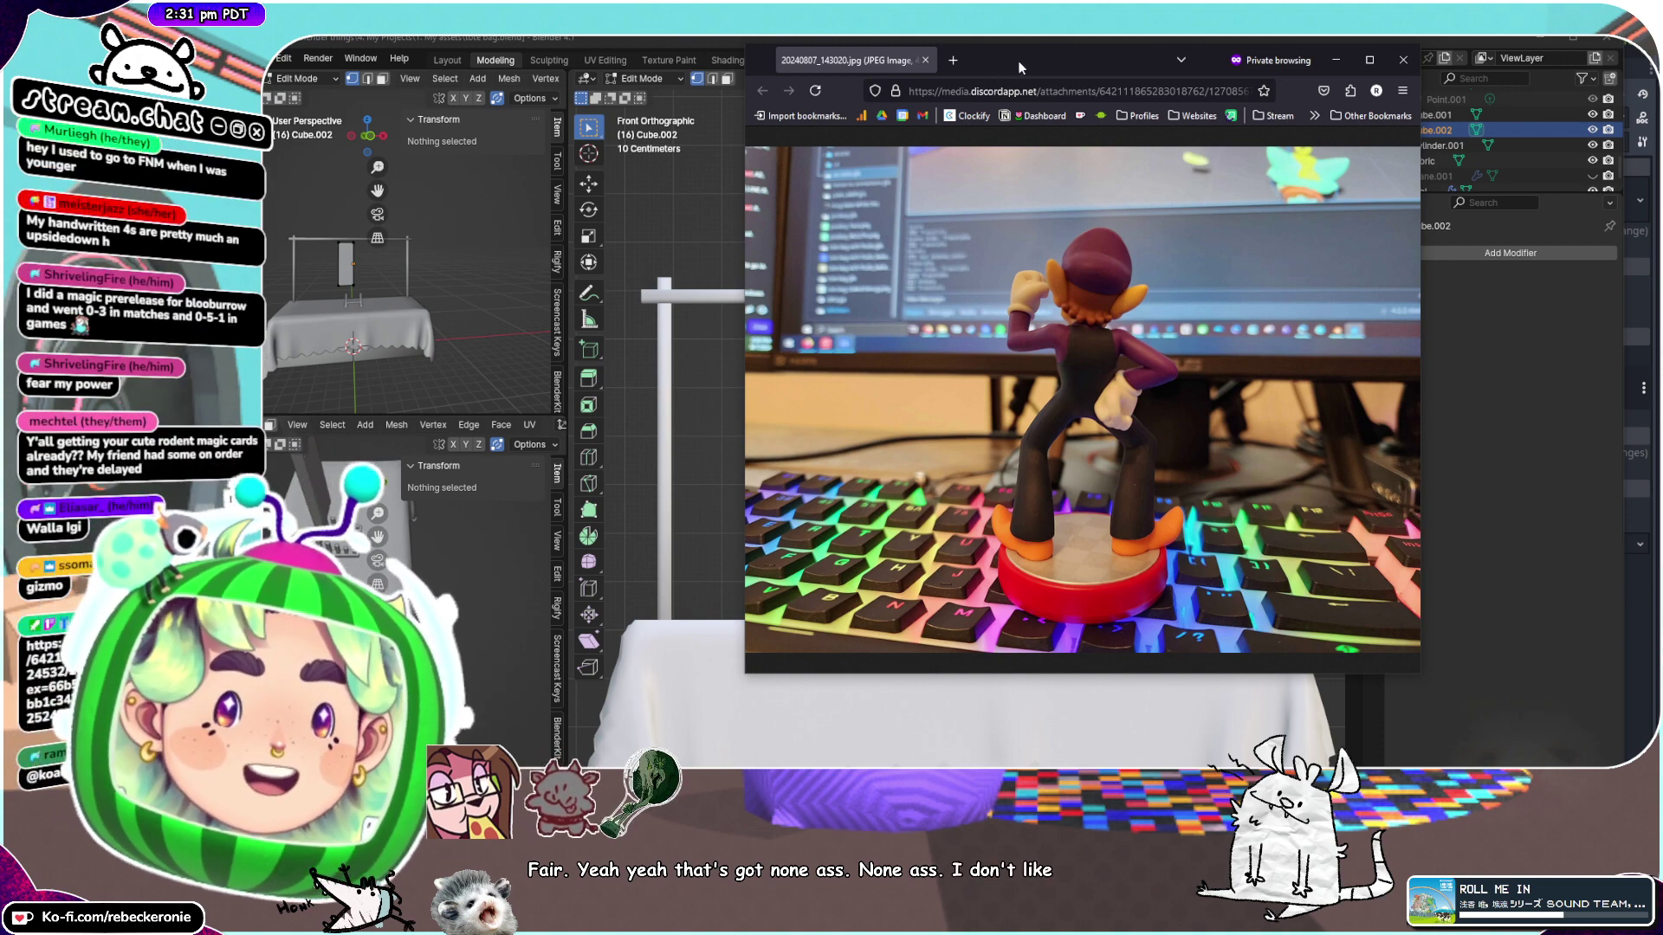
left_click_drag(1018, 61, 1396, 767)
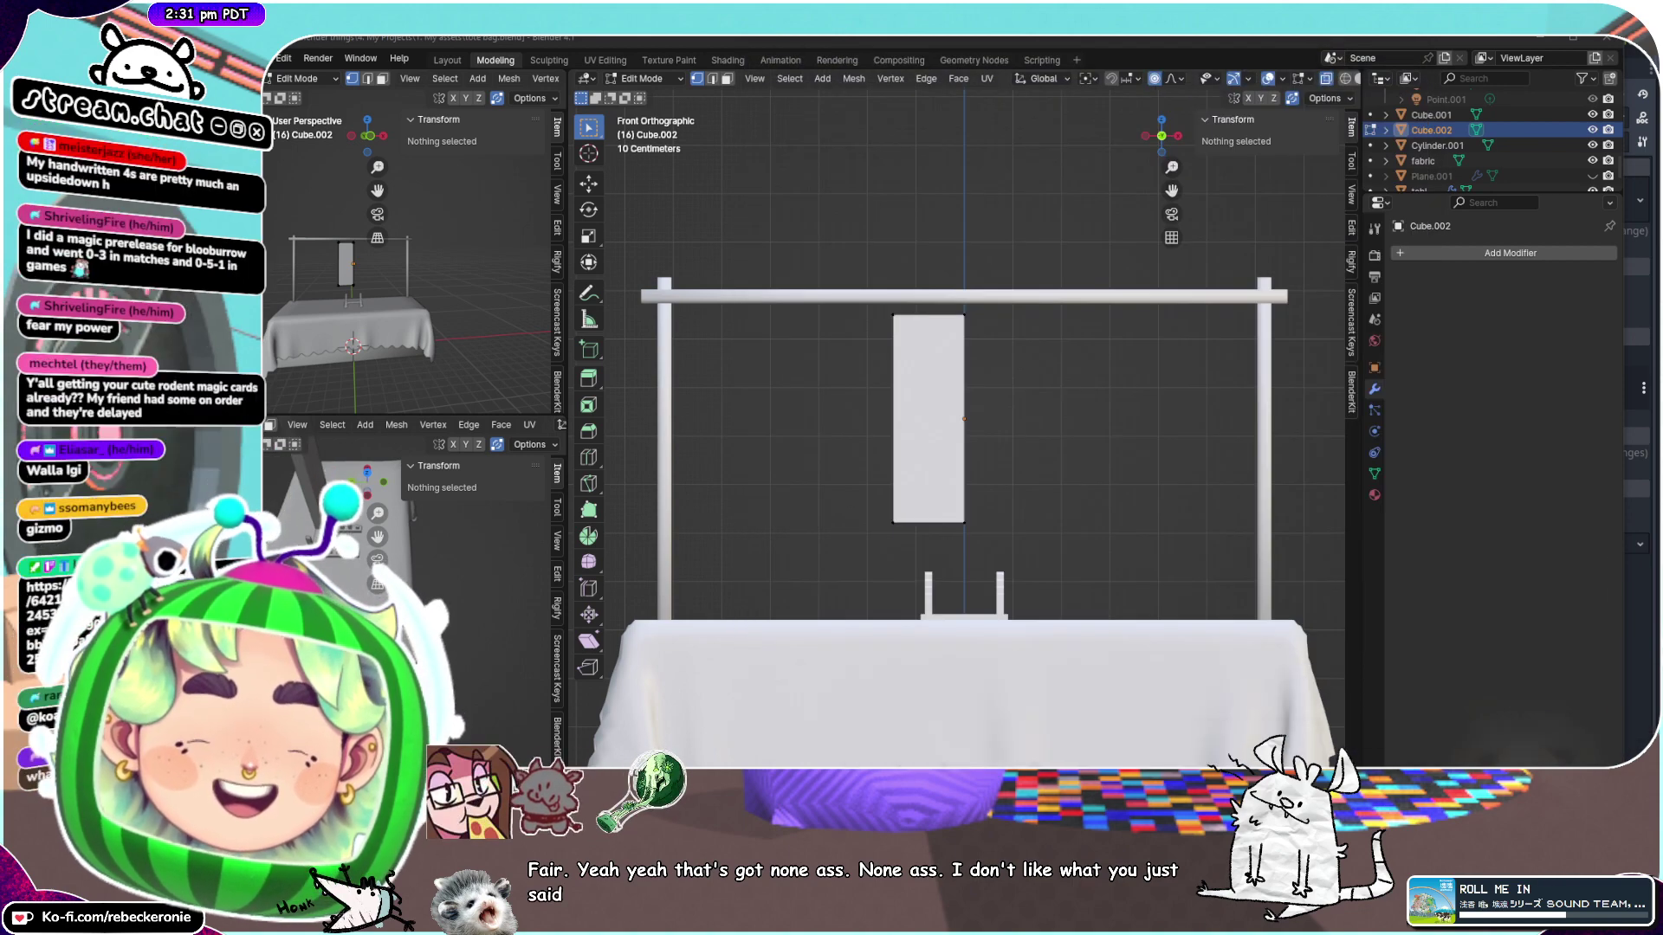
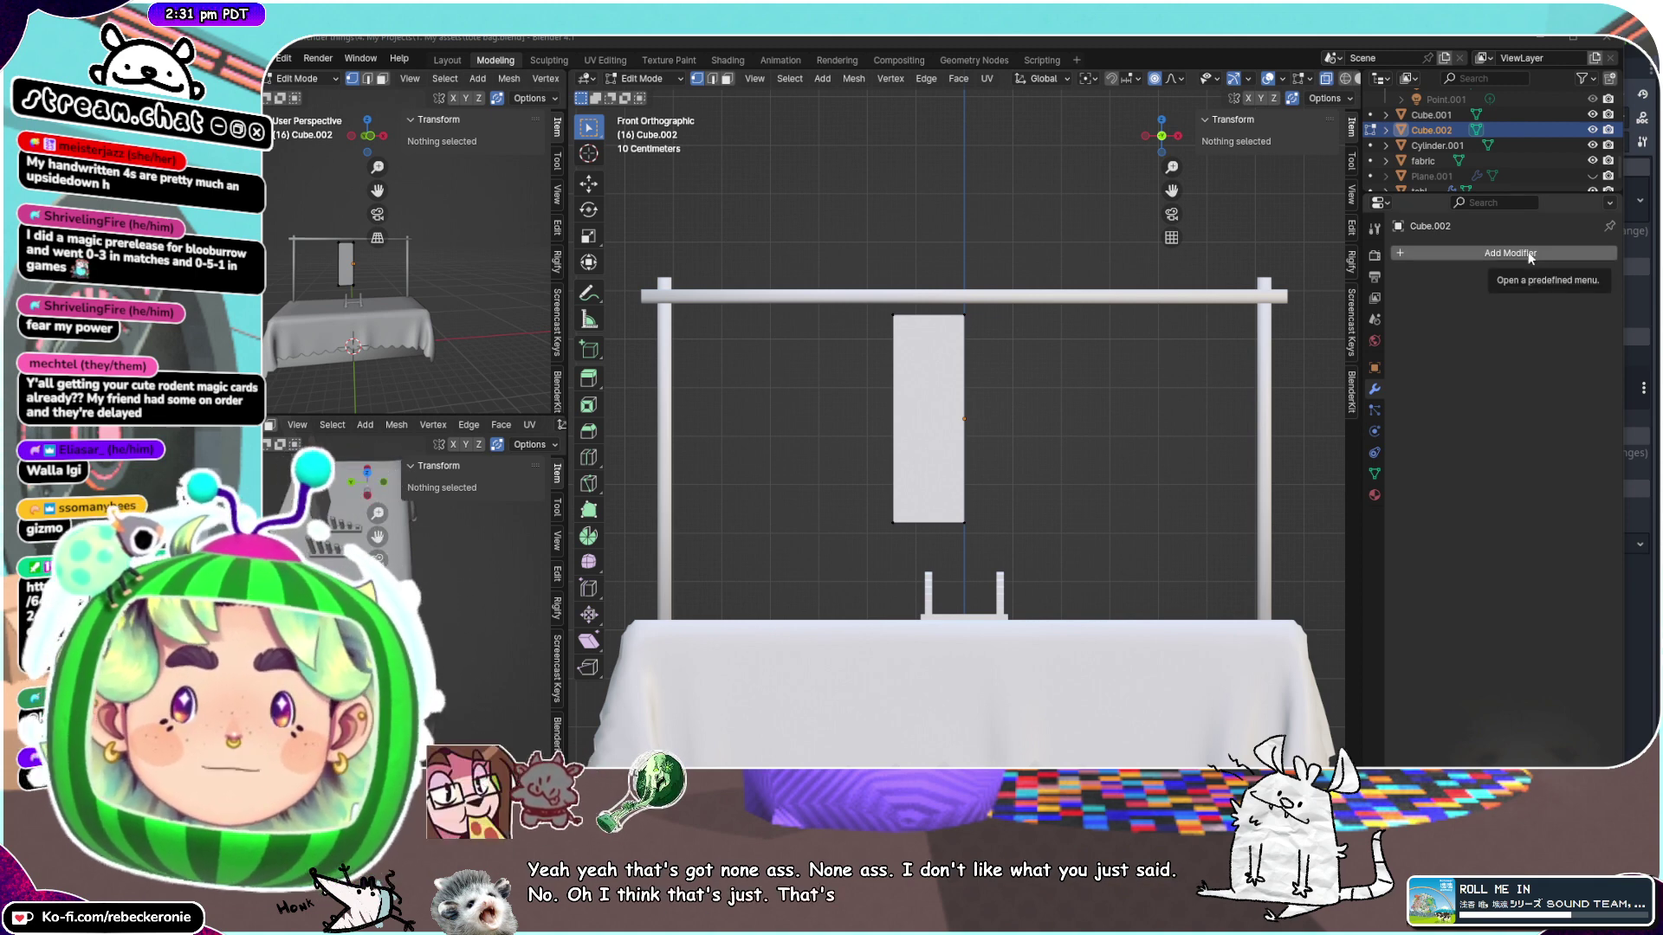
Move the half-body's upper outer corner inward about 0.54 m along X to taper the shirt toward the shoulder
scroll(1014, 419, "up", 3)
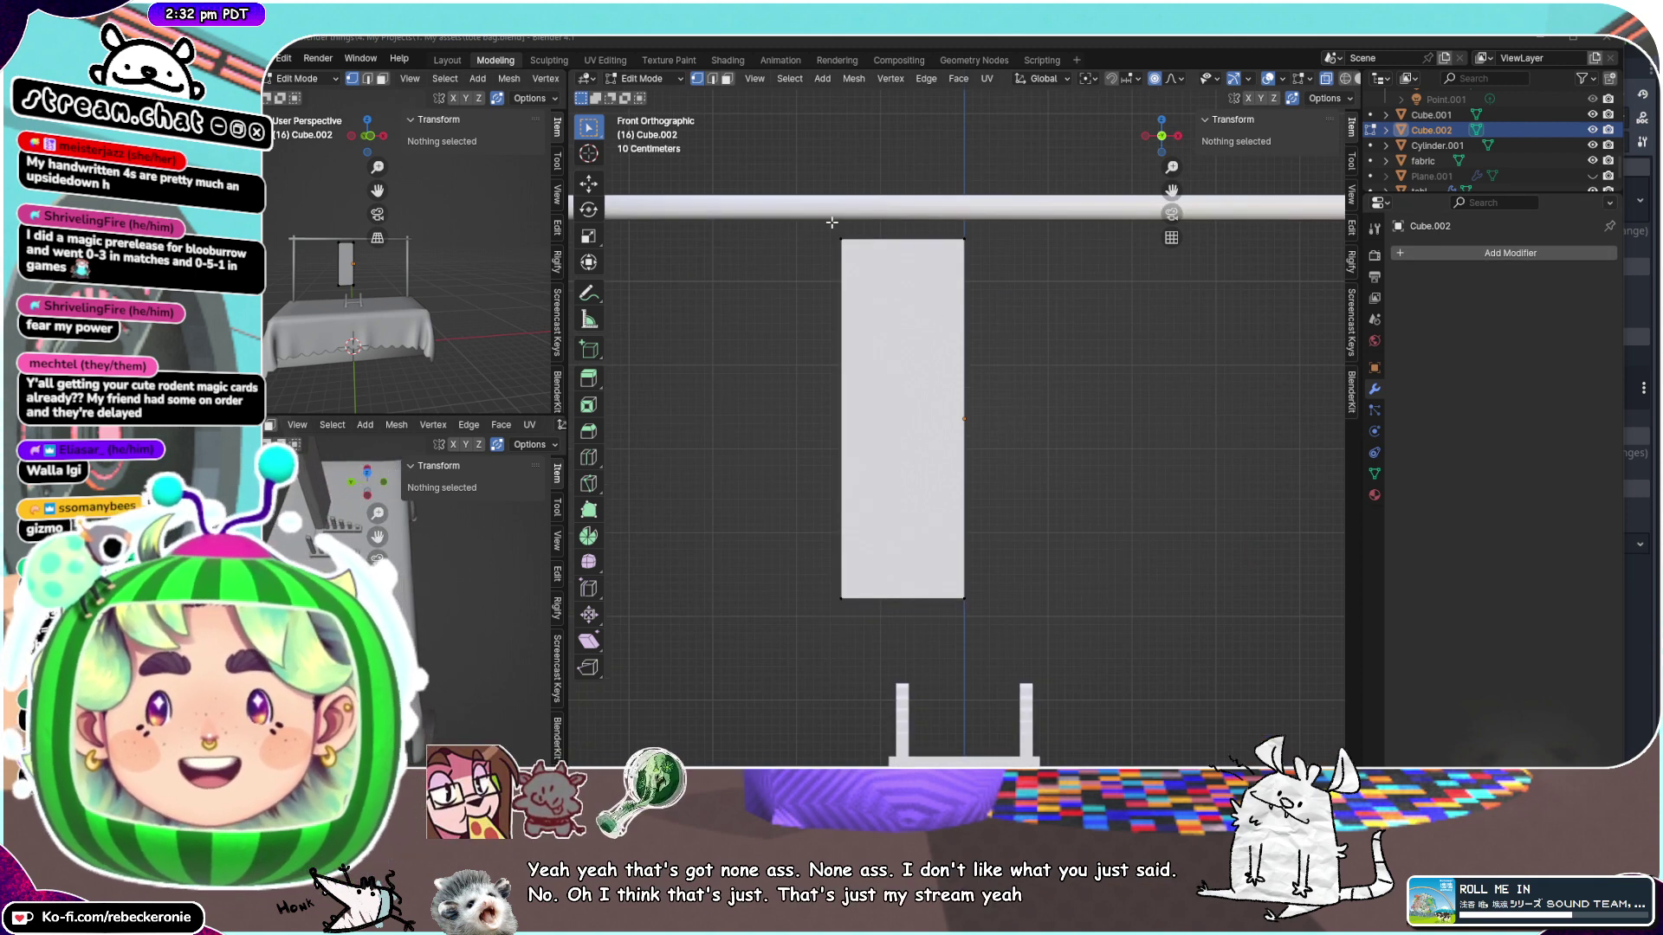
left_click_drag(832, 223, 861, 264)
key("g")
key("x")
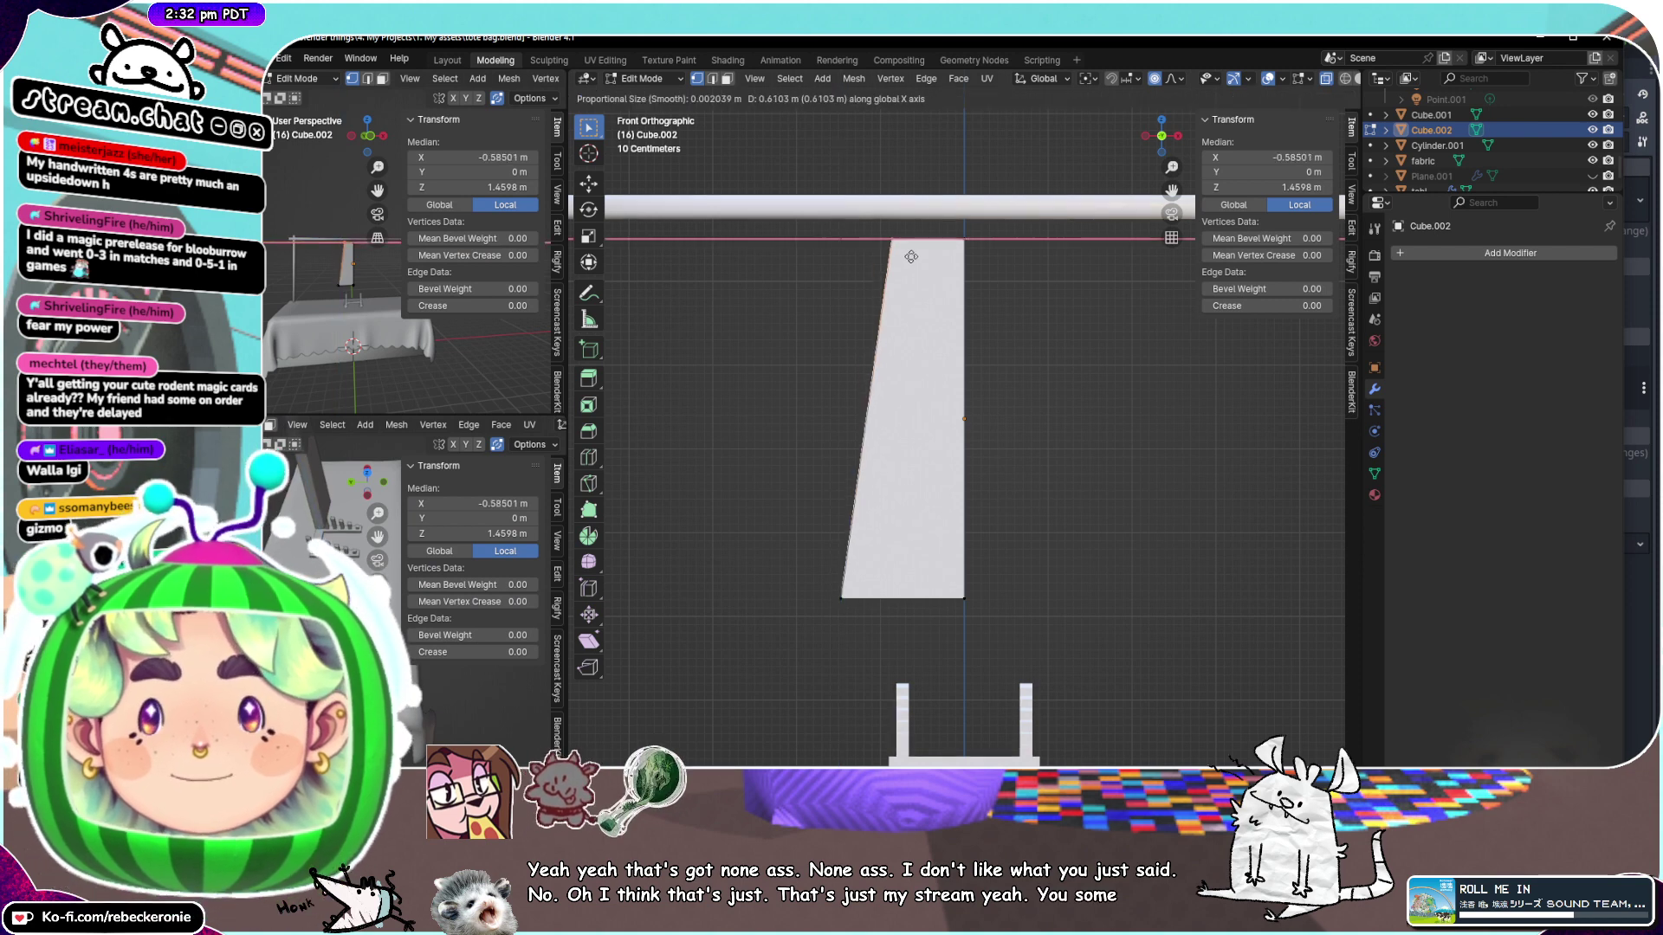
left_click(904, 257)
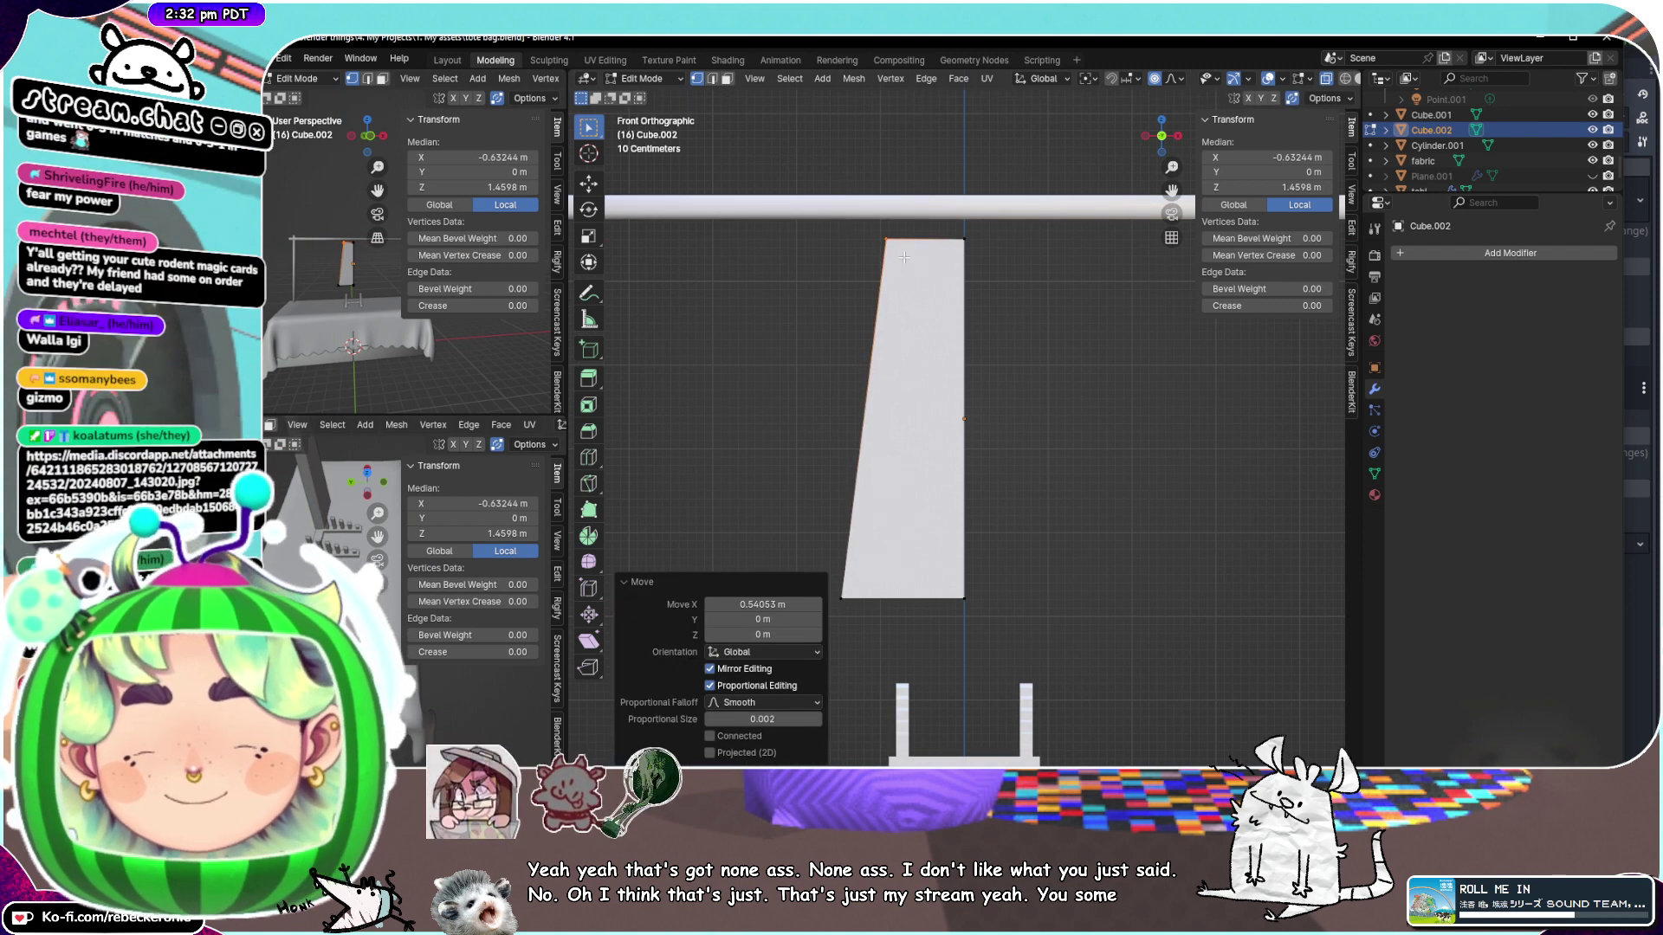
Divide the tapered half-body into three rows with two evenly spaced horizontal loop cuts
scroll(904, 430, "up", 1)
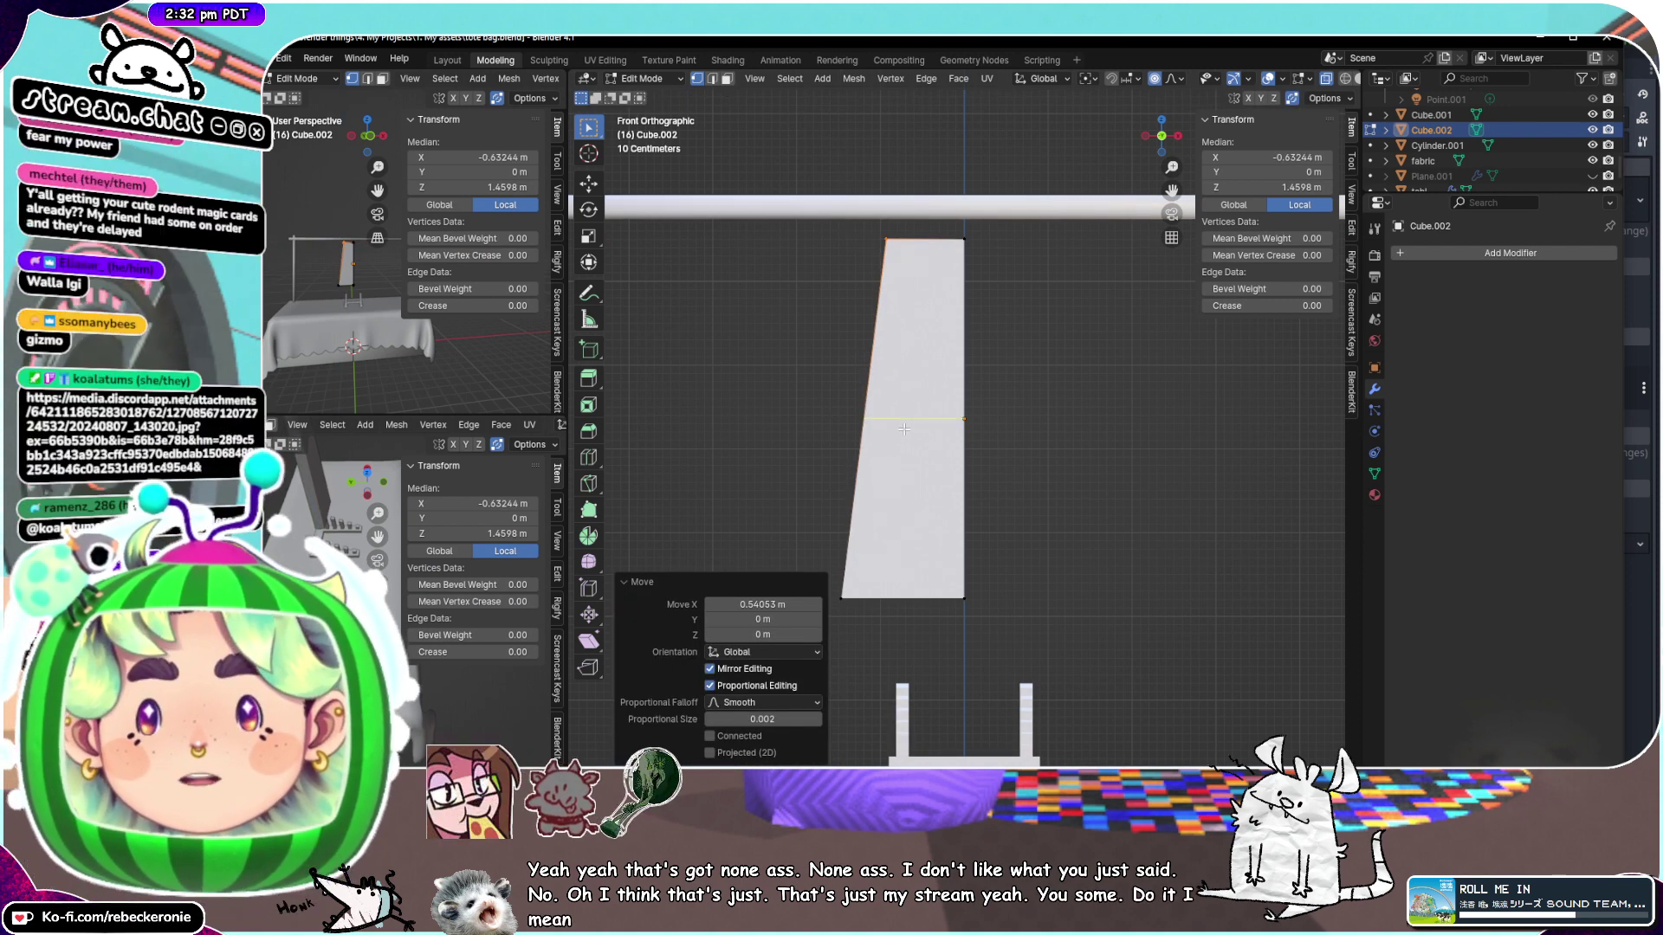
left_click(904, 430)
right_click(905, 430)
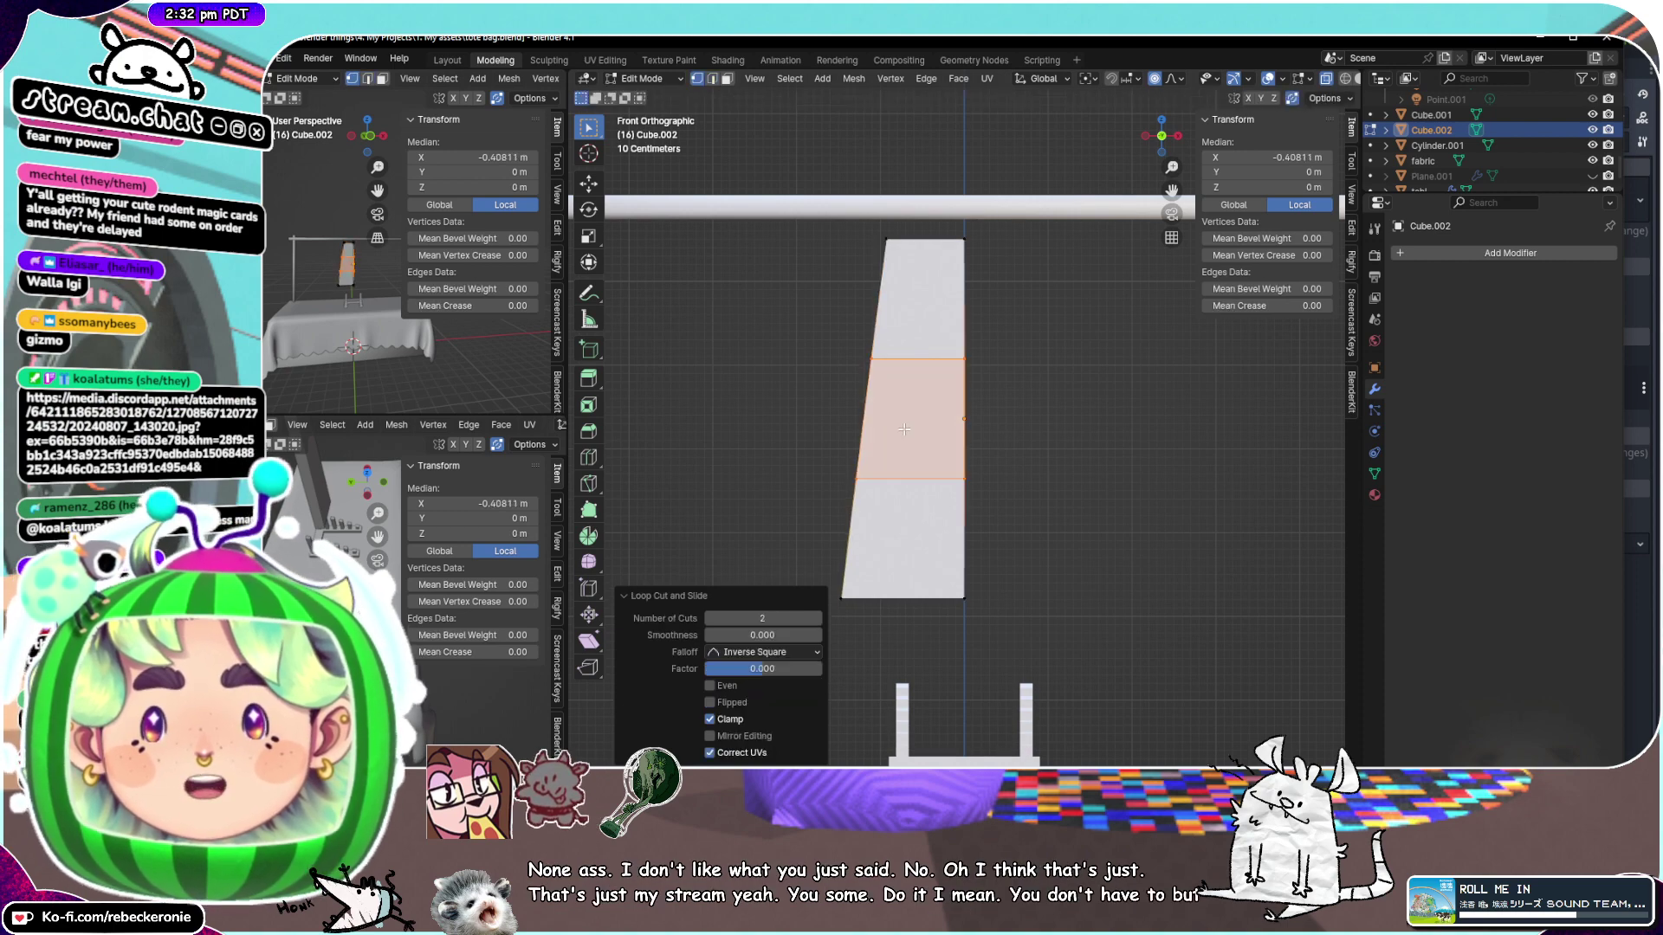
middle_click_drag(780, 247, 917, 277)
left_click(917, 270)
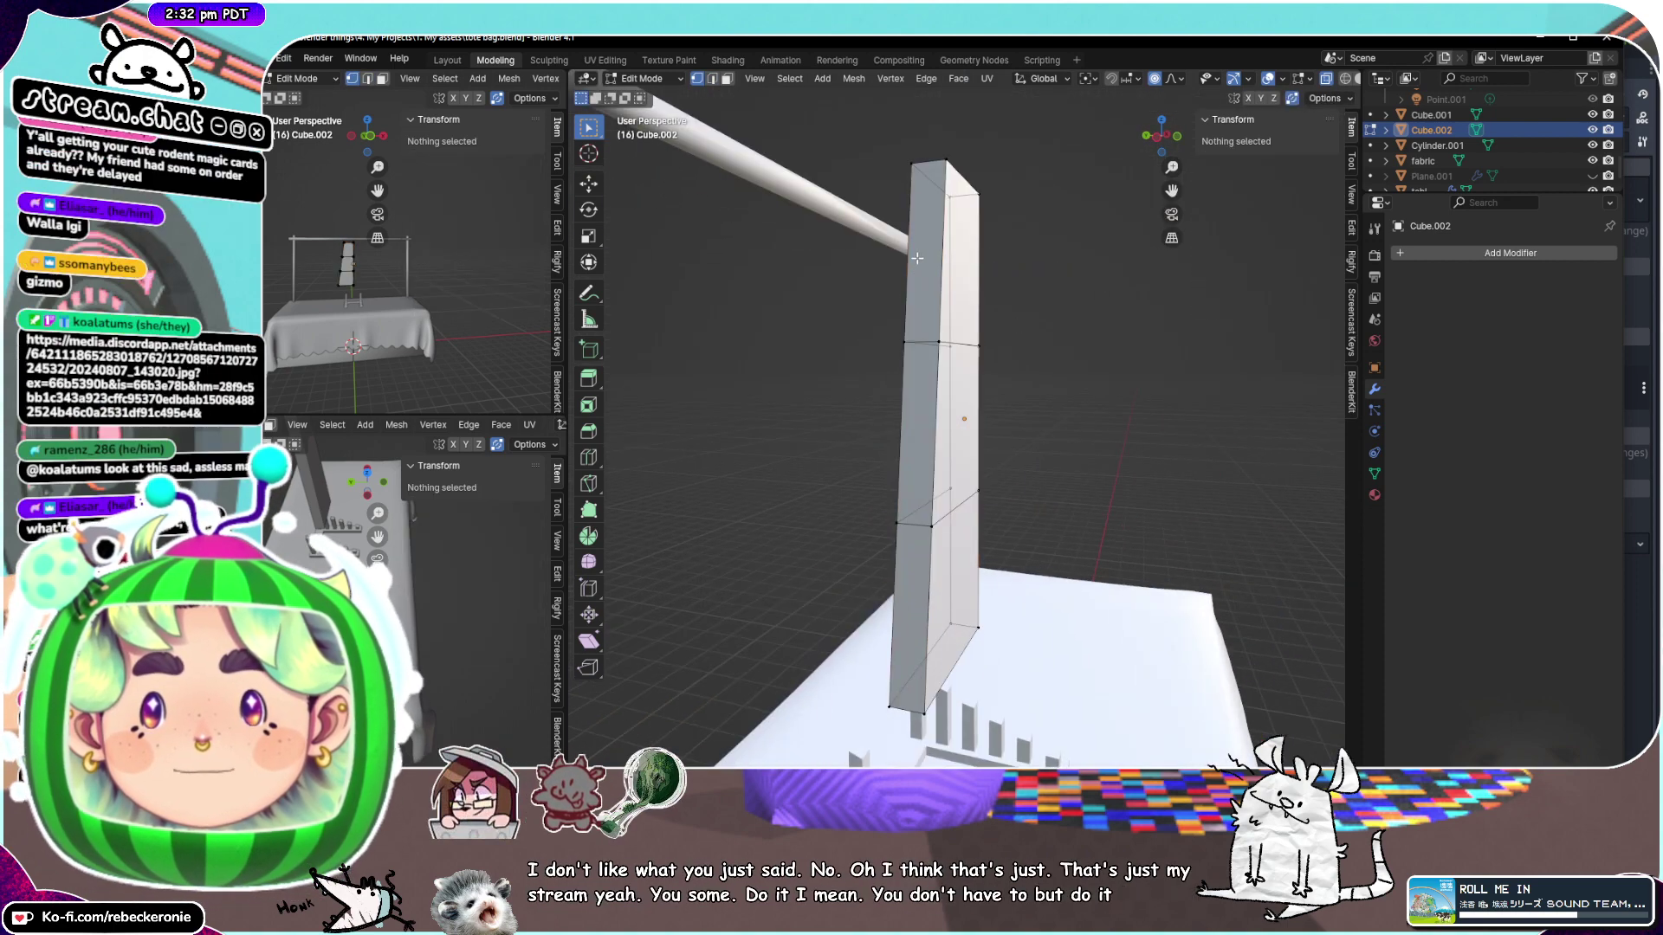
Add a Mirror modifier to the half-body on the X axis with Clipping enabled
left_click(1411, 252)
mouse_move(1412, 253)
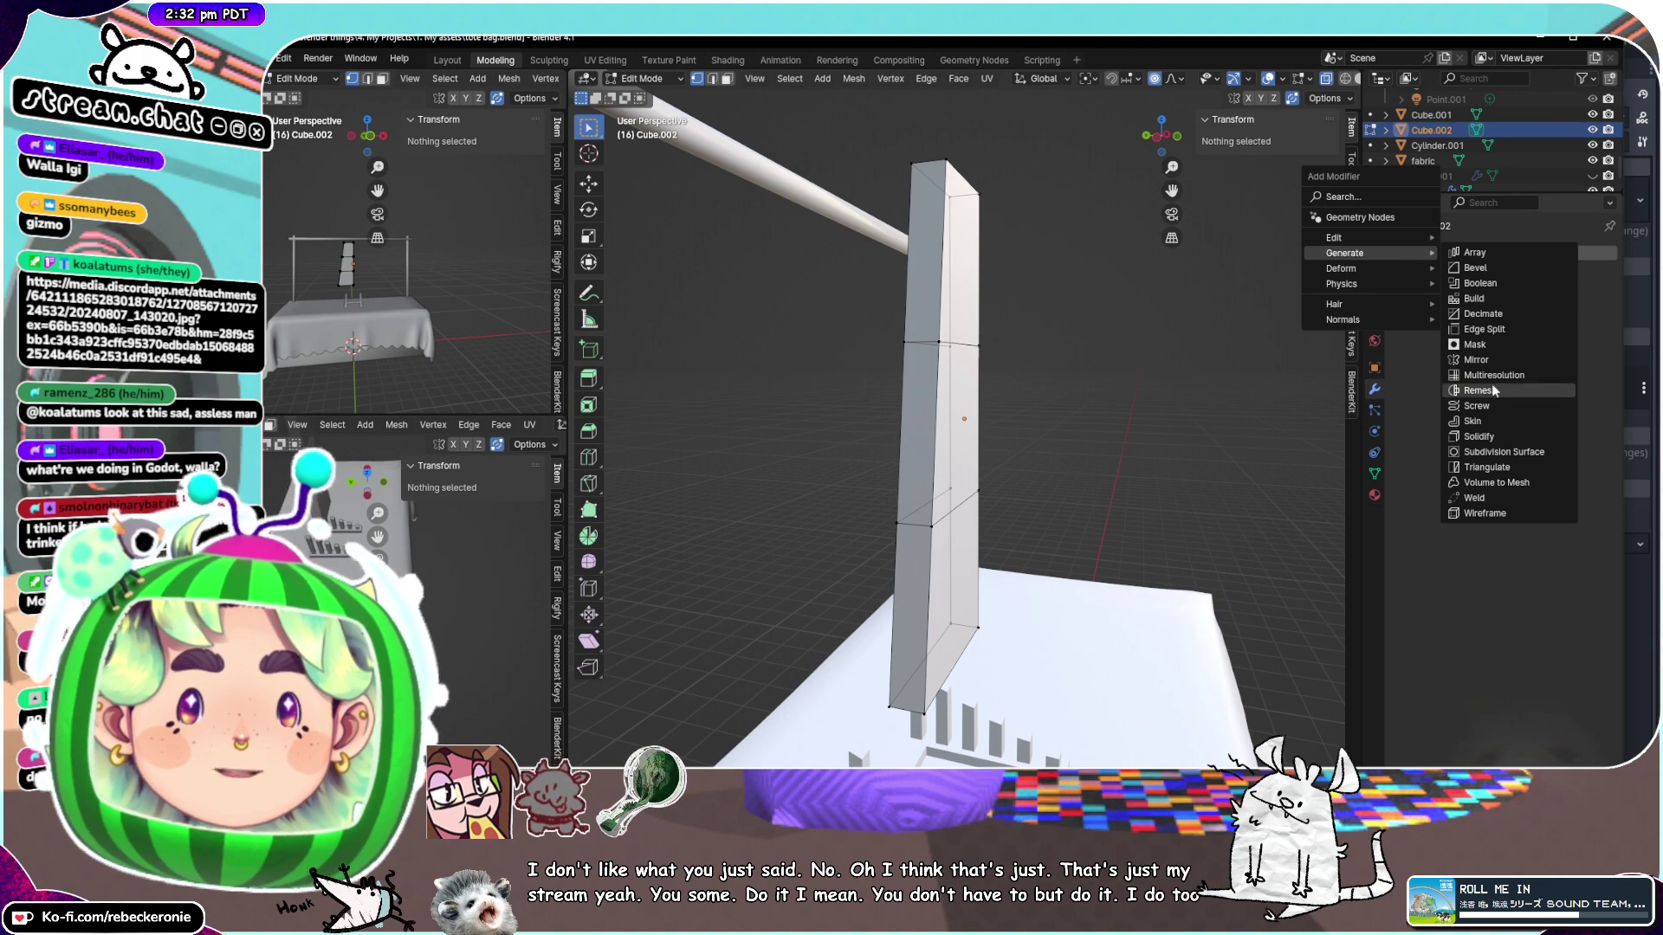
left_click(1476, 360)
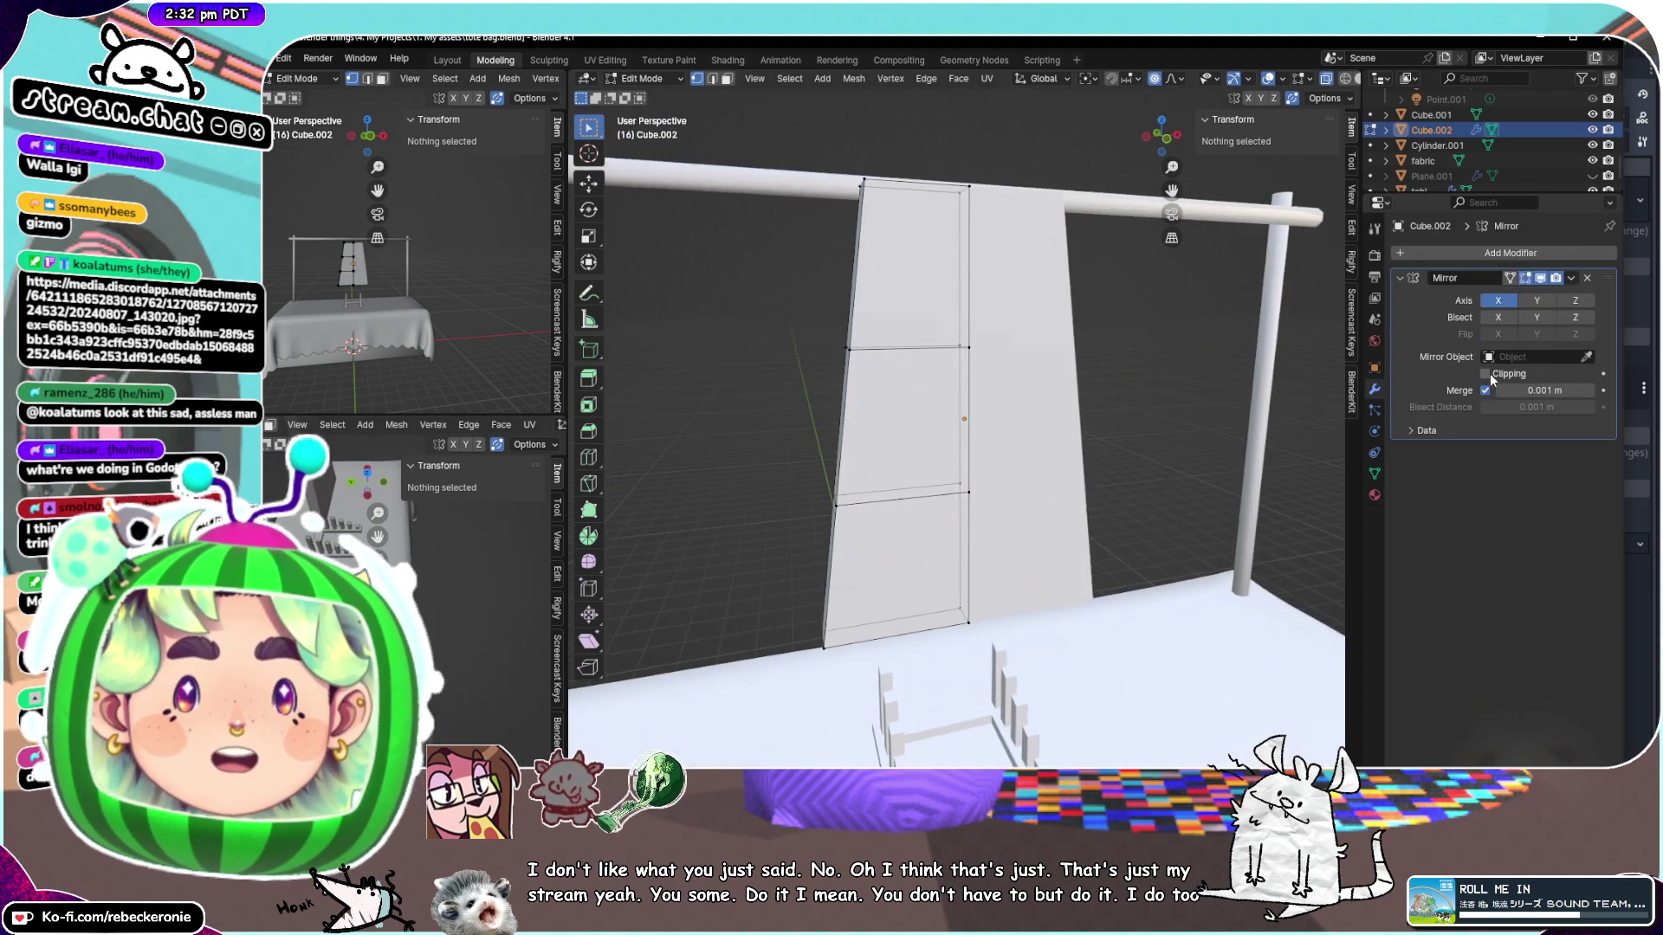
Extrude the uppermost outer side face about 1.08 m outward along X to form a sleeve
middle_click_drag(1124, 279, 968, 337)
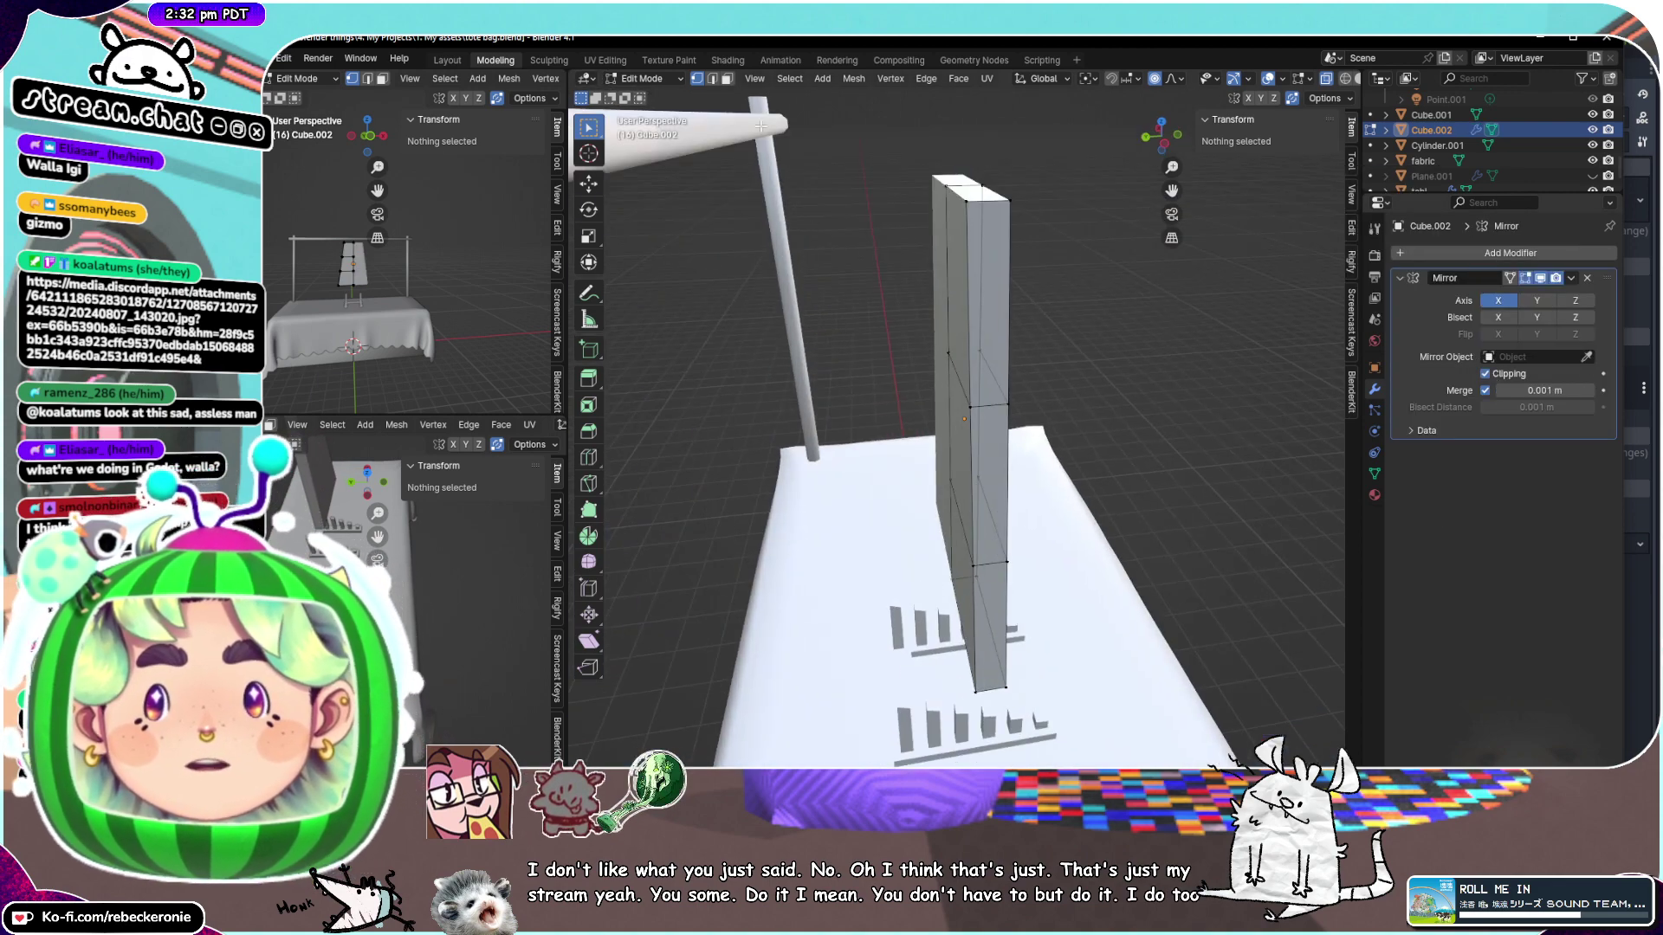
middle_click_drag(1000, 239, 933, 208)
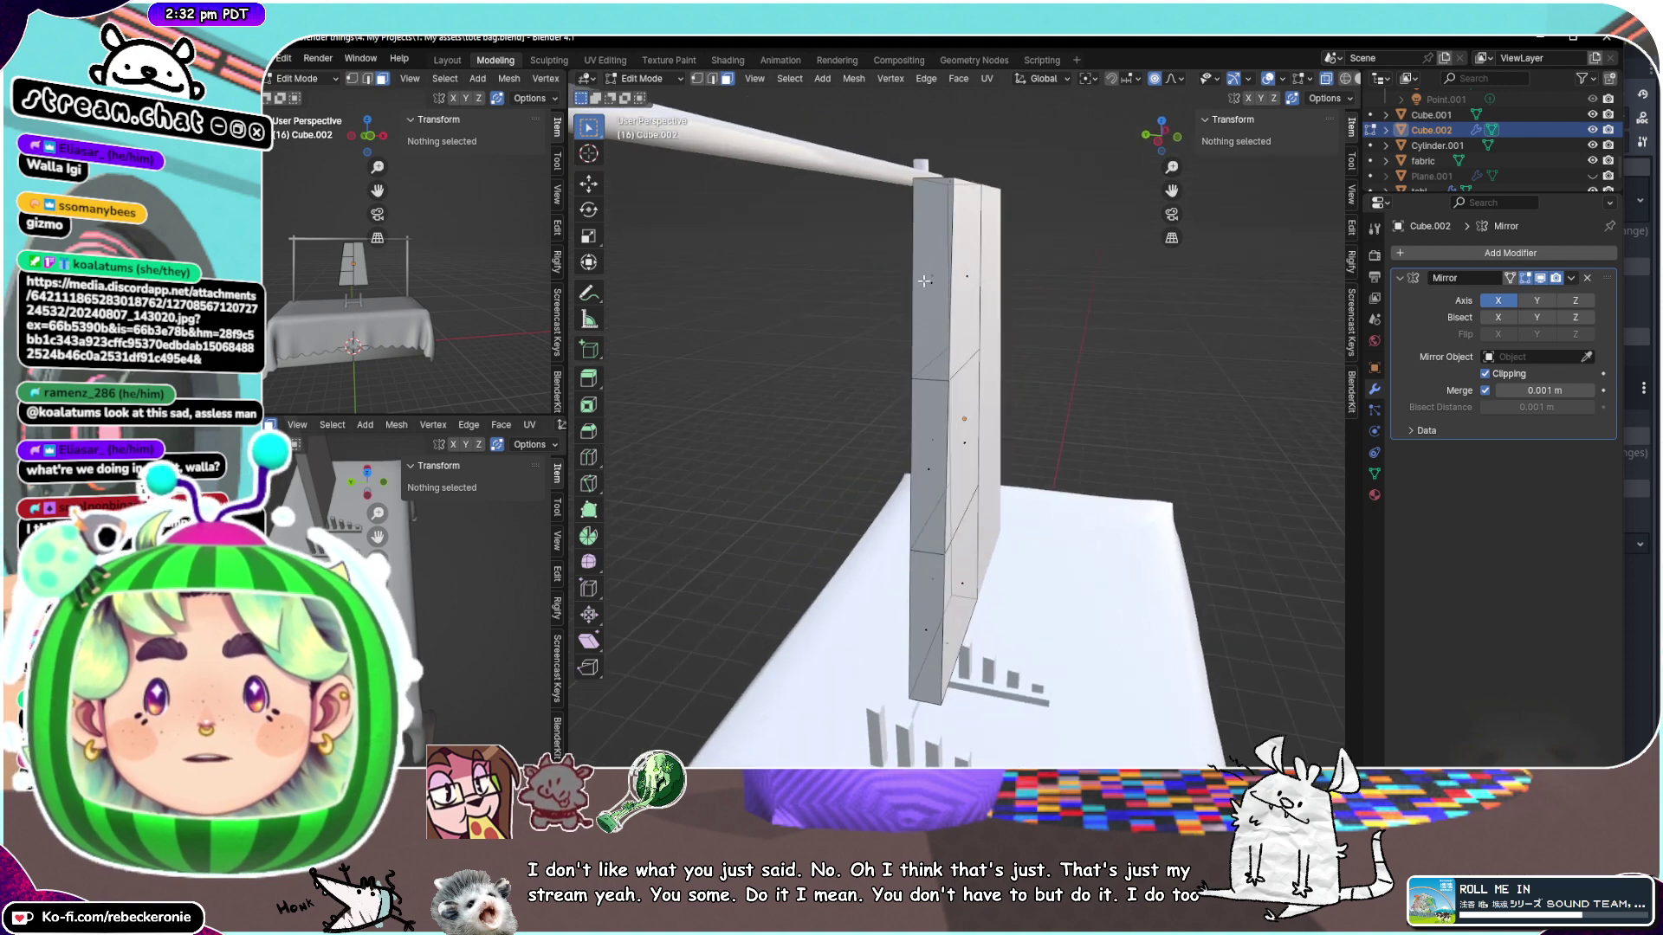
left_click(930, 289)
middle_click_drag(929, 288, 762, 267)
key("g")
key("y")
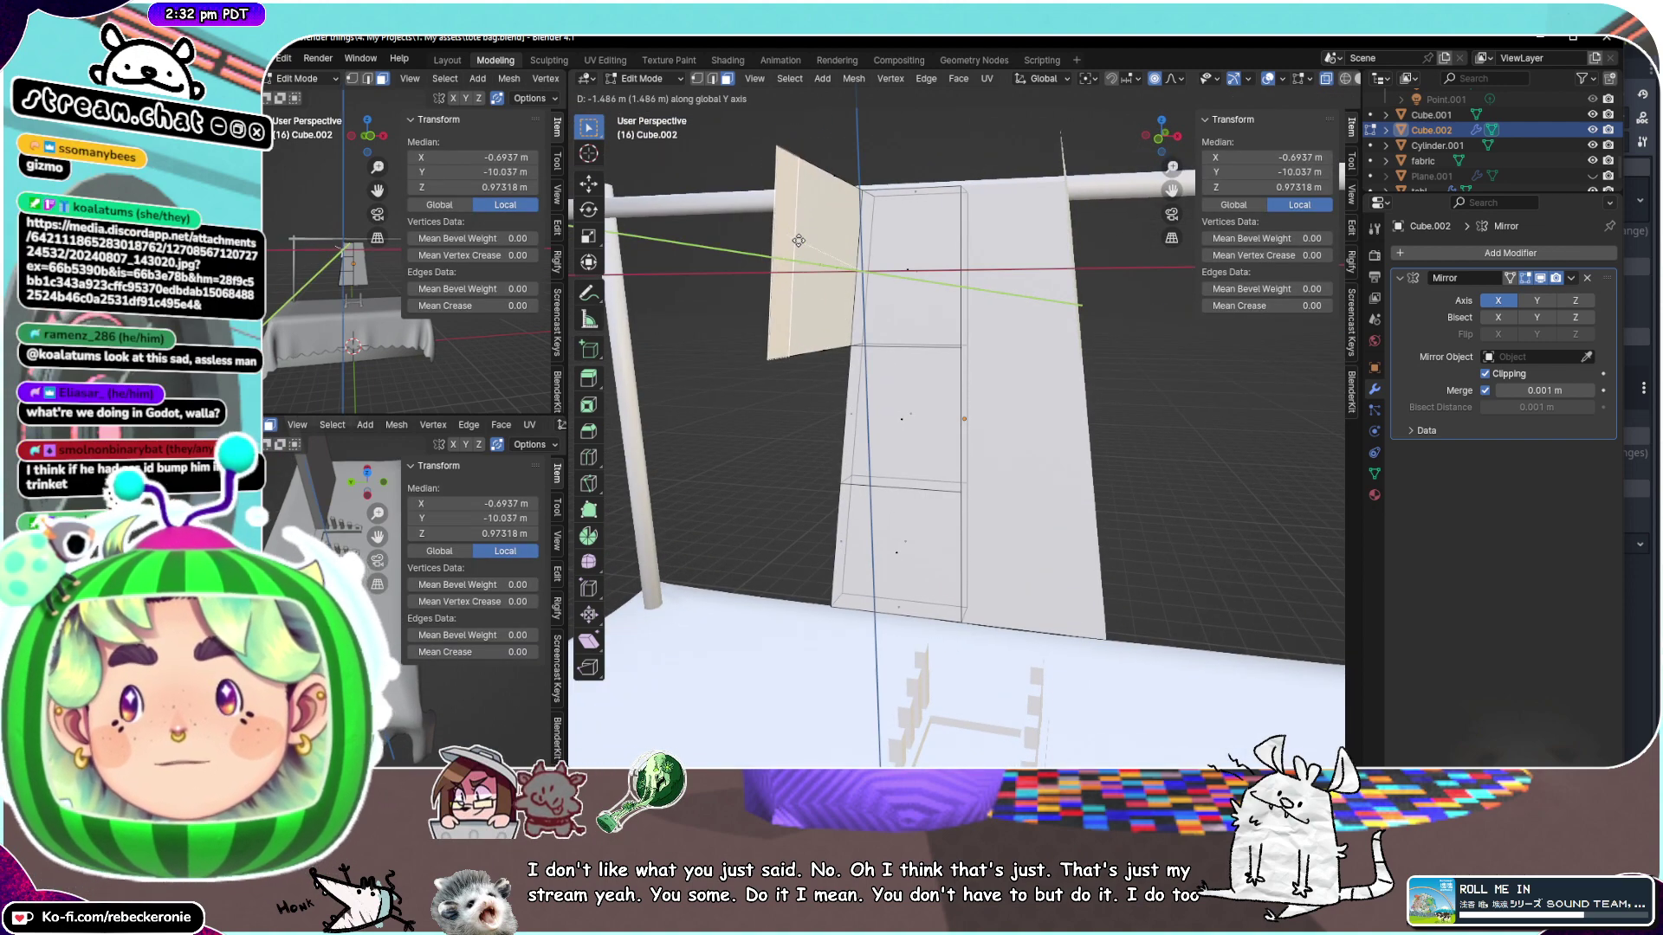
key("x")
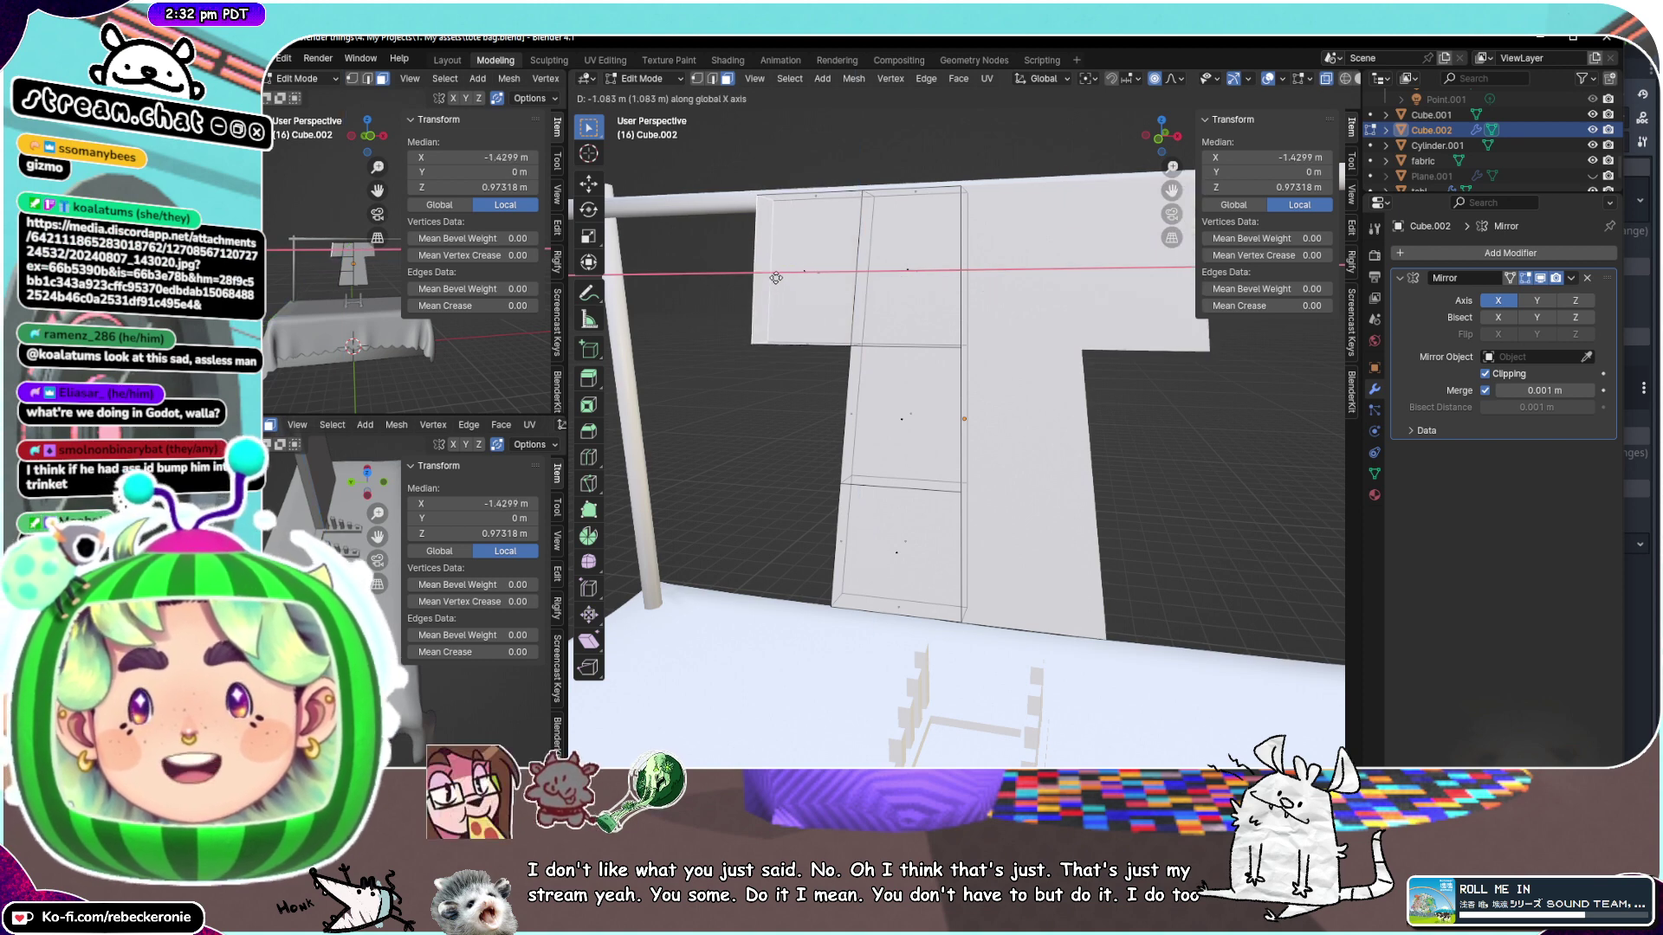
left_click(775, 279)
Rotate the sleeve's end face about -15.5°, lower it about 0.41 m along Z, and rotate it a further -12.4°
left_click(1161, 141)
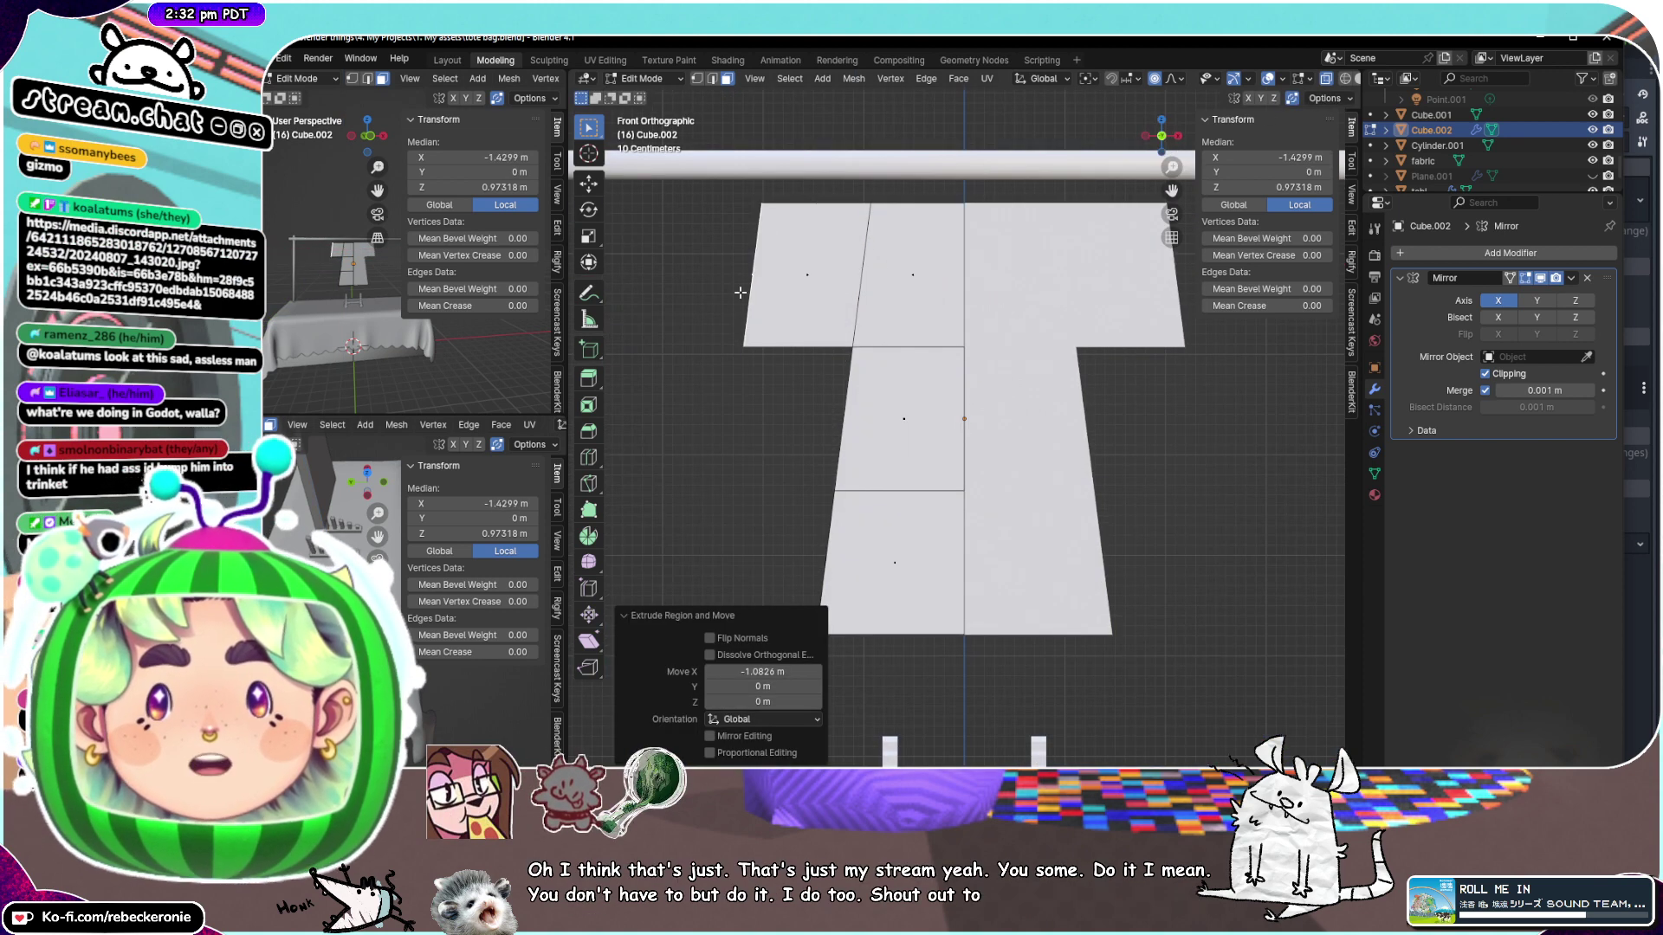
key("r")
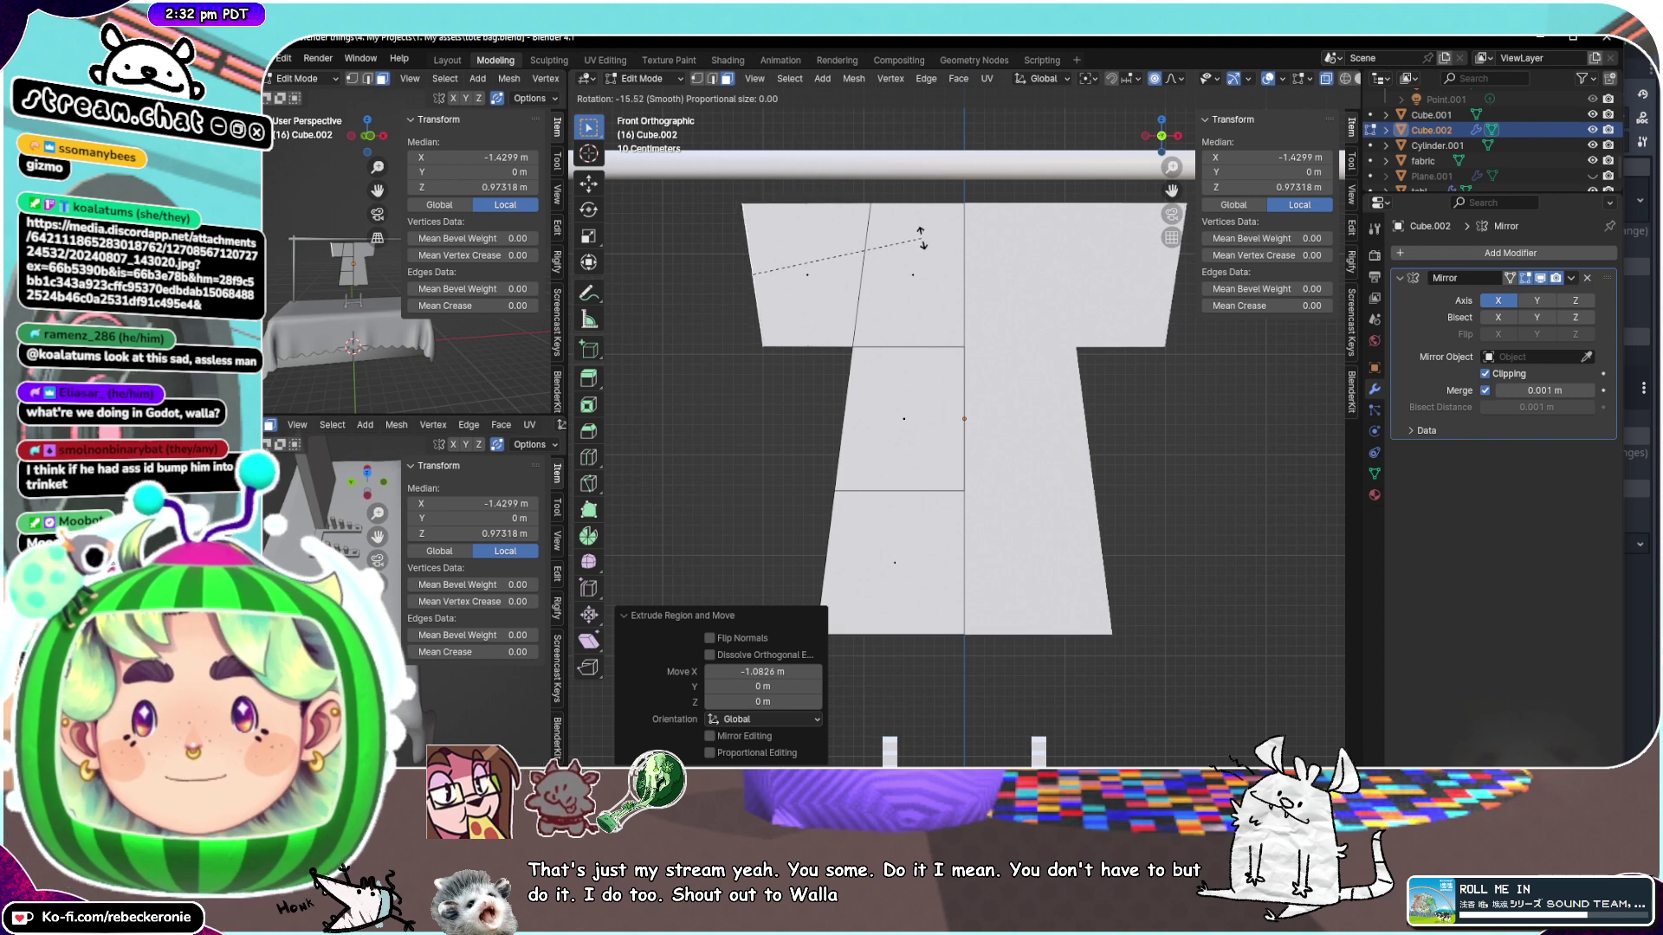
left_click(916, 240)
key("g")
key("z")
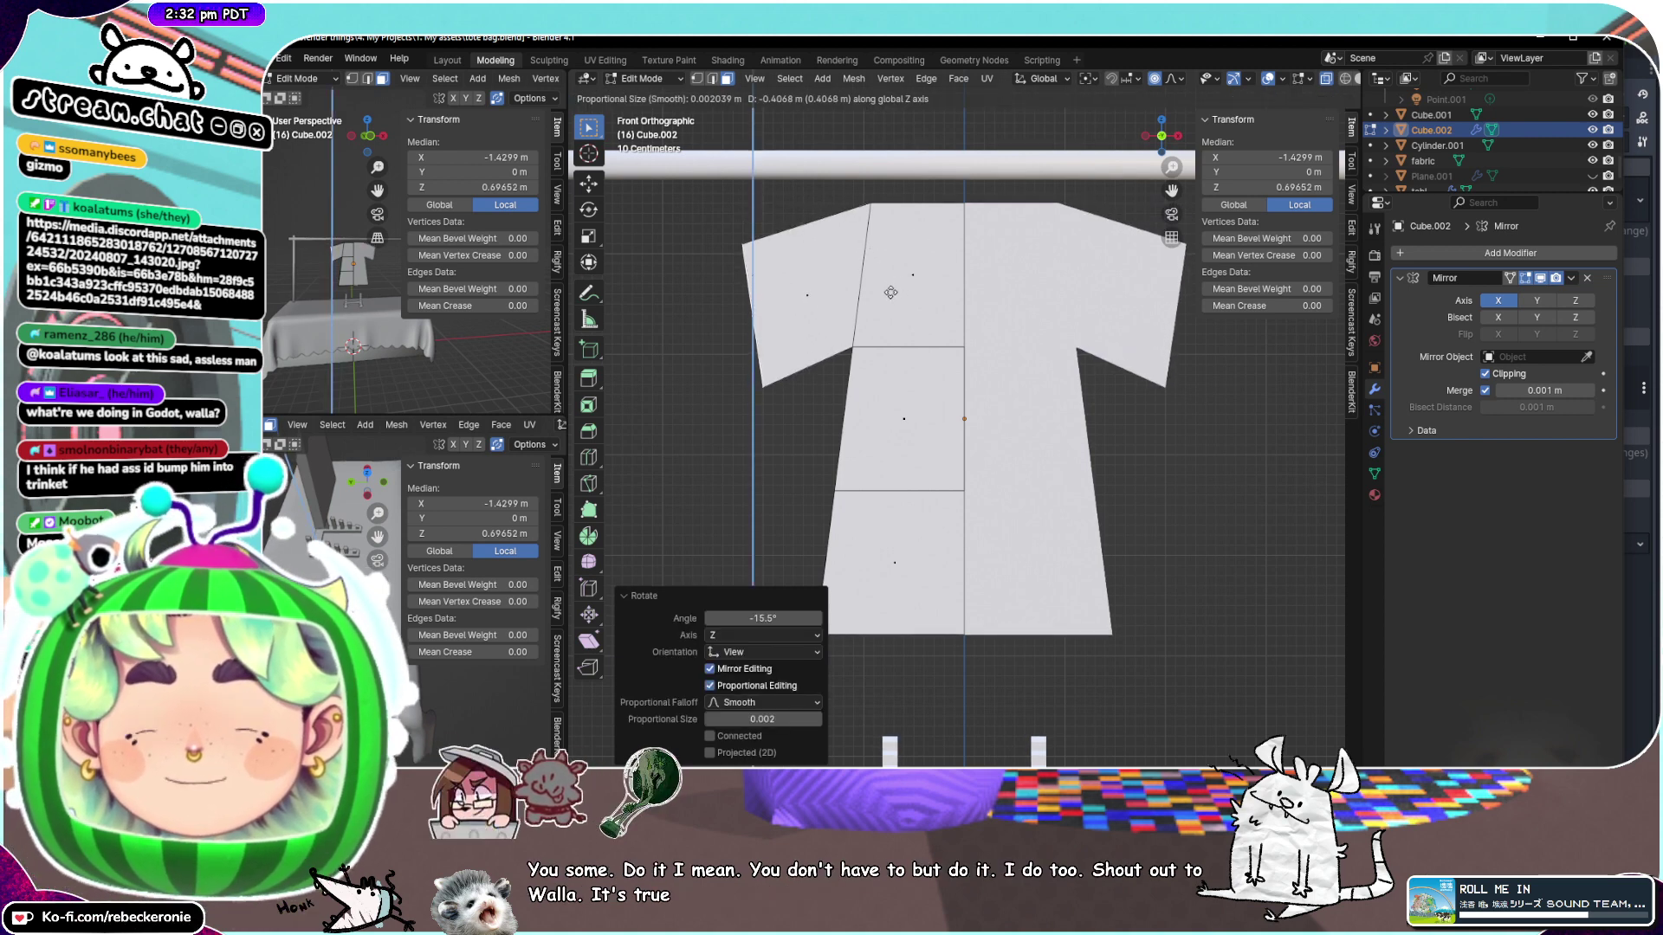
left_click(895, 291)
key("r")
left_click(914, 269)
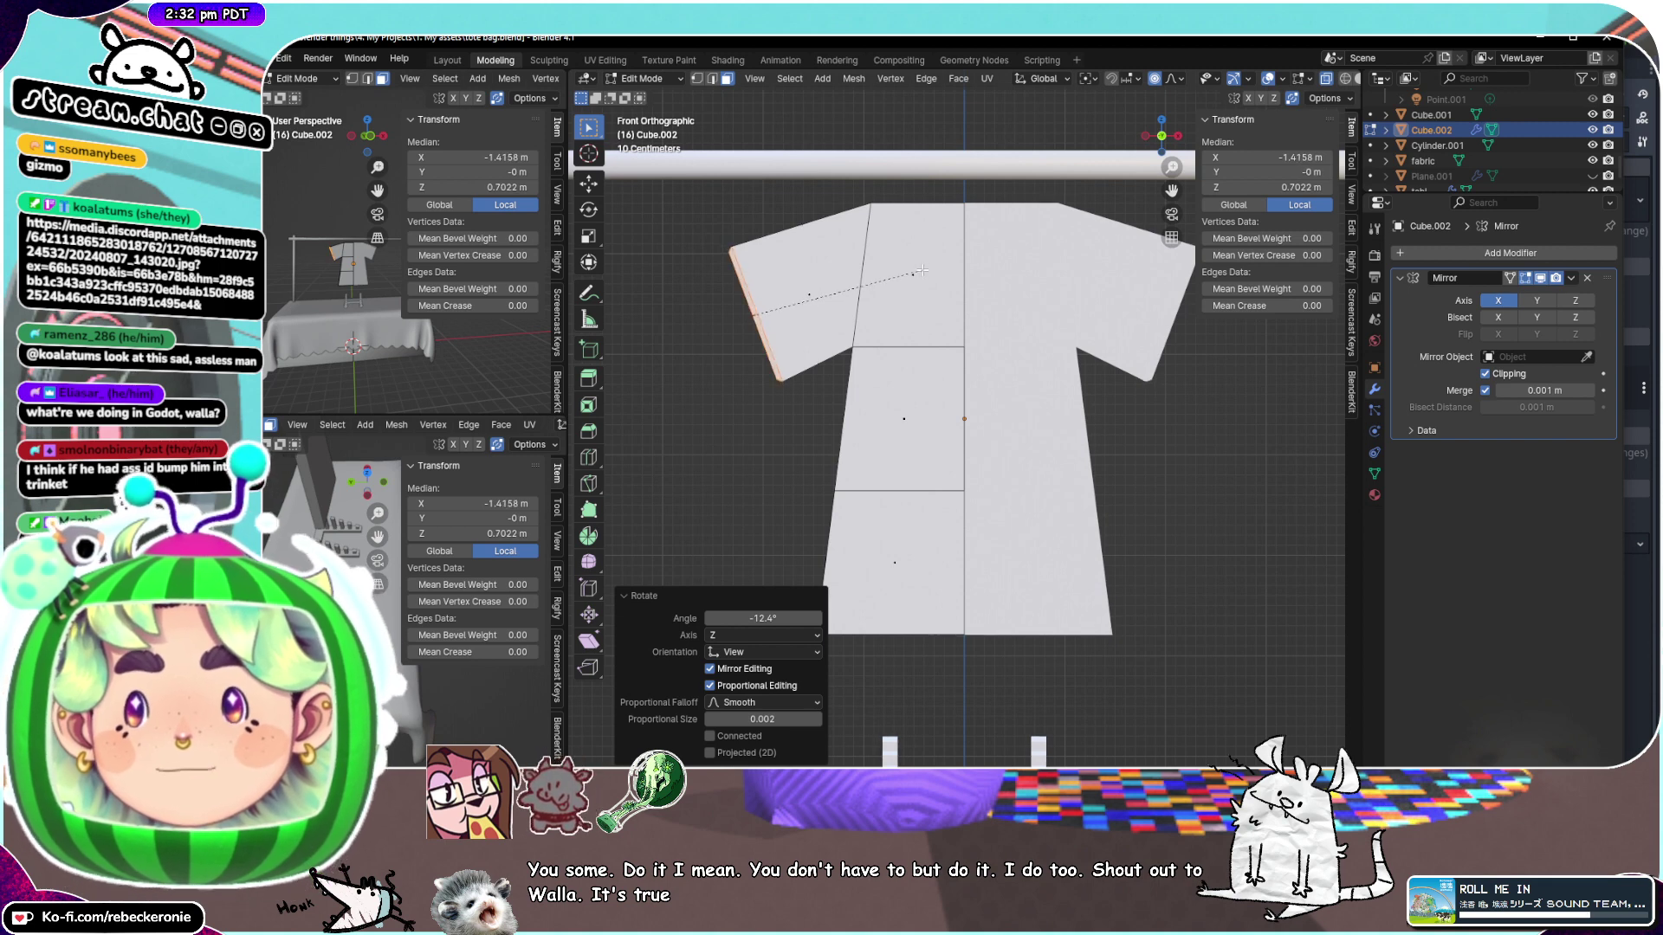
right_click(922, 270)
Delete the sleeve's end face to leave the cuff open
middle_click_drag(923, 270, 1004, 261)
scroll(1051, 297, "up", 1)
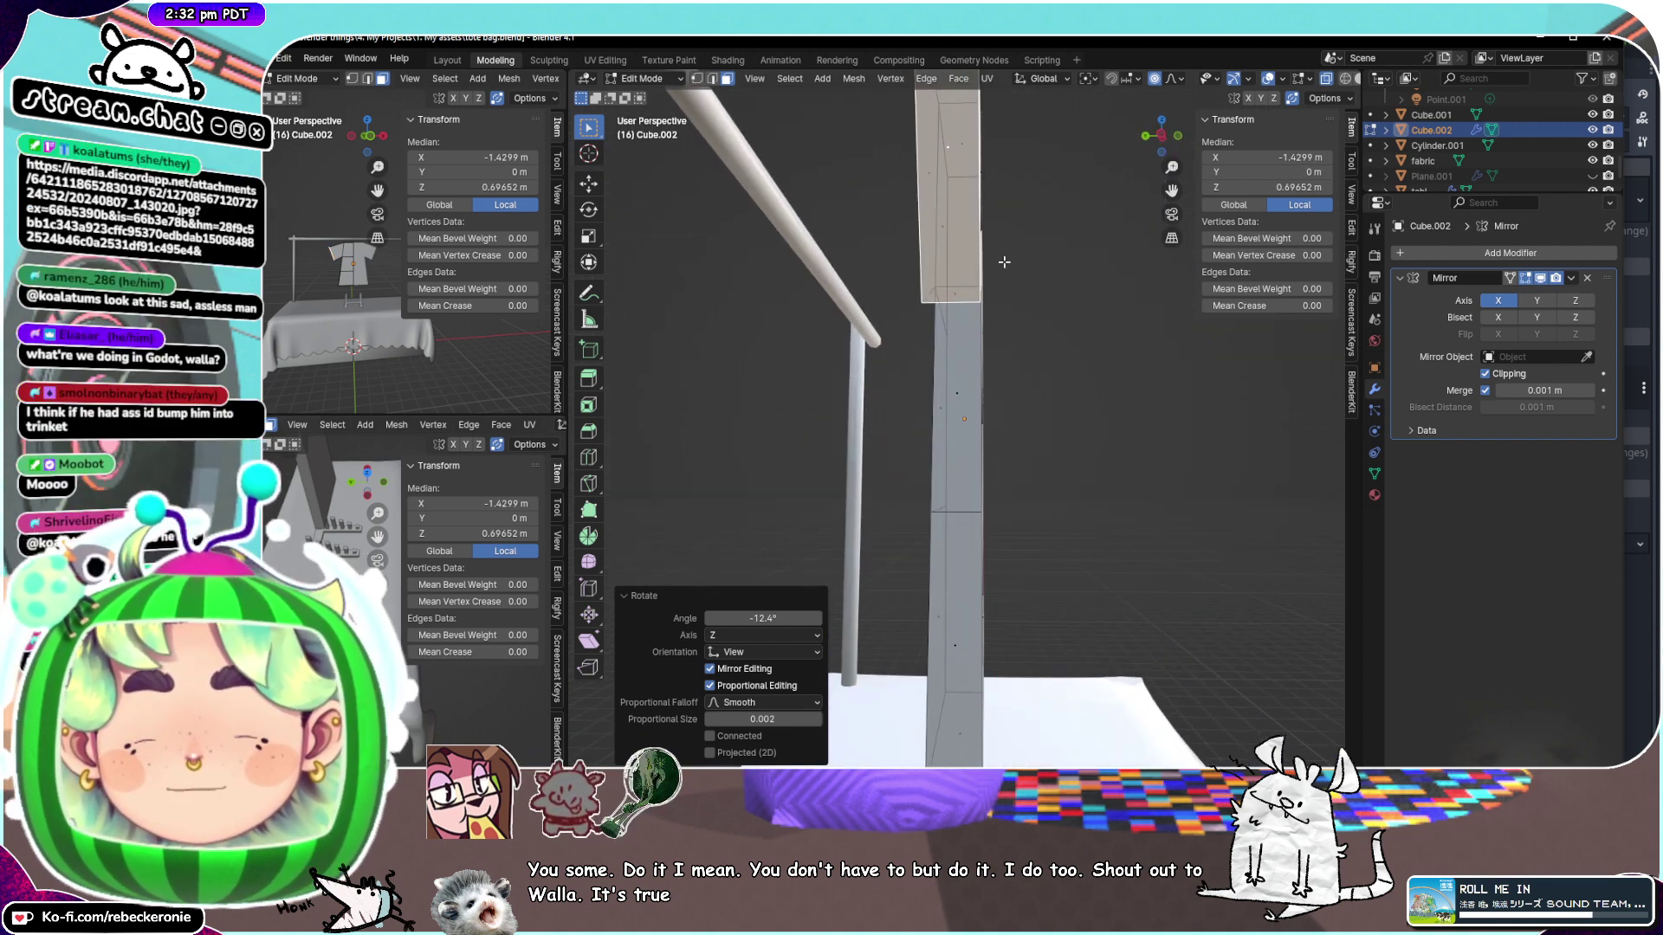
right_click(1005, 262)
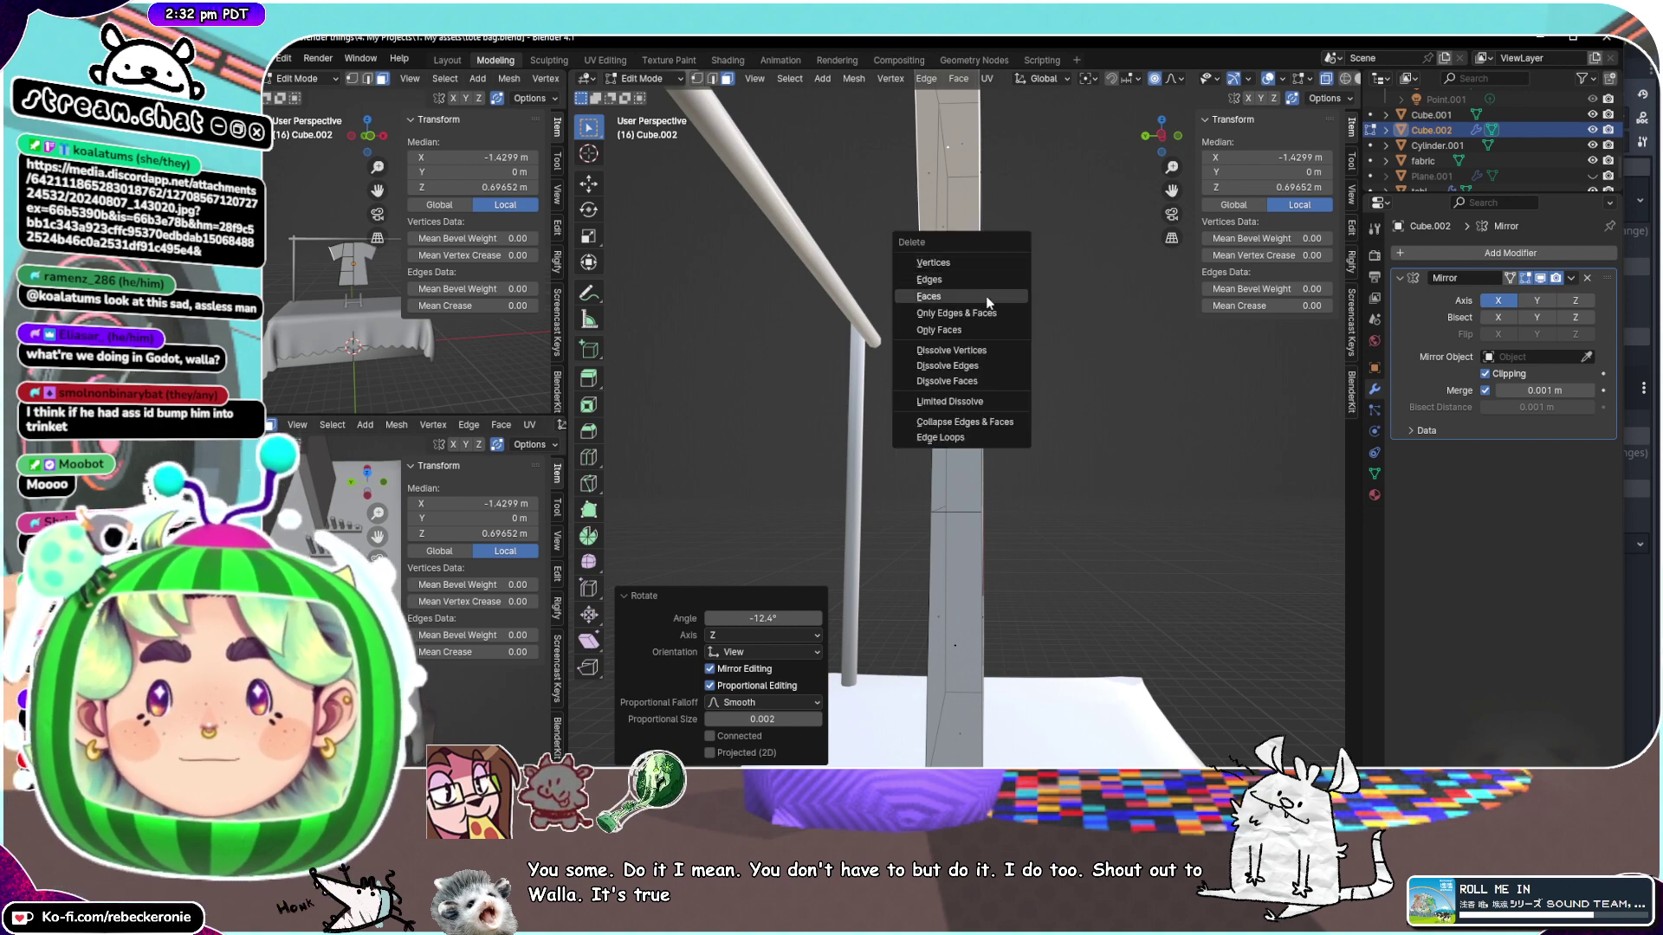
left_click(987, 296)
Add one centred vertical loop cut through the half-body, between its centre line and the sleeve seam
middle_click_drag(987, 296, 911, 313)
middle_click_drag(860, 403, 957, 365)
left_click(879, 433)
right_click(878, 433)
Delete the body's top face next to the centre line to open the shirt's neck hole
left_click(942, 296)
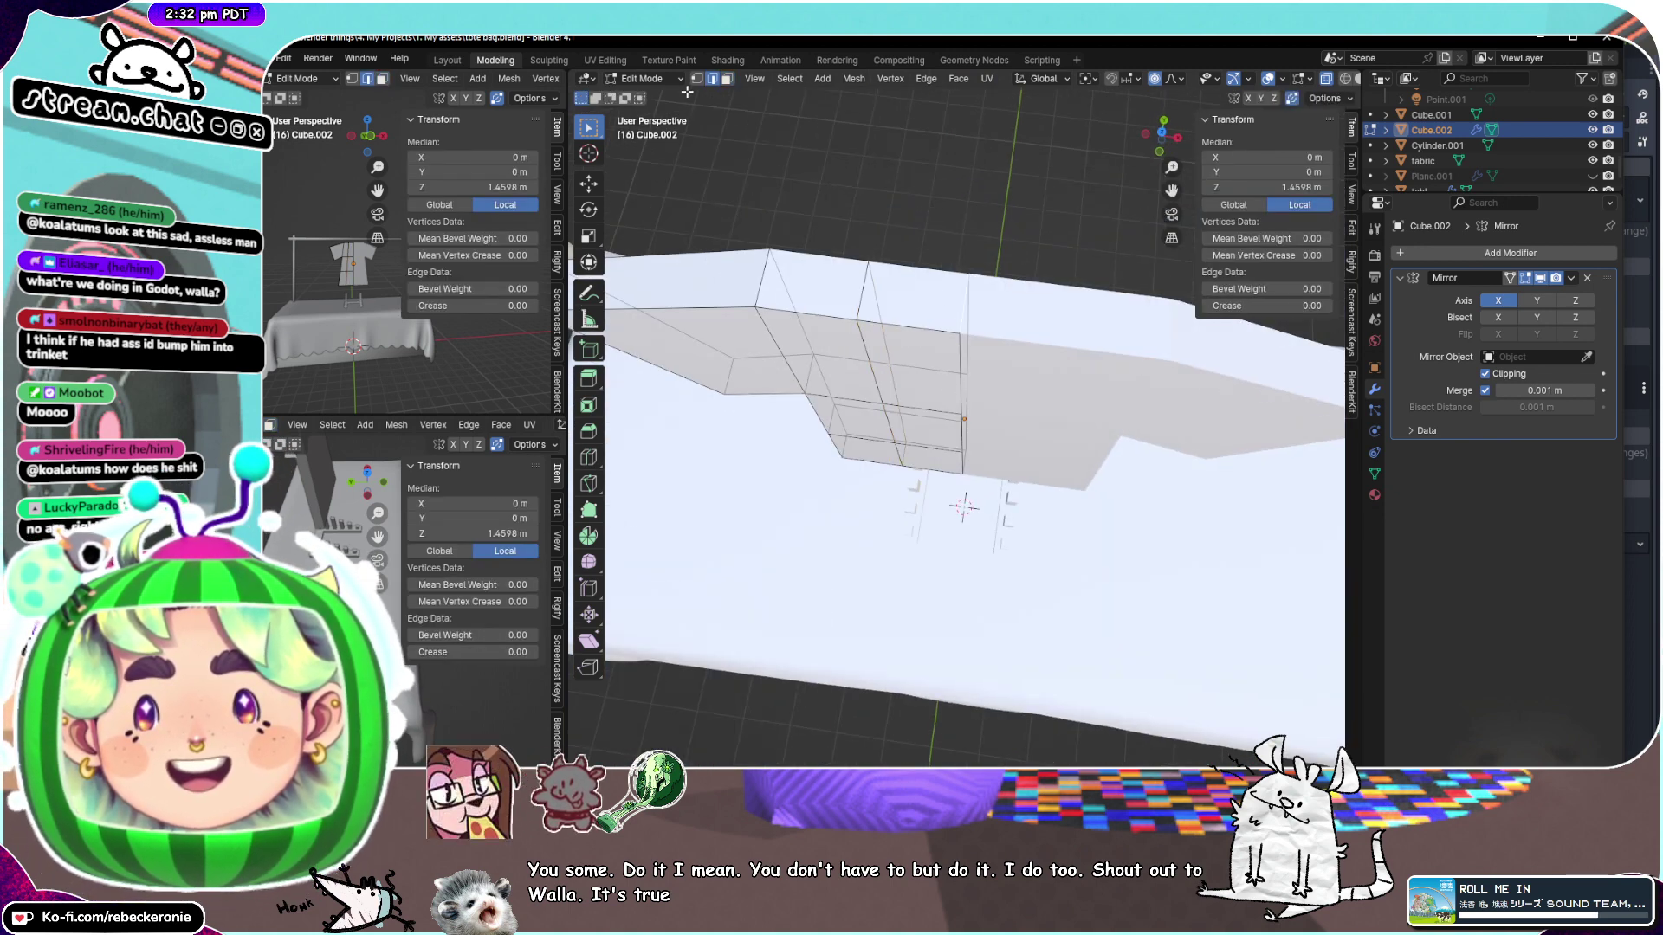
left_click(728, 79)
left_click(915, 303)
mouse_move(915, 306)
middle_mouse_down()
mouse_move(935, 255)
mouse_move(931, 285)
middle_mouse_up()
key("x")
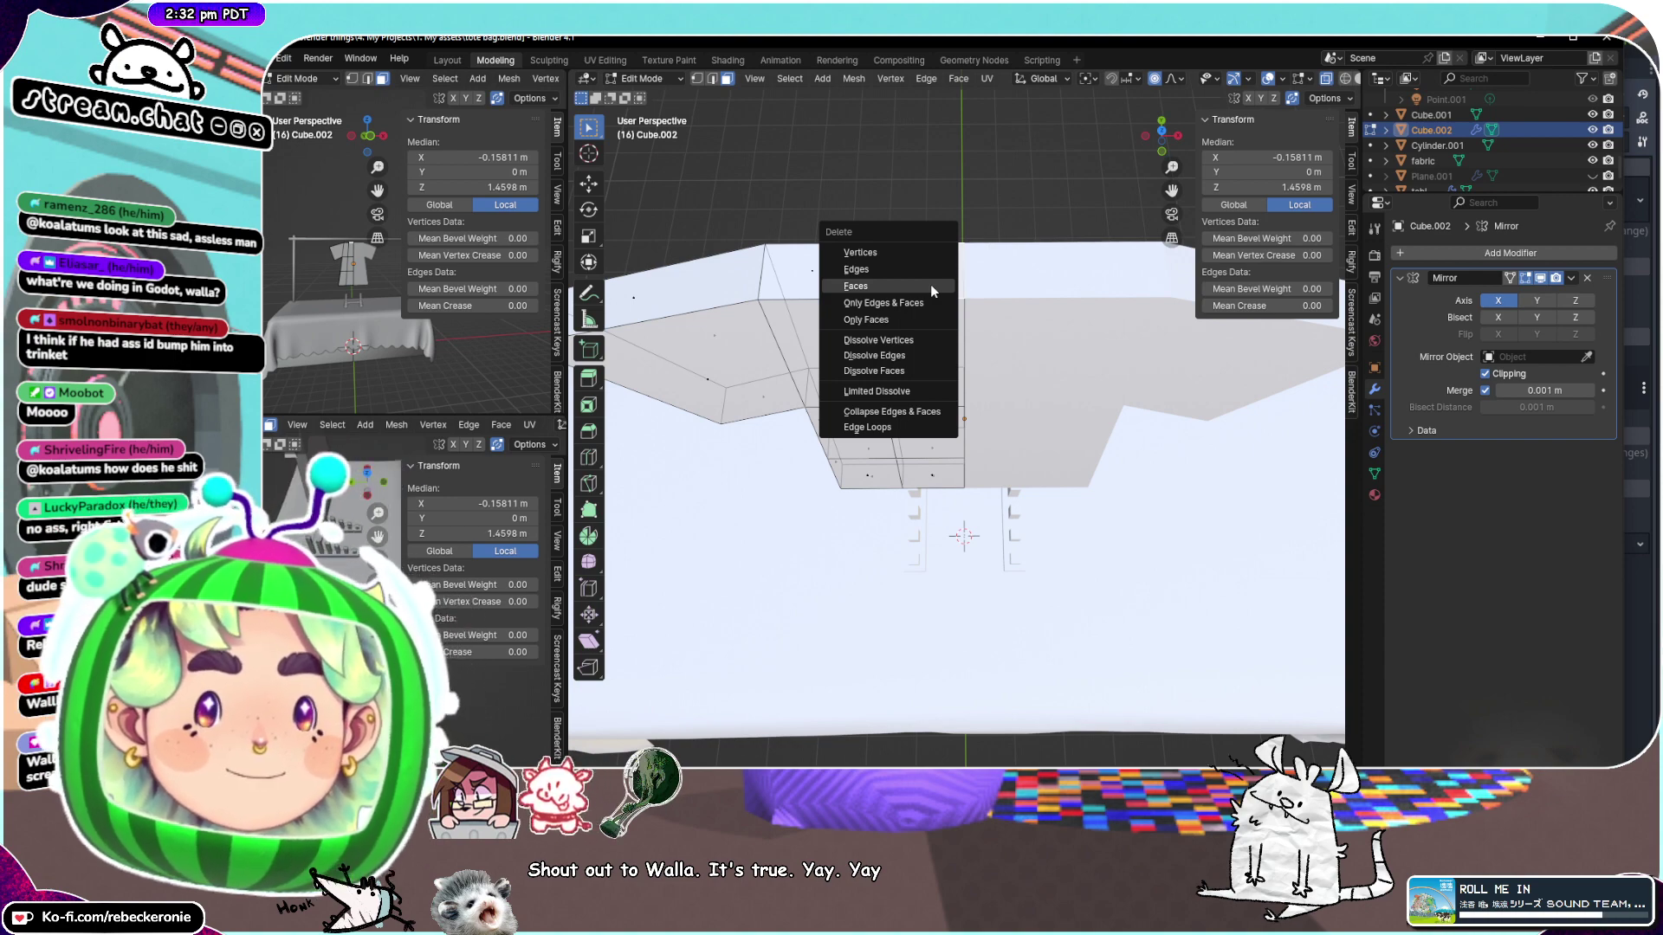
left_click(930, 284)
Add one centred loop cut running lengthwise along the top of the shoulder and sleeve
middle_click_drag(930, 284, 1065, 379)
left_click(1103, 358)
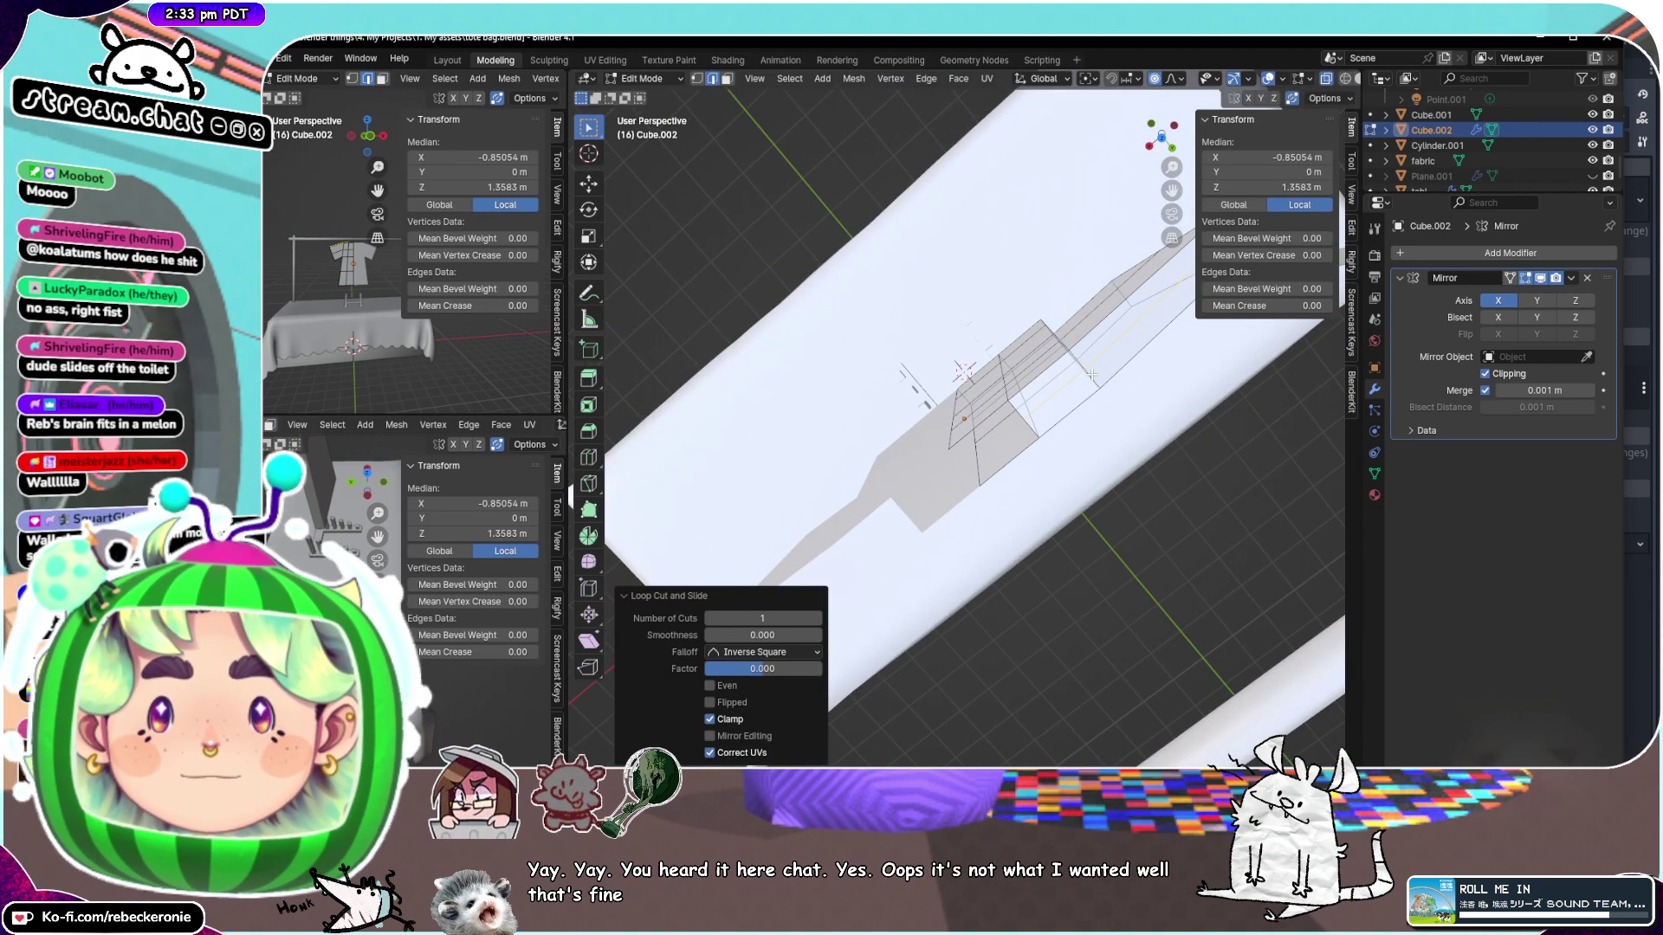
Try to widen the neck opening by moving the shoulder vertex beside it about 0.12 m outwards along X
middle_click_drag(1092, 375, 1030, 330)
left_click(1025, 324)
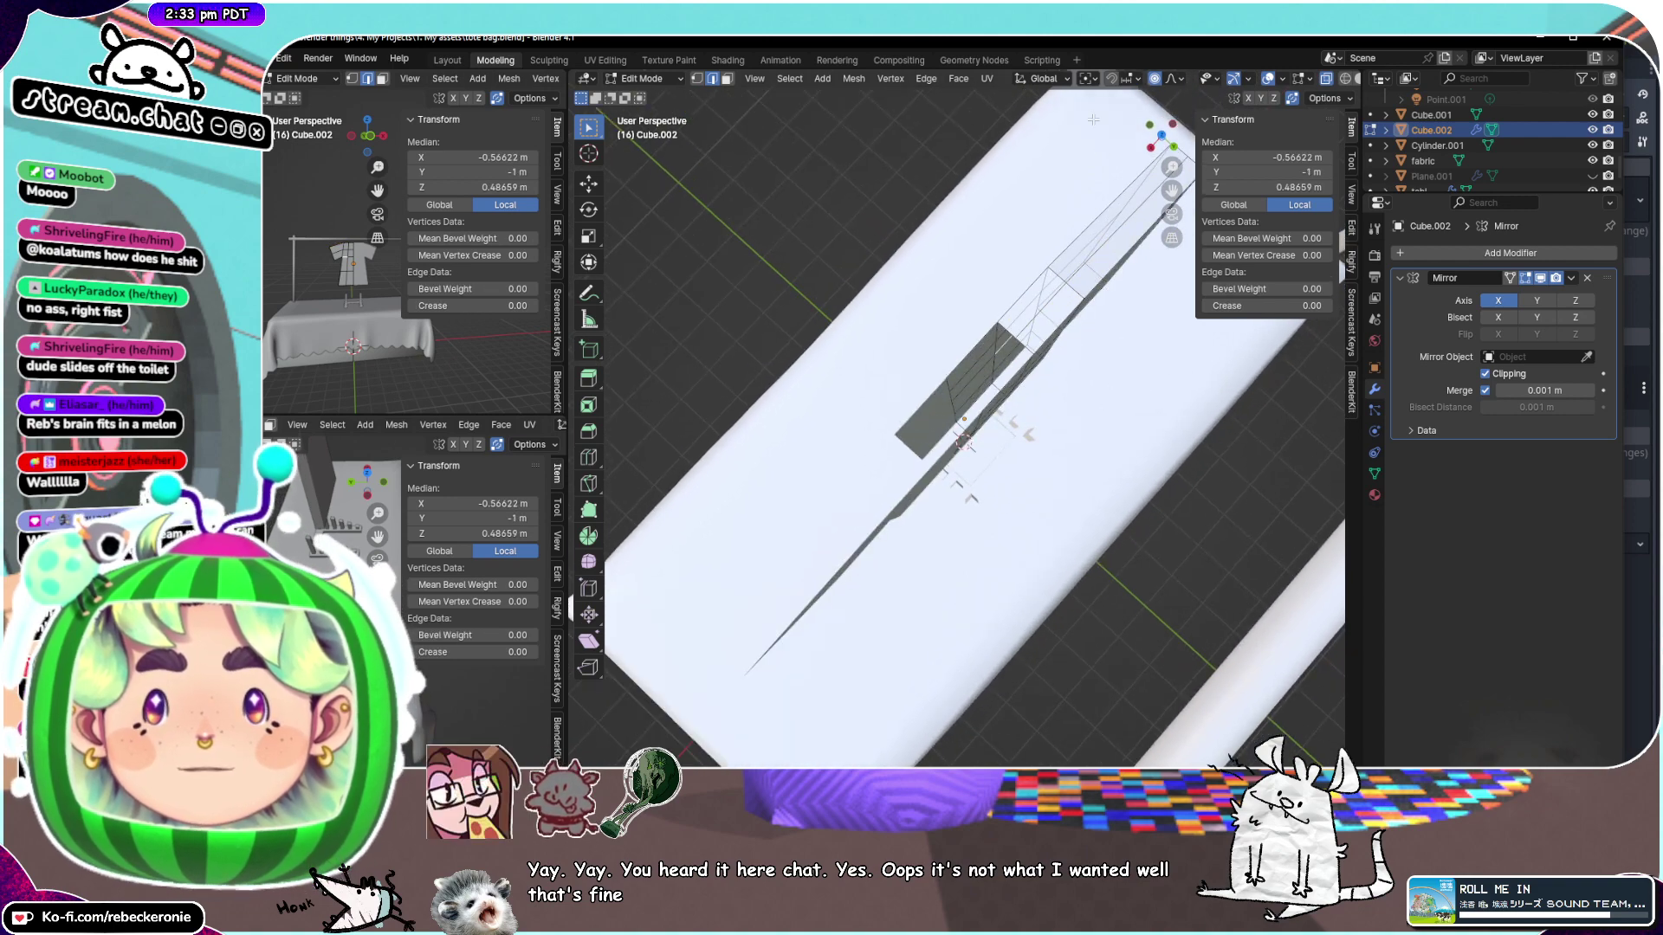
middle_click_drag(924, 327, 707, 113)
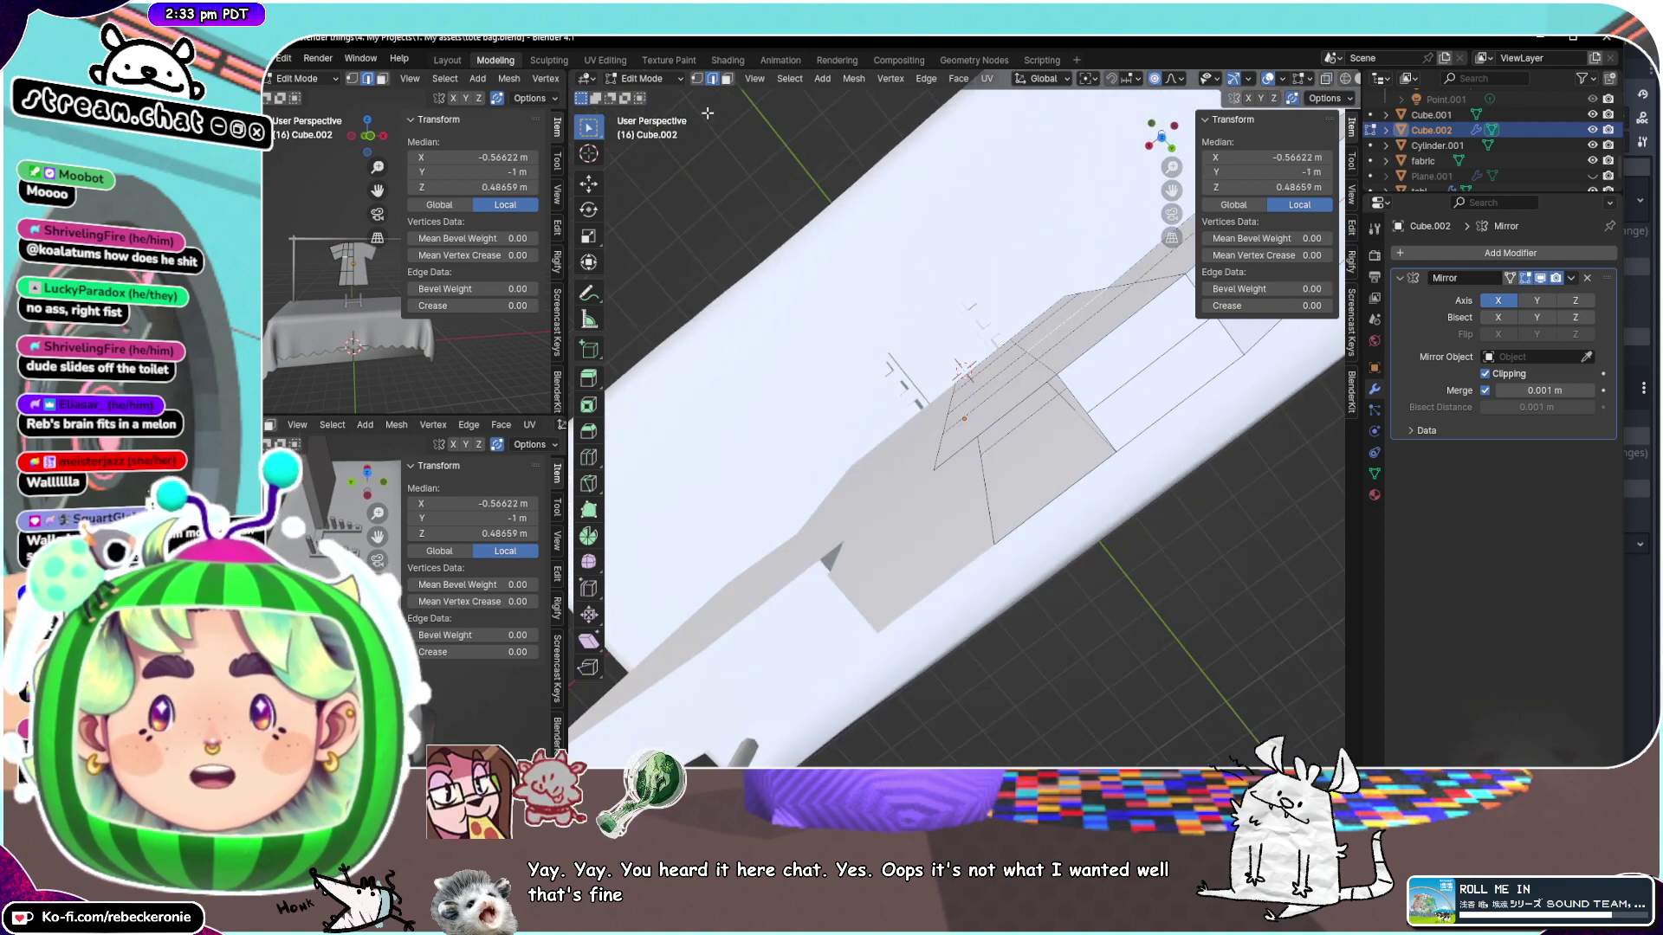
left_click(696, 80)
middle_click_drag(1031, 333, 1035, 313)
left_click(1039, 293)
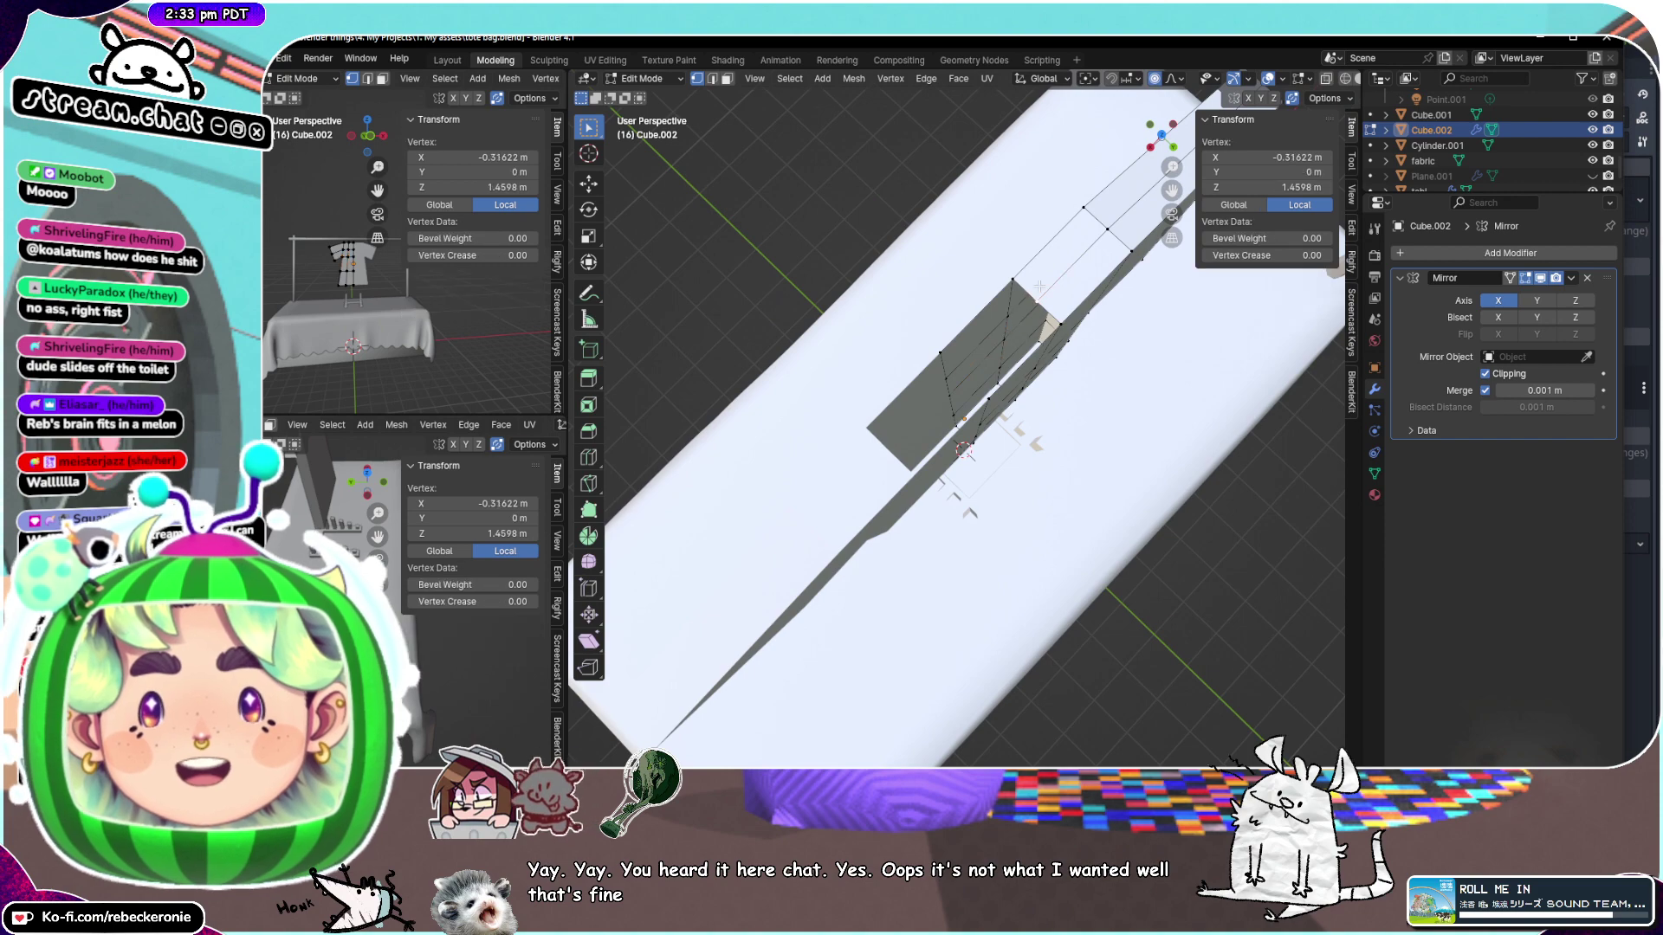
key("g")
key("x")
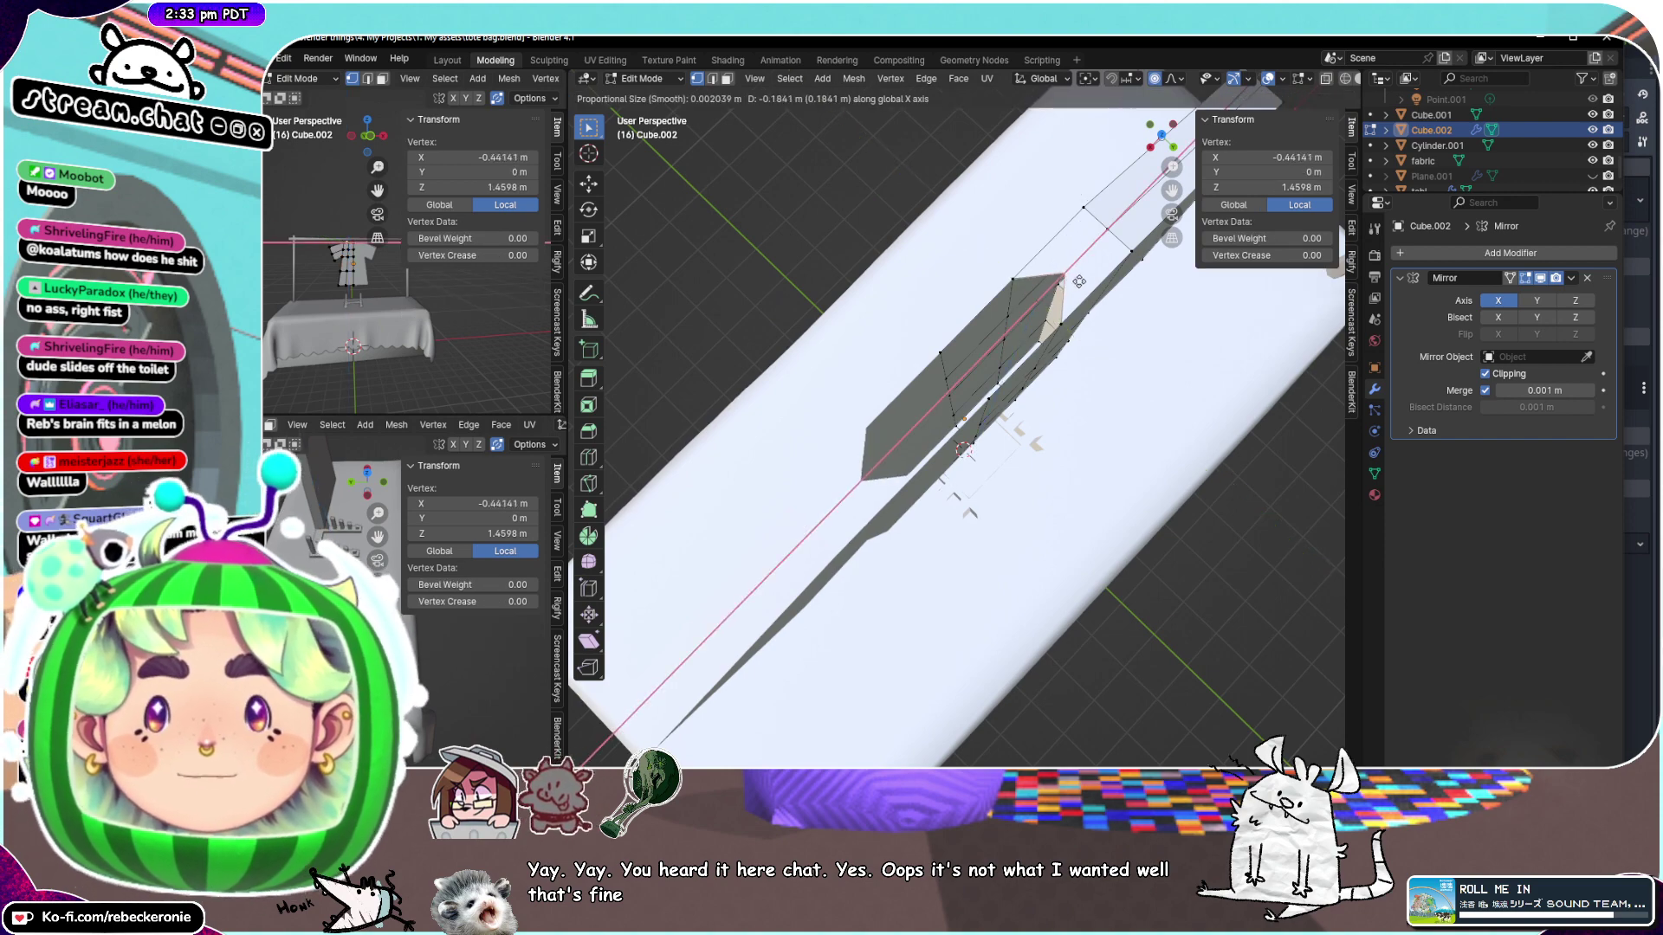
left_click(1066, 293)
Try to reshape the neckline by moving its front centre vertex along Y and Z, and undo the neckline edits
middle_click_drag(1065, 293, 969, 185)
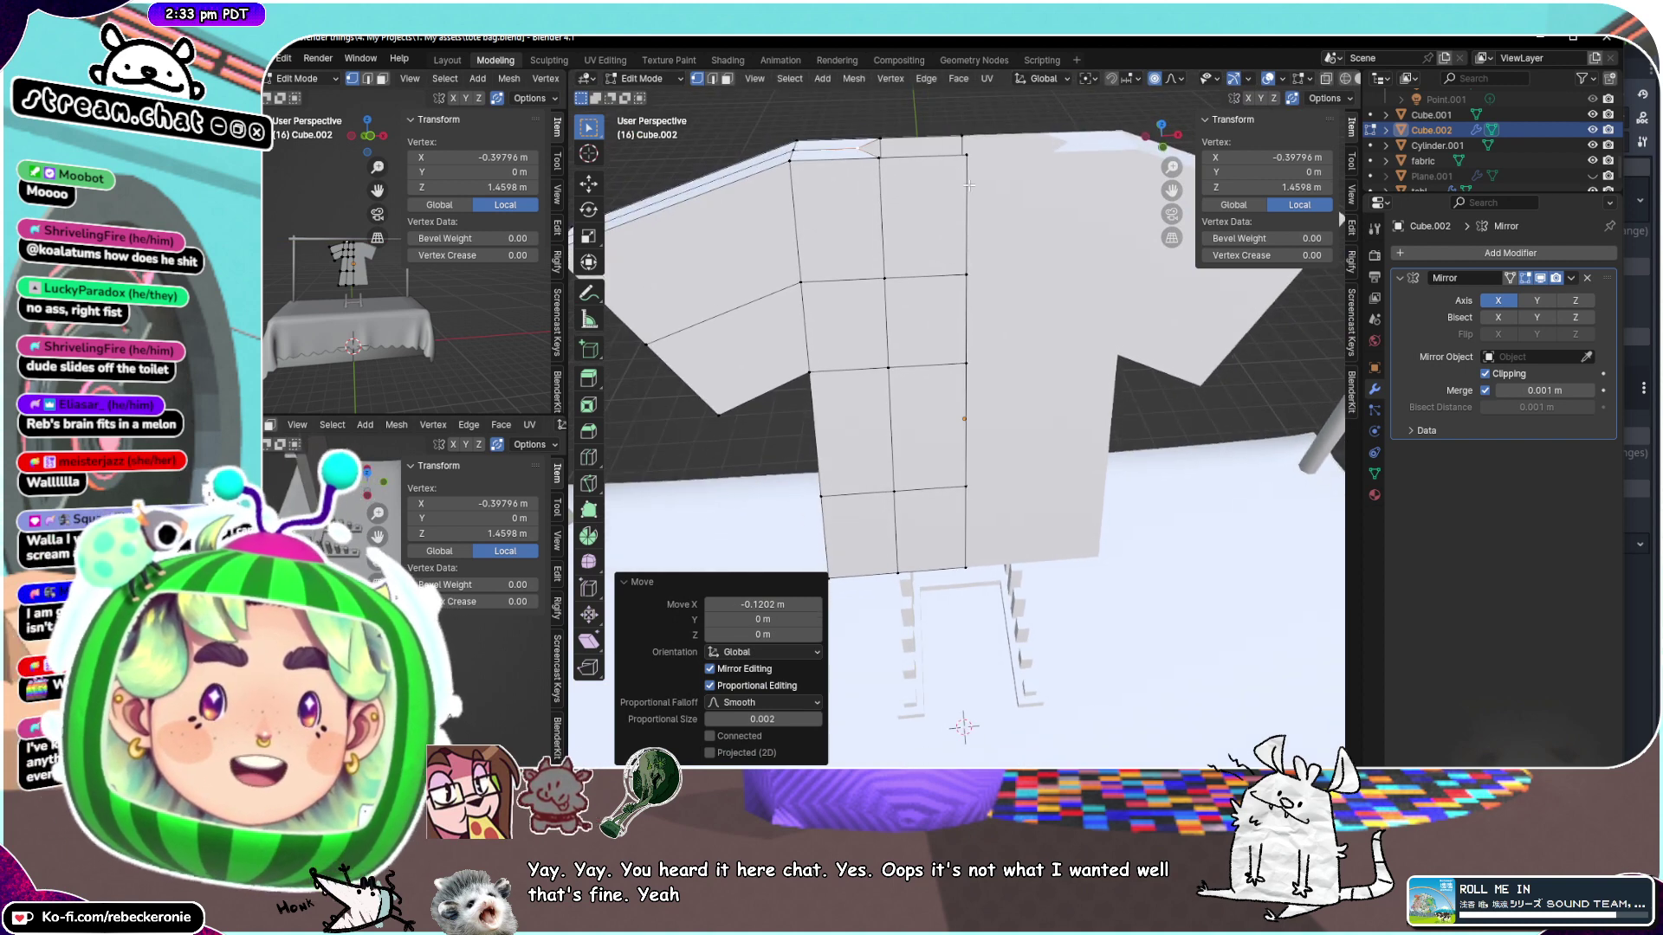
left_click(876, 157)
key("g")
key("y")
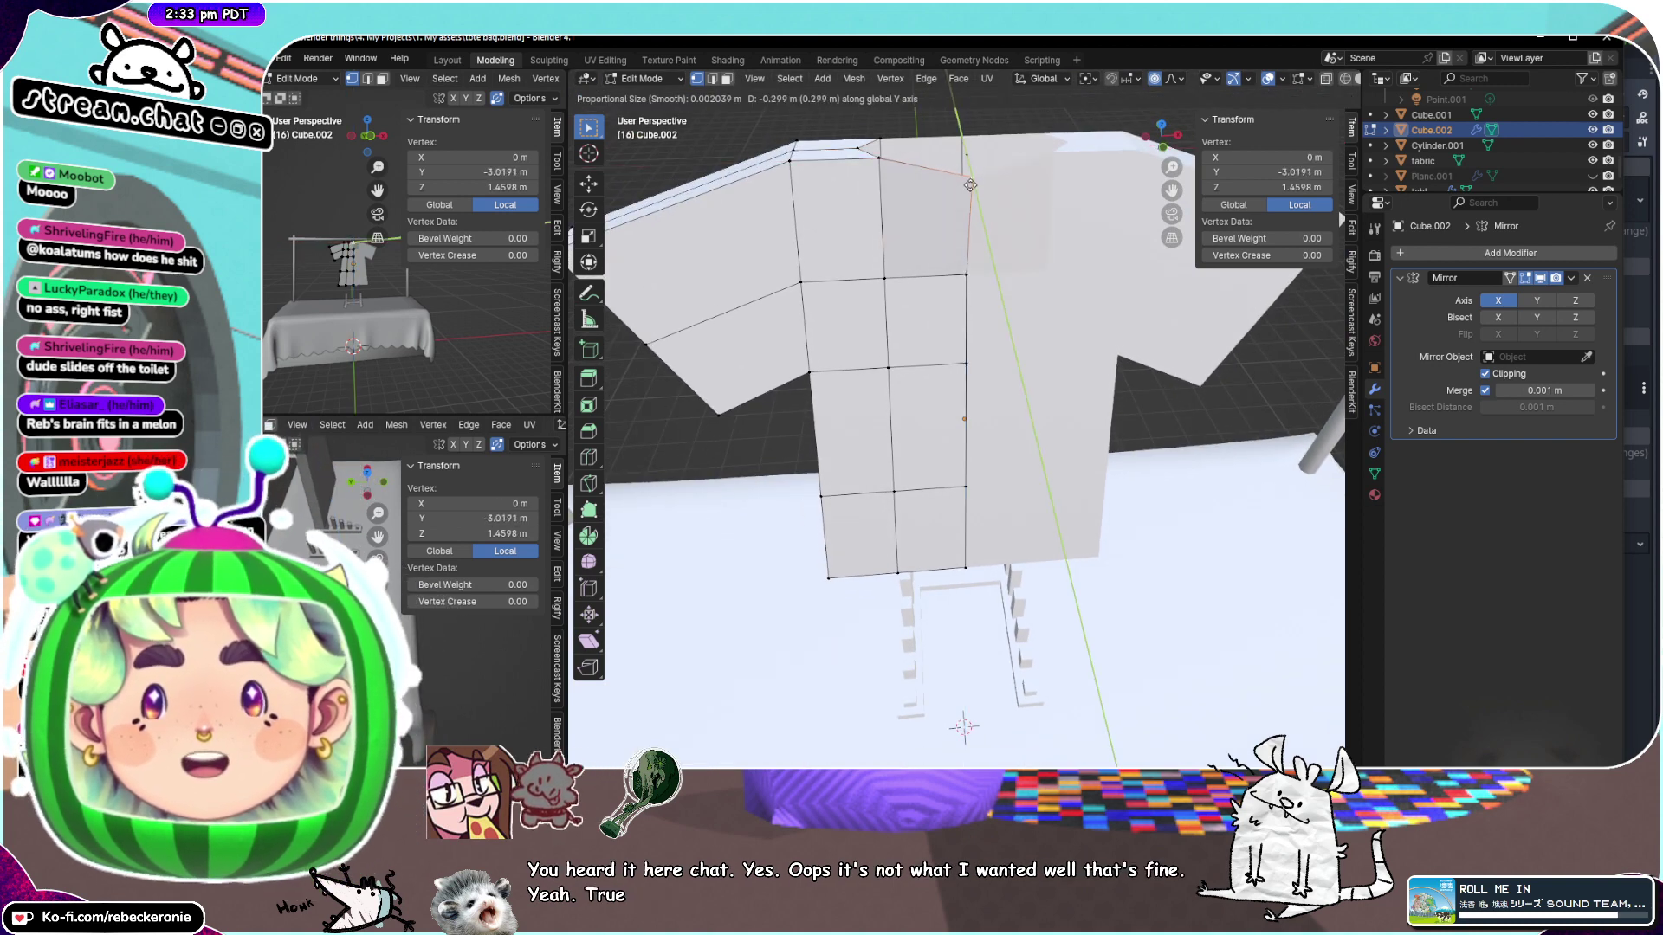
key("z")
left_click(965, 185)
middle_click_drag(965, 184, 900, 243)
left_click(894, 123)
key("g")
key("z")
left_click(894, 145)
left_click(973, 249)
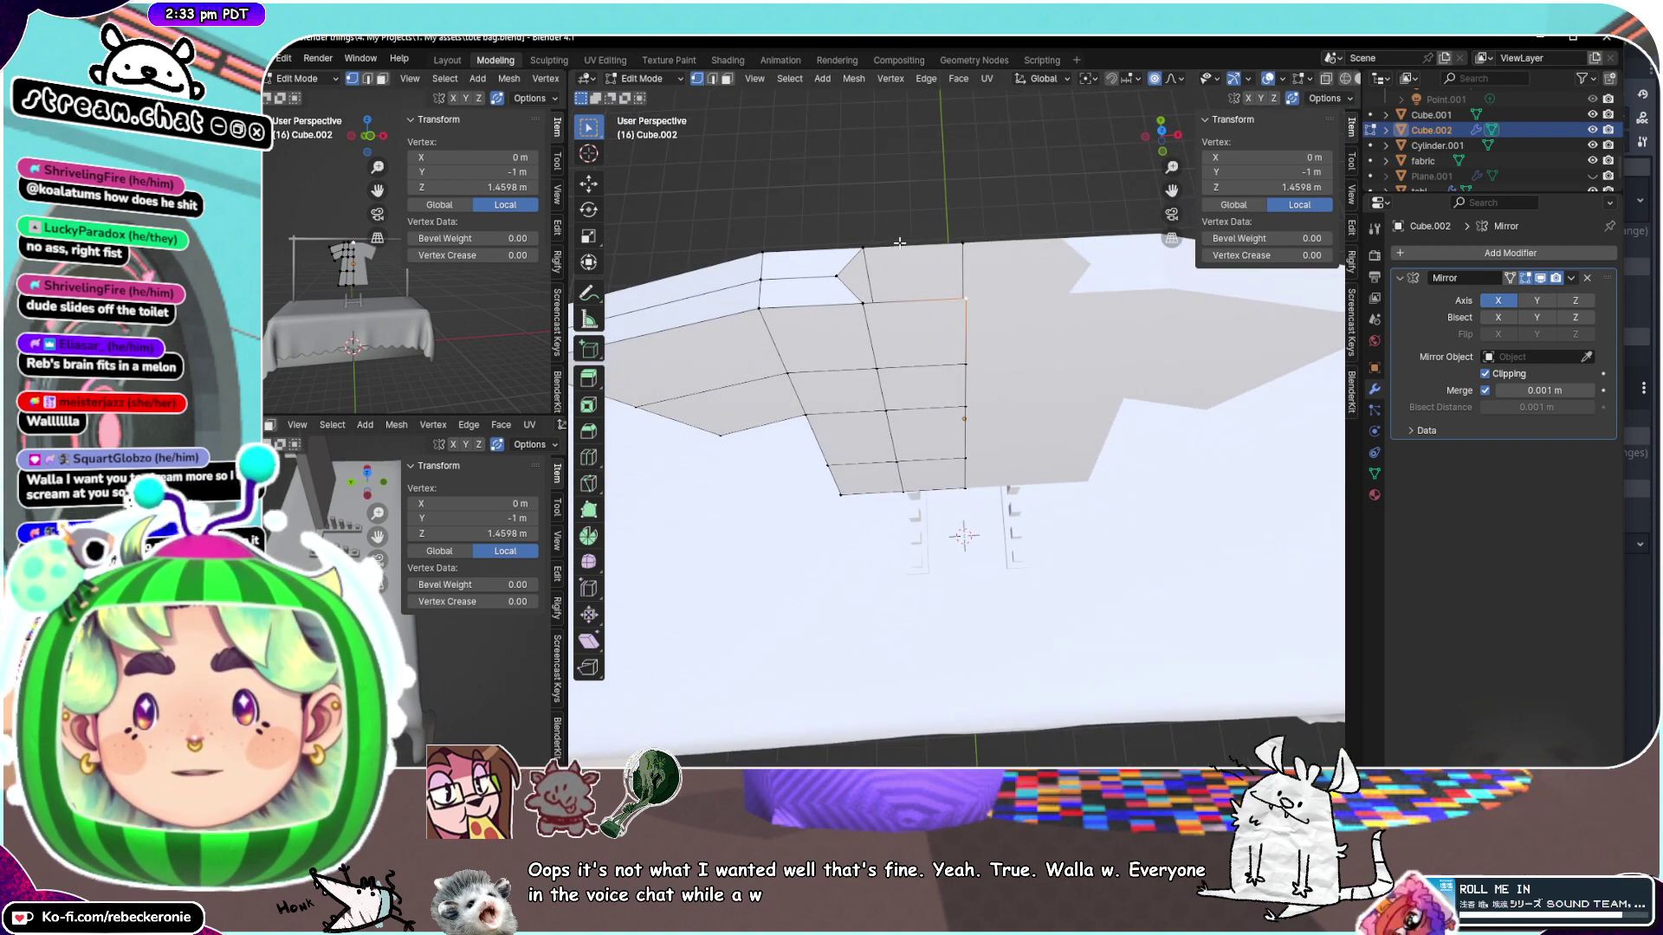
key("ctrl+z")
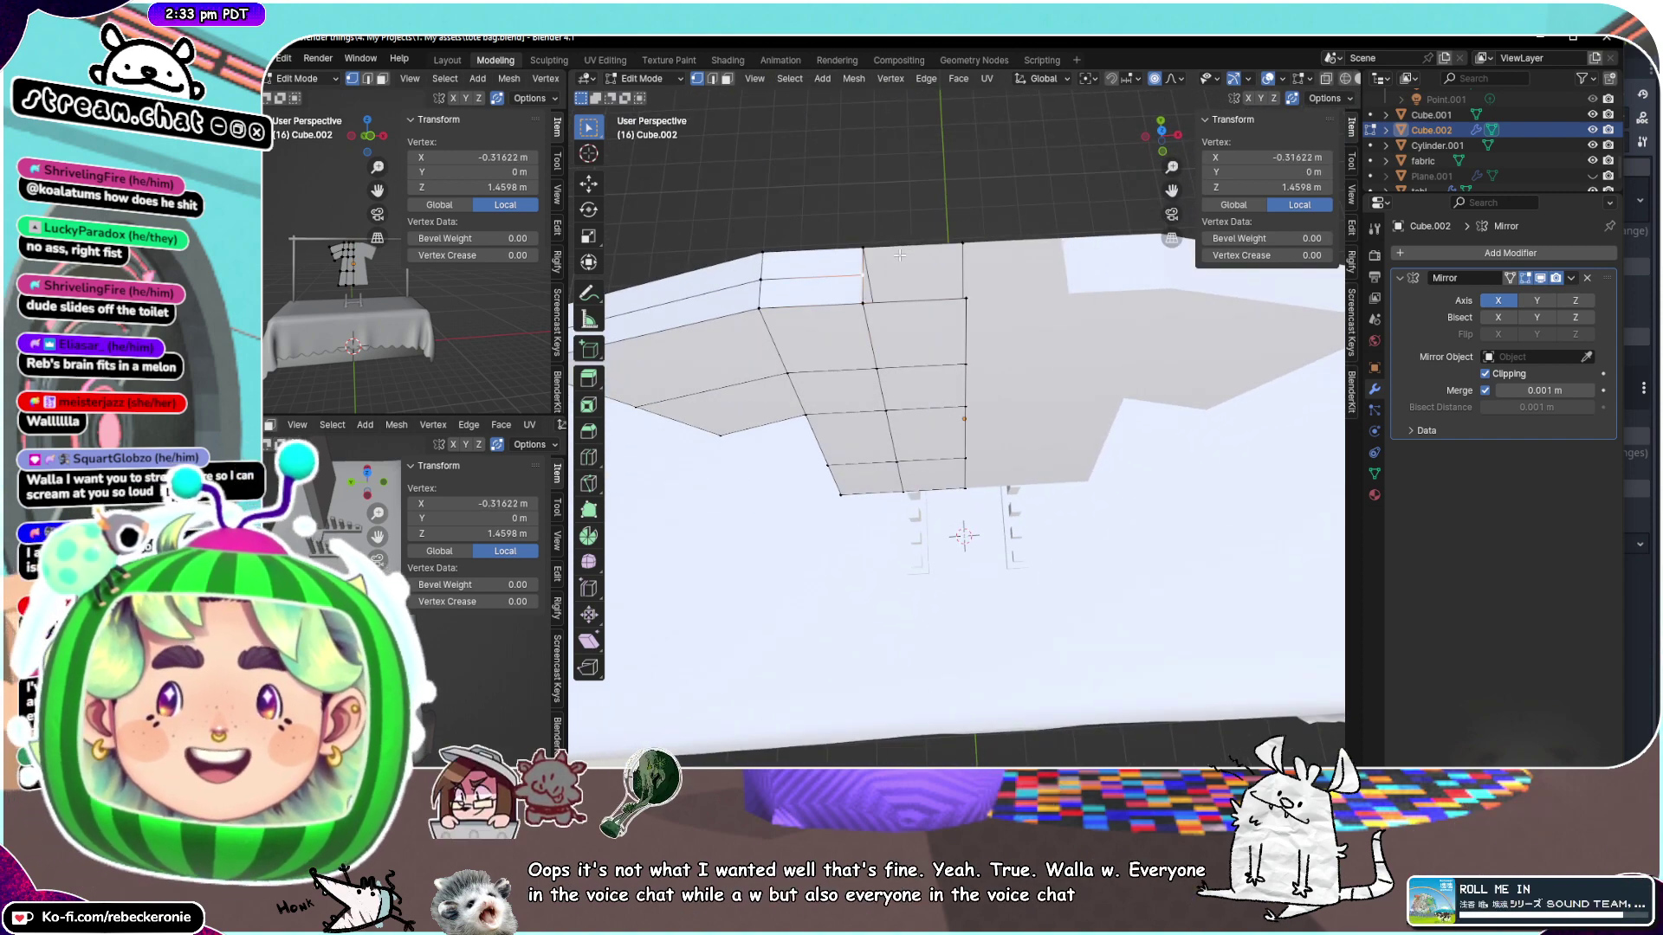
Widen the shirt's hem along X so the body flares out from the shoulders to the bottom edge
middle_click_drag(900, 254, 937, 213)
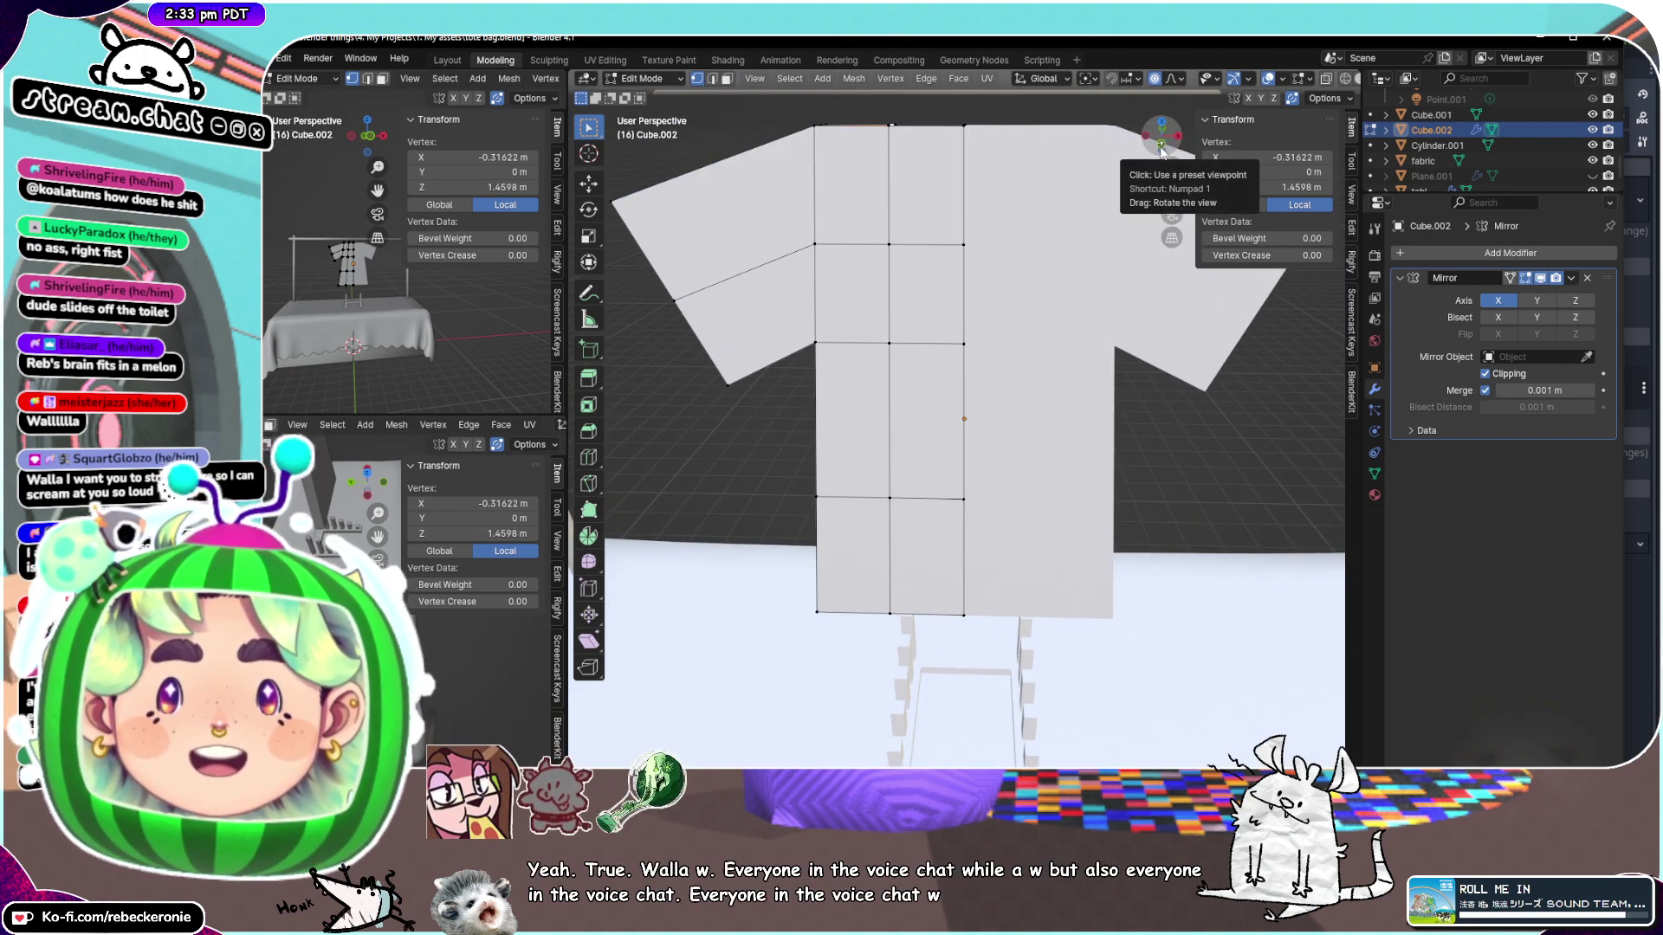
scroll(983, 346, "down", 1)
middle_click_drag(970, 351, 1002, 377)
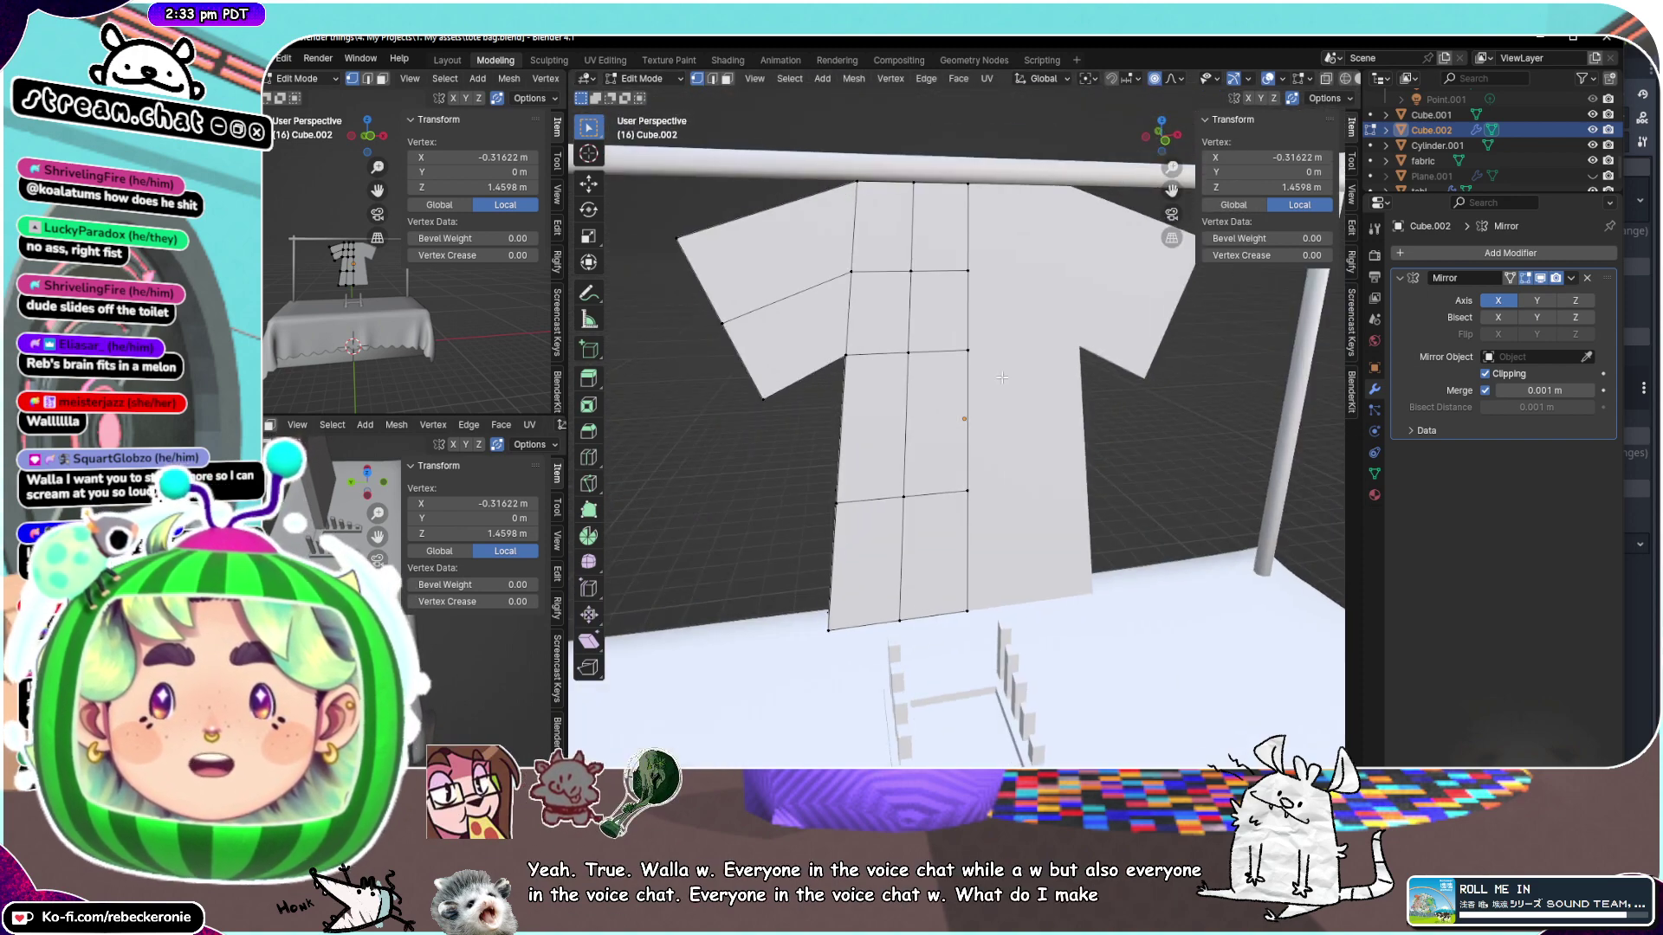
left_click(1166, 141)
left_click_drag(1014, 721, 758, 587)
key("g")
key("z")
left_click(984, 625)
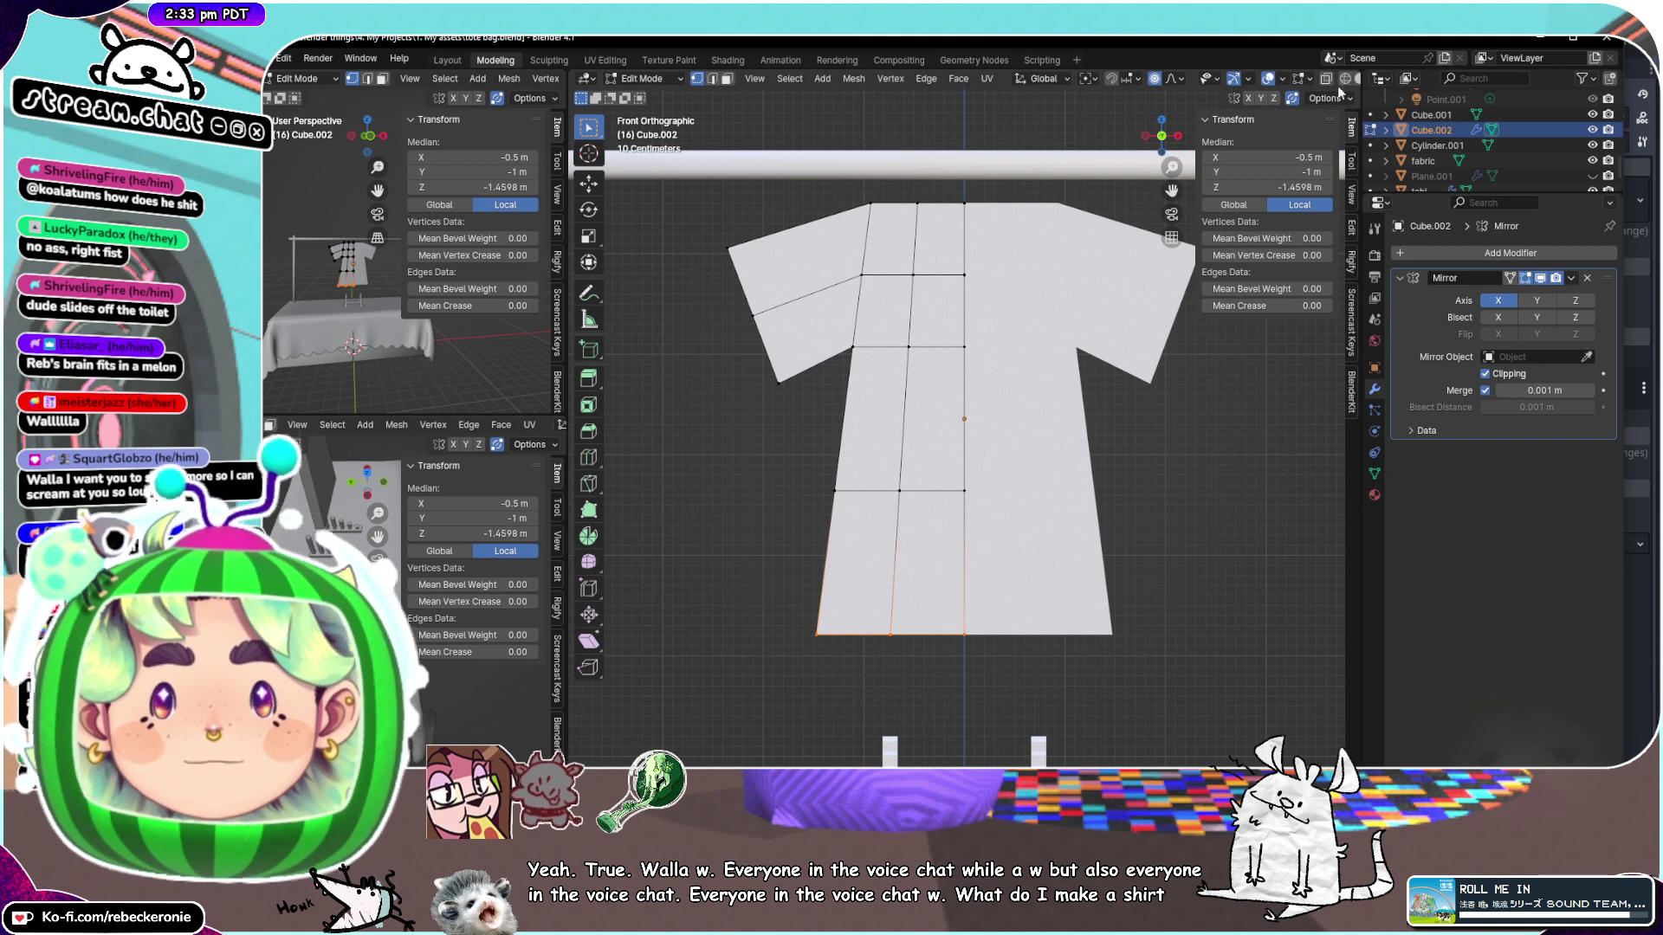
left_click_drag(1138, 702, 691, 436)
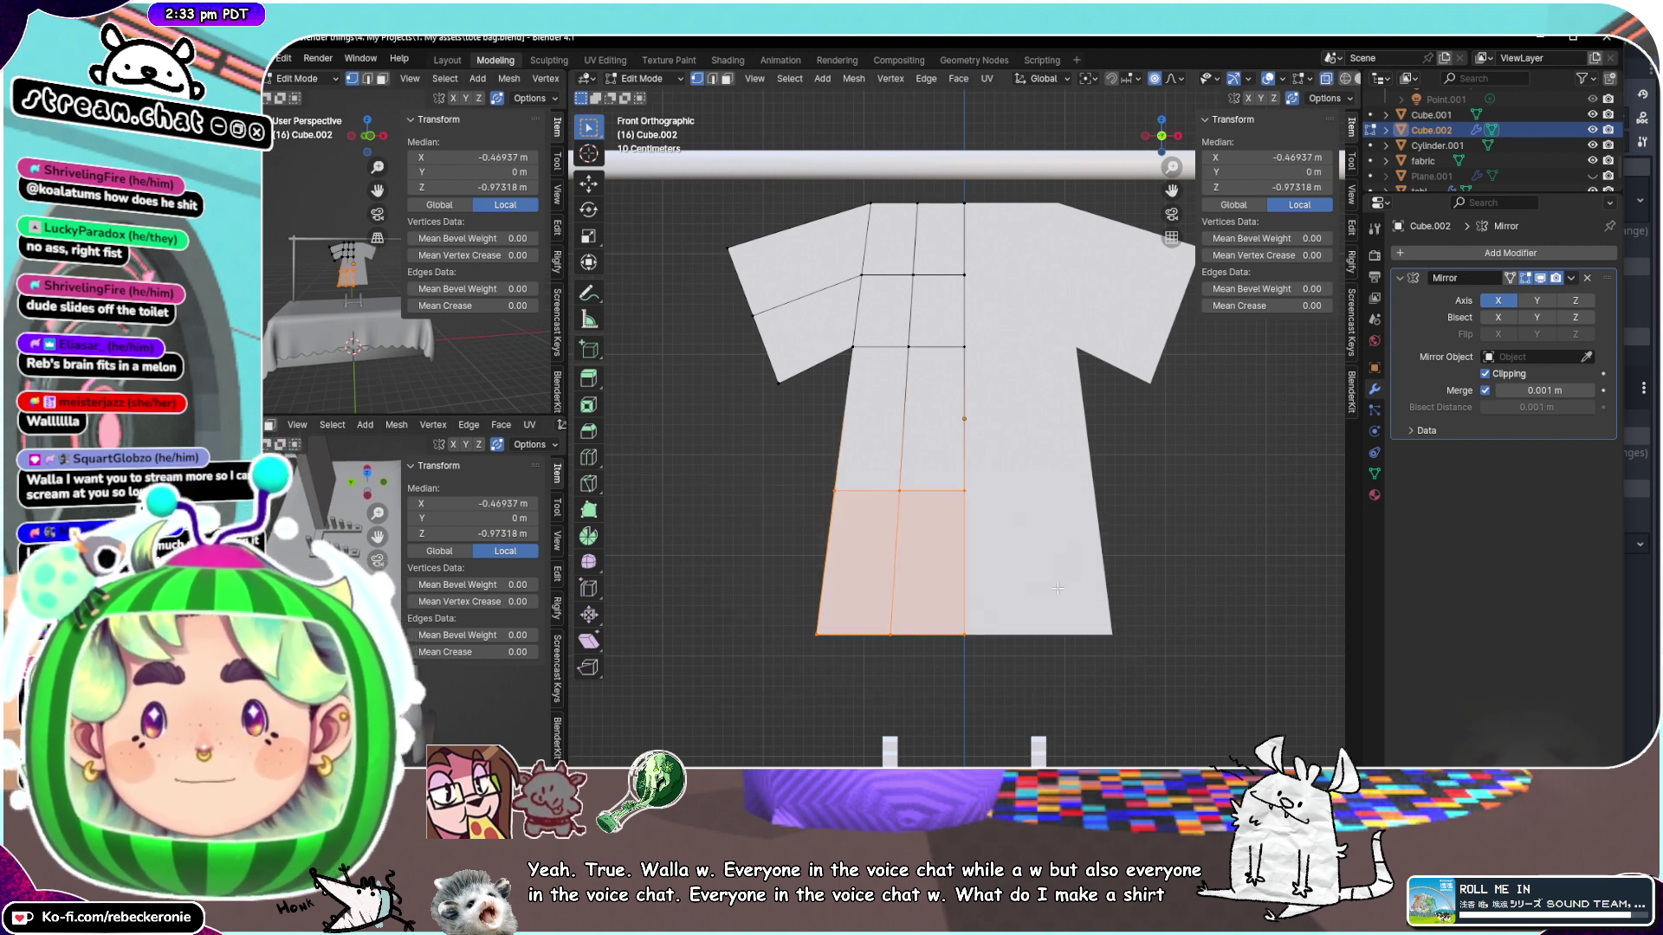
key("g")
key("z")
right_click(1062, 498)
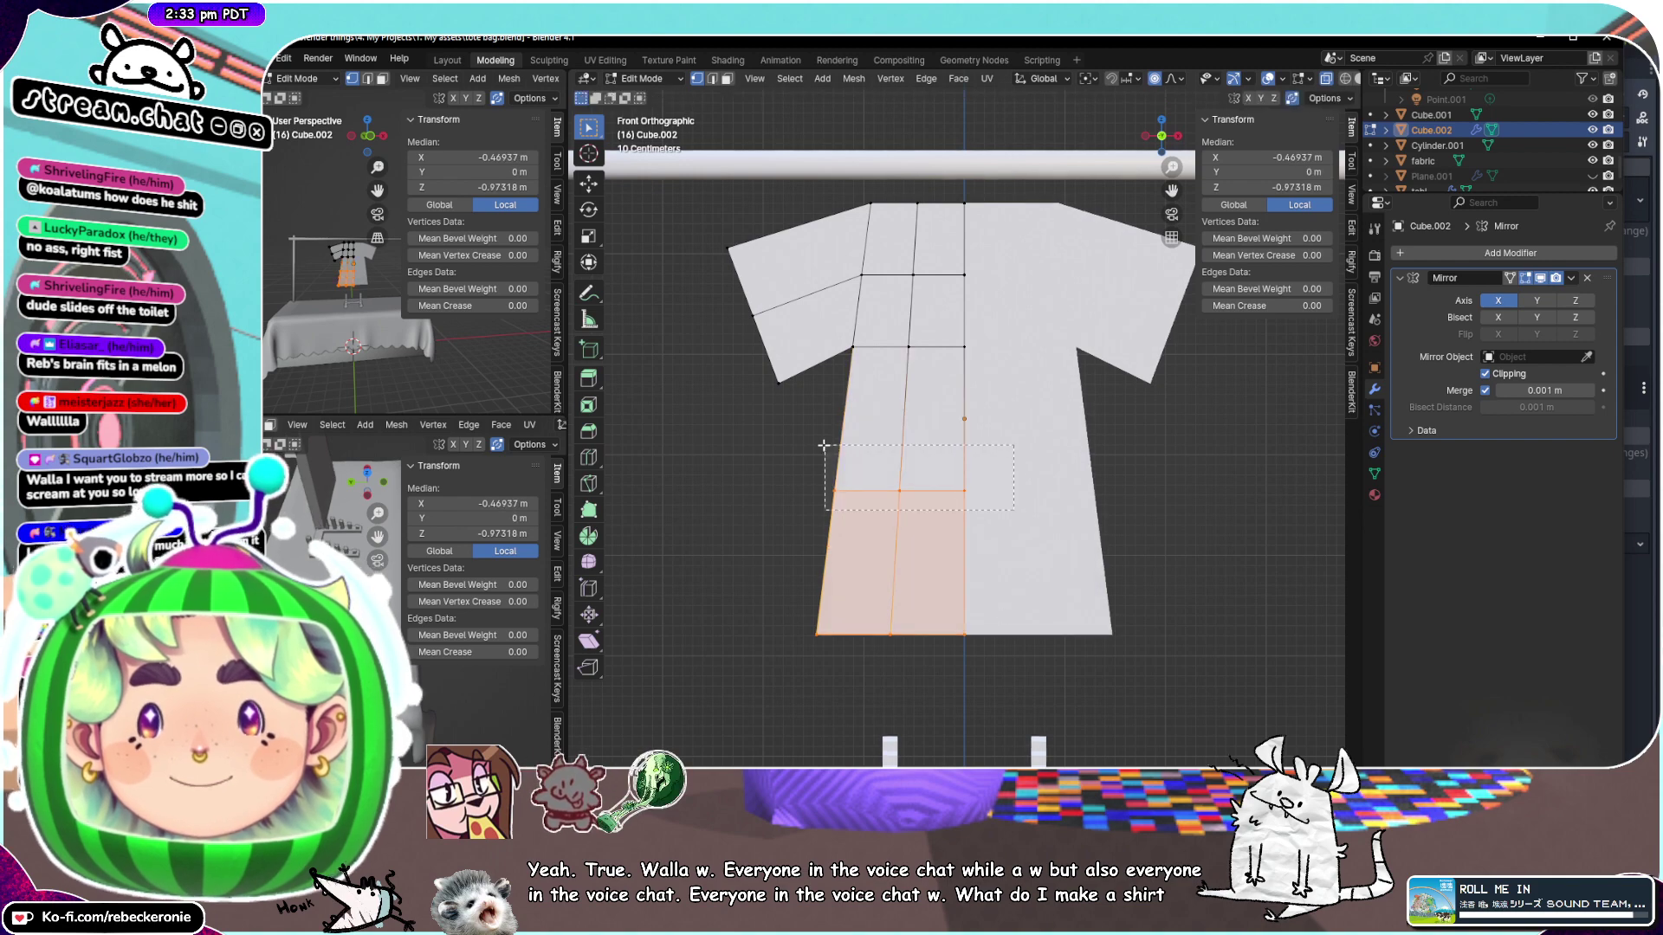
Slide the horizontal edge loop across the lower body up along the sides towards the armpits
left_click_drag(824, 445, 823, 446)
middle_click_drag(876, 487, 1040, 589)
key("g")
key("g")
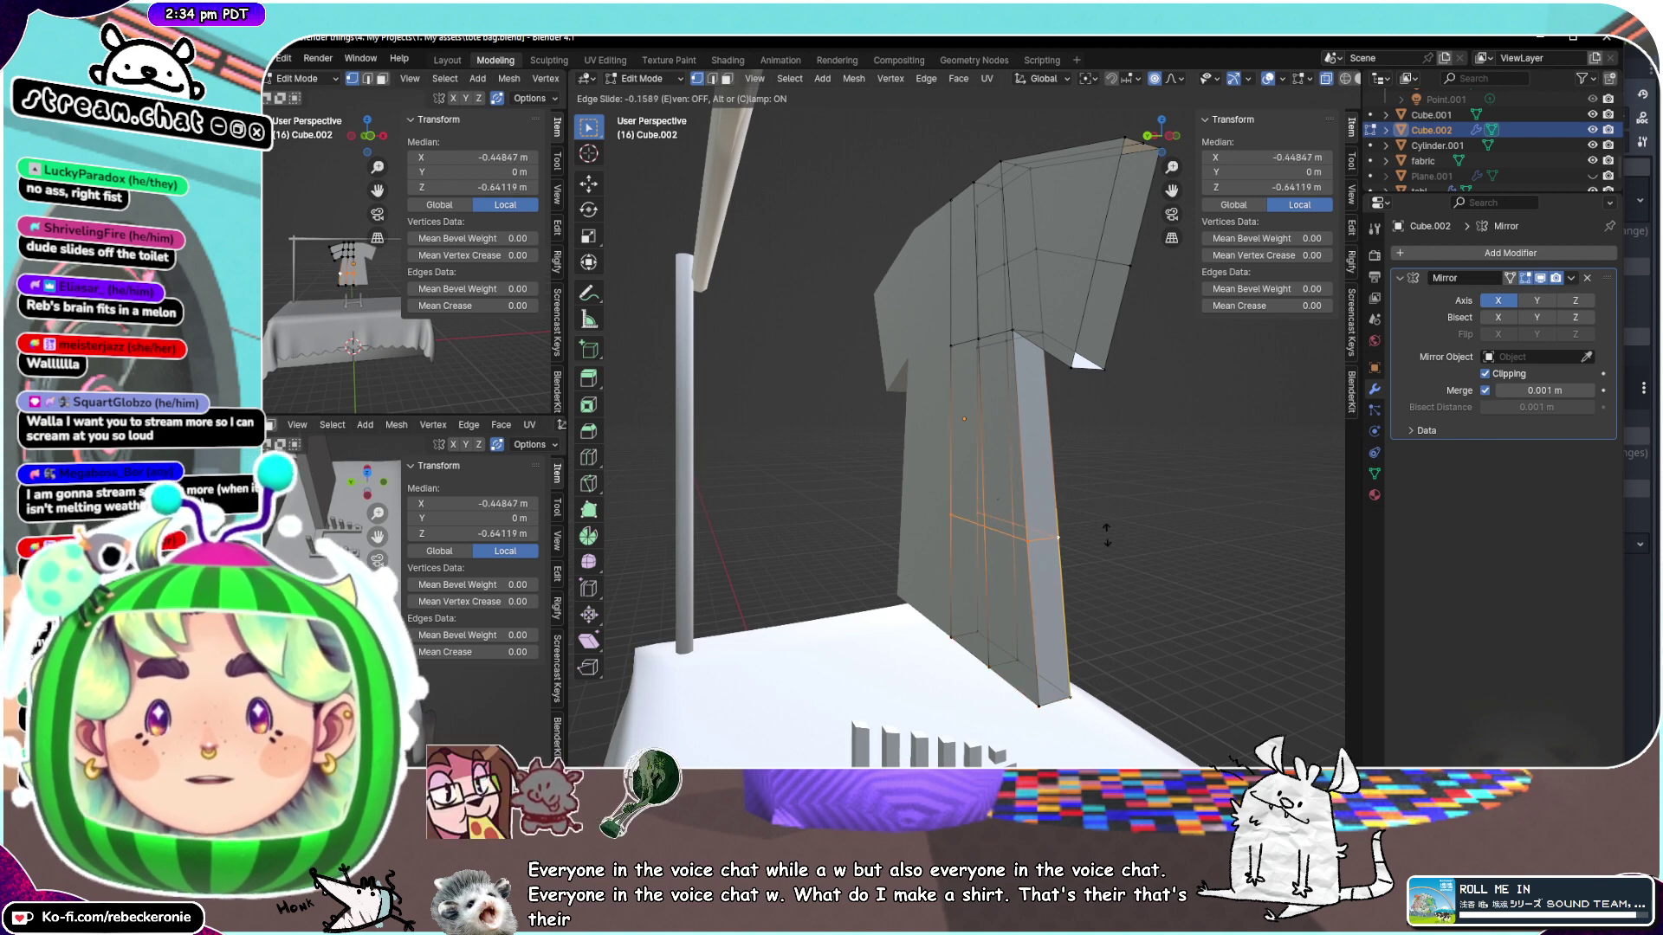
left_click(1077, 420)
Shorten the shirt by sliding its hem vertices upwards along the body with a Vertex Slide factor of about 0.535
middle_click_drag(1076, 419, 1122, 628)
left_click(1074, 663, "alt")
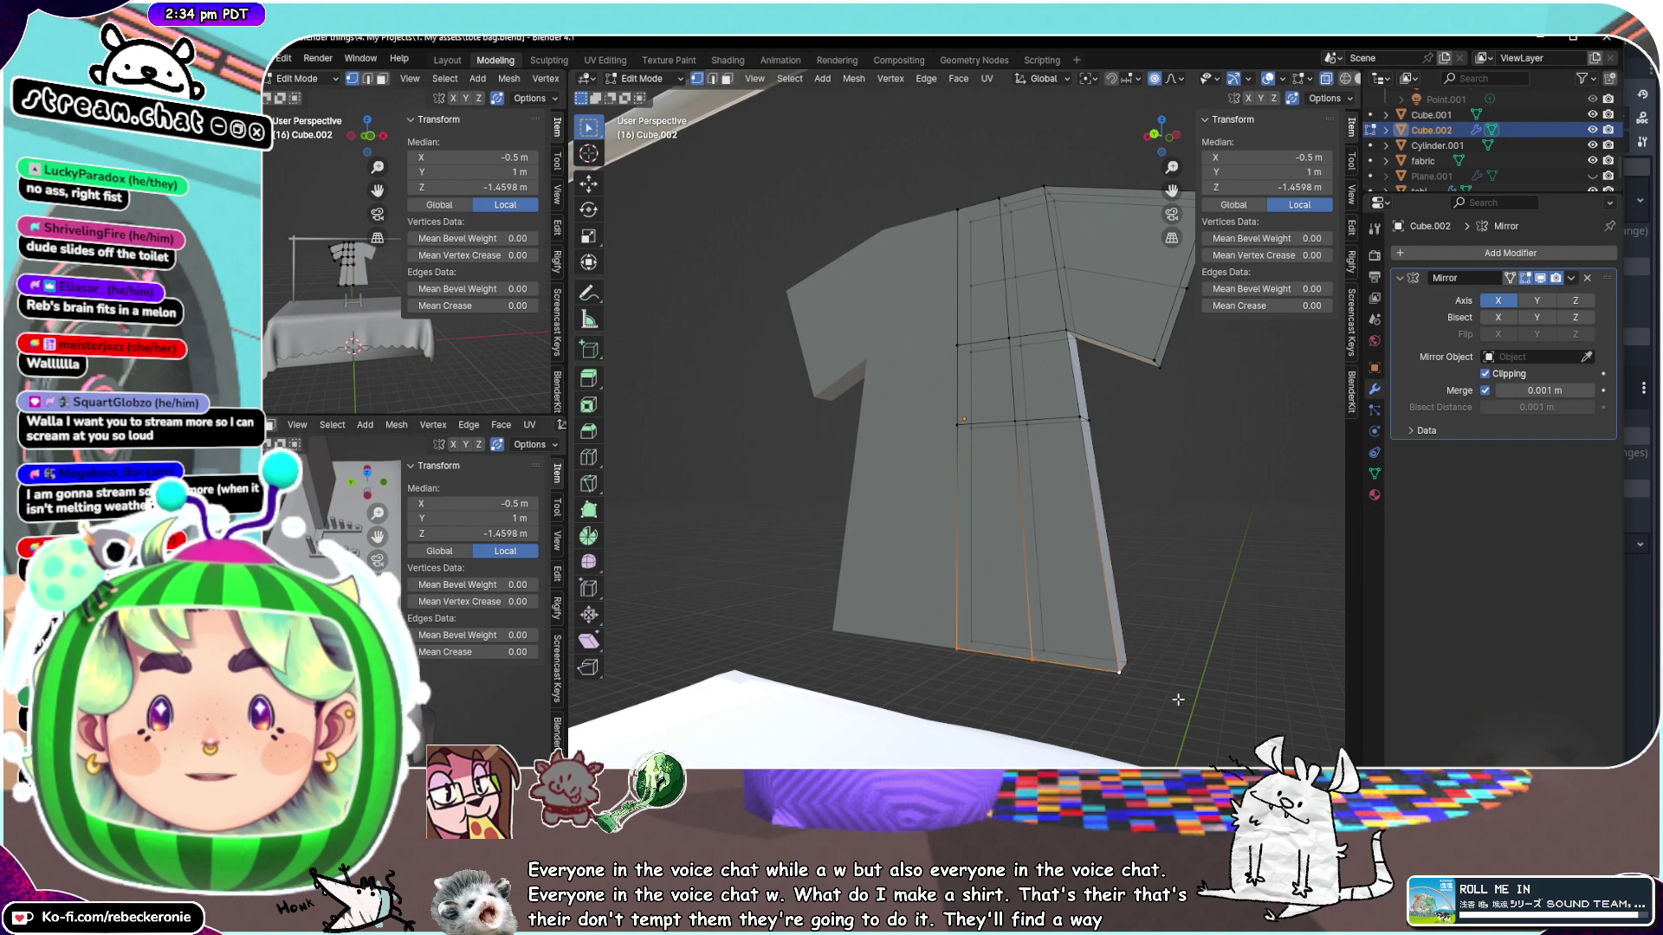
key("shift+v")
left_click(1054, 505)
middle_click_drag(1054, 505, 918, 520)
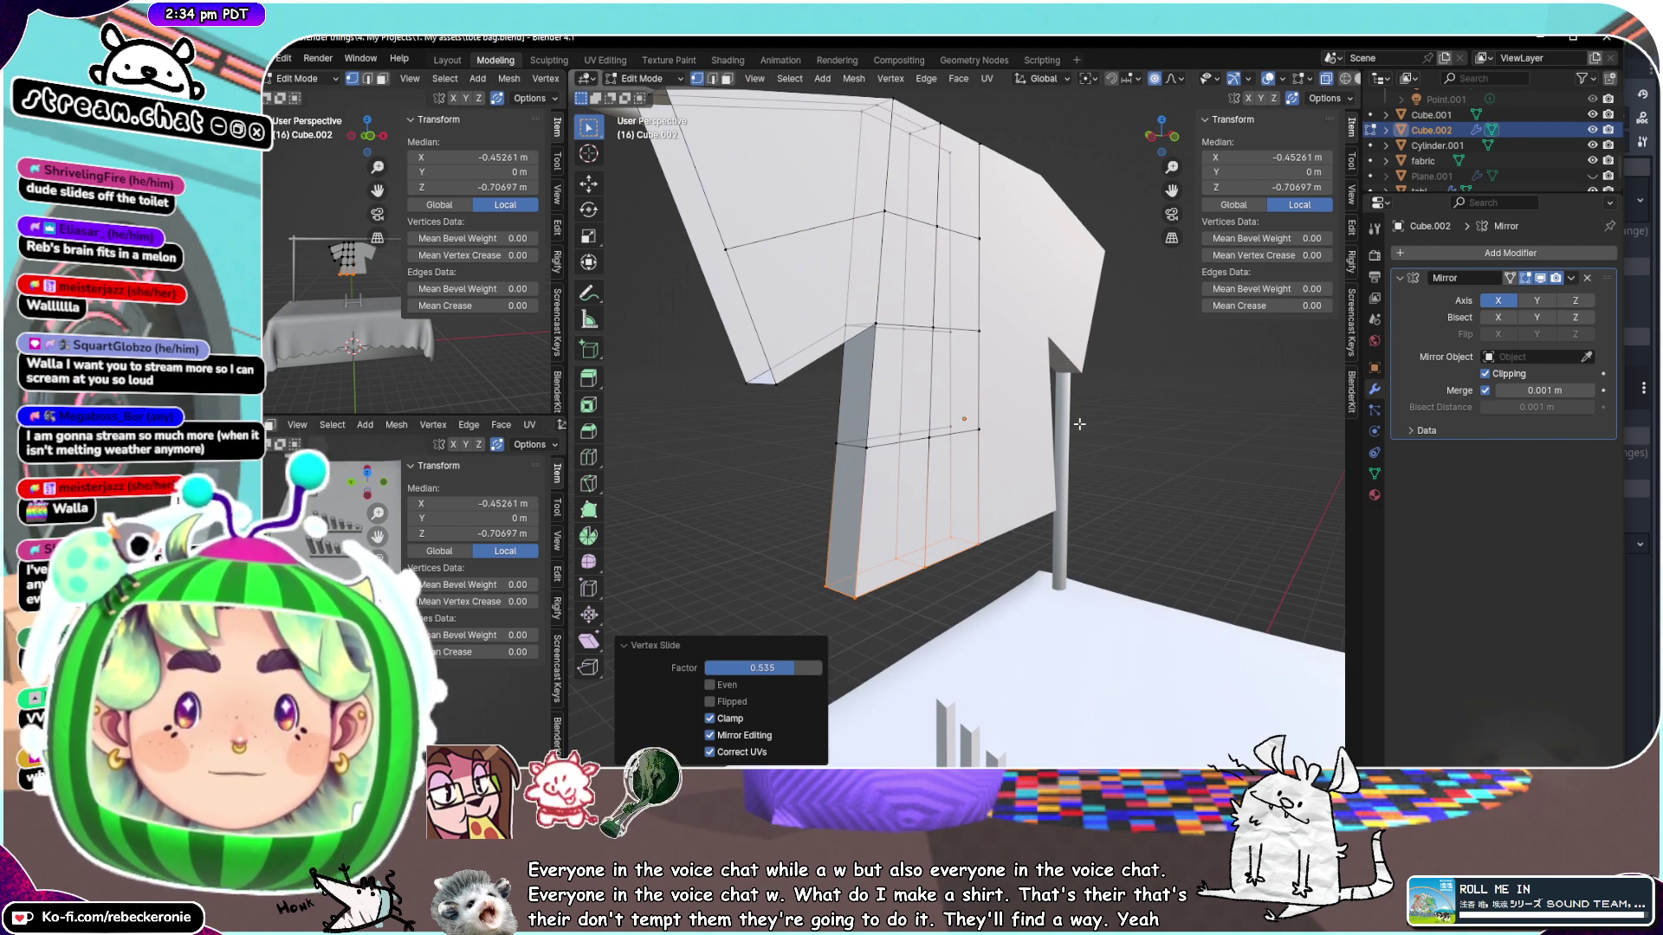
Thicken the shirt by scaling its centre-line loop about 3.2 along Y with smooth proportional editing at a size of about 8.95
middle_click_drag(1146, 242, 966, 518)
left_click(972, 450, "alt")
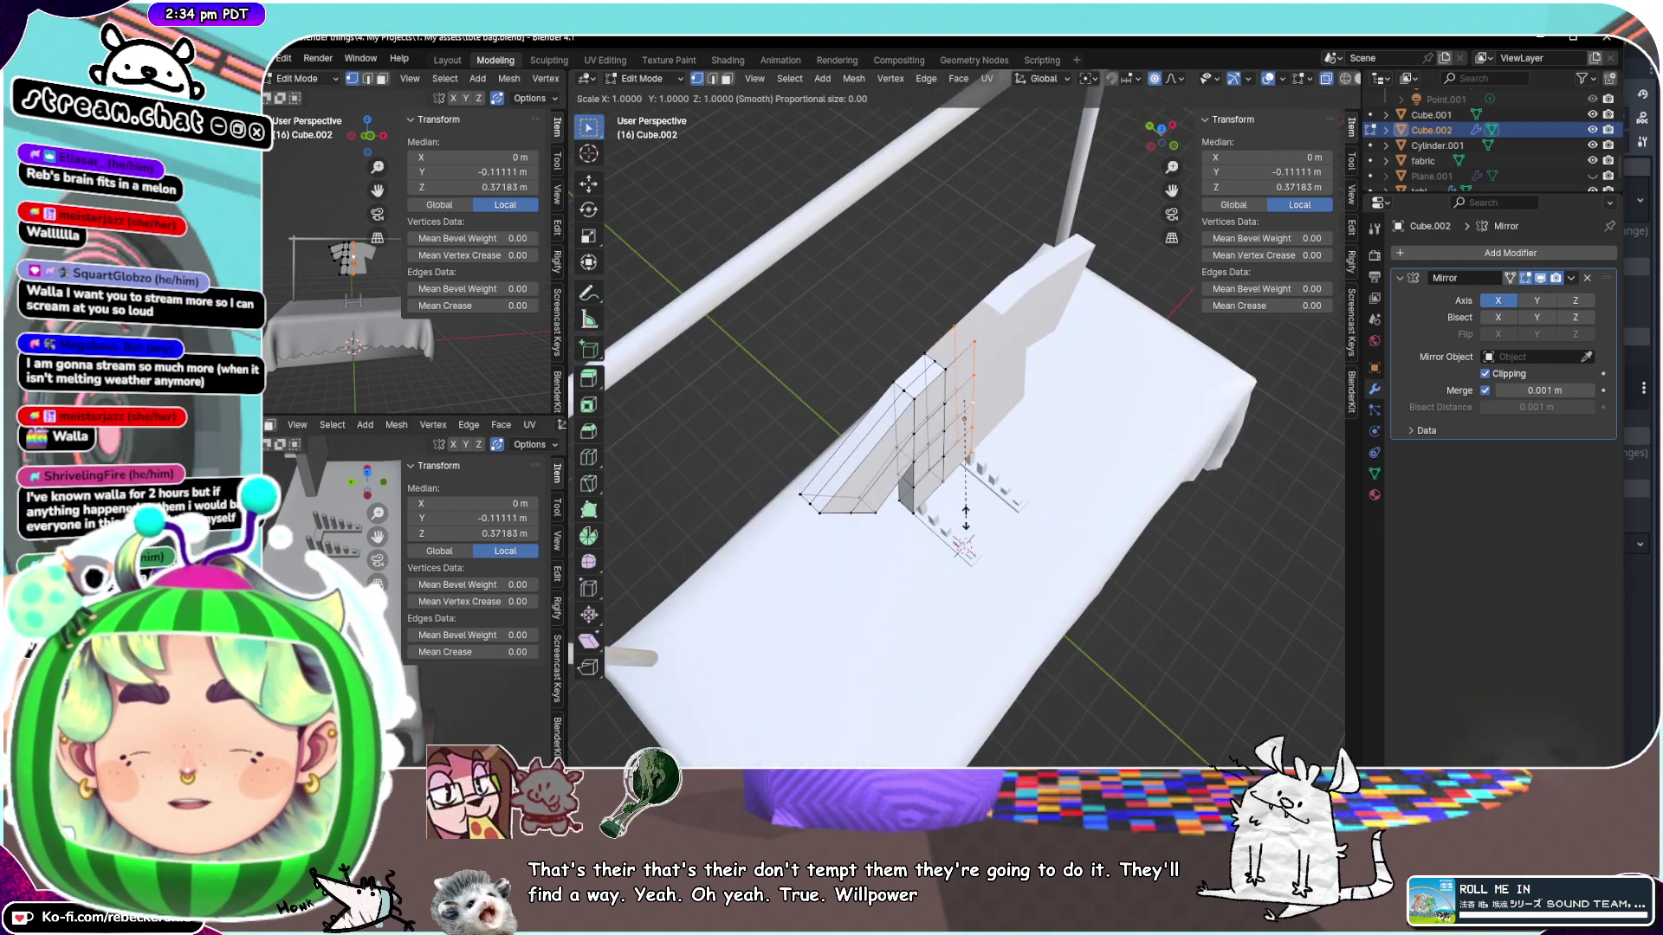
key("y")
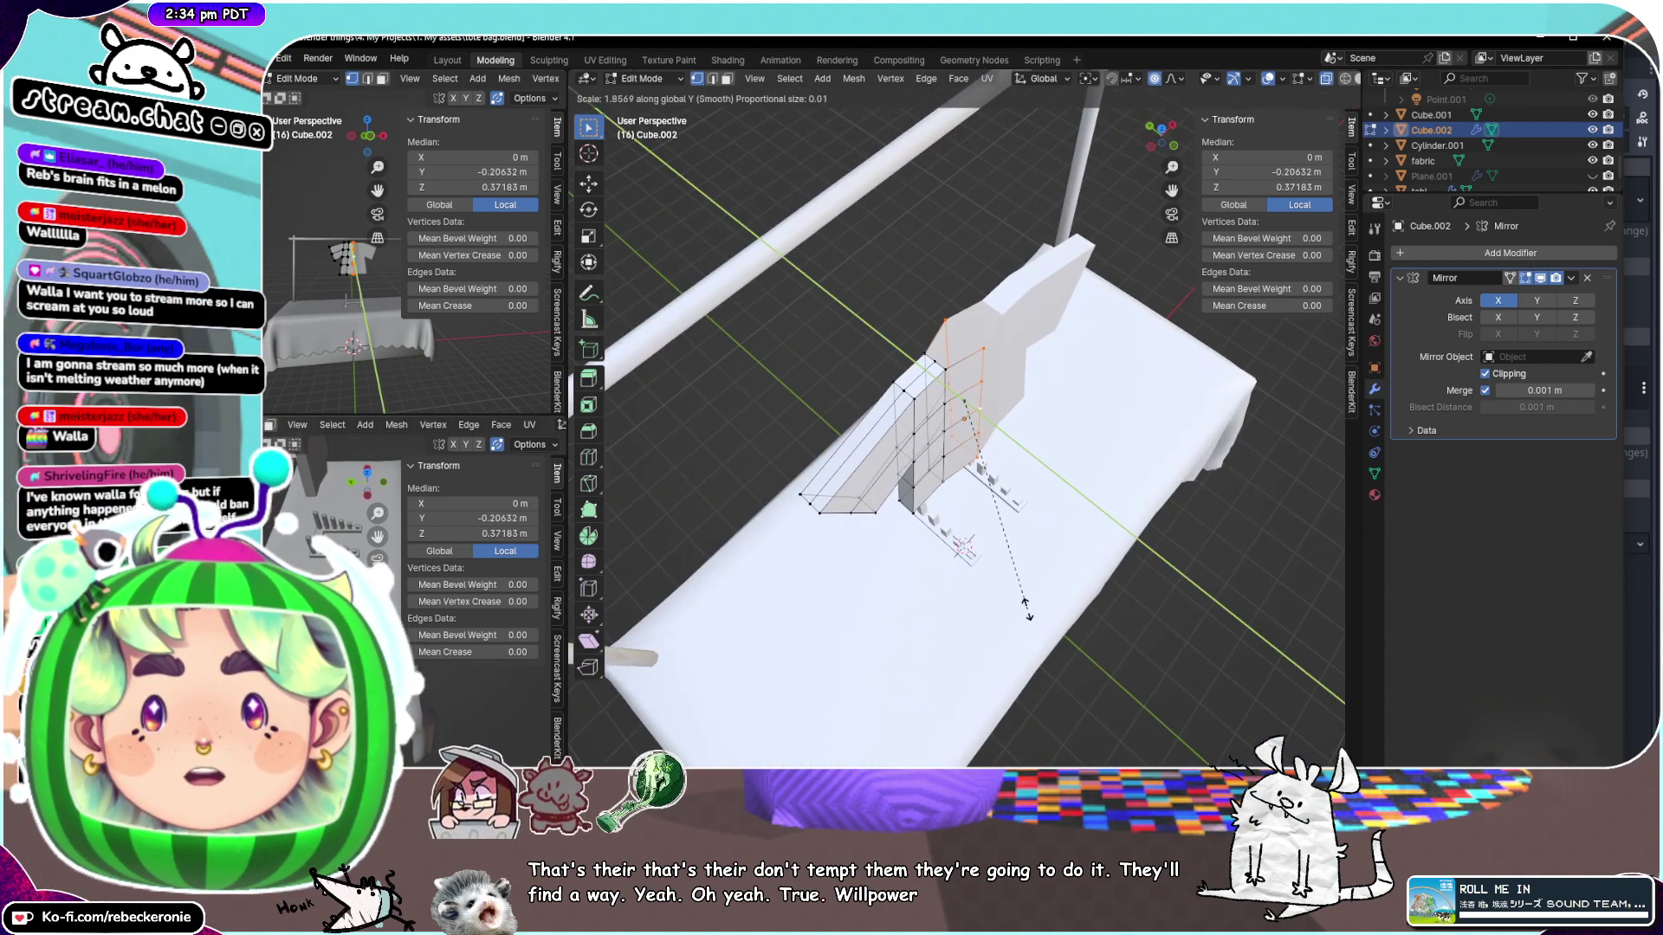
scroll(1029, 610, "down", 20)
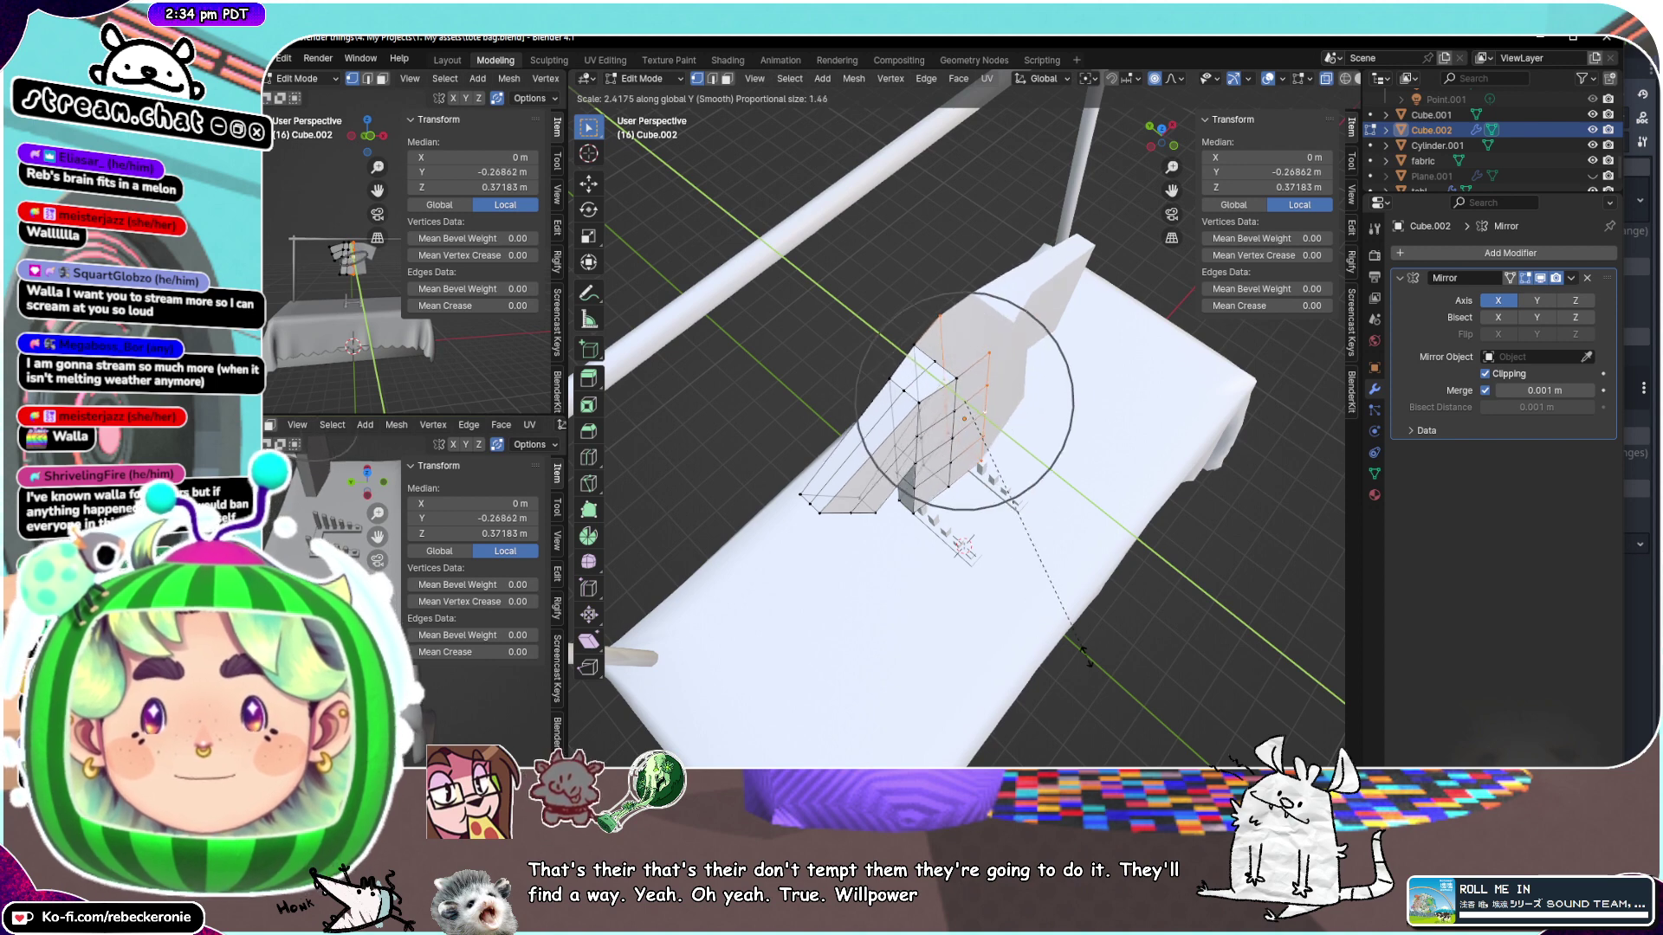
scroll(1087, 664, "down", 2)
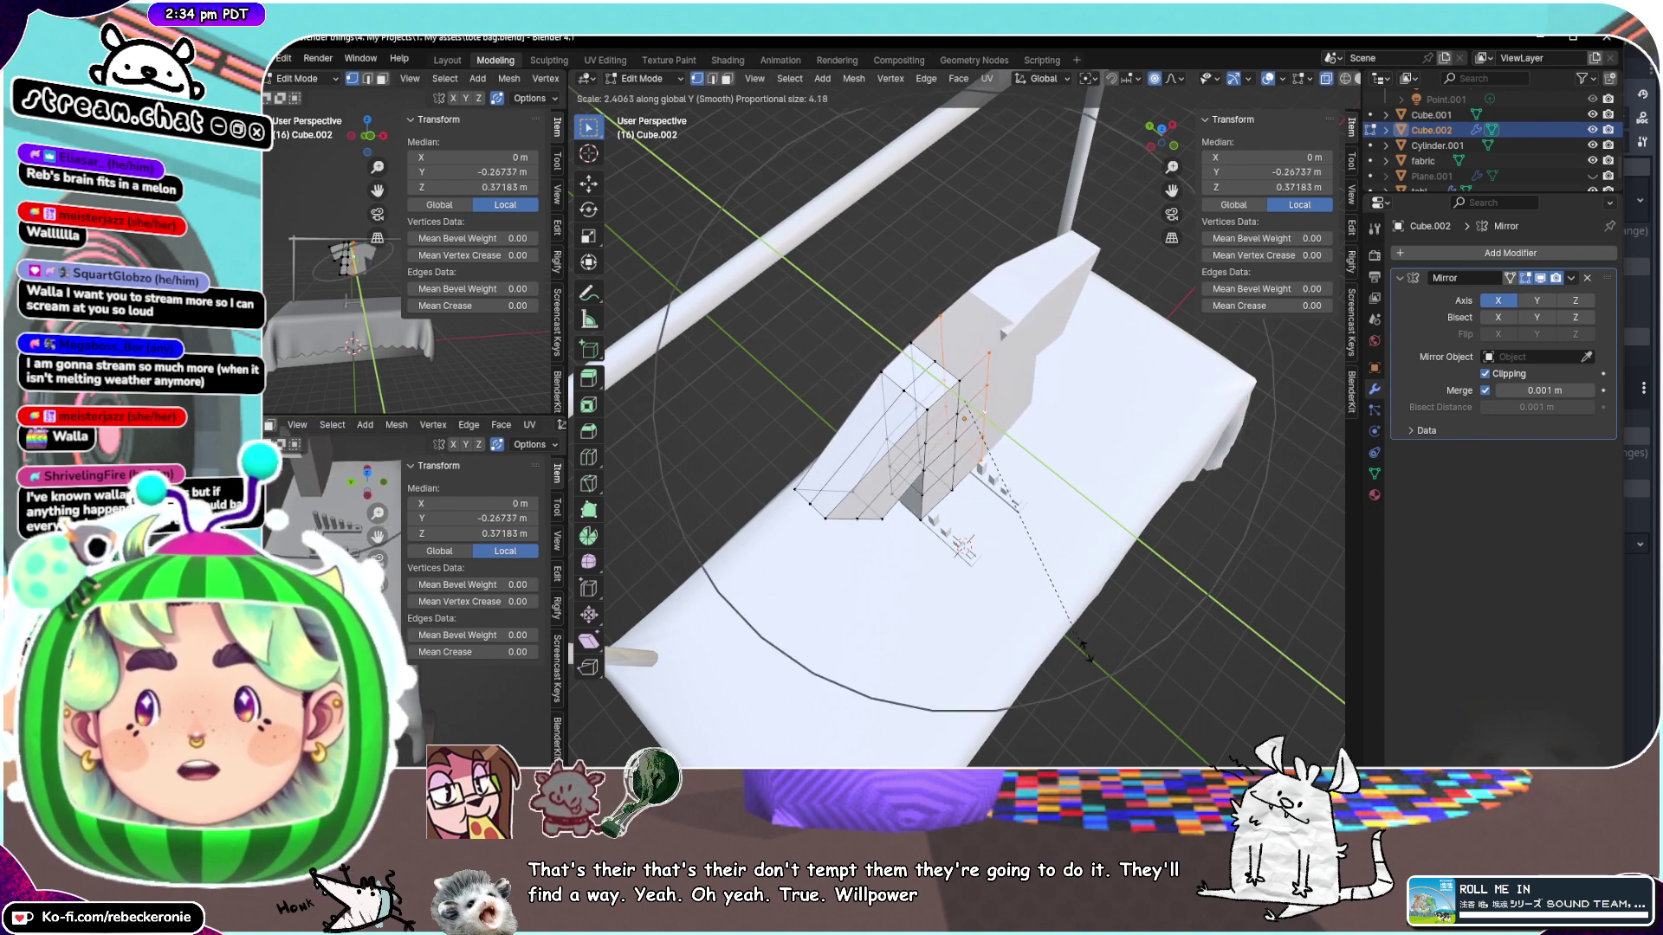
scroll(1084, 651, "down", 8)
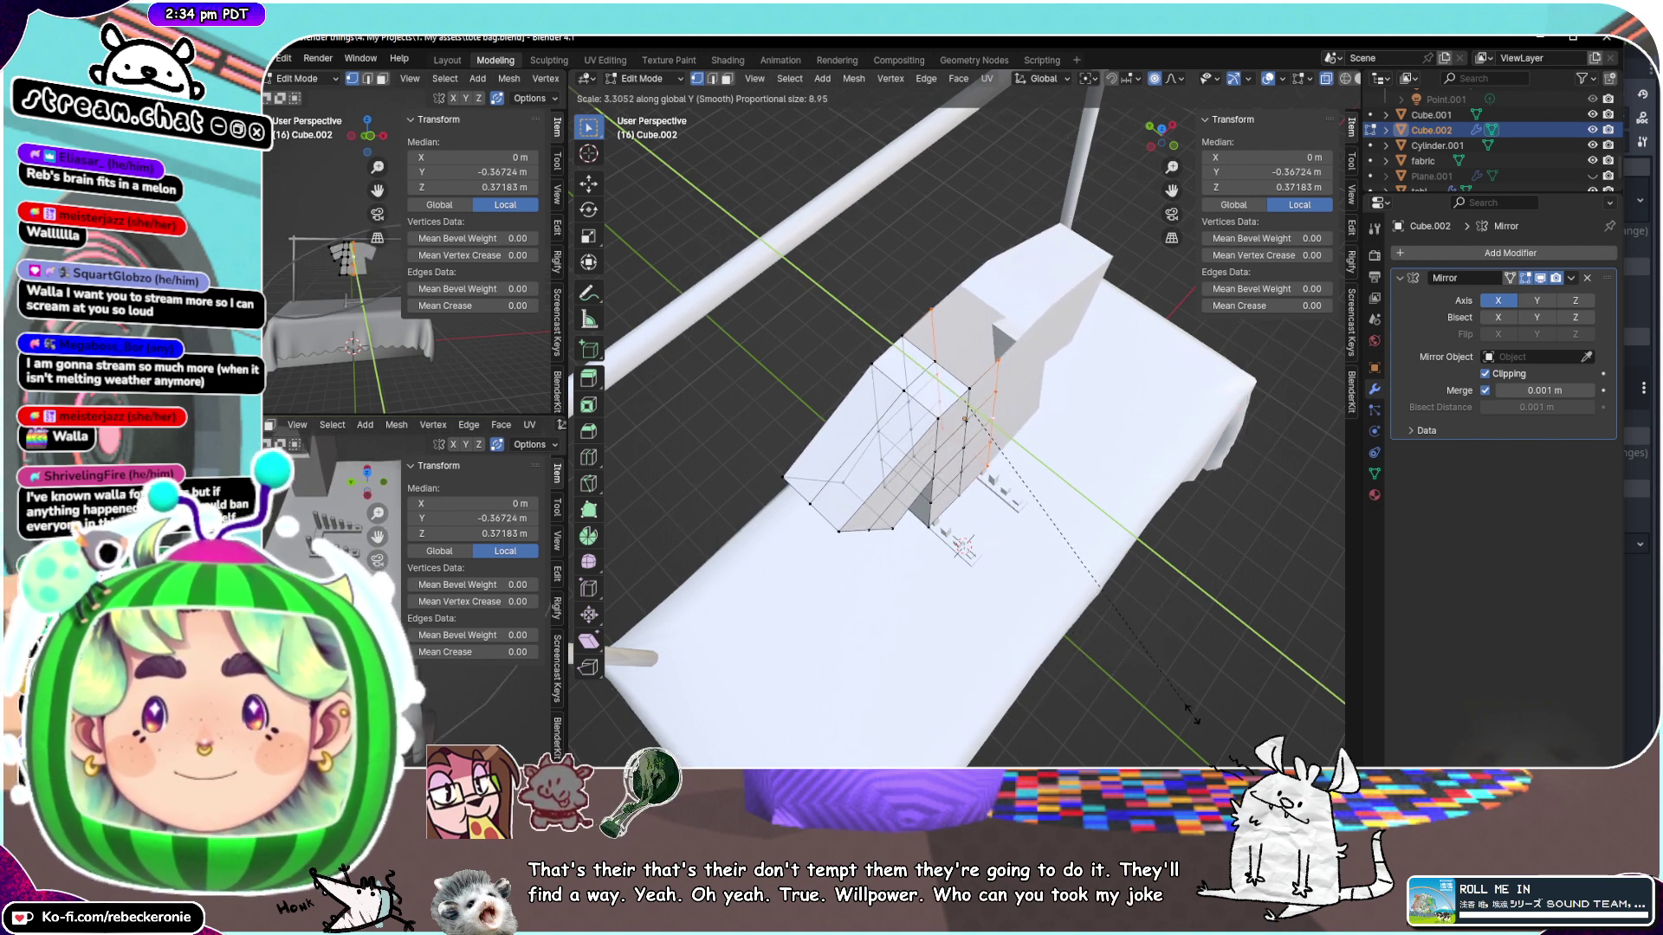
left_click(931, 483)
scroll(932, 481, "up", 5)
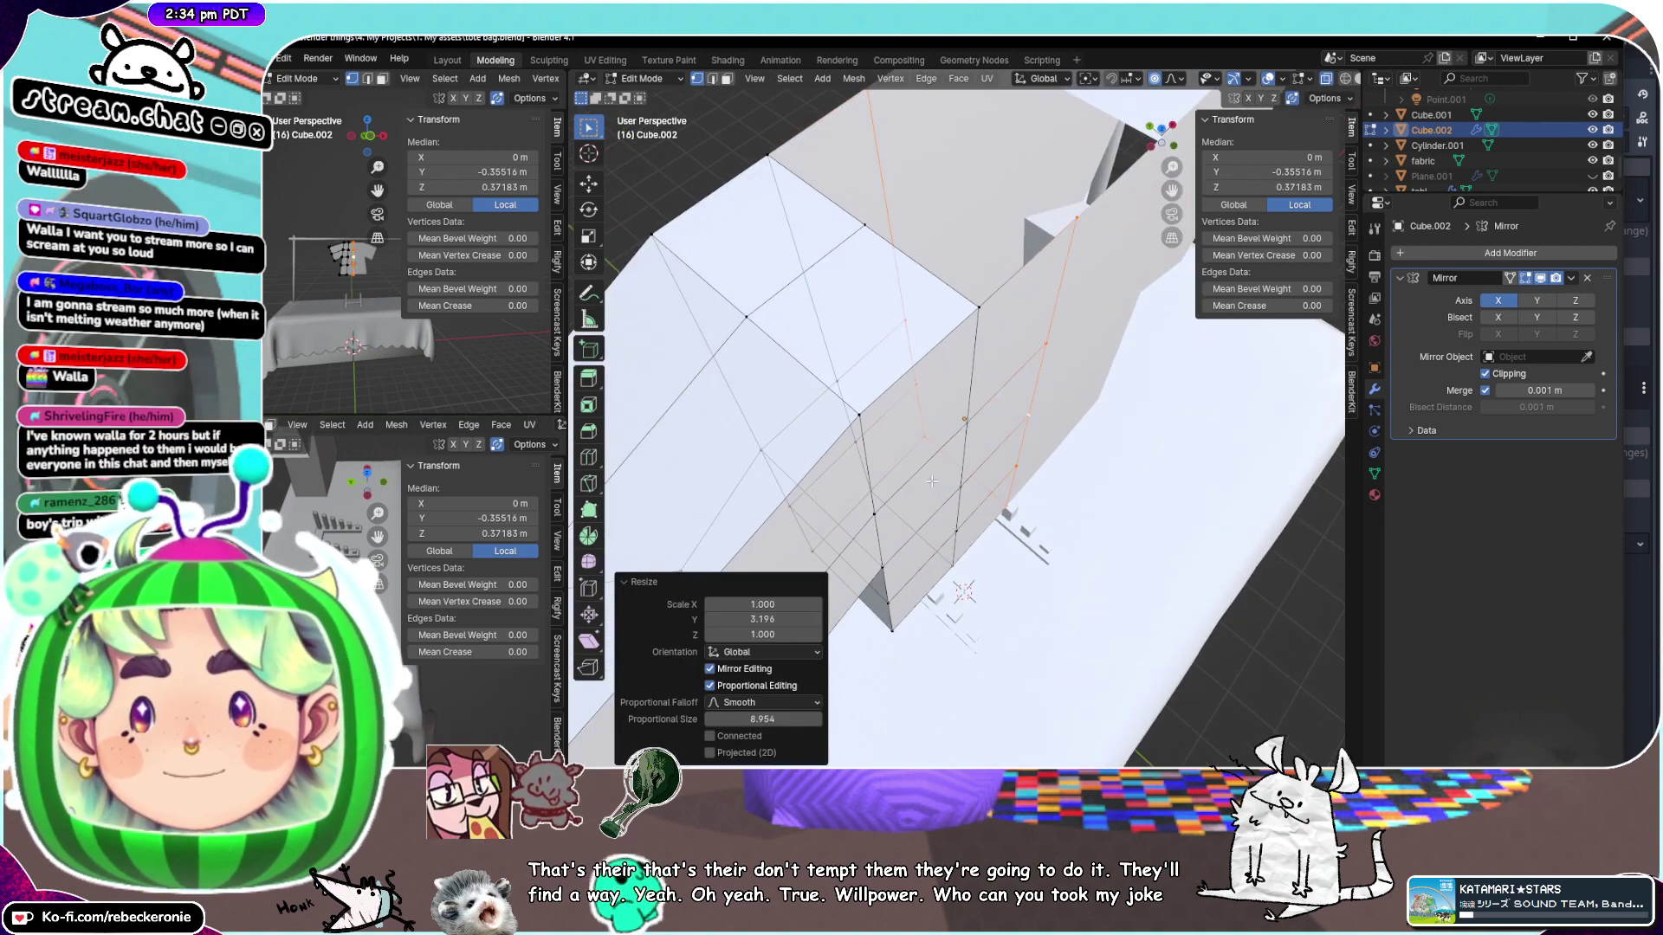
scroll(932, 480, "down", 5)
middle_click_drag(932, 481, 998, 322)
scroll(1030, 334, "up", 3)
scroll(1004, 224, "down", 3)
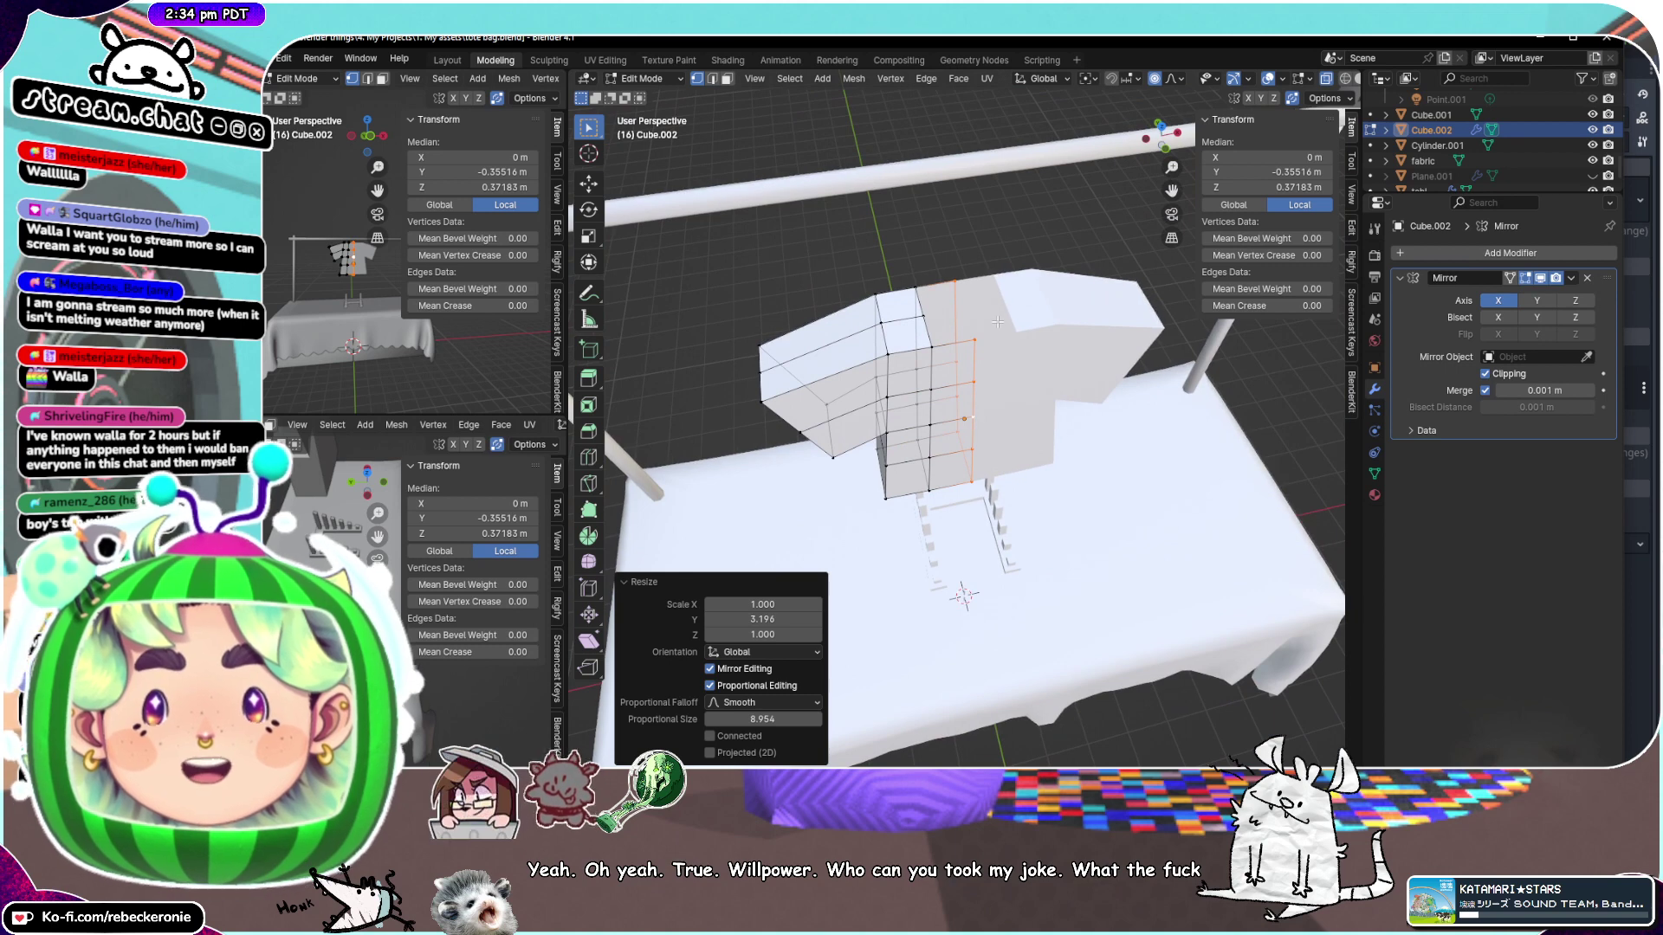
key("alt+a")
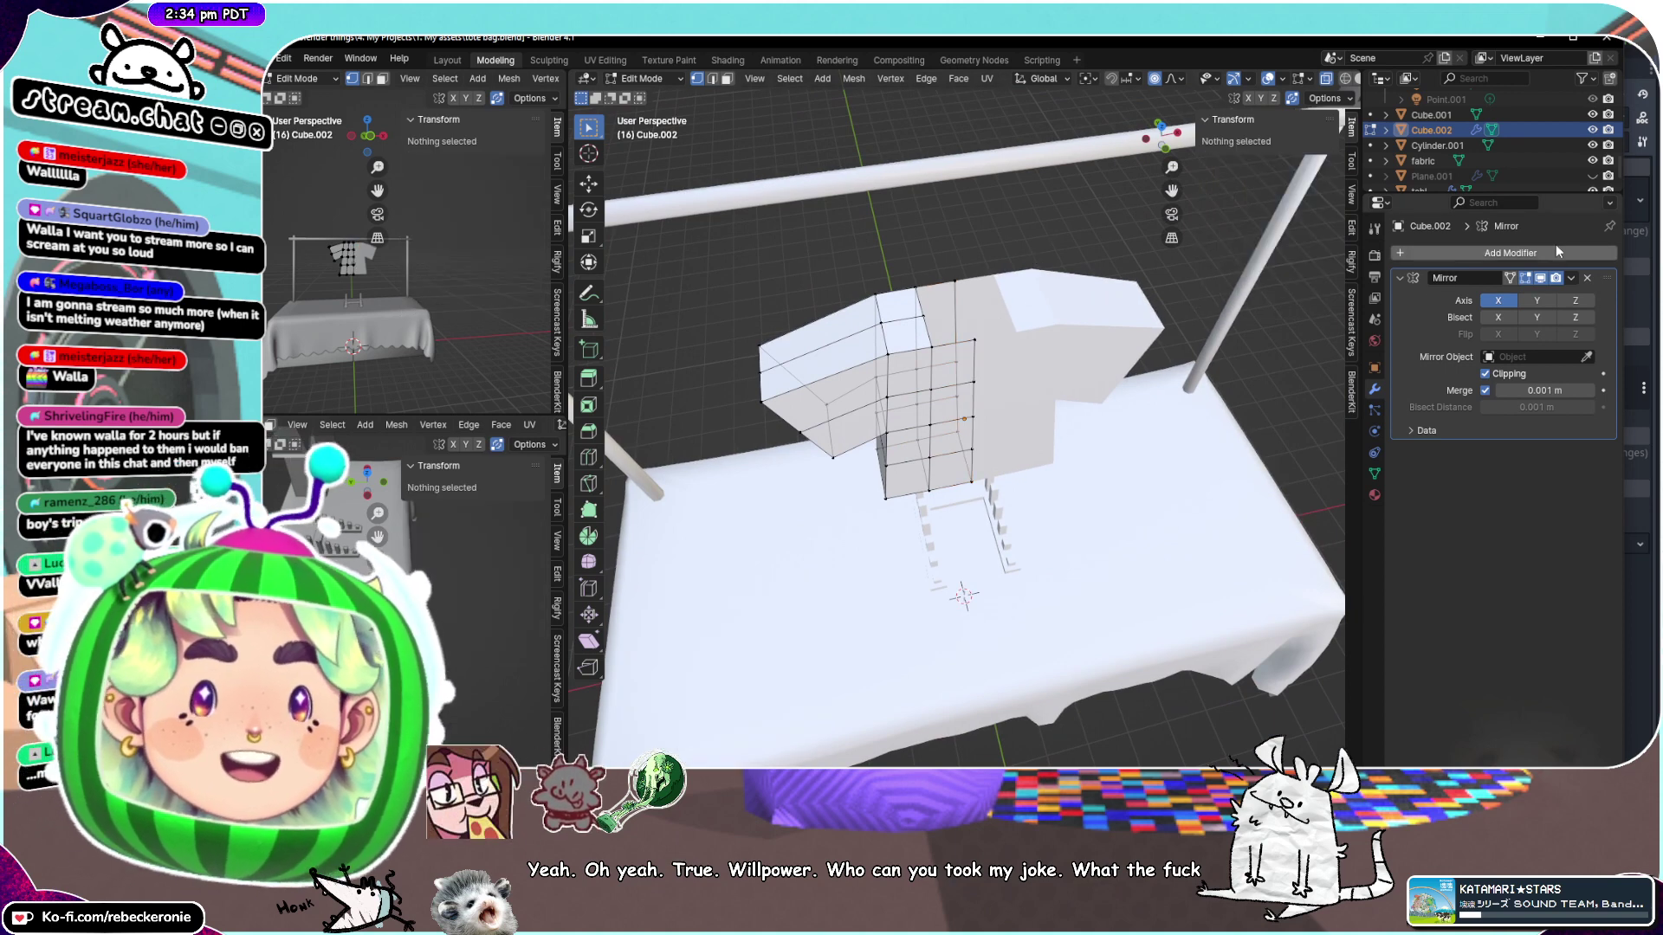
middle_click_drag(1023, 259, 1241, 271)
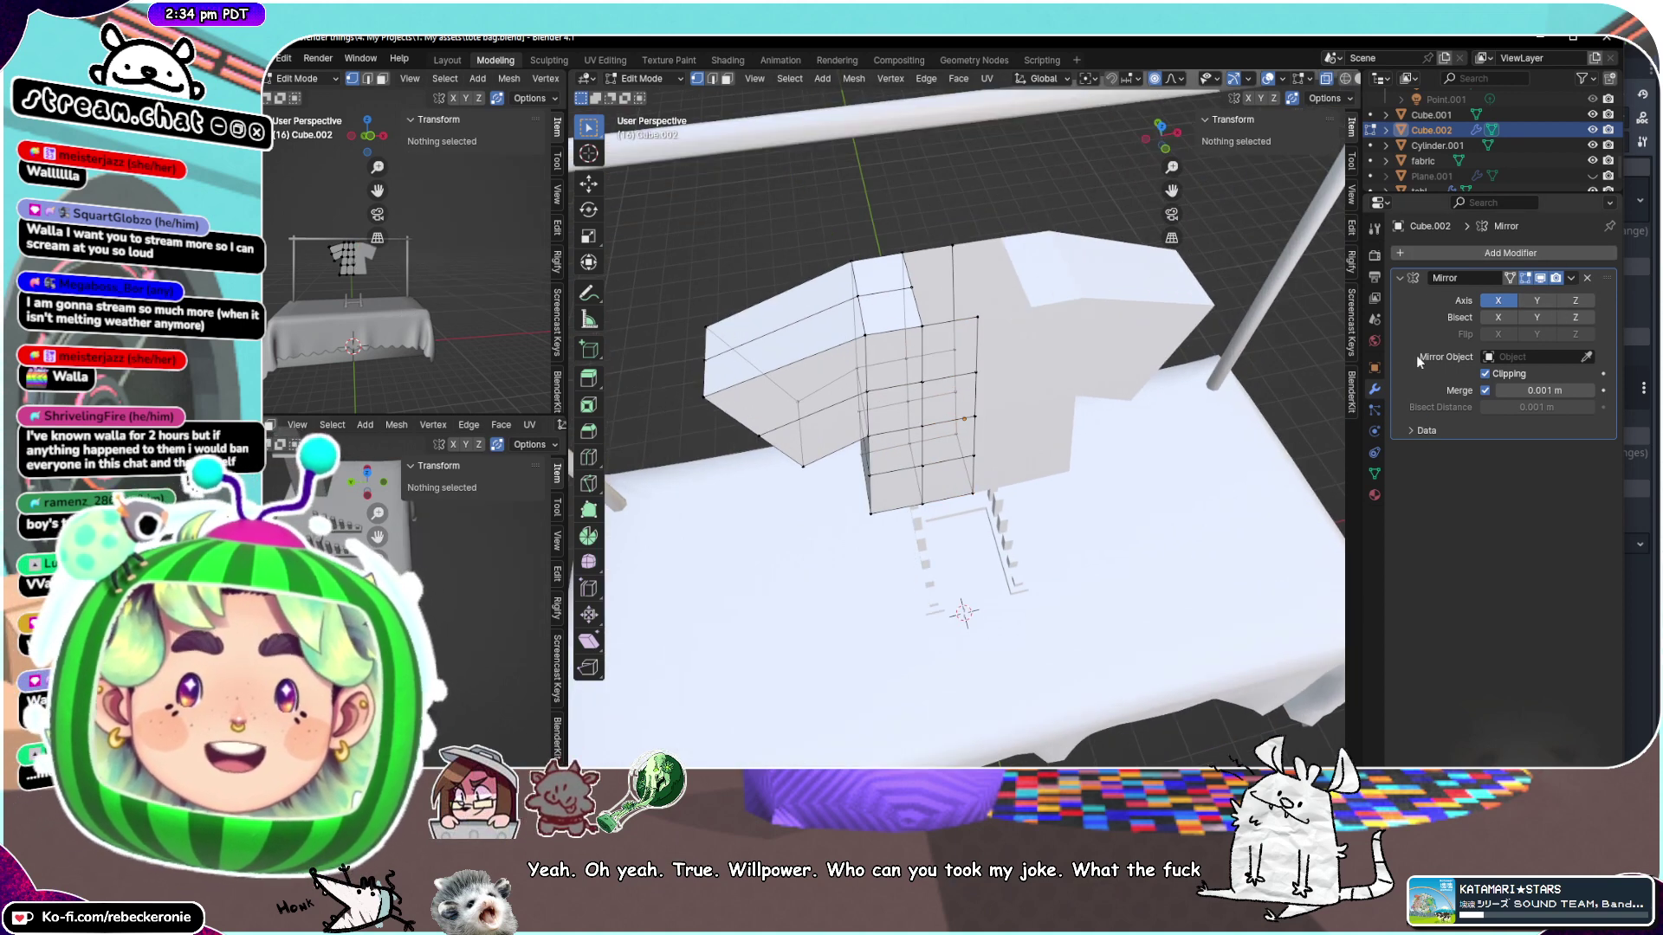
left_click(1489, 253)
mouse_move(1478, 259)
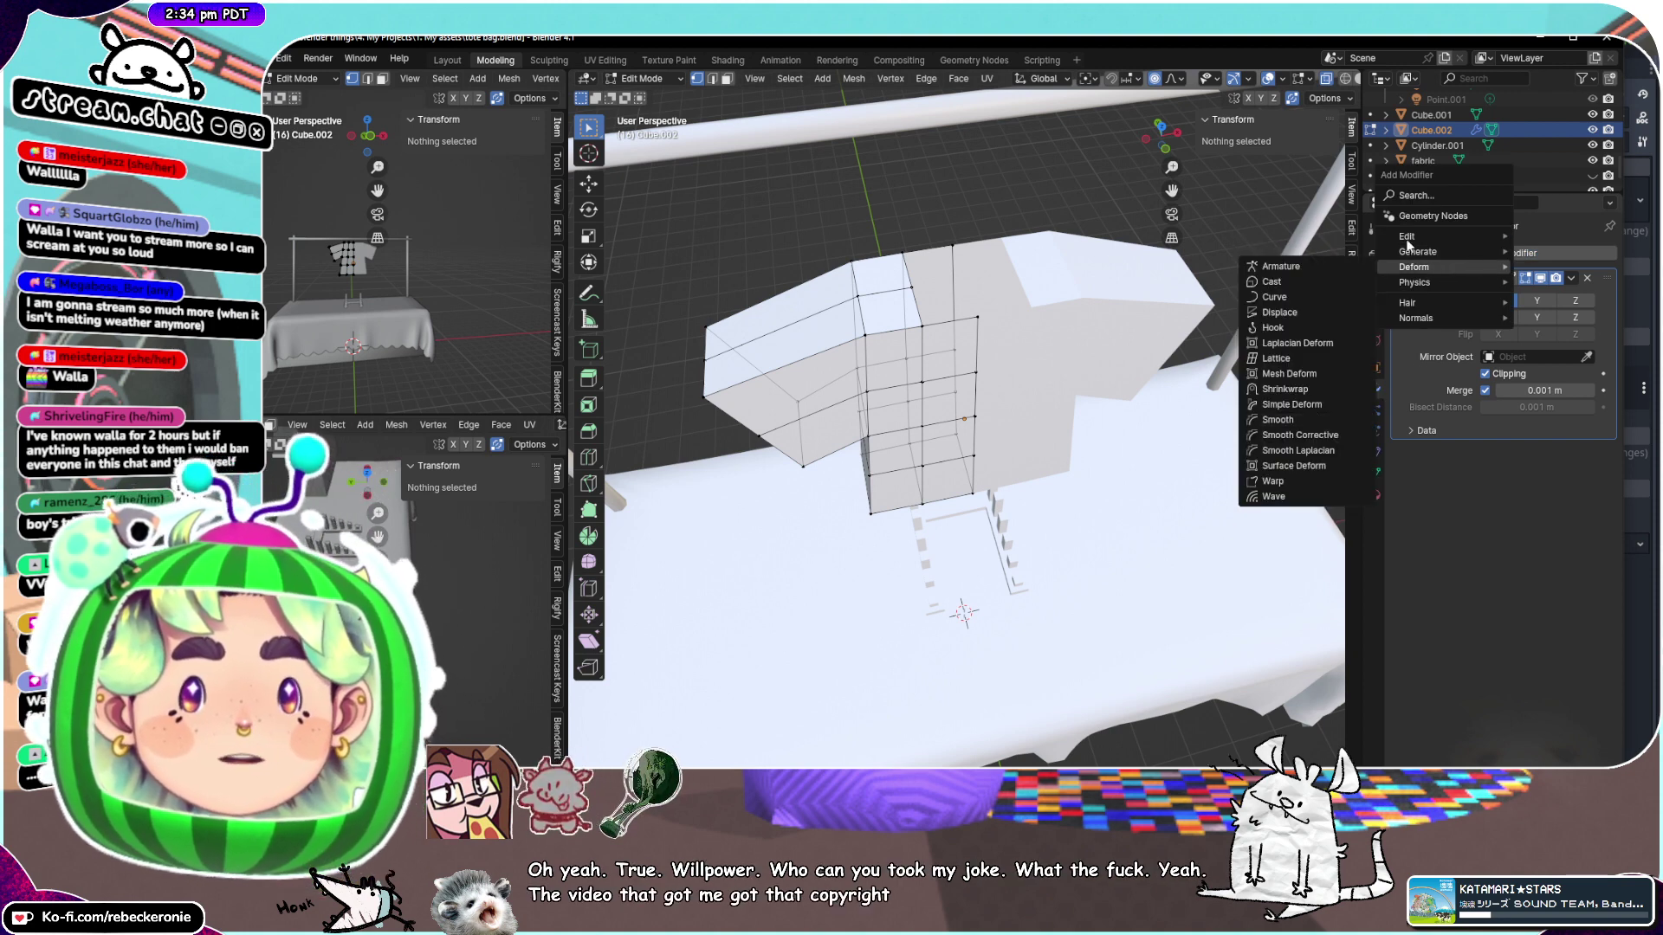
mouse_move(1431, 243)
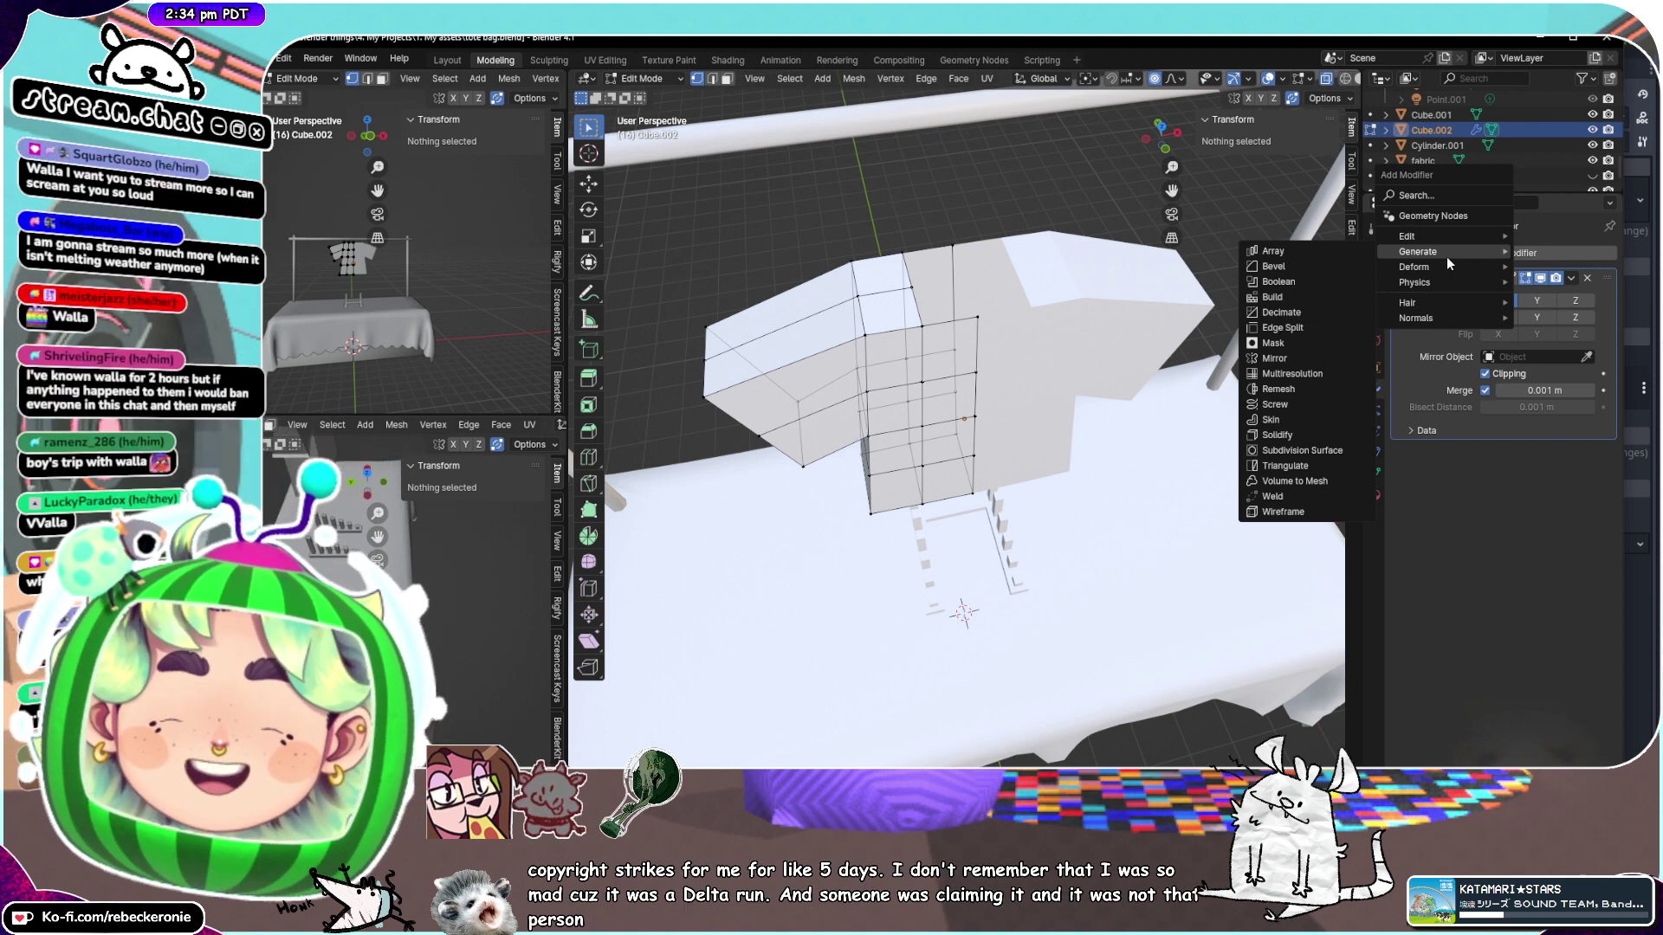
key("Escape")
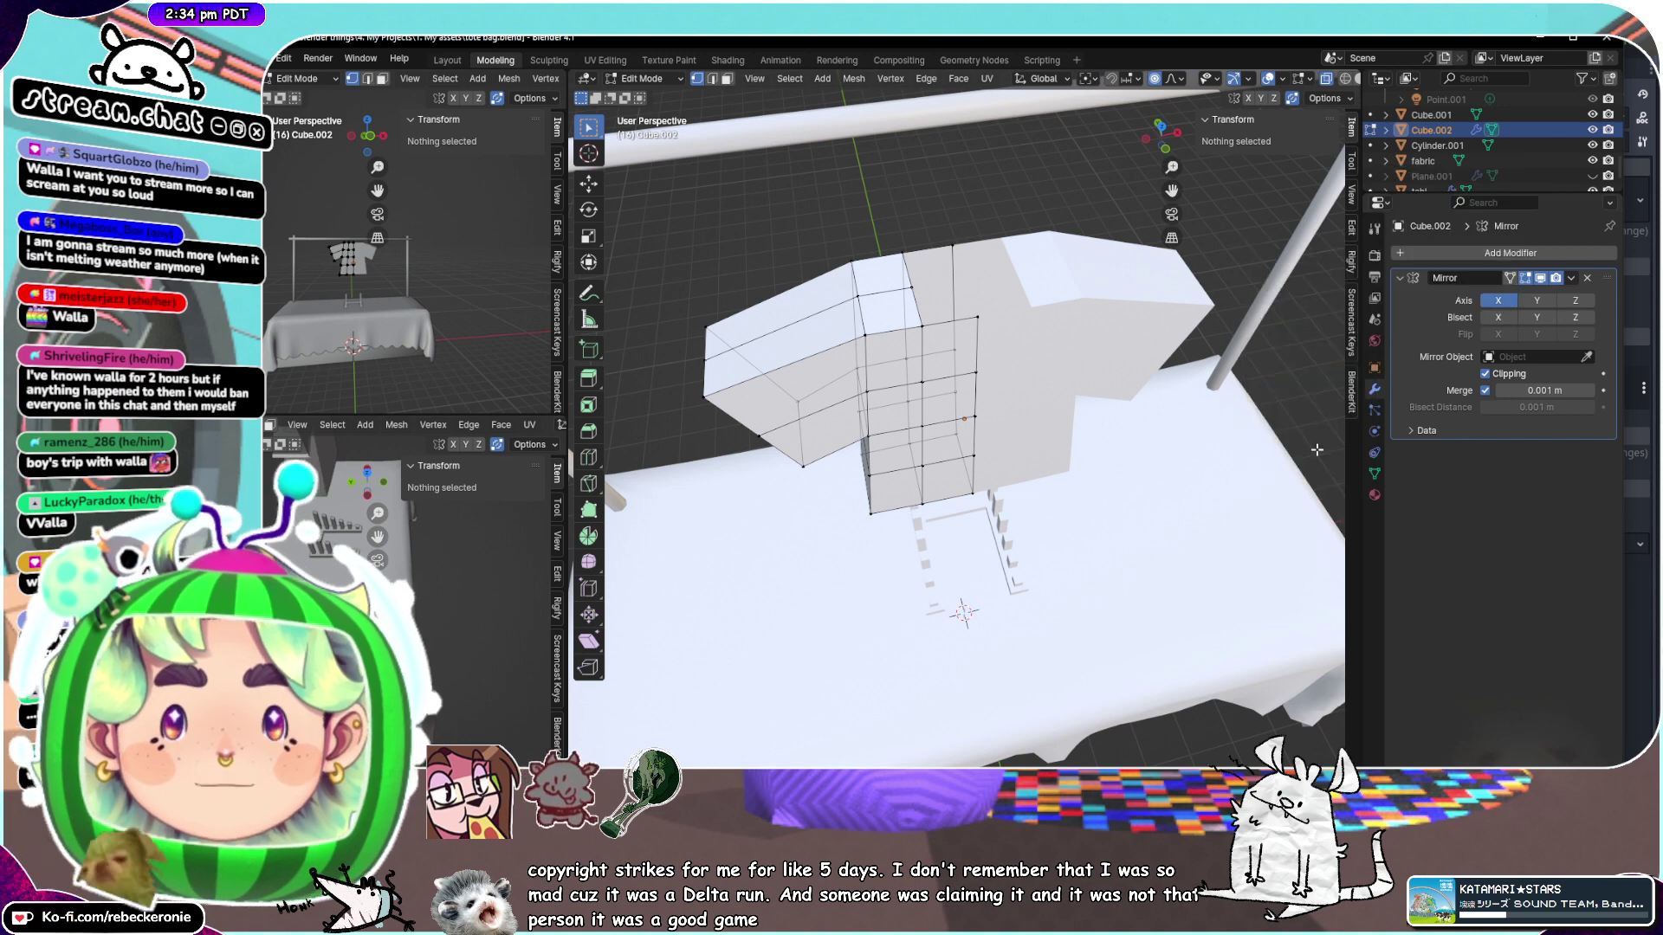
left_click(1510, 253)
key("Escape")
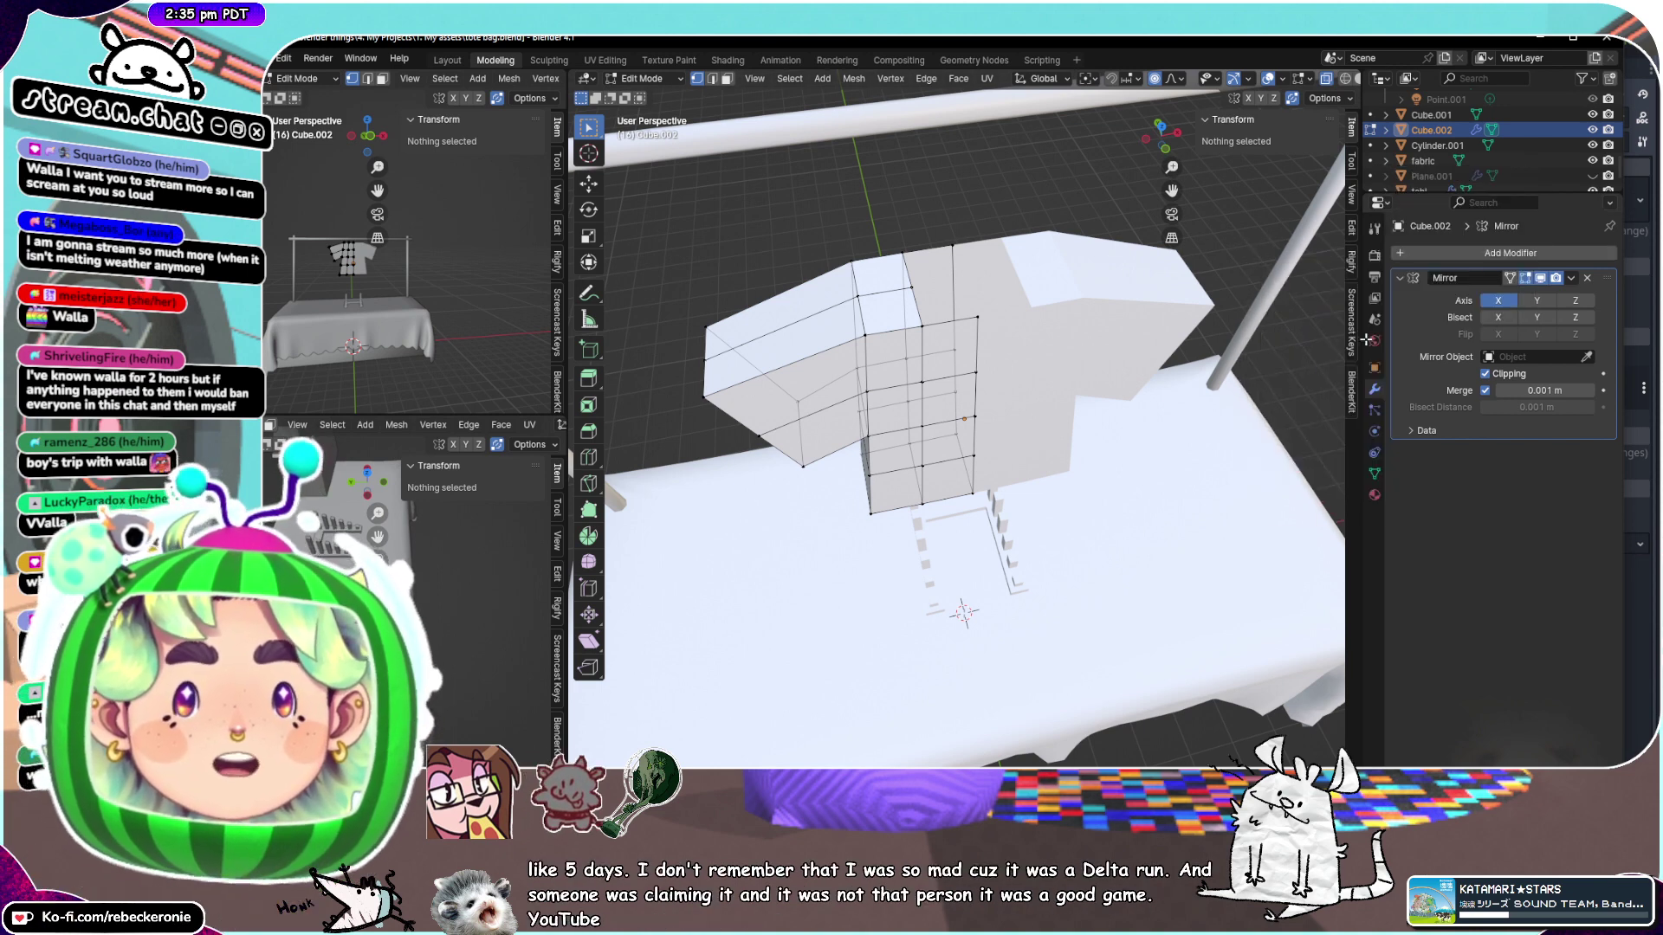
Add a Subdivision Surface modifier to the mirrored shirt to round its shape
left_click(1479, 251)
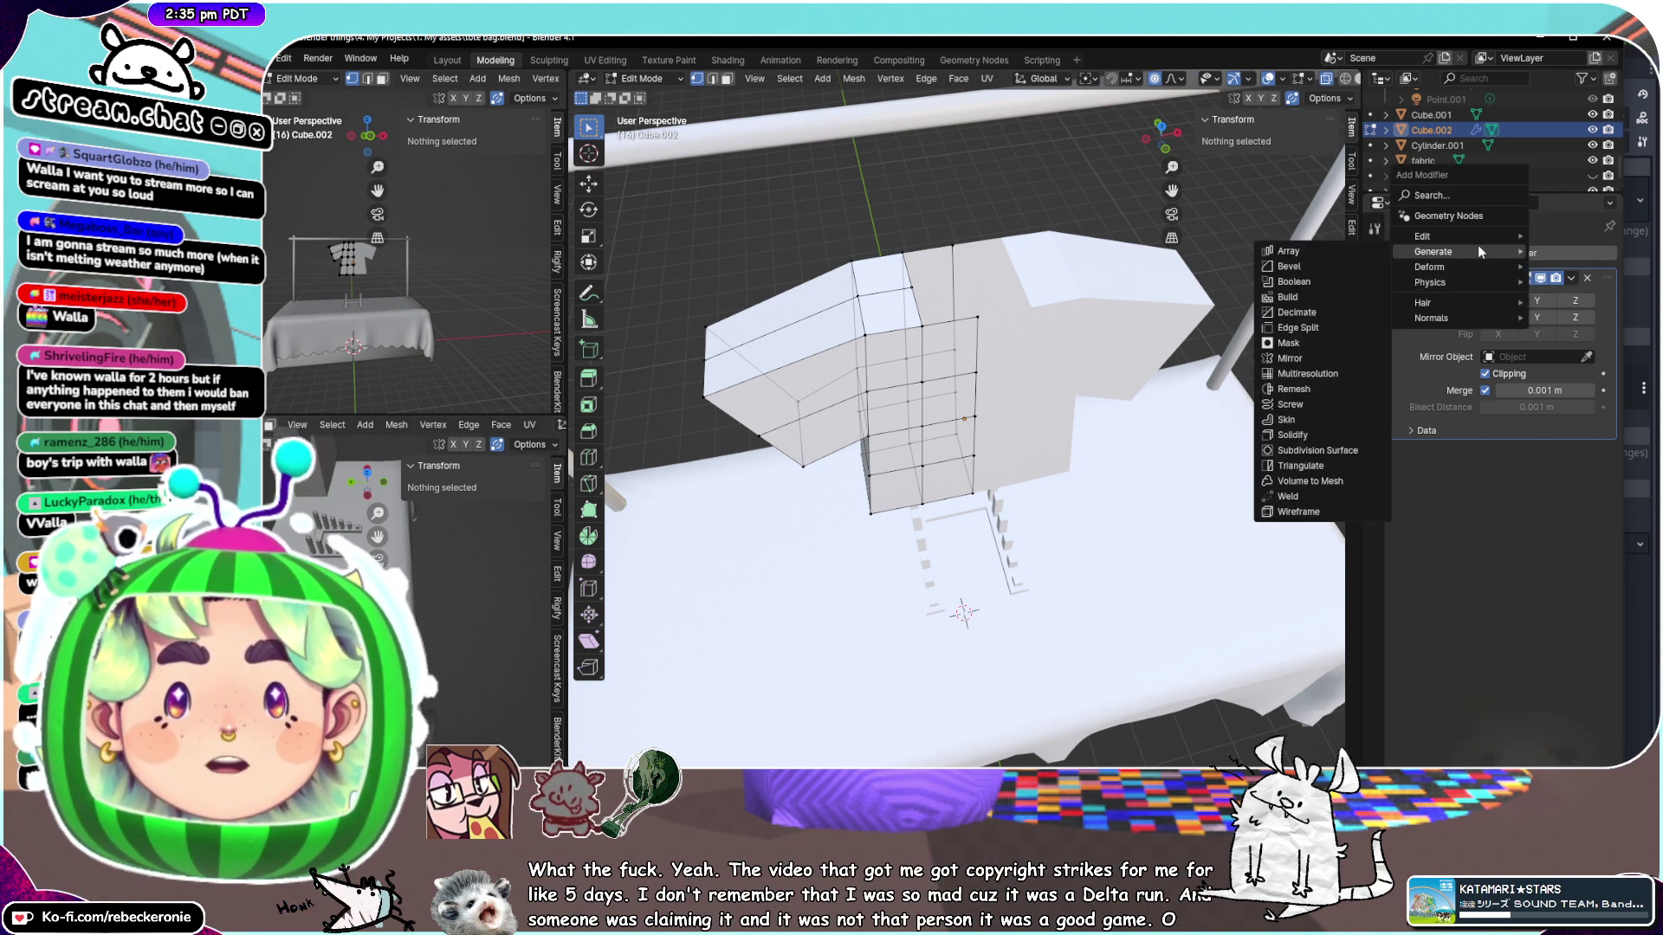
left_click(1309, 449)
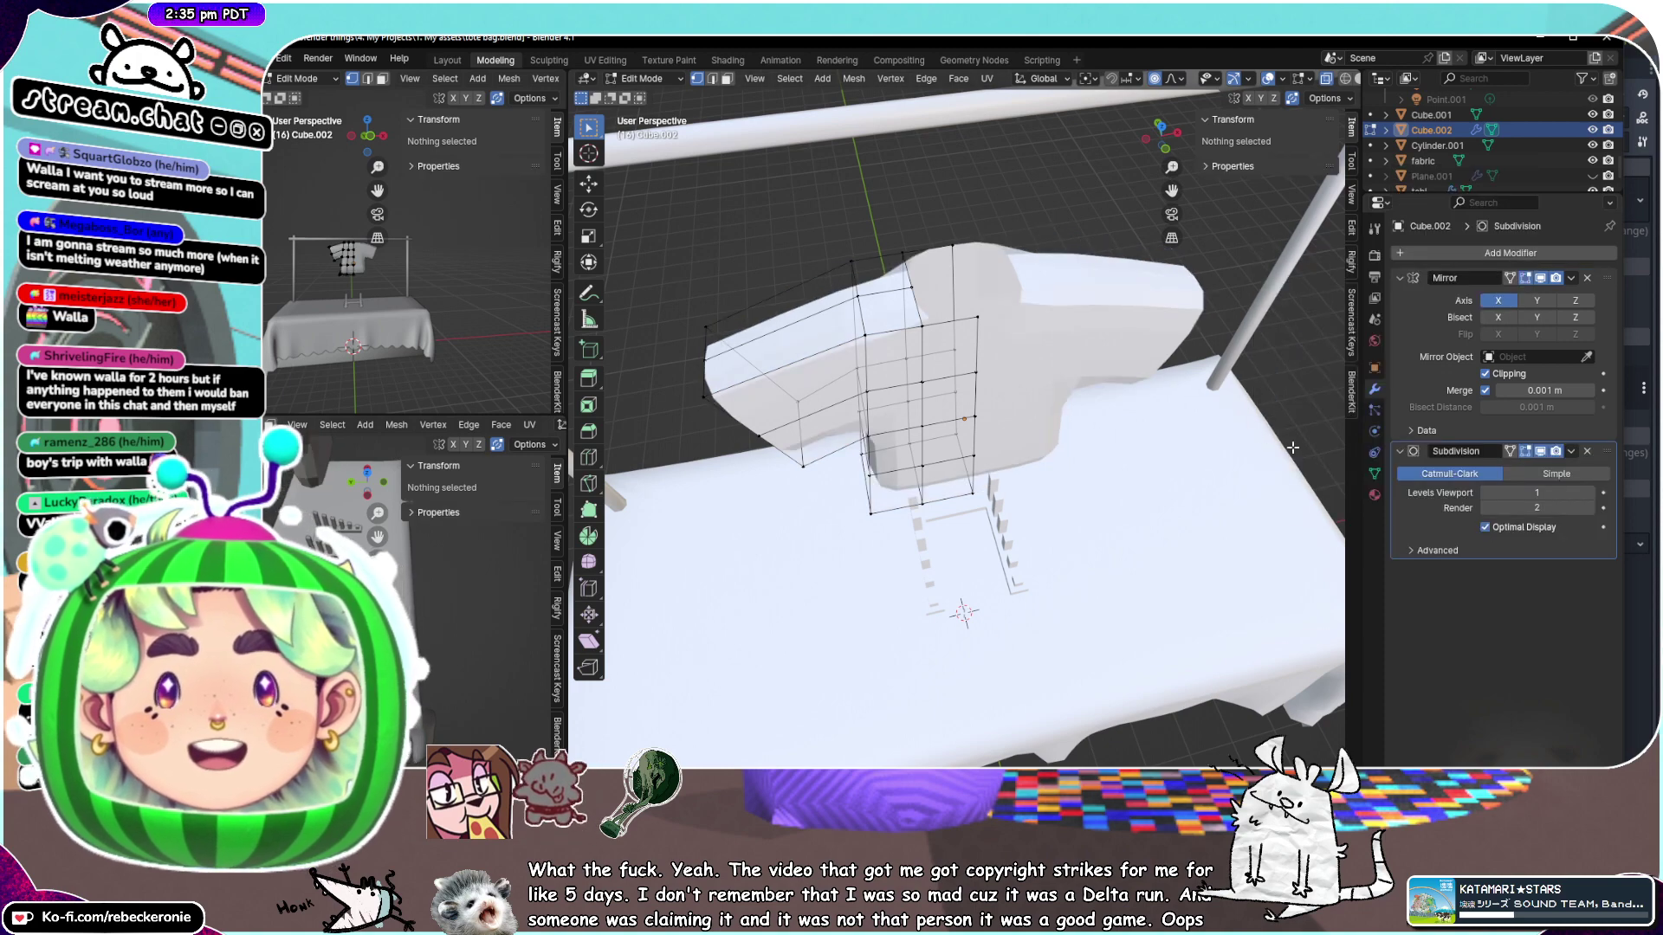
middle_click_drag(1293, 448, 928, 269)
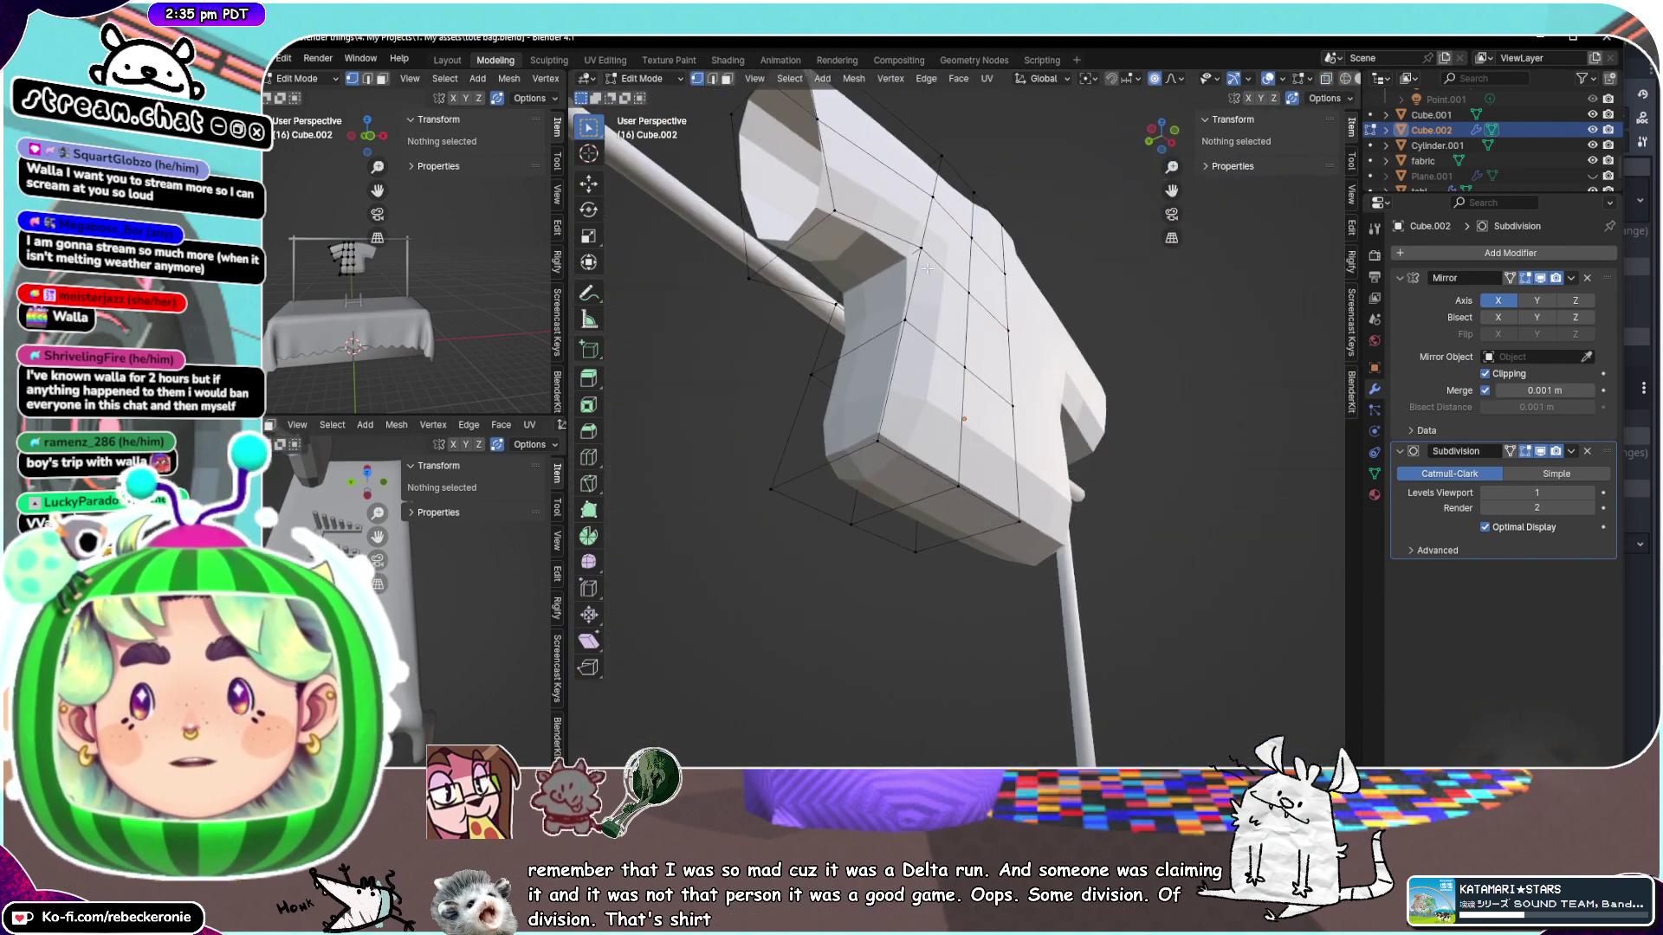
Delete the two bottom faces of the half-body to open the shirt's hem
middle_click_drag(931, 525, 905, 412)
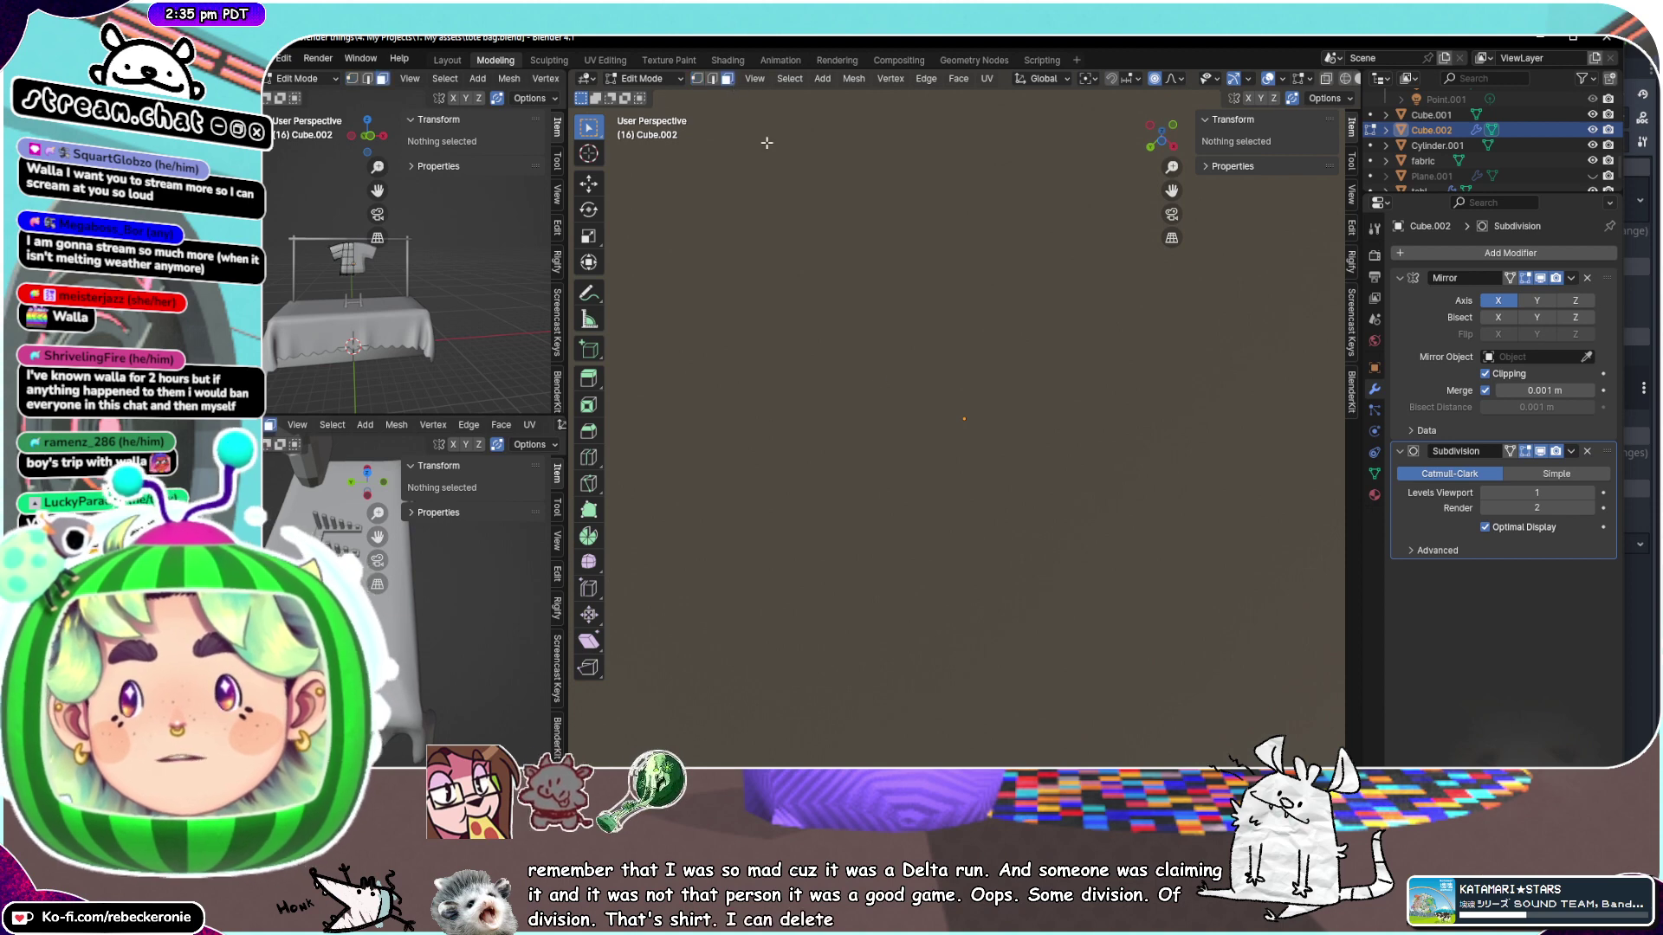
middle_click_drag(766, 142, 935, 479)
left_click(932, 481)
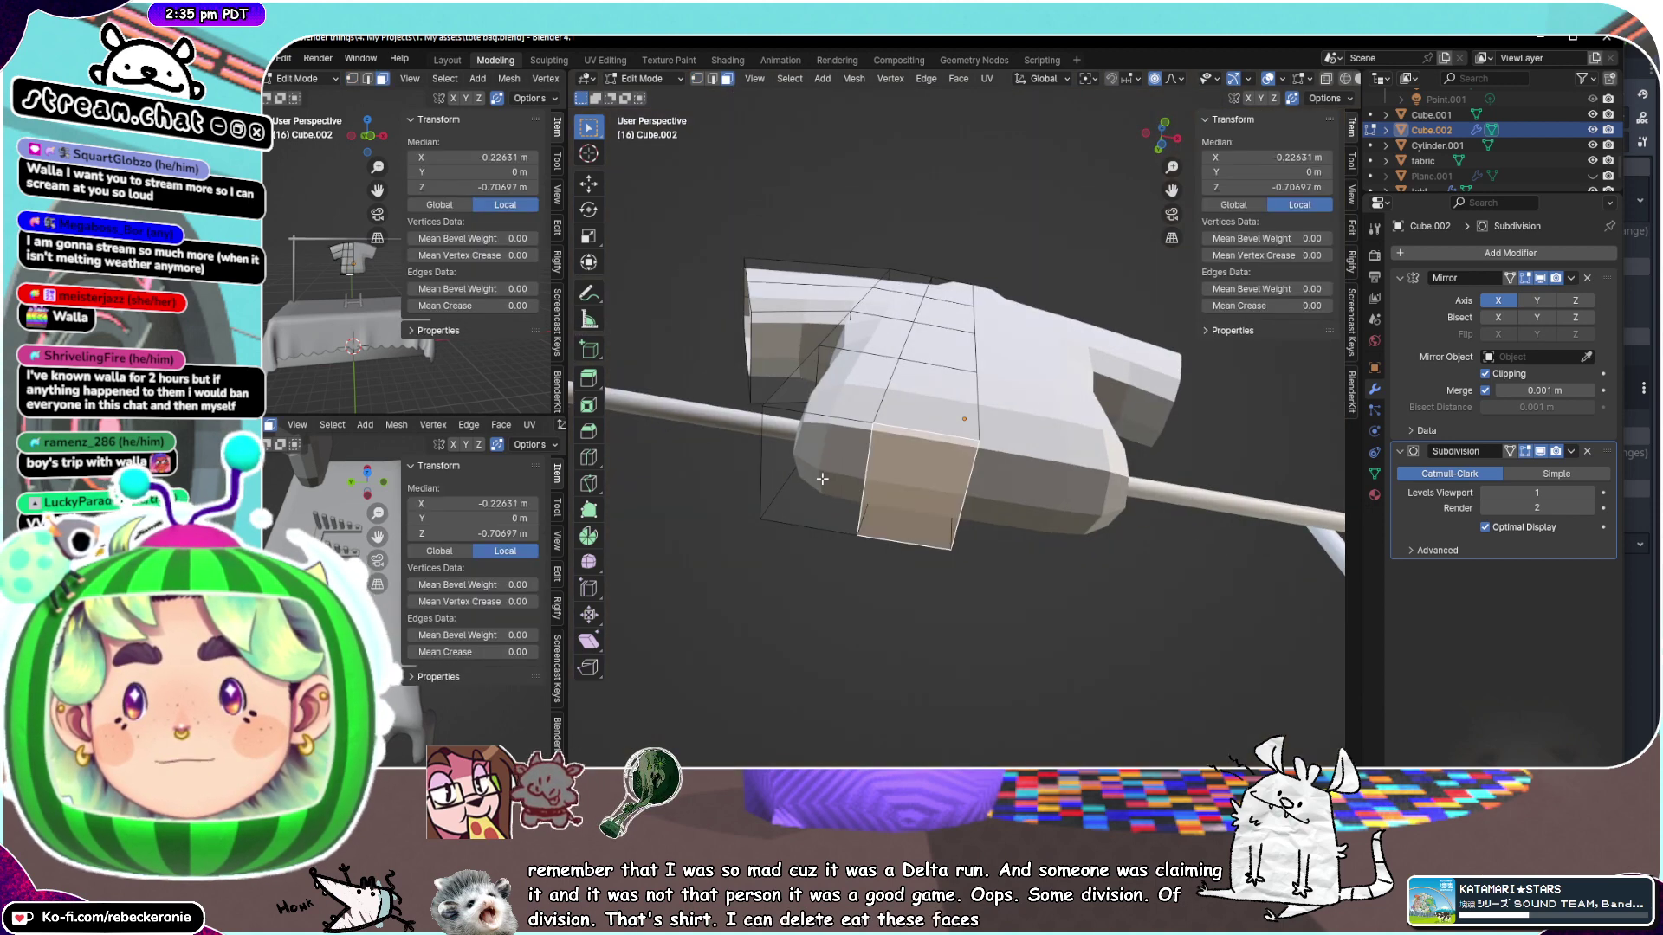
left_click(822, 478, "shift")
key("x")
left_click(823, 478)
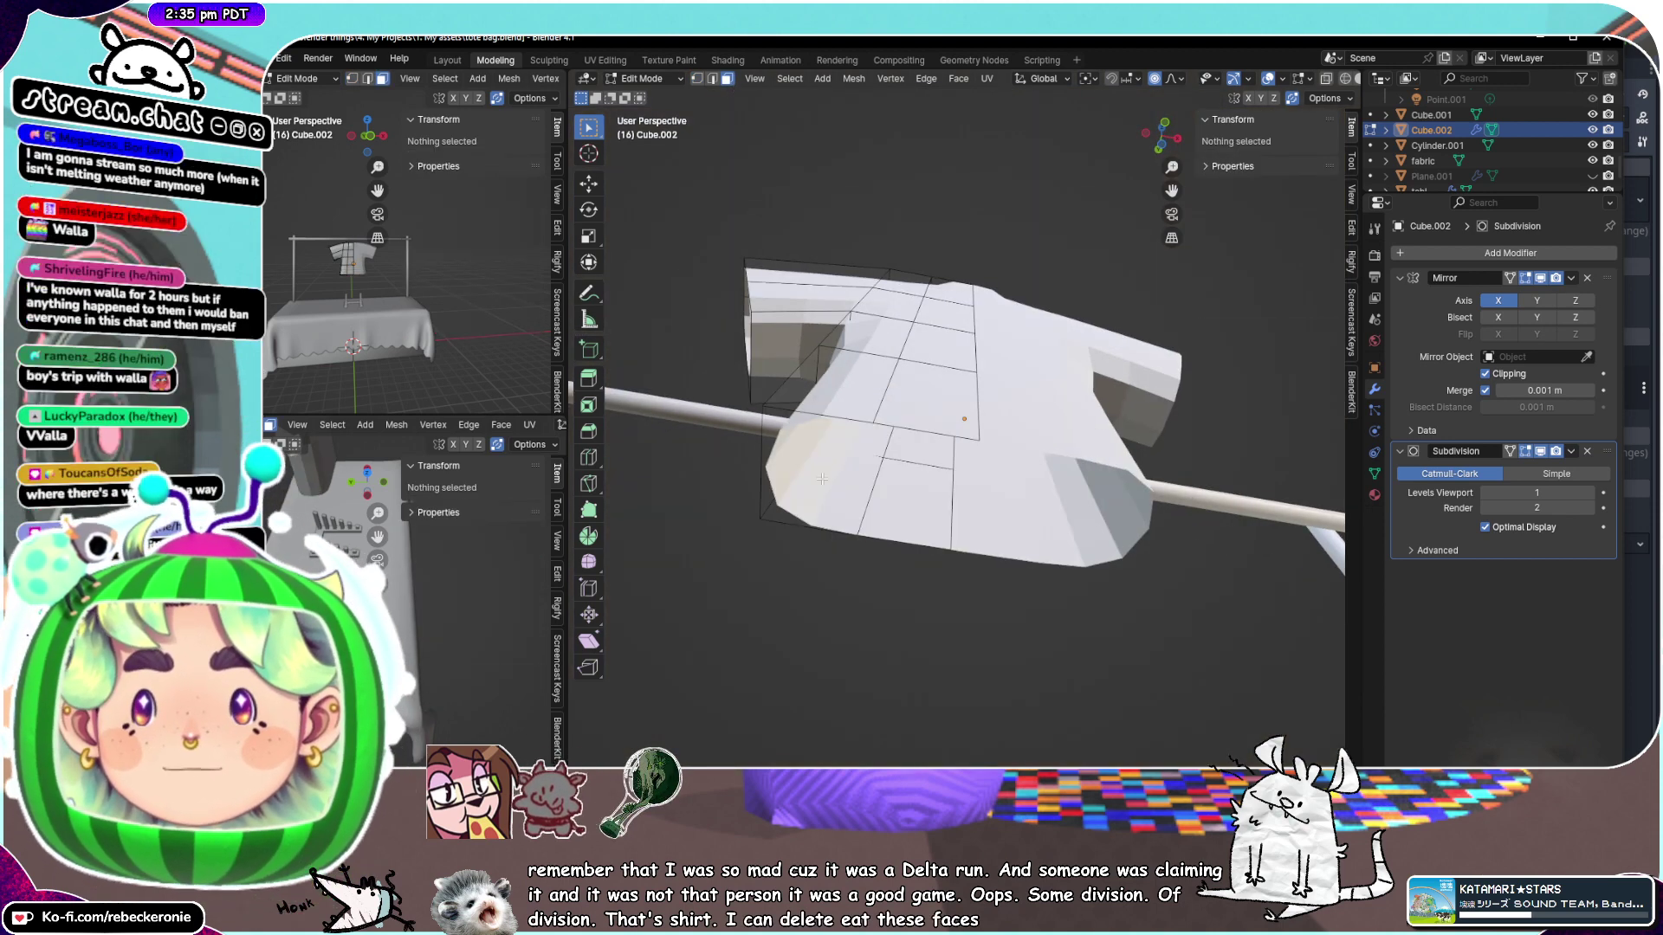
Lower the shirt's front neckline edge about 0.26 m along Z with a small proportional editing size of about 0.036
middle_click_drag(823, 478, 866, 178)
left_click(920, 189)
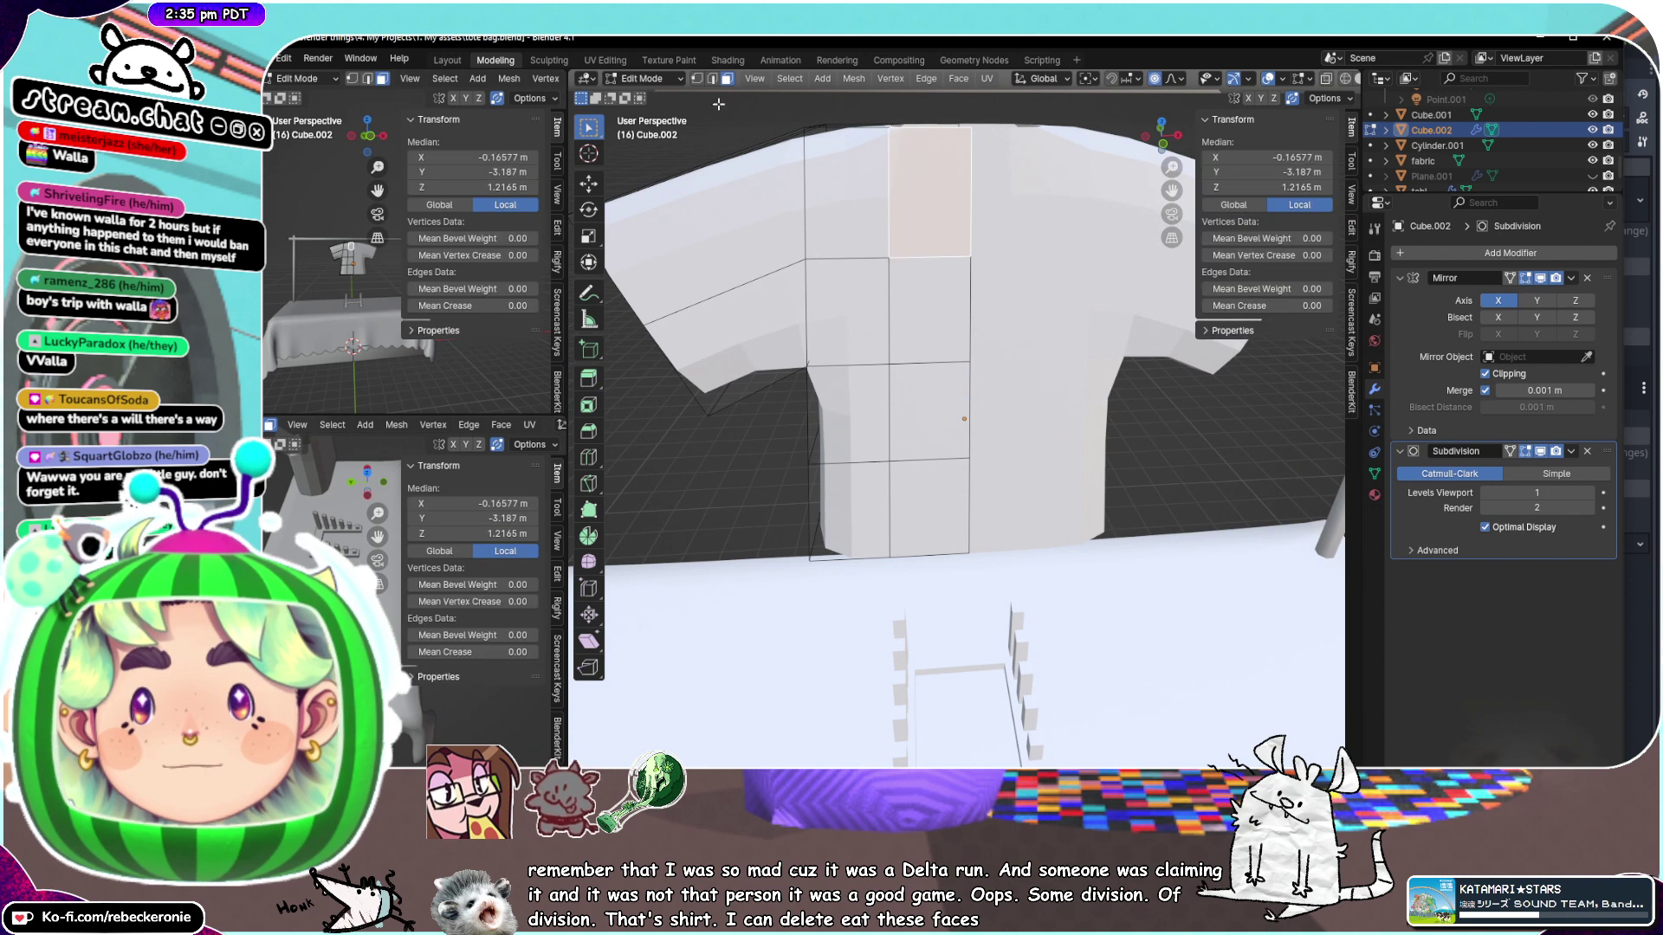
left_click(924, 130)
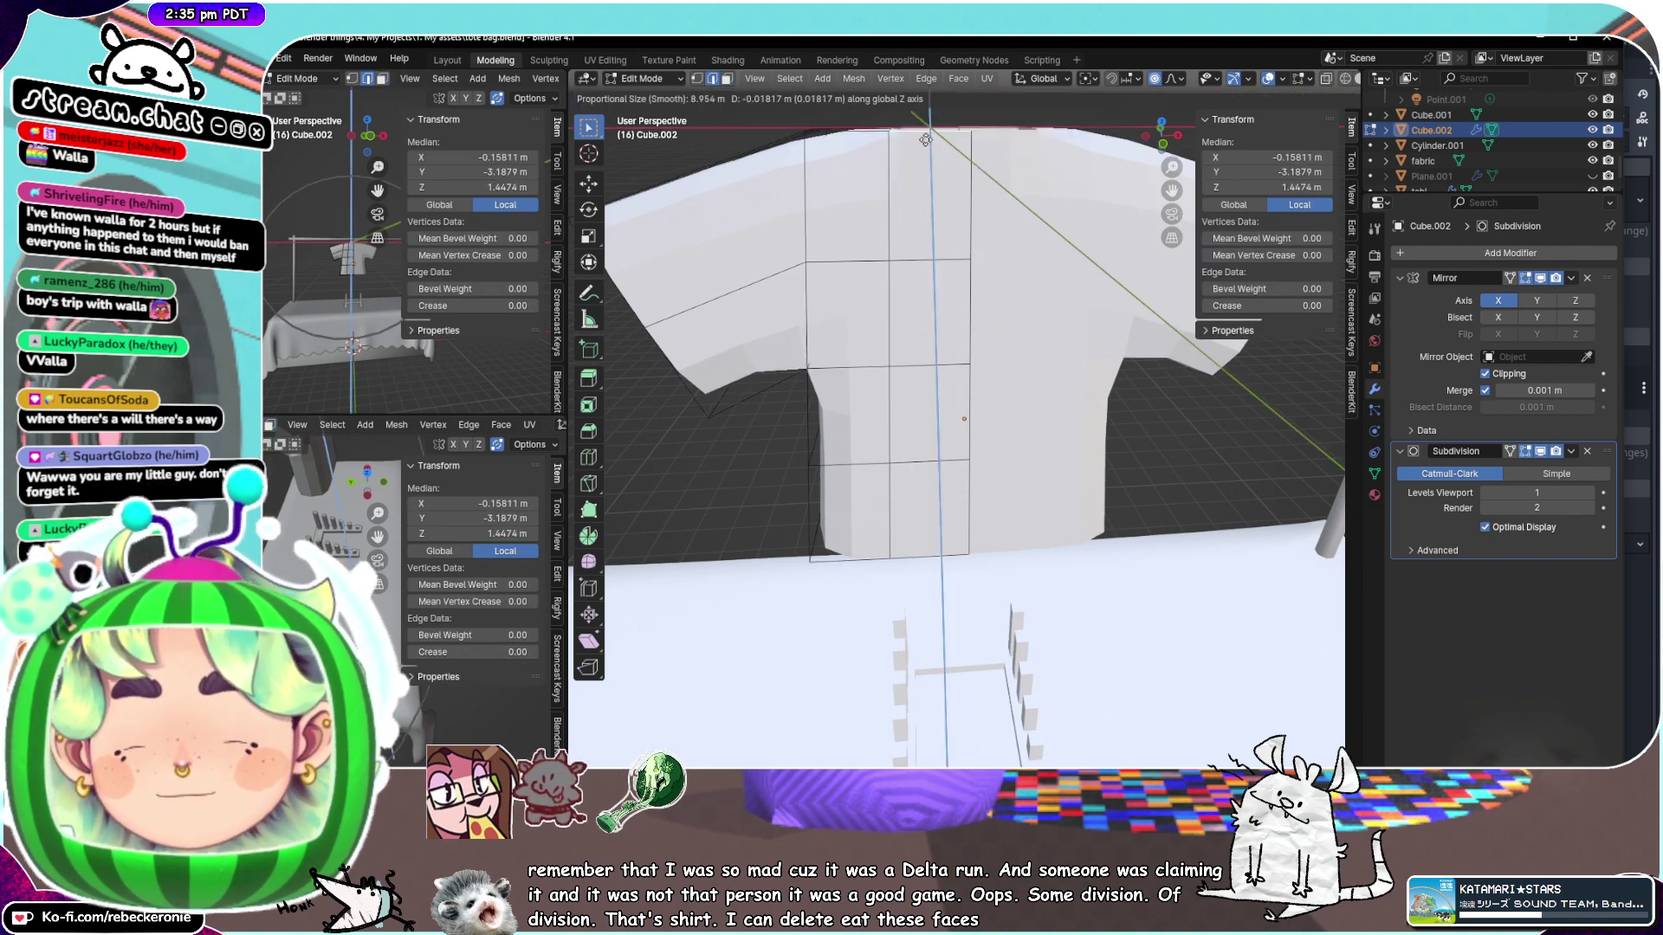
key("g")
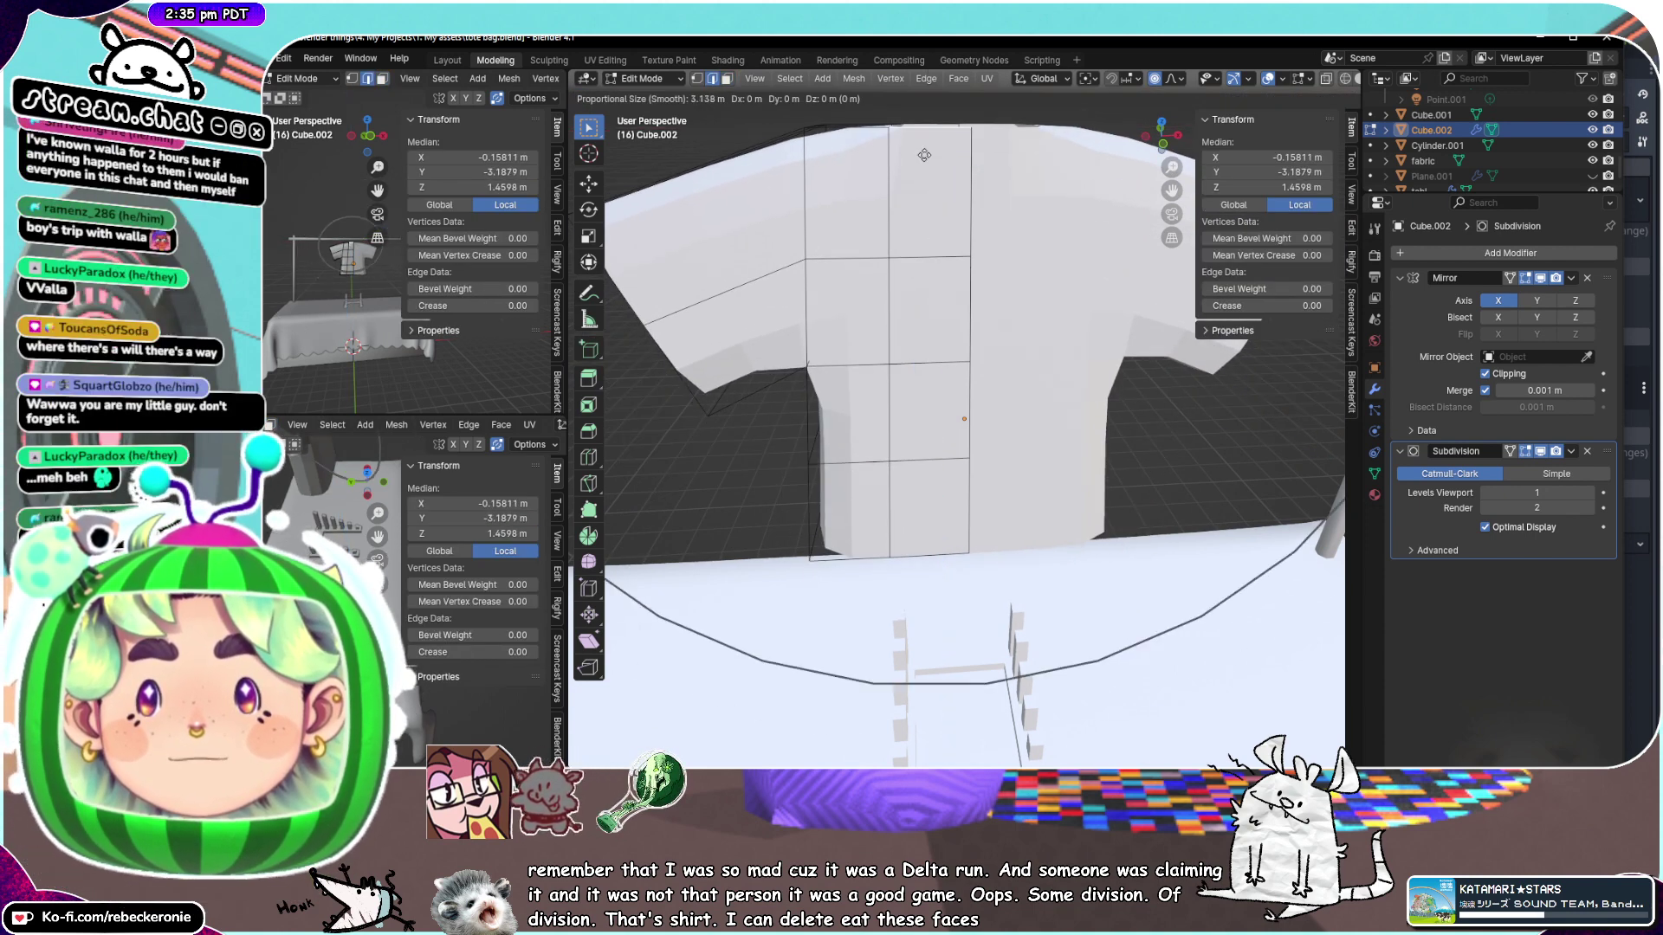
scroll(924, 155, "up", 5)
key("z")
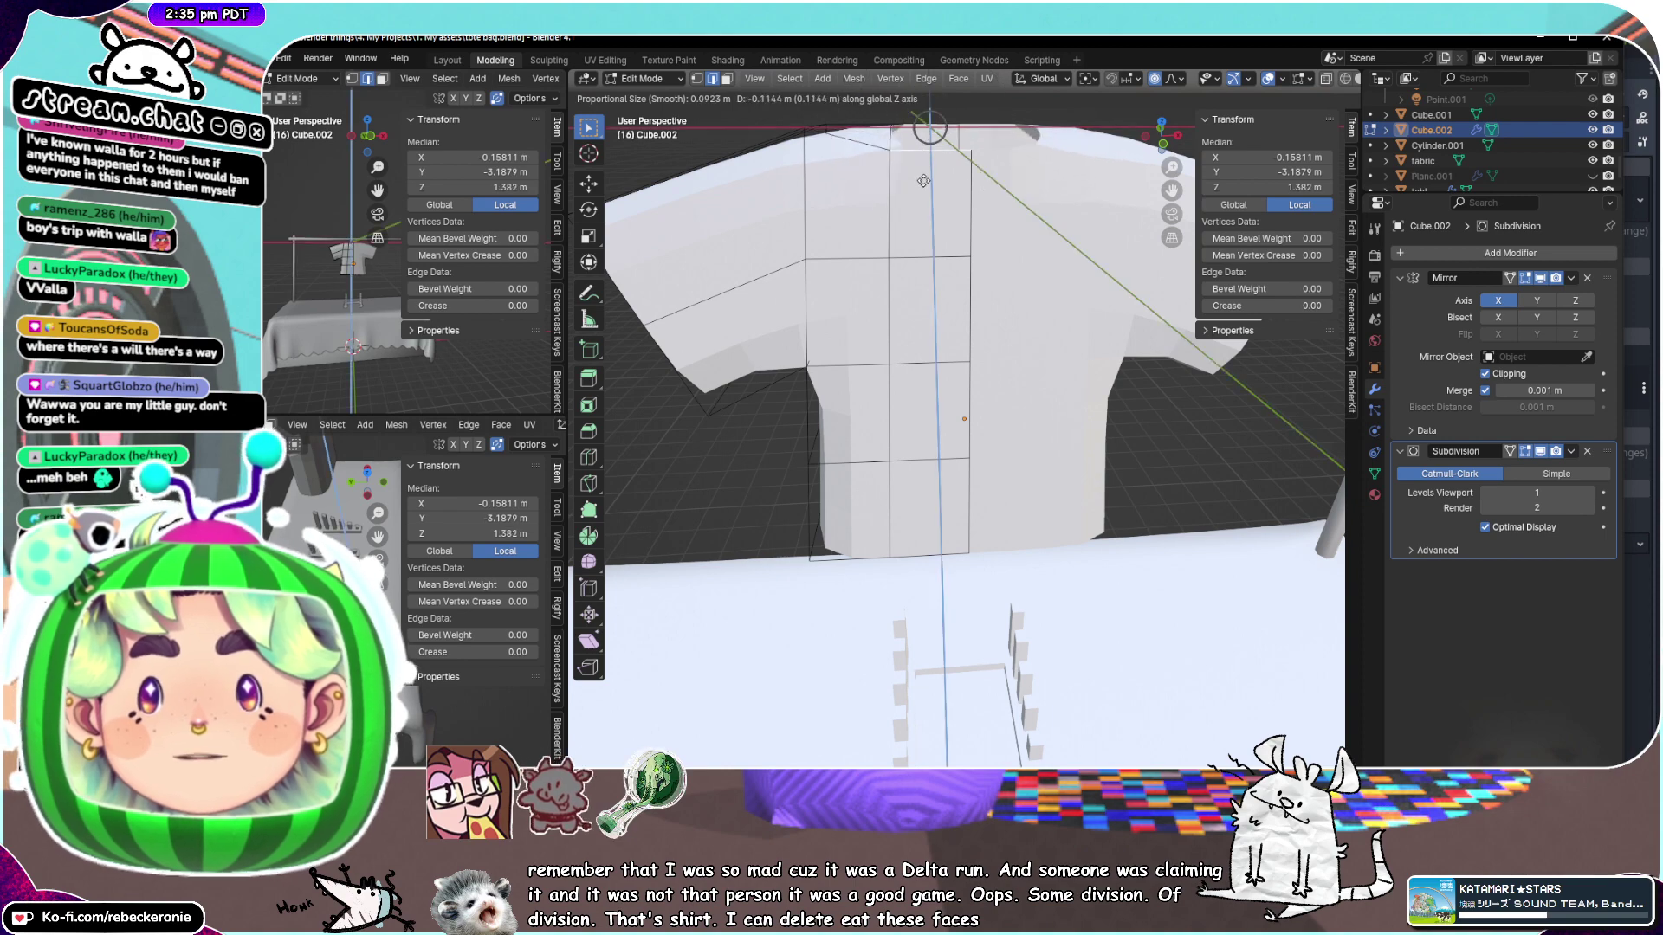
scroll(929, 182, "up", 5)
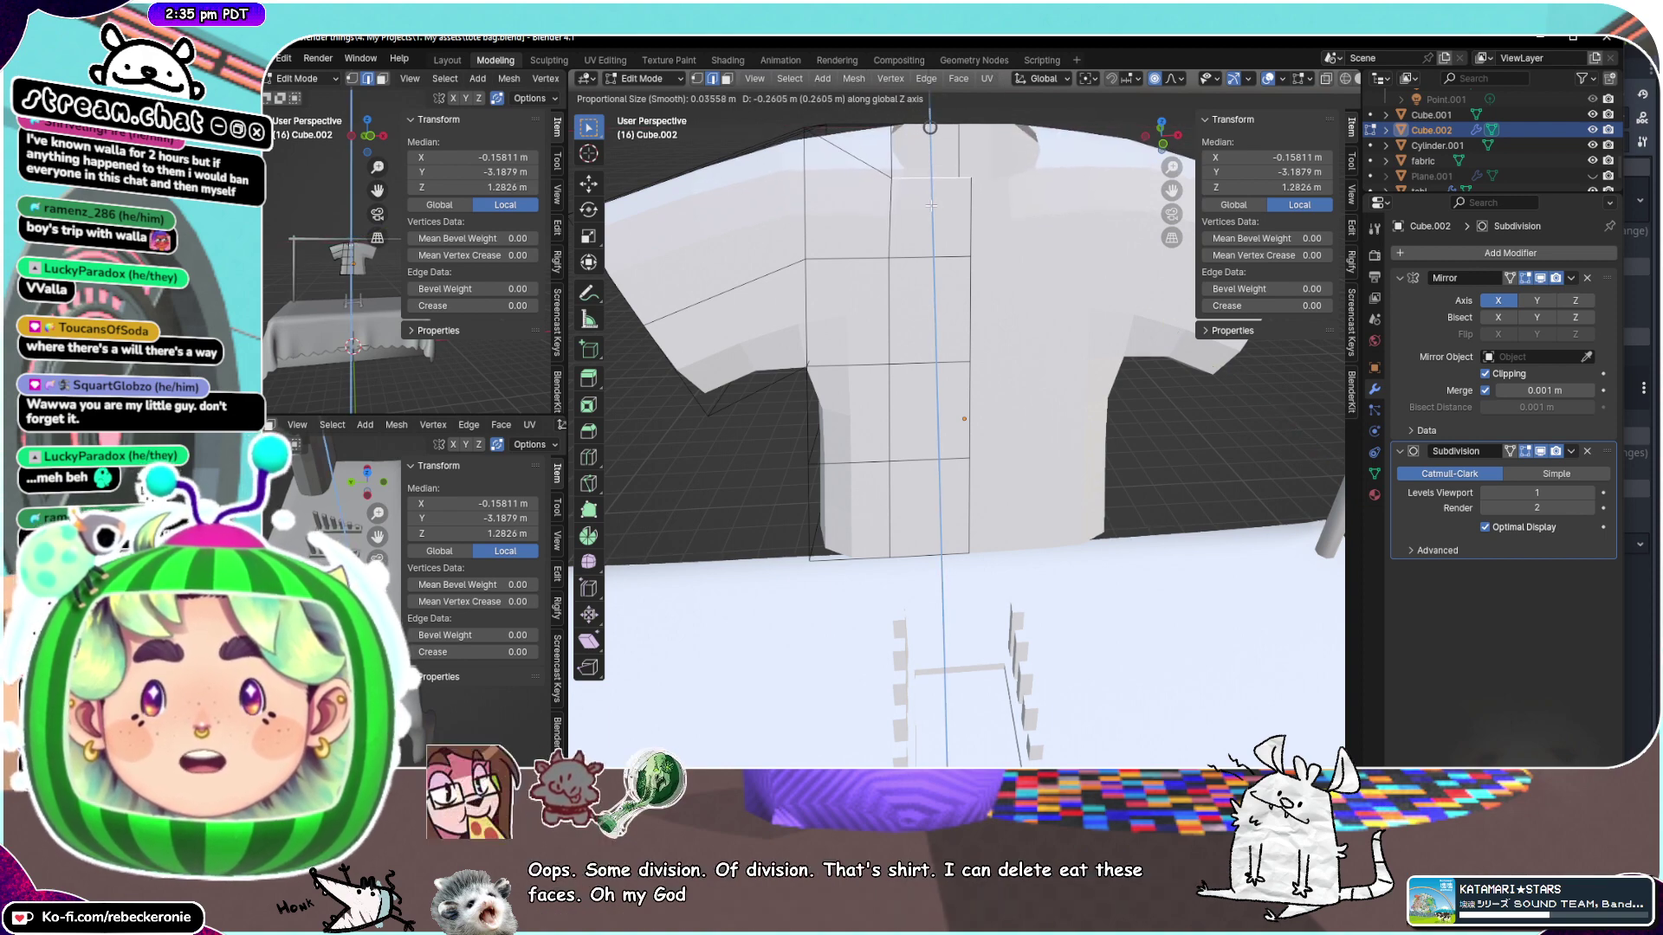
left_click(931, 205)
Add a loop cut around the half-body just below the armpit, slid to a factor of about -0.868
middle_click_drag(931, 205, 1085, 179)
scroll(826, 269, "down", 4)
left_click(1168, 146)
scroll(1094, 225, "up", 3)
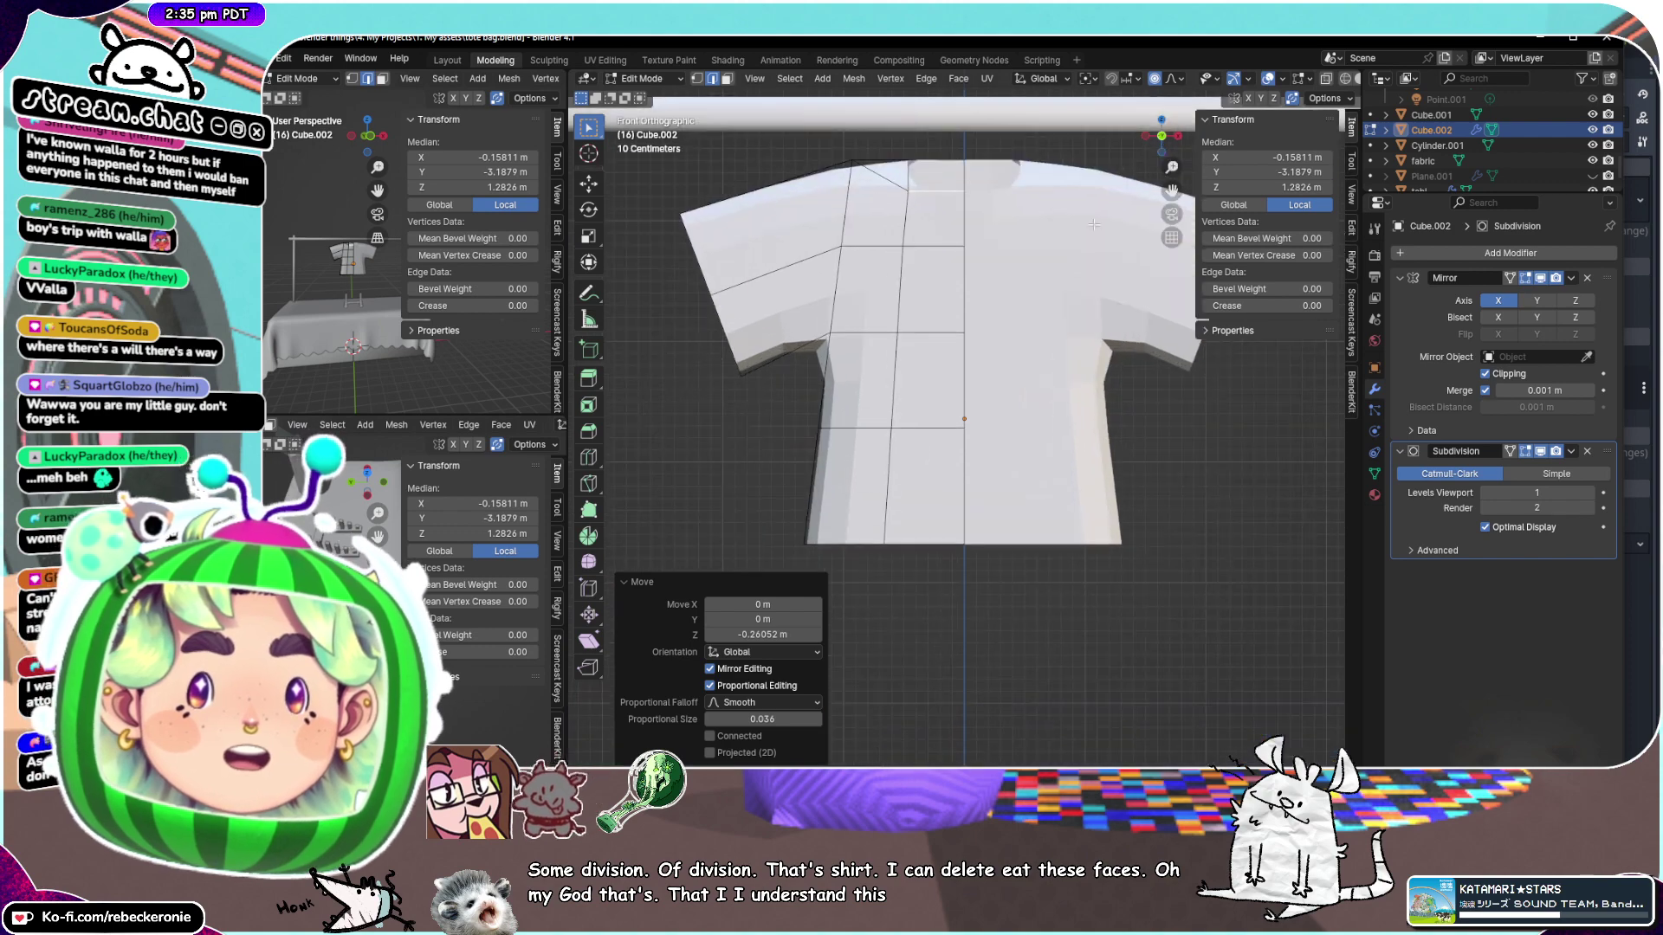
left_click(834, 330)
middle_click_drag(834, 330, 899, 280)
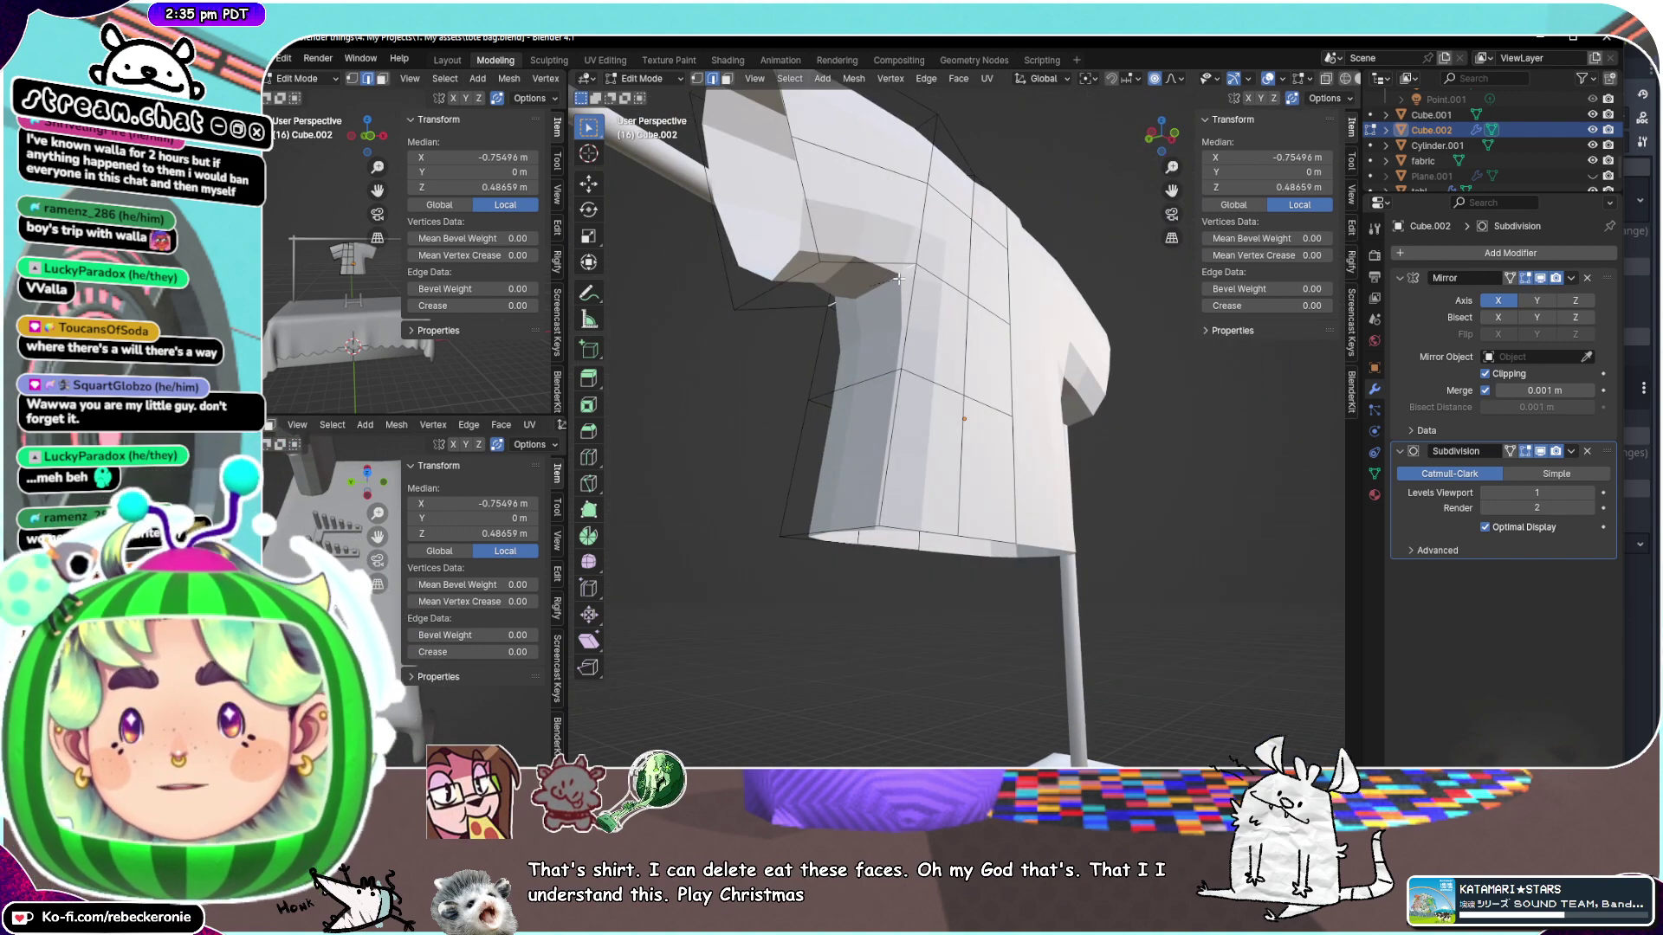
left_click(906, 283, "alt")
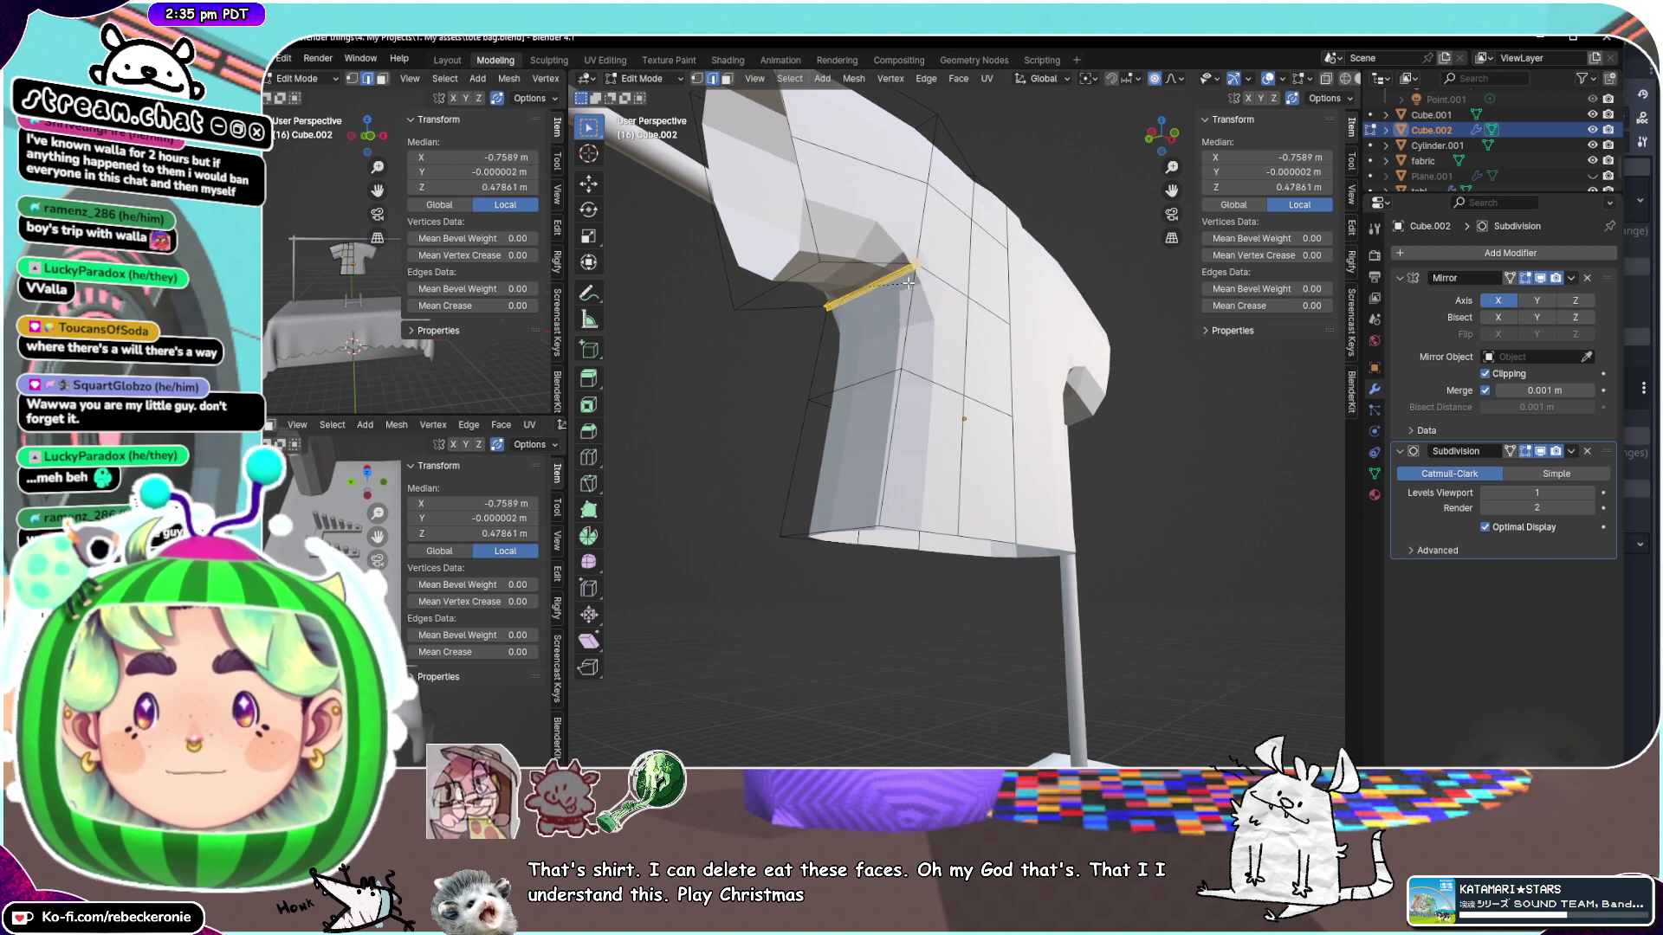
left_click(908, 282)
middle_click_drag(896, 283, 929, 272)
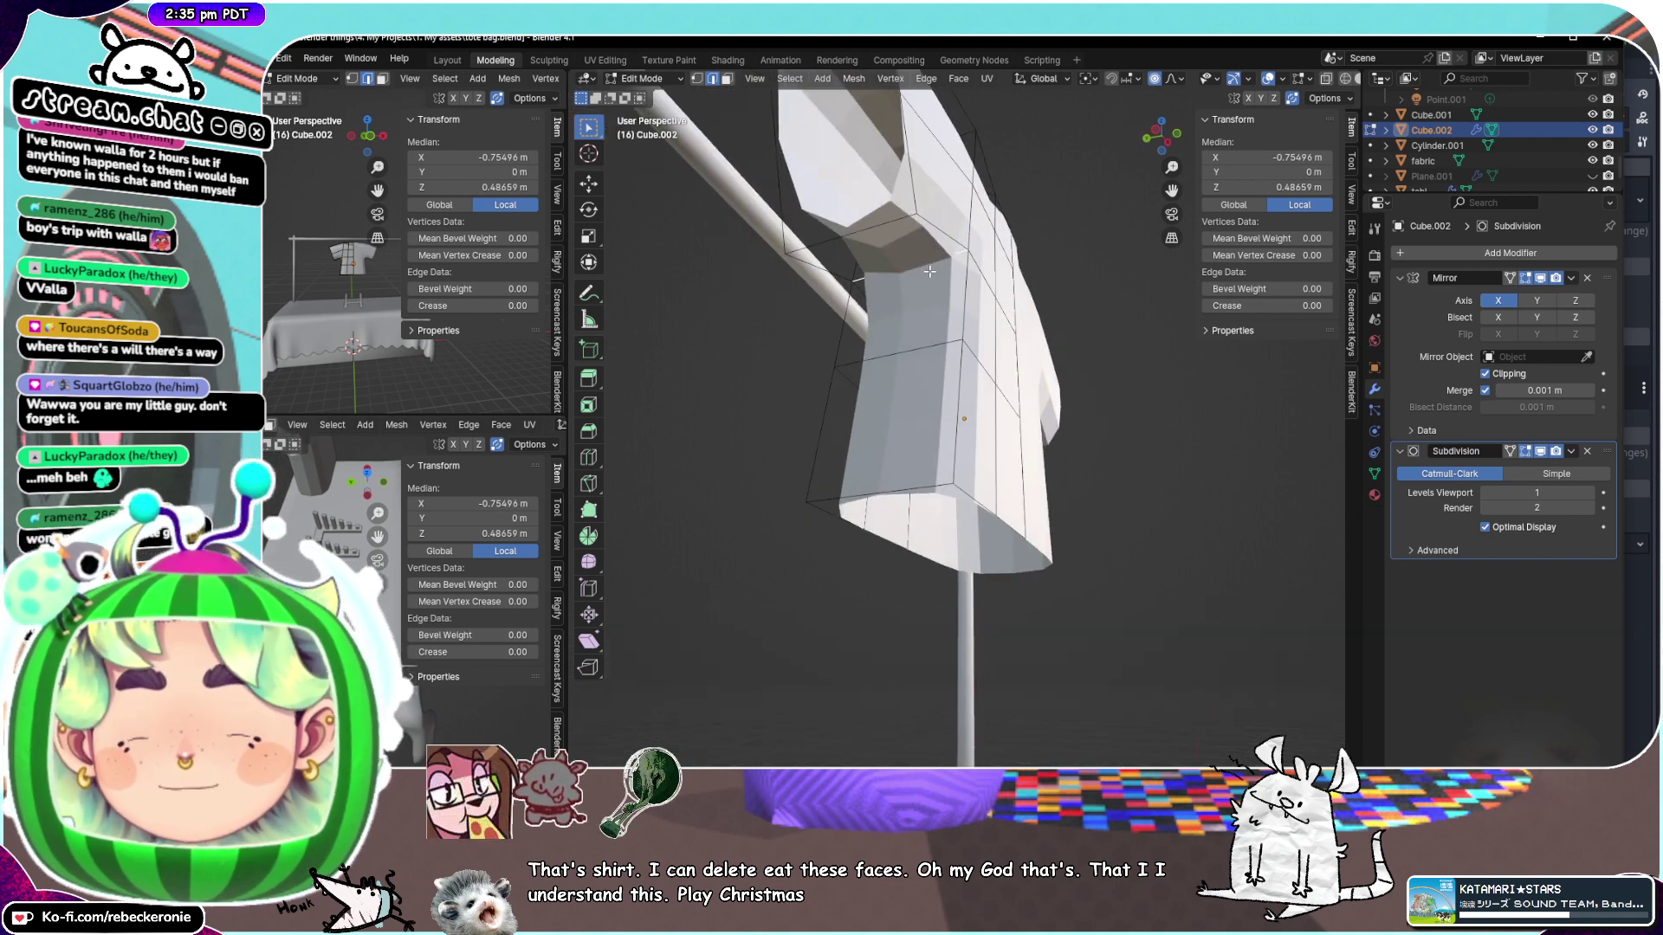
left_click(929, 272, "alt")
key("g")
key("g")
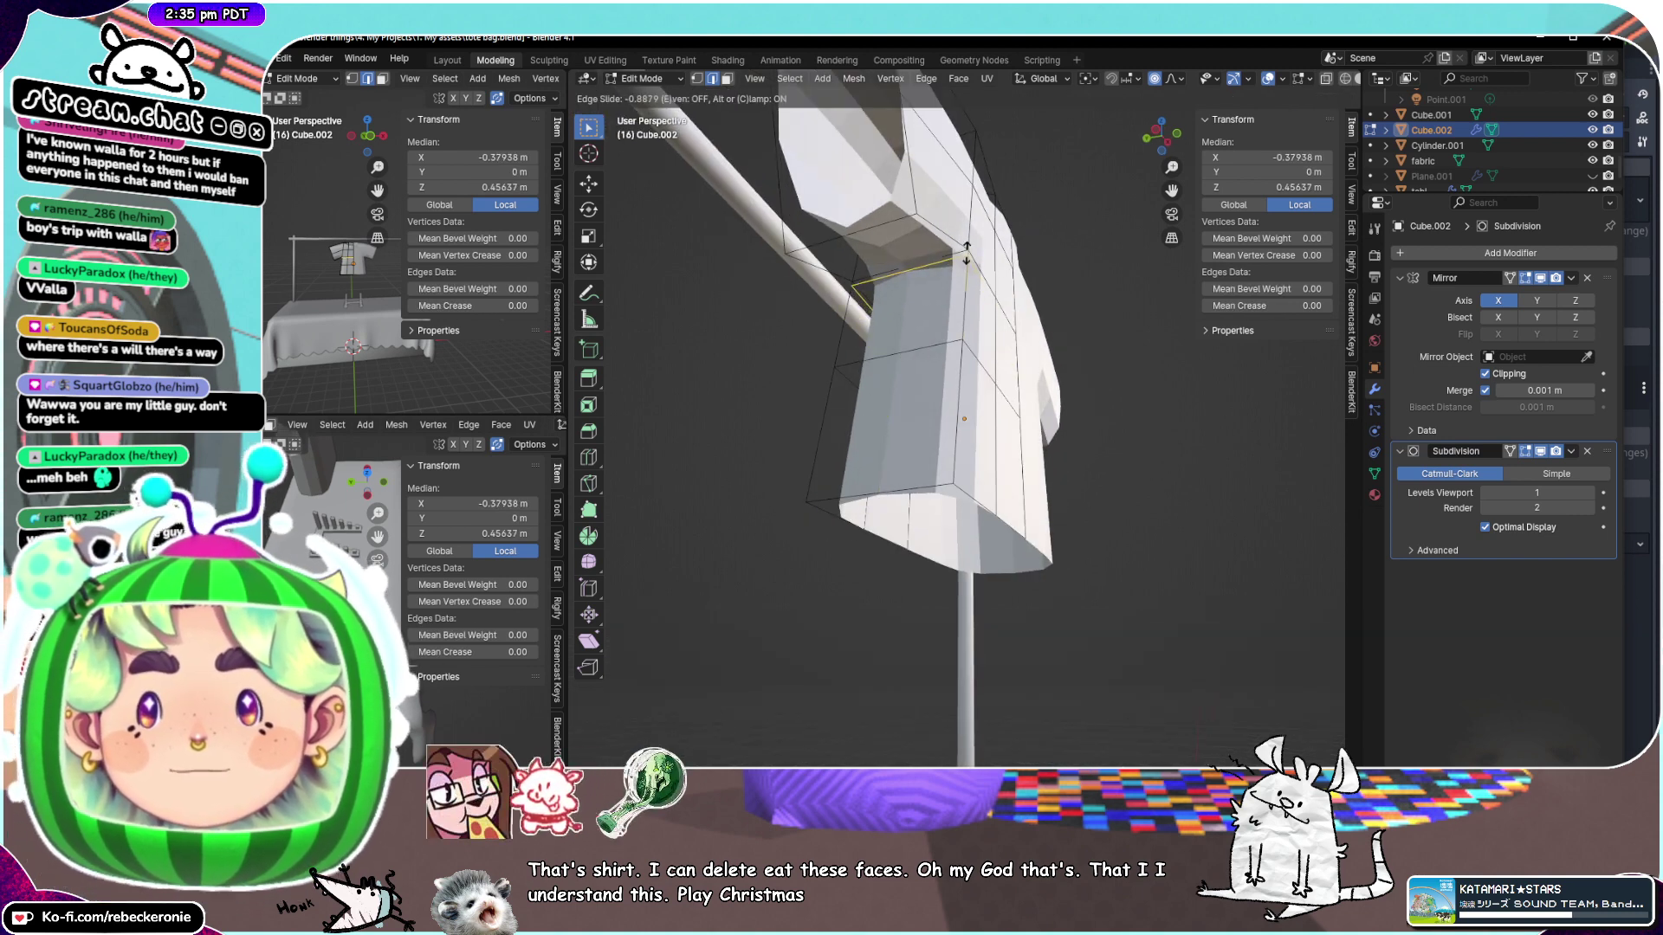
left_click(967, 253)
middle_click_drag(967, 253, 767, 247)
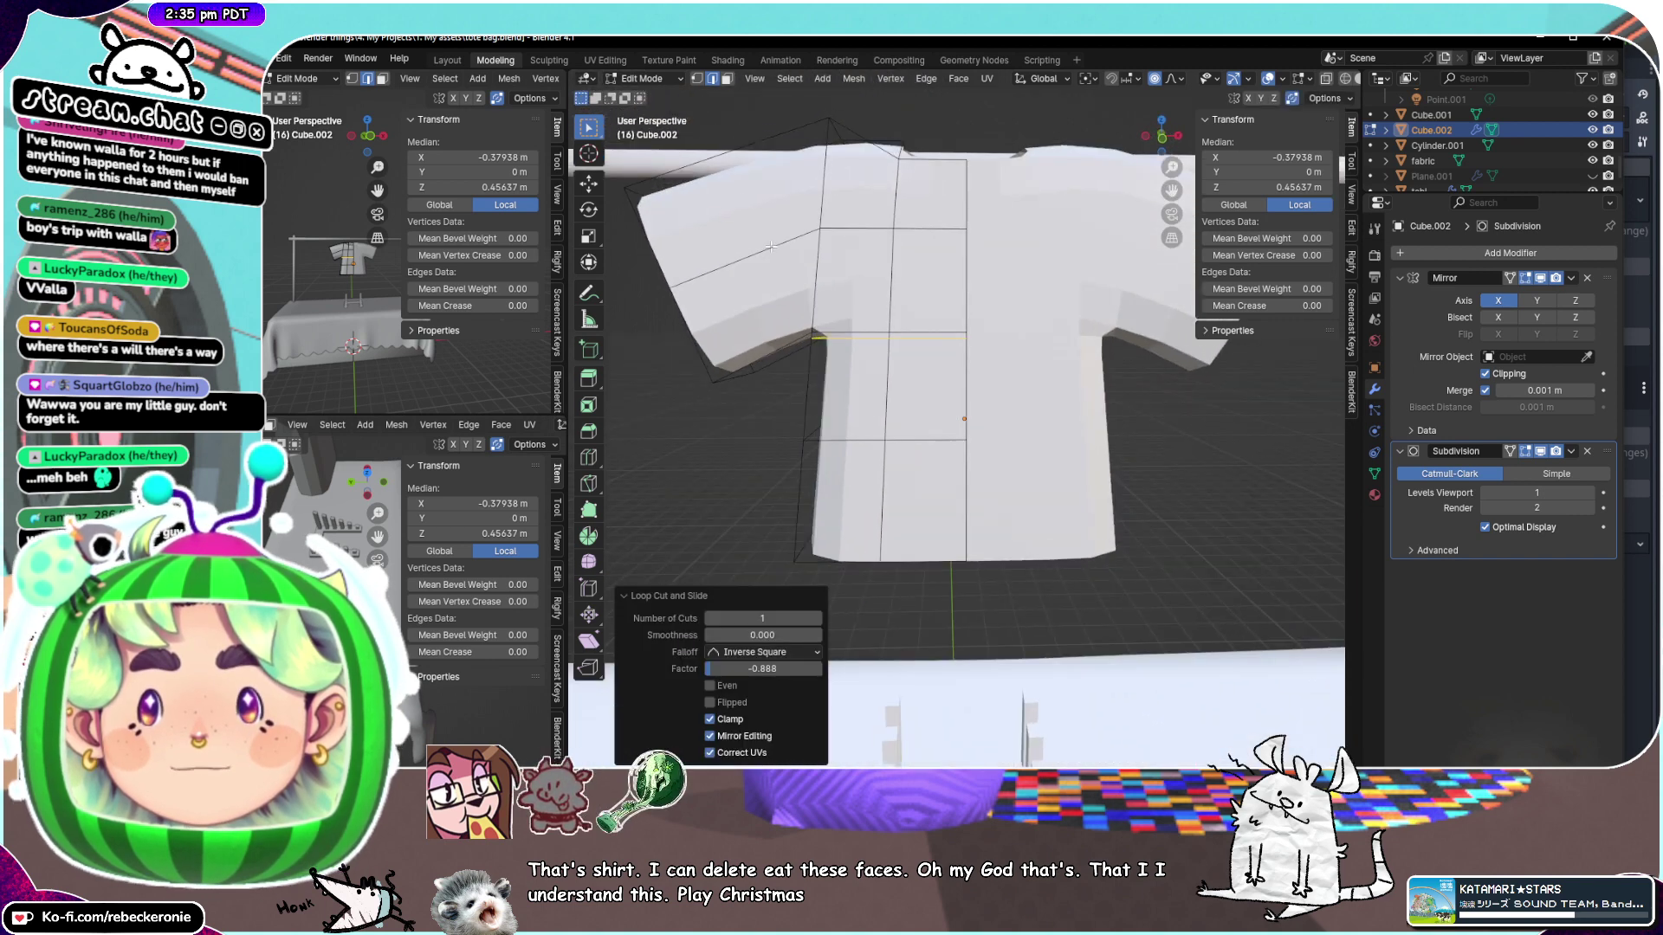
Add a centred loop cut around the middle of the sleeve with a factor of 0
key("g")
key("g")
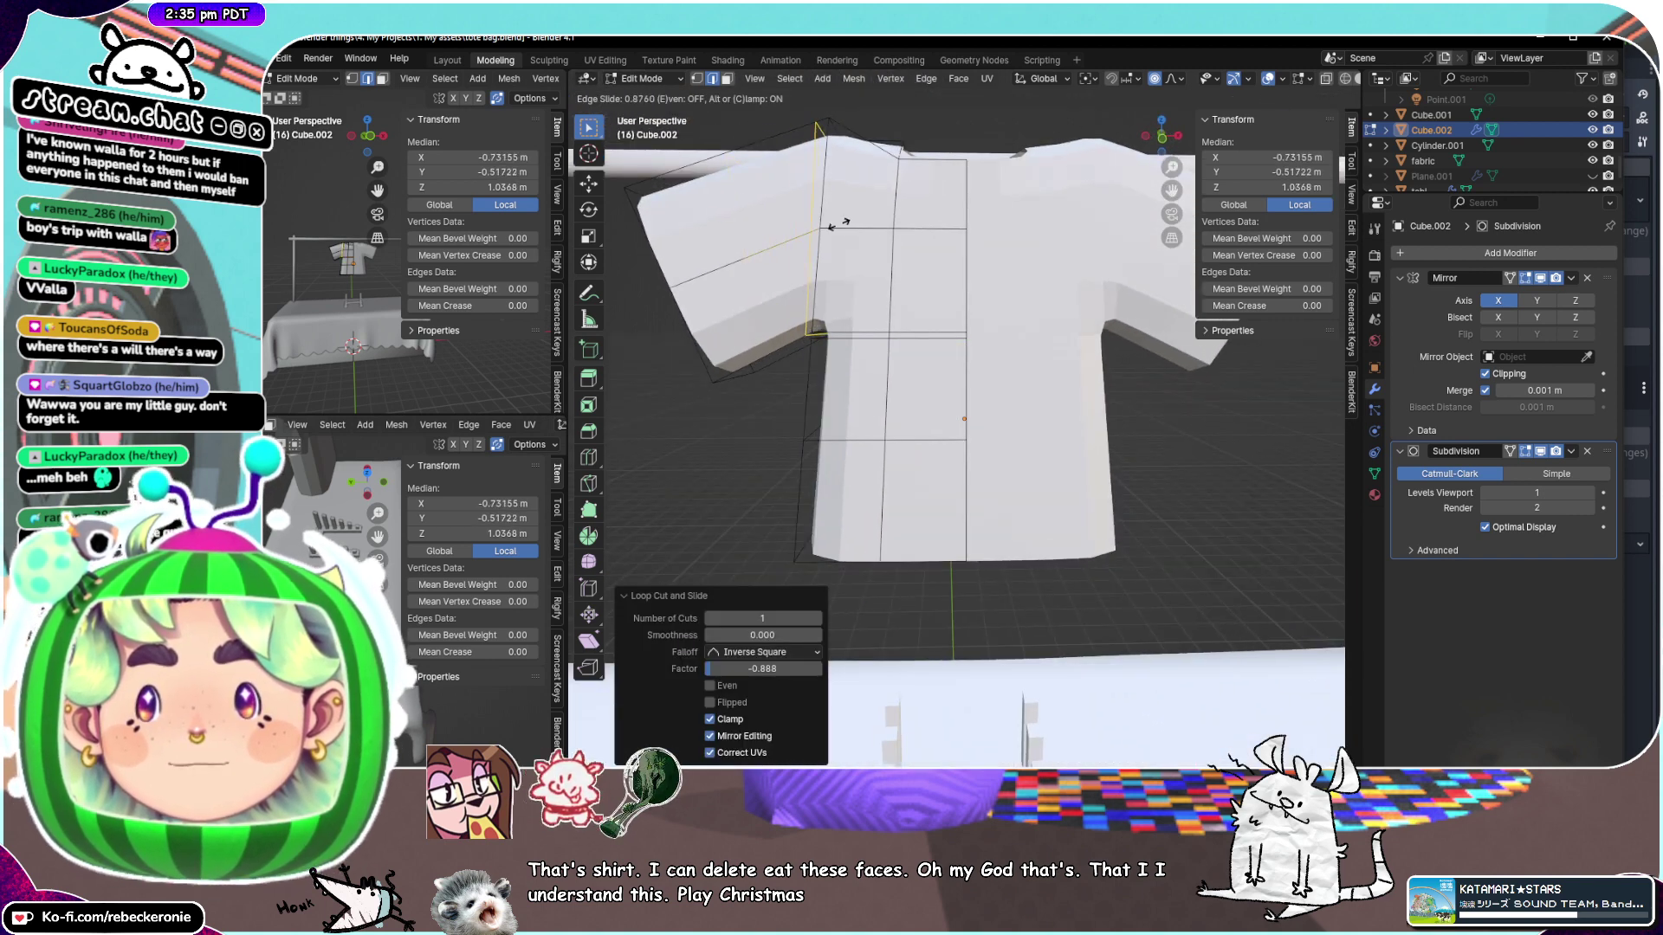
right_click(838, 222)
middle_click_drag(829, 184, 839, 210)
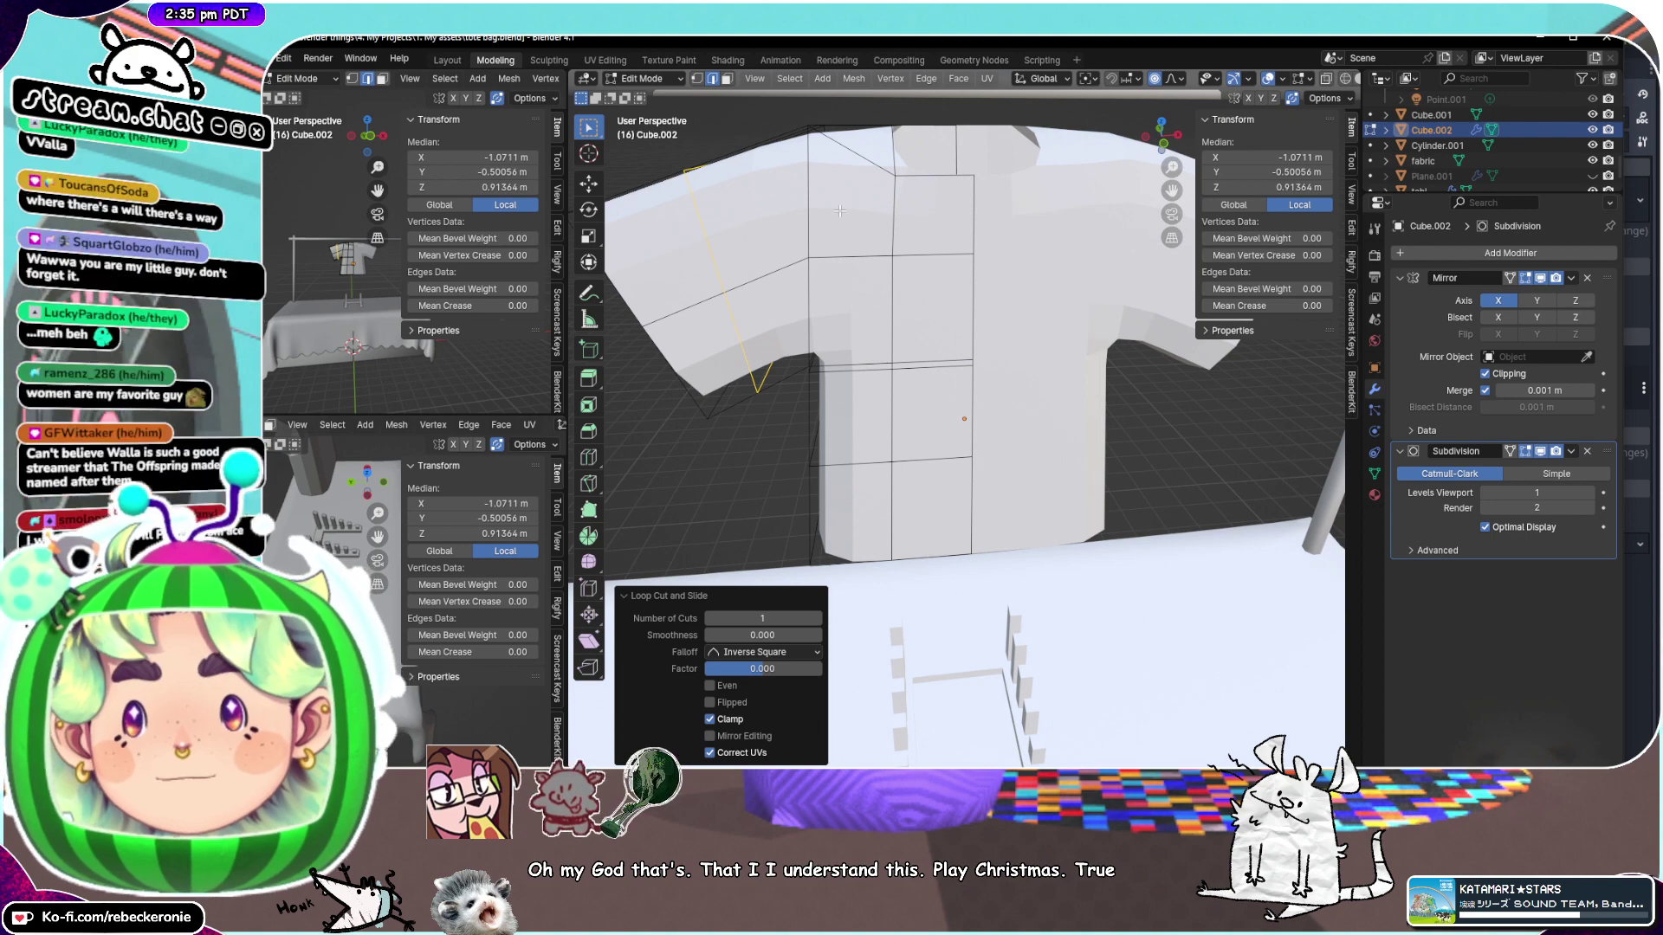
Try a centred vertical loop cut along the side of the half-body, and undo it
left_click(857, 164)
right_click(854, 165)
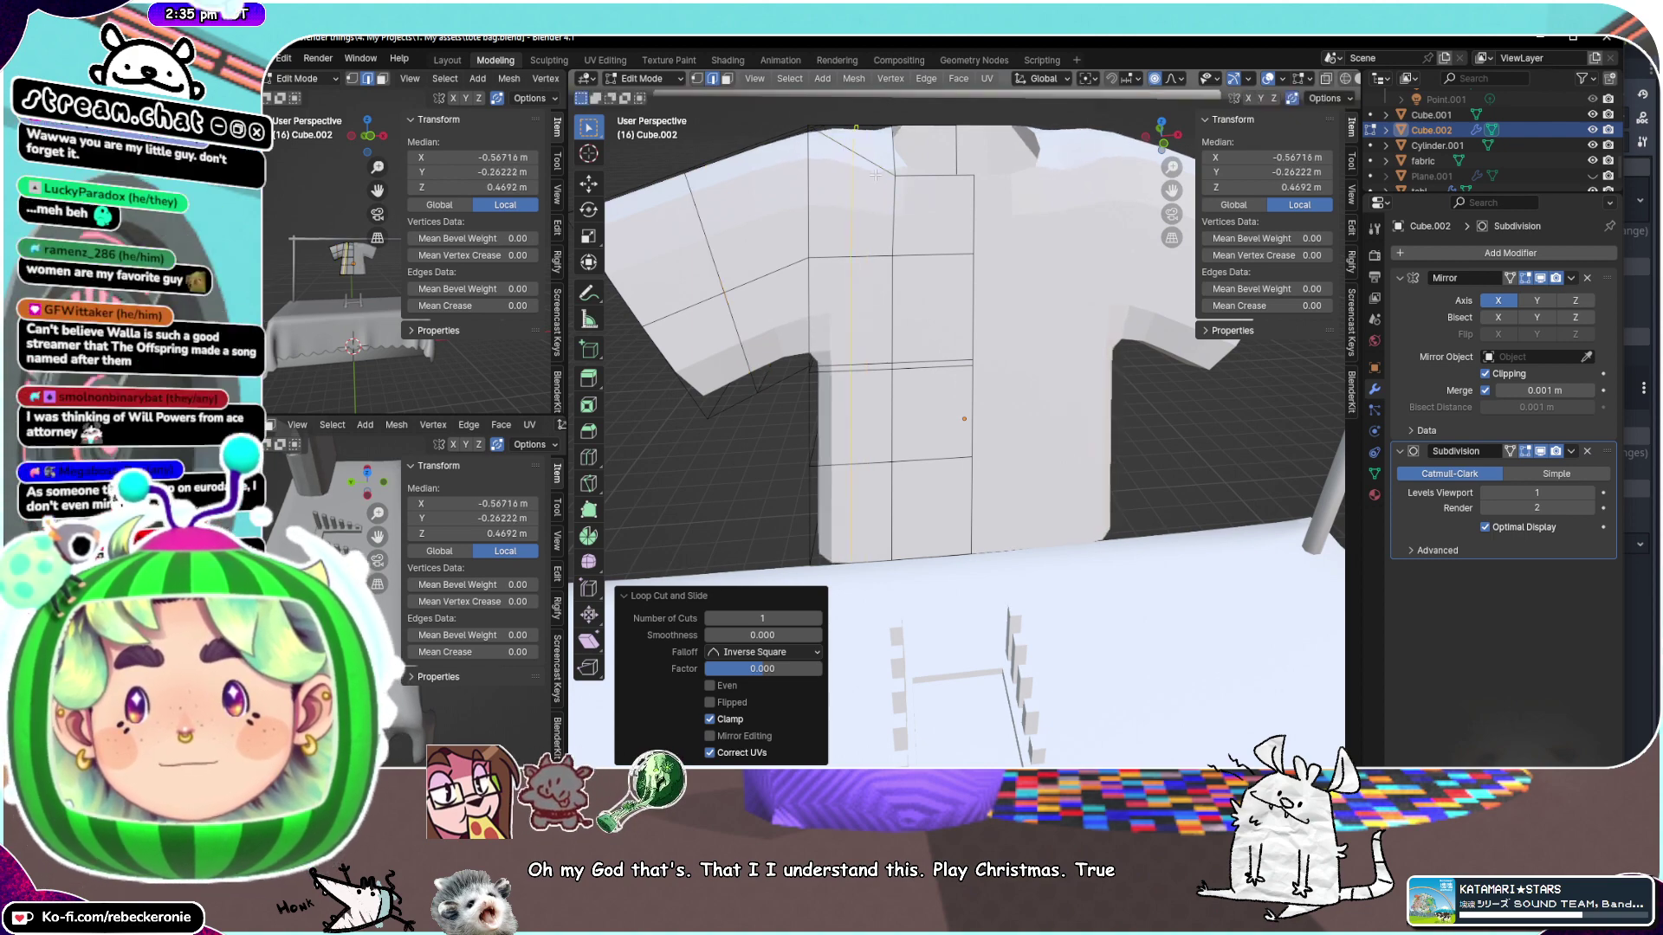
middle_click_drag(814, 191, 958, 347)
key("ctrl+z")
Shorten the sleeve by edge-sliding its cuff loop towards the shoulder with a factor of about 0.521
scroll(772, 356, "down", 7)
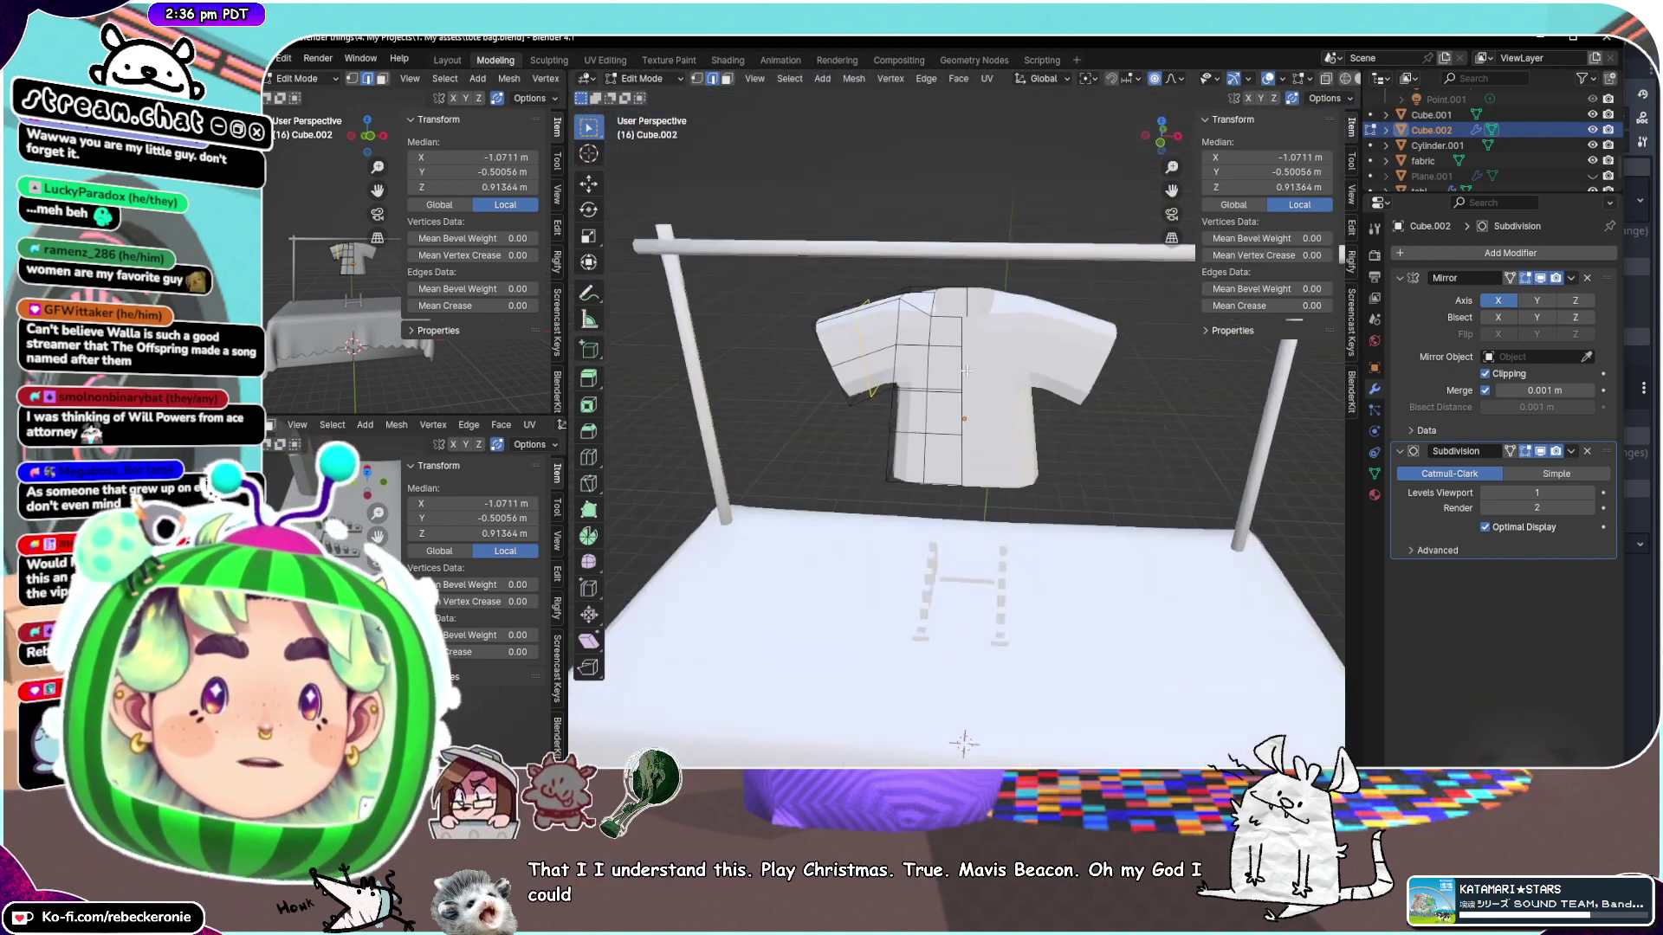
scroll(955, 339, "up", 5)
middle_click_drag(981, 345, 970, 309)
scroll(961, 342, "down", 4)
scroll(995, 328, "up", 1)
left_click(1169, 141)
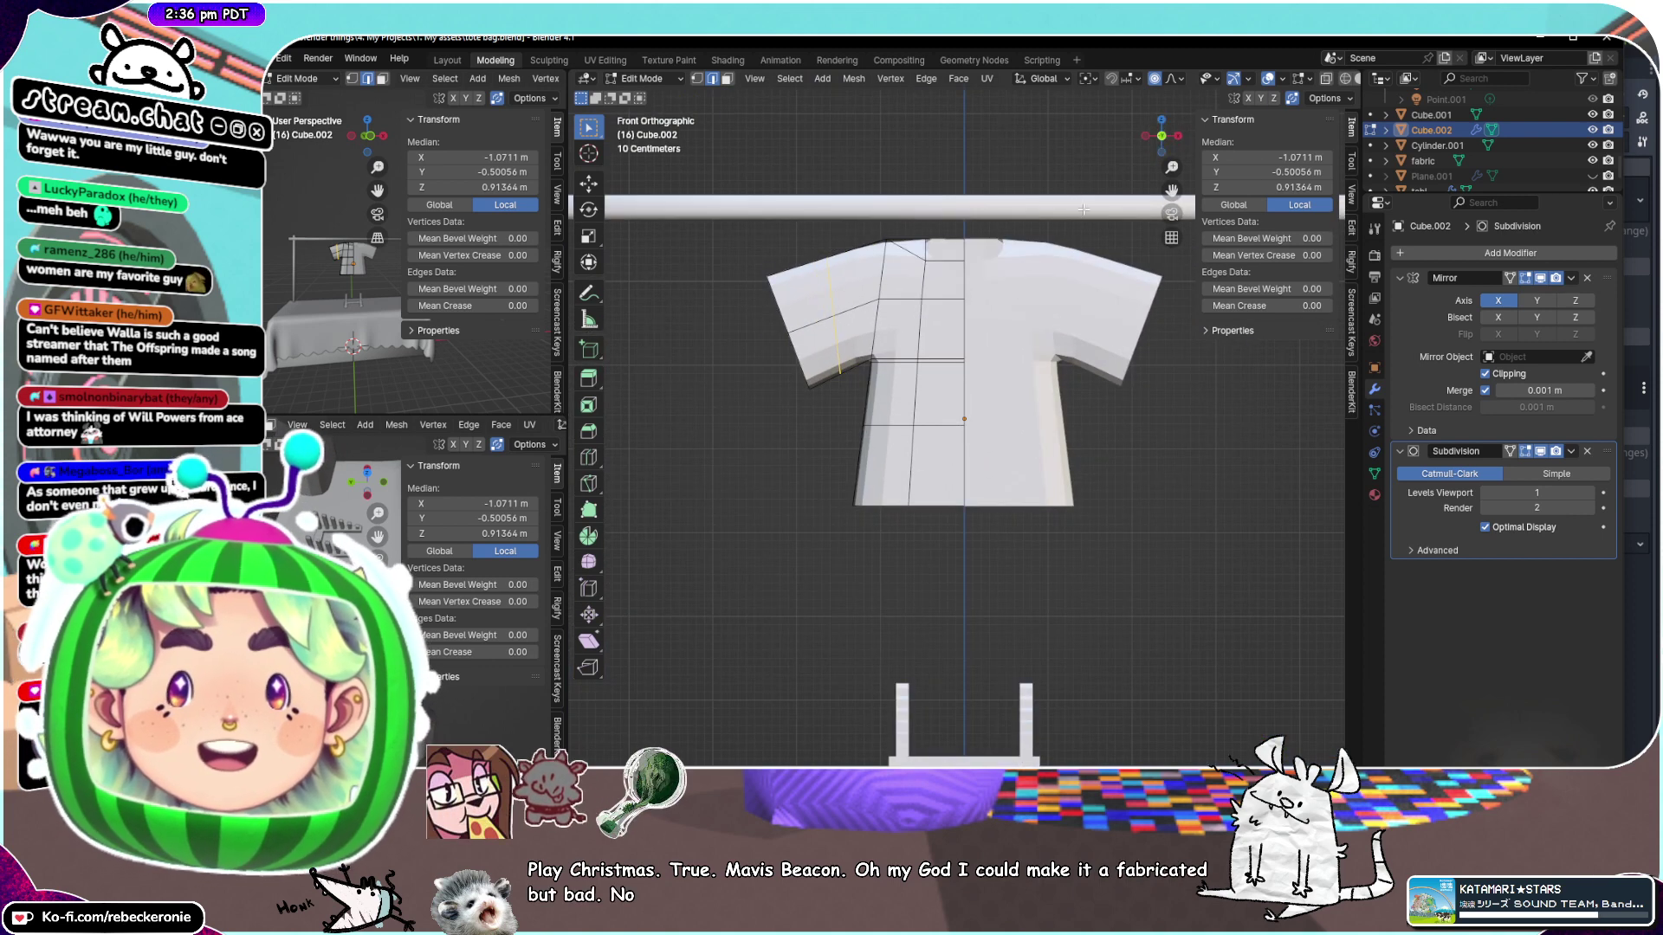
left_click_drag(795, 419, 710, 235)
middle_click_drag(720, 306, 780, 233)
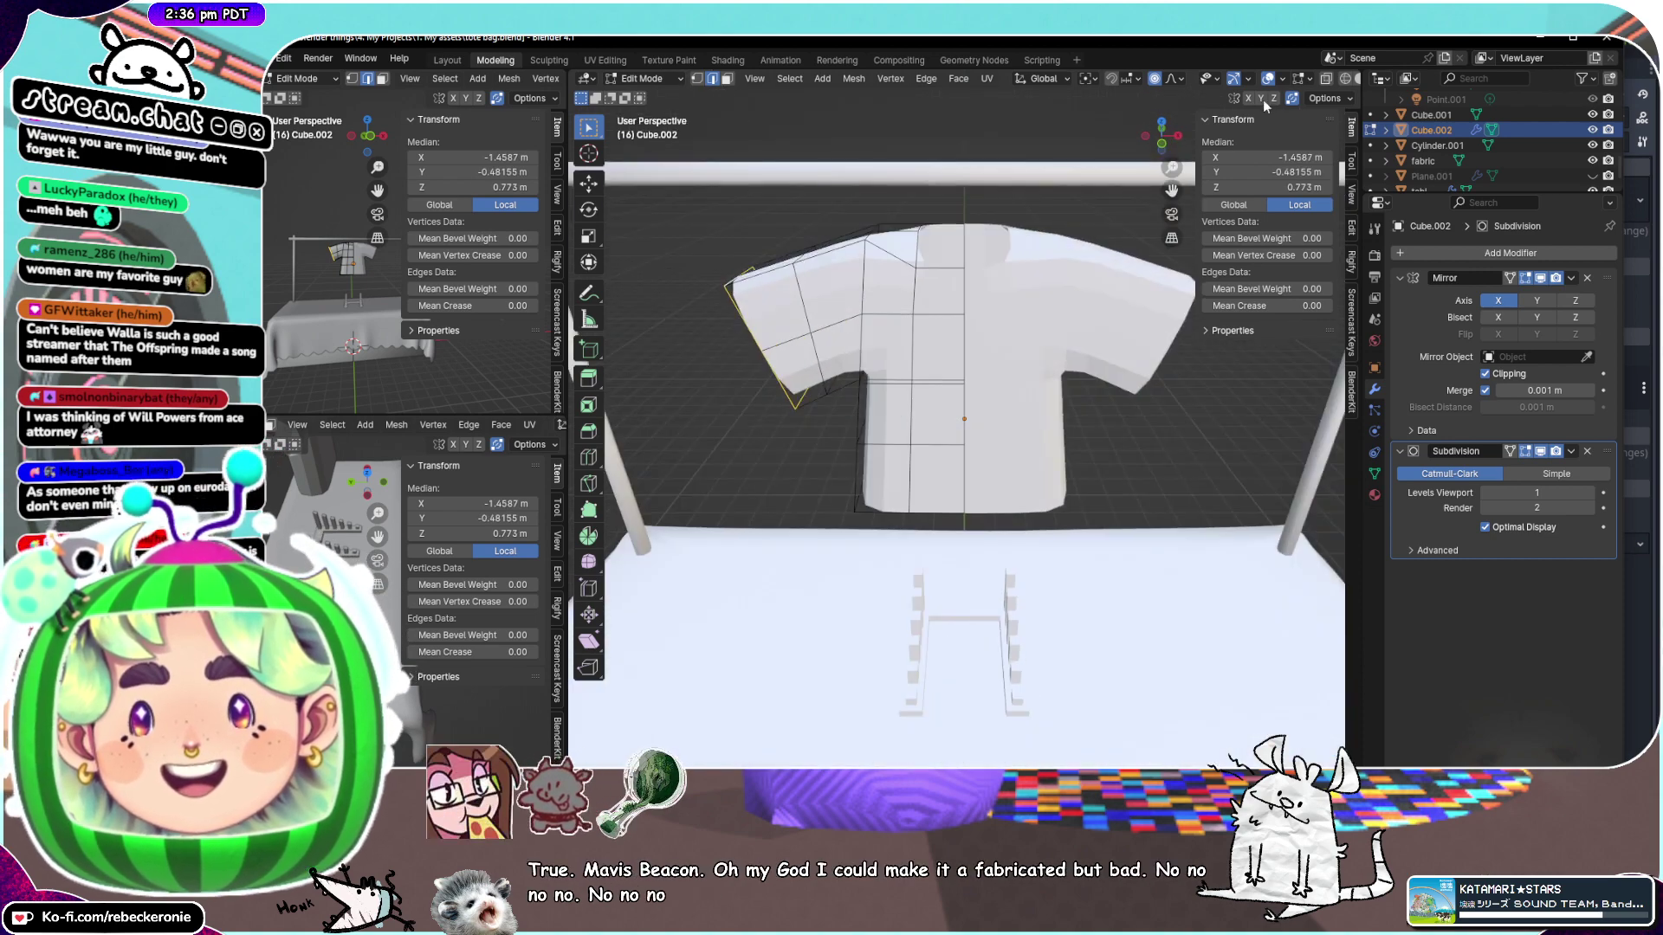
left_click(1161, 145)
key("g")
key("g")
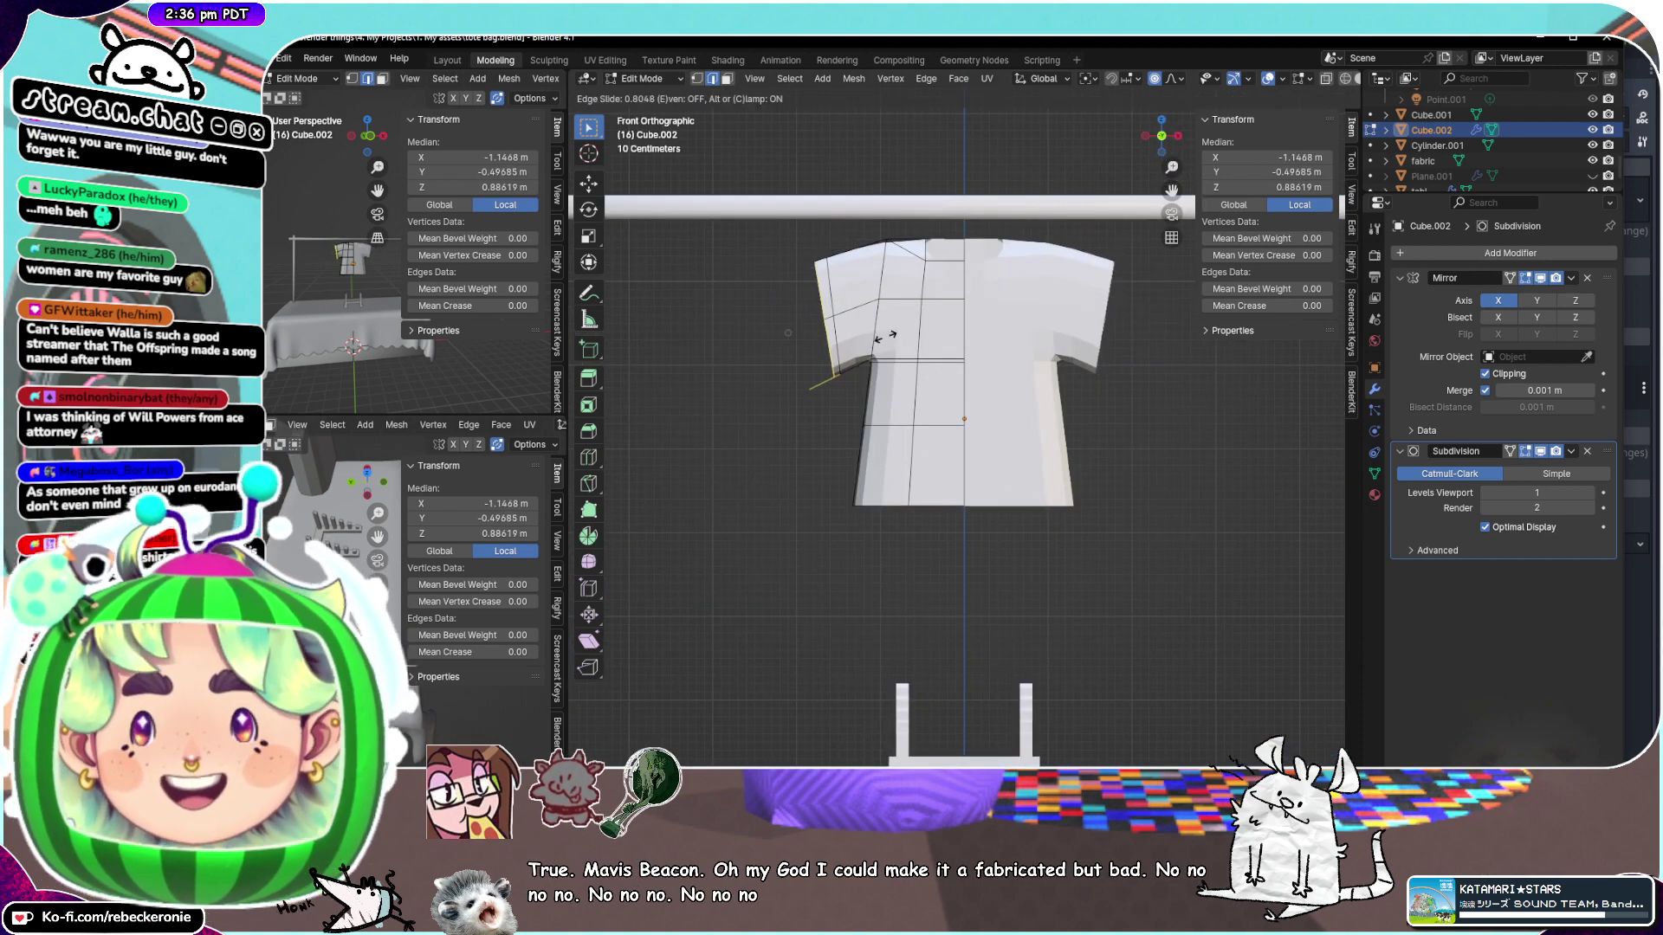
left_click(876, 333)
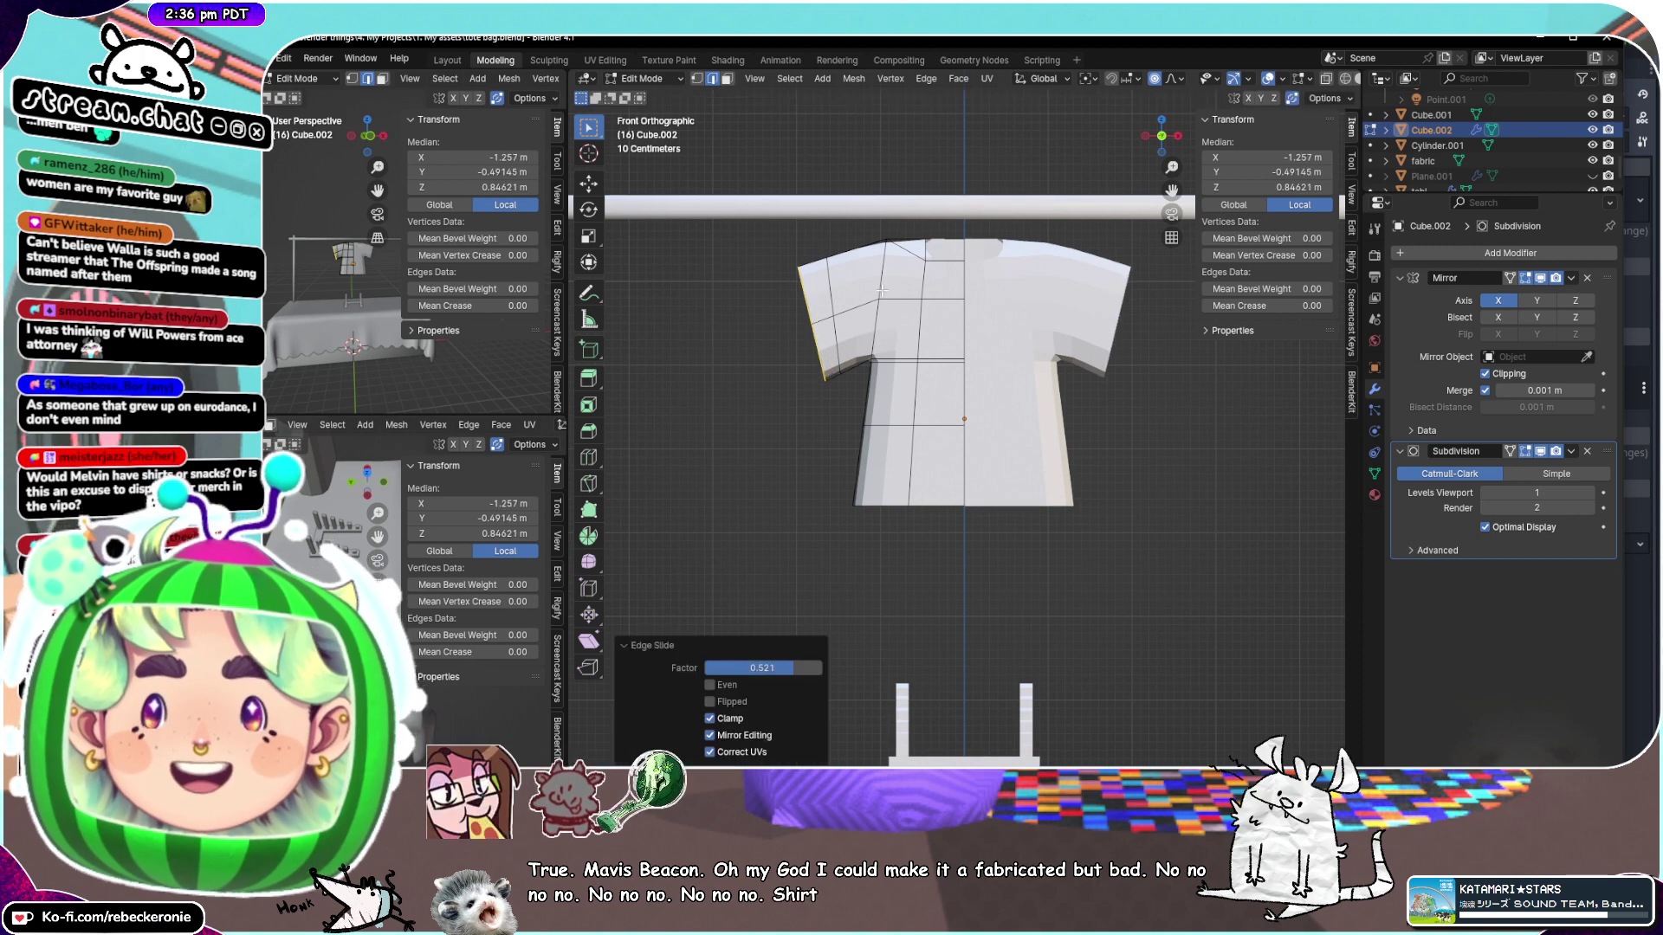
left_click(867, 362)
scroll(867, 362, "up", 3)
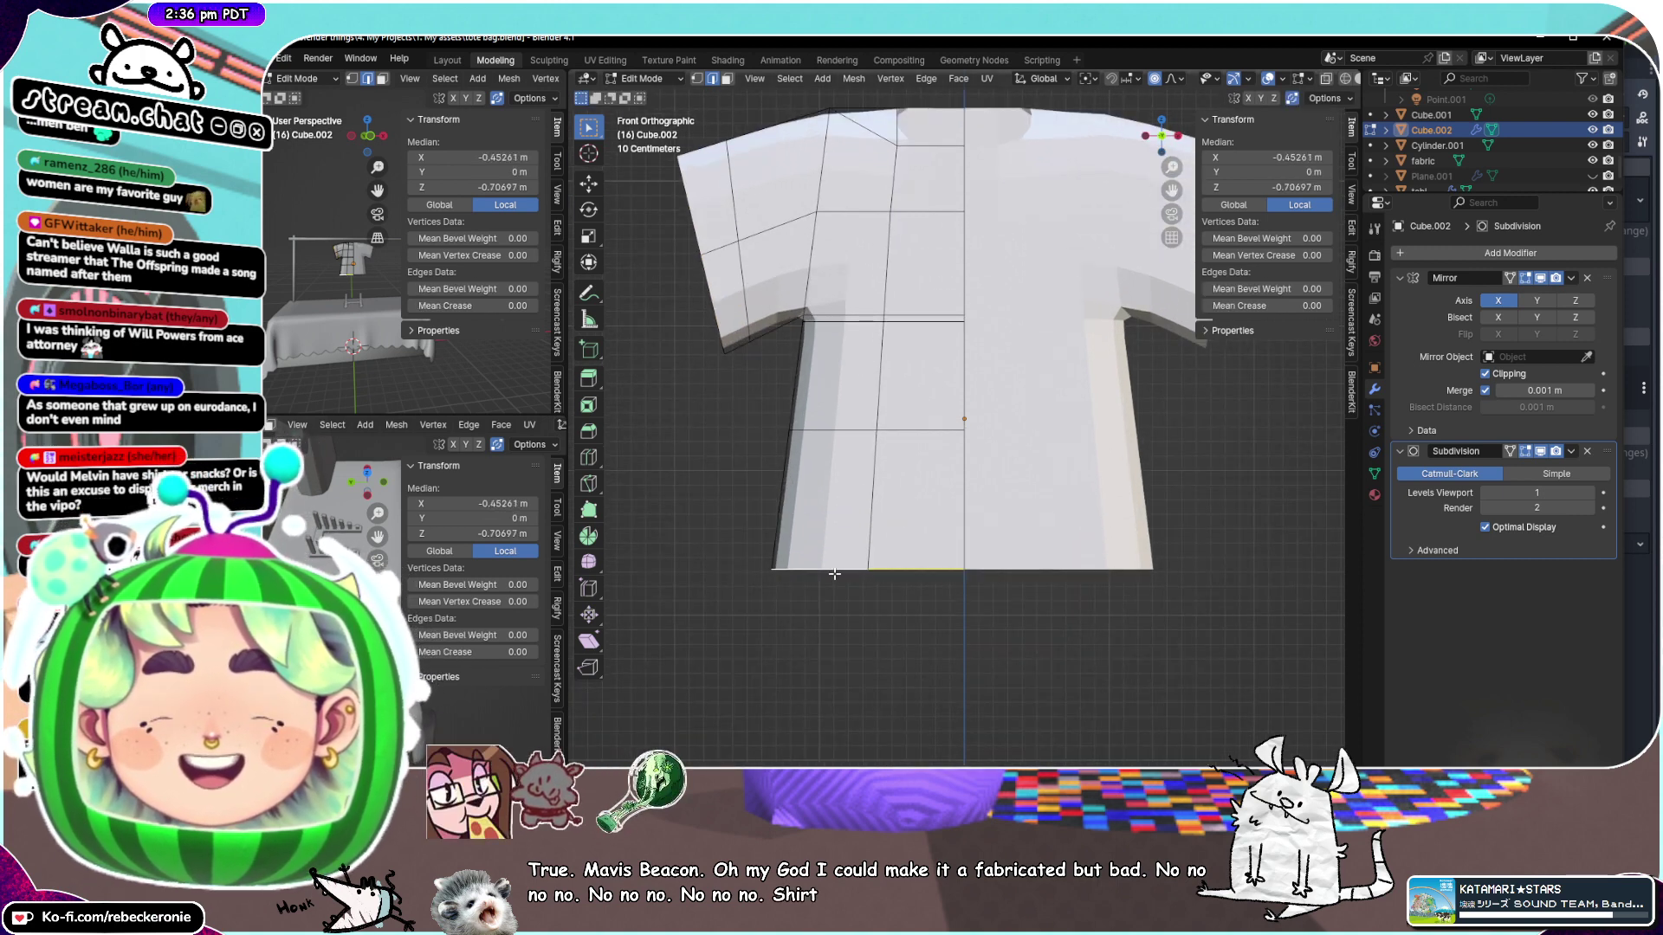
scroll(834, 573, "down", 2)
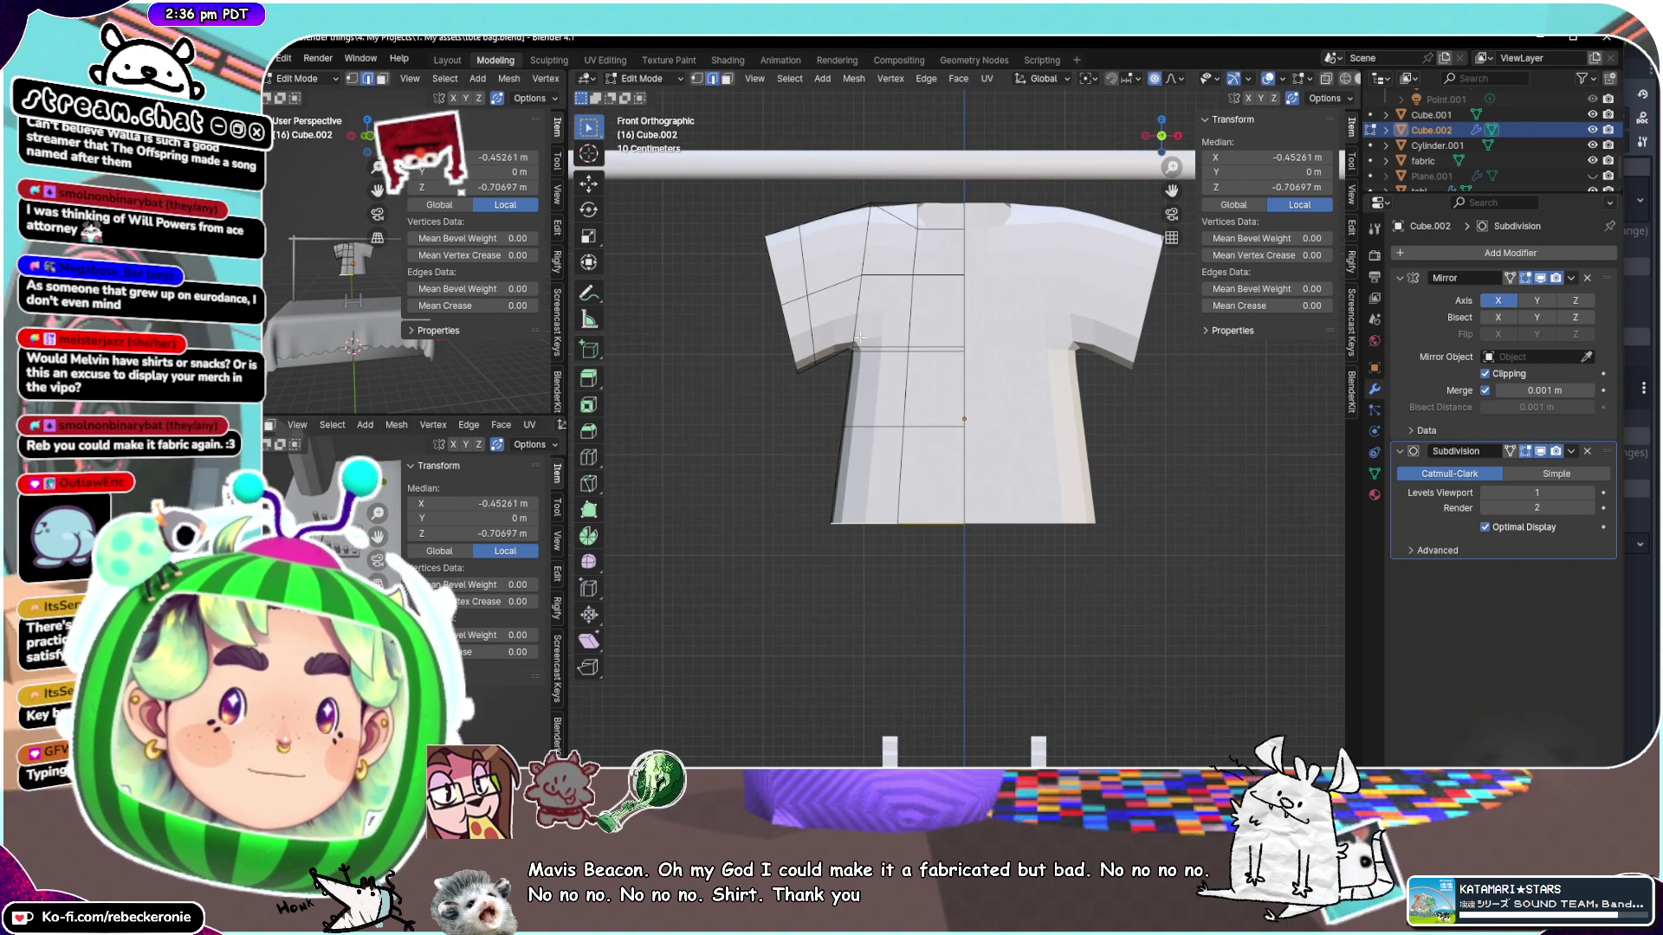
Apply Shade Smooth to the whole shirt in Object Mode
middle_click_drag(934, 229, 1079, 387)
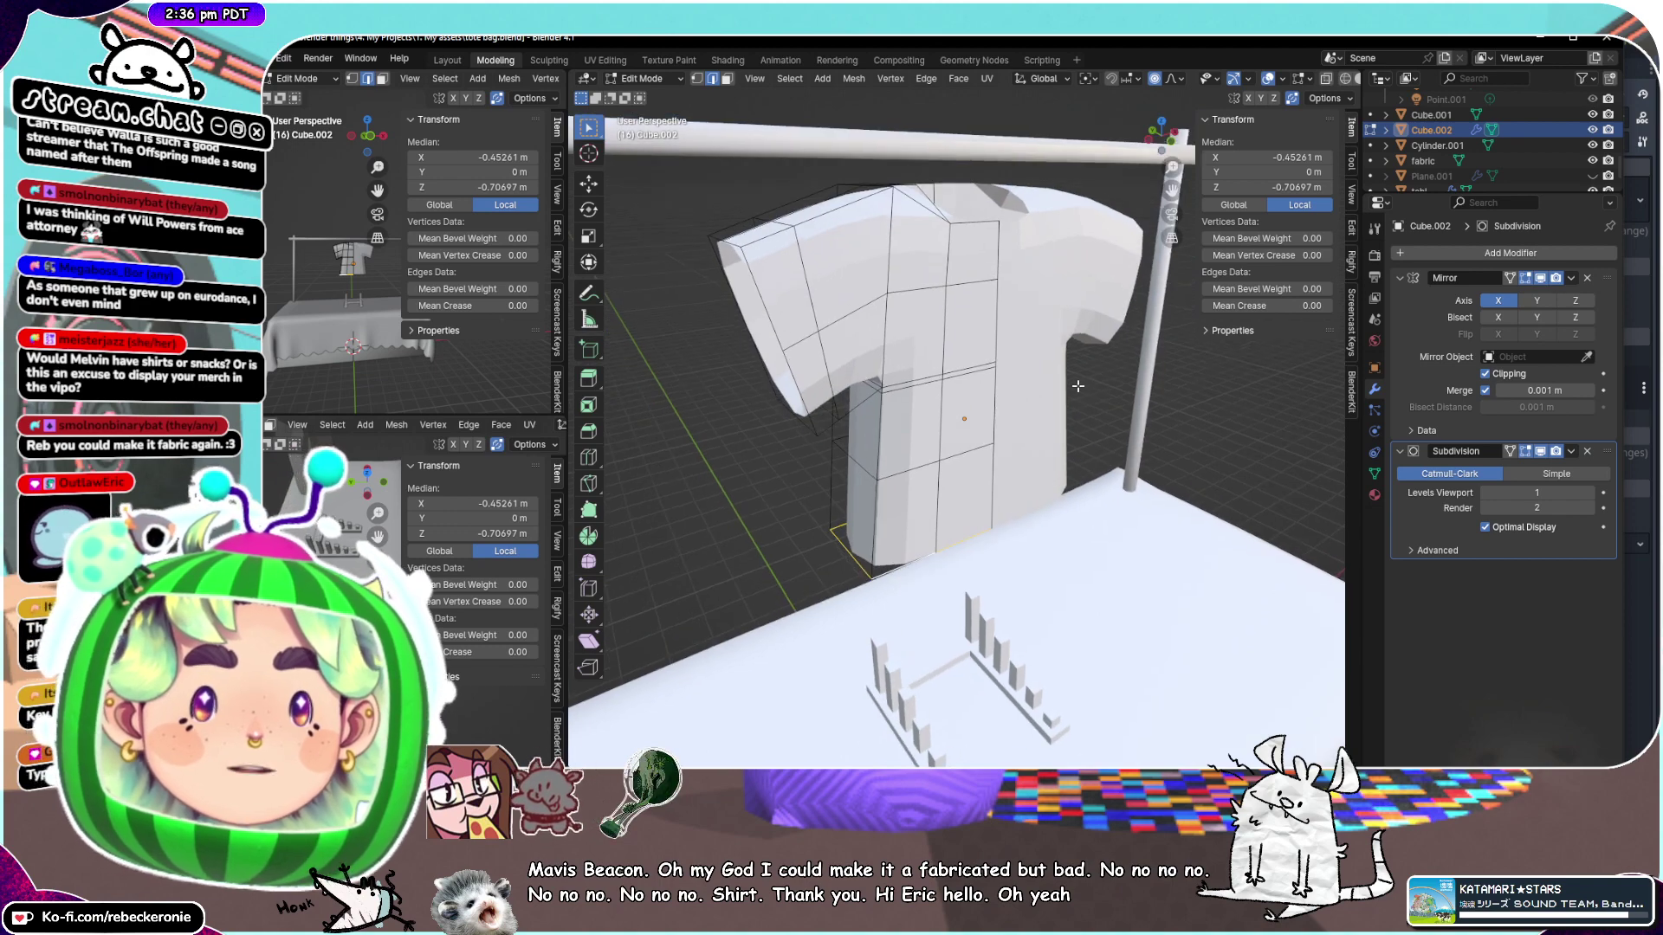
scroll(1078, 386, "up", 3)
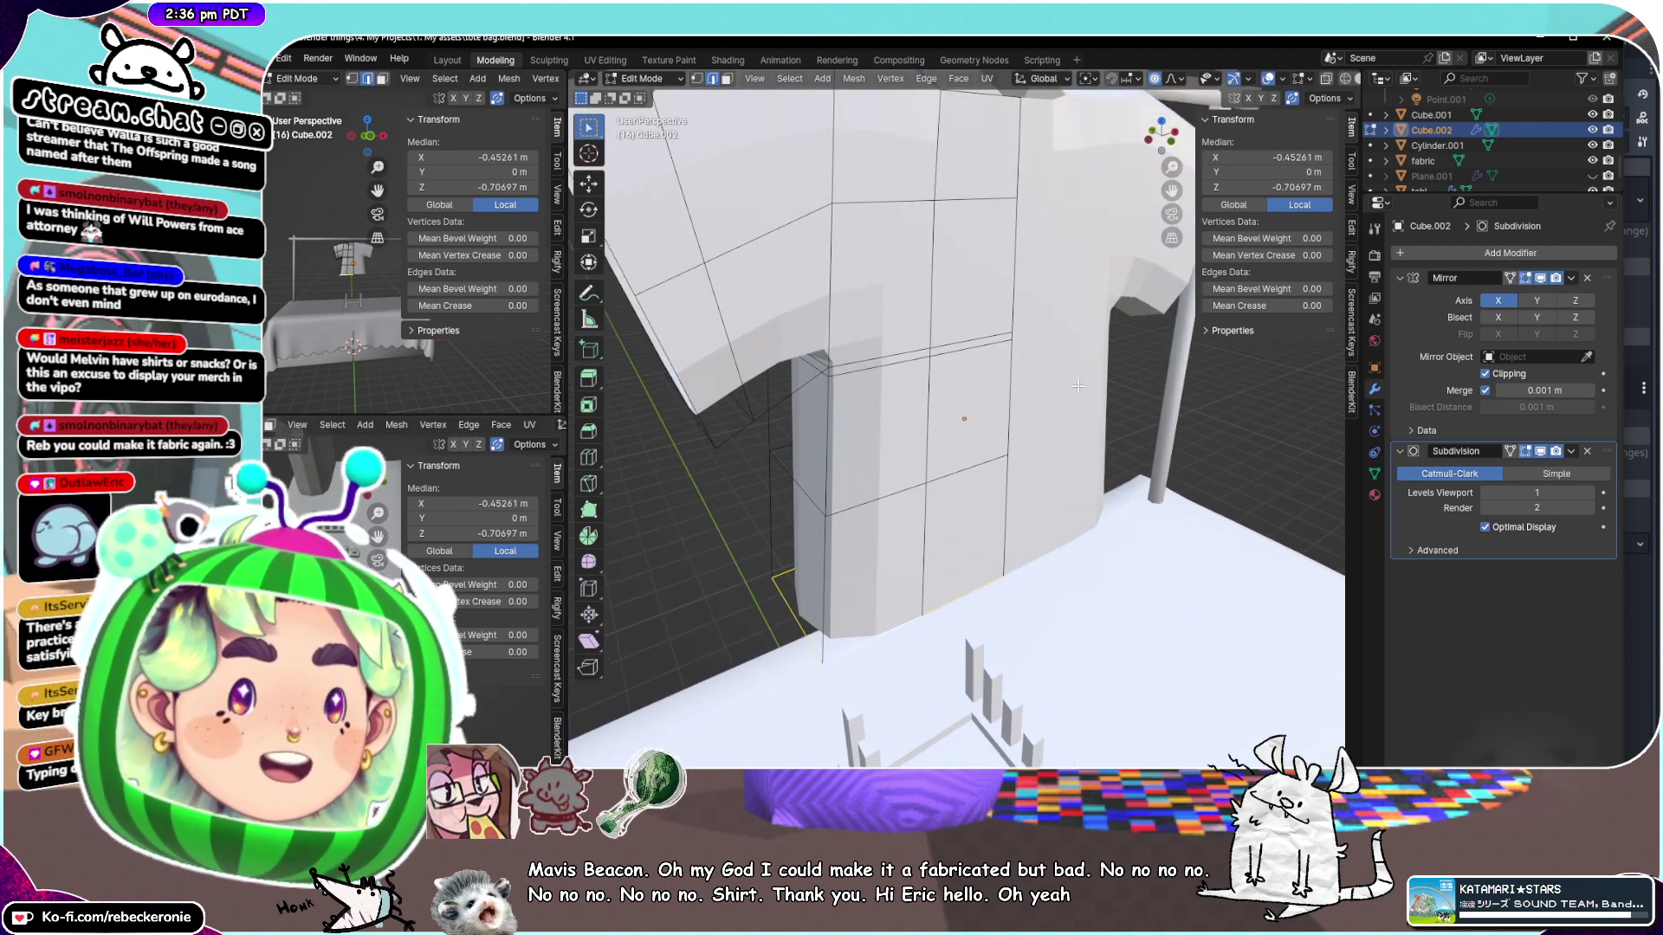
middle_click_drag(1078, 387, 979, 340)
scroll(1001, 368, "down", 5)
scroll(1024, 340, "up", 2)
key("ctrl+Tab")
left_click(852, 341)
right_click(985, 272)
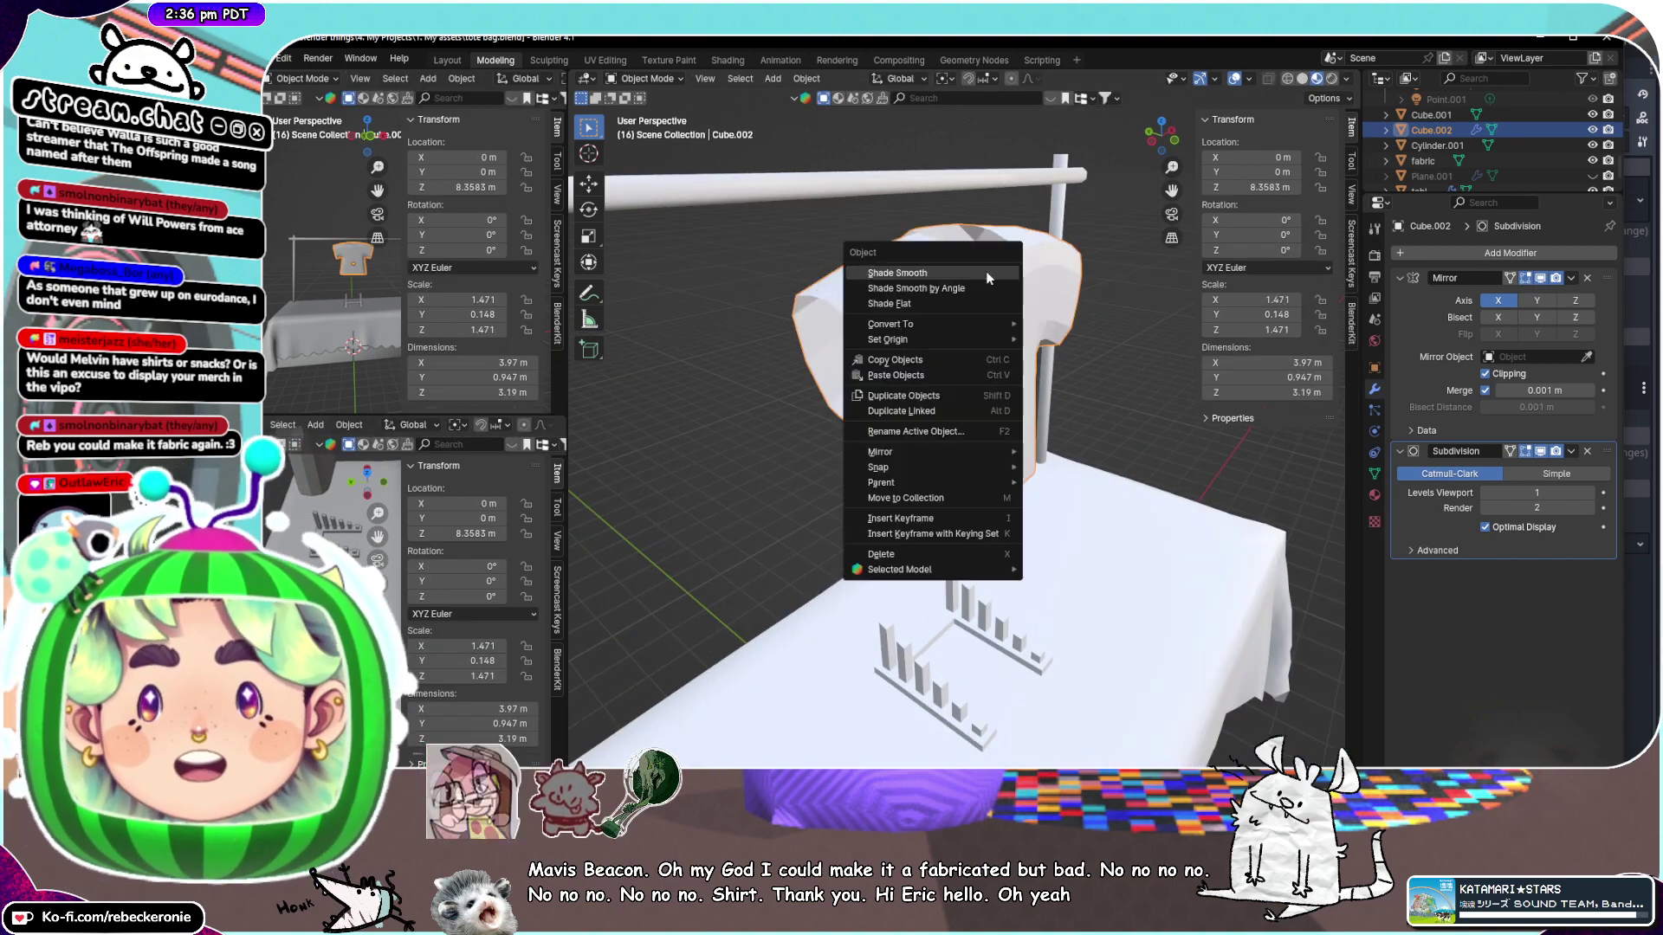
left_click(986, 272)
Extrude the shirt's neckline edge loop in Edit Mode and scale it inwards to about 0.739
middle_click_drag(985, 272, 1019, 337)
key("Tab")
left_click(1156, 377)
key("s")
left_click(1039, 340)
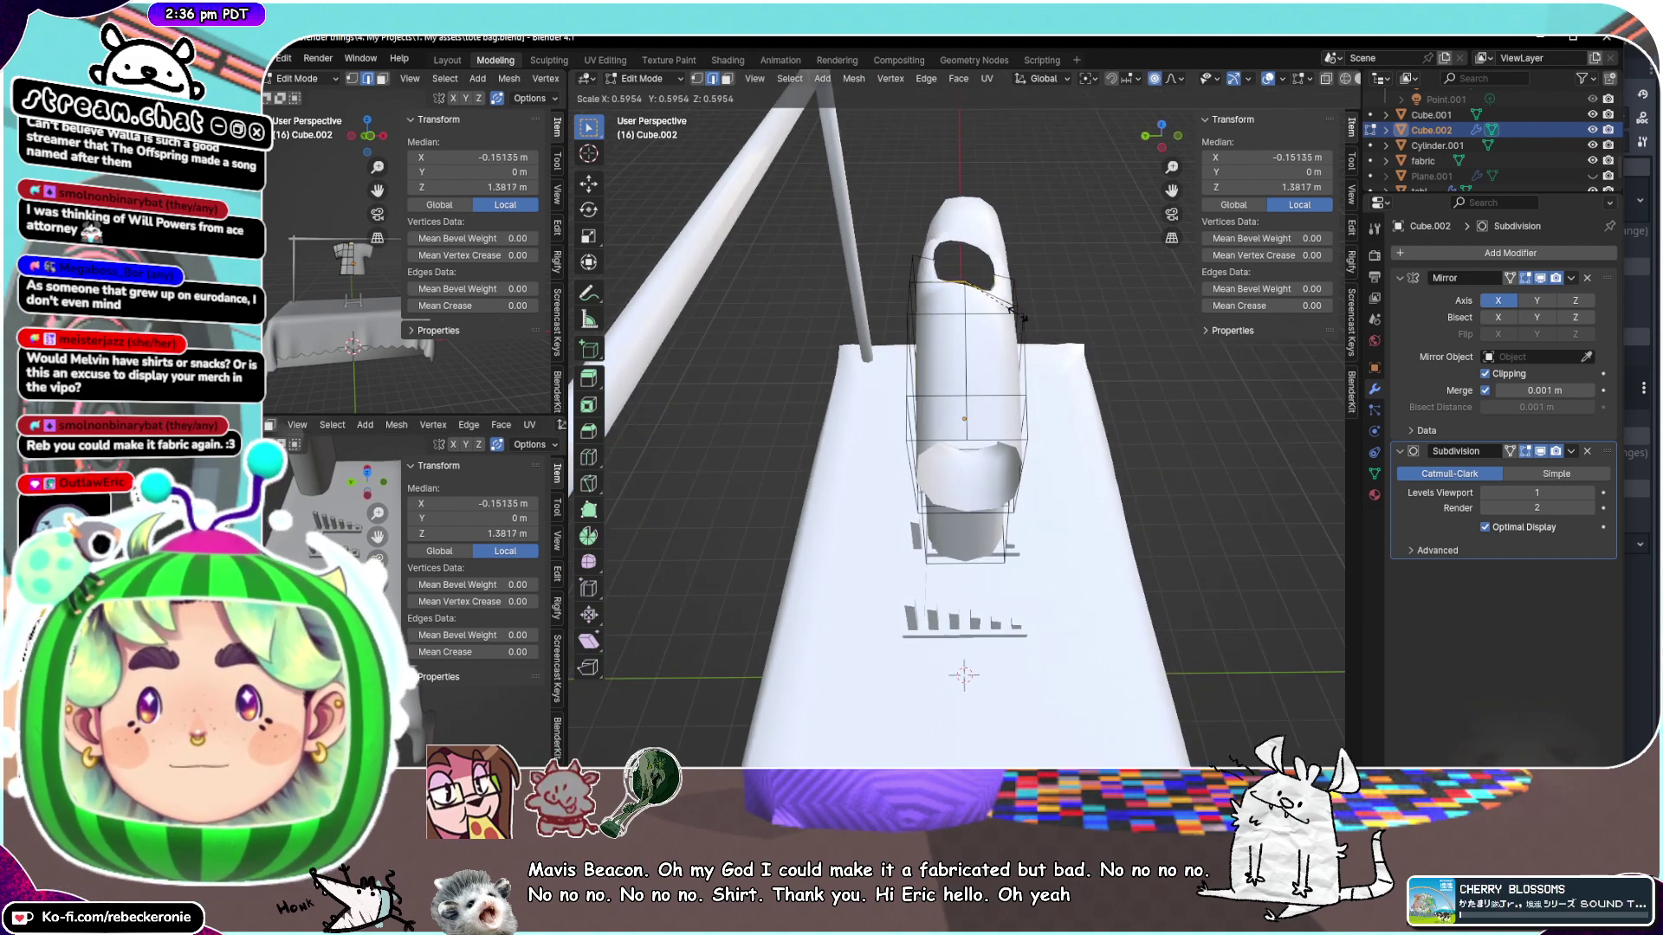
left_click(1026, 318)
Shape the collar by moving the extruded neckline loop along Z and Y
middle_click_drag(1026, 318, 881, 259)
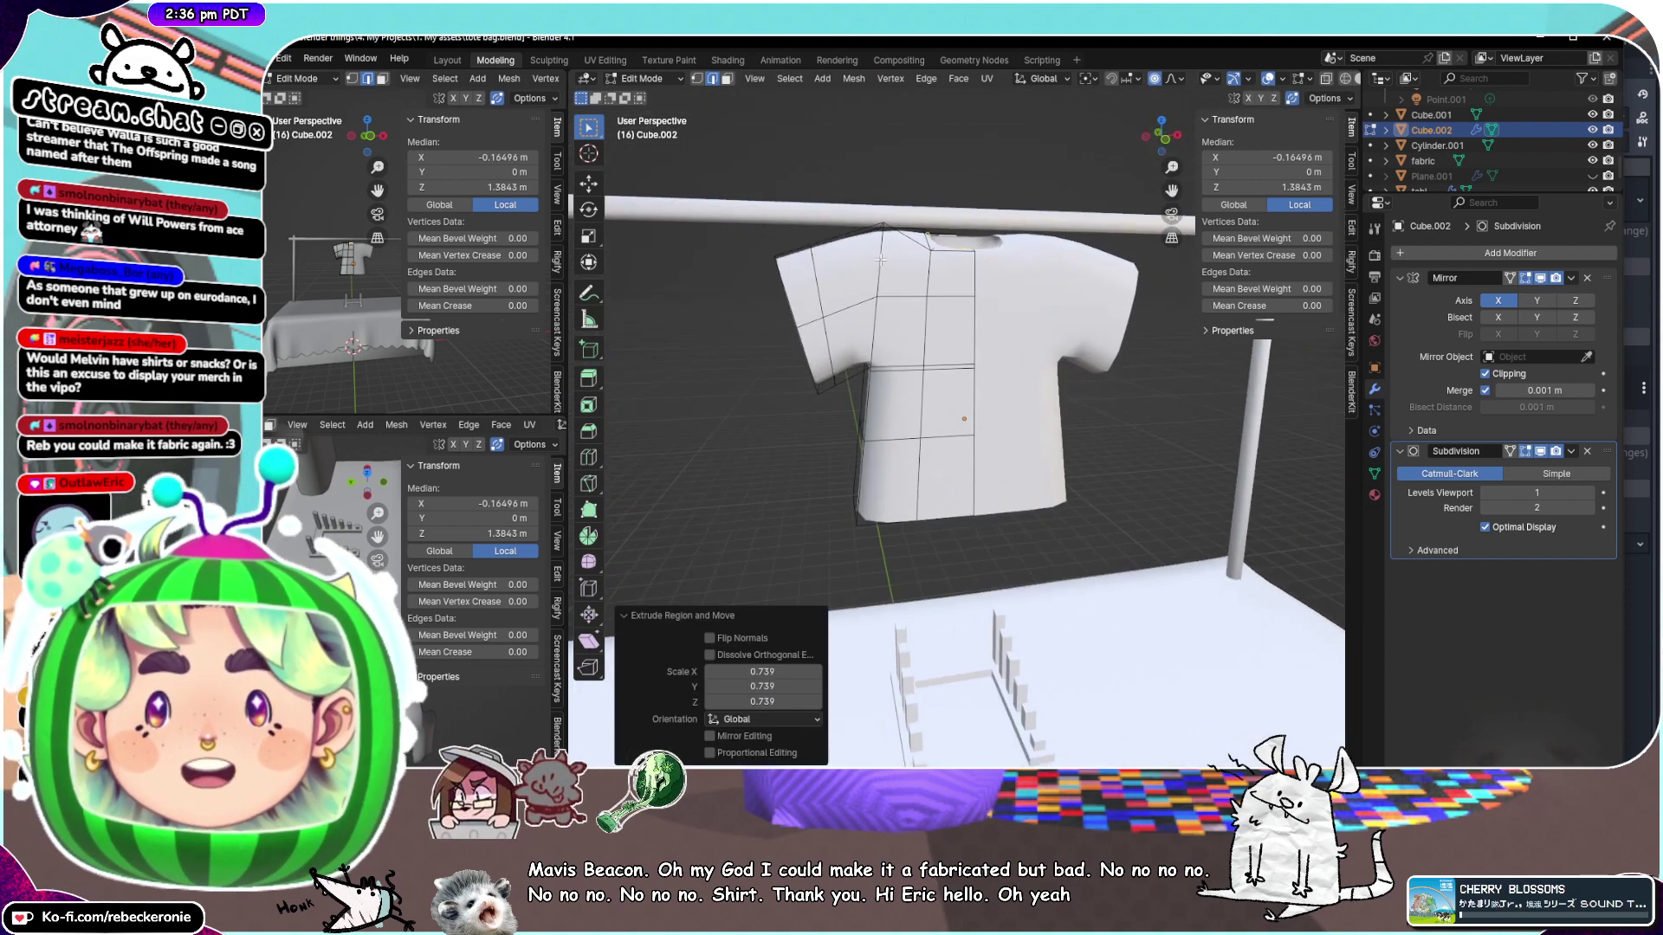
key("g")
key("z")
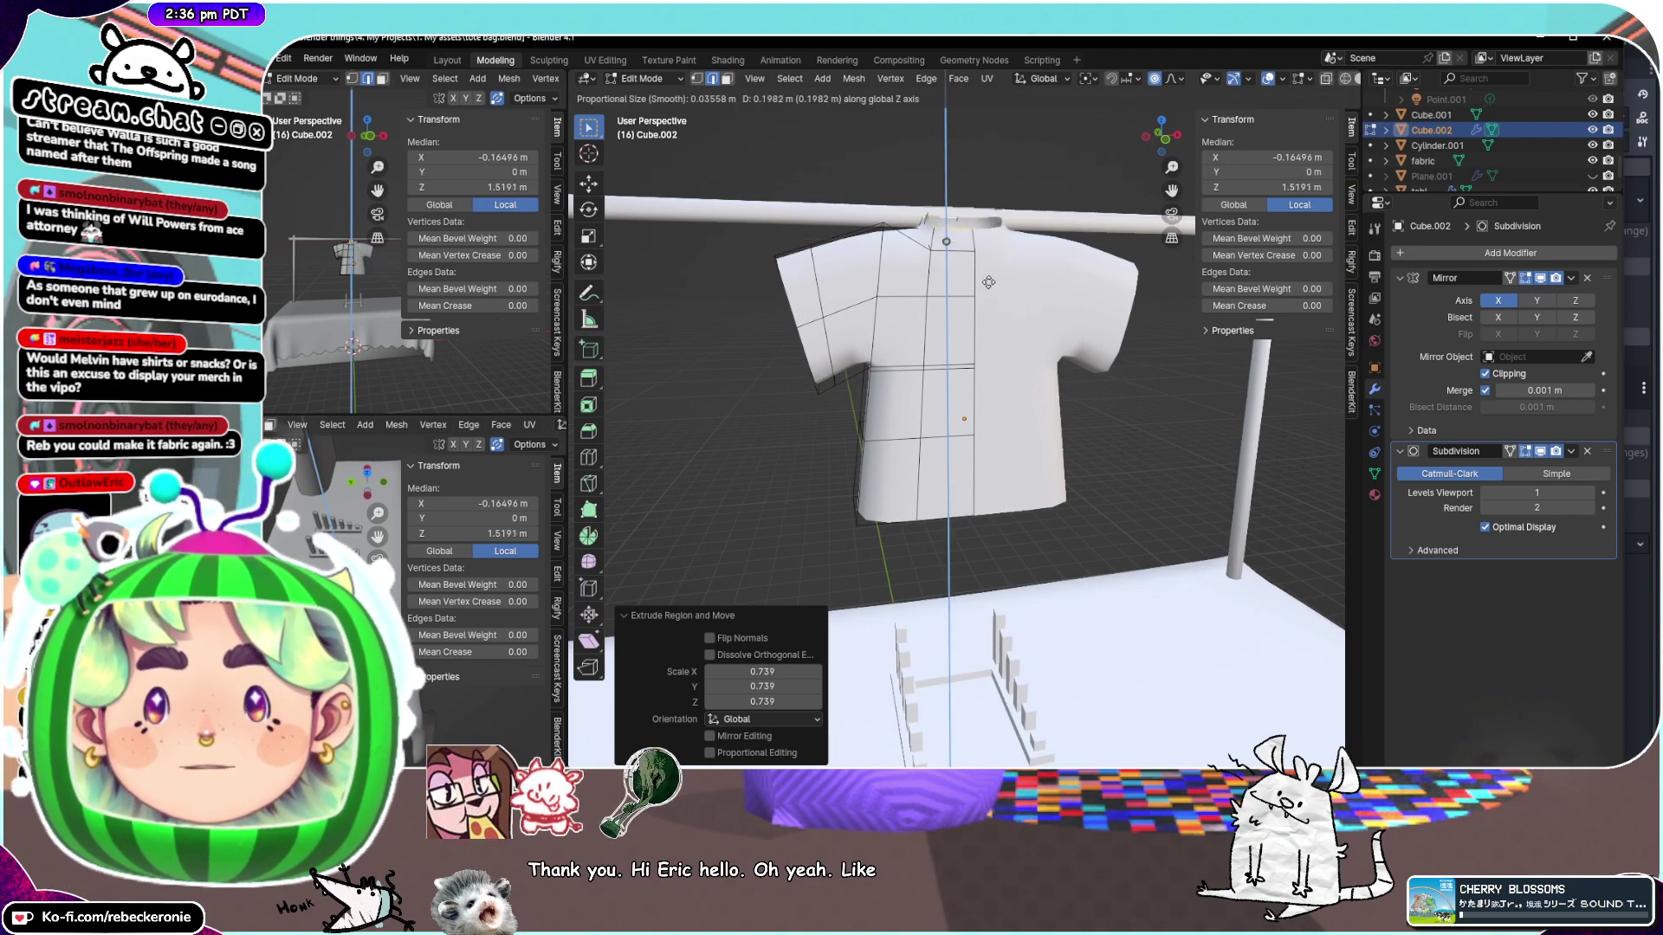
left_click(990, 295)
middle_click_drag(990, 295, 948, 463)
key("g")
key("y")
left_click(1061, 389)
Slide the mid-sleeve edge loop towards the shoulder with an Edge Slide factor of about 0.684
left_click(925, 452)
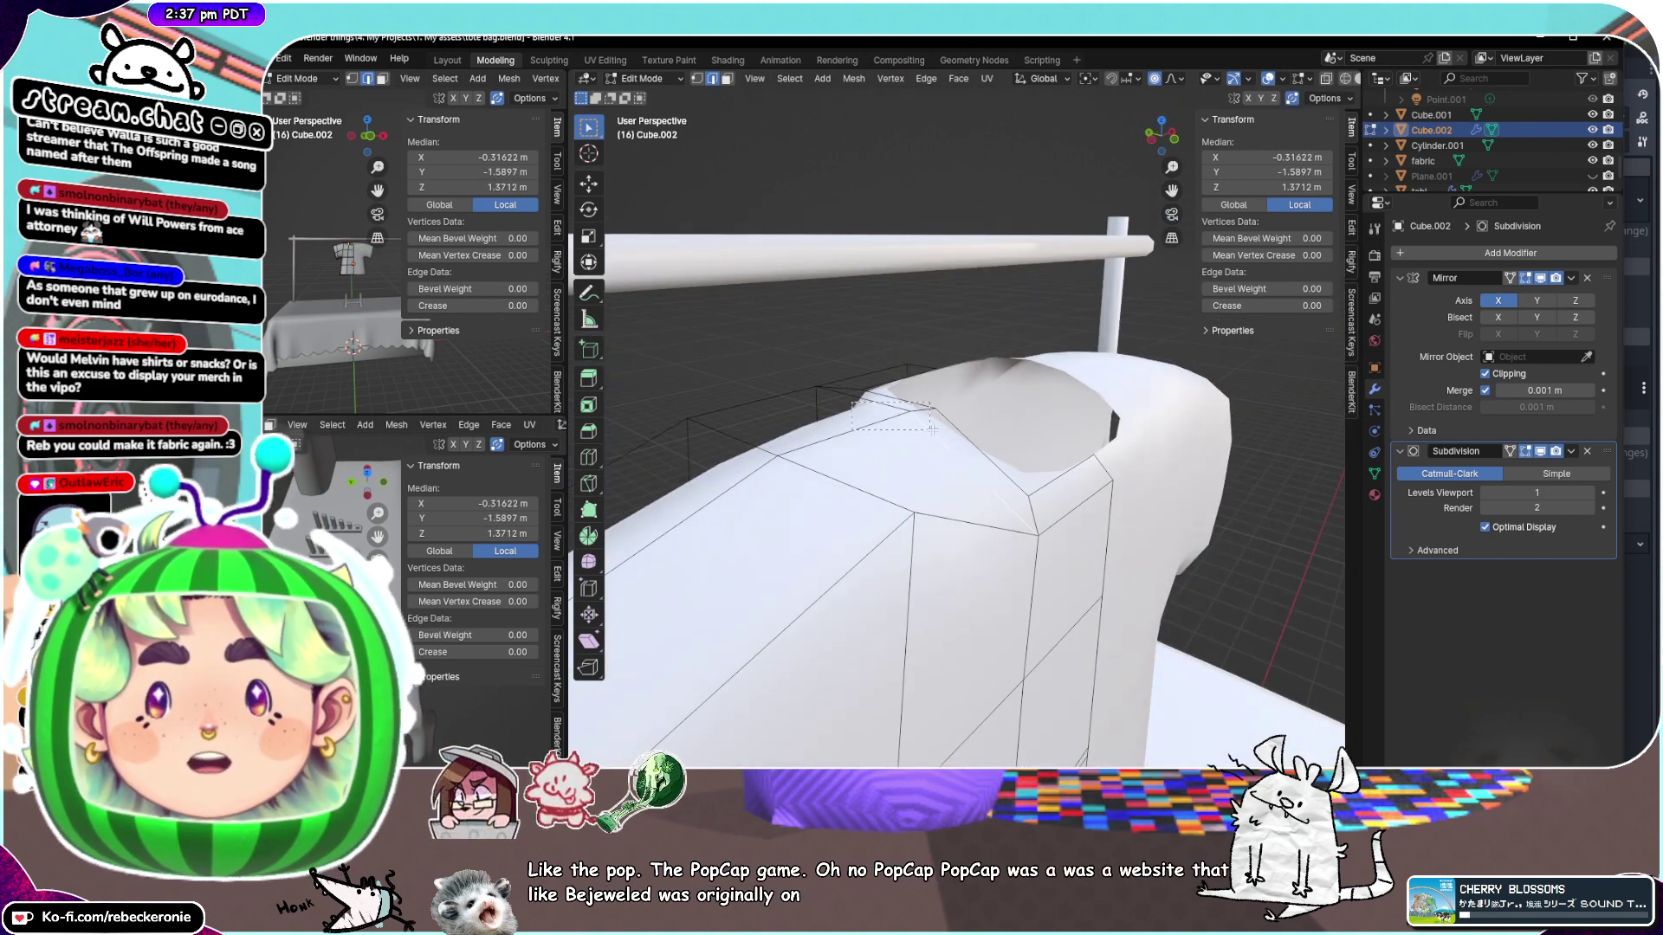
middle_click_drag(854, 461, 896, 463)
scroll(827, 447, "down", 3)
scroll(903, 505, "down", 1)
left_click(871, 485)
scroll(966, 453, "up", 4)
left_click(1160, 136)
left_click_drag(1172, 191, 1181, 152)
middle_click_drag(871, 506, 902, 428, "shift")
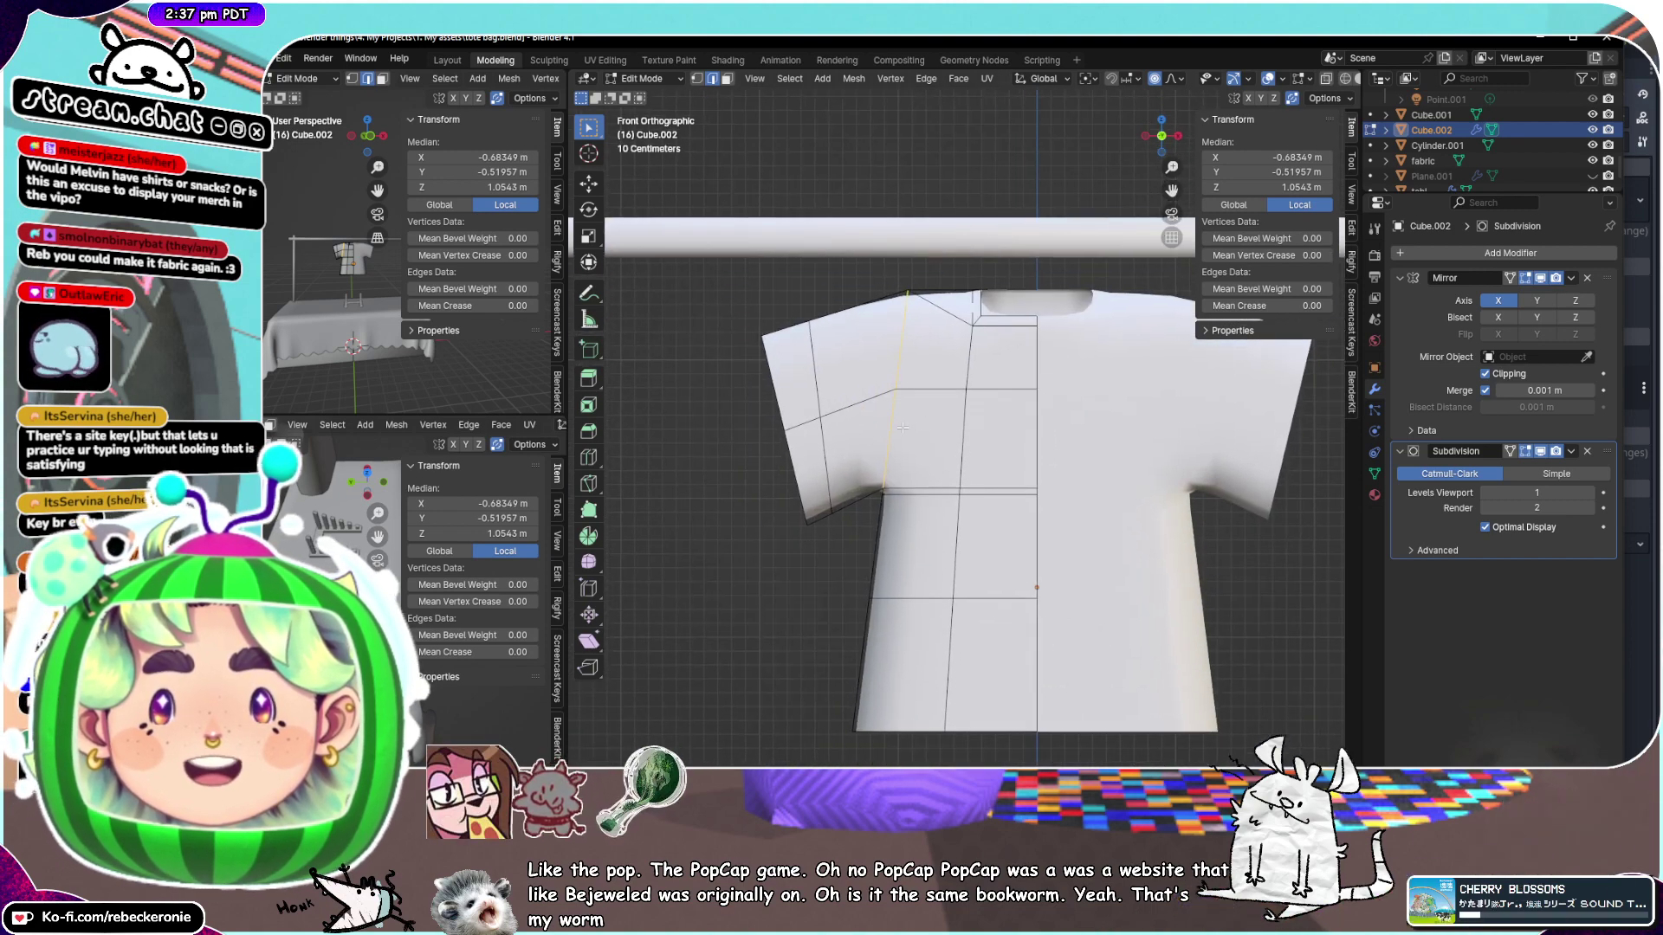
key("g")
key("g")
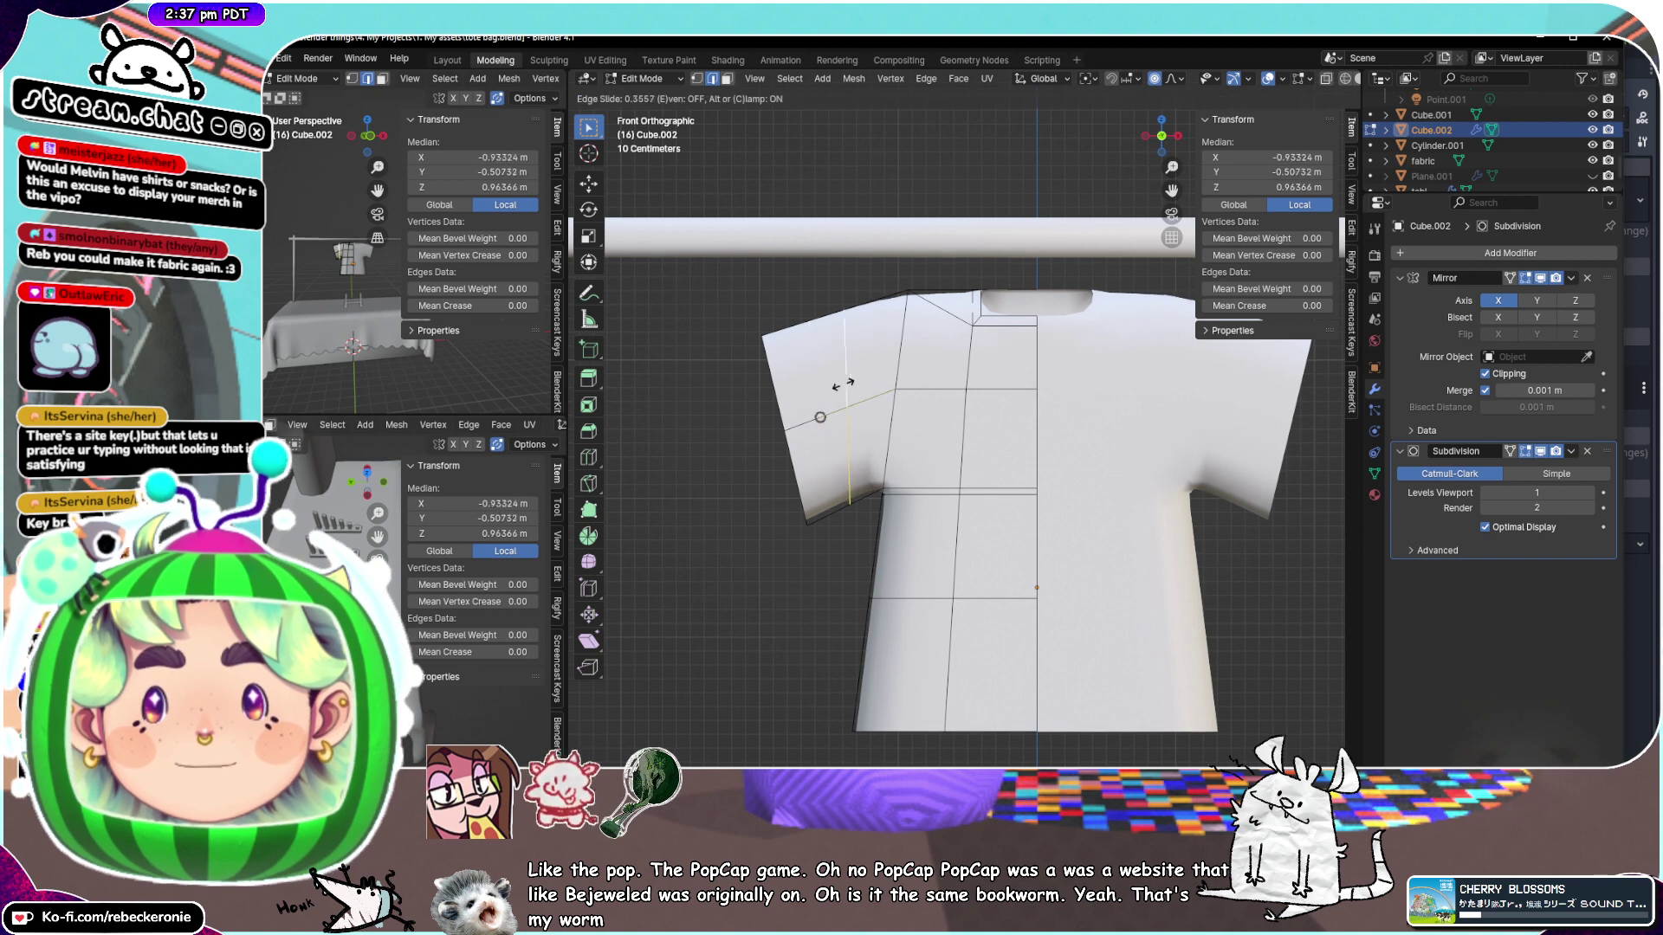
left_click(859, 375)
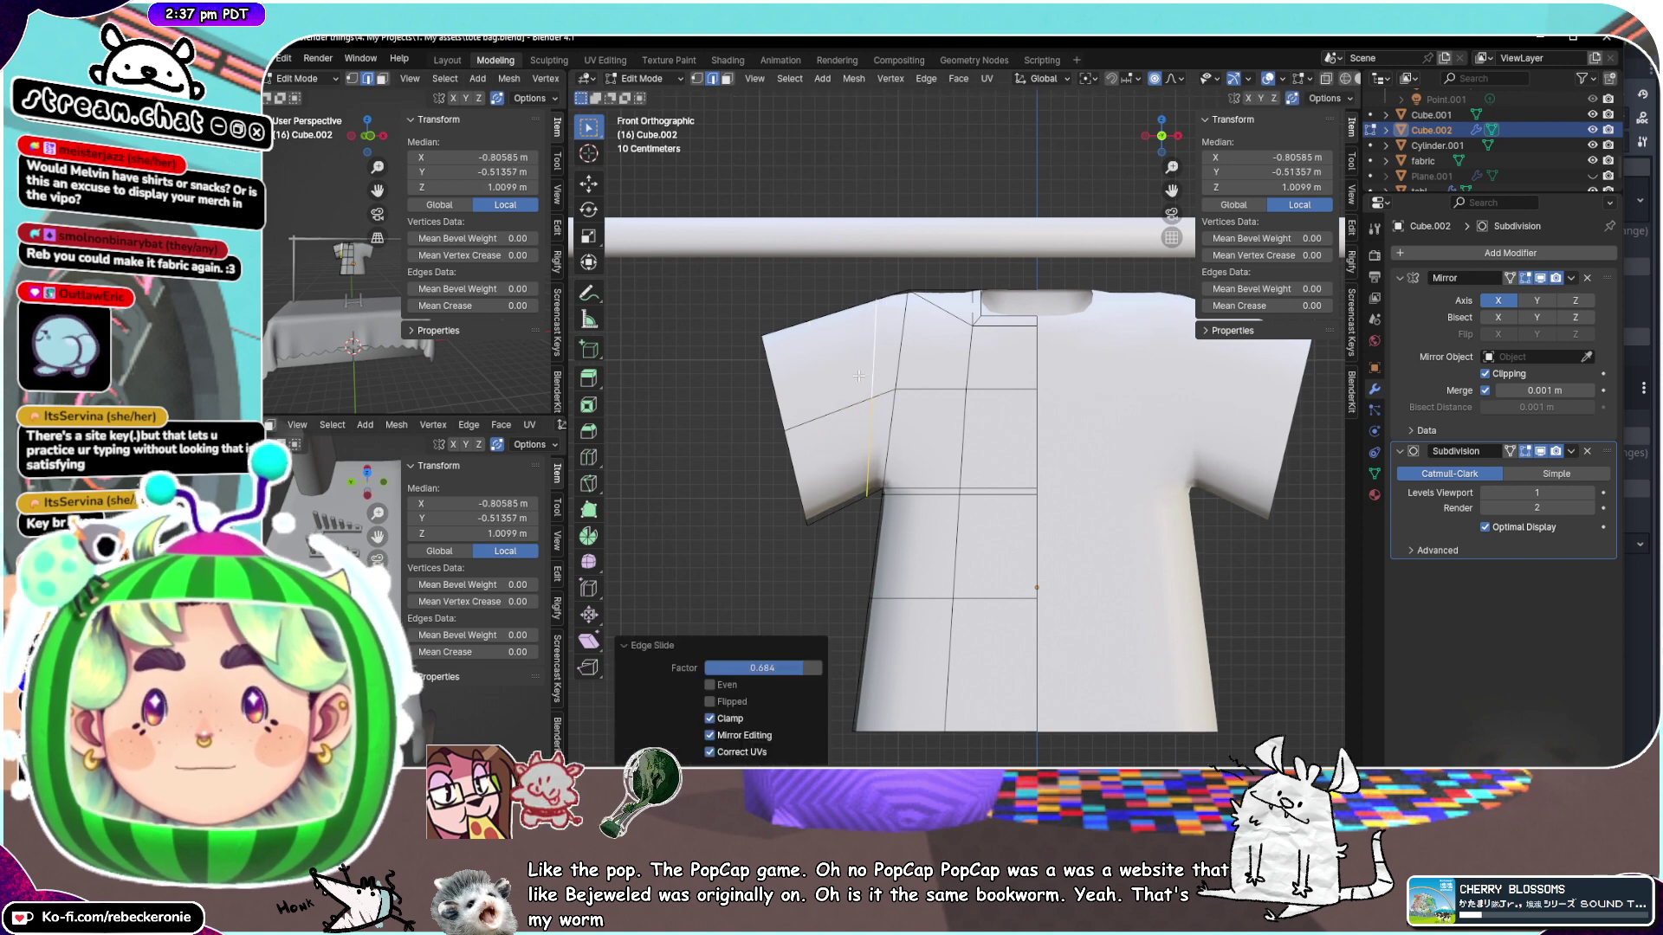
Shorten the sleeve further by edge-sliding the cuff loop towards the shoulder with a factor of about 0.35
left_click(781, 405)
key("g")
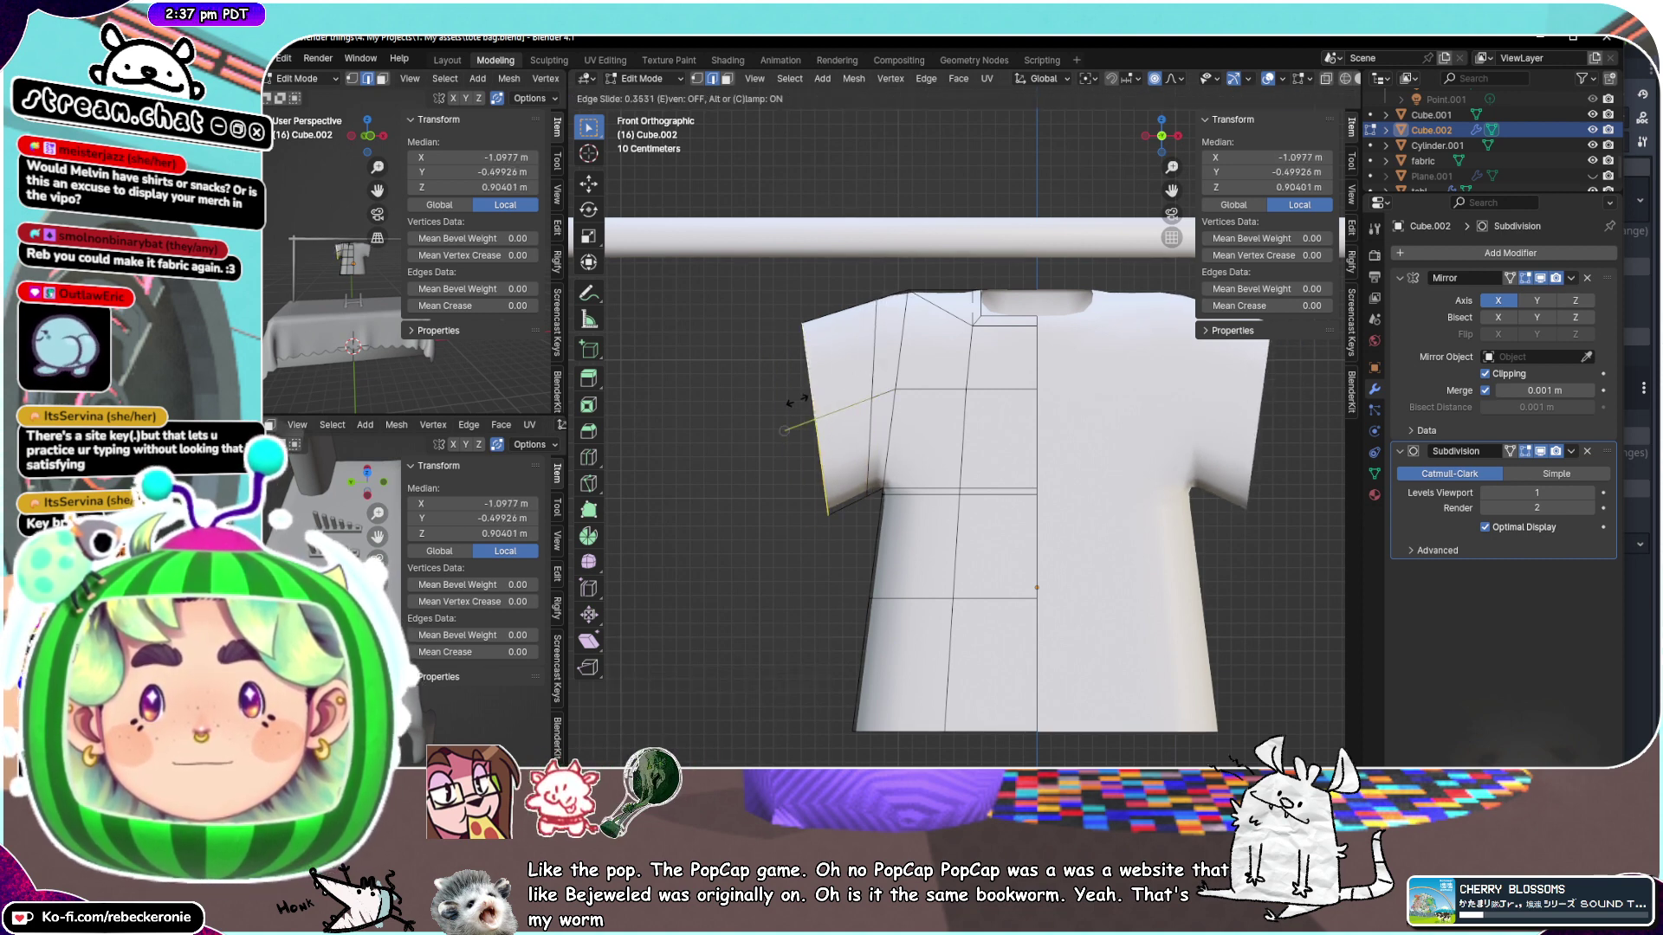
left_click(967, 420)
Widen the sleeve opening by scaling the cuff loop to 1.065, and raise it slightly along Z
left_click(982, 429)
key("g")
key("z")
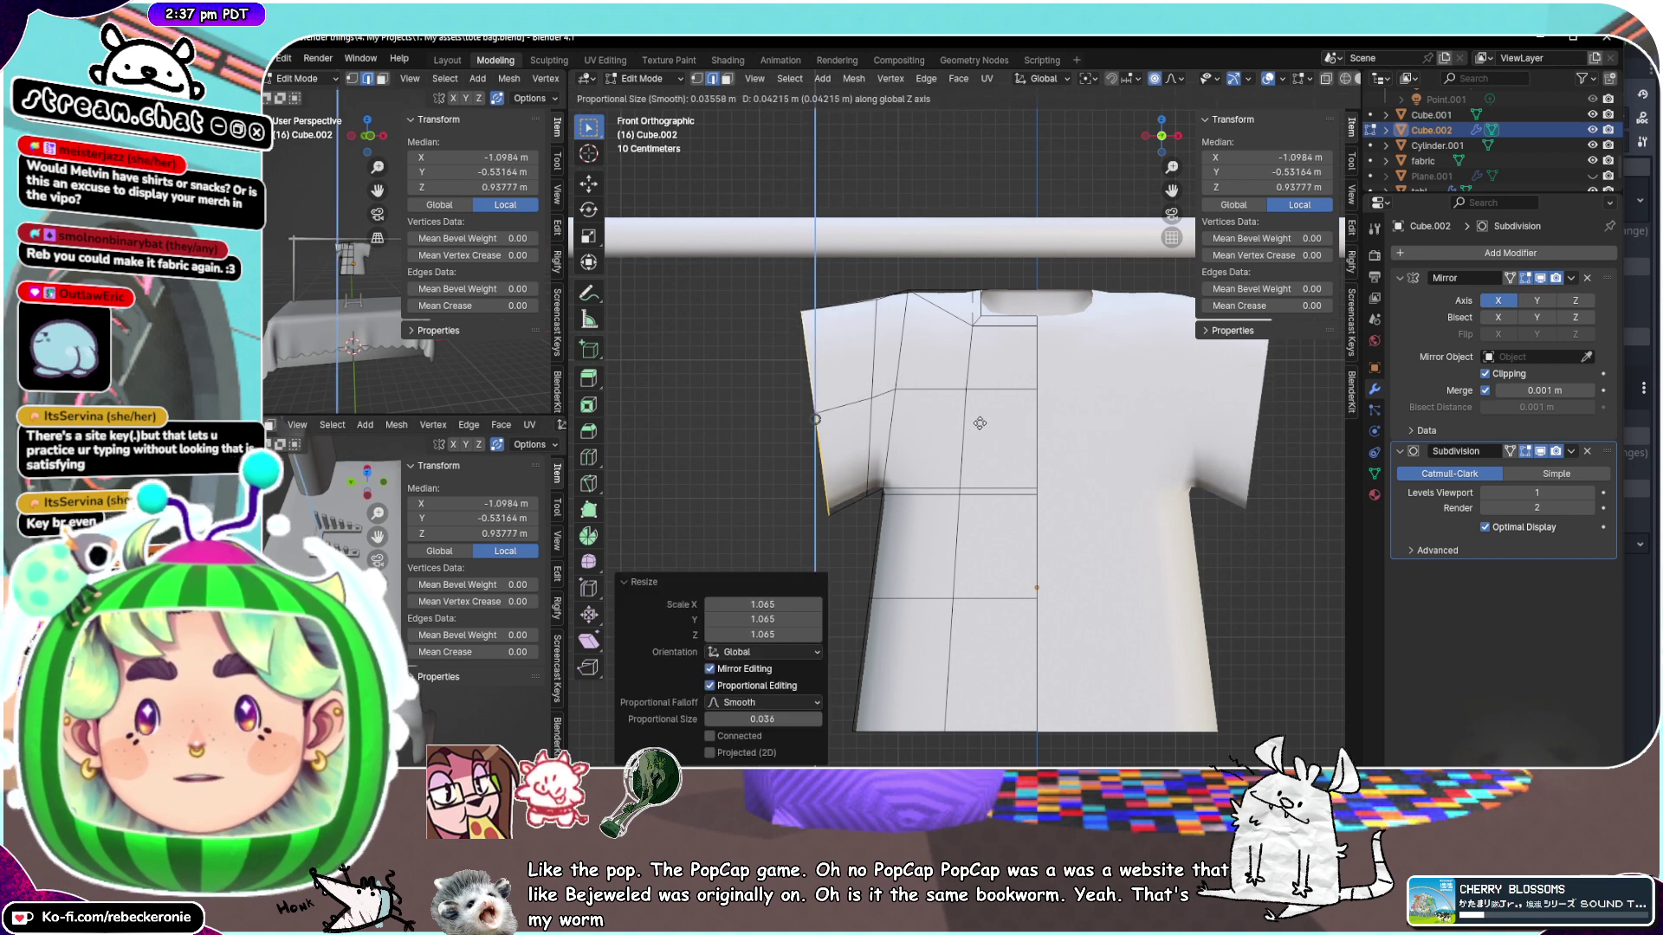
left_click(980, 418)
left_click(859, 331)
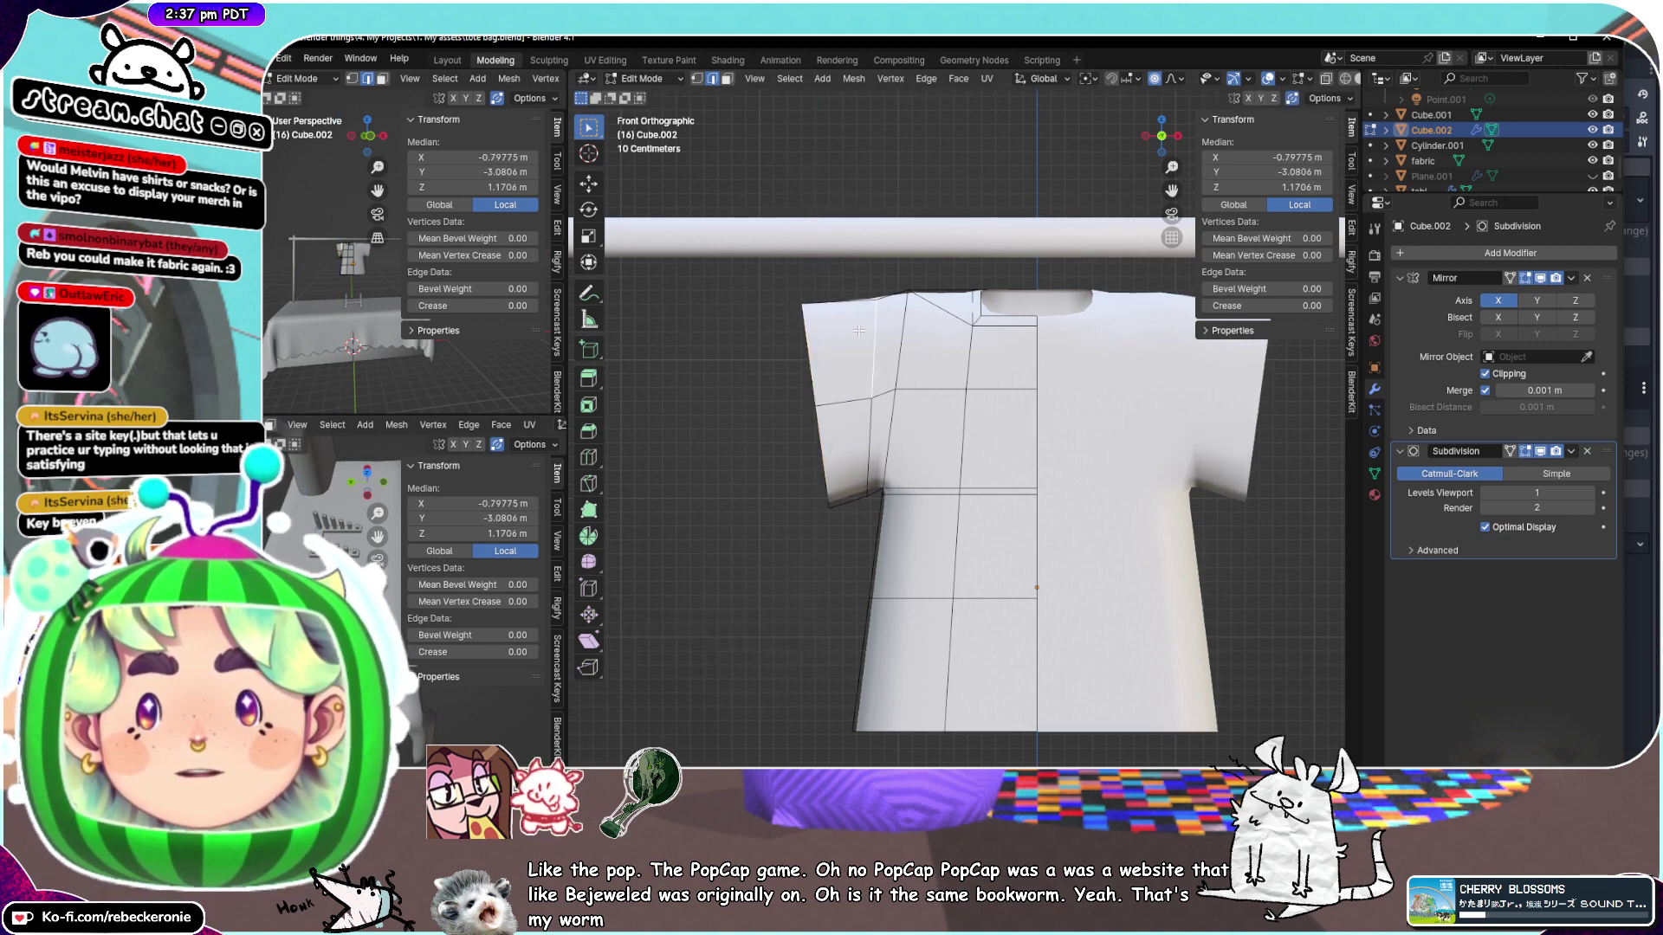
Reposition the selected edges in the middle of the shirt's sleeve, adjusting their height along Z
key("g")
middle_click_drag(858, 330, 950, 233)
left_click(858, 326)
key("g")
key("z")
left_click(952, 336)
Fine-tune the edges along the top of the shoulder beside the sleeve, shifting the inner one along Z
left_click(892, 297)
key("g")
left_click(894, 294)
left_click(923, 296)
key("g")
key("z")
left_click(935, 293)
Flatten the shirt mesh front to back by scaling it along global Y to about 0.3
scroll(947, 253, "down", 2)
left_click(947, 339)
scroll(953, 336, "down", 4)
middle_click_drag(1022, 334, 1071, 403)
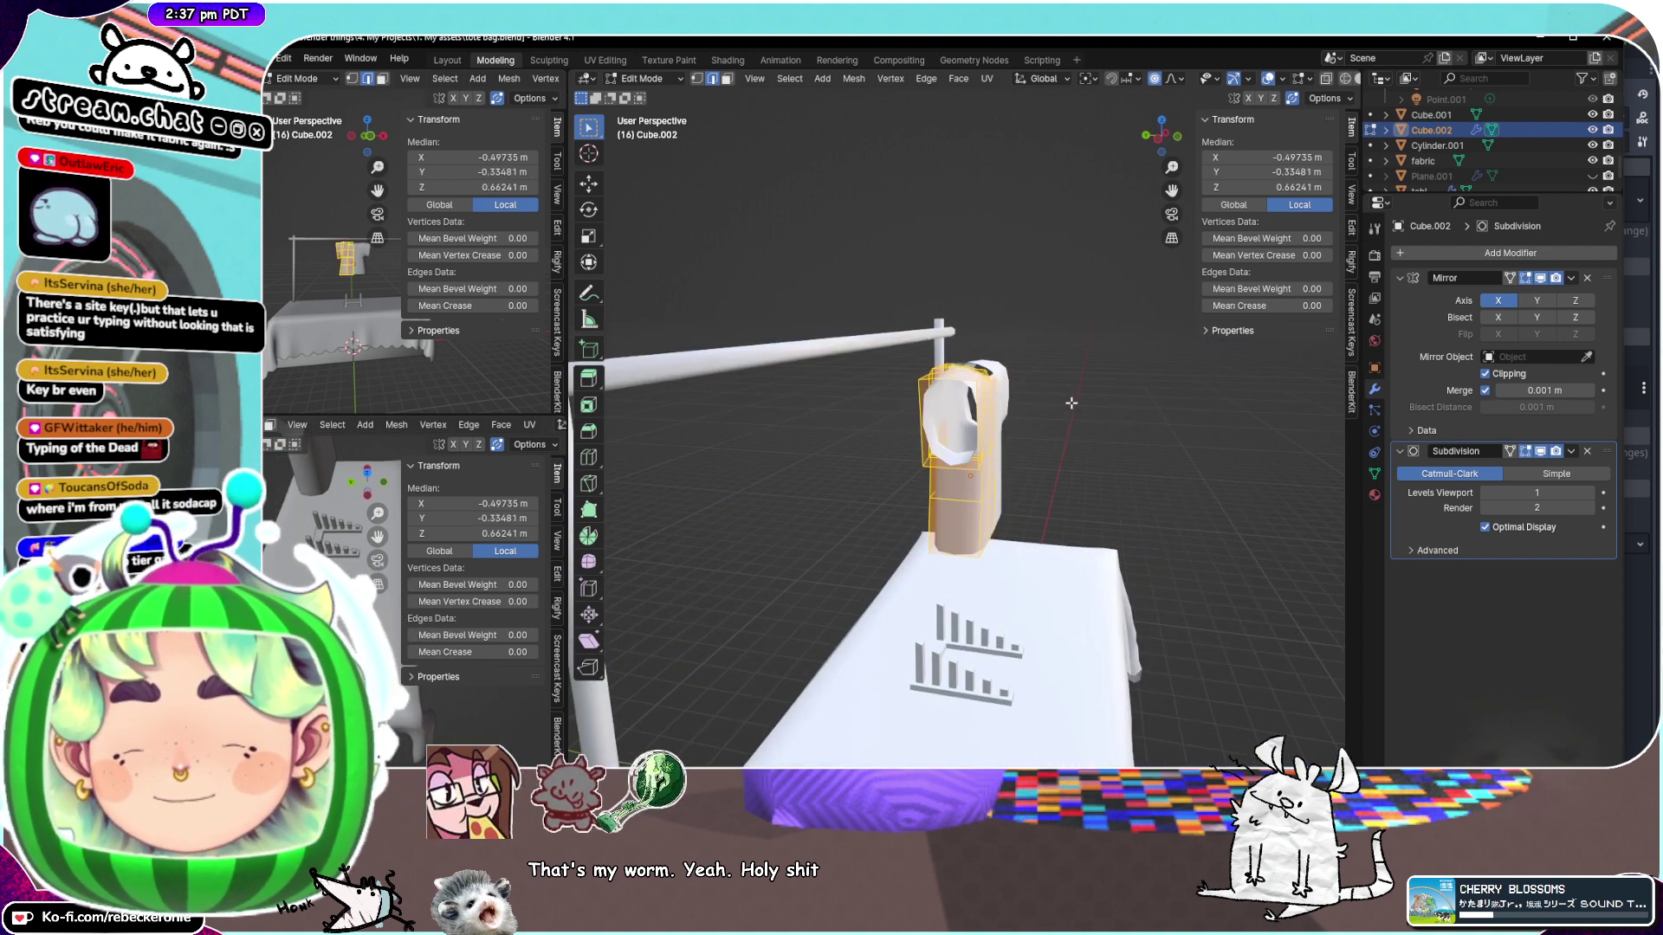
key("s")
key("y")
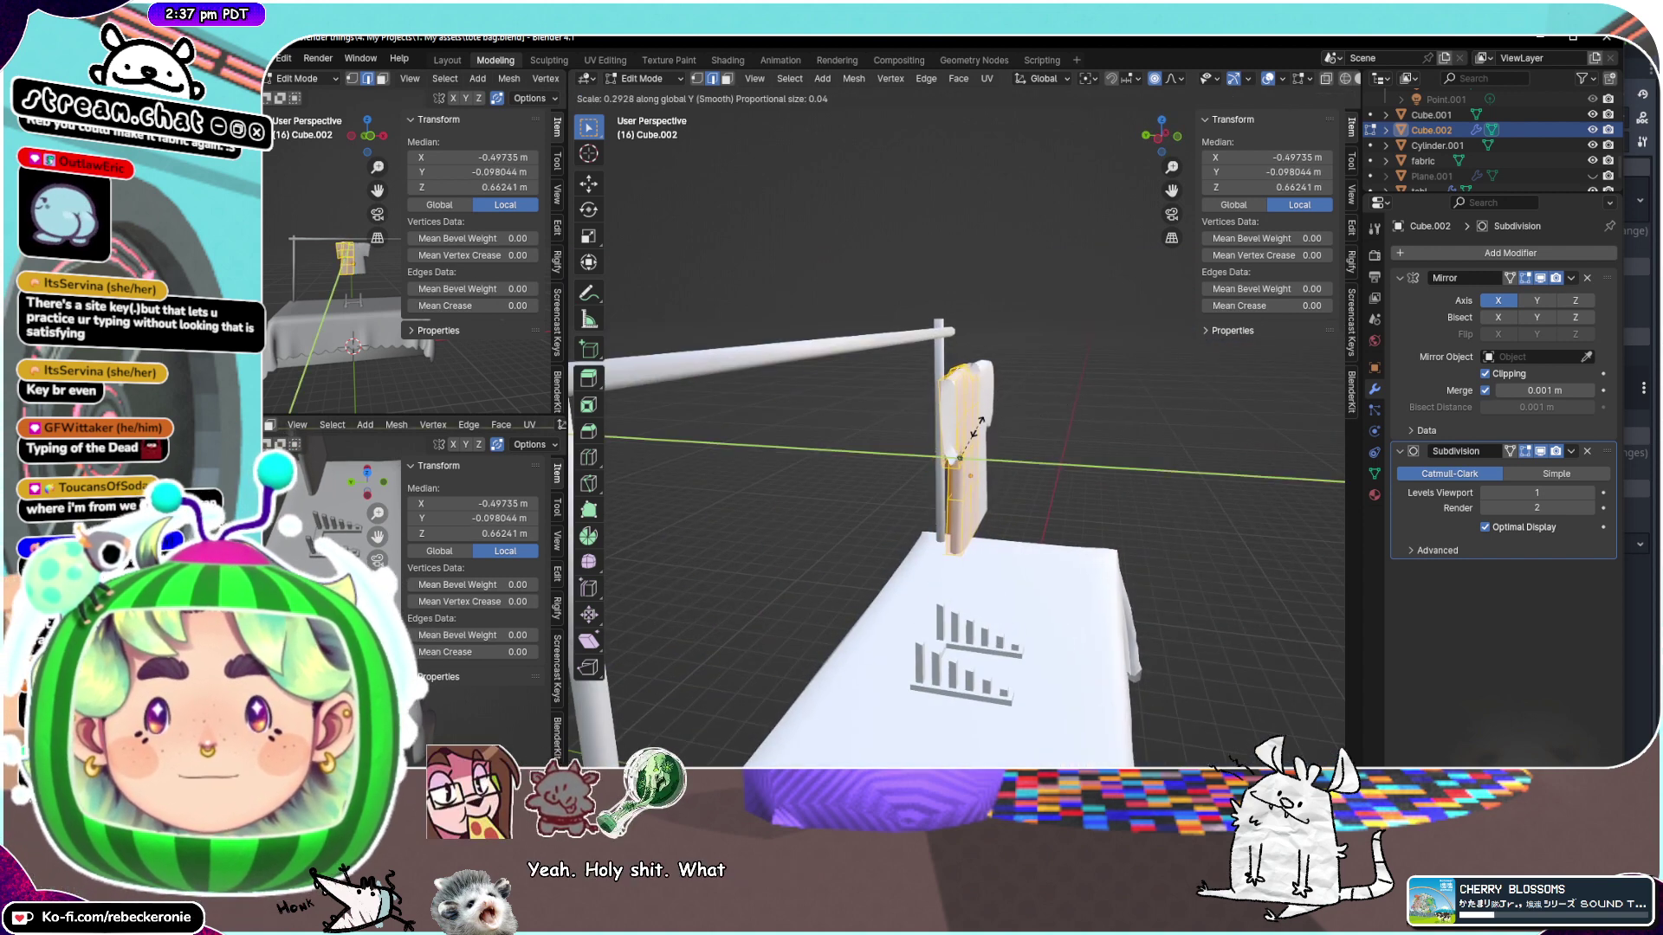
left_click(977, 428)
Examine the flattened shirt up close from an angle and from the front against the hanging rail
middle_click_drag(1010, 427, 770, 450)
scroll(1132, 393, "up", 4)
left_click(953, 290)
scroll(953, 290, "up", 2)
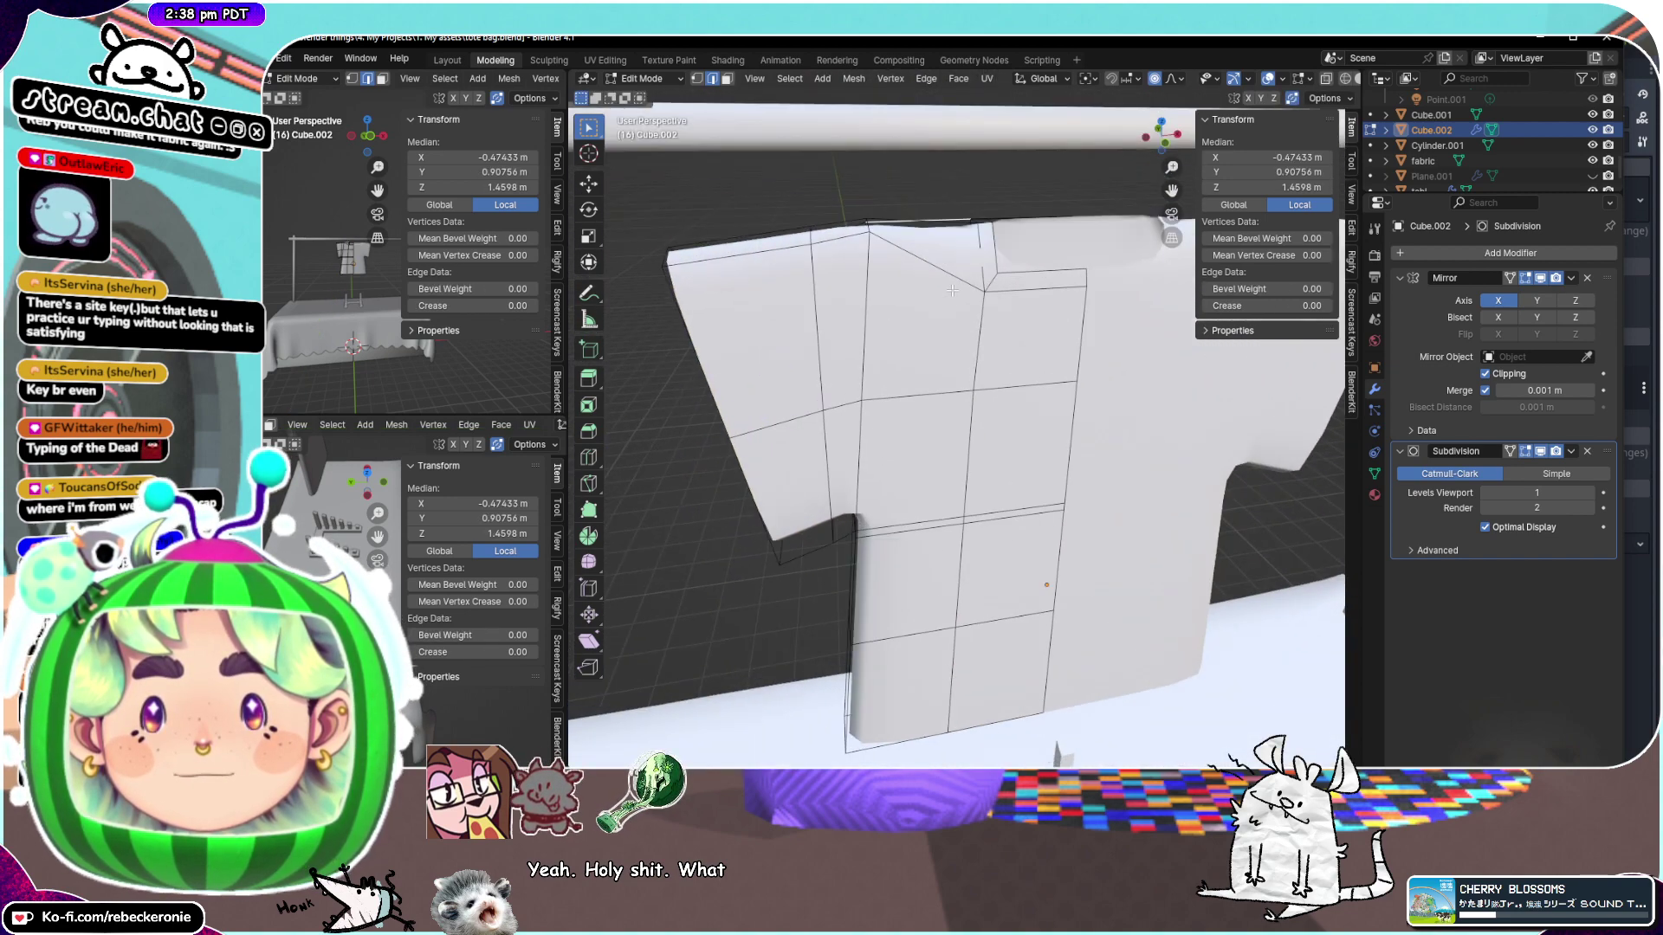
middle_click_drag(952, 291, 1131, 285)
scroll(855, 458, "down", 4)
scroll(820, 464, "down", 4)
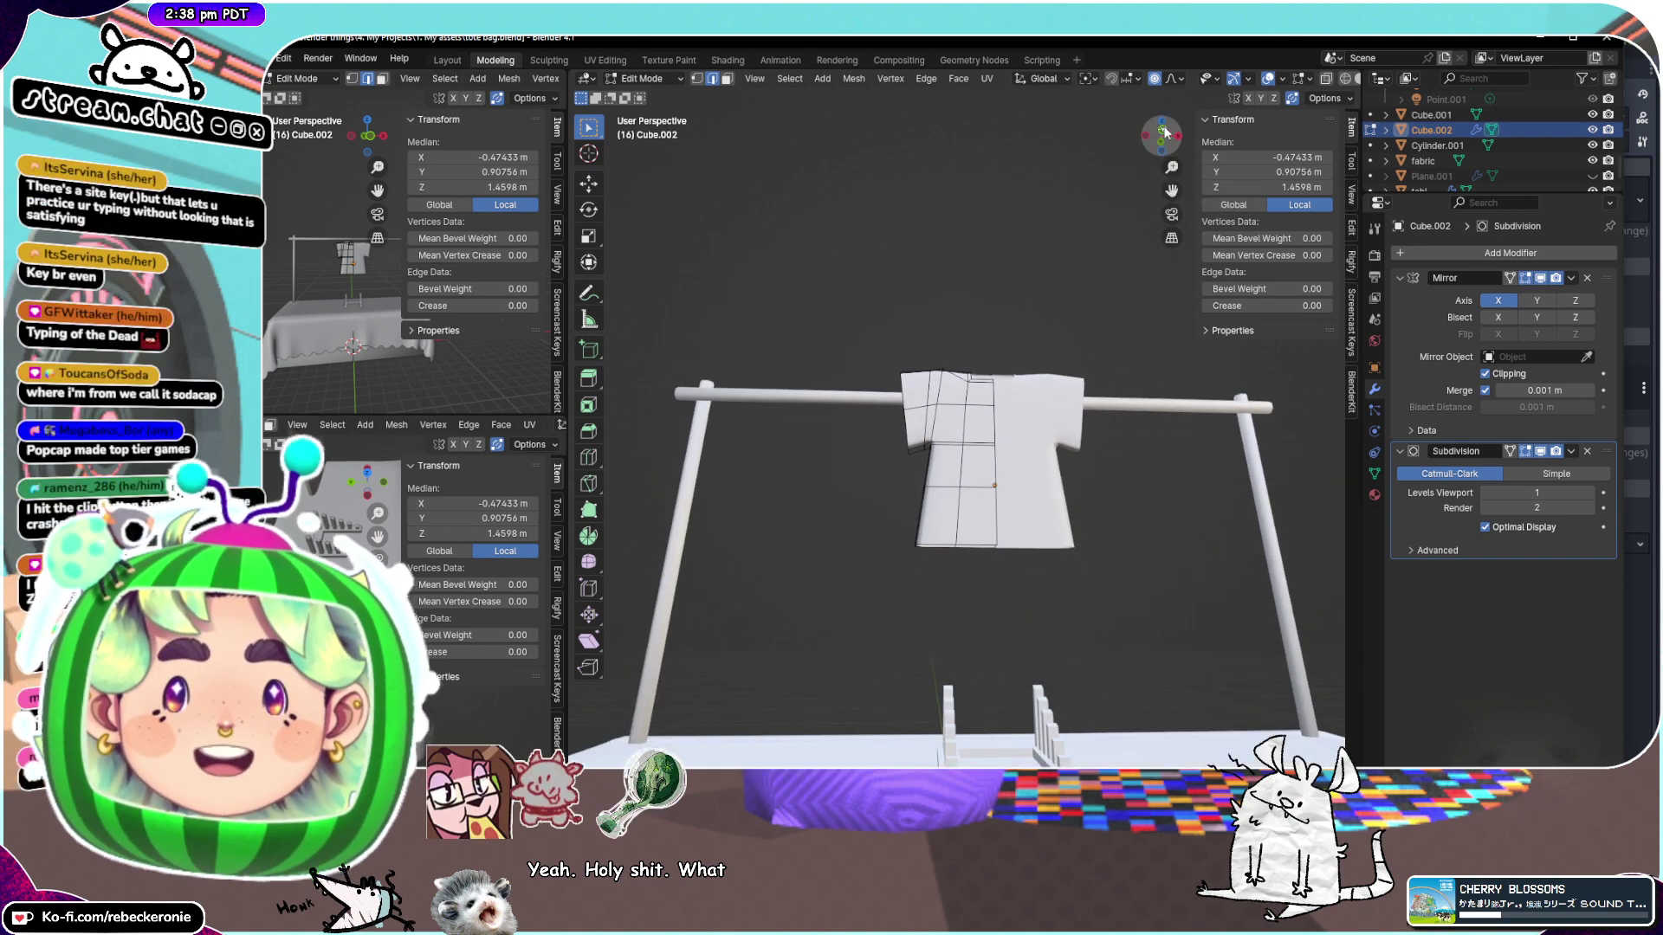
left_click(1163, 147)
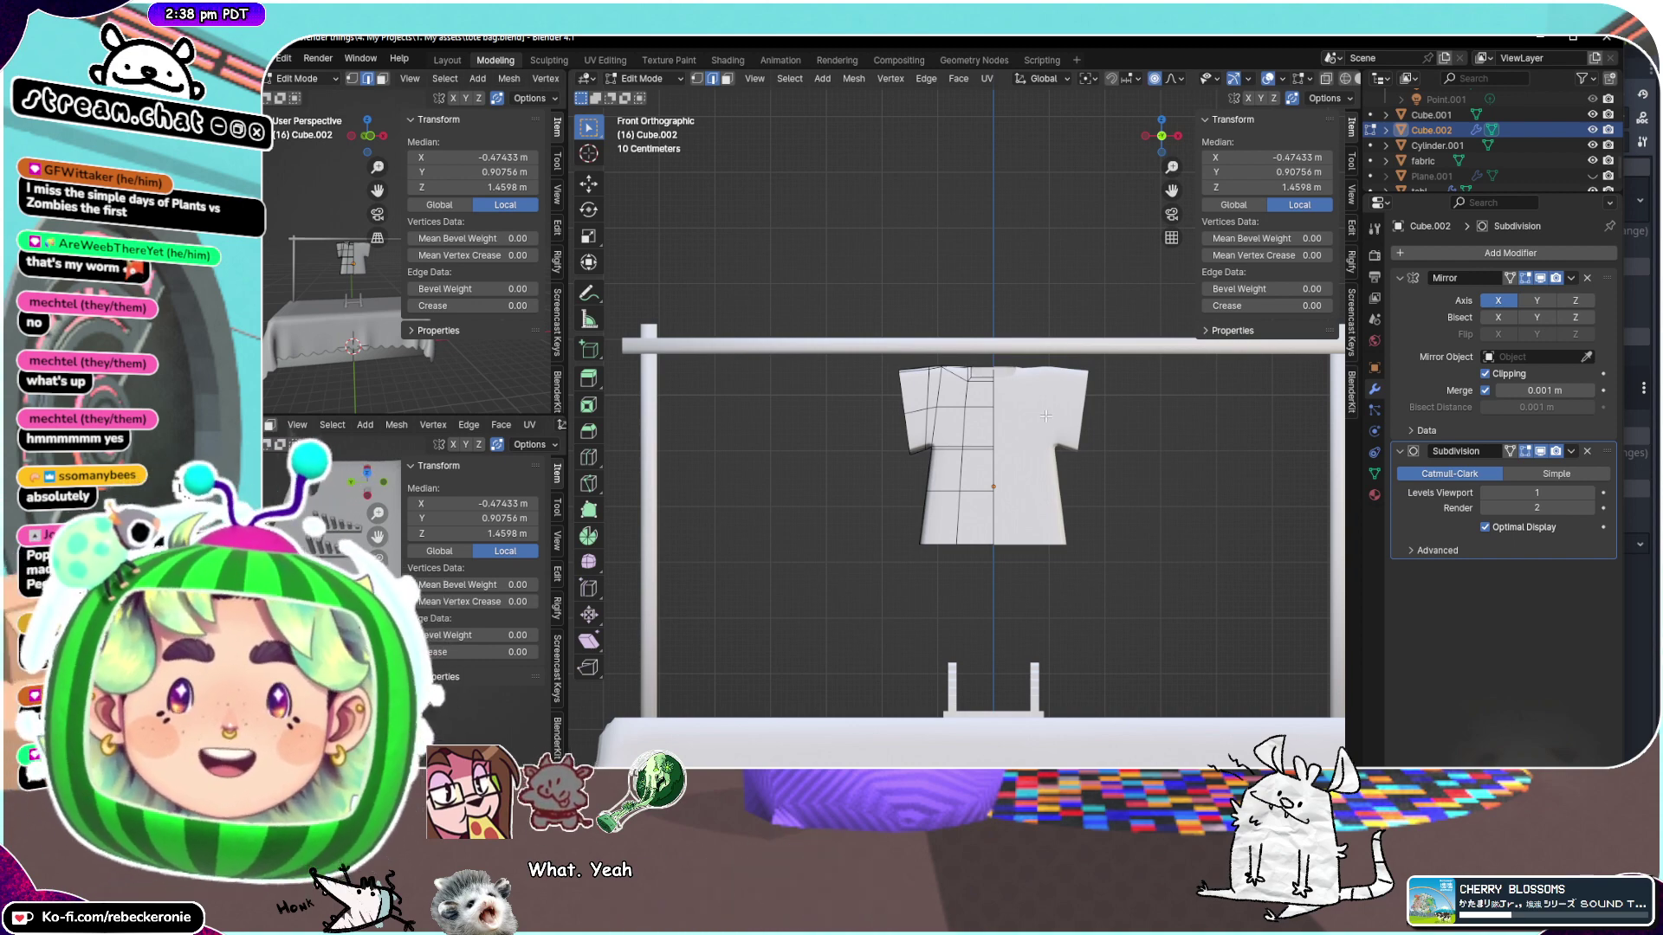
scroll(1046, 416, "up", 3)
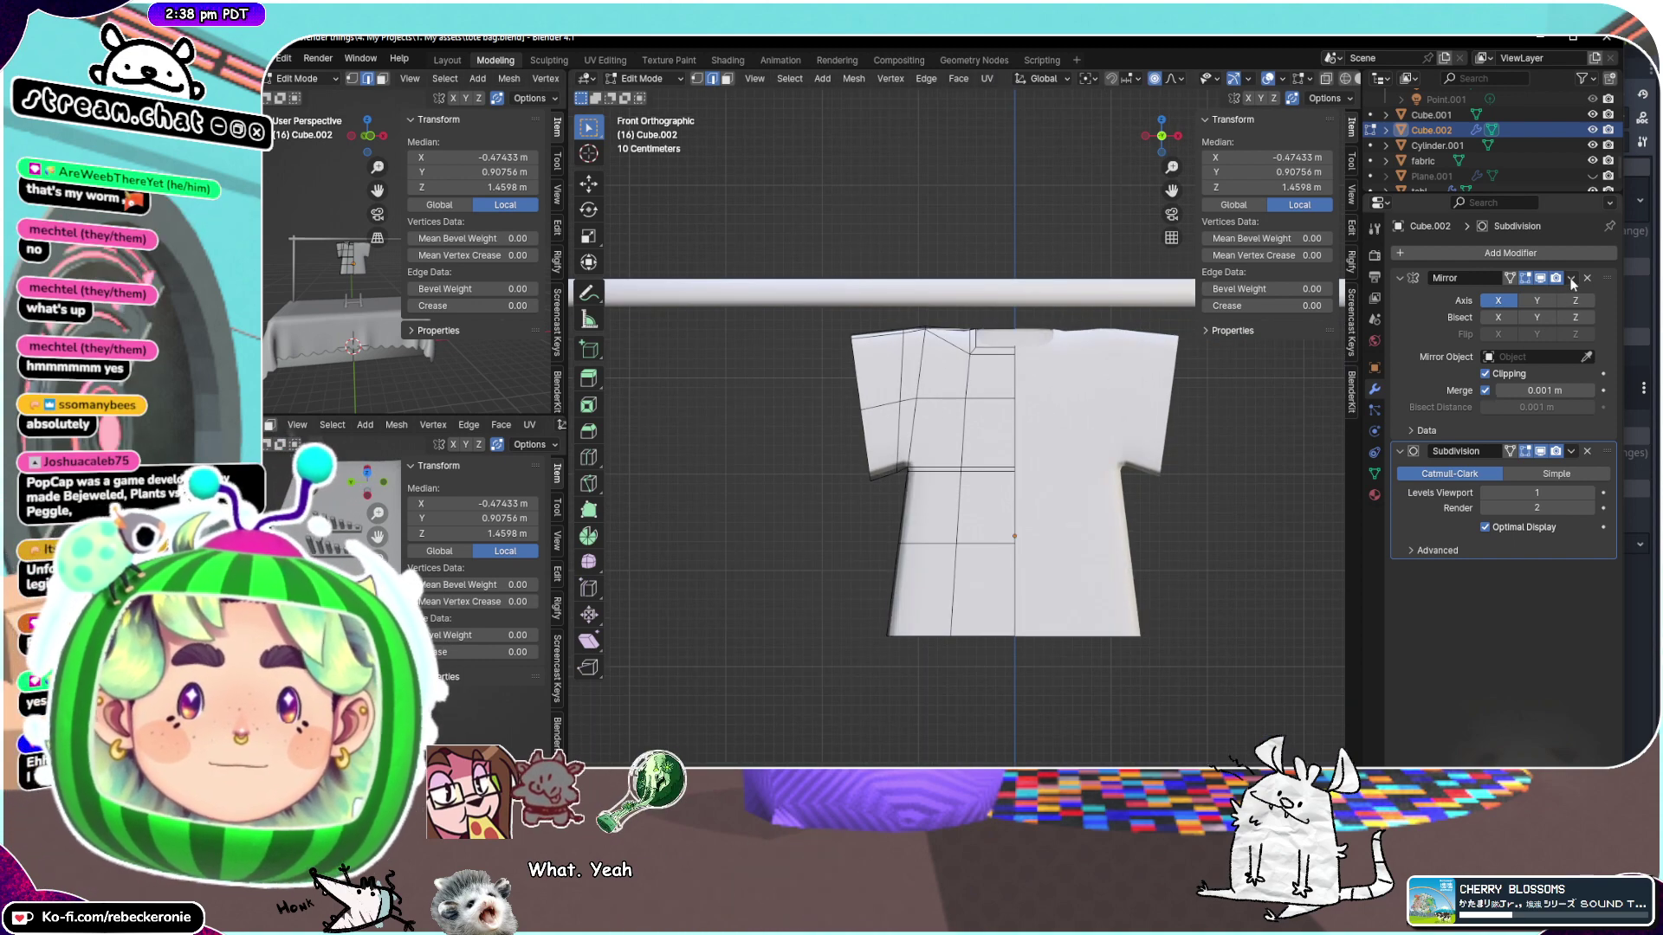
Switch the shirt to Object Mode and apply its Mirror and Subdivision modifiers
left_click(1571, 279)
key("Tab")
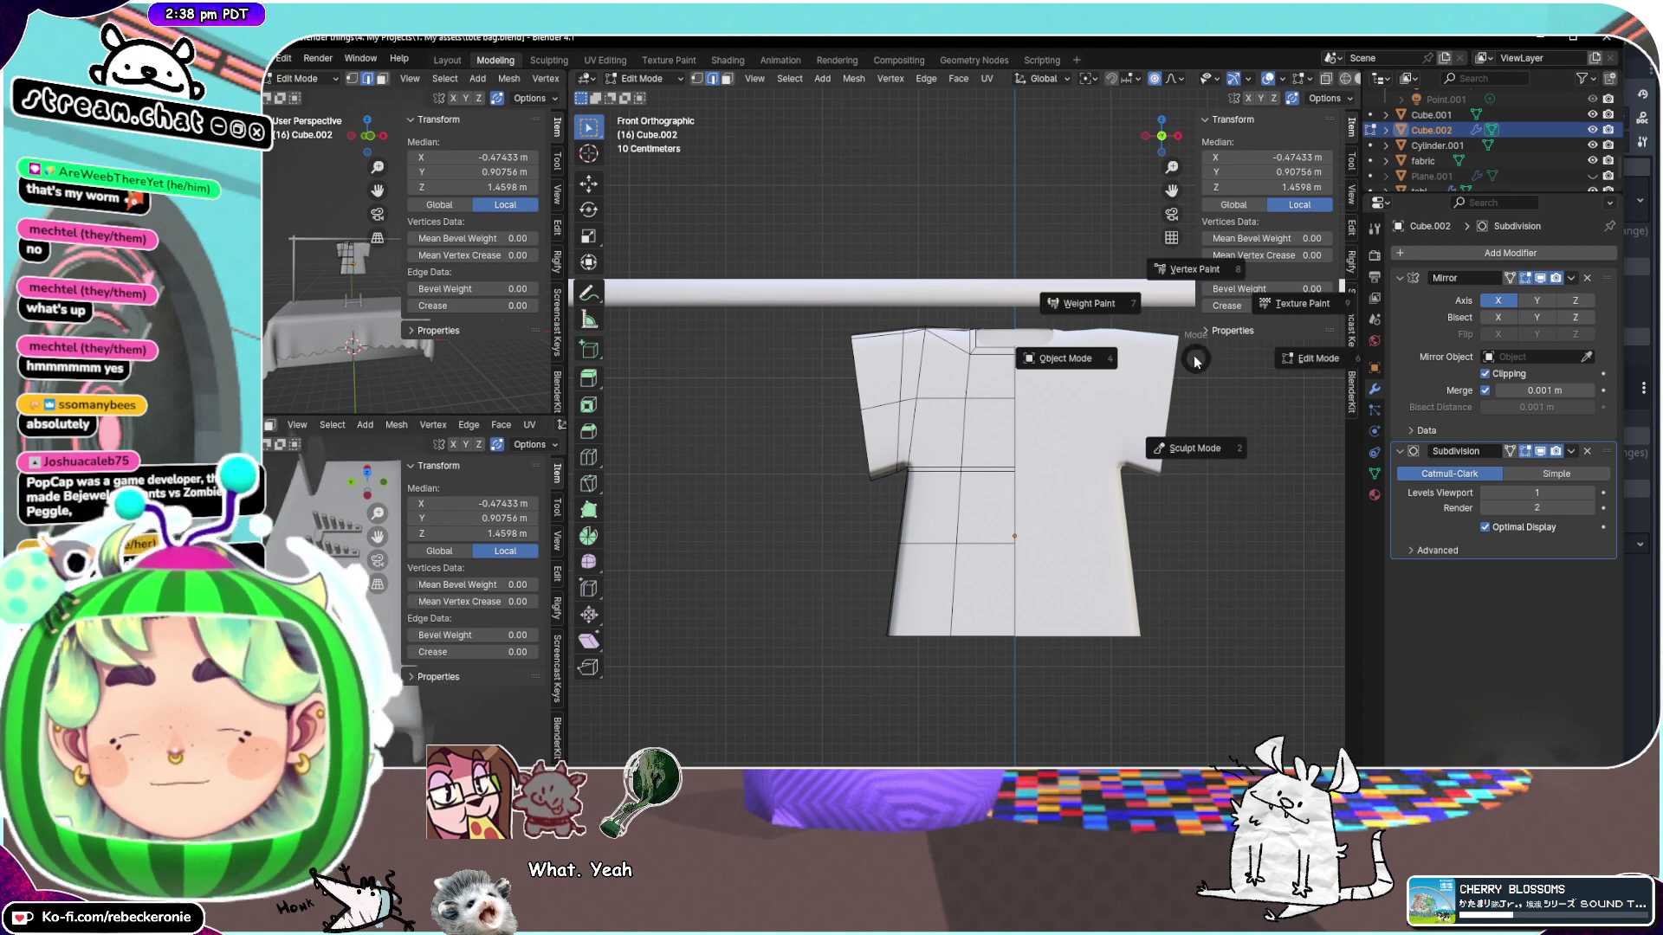
left_click(1074, 360)
left_click(1571, 278)
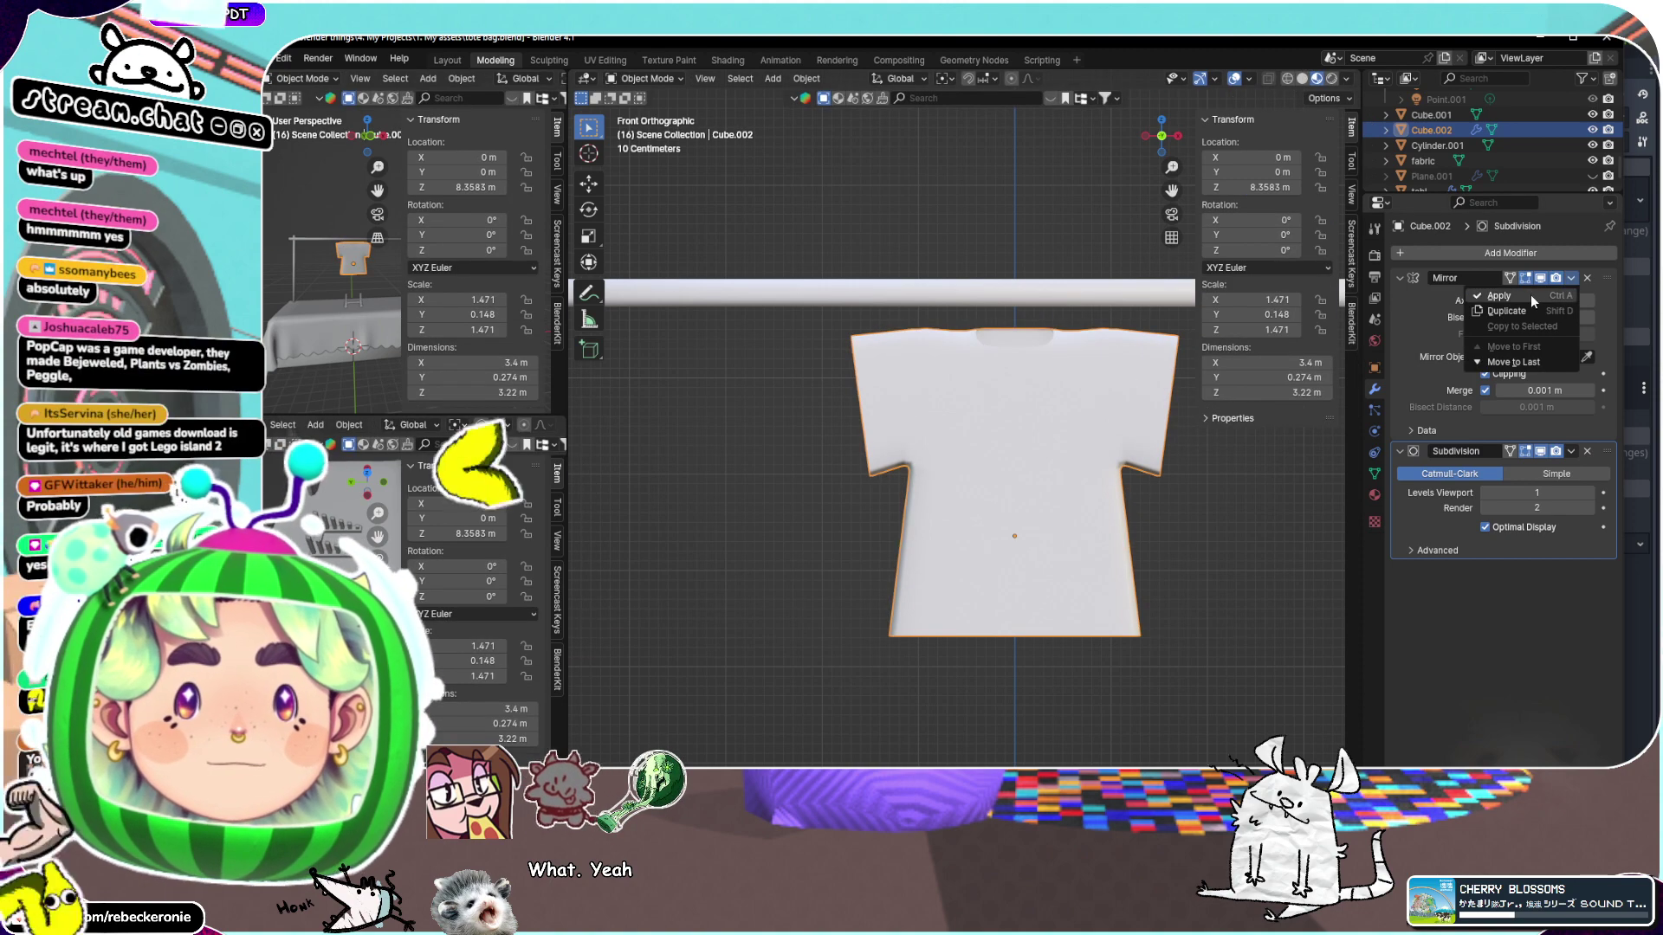
left_click(1530, 294)
left_click(1572, 278)
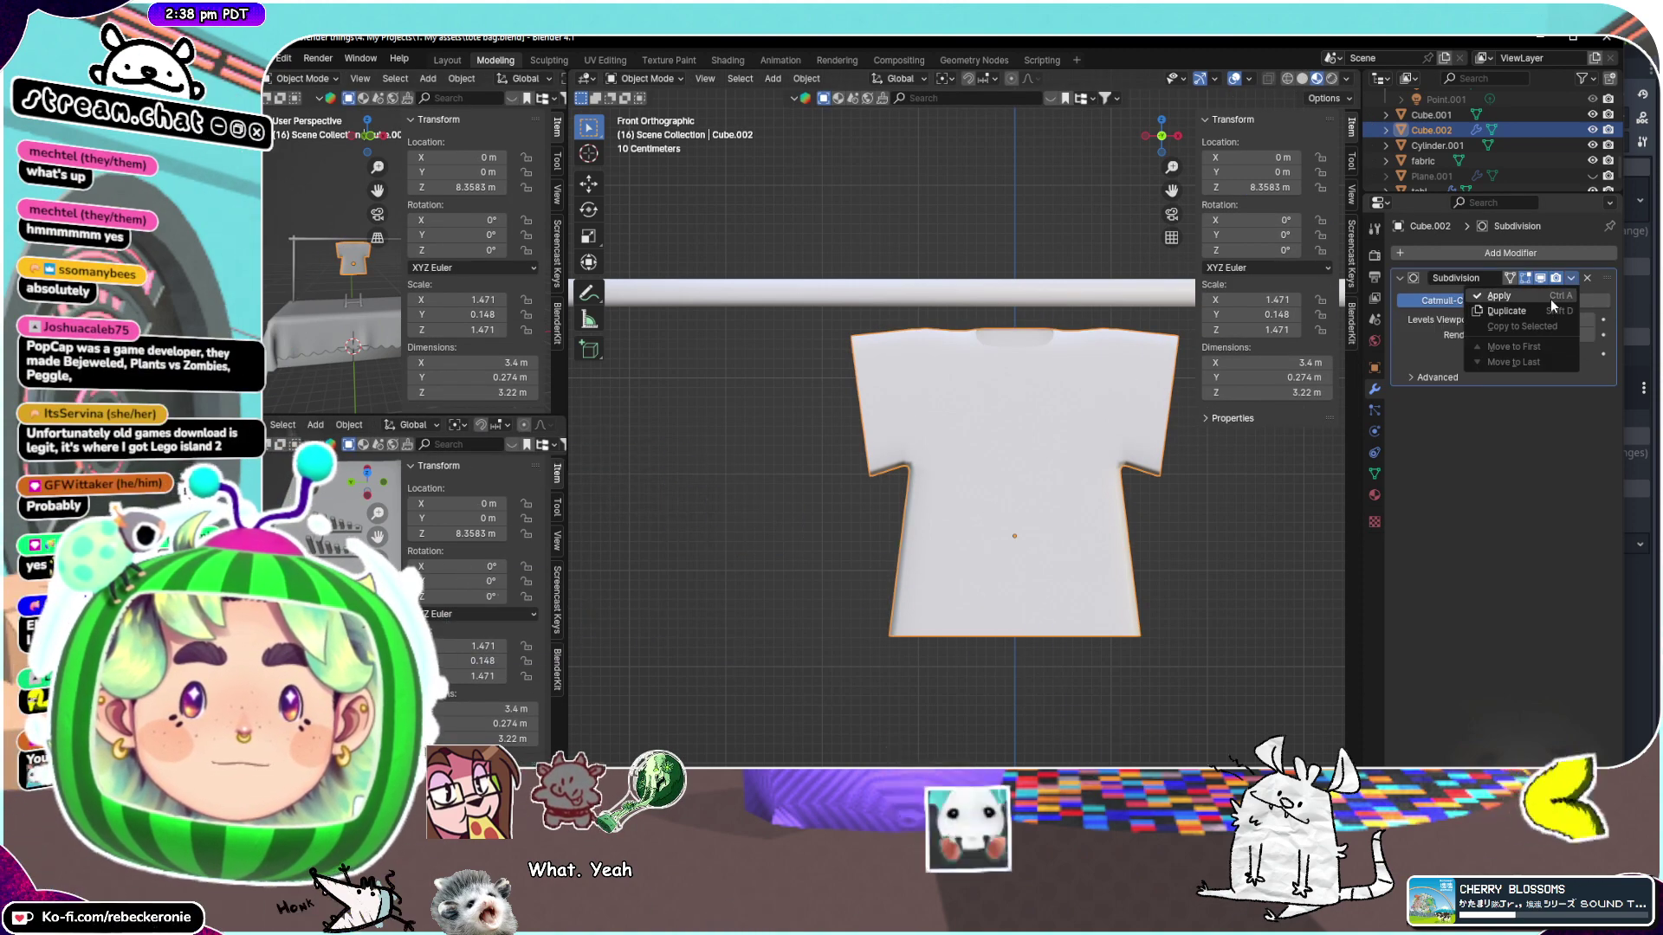
left_click(1550, 295)
Examine the shirt's applied mesh in Edit Mode and its proportions from the front, then return to Object Mode
middle_click_drag(996, 433, 1141, 220)
scroll(839, 314, "down", 4)
key("ctrl+Tab")
left_click(1050, 318)
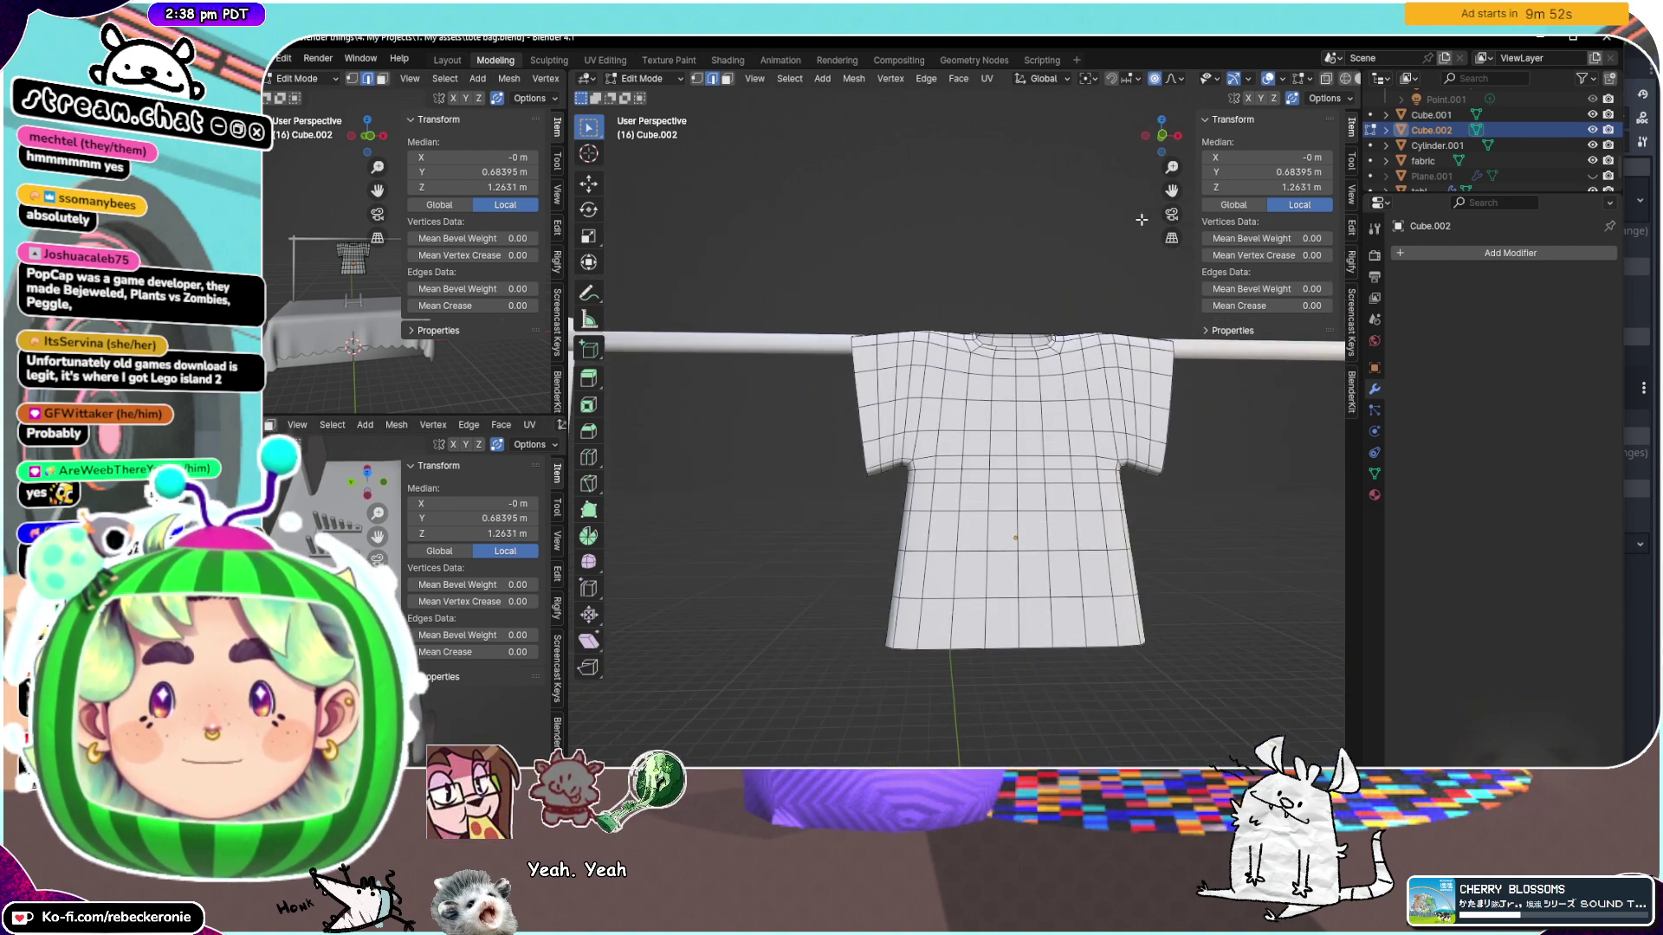
scroll(1104, 430, "down", 5)
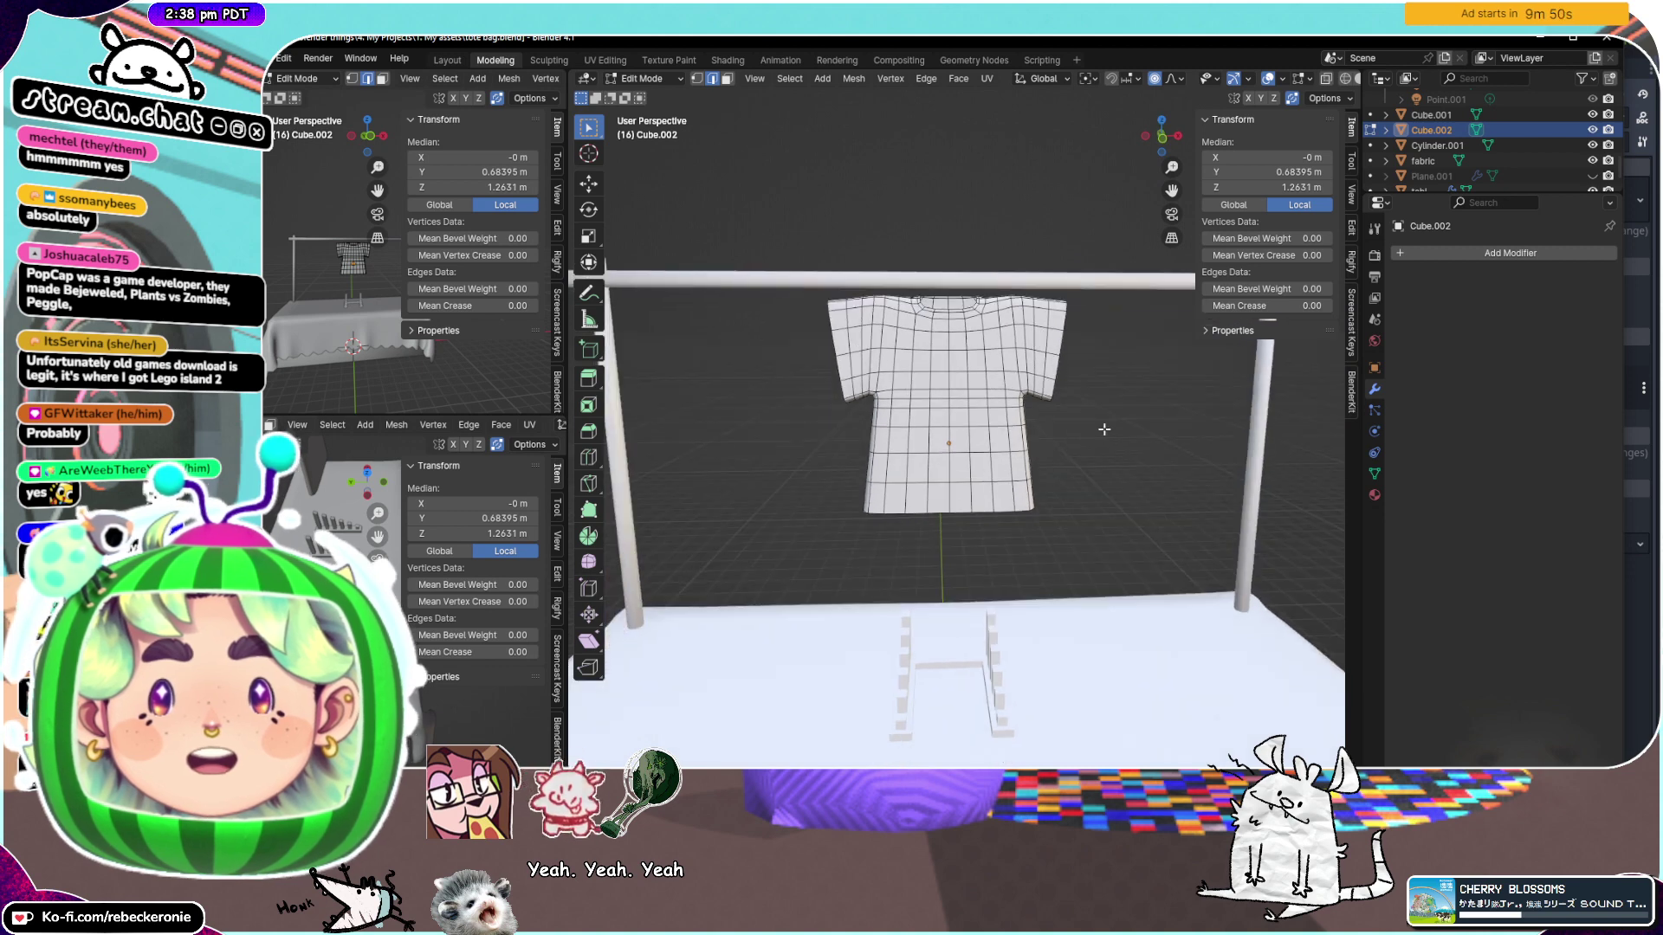
left_click(1162, 146)
left_click_drag(1172, 189, 1165, 237)
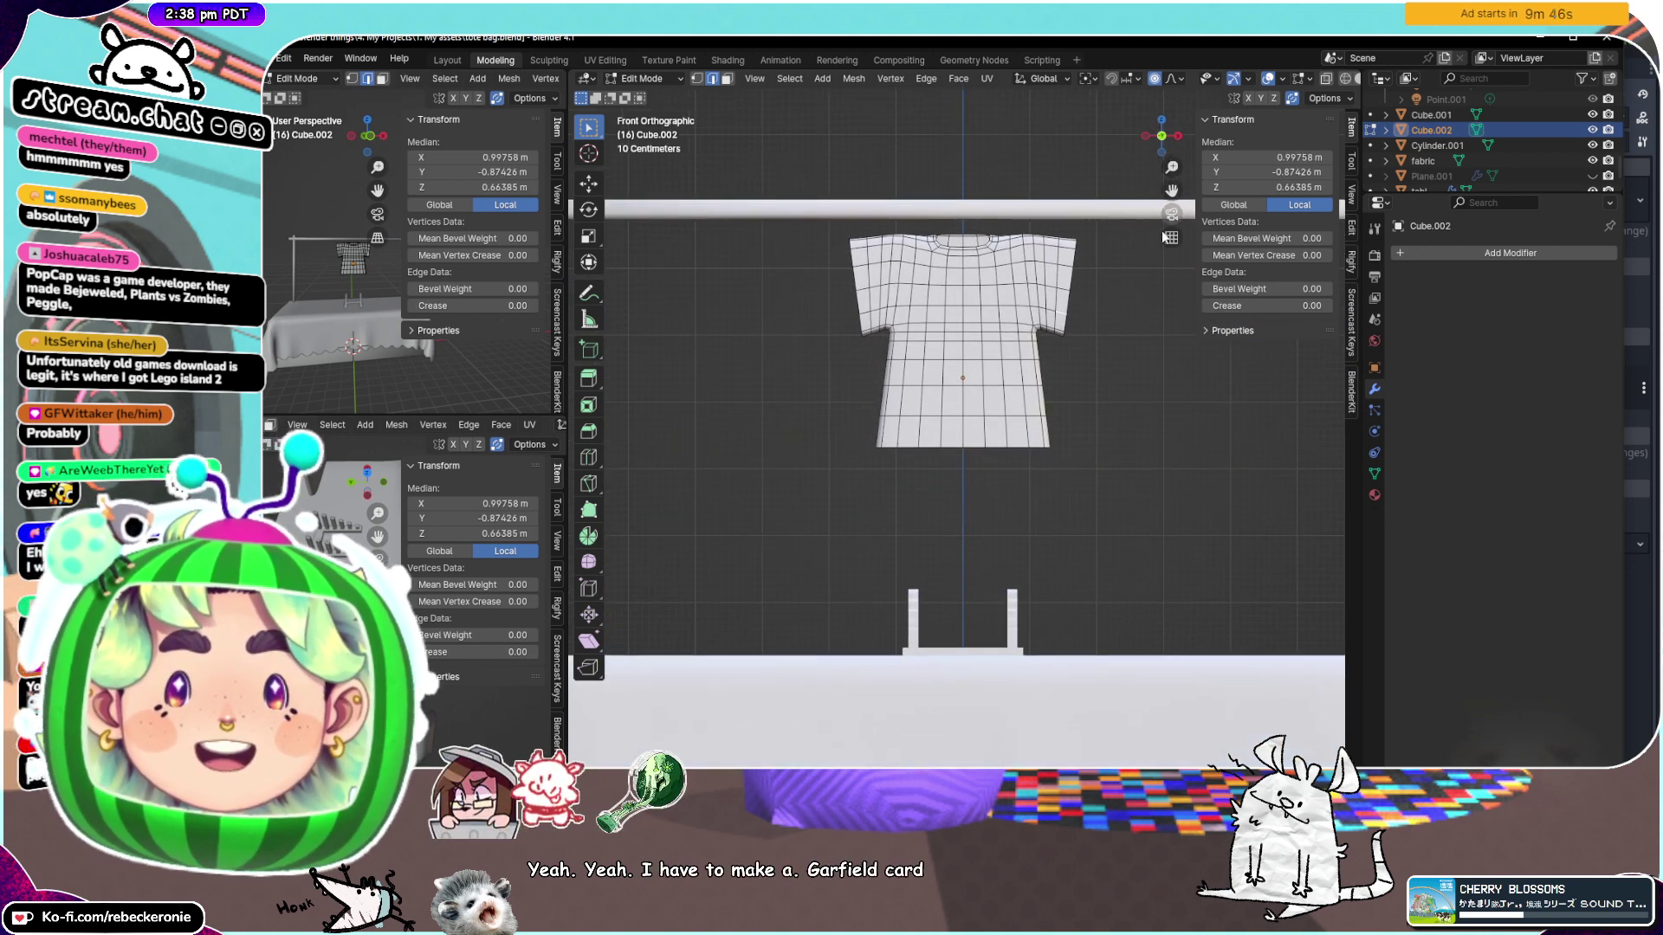
scroll(1117, 381, "down", 3)
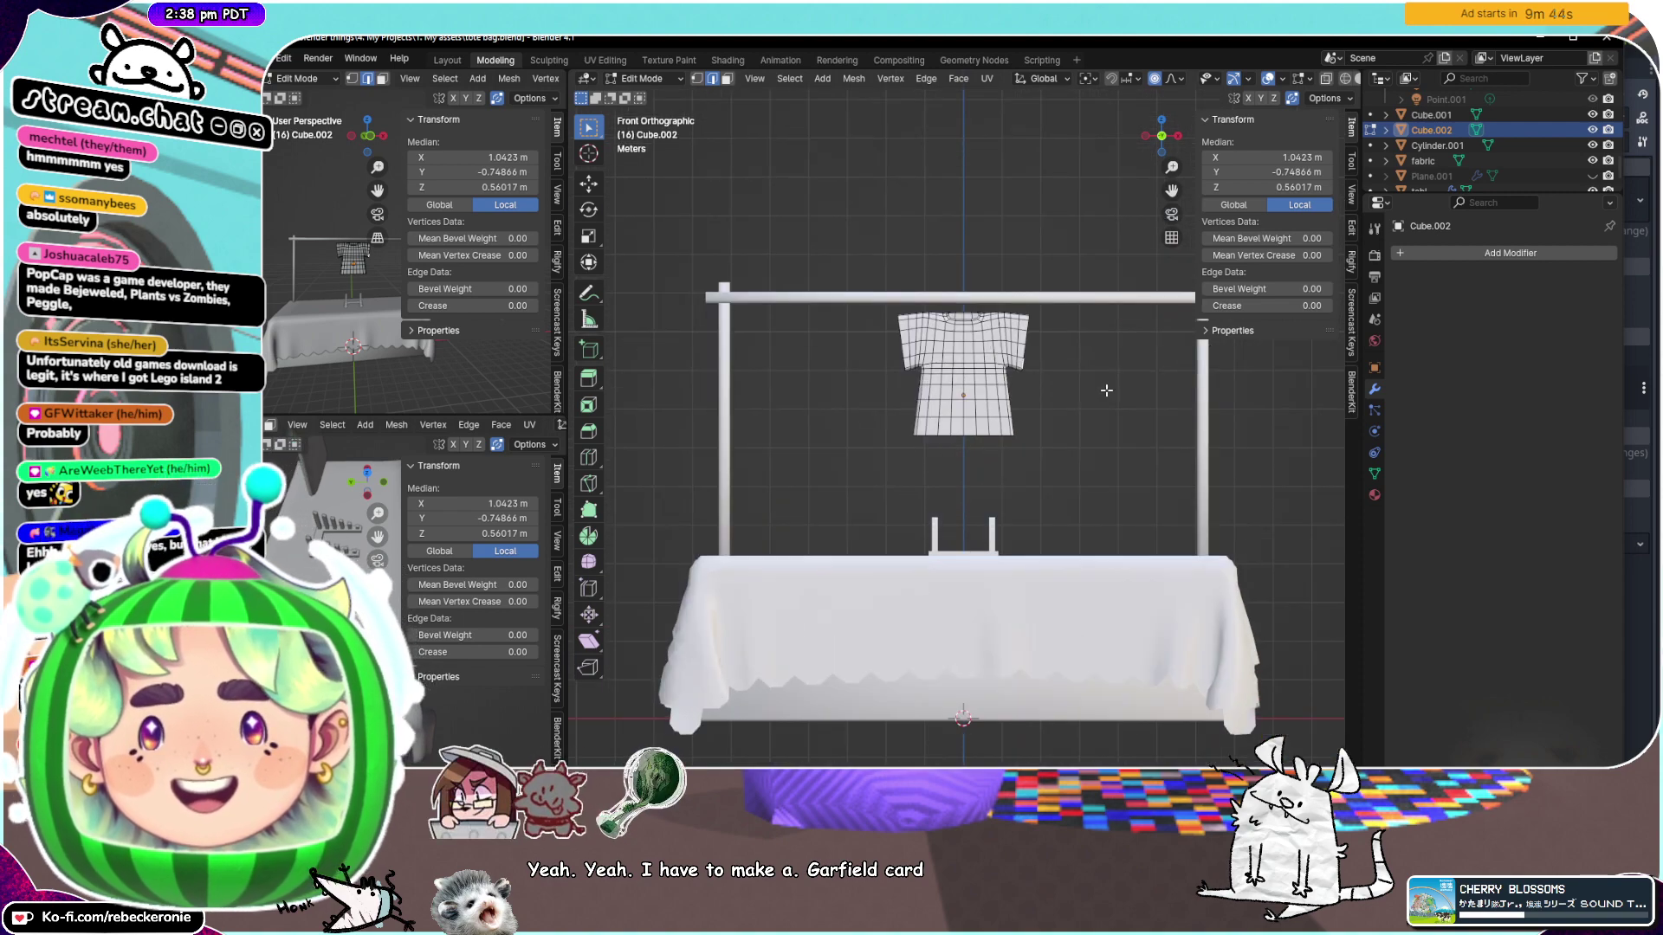
key("ctrl+Tab")
left_click(996, 403)
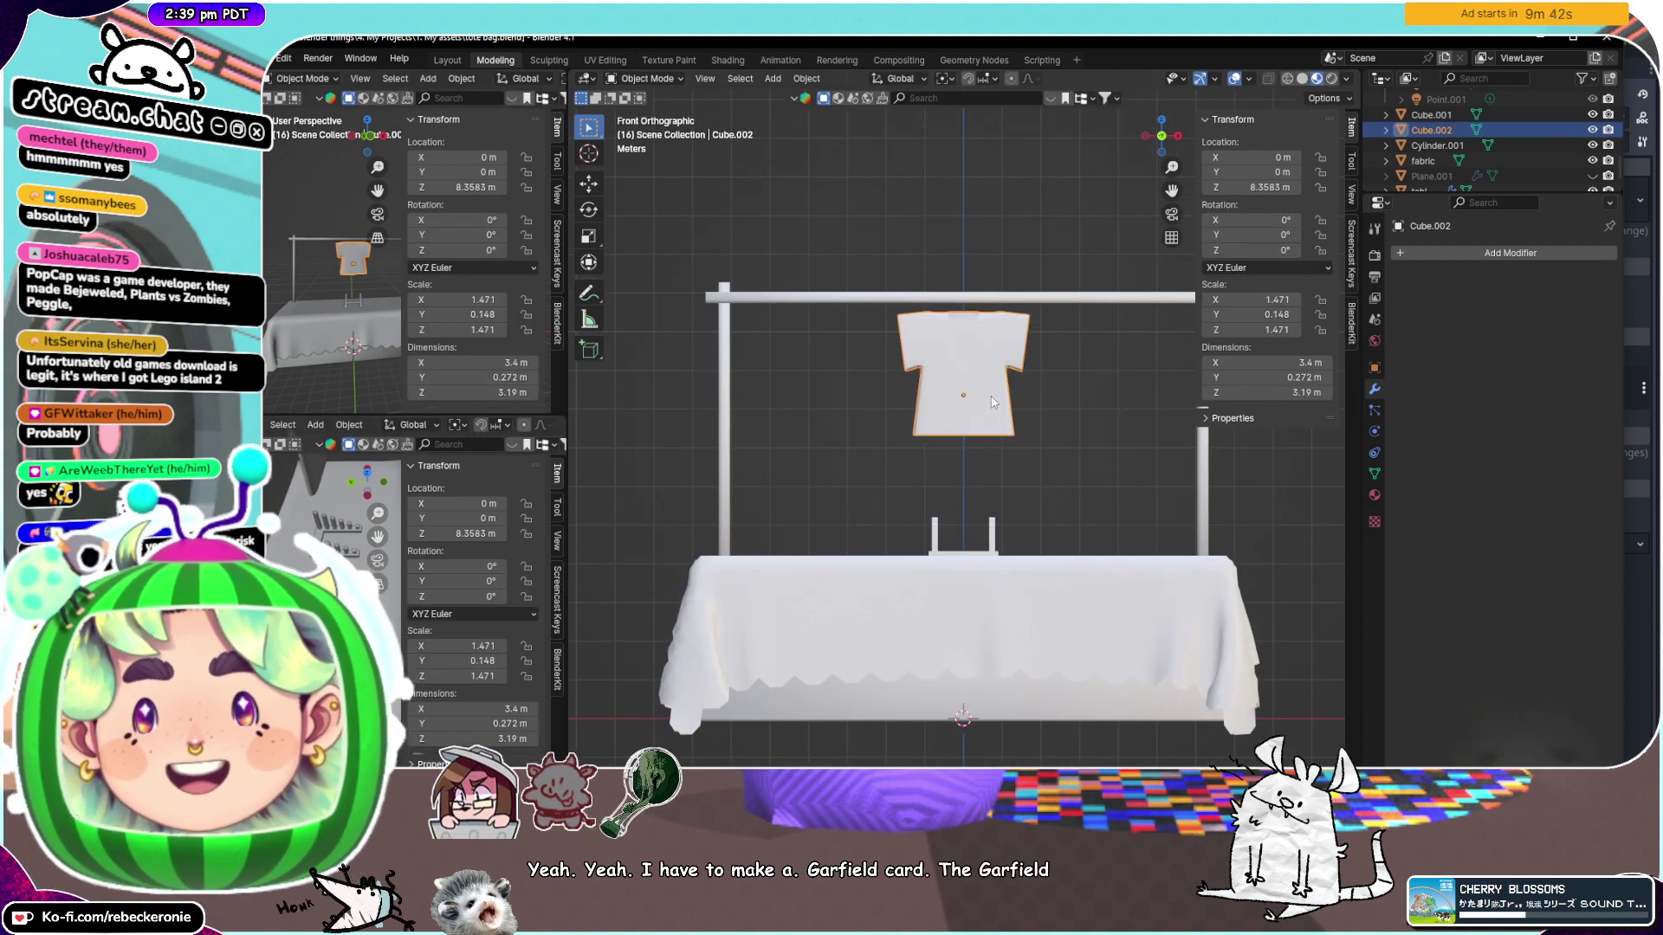
Add a path curve and raise it about 6.34 m along Z to sit between the shirt and the table
key("shift+a")
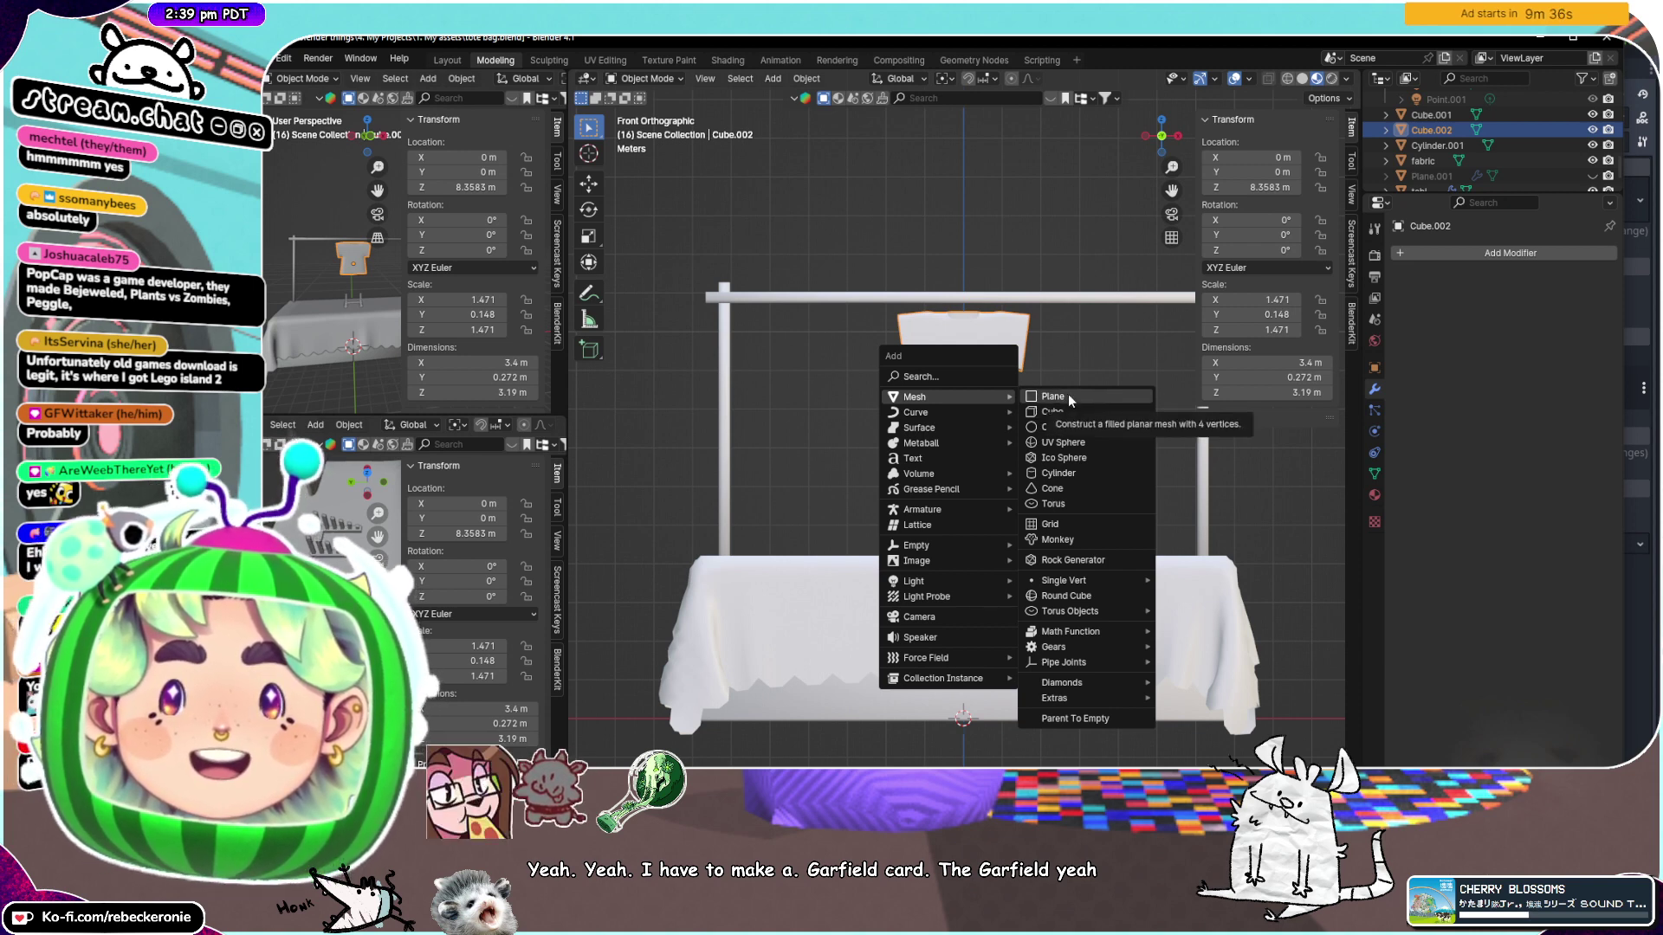
mouse_move(935, 418)
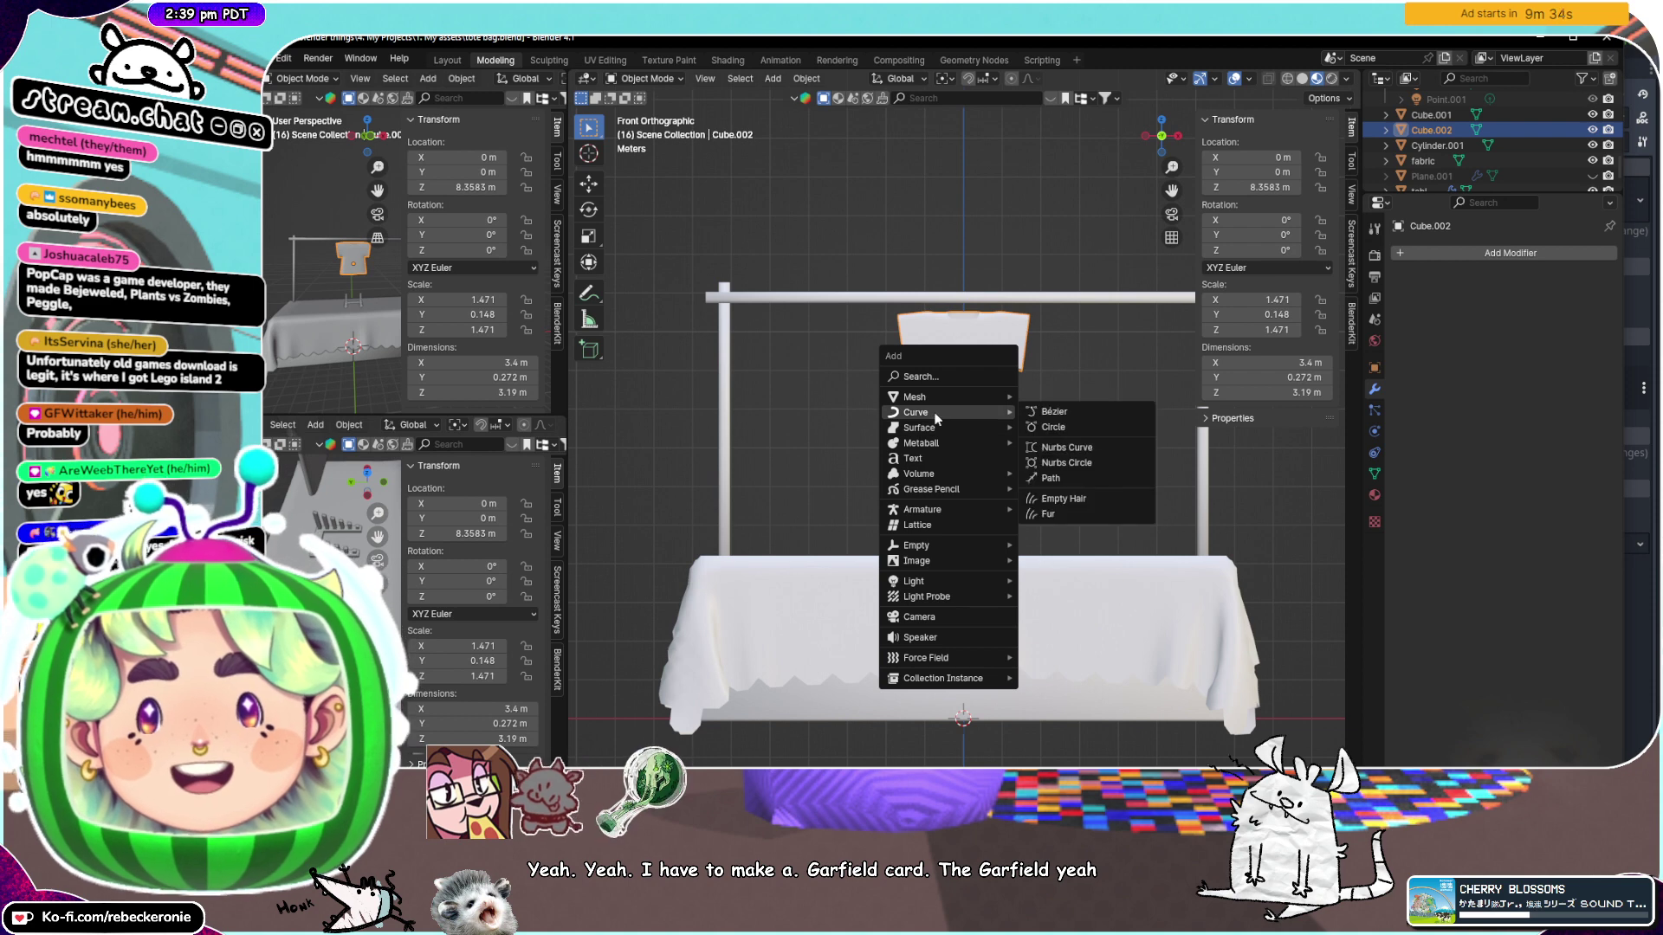
left_click(1057, 478)
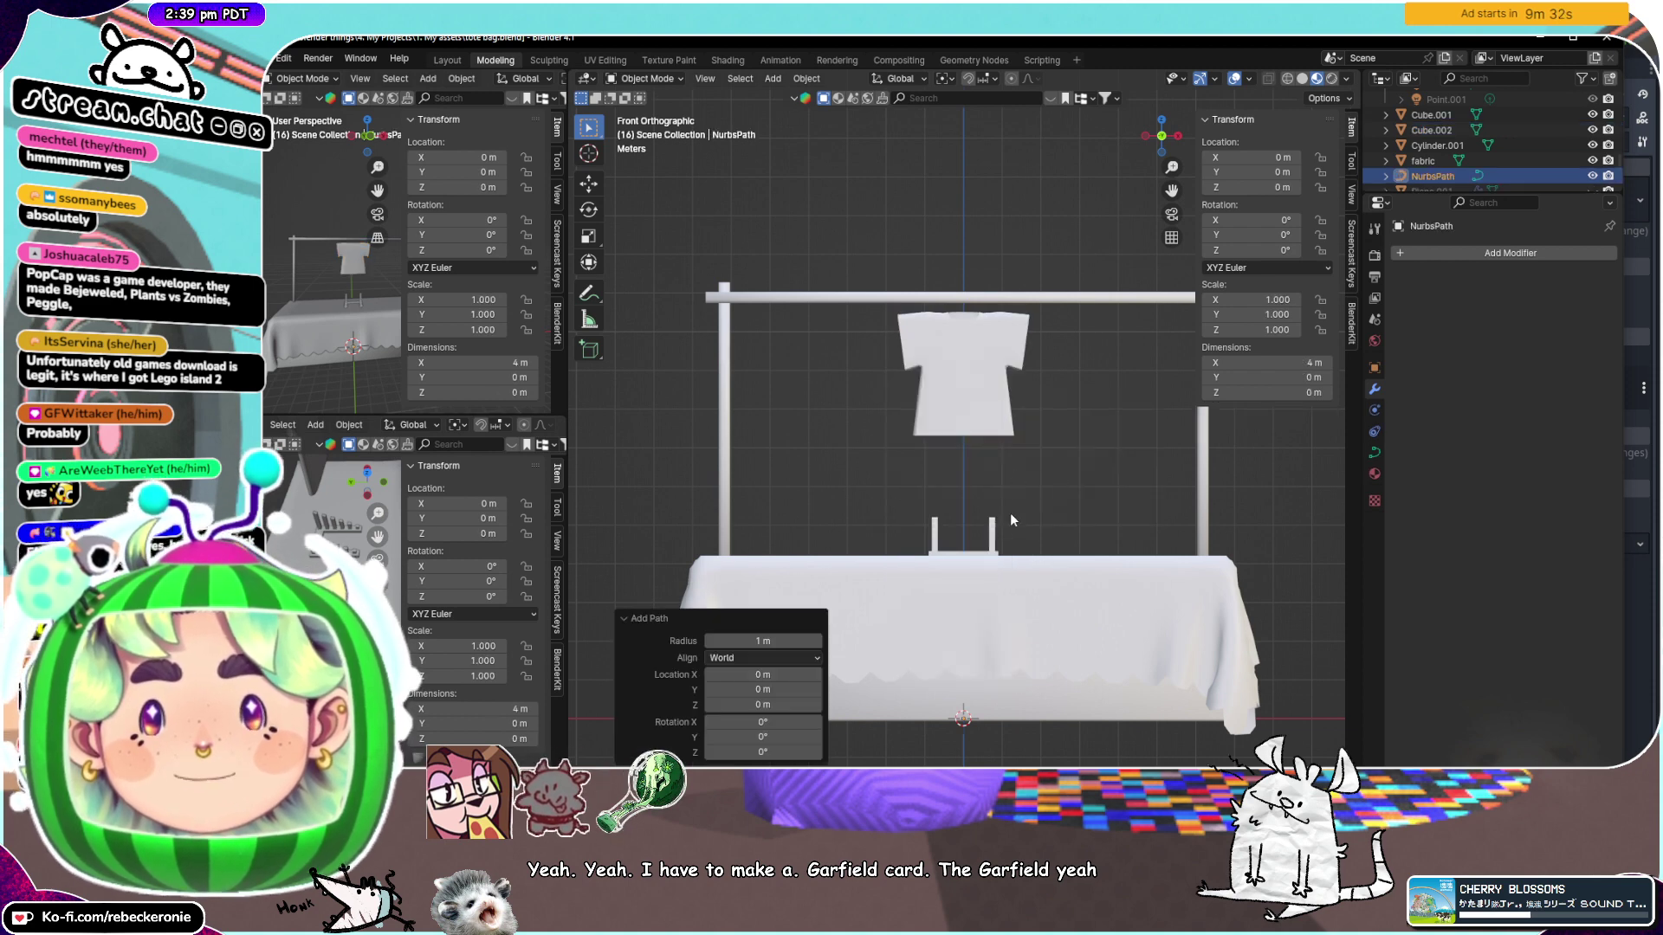
key("g")
key("z")
left_click(1039, 337)
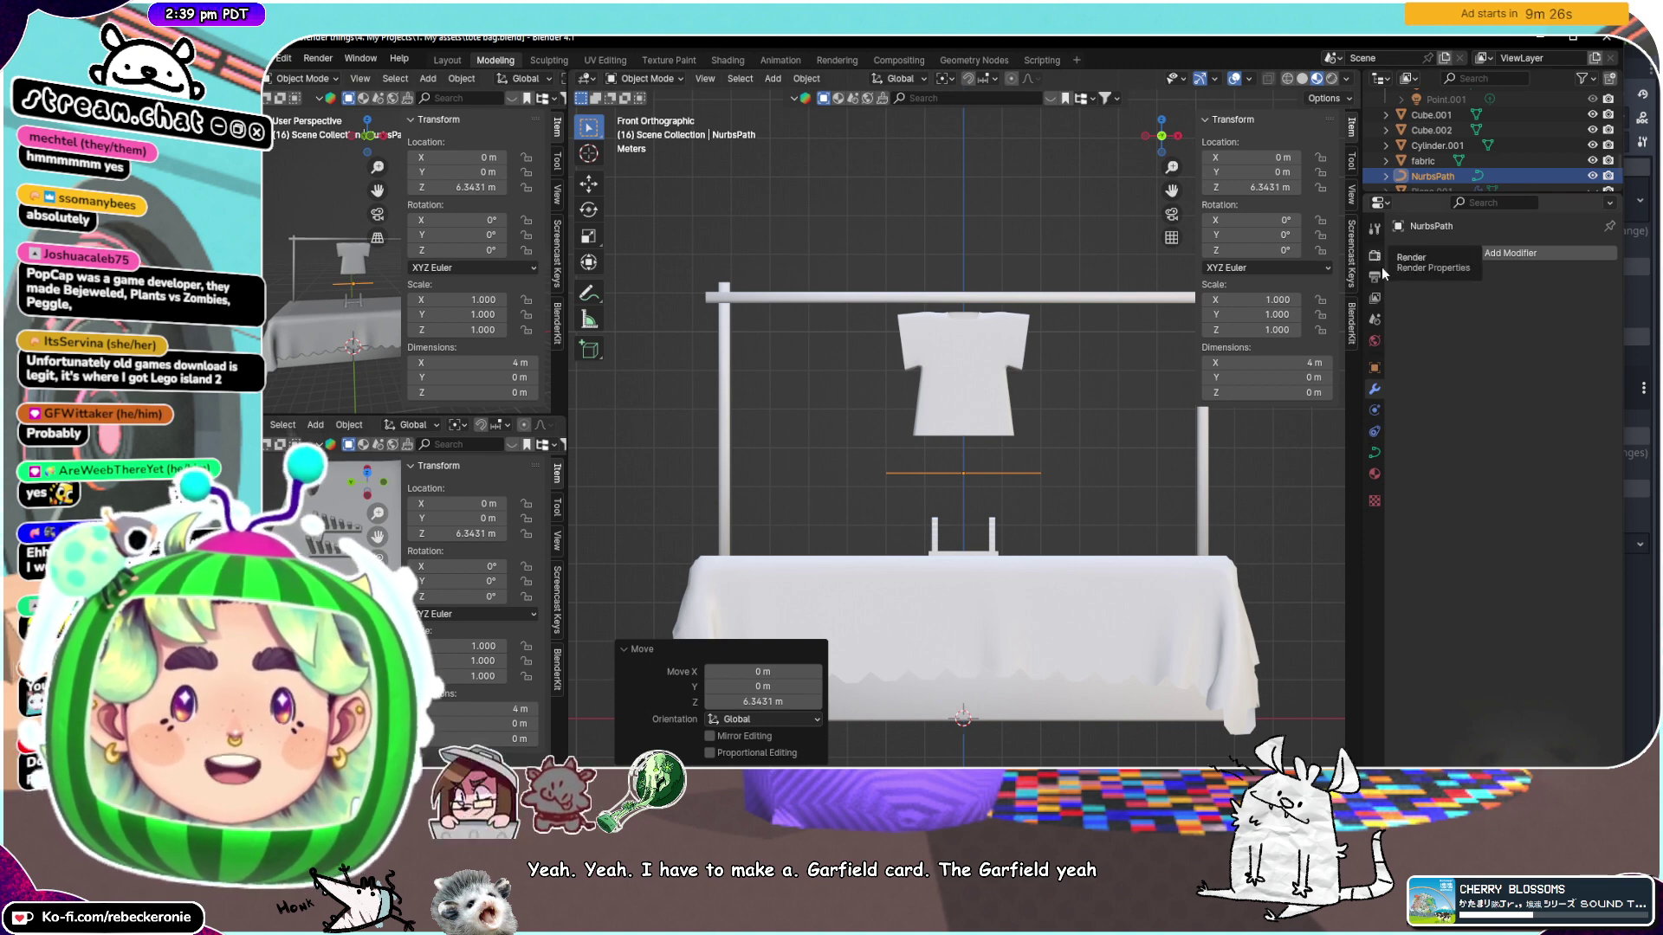
Thicken the path into a rod with a round bevel 0.07 m deep, keeping the geometry offset at 0 m
left_click(1375, 453)
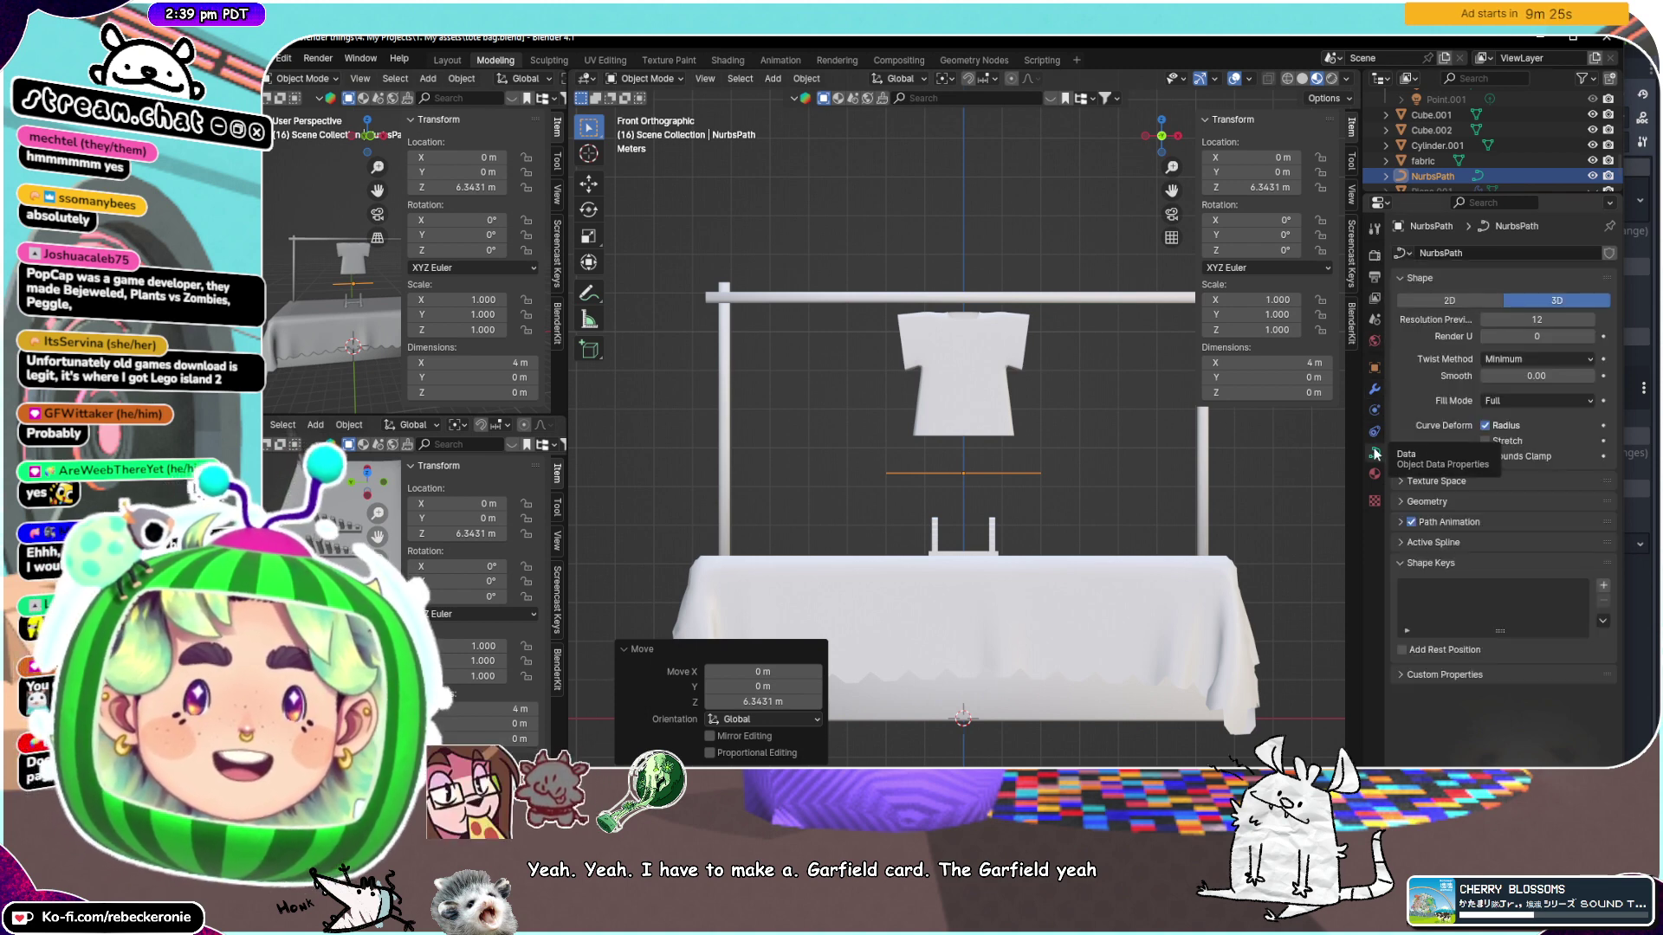
left_click(1453, 503)
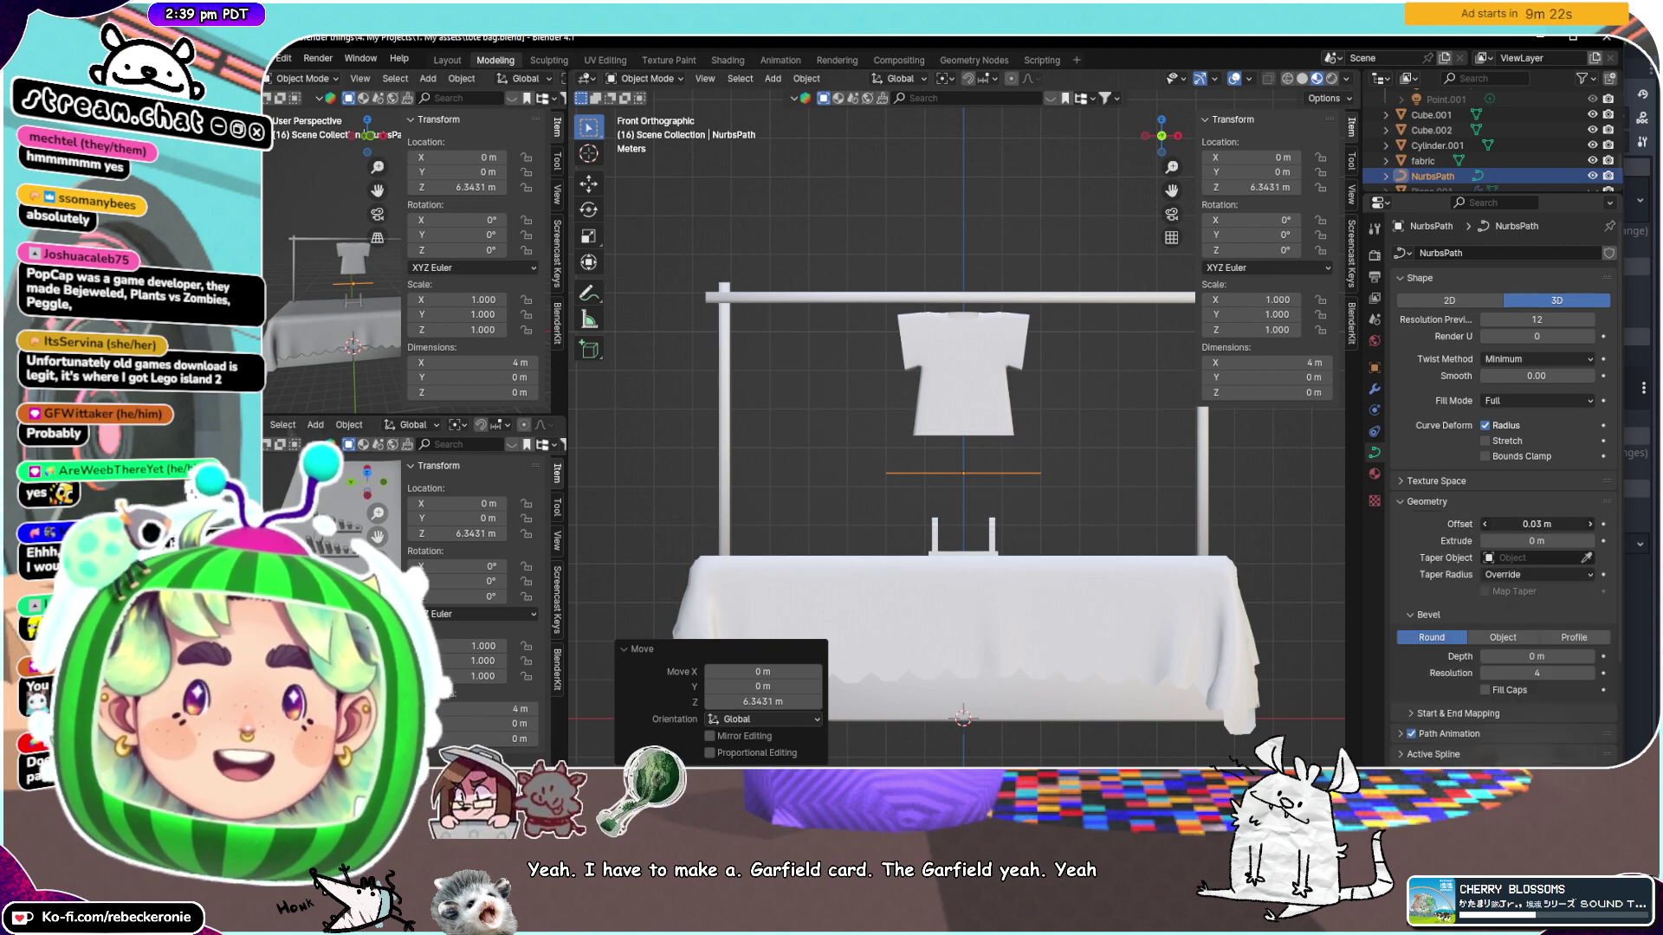
key("ctrl+z")
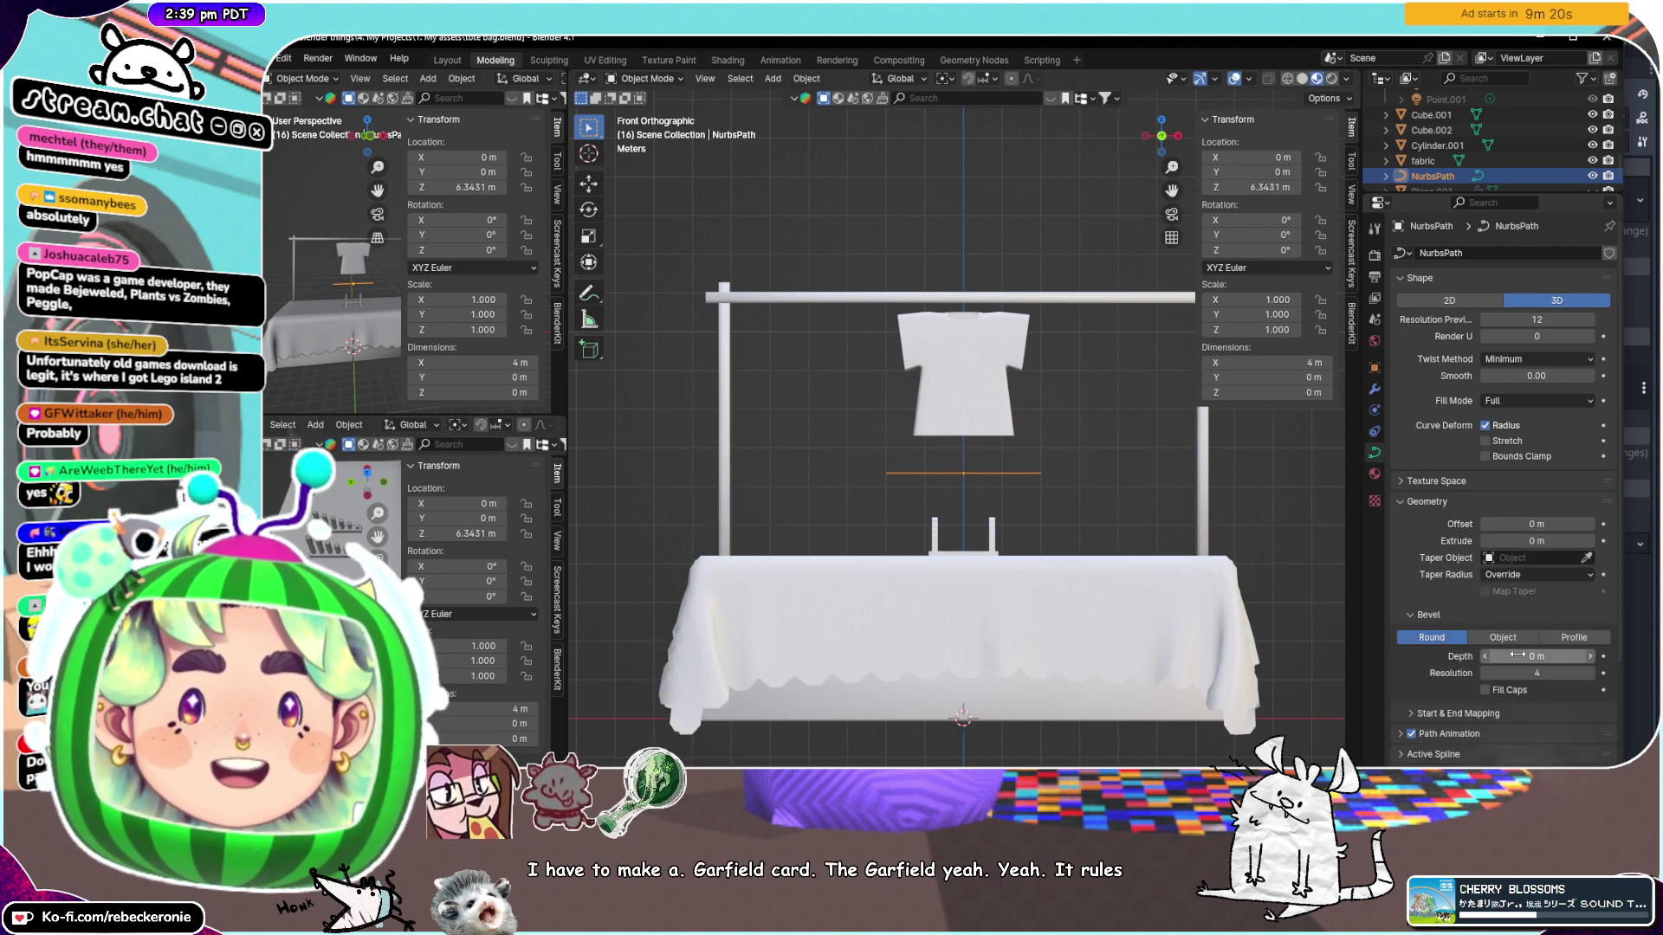
left_click_drag(1538, 656, 1501, 656)
scroll(1088, 556, "up", 5)
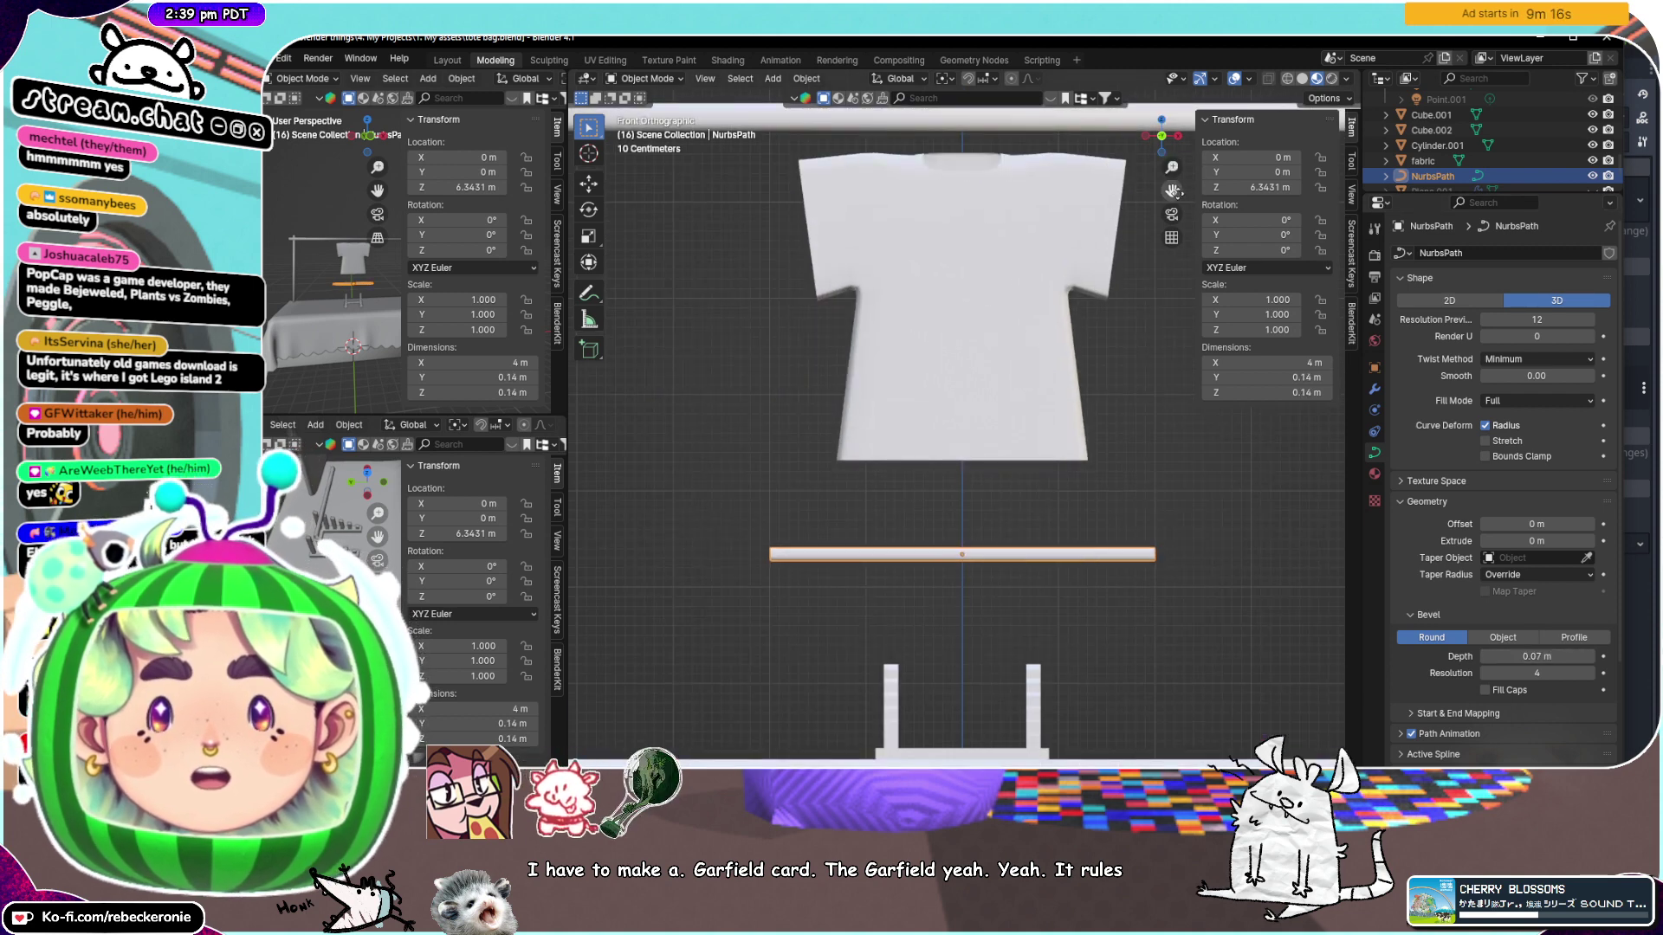
left_click_drag(1174, 190, 1182, 50)
key("g")
key("x")
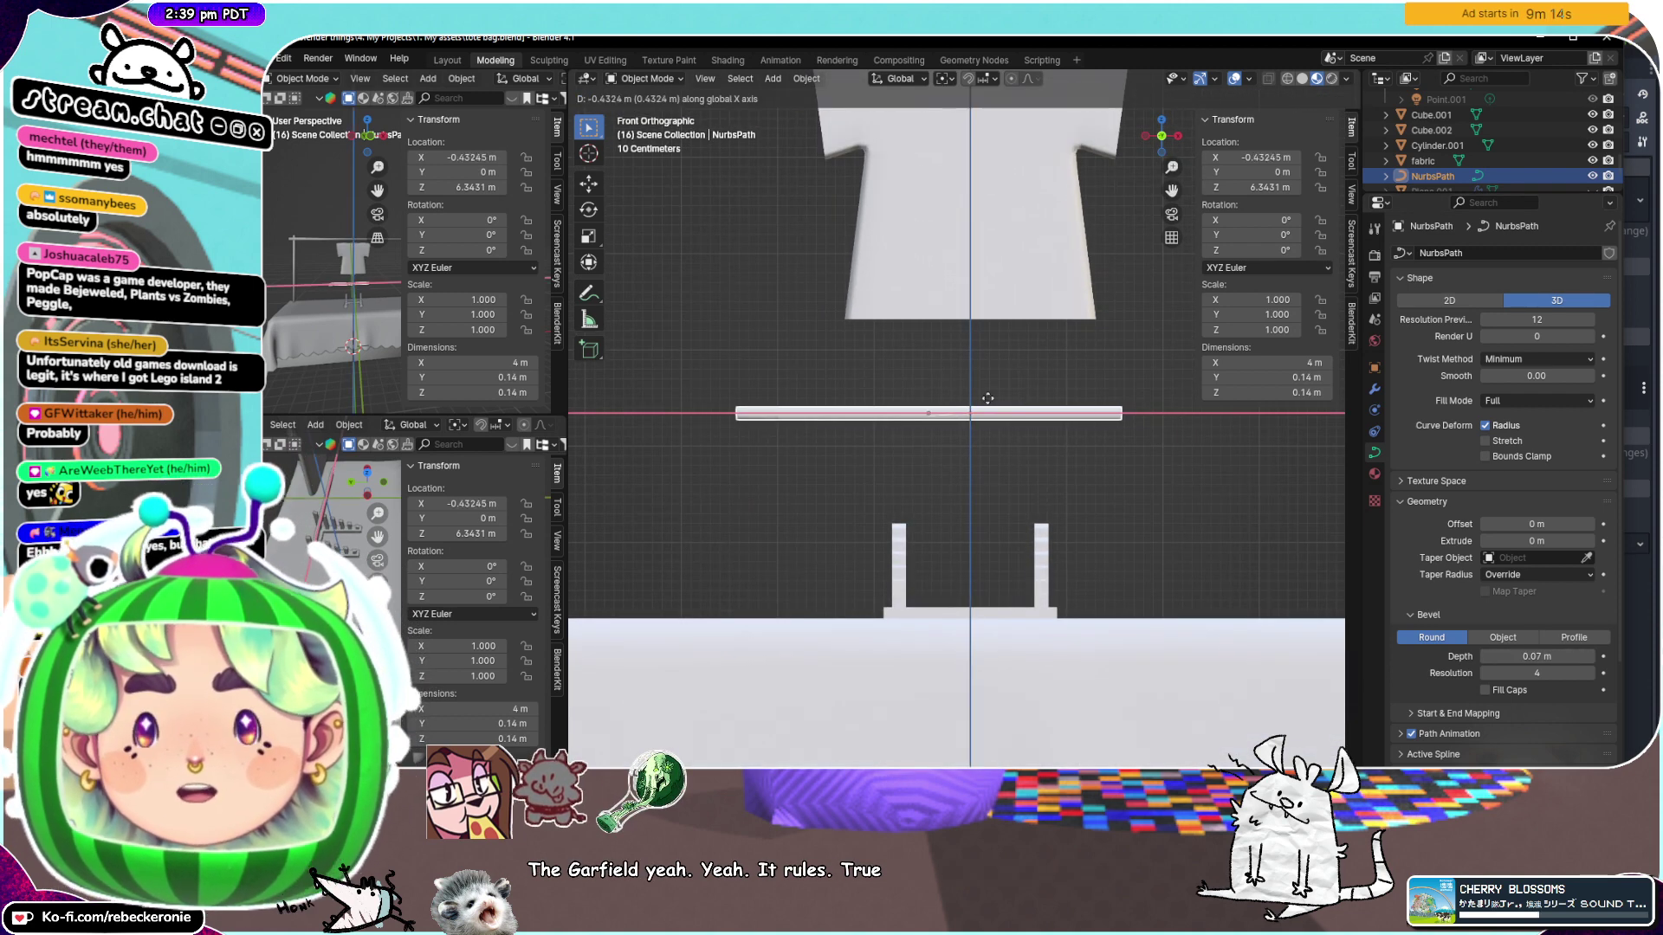
key("Escape")
In Edit Mode, shift all the path's control points about -1.98 m along X so one end meets the centre line
key("ctrl+Tab")
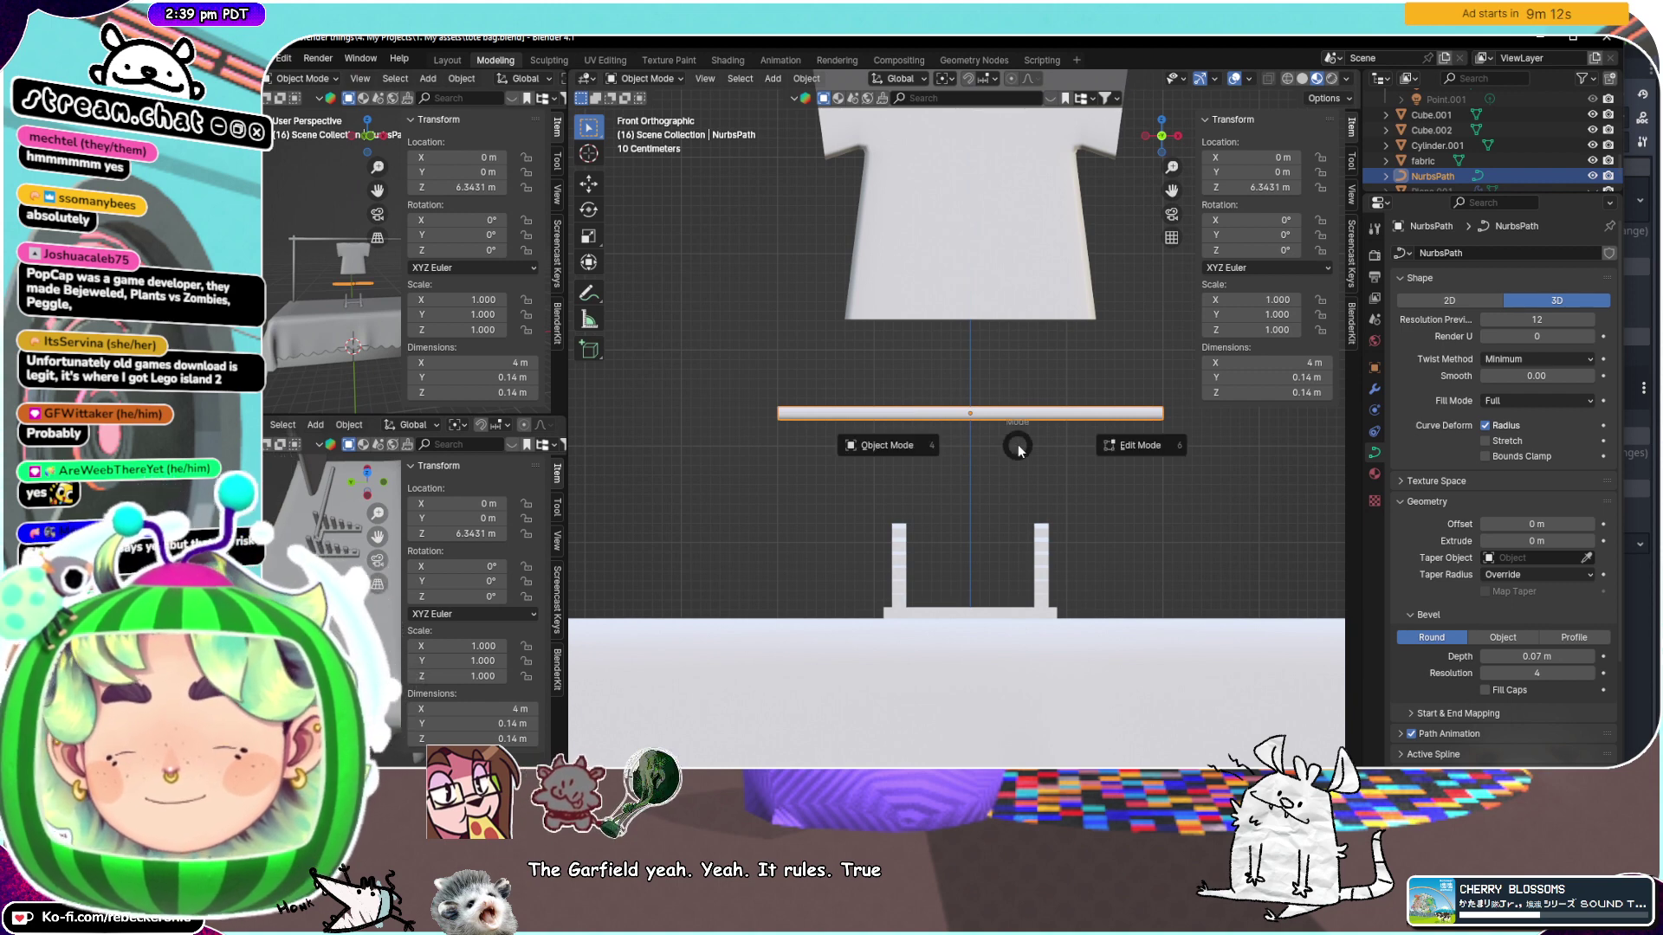
left_click(1187, 444)
key("g")
key("x")
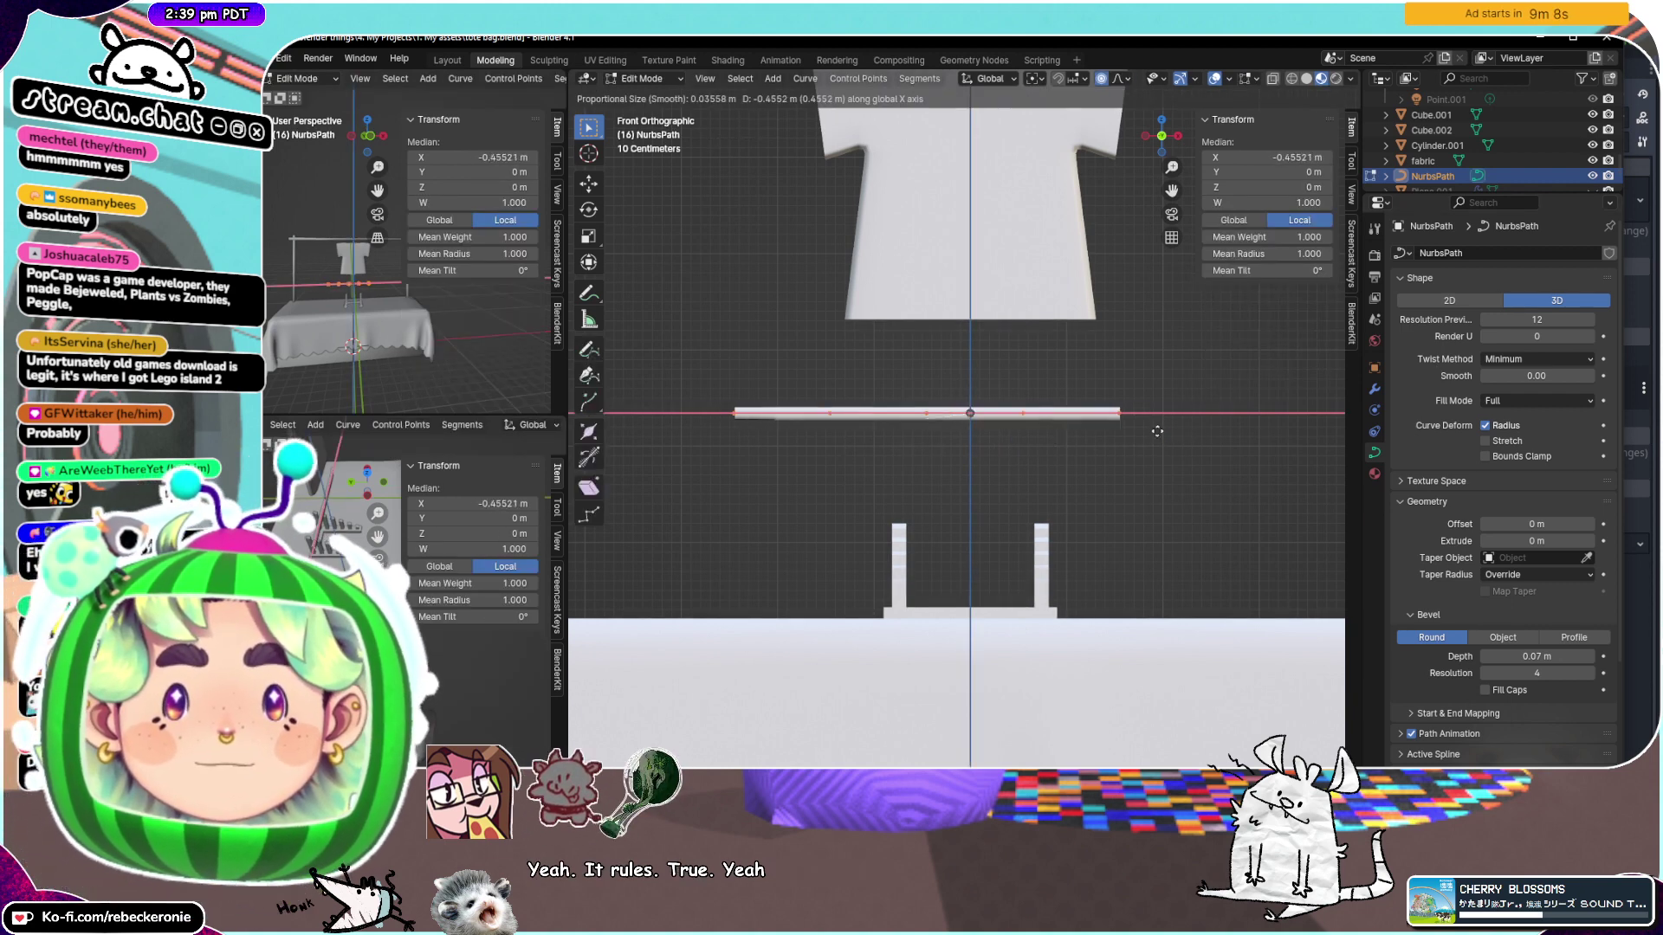
left_click(1033, 418)
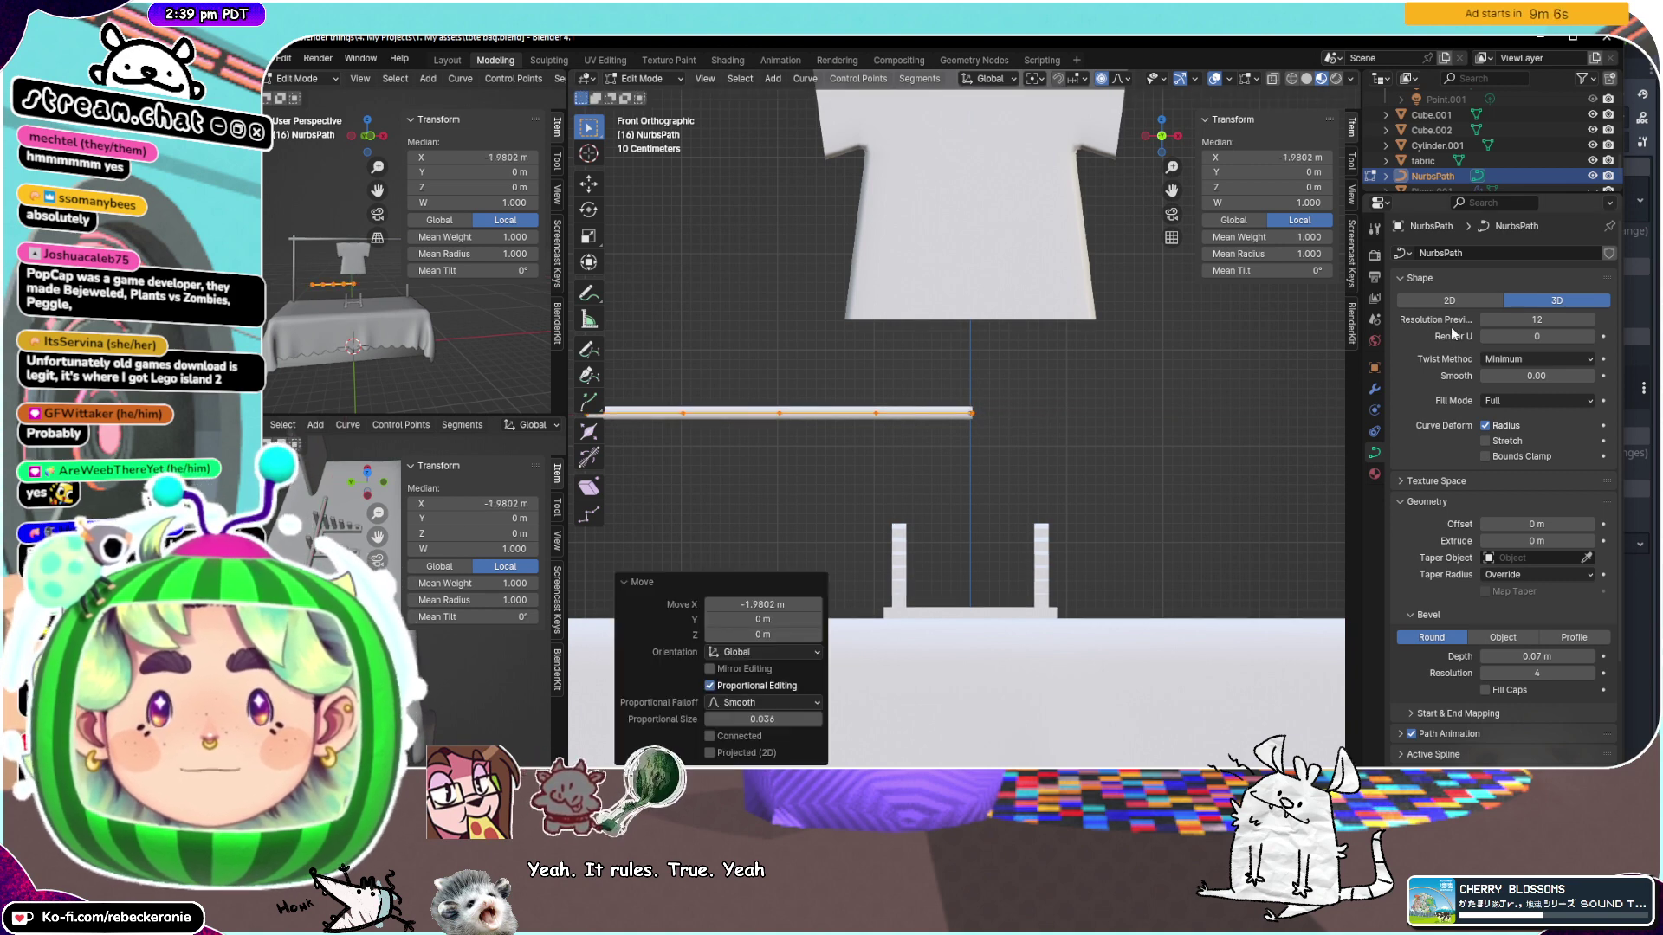
Add a Mirror modifier on the X axis to the path
left_click(1375, 389)
left_click(1498, 253)
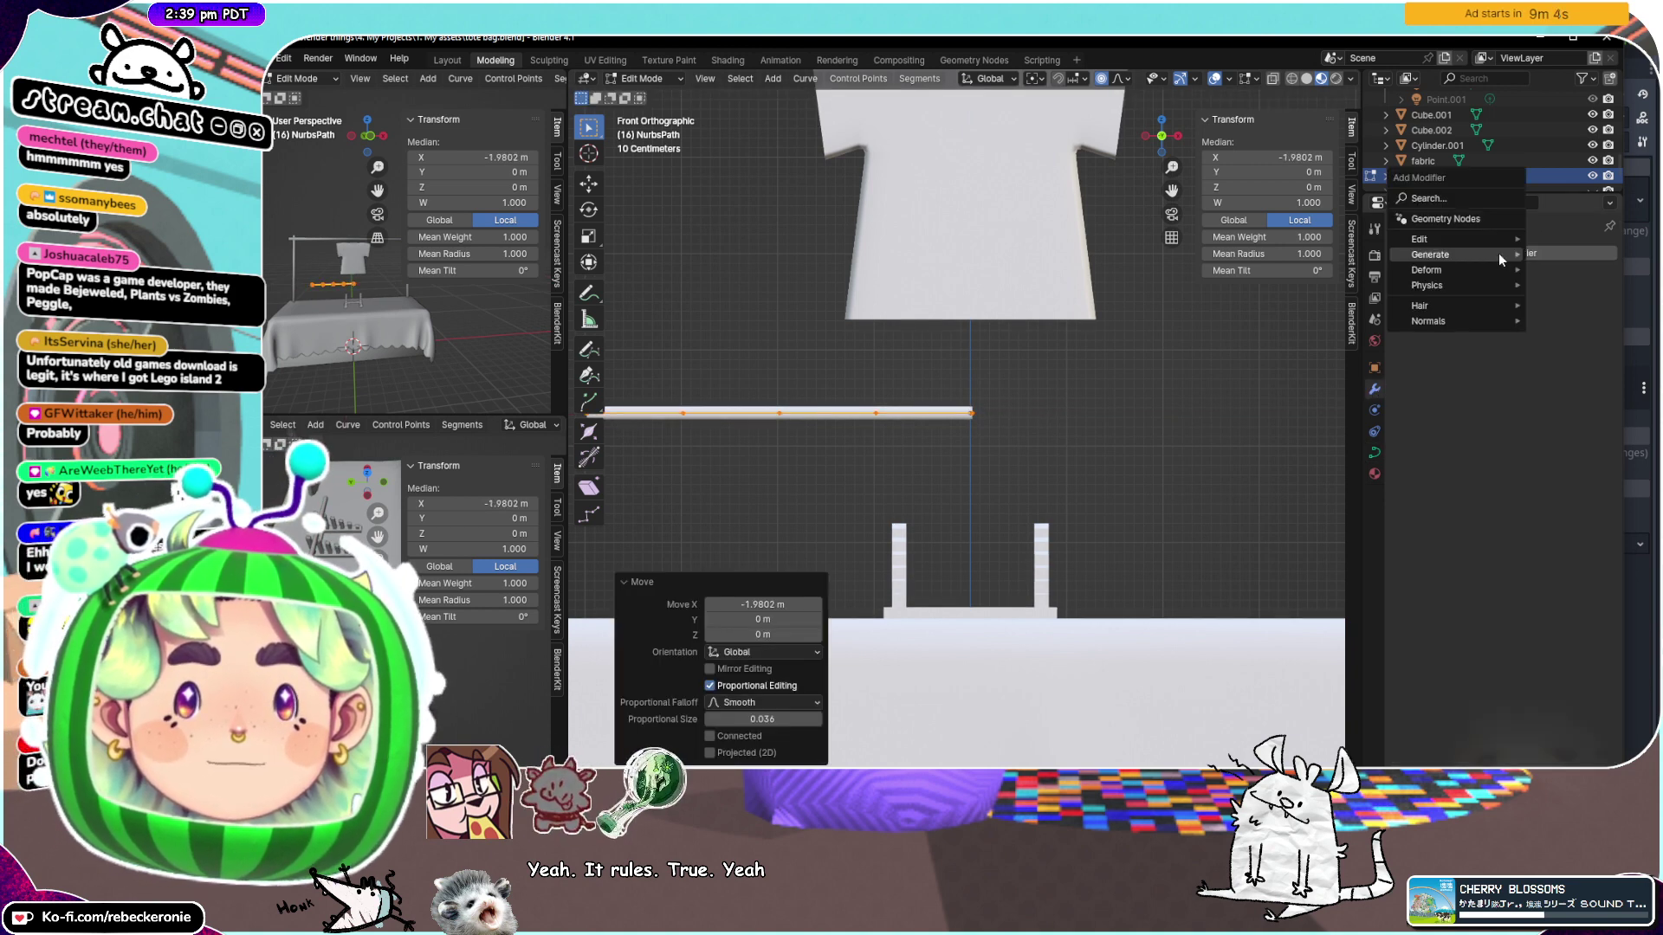
mouse_move(1498, 253)
left_click(1322, 335)
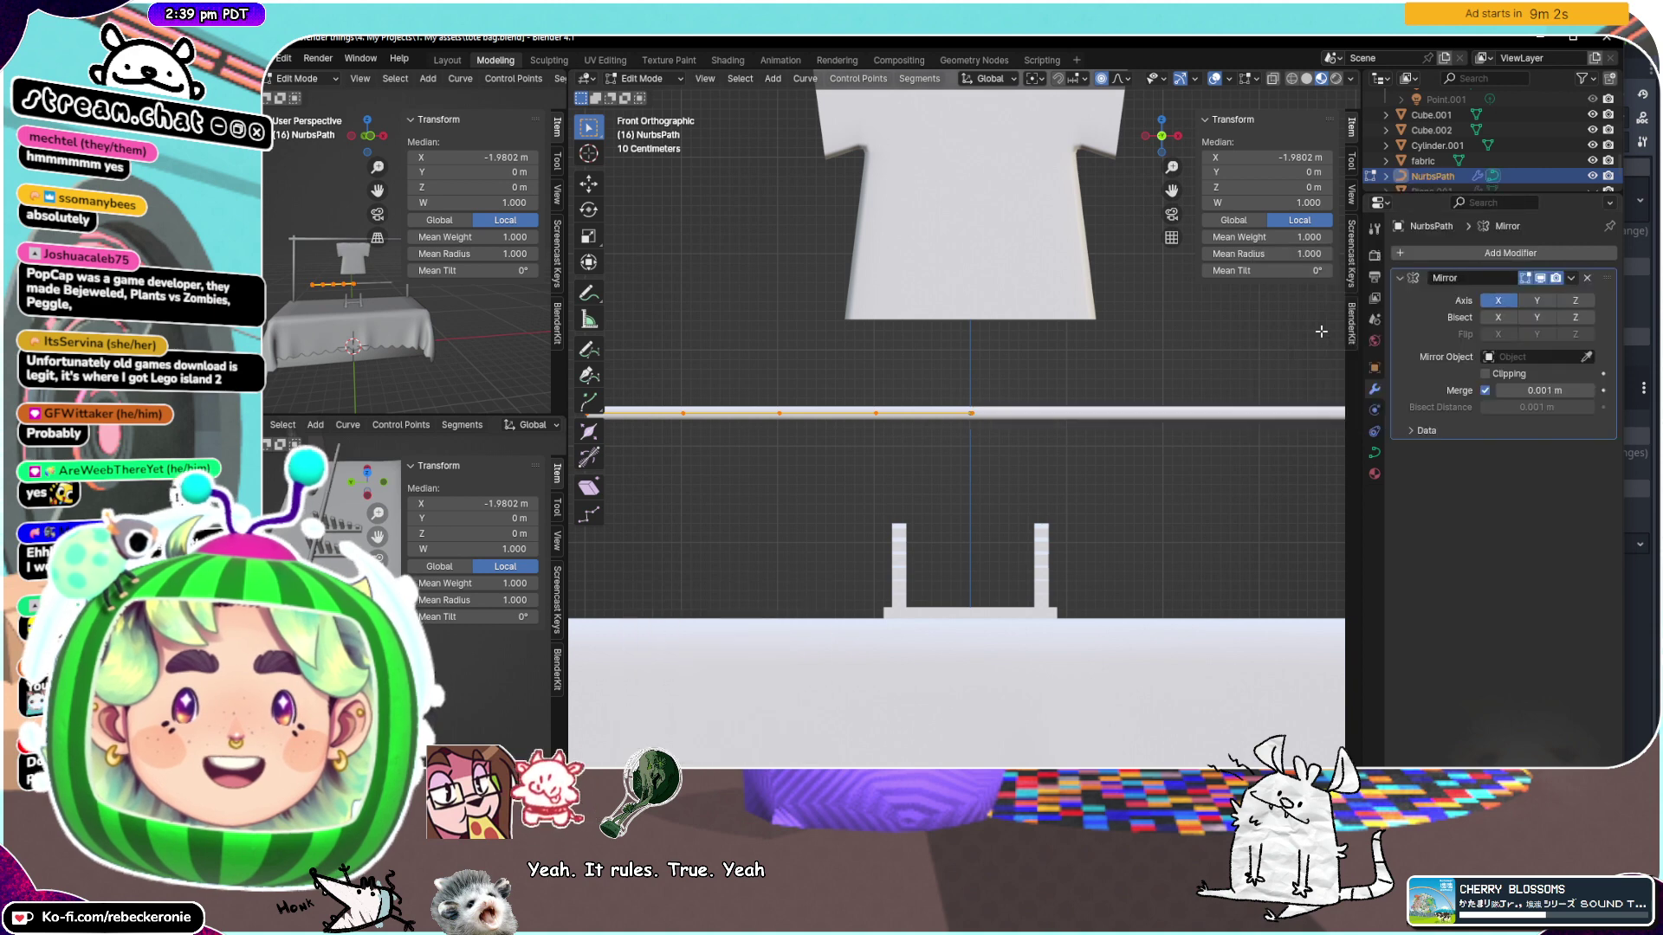
Move the path's outer control point about 4.08 m along X and 0.82 m up to form the hanger's peak
scroll(957, 374, "down", 2)
left_click(701, 415)
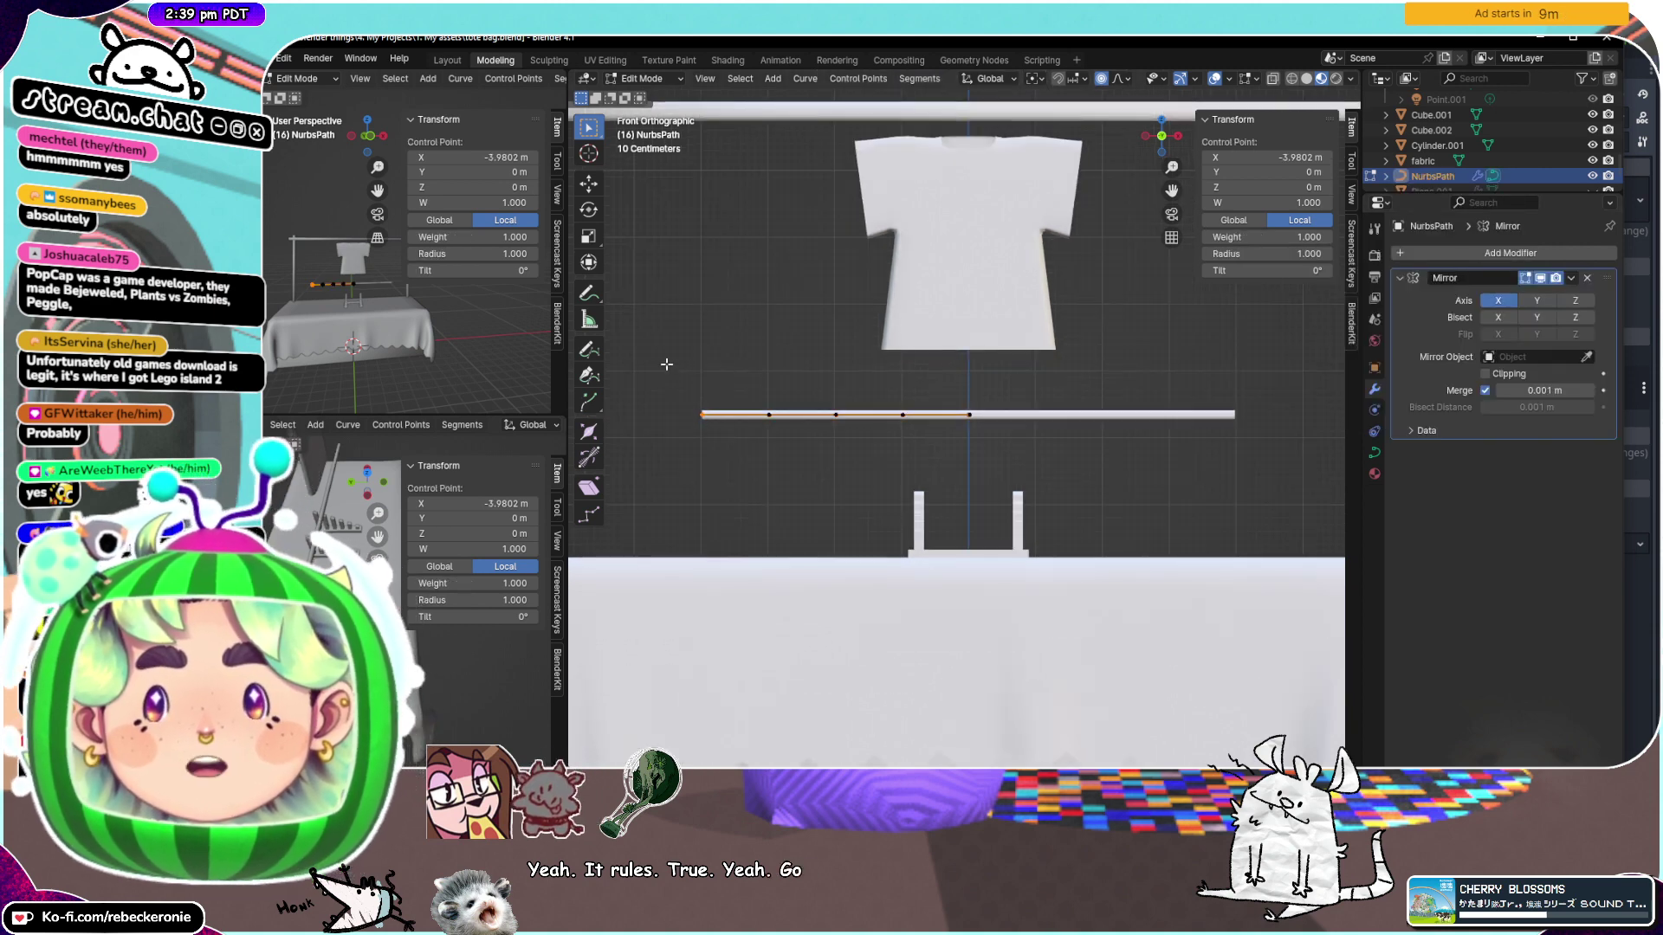
key("g")
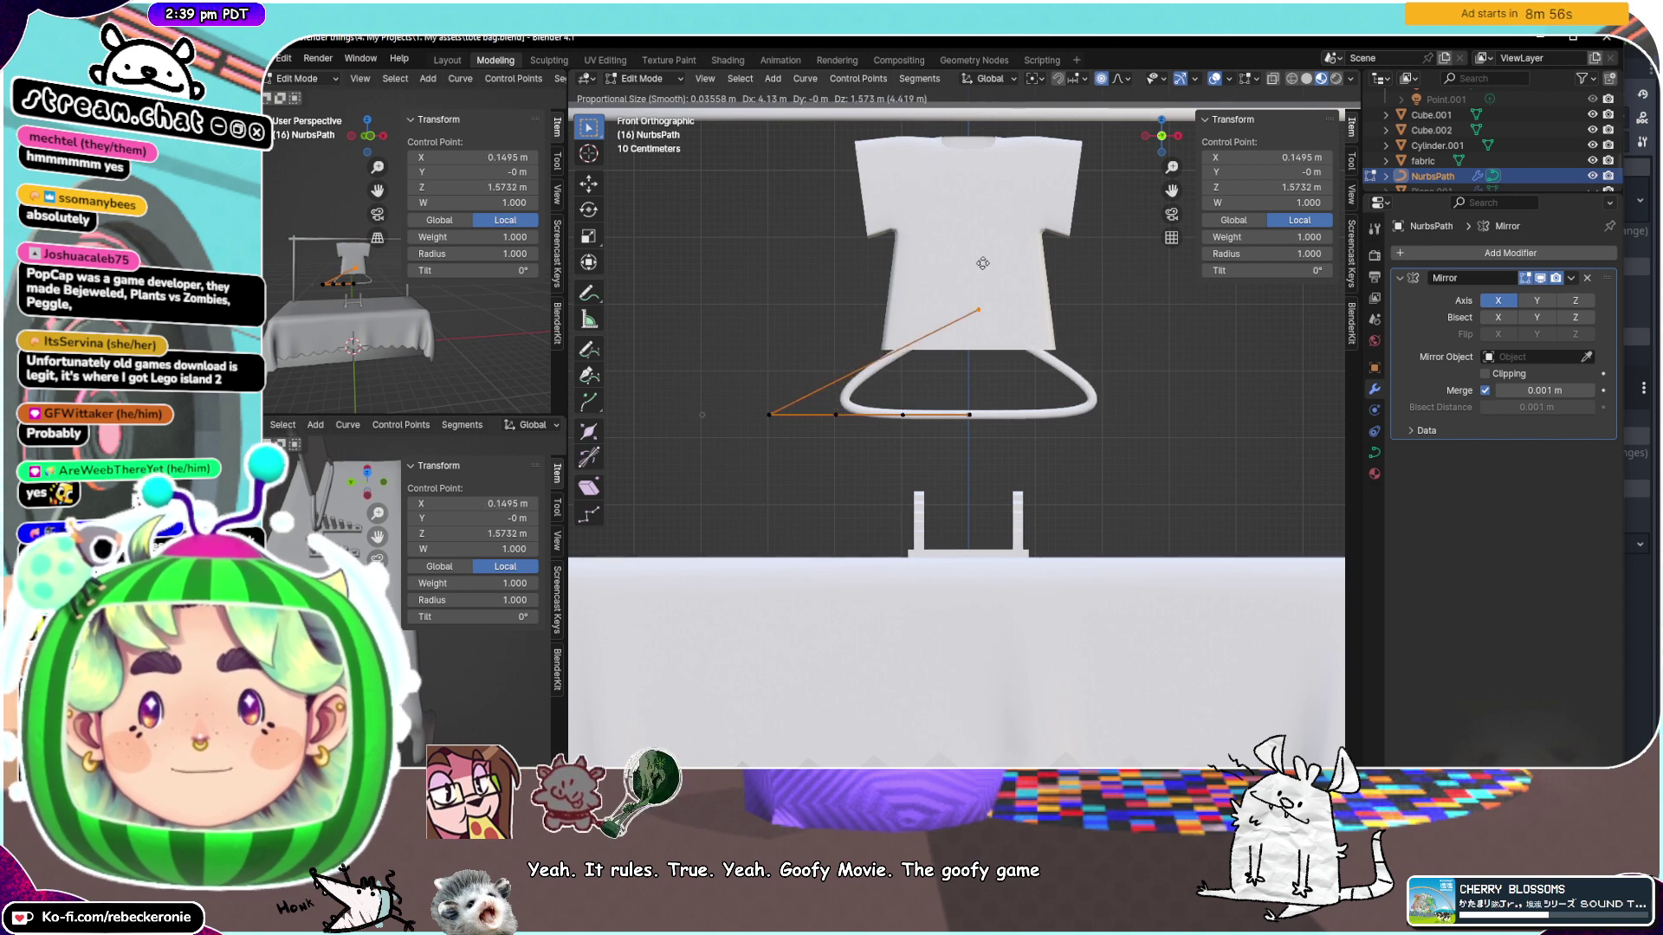
left_click(958, 320)
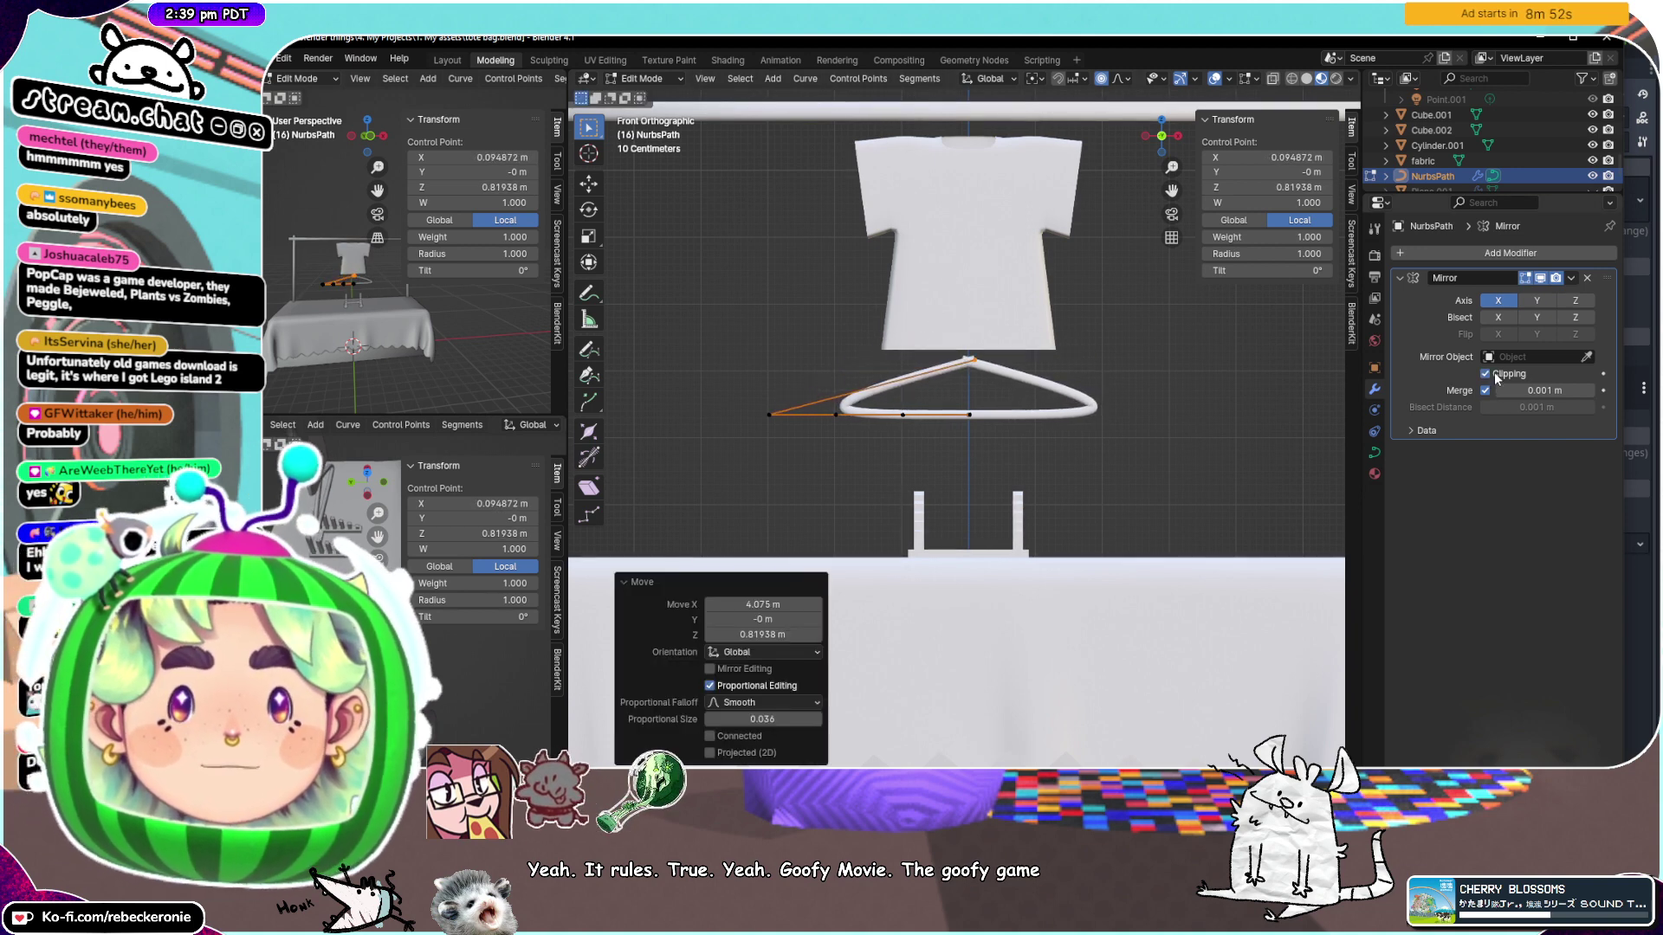
Enable clipping in the Mirror modifier and move the peak control point onto the centre line, about 0.03 m lower
scroll(968, 352, "up", 2)
key("g")
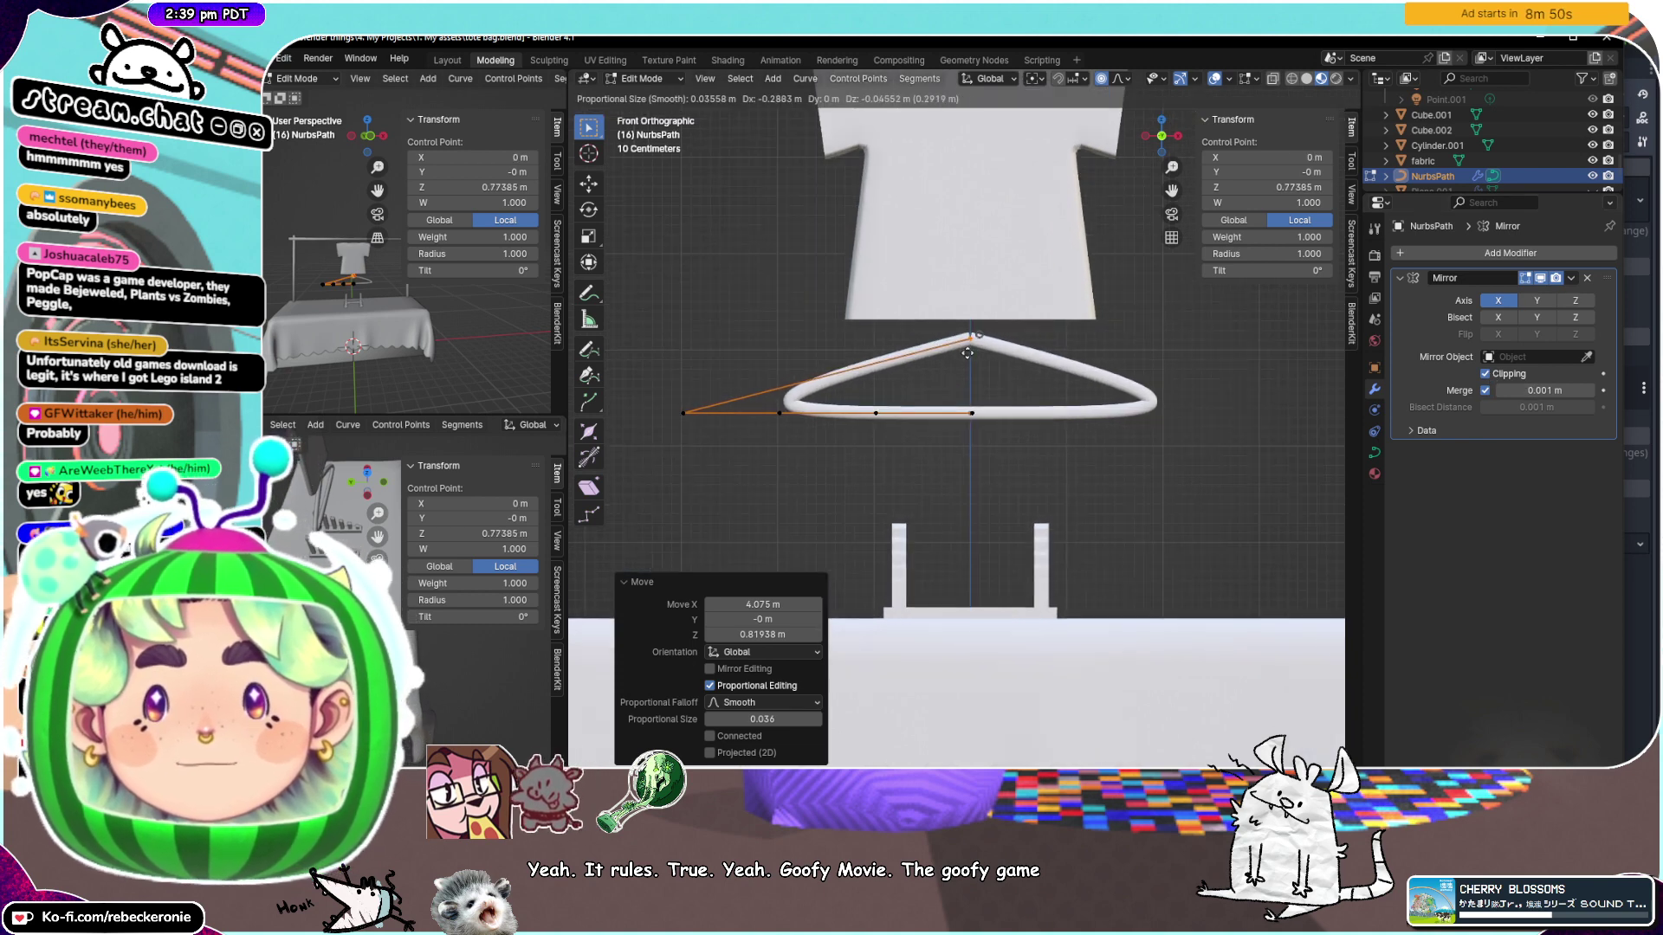
left_click(968, 352)
key("g")
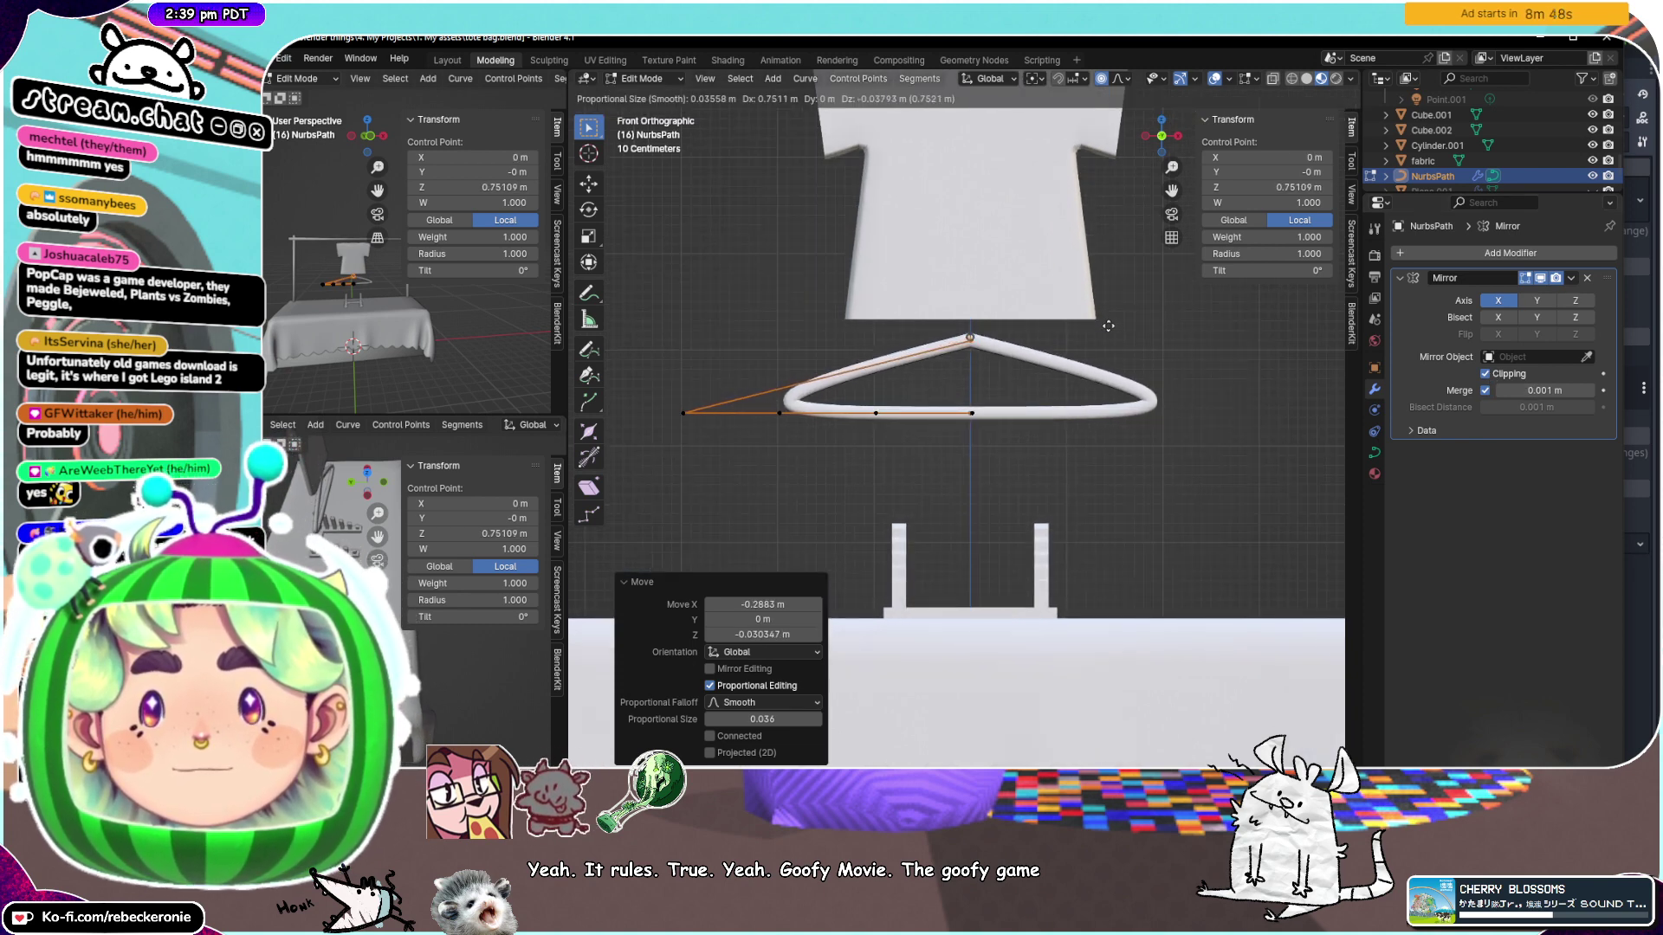
right_click(1108, 315)
Try to extrude a new control point upward from the hanger's peak, then undo the extrusion
key("e")
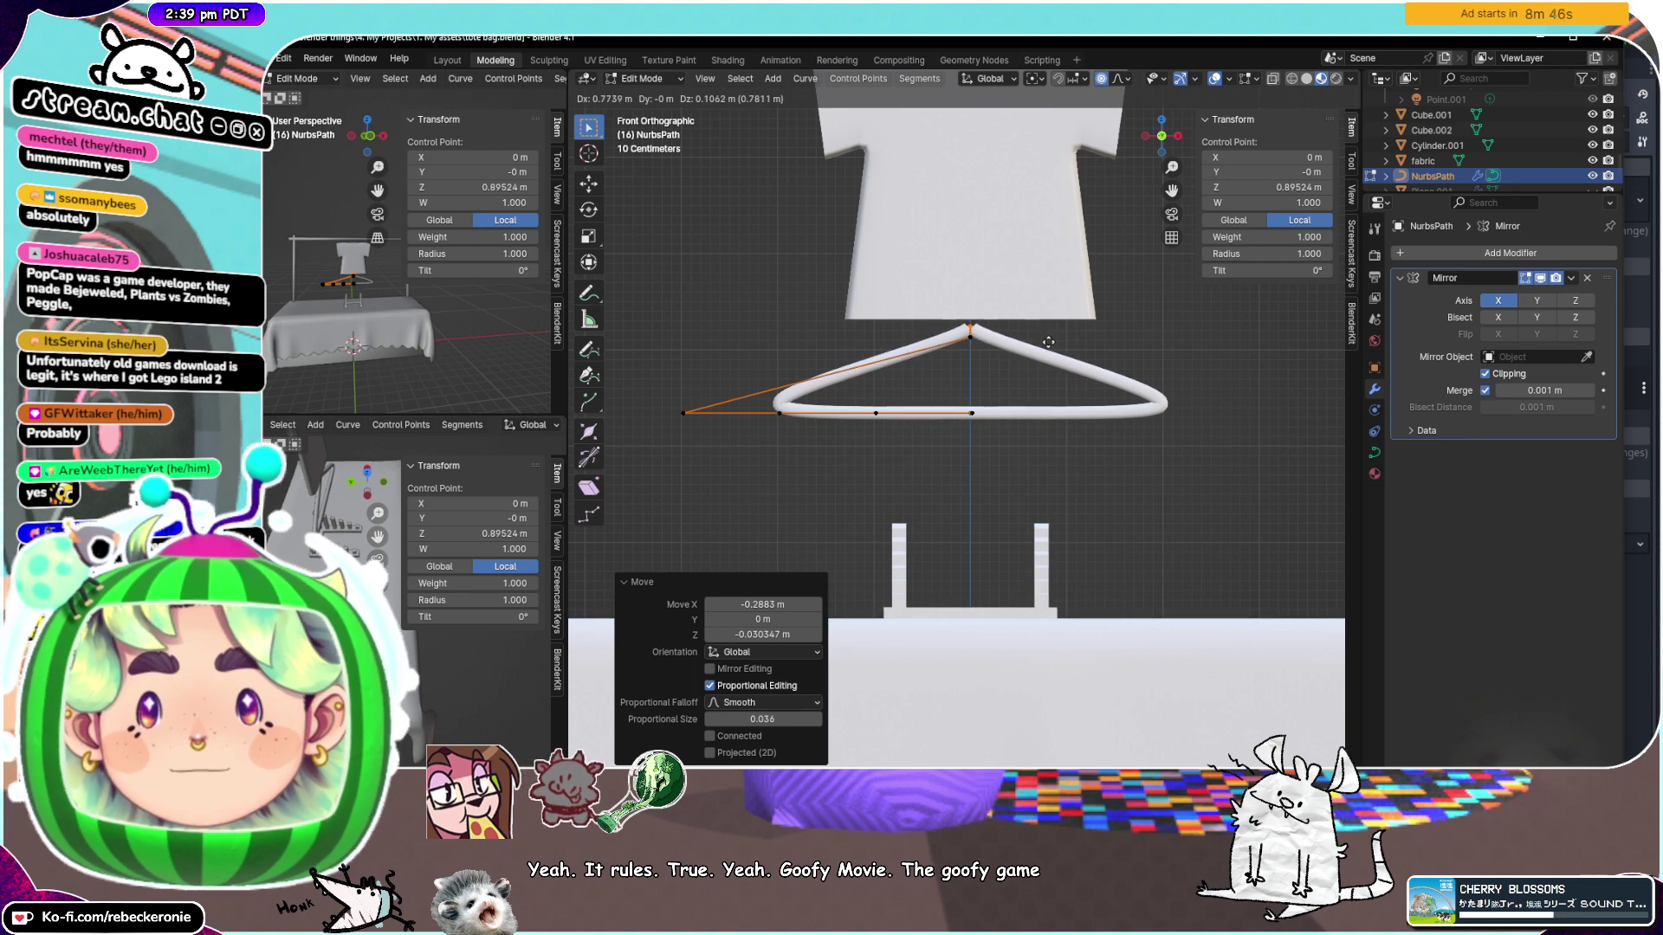
left_click(1050, 341)
left_click(967, 338)
key("g")
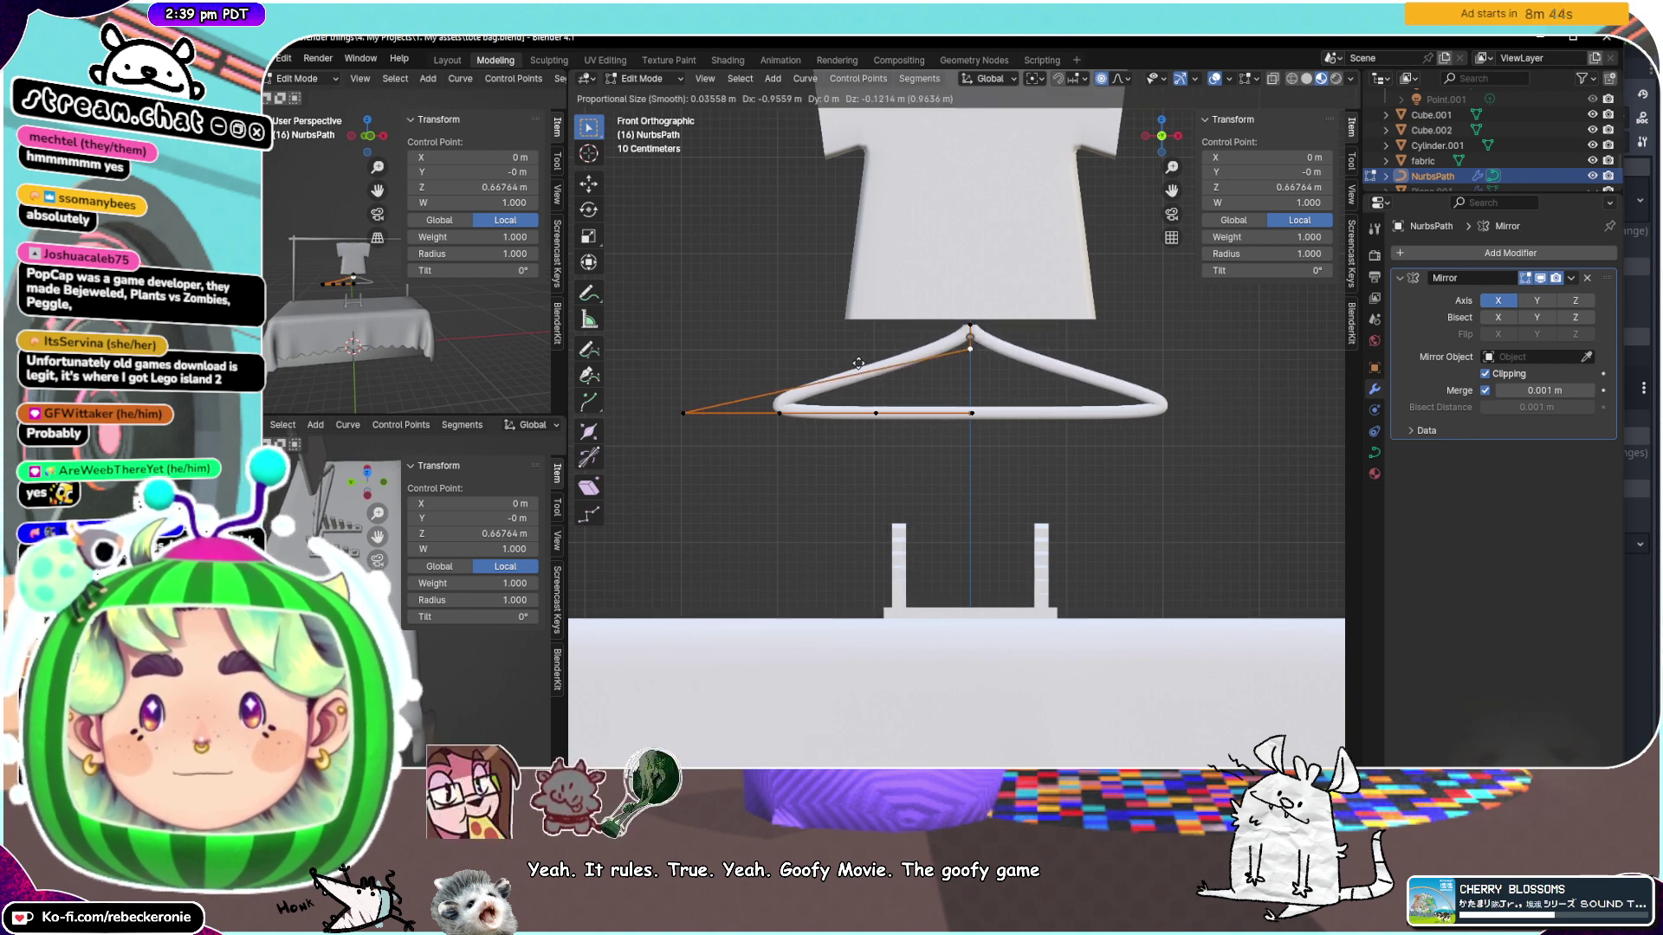
right_click(875, 368)
key("ctrl+z")
key("ctrl+z")
Lower the peak control point about 0.06 m on the centre line and set the Mirror modifier's merge distance to 0.142 m
left_click(973, 347)
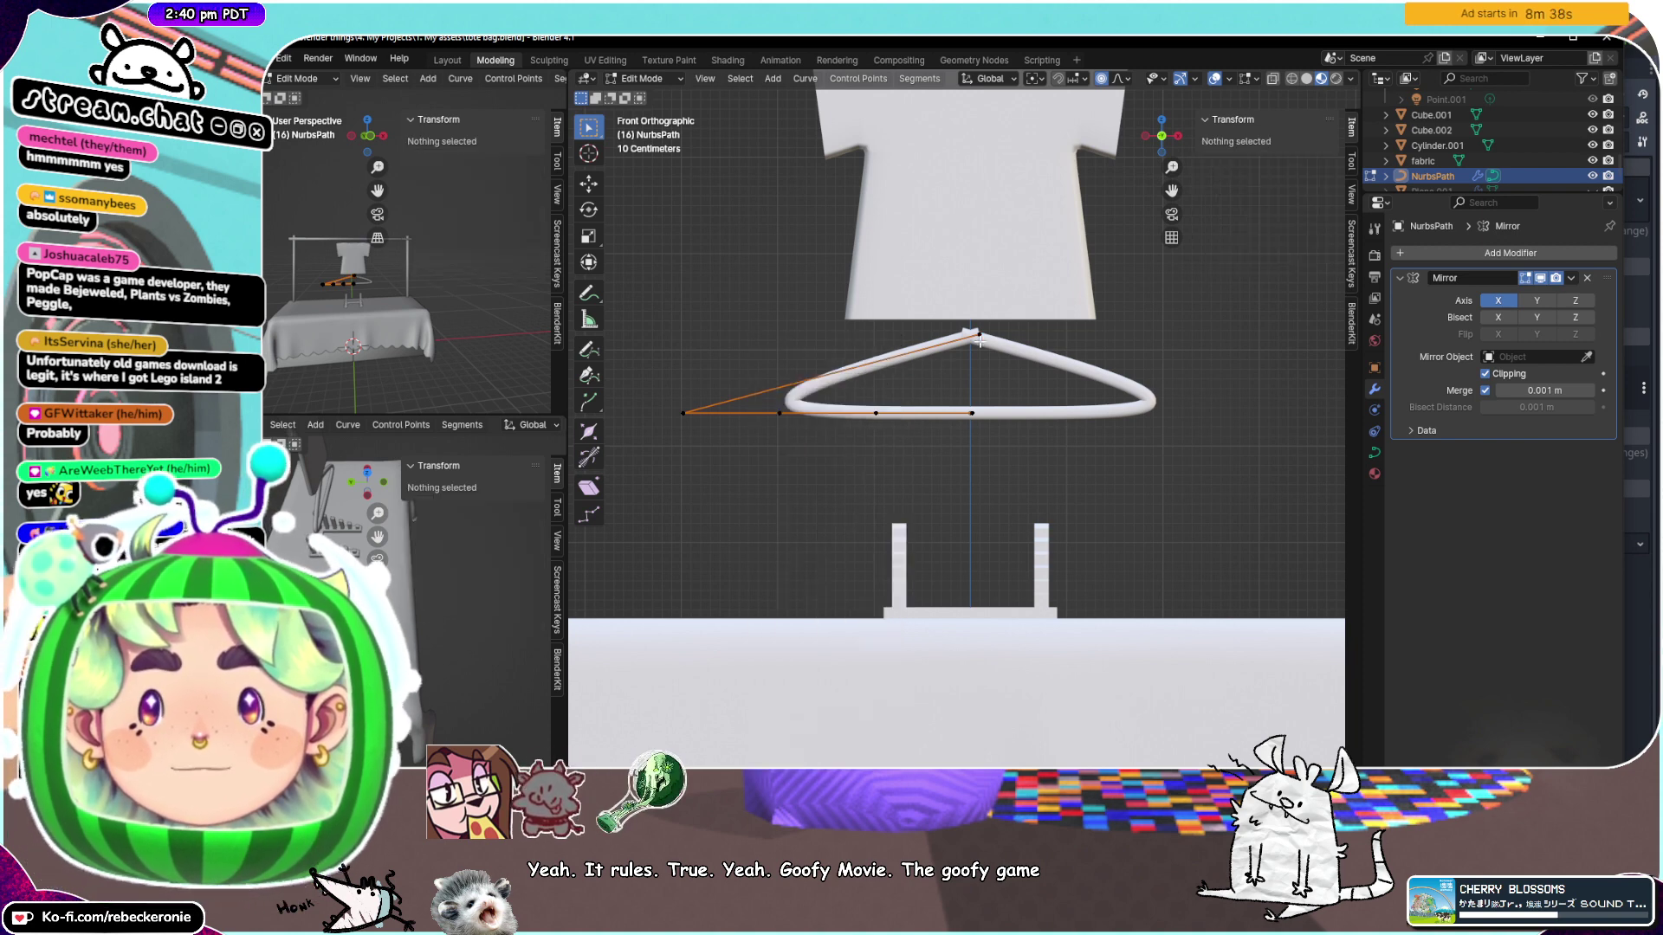
scroll(980, 342, "up", 2)
key("g")
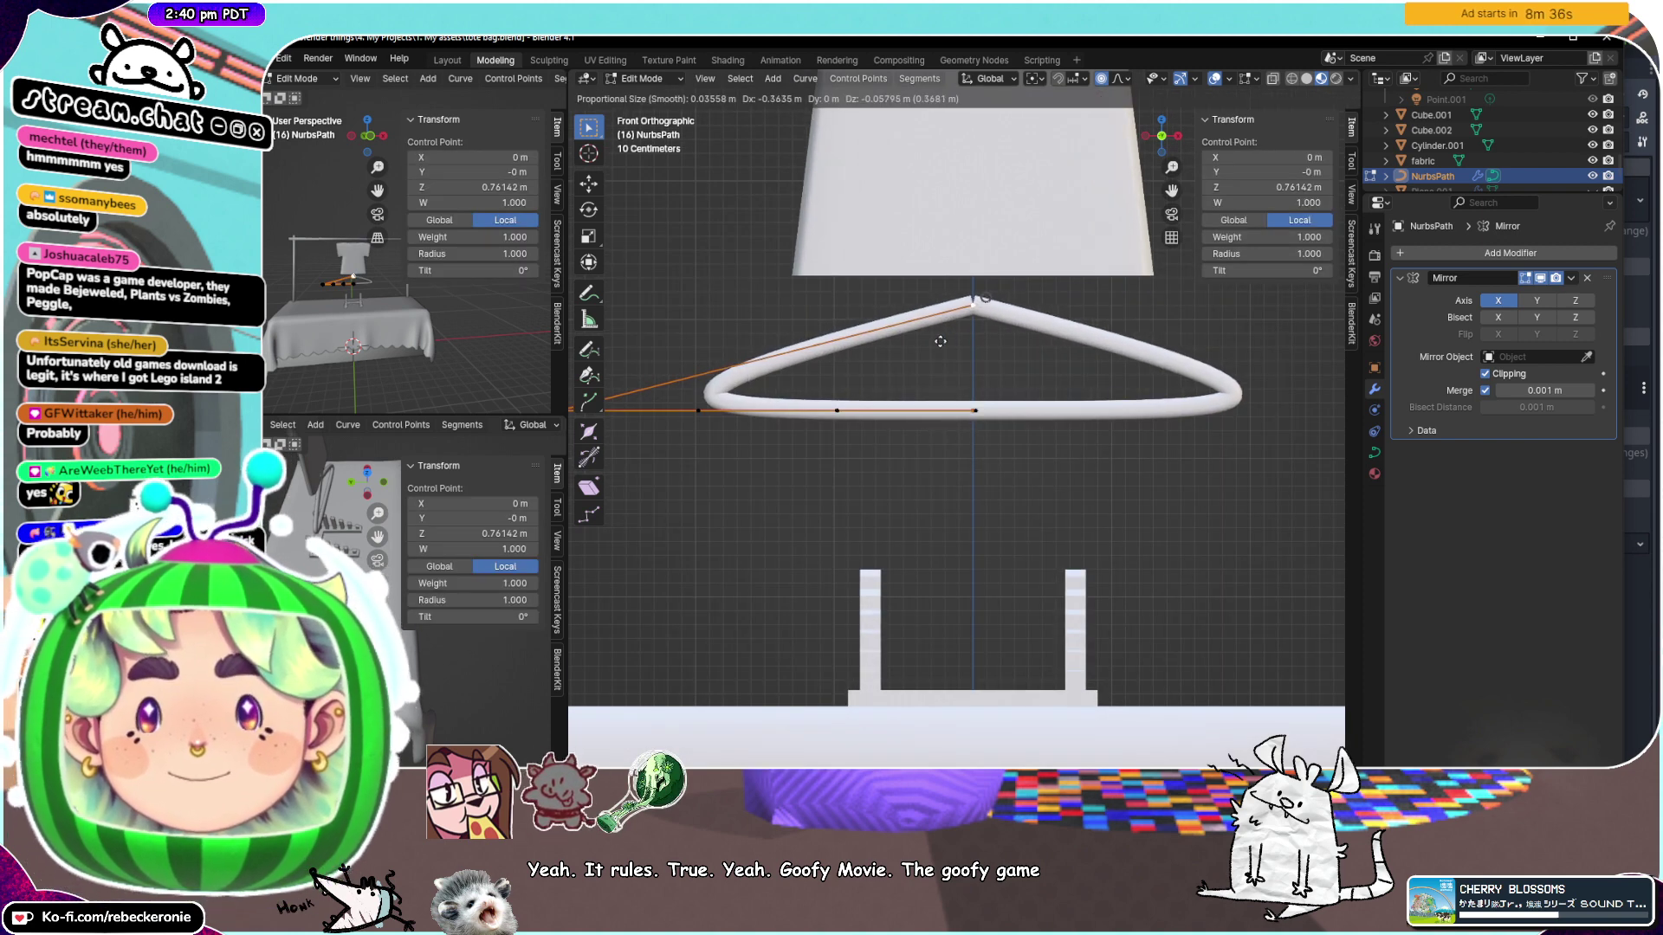
left_click(944, 342)
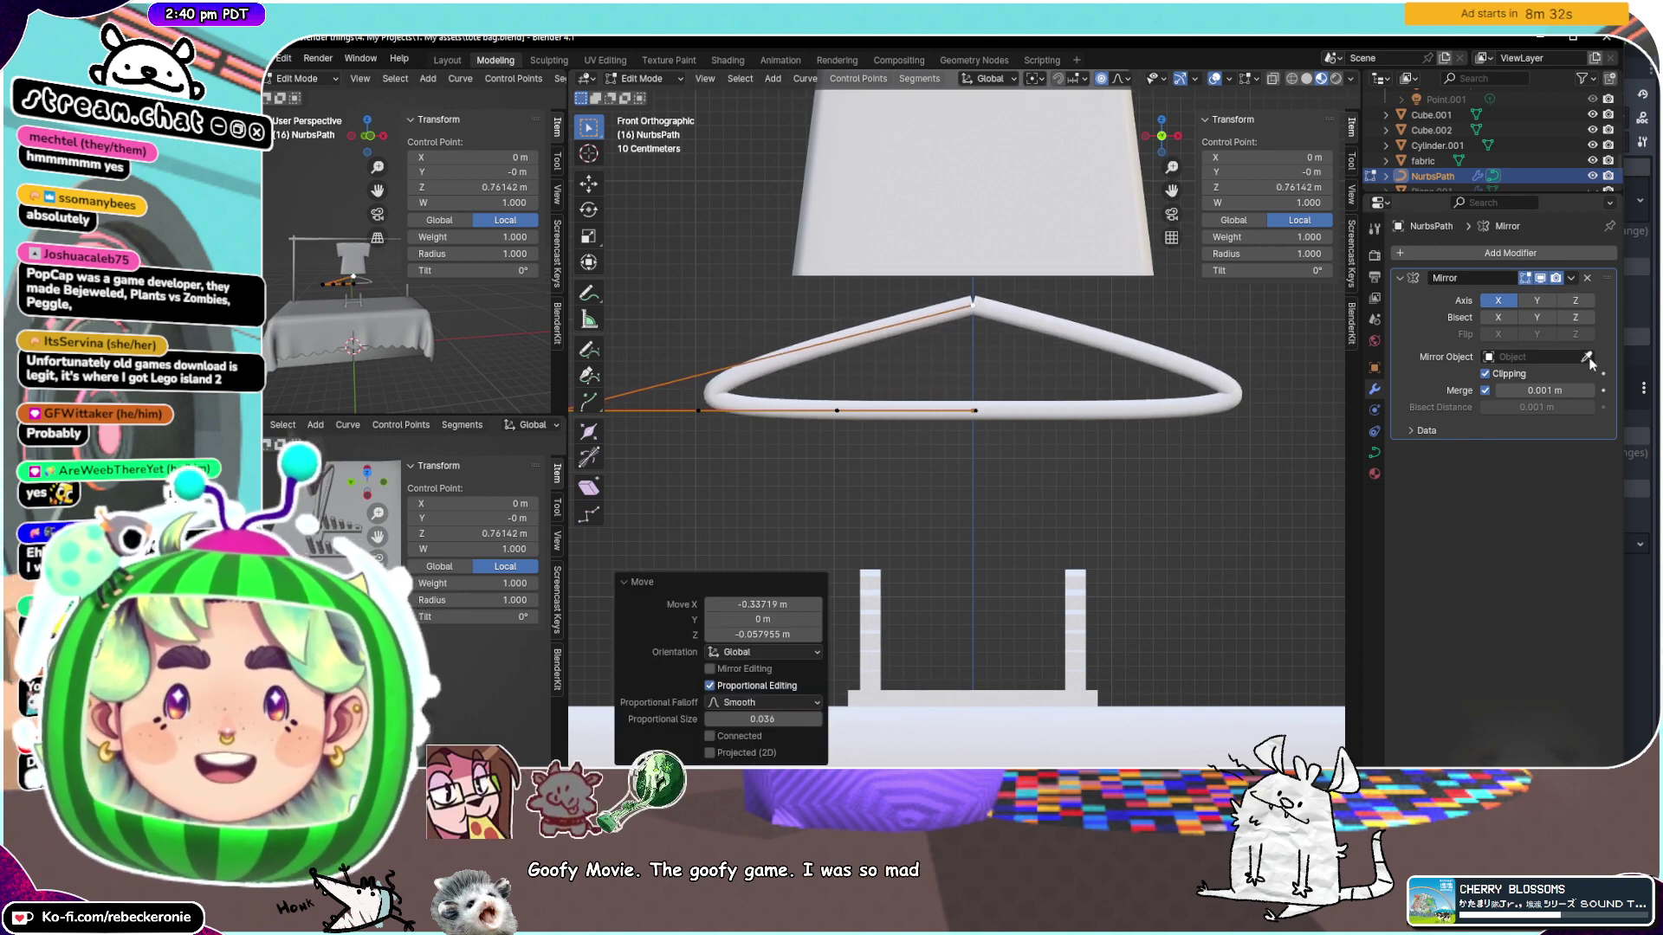
left_click_drag(1545, 390, 1552, 391)
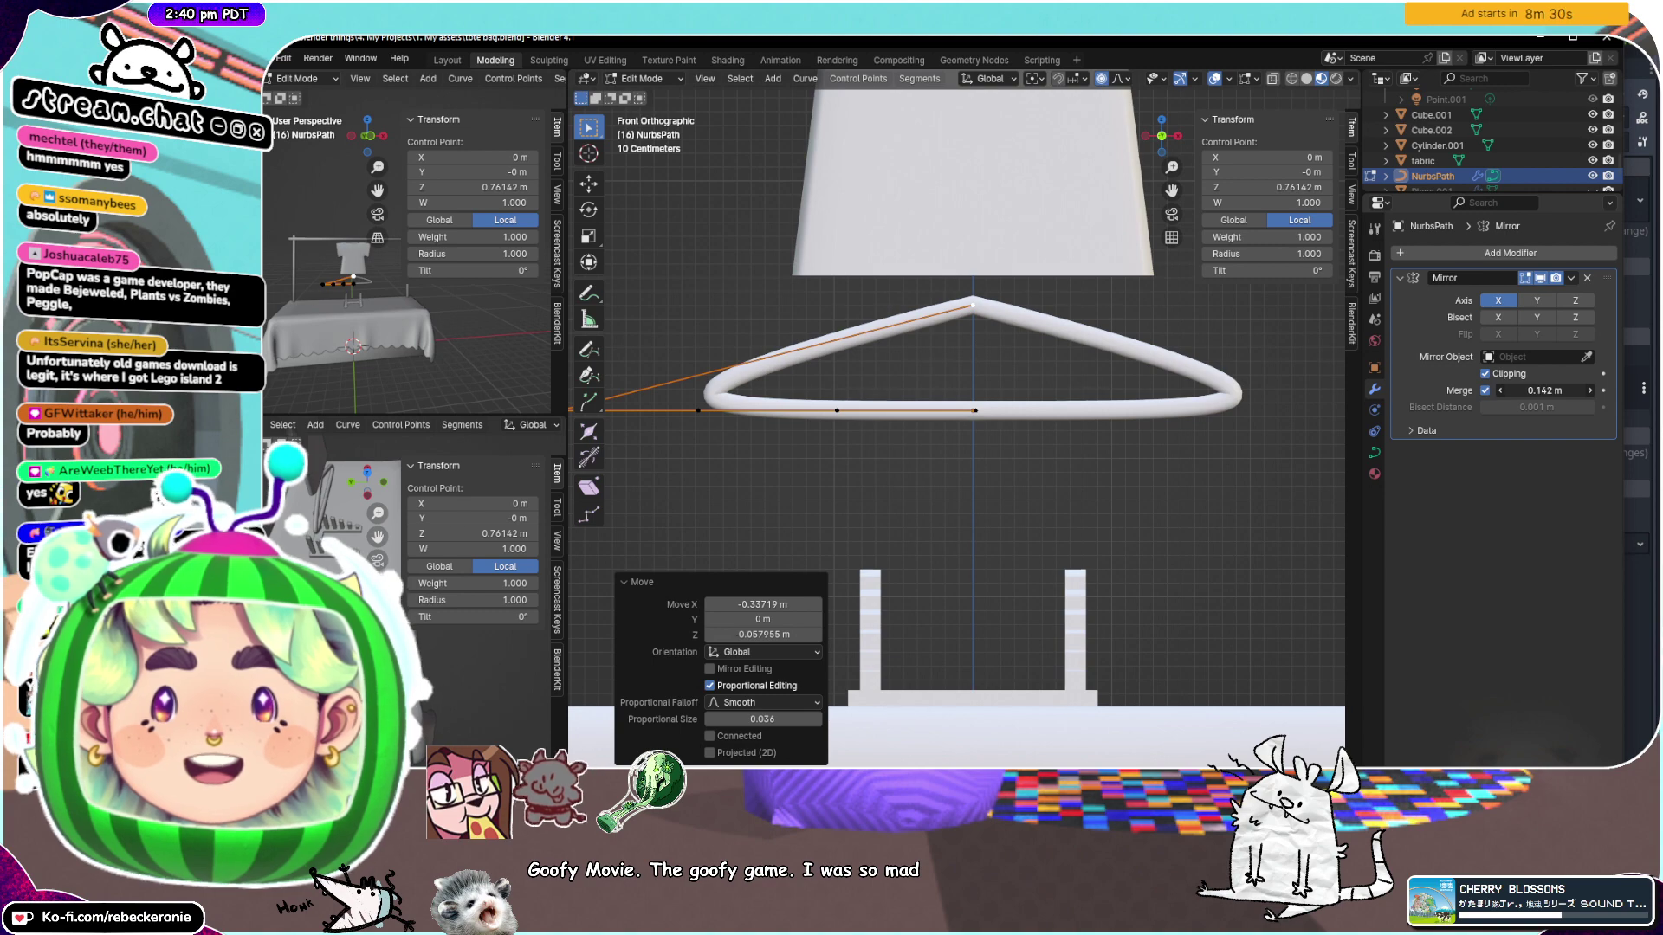
Move the hanger's outermost control point about 0.77 m inward along X and 0.28 m up in front view
middle_click_drag(1126, 382, 972, 357)
scroll(952, 364, "down", 1)
left_click_drag(700, 387, 582, 465)
scroll(721, 383, "down", 1)
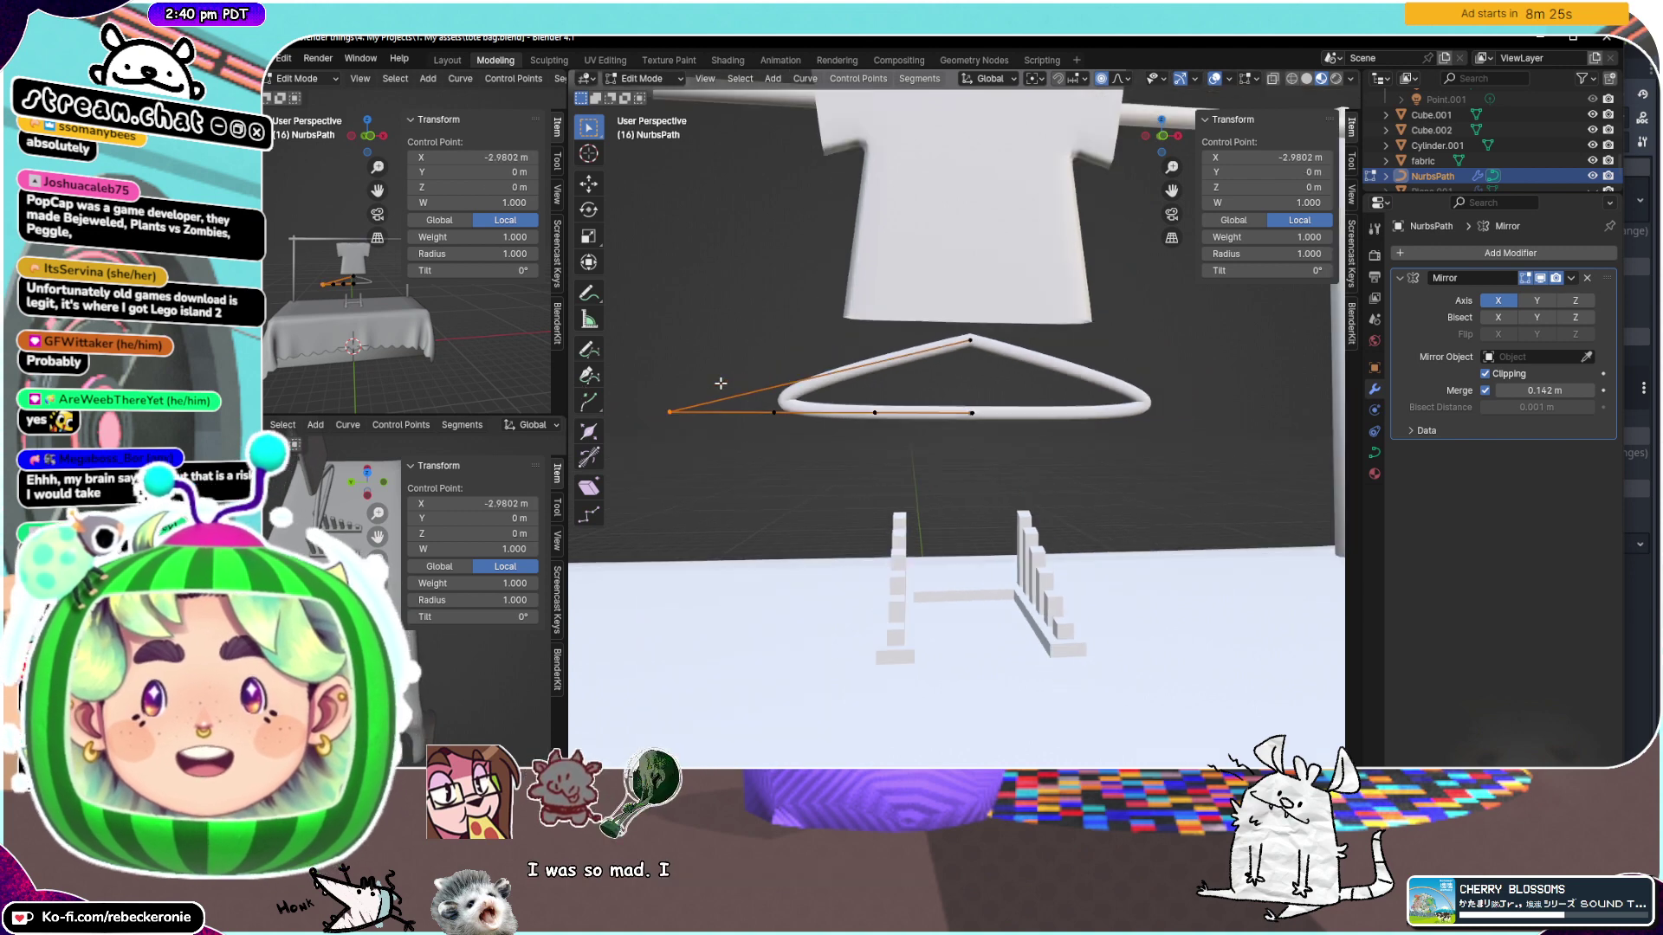
middle_click_drag(721, 383, 709, 382)
left_click(1163, 136)
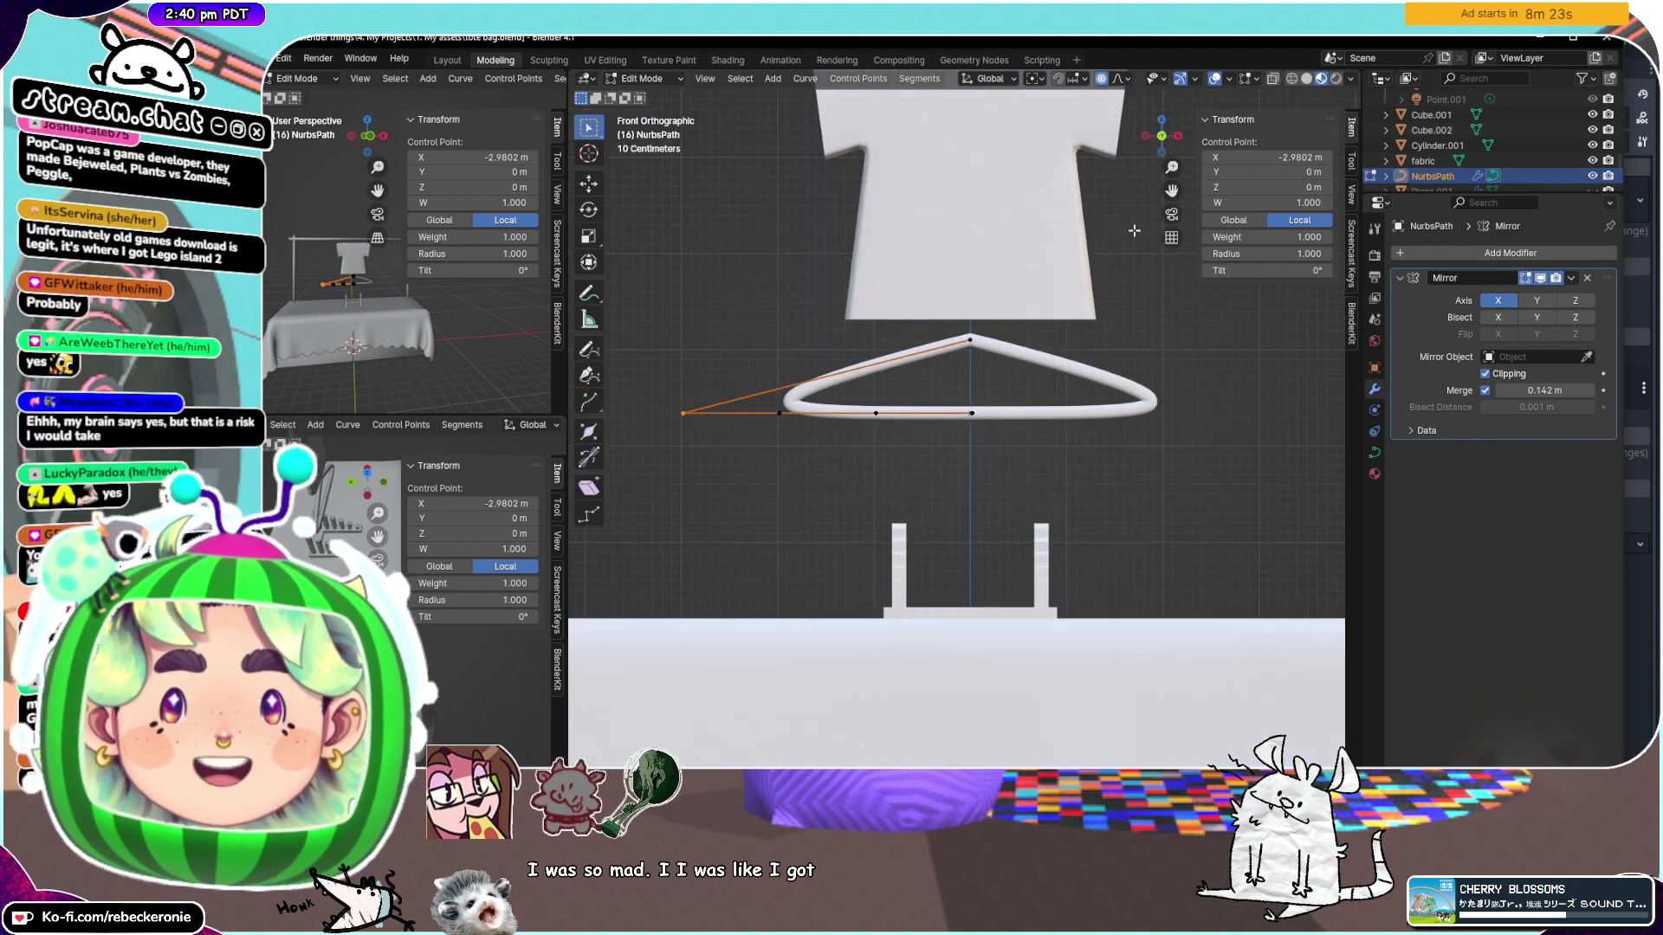
scroll(947, 402, "up", 2)
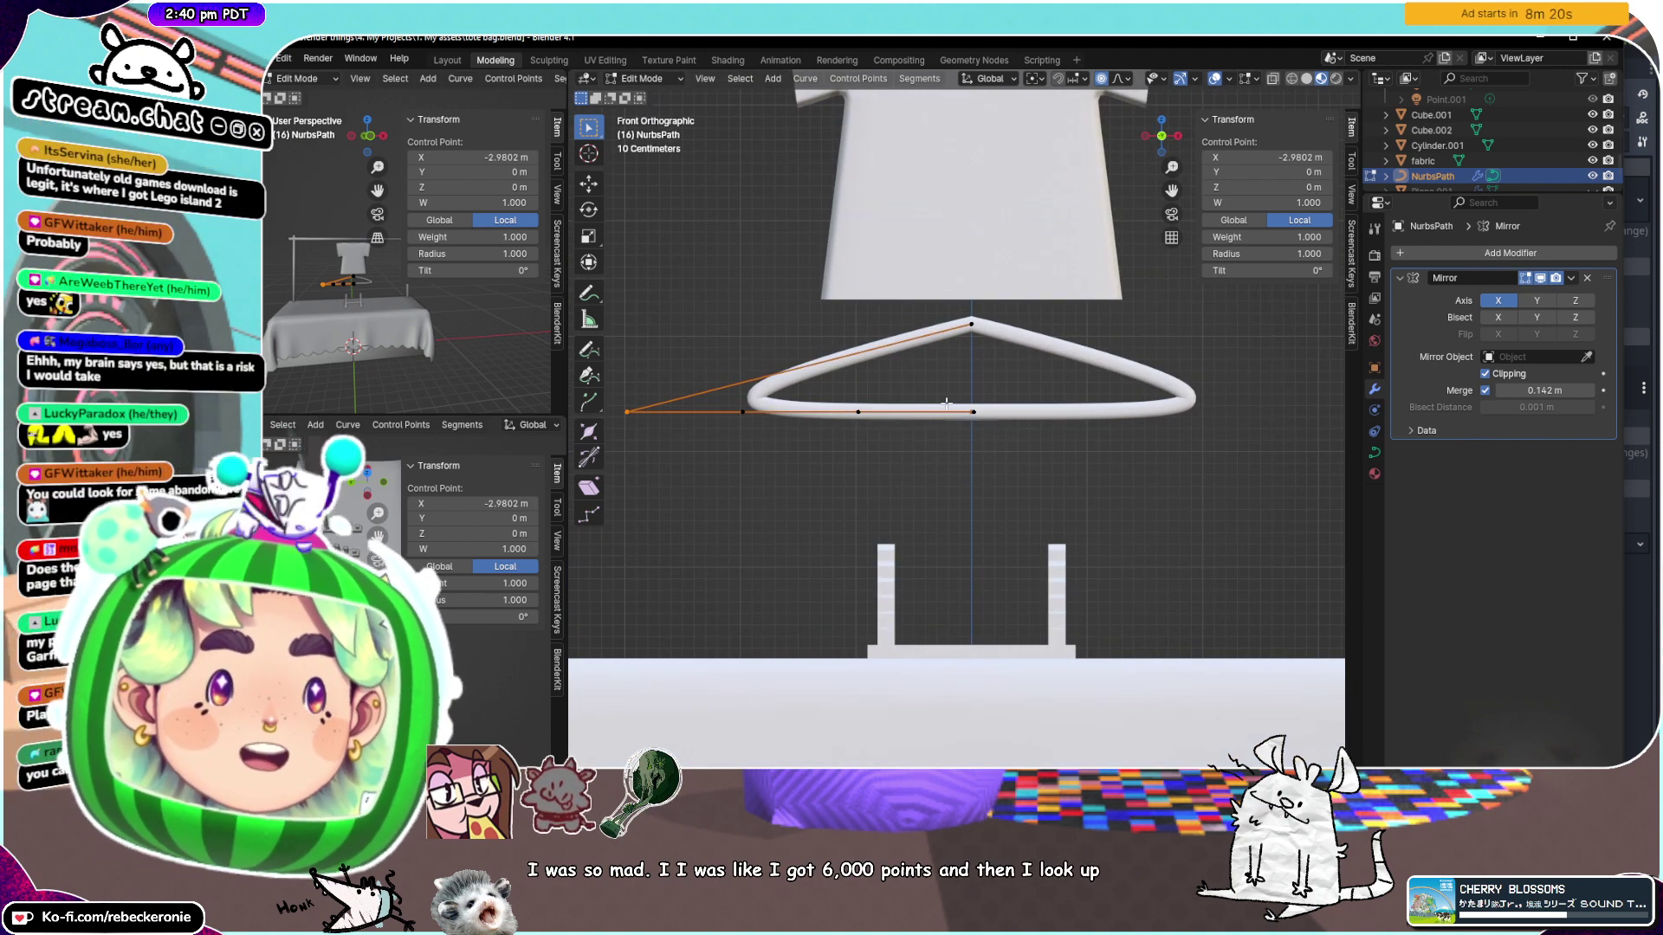
key("g")
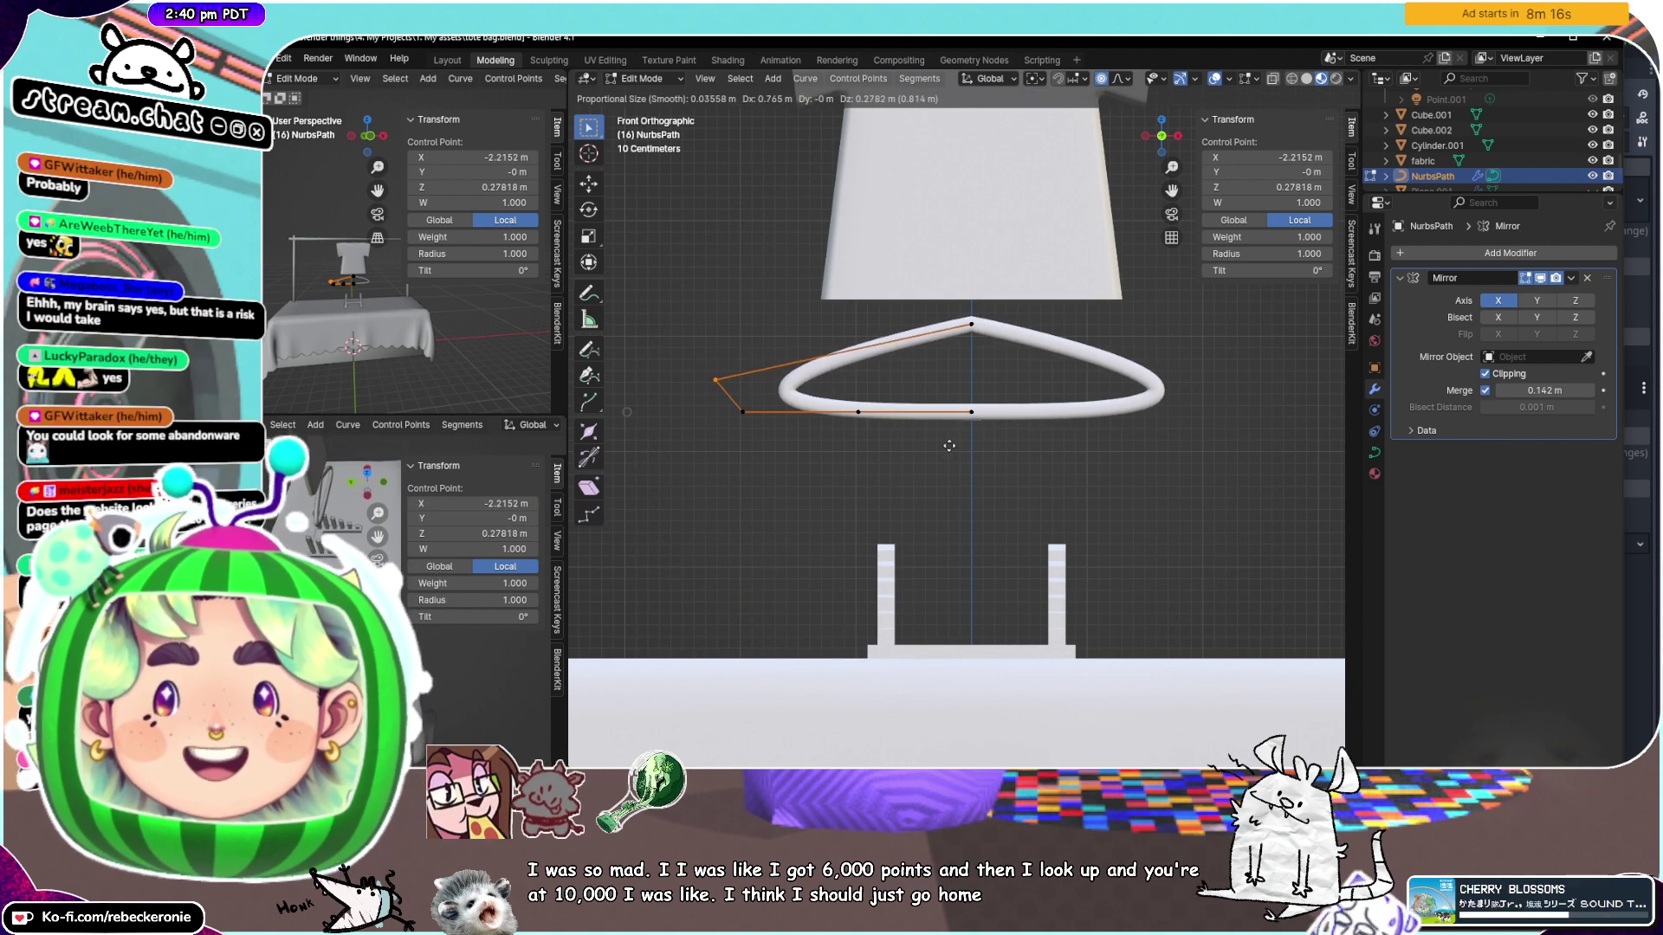
Subdivide the curve segment between the lower corner control point and the raised outer control point
left_click(757, 417)
left_click(724, 391)
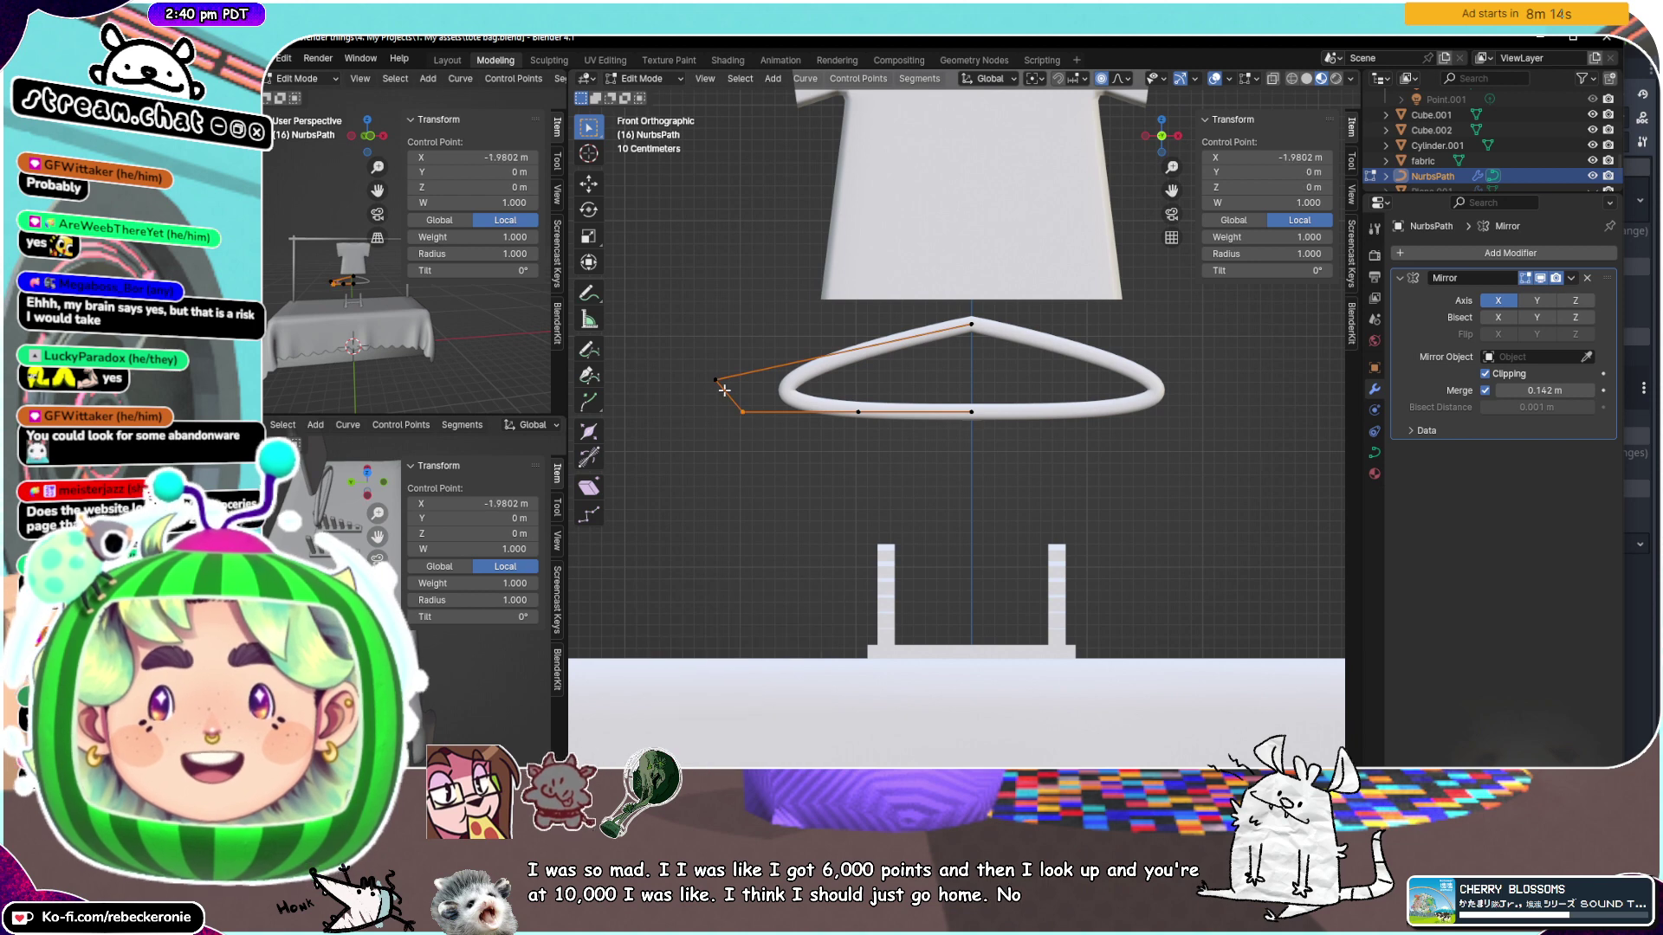
left_click(717, 380, "shift")
right_click(722, 379)
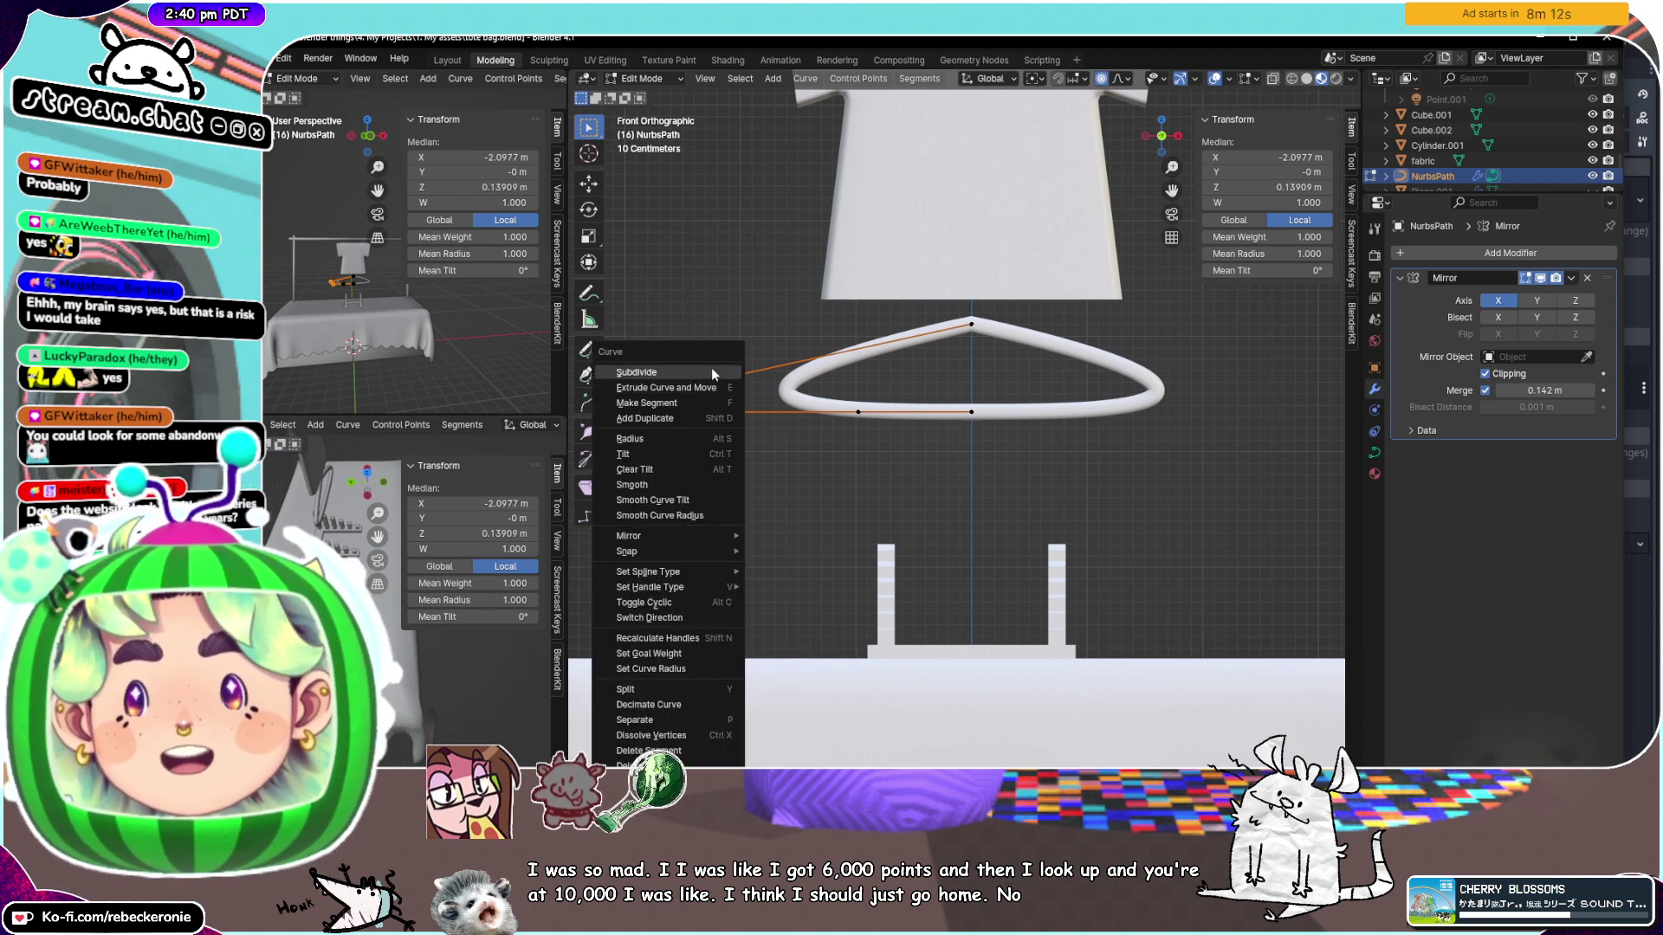
left_click(723, 379)
Move the upper corner control point about 0.32 m inward along X and 0.09 m up
left_click(714, 375)
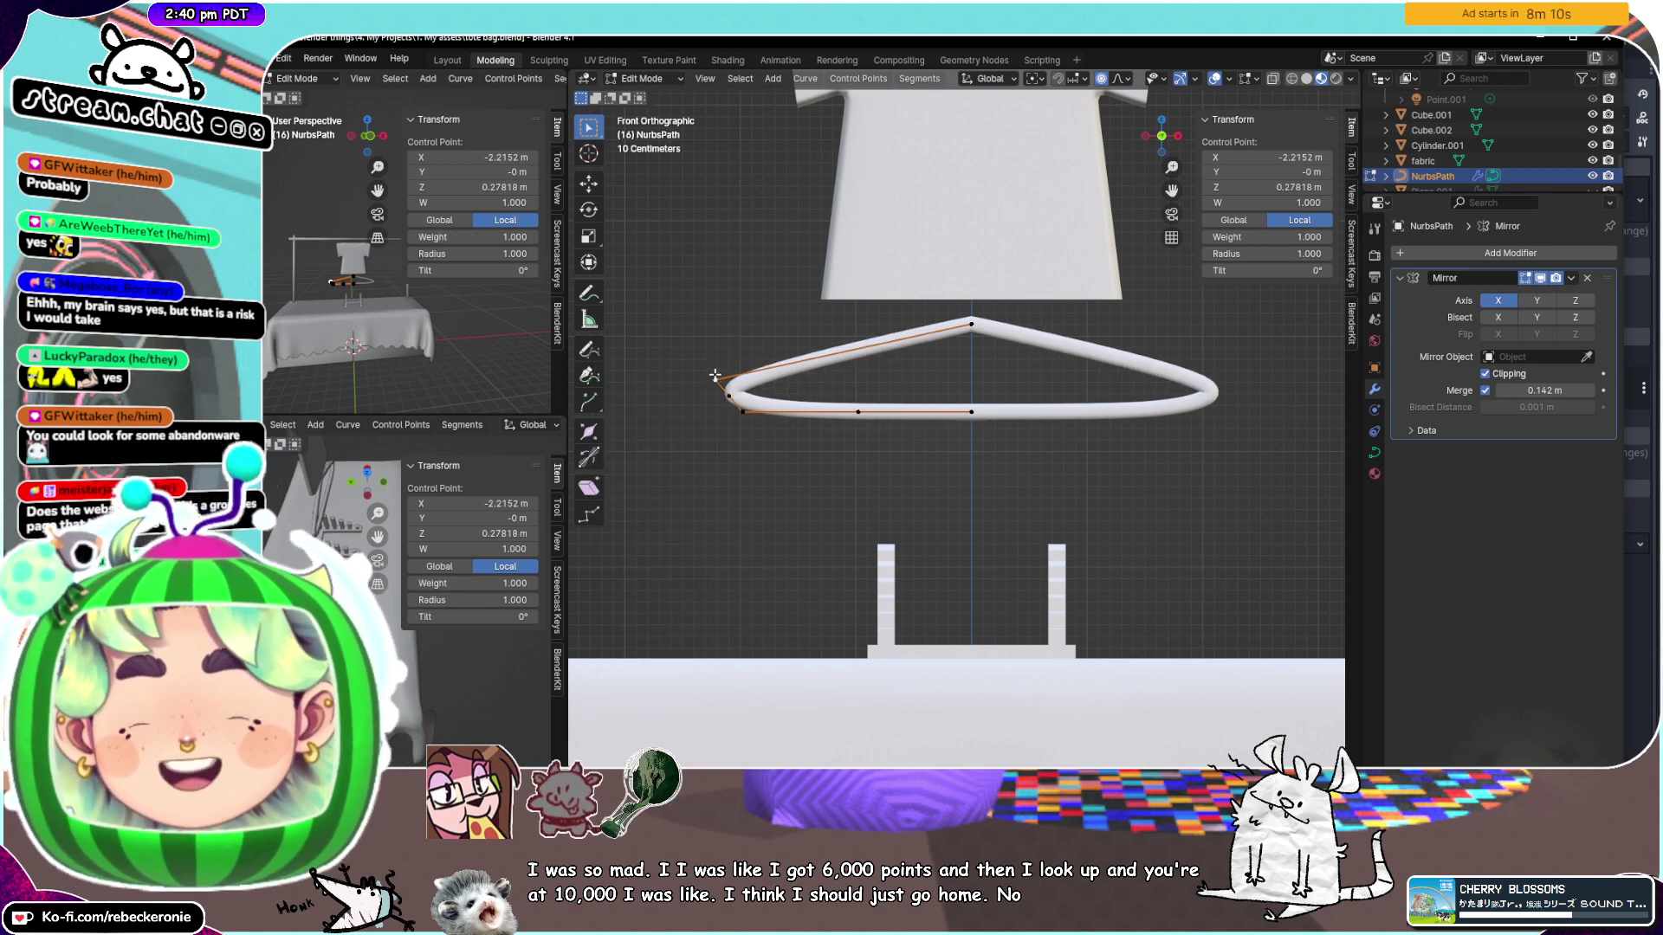
key("g")
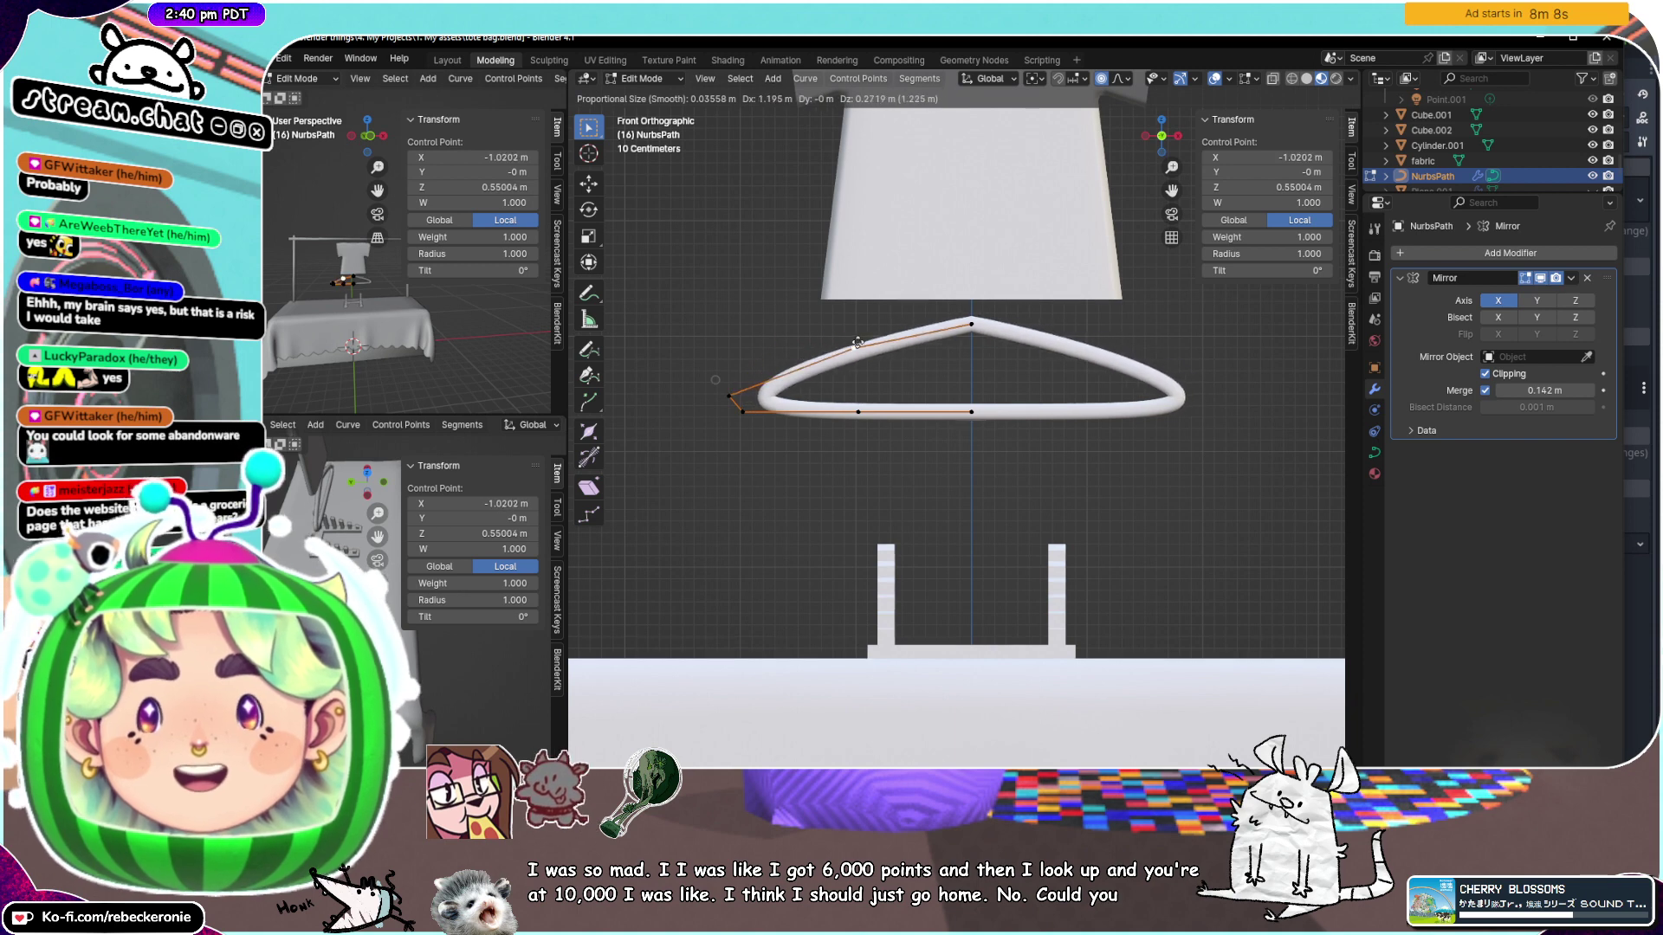
left_click_drag(857, 342, 743, 410)
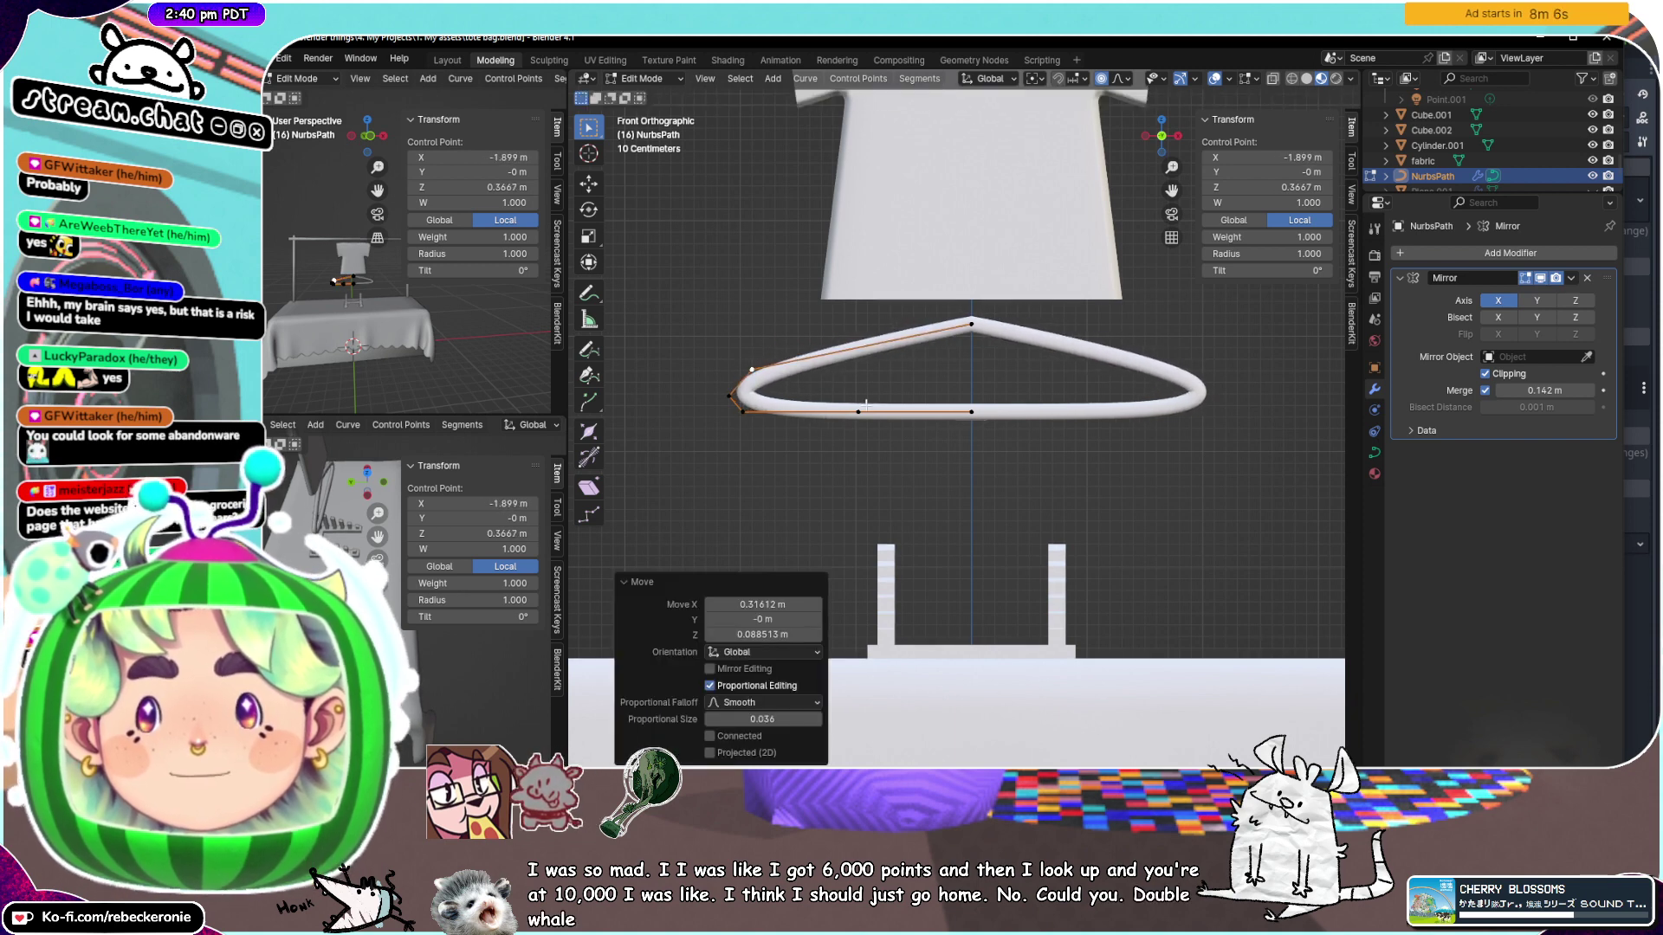
Select all the path's control points and set the curve's bevel depth to 0.05 m
key("a")
left_click(1373, 451)
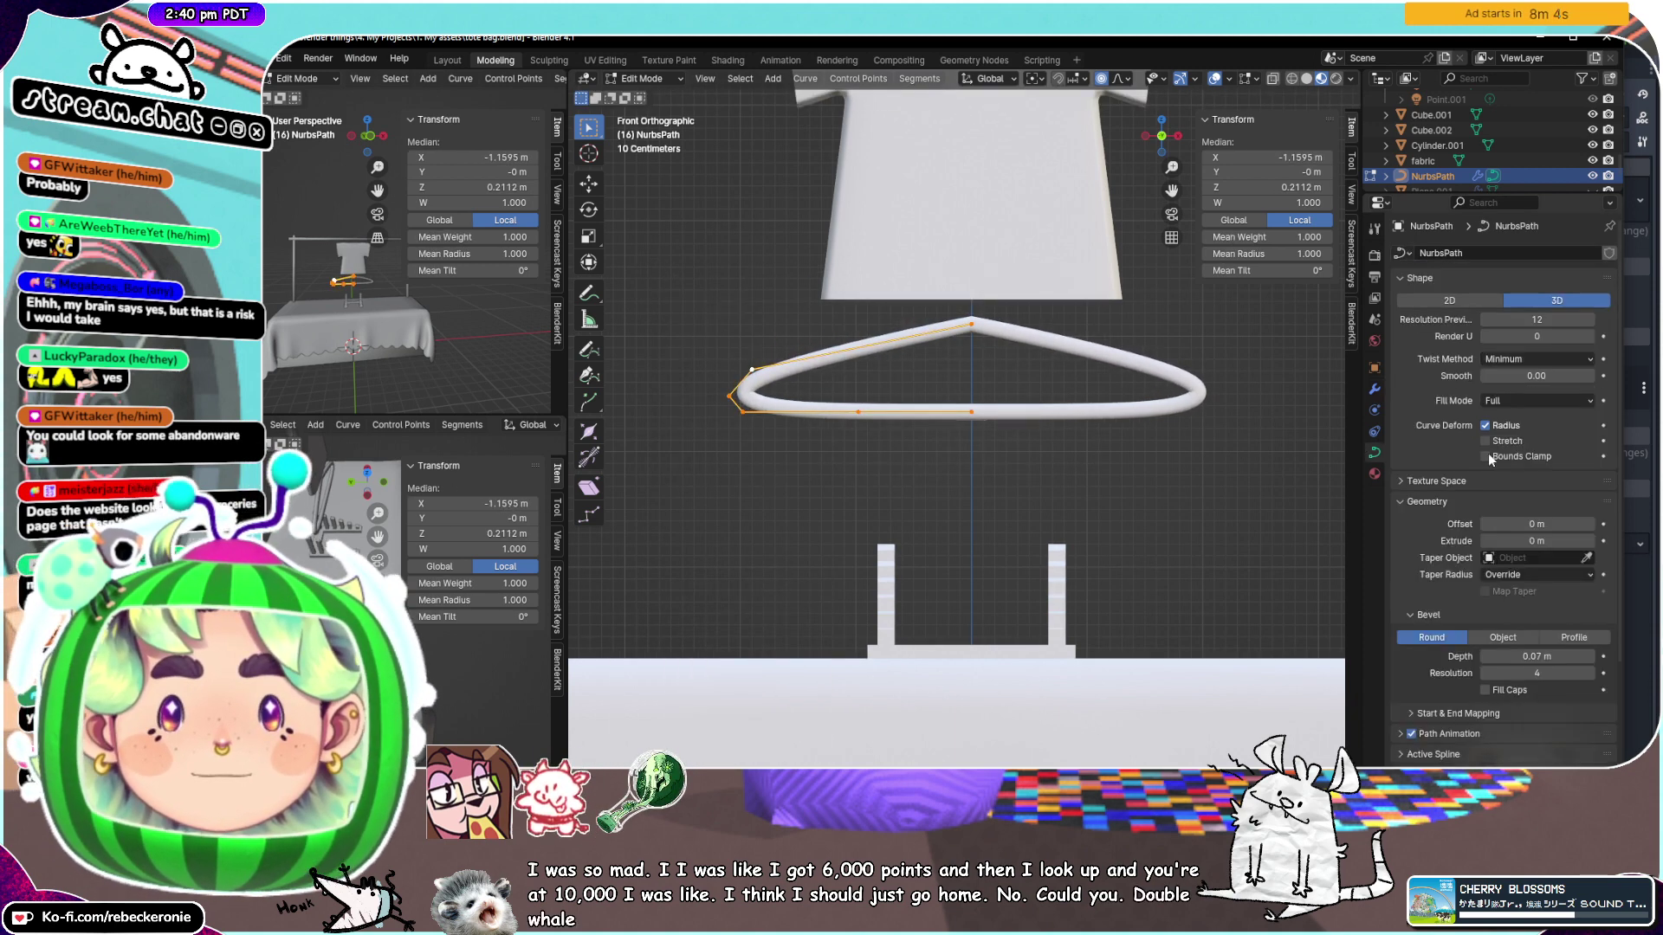
mouse_move(1538, 657)
left_mouse_down()
mouse_move(1508, 657)
mouse_move(1523, 657)
left_mouse_up()
left_click(1590, 656)
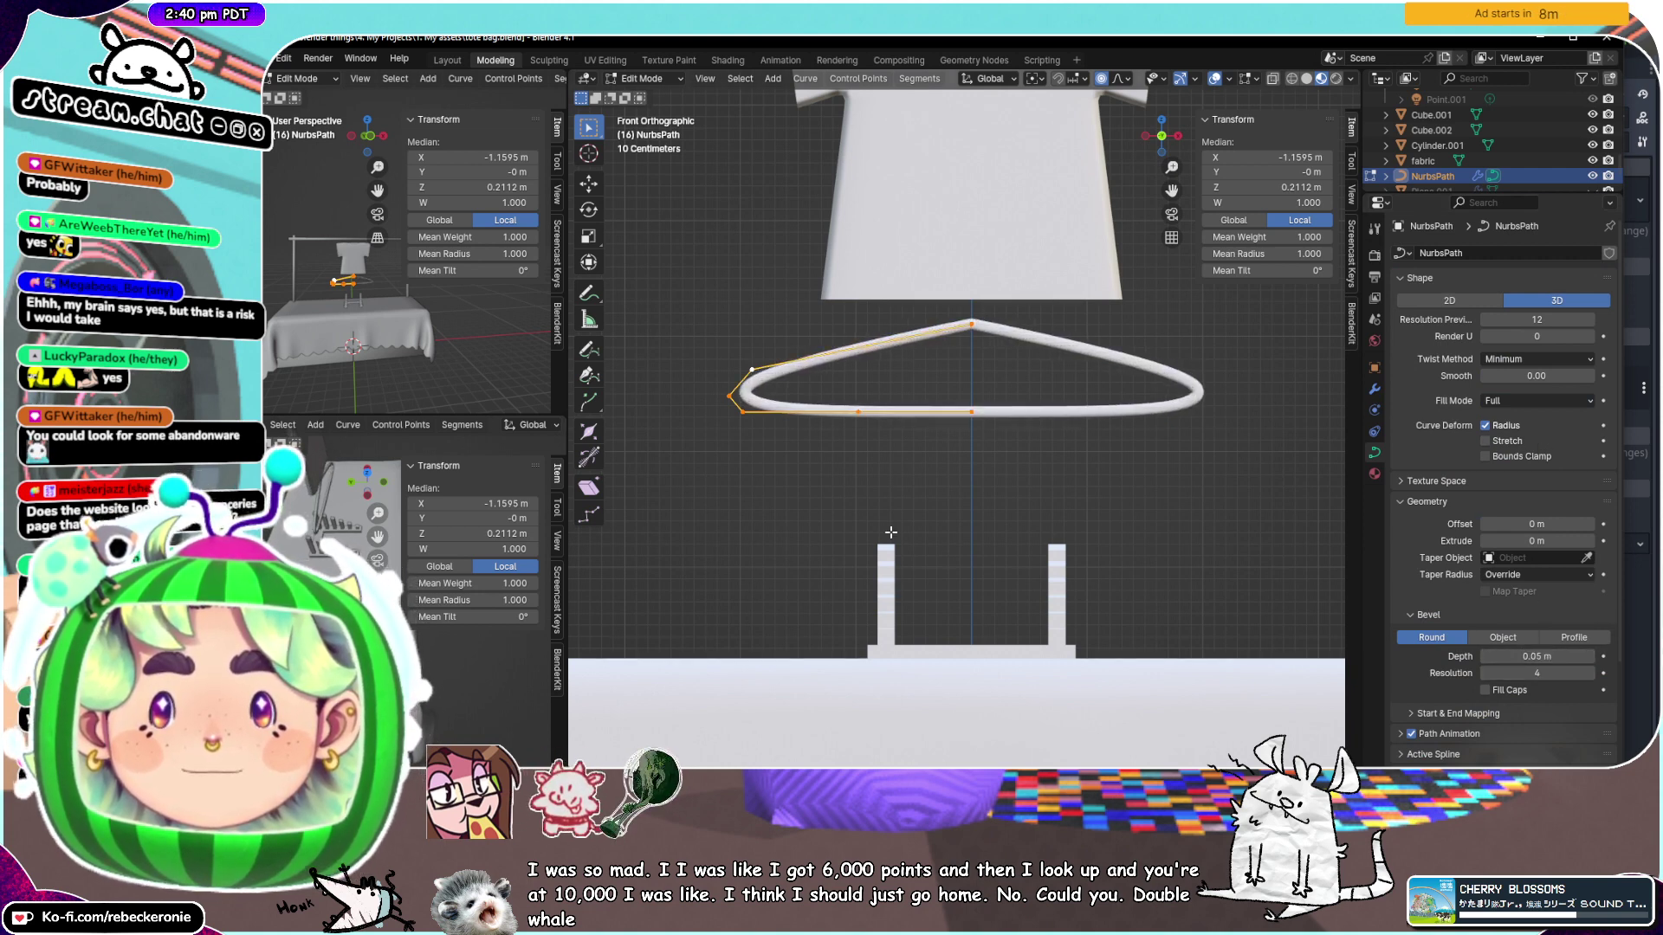
Lower the outermost control point at the hanger's corner about 0.12 m along Z
left_click(748, 423)
left_click(742, 412)
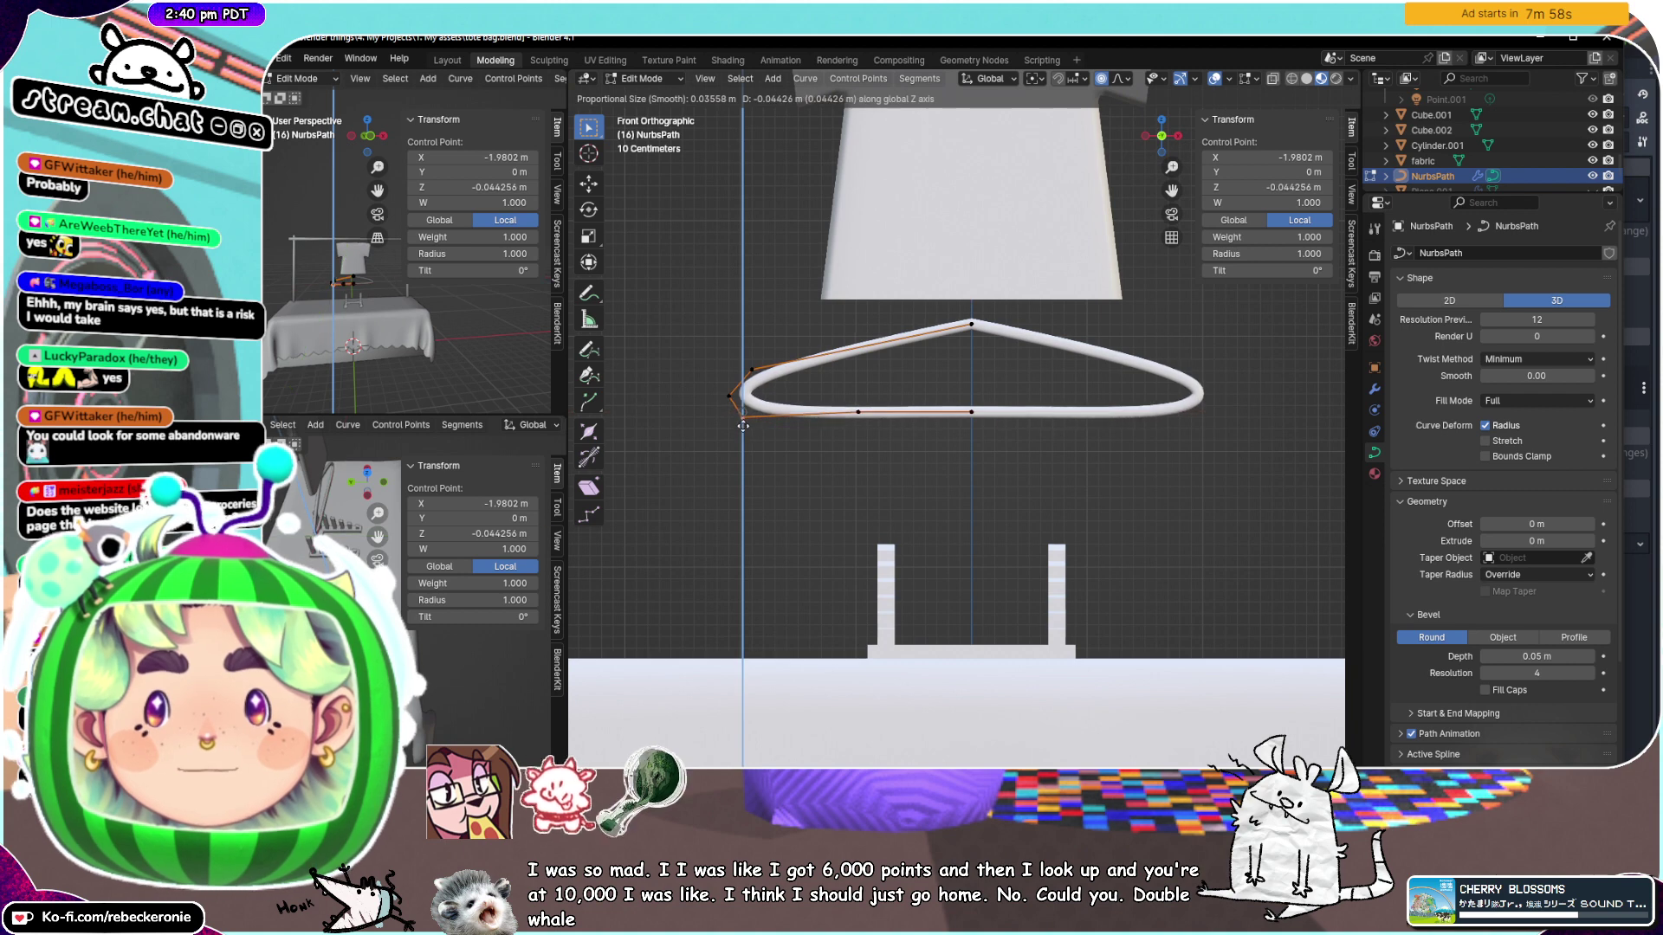
left_click_drag(757, 414, 753, 414)
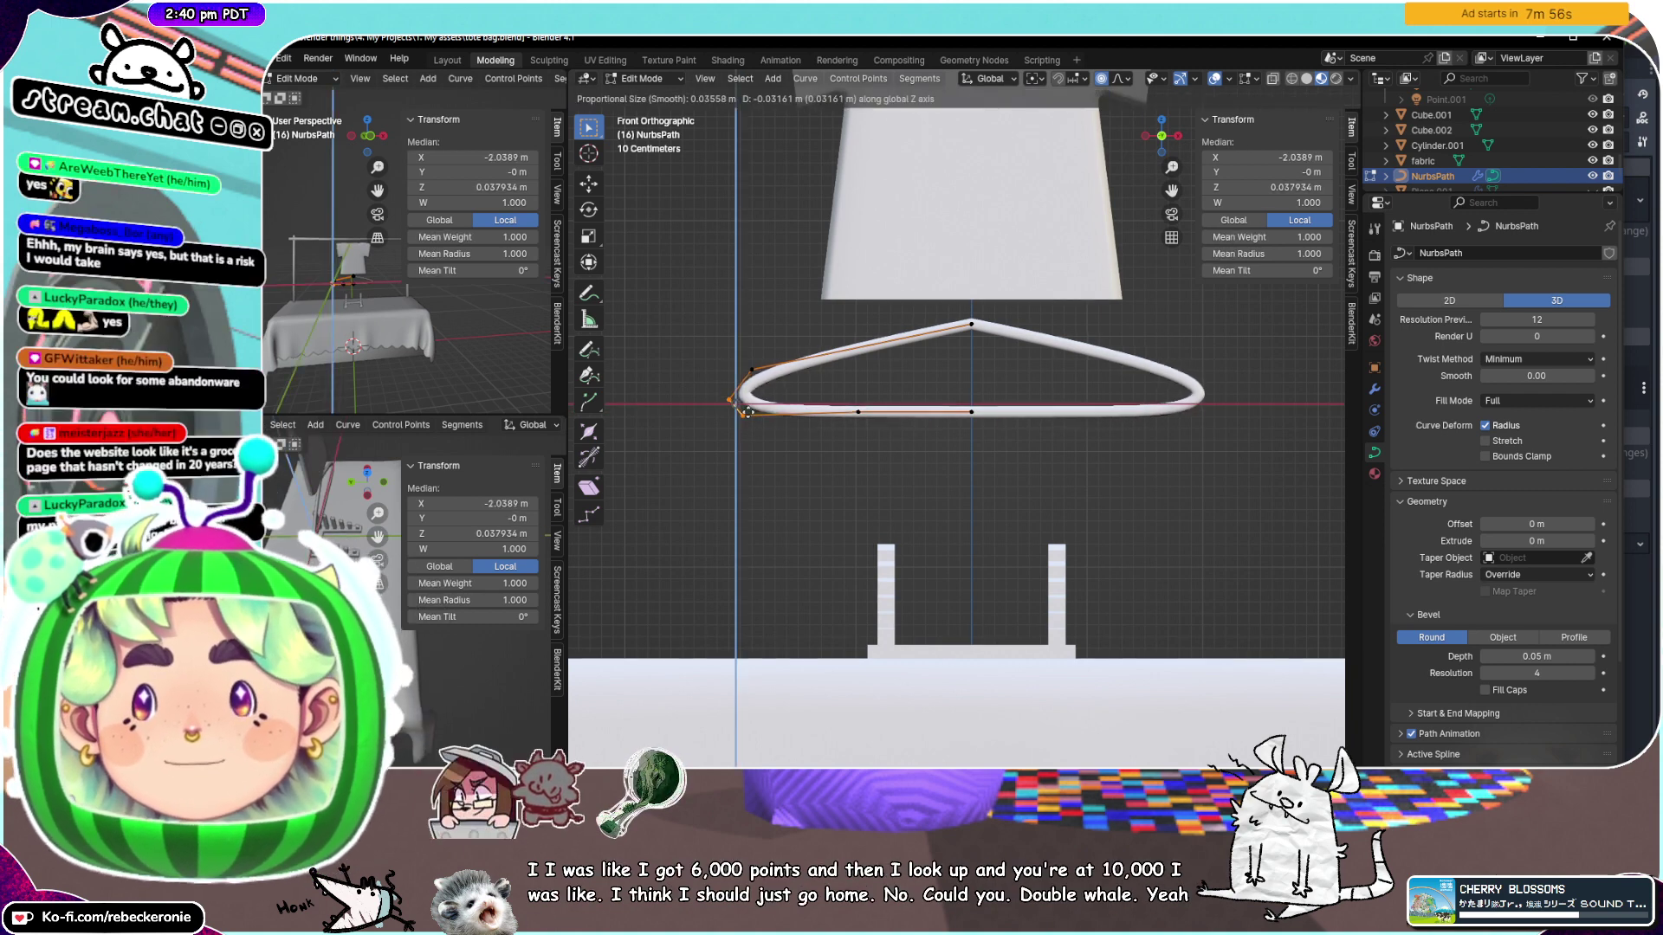
key("g")
key("z")
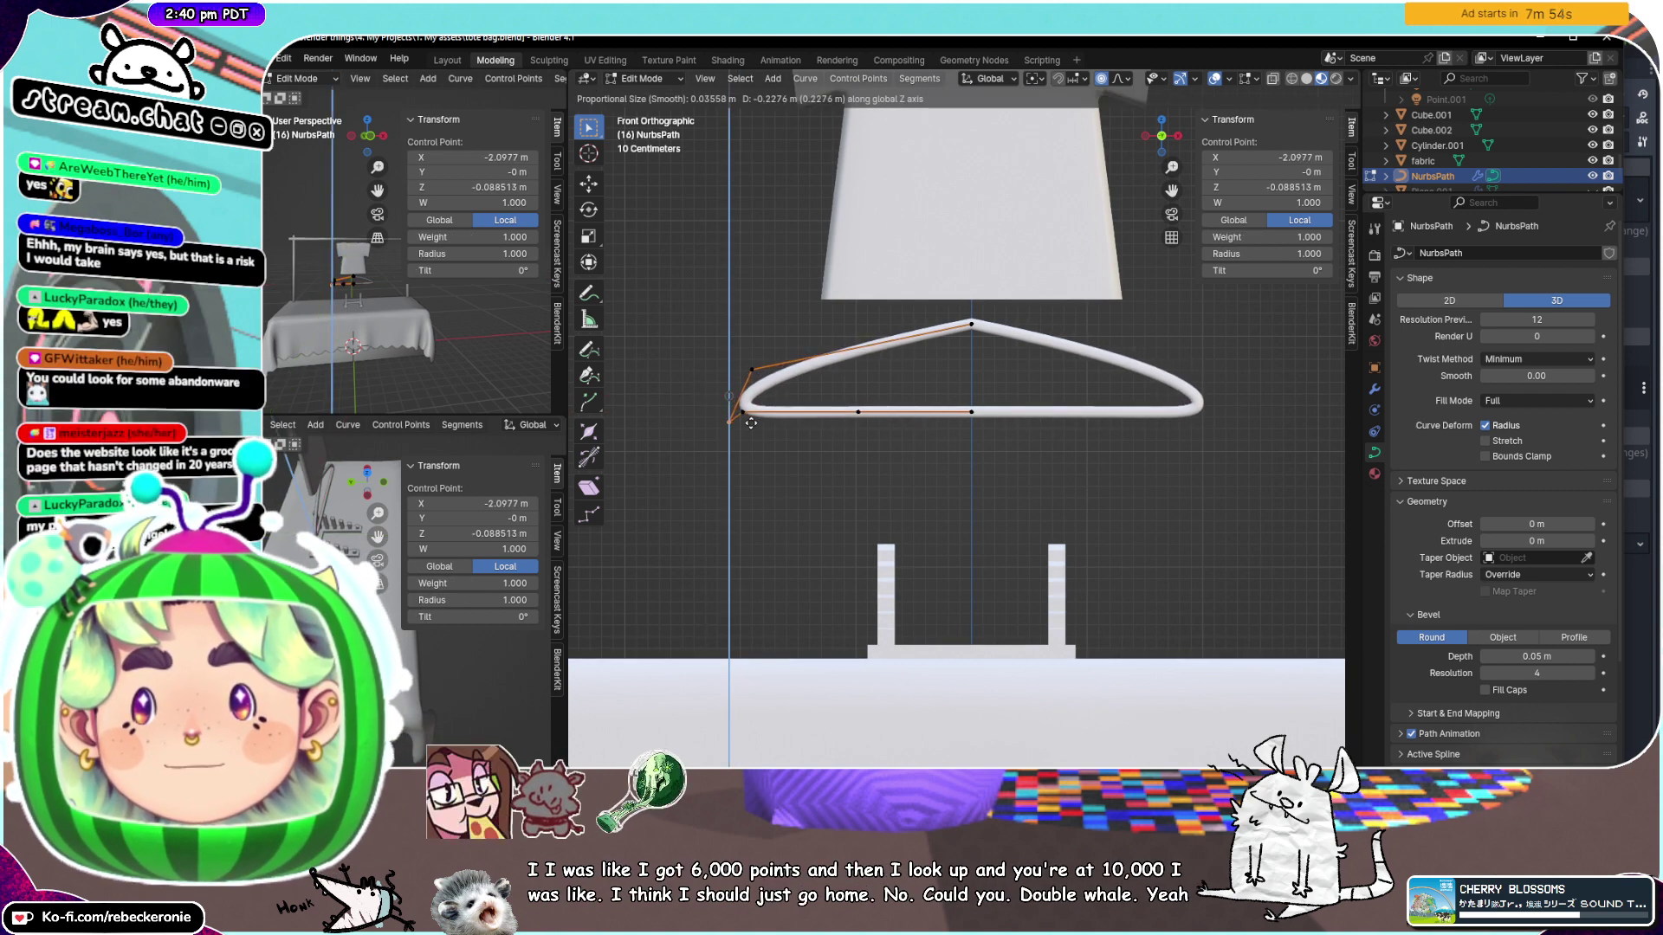
left_click(746, 409)
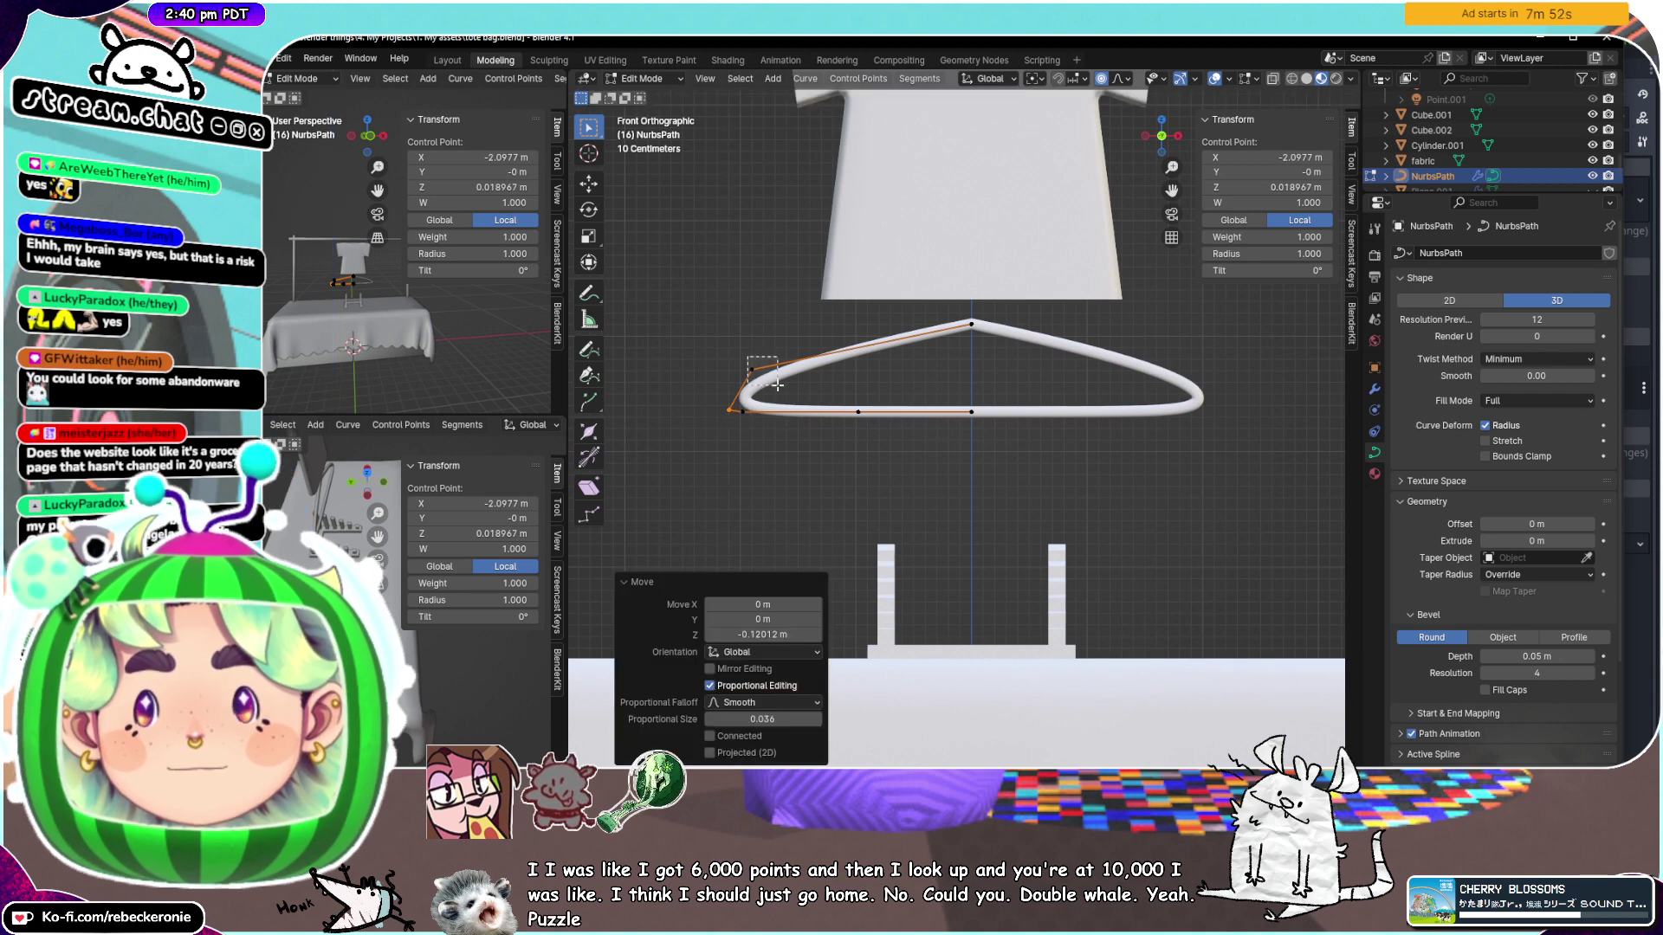
left_click_drag(777, 385, 777, 384)
key("g")
key("z")
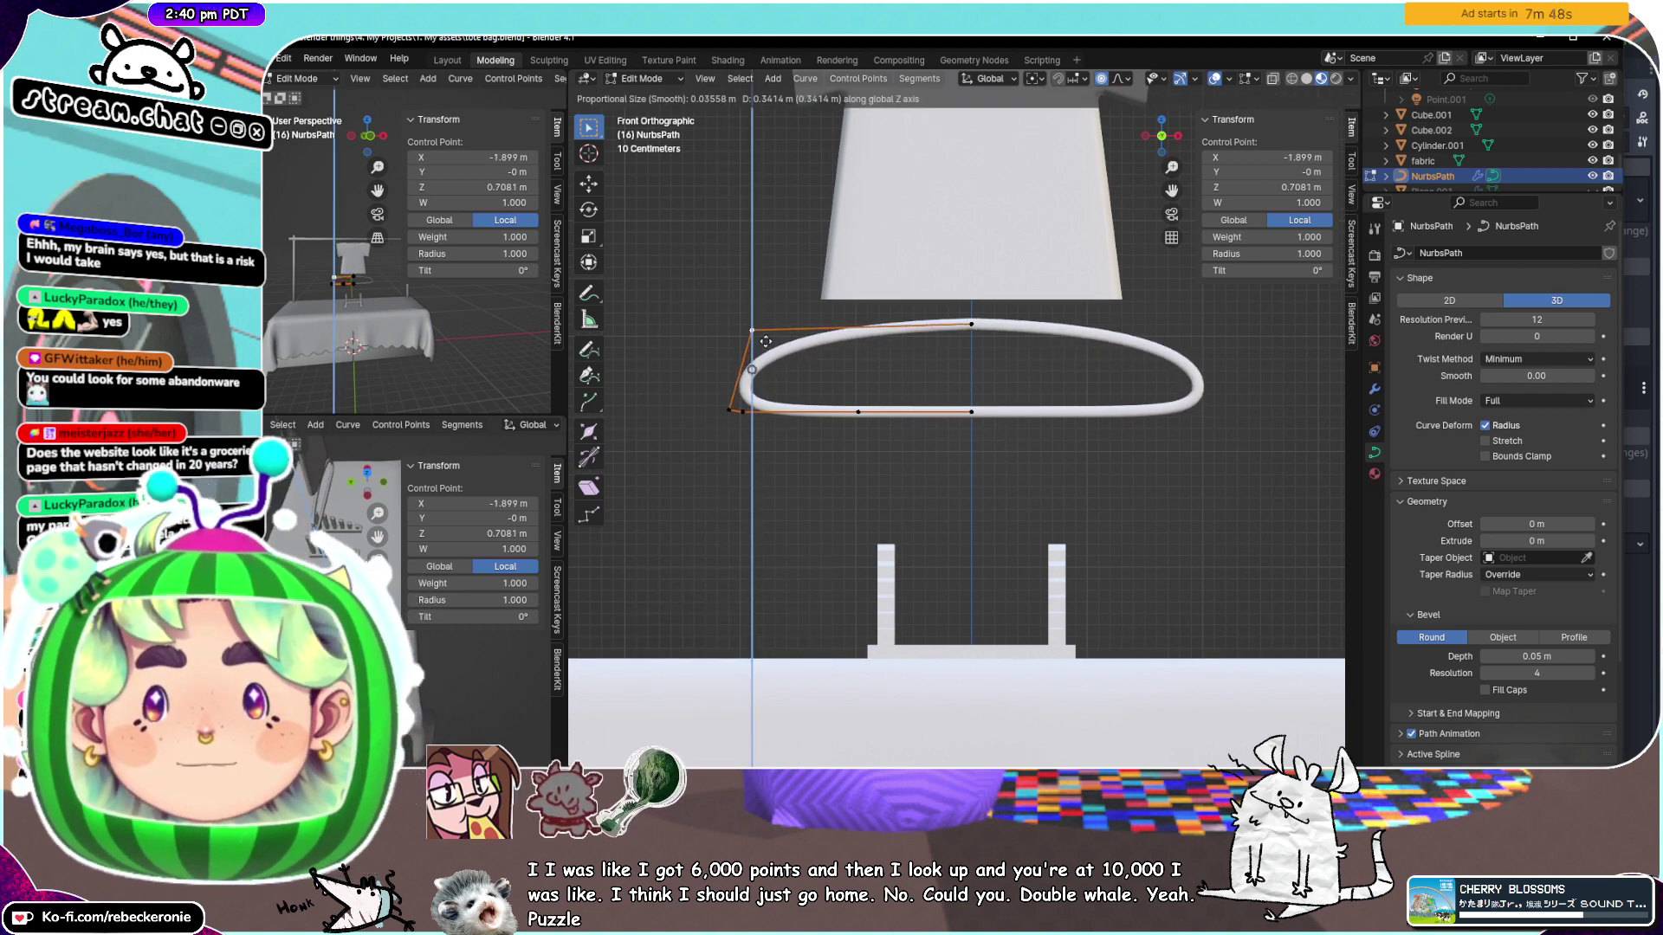
left_click(742, 387)
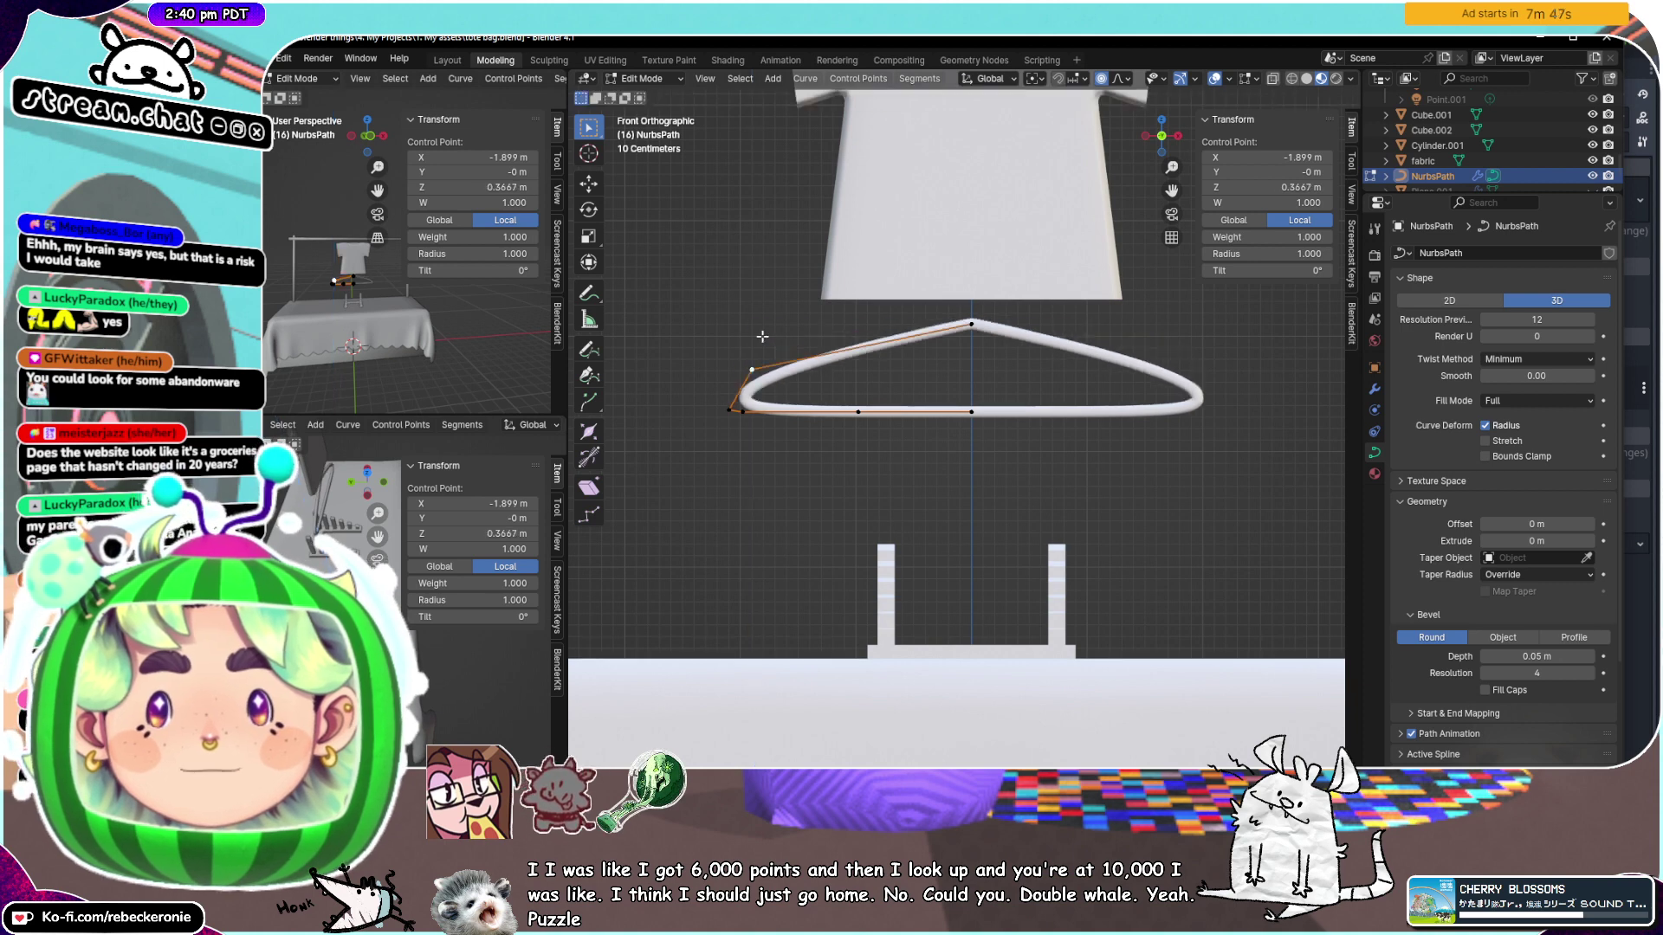
right_click(741, 387)
left_click(719, 375)
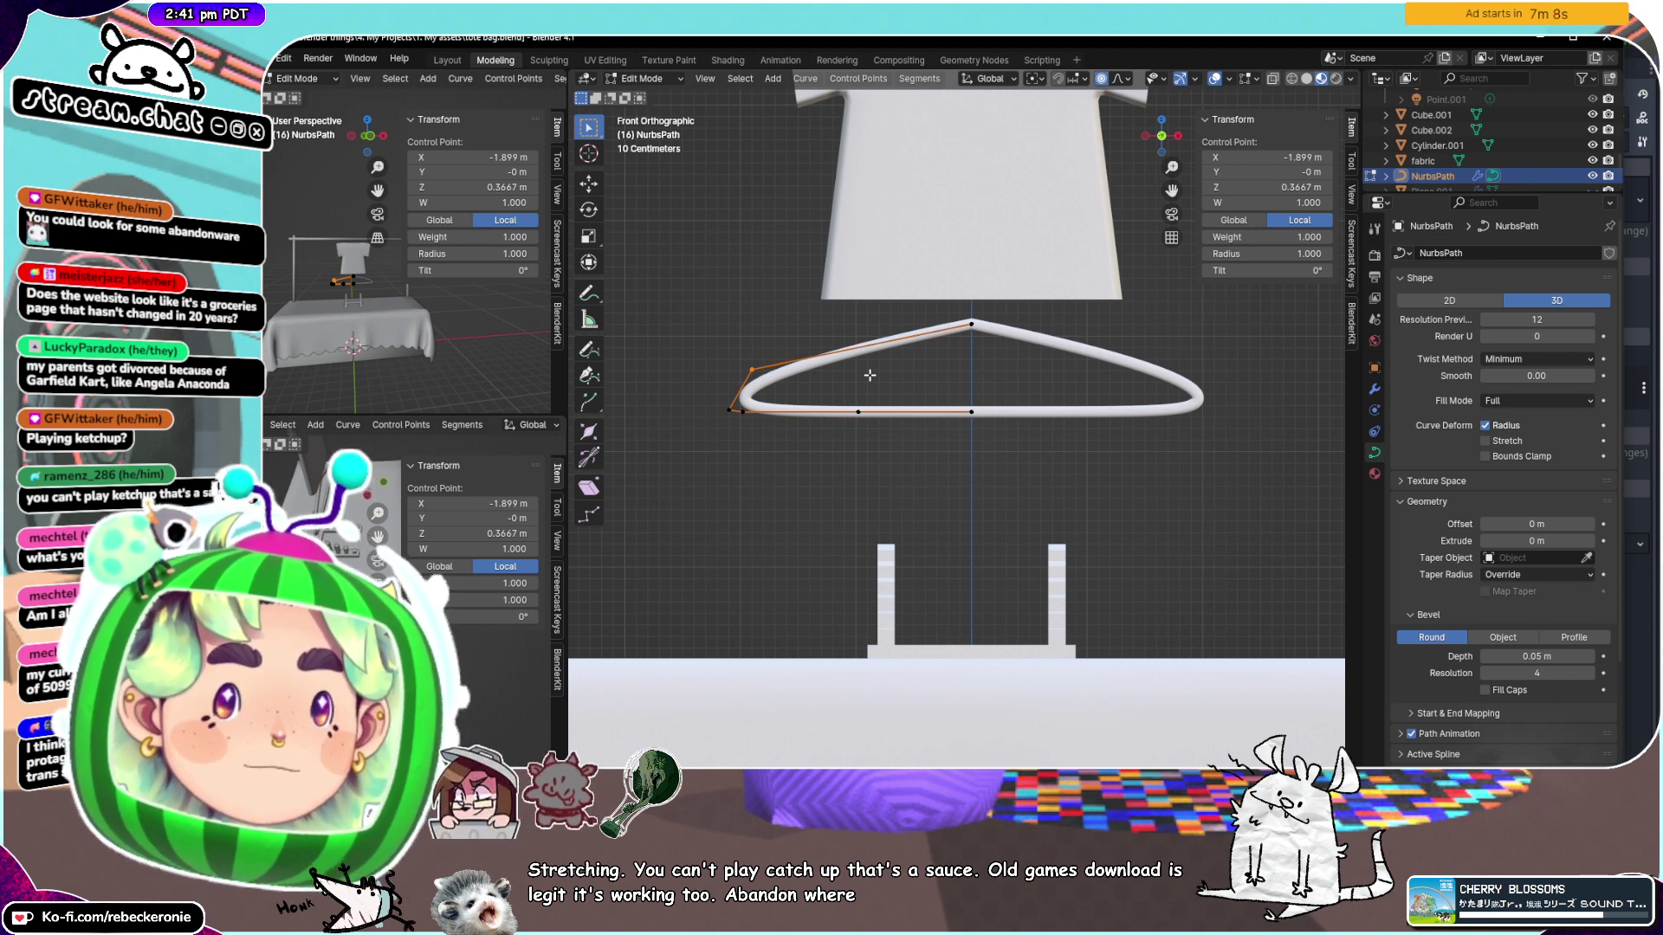
Raise the hanger's peak control point about 0.17 m along Z
left_click(973, 328)
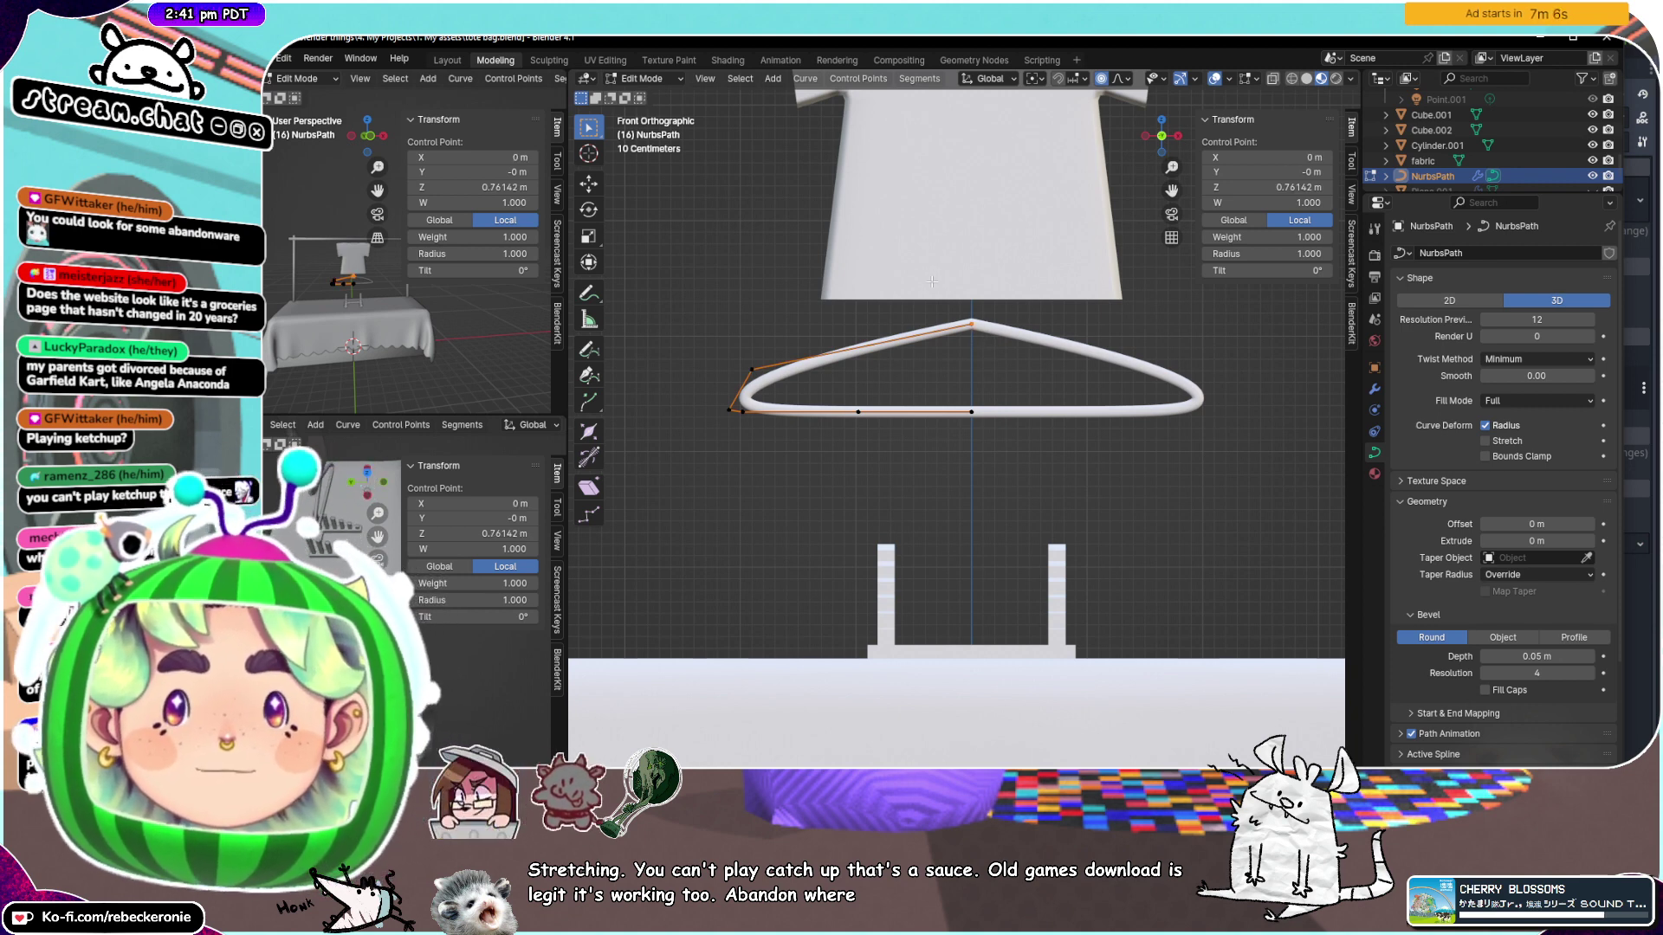
key("g")
key("z")
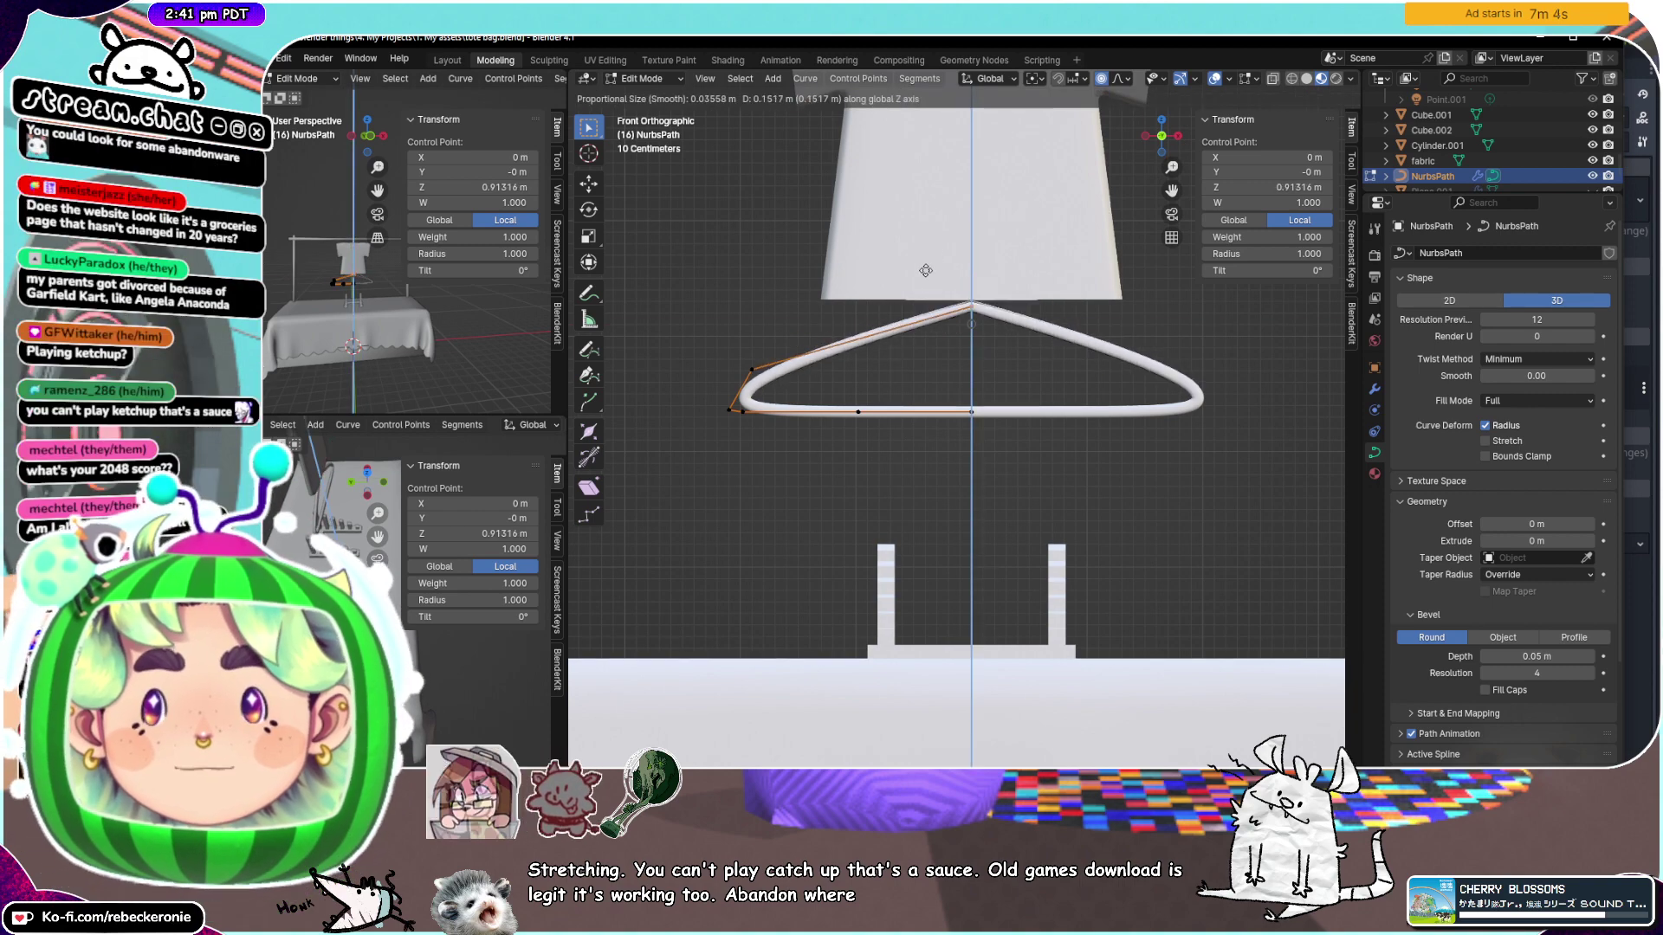
left_click(926, 262)
middle_click_drag(882, 378, 919, 380)
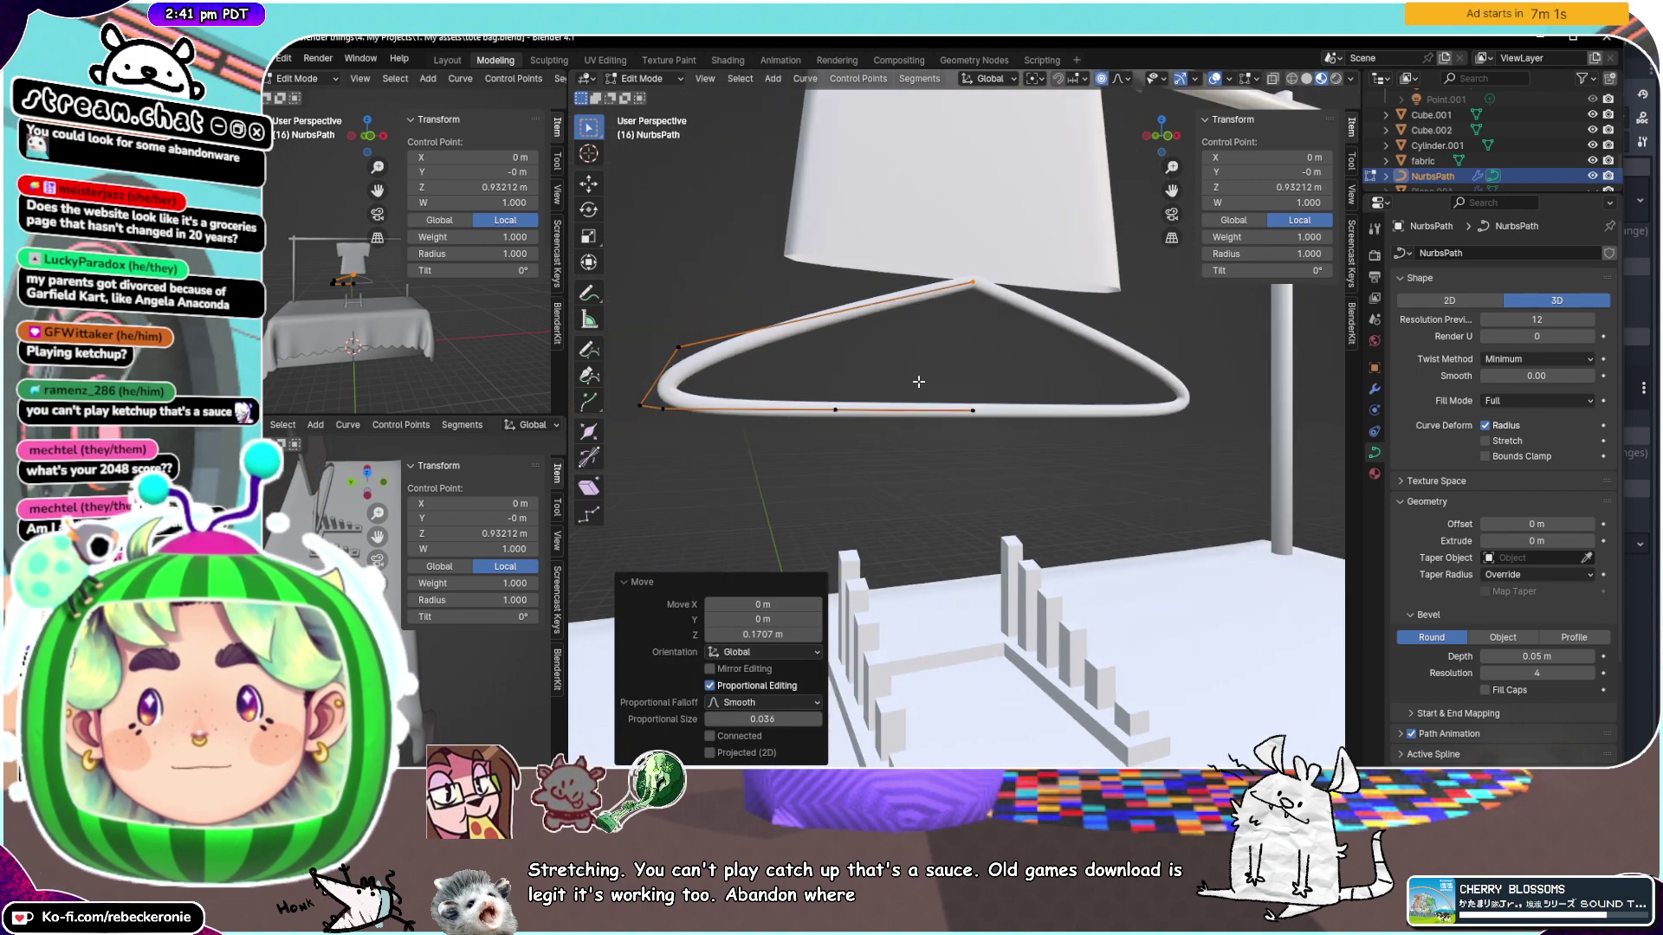
left_click(1160, 137)
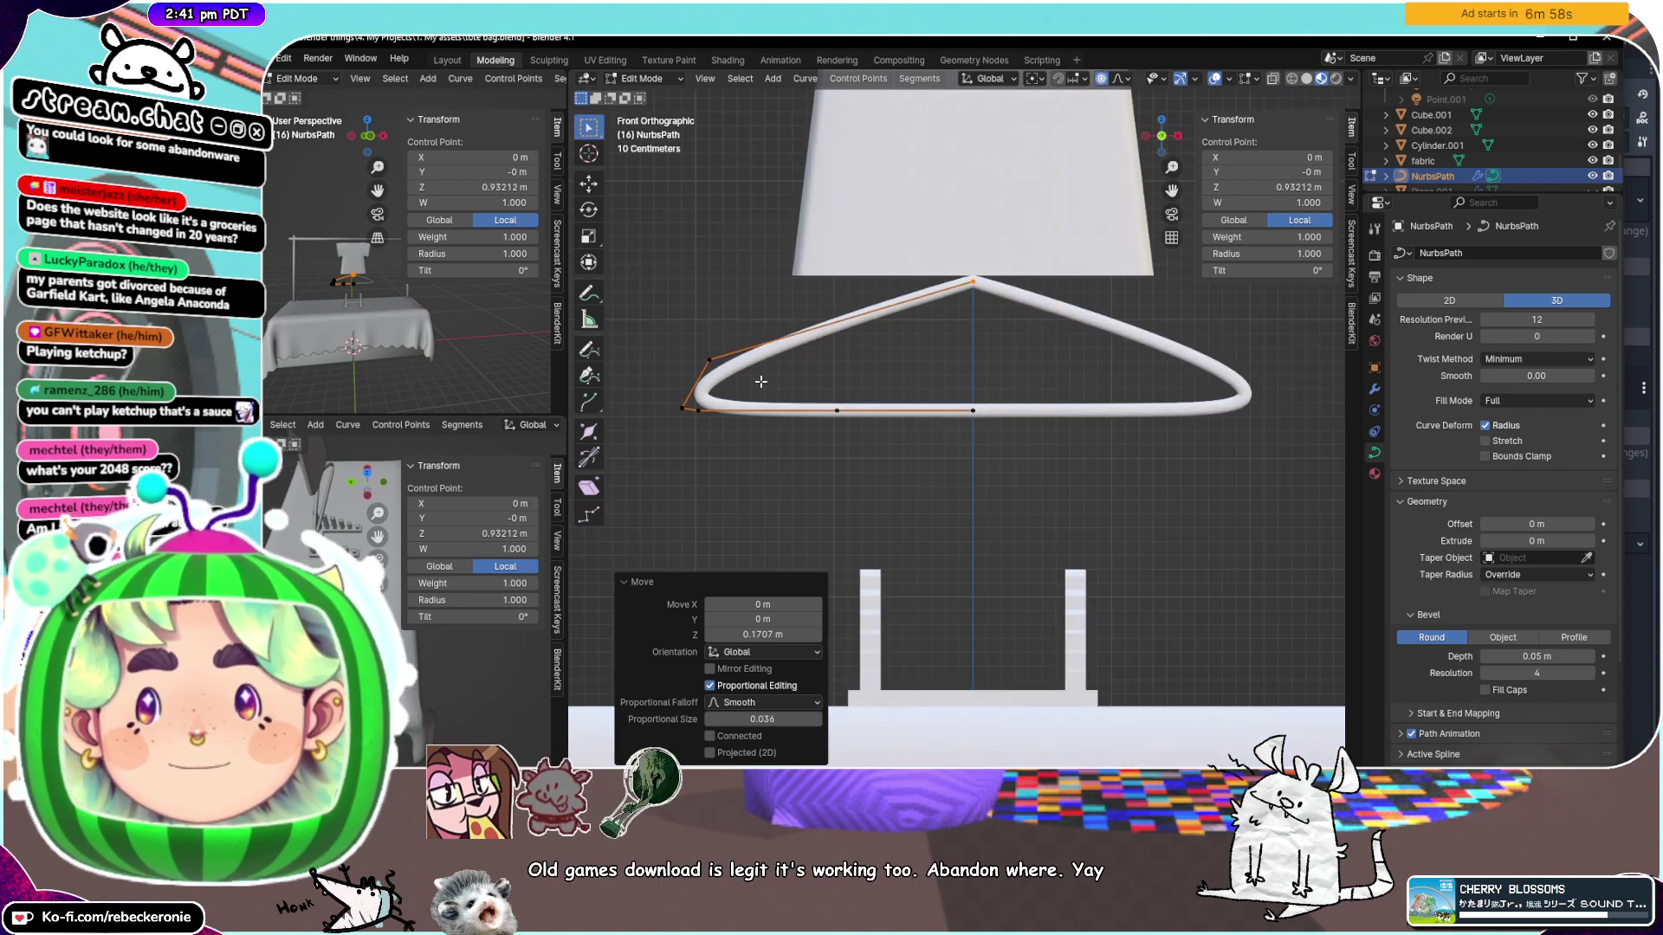
left_click_drag(755, 380, 683, 334)
left_click_drag(747, 451, 652, 369)
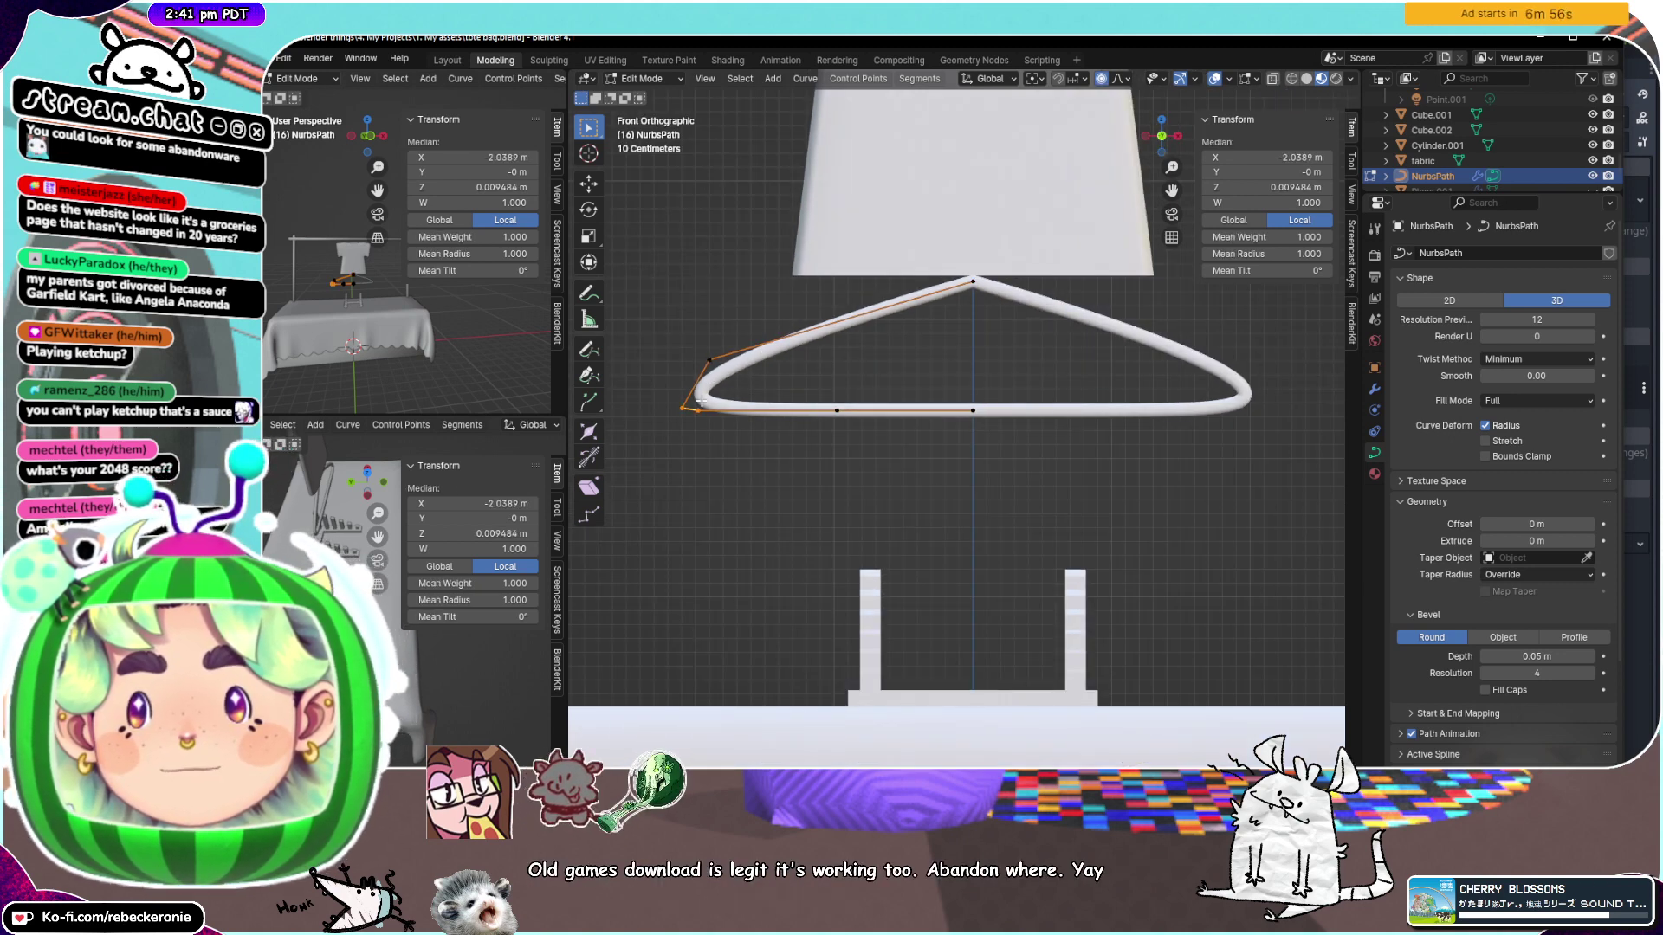
key("r")
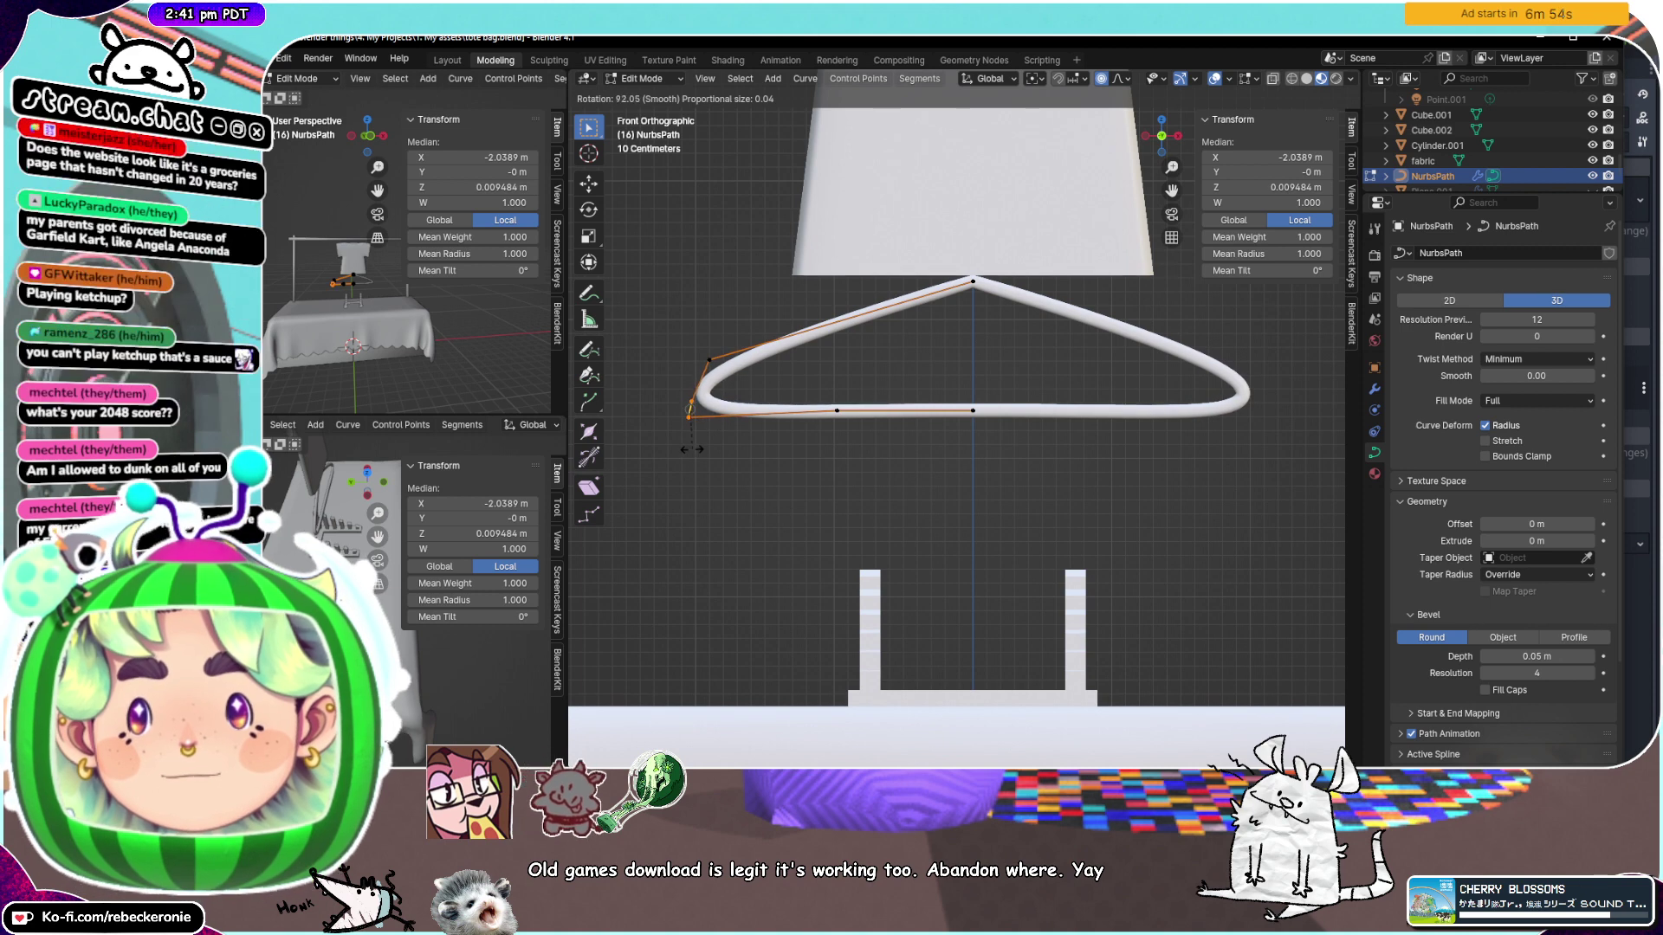
left_click(723, 437)
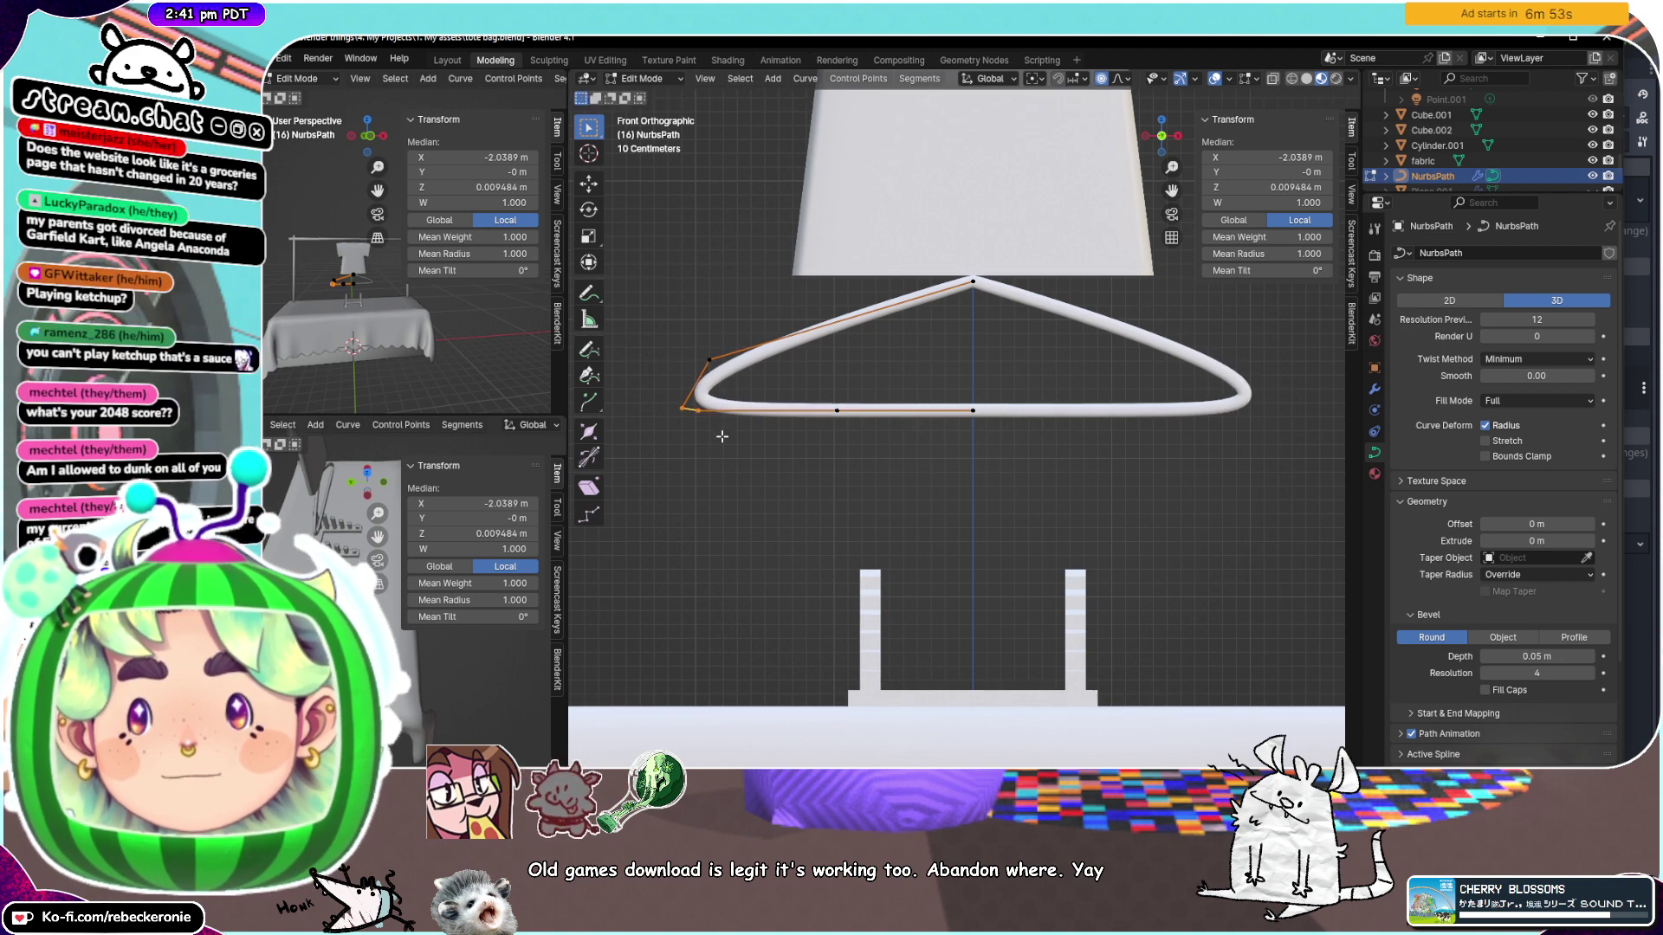
Move the lower corner control point slightly inward along the X axis
left_click_drag(664, 431, 666, 432)
left_click(682, 414)
key("g")
key("z")
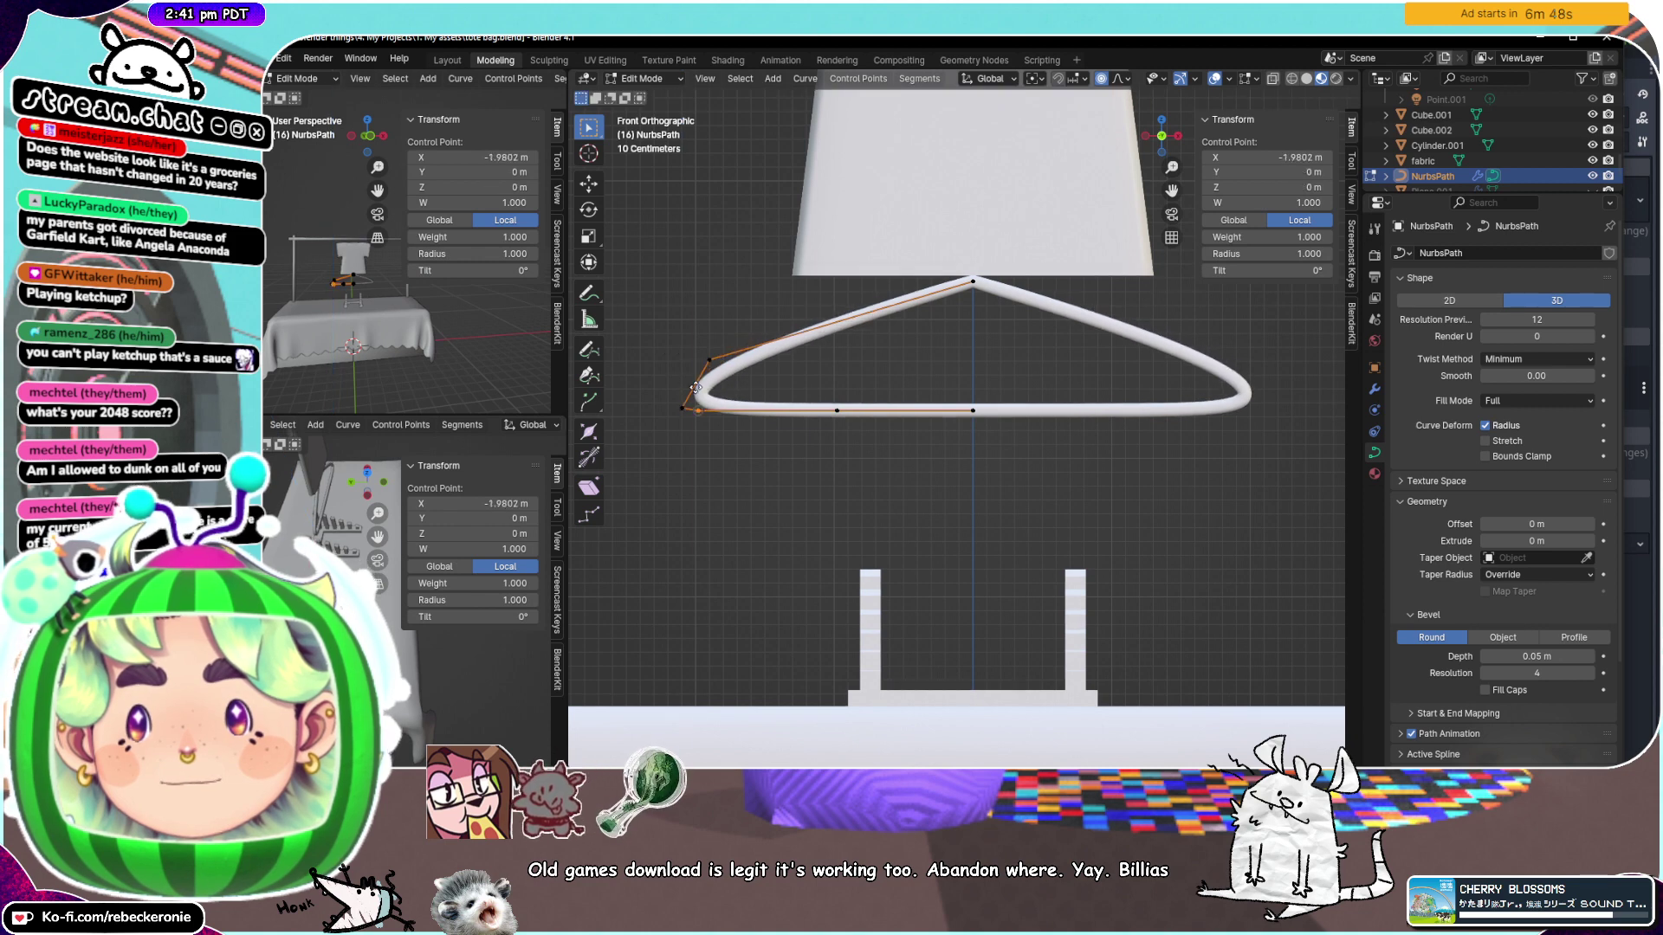
key("x")
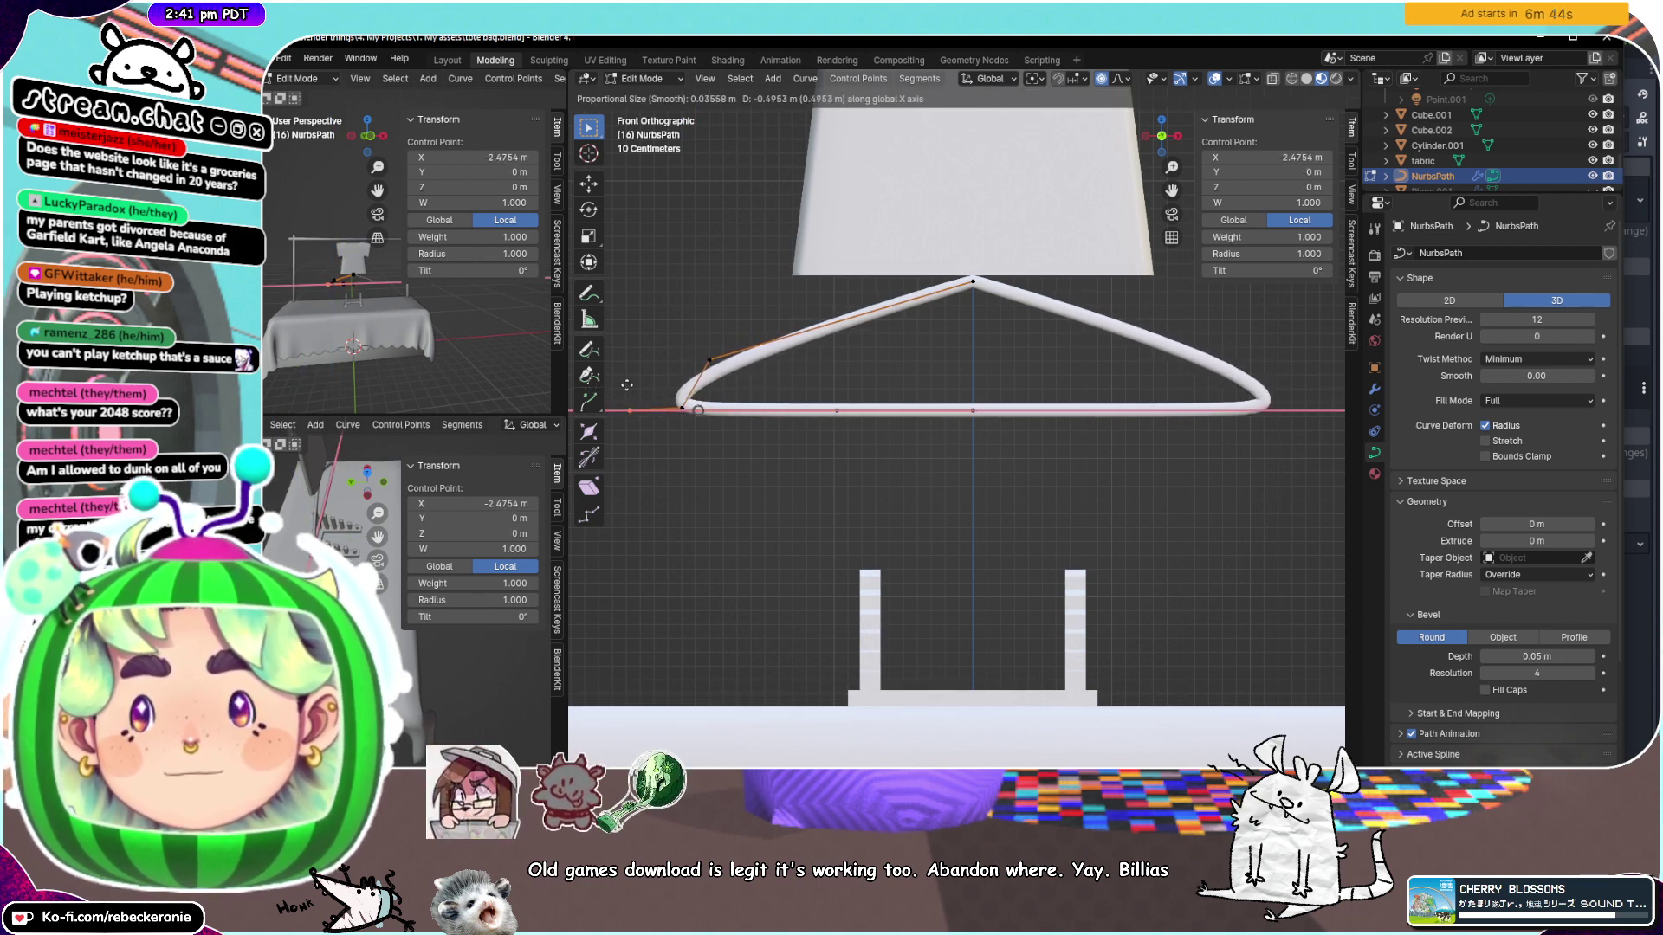
left_click(692, 416)
left_click(683, 409)
key("g")
key("z")
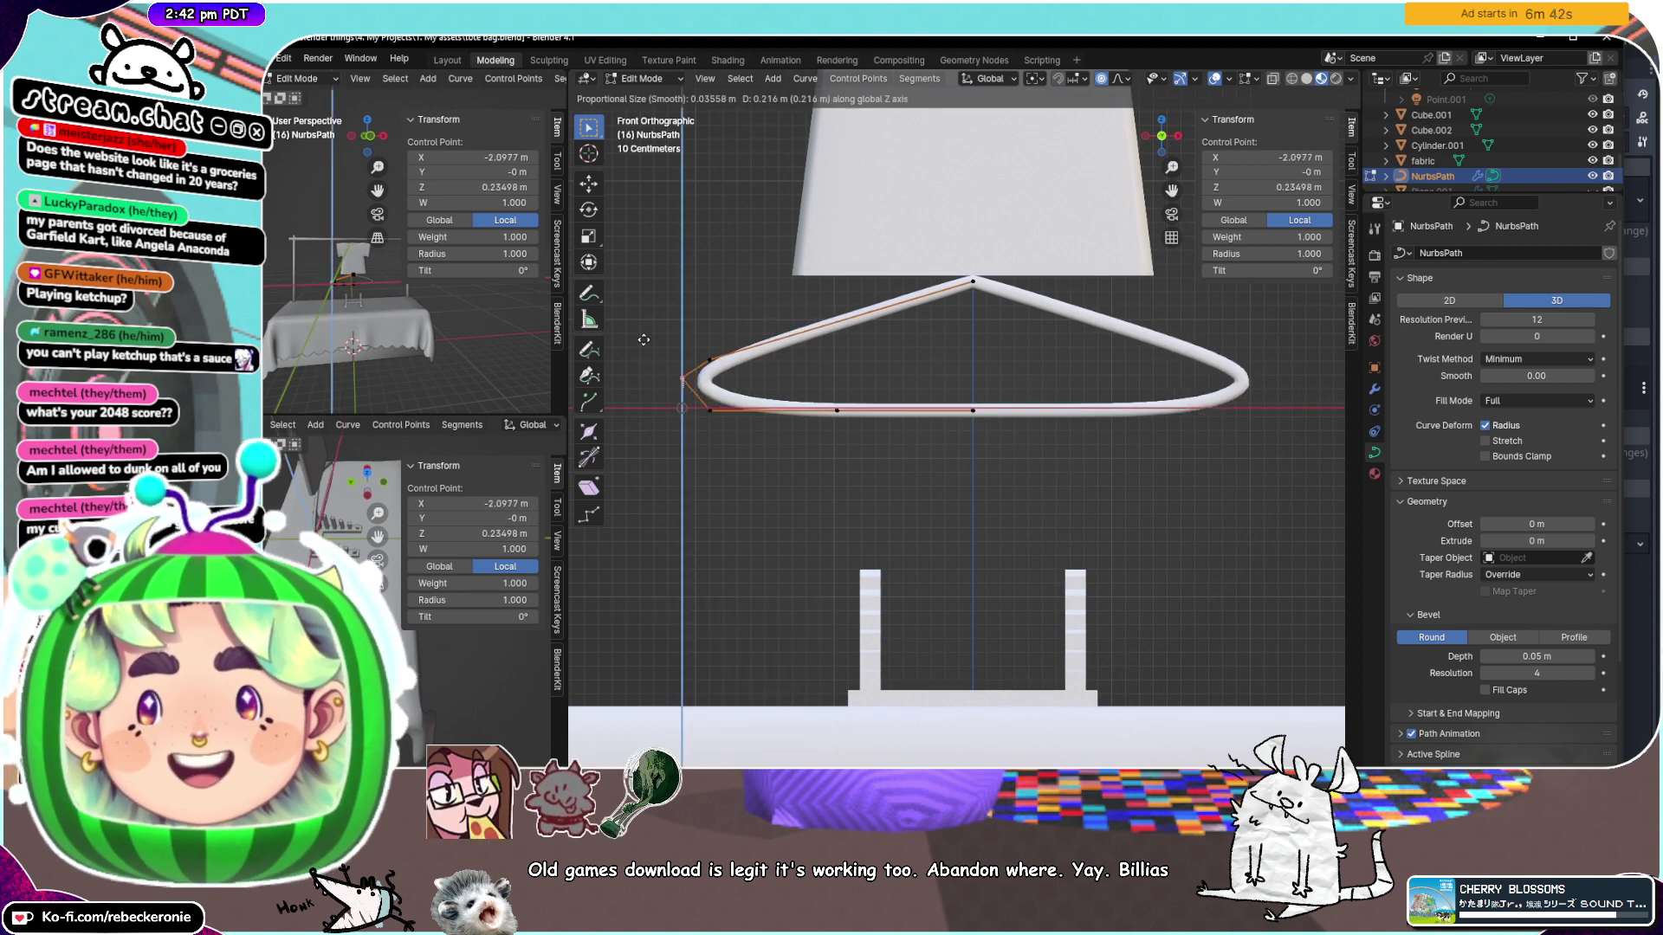
right_click(644, 373)
Move the control point above the hanger's outer corner about 0.07 m outward along the X axis
left_click(712, 362)
key("g")
key("x")
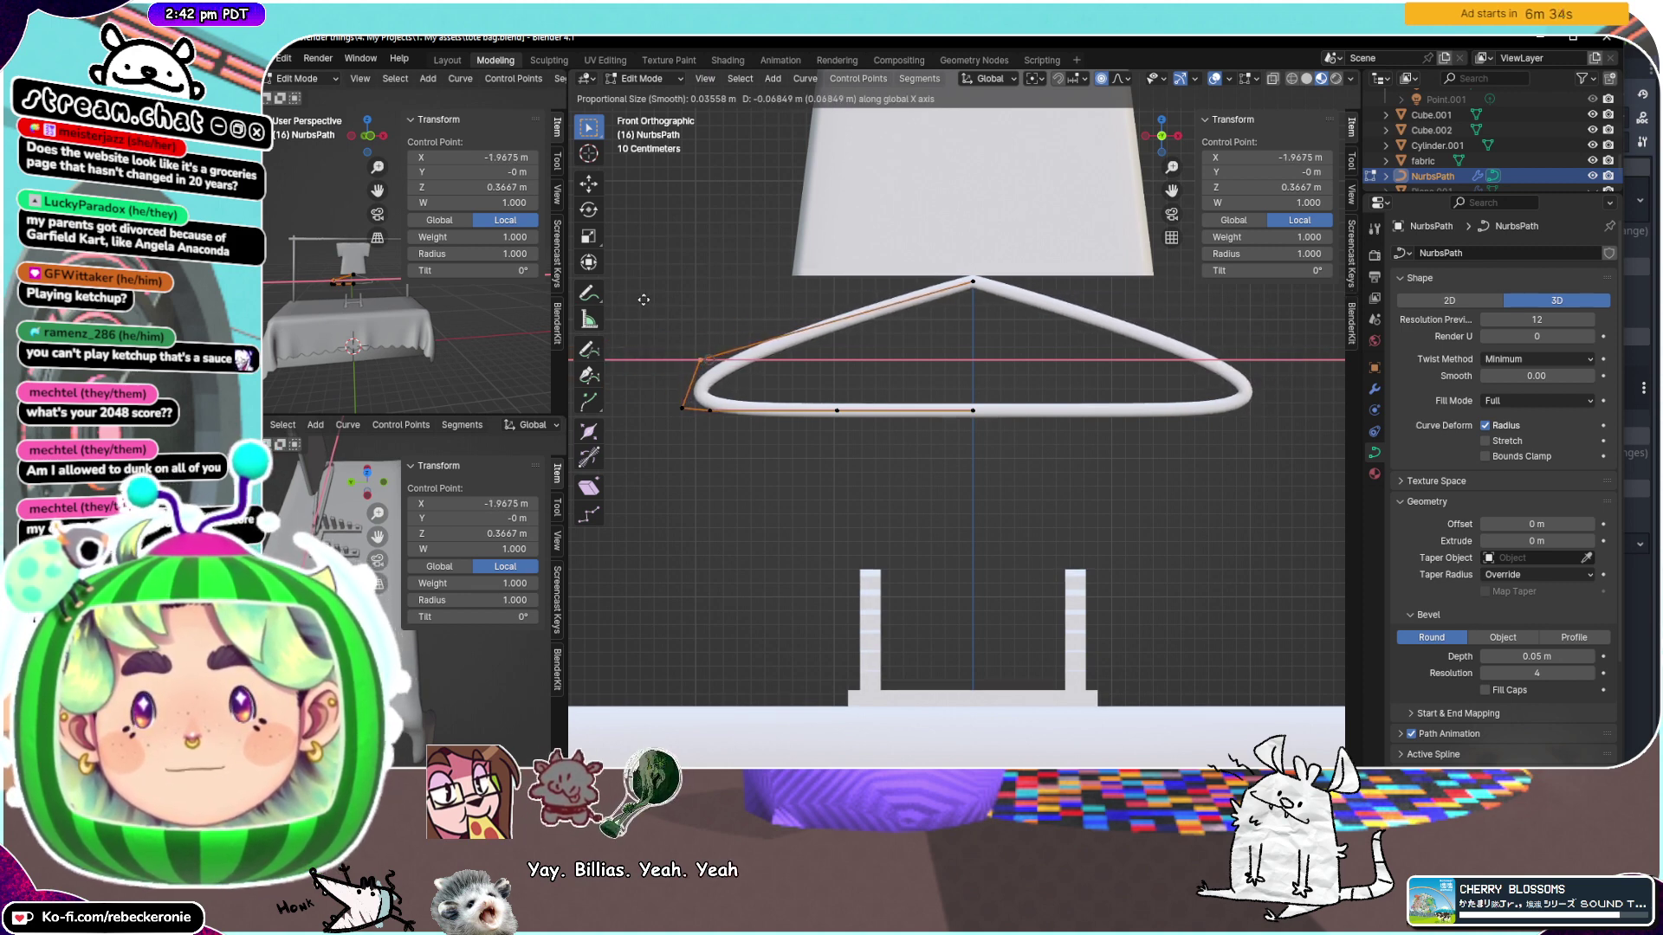
left_click(644, 300)
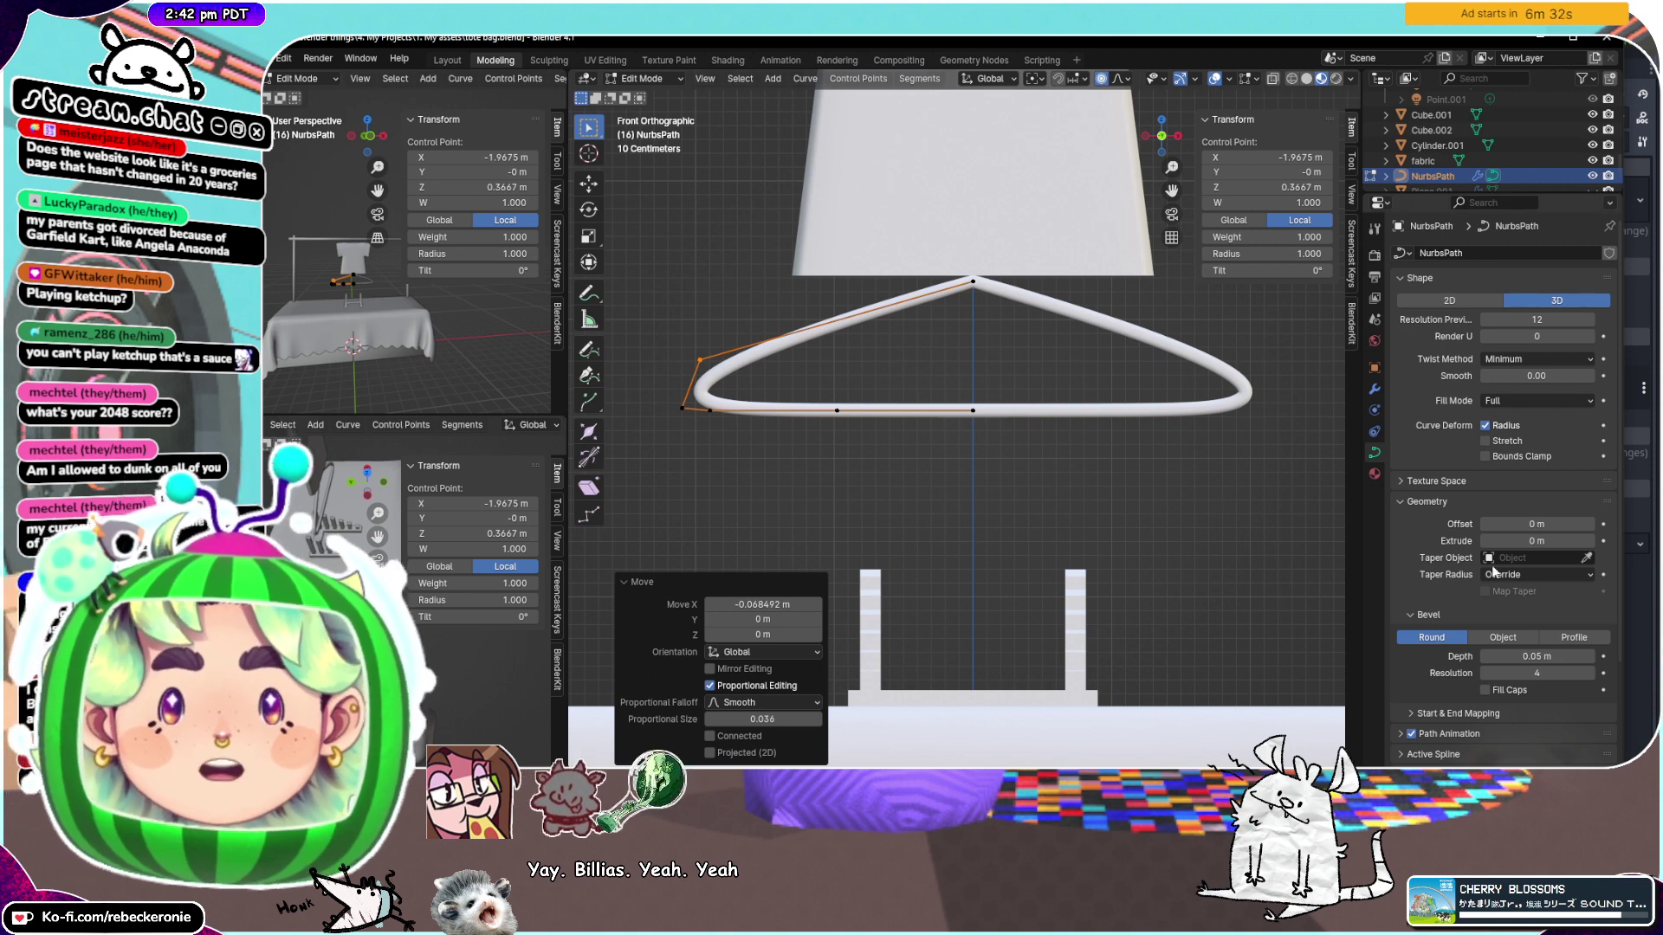
Reduce the hanger curve's bevel resolution to 2 and its preview resolution to 3
left_click_drag(1531, 674, 1515, 674)
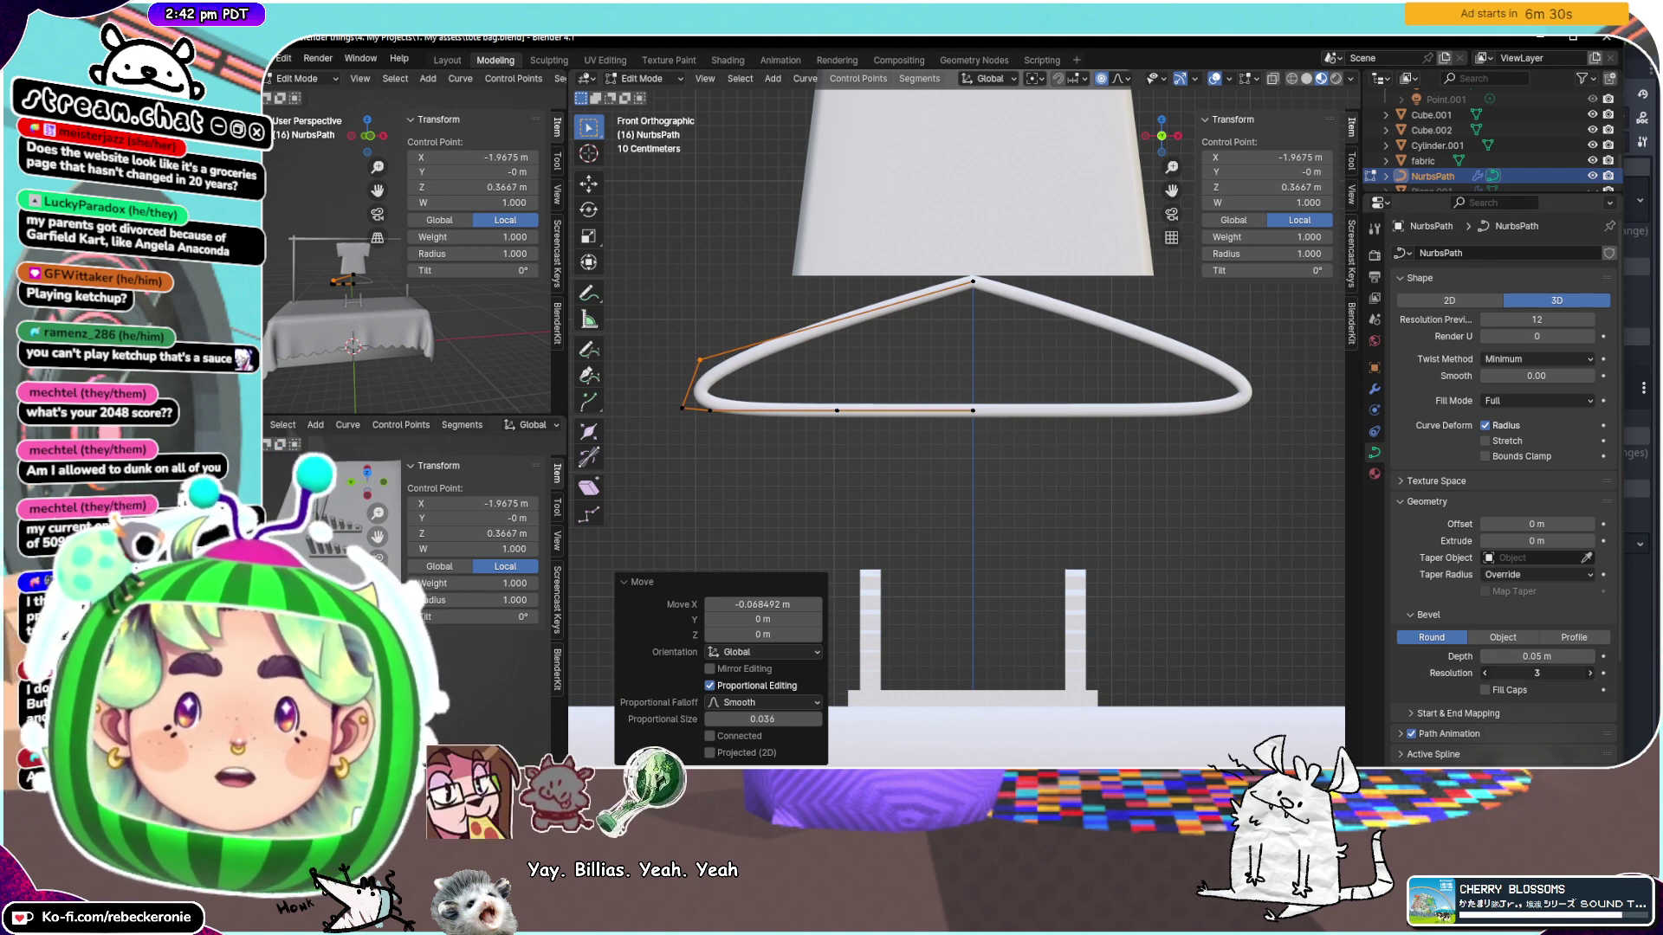
left_click(1485, 673)
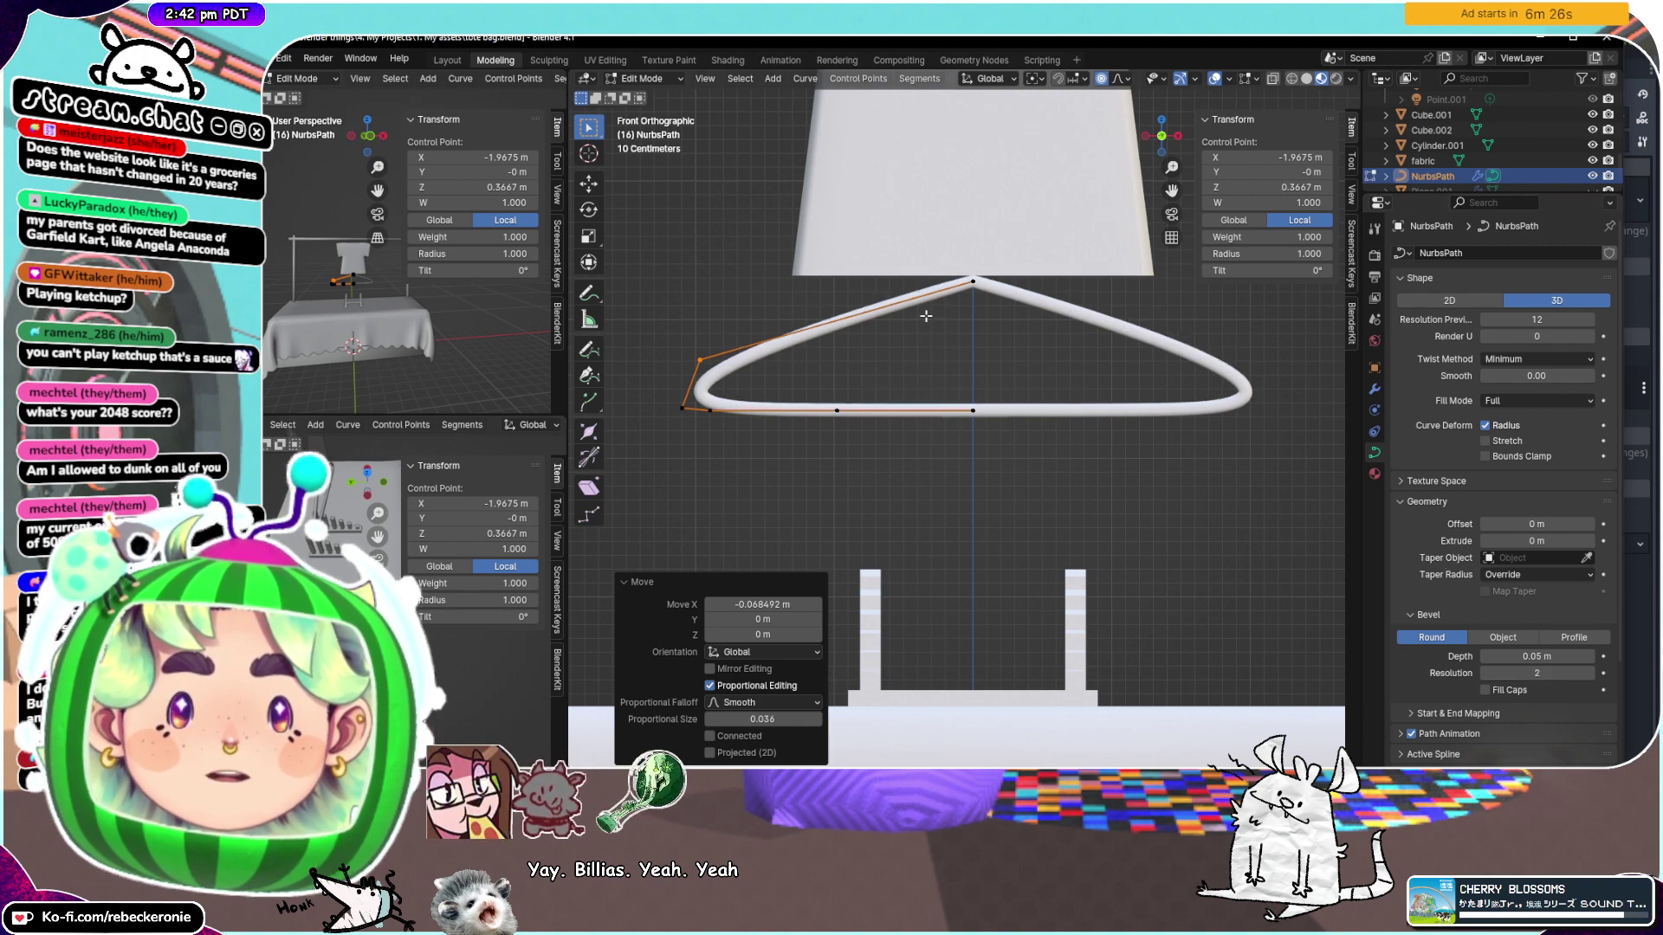
middle_click_drag(926, 316, 1133, 343)
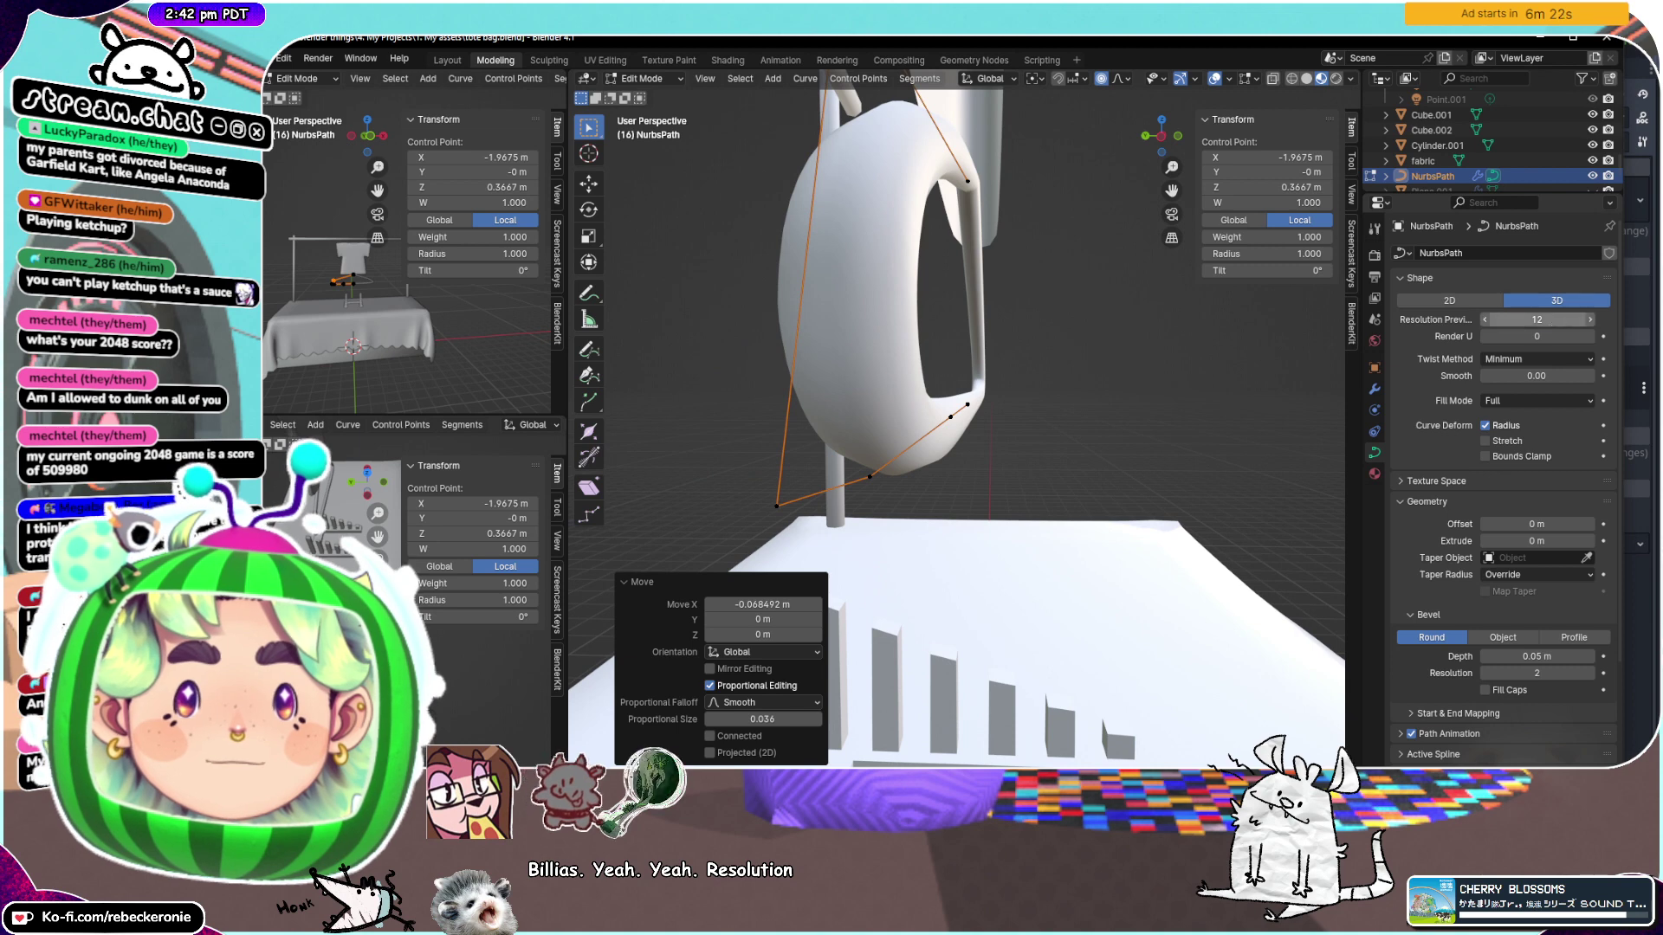
mouse_move(1552, 320)
left_mouse_down()
mouse_move(1518, 319)
mouse_move(1532, 319)
left_mouse_up()
mouse_move(1184, 434)
middle_mouse_down()
mouse_move(975, 410)
mouse_move(1162, 440)
middle_mouse_up()
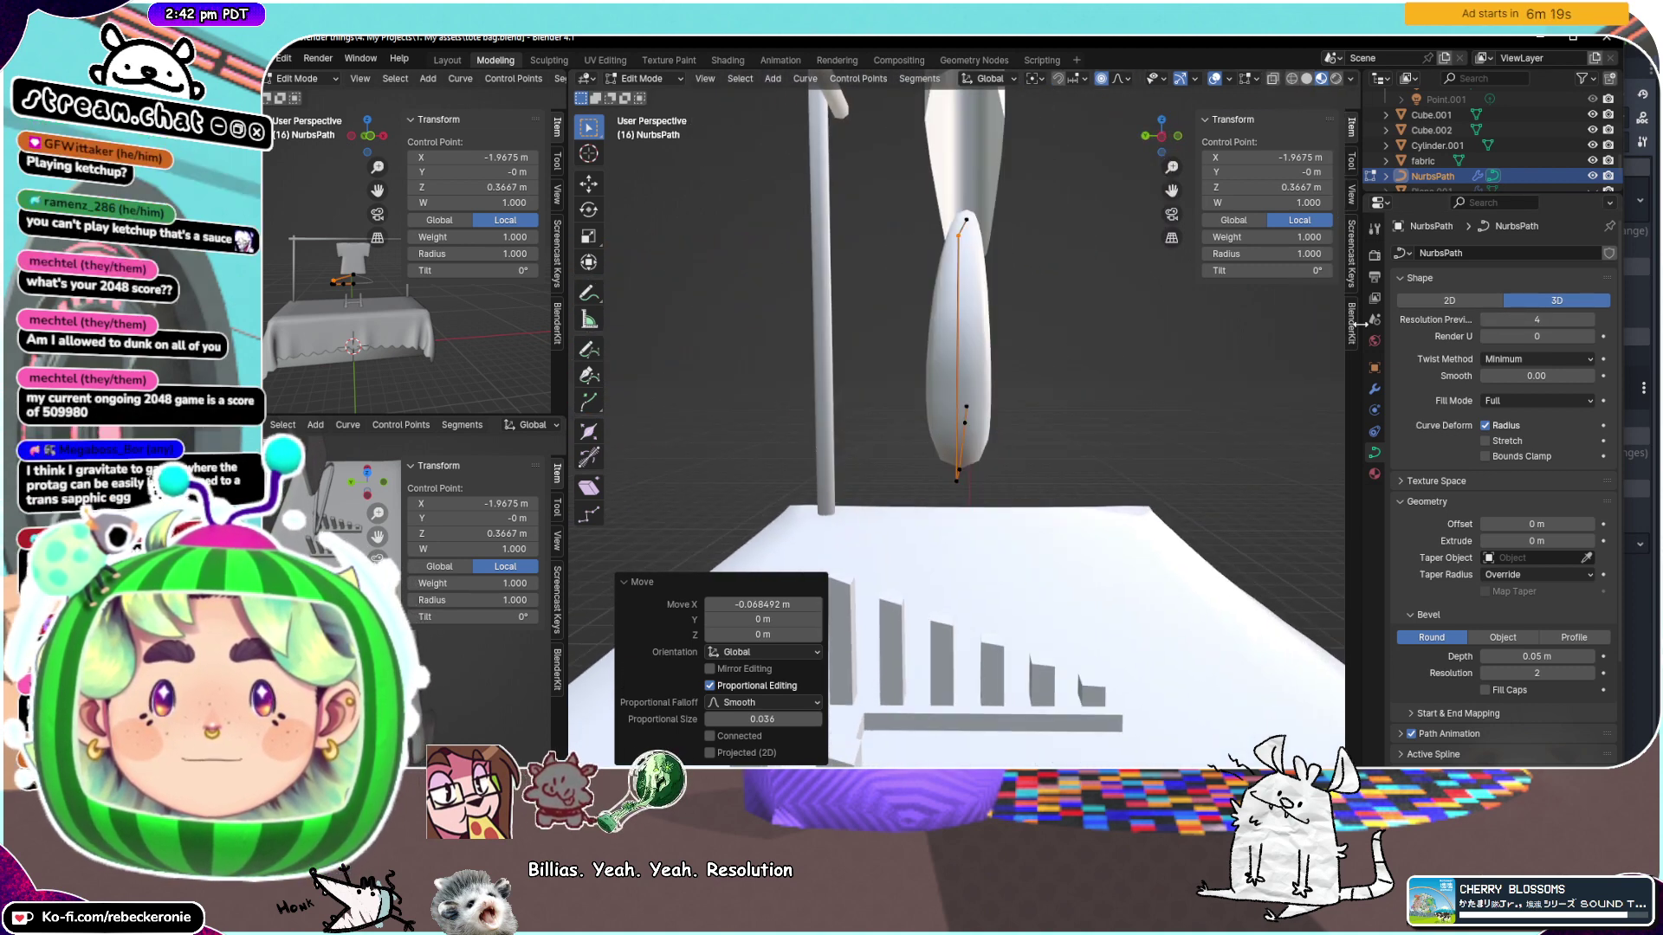
left_click_drag(1485, 319, 1478, 319)
left_click(1484, 319)
mouse_move(962, 364)
middle_mouse_down()
mouse_move(1022, 347)
mouse_move(946, 353)
mouse_move(948, 373)
mouse_move(979, 366)
middle_mouse_up()
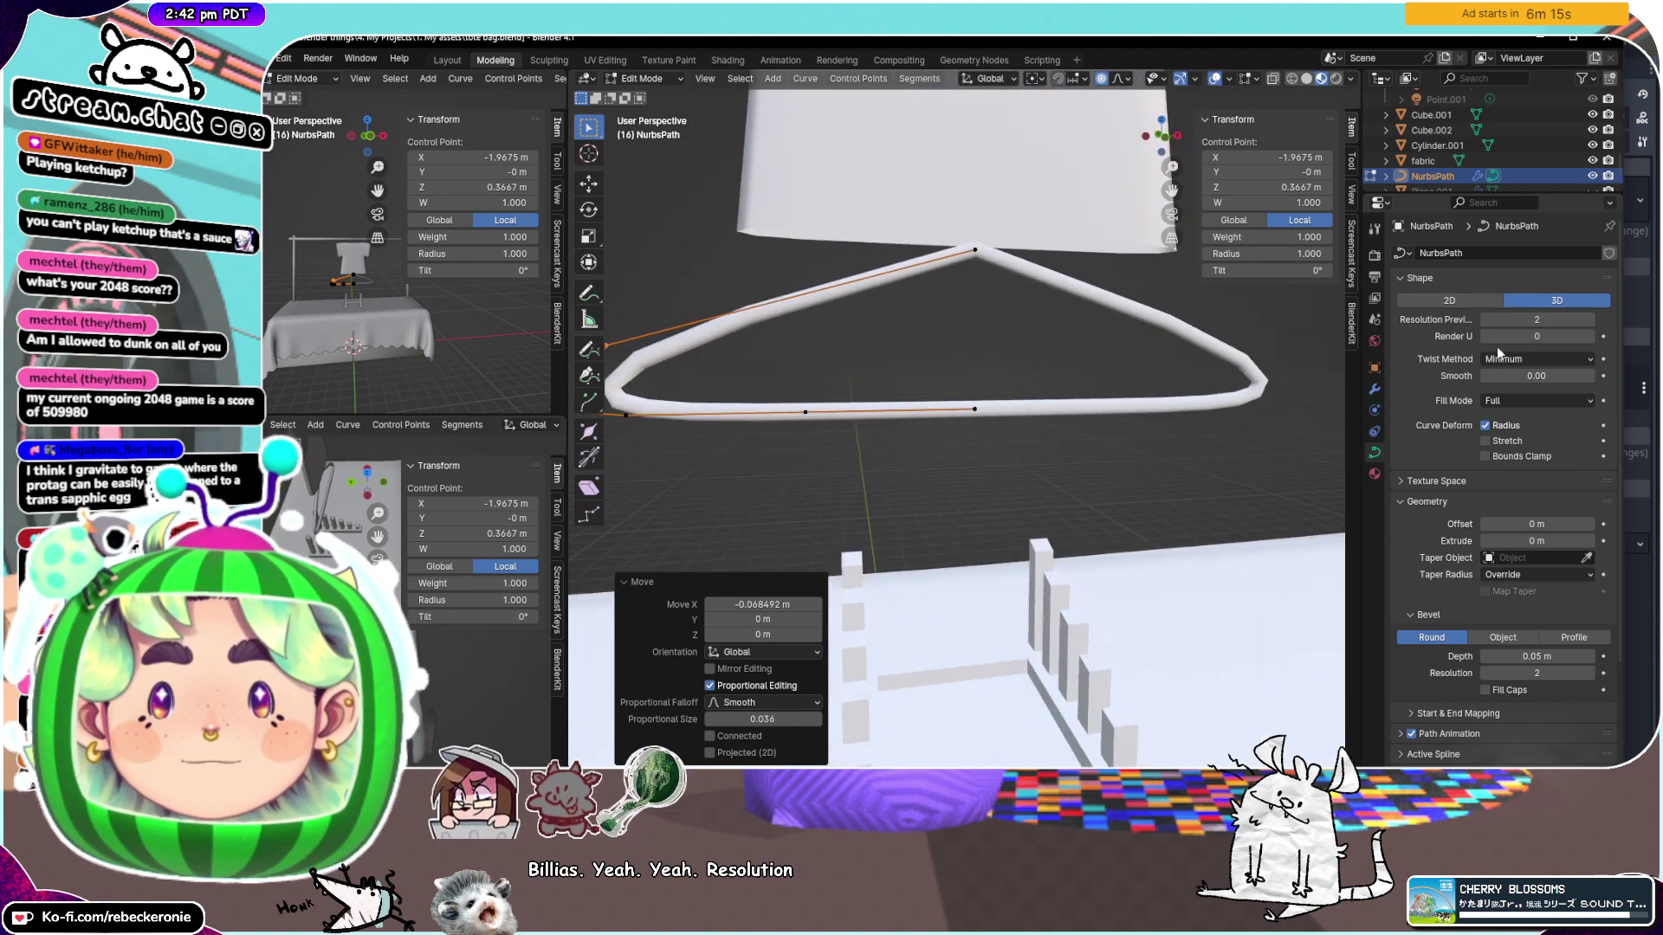
left_click(1589, 319)
mouse_move(1157, 353)
middle_mouse_down()
mouse_move(1065, 356)
mouse_move(1128, 349)
middle_mouse_up()
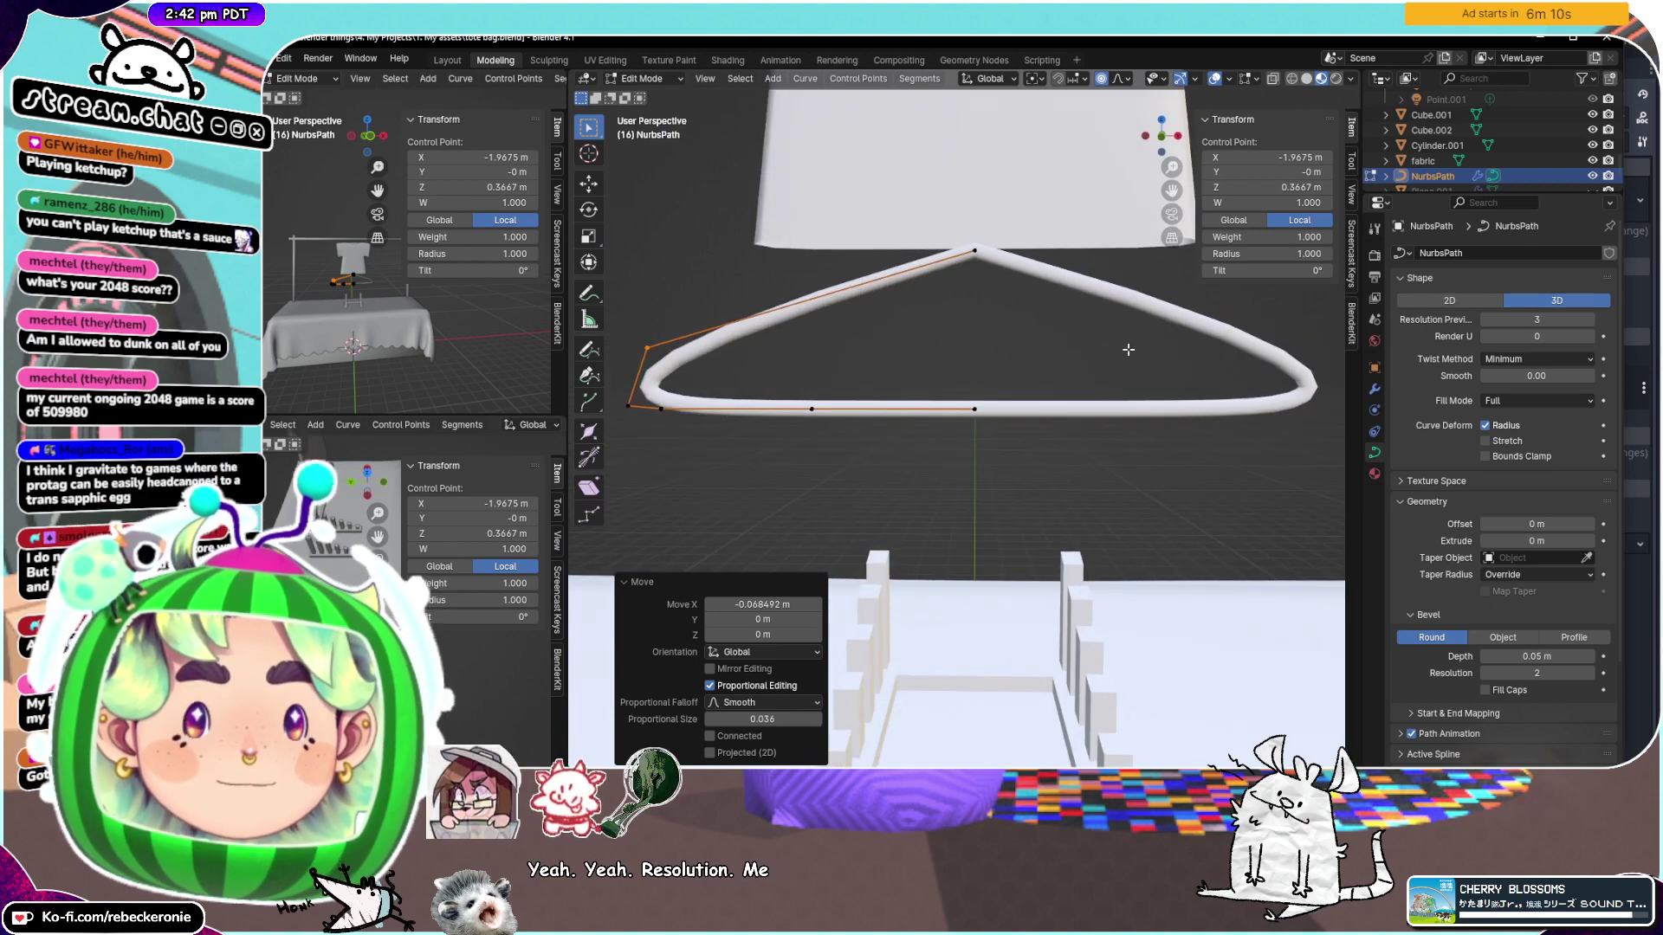
middle_click_drag(1127, 349, 1206, 106)
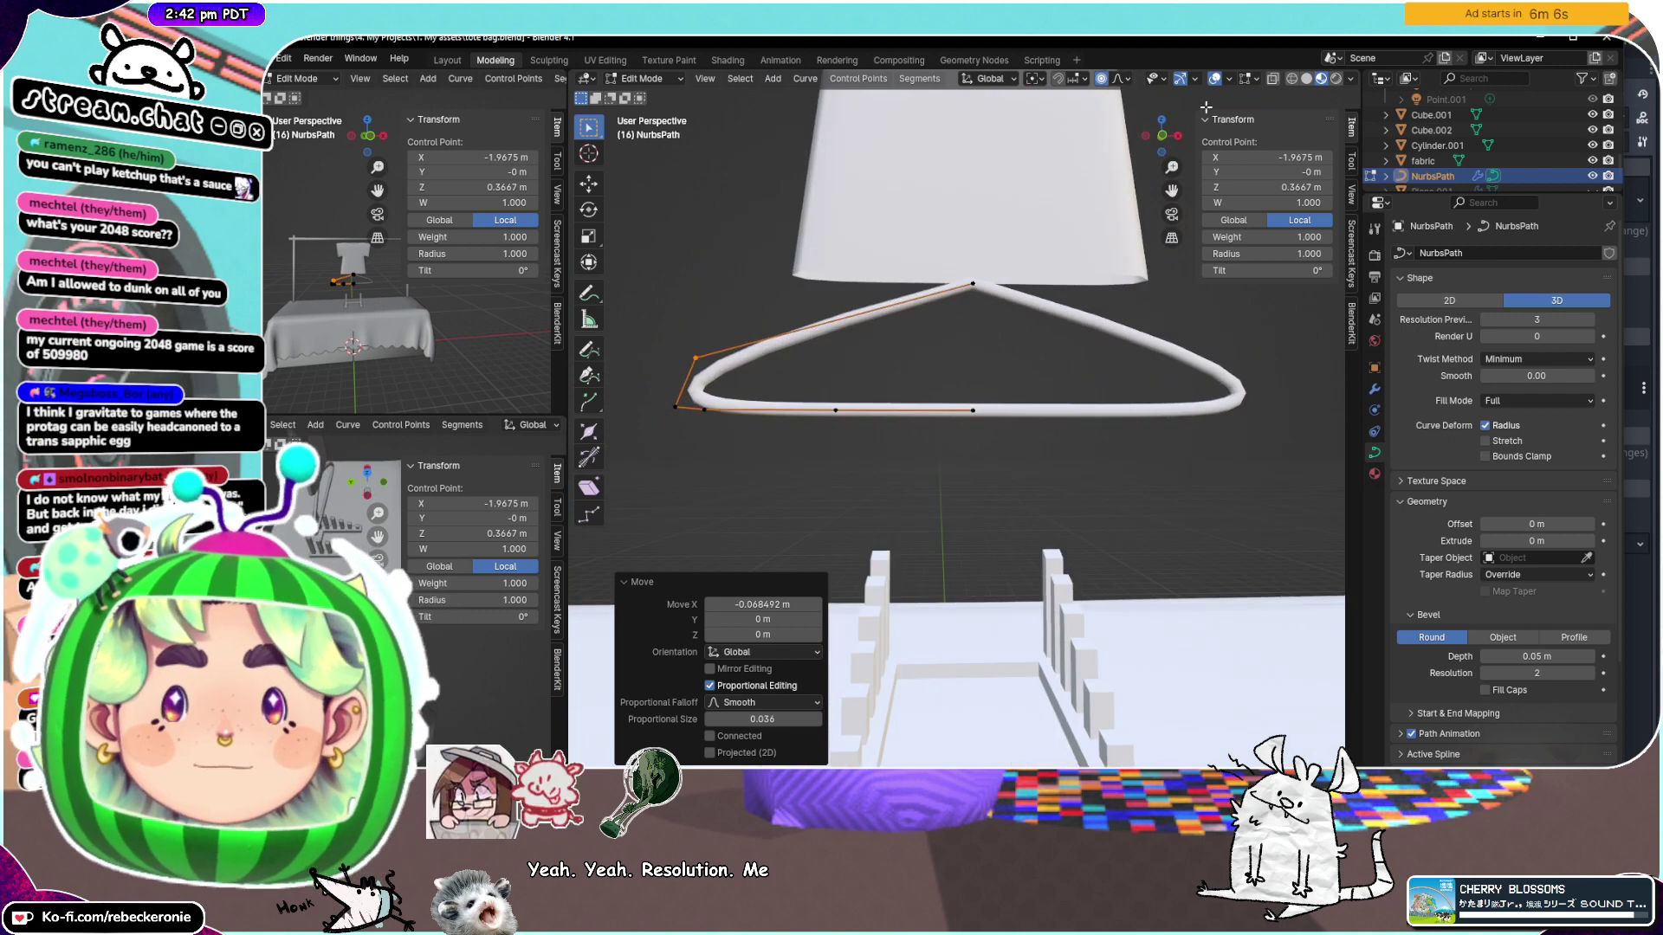
scroll(1054, 311, "up", 4)
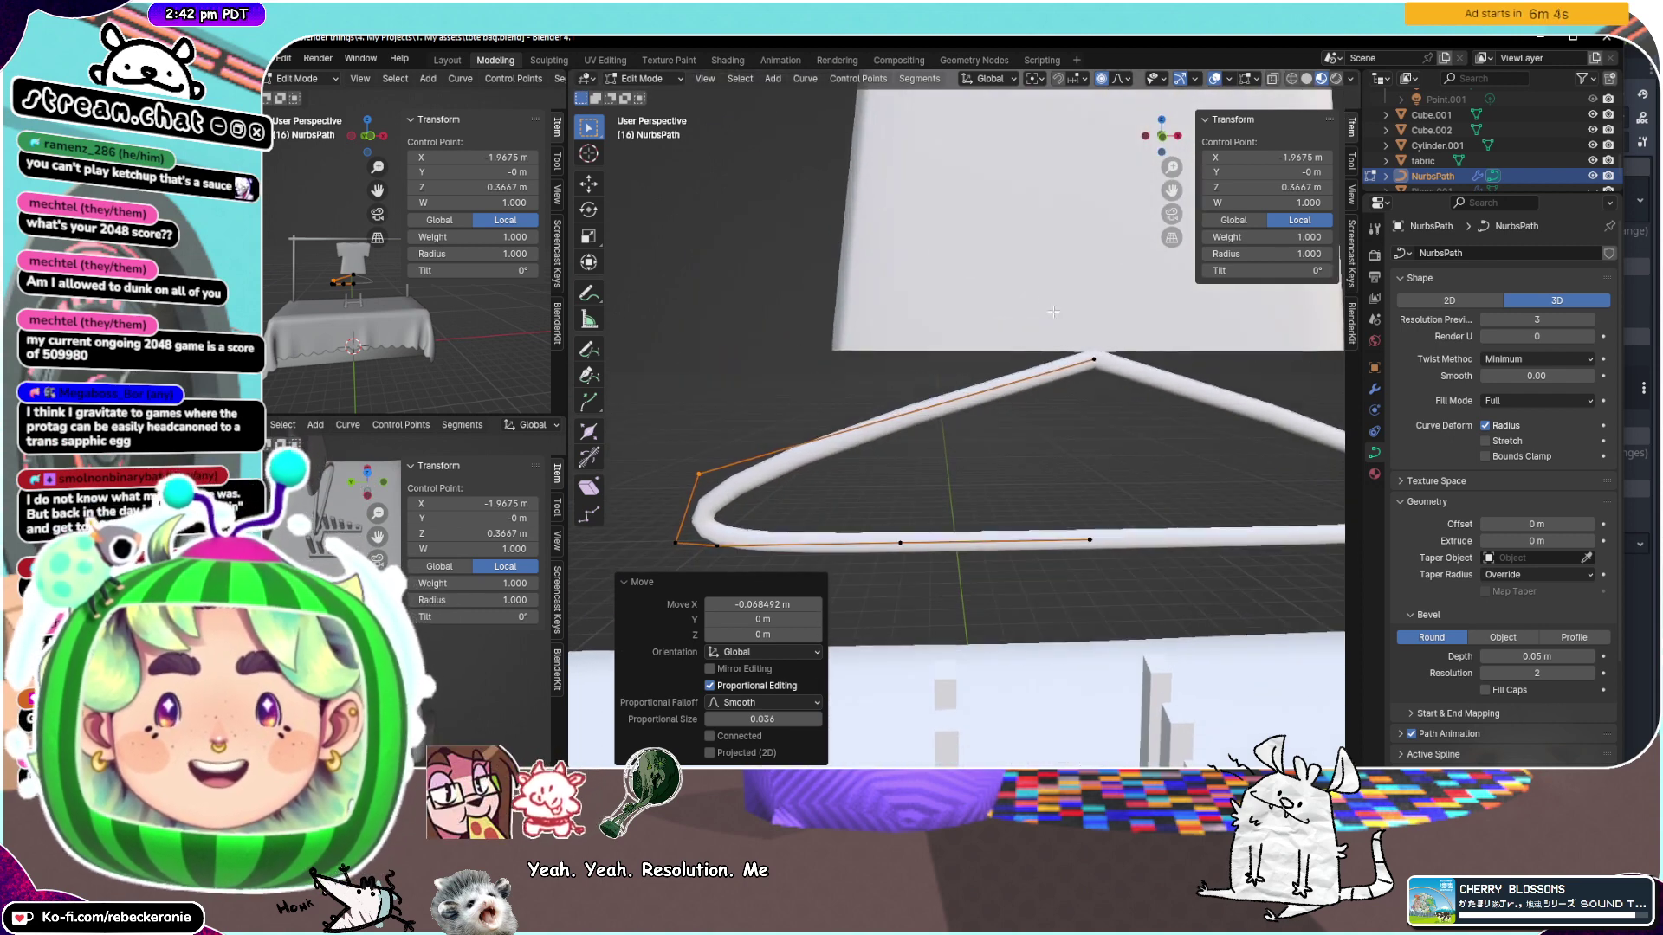
left_click(1064, 299)
key("e")
key("z")
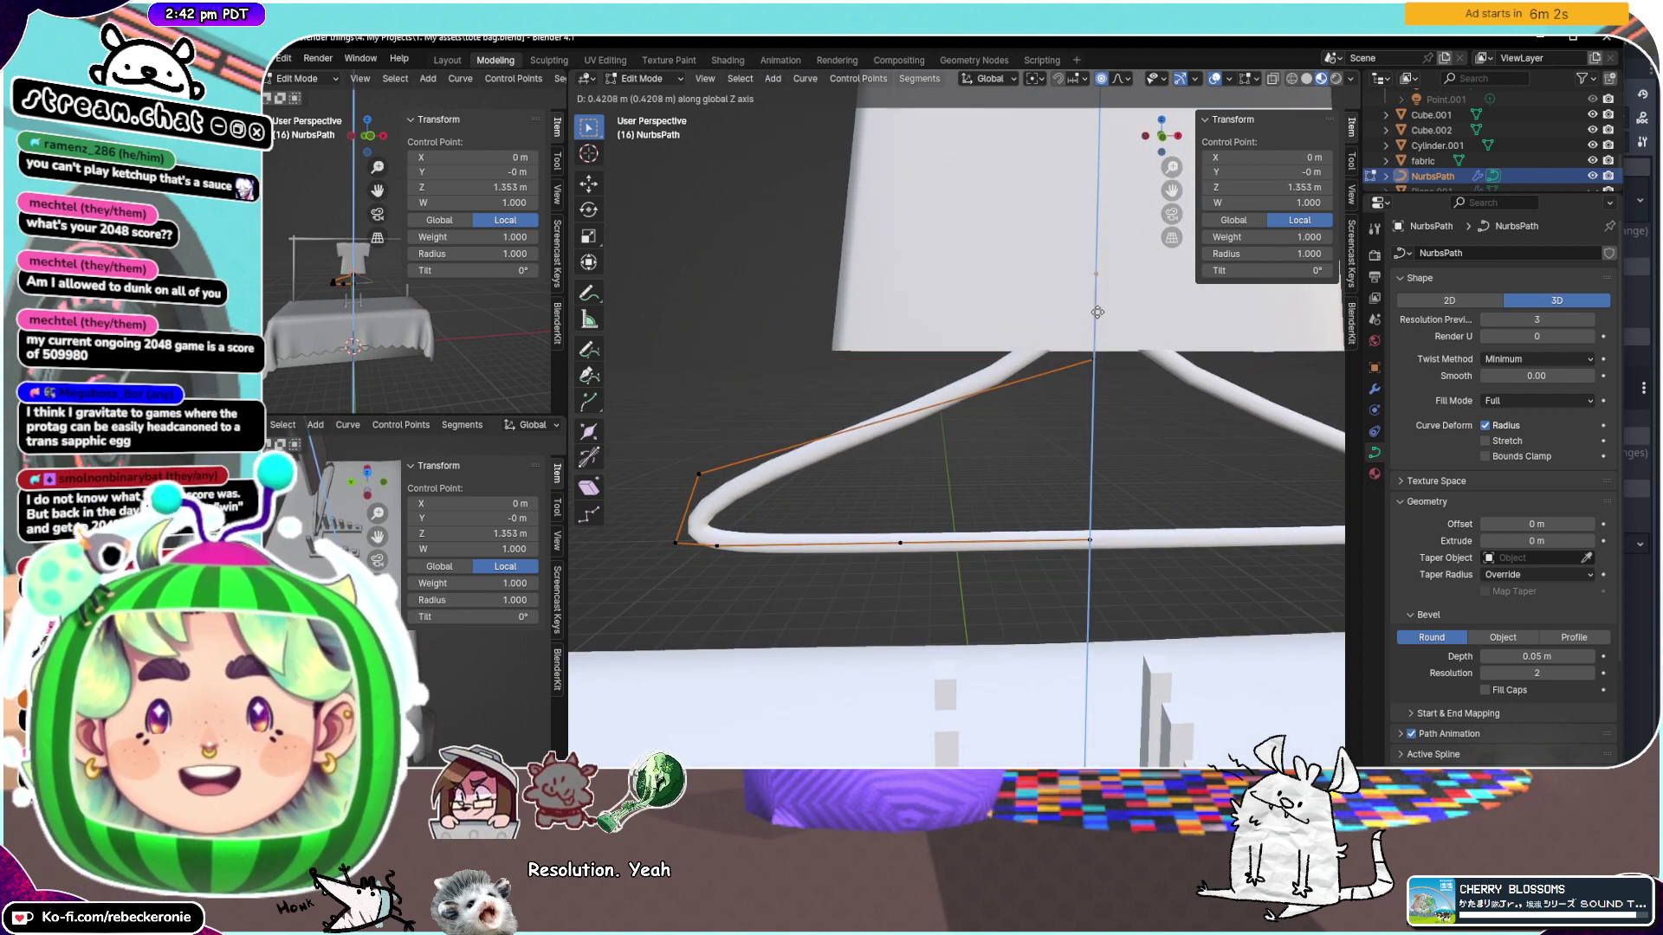
right_click(1084, 408)
Return to Object Mode and convert the hanger curve to a mesh
scroll(1083, 408, "down", 3)
scroll(1091, 425, "down", 6)
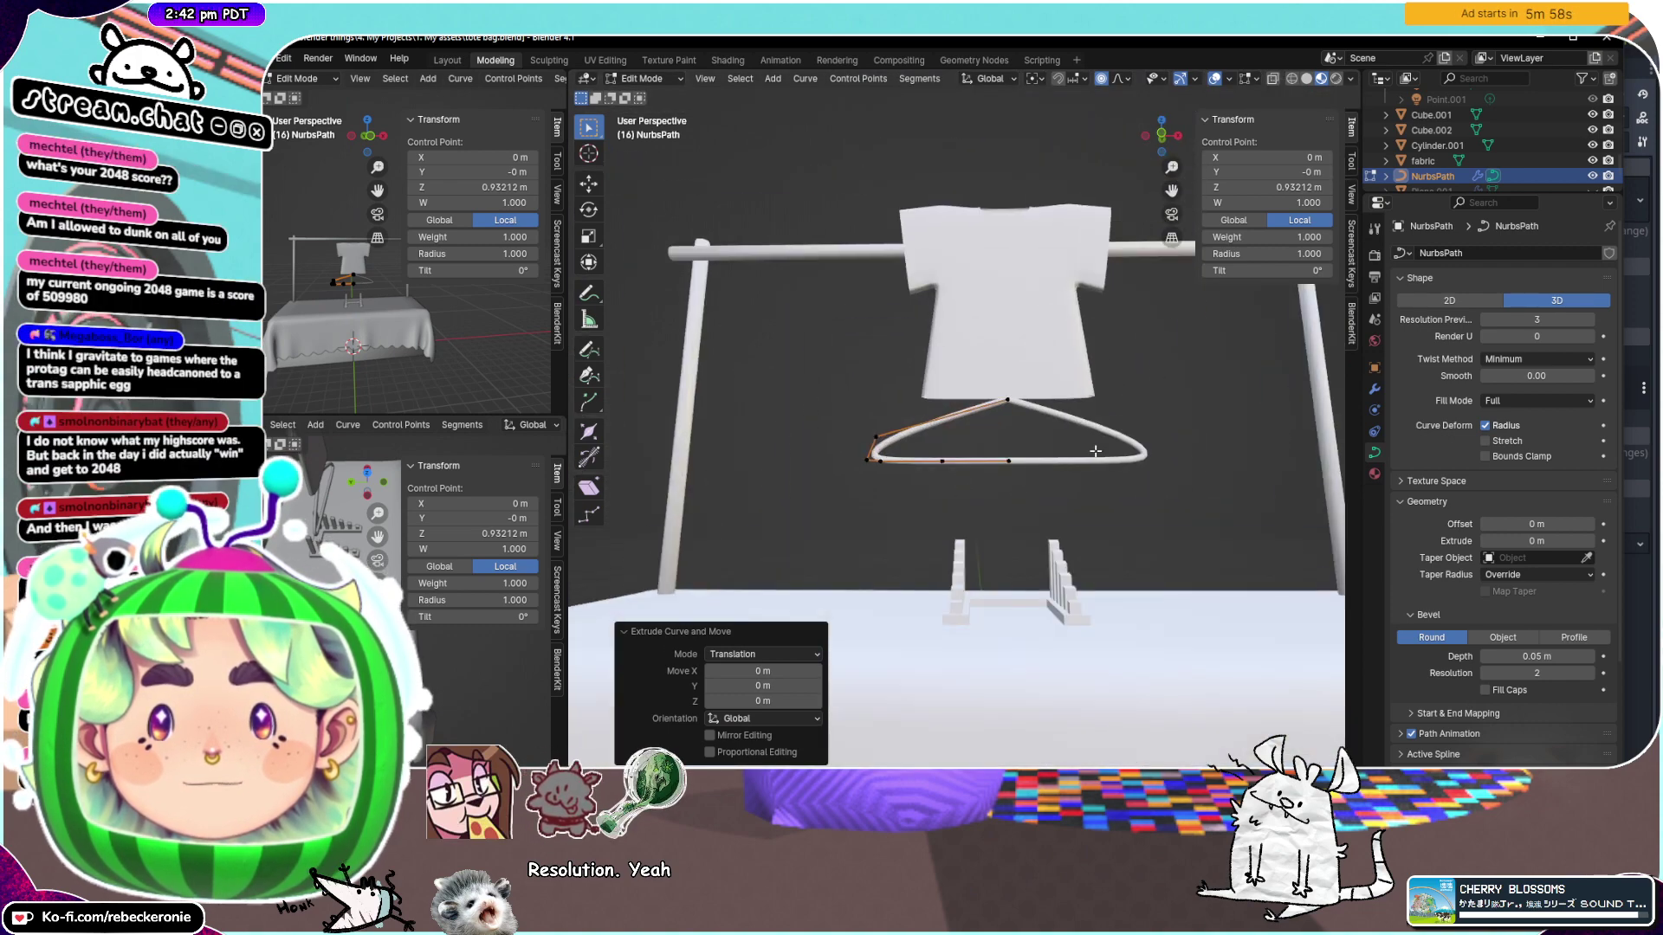
key("Tab")
right_click(943, 440)
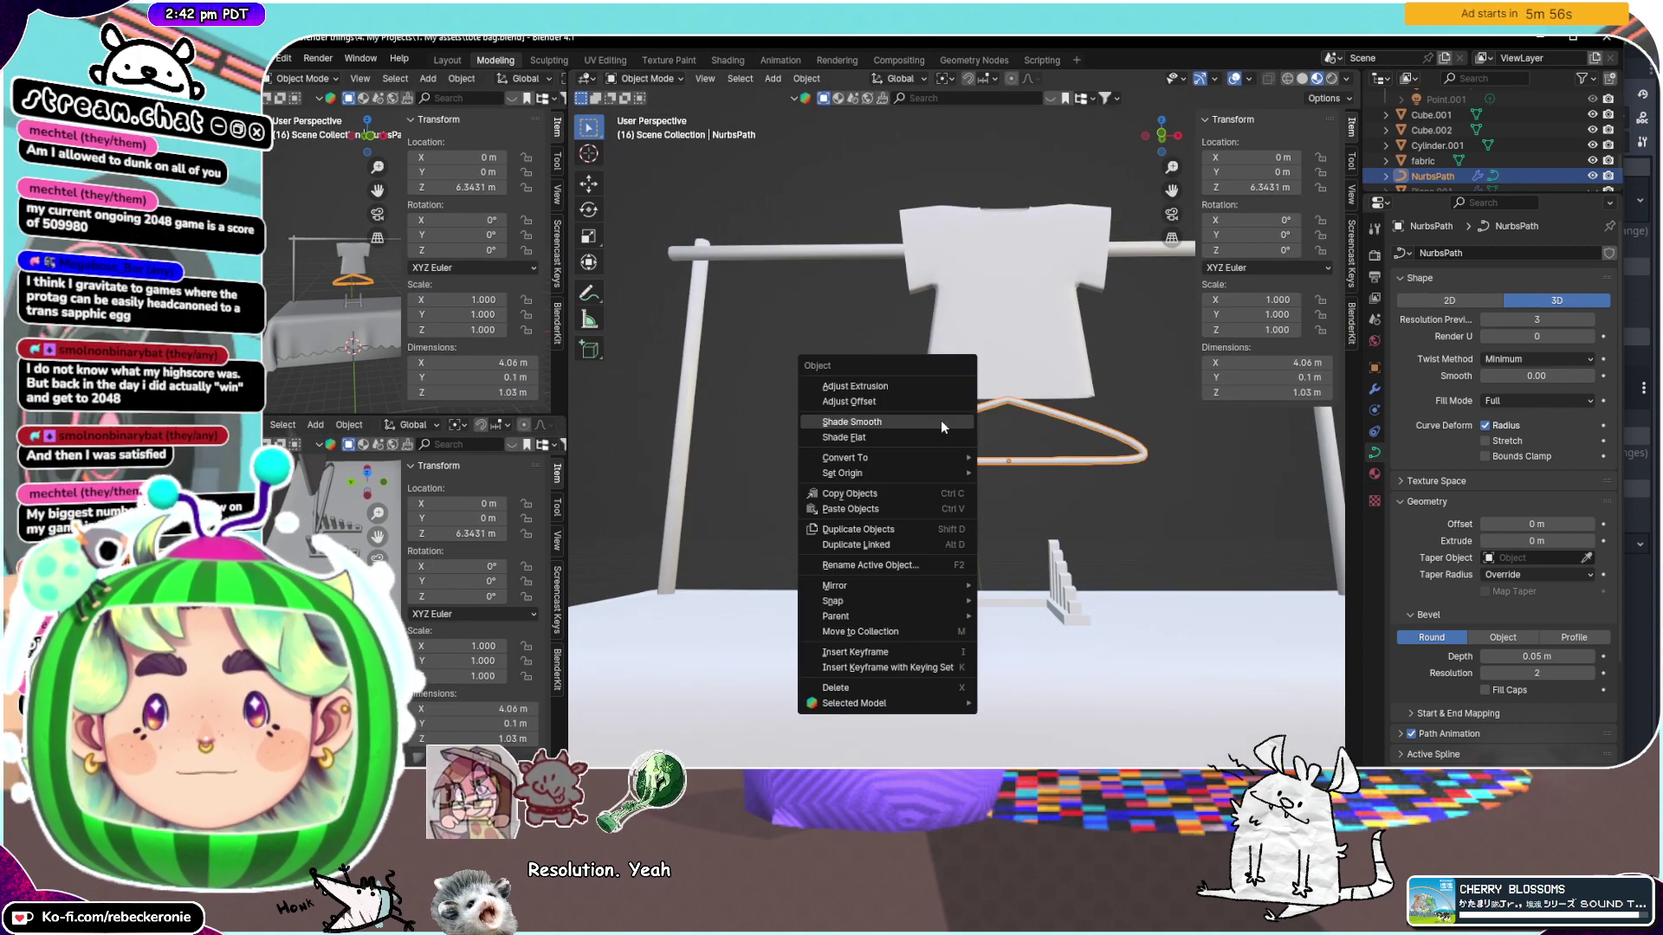
mouse_move(939, 459)
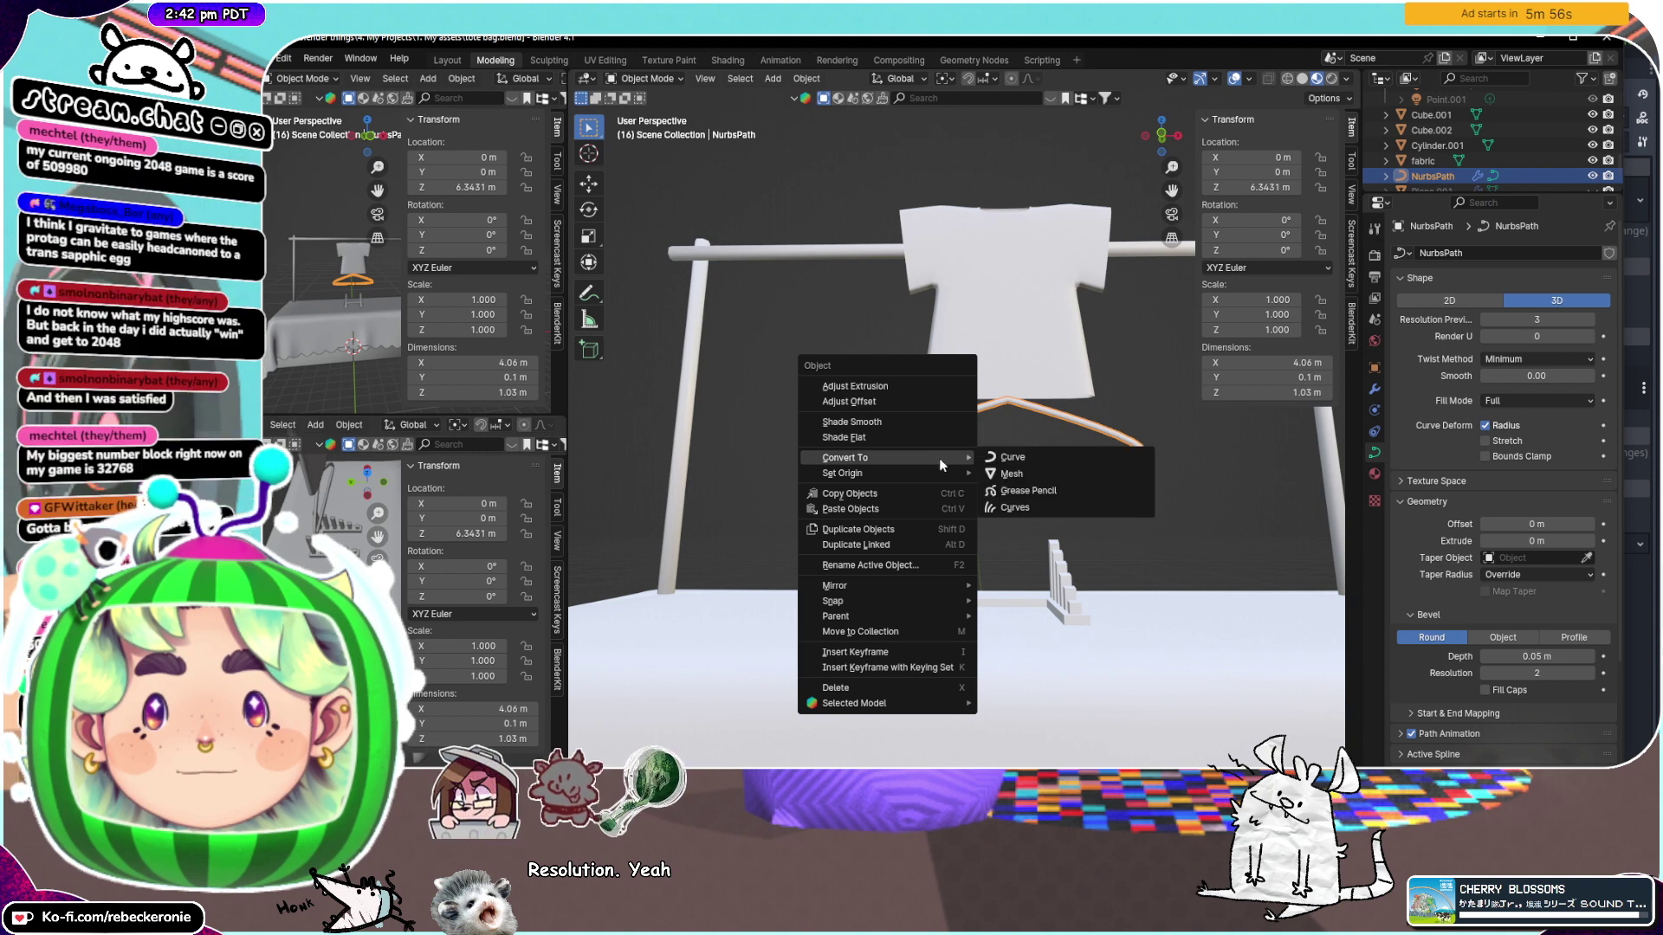
left_click(1012, 475)
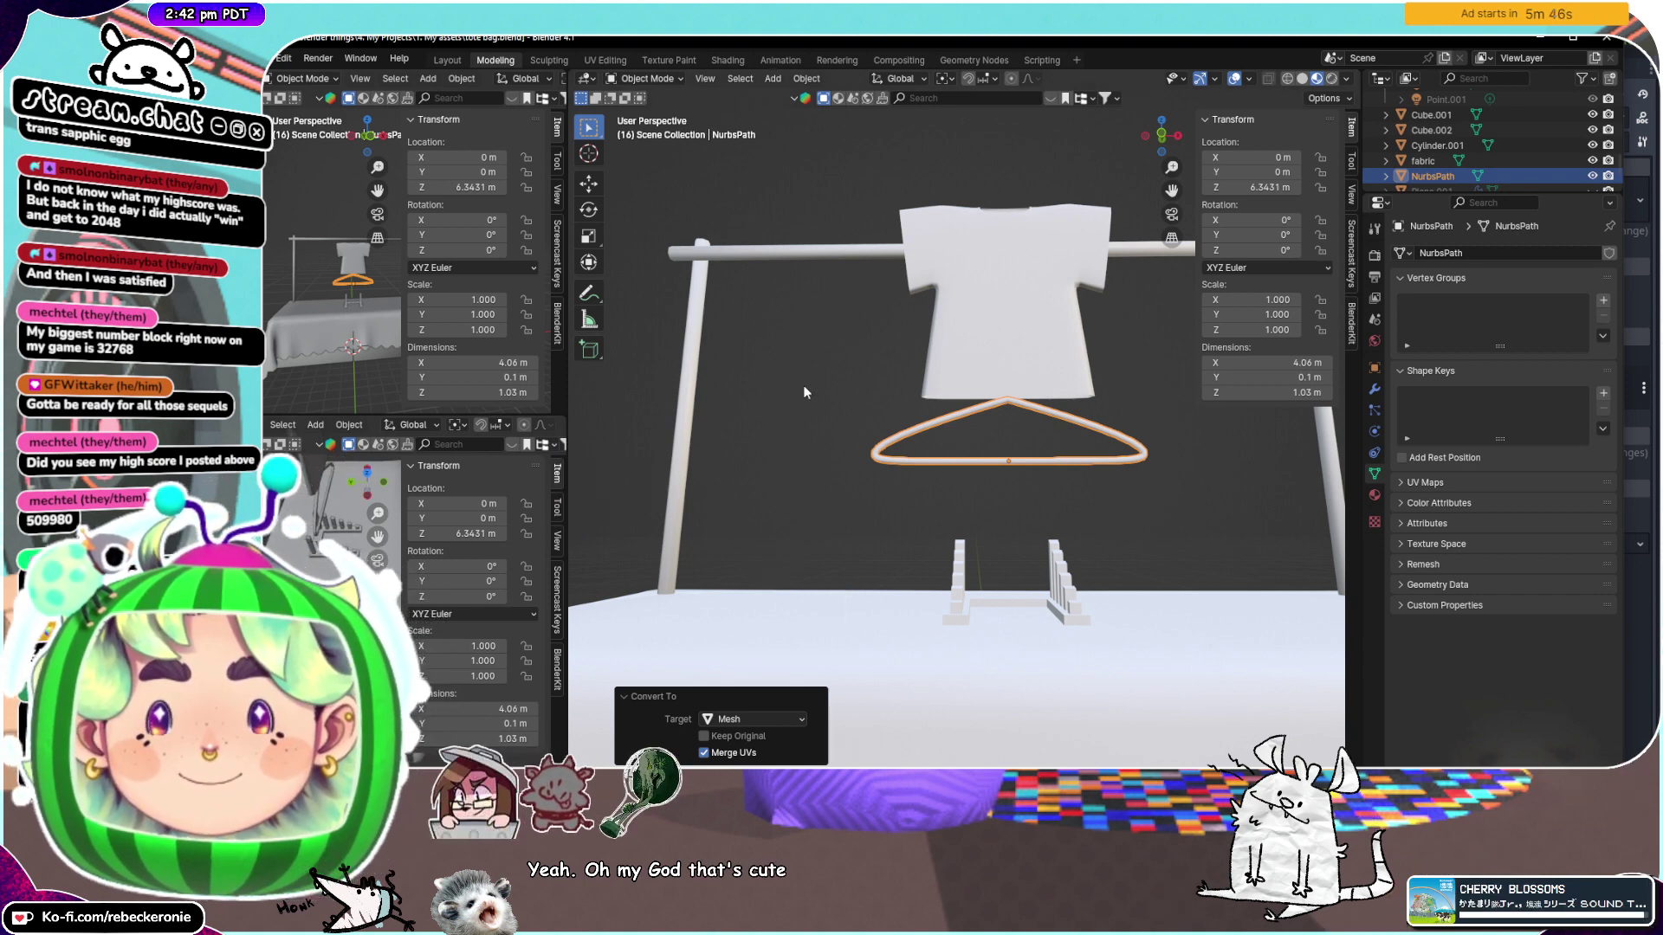
Lower the hanger mesh about 0.47 m along Z, away from the T-shirt
scroll(805, 392, "up", 2)
key("g")
key("z")
left_click(1100, 512)
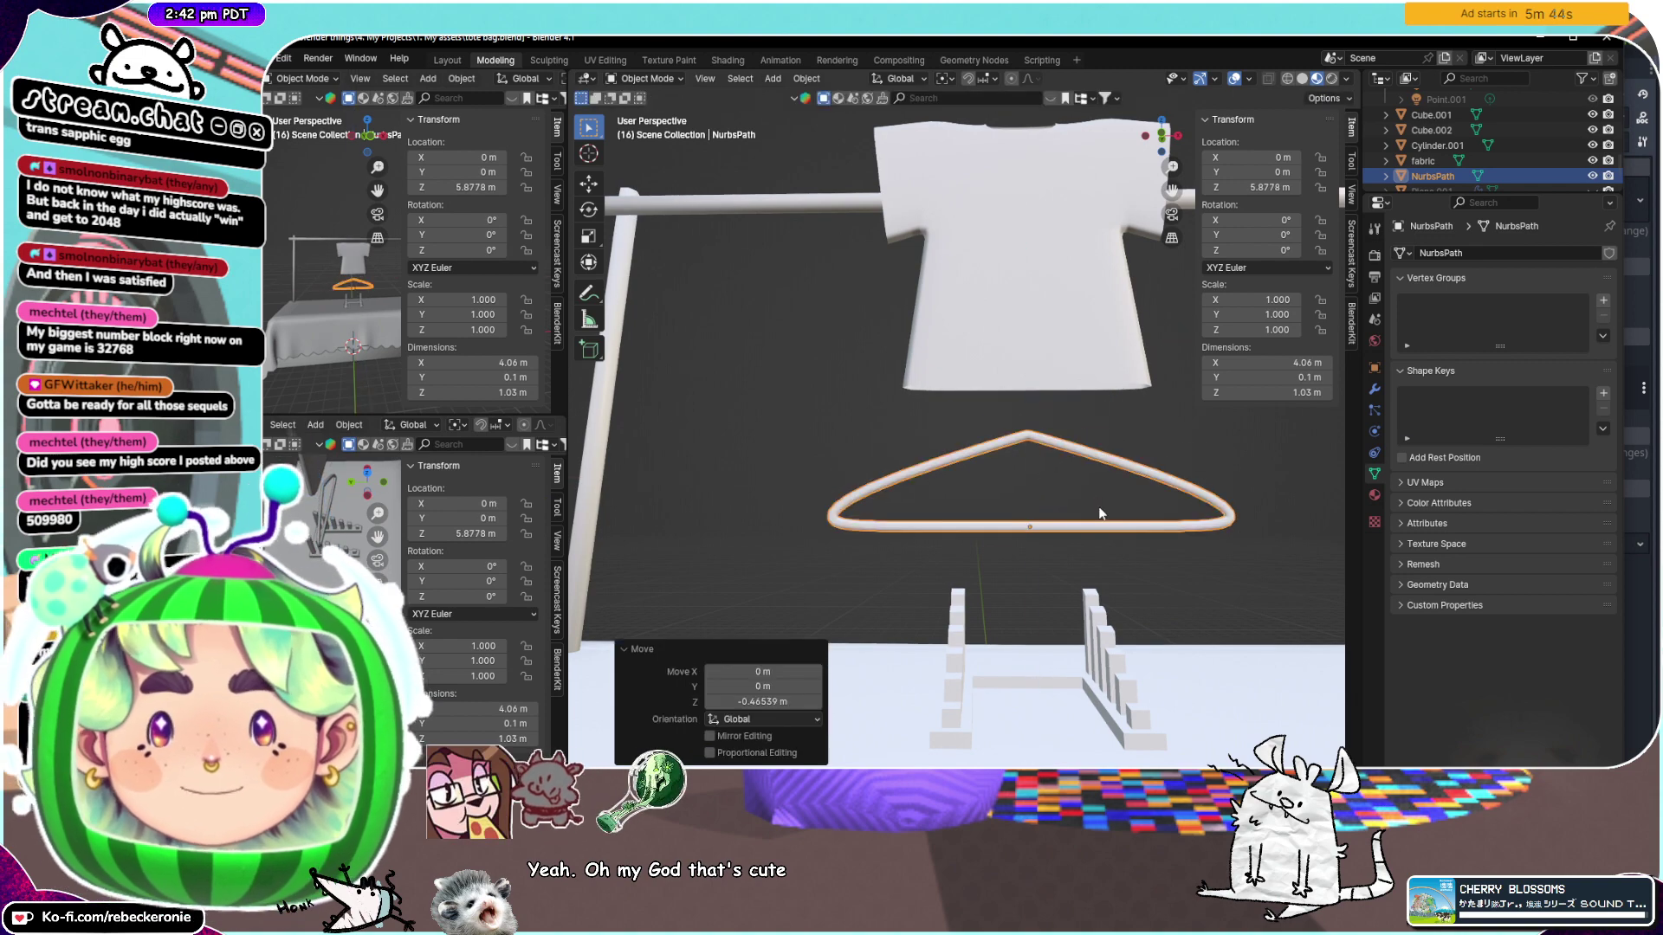
In Edit Mode, duplicate the edge loop around the hanger's peak and raise the copy about 0.08 m along Z
scroll(1099, 520, "up", 4)
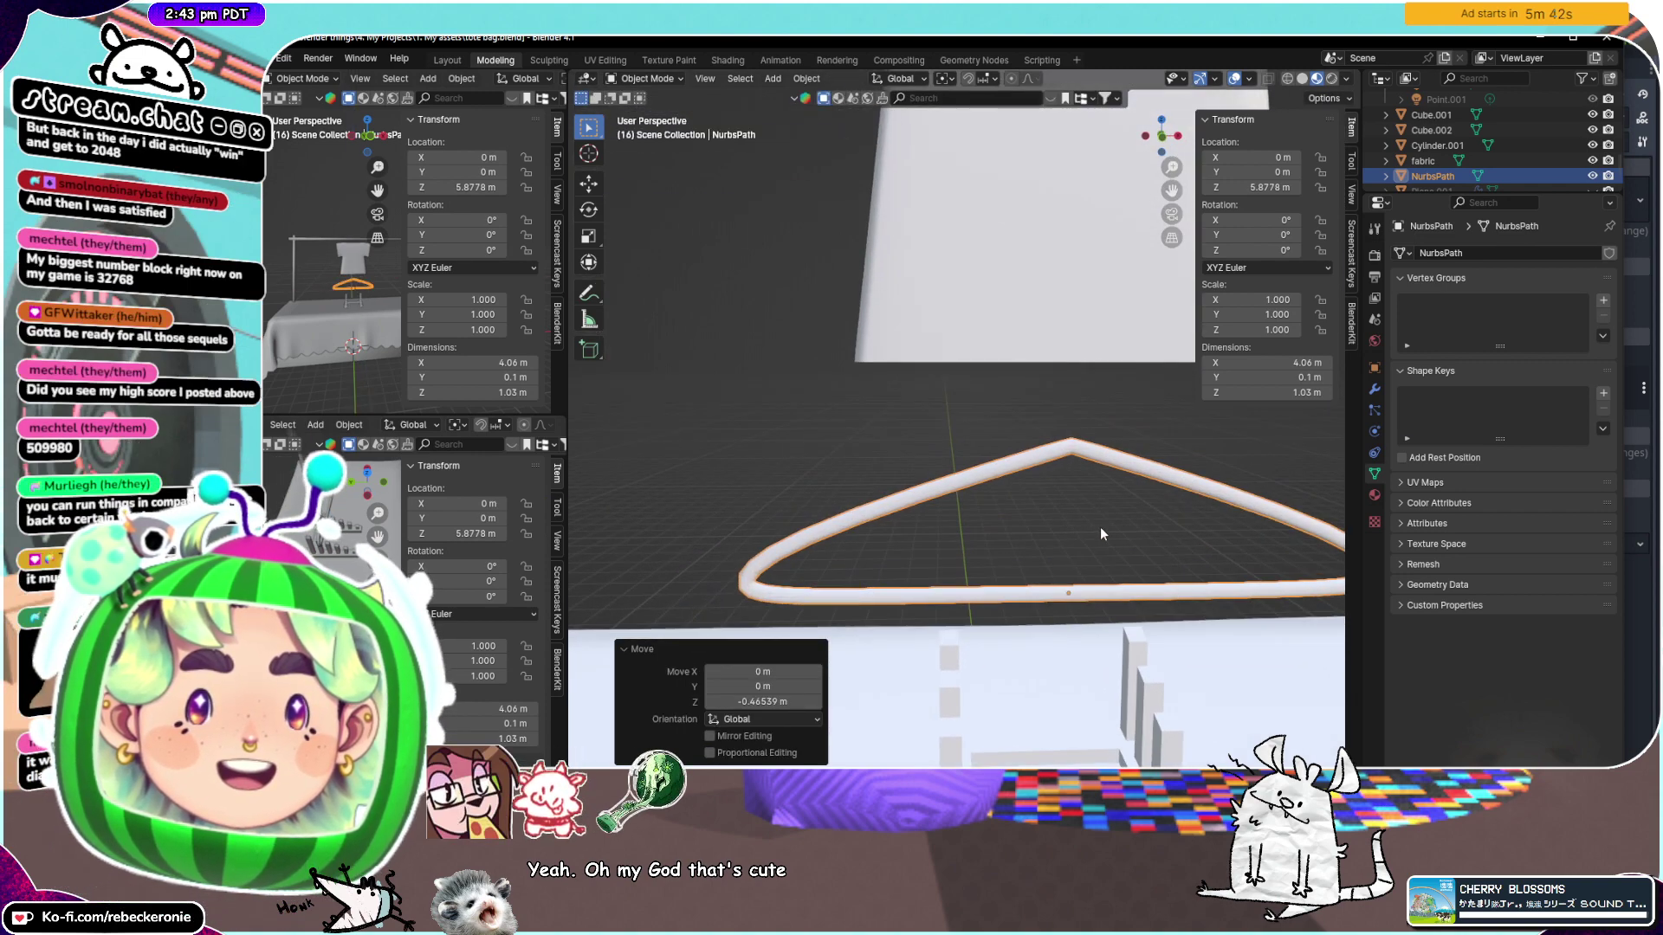
middle_click_drag(1100, 526, 1099, 491)
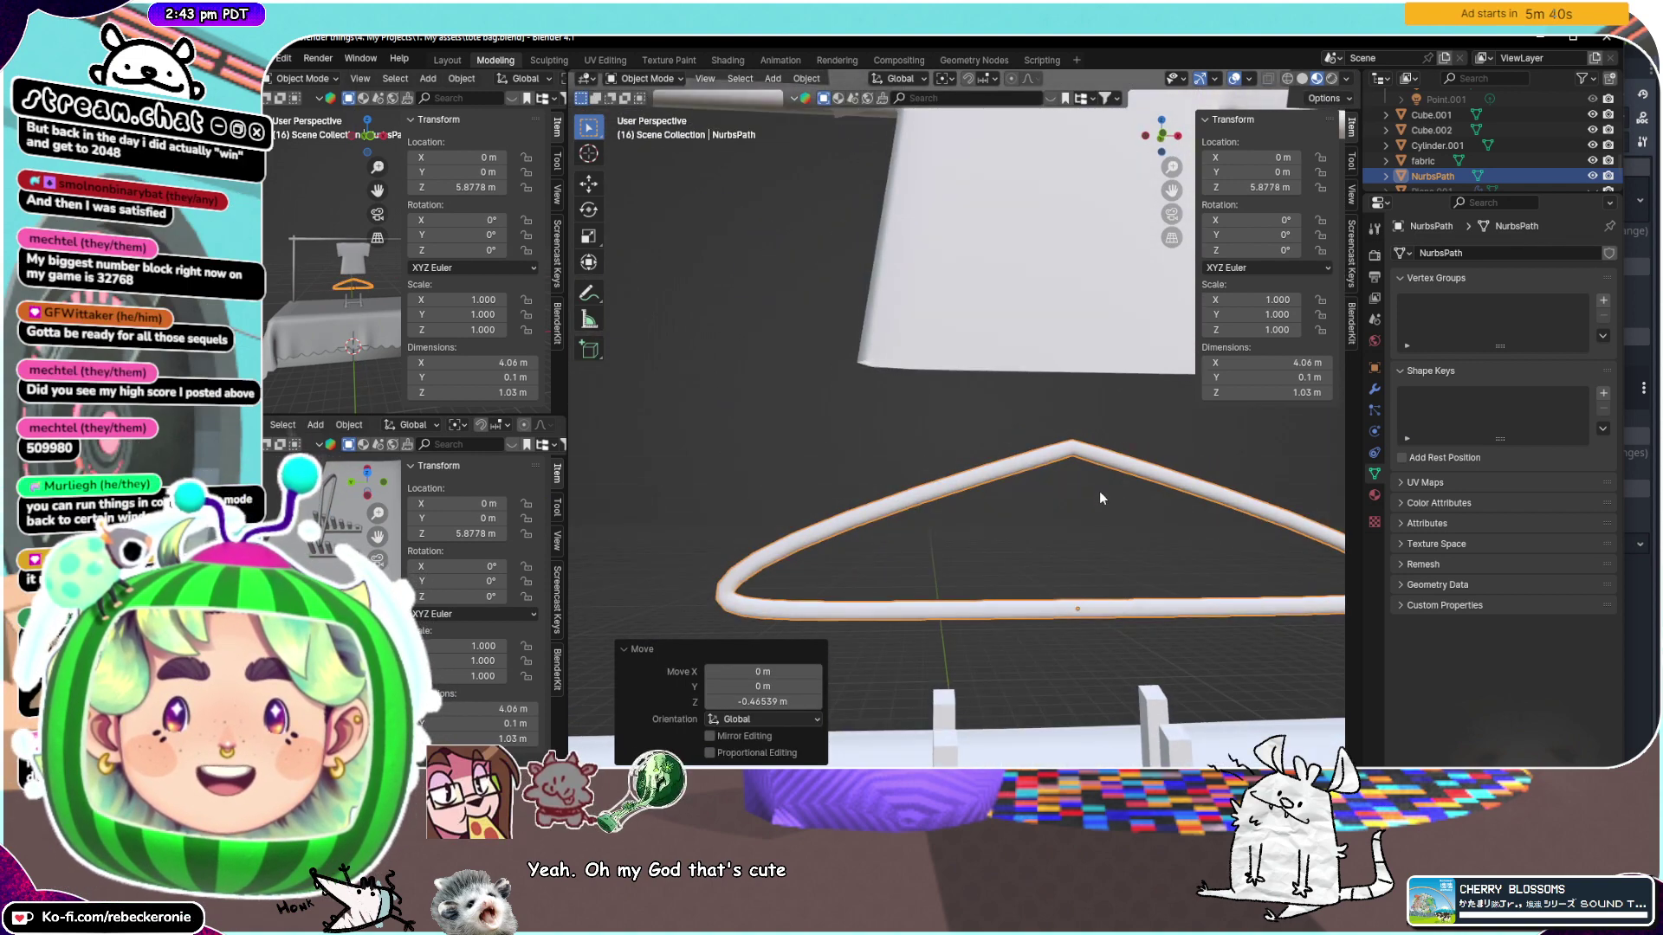
key("ctrl+Tab")
left_click(1234, 491)
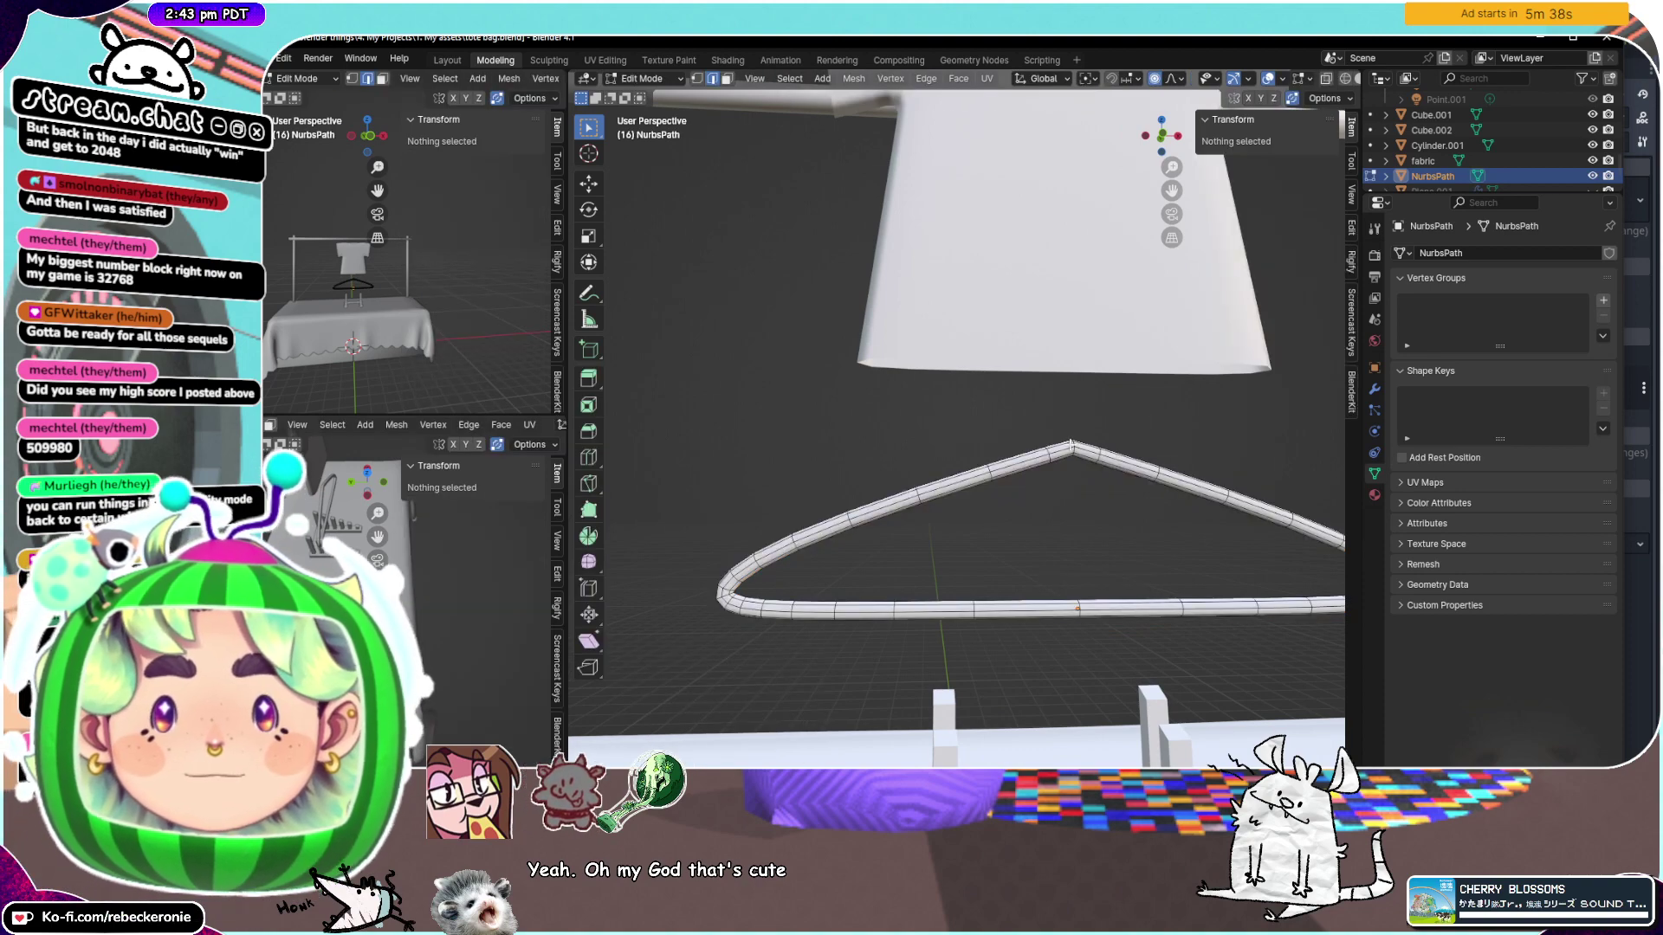
scroll(1126, 451, "up", 5)
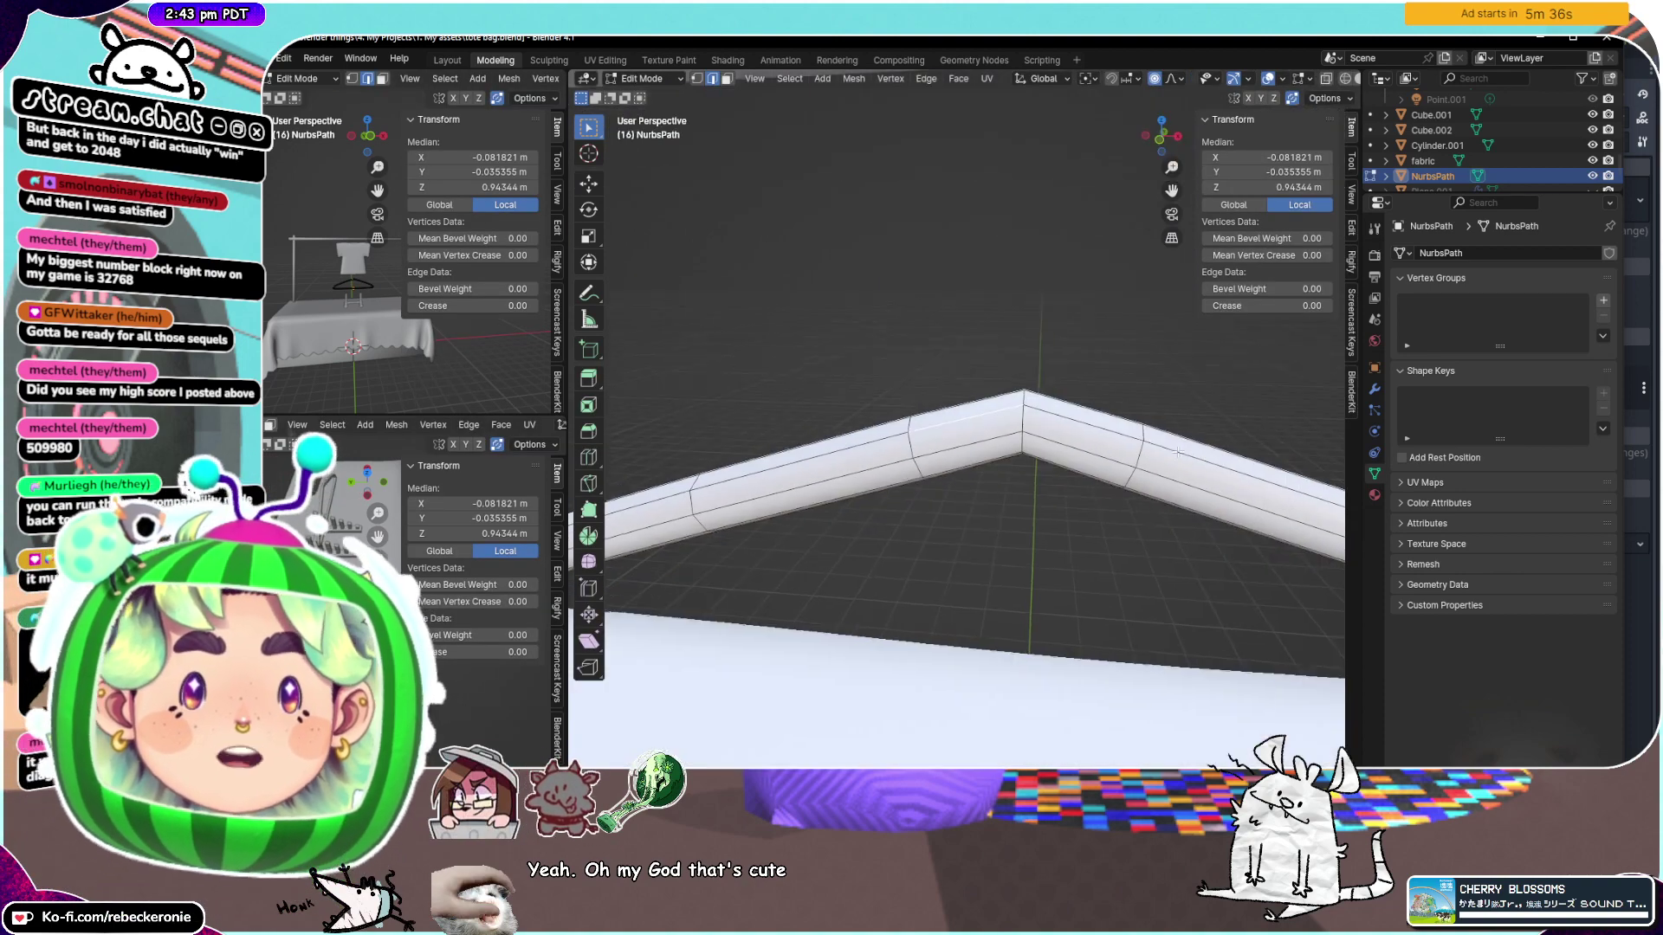
middle_click_drag(1177, 451, 1078, 421)
left_click_drag(1186, 191, 1153, 183)
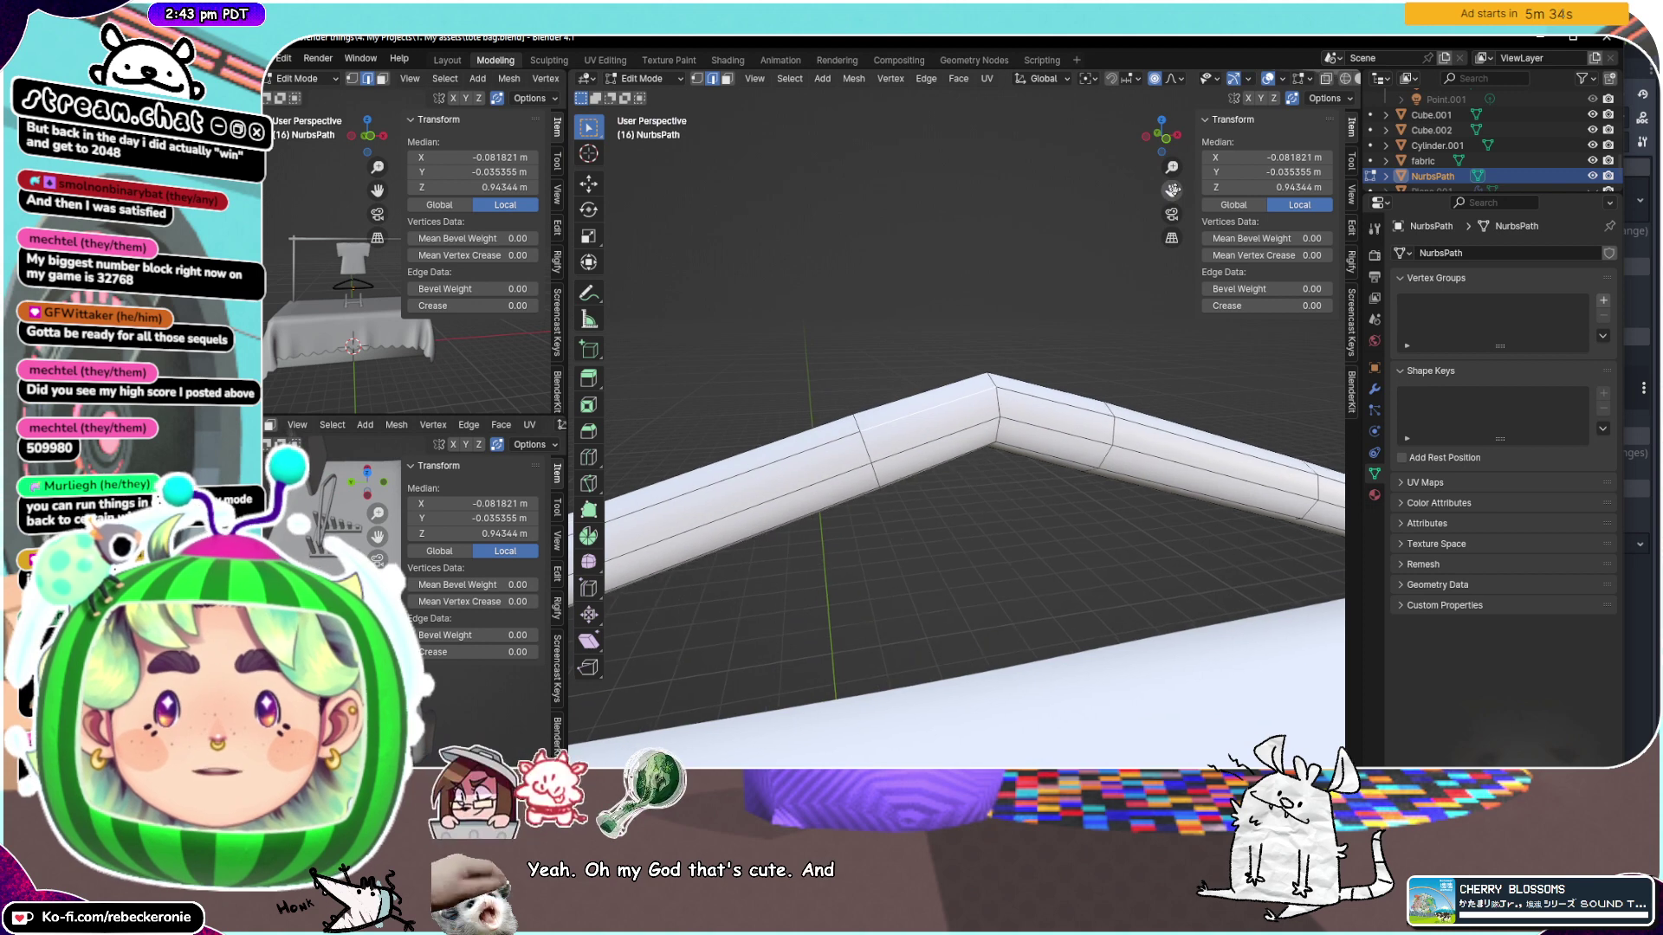
left_click(1168, 141)
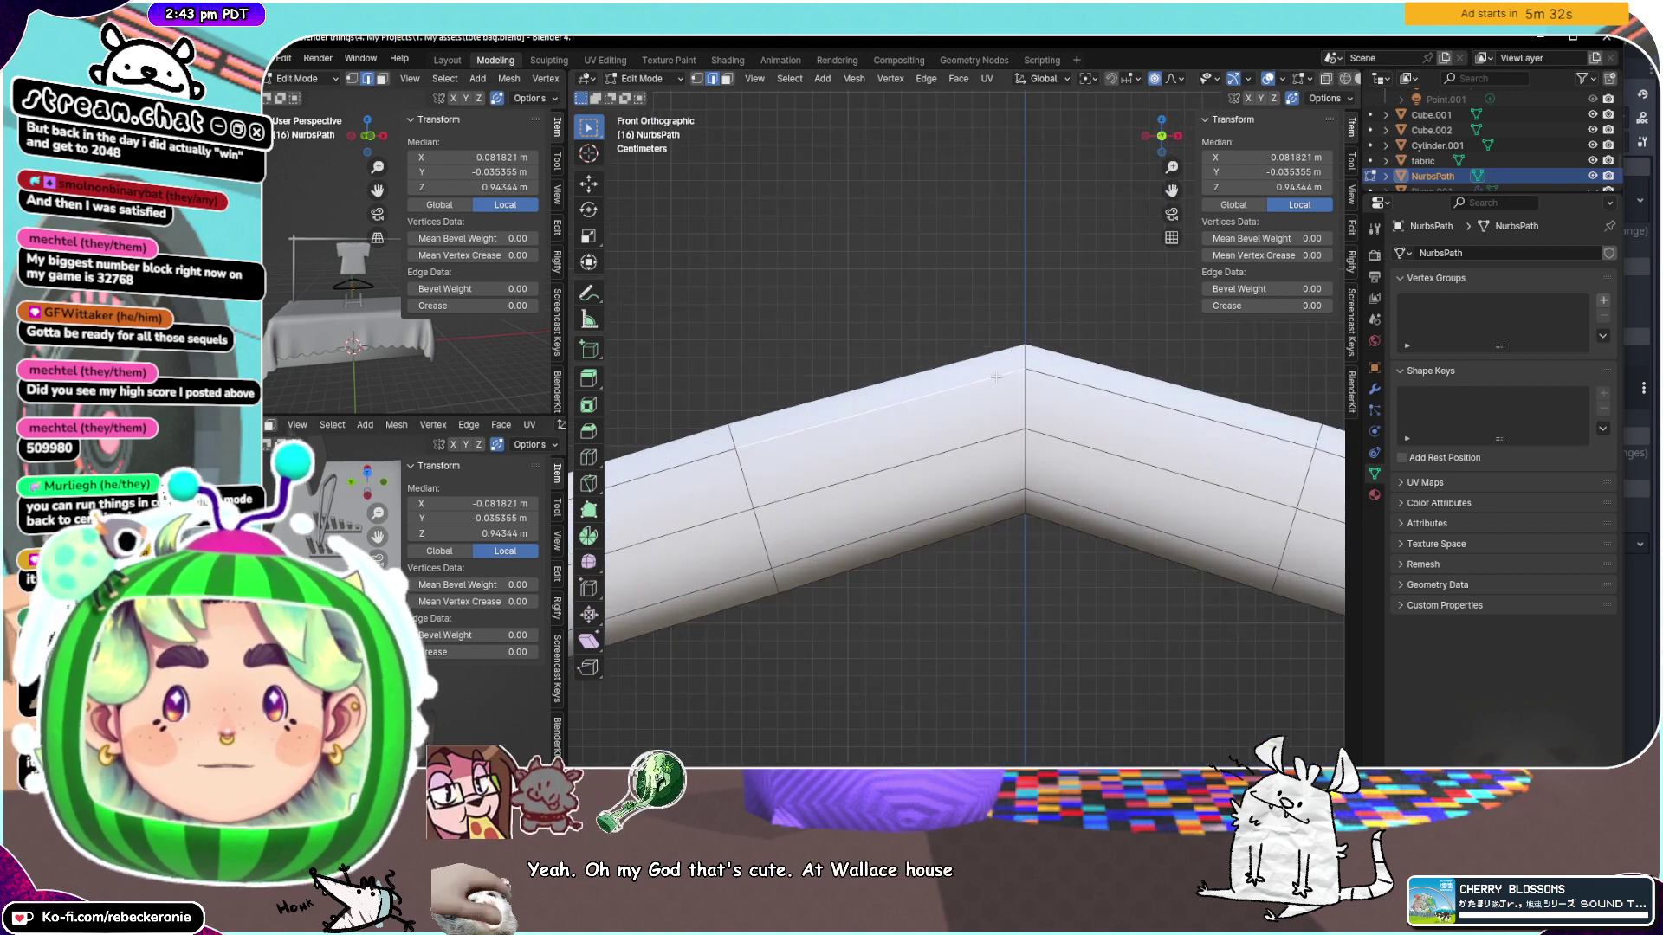
left_click(1000, 371)
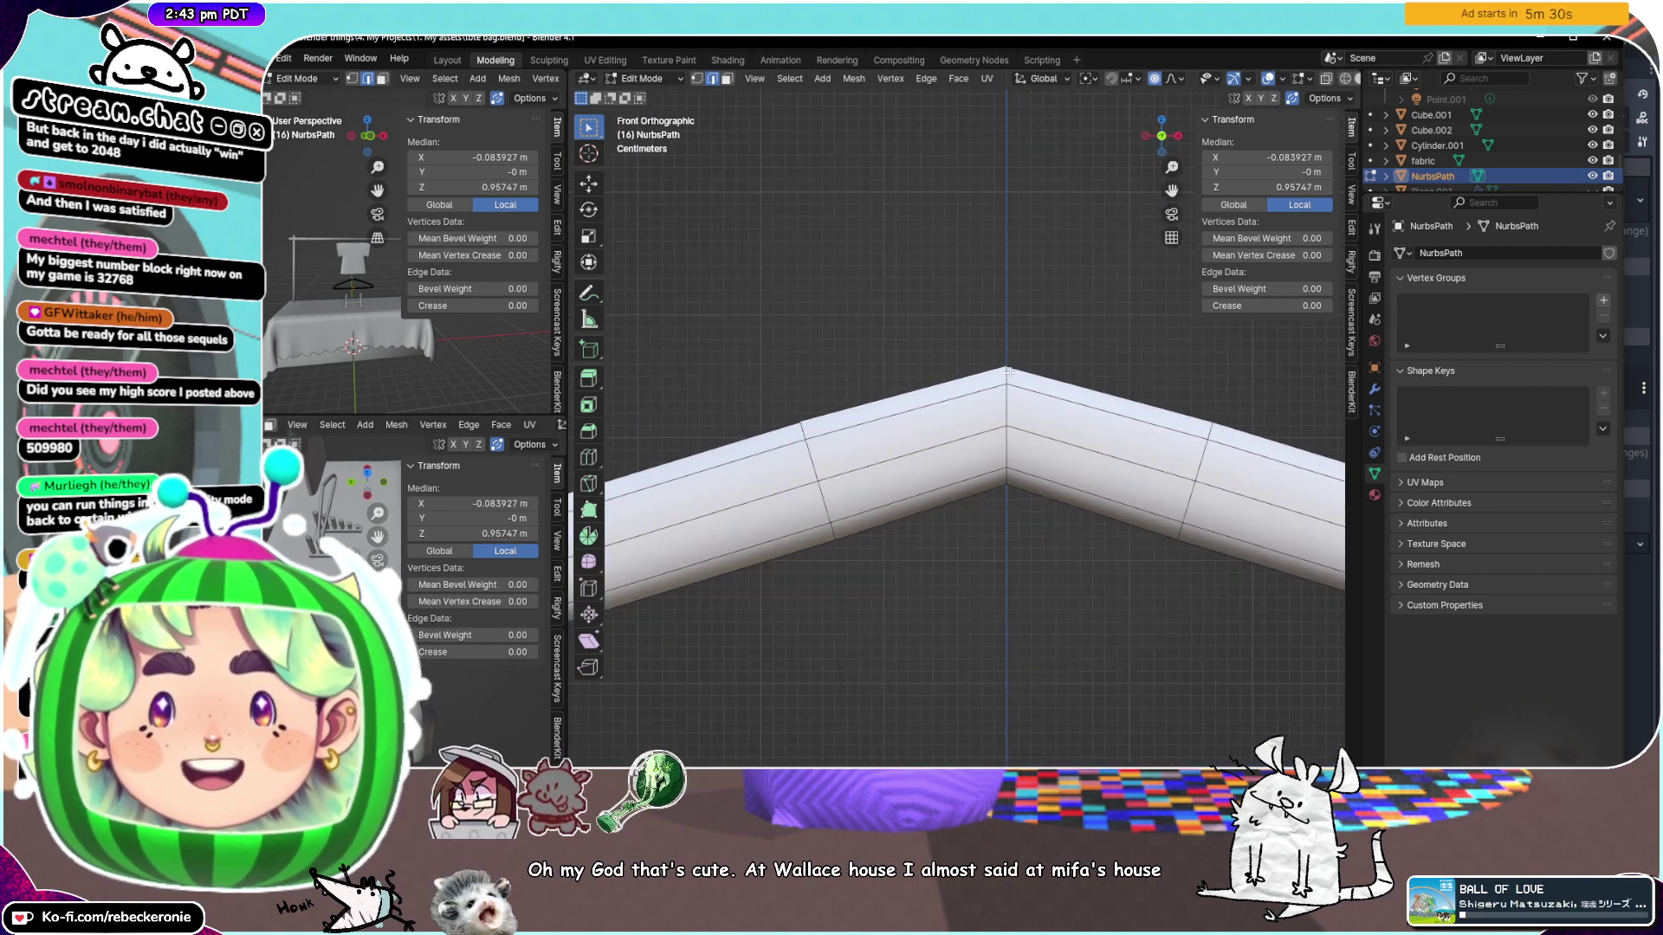
left_click(1008, 373)
scroll(1020, 424, "down", 1)
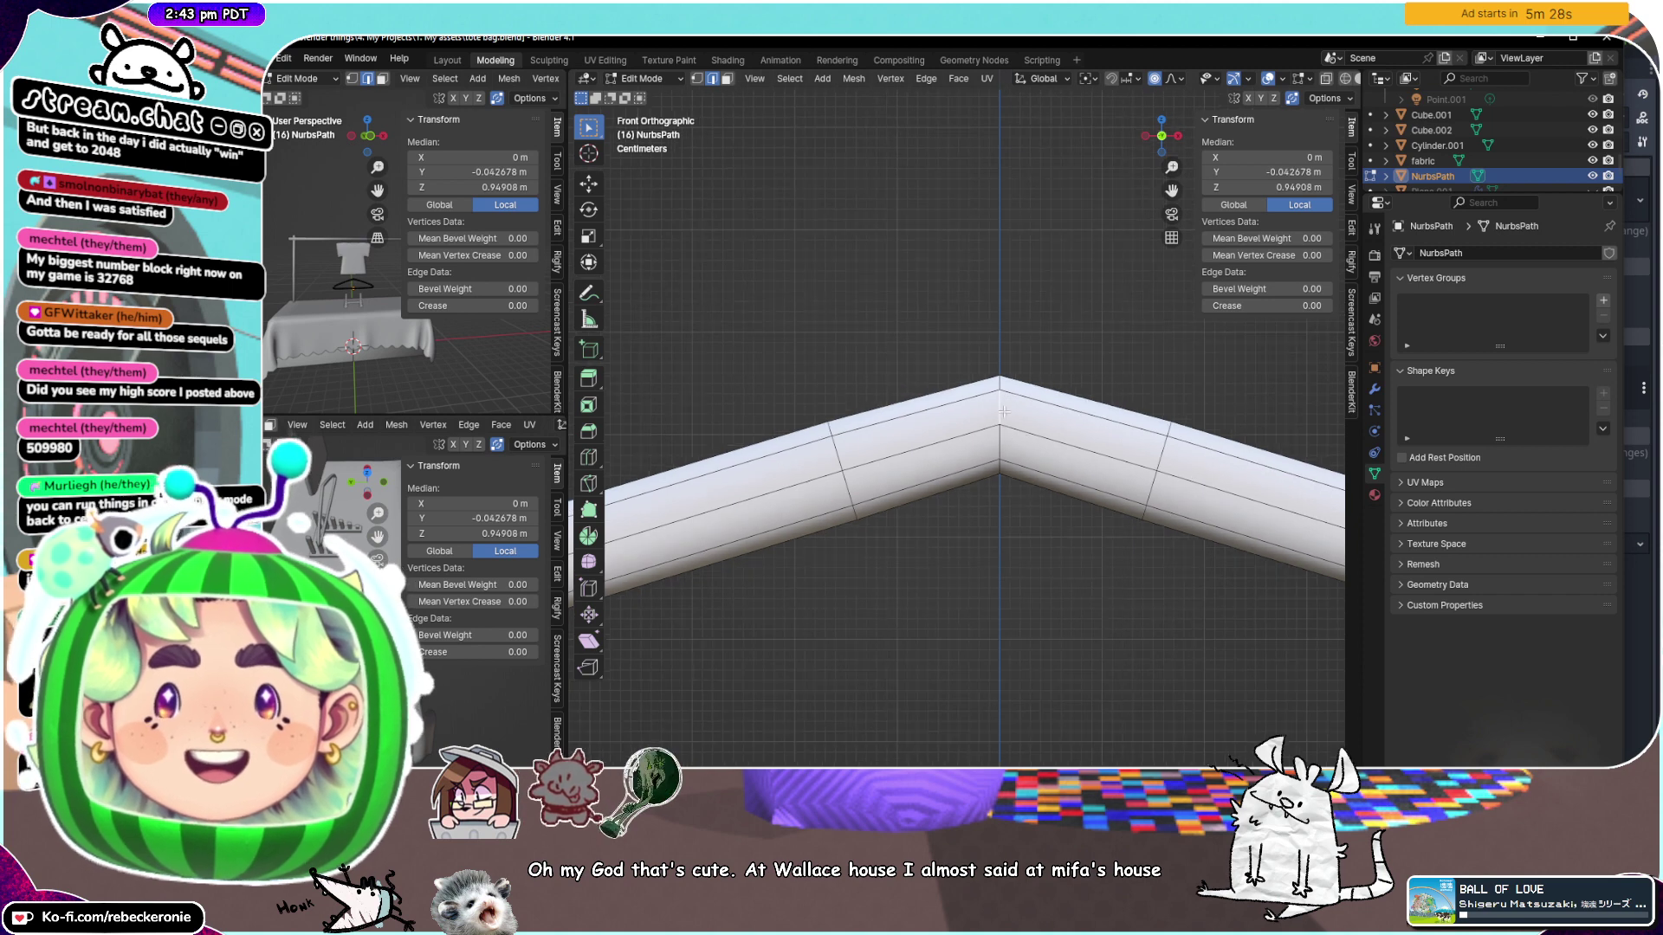
left_click(1003, 412, "alt")
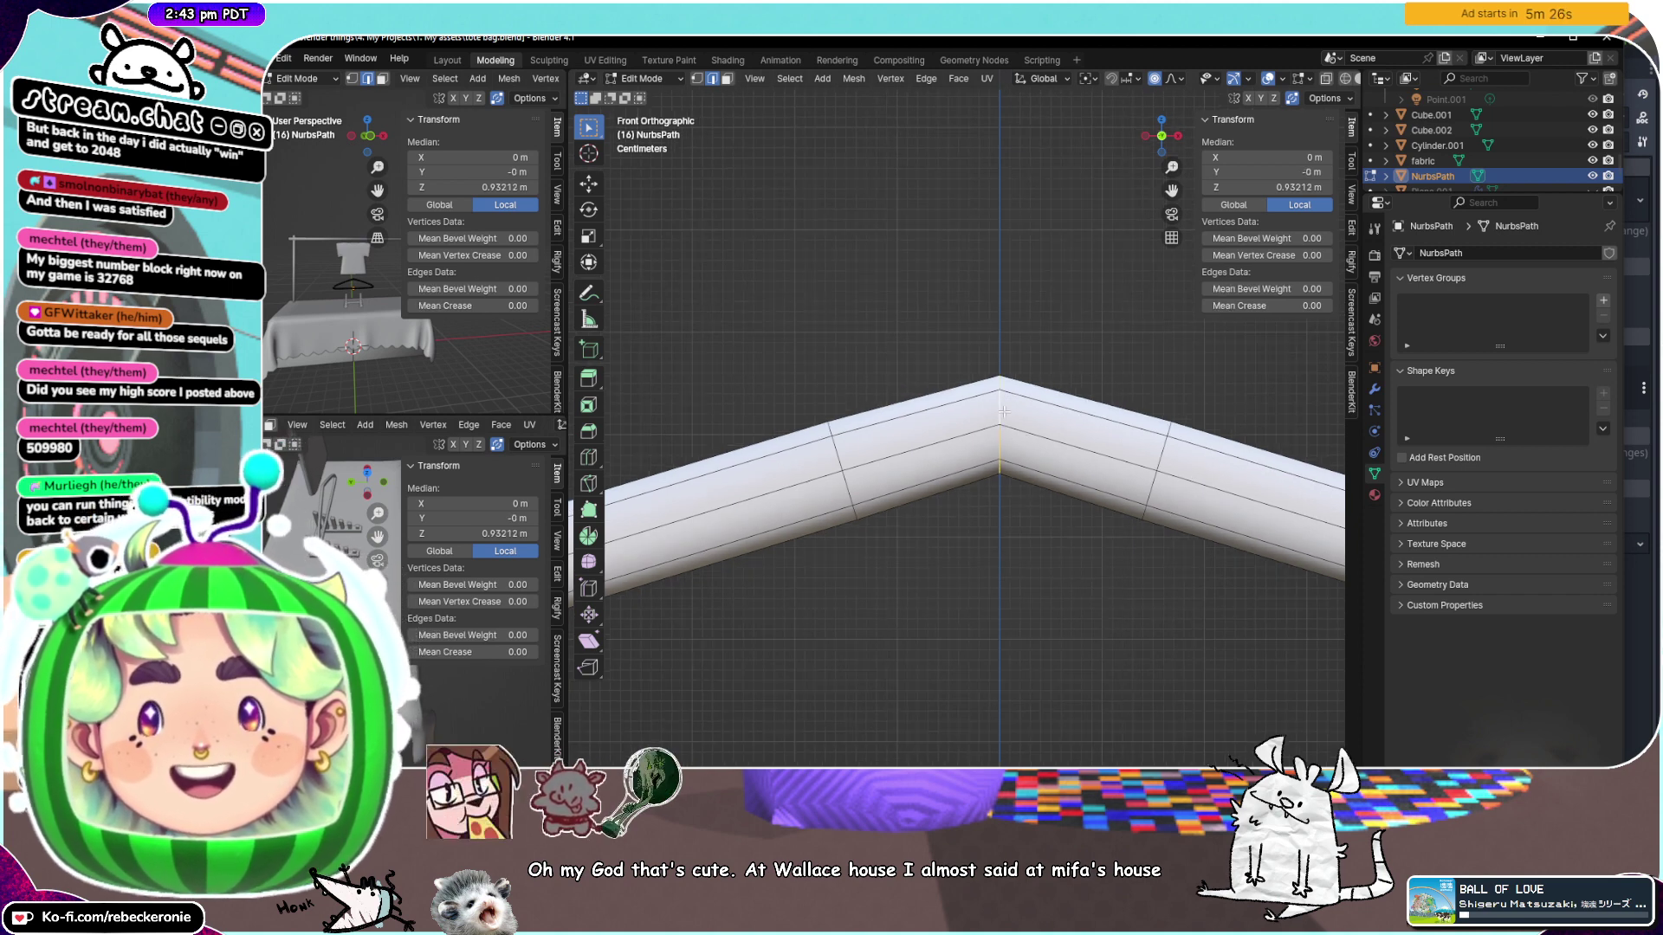
key("g")
key("z")
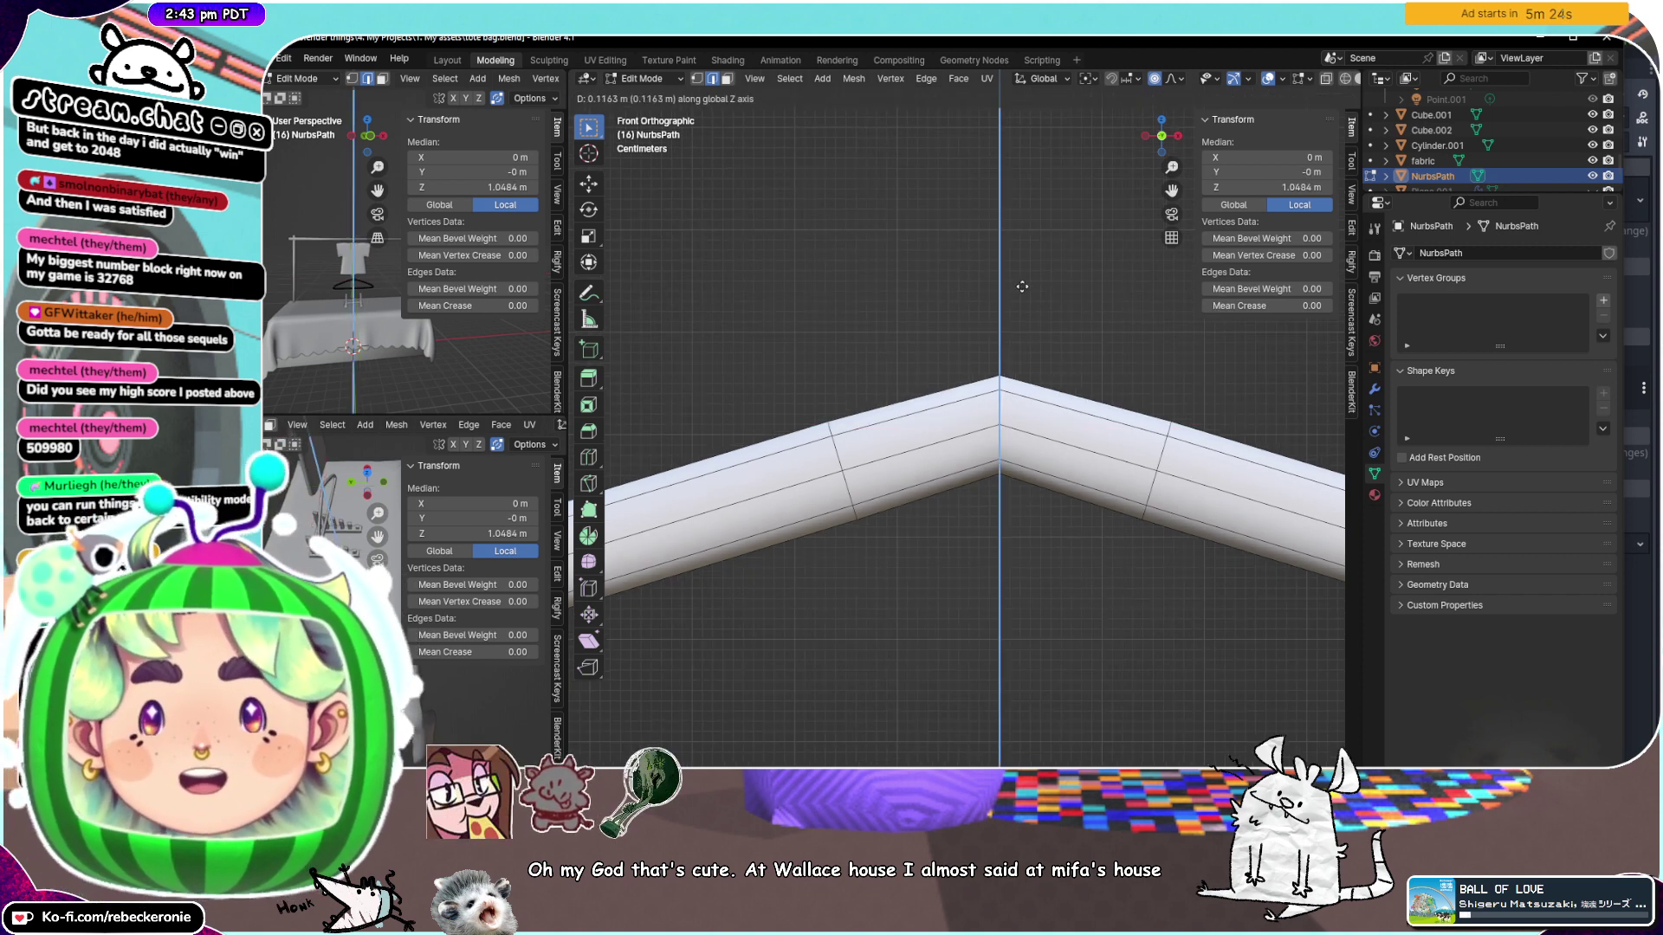
left_click(1022, 325)
Shrink the proportional editing size to about 0.002 m and raise the duplicated loop about 0.02 m along Z
middle_click_drag(1022, 326, 958, 359)
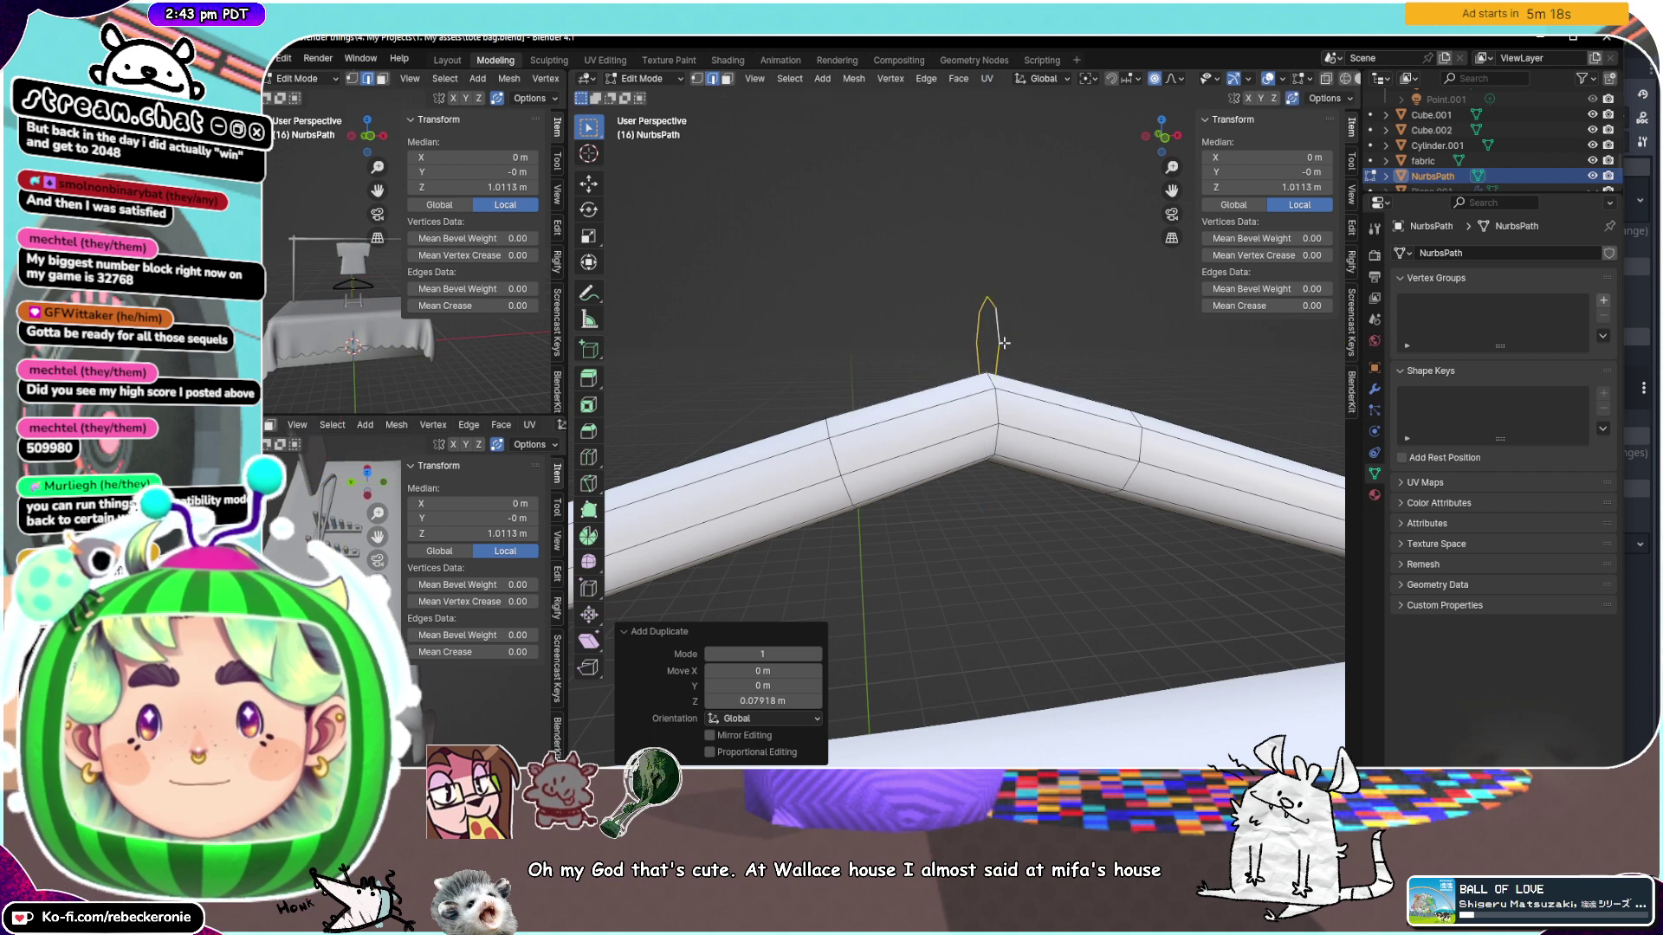
scroll(996, 351, "up", 2)
key("g")
scroll(1001, 345, "up", 15)
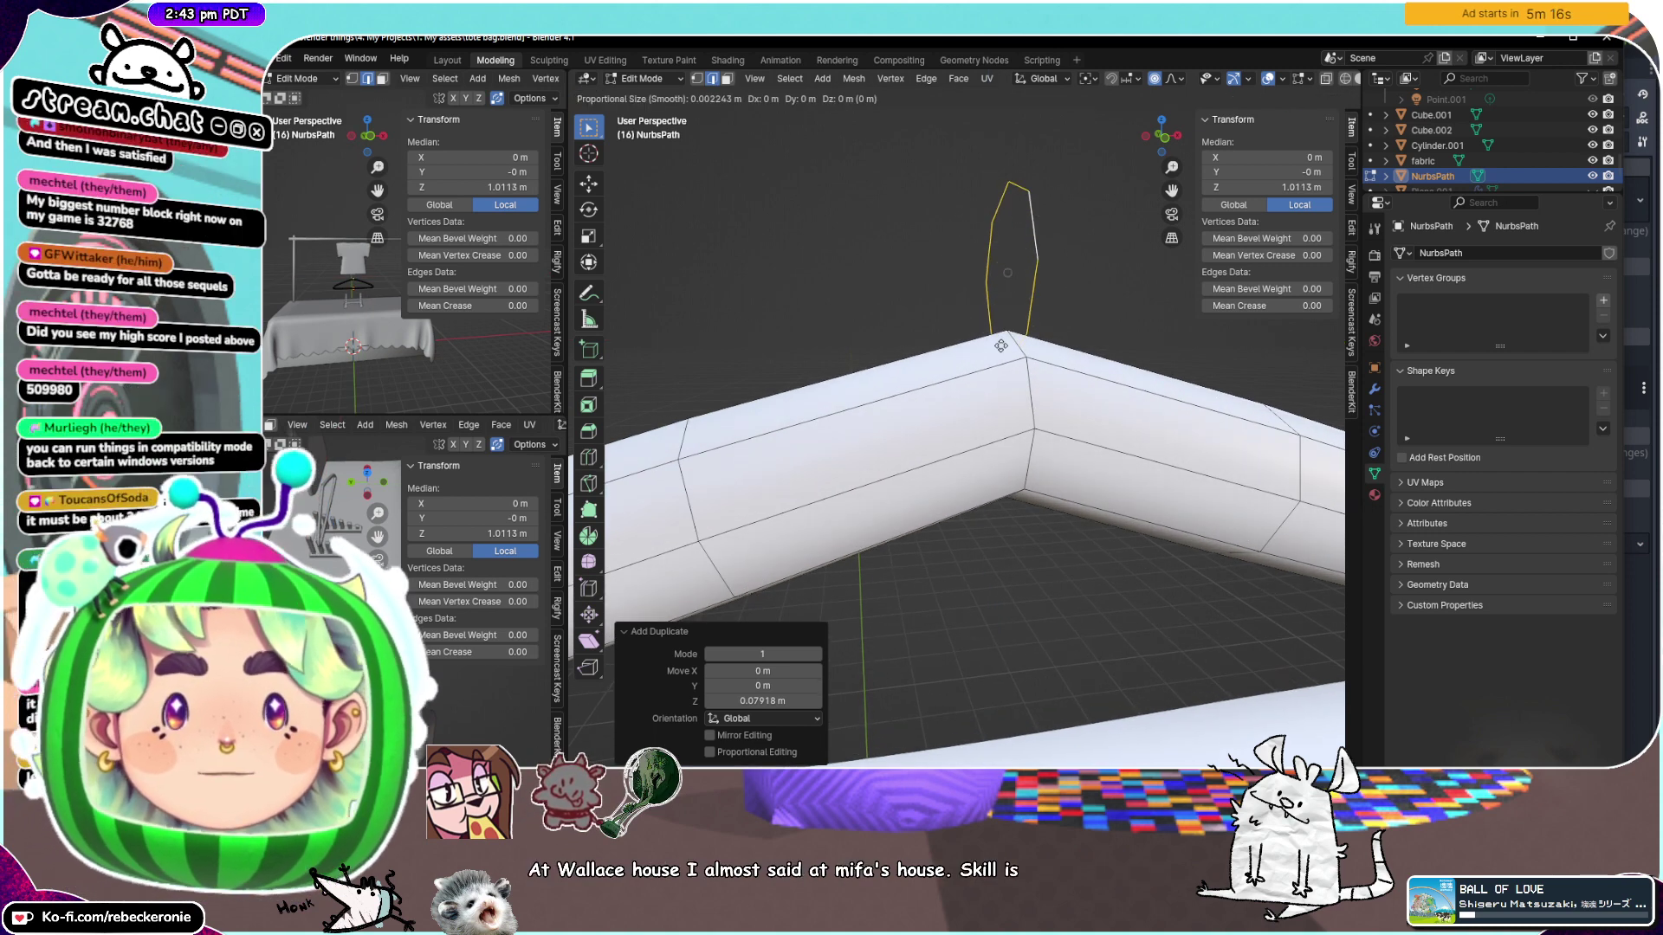
middle_click_drag(1000, 346, 987, 308)
left_click(1020, 307)
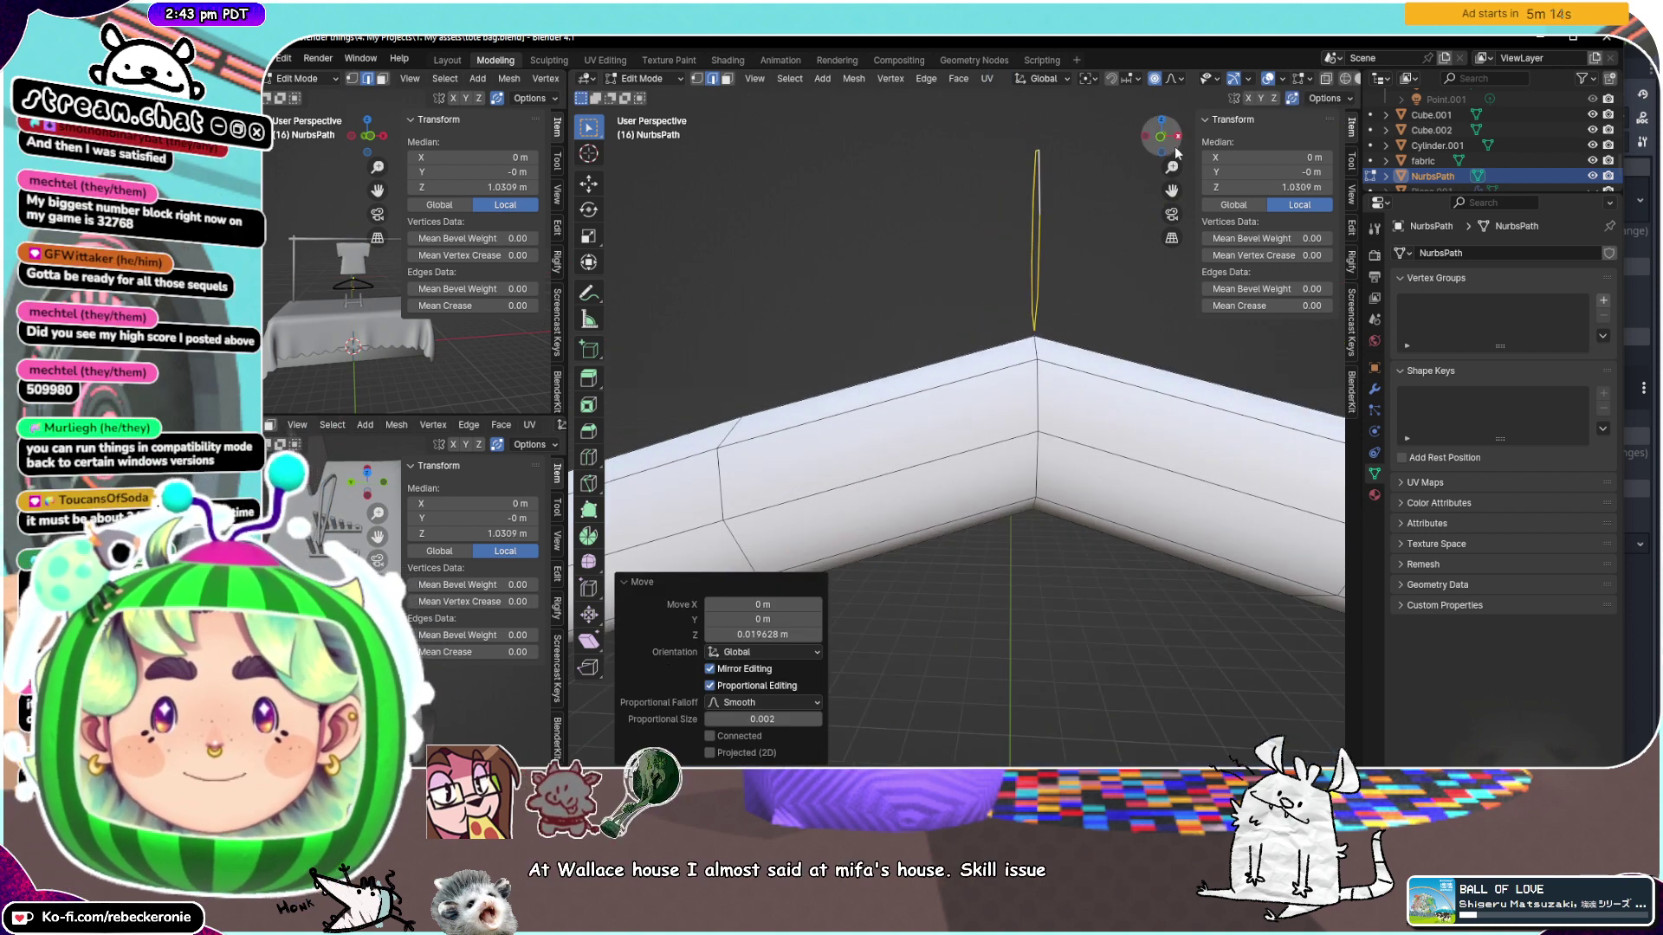
Rotate the duplicated loop 90° in the front view so it lies flat above the peak
left_click(1165, 145)
type("r")
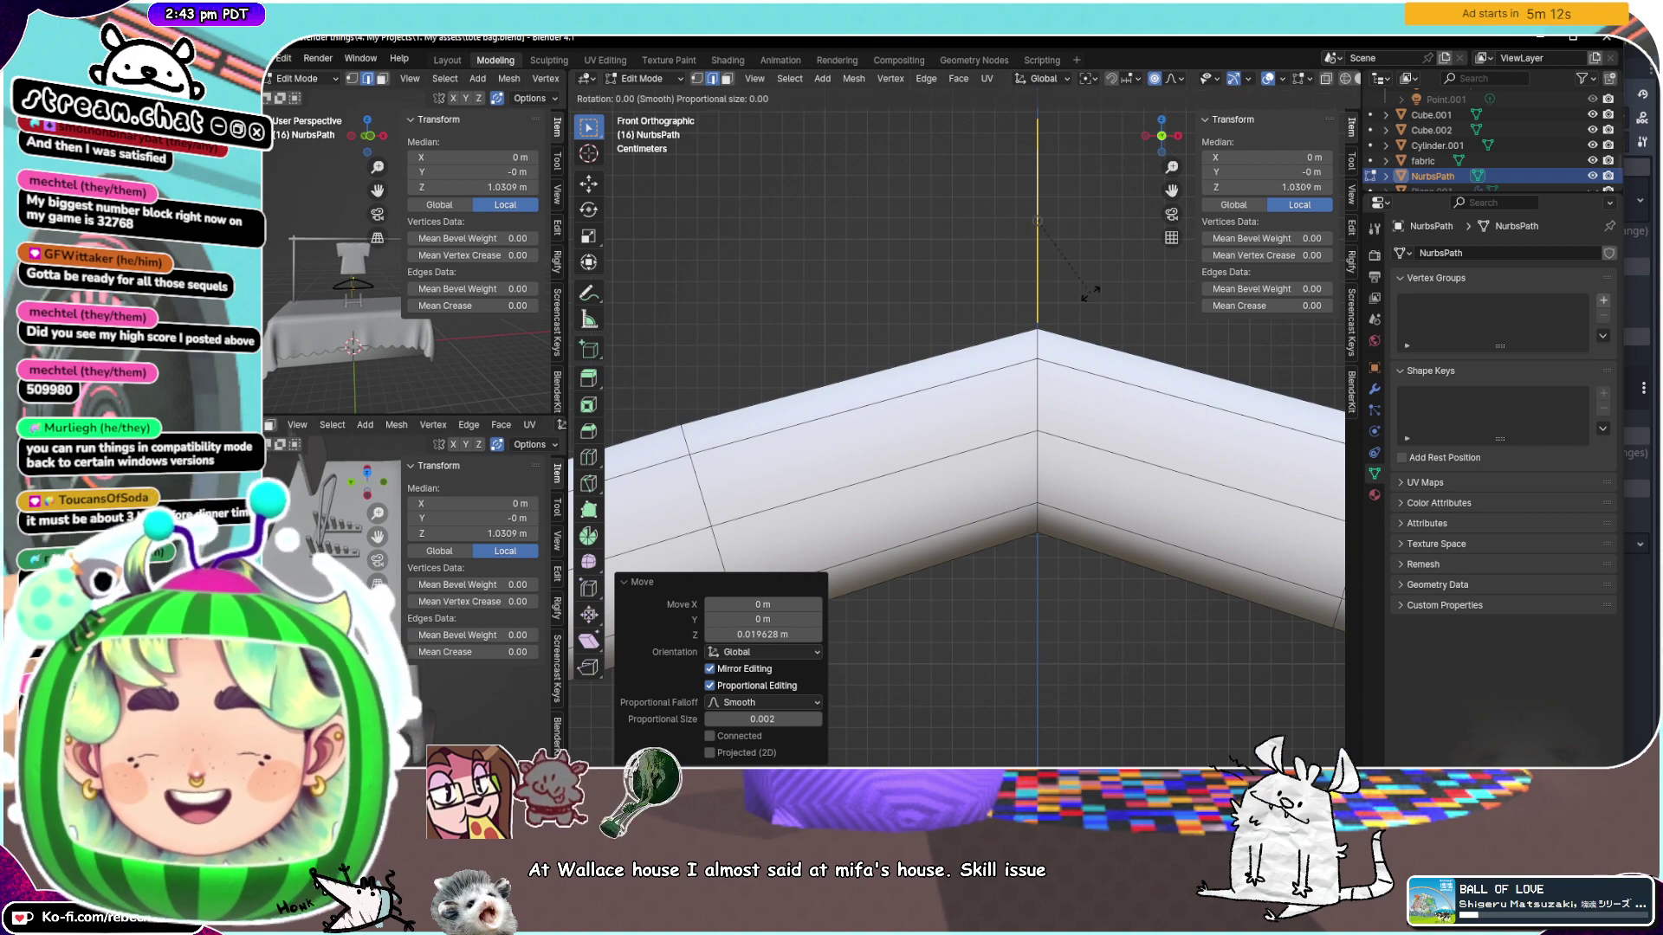
type("90")
key("Return")
Lower the flat loop about 0.07 m along Z into the hanger's peak
middle_click_drag(1092, 293, 960, 294)
key("g")
key("z")
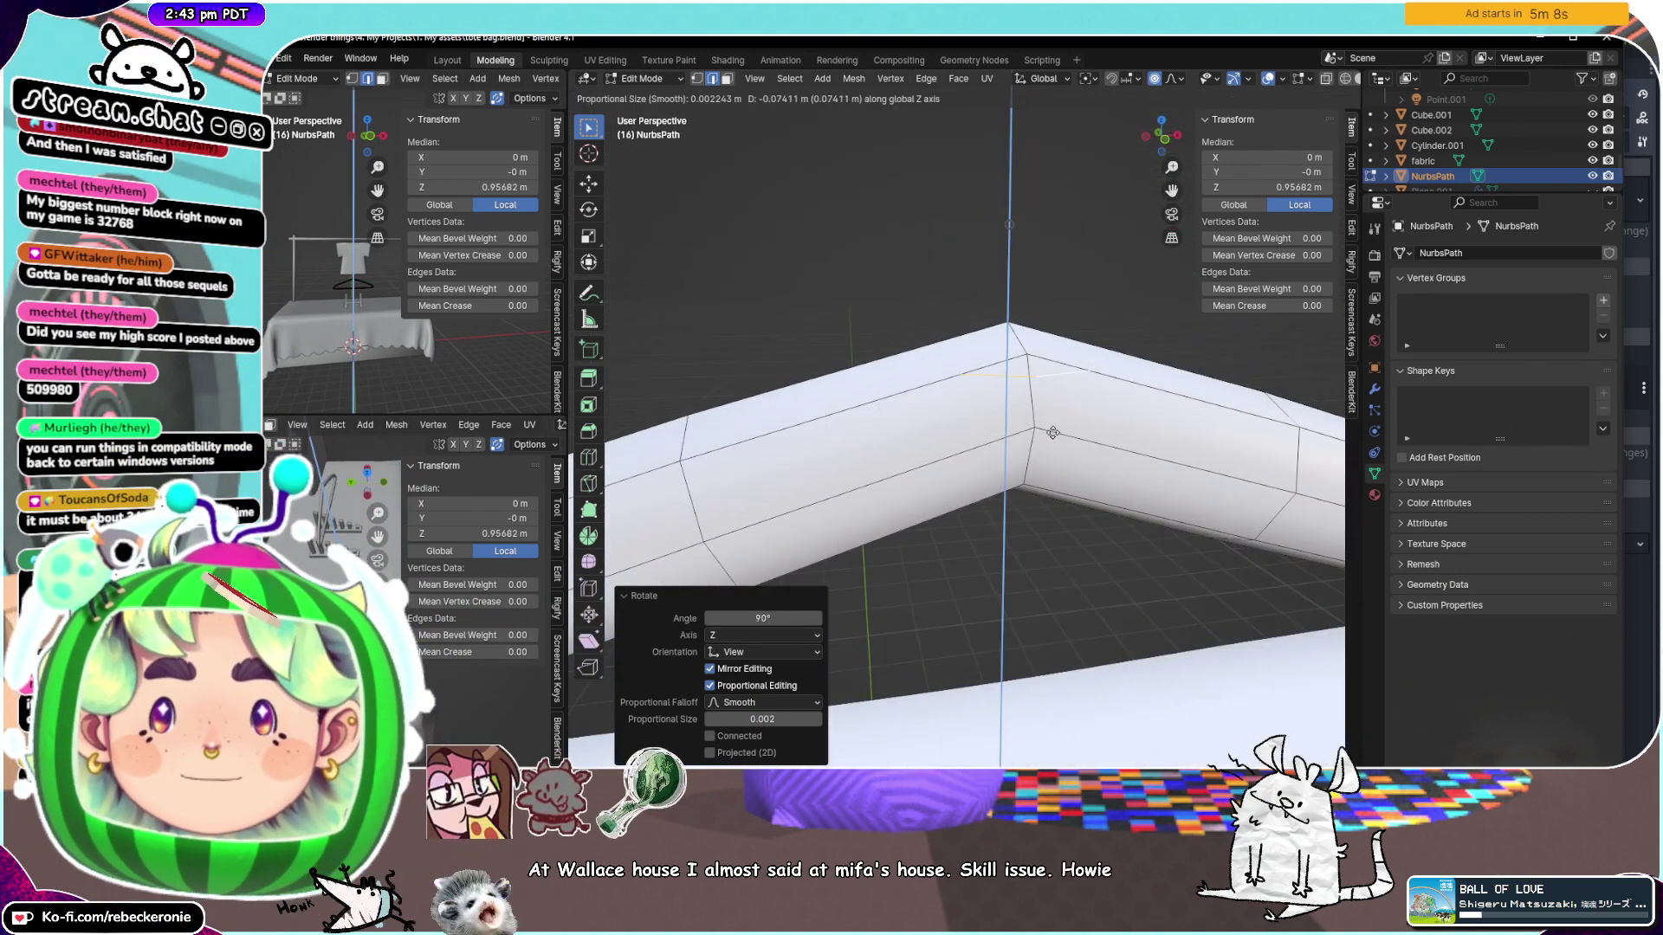
left_click(1052, 432)
Extrude the flat loop about 0.13 m upward along Z to form the stem of the hook
key("g")
key("z")
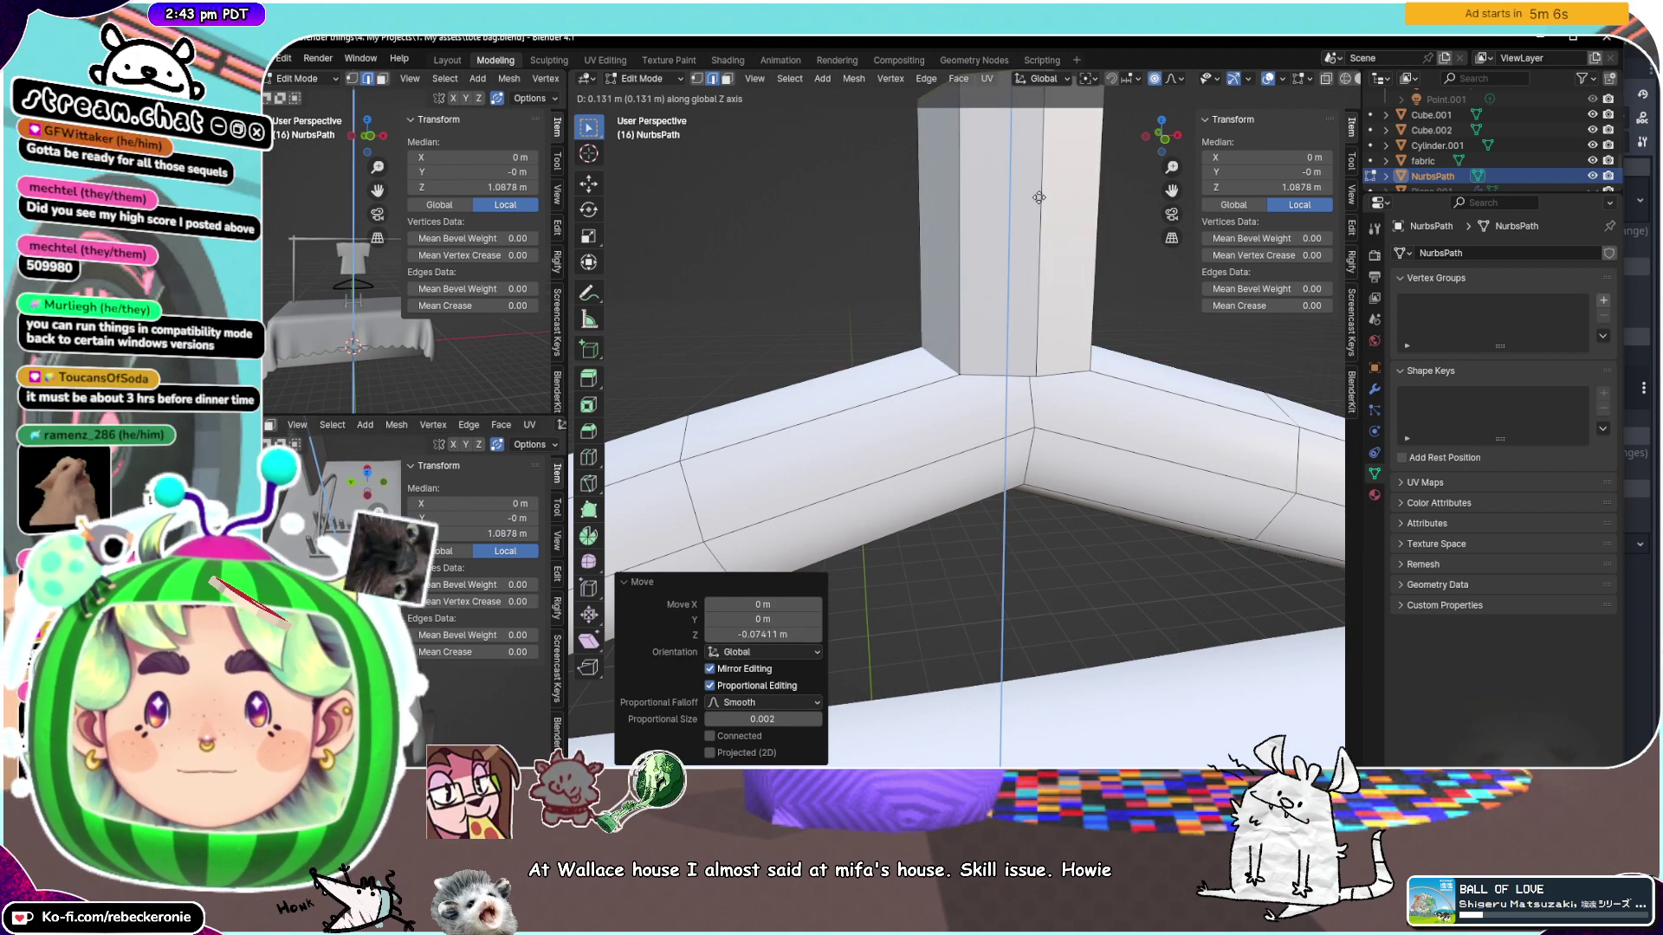
left_click(1038, 201)
Lower the stem's base loop about 0.03 m along Z, sinking it into the hanger's peak
scroll(1038, 208, "down", 3)
middle_click_drag(1299, 347, 1009, 290)
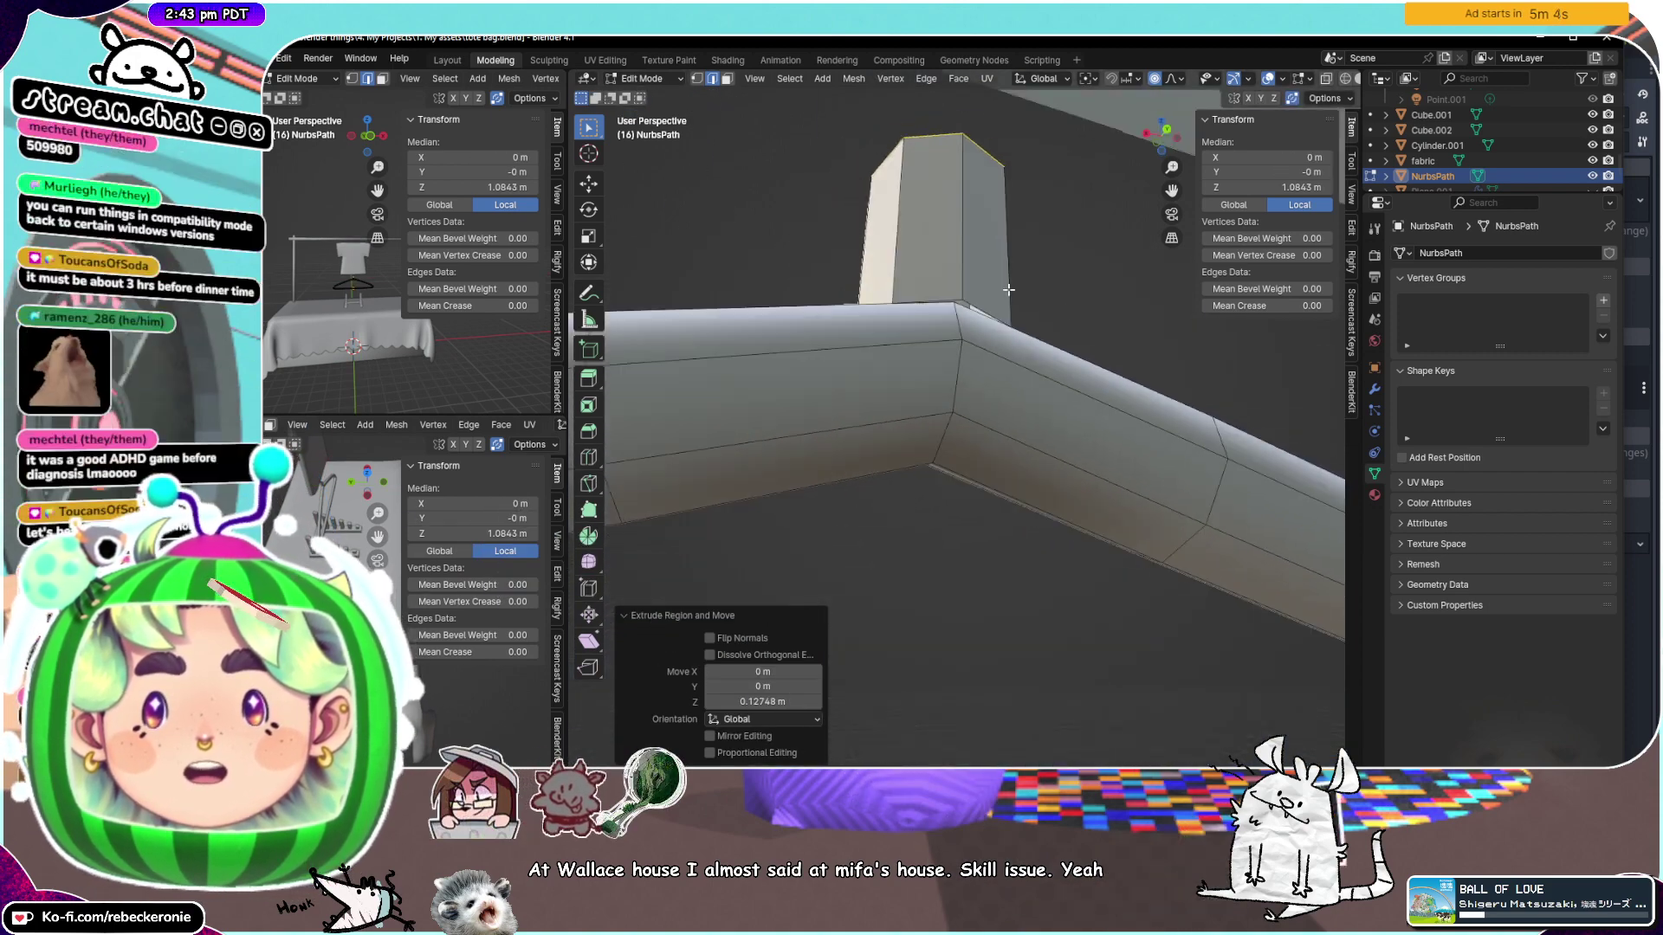
key("ctrl+z")
key("g")
key("z")
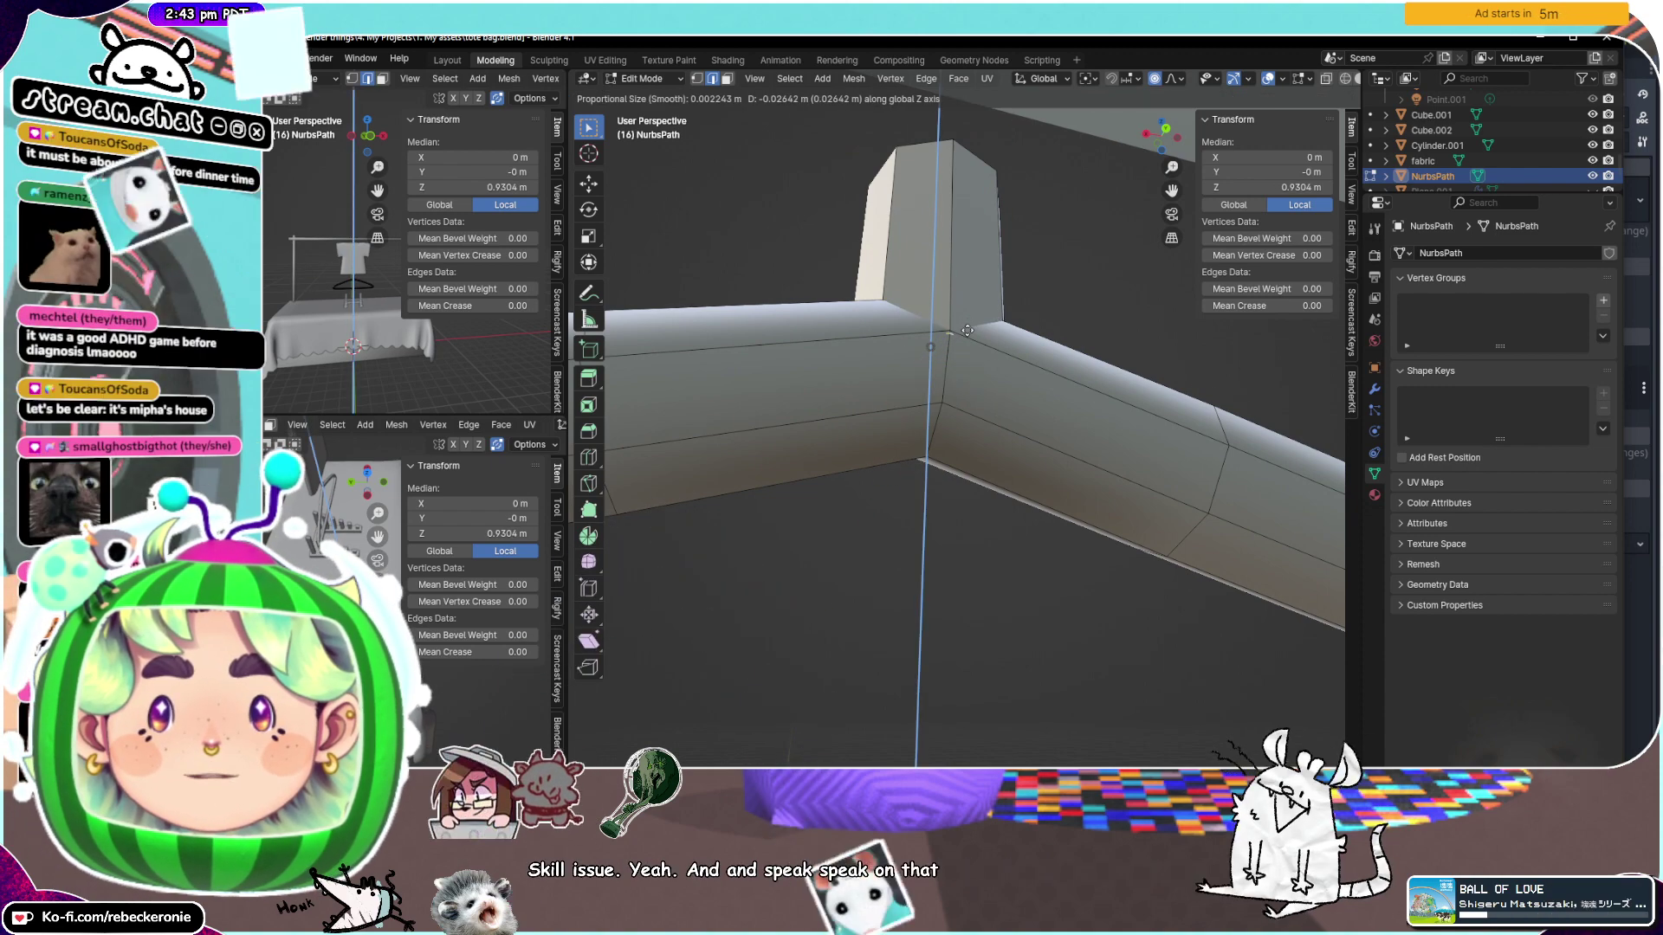
left_click(966, 328)
Raise the stem's top edge loop about 0.22 m along Z to lengthen the stem
middle_click_drag(966, 328, 953, 373)
scroll(941, 315, "down", 2)
left_click(984, 265, "alt")
middle_click_drag(984, 265, 976, 229)
scroll(975, 228, "down", 4)
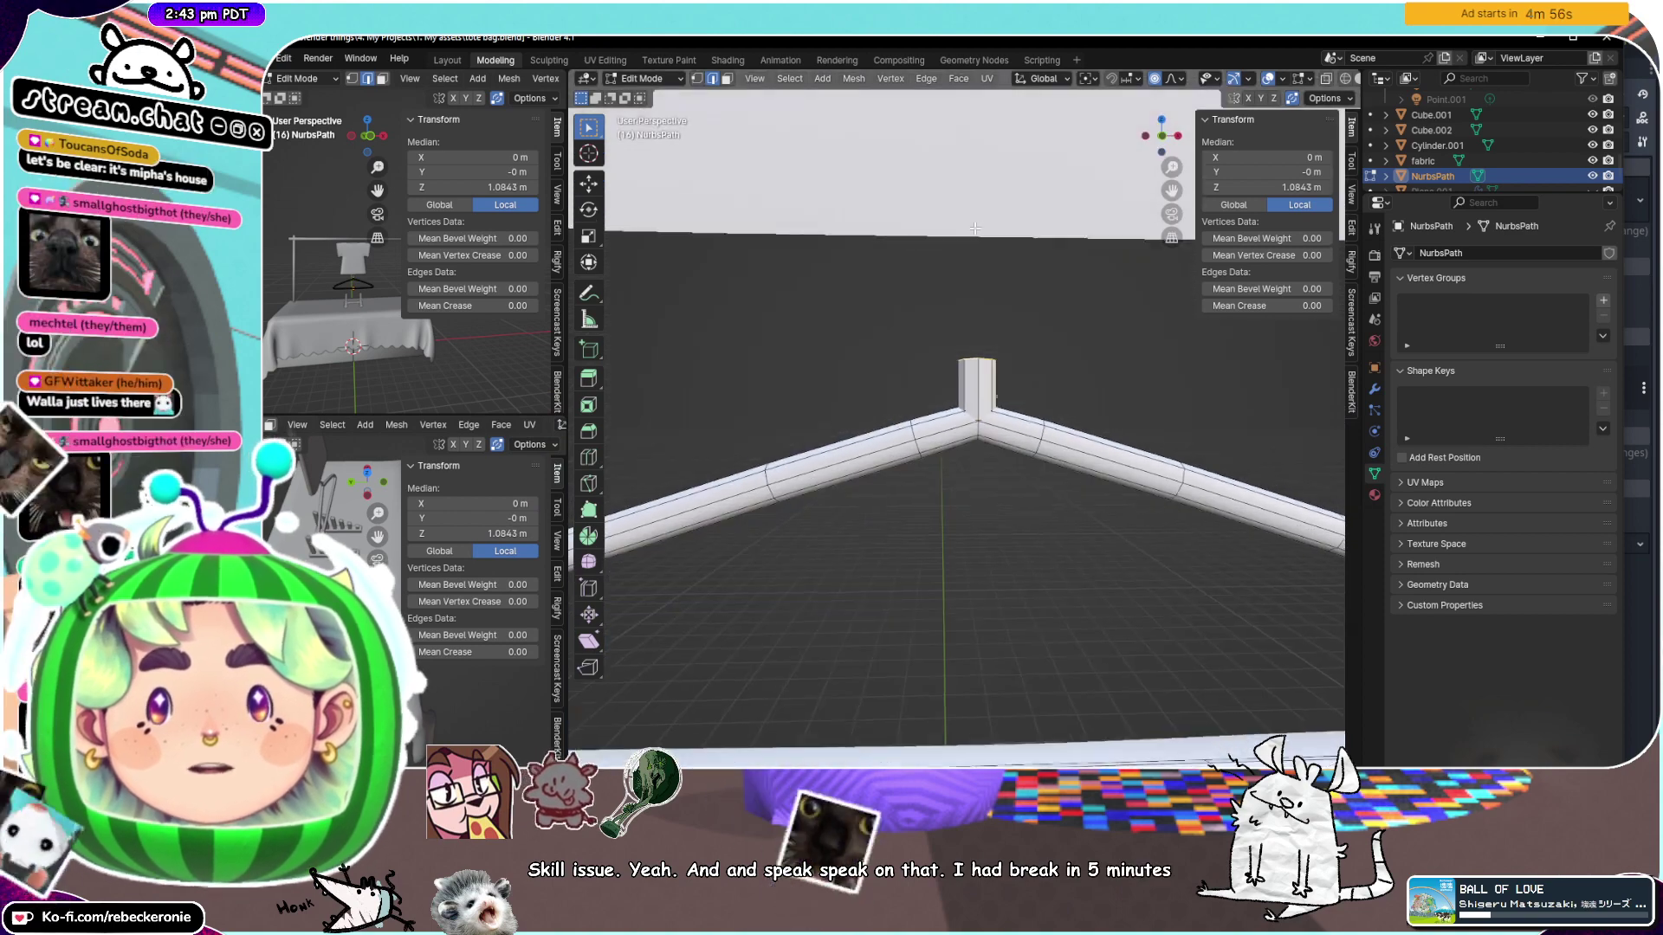
left_click(1025, 294)
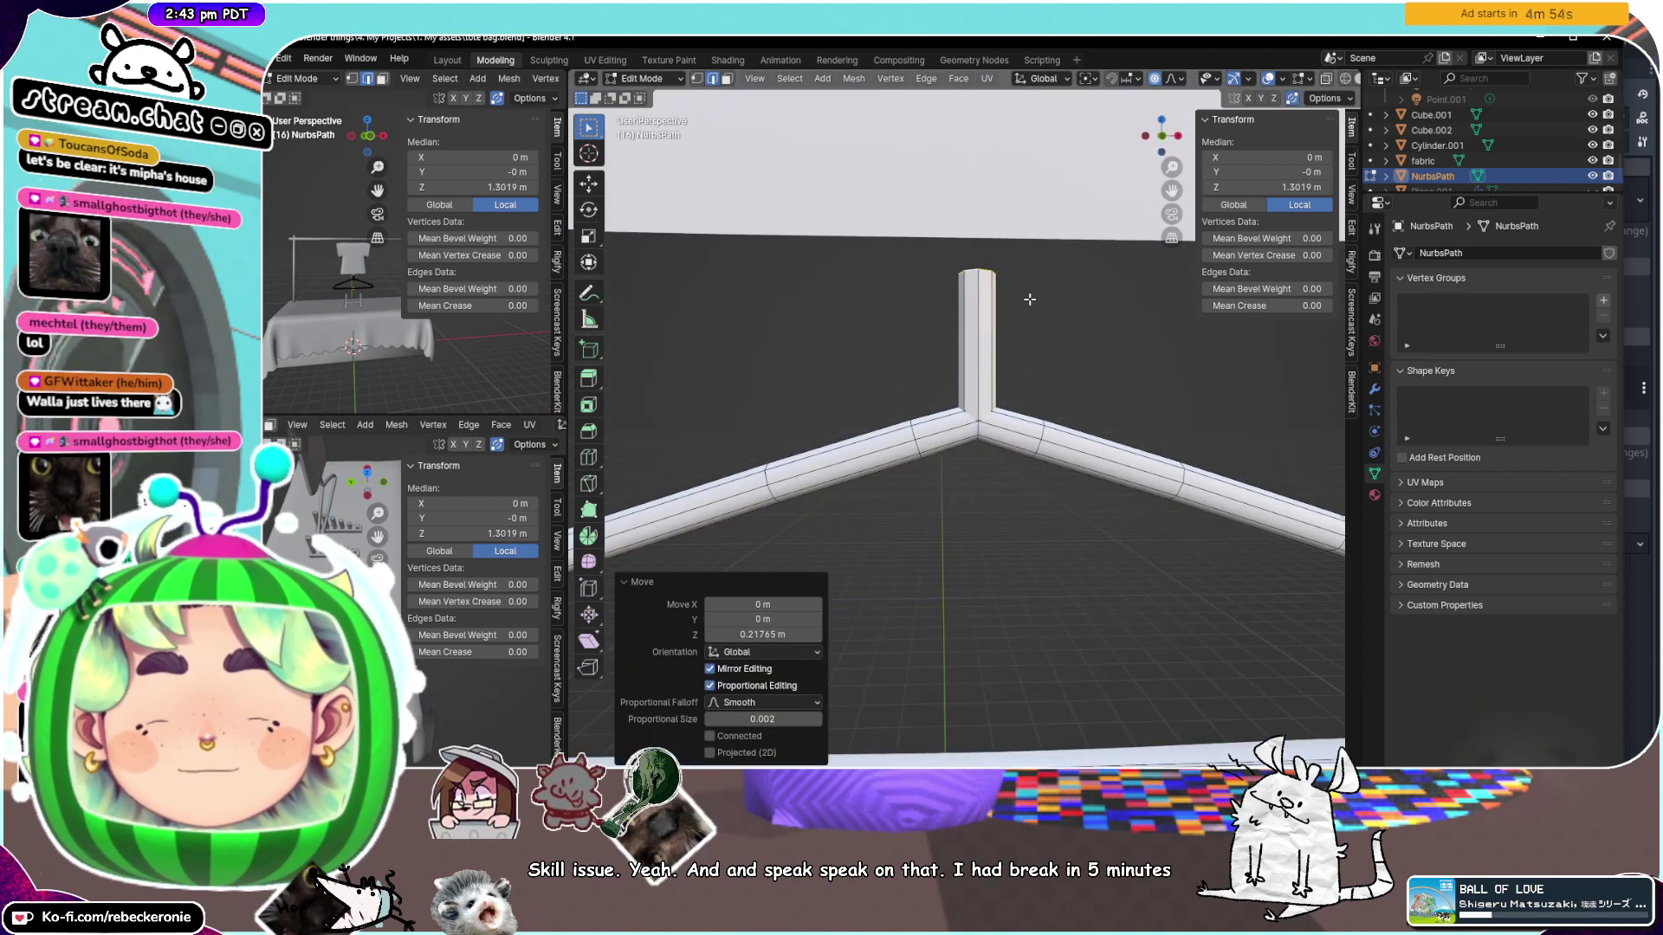
Examine the lengthened stem and the hanger's peak from several angles and in the front view
scroll(1029, 299, "down", 5)
middle_click_drag(1029, 300, 1042, 389)
scroll(1032, 382, "up", 4)
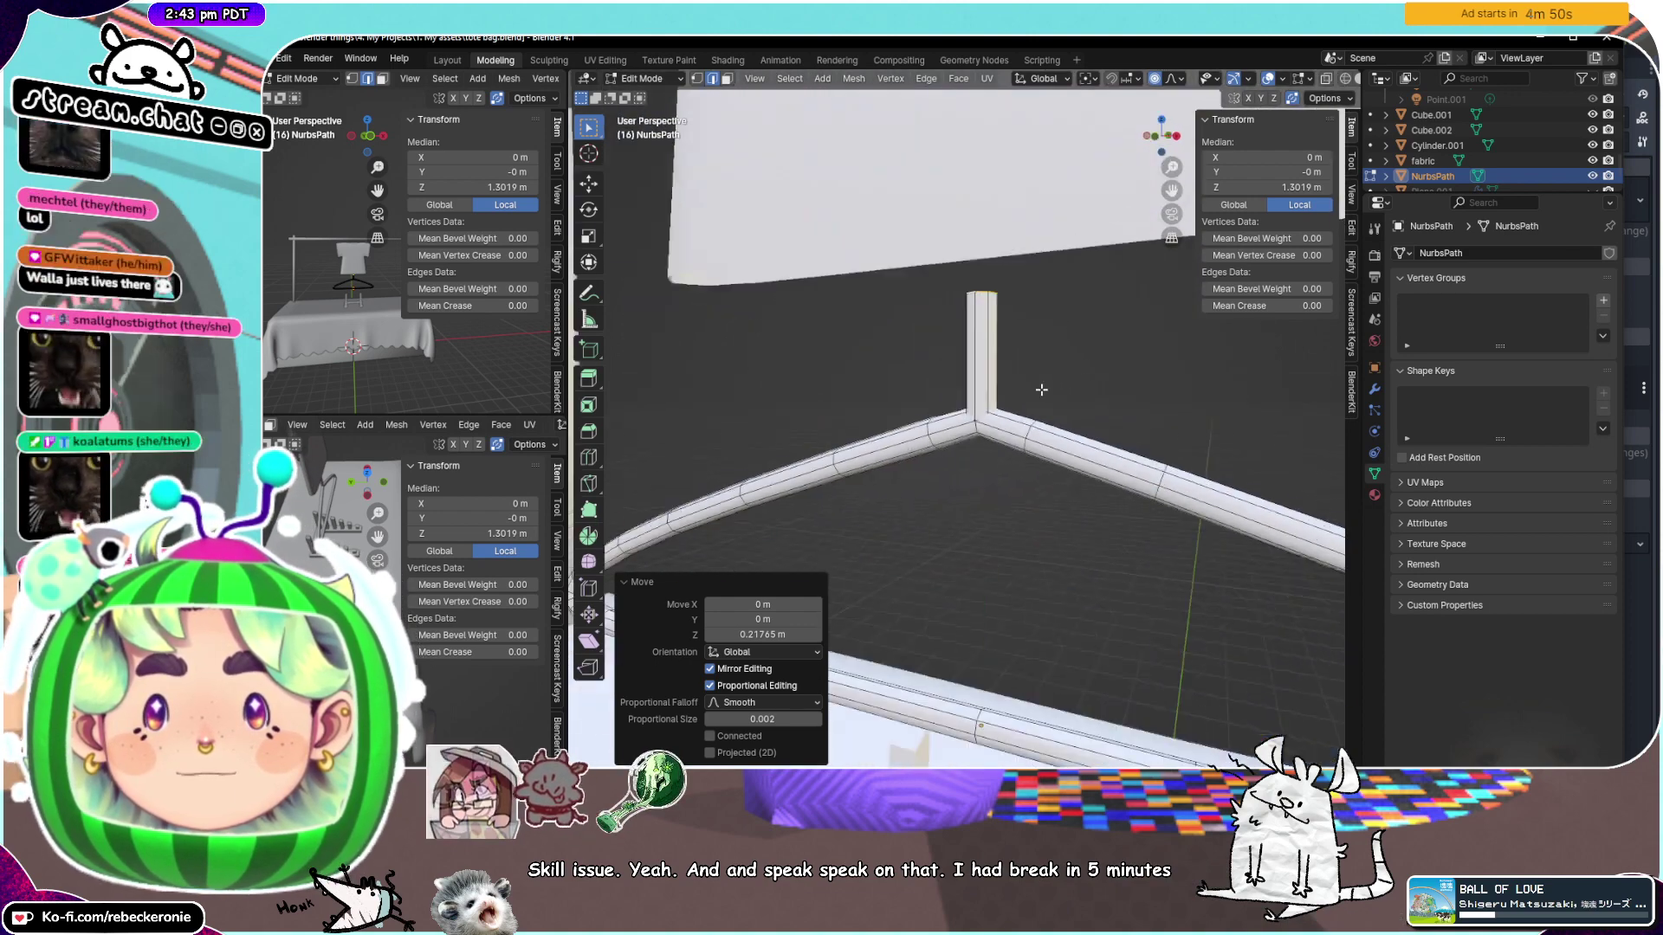
scroll(1041, 389, "down", 2)
middle_click_drag(1031, 312, 1160, 198)
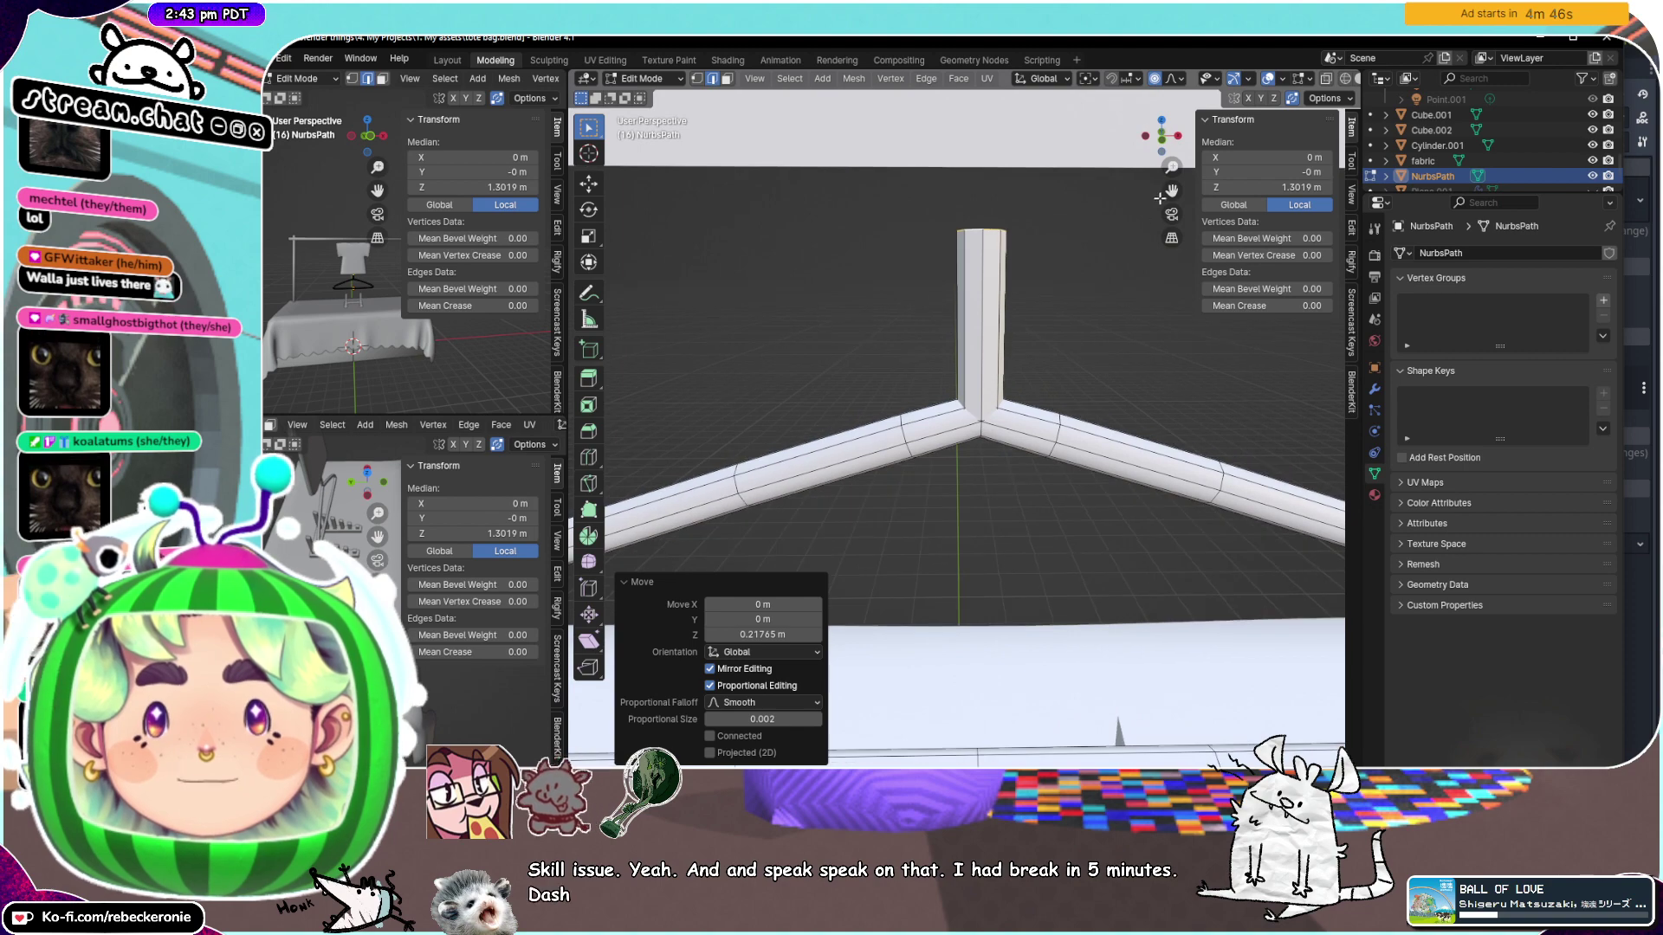
scroll(1028, 346, "down", 4)
middle_click_drag(1028, 346, 1158, 172)
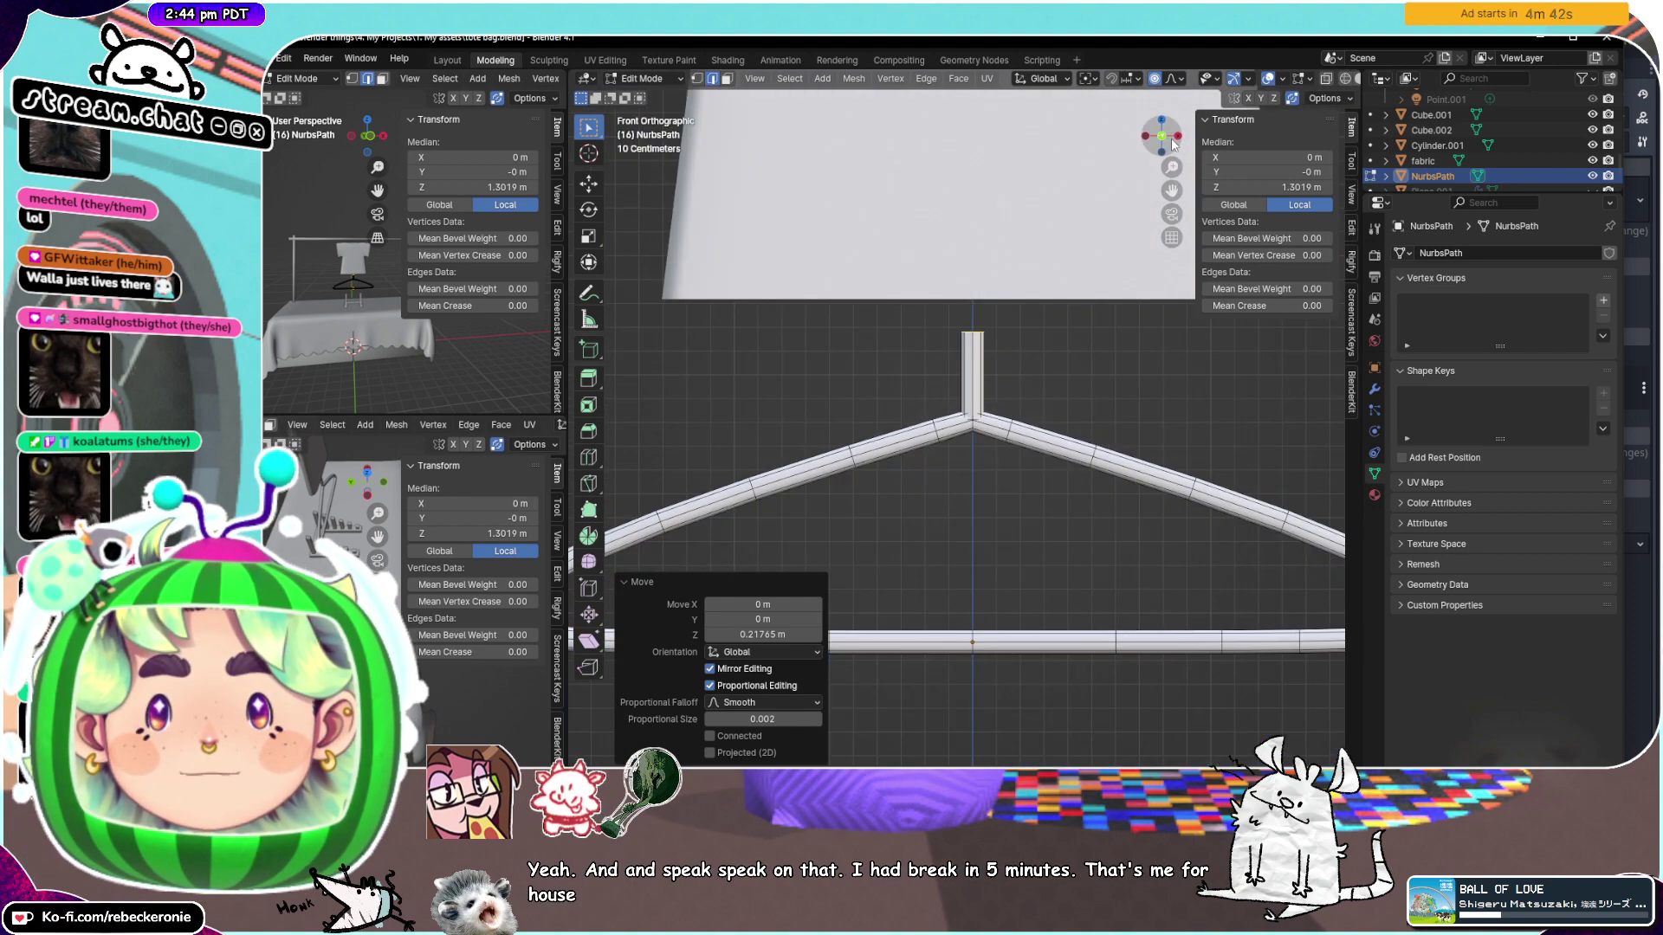
left_click(1171, 138)
left_click_drag(1171, 192, 1101, 276)
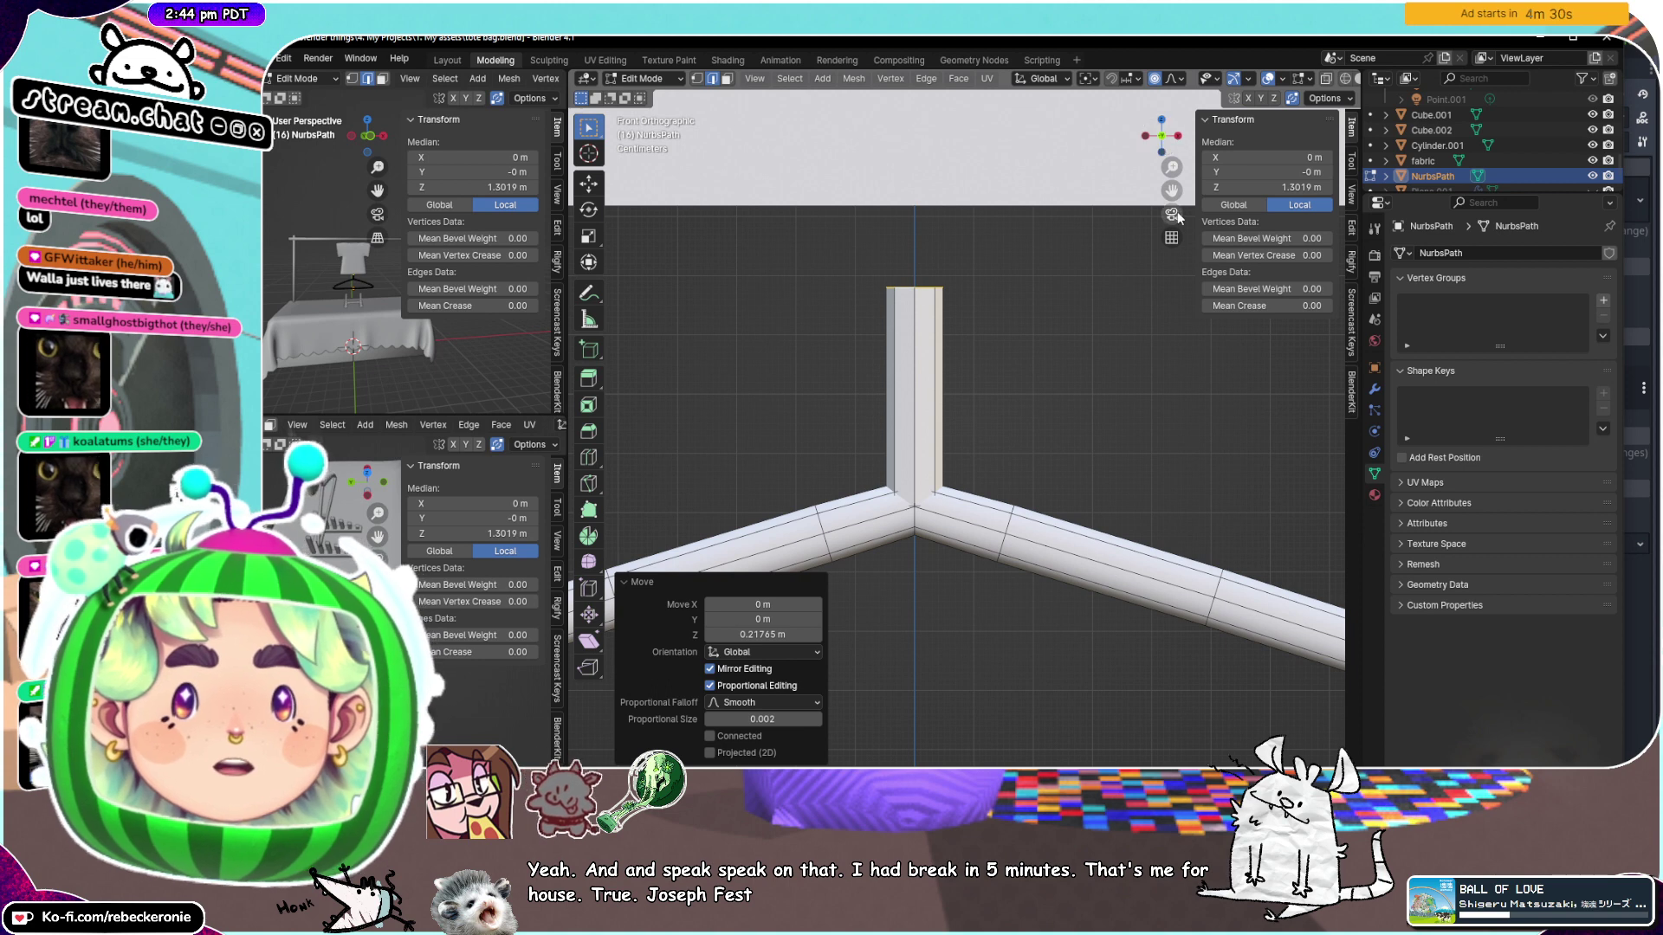
left_click_drag(1171, 189, 1204, 177)
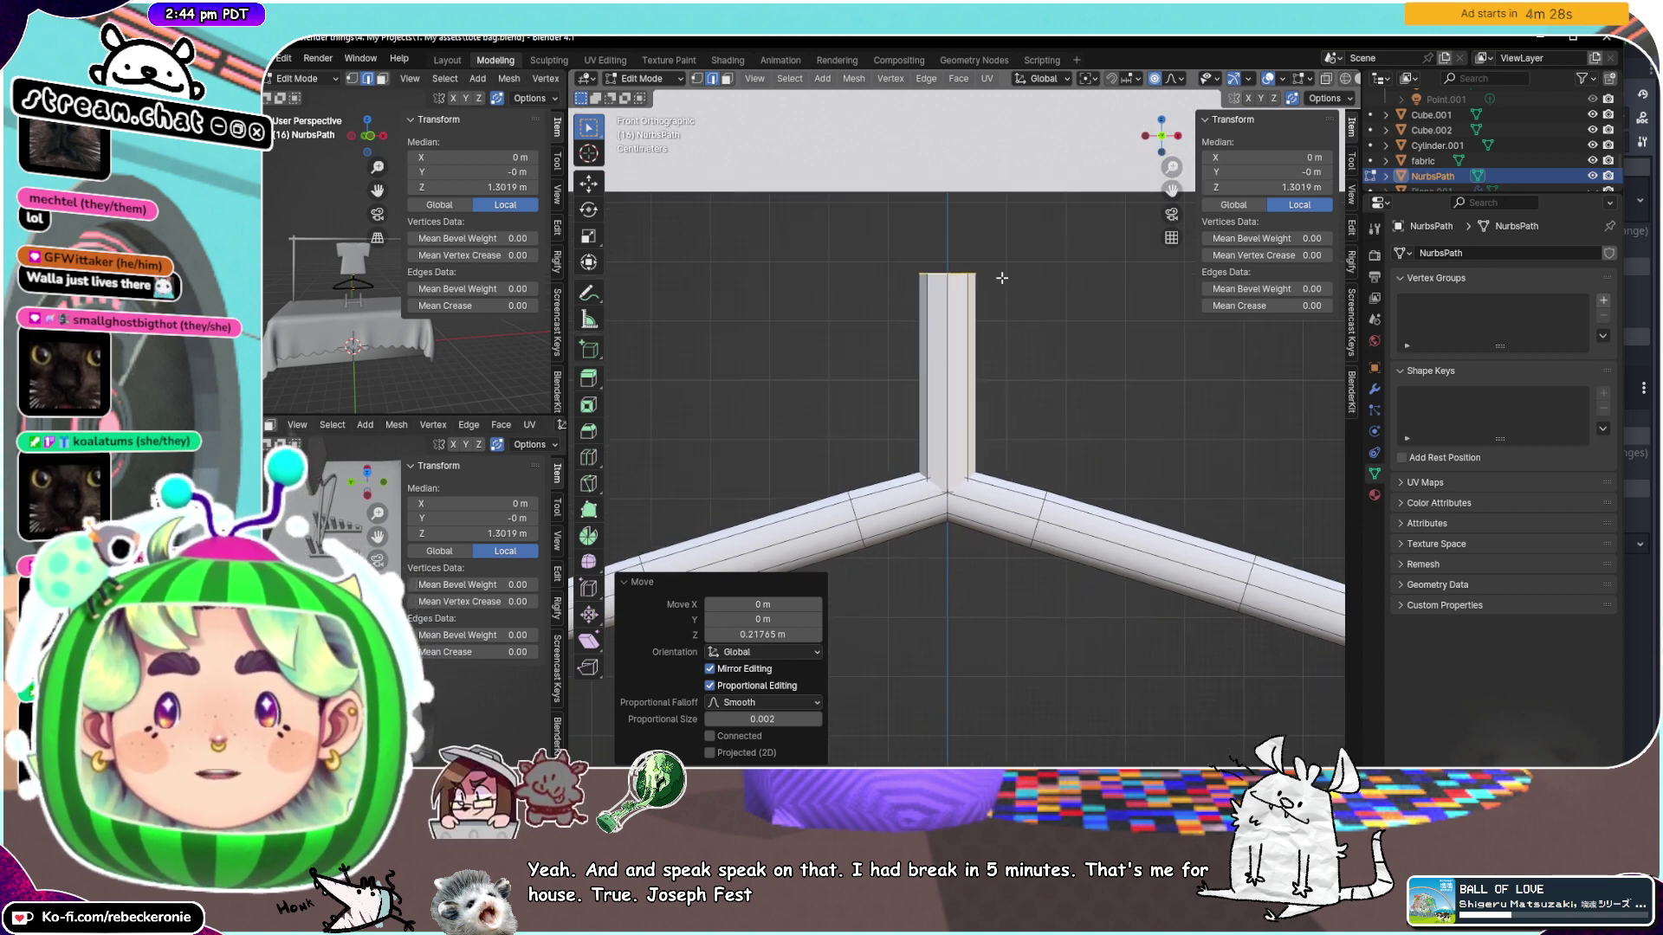
left_click(965, 271)
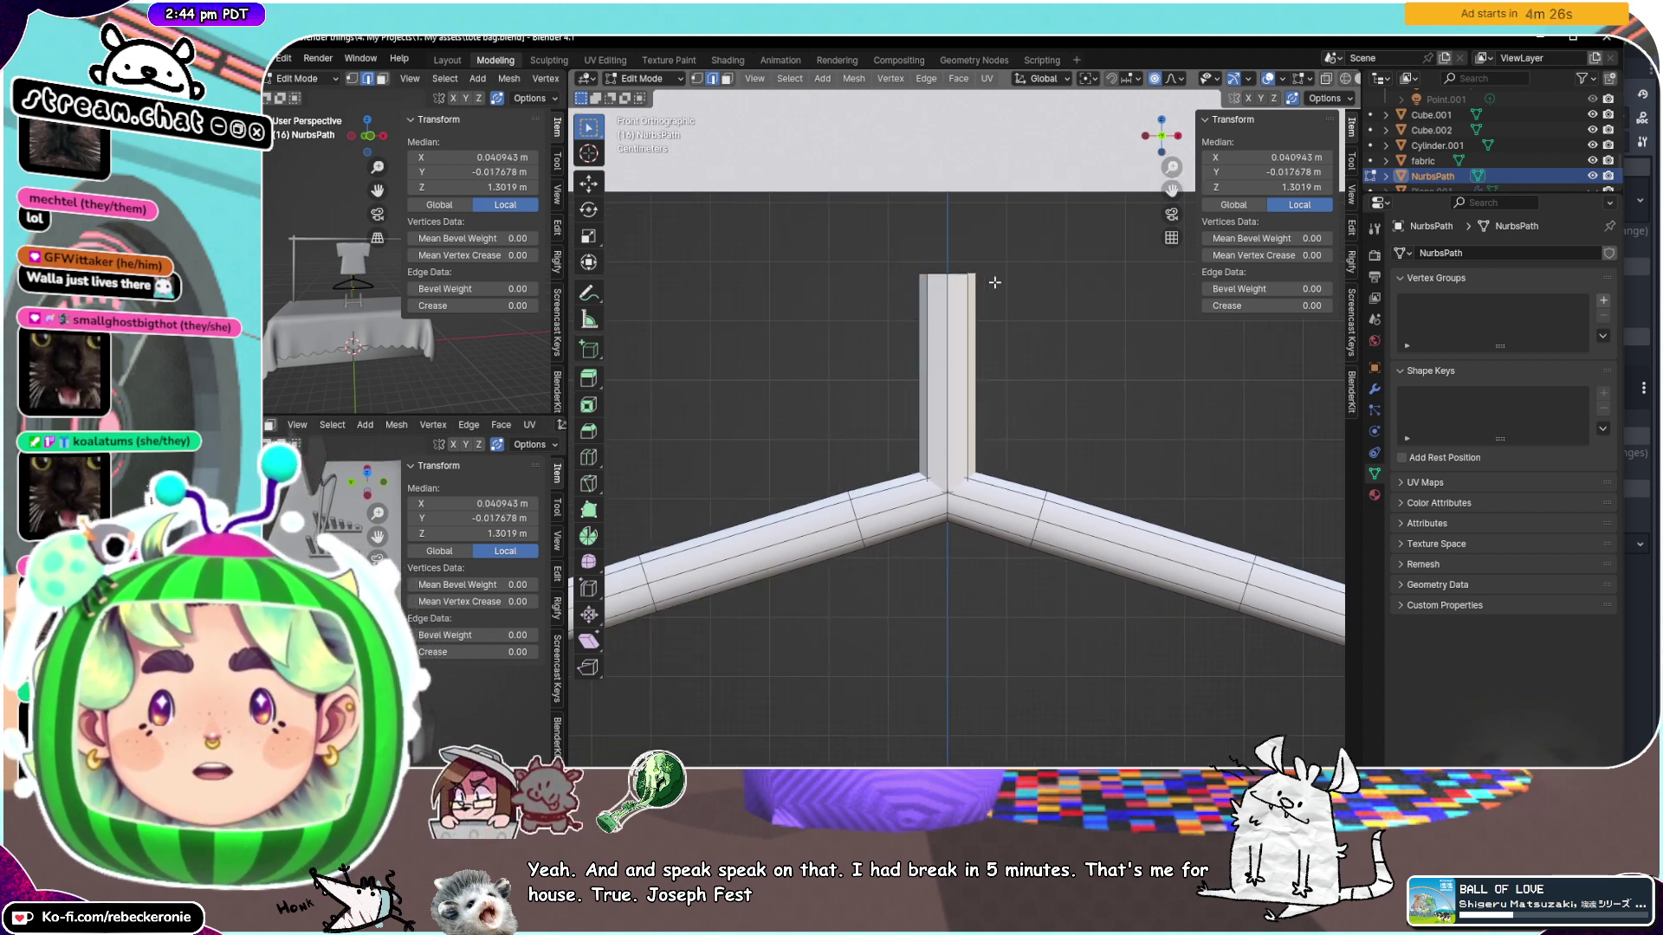
left_click_drag(888, 230, 1020, 305)
key("r")
key("x")
key("z")
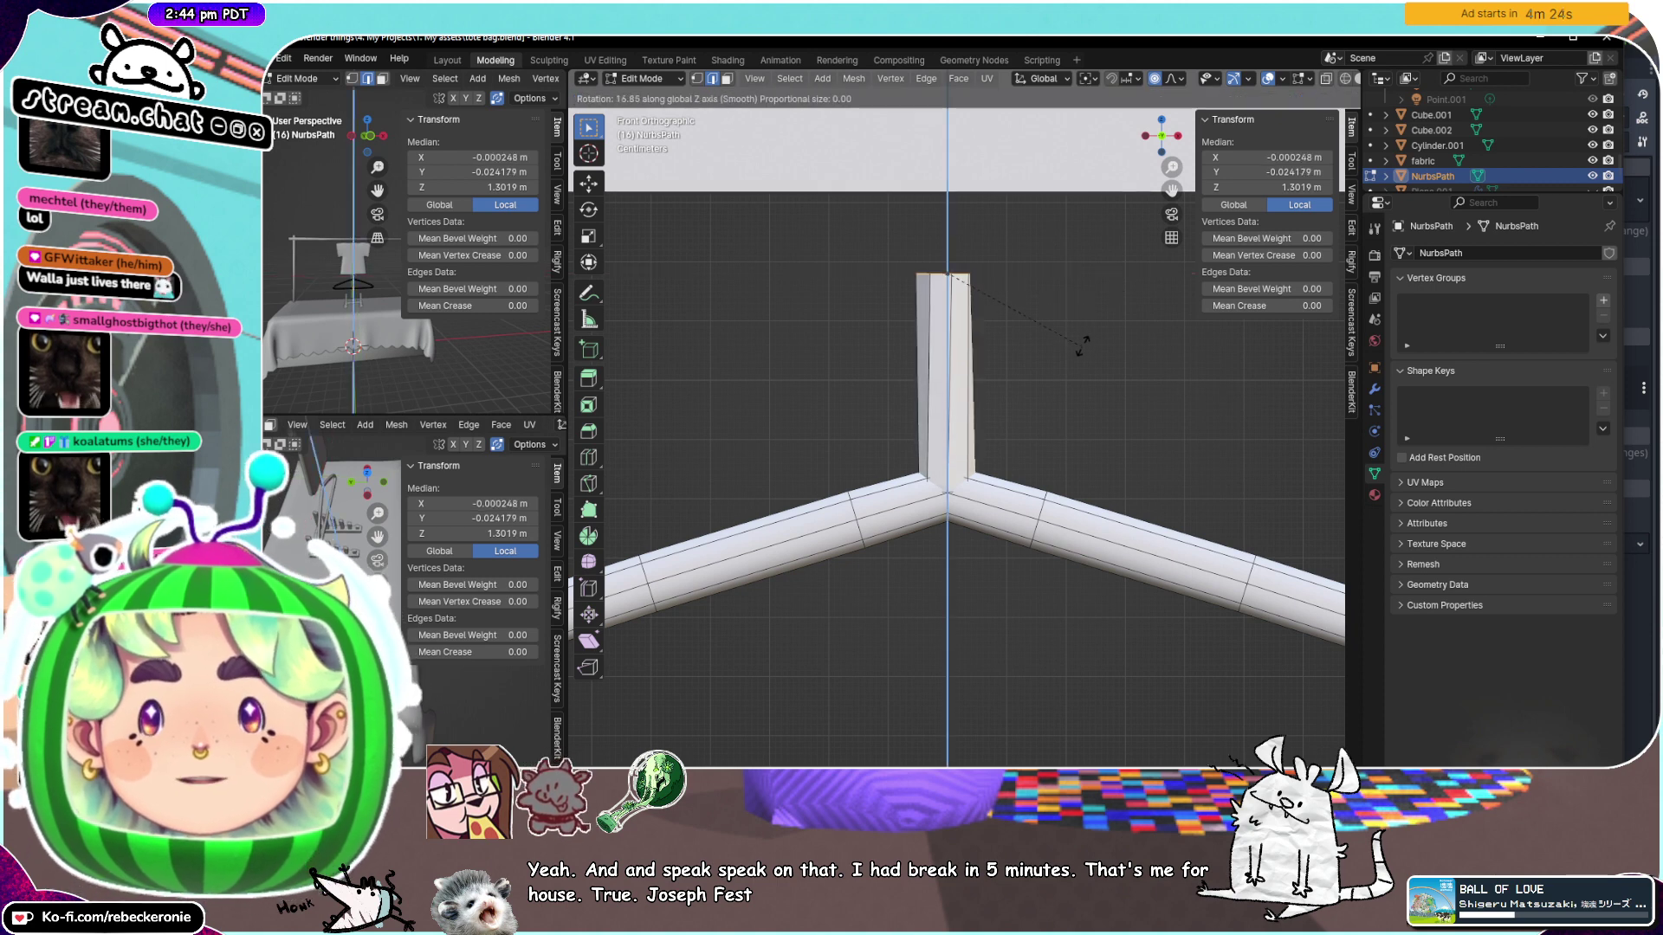
key("x")
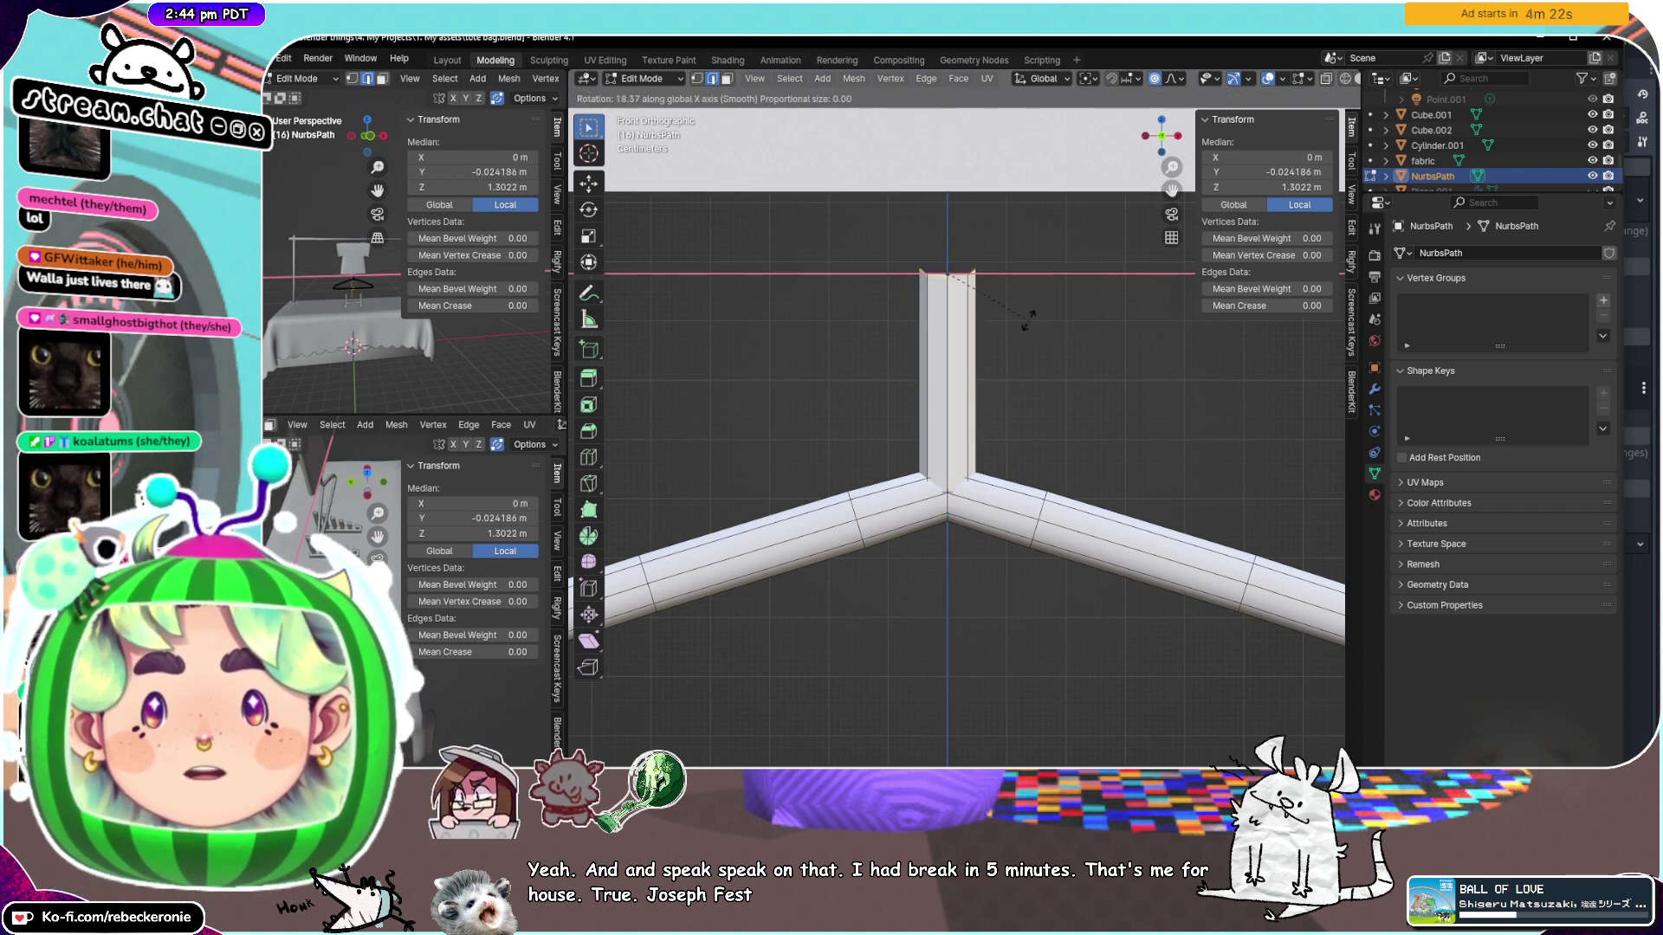
key("Escape")
left_click_drag(1066, 318, 783, 245)
scroll(1297, 84, "down", 2)
key("r")
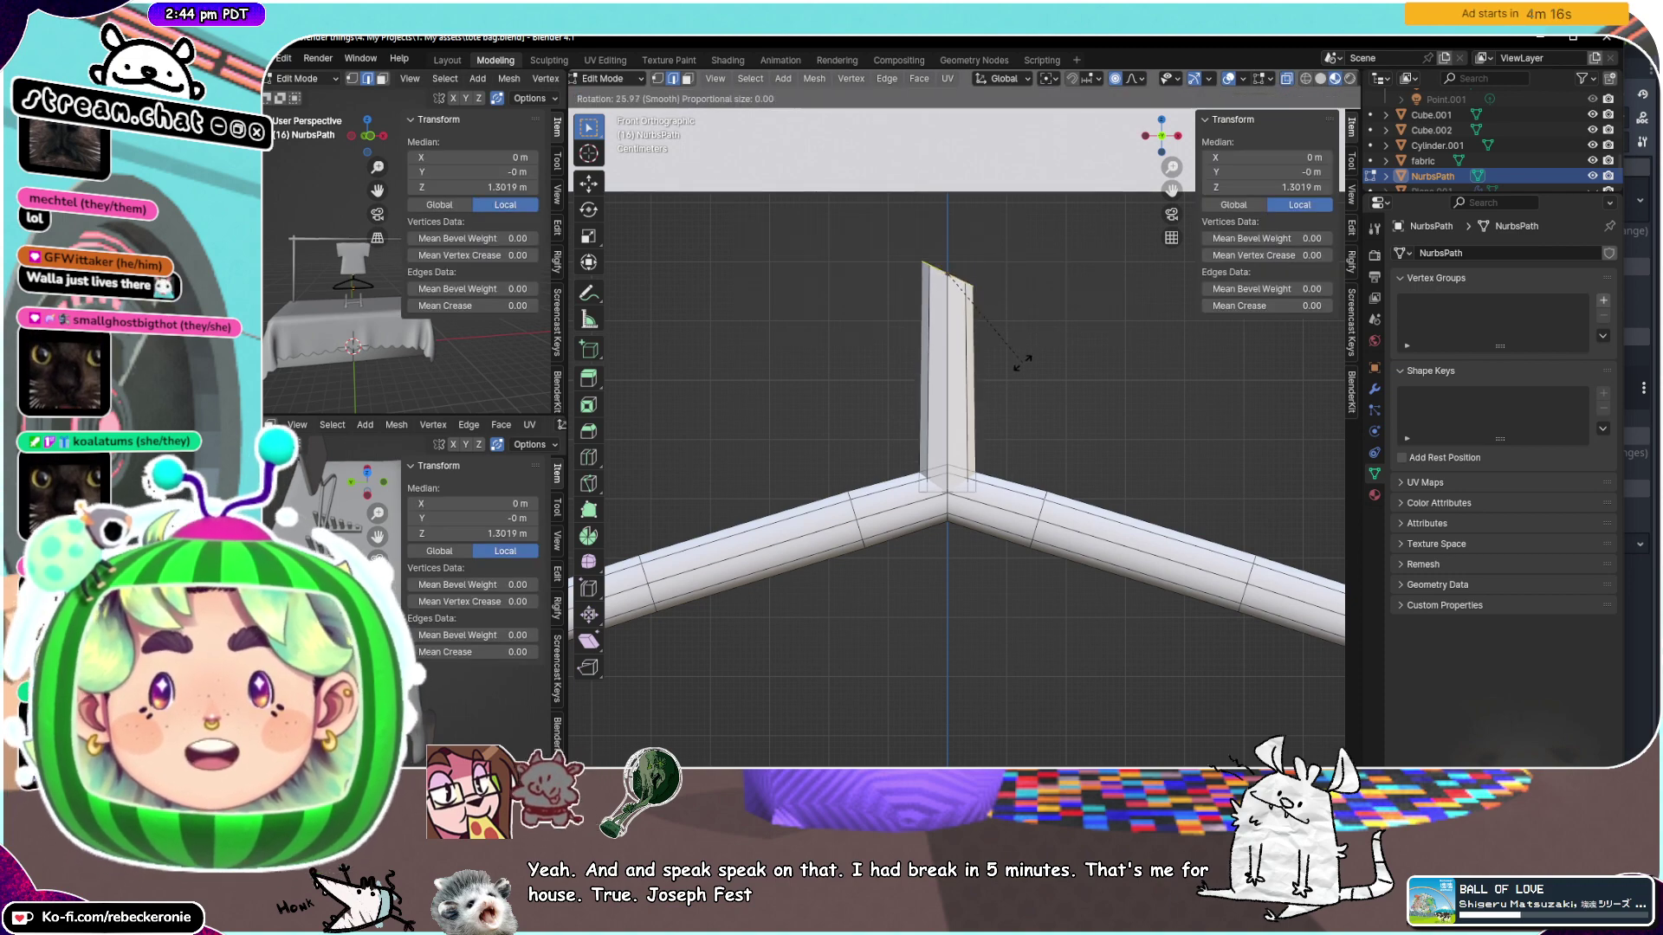
key("Escape")
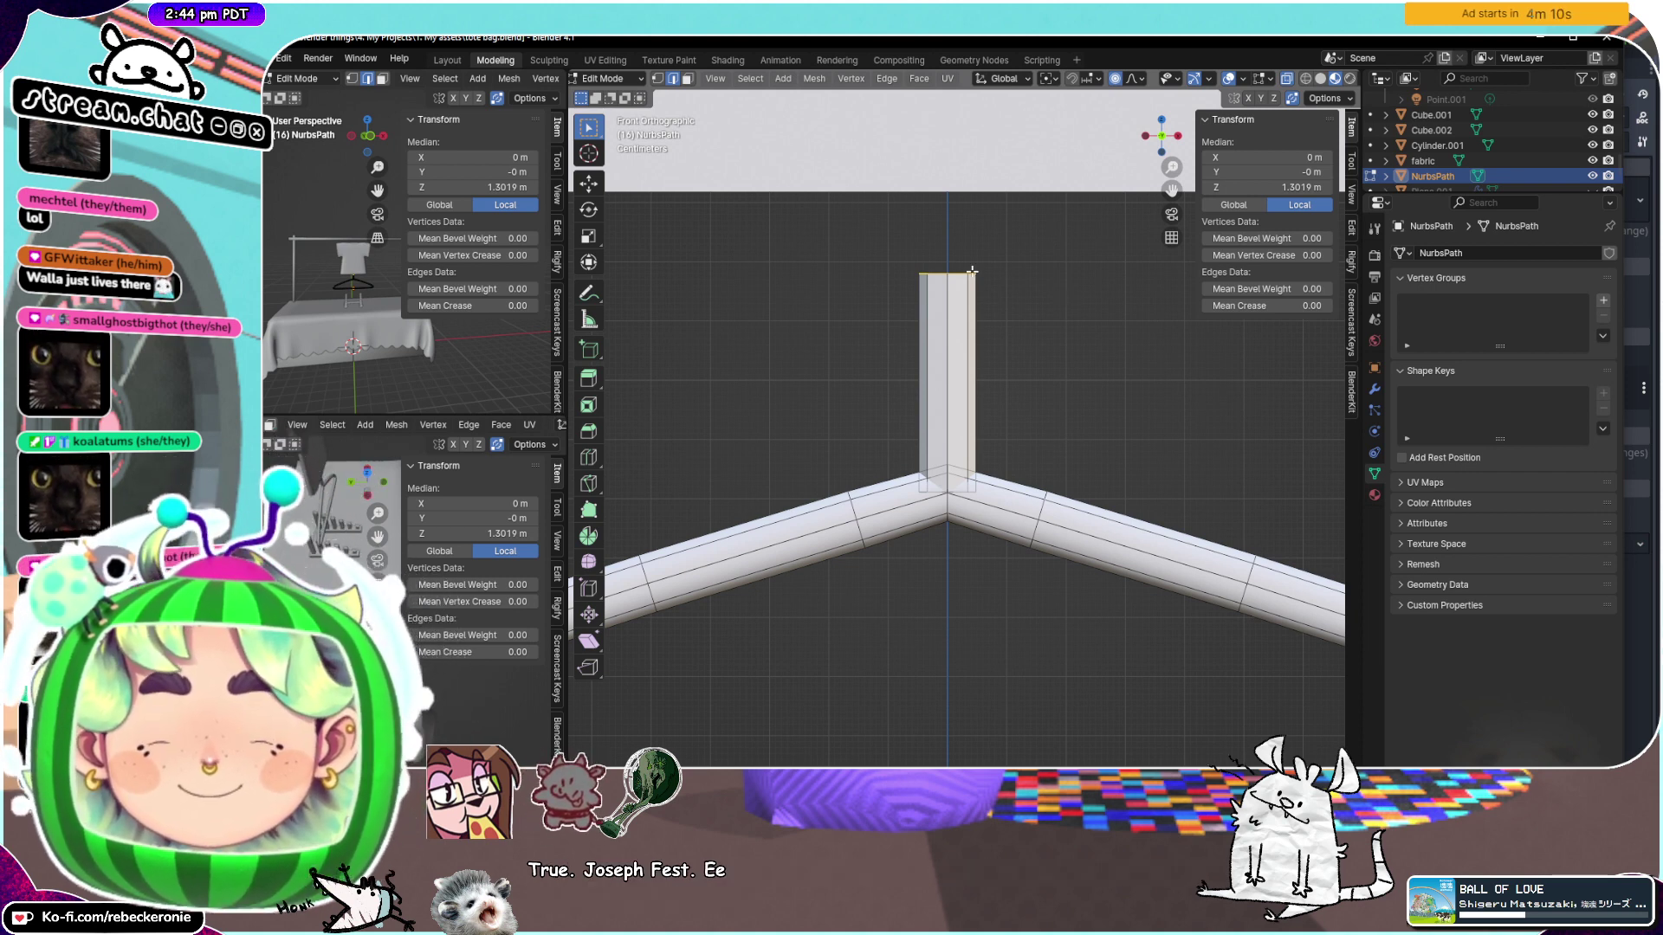
Try extruding the stem's top loop about 0.09 m upward along Z, and undo the extrusion
key("g")
key("z")
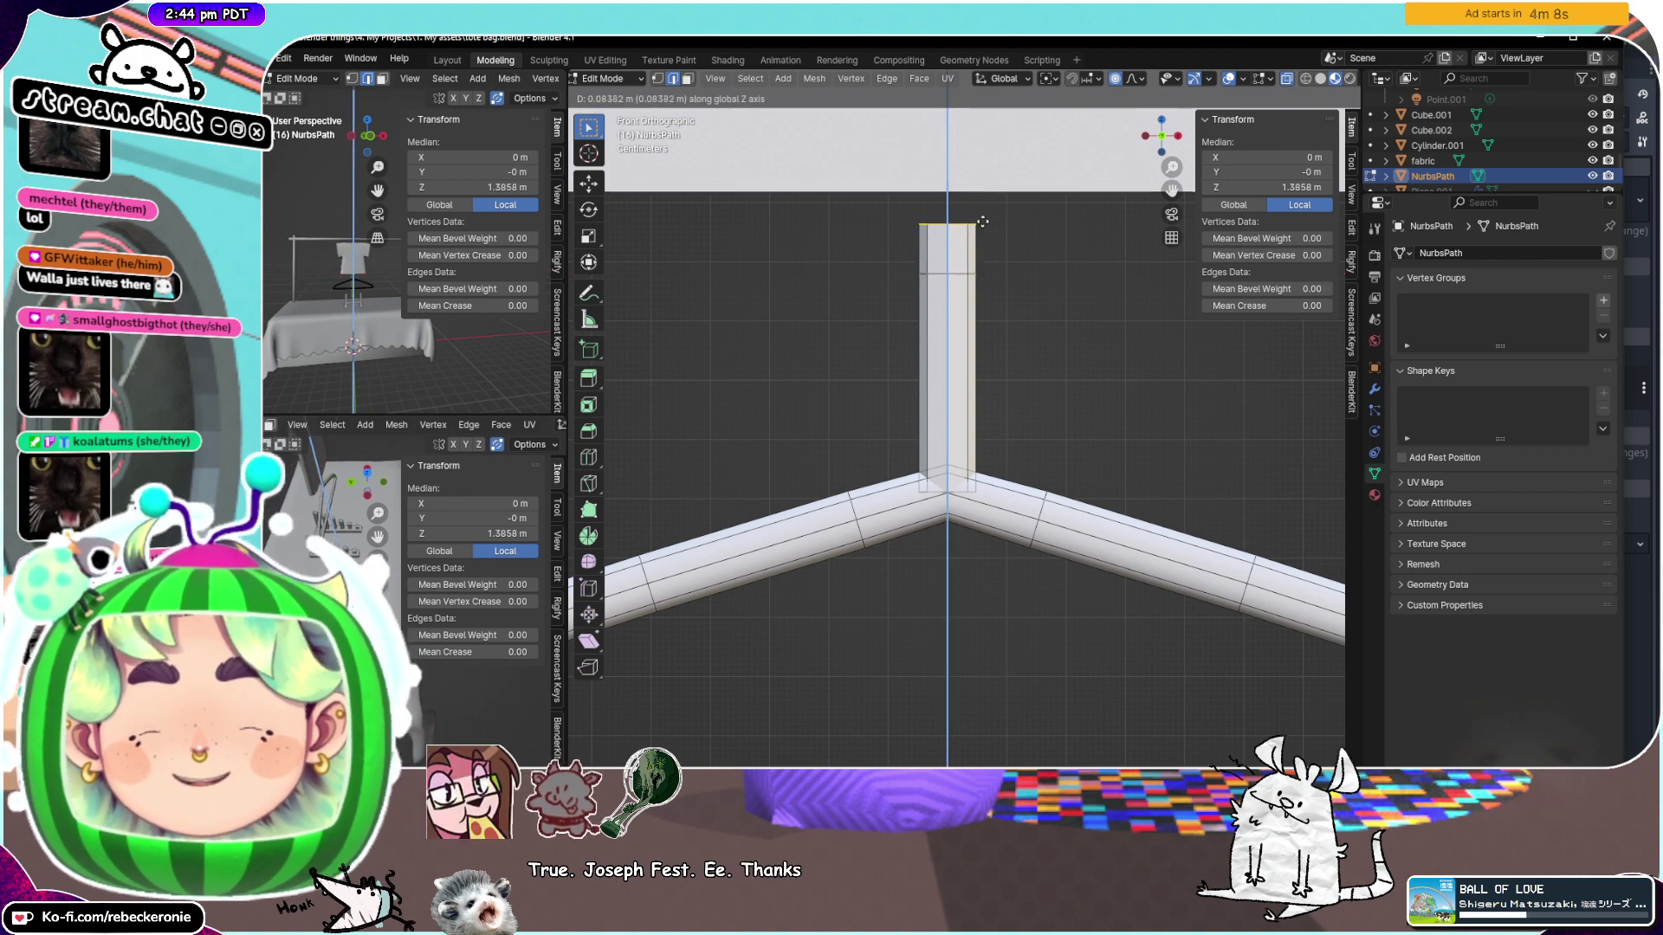
left_click(985, 221)
key("r")
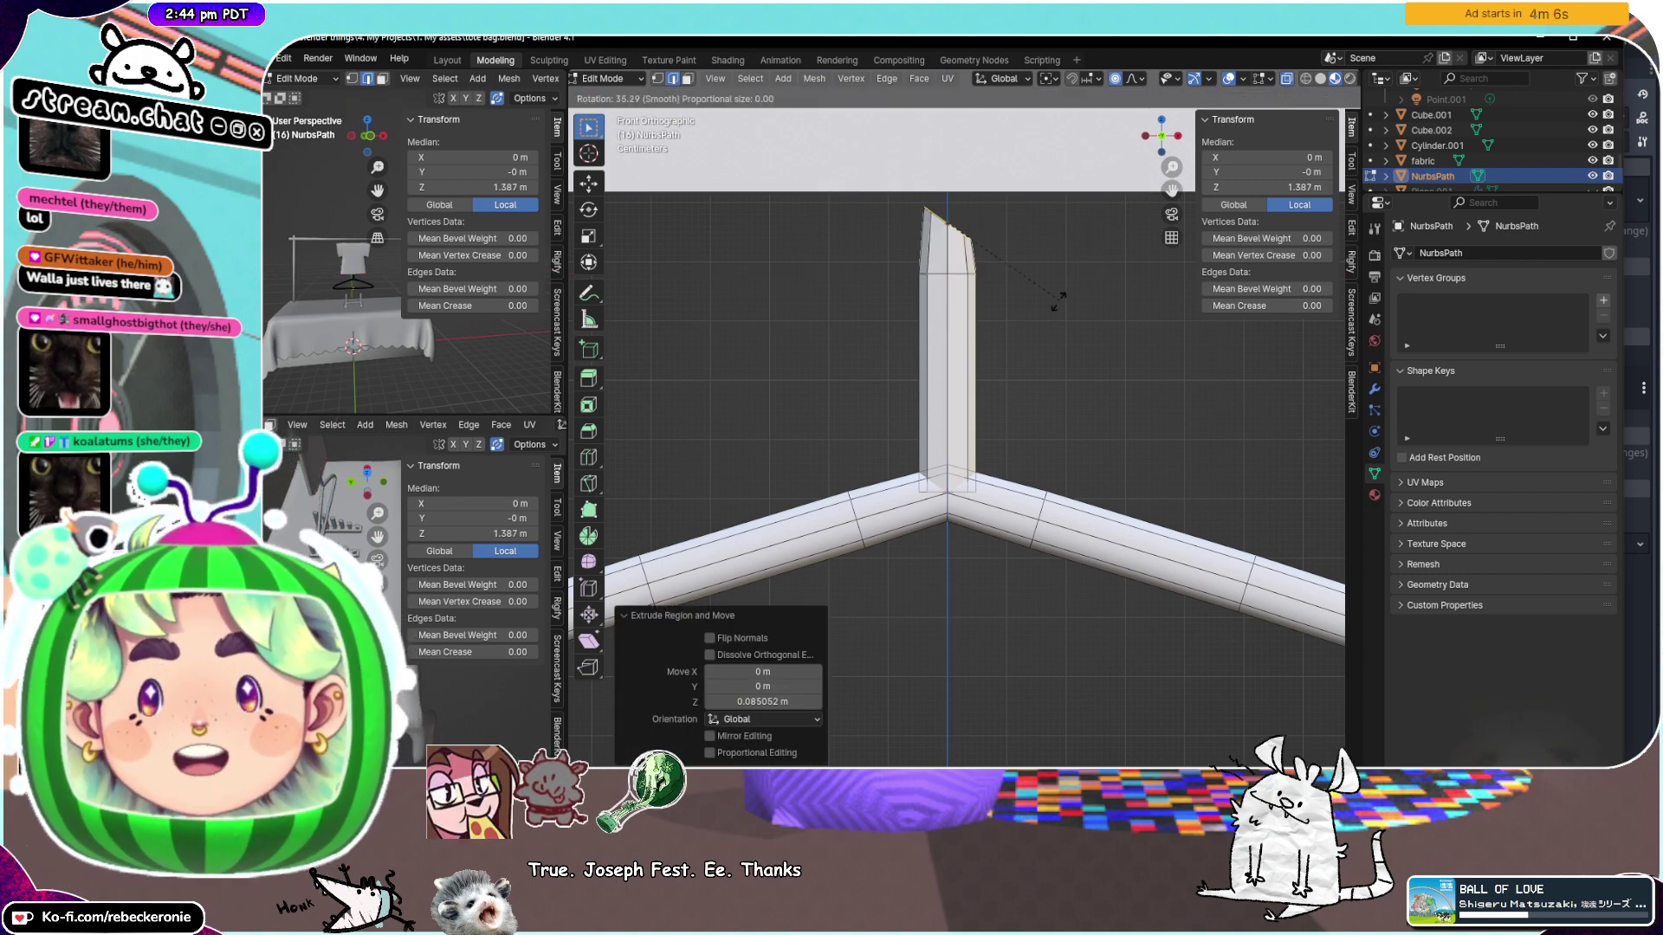
key("Escape")
key("g")
key("x")
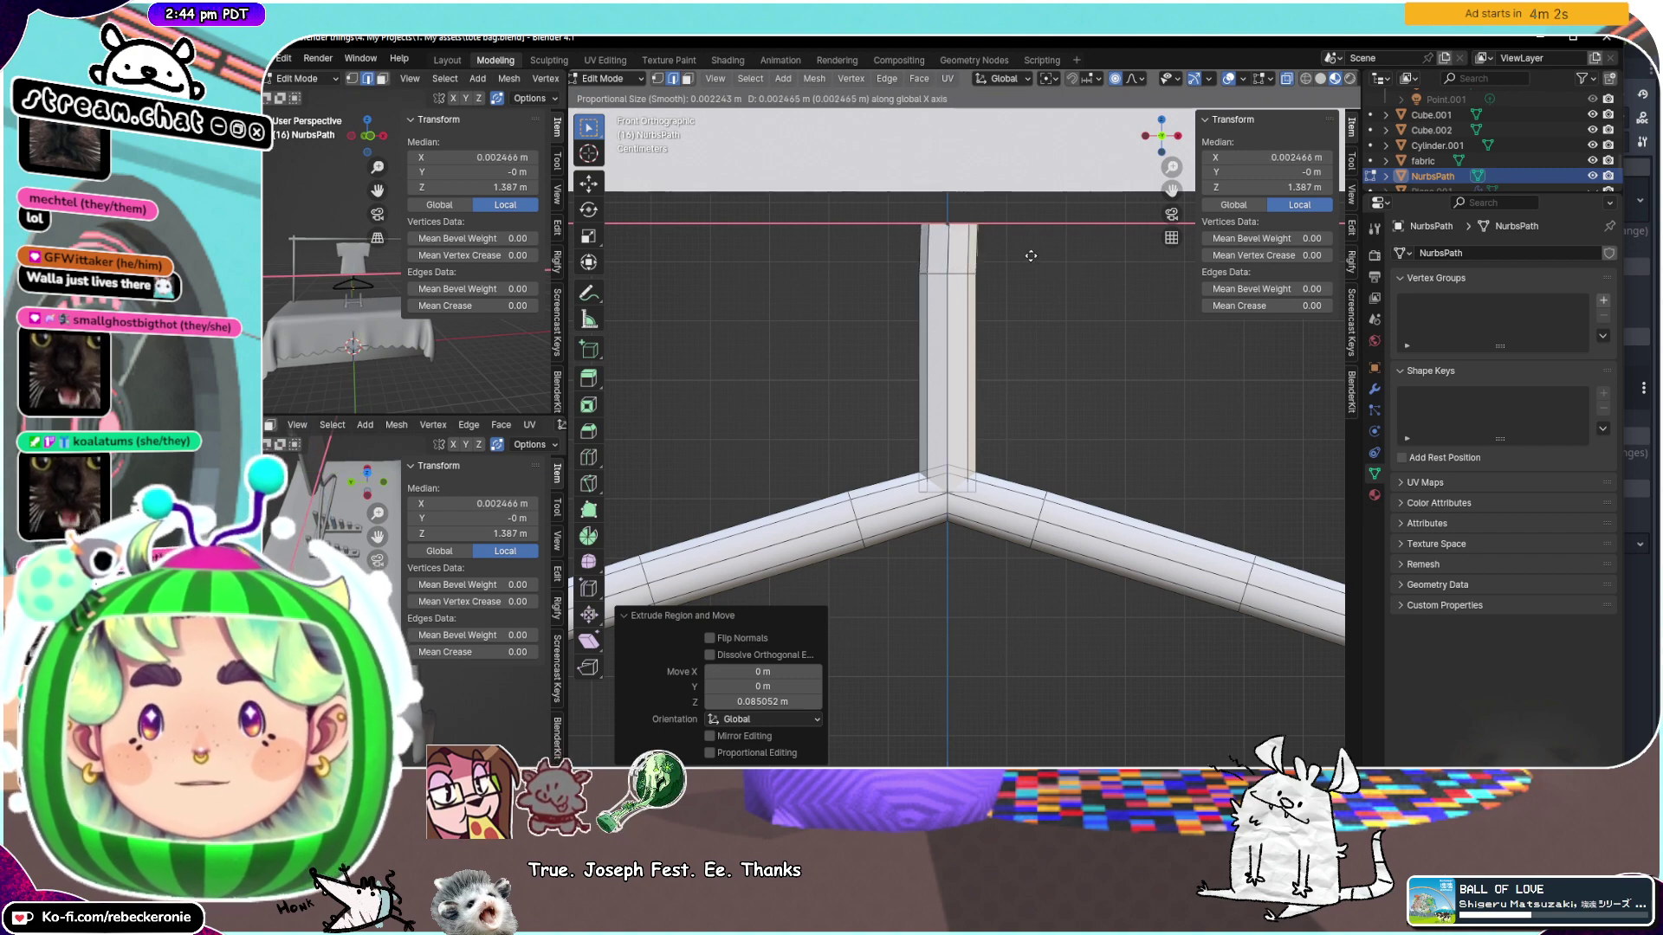
key("Escape")
key("ctrl+z")
Add a single loop cut across the middle of the stem
middle_click_drag(1025, 256, 1161, 304)
scroll(951, 290, "down", 5)
scroll(1156, 313, "up", 5)
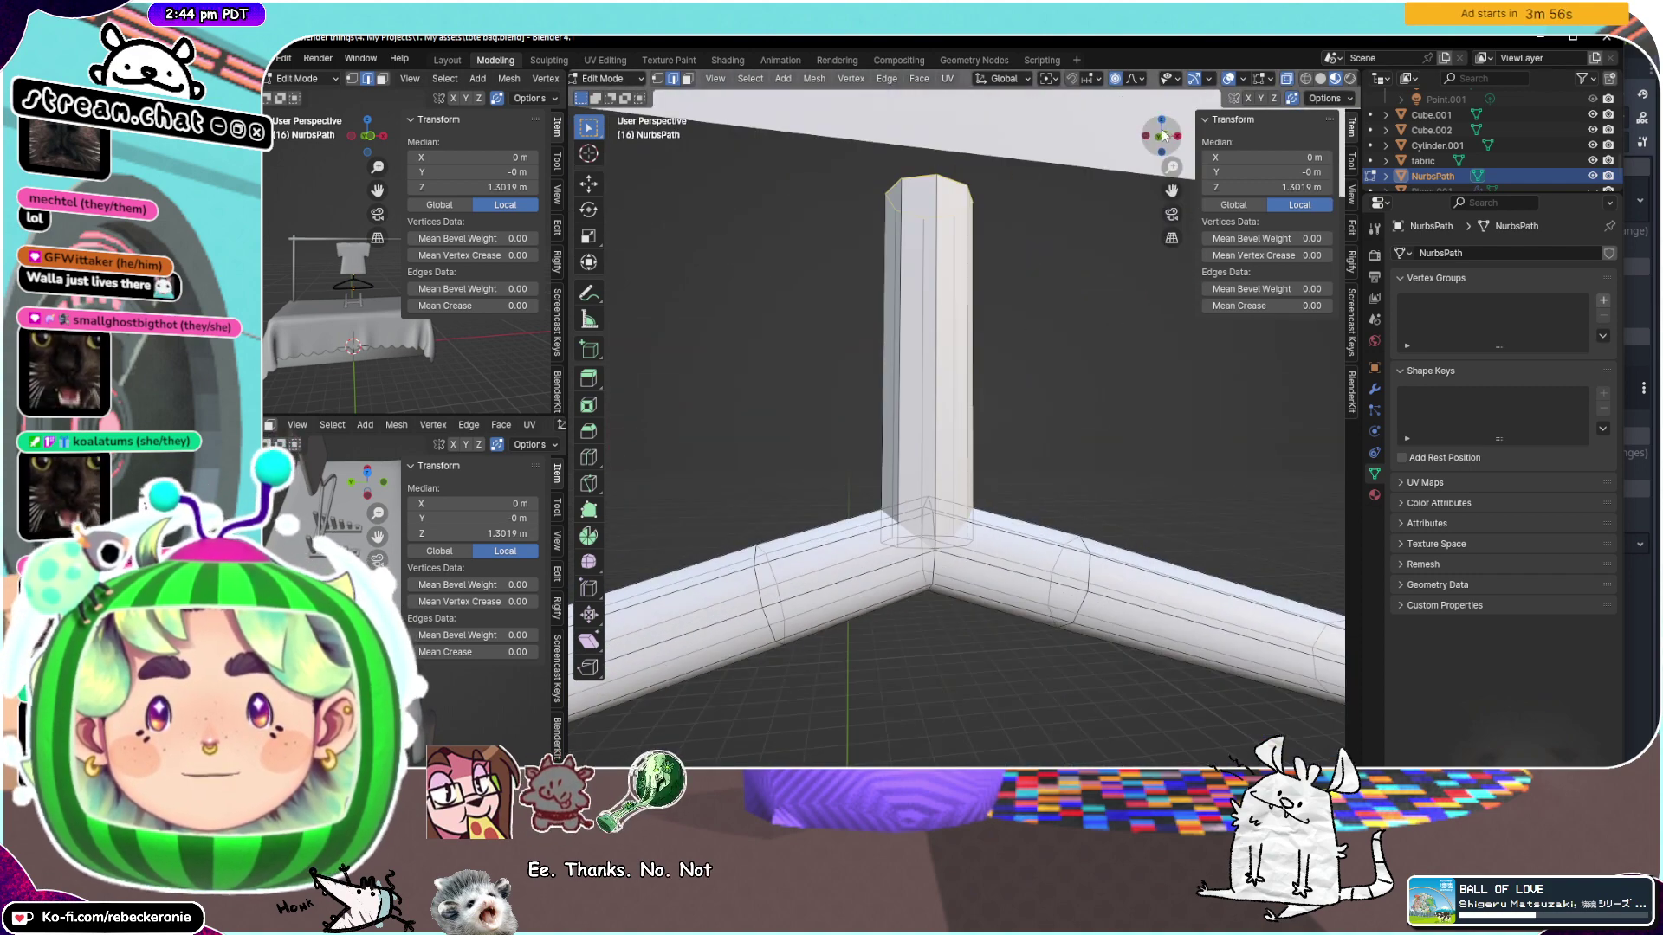
left_click(1162, 136)
left_click(965, 370)
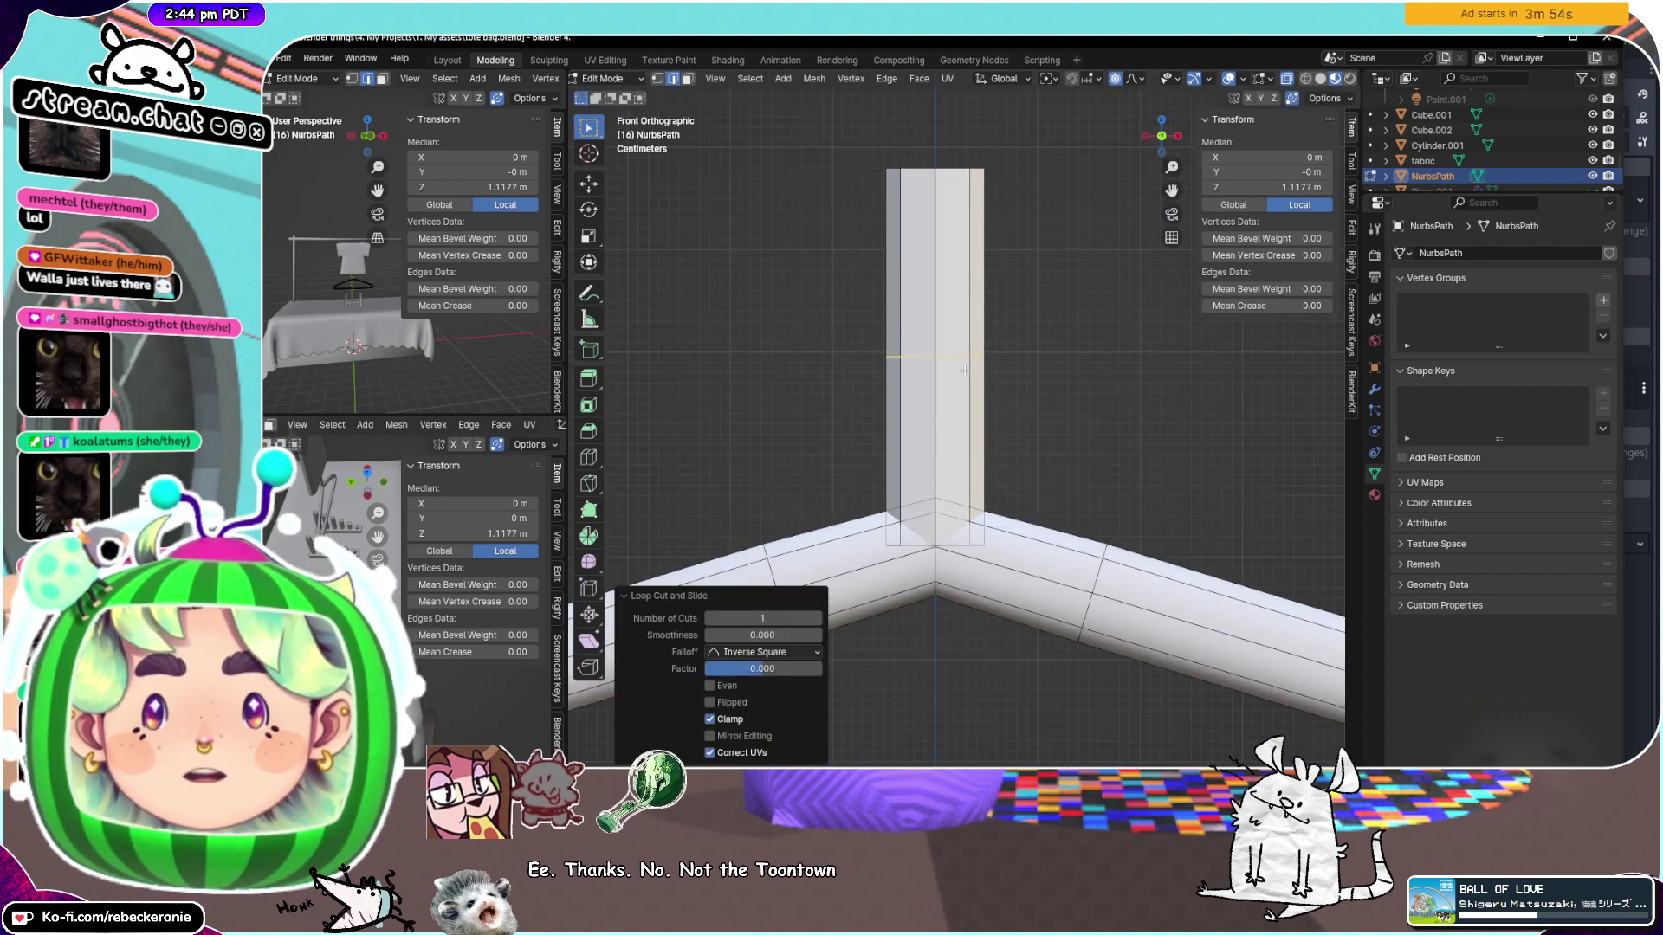
Select all edges of the stem's top loop from the front view
middle_click_drag(965, 369, 979, 315)
scroll(980, 315, "up", 4)
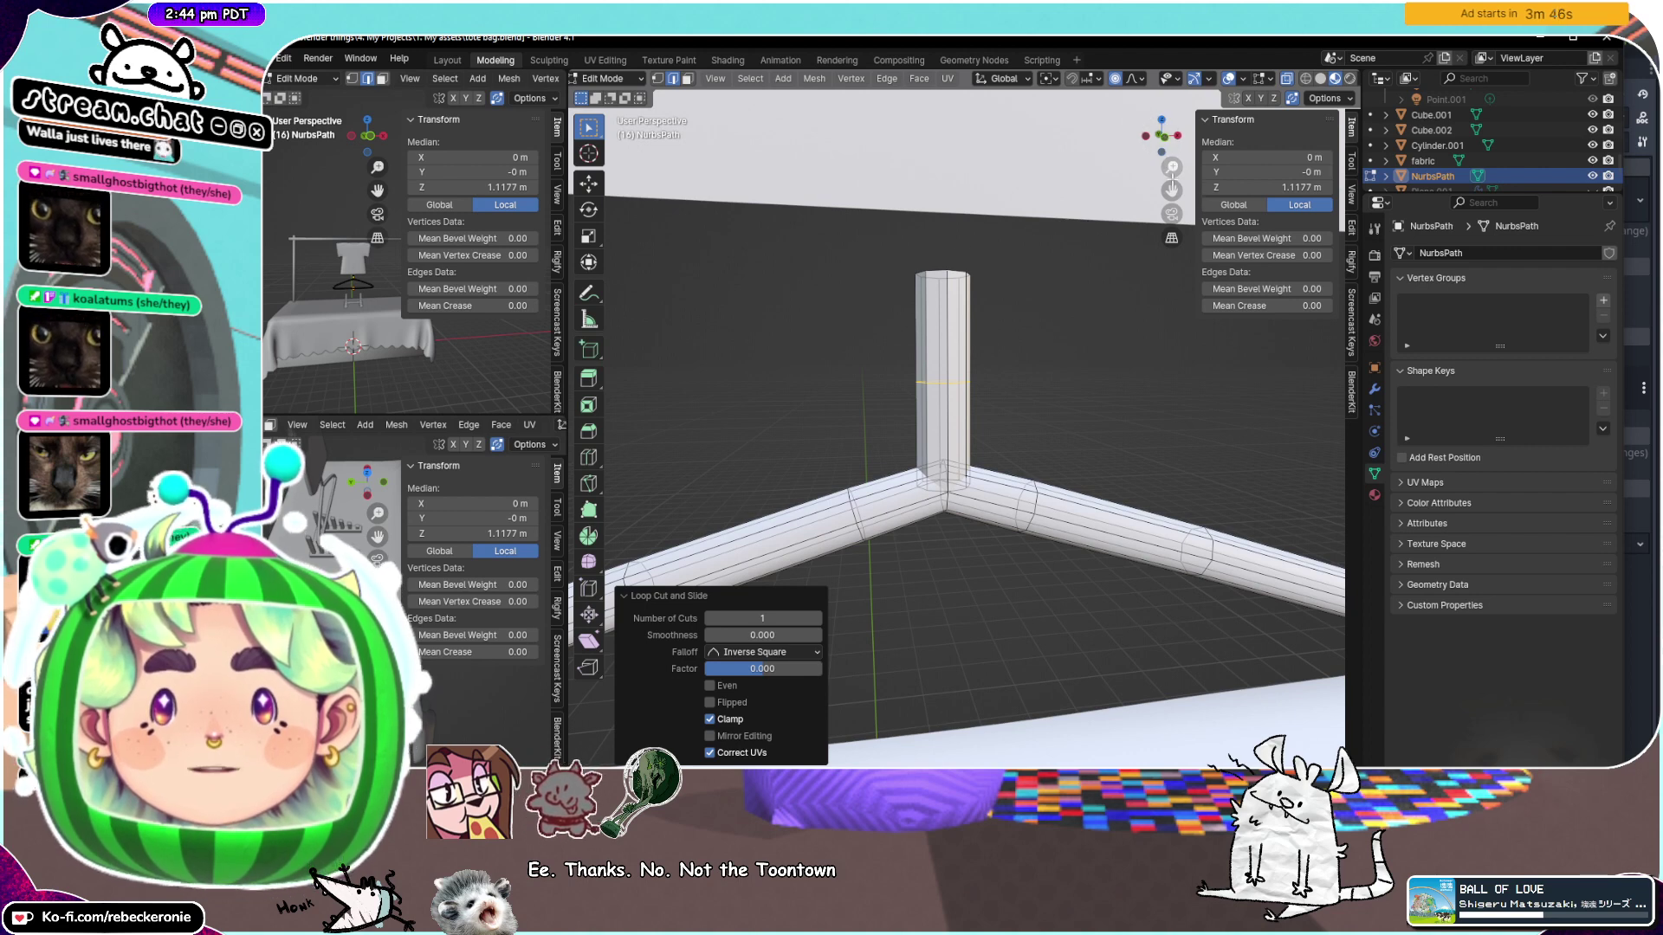
middle_click_drag(1172, 179, 1160, 156)
scroll(1020, 289, "up", 2)
left_click(1159, 139)
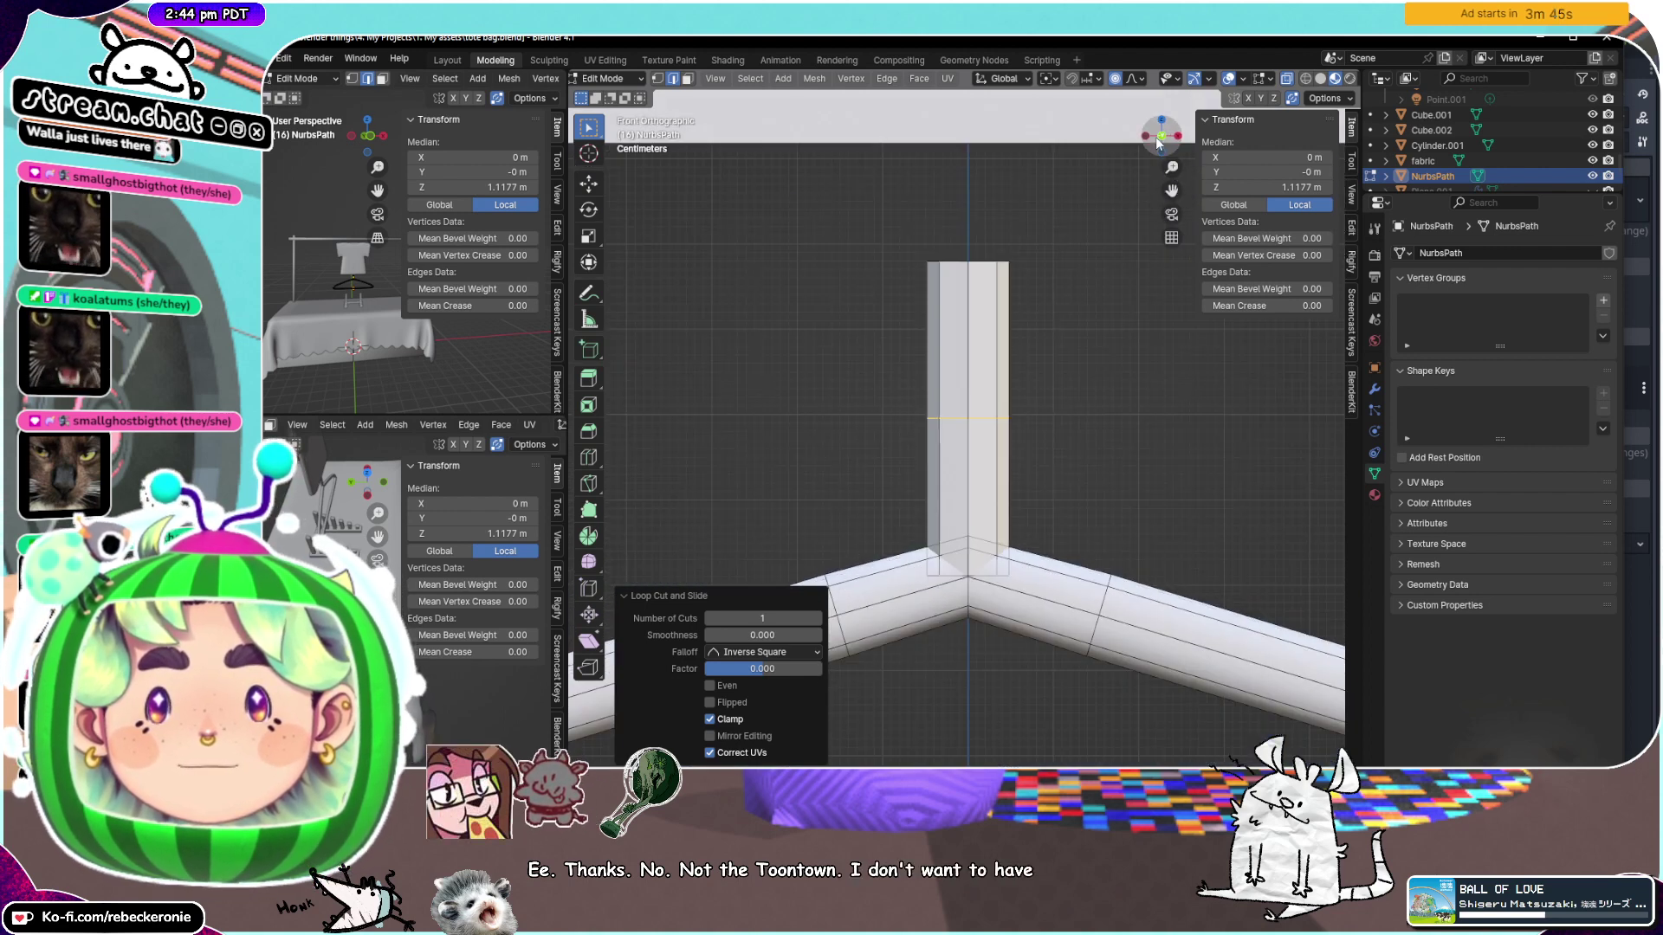
left_click_drag(1061, 355, 880, 207)
middle_click_drag(975, 272, 983, 298)
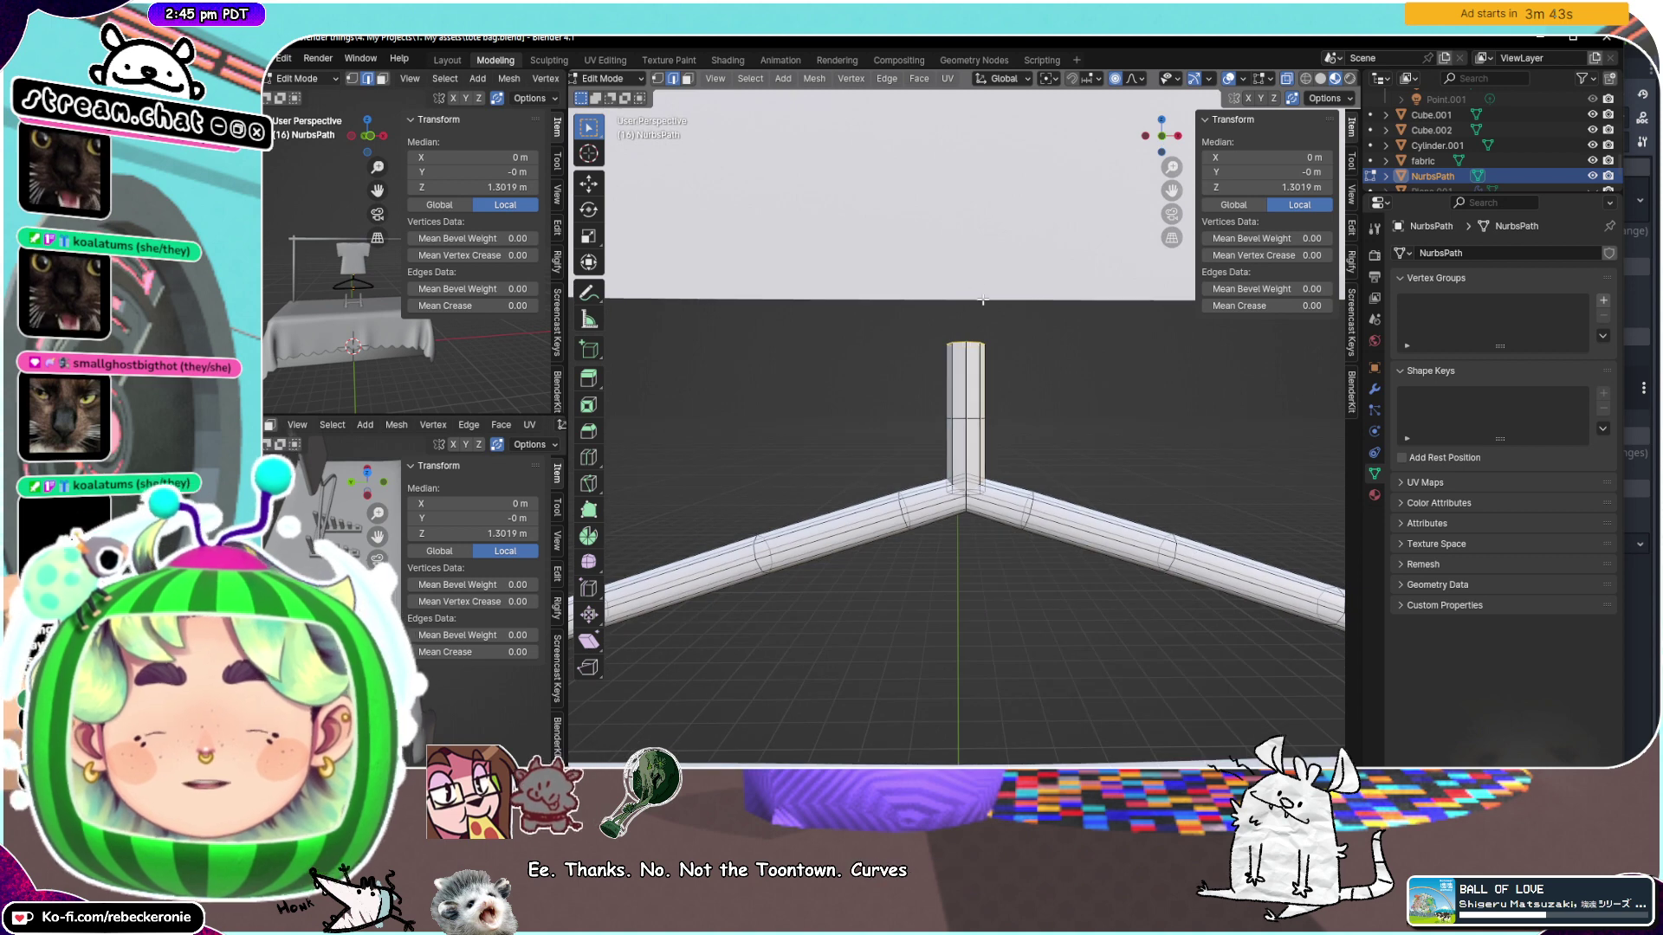
key("r")
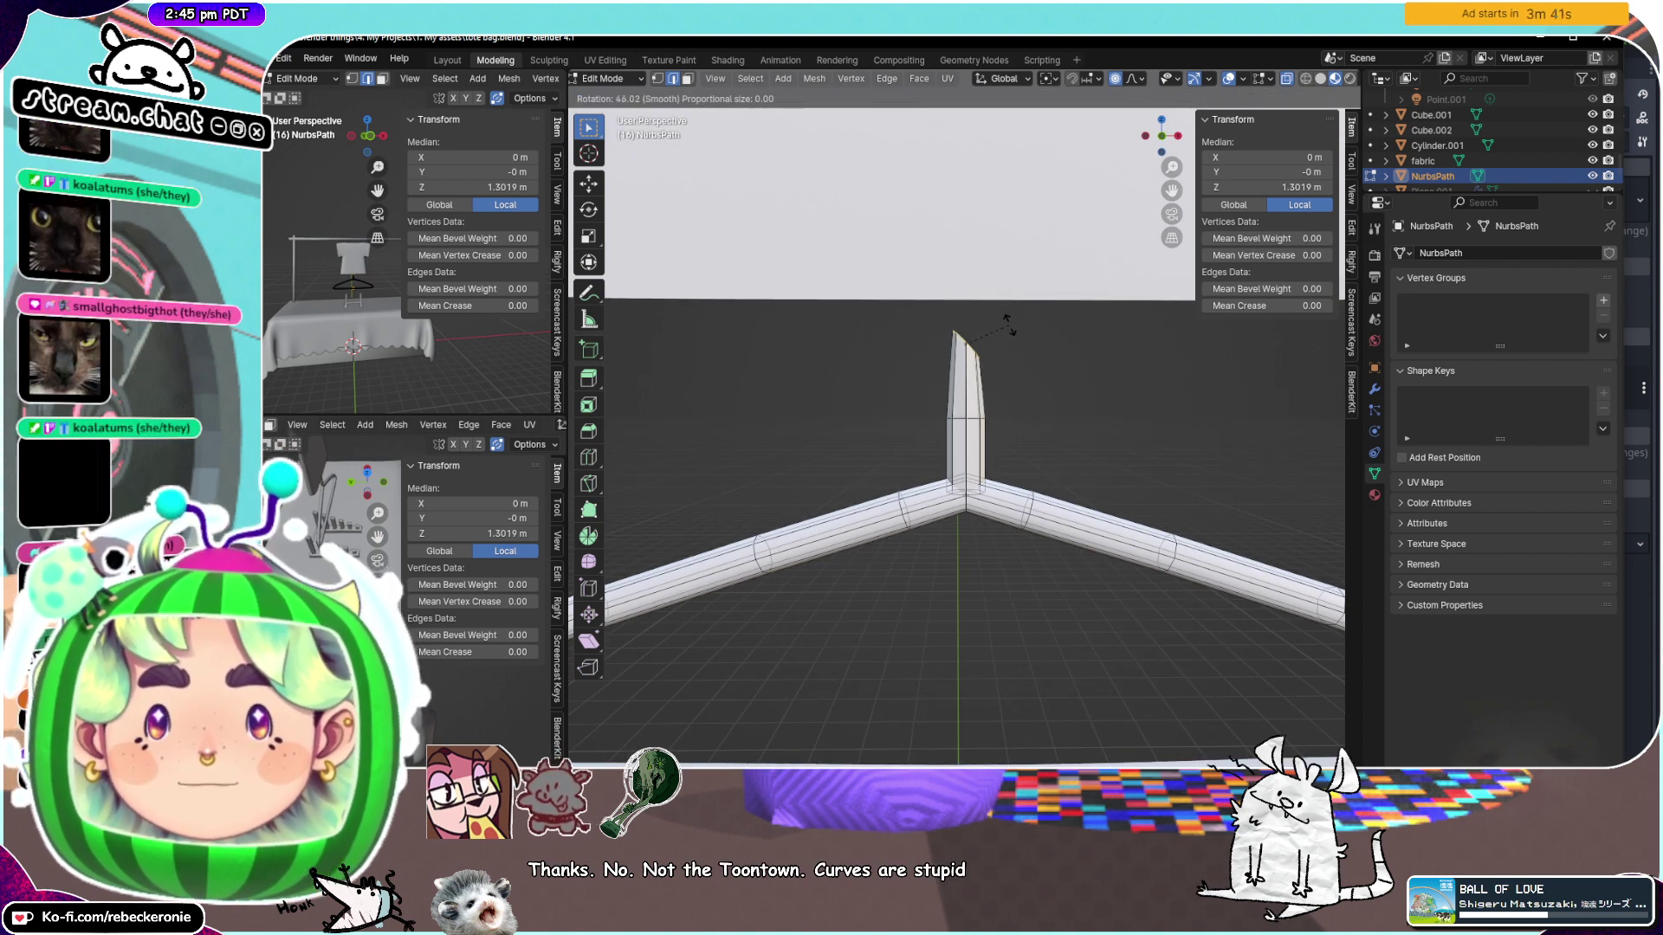
key("z")
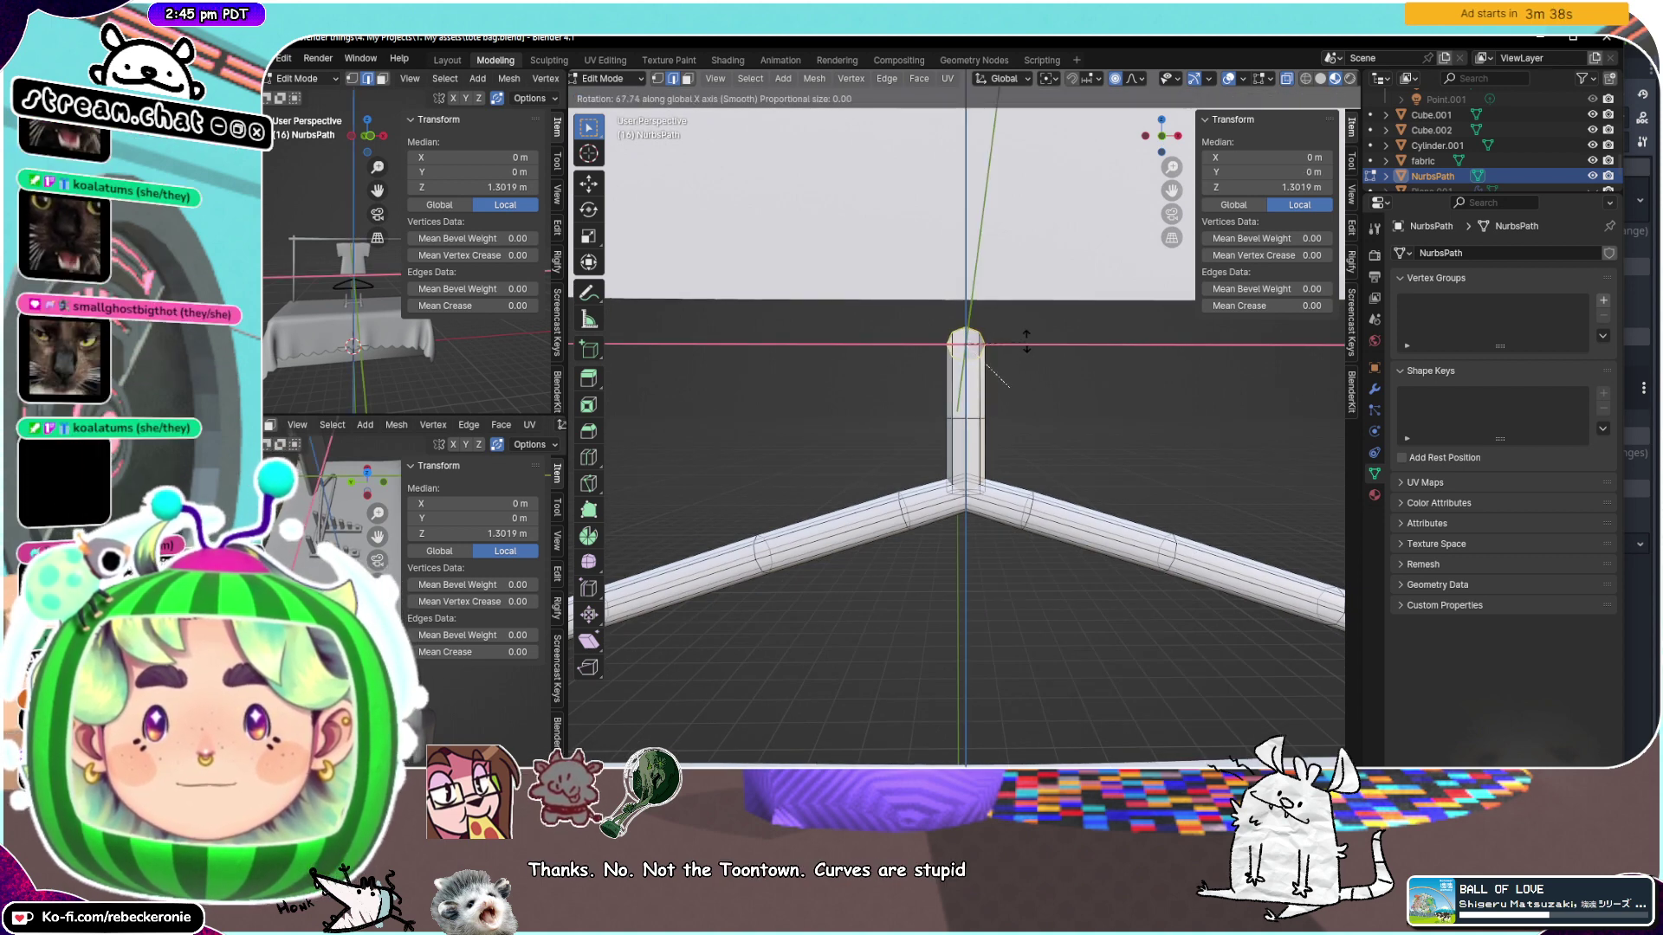
key("y")
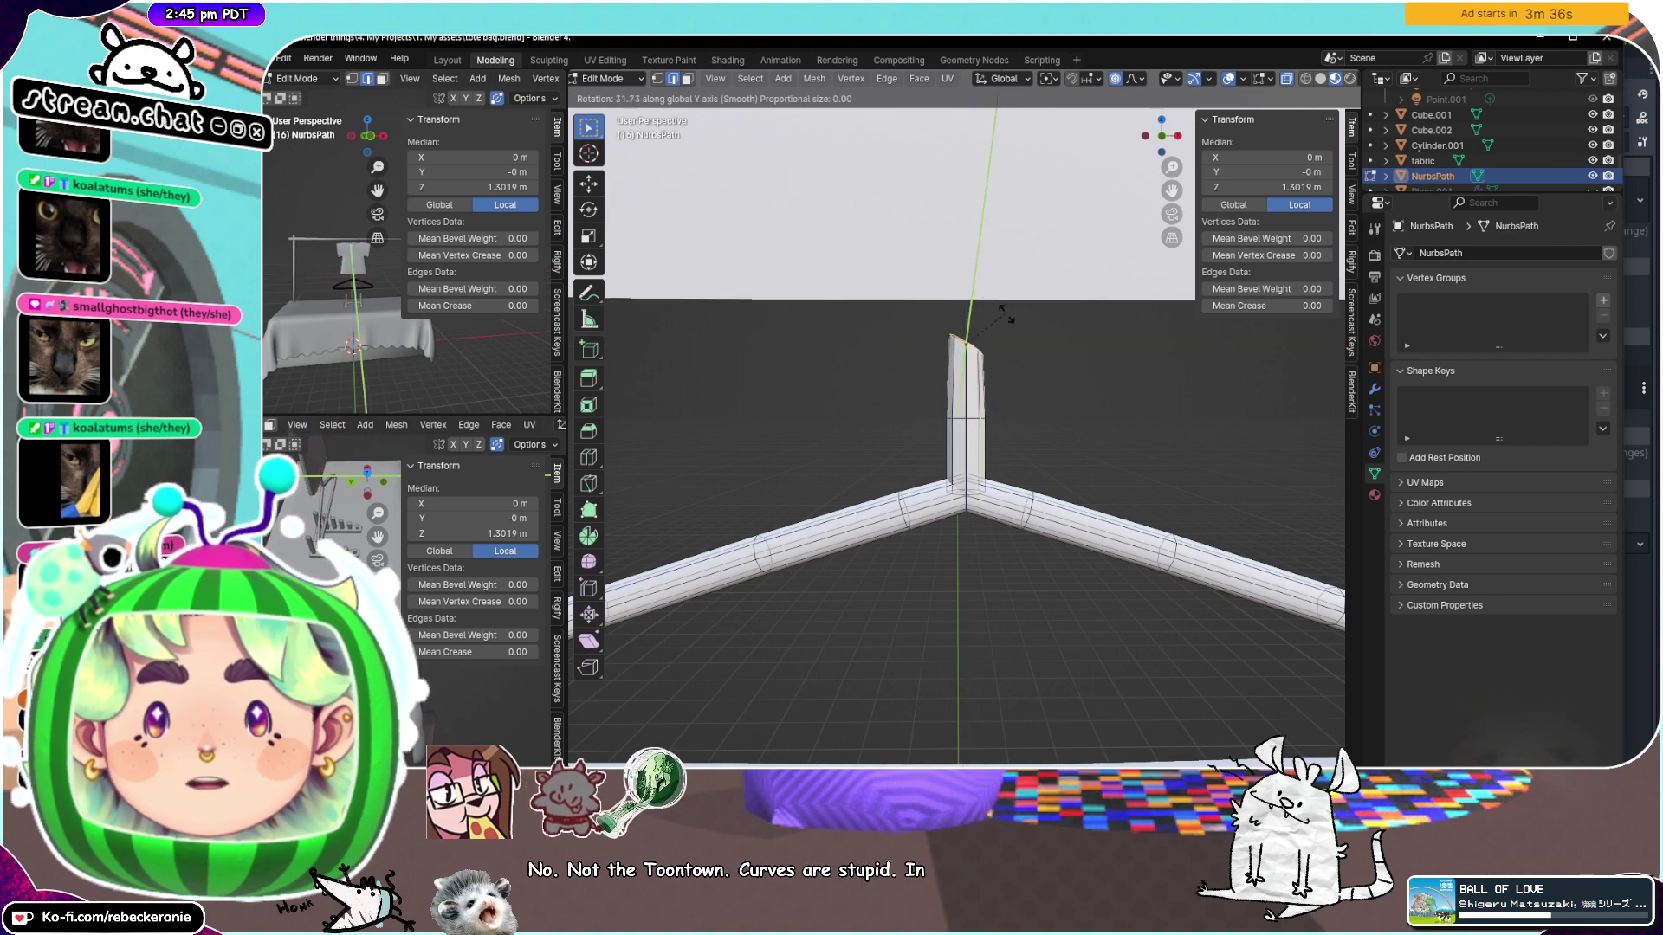
key("Escape")
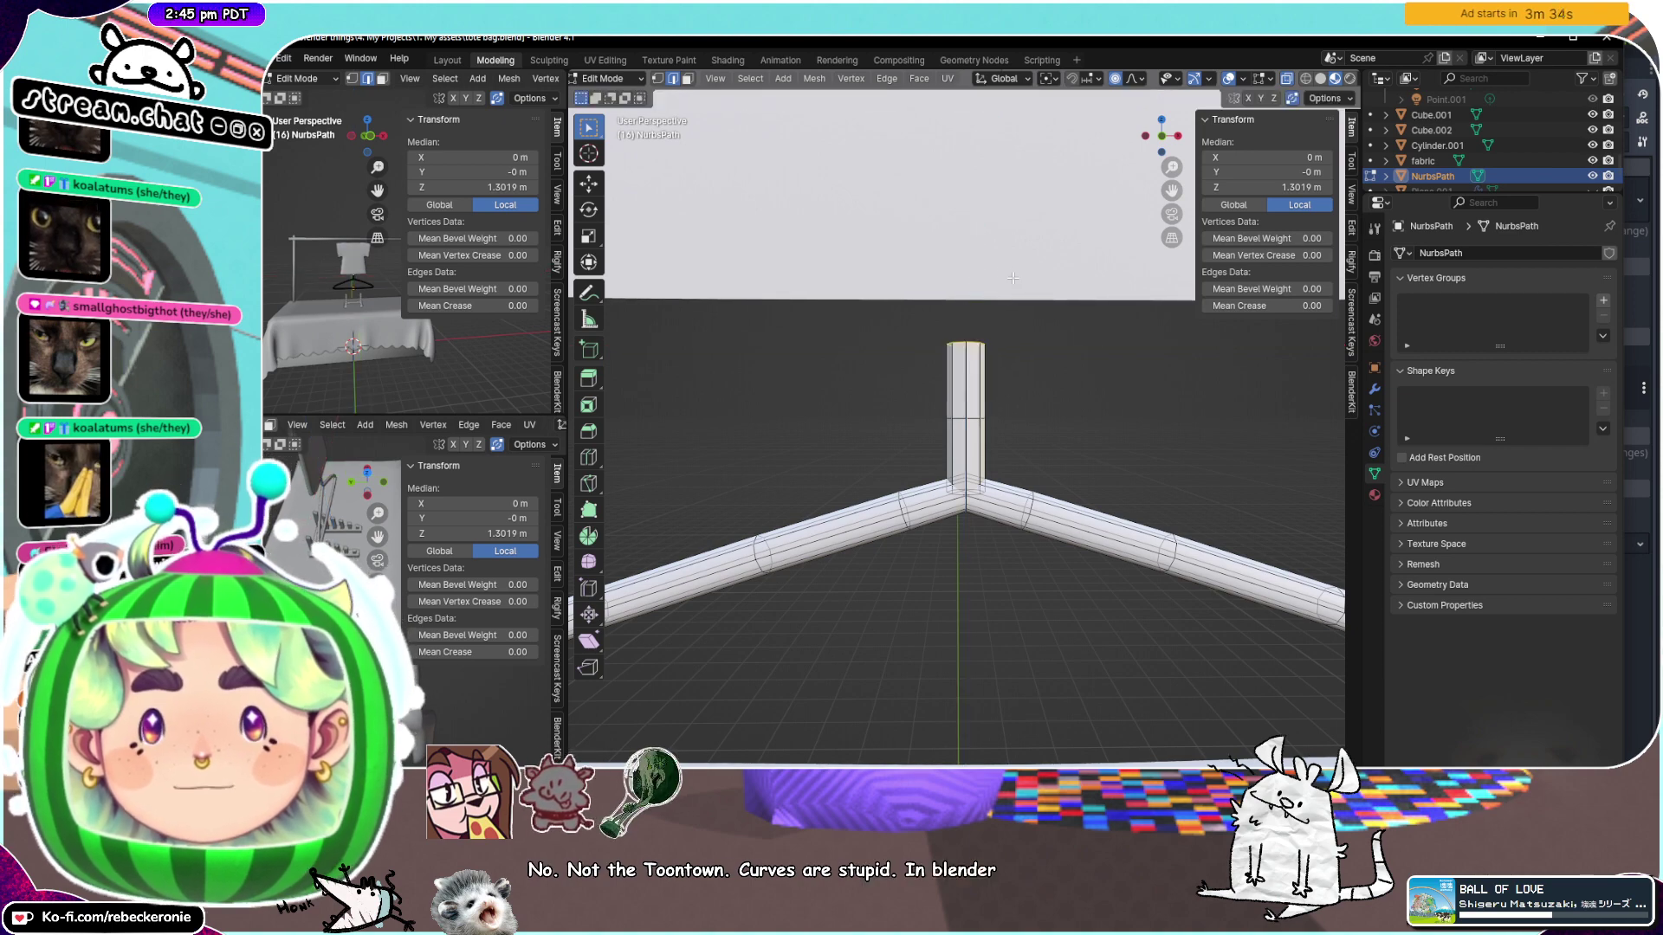
Lower the stem's top loop about 0.1 m along Z in the front view
left_click(1162, 135)
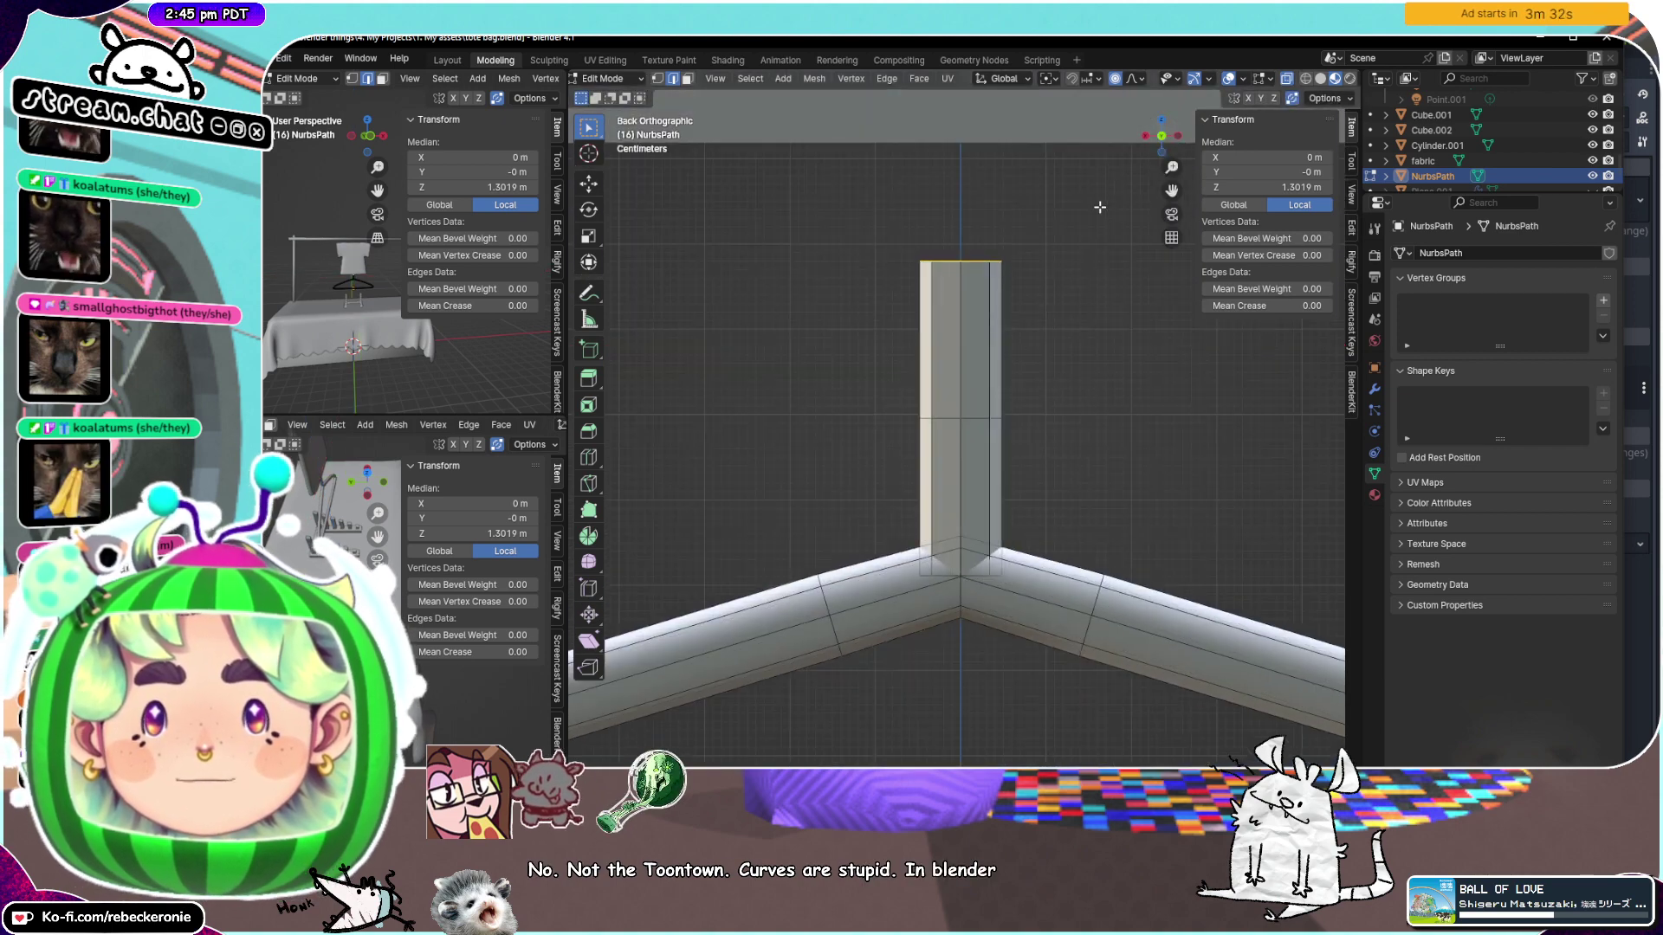
left_click(1162, 137)
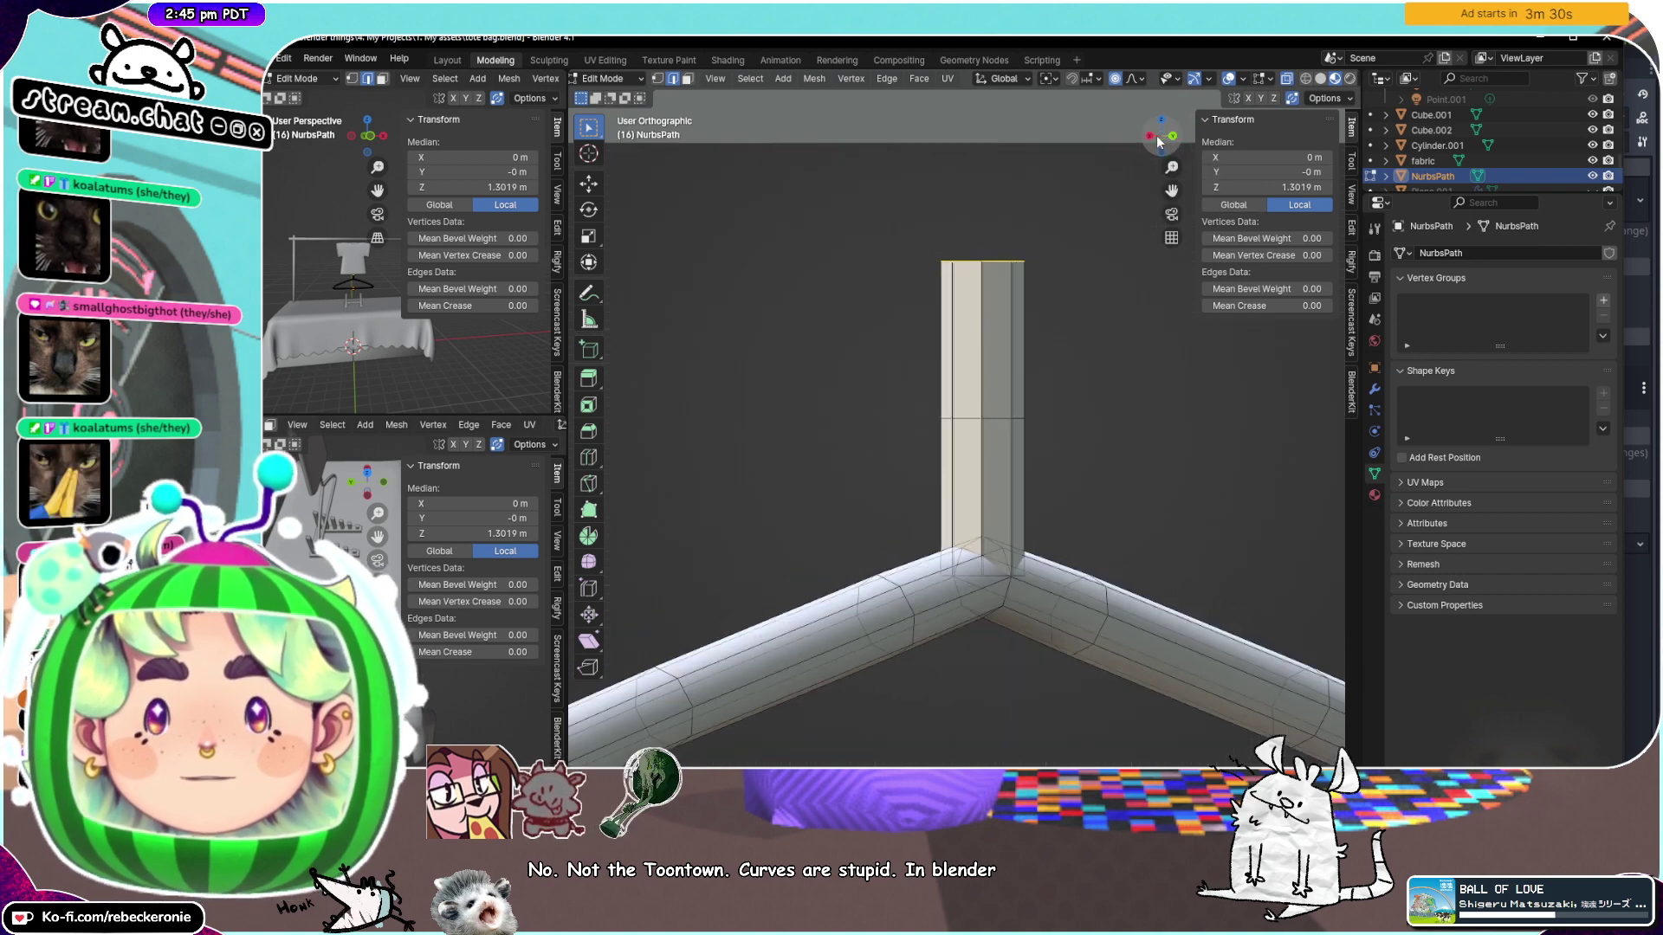
scroll(1084, 218, "up", 3)
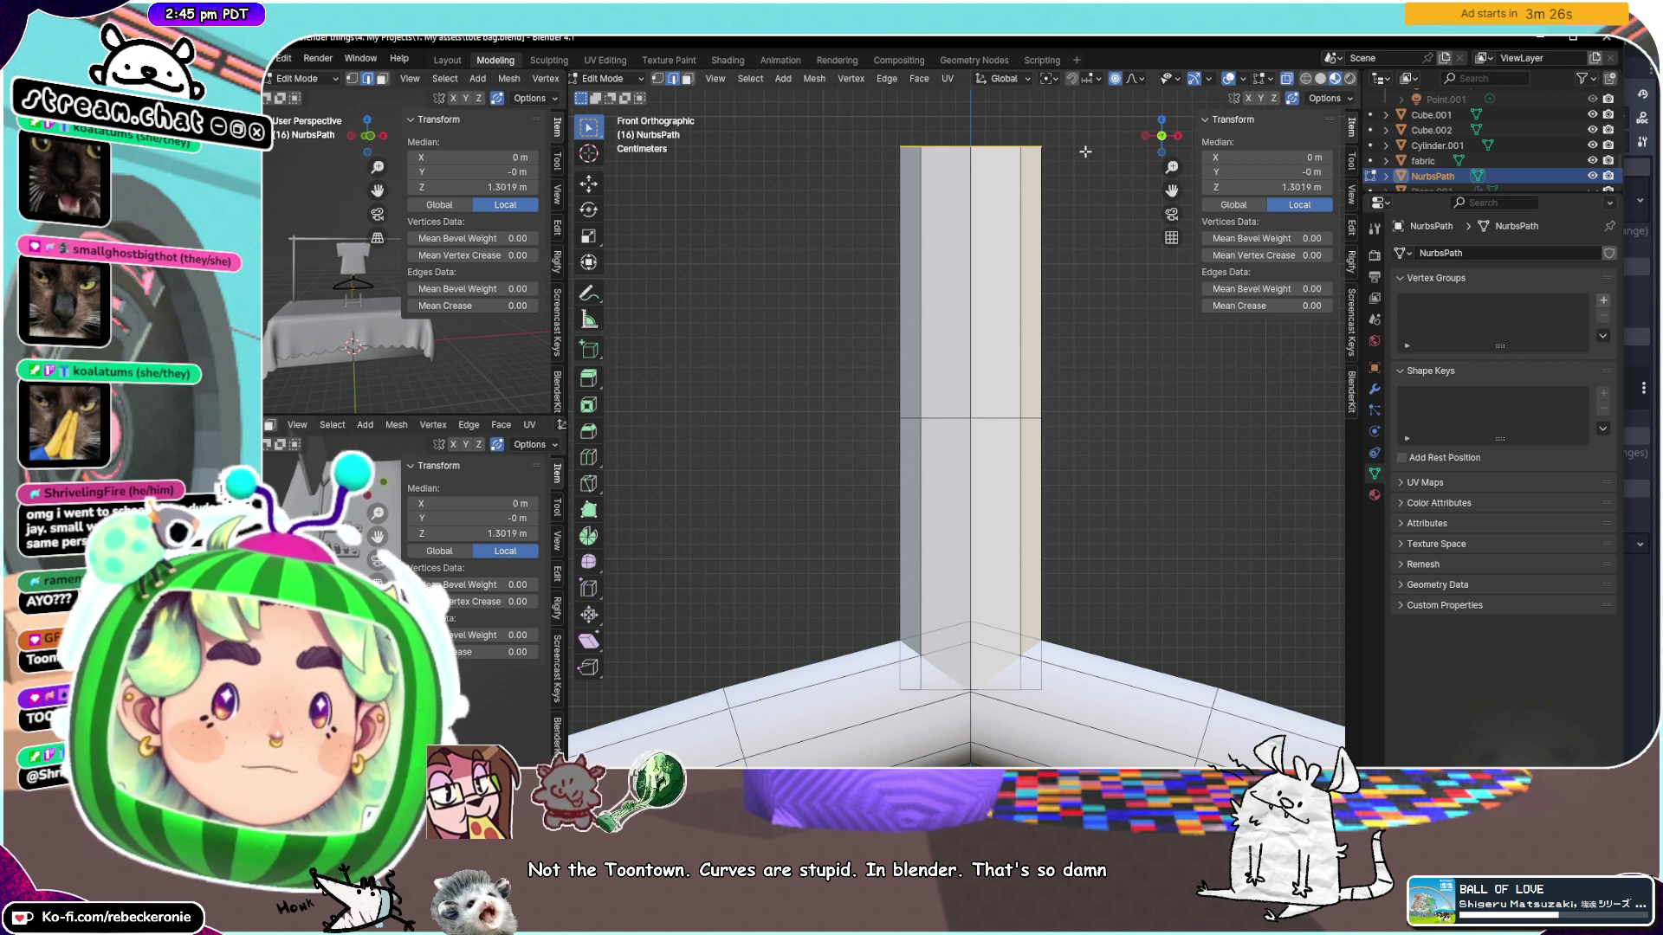
key("g")
key("z")
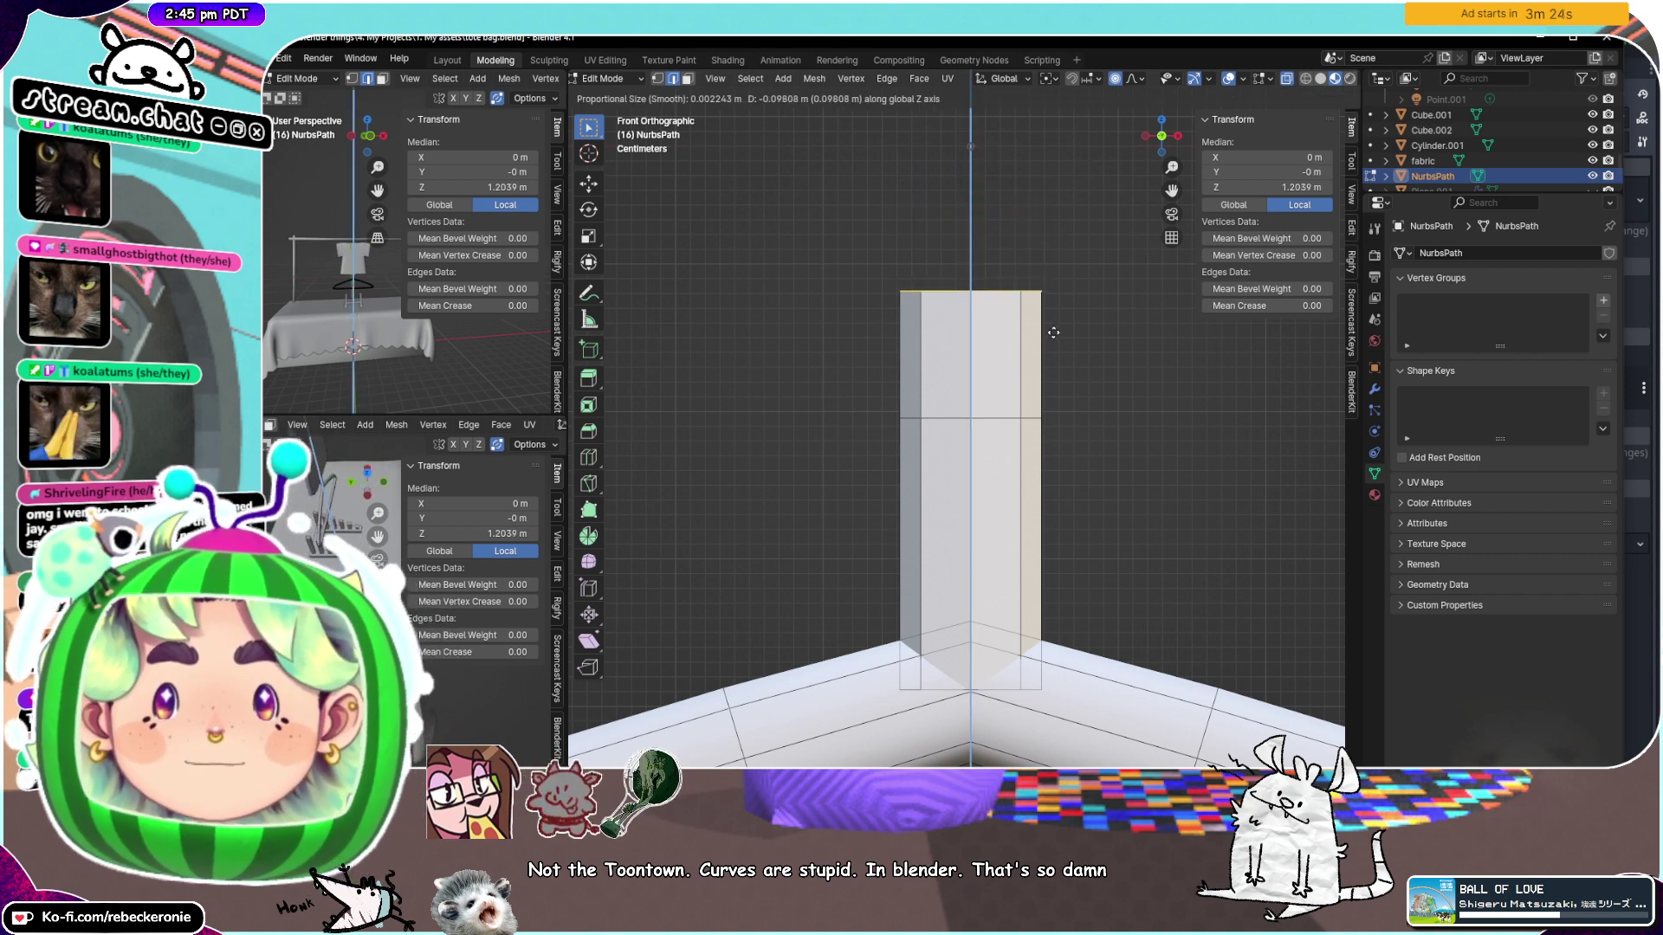
left_click(1078, 250)
Tilt the stem's top loop clockwise in the front view by about 27° and a further 2.7°
key("r")
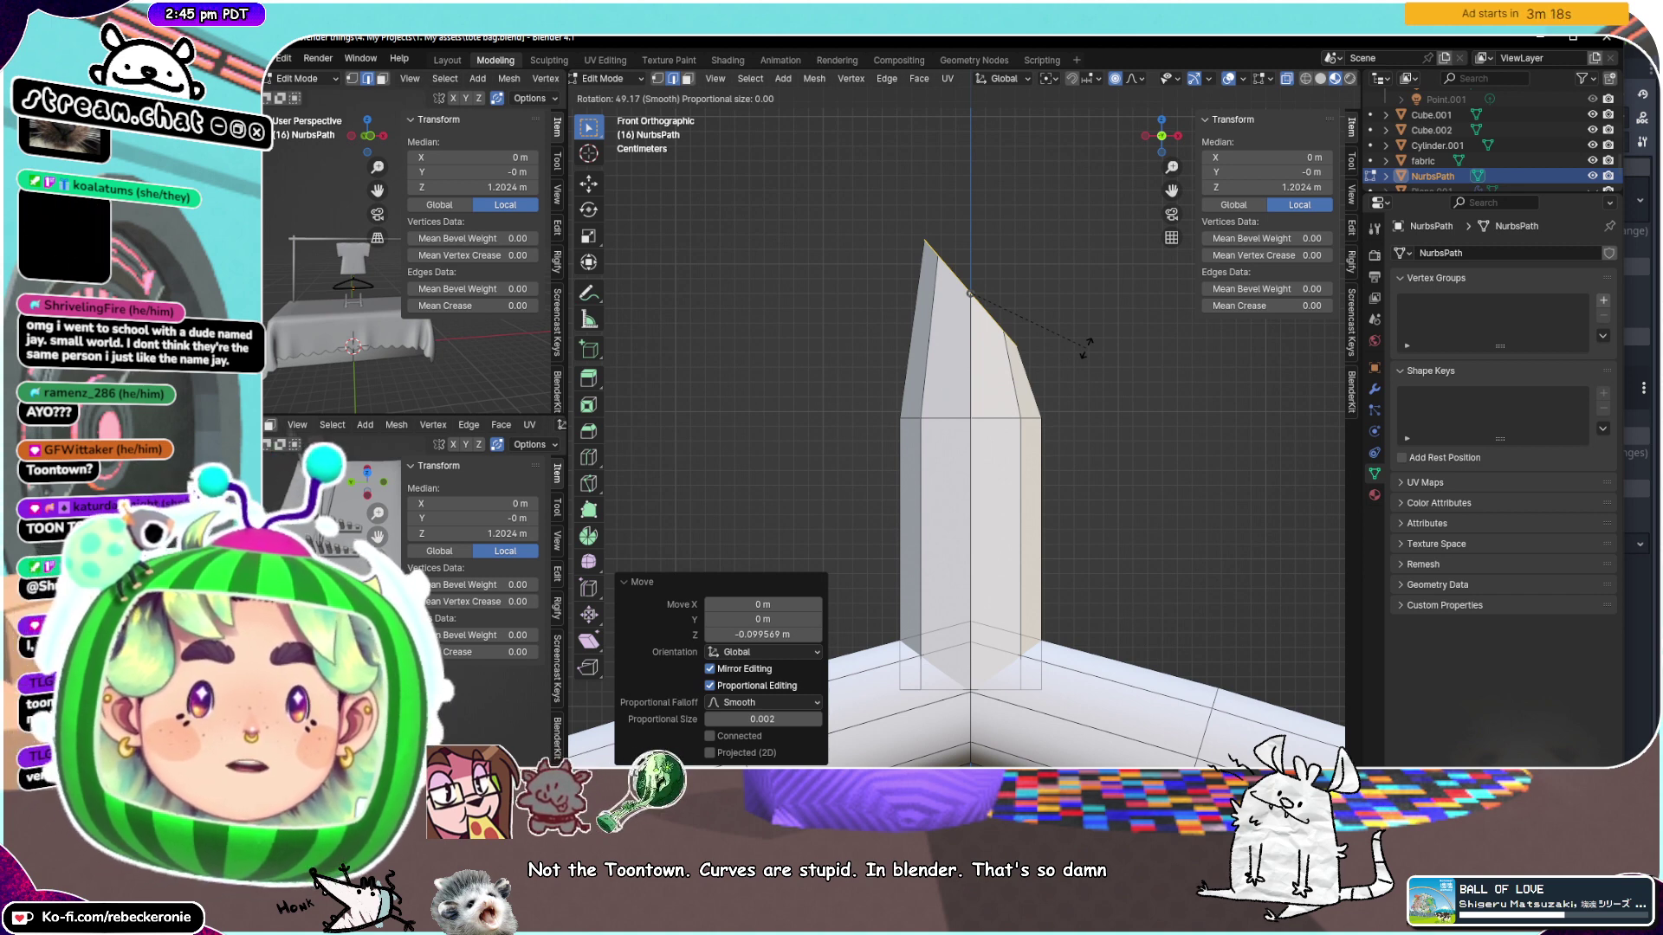
key("Escape")
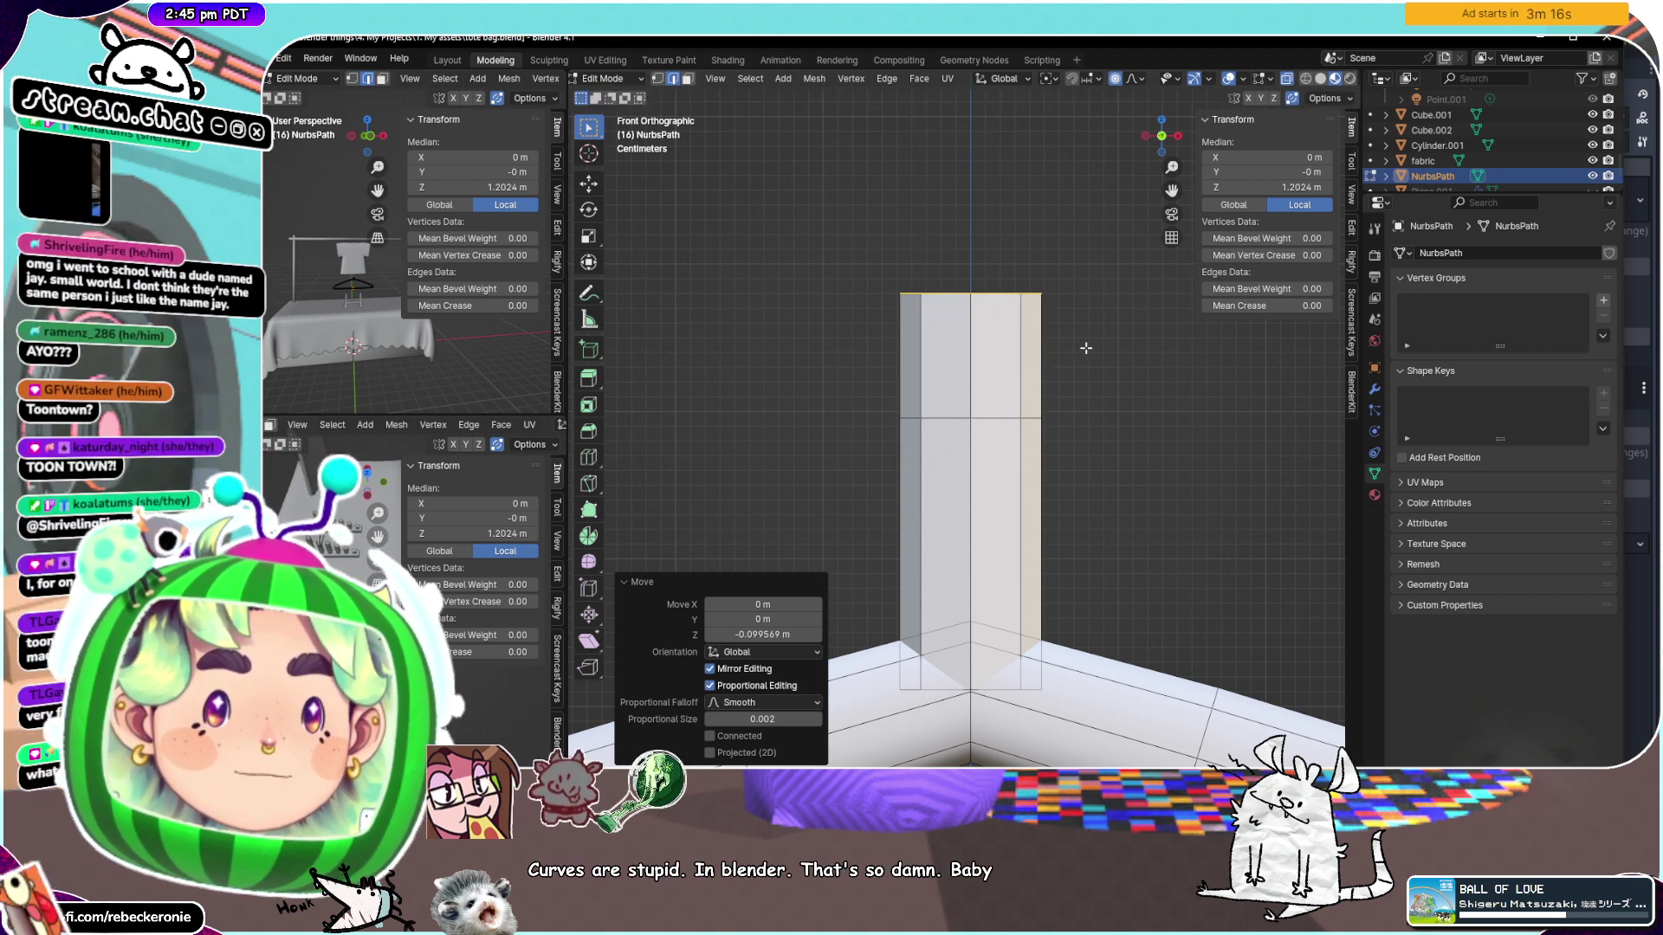
key("r")
left_click(1057, 401)
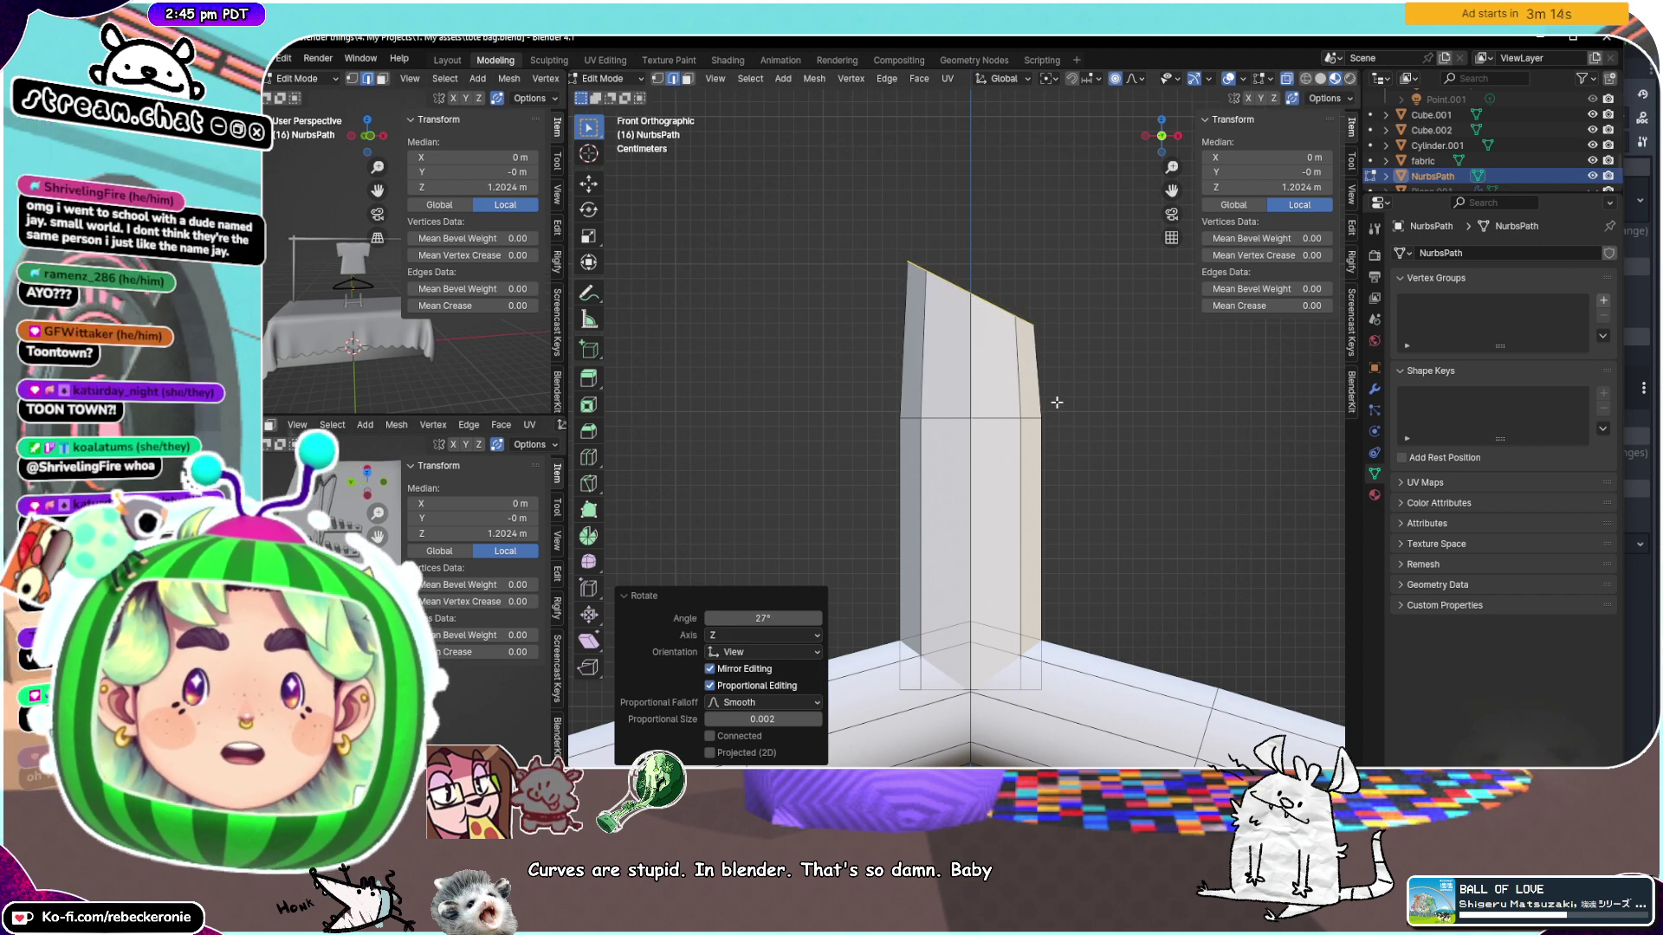
key("r")
left_click(1025, 353)
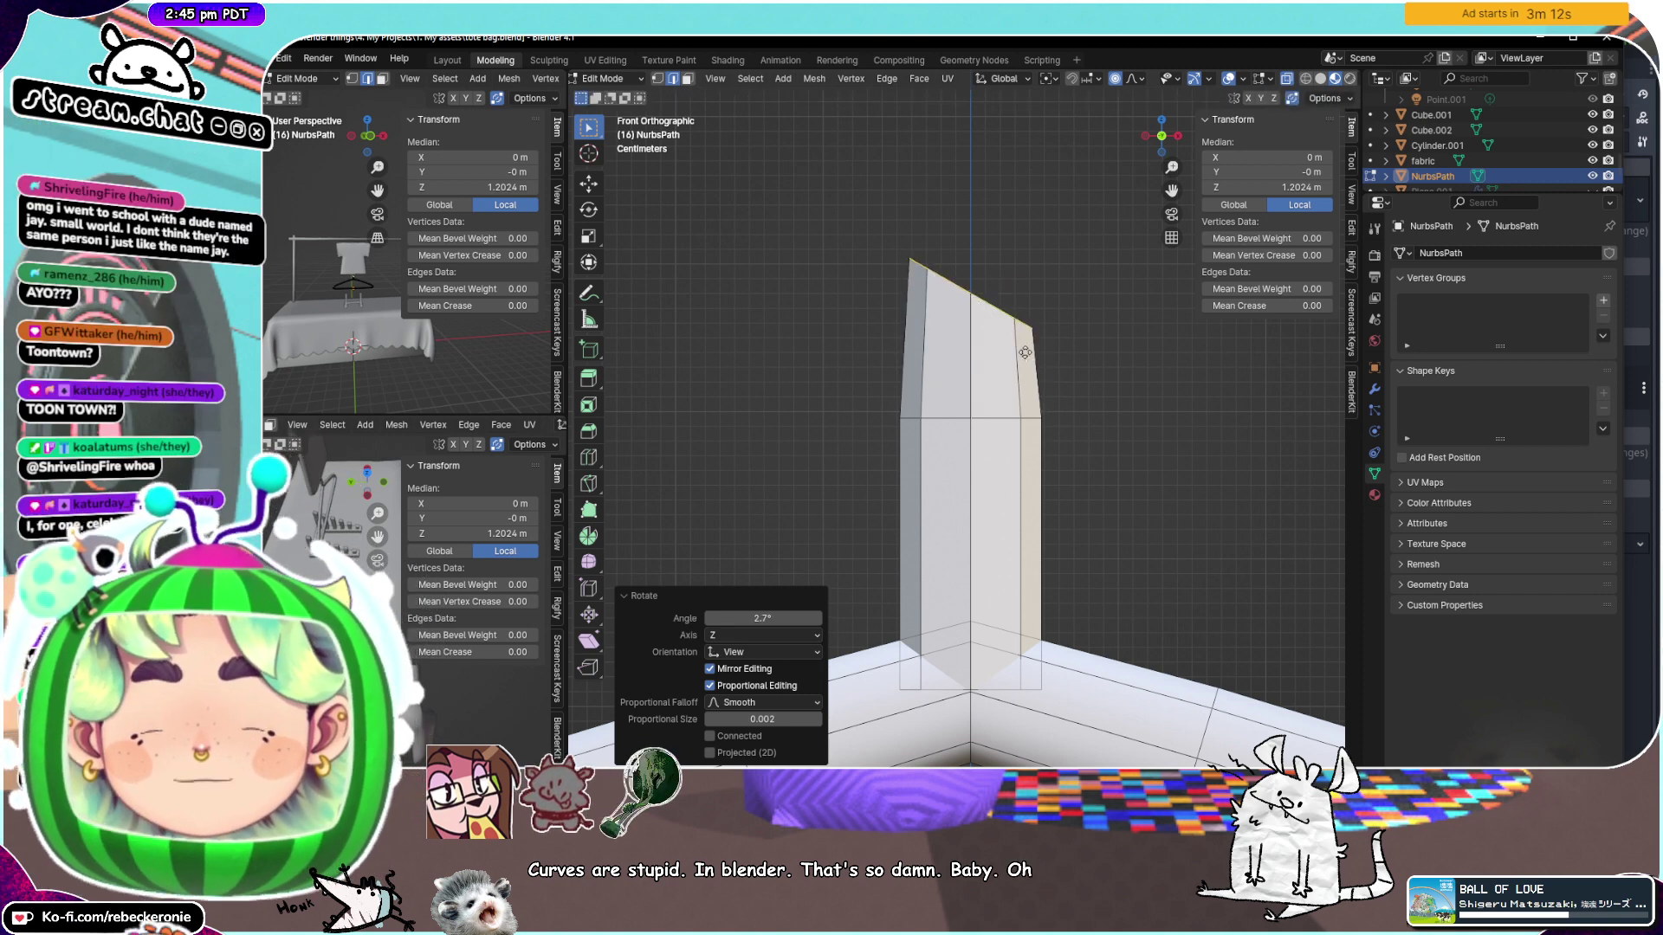
Extrude the tilted loop about 0.06 m along X and 0.07 m upward along Z to start the hook's bend
key("e")
key("z")
right_click(1087, 254)
key("e")
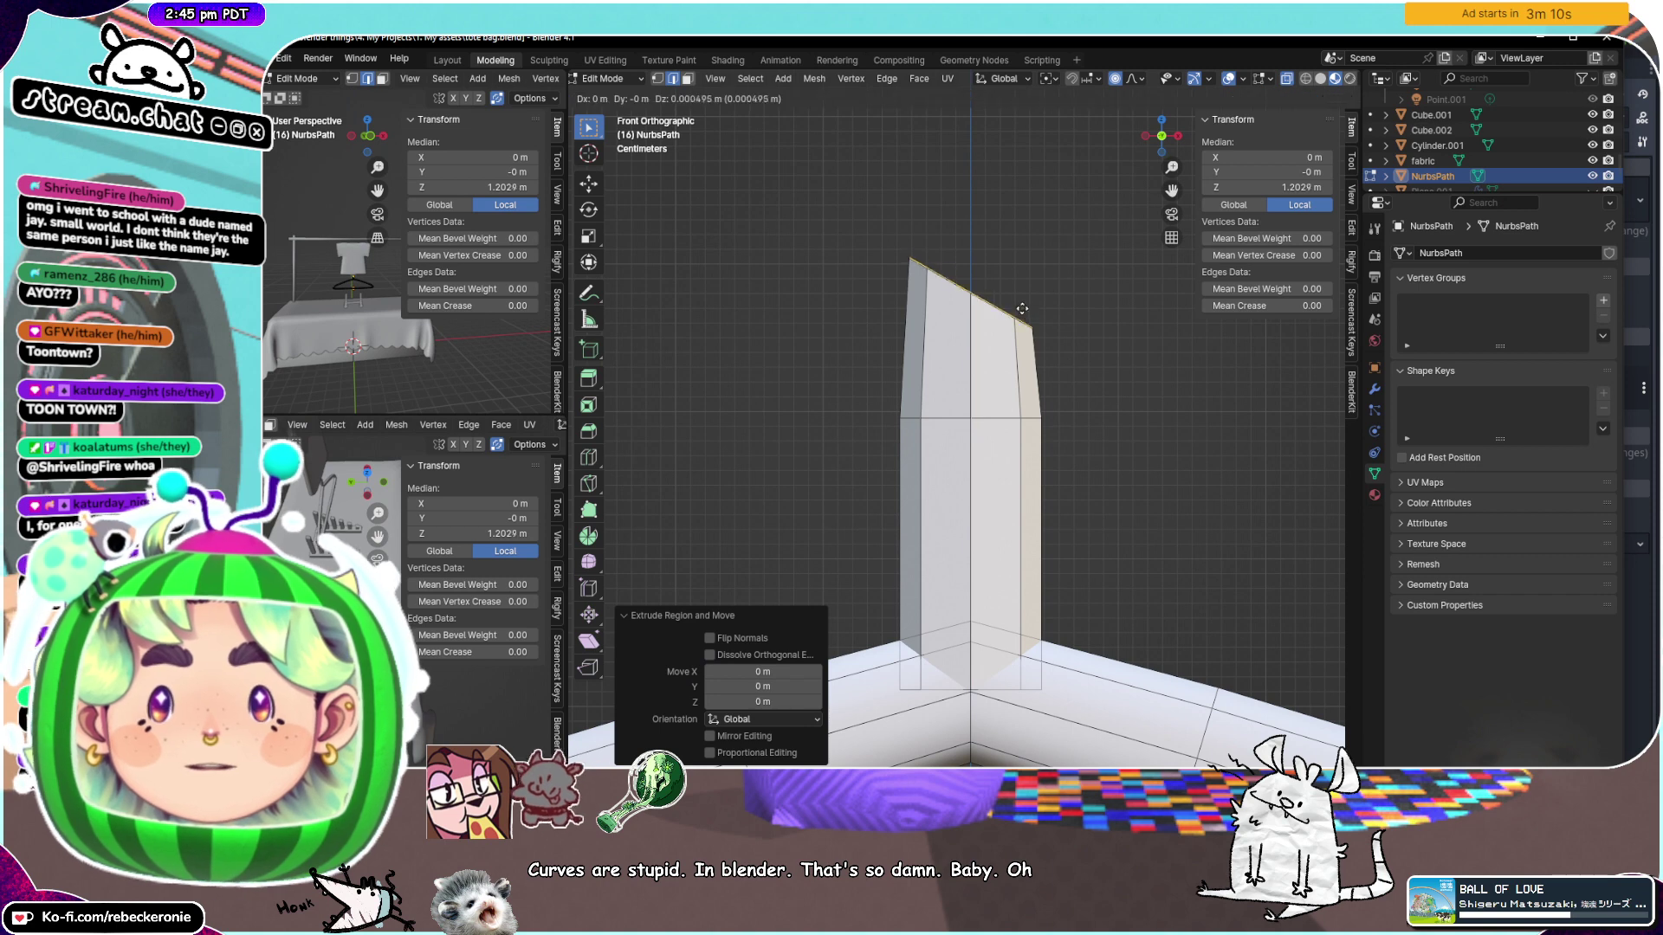
left_click(1107, 202)
Extrude the hook's end loop further along X and upward to continue the bend
scroll(1043, 339, "down", 6)
scroll(1039, 353, "up", 4)
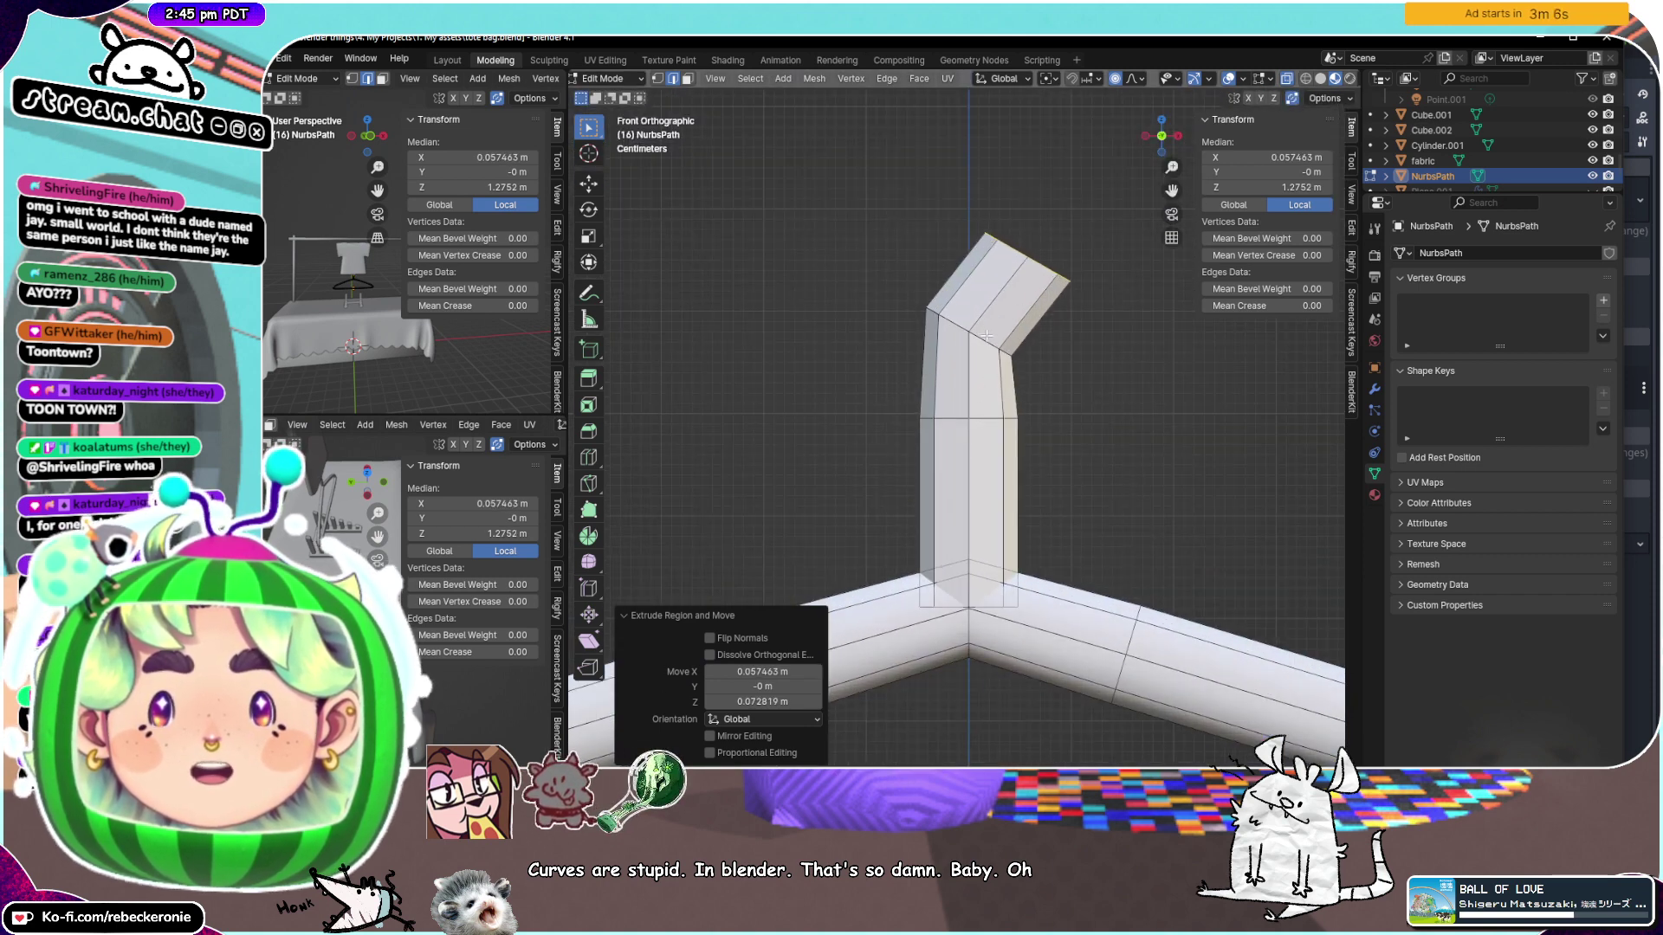
key("e")
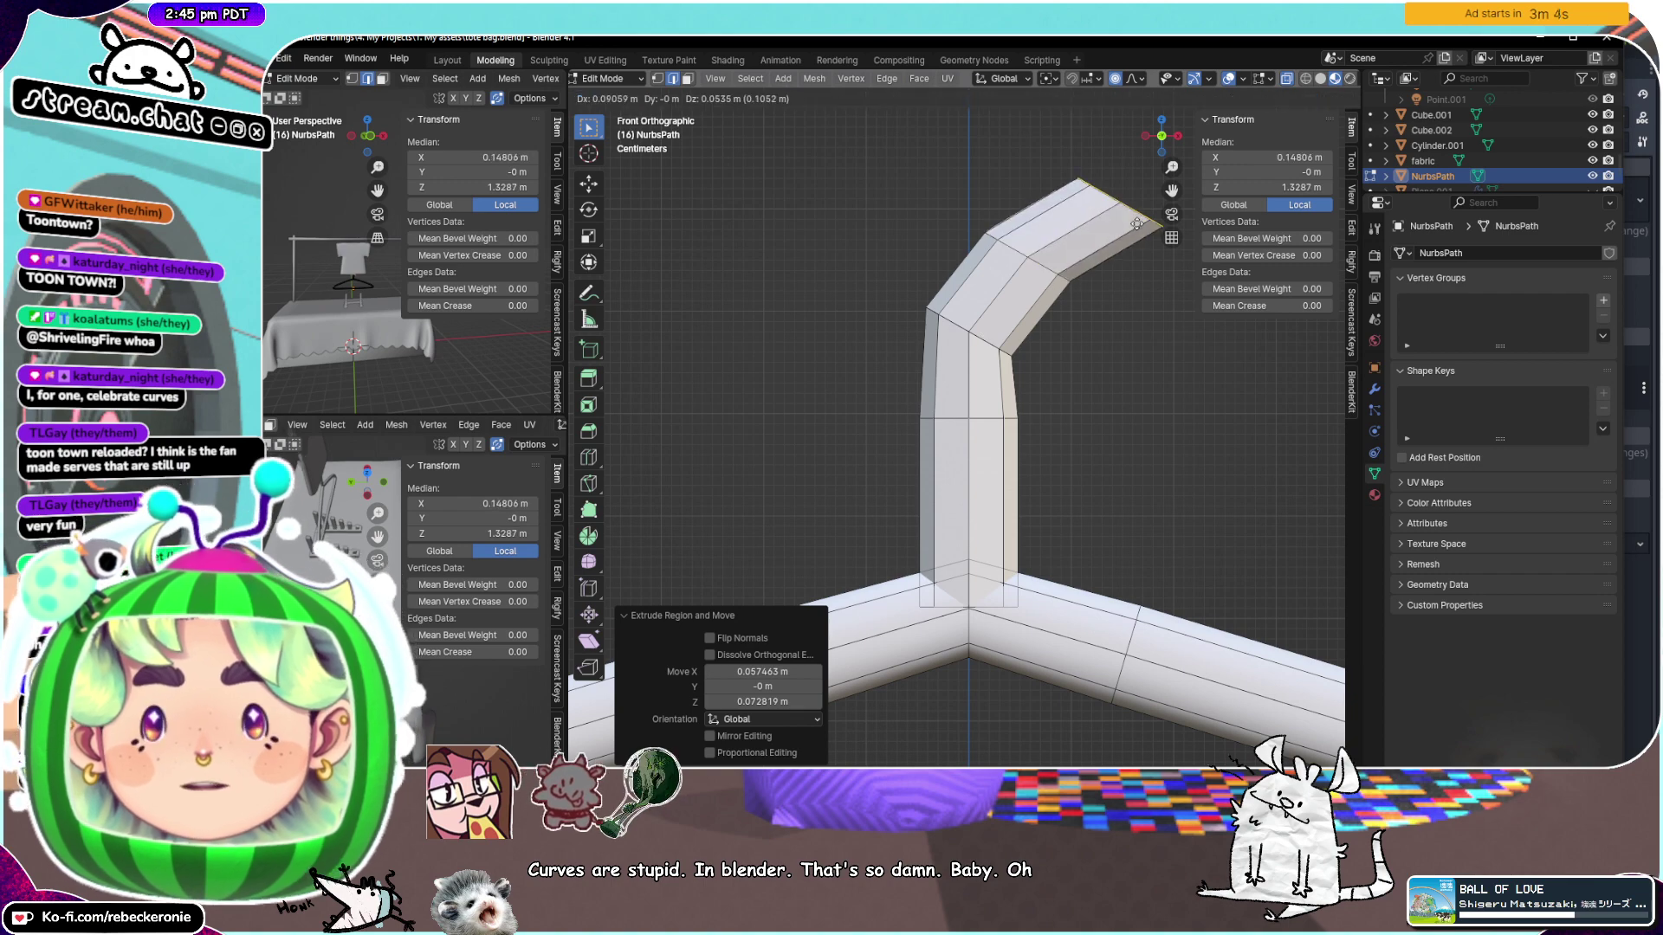
left_click(1083, 253)
scroll(1083, 252, "down", 3)
middle_click_drag(1083, 252, 1040, 303)
scroll(973, 359, "down", 3)
Undo the hook's bend extrusions along with the tilt and lowering of the stem's top loop
key("ctrl+z")
key("ctrl+z")
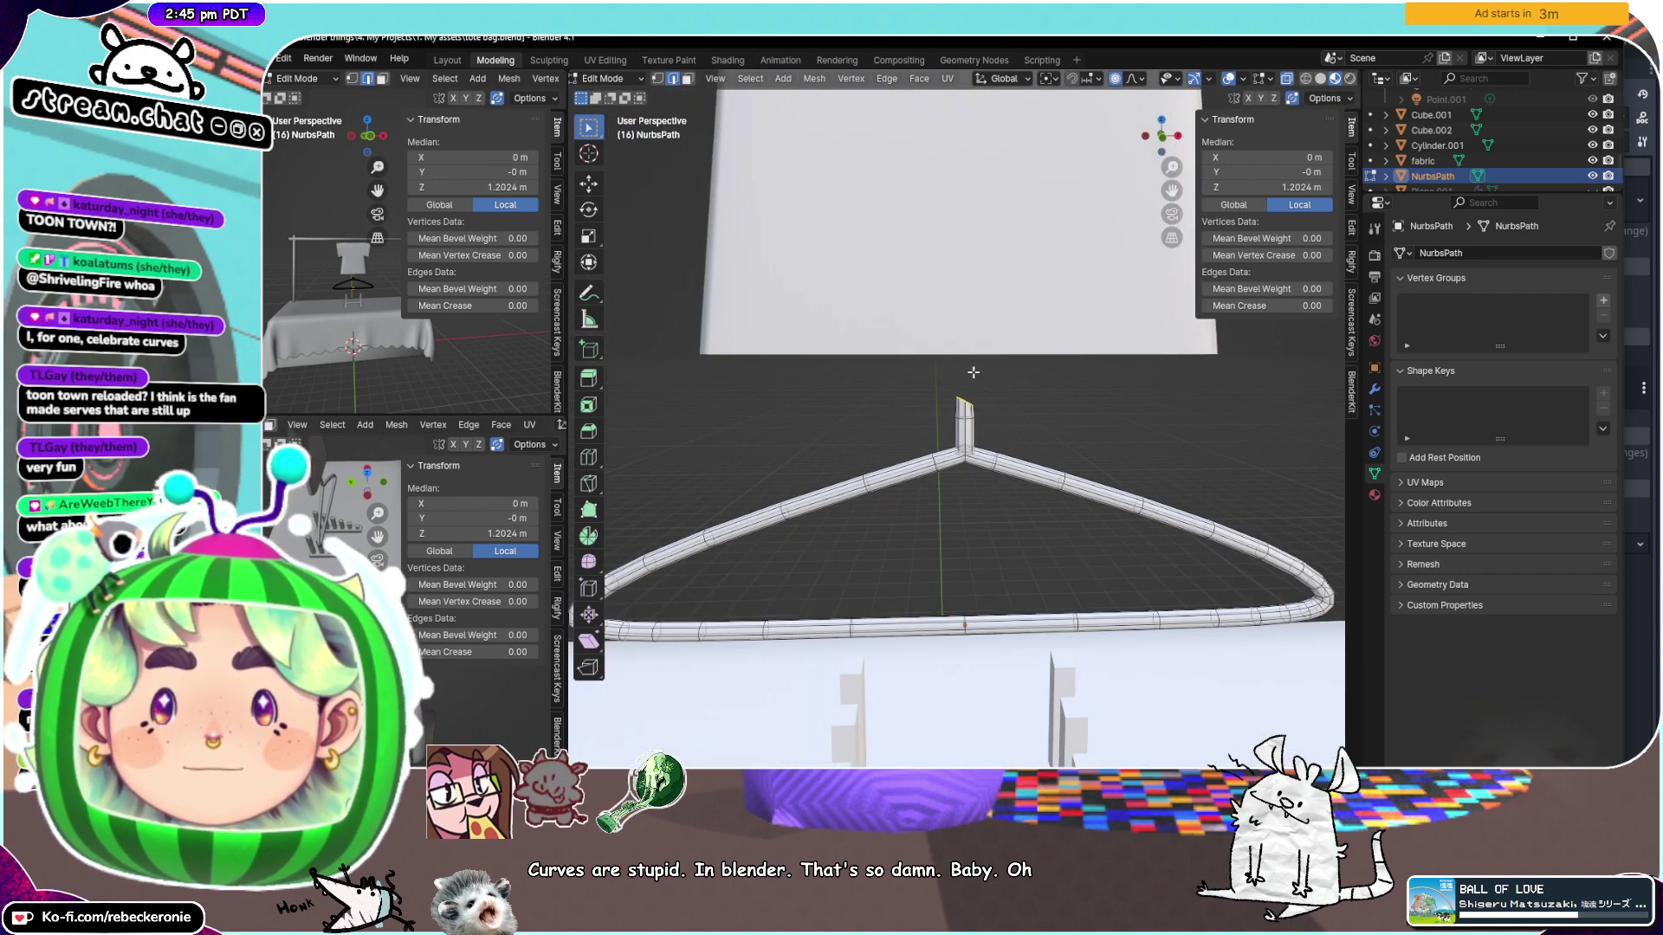
scroll(1026, 410, "up", 8)
middle_click_drag(1026, 409, 859, 342)
key("ctrl+z")
Switch to face selection and turn off X-ray display
left_click(988, 340)
right_click(989, 339)
left_click(979, 319)
middle_click_drag(980, 319, 1044, 321)
left_click(688, 79)
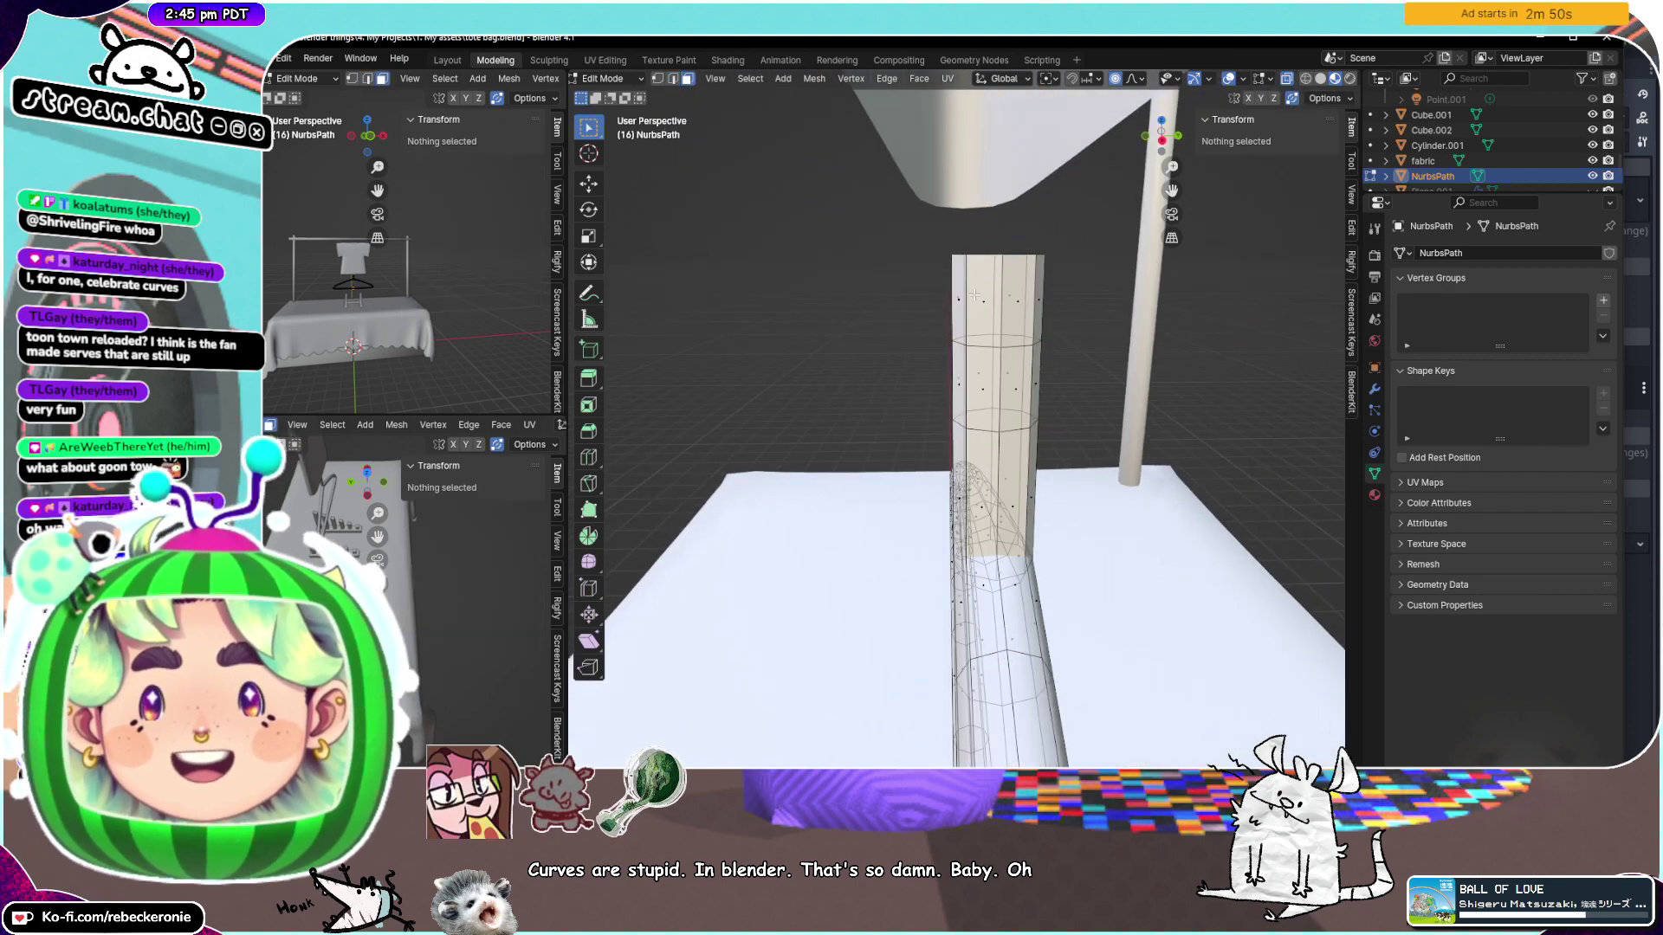
left_click(1285, 81)
Extrude the uppermost faces on the stem's +X side about 0.16 m along X
middle_click_drag(961, 260, 1155, 267)
left_click(1018, 313, "alt")
key("ctrl+z")
left_click(1008, 315)
left_click(1028, 319, "shift")
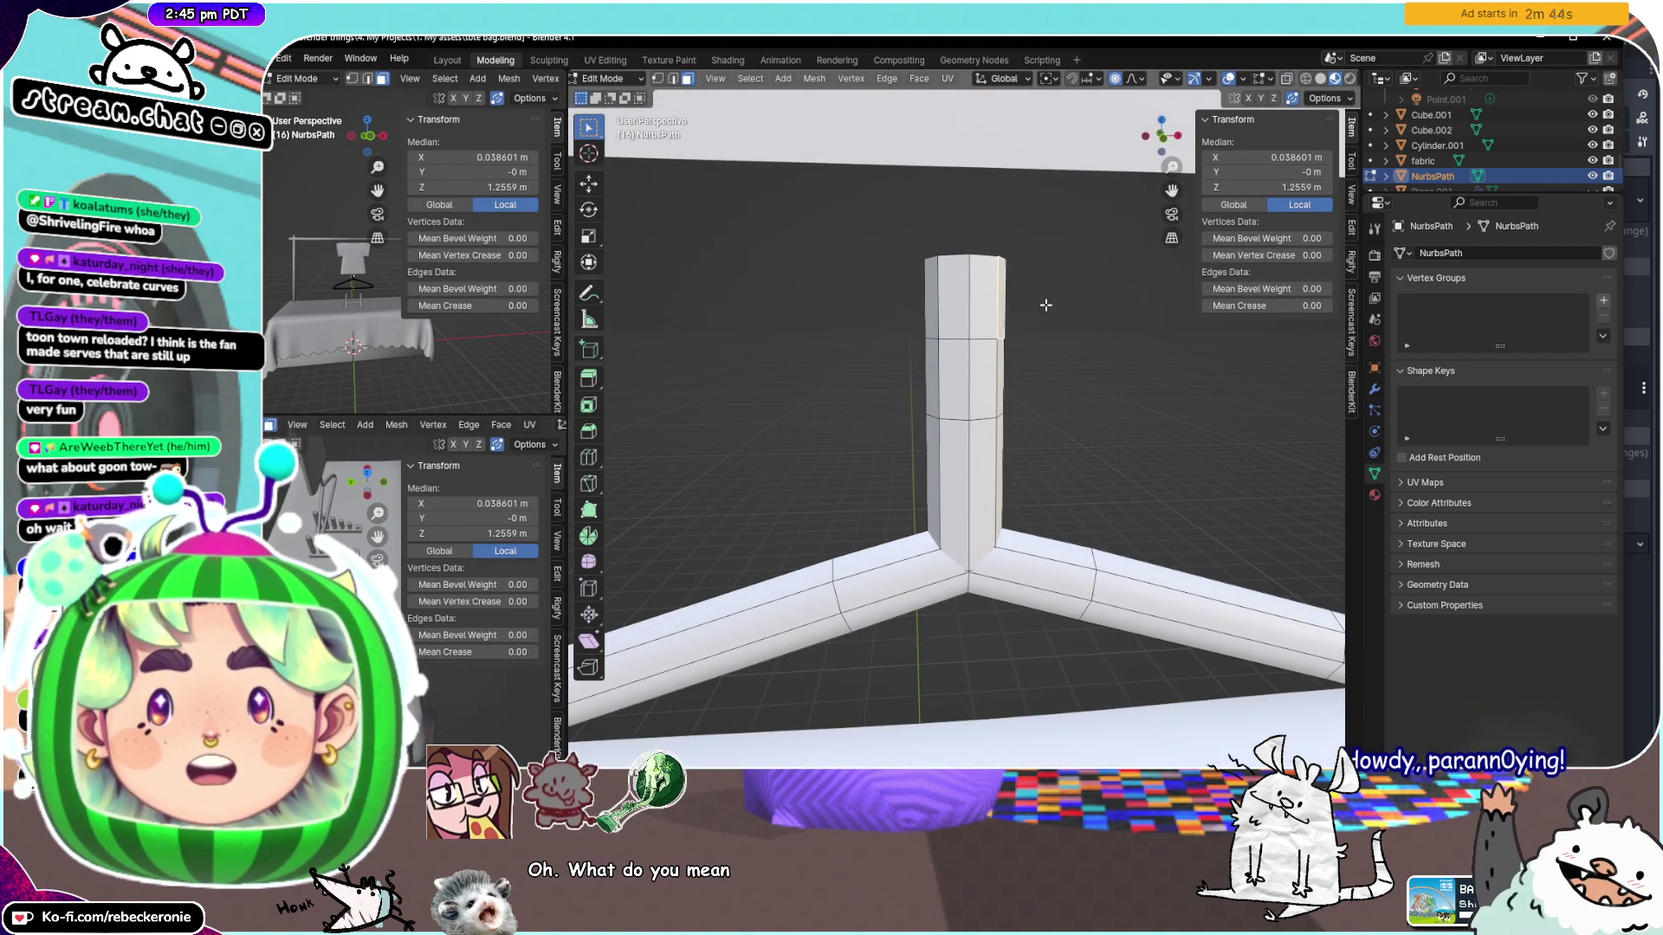
key("e")
key("x")
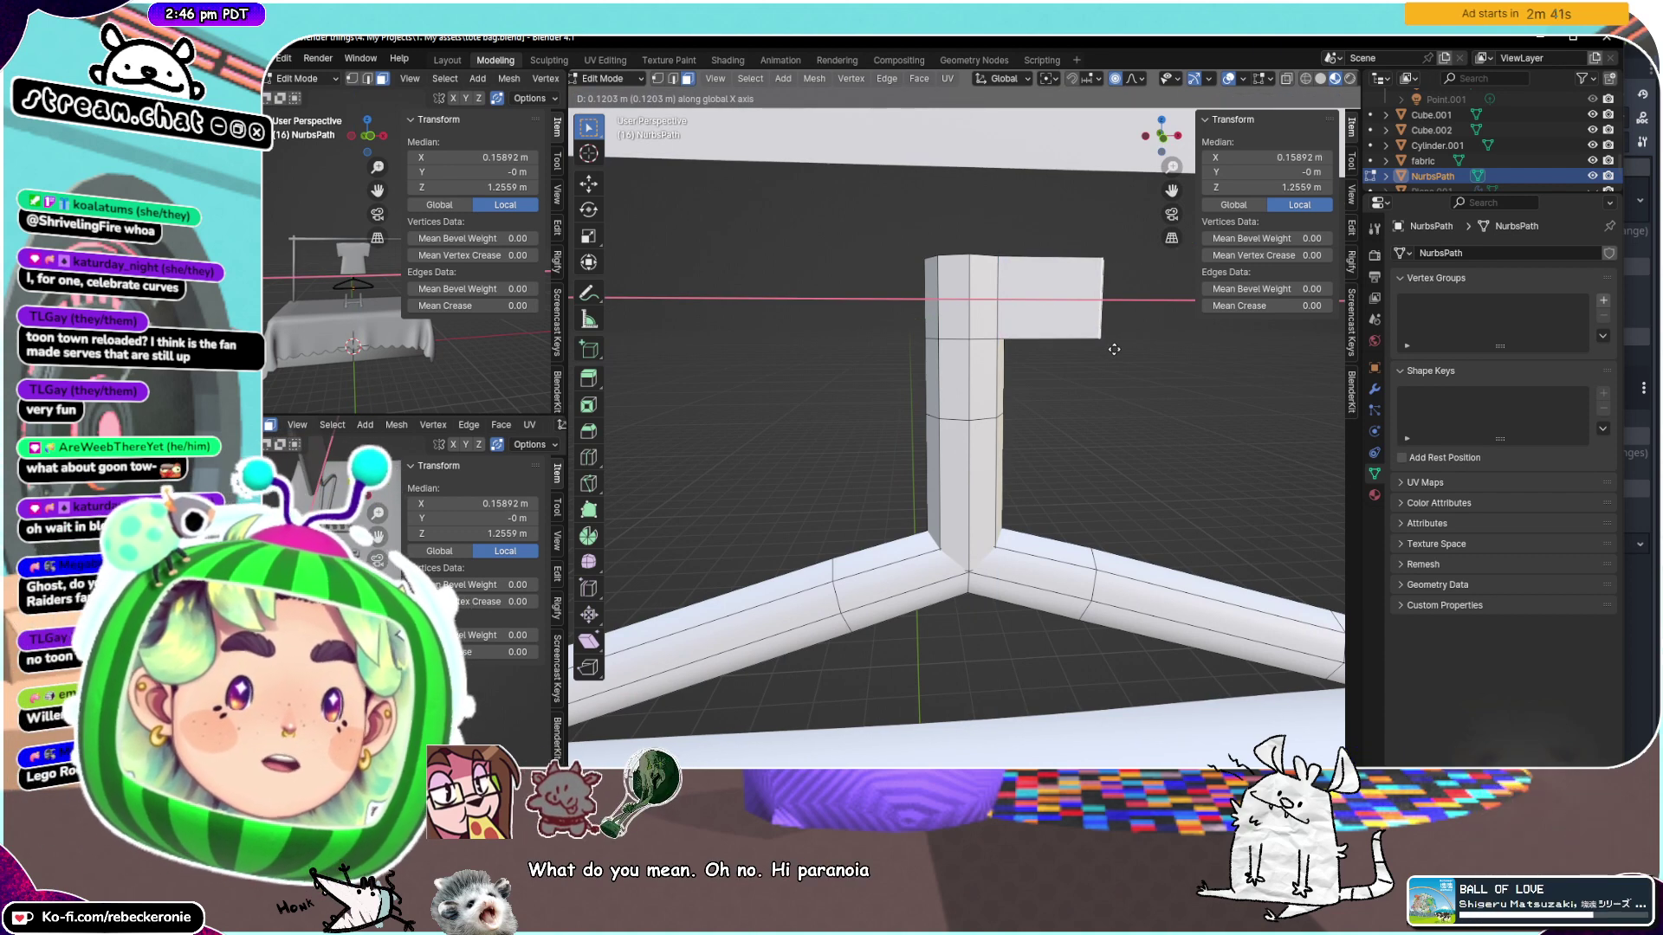
middle_click_drag(1103, 365, 1070, 317)
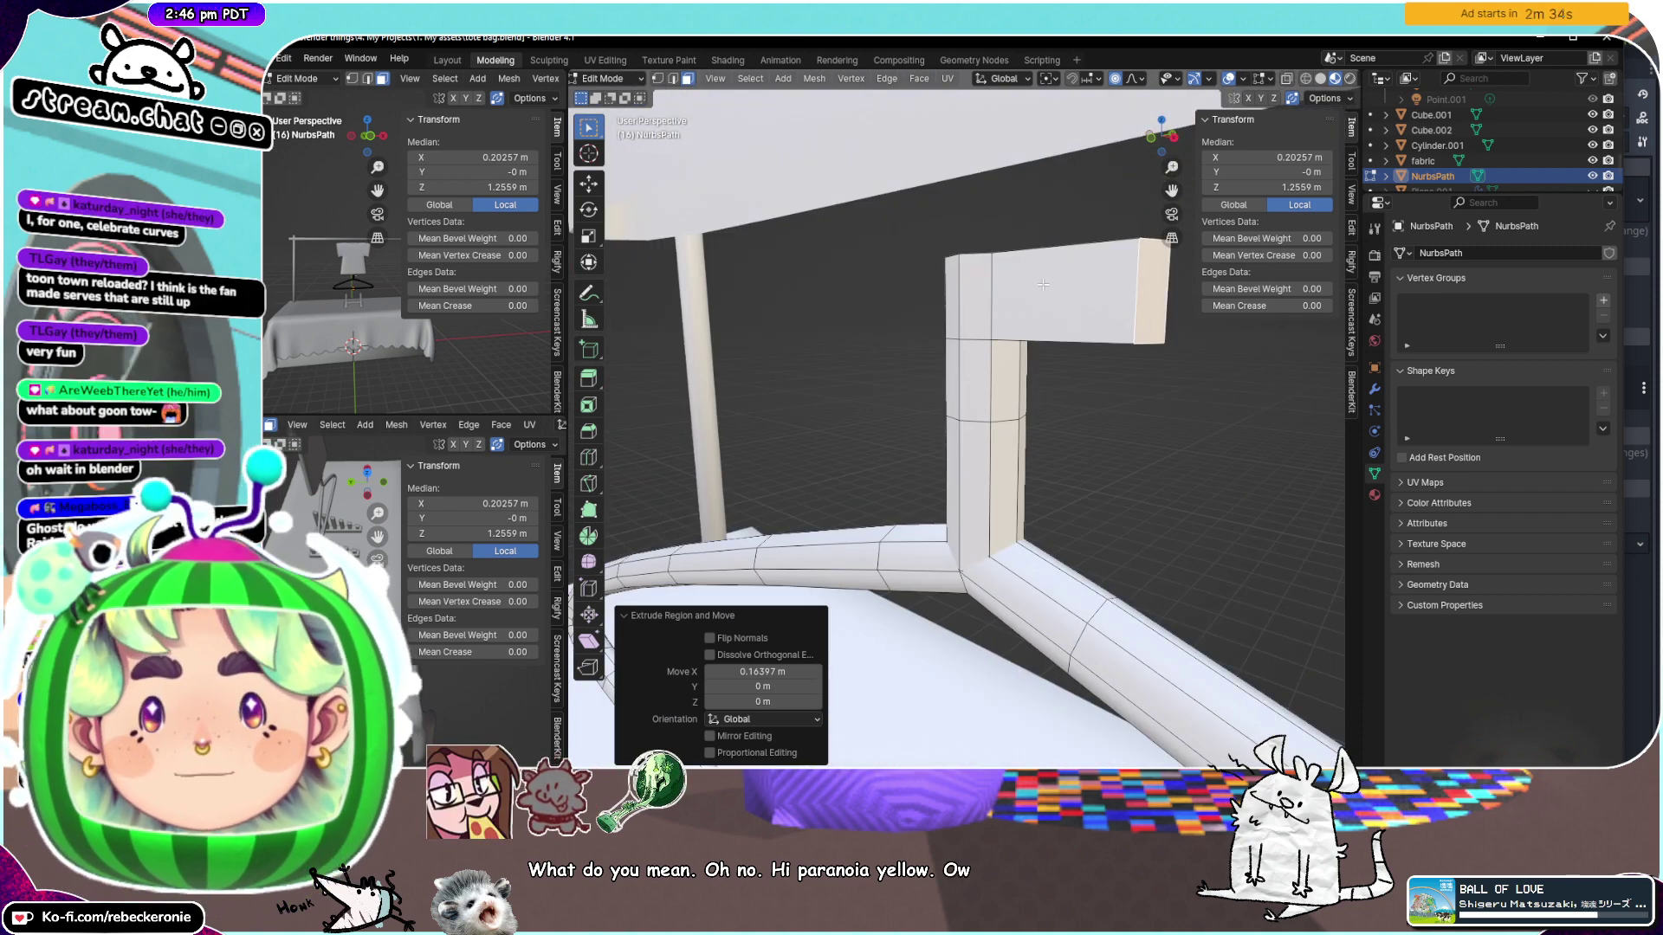
Try moving part of the extruded side arm vertically along Z
left_click(1050, 329)
right_click(1050, 329)
middle_click_drag(1050, 327, 1046, 265)
key("g")
key("z")
left_click(1080, 335)
scroll(1074, 329, "down", 4)
scroll(990, 328, "up", 2)
middle_click_drag(990, 328, 1084, 451)
Undo the side arm and all the stem extrusions back to the bare triangular hanger frame
key("ctrl+z")
key("ctrl+z")
key("ctrl+z")
key("ctrl+z")
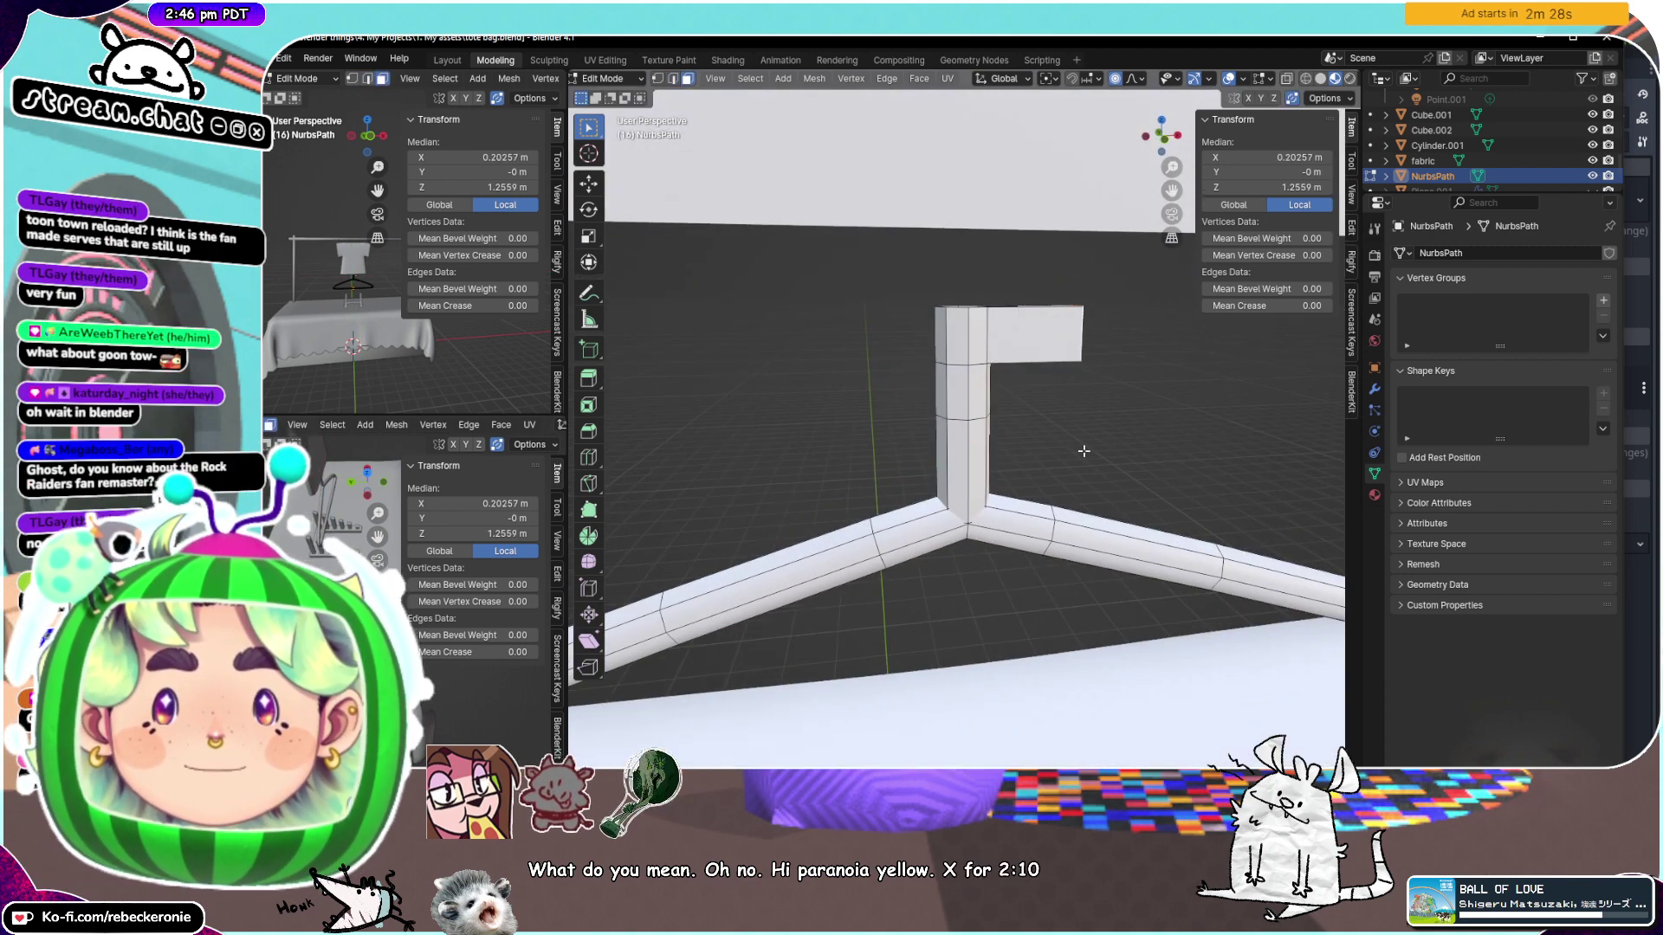
key("ctrl+z")
key("ctrl+z")
key("ctrl+z")
key("ctrl+z")
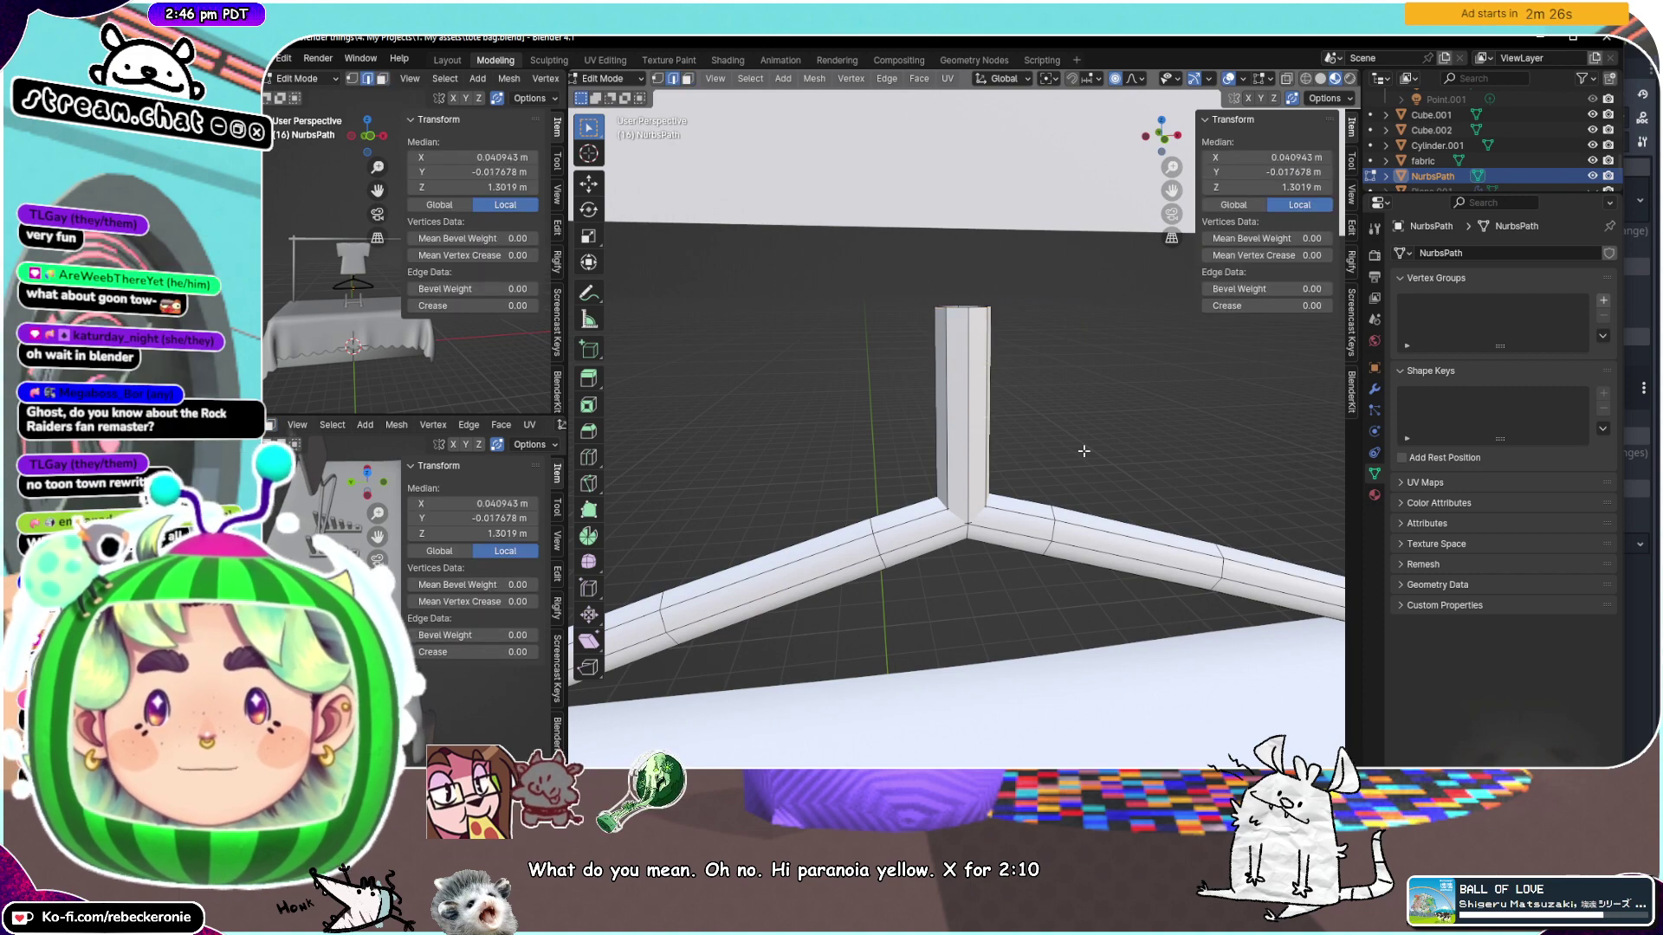
key("ctrl+z")
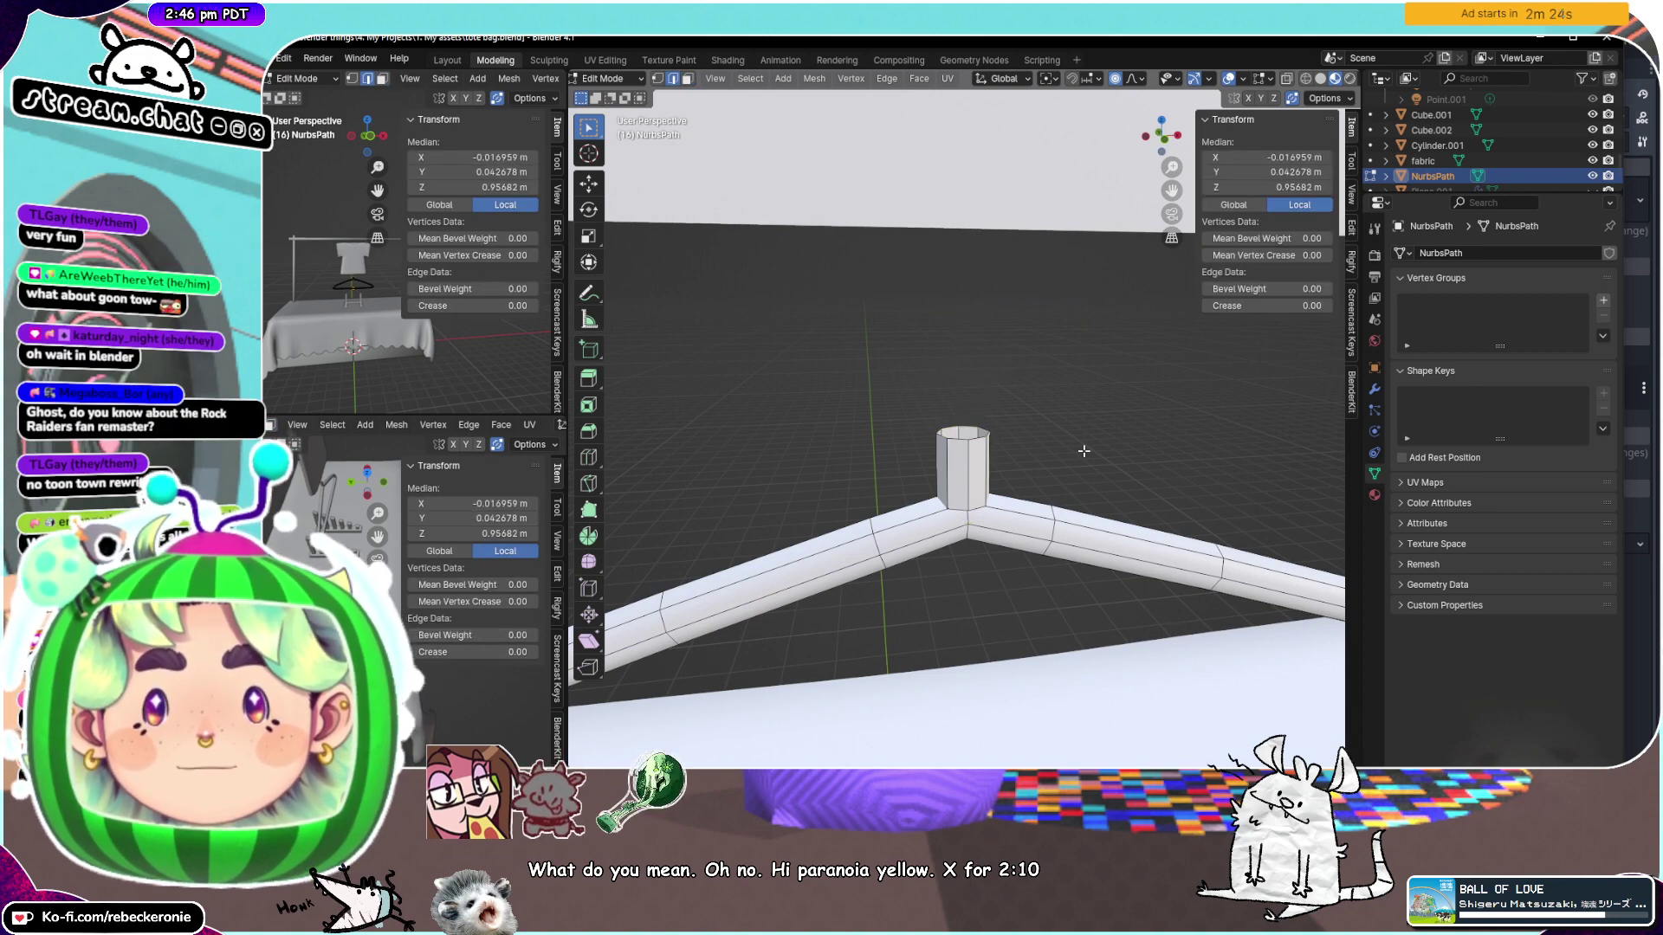
key("ctrl+z")
key("ctrl+z")
key("ctrl+z")
Dissolve two edge loops along the left half of the hanger's bottom bar
scroll(1083, 450, "down", 5)
middle_click_drag(1084, 450, 1096, 544)
scroll(1040, 455, "down", 4)
scroll(958, 542, "up", 5)
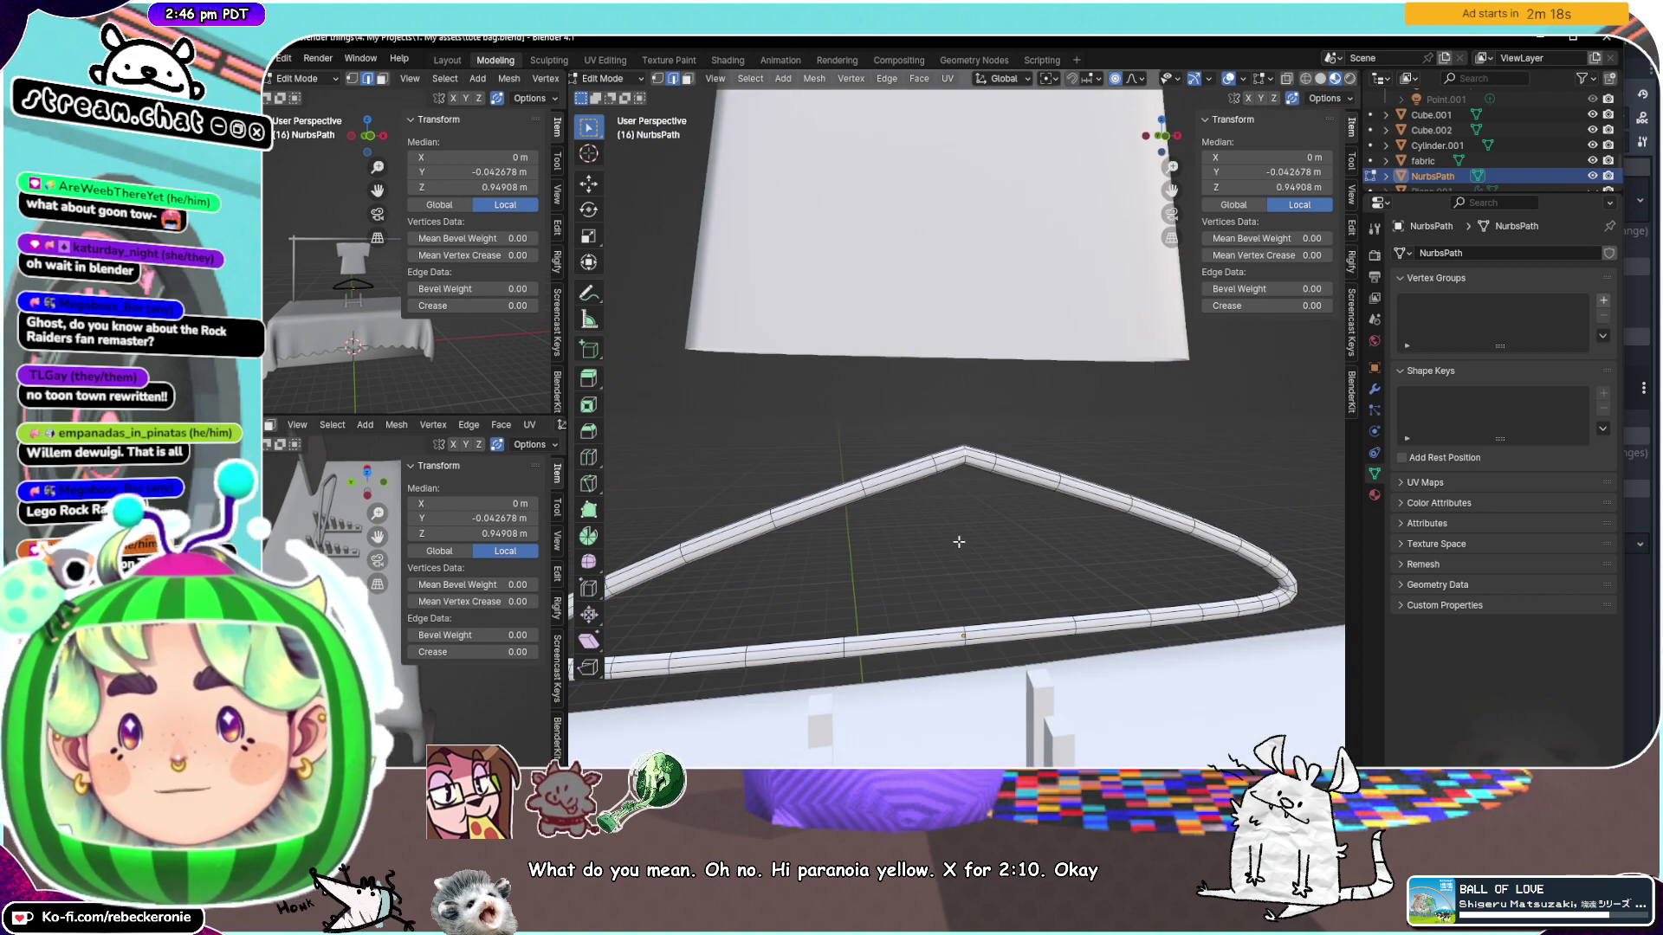
middle_click_drag(958, 542, 939, 512)
scroll(939, 512, "down", 1)
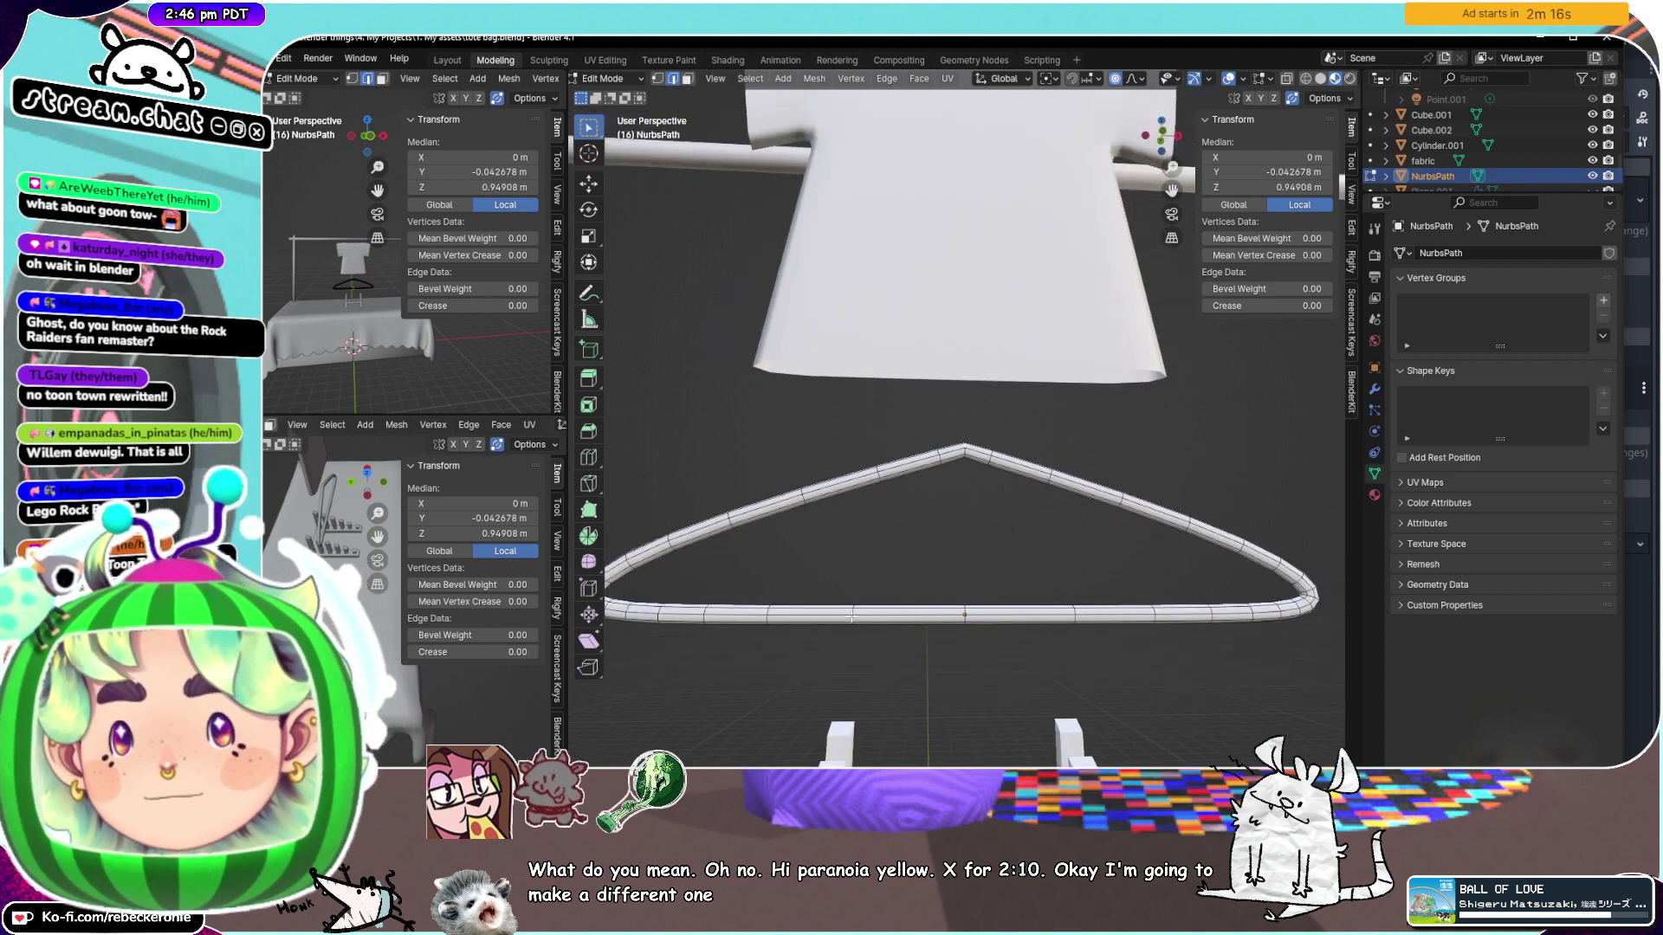
left_click(851, 617, "alt")
key("ctrl+x")
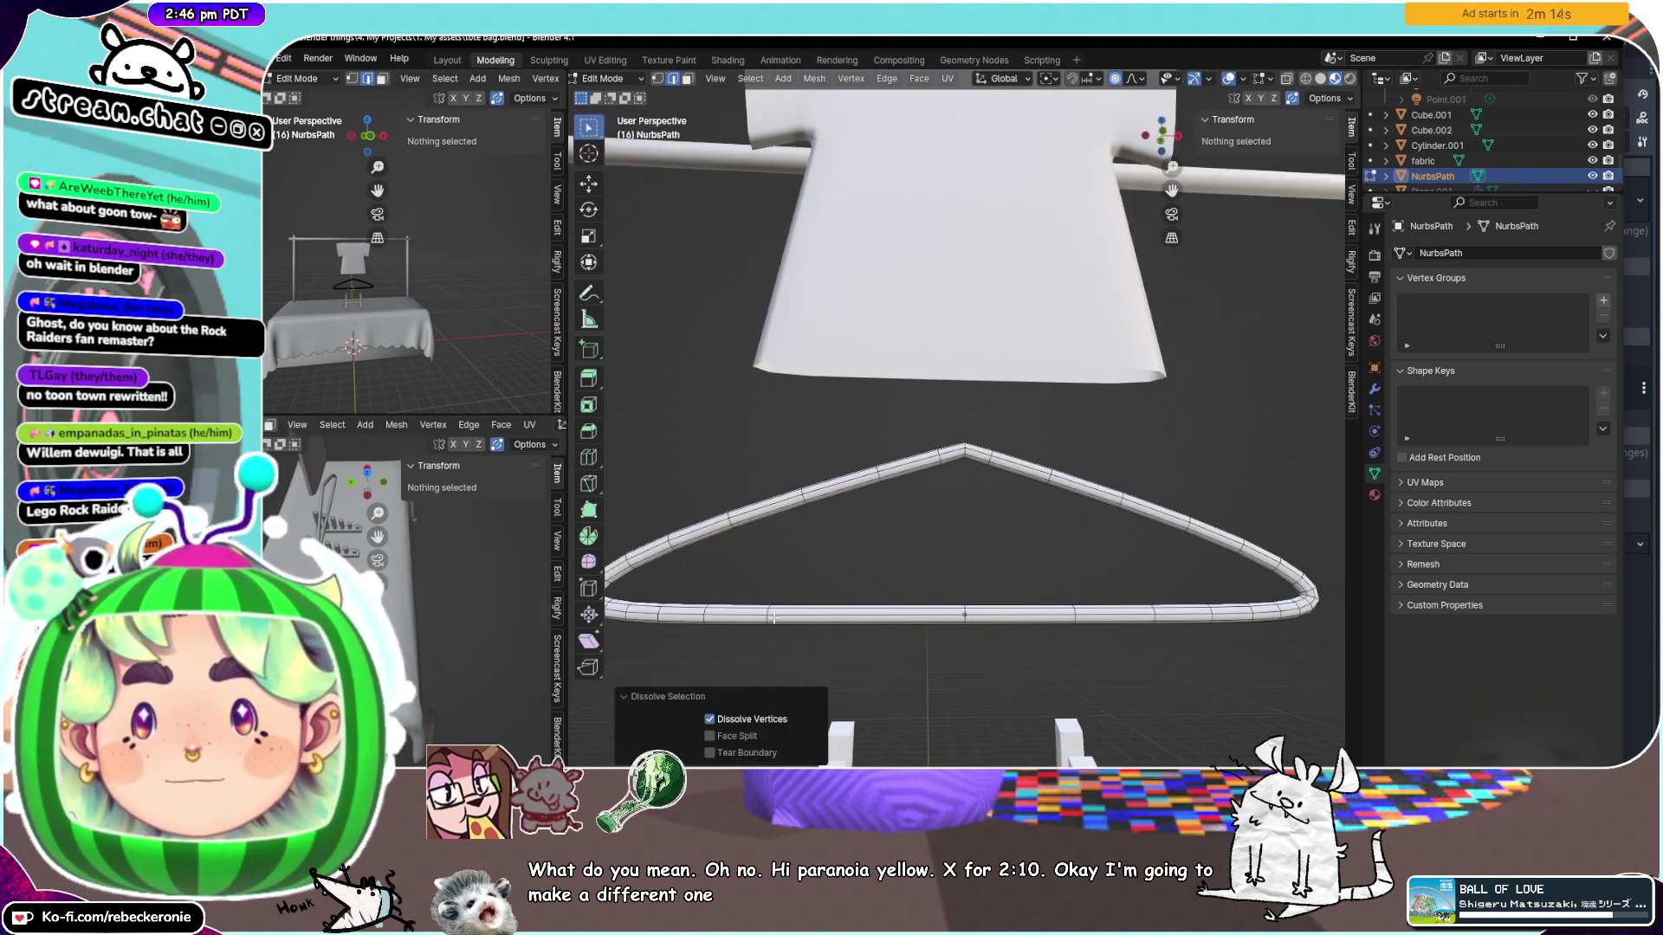
left_click(774, 618, "alt")
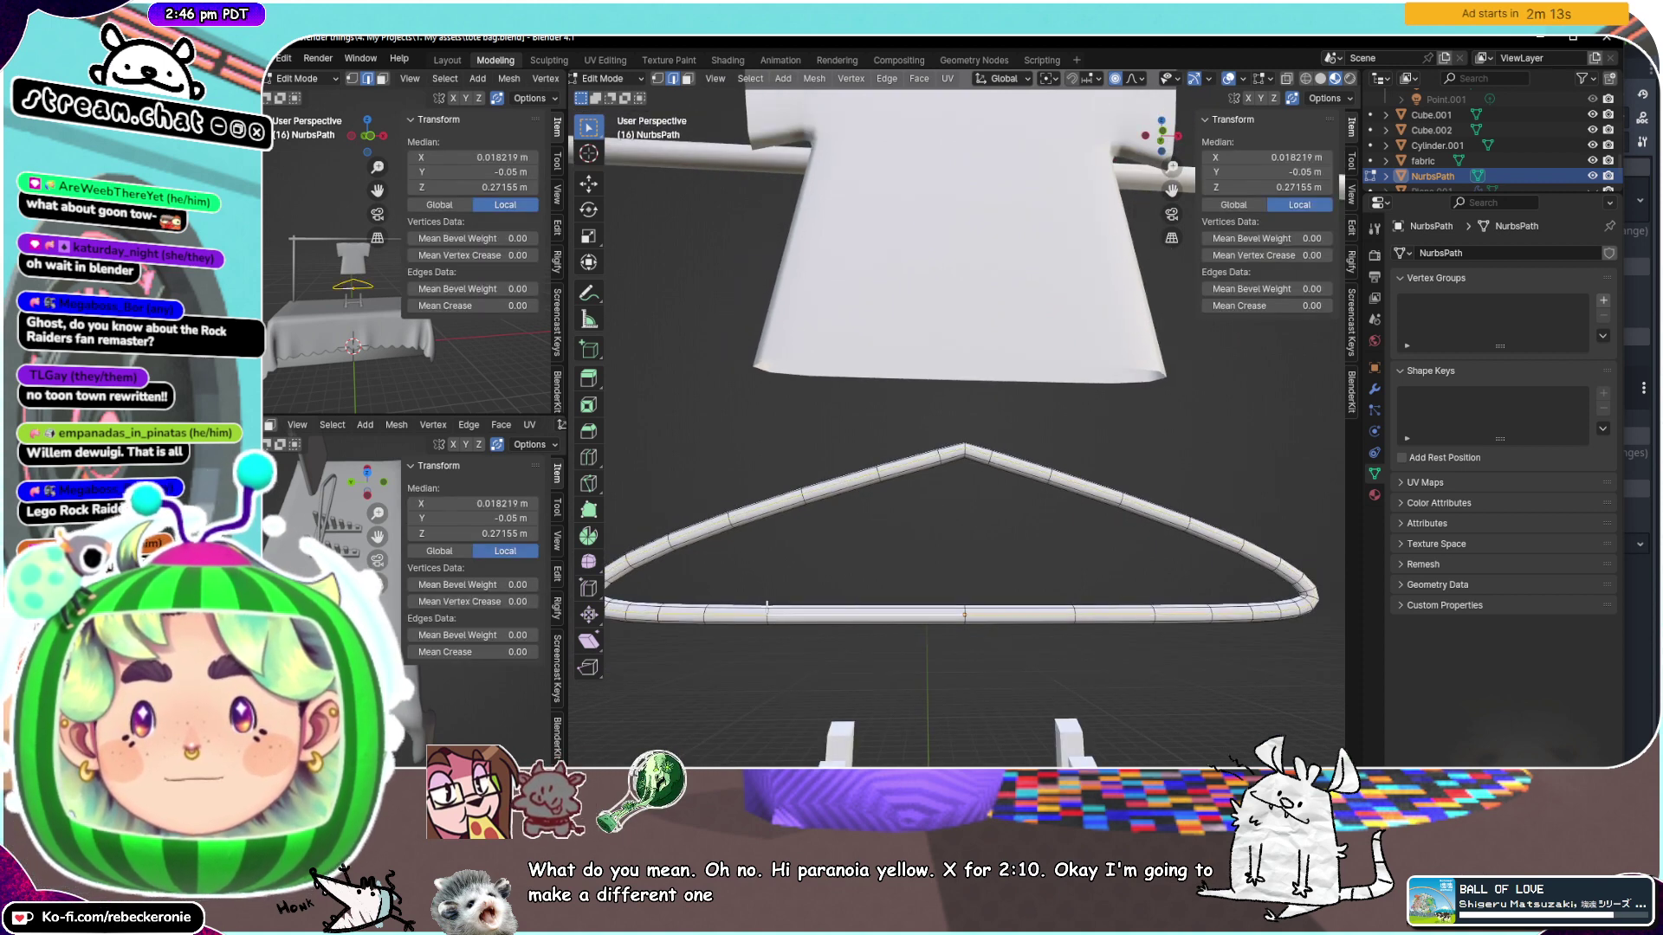
key("ctrl+x")
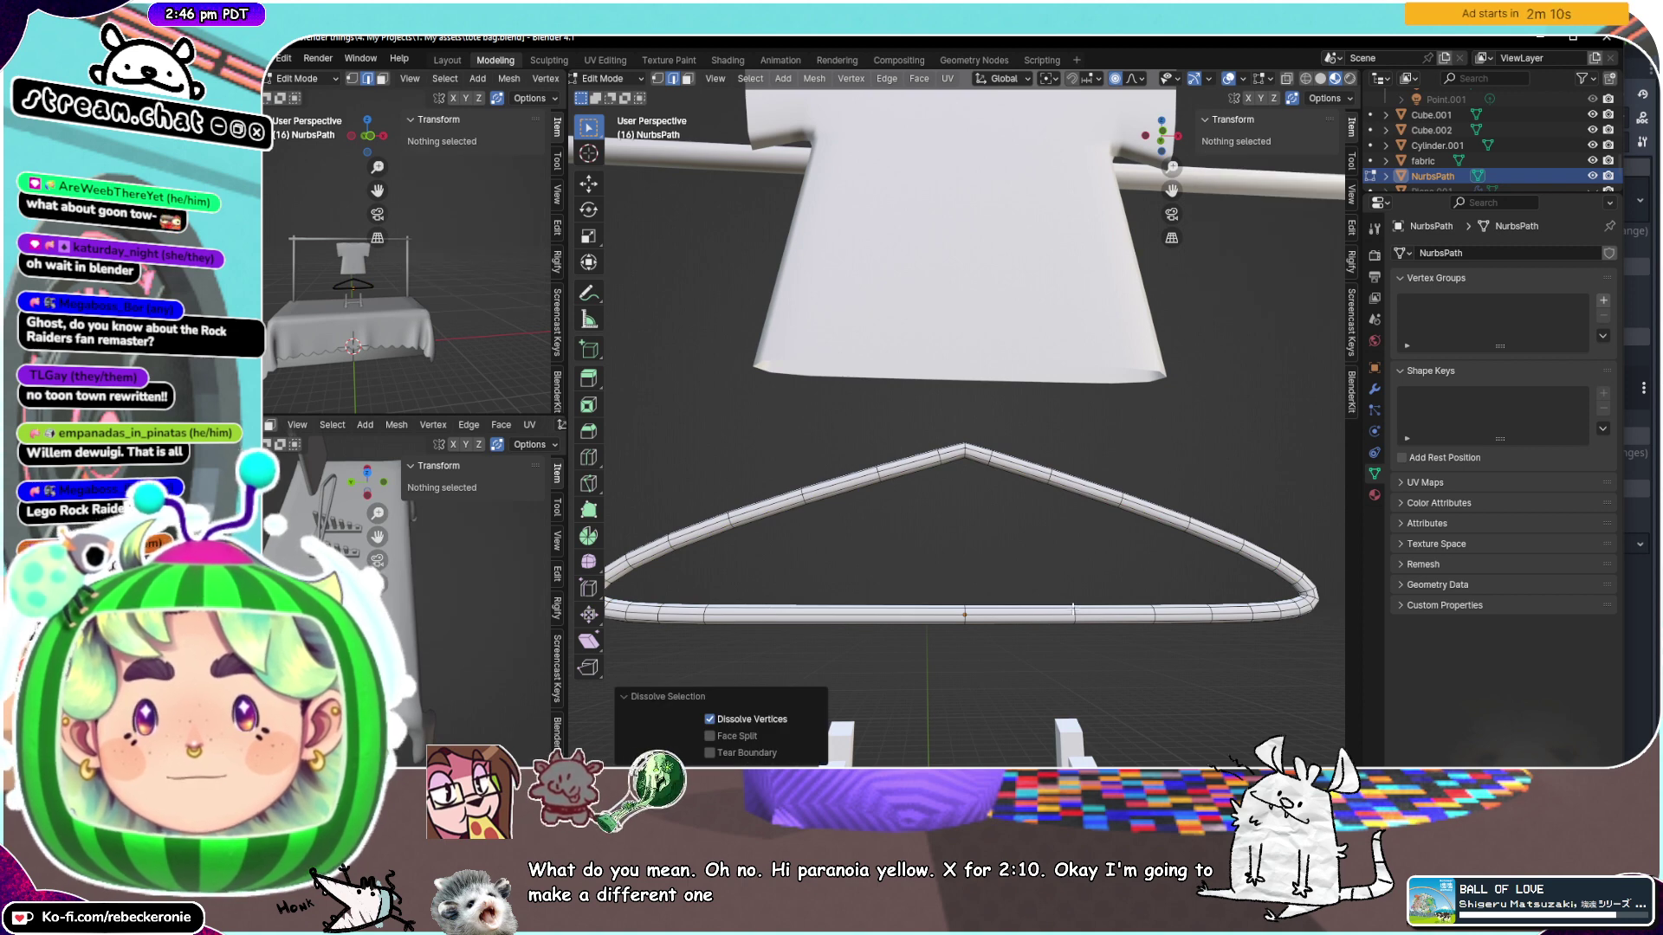
Dissolve the remaining edge loops across the middle and right half of the hanger's bottom bar
left_click(1073, 610, "alt")
left_click_drag(1014, 583, 1222, 654)
left_click(1153, 554)
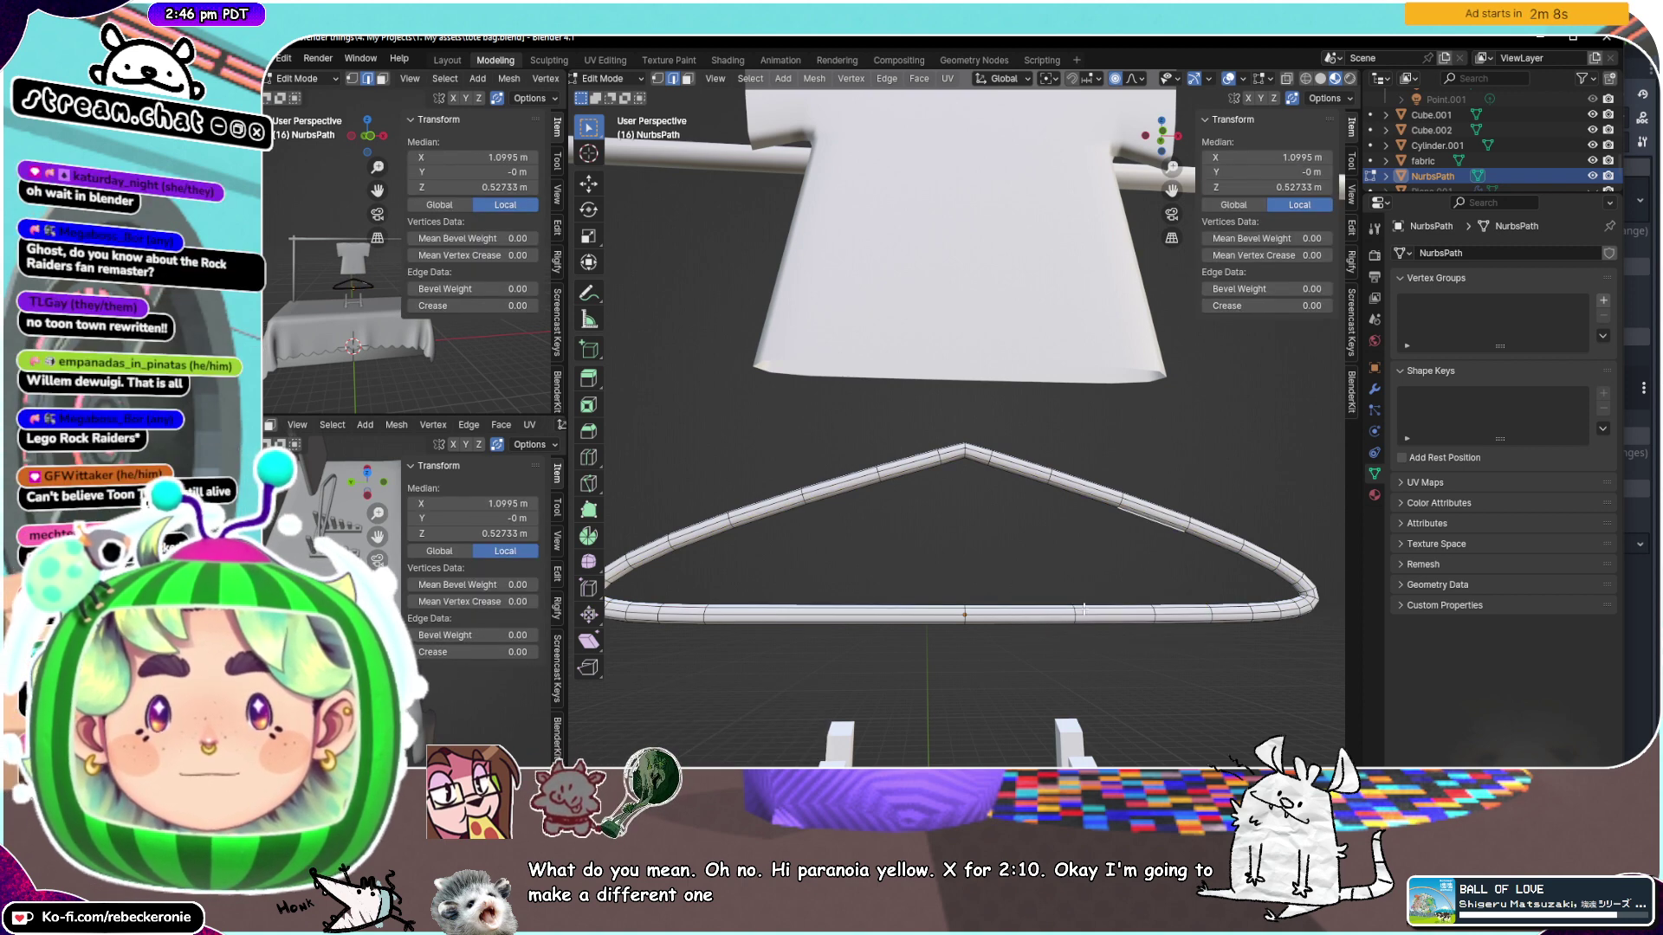
key("ctrl+x")
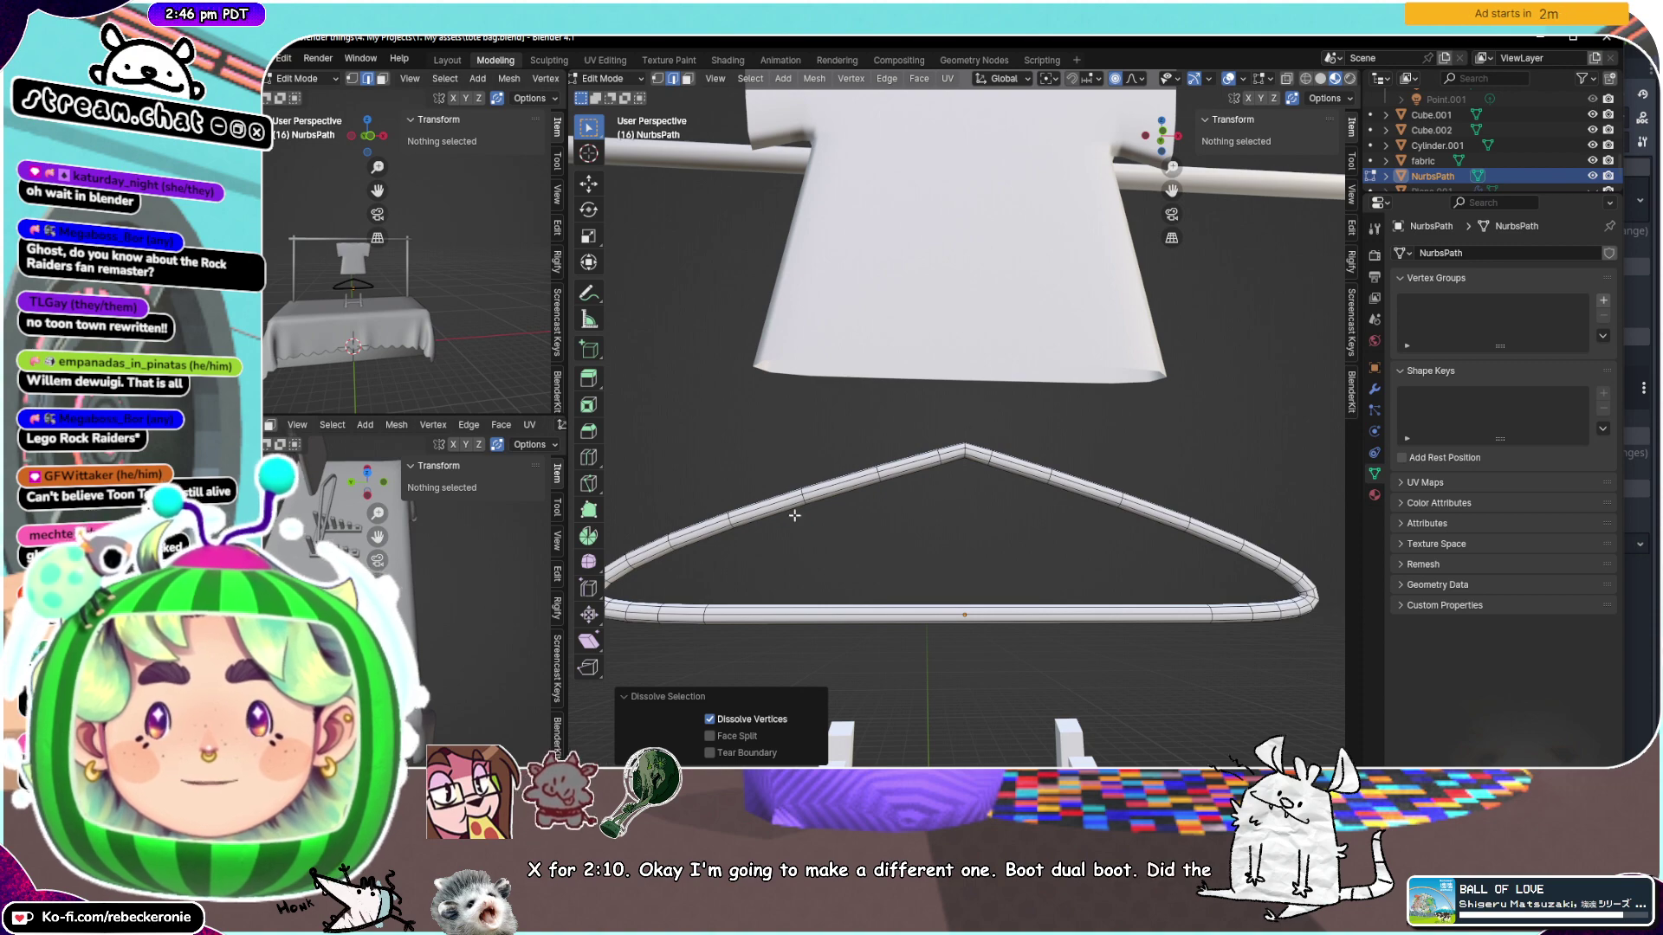
scroll(795, 516, "down", 3)
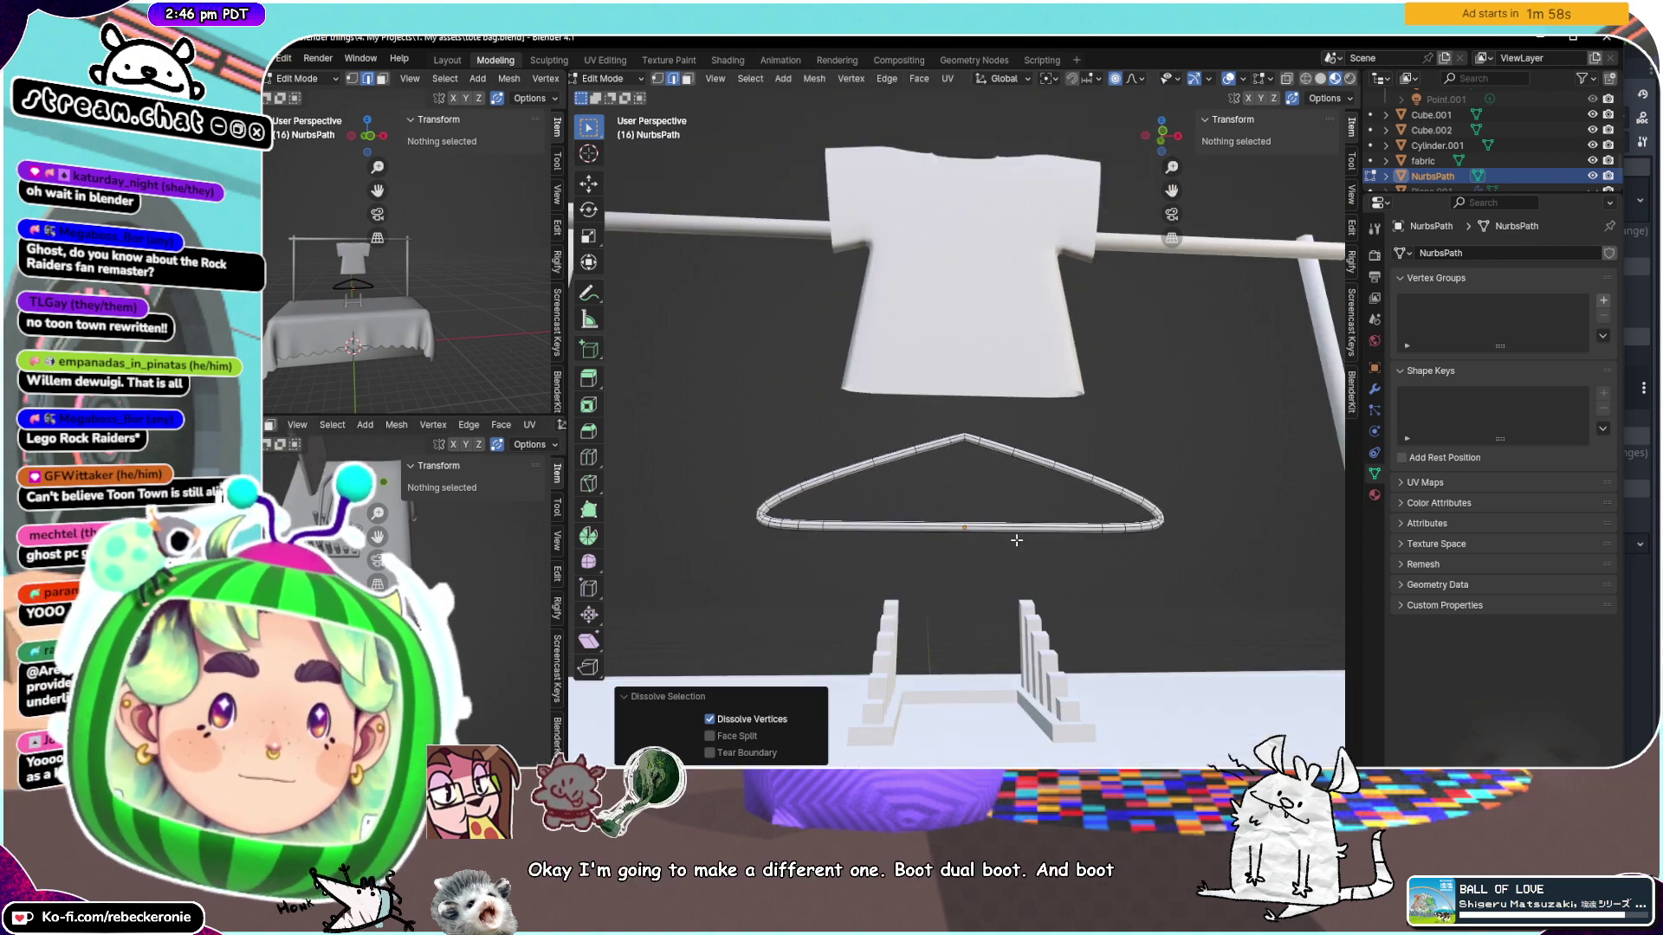
mouse_move(1016, 541)
middle_mouse_down()
mouse_move(883, 501)
mouse_move(918, 569)
mouse_move(990, 542)
mouse_move(1023, 559)
middle_mouse_up()
key("ctrl+Tab")
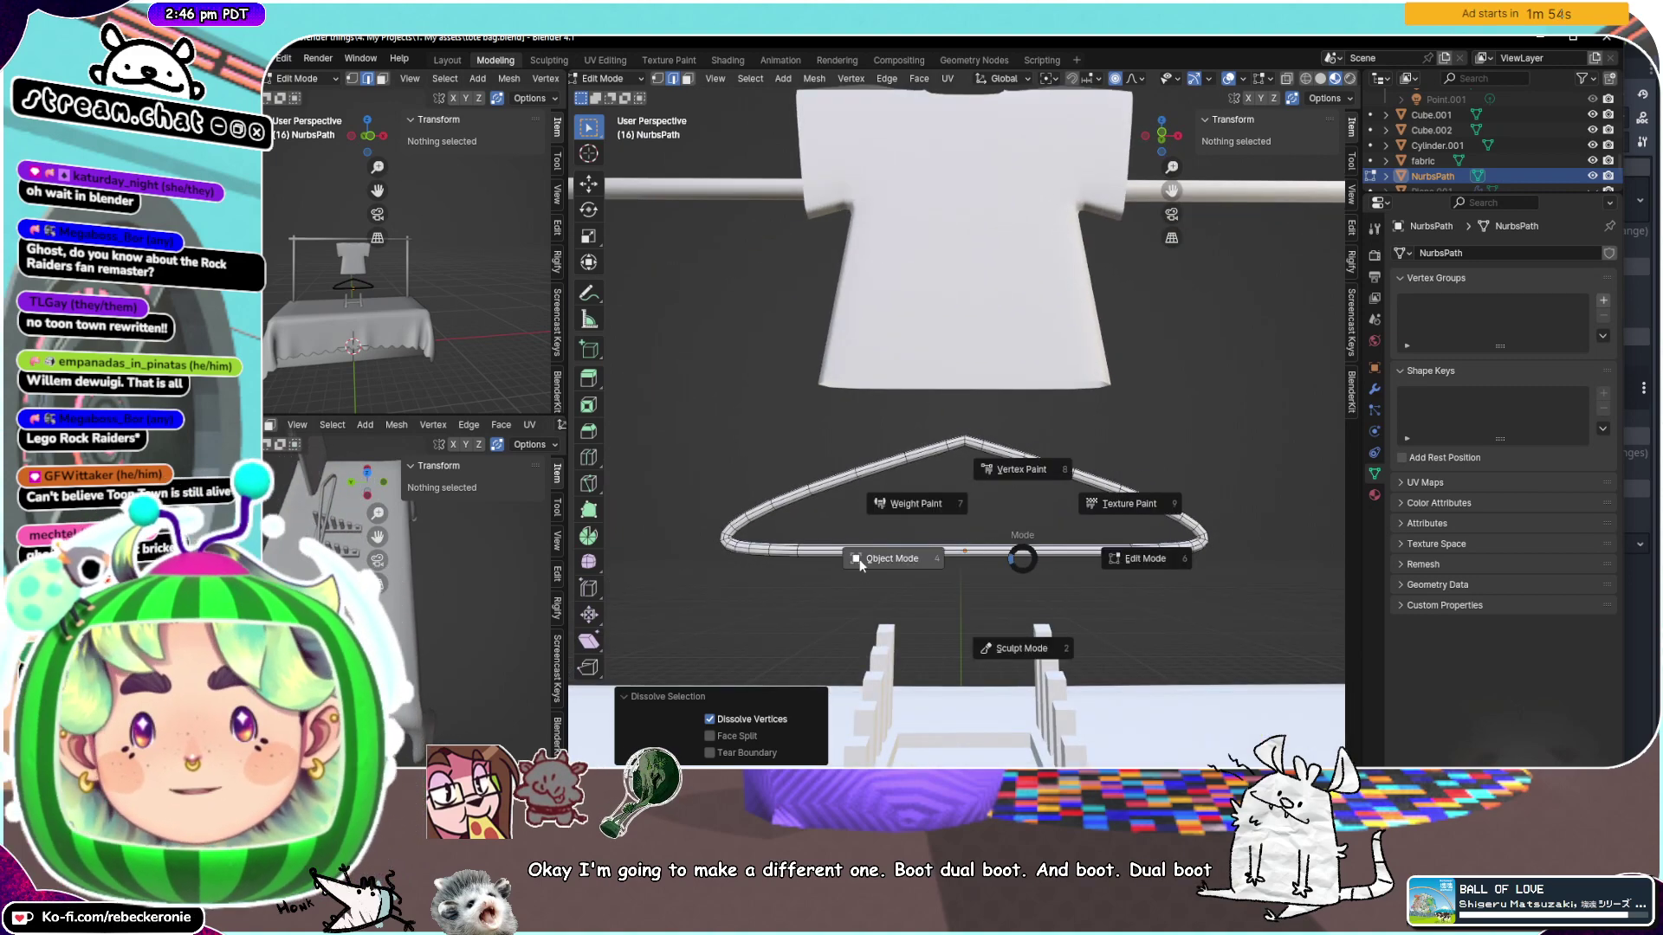
left_click(860, 565)
key("ctrl+Tab")
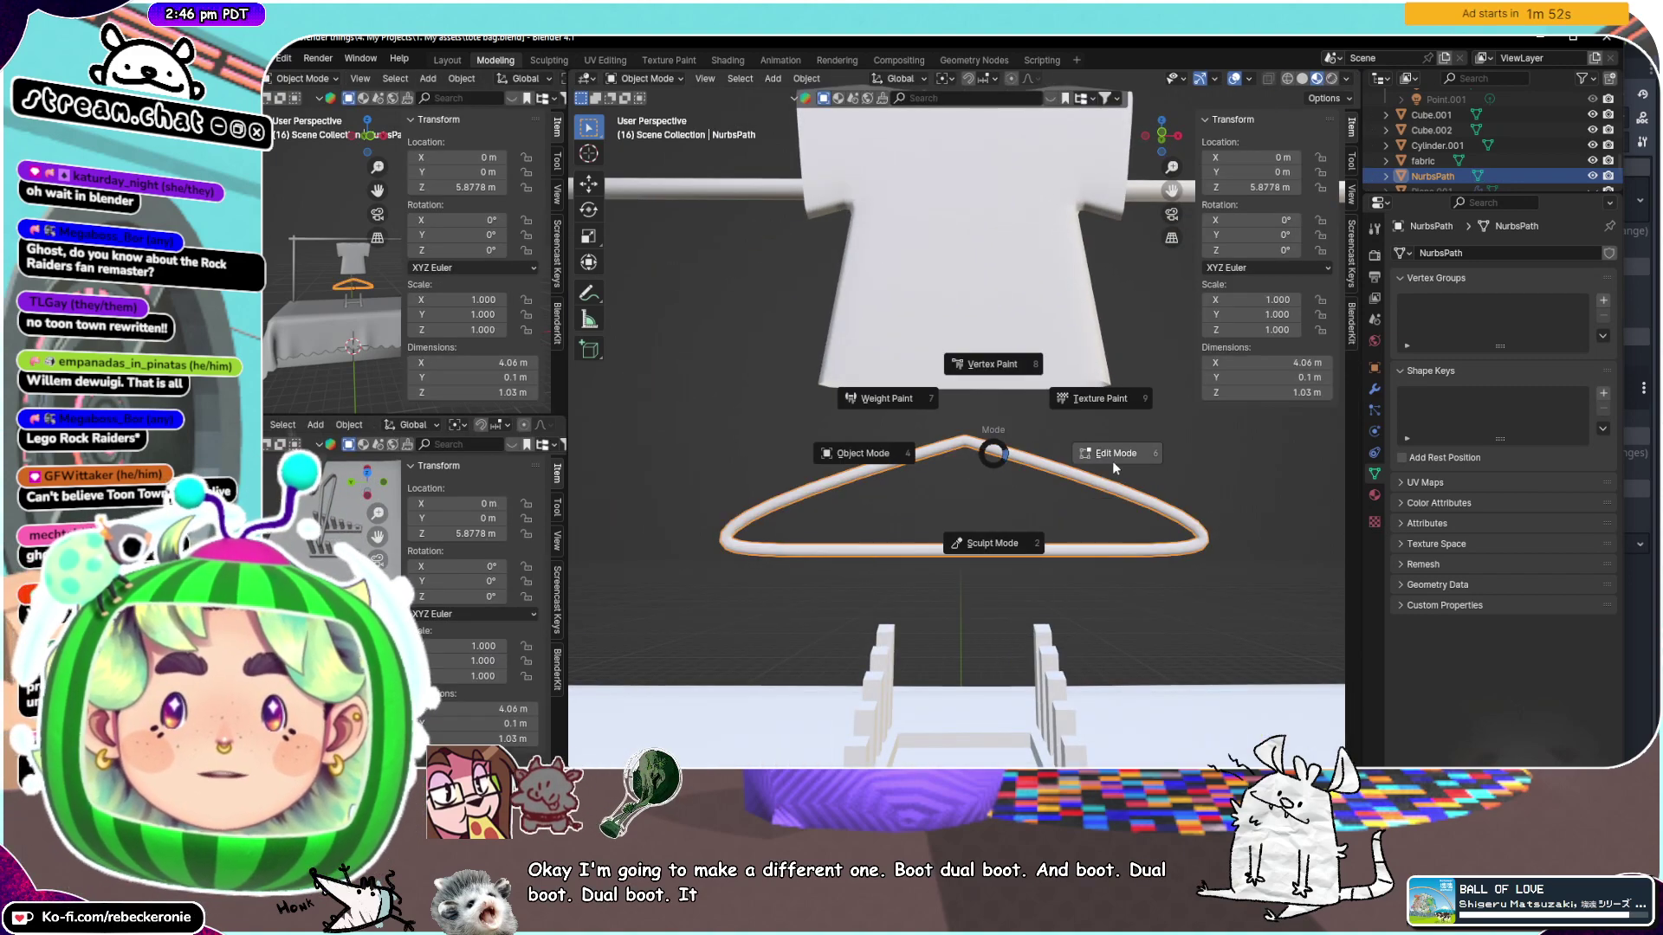
left_click(1112, 462)
middle_click_drag(1003, 440, 1022, 438)
key("shift+a")
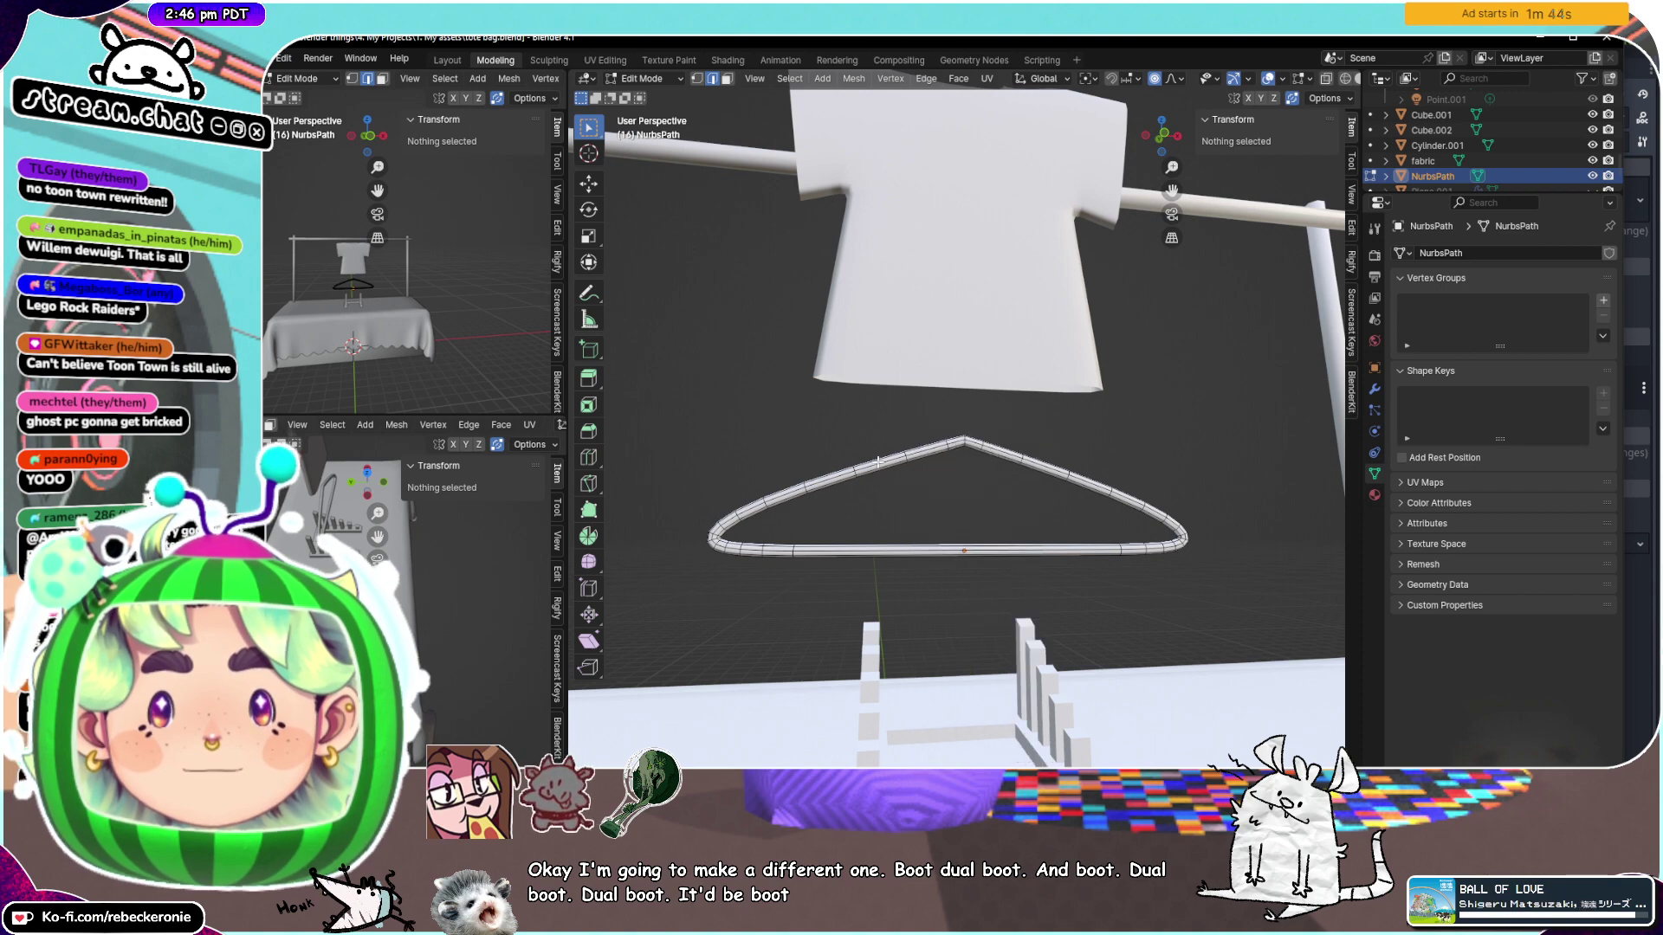
scroll(976, 460, "up", 8)
middle_click_drag(954, 434, 1048, 376)
scroll(914, 421, "down", 2)
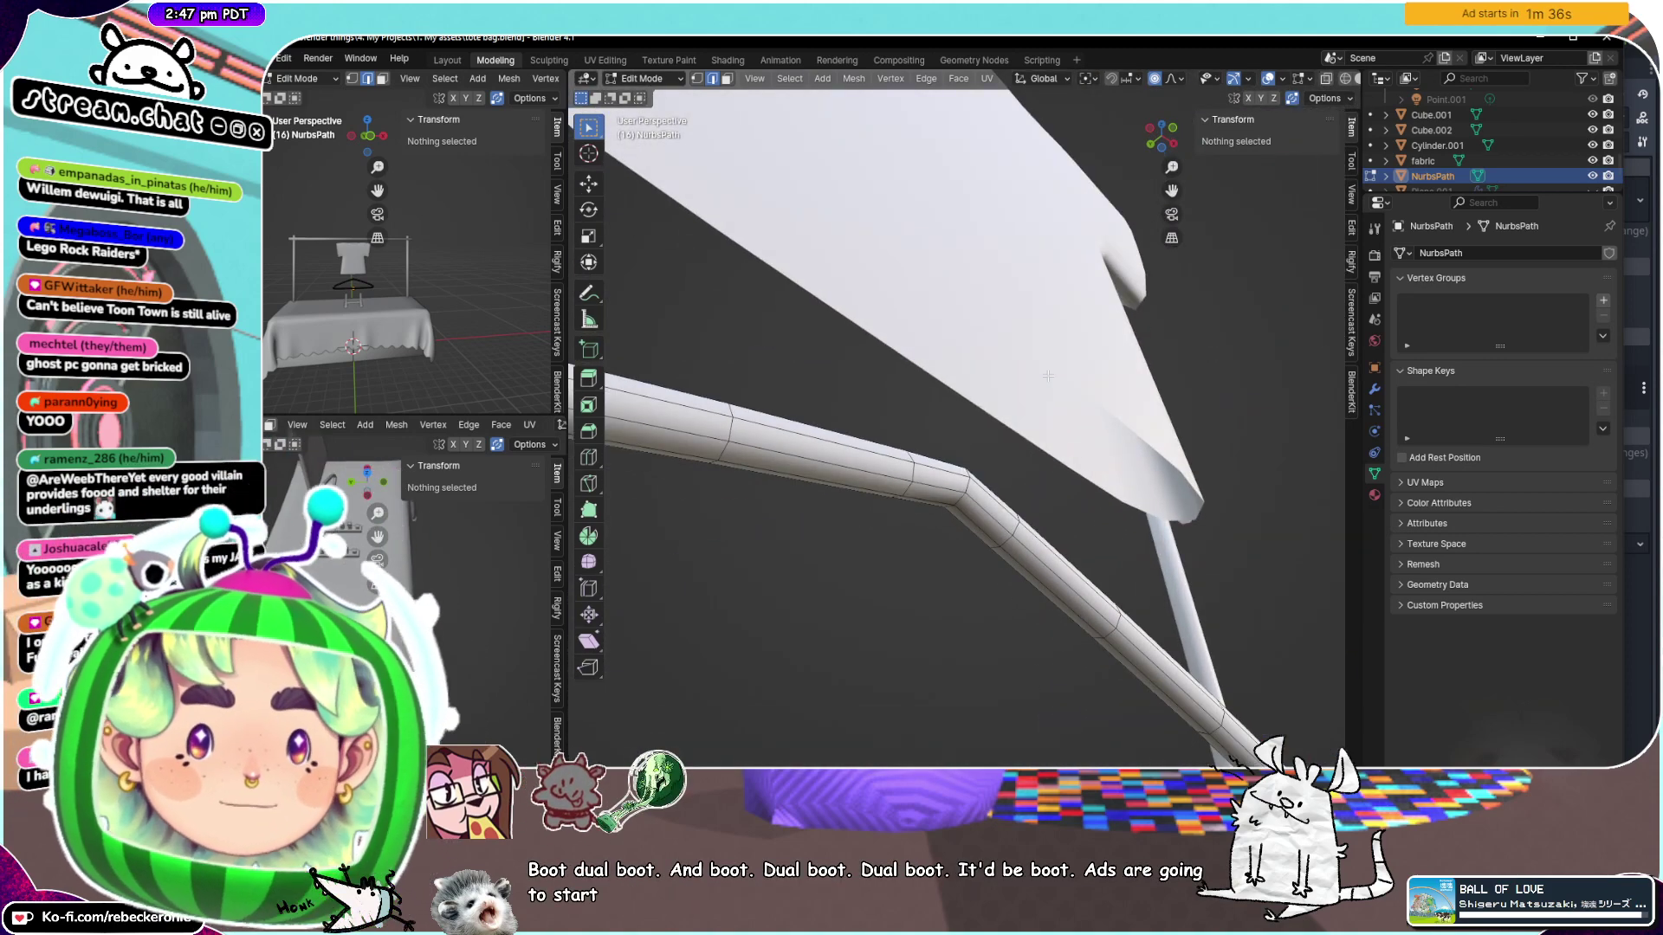
middle_click_drag(1048, 376, 983, 485)
scroll(1065, 406, "down", 7)
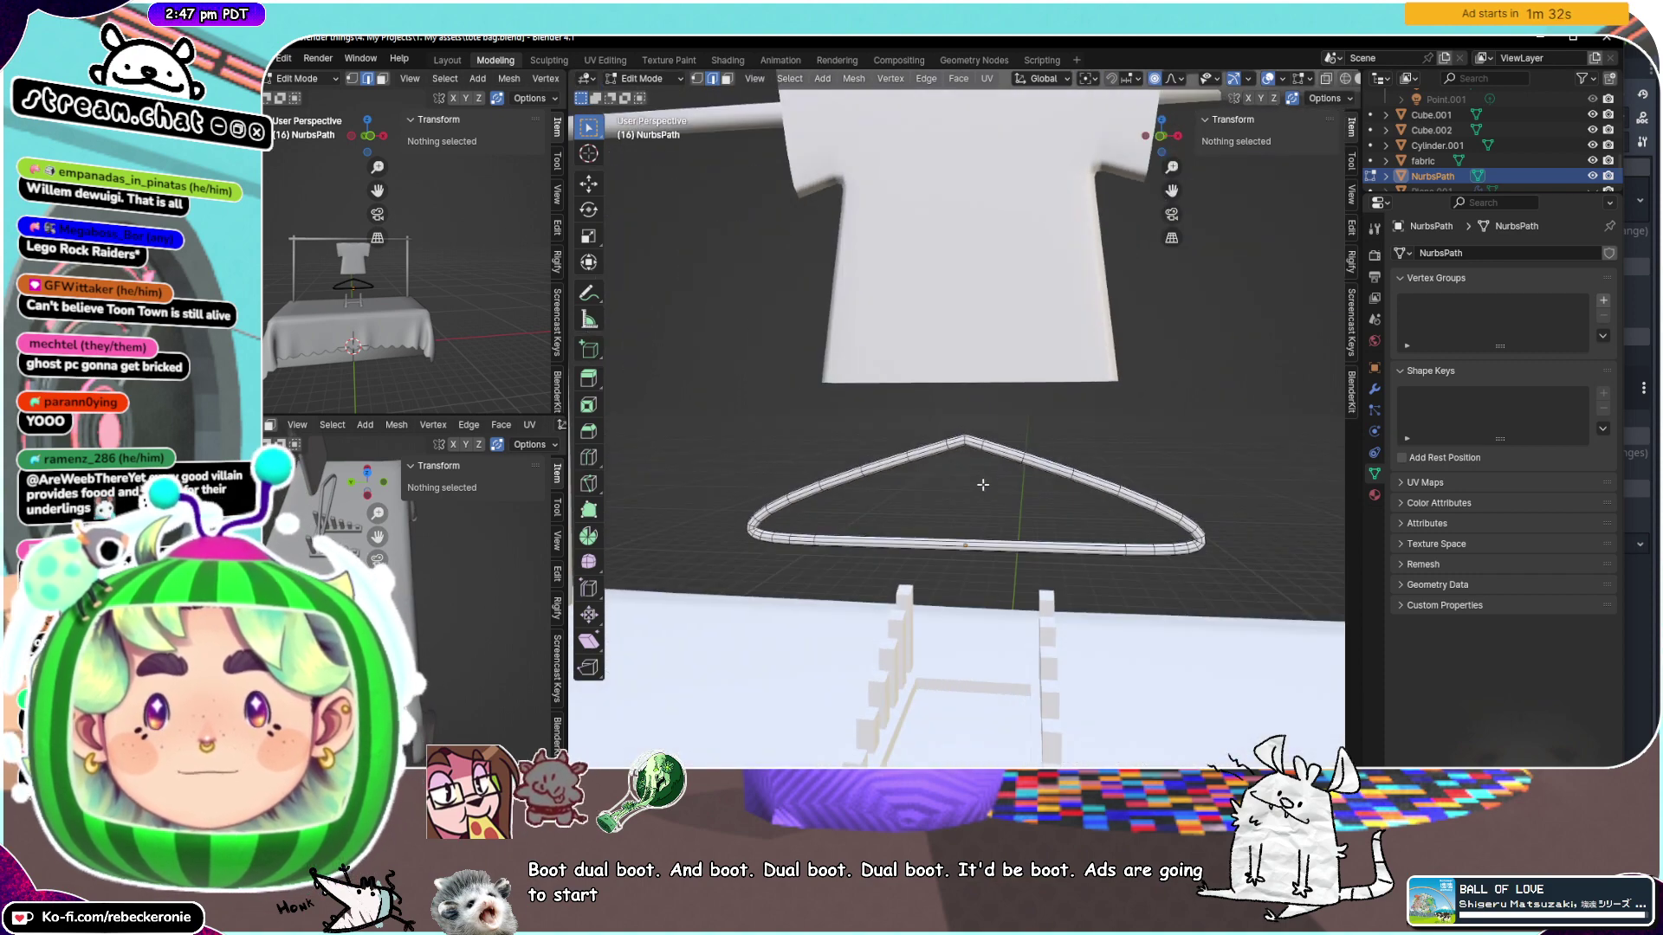
Bevel the vertex on top of the hanger's apex into a small diamond face, affecting vertices with a 0.02 m width
scroll(980, 433, "up", 9)
left_click(957, 532)
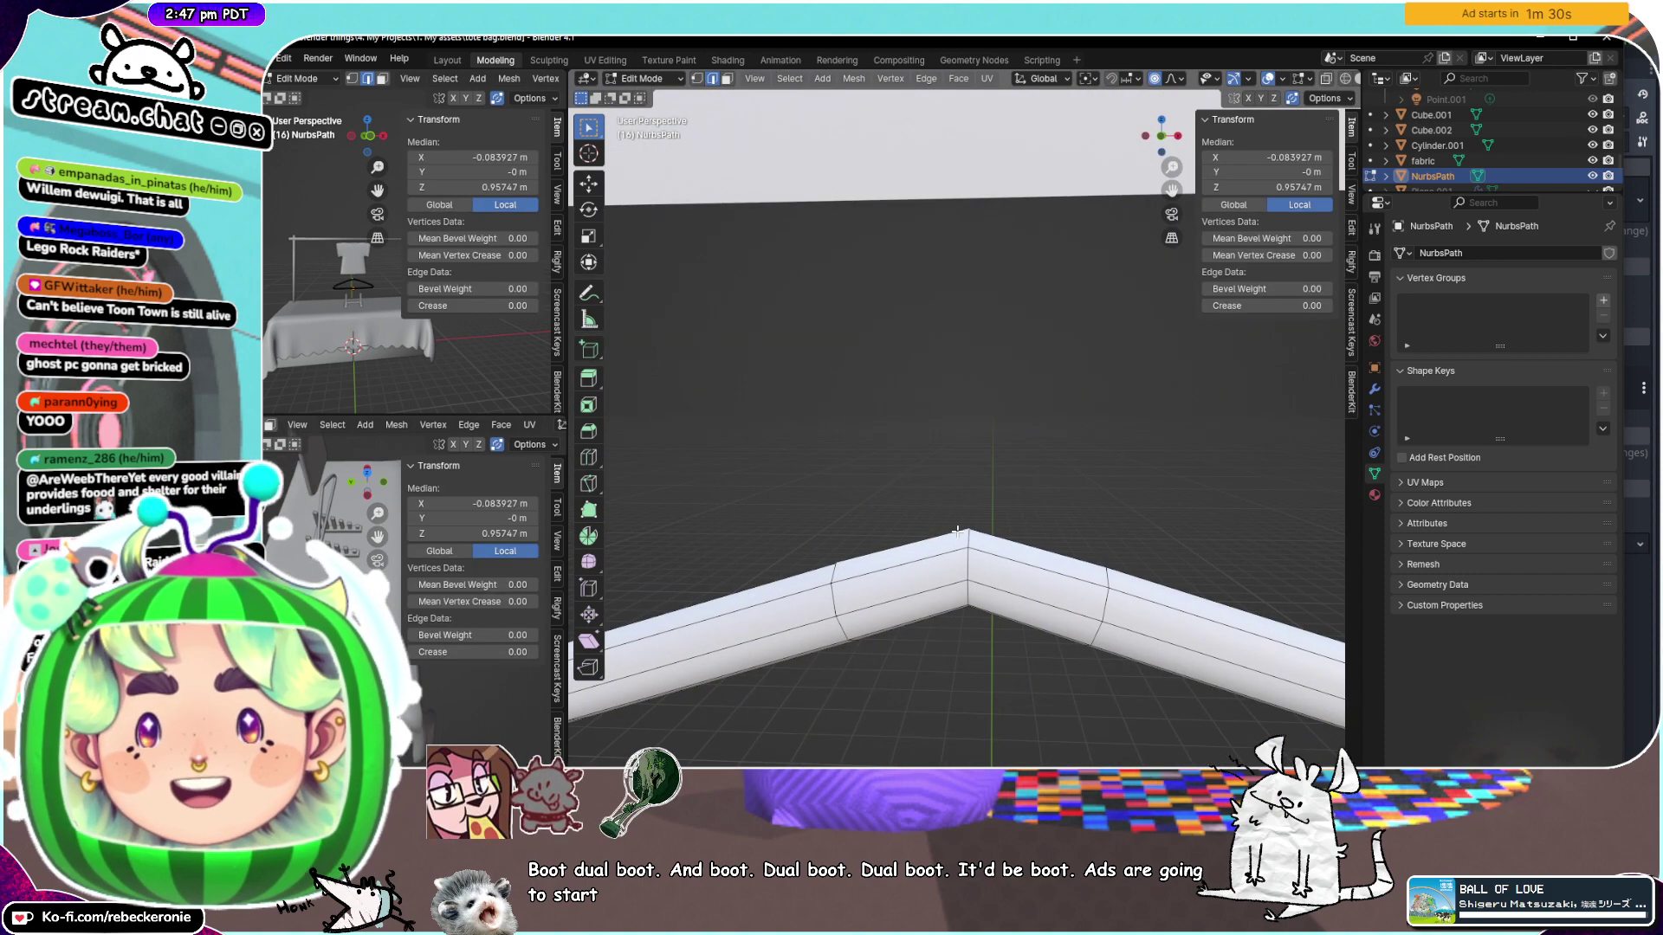
left_click(977, 531)
middle_click_drag(977, 532, 811, 321)
scroll(963, 507, "up", 2)
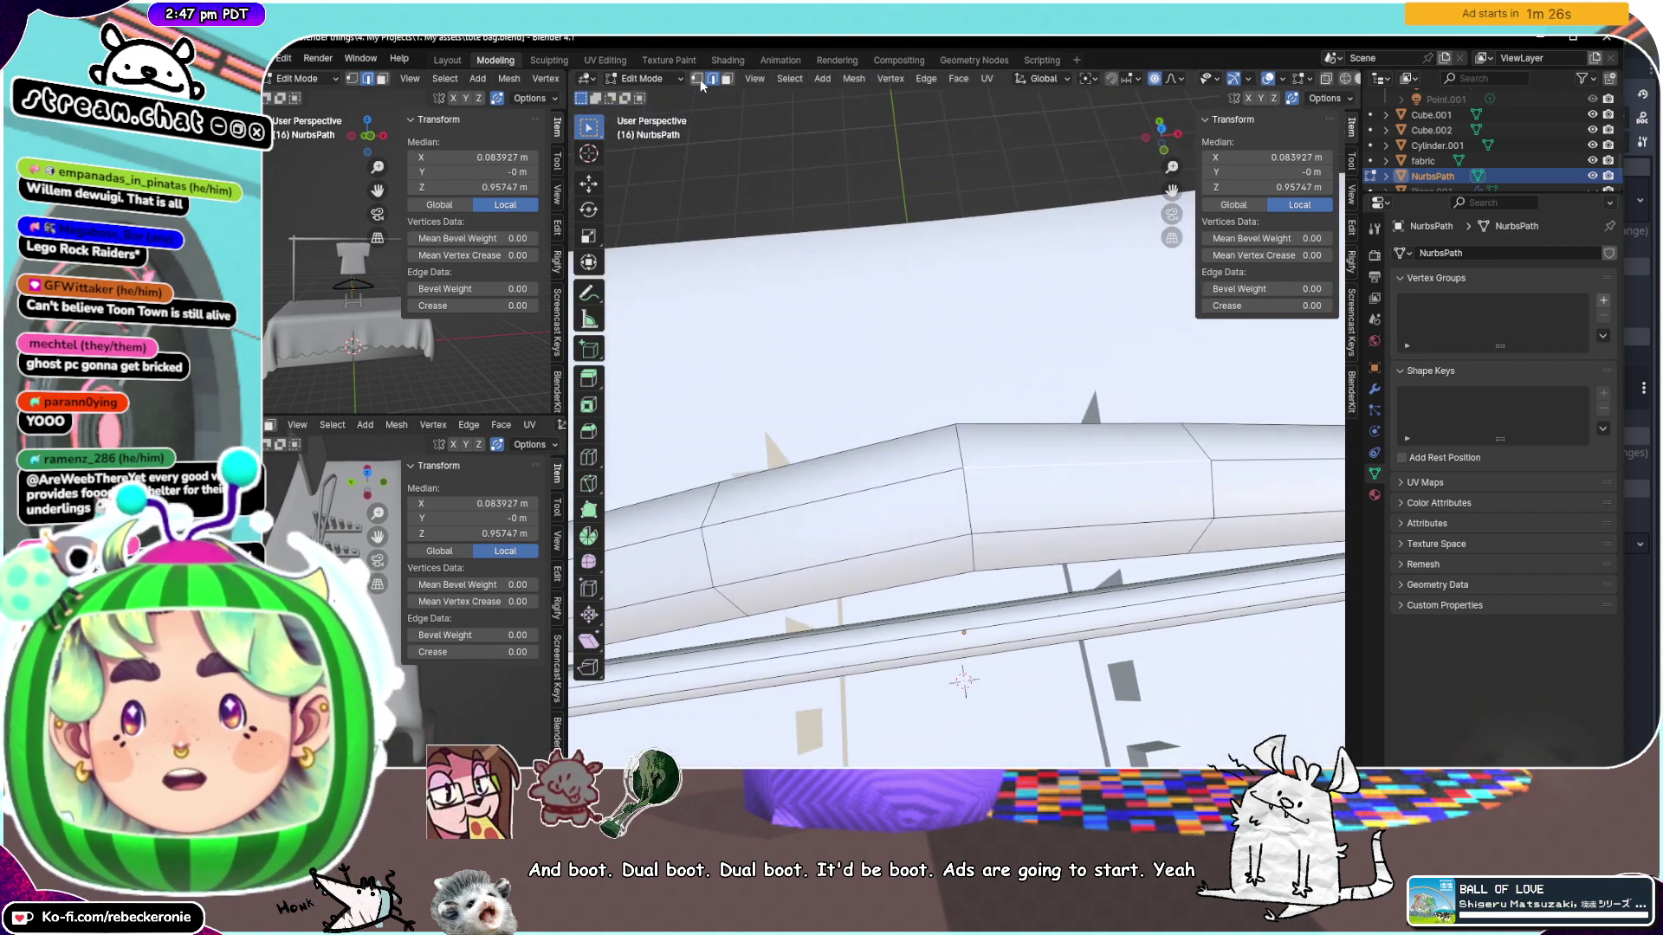
left_click(963, 469)
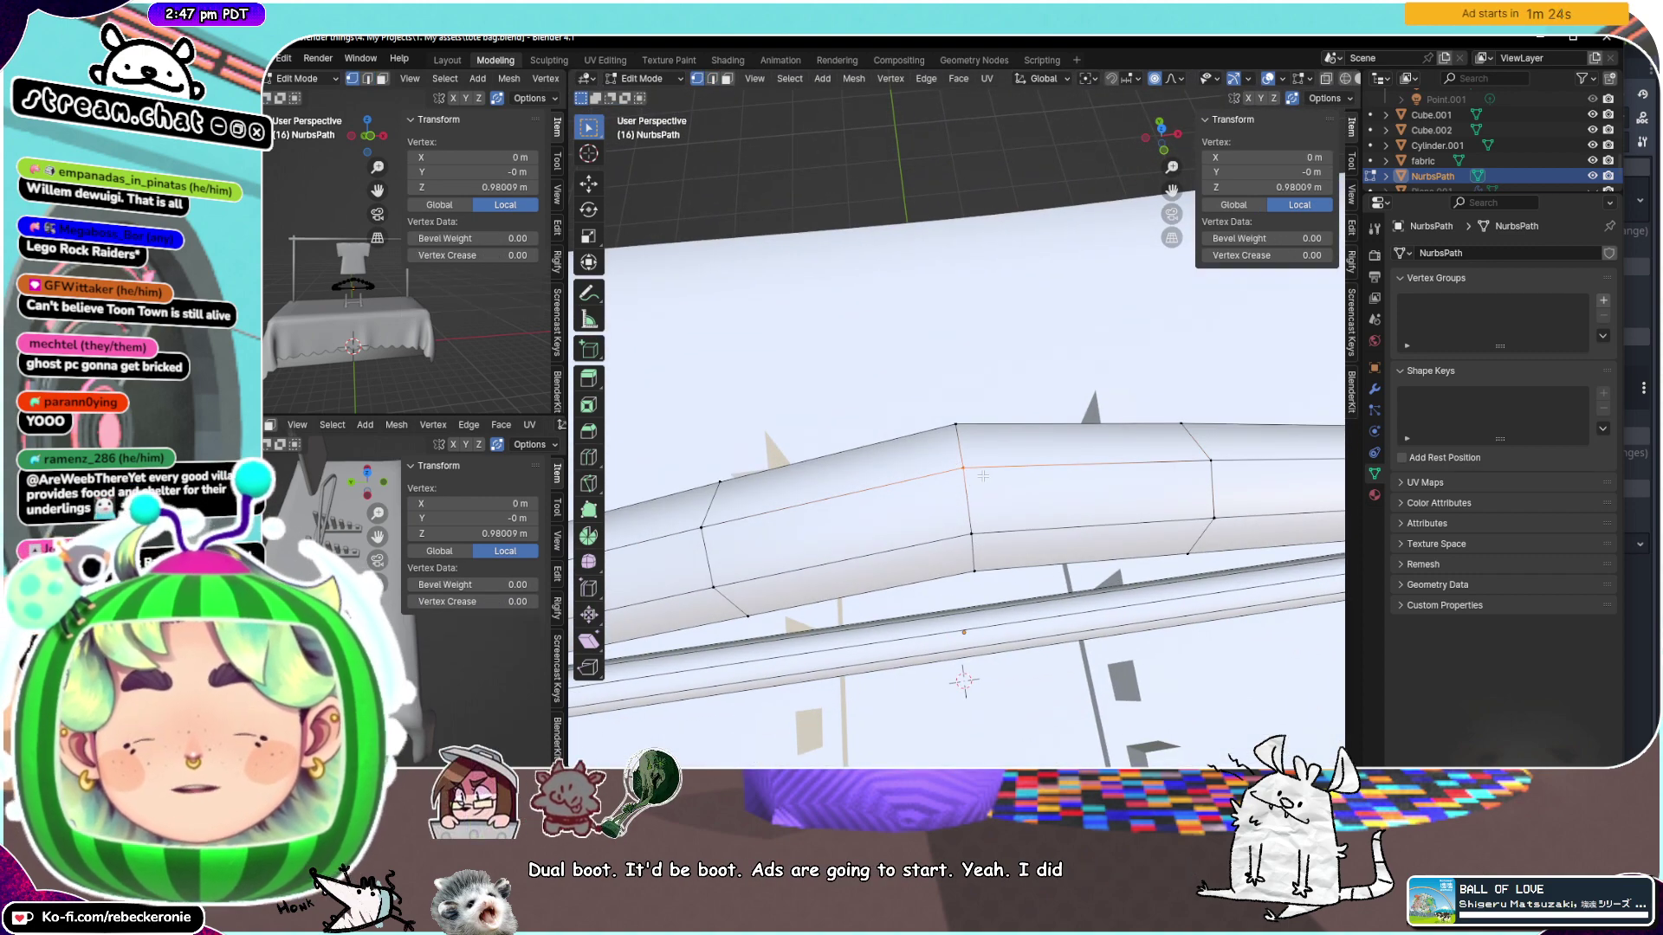
key("ctrl+b")
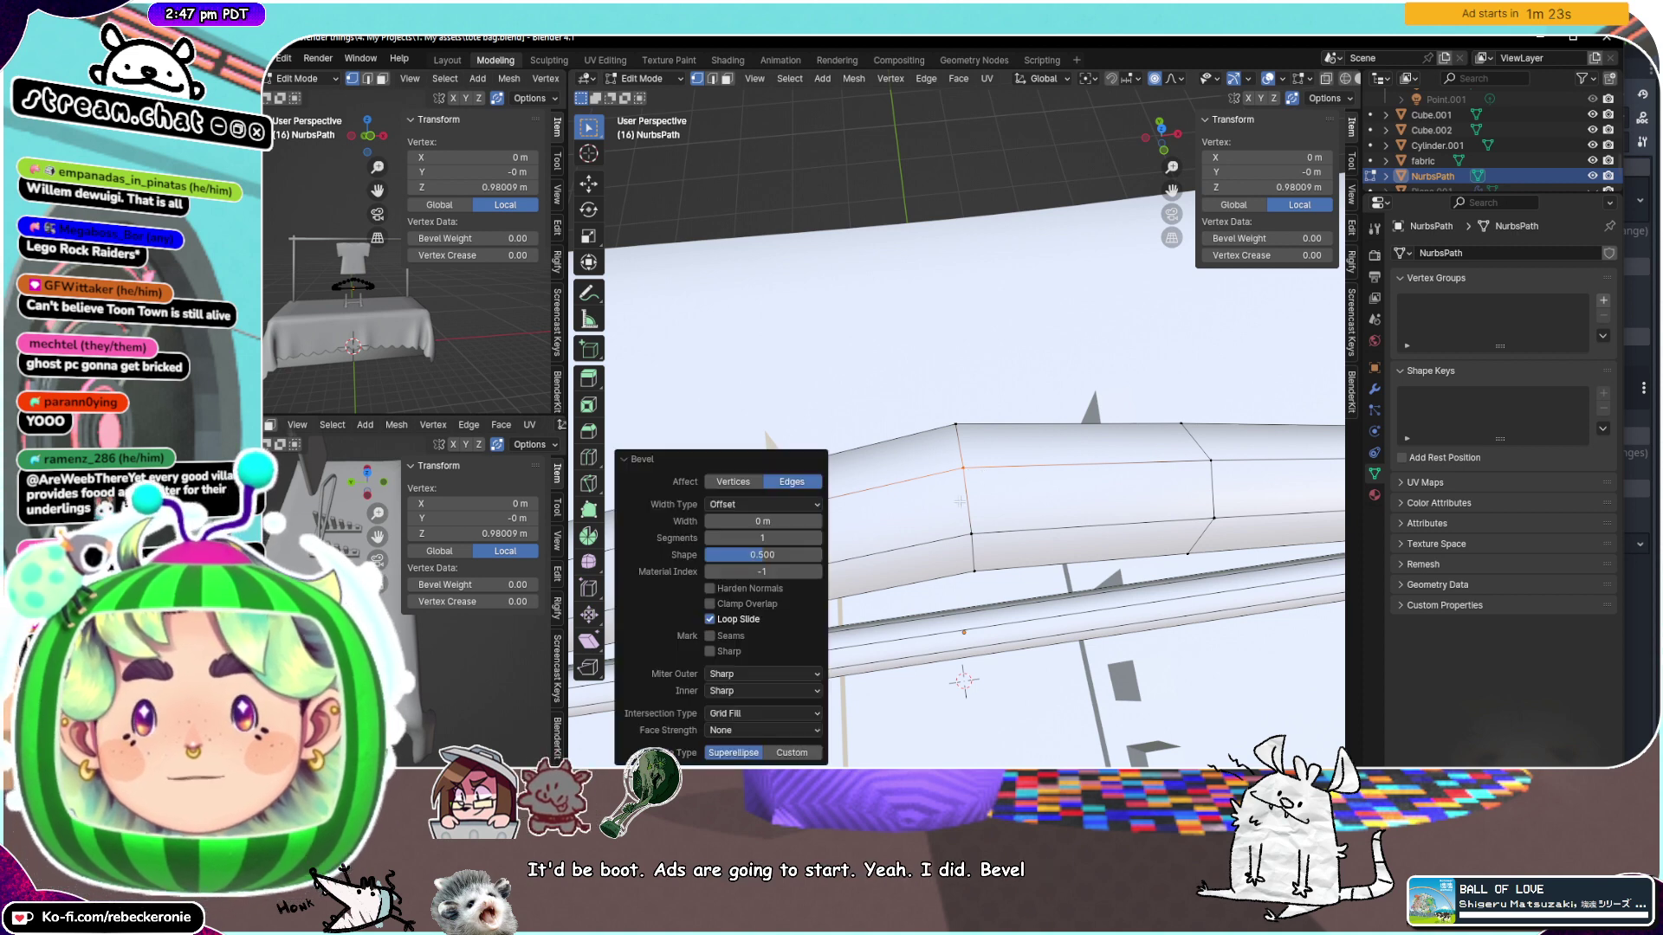
left_click(734, 481)
mouse_move(762, 522)
left_mouse_down()
mouse_move(797, 522)
mouse_move(775, 521)
left_mouse_up()
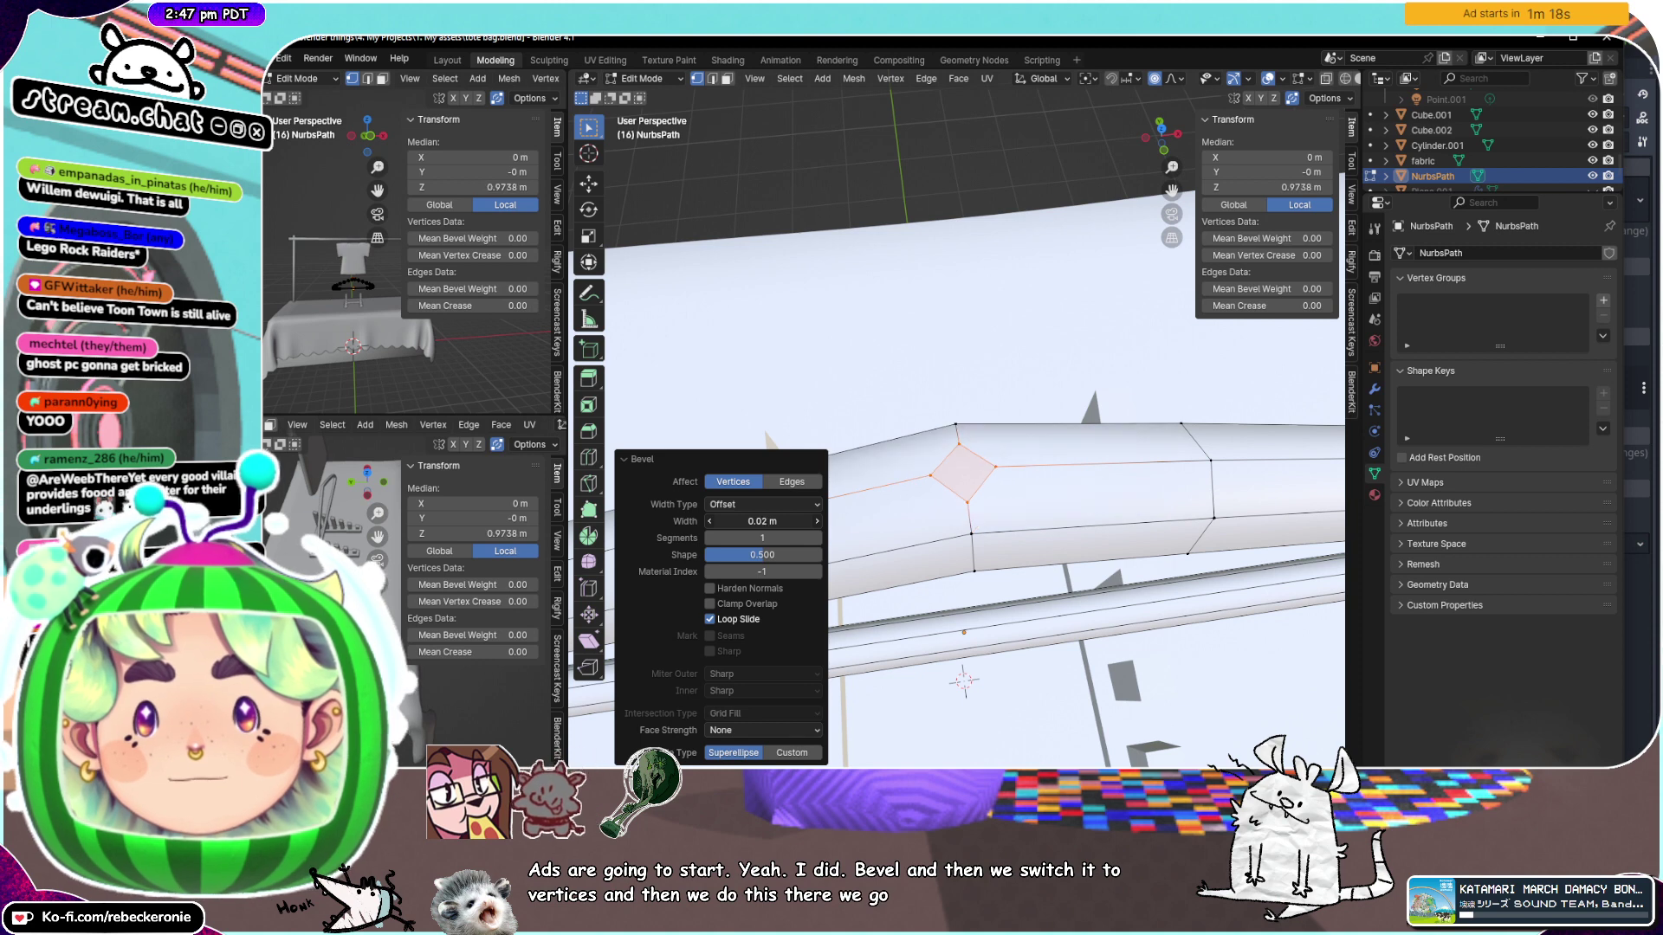
Extrude the small diamond face at the hanger's apex about 0.27 m upward along Z
middle_click_drag(940, 559, 960, 482)
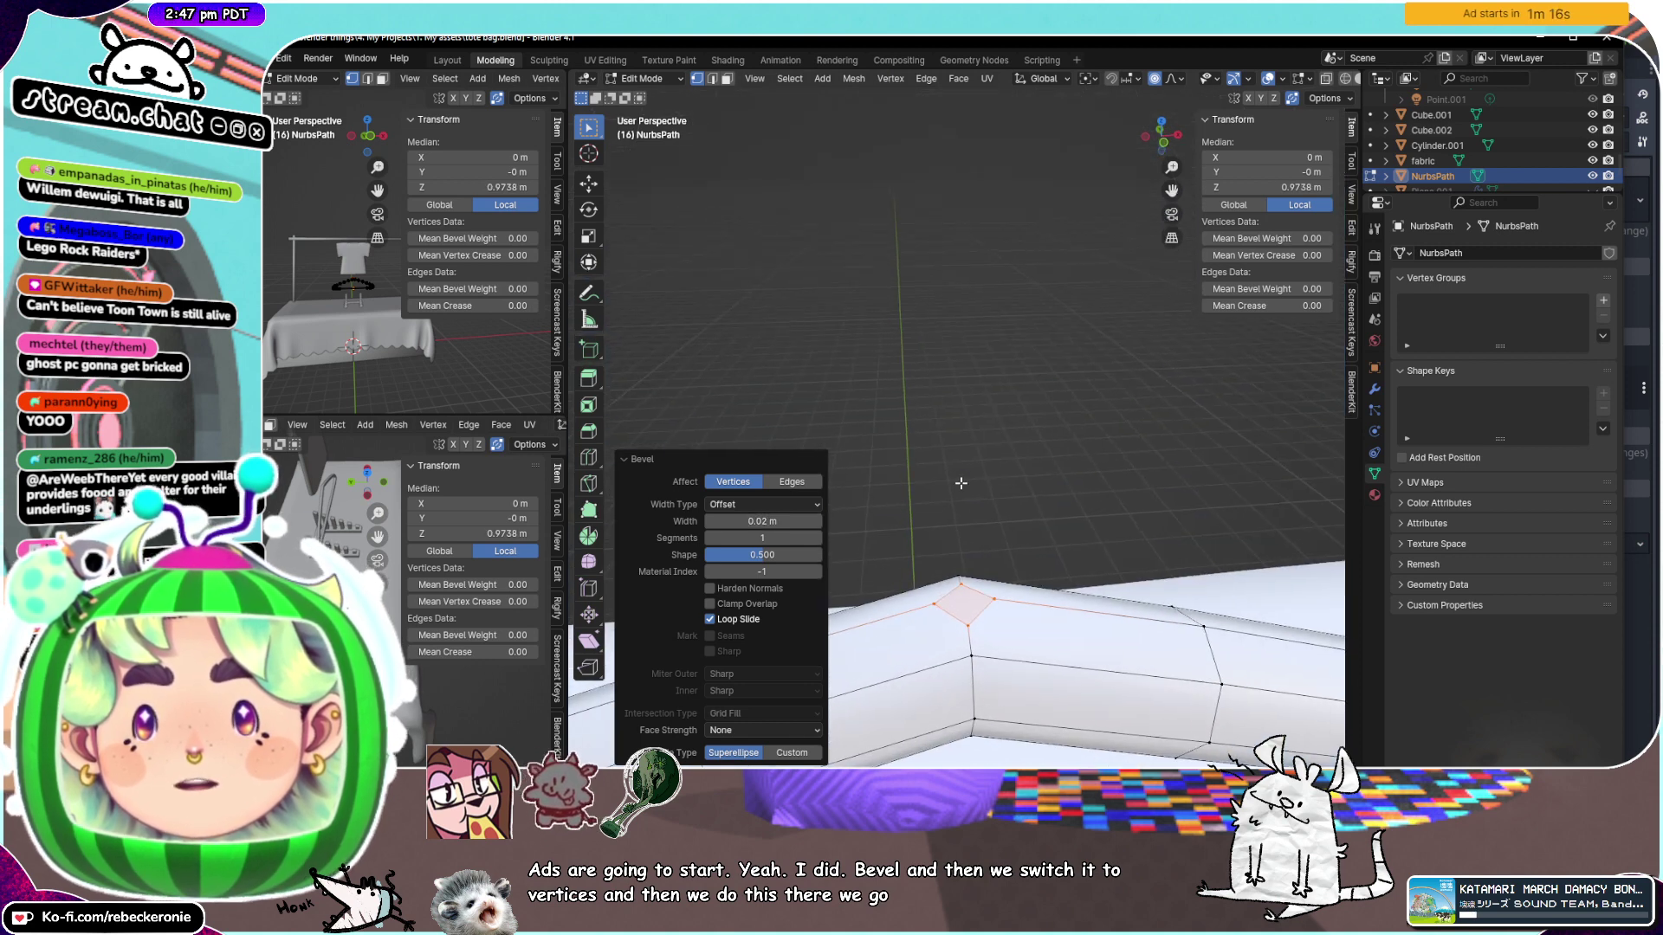
key("e")
key("z")
left_click(975, 151)
scroll(1083, 165, "down", 3)
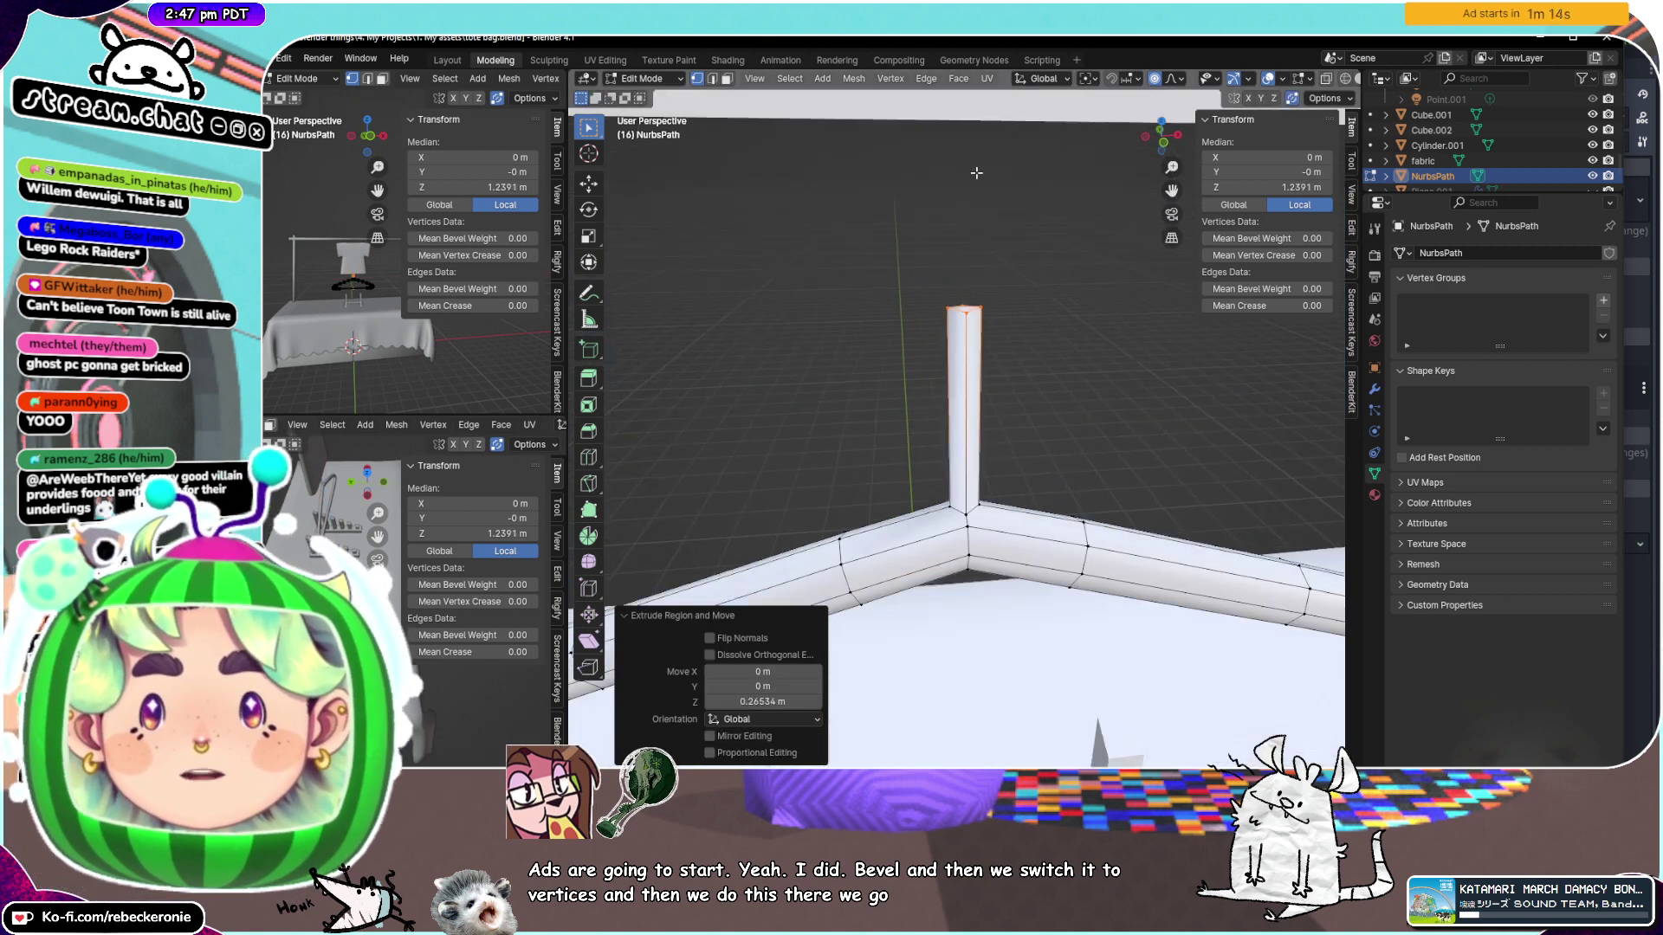
left_click(1163, 149)
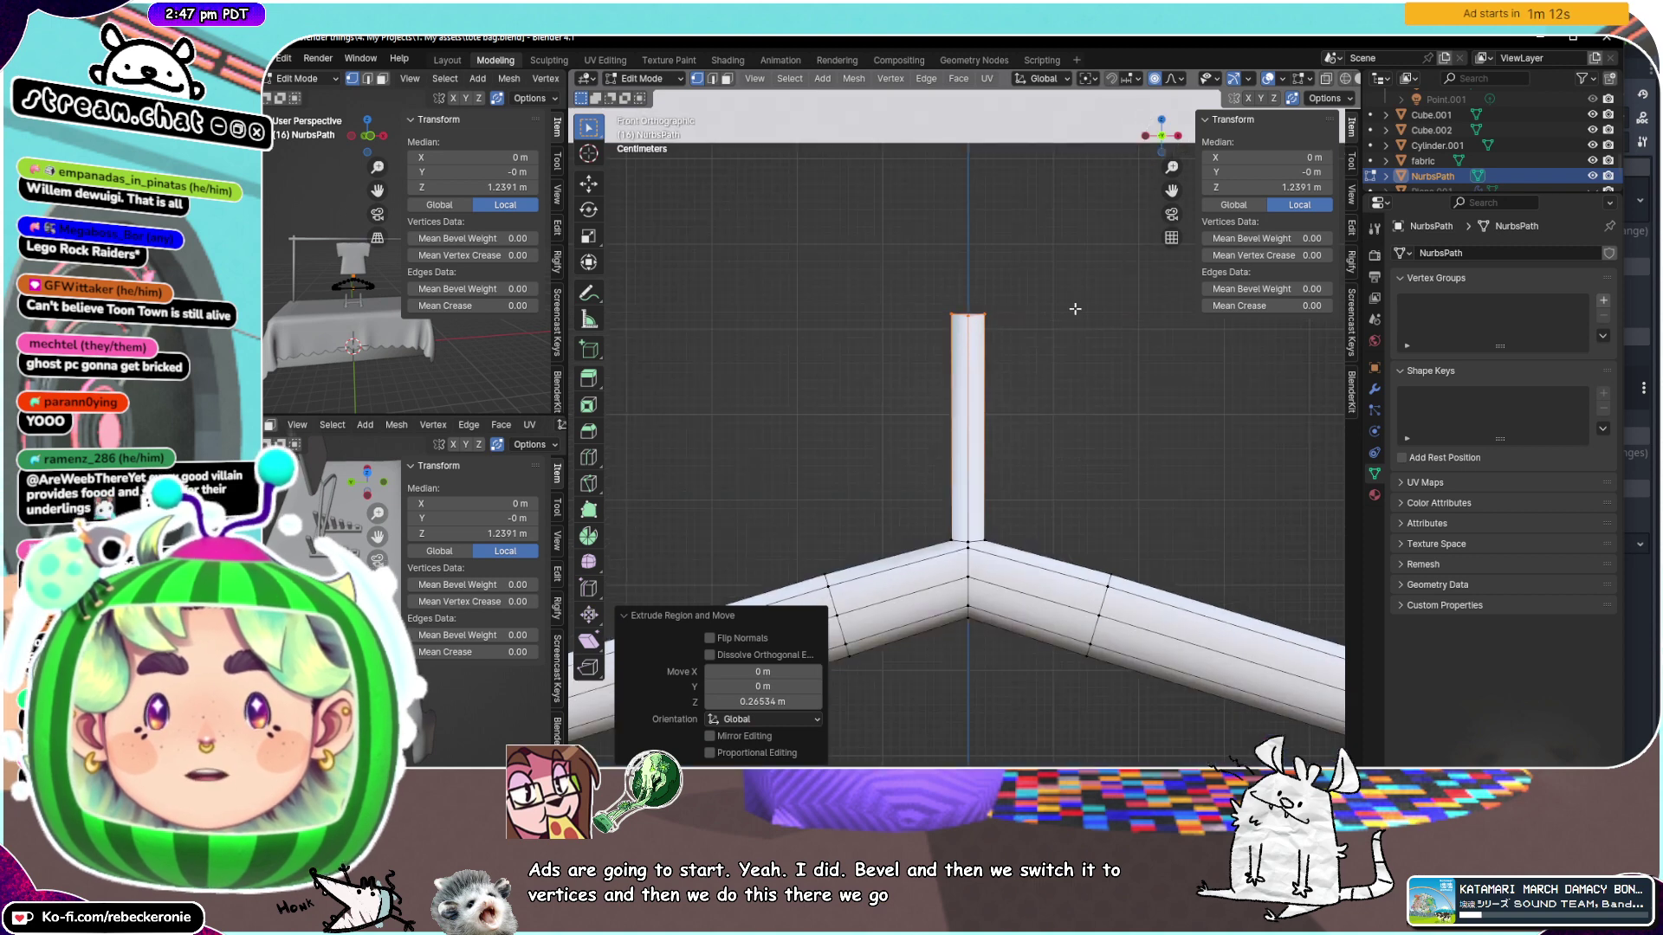
key("r")
key("Escape")
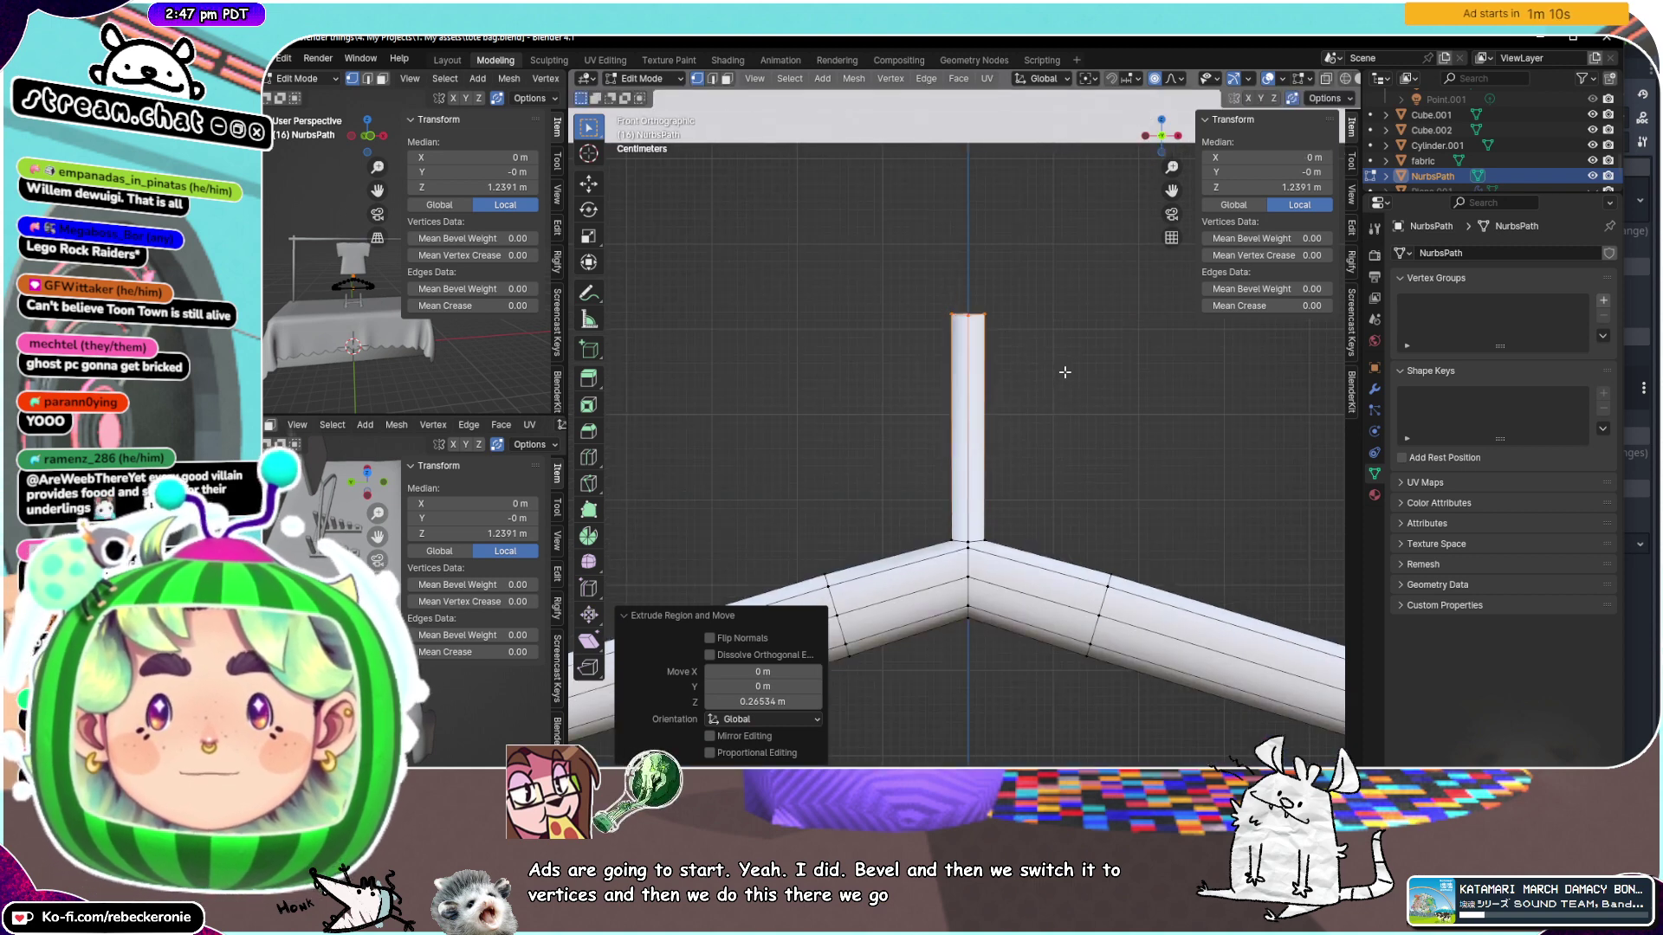
key("e")
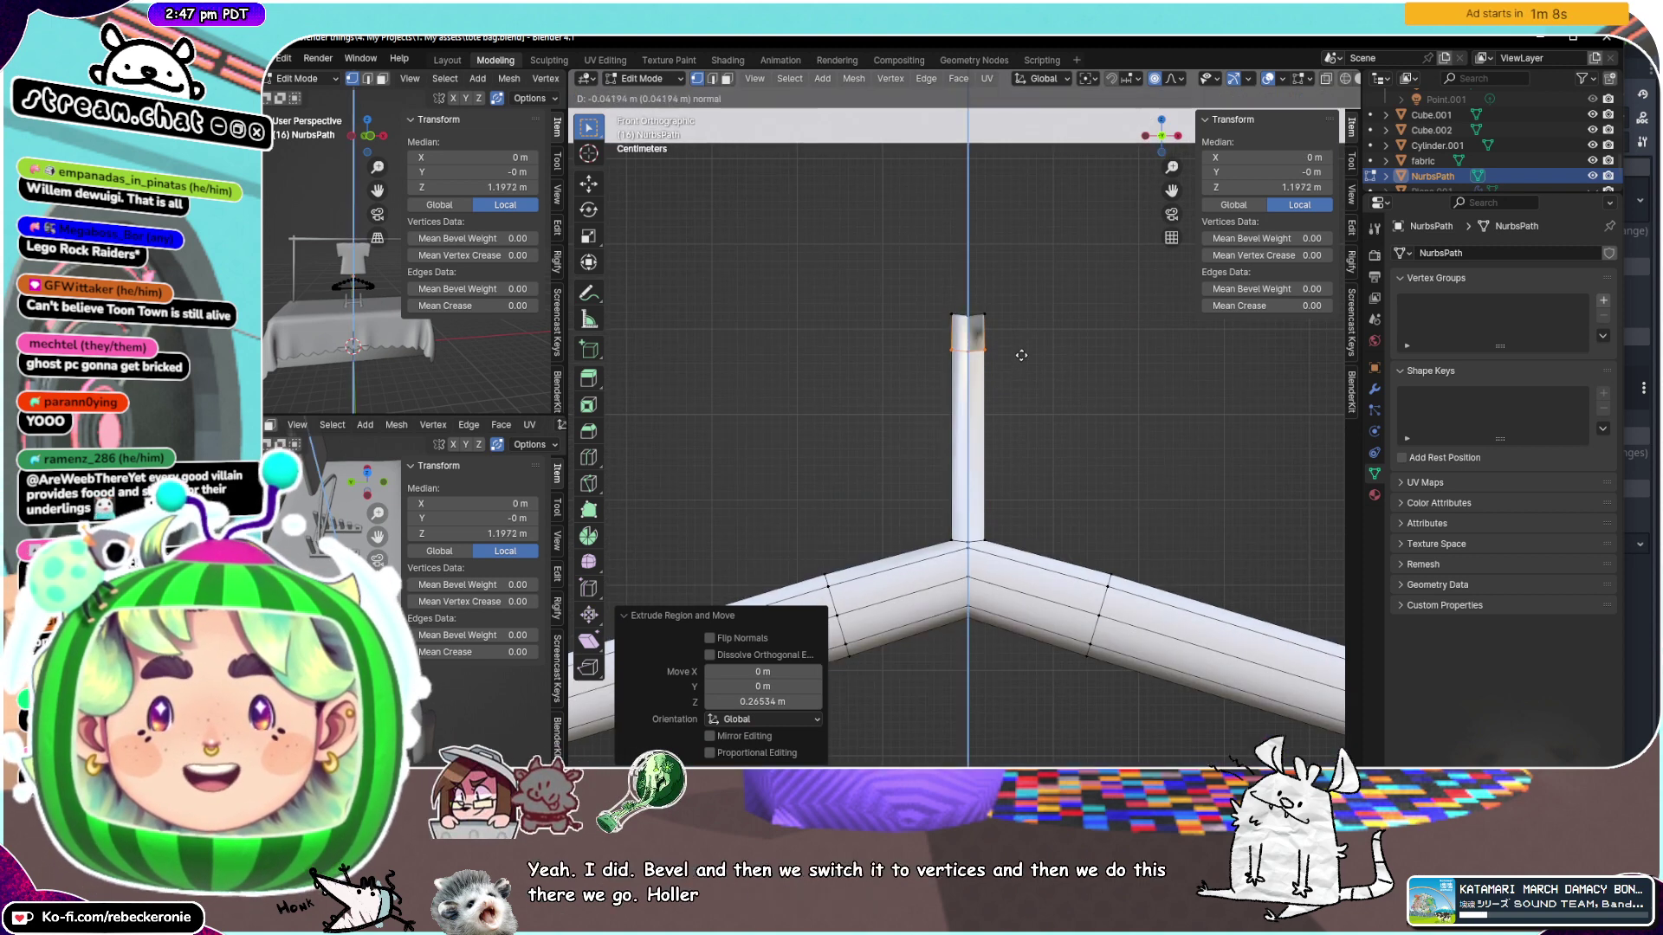
key("Escape")
key("r")
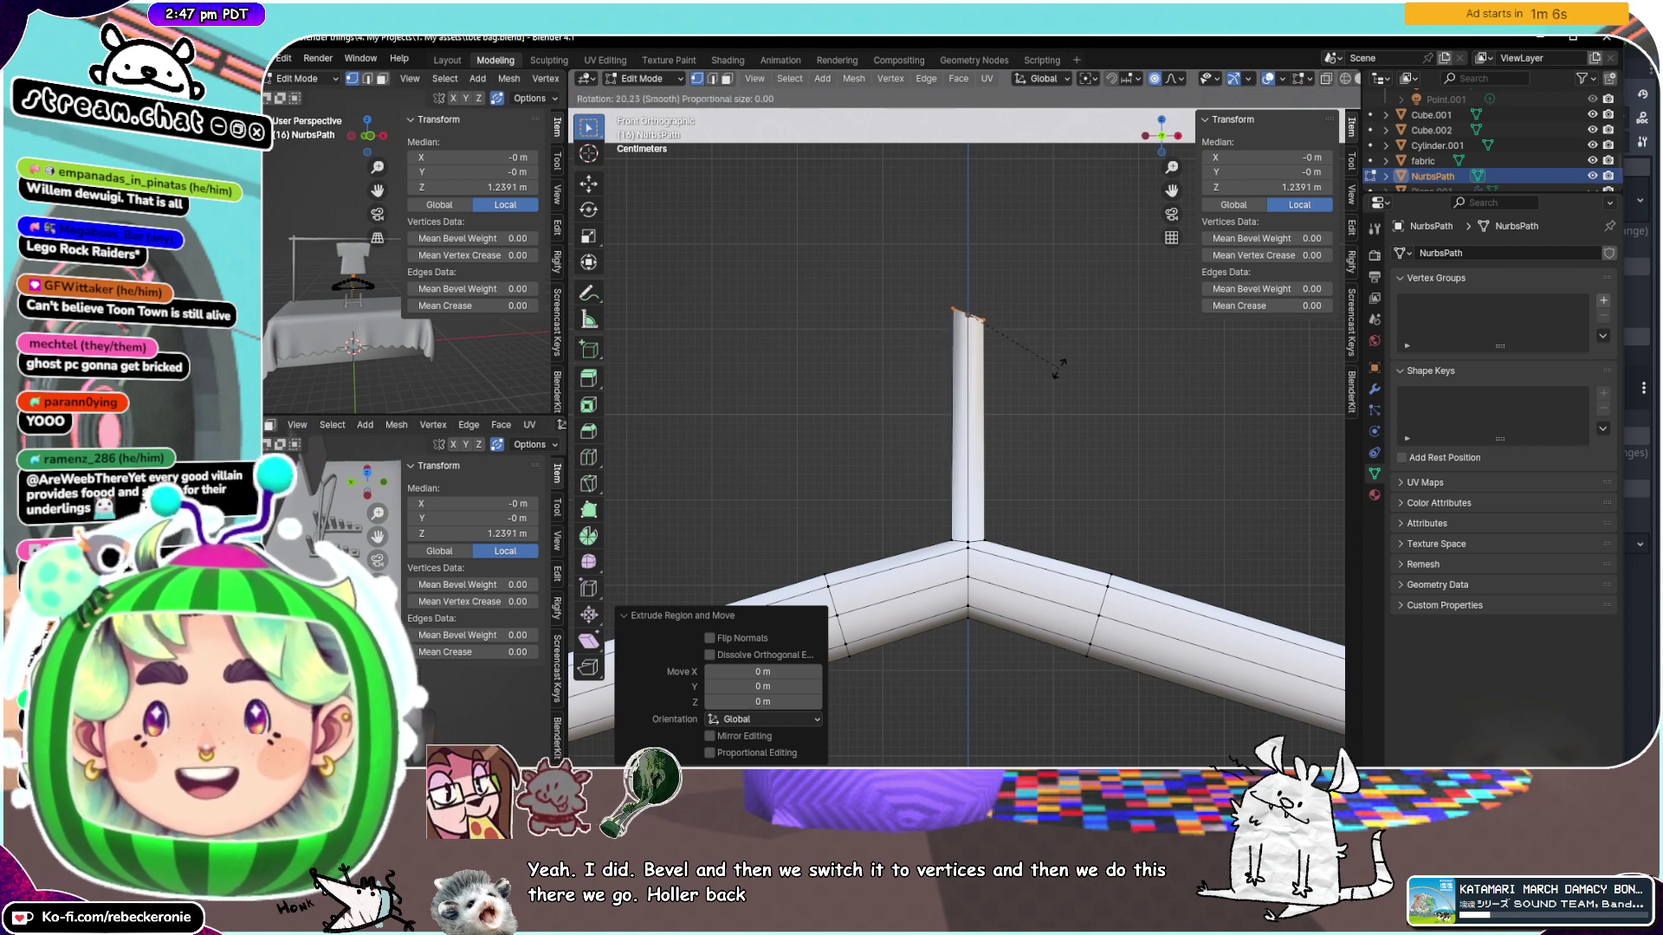
key("Escape")
Undo the upward extrusion of the diamond face at the hanger's apex
key("ctrl+z")
key("ctrl+z")
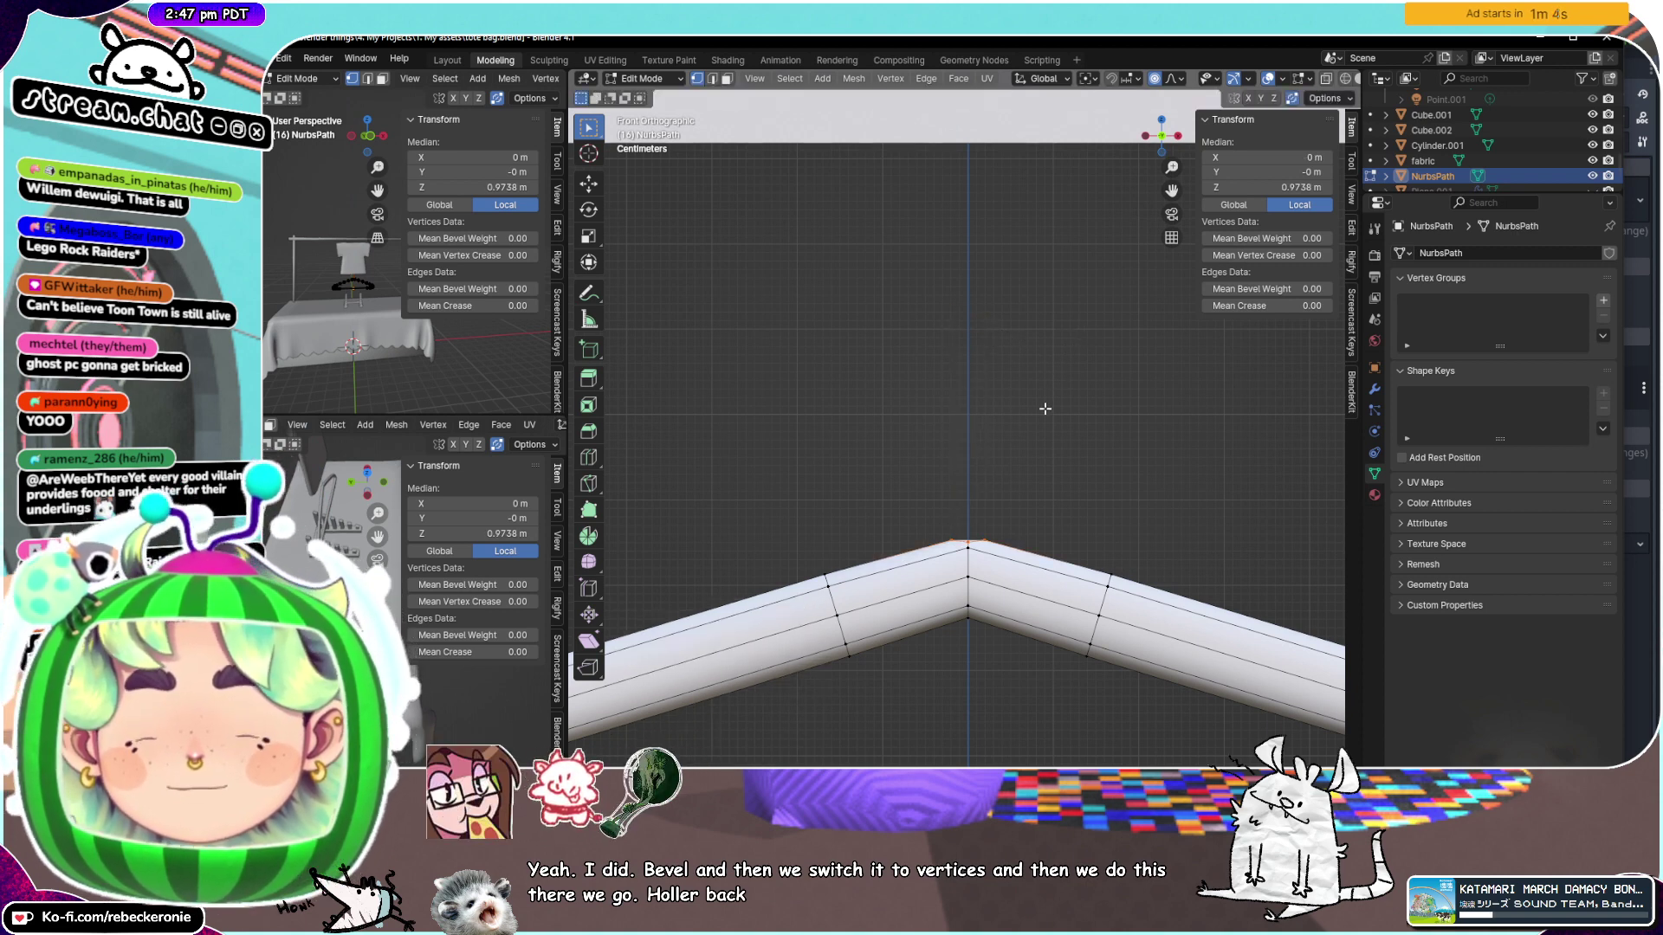
Extrude the small diamond face at the hanger's apex about 0.24 m upward along Z to form a straight stem
key("e")
key("z")
left_click(1047, 225)
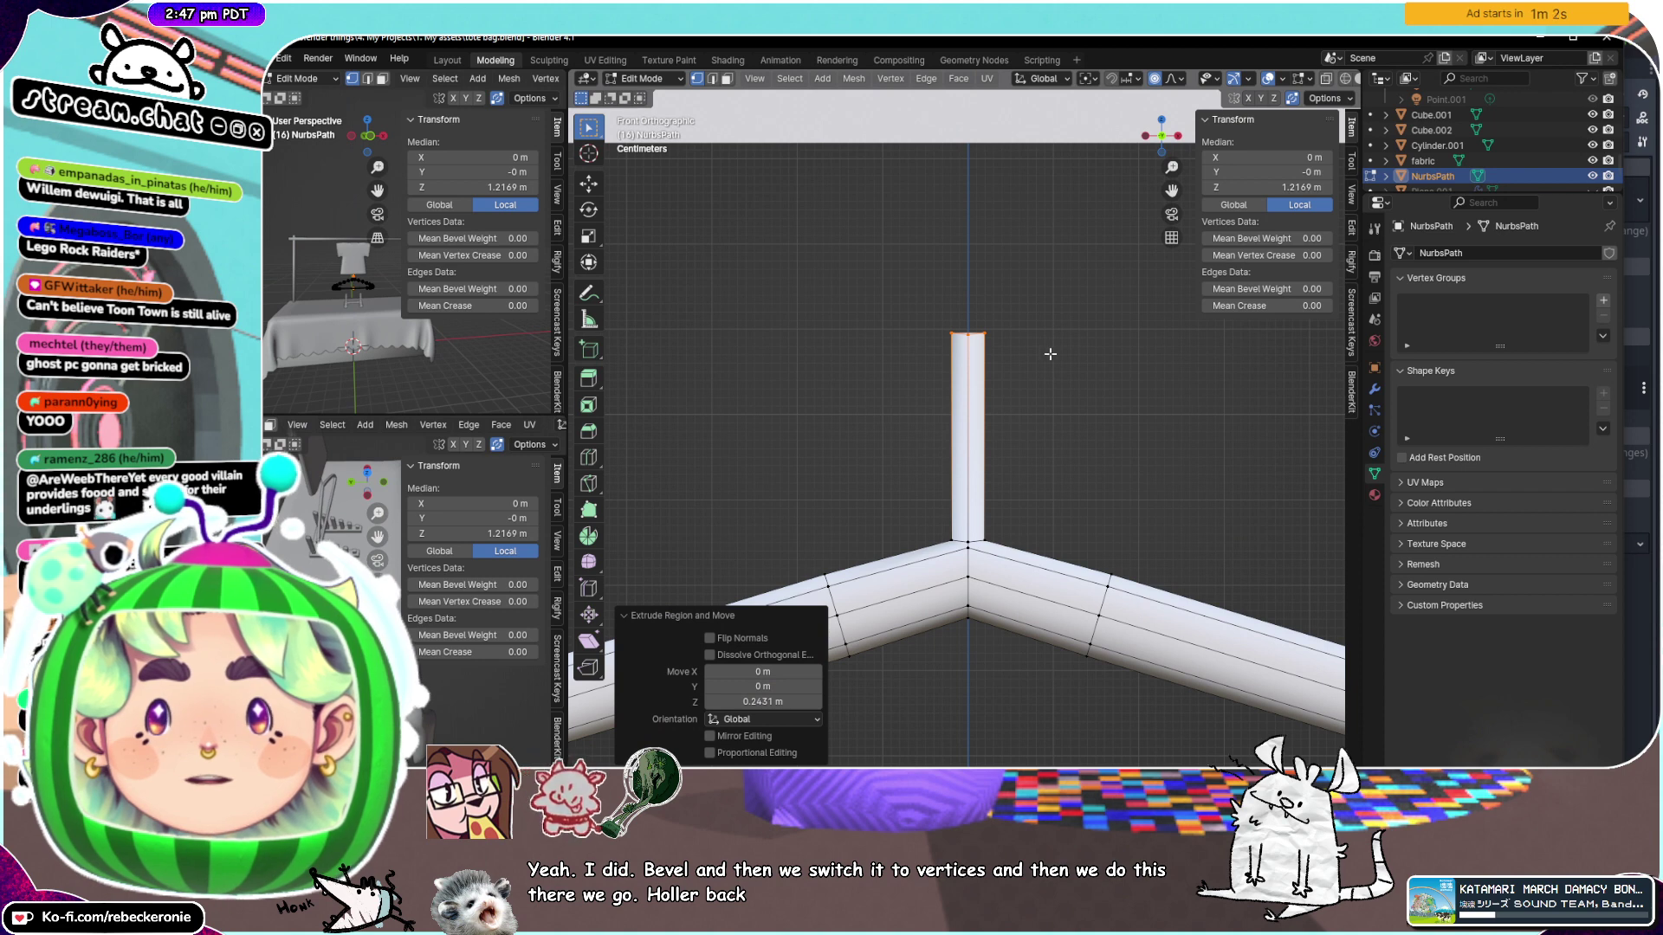
middle_click_drag(1105, 353, 1167, 216)
left_click(1162, 143)
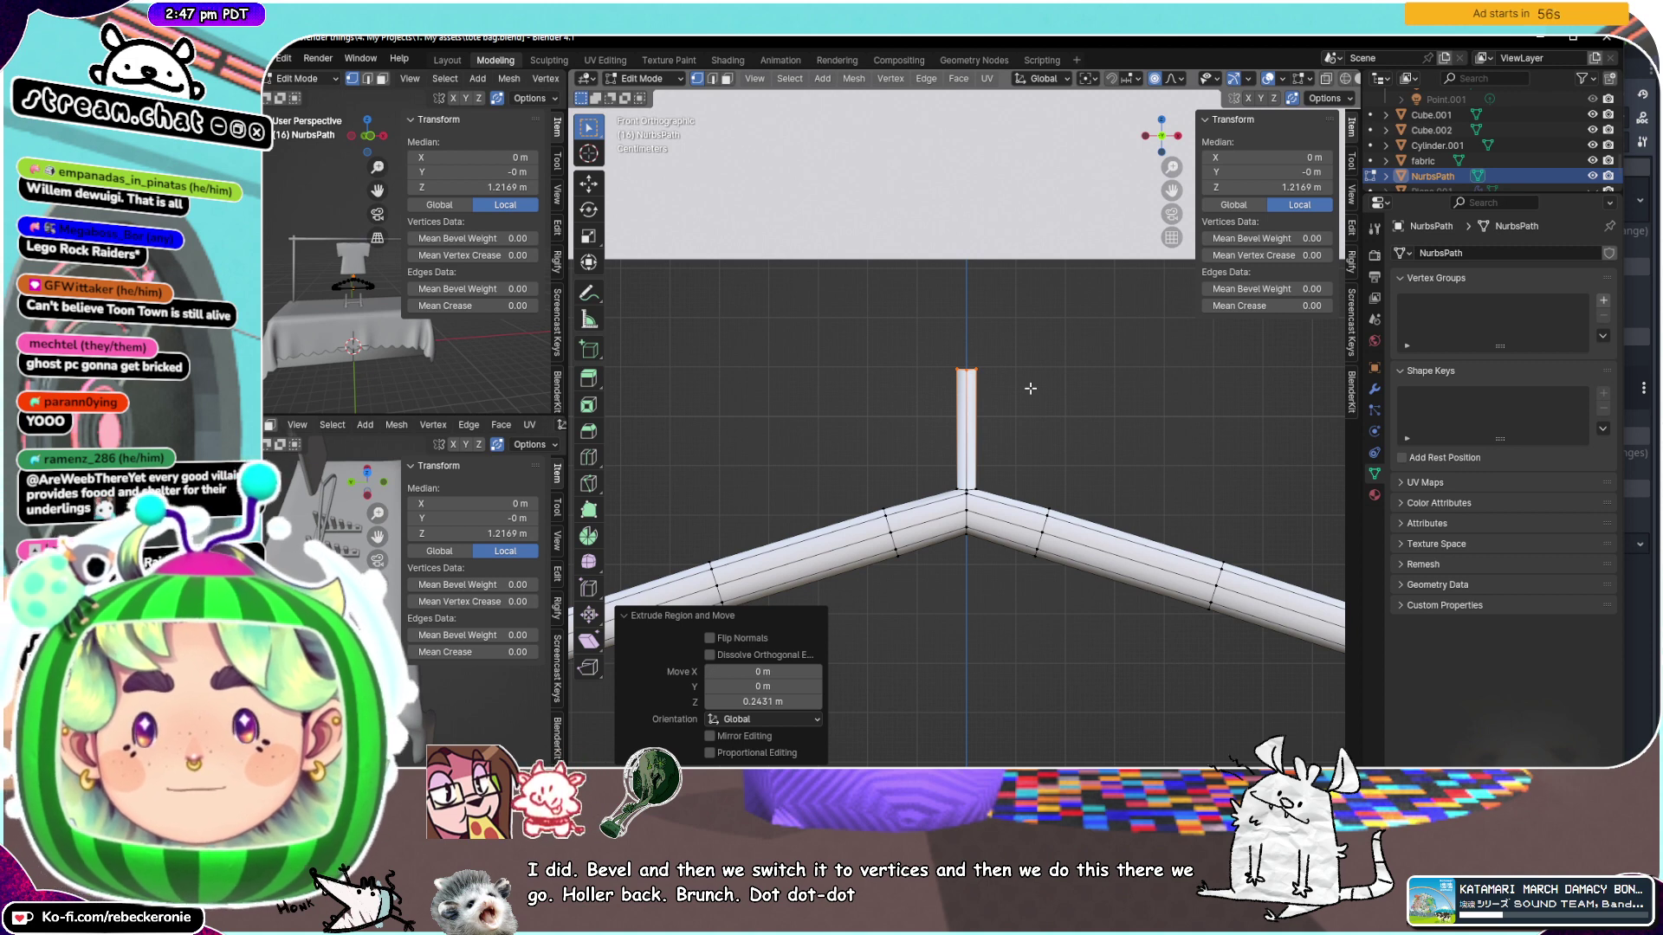
Rotate the stem's top face 26°, extrude it about 0.11 m along its normal and tilt the new end further
key("r")
left_click(1028, 427)
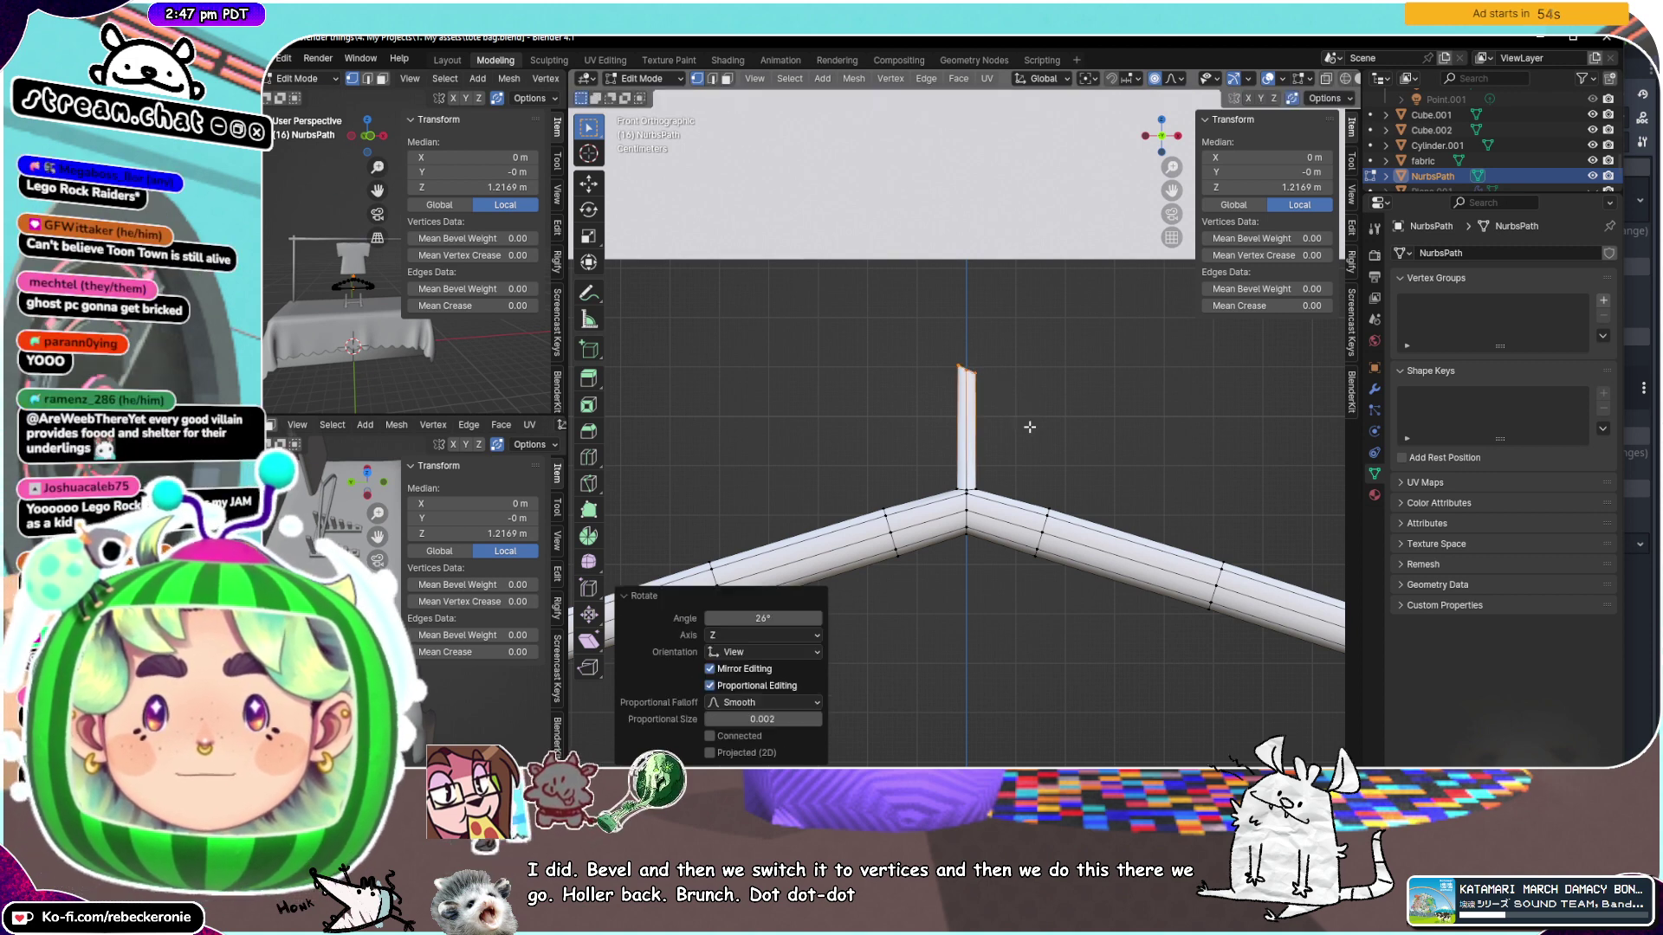
key("e")
left_click(1031, 407)
key("r")
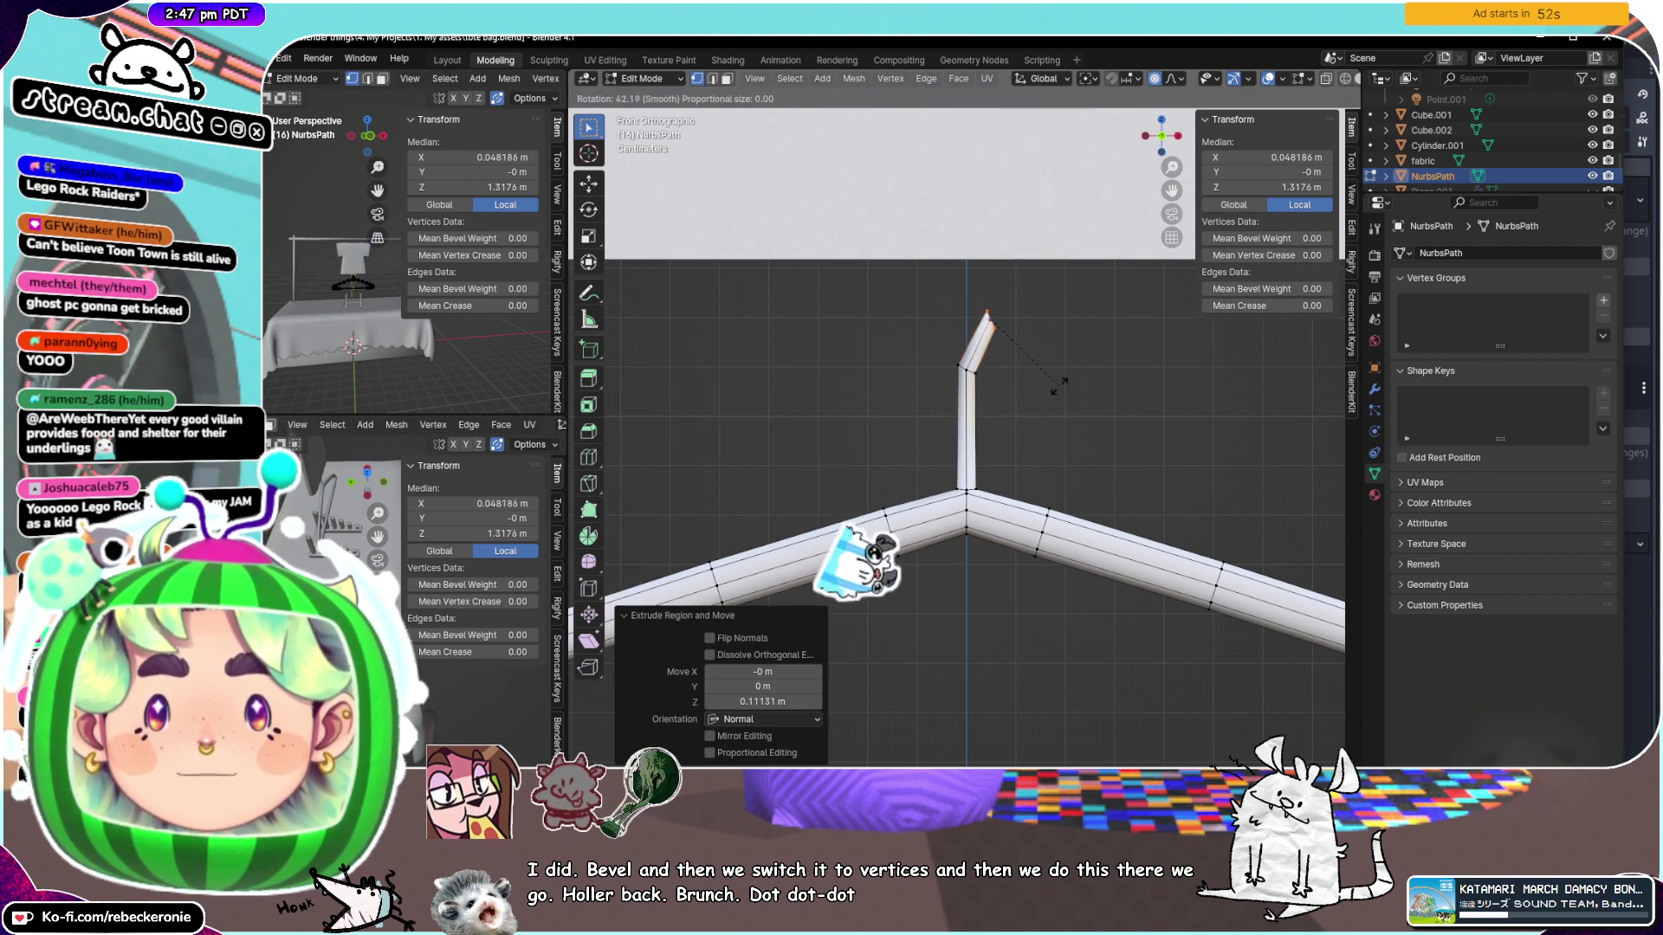
left_click(1059, 384)
Try extending the bent hook with two more extruded segments, about 0.11 m and 0.06 m long, angling each end
key("e")
left_click(1073, 396)
key("r")
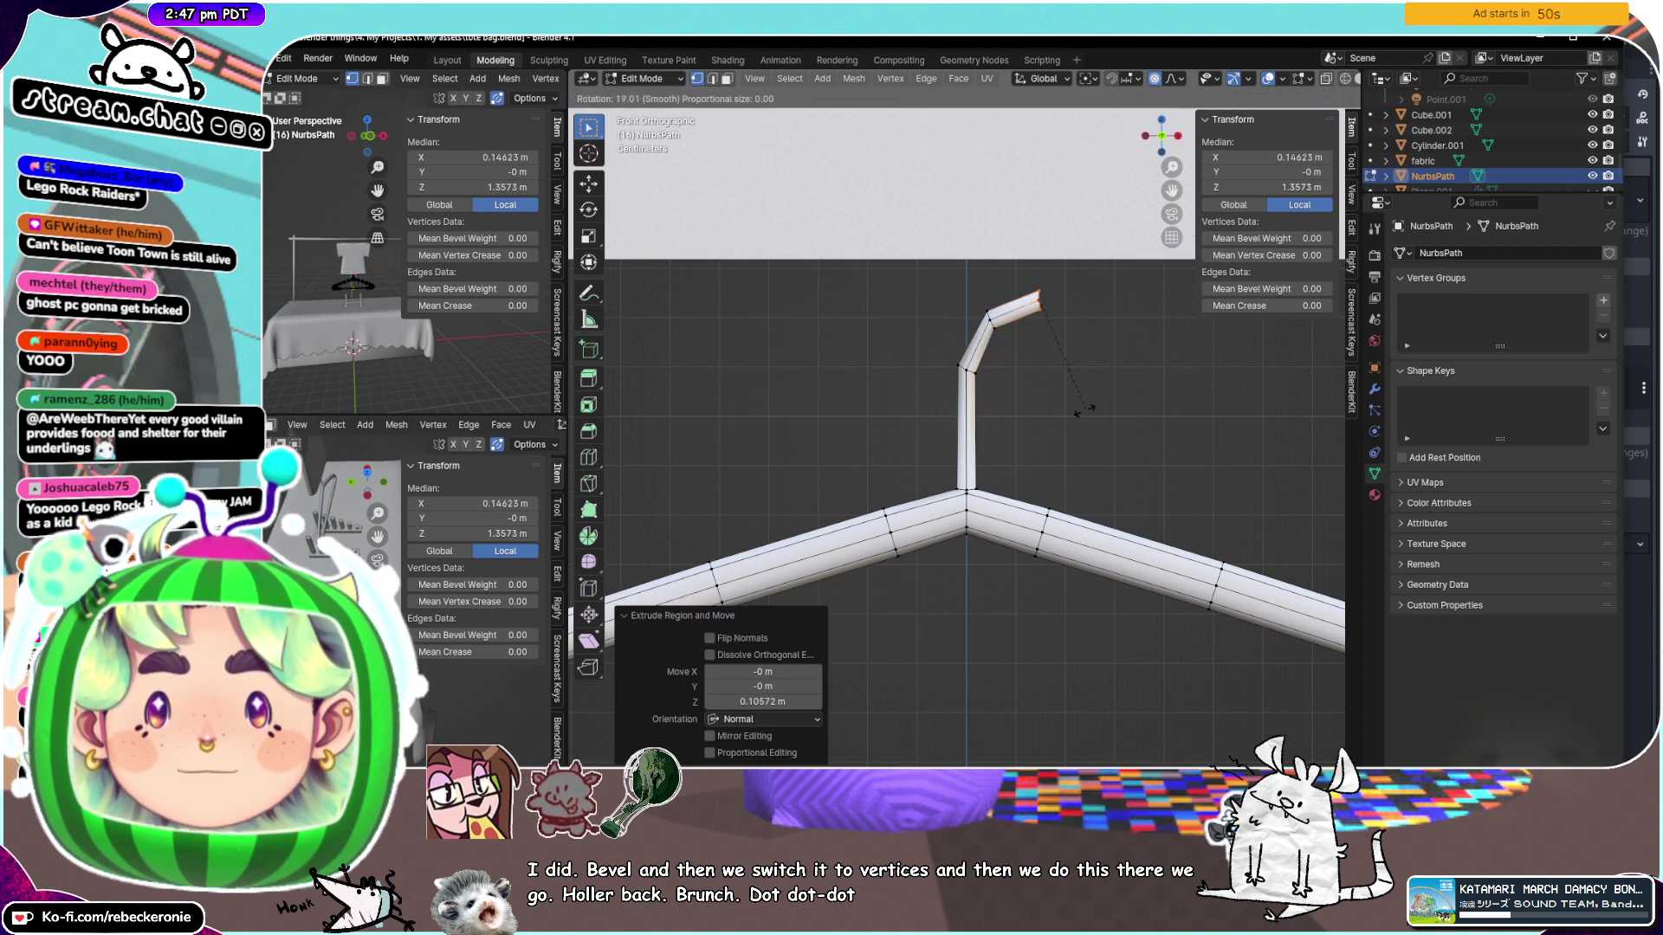
left_click(1083, 409)
key("e")
left_click(1117, 404)
key("r")
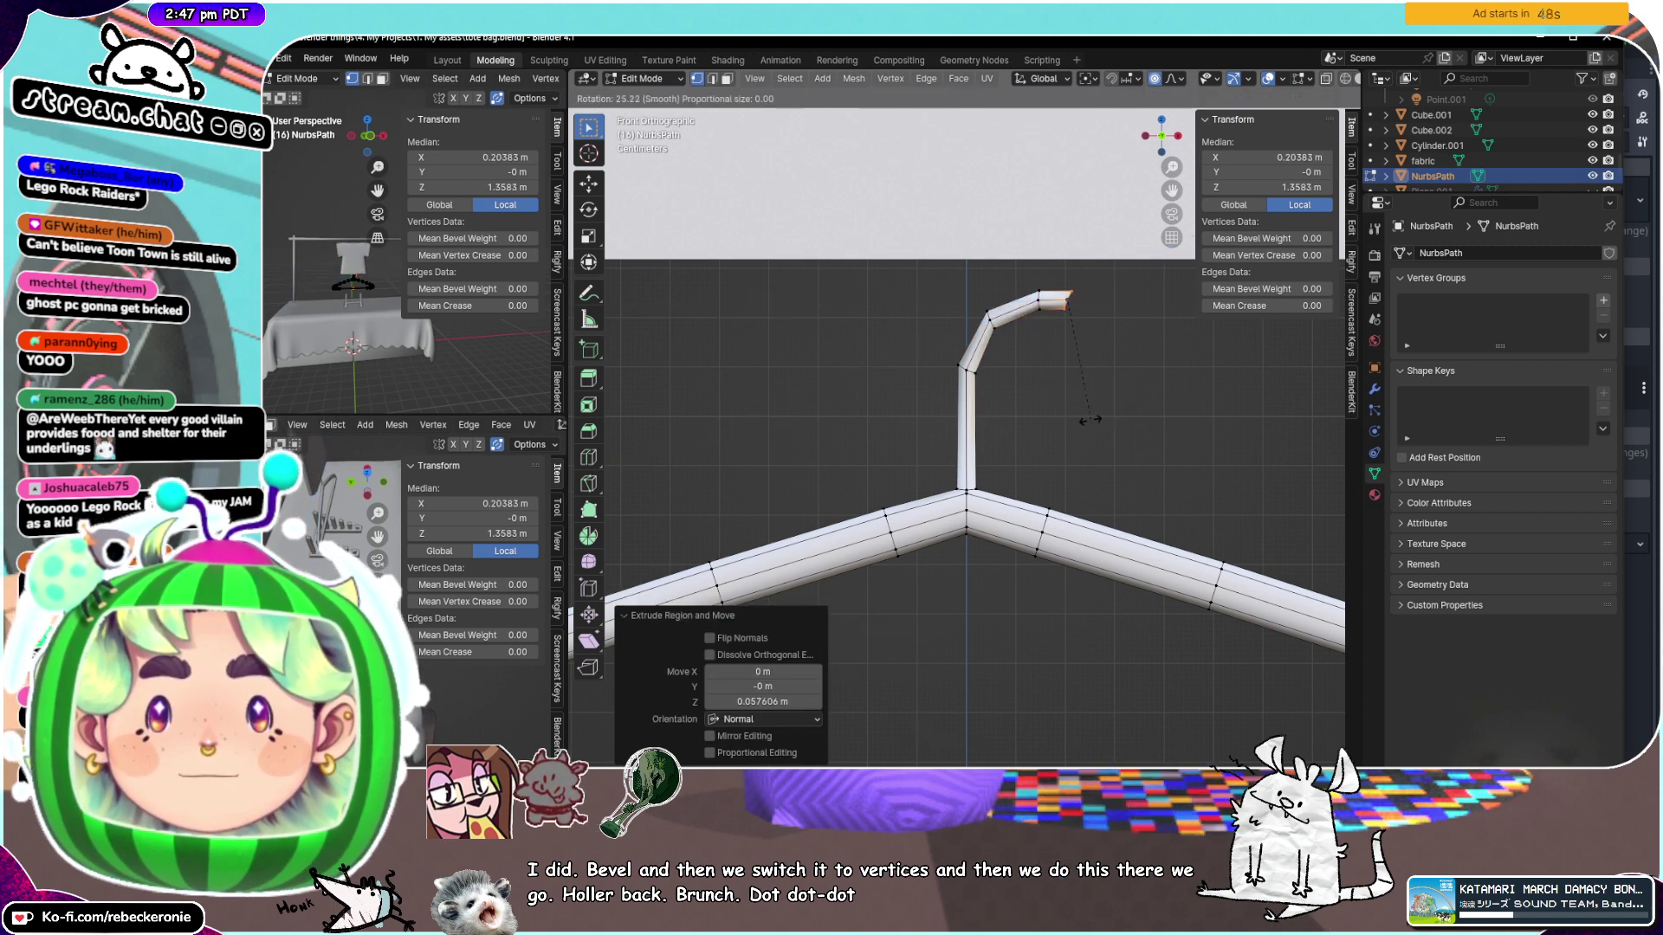
left_click(1095, 422)
key("ctrl+z")
key("ctrl+z")
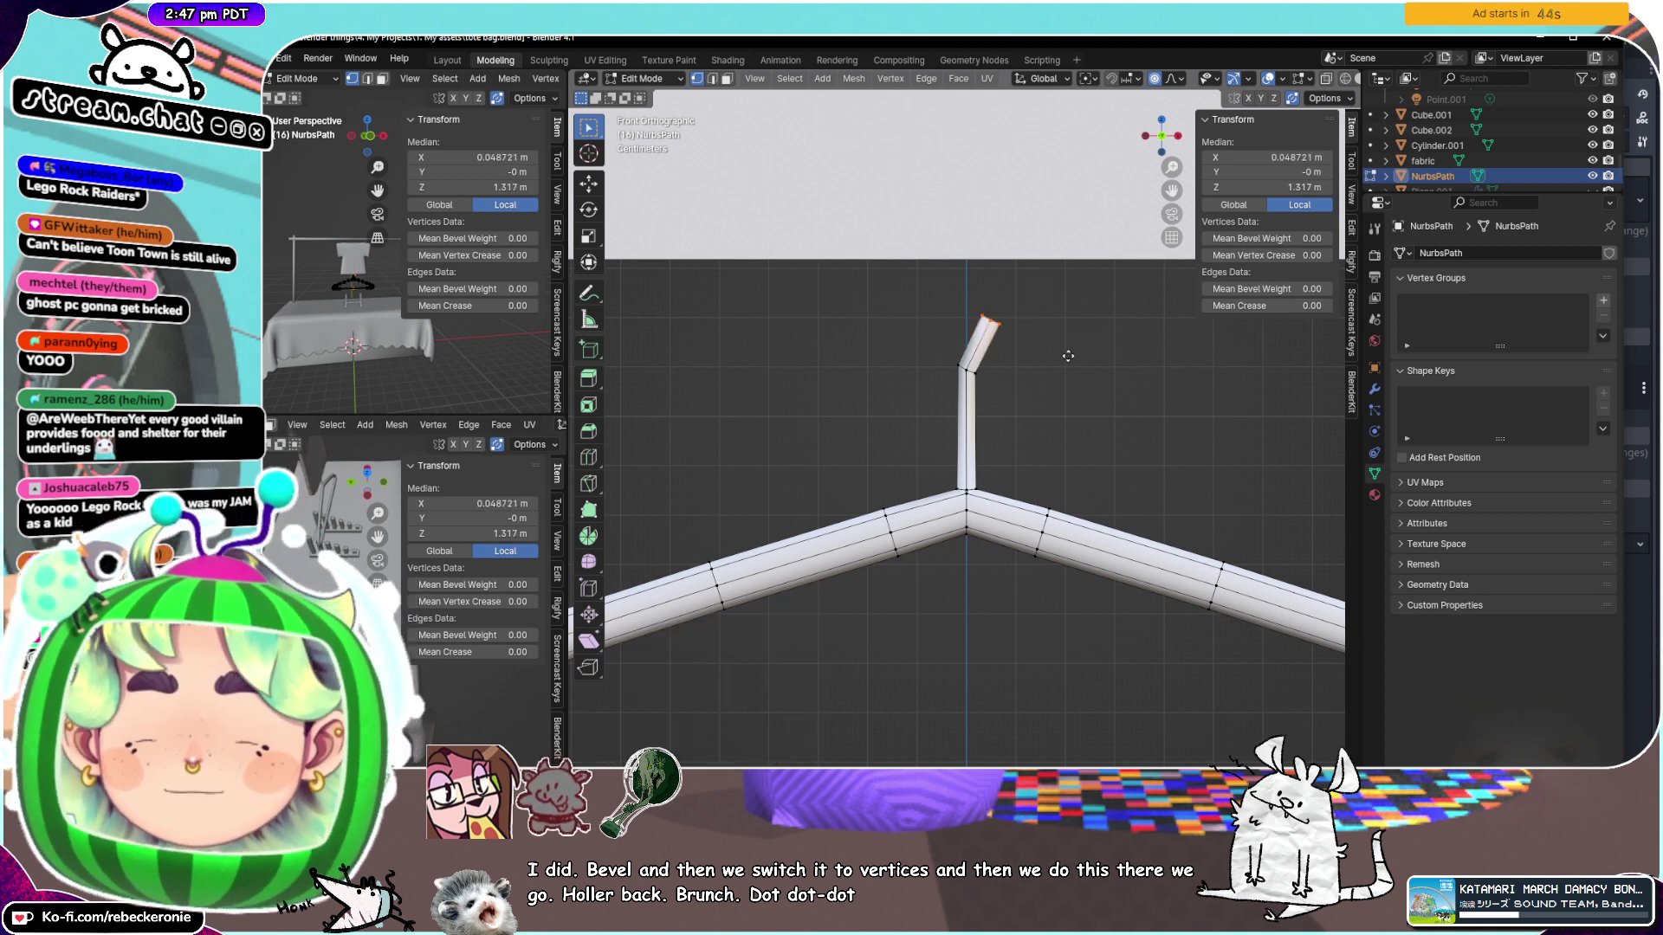
Move the hook segment's end 0.071 m along X, shift it about 0.05 m in X and 0.07 m up, and rotate it 71.1°
key("g")
key("x")
left_click(1103, 342)
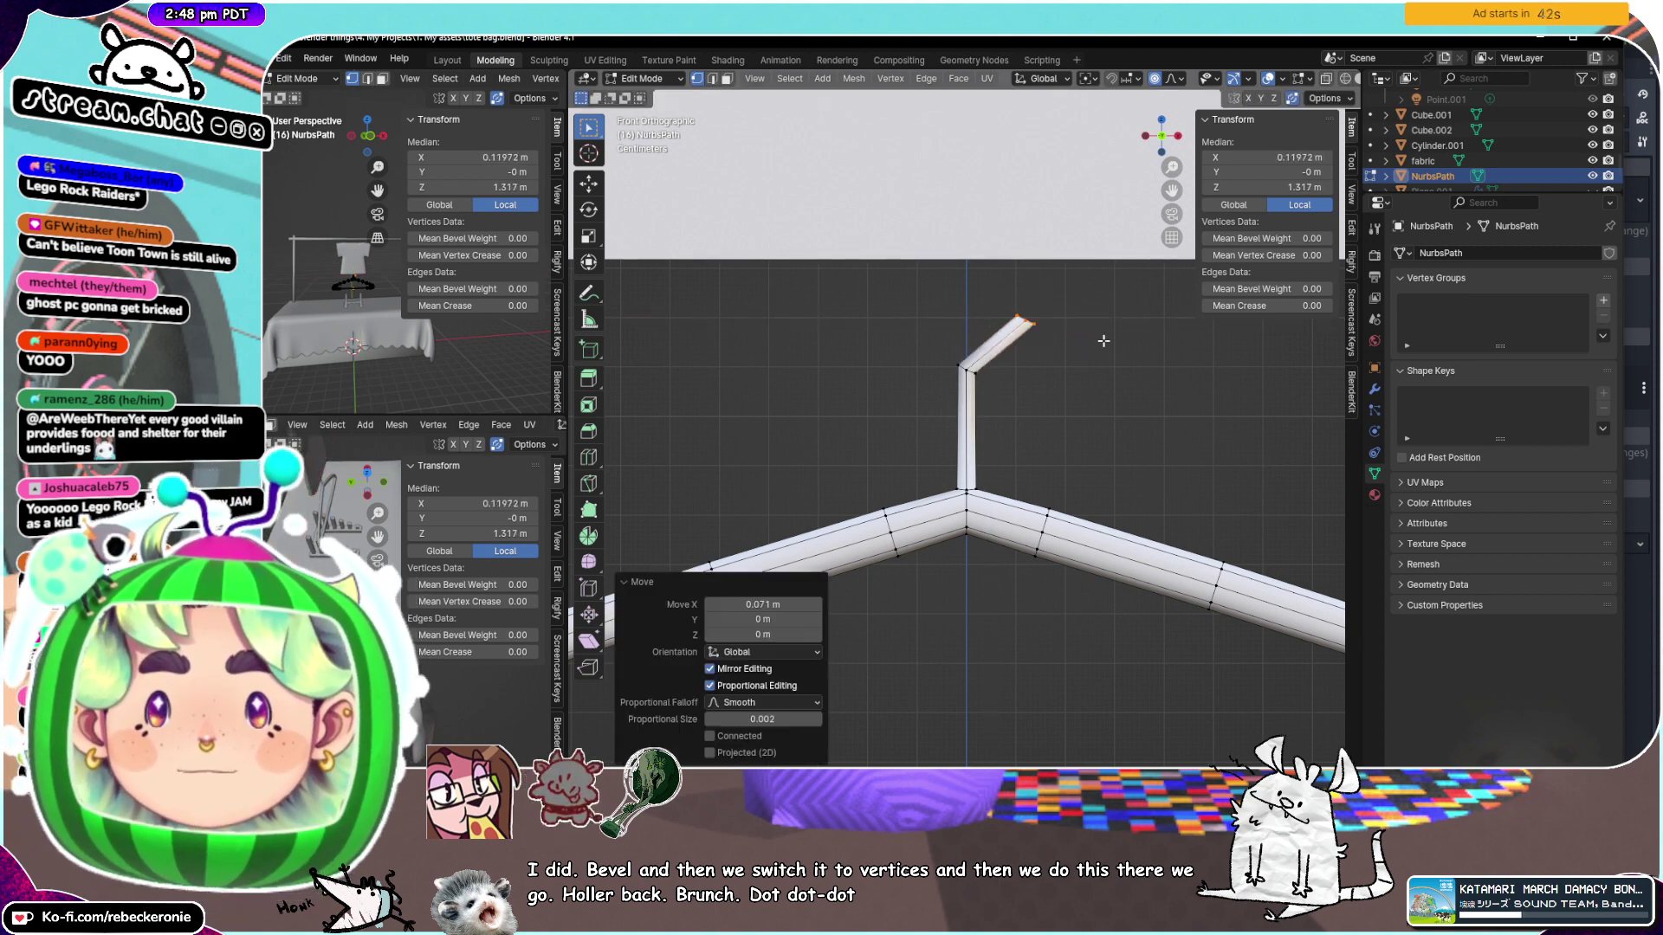
key("g")
left_click(1100, 303)
key("r")
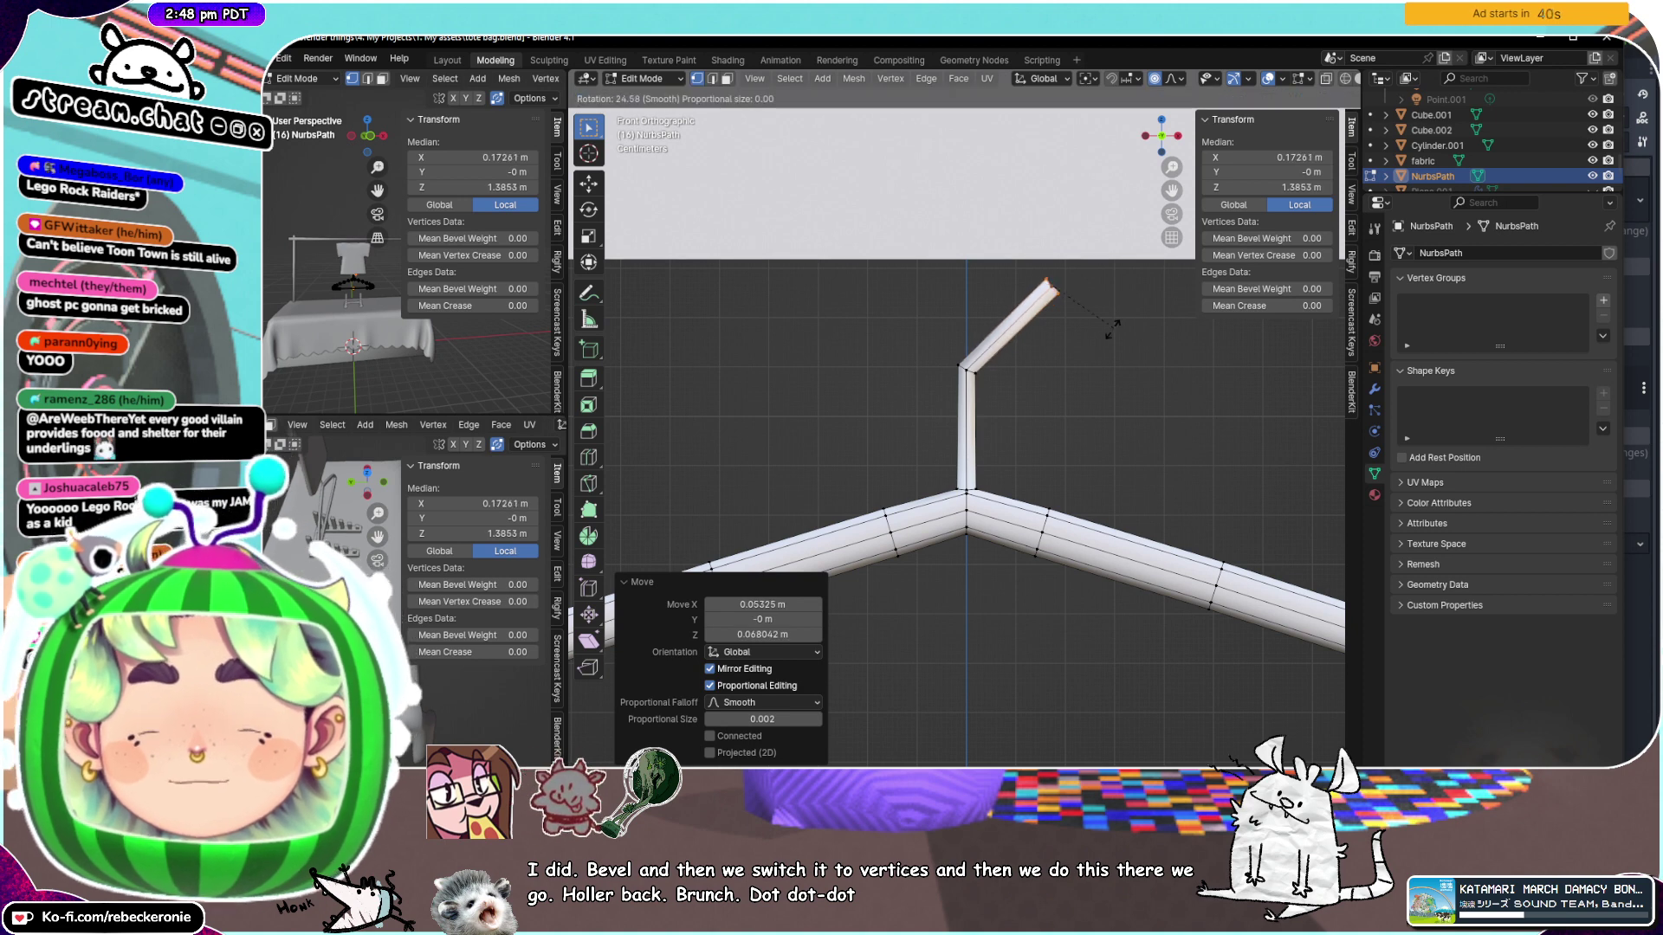
left_click(1066, 355)
Extrude another segment from the hook's angled end and move its tip about 0.16 m downward
key("r")
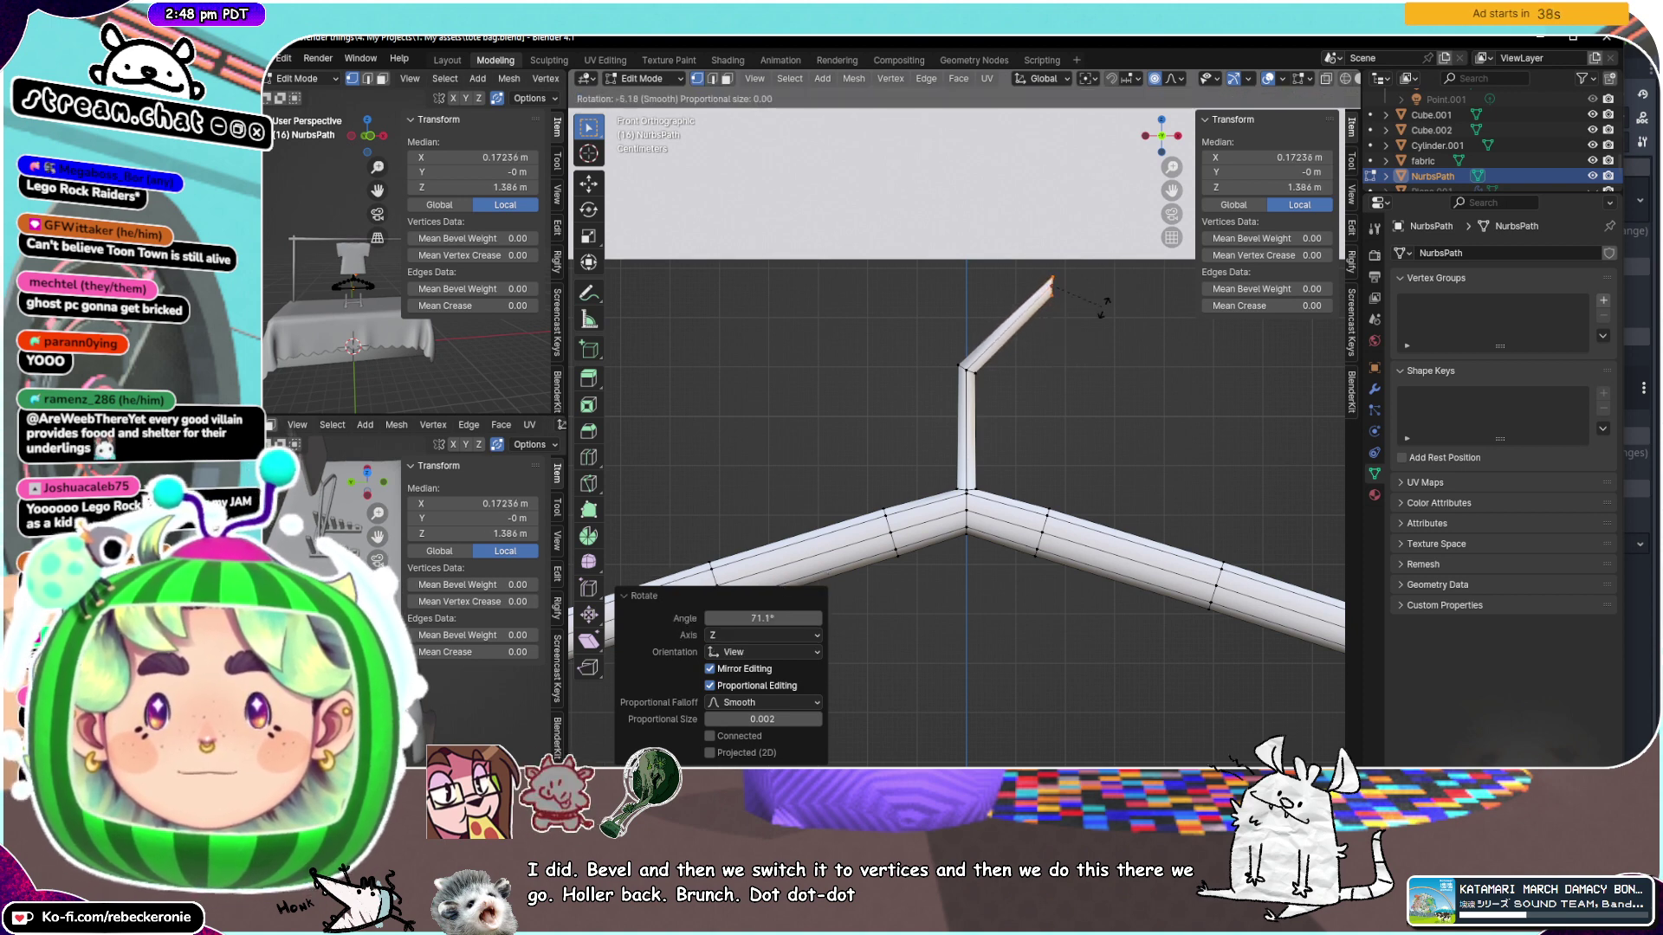
key("g")
key("z")
key("z")
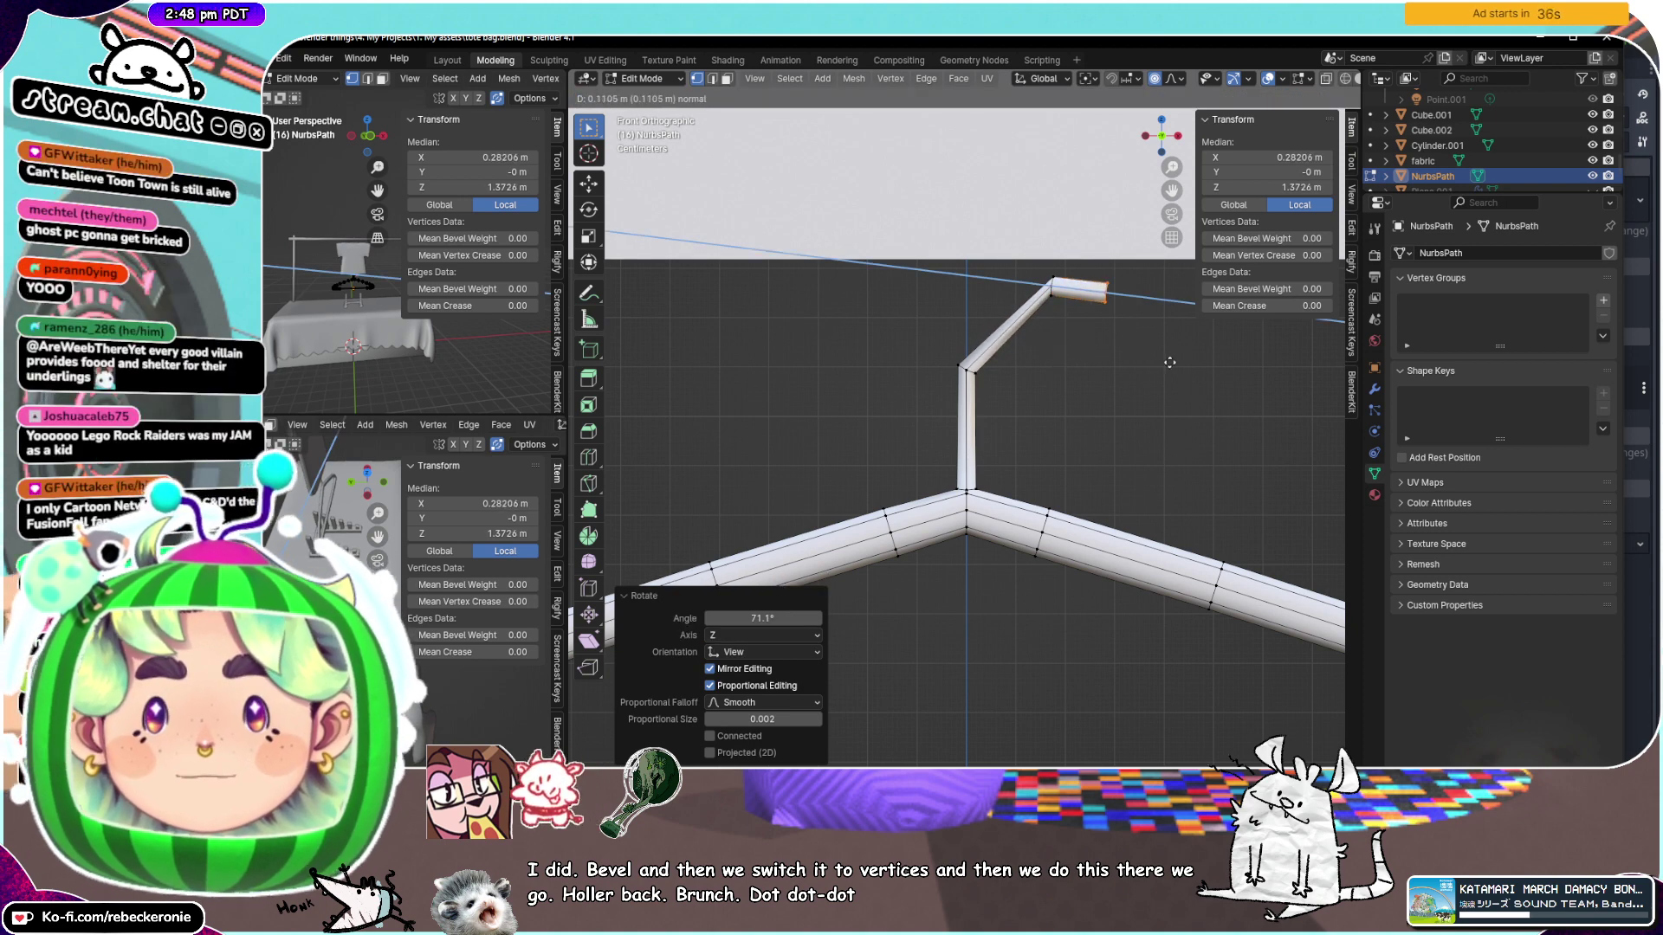
left_click(1169, 362)
key("g")
left_click(1160, 419)
scroll(1155, 420, "down", 6)
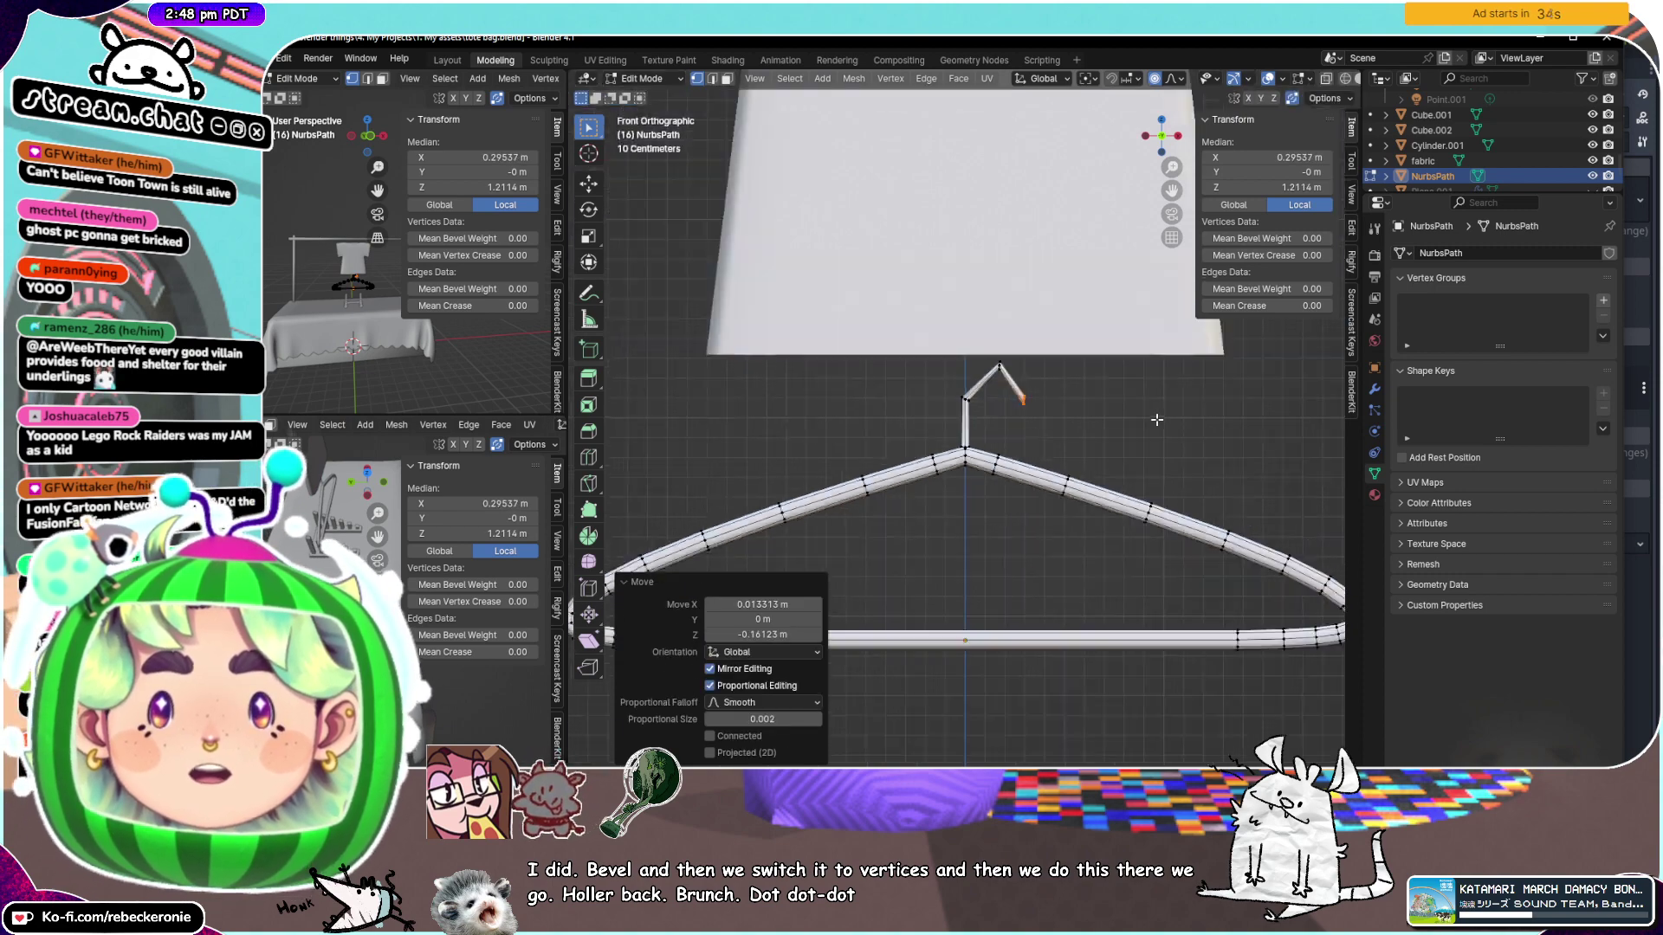
Undo the angled hook segments back to the single stem on the hanger's apex
scroll(1148, 417, "up", 4)
key("ctrl+z")
key("ctrl+z")
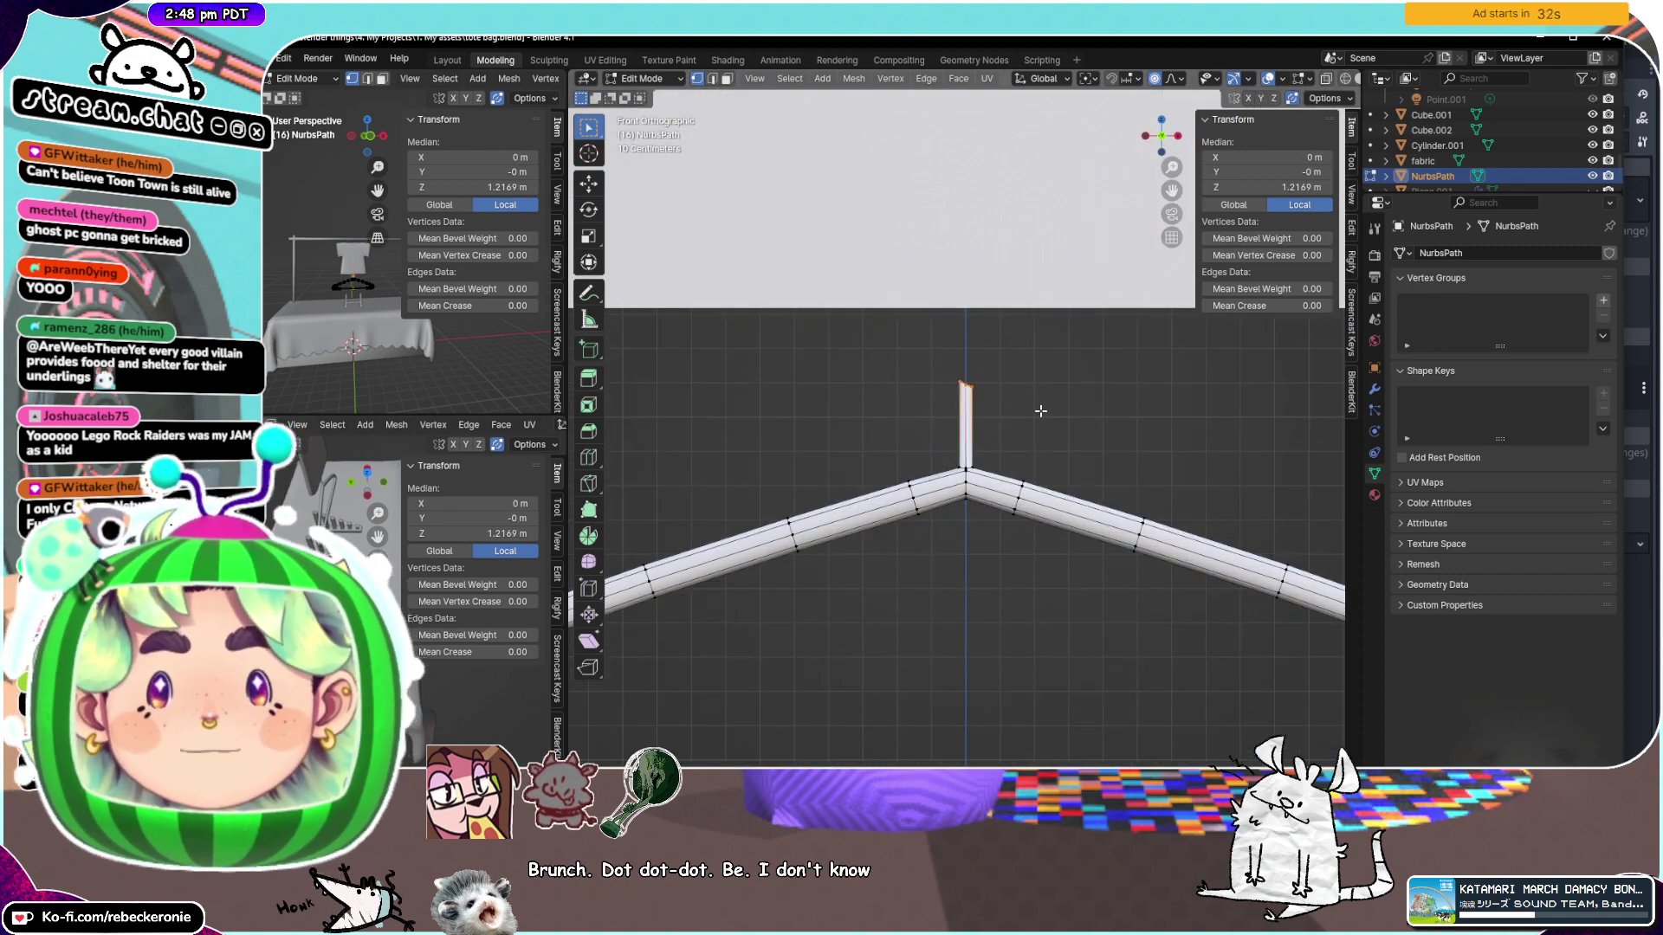
Raise the top end of the hanger's stem about 0.34 m along Z
middle_click_drag(1040, 411, 1054, 464)
key("g")
key("z")
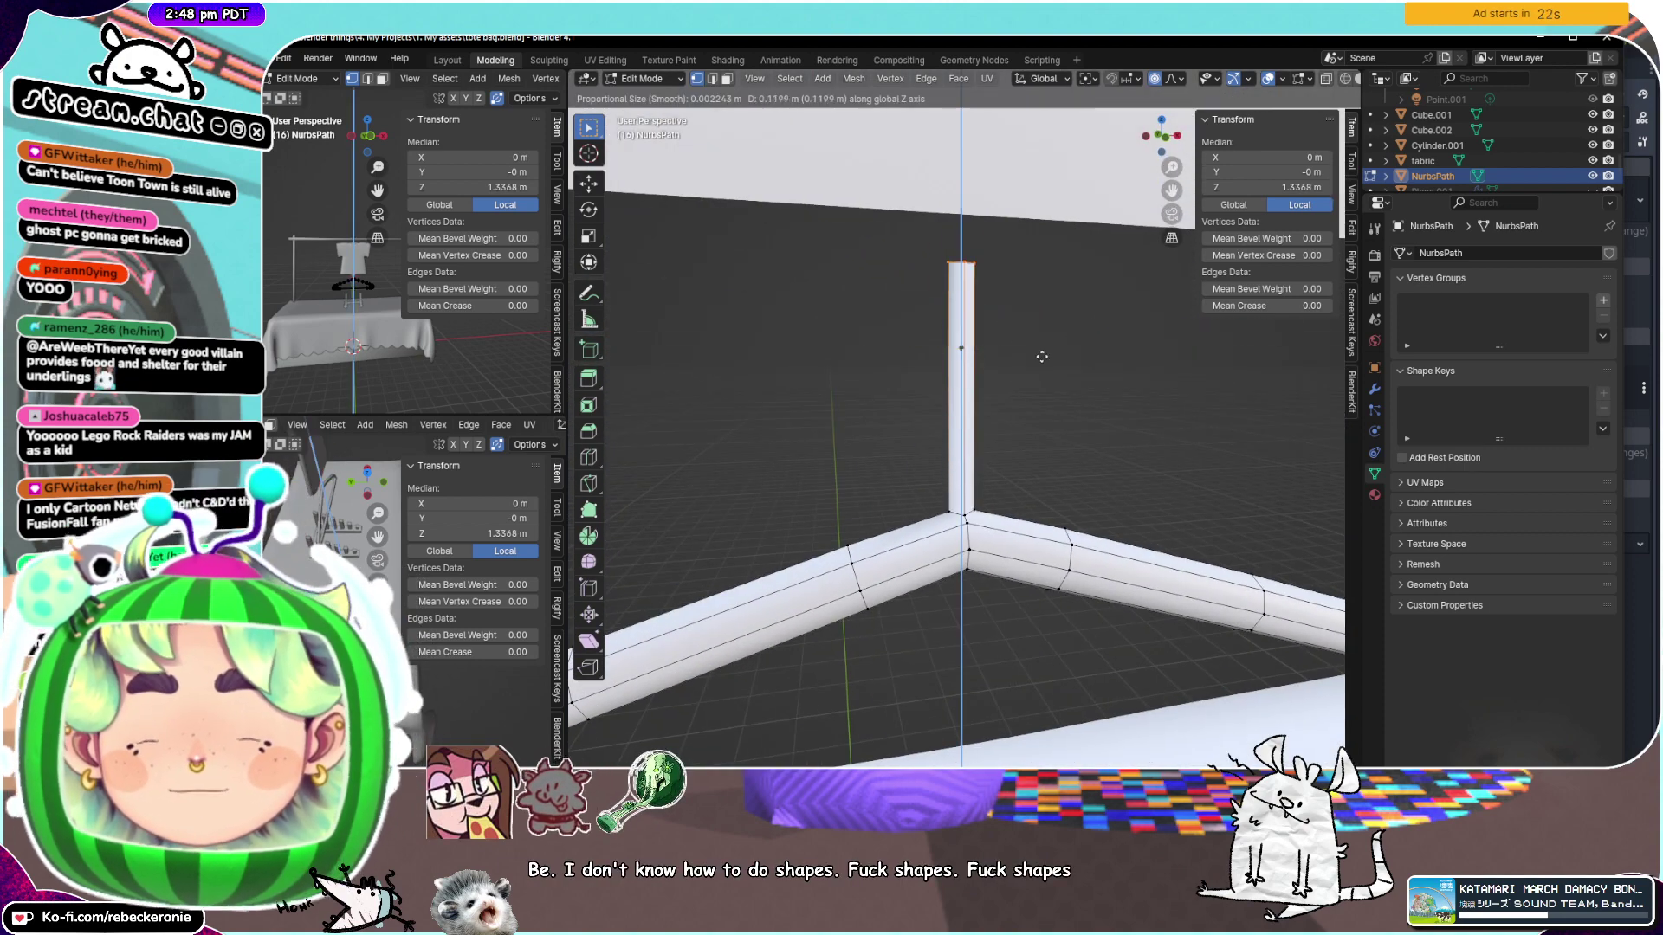
left_click(1034, 212)
Add five evenly spaced loop cuts along the hanger's vertical stem
middle_click_drag(1034, 214, 972, 323)
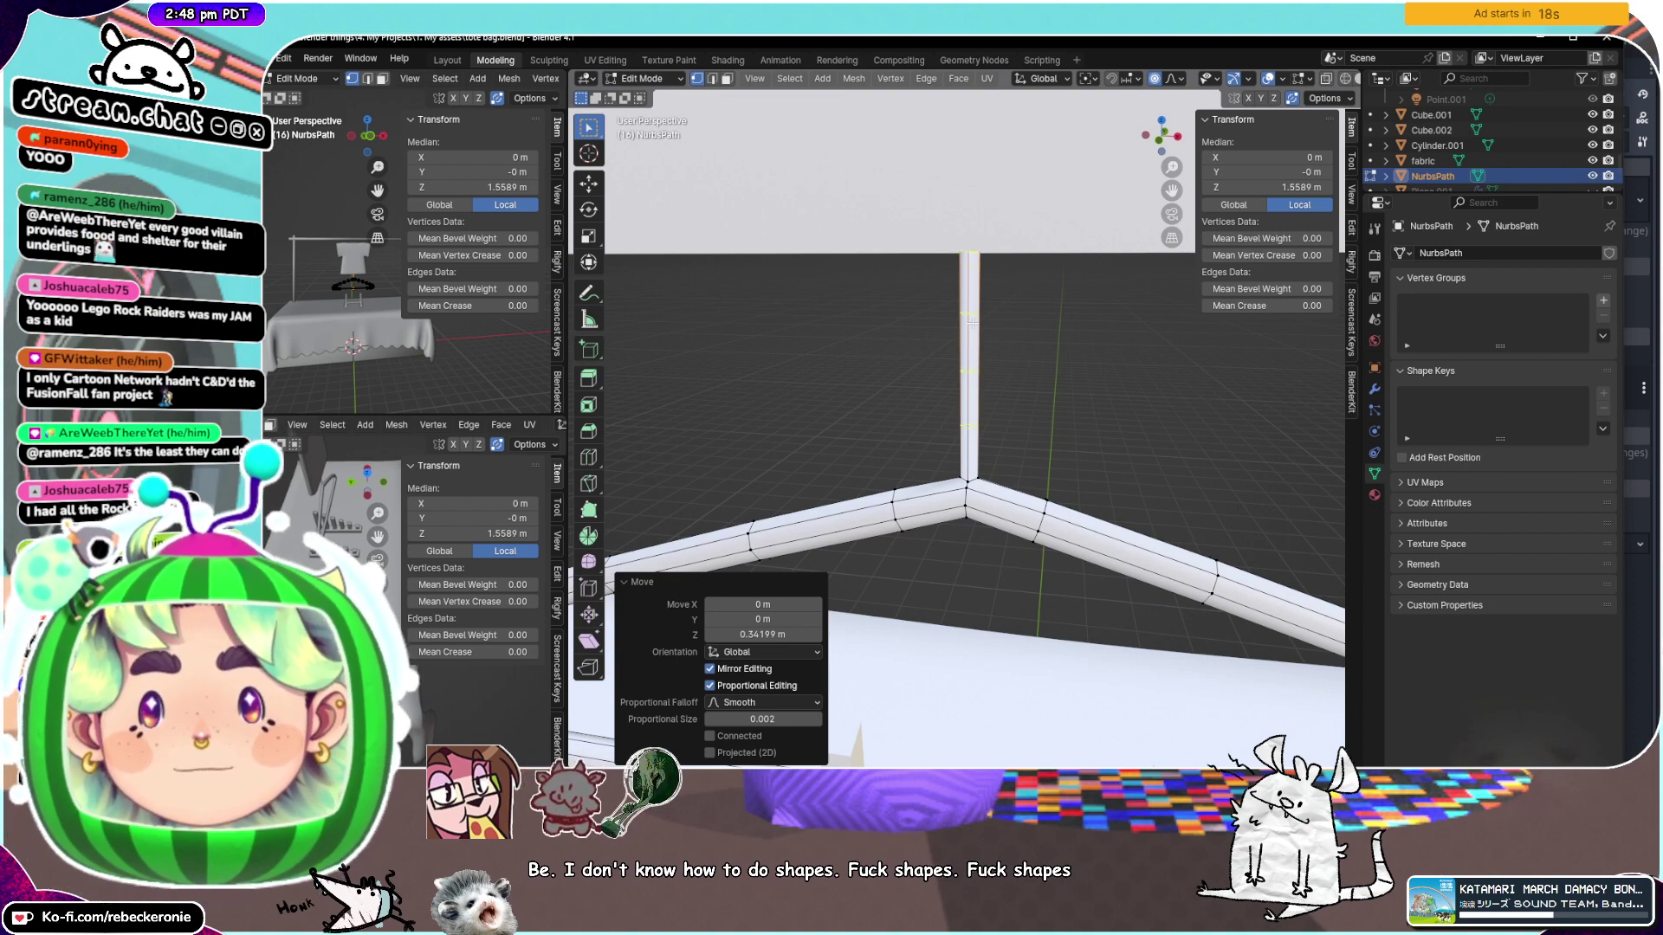
key("ctrl+r")
scroll(972, 323, "up", 4)
left_click(973, 323)
right_click(973, 323)
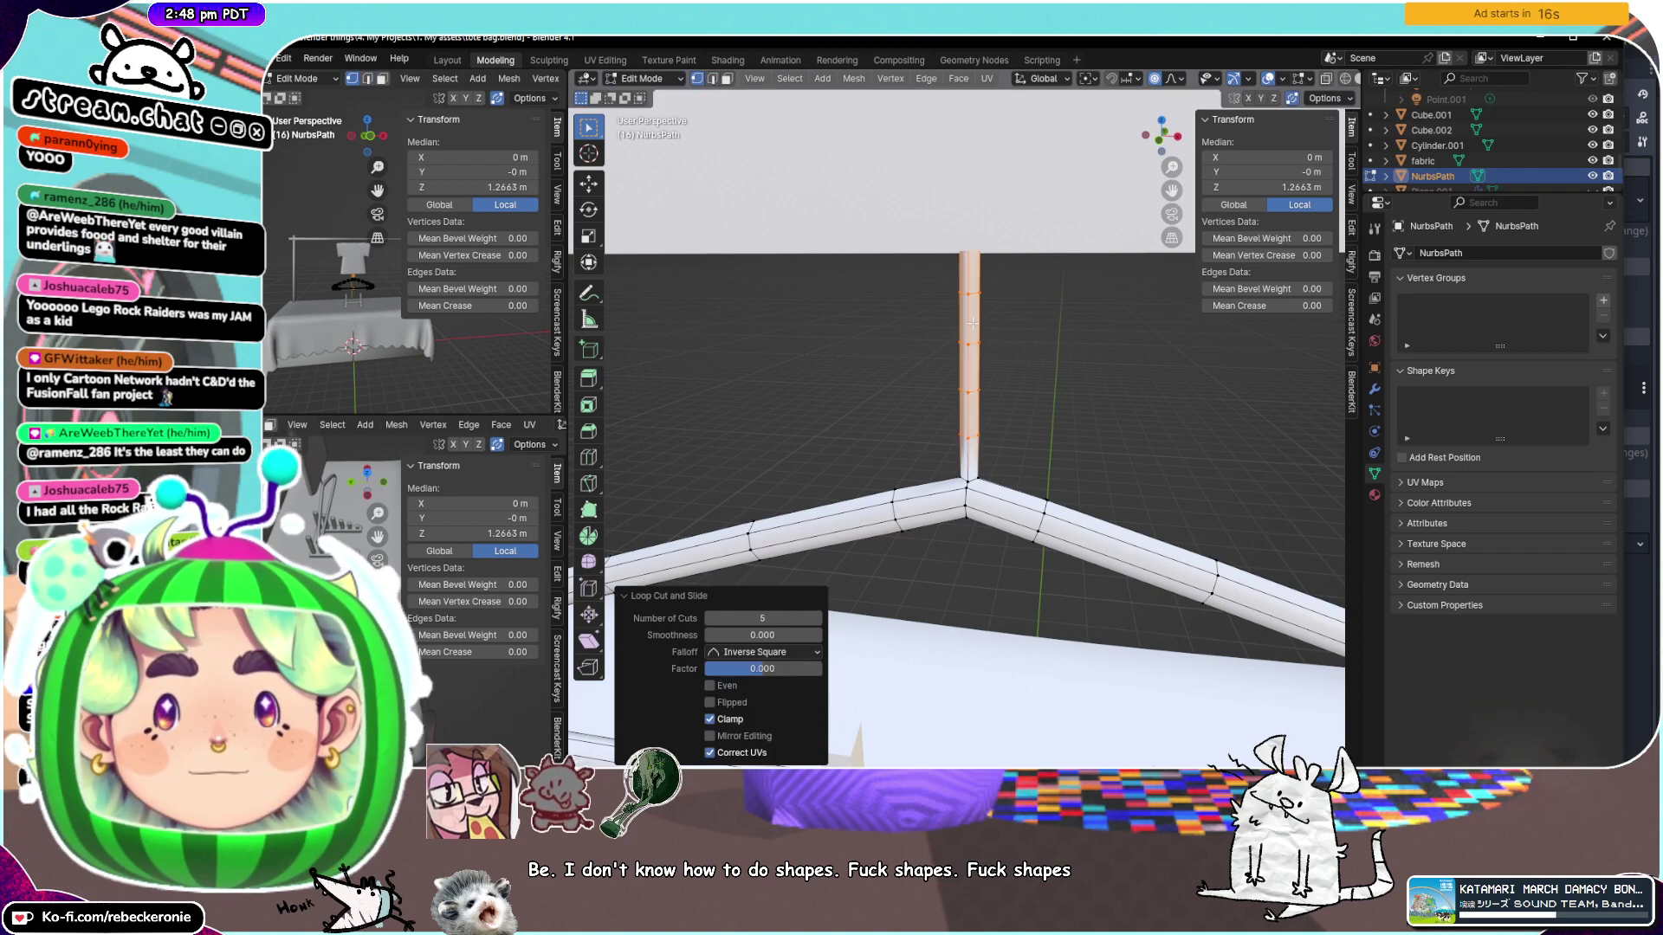
middle_click_drag(973, 323, 1040, 299)
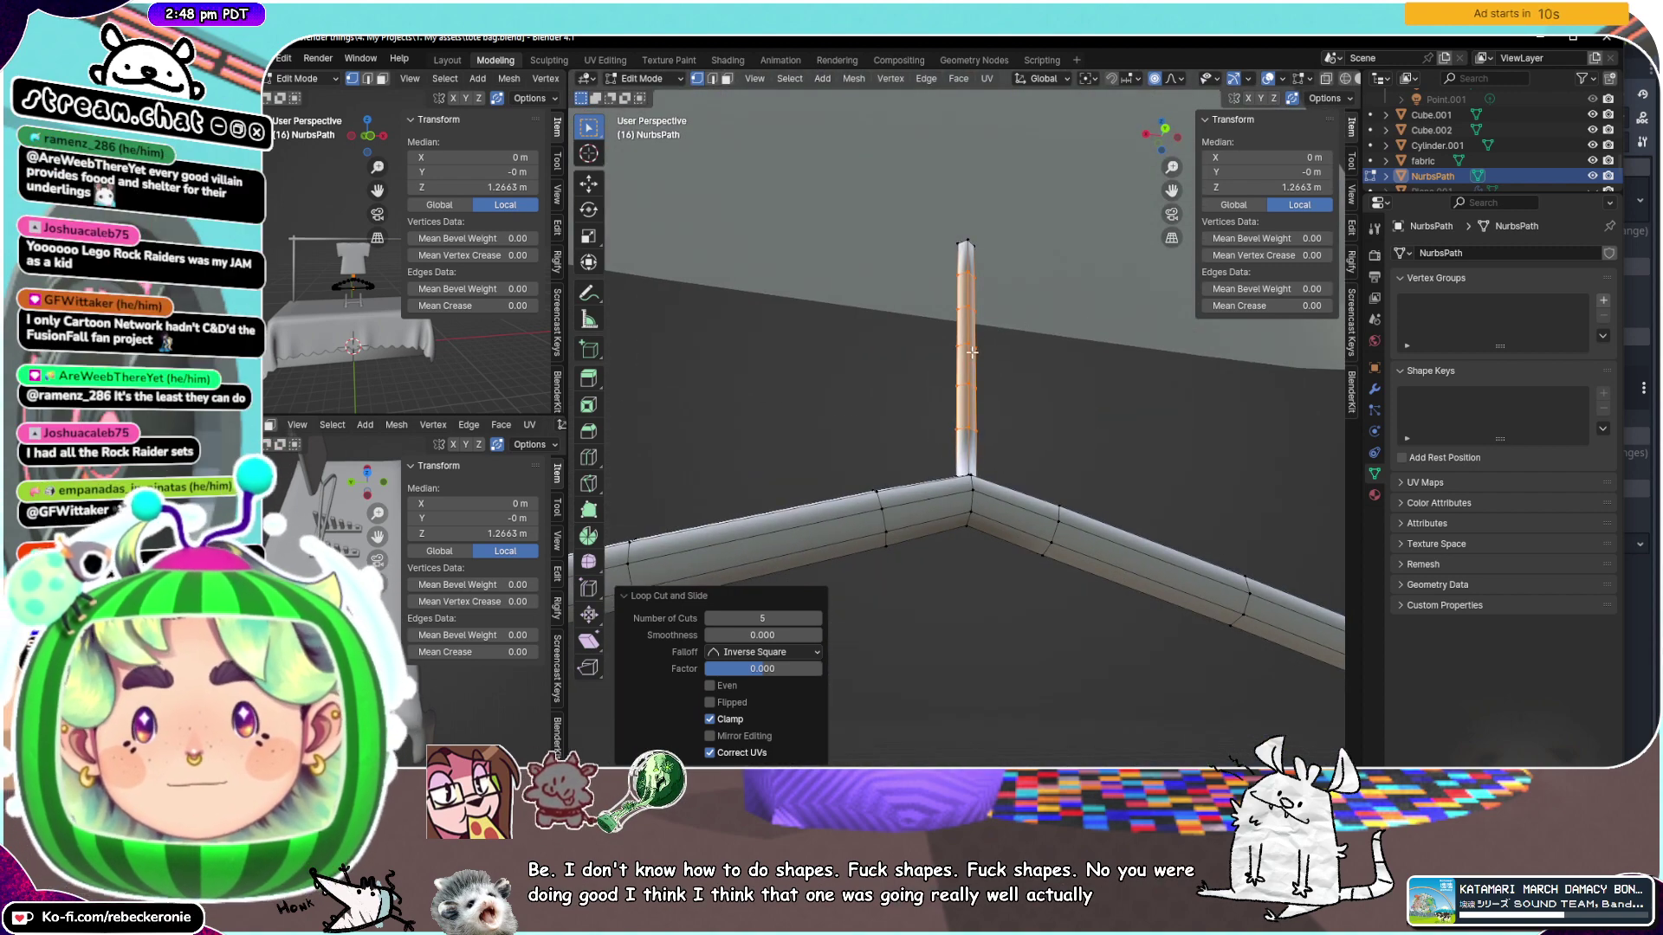
left_click(970, 342)
left_click(970, 341, "alt")
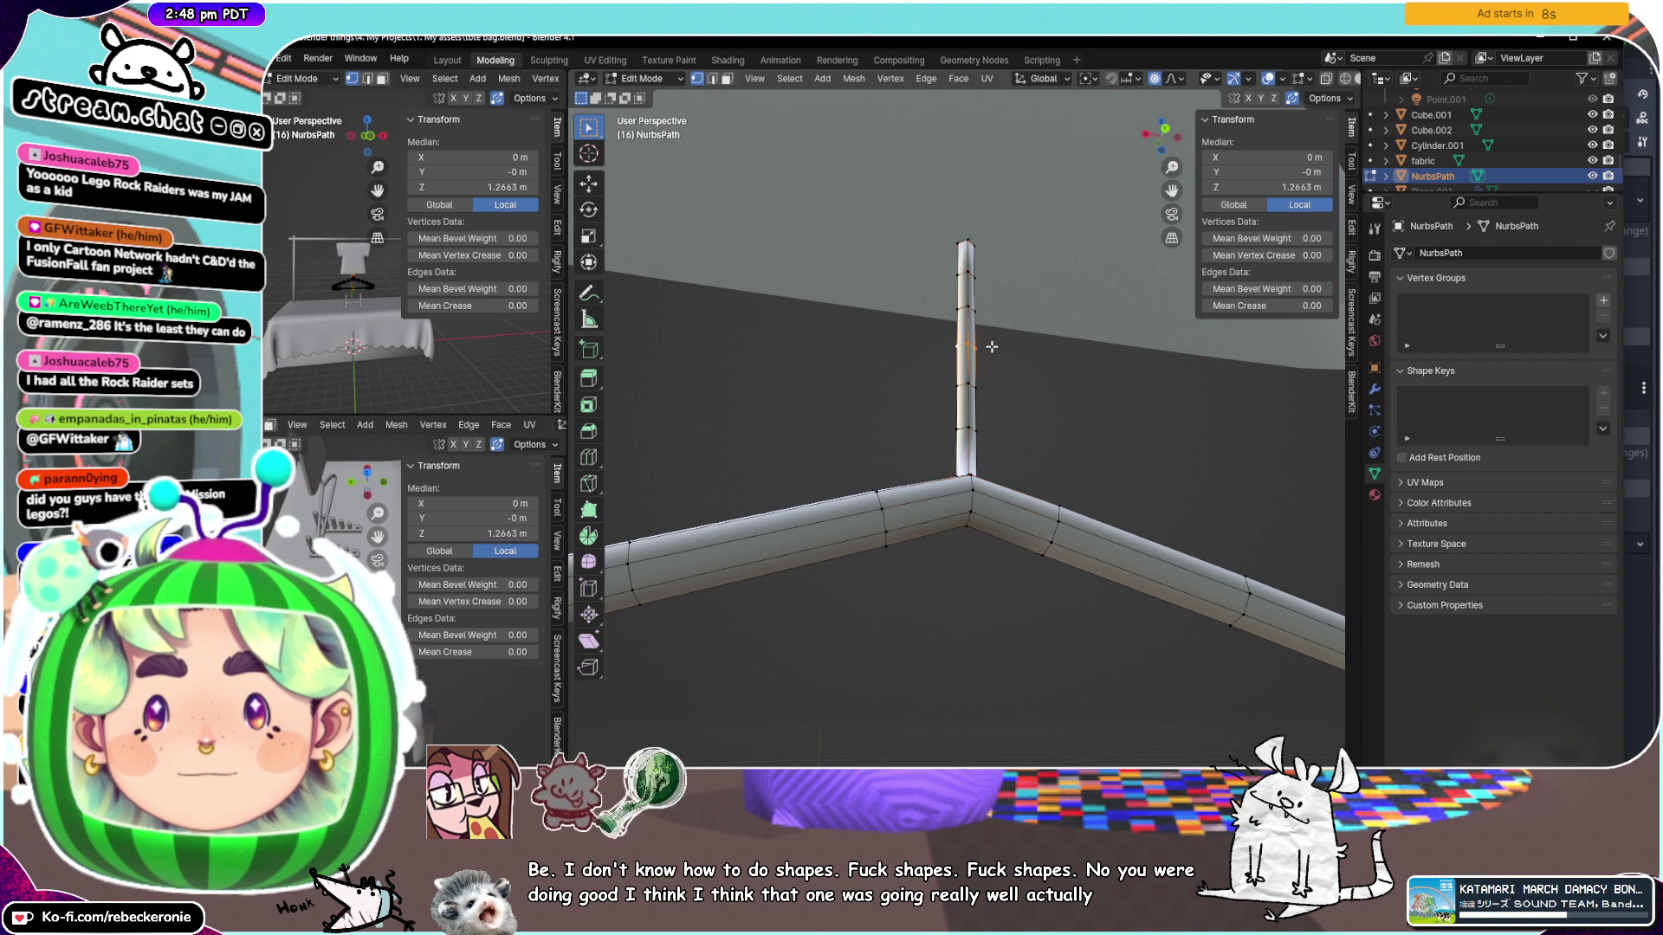
key("r")
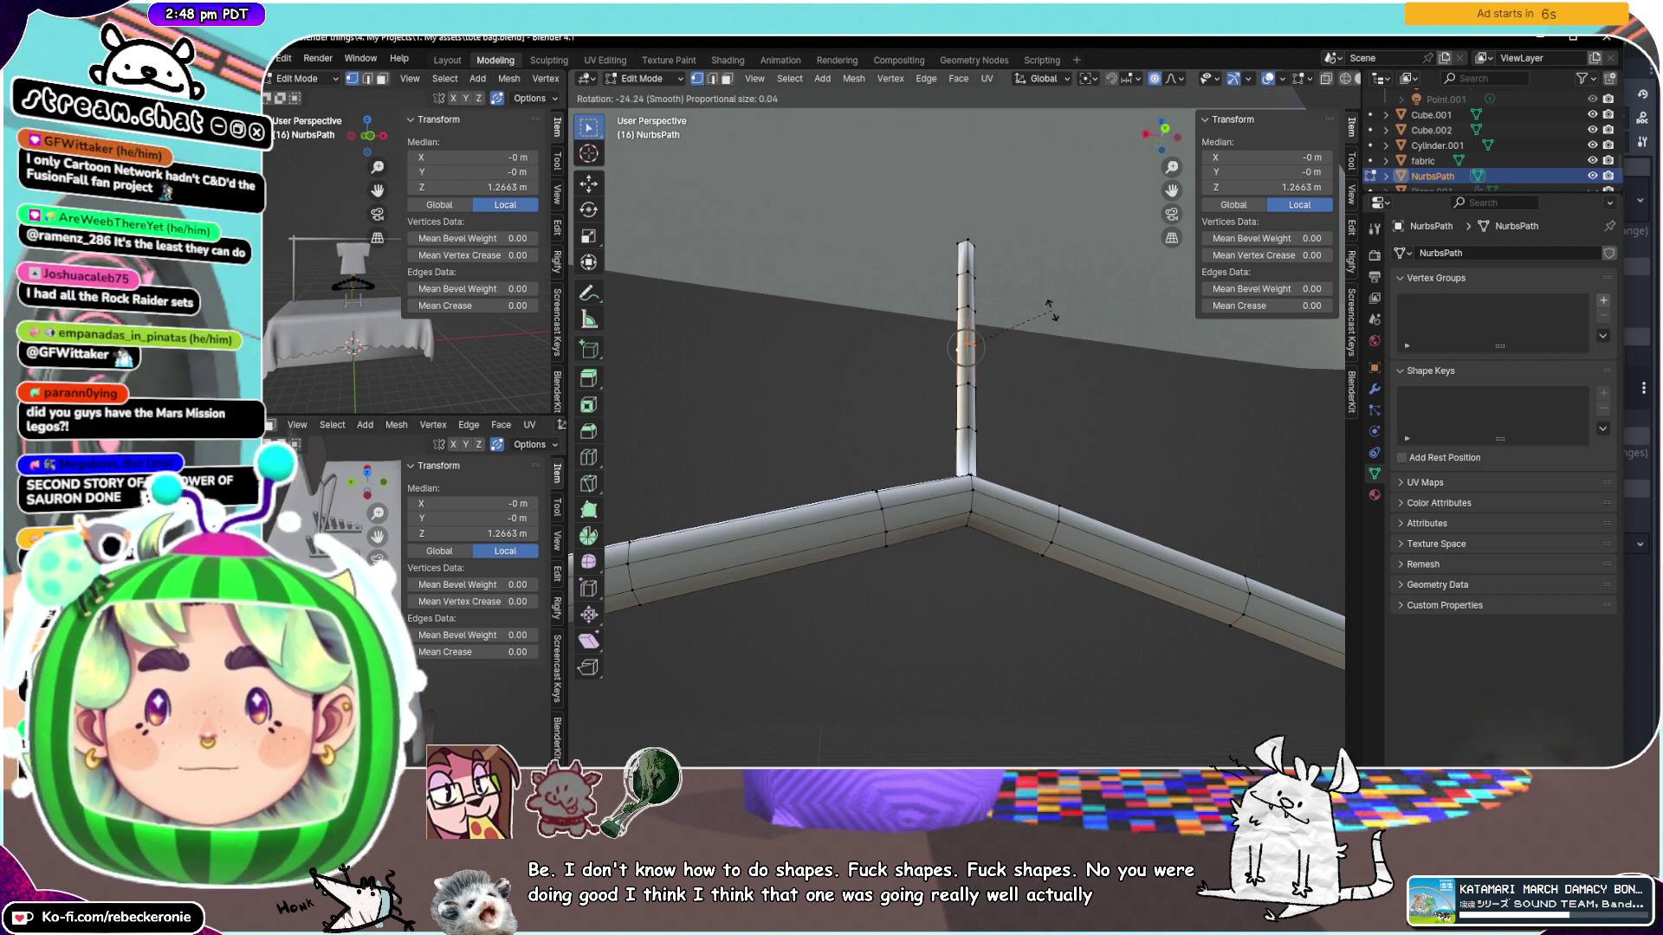
middle_click_drag(1052, 310, 946, 249)
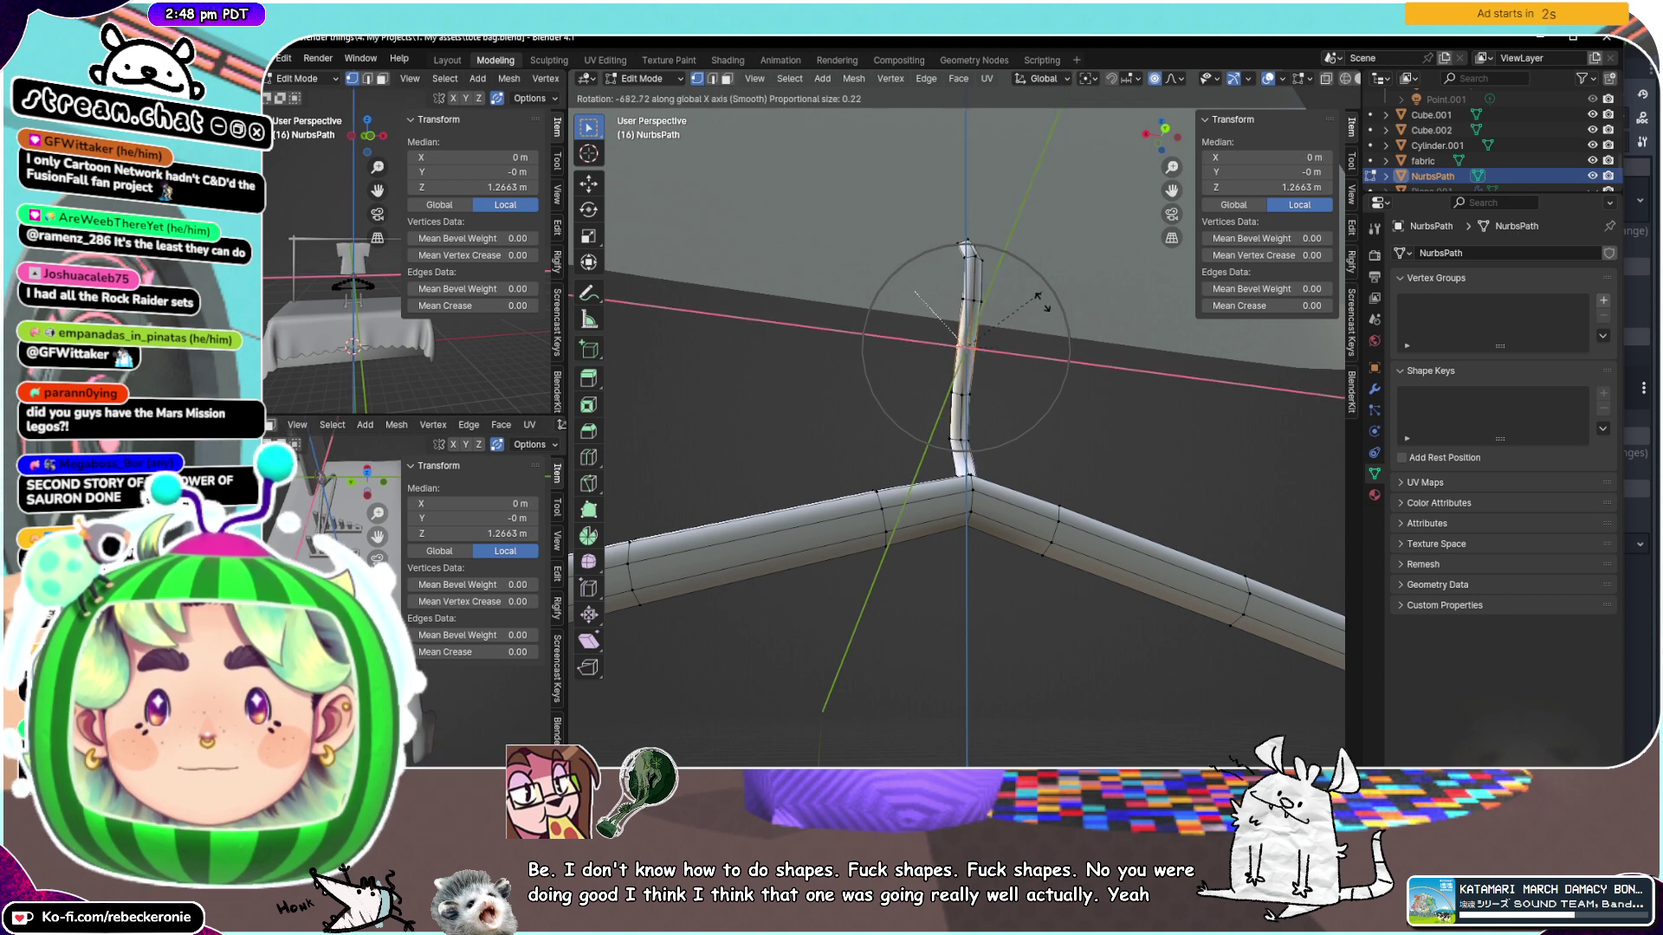
middle_click_drag(1042, 301, 1066, 195)
scroll(1044, 255, "down", 7)
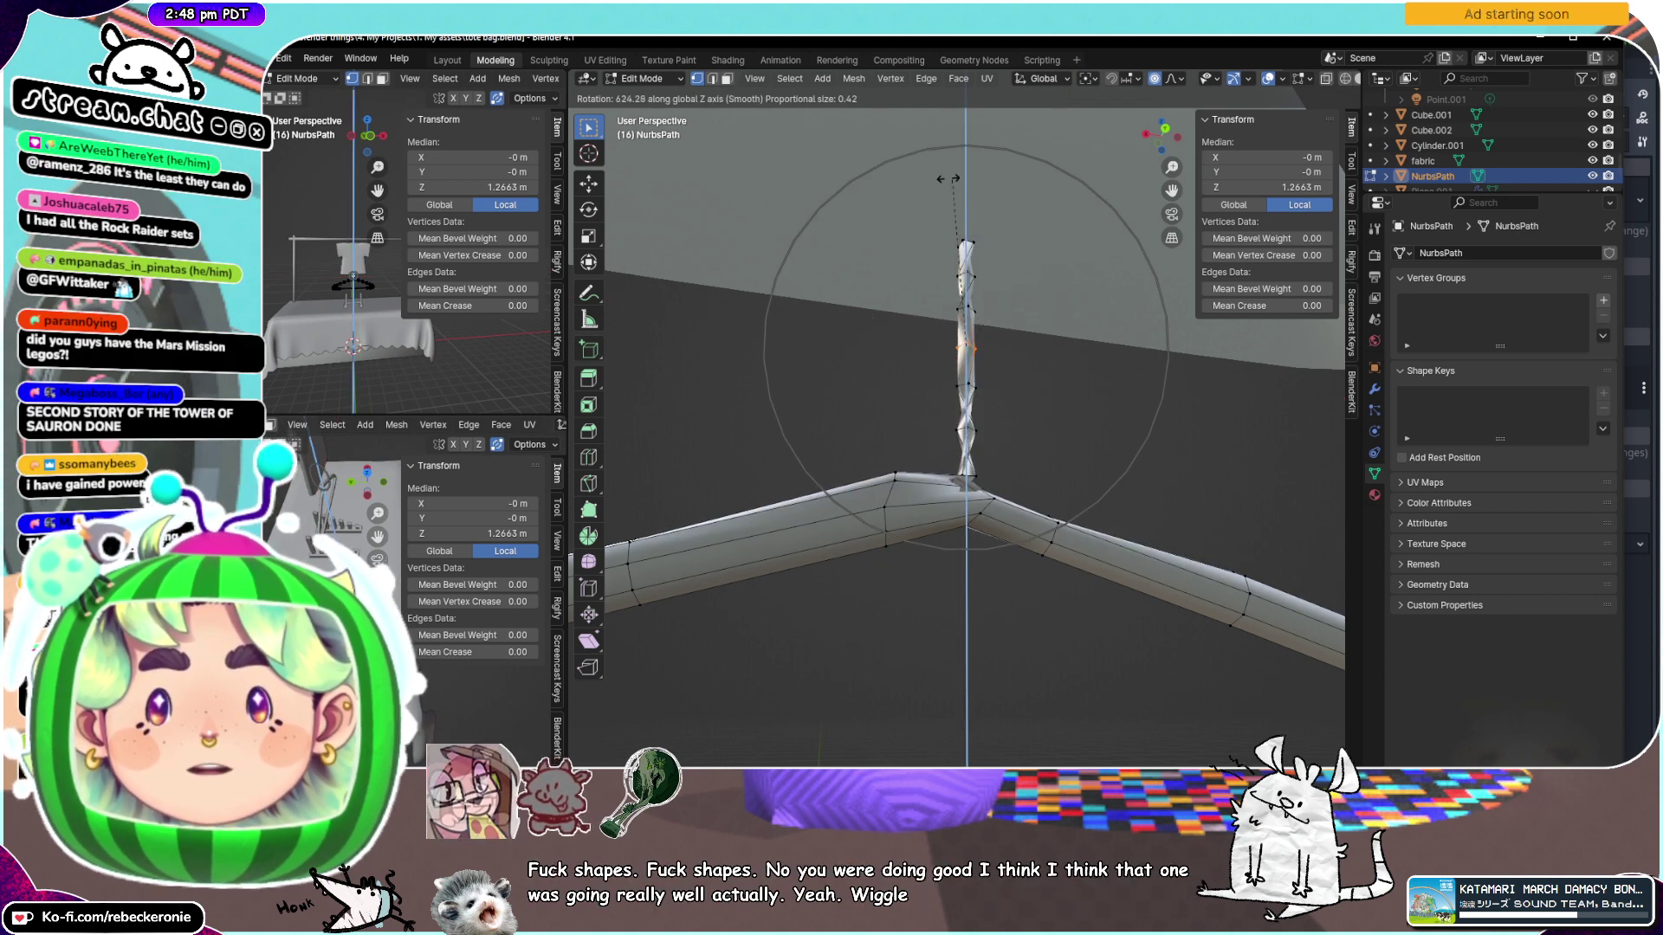
scroll(1083, 251, "up", 6)
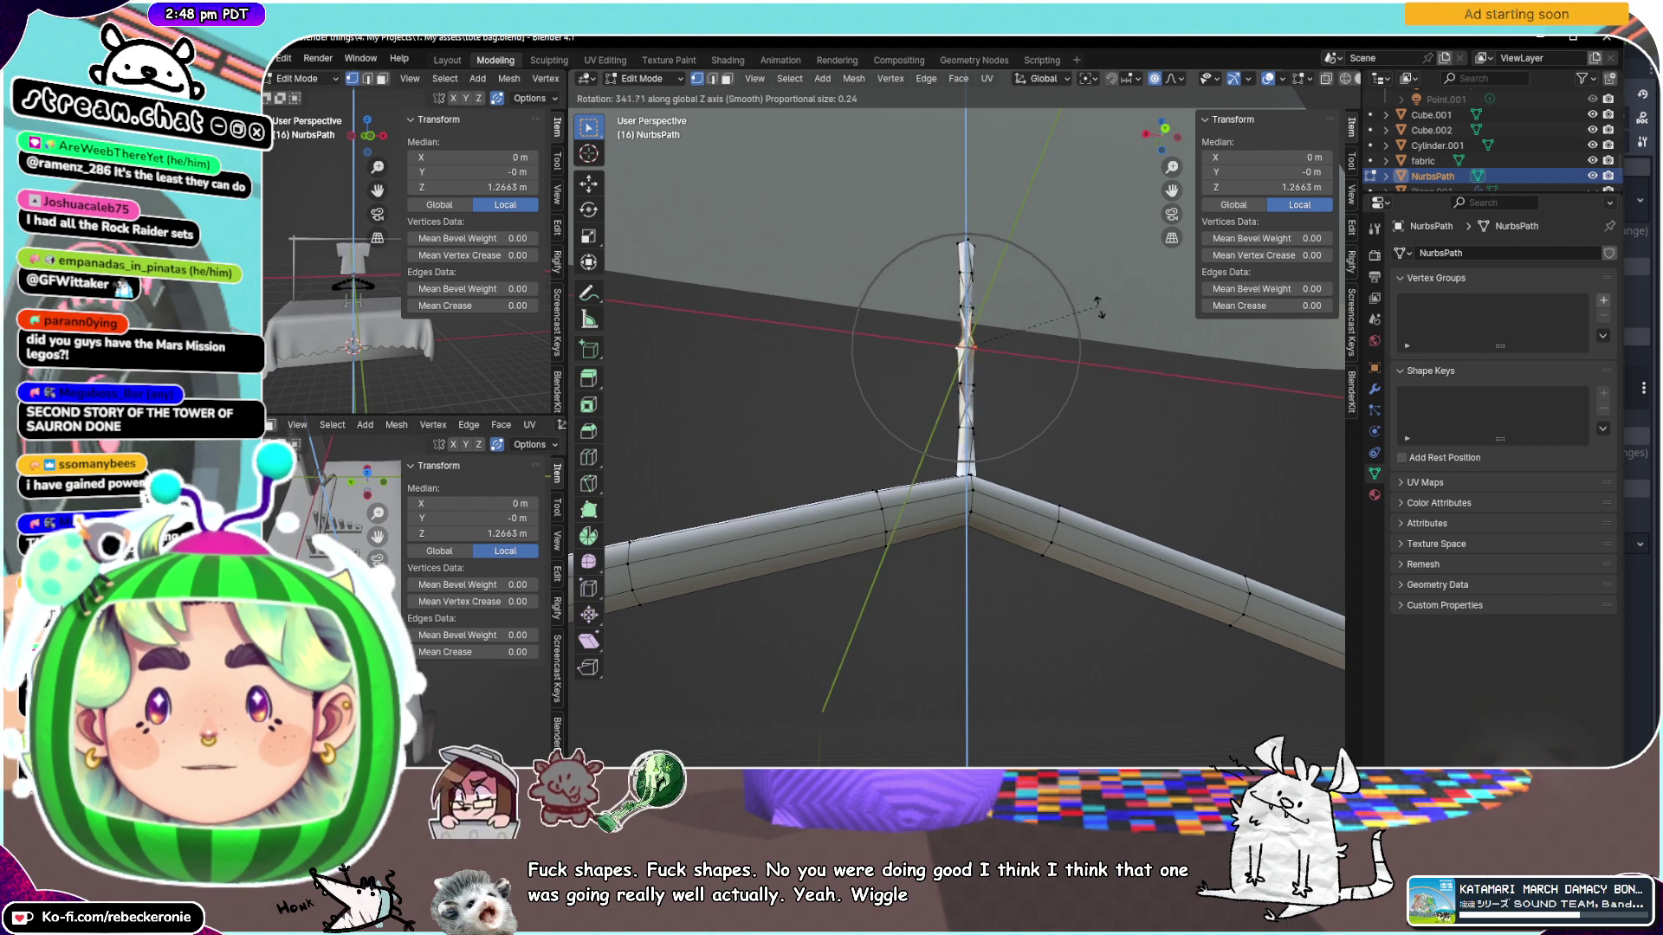
key("y")
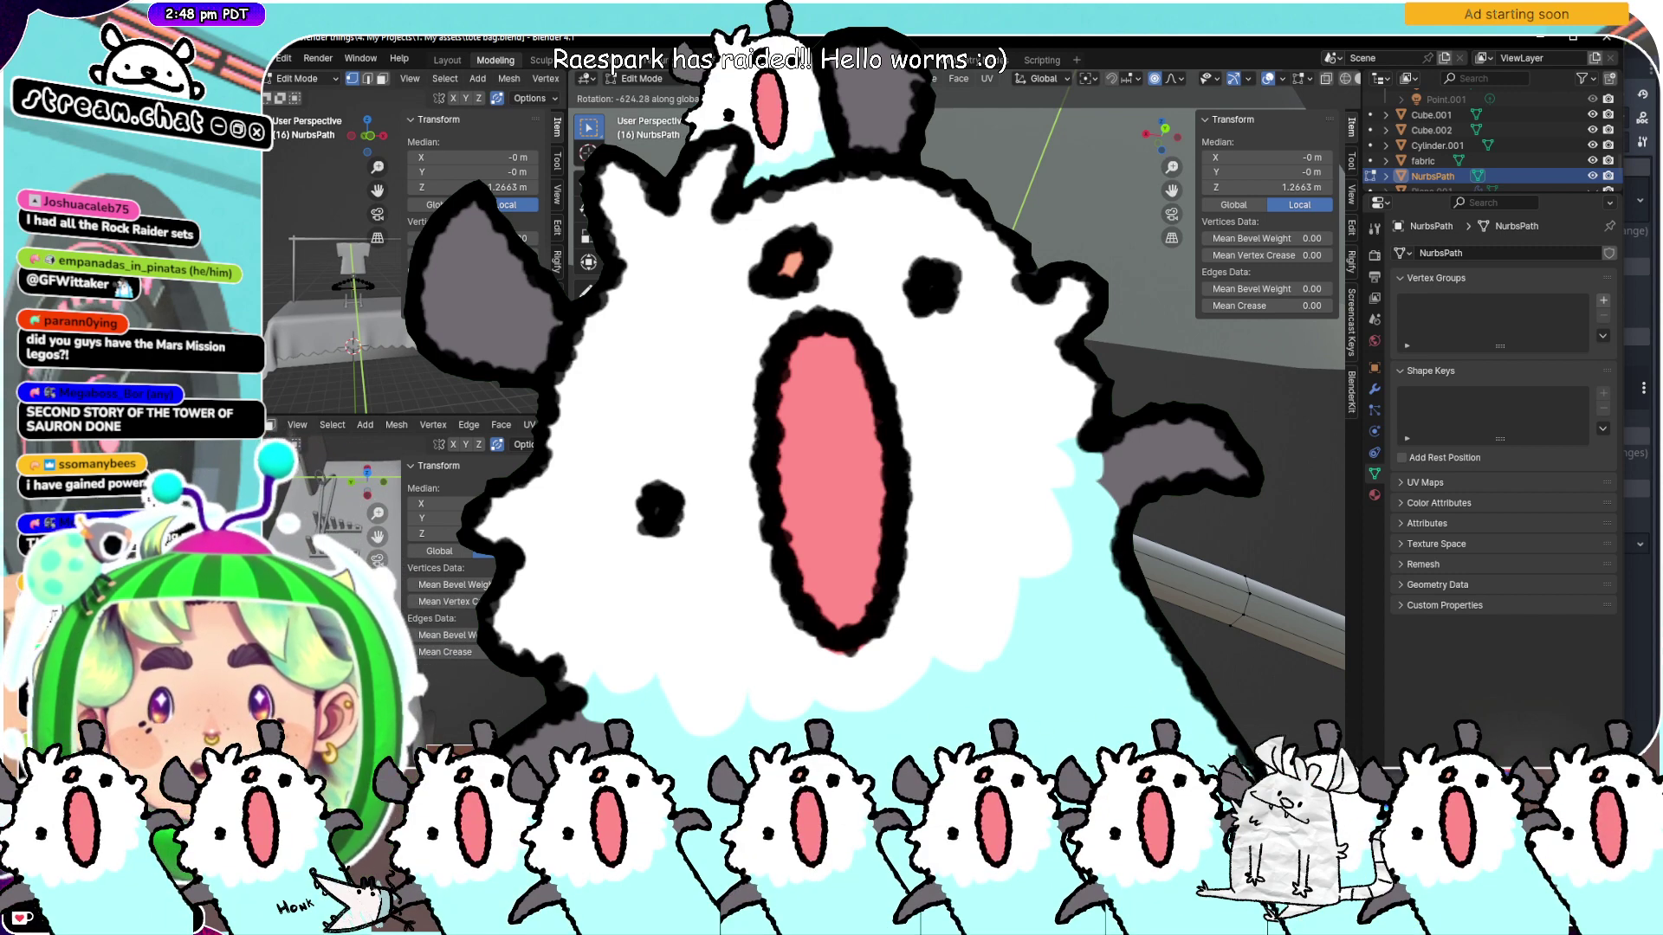
key("Escape")
Select all the vertices of the stem's top end face
middle_click_drag(945, 278, 1098, 303)
left_click(962, 210)
left_click(975, 215)
scroll(964, 183, "up", 3)
key("KP_Decimal")
scroll(1056, 332, "down", 3)
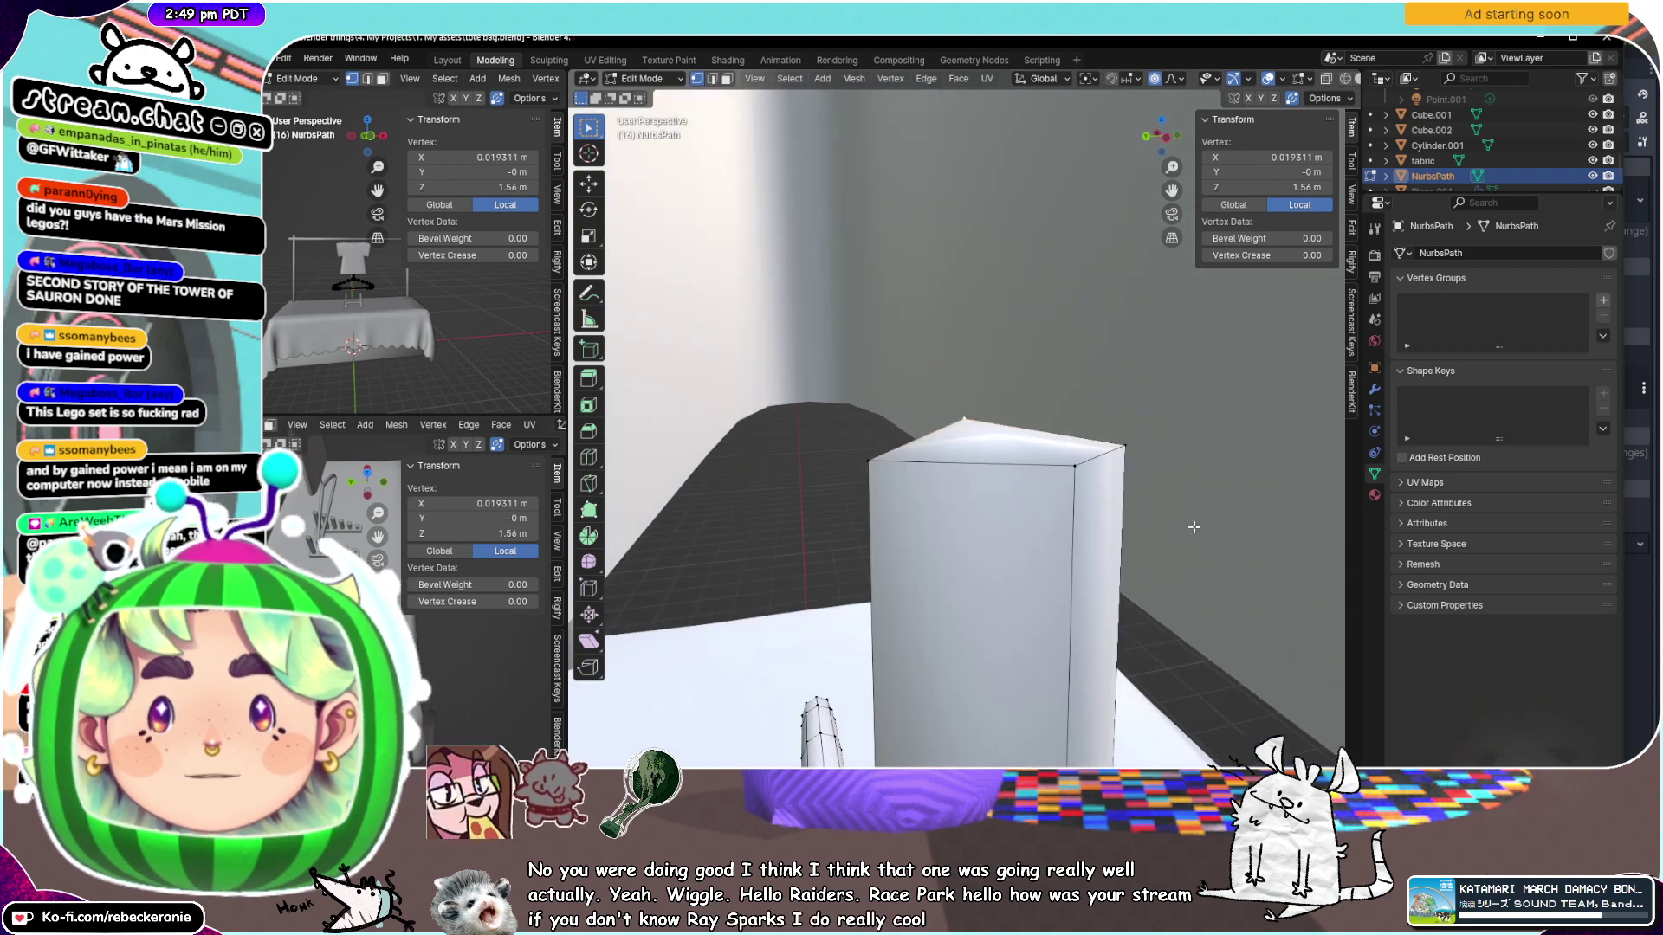
left_click_drag(1192, 523, 782, 403)
Try bending the stem by rotating its top end 76.8° with smooth proportional editing at a size of about 0.56
middle_click_drag(924, 368, 954, 394)
key("r")
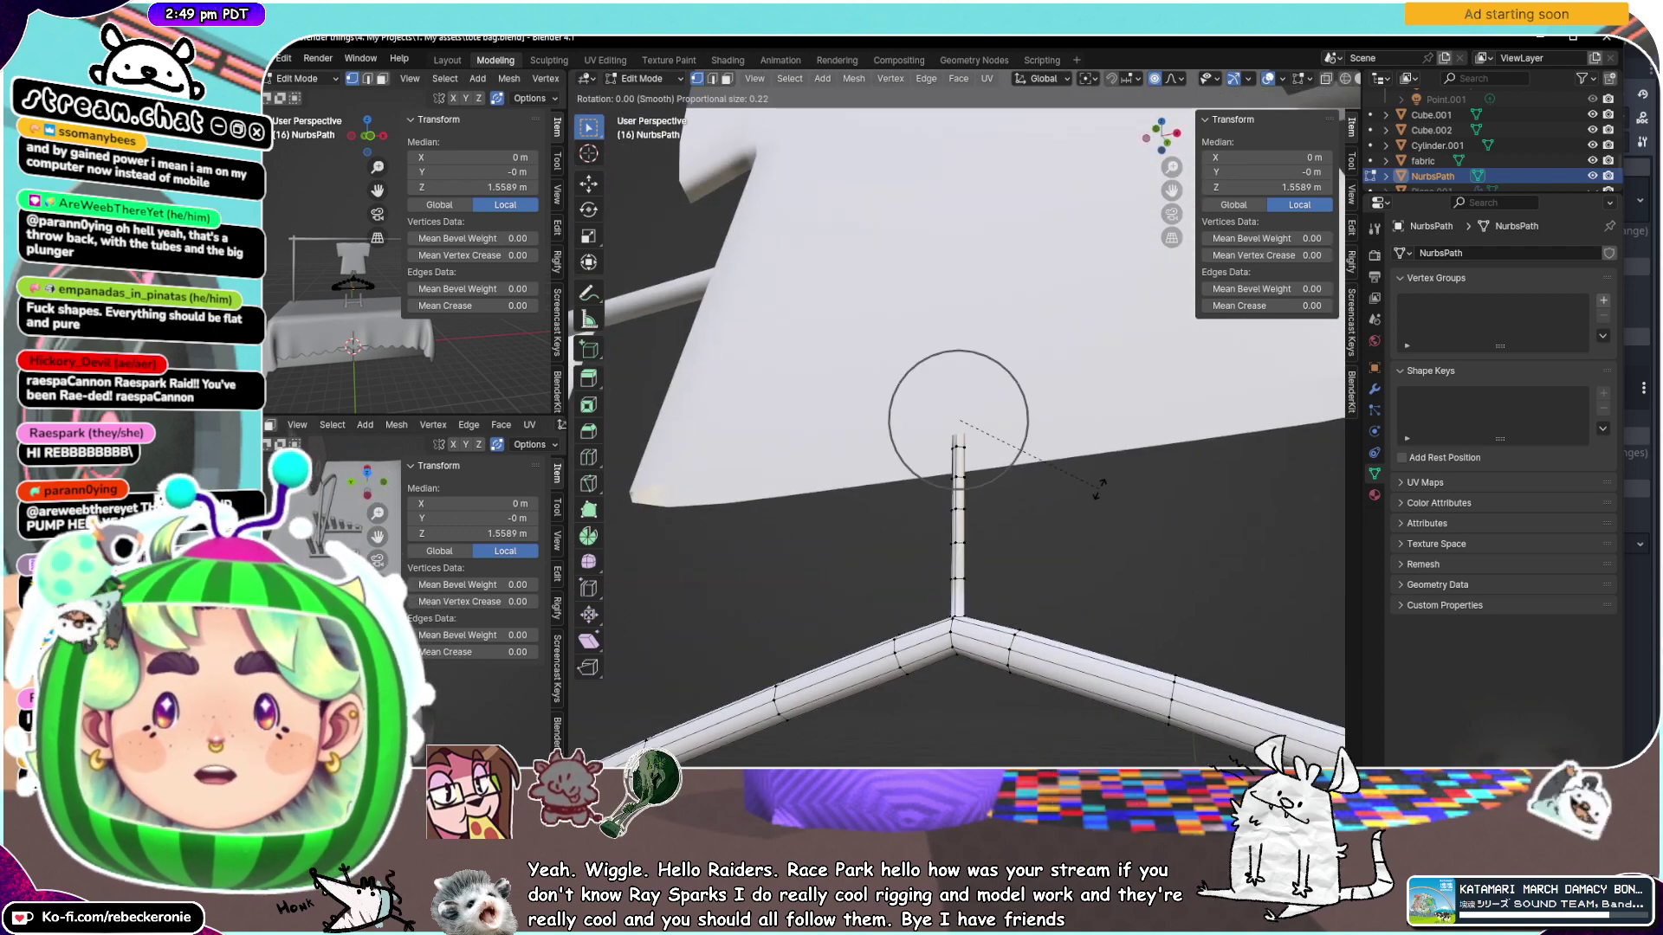
scroll(1040, 571, "down", 3)
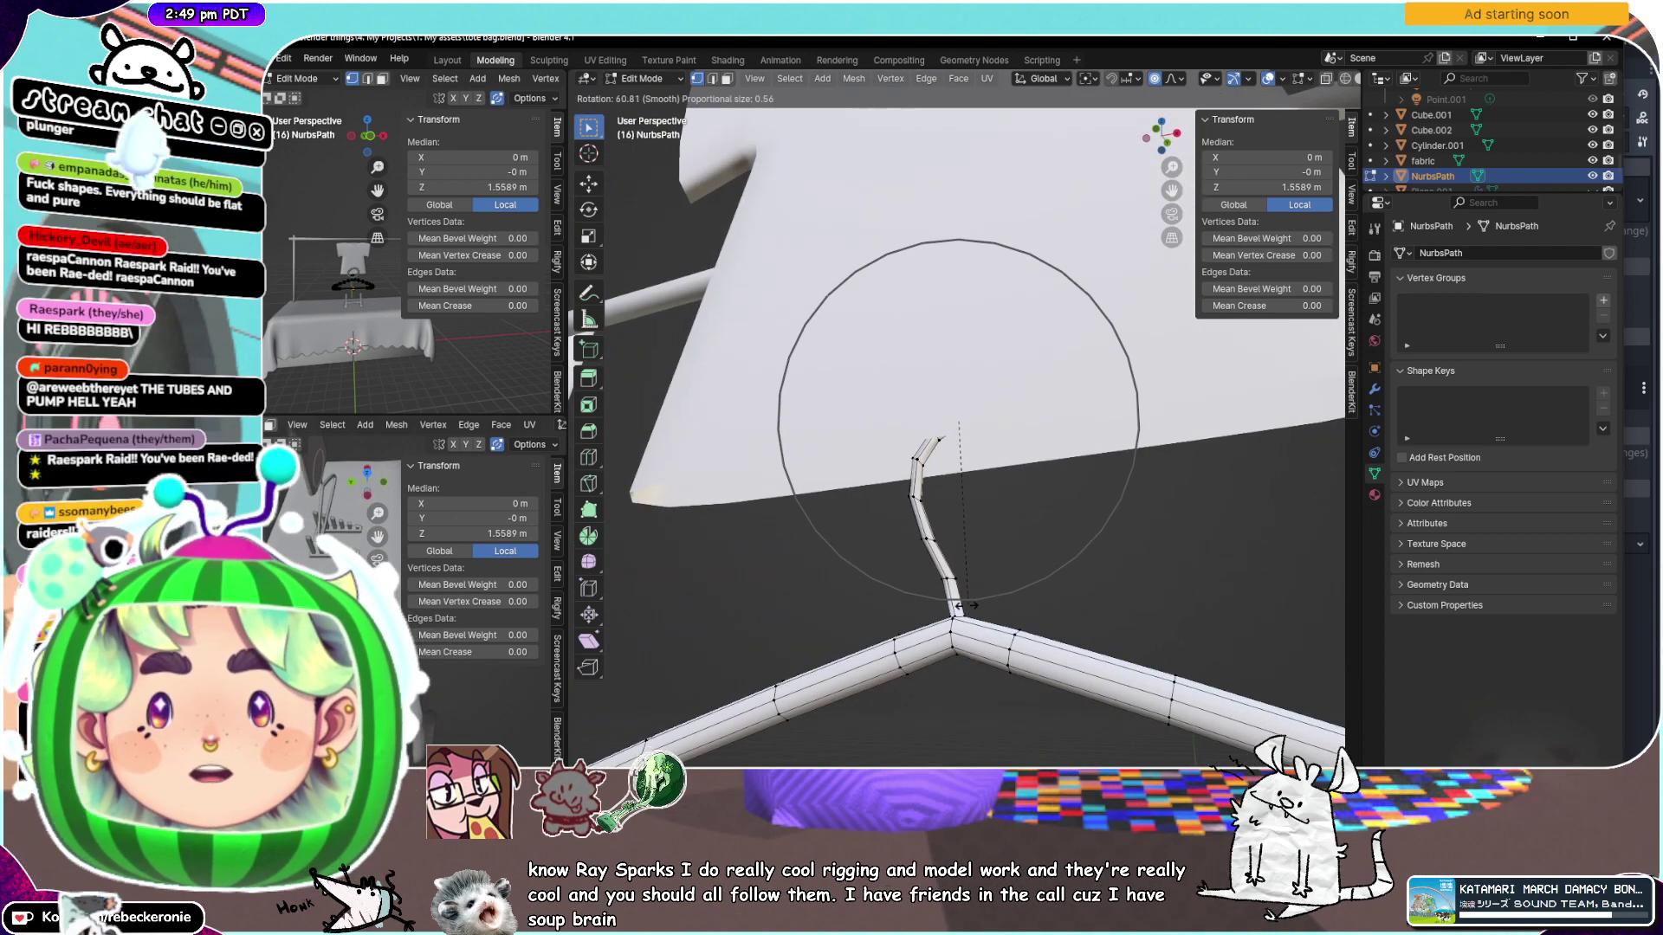
left_click(919, 593)
mouse_move(920, 593)
middle_mouse_down()
mouse_move(937, 494)
mouse_move(944, 588)
middle_mouse_up()
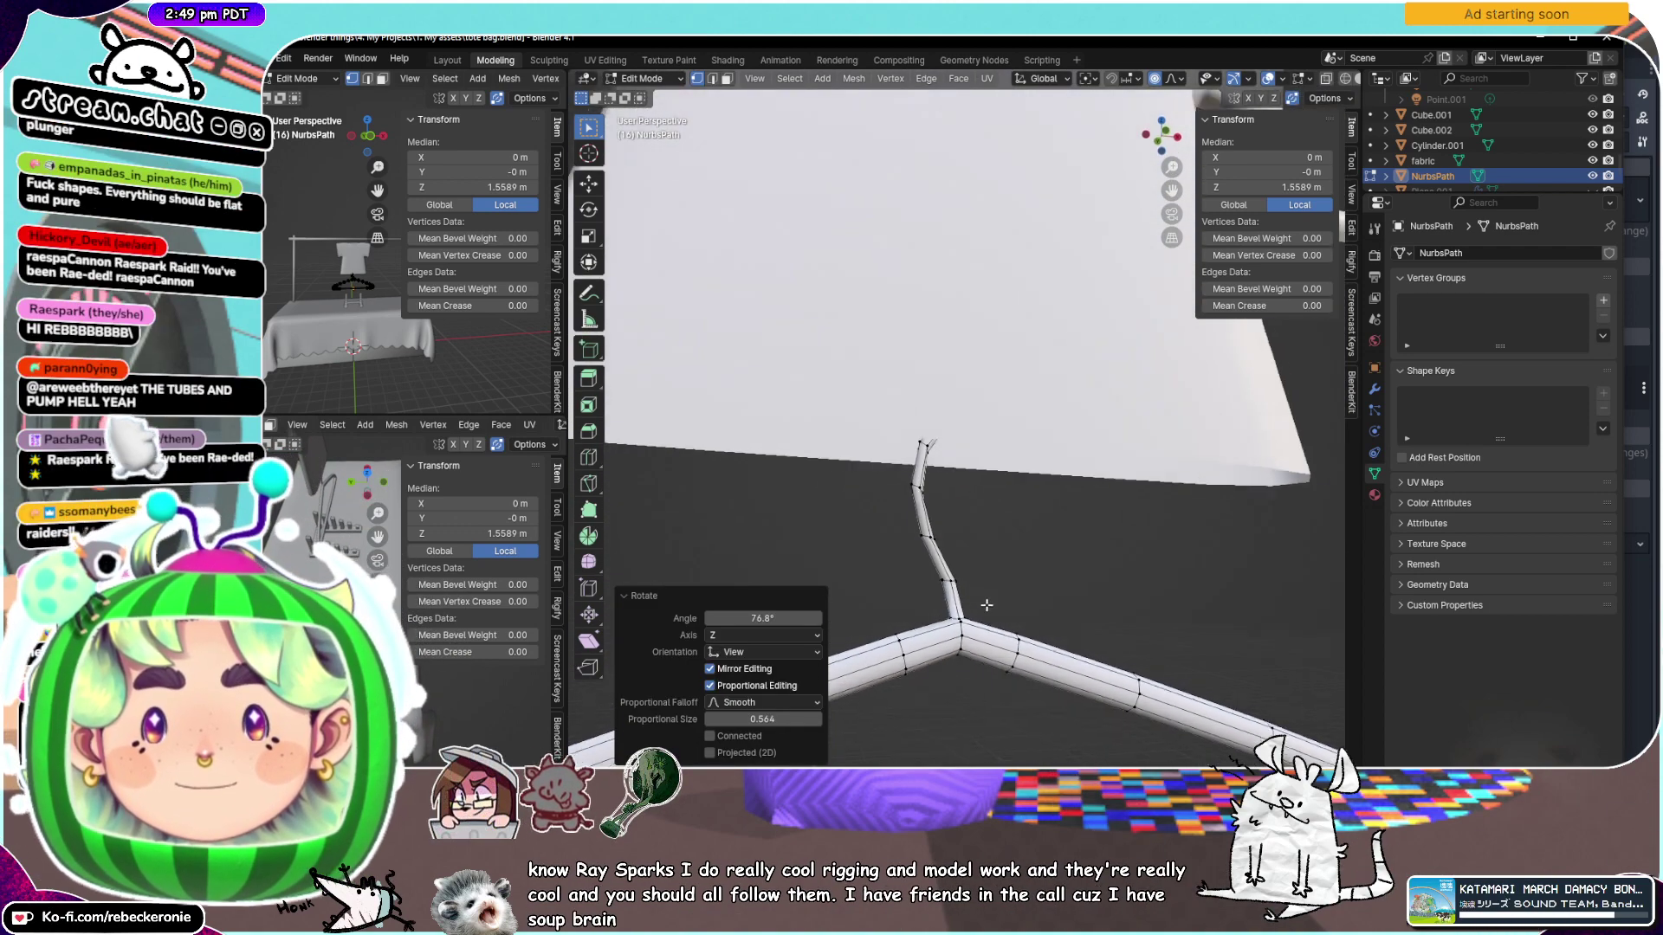
key("ctrl+z")
Isolate the hanger in back view and rotate the stem's top end 89.8° with smooth proportional editing at size 0.467
left_click(1157, 140)
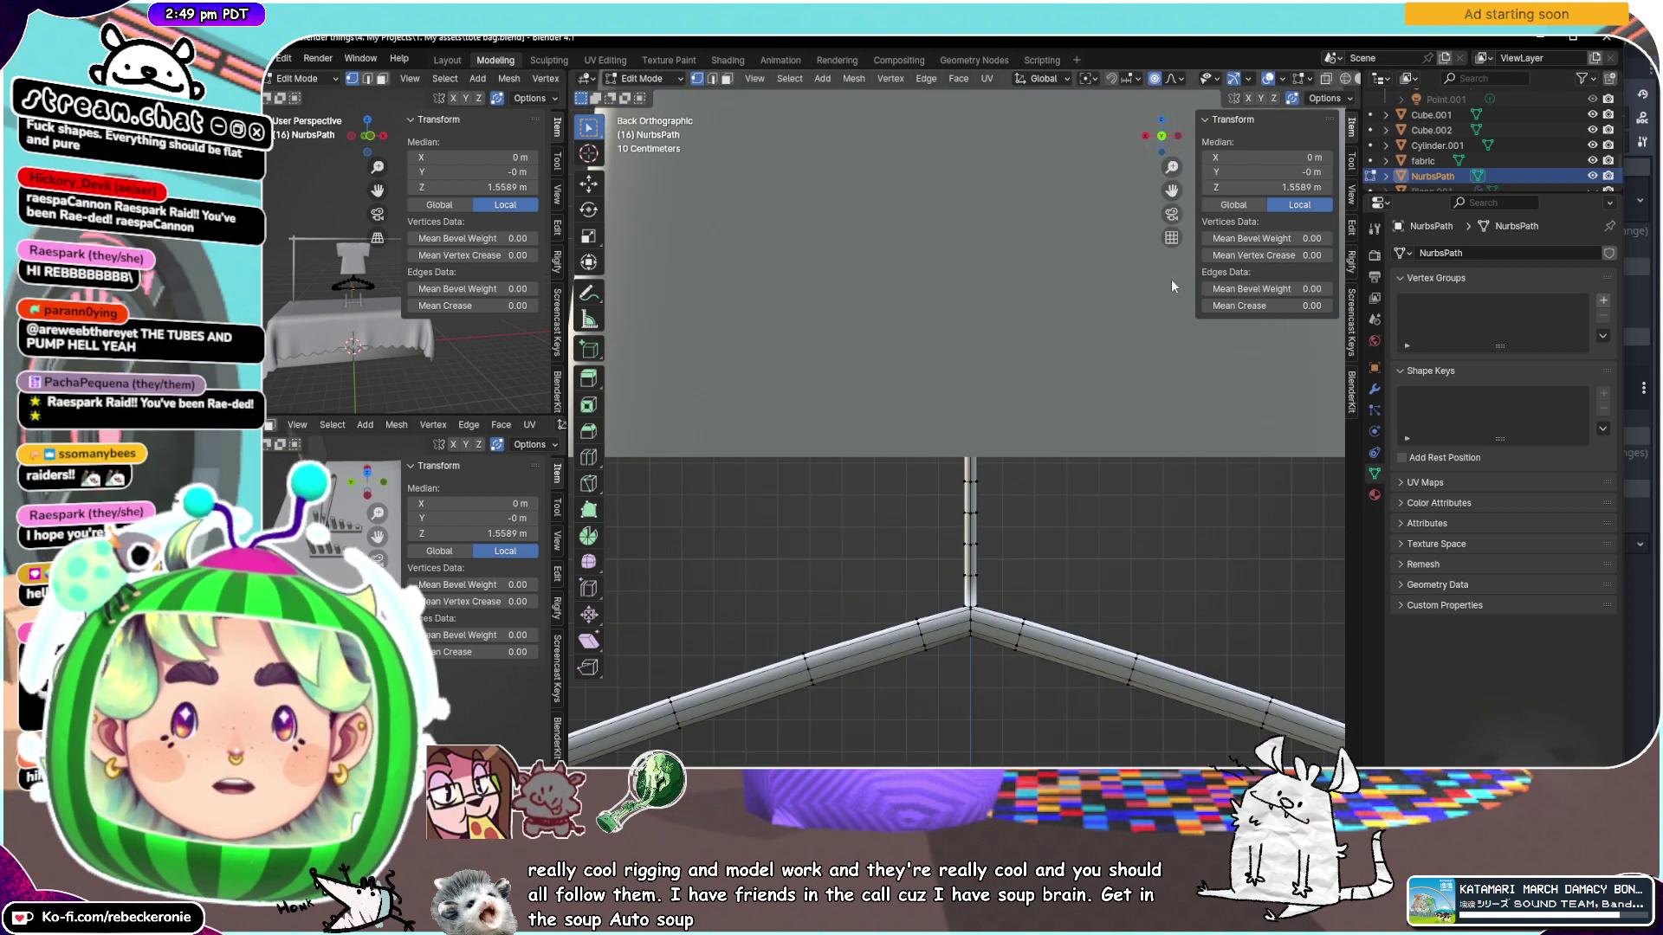
key("KP_Divide")
scroll(953, 260, "up", 4)
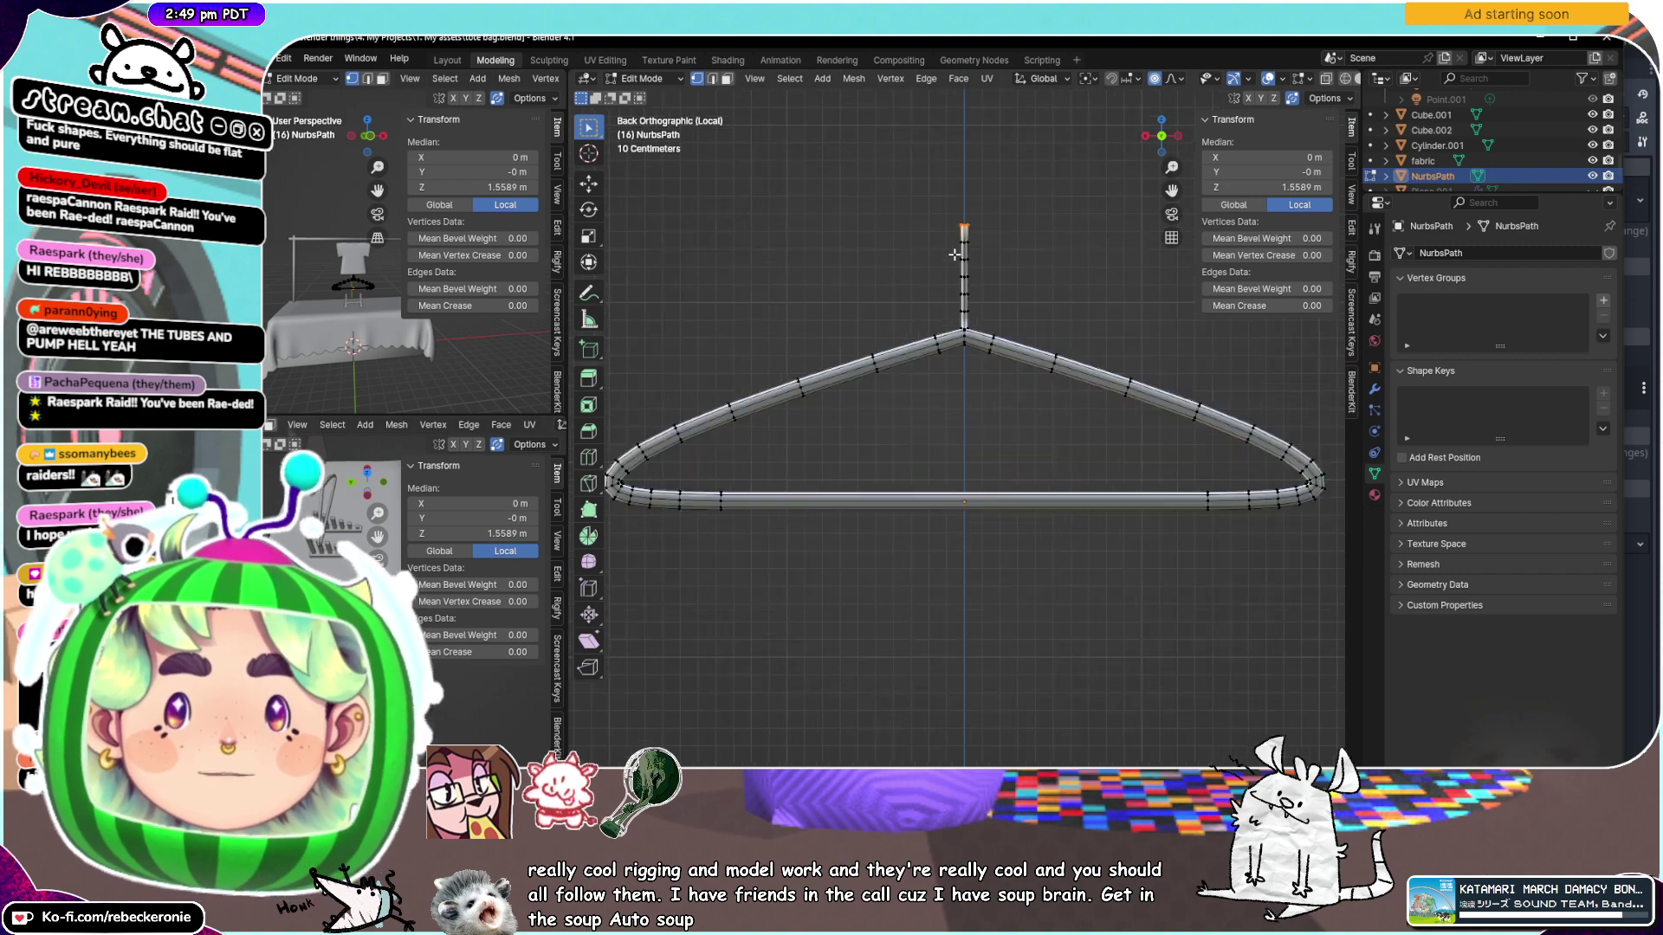
key("ctrl+KP_1")
scroll(954, 254, "down", 8)
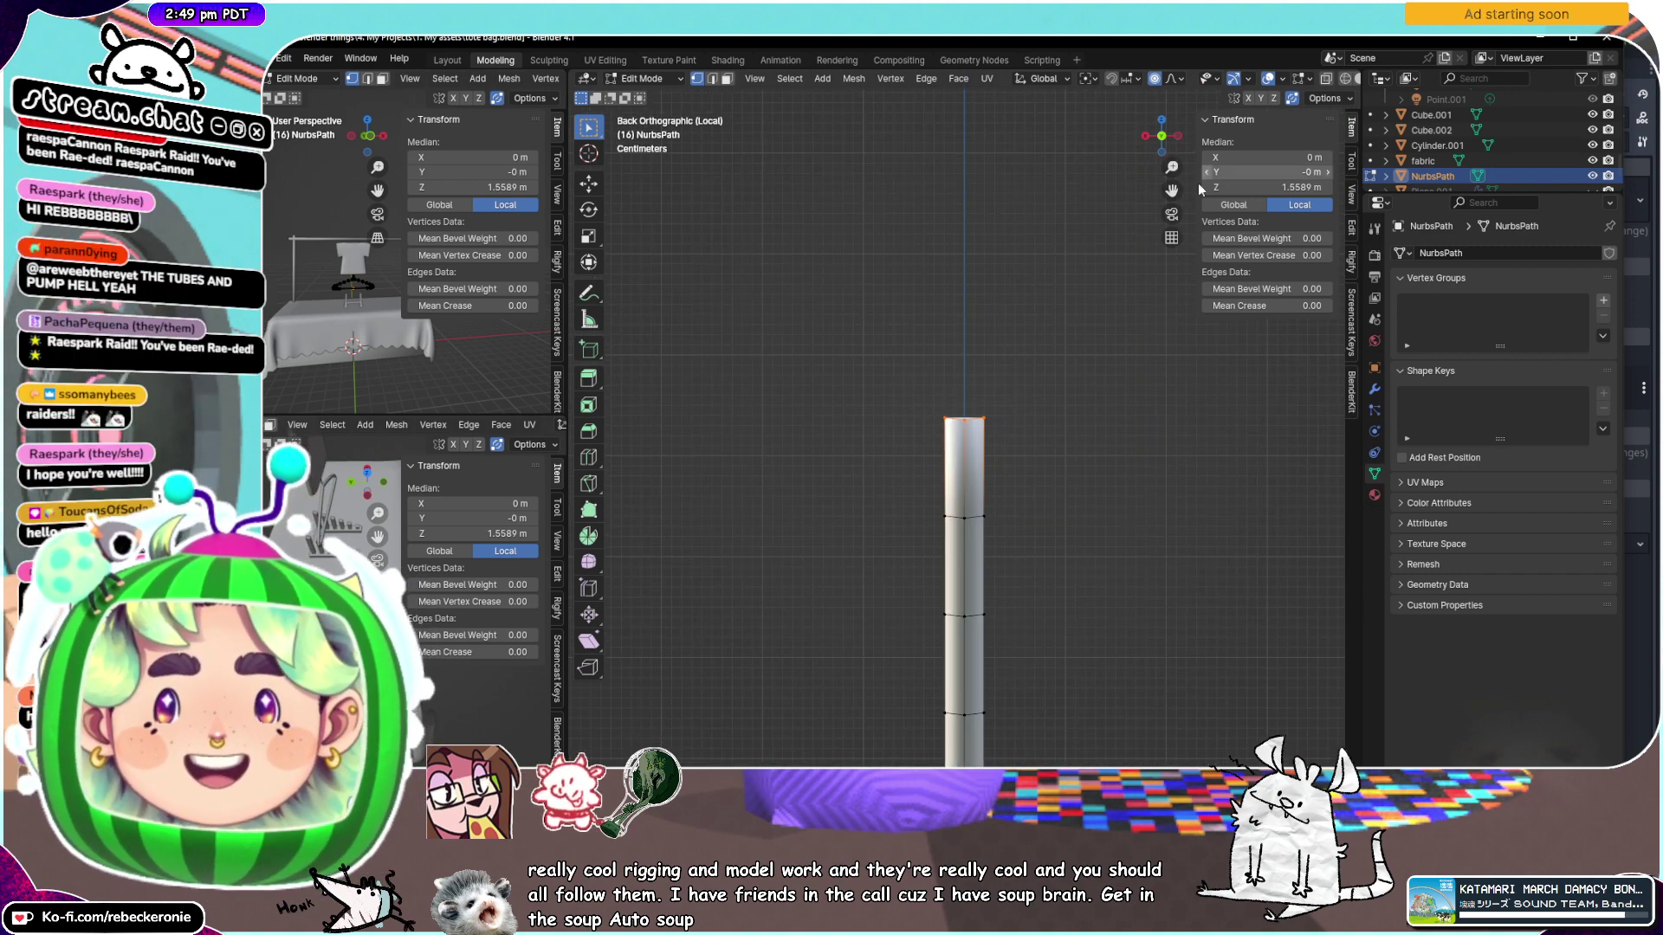
scroll(1066, 337, "down", 2)
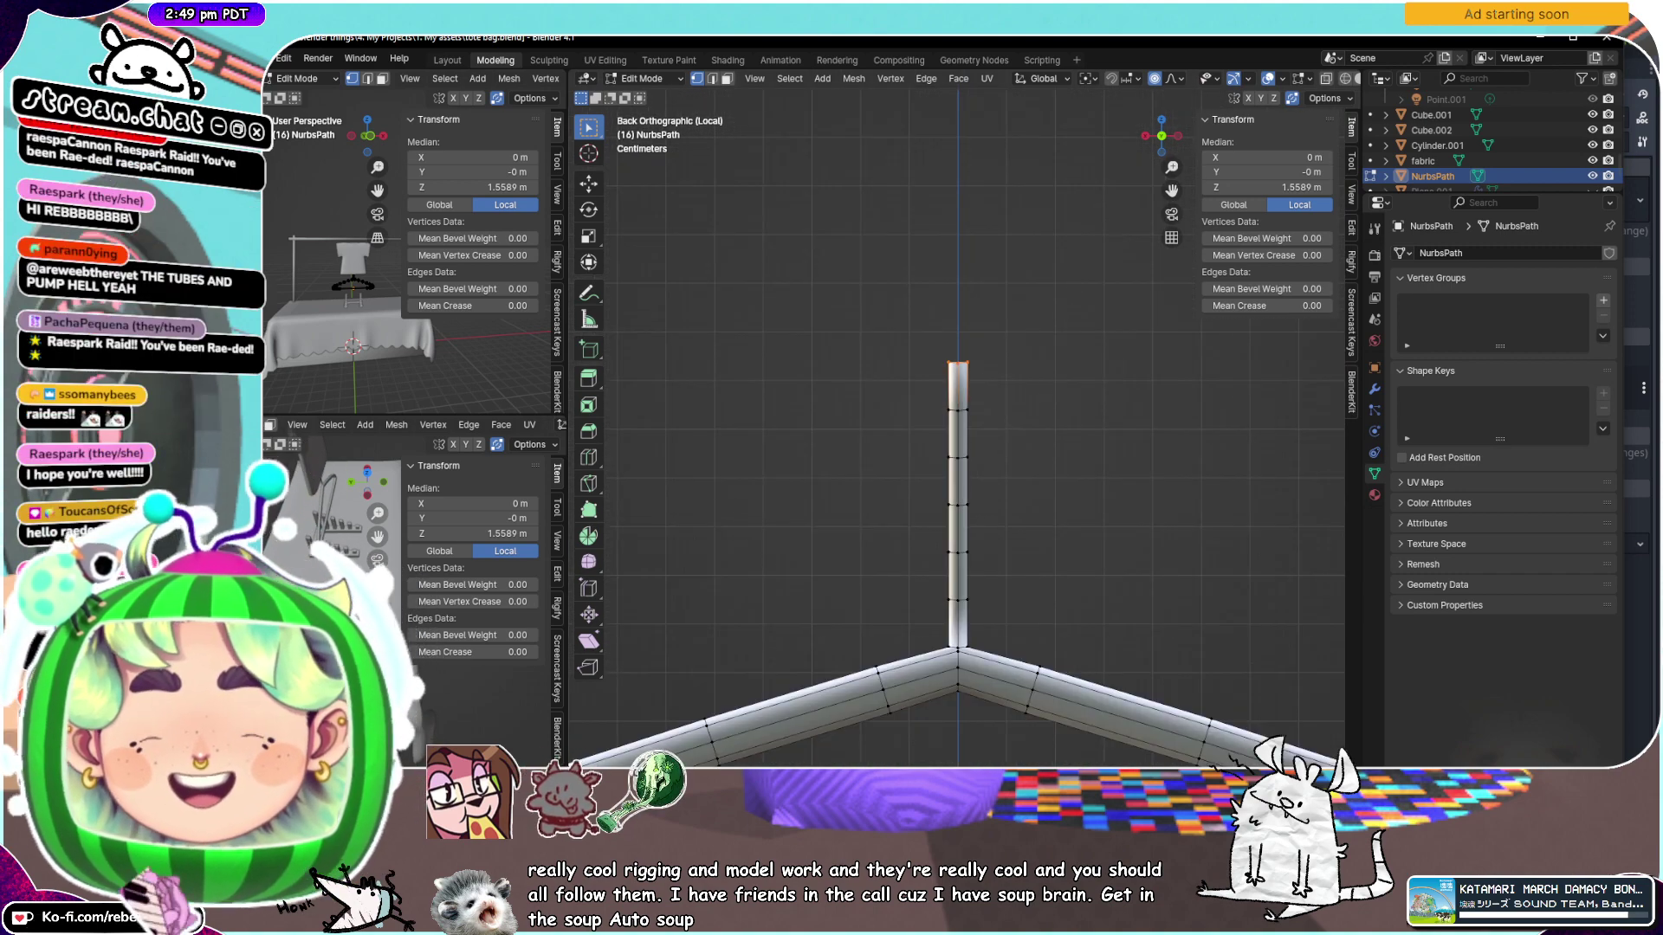
key("r")
scroll(933, 538, "up", 2)
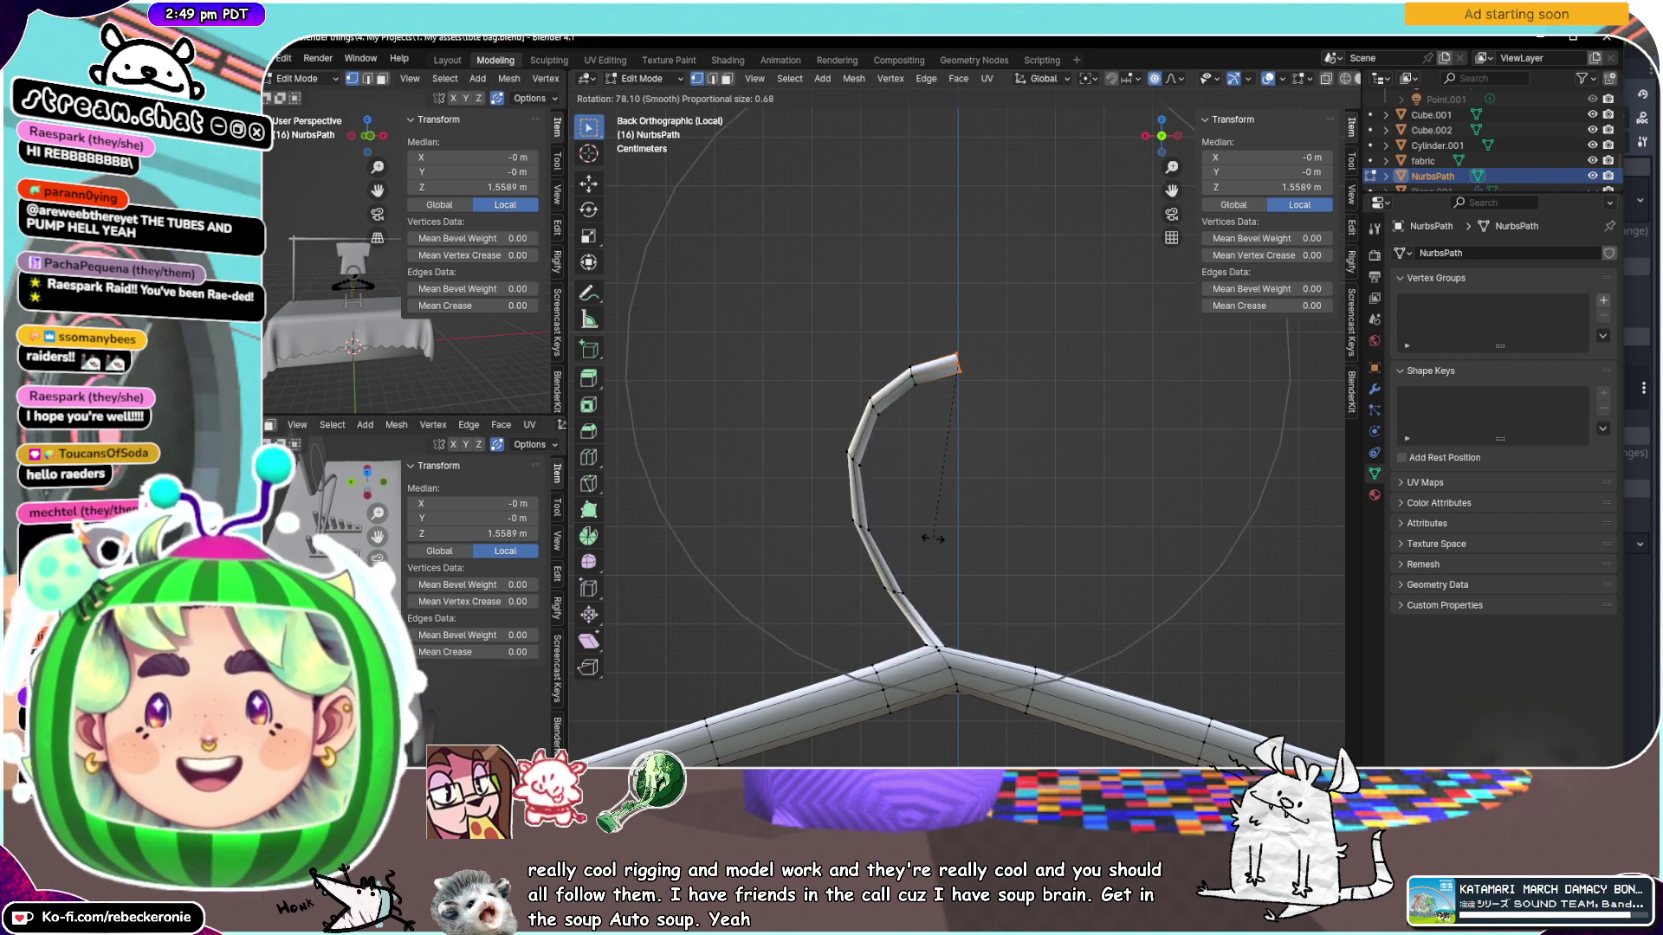
left_click(892, 549)
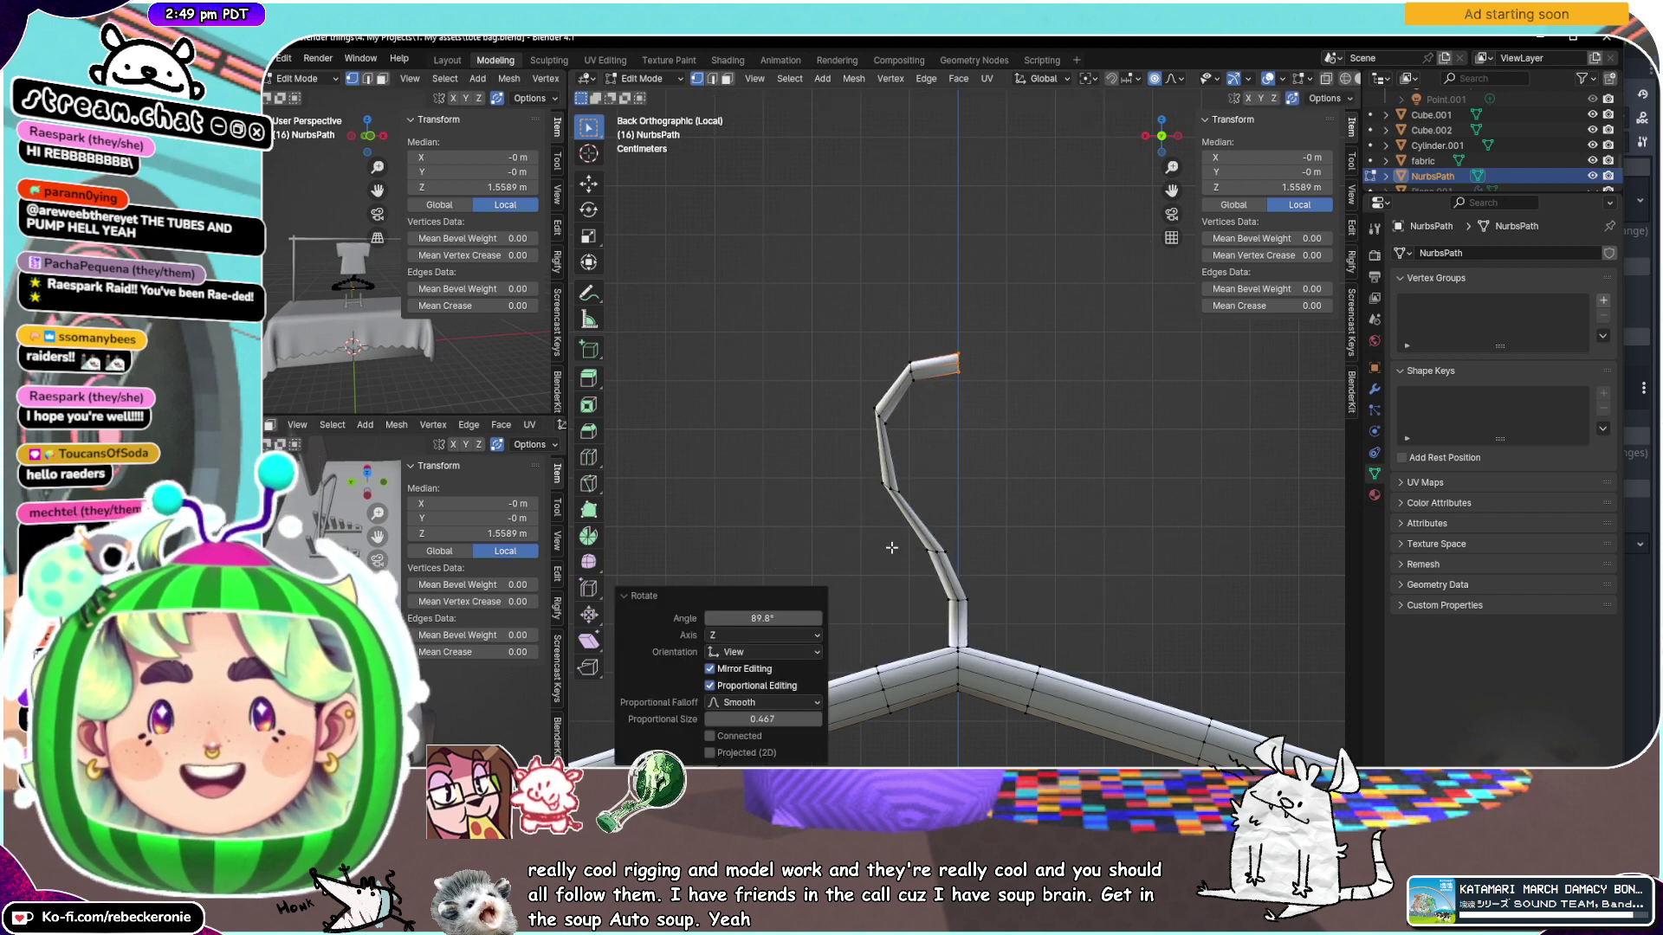
Move the stem's top end about -0.099 m along X with smooth proportional editing and rotate it about 0.6°
key("g")
key("x")
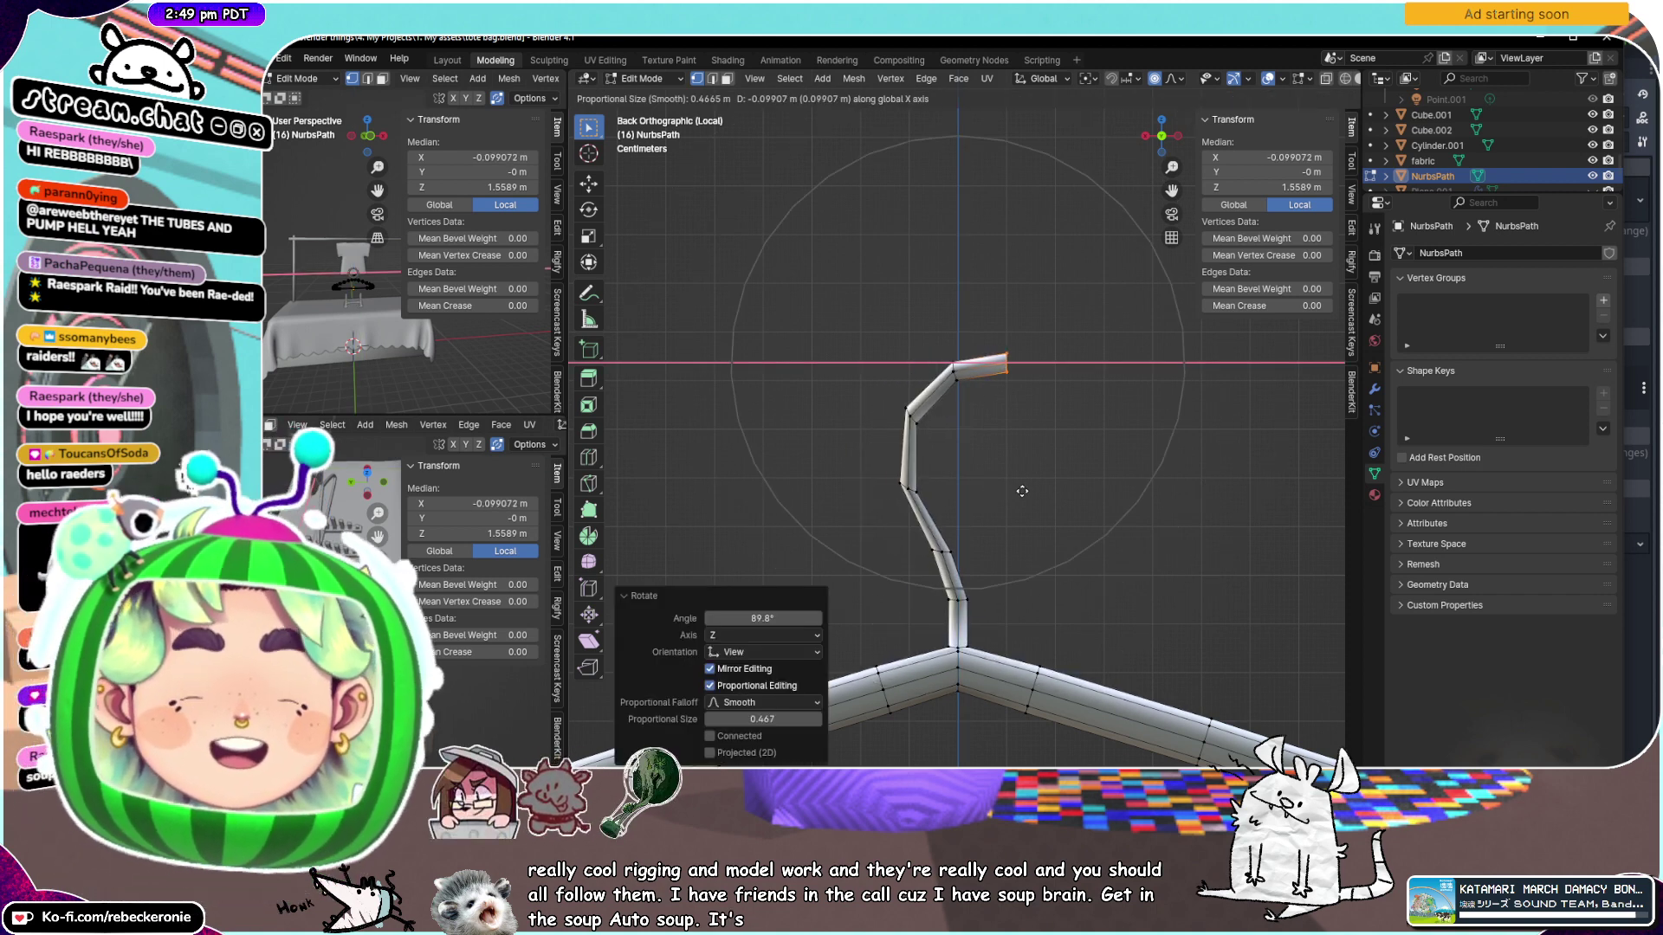
left_click(1022, 491)
key("g")
key("z")
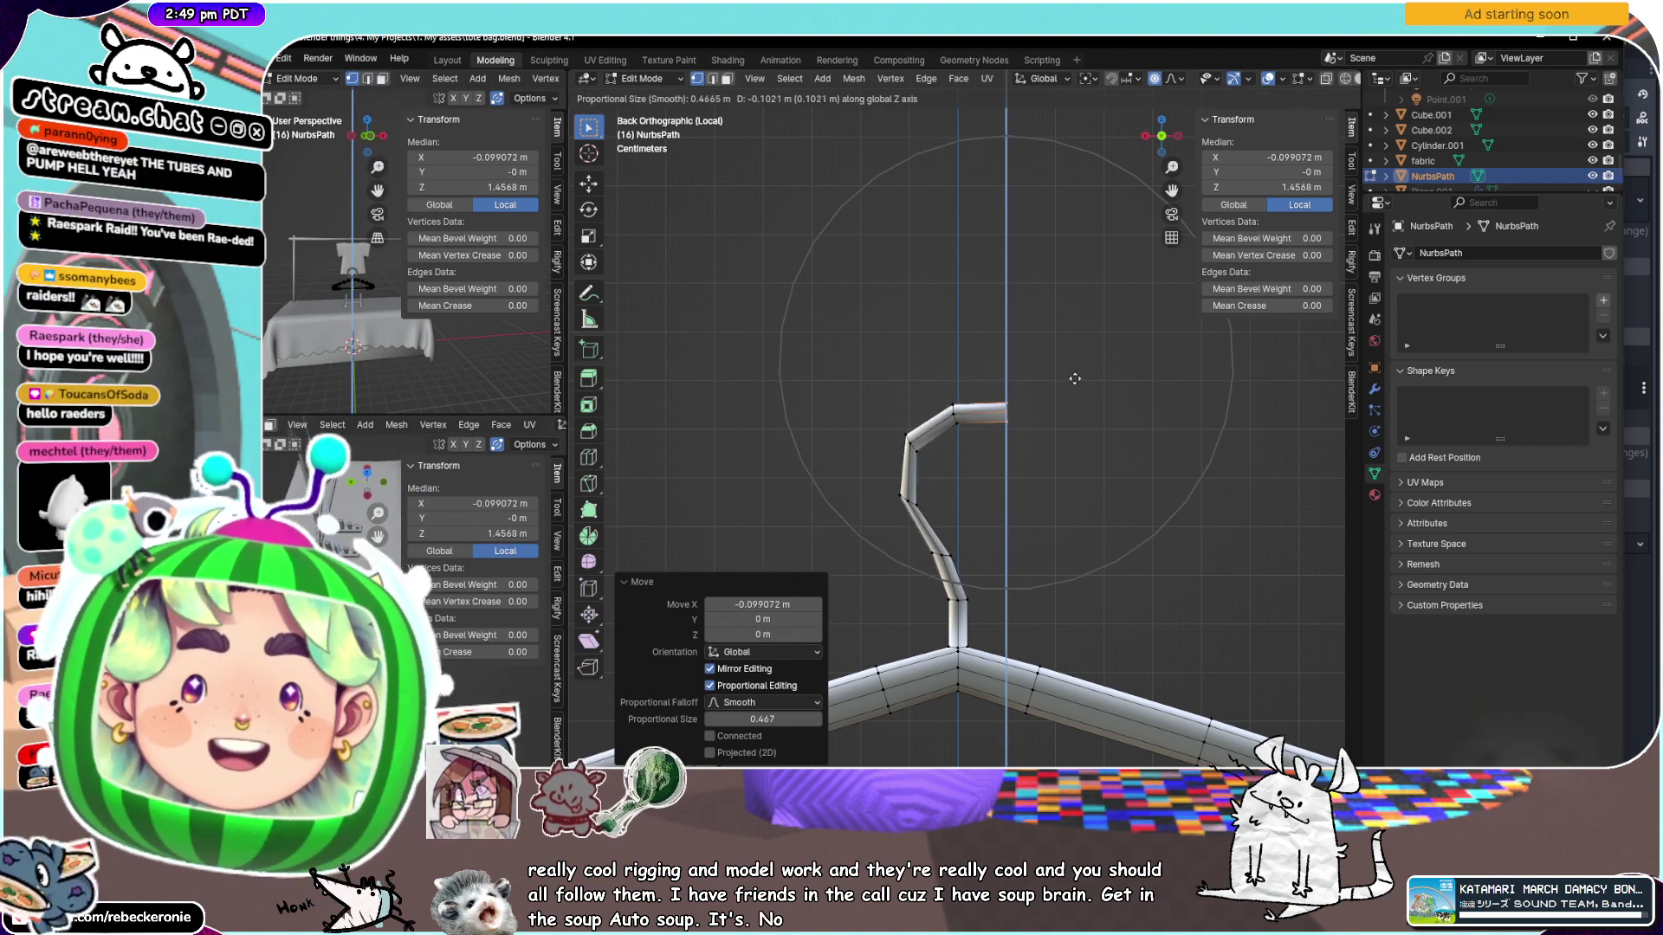
right_click(1074, 378)
key("r")
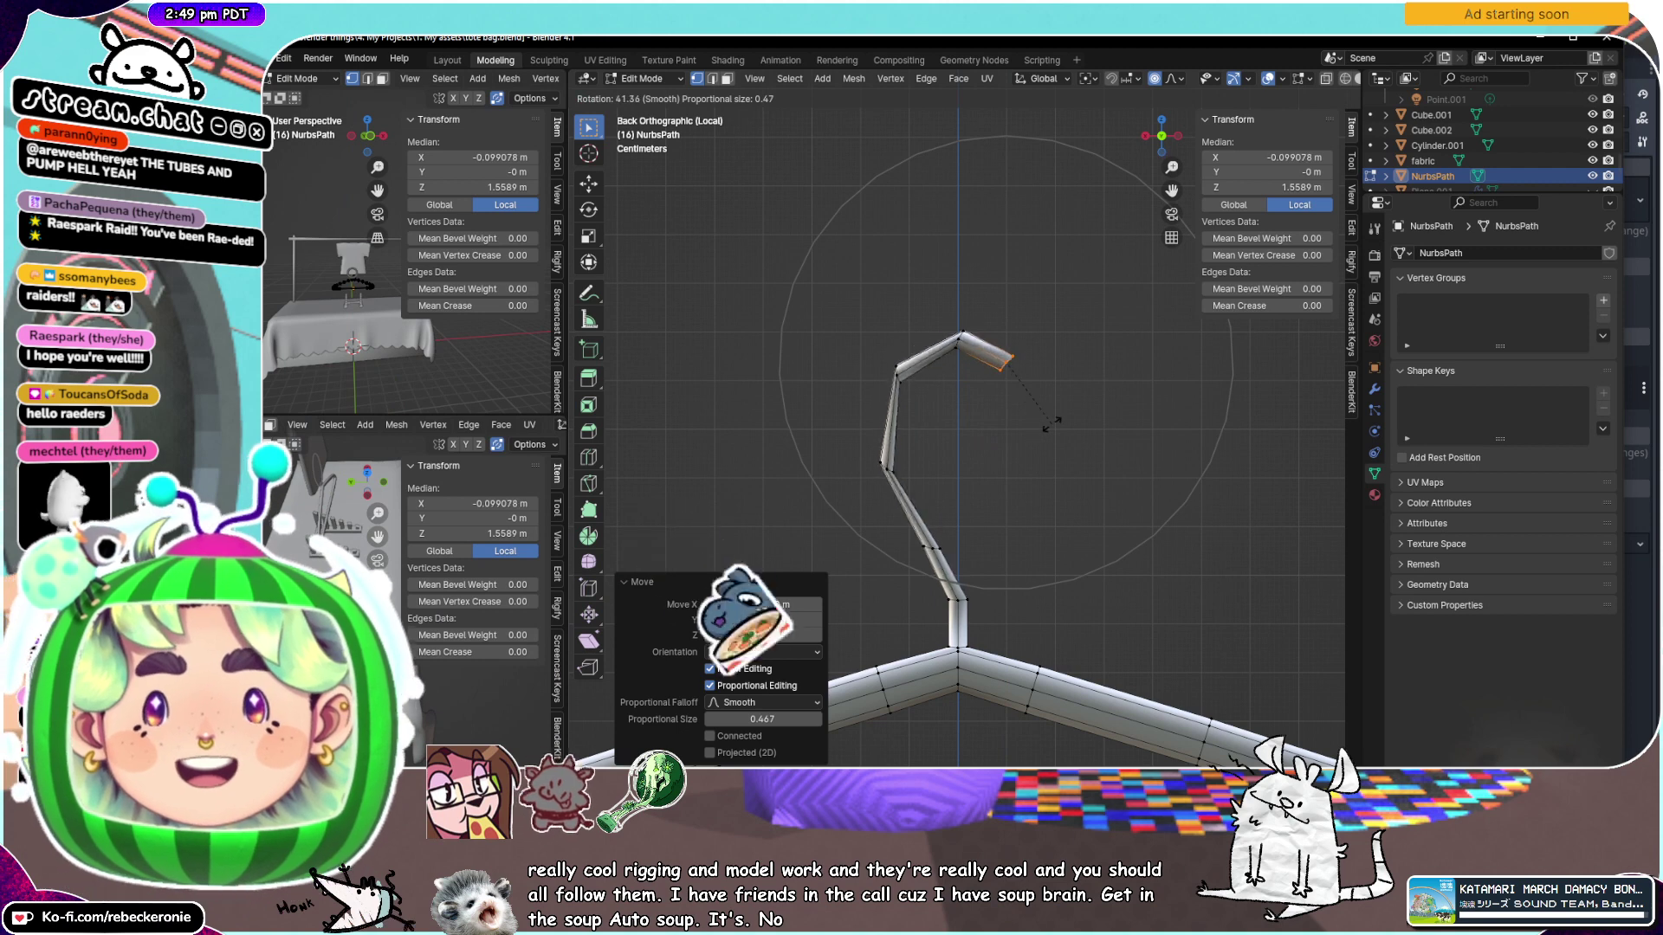
left_click(1071, 372)
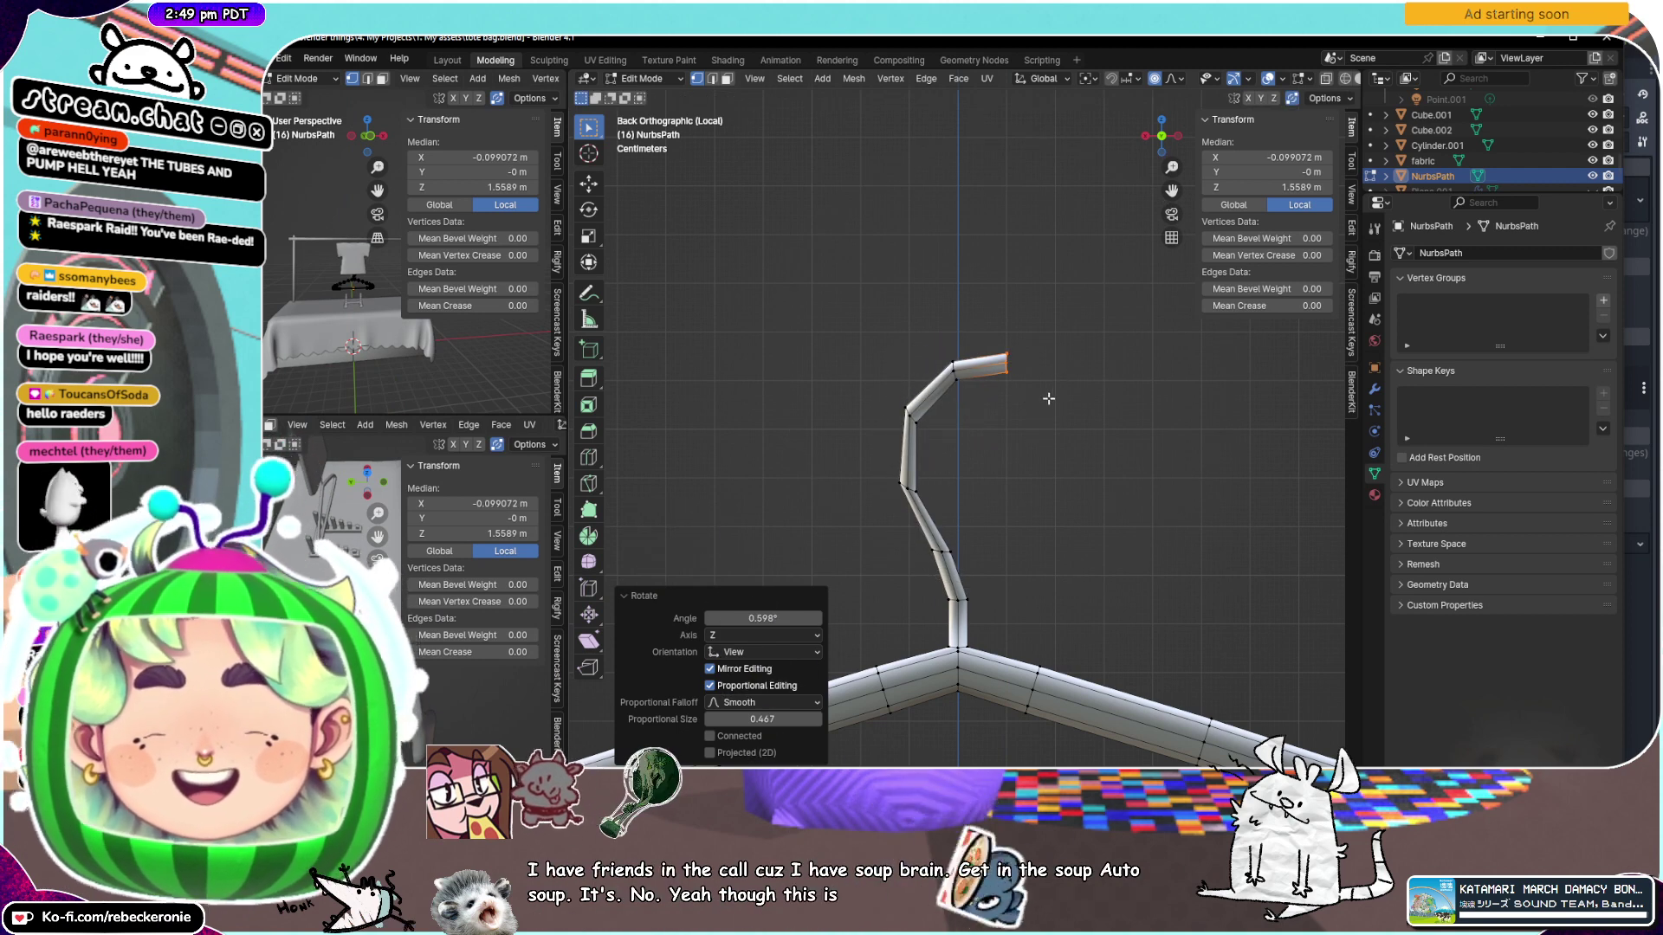
Shift the stem's top end a further -0.102 m along X and rotate it 10.5°, keeping smooth proportional editing at size 0.467
key("g")
key("x")
left_click(1094, 385)
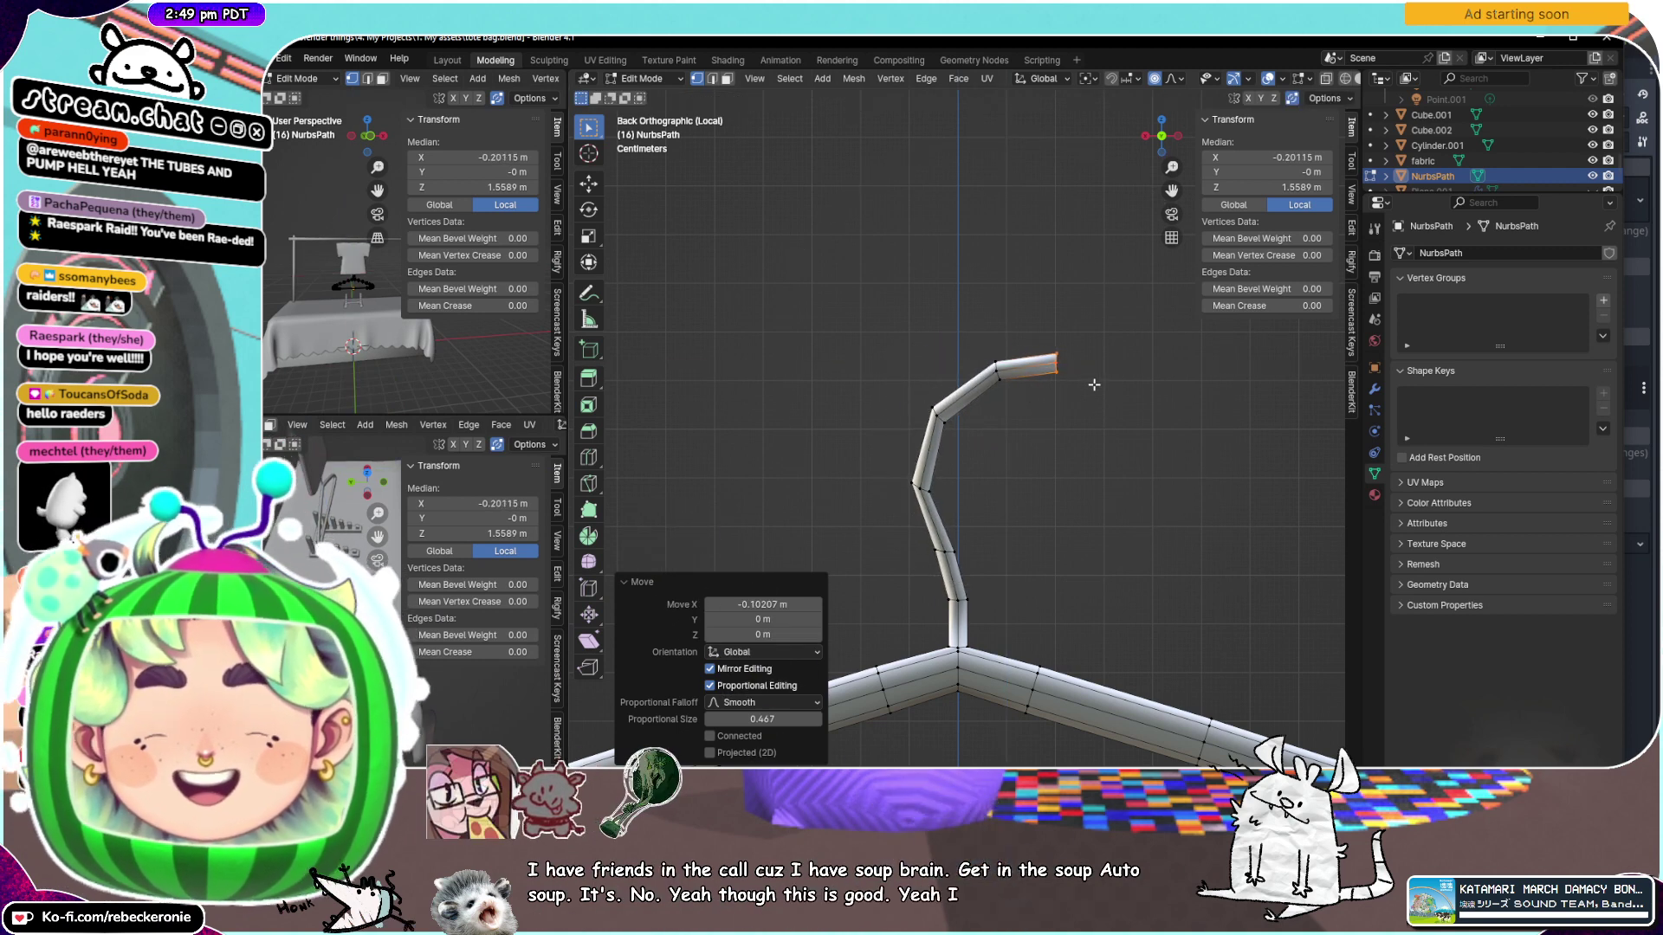
key("r")
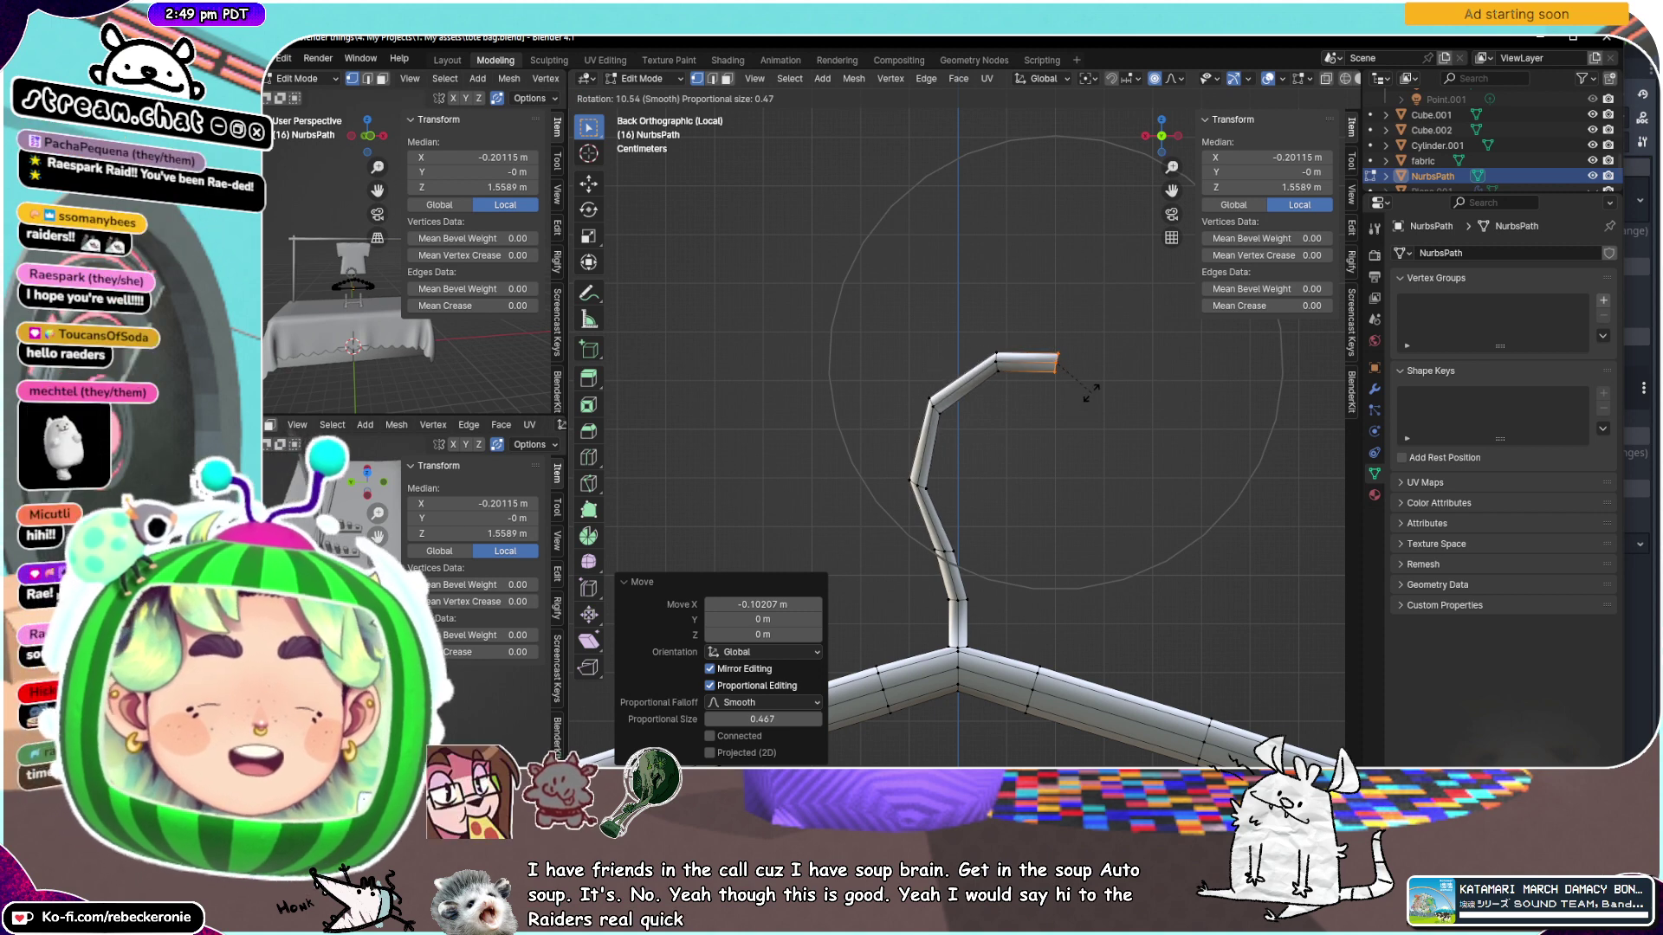
left_click(1091, 391)
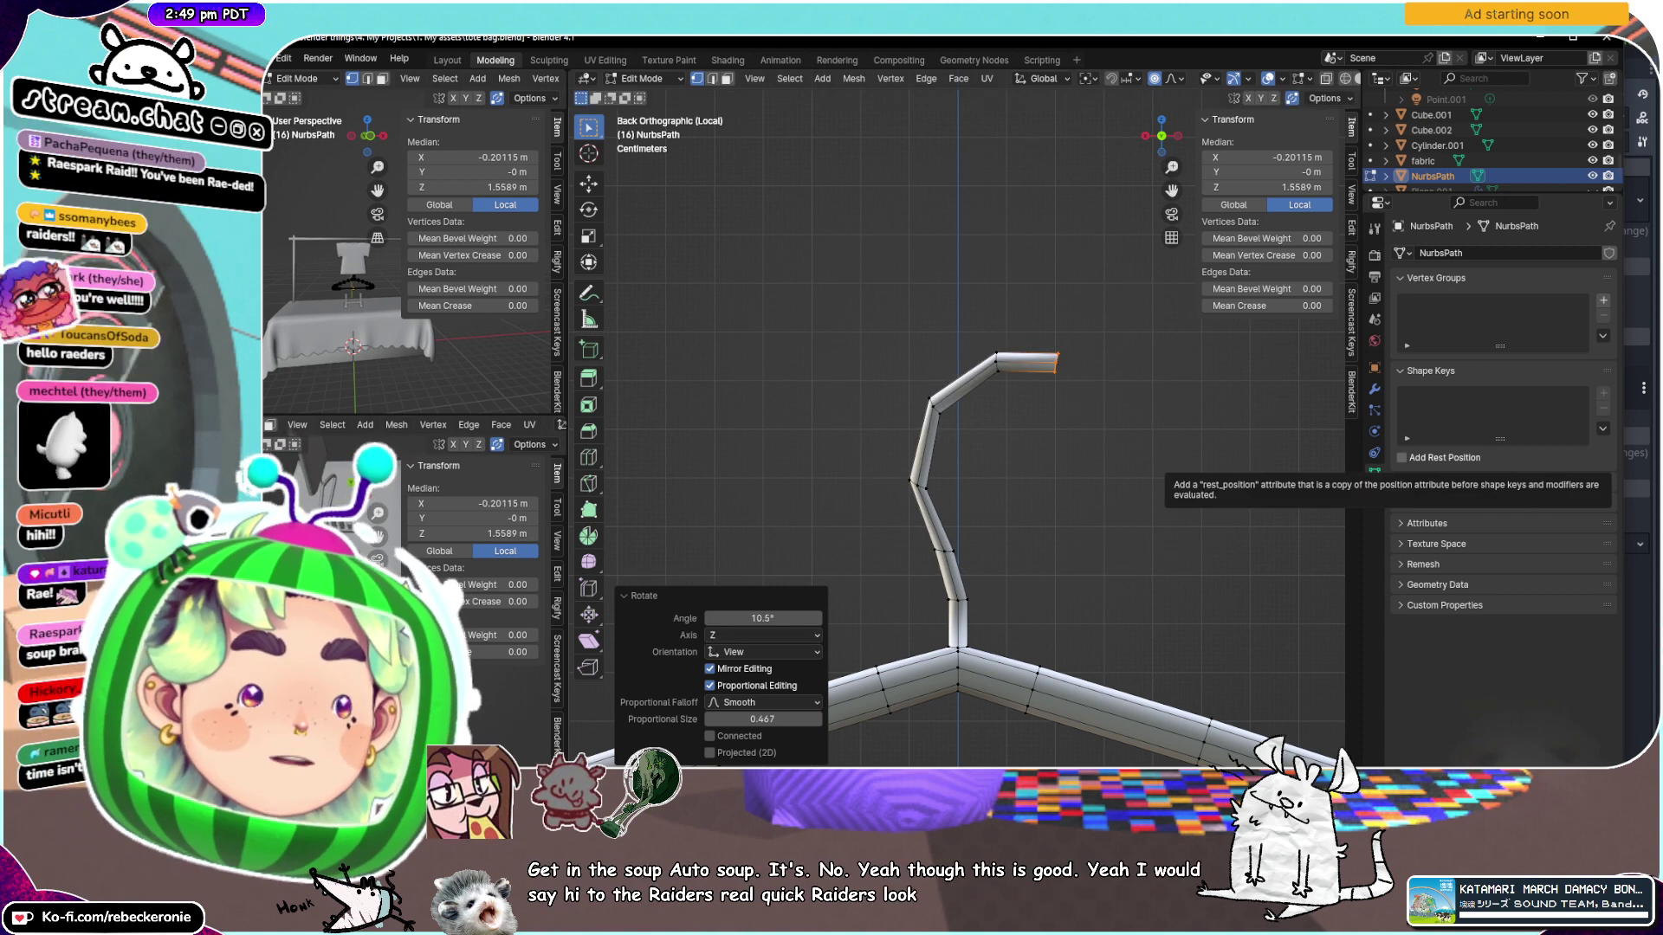
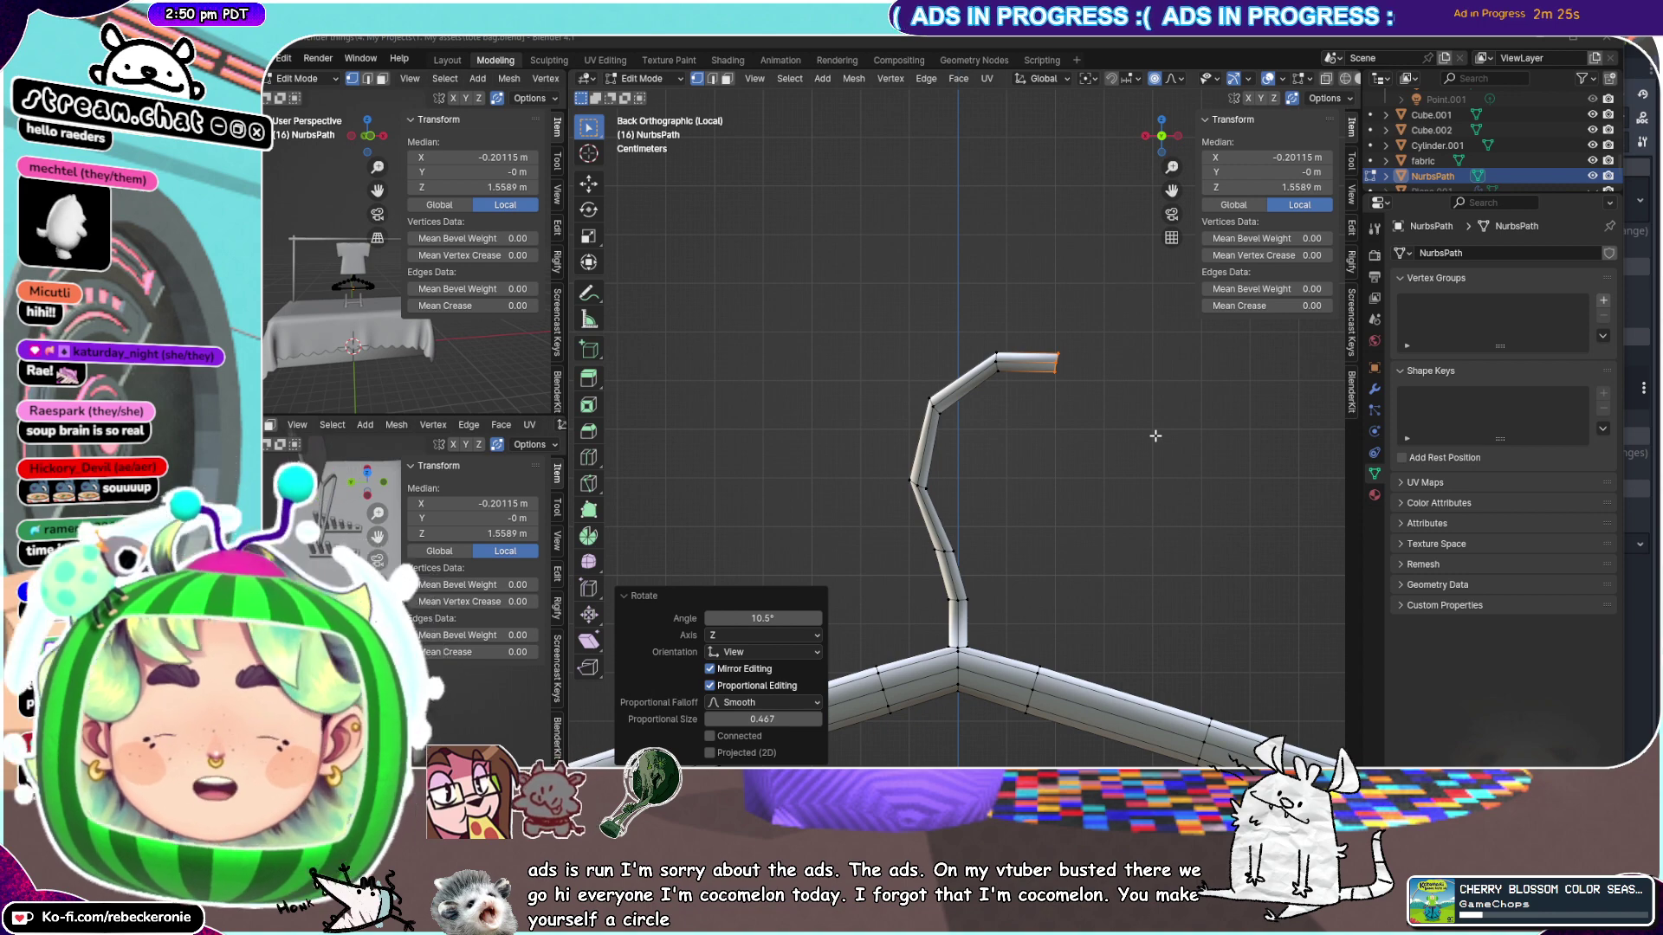
In back view, rotate the stem's tip 41.4° with proportional editing and lower it about 0.124 m along Z to curl the hook
middle_click_drag(1155, 435, 981, 340)
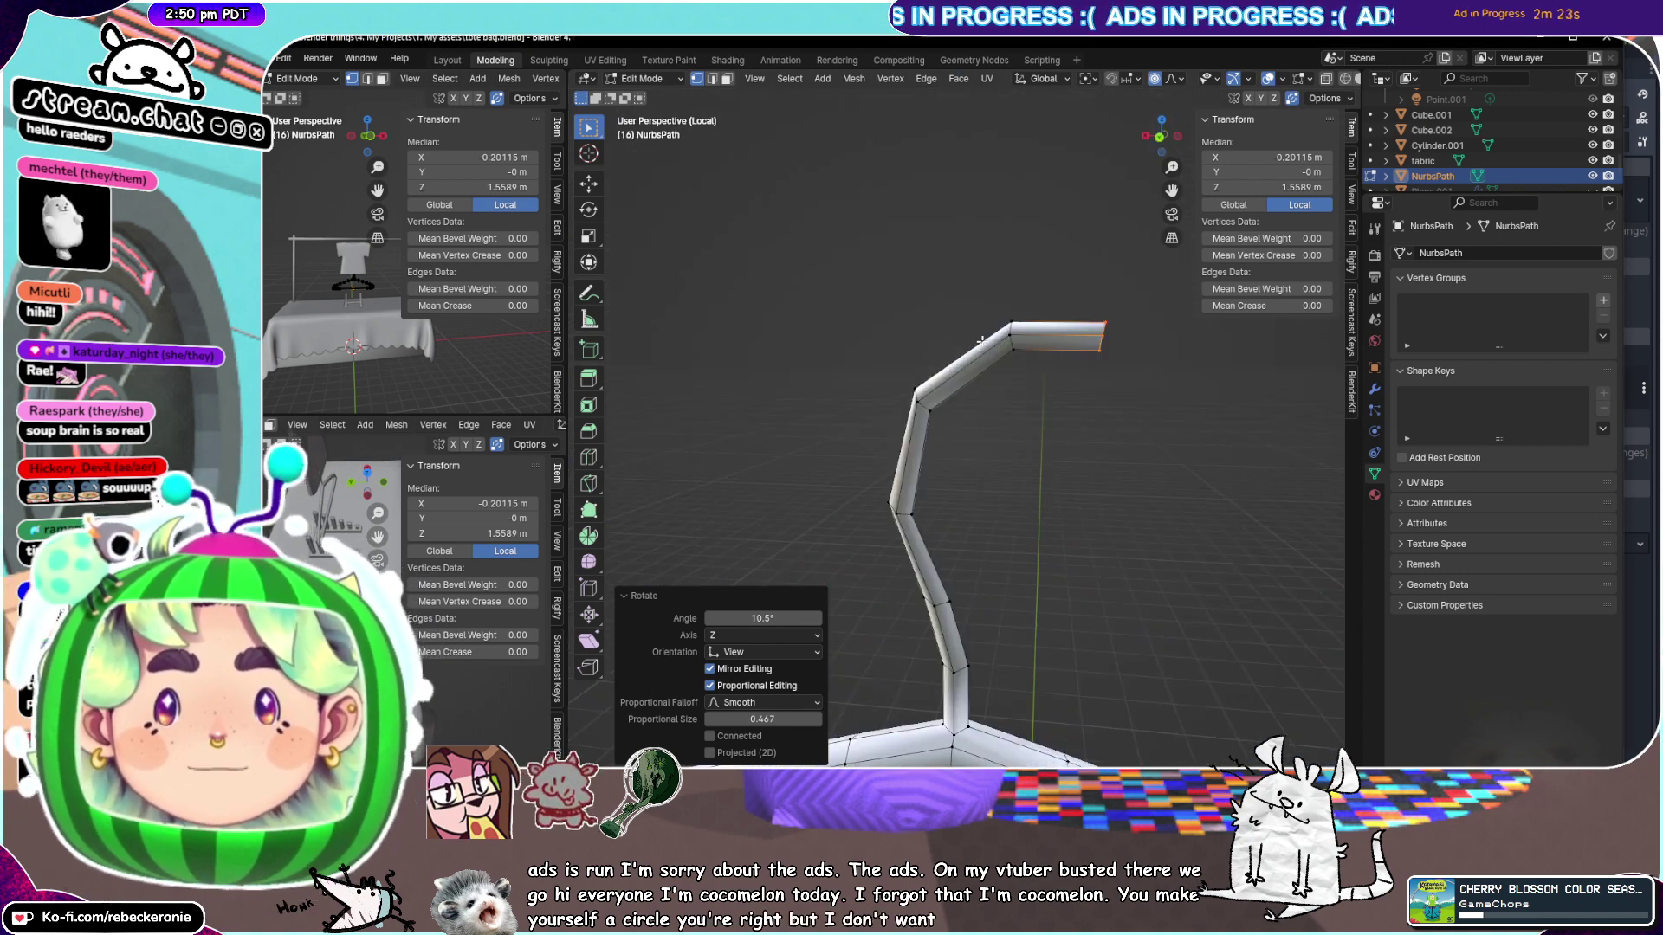
left_click(1163, 139)
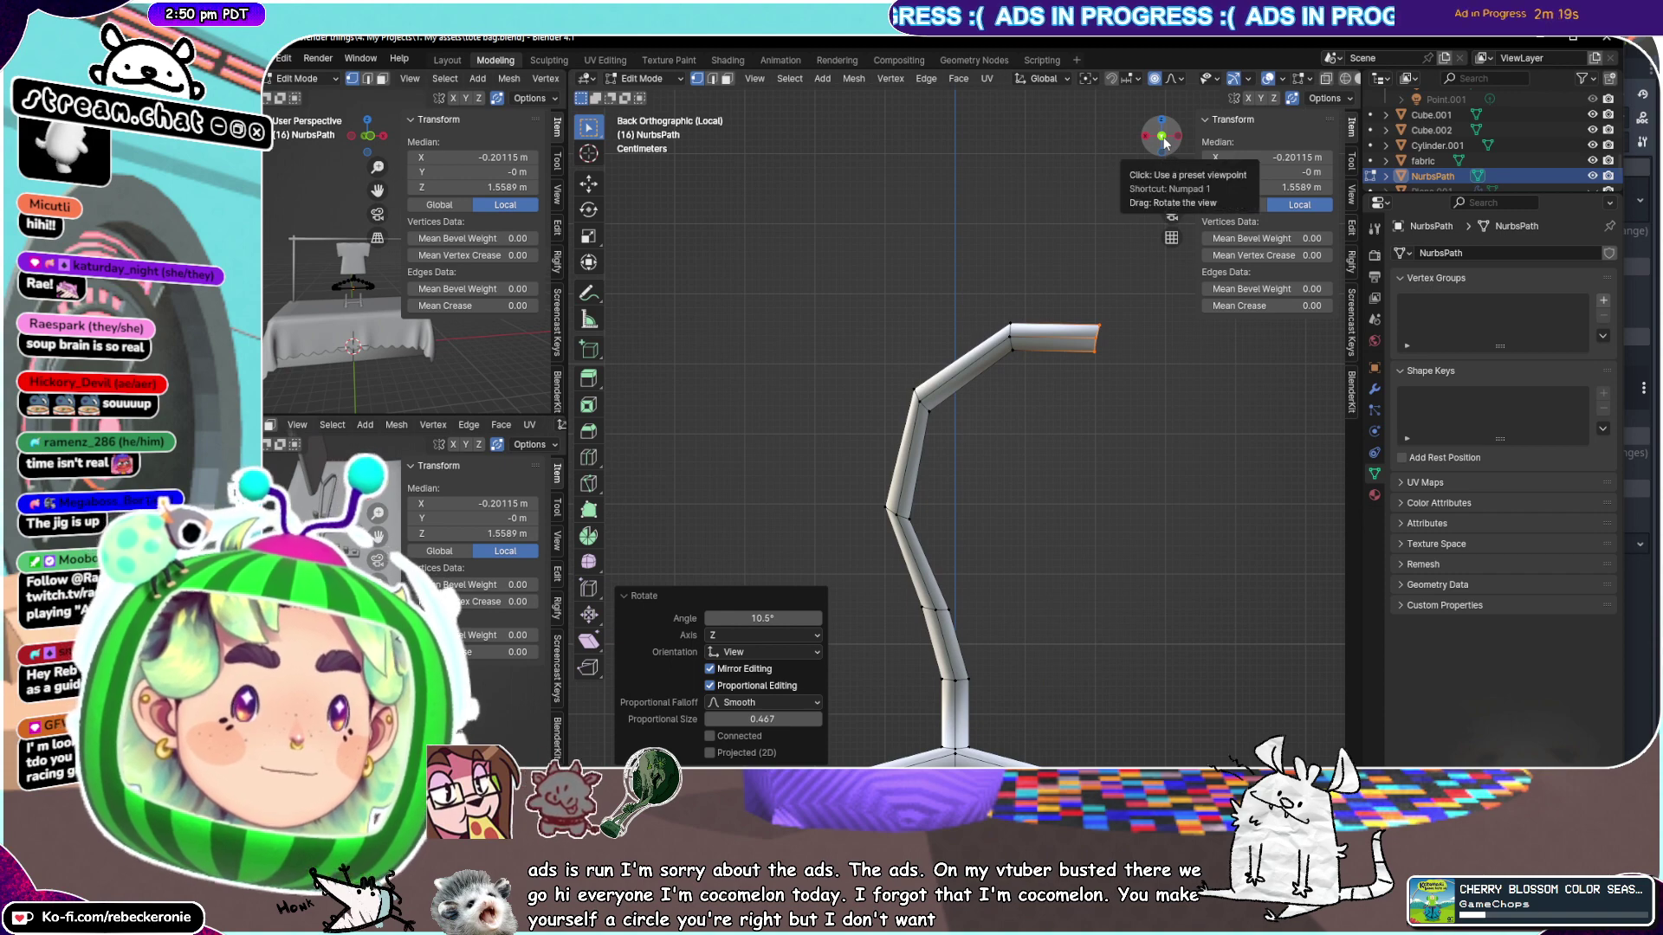
scroll(1058, 479, "down", 2)
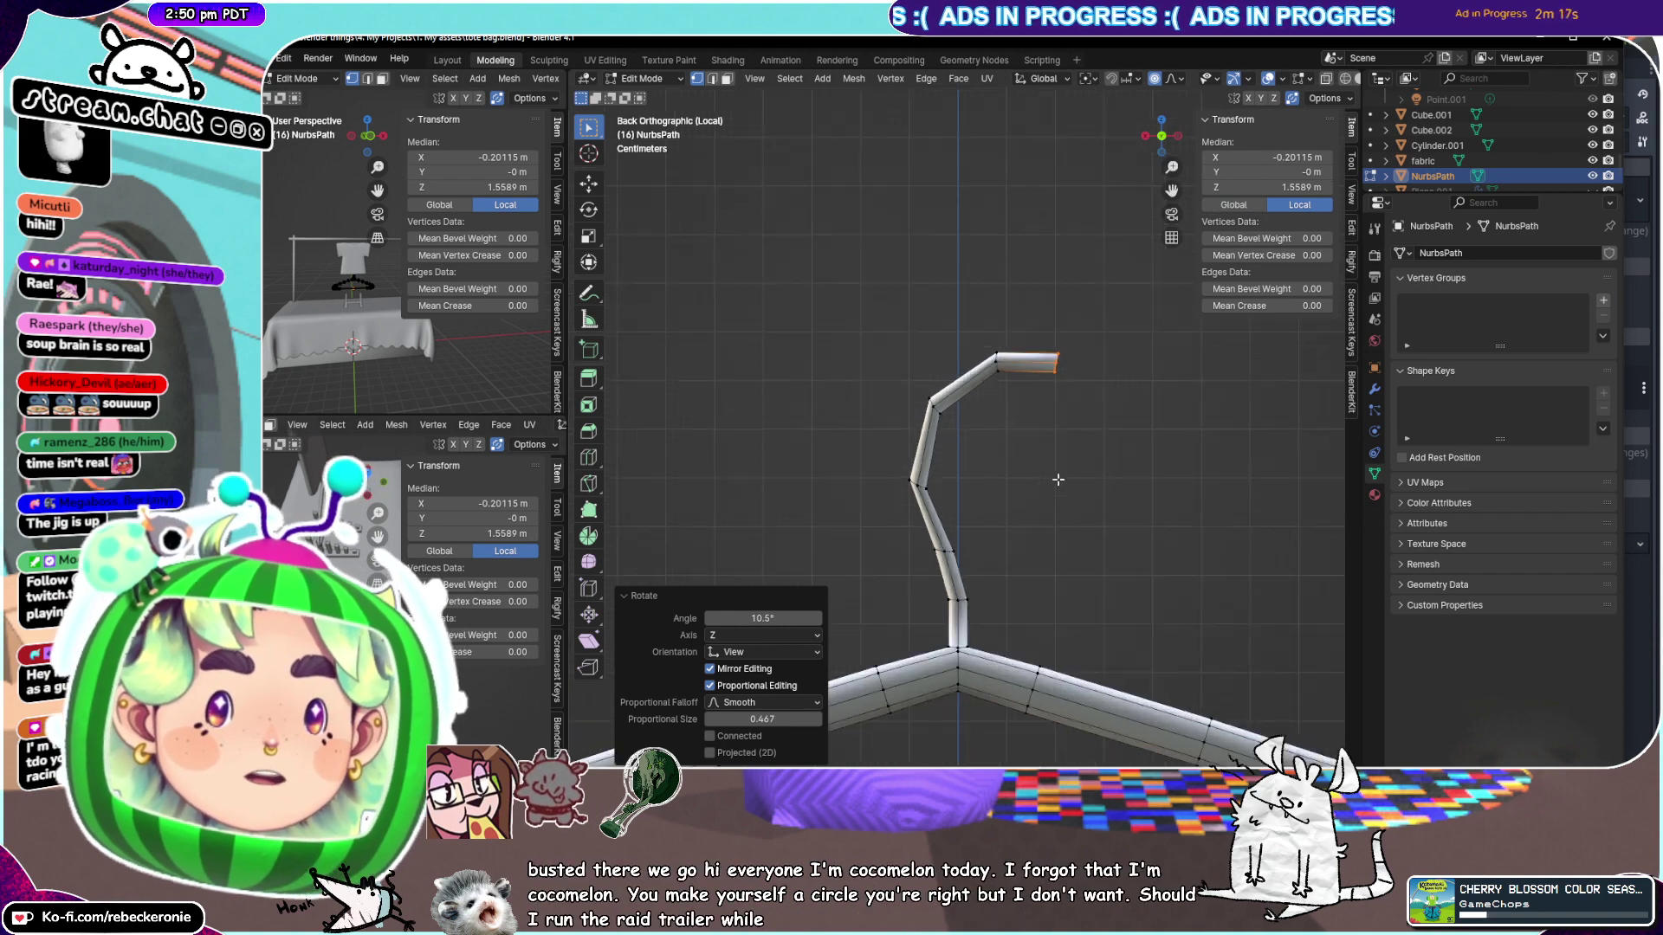
scroll(1058, 480, "up", 2)
left_click_drag(1172, 192, 1067, 333)
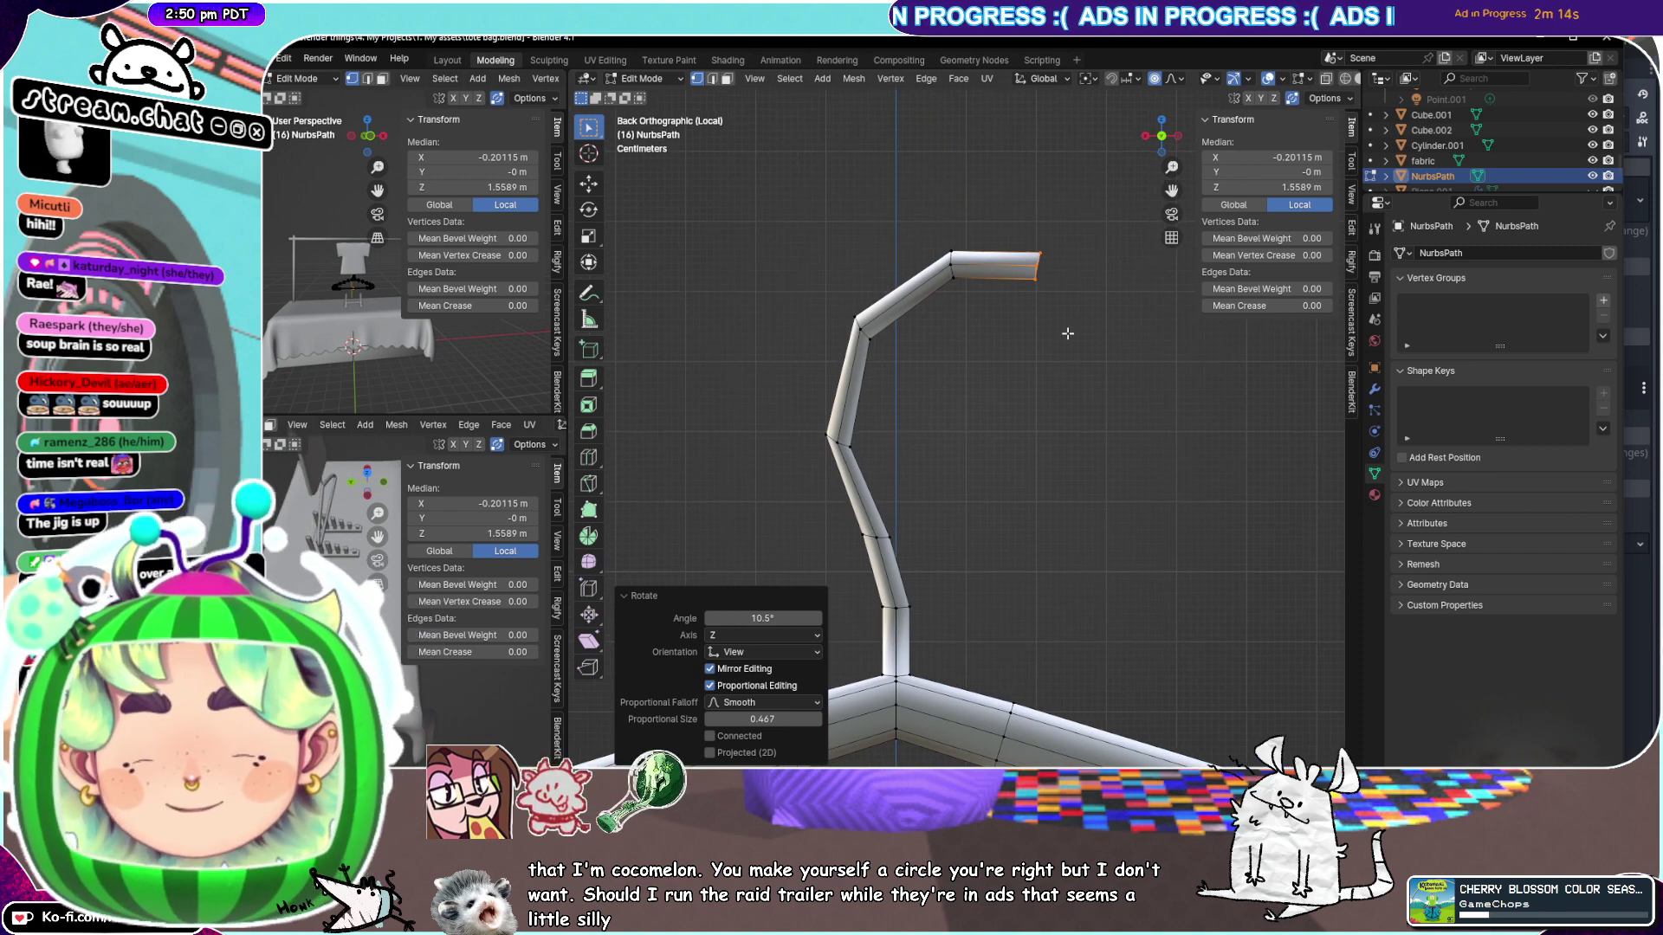
key("r")
left_click(1000, 385)
key("g")
key("z")
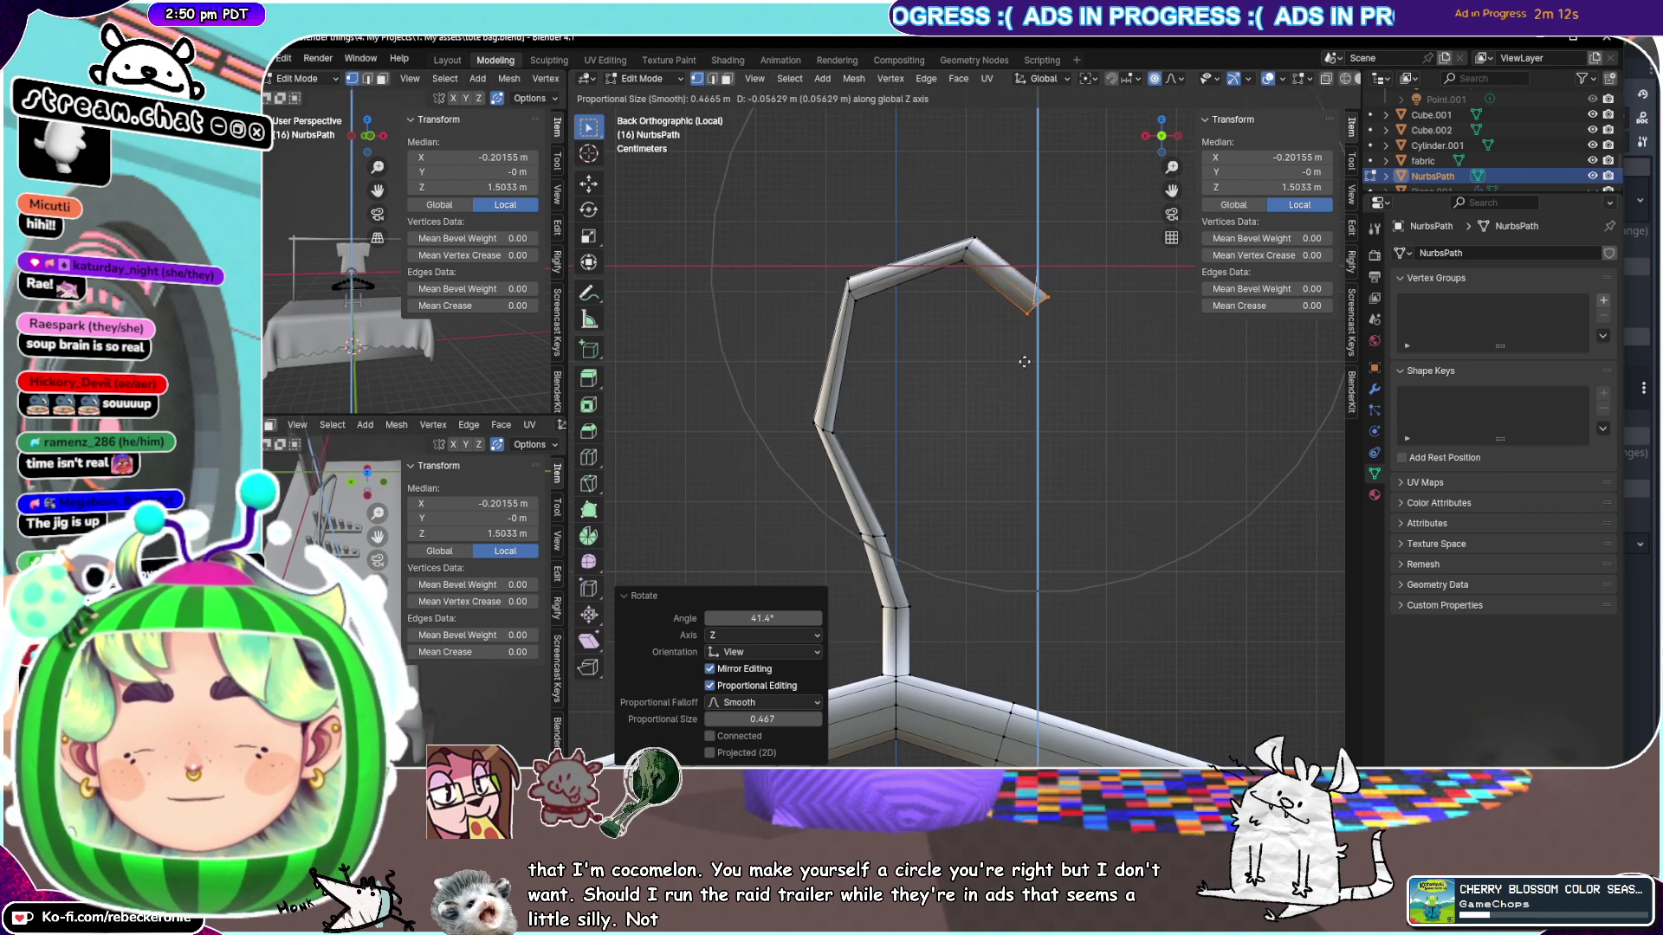
left_click(1028, 405)
Select the curled hook section in front view and move it about 0.115 m along X with proportional size 0.112
scroll(1028, 405, "down", 8)
middle_click_drag(962, 449, 1100, 300)
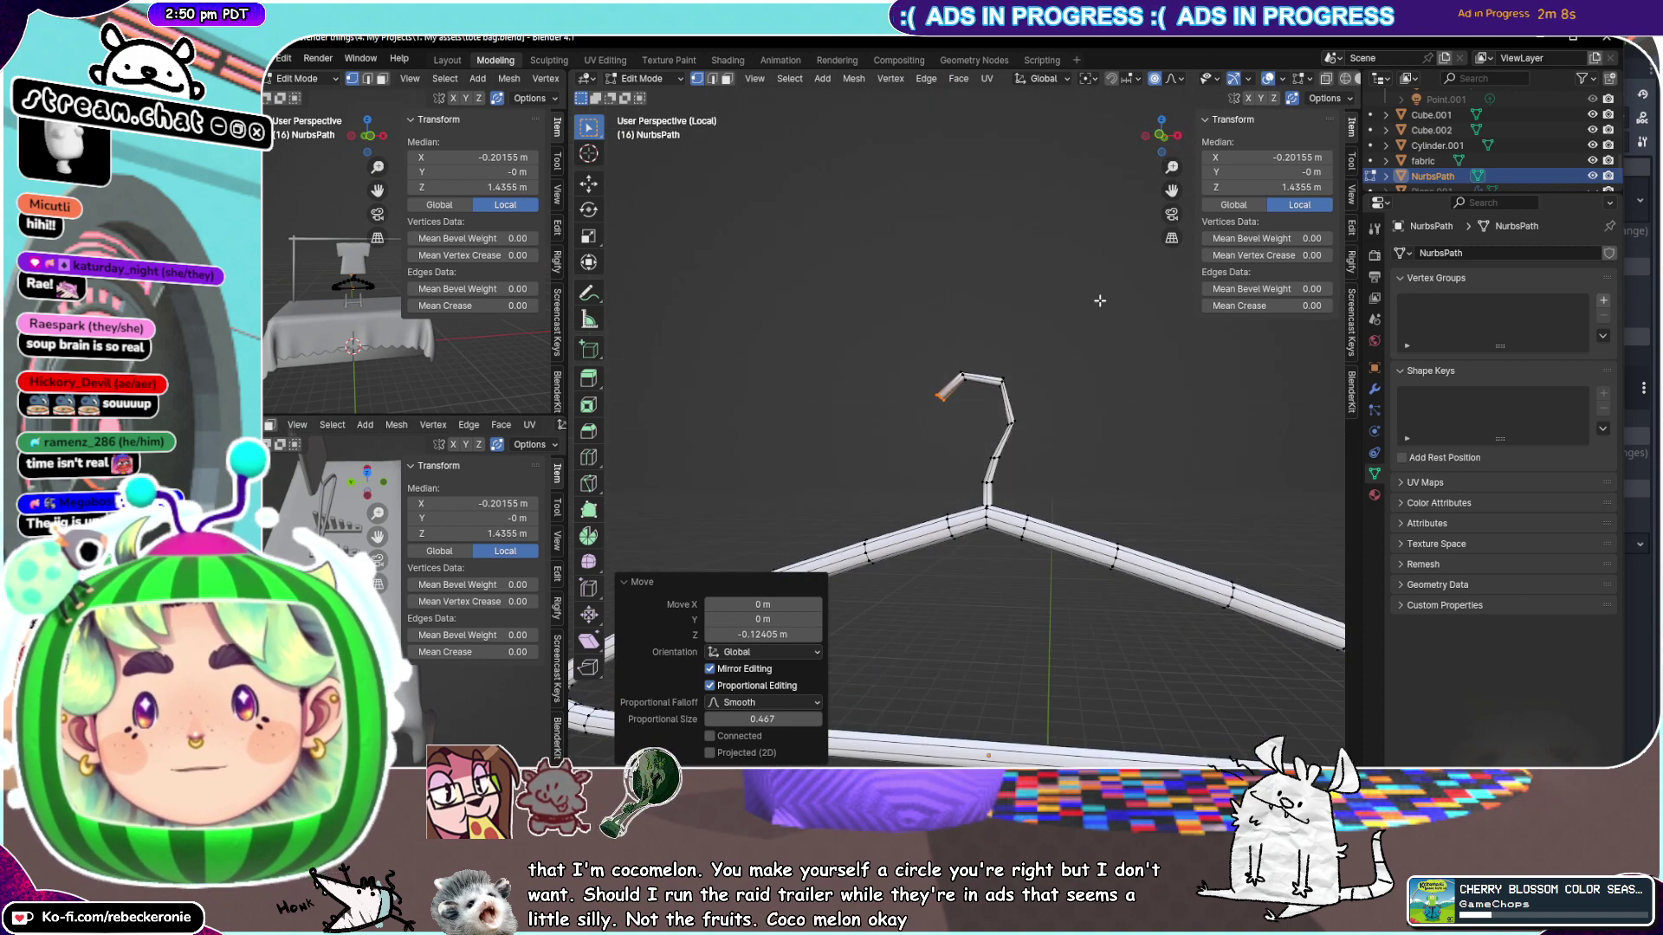
left_click(1165, 145)
key("g")
key("x")
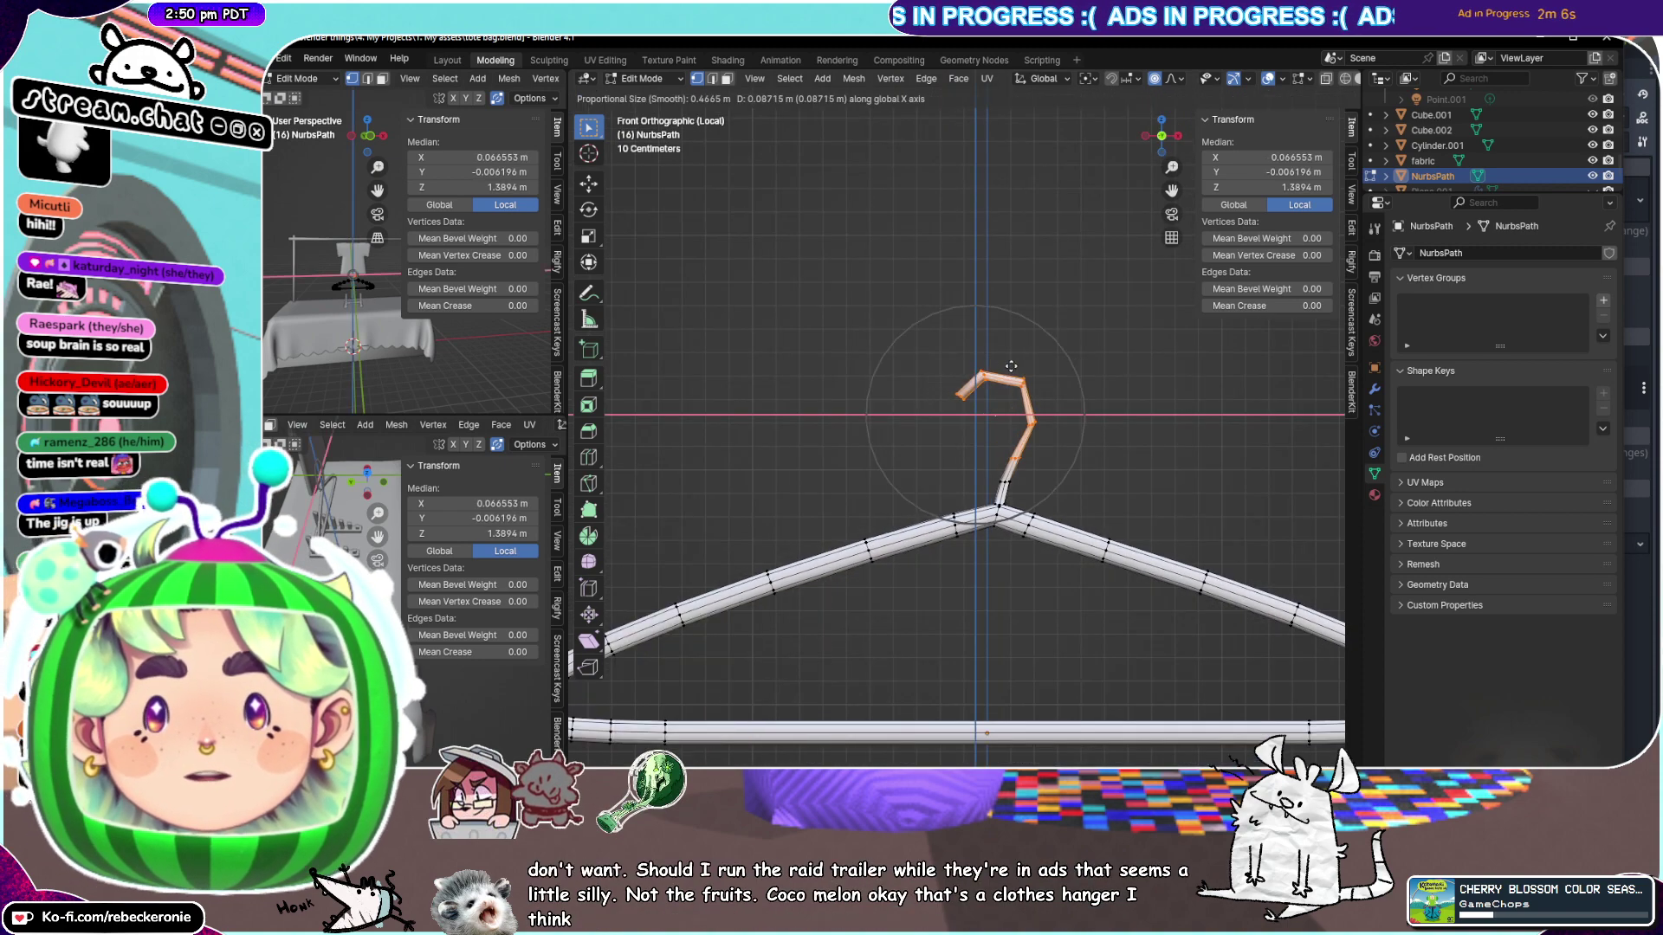
scroll(1010, 367, "up", 8)
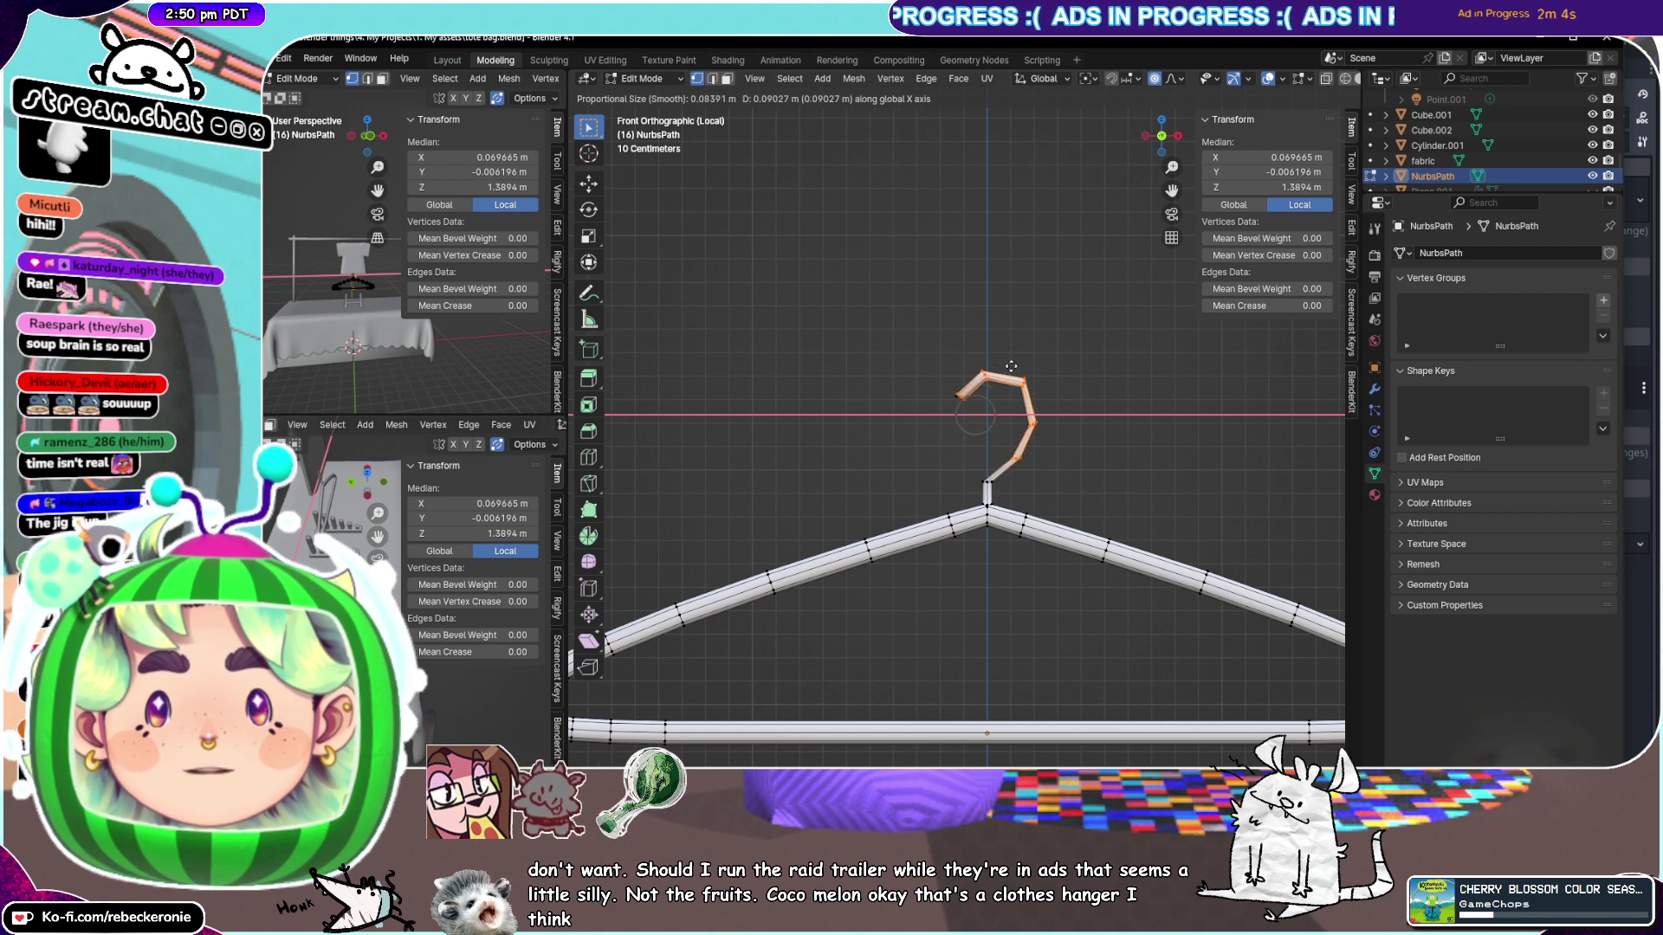
scroll(1017, 368, "down", 3)
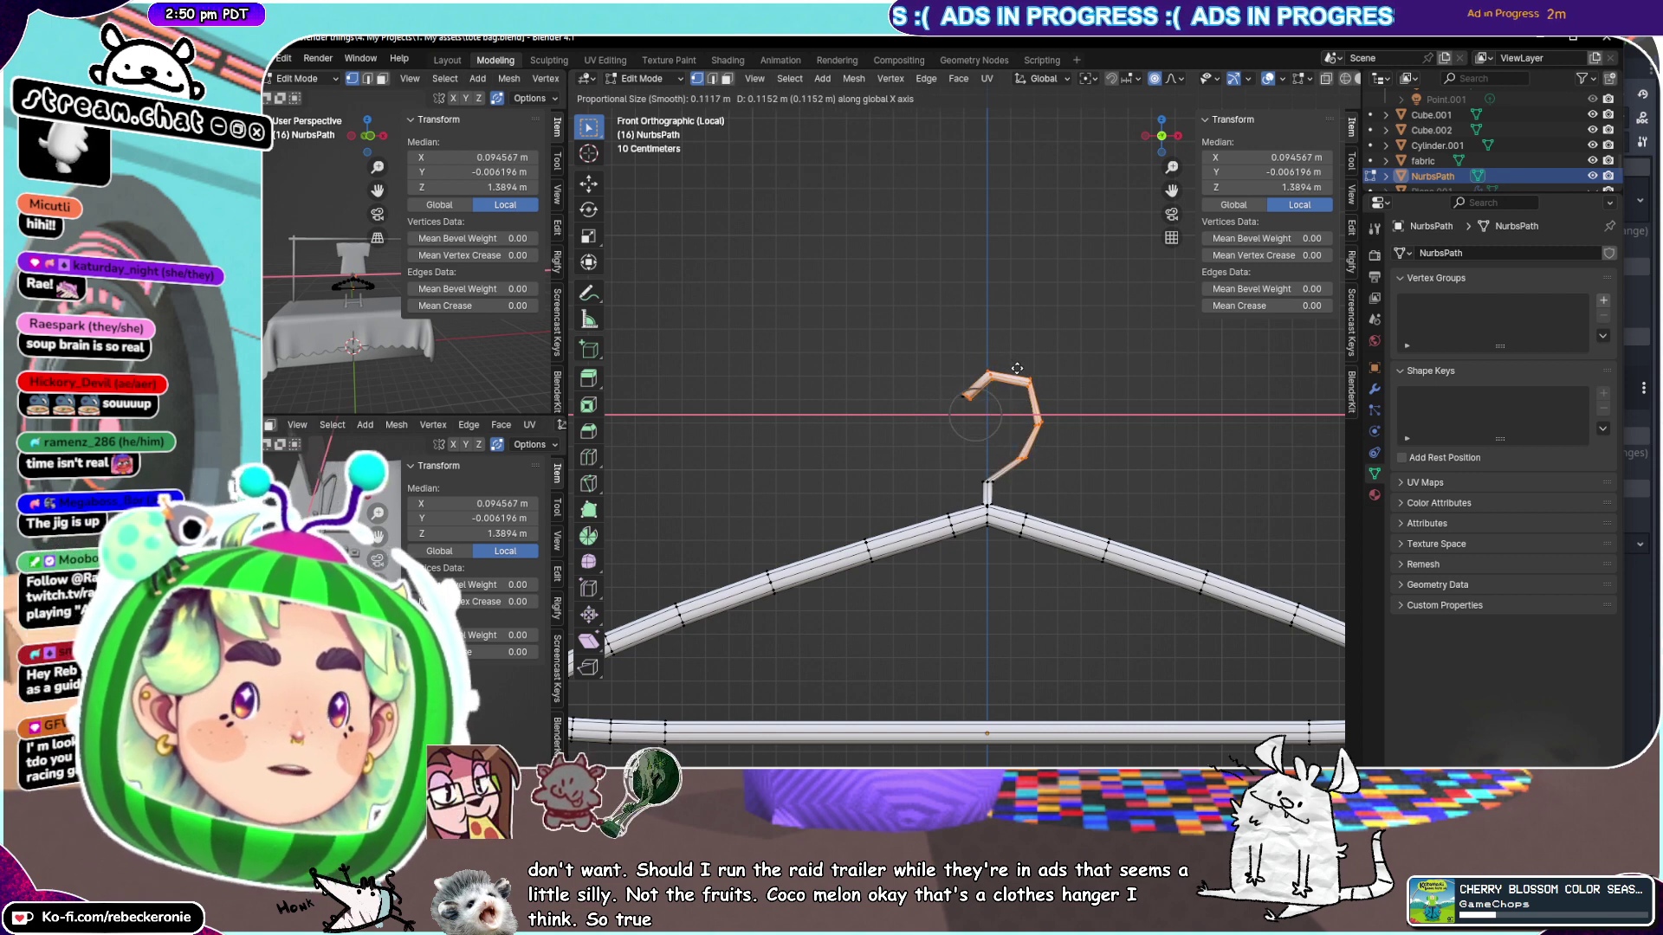
left_click(1017, 368)
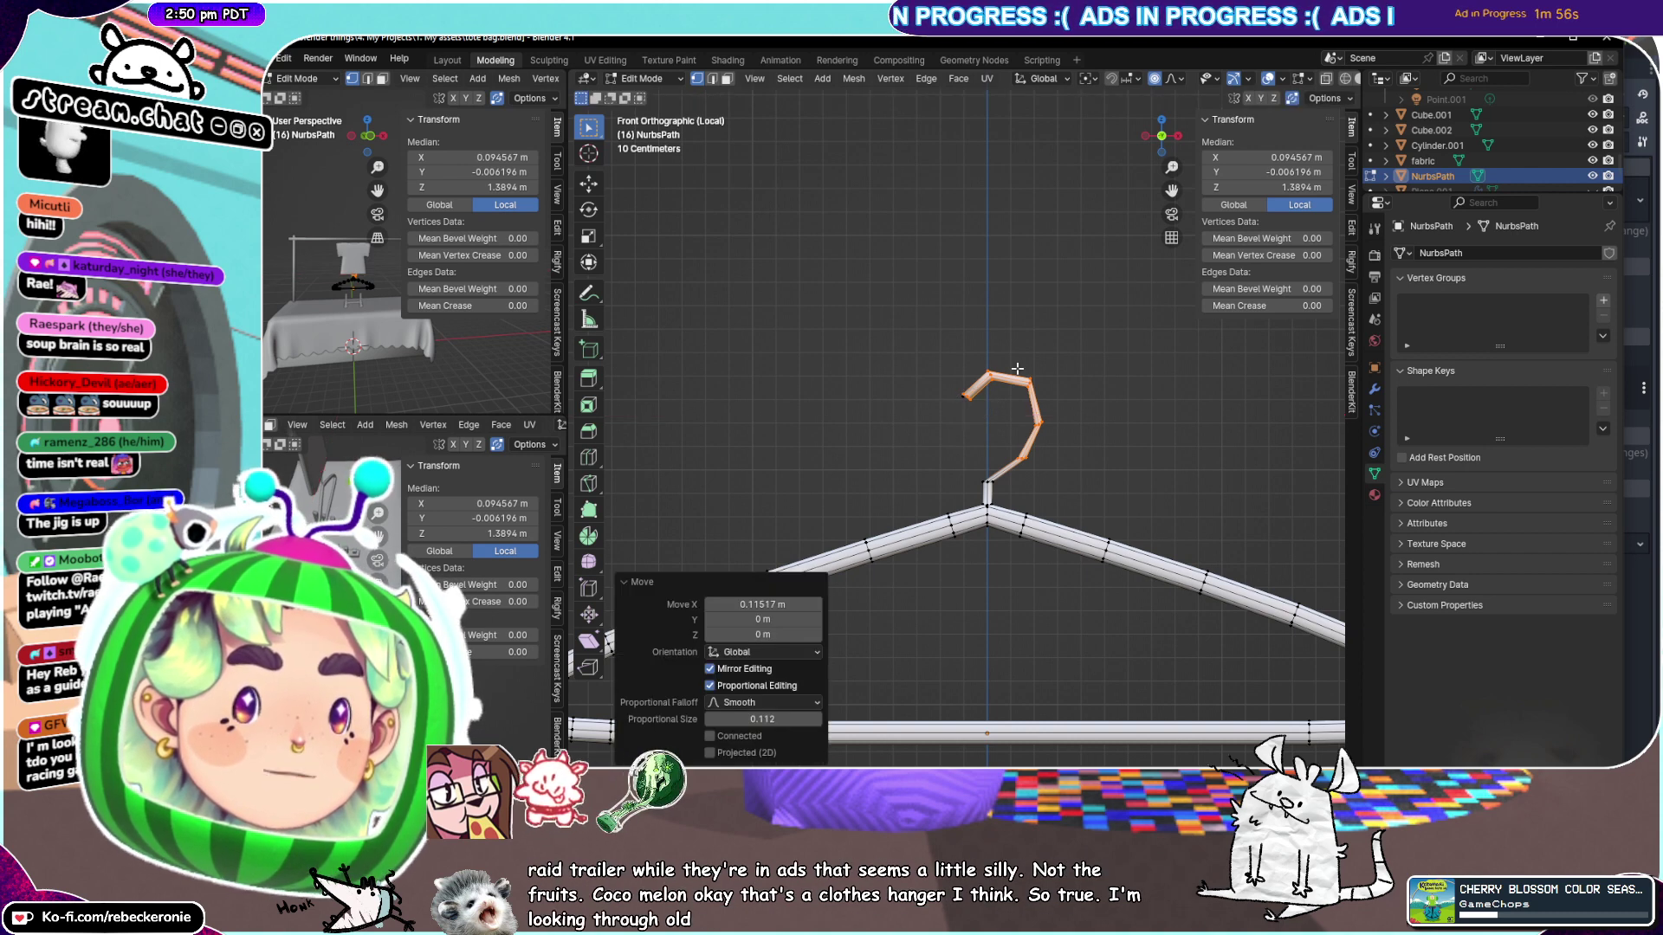
Deselect the hook and leave the isolated view to bring back the full scene
middle_click_drag(972, 459, 1229, 416)
scroll(1006, 431, "down", 5)
left_click(1165, 134)
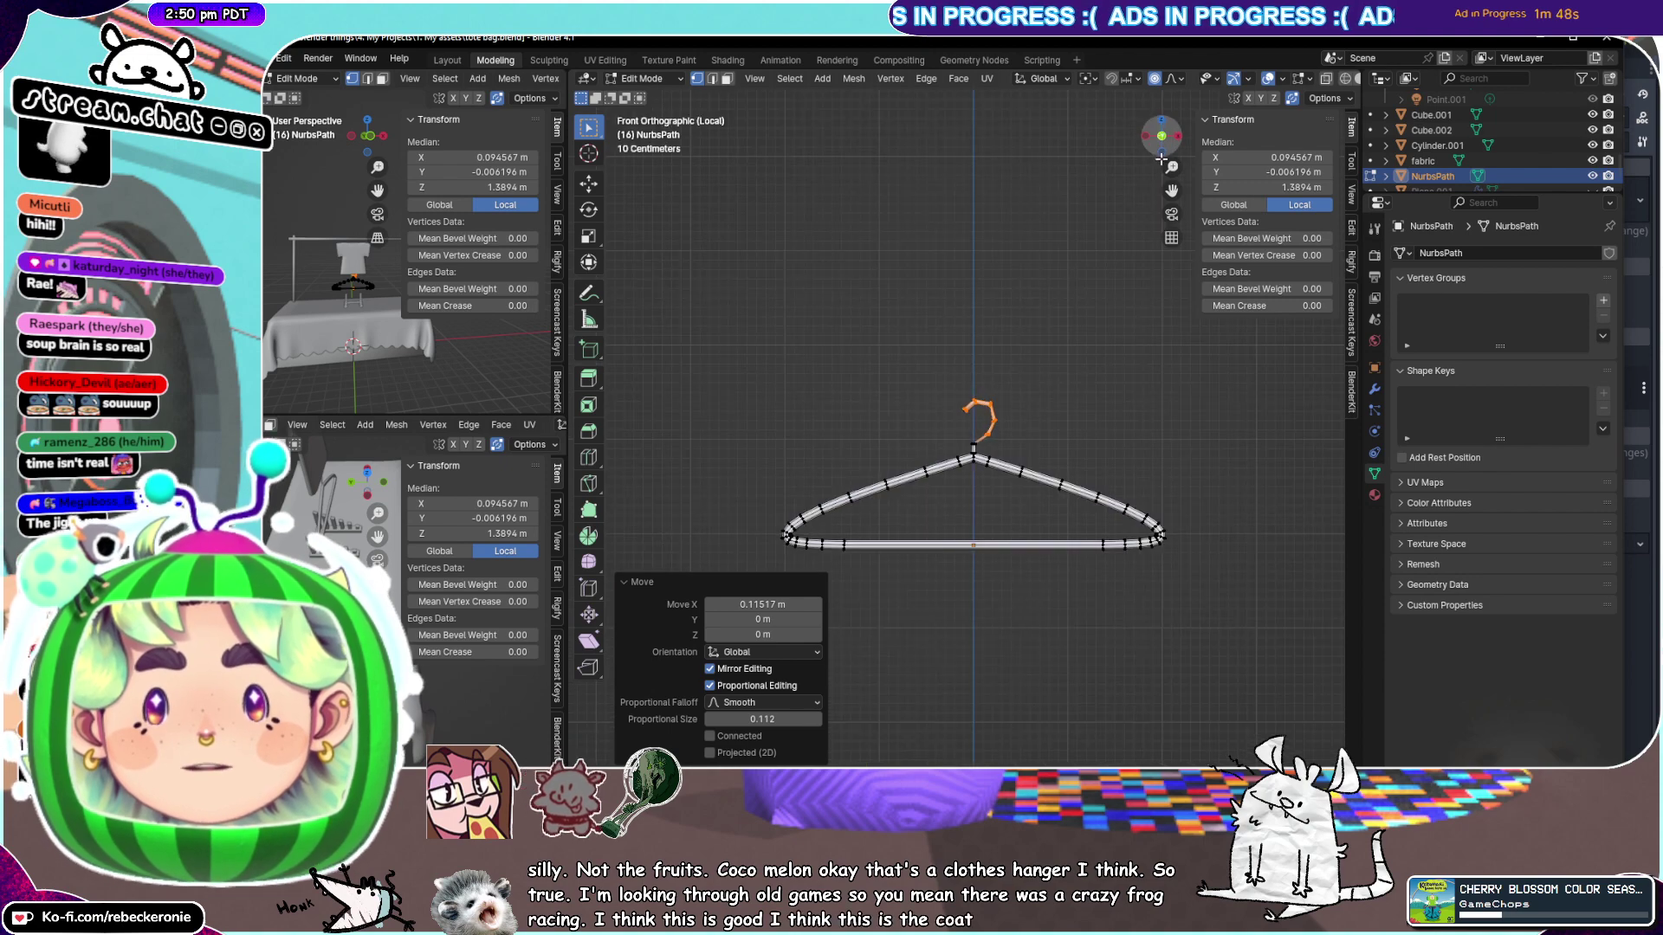
left_click(1076, 596)
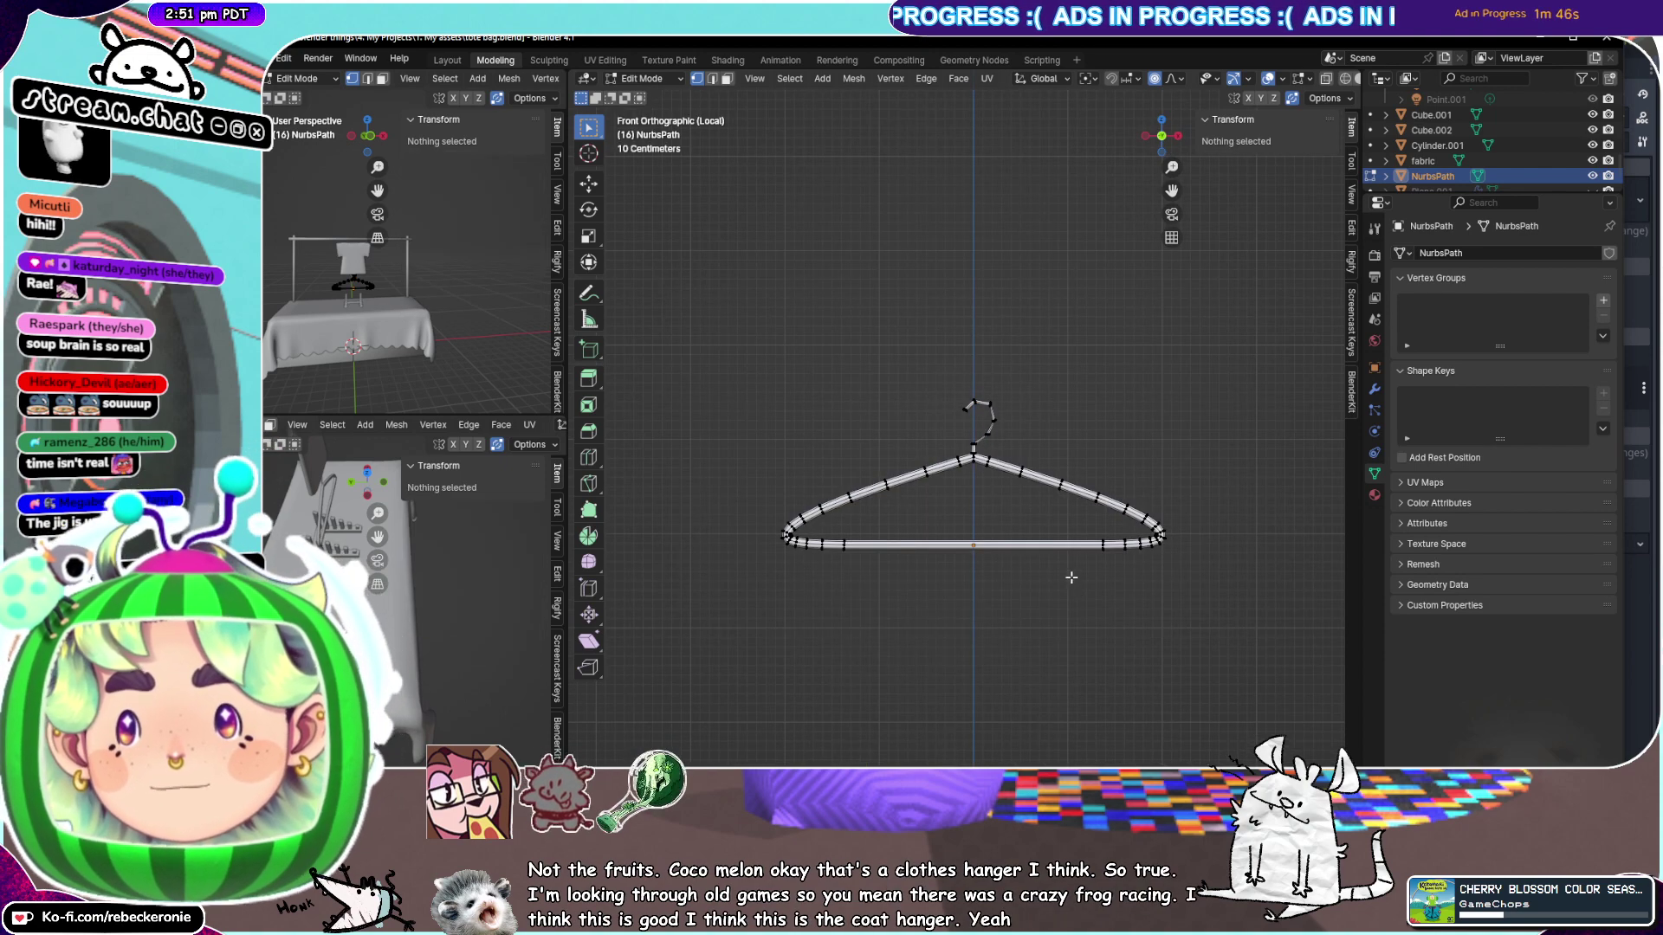
scroll(1070, 576, "down", 4)
key("KP_Divide")
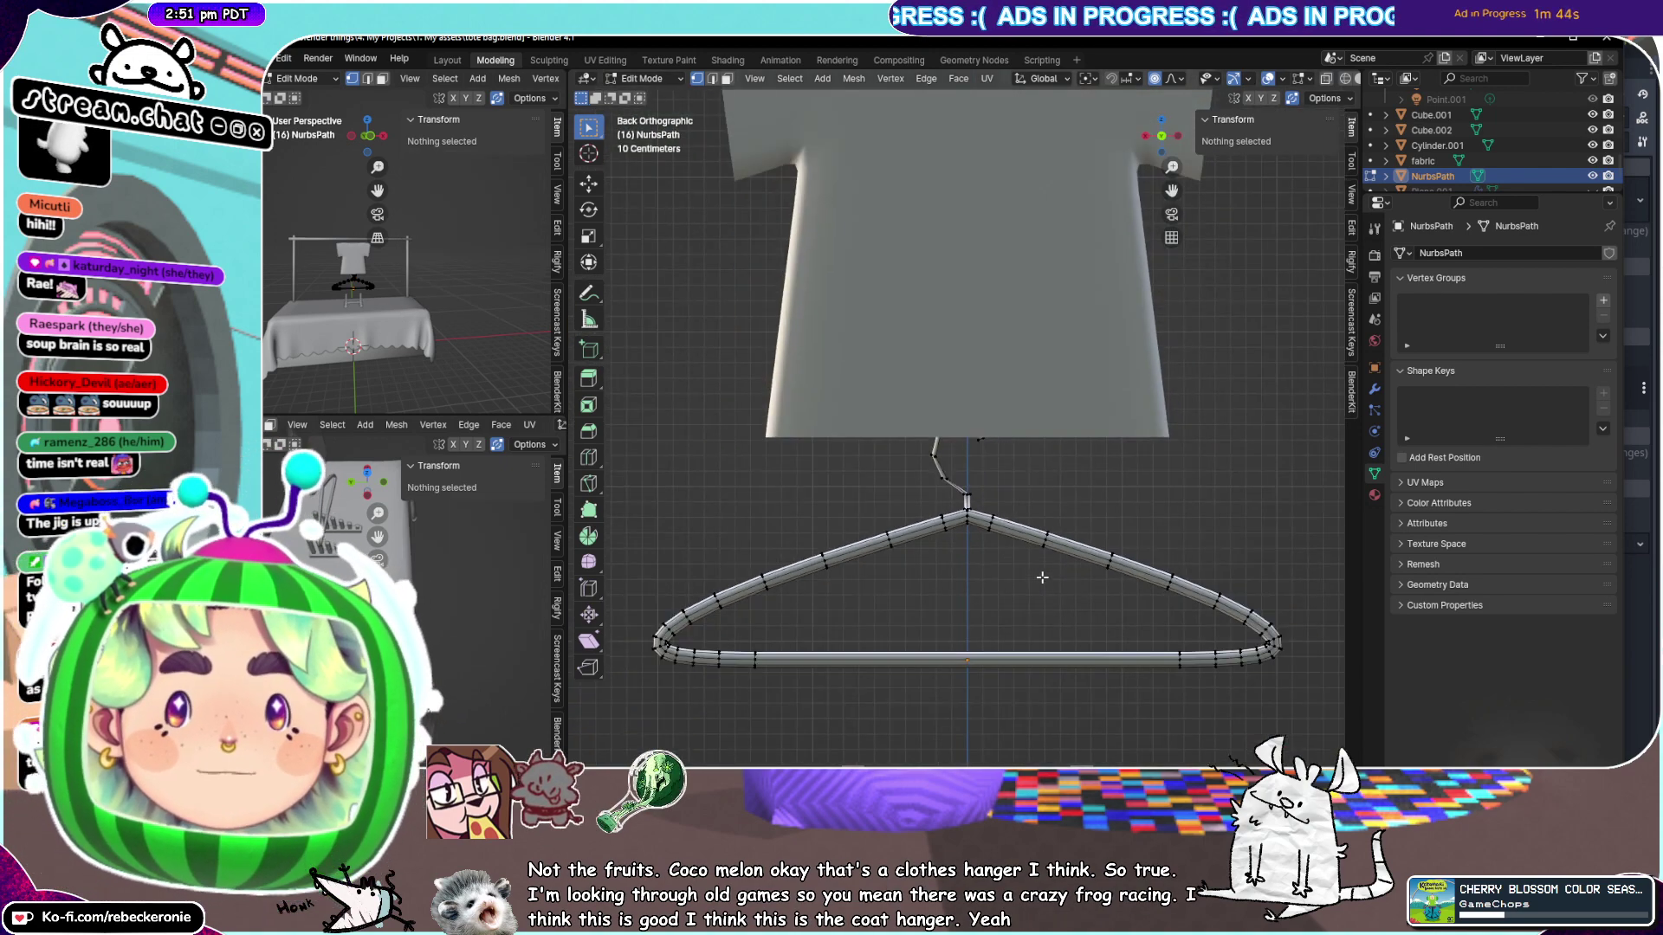
Examine the hanger's shape and size against the T-shirt and rail from several angles and in front view
left_click(1081, 540)
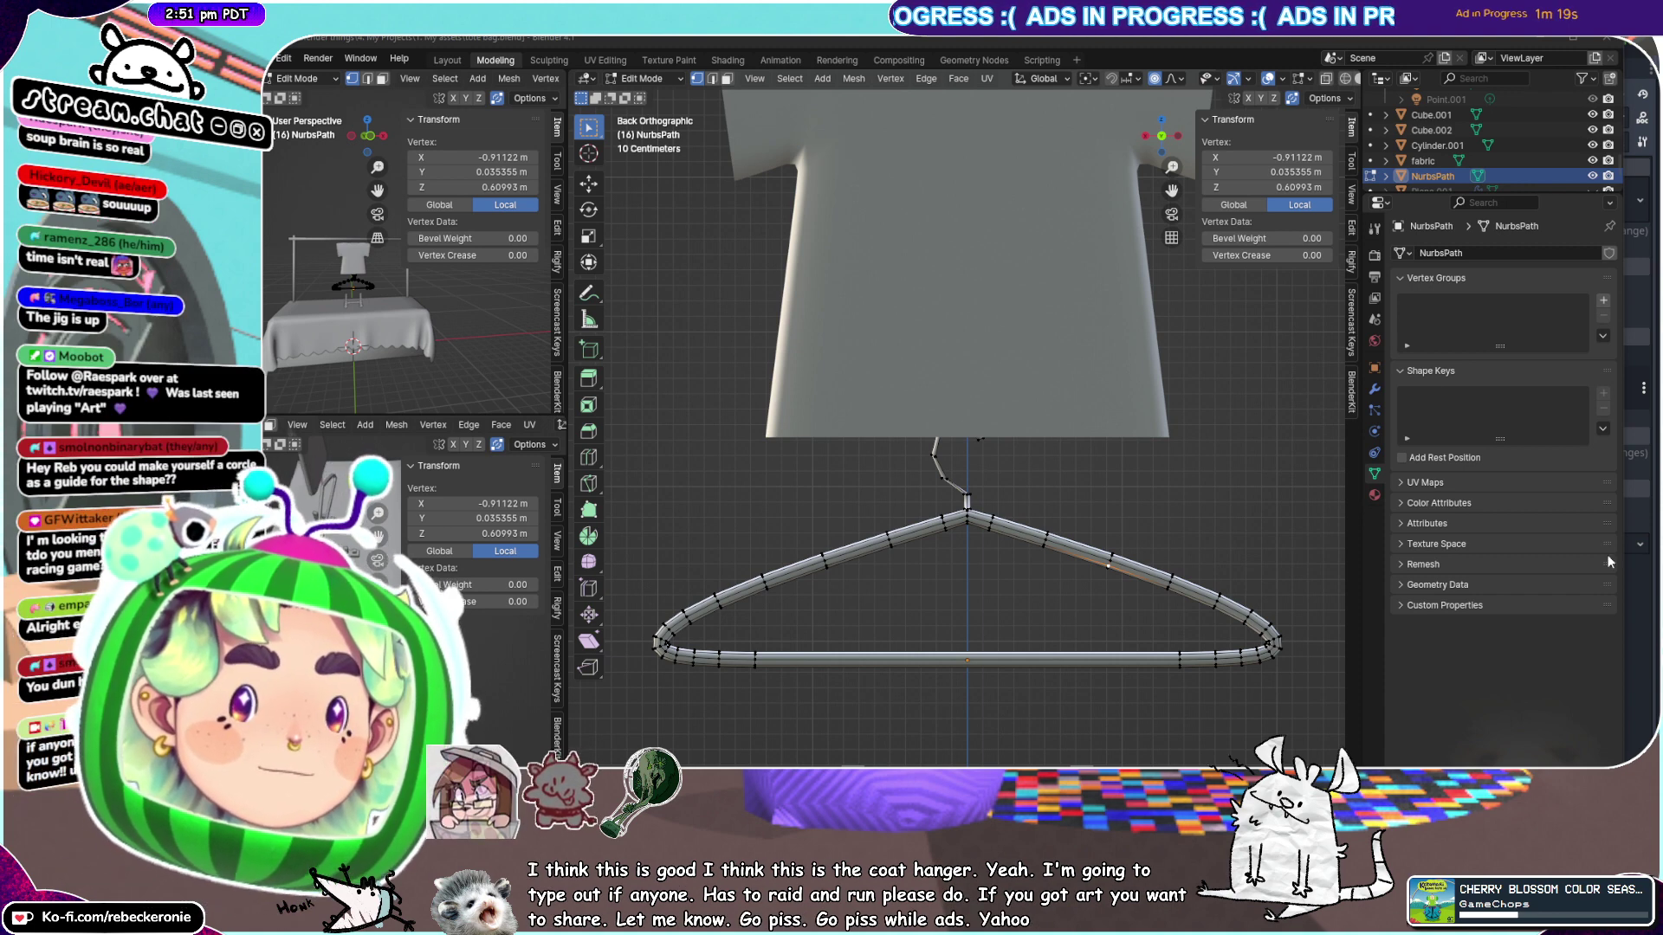
middle_click_drag(1065, 284, 1225, 412)
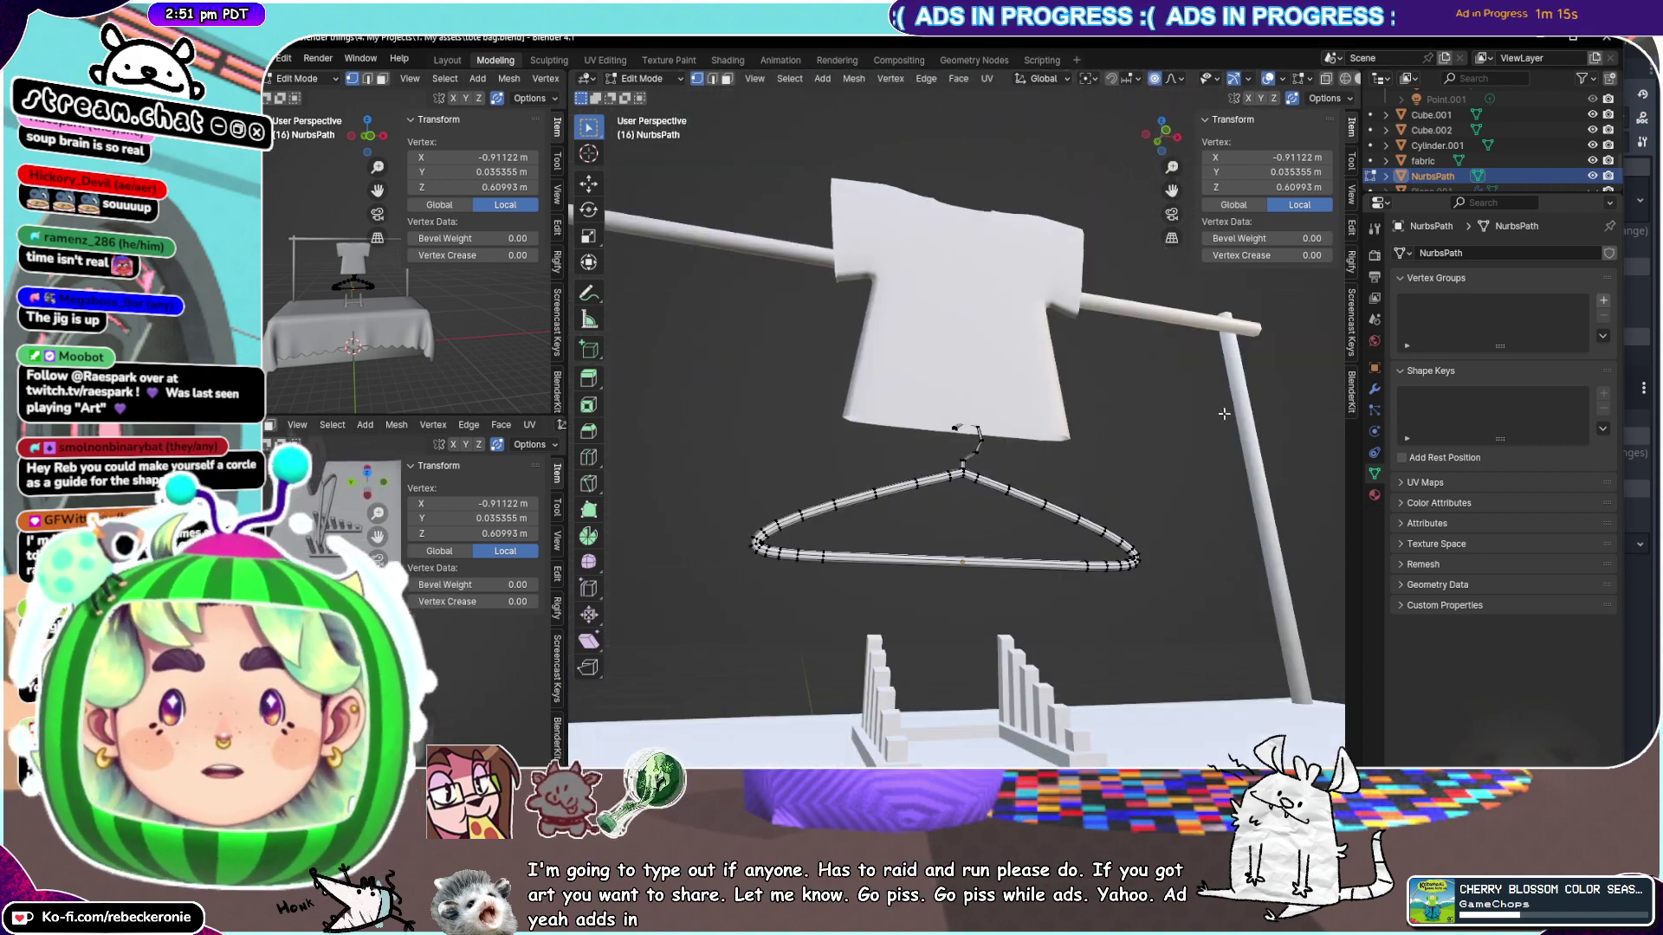
scroll(1048, 506, "up", 3)
middle_click_drag(1048, 505, 961, 543)
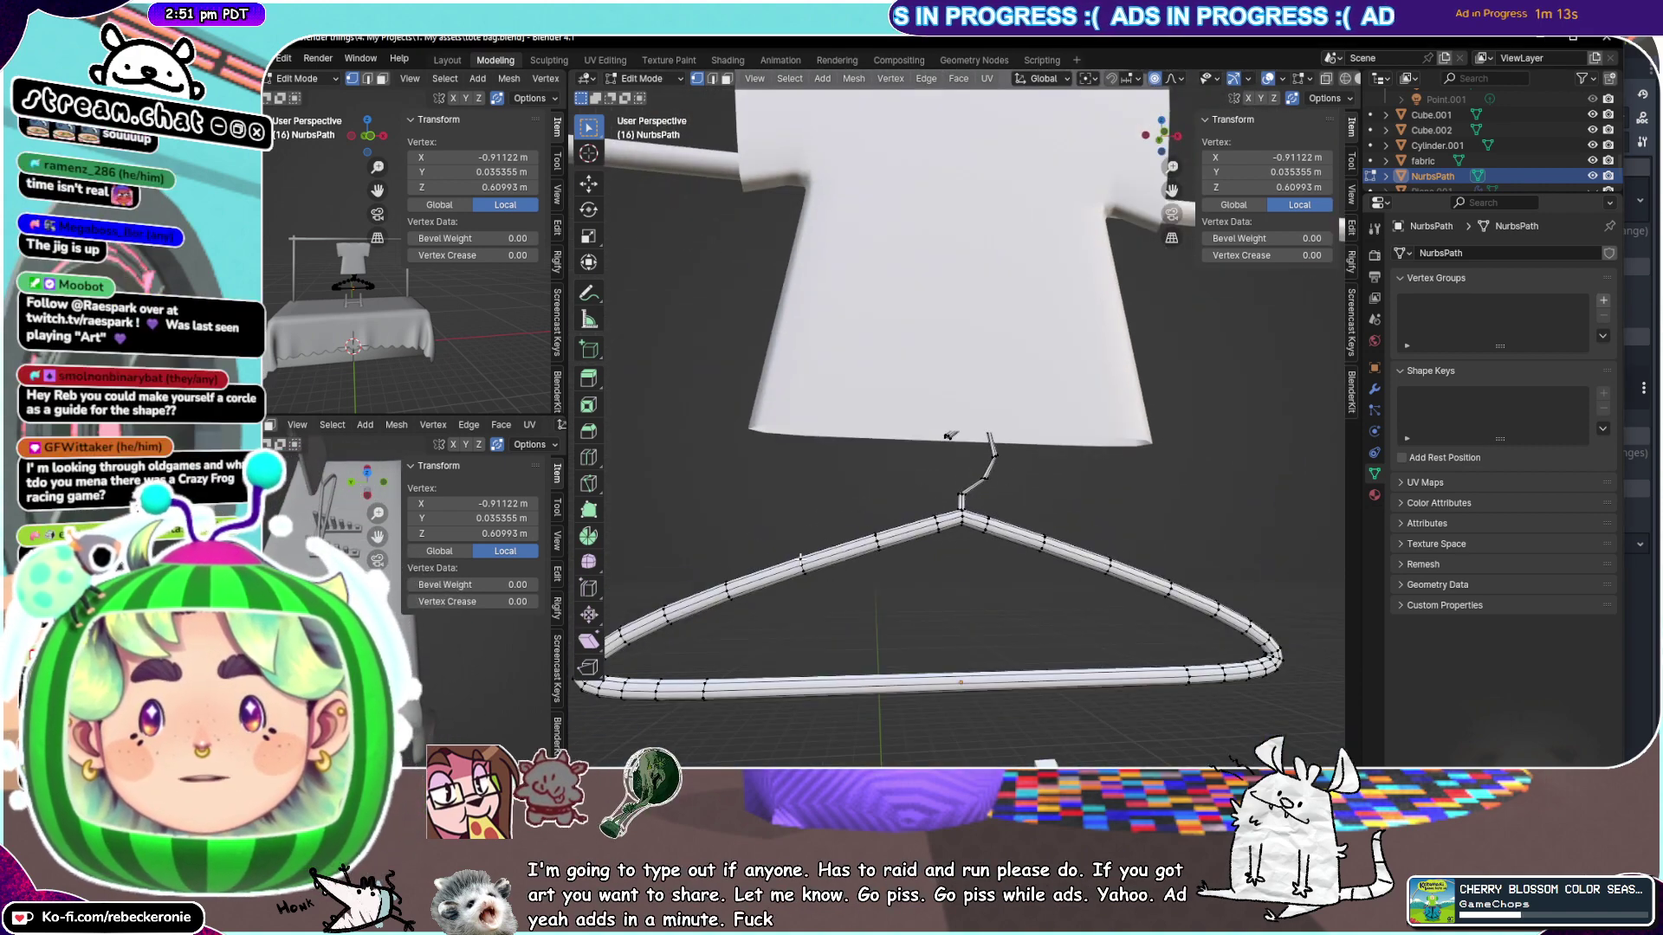
scroll(1153, 481, "down", 2)
middle_click_drag(1153, 481, 1141, 485)
left_click(1205, 496)
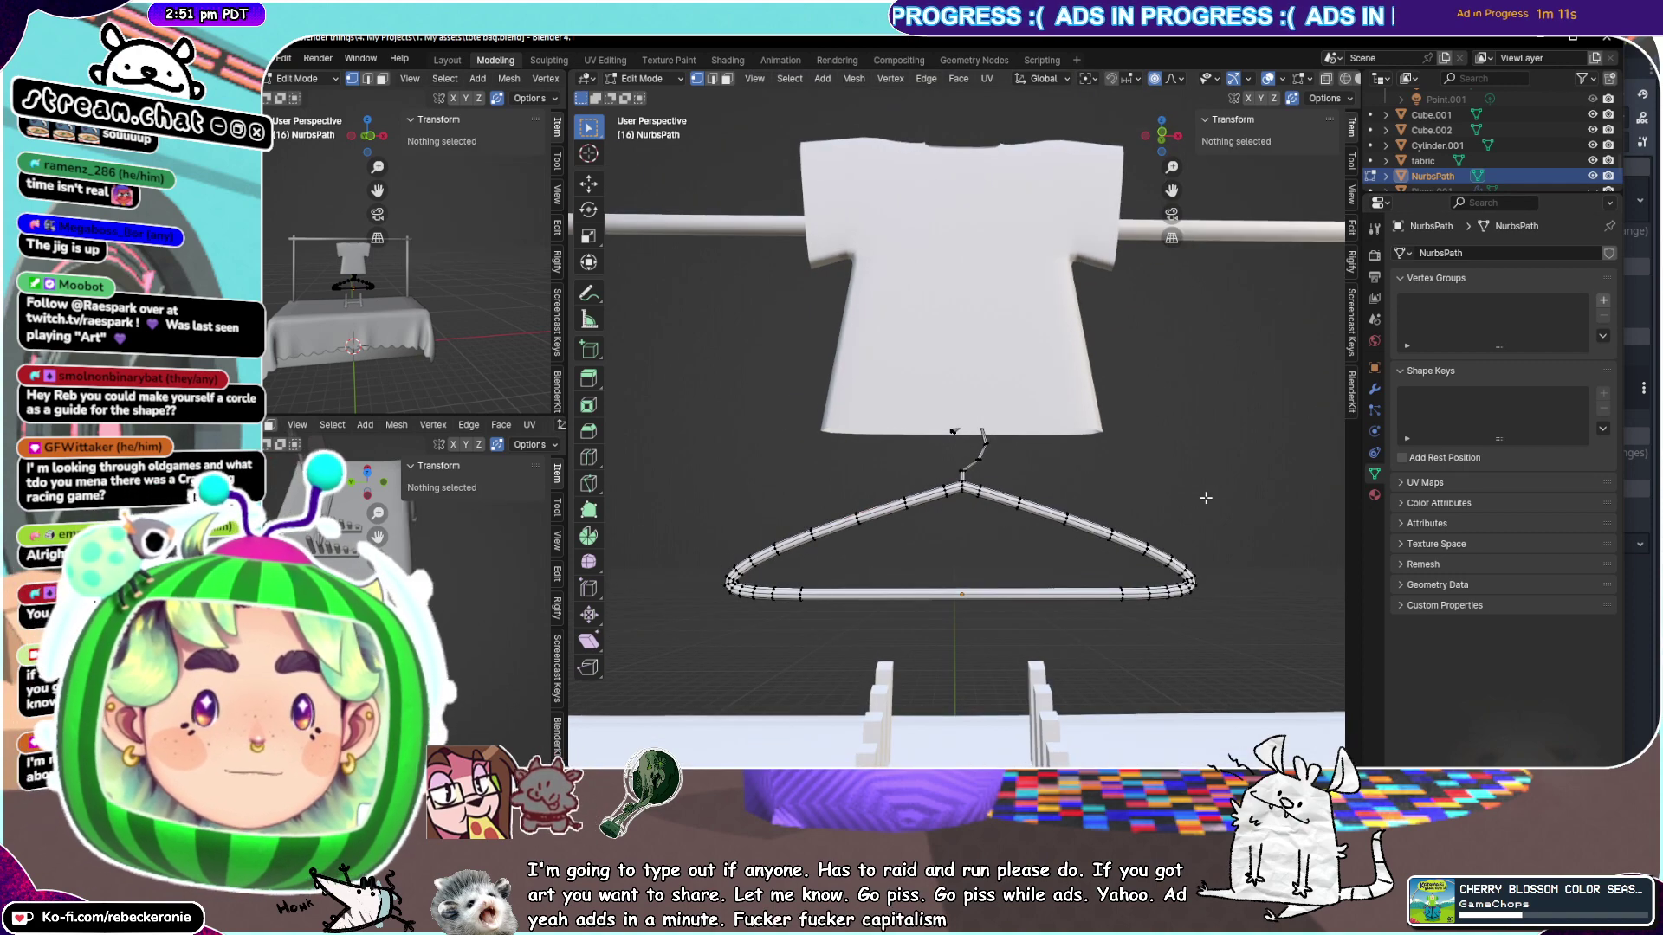
key("KP_1")
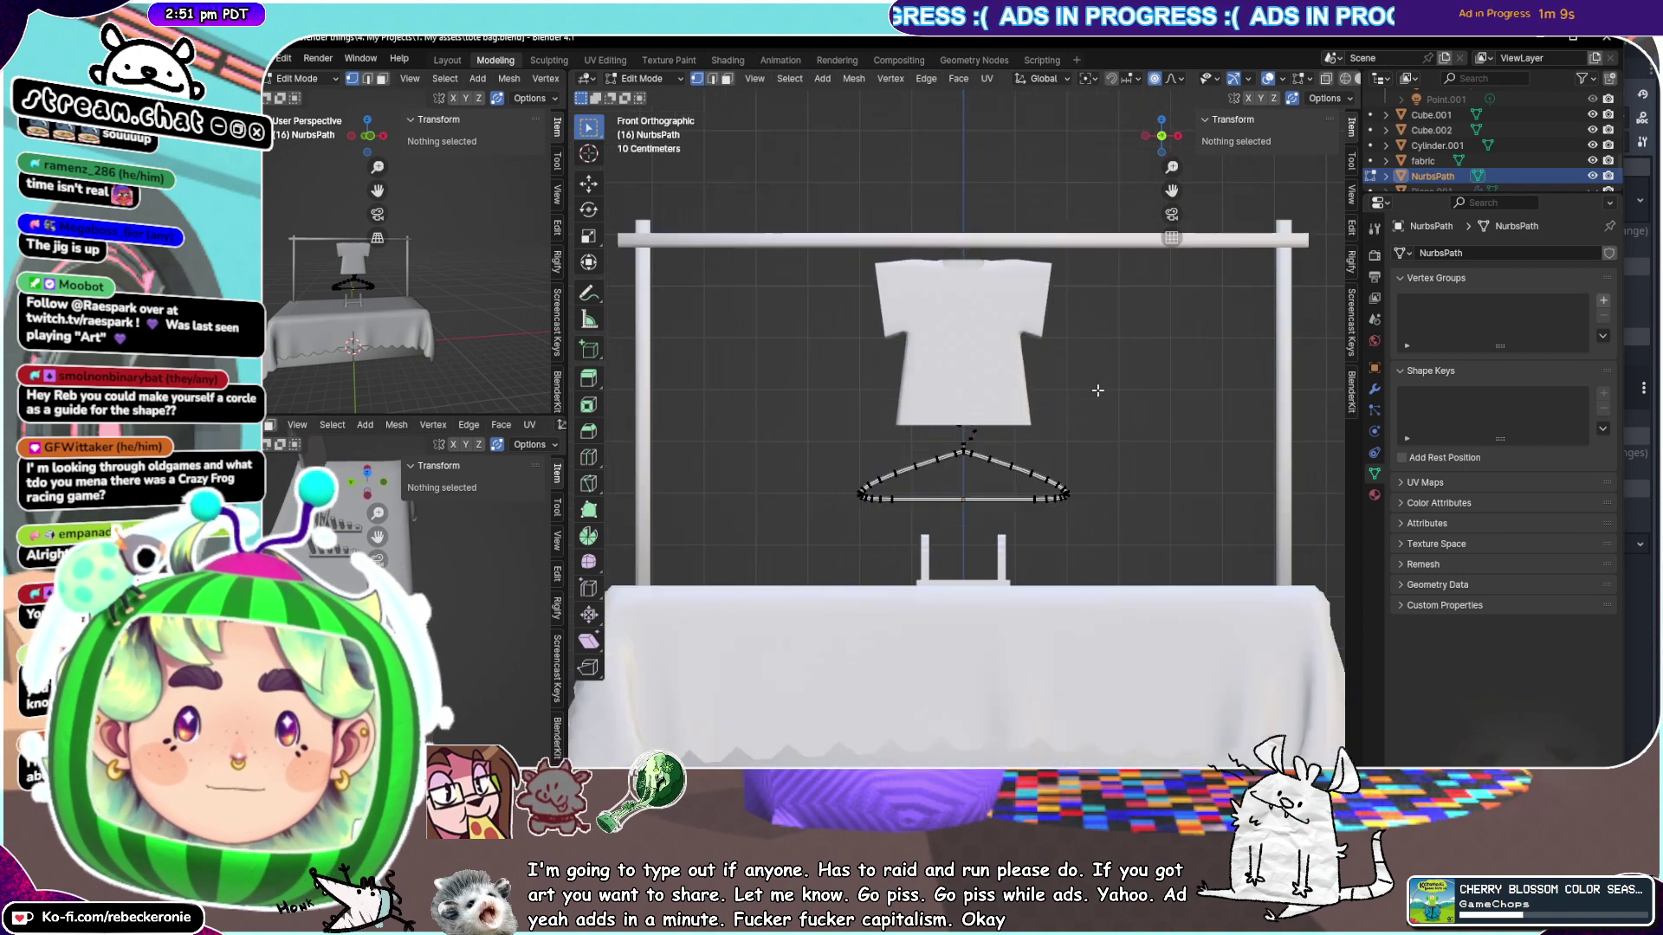
scroll(1097, 402, "up", 3)
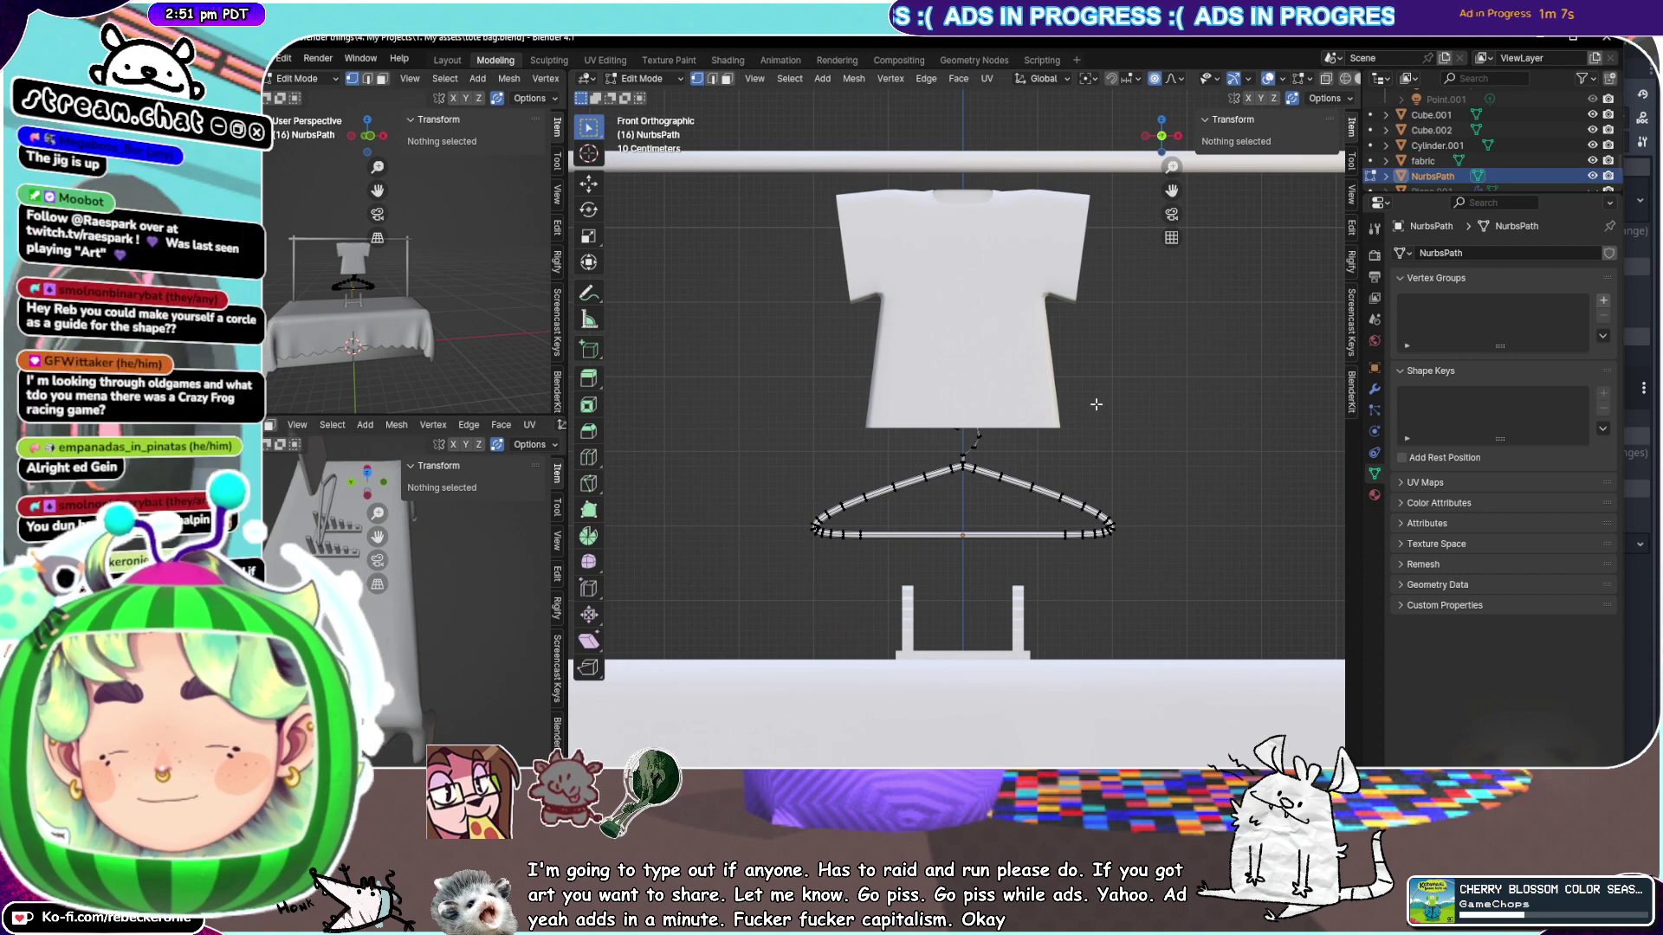
Switch to Object Mode and raise the whole hanger about 3.71 m along Z to the T-shirt's shoulders and the rail
key("a")
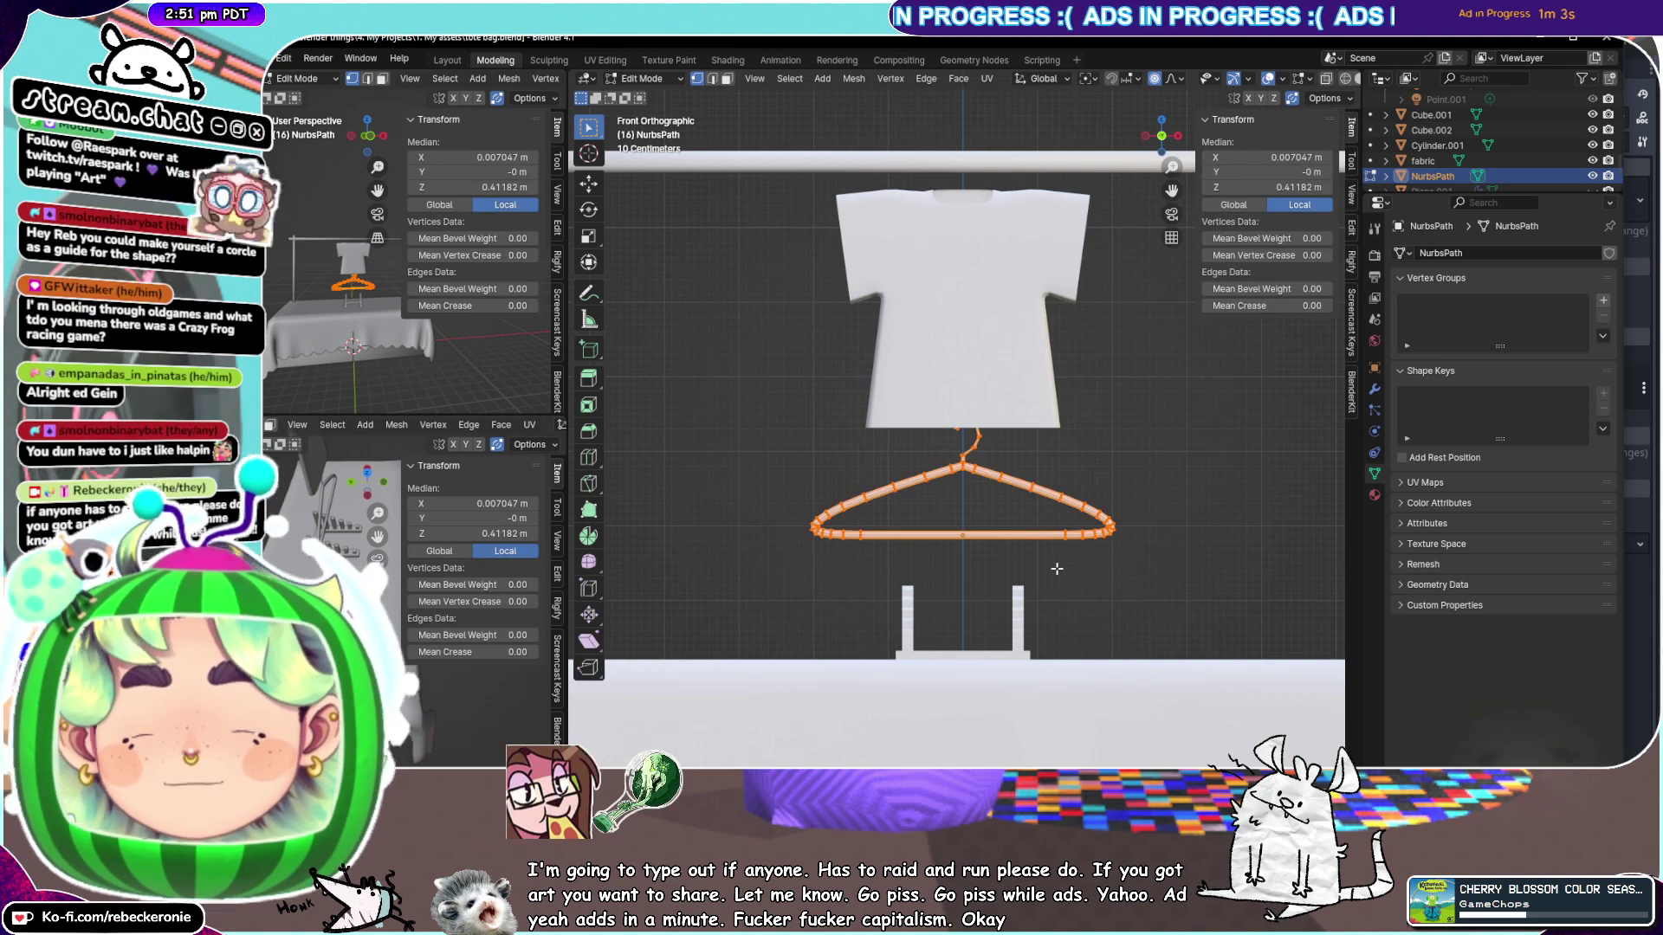
key("ctrl+Tab")
left_click(950, 572)
key("g")
middle_click_drag(968, 502, 973, 433)
left_click(980, 225)
Fine-tune the hanger's height by raising it slightly along Z so it sits at the T-shirt's neckline
middle_click_drag(980, 224, 912, 251)
key("KP_Decimal")
middle_click_drag(876, 433, 987, 412)
key("g")
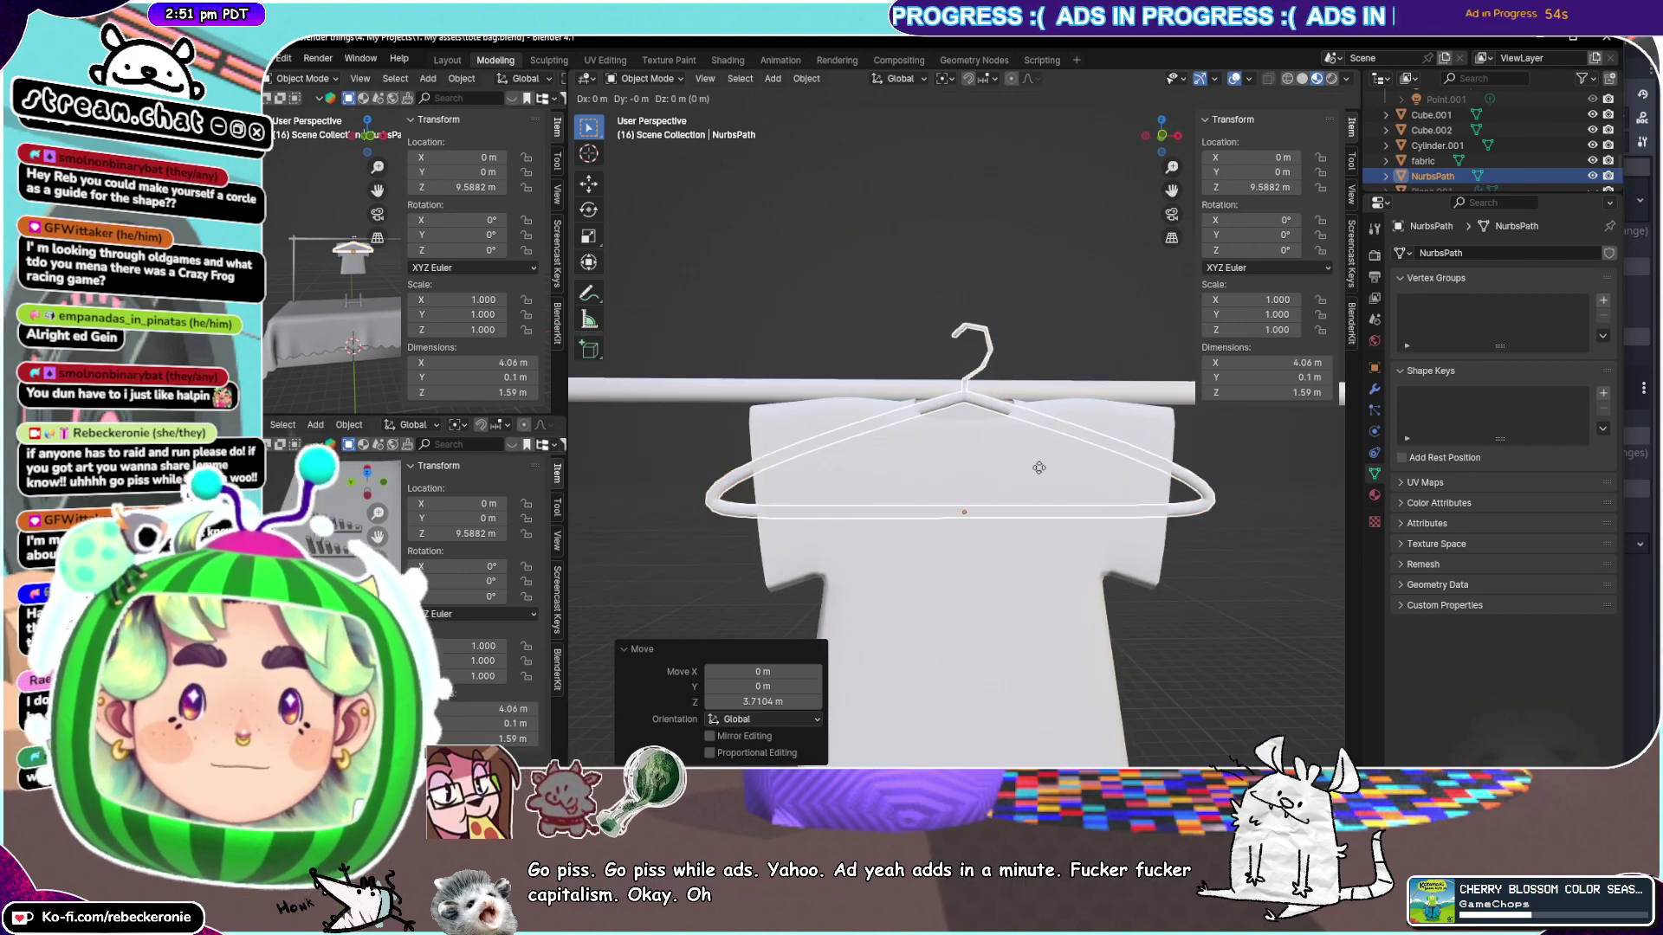
key("y")
key("z")
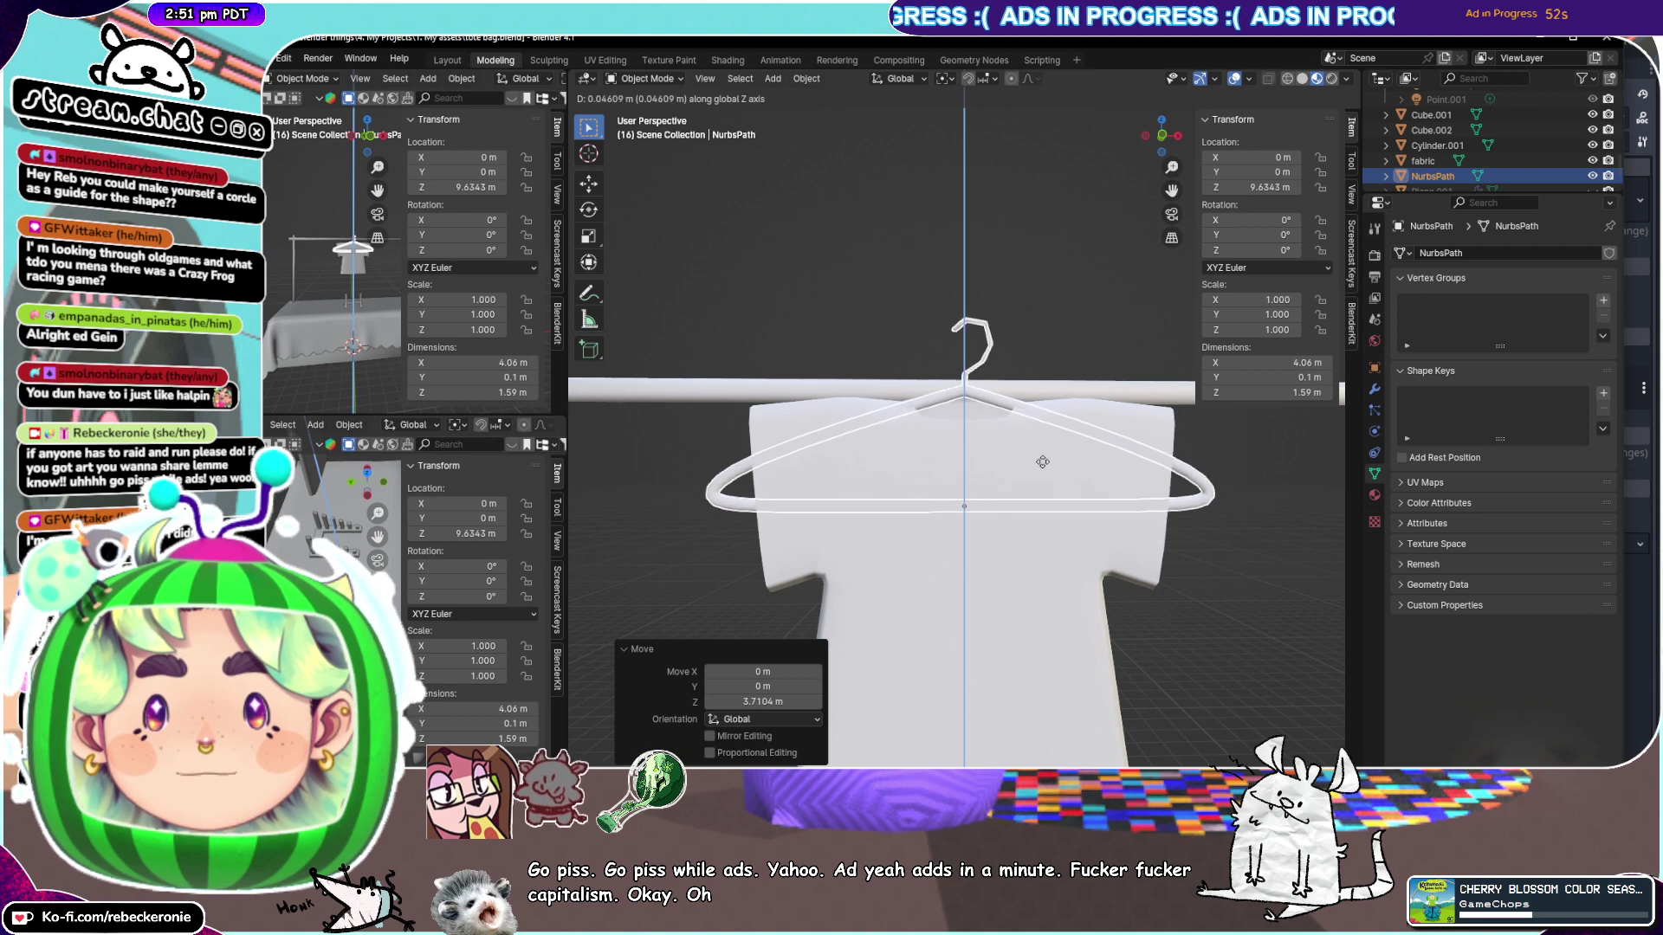
left_click(1043, 464)
mouse_move(1042, 464)
middle_mouse_down()
mouse_move(963, 530)
mouse_move(937, 473)
mouse_move(1025, 470)
middle_mouse_up()
Add Cloth physics to the T-shirt and open the Animation workspace with the view framed on the shirt
left_click(1151, 439)
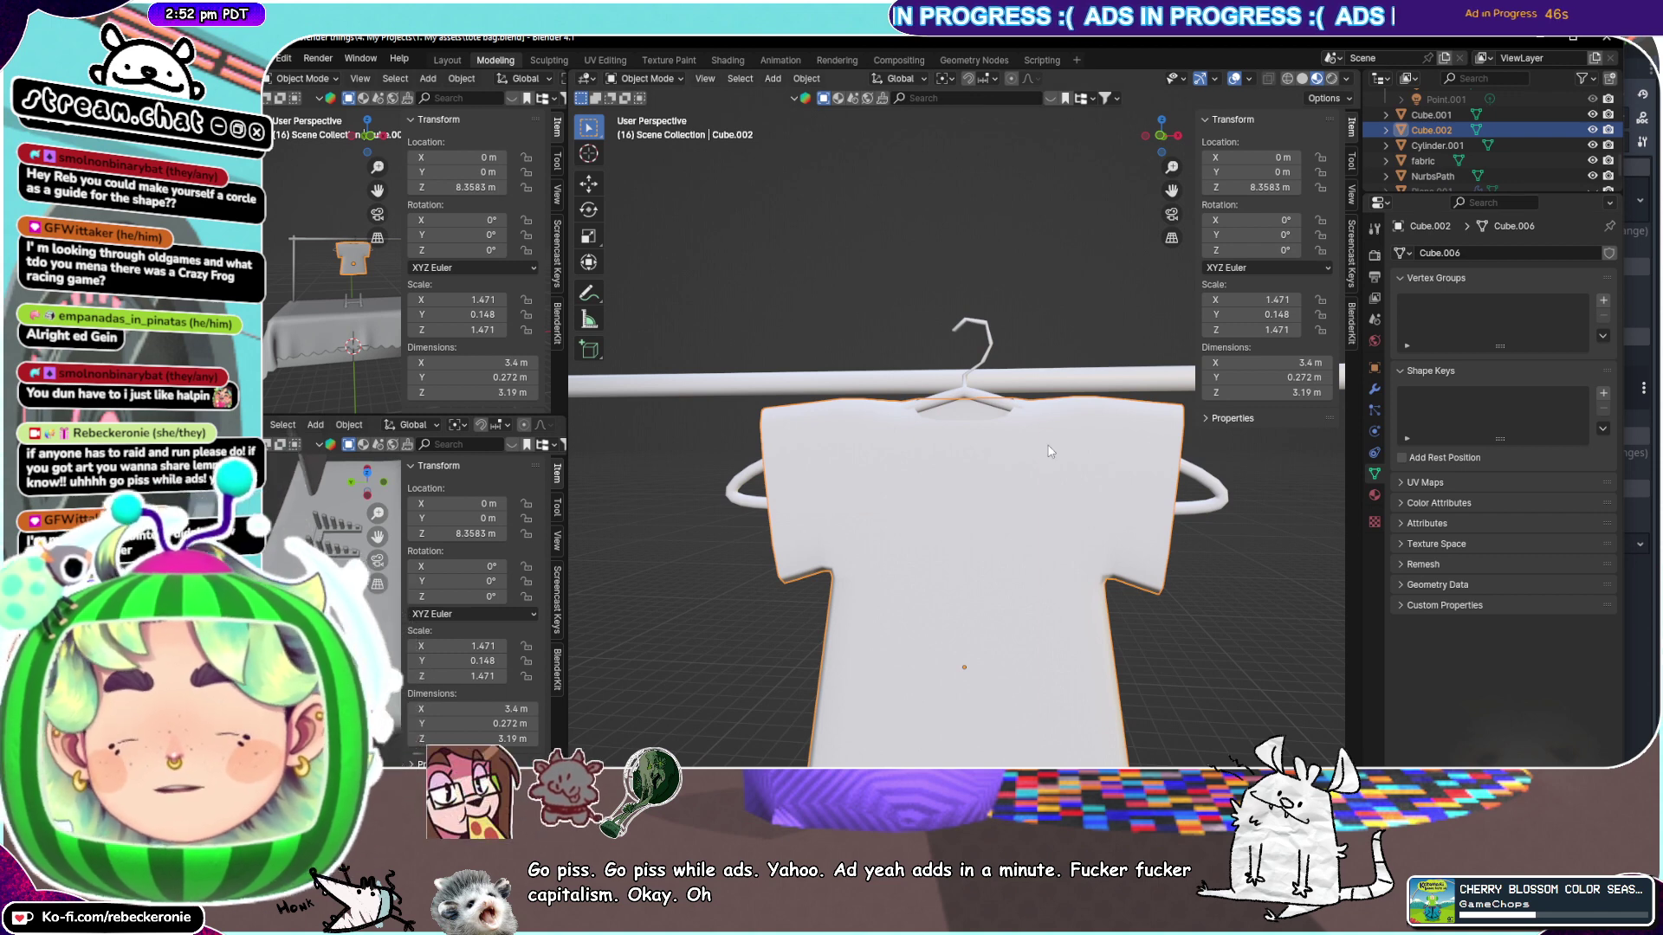
left_click(1376, 451)
left_click(1377, 432)
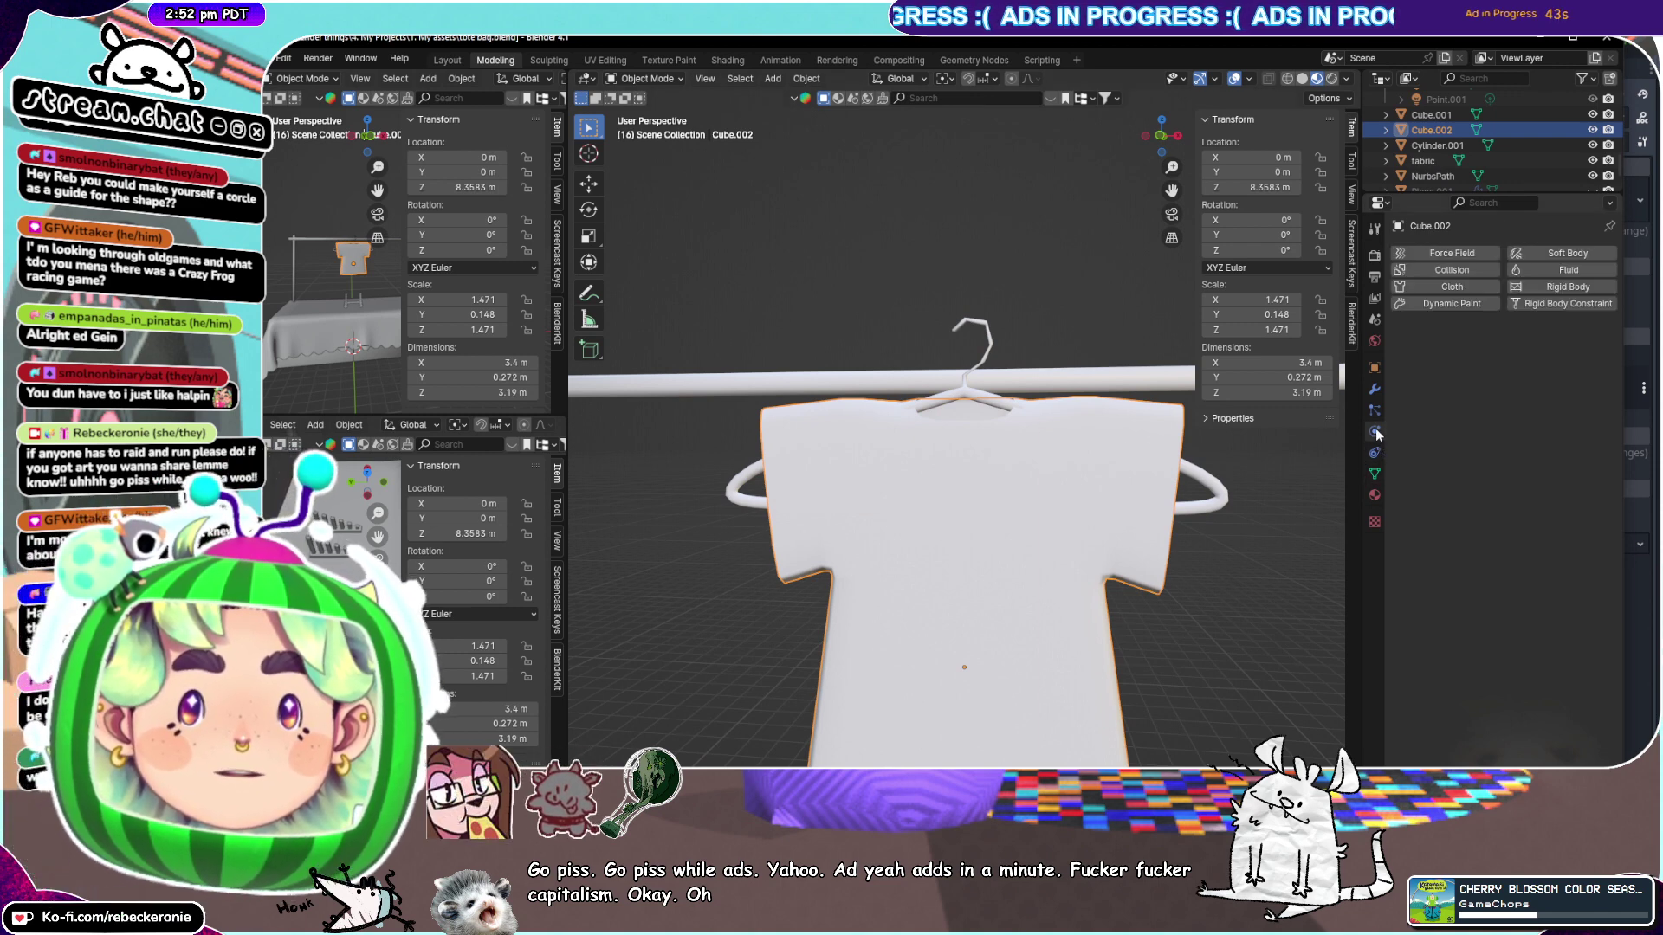
left_click(1452, 287)
middle_click_drag(1072, 547, 1124, 576)
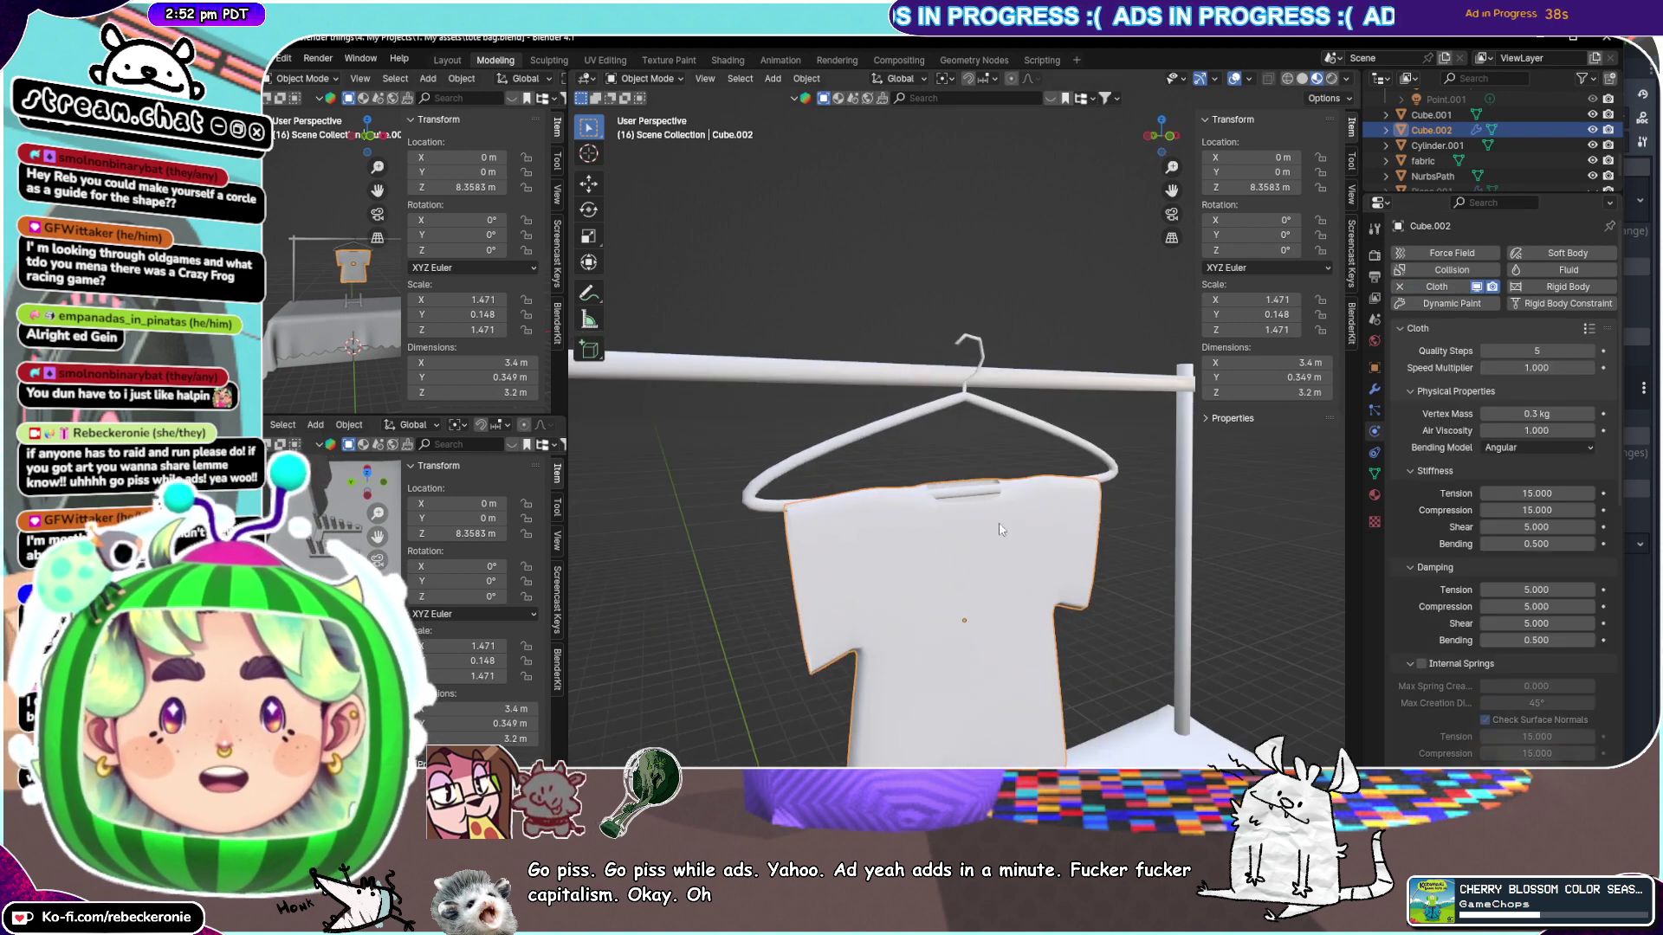
left_click(780, 60)
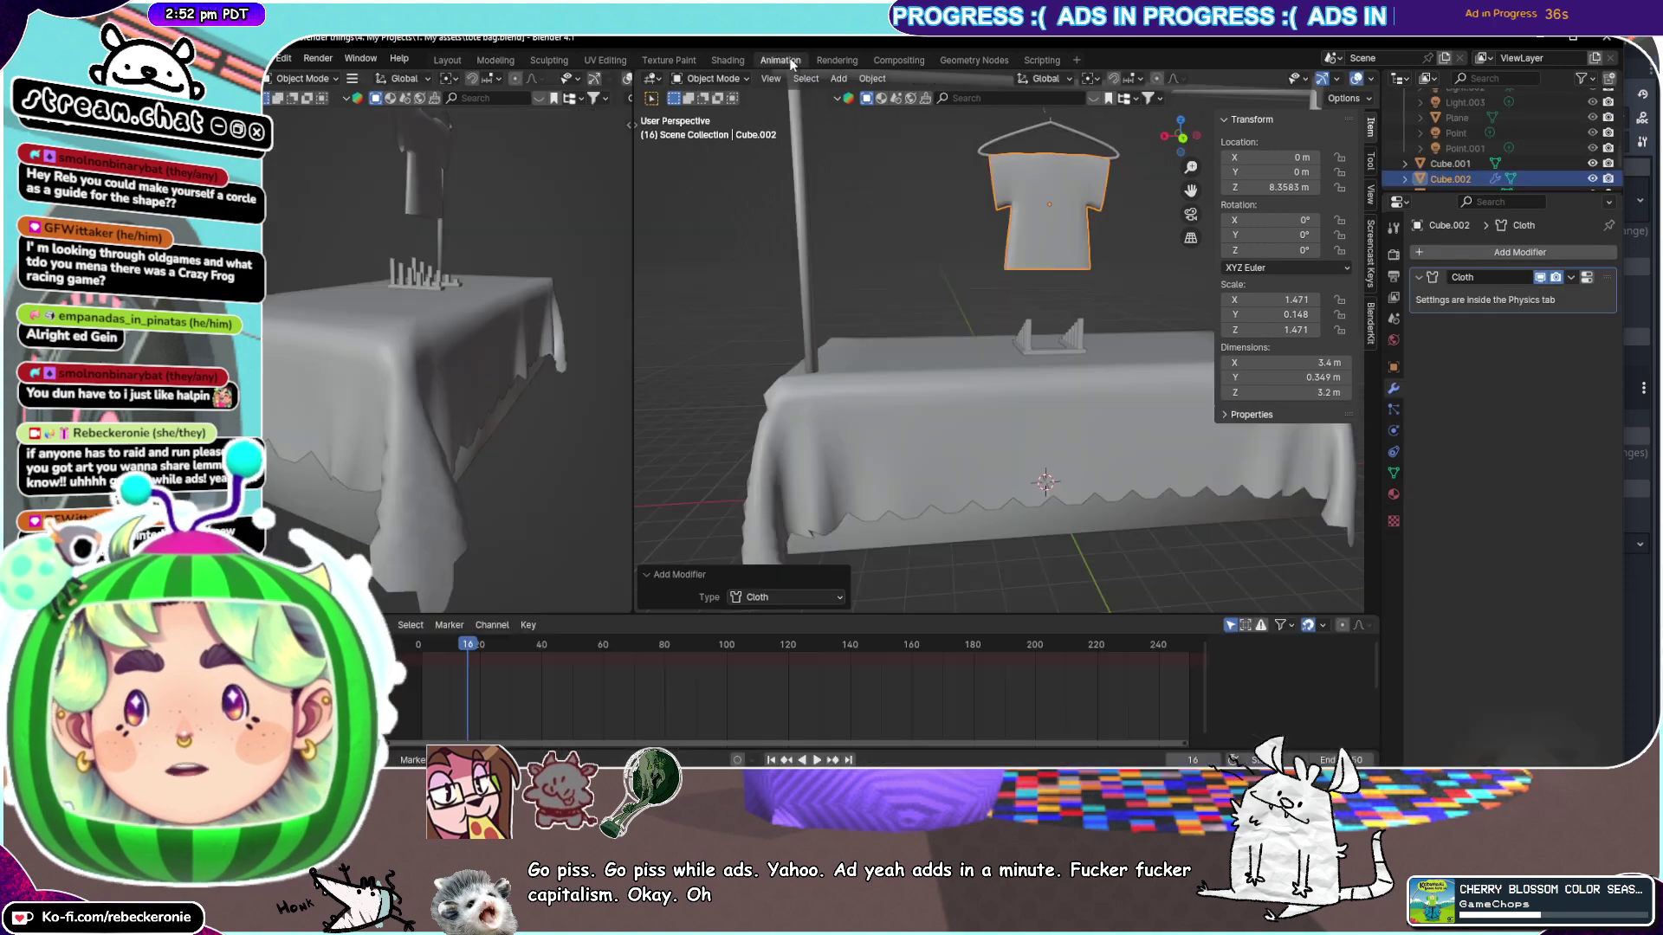
key("KP_Decimal")
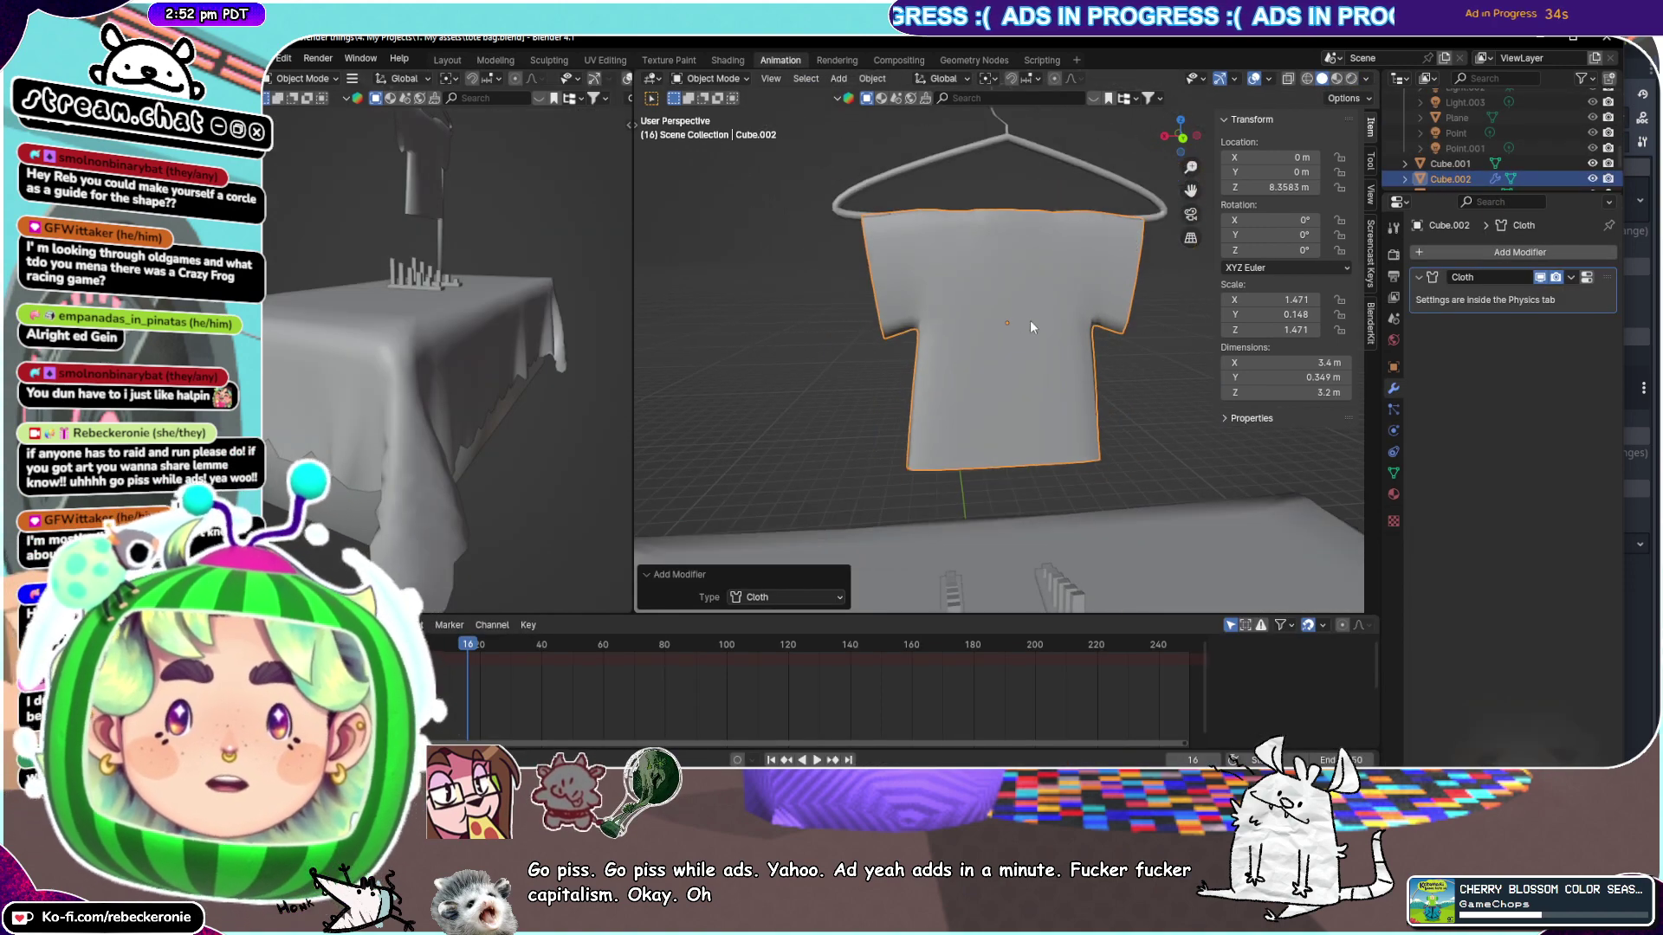
Play the T-shirt's cloth simulation from the first frame, watch how it falls around the hanger and rewind it
left_click_drag(468, 645, 407, 659)
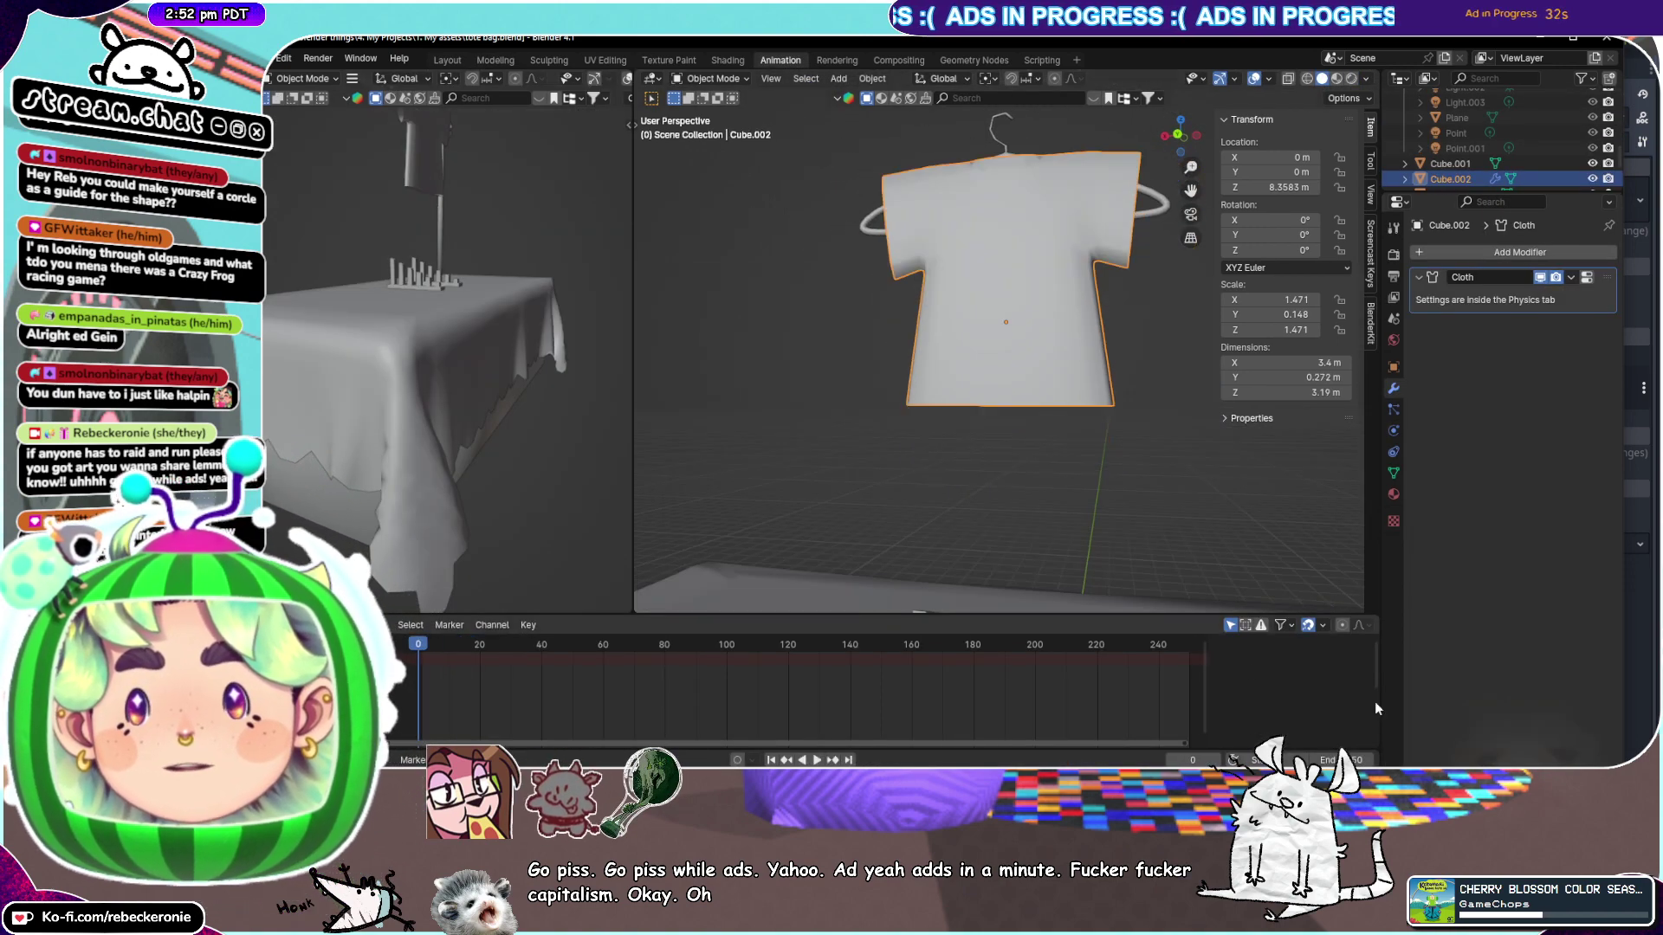
left_click(816, 759)
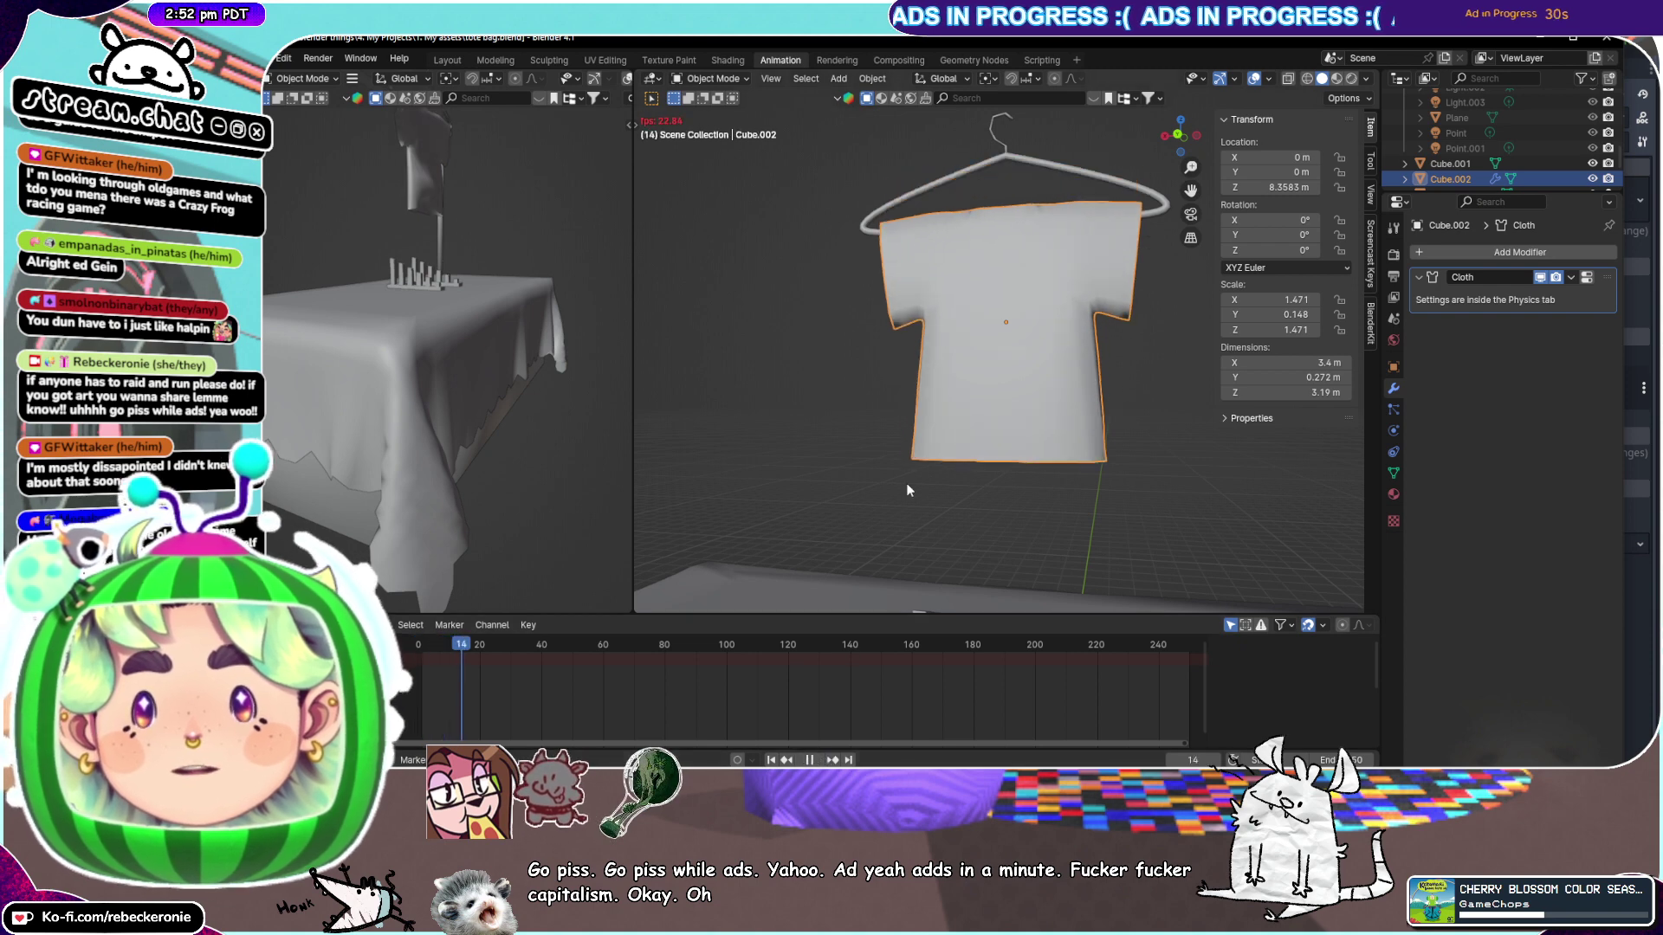
middle_click_drag(906, 486, 1127, 439)
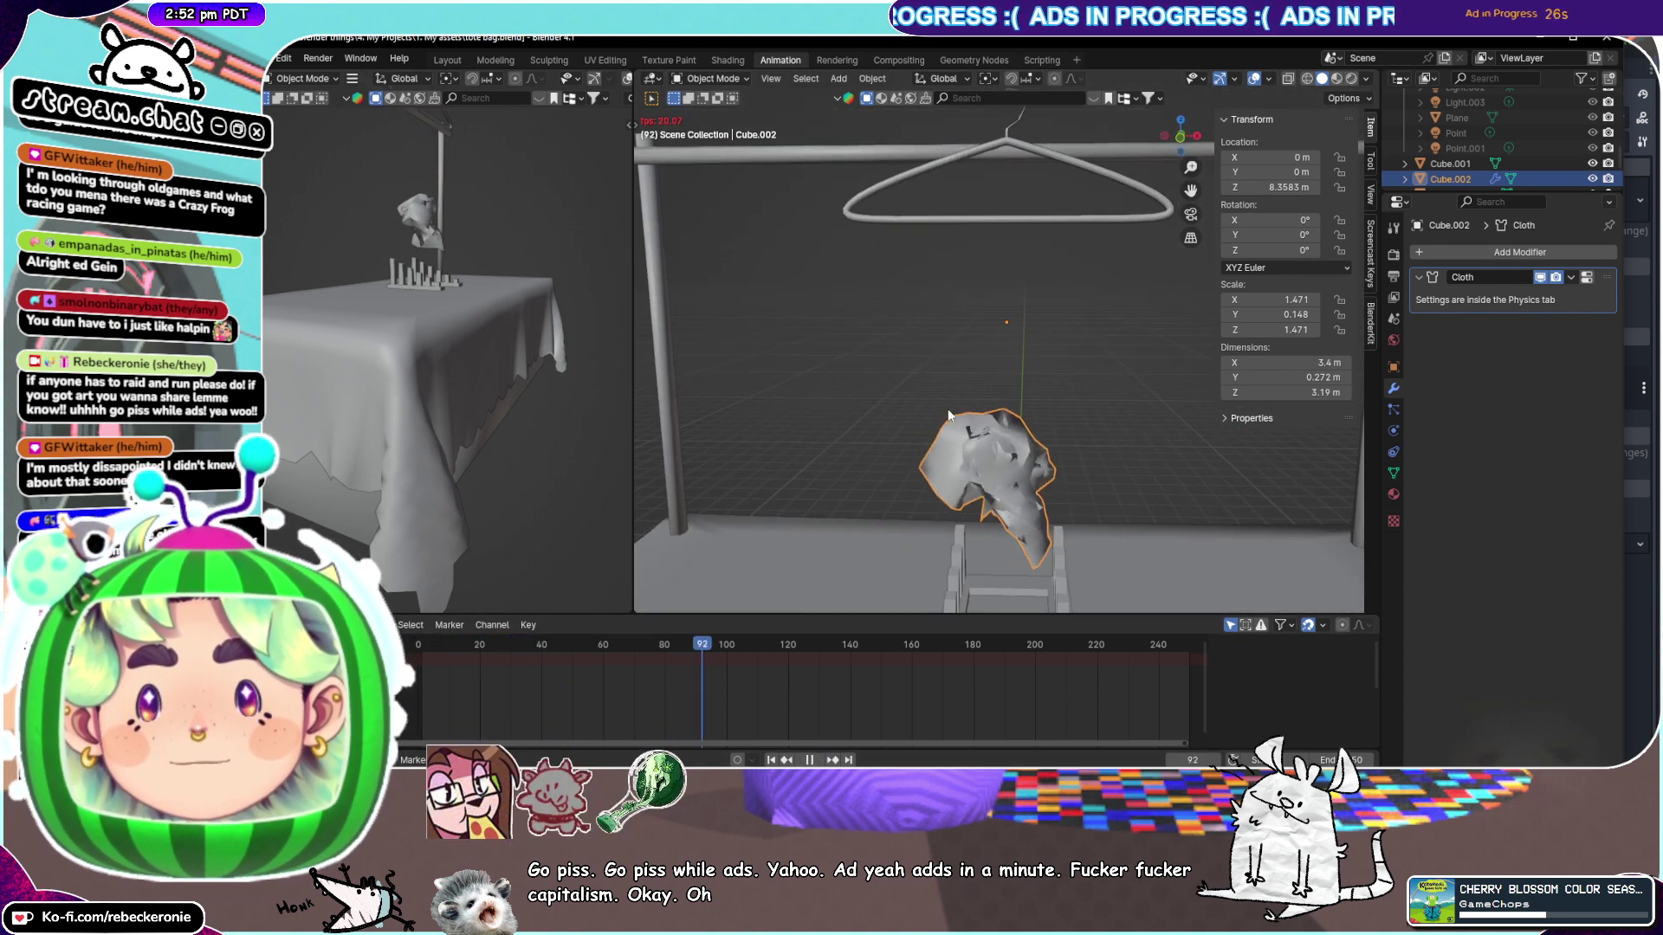
left_click_drag(756, 643, 464, 667)
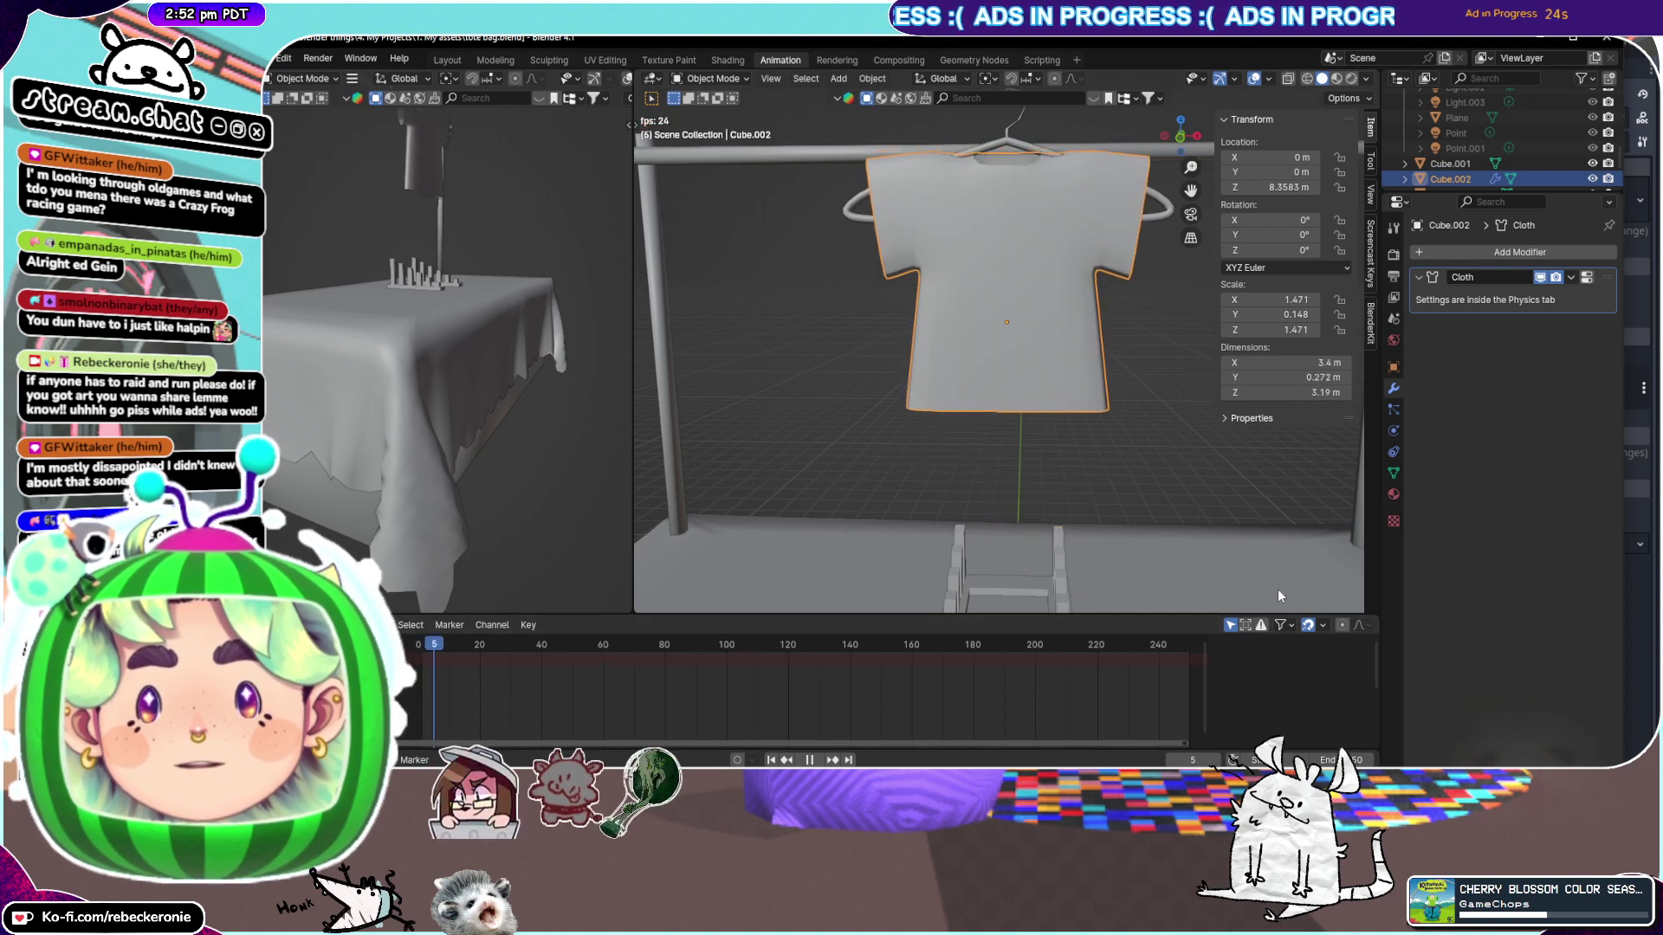
Add Collision physics to the clothes hanger so the T-shirt's cloth can catch on it
left_click(1152, 191)
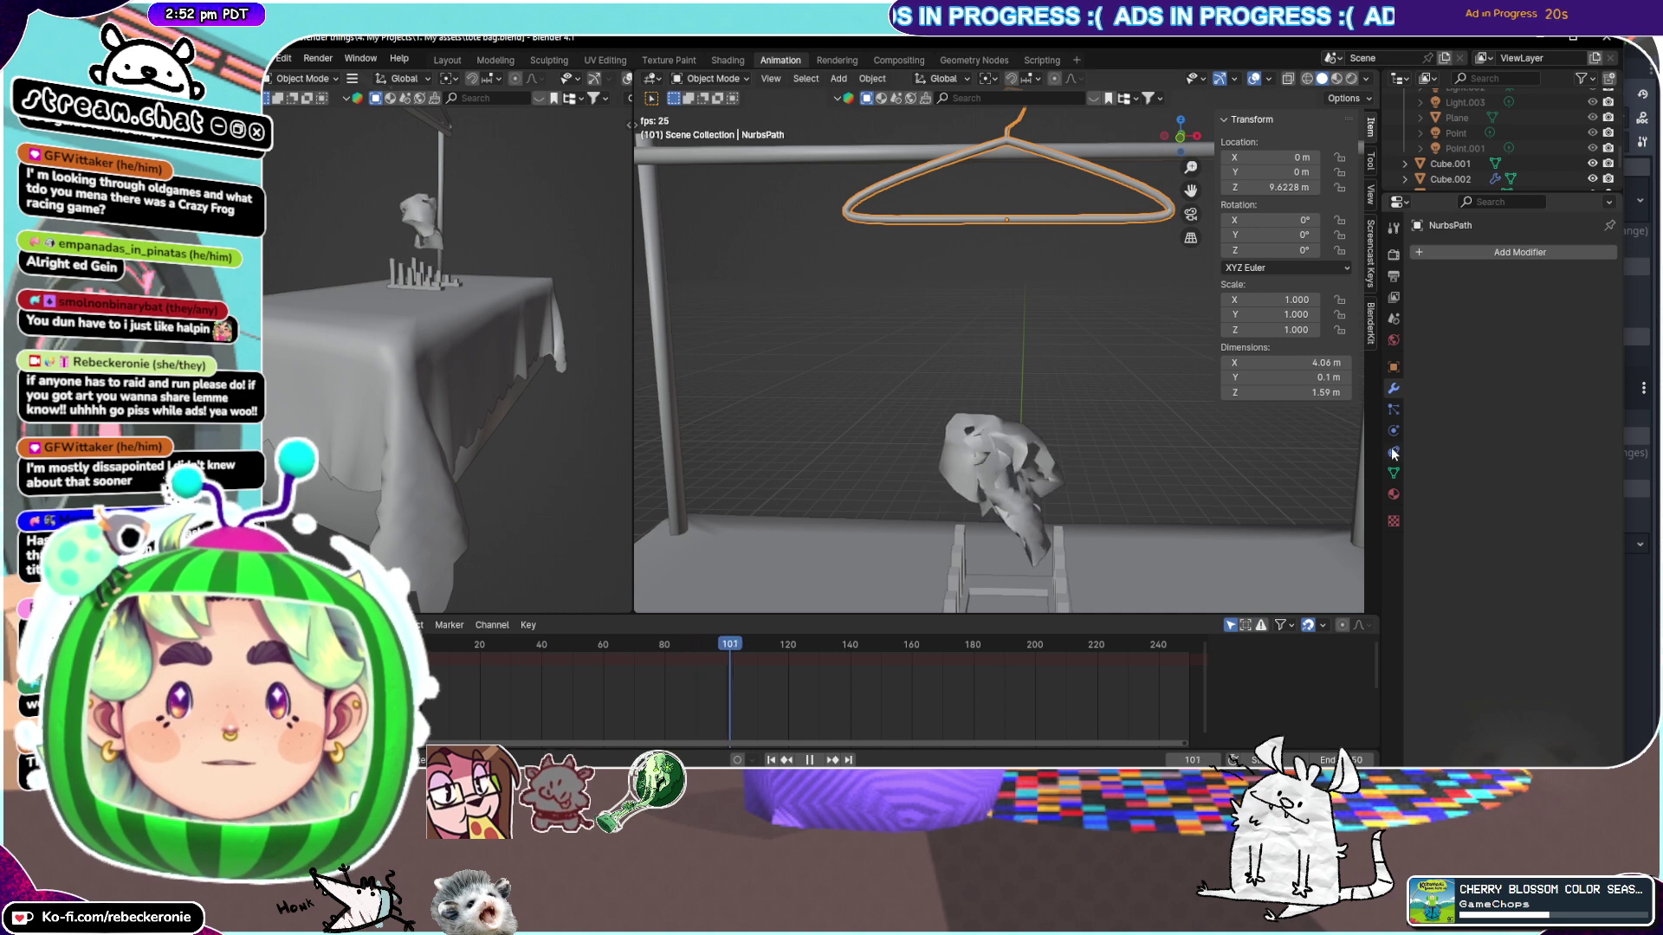
middle_click_drag(1034, 469, 1088, 445)
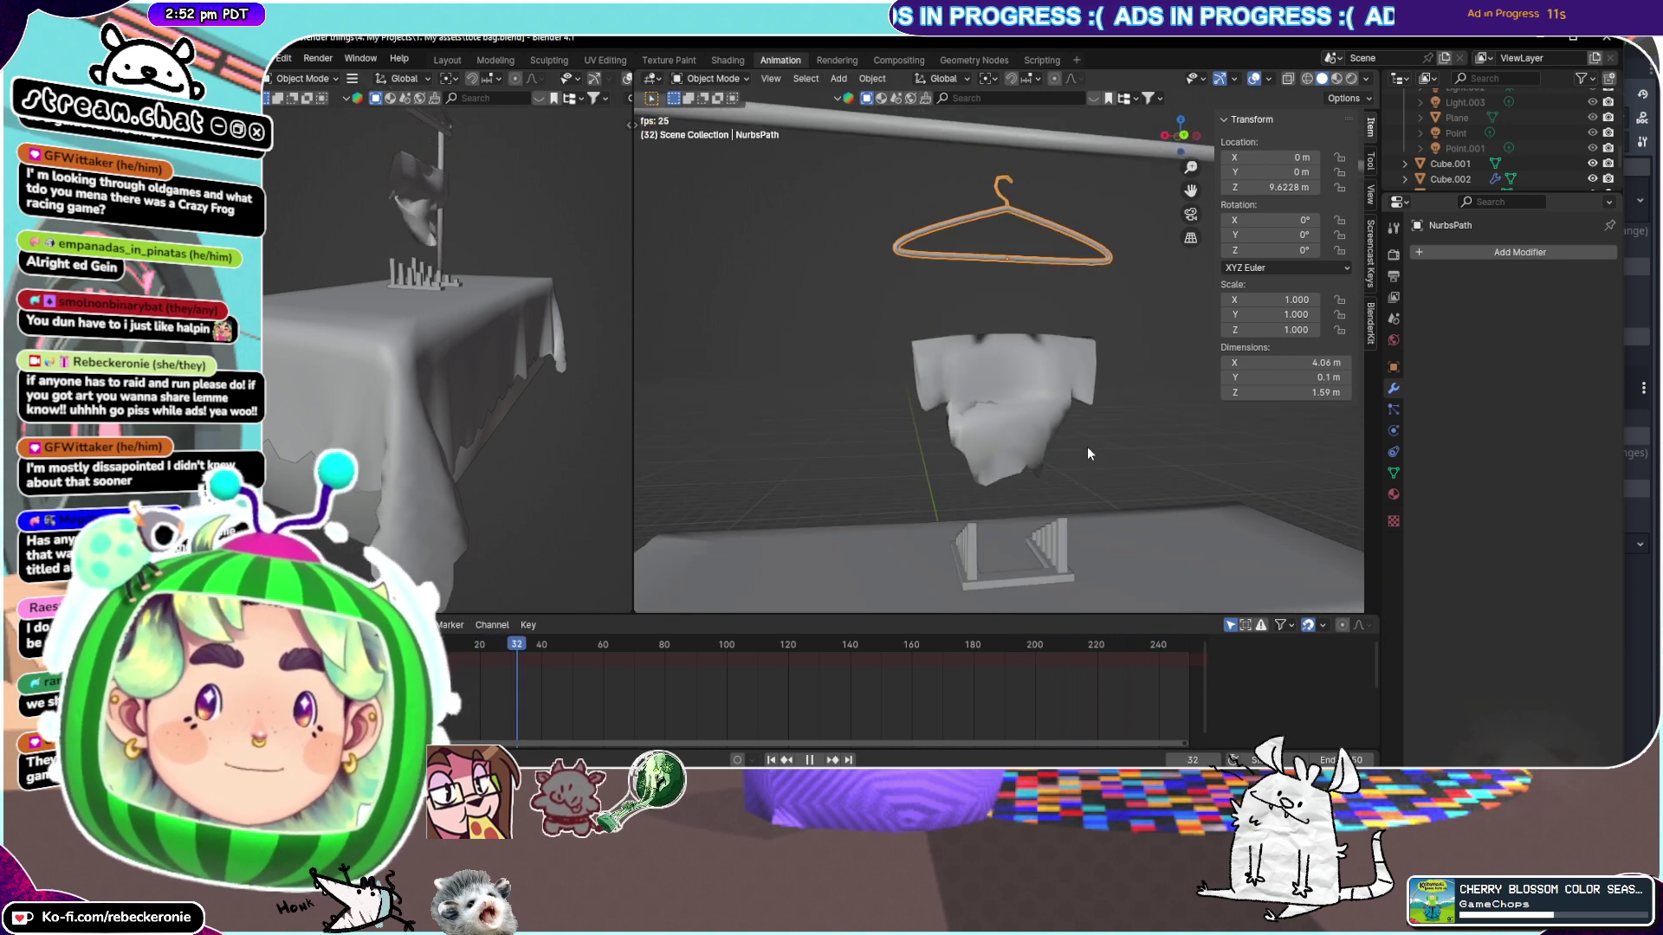
left_click(1394, 430)
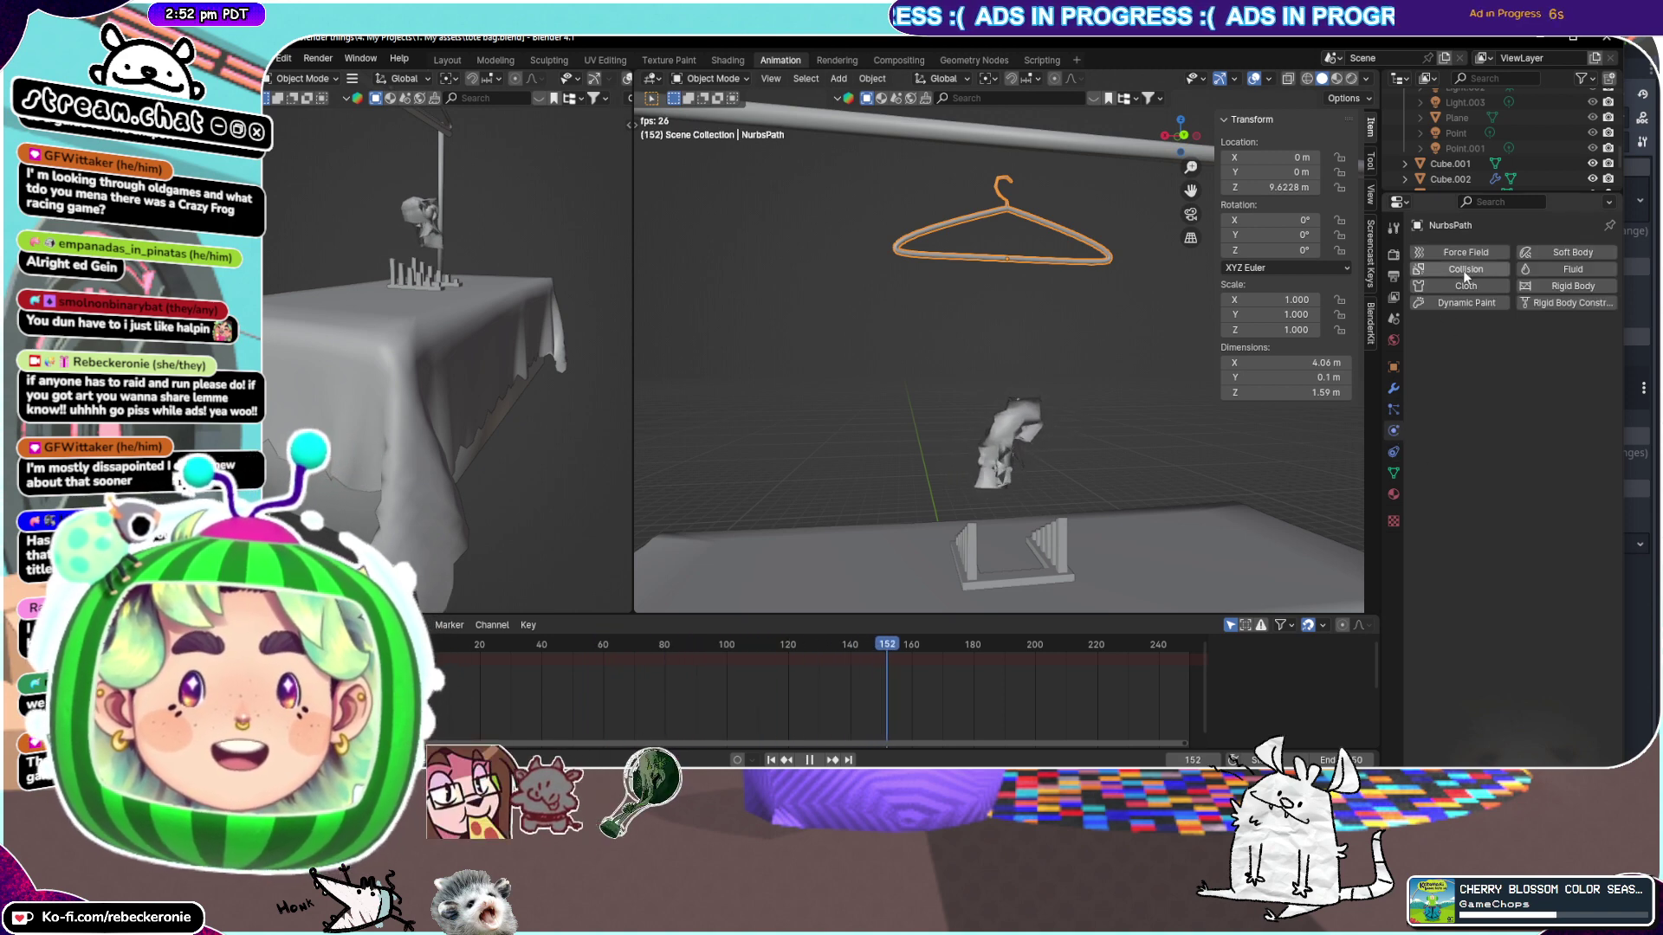
left_click(1464, 269)
Examine from several angles and close up how the simulated T-shirt drapes over the hanger during playback
middle_click_drag(950, 354, 1001, 368)
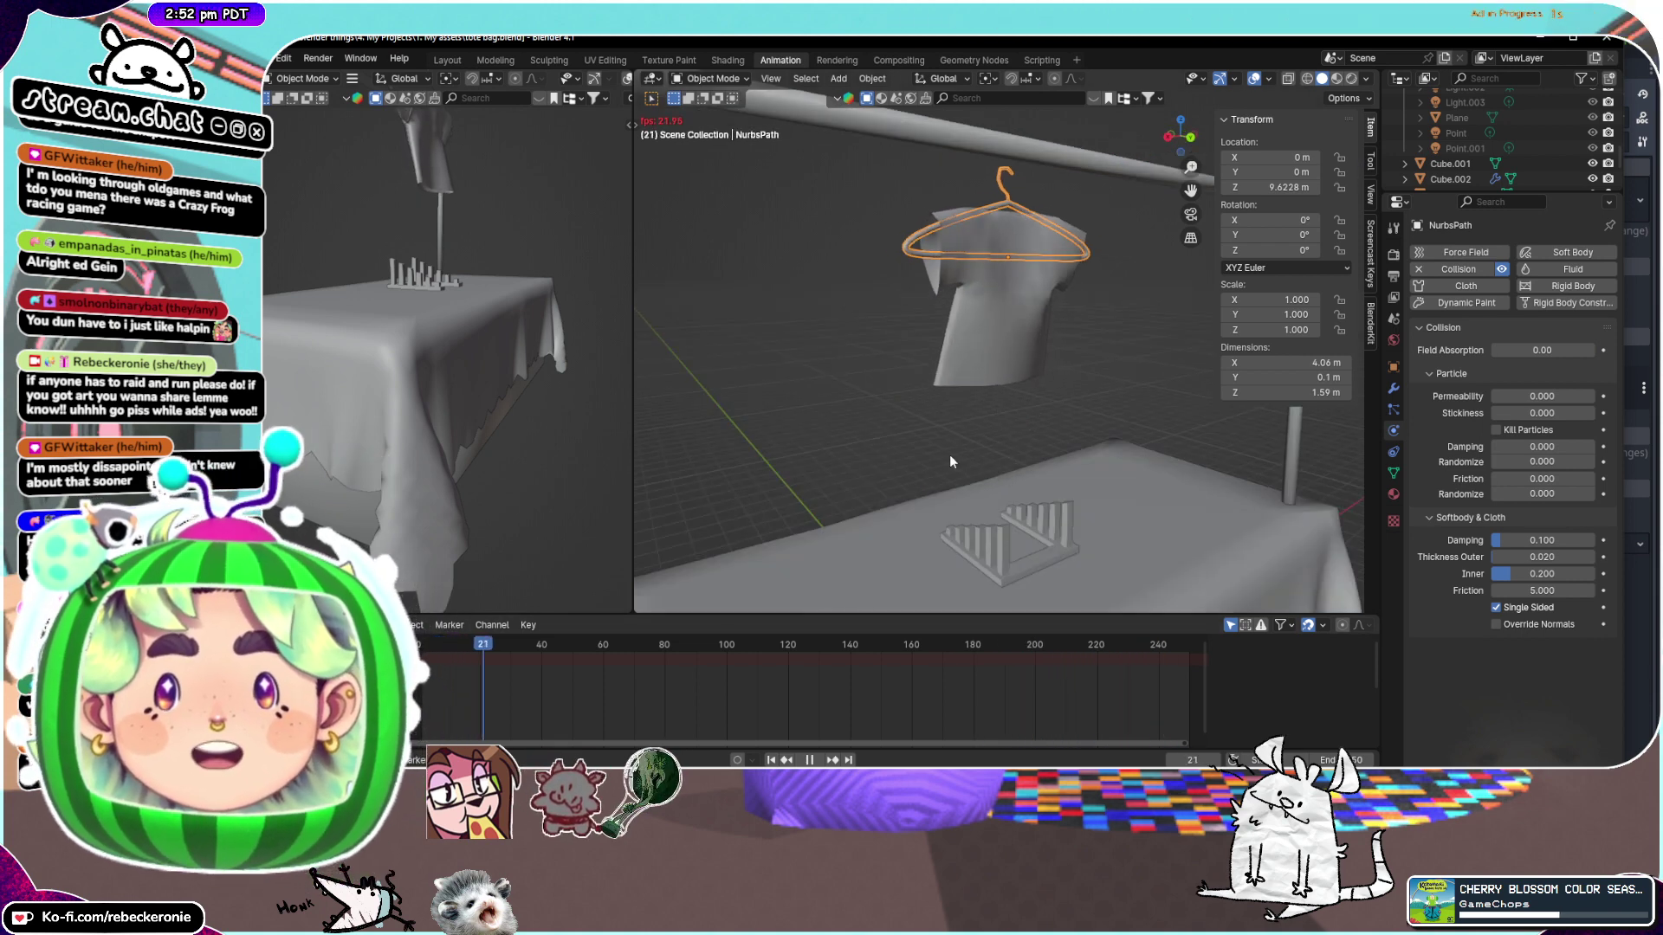
middle_click_drag(949, 454, 1126, 304)
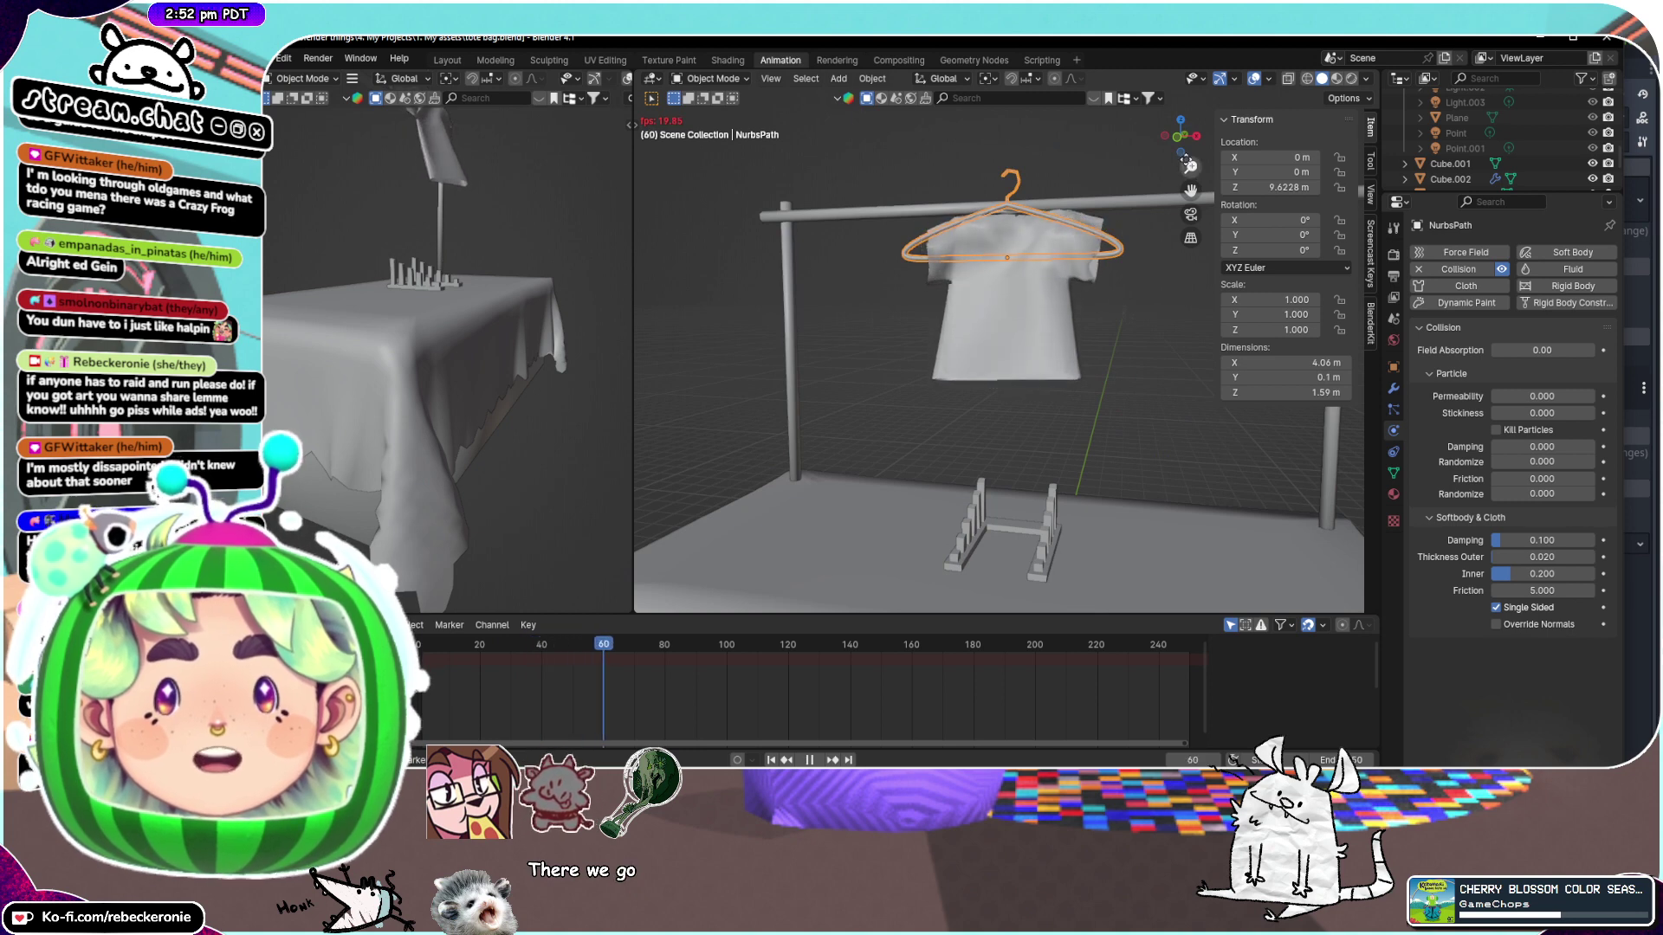
left_click_drag(1191, 190, 1204, 235)
middle_click_drag(1098, 238, 1150, 257, "shift")
scroll(1064, 249, "up", 3)
middle_click_drag(1094, 310, 1113, 313)
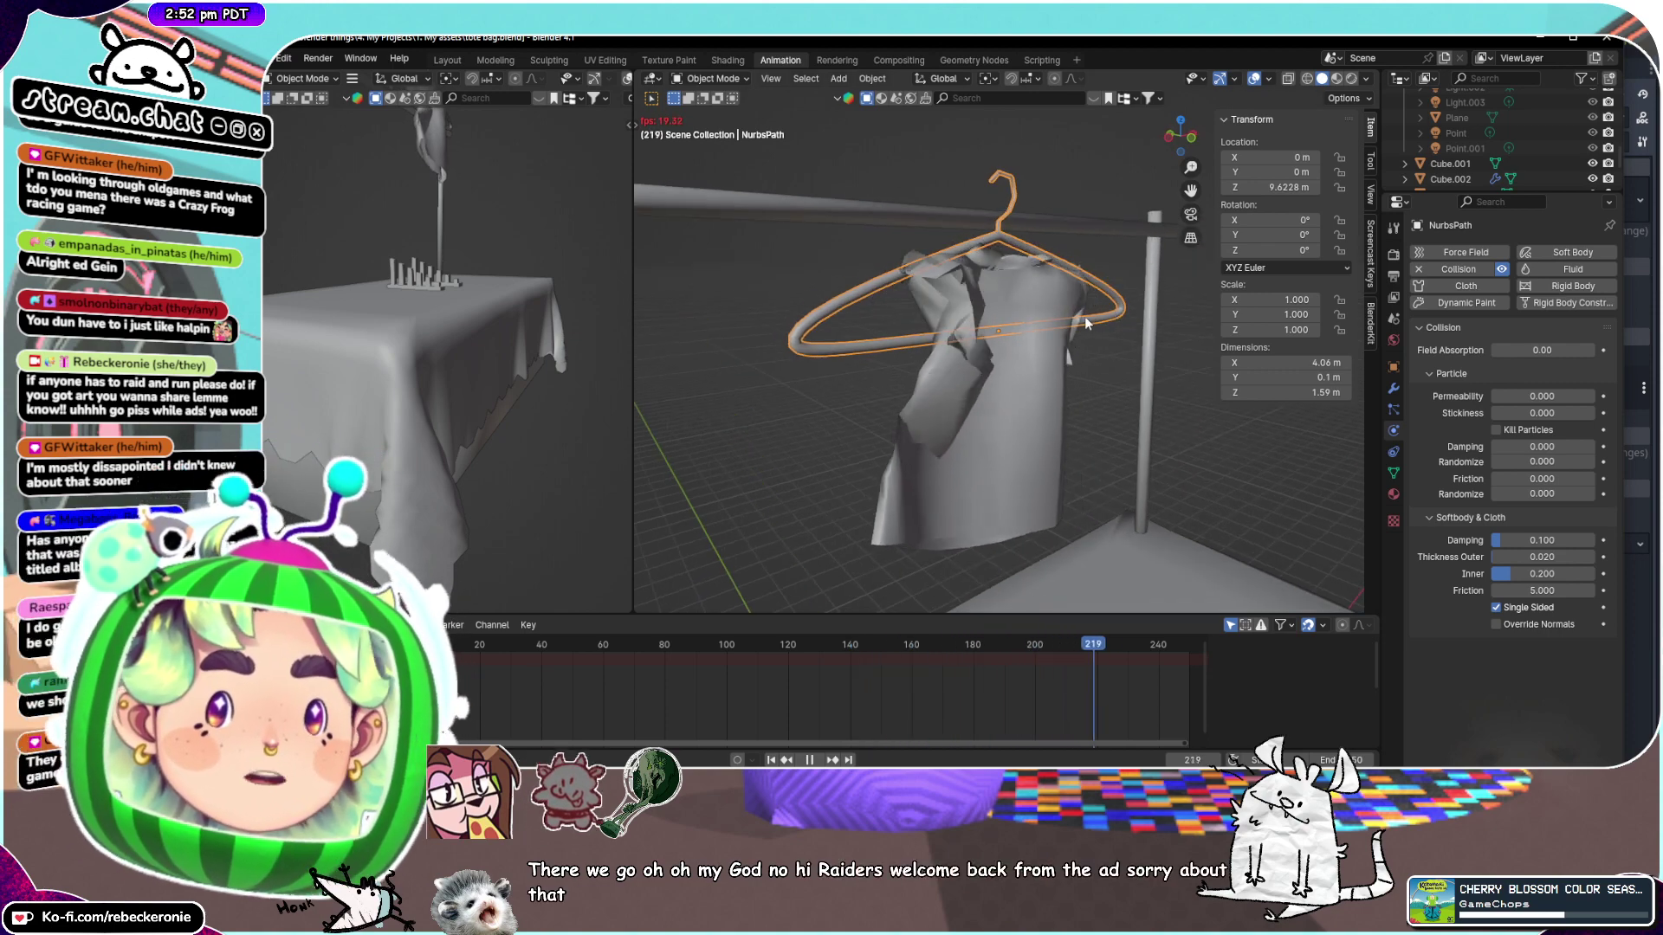
middle_click_drag(1085, 315, 1050, 324)
scroll(1005, 323, "up", 2)
Switch to Godot and look over the room_root scene from close up and far away
key("alt+Tab")
mouse_move(958, 410)
middle_mouse_down()
mouse_move(1020, 330)
mouse_move(1119, 288)
mouse_move(963, 419)
middle_mouse_up()
scroll(1016, 329, "up", 3)
right_click_drag(963, 419, 1039, 149)
middle_click_drag(1039, 149, 874, 304)
scroll(835, 171, "down", 20)
right_click_drag(861, 295, 860, 294)
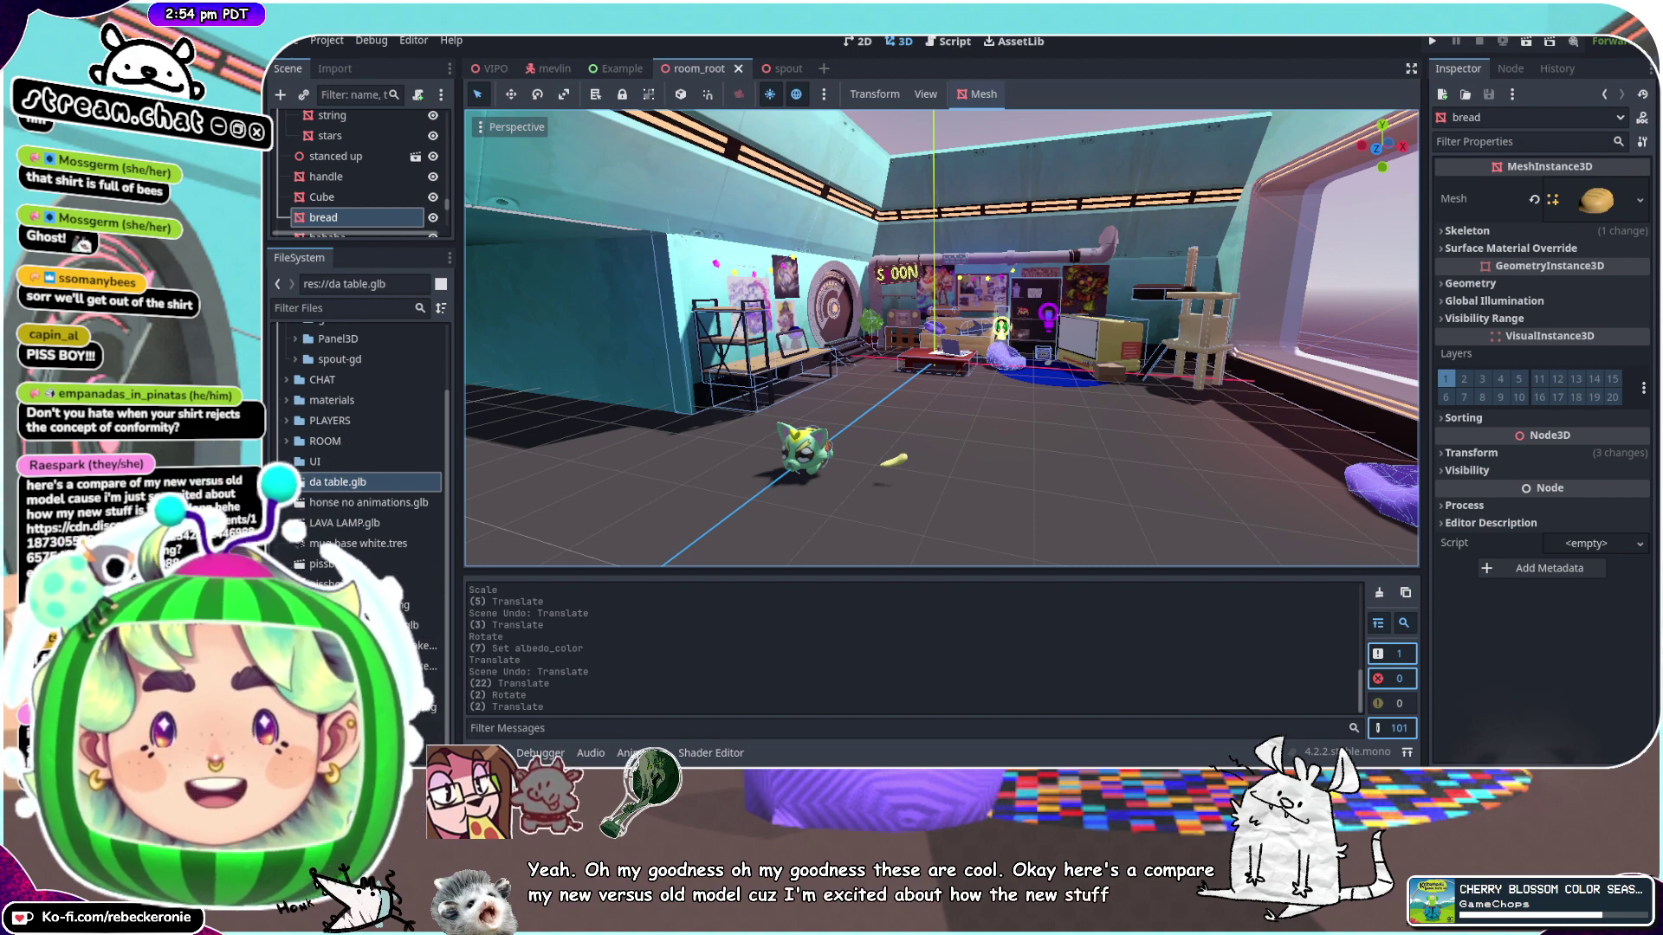
Bring up the browser, examine the shared comparison image of the two character models in detail, close it and put the browser away
left_click_drag(1551, 762, 1254, 2)
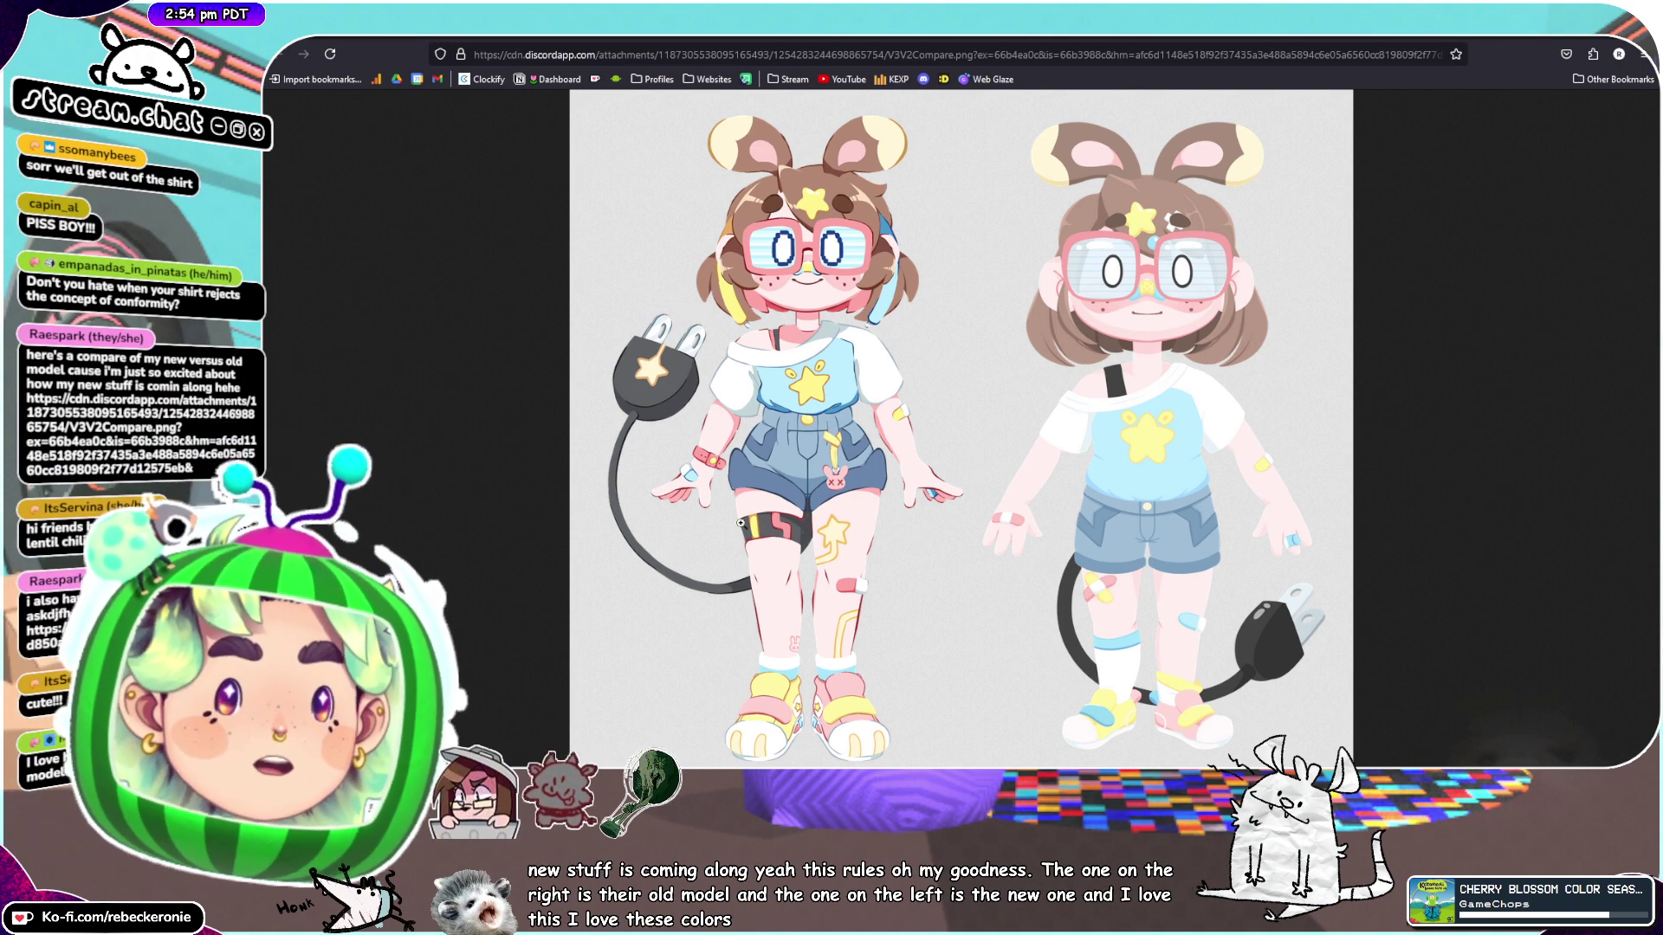
left_click(828, 547)
scroll(817, 484, "up", 1)
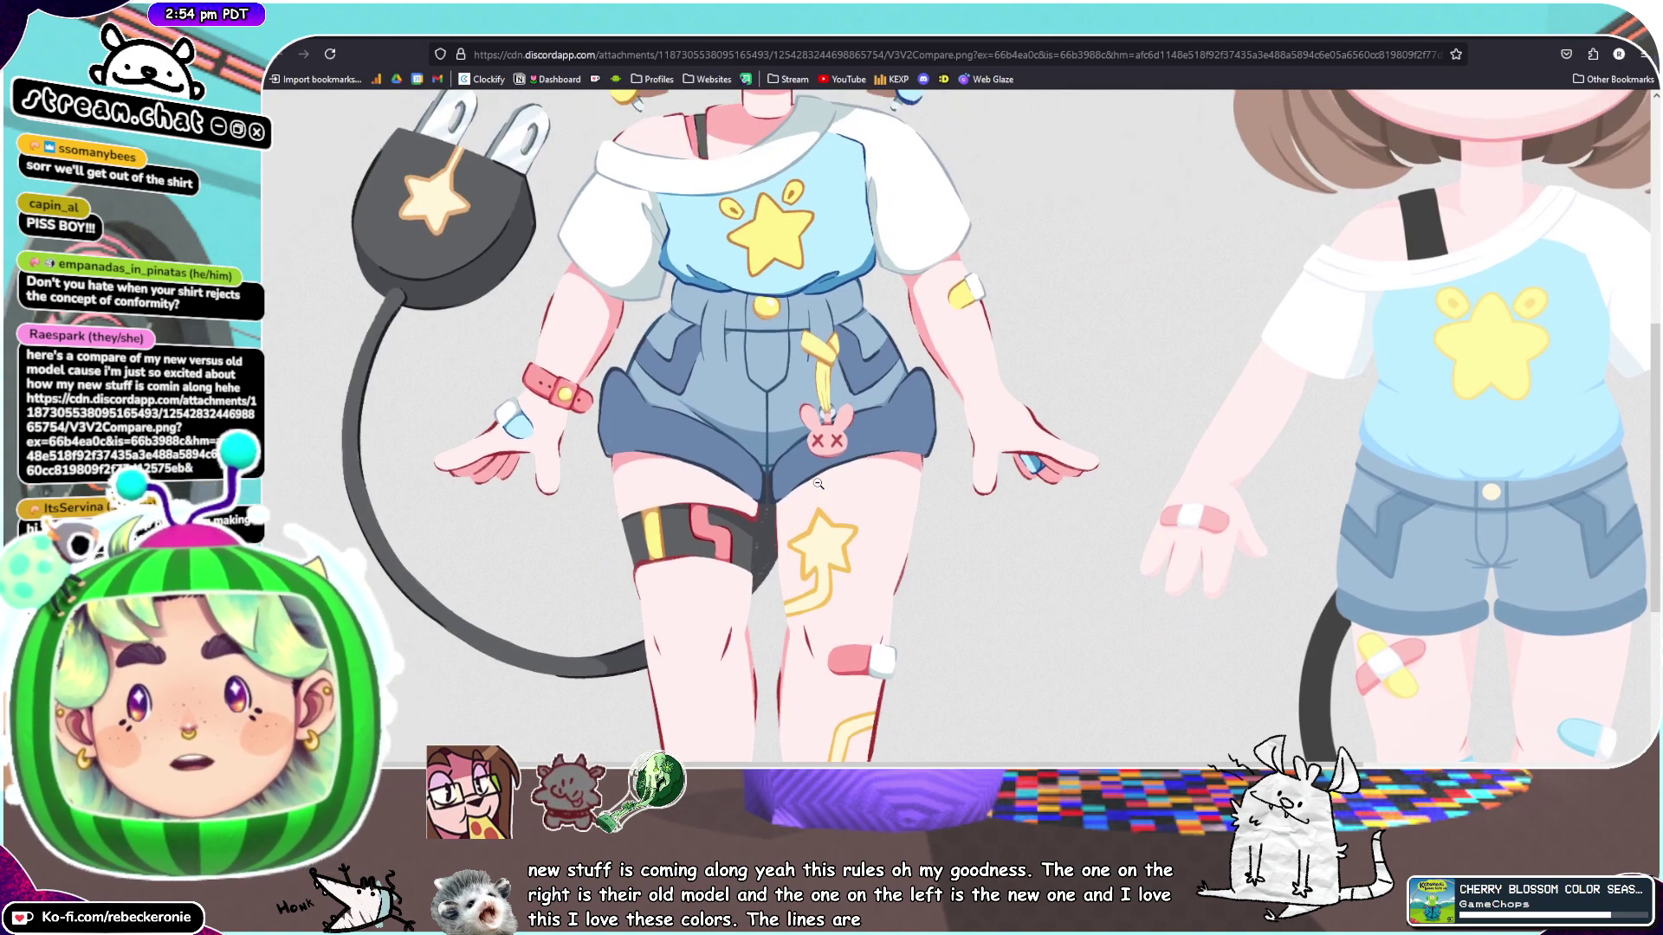
scroll(817, 484, "up", 1)
scroll(818, 483, "up", 2)
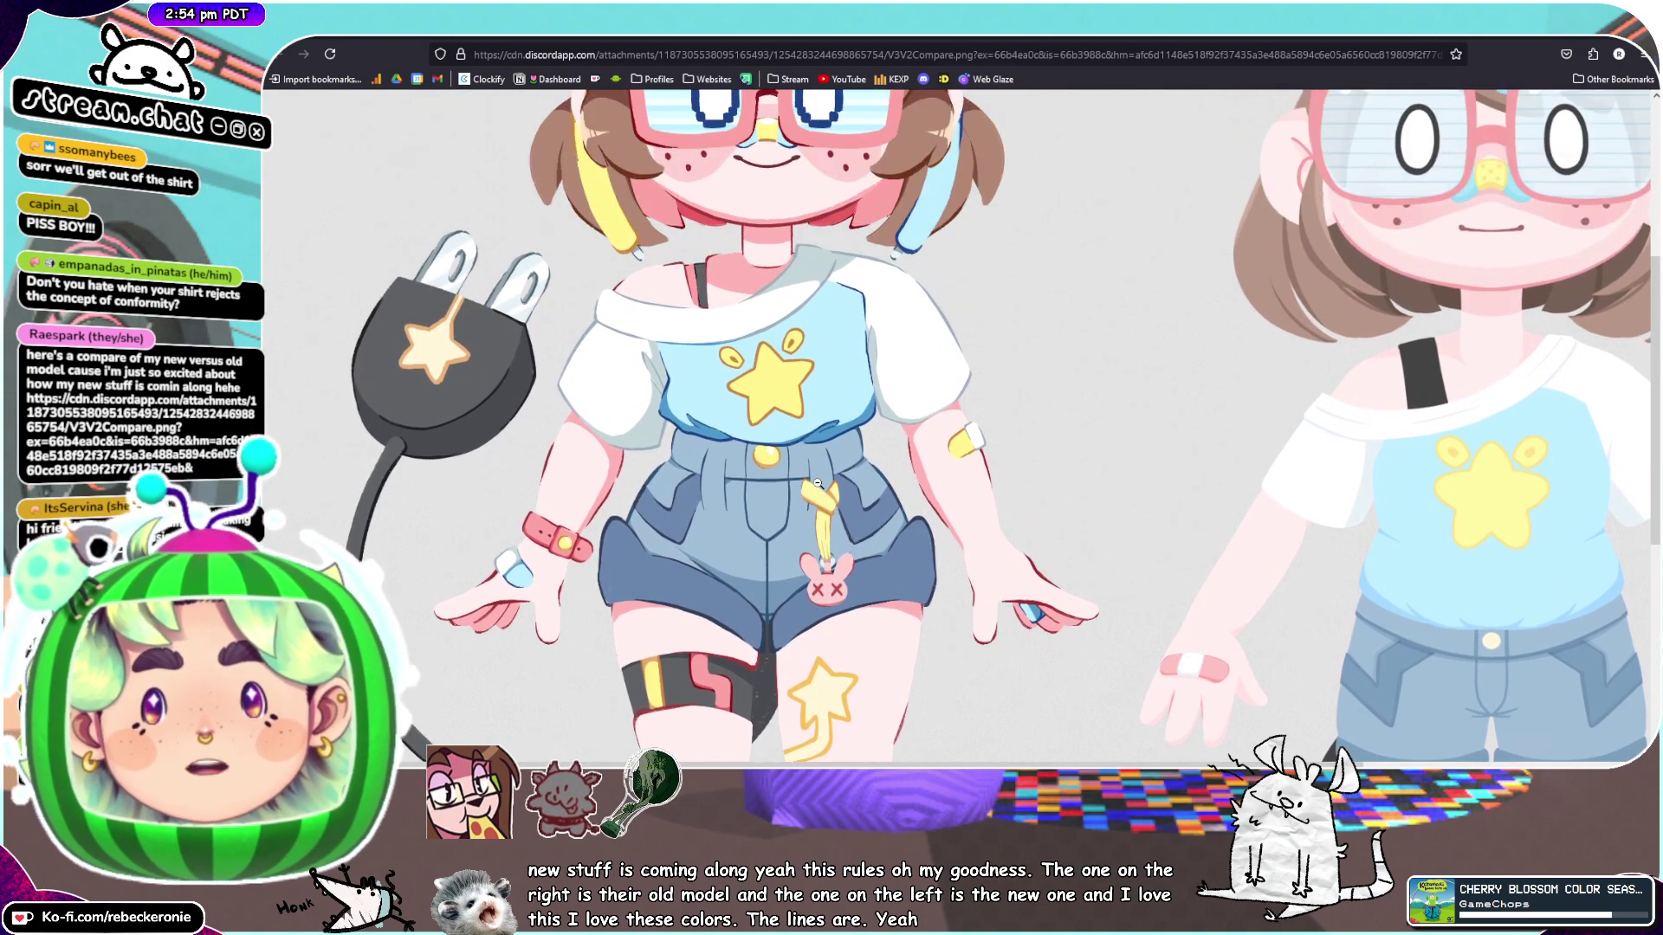
scroll(818, 483, "down", 6)
scroll(817, 483, "up", 6)
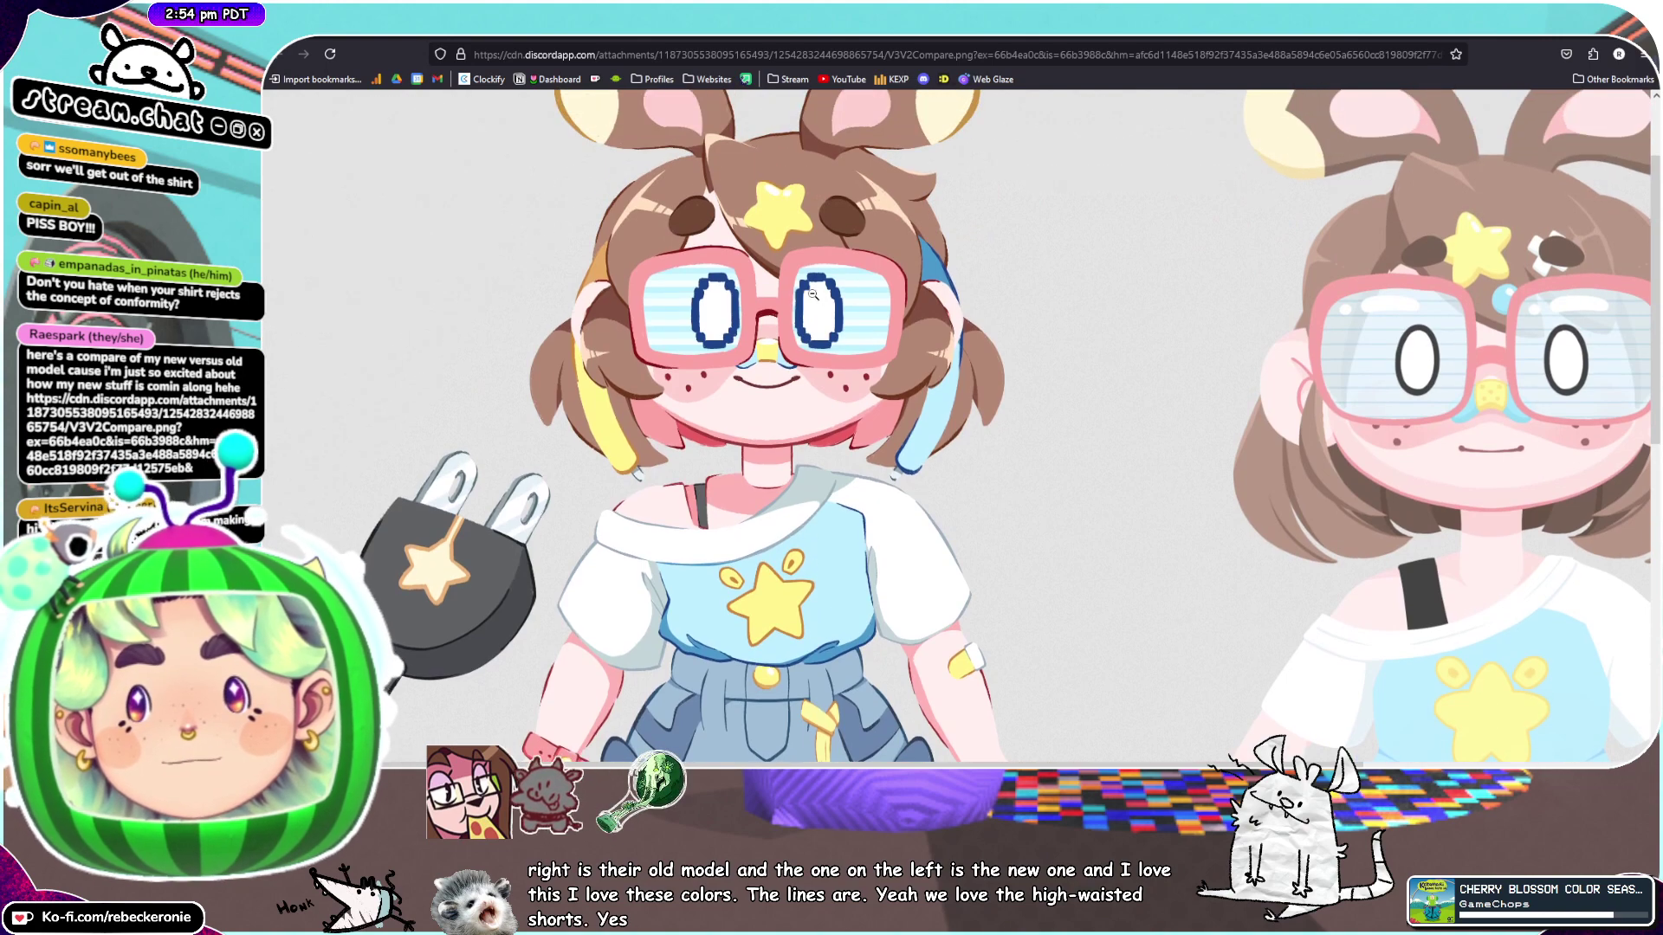
scroll(805, 297, "down", 2)
scroll(806, 297, "up", 2)
key("ctrl+w")
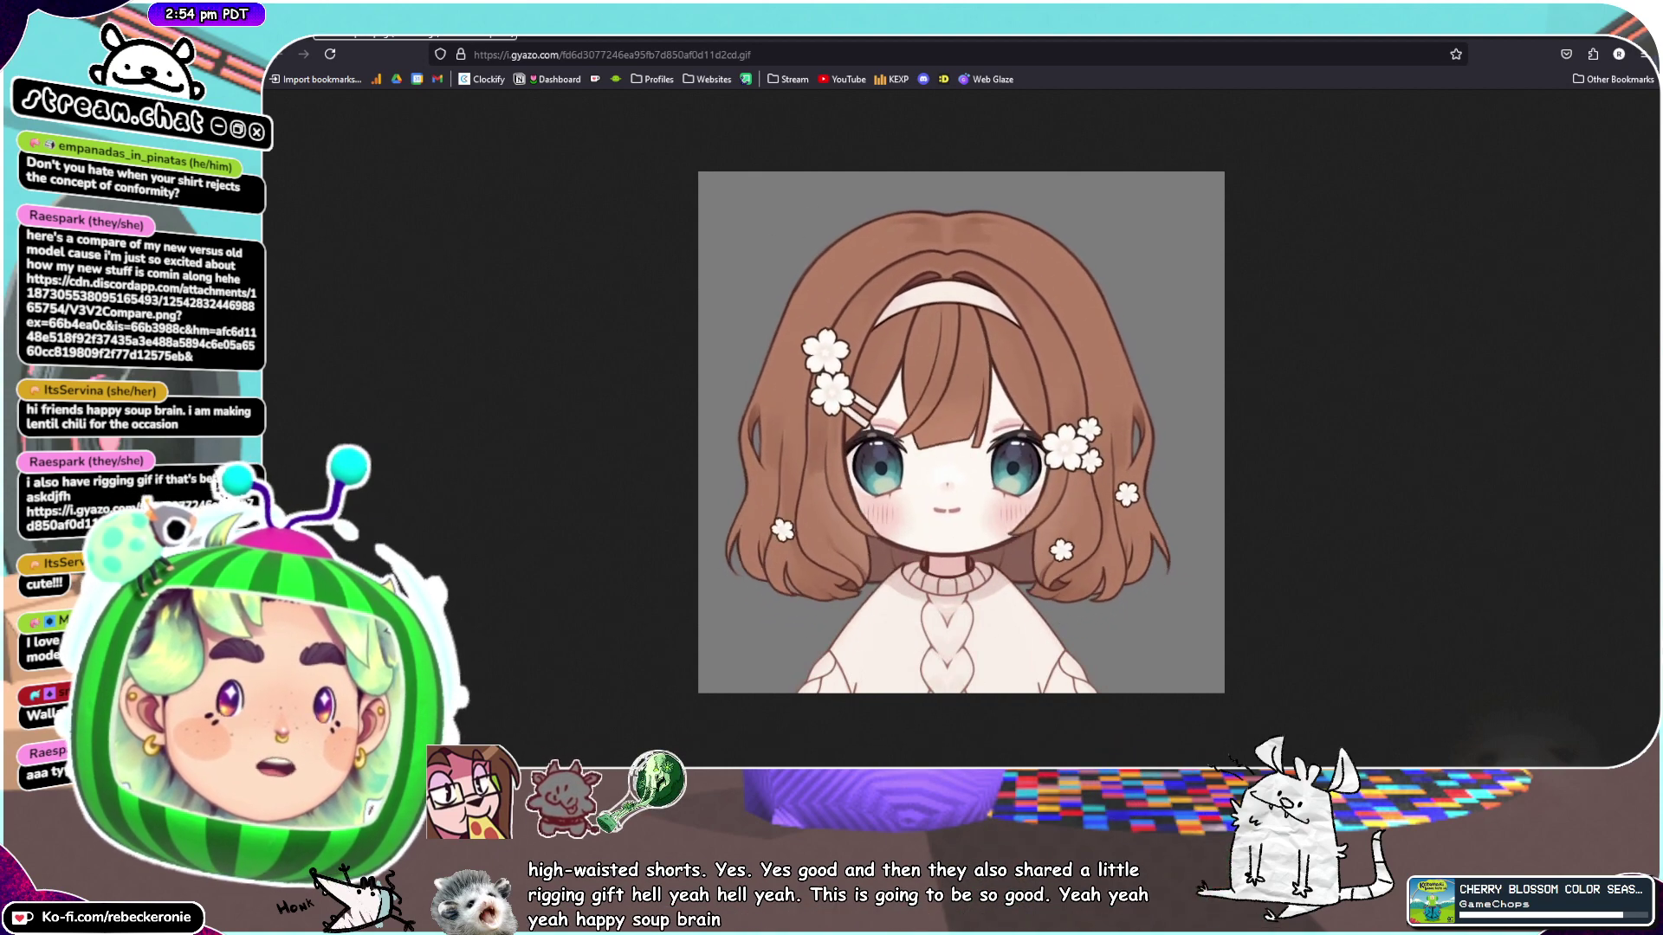
left_click_drag(1117, 21, 1156, 806)
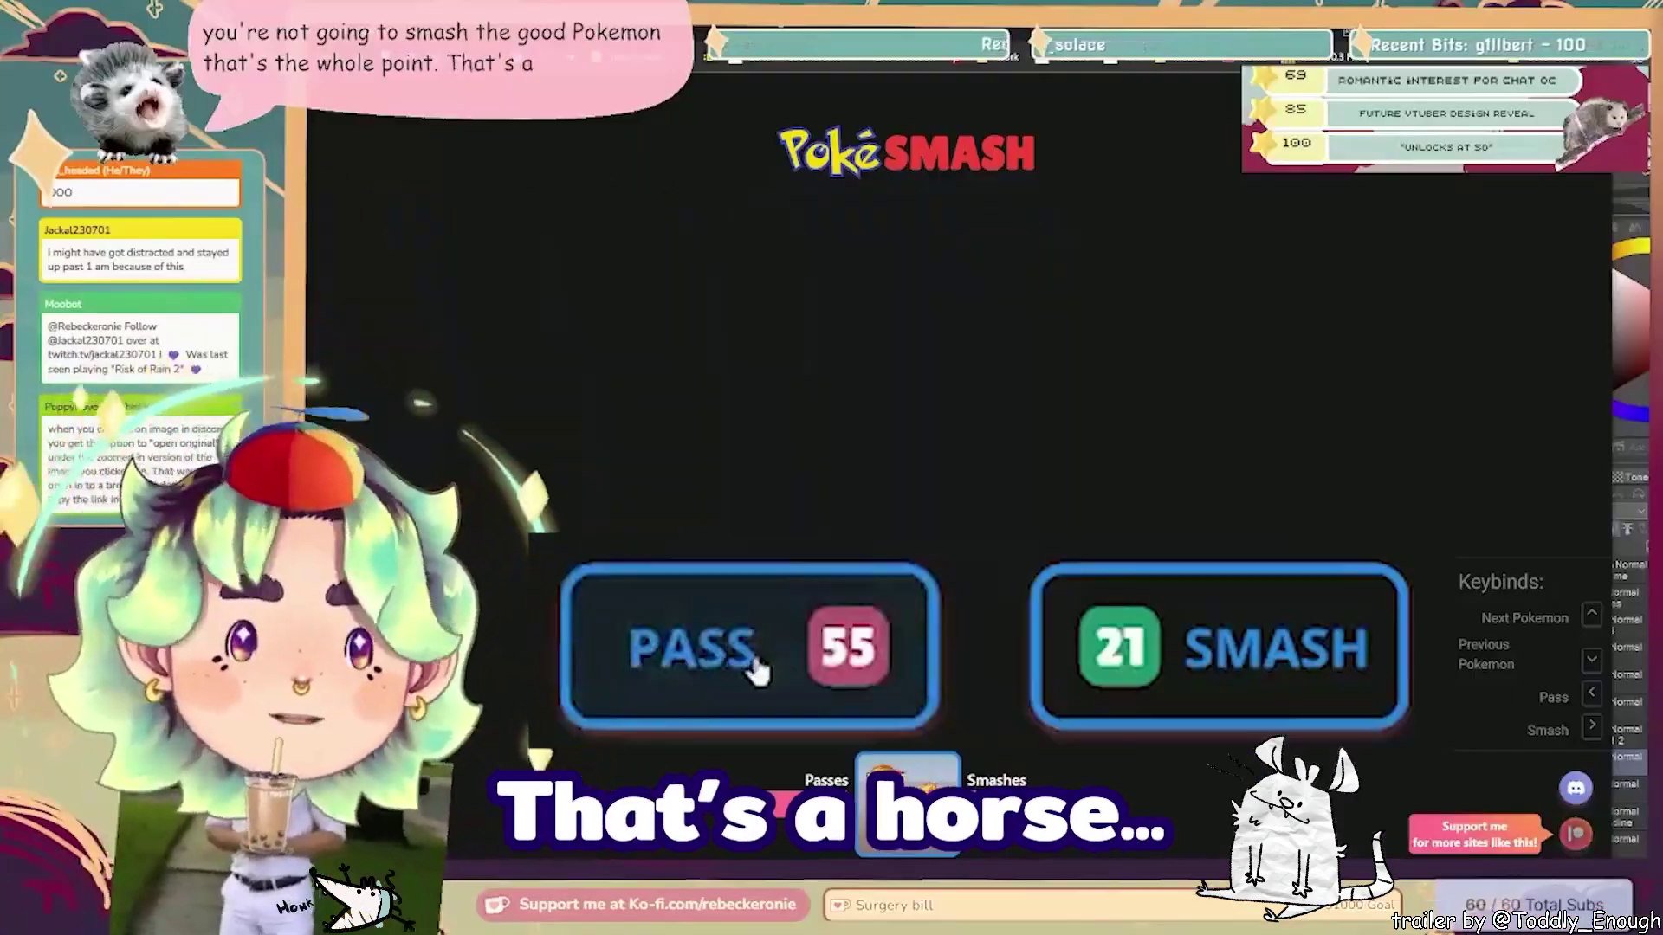
left_click(755, 671)
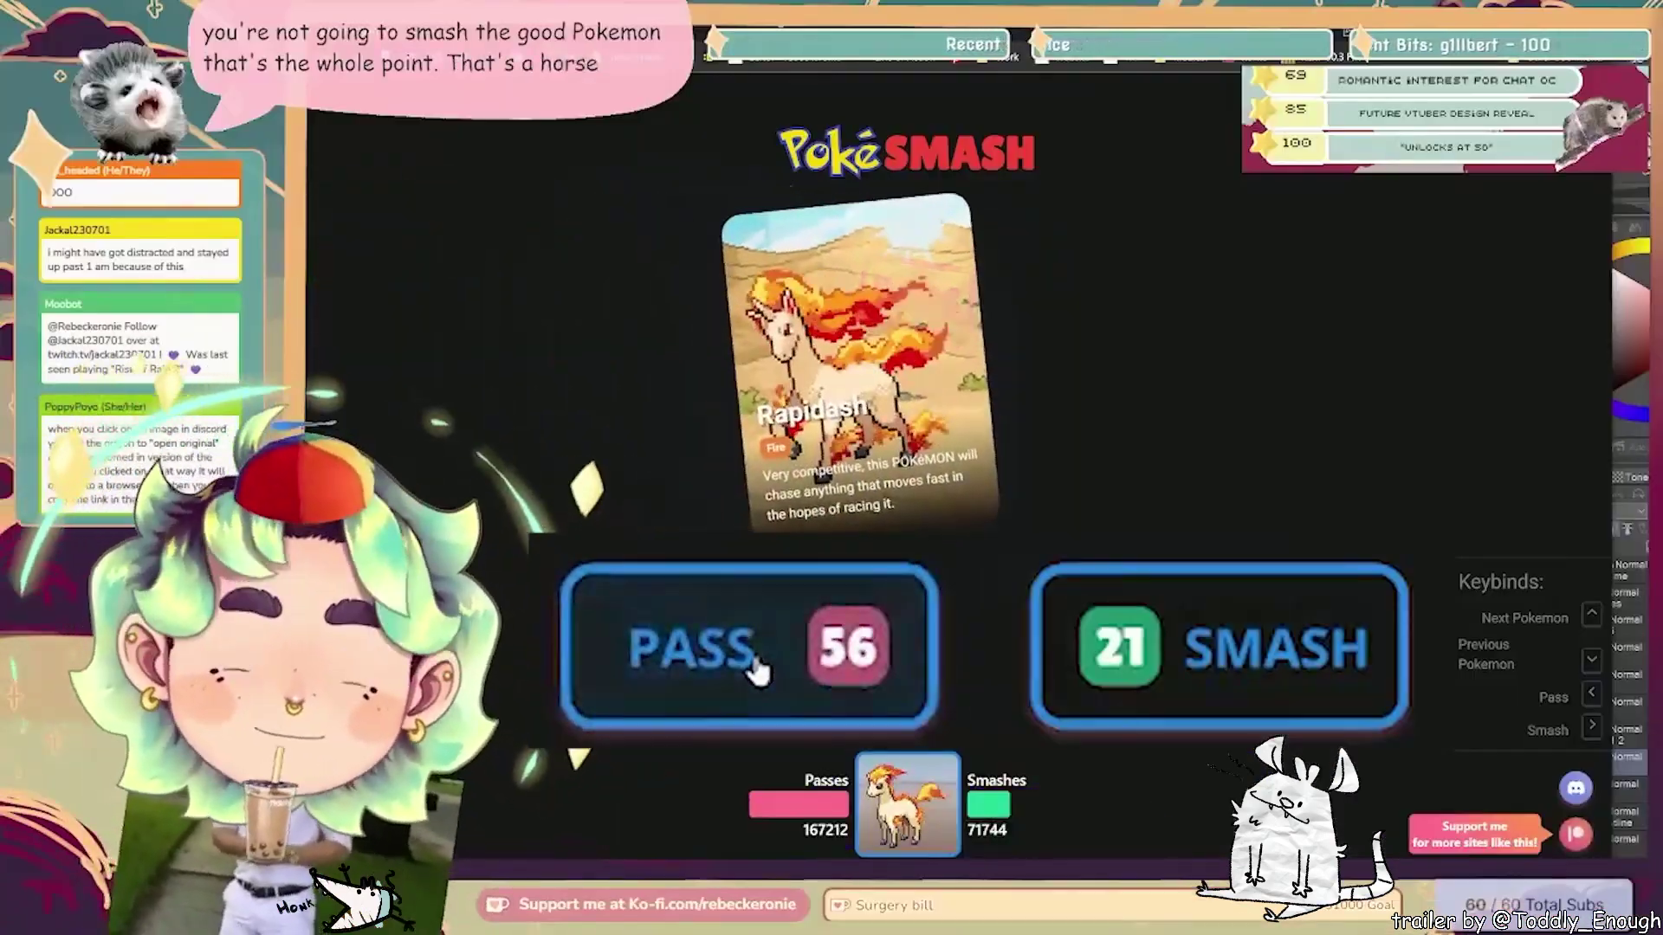
left_click(1276, 680)
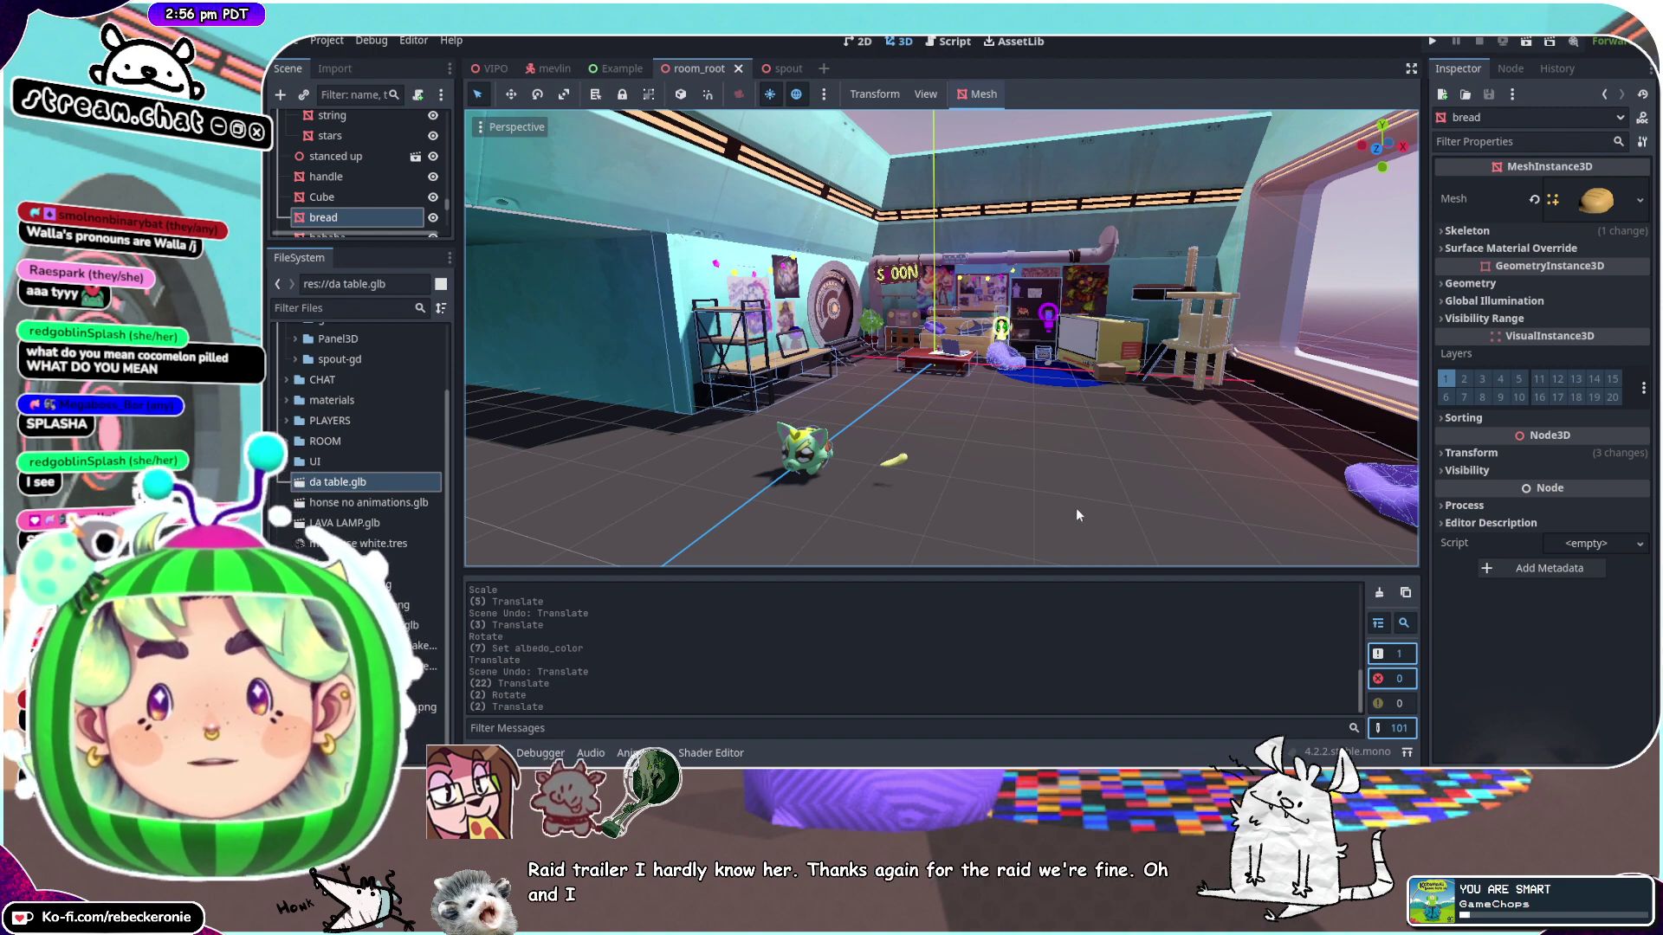
Switch to Blender, stop the cloth simulation playback and view the T-shirt on its hanger together with the whole merch stand
key("alt+Tab")
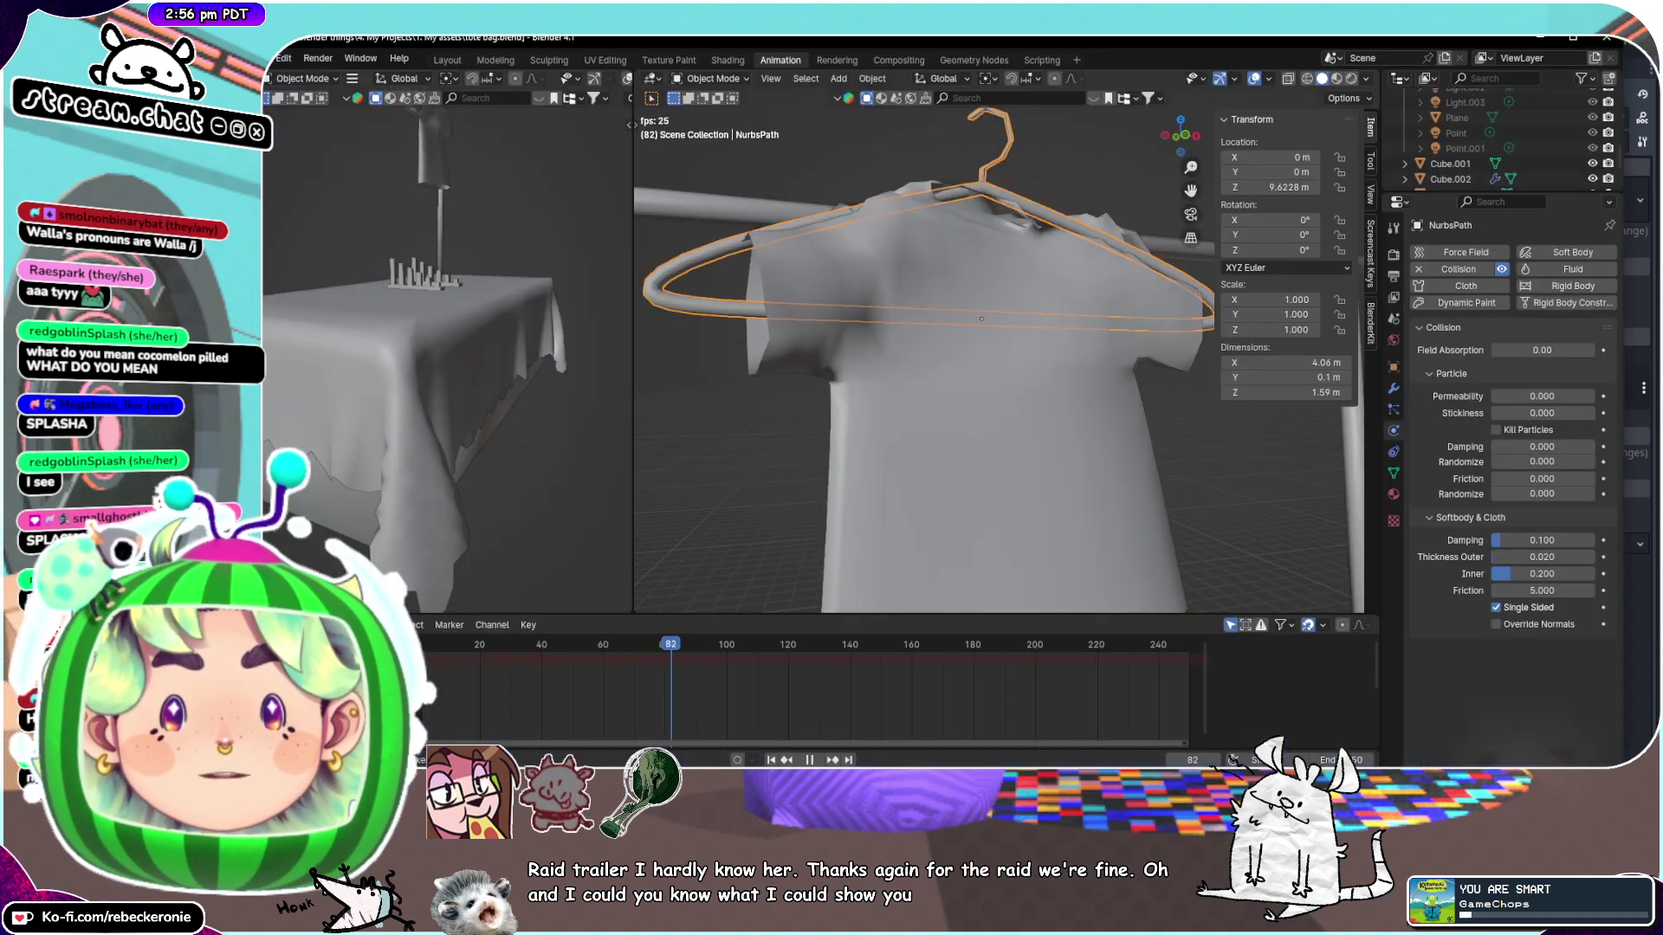
scroll(1117, 482, "down", 3)
middle_click_drag(1117, 481, 876, 504)
left_click(809, 761)
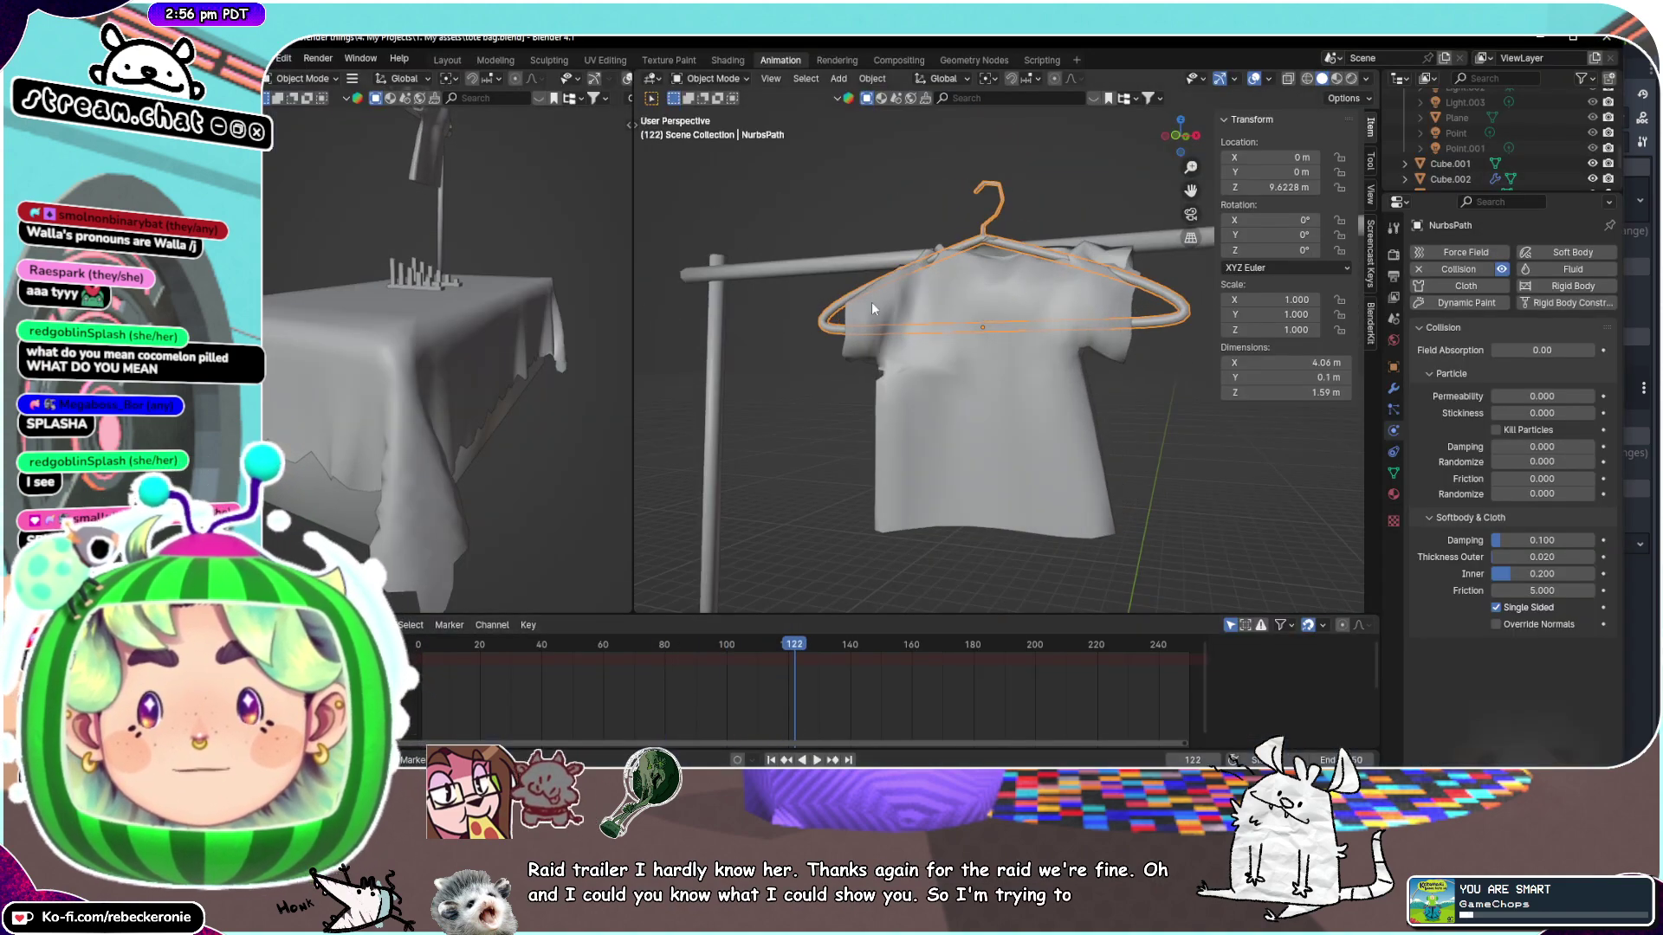
scroll(875, 302, "down", 6)
middle_click_drag(875, 303, 811, 364)
scroll(936, 370, "up", 4)
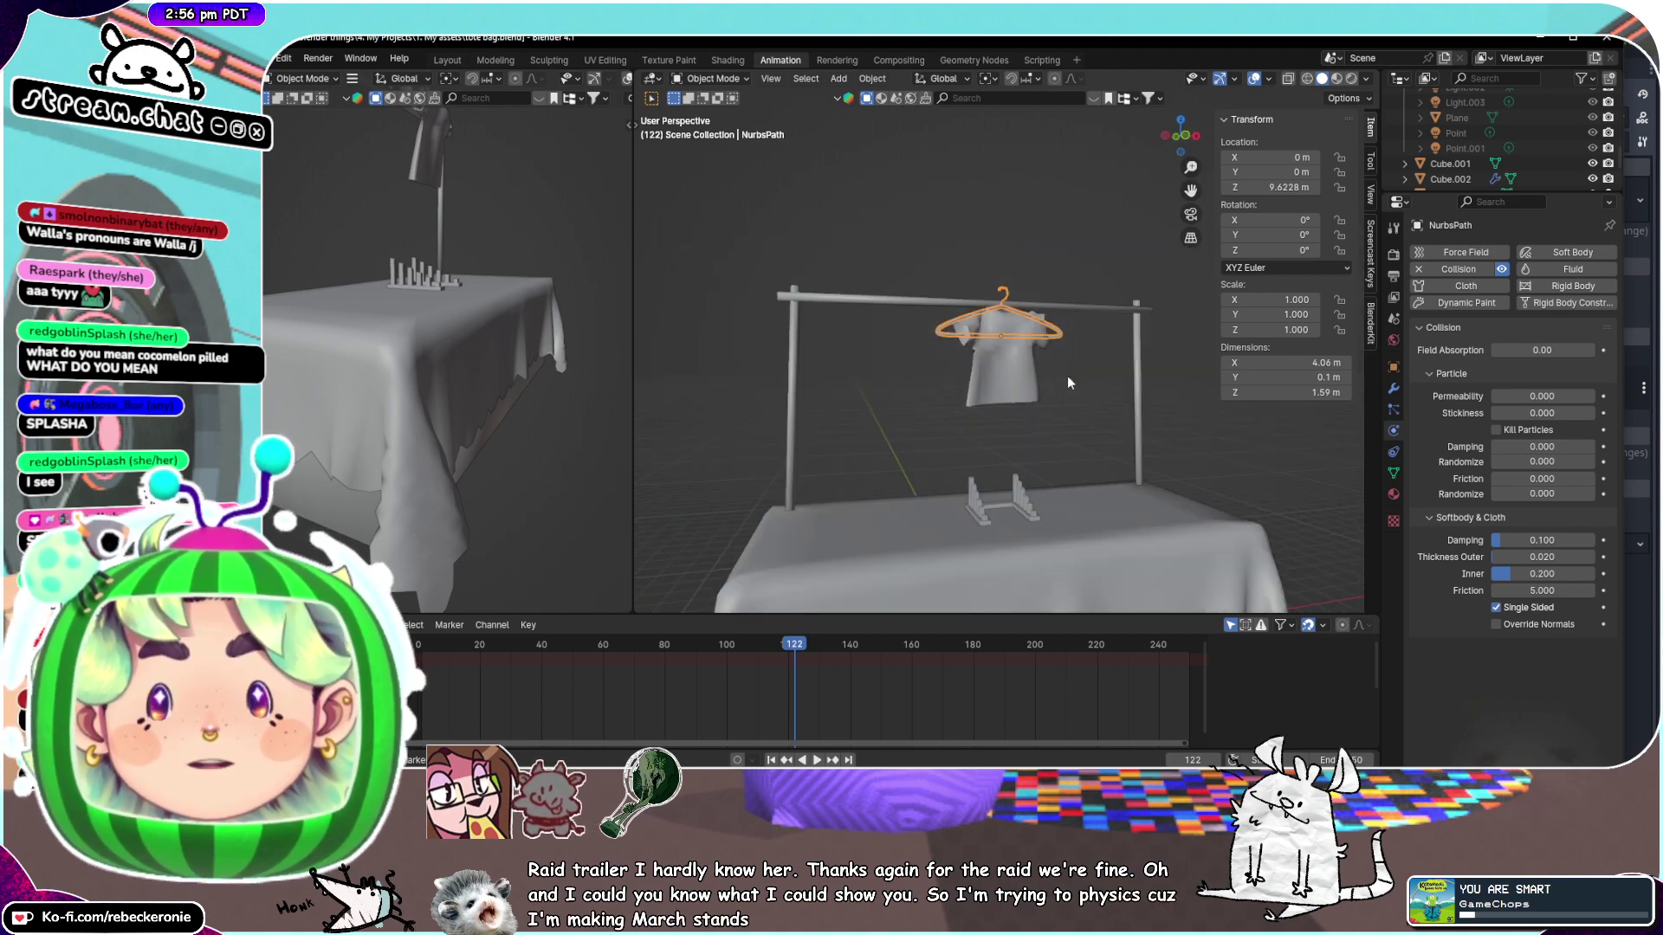
Switch to Godot, open the VIPO scene and view the possum character Melvin close up
key("alt+Tab")
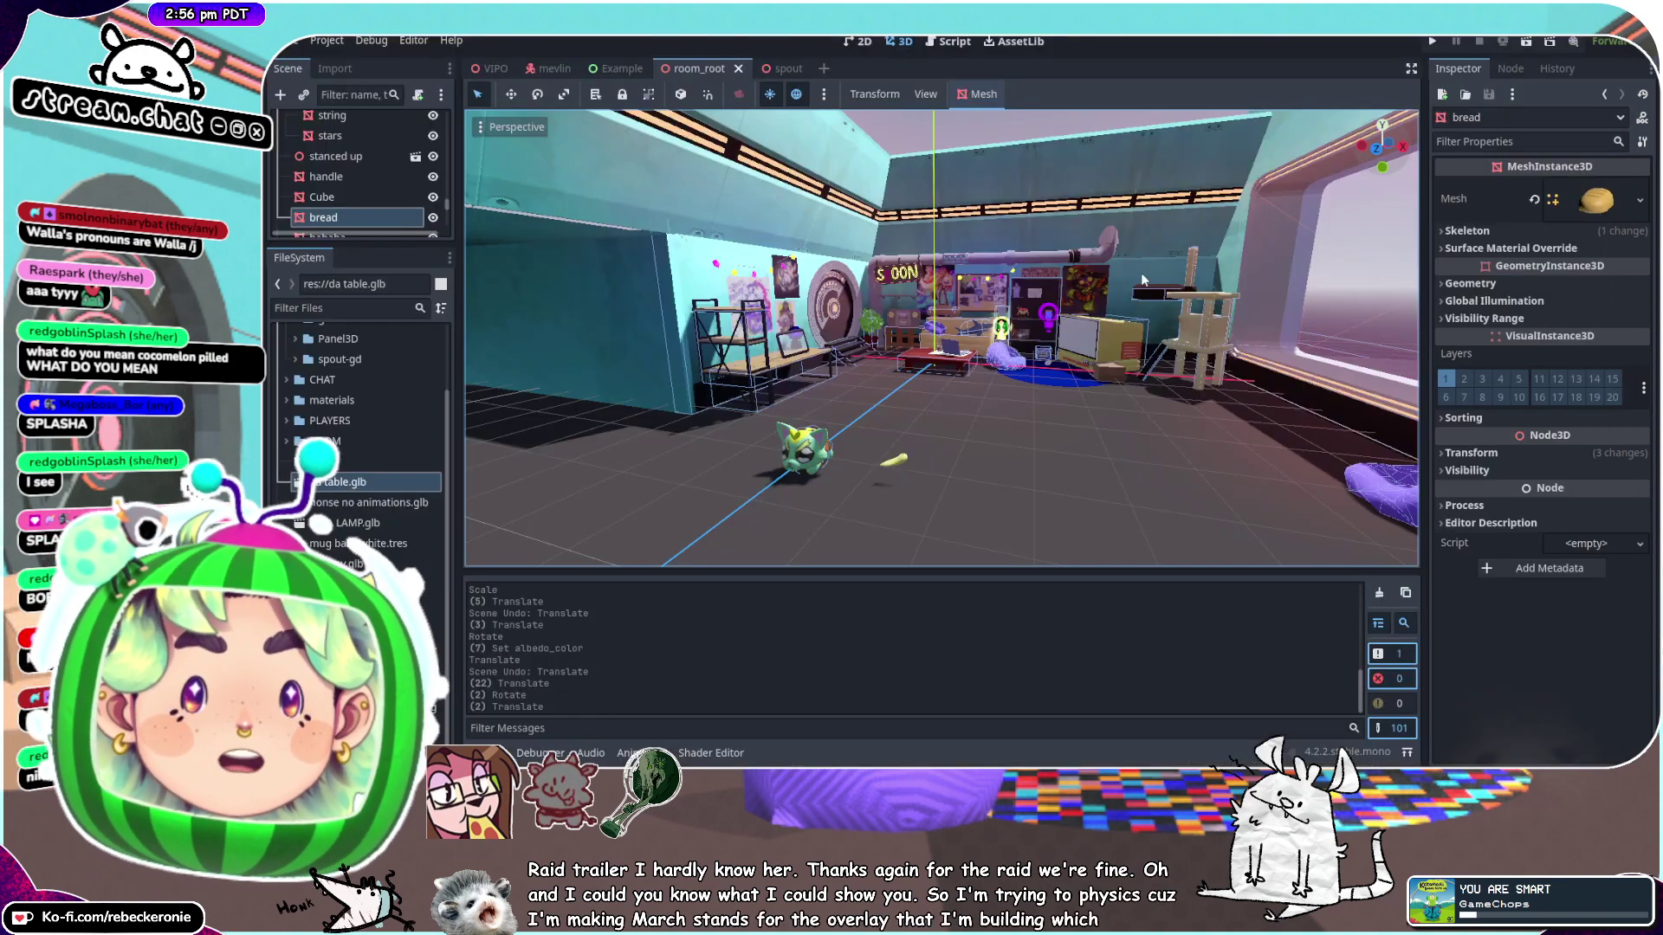
middle_click_drag(1078, 400, 1051, 406)
scroll(1051, 405, "down", 3)
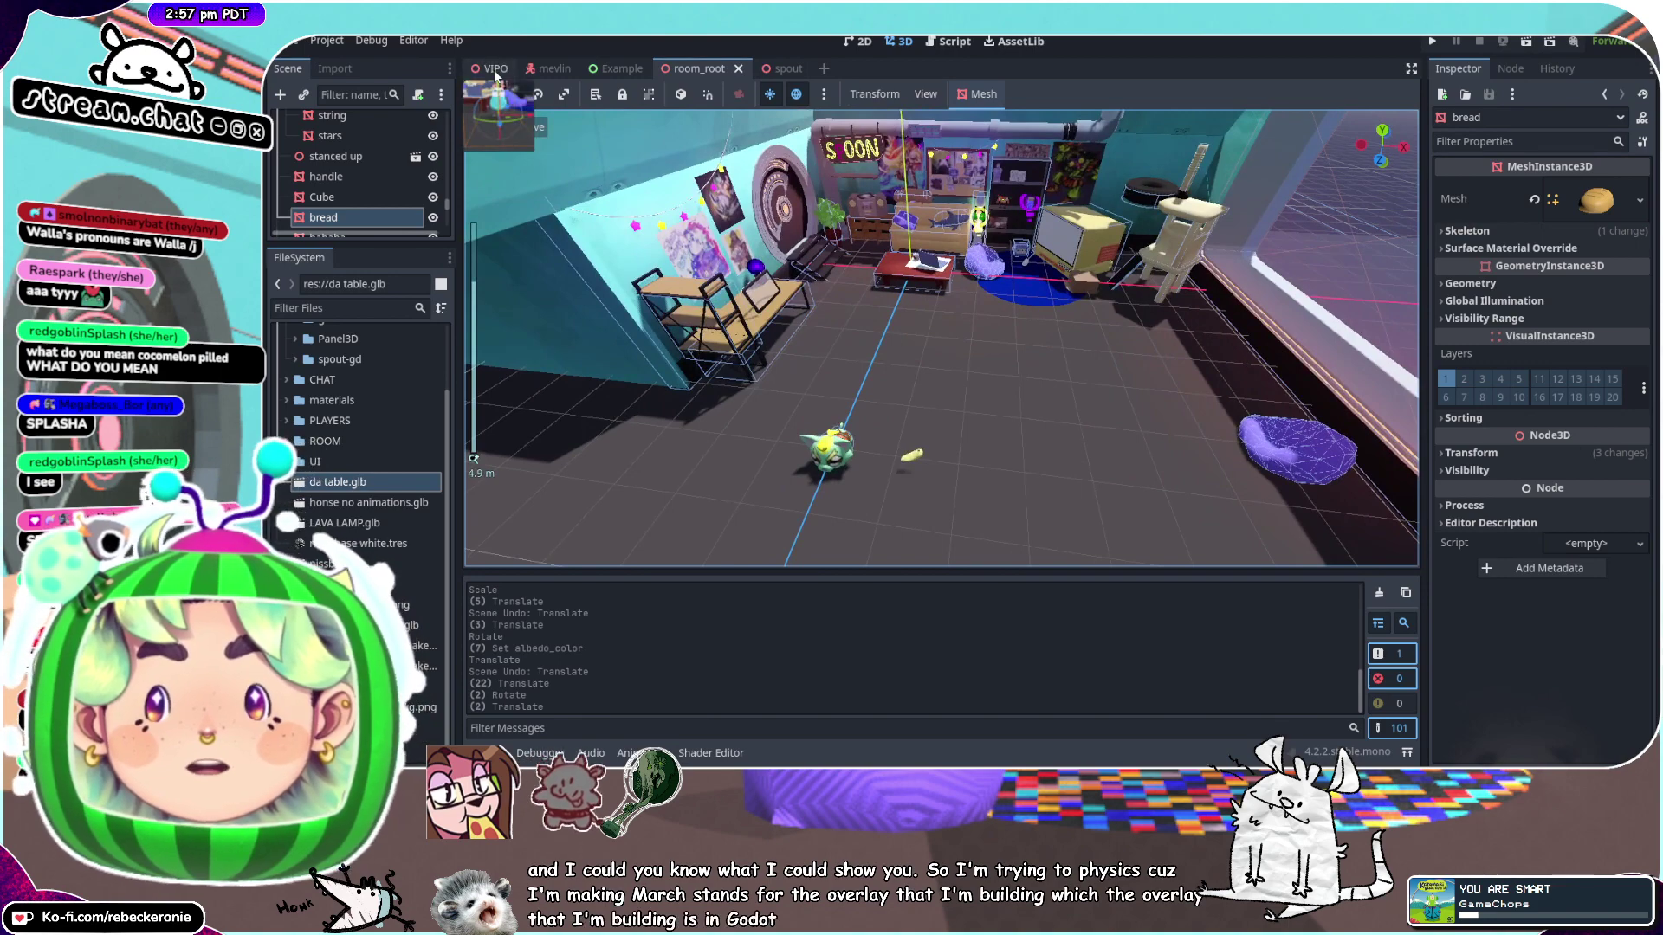
left_click(494, 69)
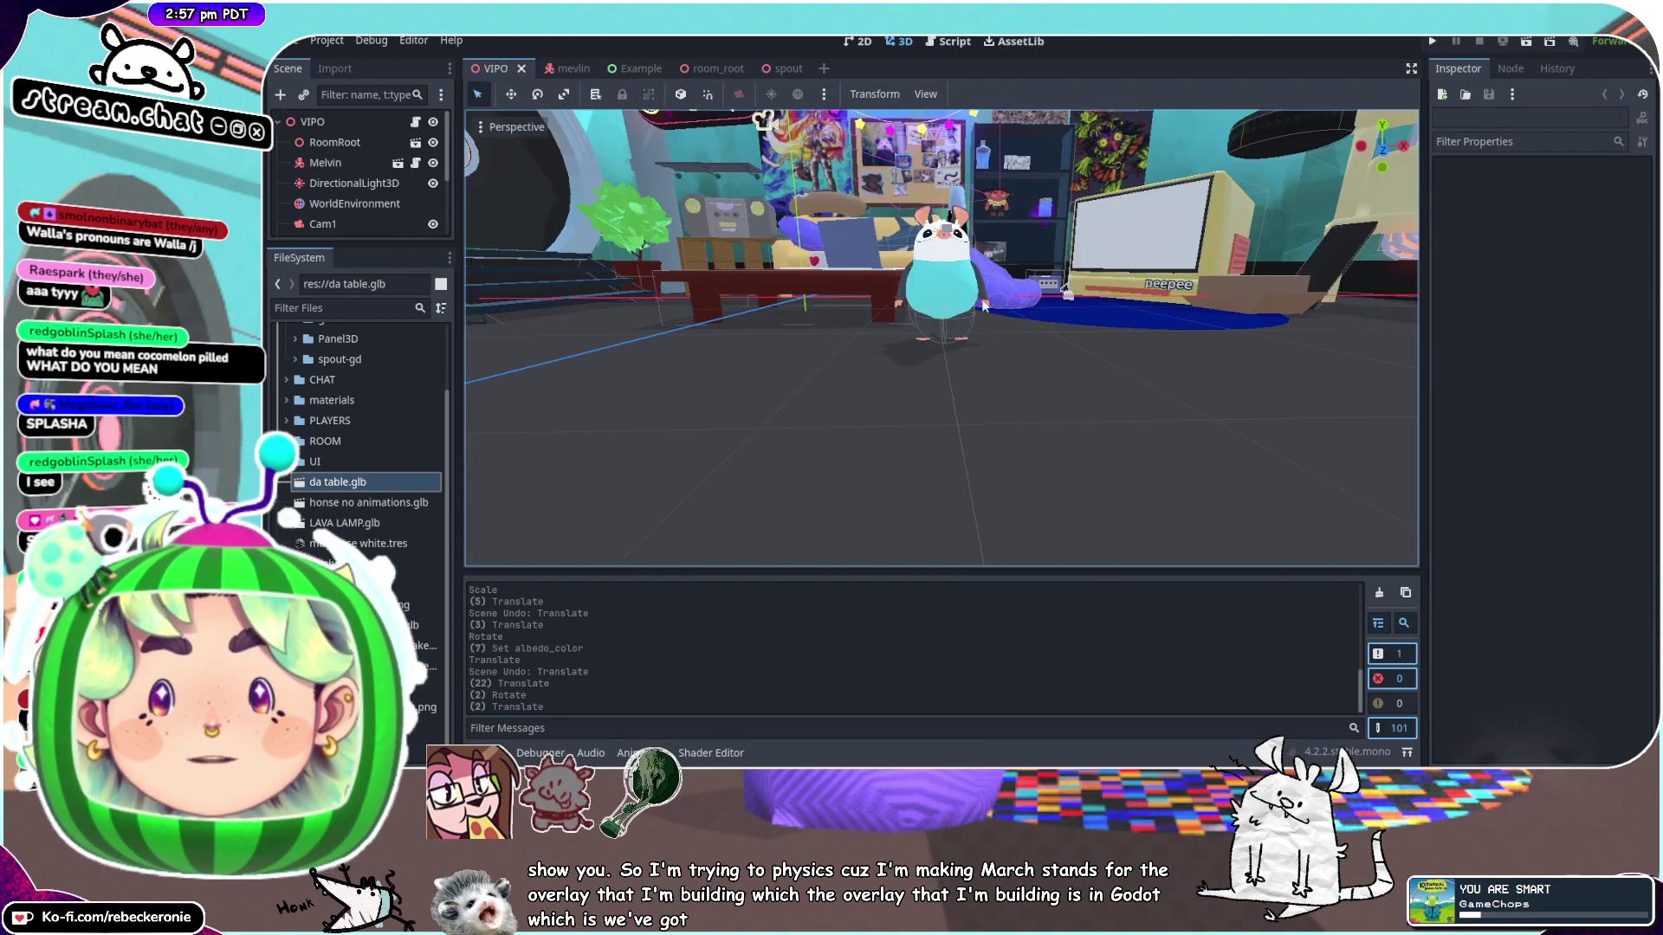
middle_click_drag(984, 306, 937, 377)
scroll(1013, 338, "up", 8)
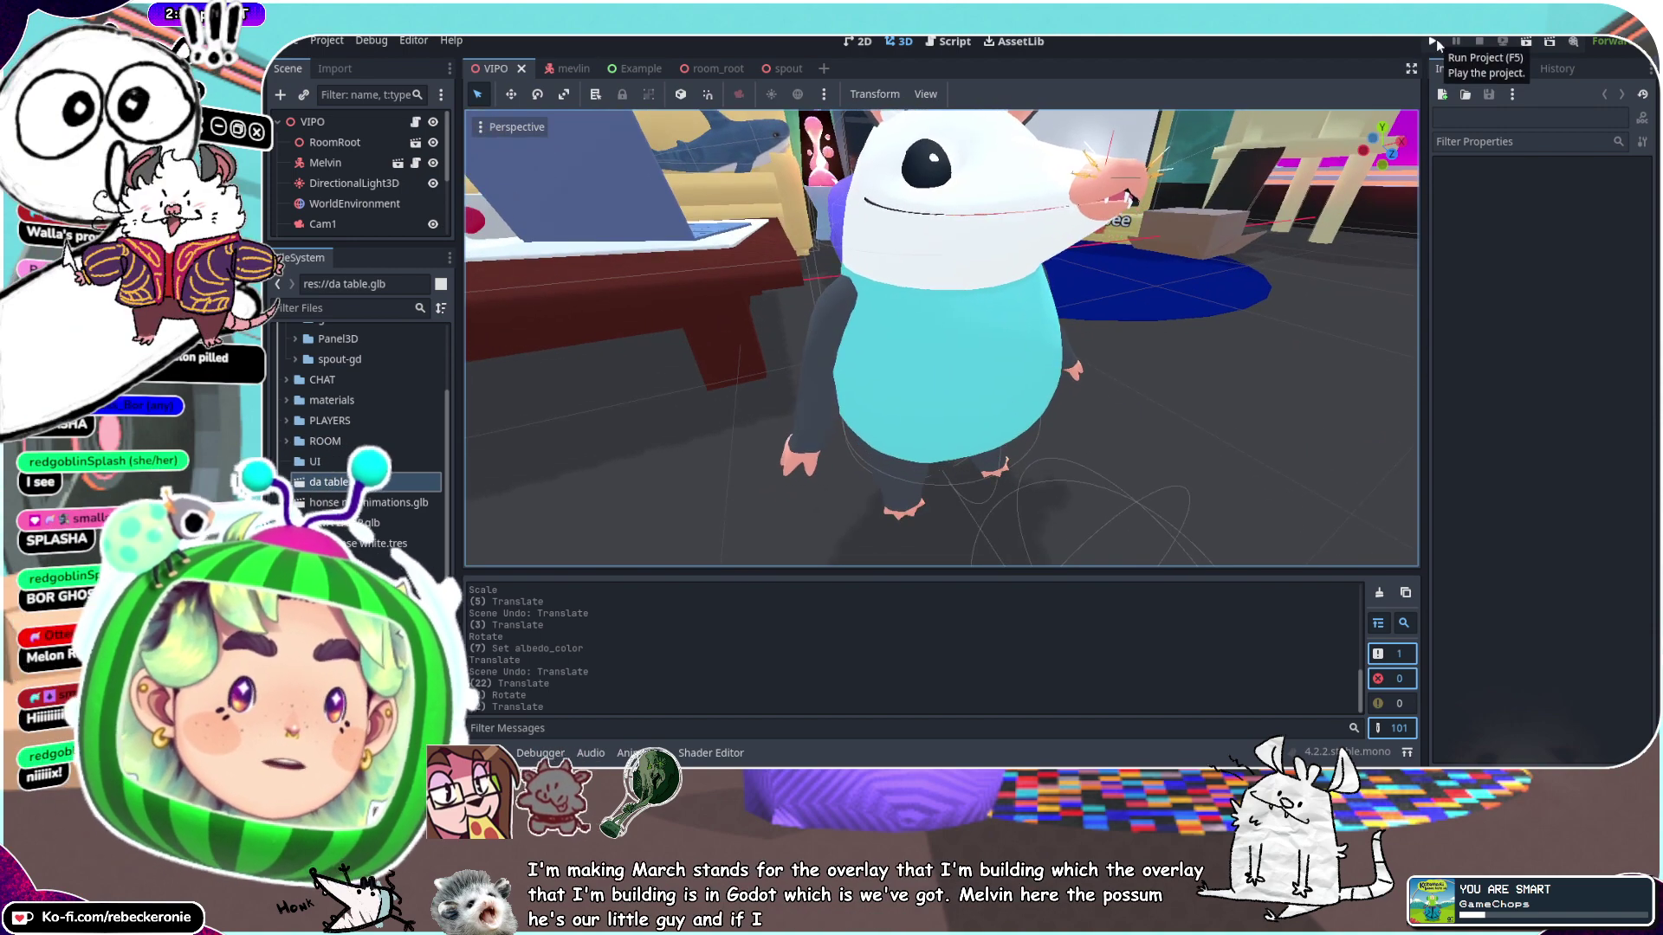
Run the project and walk the possum around the room to the green creature near the merch table
left_click(1433, 41)
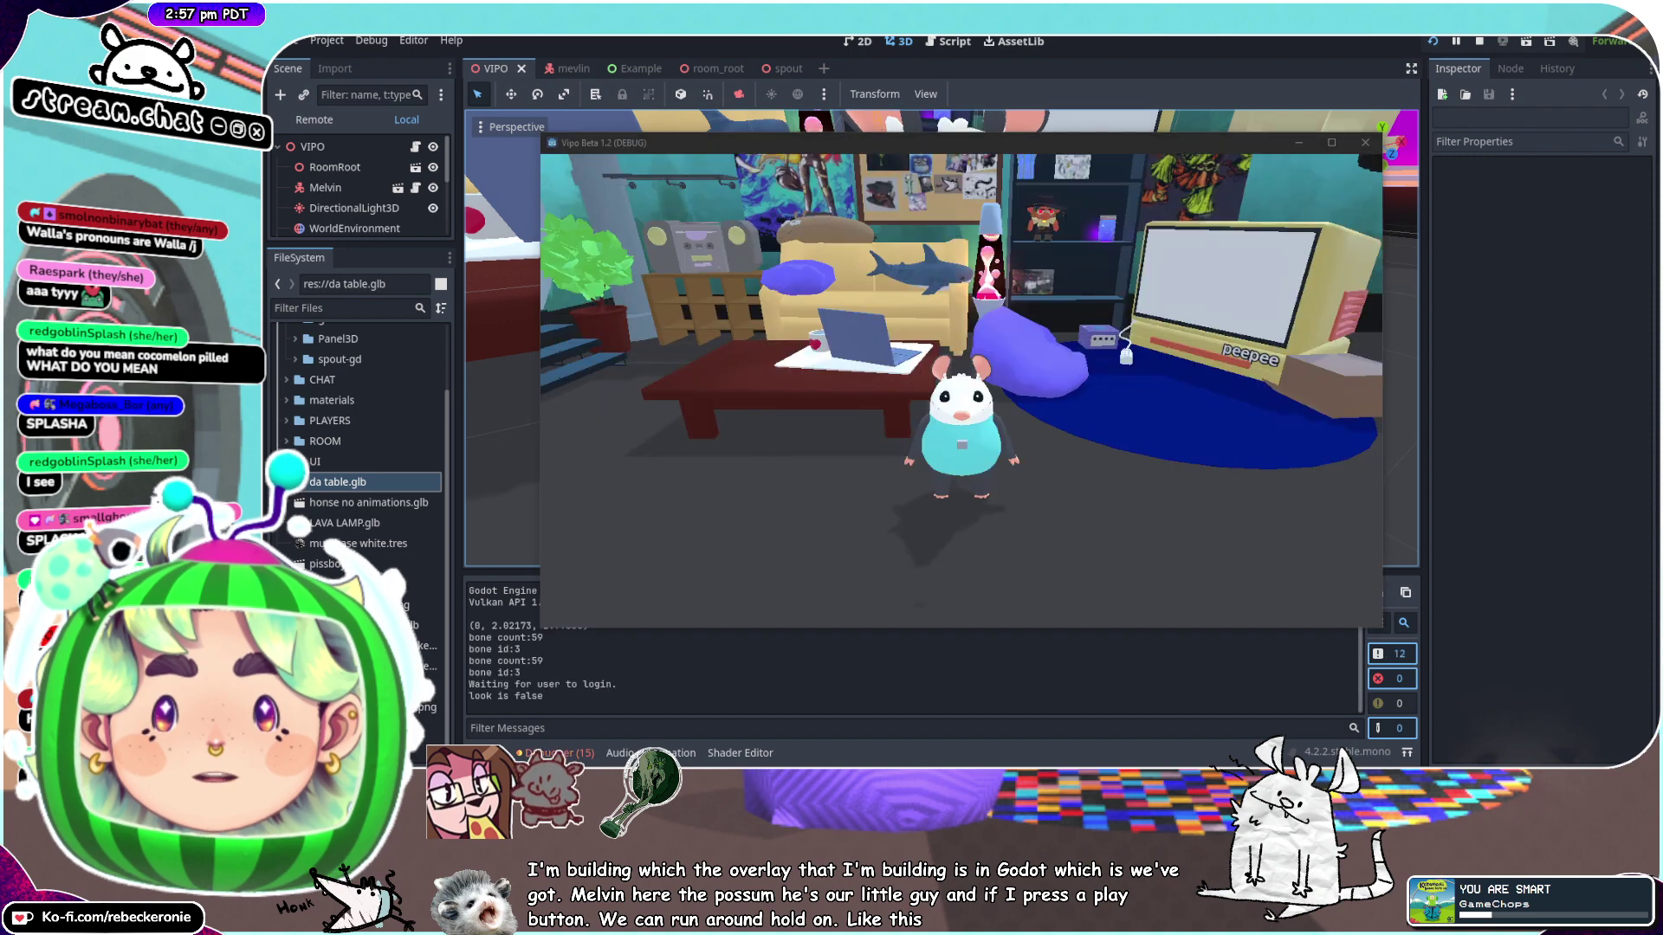
key("s")
key("d")
key("w")
key("d")
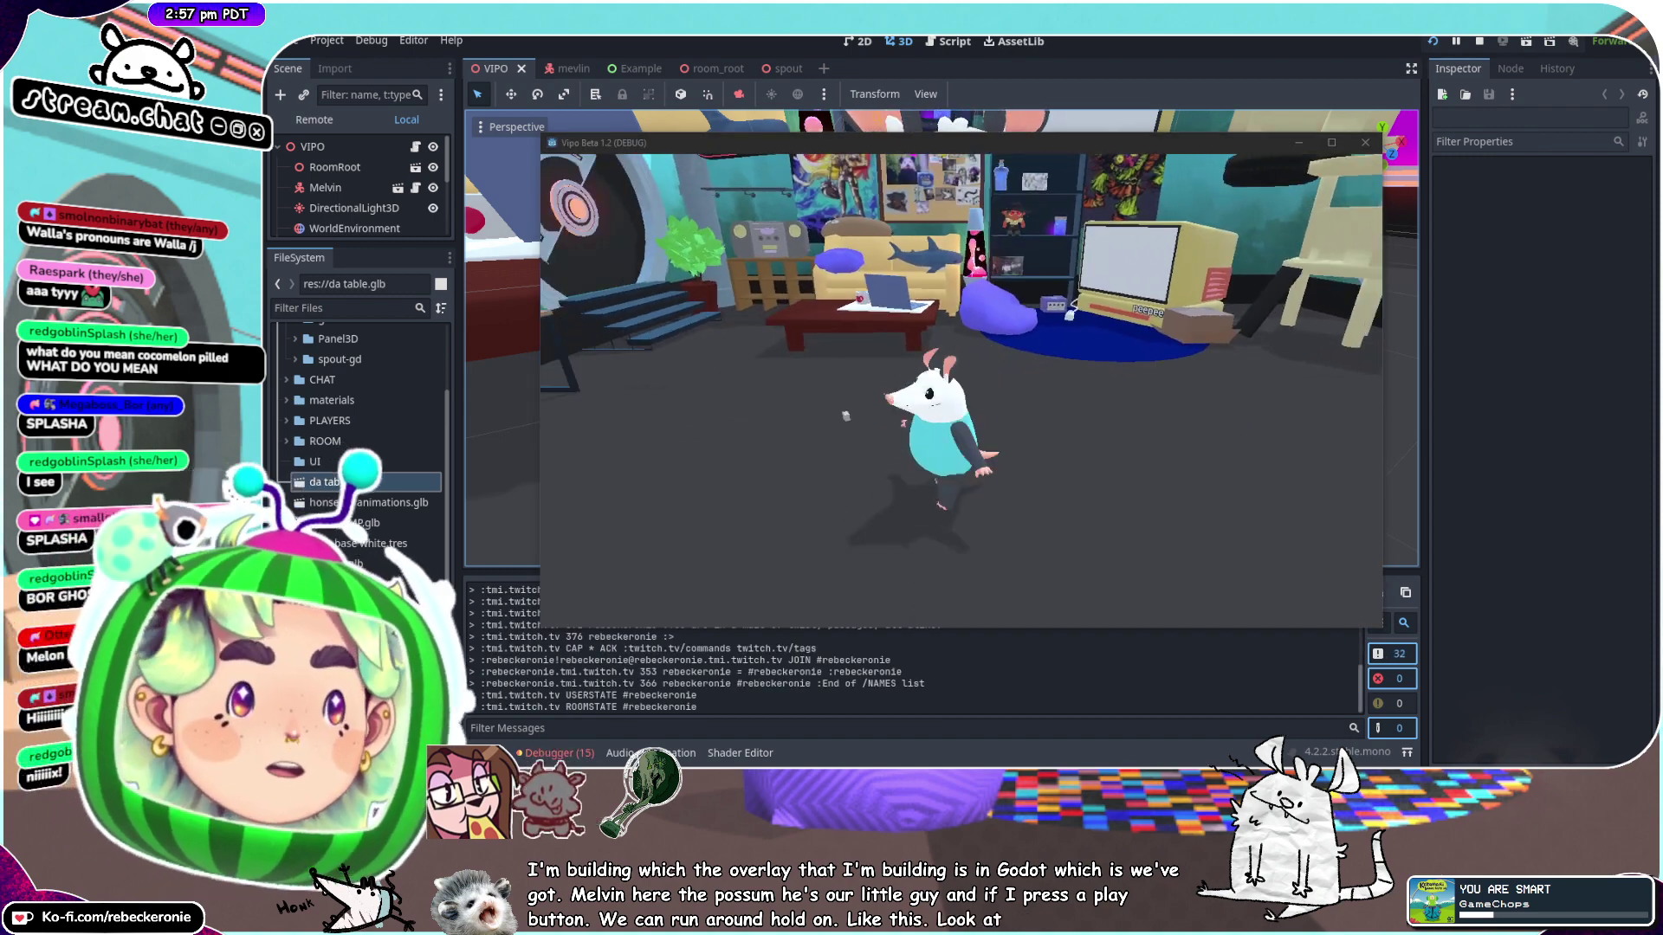
key("w")
key("d")
key("w")
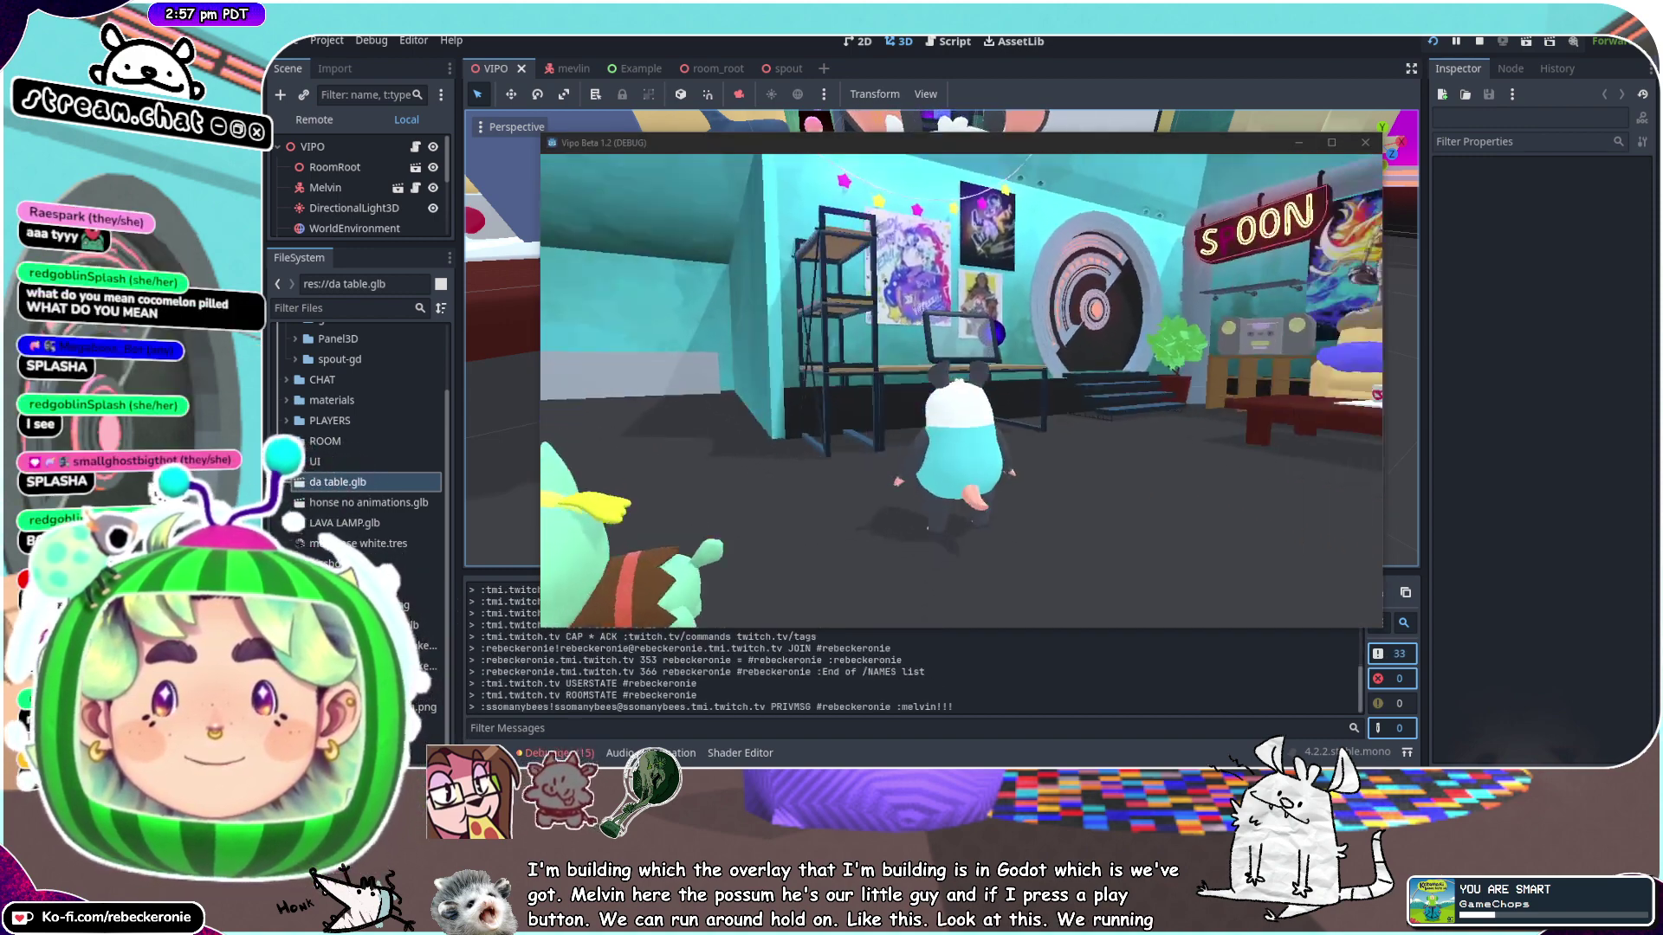
key("d")
key("s")
key("w")
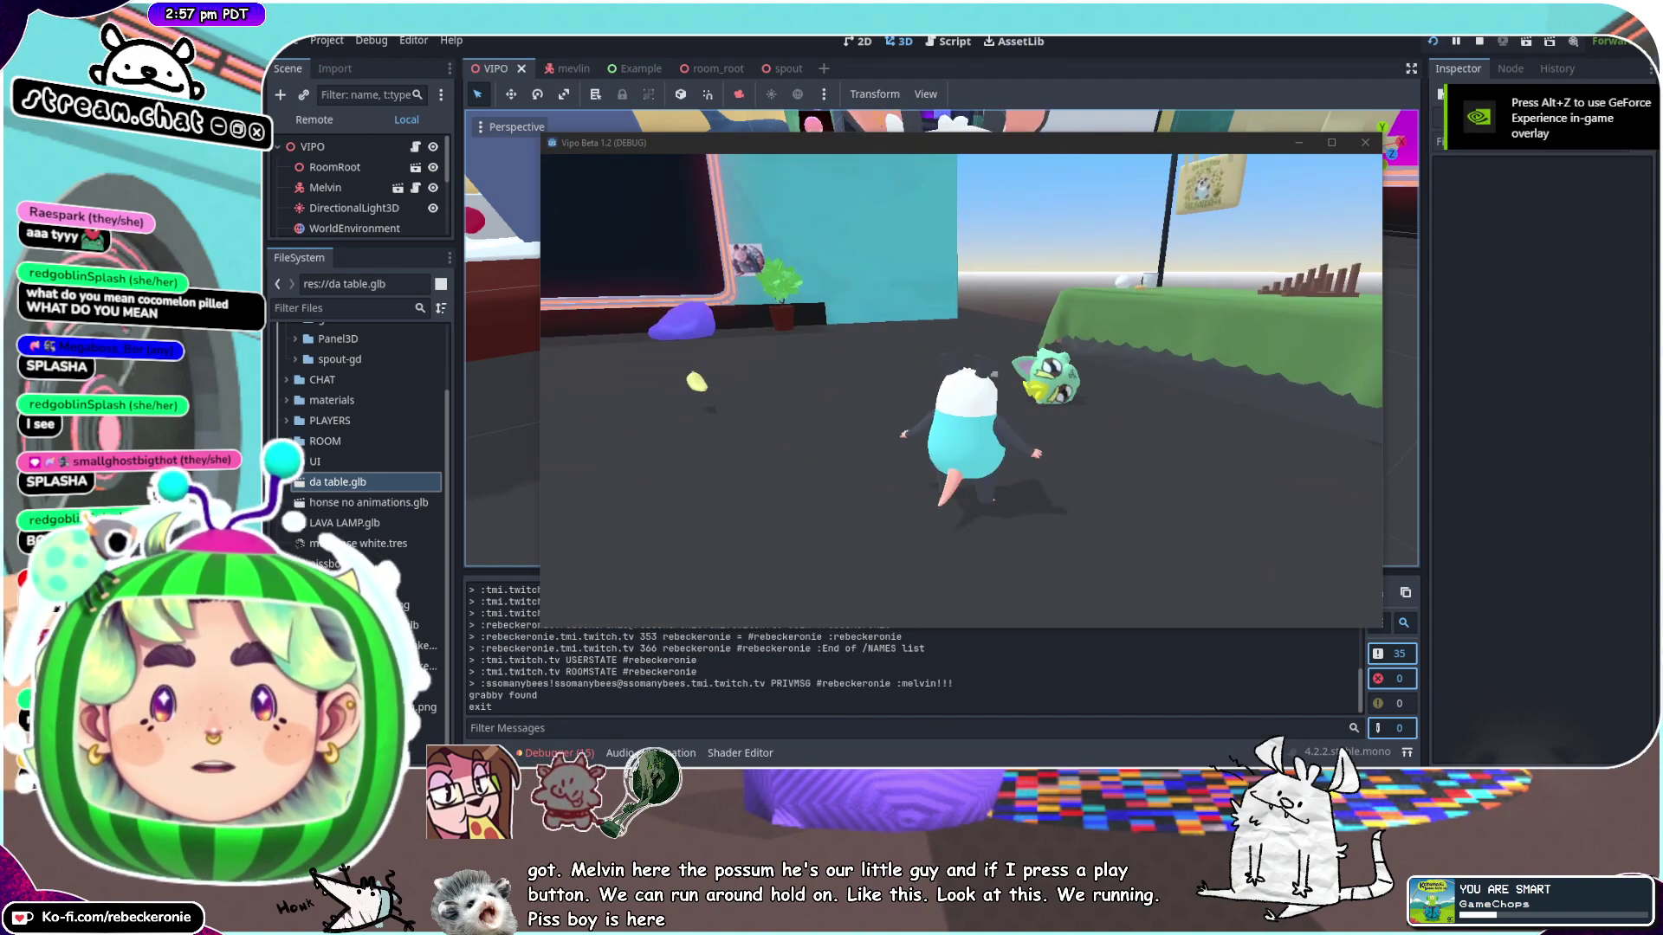
Grab the green creature, jump with it onto the merch table and carry it back to the sofa and shelves
key("e")
key("w")
key("space")
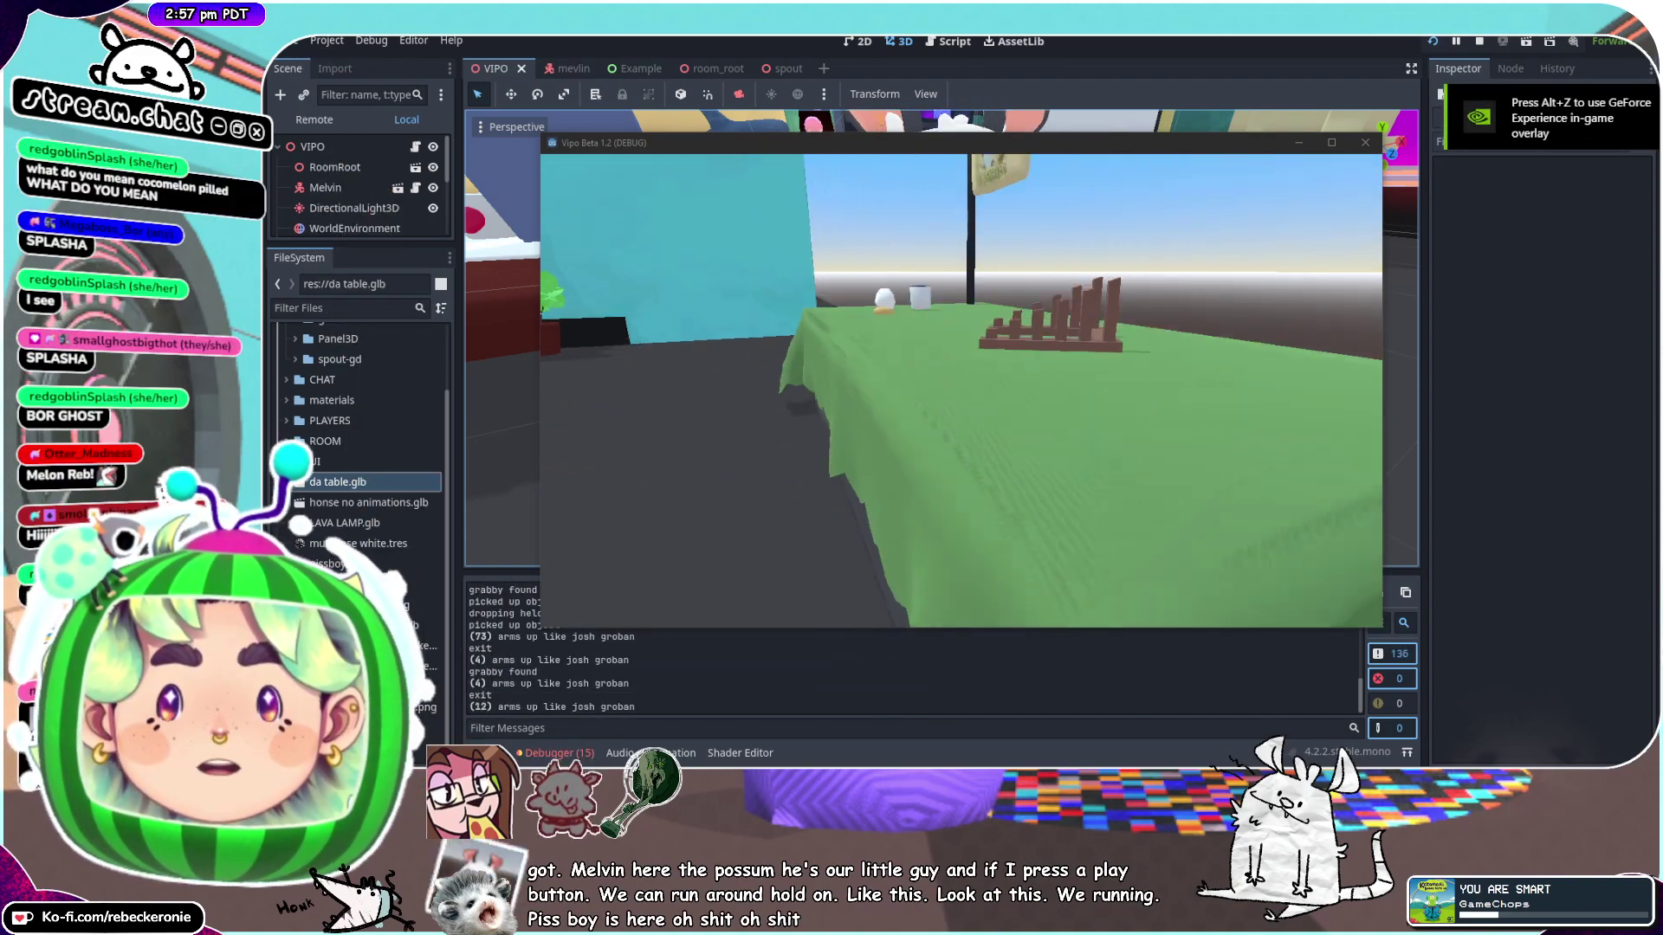
key("space")
key("d")
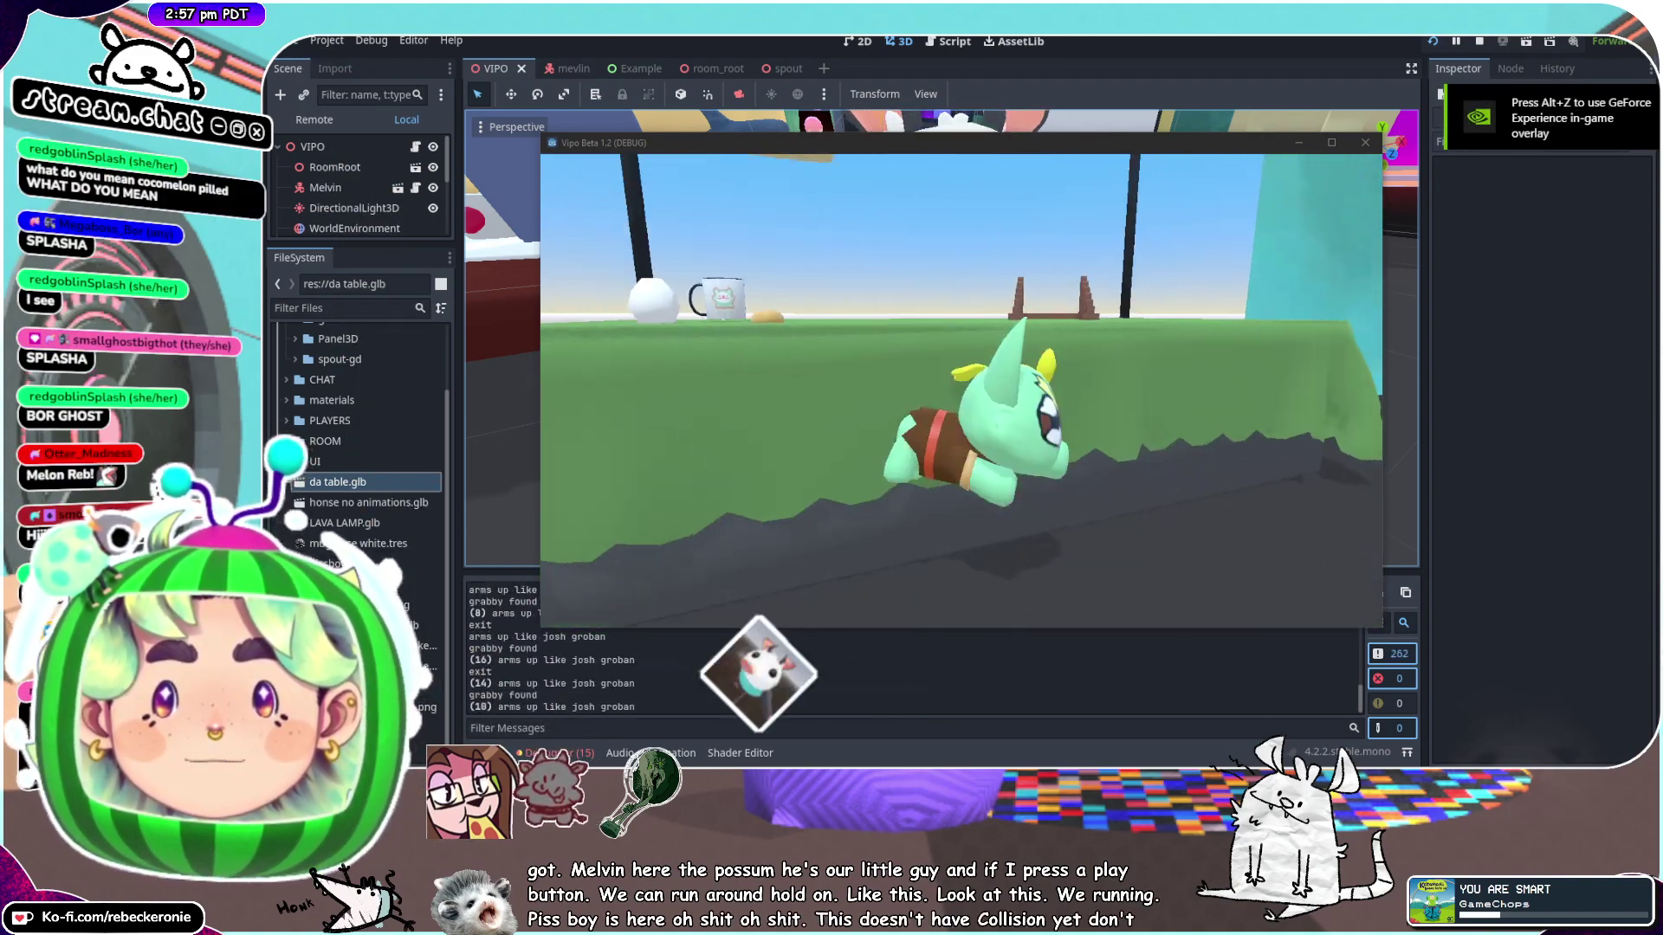
key("space")
key("s")
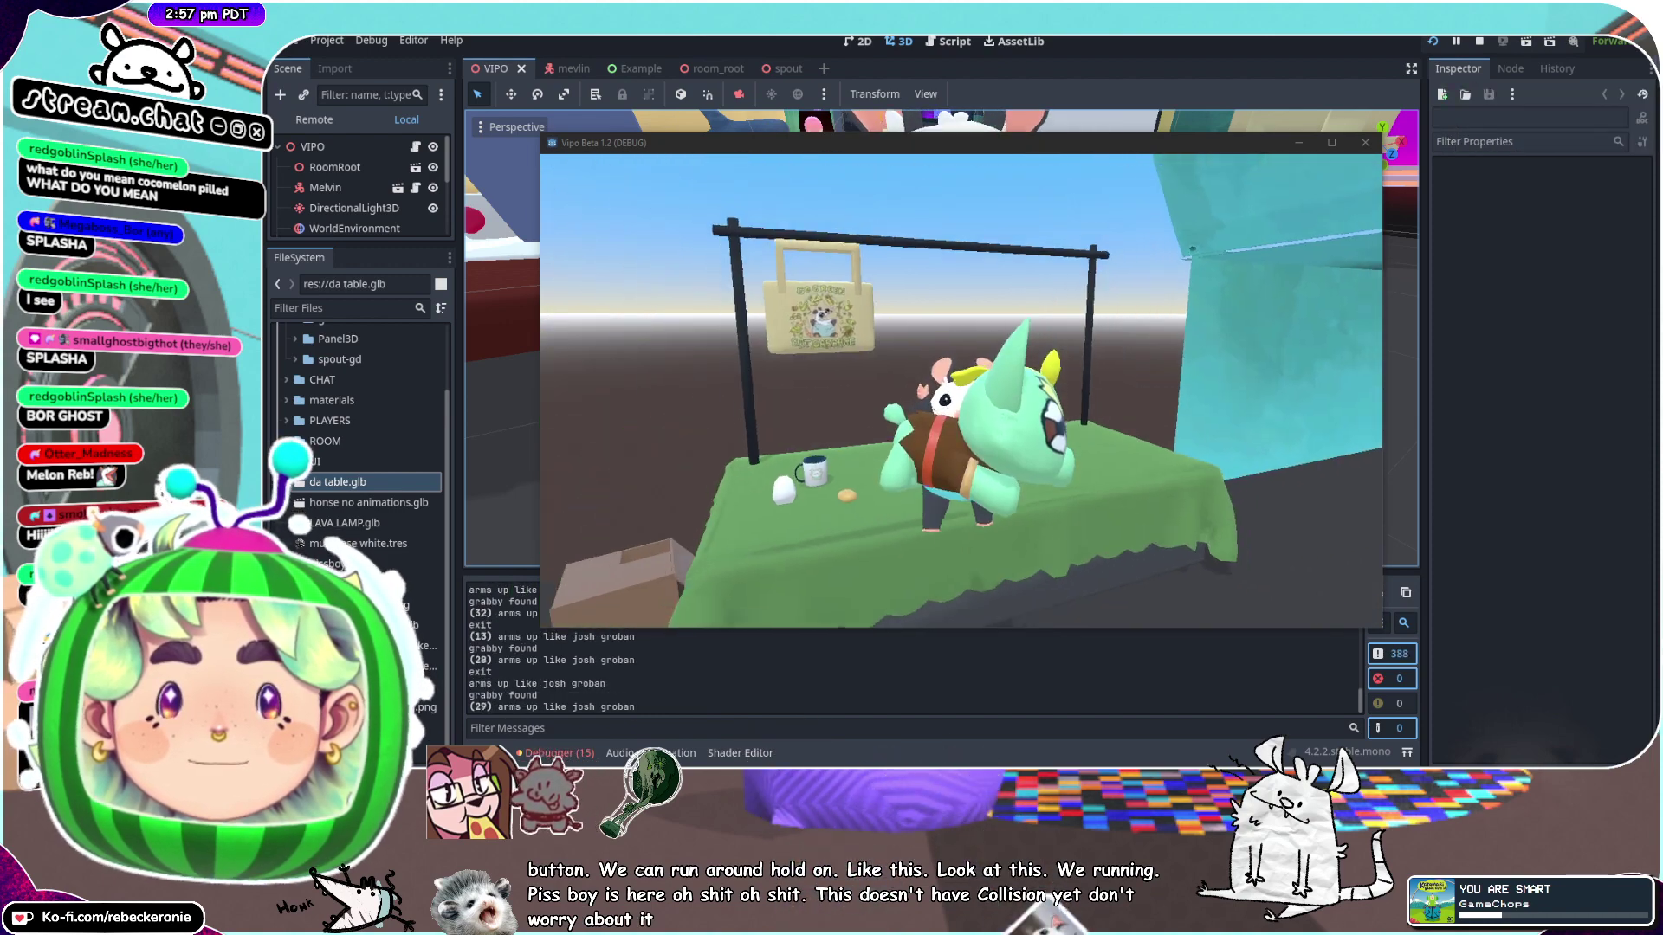
key("d")
key("w")
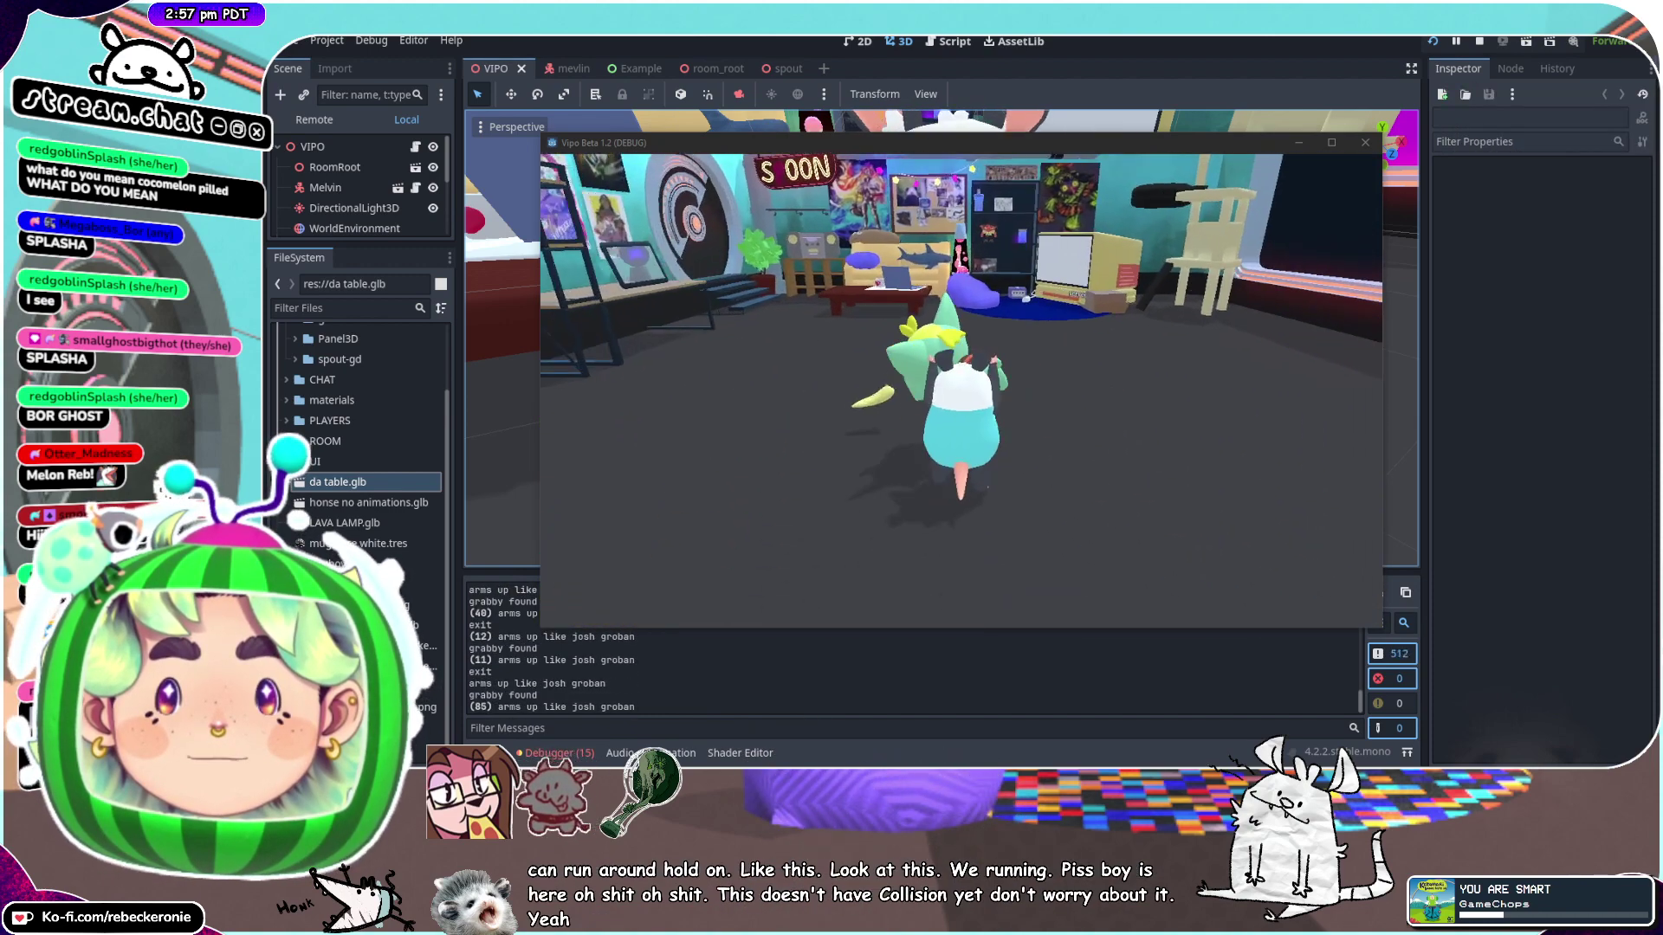
key("w")
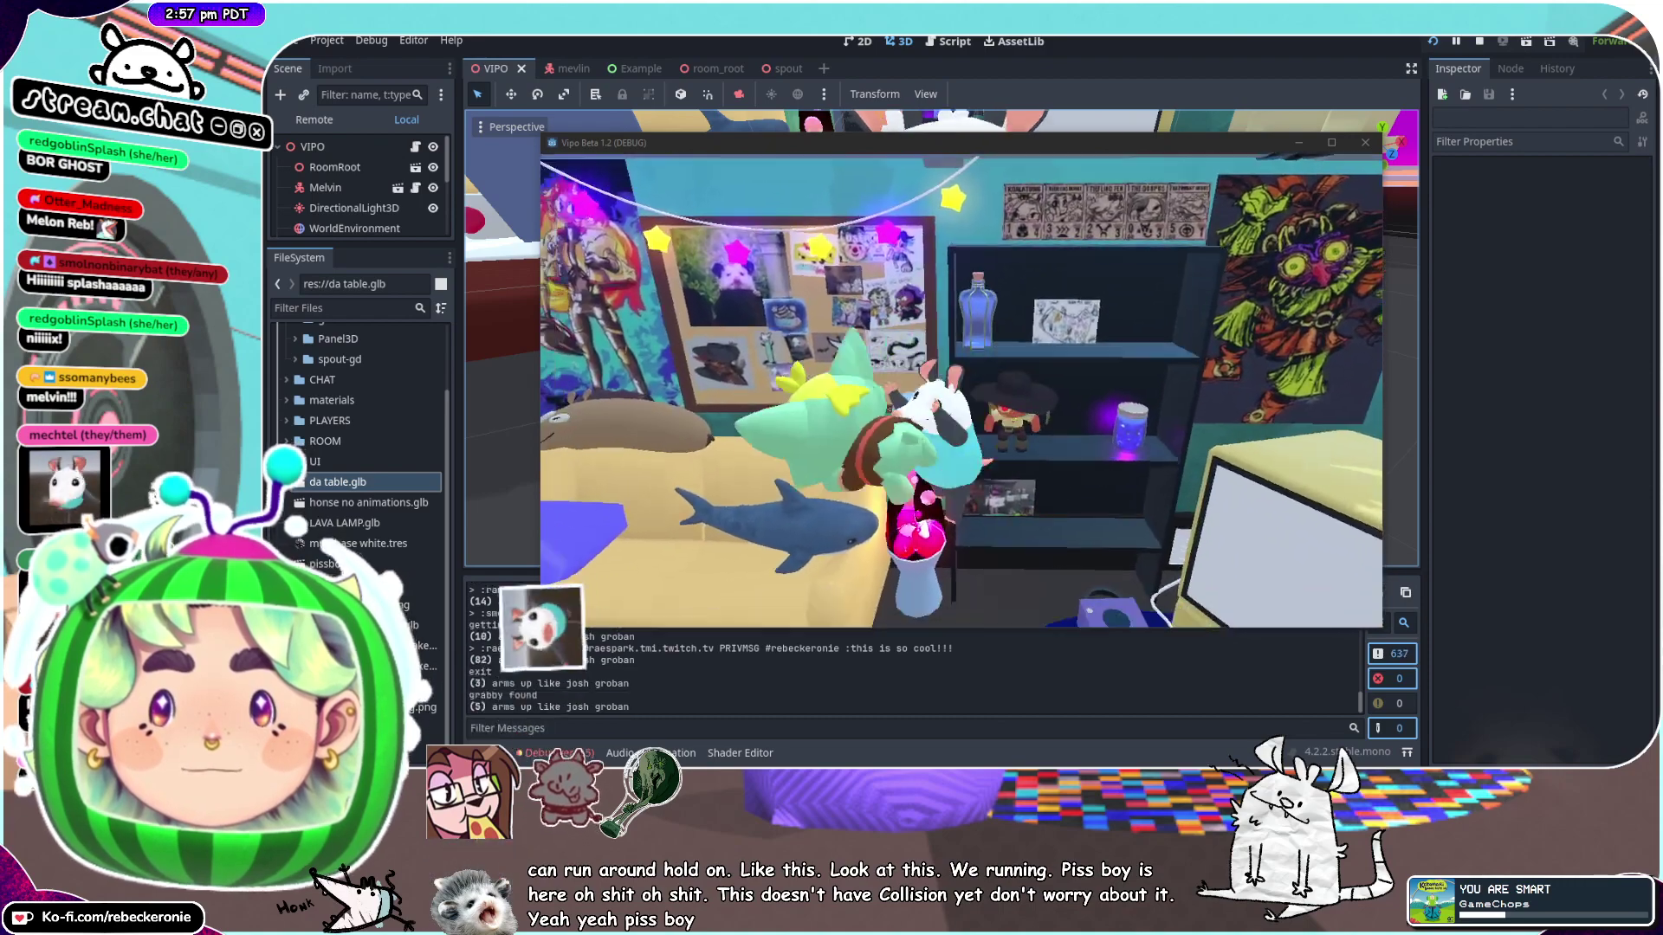
Drop the green creature, run the possum across the blue rug and jump onto the sofa beside the brown plush horse
key("s")
key("w")
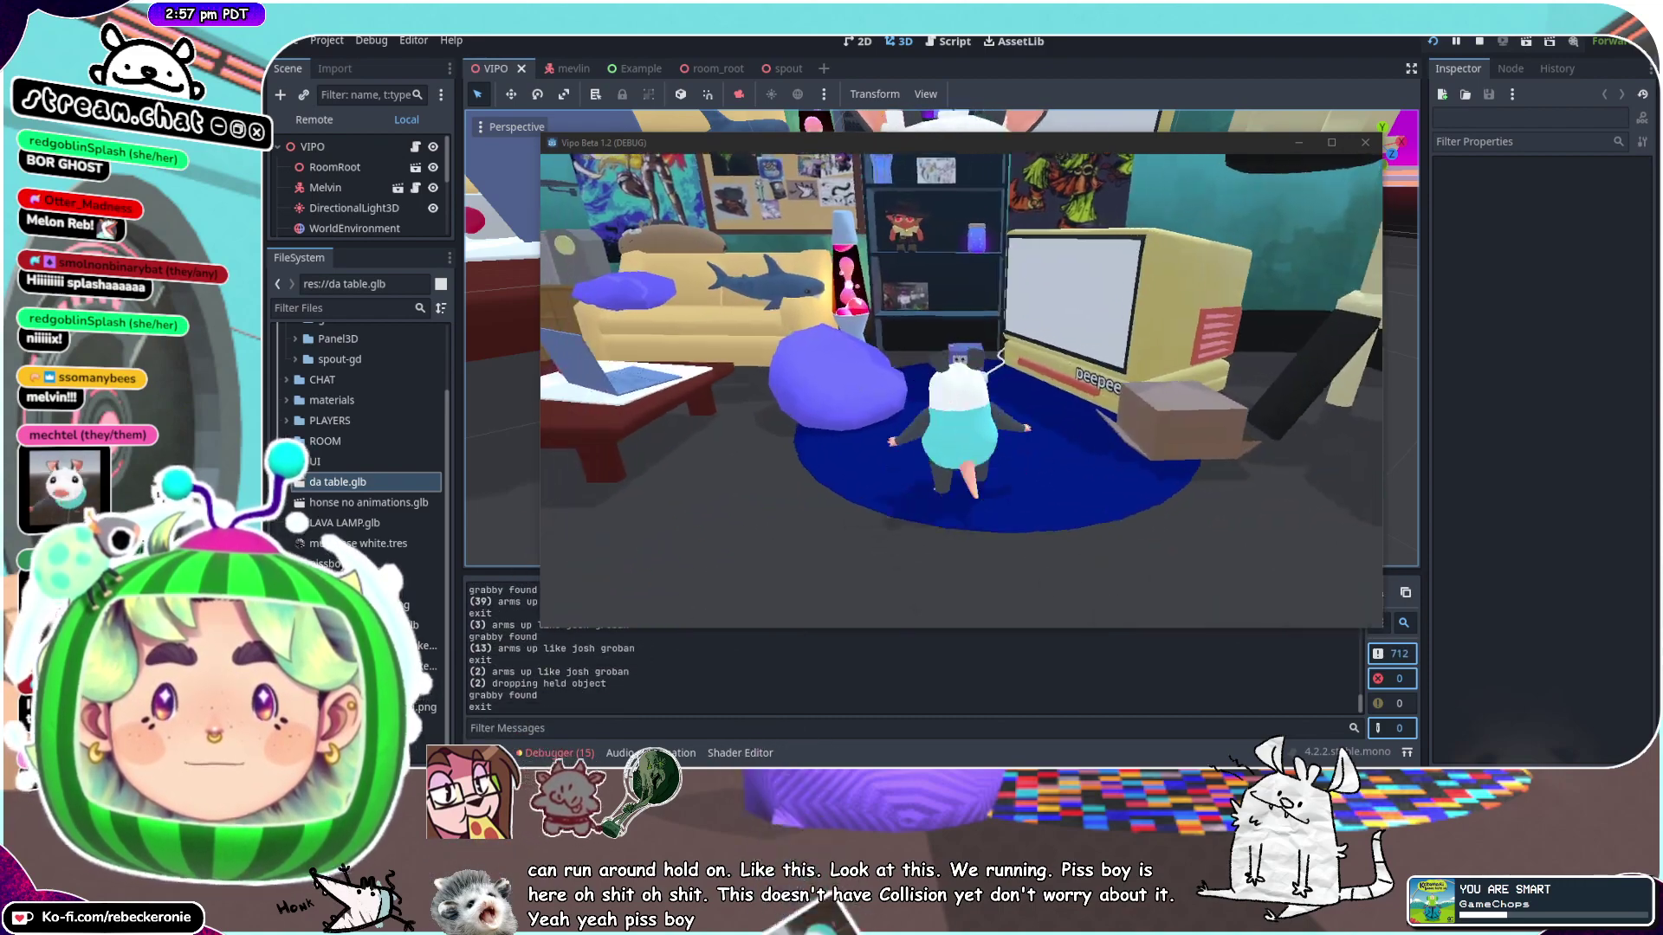
key("space")
key("a")
key("s")
key("w")
key("space")
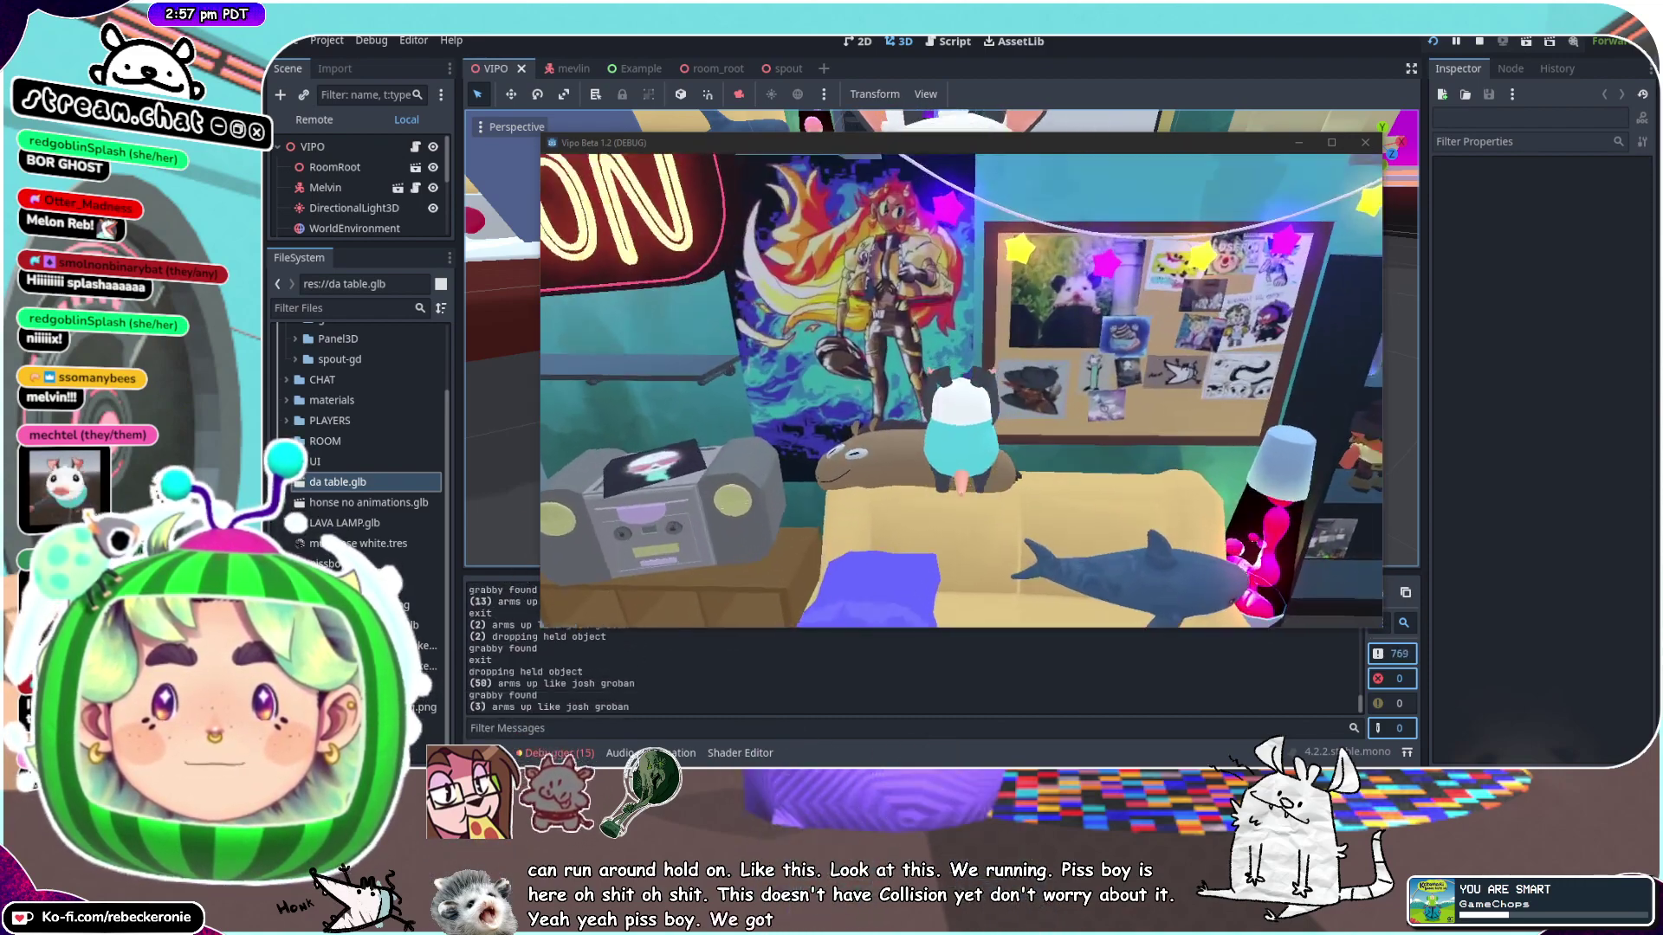
Move the possum off the sofa and jump onto the boombox cabinet to reach the brown plush horse
key("a")
key("s")
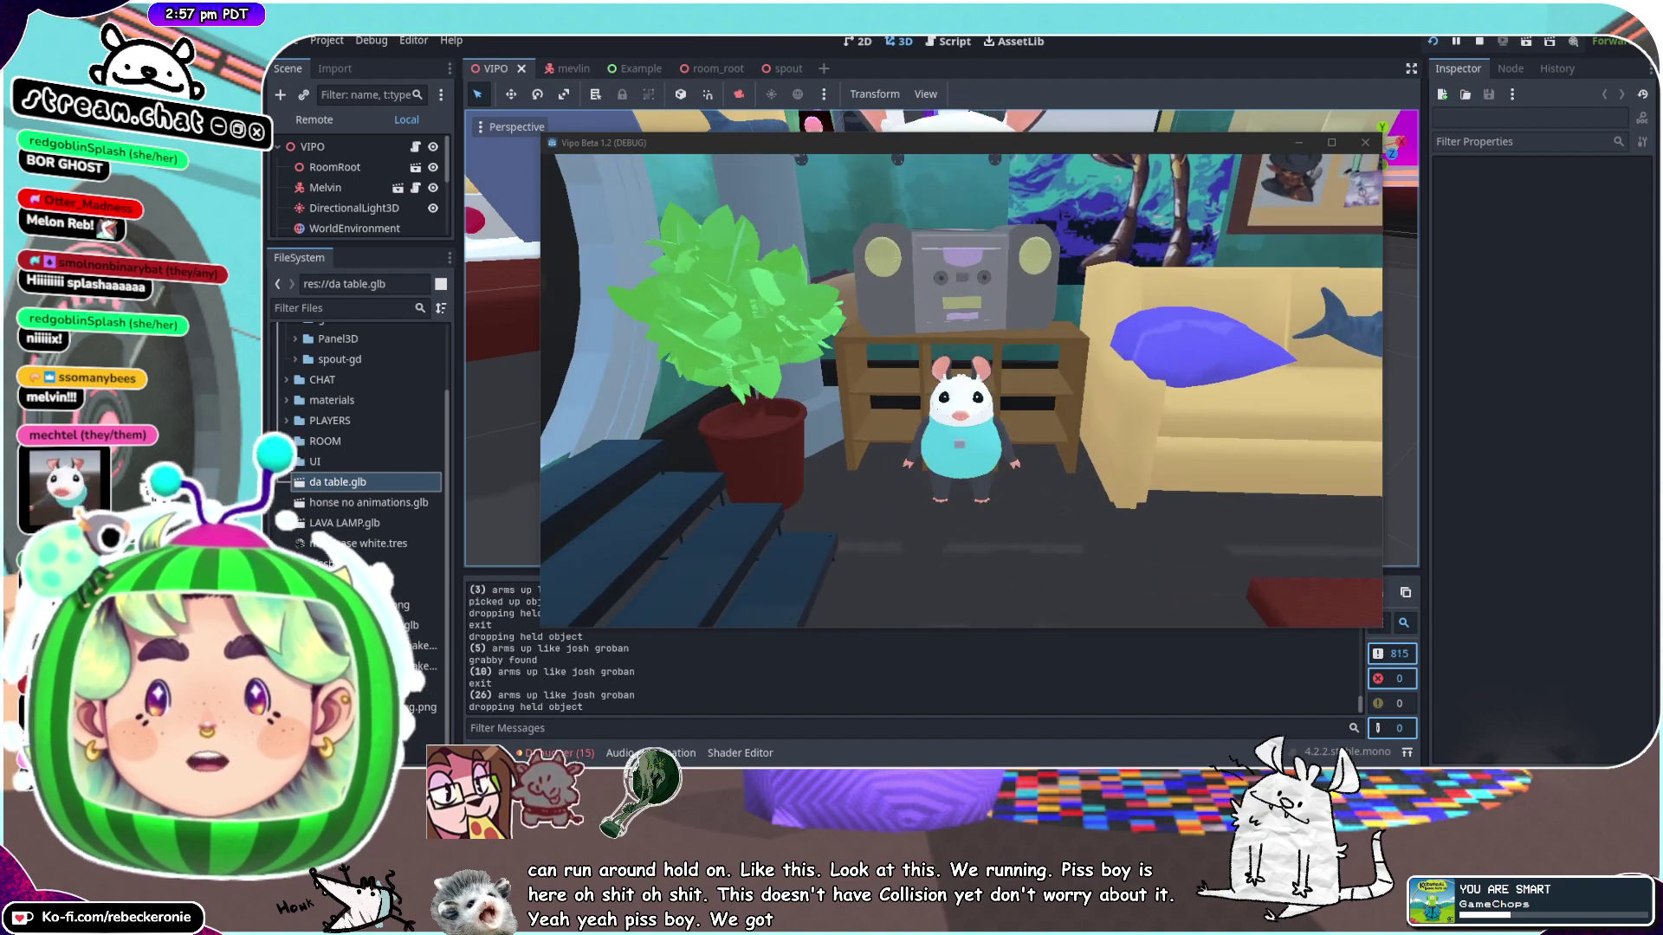
key("w")
key("space")
key("s")
key("a")
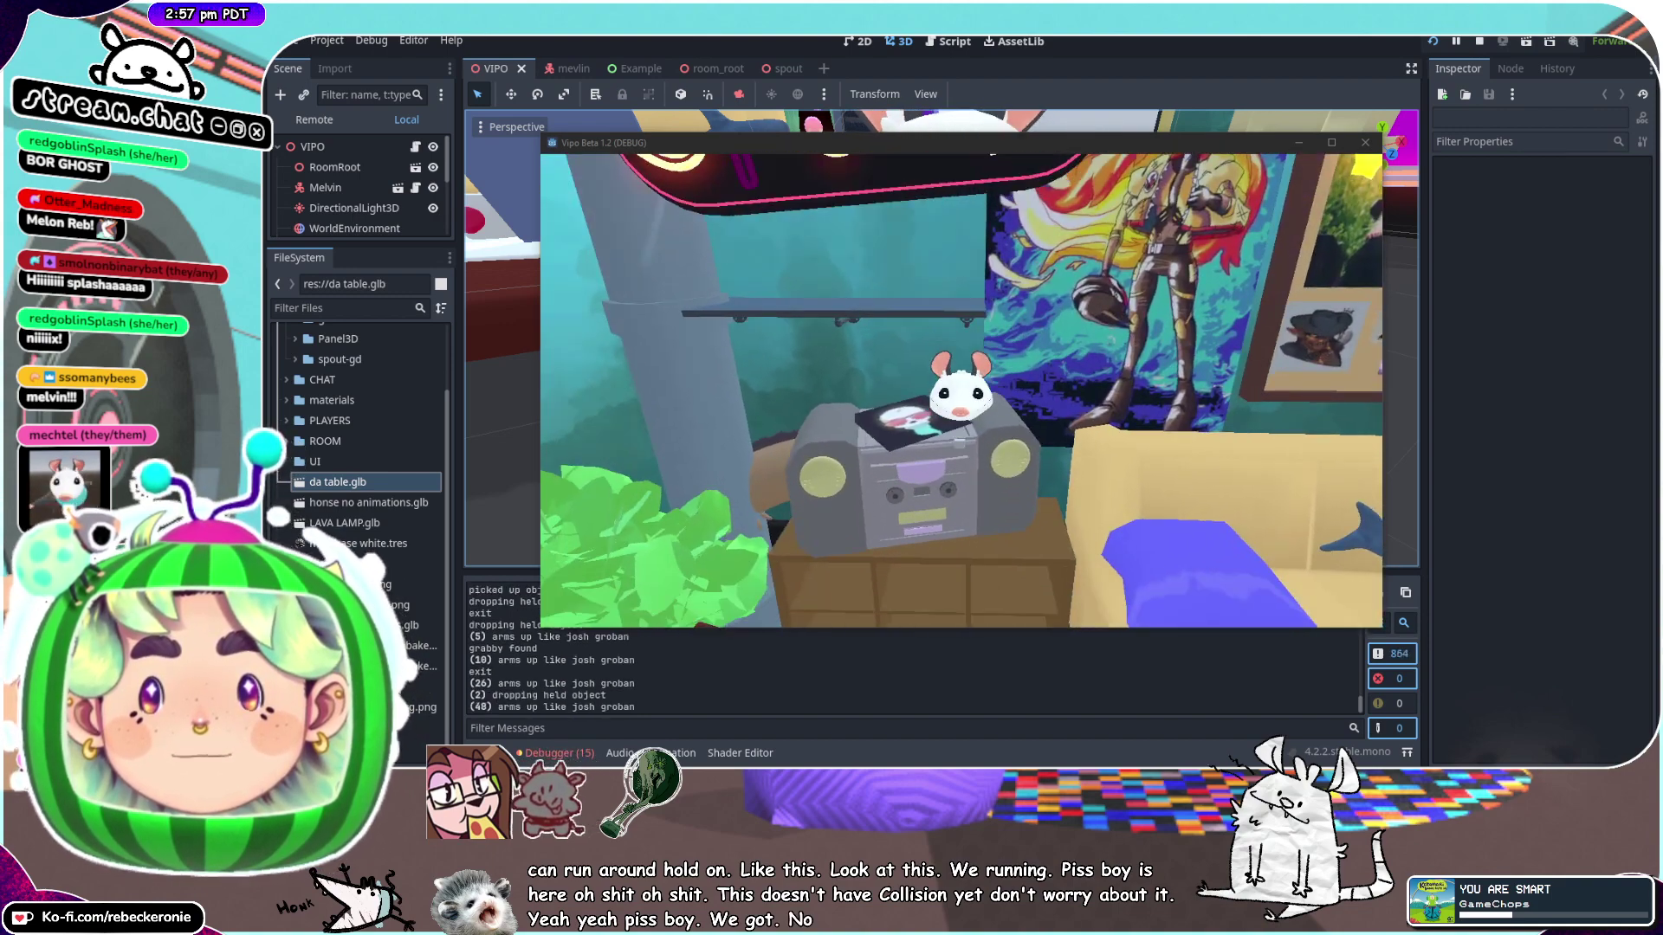
Grab the brown plush horse, carry it across the room and drop it on the open floor facing the large window
key("a")
key("s")
key("d")
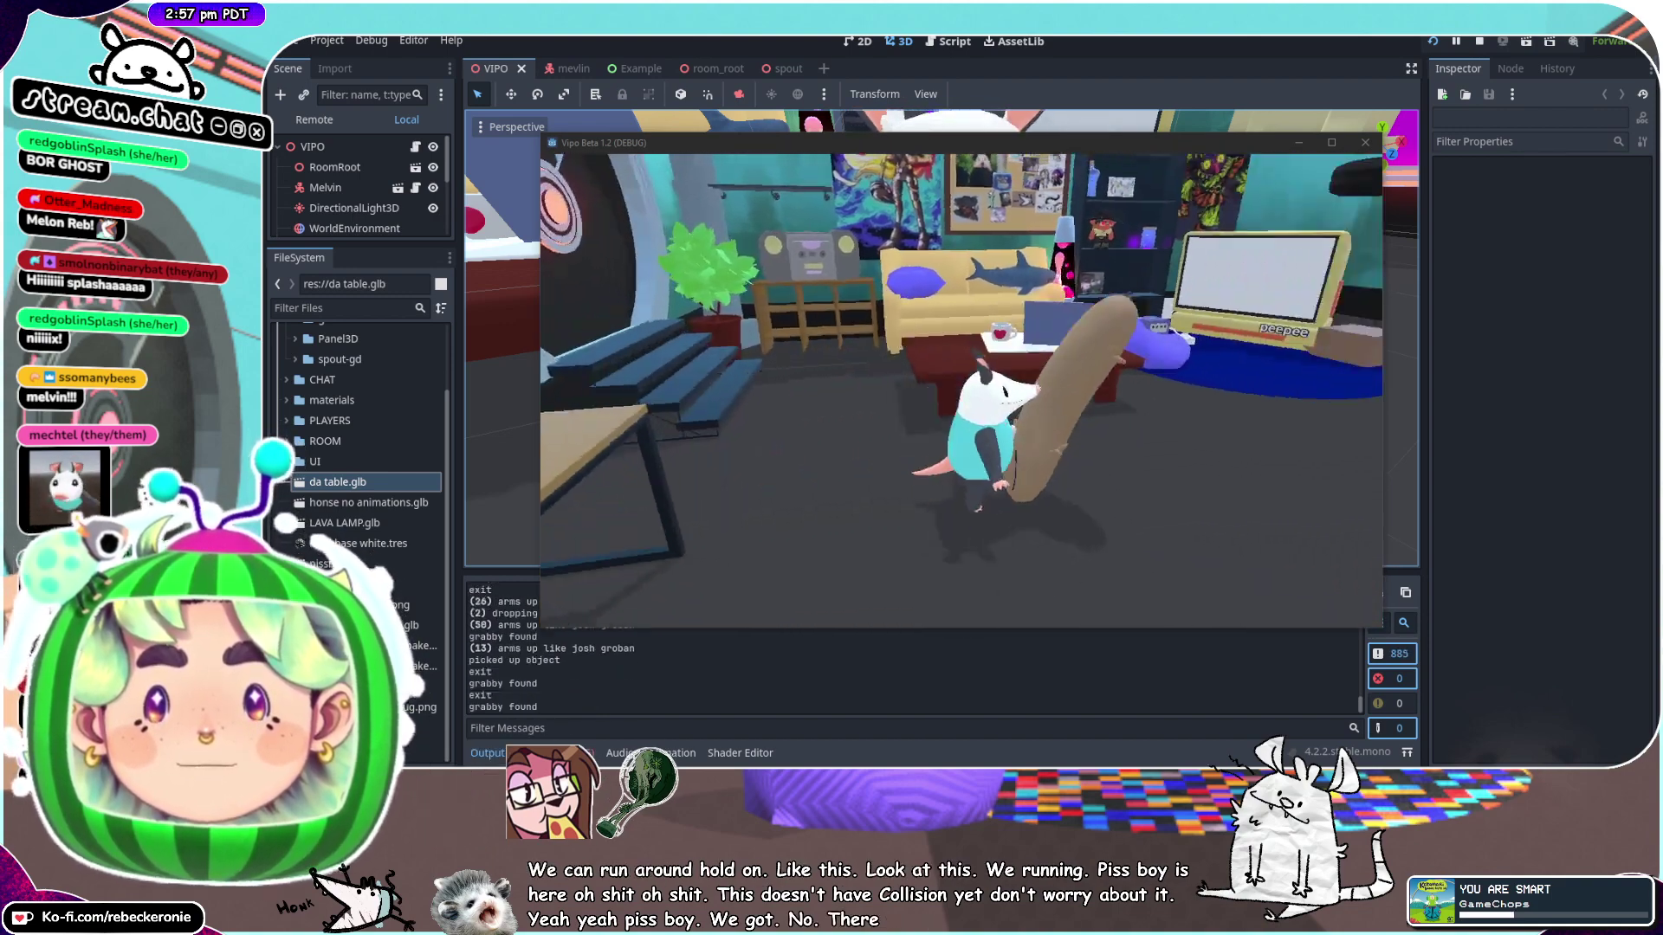
key("w")
key("e")
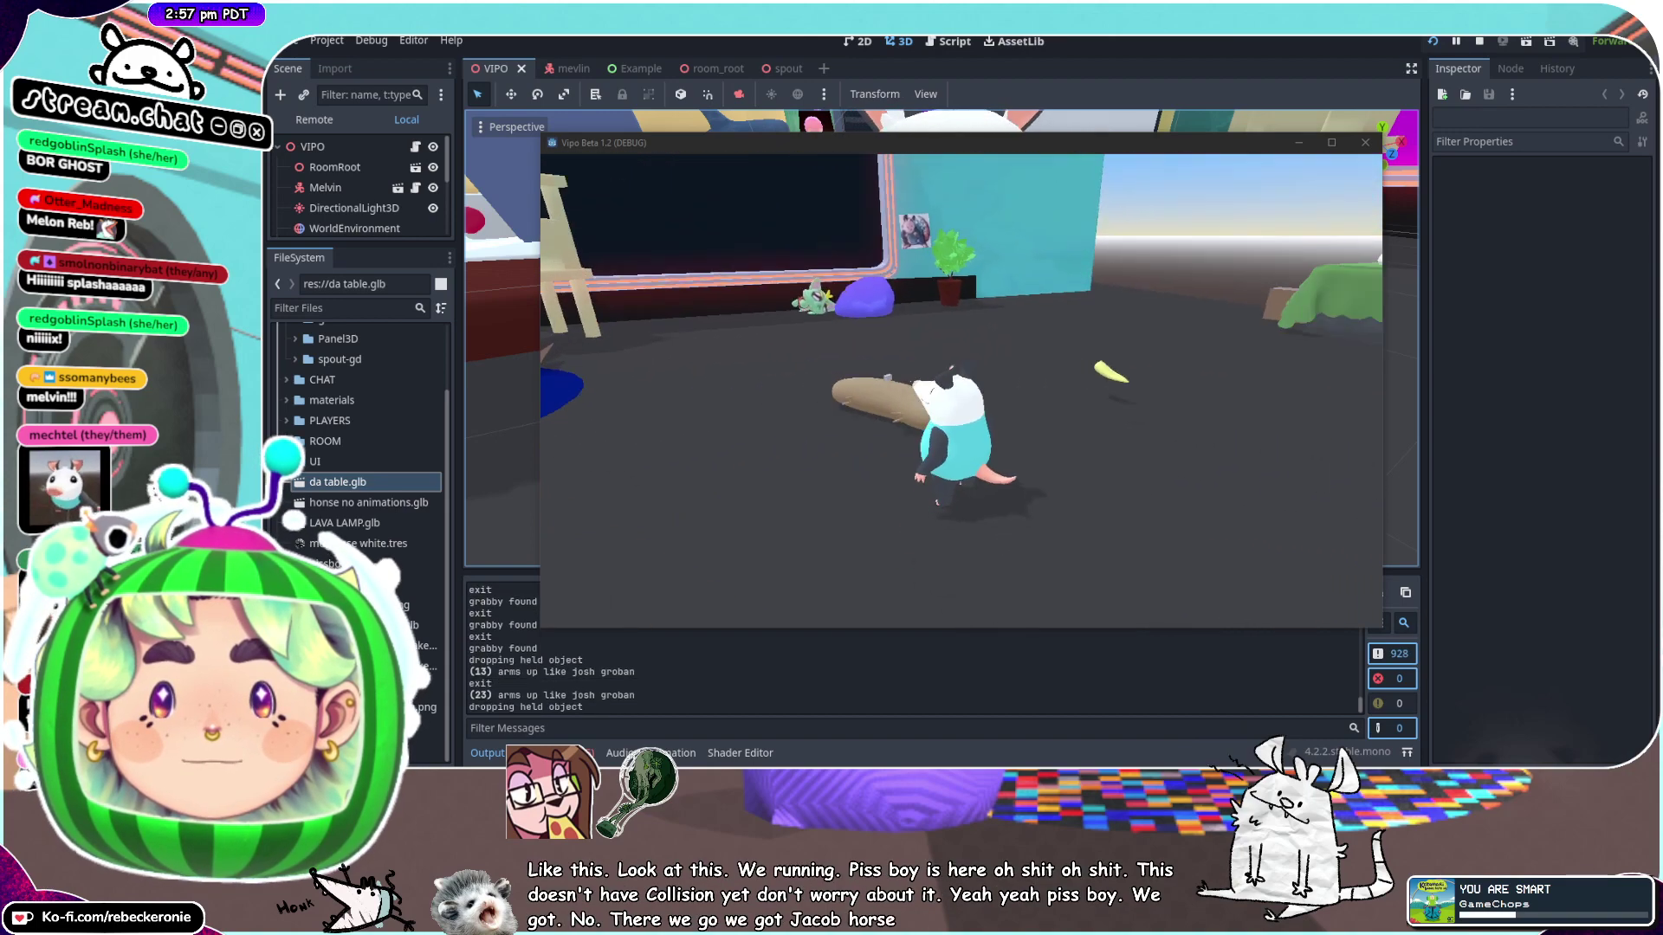
key("a")
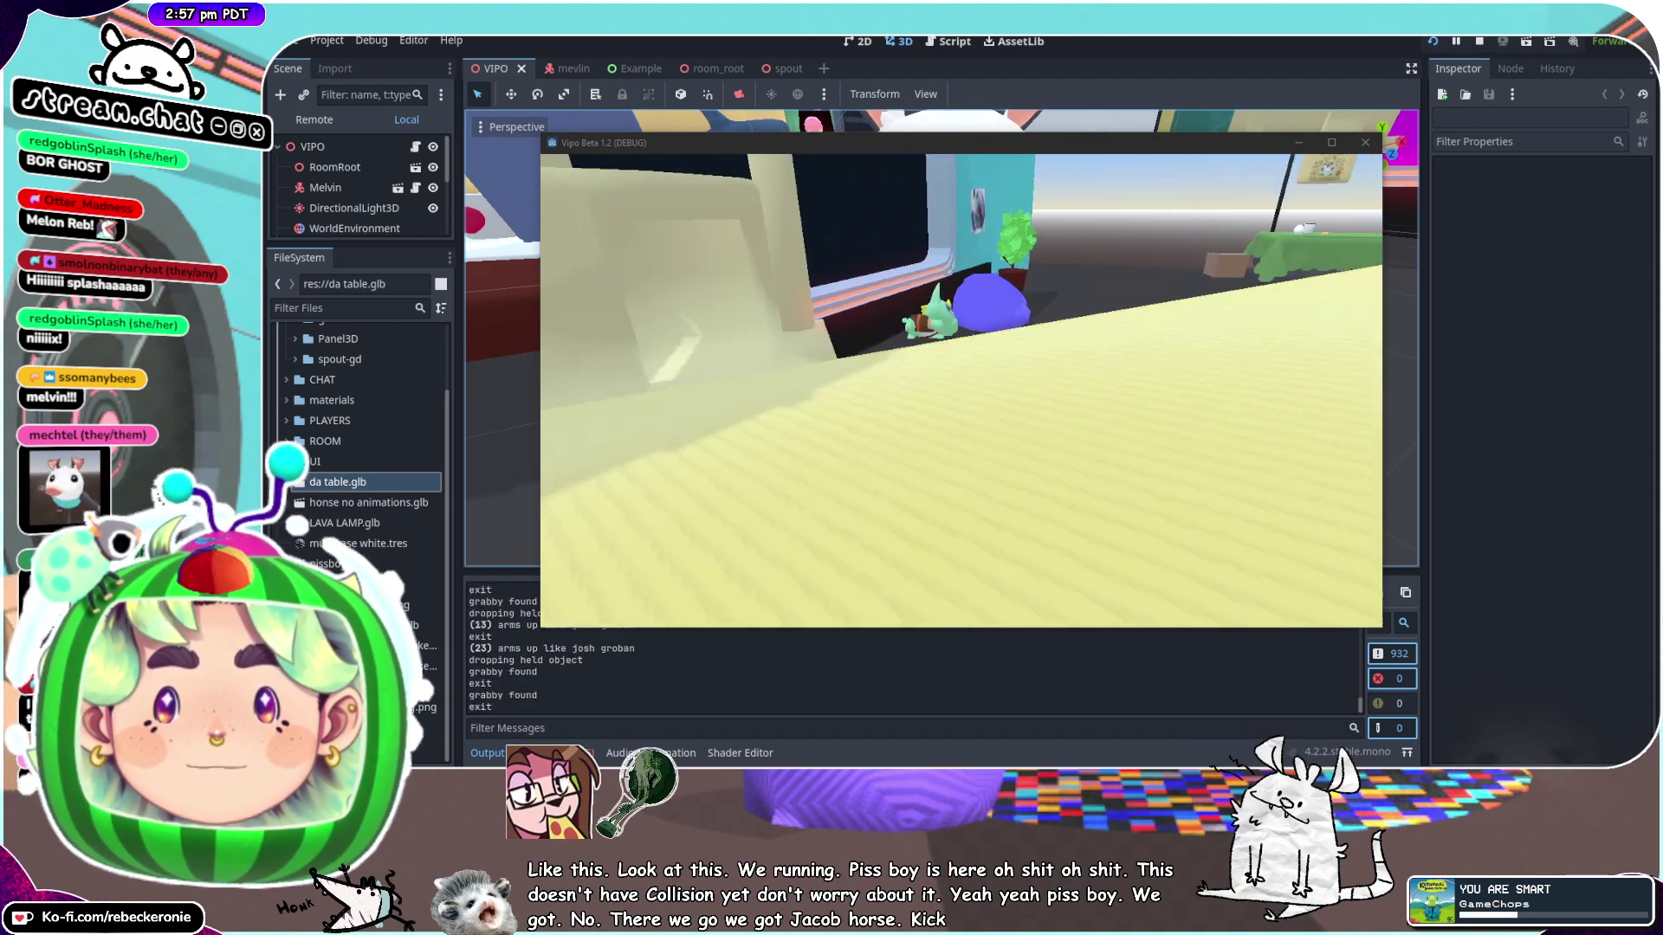
Run back to the sofa, grab the blue shark plush, carry it onto the open floor and drop it
key("d")
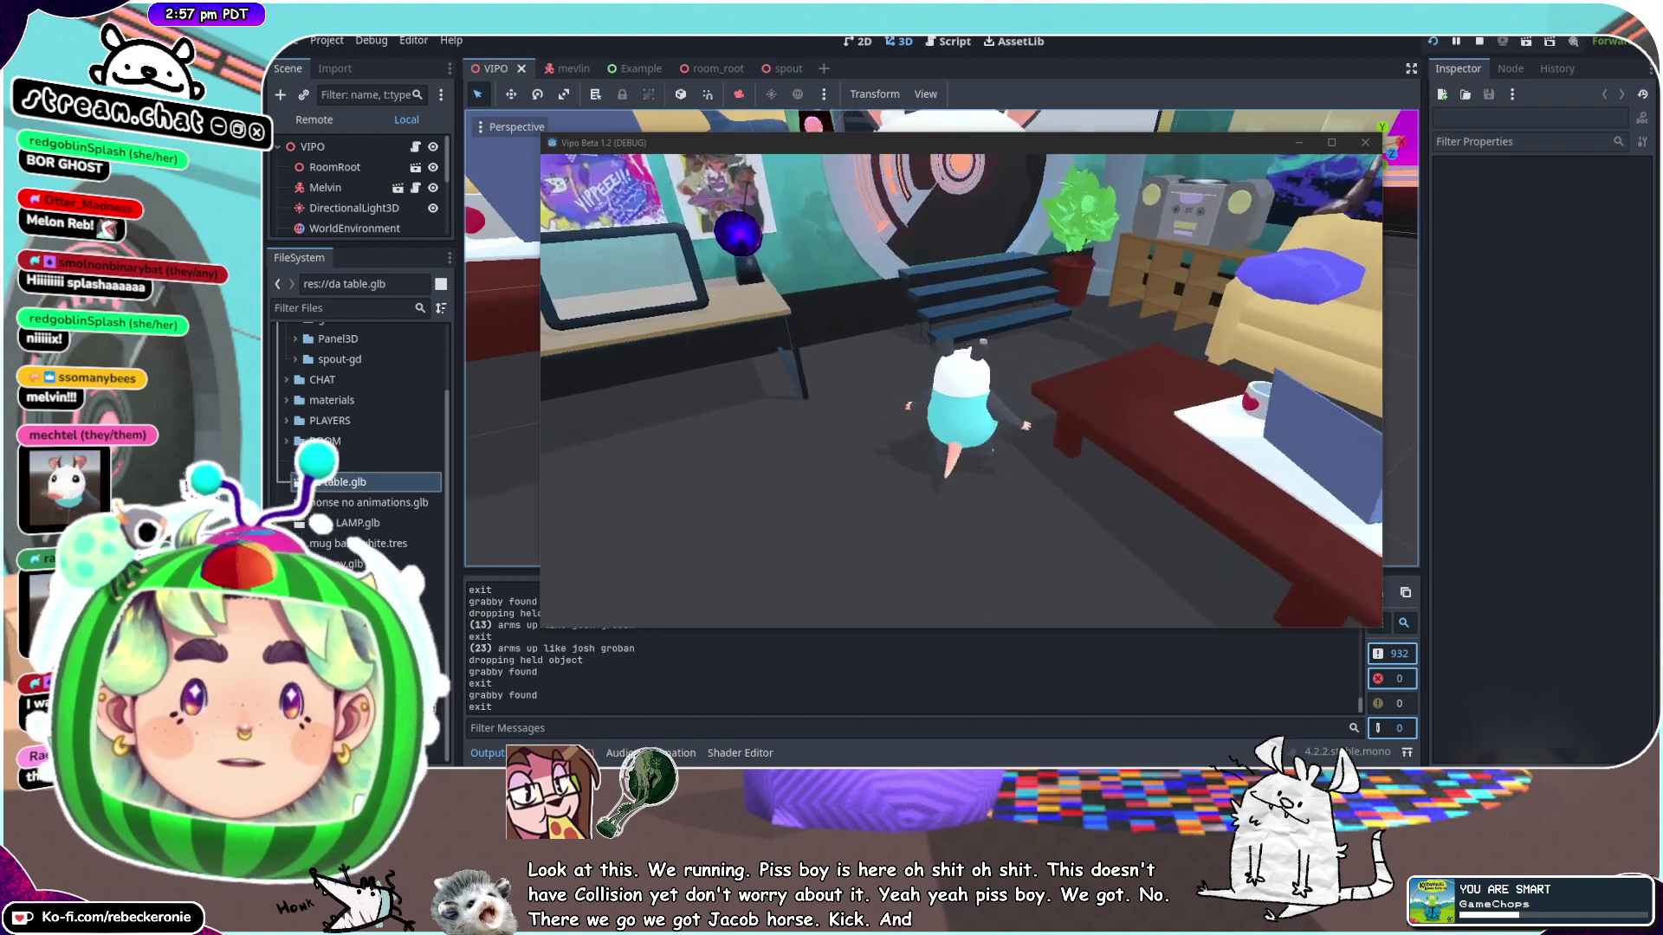
key("d")
key("space")
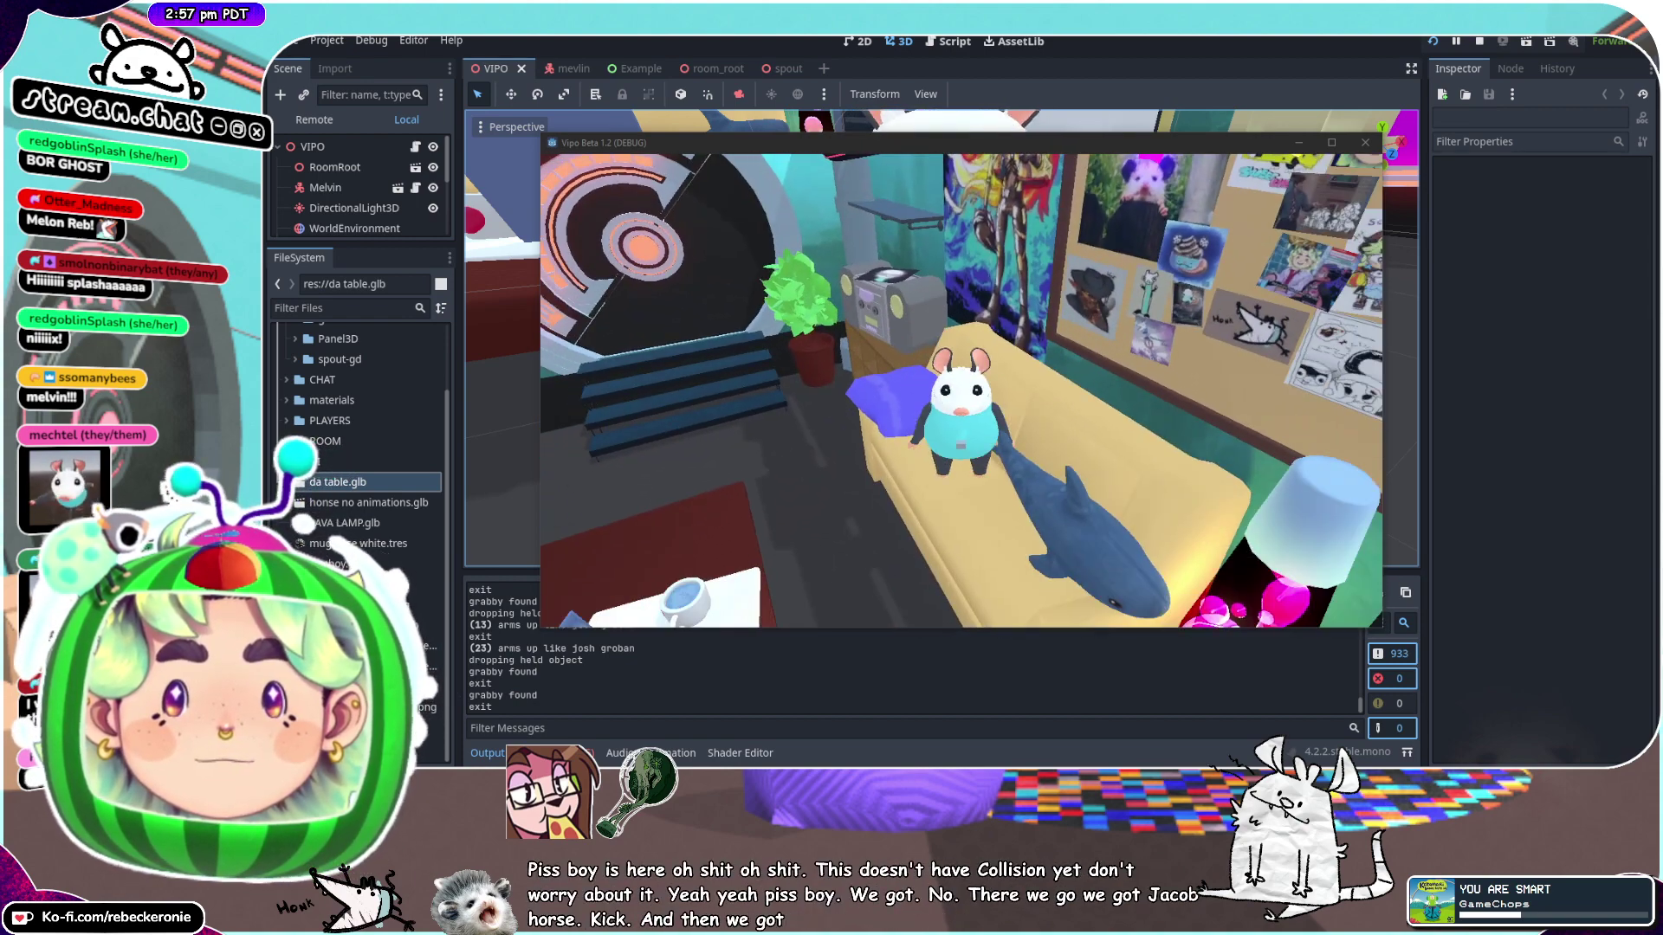
key("a")
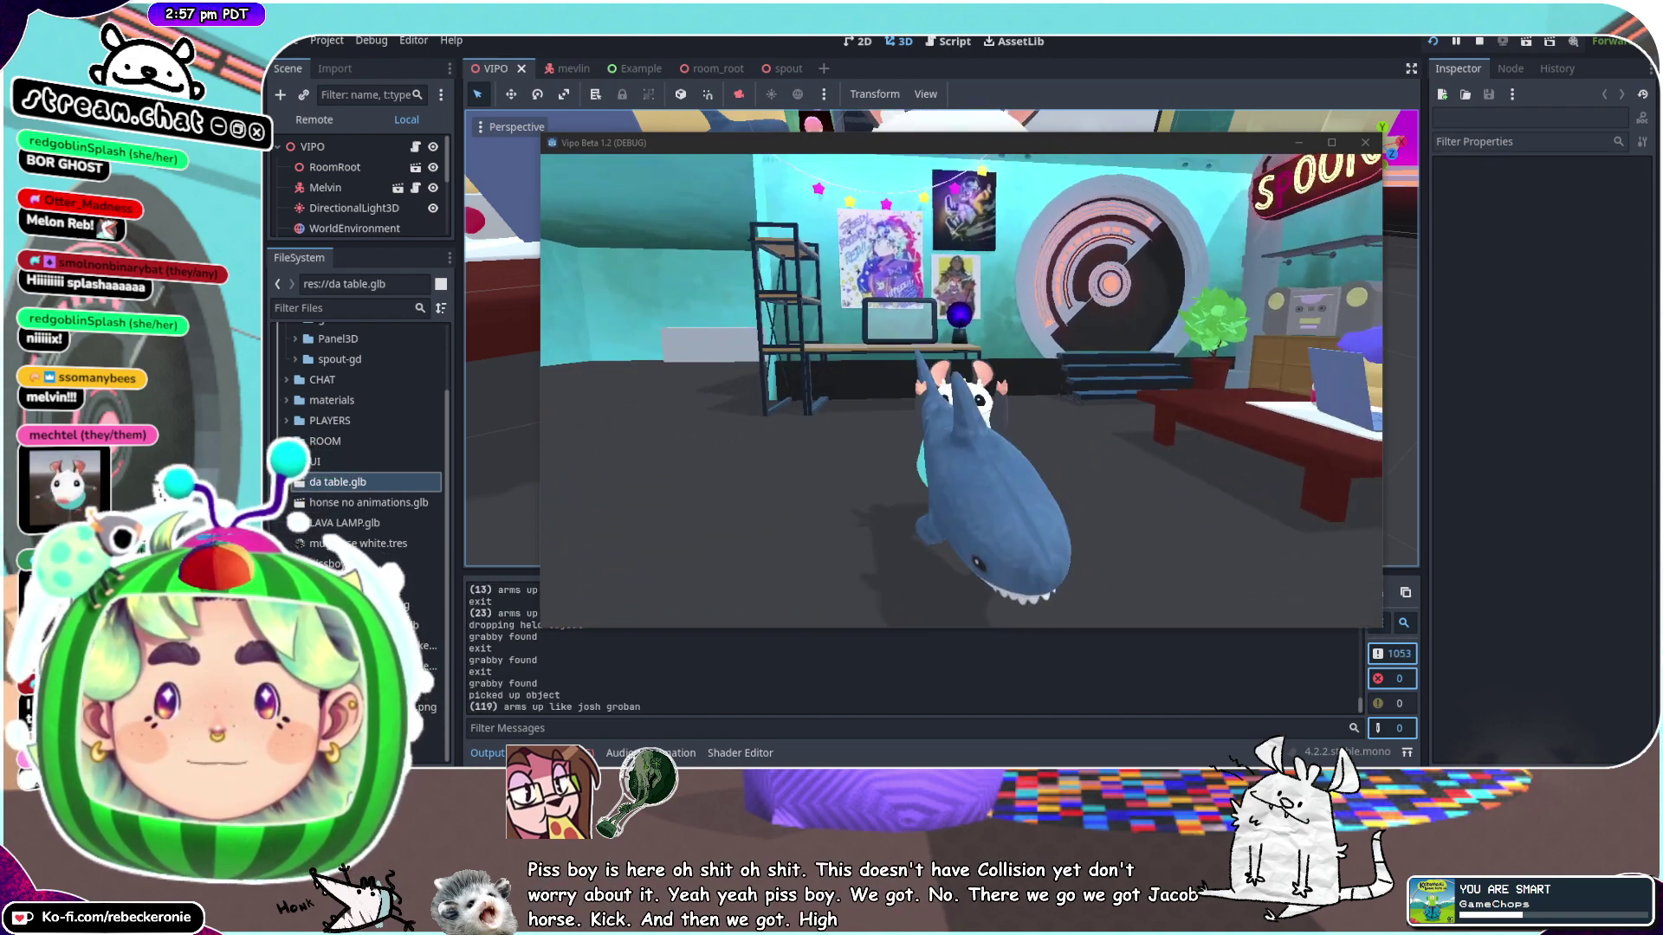
key("d")
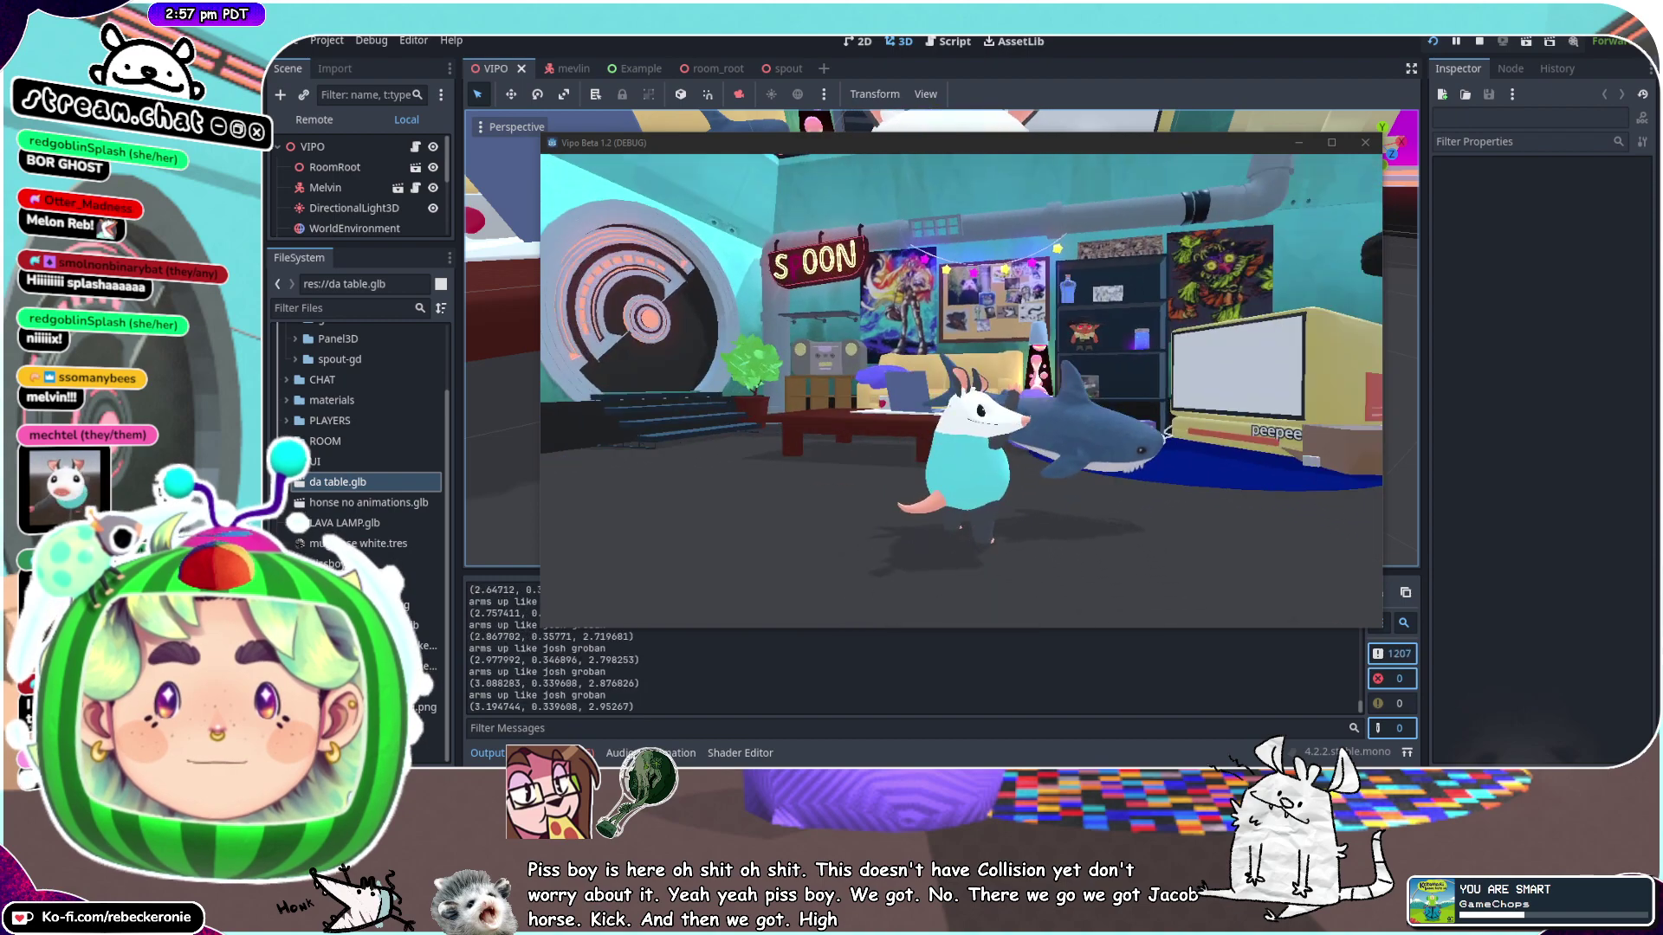
key("w")
key("s")
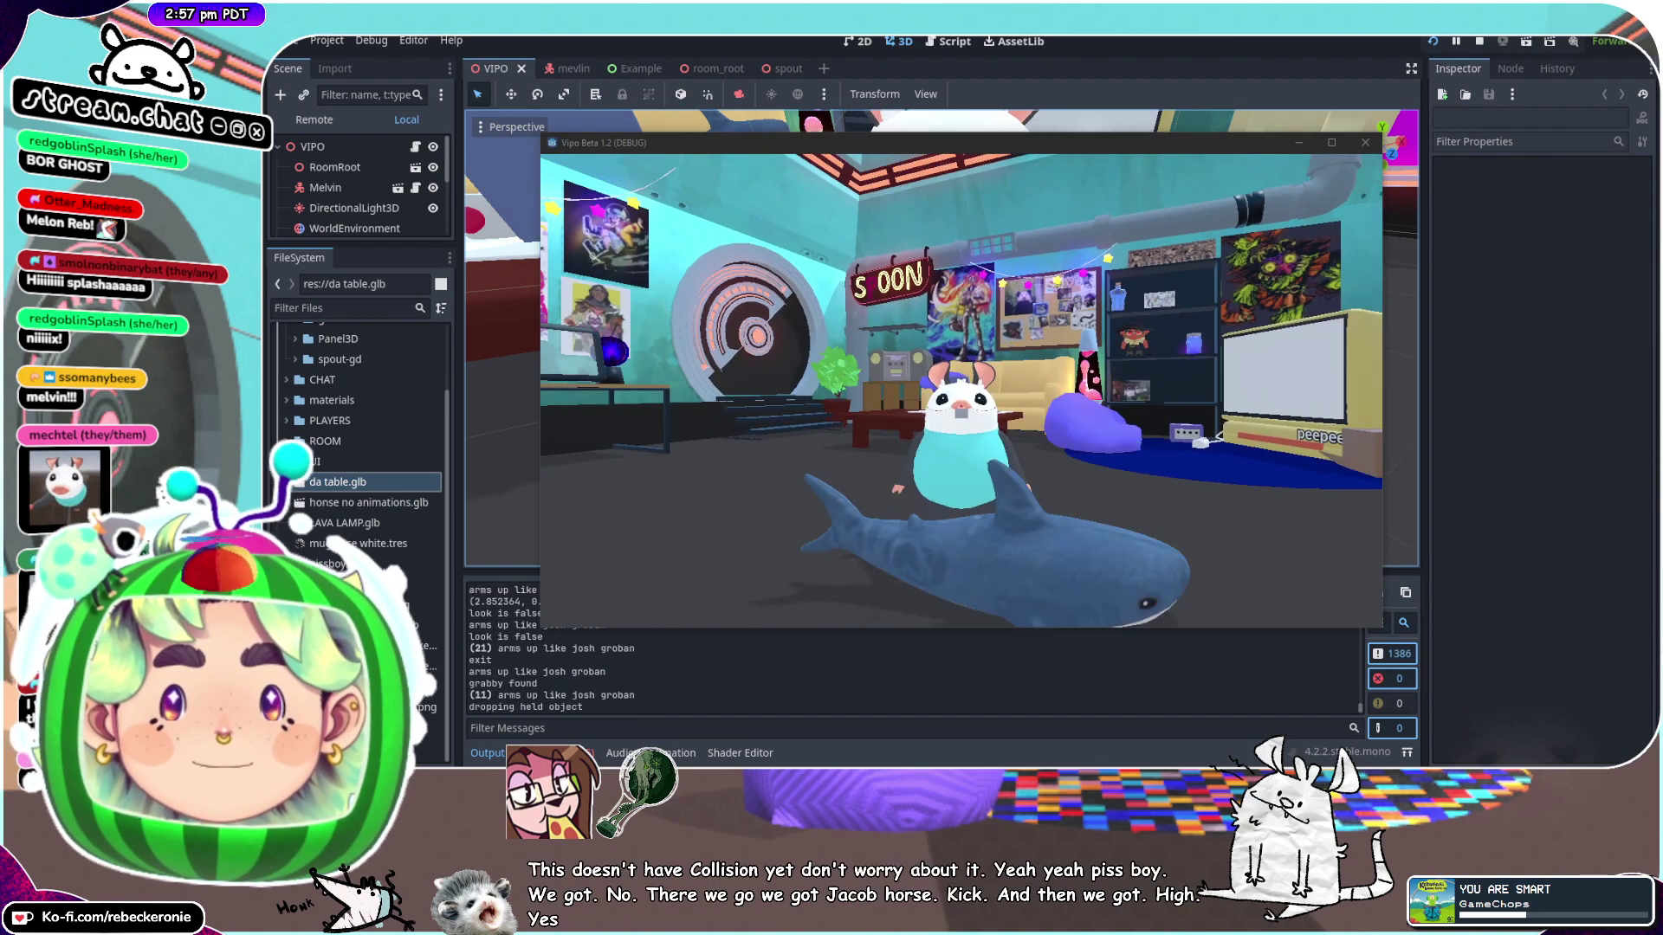
key("w")
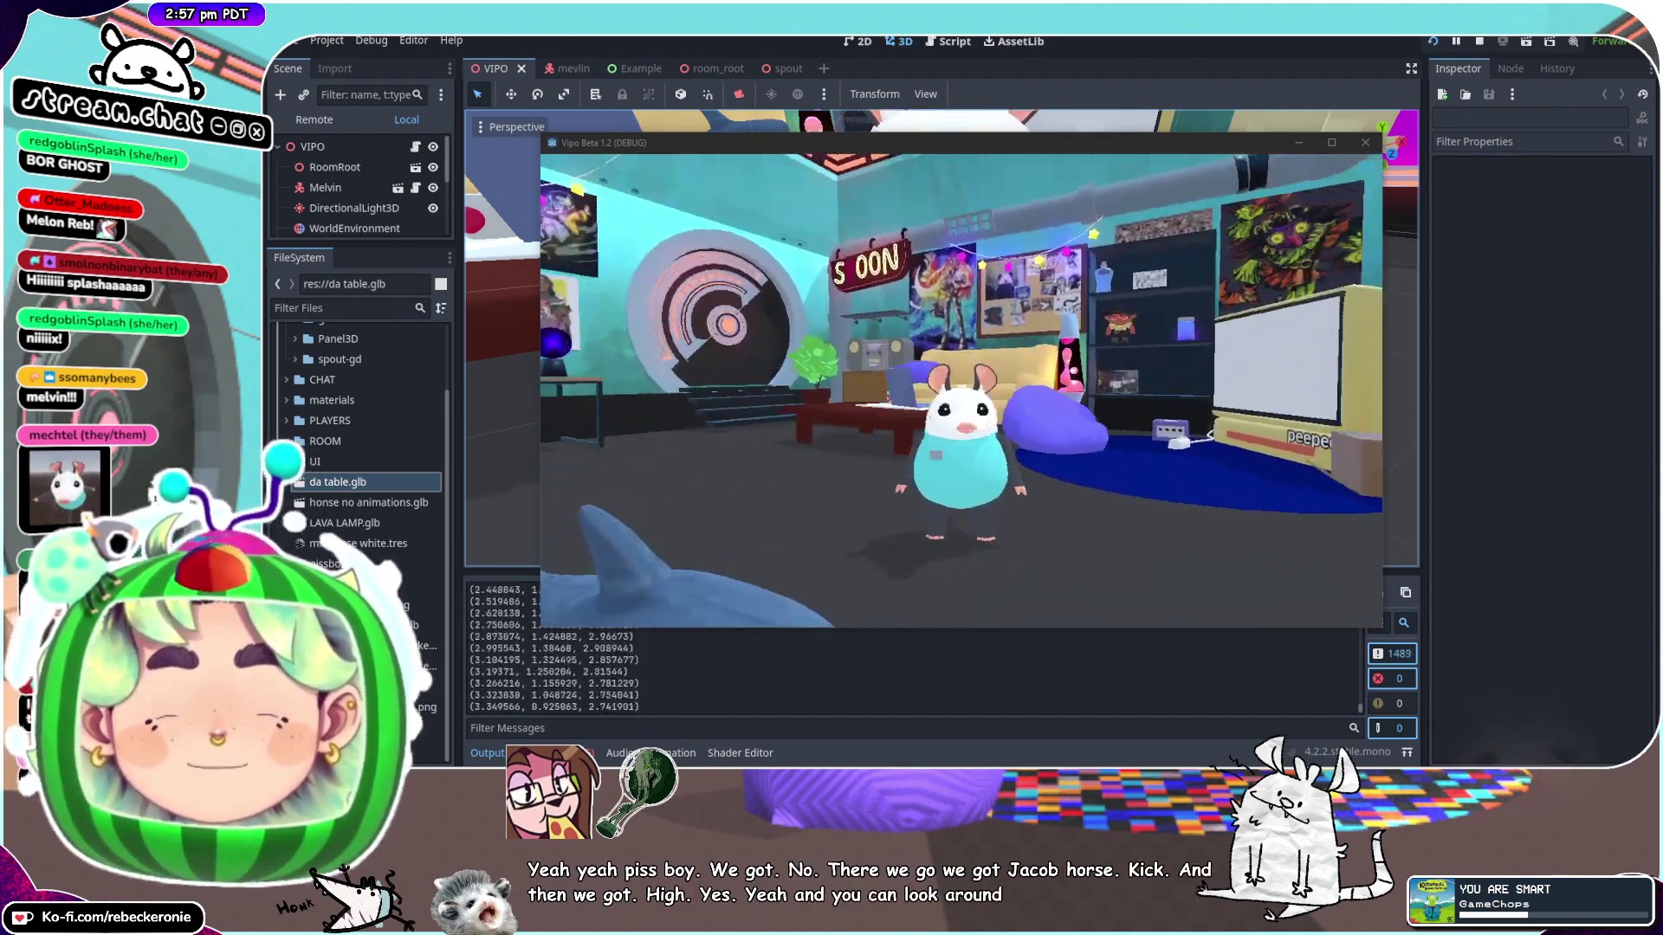
Sit the possum down, look around, and pick up the purple game console by the TV to carry it across the floor
key("a")
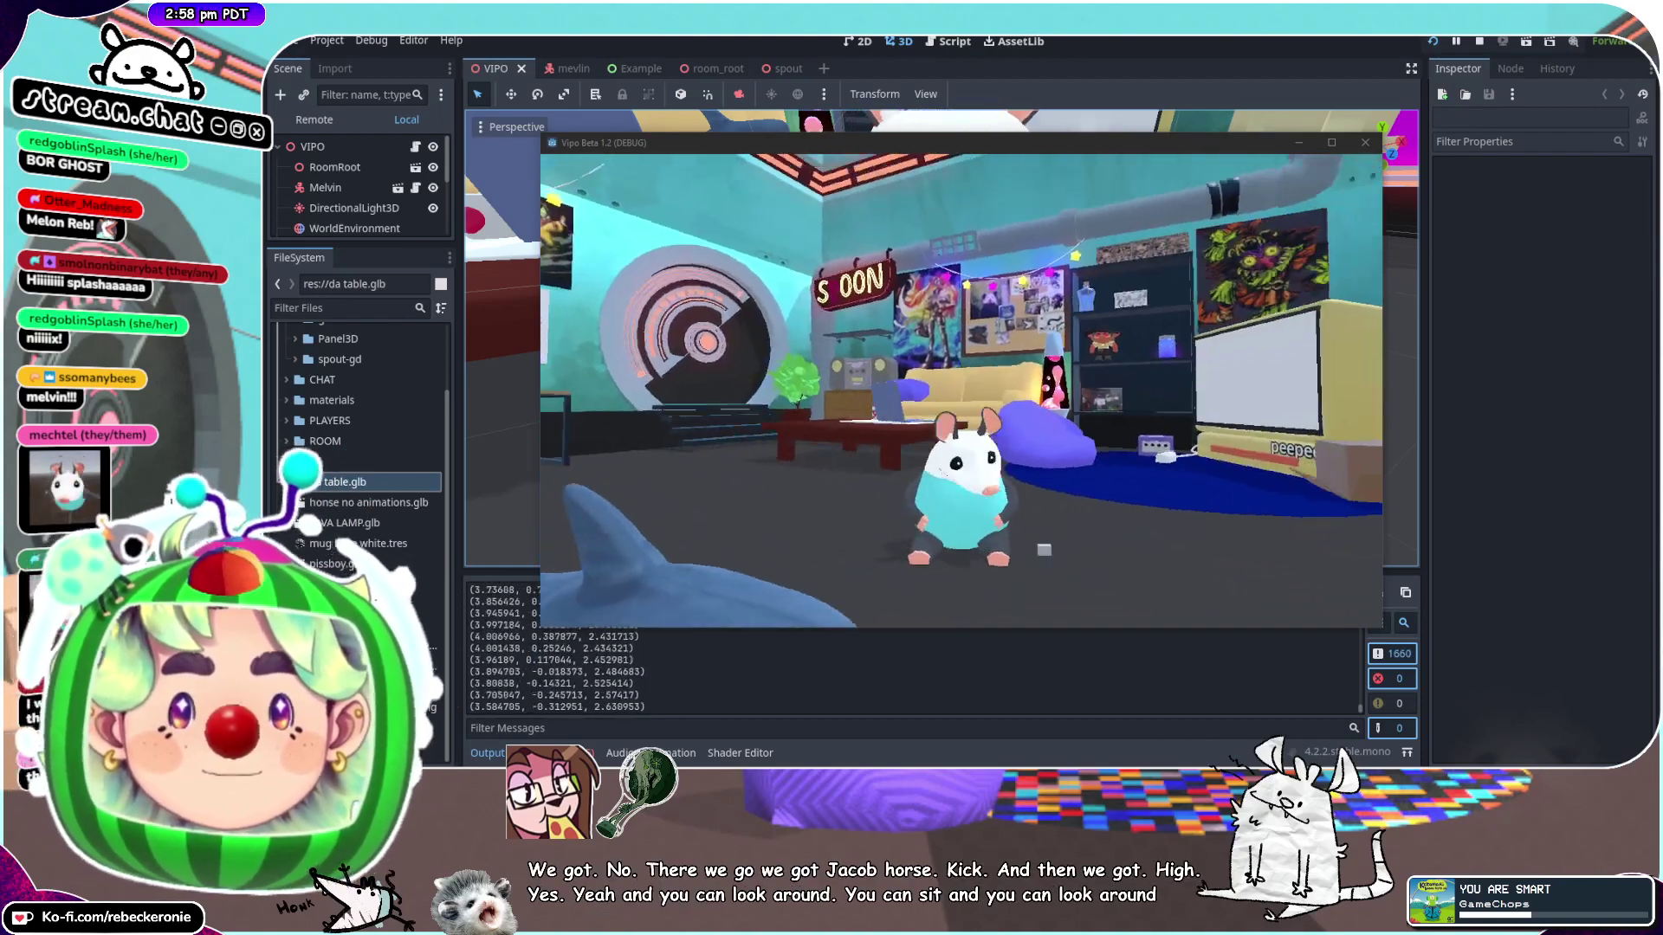
key("w")
key("e")
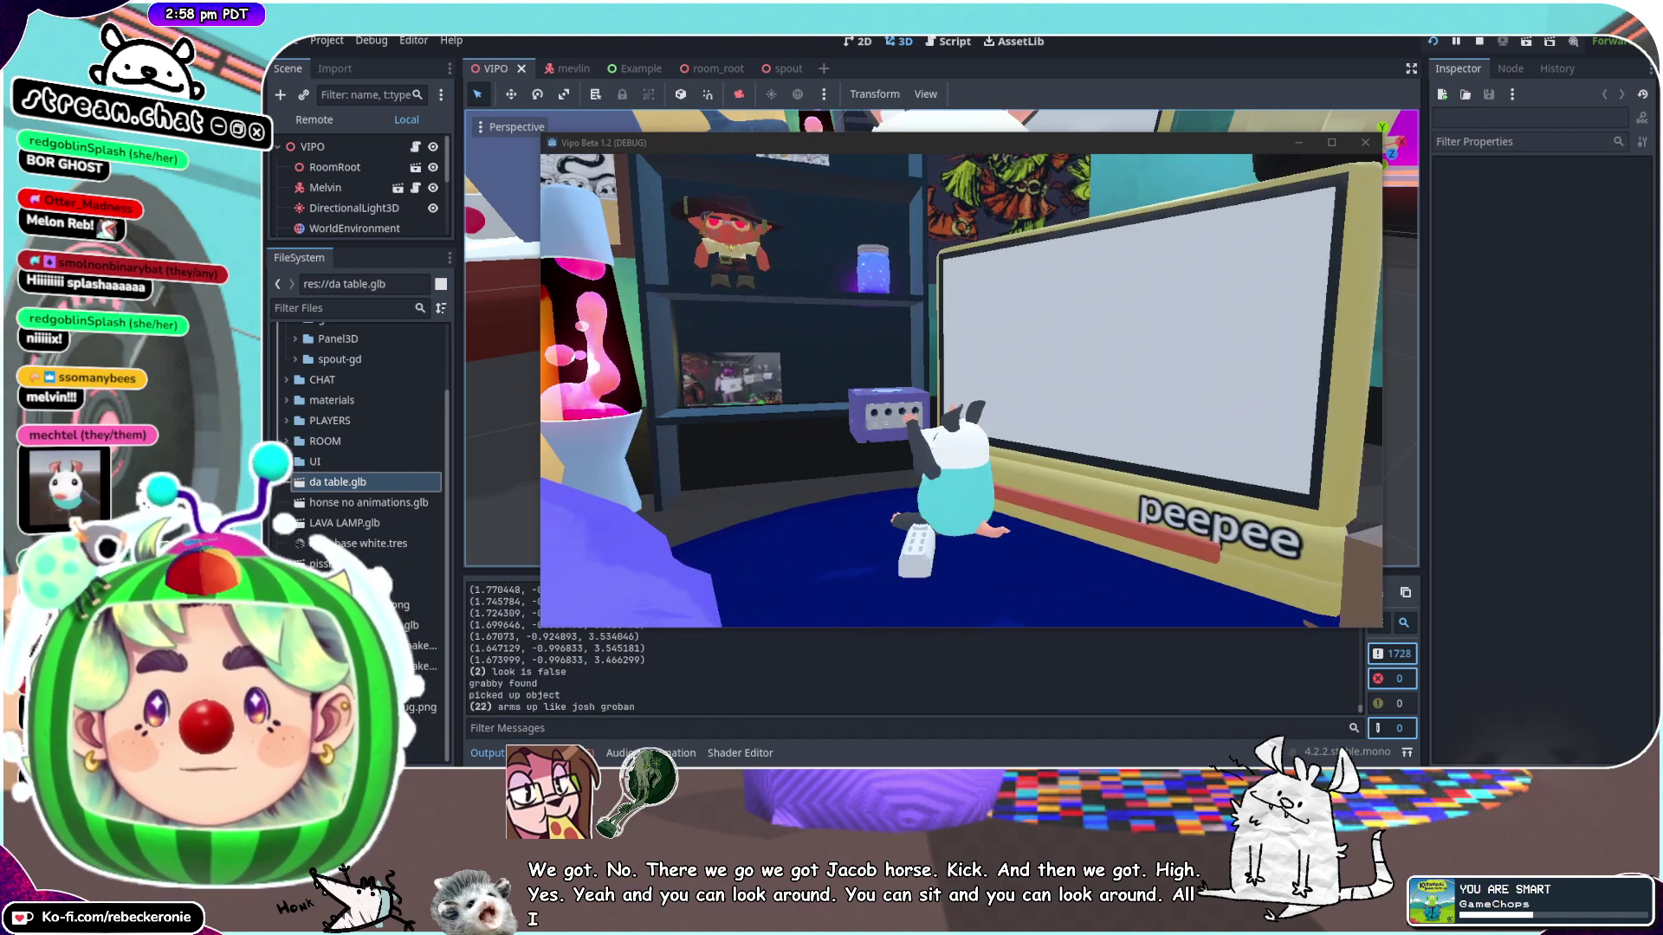
key("s")
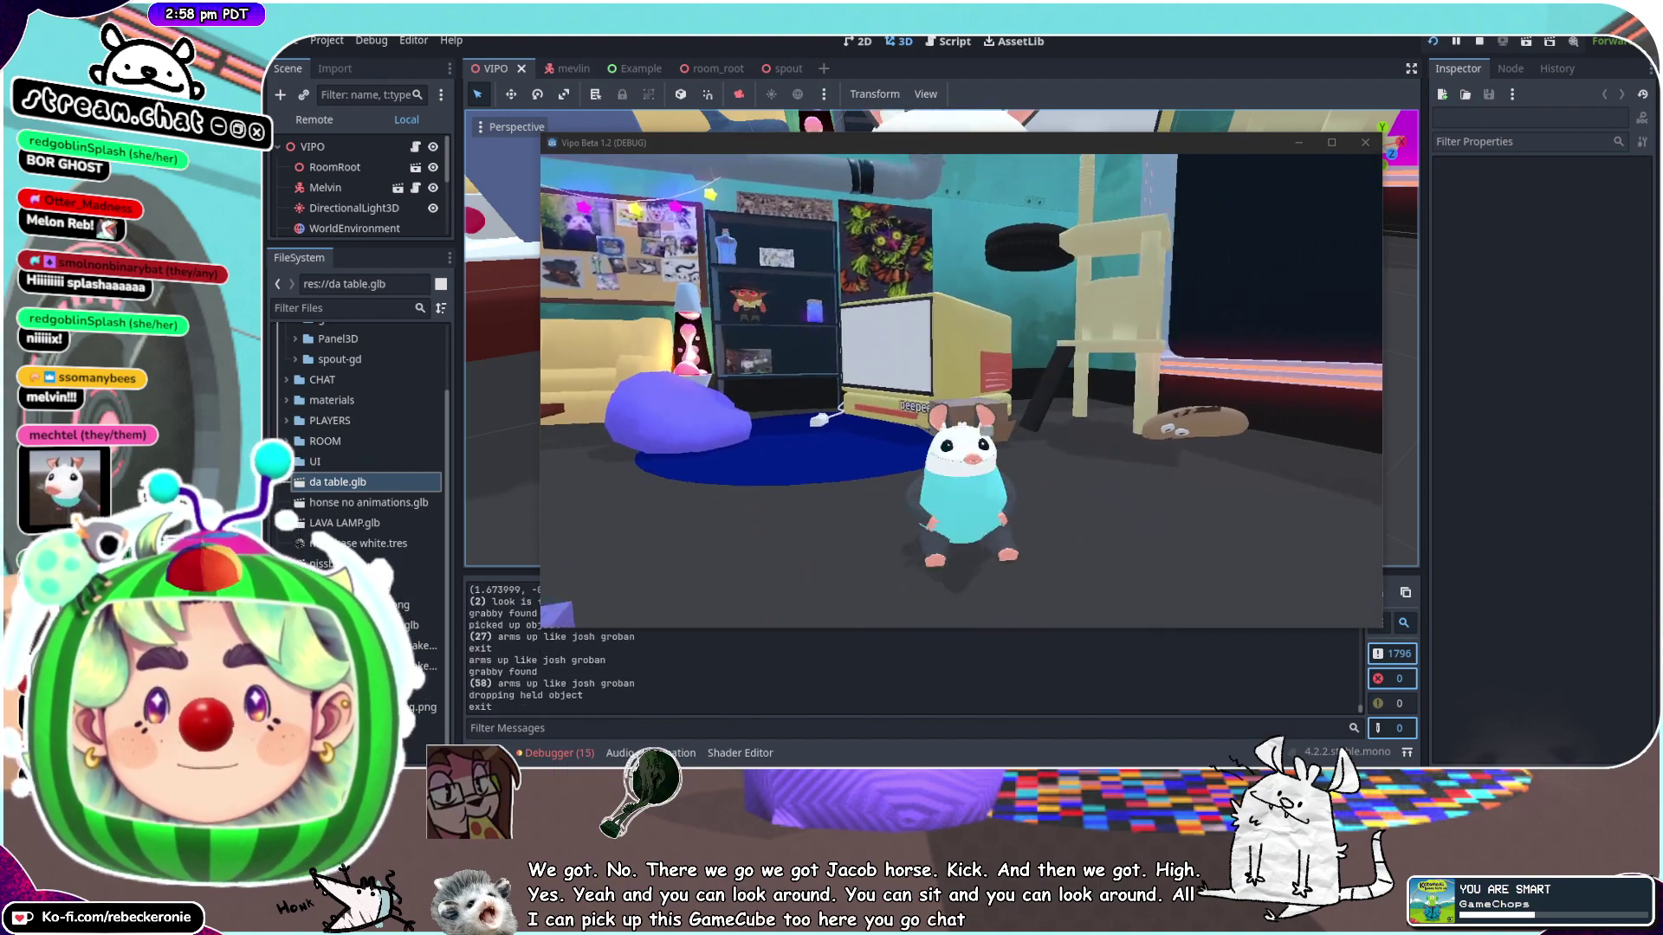
Scoot the seated possum around the floor and jump it onto the sofa below the corkboard
key("a")
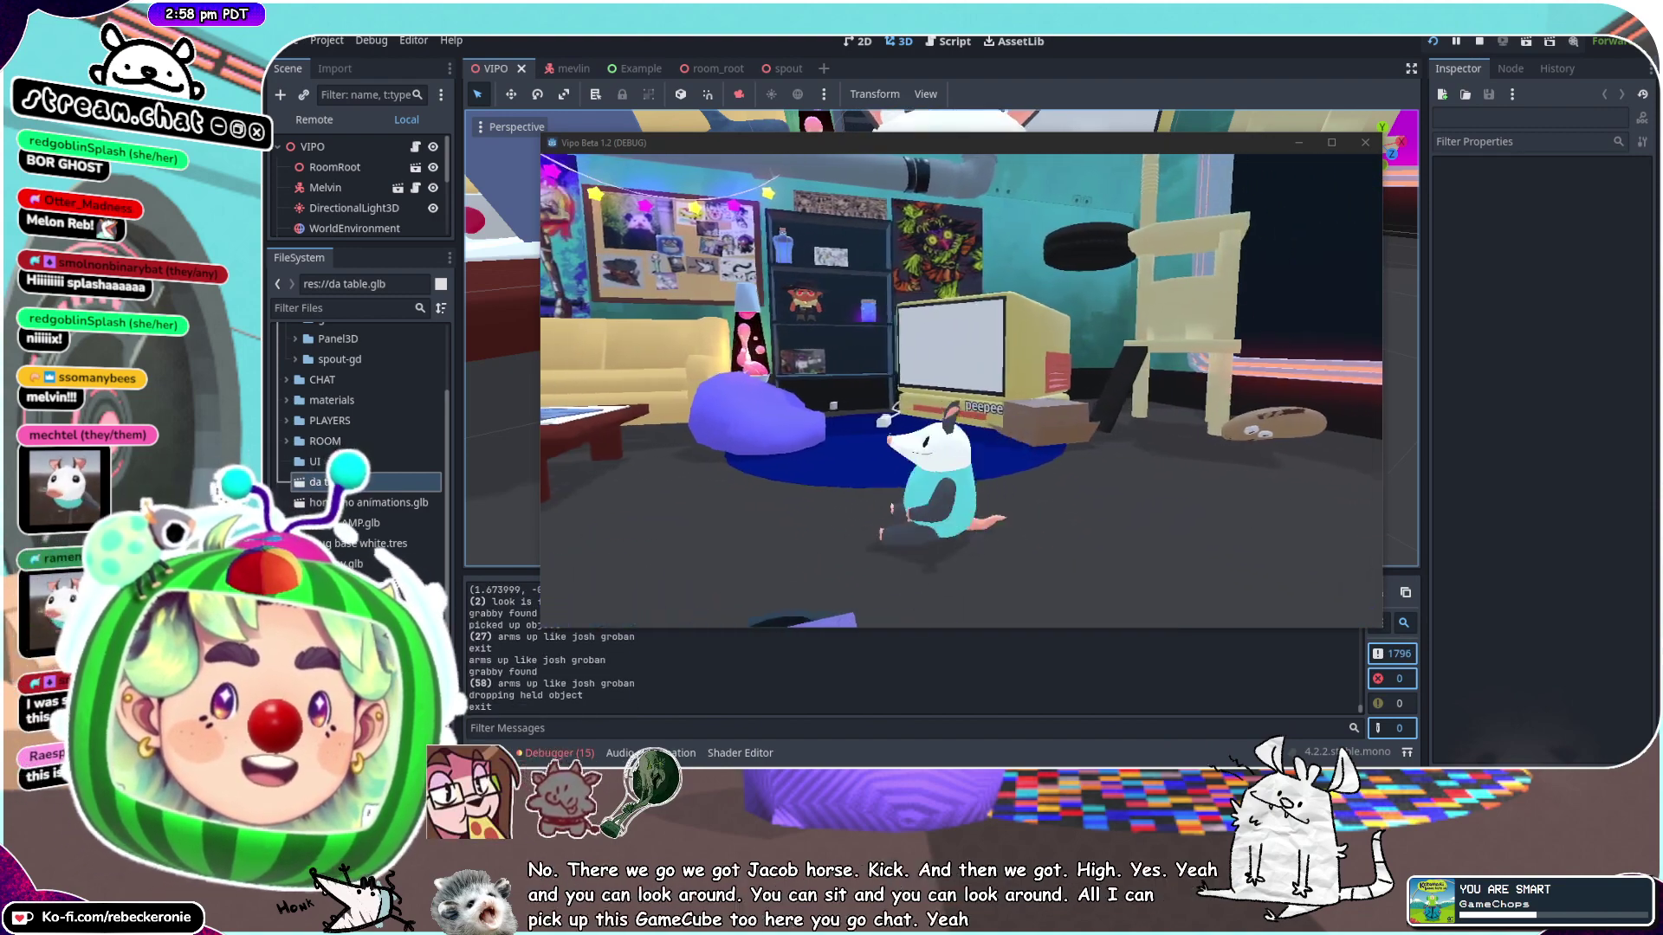
key("a")
key("s")
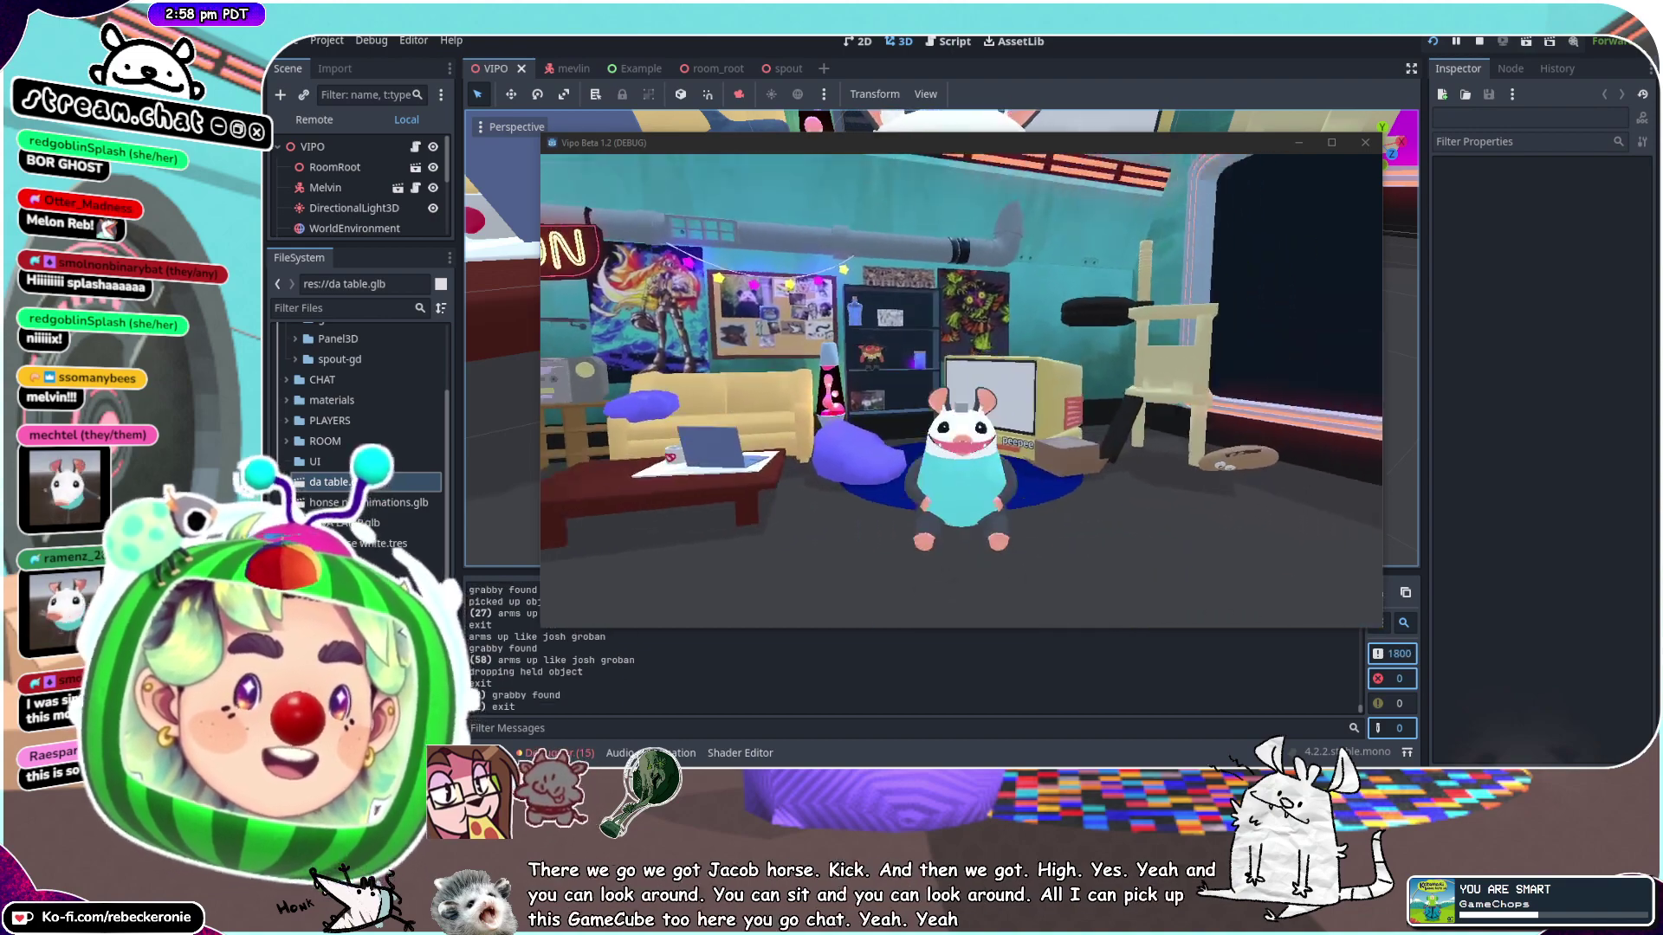
key("a")
key("w")
key("space")
key("w")
key("d")
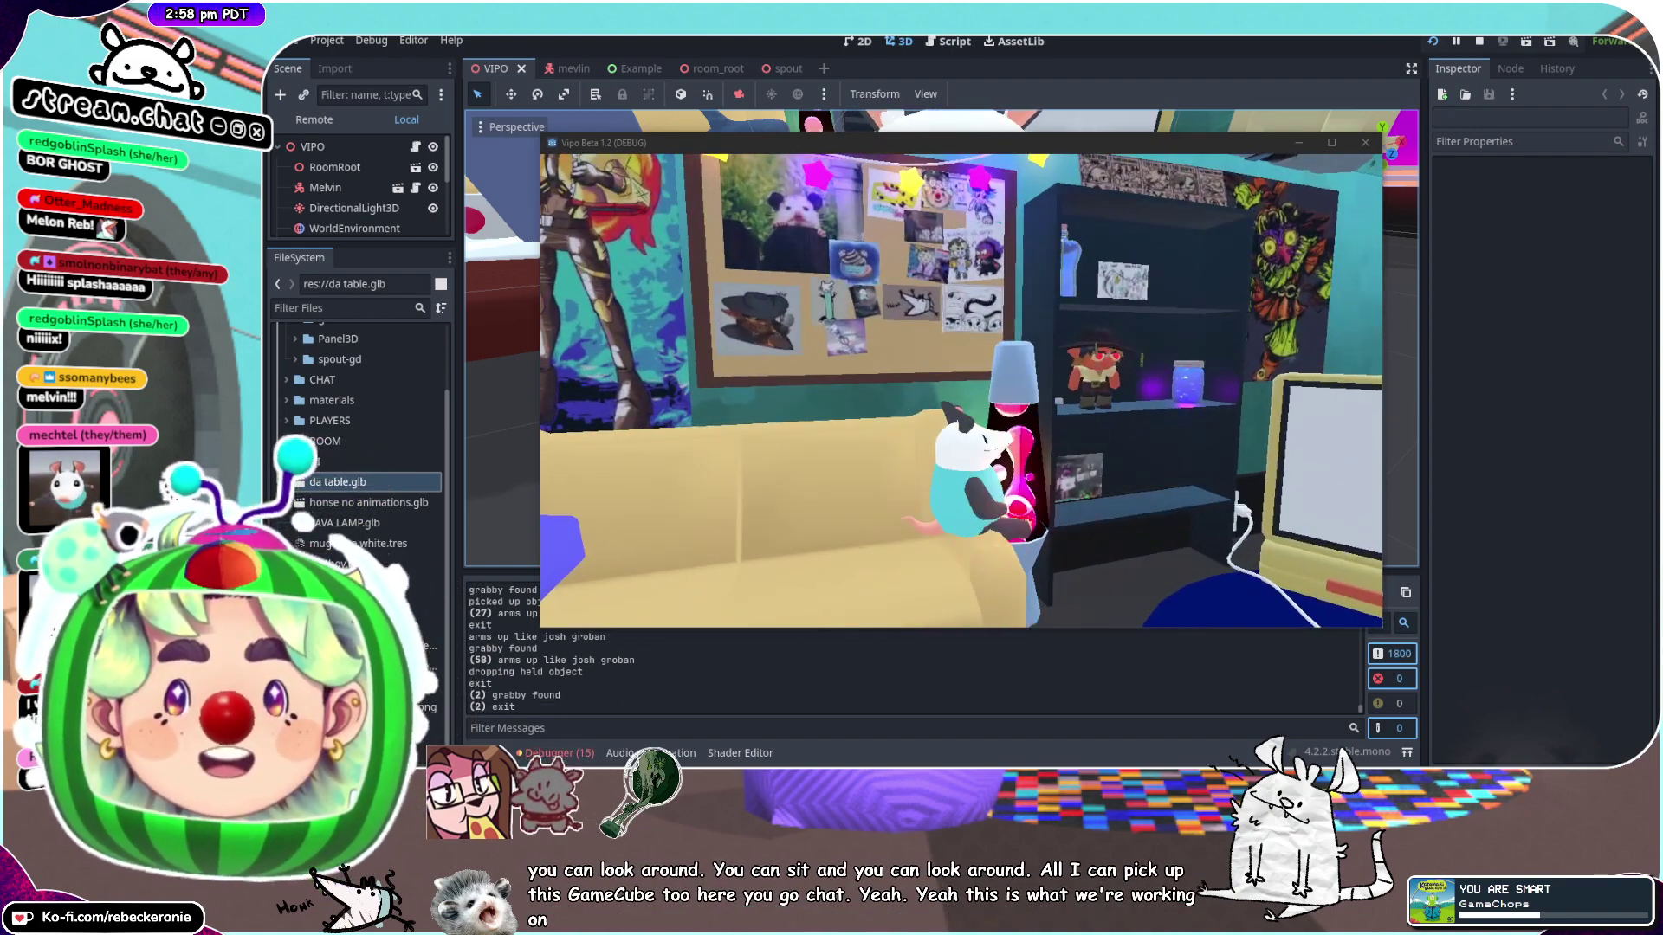
key("s")
key("a")
key("space")
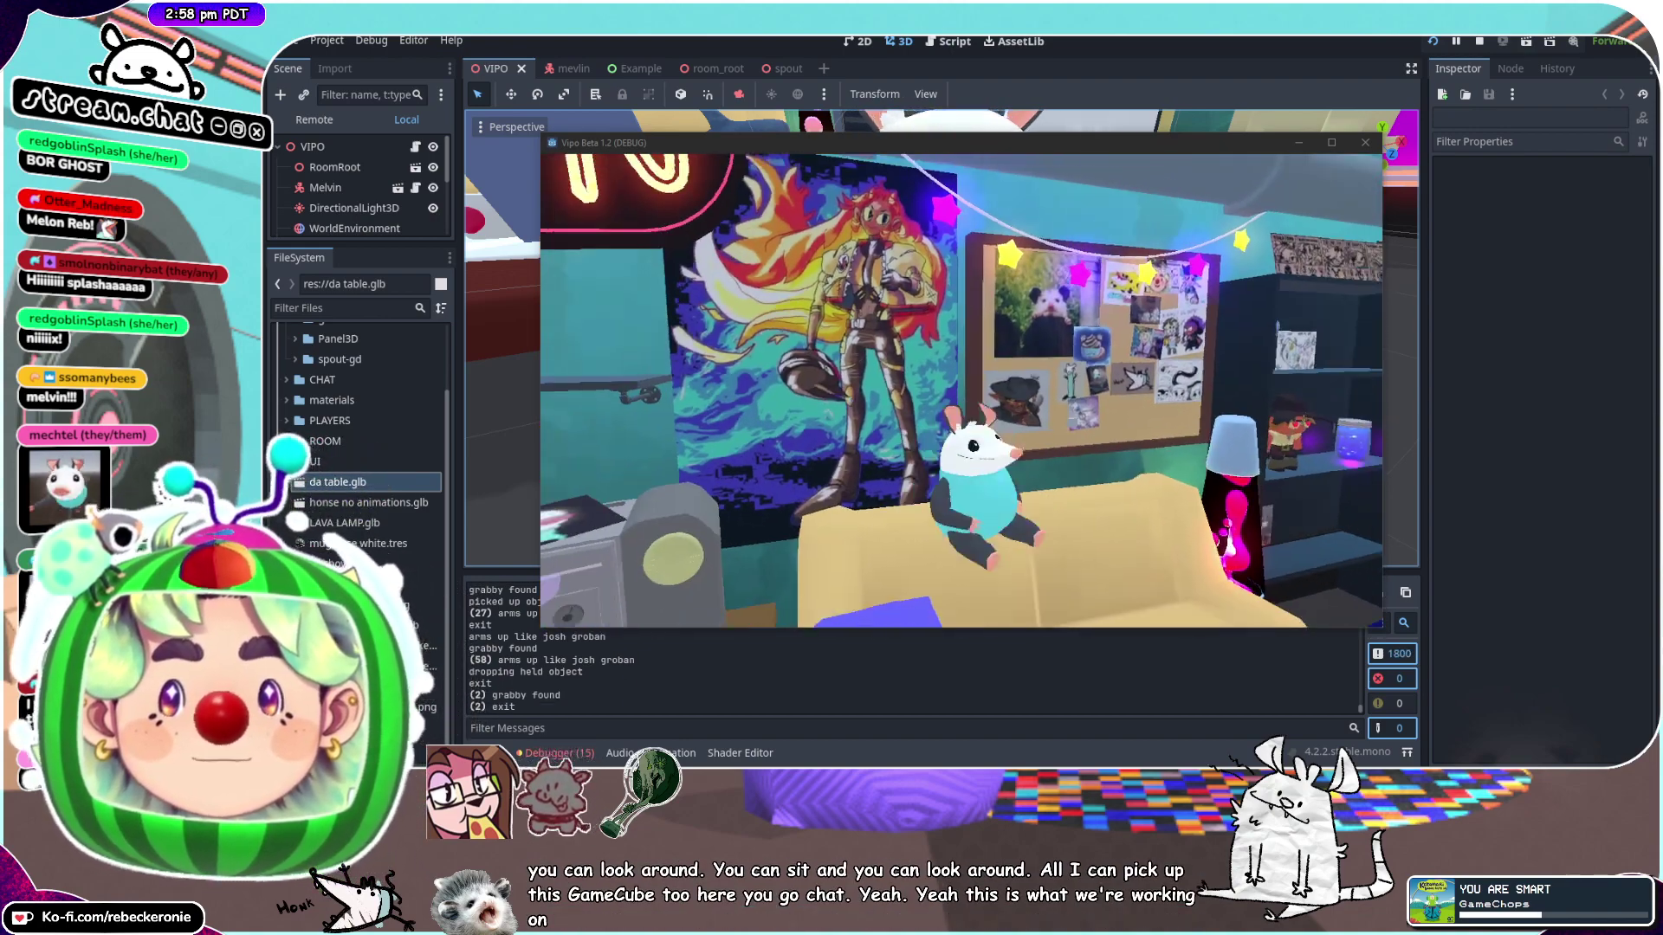
Grab the purple pillow from the sofa, carry it over the coffee table and drop it on the open floor
key("s")
key("a")
key("e")
key("d")
key("s")
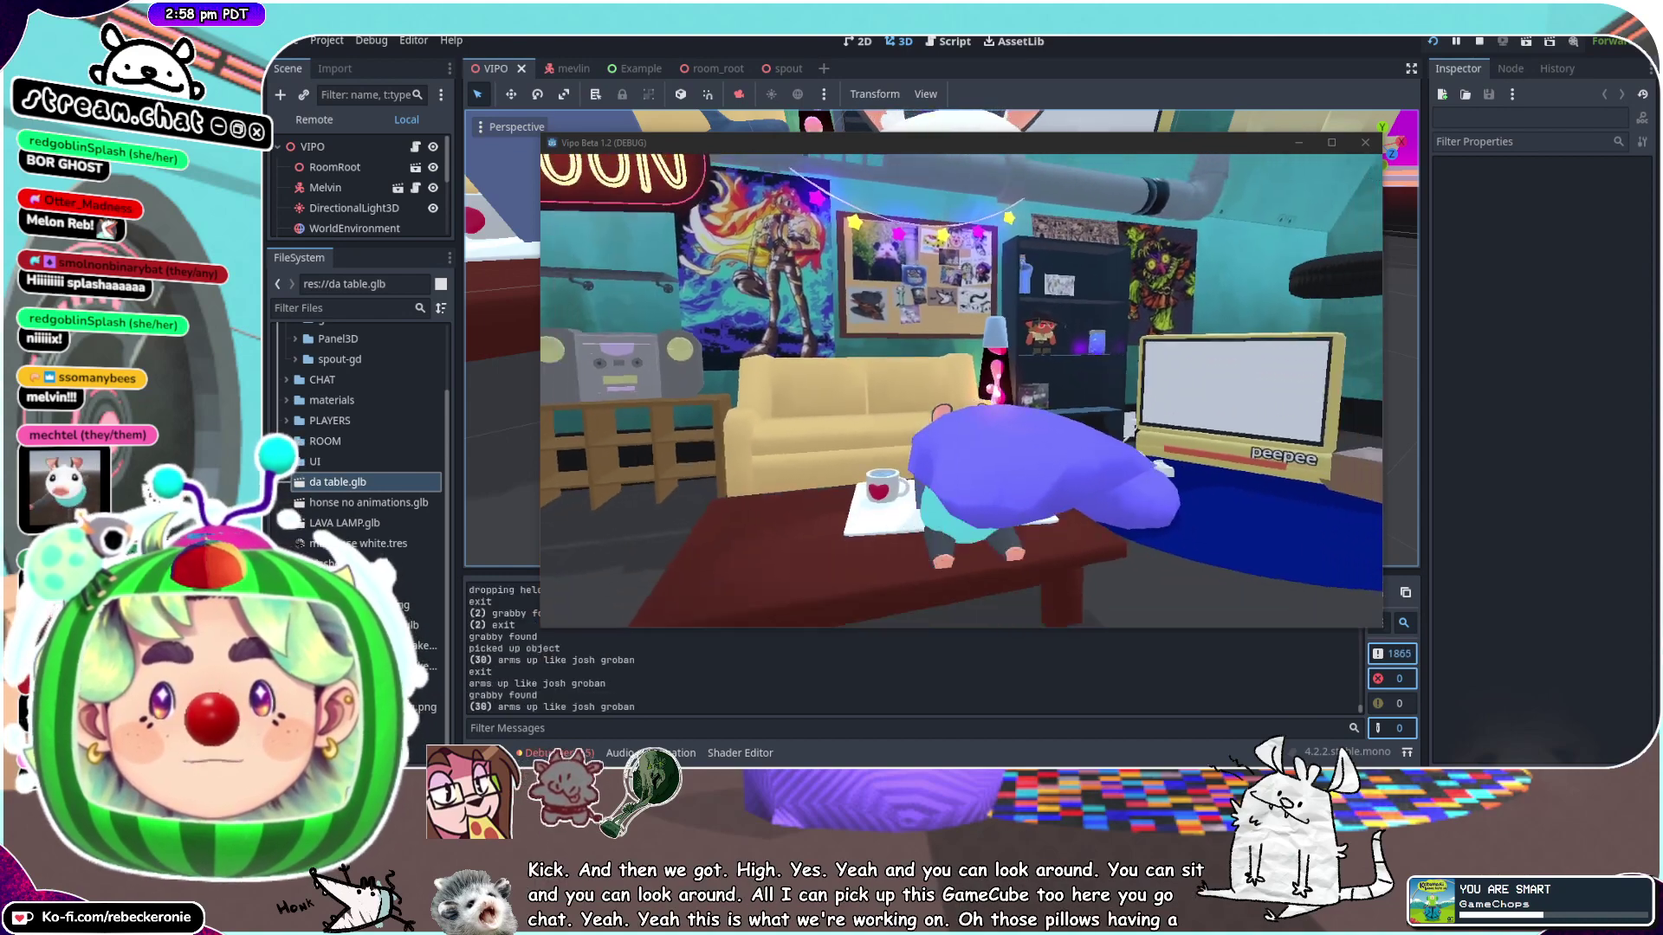
key("e")
key("a")
key("d")
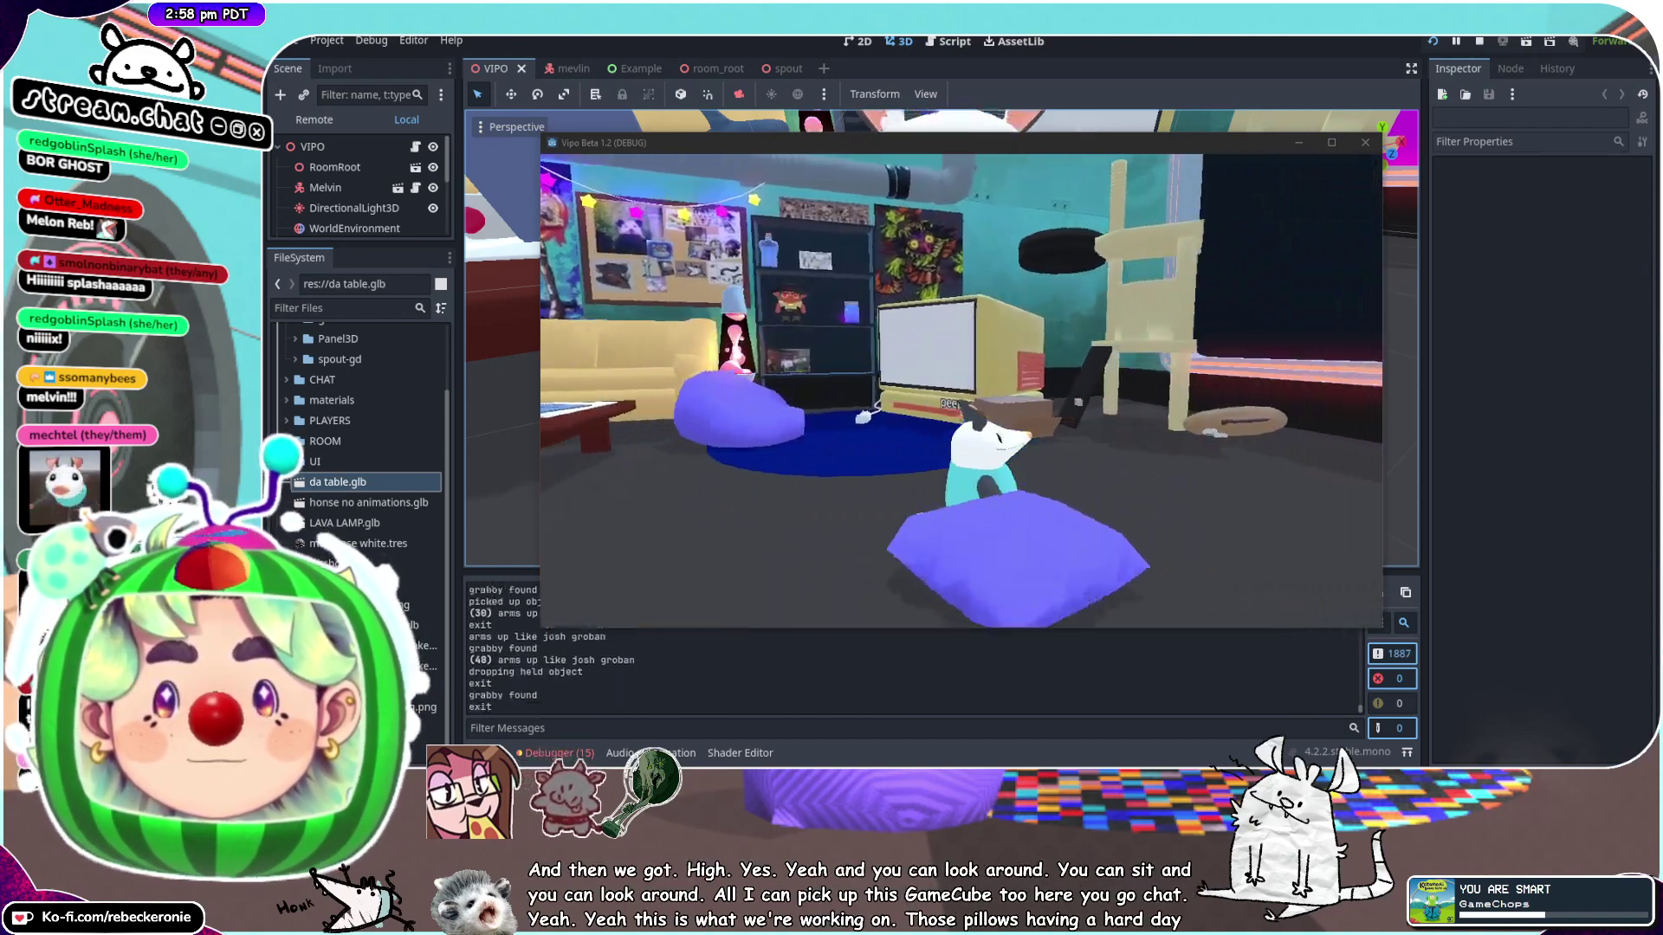
key("s")
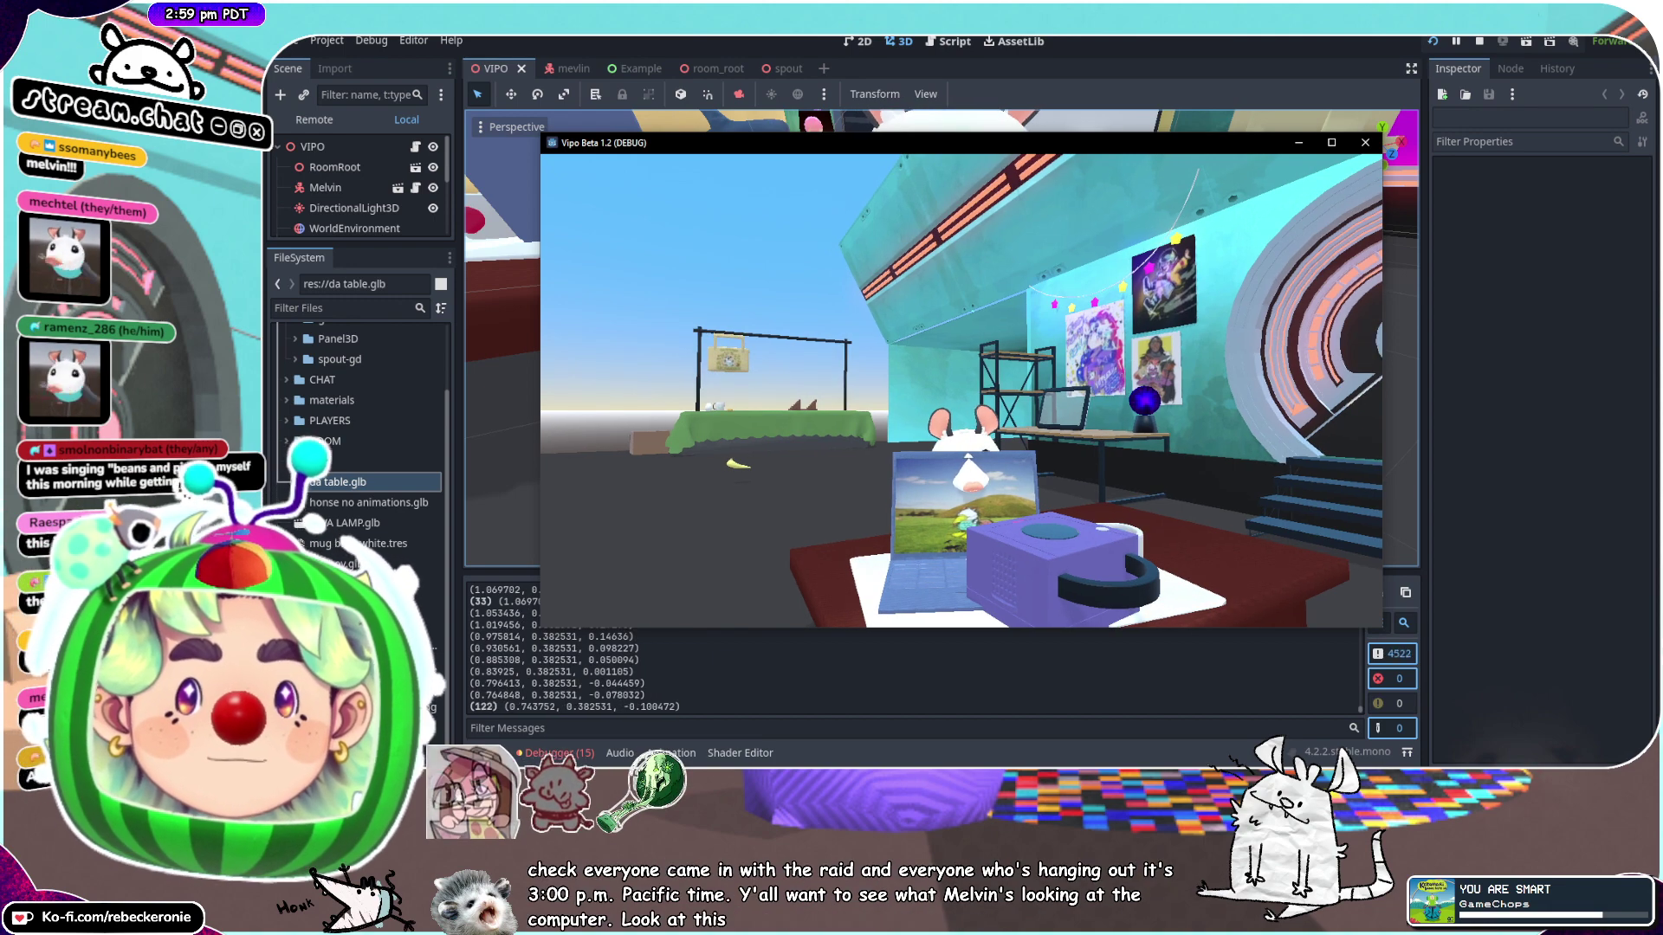
Move the possum away from the laptop on the coffee table and out to the banana on the open floor
key("a")
key("d")
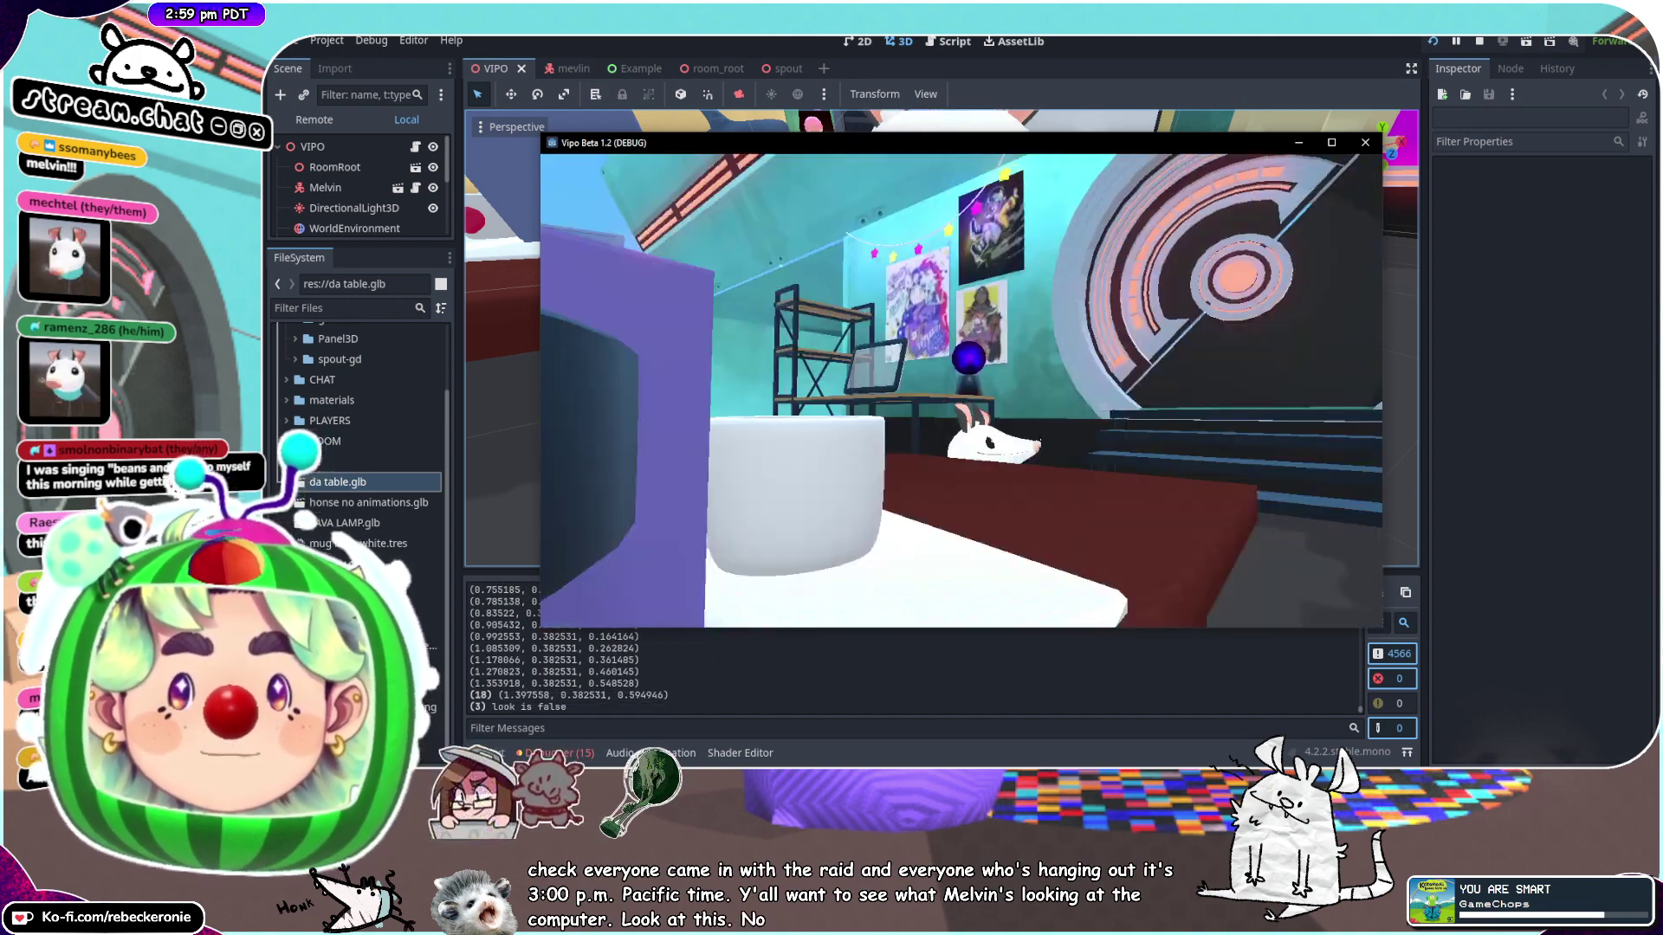
key("w")
key("a")
key("d")
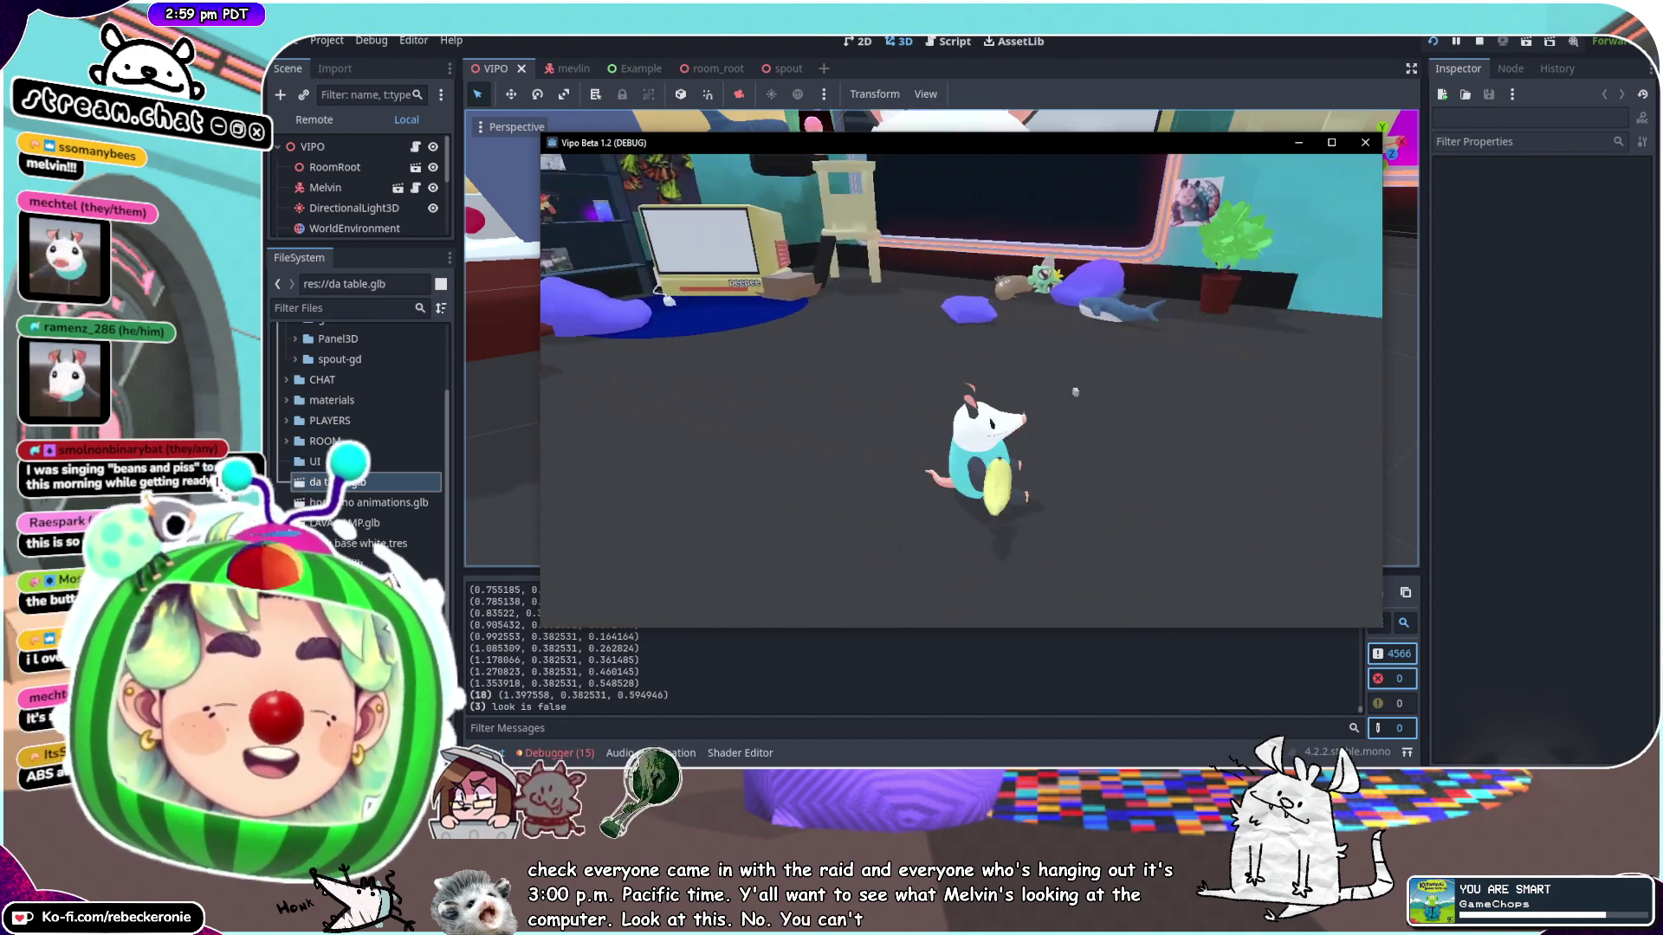
Scoot the seated possum around the open floor, stand it up and run it toward the green merch table
key("w")
key("a")
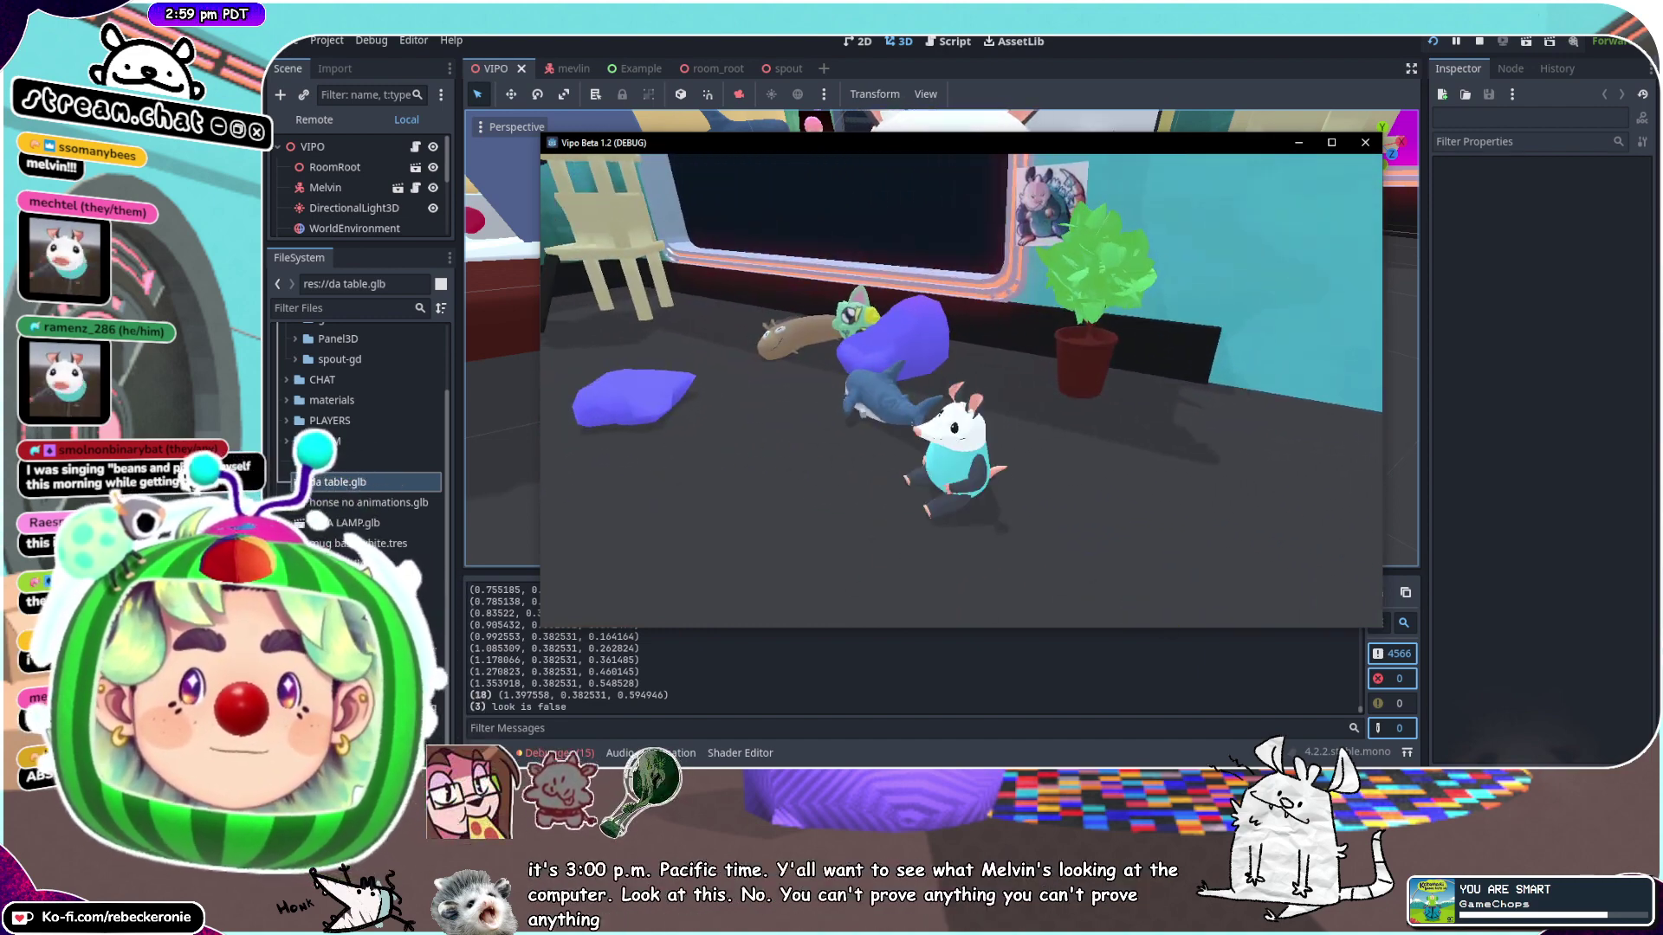
key("s")
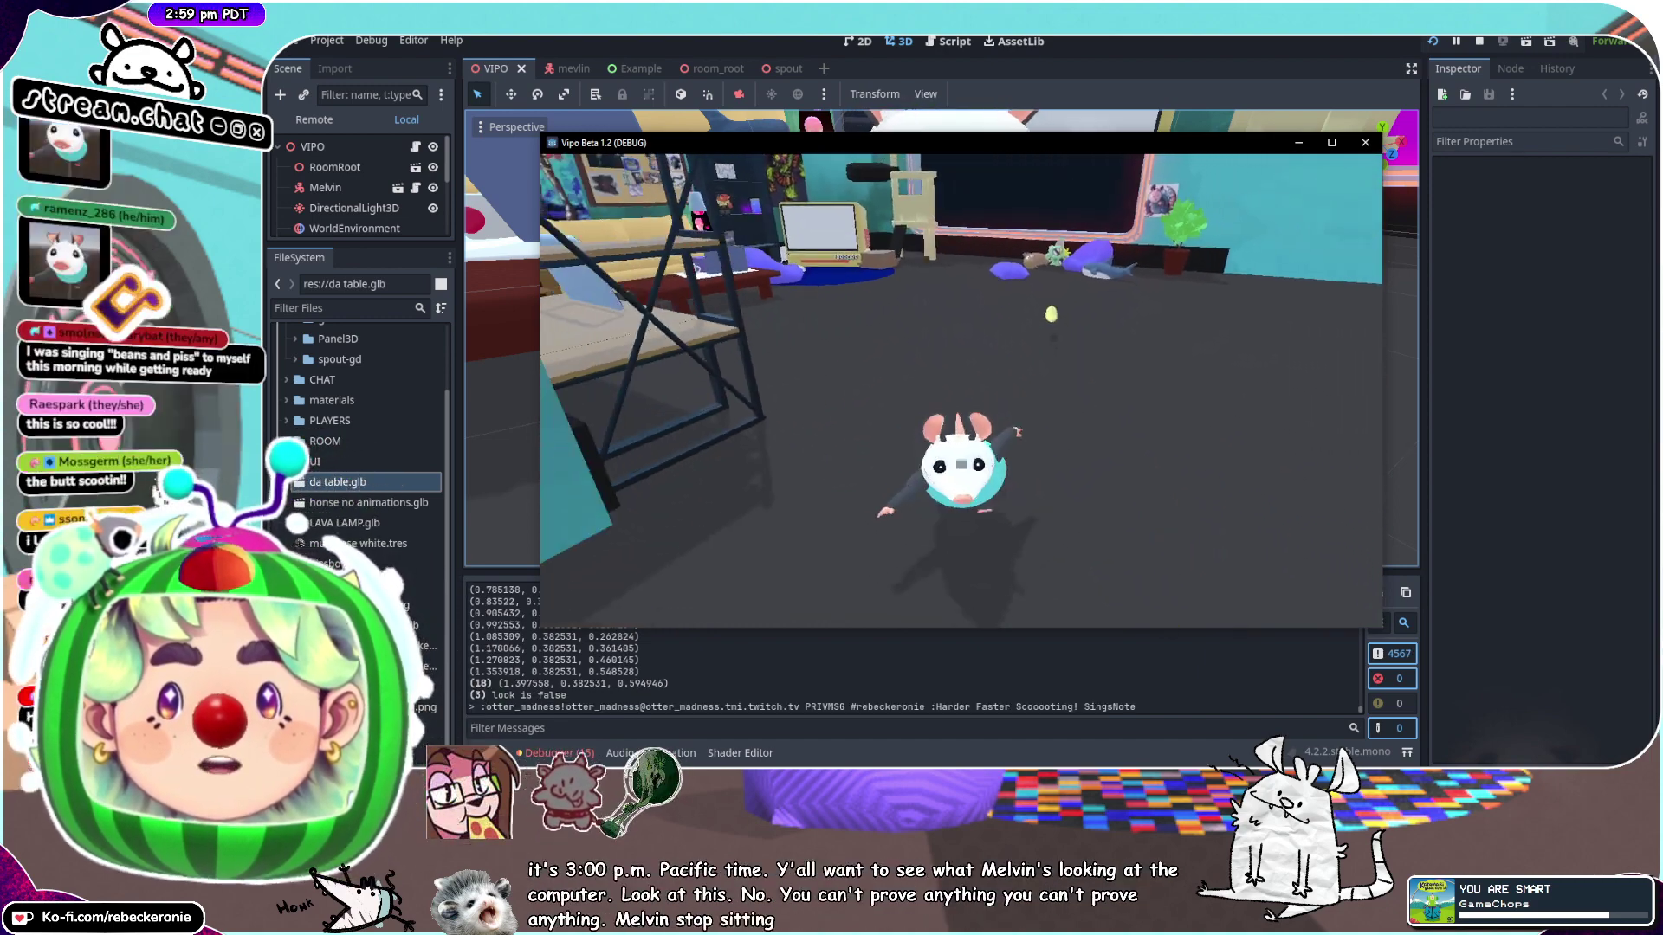
key("d")
key("w")
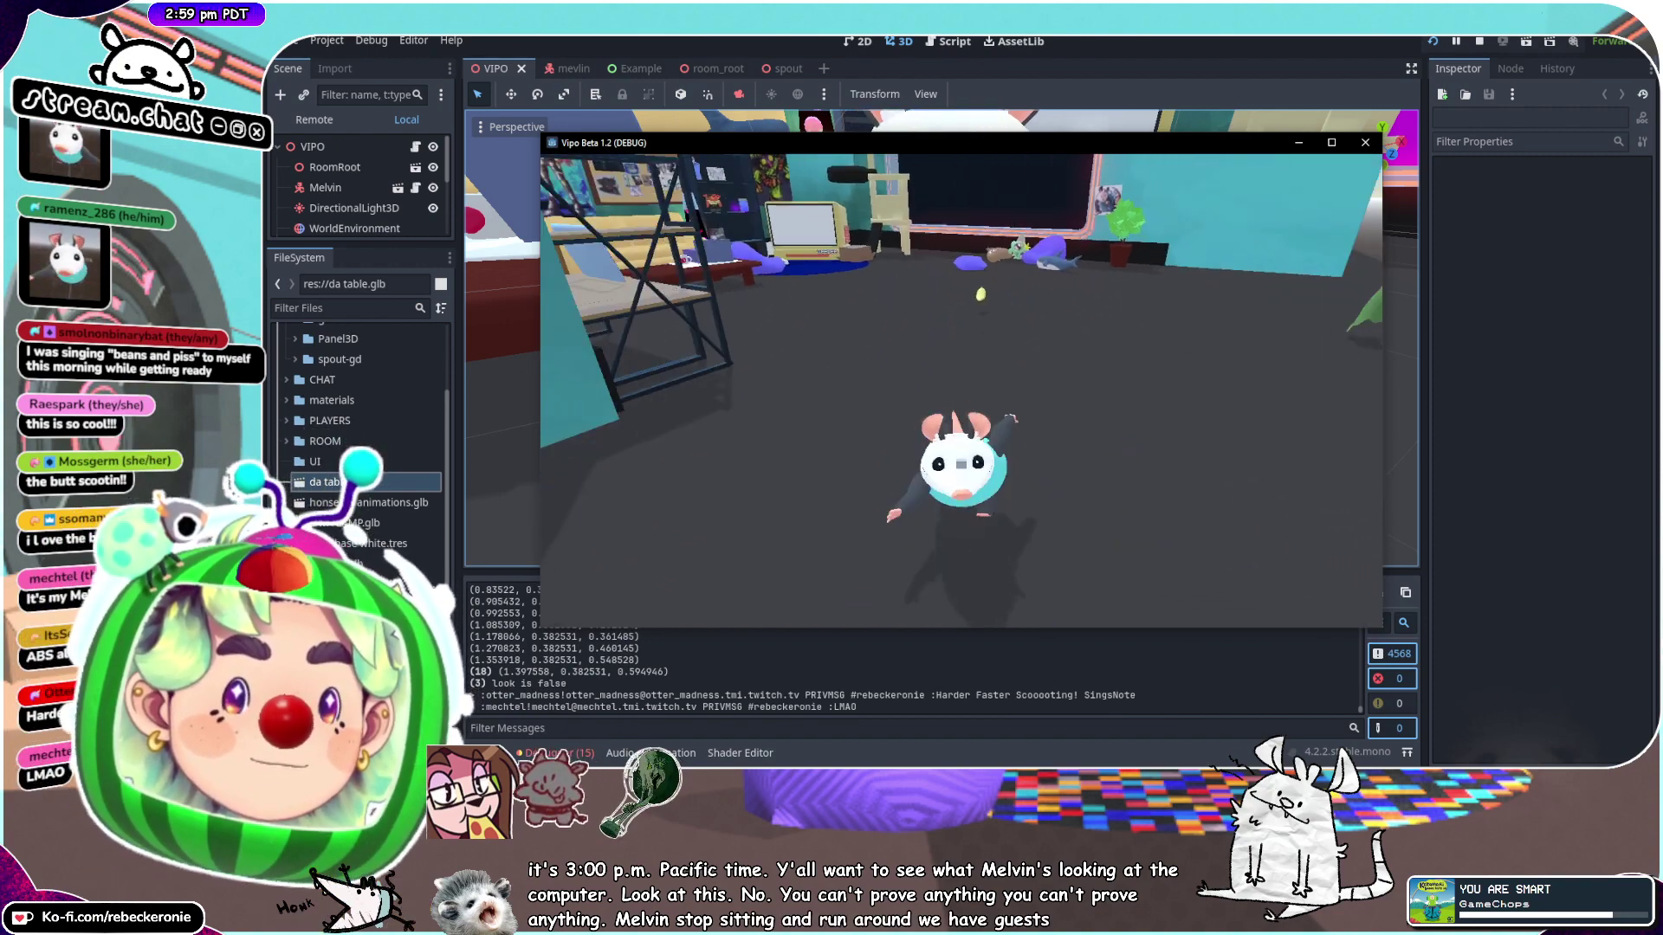
key("a")
key("d")
key("s")
key("w")
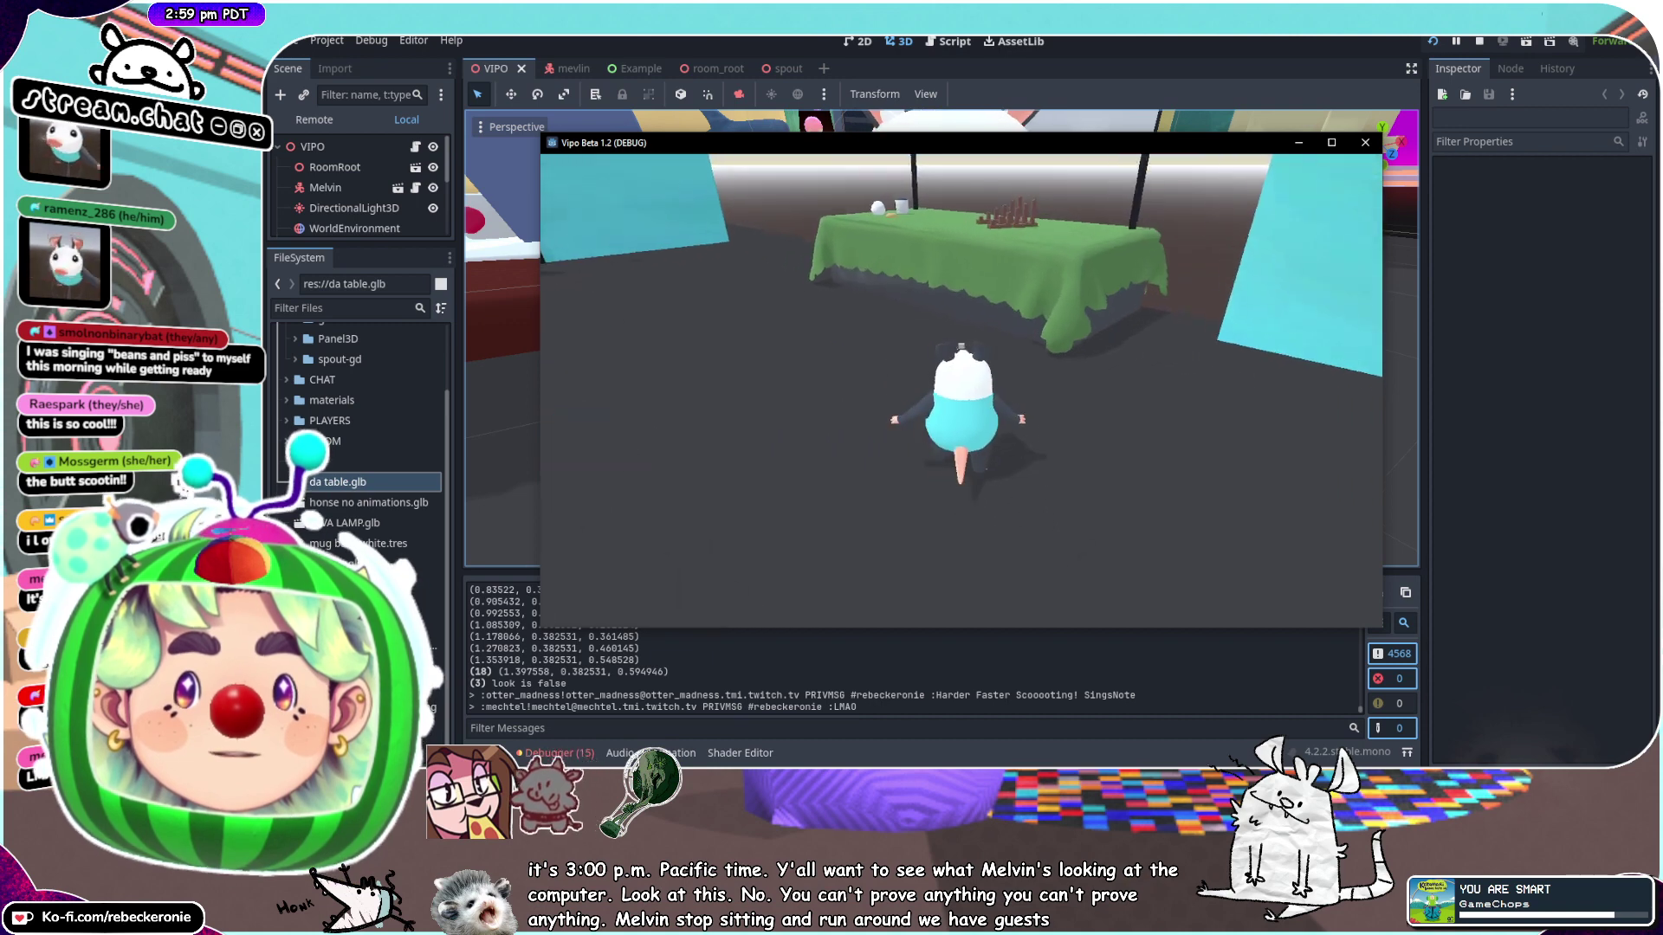
Jump the possum up at the merch table to show the mug and bread, and back away from the stand
key("w")
key("space")
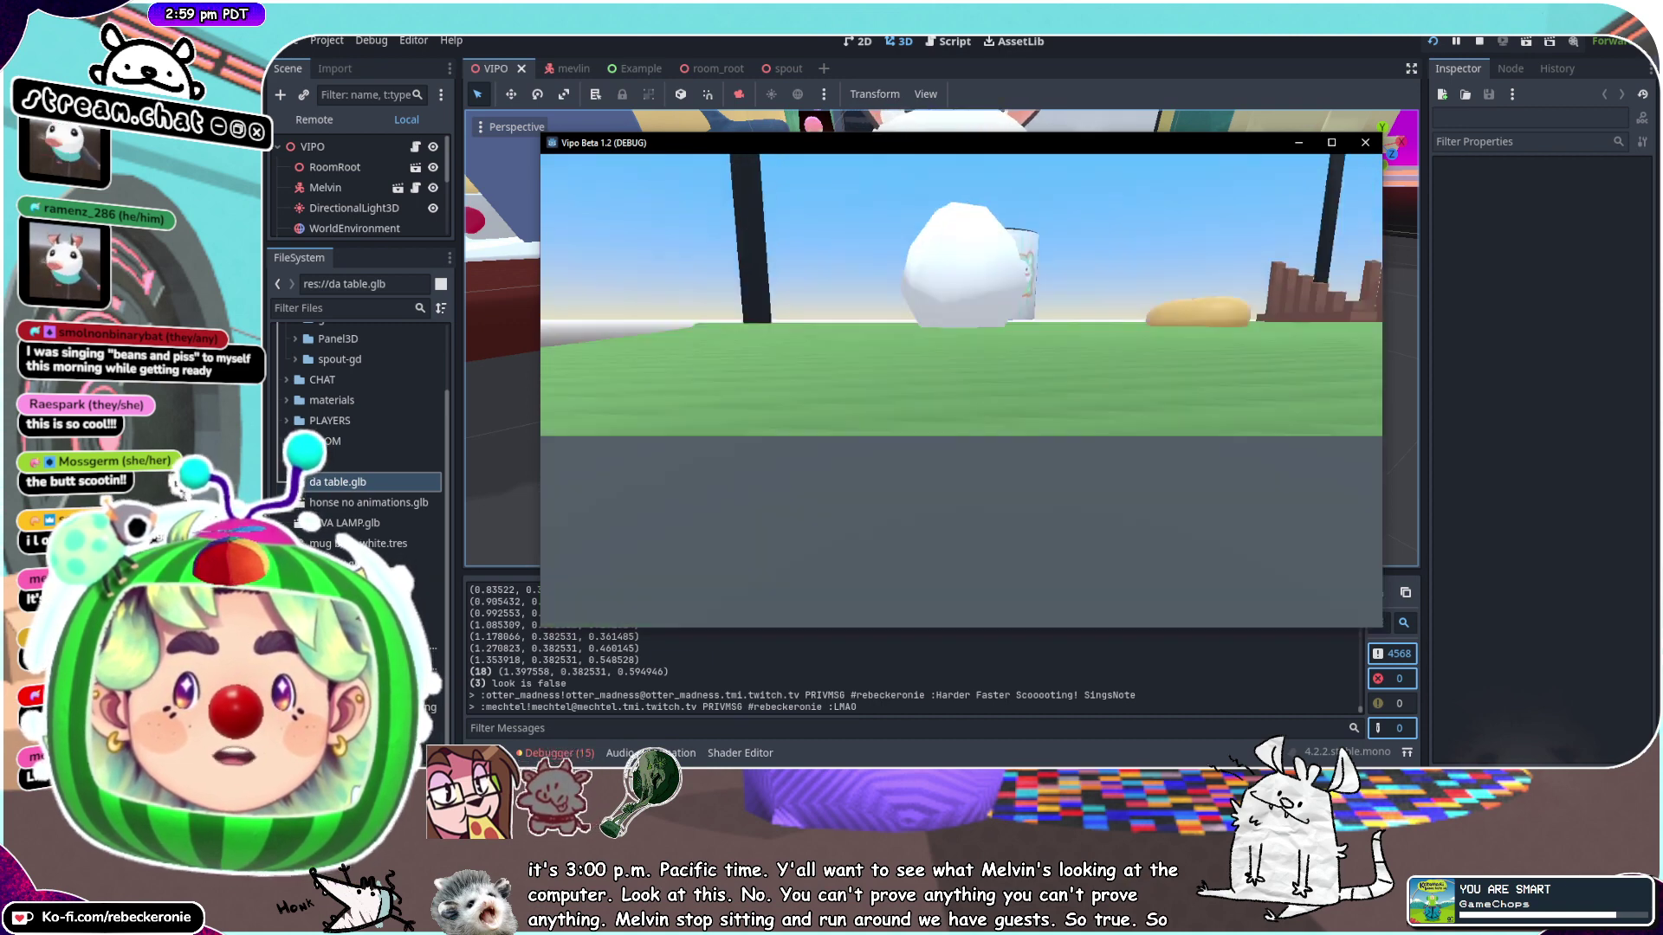
key("space")
key("w")
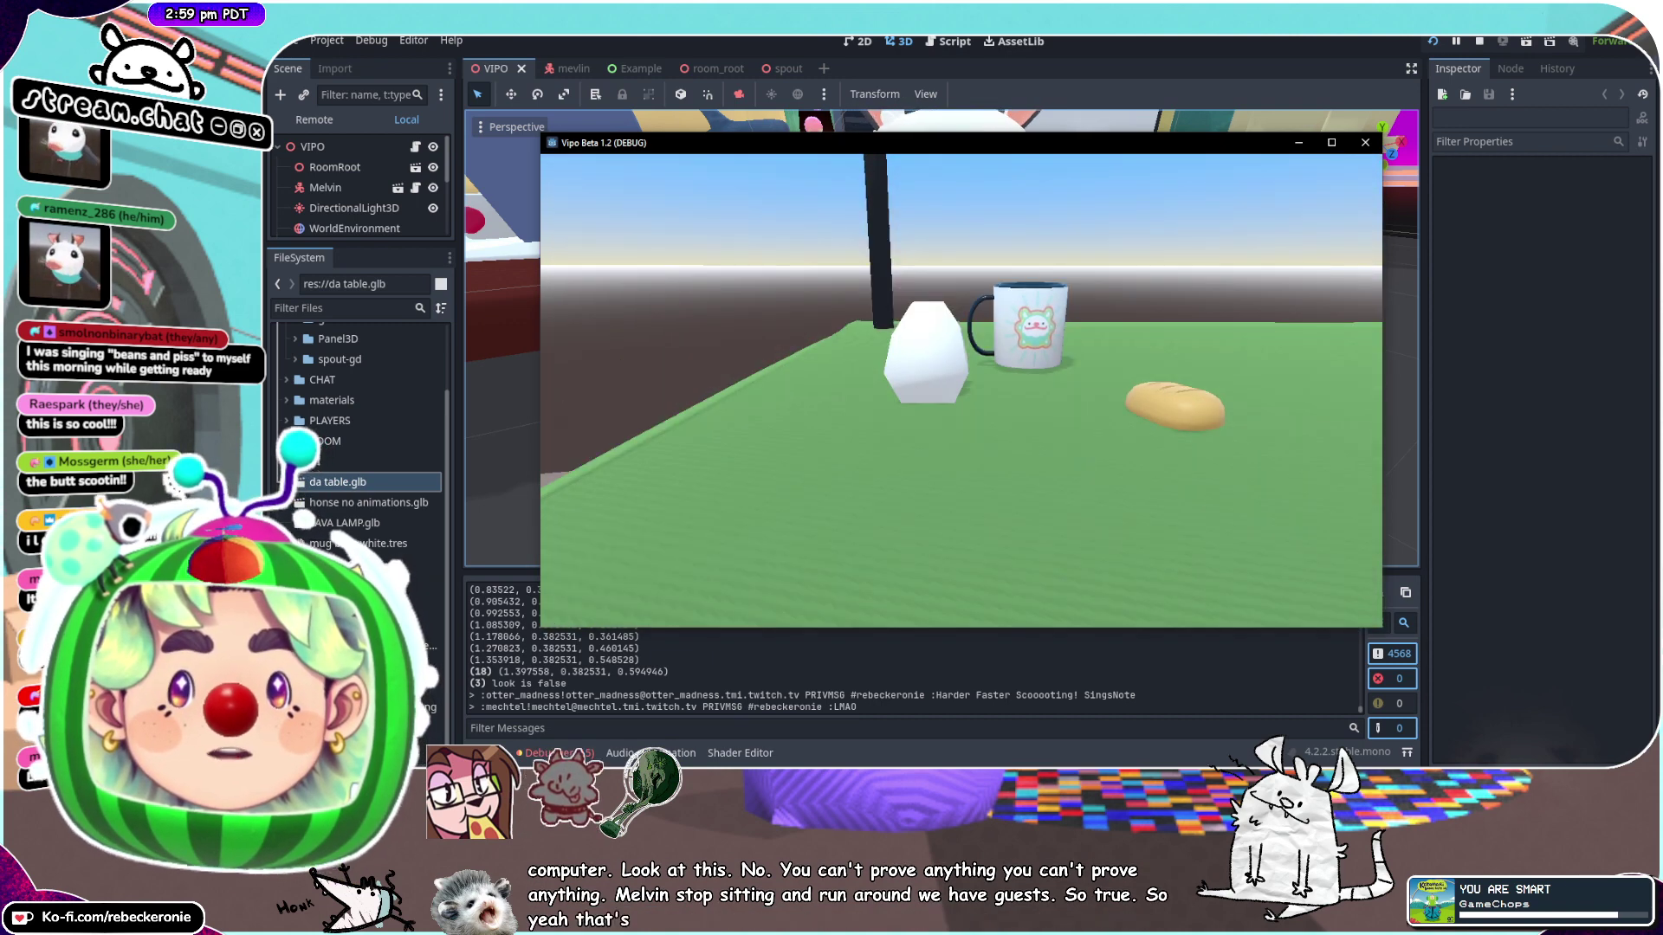
key("space")
key("s")
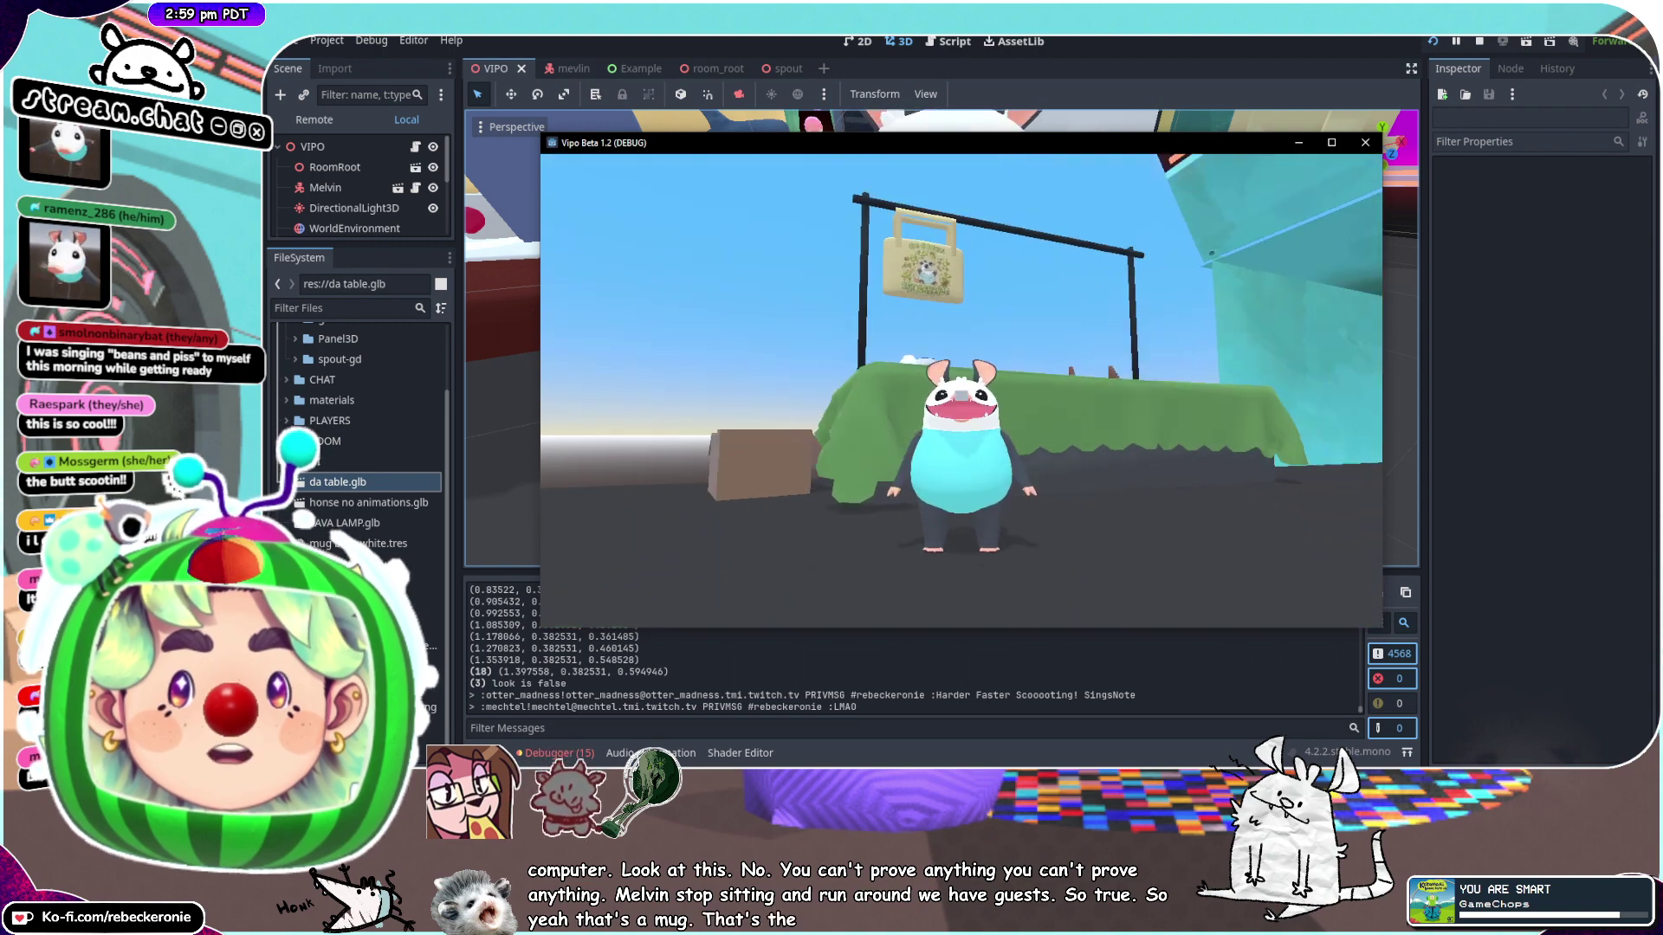
Show the tote bag hanging on the merch stand and run the possum back toward the coffee table and sofa
key("s")
key("d")
key("w")
key("s")
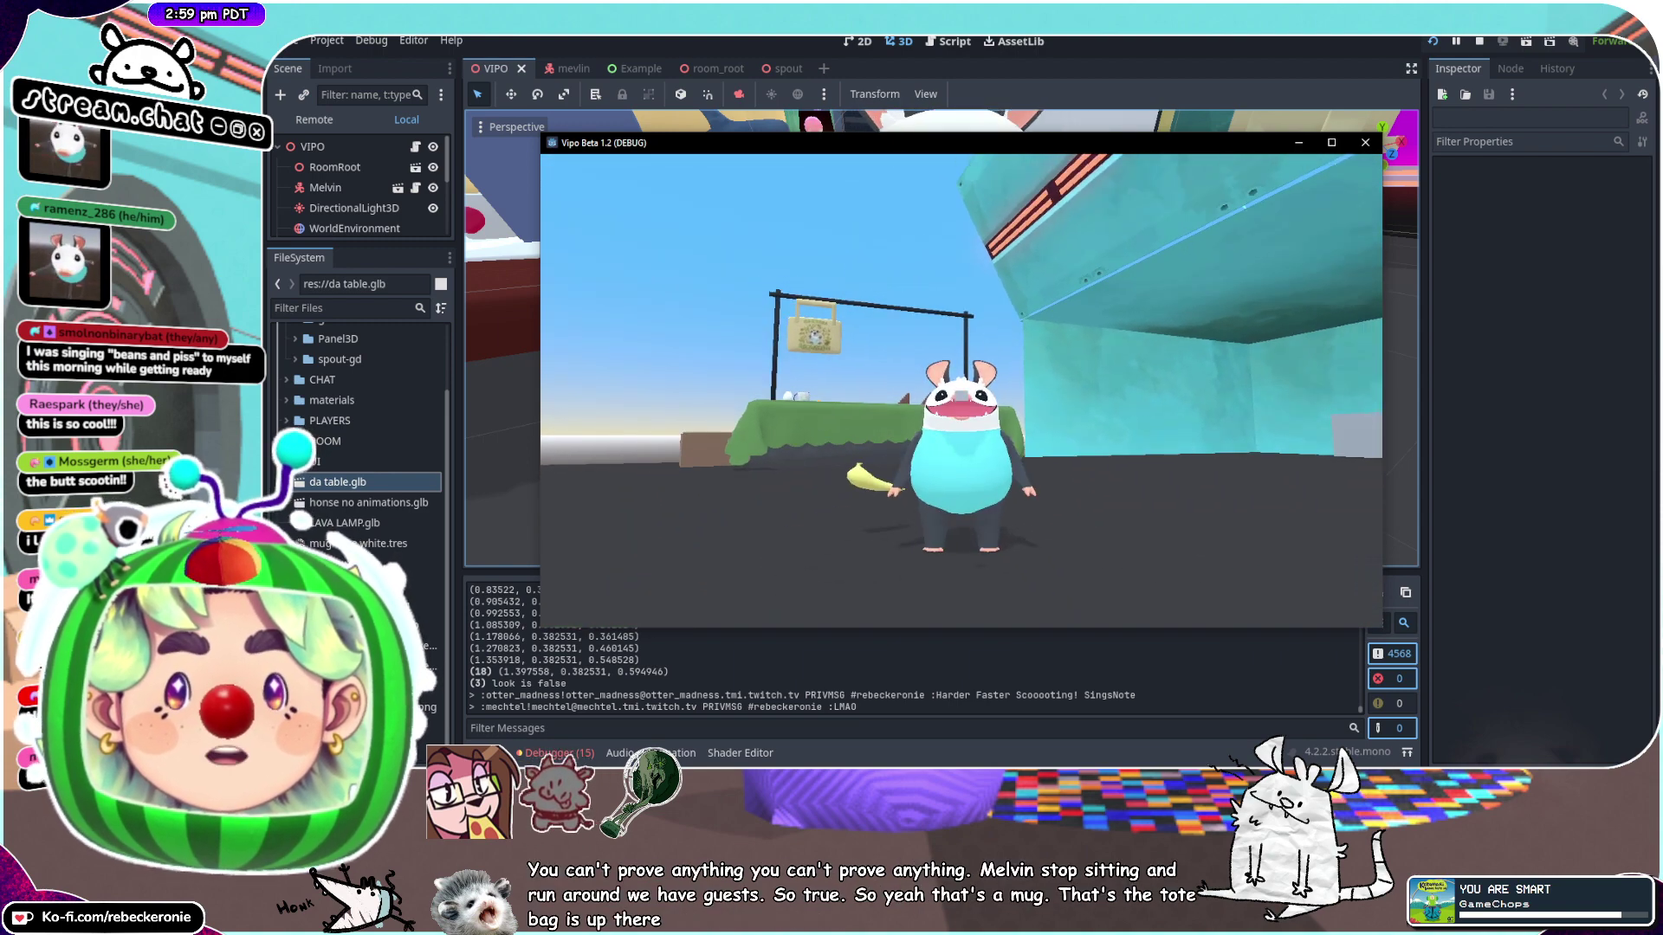
key("w")
key("d")
key("w")
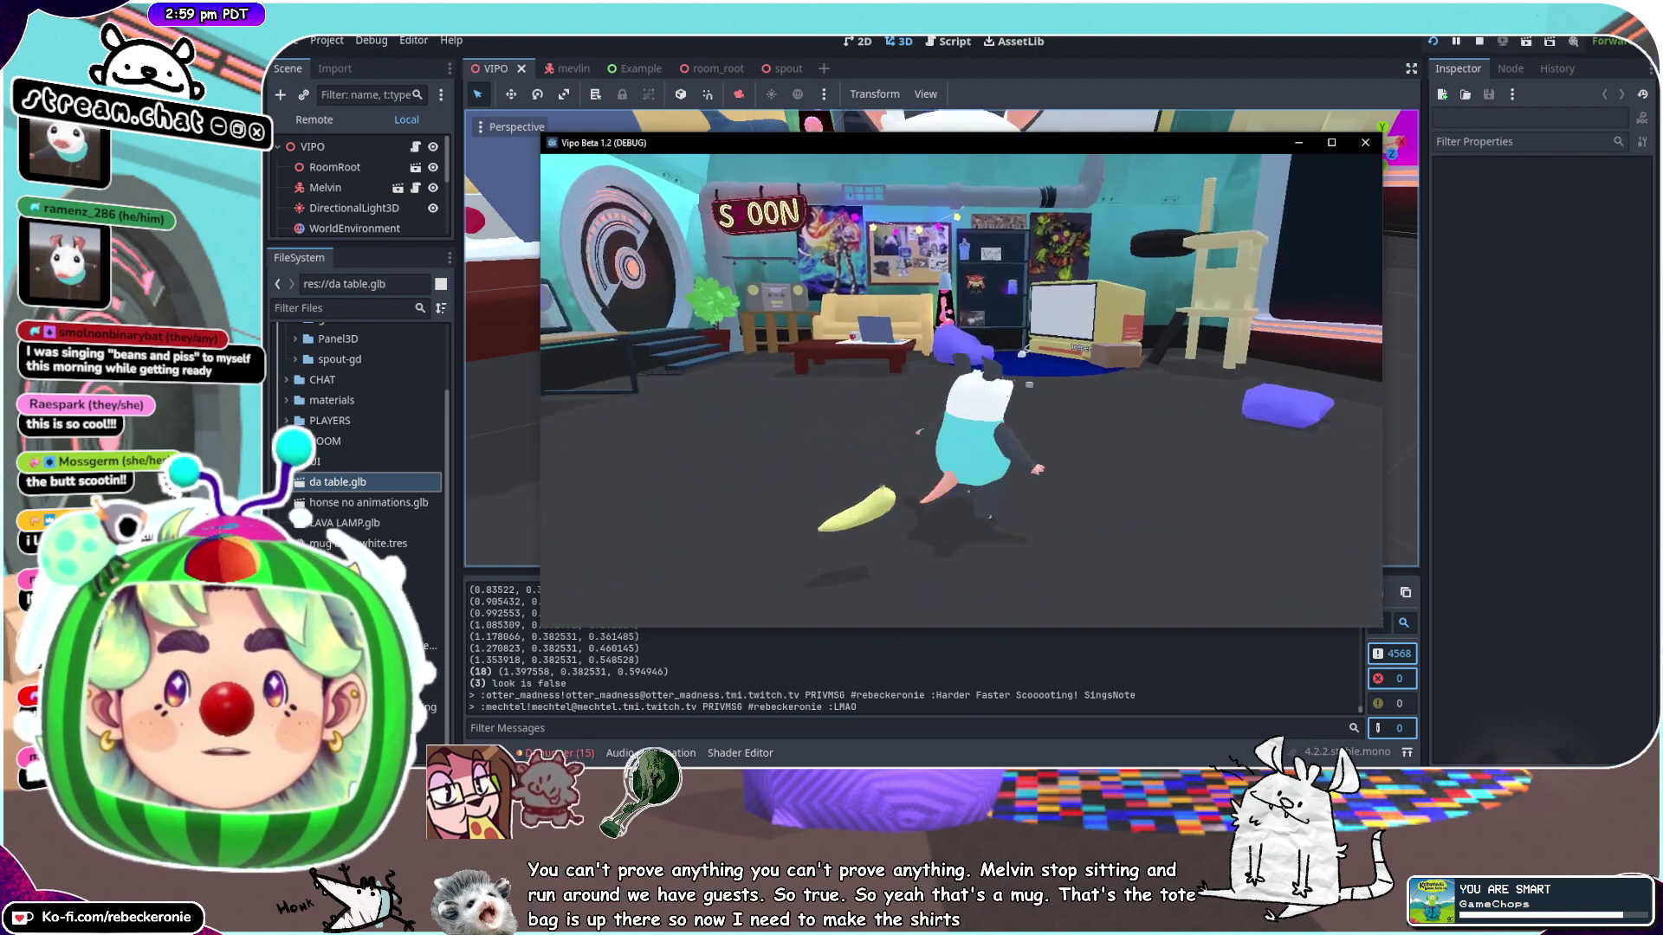
key("s")
key("w")
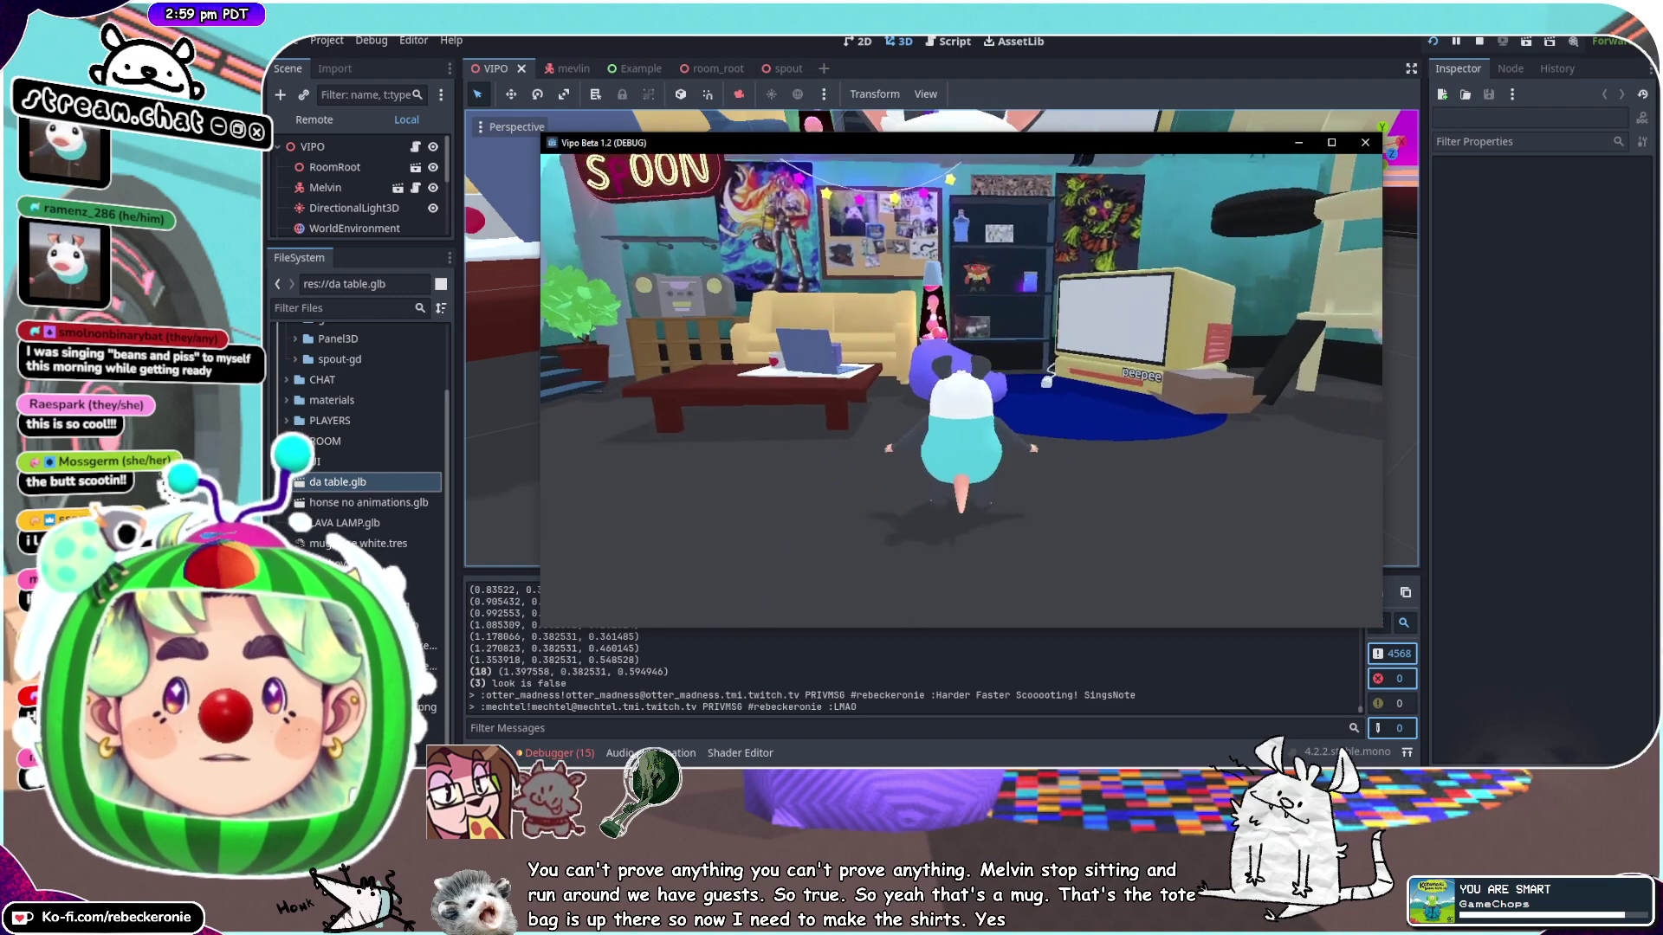
Run the possum over to the blue rug beside the giant computer, turn it around there, and end the running game
key("d")
key("space")
key("s")
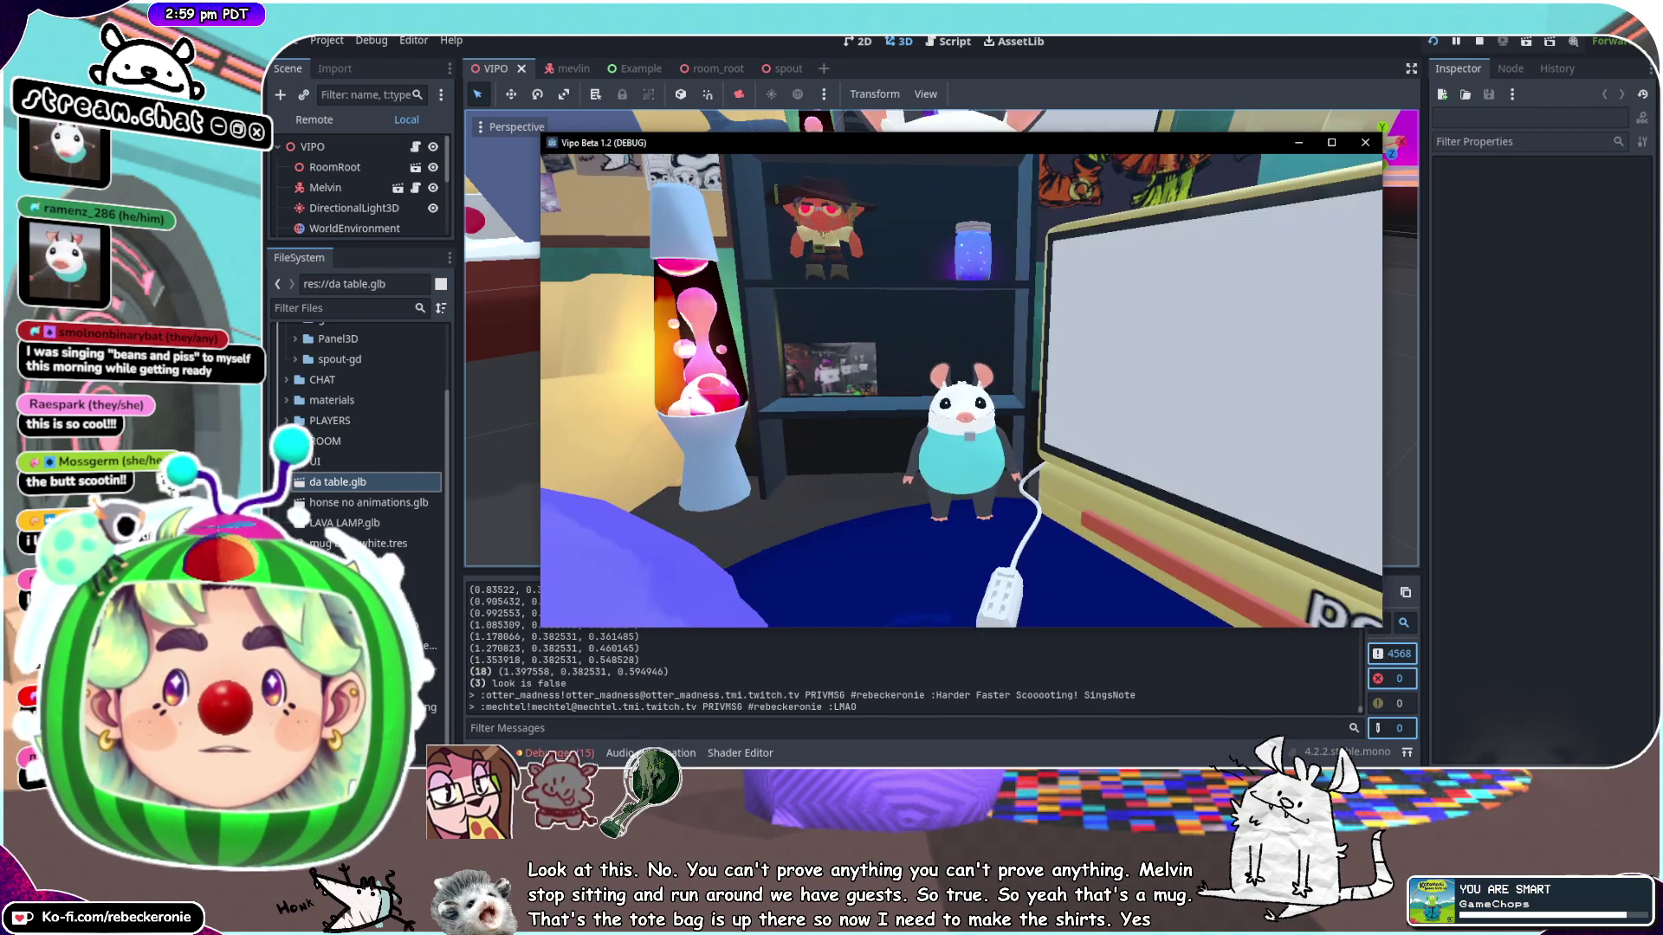
key("s")
key("d")
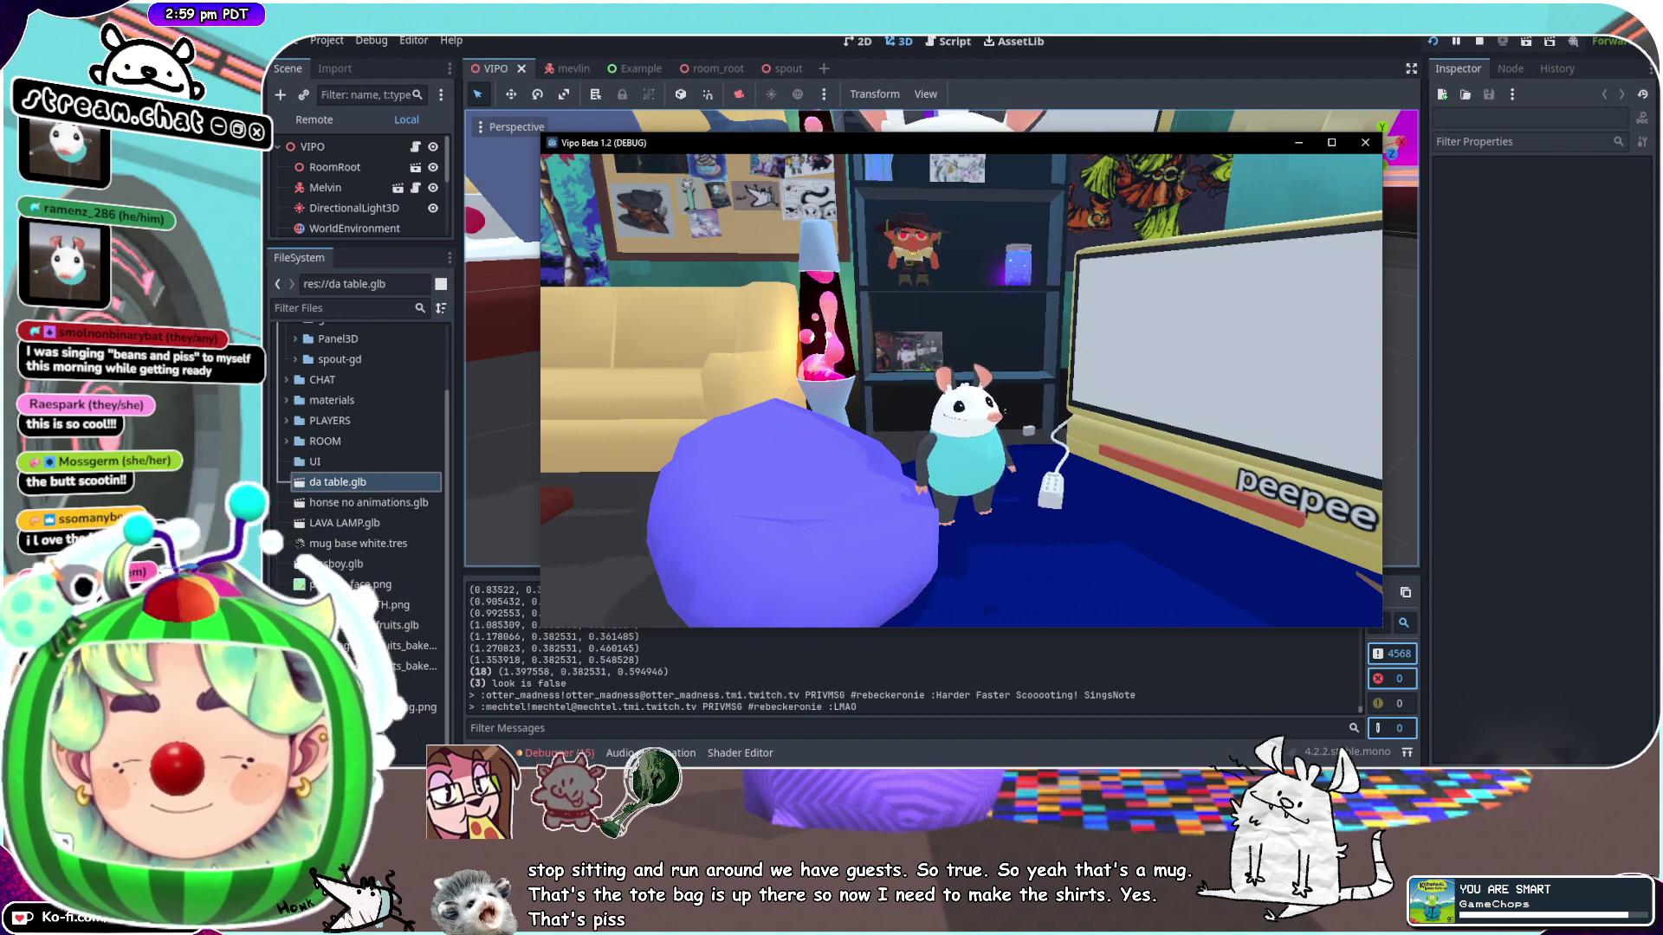
key("Escape")
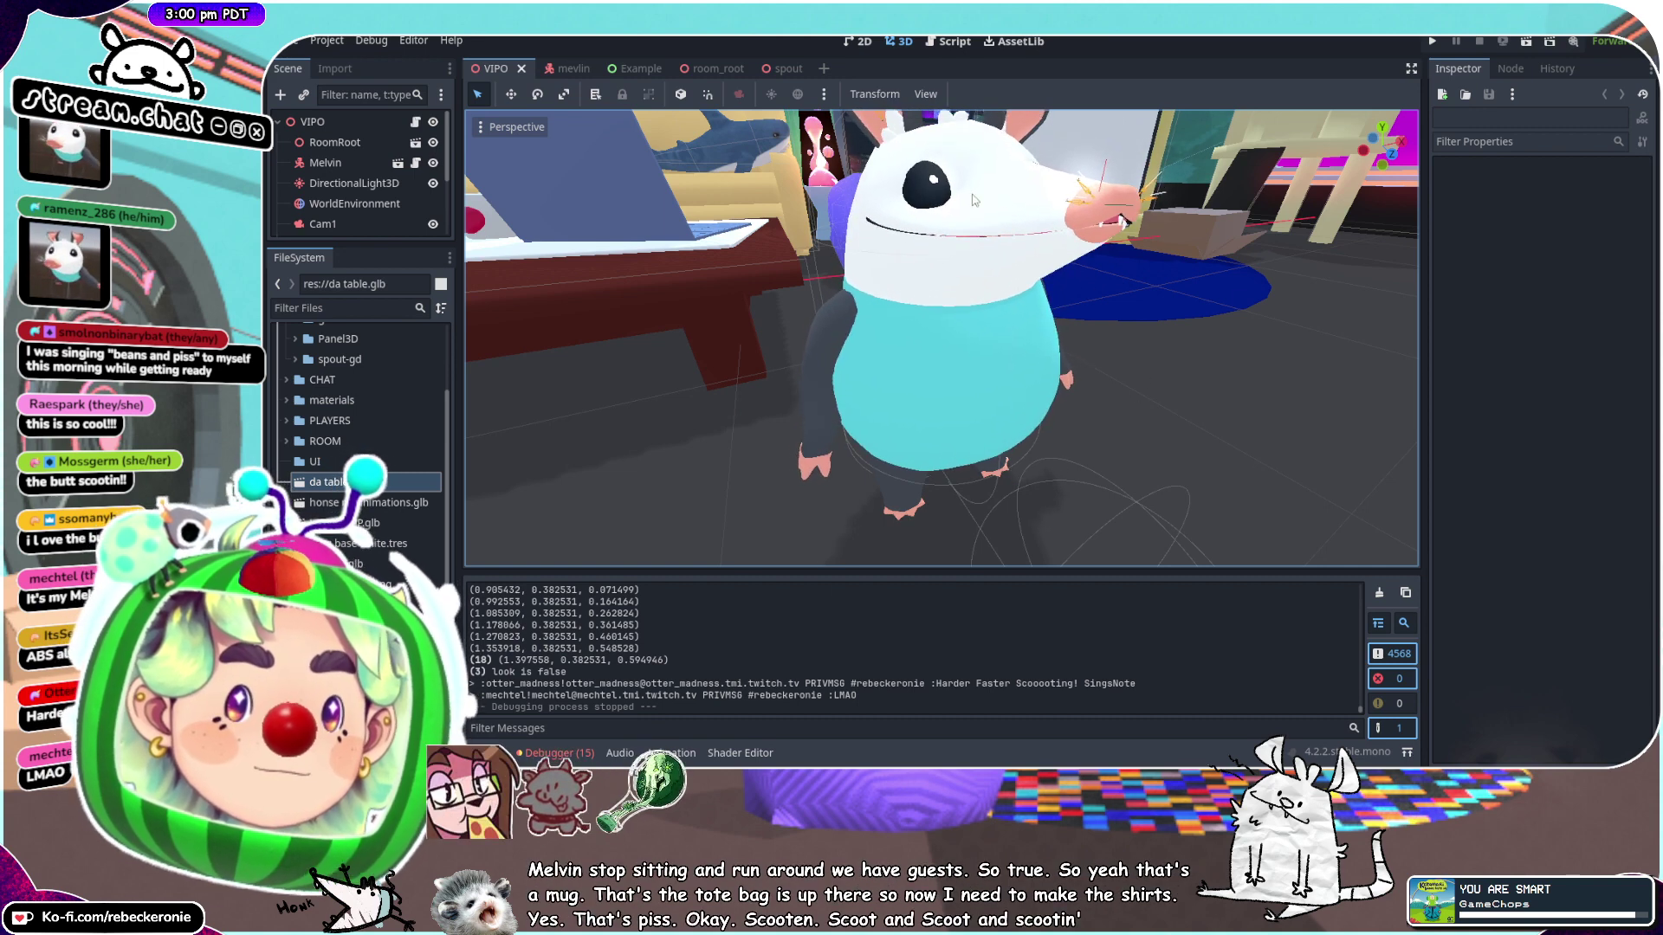
Save the VIPO scene and switch to Blender
scroll(1069, 310, "down", 5)
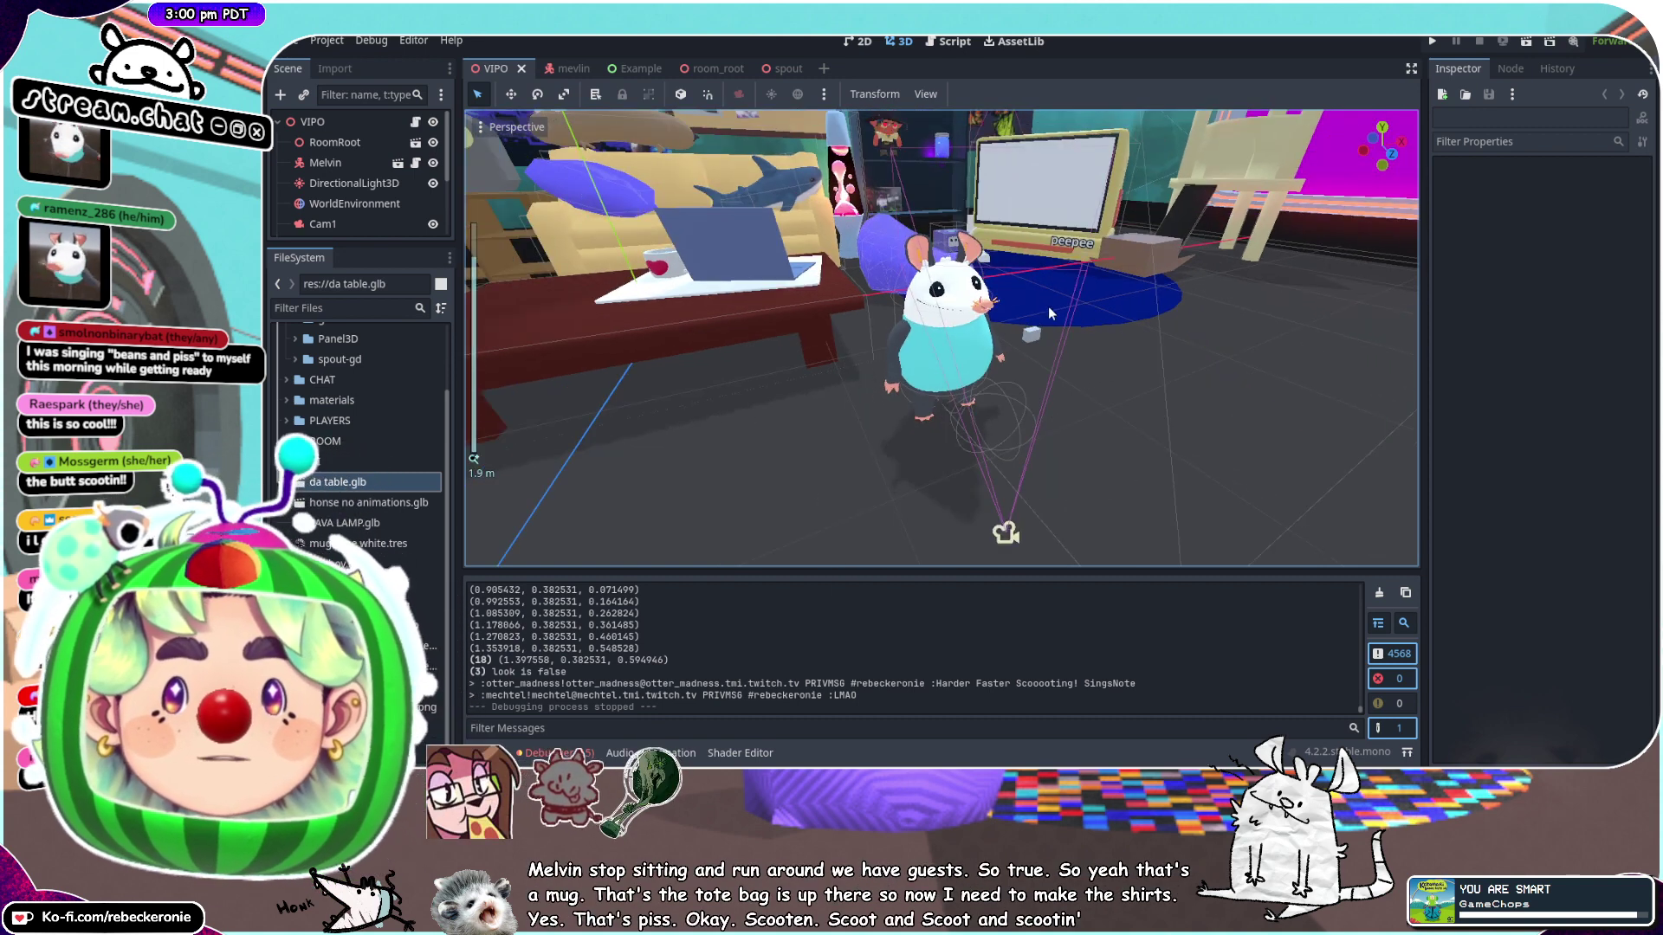
scroll(929, 260, "down", 8)
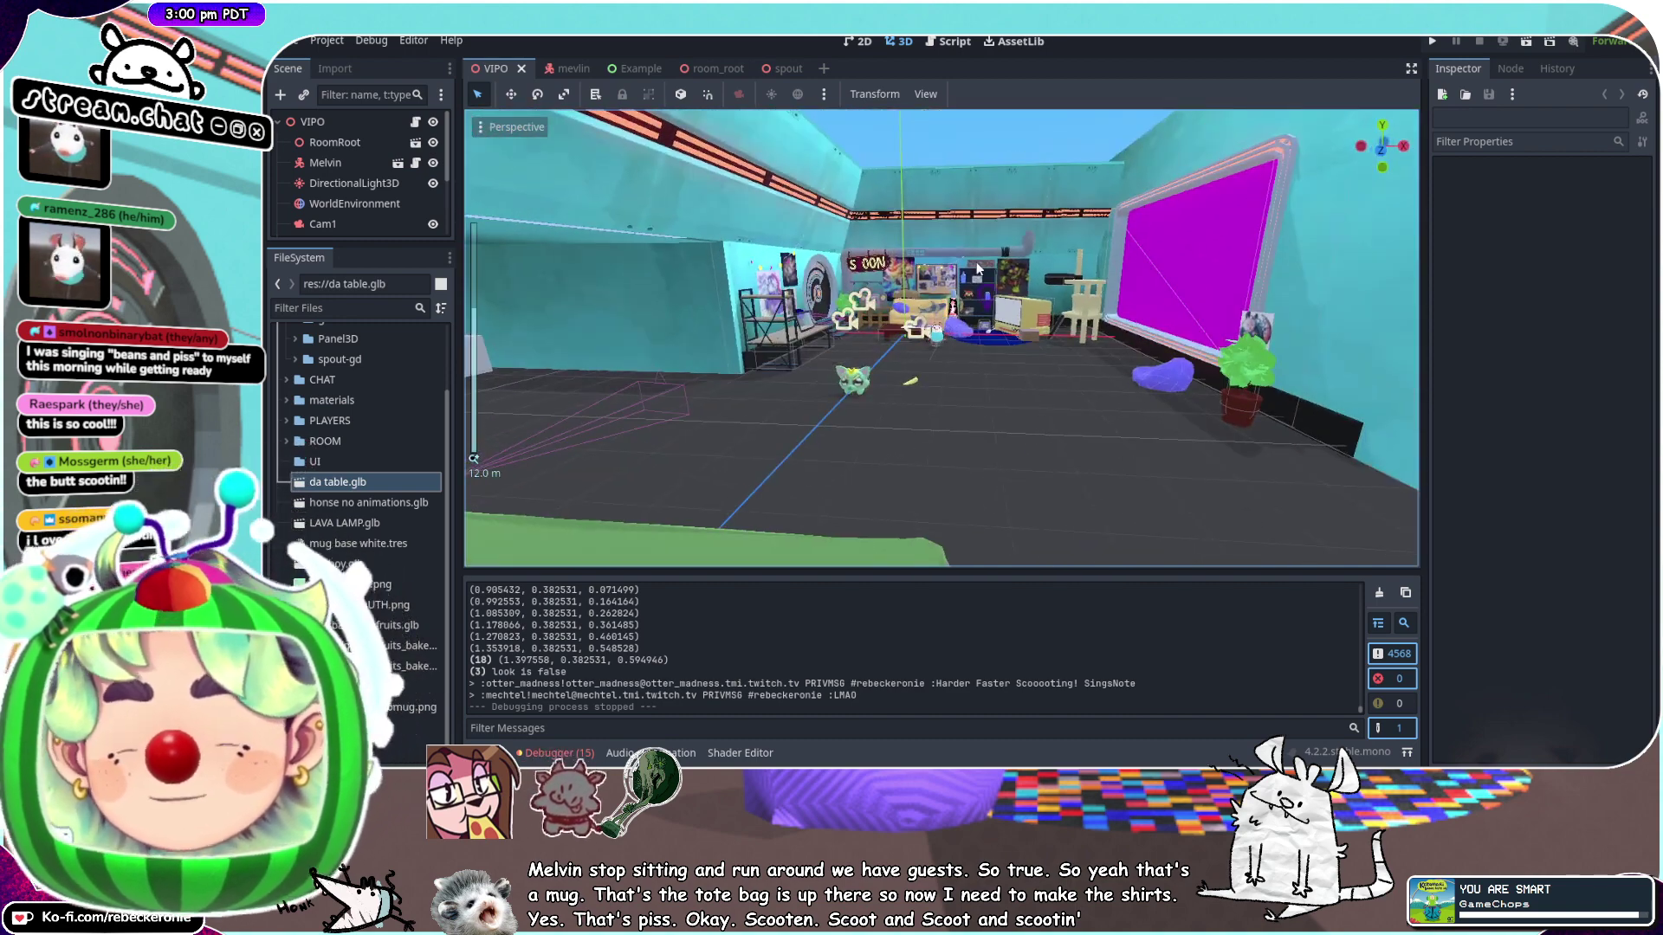
key("ctrl+s")
key("alt+Tab")
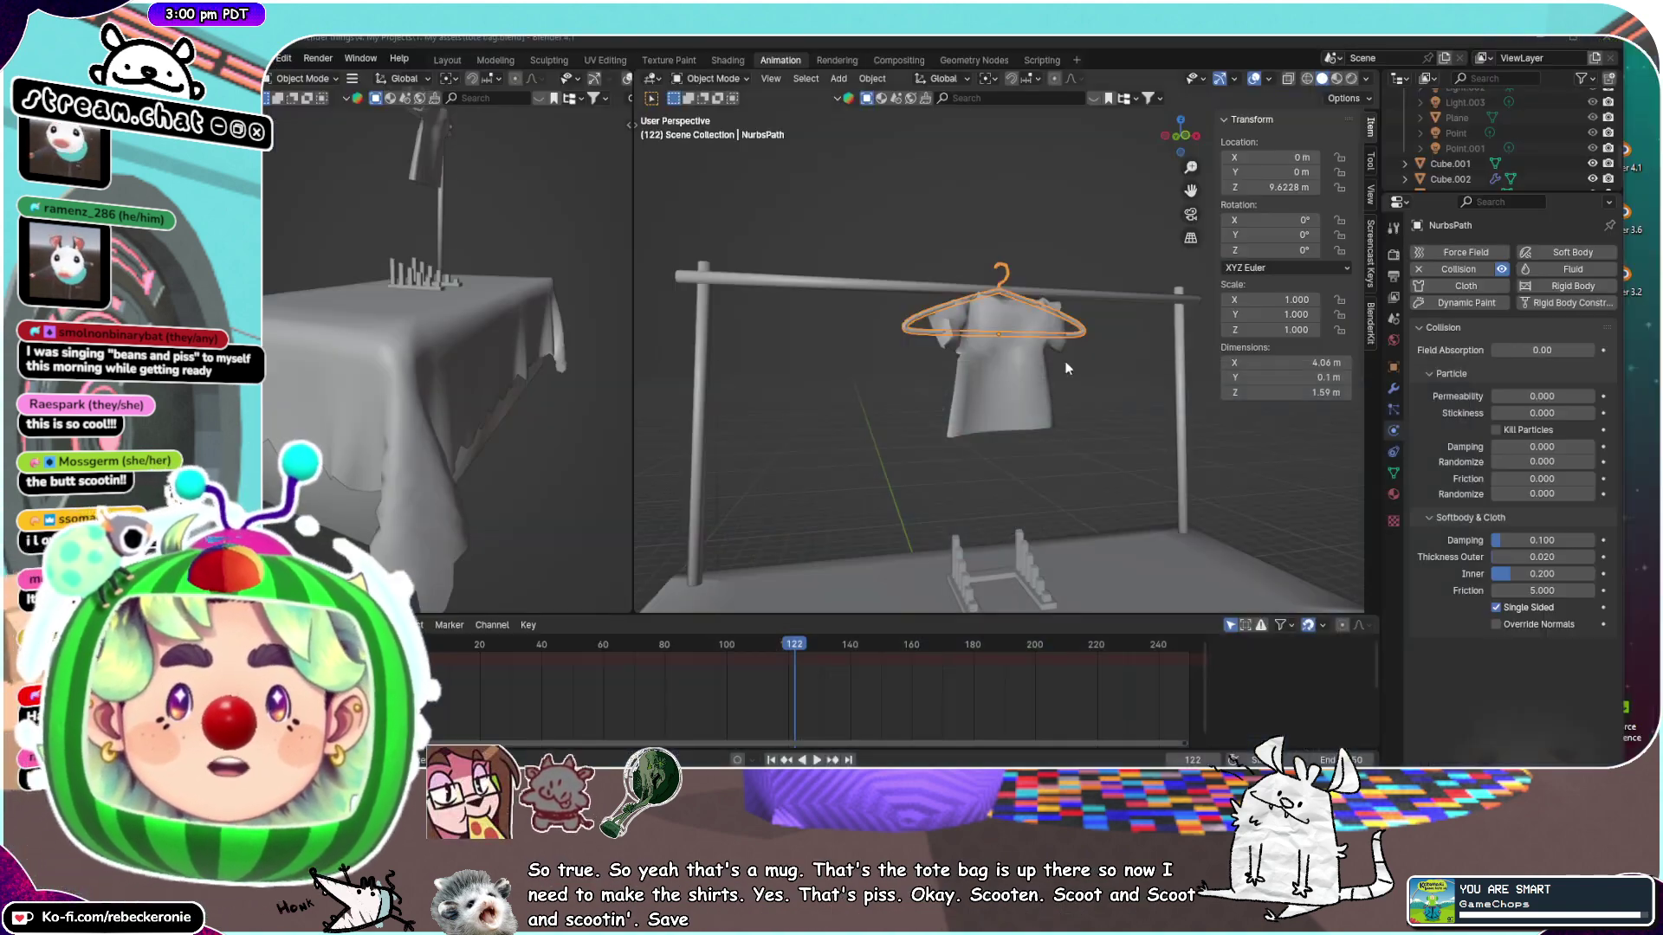
Select the T-shirt draped on the hanger and rewind its cloth simulation to frame 0
scroll(1022, 367, "up", 2)
middle_click_drag(1022, 368, 1099, 440)
scroll(1008, 386, "up", 5)
middle_click_drag(1007, 386, 1115, 354)
left_click(1122, 390)
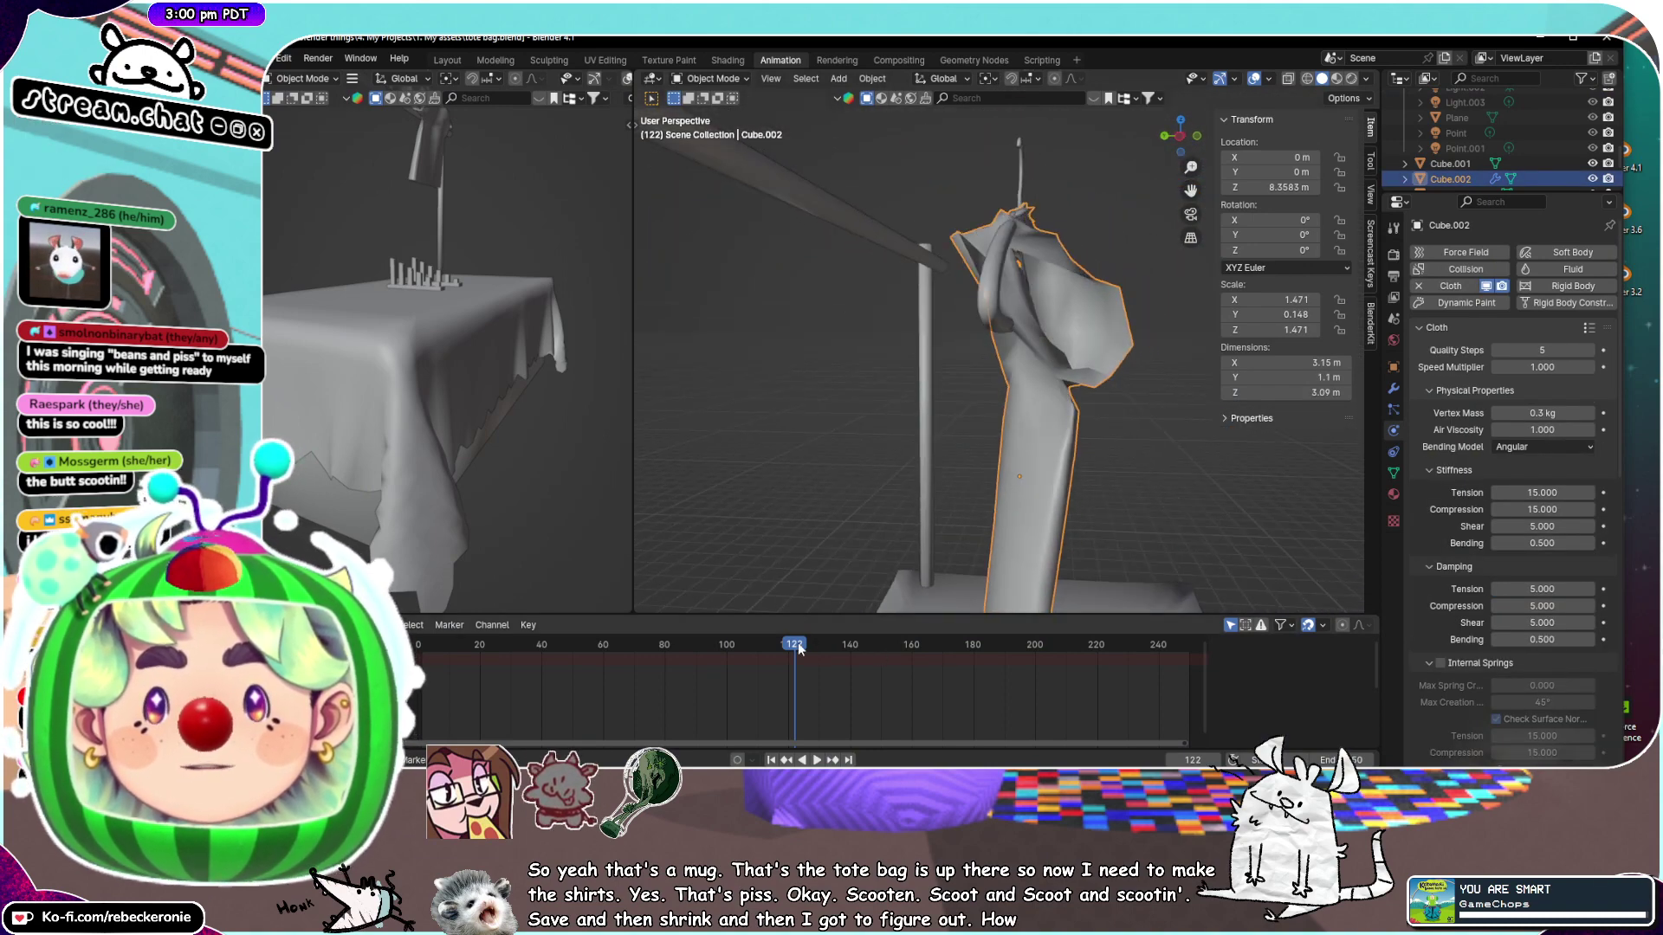
left_click_drag(798, 643, 422, 665)
key("space")
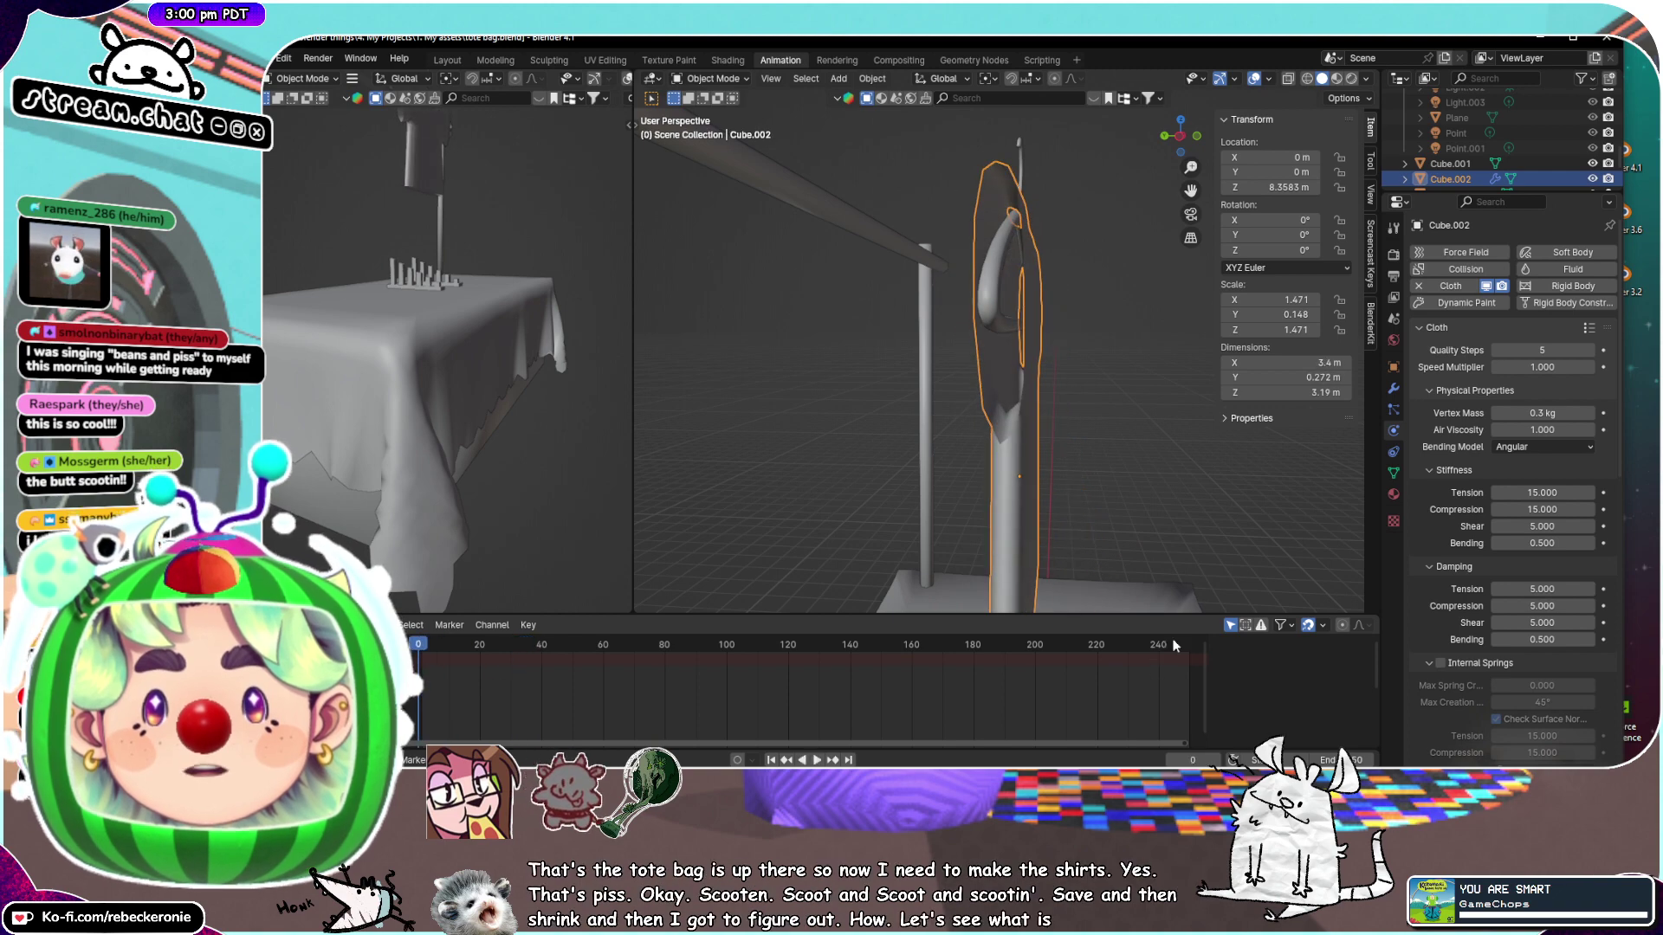
Raise the T-shirt about 0.12 m along Z so its shoulders sit over the hanger
middle_click_drag(1165, 485, 986, 415)
scroll(1023, 478, "down", 3)
key("g")
key("y")
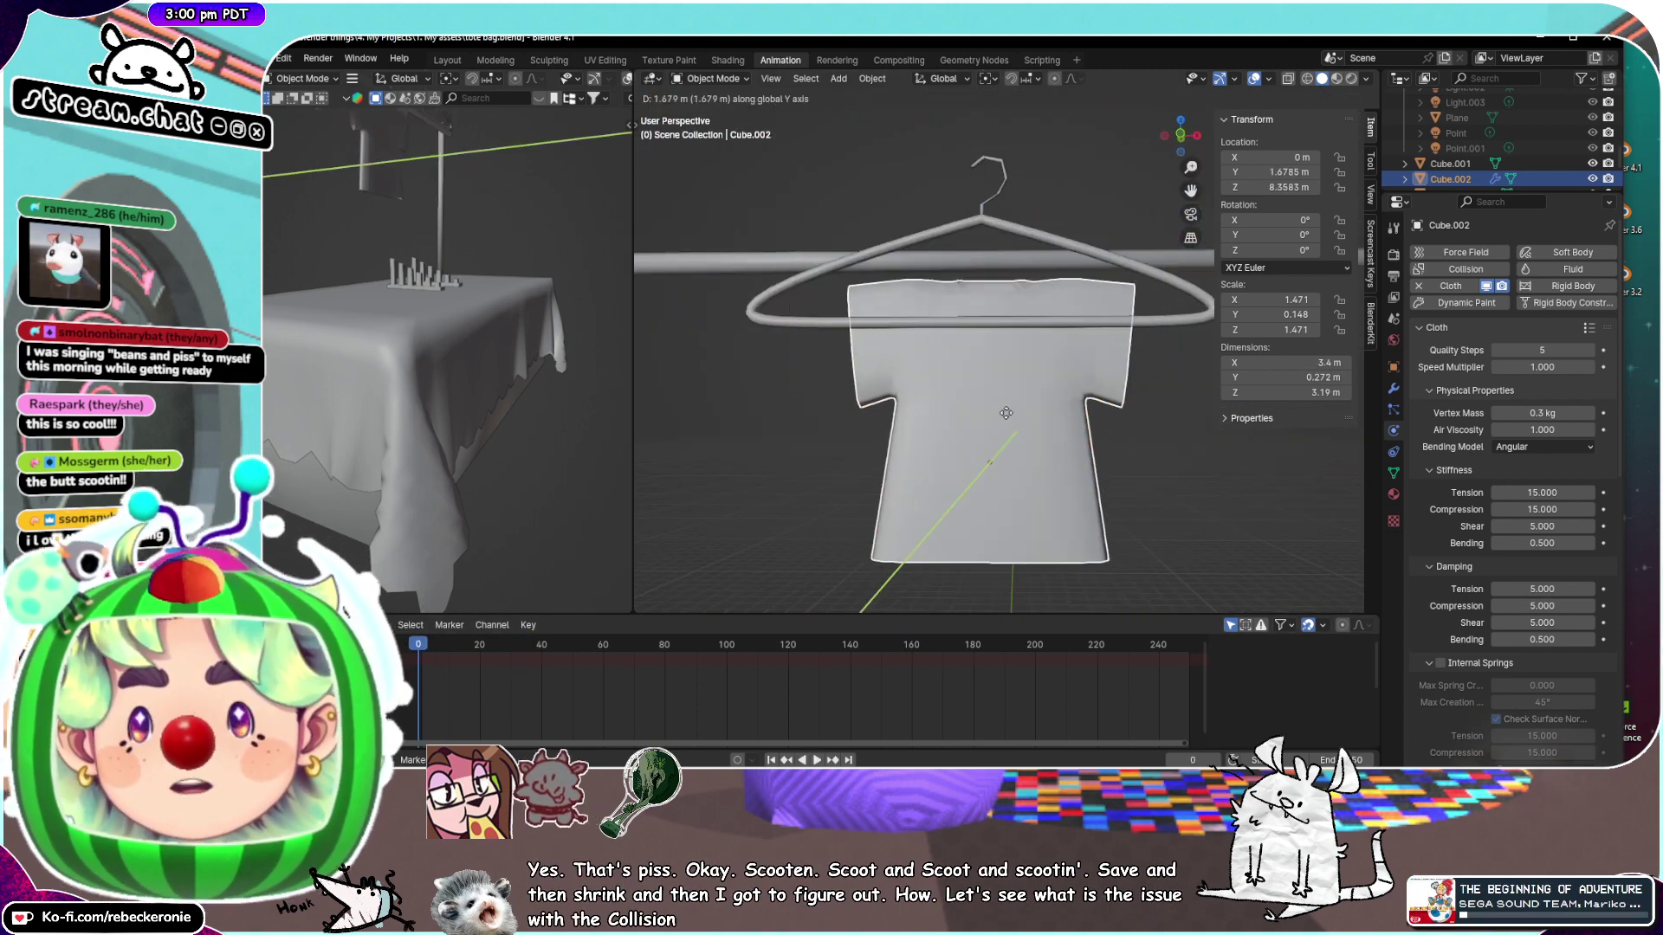
key("z")
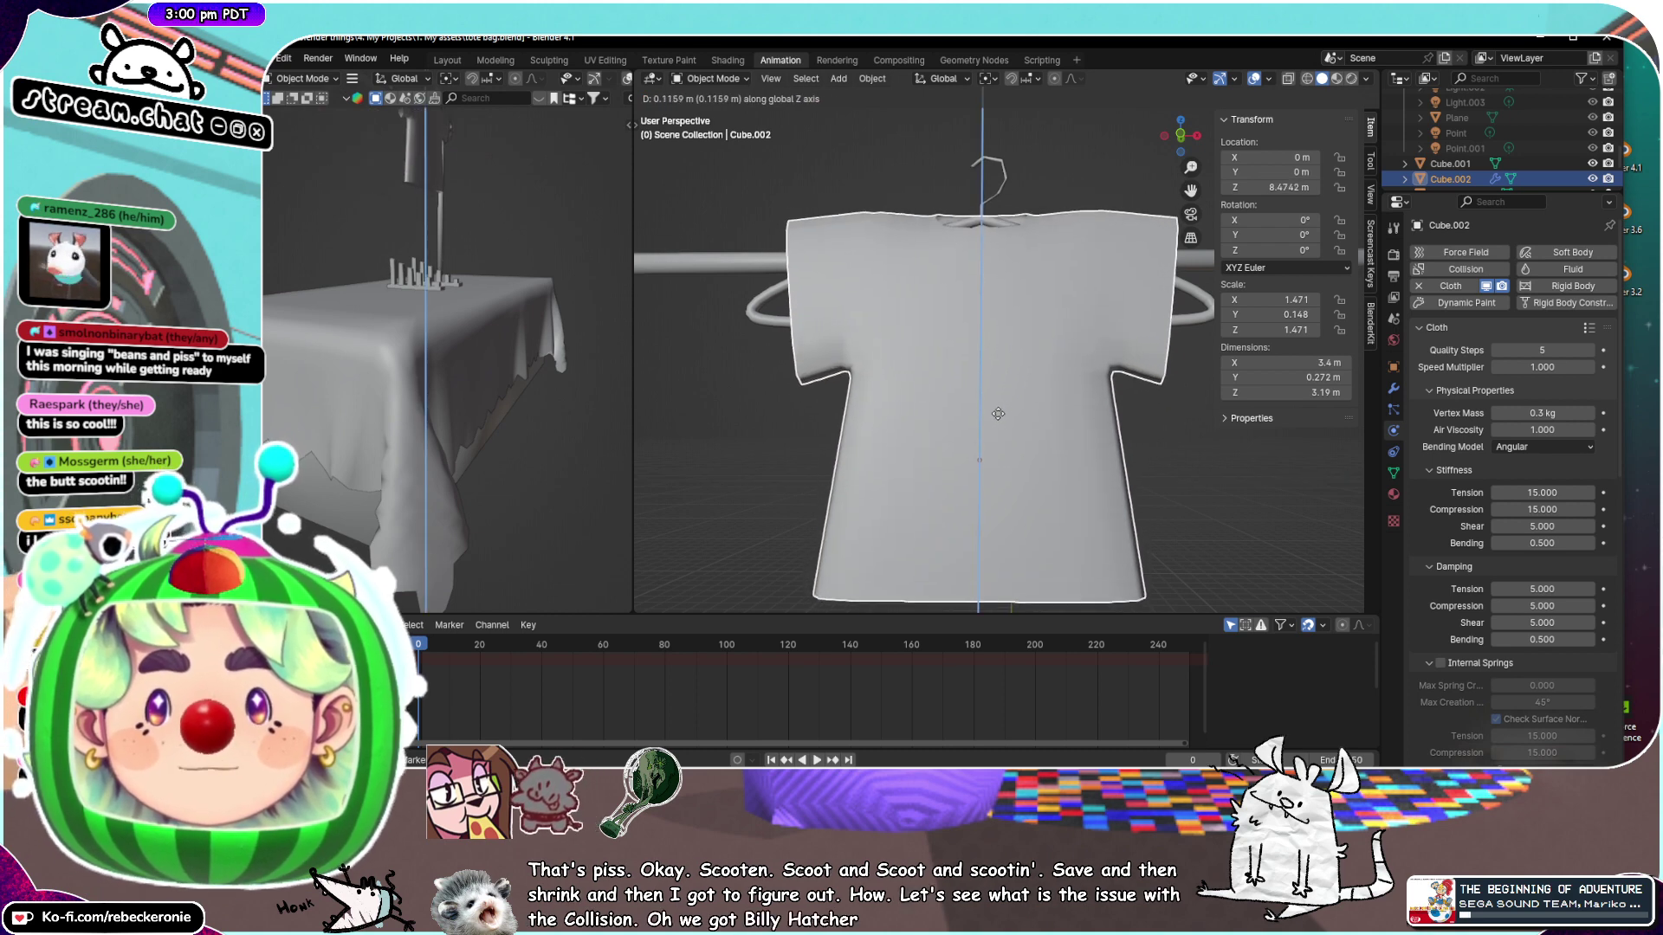
left_click(998, 413)
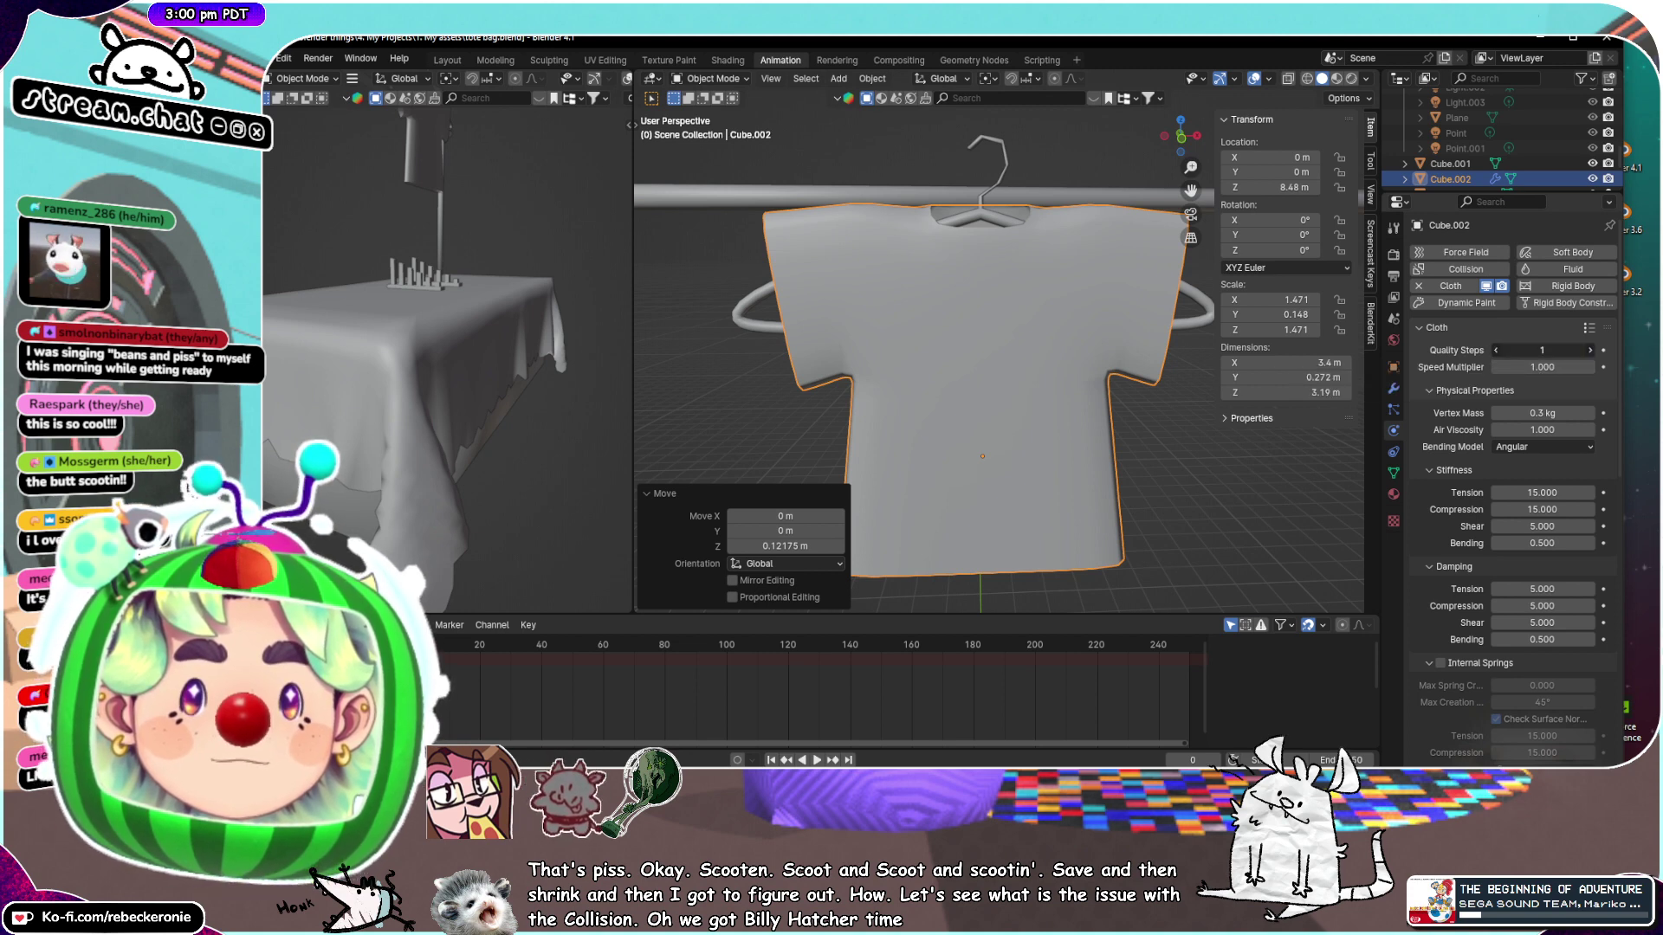
Simulate the shirt with 3 quality steps and stiffness of tension 0, compression 2.2 and bending 0, and scrub through the drape
left_click(817, 759)
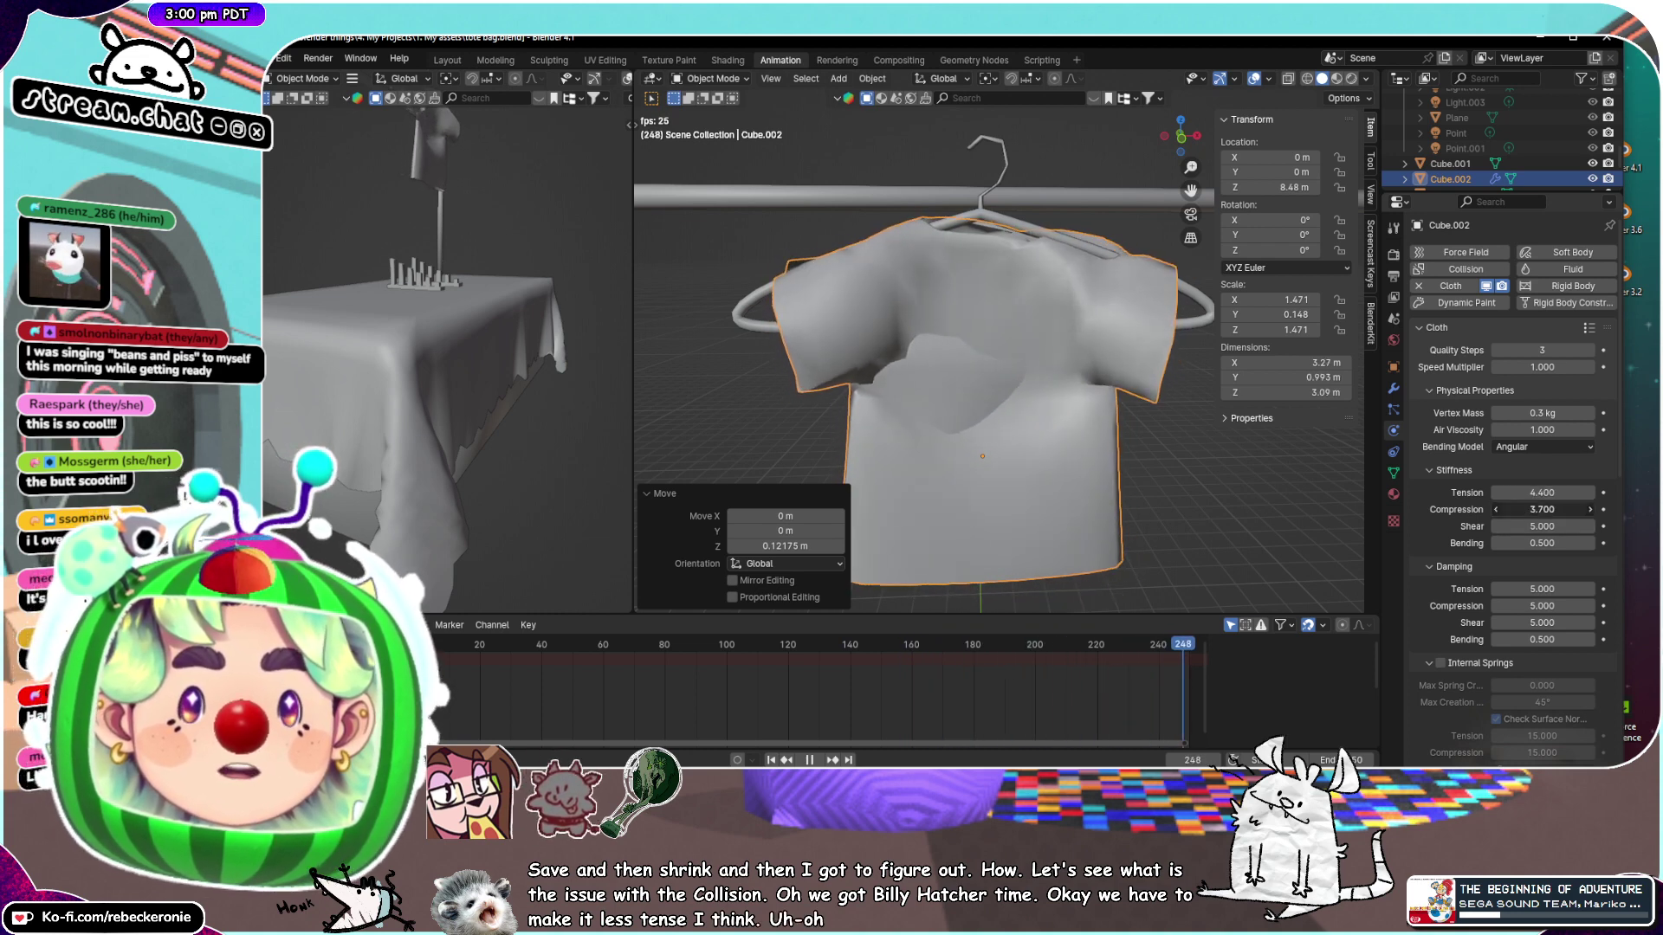
left_click_drag(1541, 510, 1512, 492)
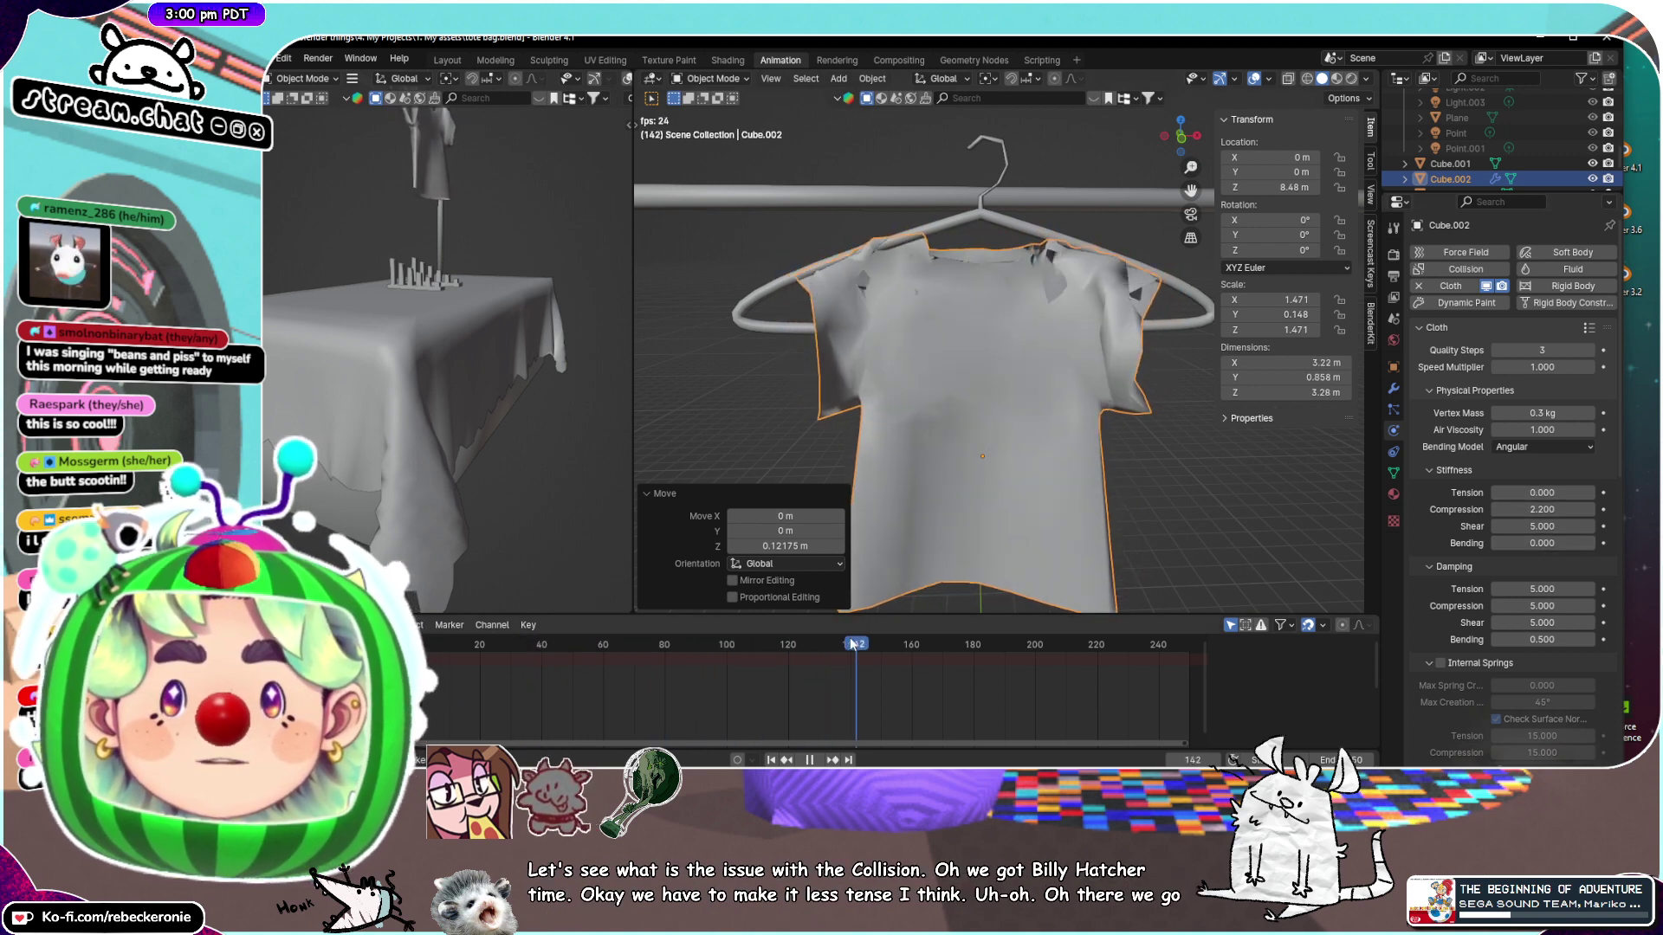
left_click_drag(853, 645, 483, 630)
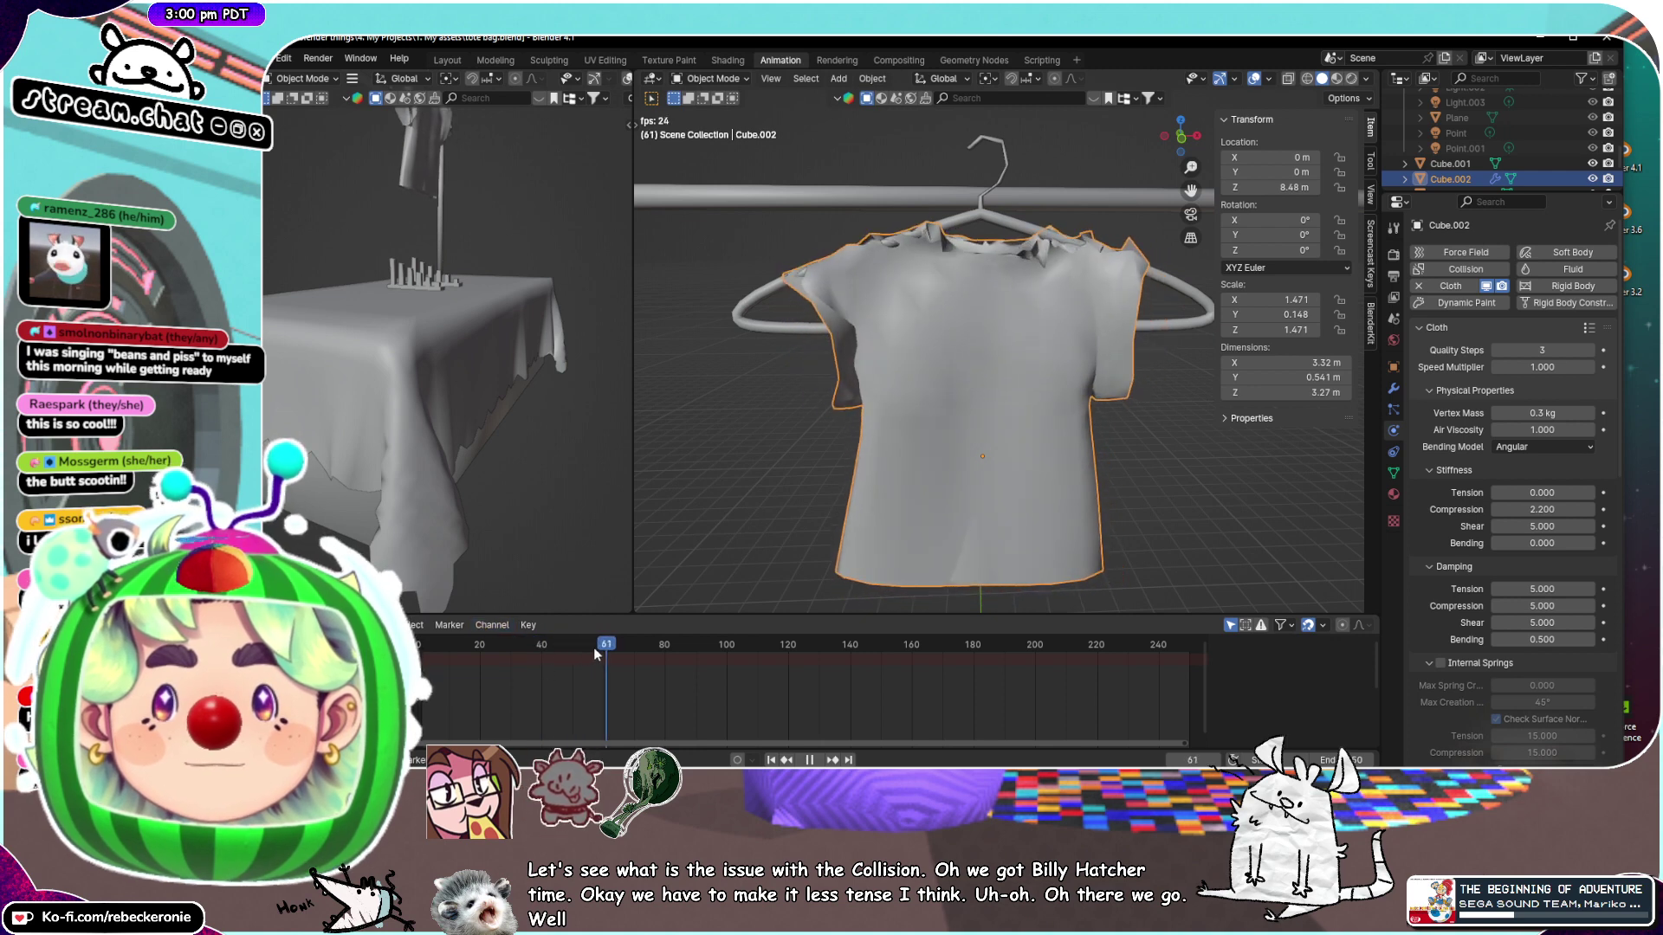
left_click_drag(594, 648, 1187, 664)
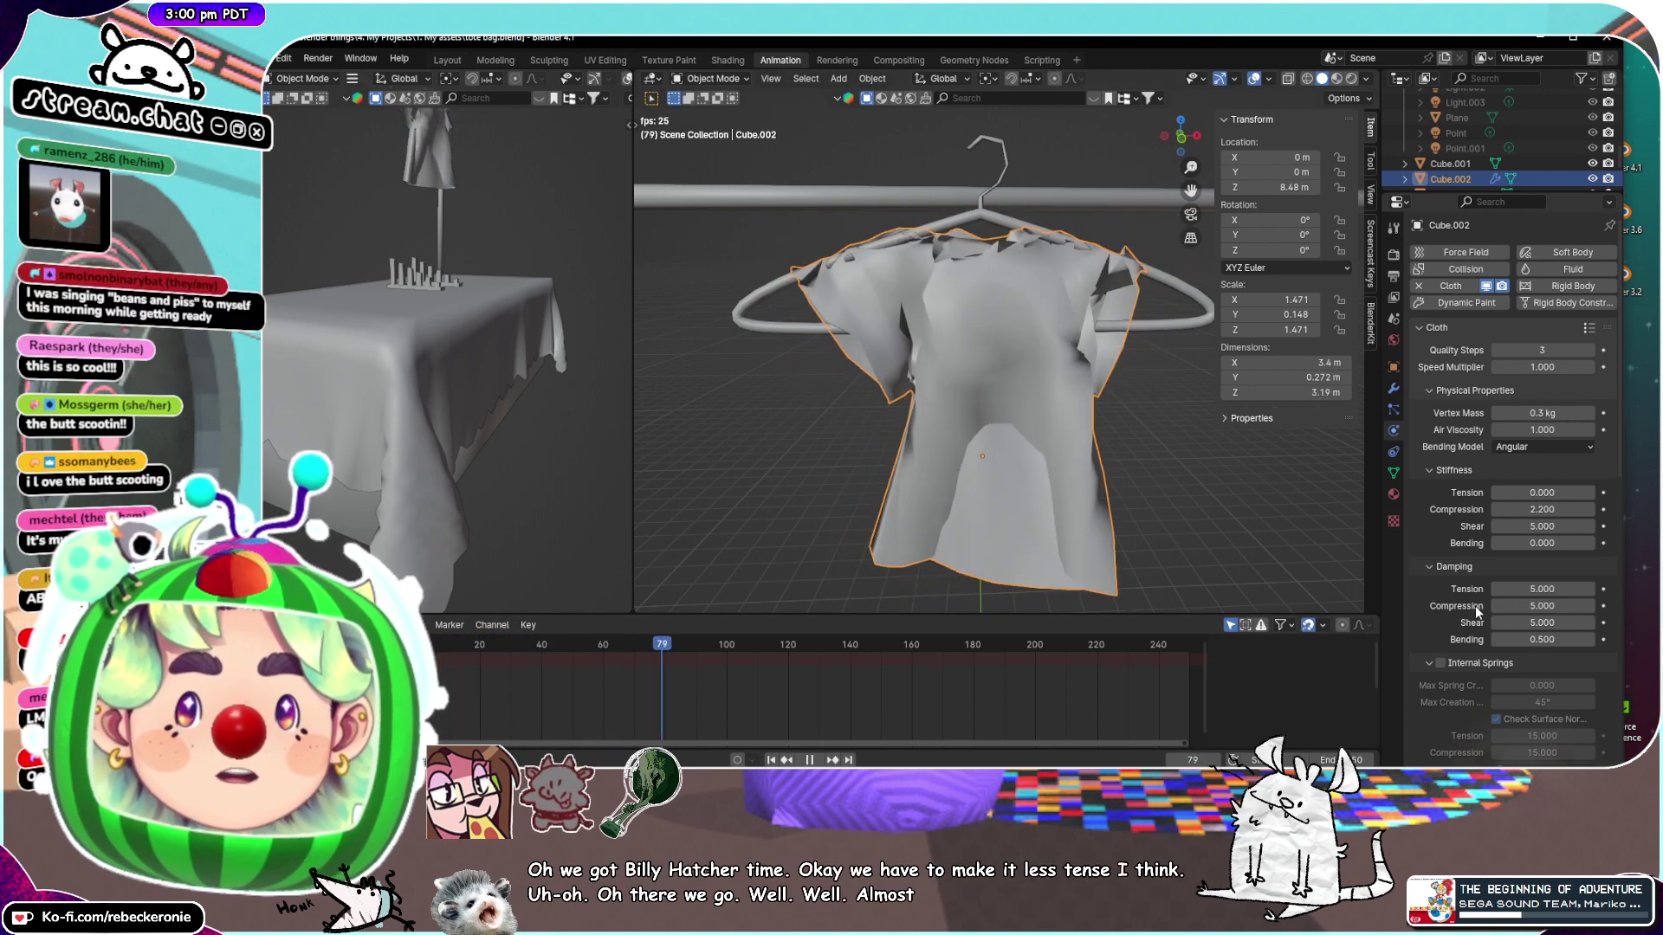
Set the shirt's tension, compression and shear damping to 0 and check the replayed drape around the hanger
left_click_drag(1559, 590, 1529, 590)
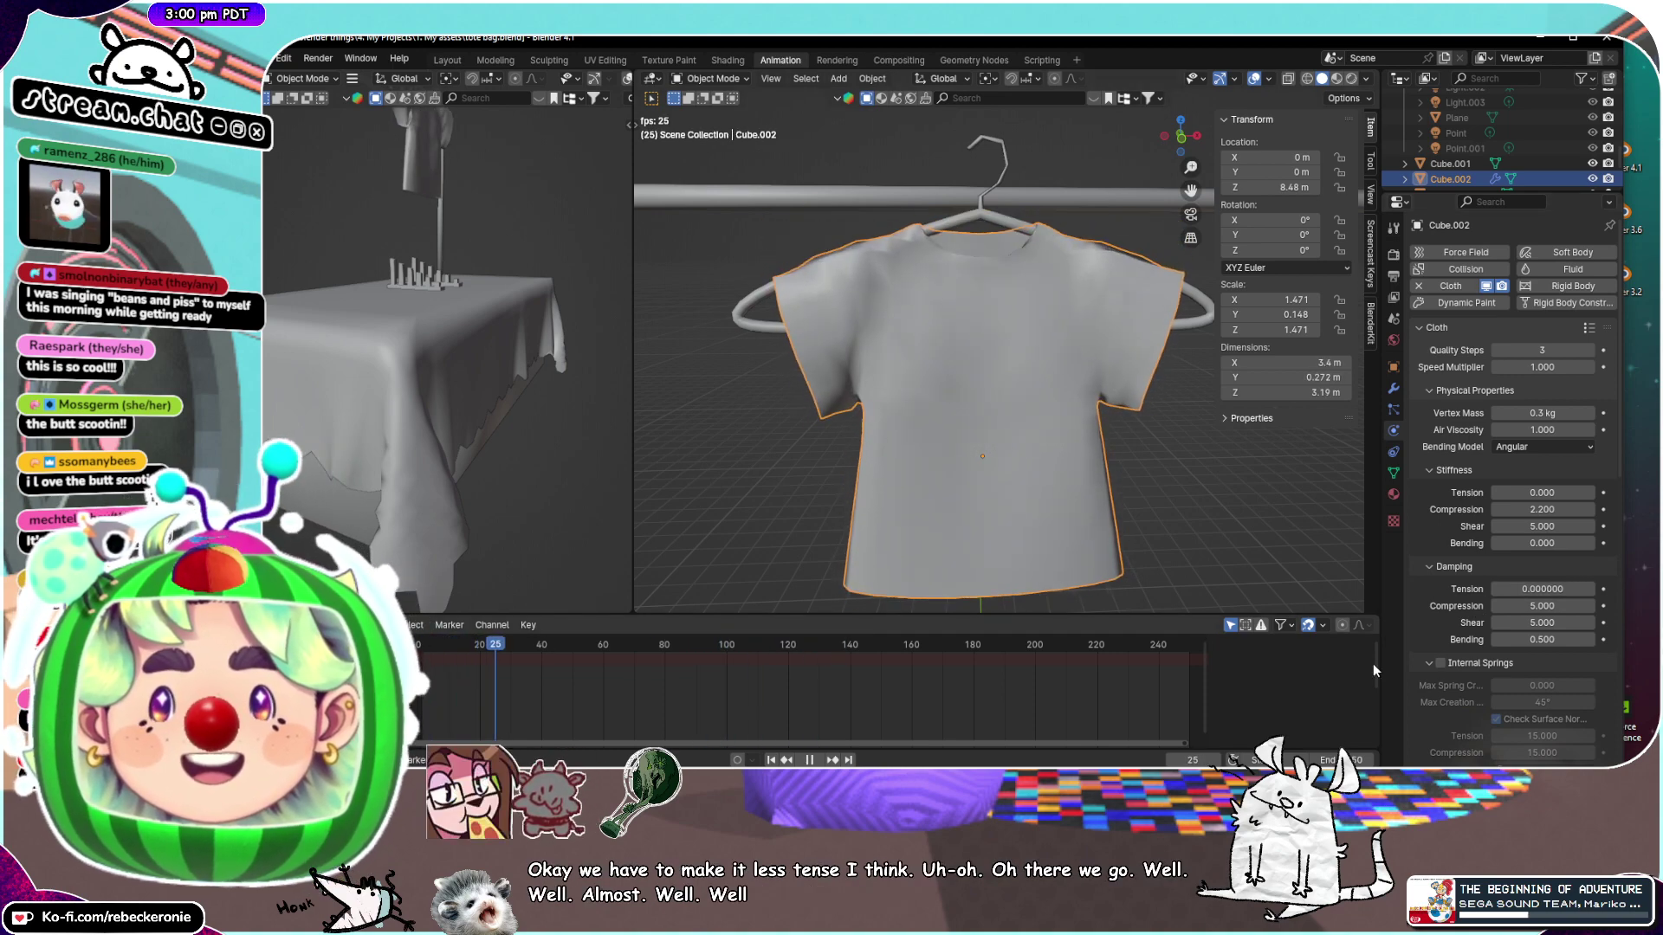
left_click_drag(1553, 607, 1446, 622)
left_click_drag(912, 648, 1170, 646)
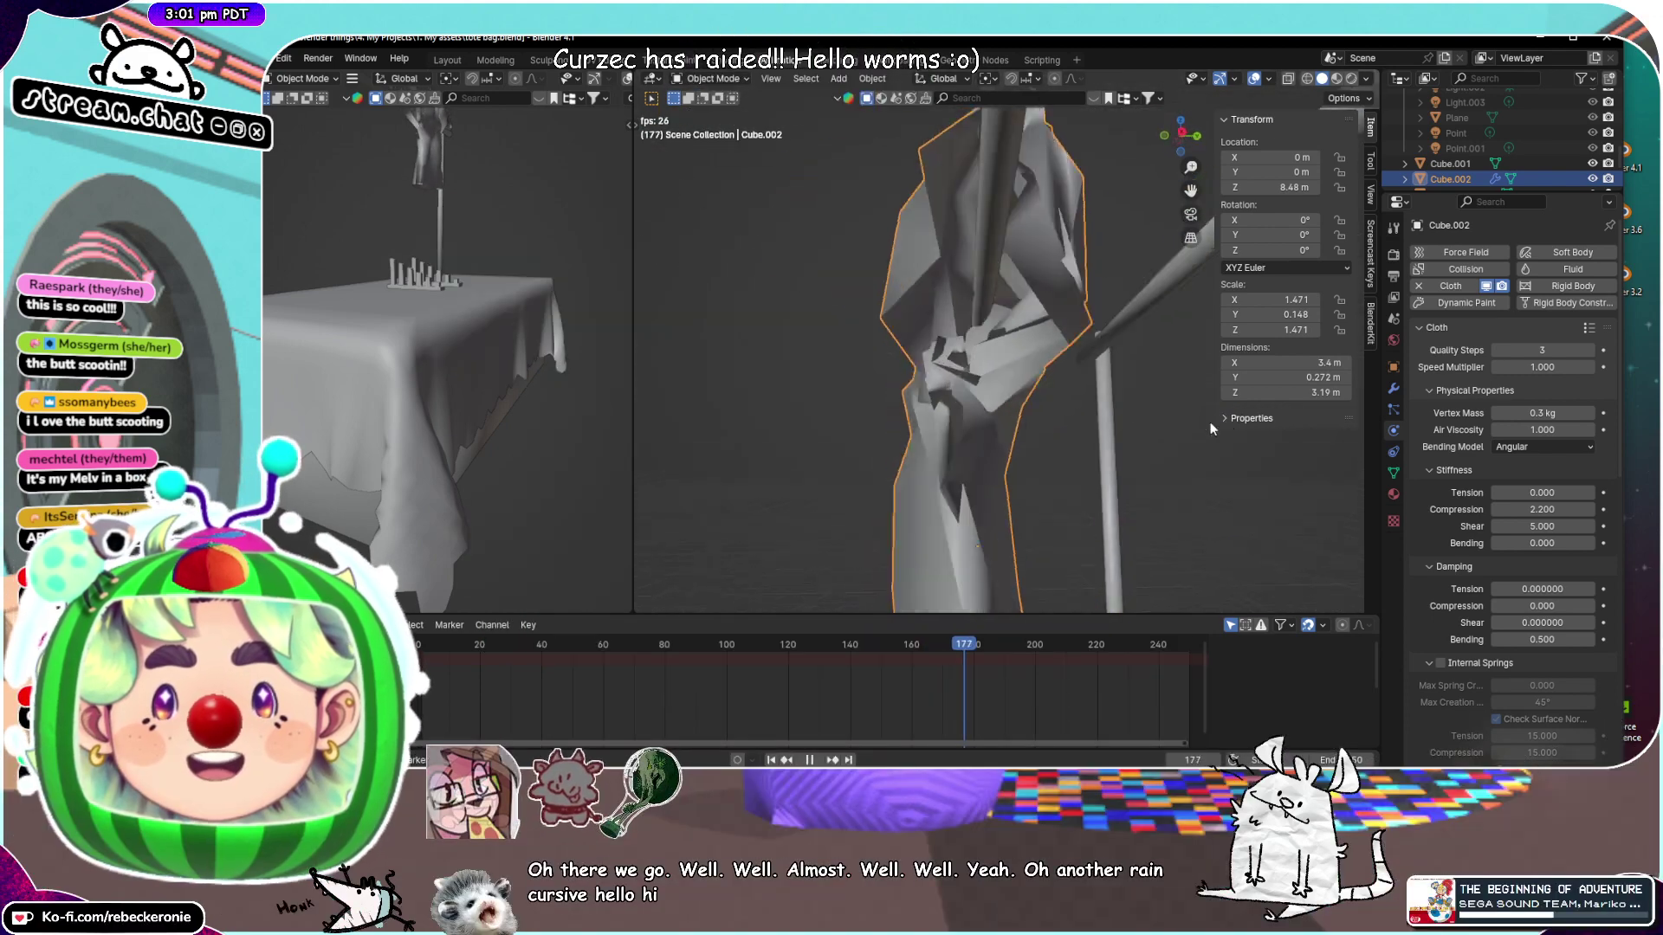
scroll(1080, 420, "down", 3)
middle_click_drag(1080, 420, 1090, 377)
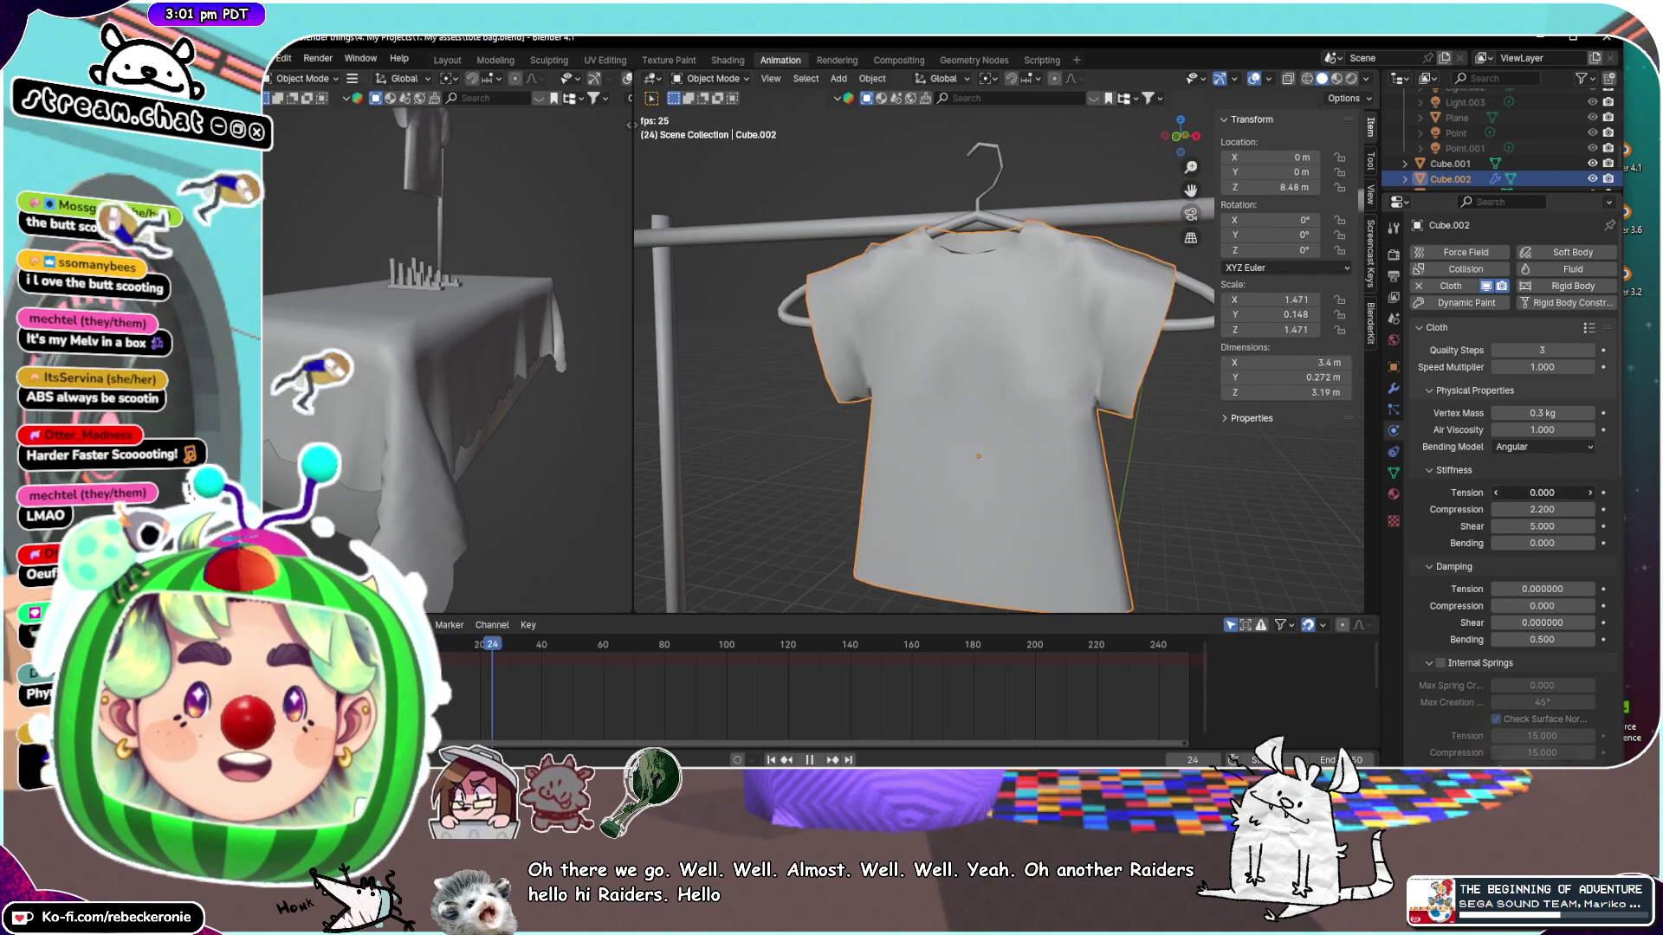
Try tension stiffness 20.6 on the shirt, return it to 0, and raise compression stiffness to 12.4
middle_click_drag(1113, 426, 1152, 438)
scroll(1152, 438, "down", 2)
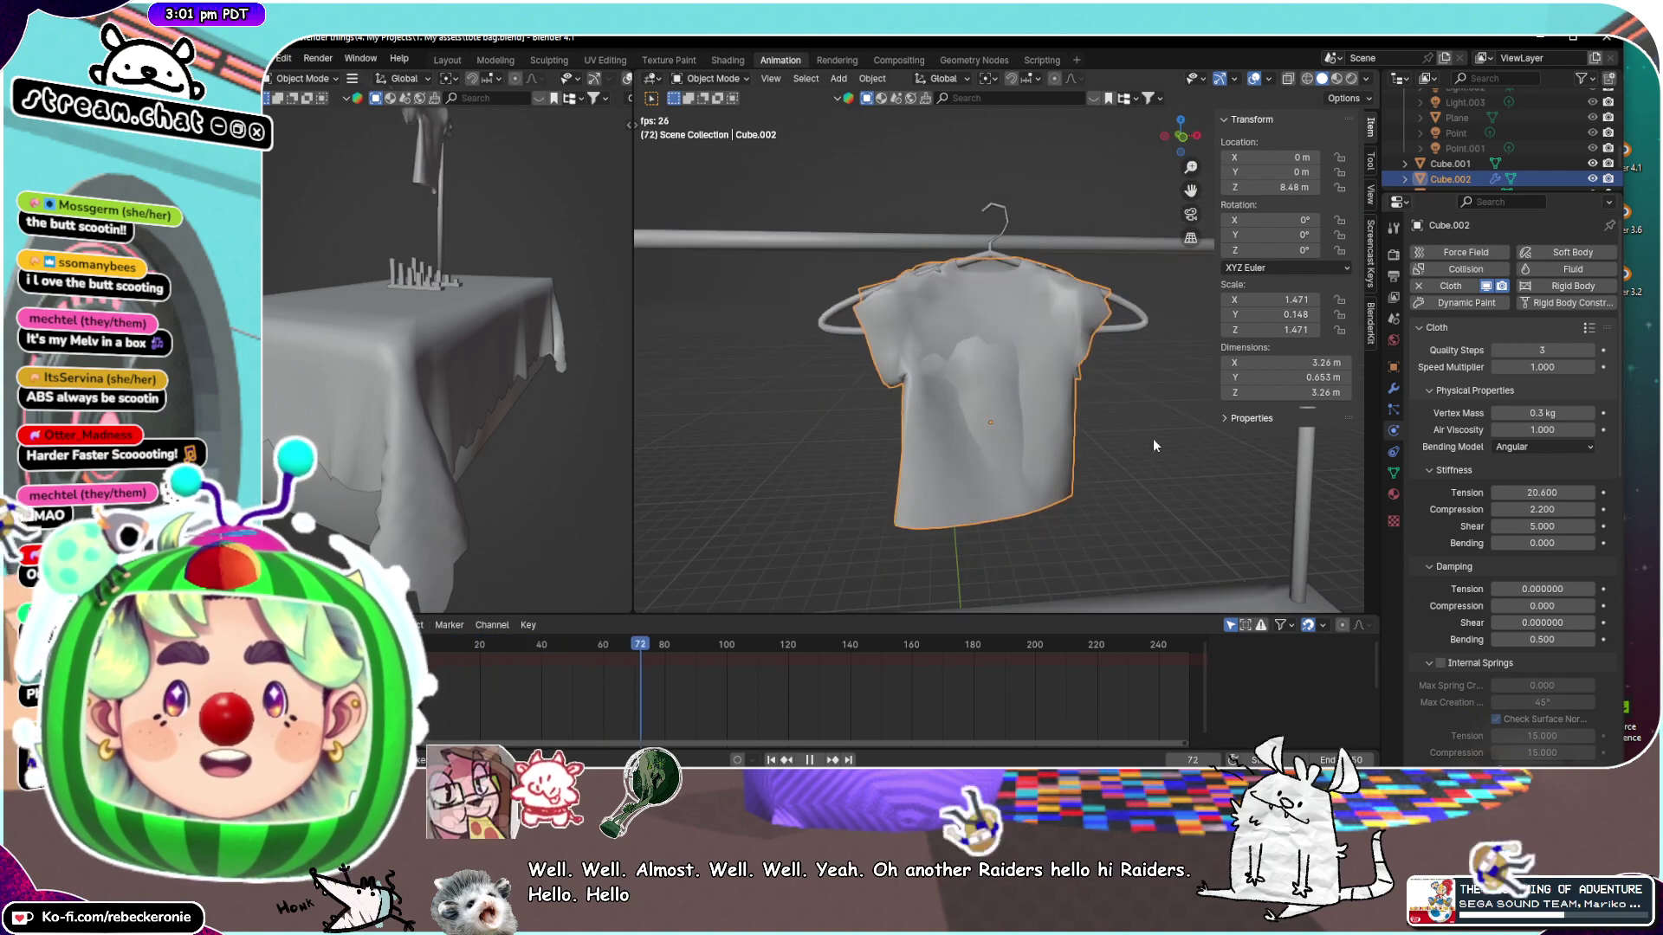
left_click_drag(1531, 493, 1429, 493)
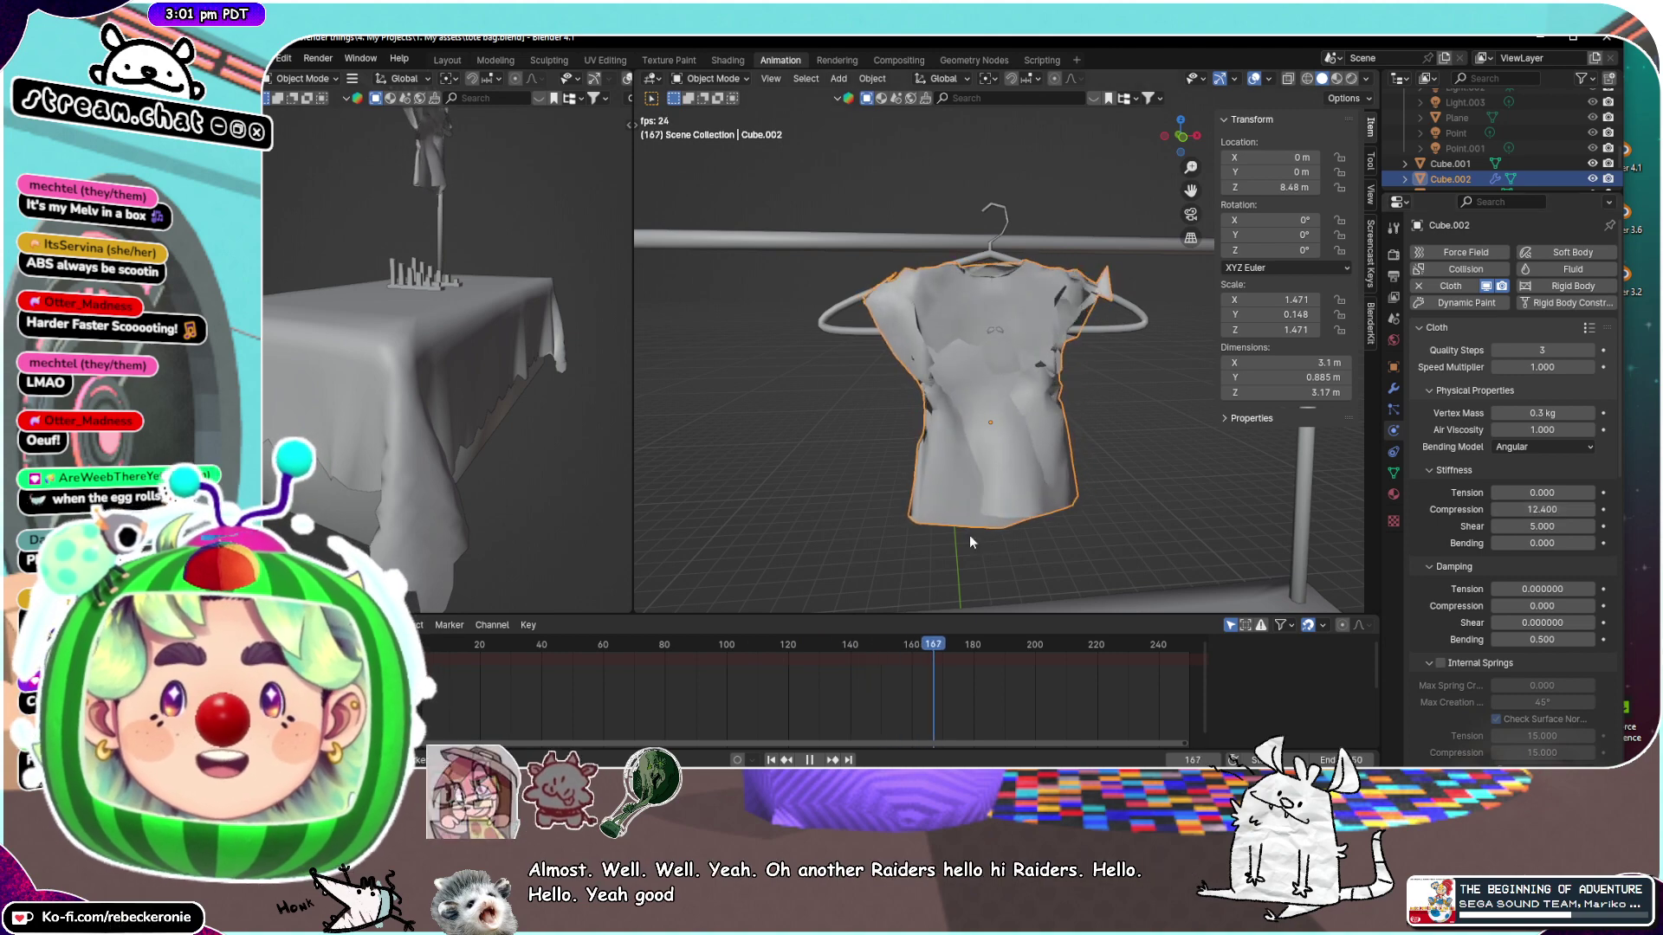
scroll(984, 416, "up", 1)
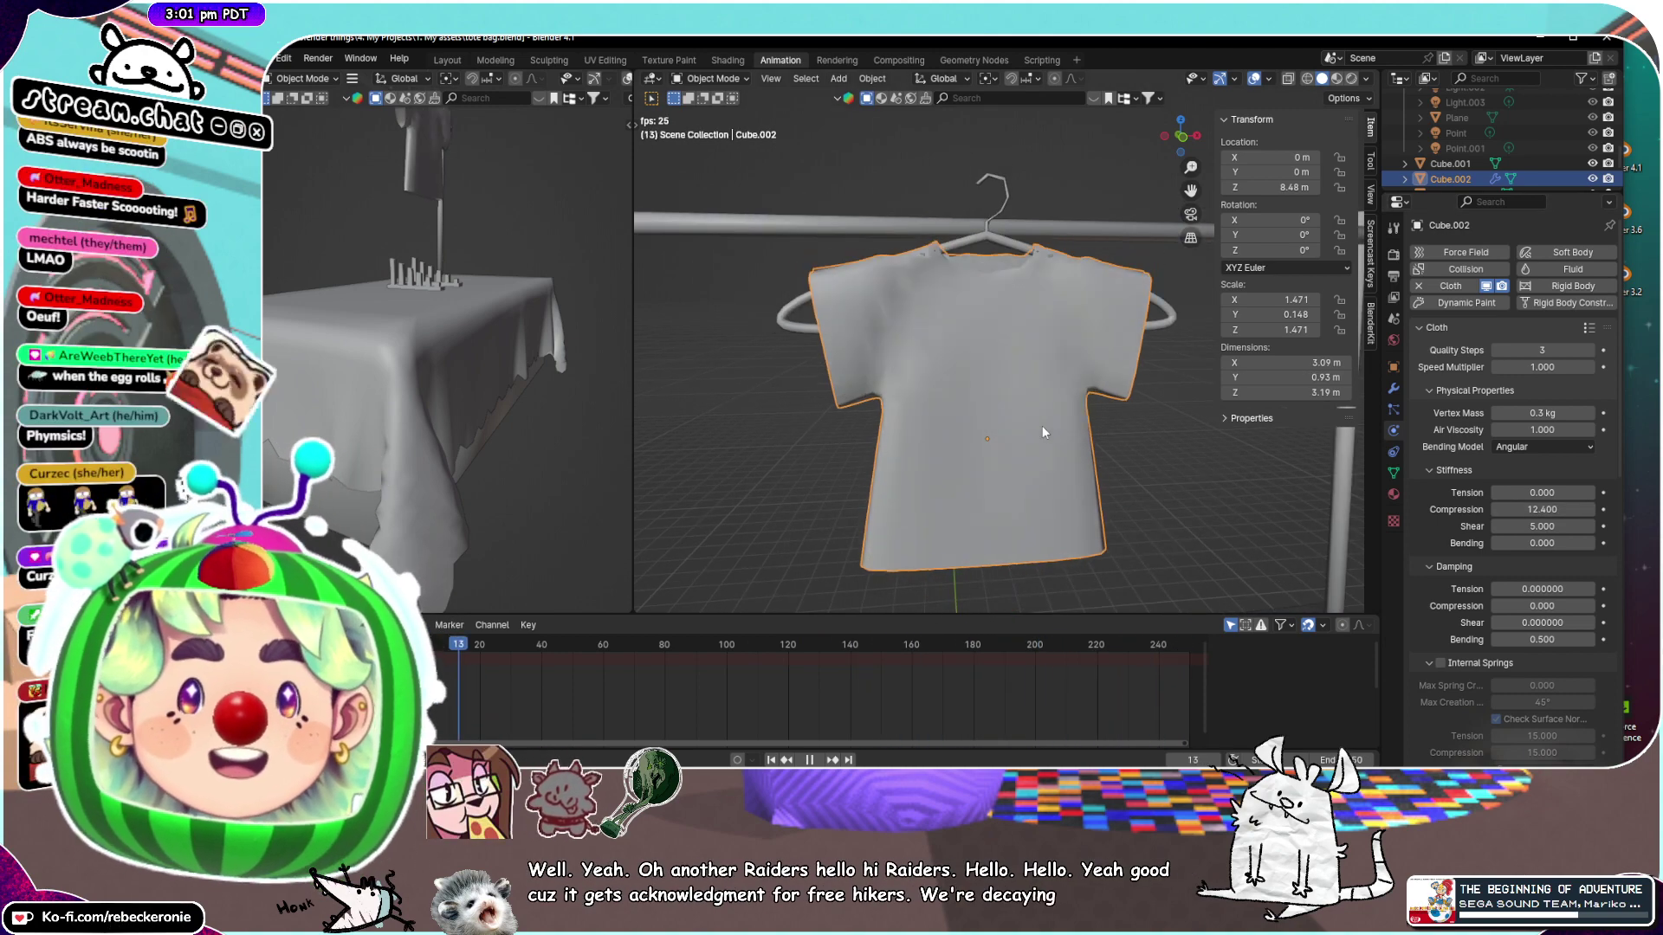
Set the shirt's compression and shear stiffness to 0 and view the replayed simulation over the table
key("BackSpace")
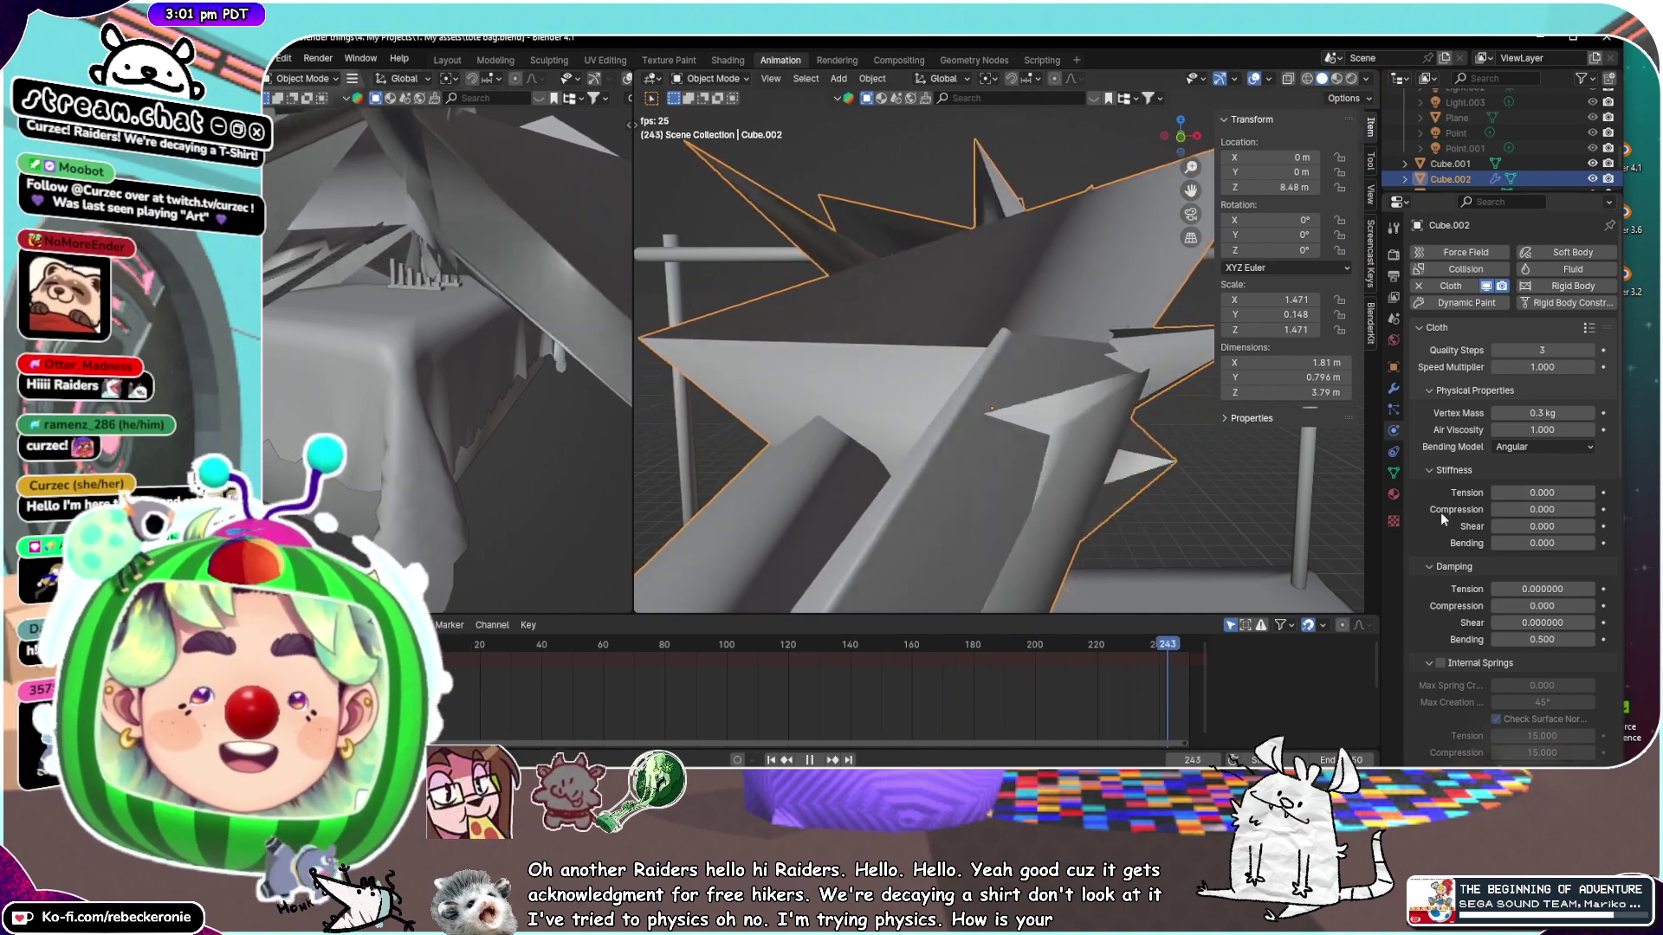
scroll(1202, 459, "down", 5)
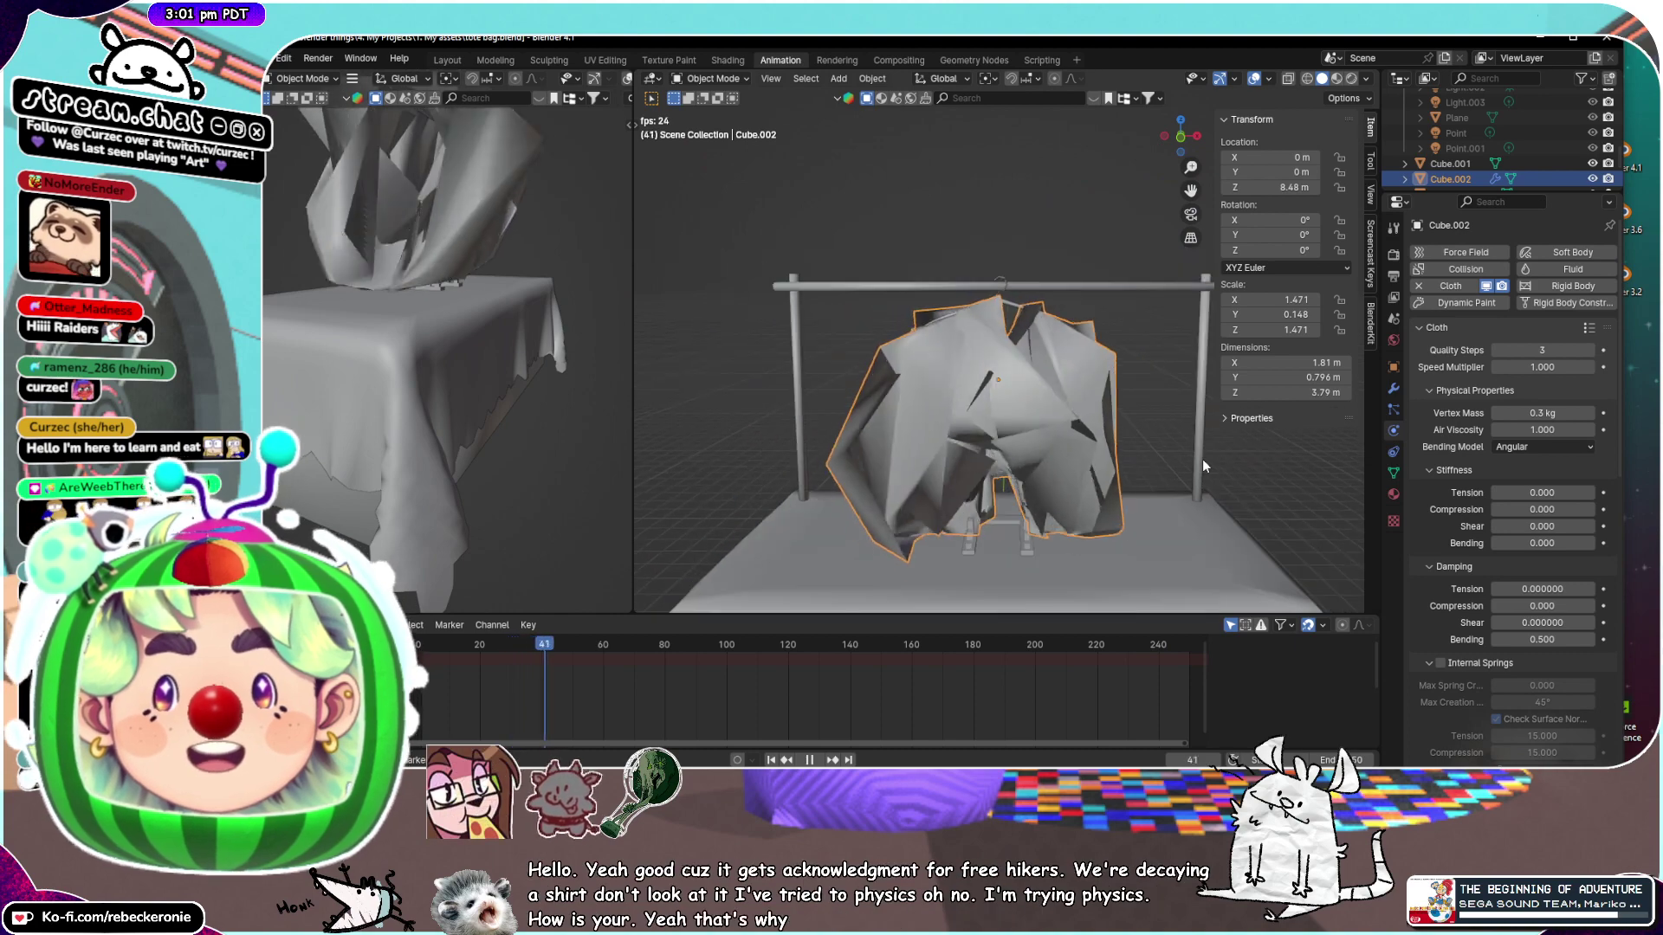
middle_click_drag(1124, 448, 1208, 392)
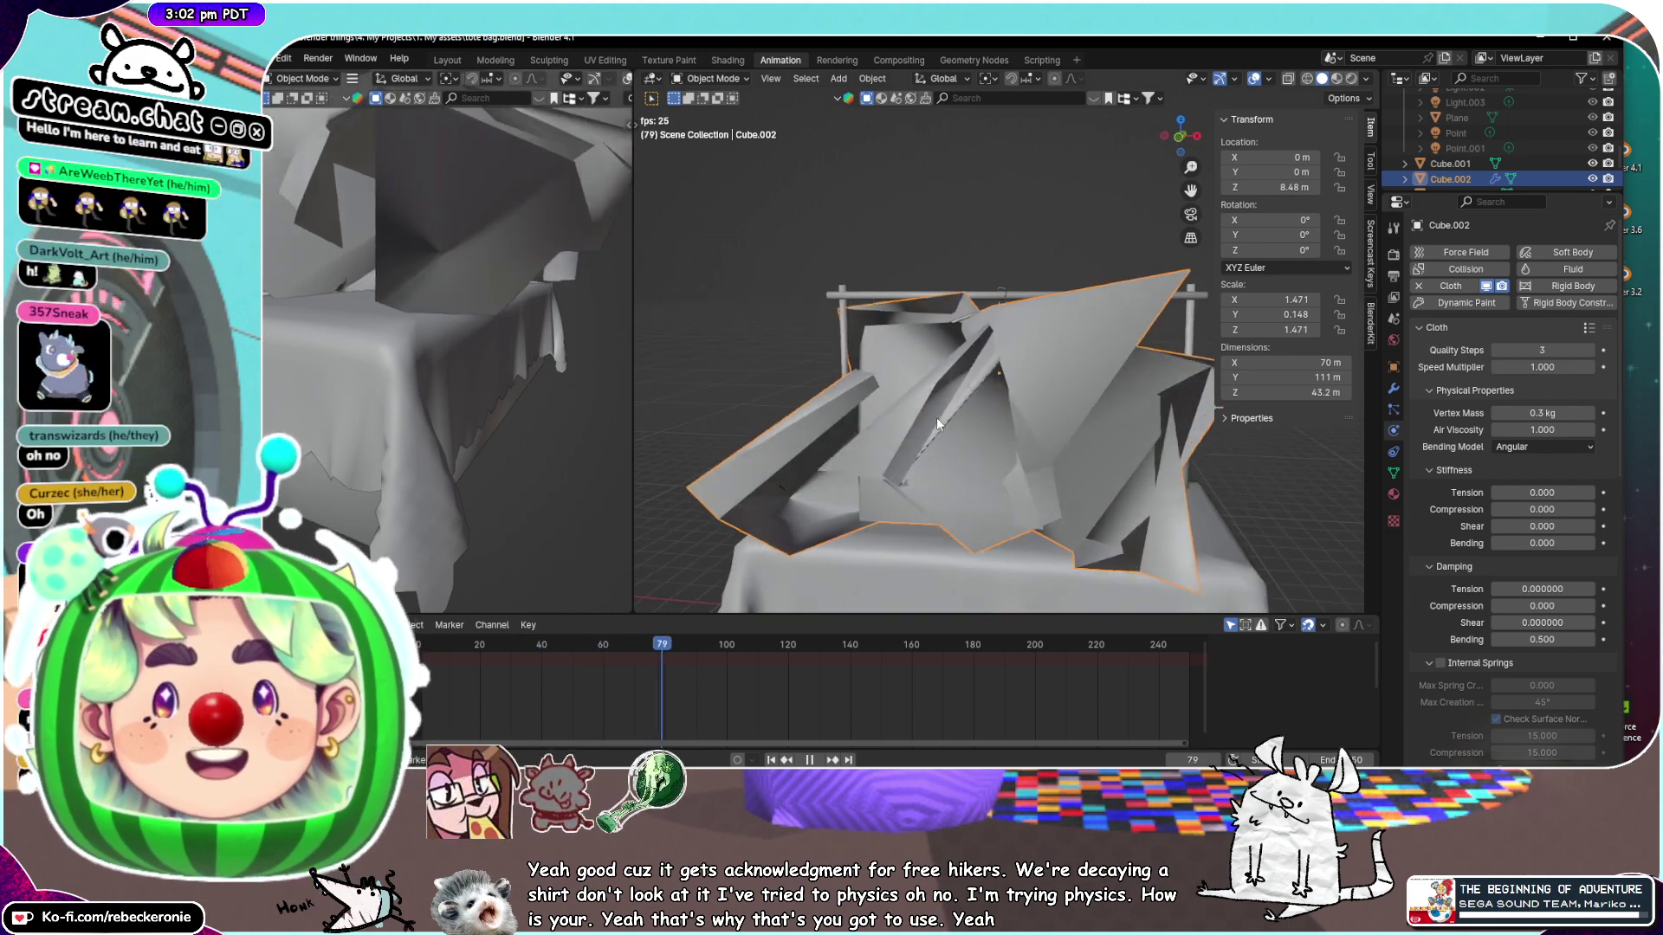
Set the shirt's stiffness to tension 16.5, compression 9.1 and shear 2.5, and replay the drape from the start
left_click_drag(1545, 527, 1578, 527)
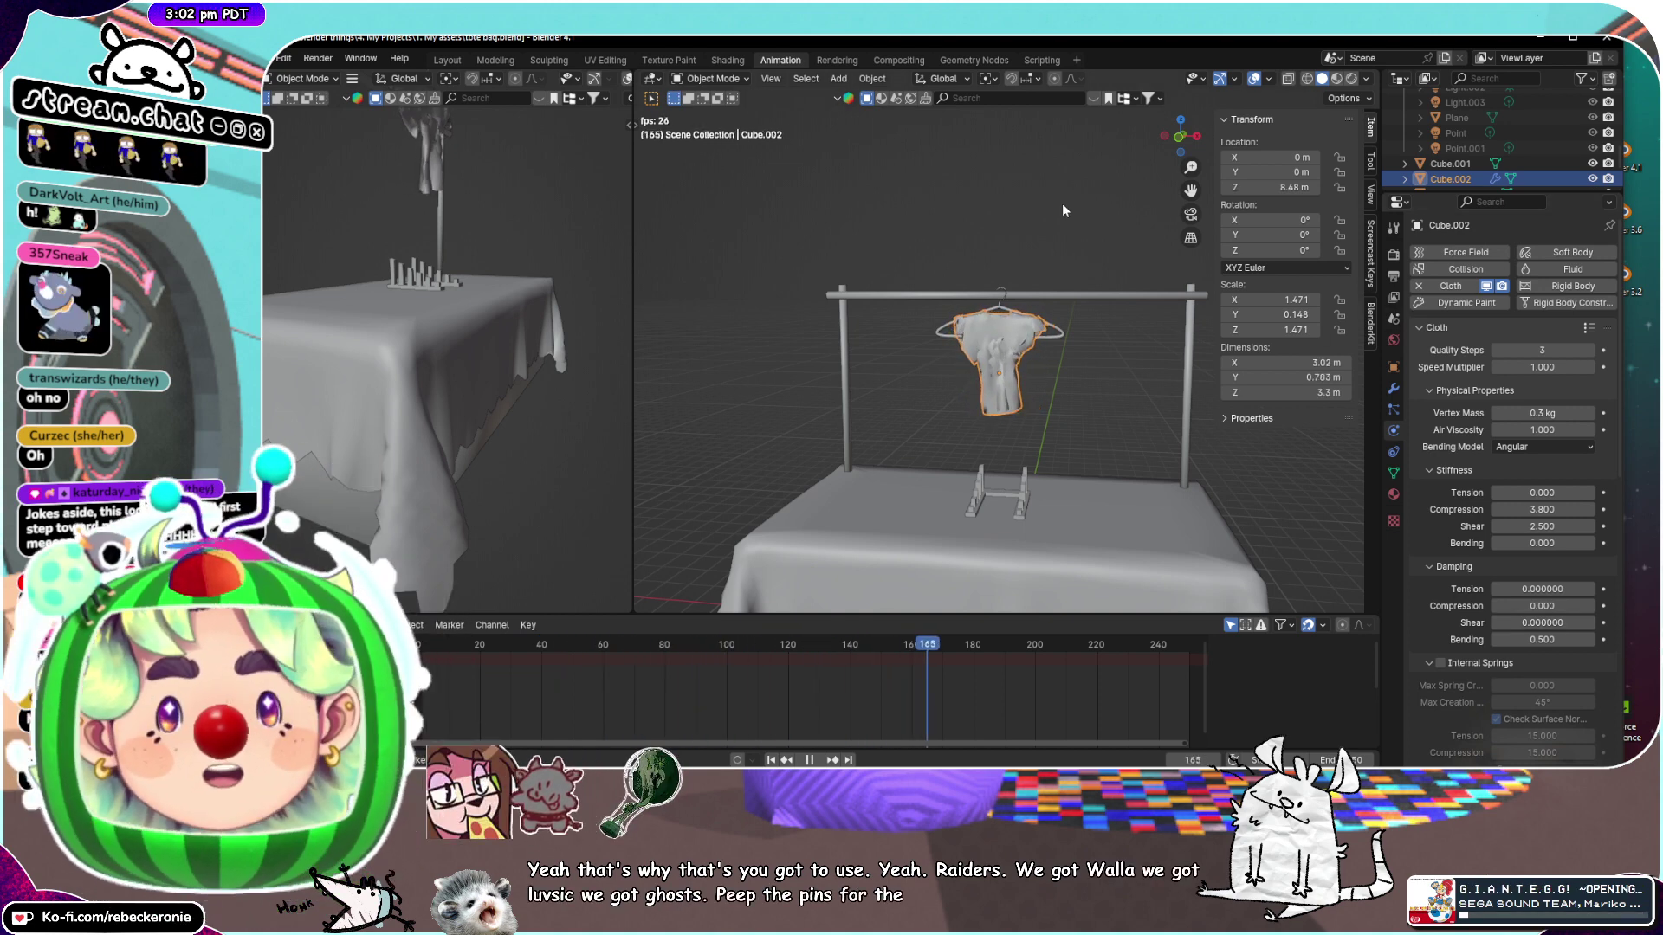
scroll(1053, 349, "up", 5)
mouse_move(1528, 491)
left_mouse_down()
mouse_move(1596, 492)
mouse_move(1548, 509)
left_mouse_up()
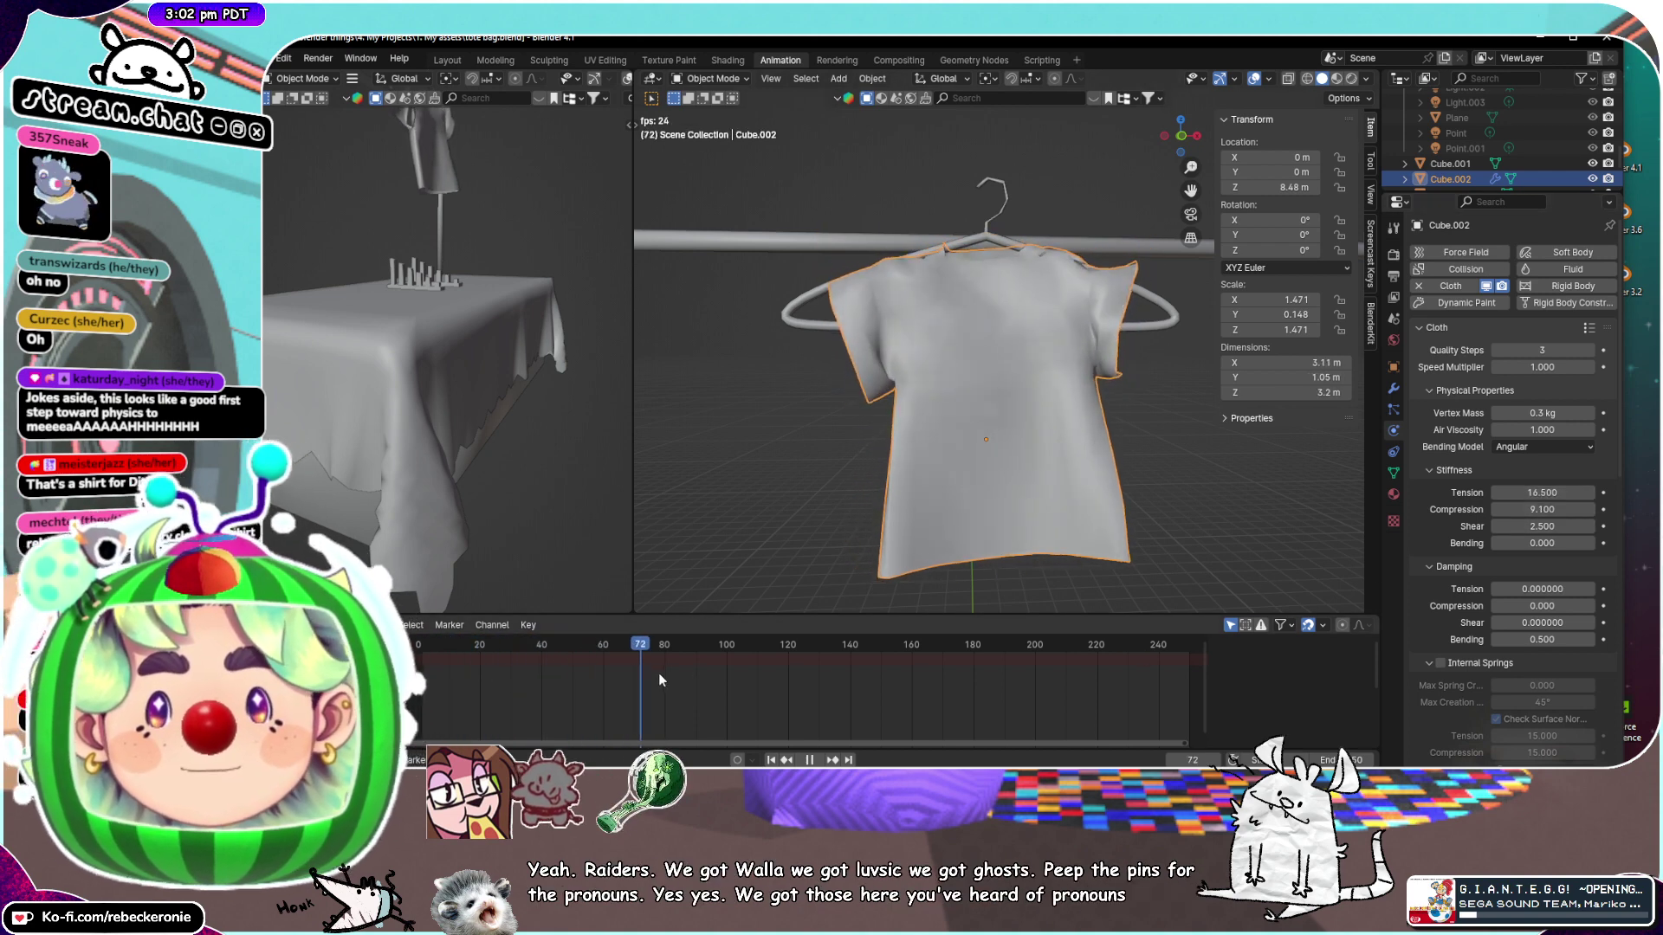
key("shift+Left")
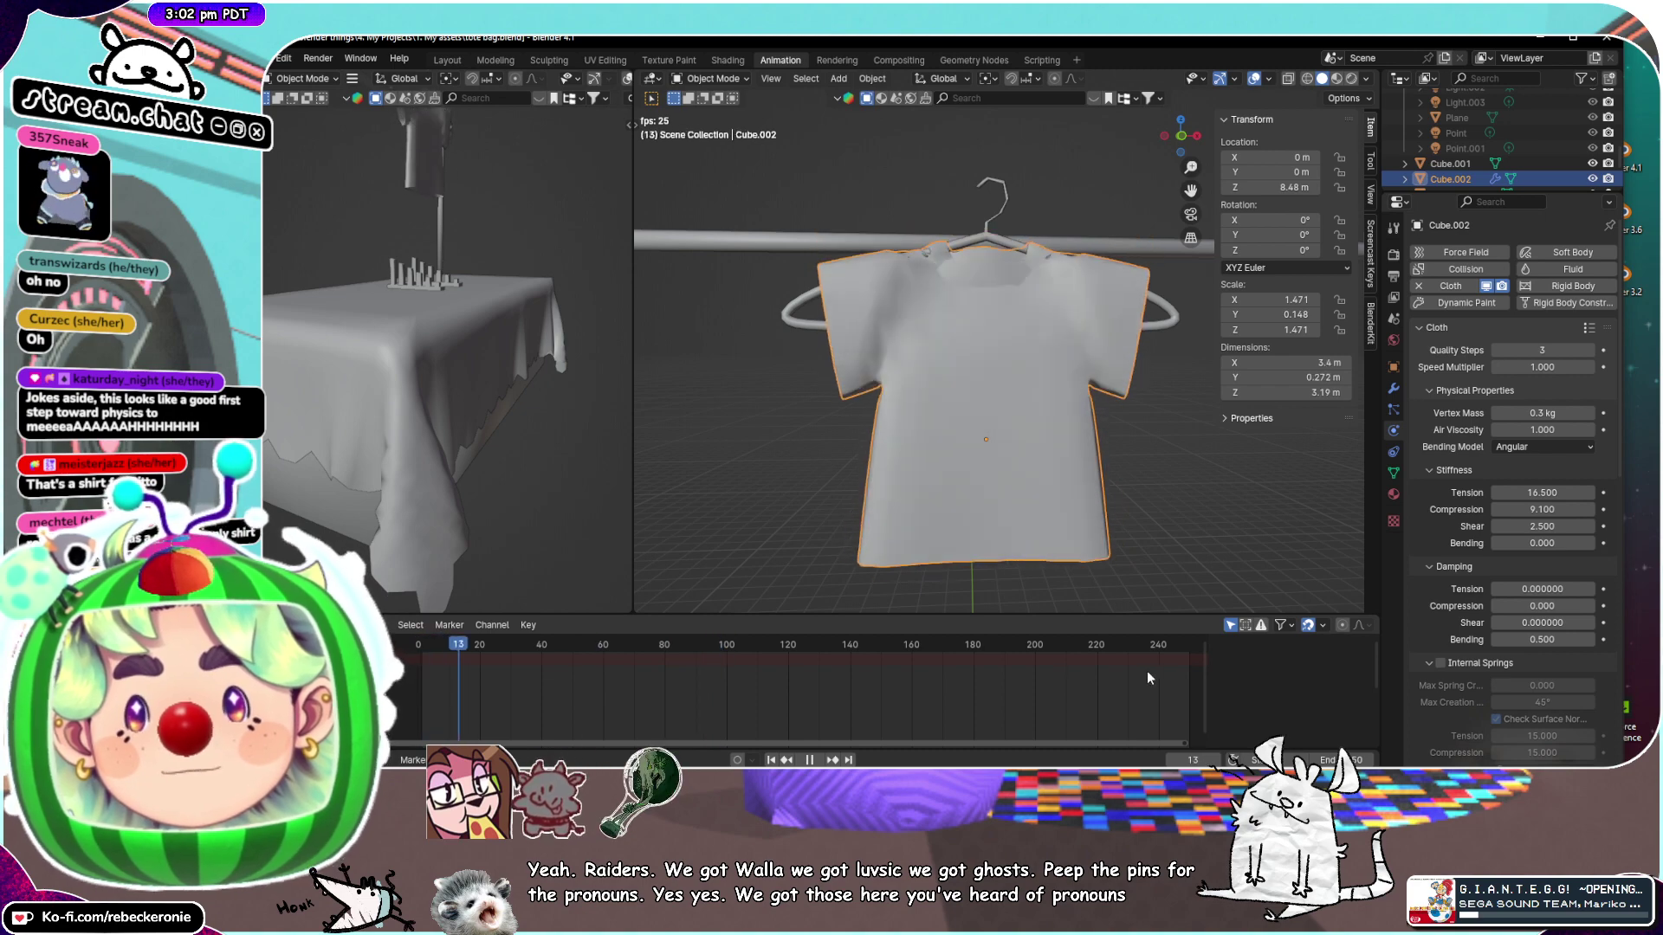
middle_click_drag(1152, 563, 1302, 419)
middle_click_drag(963, 526, 1142, 579)
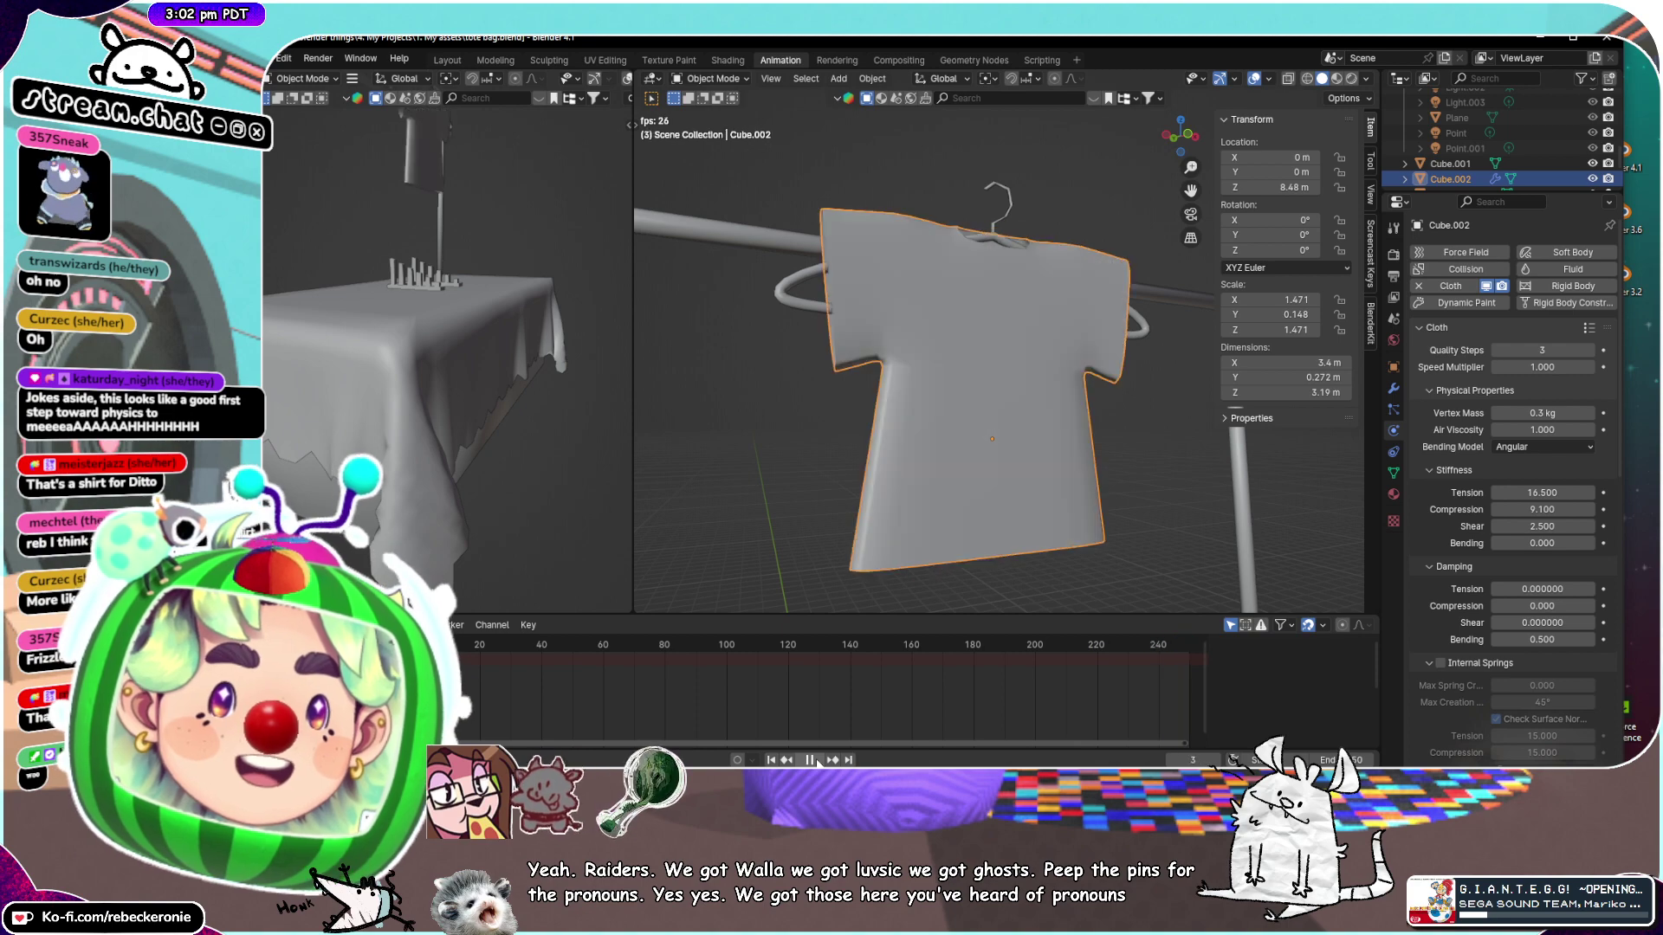
Stop the playback and remove the cloth physics from the T-shirt
left_click(817, 762)
middle_click_drag(879, 399, 828, 422)
scroll(828, 423, "down", 4)
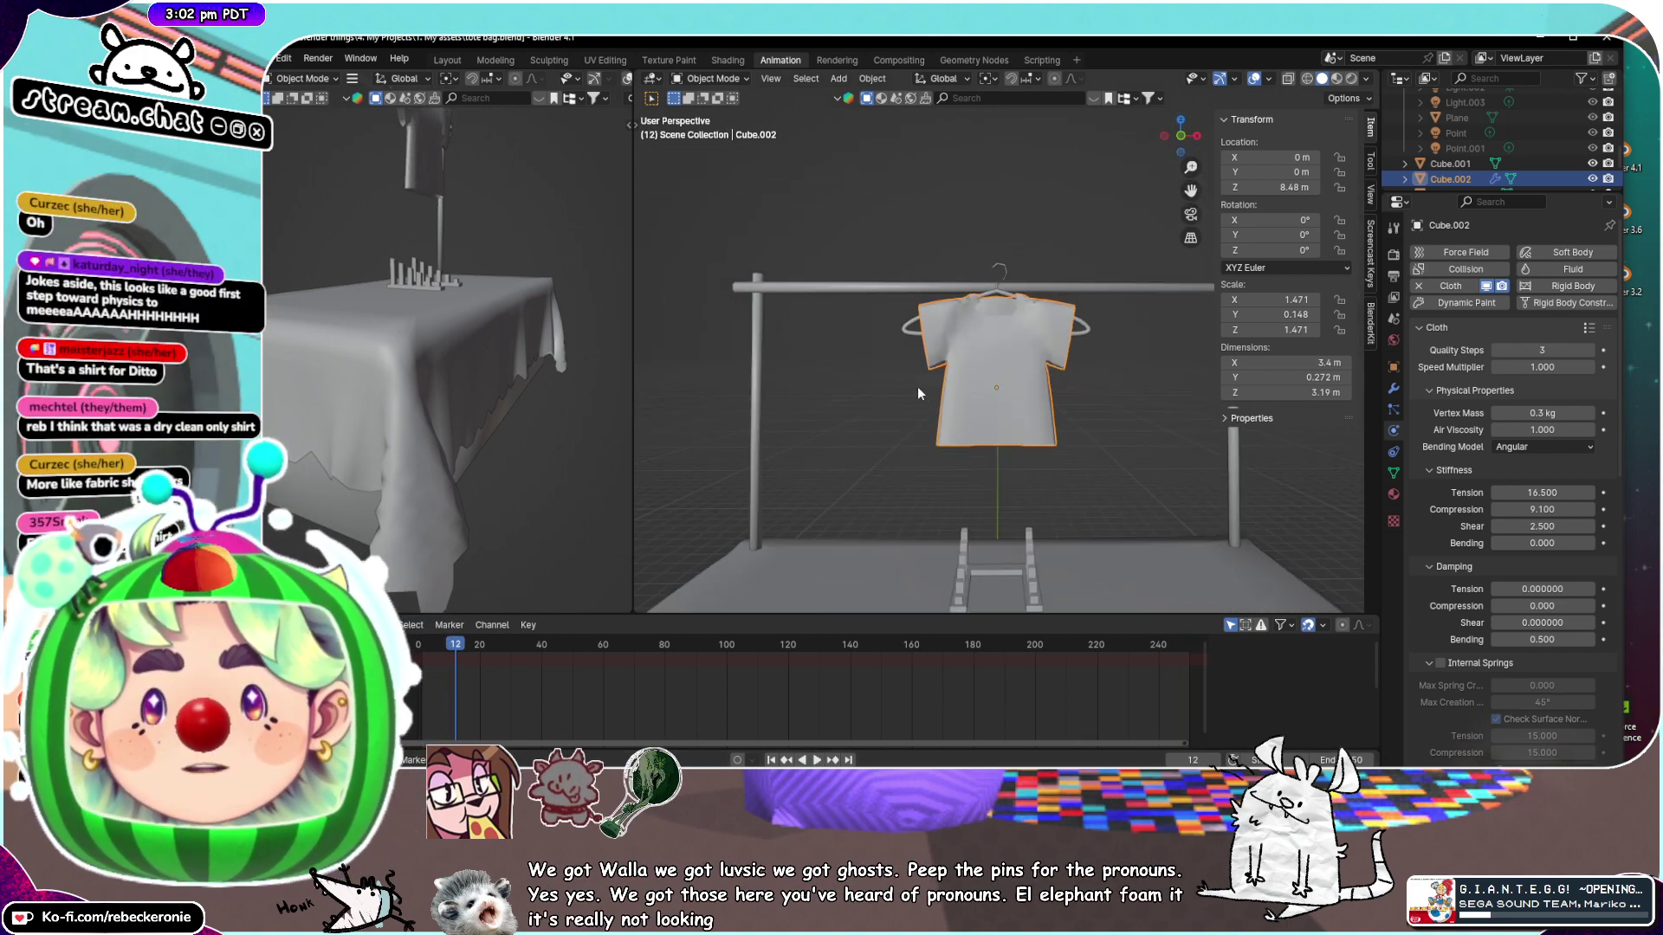
left_click(1444, 289)
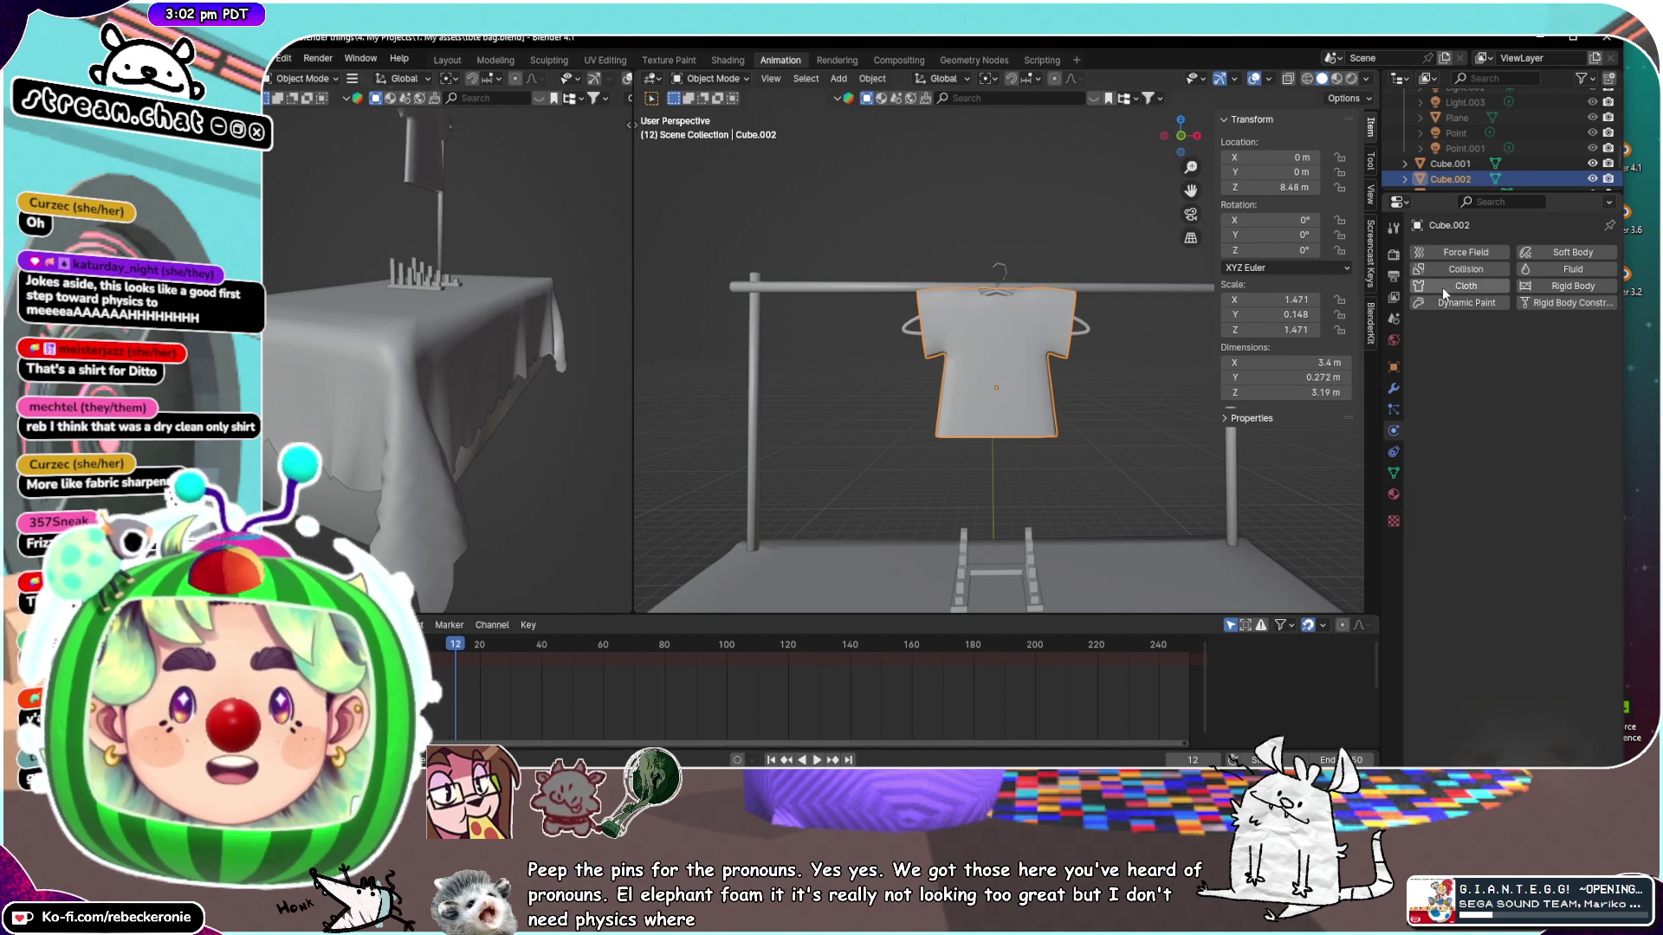
Lower the T-shirt about 0.094 m along Z on the hanger
scroll(1031, 345, "up", 4)
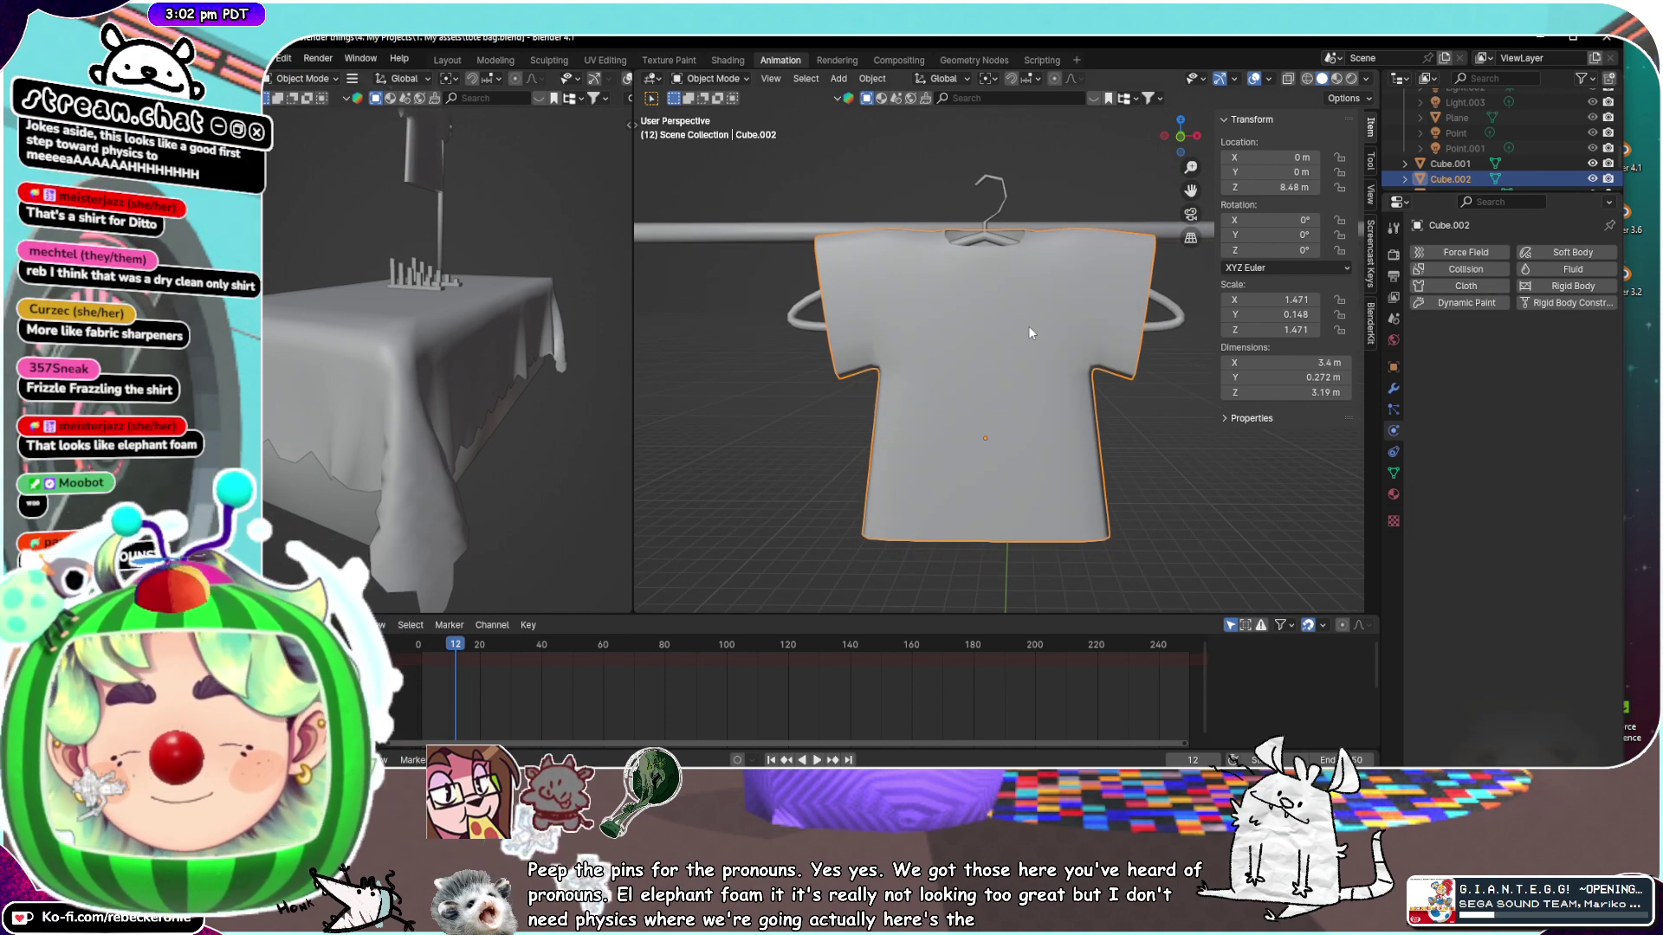
key("g")
key("z")
left_click(1037, 334)
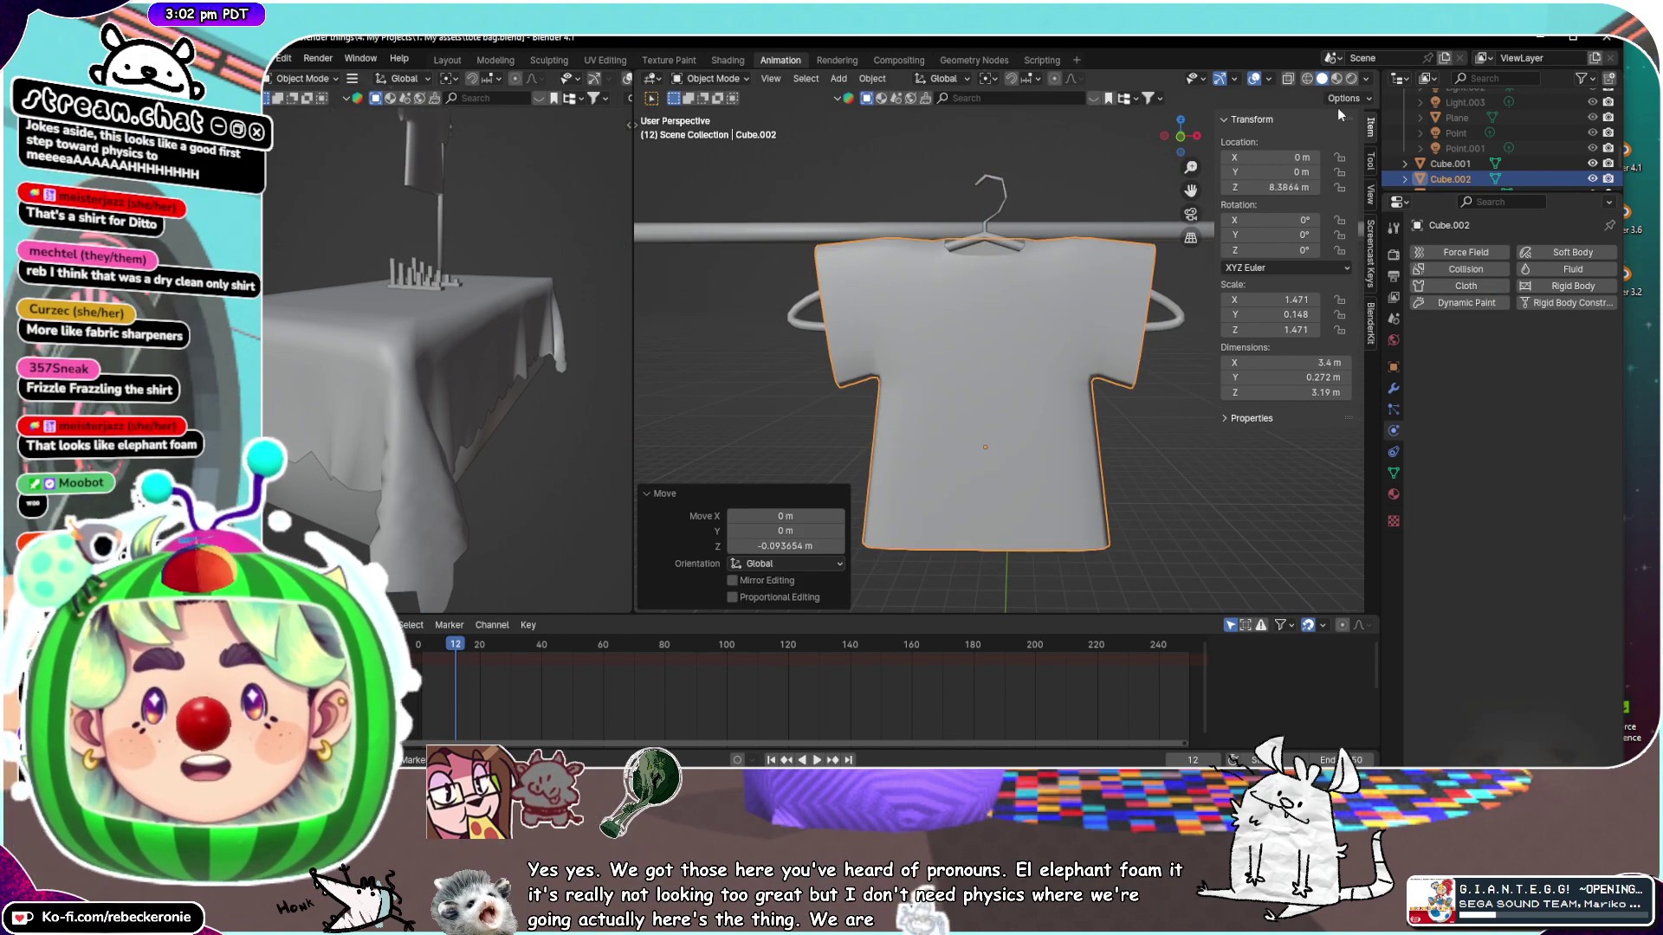
Switch the viewport to material preview and unhide the "scene set up" collection around the merch table
left_click(1337, 79)
scroll(1115, 170, "down", 6)
mouse_move(974, 210)
middle_mouse_down()
mouse_move(1045, 257)
mouse_move(1115, 265)
middle_mouse_up()
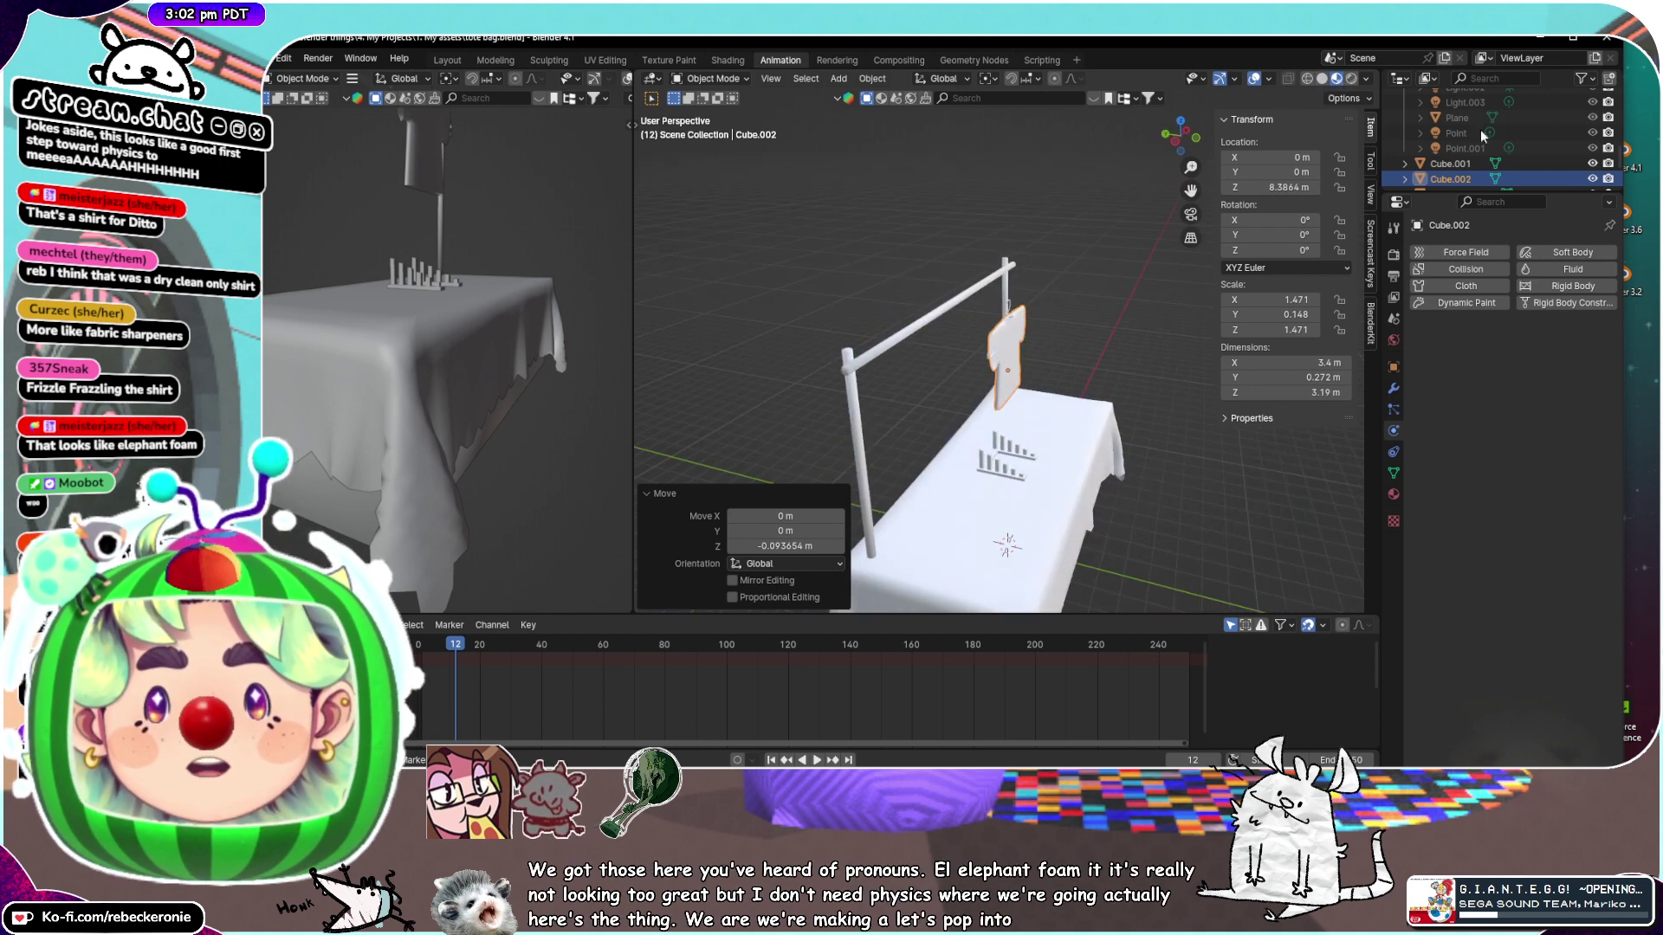
scroll(1494, 142, "up", 5)
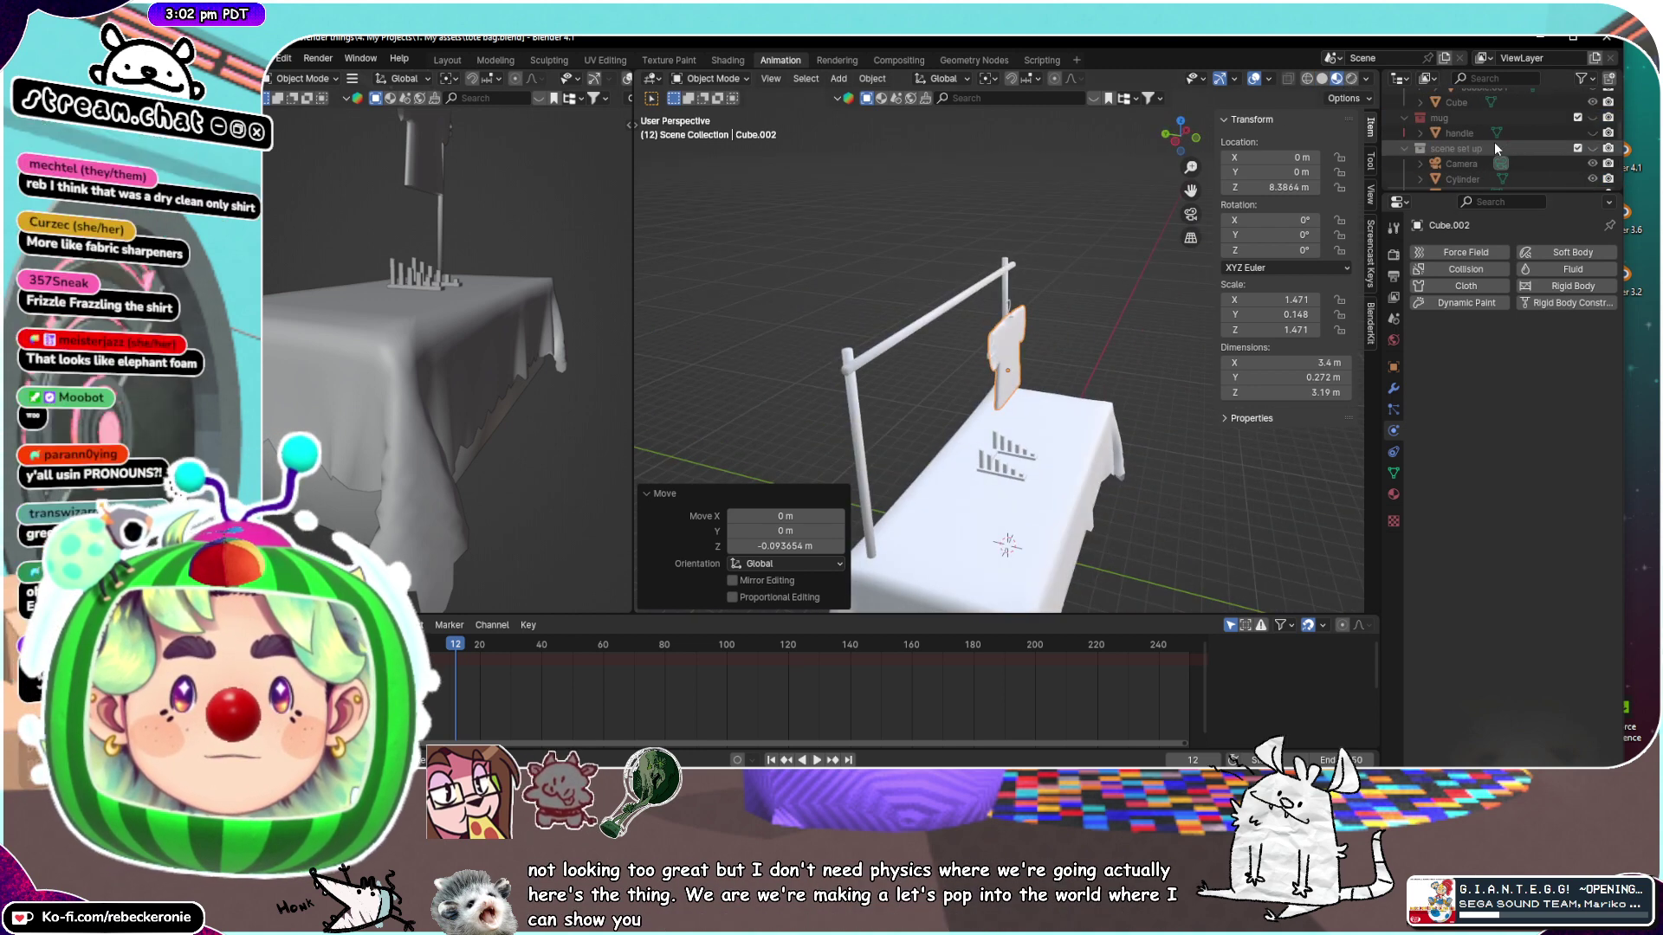
left_click(1592, 148)
scroll(967, 254, "down", 3)
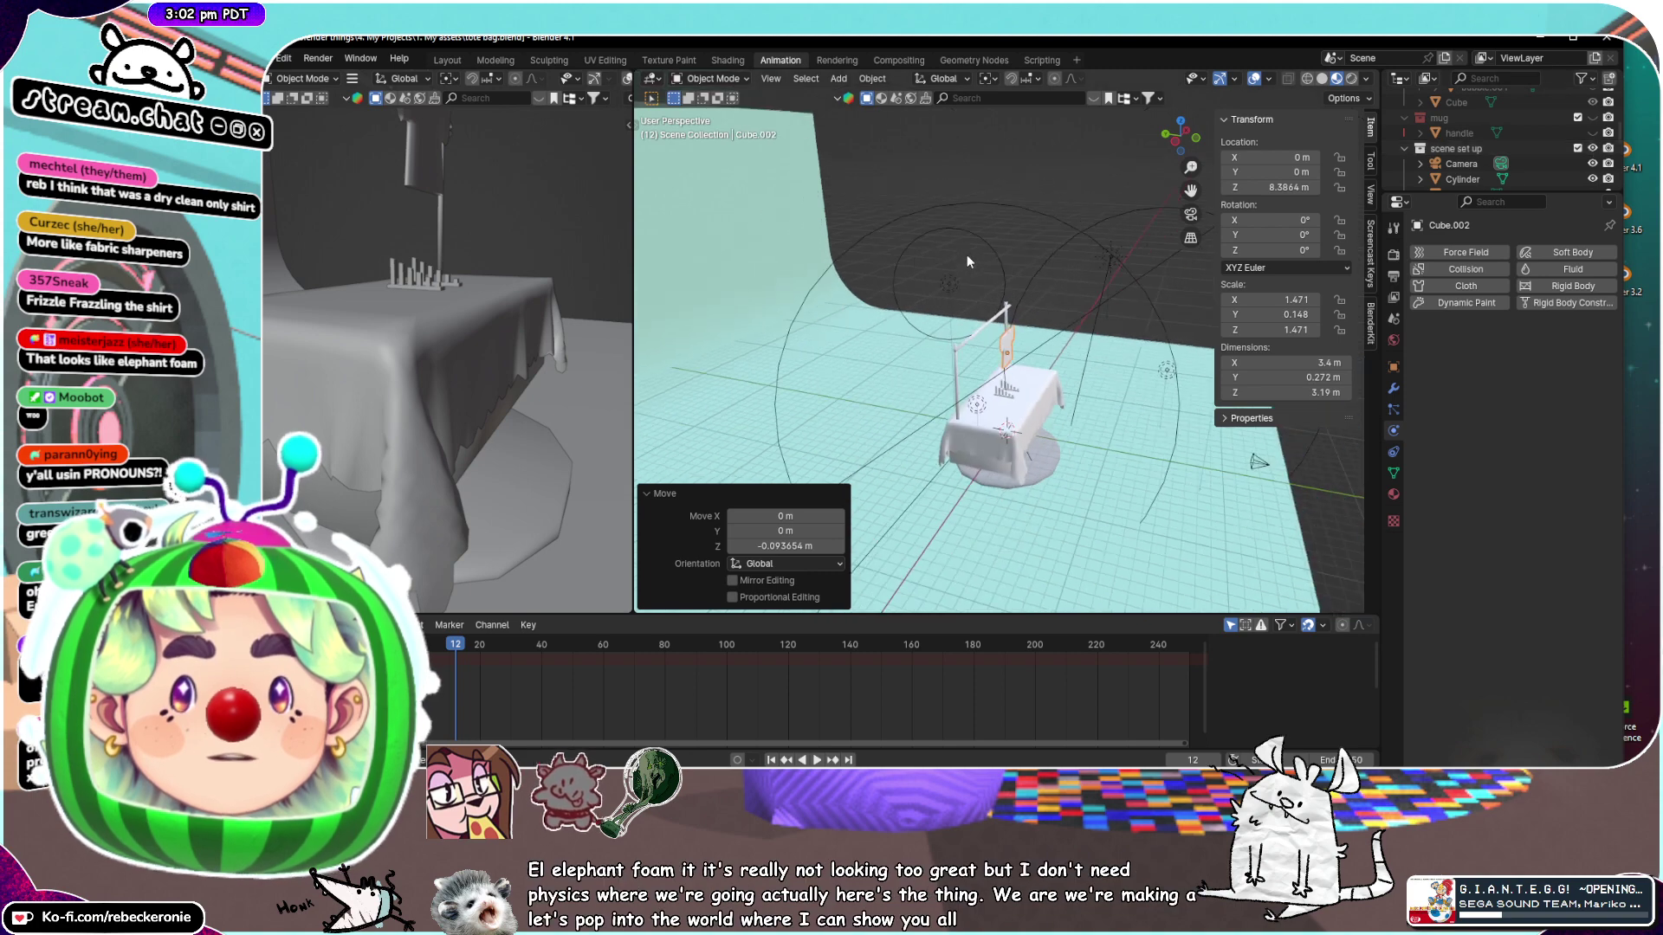
Switch the viewport to rendered shading and examine the T-shirt on the merch stand within the lit backdrop scene
middle_click_drag(967, 255, 840, 268)
scroll(842, 276, "up", 3)
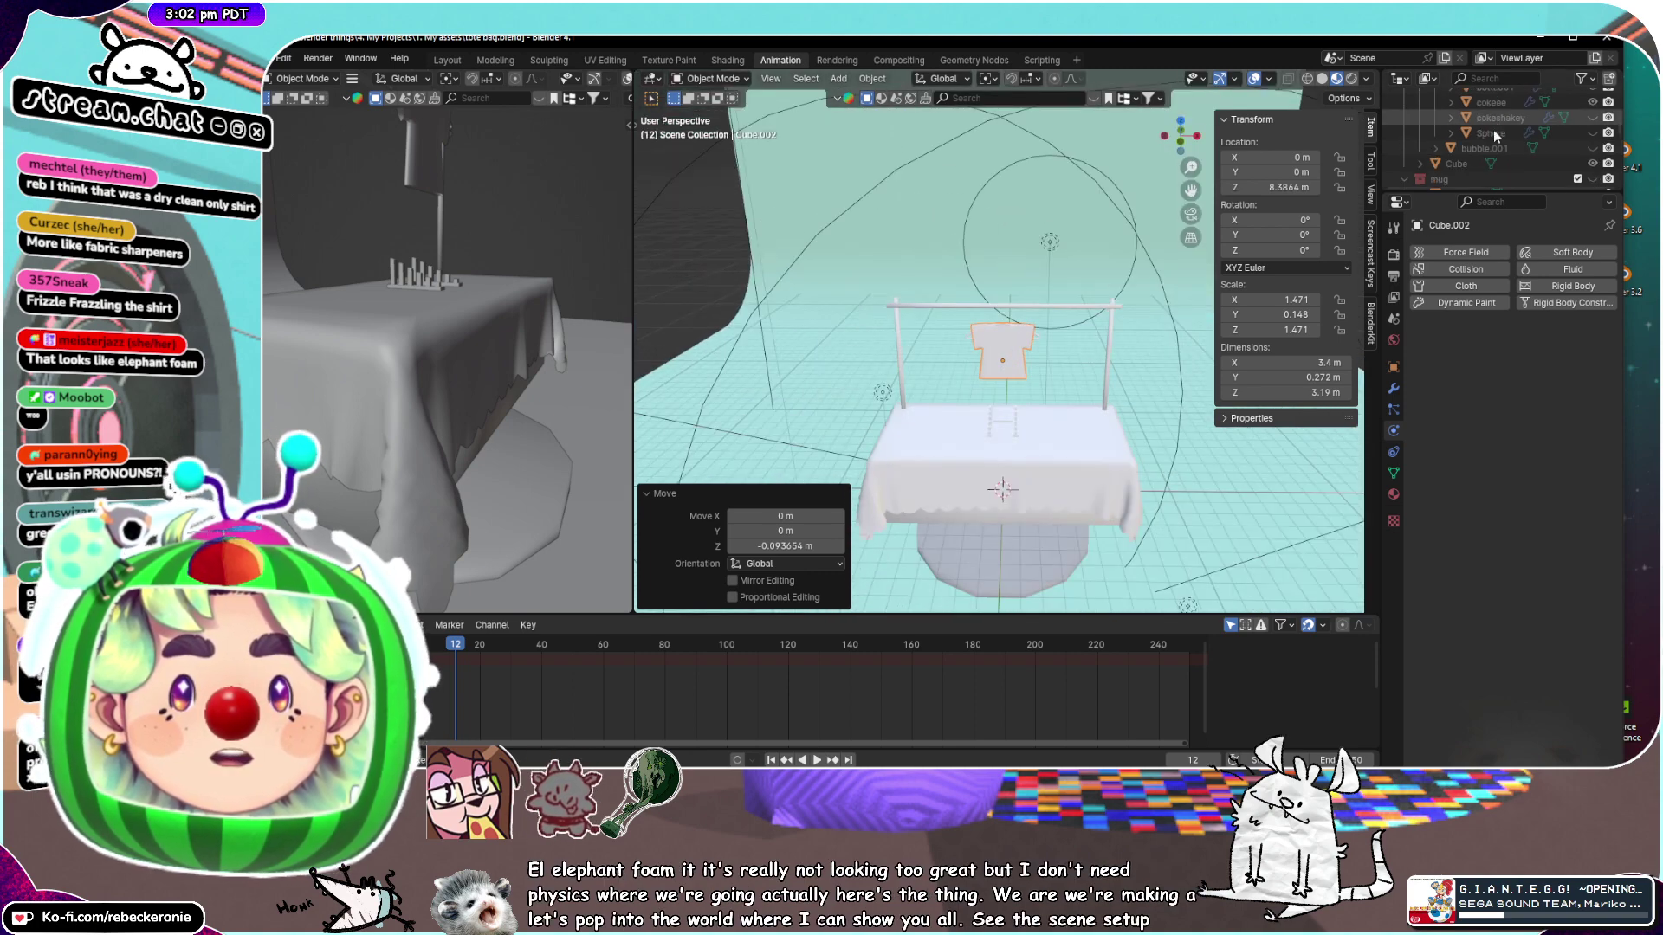
scroll(1493, 128, "up", 2)
left_click(1353, 80)
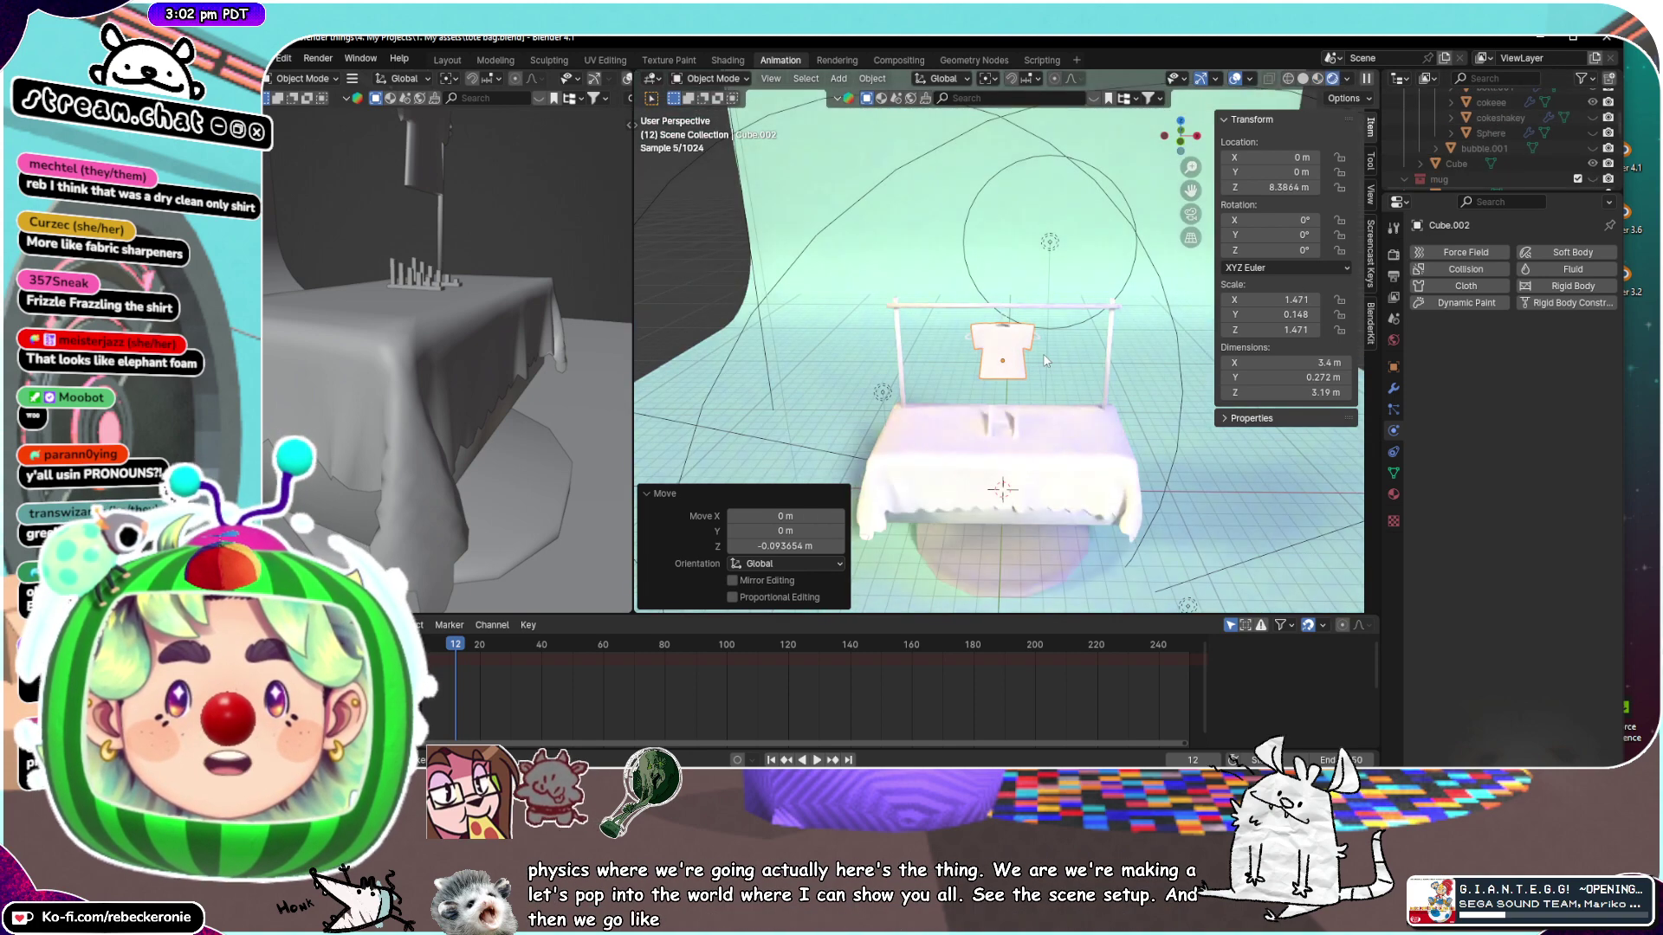
scroll(1043, 354, "up", 3)
mouse_move(1043, 354)
middle_mouse_down()
mouse_move(1061, 298)
mouse_move(1167, 376)
mouse_move(1040, 430)
mouse_move(1018, 338)
middle_mouse_up()
scroll(1061, 298, "down", 4)
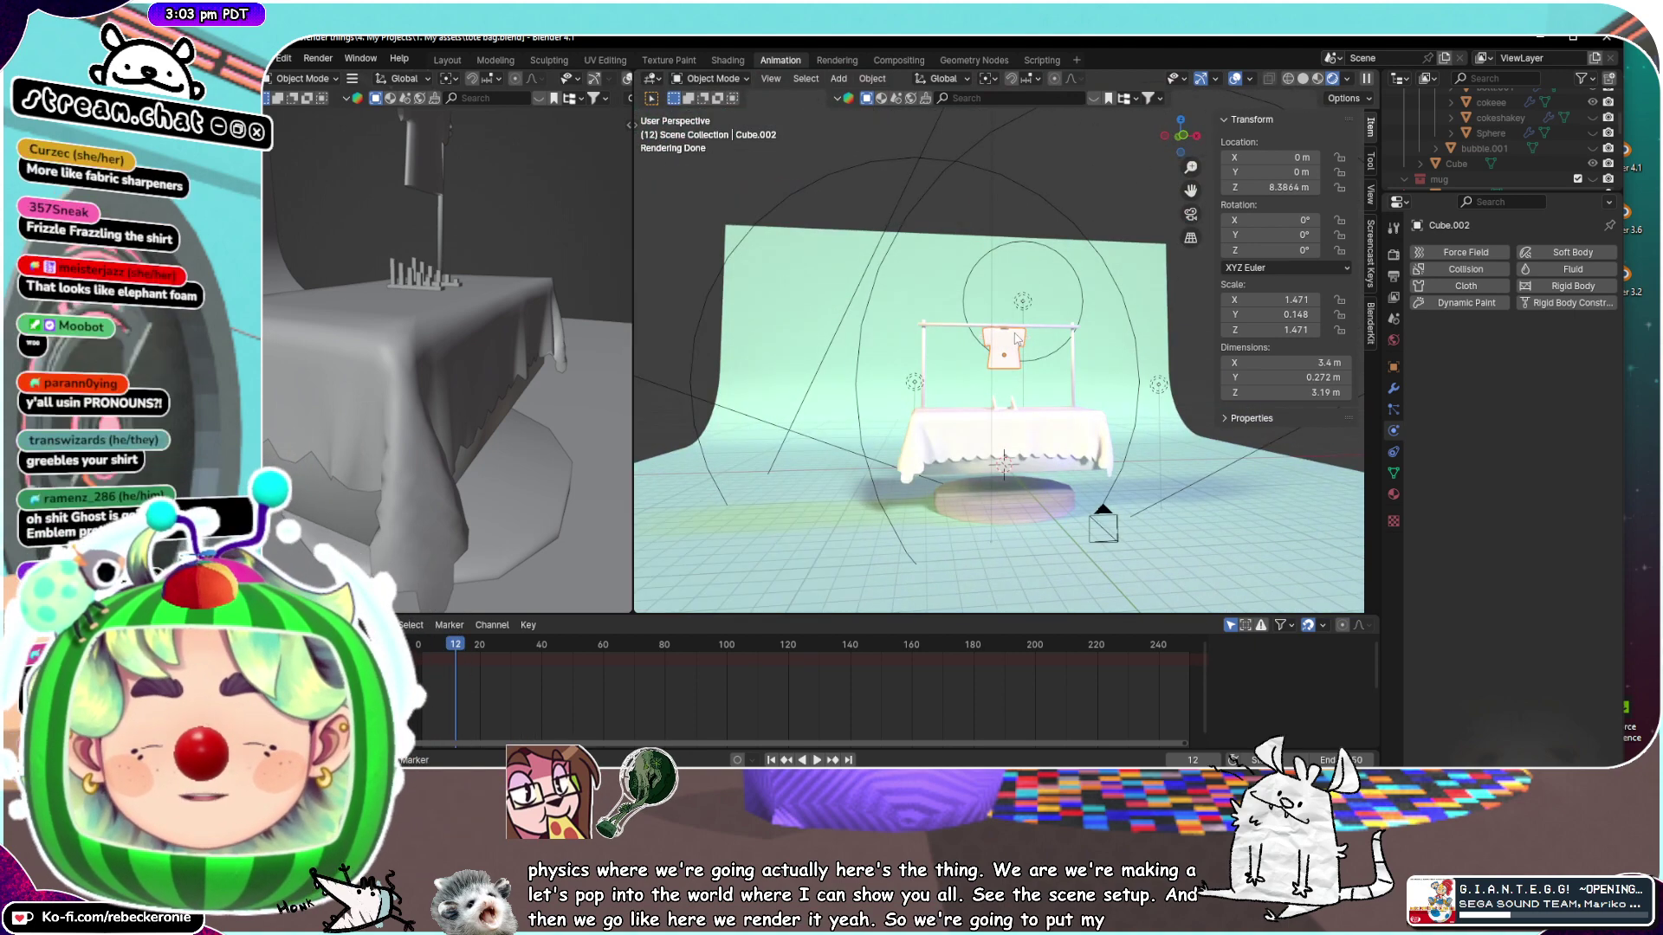
key("KP_Decimal")
middle_click_drag(1024, 348, 1152, 391)
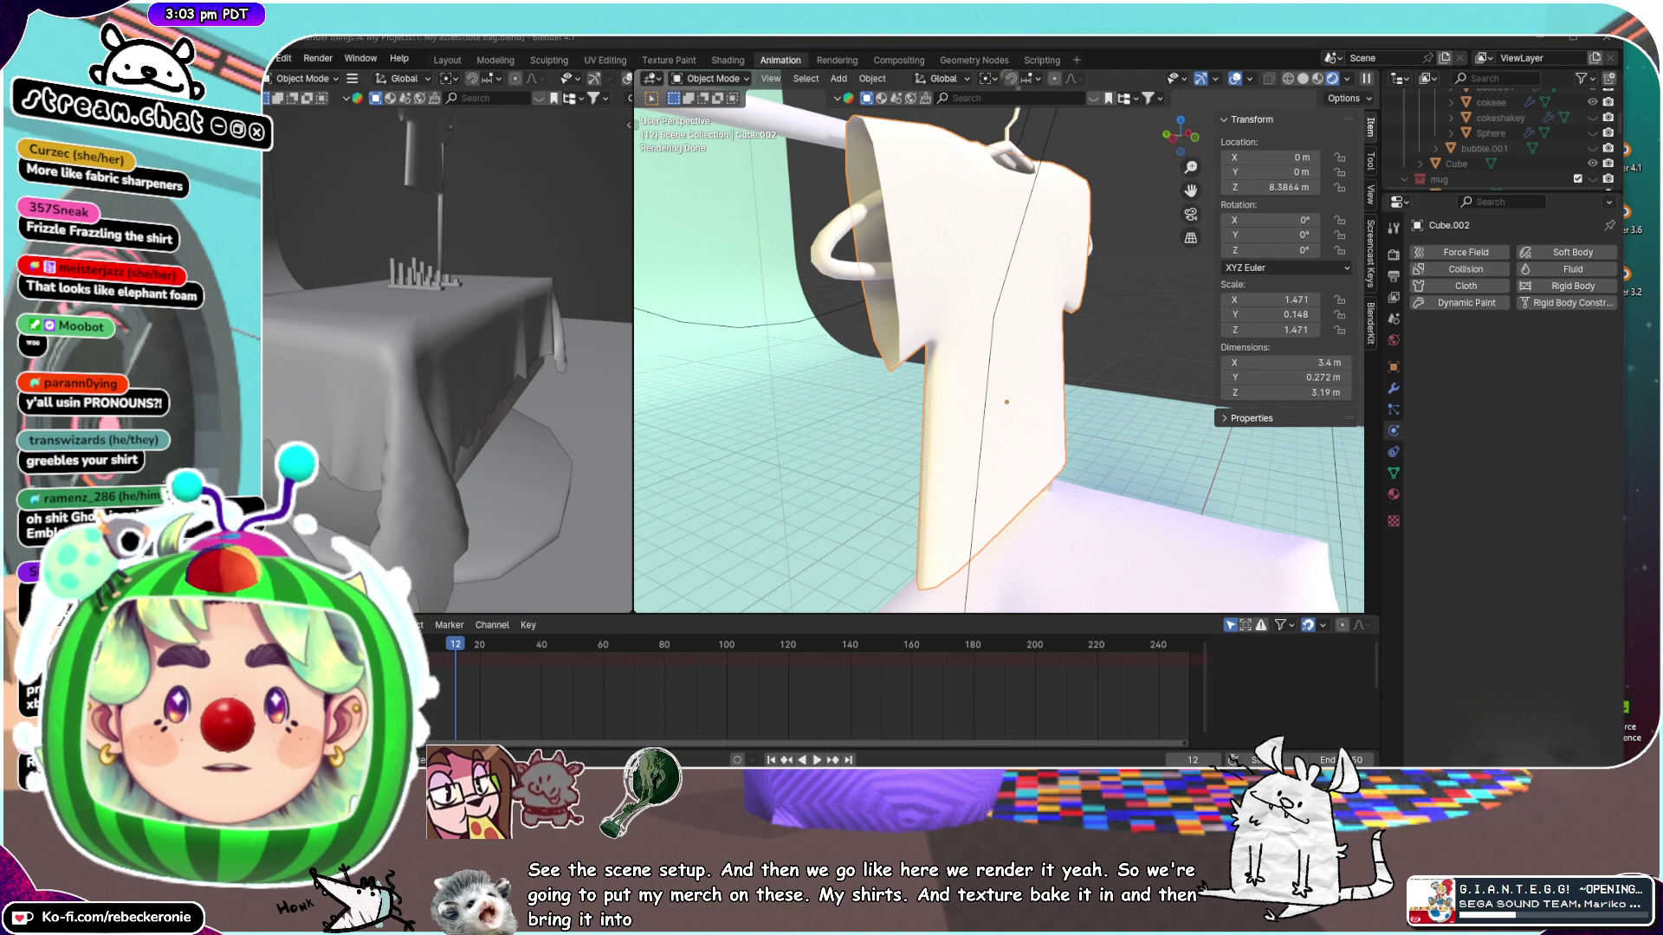
Switch to the Godot editor and view the textured tote bag hanging on the rack in the VIPO scene
key("alt+Tab")
scroll(902, 341, "up", 5)
mouse_move(902, 341)
middle_mouse_down()
mouse_move(1239, 307)
mouse_move(793, 323)
mouse_move(909, 336)
middle_mouse_up()
scroll(883, 336, "down", 12)
left_click(910, 339)
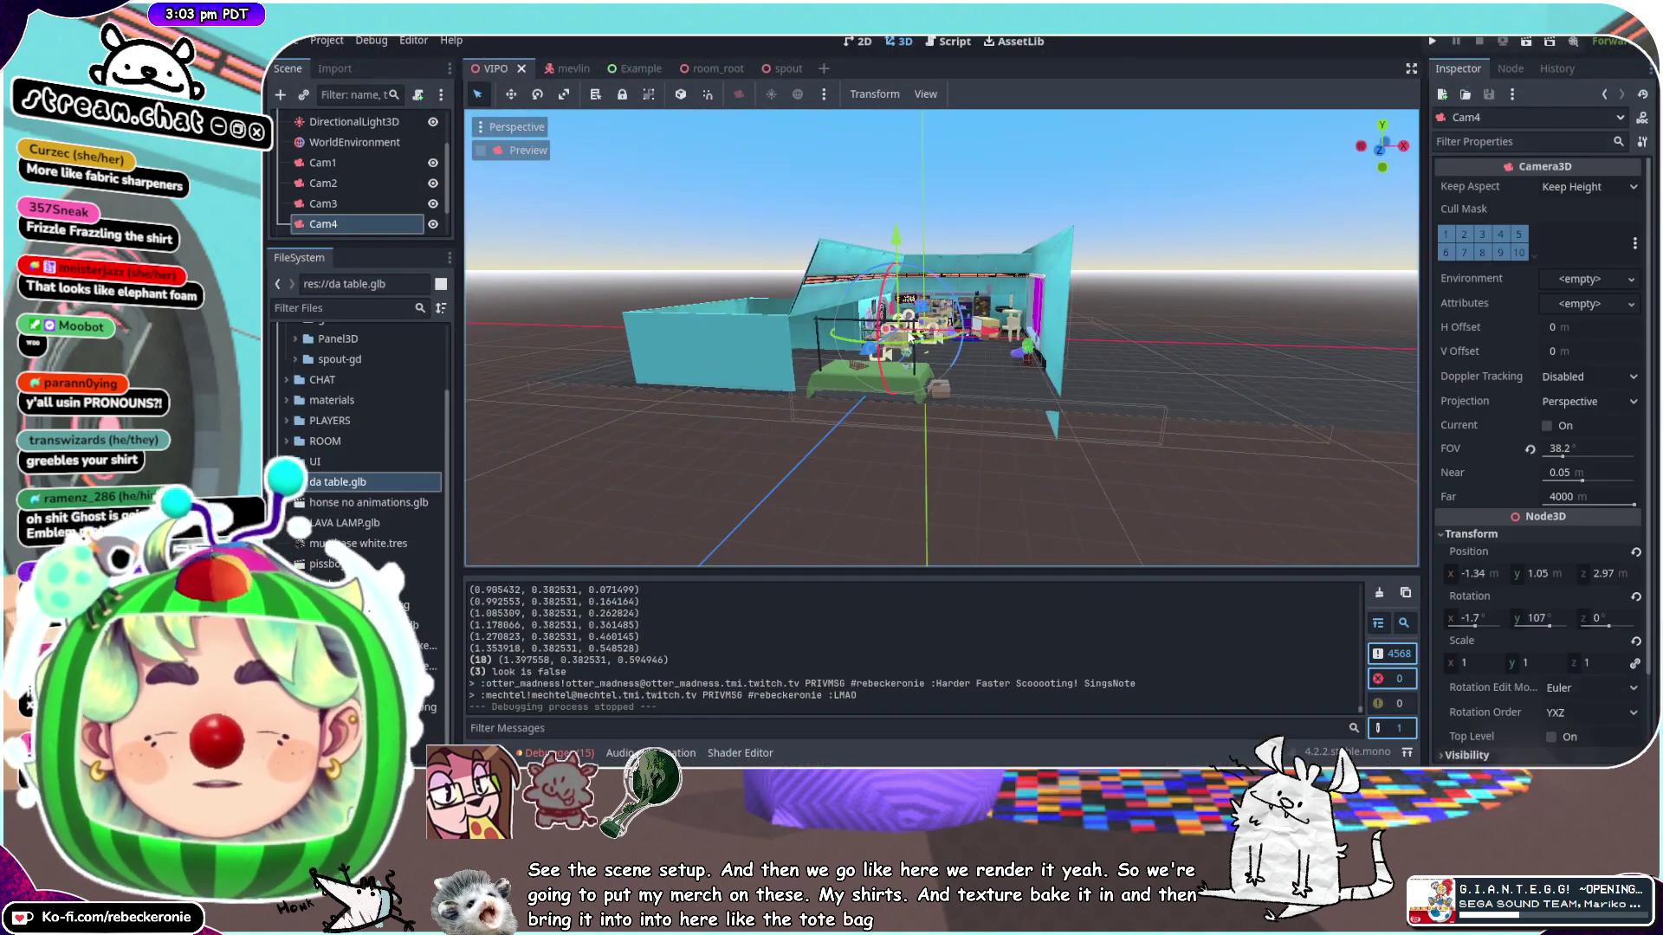
scroll(909, 339, "up", 10)
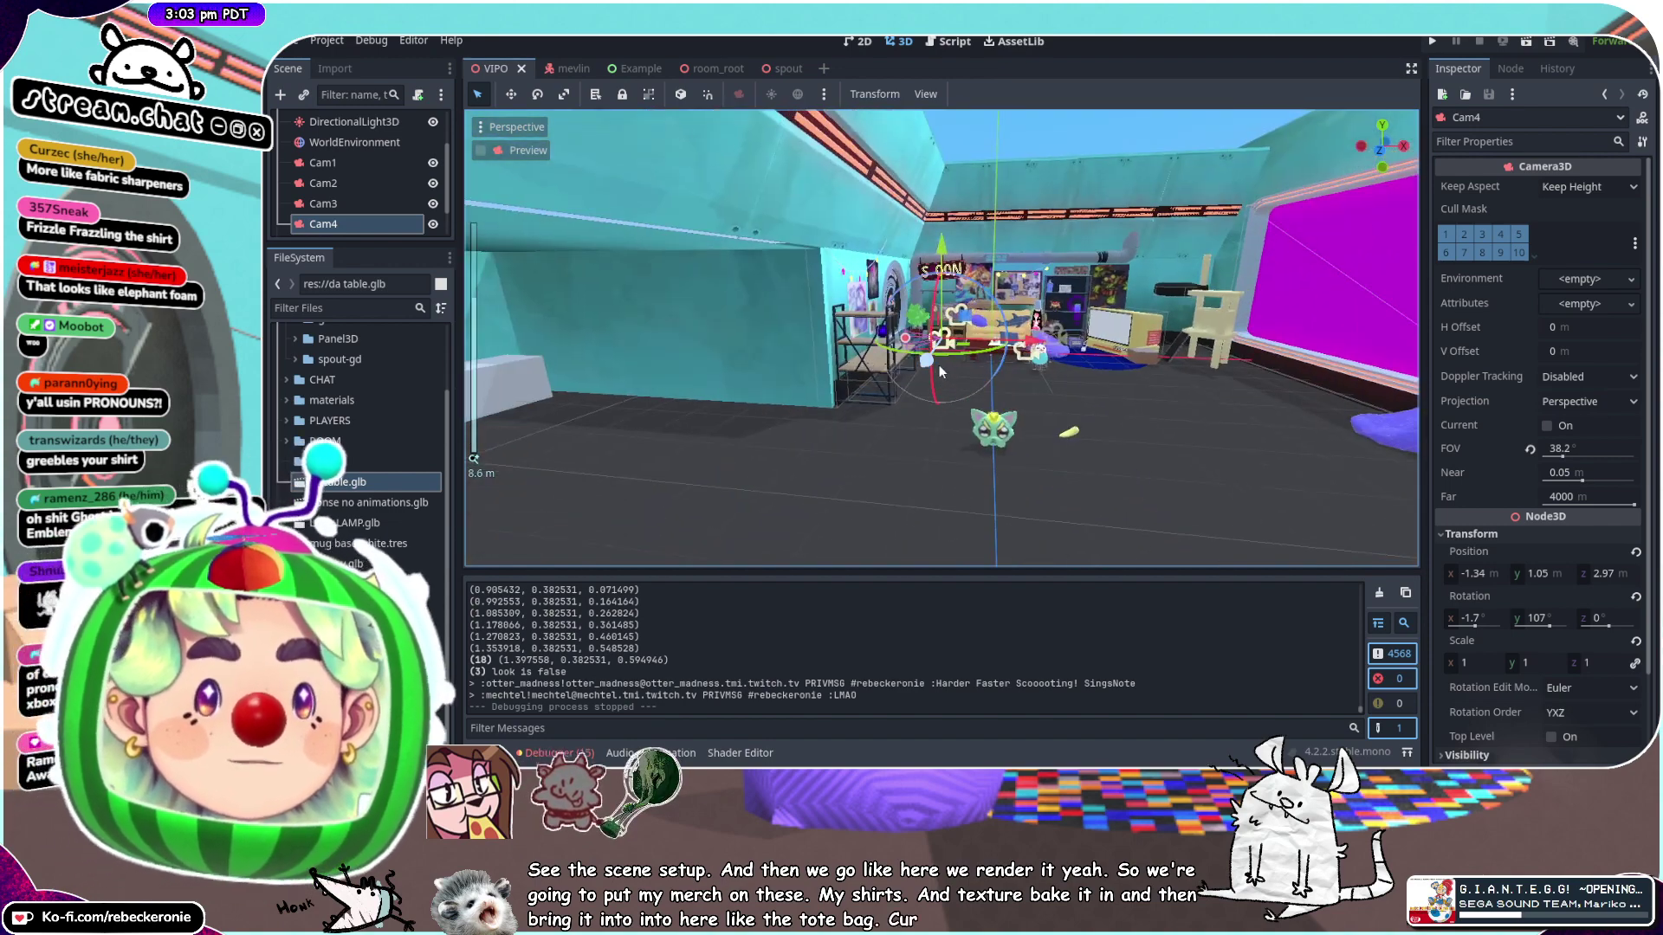
right_click_drag(938, 365, 1313, 364)
left_click(882, 370)
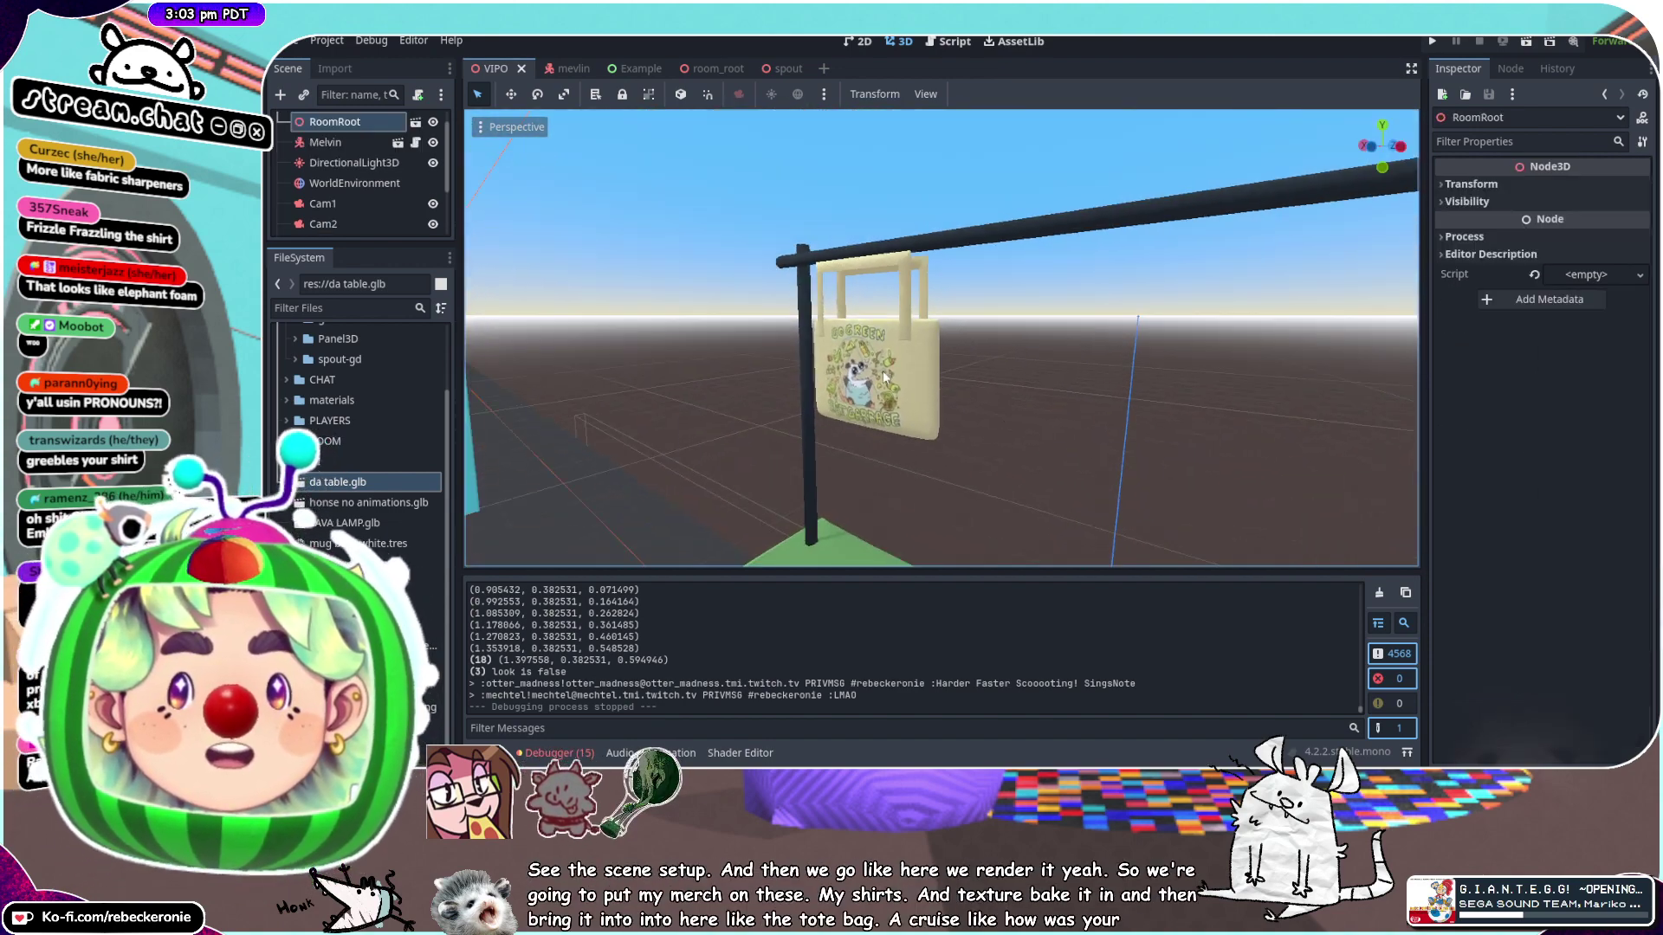
Examine the tote bag and merch table from several angles, near and far, within the VIPO scene's room
key("f")
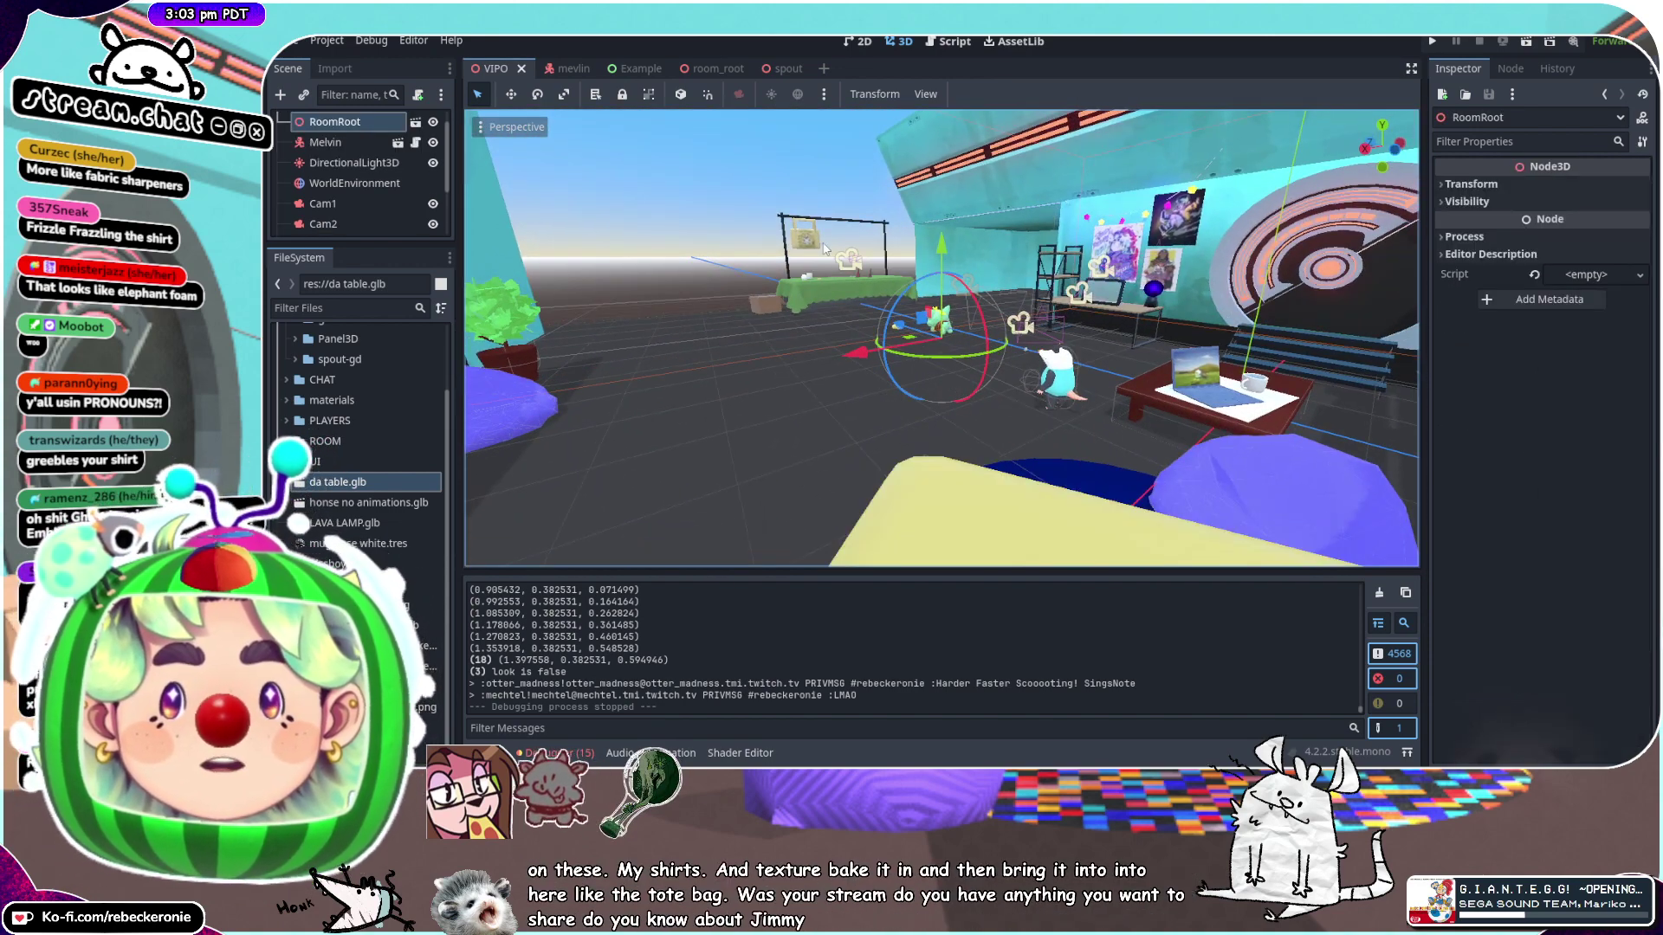
left_click(819, 237)
key("f")
middle_click_drag(817, 237, 804, 282)
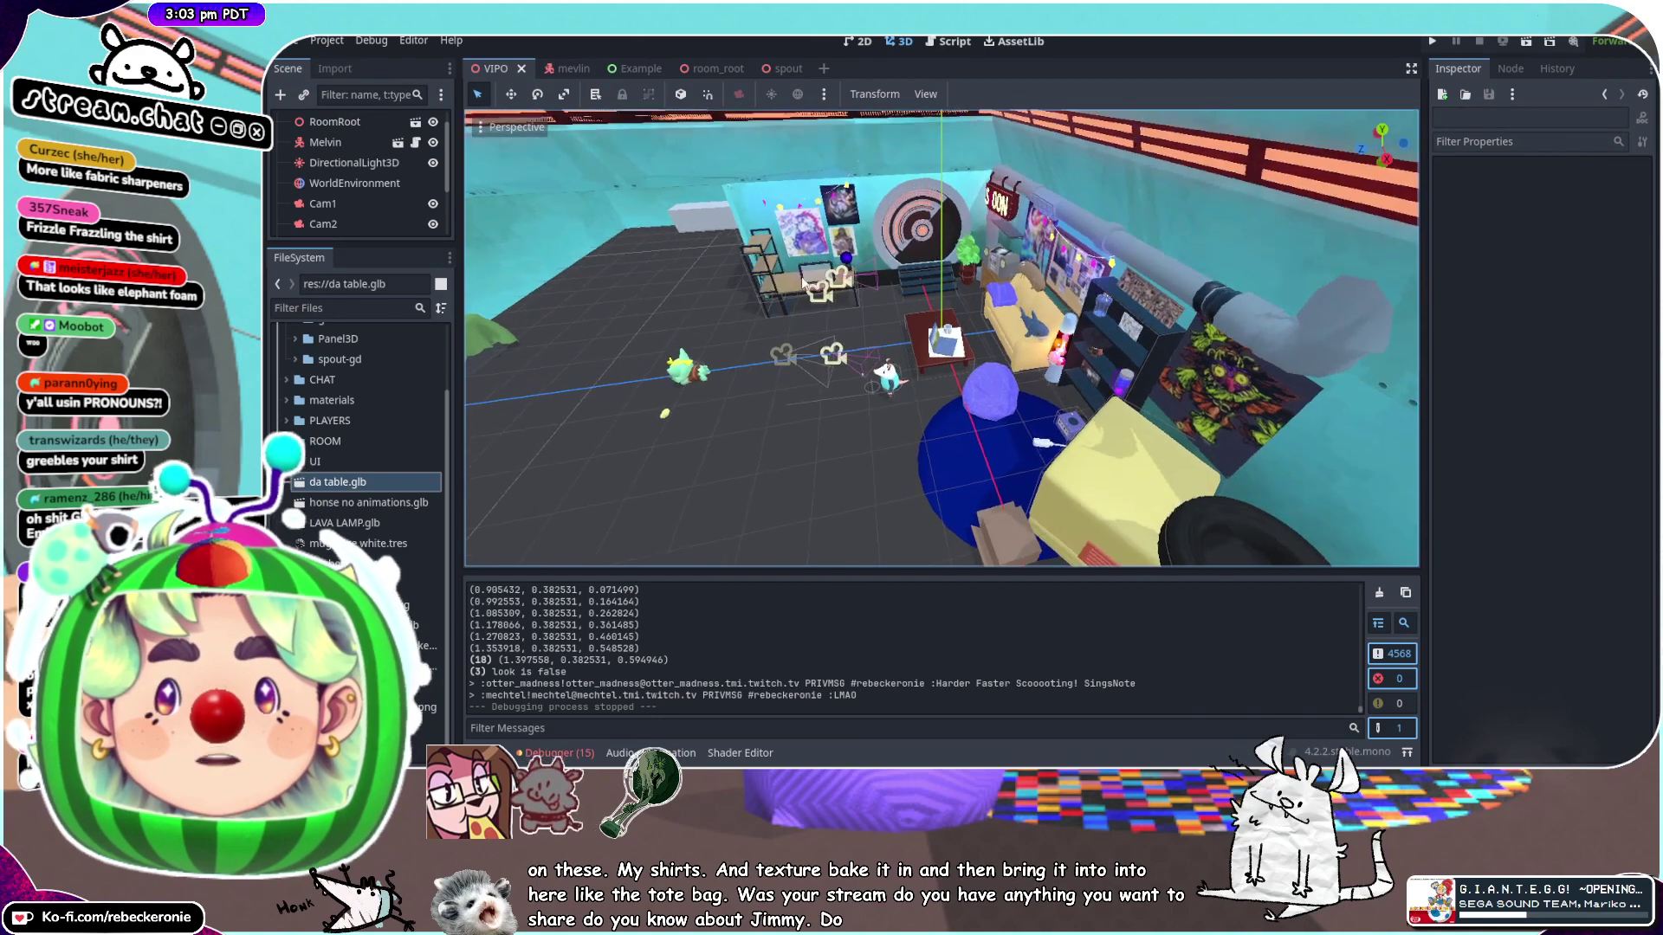
right_click_drag(804, 282, 712, 281)
left_click(609, 225)
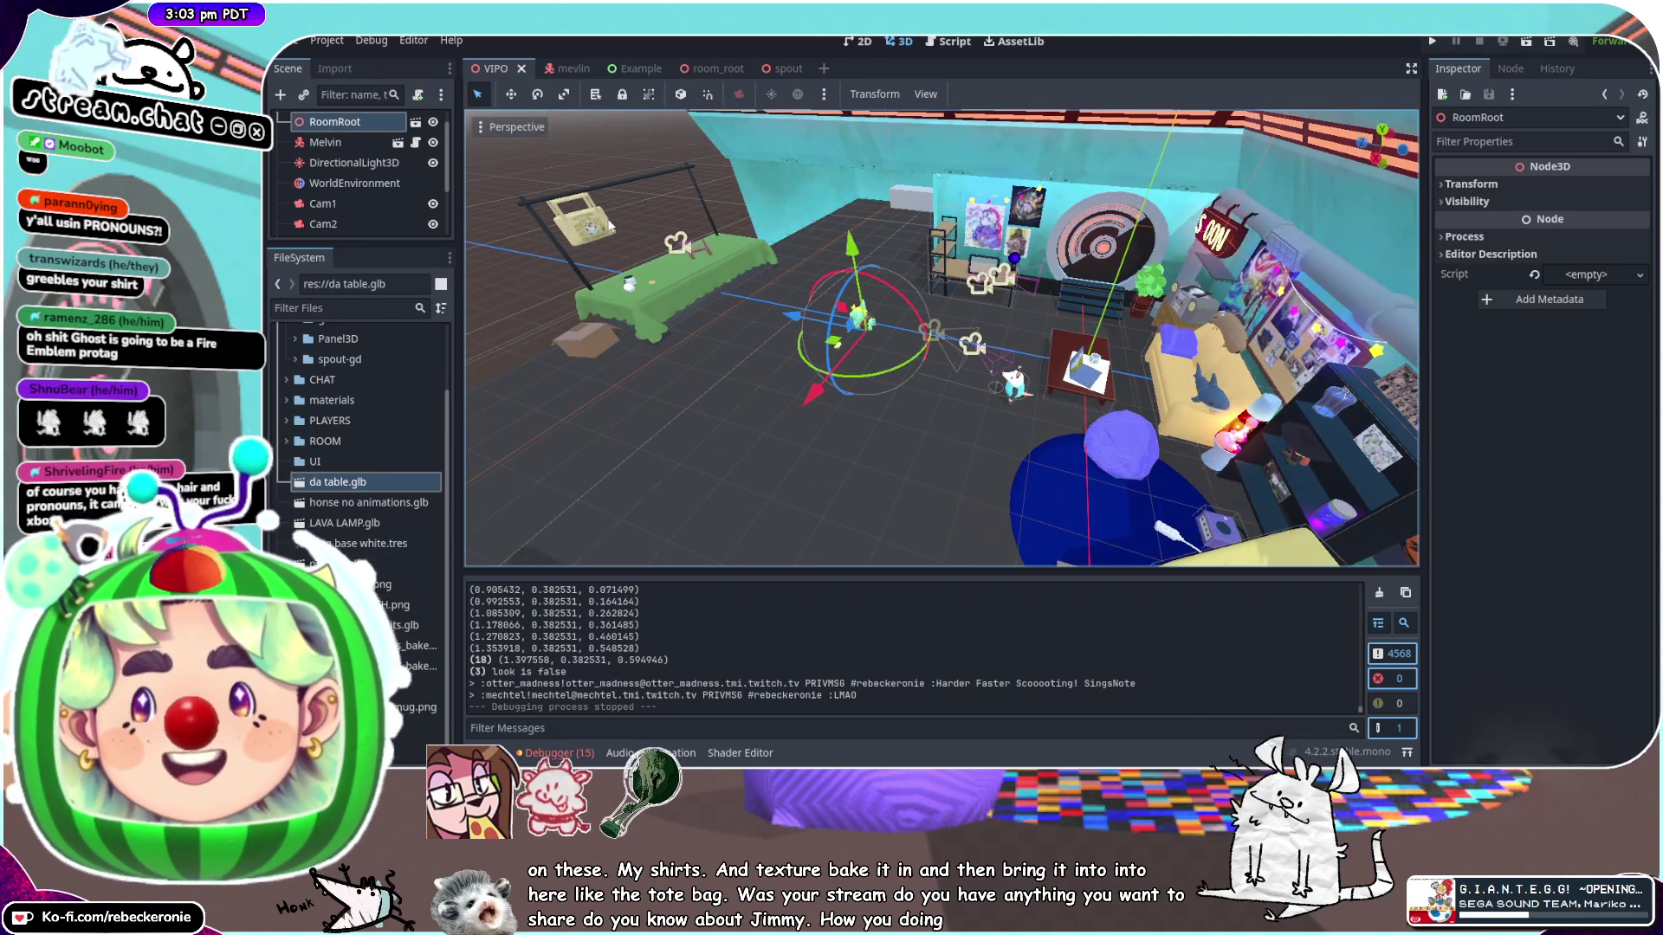
scroll(870, 279, "down", 5)
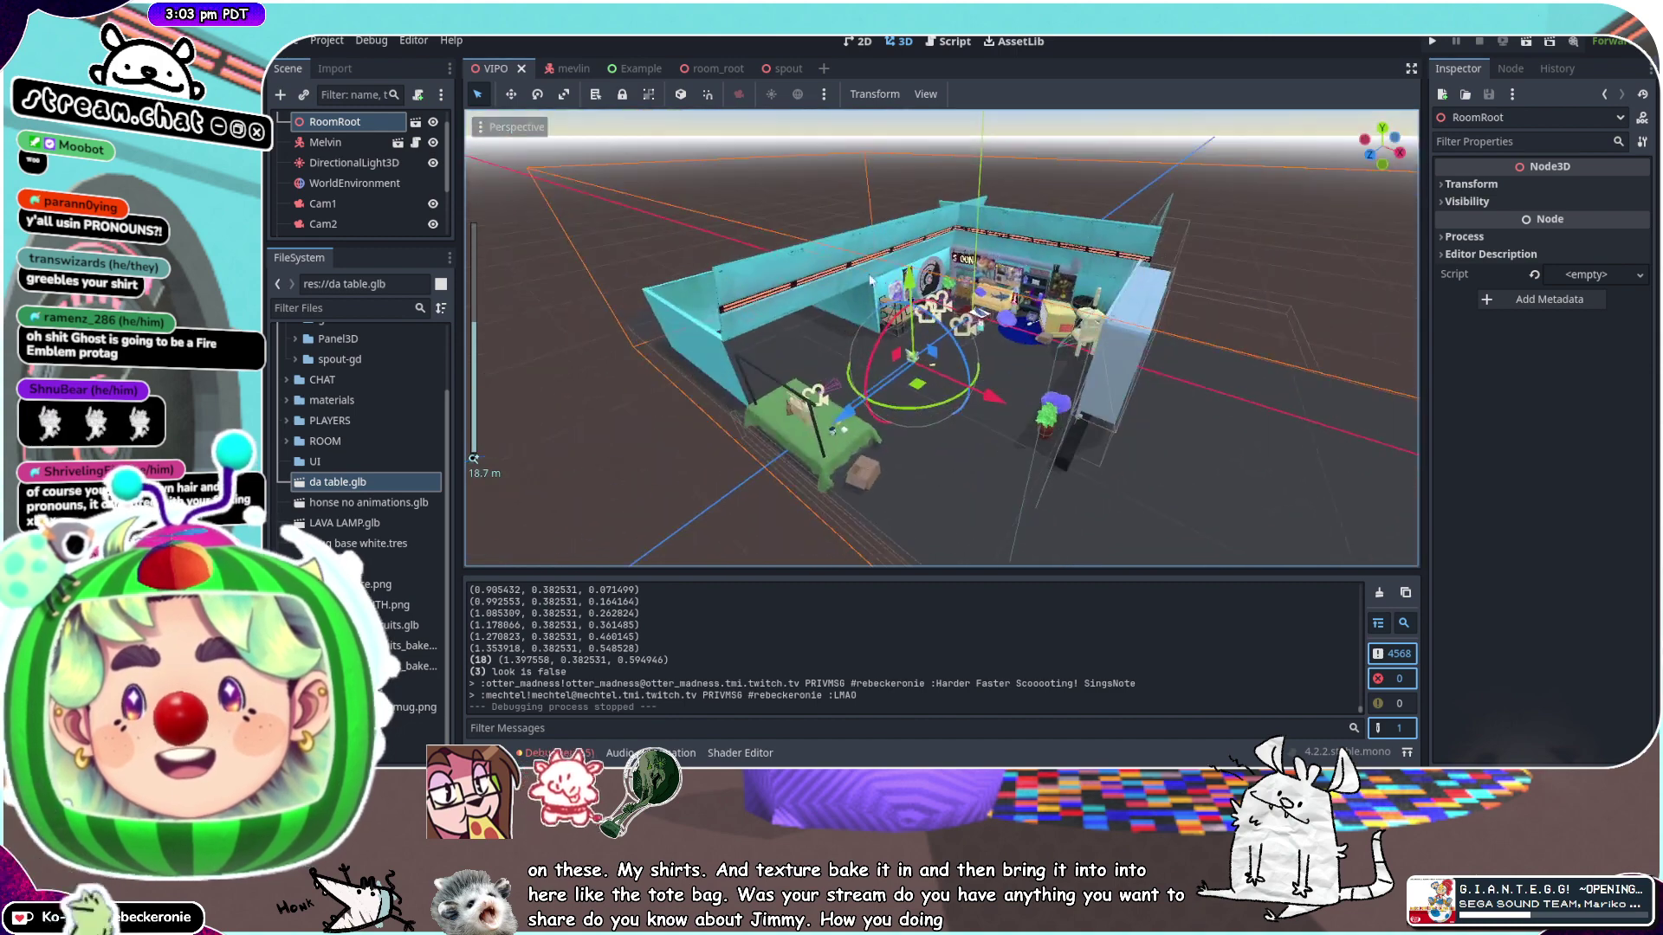
middle_click_drag(793, 409, 874, 335)
scroll(831, 354, "up", 10)
right_click_drag(875, 335, 1030, 334)
right_click_drag(823, 425, 1025, 390)
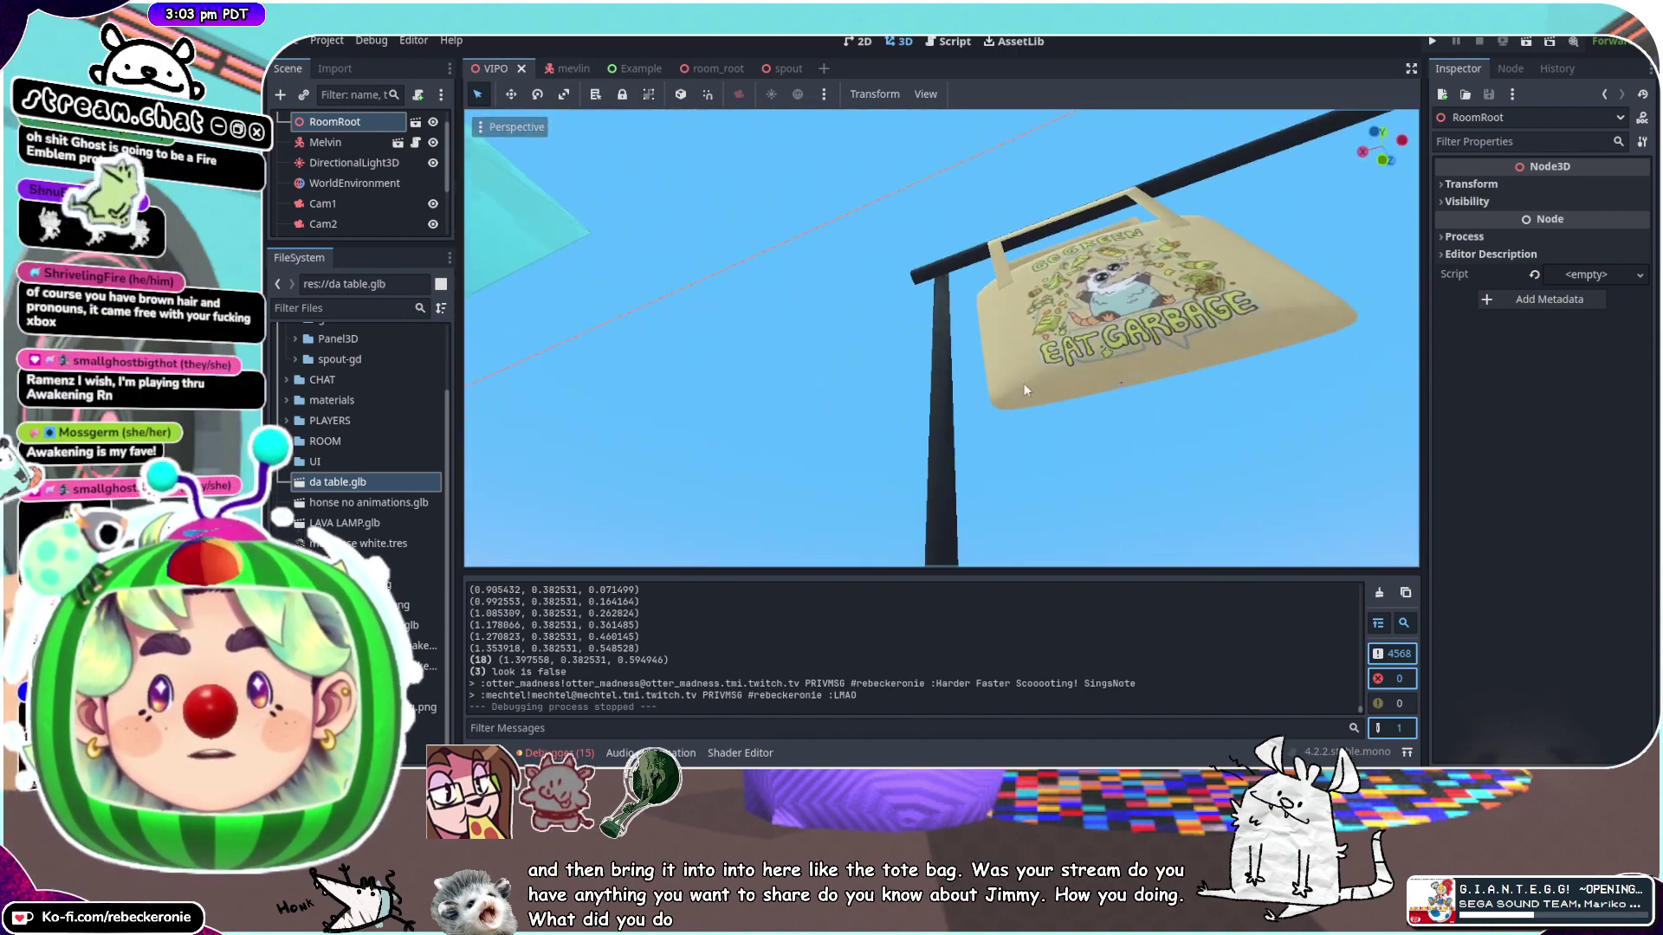
scroll(1039, 398, "down", 4)
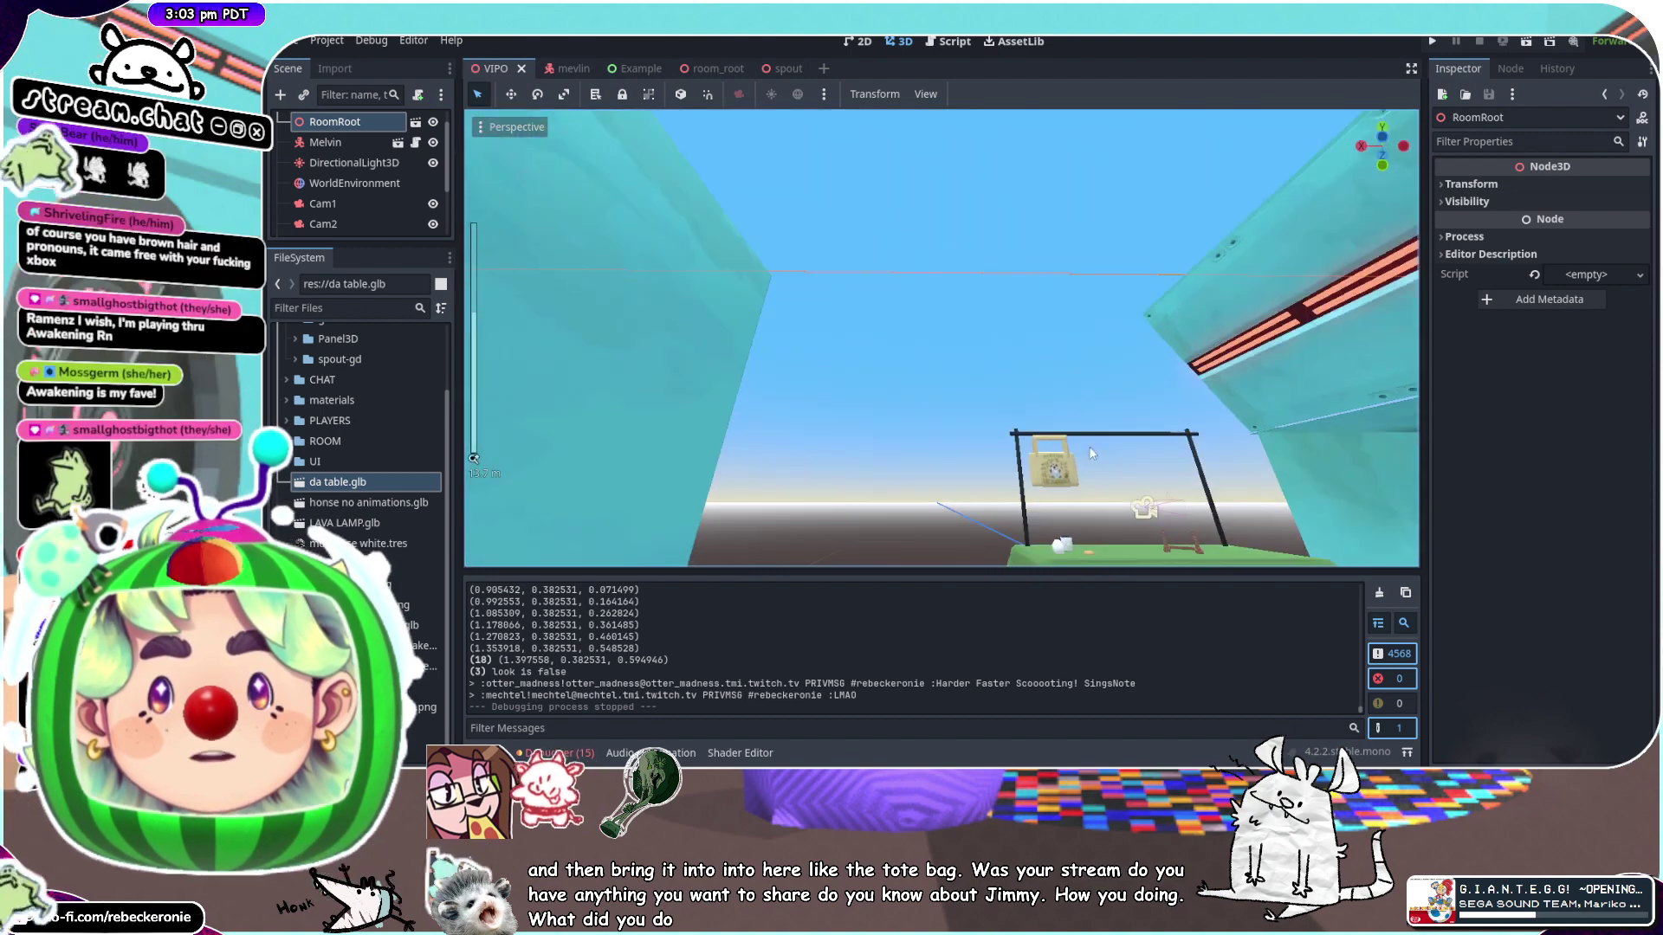
middle_click_drag(1053, 470, 1064, 495)
scroll(1063, 495, "up", 2)
scroll(1056, 485, "down", 2)
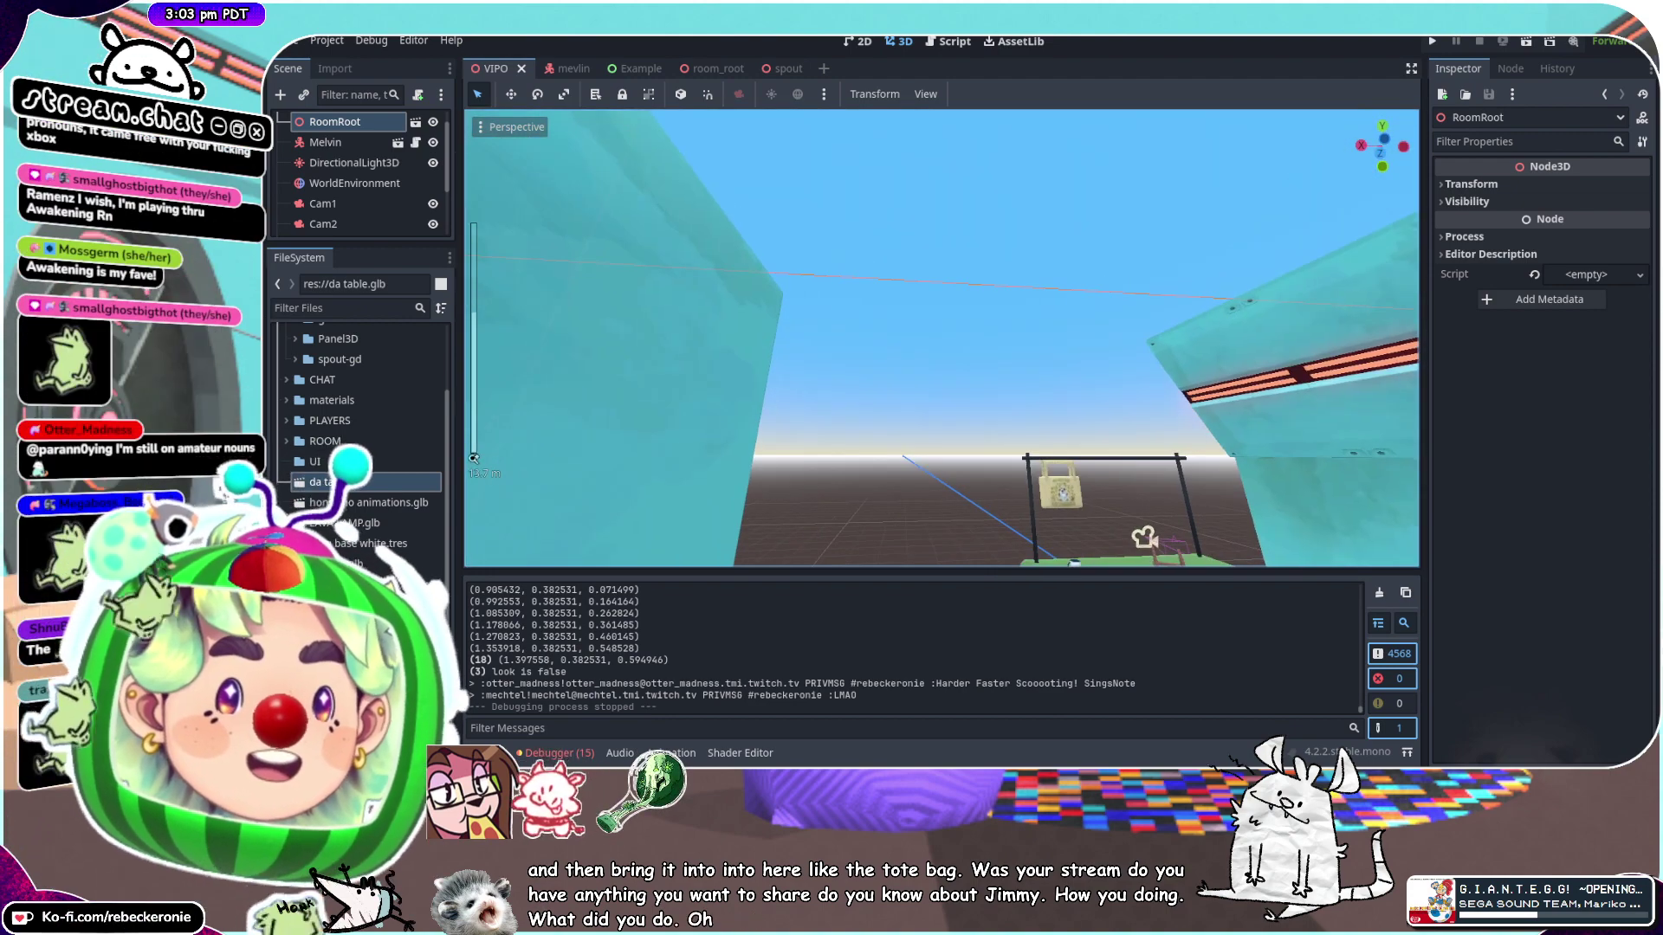
right_click_drag(1017, 423, 1047, 501)
scroll(1011, 413, "up", 8)
mouse_move(1011, 413)
middle_mouse_down()
mouse_move(1066, 490)
mouse_move(1009, 428)
middle_mouse_up()
scroll(1130, 389, "down", 3)
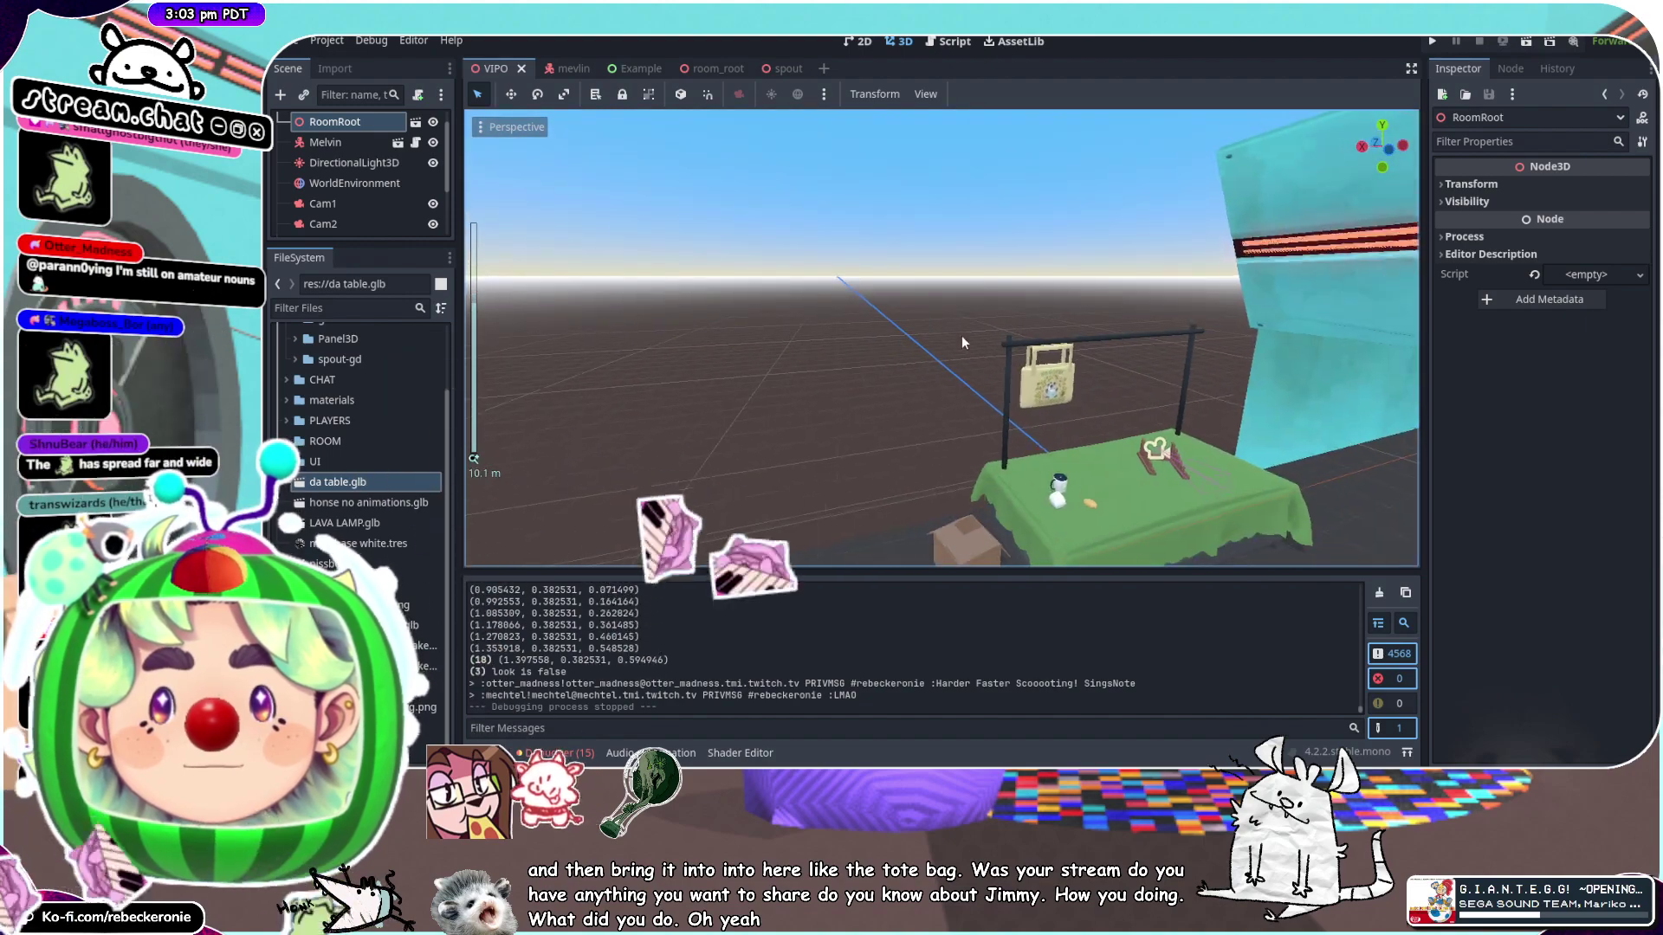
Open the room_root scene, select the hanging tote bag mesh and frame it above the green table
left_click(701, 68)
key("f")
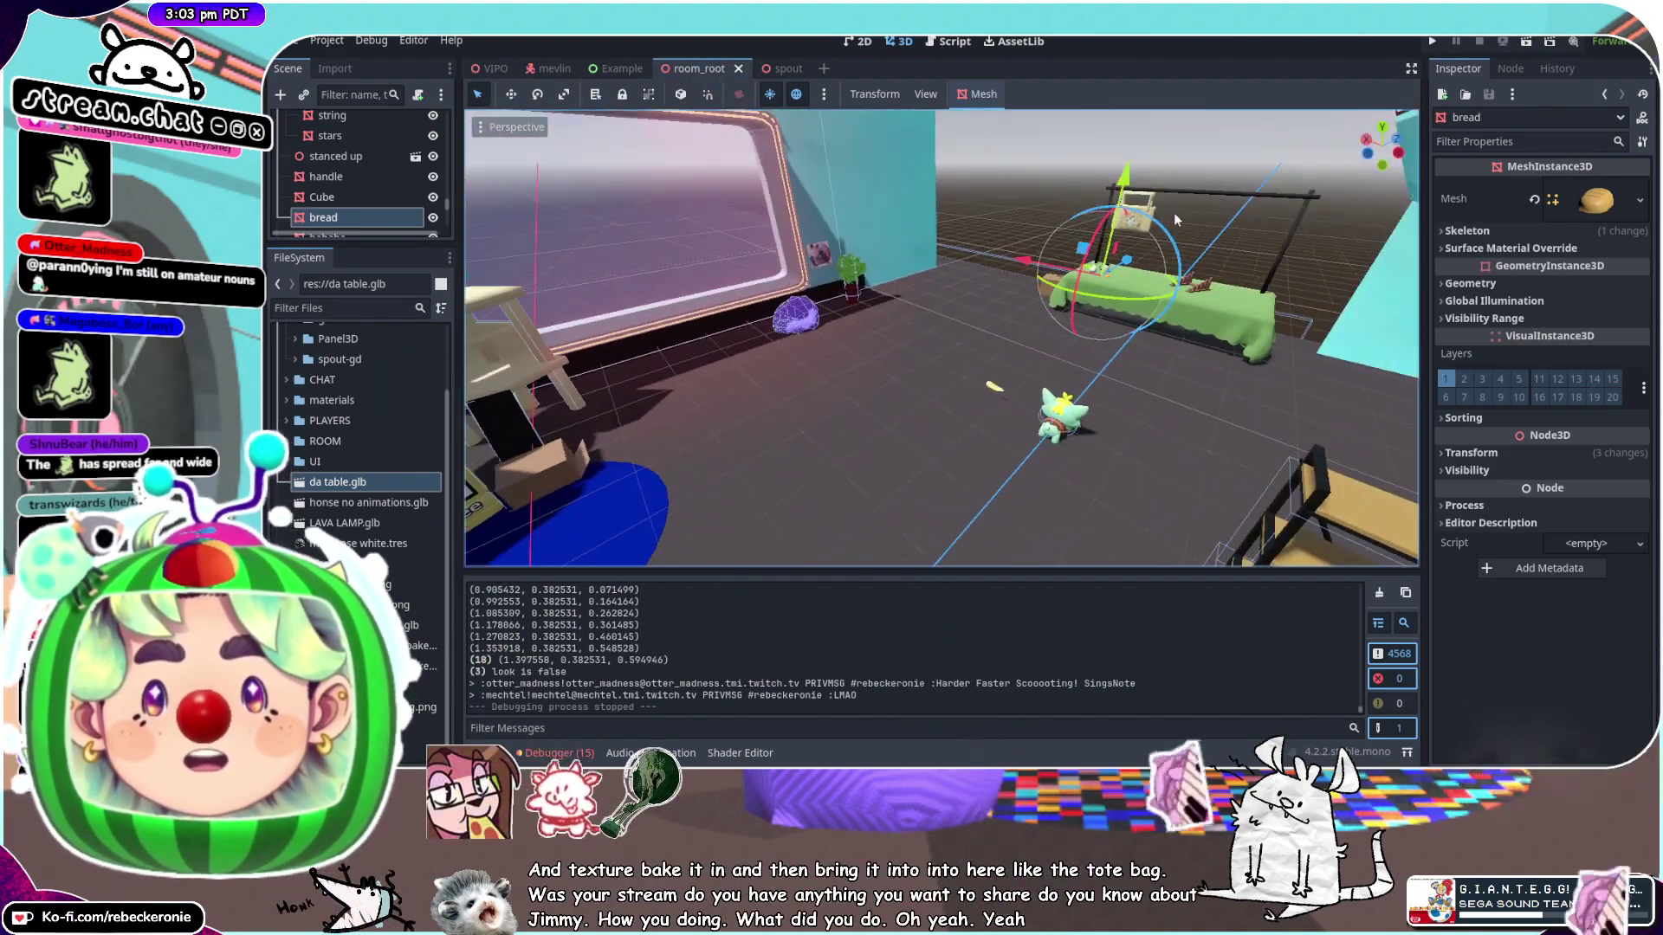
left_click(1146, 197)
key("f")
middle_click_drag(1145, 199, 1038, 286)
scroll(1037, 286, "up", 5)
right_click_drag(1040, 292, 1124, 204)
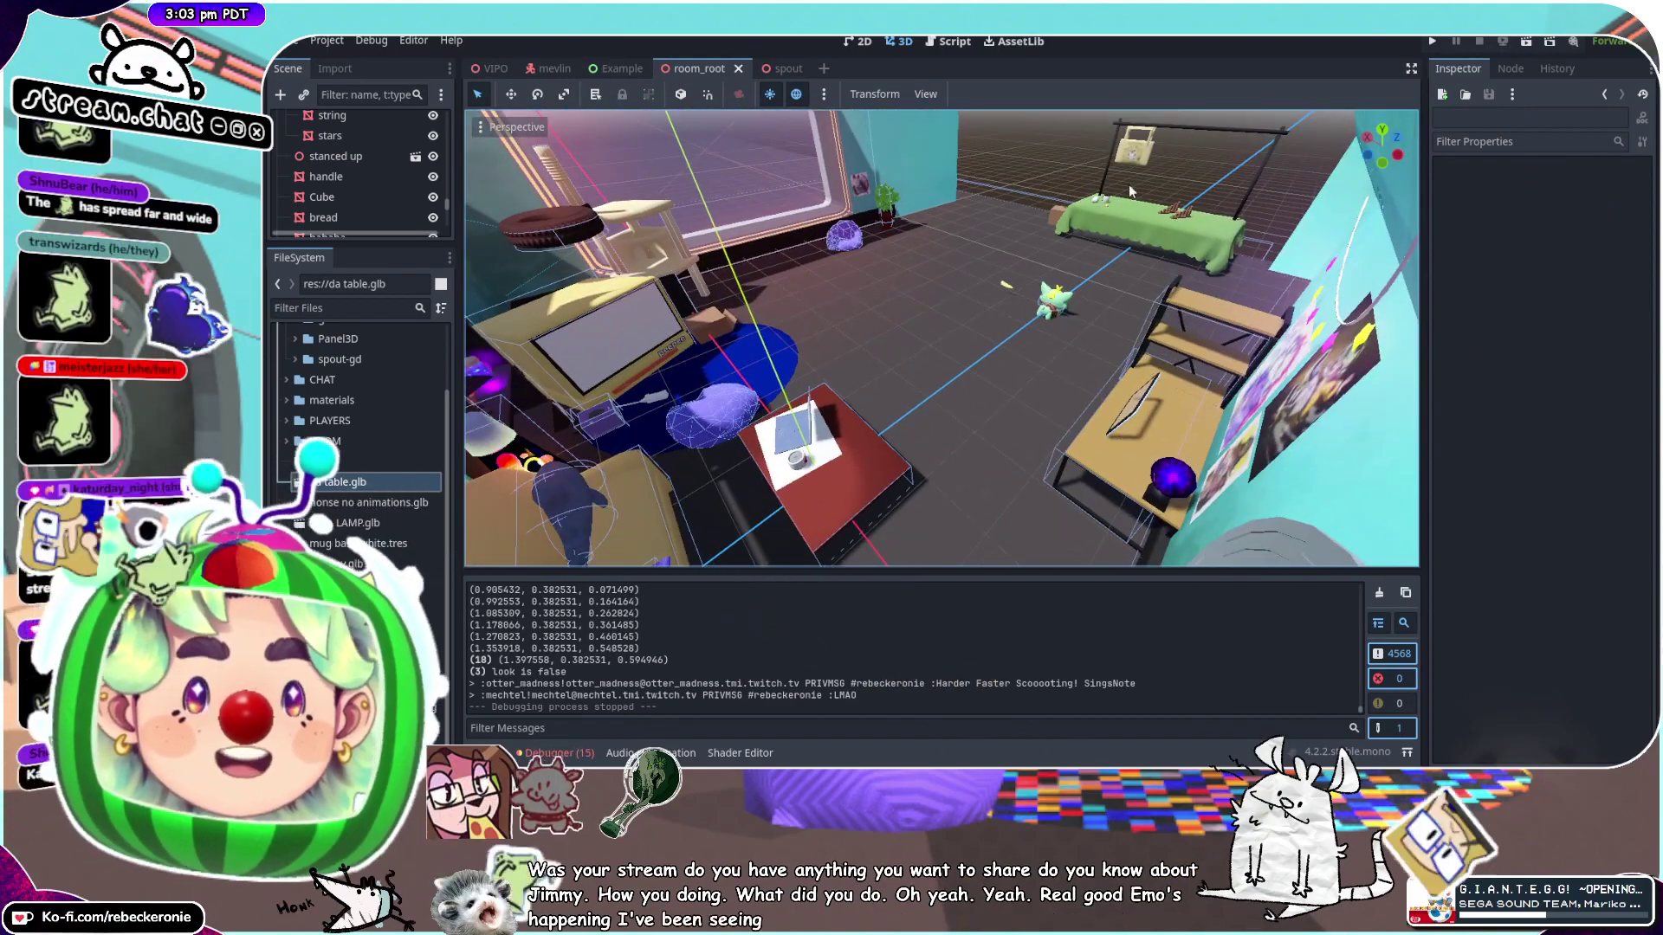
left_click(1140, 162)
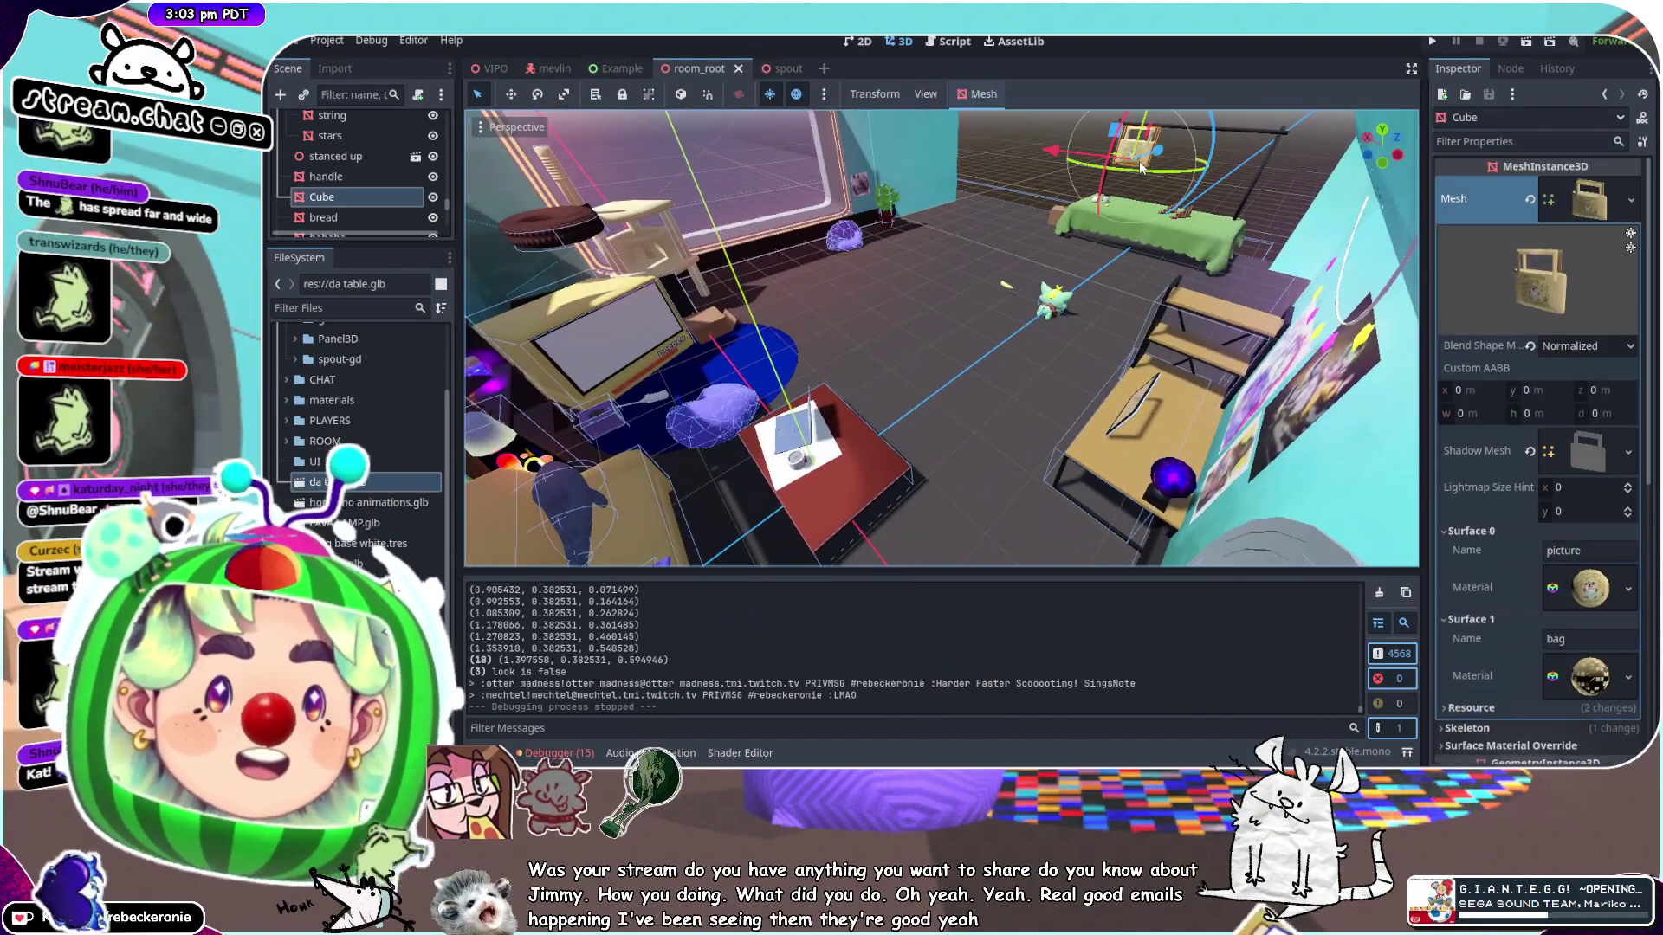
key("f")
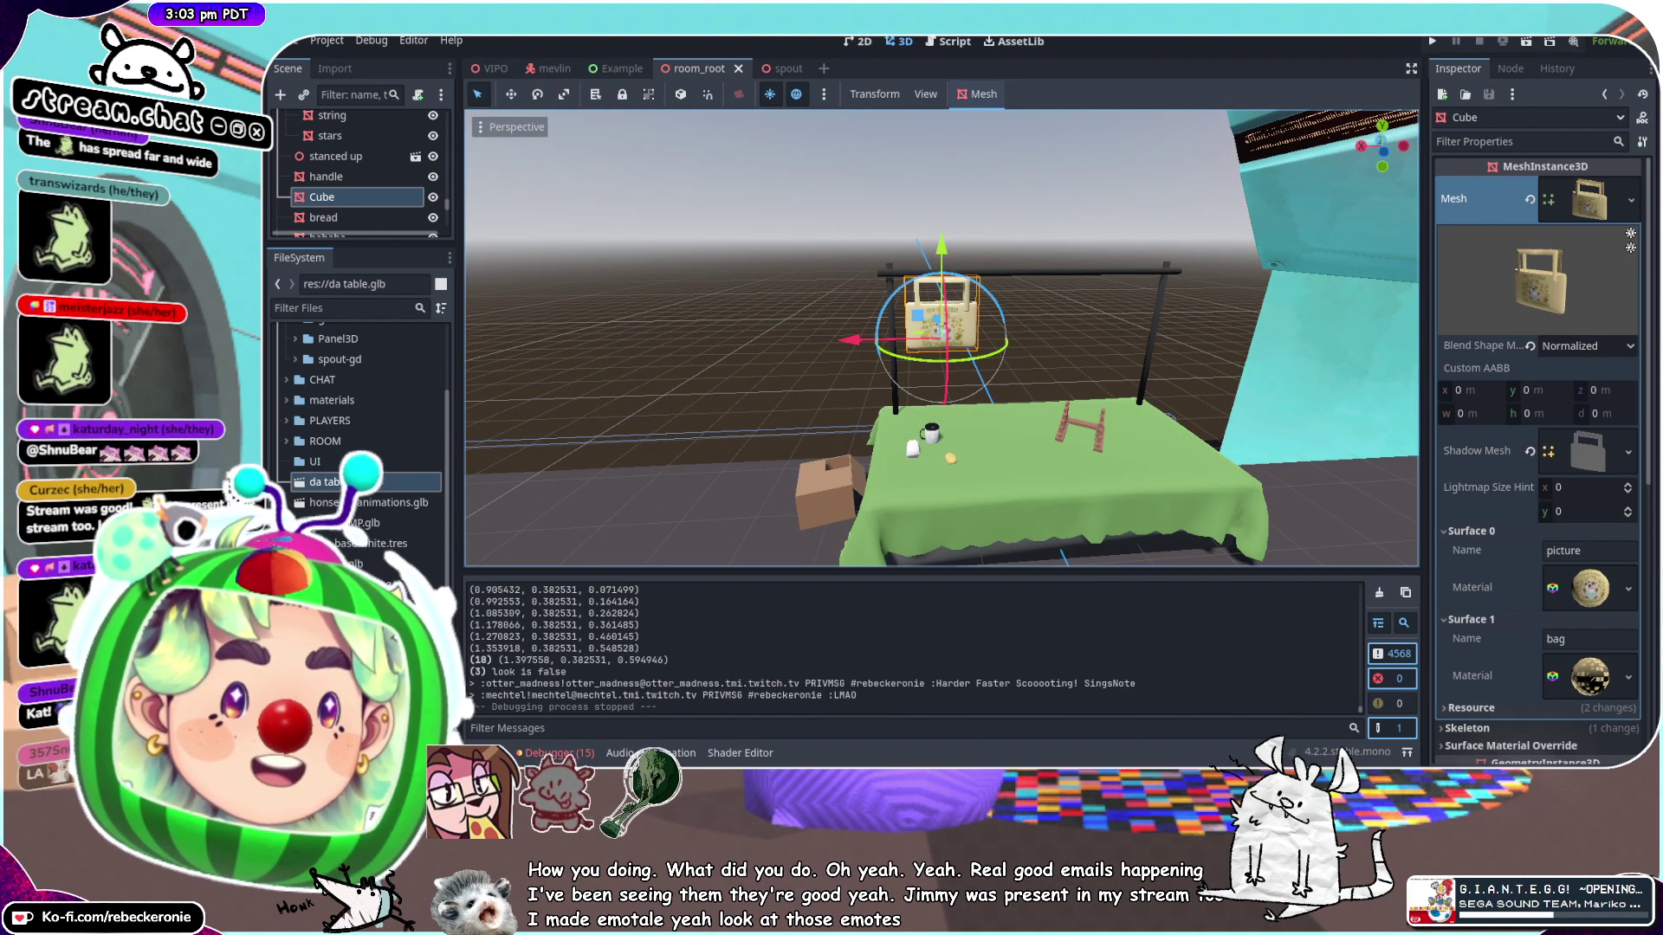
scroll(1000, 423, "up", 6)
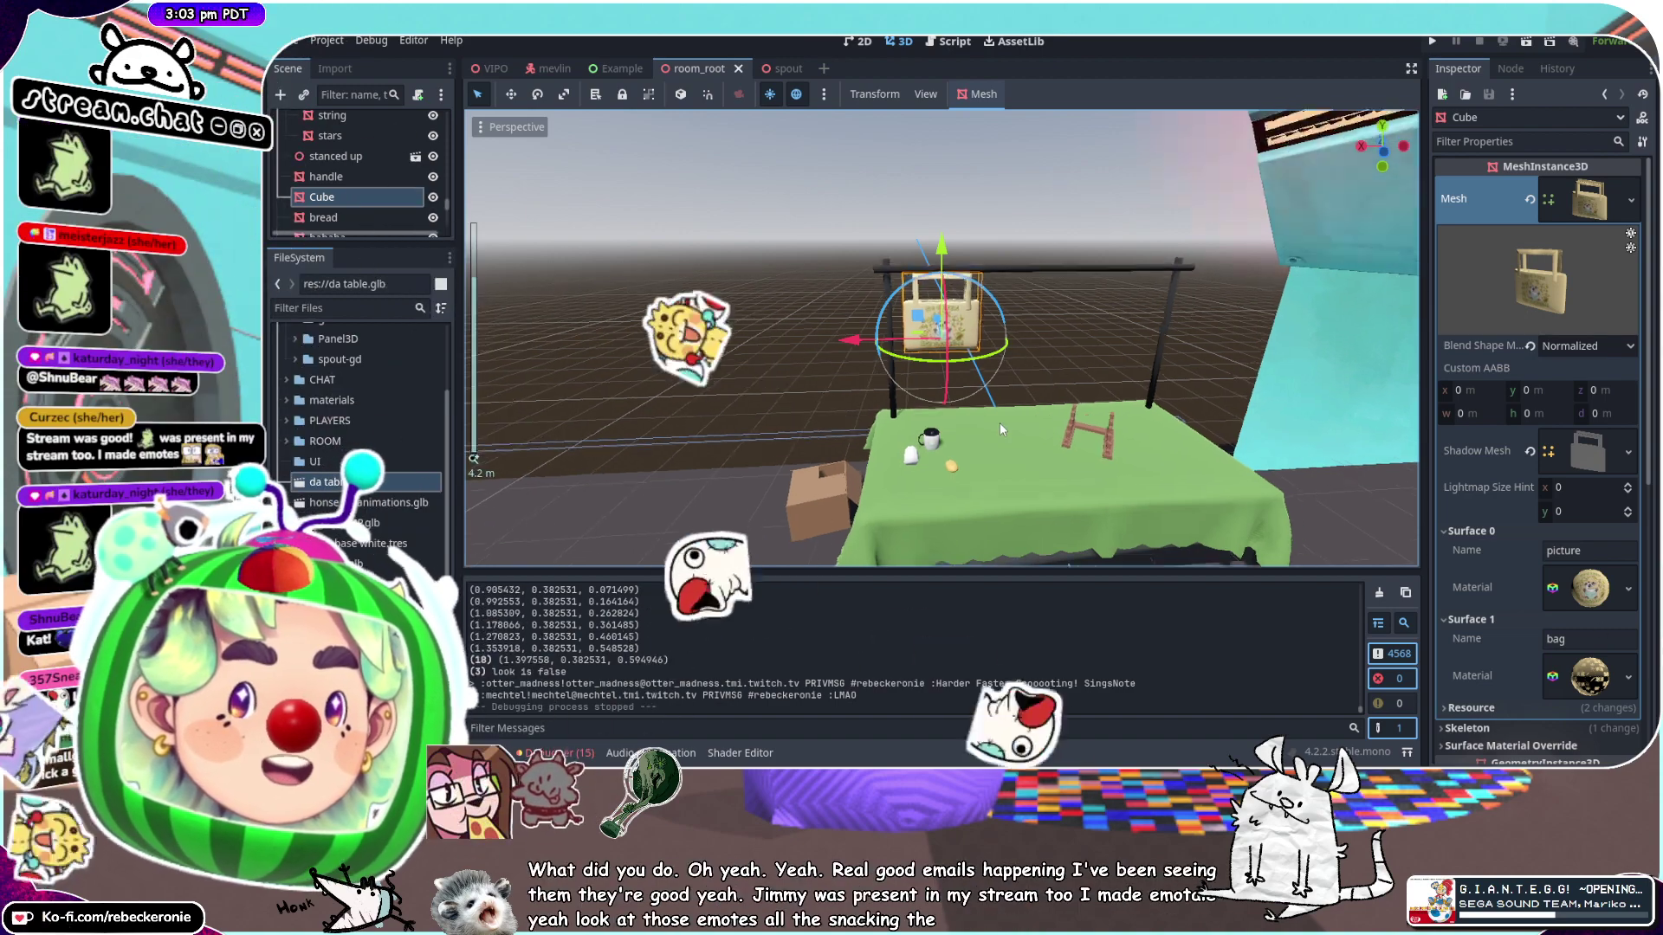
Inspect the hanging tote bag and the merch table from the front and side in the room_root scene
middle_click_drag(1026, 415, 912, 379)
scroll(1014, 388, "up", 4)
scroll(958, 359, "down", 10)
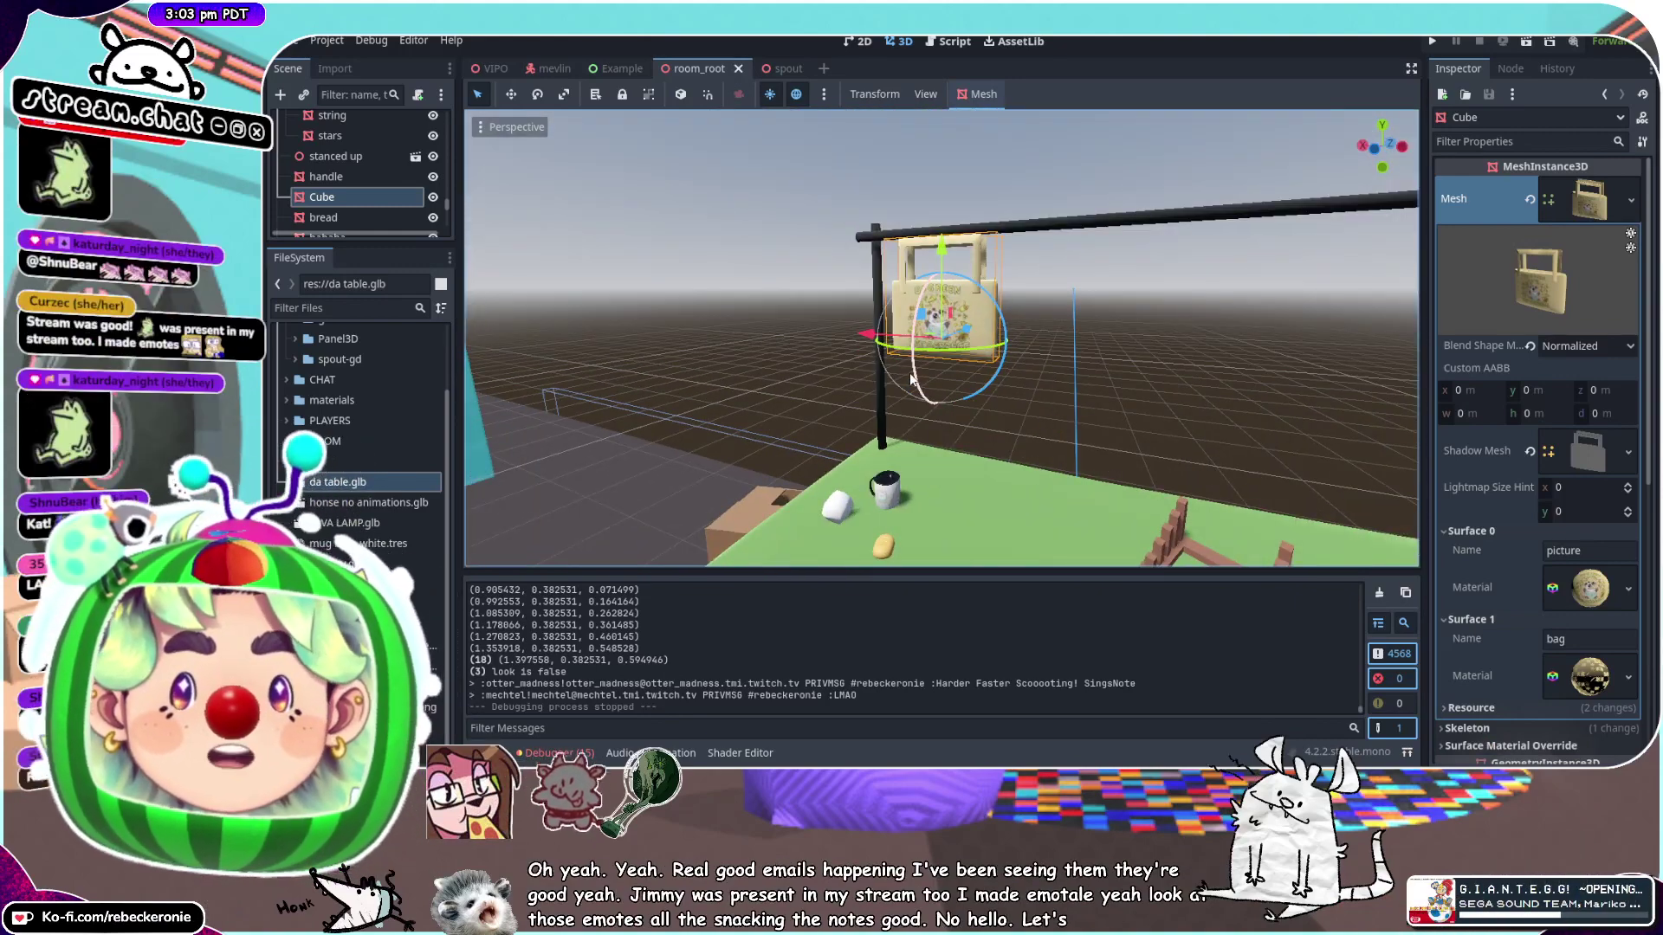
scroll(911, 378, "down", 5)
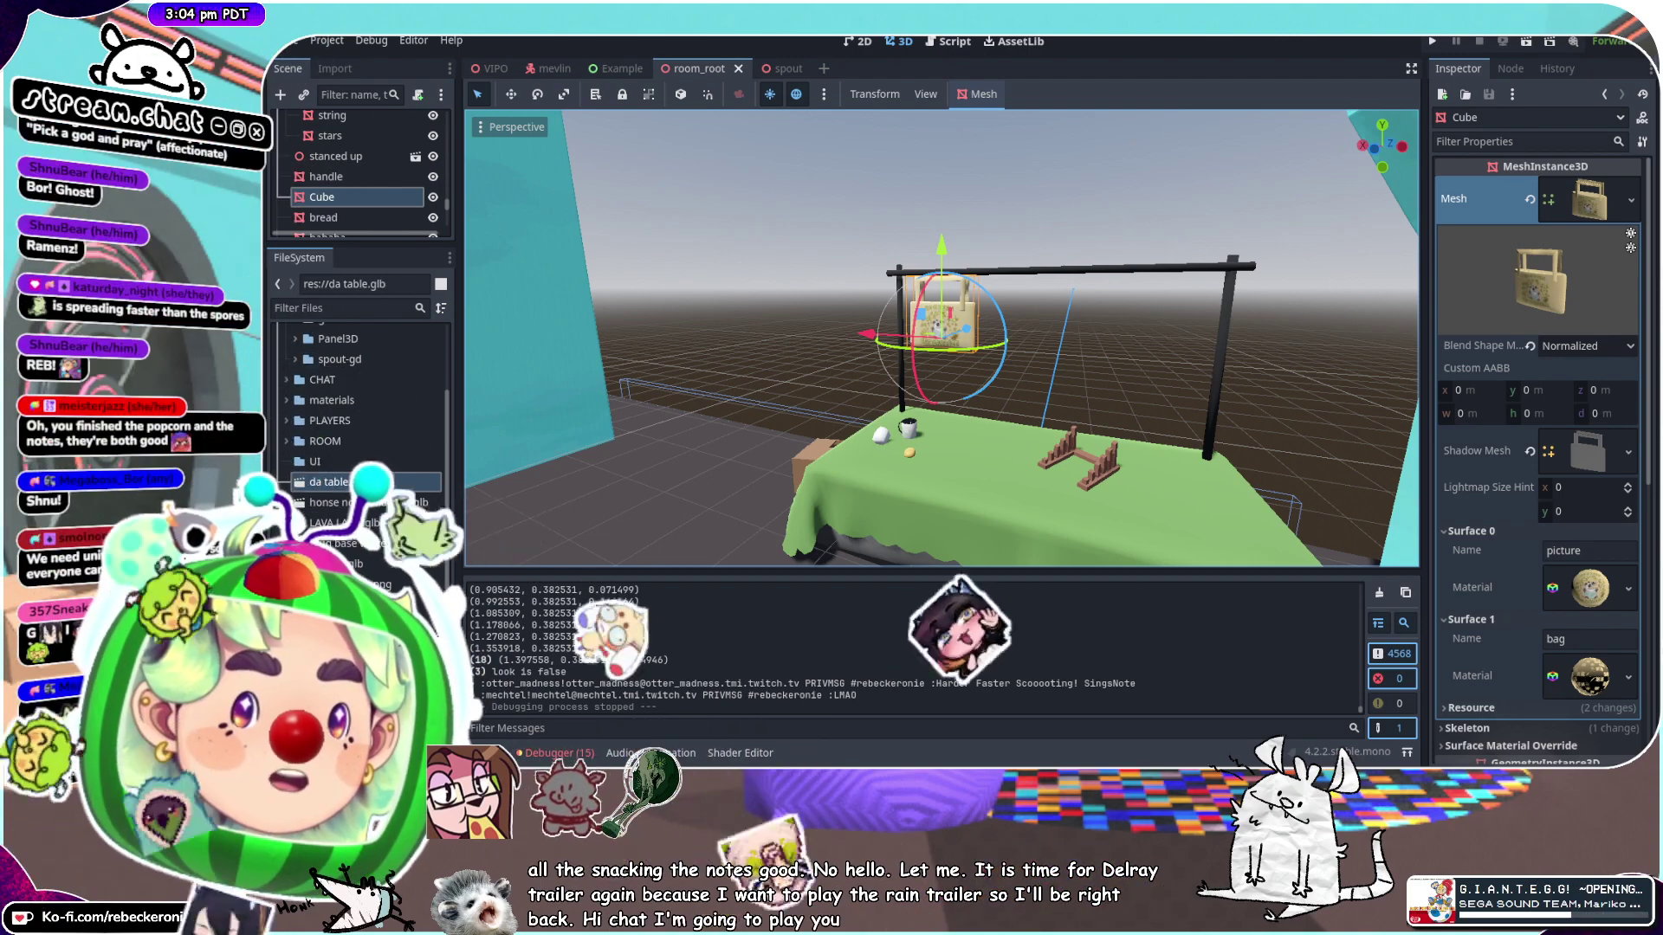
scroll(935, 355, "up", 8)
middle_click_drag(935, 355, 1254, 368)
scroll(1114, 330, "down", 9)
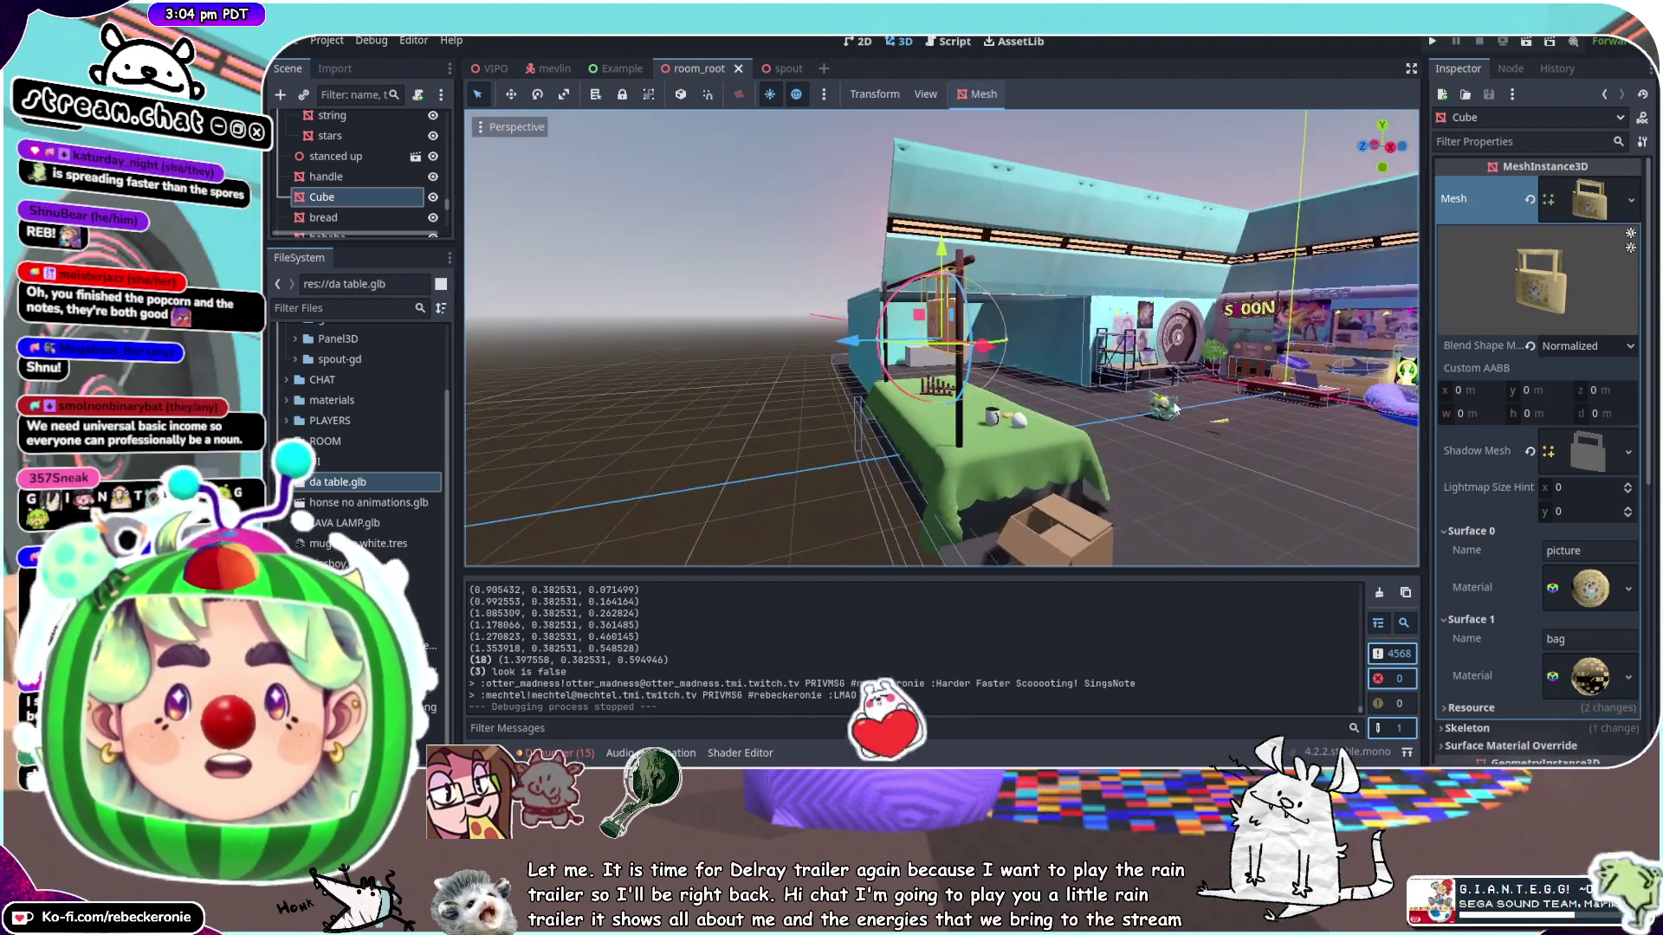
Select the green cat-like character on the room floor and inspect it up close from the front
left_click(1161, 405)
key("f")
middle_click_drag(954, 400, 1107, 376)
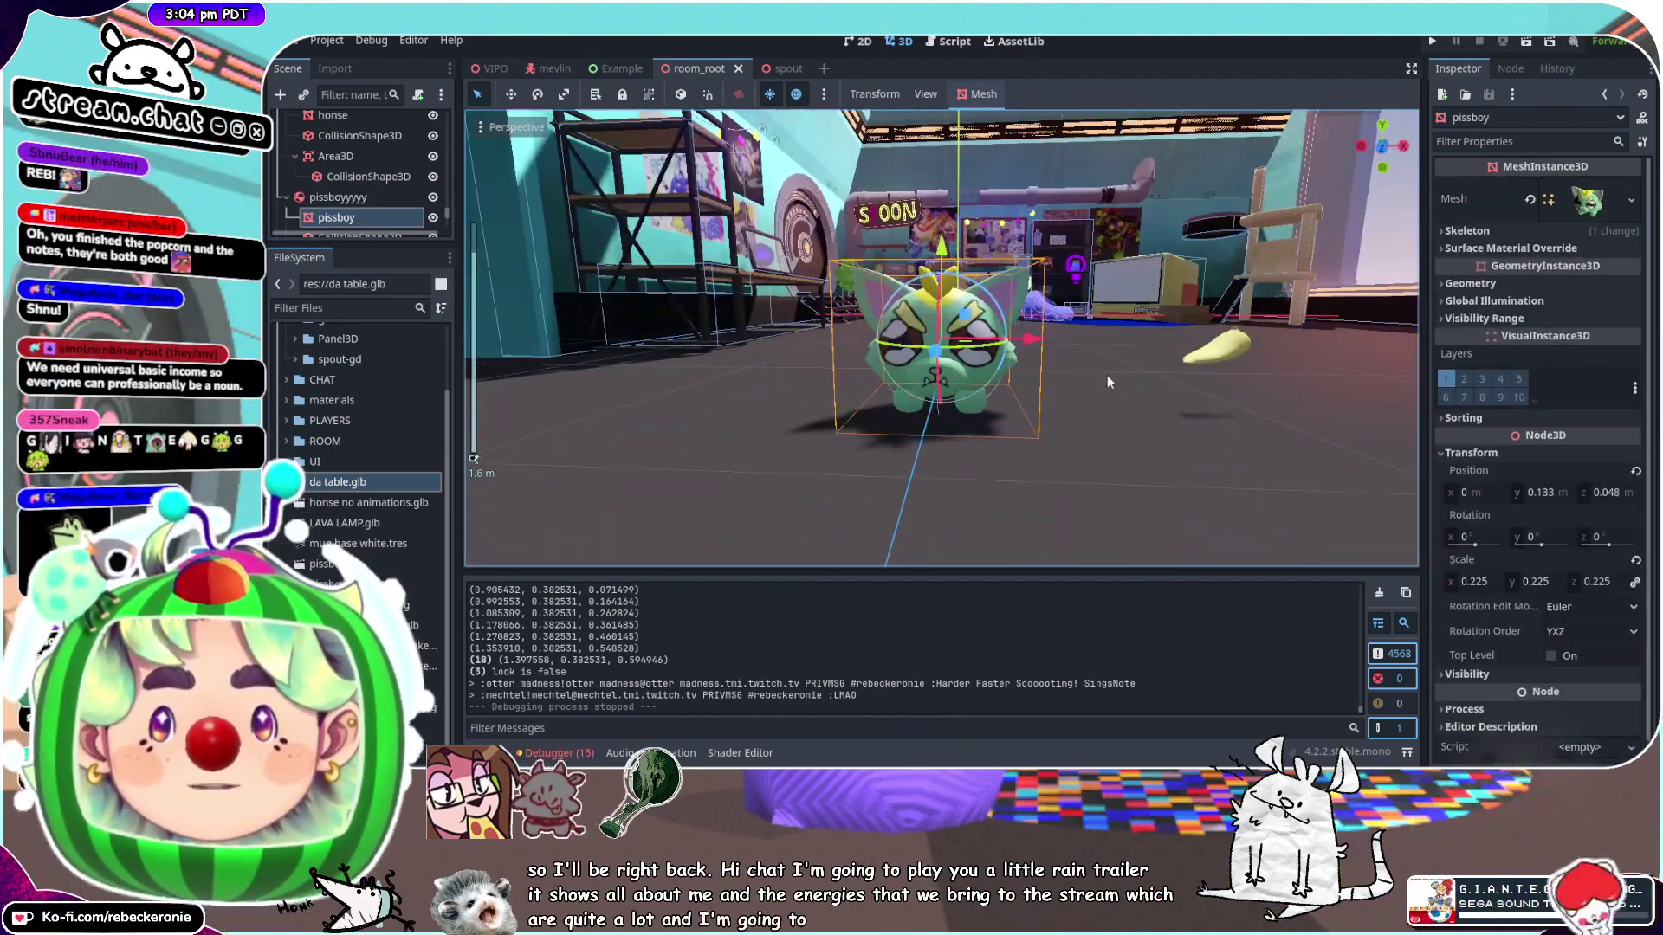
scroll(1085, 384, "up", 6)
scroll(1087, 380, "up", 3)
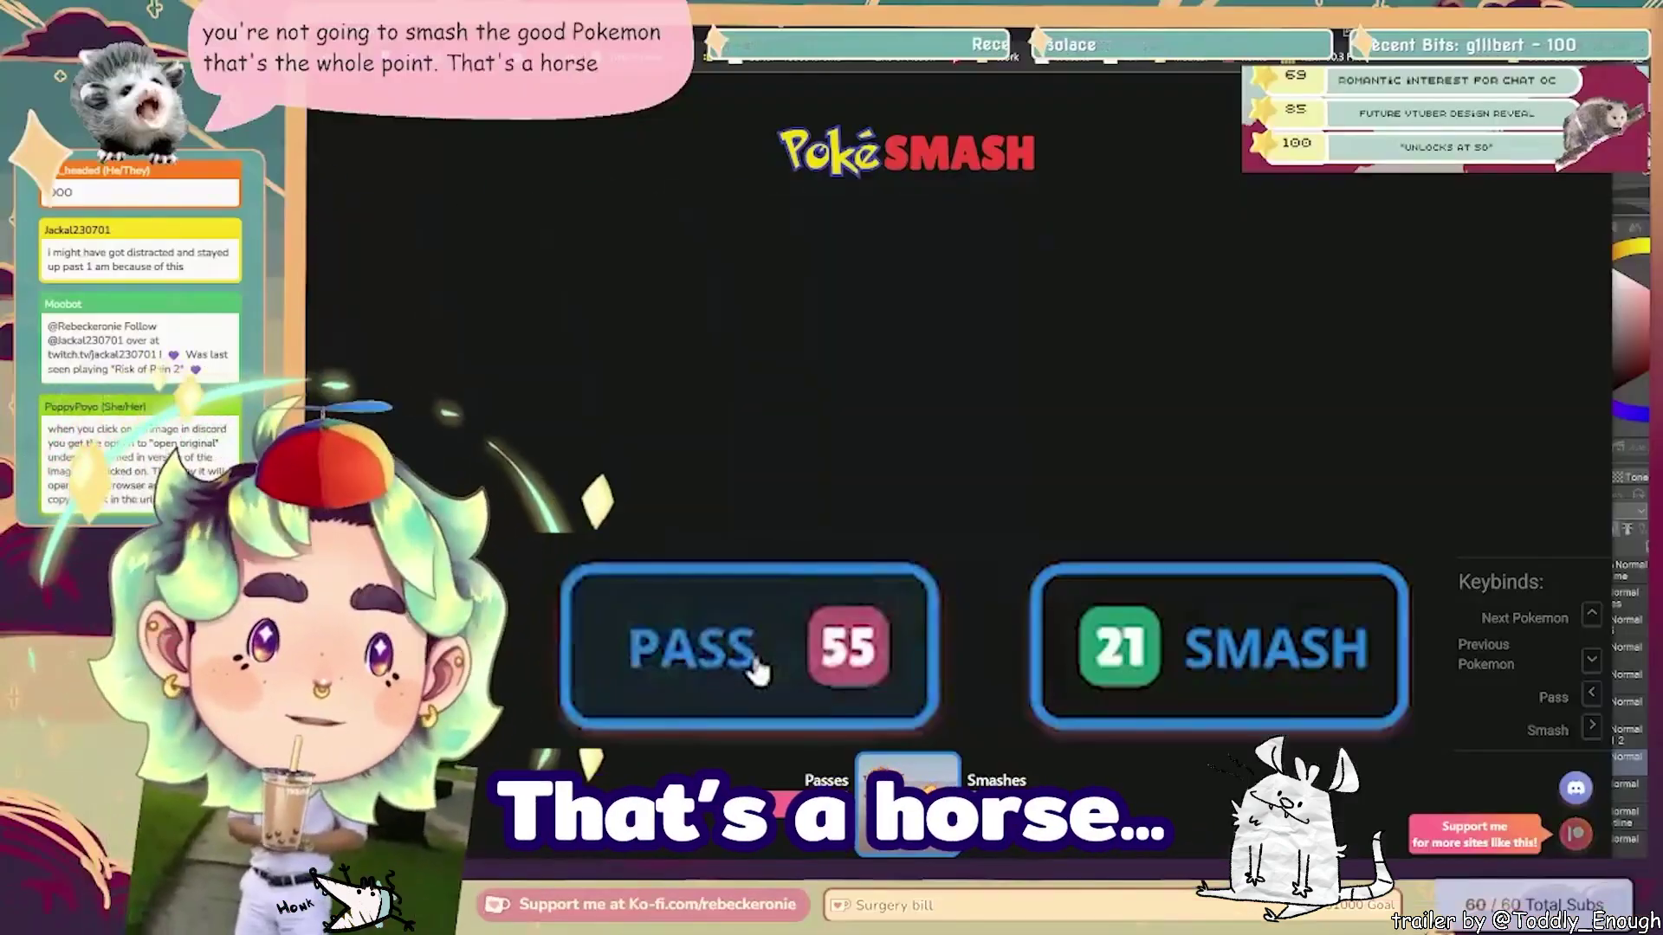
left_click(750, 665)
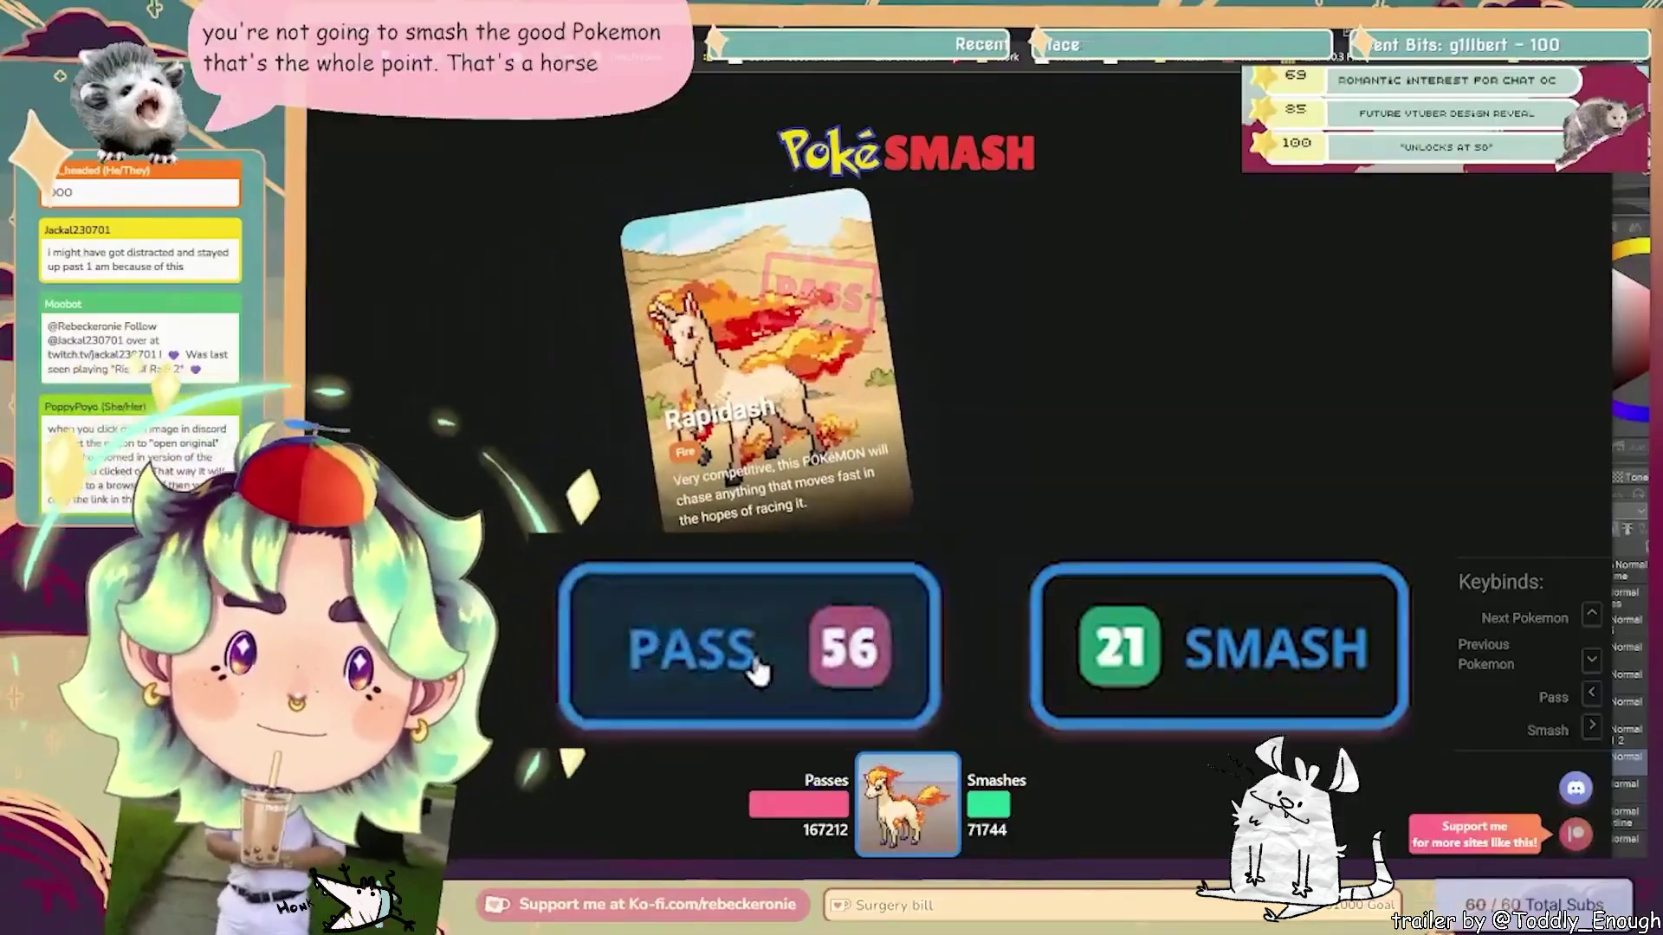
left_click(1275, 682)
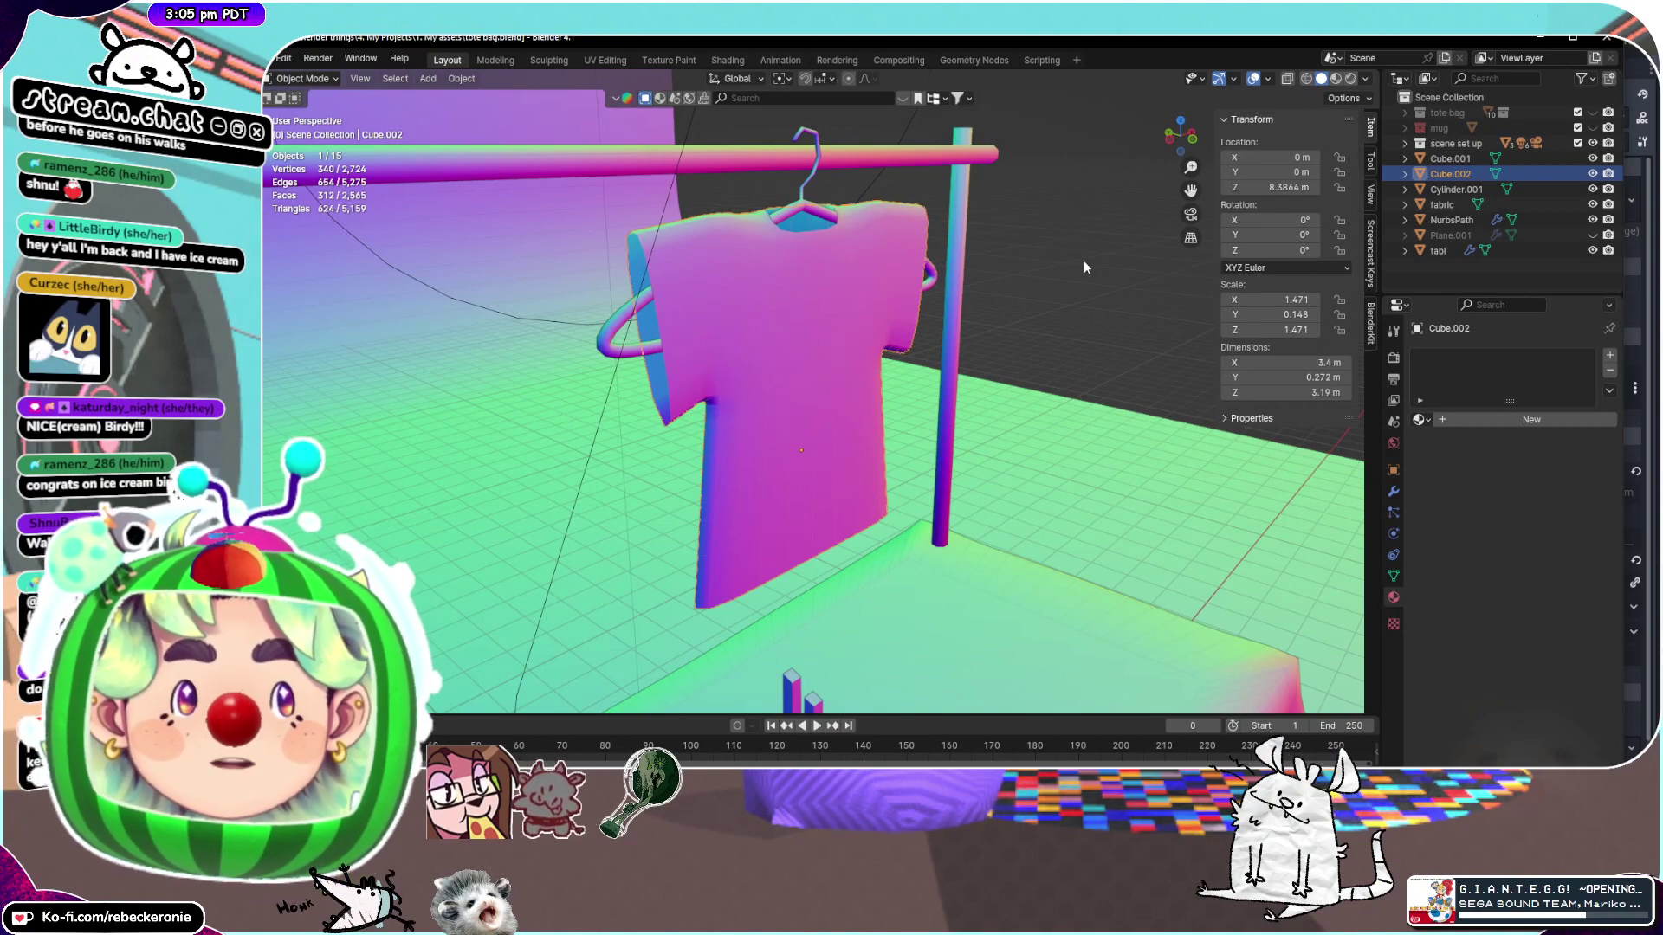
Switch back to Blender and inspect how the T-shirt fits its hanger from the front and side
middle_click_drag(1084, 262, 903, 304)
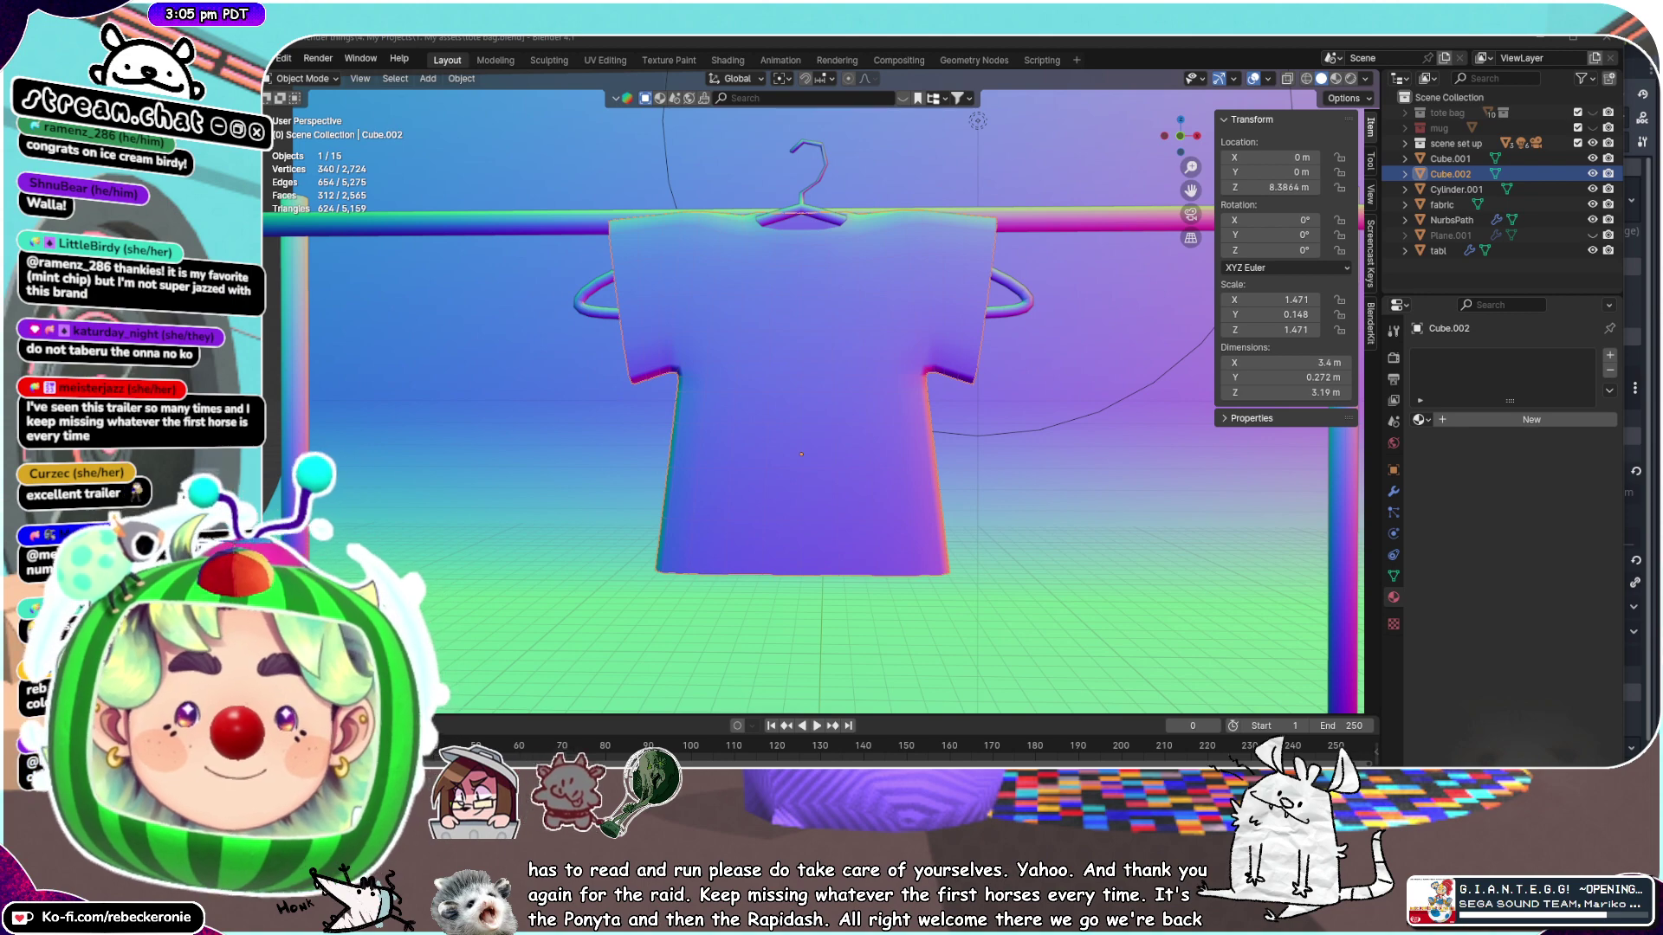
middle_click_drag(778, 317, 848, 365)
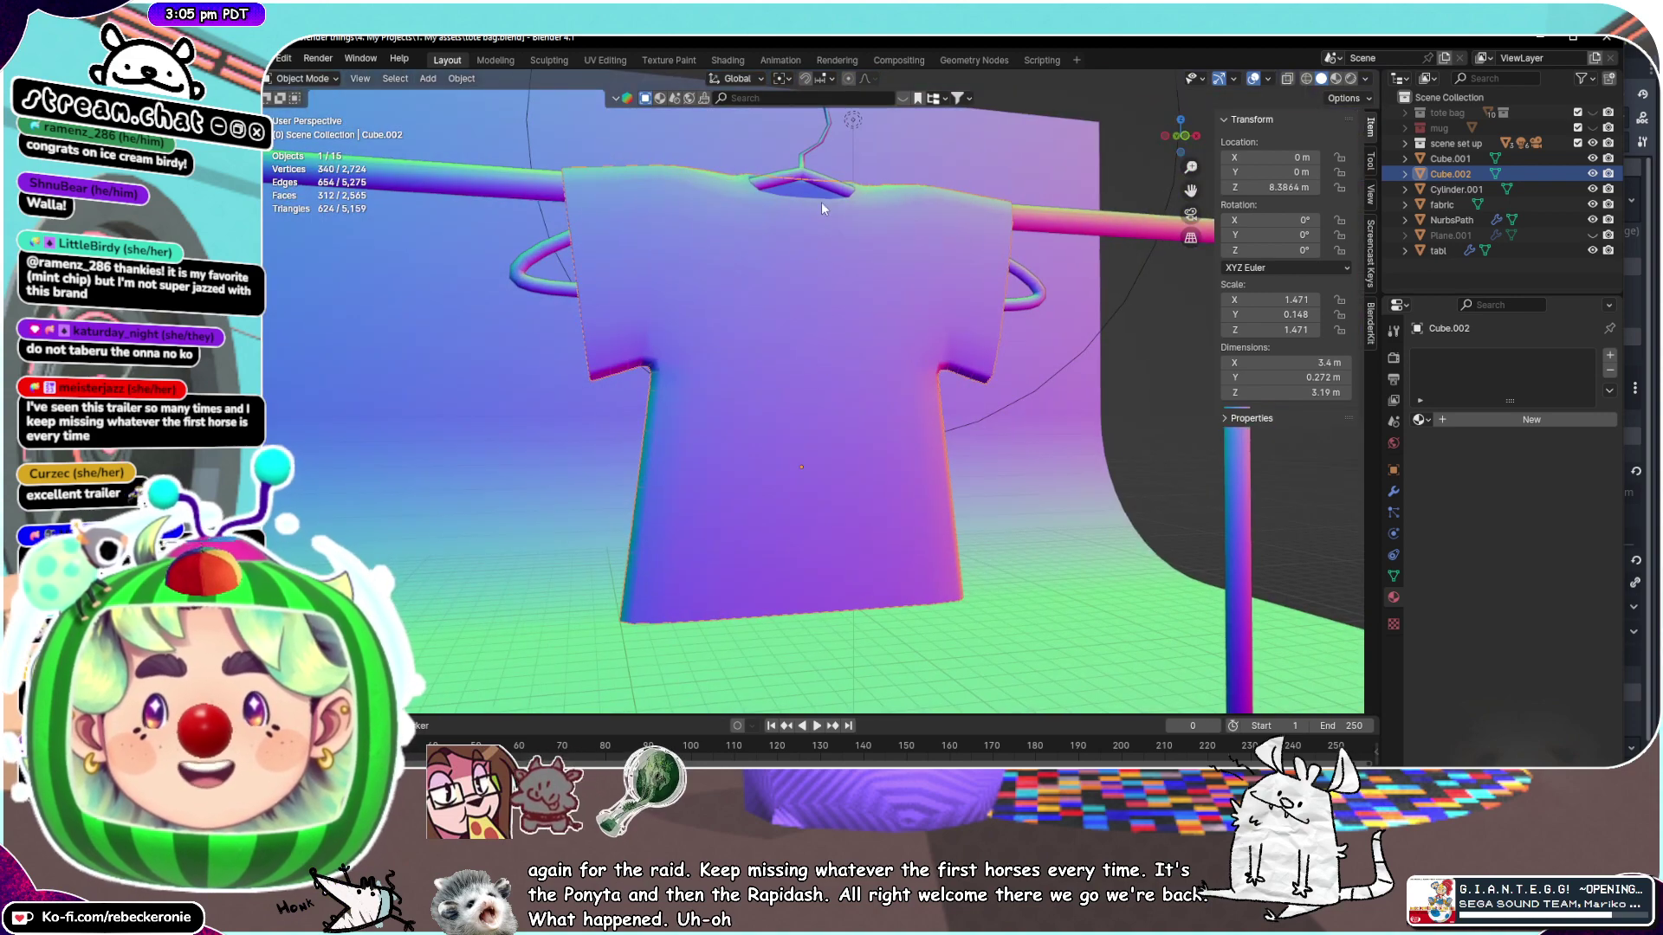
left_click(1024, 304)
key("KP_Decimal")
left_click(855, 473)
key("KP_Decimal")
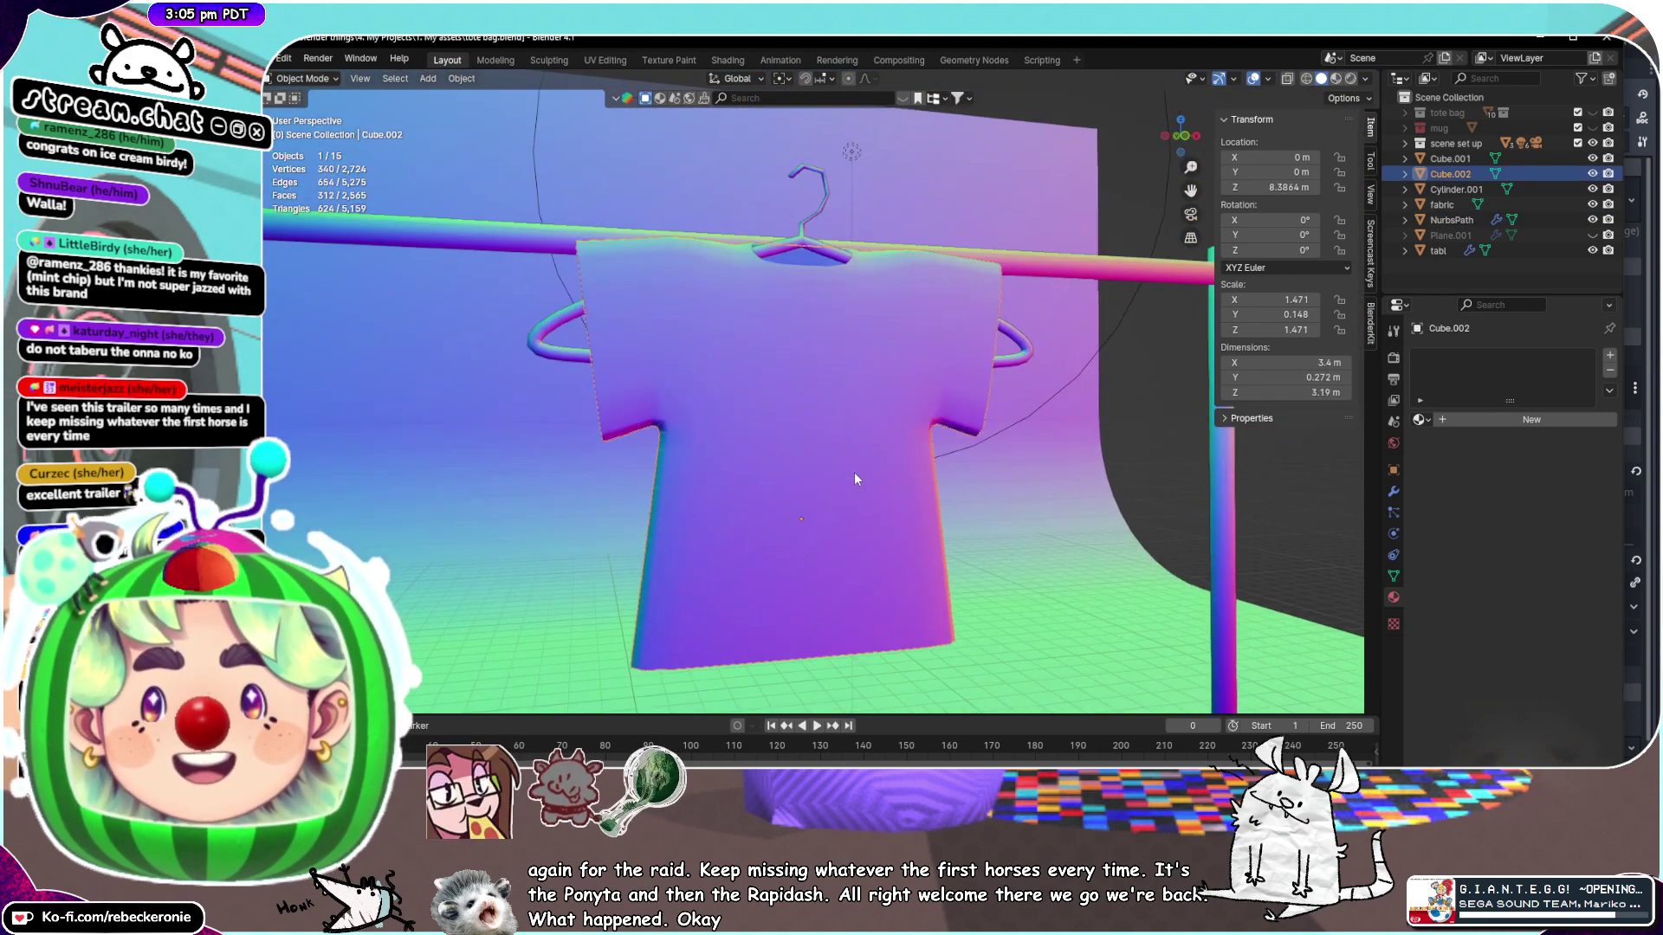
middle_click_drag(854, 471, 1012, 502)
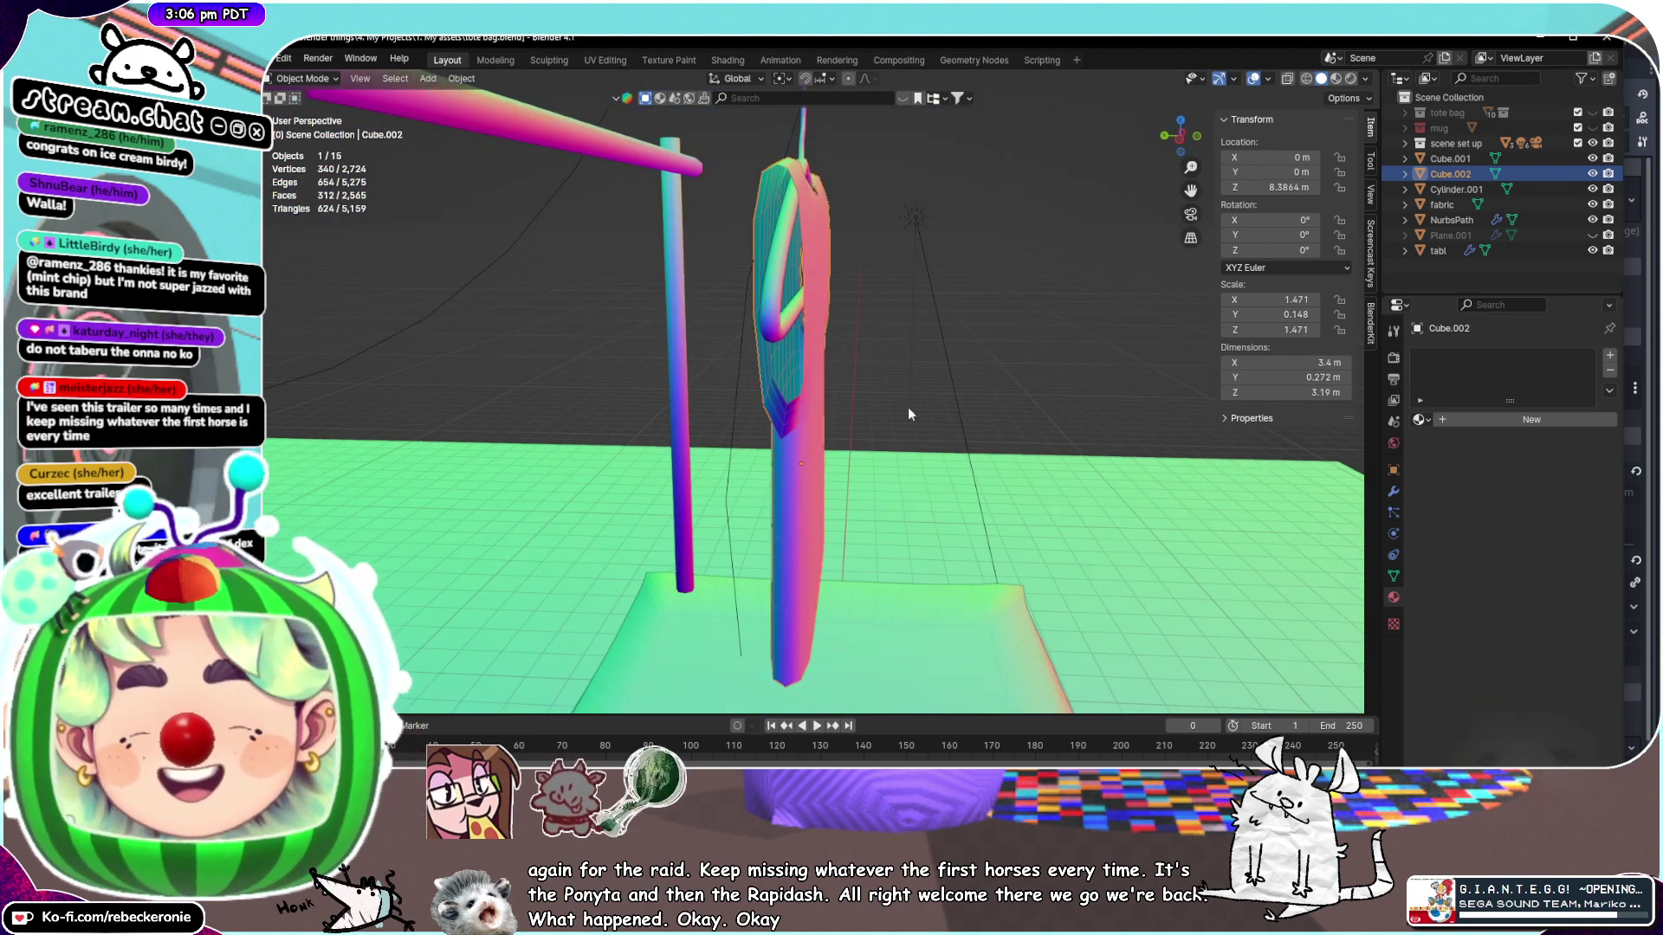
Mark the edge loops where both sleeves meet the shirt body as seams
key("ctrl+Tab")
left_click(987, 407)
middle_click_drag(987, 407, 1019, 513)
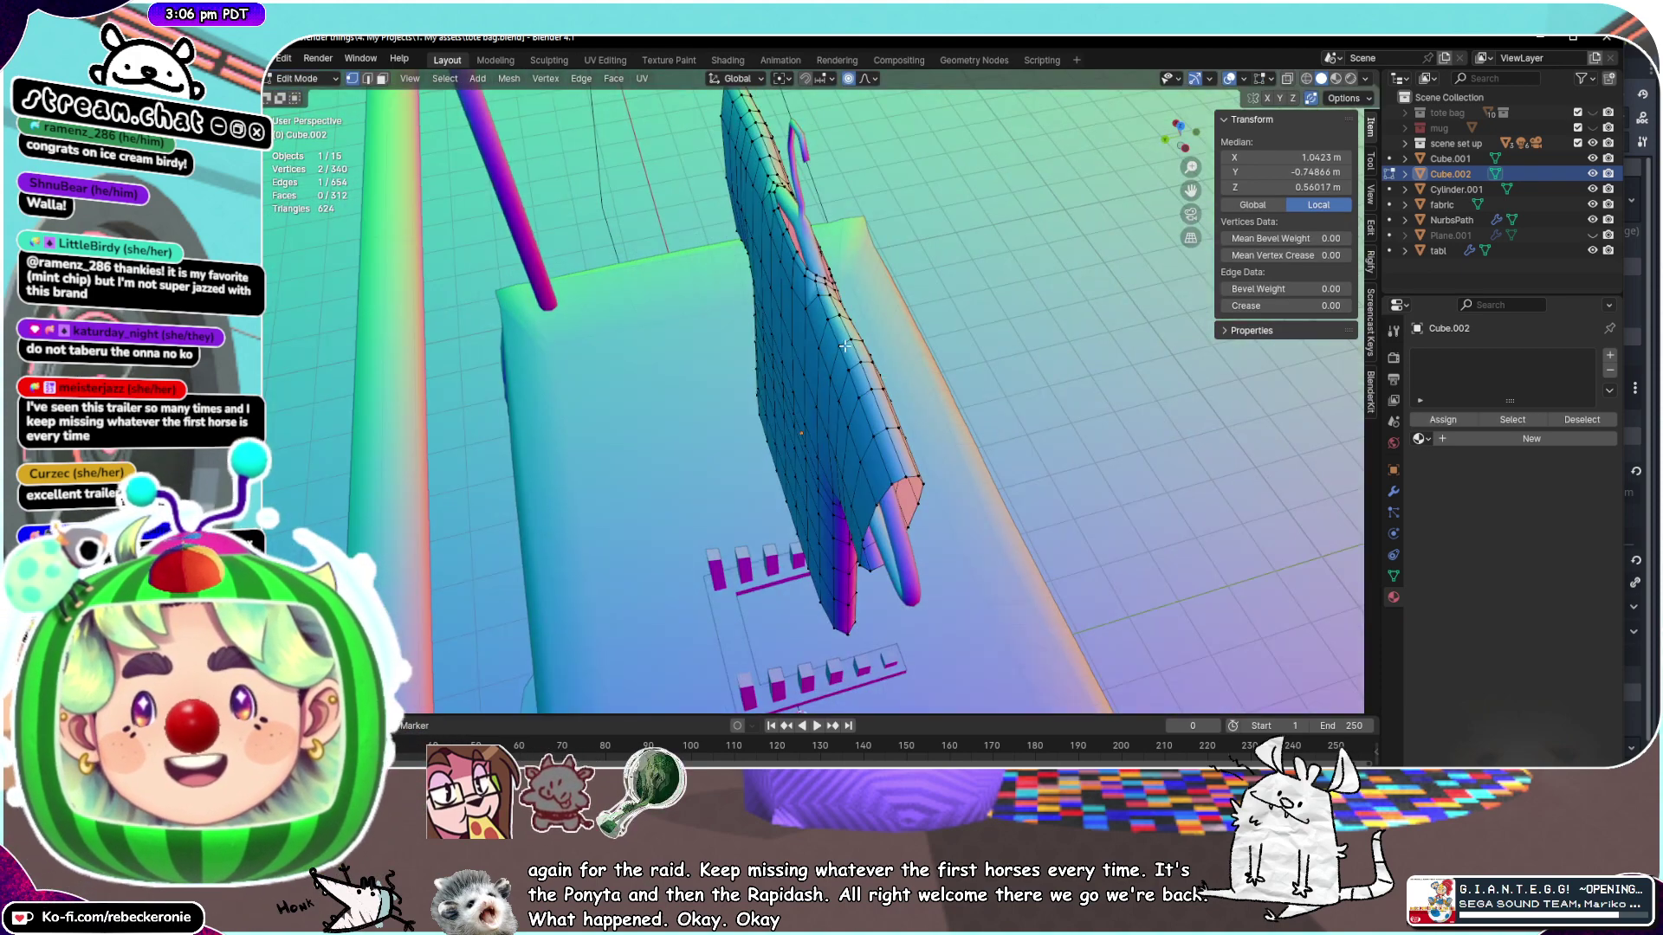
scroll(845, 346, "up", 3)
middle_click_drag(814, 335, 730, 345)
left_click(812, 215, "alt")
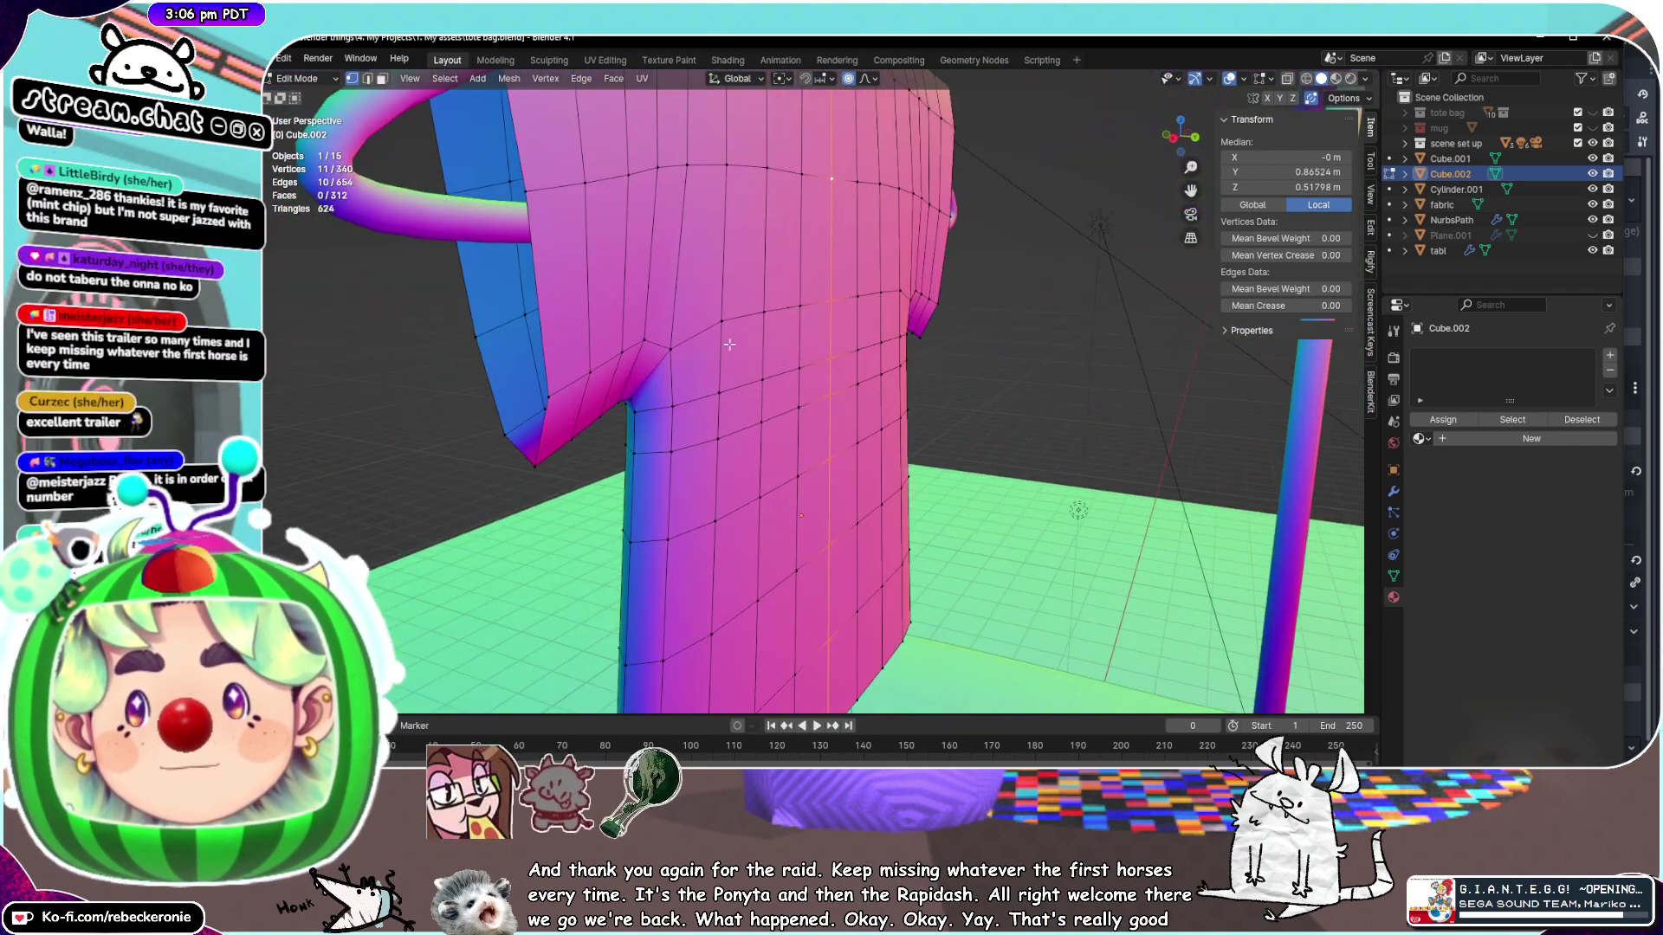
left_click(676, 288, "alt")
middle_click_drag(677, 288, 937, 310)
scroll(848, 336, "down", 4)
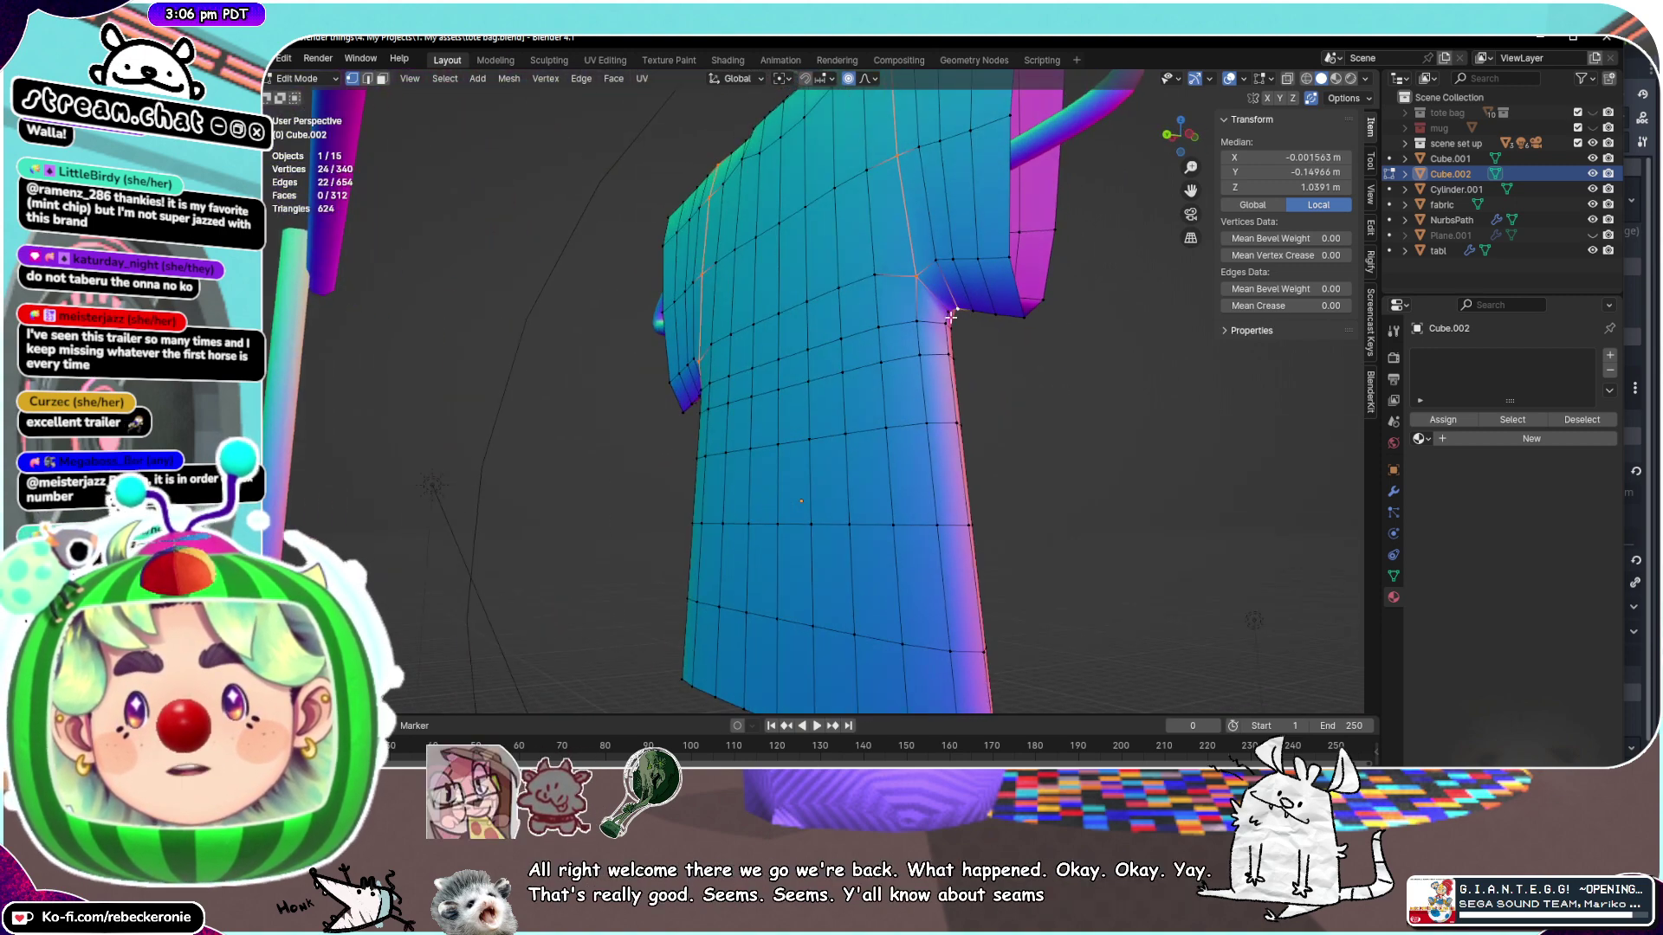
middle_click_drag(903, 248, 675, 283)
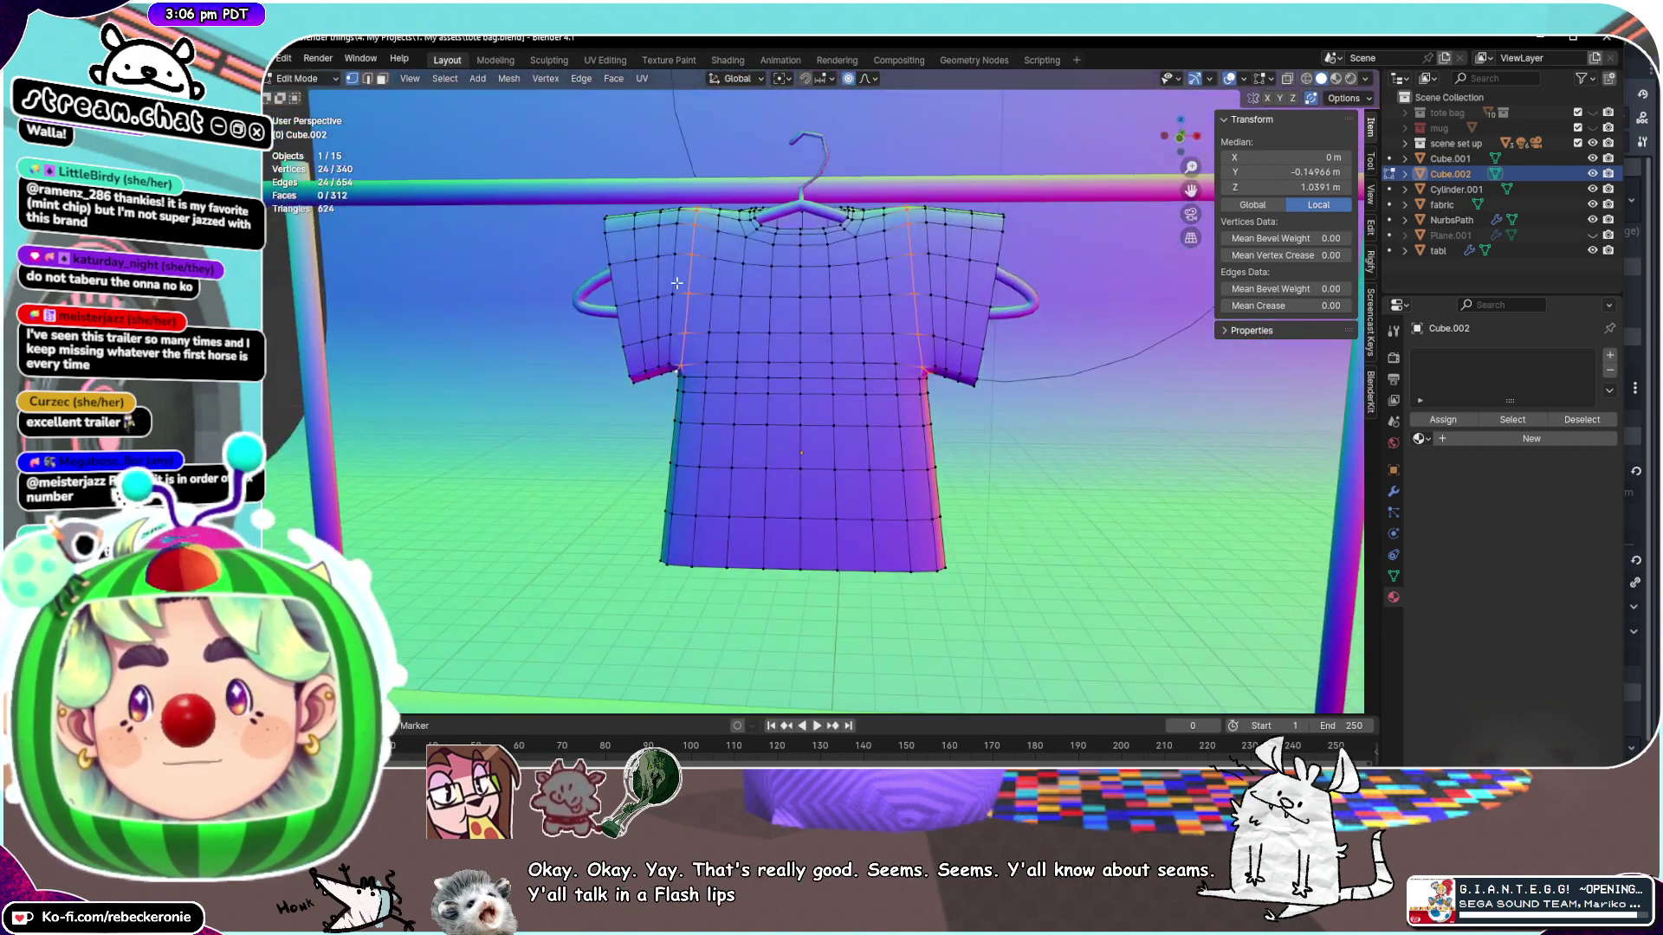
key("ctrl+e")
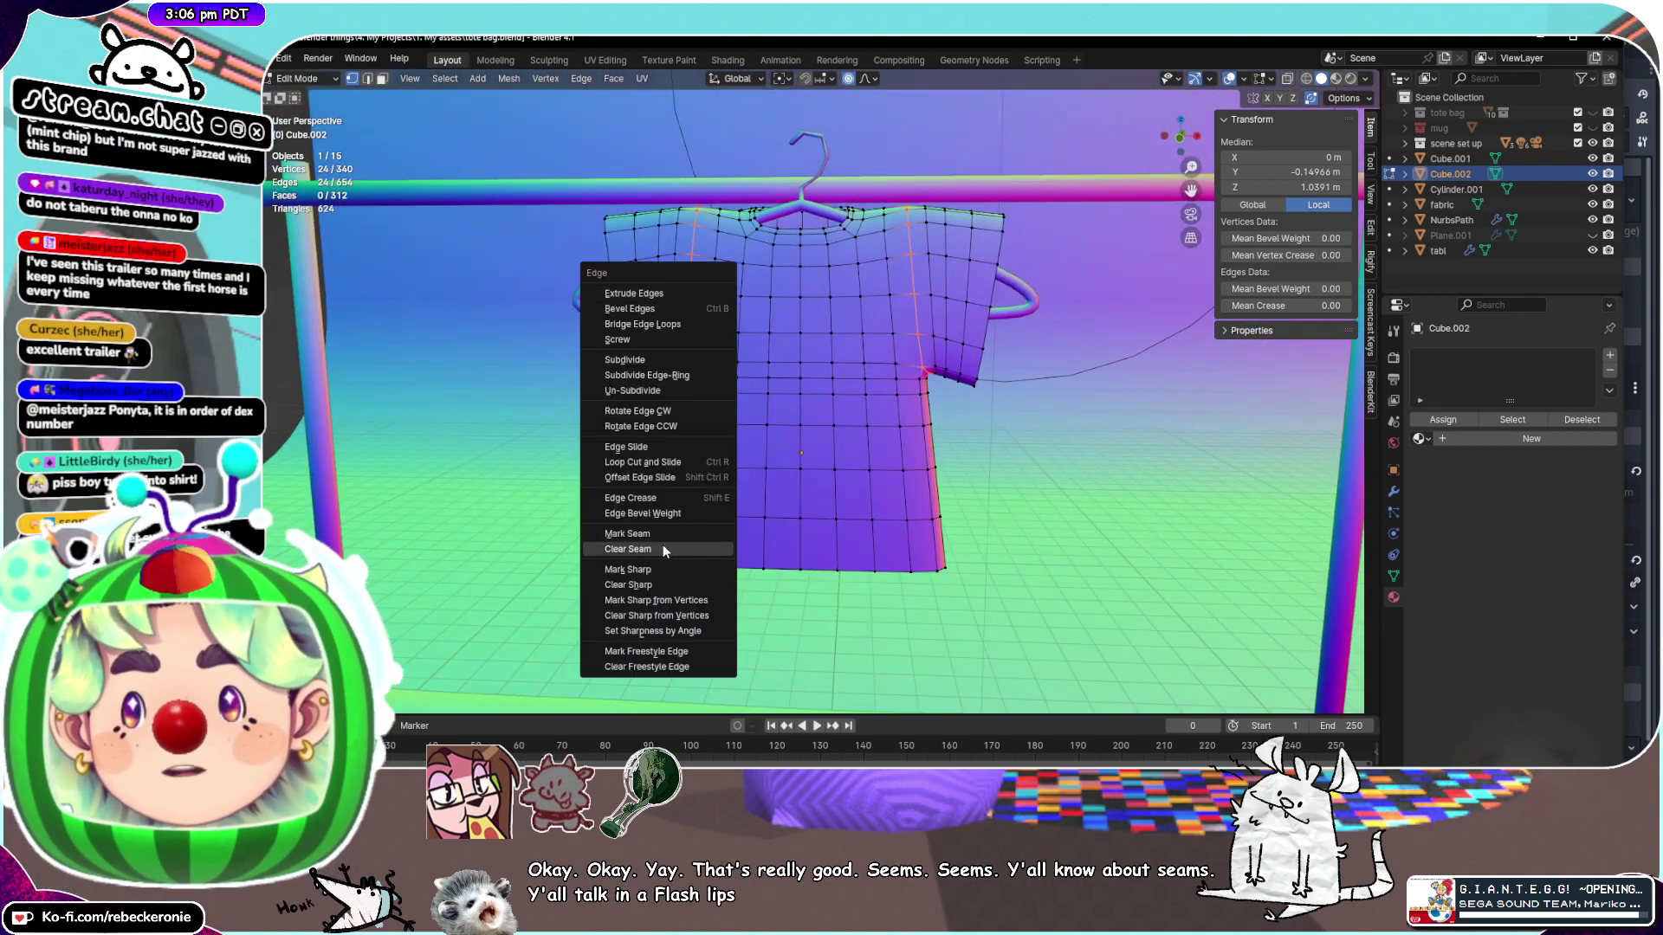
left_click(641, 534)
Select the run of edges along the underside of one sleeve and mark it as a seam
middle_click_drag(663, 537, 961, 316)
scroll(836, 258, "up", 4)
middle_click_drag(834, 254, 819, 191)
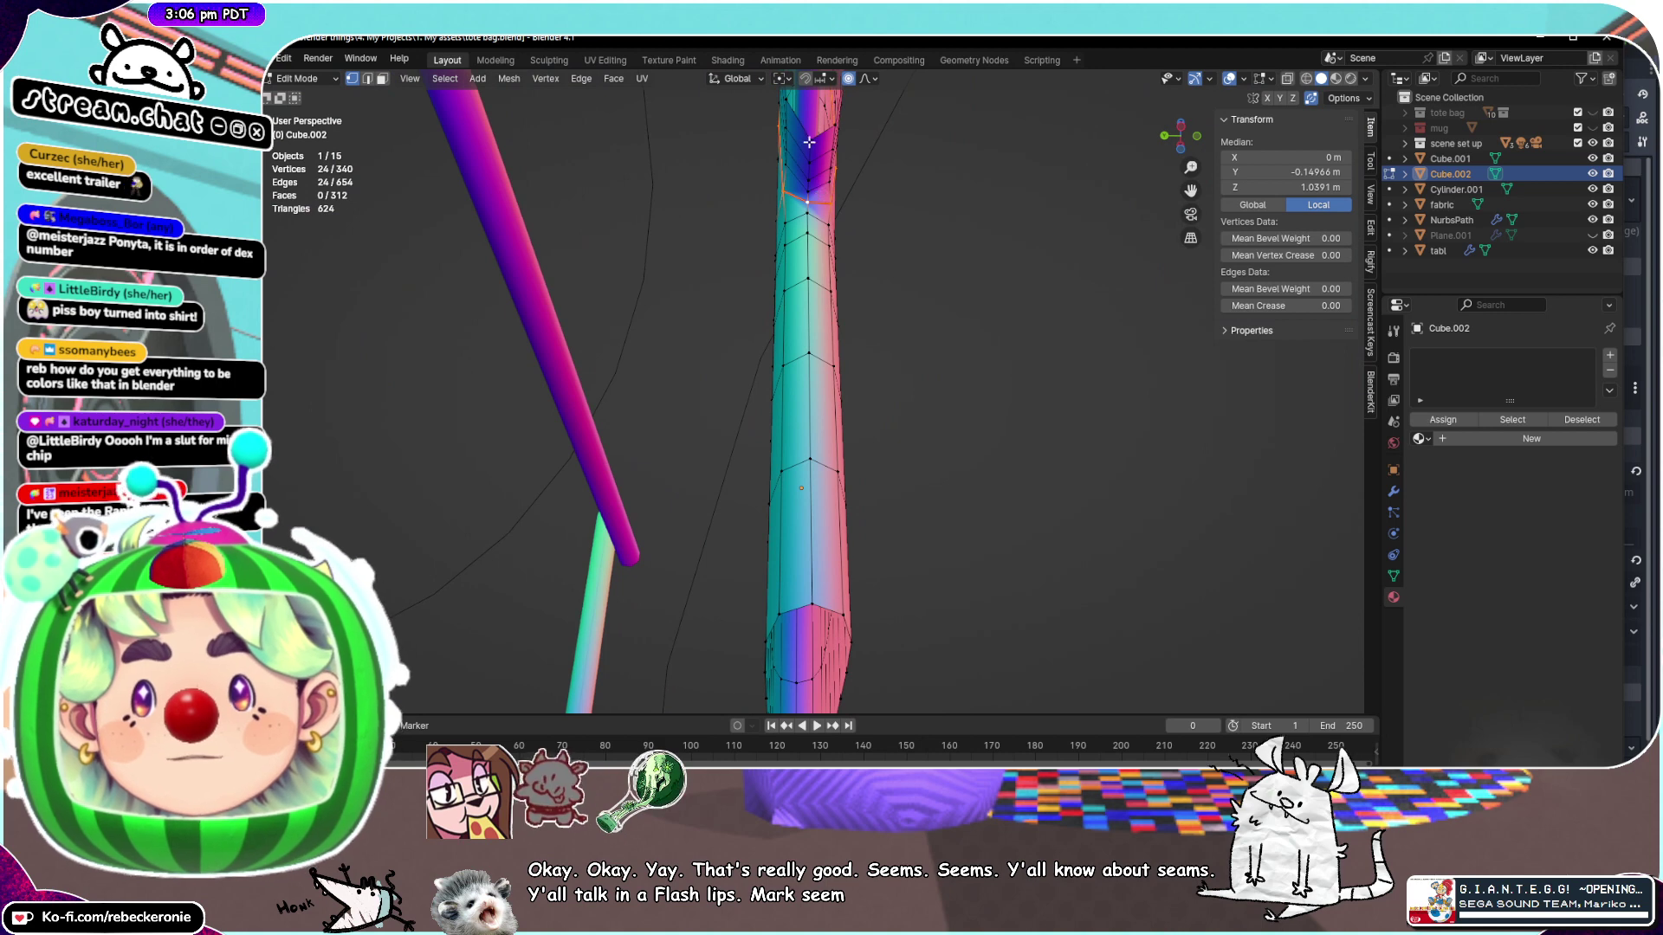
mouse_move(806, 190)
left_mouse_down()
mouse_move(806, 203)
mouse_move(815, 150)
mouse_move(804, 185)
left_mouse_up()
middle_click_drag(804, 187, 836, 218)
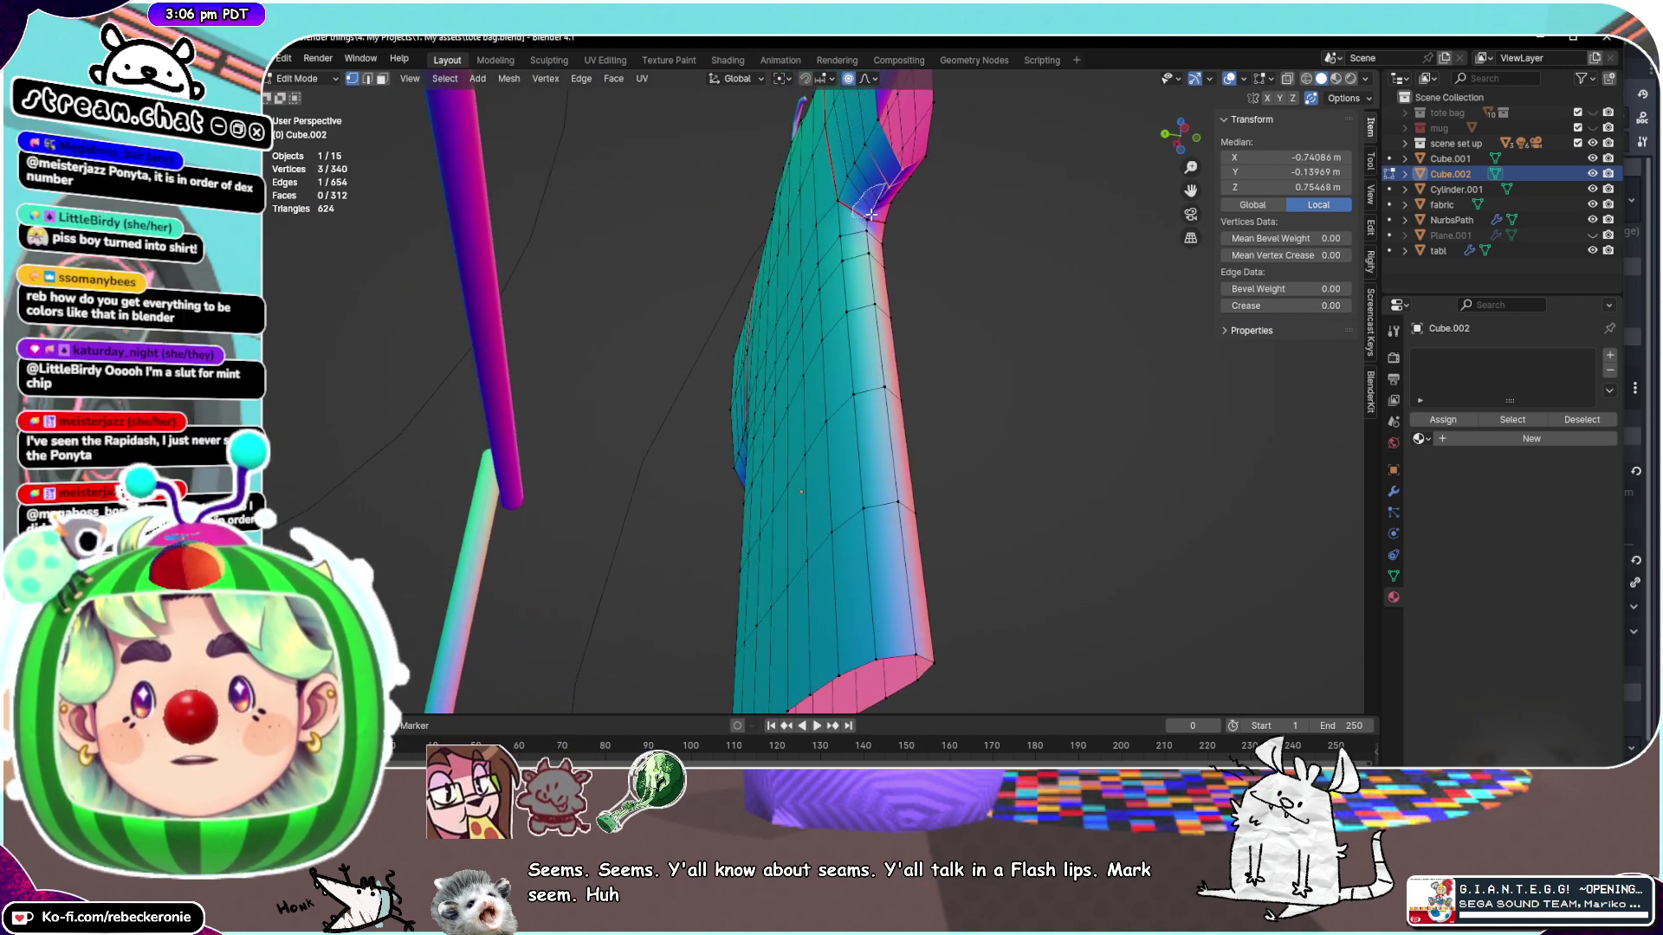
key("ctrl+e")
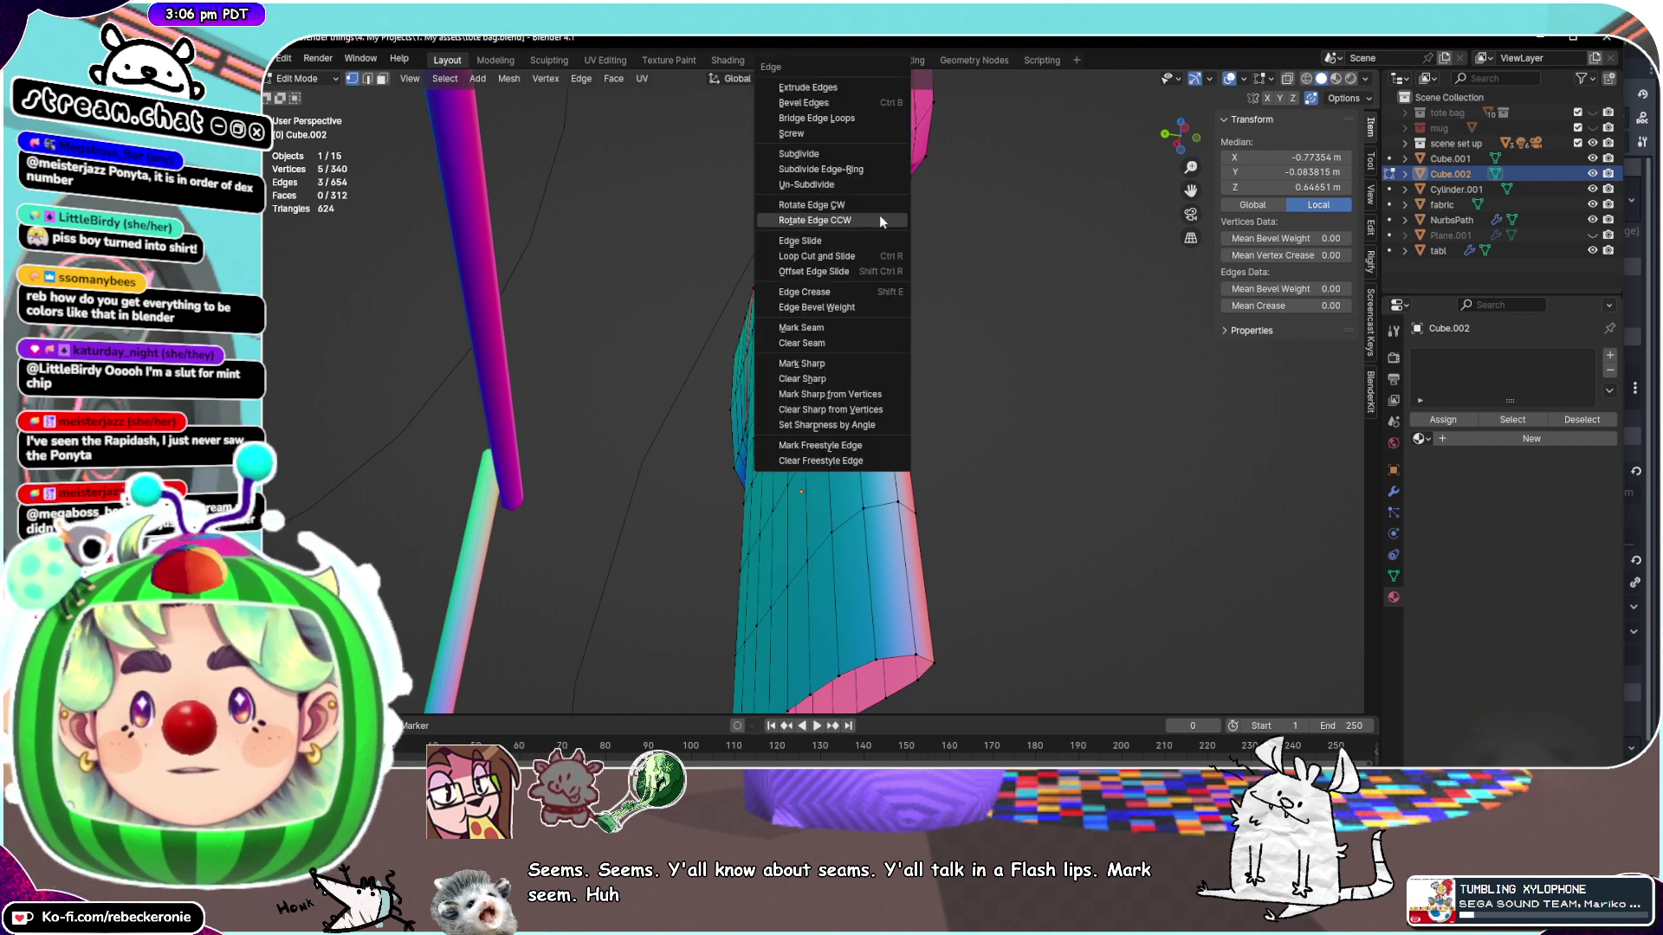
left_click(861, 328)
Add the remaining edge at the armpit to that sleeve's underside selection and mark it all as a seam
middle_click_drag(861, 329, 909, 299)
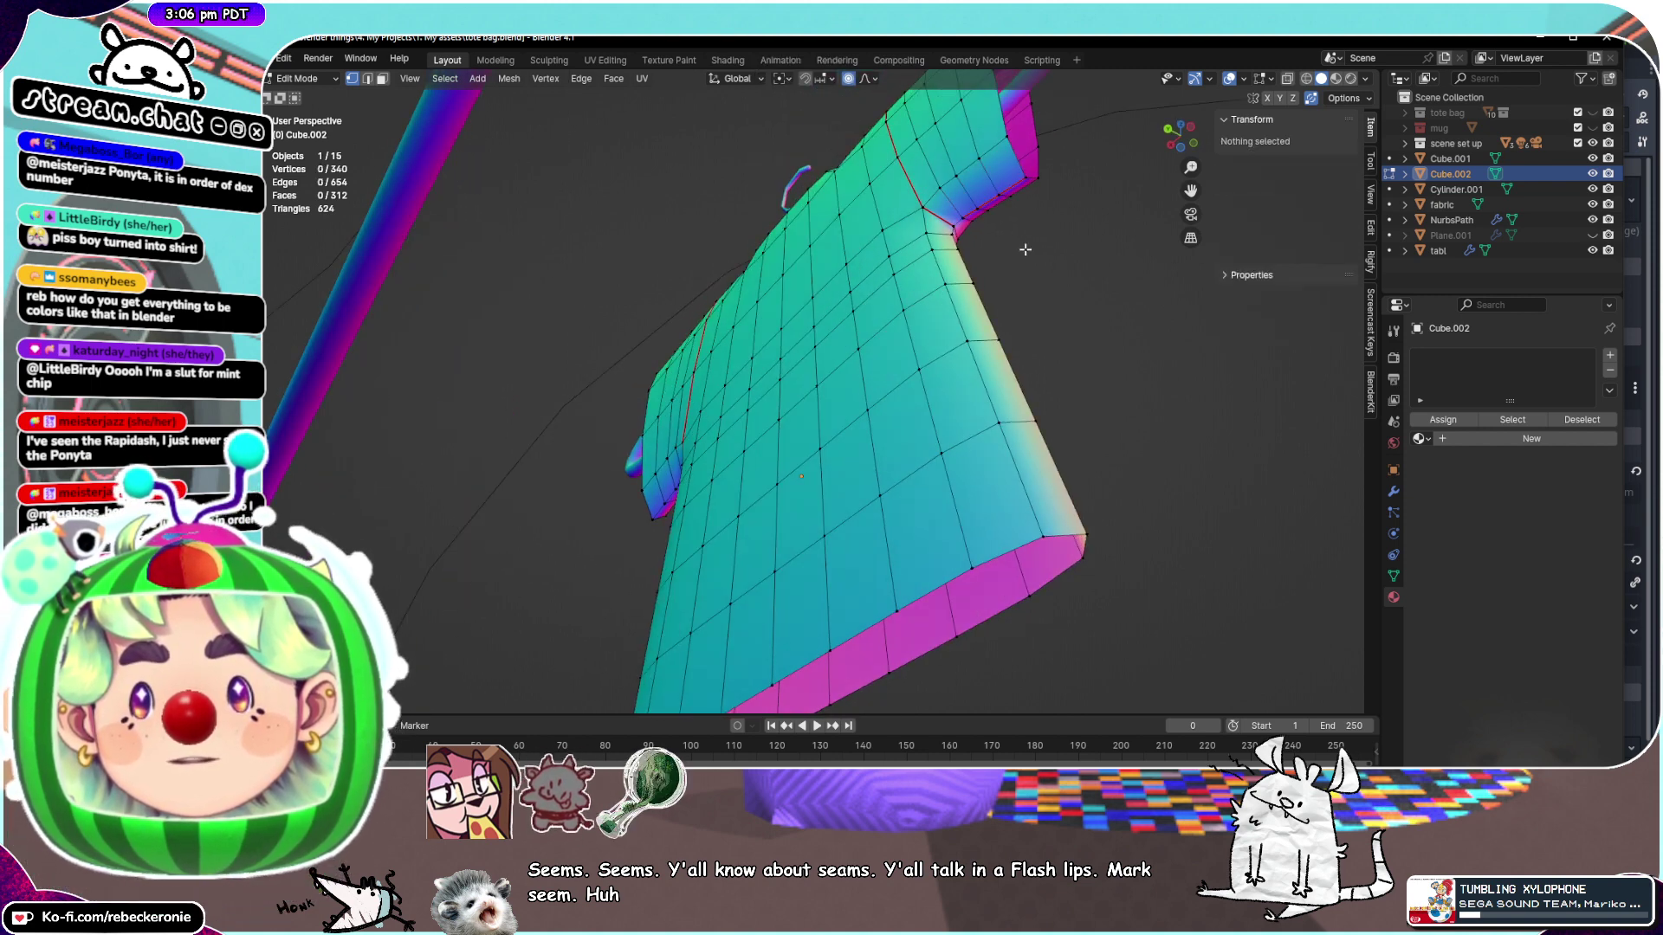
middle_click_drag(1008, 256, 949, 230)
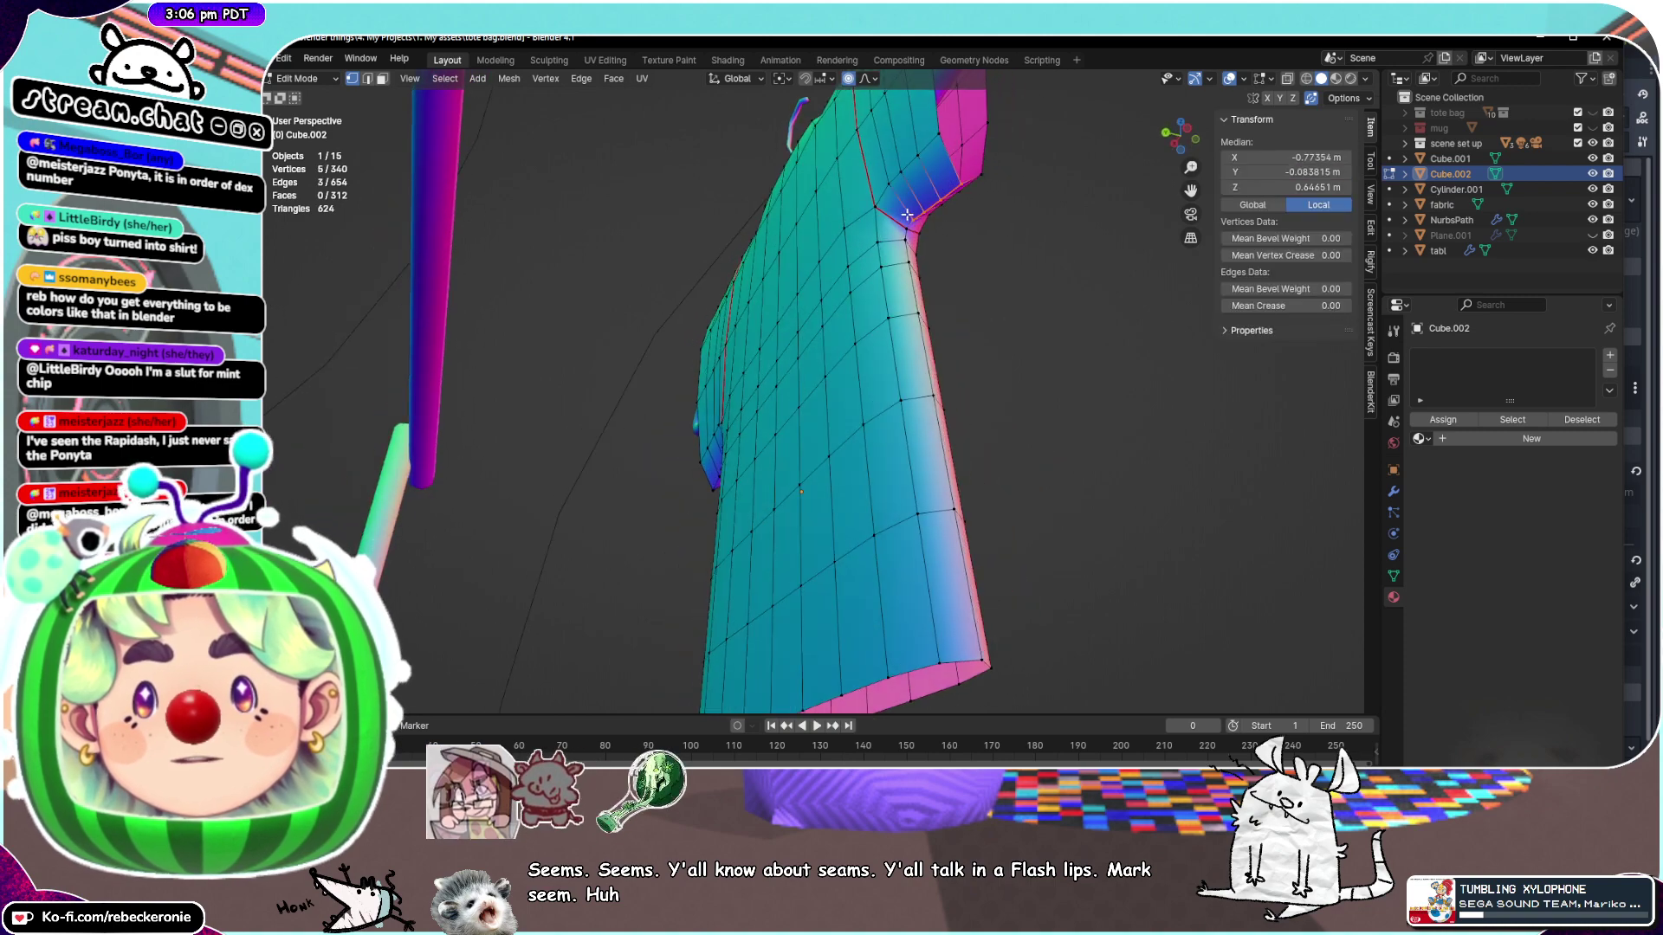
left_click(912, 227, "shift")
key("ctrl+e")
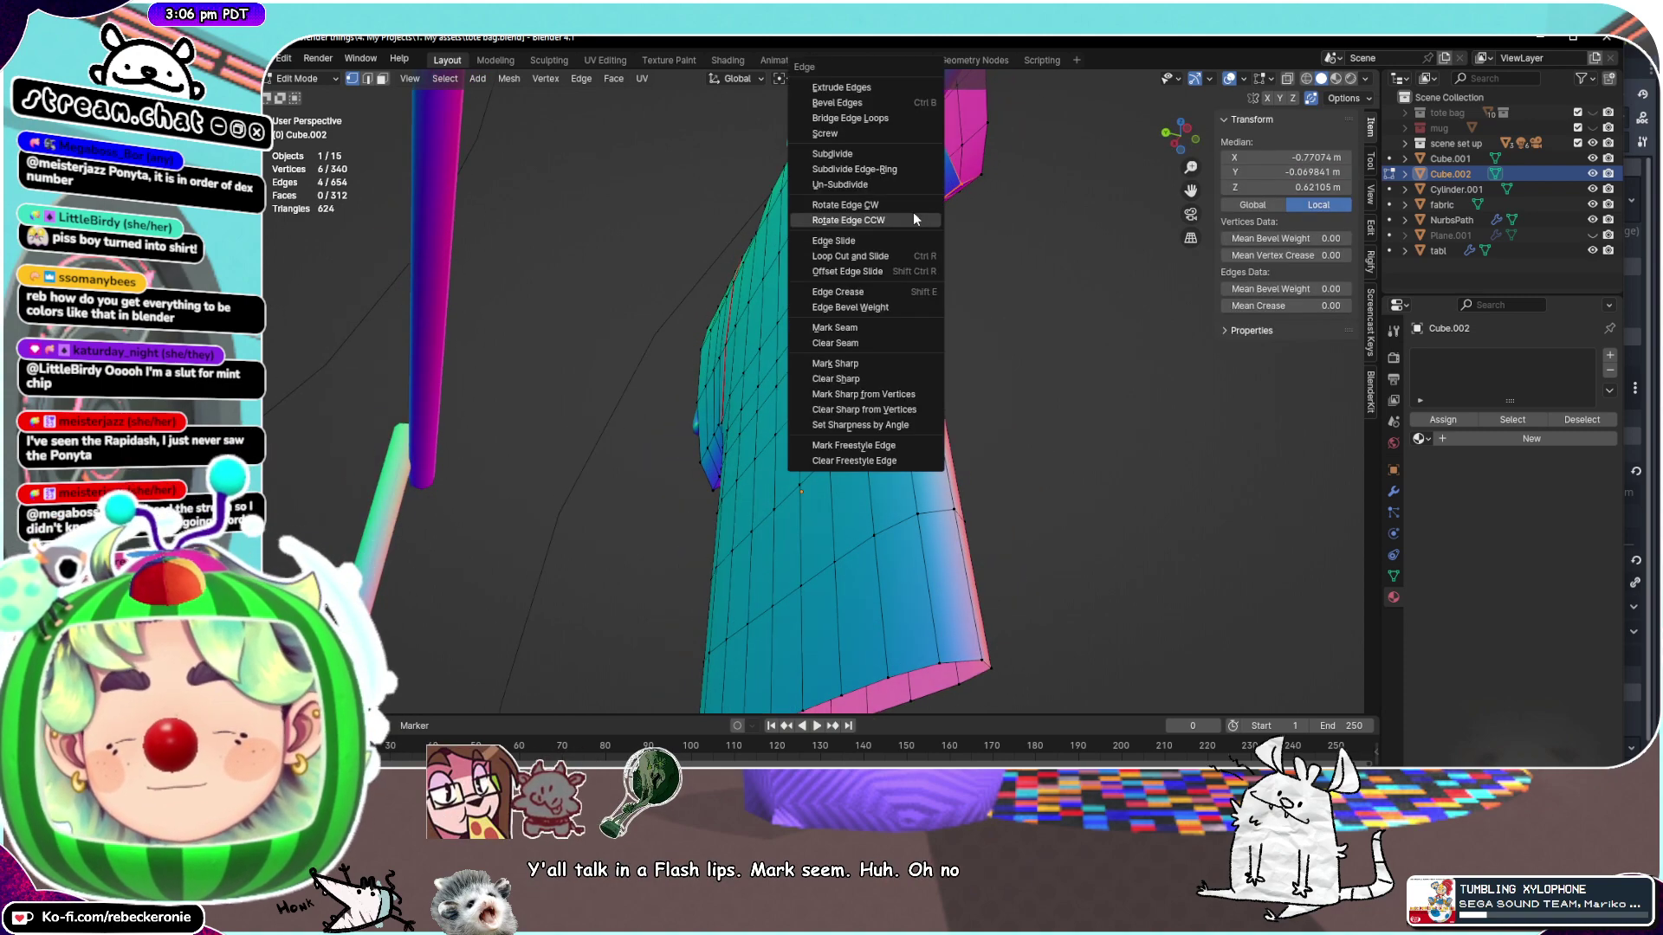
left_click(883, 326)
Mark the matching underside edges of the opposite sleeve as a seam
middle_click_drag(884, 326, 723, 242)
left_click(960, 228)
middle_click_drag(1014, 260, 894, 287)
middle_click_drag(901, 197, 928, 168)
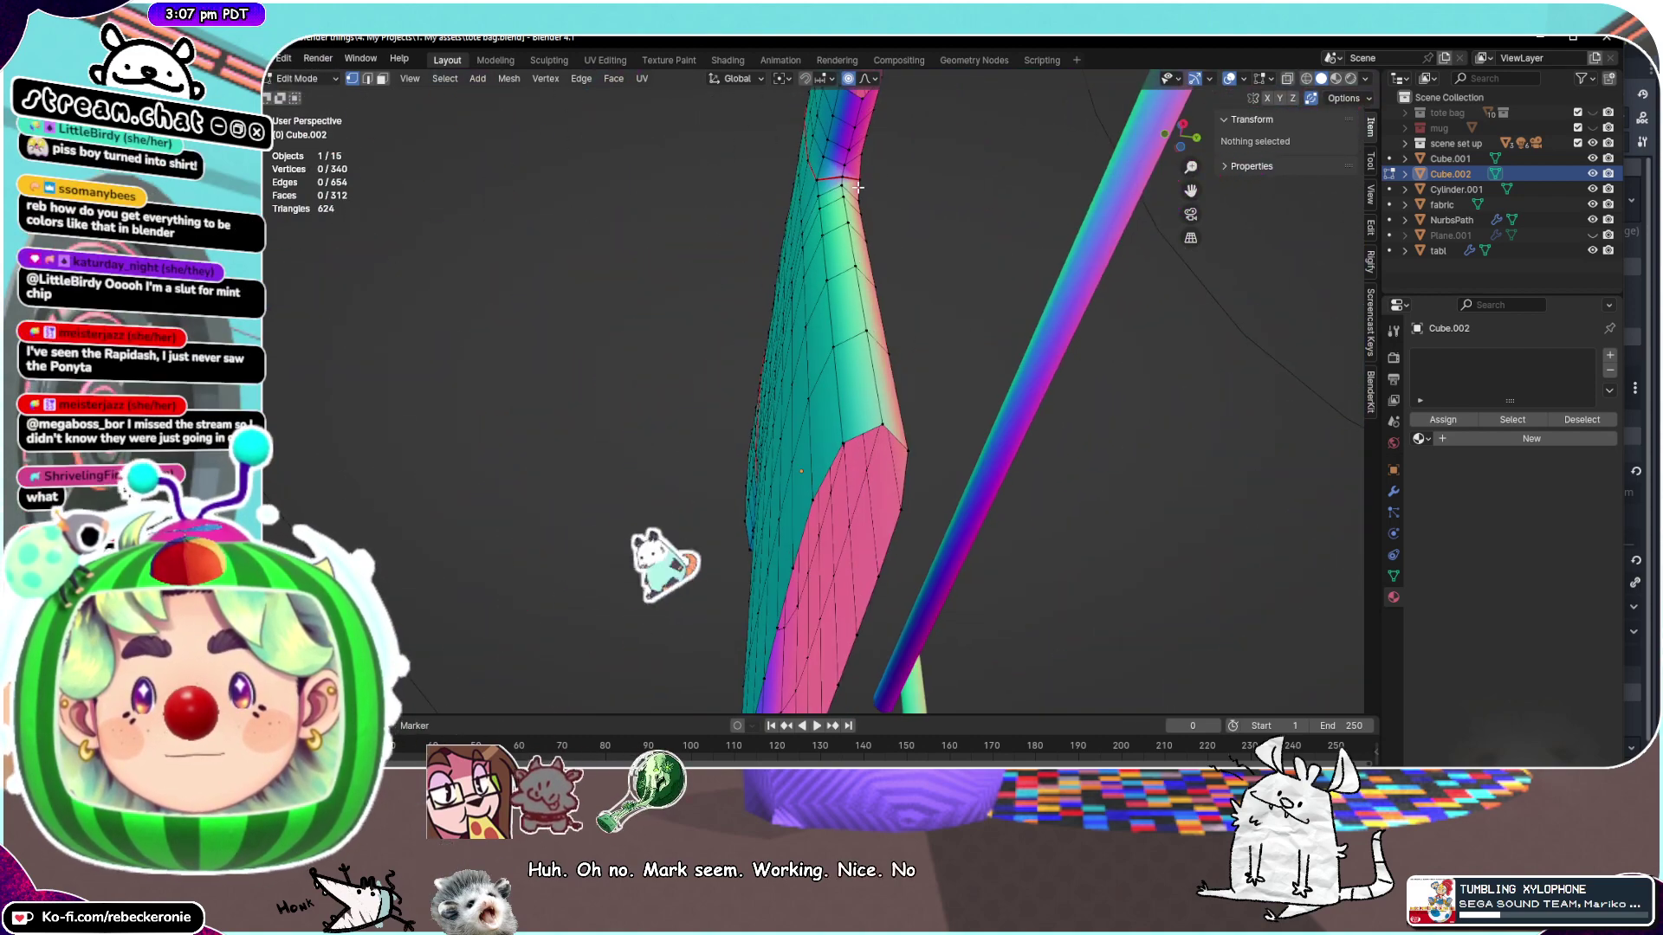
left_click_drag(860, 89, 859, 92)
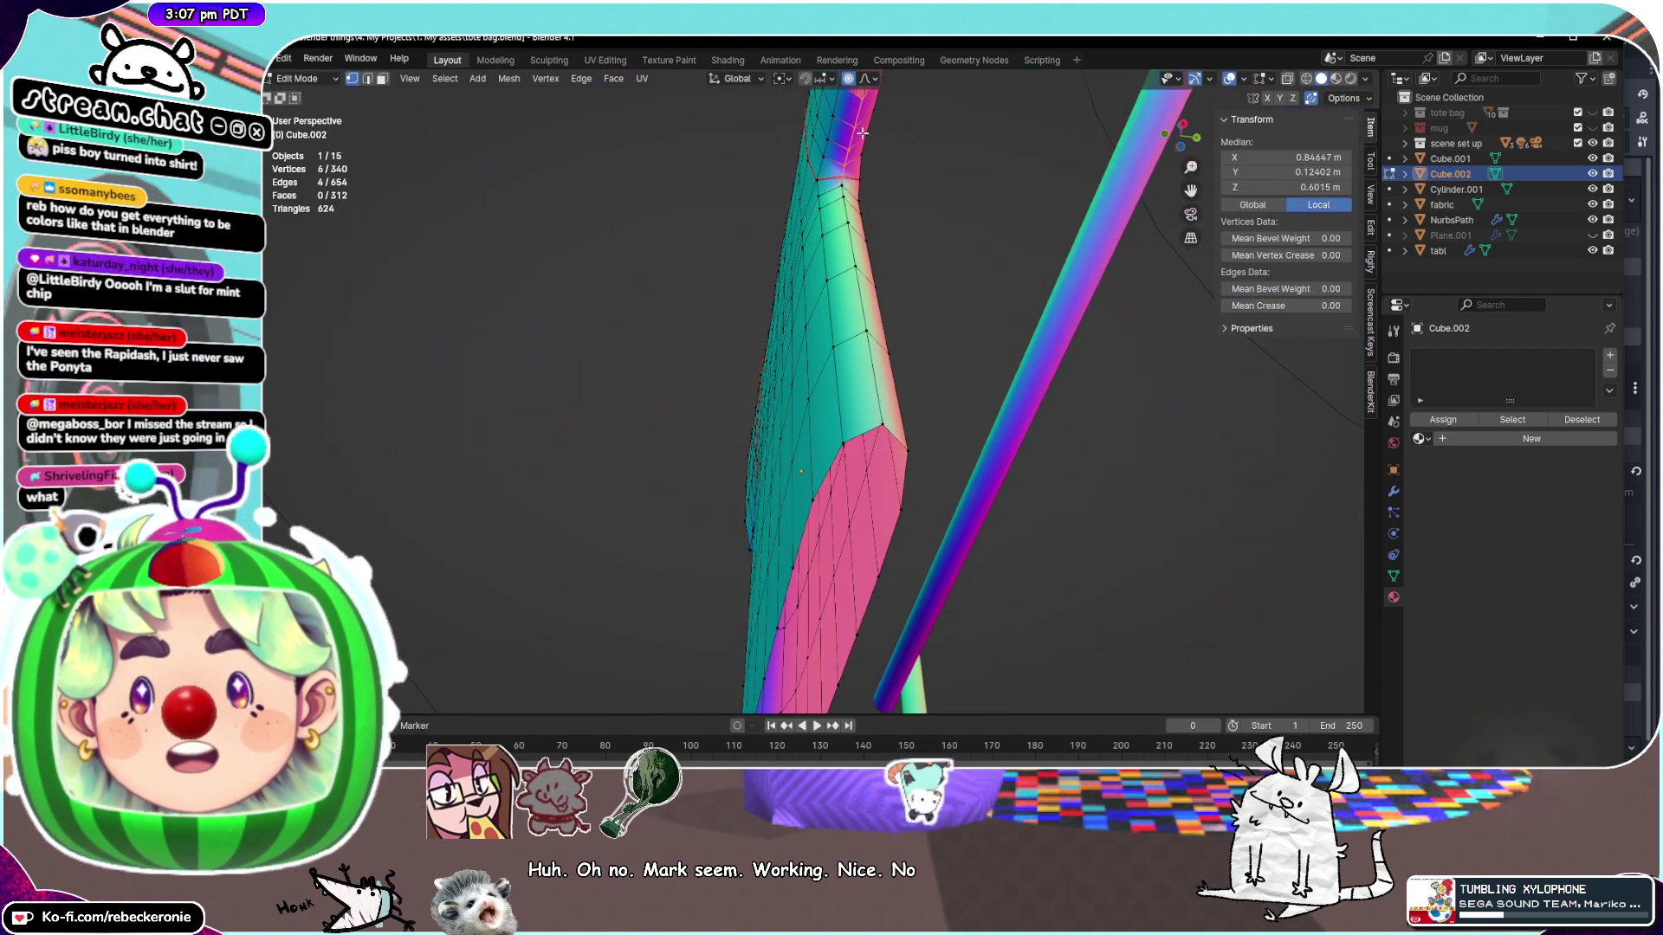
middle_click_drag(858, 97, 848, 214)
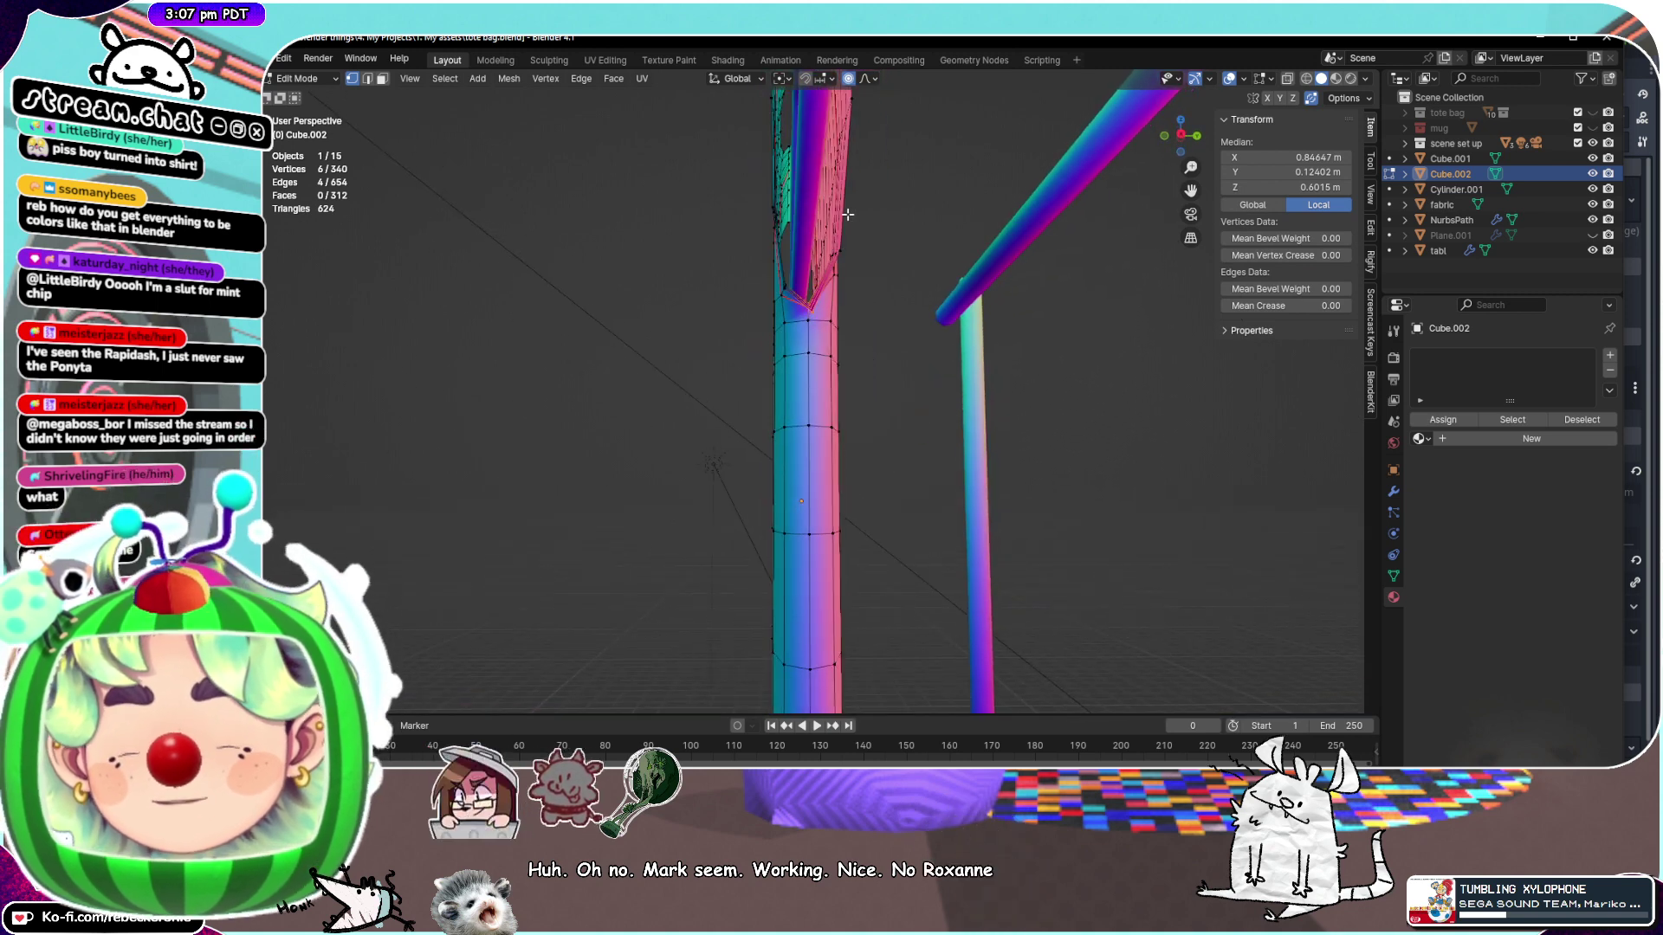
key("ctrl+e")
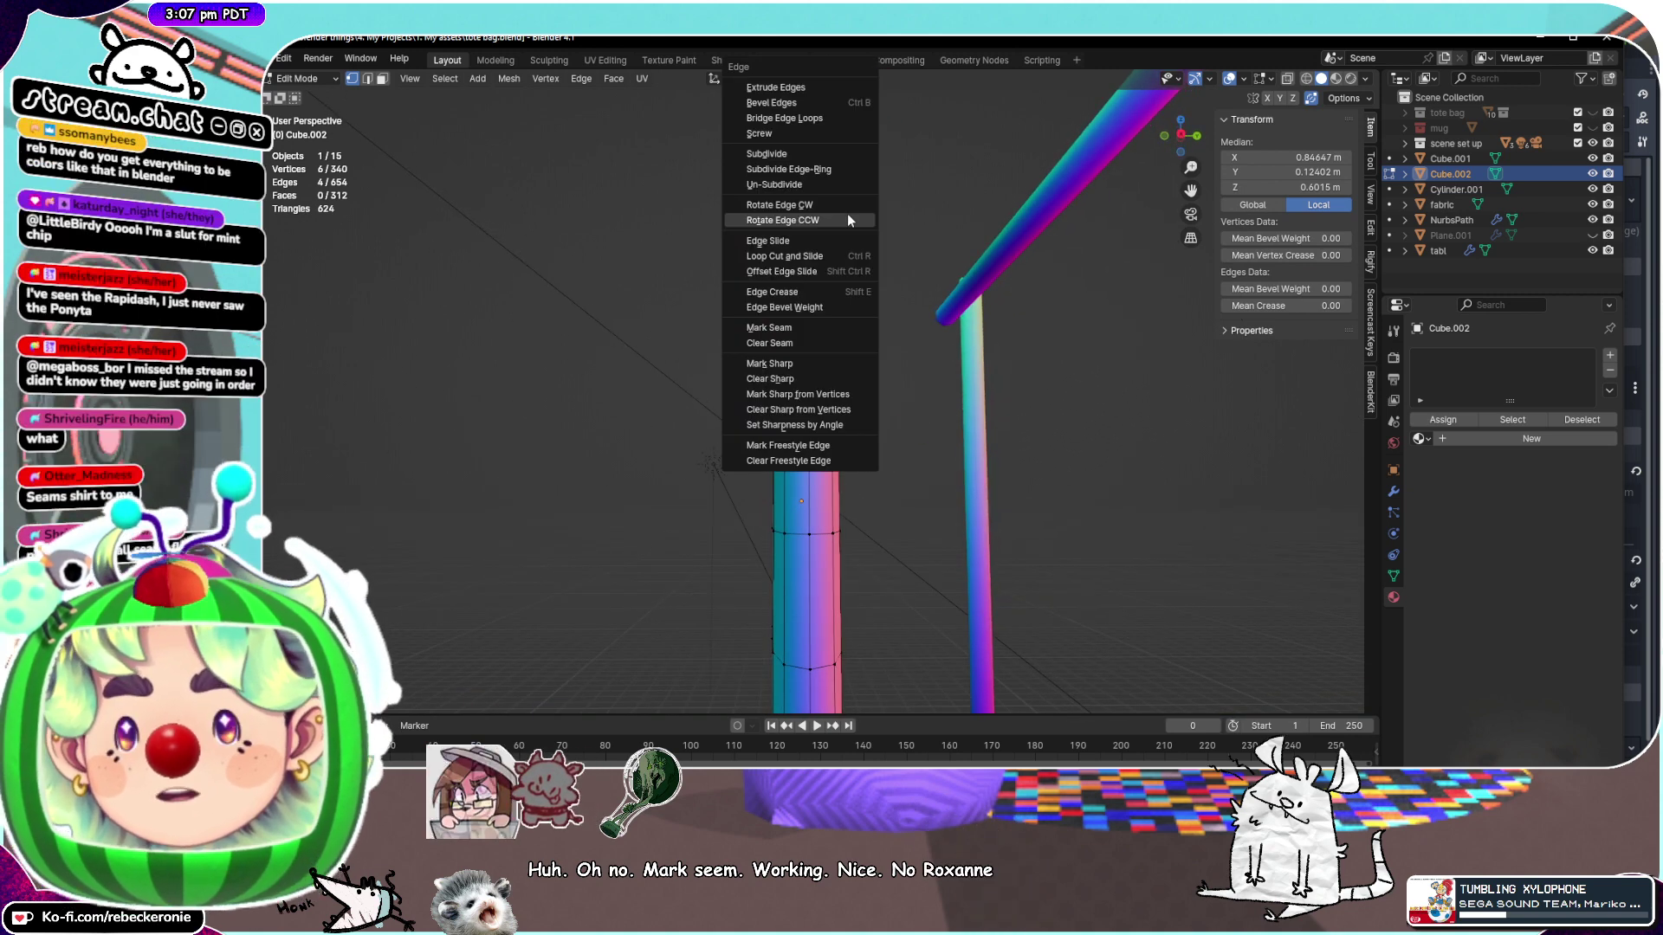
left_click(812, 335)
Mark the vertical edge loop down one side of the shirt body as a seam
middle_click_drag(875, 411, 1126, 387)
middle_click_drag(1045, 478, 866, 355)
left_click(729, 312, "alt")
key("ctrl+e")
left_click(739, 328)
Mark the vertical edge loop down the opposite side of the shirt body as a seam
middle_click_drag(723, 344, 750, 312)
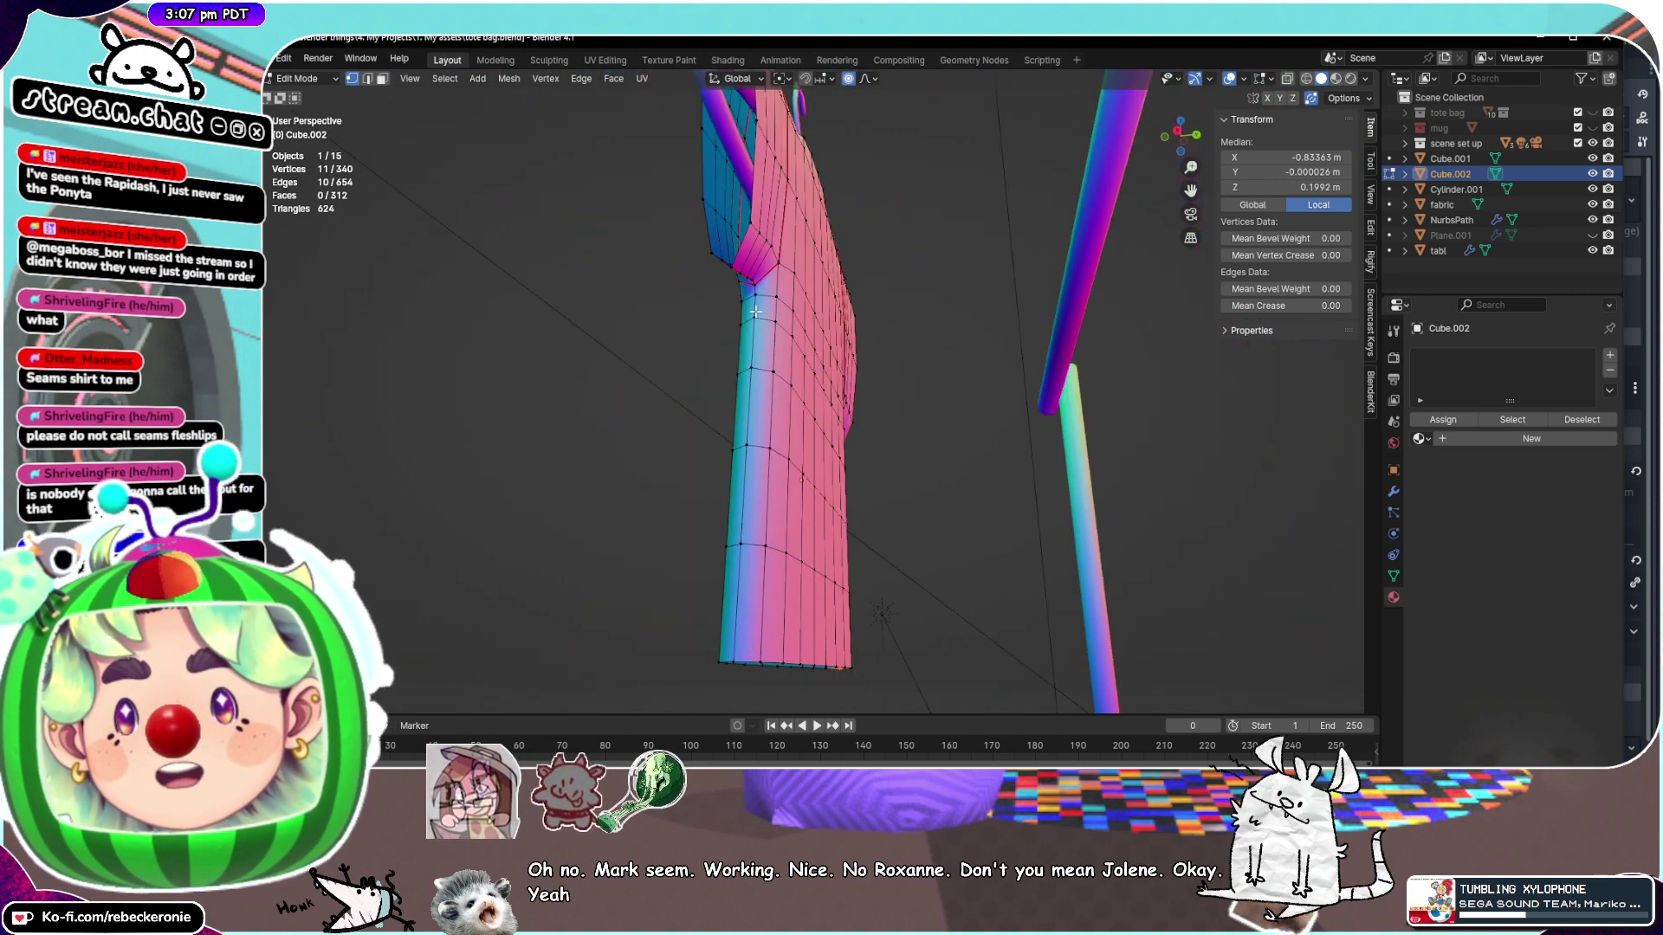
left_click(756, 295, "alt+shift")
double_click(755, 314)
key("ctrl+e")
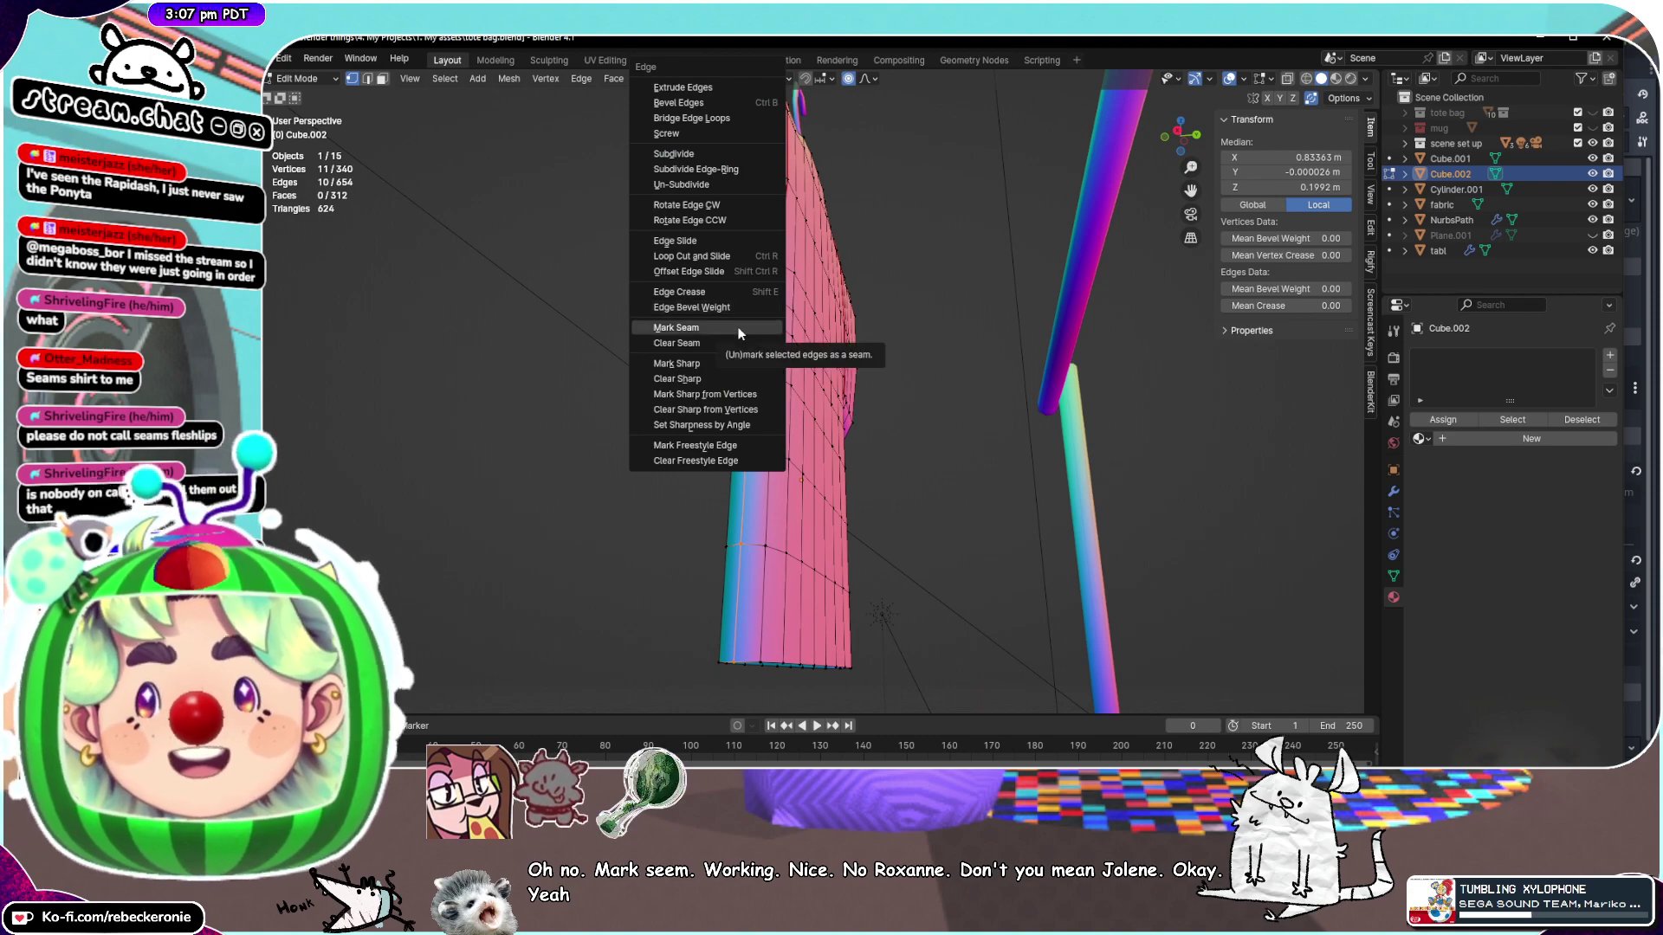
left_click(741, 334)
Select the top shoulder edge loops on both sides of the neckline
middle_click_drag(741, 333, 911, 421)
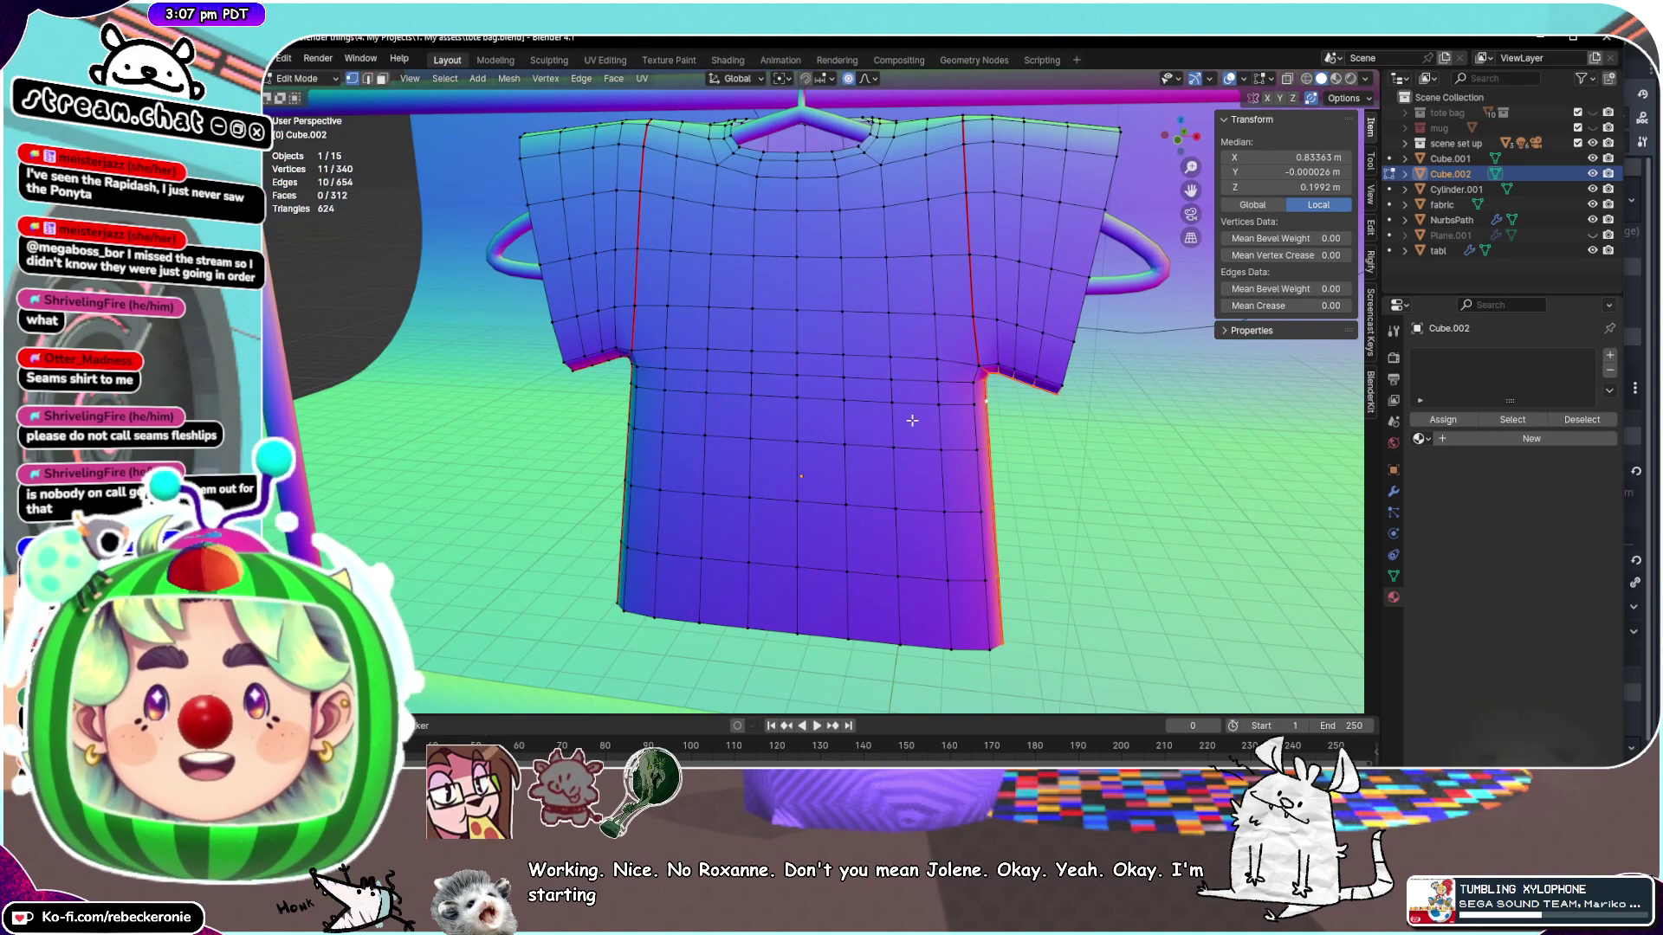
middle_click_drag(912, 421, 1025, 415)
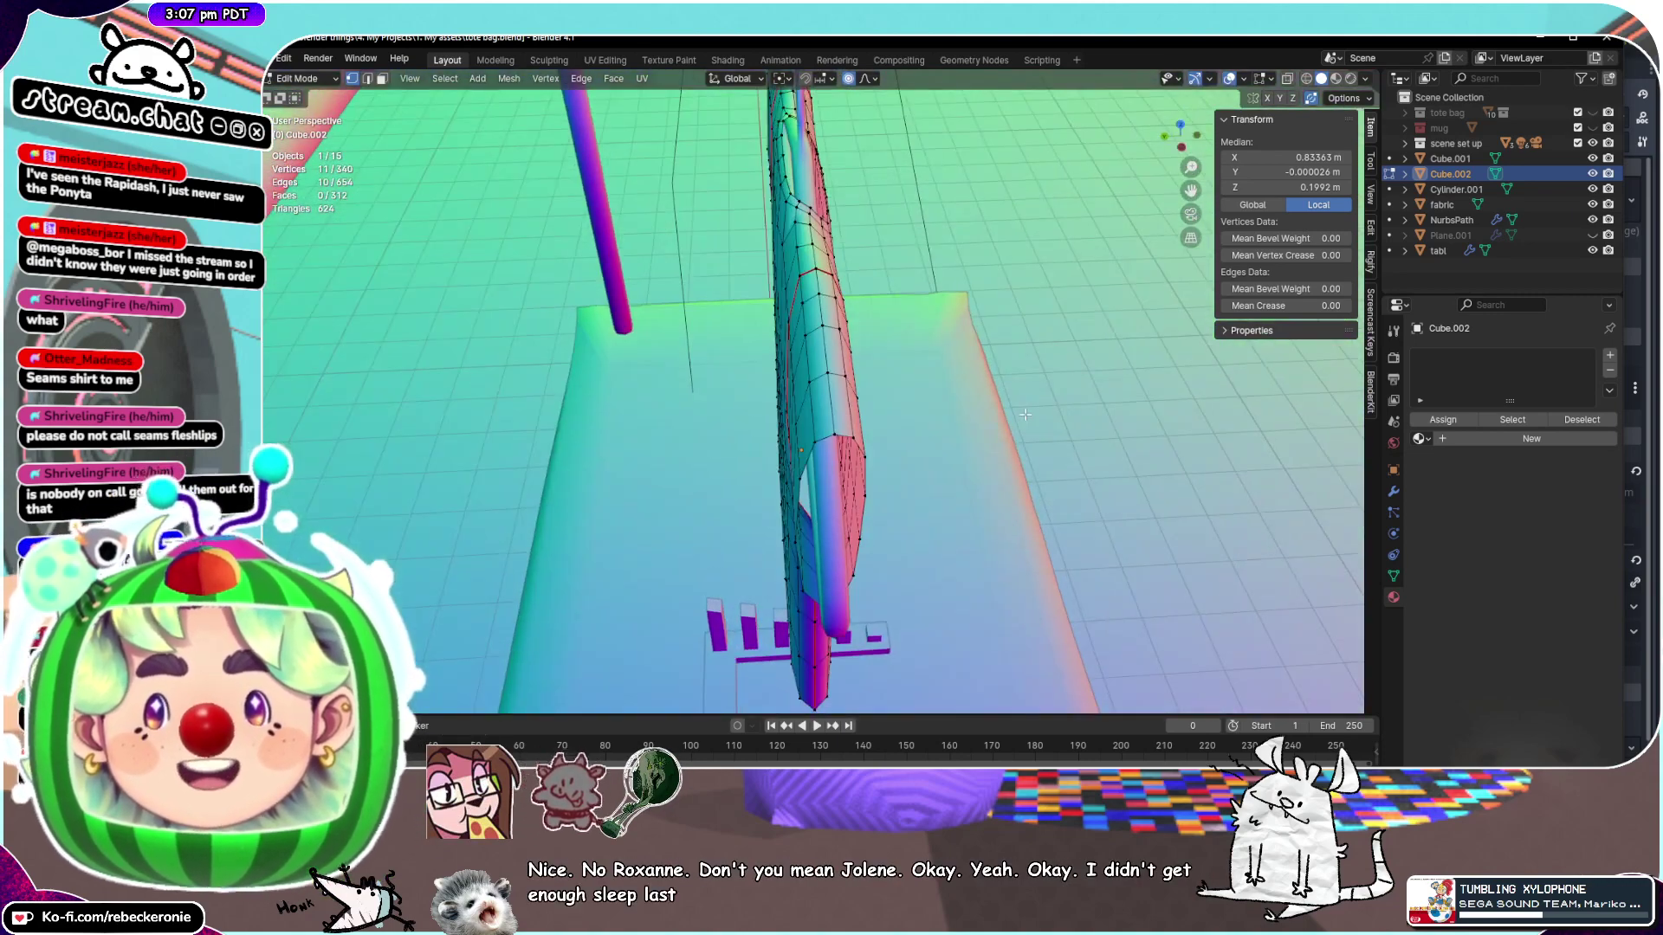
left_click(814, 257, "alt")
middle_click_drag(1070, 290, 907, 320)
left_click(918, 381, "ctrl+alt")
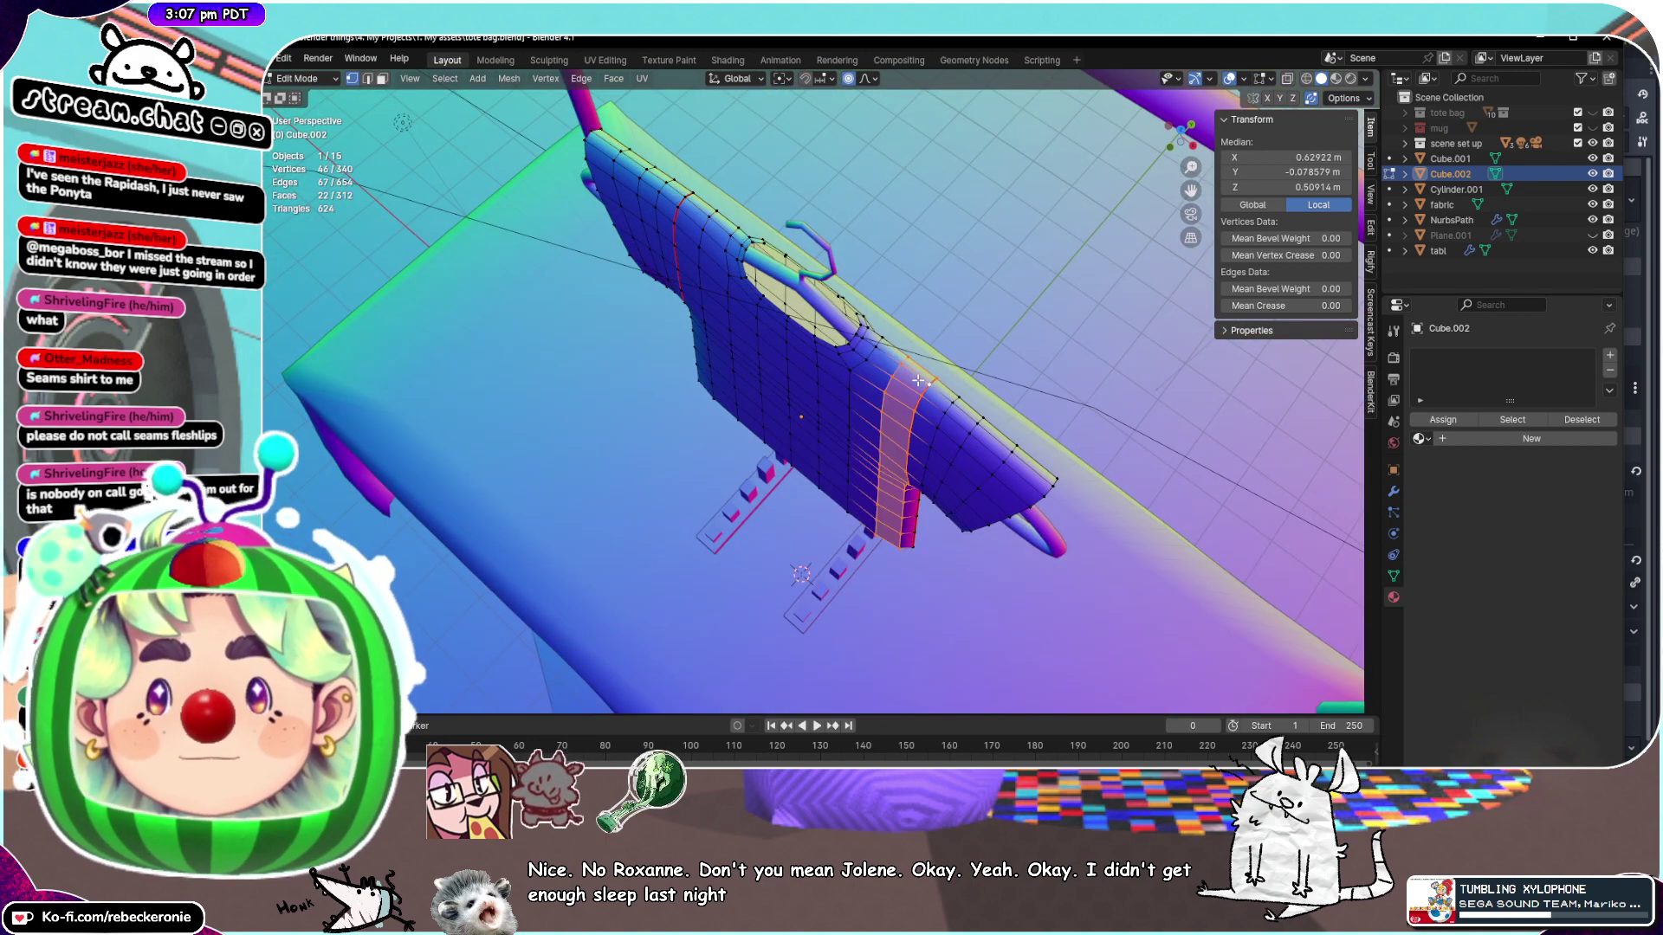
key("ctrl+z")
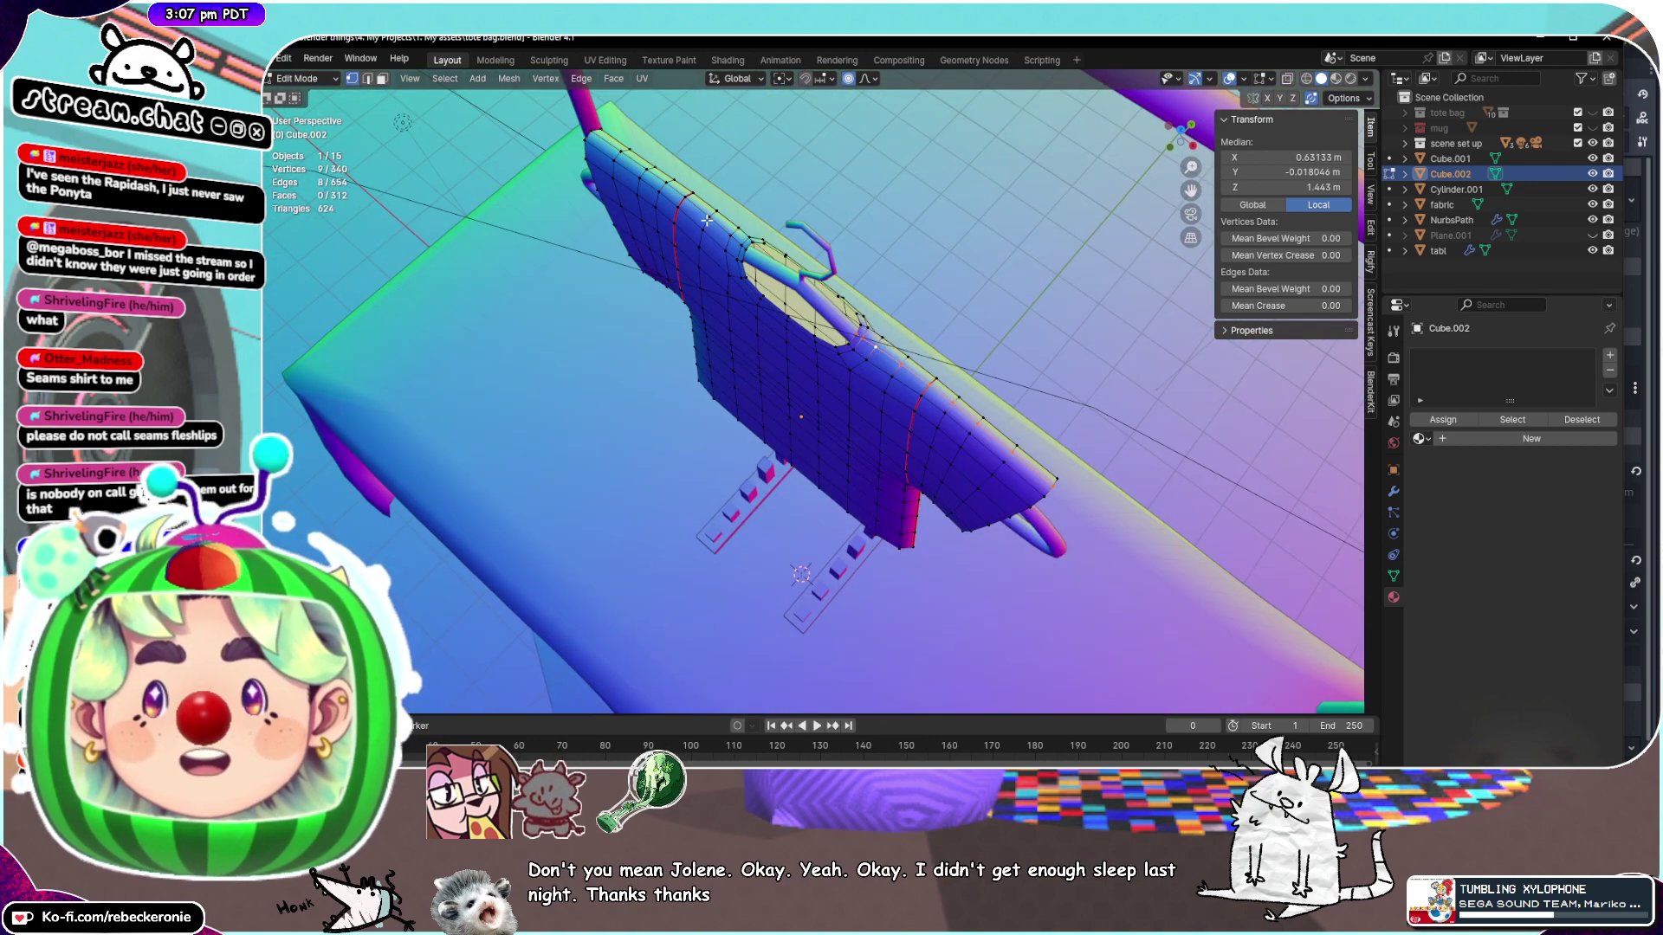
middle_click_drag(823, 250, 1016, 232)
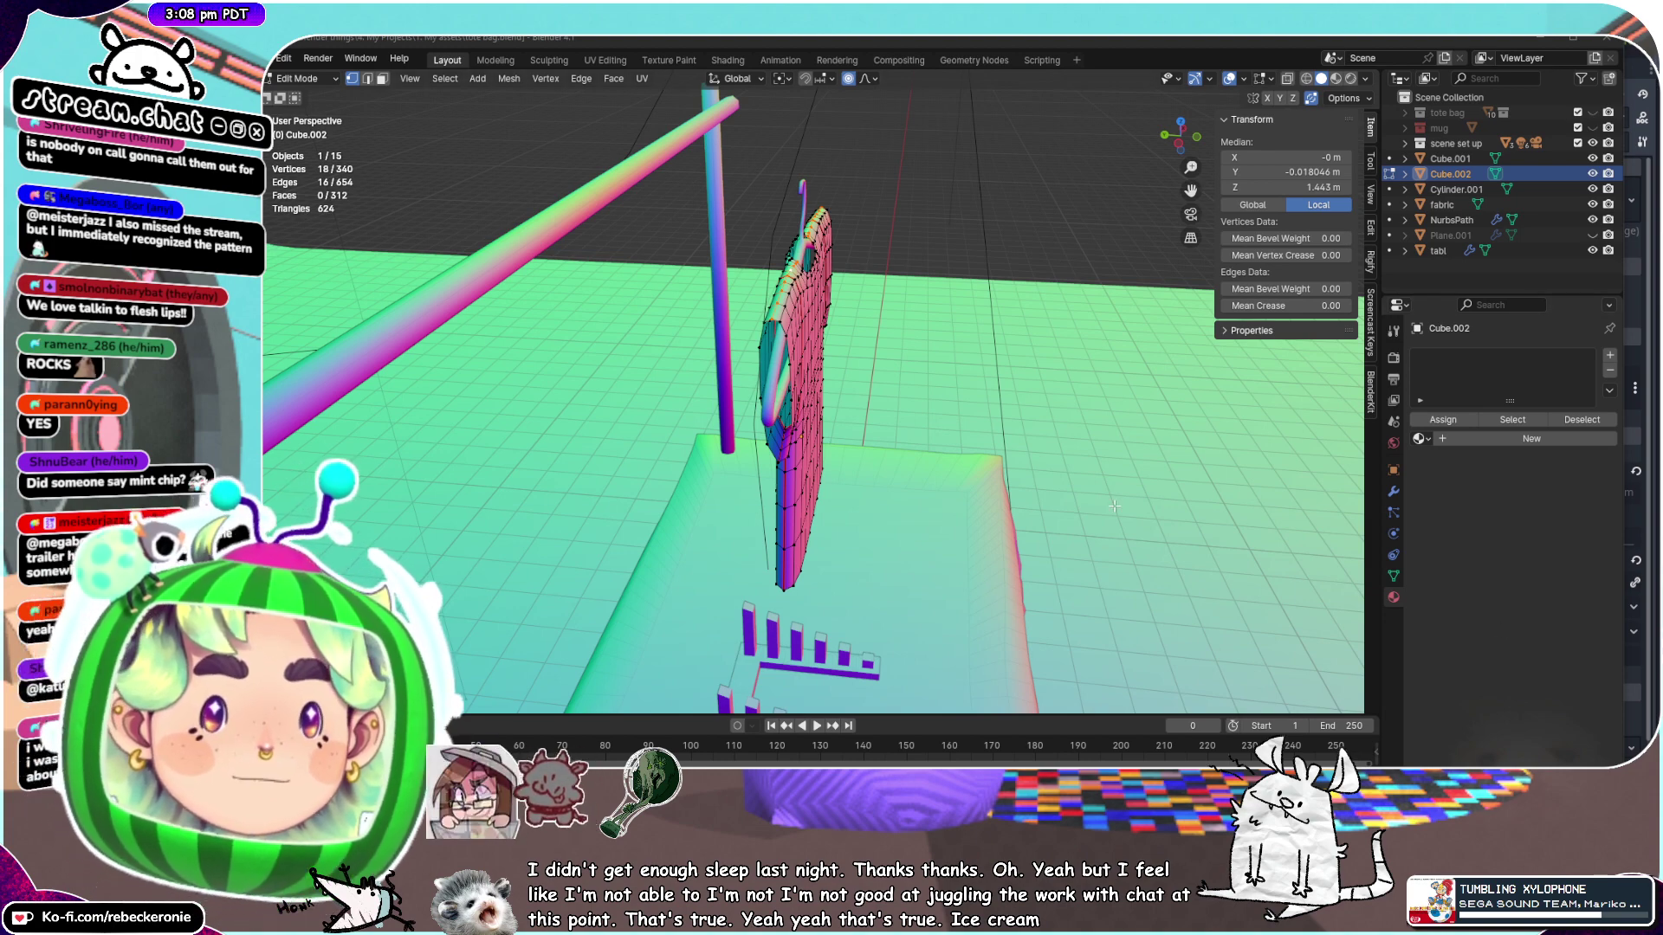
Select the entire shirt mesh and unwrap it along the marked seams
middle_click_drag(1115, 506, 1051, 404)
middle_click_drag(975, 328, 795, 307)
scroll(789, 401, "up", 3)
scroll(747, 354, "down", 2)
key("a")
right_click(796, 306)
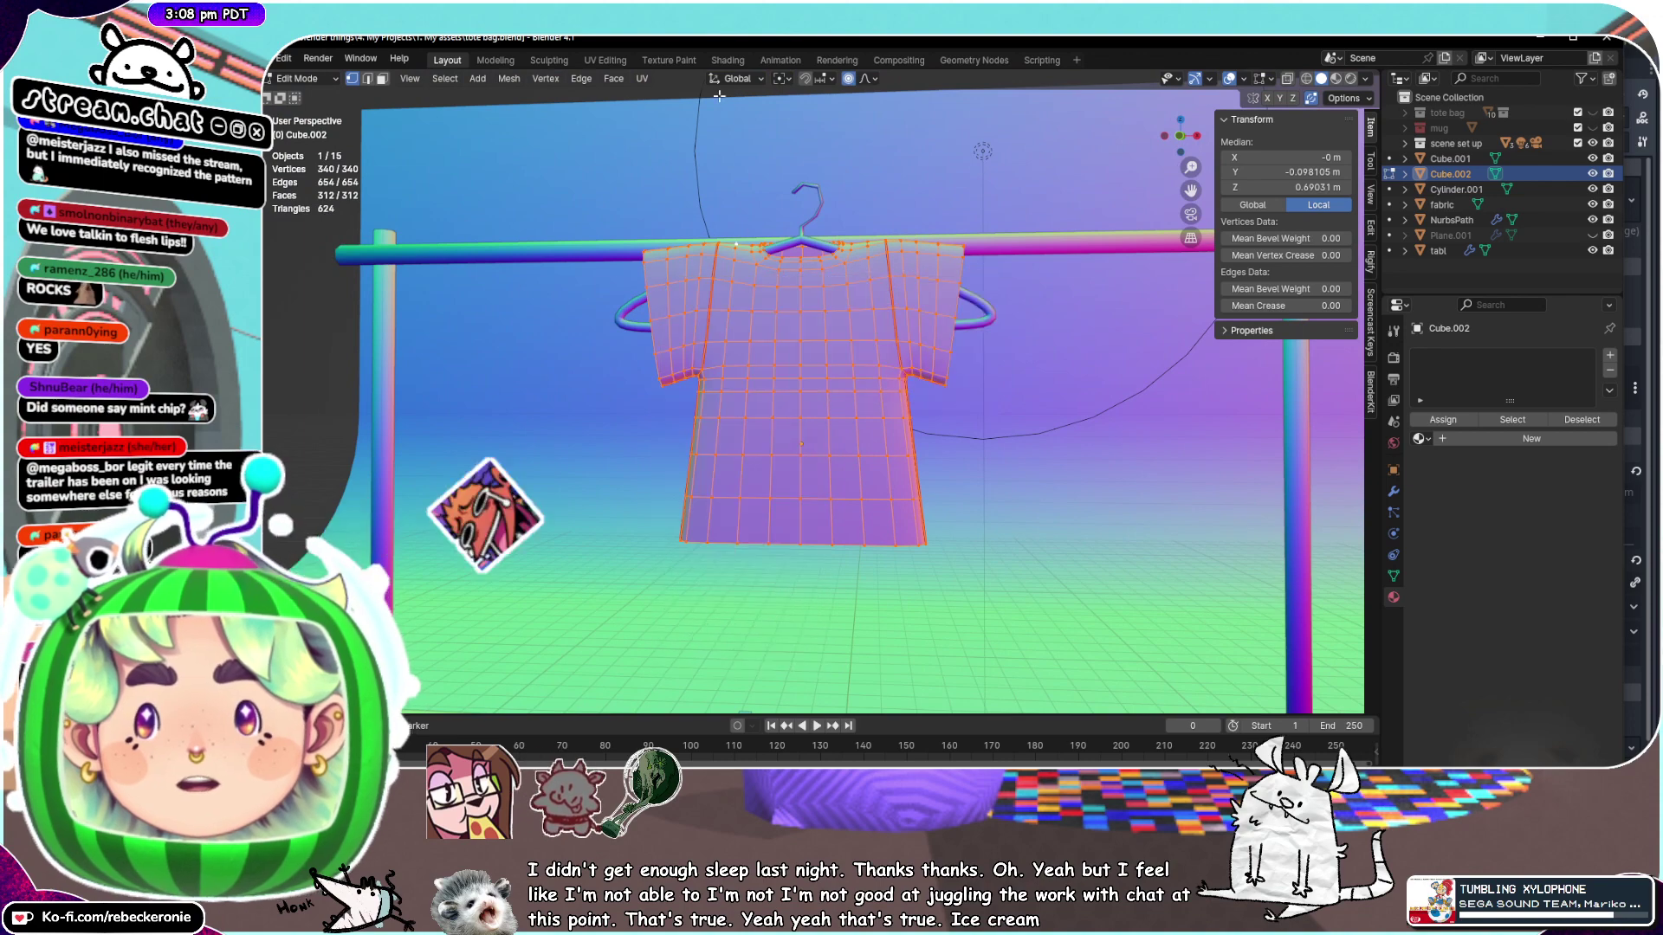
left_click(640, 79)
left_click(667, 97)
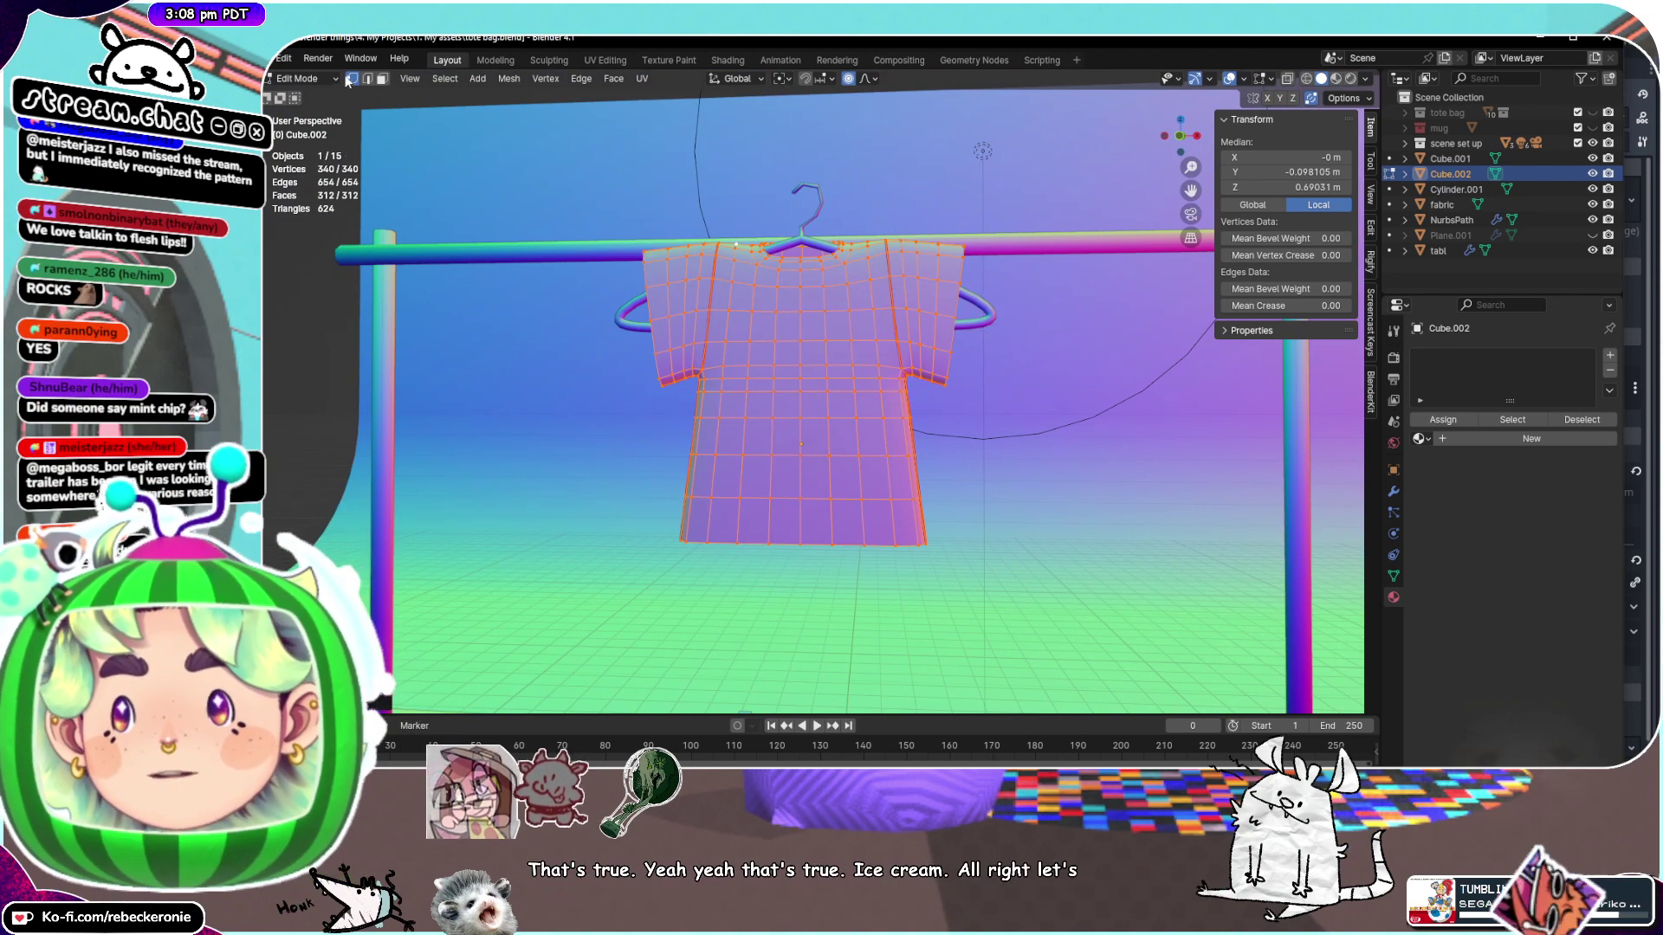
Switch to the UV Editing workspace and create a new image named "shirt" for the unwrapped layout
left_click(610, 59)
scroll(436, 437, "up", 3)
middle_click_drag(435, 437, 491, 460)
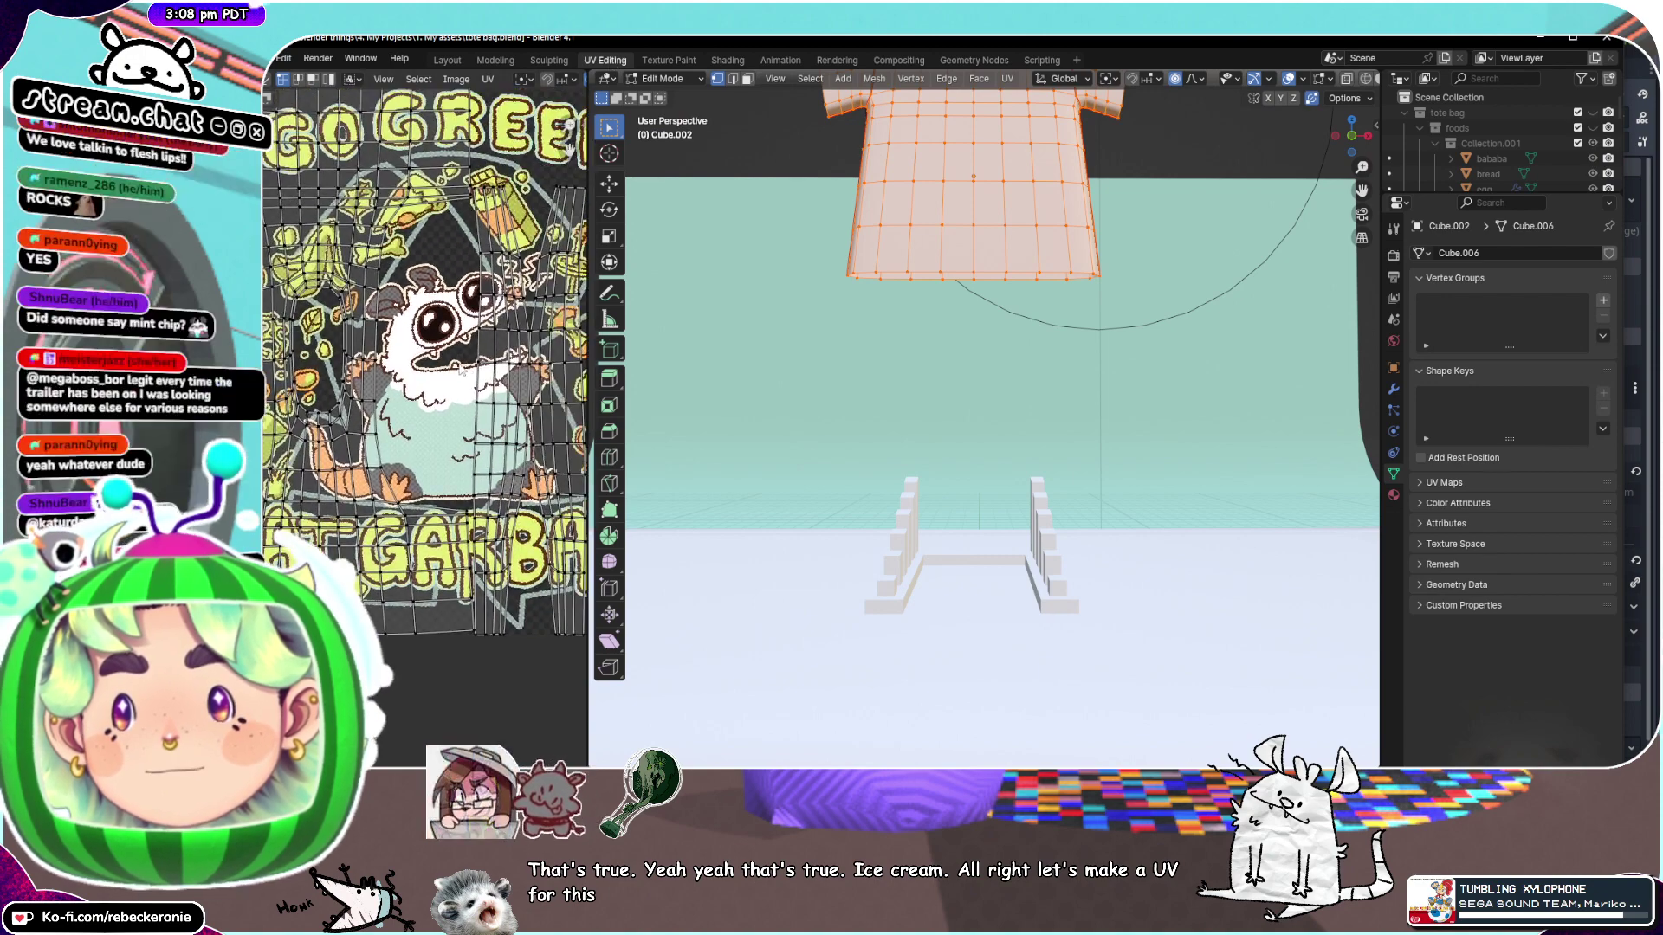
scroll(491, 461, "down", 3)
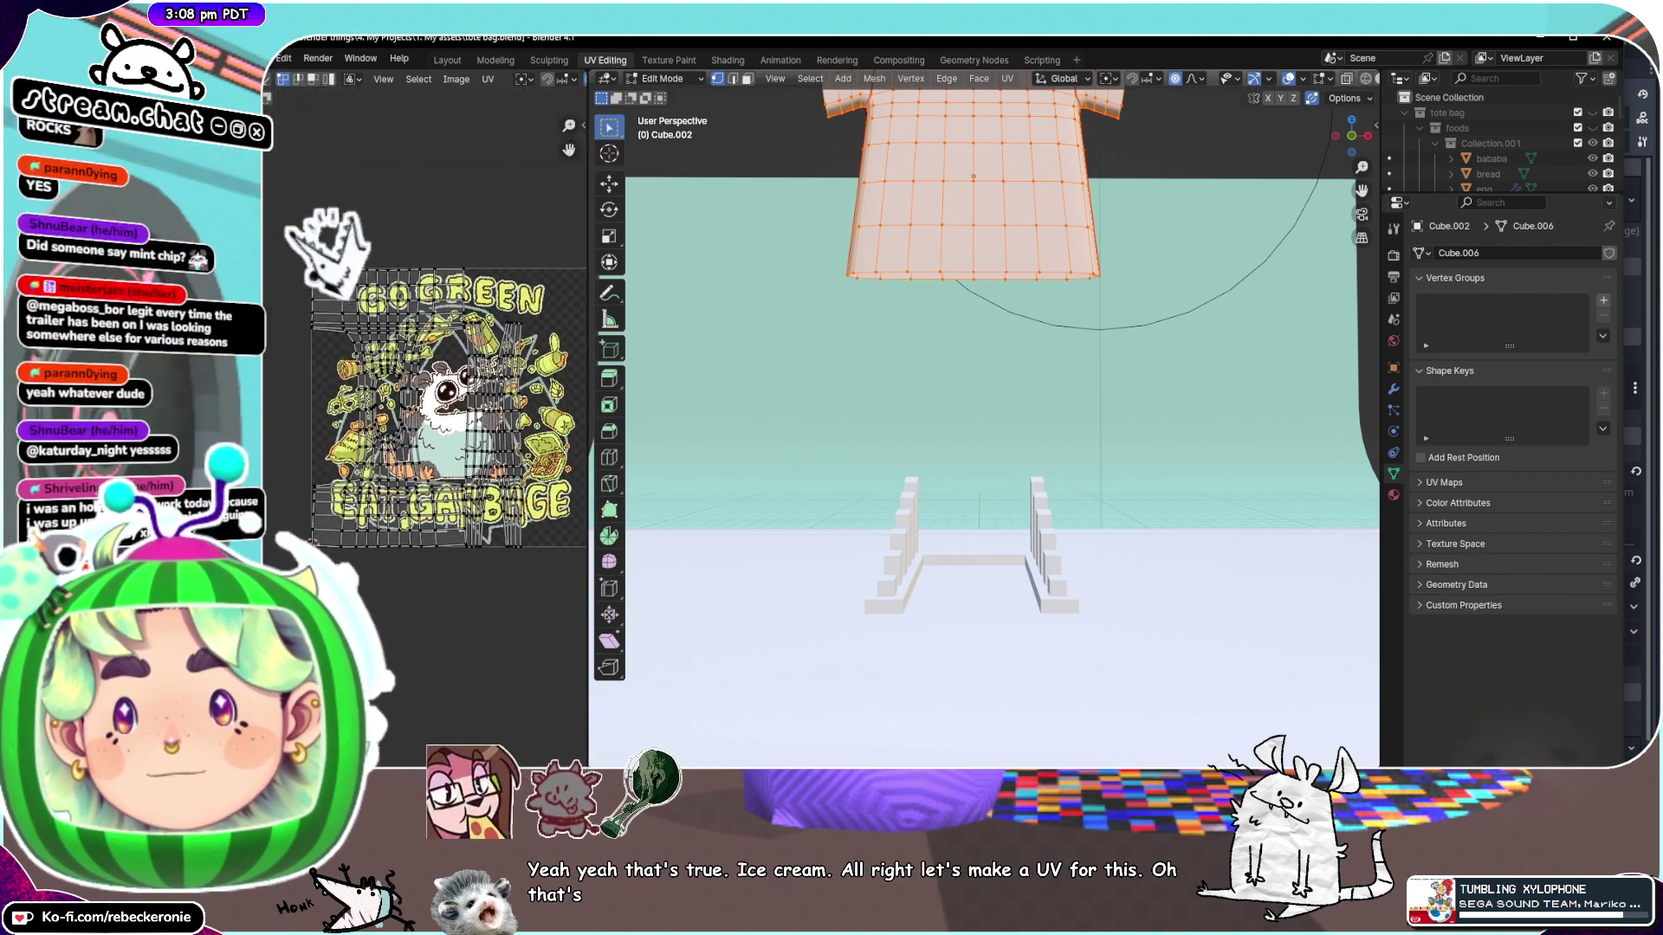
left_click(456, 79)
left_click(526, 97)
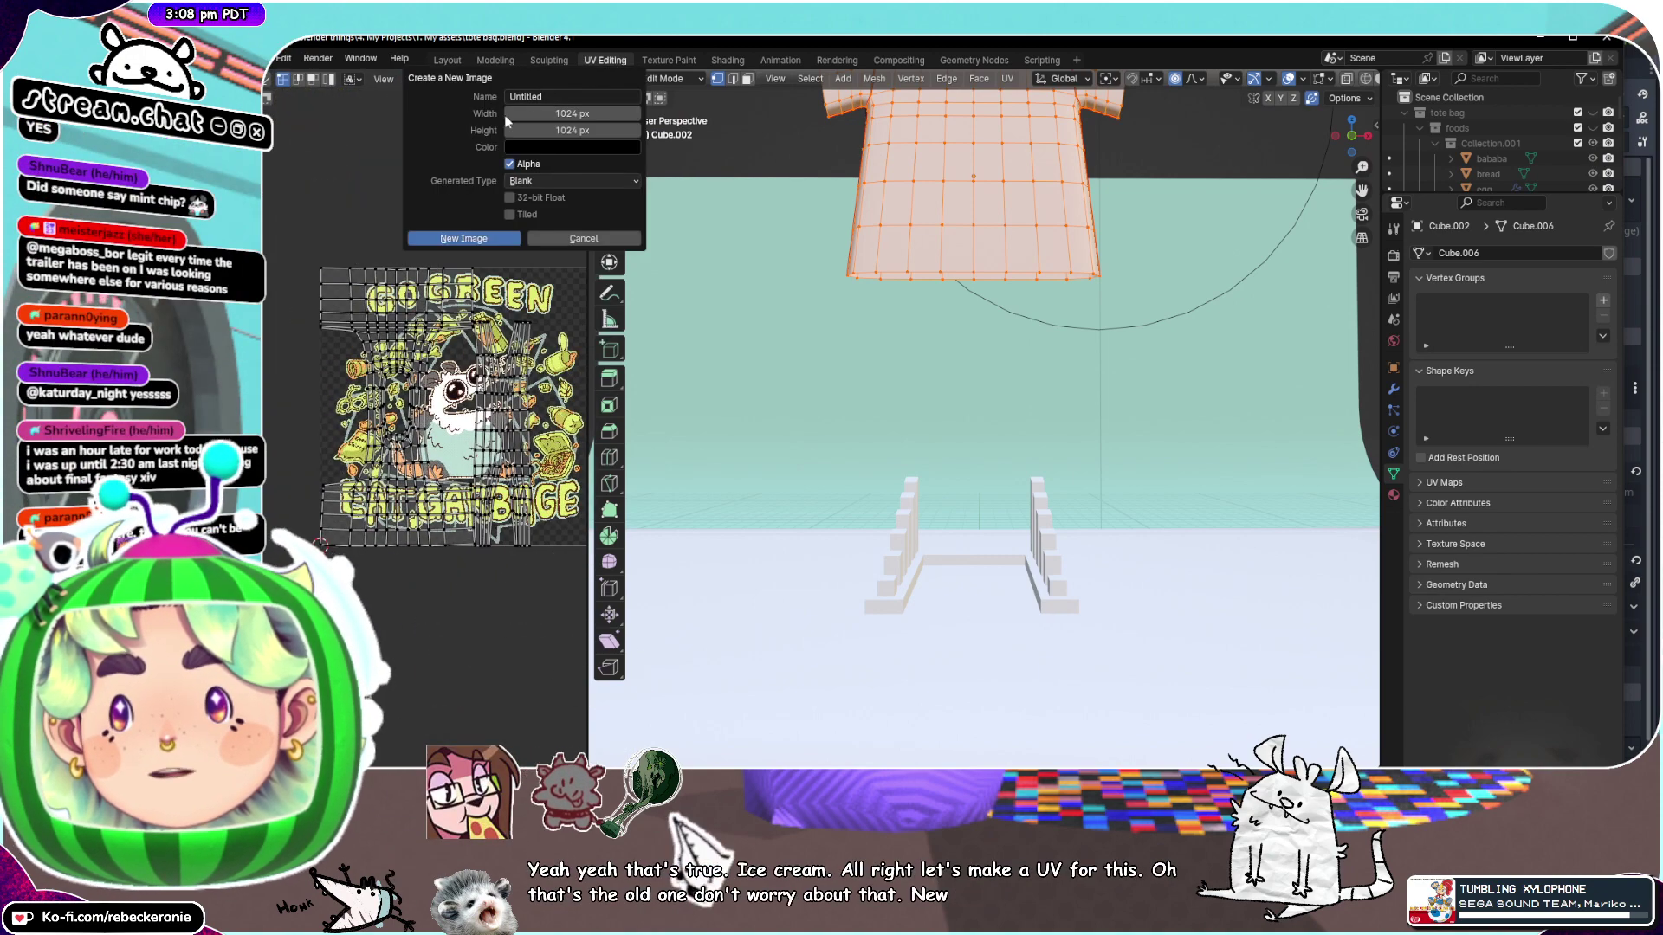
left_click(545, 98)
type("shirt")
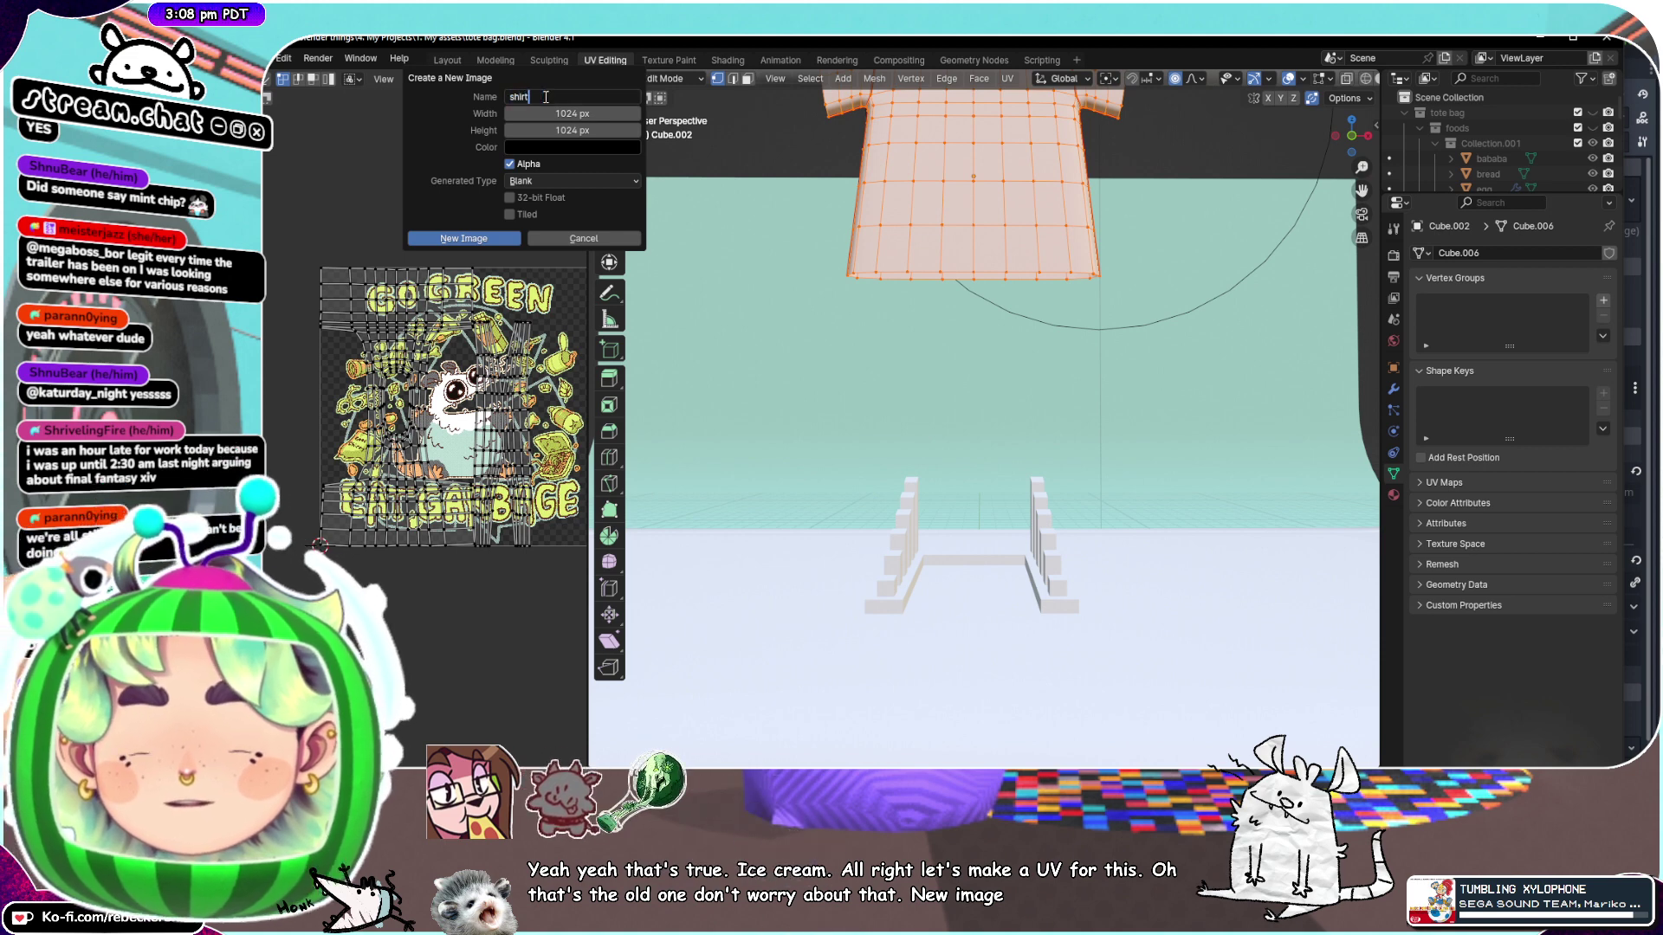
left_click(468, 240)
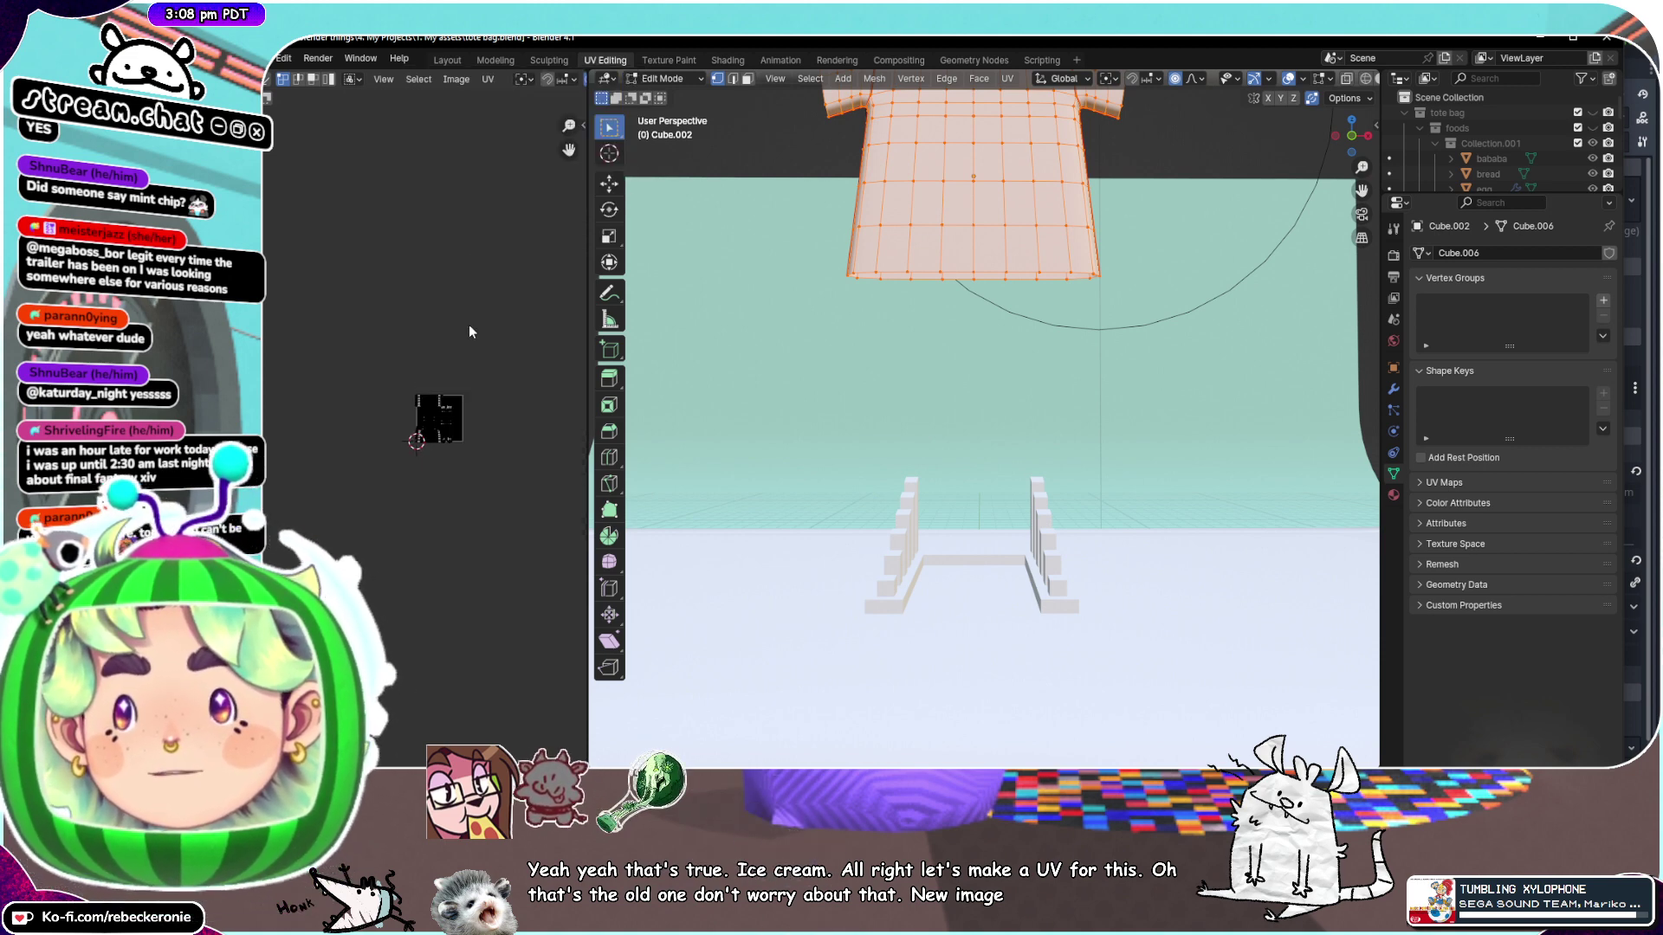
scroll(463, 433, "up", 2)
scroll(464, 442, "down", 2)
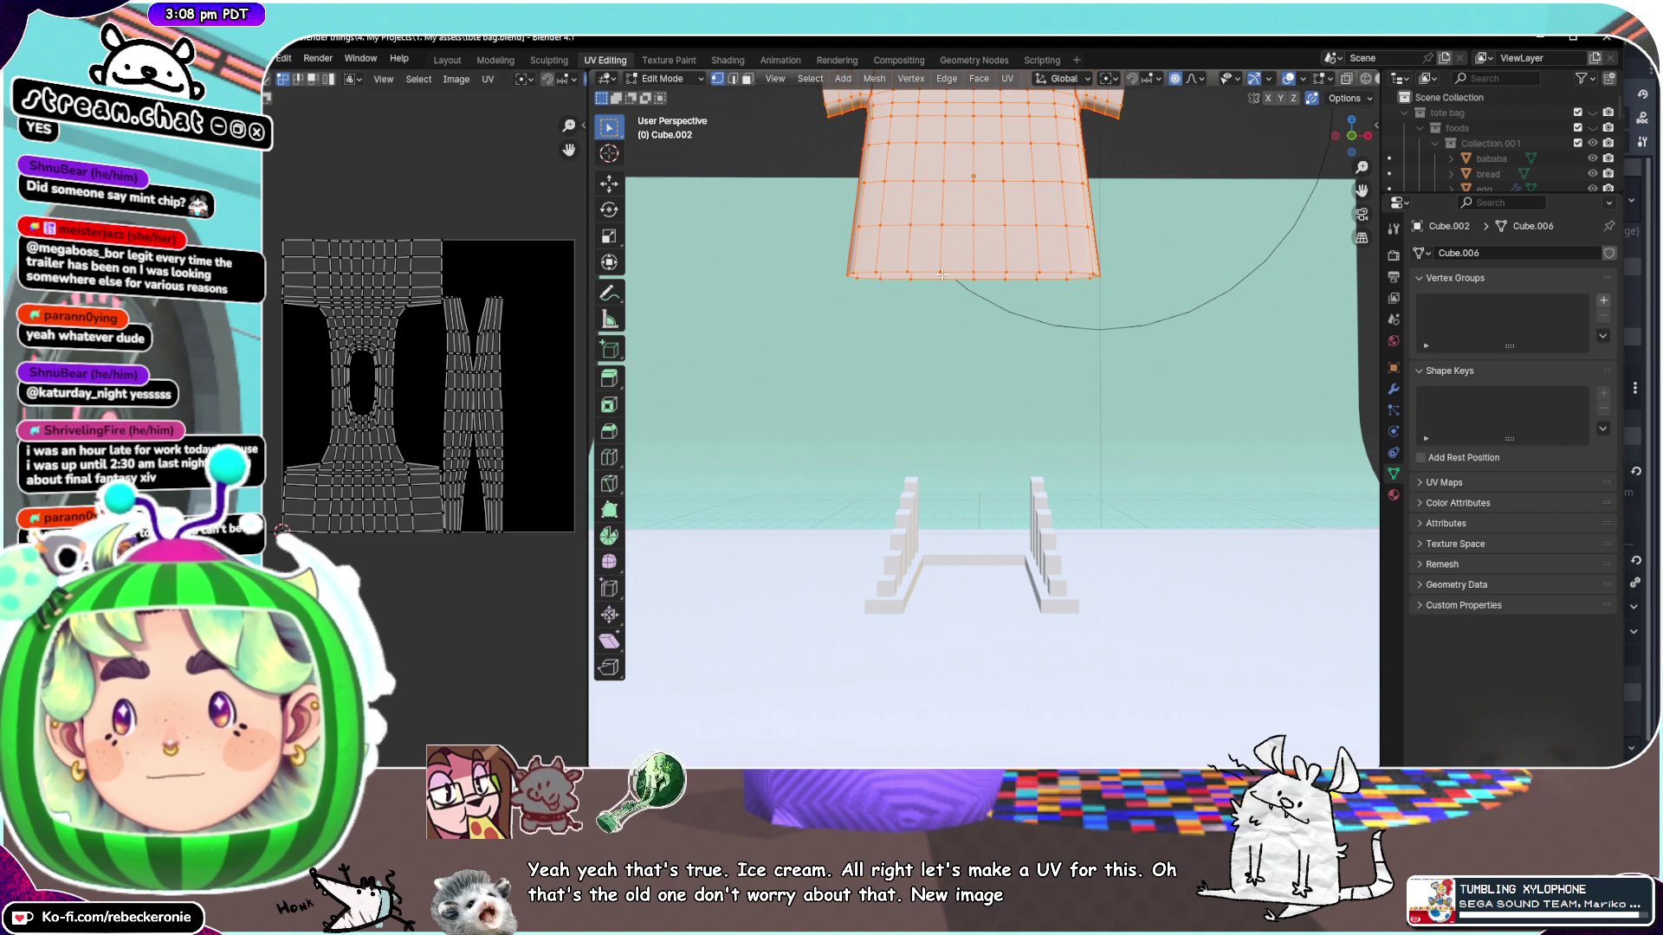
scroll(941, 275, "down", 3)
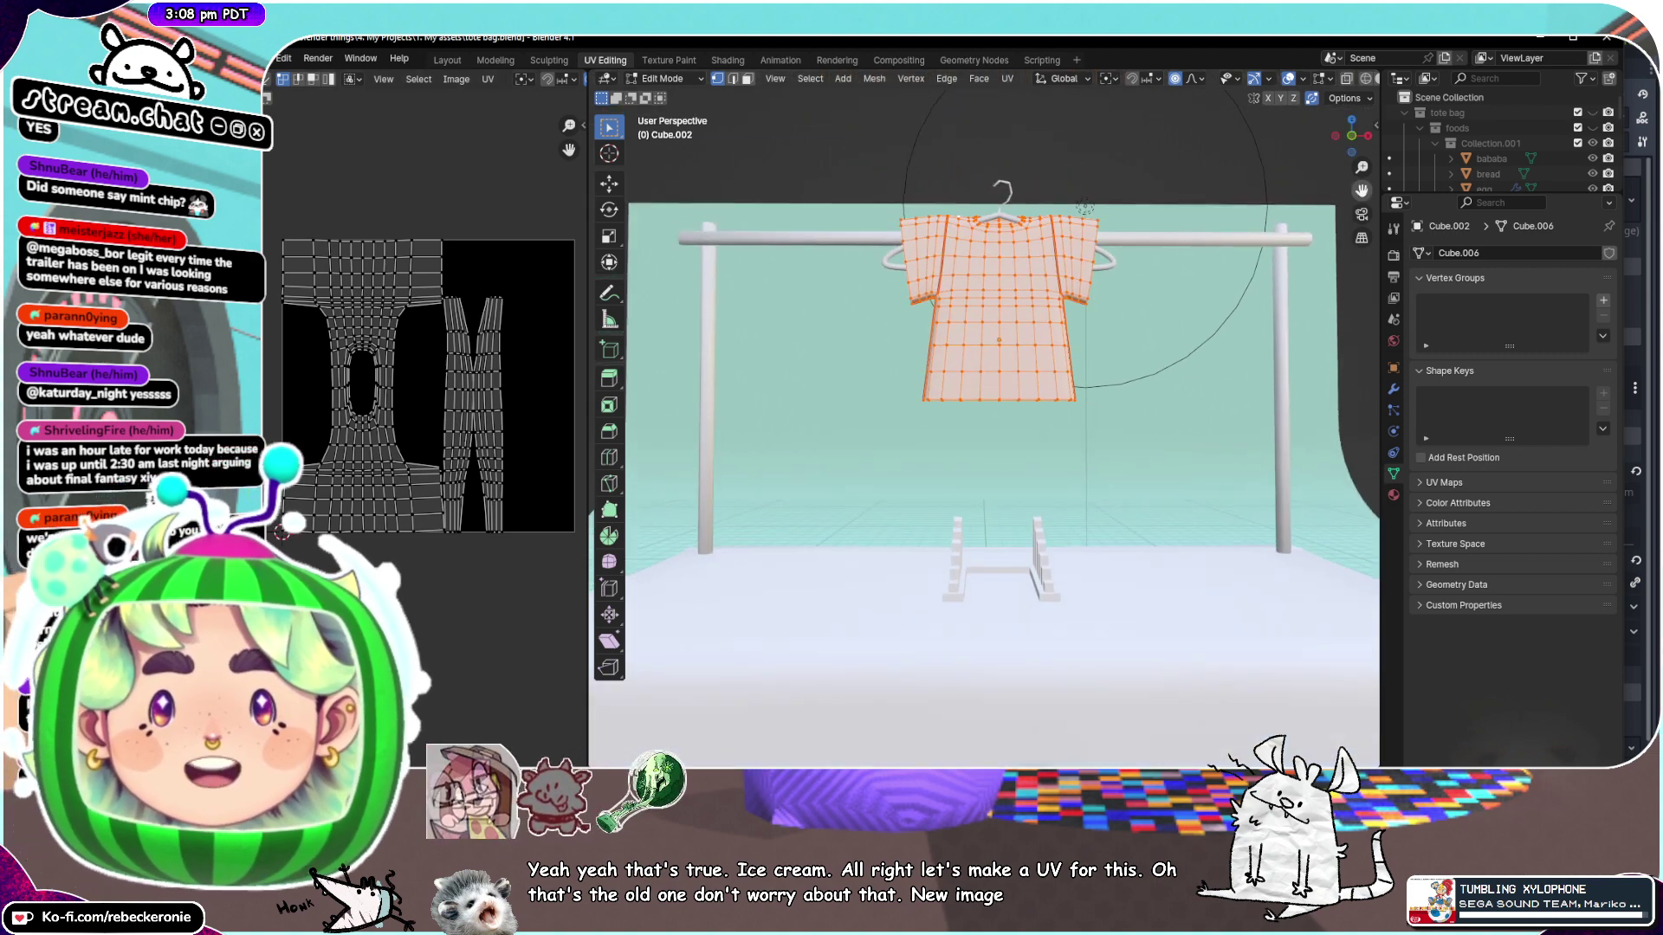
scroll(1058, 214, "up", 4)
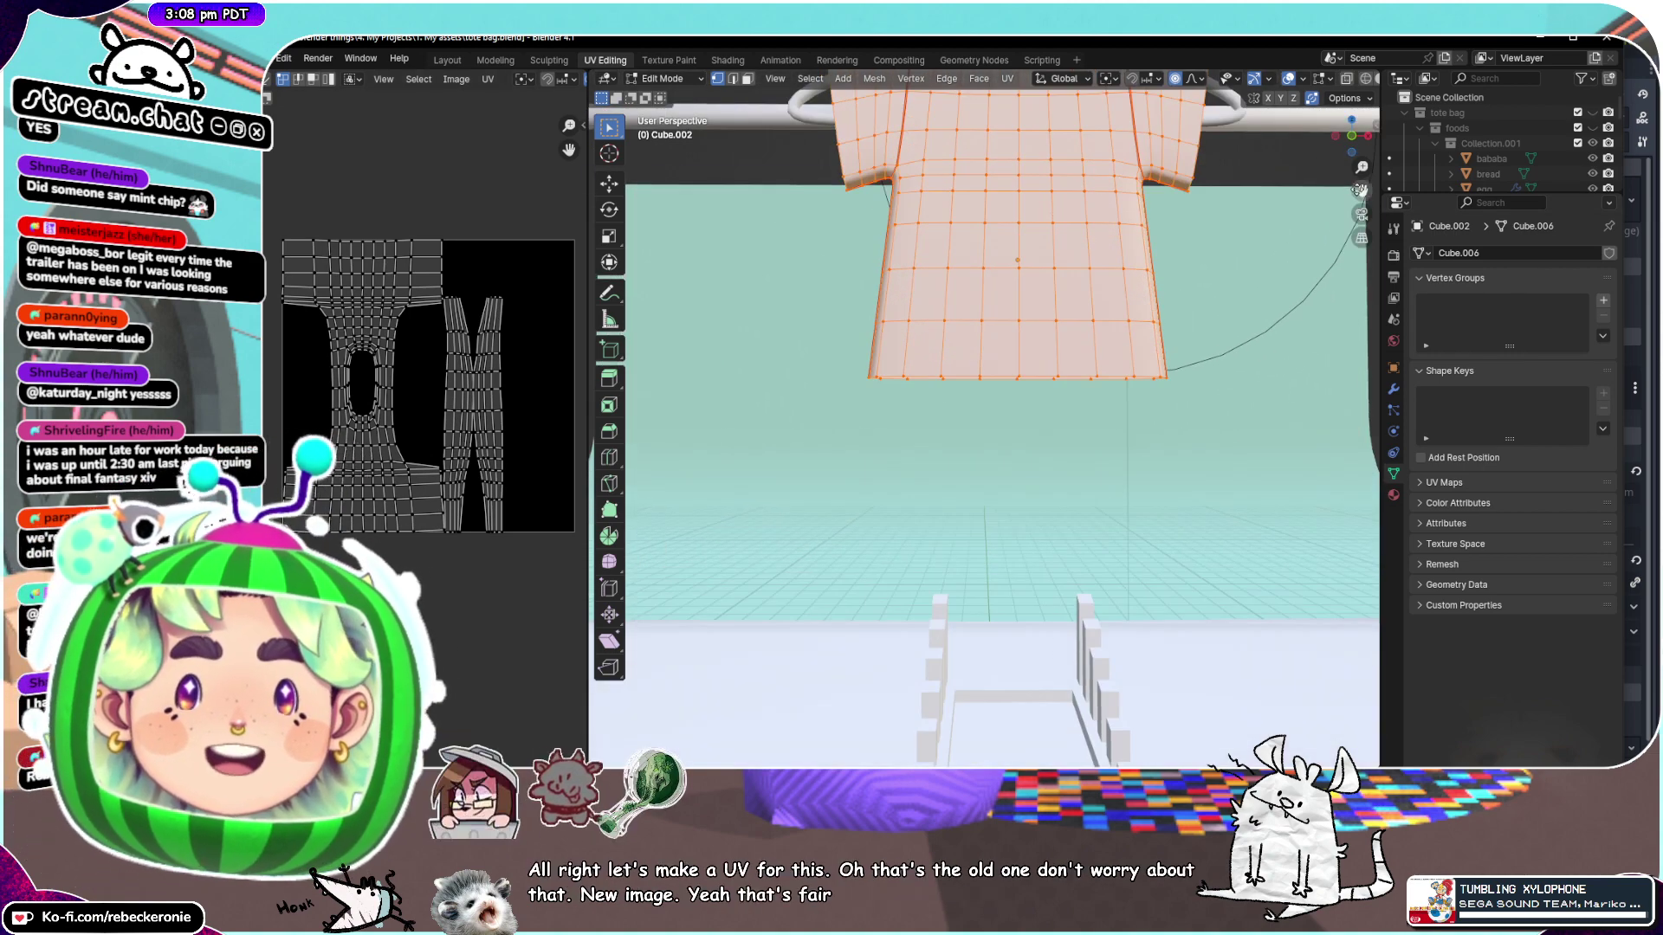
left_click_drag(1360, 190, 1161, 404)
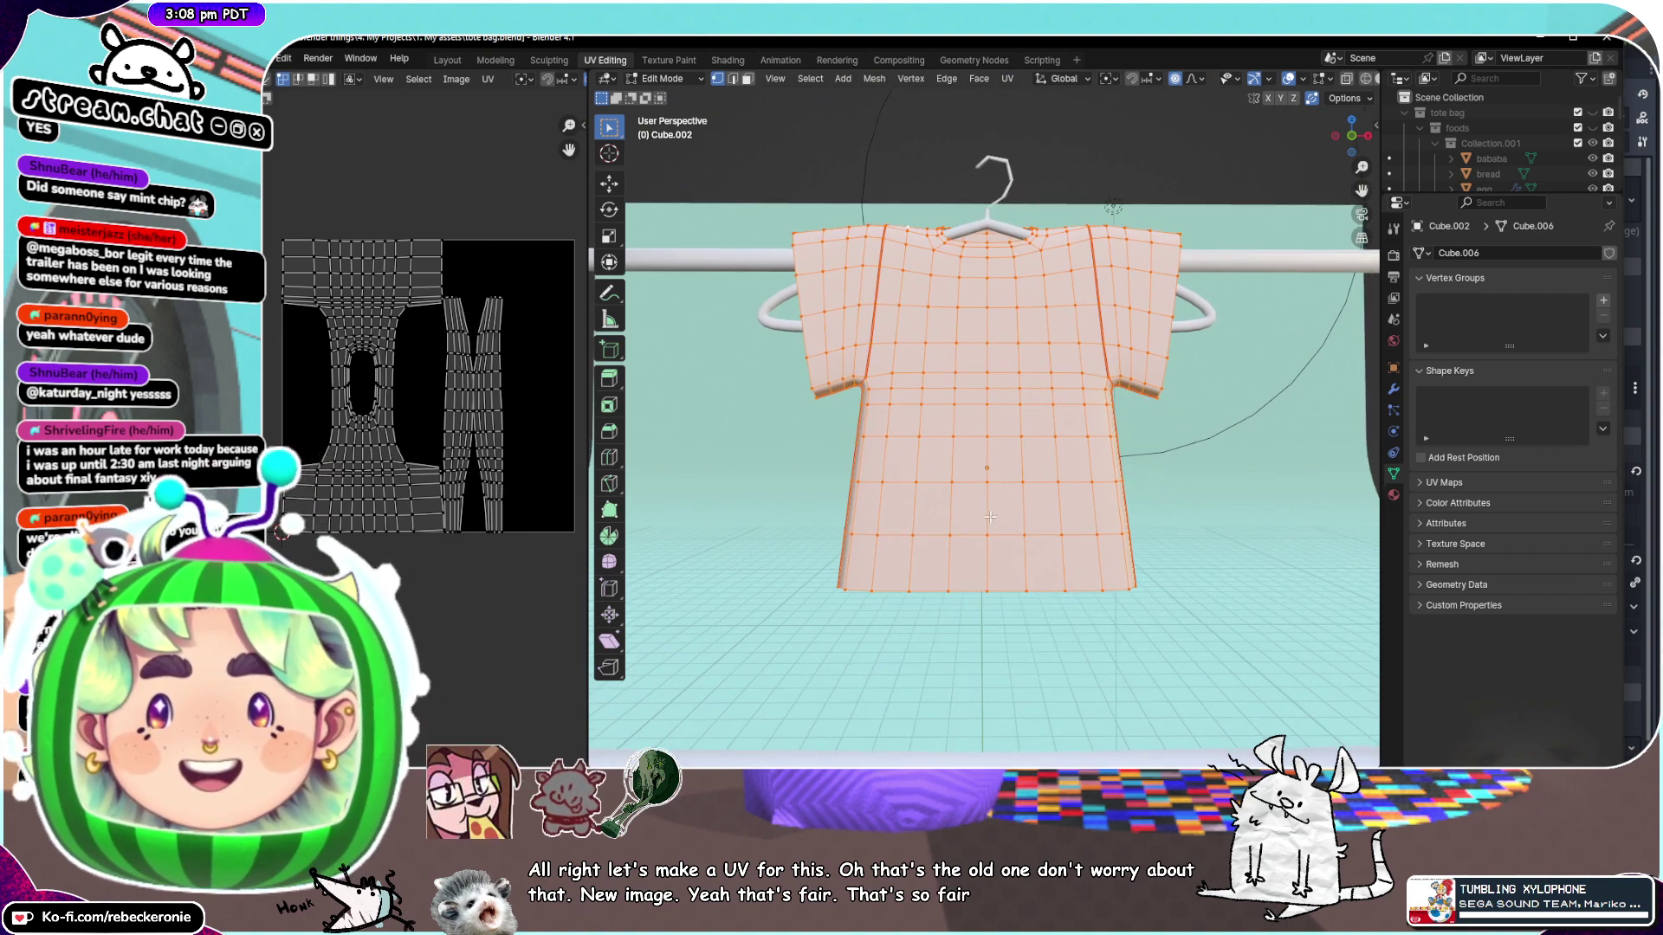
middle_click_drag(990, 517, 928, 426)
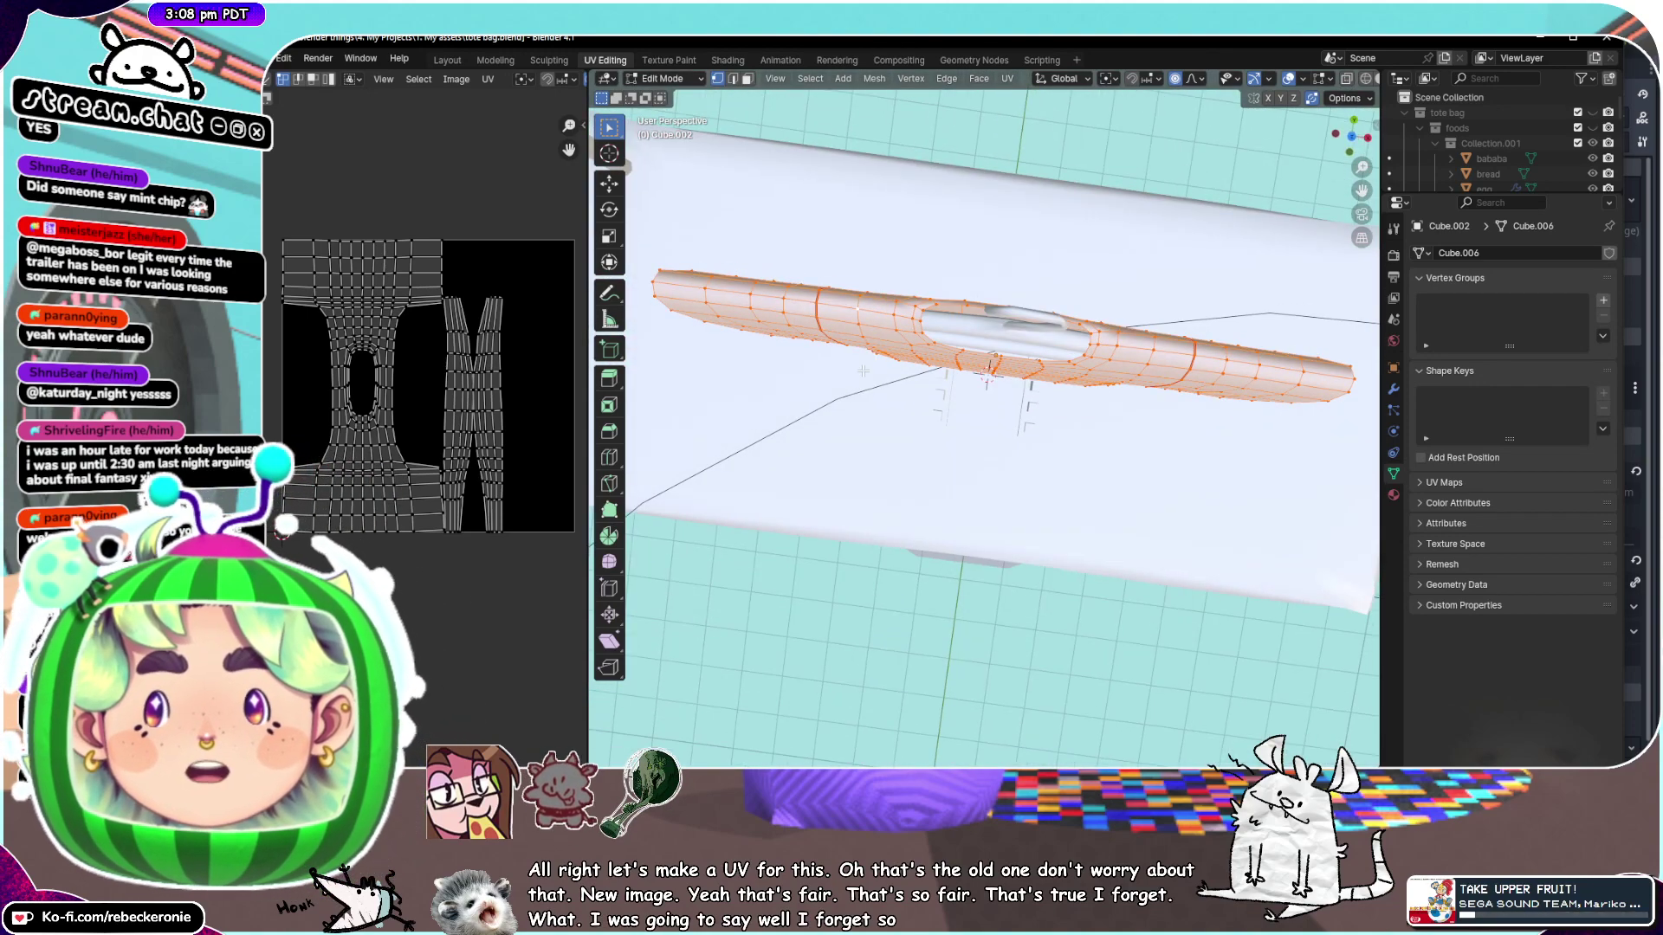
middle_click_drag(849, 302, 1345, 158)
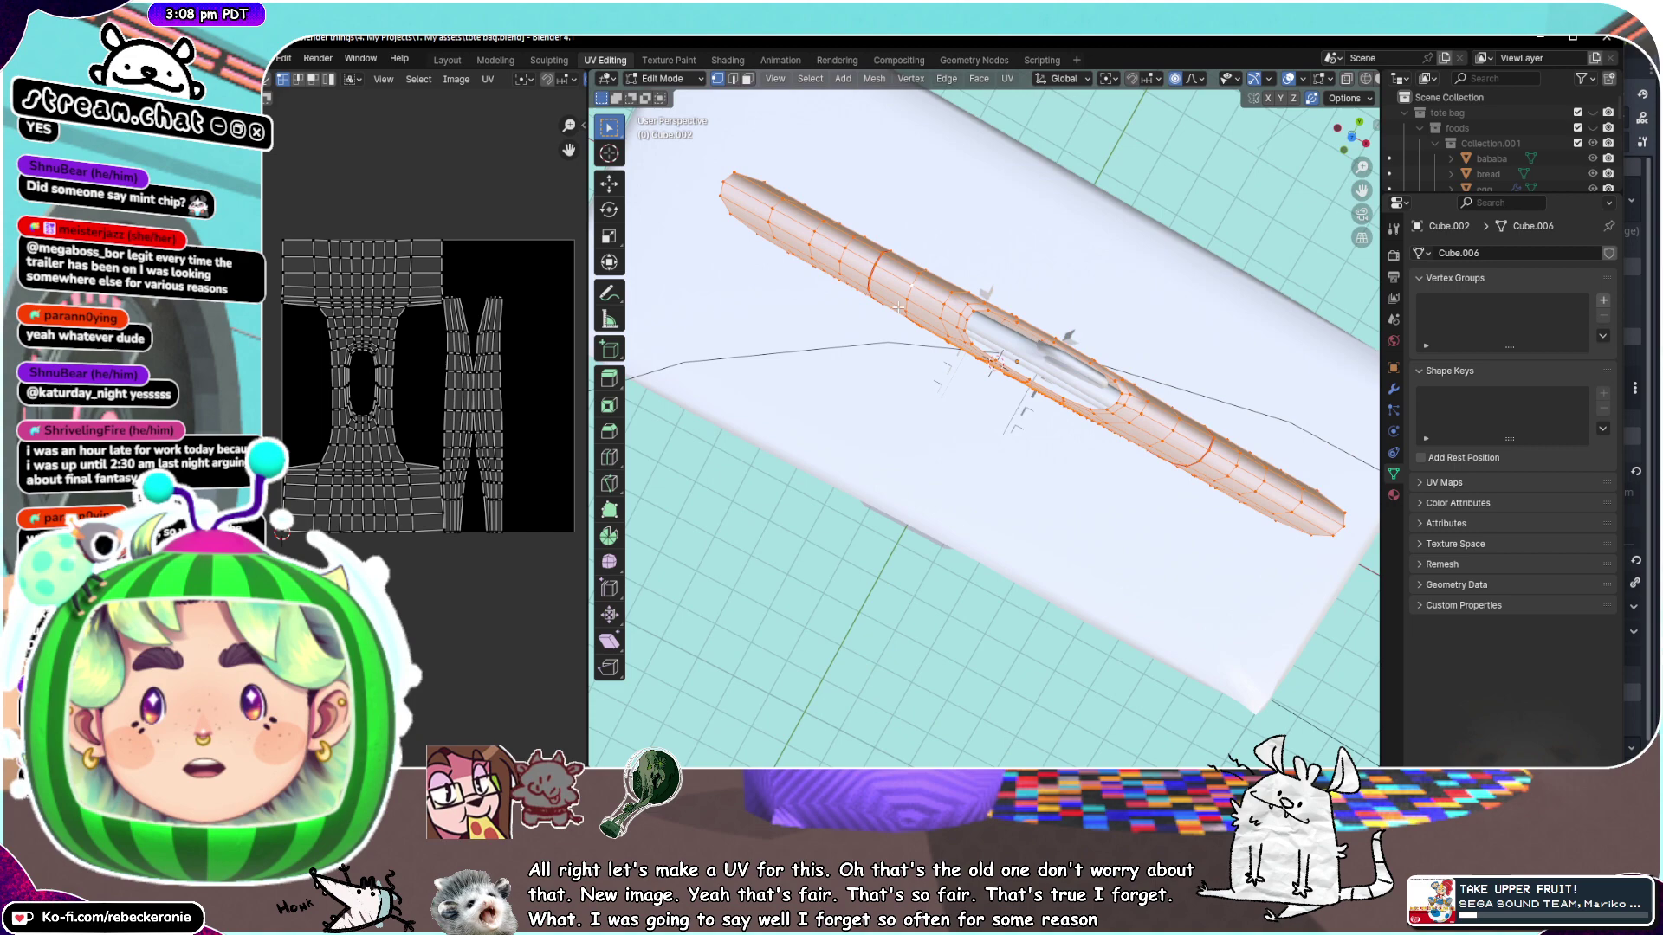
Mark the edge loops along the tops of the shoulders and sleeves, on both sides of the neckline, as seams
left_click(1353, 143)
scroll(992, 286, "up", 5)
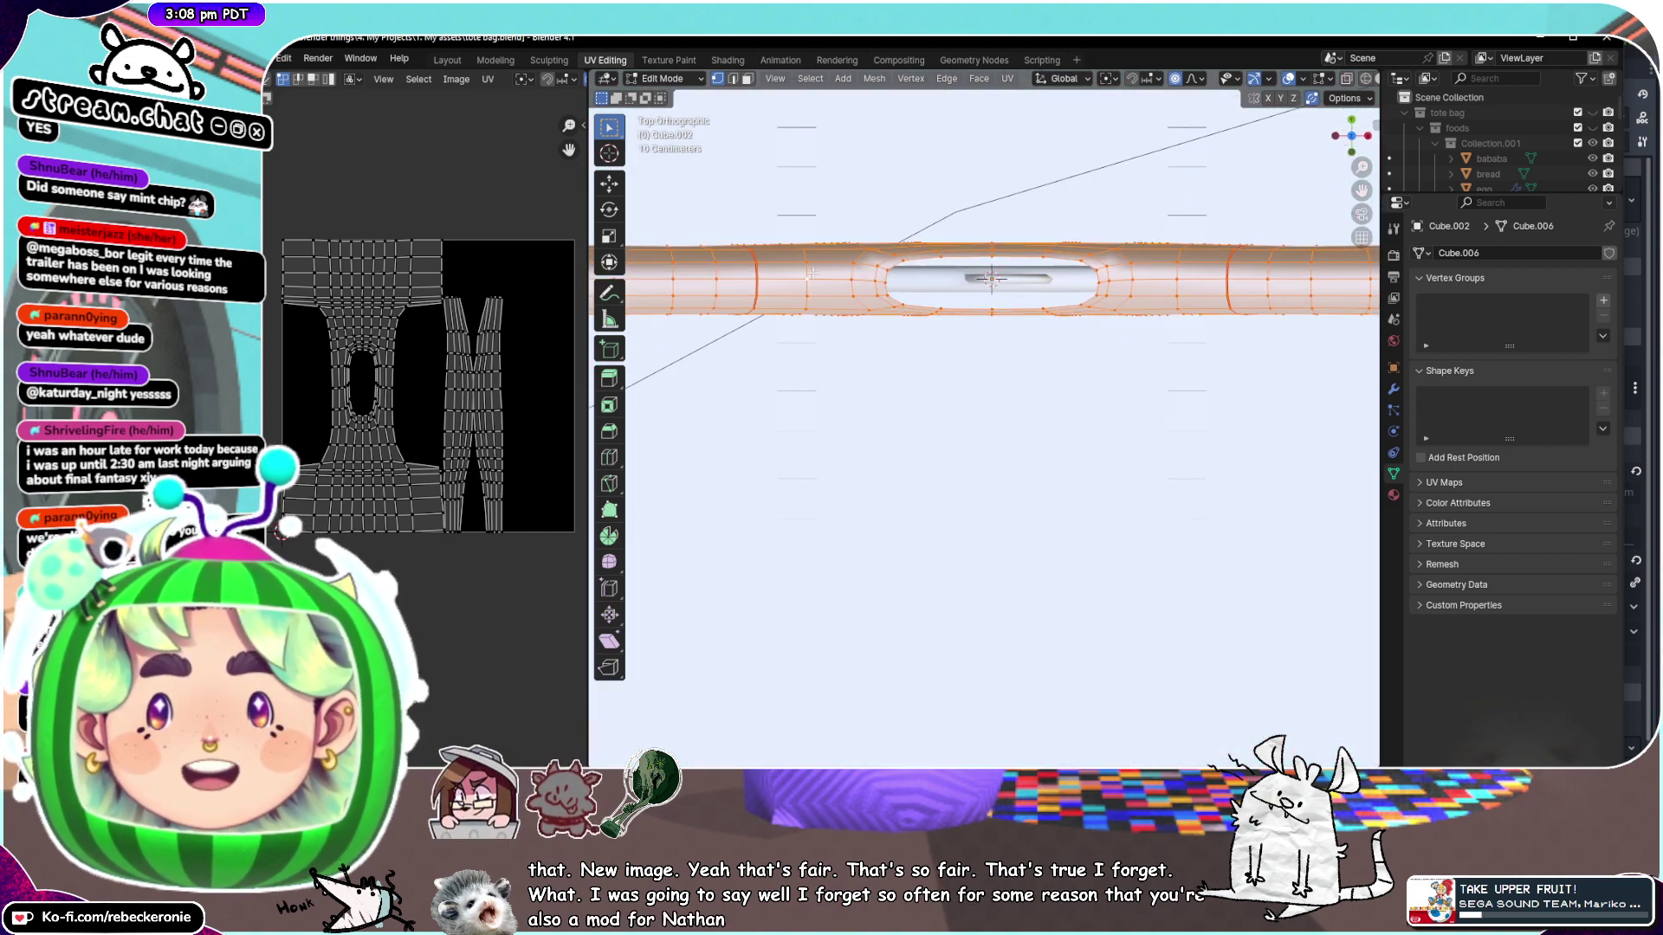
key("alt+a")
scroll(790, 278, "down", 1)
left_click(1127, 301, "alt+shift")
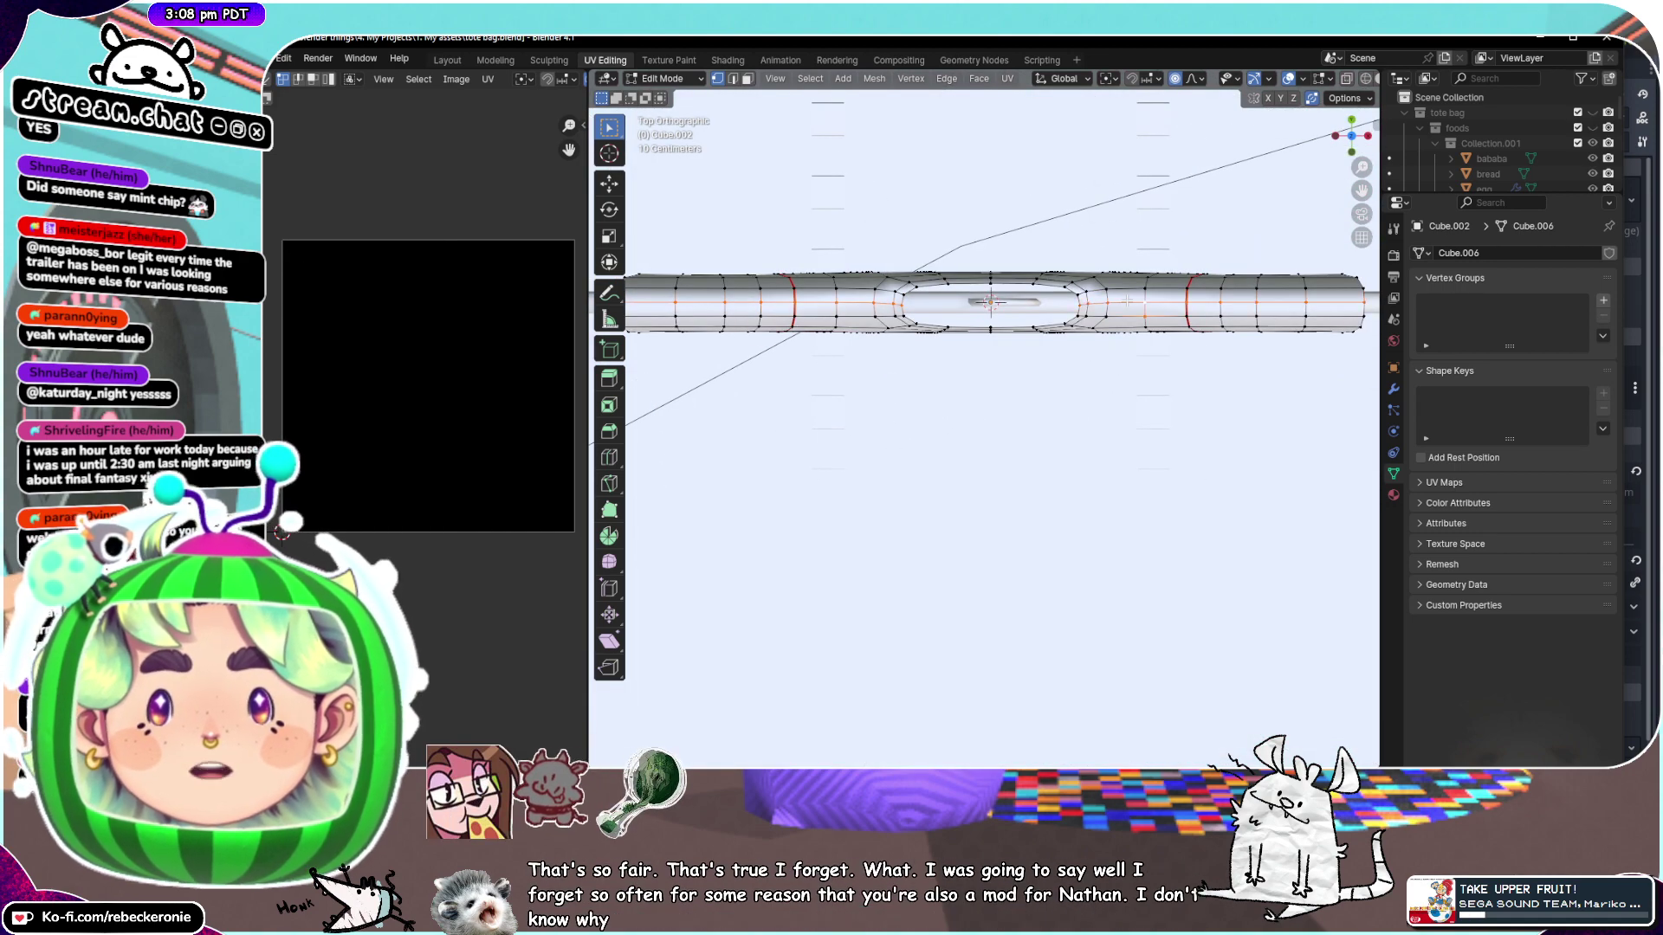
key("ctrl+e")
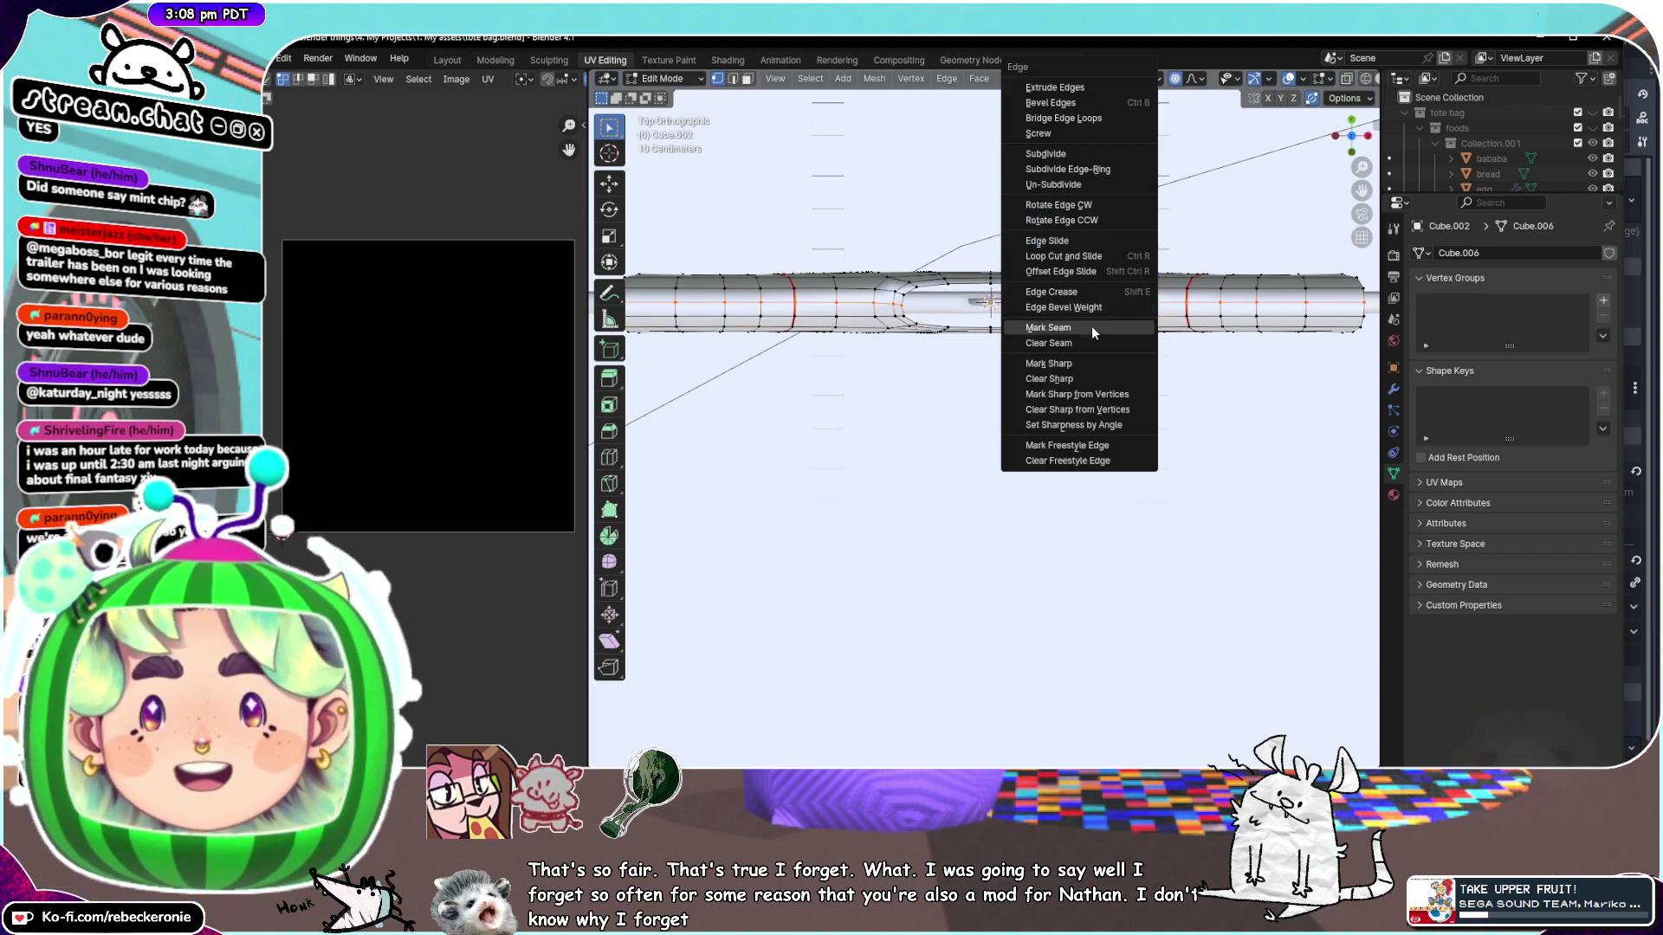
left_click(1091, 327)
Select the entire shirt mesh and unwrap it again with the new shoulder seams
middle_click_drag(1073, 425, 914, 201)
scroll(1061, 290, "down", 3)
key("a")
left_click(1007, 78)
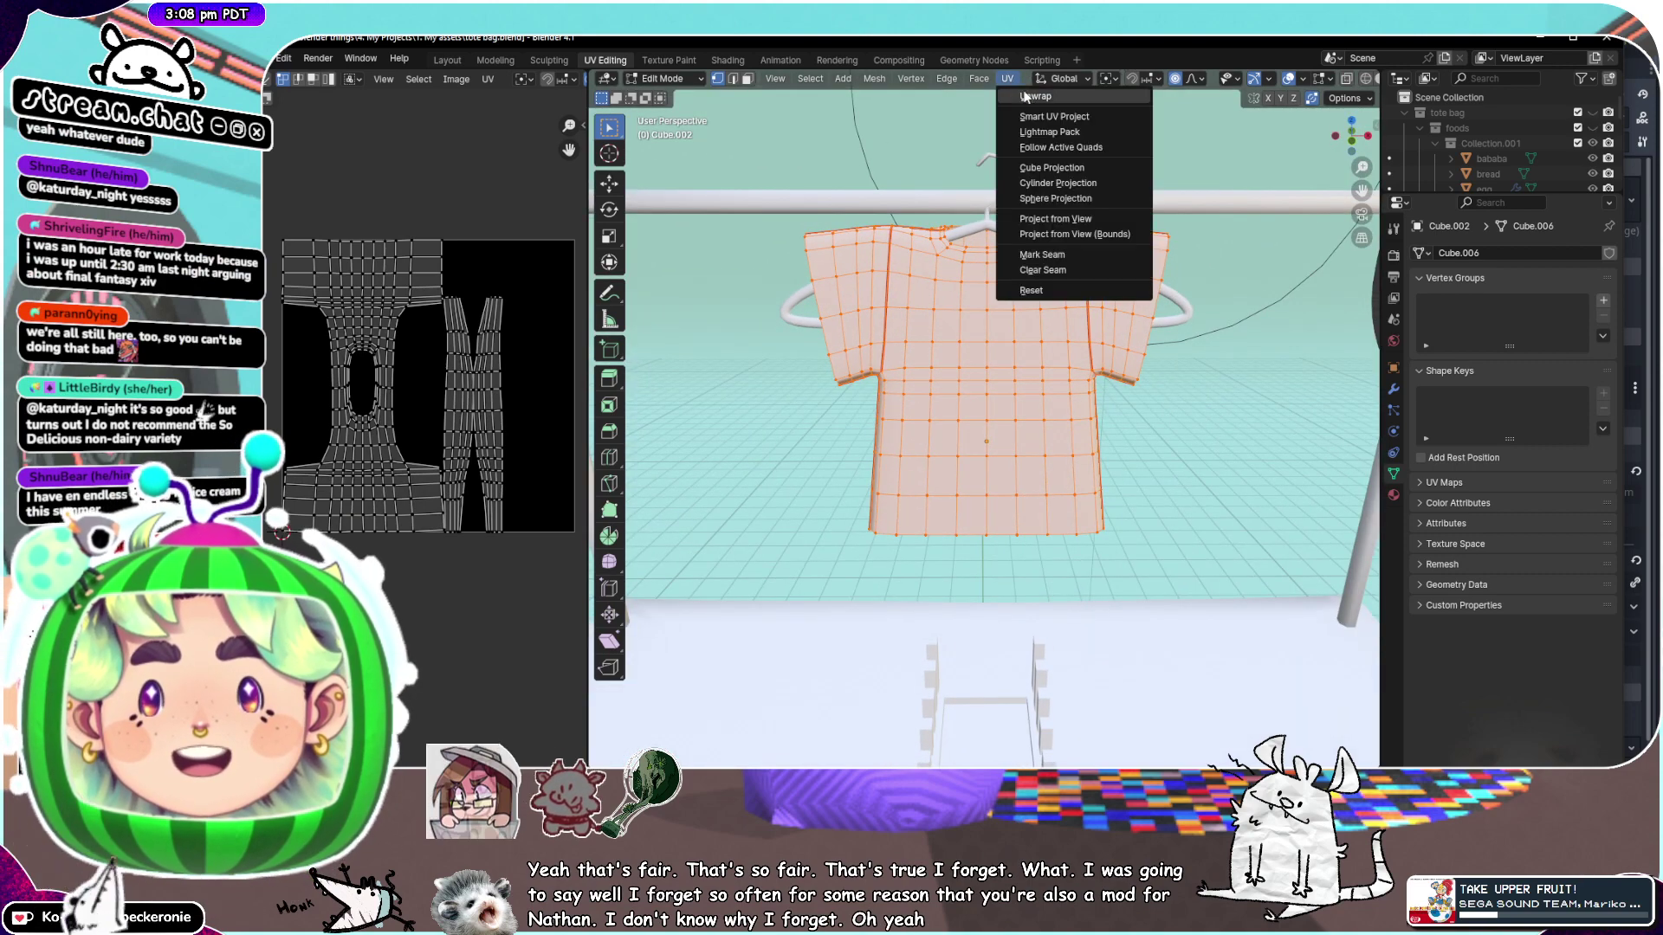
left_click(1024, 97)
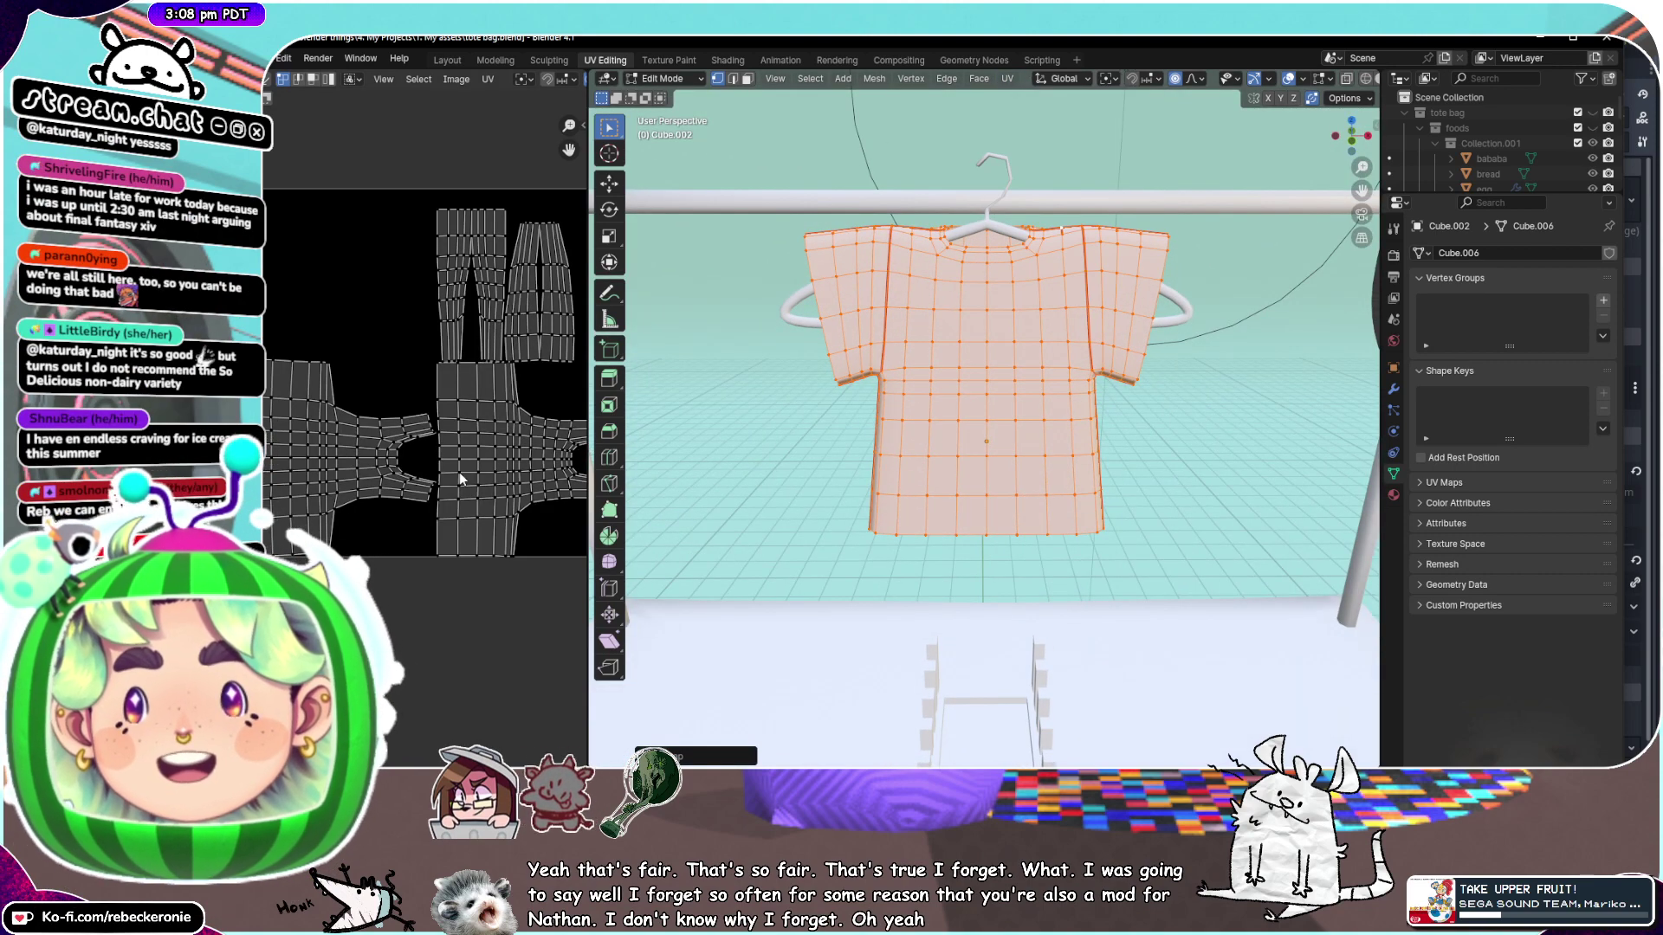
Select the whole front torso island in the UV layout
scroll(425, 481, "down", 1)
left_click(445, 485)
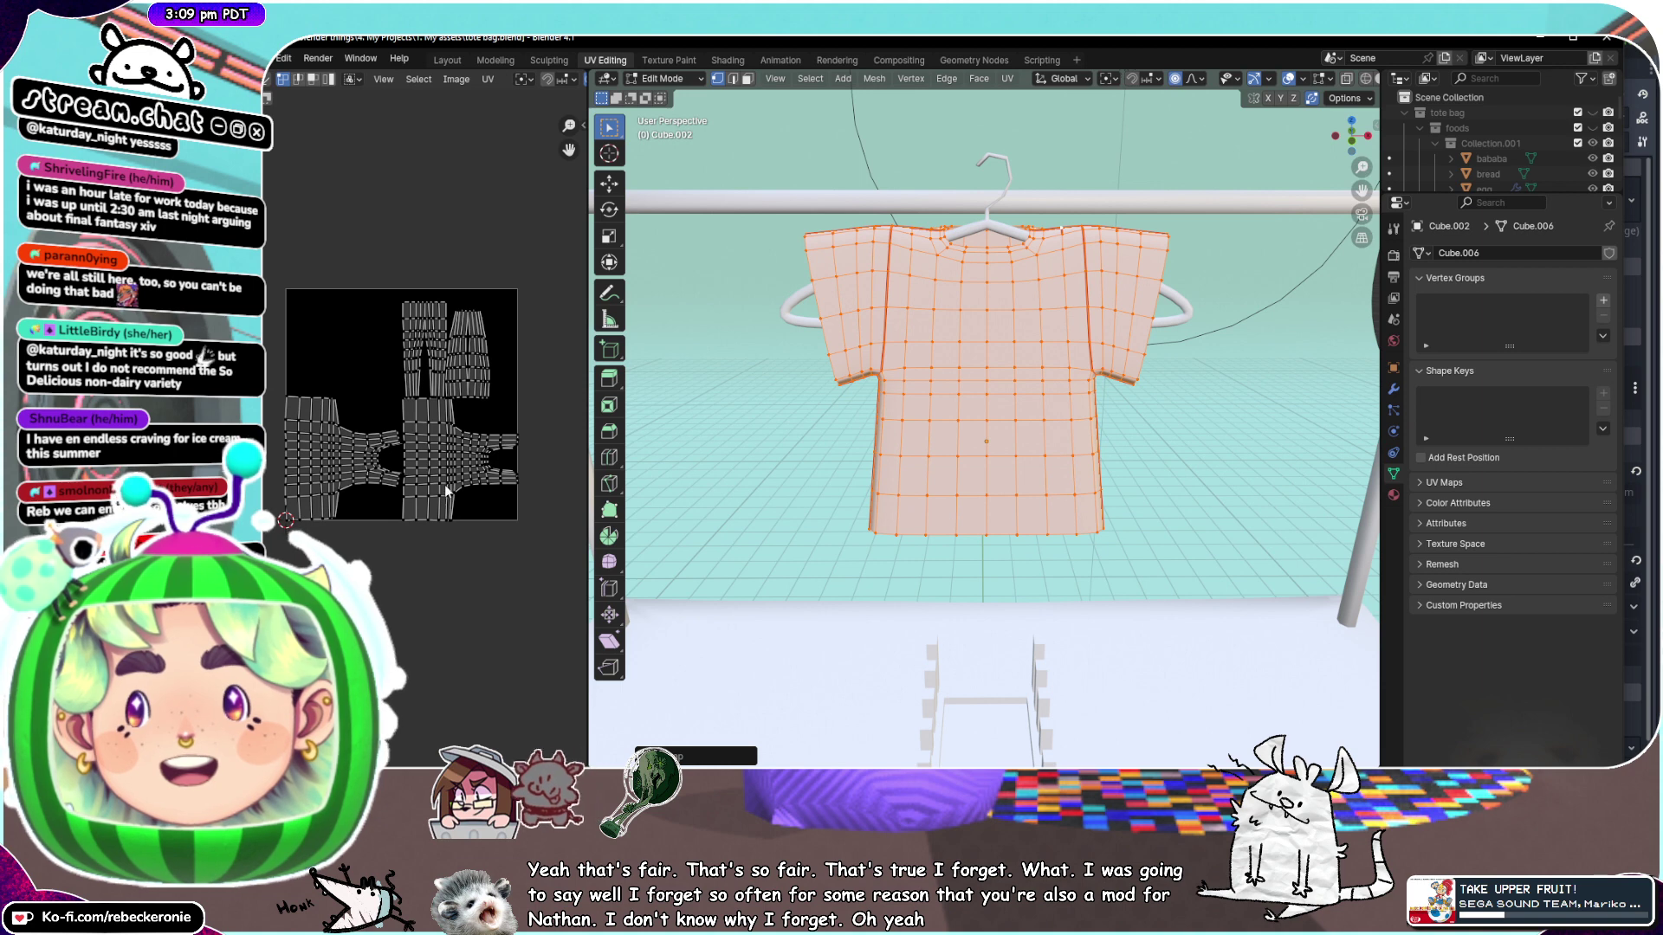
scroll(444, 485, "up", 4)
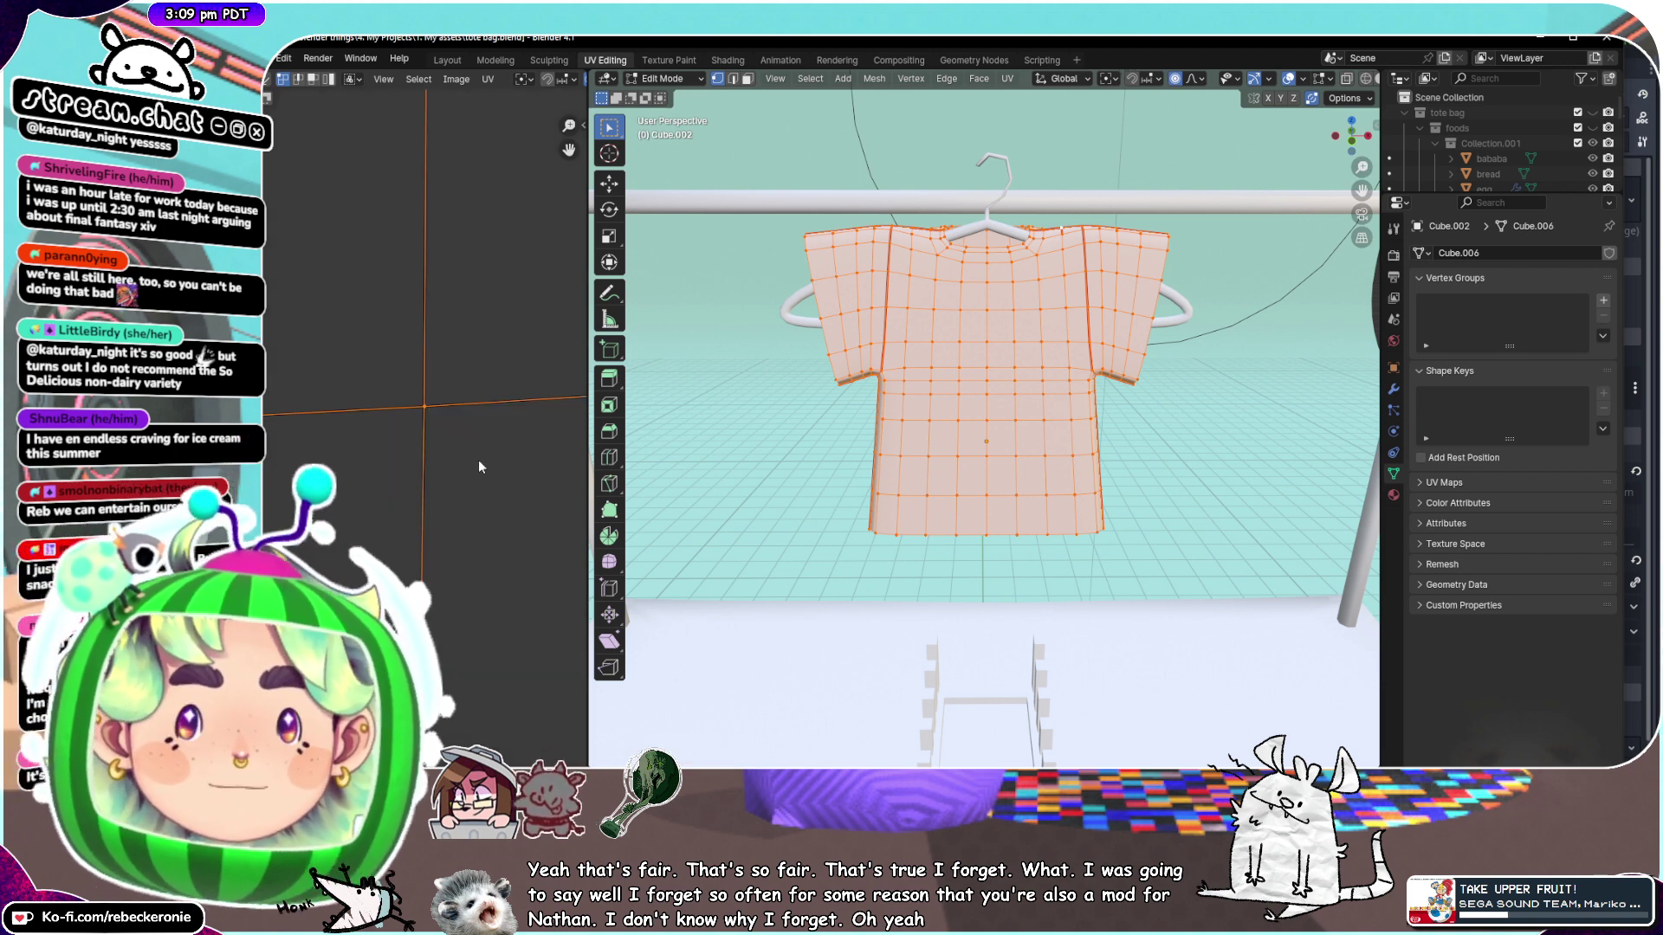
scroll(550, 403, "down", 5)
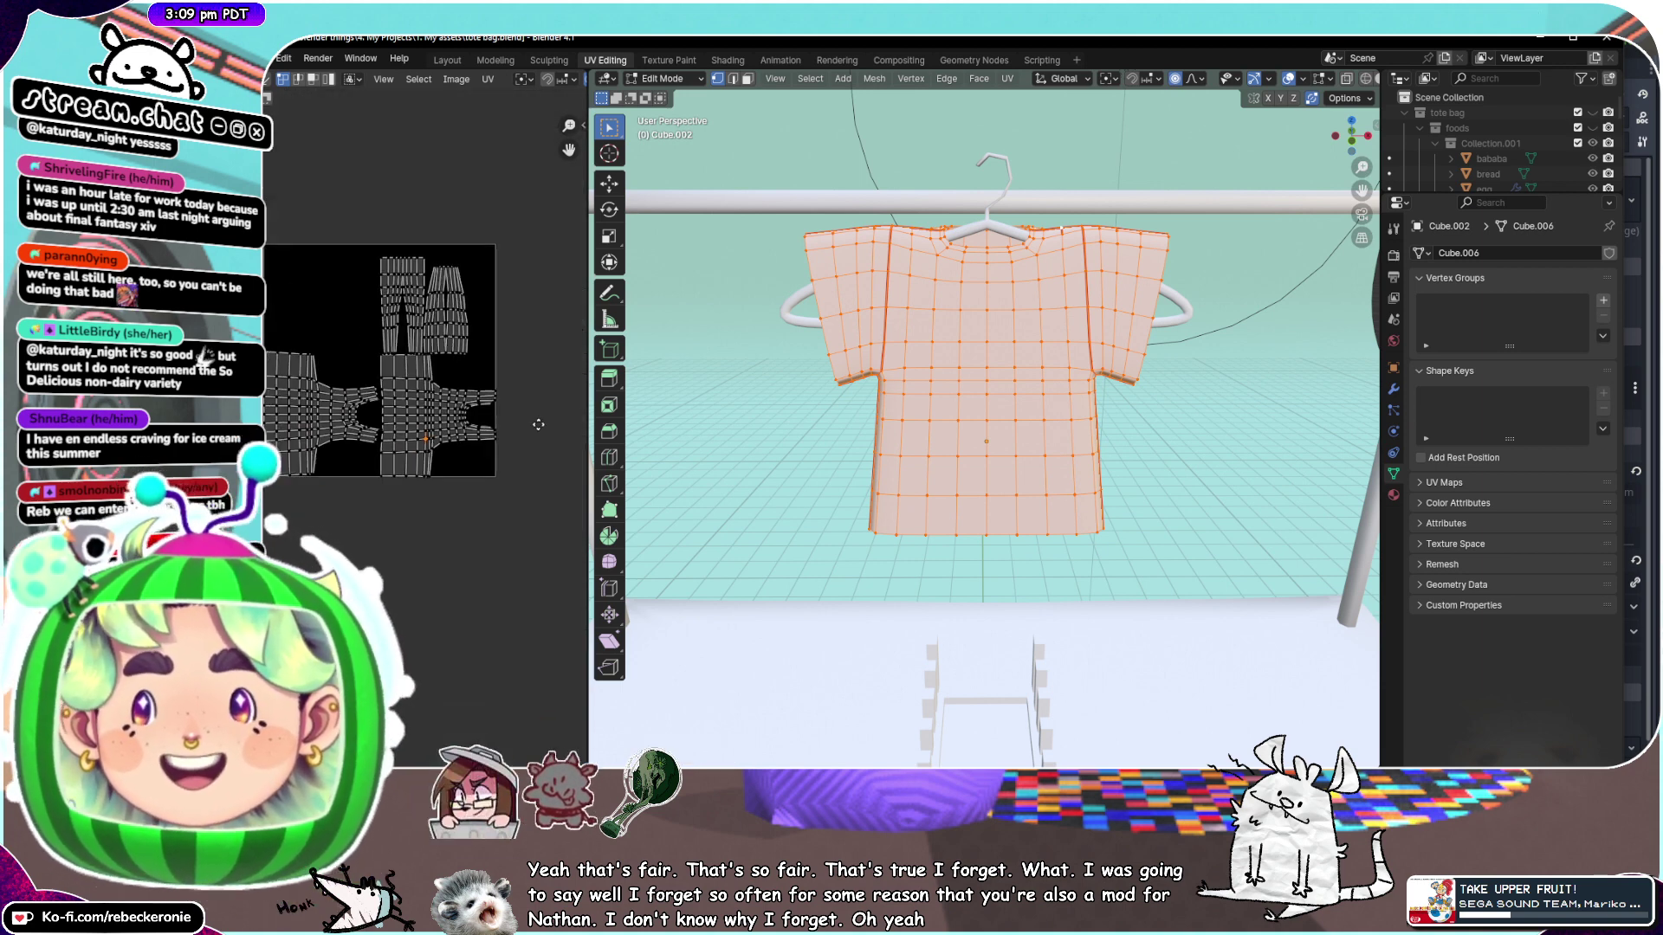
key("g")
right_click(495, 429)
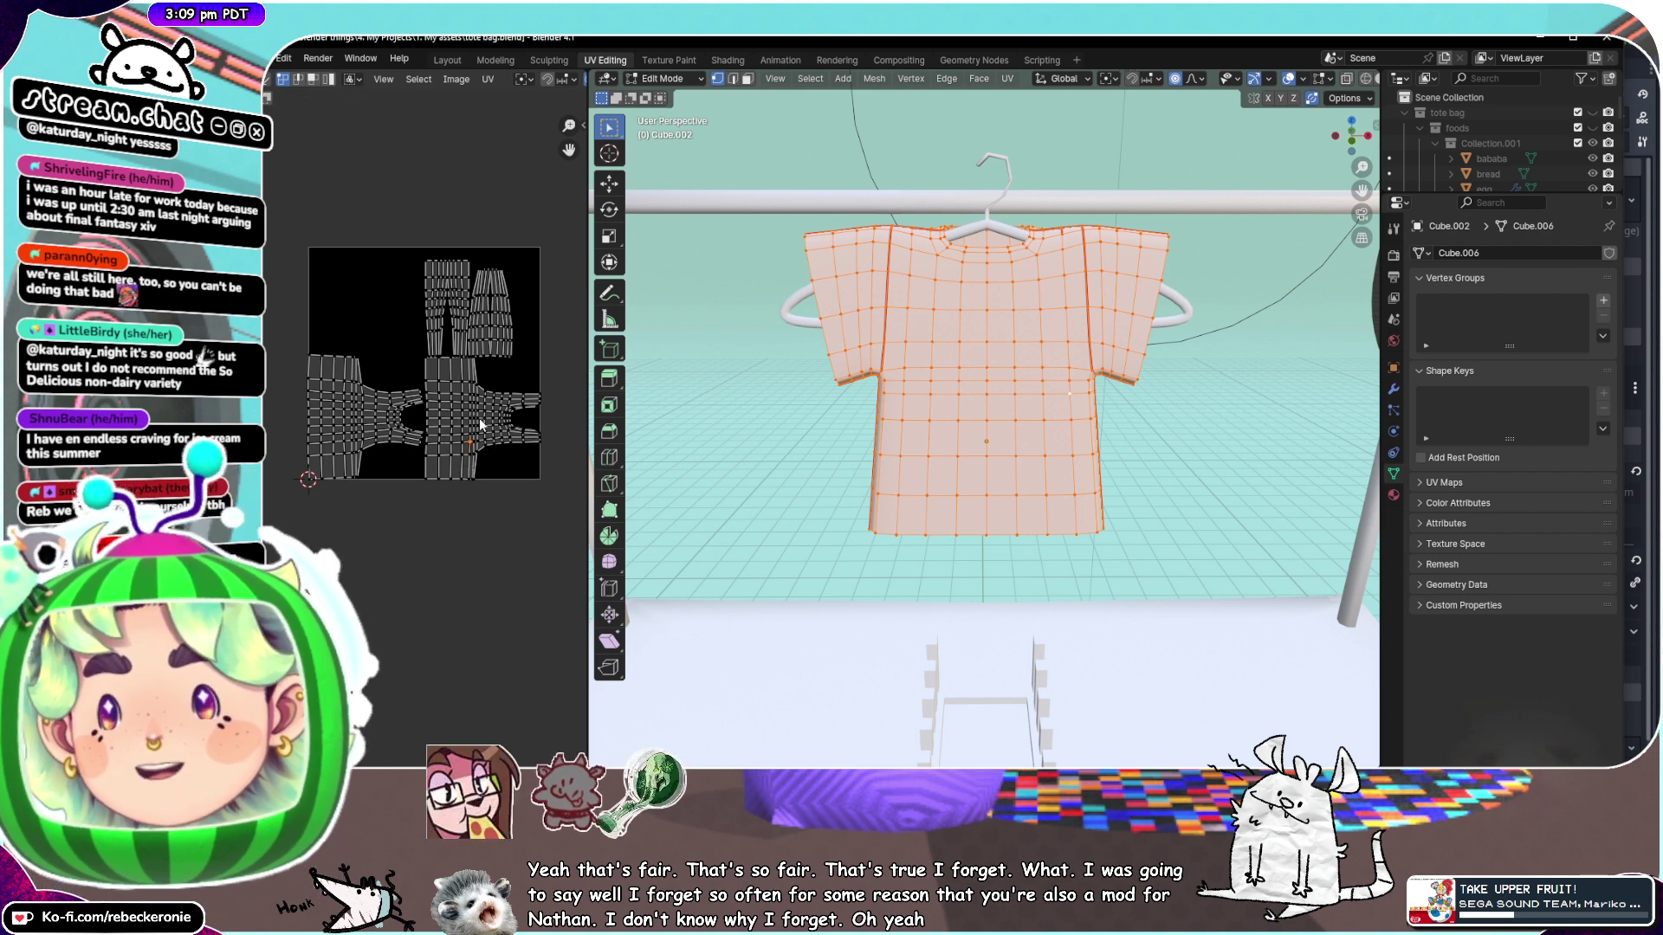
key("l")
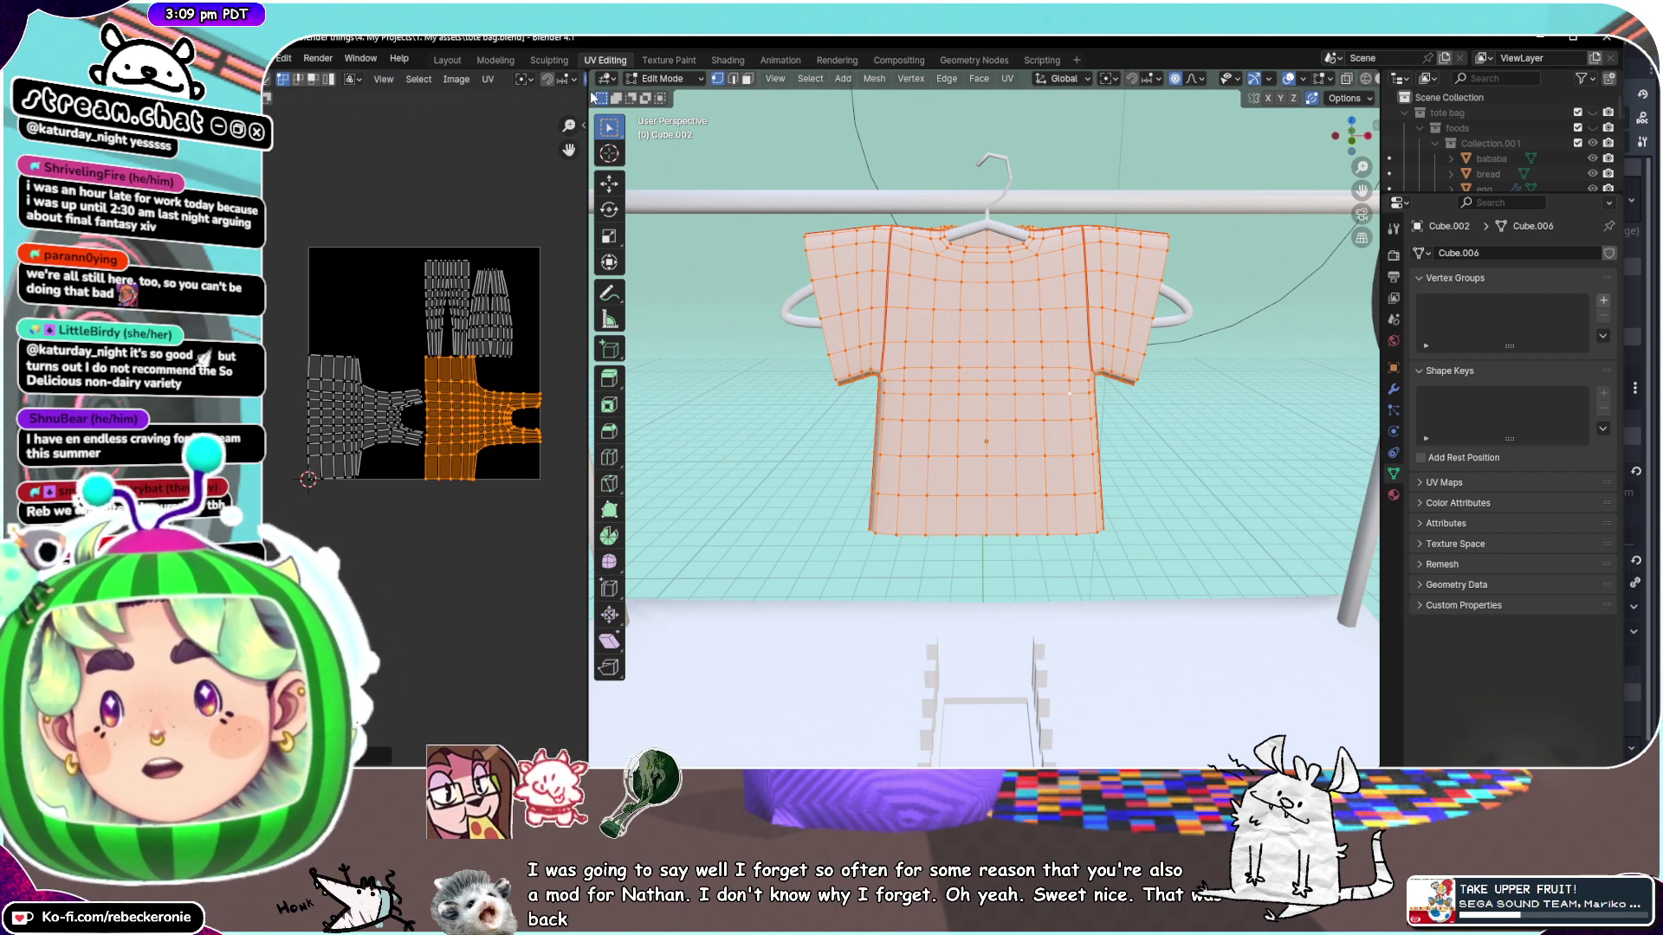
Widen the UV editor area and frame the full shirt layout in it
left_click_drag(586, 93, 827, 93)
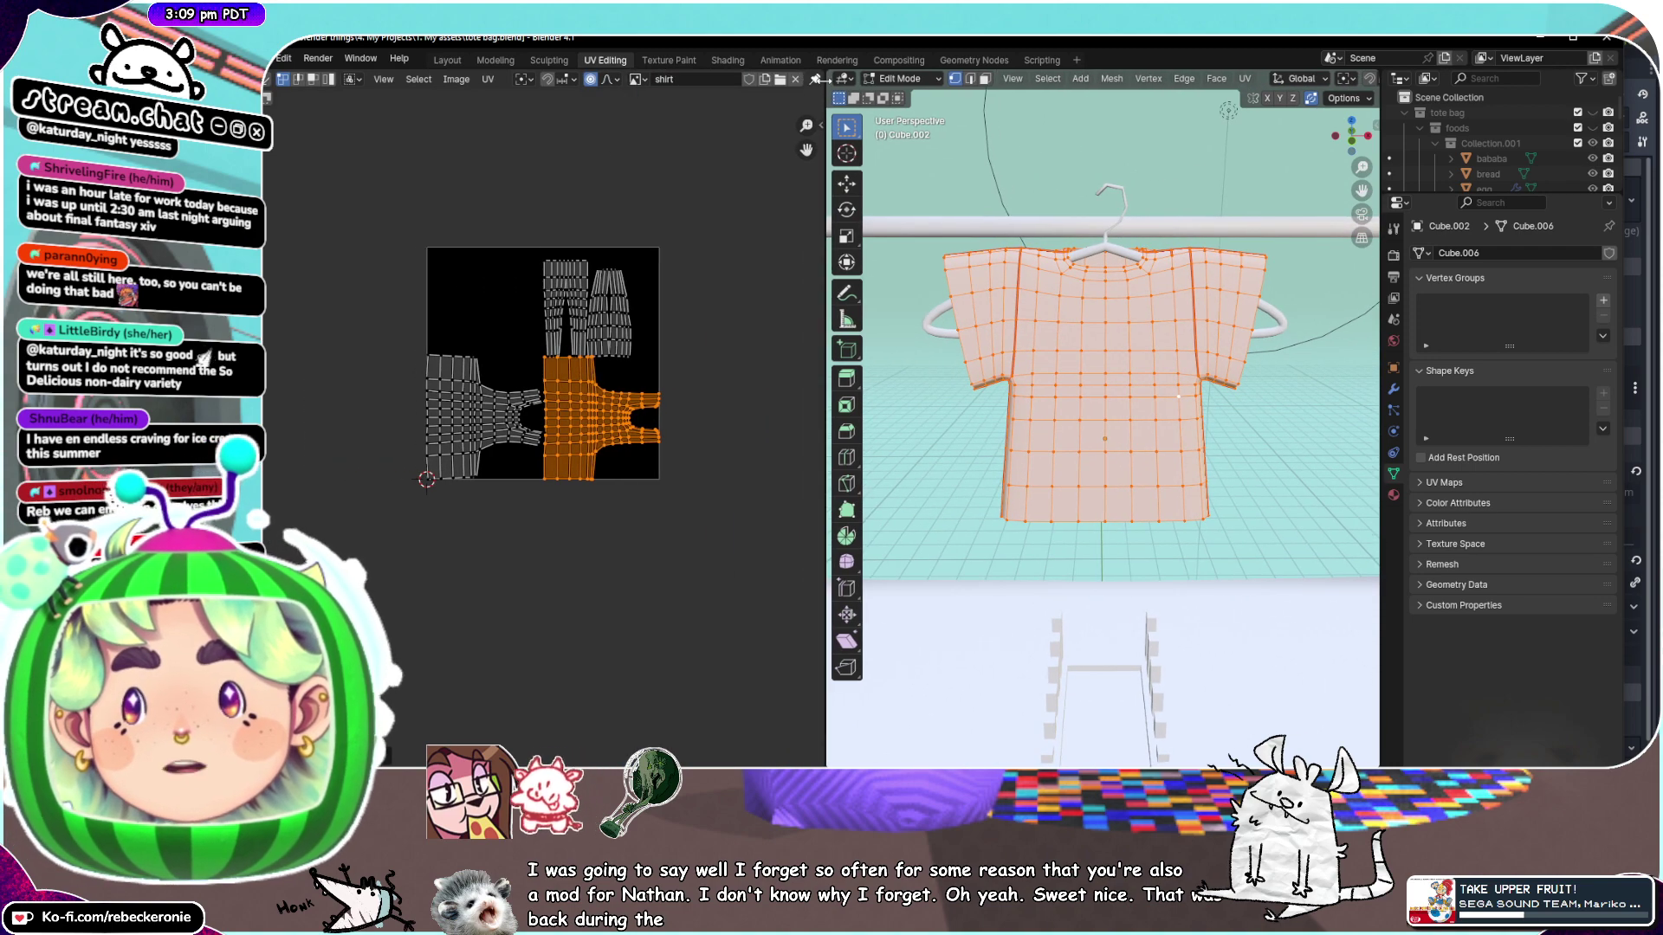
scroll(801, 129, "up", 4)
left_click_drag(807, 150, 855, 336)
scroll(813, 151, "down", 1)
left_click_drag(808, 150, 739, 145)
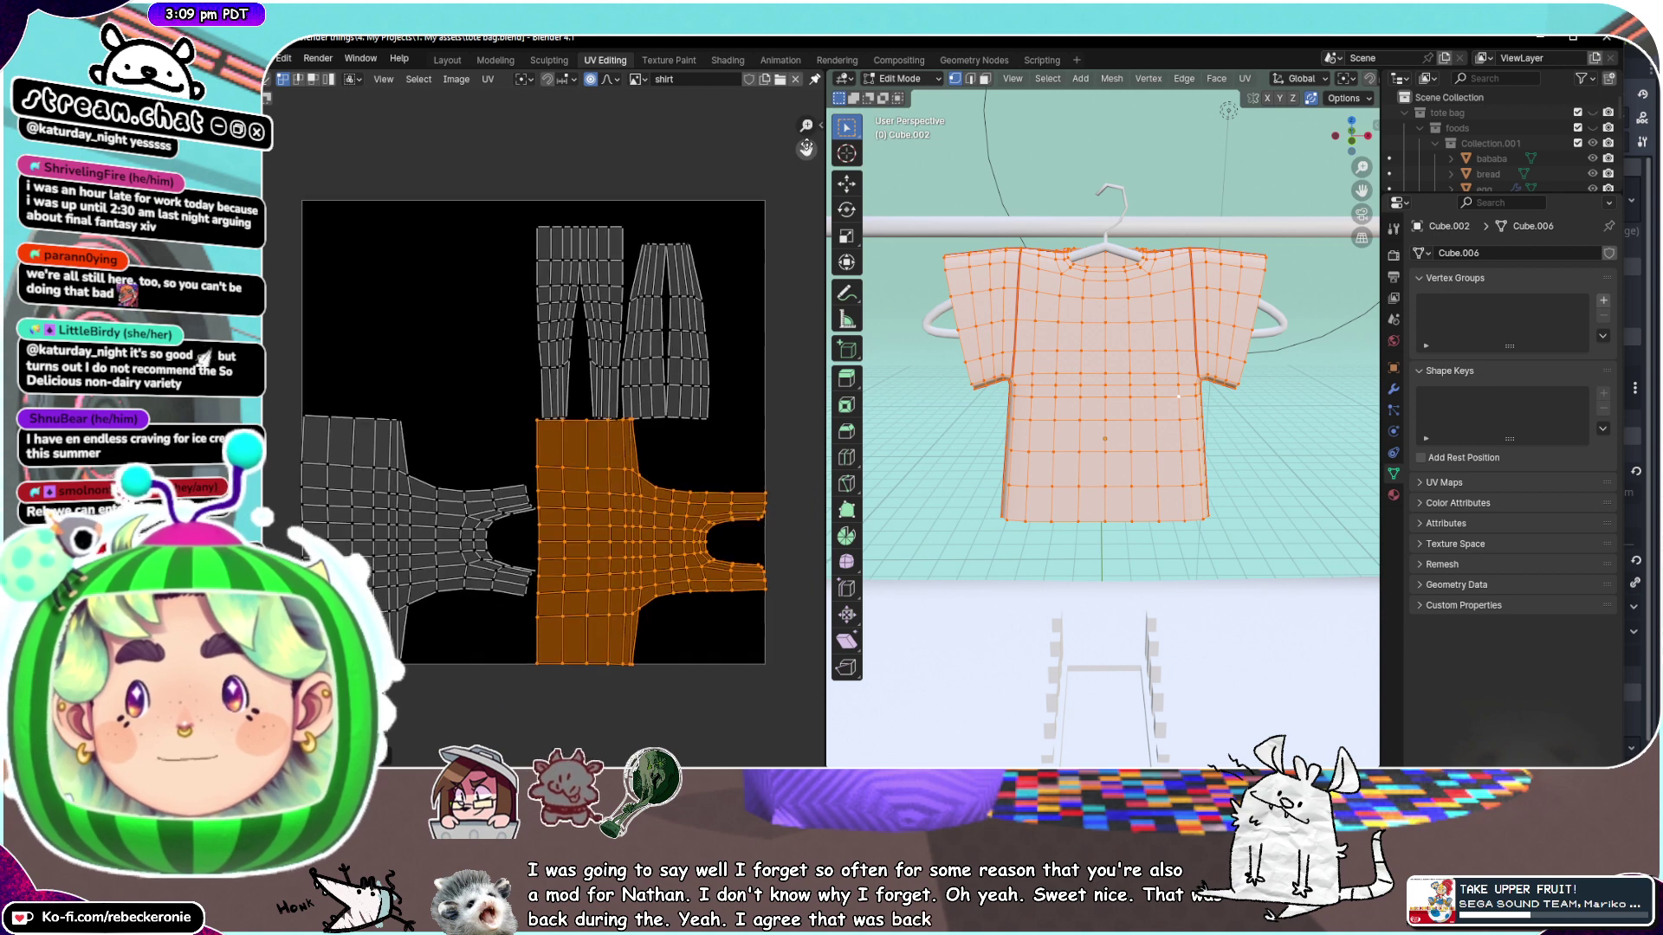
left_click(418, 78)
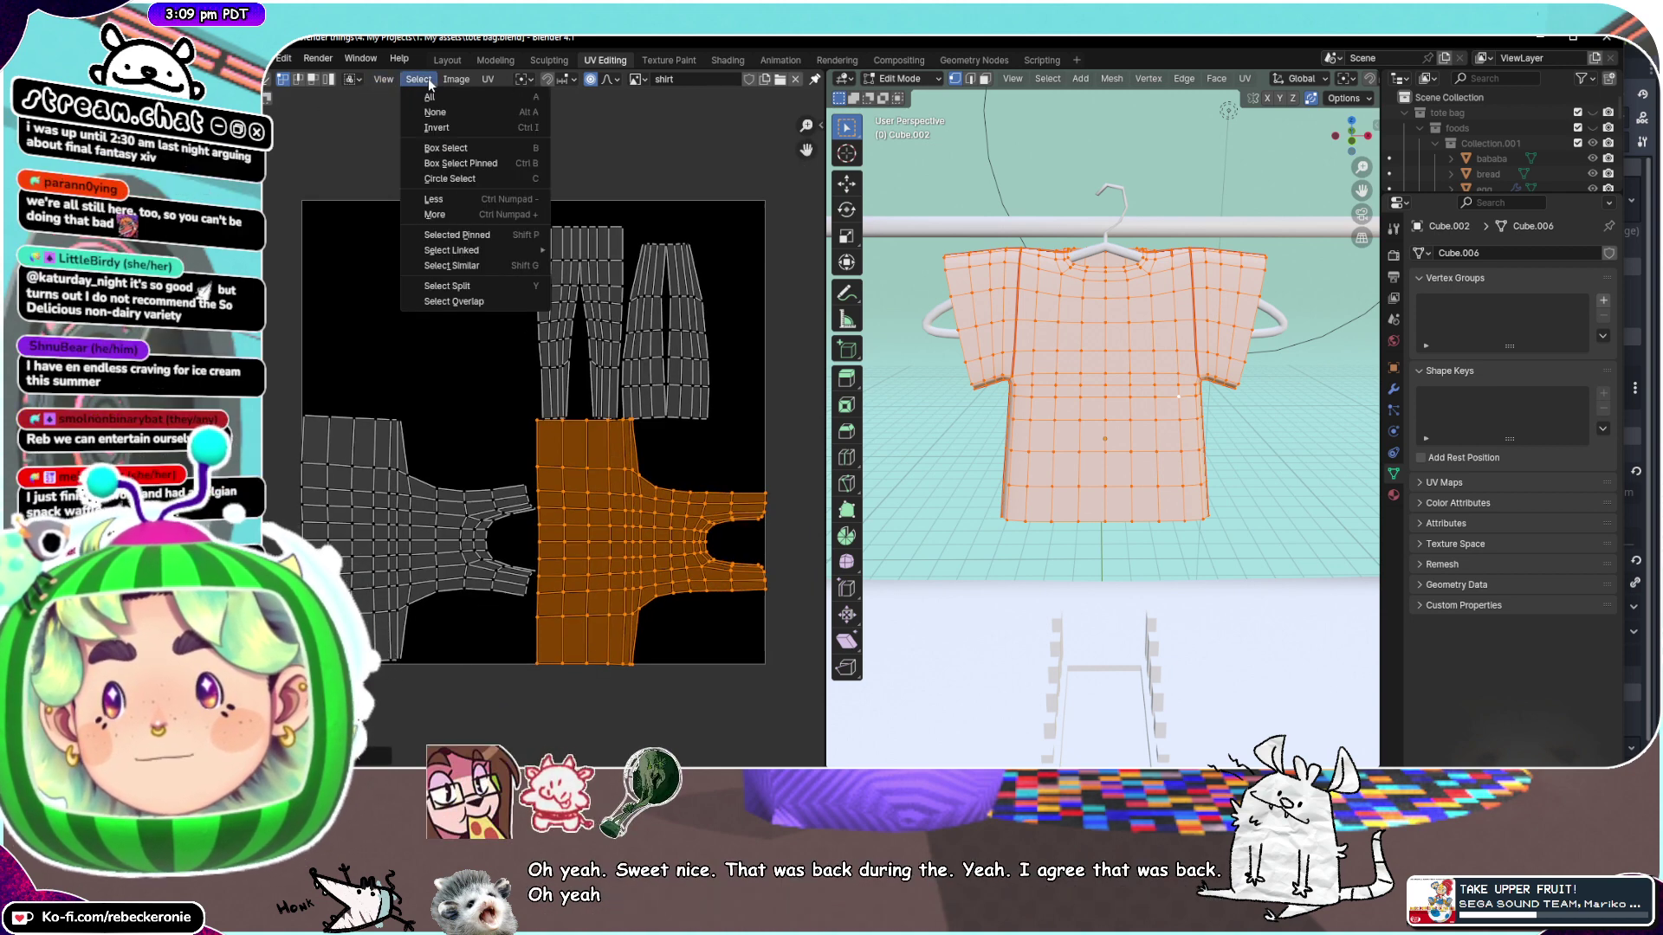
mouse_move(488, 79)
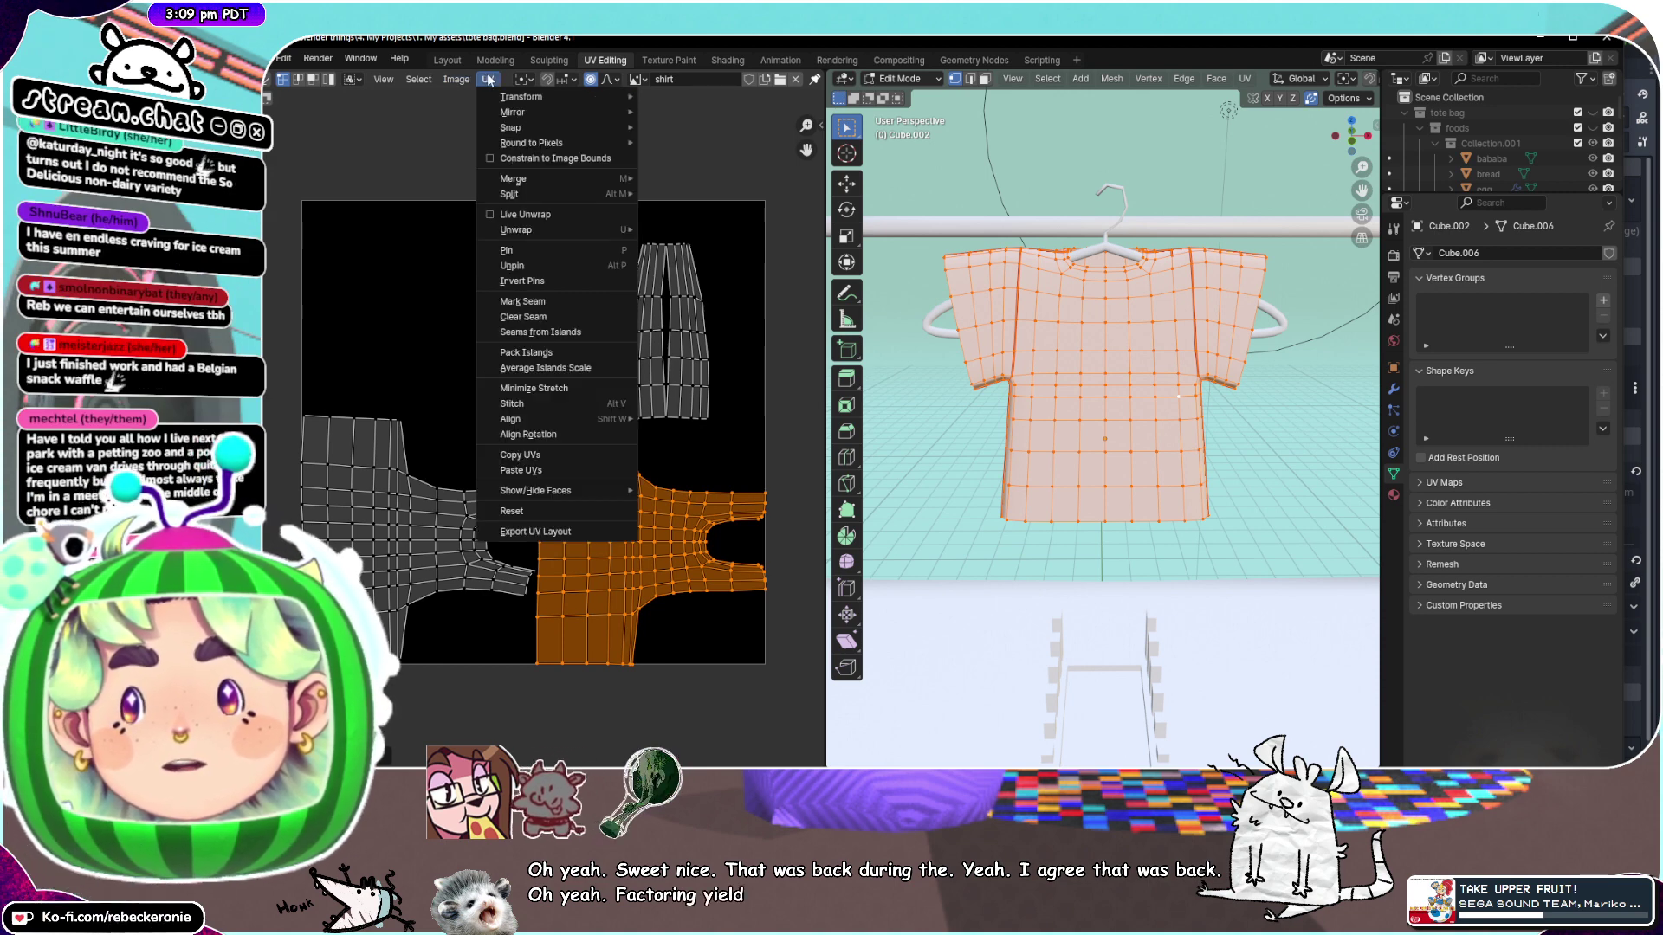
left_click(489, 80)
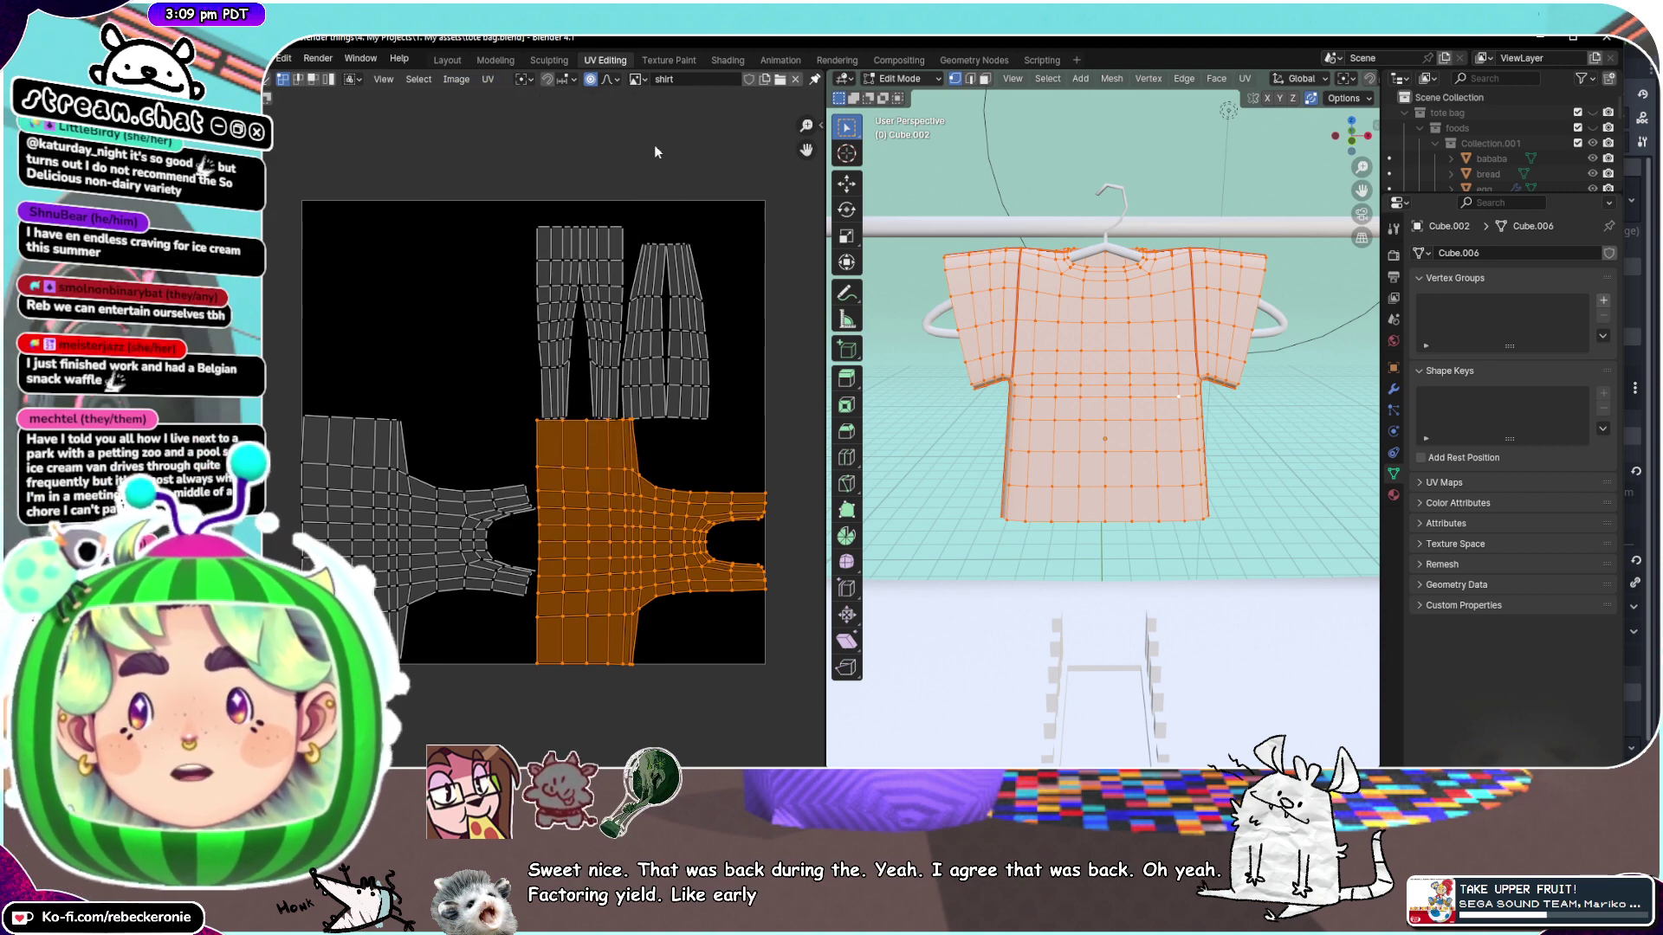
key("g")
key("x")
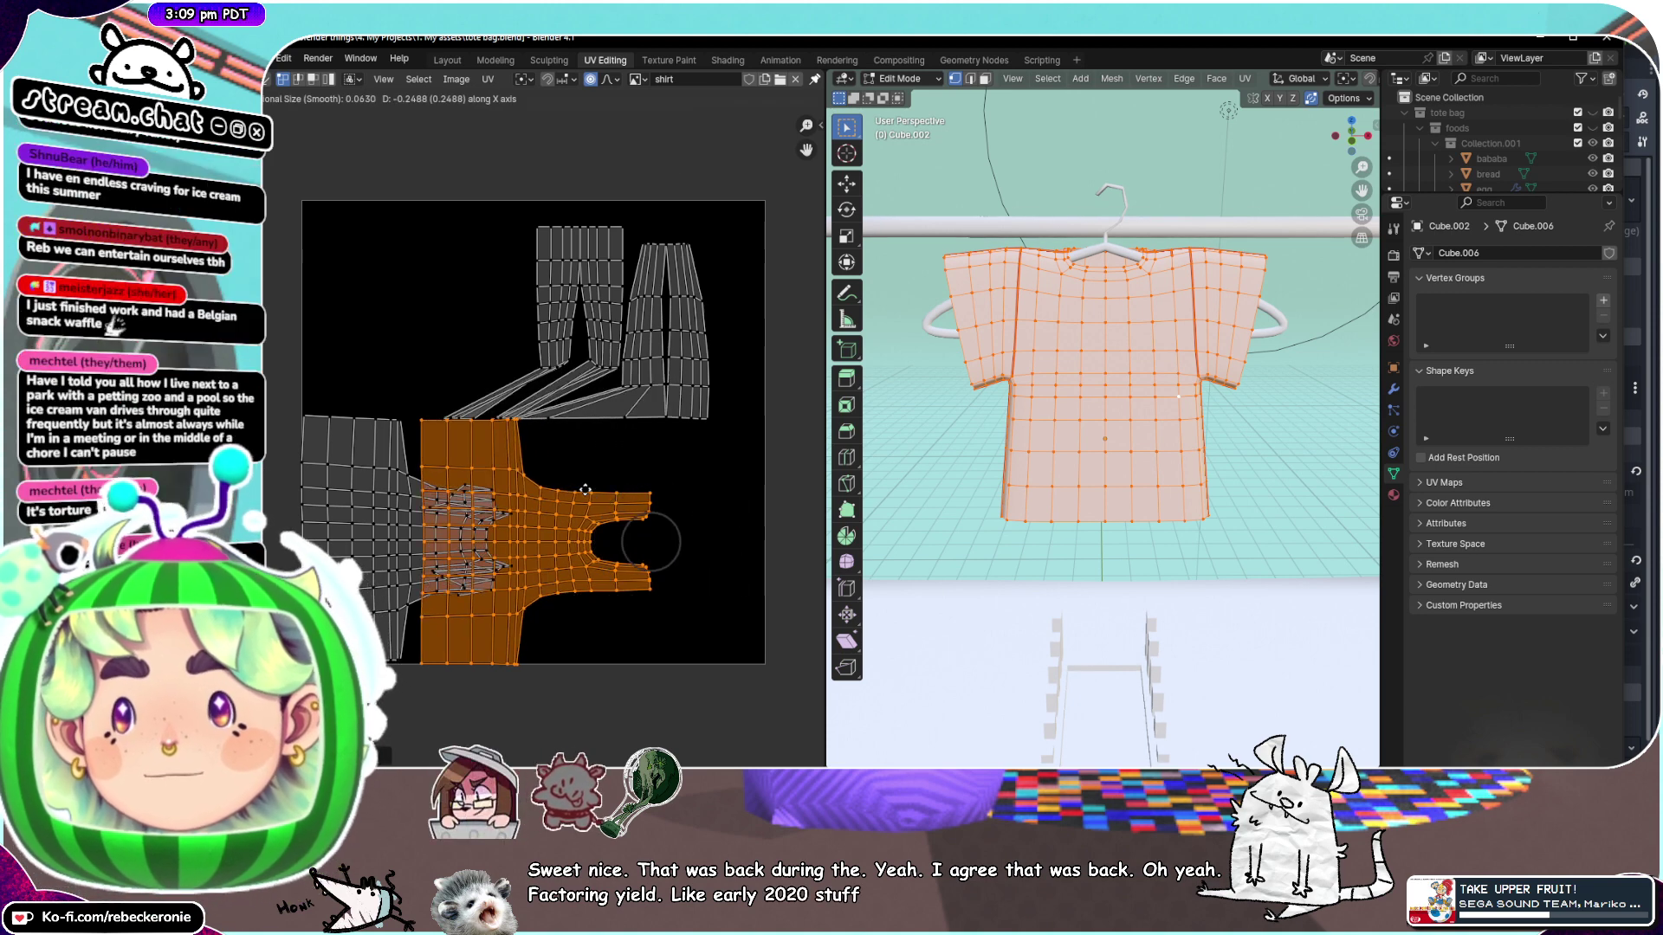
scroll(586, 490, "up", 15)
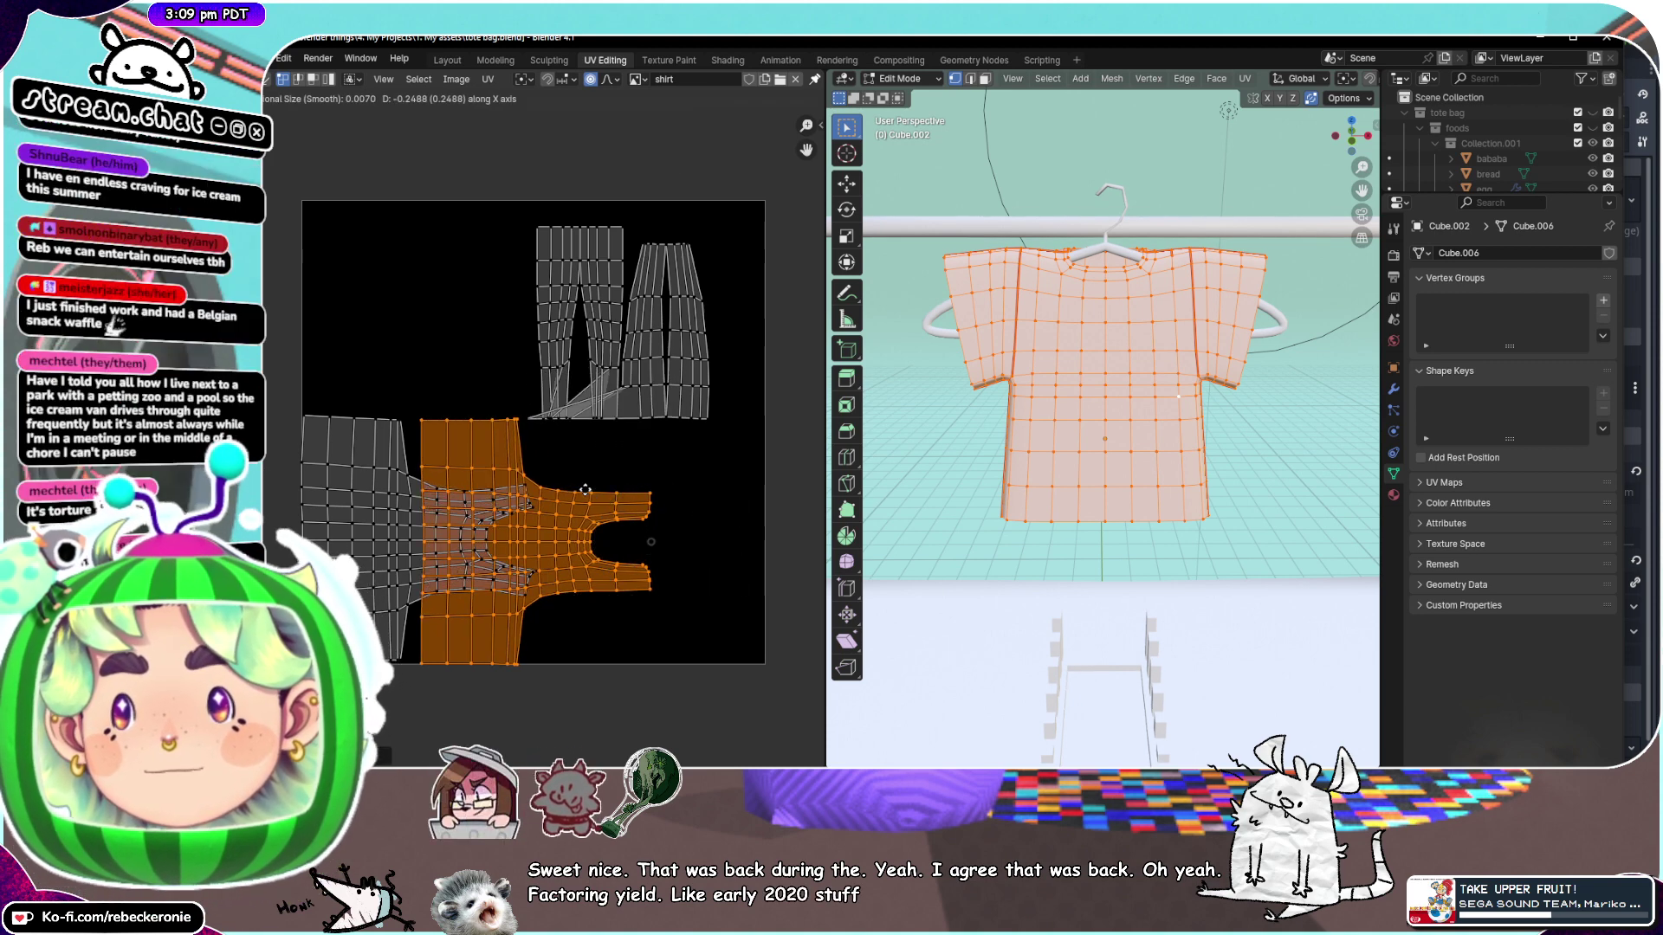
right_click(586, 490)
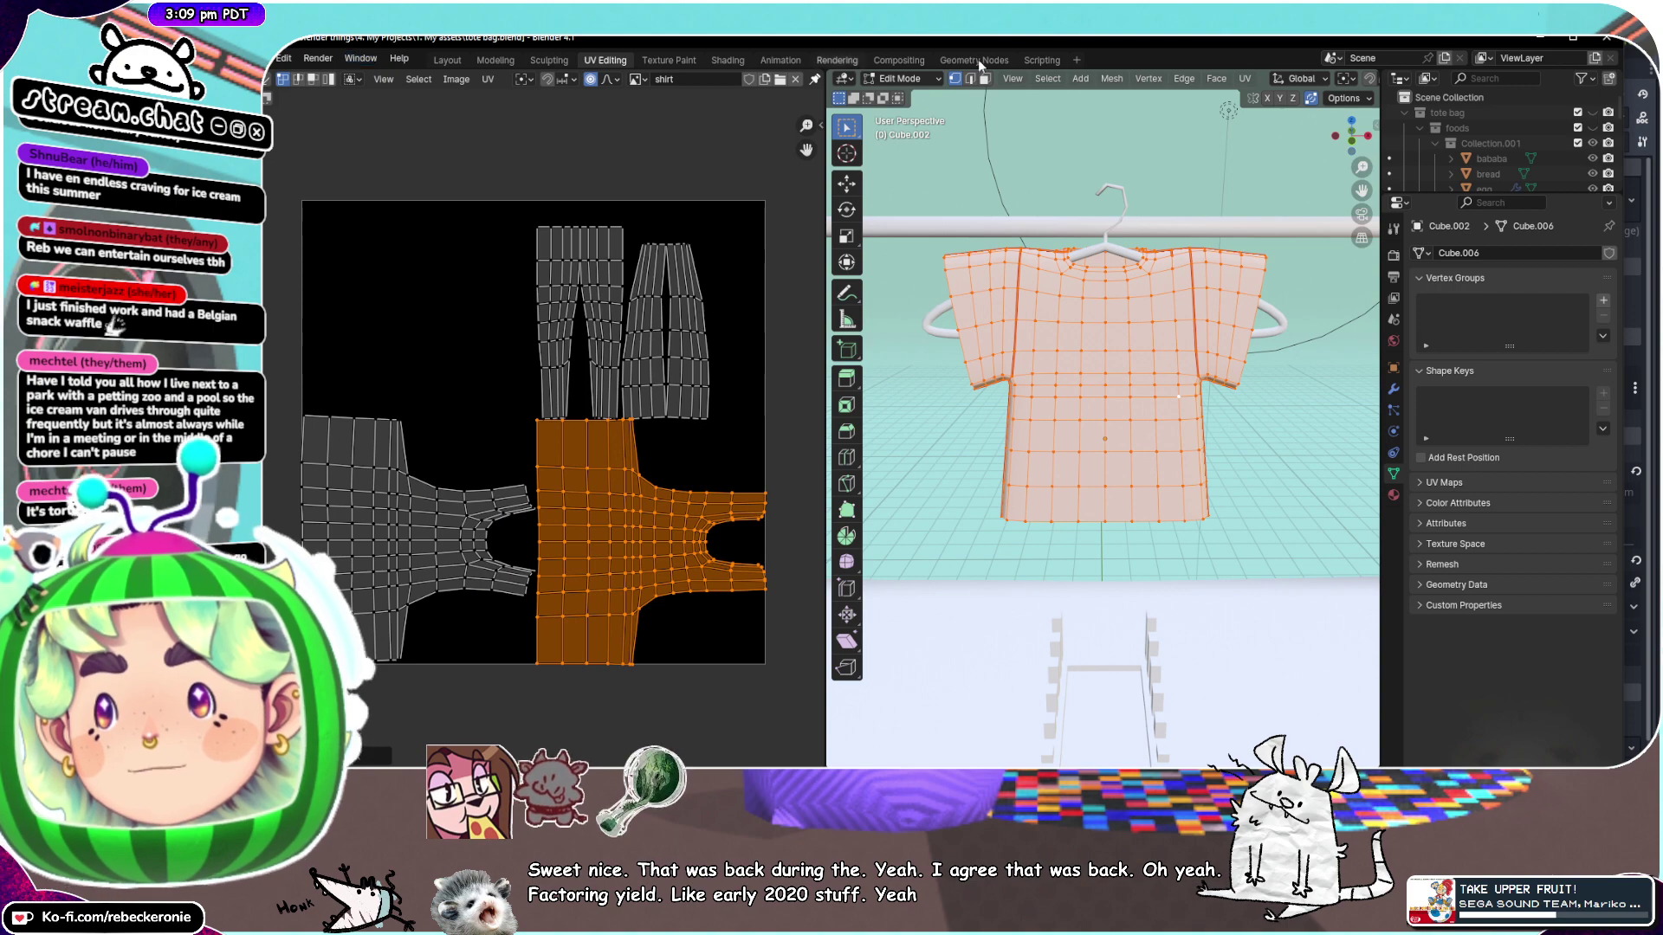
Show the UV editor's tools, turn on snapping and try moving the front torso island over the other torso island
double_click(1154, 38)
key("t")
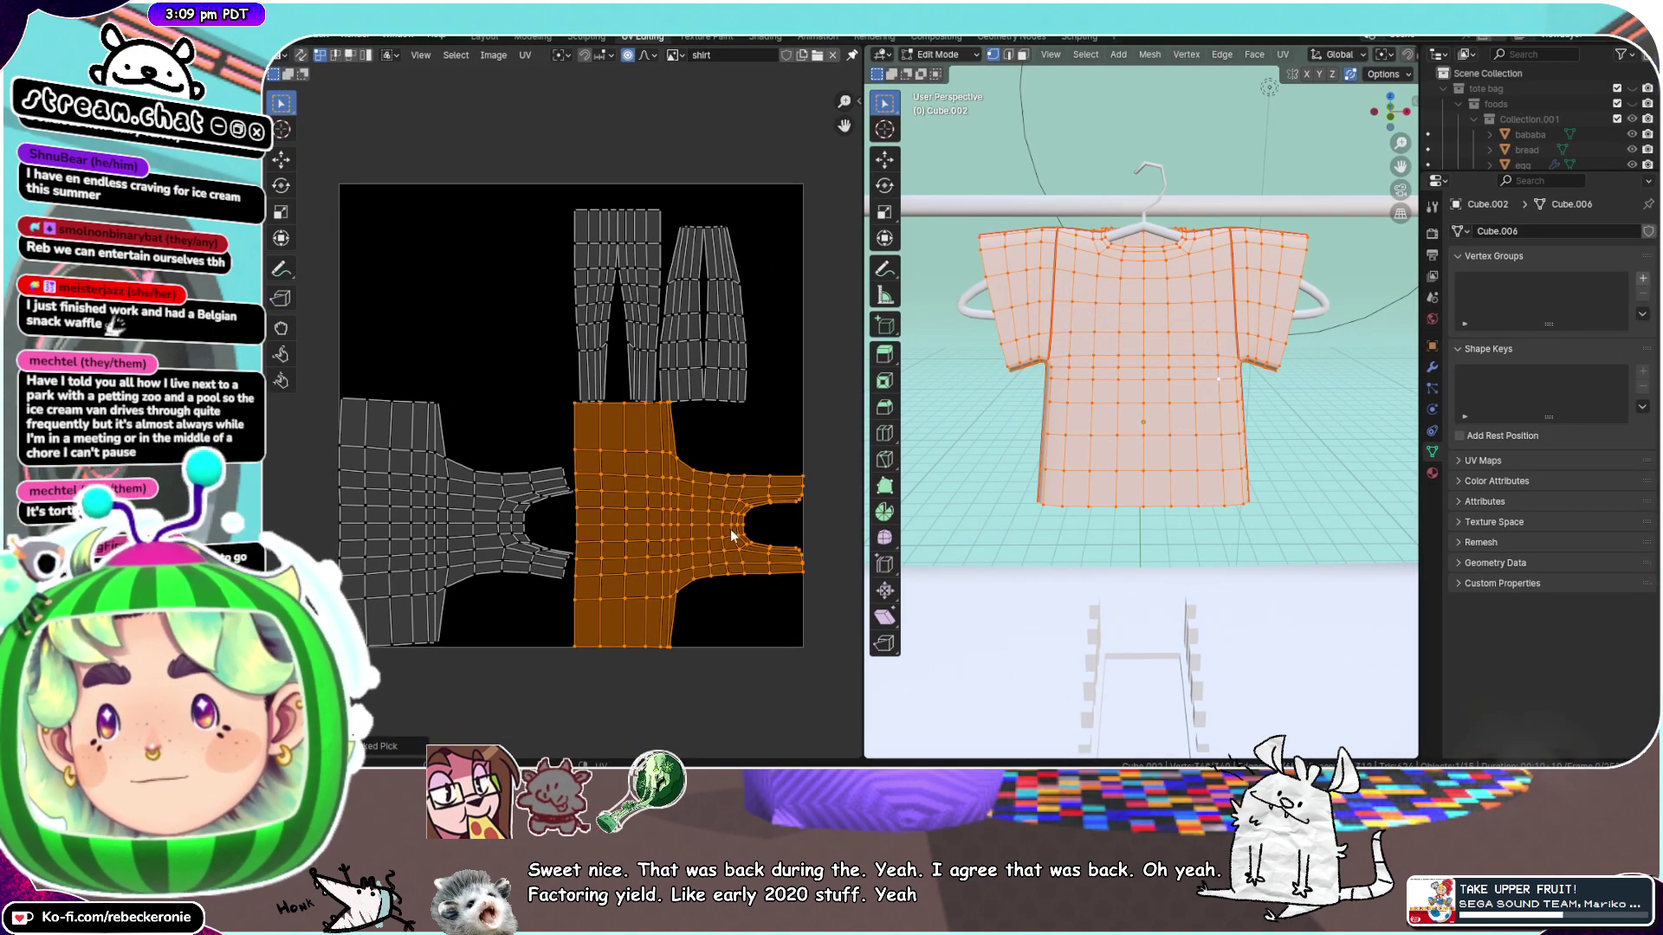
left_click(585, 55)
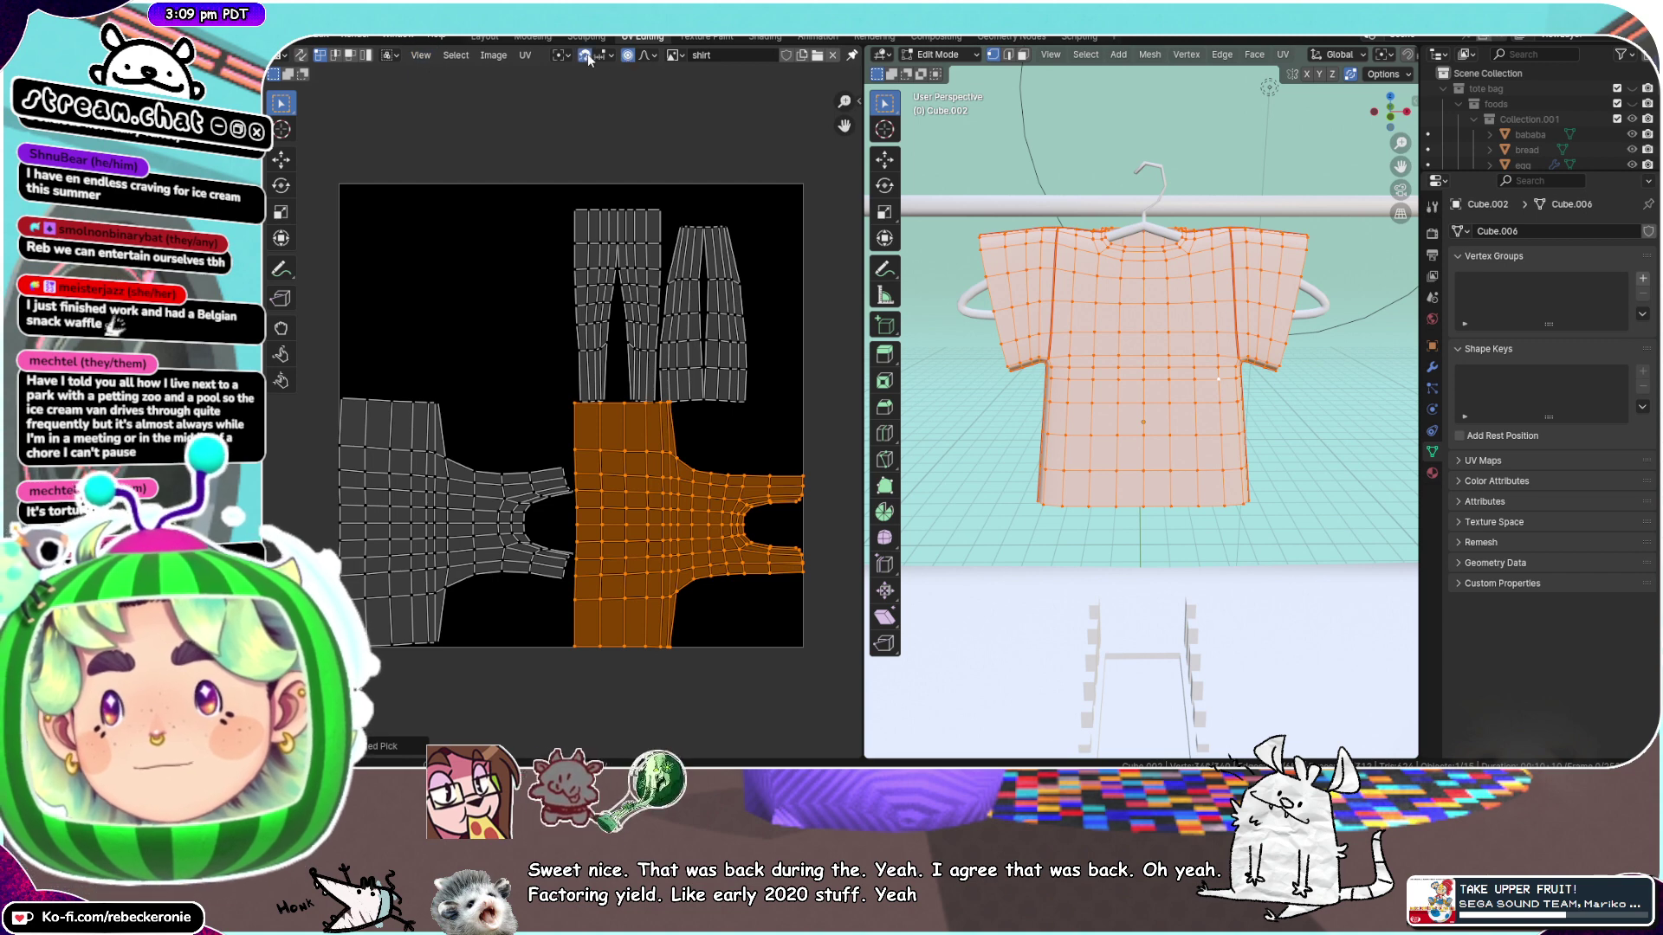
key("g")
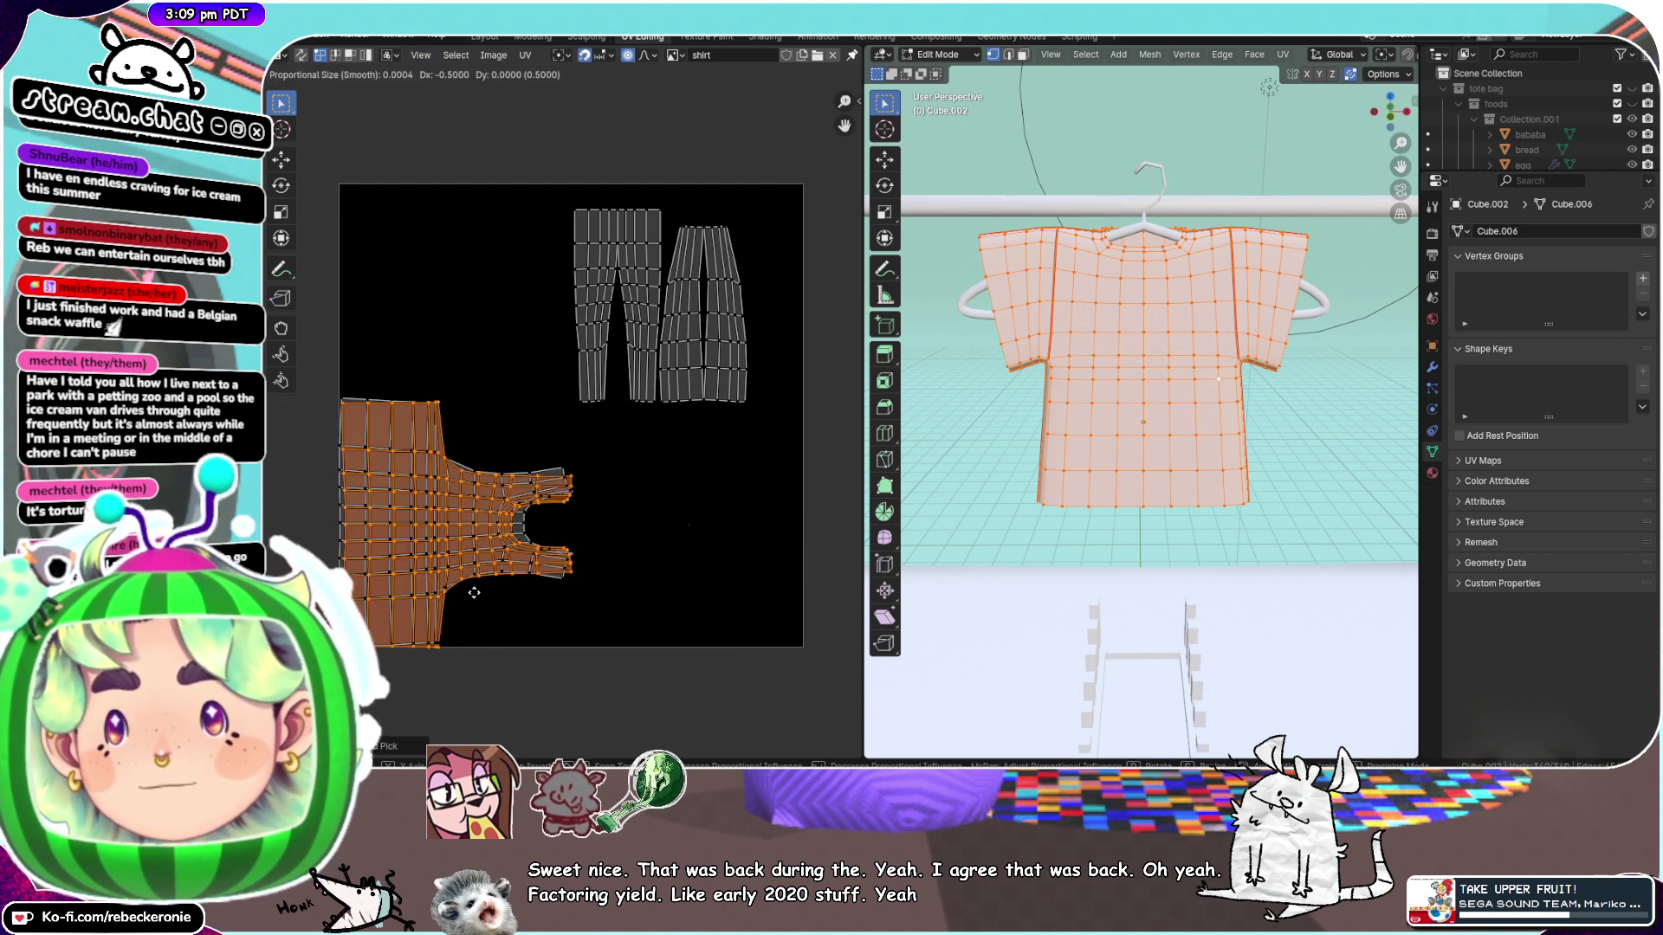
key("Escape")
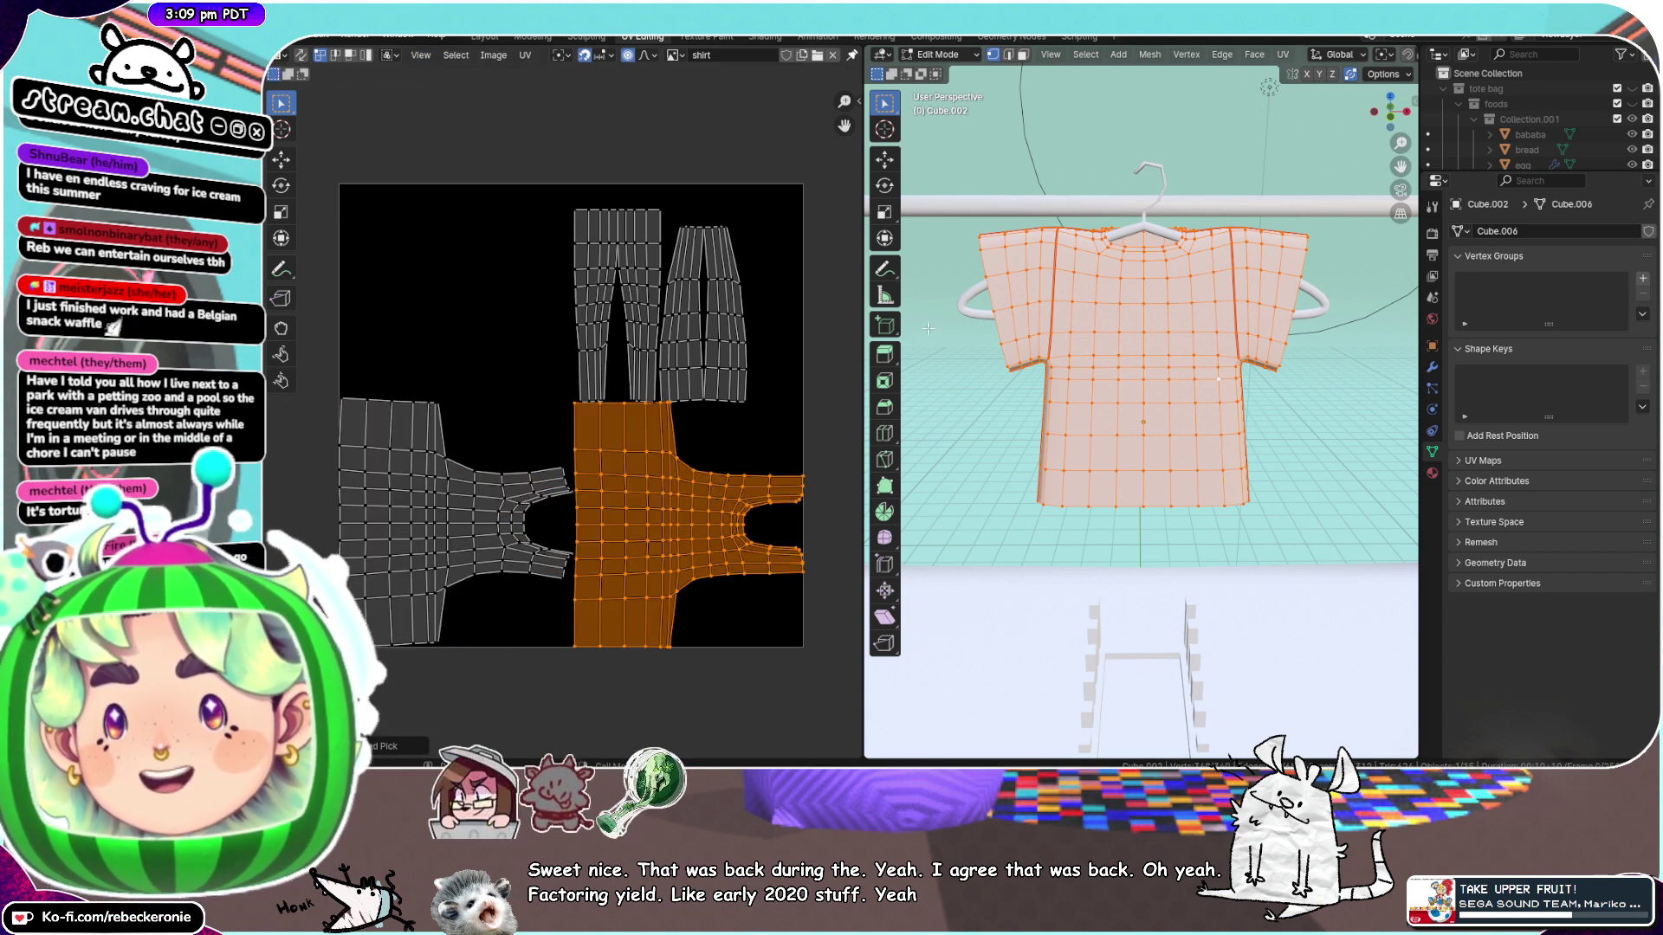
Box-select the shirt's front torso faces in the 3D view to check which UV island they belong to
key("alt+a")
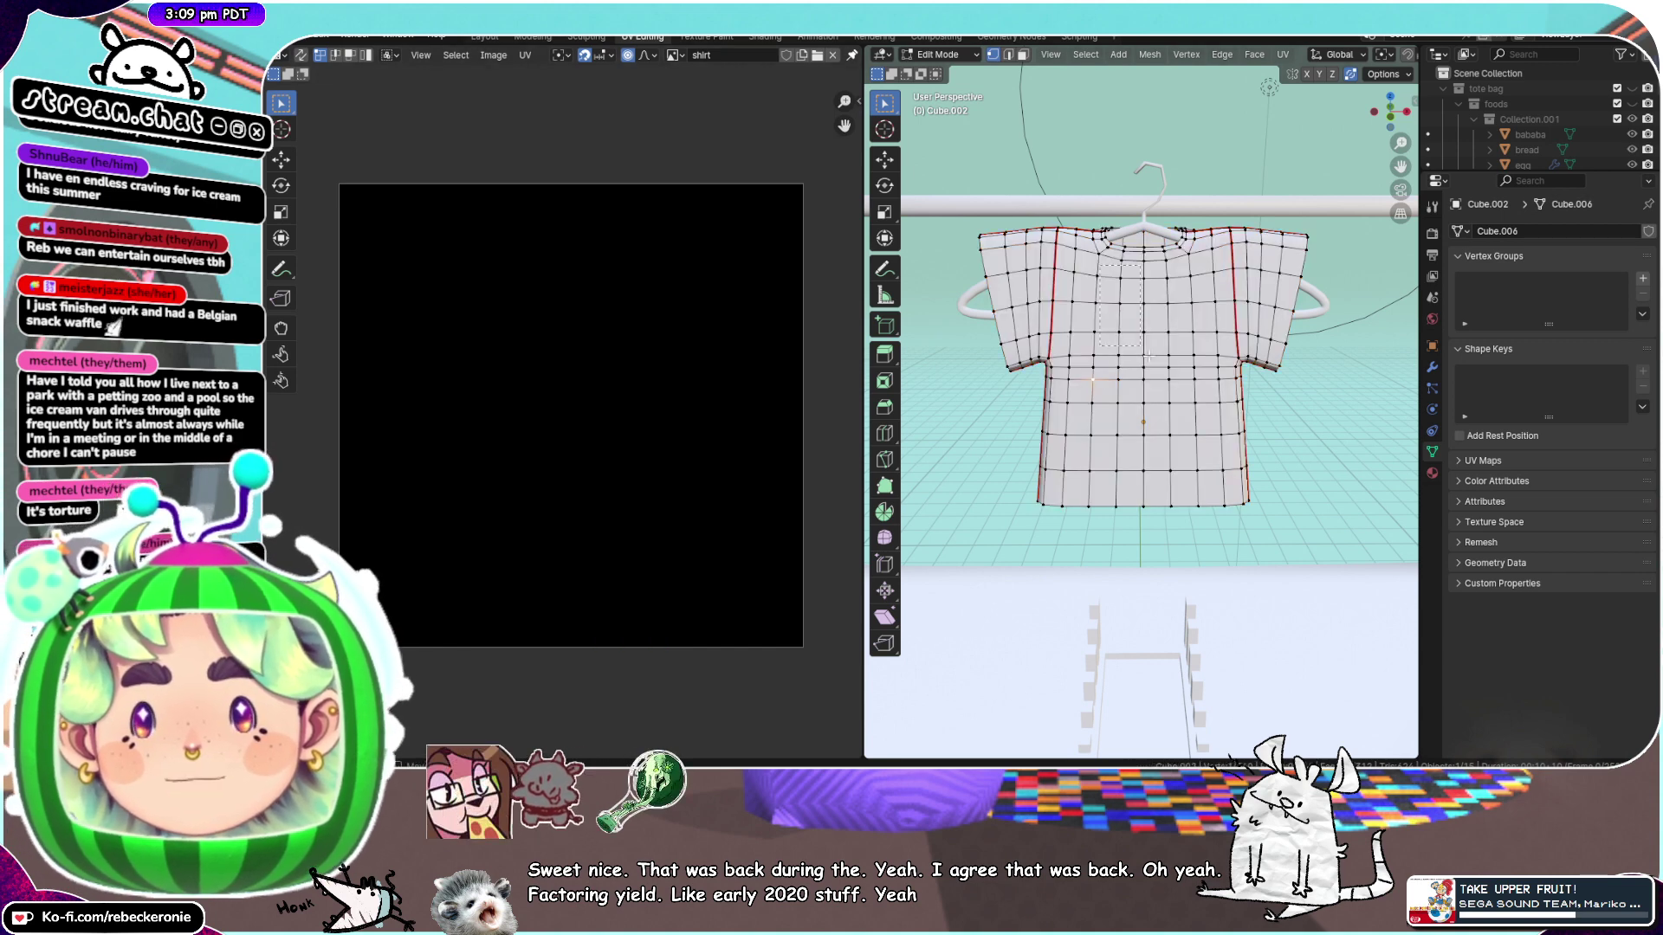
left_click_drag(1108, 270, 1203, 419)
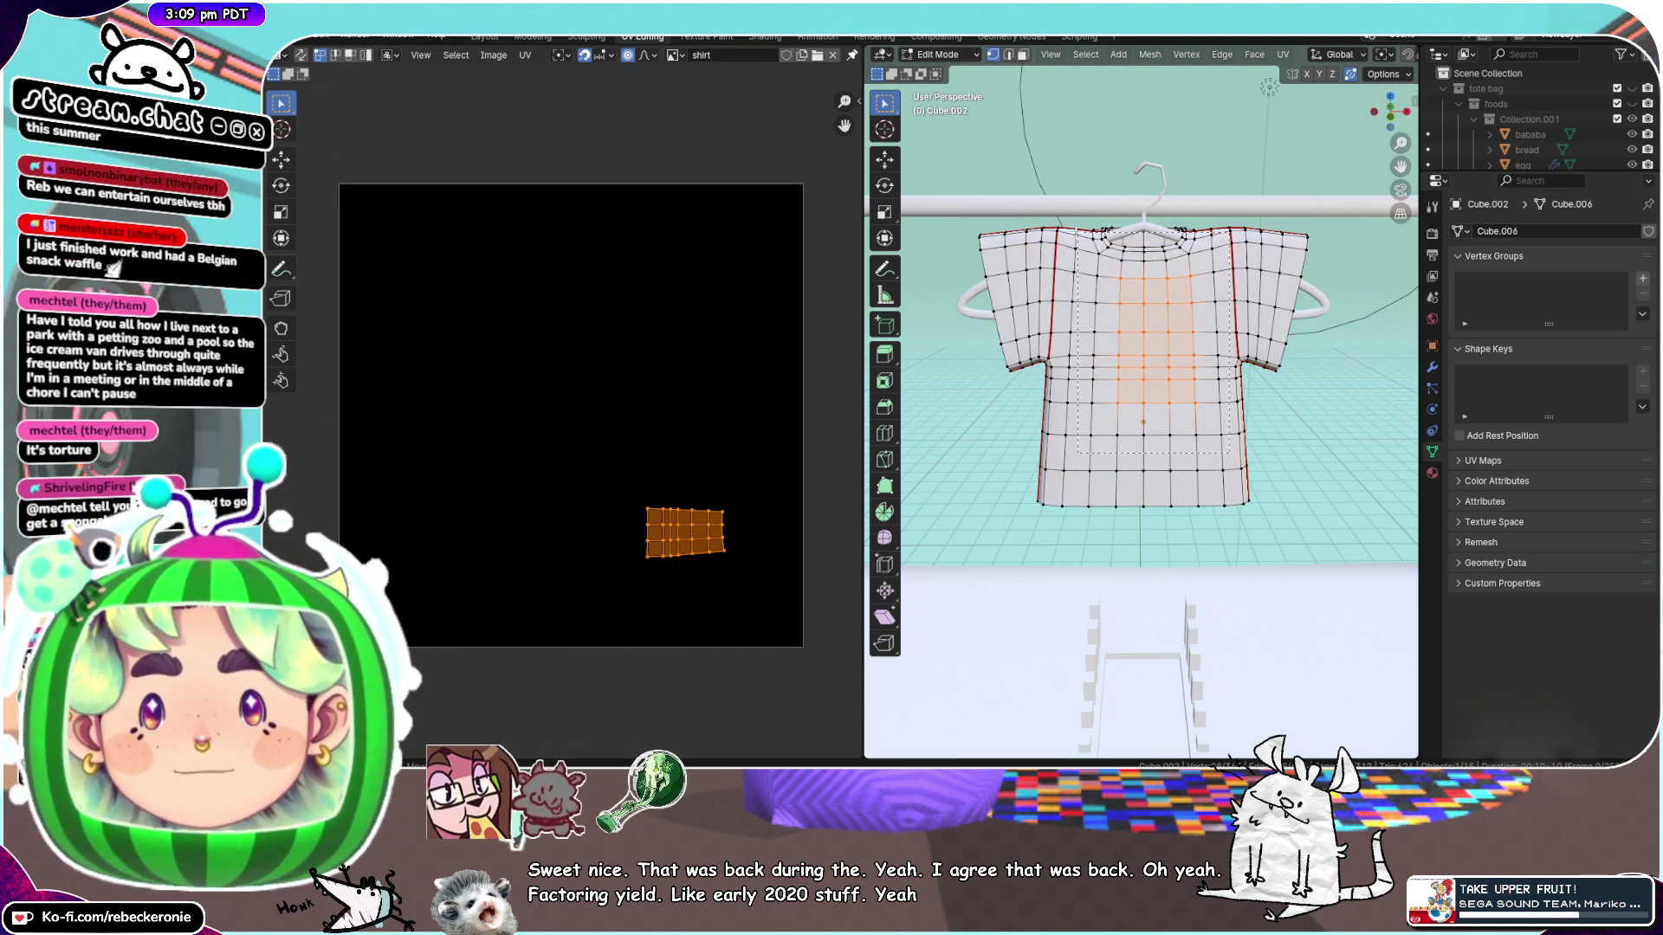
left_click_drag(1240, 507, 1050, 275)
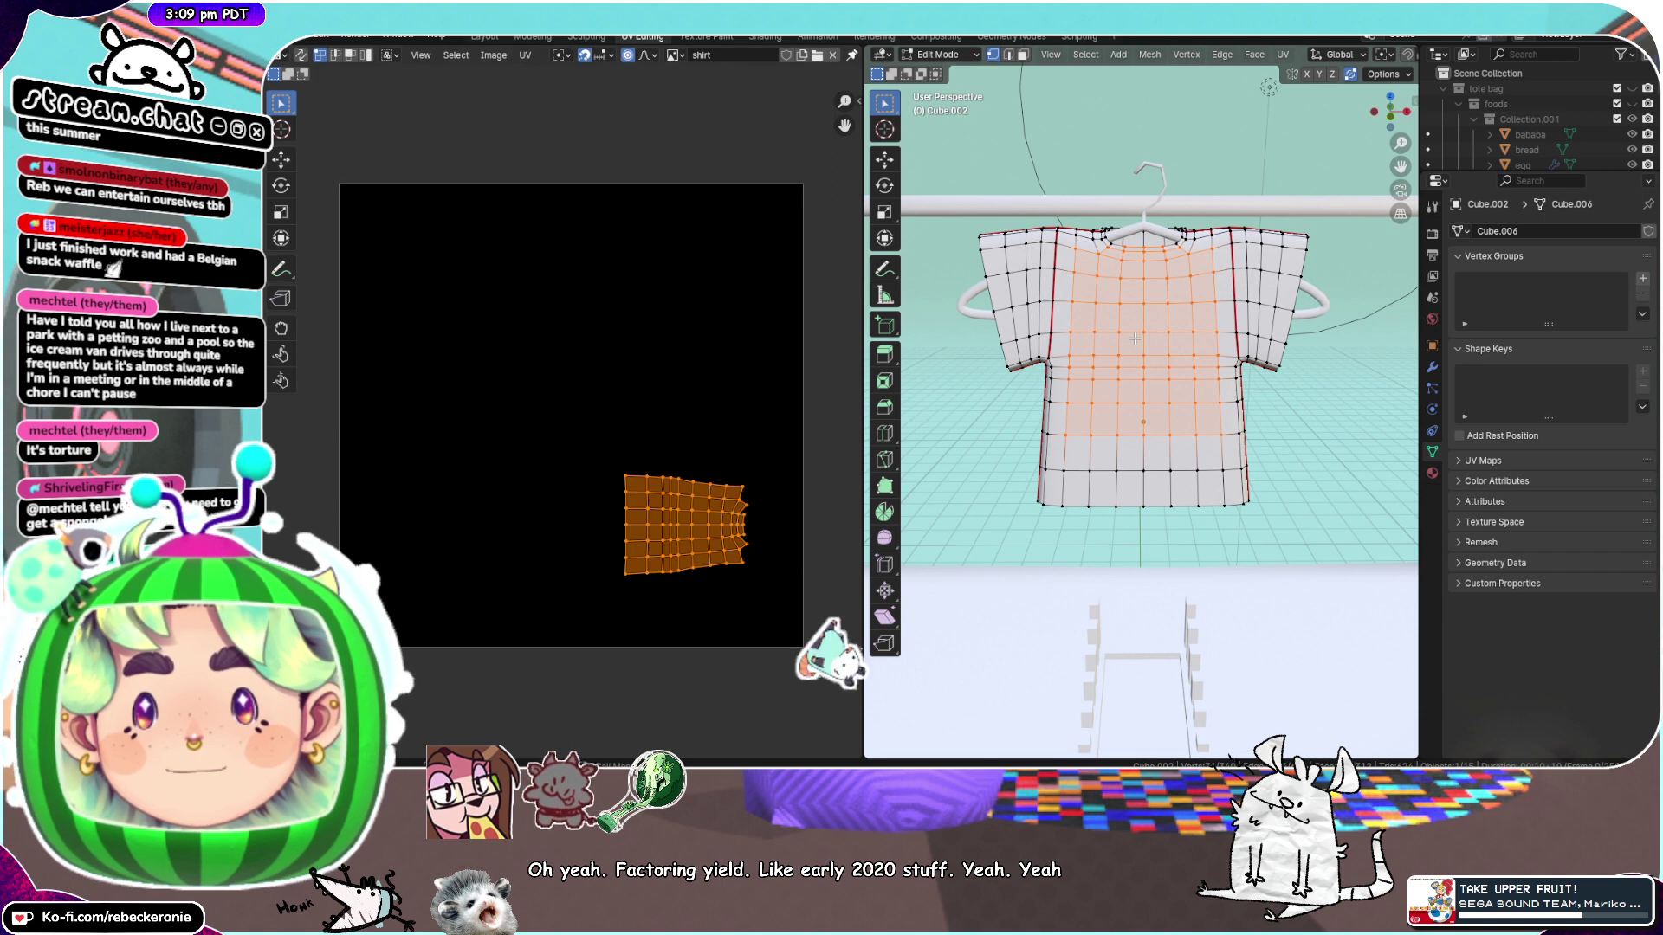
left_click_drag(1059, 224, 1216, 517, "shift")
middle_click_drag(1220, 514, 1211, 484)
left_click_drag(1035, 530, 1249, 225, "shift")
middle_click_drag(1230, 232, 1203, 250)
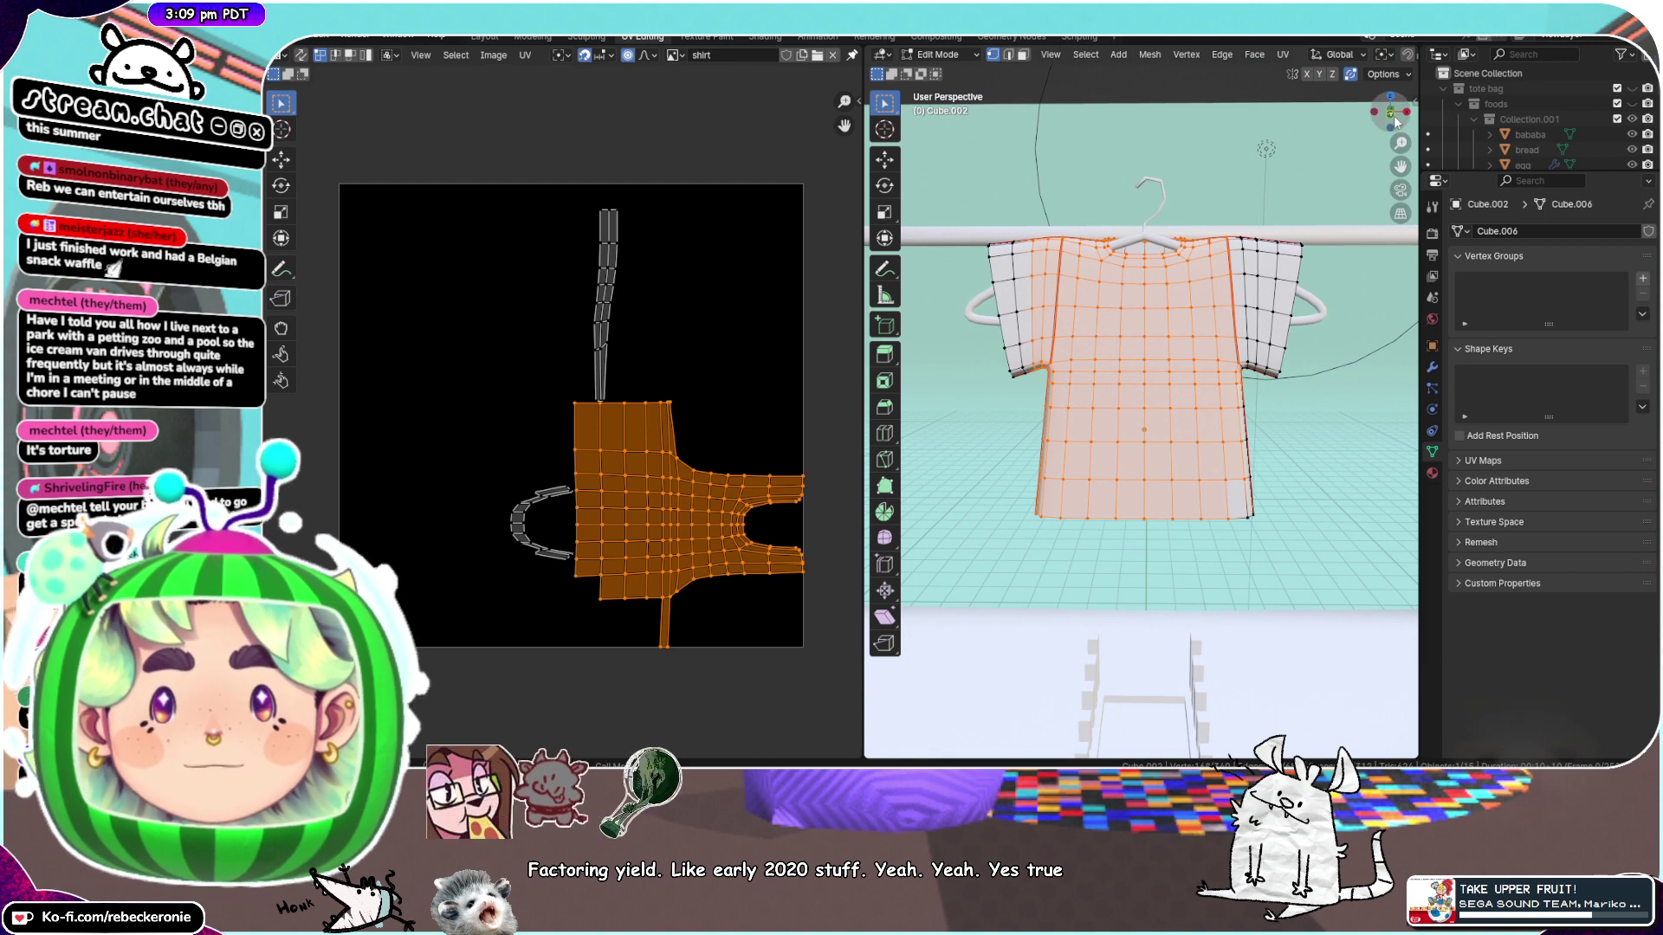
Recheck the torso's UV island from the front view by selecting its front faces, the linked mesh and the matching island
key("KP_1")
key("alt+a")
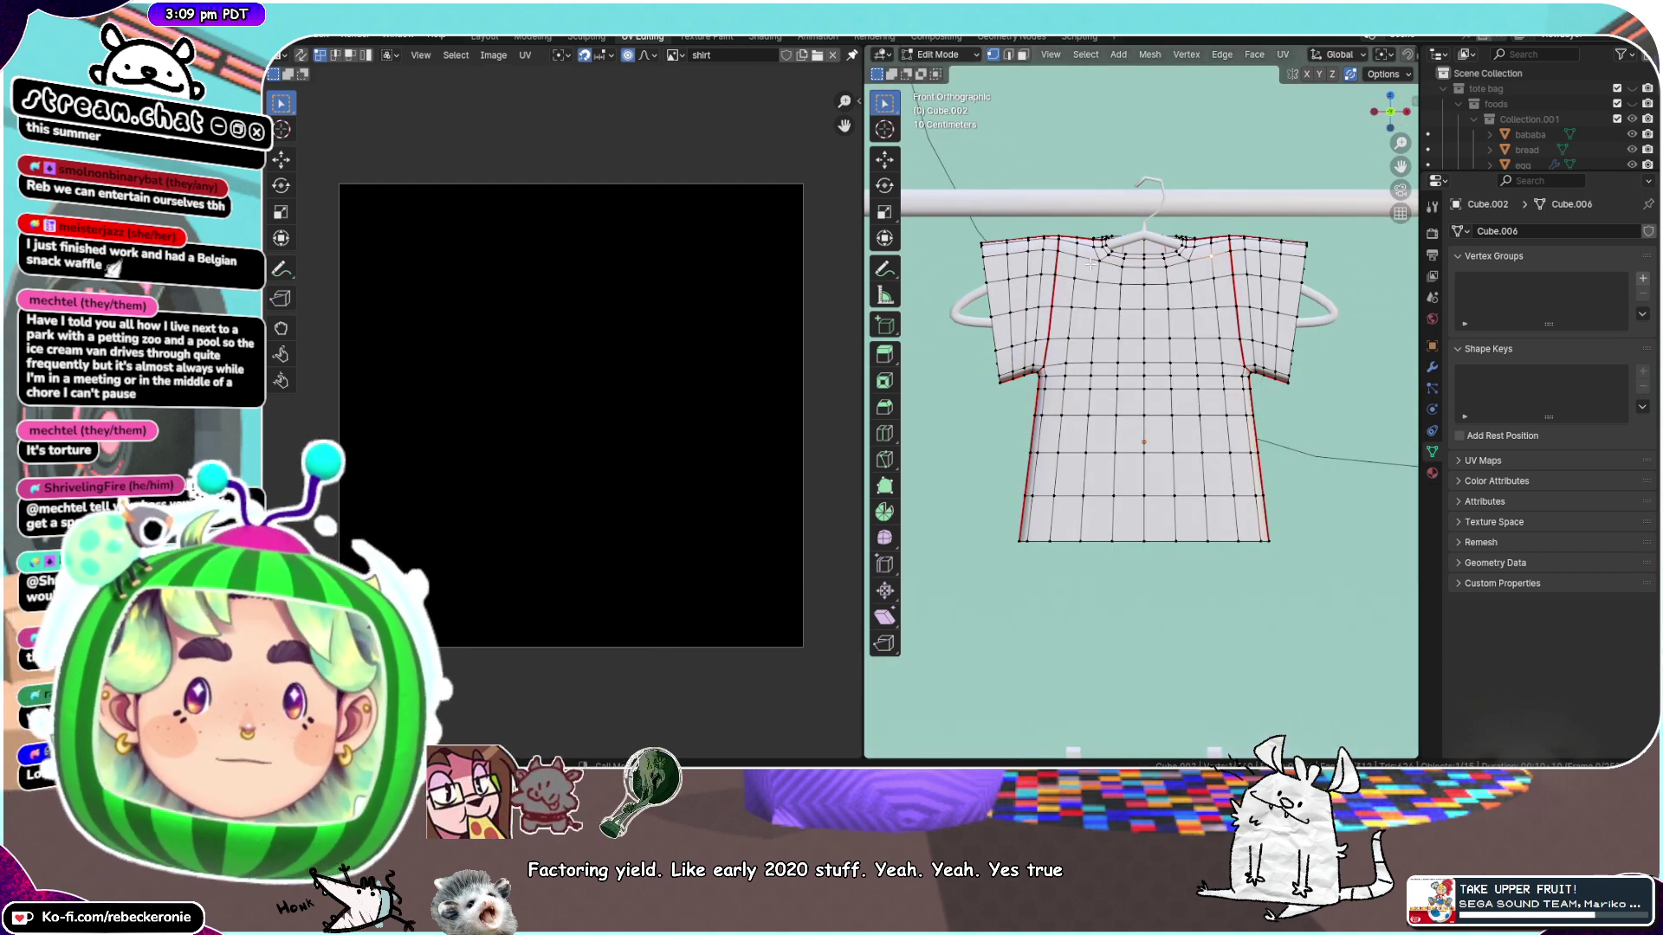
left_click_drag(1063, 264, 1221, 588)
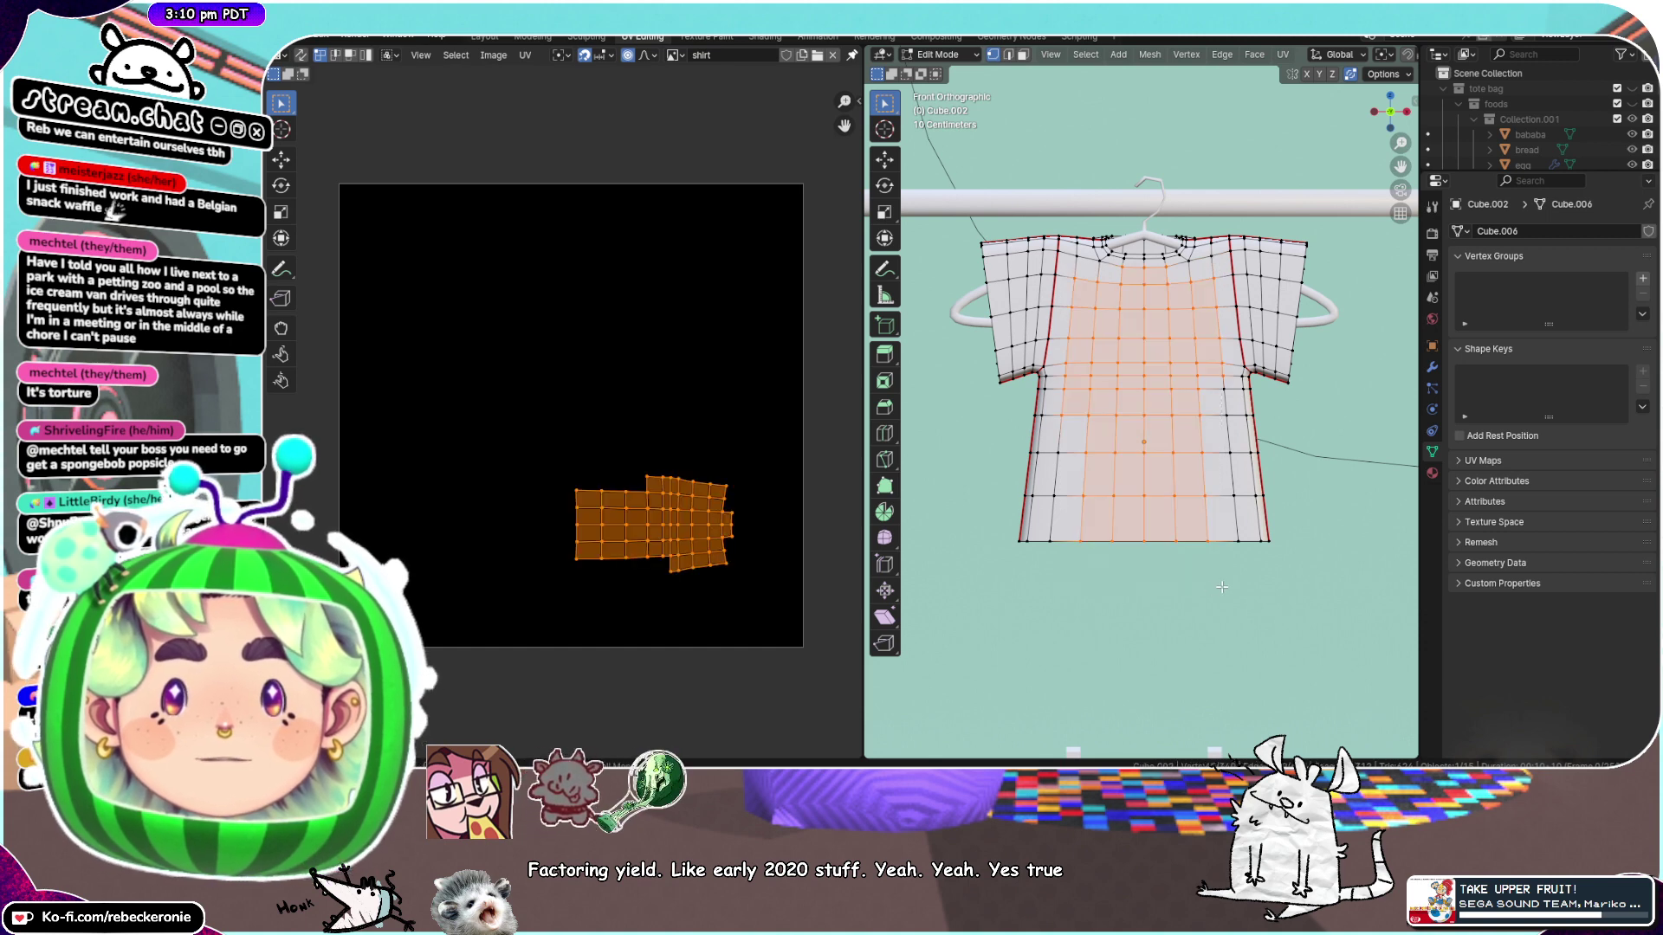
key("l")
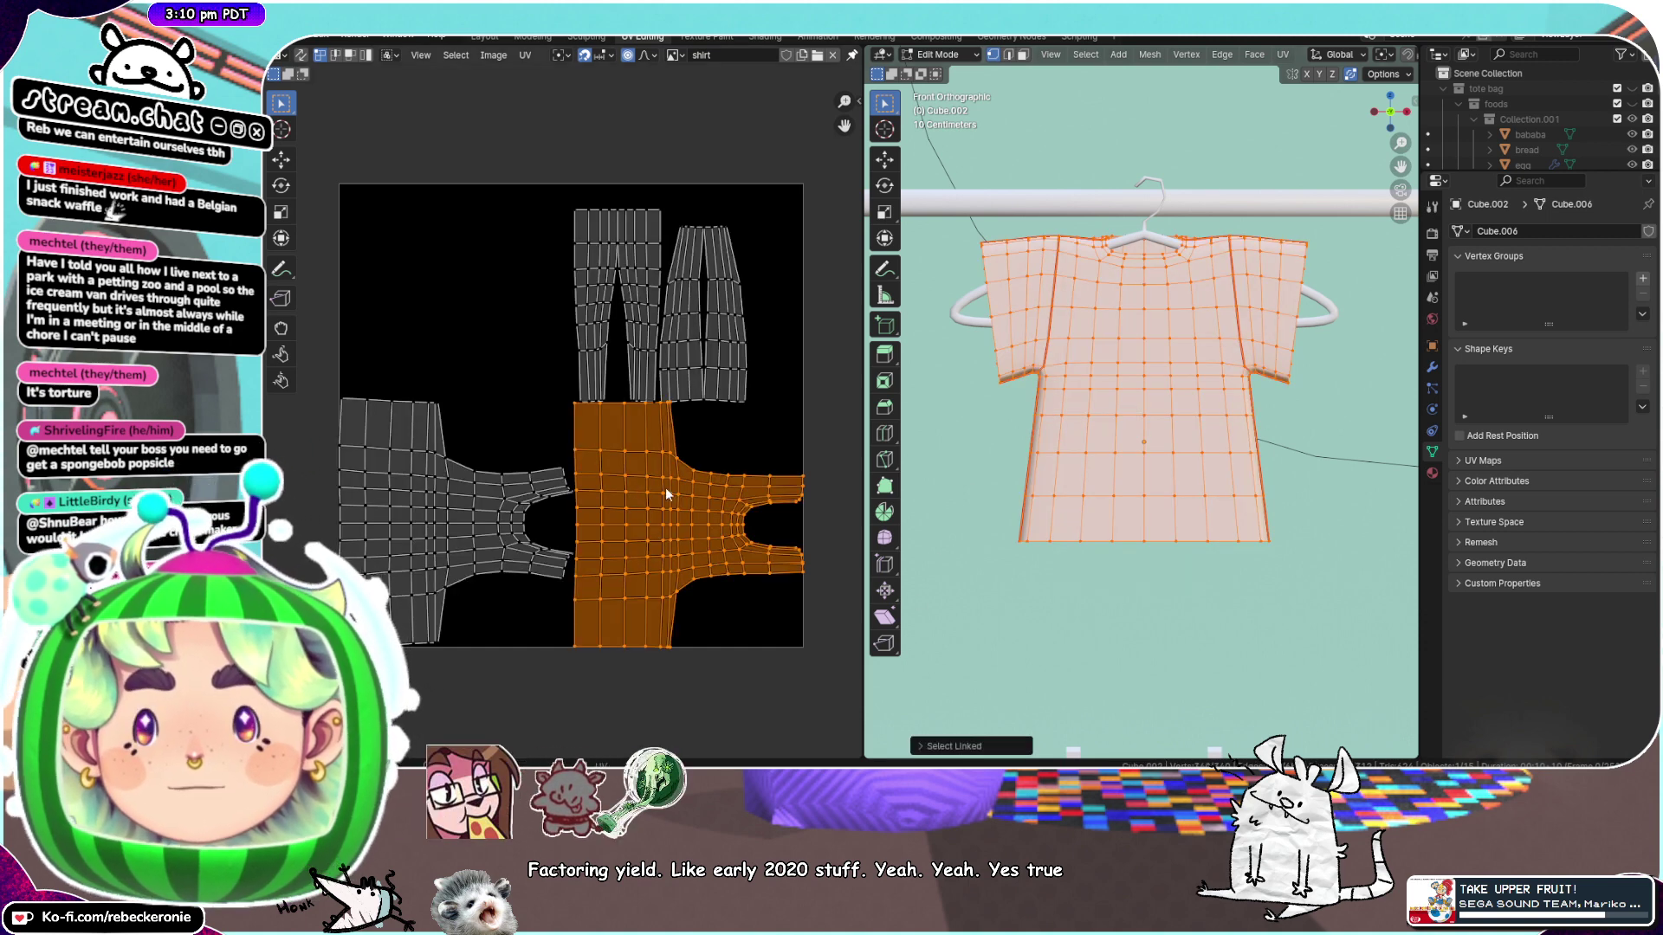
left_click(700, 548)
key("l")
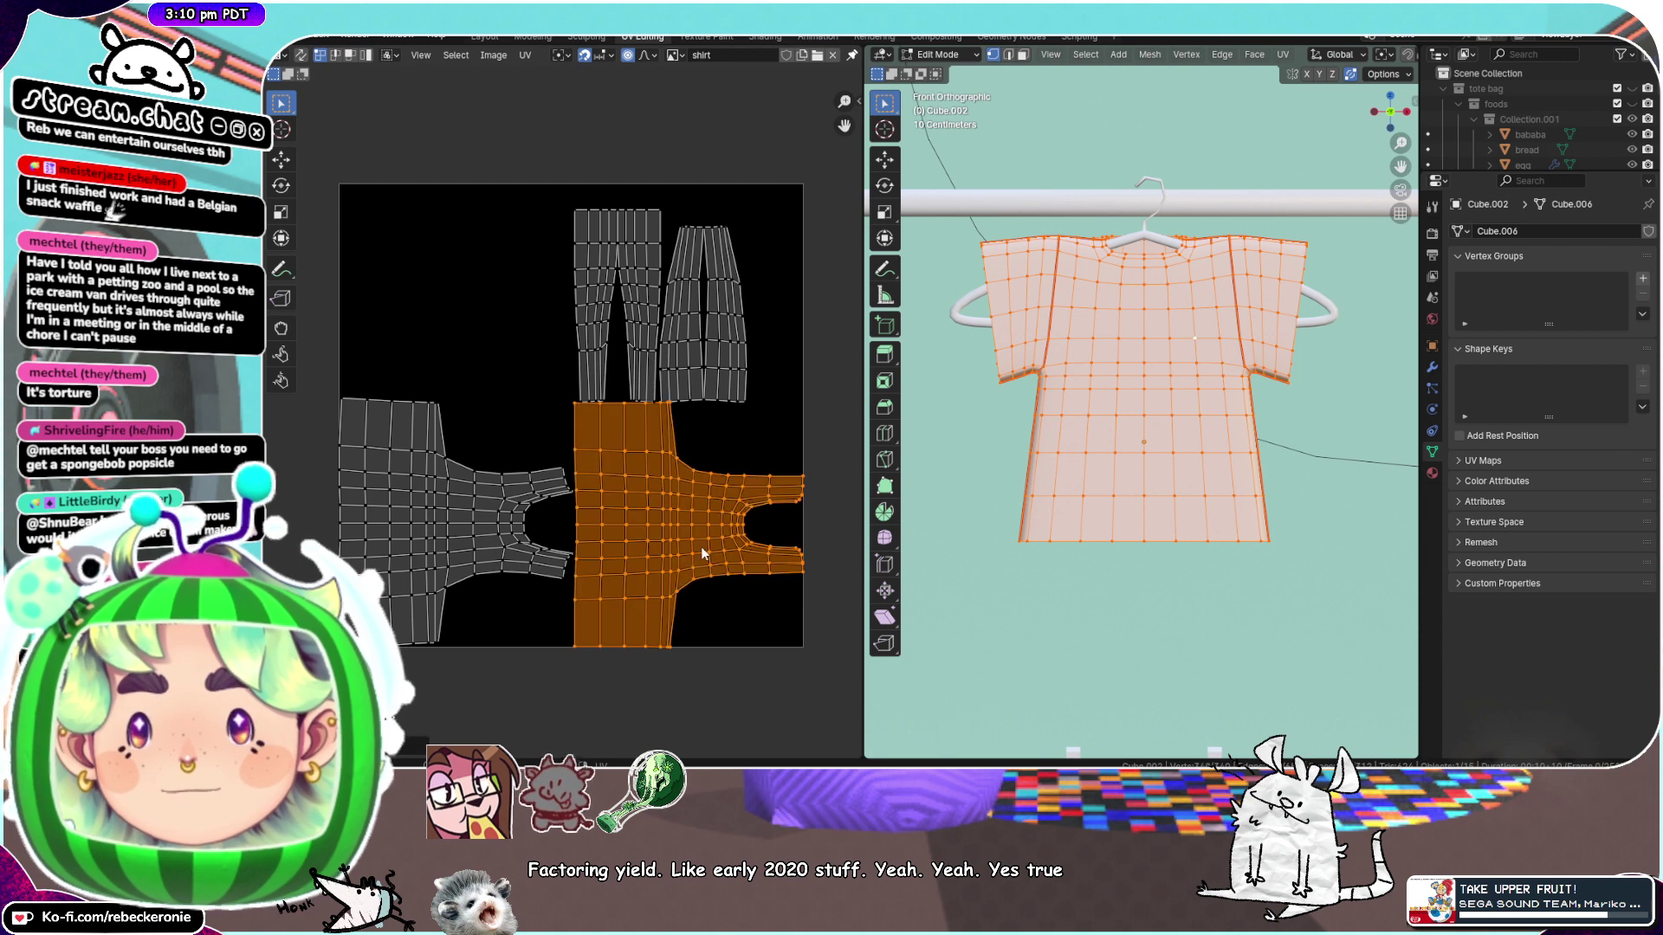
scroll(766, 439, "down", 1)
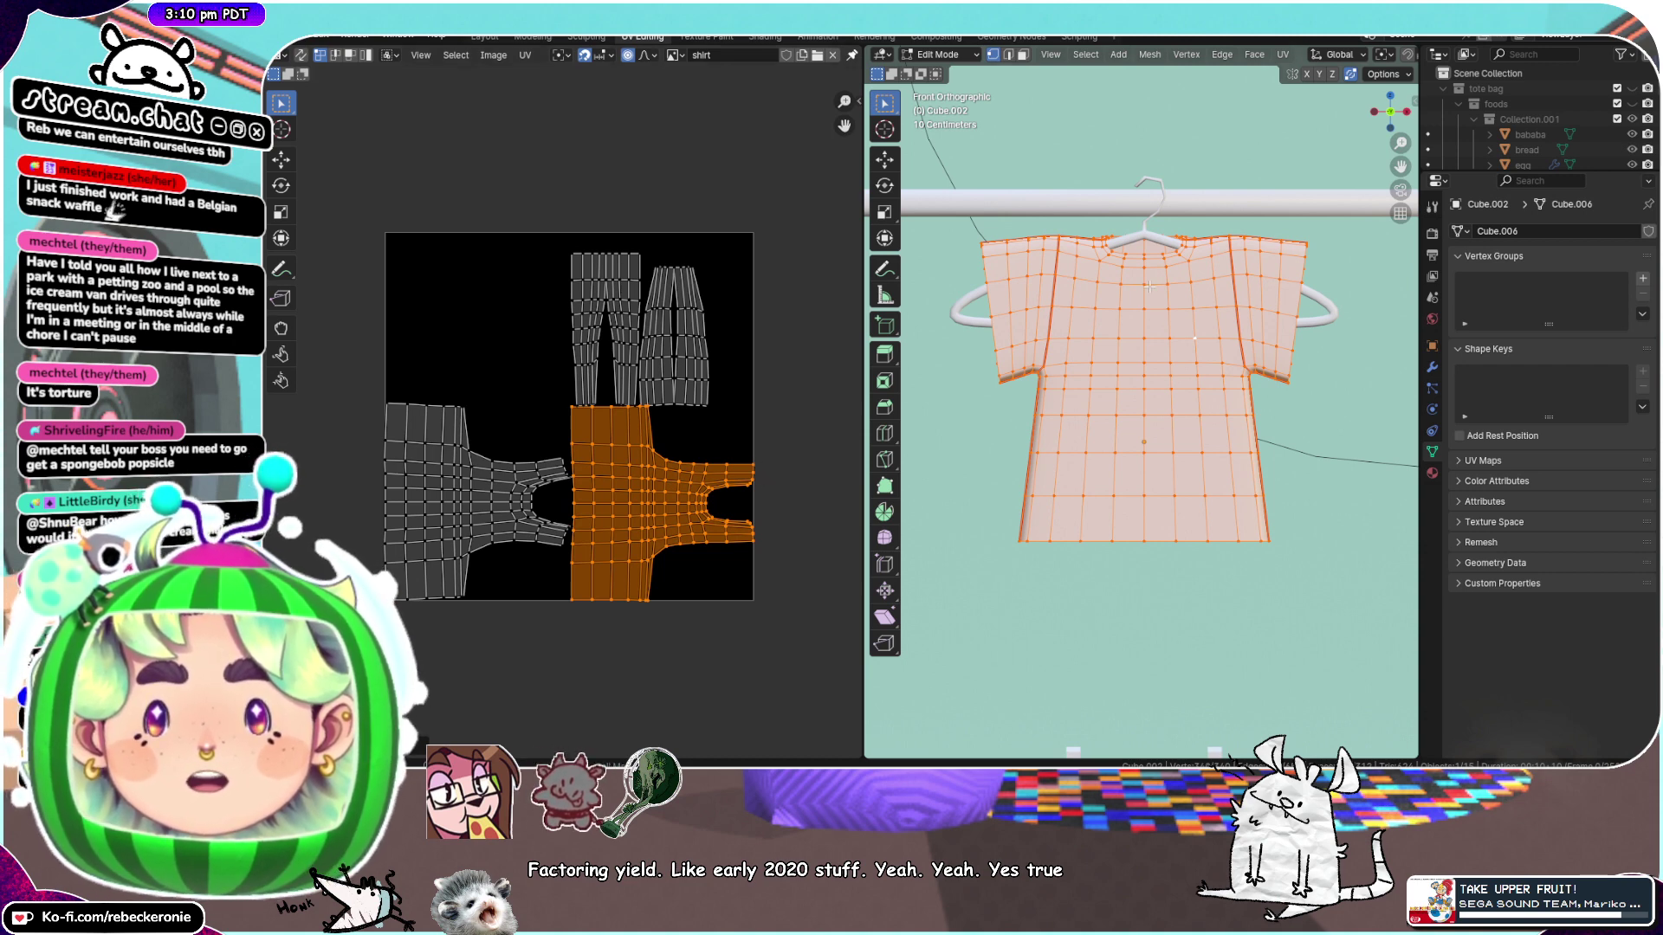
Select the whole shirt mesh, pick the linked front torso island in the UV editor and rotate it about -90 degrees so it stands upright
key("alt+a")
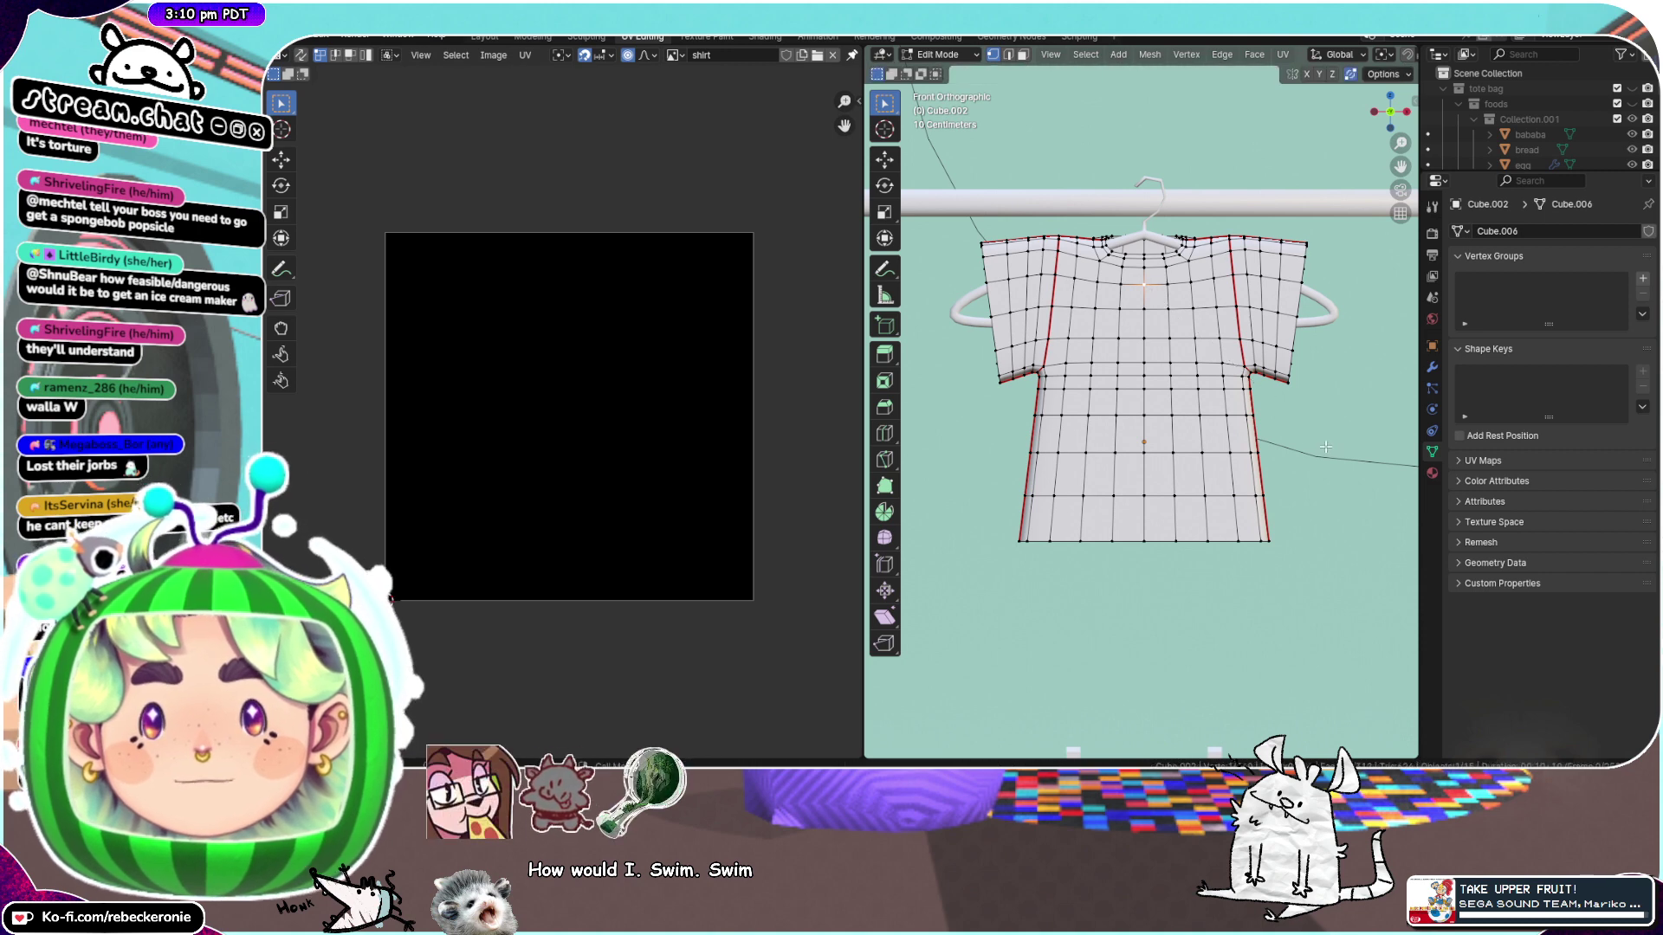
key("a")
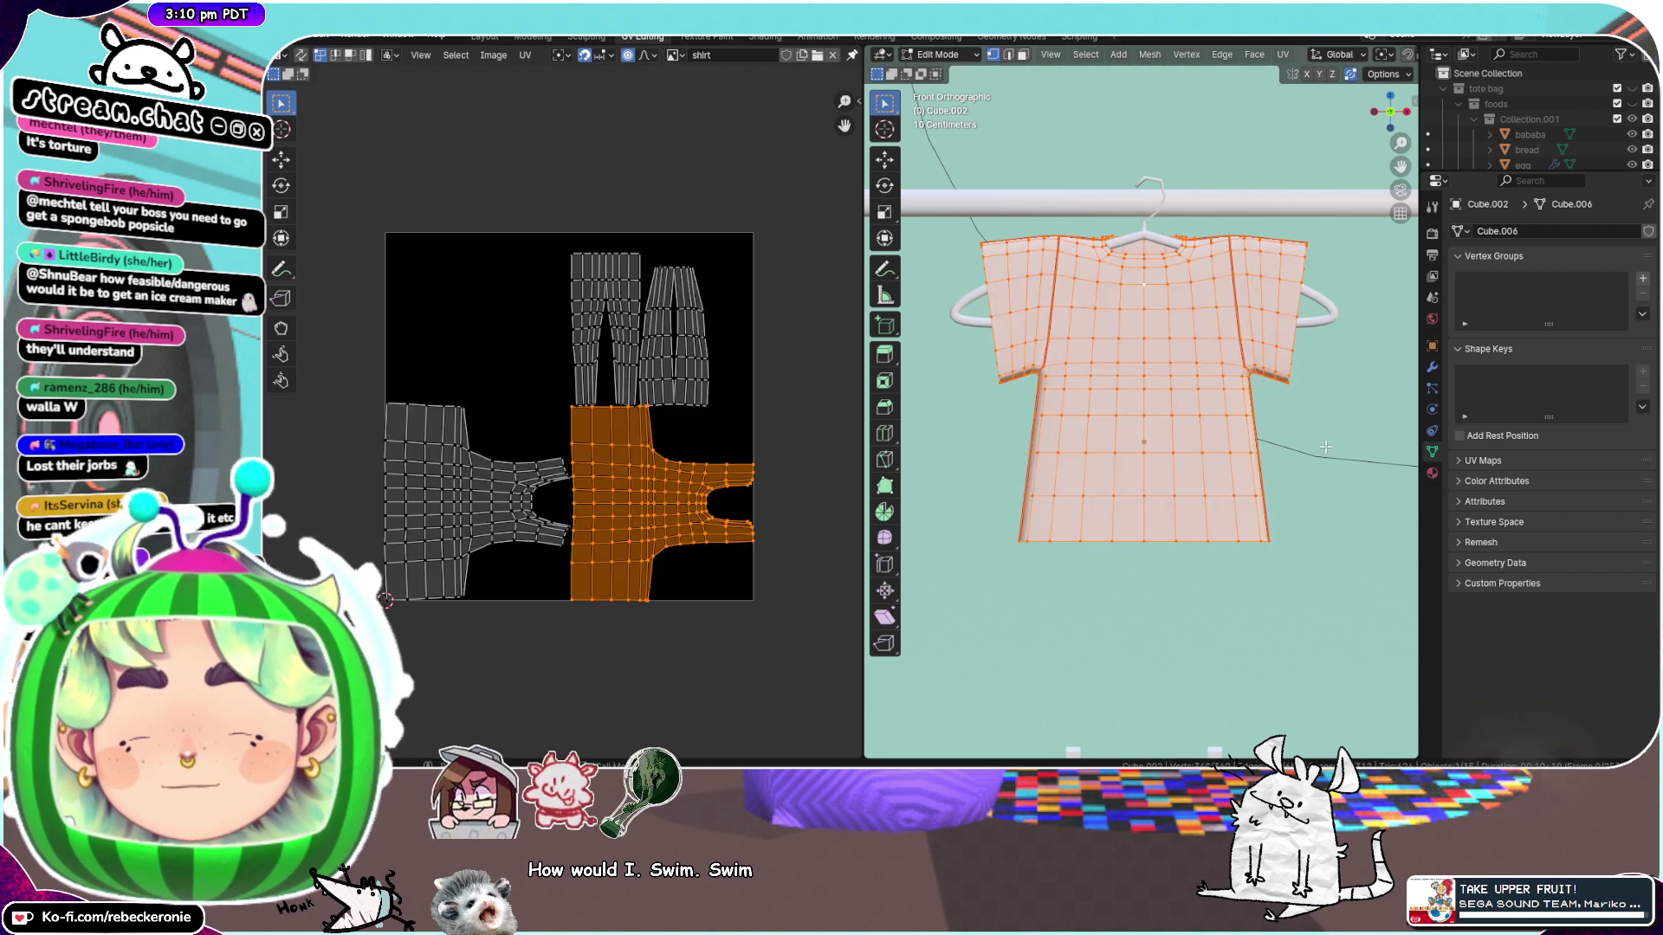
left_click(700, 364)
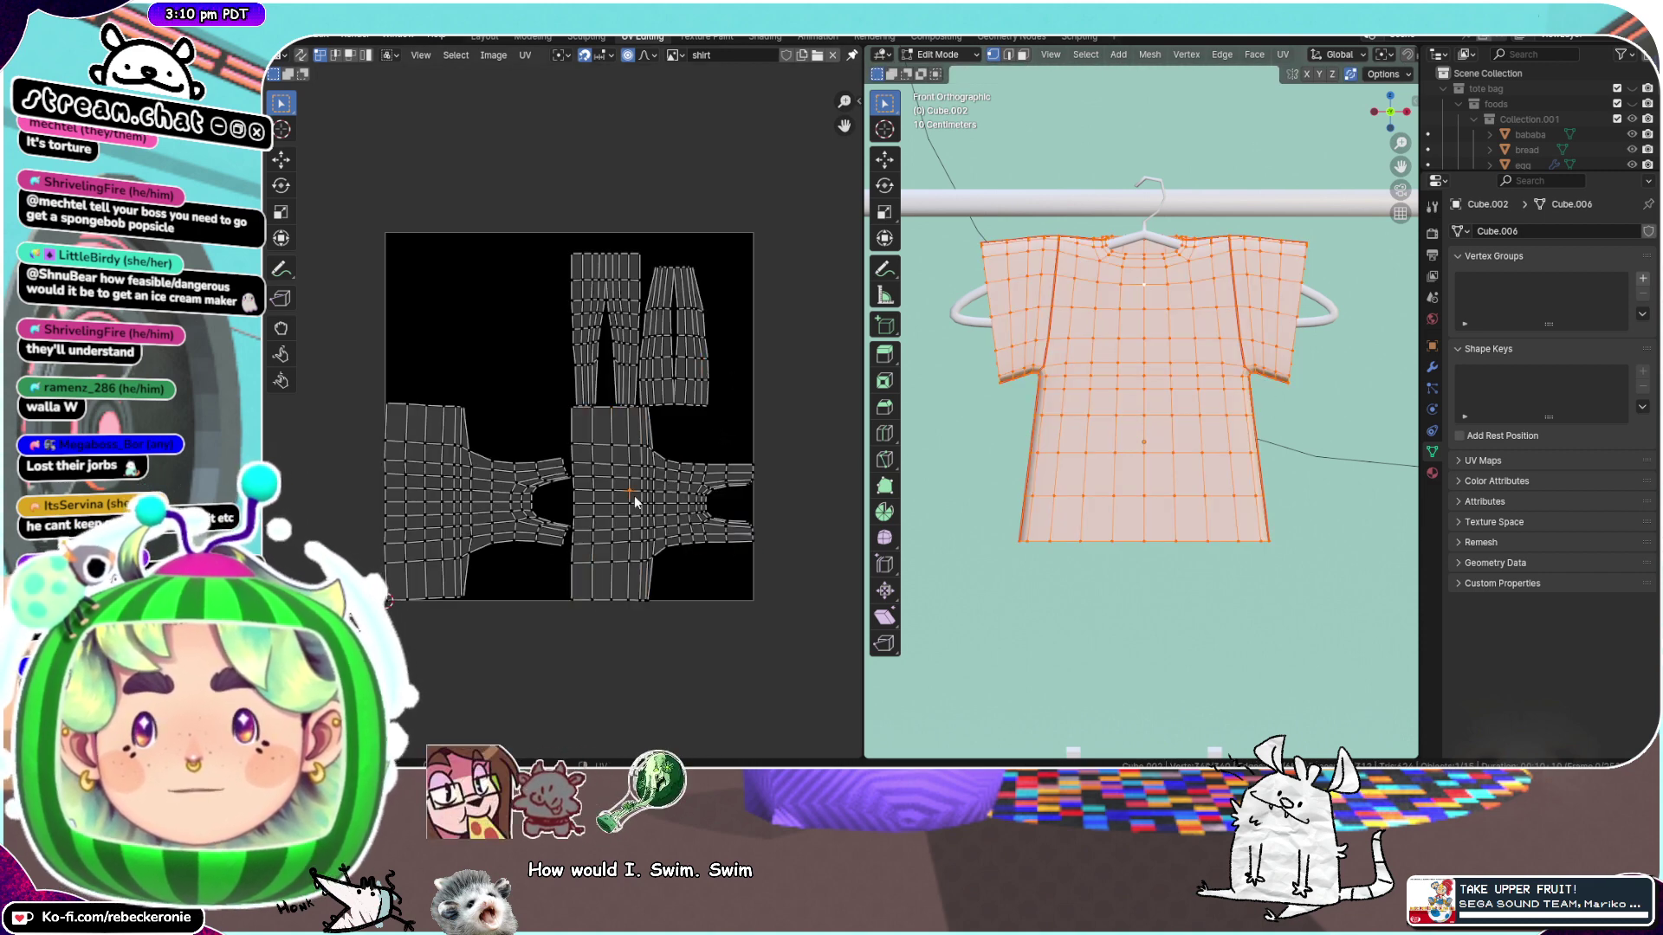
key("l")
key("r")
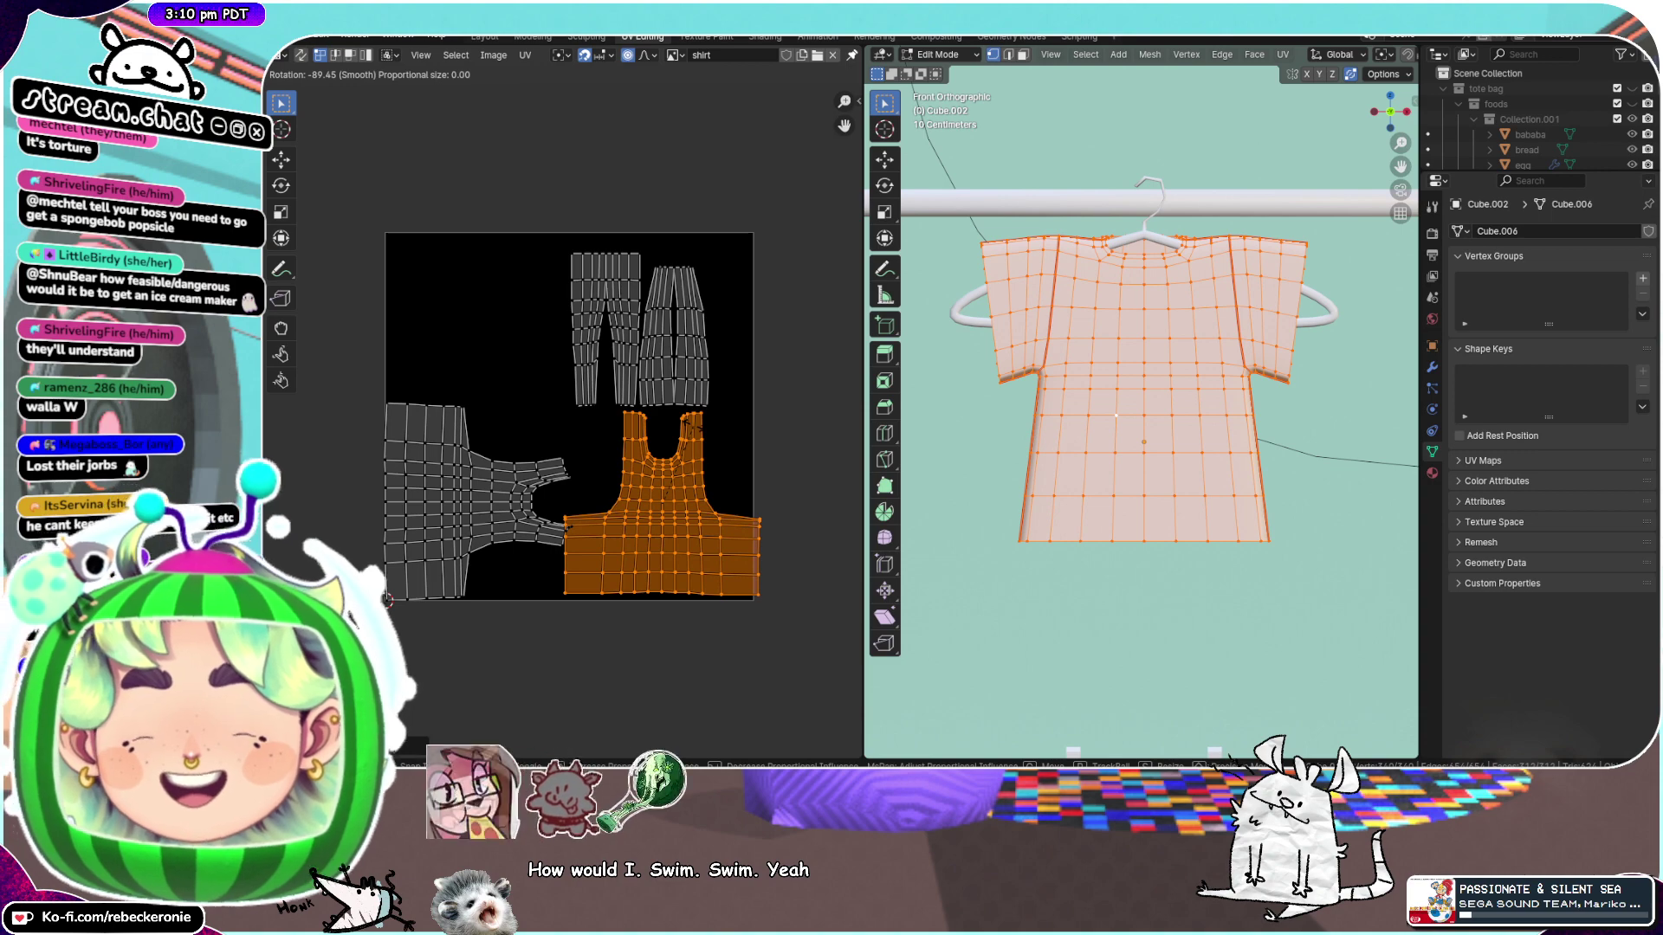
left_click(695, 432)
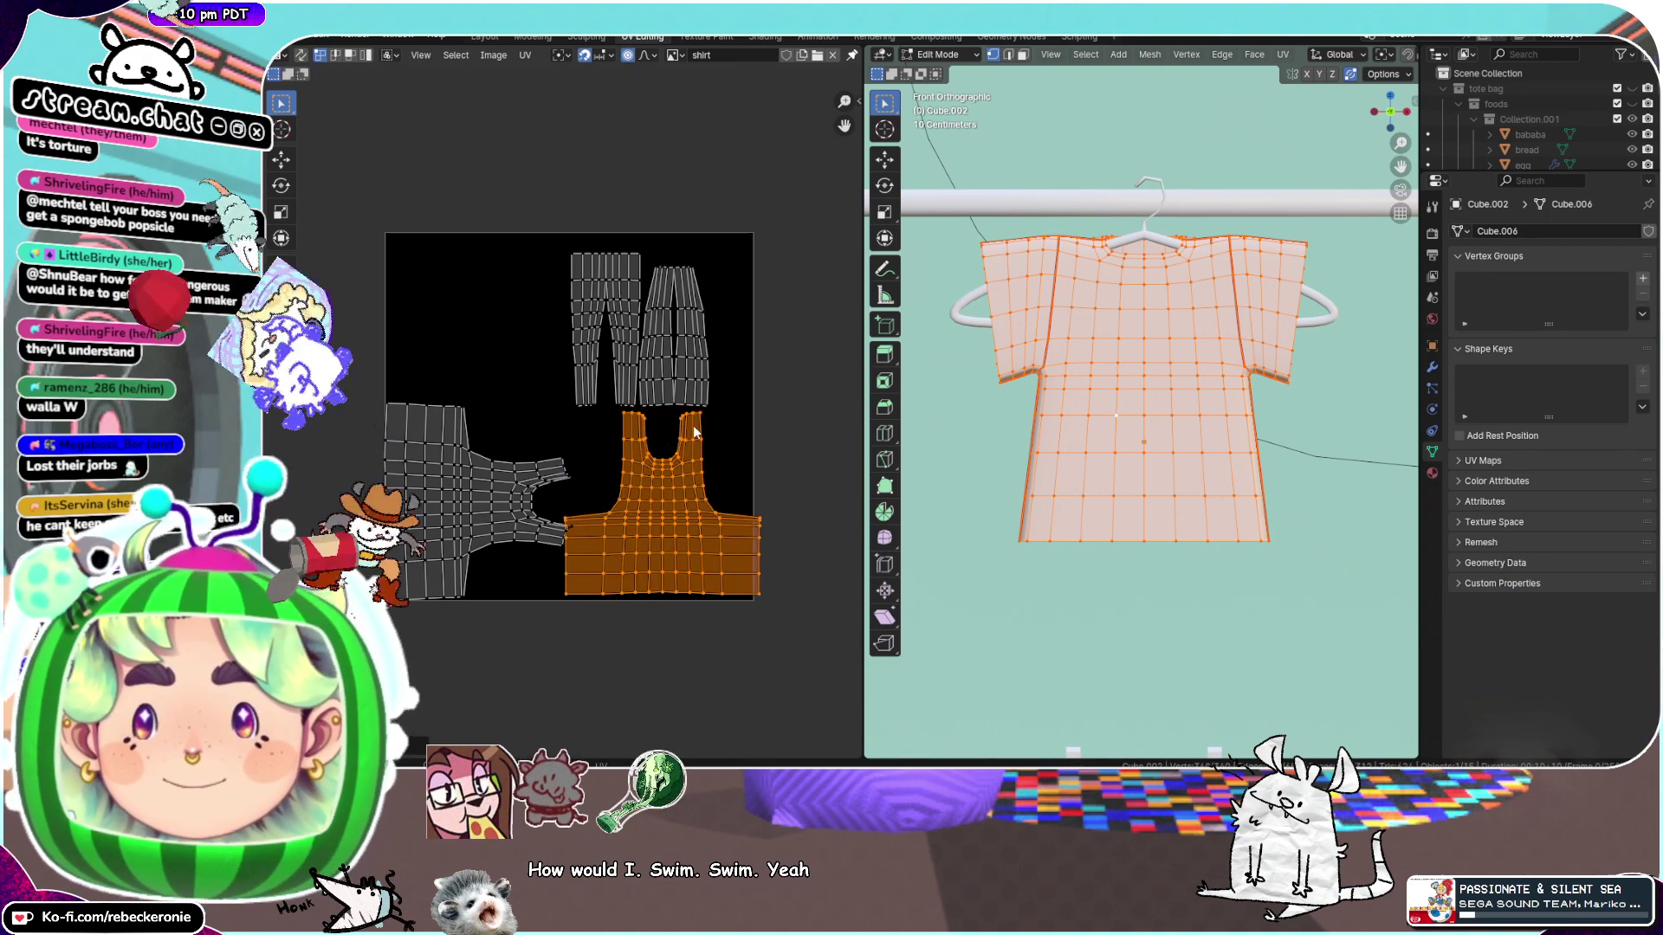
Enlarge the upright front torso island until it nearly spans the image width and position it within the image bounds
key("g")
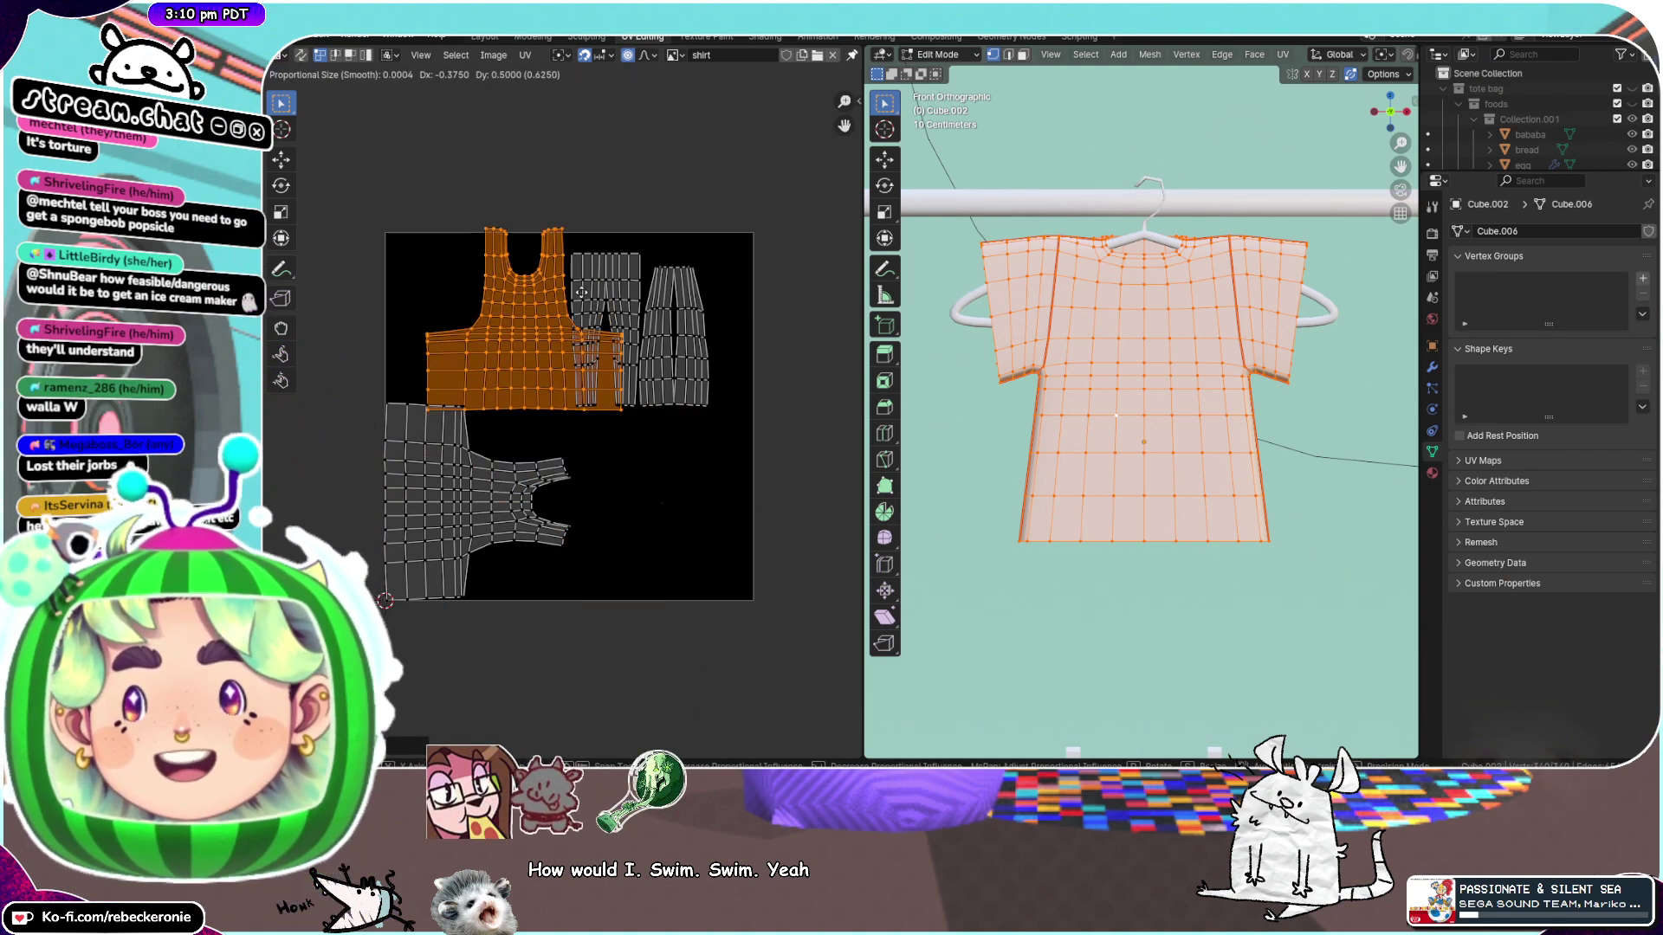
key("s")
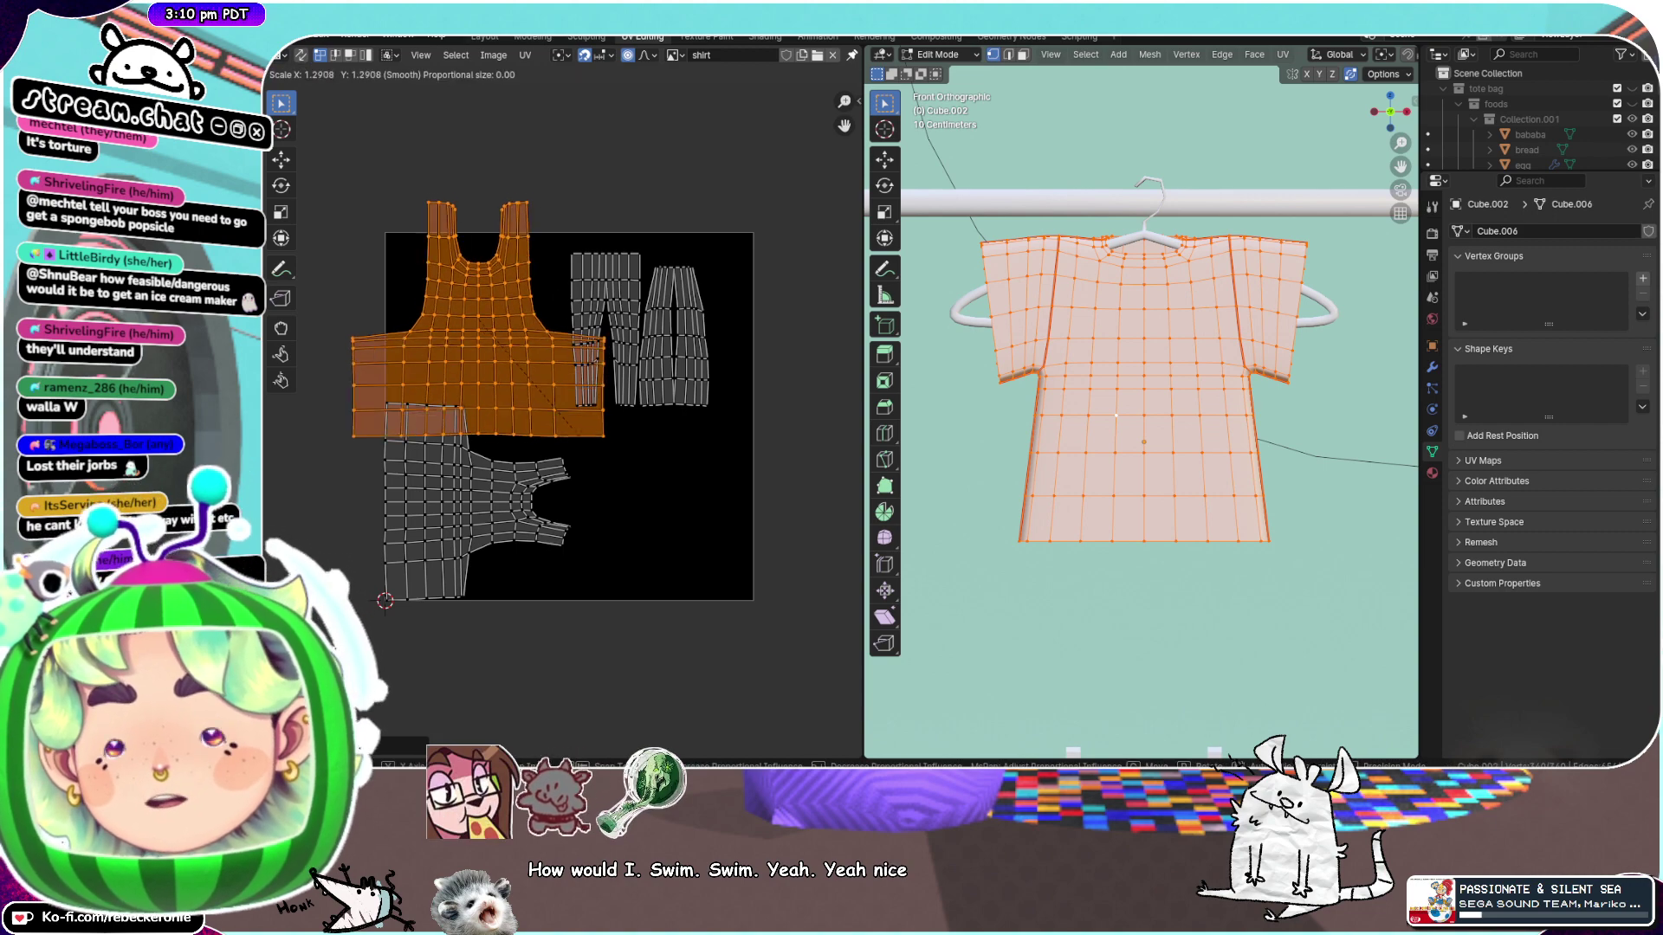
left_click(637, 483)
key("g")
left_click(722, 533)
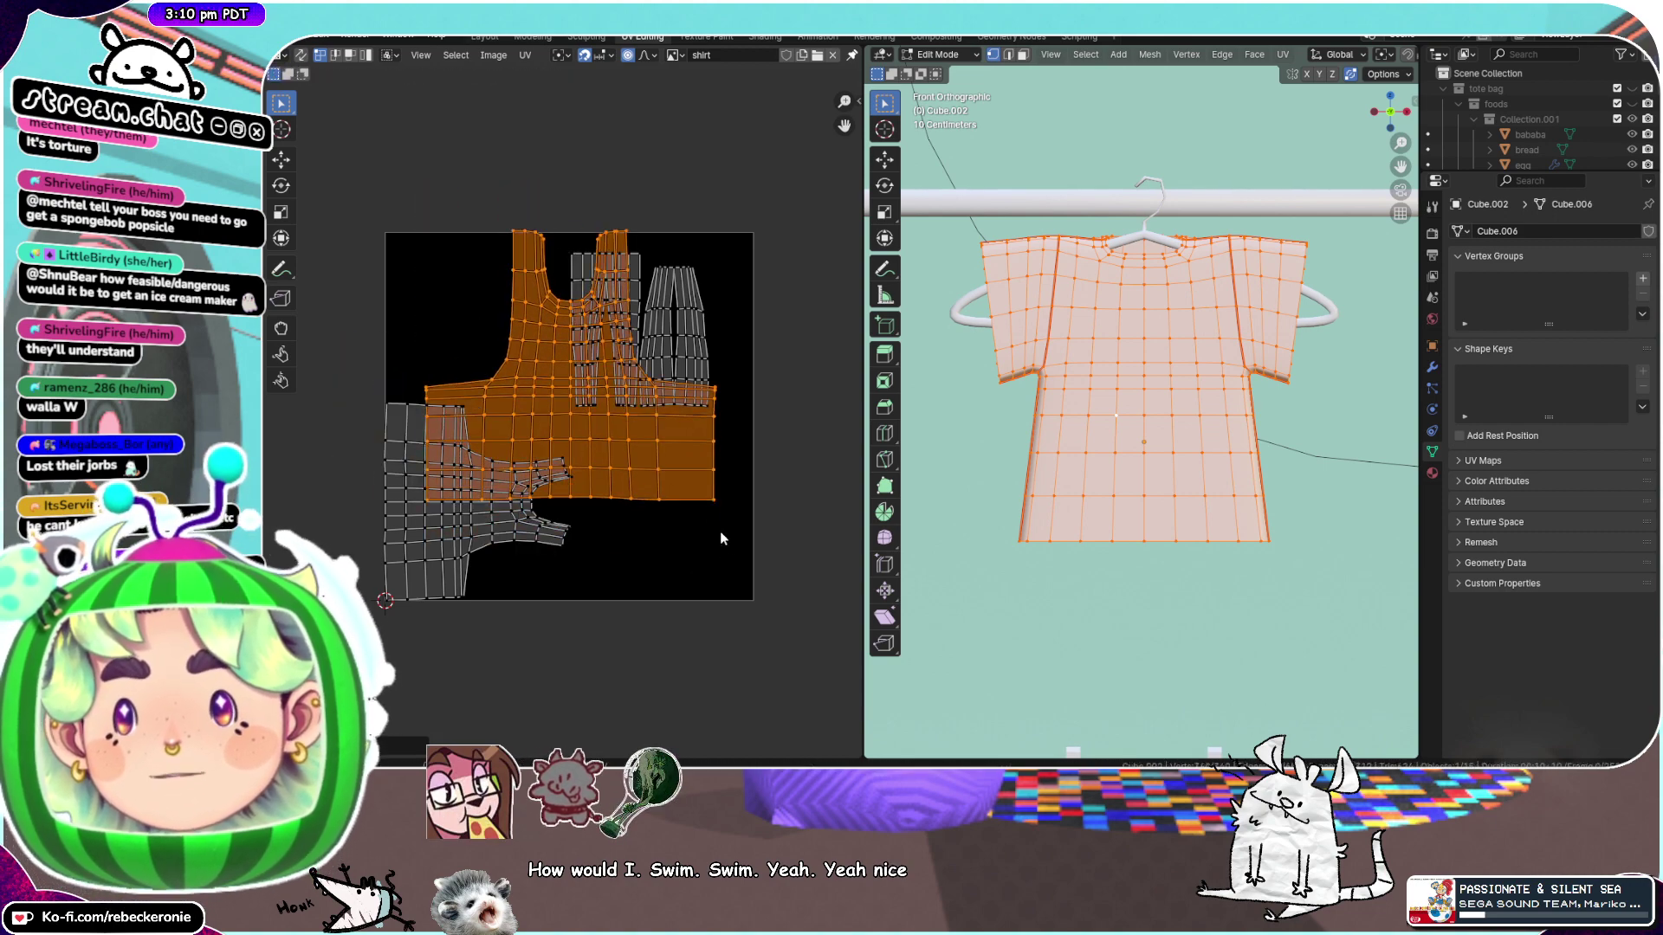
key("s")
left_click(734, 500)
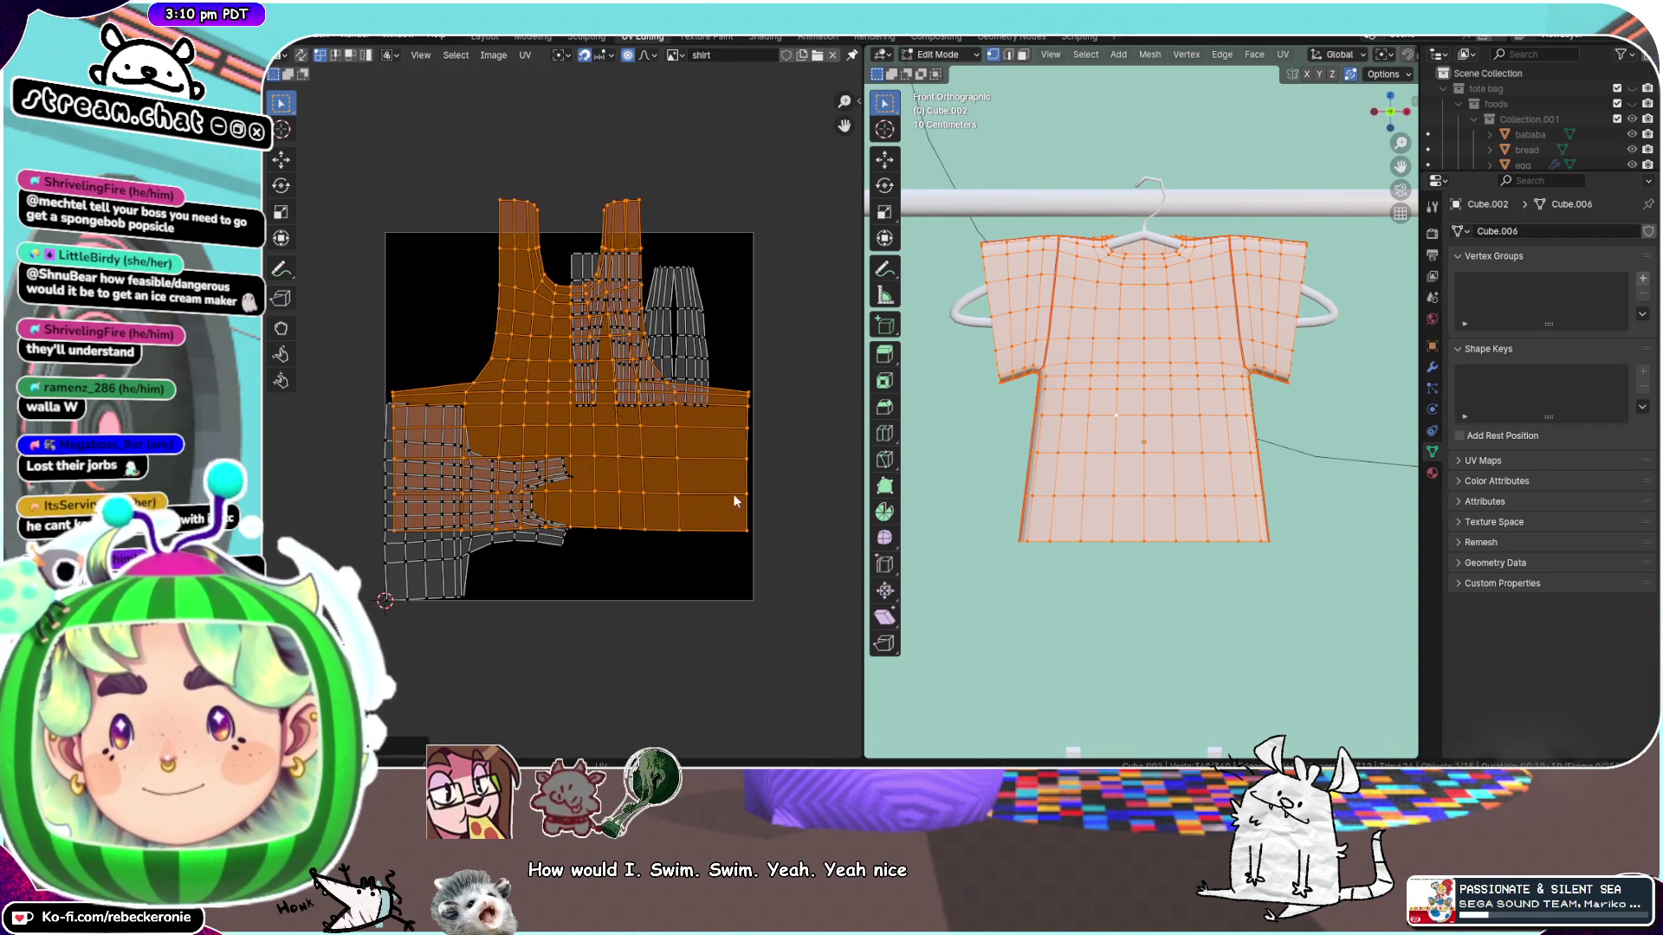
key("g")
key("y")
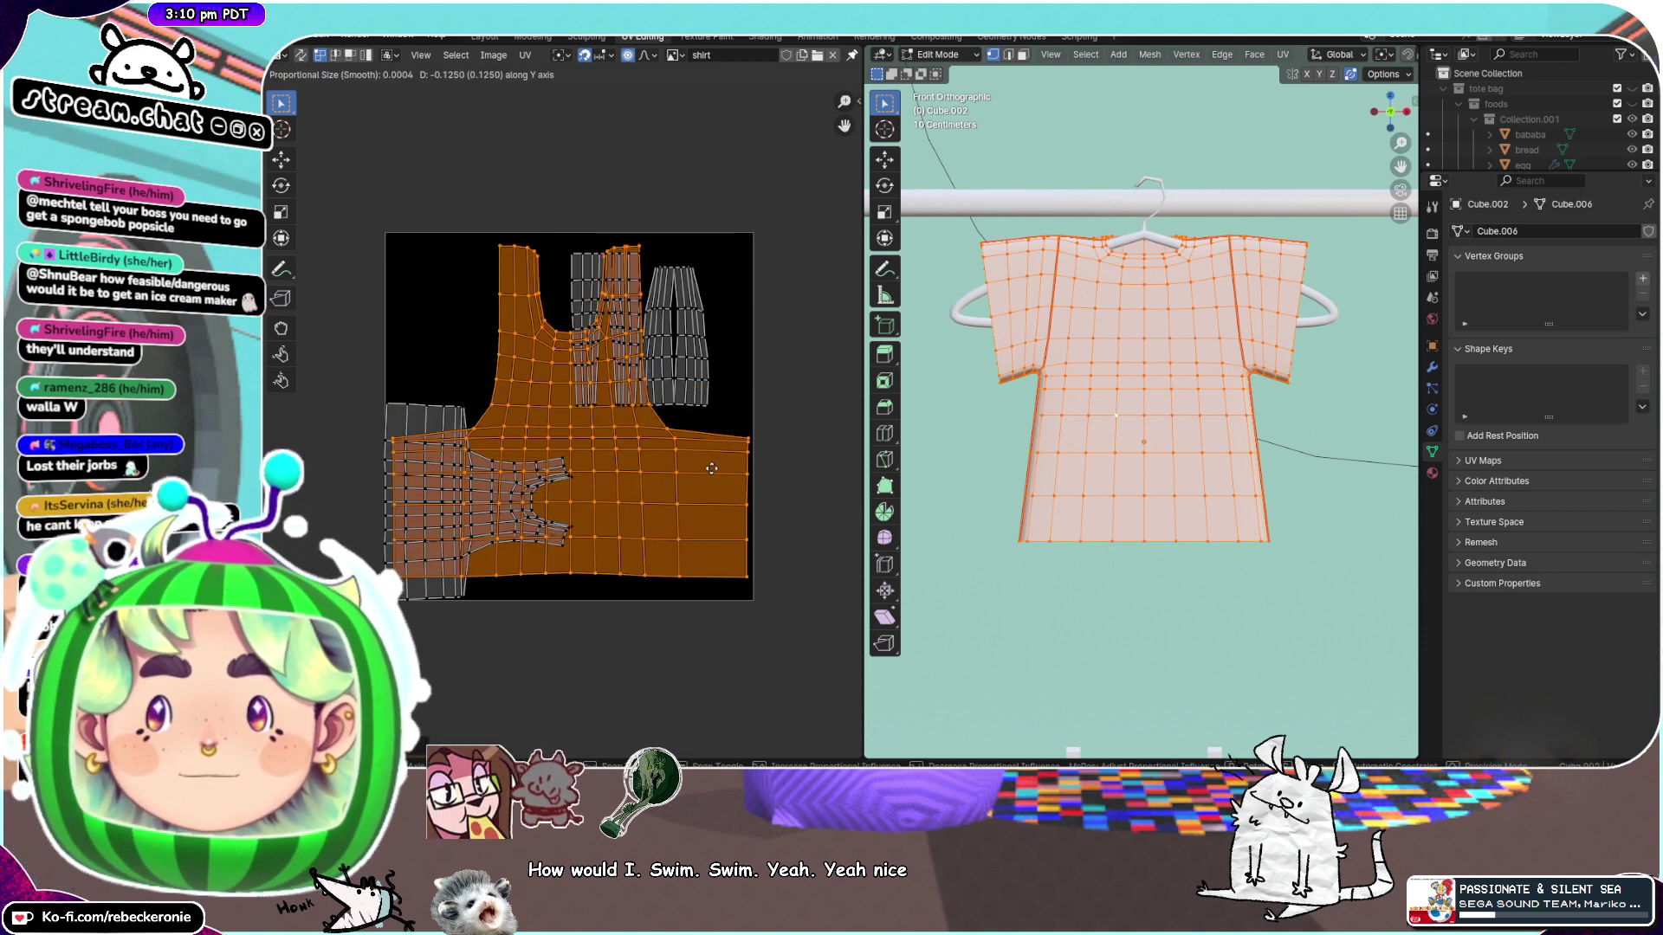
left_click(712, 474)
Shrink the other torso island to a small size and place it in the empty space beside the large island's shoulder strap
left_click(435, 416)
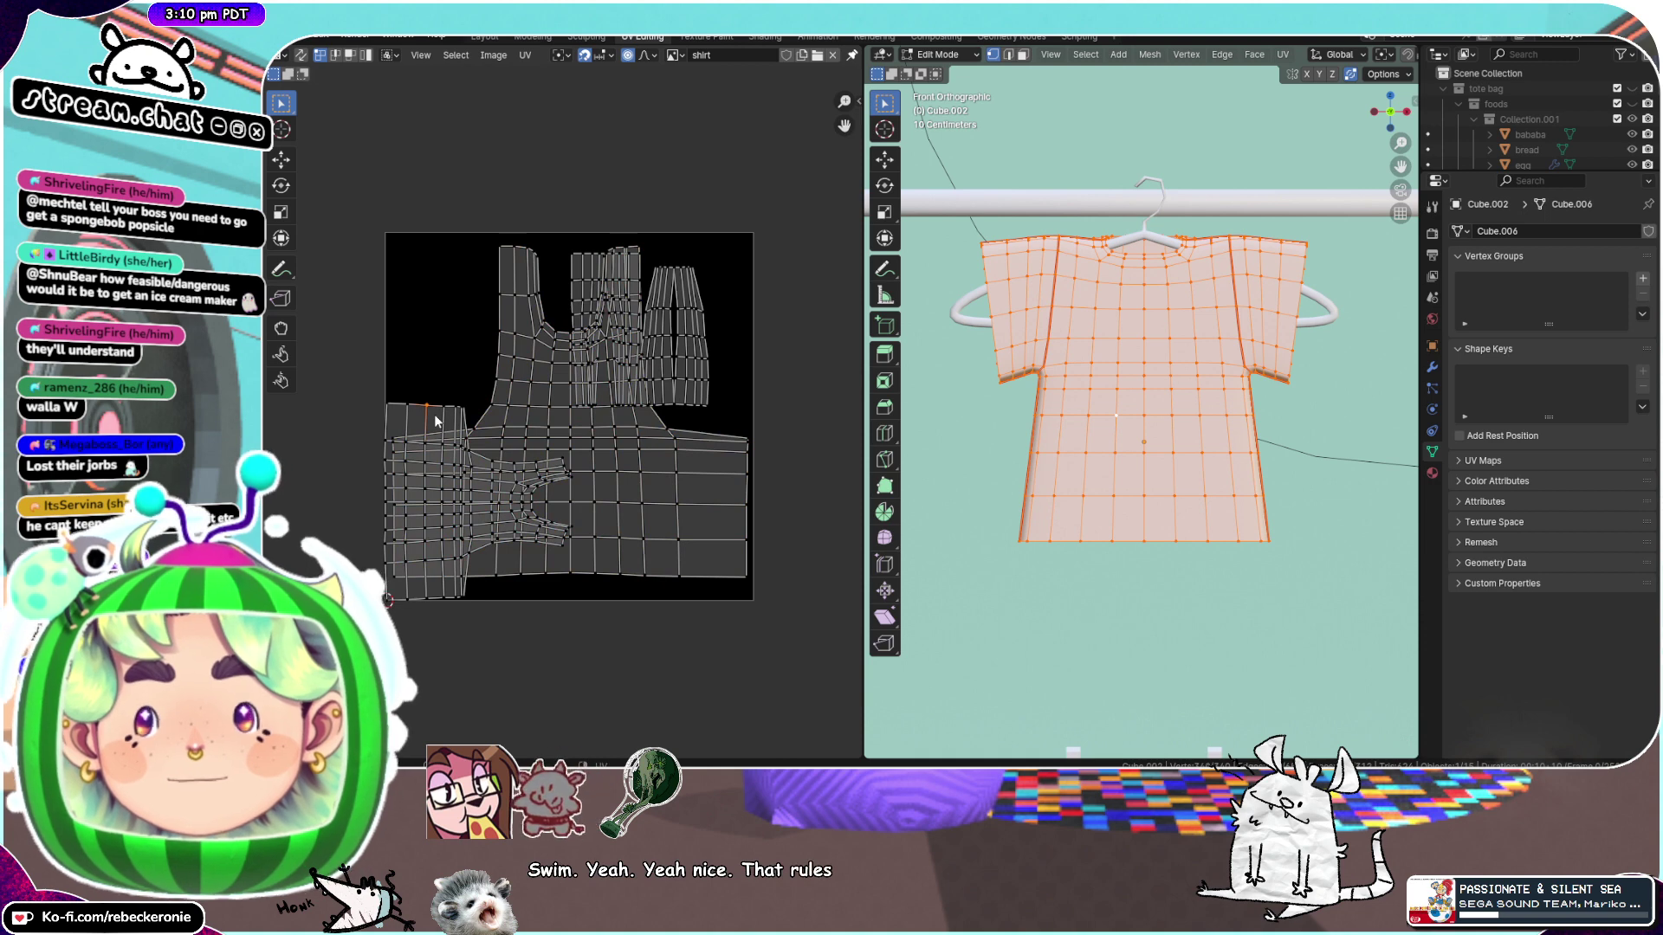
key("l")
key("s")
left_click(529, 491)
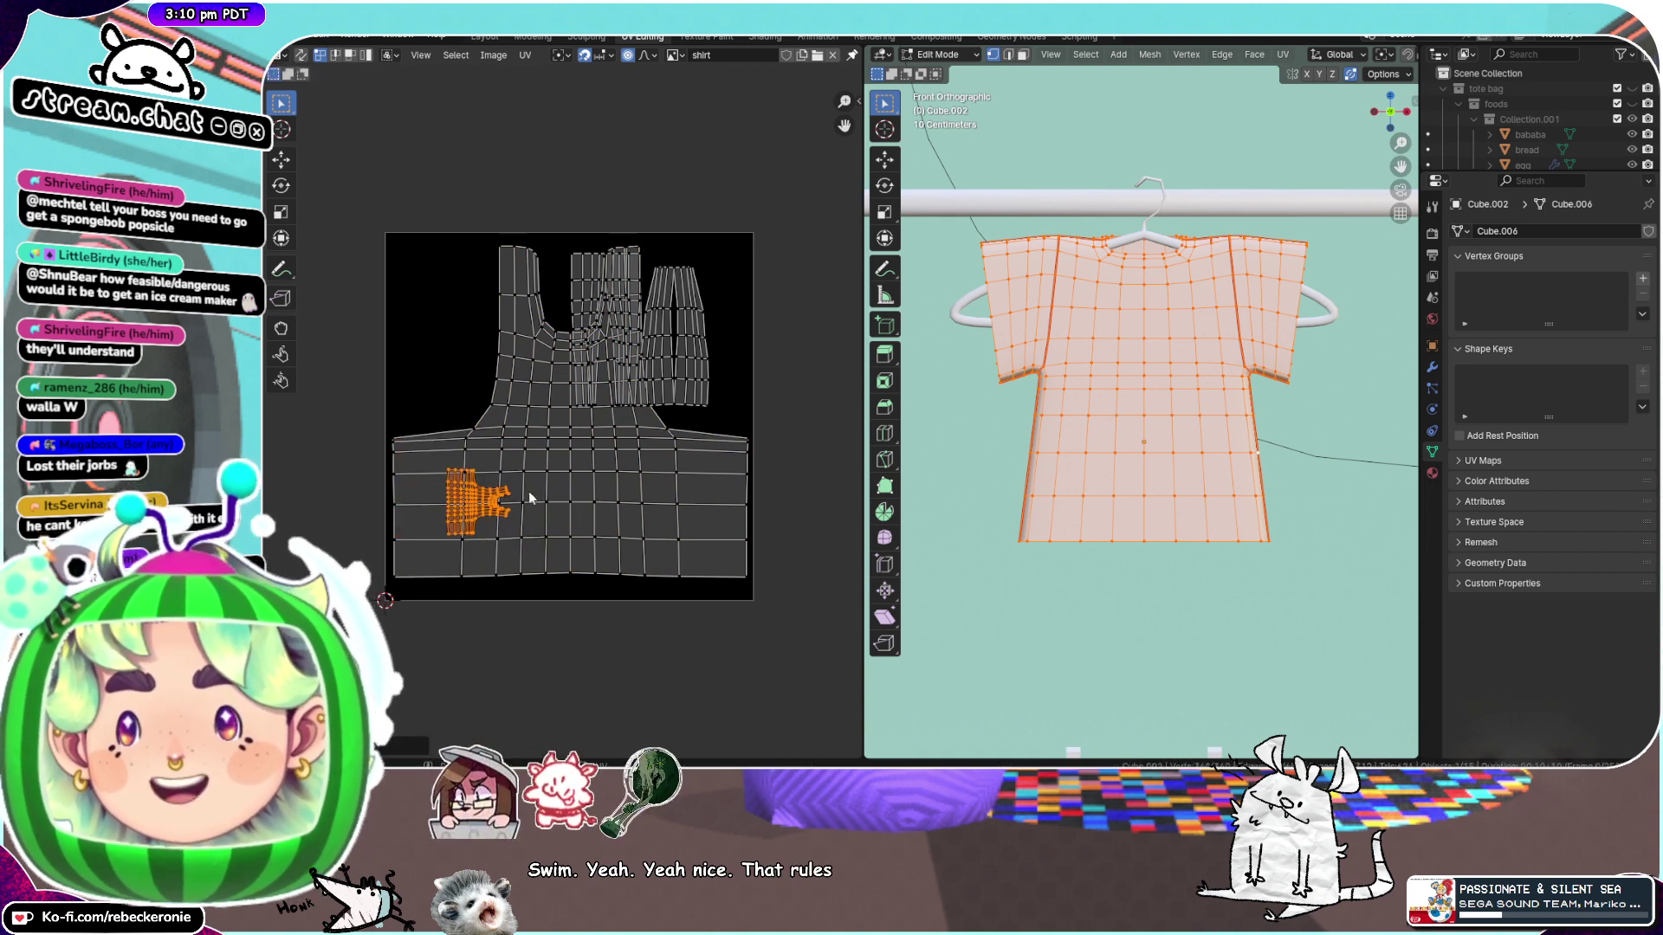
key("g")
left_click(481, 309)
Shrink the linked sleeve strip overlapping the large torso's neckline and place it below the small torso island
left_click(589, 302)
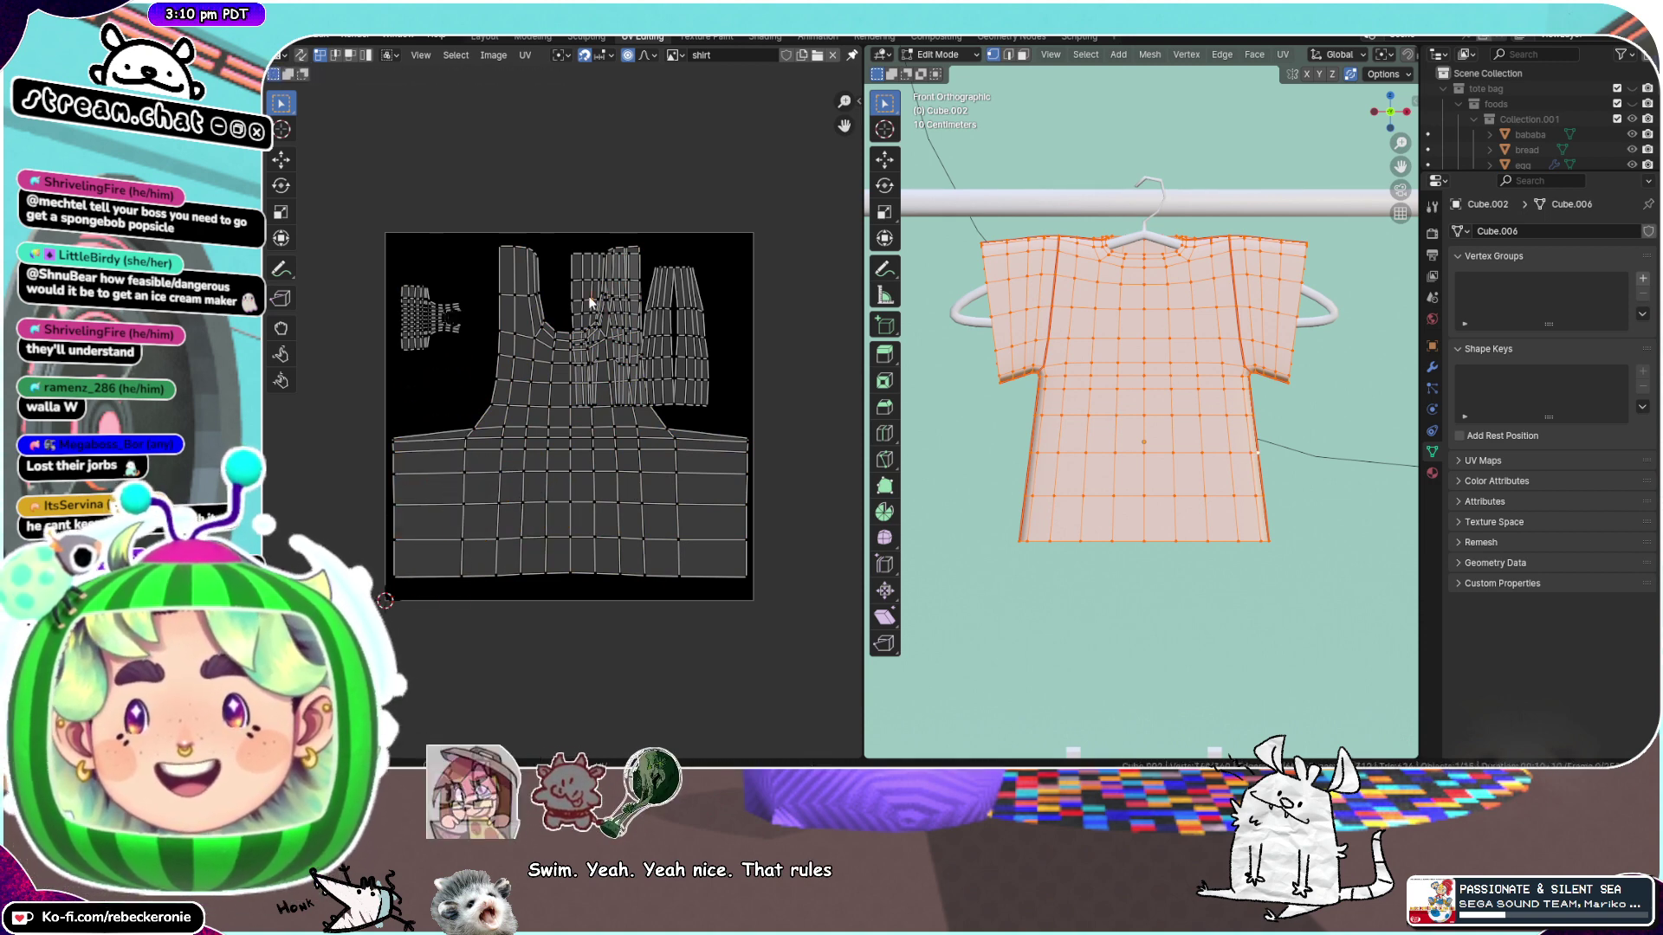
key("l")
key("s")
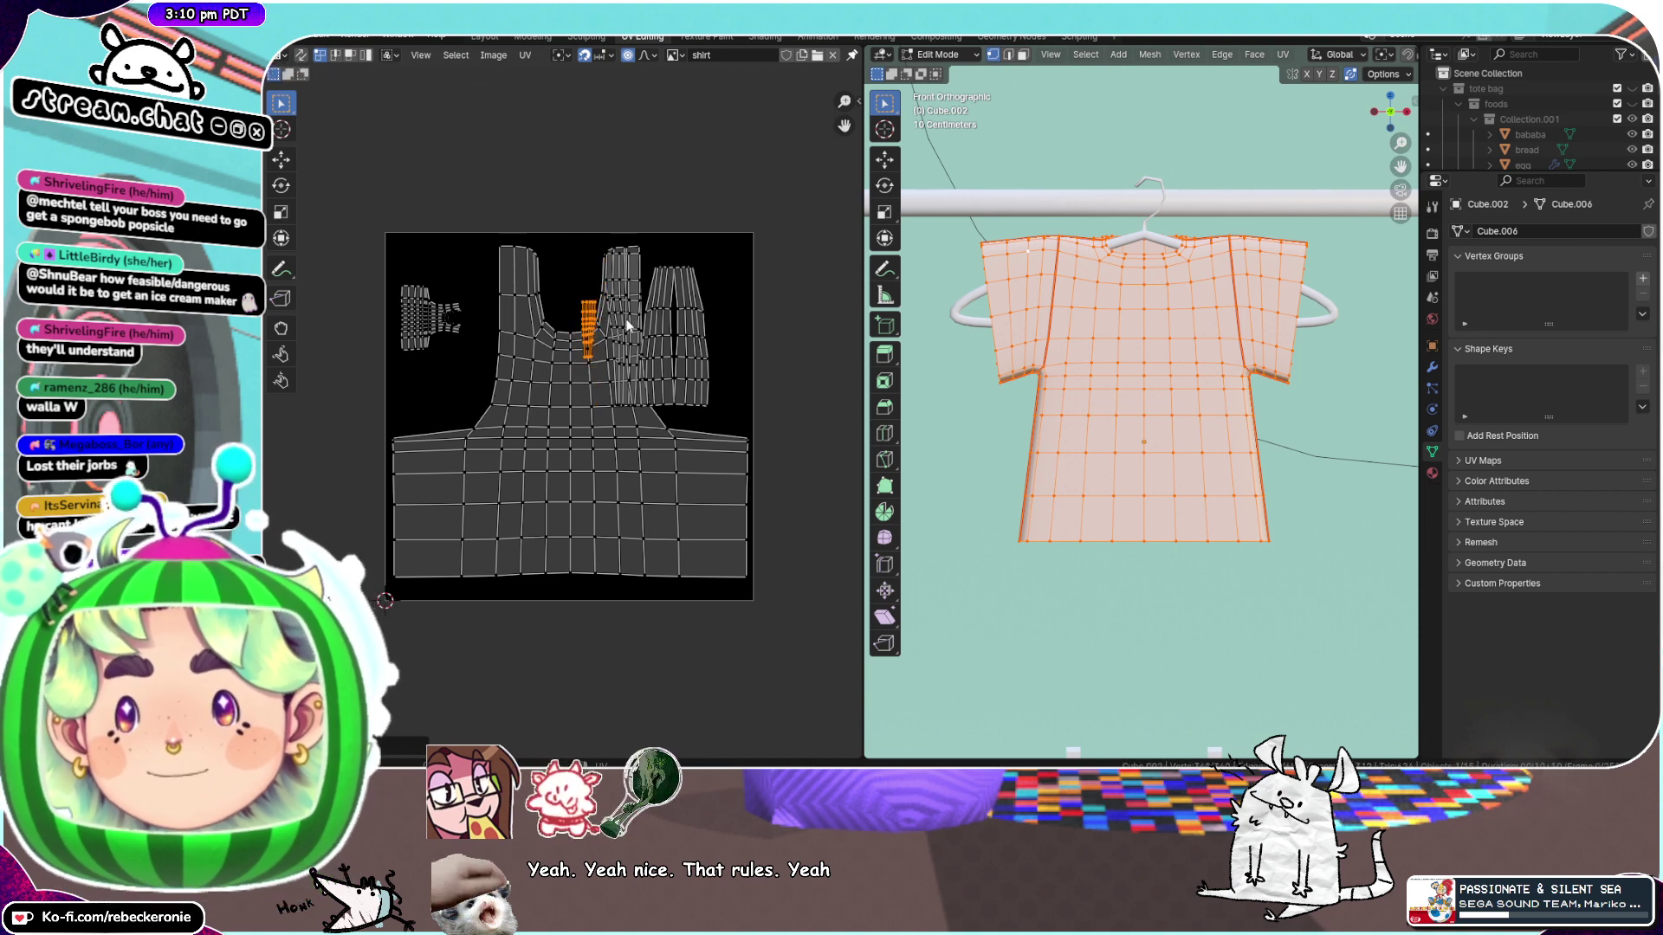
left_click(628, 325)
key("g")
left_click(443, 368)
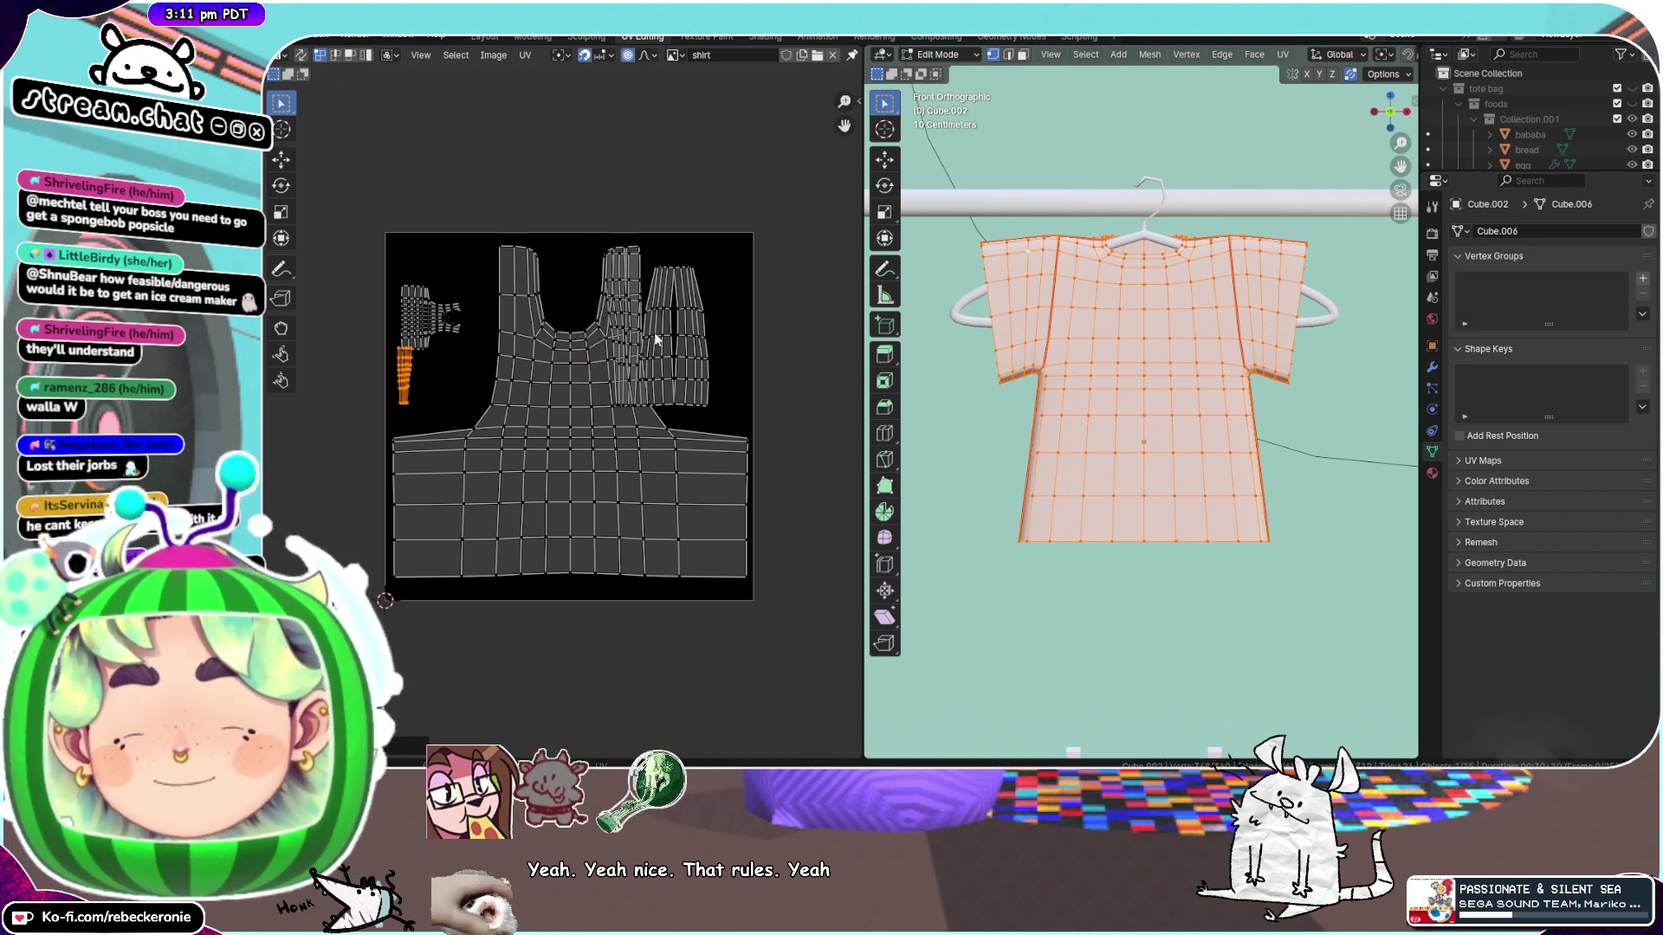
key("l")
key("s")
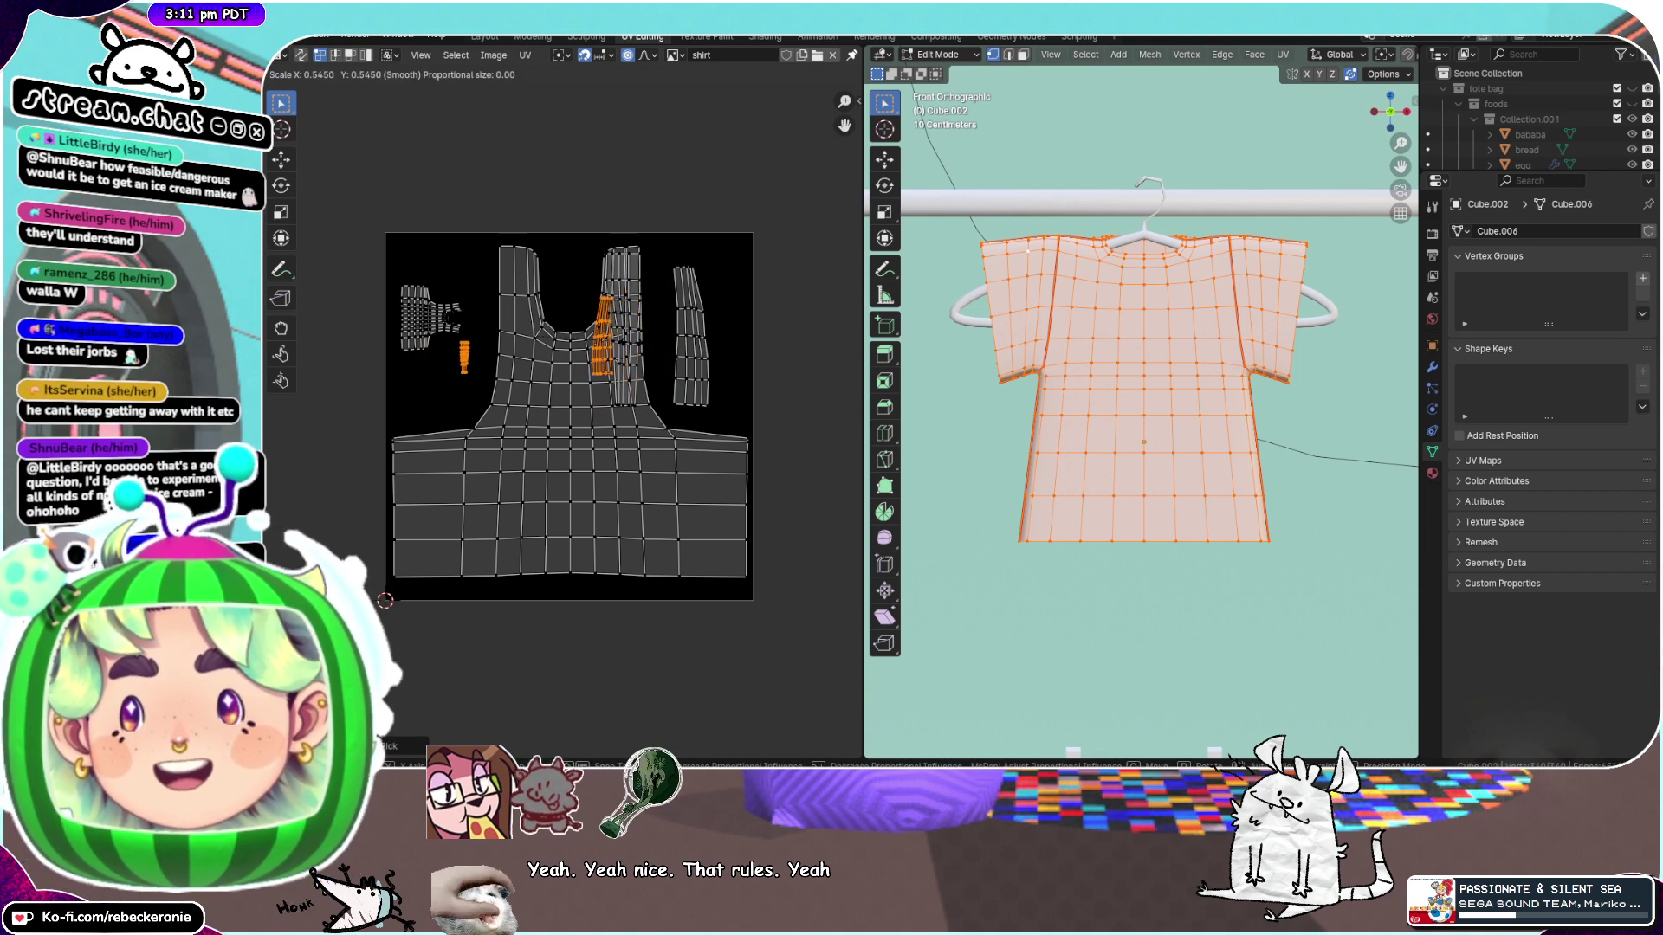
right_click(620, 342)
key("alt+a")
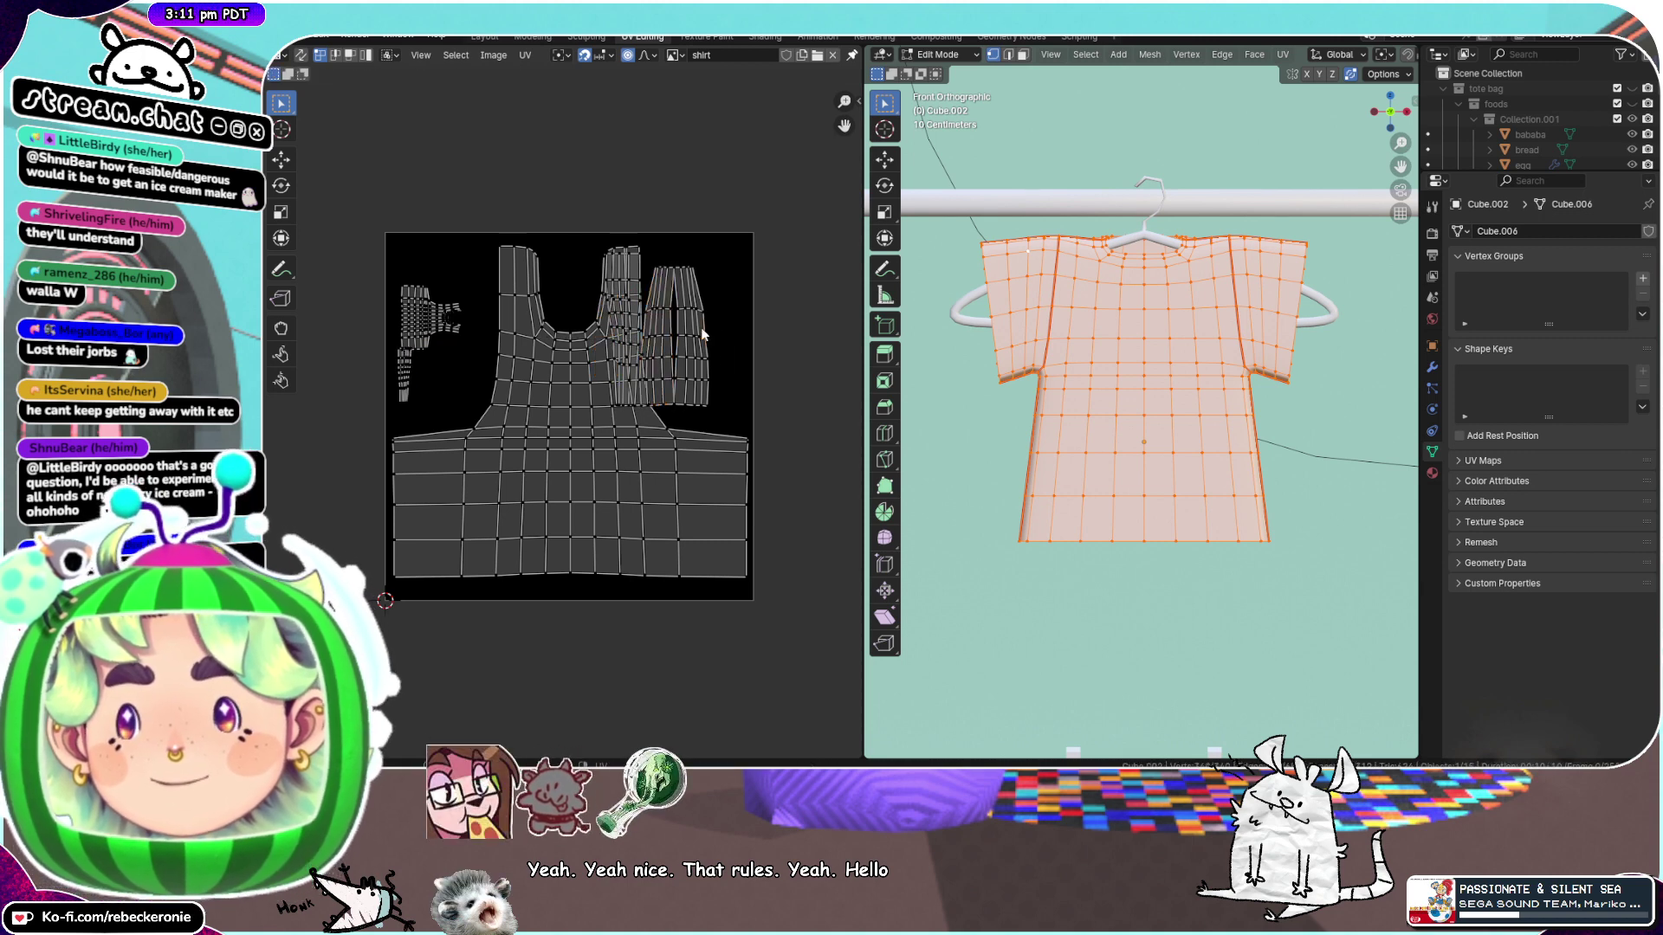
Select both parts of the tapered sleeve island and shrink them in the empty space beside the large torso island
key("l")
key("l")
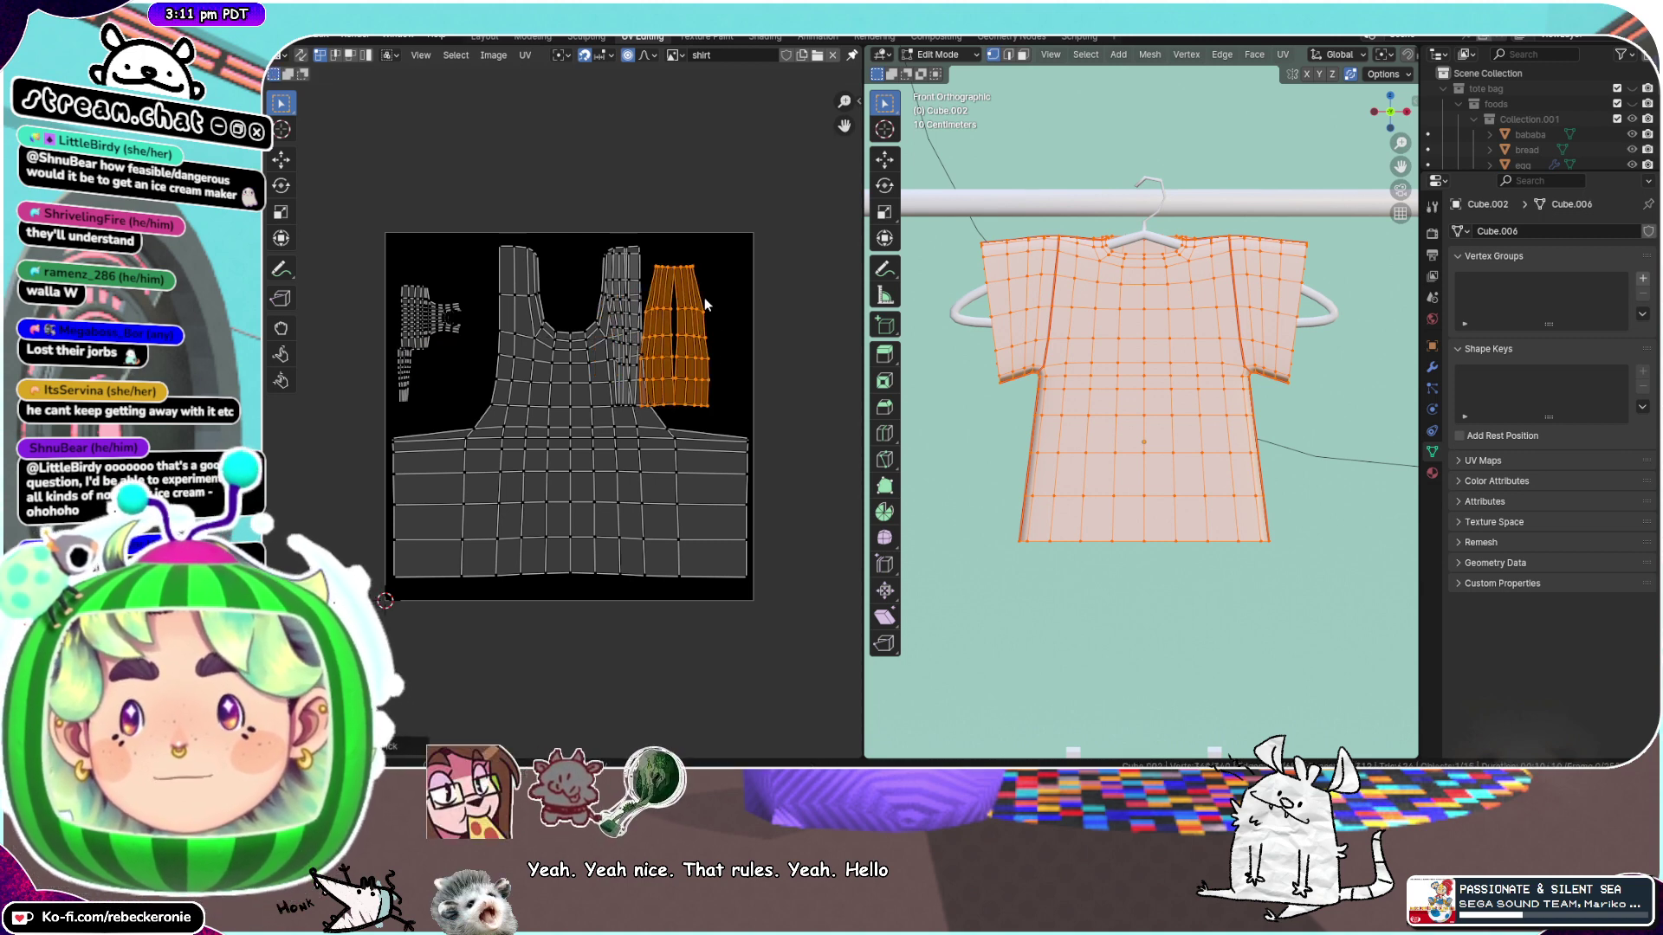
key("s")
left_click(667, 323)
Shrink the remaining sleeve strip overlapping the large torso's shoulder and place it in the image's empty upper corner, above the shrunken tapered sleeve
scroll(667, 321, "up", 4)
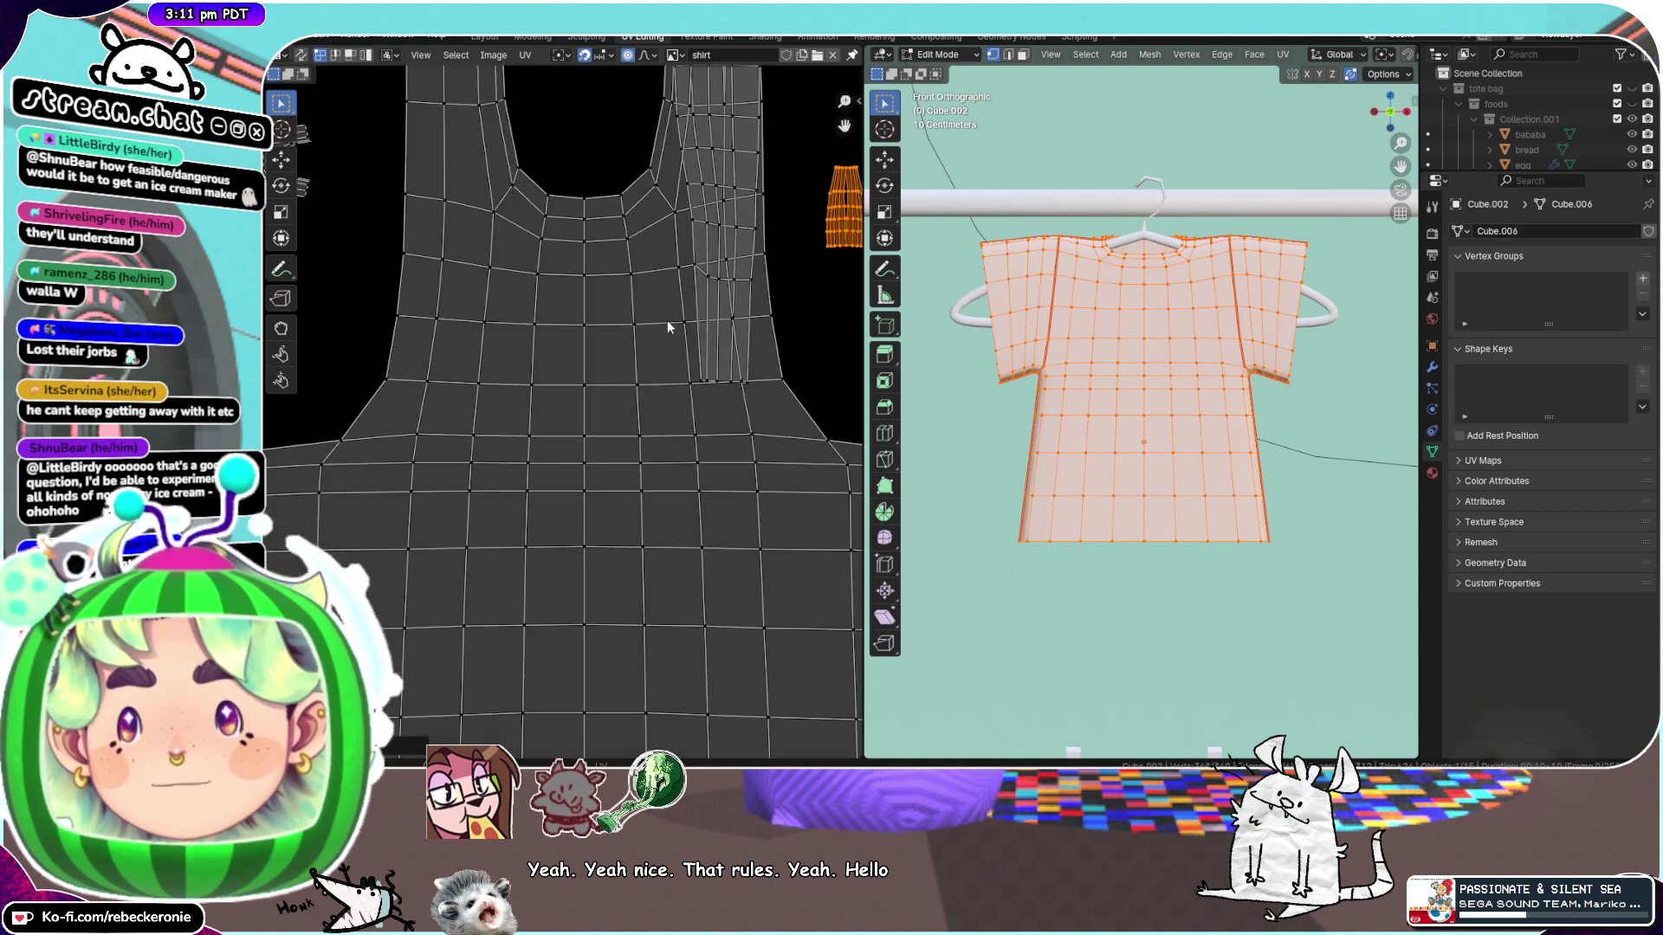
left_click(741, 335)
scroll(741, 334, "down", 4)
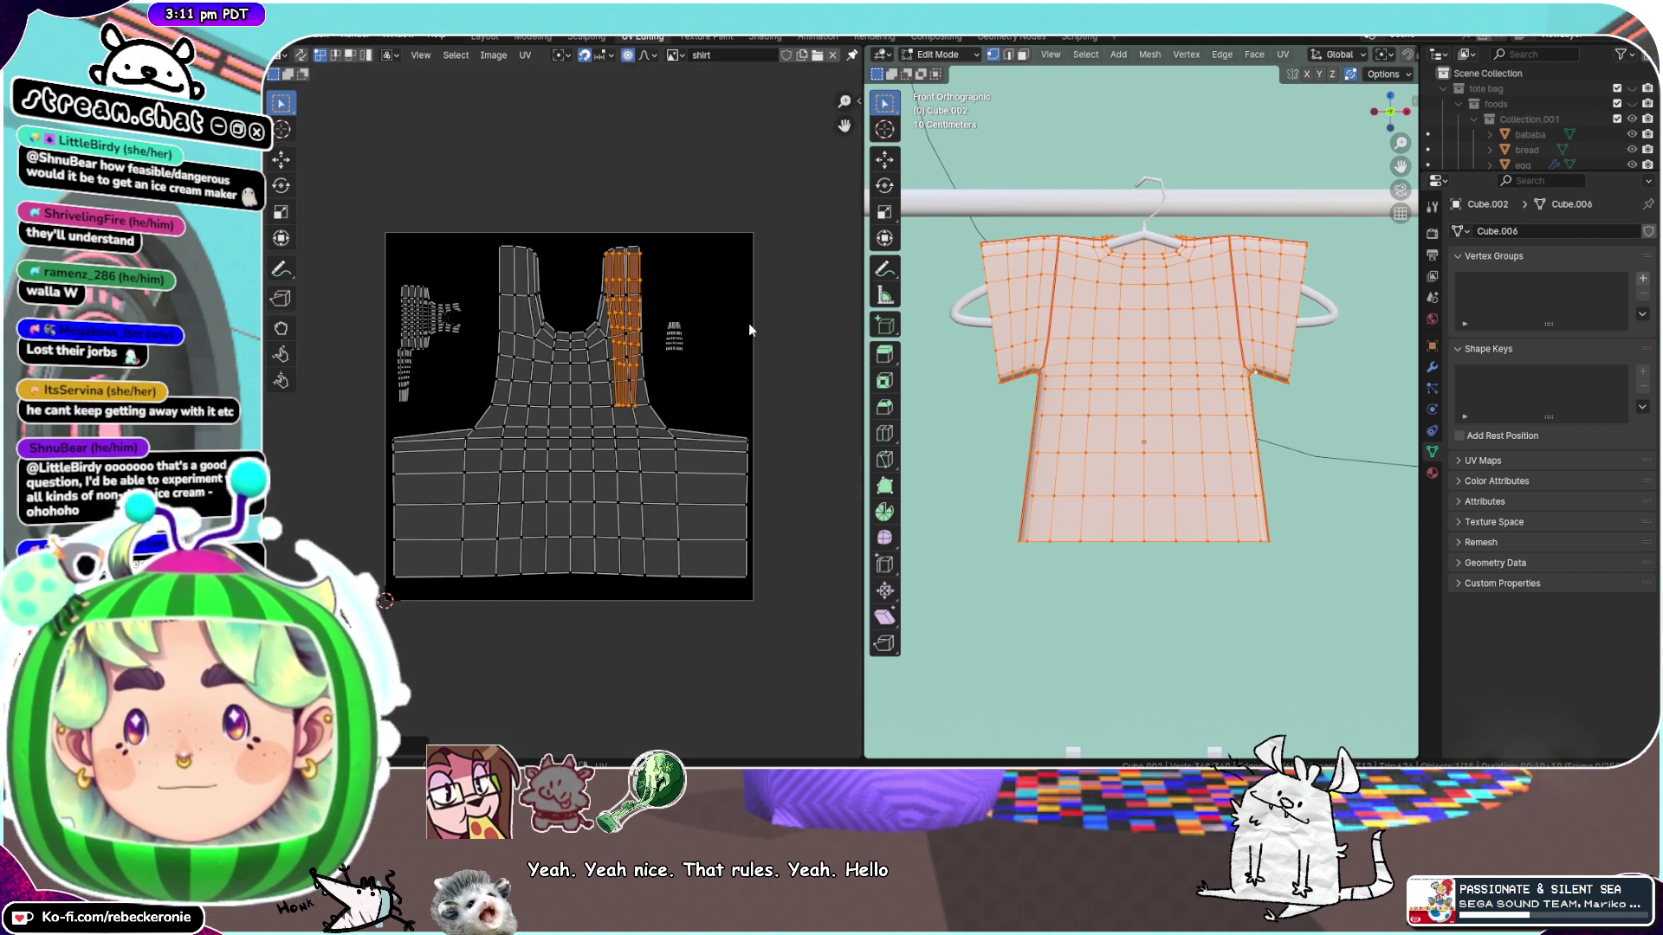
key("s")
left_click(642, 343)
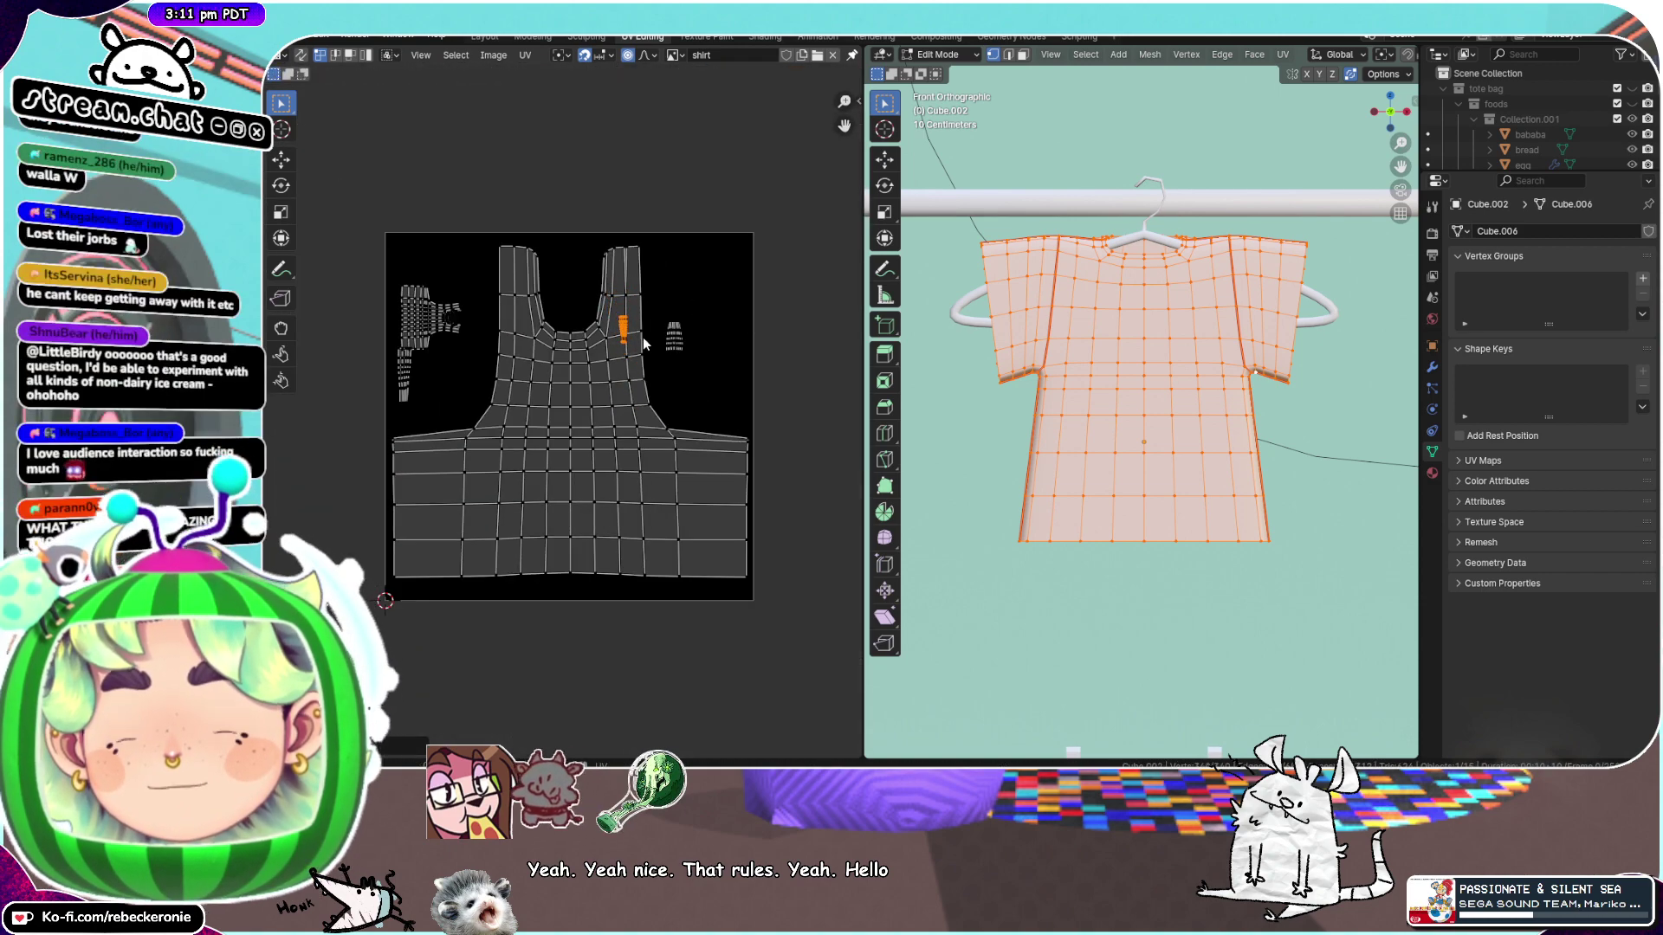
key("g")
left_click(734, 296)
scroll(730, 426, "up", 2)
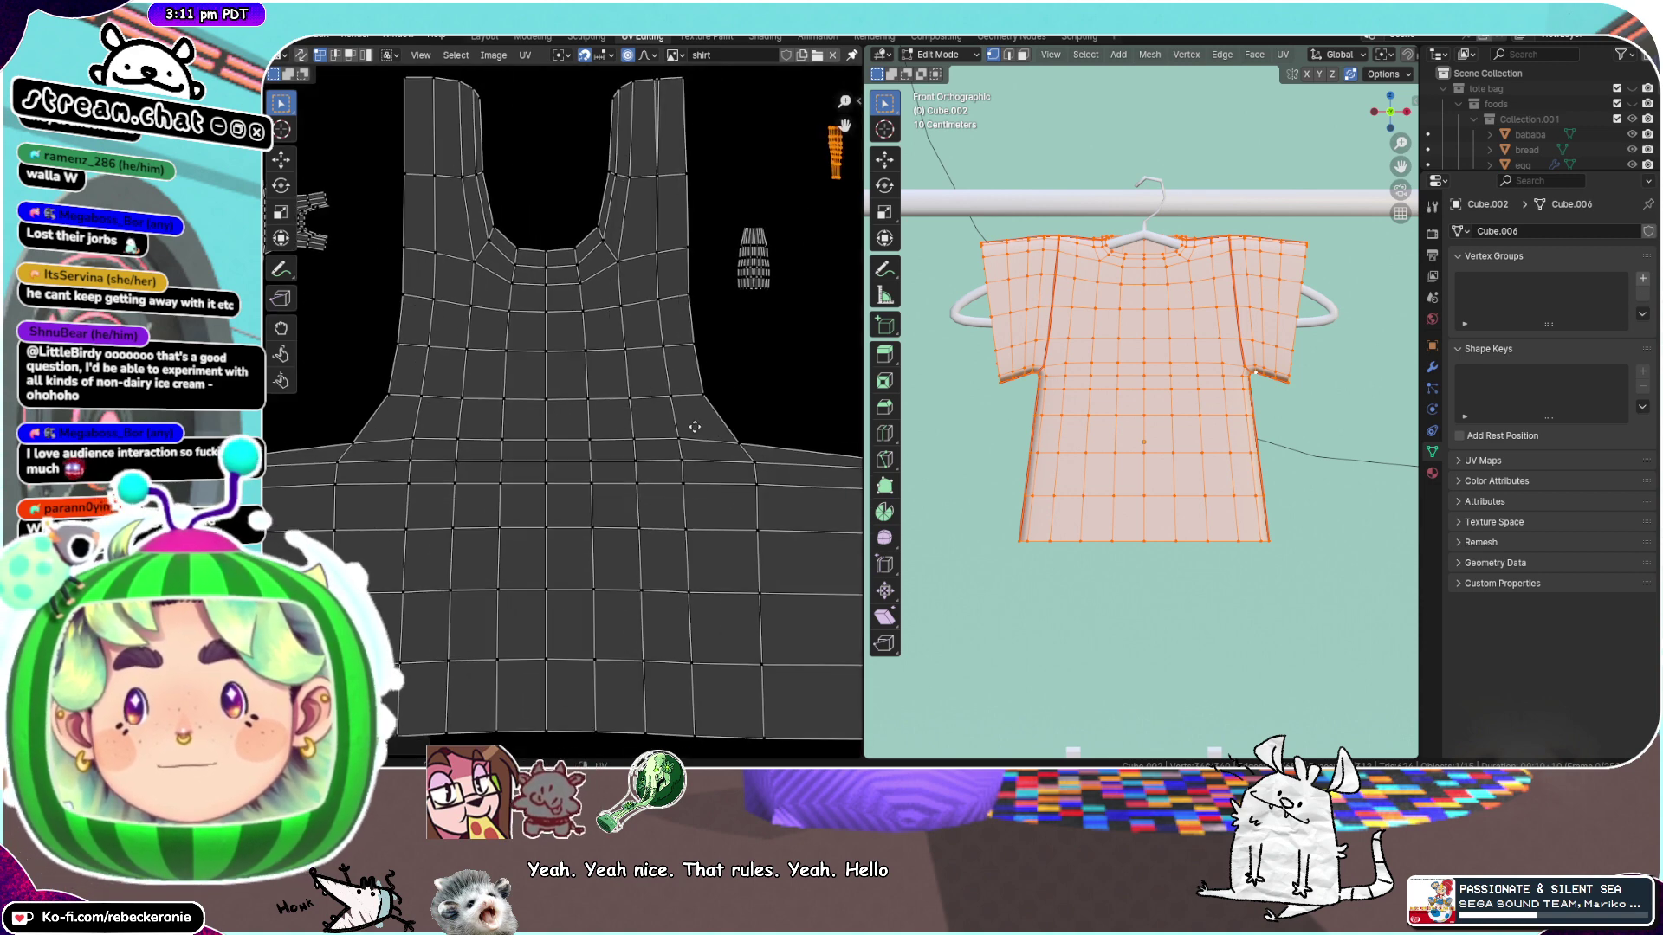
scroll(684, 372, "down", 4)
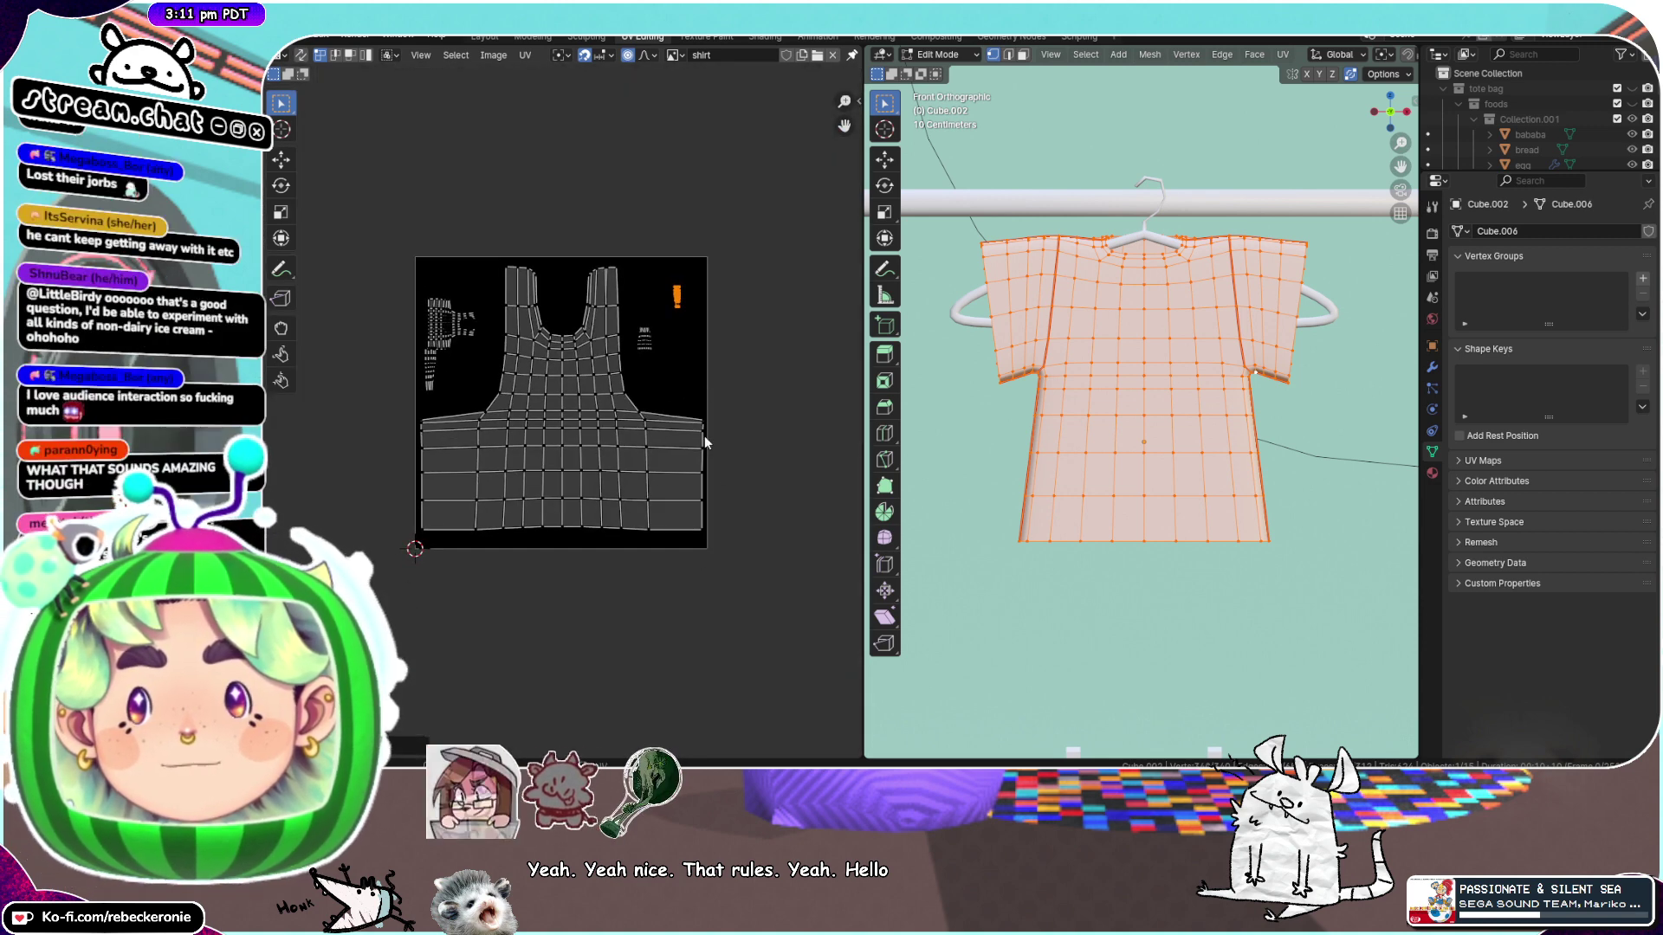
Clear the selection and box-select the shirt's front faces in the 3D view to check their placement in the UV layout
left_click(594, 452)
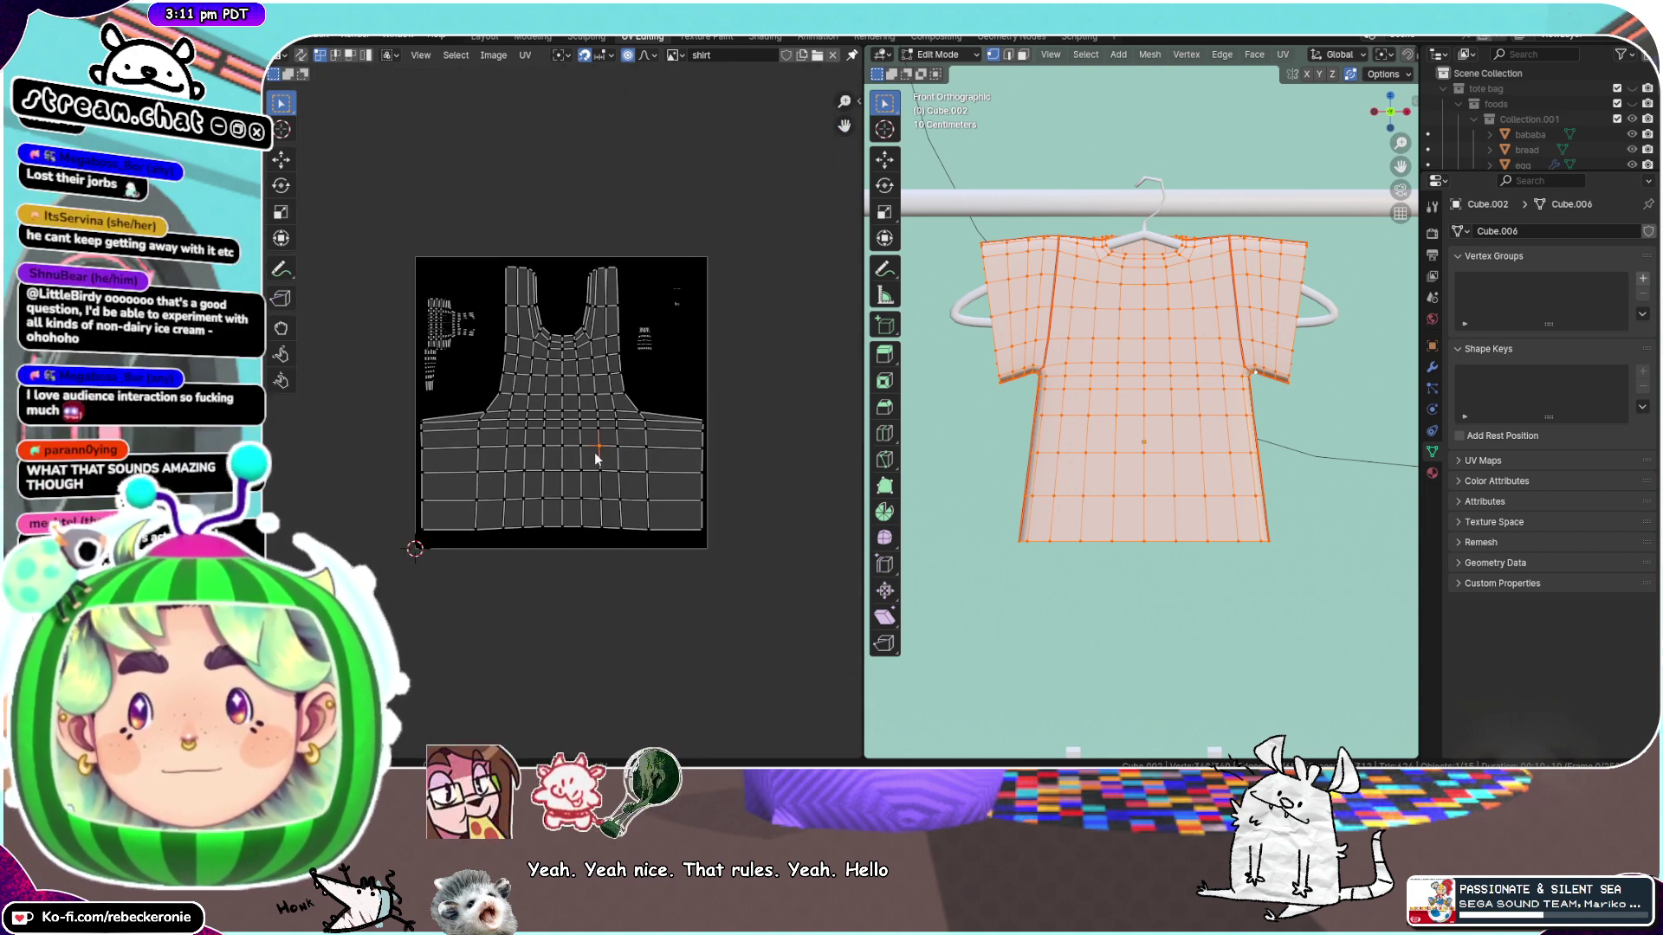
key("alt+a")
left_click_drag(1061, 265, 1221, 475)
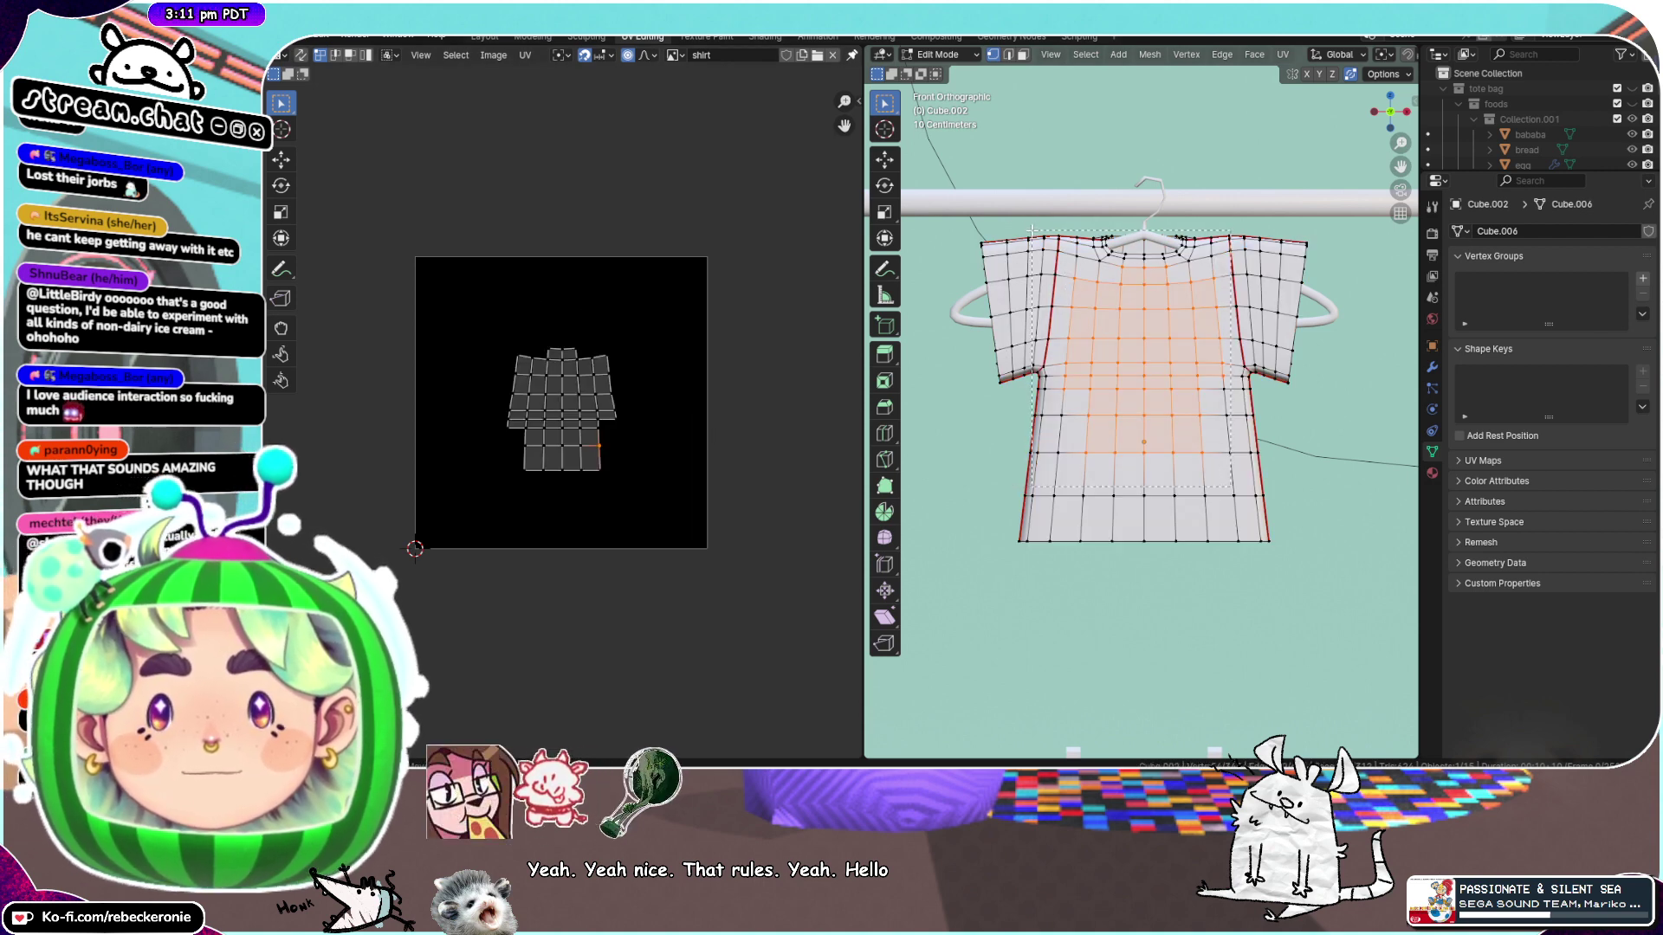
left_click_drag(1031, 229, 1041, 222)
left_click(702, 431)
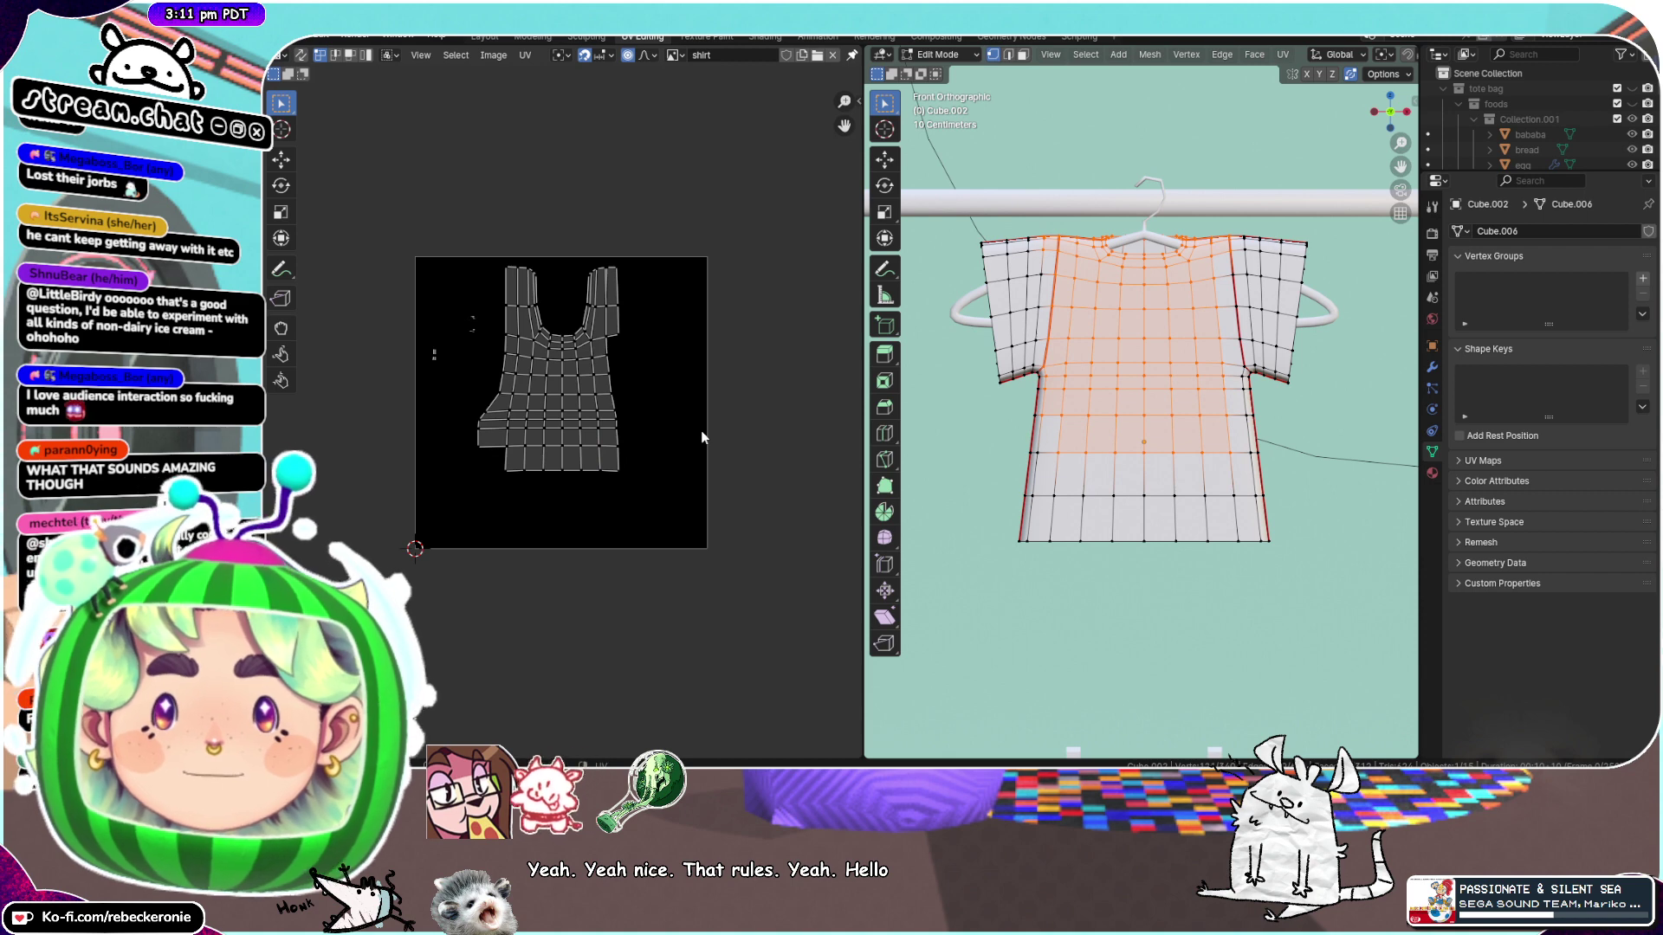
left_click(1205, 459)
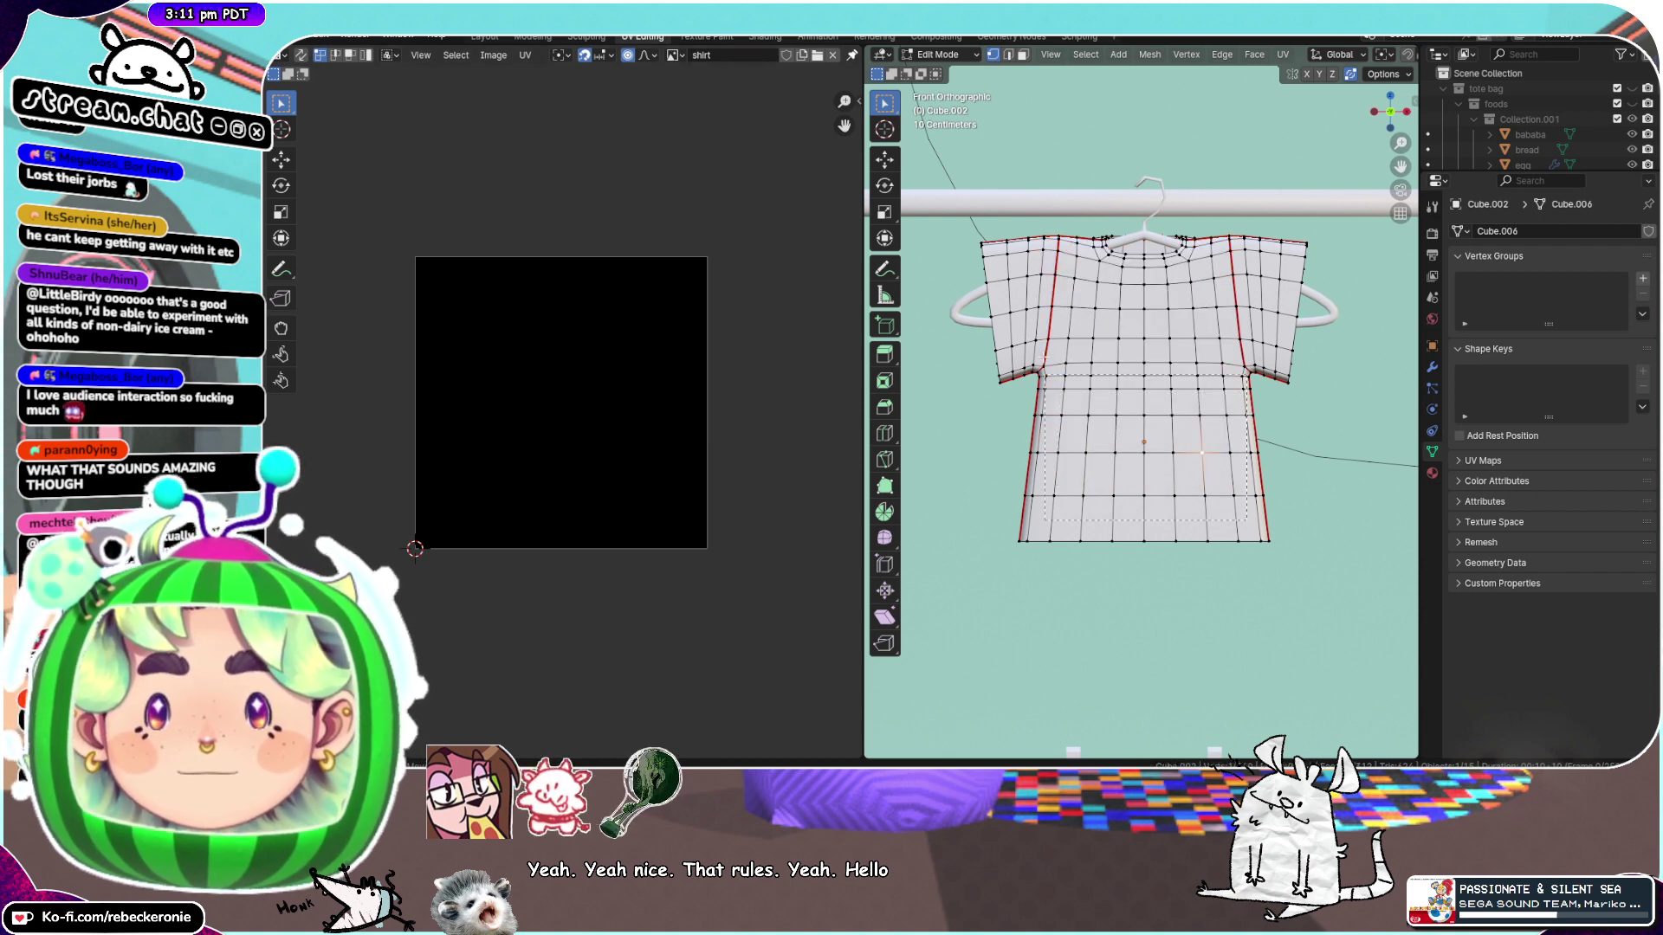
left_click_drag(1043, 377, 1028, 288)
left_click(1118, 311)
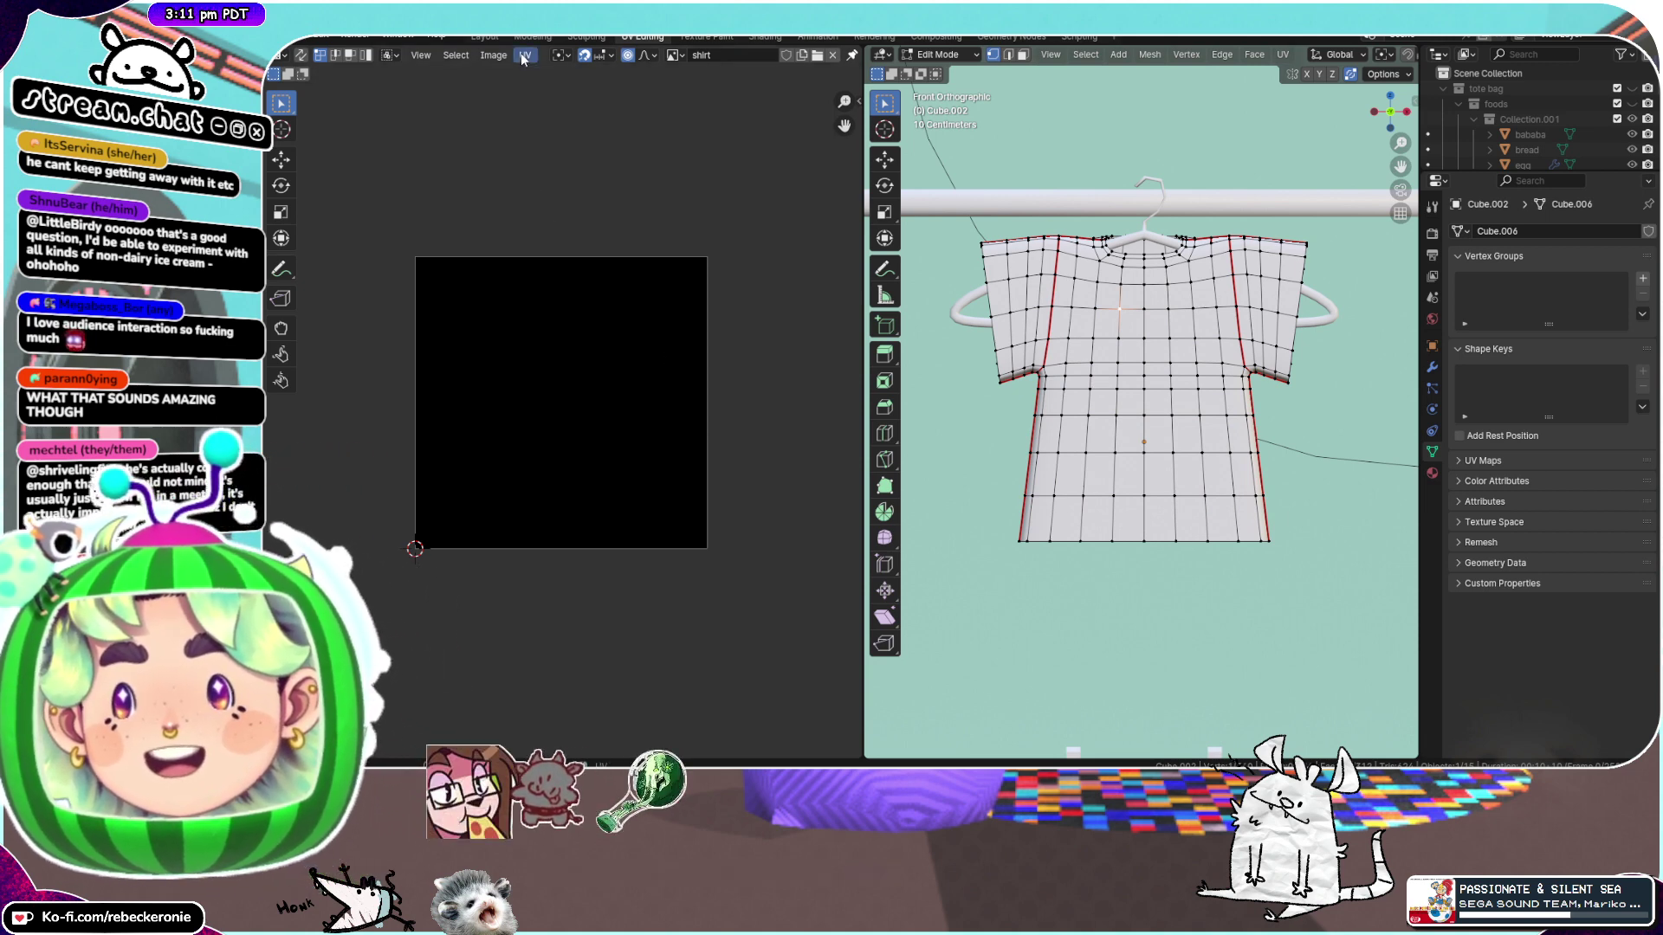
Open the image "biblically accurate possum.png" in the UV editor and inspect the whole artwork
left_click(675, 54)
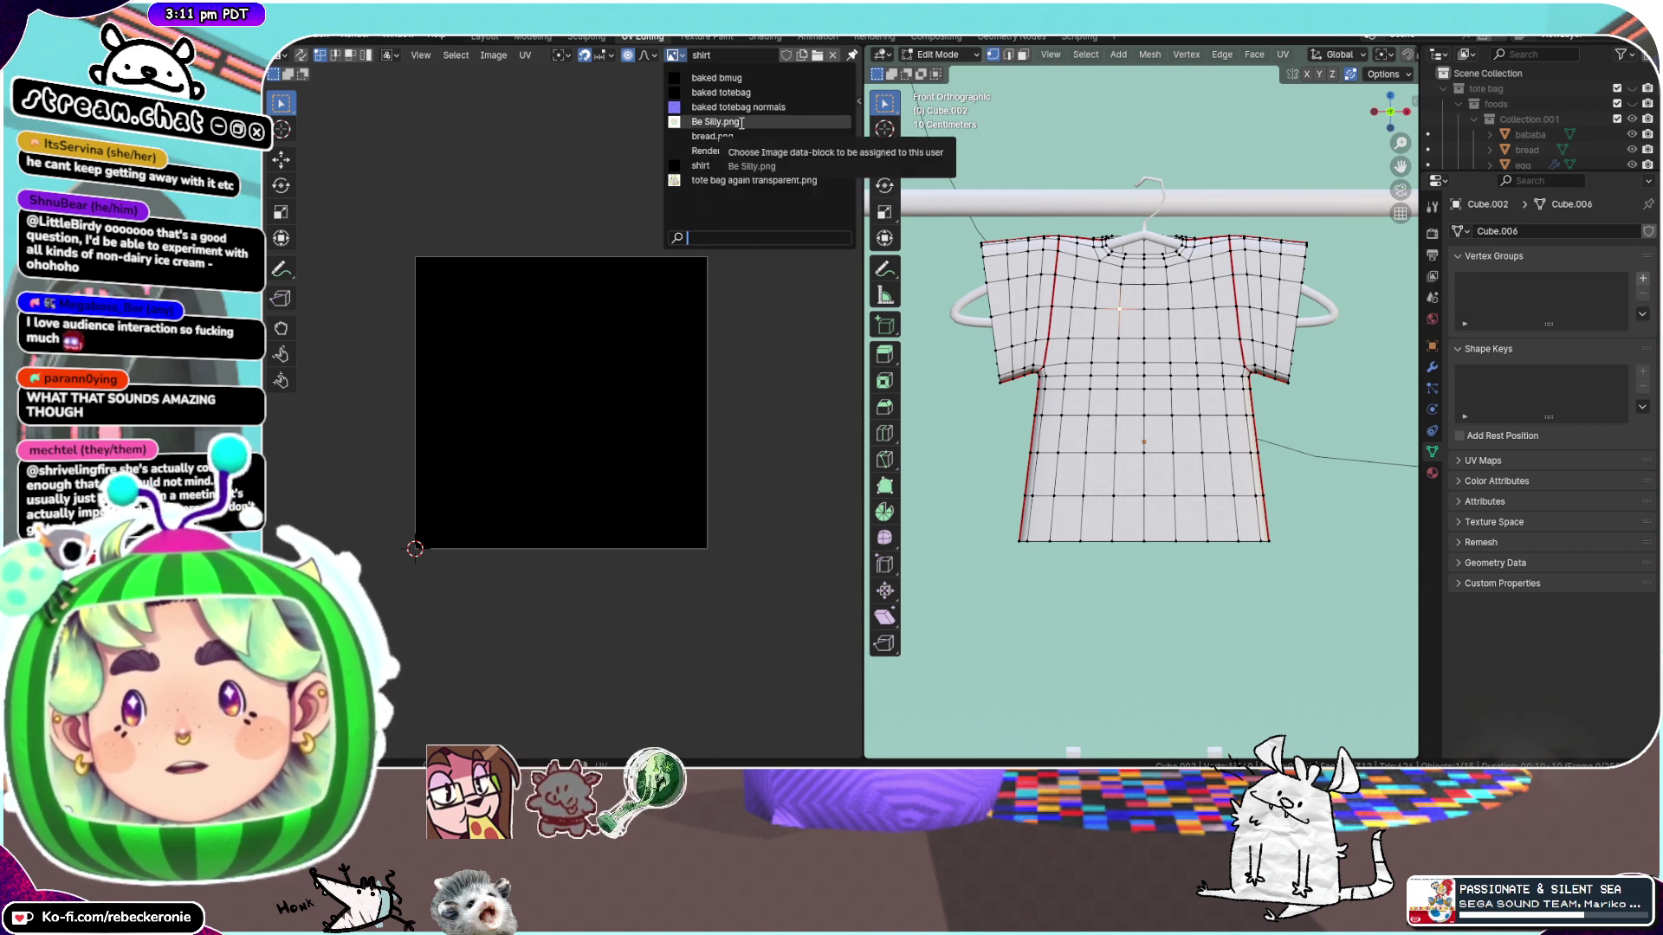
left_click(509, 54)
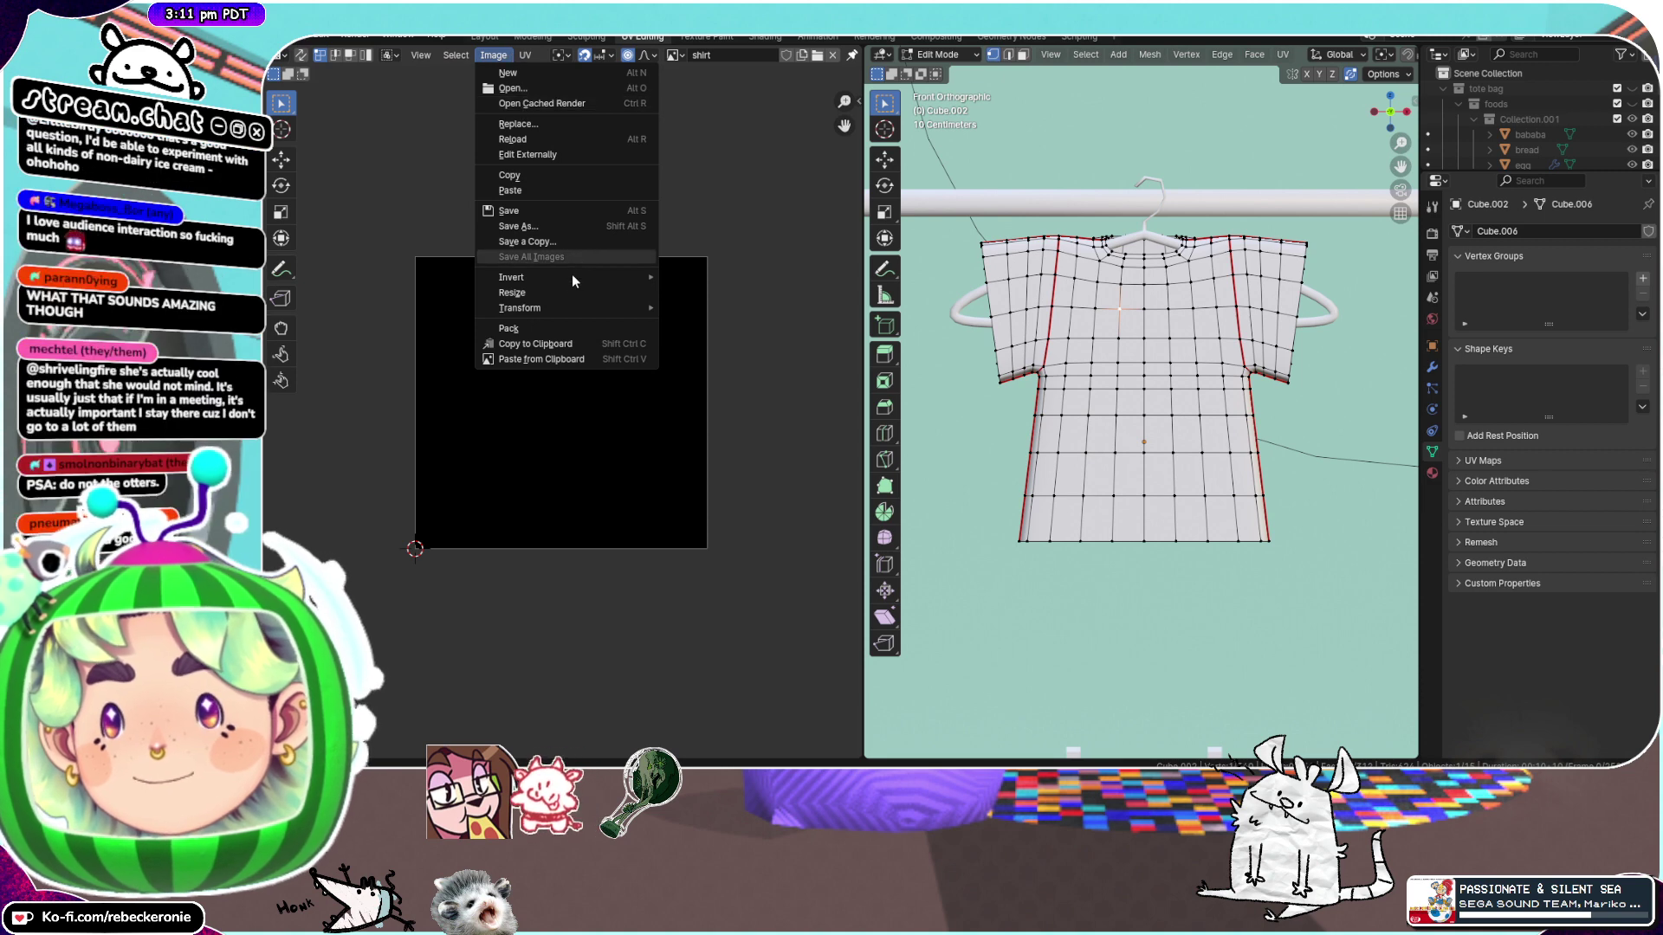
left_click(537, 86)
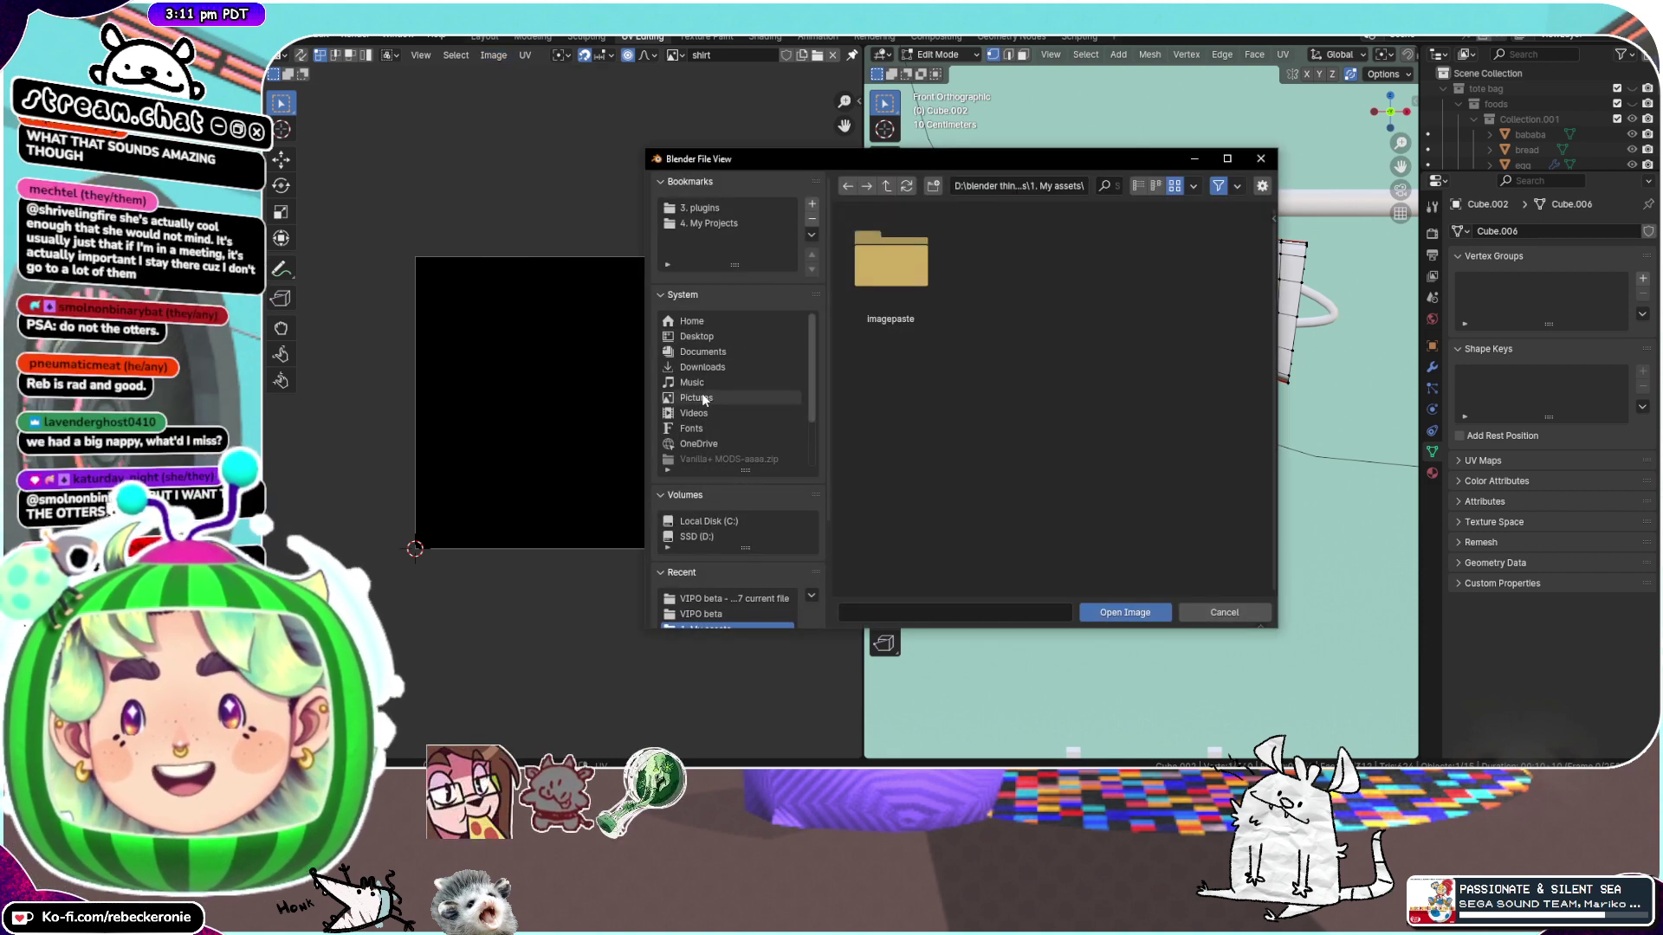
left_click_drag(927, 163, 1083, 814)
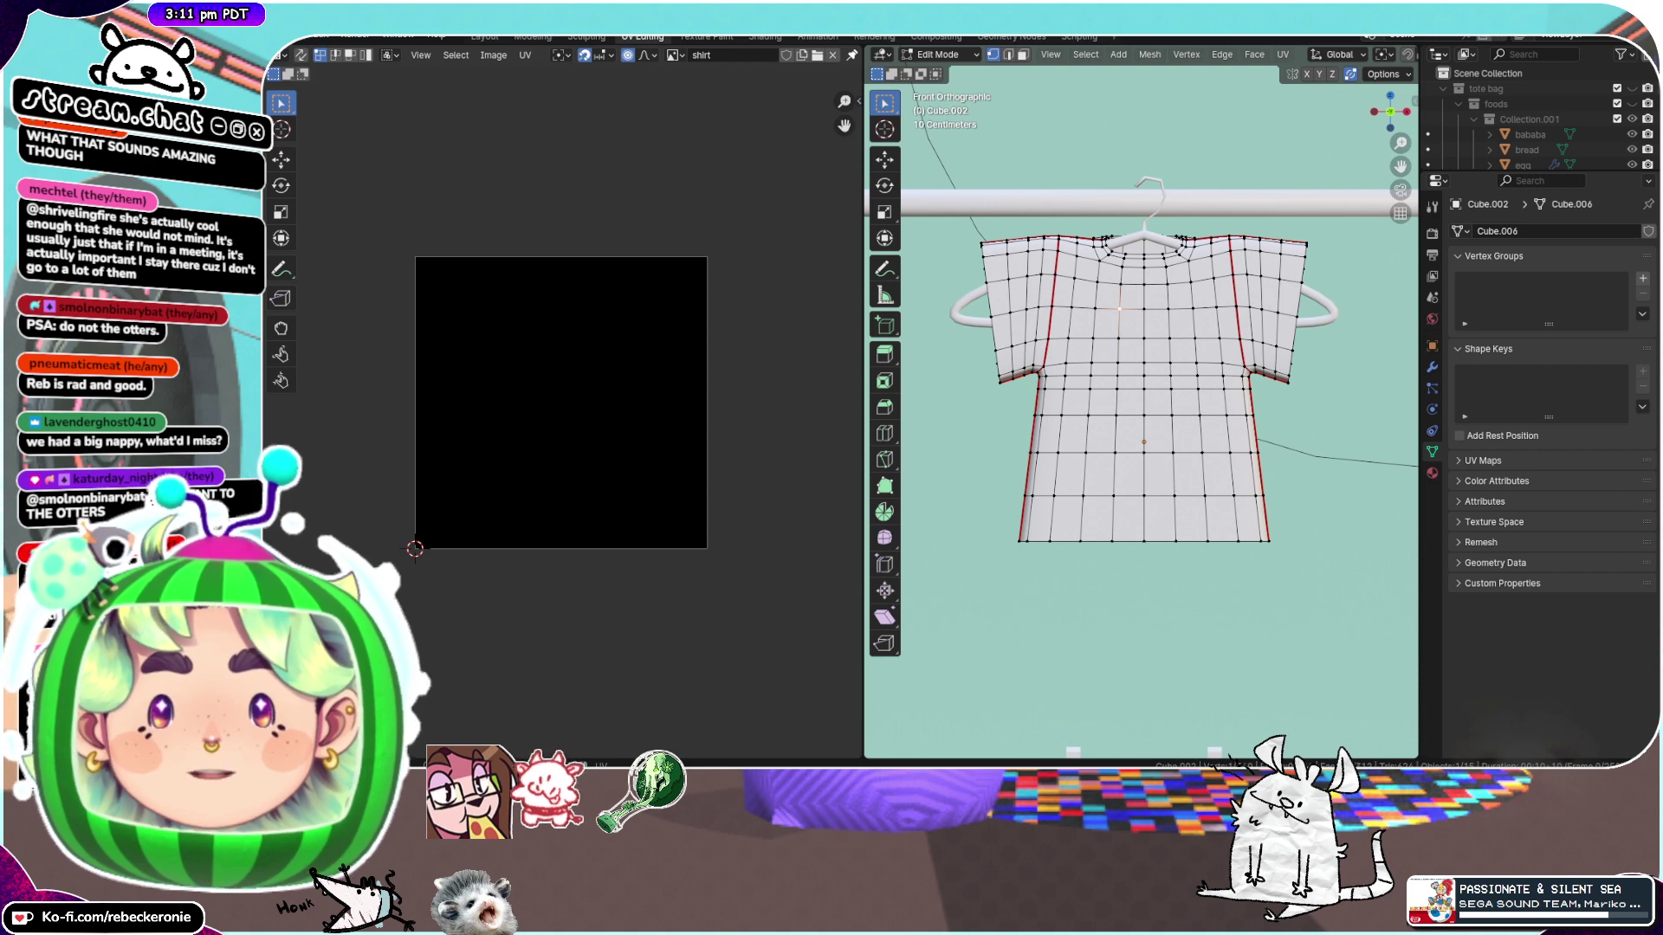
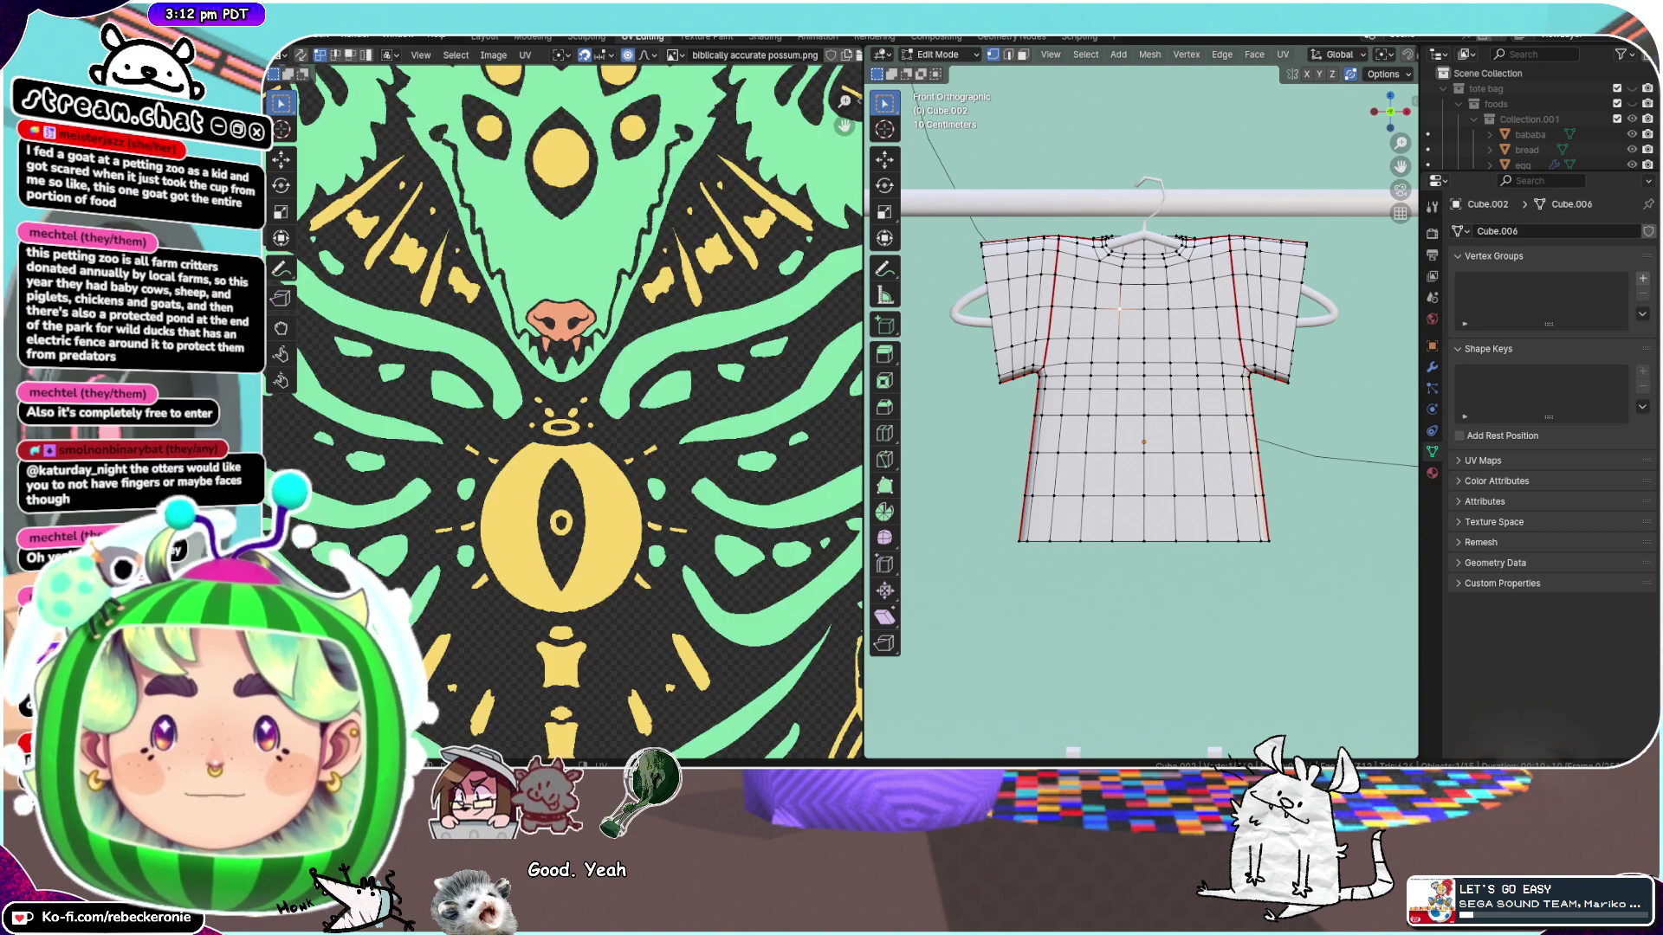
scroll(561, 470, "down", 7)
scroll(565, 429, "up", 3)
middle_click_drag(567, 423, 564, 451)
scroll(584, 438, "down", 3)
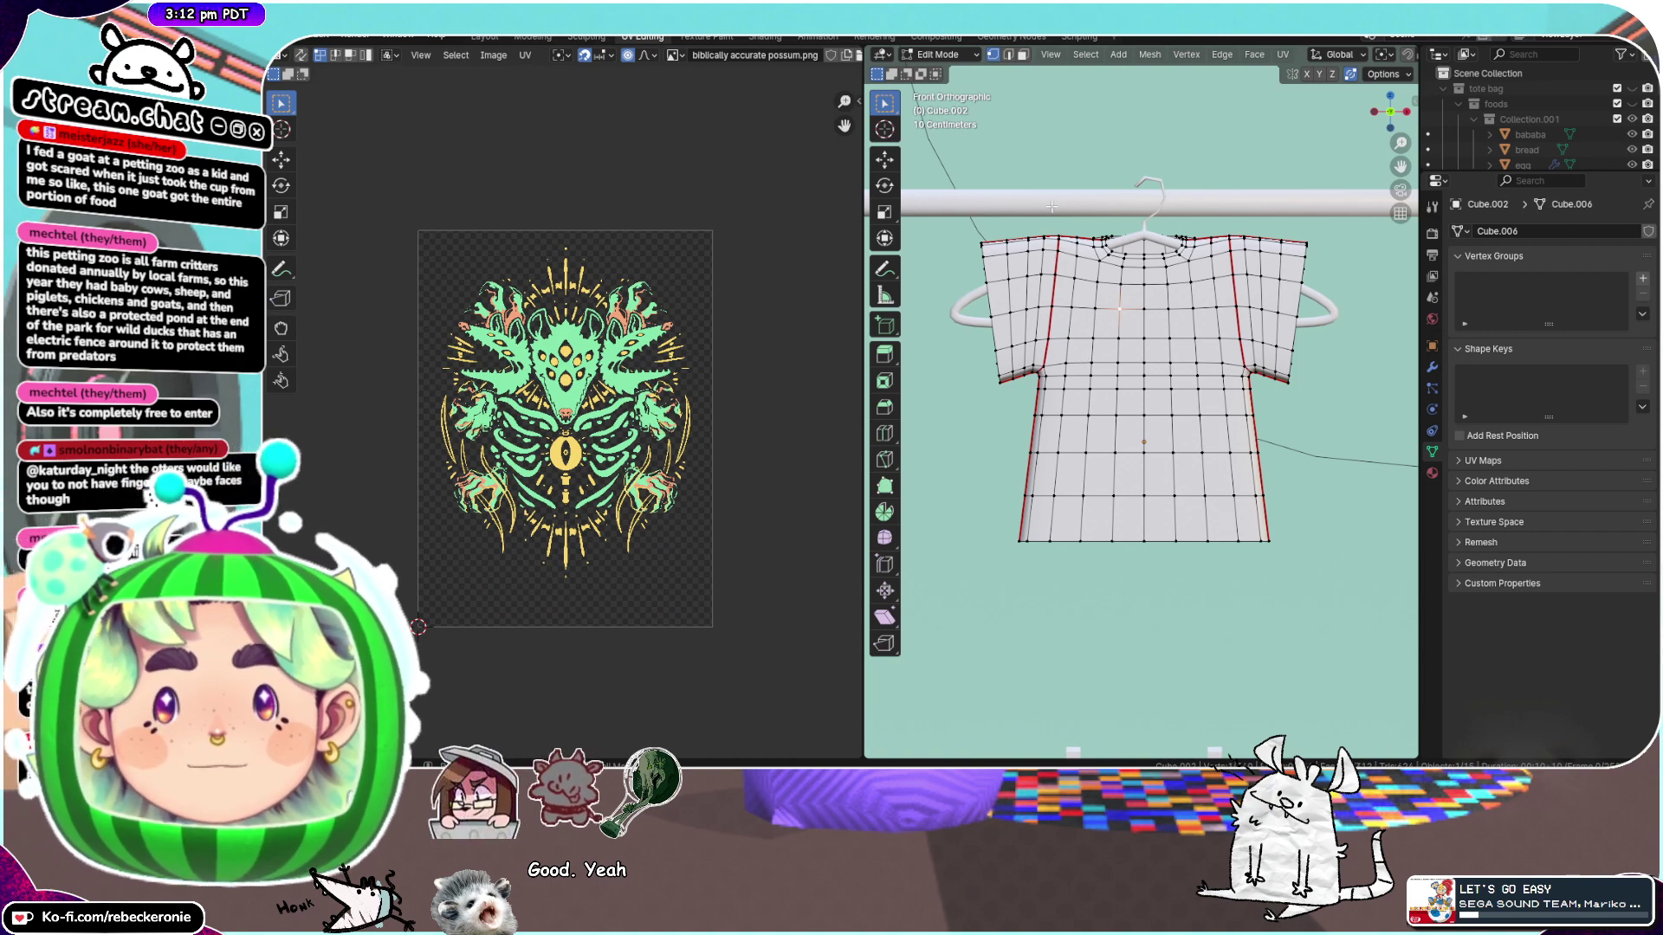
middle_click_drag(513, 314, 547, 321)
scroll(571, 318, "up", 2)
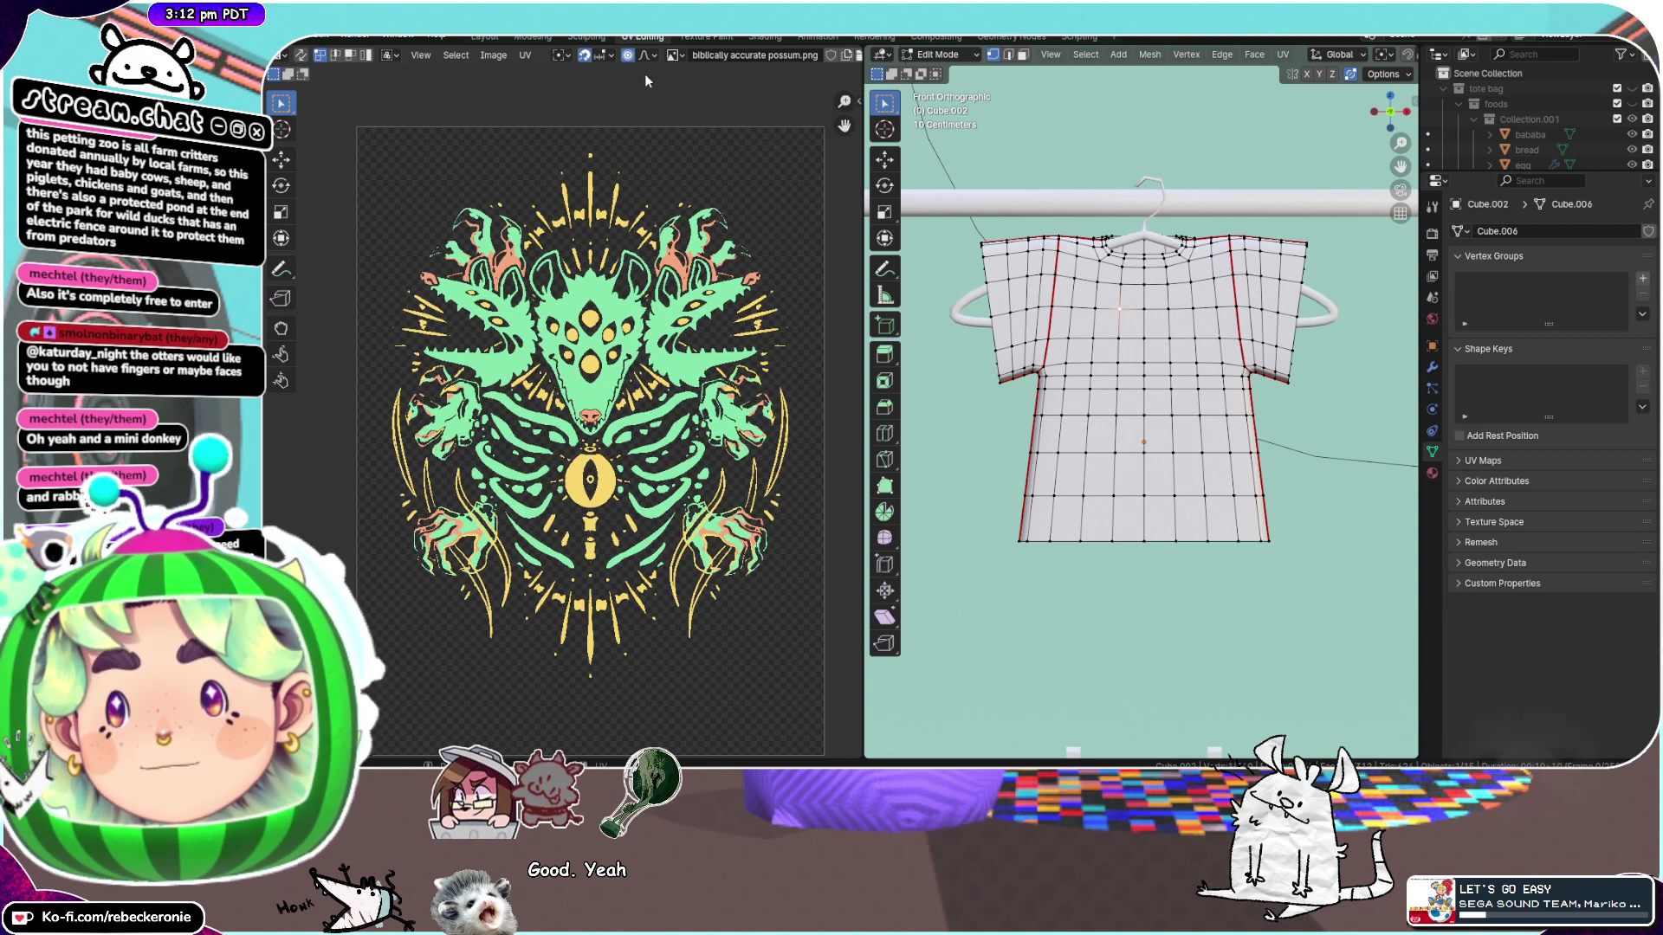
Create a new material for the shirt and use "biblically accurate possum.png" as its Base Color image texture
scroll(540, 184, "down", 1)
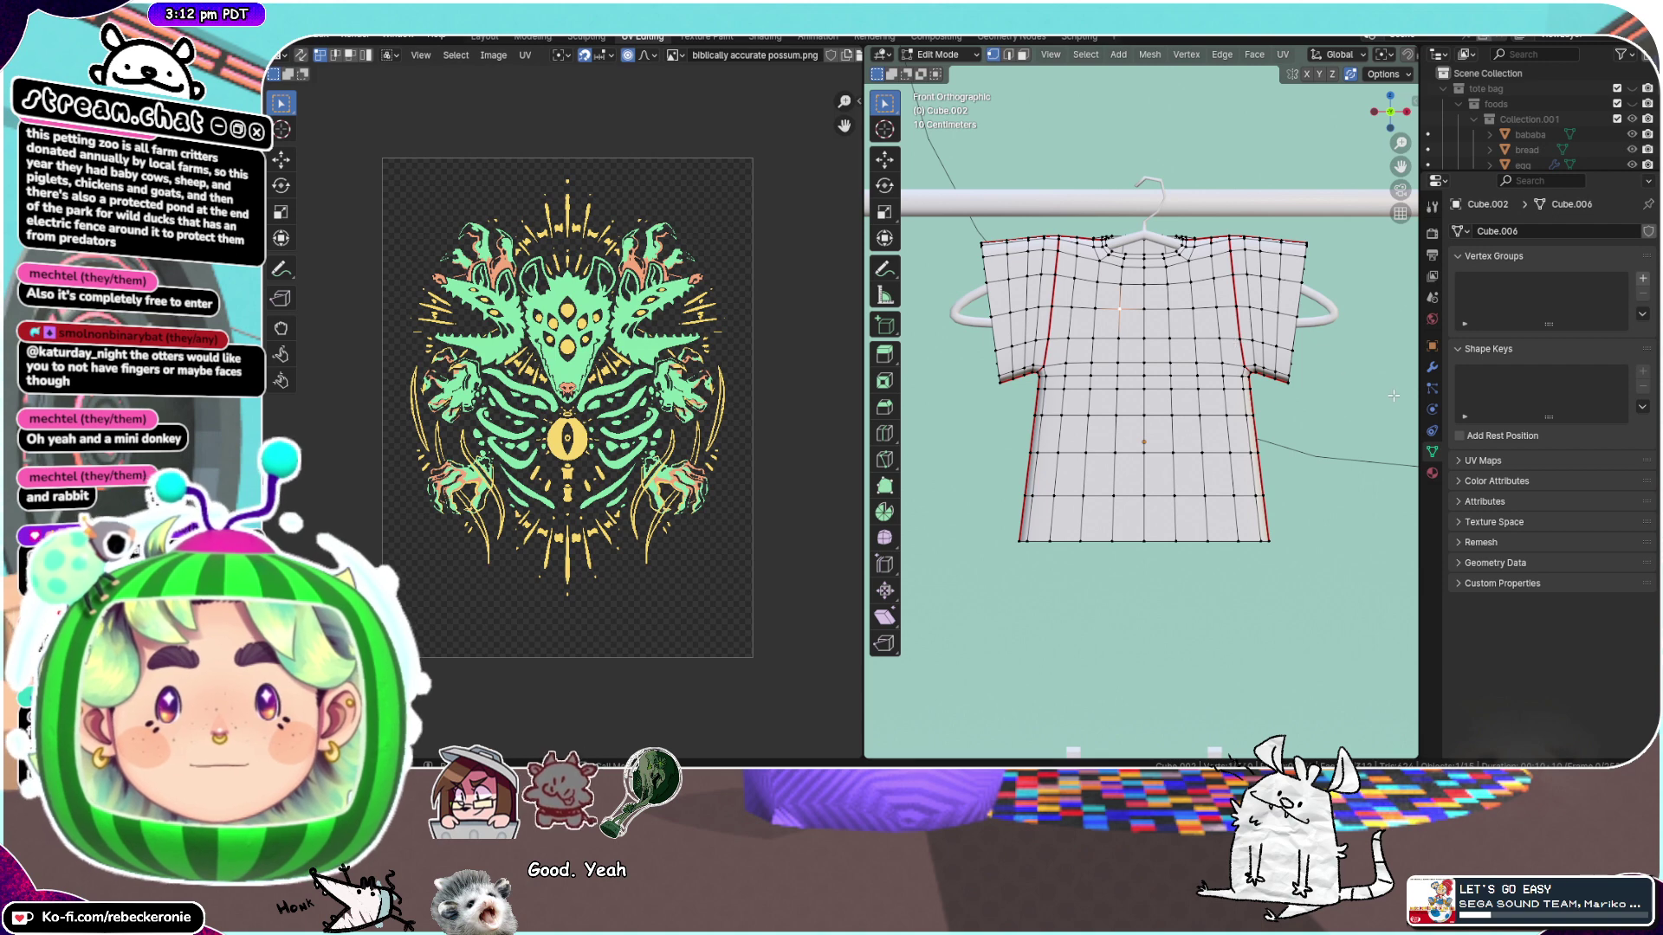
left_click(1432, 475)
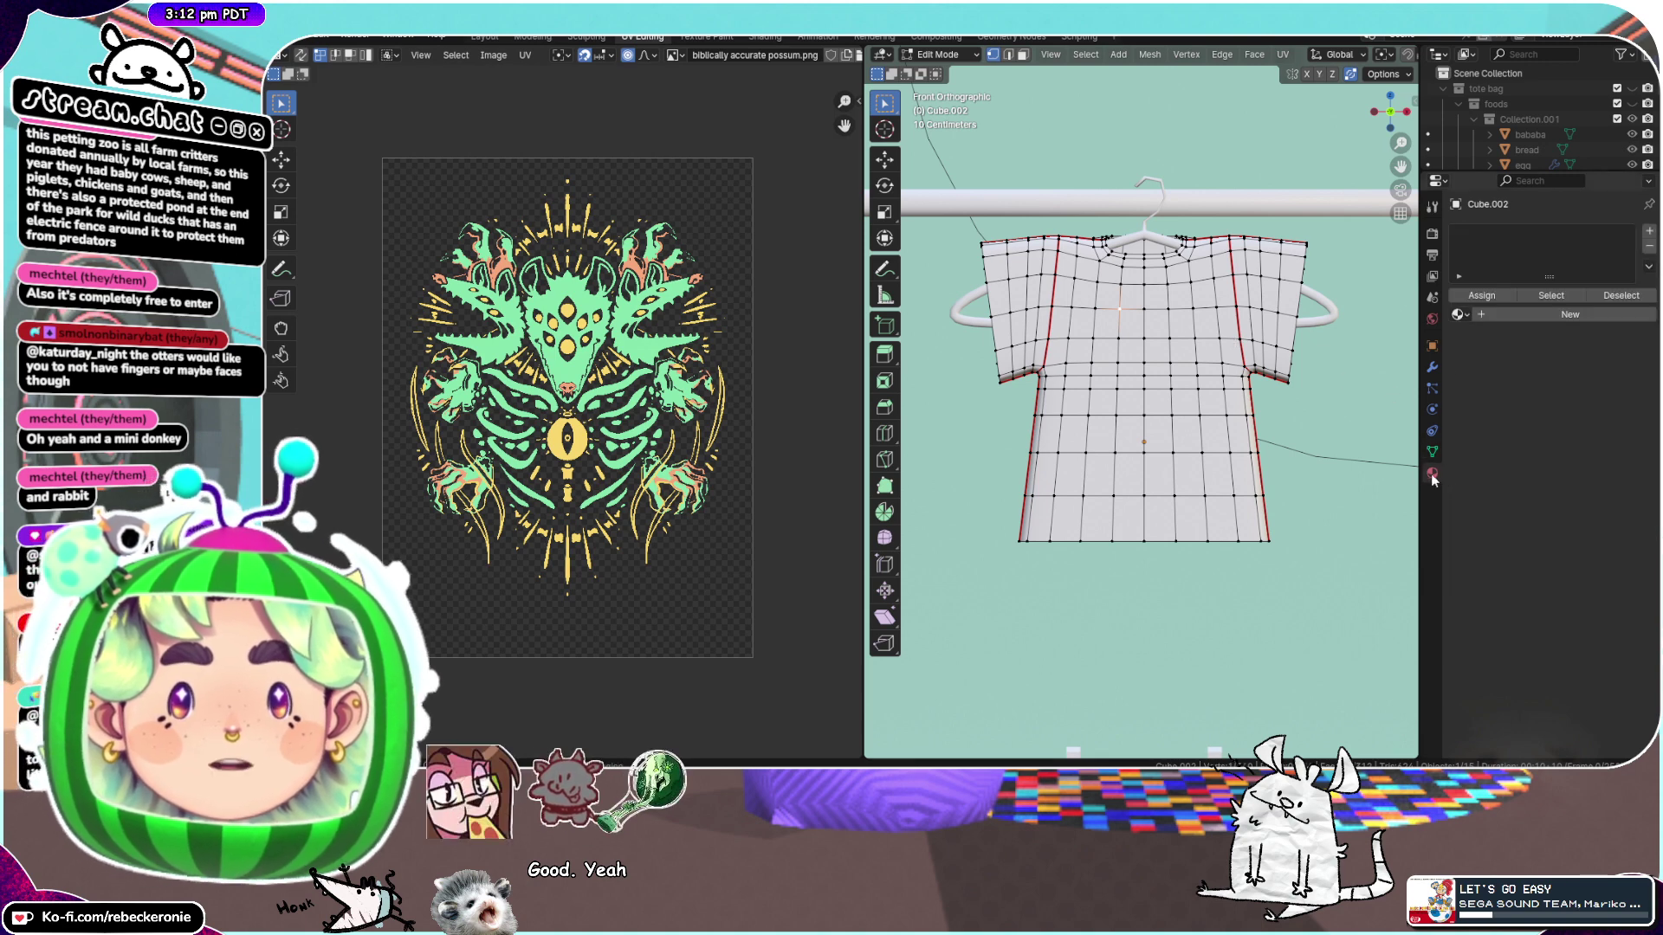
left_click(1505, 313)
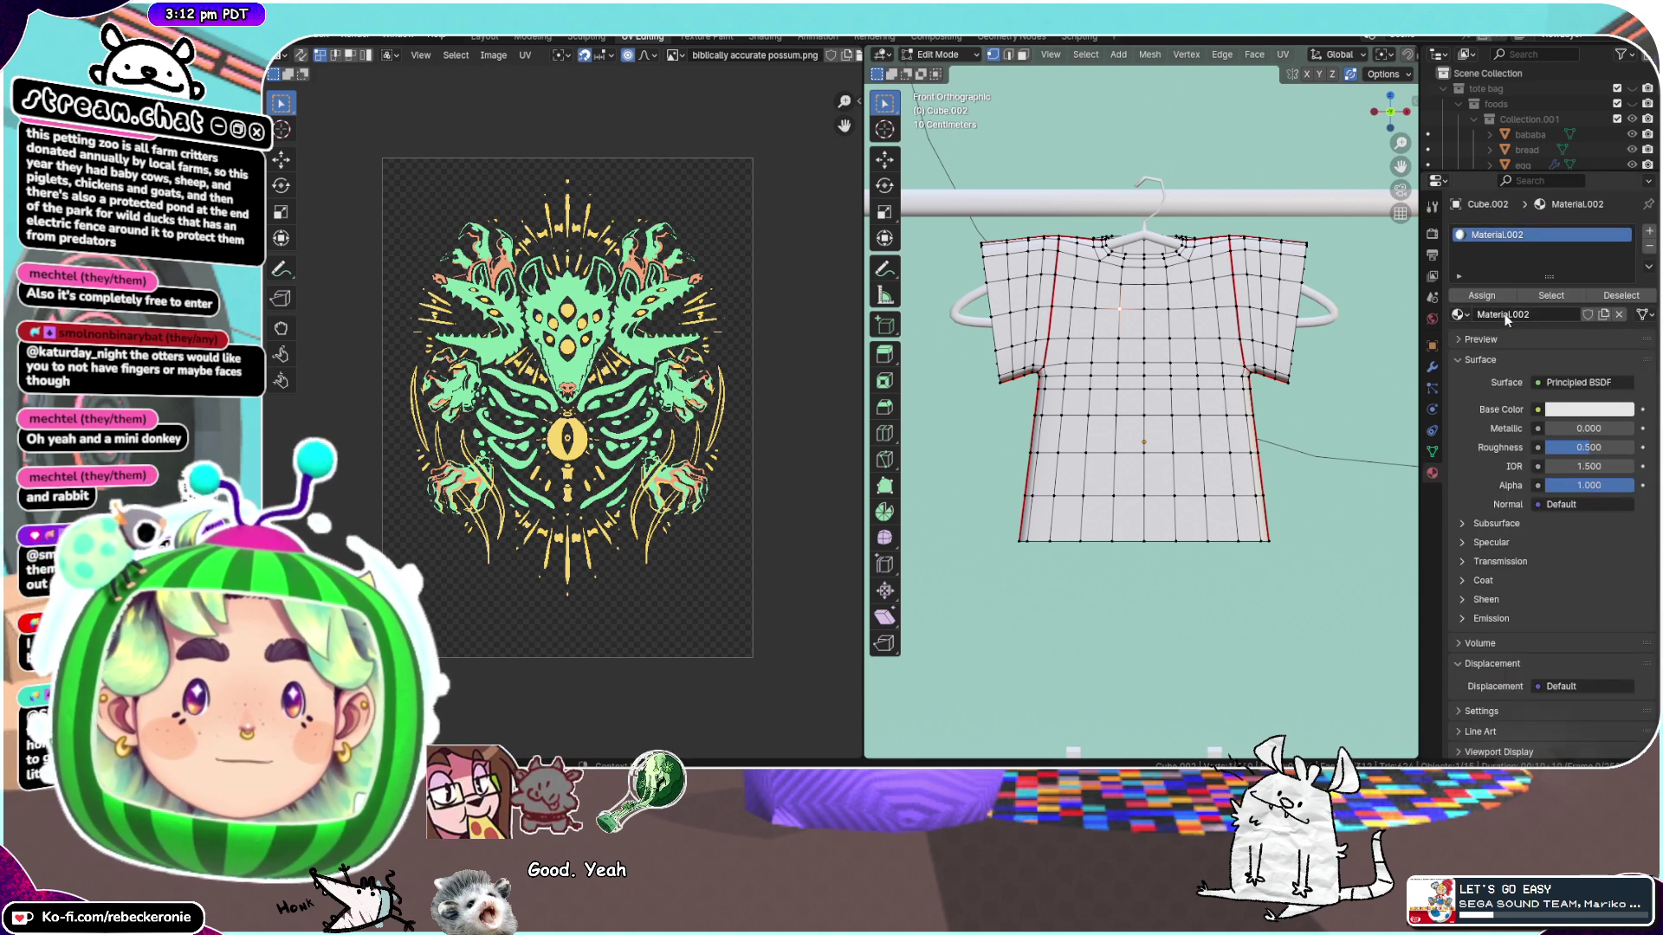
left_click(1537, 410)
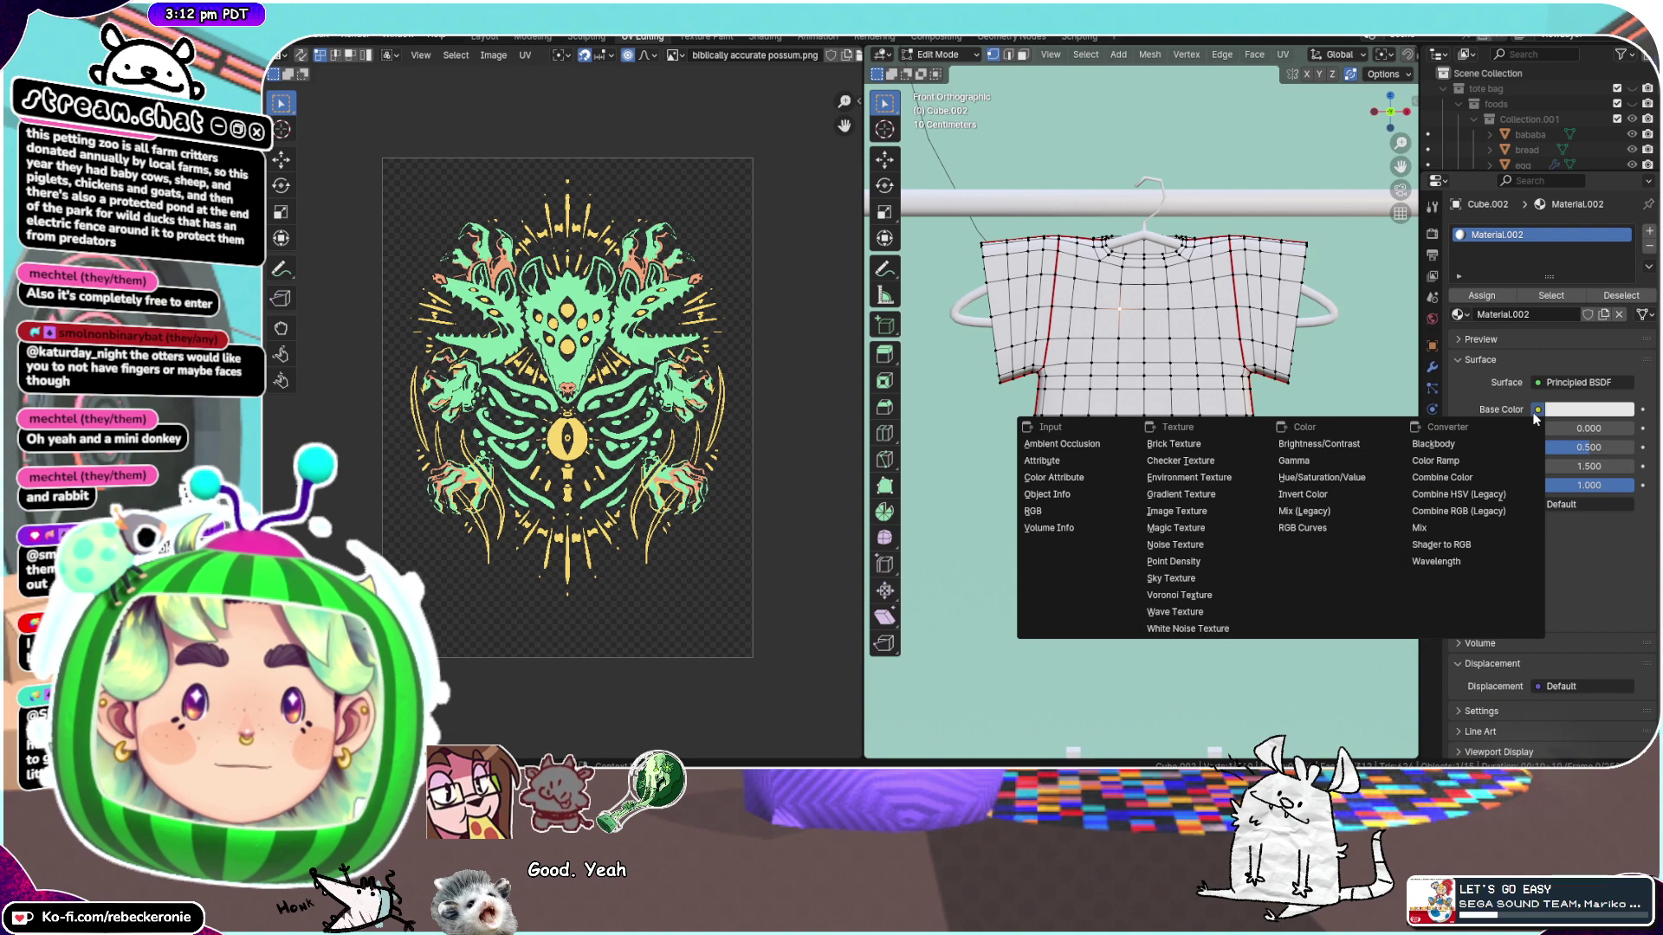
left_click(1176, 512)
left_click(1465, 429)
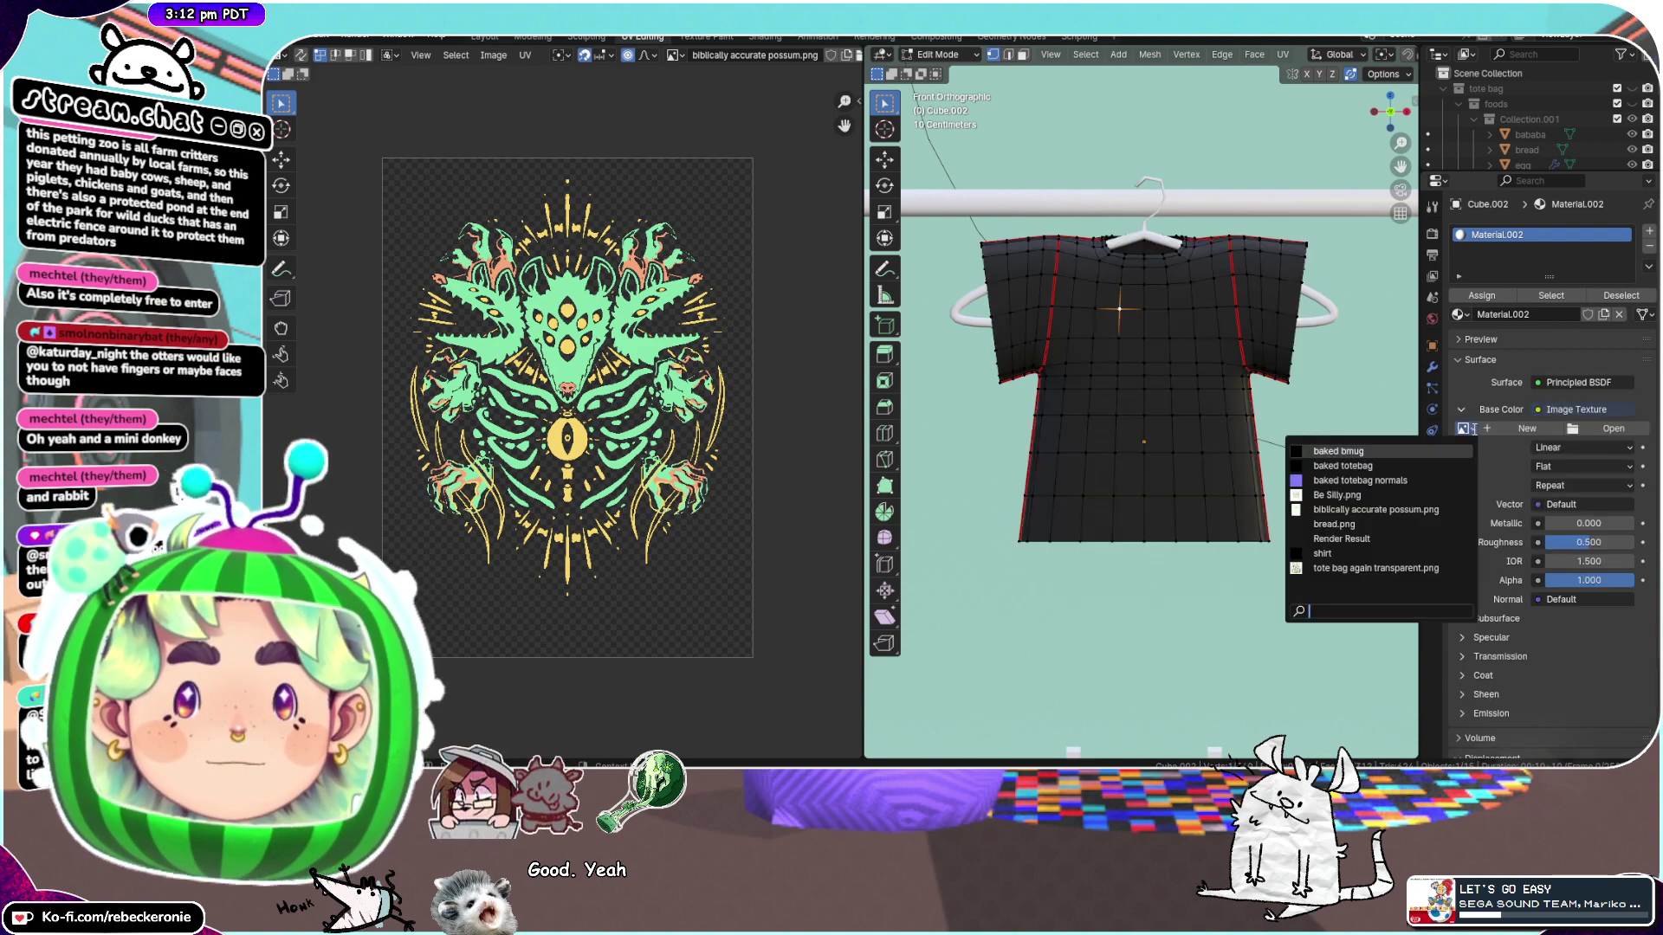
left_click(1357, 511)
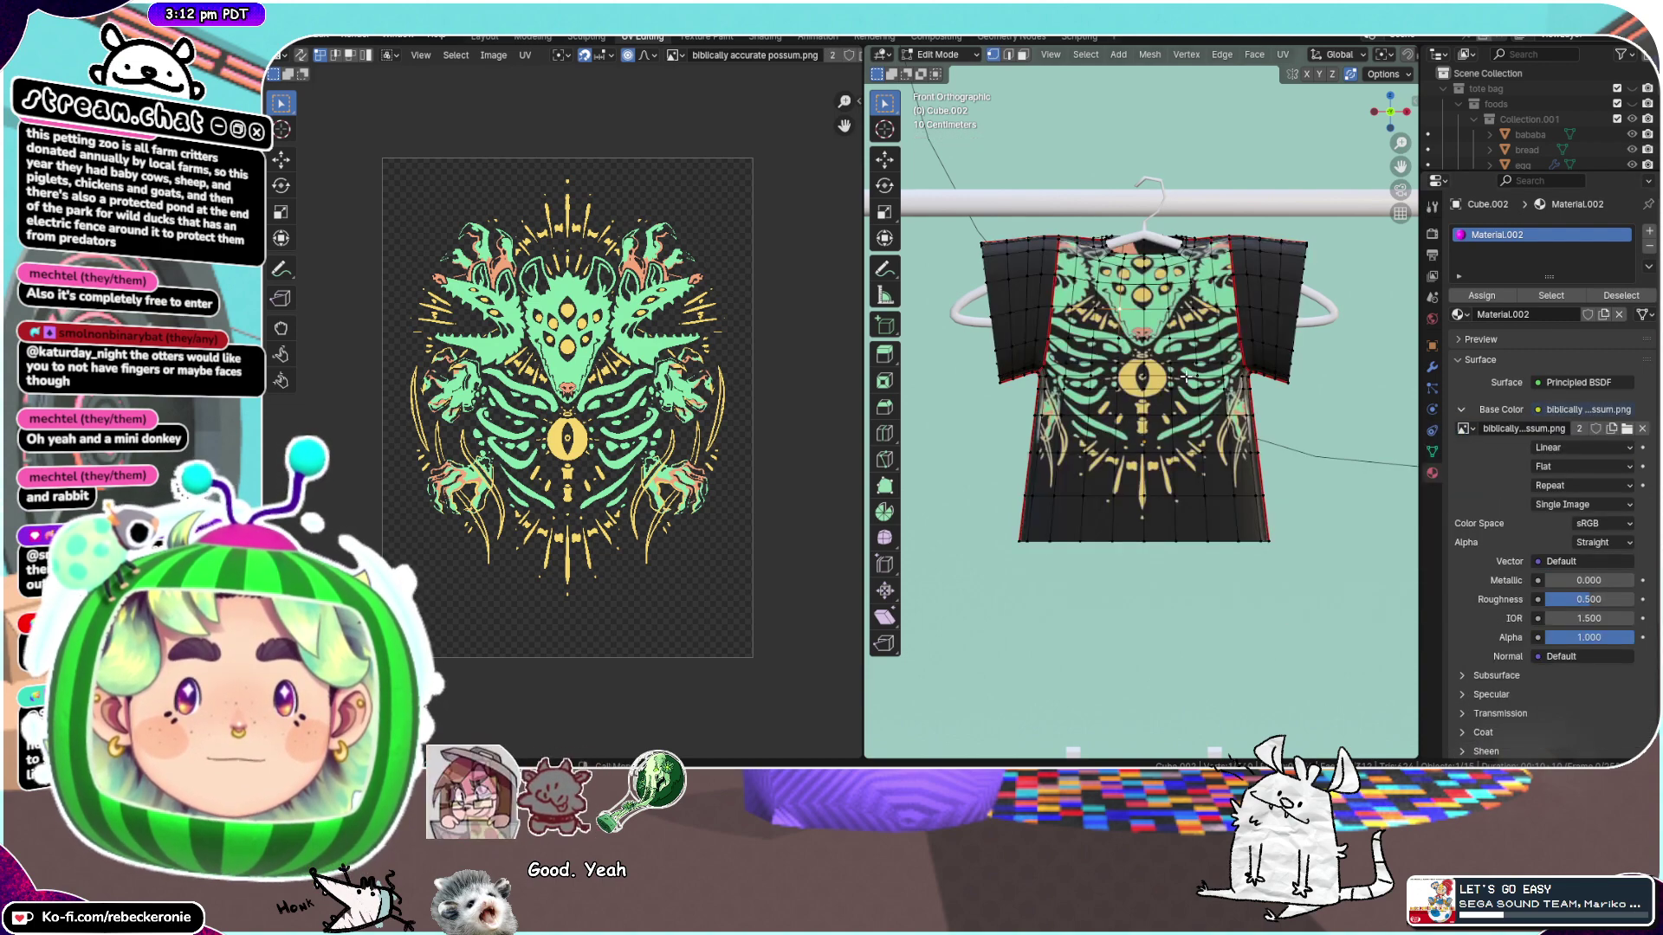
Select the large torso UV island, scale it up about 1.58 times, and move it up about 0.34 along Y over the artwork
mouse_move(1187, 378)
middle_mouse_down()
mouse_move(1321, 390)
mouse_move(917, 413)
mouse_move(1206, 385)
middle_mouse_up()
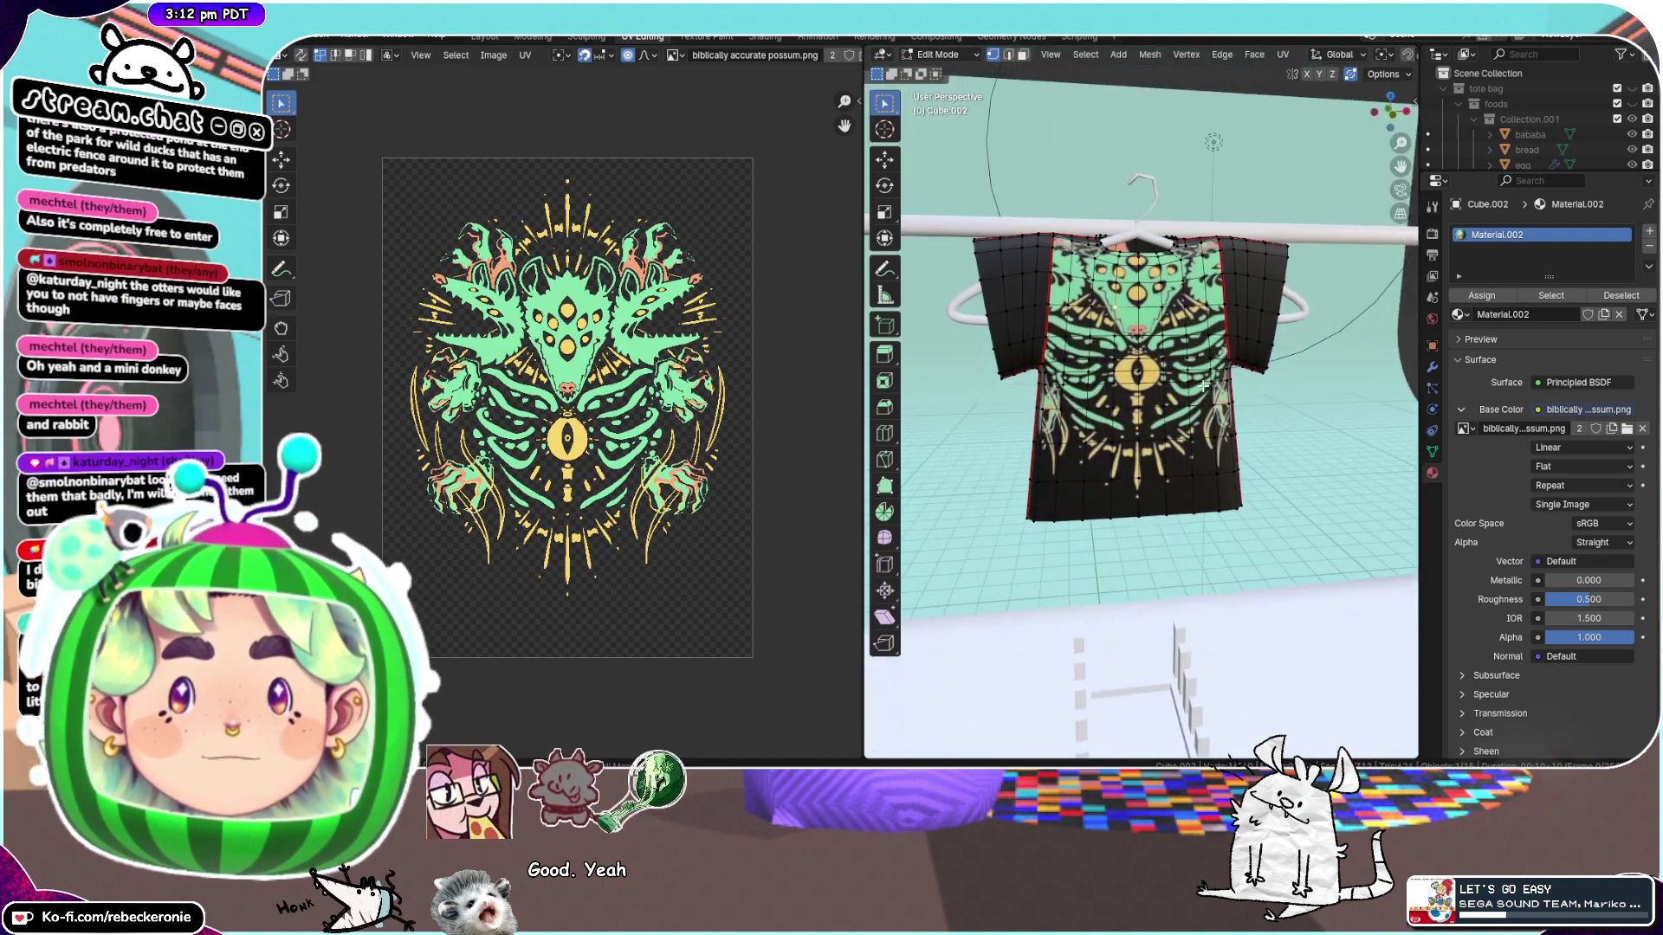
key("a")
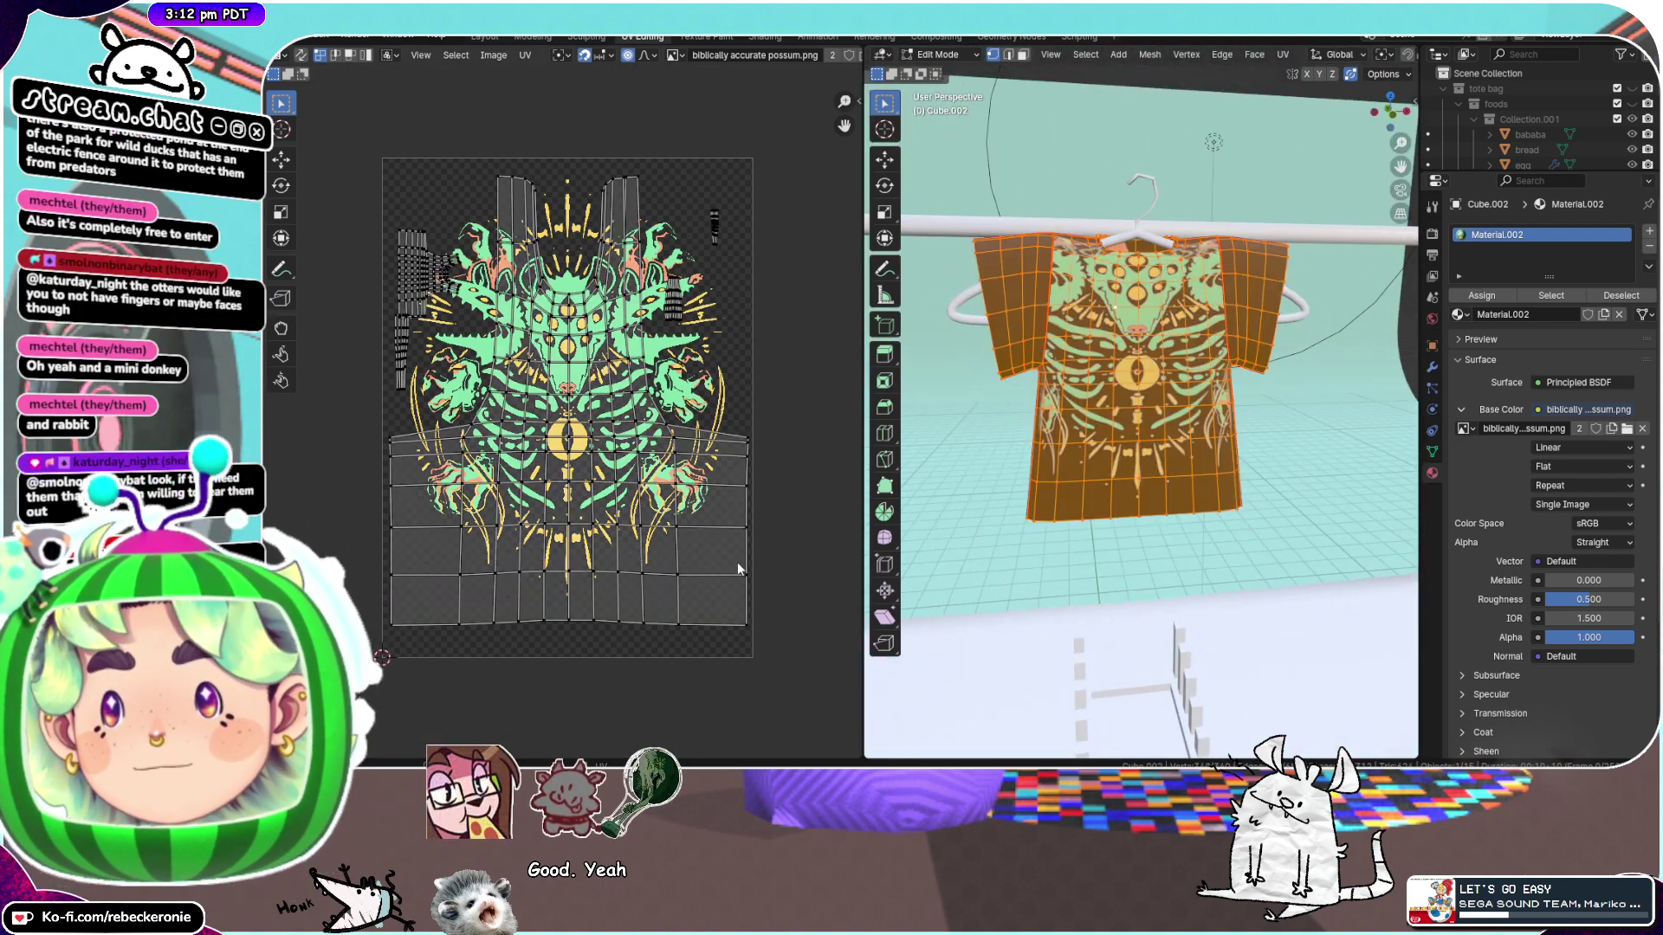
left_click_drag(777, 684, 572, 493)
key("a")
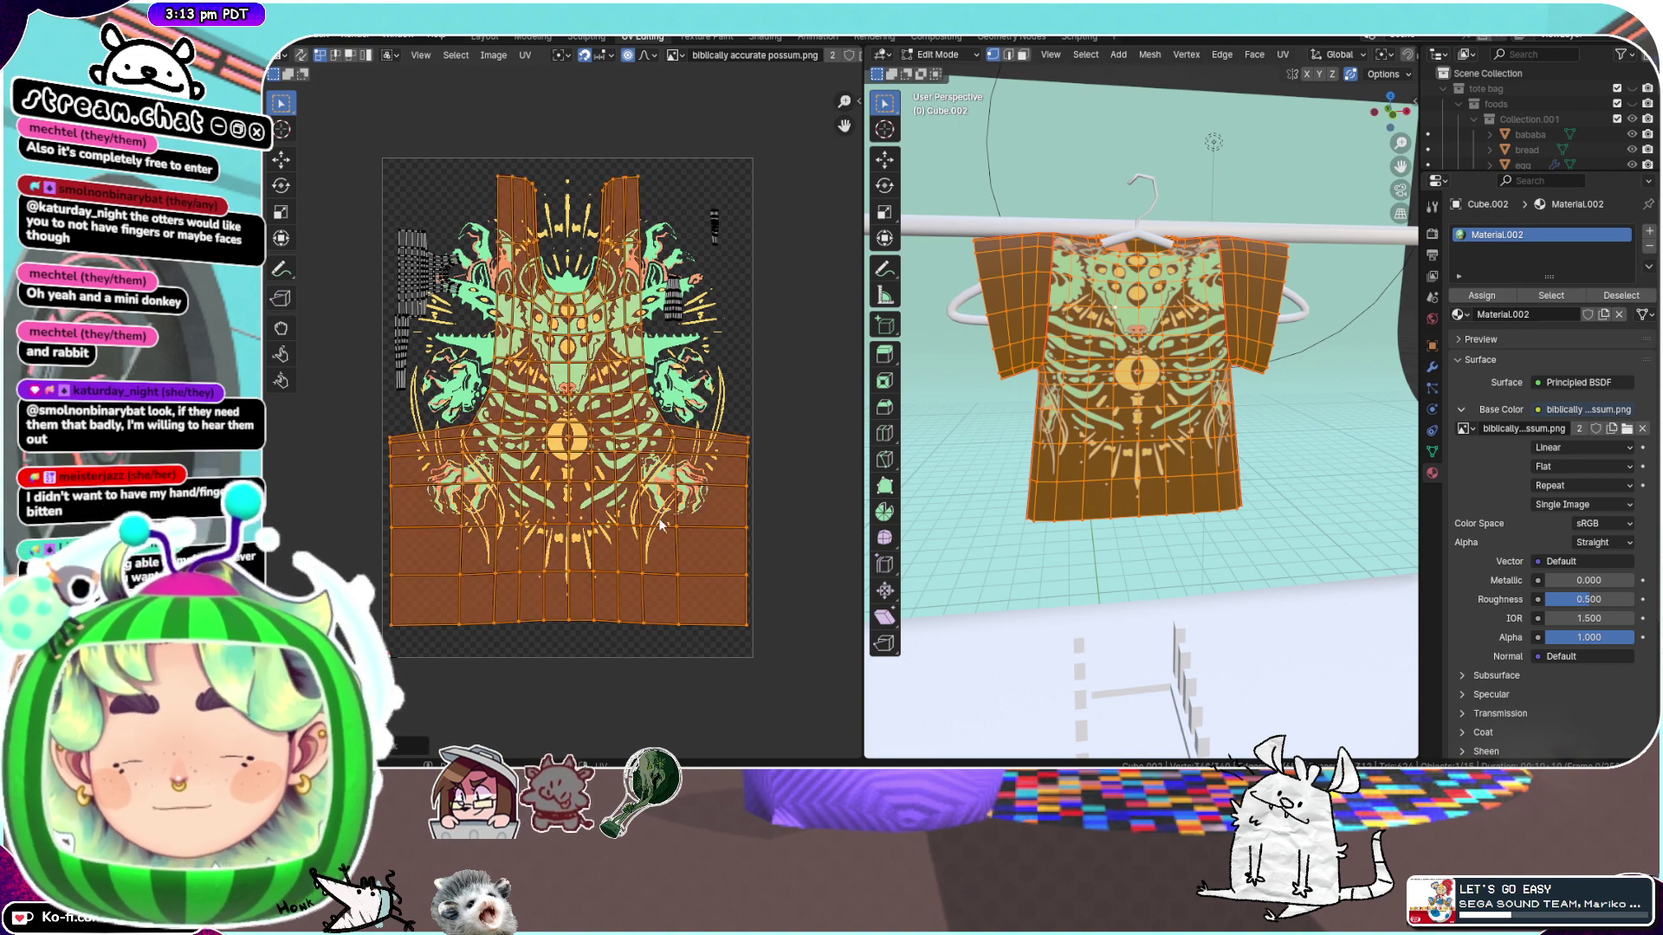
key("s")
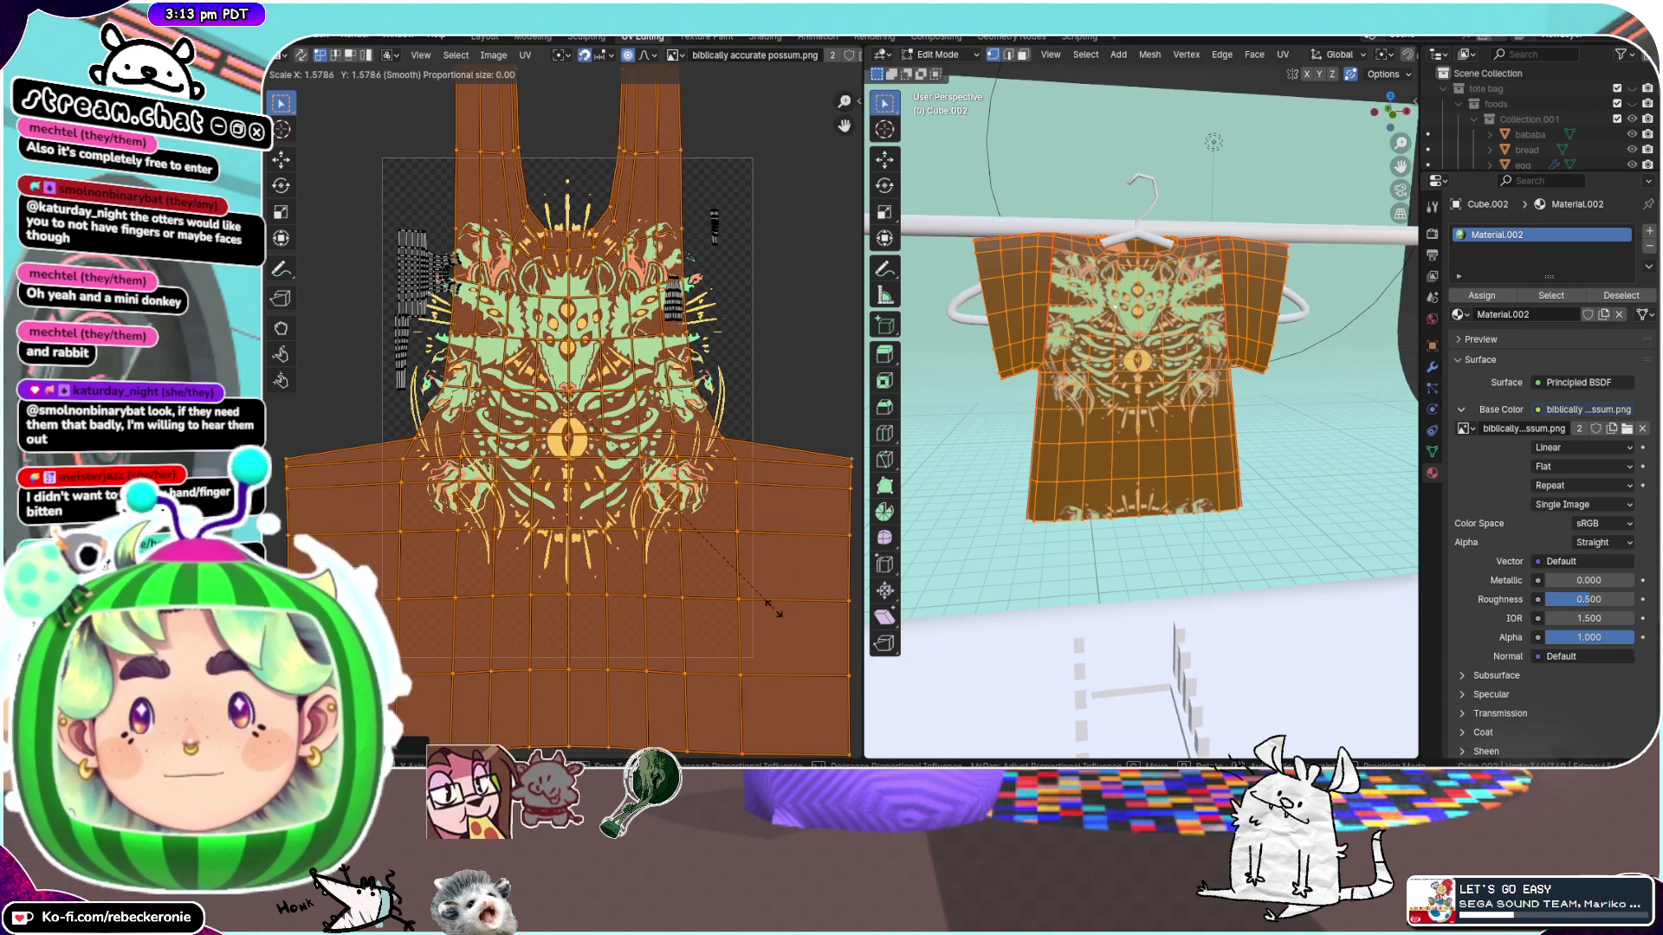
key("g")
key("y")
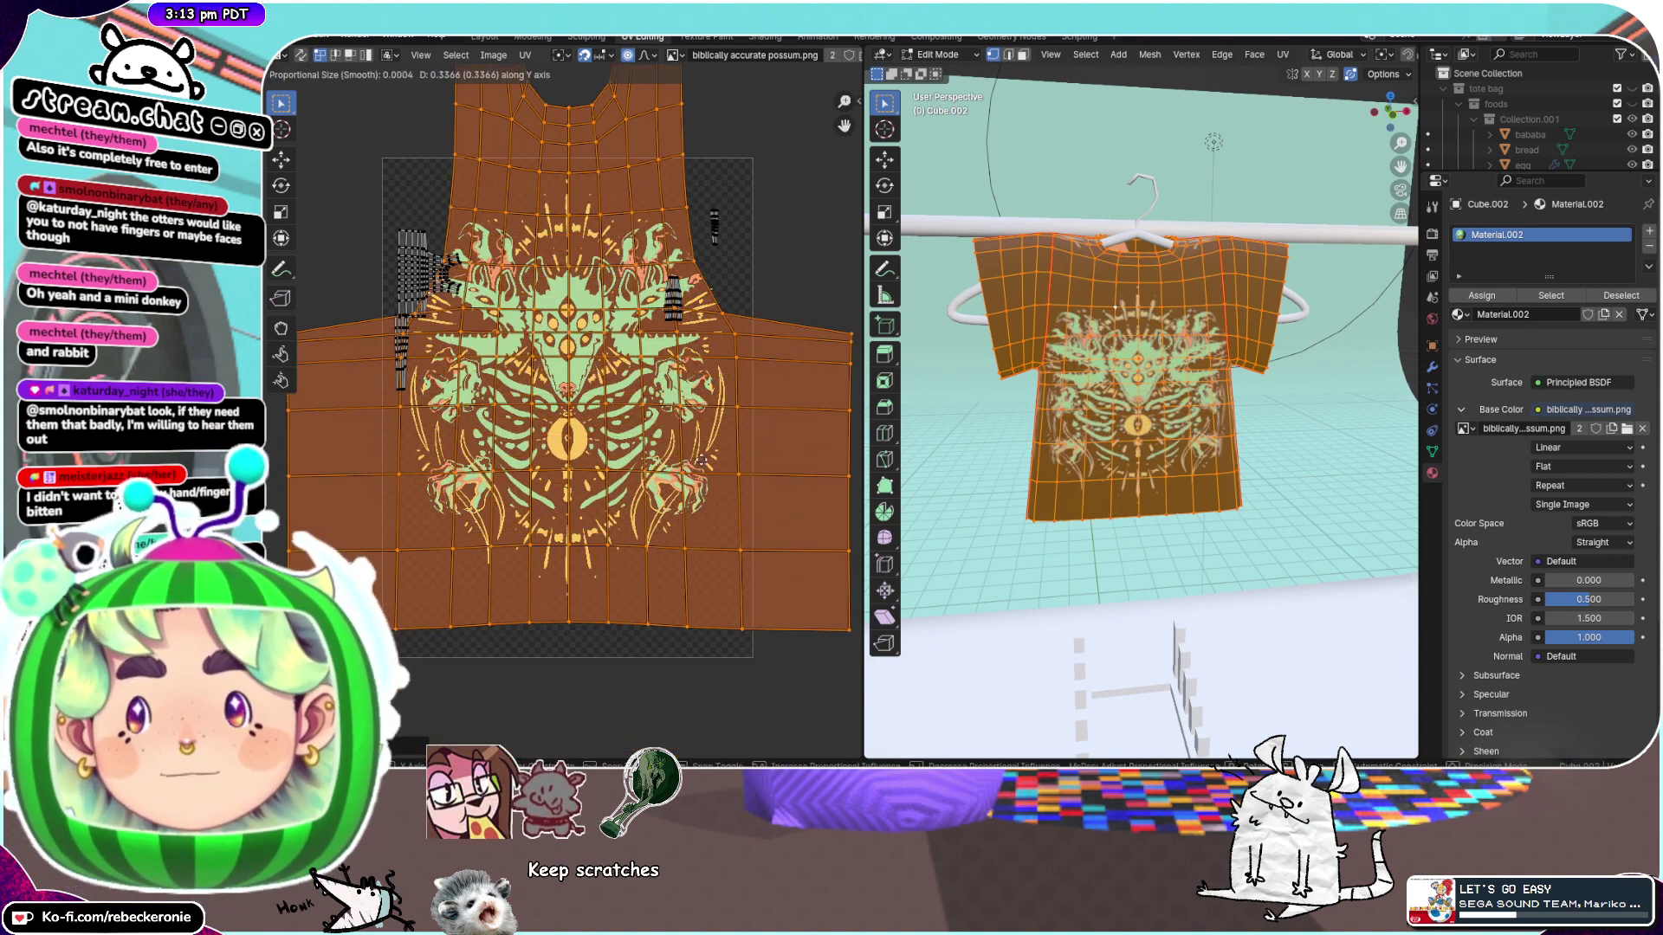
left_click(689, 446)
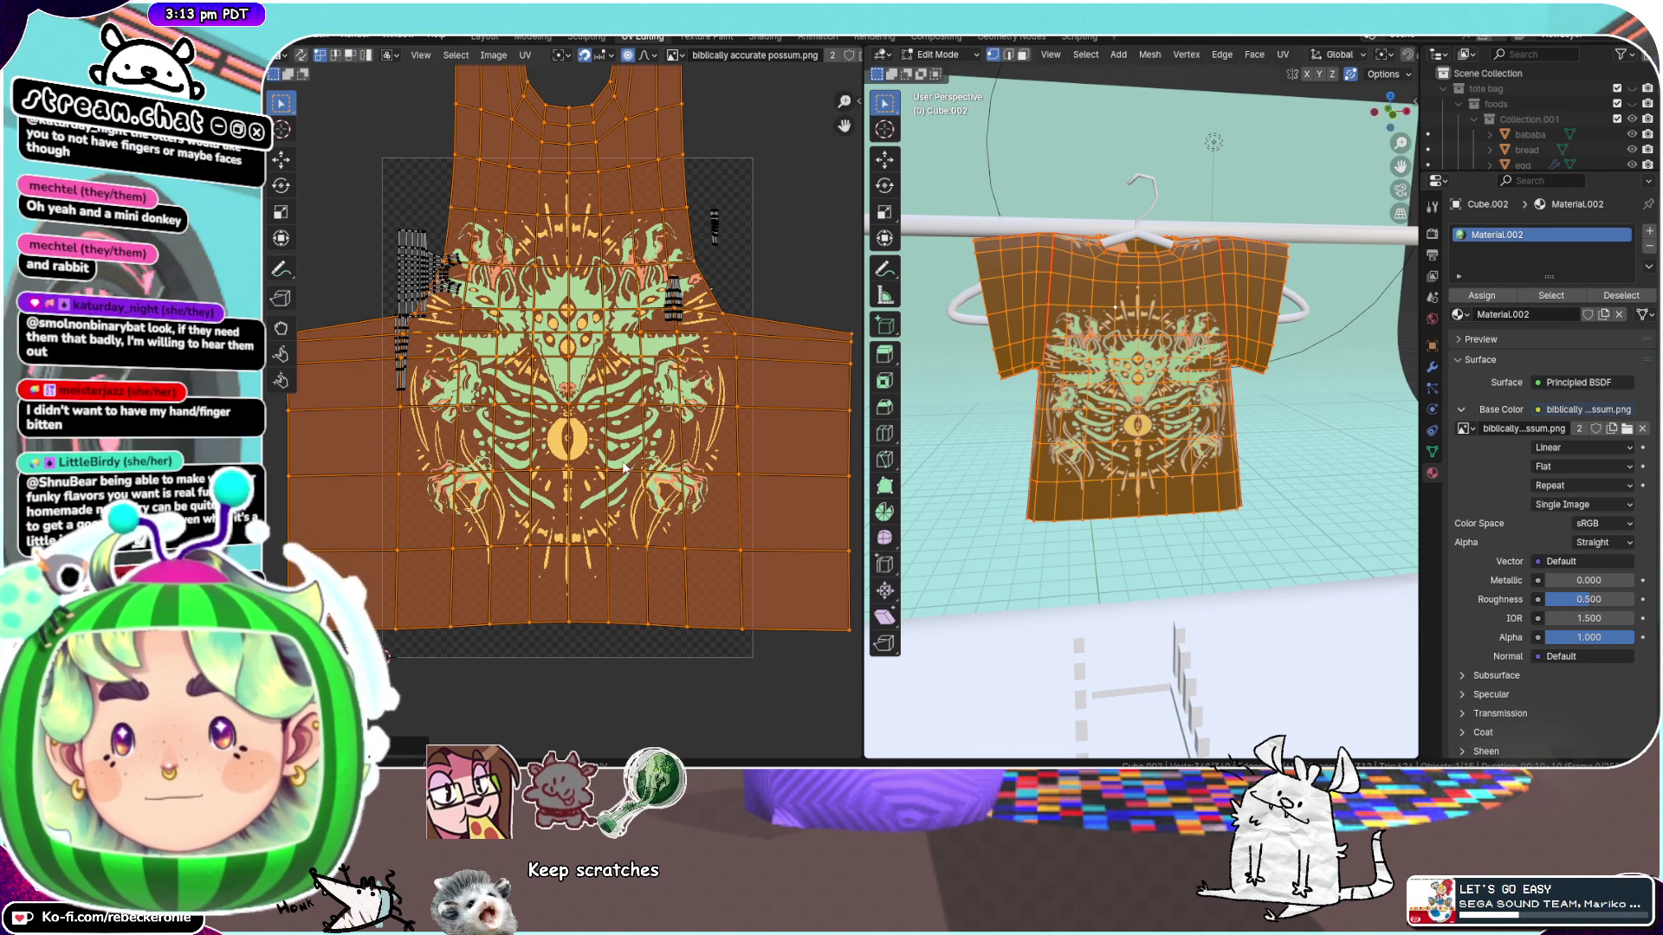
Enlarge the torso UV island further around the artwork so the possum print sits smaller on the shirt front
scroll(625, 468, "down", 2)
key("s")
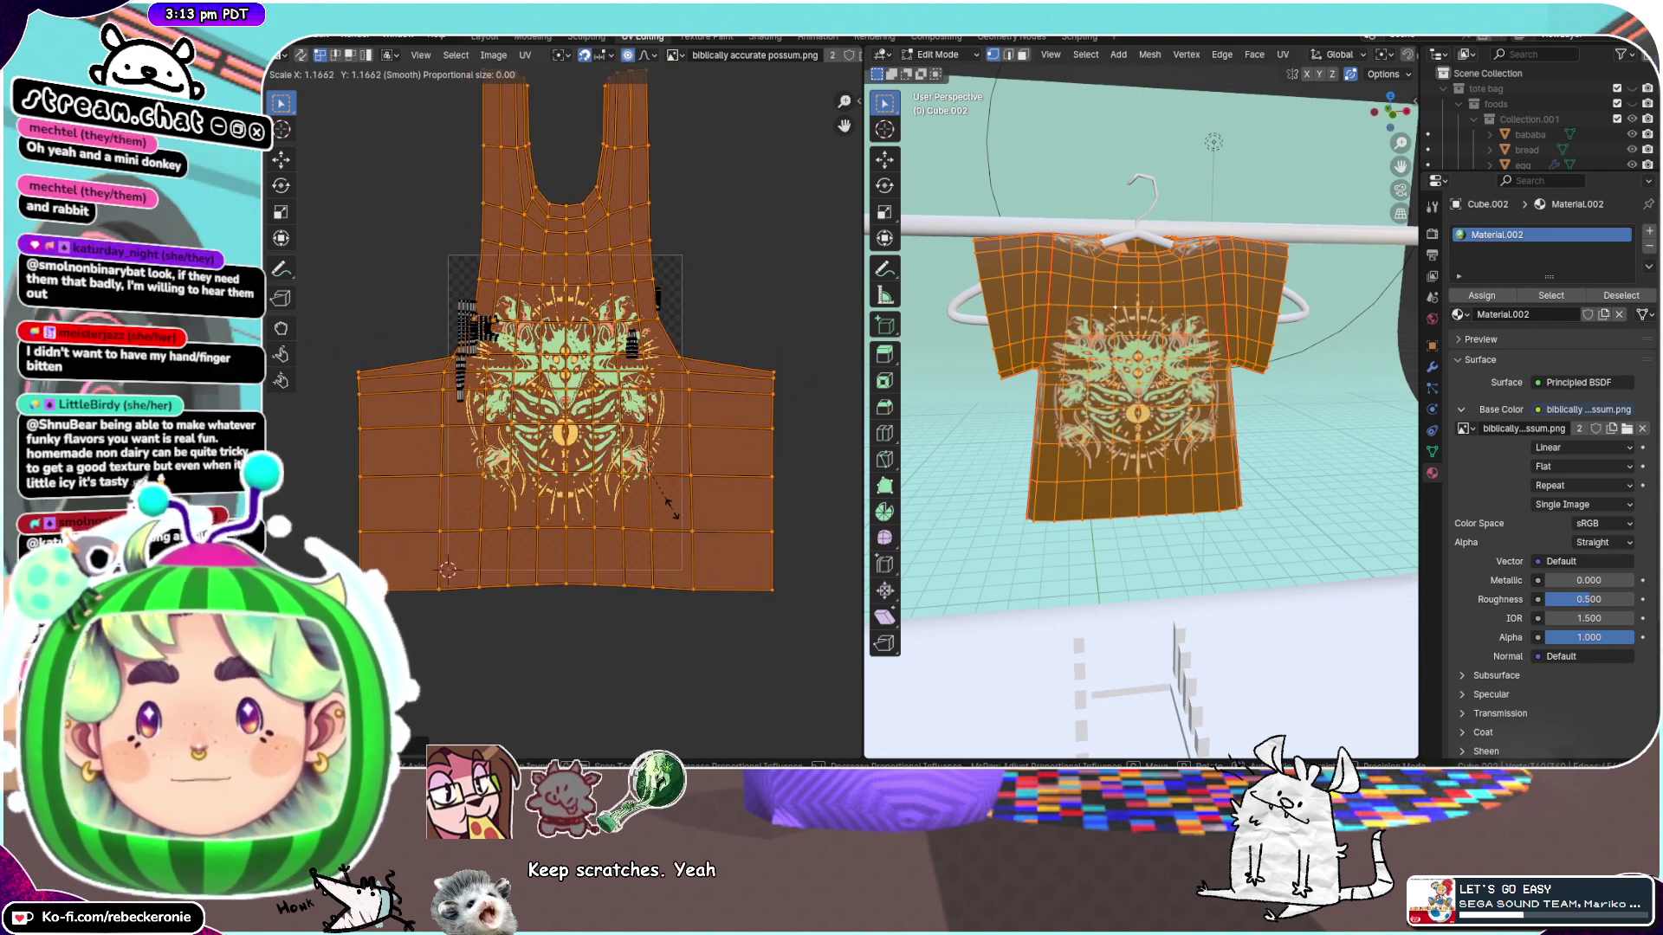
left_click(672, 511)
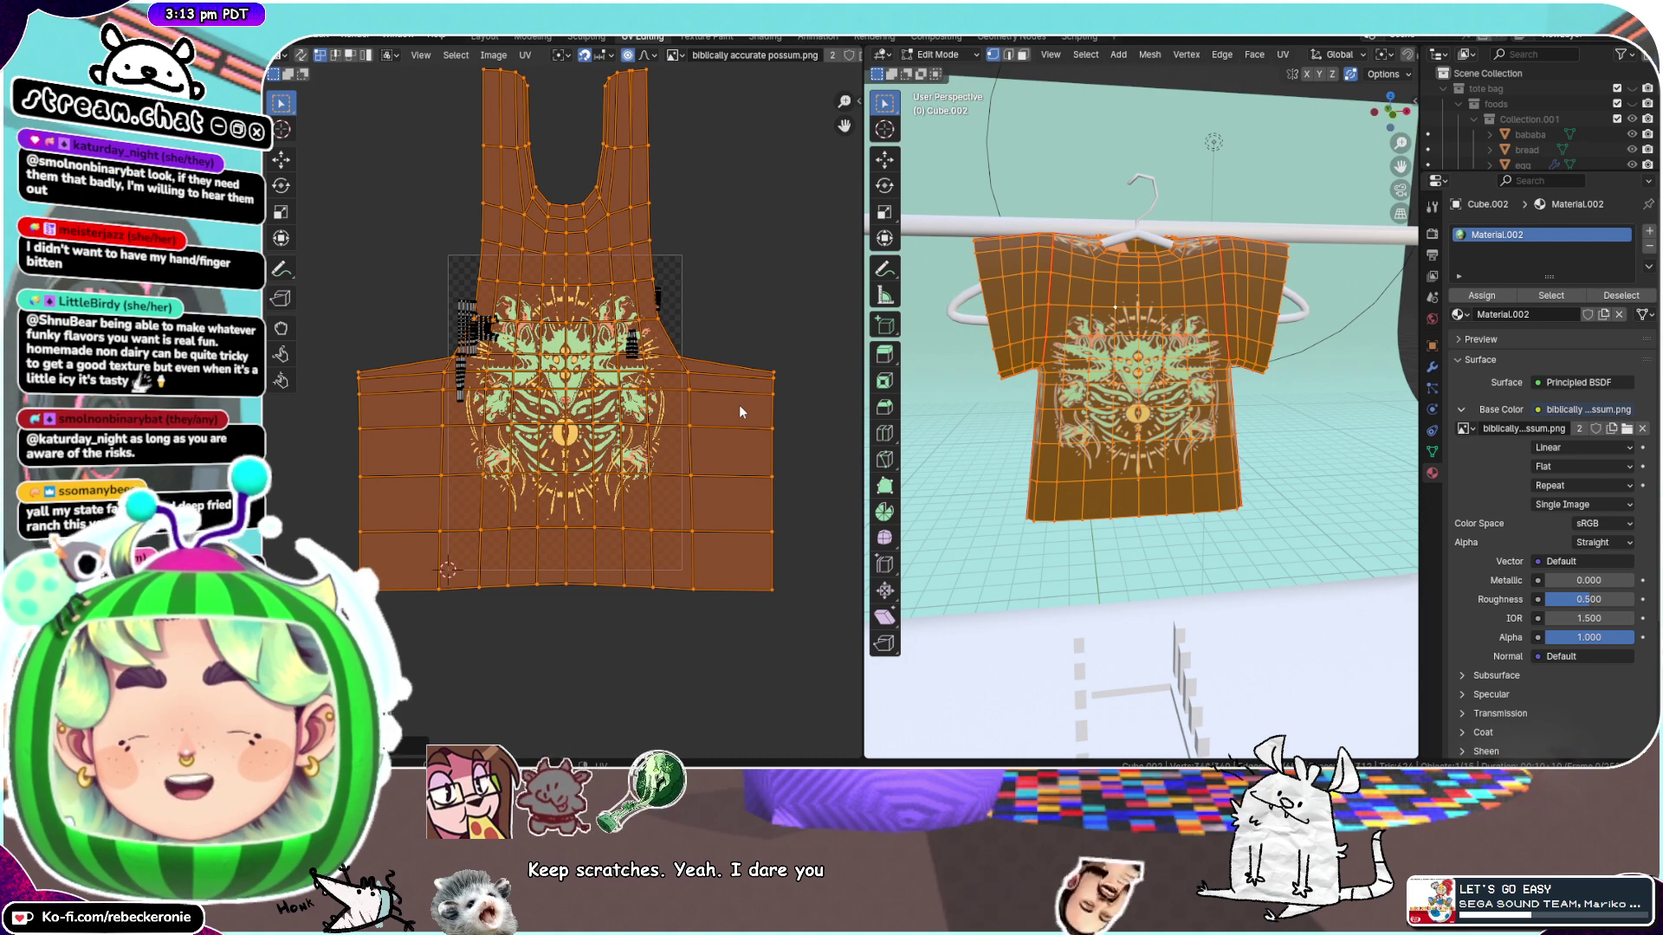
key("s")
key("x")
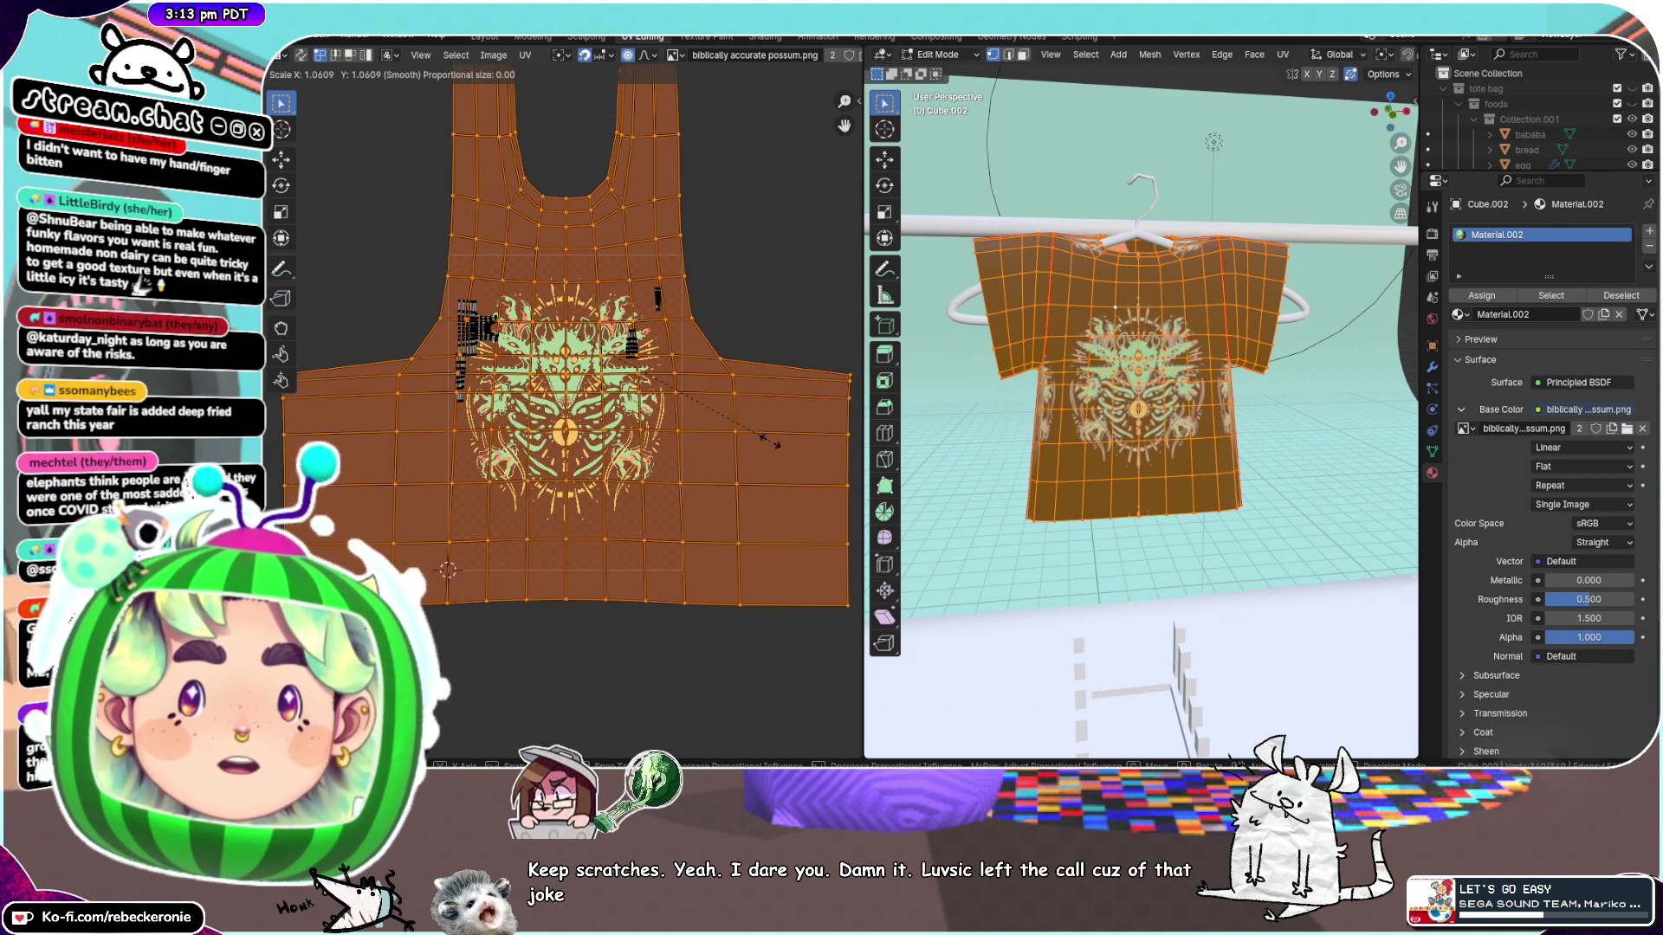
left_click(771, 440)
left_click(772, 358)
scroll(807, 494, "down", 1)
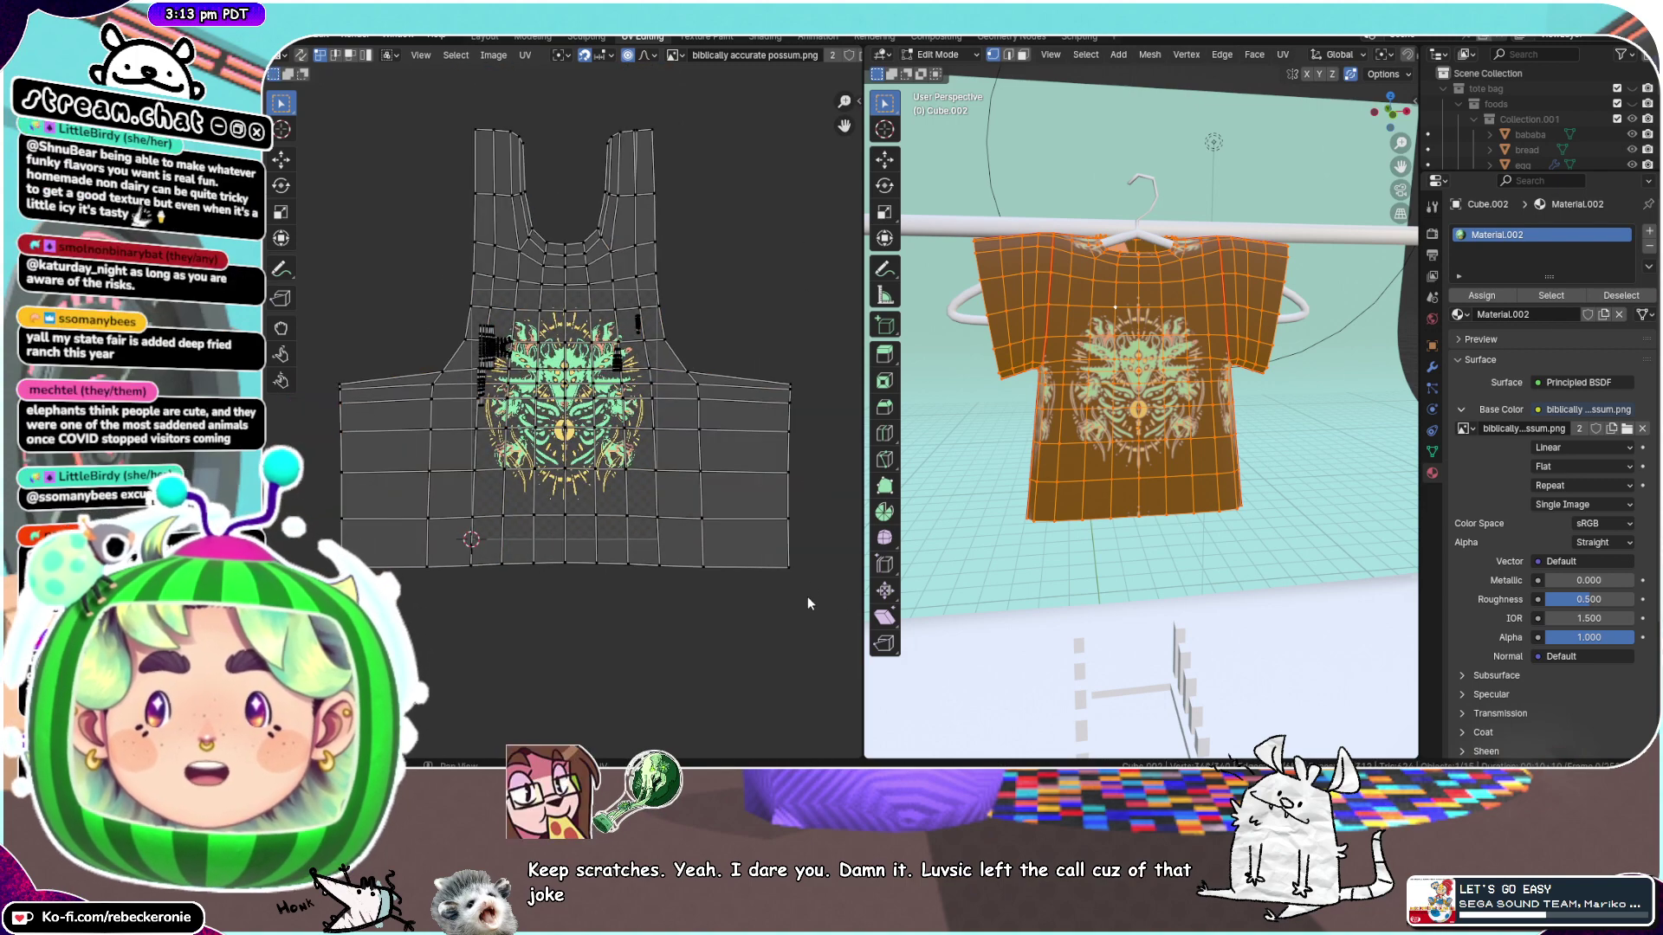
Select the torso island's outer side edge and inspect how the artwork covers the shirt's back, sleeves and sides
left_click_drag(807, 603, 745, 330)
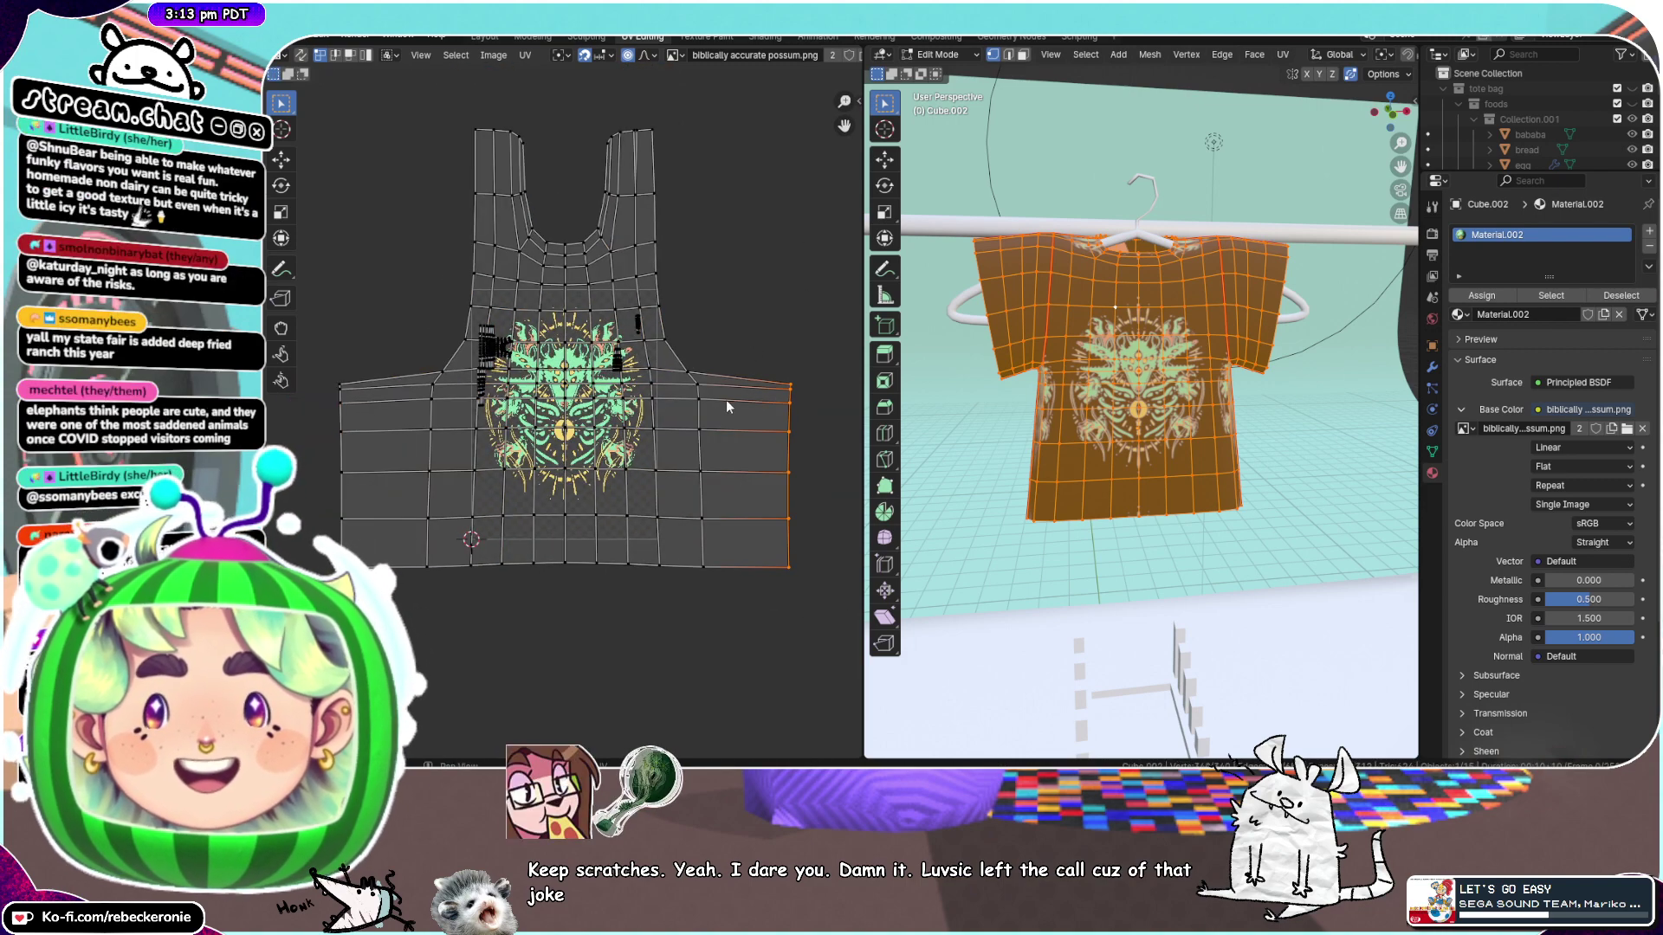
scroll(1231, 403, "up", 3)
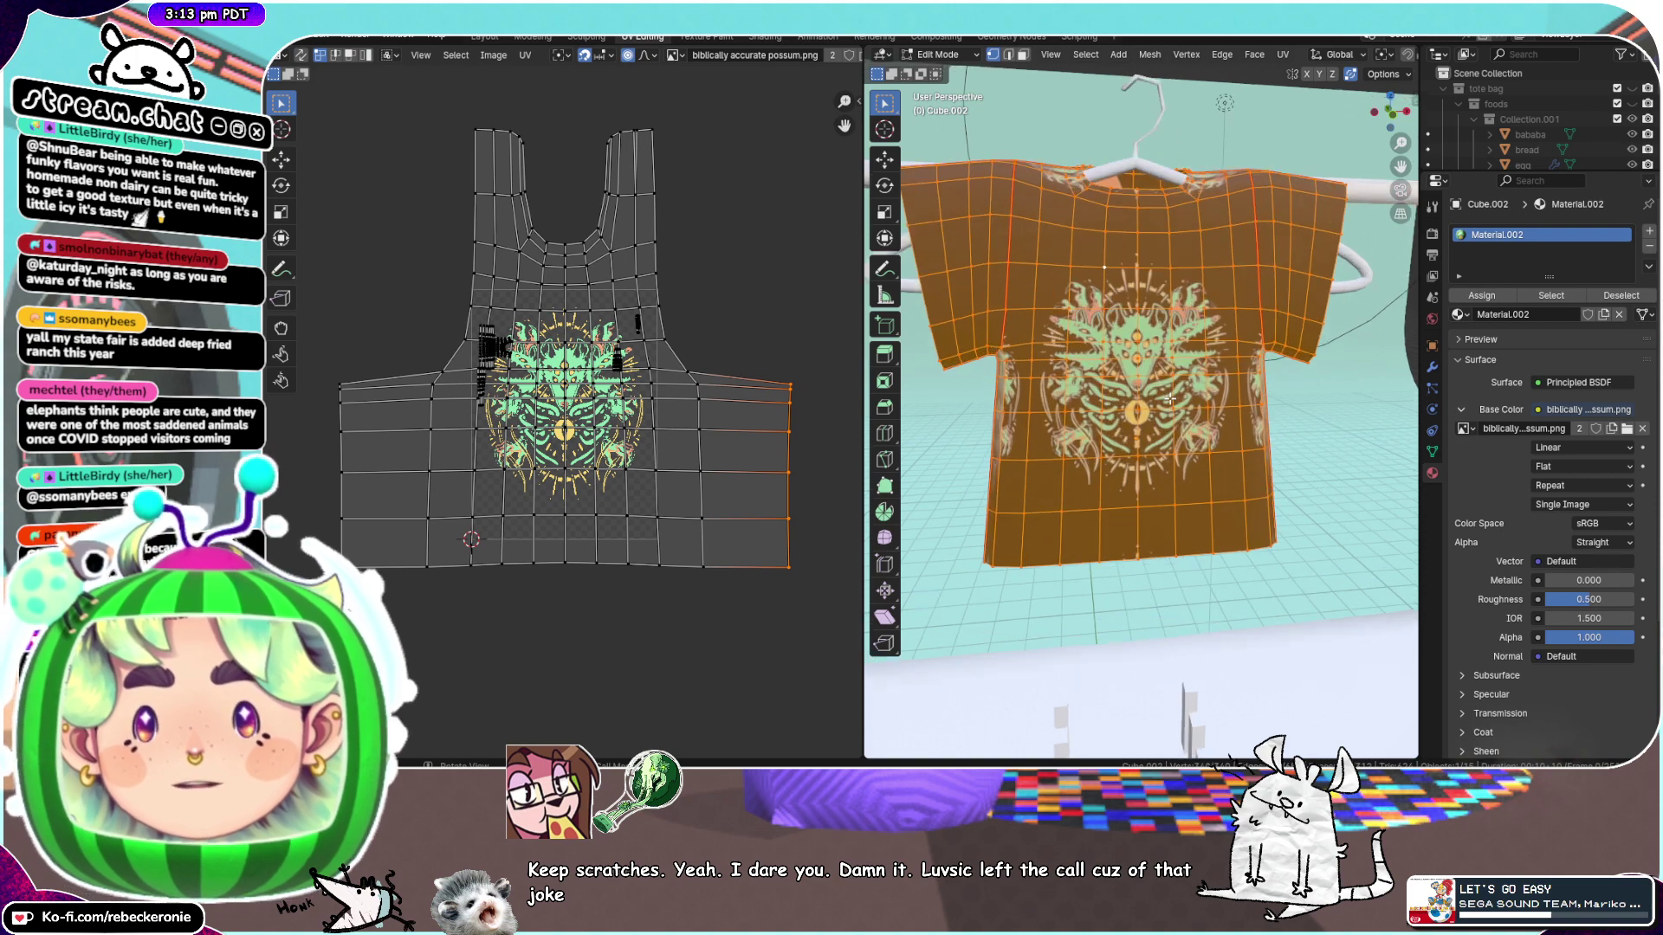
middle_click_drag(1231, 404, 895, 394)
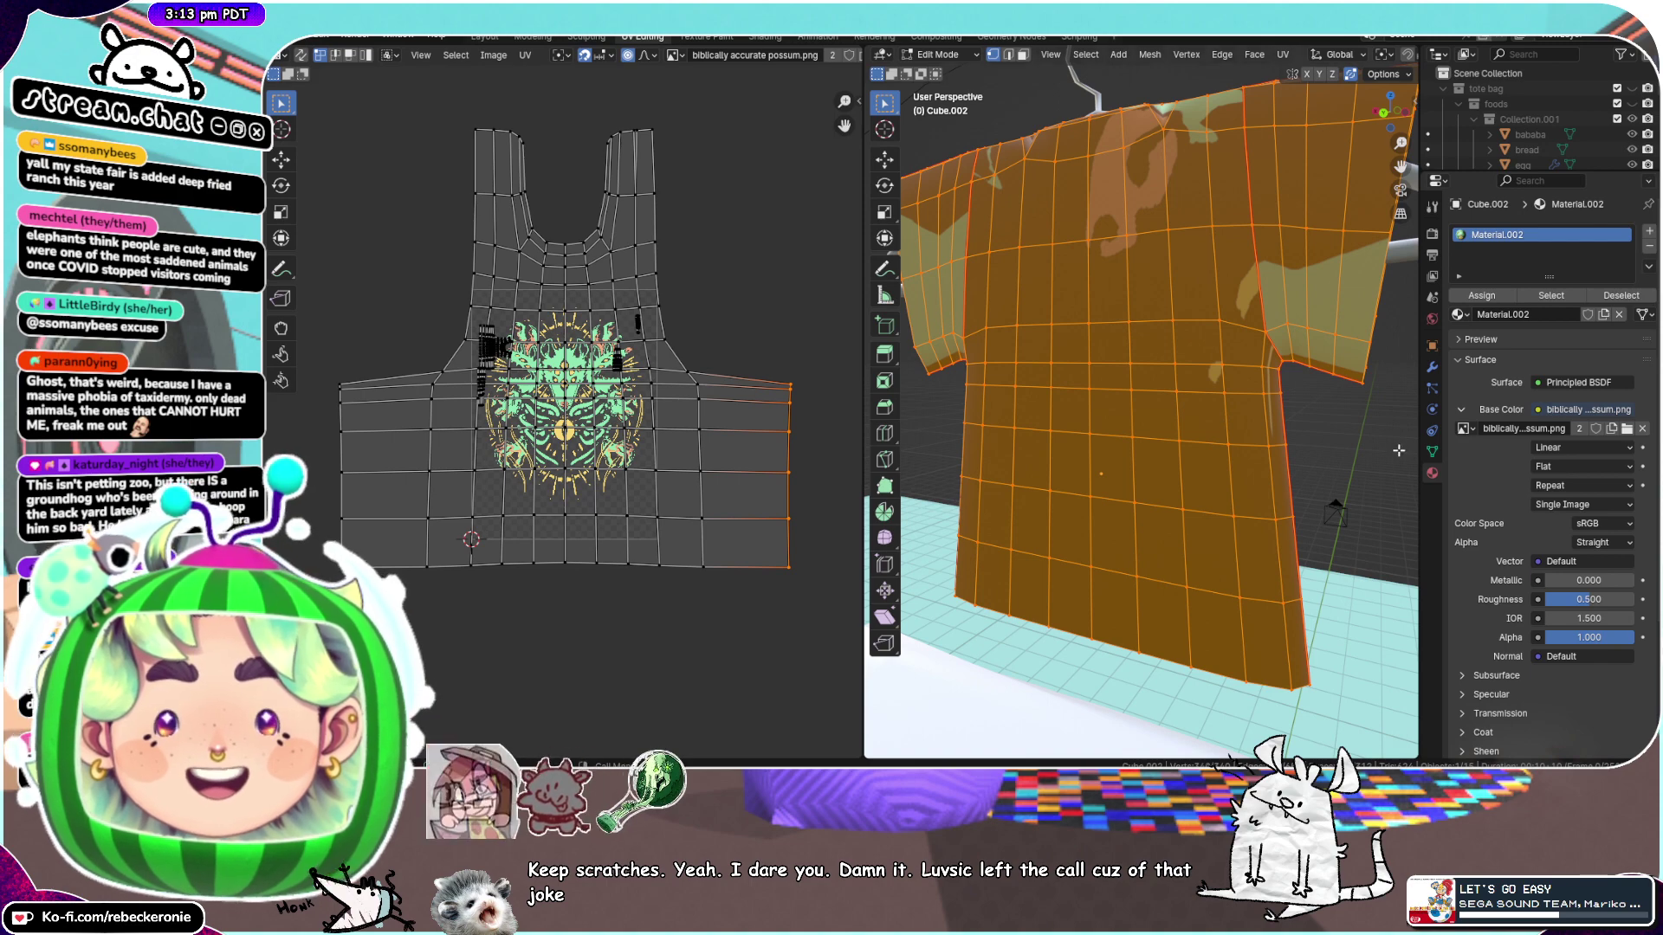
scroll(979, 382, "down", 1)
mouse_move(608, 492)
middle_mouse_down()
mouse_move(642, 508)
mouse_move(587, 501)
middle_mouse_up()
scroll(1137, 326, "down", 3)
middle_click_drag(944, 352, 979, 355)
Move the small tapered sleeve island off the possum artwork into the empty upper corner, next to the narrow strip
scroll(659, 391, "up", 5)
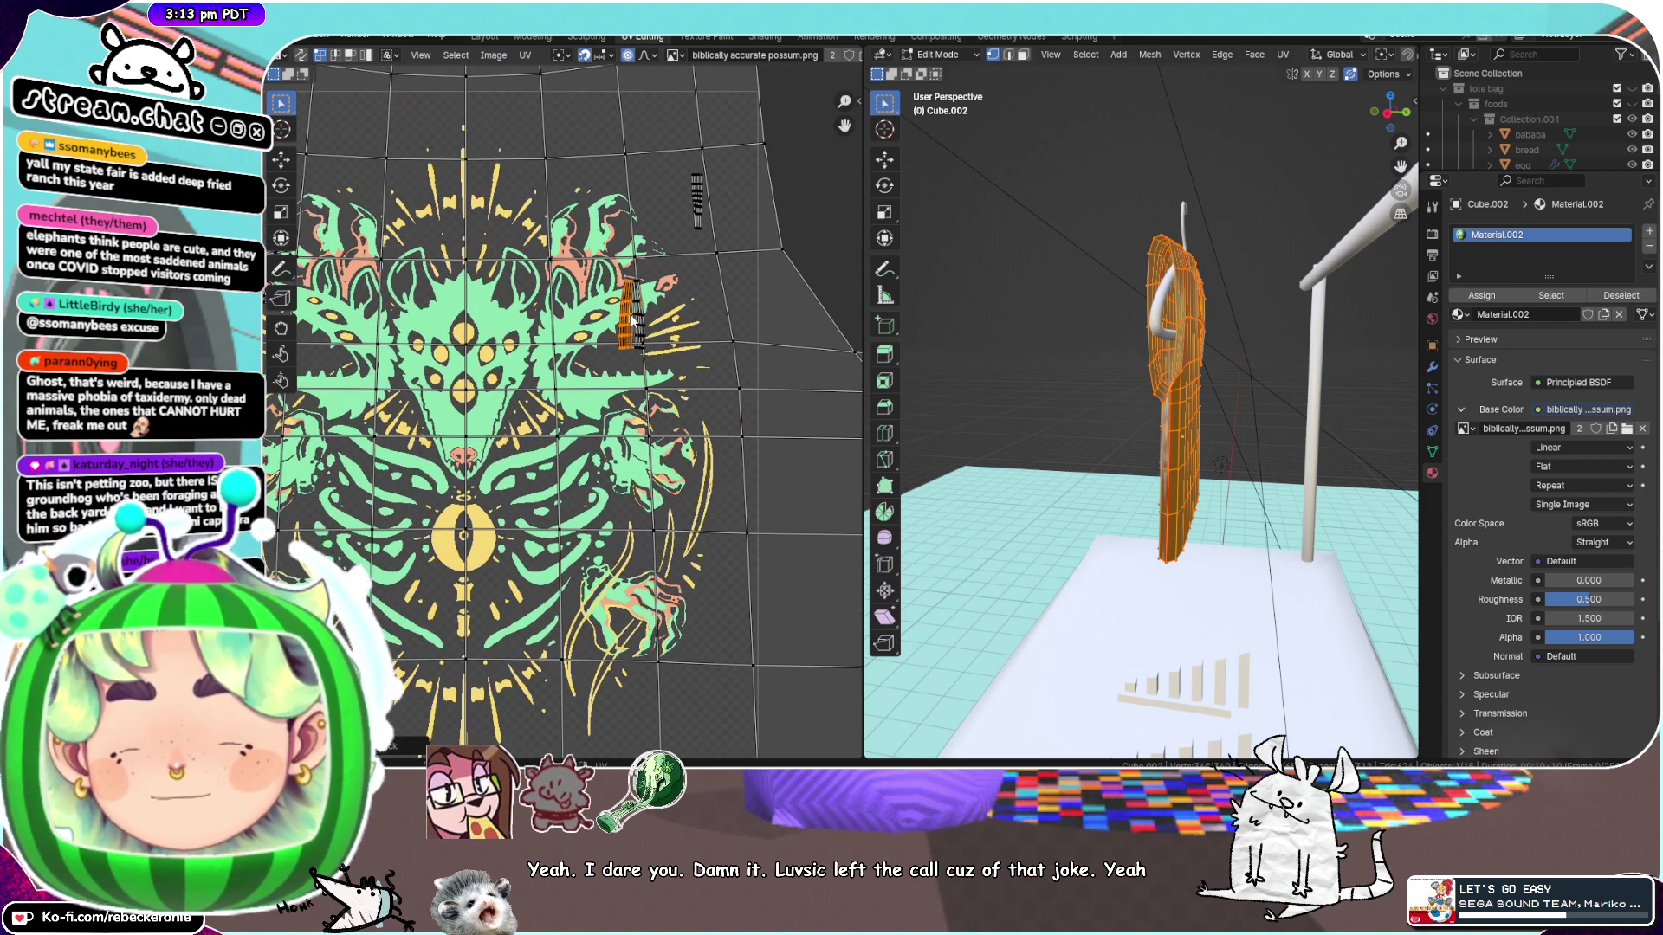
key("g")
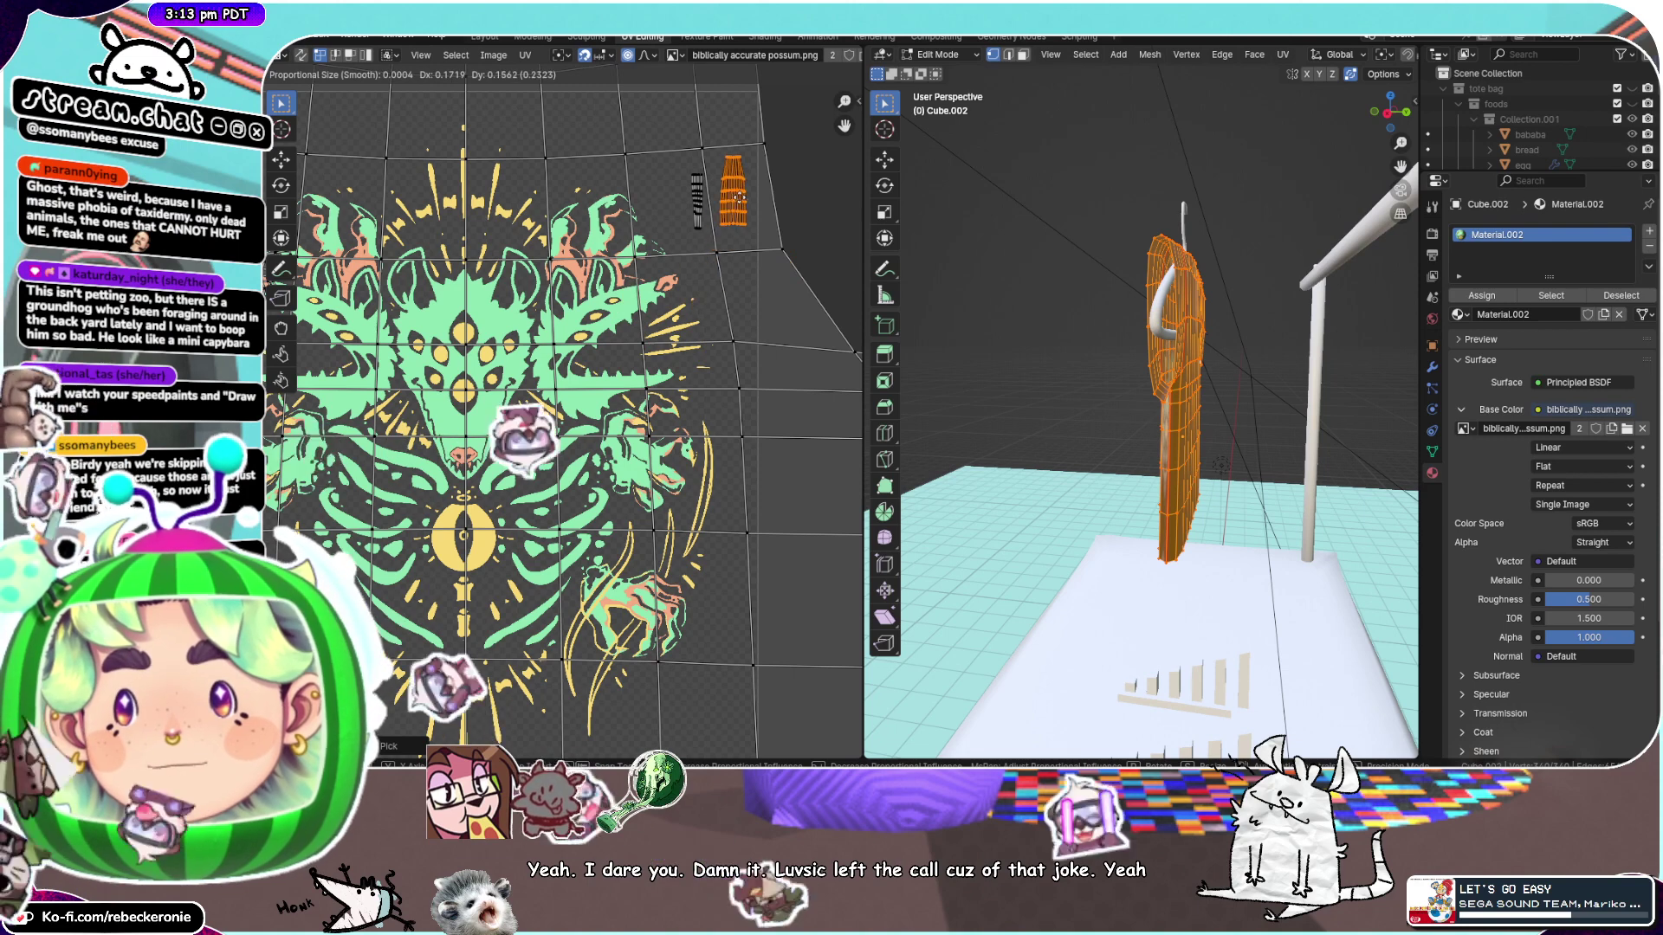
left_click(730, 196)
key("l")
key("g")
left_click(699, 192)
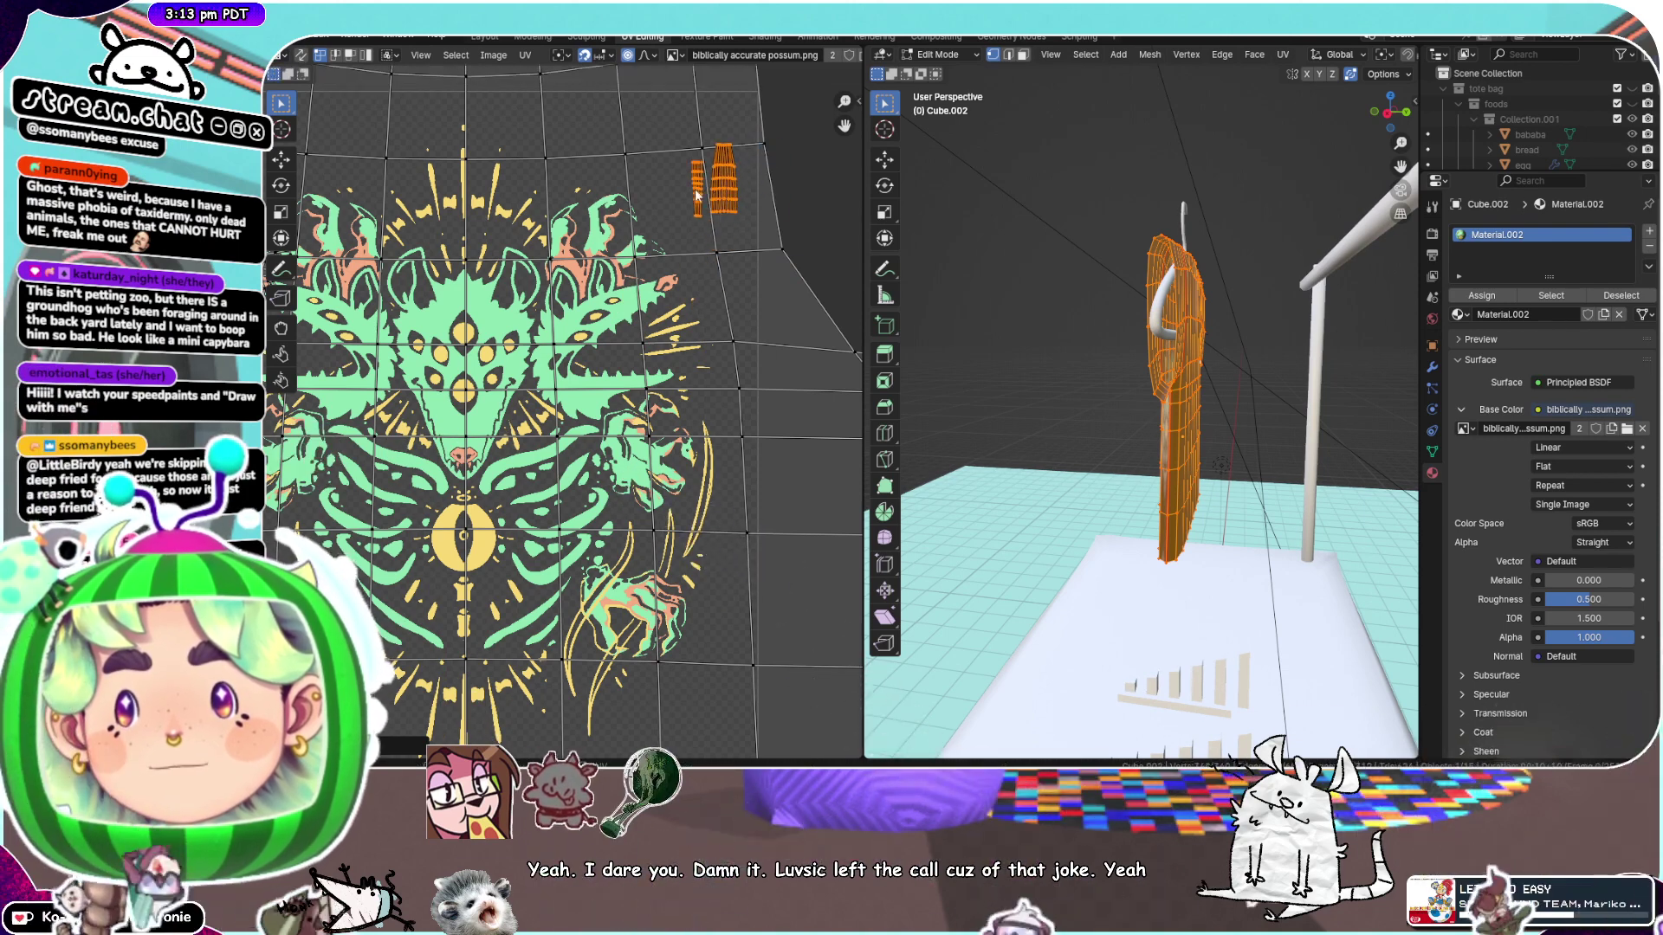
Move the comb-shaped UV island off the possum's head area into the empty lower corner of the image
scroll(637, 260, "down", 4)
middle_click_drag(426, 288, 530, 333)
scroll(532, 328, "up", 4)
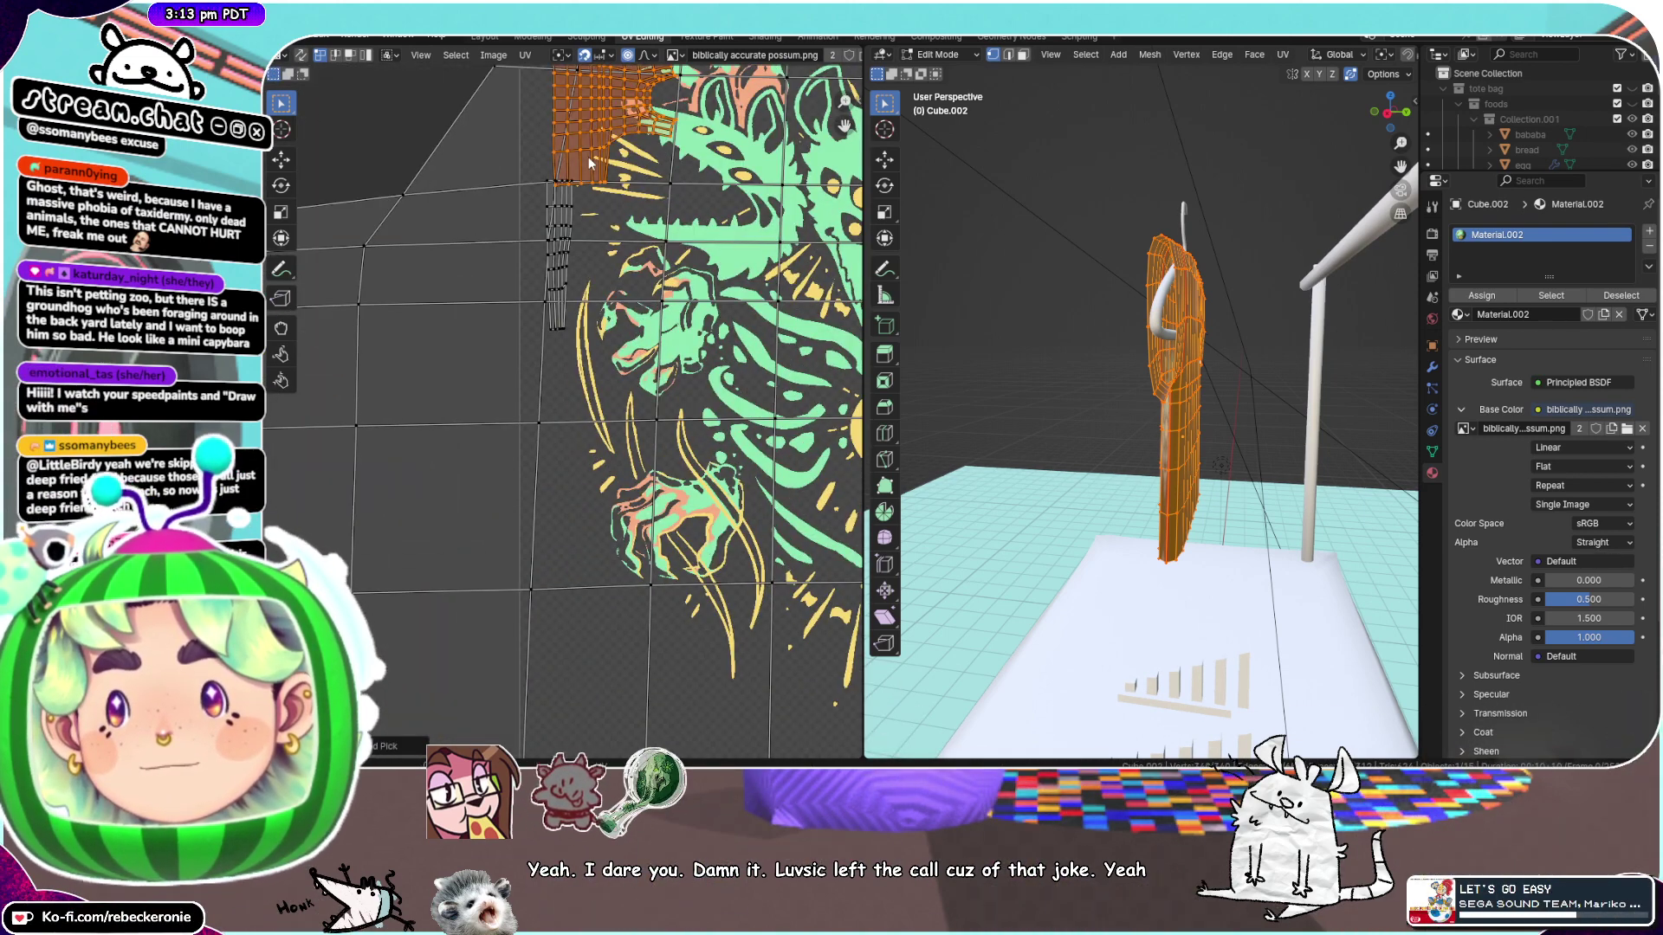
scroll(589, 158, "down", 4)
left_click(572, 301)
scroll(572, 301, "up", 5)
left_click(597, 109)
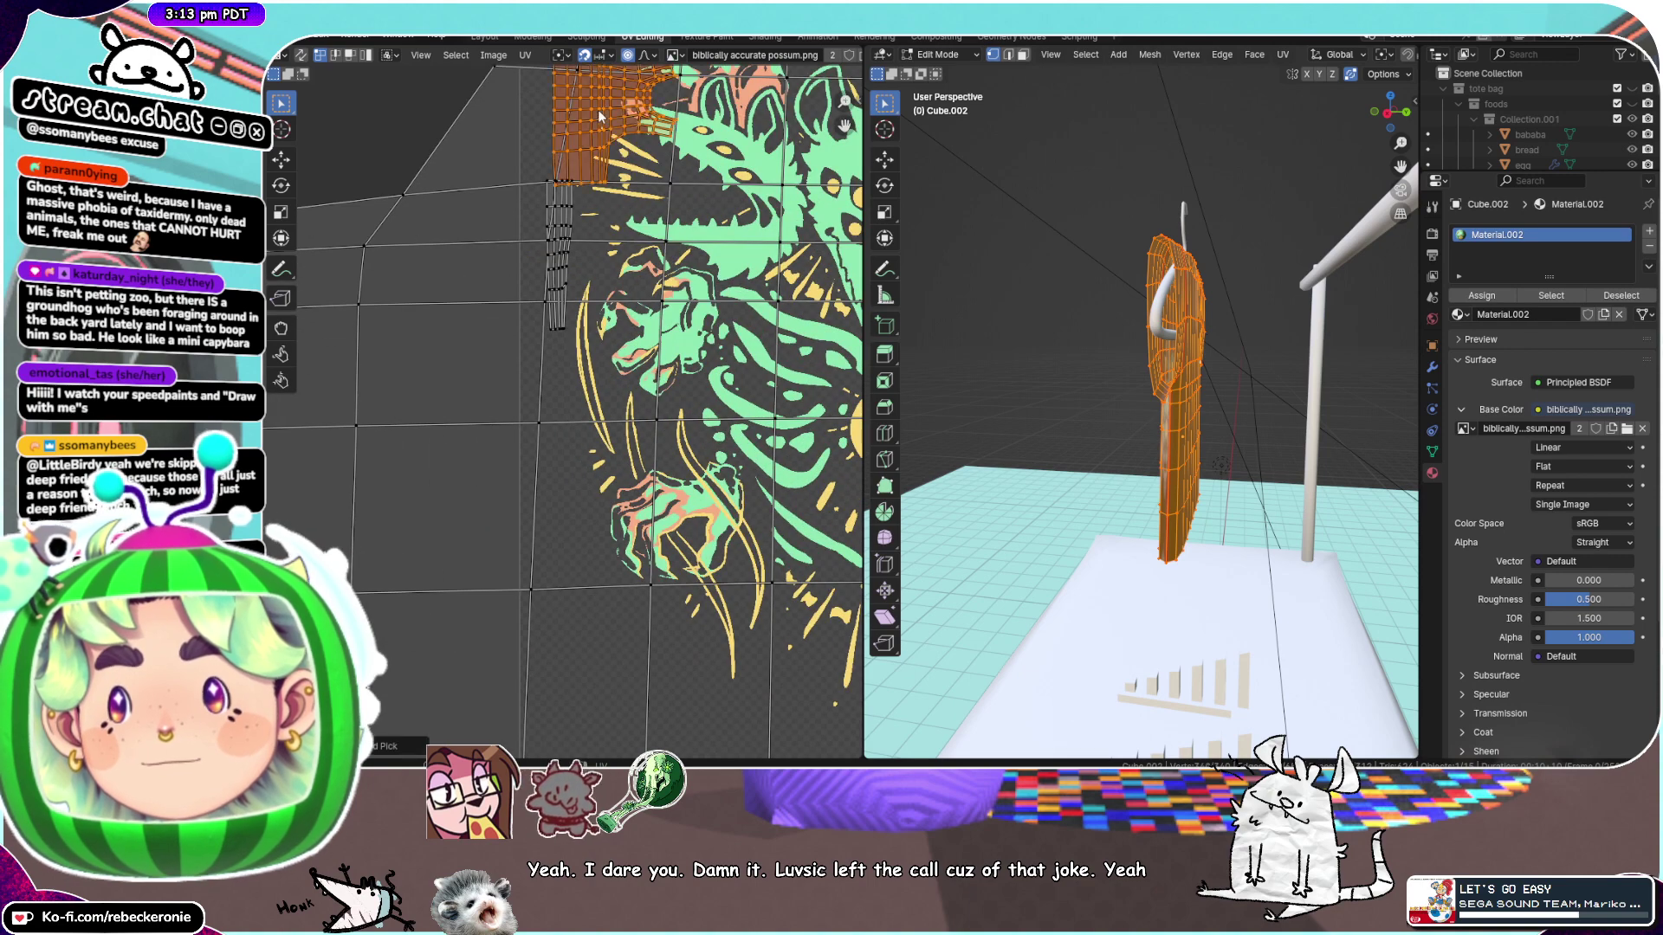
key("g")
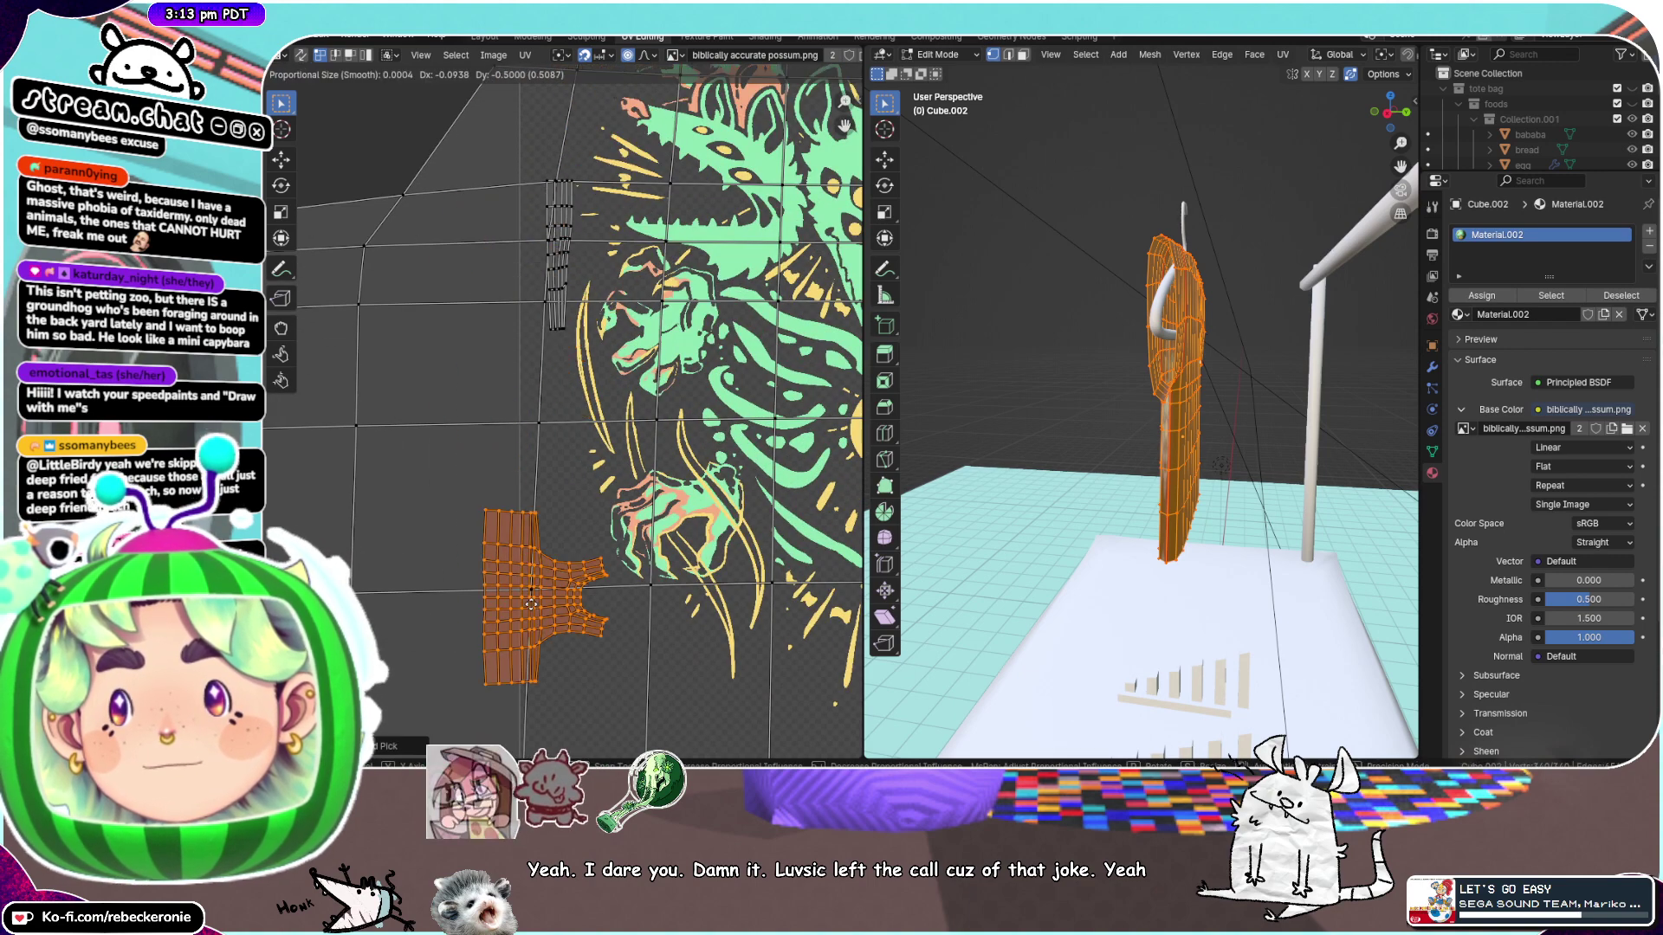
key("Return")
Move the narrow strip island beside the possum's claws up into the empty upper corner of the image
scroll(568, 447, "down", 2)
middle_click_drag(611, 325, 493, 448)
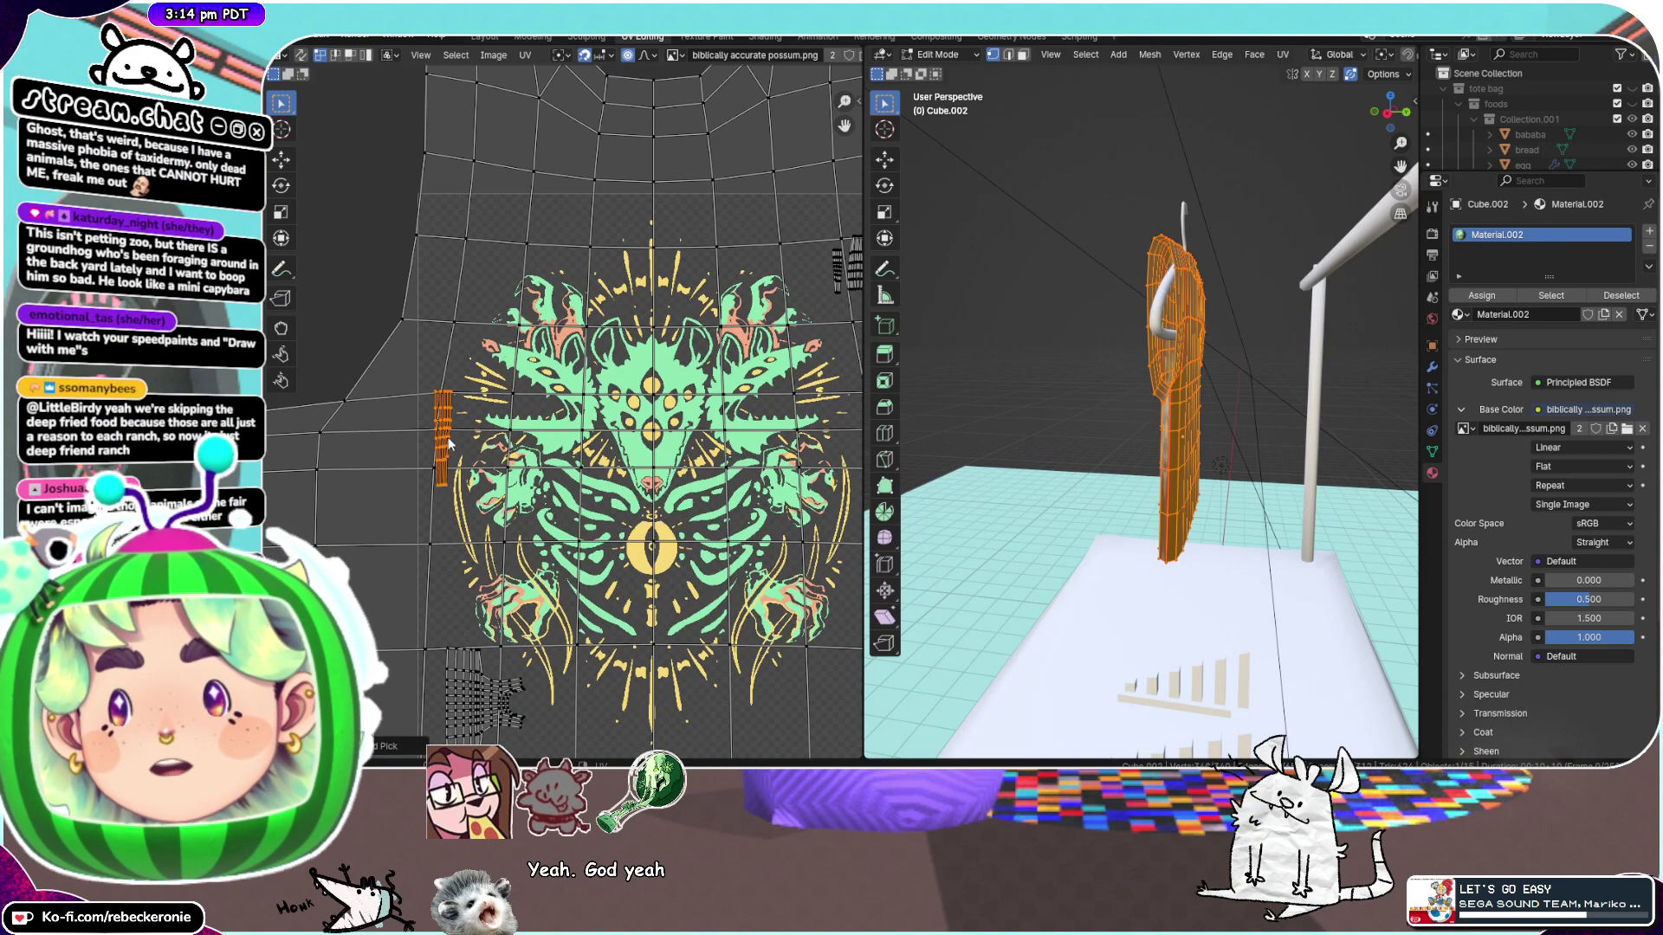
key("g")
left_click(458, 258)
scroll(526, 201, "down", 3)
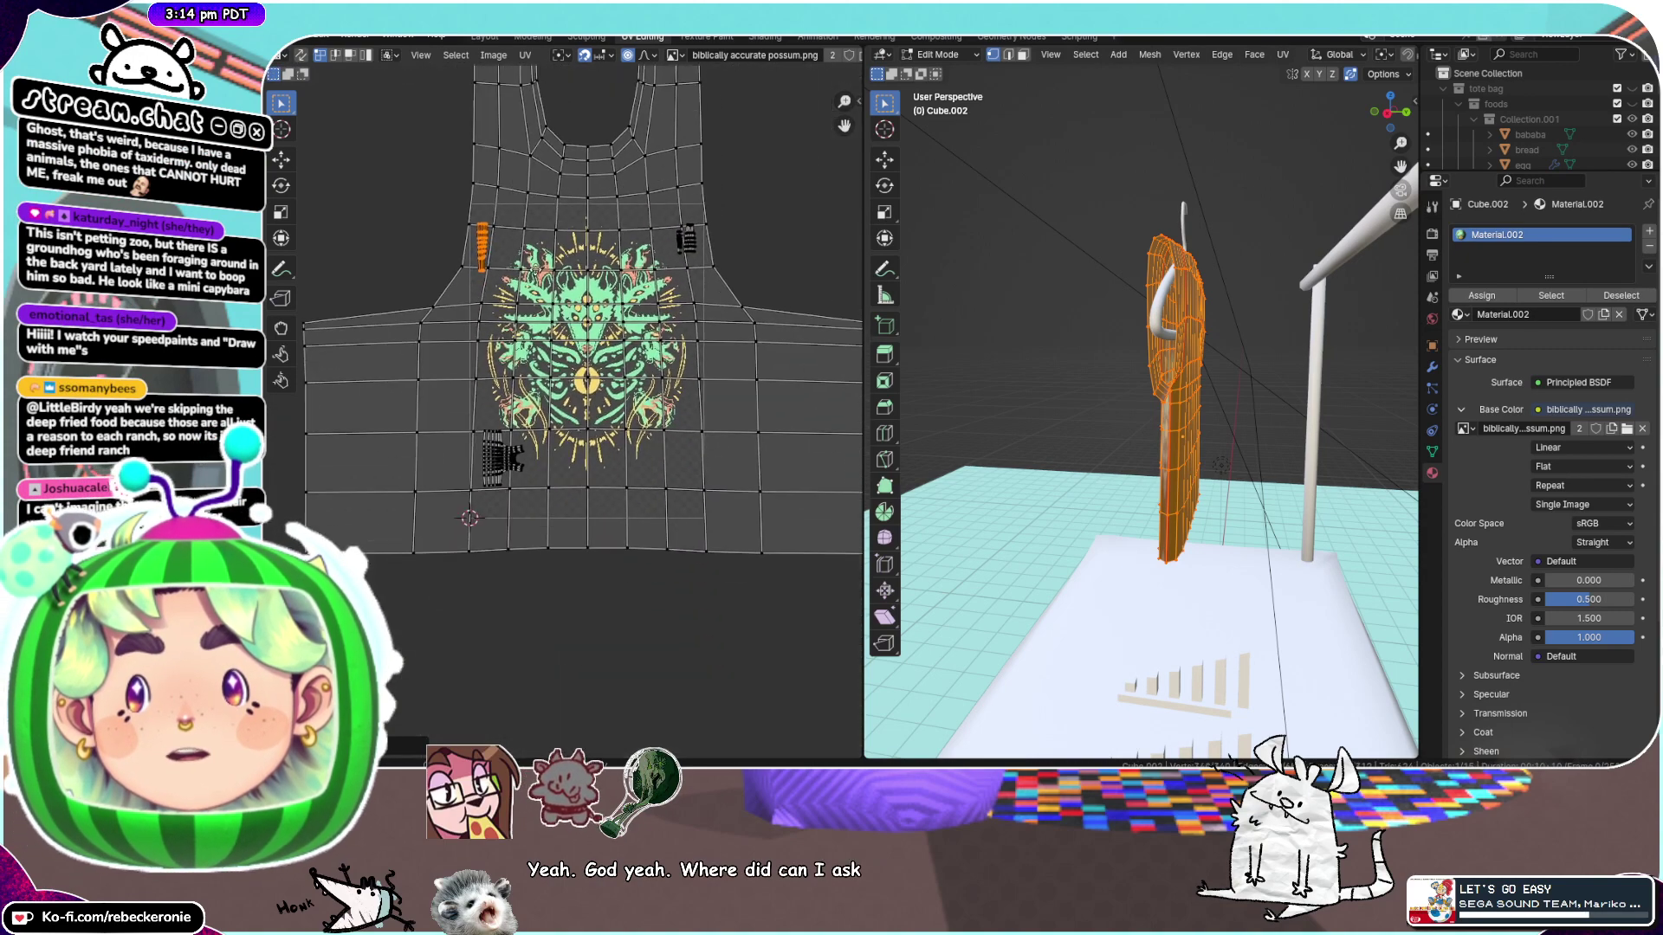
Select the whole comb-shaped island and move it about 0.125 further down, clear of the artwork's curved lines
scroll(555, 403, "up", 3)
left_click(431, 496)
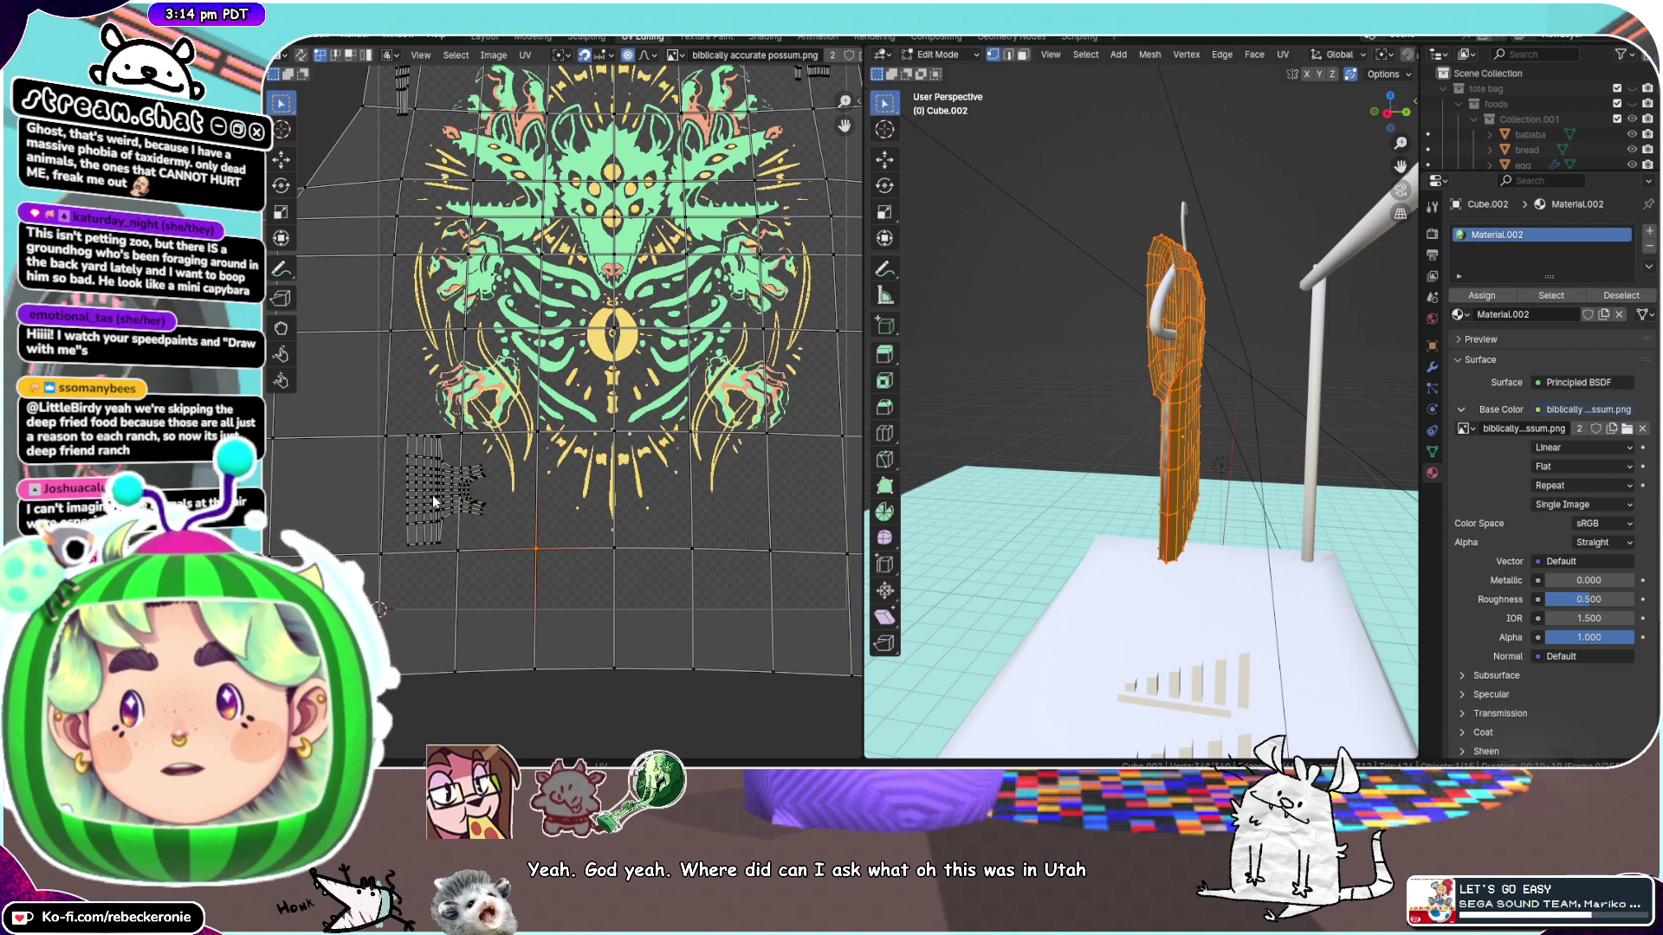
key("ctrl+l")
key("g")
key("y")
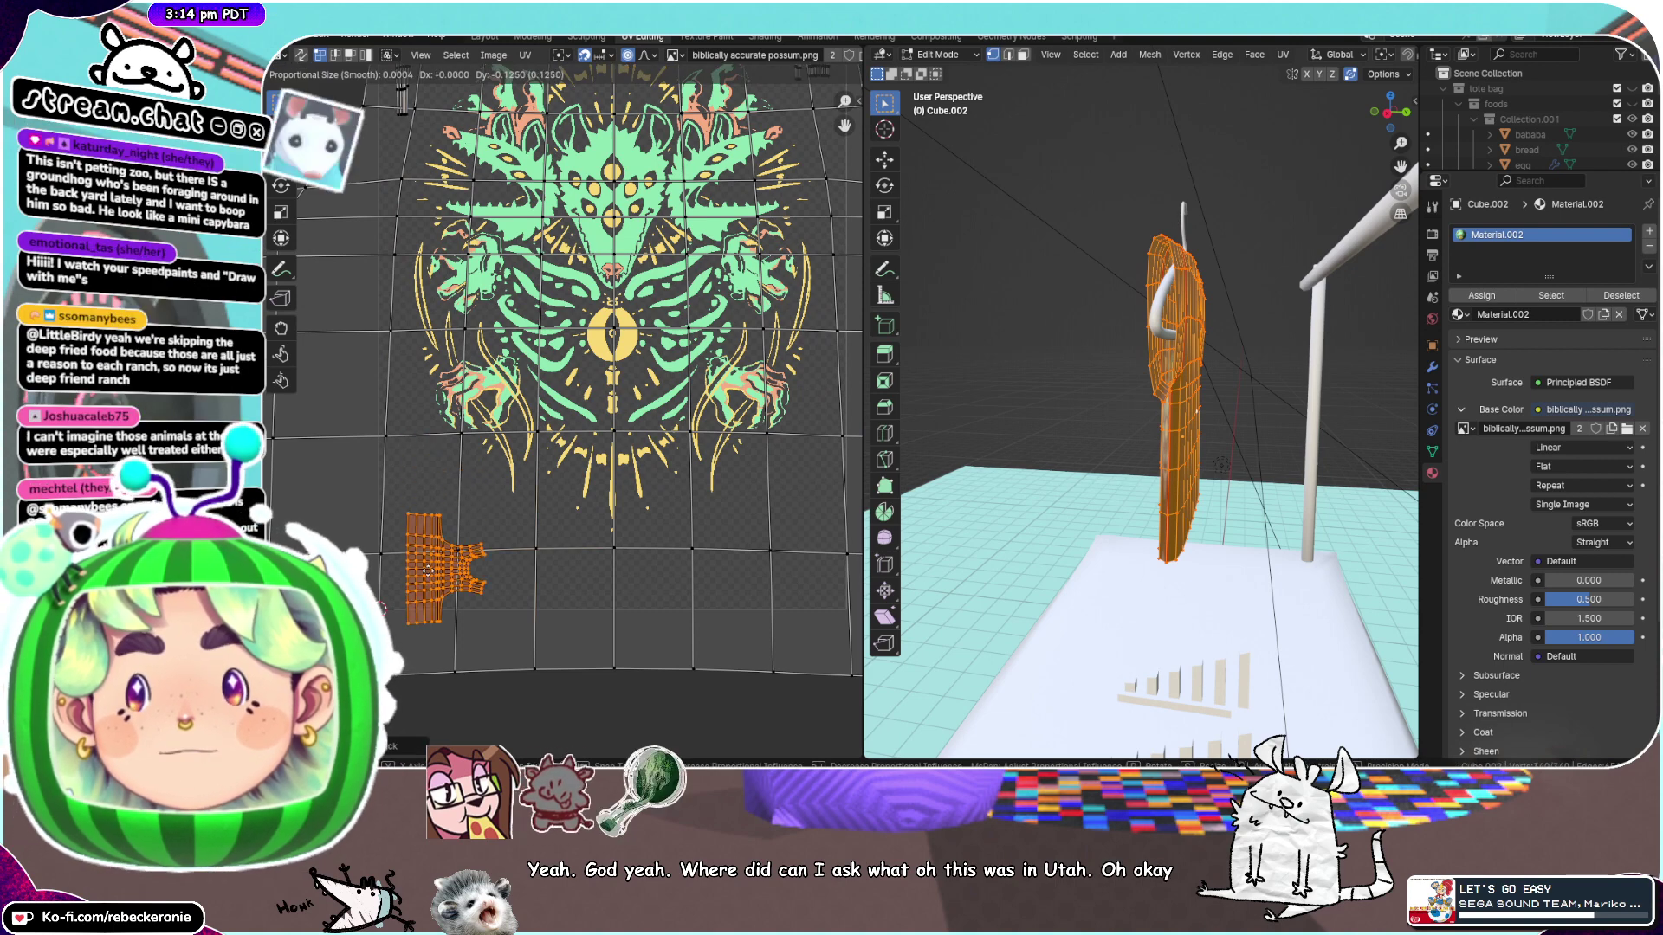
left_click(429, 554)
key("g")
key("y")
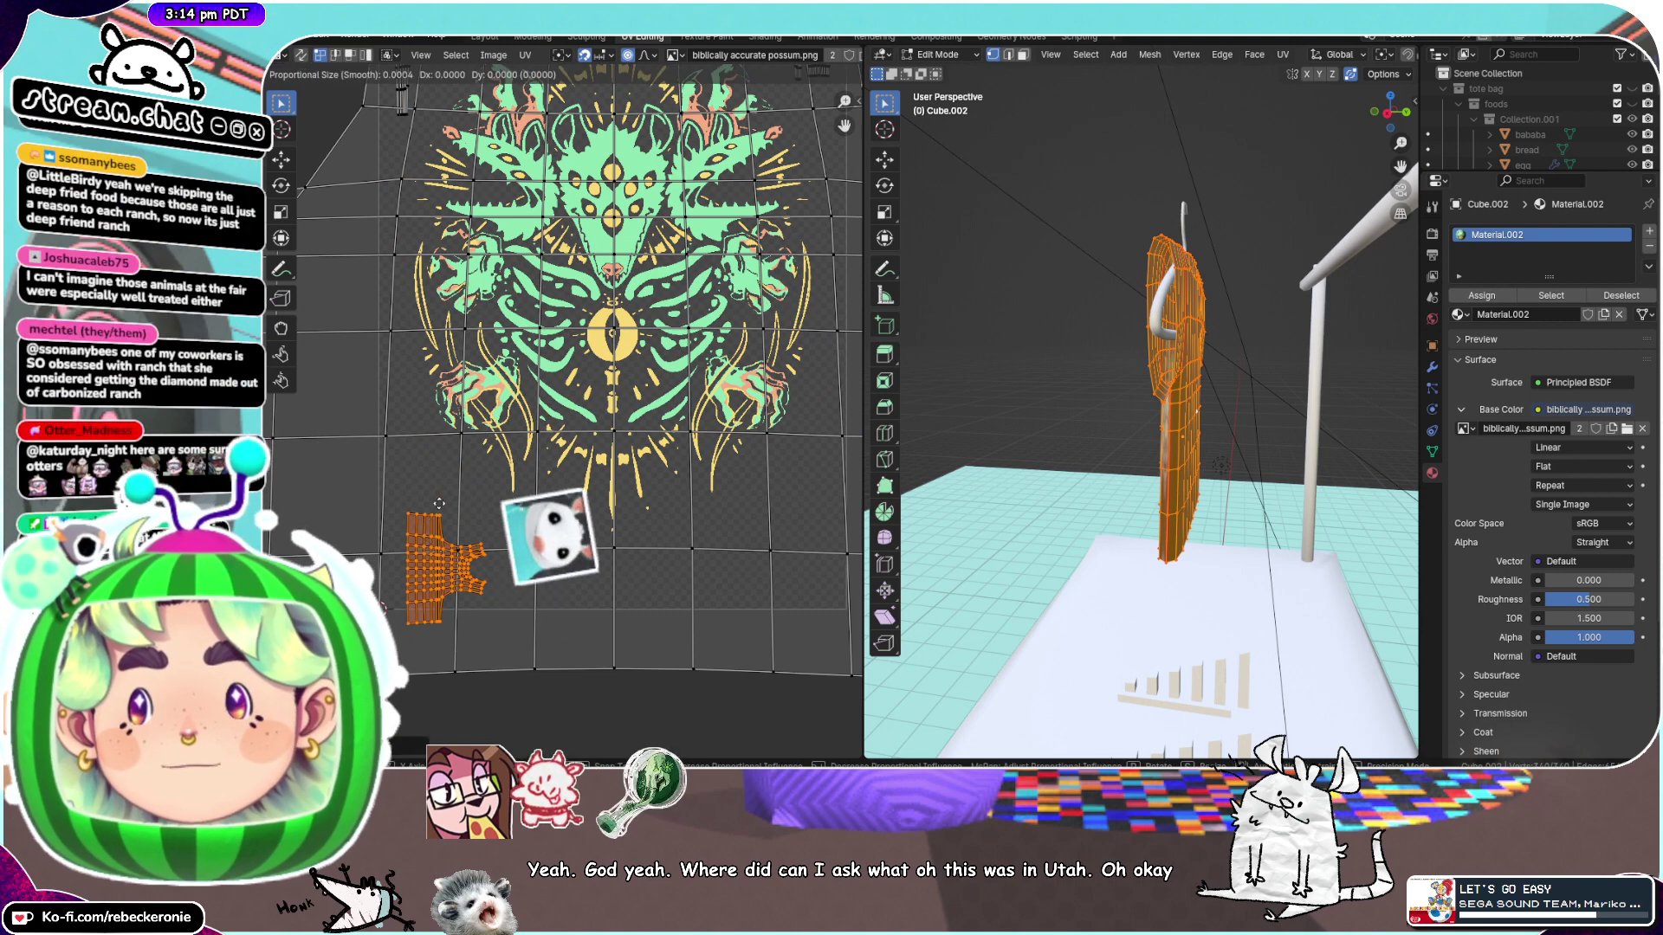
left_click(437, 490)
Inspect the finished UV arrangement and the possum print's size and placement on the shirt front
scroll(437, 491, "down", 3)
scroll(490, 512, "down", 2)
middle_click_drag(610, 563, 589, 574)
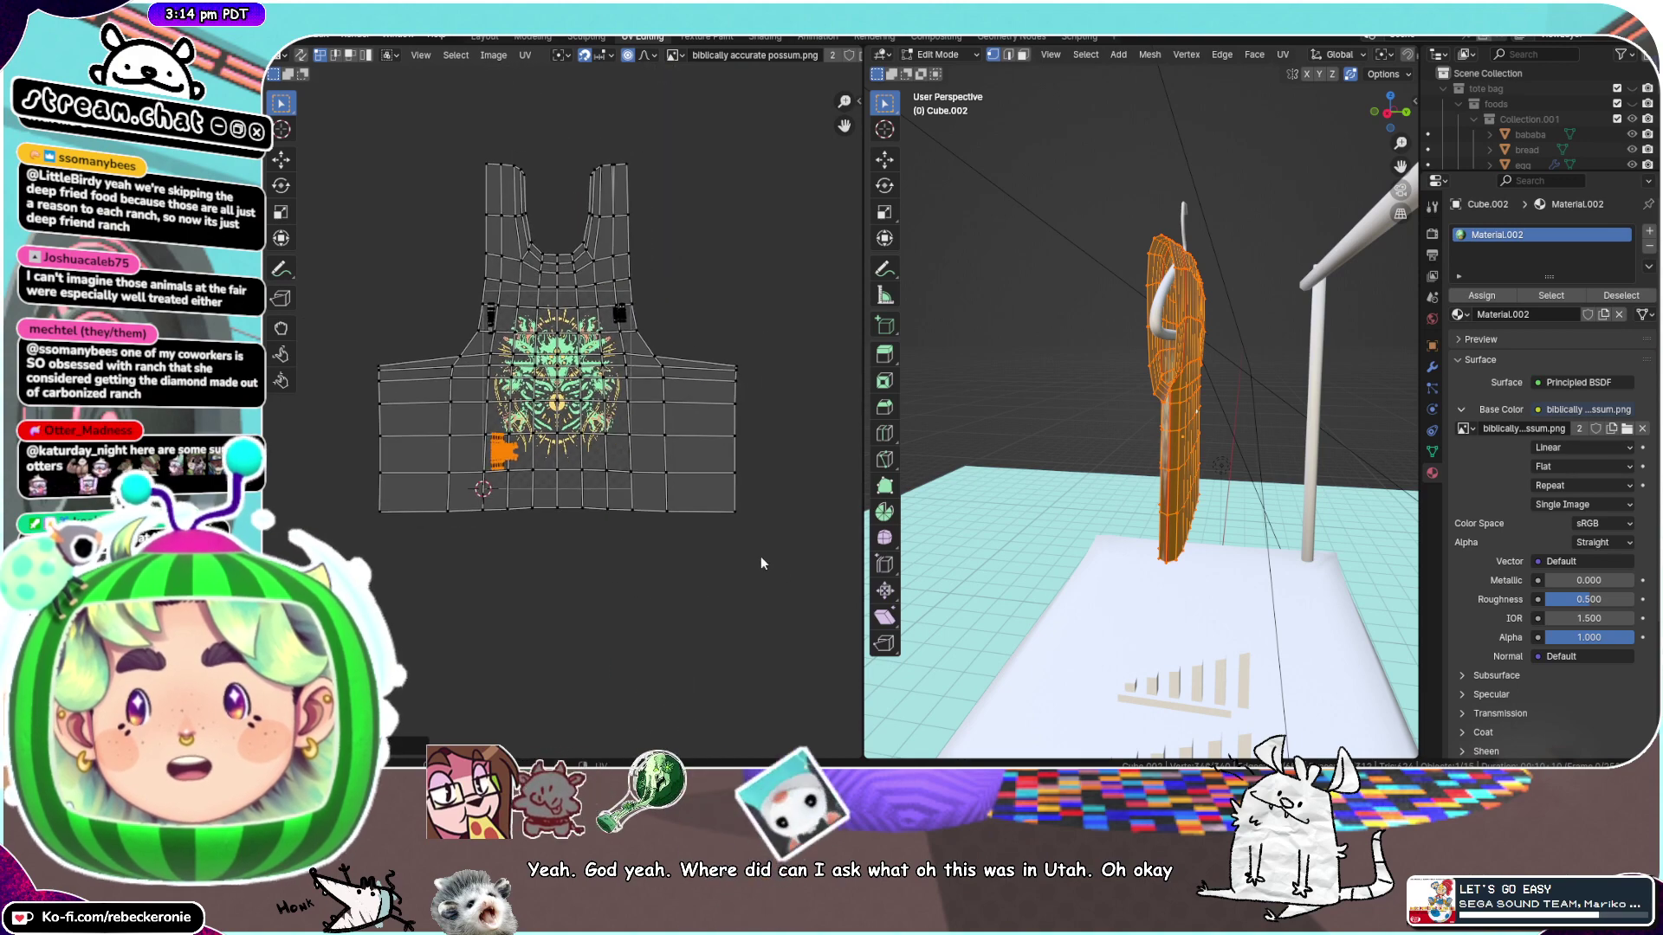
middle_click_drag(1048, 381, 1234, 361)
scroll(1233, 360, "down", 2)
scroll(1140, 379, "up", 3)
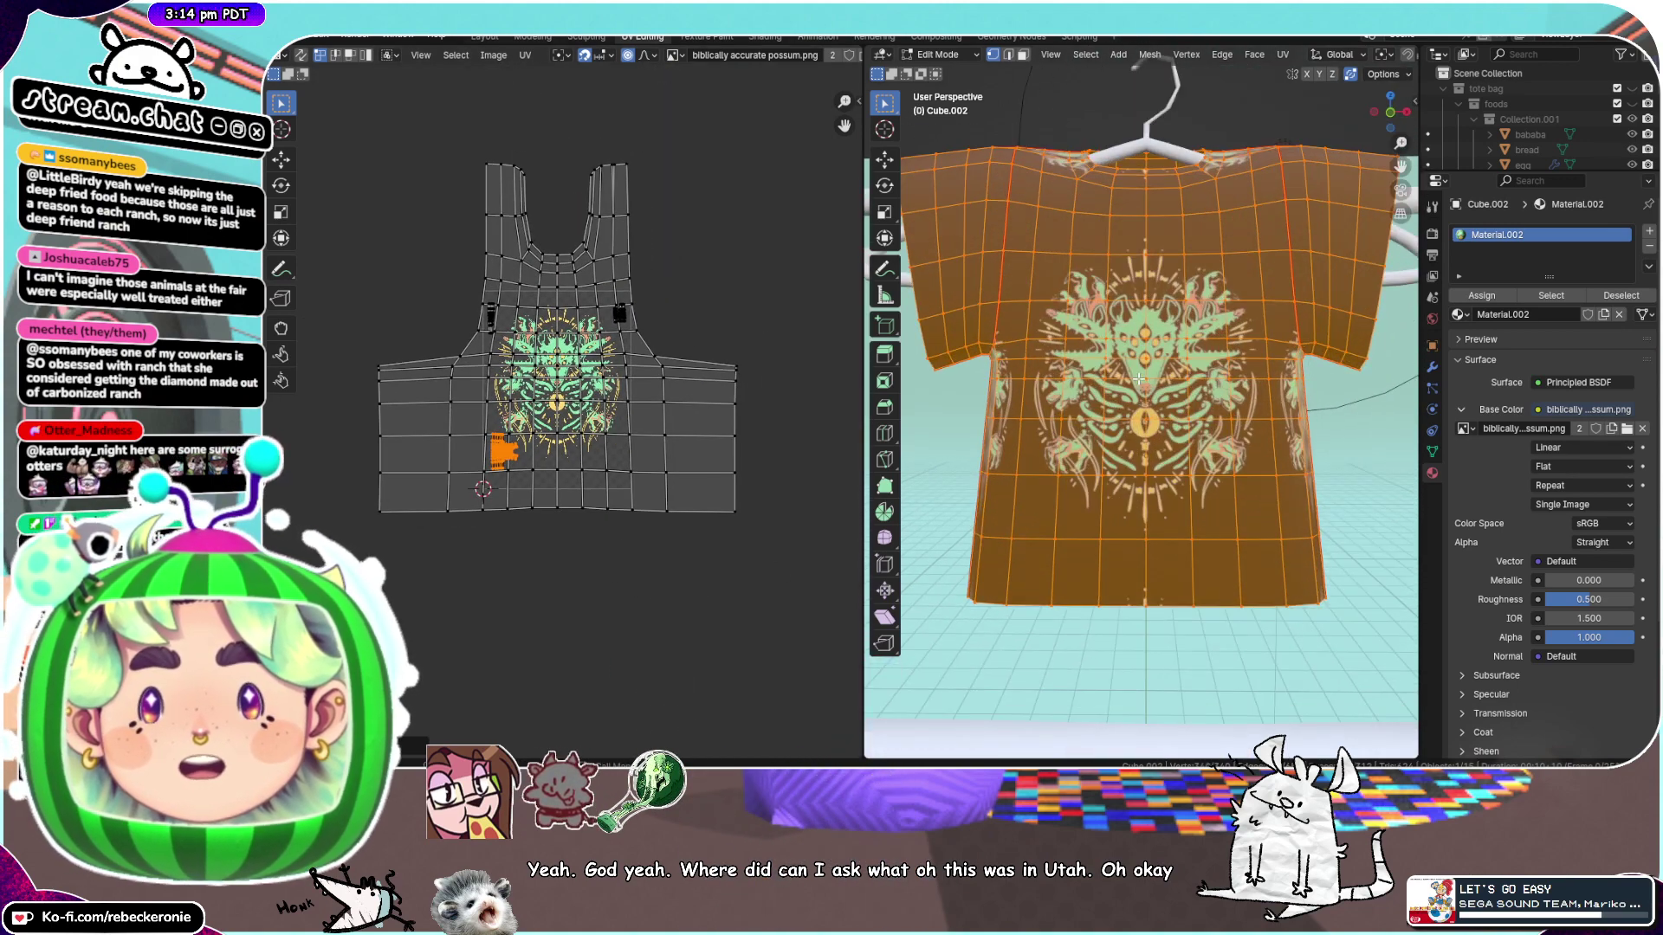
scroll(1140, 380, "up", 2)
Select the outermost edges on both sides of the torso UV island and scale them inward toward the possum artwork
left_click(493, 56)
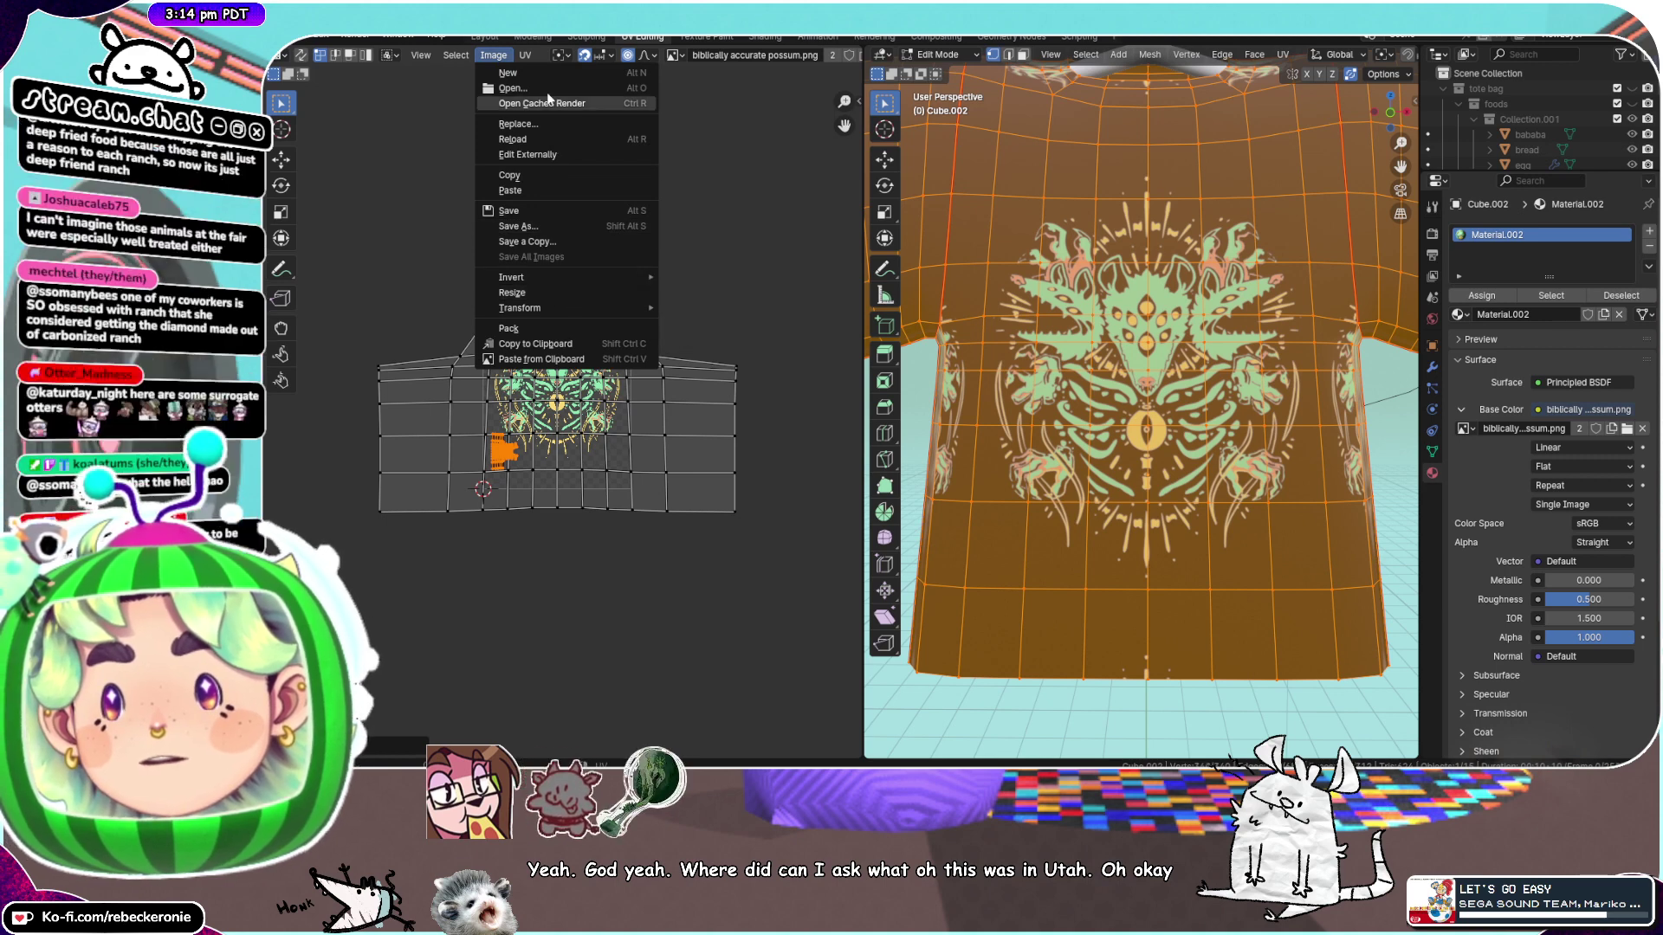
left_click(529, 55)
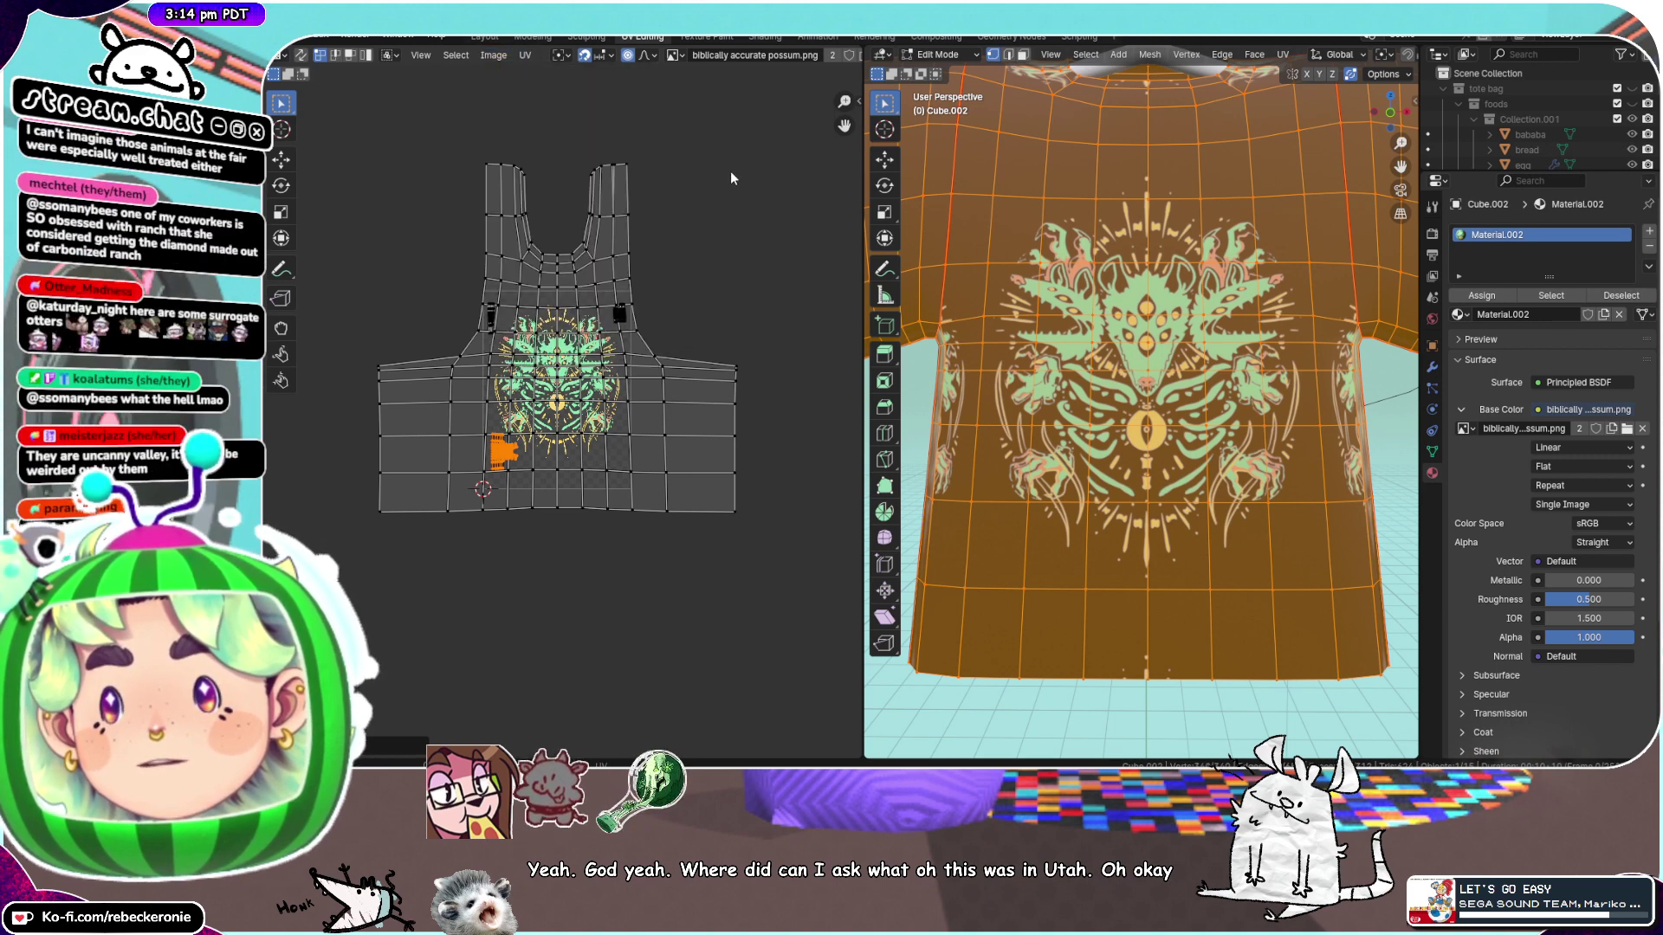
left_click_drag(788, 563, 694, 279)
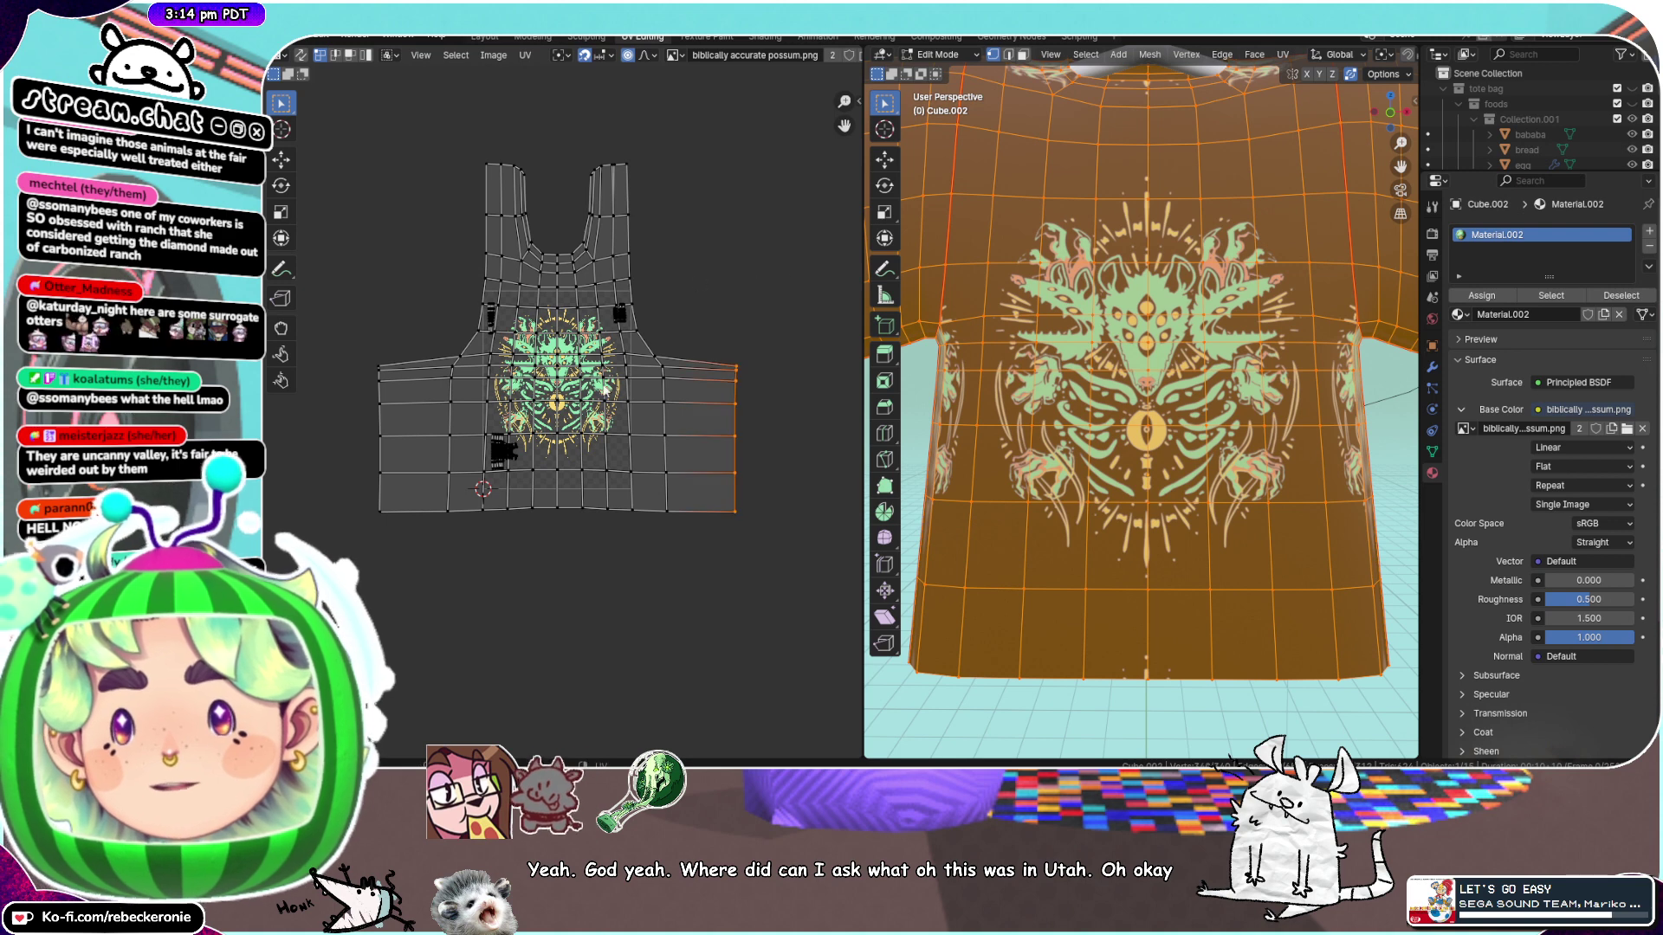
left_click_drag(428, 563, 331, 336, "shift")
key("s")
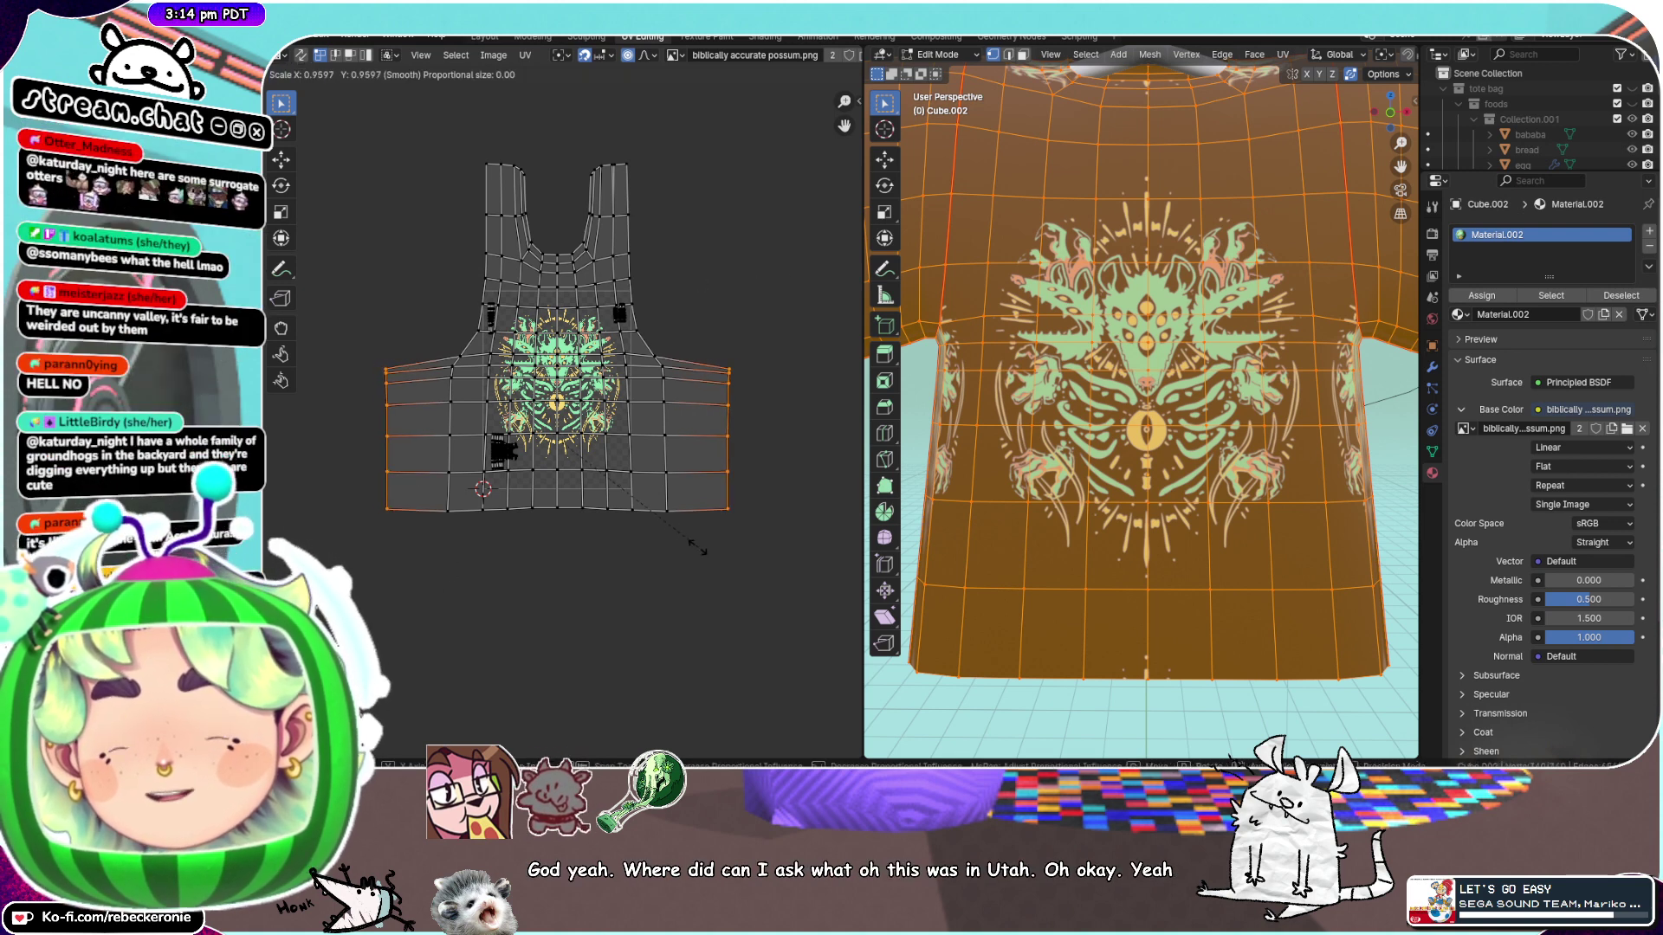
left_click(663, 521)
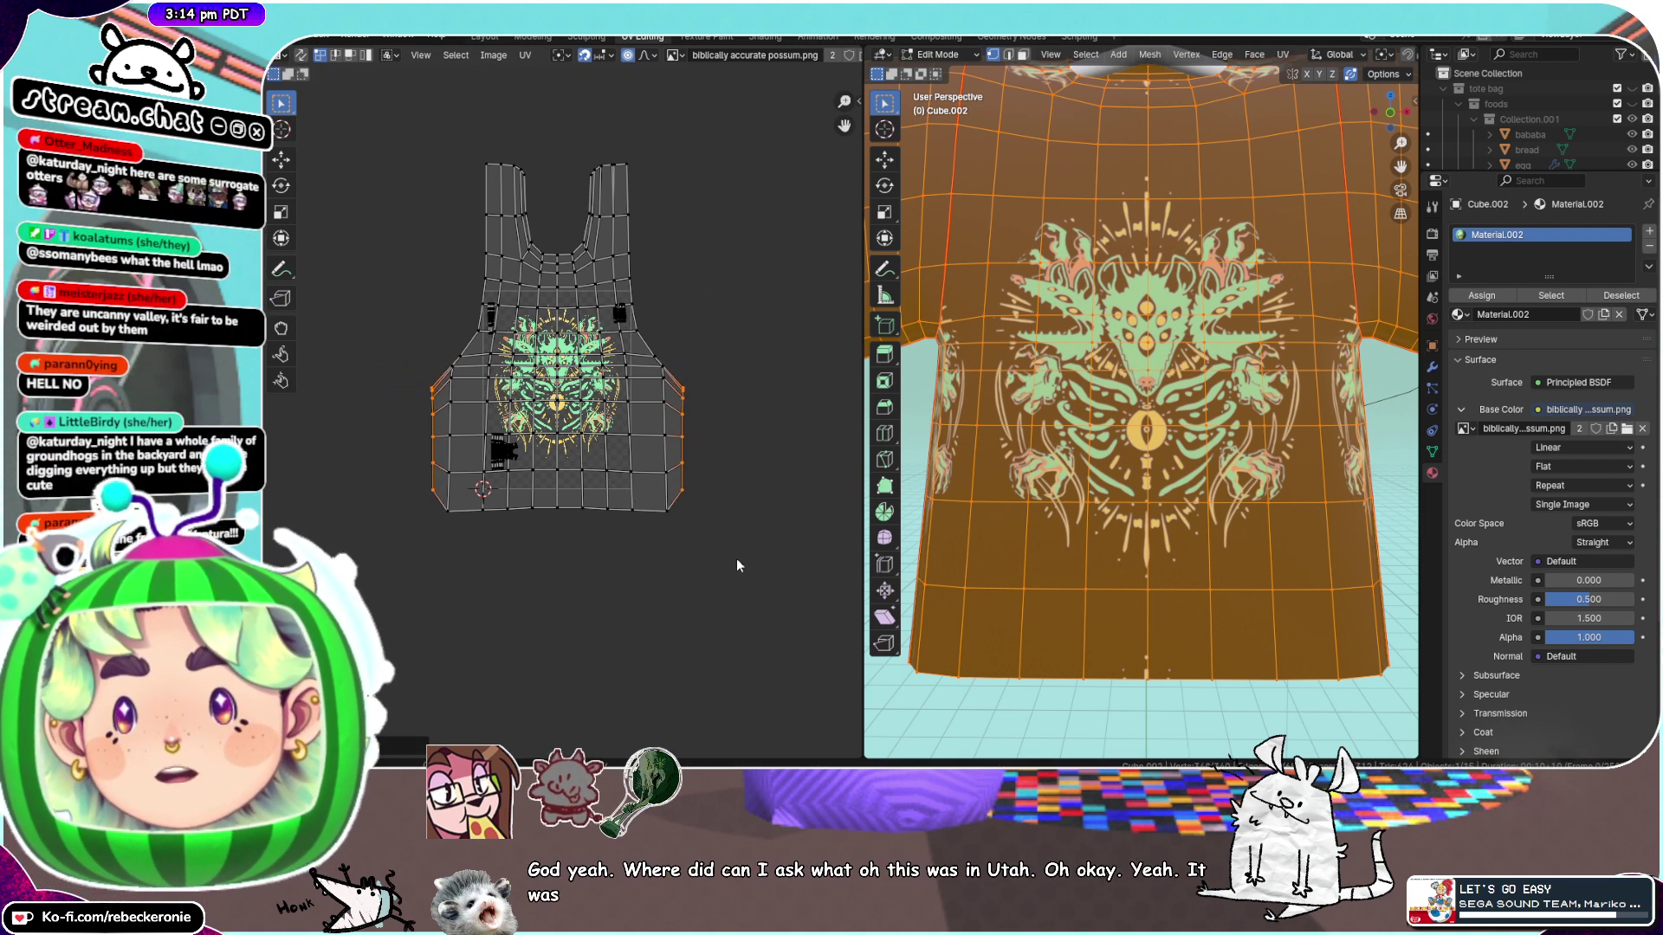
Select the outer columns on both lower sides of the torso island and scale them inward to about 0.74
left_click_drag(736, 558, 649, 333)
left_click_drag(486, 575, 362, 369, "shift")
left_click(467, 563)
left_click_drag(467, 567, 349, 308)
left_click_drag(708, 567, 661, 309, "shift")
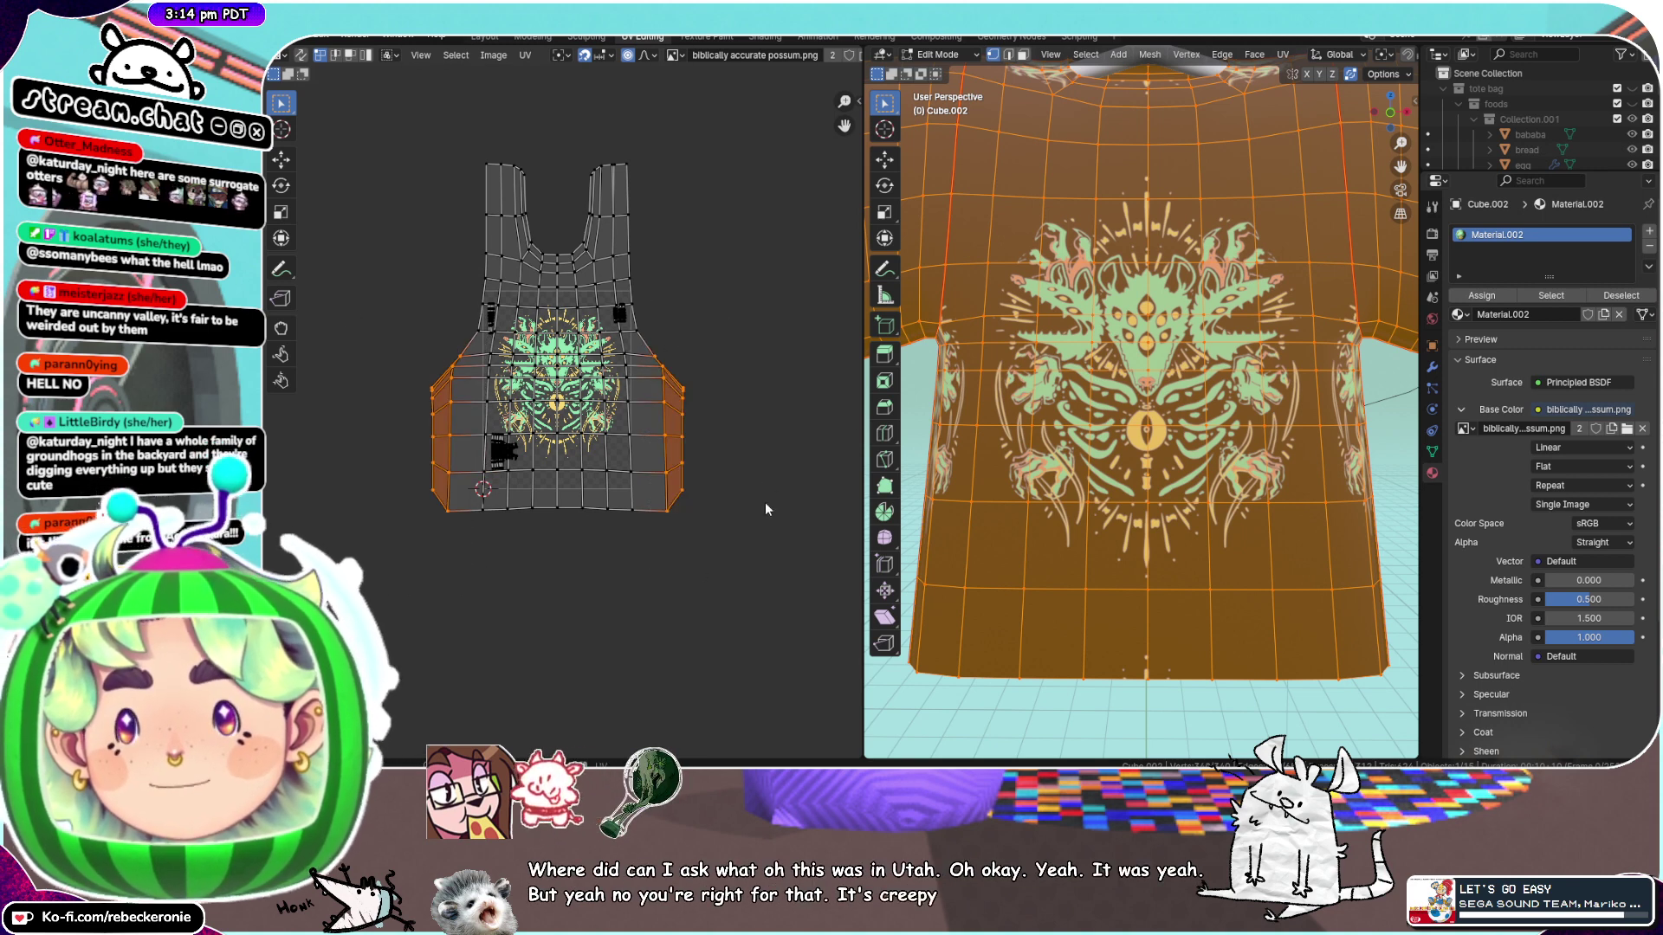
key("s")
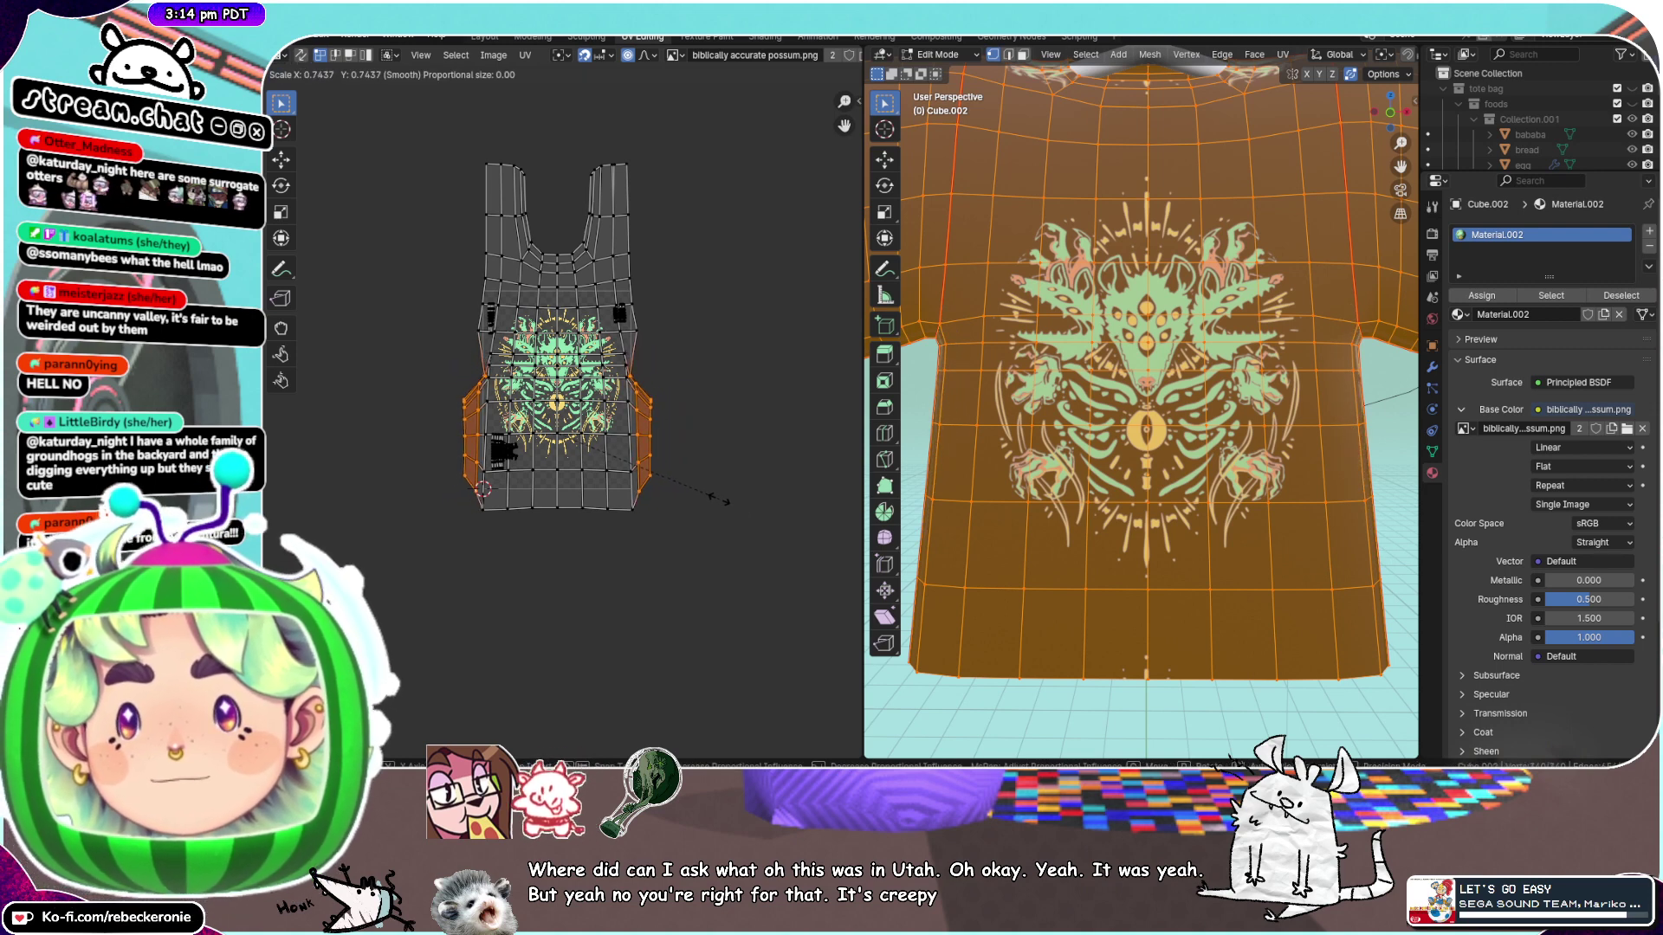
left_click(719, 500)
Scale the two bulging side edges of the torso island inward to about 0.88, nearly in line with the body
left_click_drag(637, 378, 639, 372)
left_click_drag(464, 509, 430, 335)
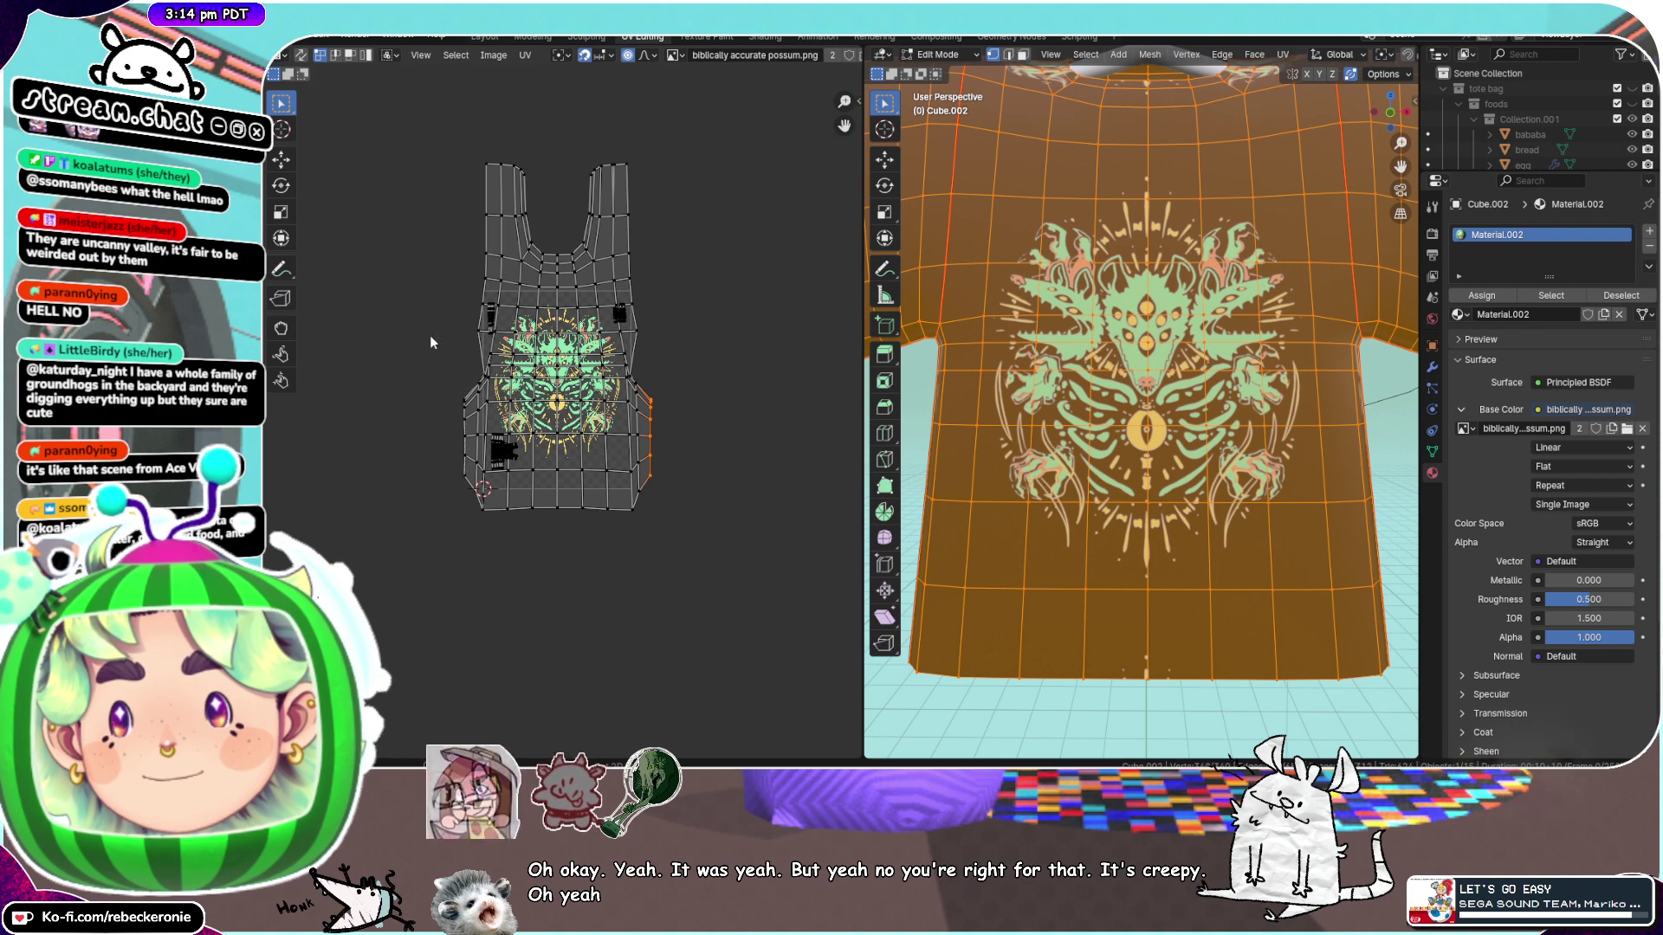
key("s")
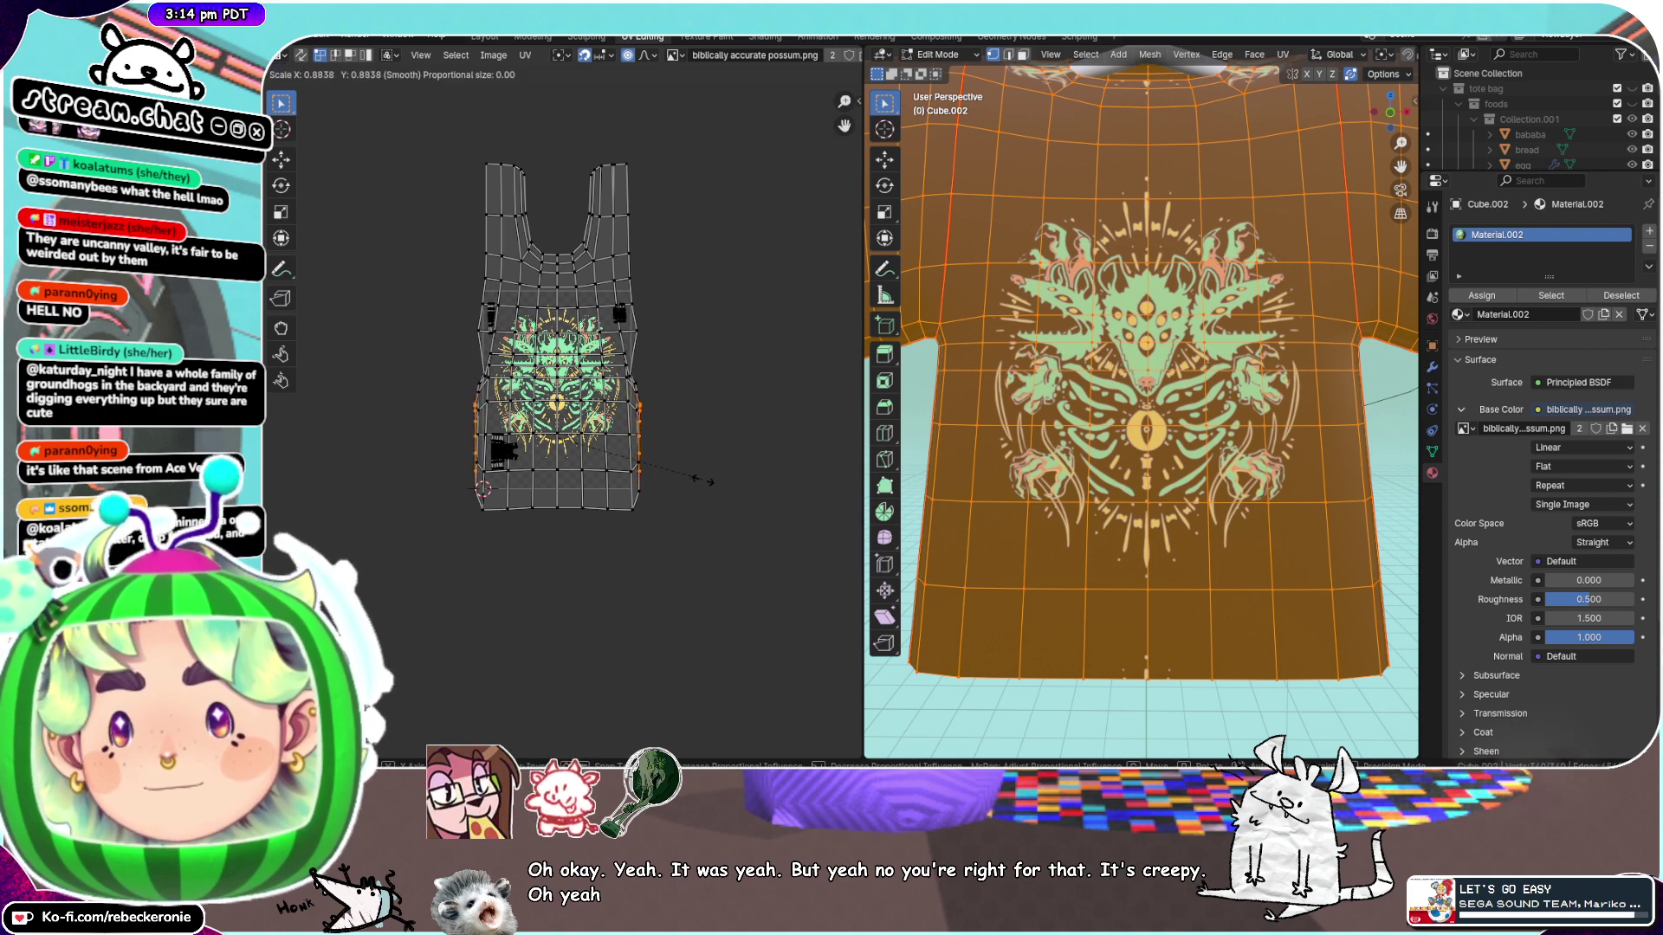
middle_click_drag(932, 451, 1072, 418)
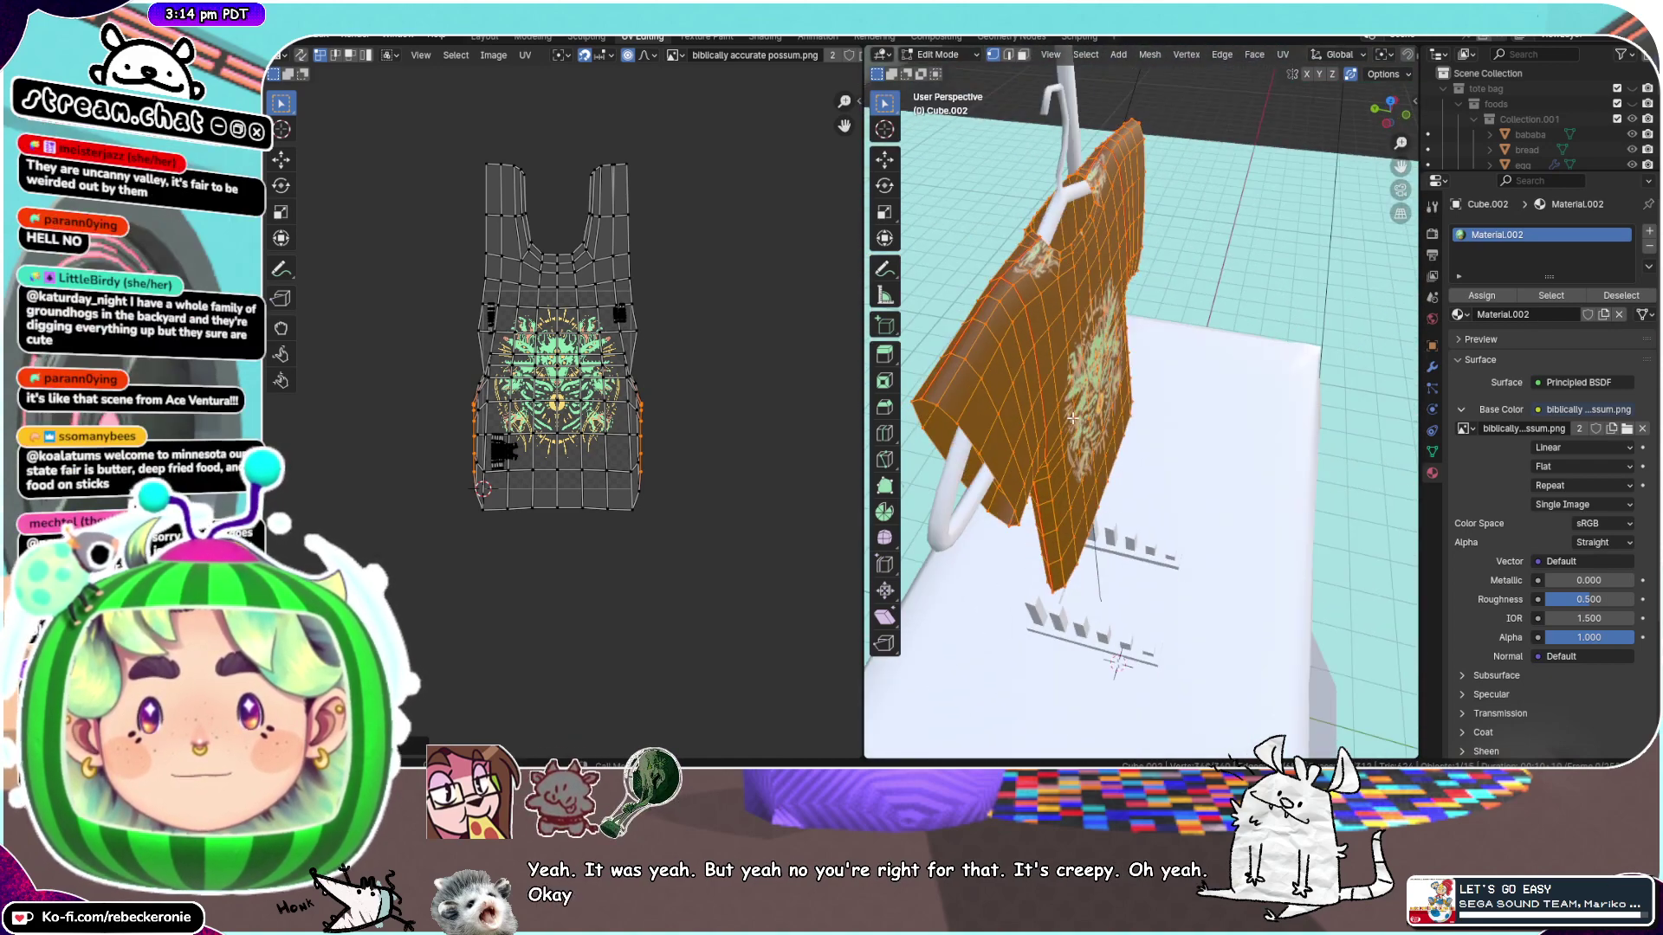
right_click(1169, 346)
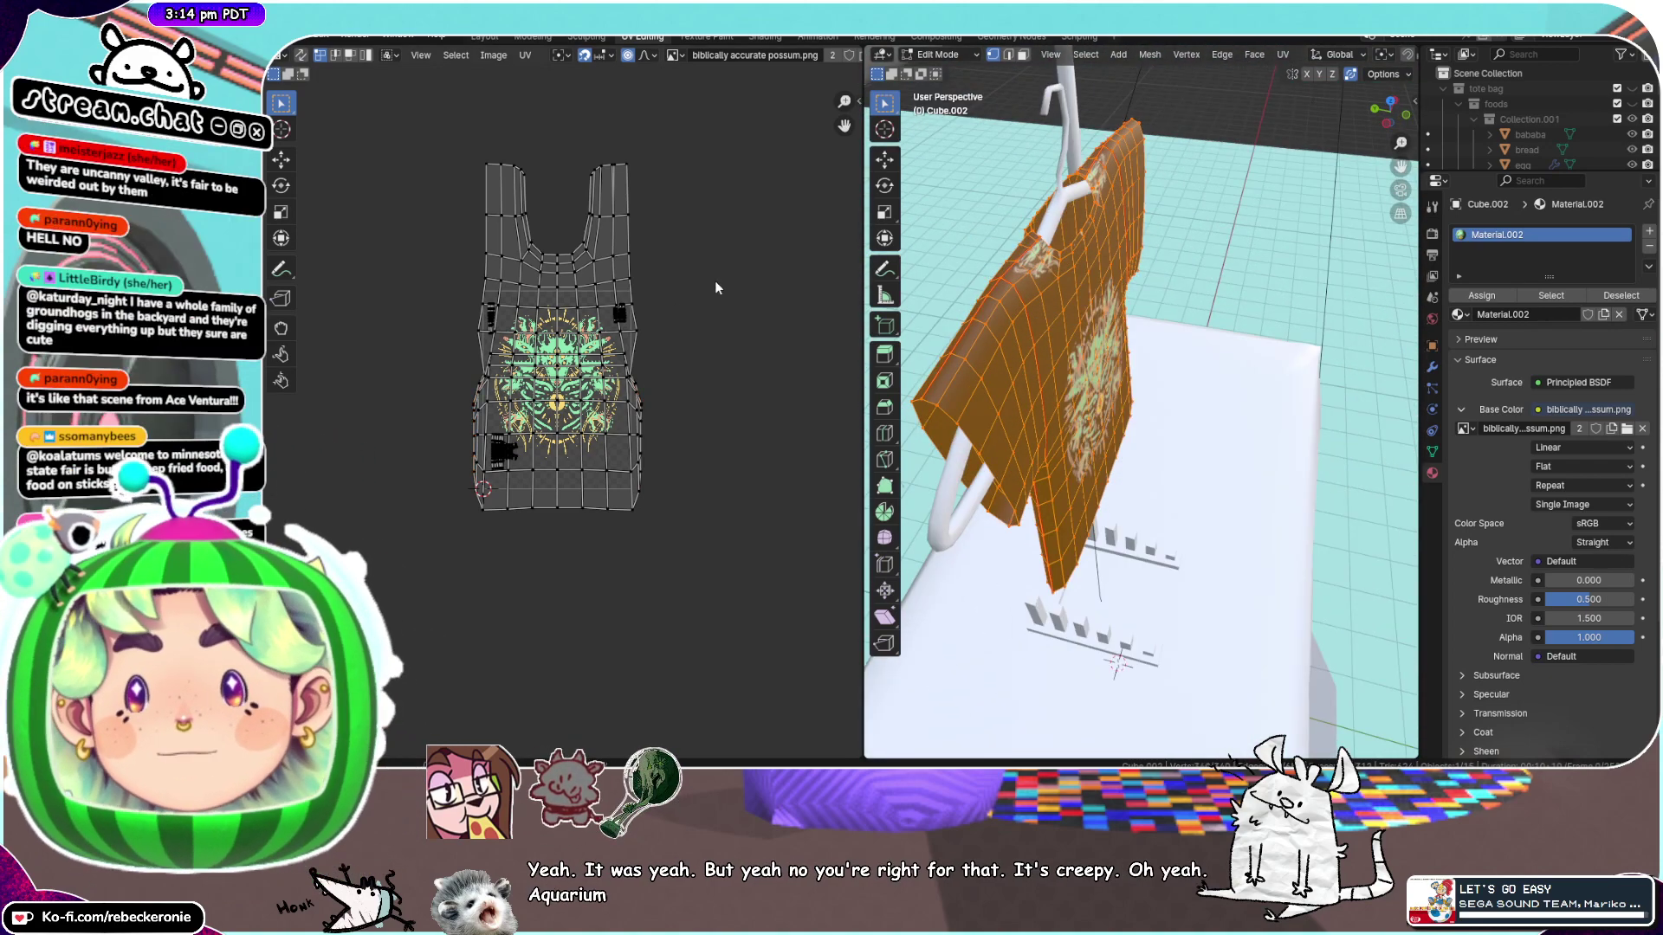
Select the neck and shoulder-strap section of the torso island, flatten it along Y and move it down toward the artwork
scroll(714, 281, "up", 3)
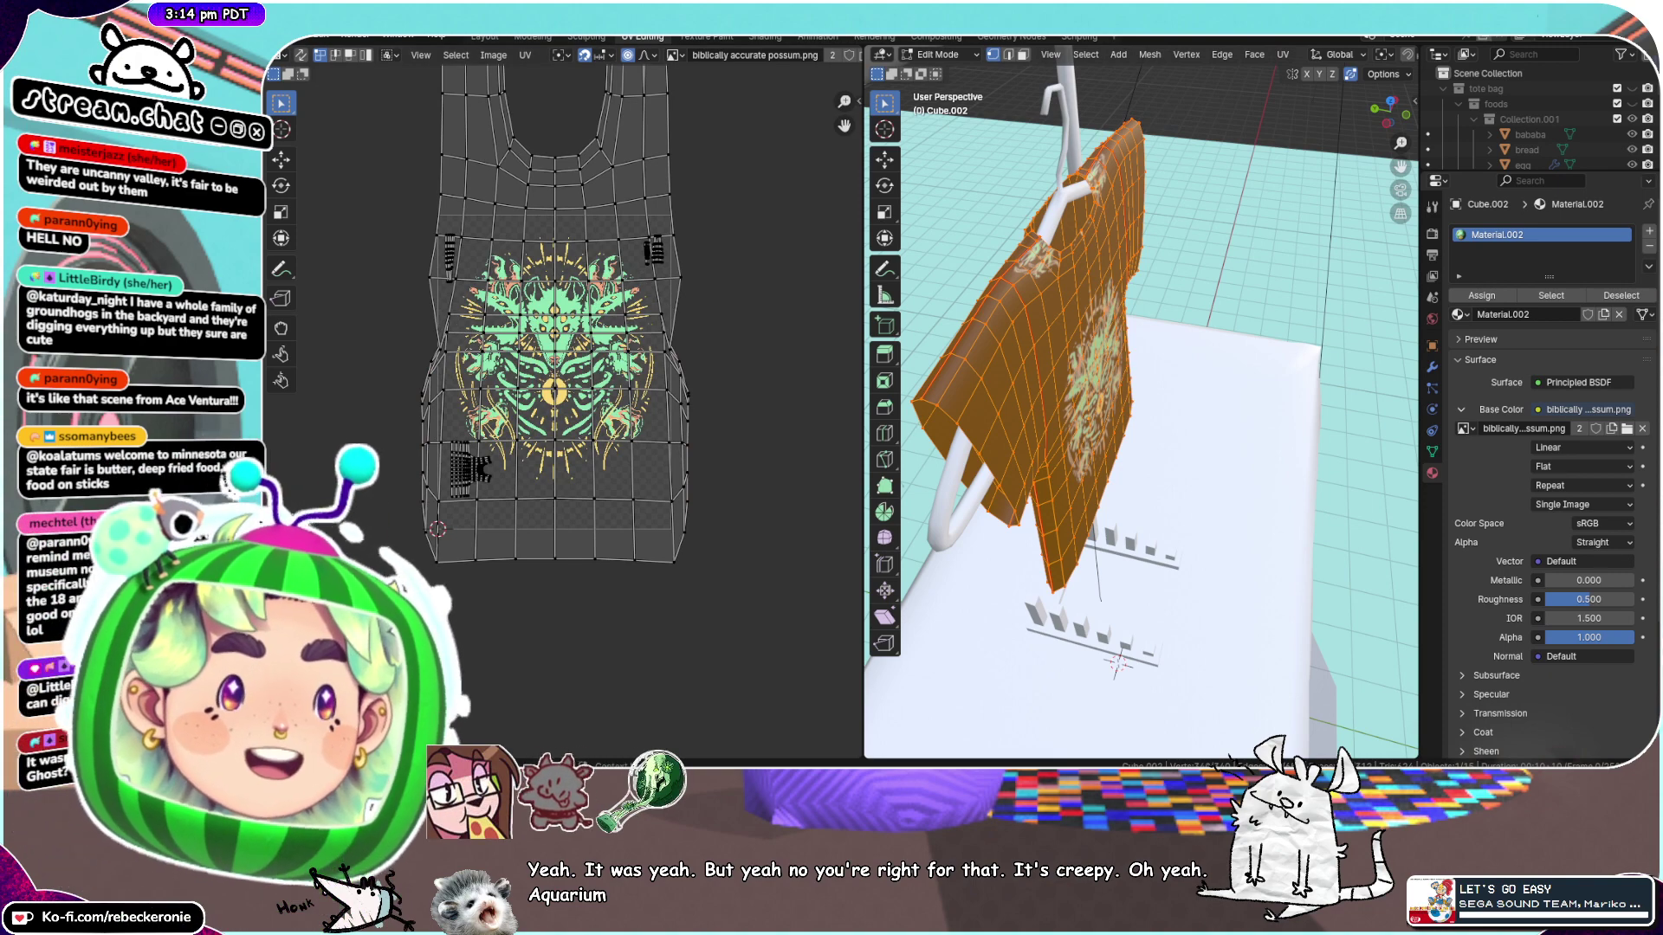
middle_click_drag(729, 181, 776, 290)
left_click_drag(777, 306, 433, 95)
key("g")
key("y")
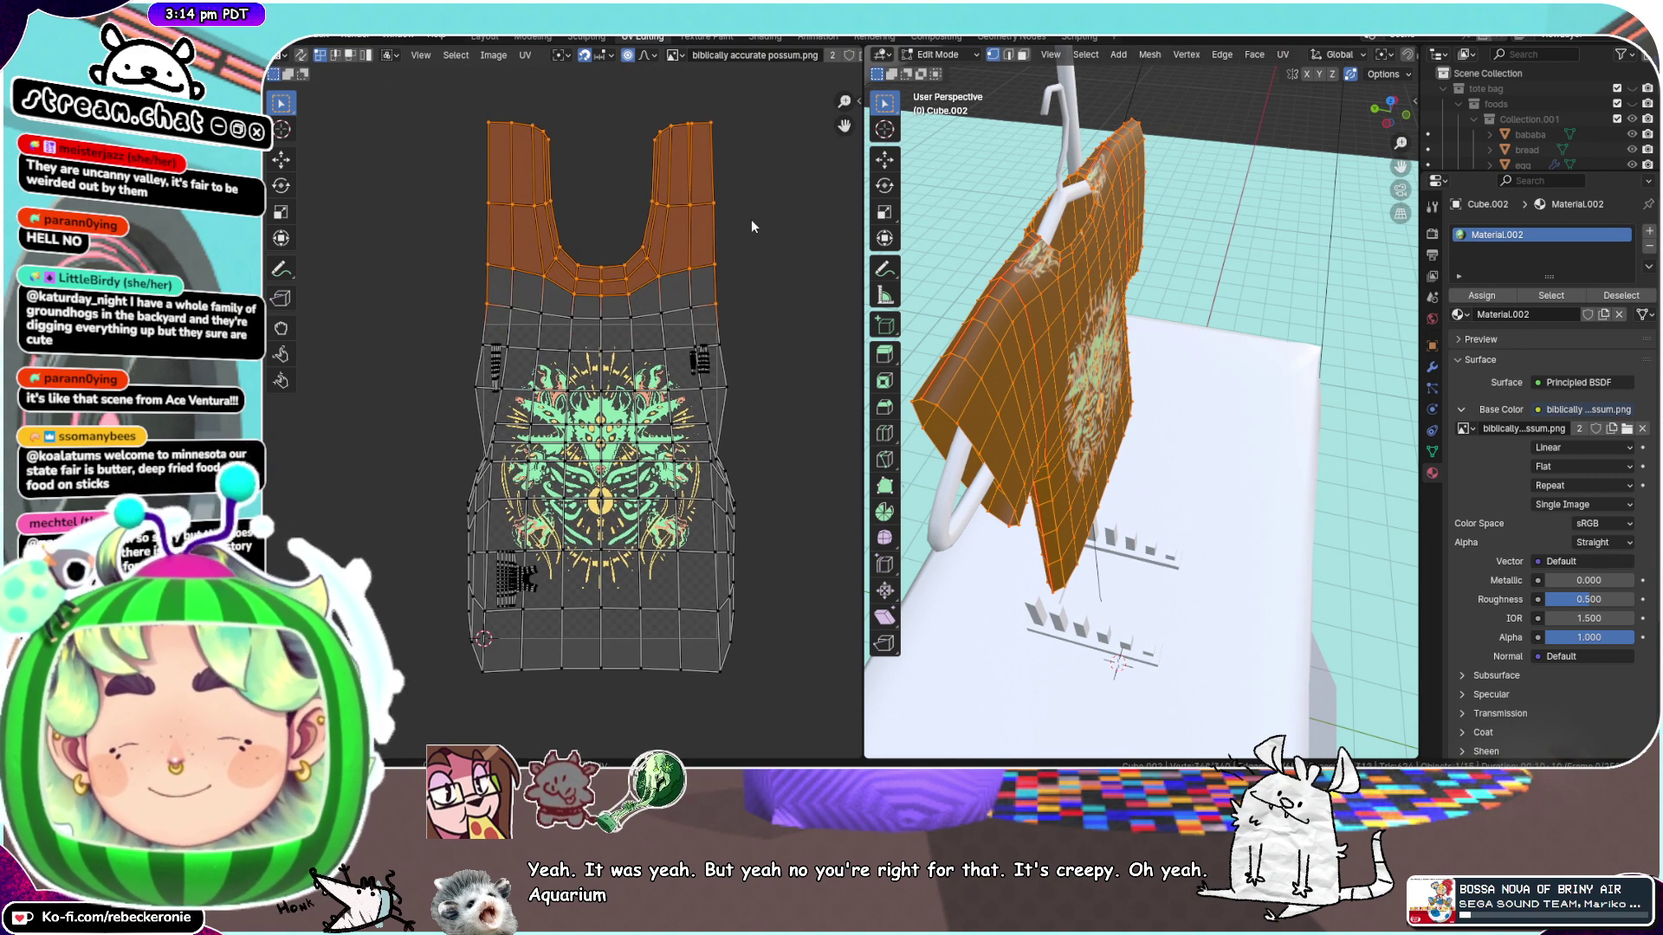
key("s")
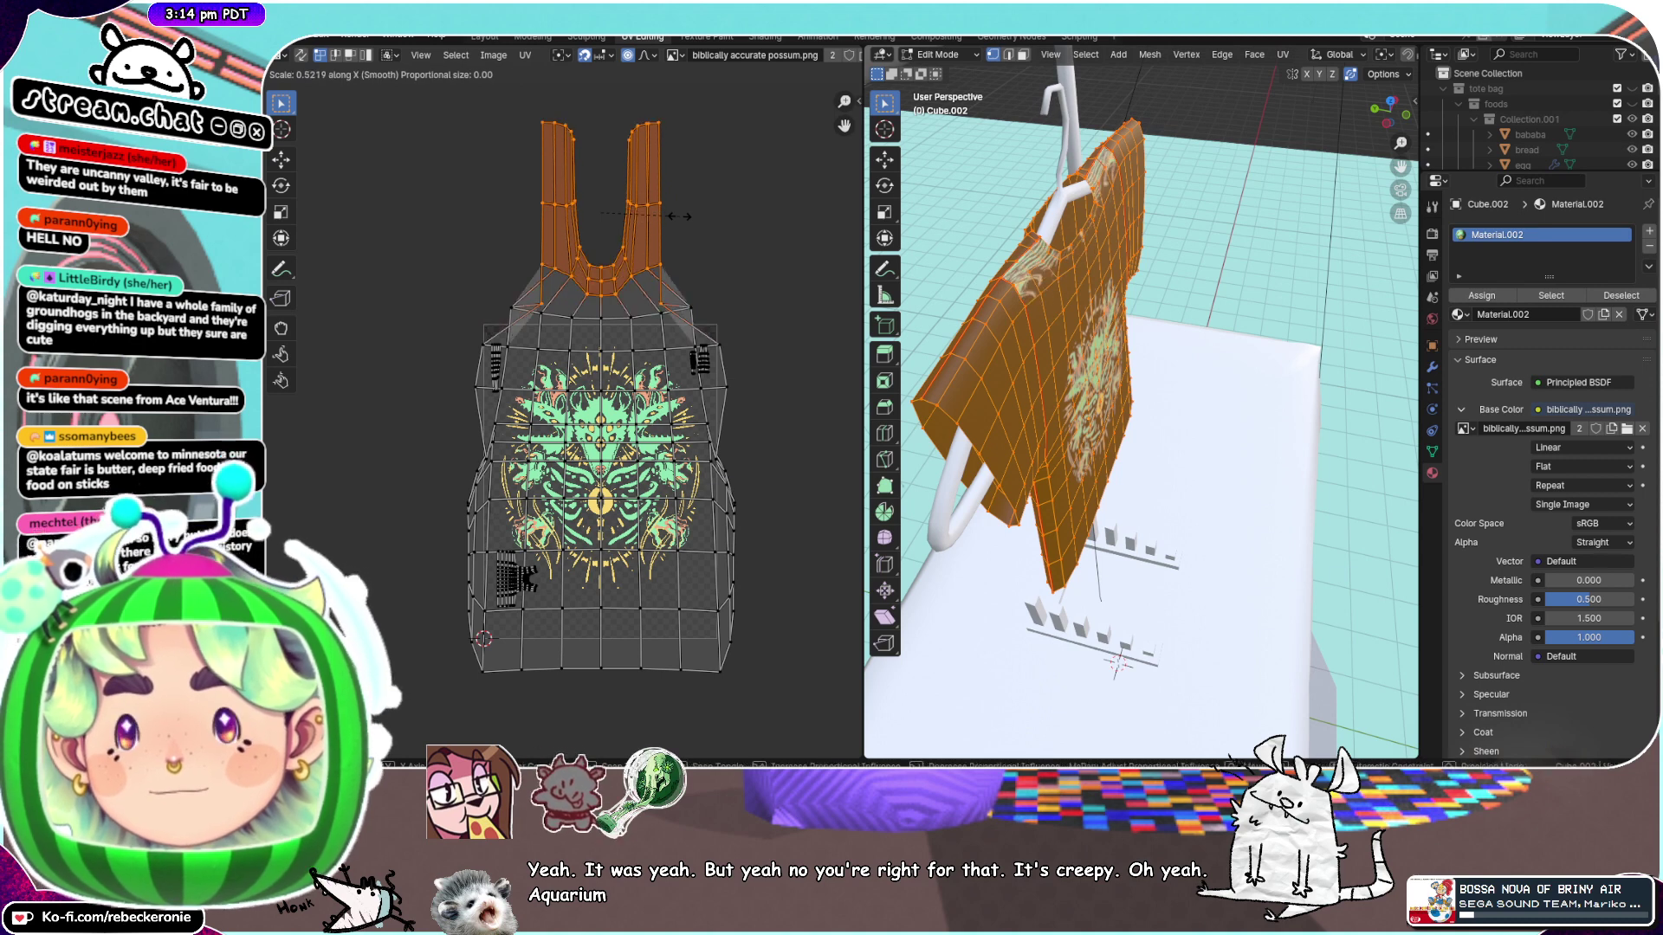
key("y")
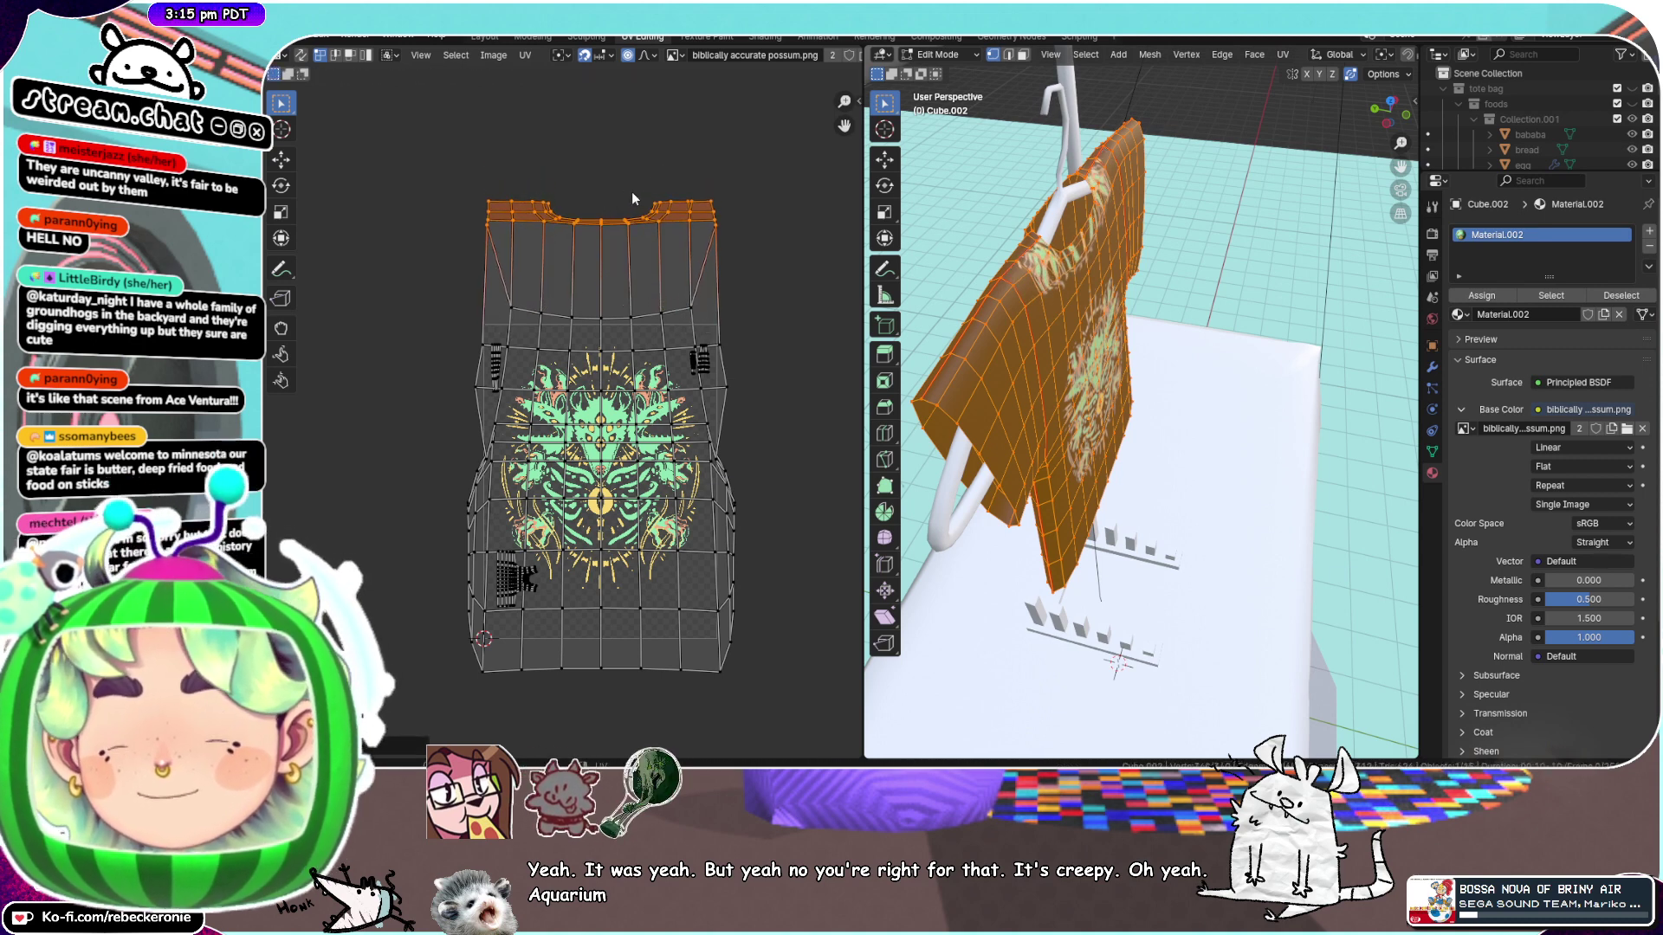
key("g")
key("y")
left_click(641, 233)
Select the upper rows of the torso island, compress them along Y and move them down to just above the image's upper border
left_click_drag(758, 324, 456, 179)
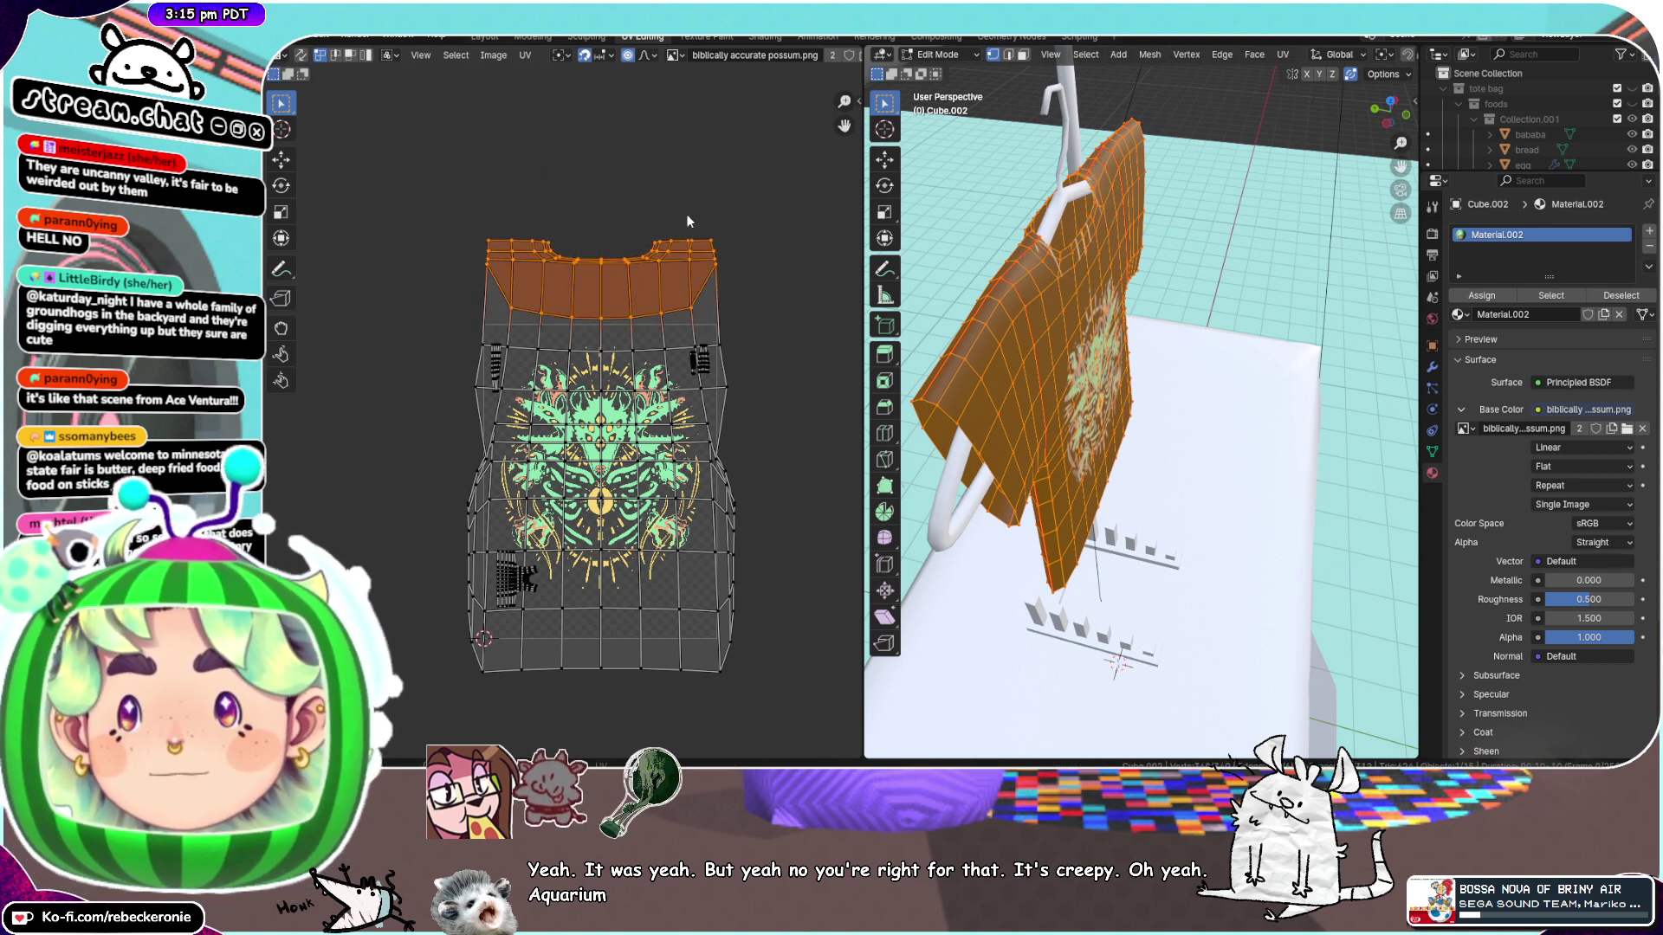
key("x")
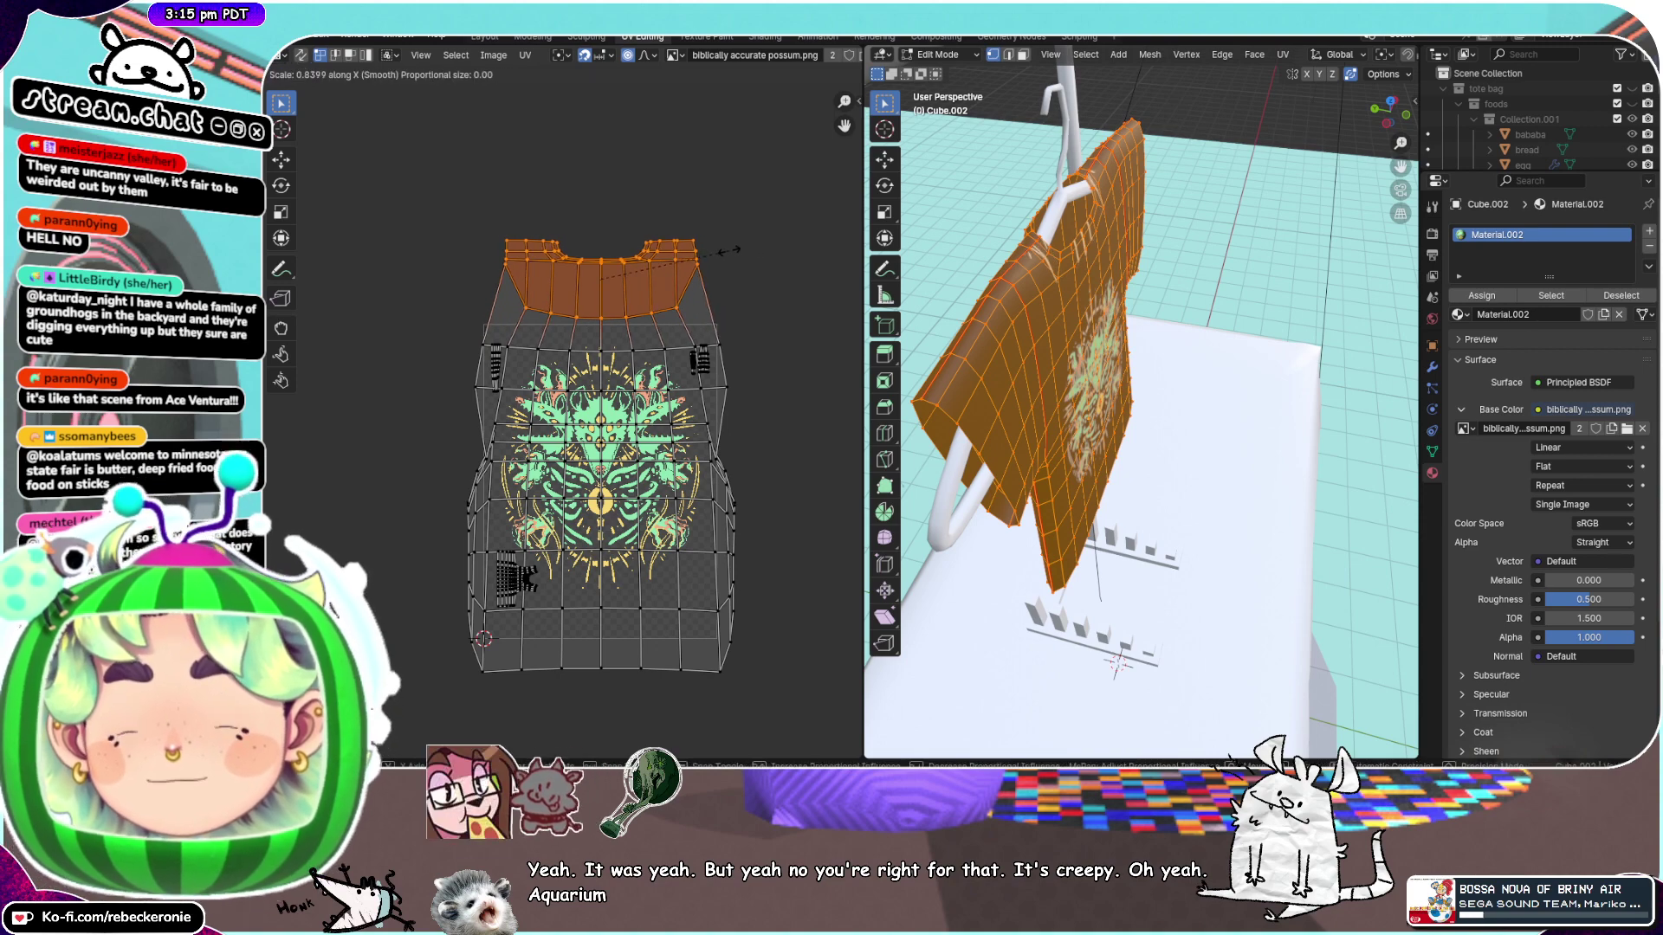
key("y")
left_click(645, 262)
key("g")
key("y")
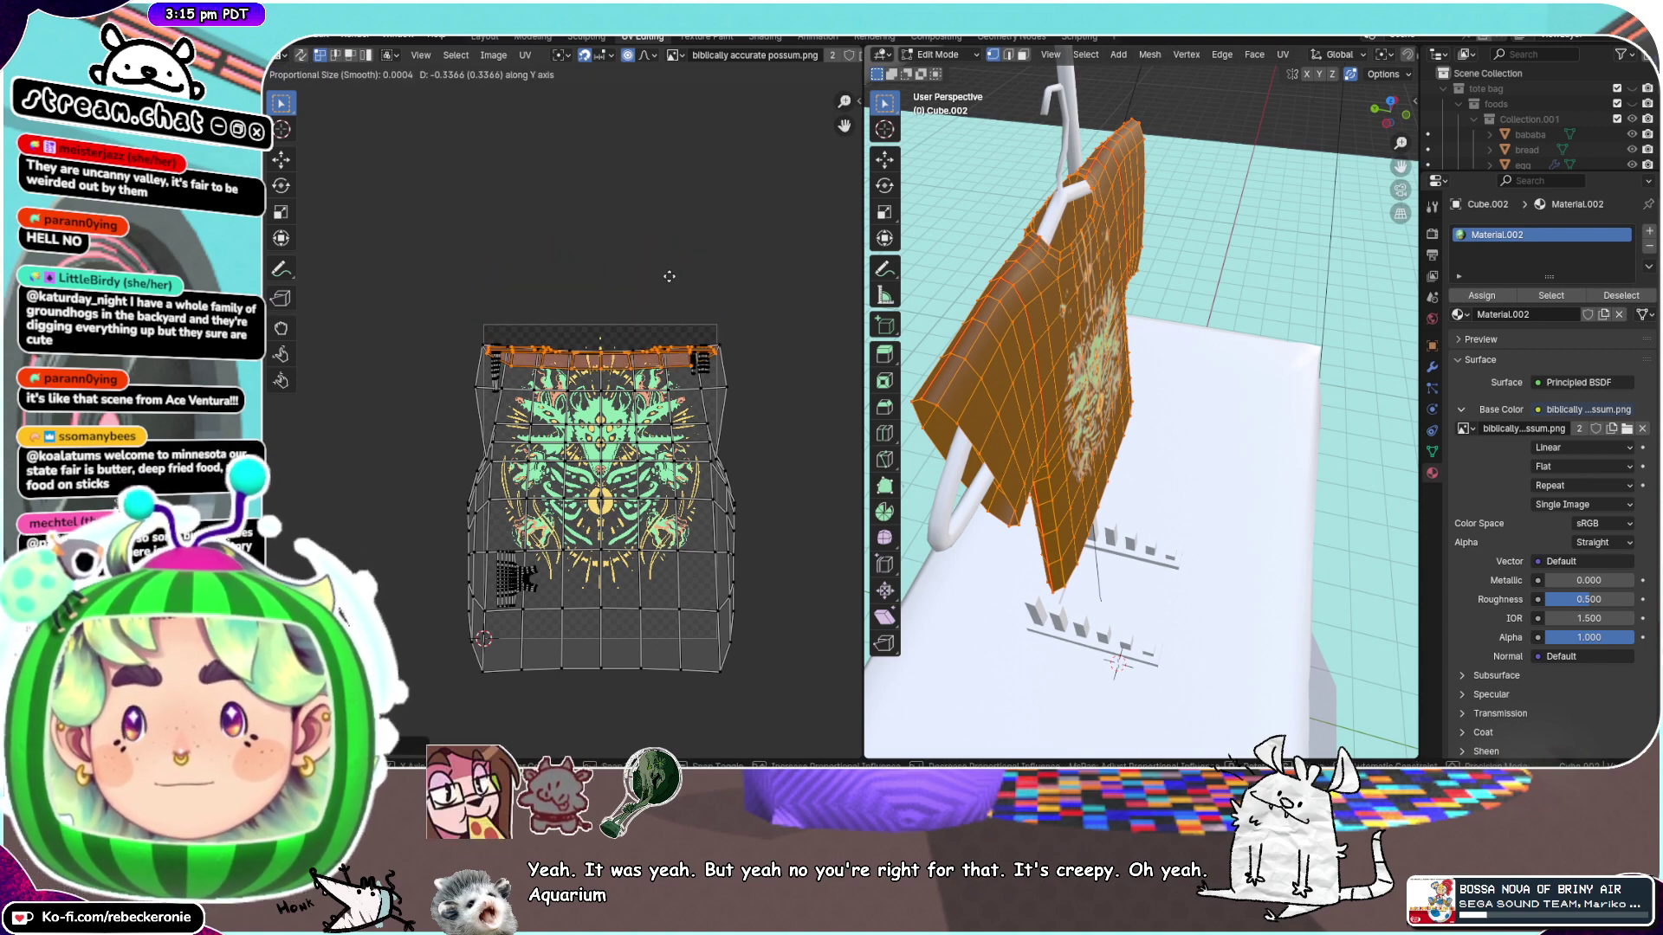
left_click(668, 258)
Select the bottom edge row of the torso island and move it up about 0.168 along Y to the image's lower border
middle_click_drag(1011, 249, 909, 242)
scroll(1117, 346, "up", 3)
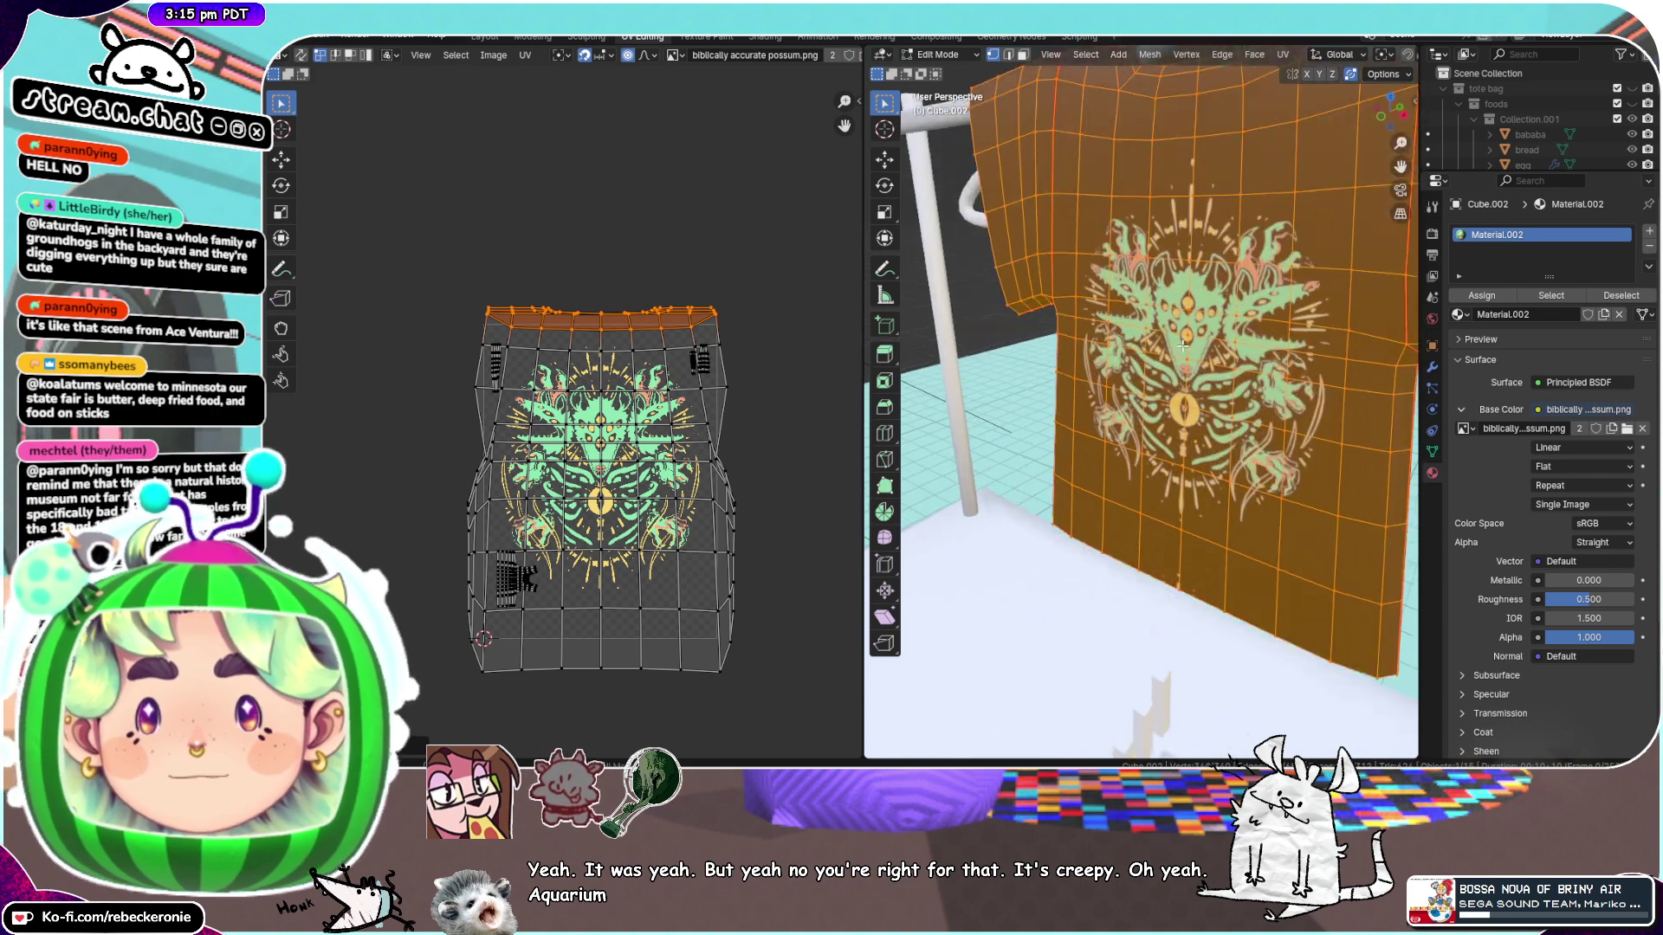
middle_click_drag(1117, 347, 1066, 305)
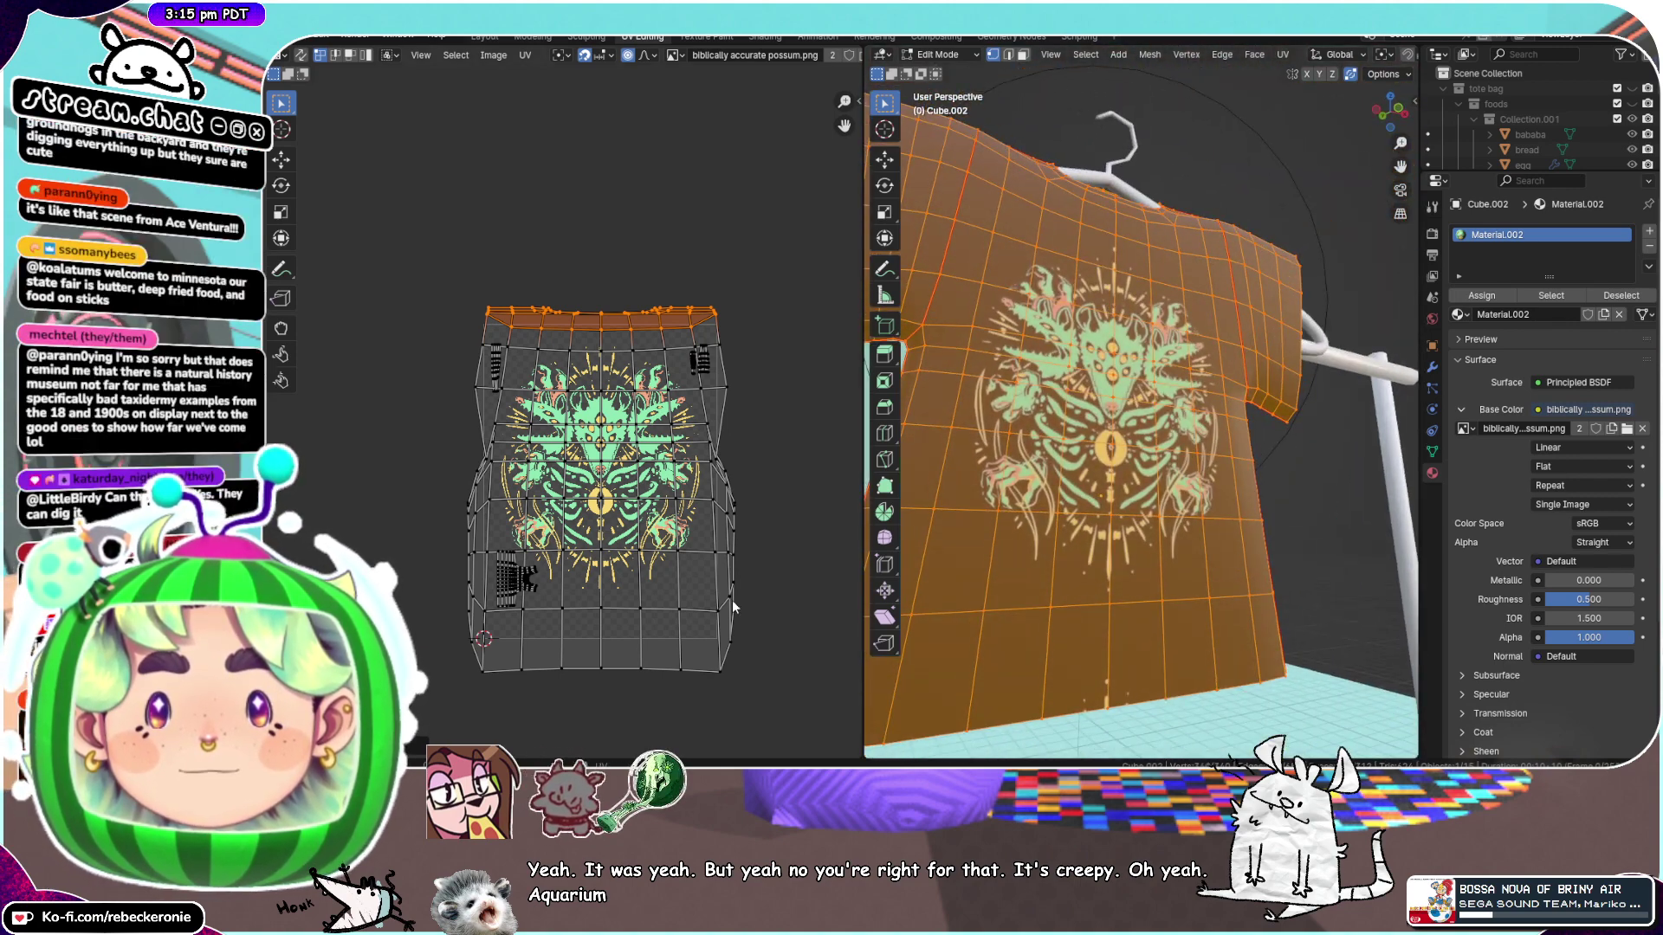
left_click(606, 670, "alt")
key("g")
key("y")
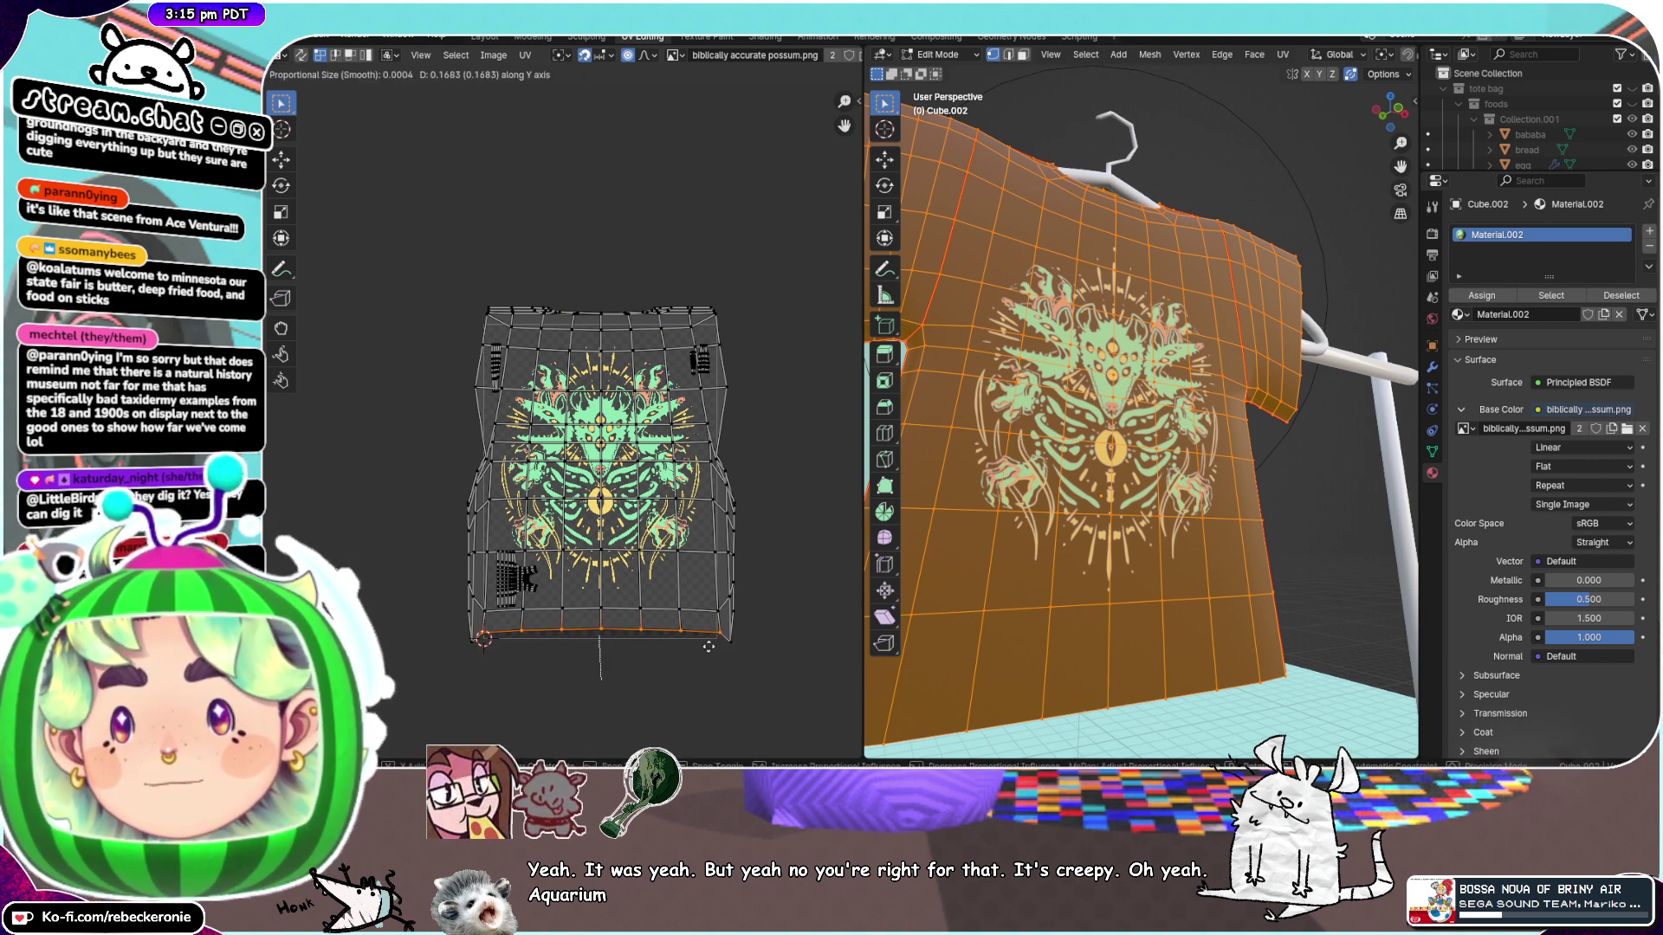
right_click(503, 648)
Reselect the linked shirt mesh and move its entire UV layout slightly down along Y to raise the print on the chest
middle_click_drag(1031, 500, 1058, 400)
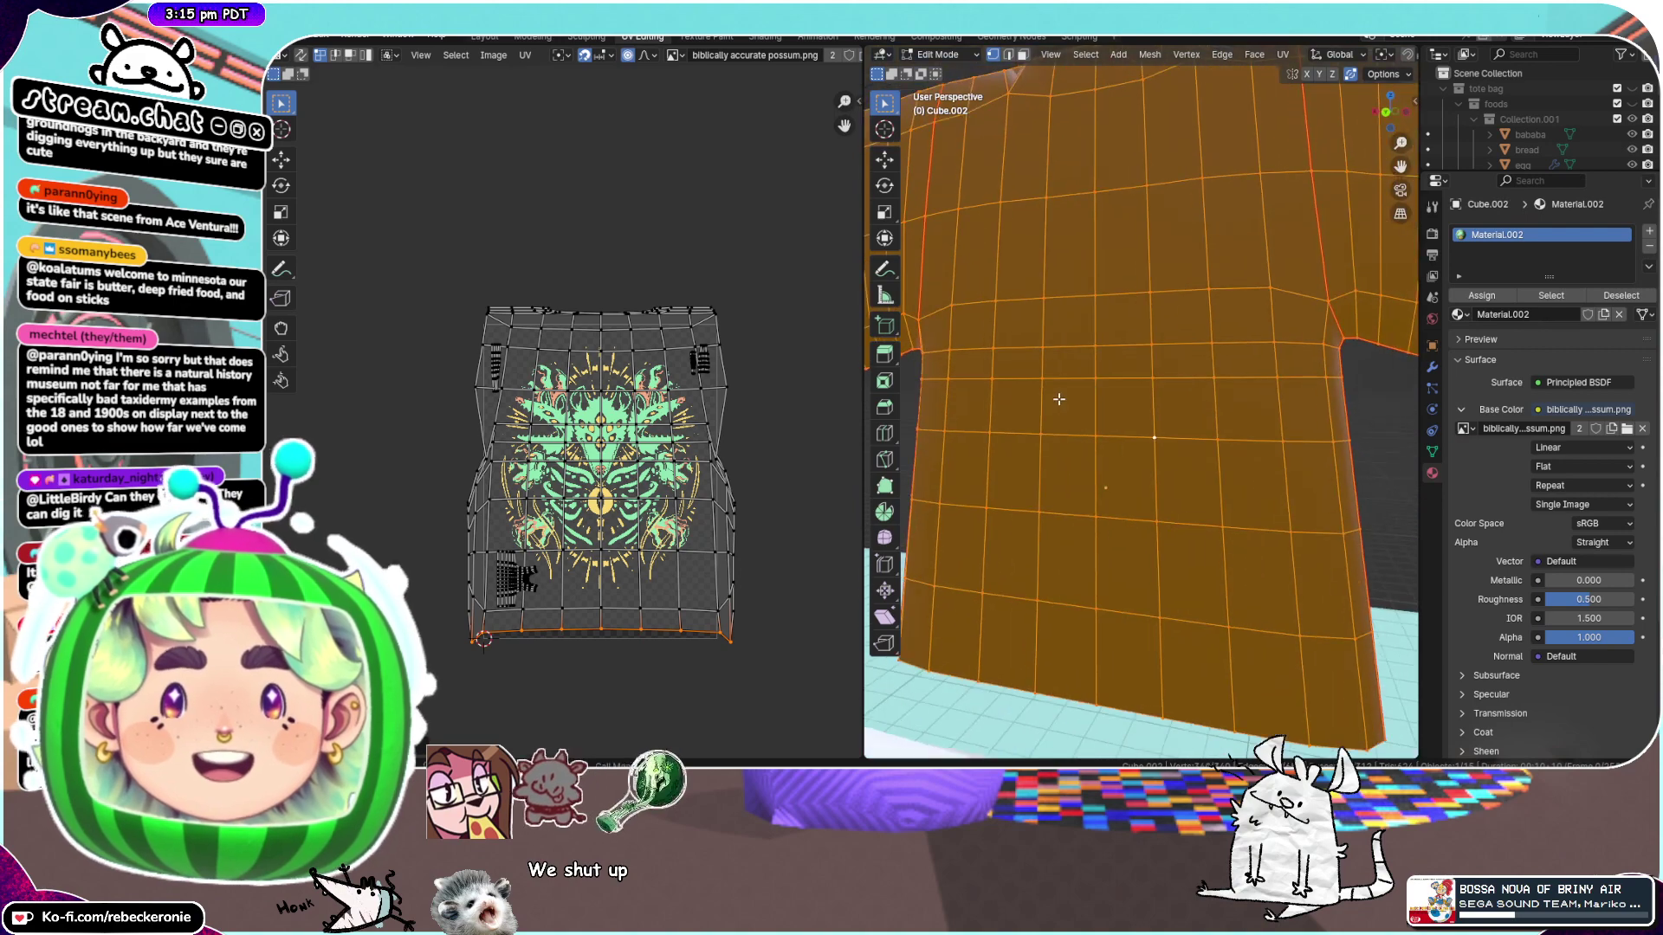
left_click(1136, 254)
middle_click_drag(1136, 254, 1175, 378)
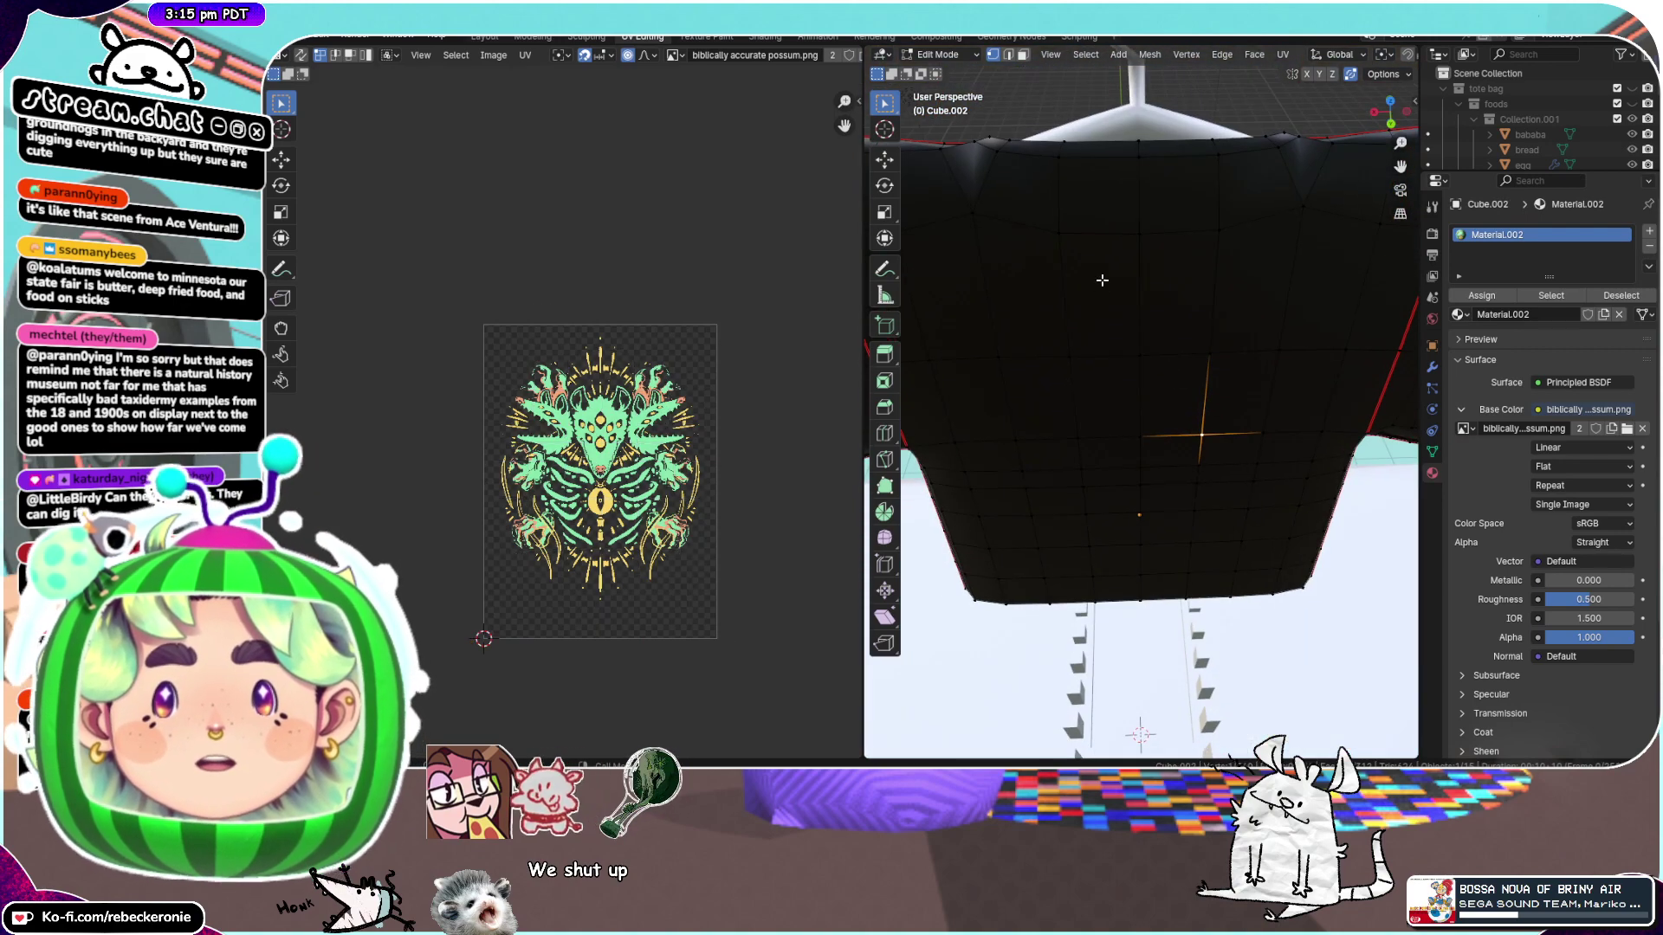
middle_click_drag(1056, 269, 912, 446)
scroll(1332, 476, "up", 2)
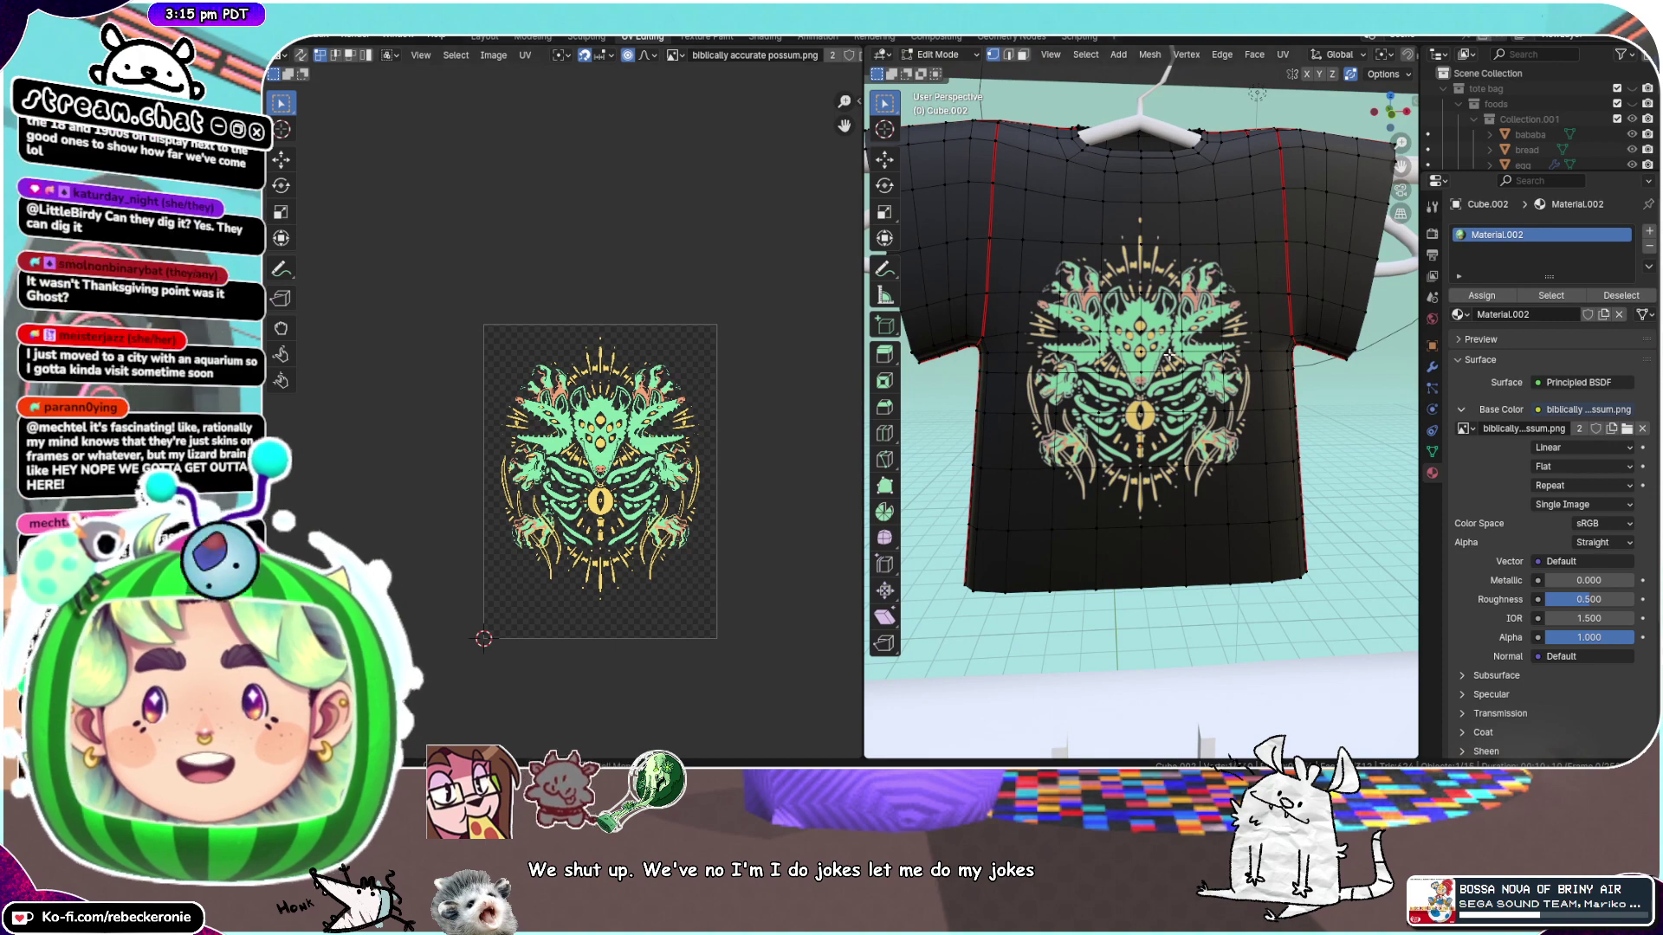
key("ctrl+l")
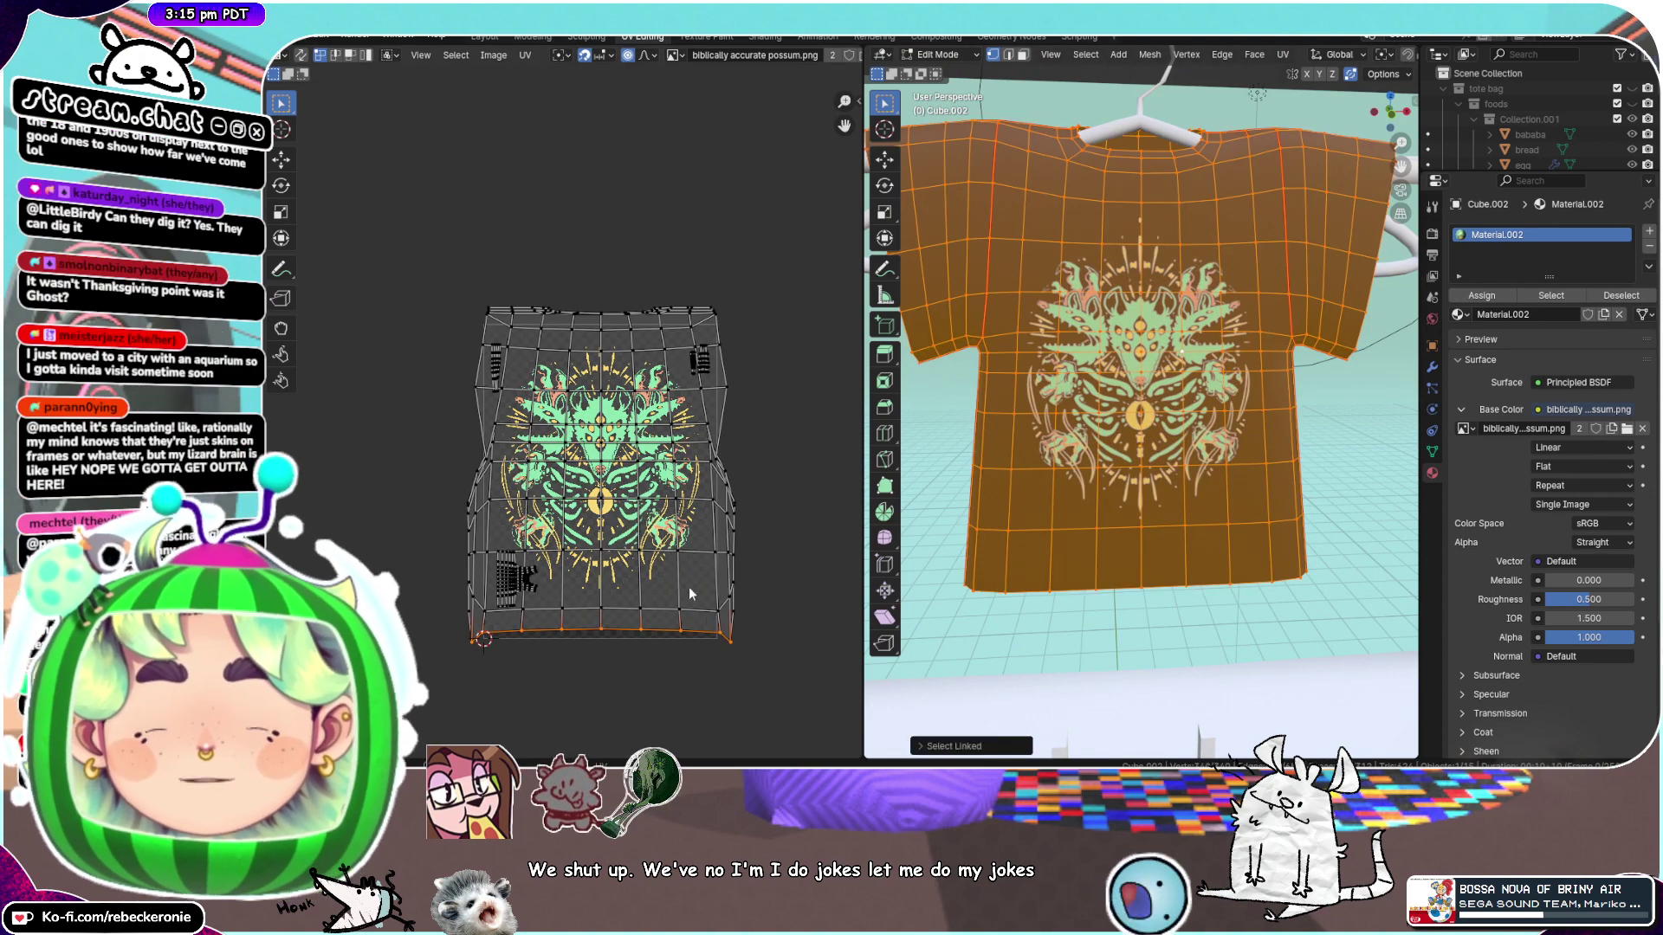
key("a")
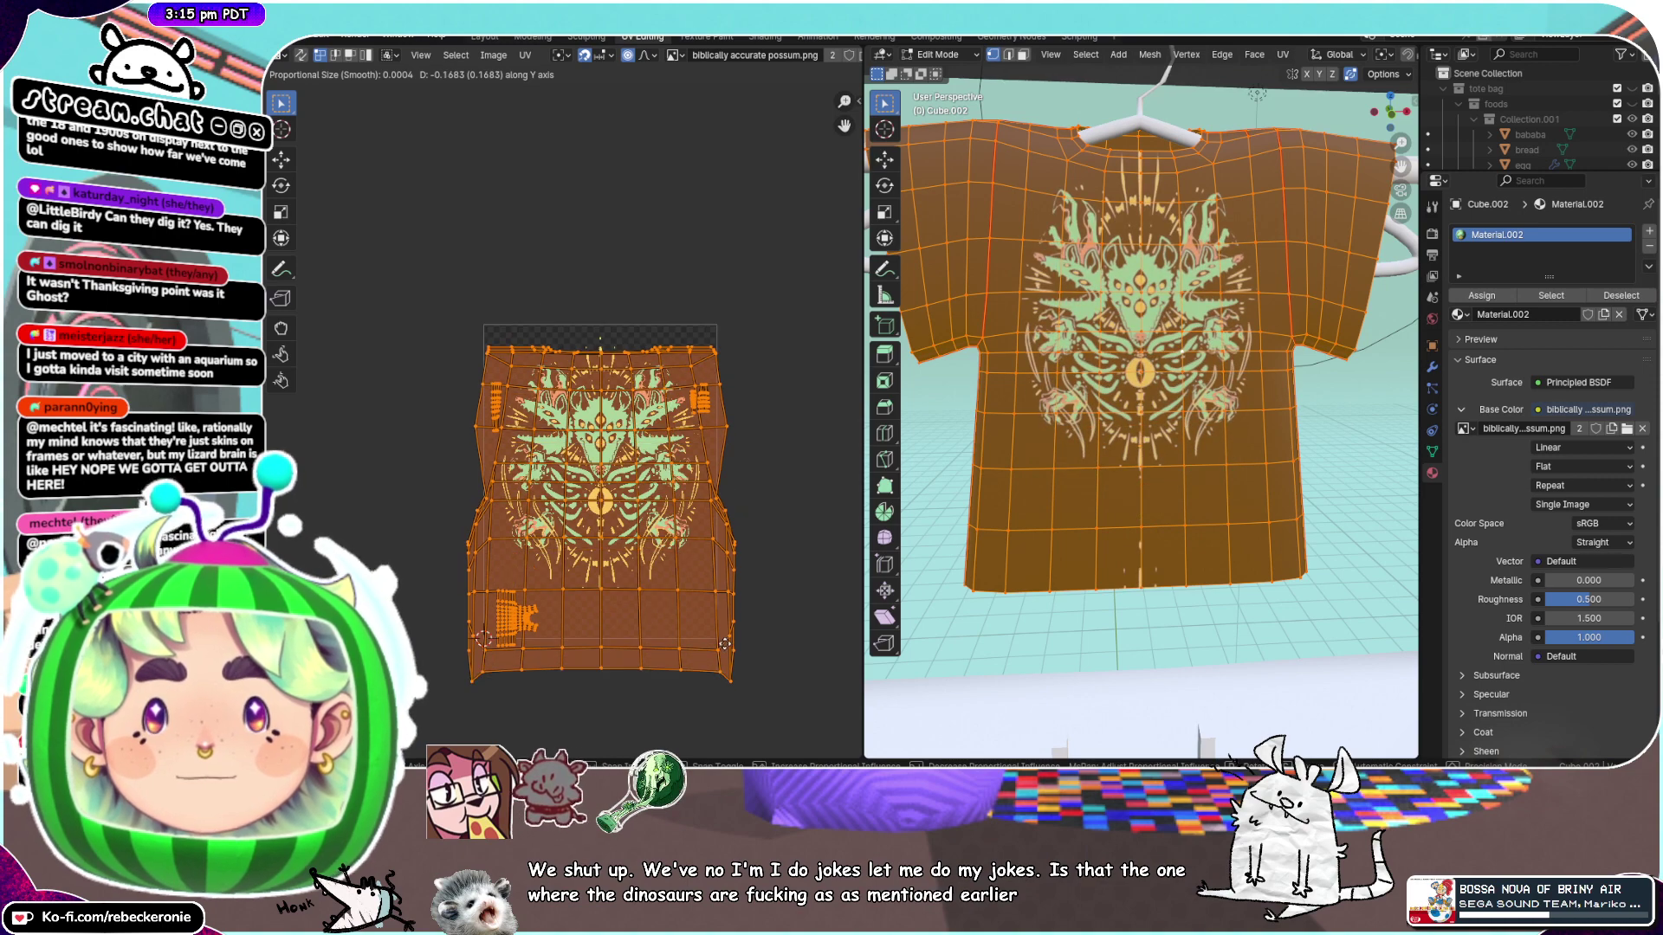
key("Escape")
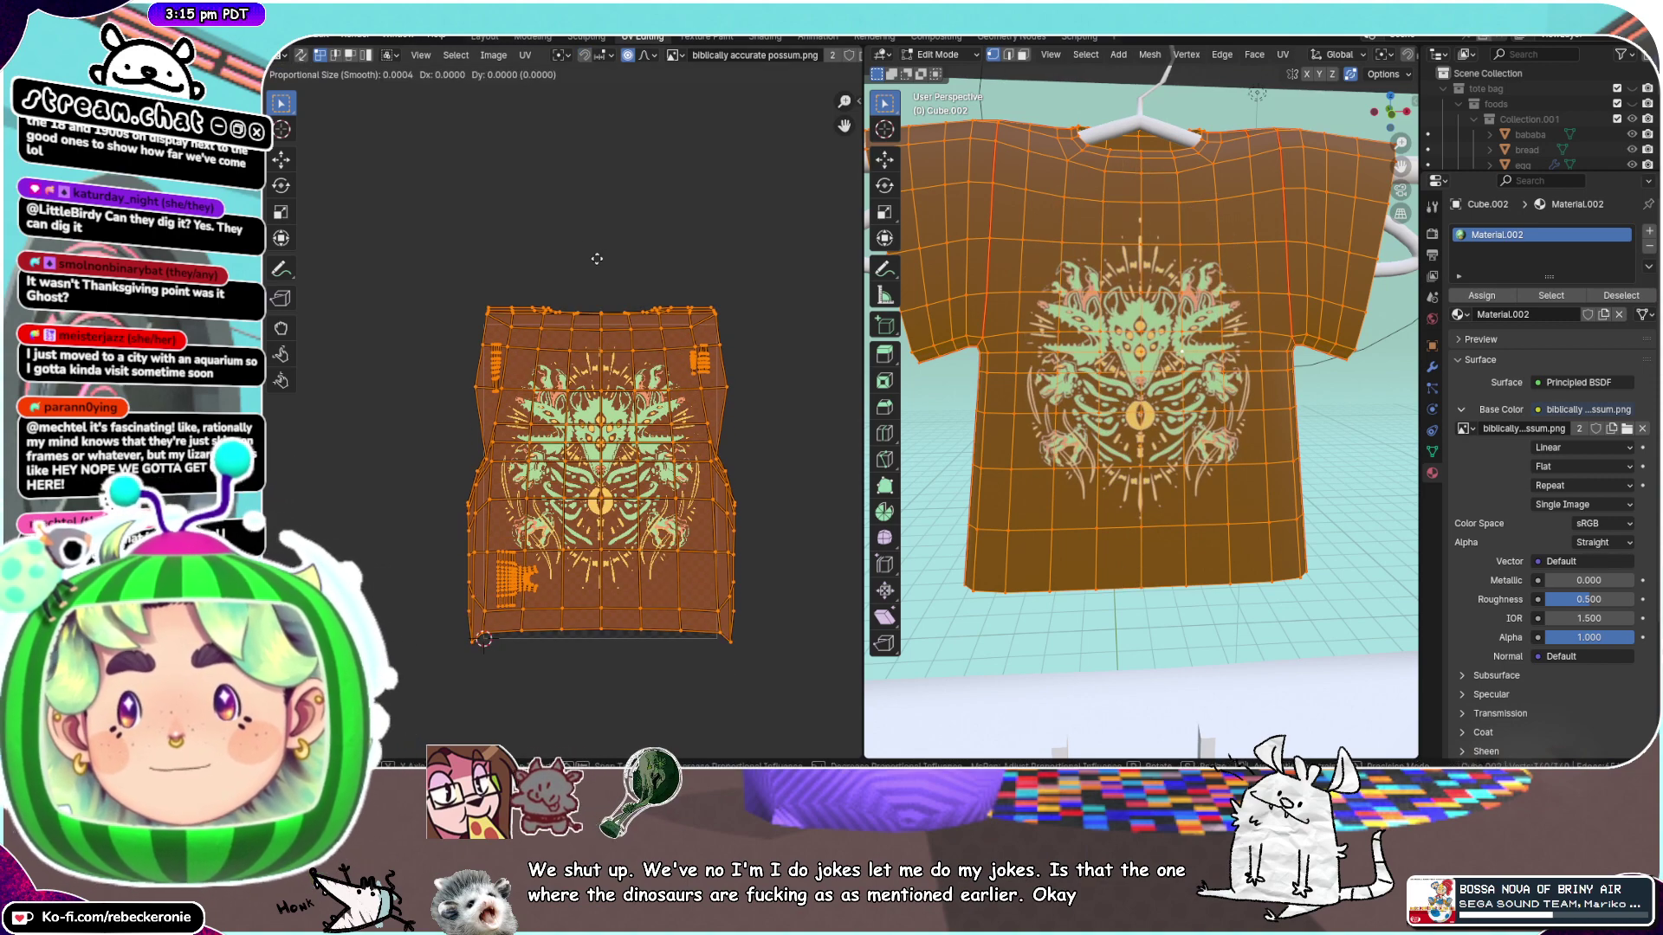
key("y")
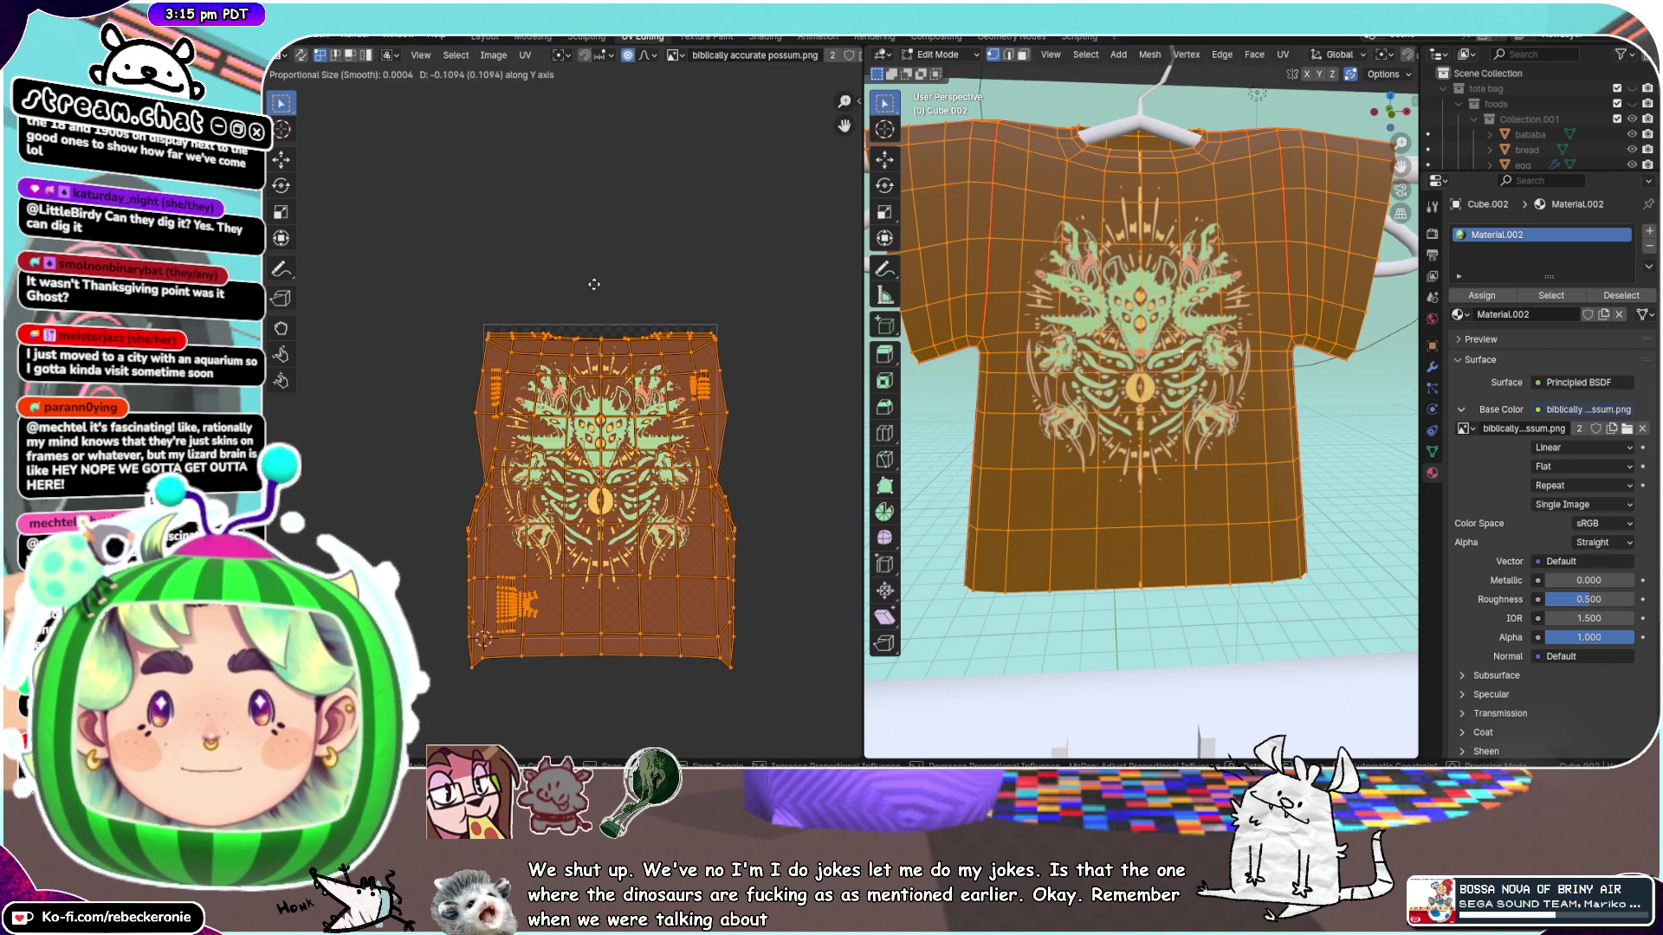
Examine the print's placement on the hanging shirt from several angles, near and far, ending in the front orthographic view
middle_click_drag(1128, 262, 1241, 183)
scroll(1372, 297, "down", 4)
scroll(1085, 380, "up", 5)
scroll(1263, 387, "up", 5)
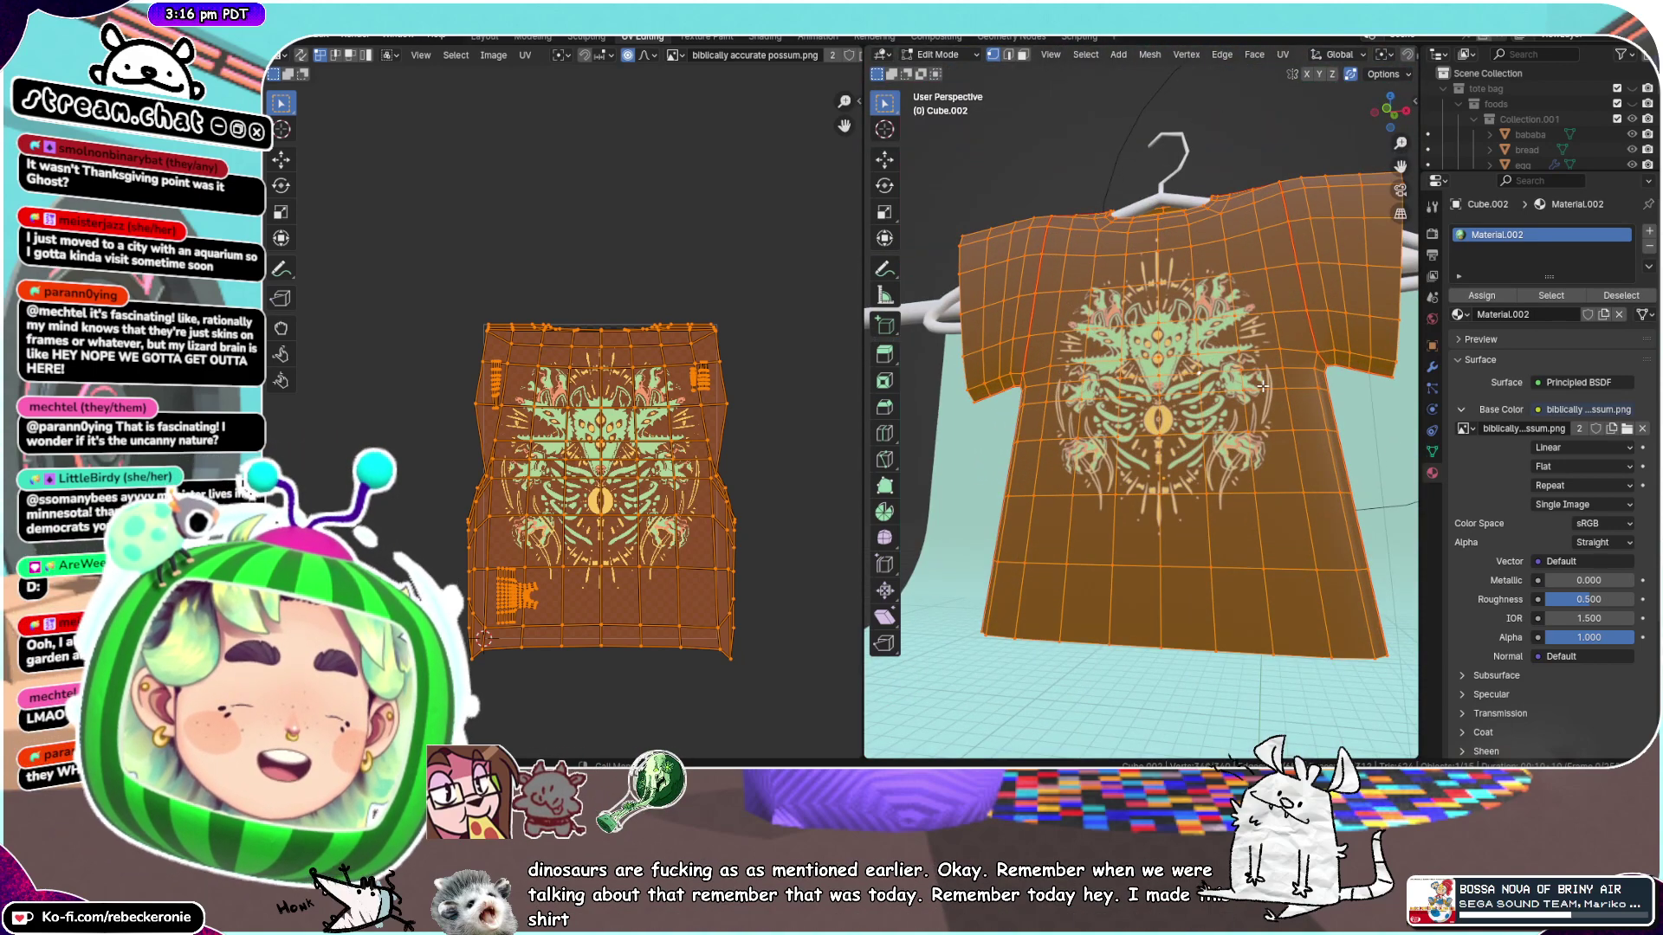
middle_click_drag(1263, 386, 1272, 444)
scroll(1269, 436, "down", 3)
left_click_drag(1401, 166, 1402, 170)
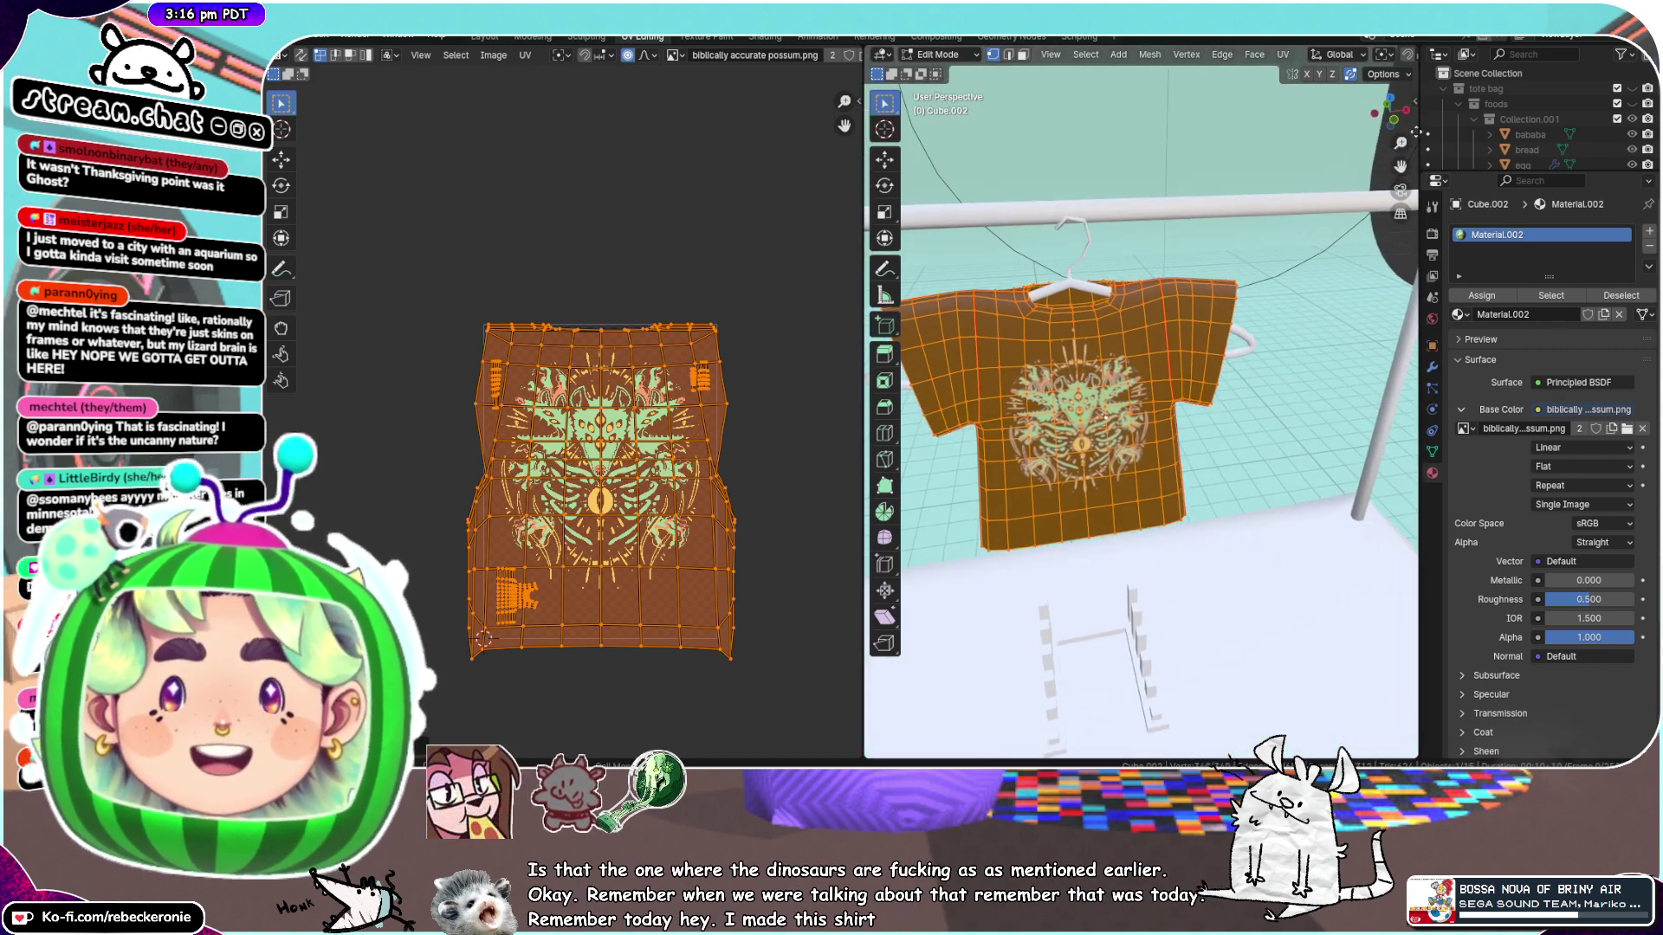
left_click(1393, 122)
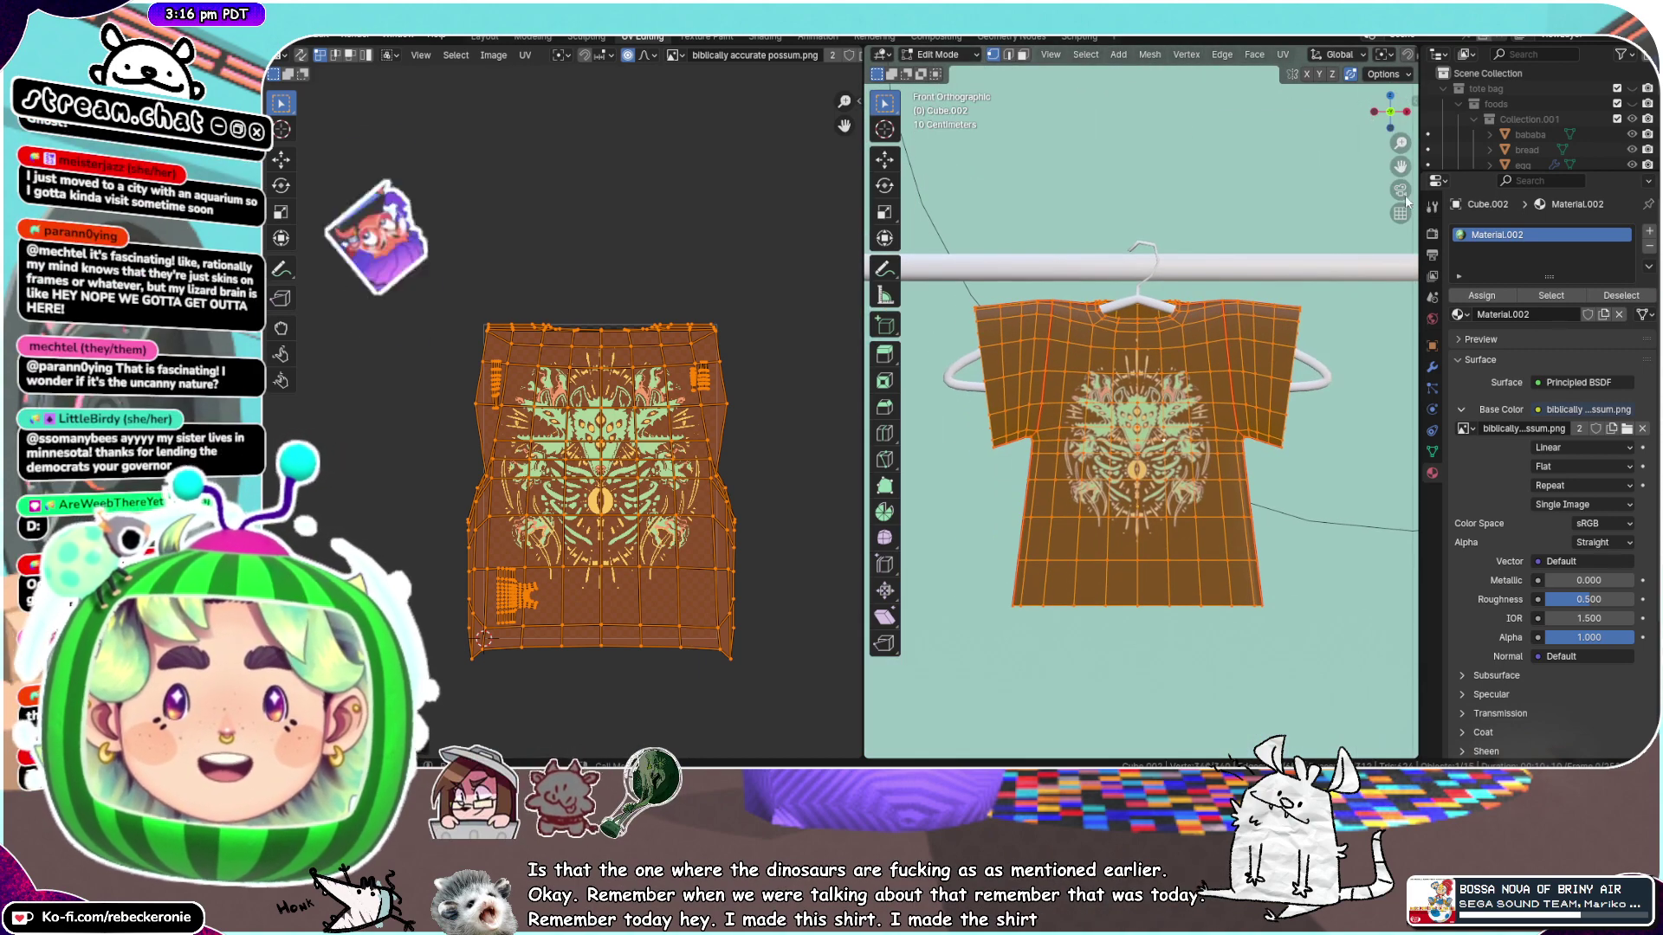
Select a vertical edge loop on the sleeve and slide it outward toward the cuff with X mirroring enabled
left_click(1247, 329, "alt")
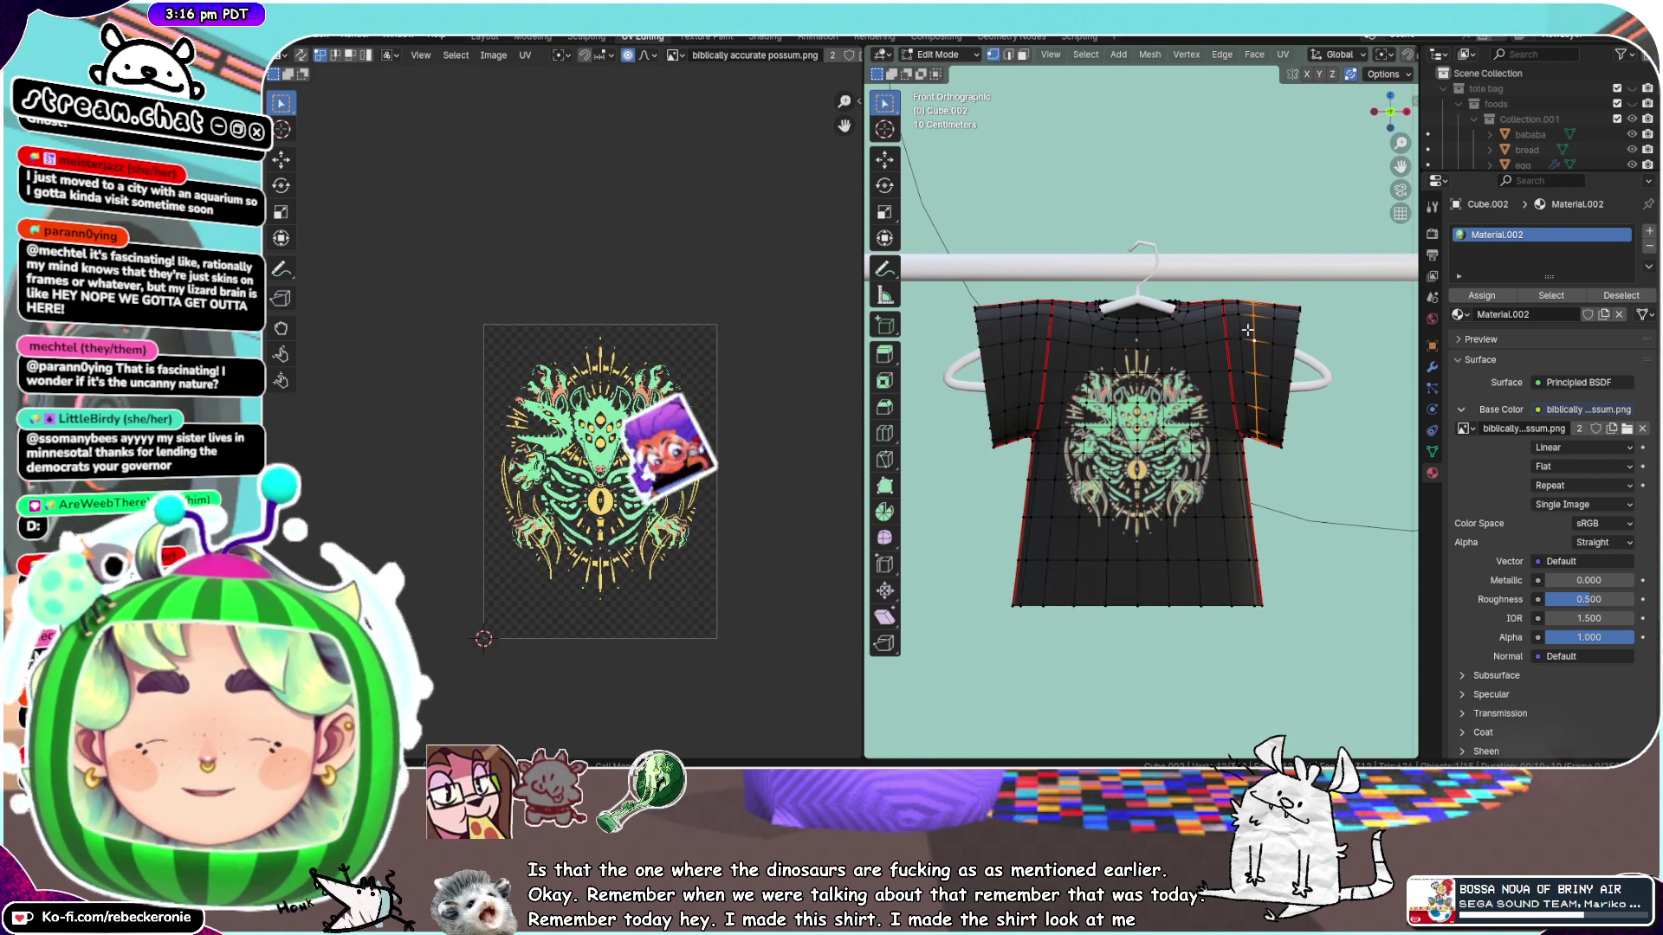
key("g")
key("g")
left_click(1332, 347)
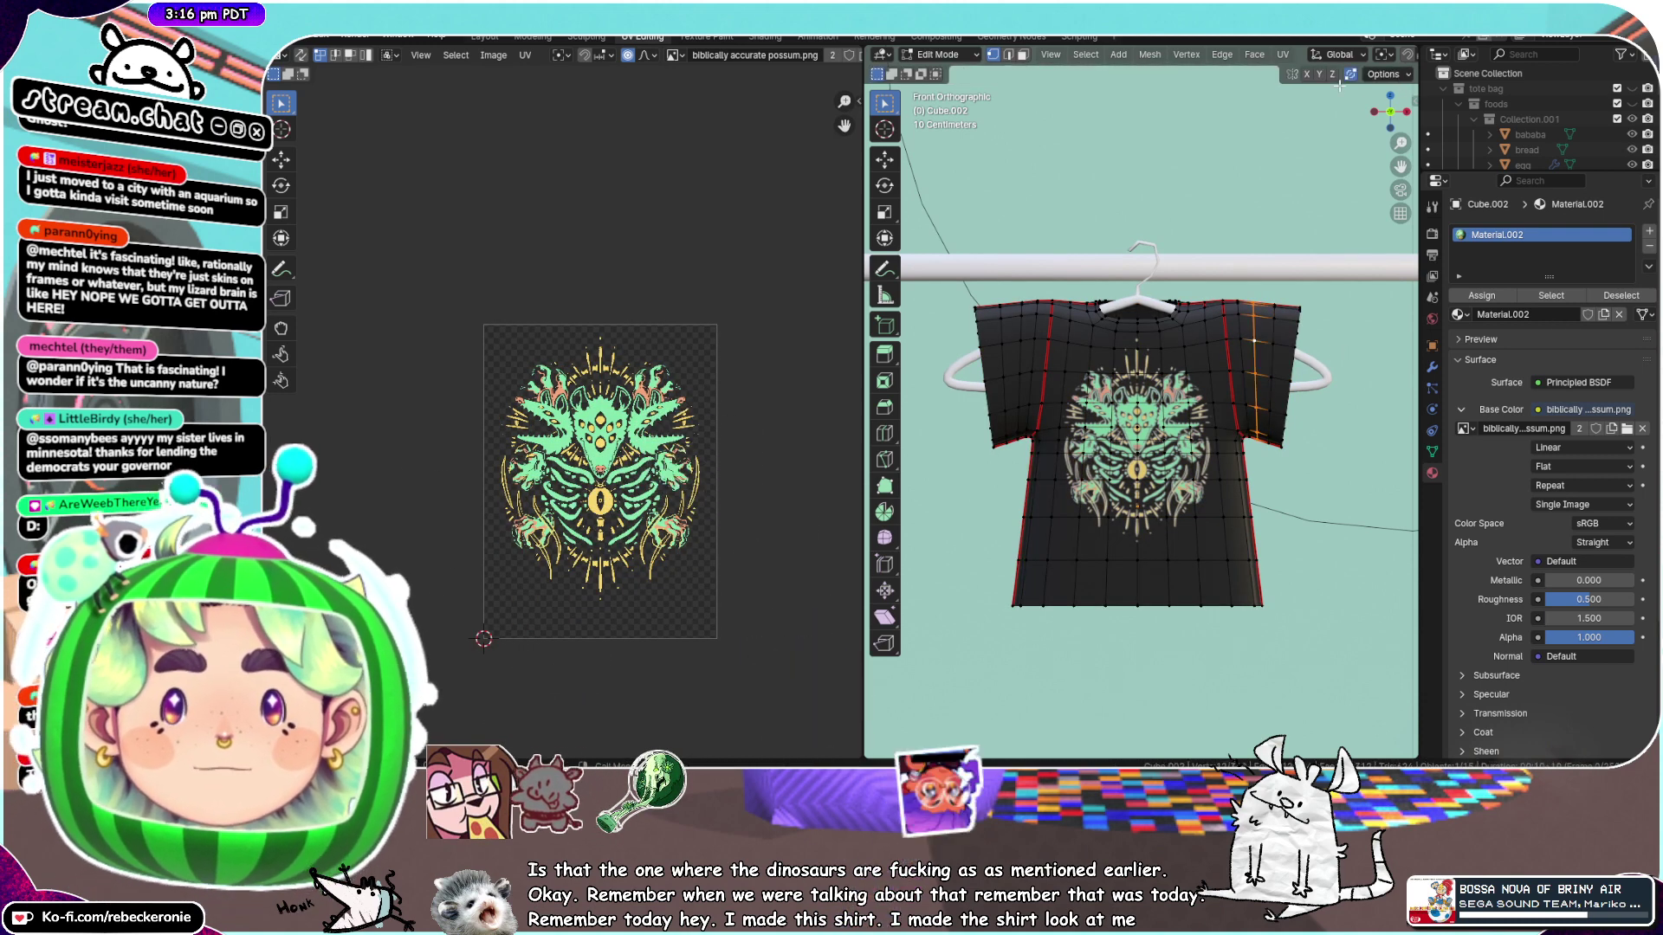
key("g")
key("g")
left_click(1314, 333)
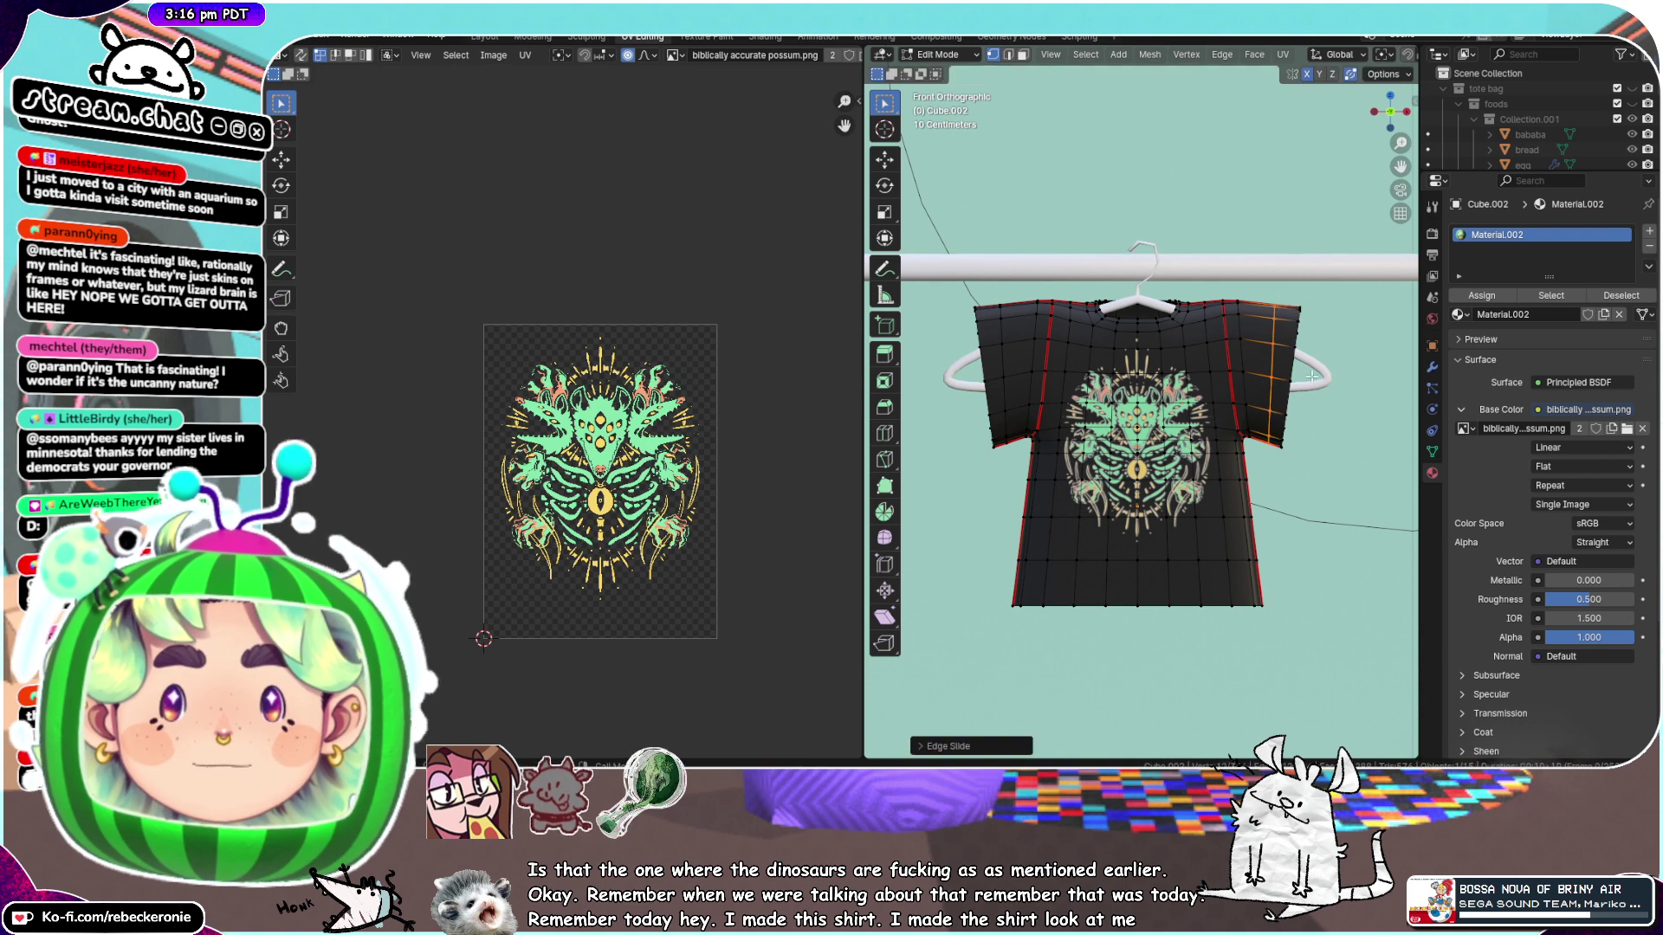
Select the next edge loop on the same sleeve and slide it outward close to the cuff
left_click(1268, 385, "alt")
key("g")
key("g")
left_click(1321, 395)
scroll(1284, 355, "up", 2)
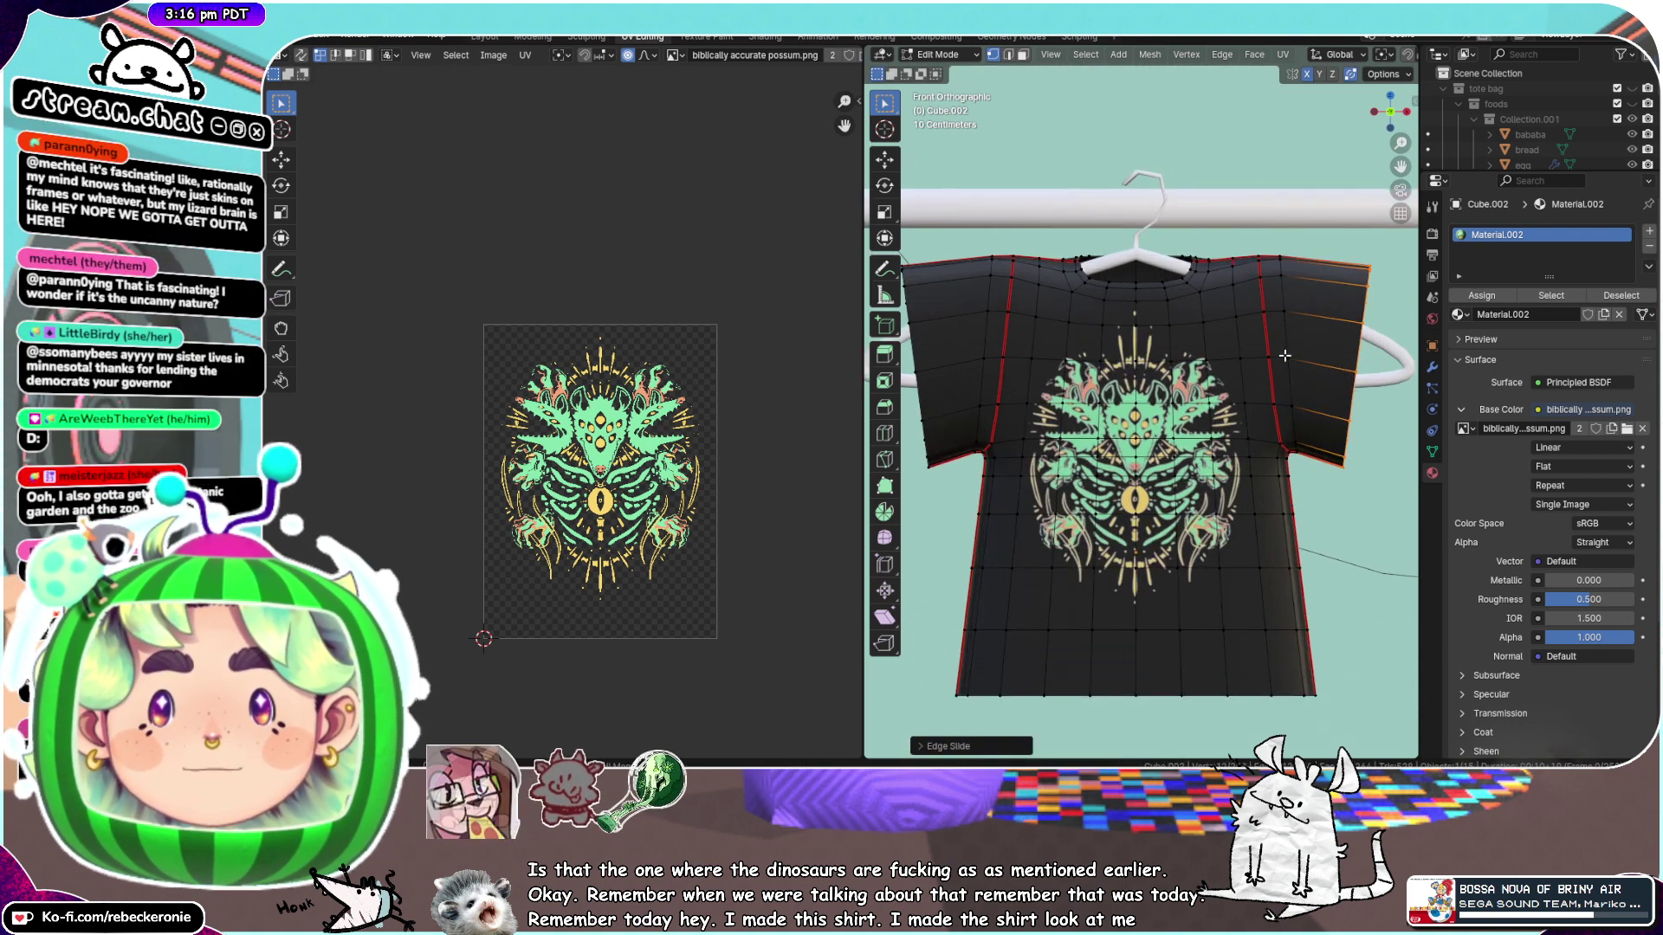
Slide the selected sleeve edge loop further outward toward the cuff
key("g")
key("g")
left_click(1391, 369)
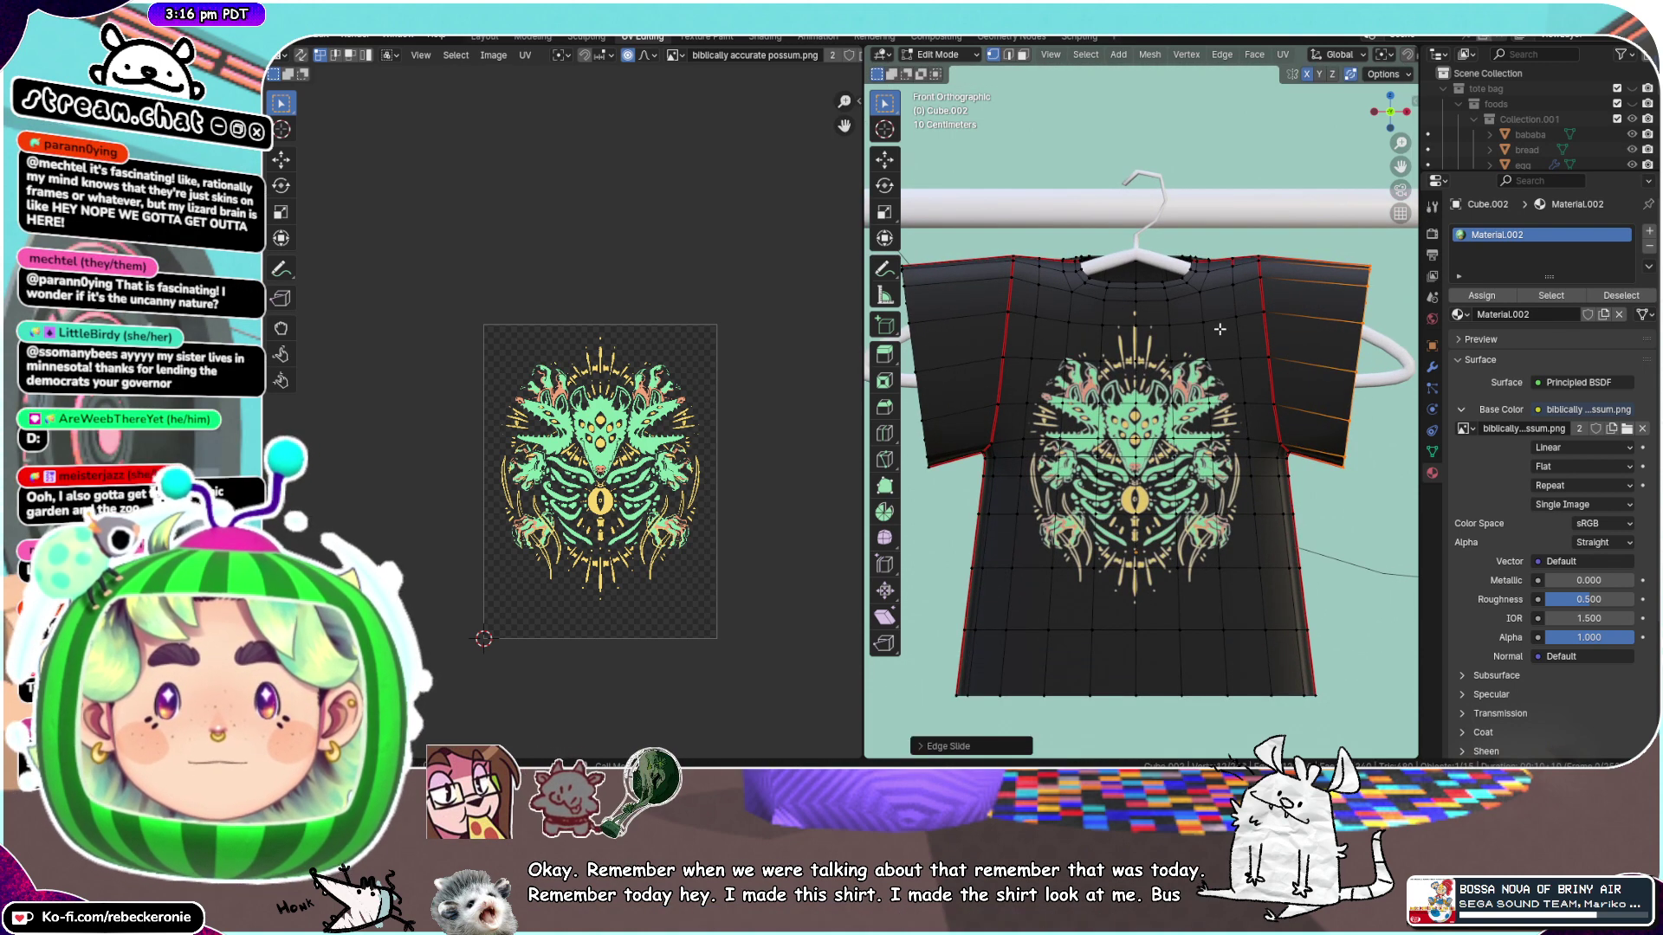
key("g")
key("g")
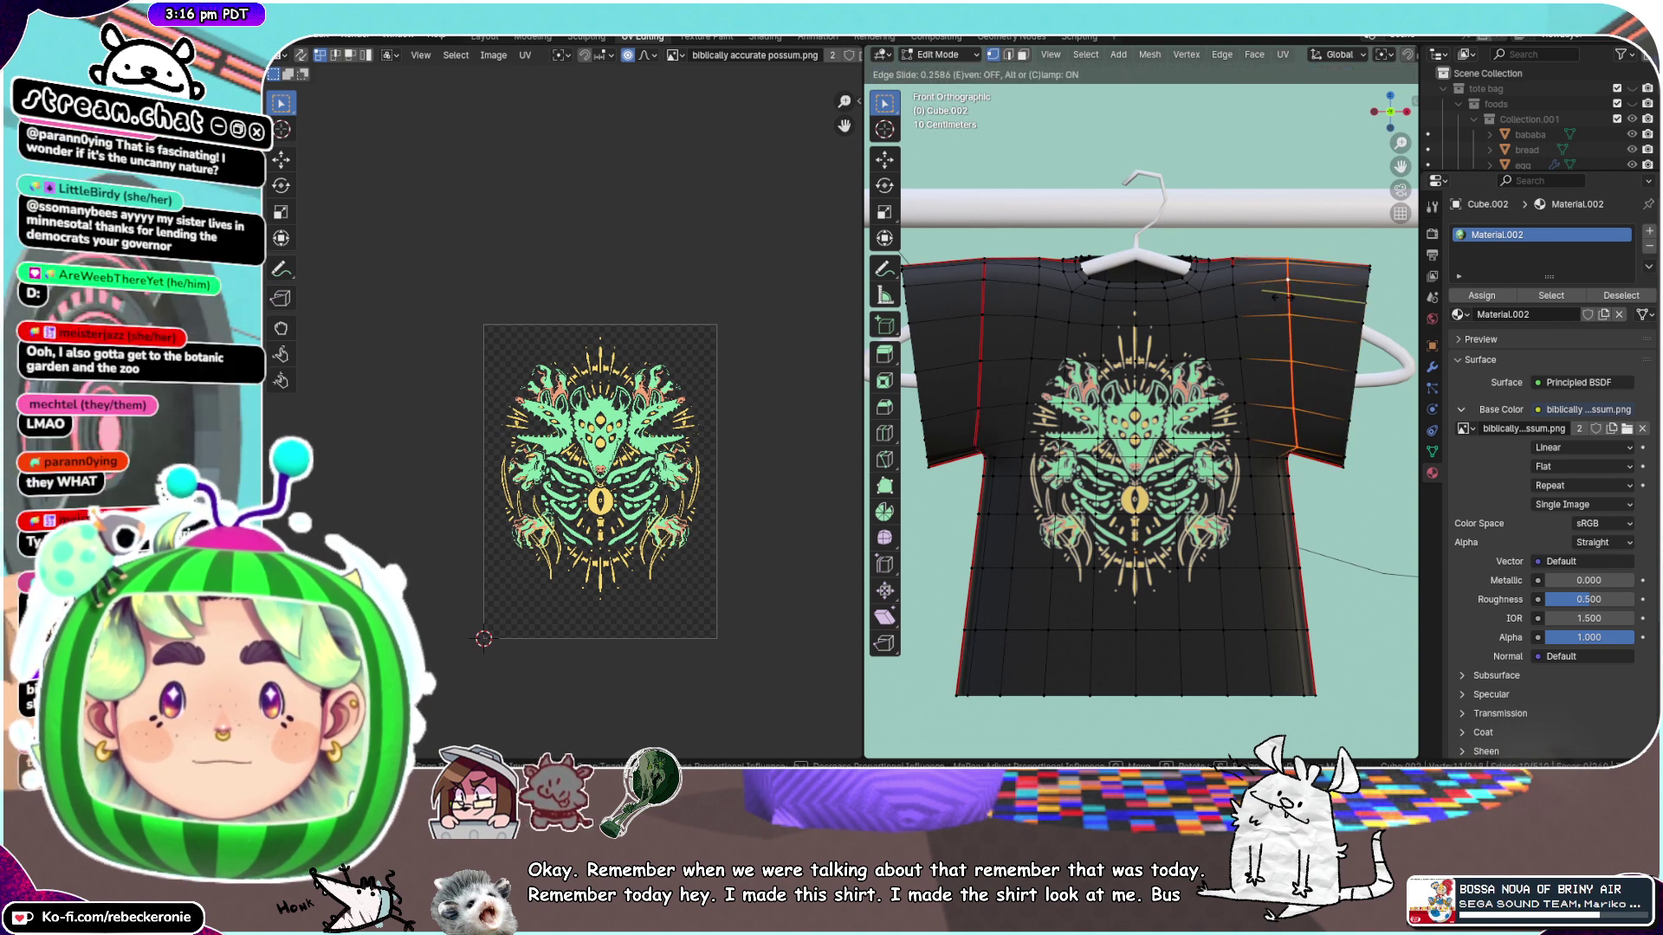
left_click(1231, 286)
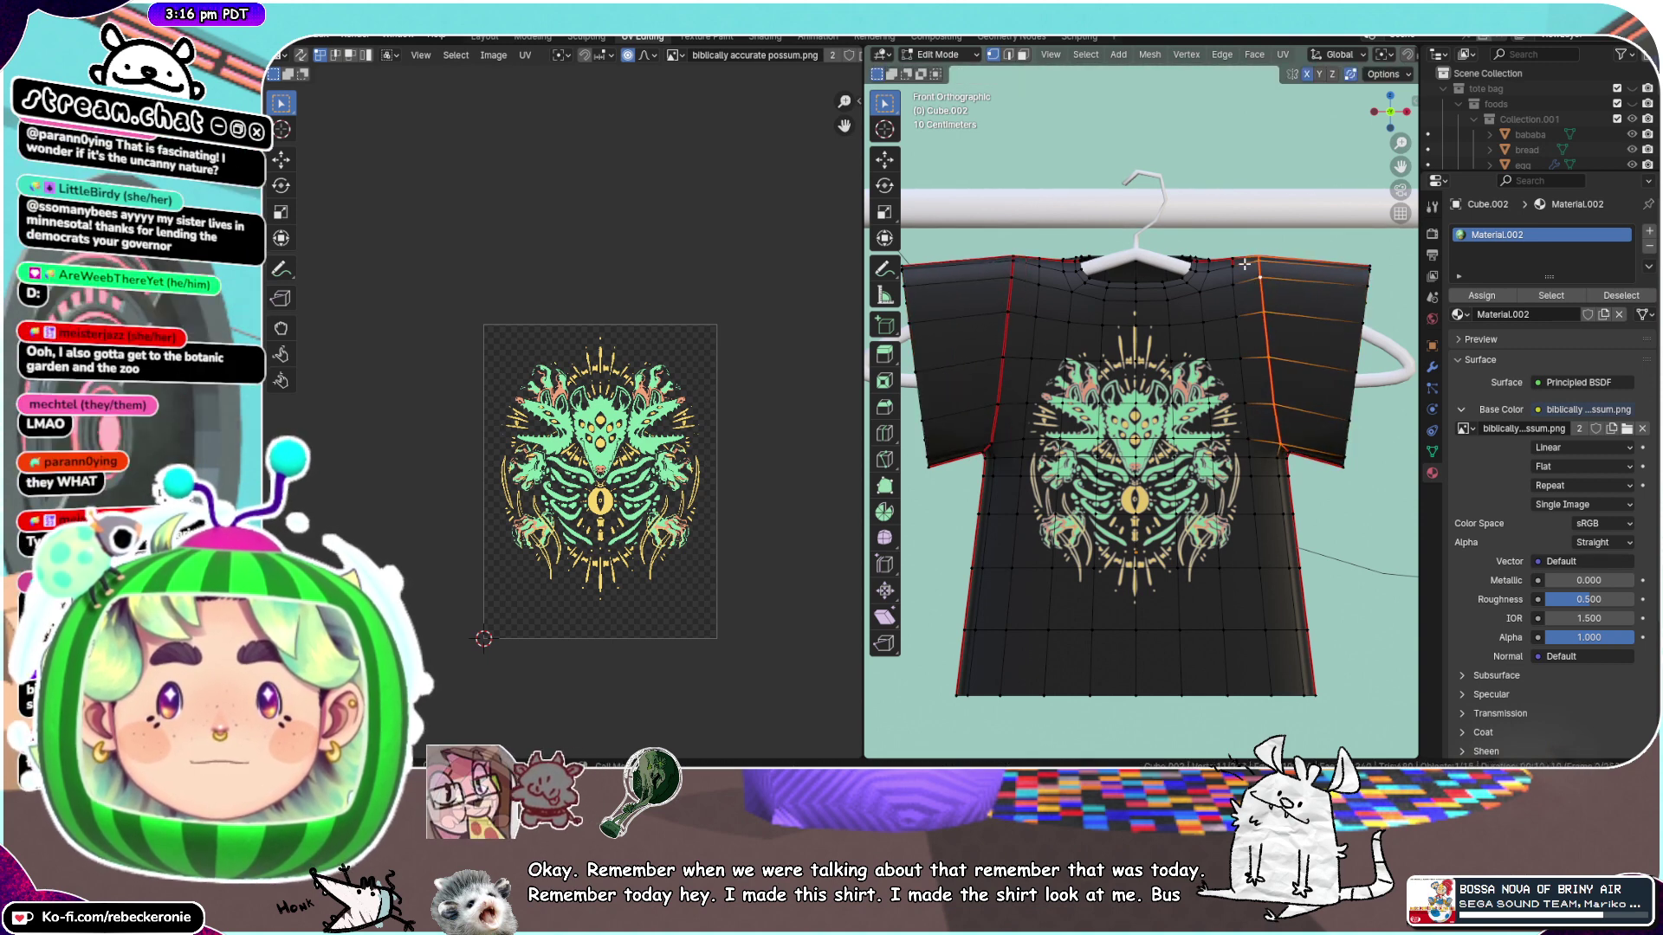
Shift a vertex on the upper part of the shoulder seam sideways along X with mirroring
key("g")
key("x")
left_click(1287, 319)
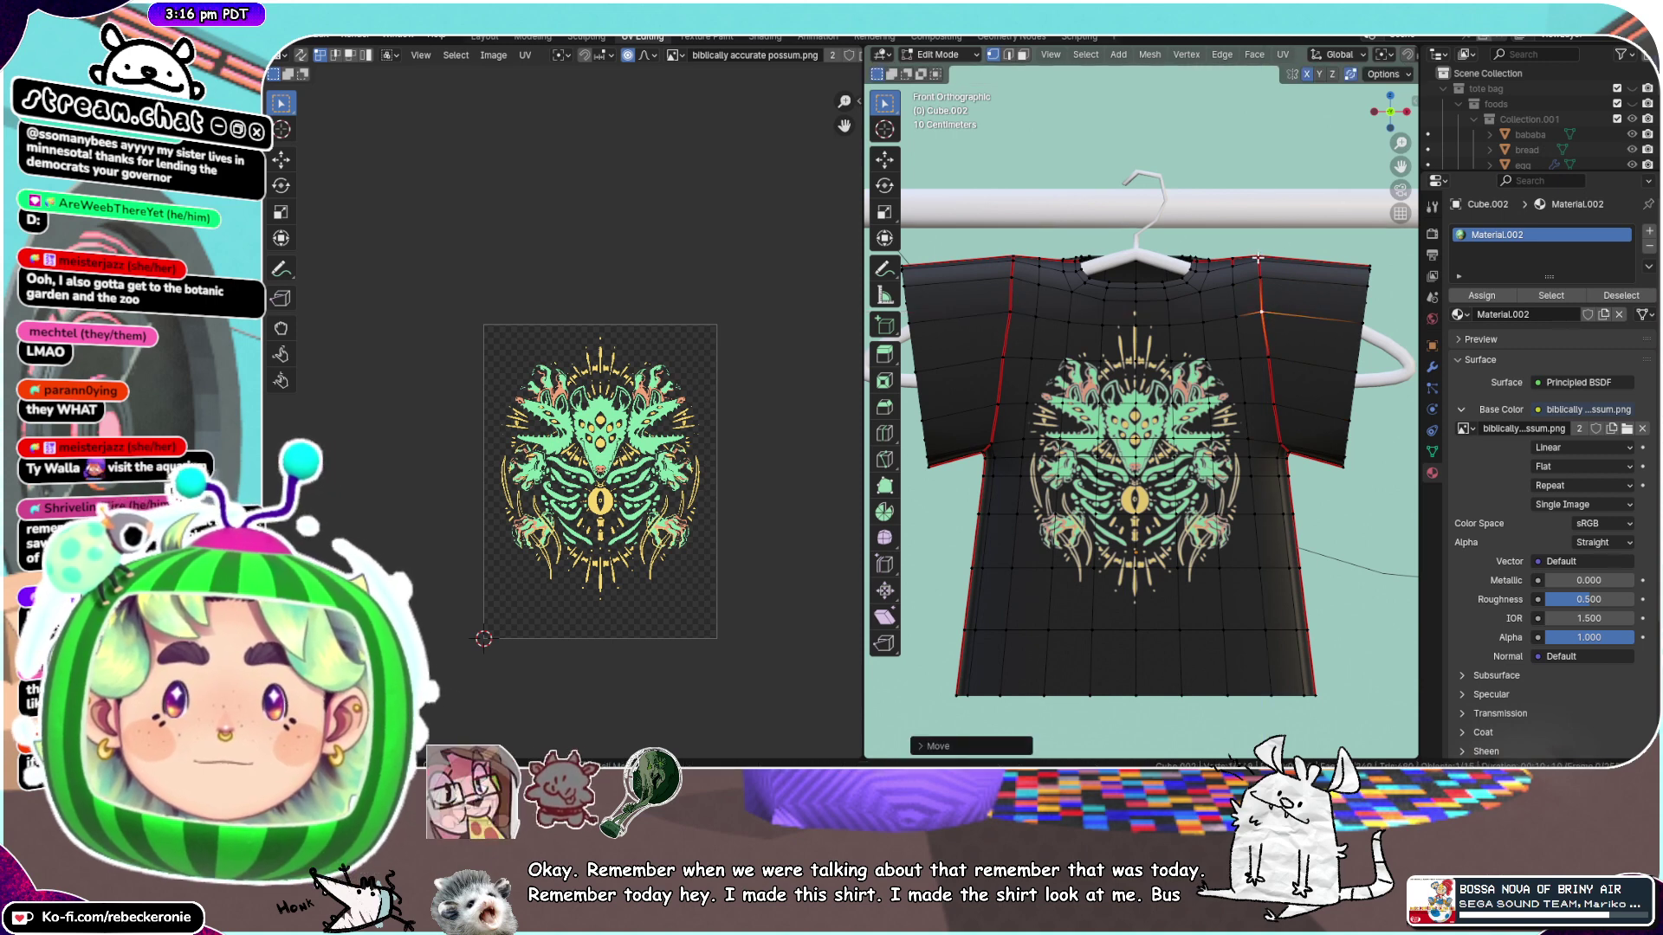
key("g")
key("z")
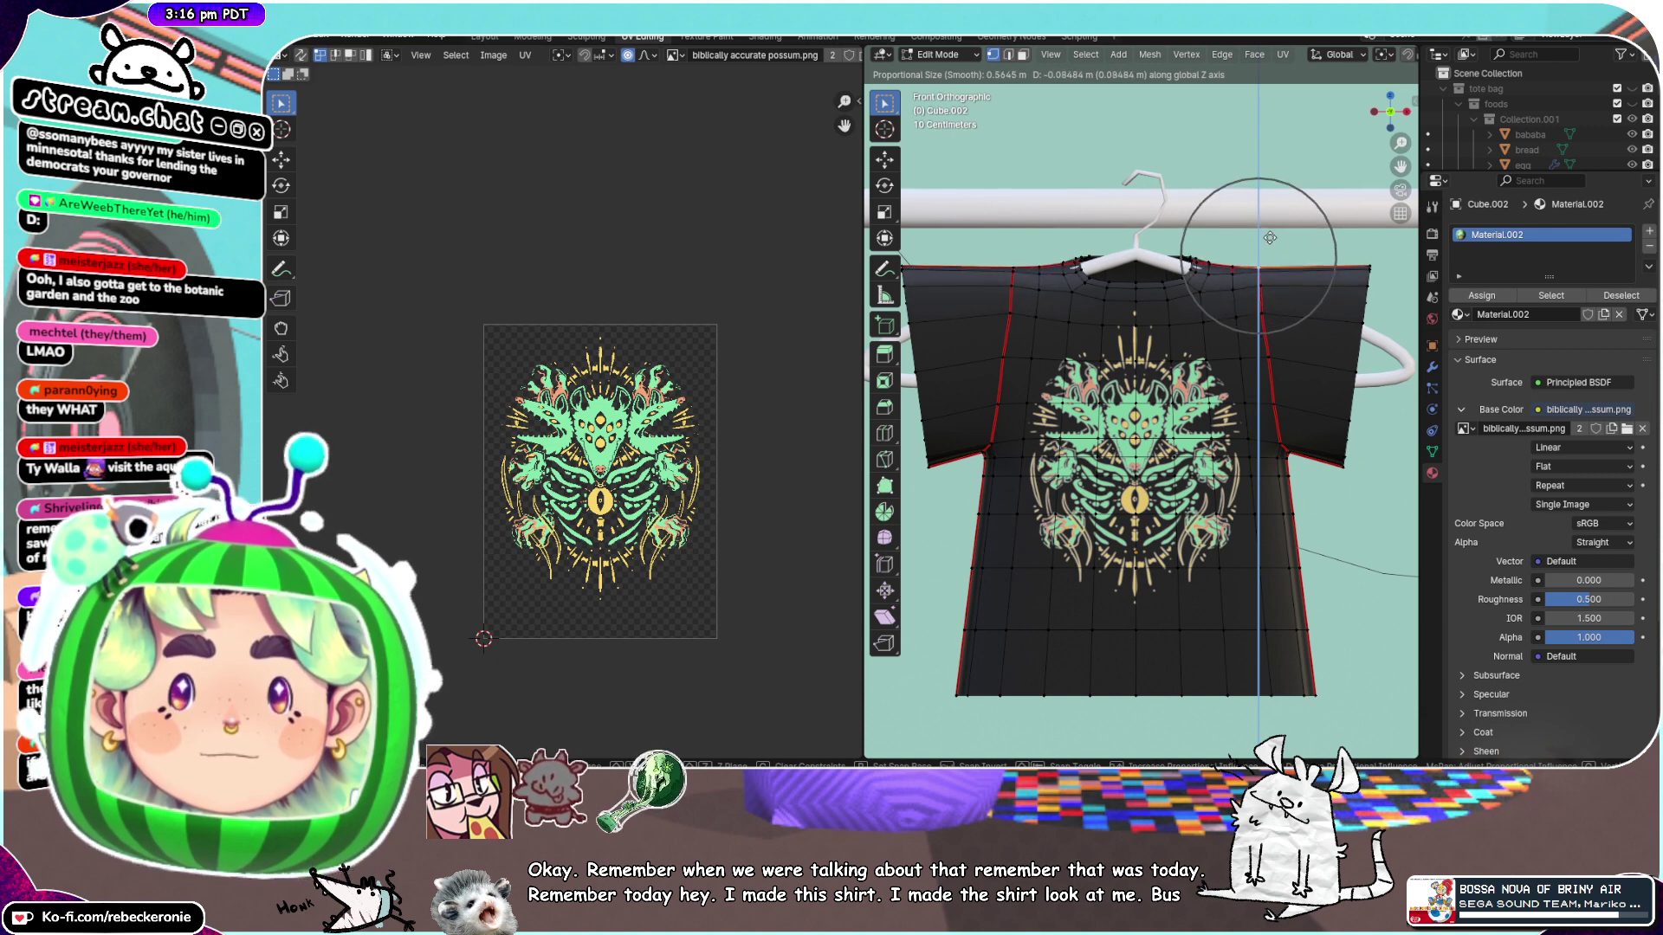
left_click(1269, 237)
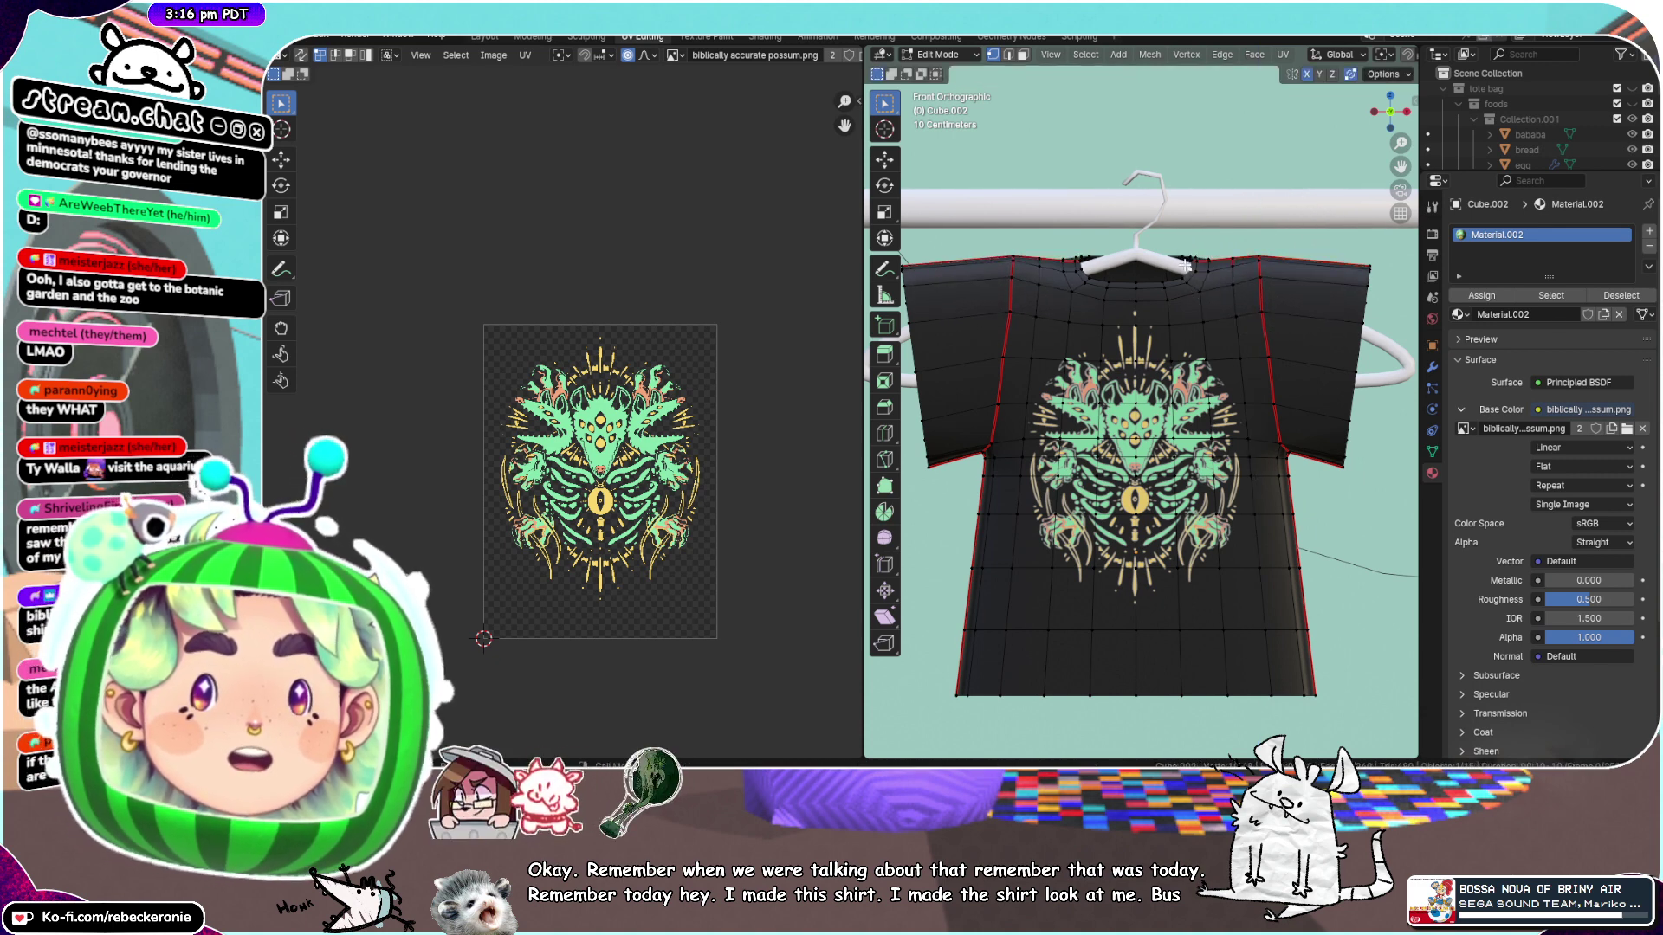
Lower the vertex at the top of the shoulder seam about 0.14 m along Z with smooth proportional editing
key("g")
key("z")
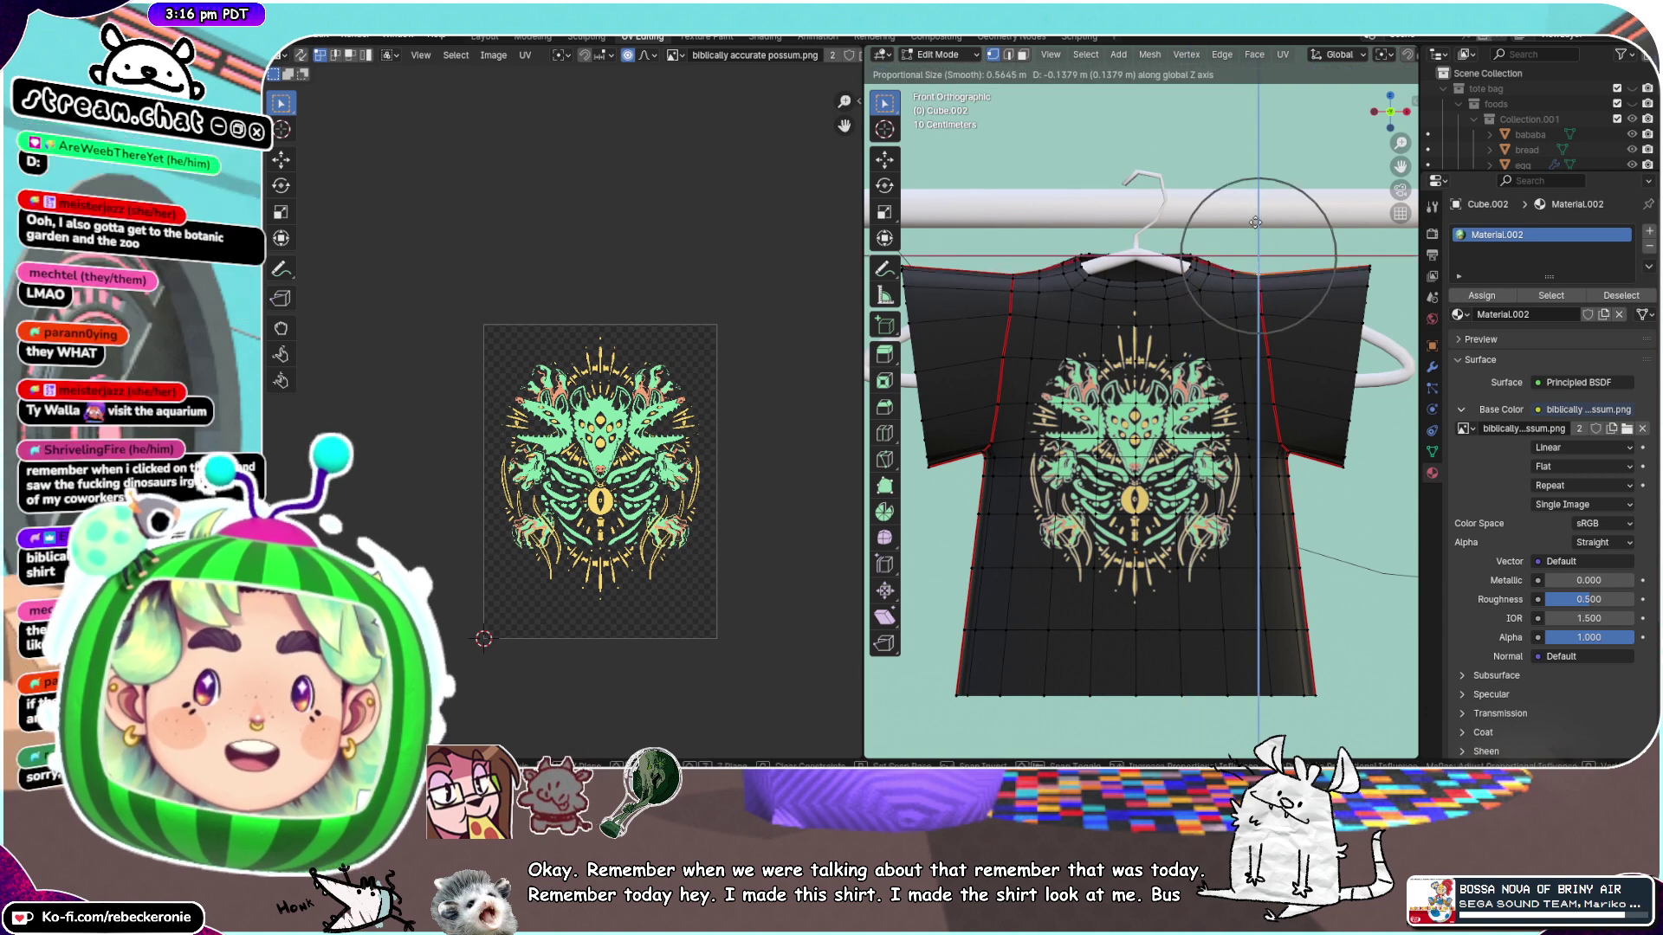
left_click(1261, 224)
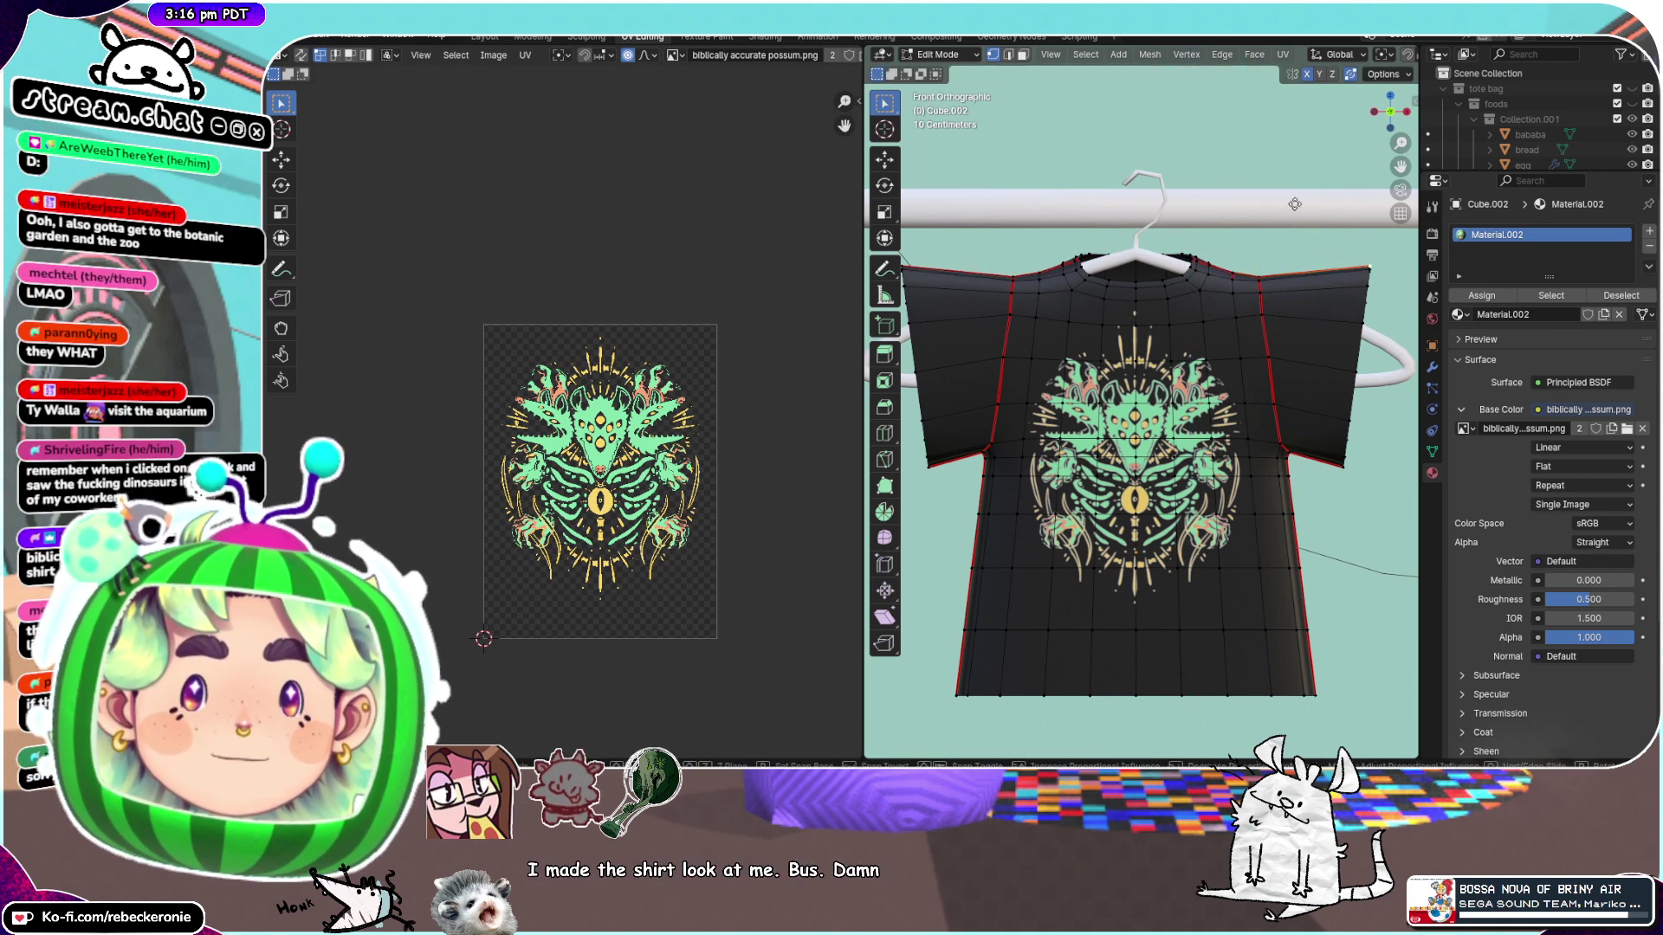
Lower the cuff's top corner about 0.38 m and its middle vertex about 0.16 m along Z with smooth proportional editing
key("g")
key("z")
scroll(1293, 254, "down", 2)
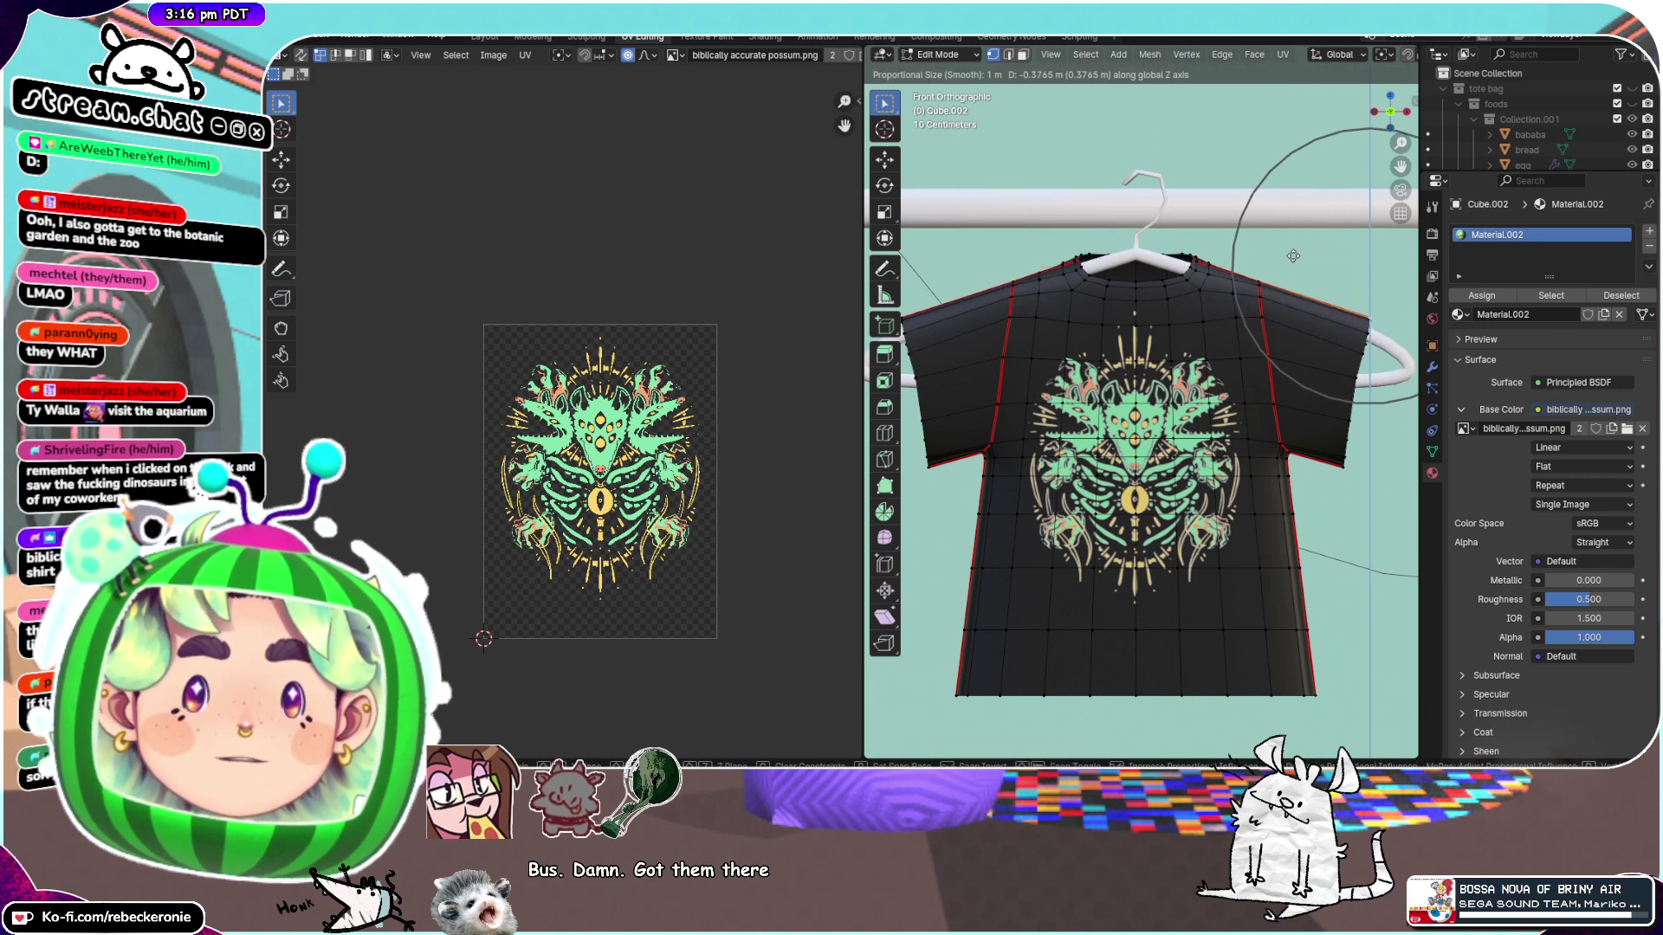
left_click(1291, 255)
key("g")
key("z")
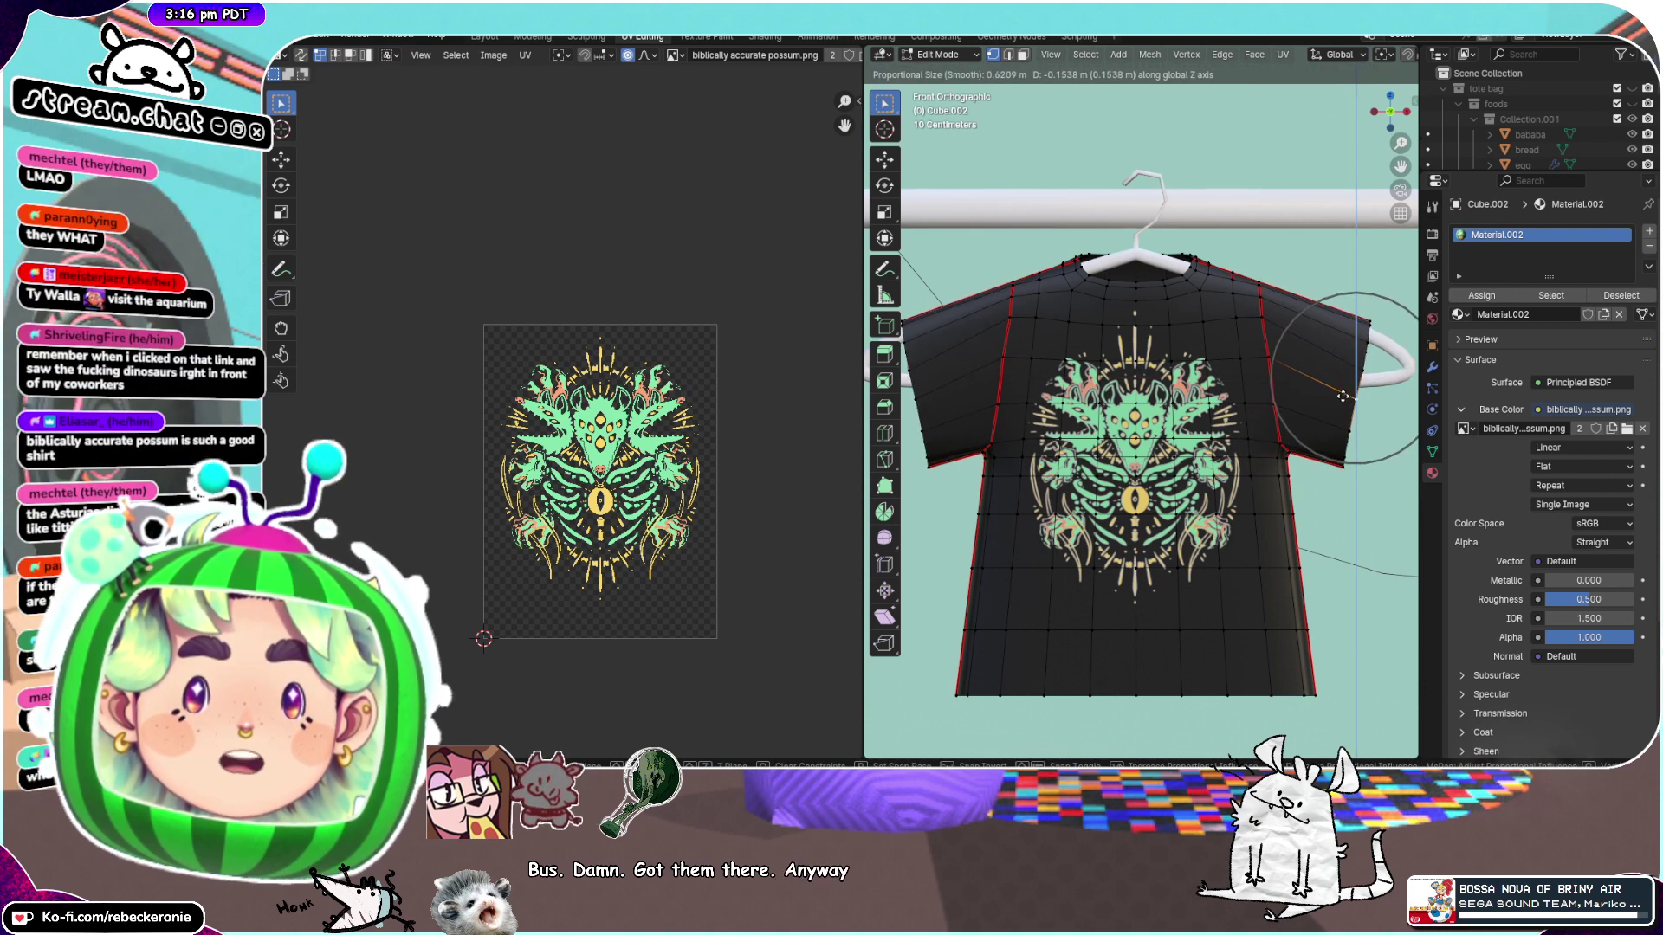
left_click(1343, 396)
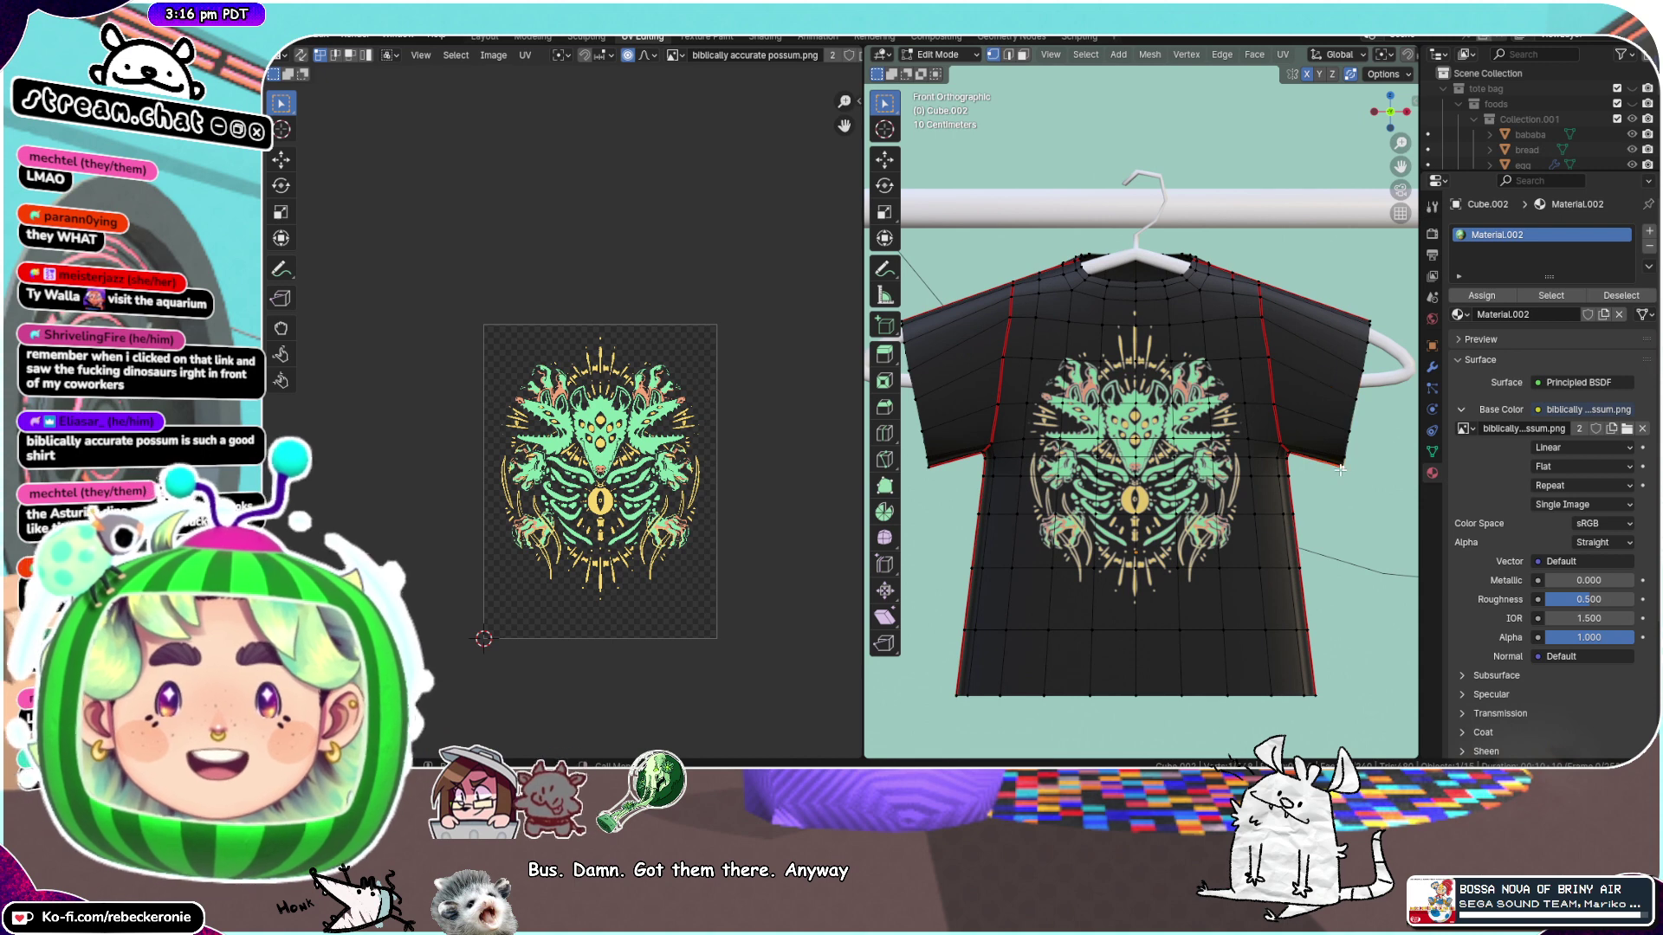
key("g")
key("z")
scroll(1338, 511, "down", 2)
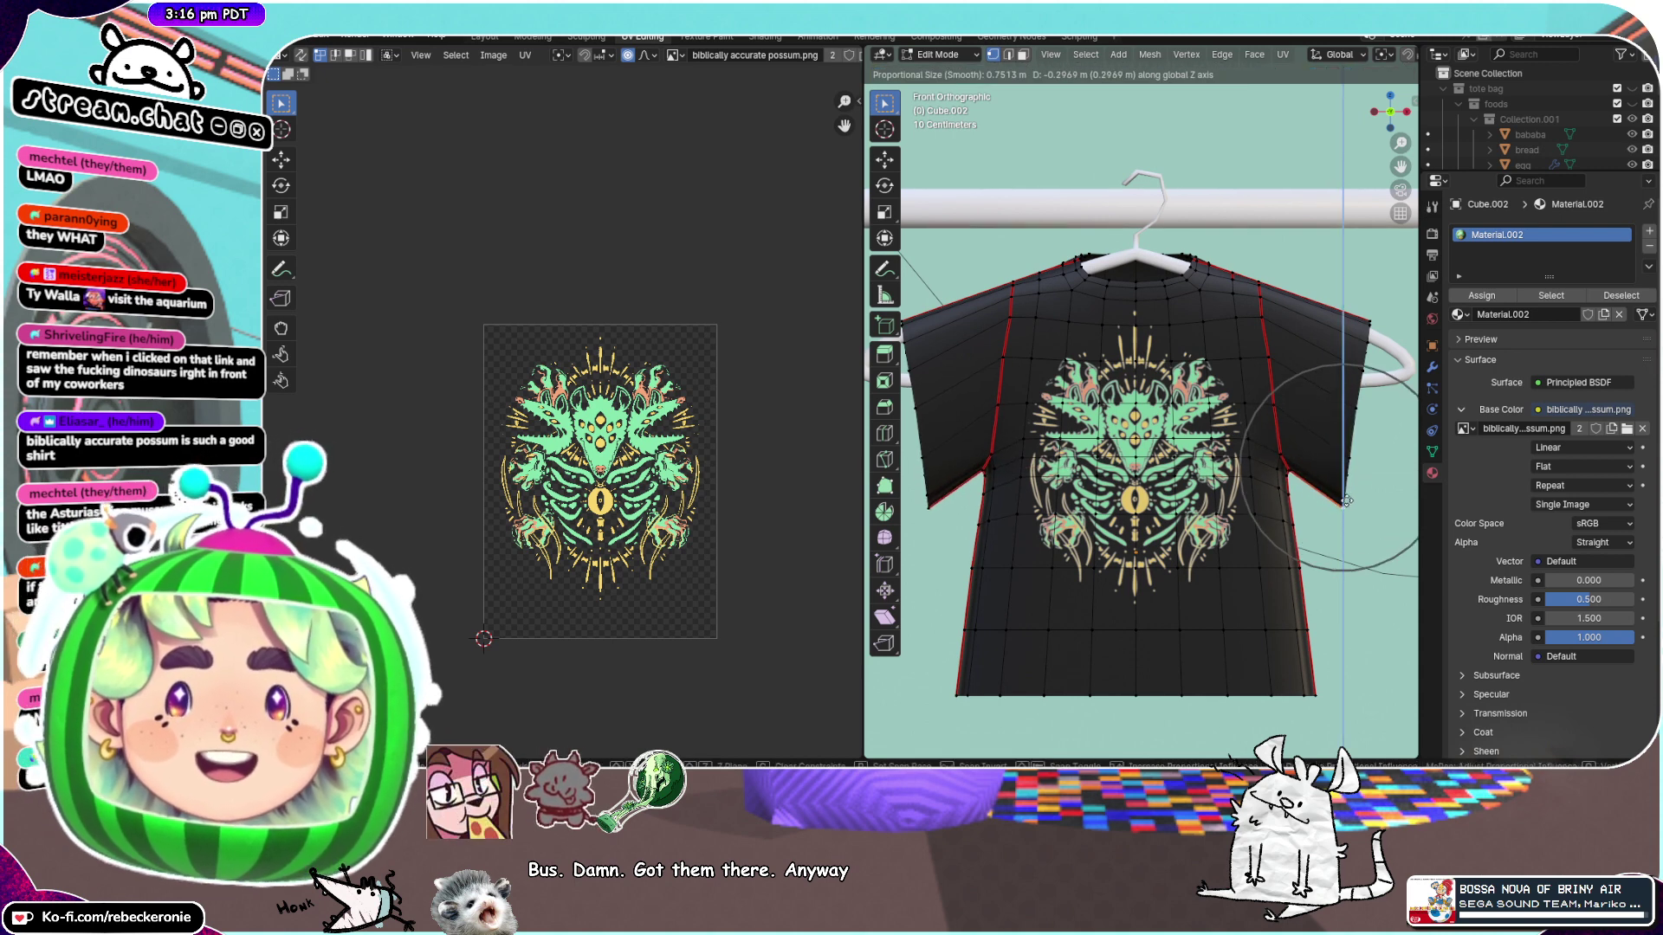
left_click(1355, 474)
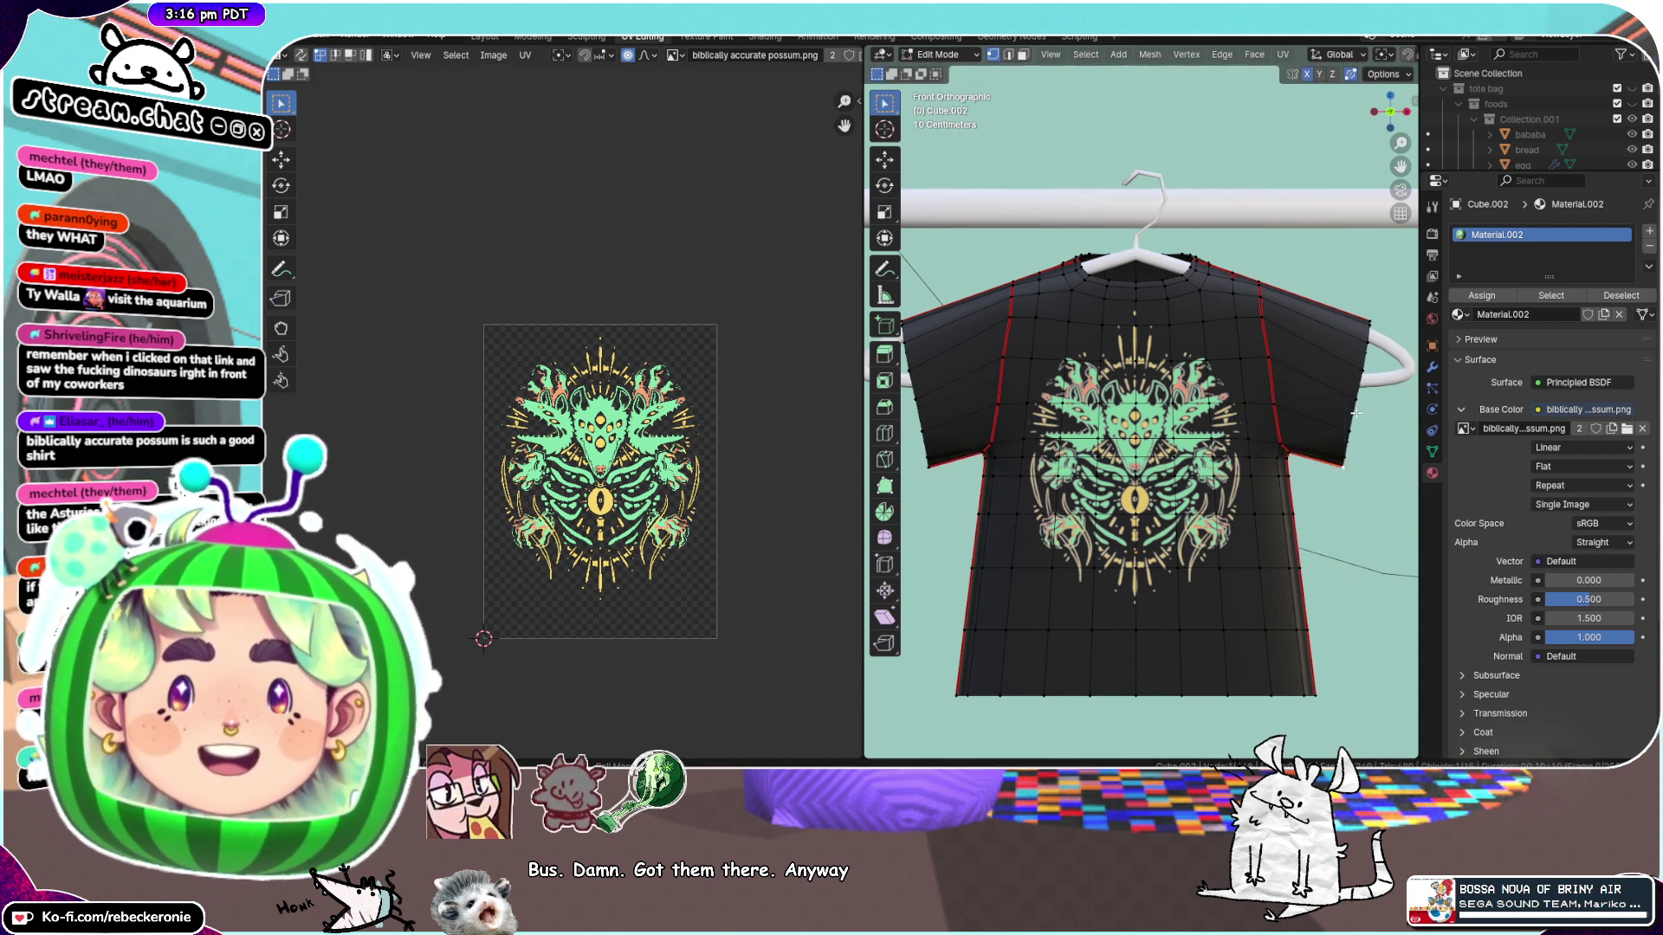
Pull the cuff's bottom corner inward about 0.3 m along X and the vertex above it about 0.07 m with proportional editing
key("g")
key("x")
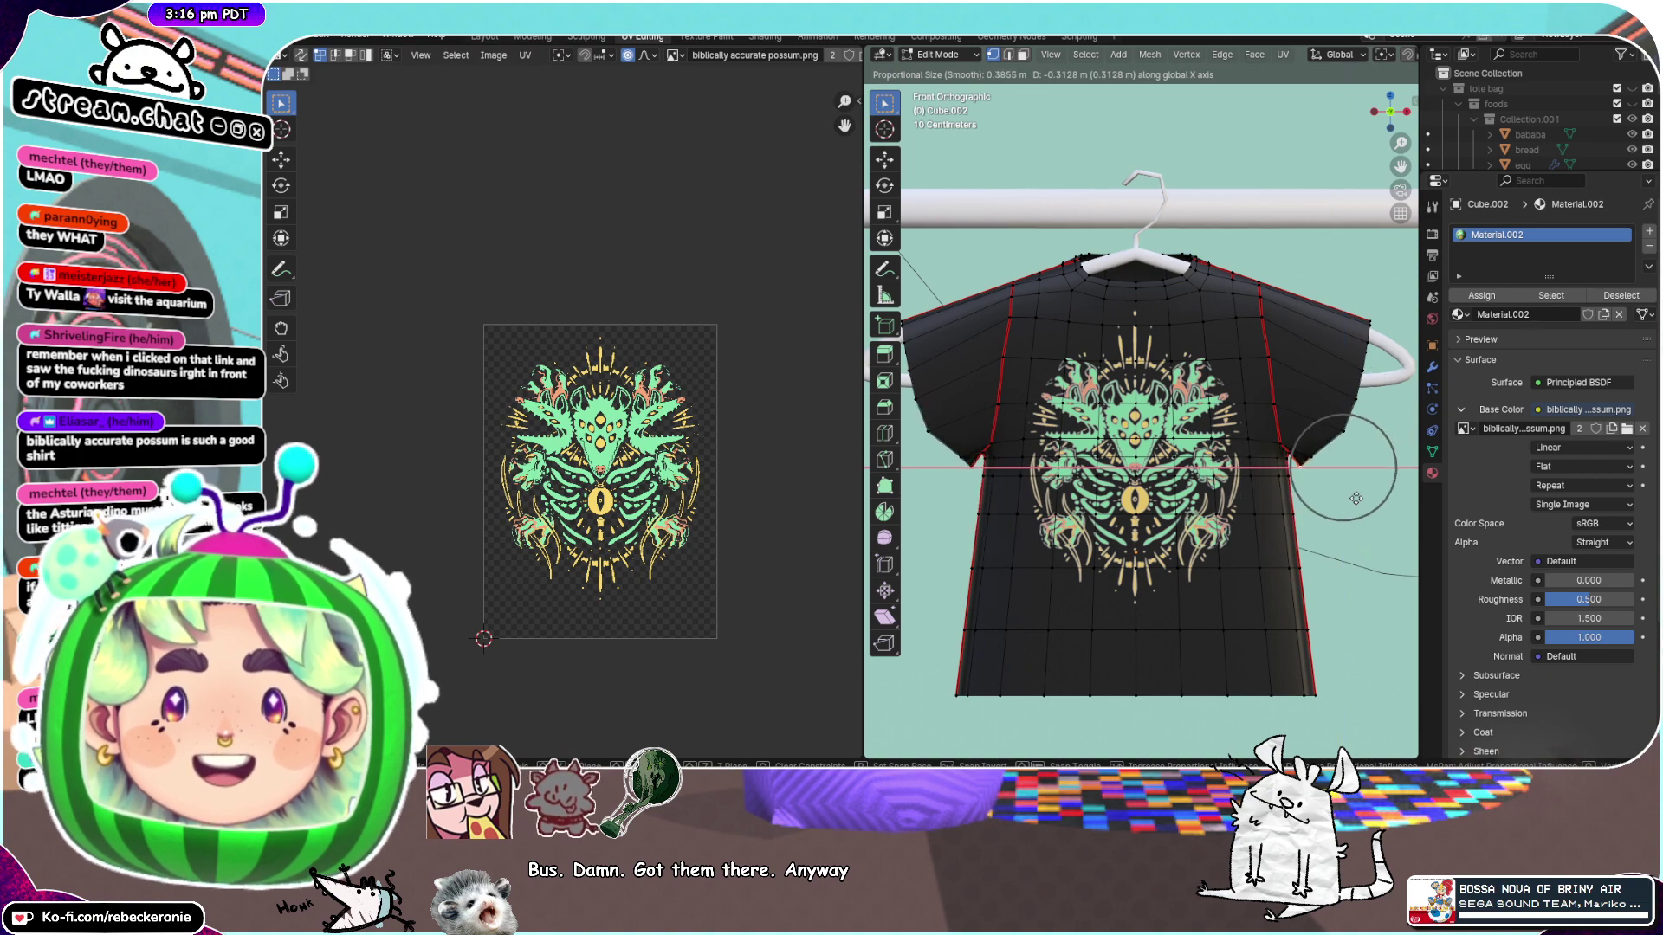
scroll(1368, 502, "up", 1)
left_click(1366, 503)
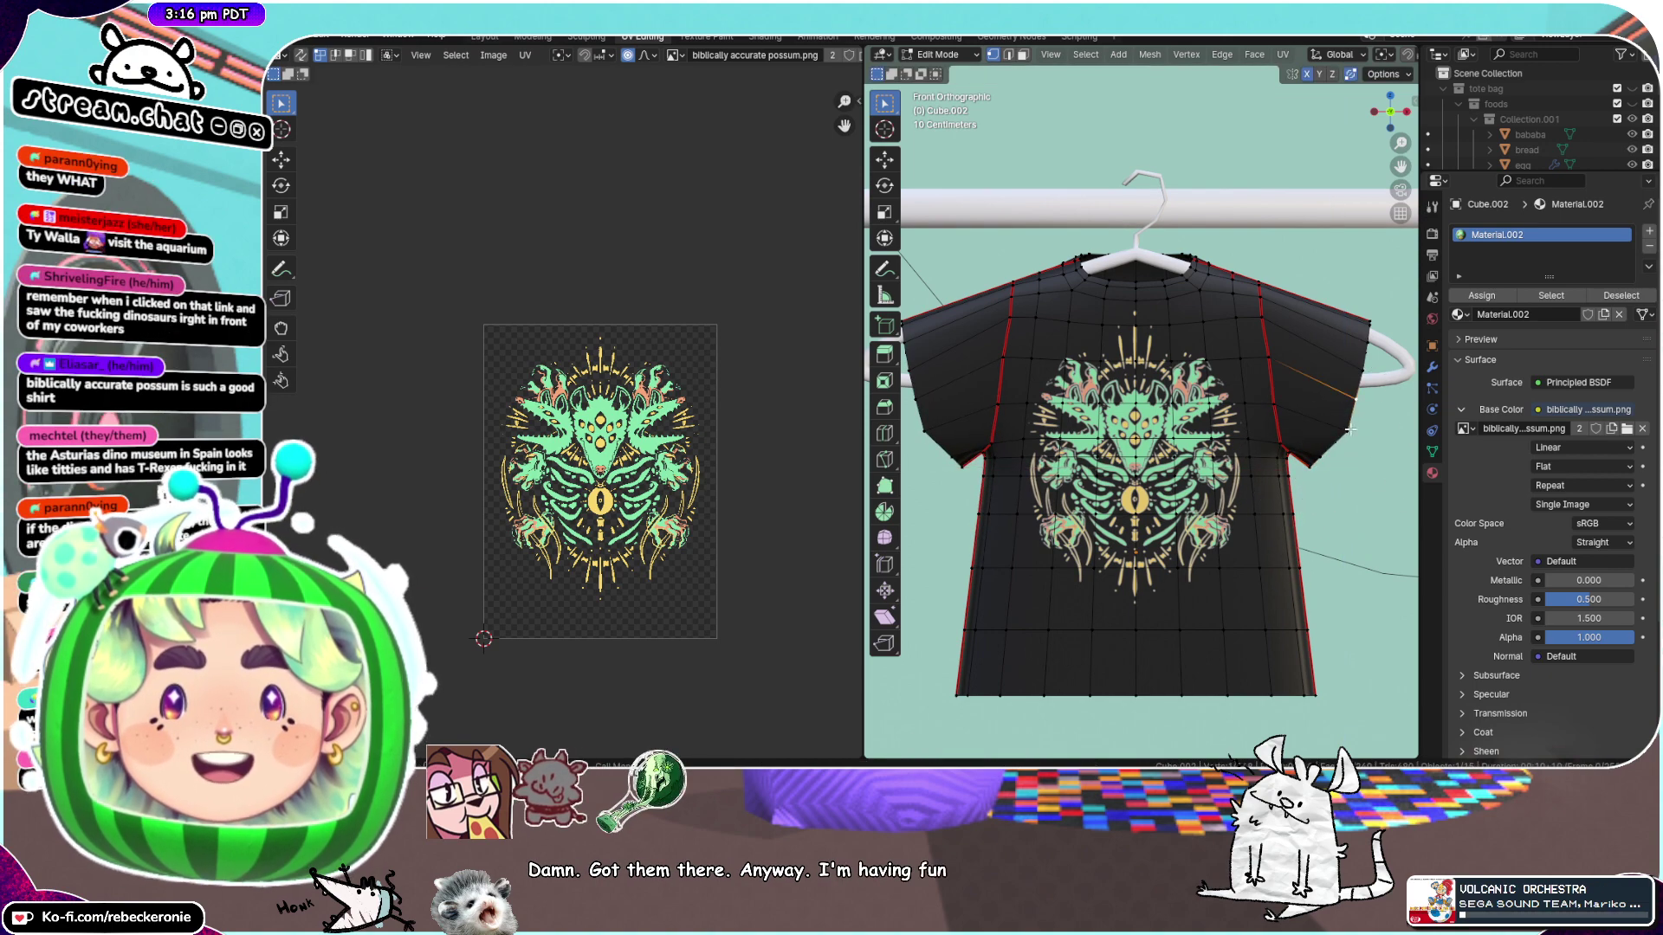
key("g")
key("x")
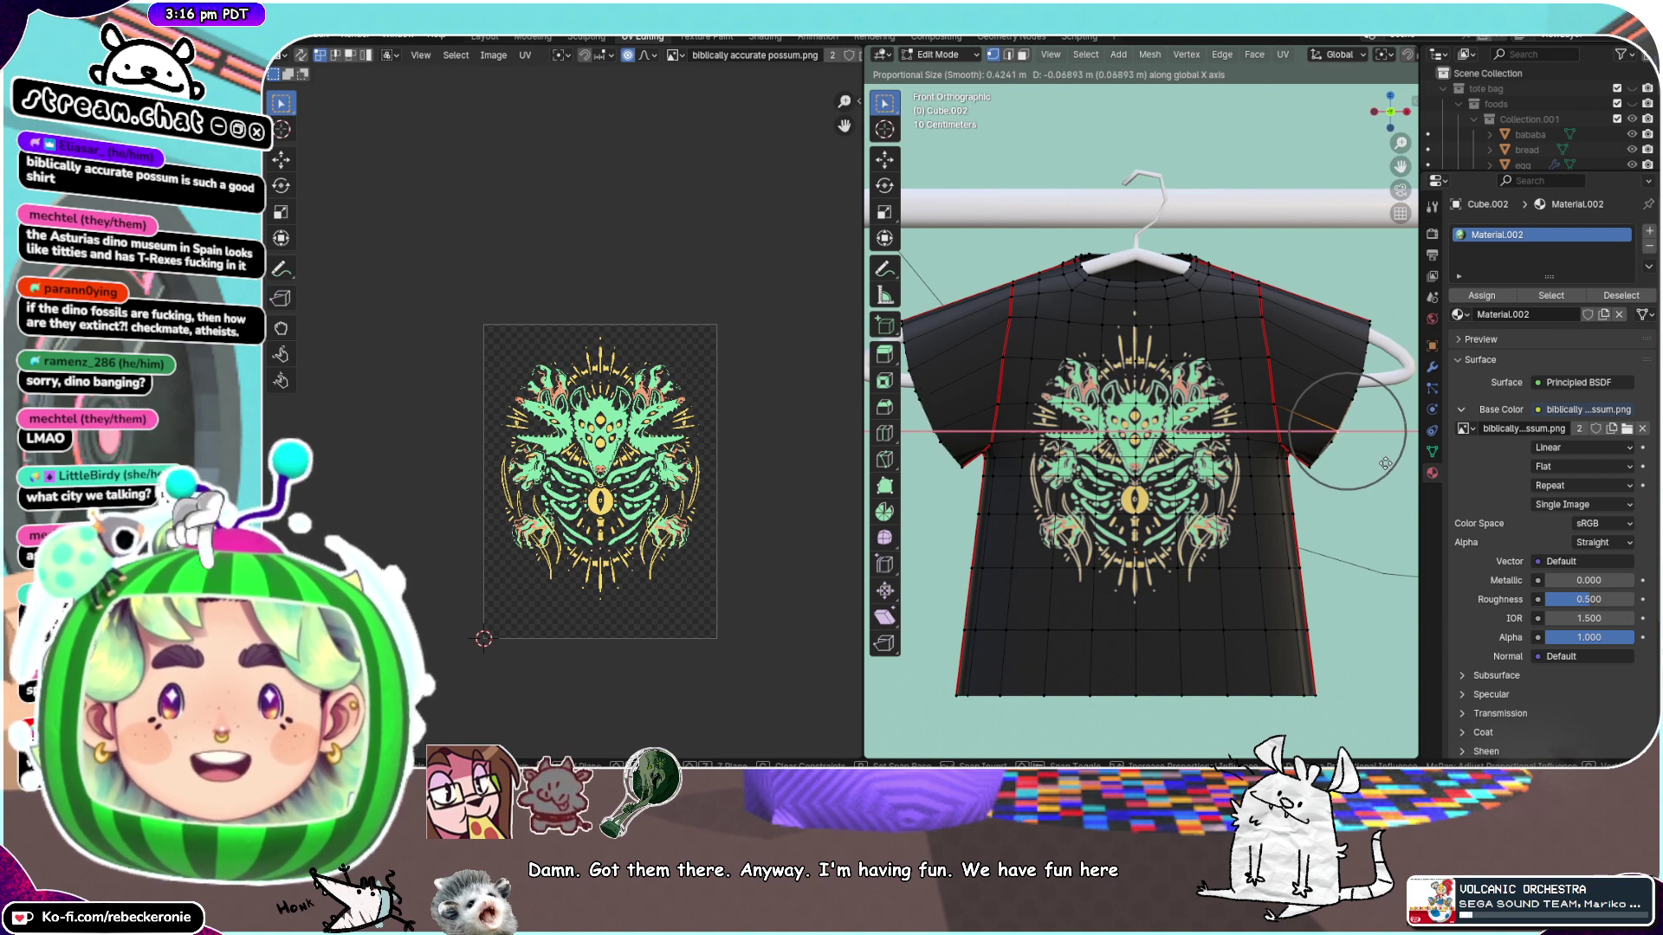
left_click(1386, 464)
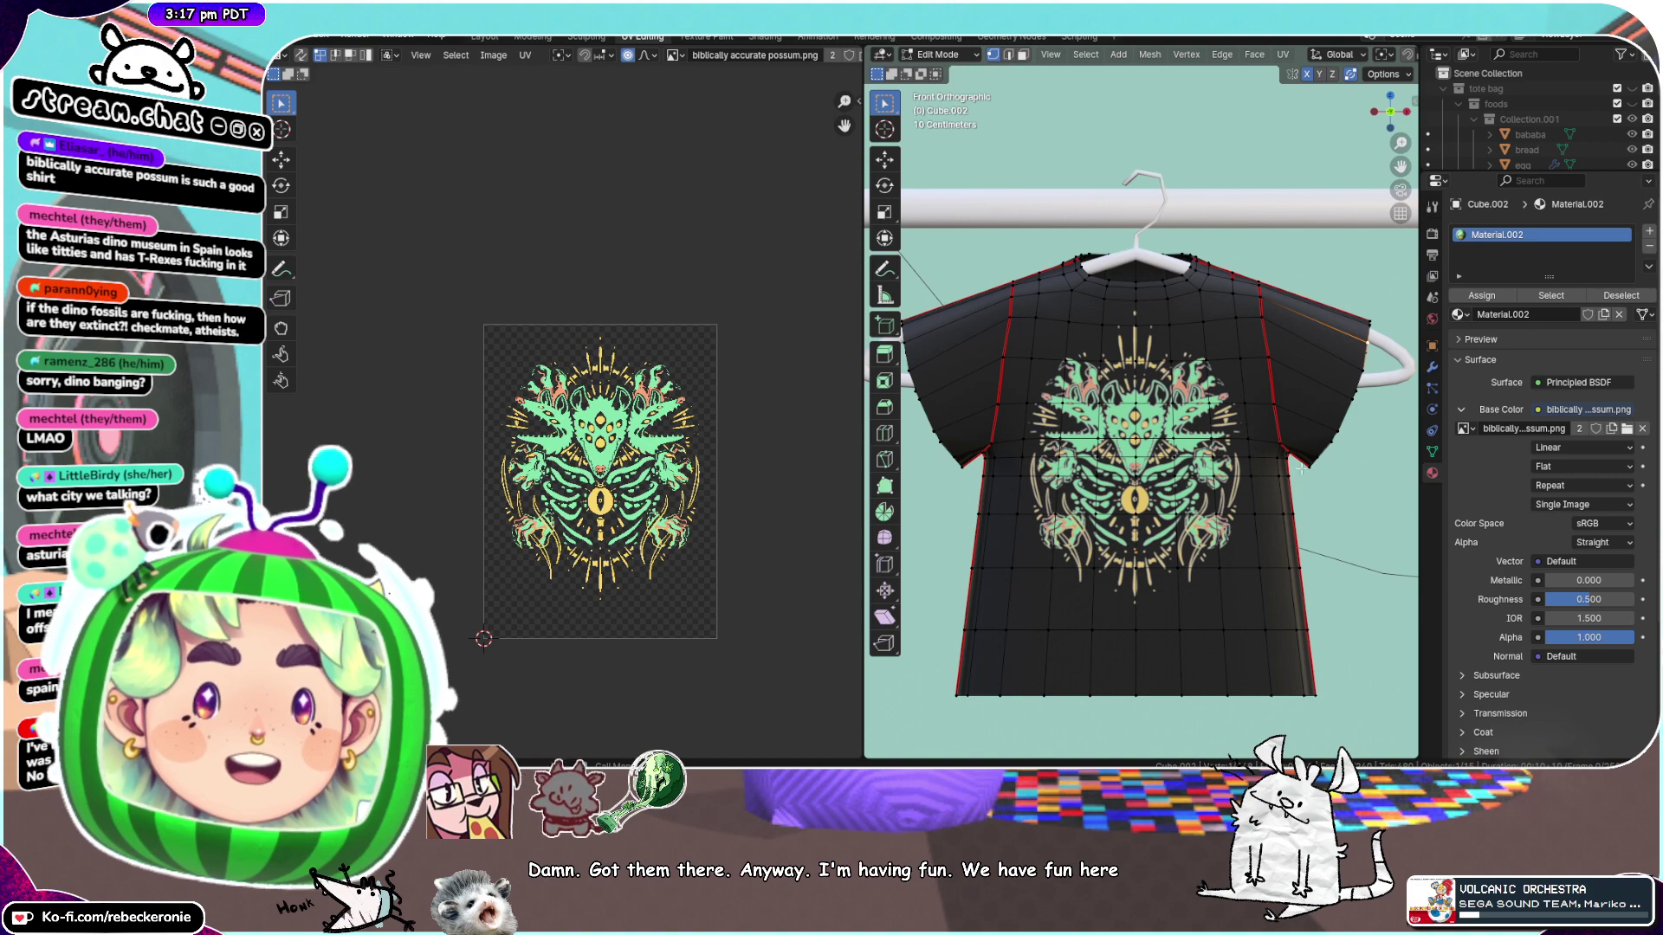
Examine the reshaped sleeves and the chest print from the side, from below, and from the front, near and far
middle_click_drag(1301, 468, 1199, 404)
scroll(1173, 425, "down", 3)
scroll(1144, 420, "up", 3)
scroll(1216, 485, "up", 4)
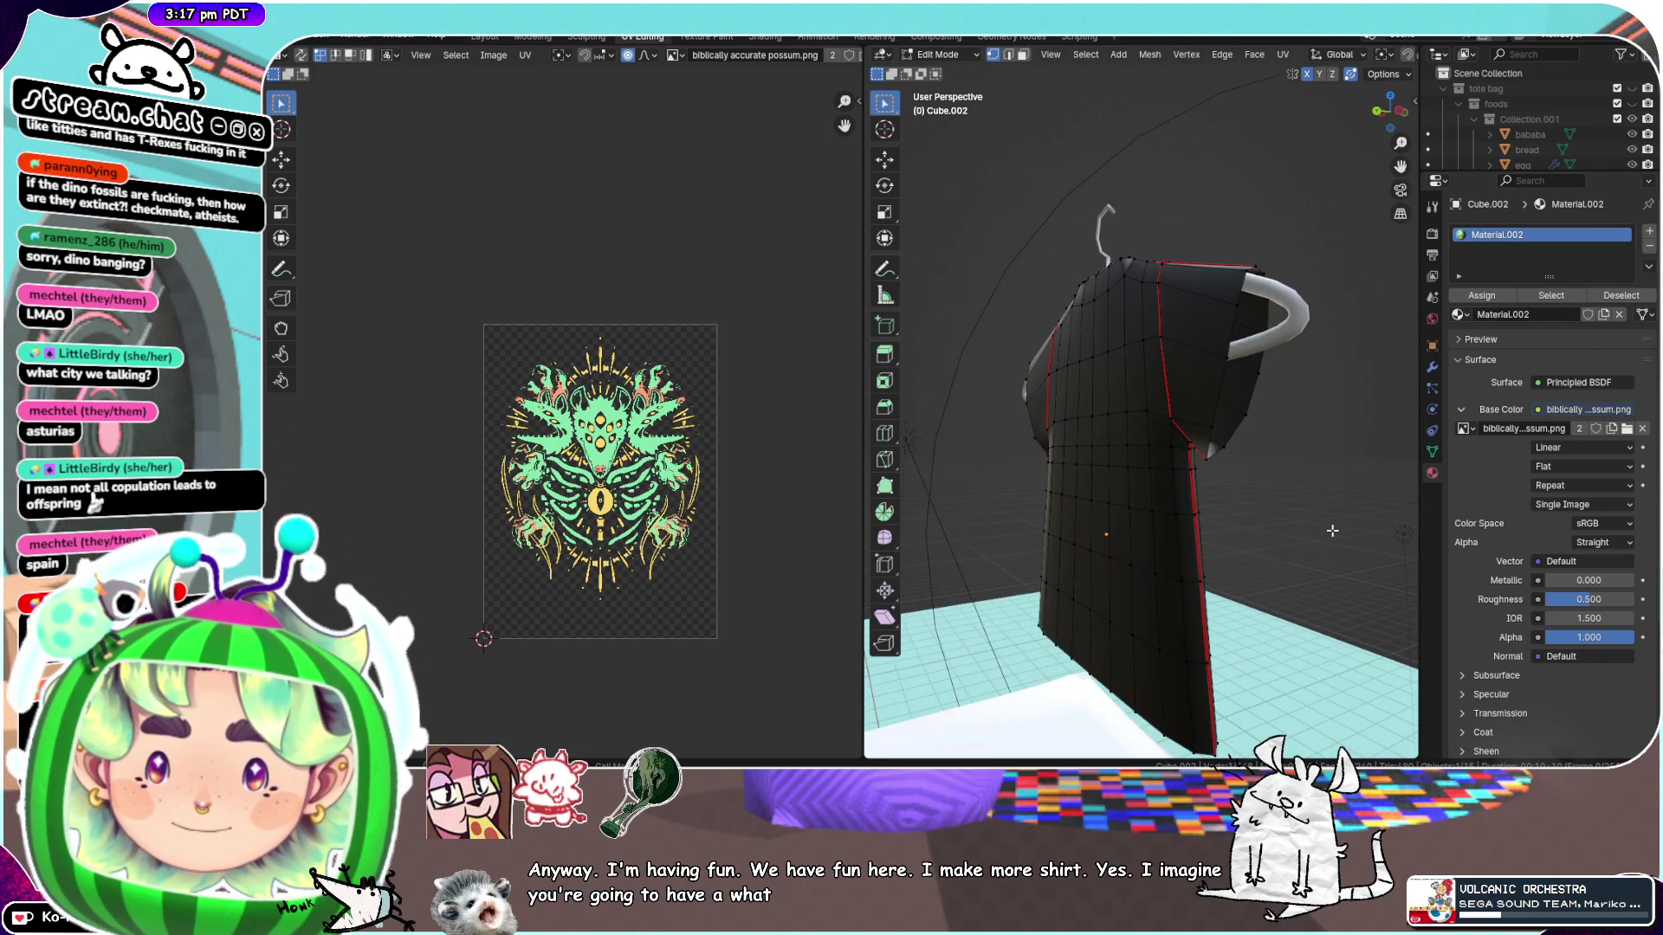
middle_click_drag(1332, 530, 1085, 440)
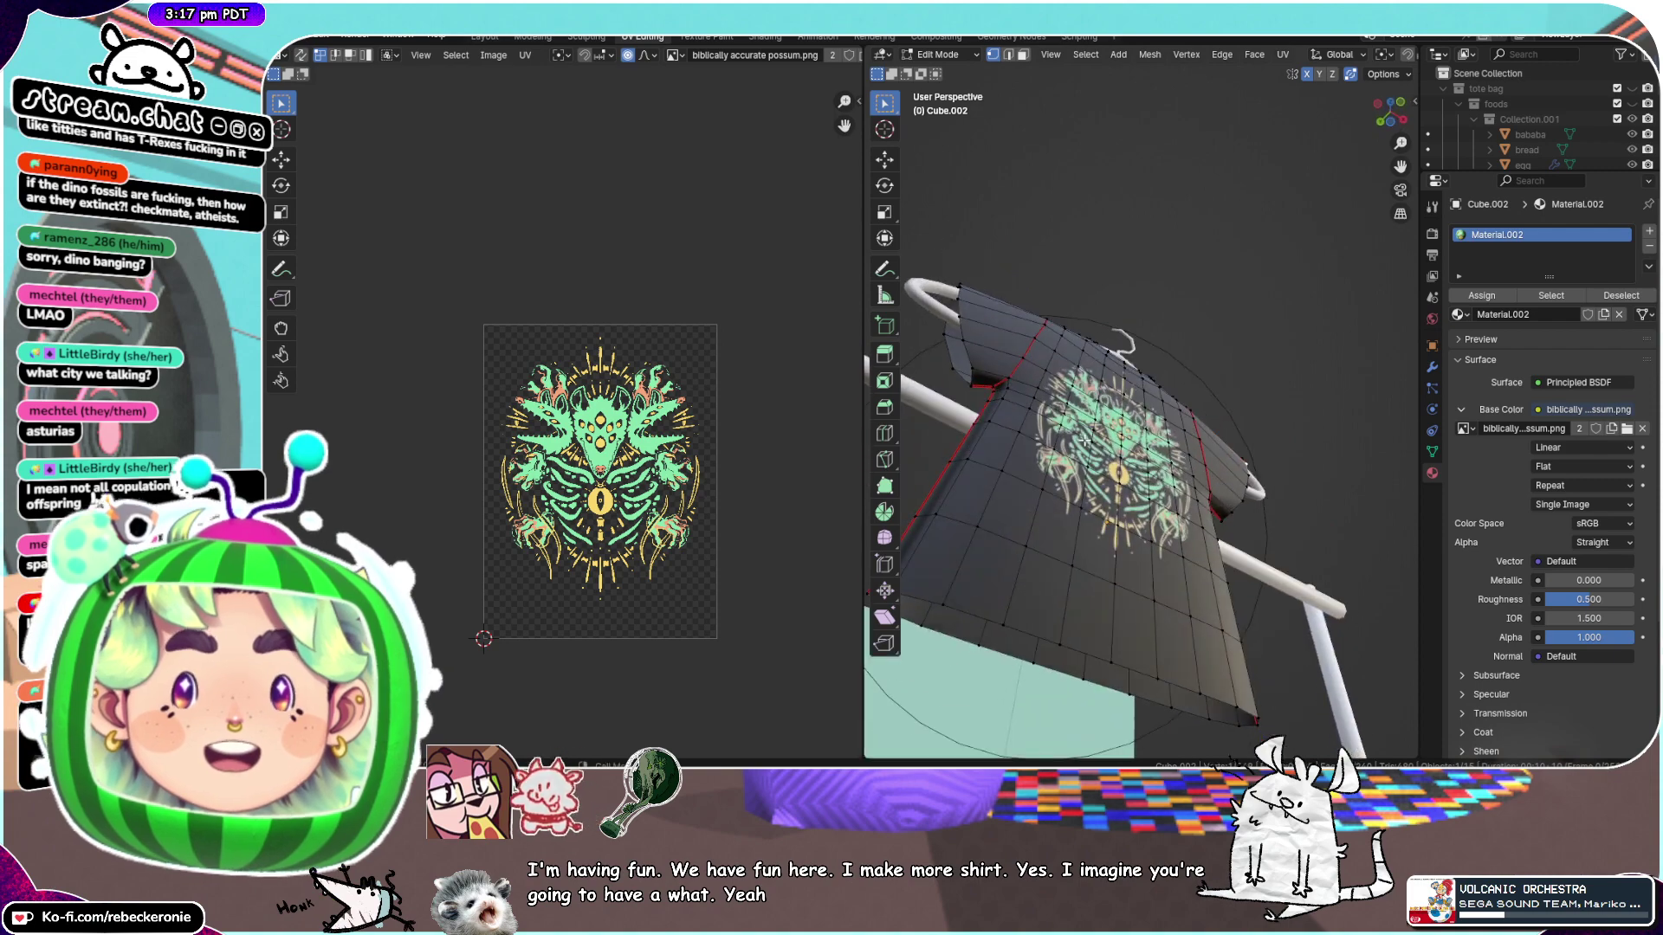
middle_click_drag(742, 455, 760, 508)
middle_click_drag(1213, 407, 1143, 485)
scroll(1143, 485, "up", 2)
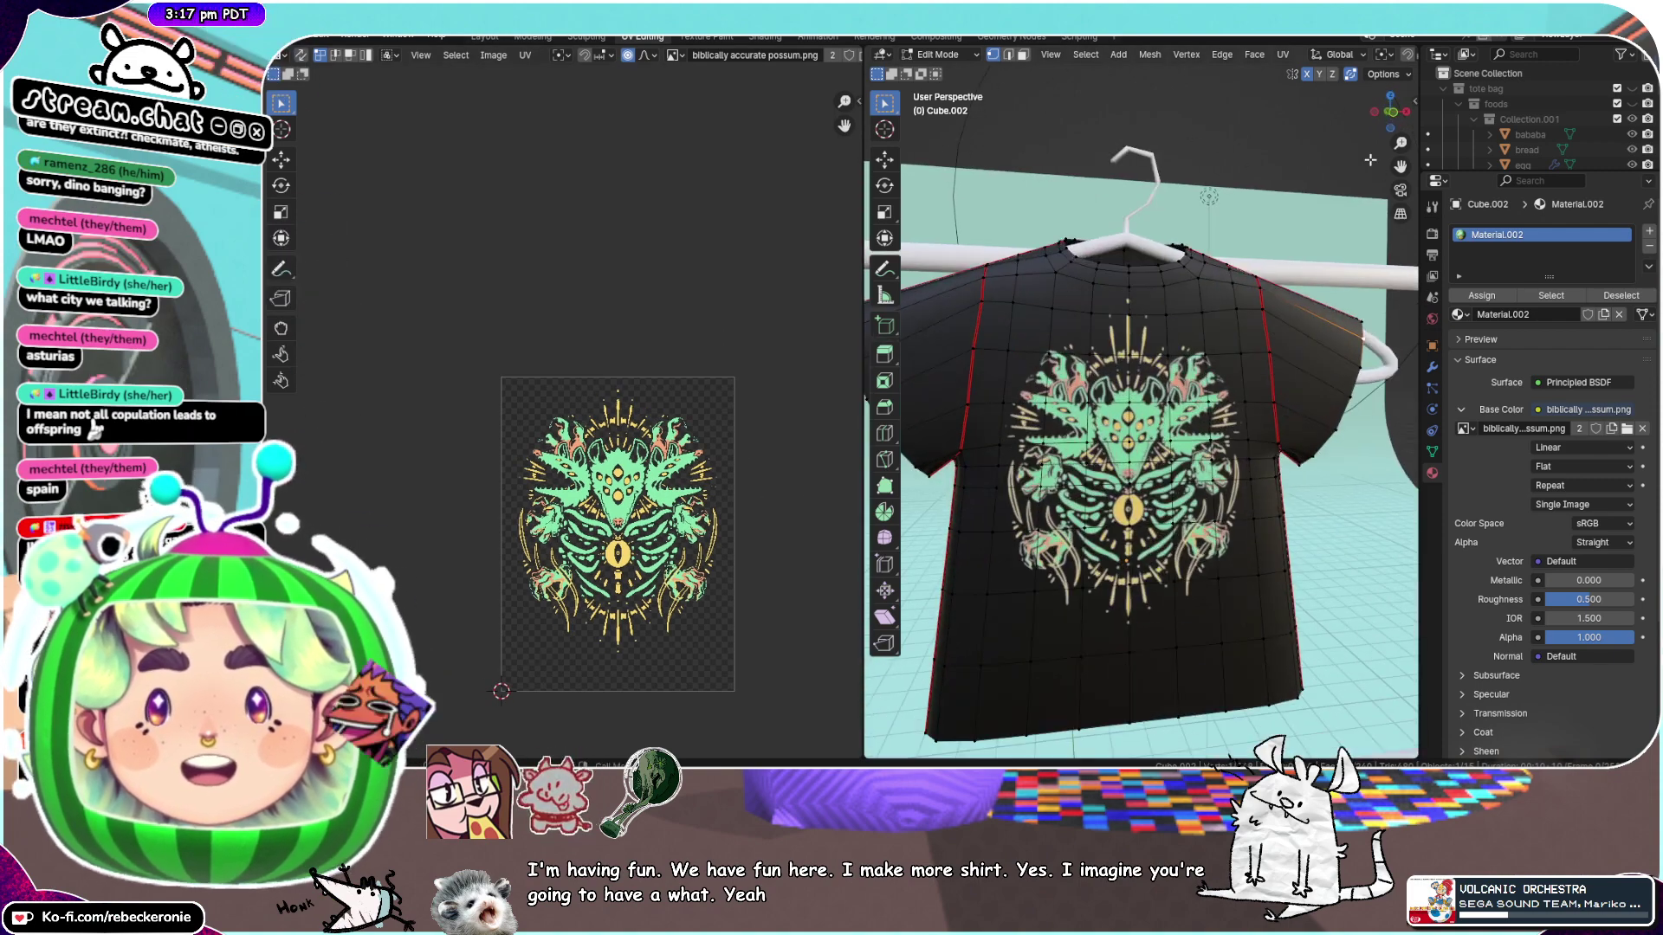
left_click_drag(1401, 167, 1400, 149)
scroll(1337, 216, "up", 5)
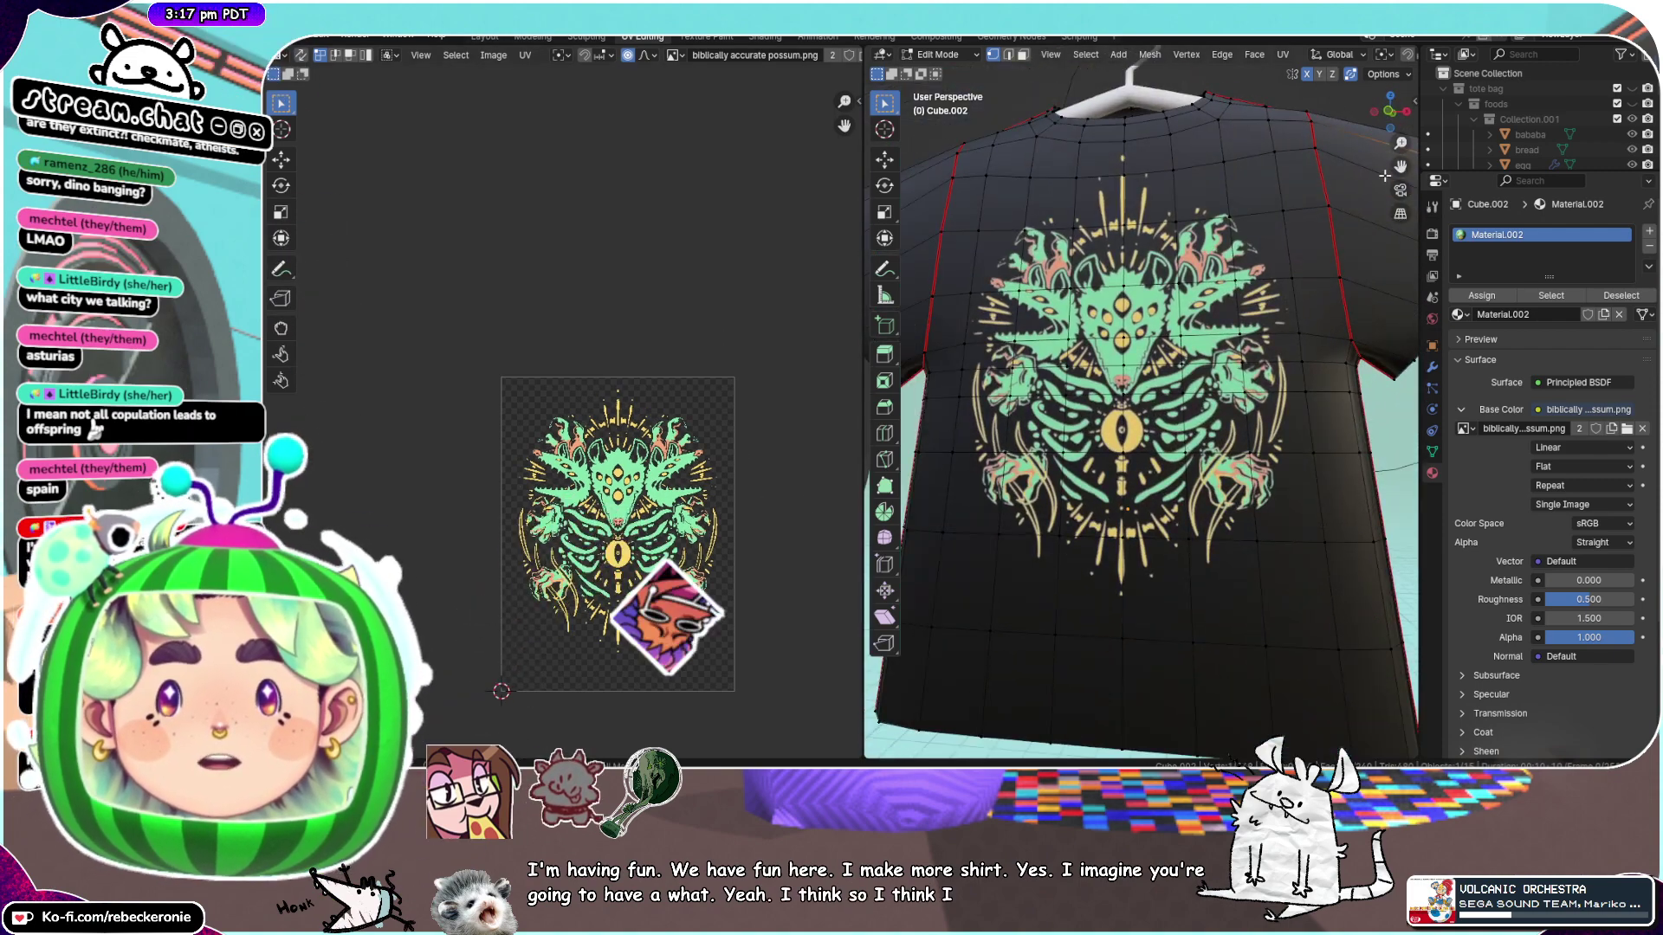
middle_click_drag(1337, 217, 1165, 335)
scroll(1156, 368, "down", 2)
scroll(1165, 334, "up", 2)
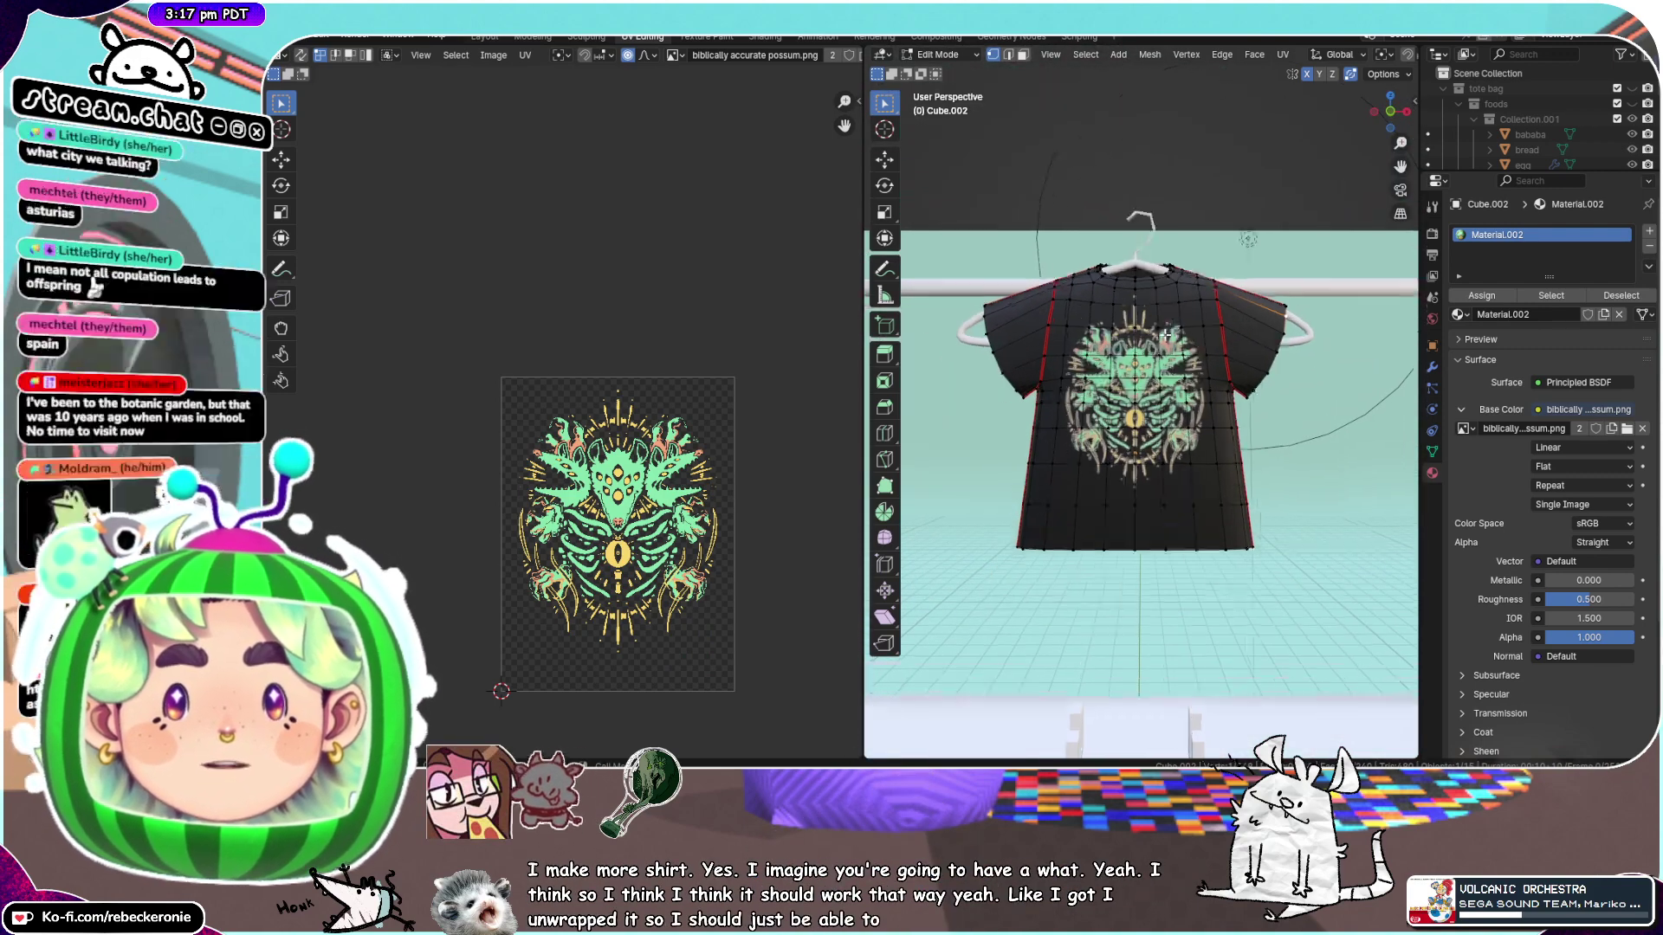
Switch to Object Mode and move the hanger straight down about 4.5 m along Z, clear of the shirt
key("ctrl+Tab")
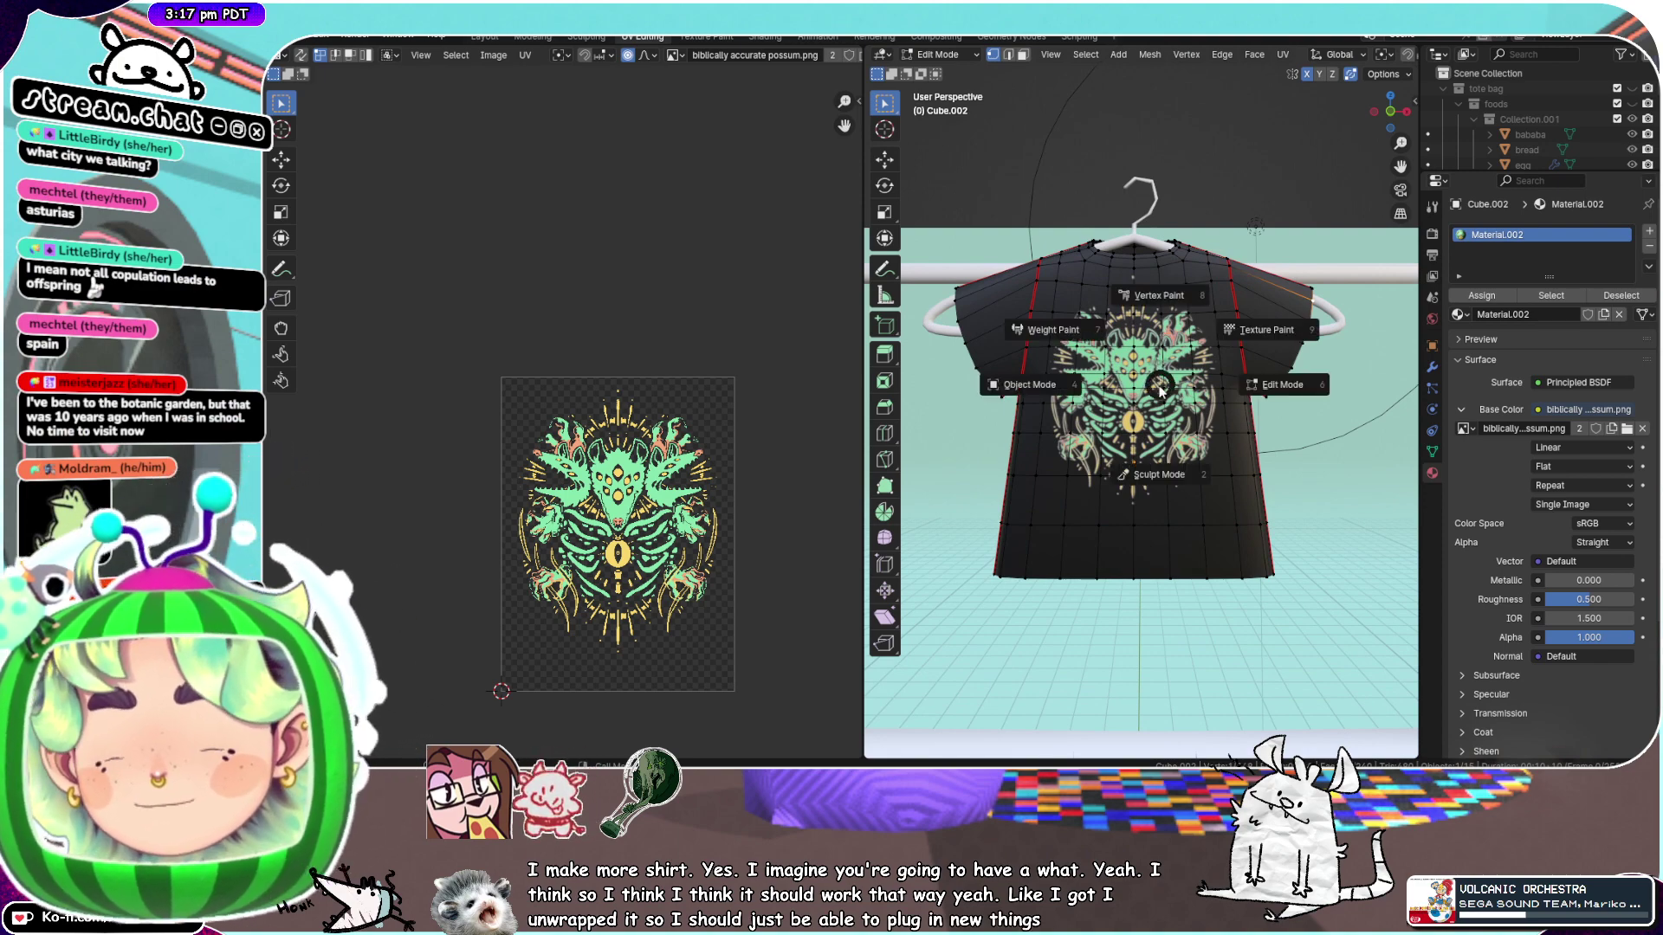
left_click(1038, 393)
left_click(1121, 241)
scroll(1122, 241, "down", 3)
middle_click_drag(1121, 239, 1157, 342)
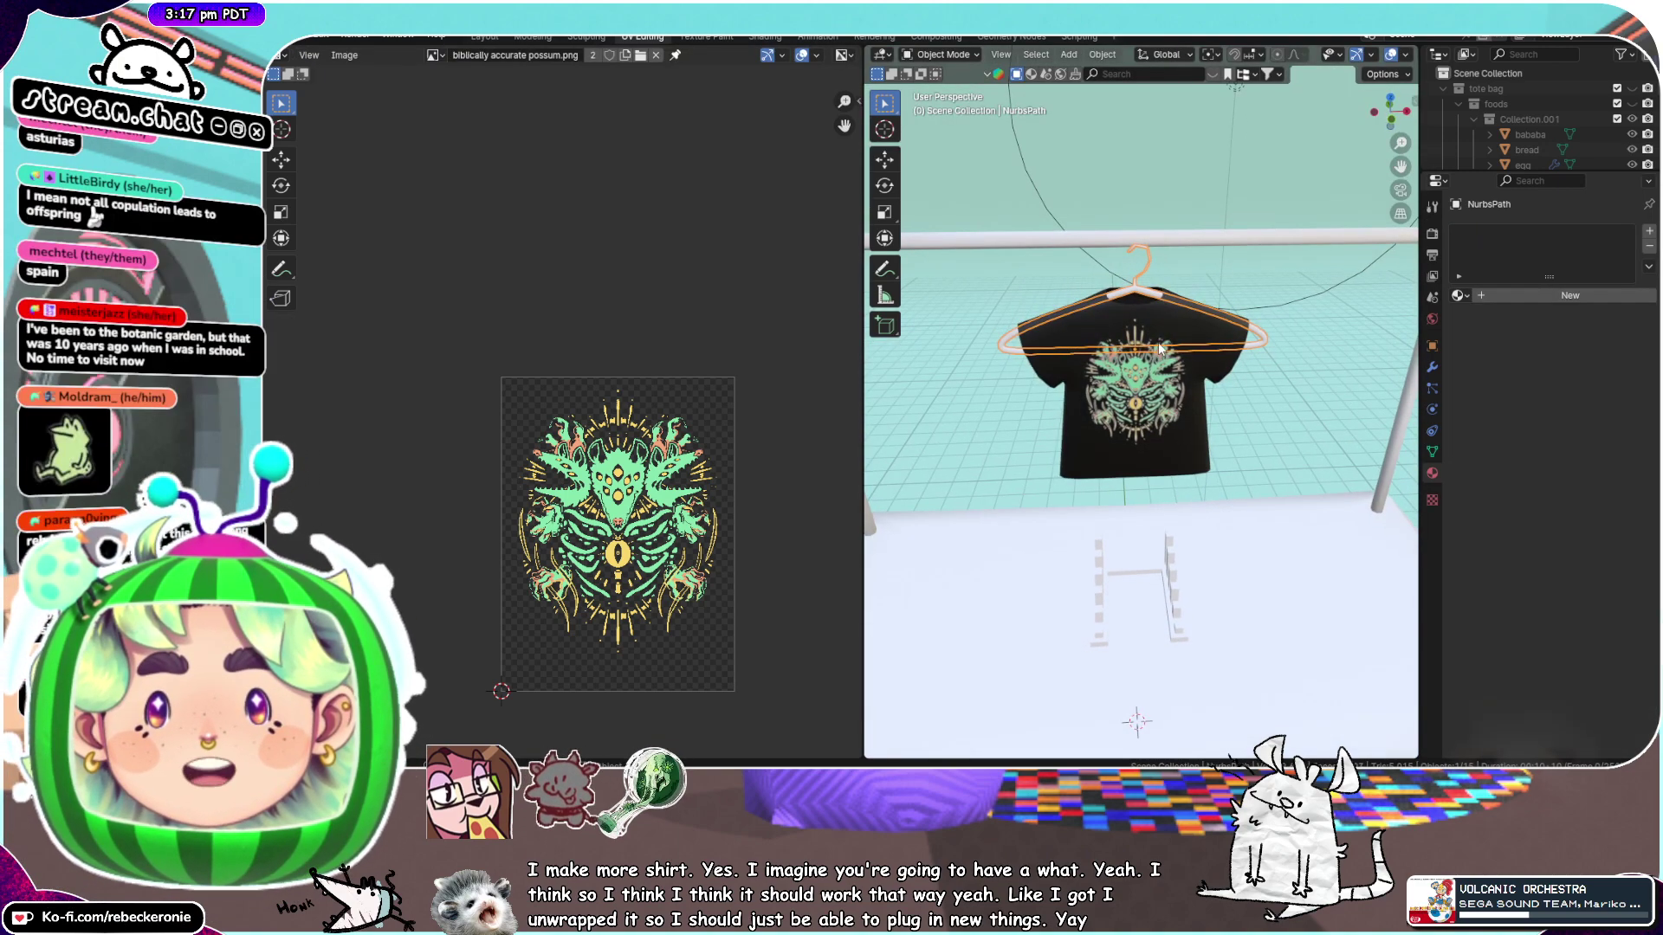
key("g")
key("z")
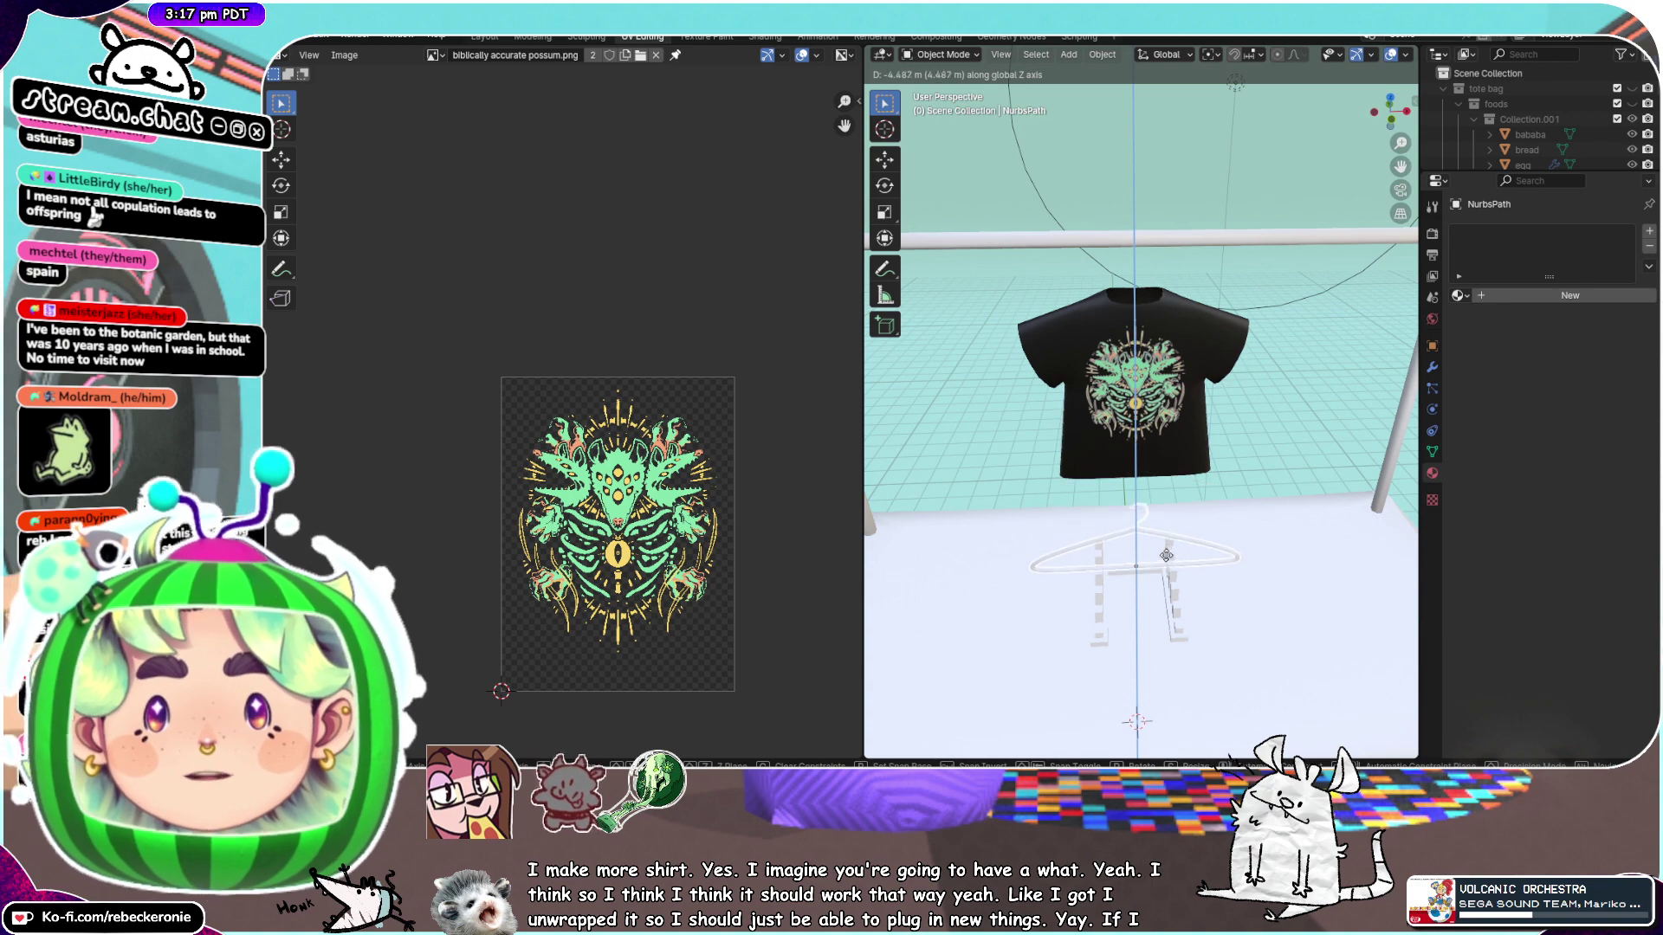
left_click(1166, 546)
Add a Solidify modifier to the shirt and set its thickness to 0.06 m
middle_click_drag(1166, 547, 1155, 511)
scroll(1138, 443, "up", 5)
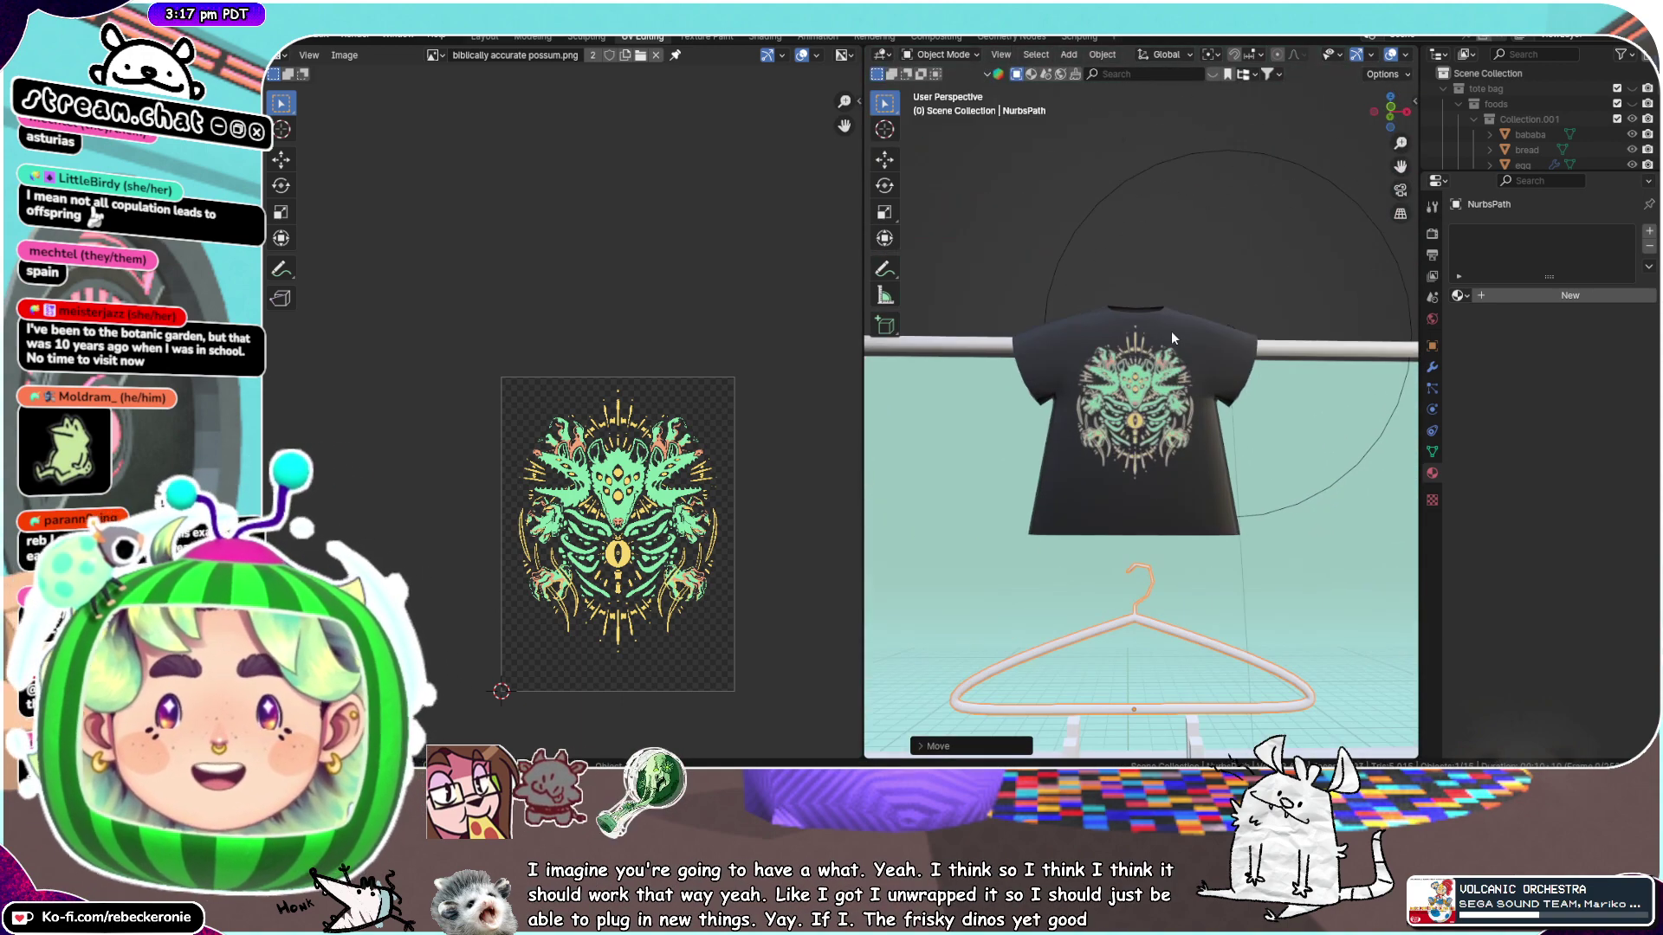
left_click(1171, 332)
key("KP_Decimal")
middle_click_drag(1171, 333, 1163, 405)
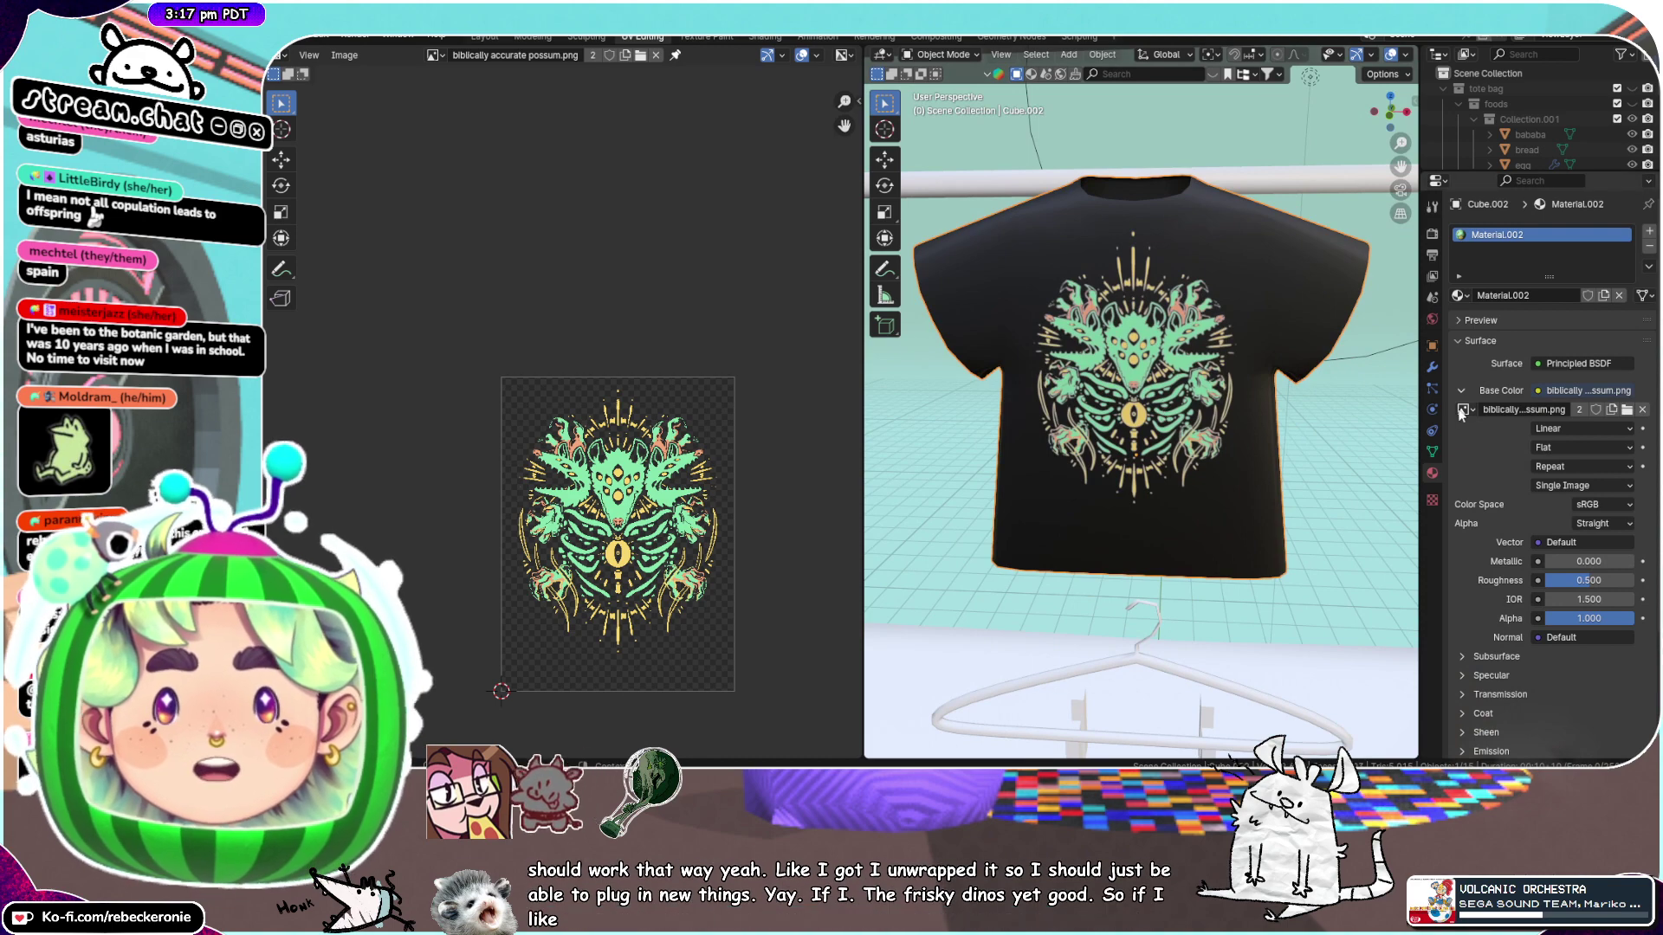
middle_click_drag(1271, 410, 1398, 221)
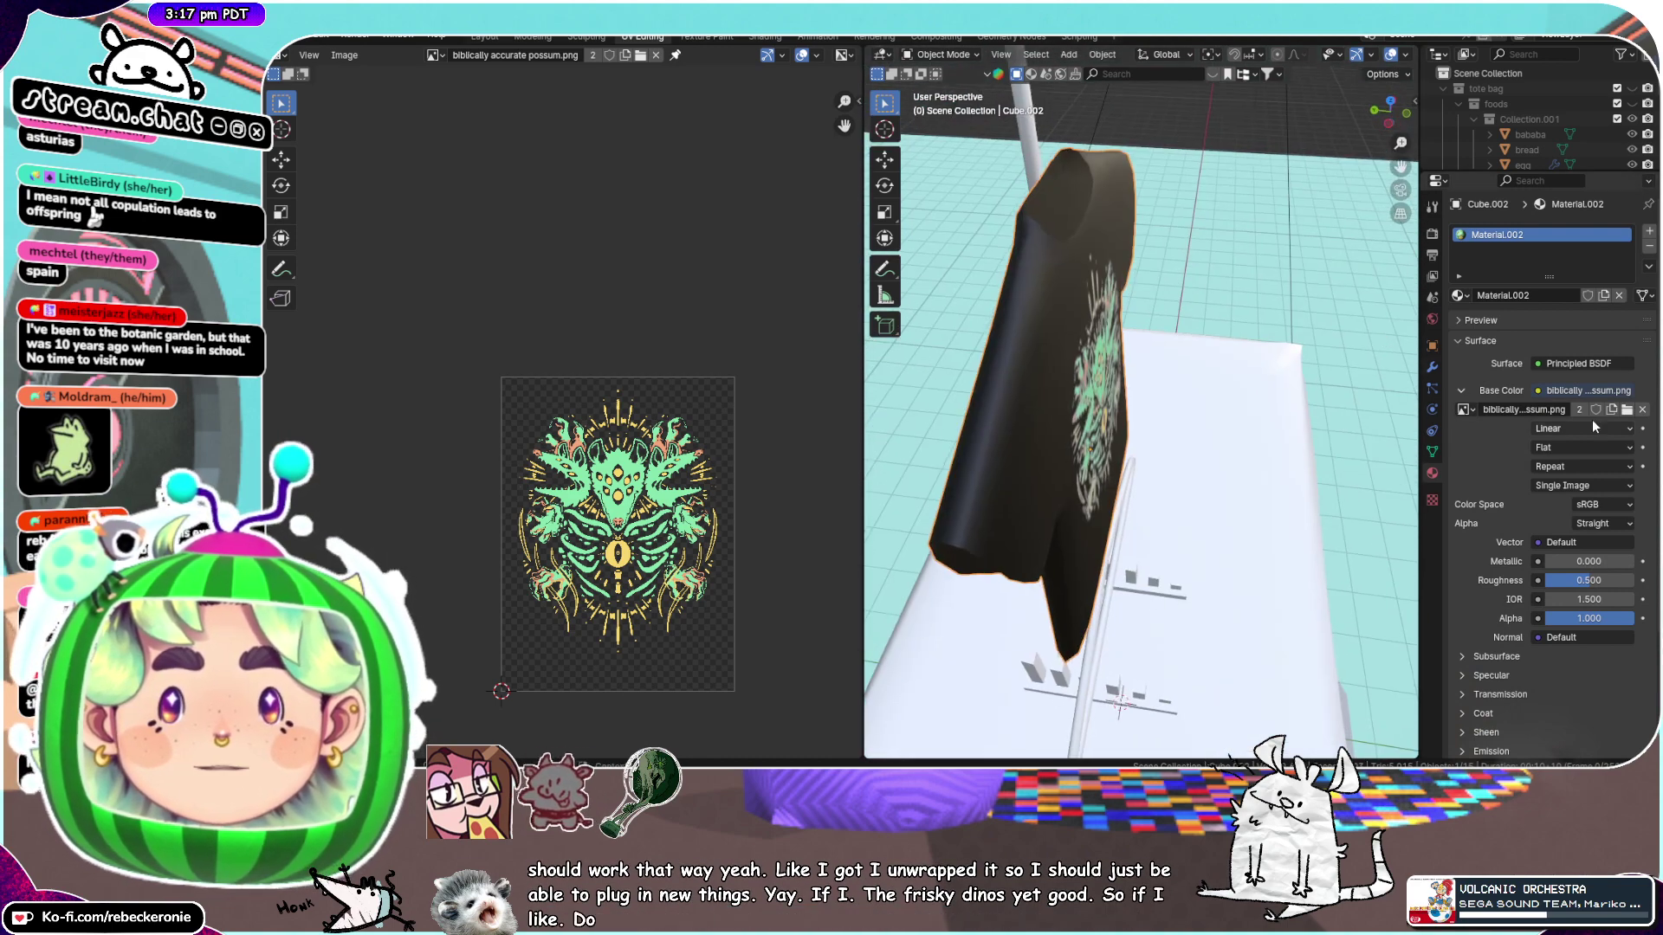
left_click(1432, 368)
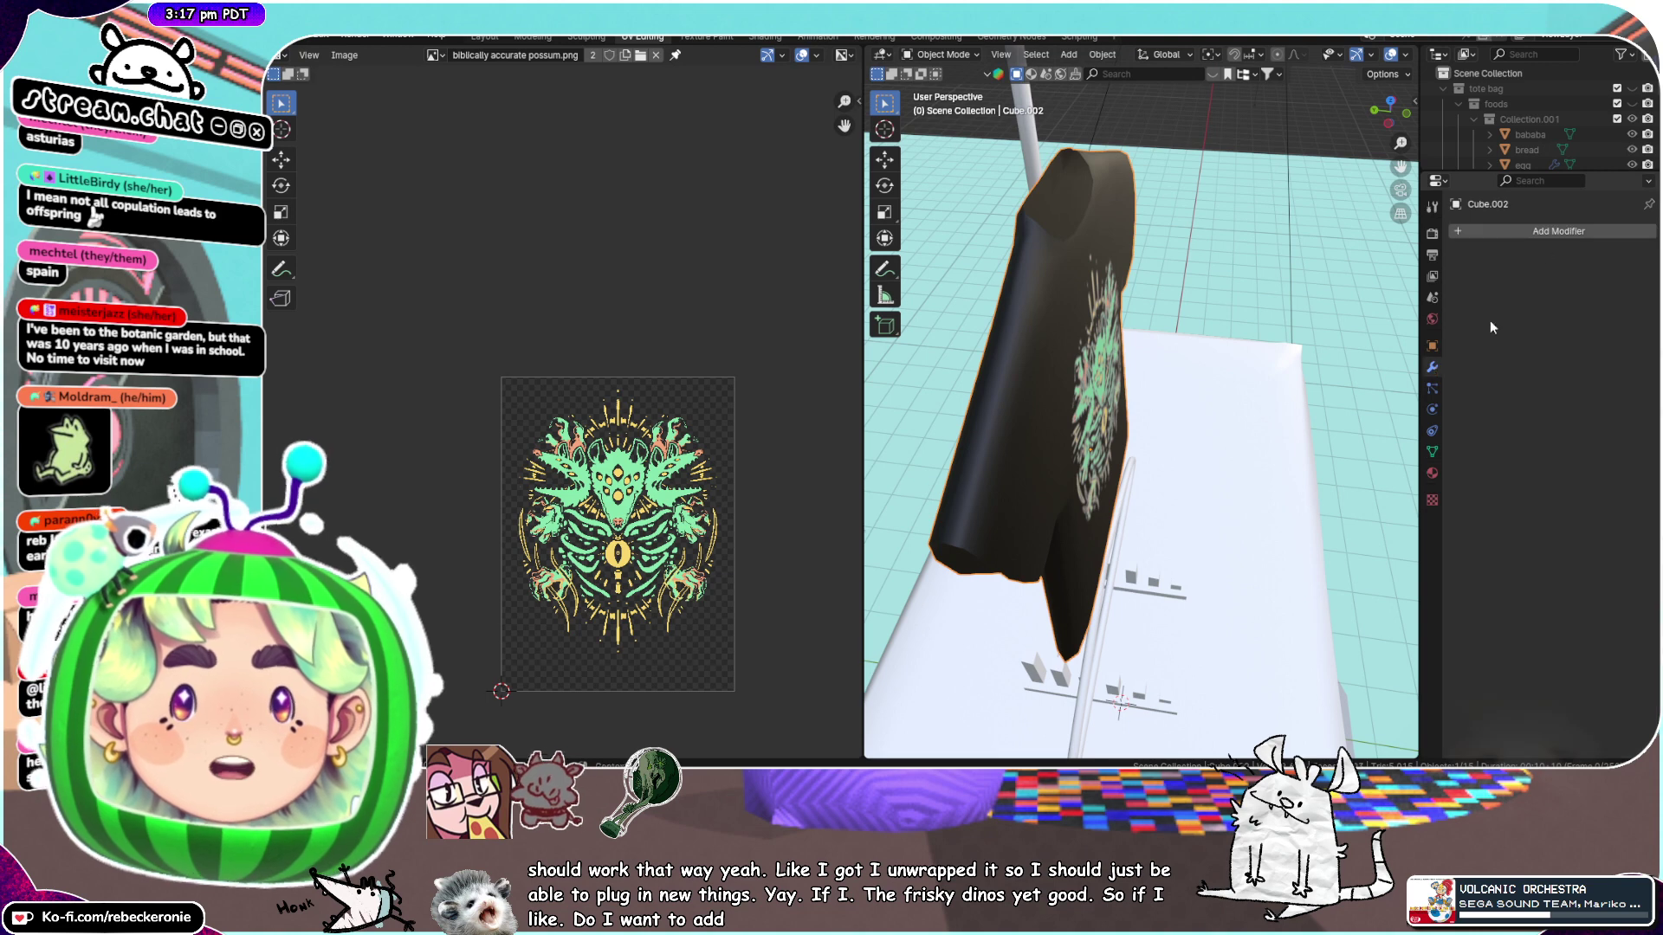
left_click(1550, 237)
mouse_move(1519, 237)
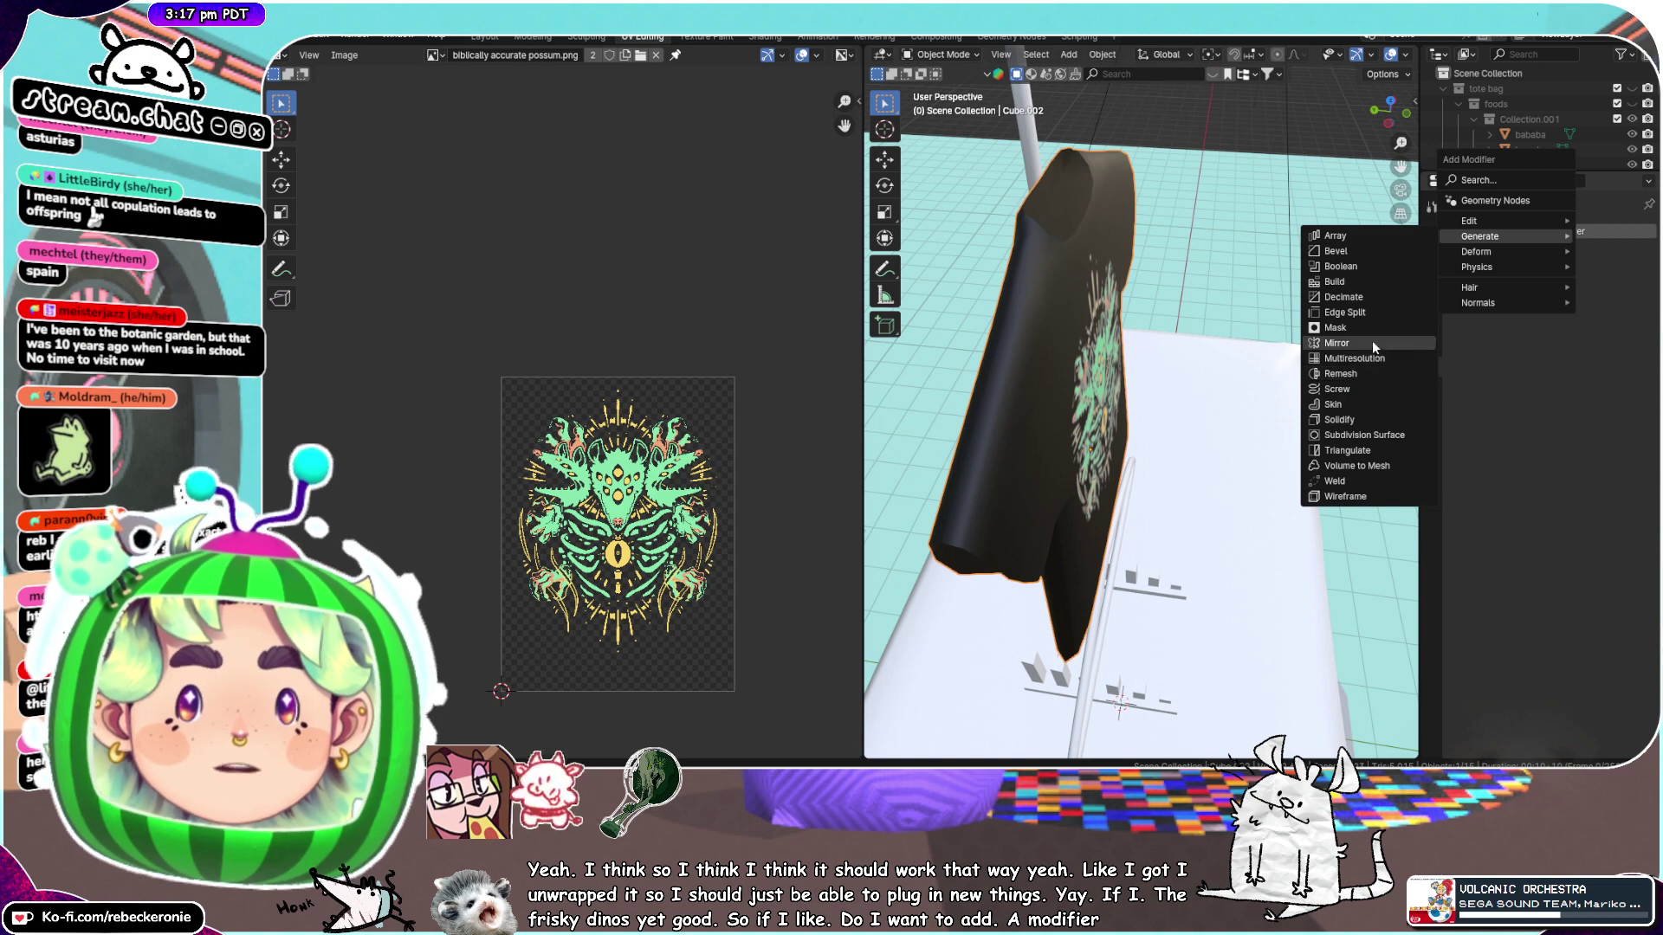
left_click(1368, 421)
scroll(1154, 277, "up", 5)
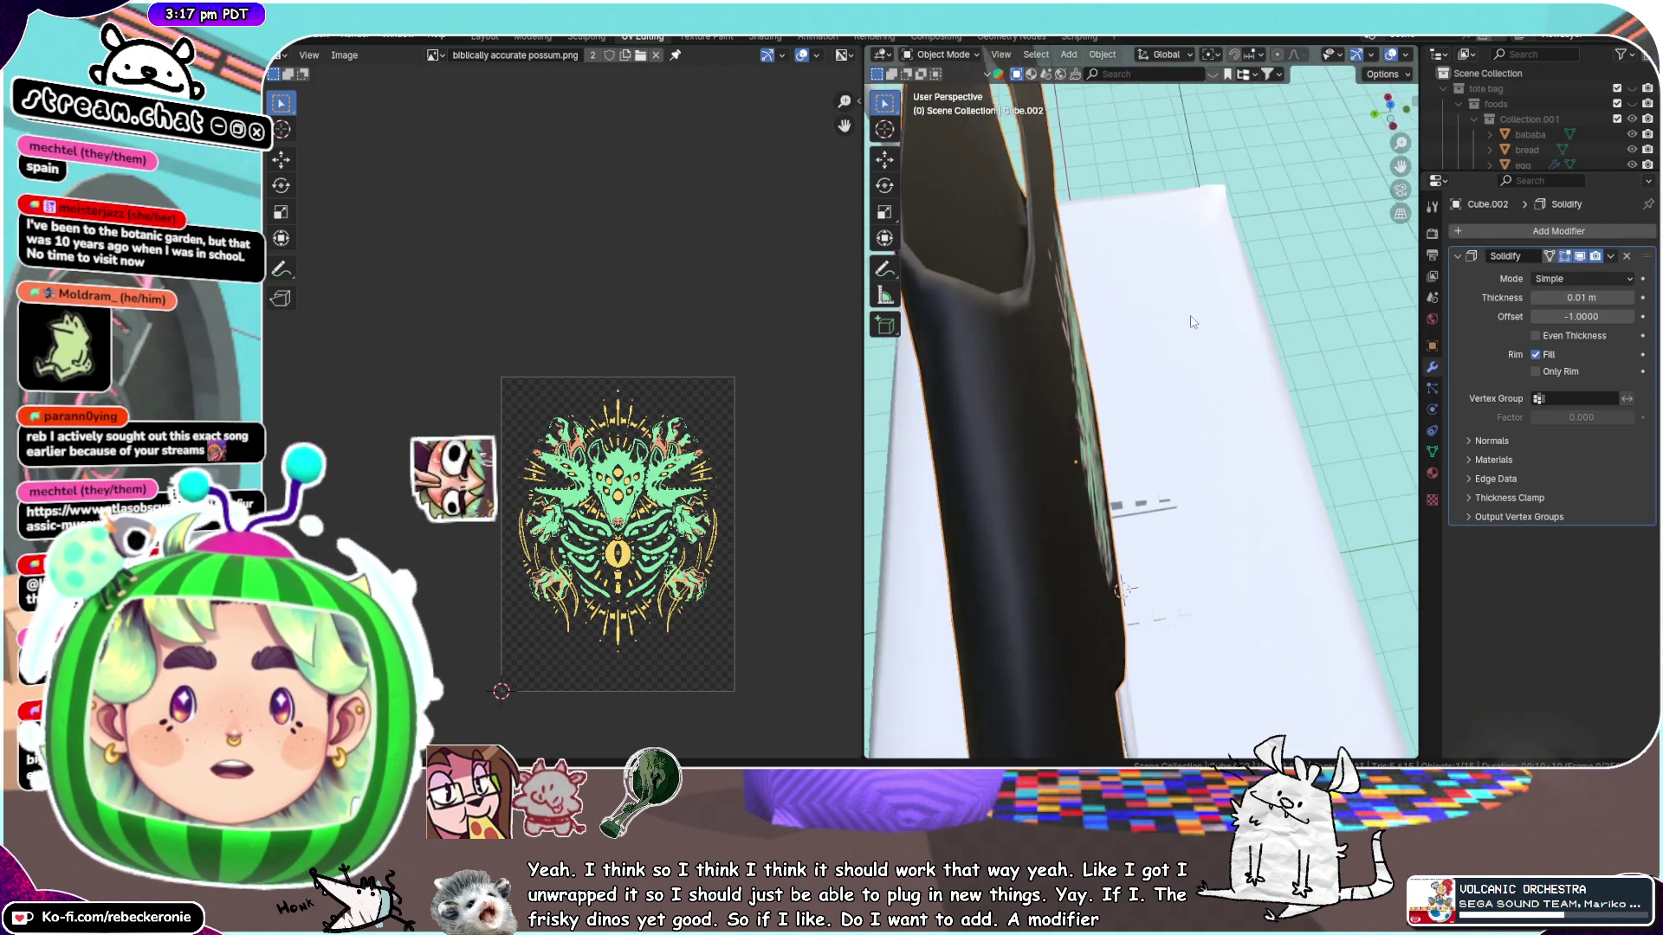
mouse_move(1579, 298)
left_mouse_down()
mouse_move(1543, 298)
mouse_move(1585, 297)
left_mouse_up()
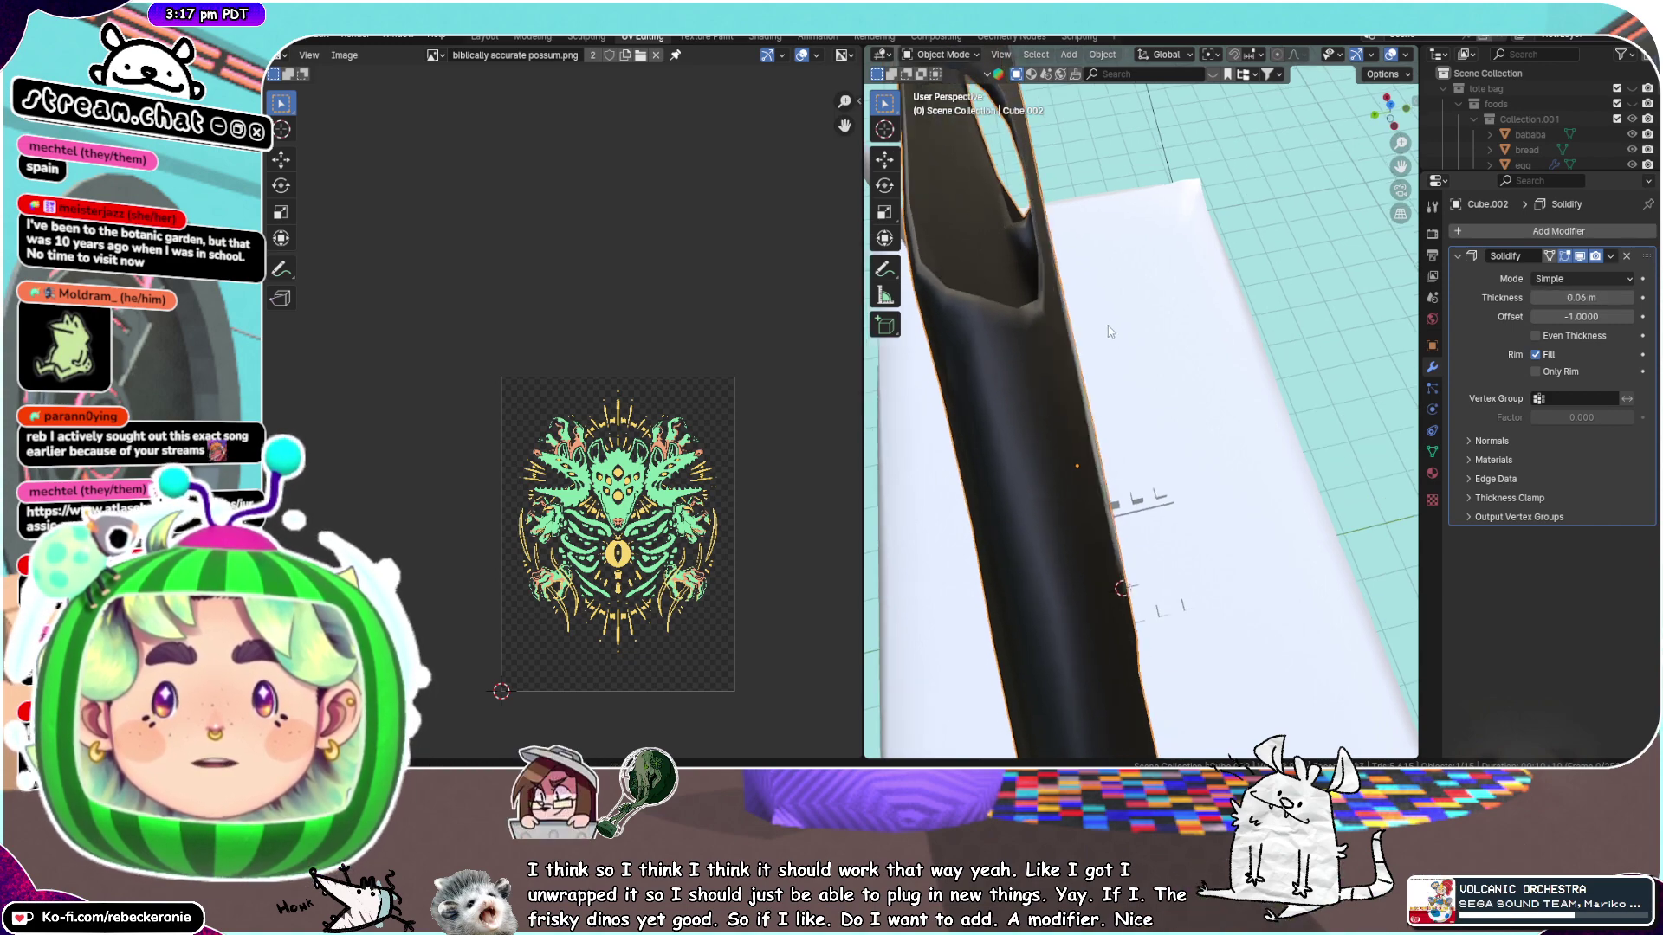
Check the thickened shirt and its print from the front, near and far, and save the file
scroll(1152, 381, "down", 4)
middle_click_drag(1152, 381, 1192, 424)
scroll(1191, 425, "up", 7)
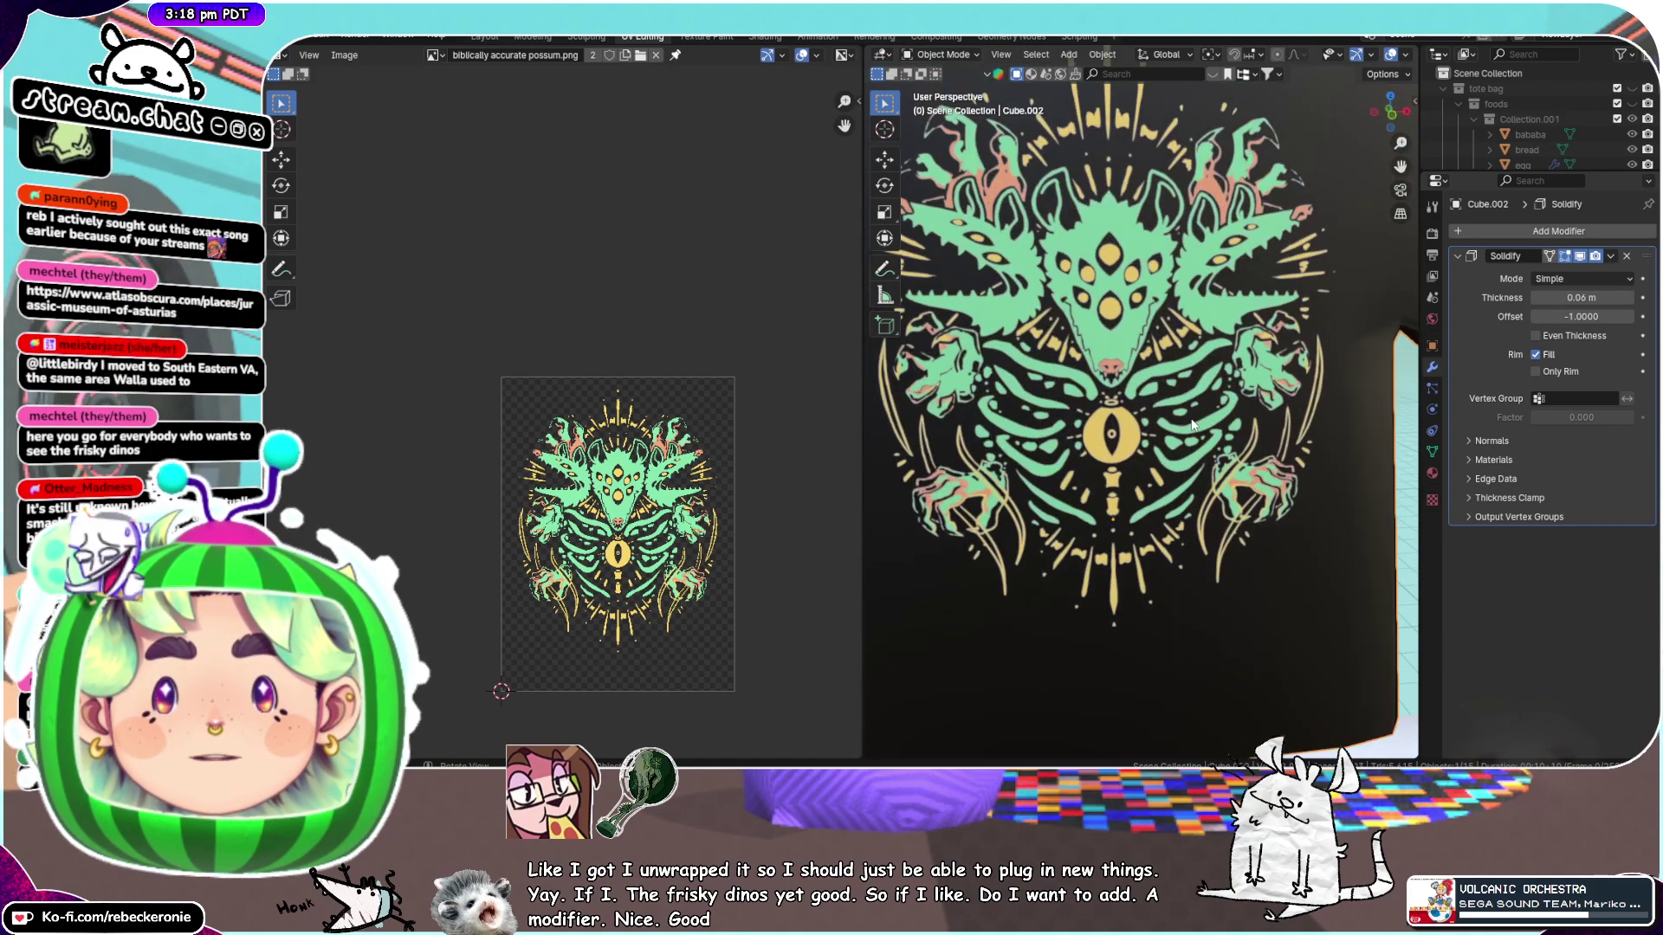
scroll(1176, 400, "down", 7)
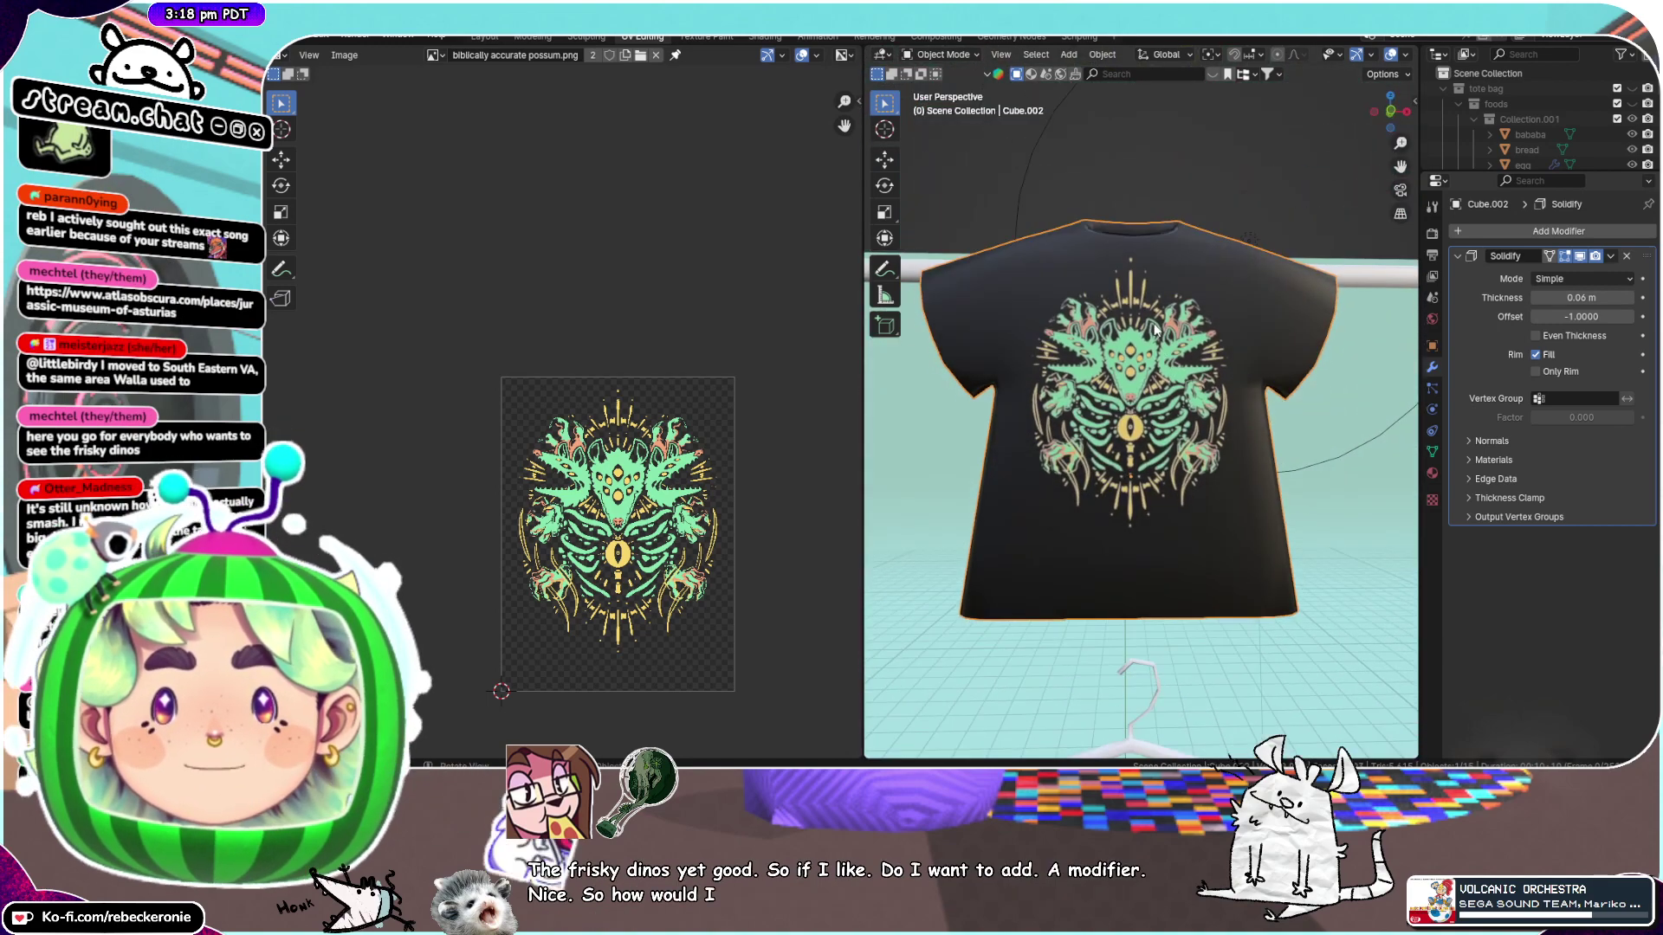
key("ctrl+s")
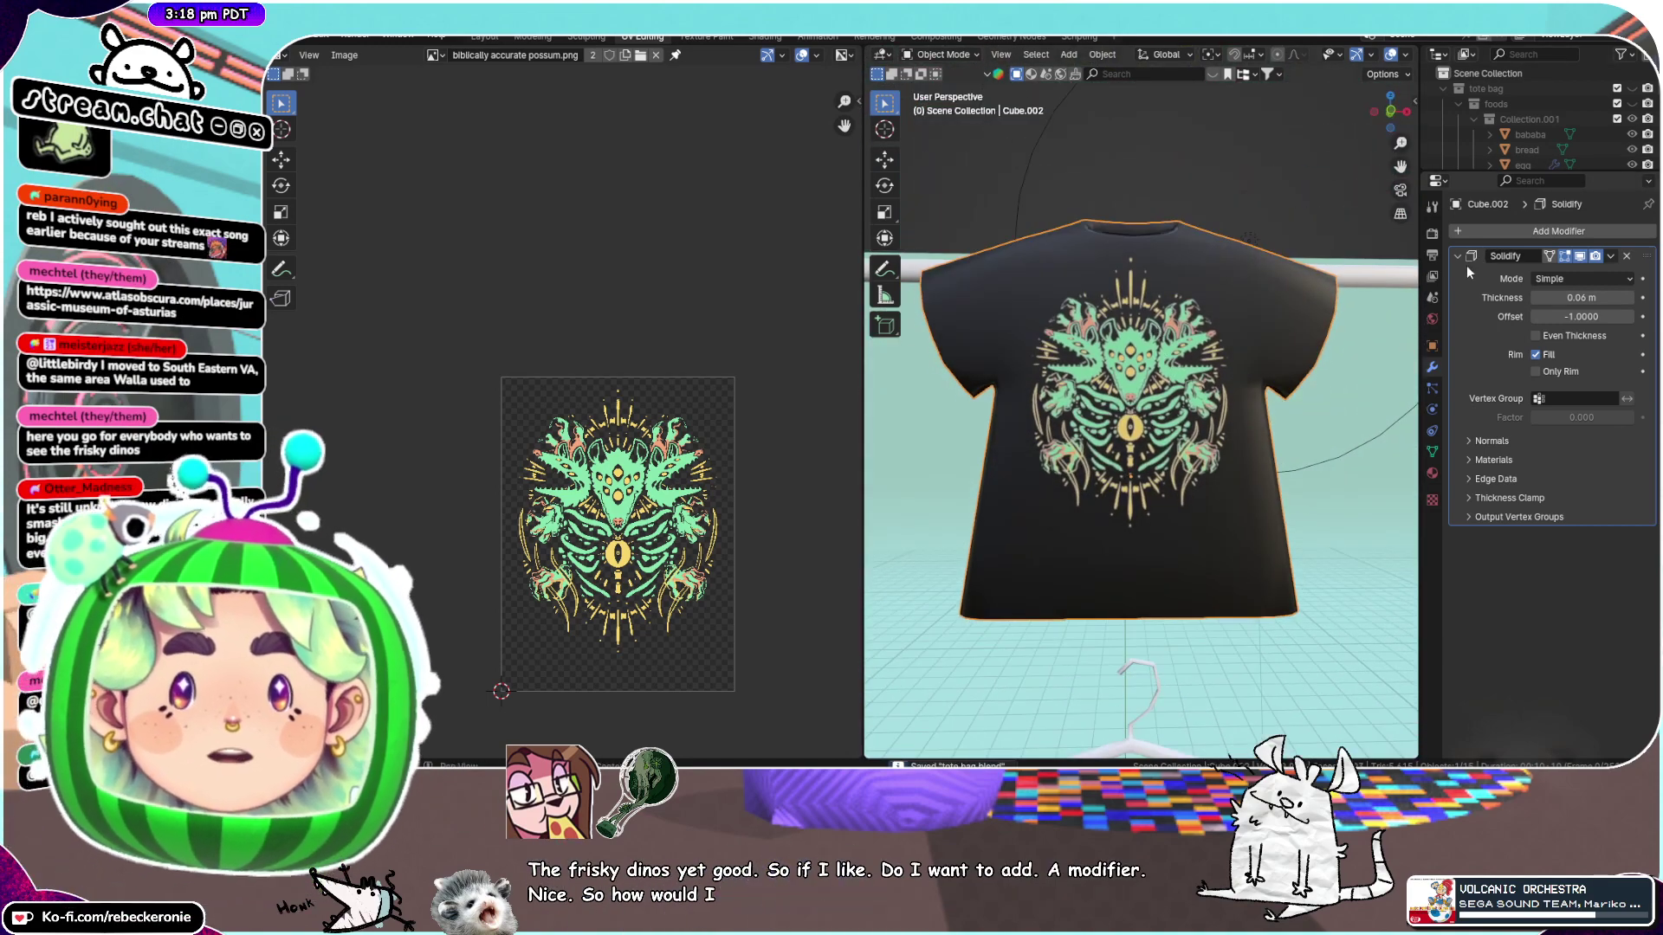
In the shirt material, try Clip and Mirror as the possum image's extension mode and settle on Extend
left_click(1433, 473)
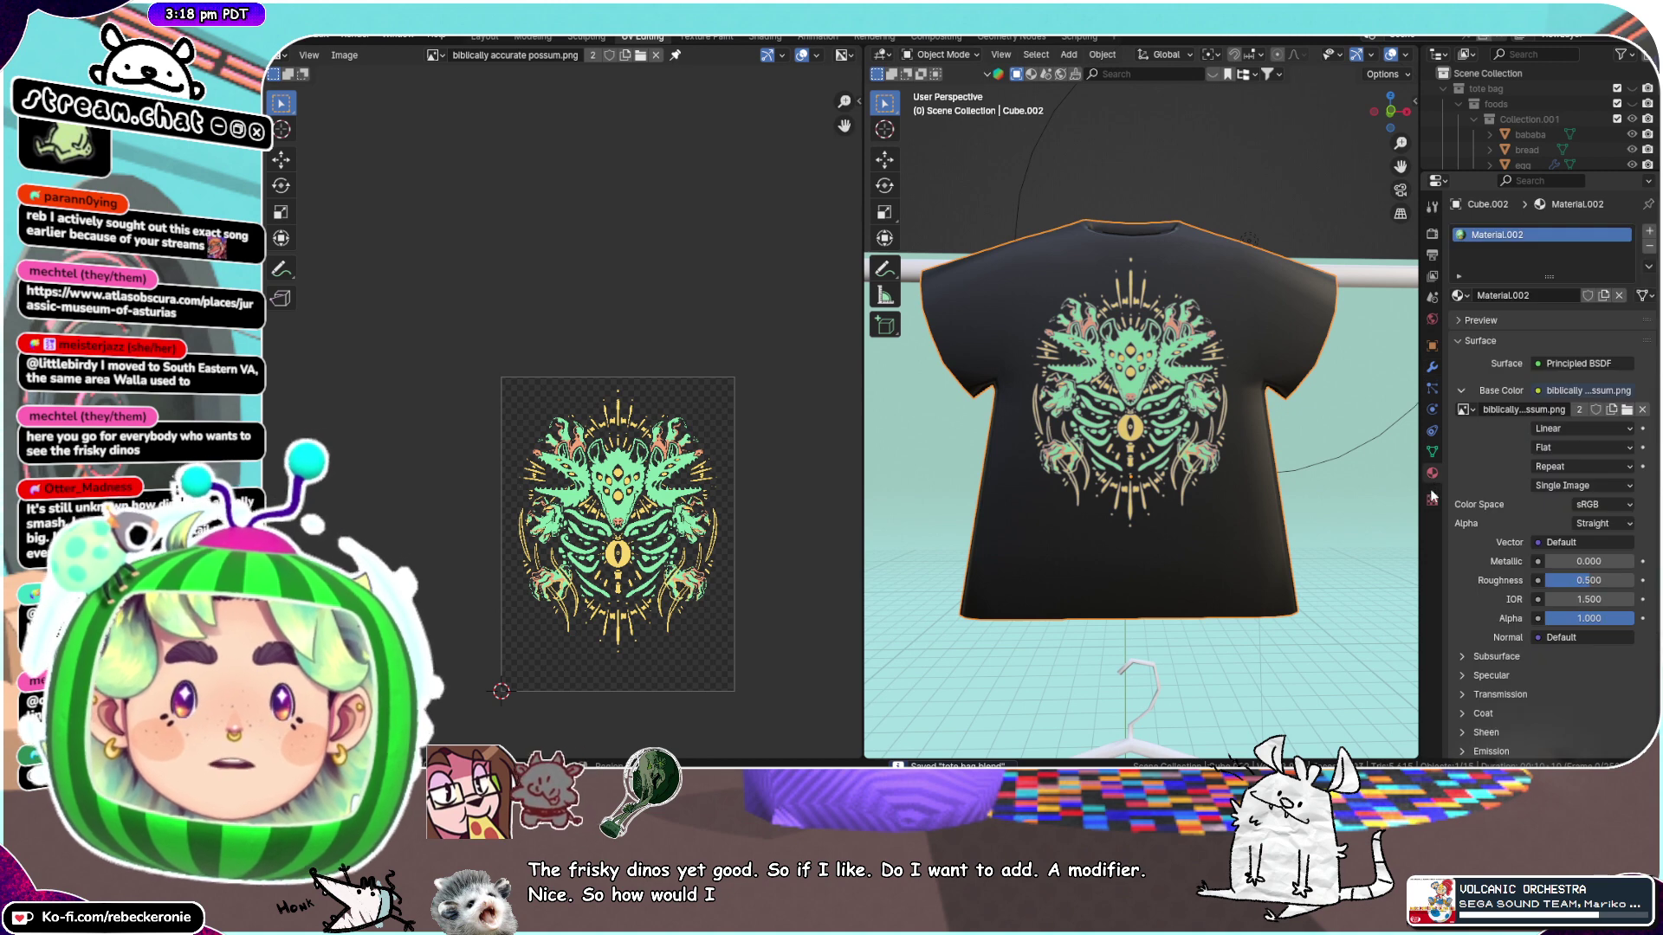
left_click(1573, 469)
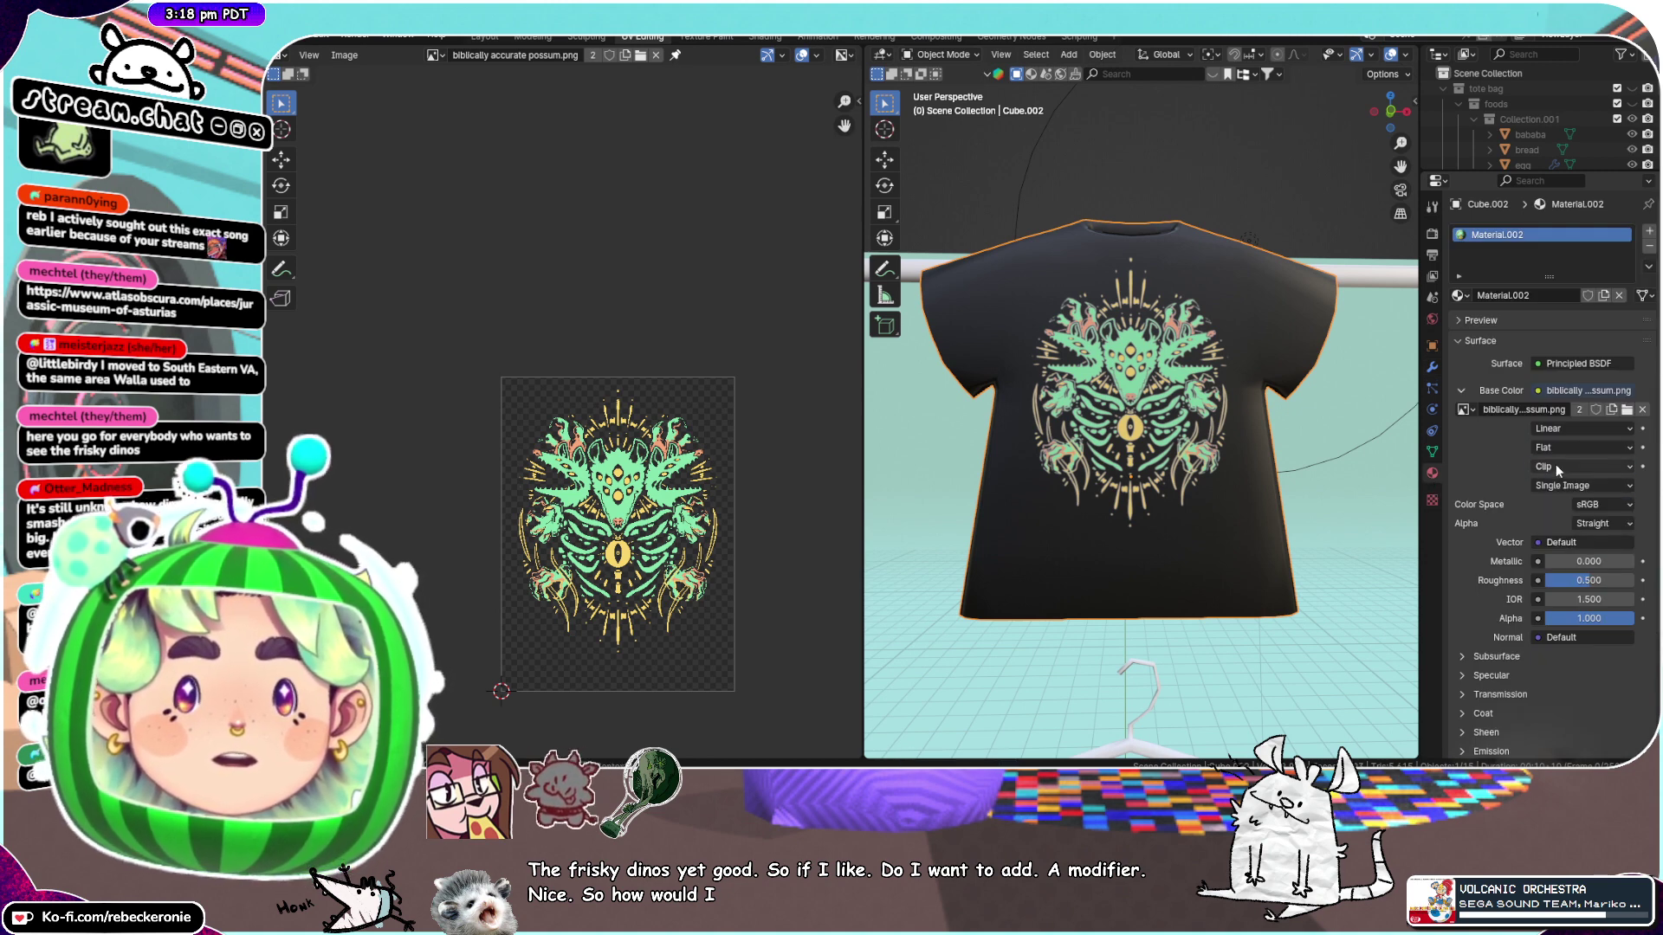
left_click(1561, 469)
left_click(1569, 556)
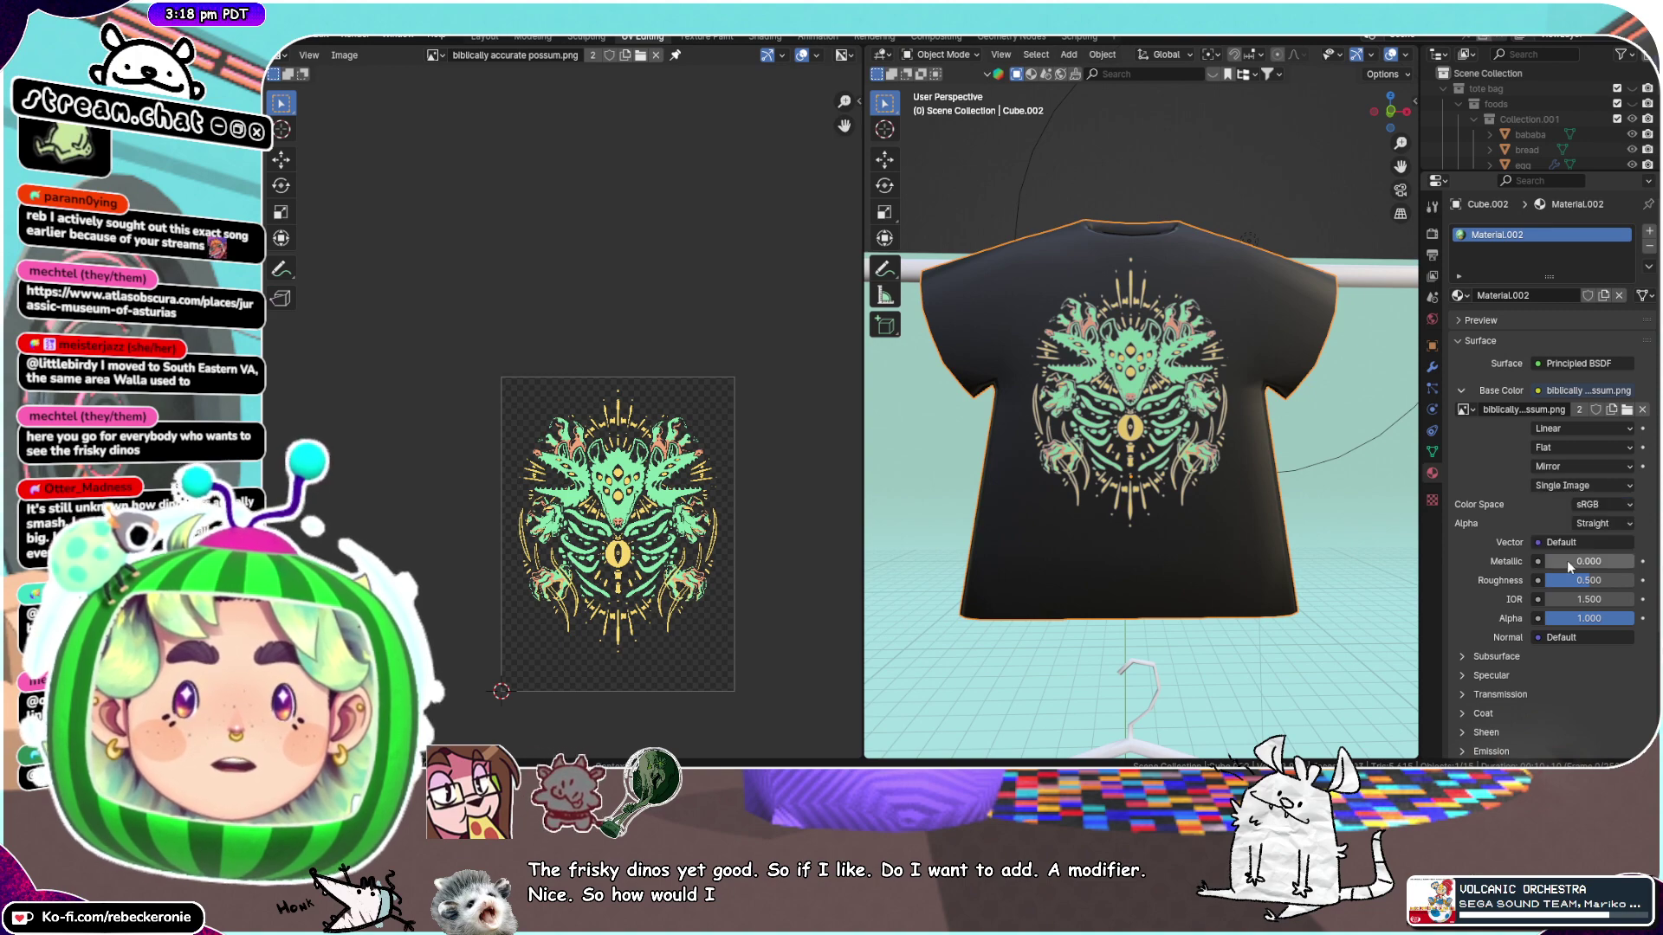
left_click(1567, 466)
left_click(1566, 521)
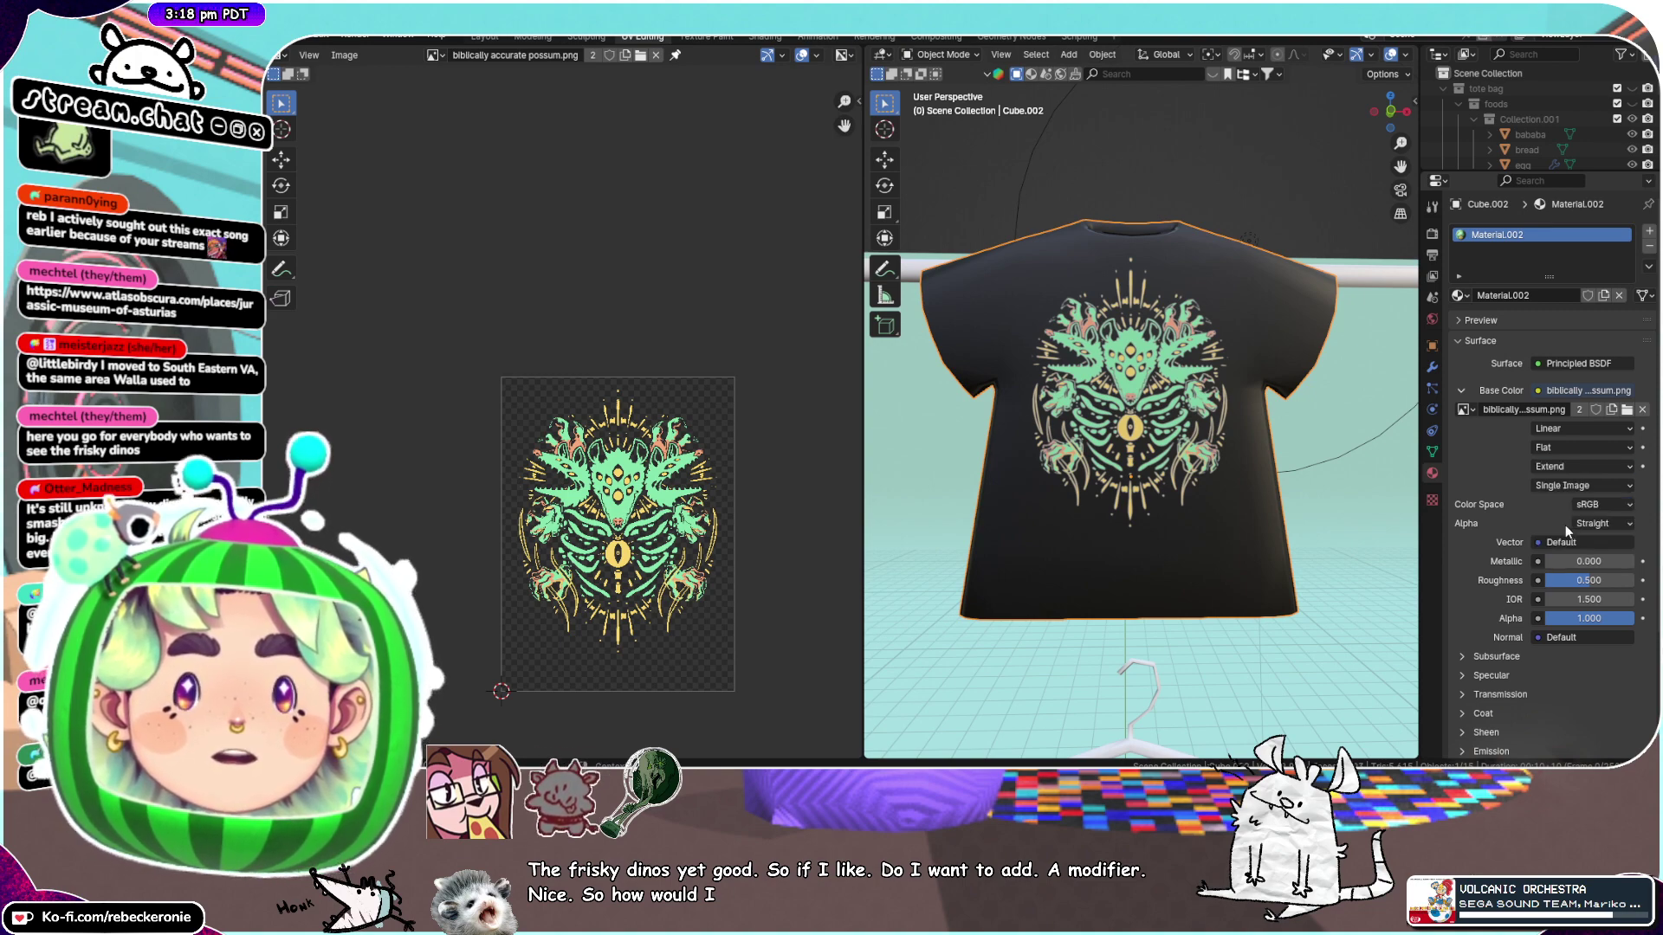
middle_click_drag(1377, 450, 1353, 497)
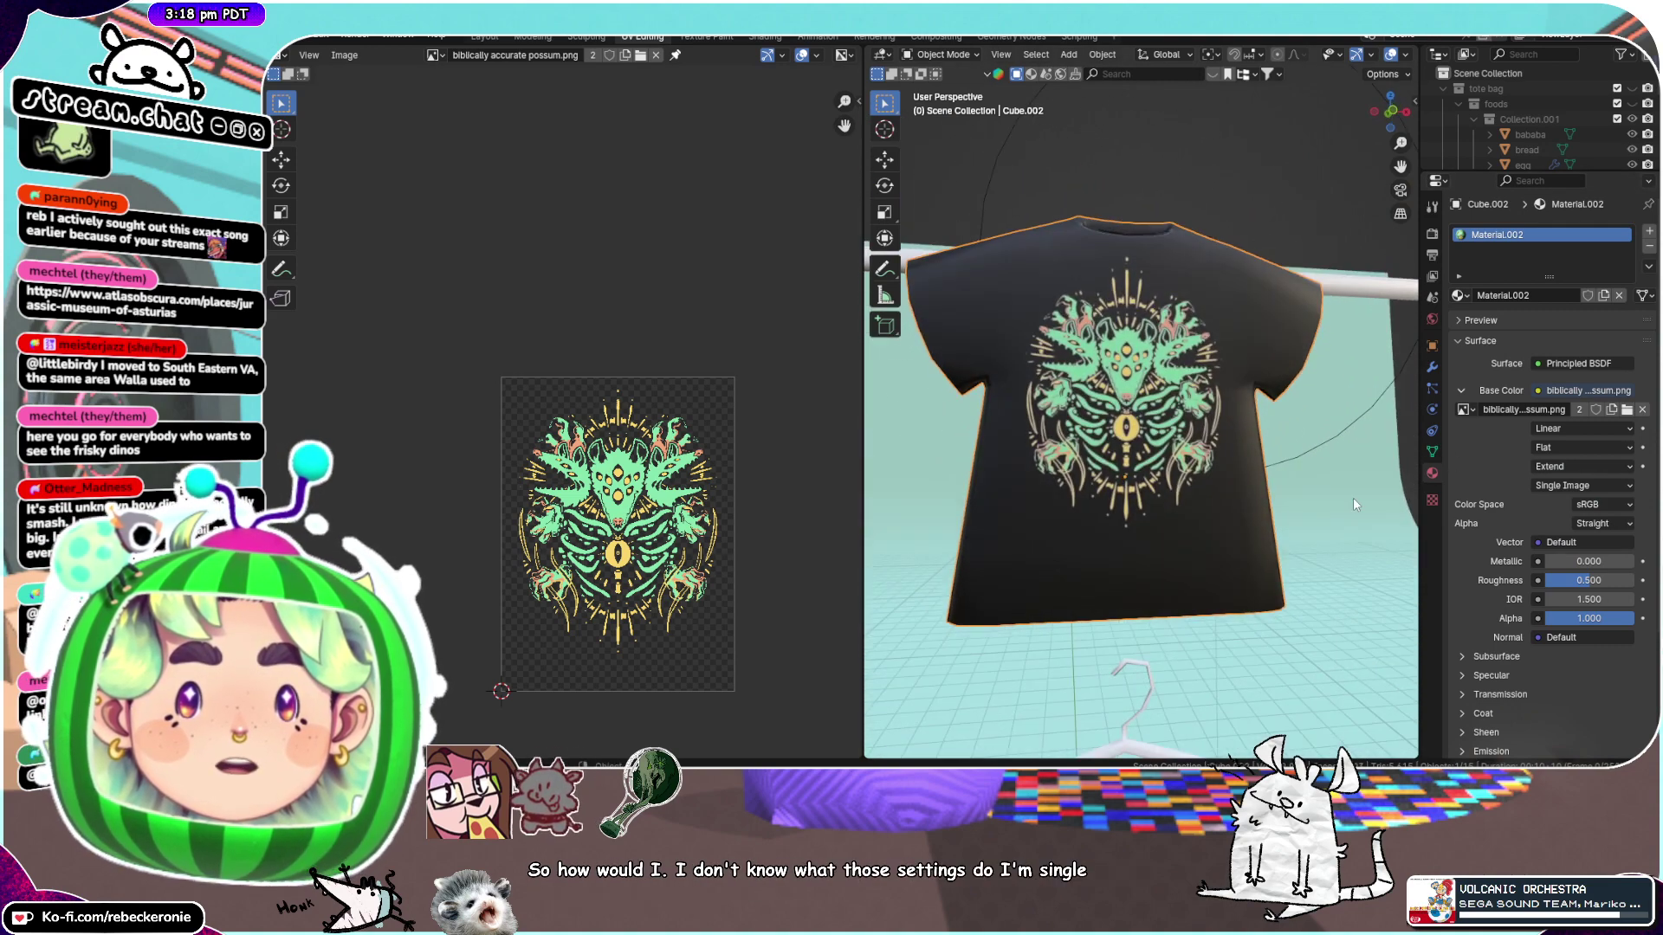
Try raising the specular IOR level of the shirt material and undo the change
scroll(1474, 460, "down", 5)
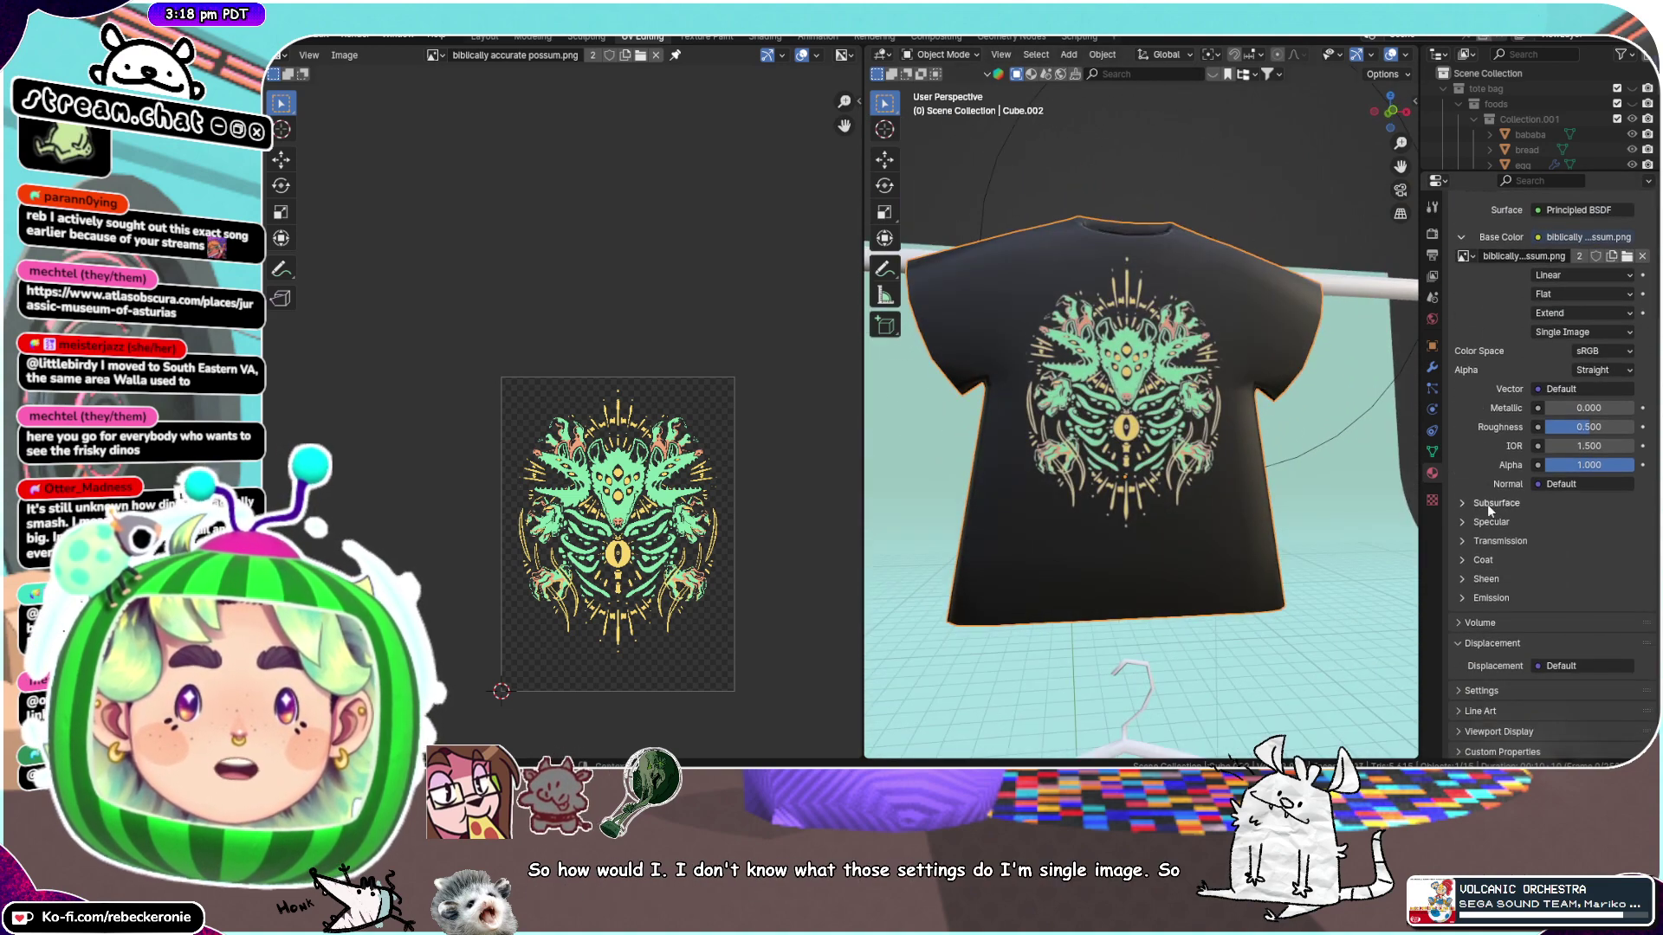
left_click(1483, 522)
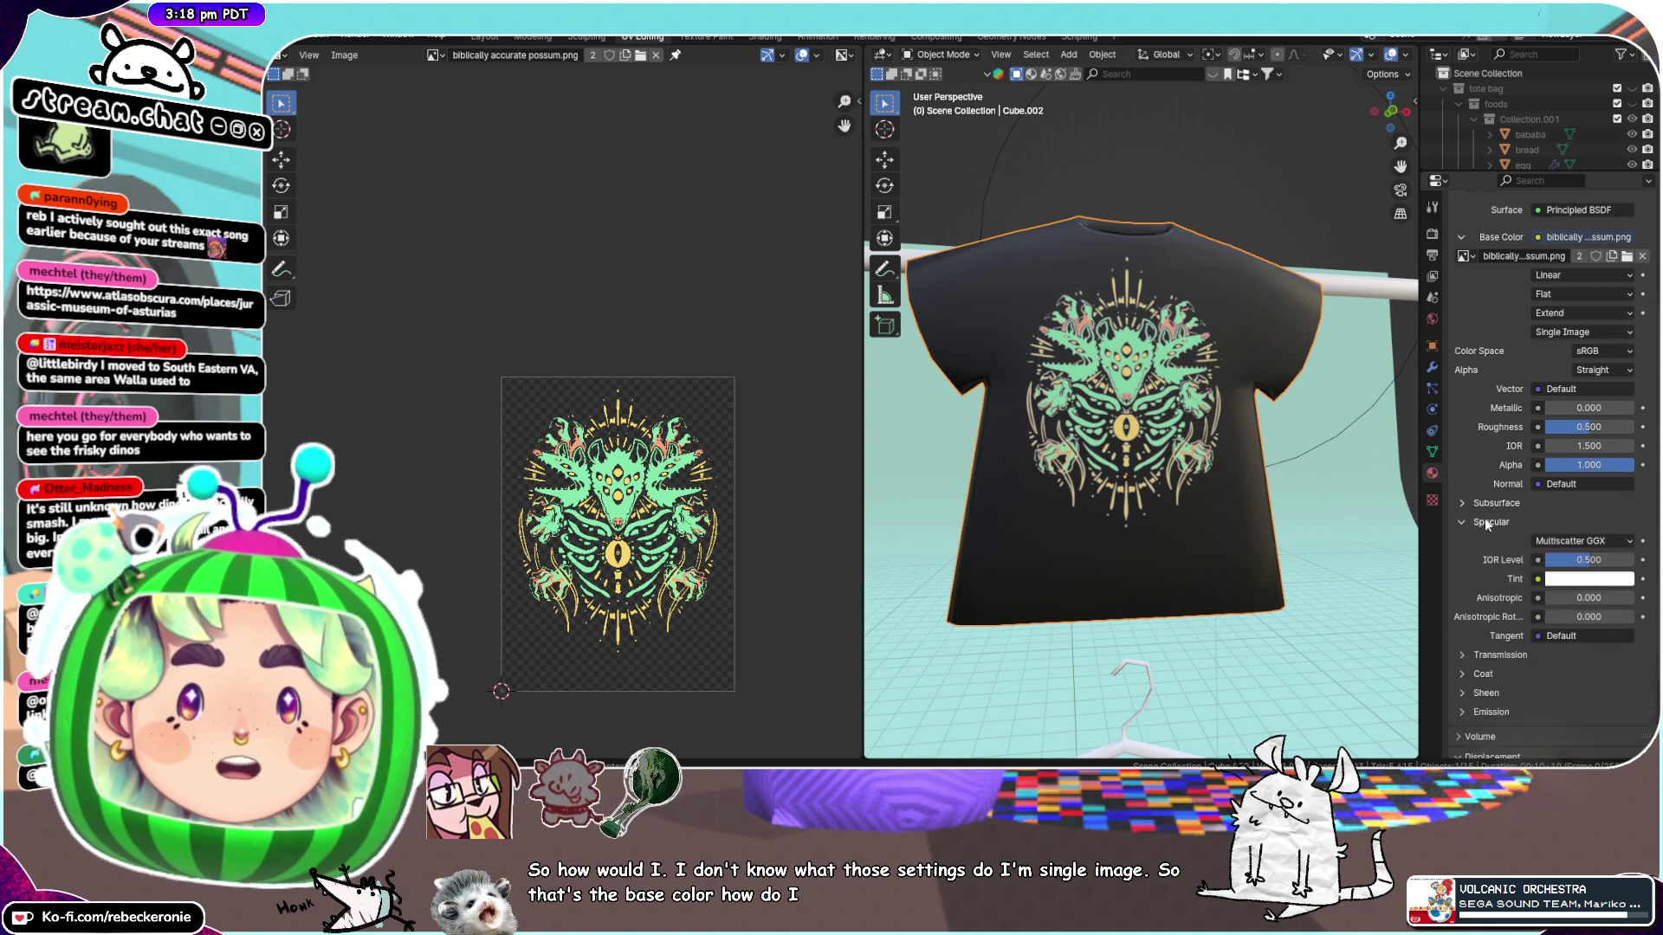
scroll(1472, 523, "down", 3)
scroll(1315, 459, "up", 6)
mouse_move(1316, 461)
middle_mouse_down()
mouse_move(1310, 334)
mouse_move(1303, 498)
mouse_move(1186, 475)
mouse_move(1280, 460)
mouse_move(1291, 397)
mouse_move(1360, 461)
mouse_move(1296, 444)
middle_mouse_up()
scroll(1187, 475, "down", 6)
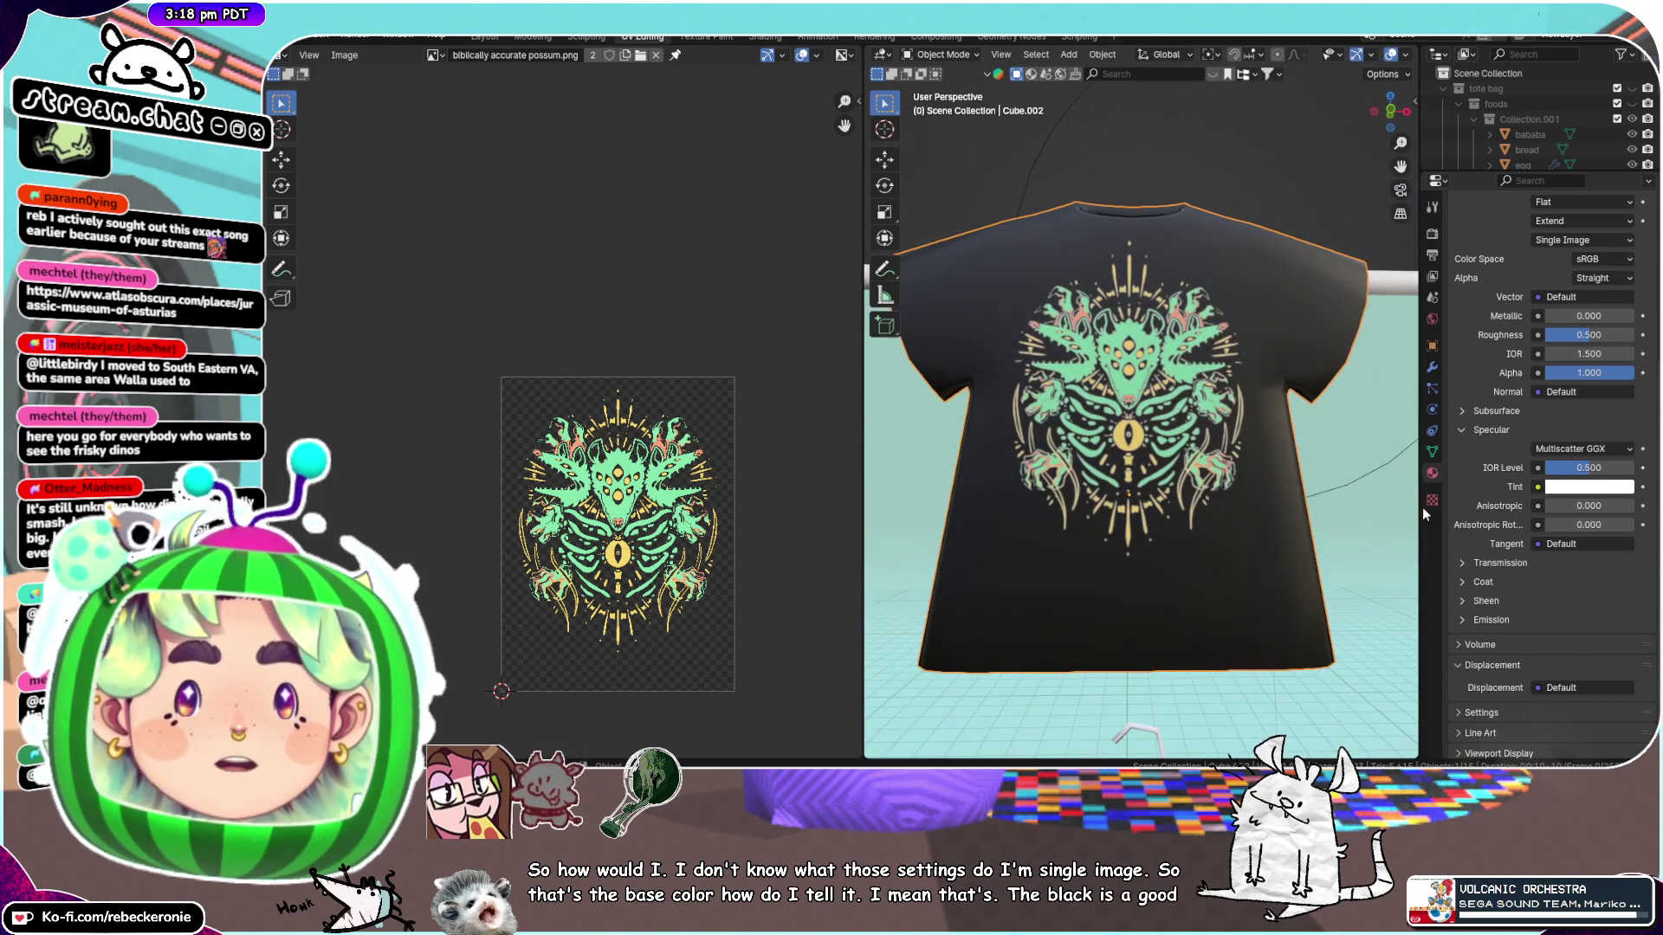
left_click_drag(1577, 474, 1620, 475)
key("ctrl+z")
Switch the shirt to Edit Mode and select the edge loop around the neckline opening
mouse_move(1307, 440)
middle_mouse_down()
mouse_move(1339, 461)
mouse_move(901, 484)
mouse_move(903, 429)
mouse_move(1334, 433)
mouse_move(1157, 308)
mouse_move(1162, 277)
middle_mouse_up()
key("ctrl+Tab")
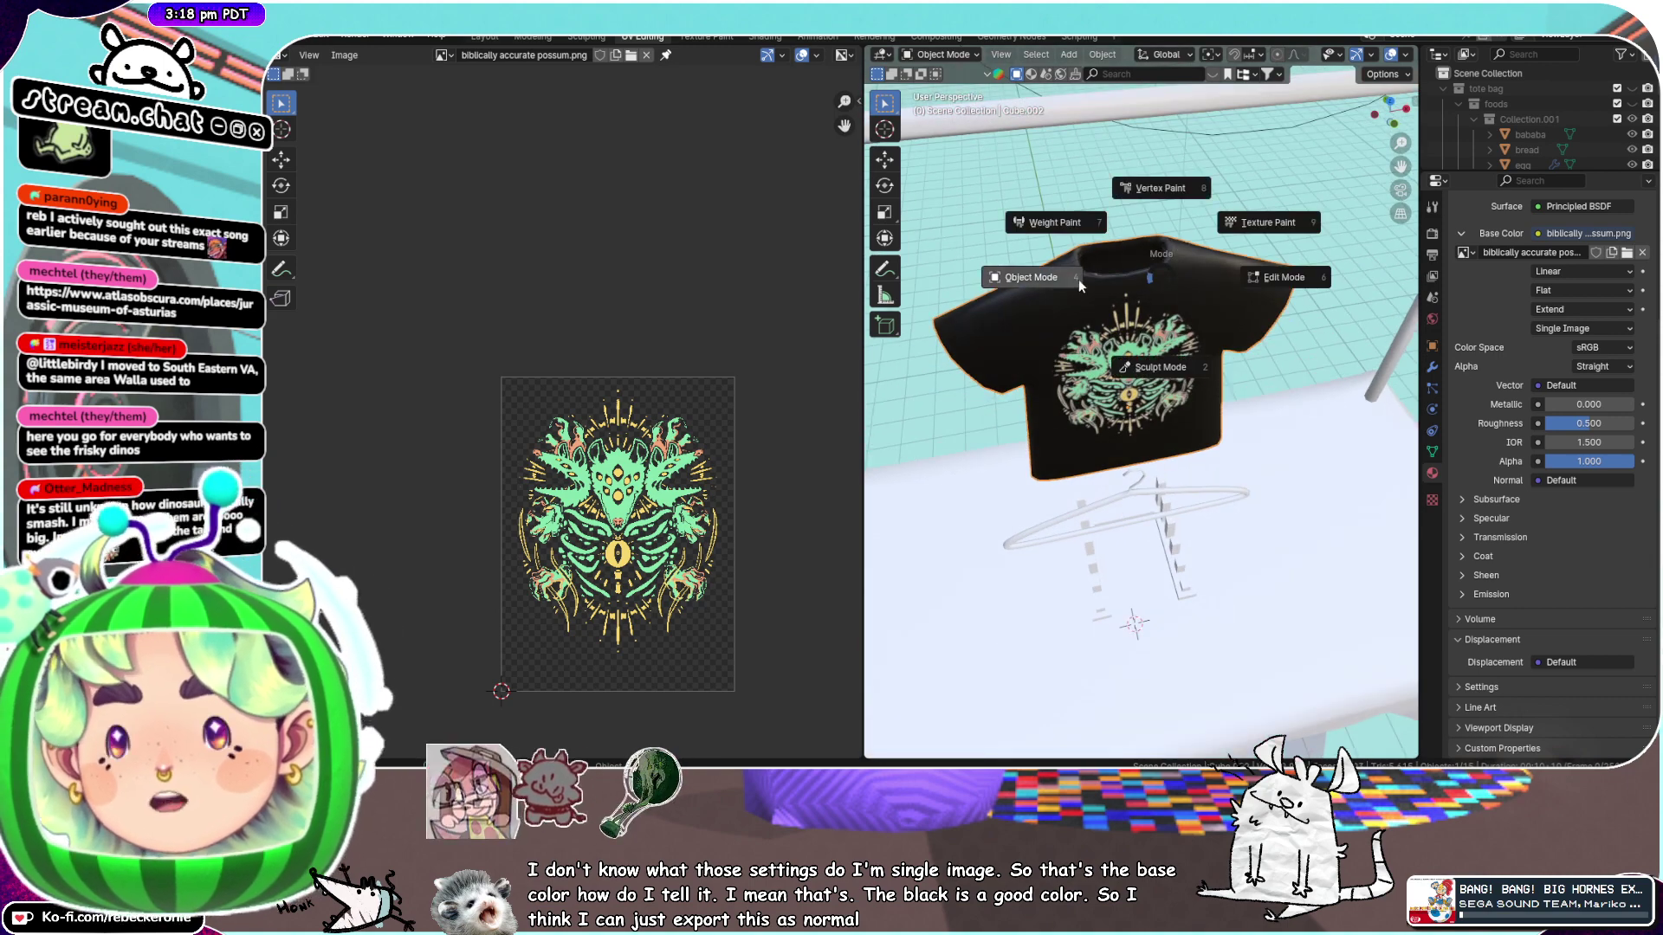
left_click(1266, 278)
scroll(1176, 217, "up", 3)
left_click(1176, 217)
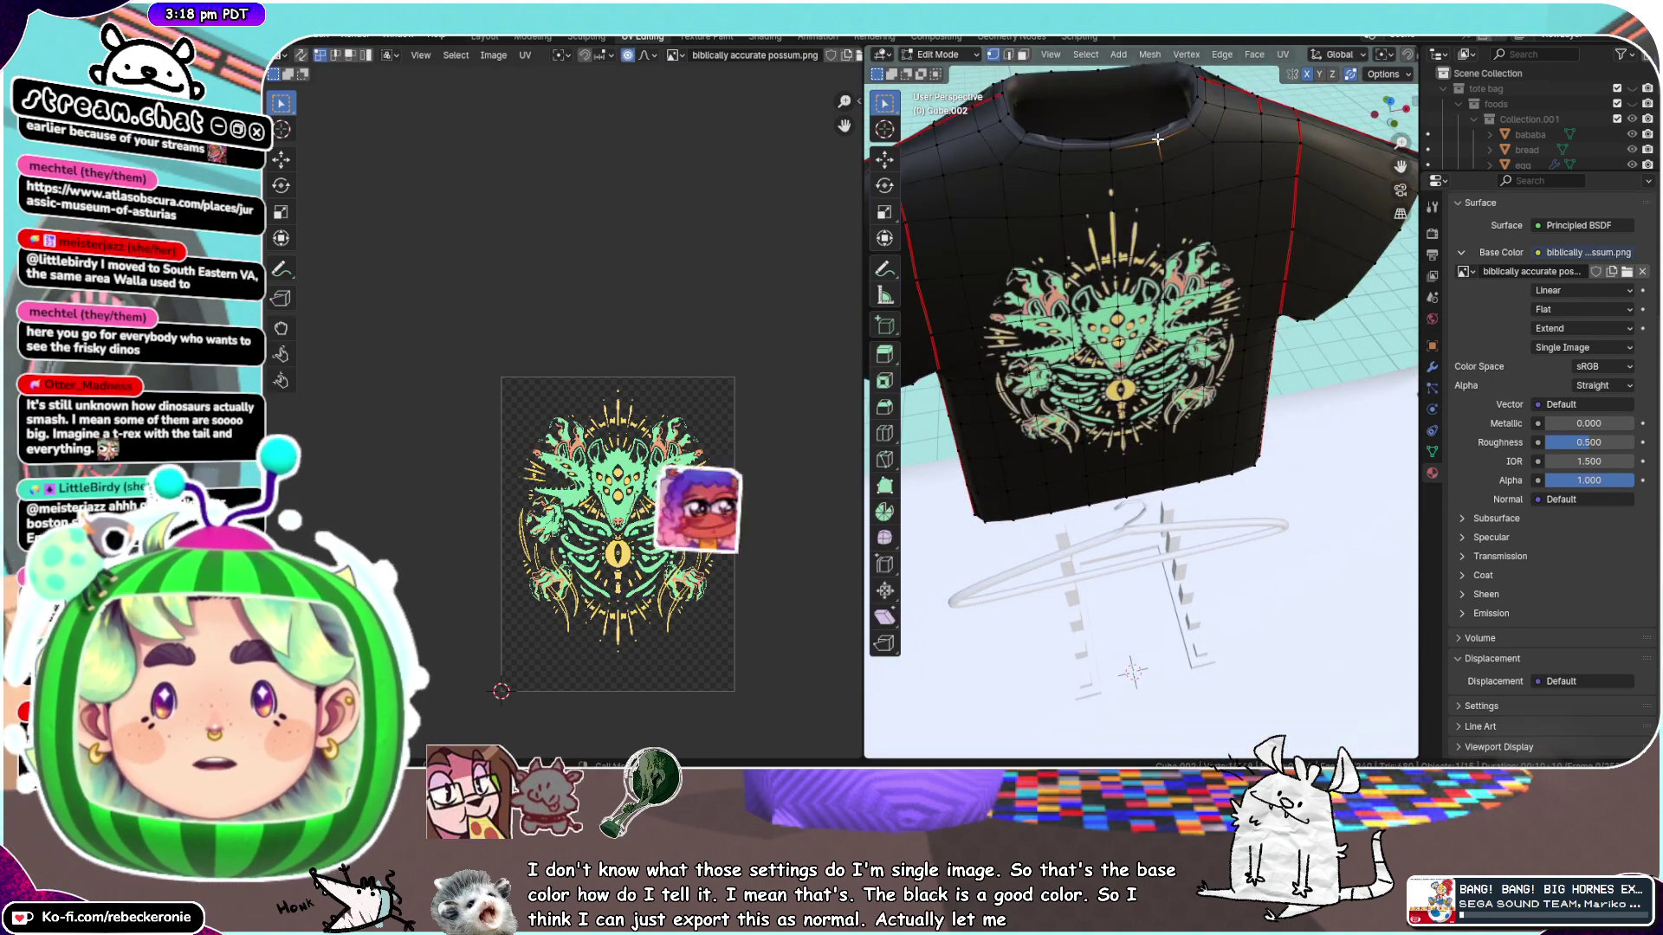
key("KP_Decimal")
scroll(1166, 121, "down", 5)
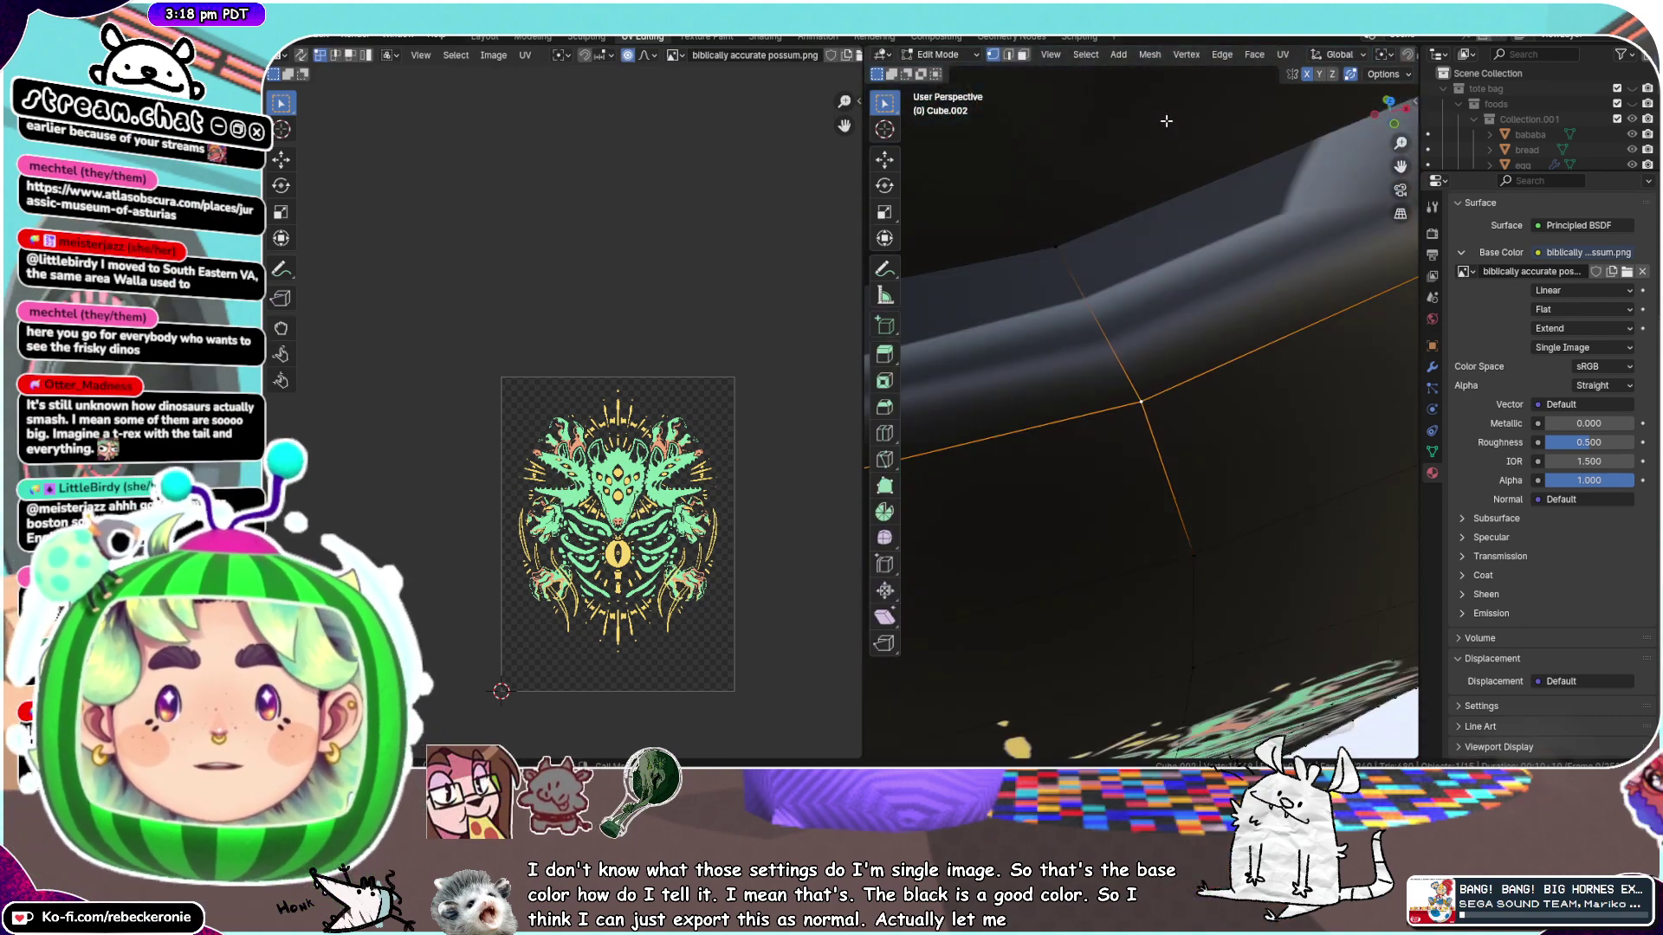
middle_click_drag(1166, 121, 1171, 178)
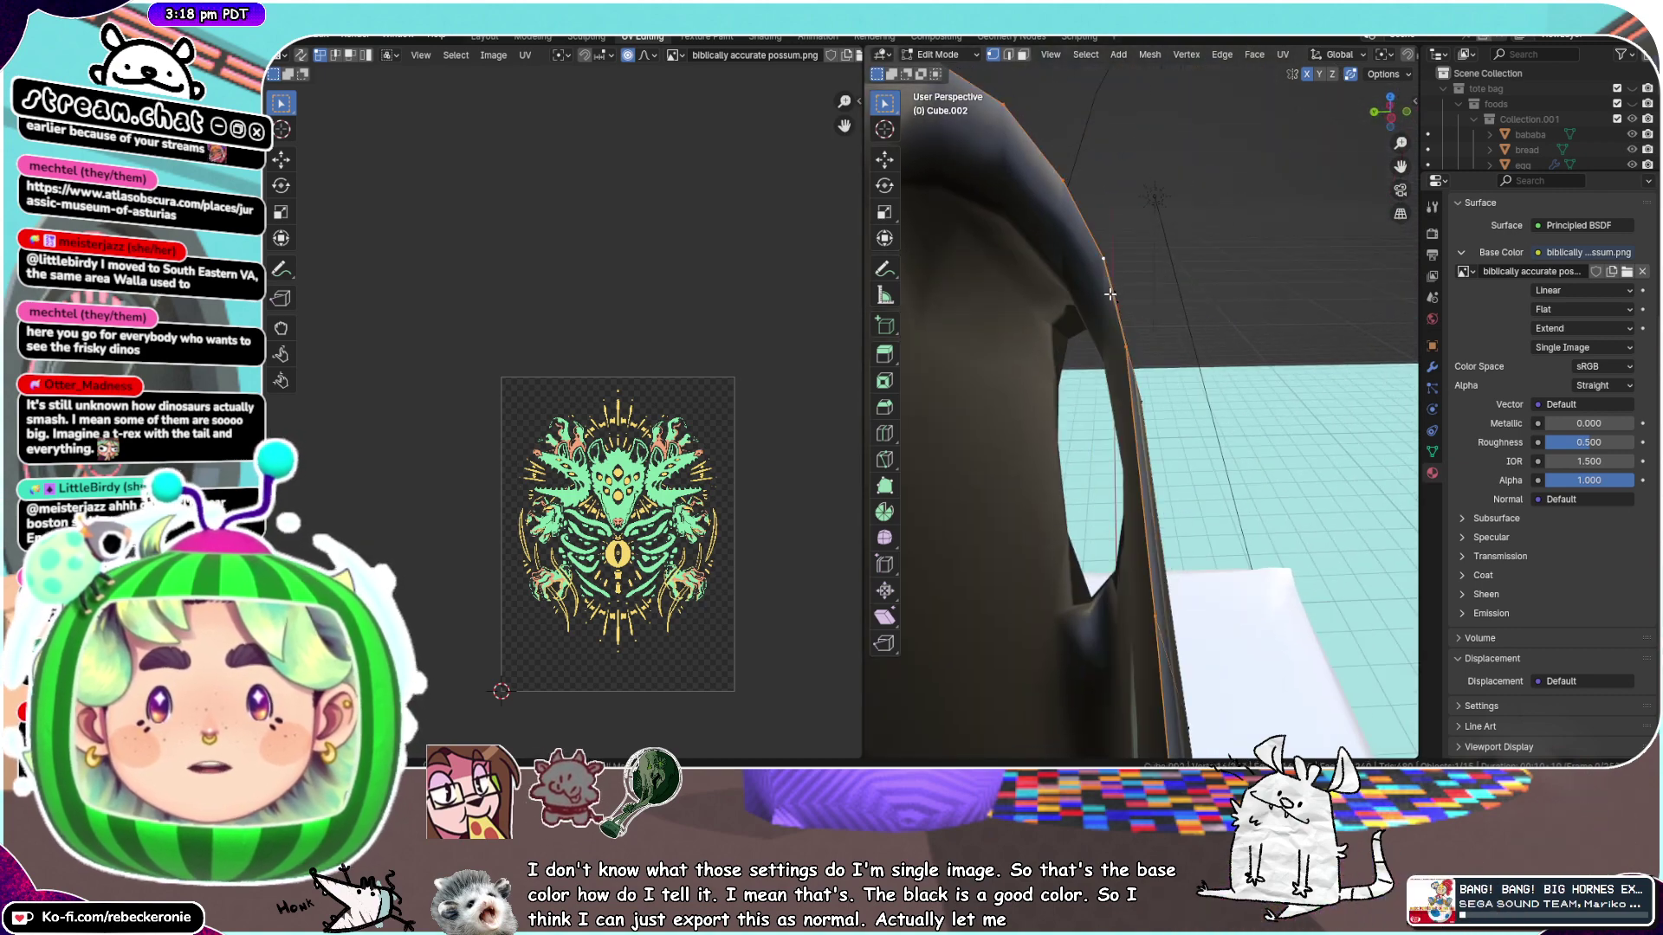
middle_click_drag(1111, 295, 1331, 171)
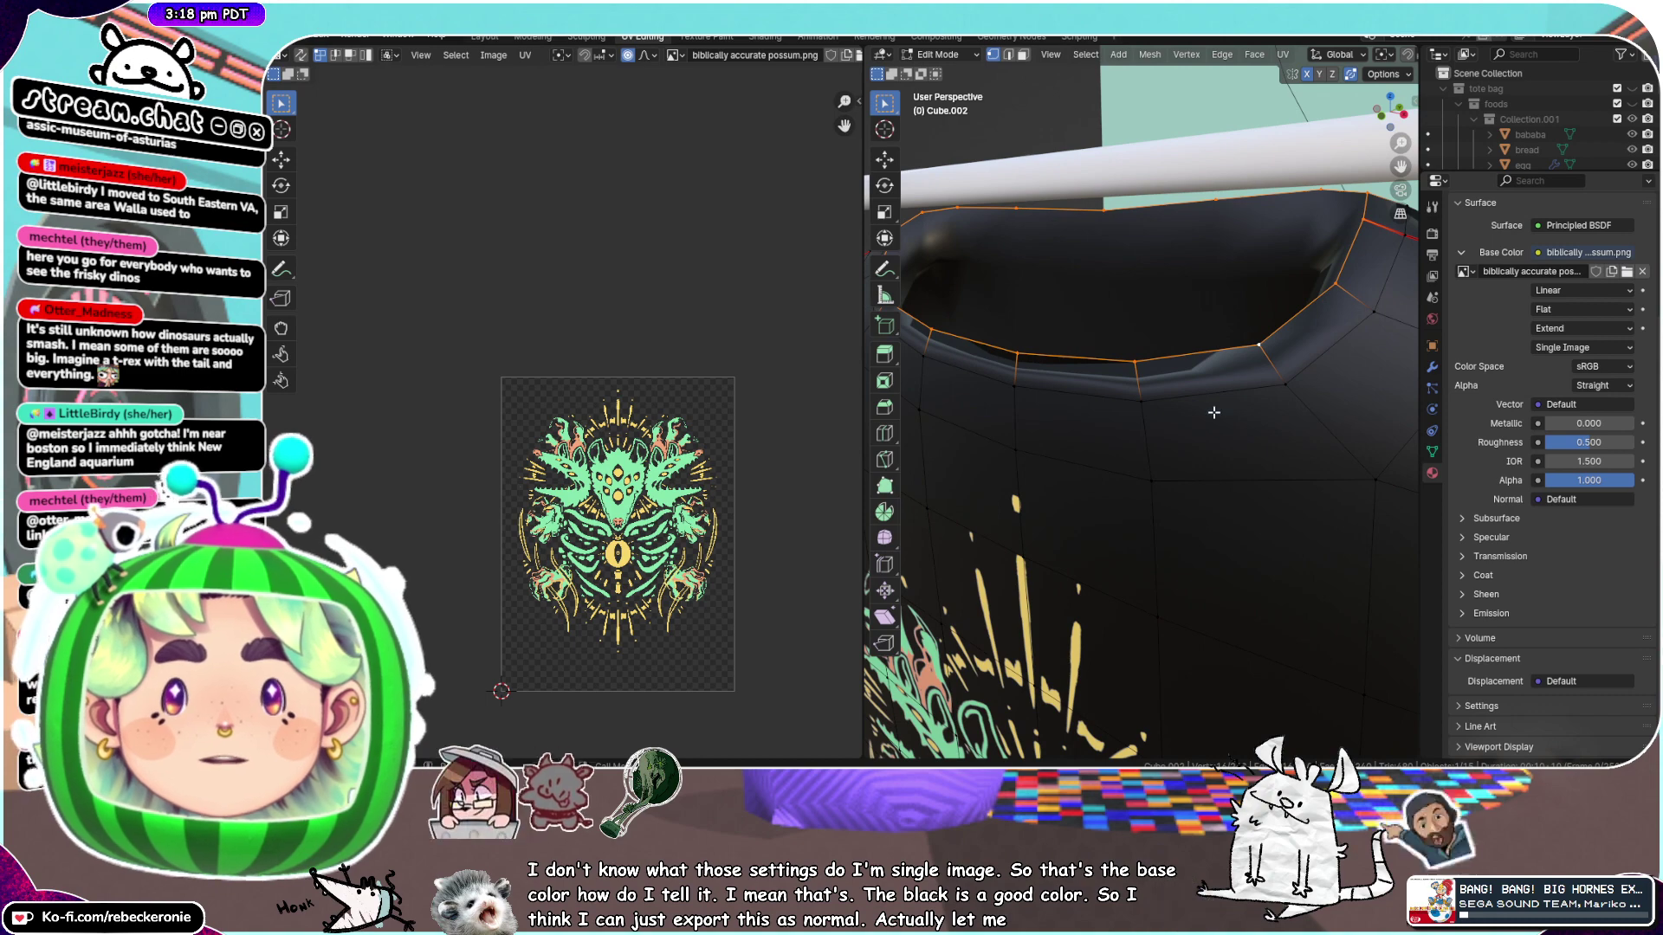
Try extruding the neckline loop inward at a scale of about 0.82 and scaling it along Y
middle_click_drag(1213, 412, 1166, 527)
key("s")
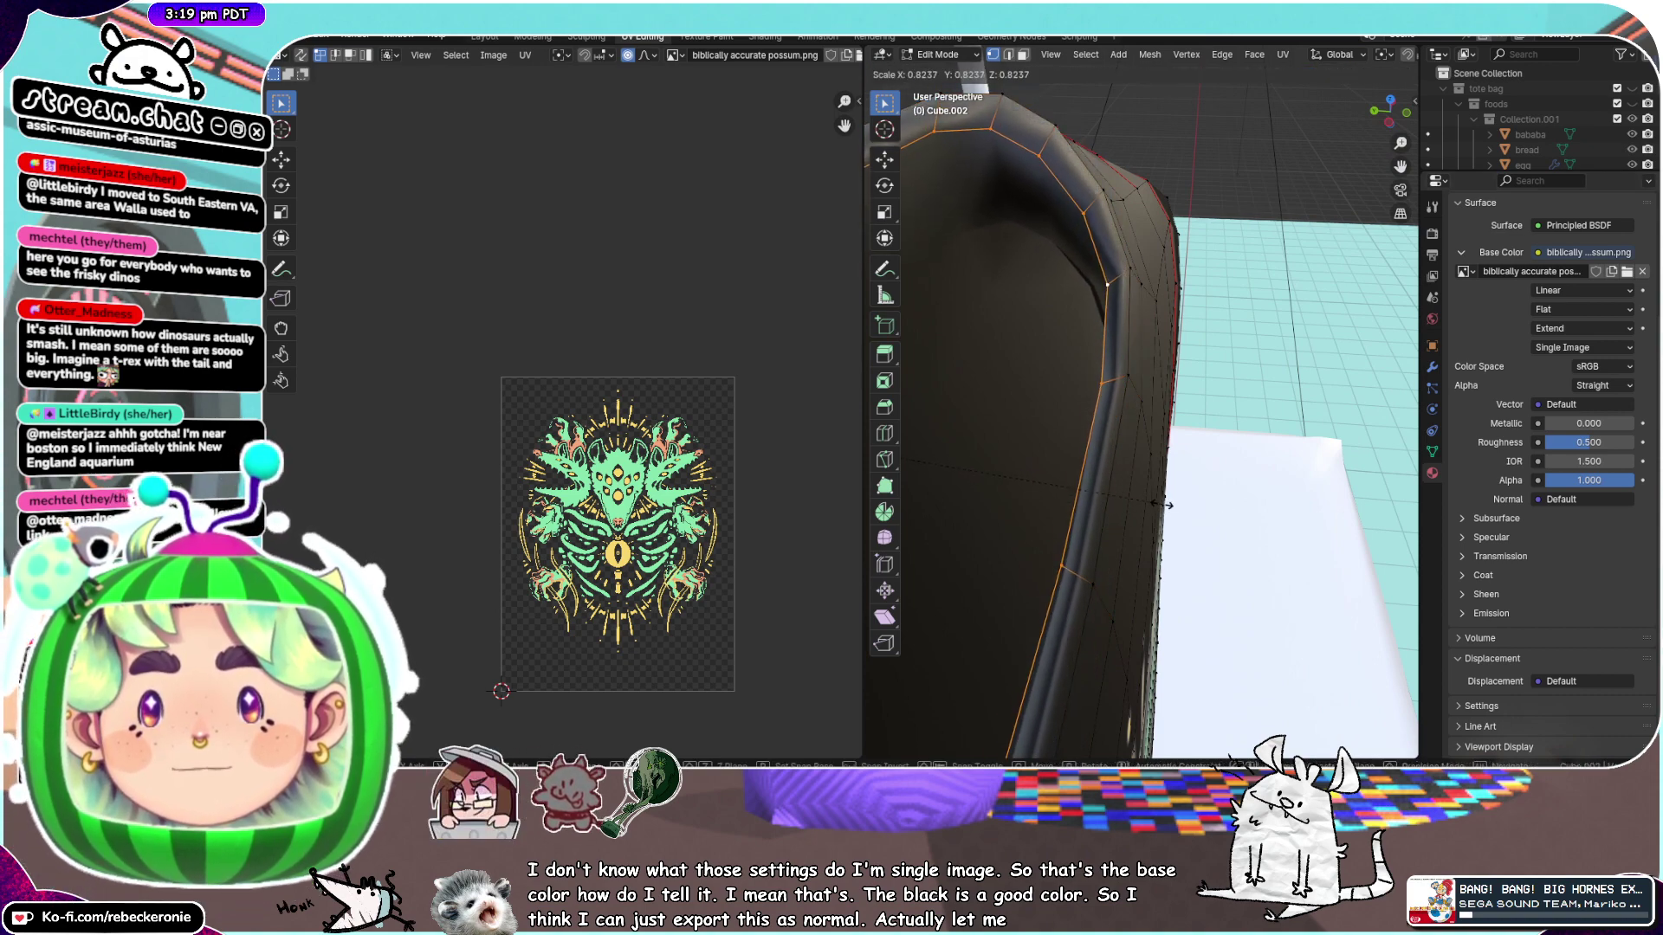
left_click(1191, 484)
middle_click_drag(1191, 484, 1062, 314)
key("s")
key("y")
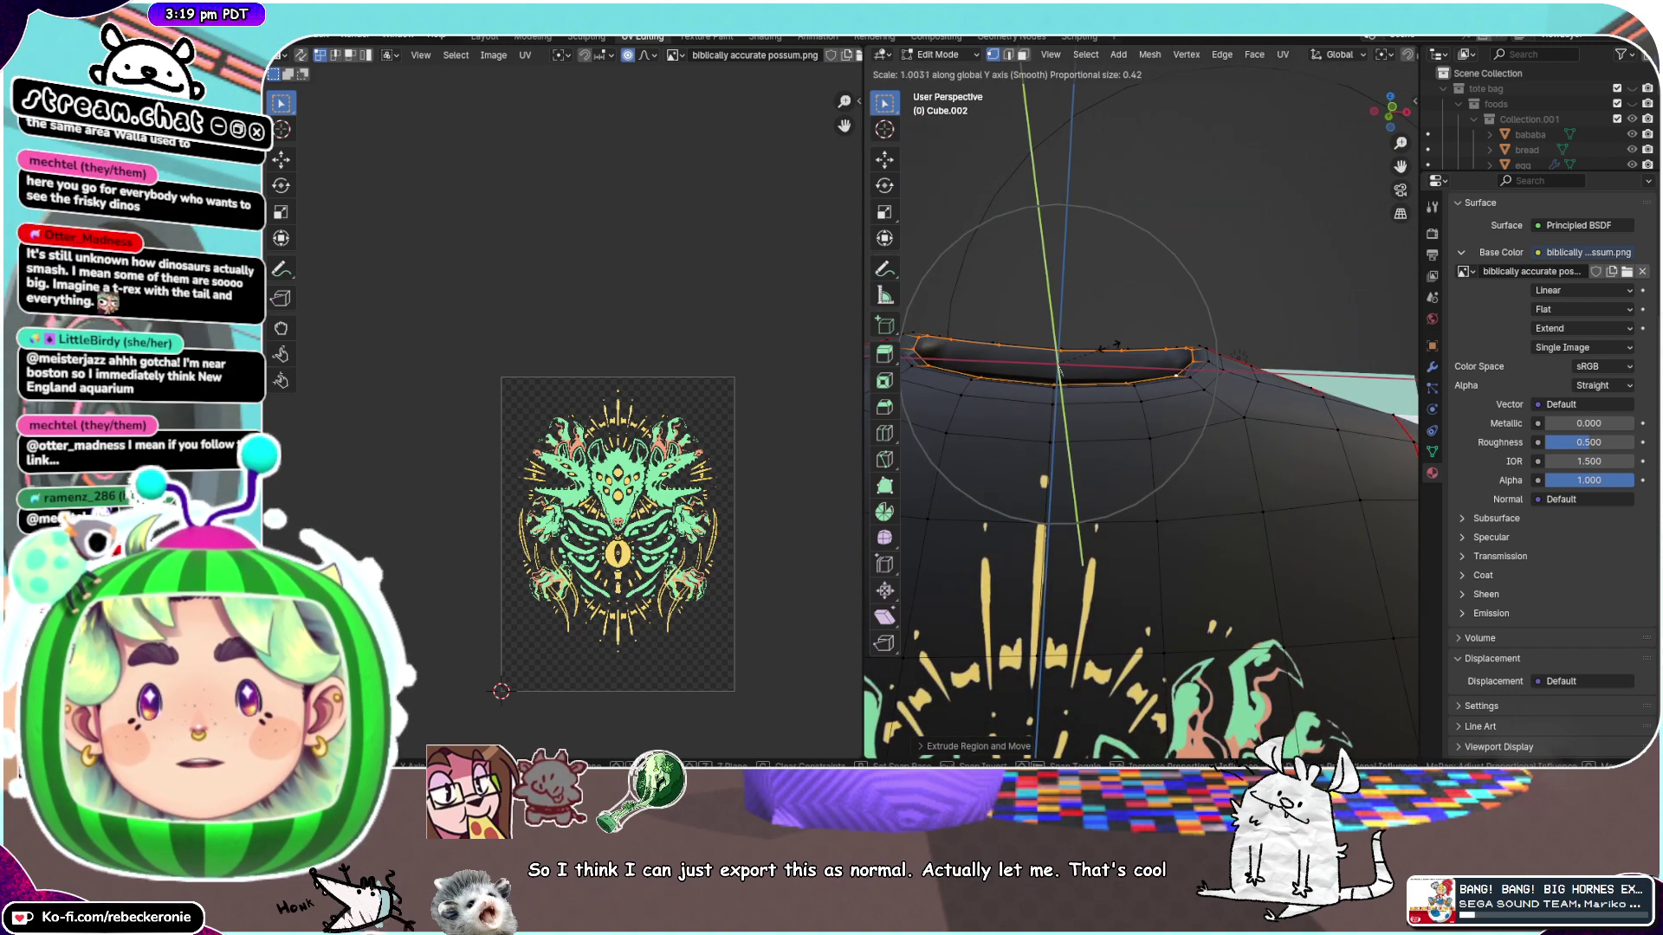
scroll(1093, 349, "up", 15)
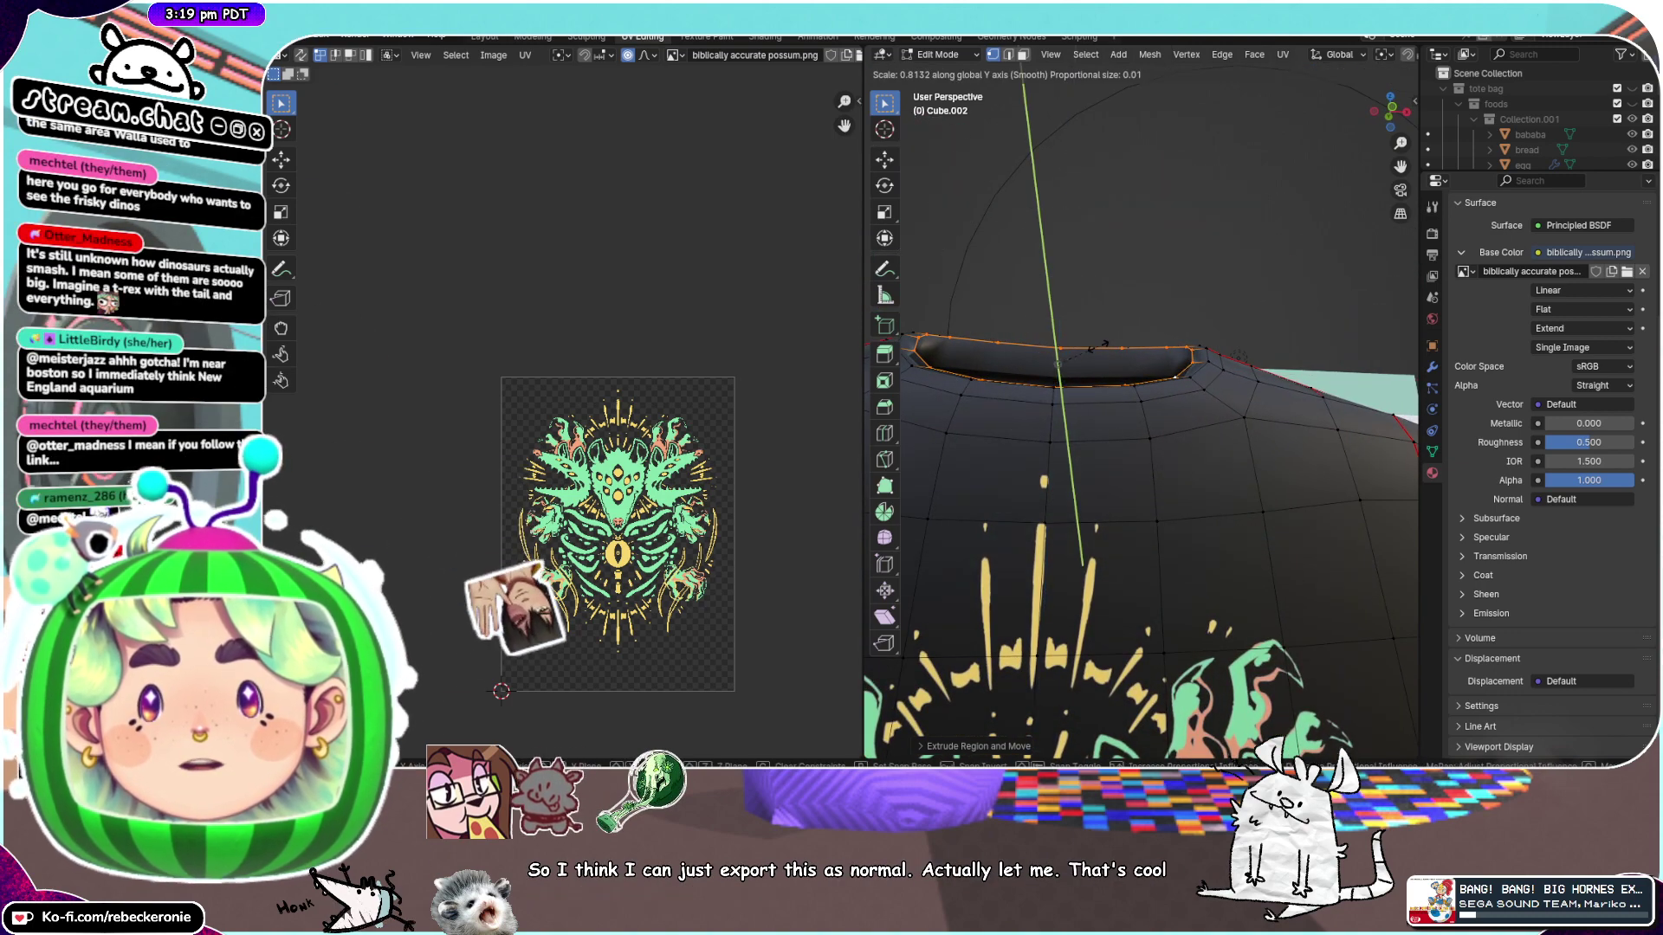
key("z")
right_click(1098, 349)
middle_click_drag(1097, 349, 1131, 375)
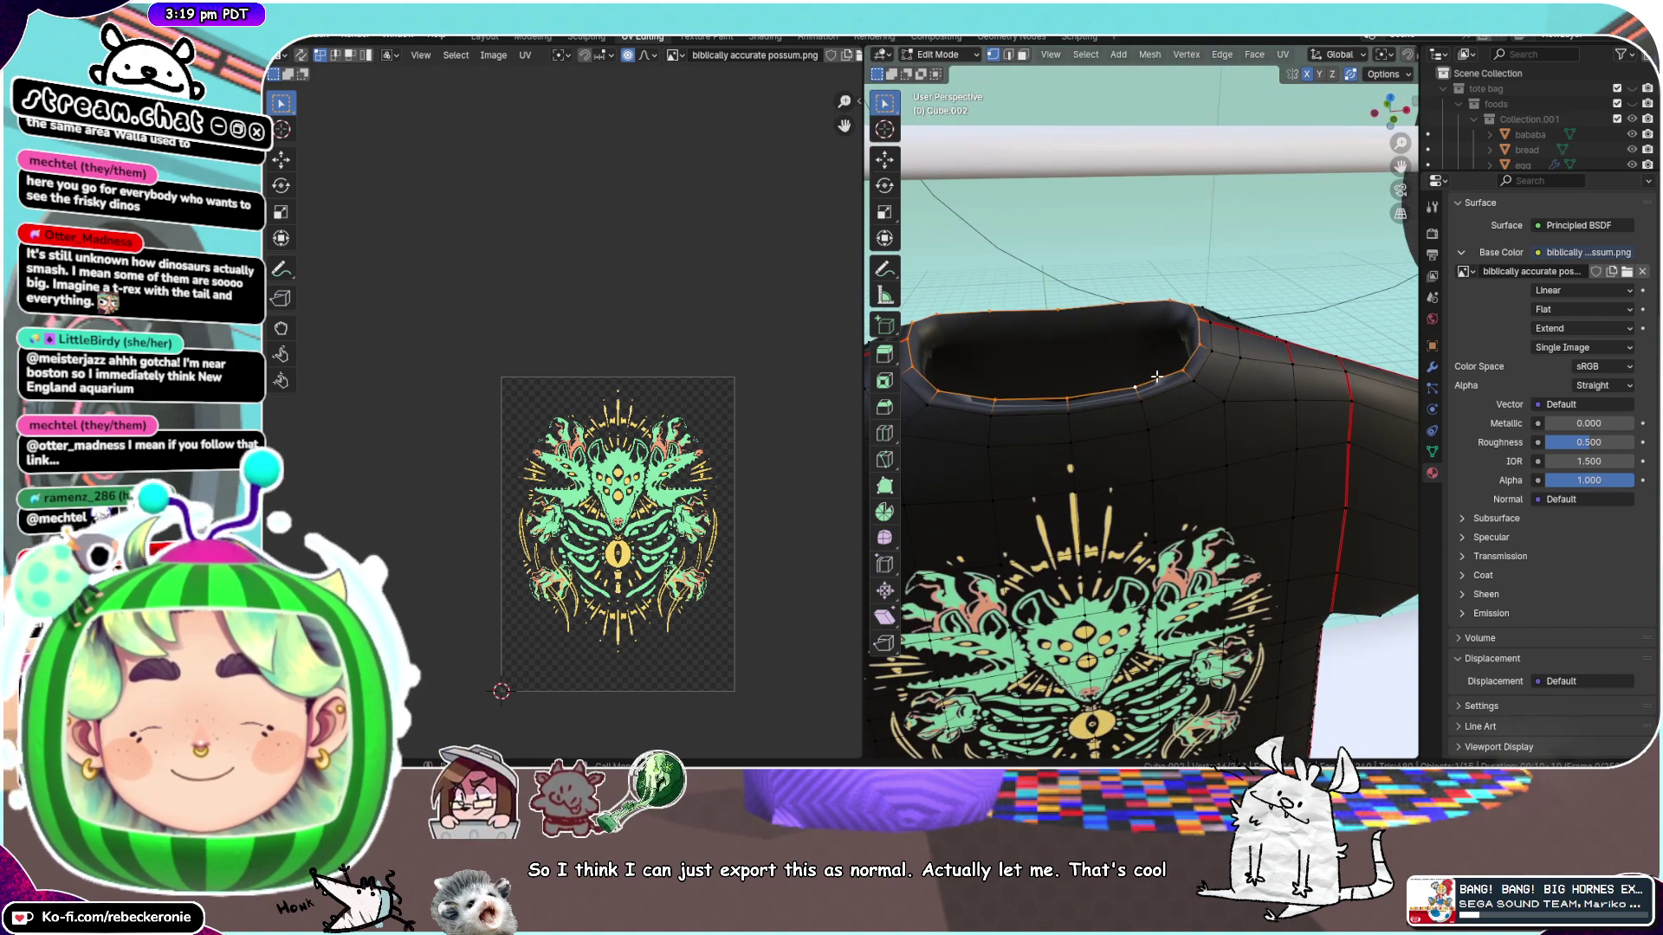
Extrude the neckline loop about 0.03 m down along Z and scale the new loop inward to about 0.9
key("g")
key("z")
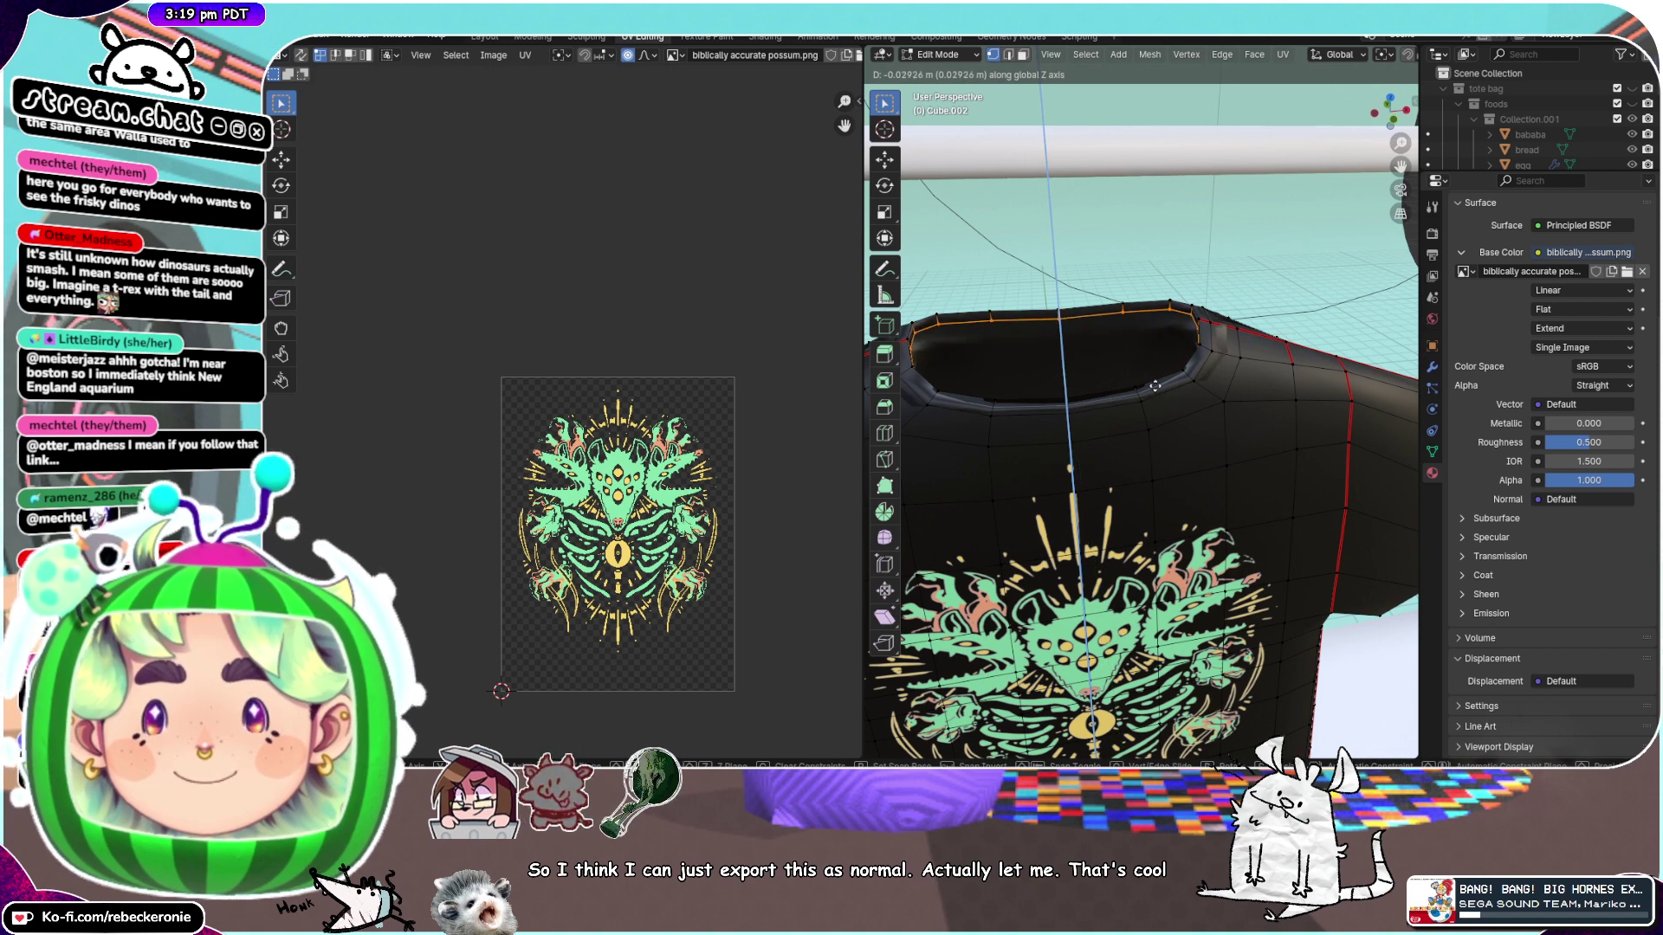
left_click(1154, 386)
key("s")
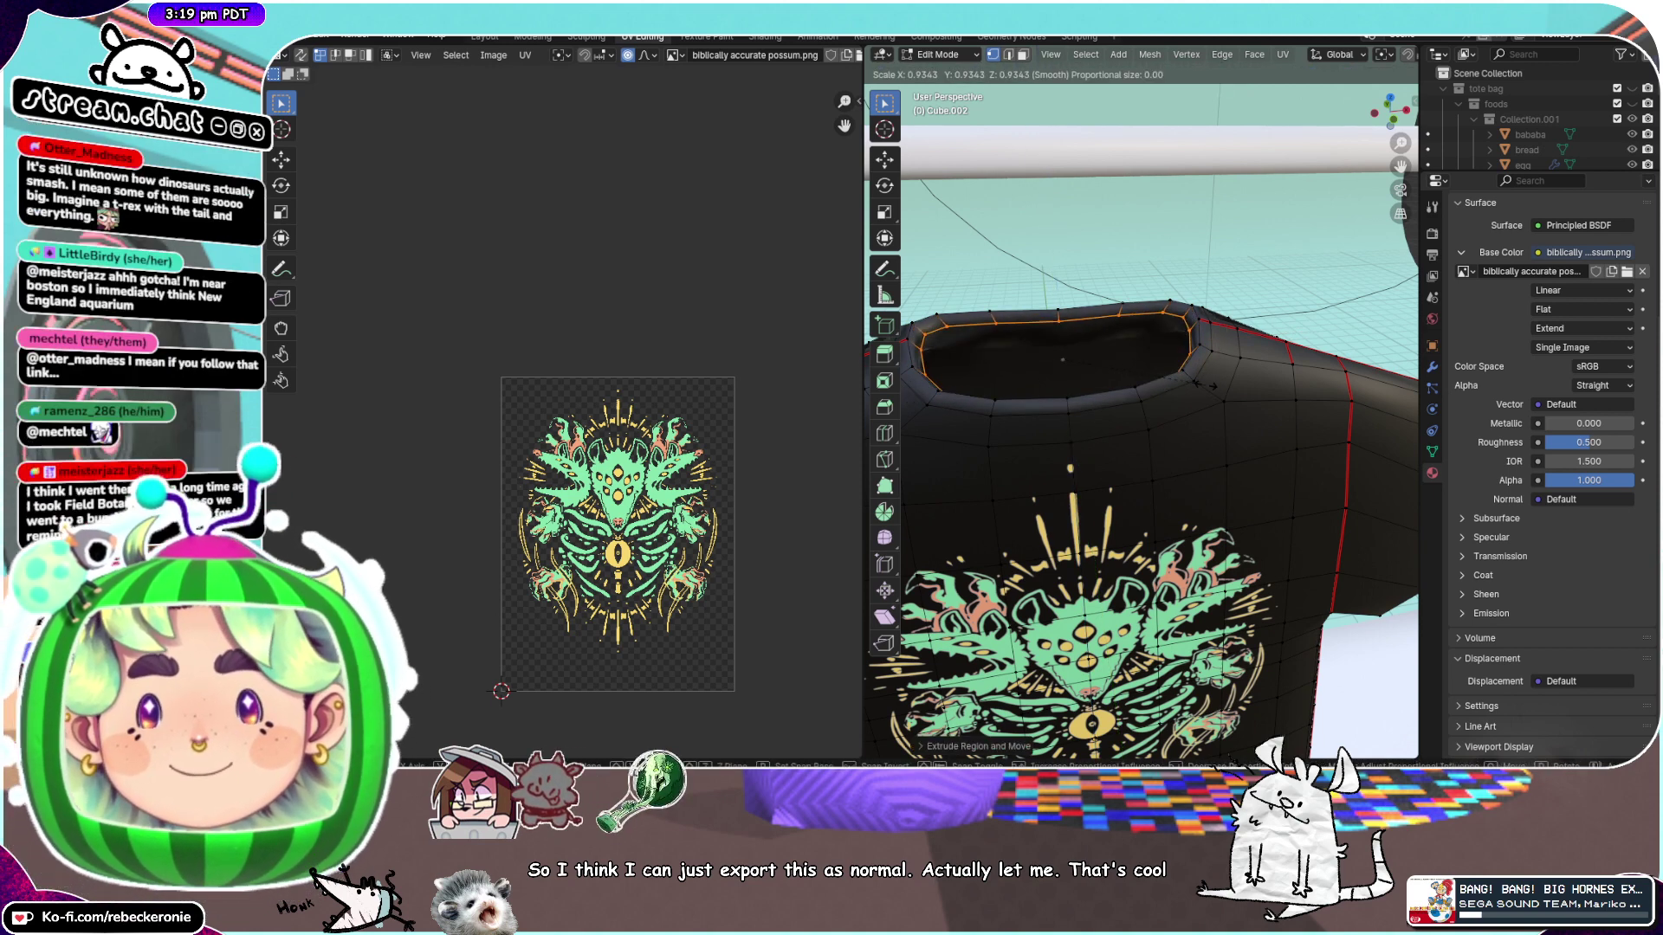
left_click(1199, 382)
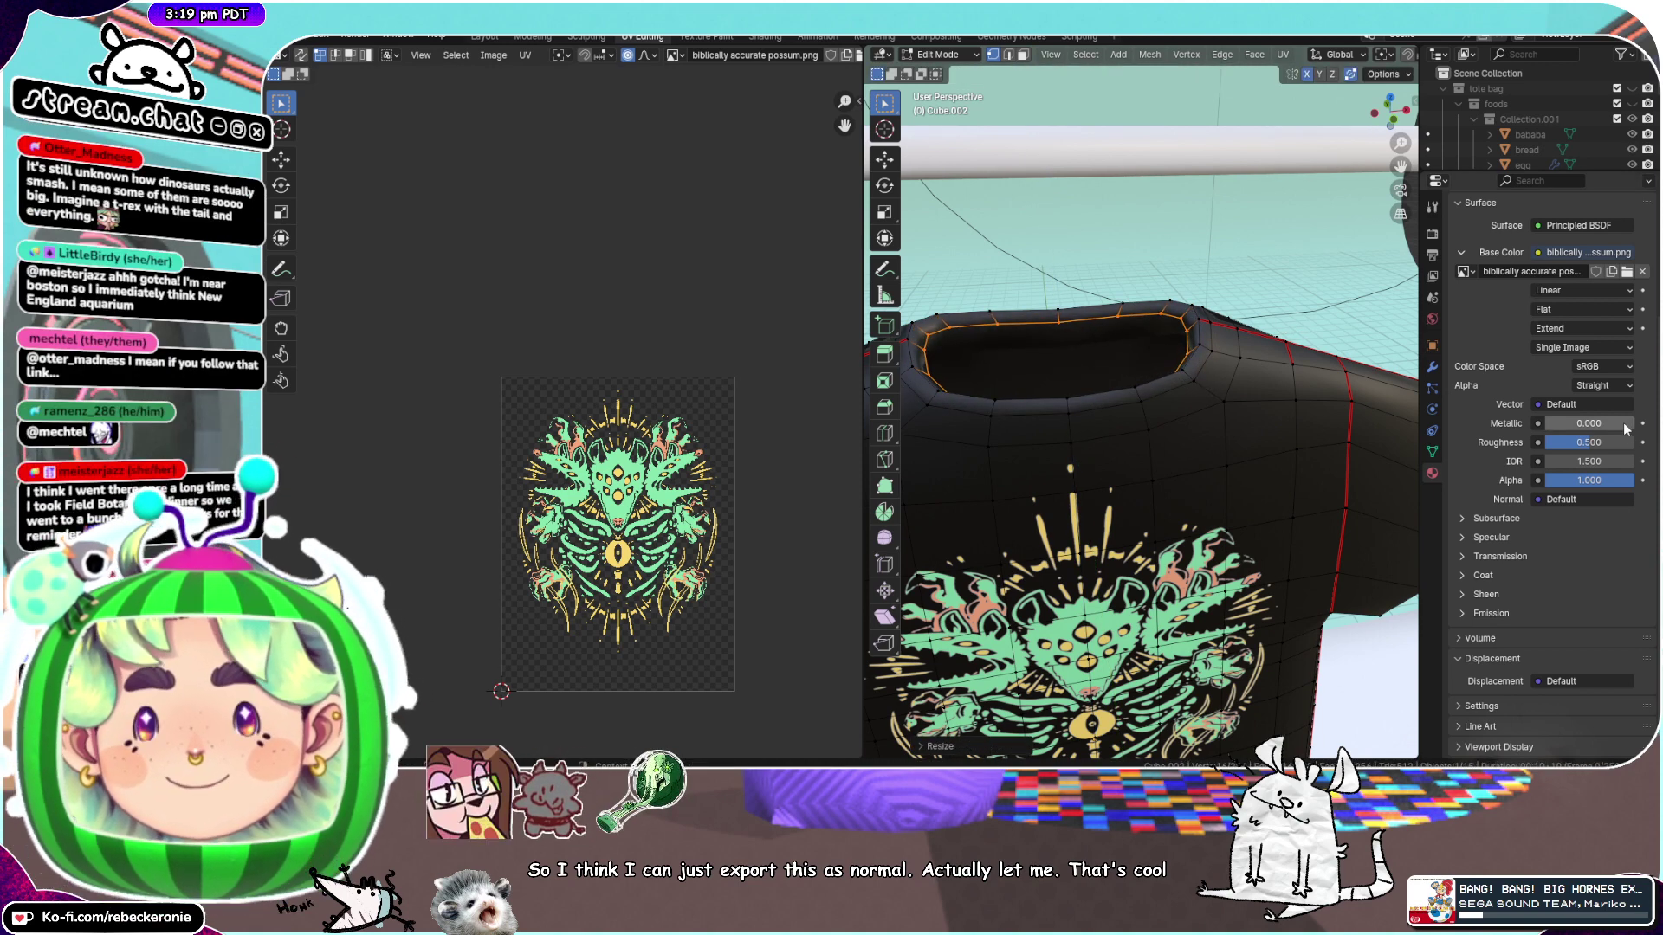
Remove the Solidify modifier from the shirt
left_click(1434, 368)
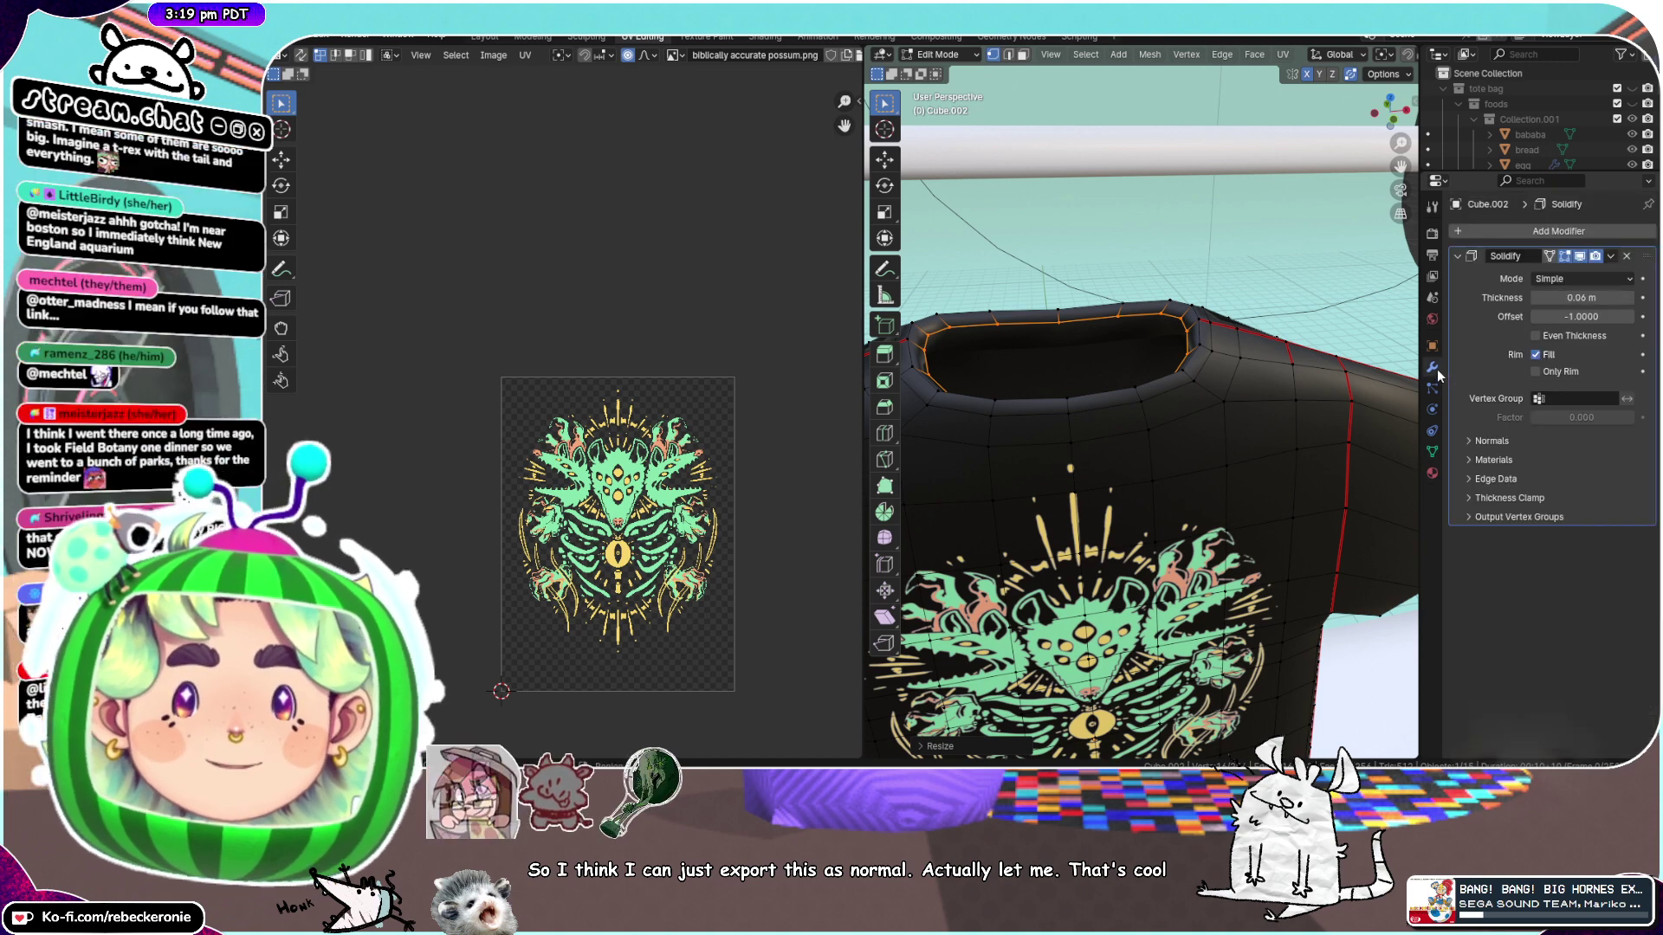
left_click(1627, 257)
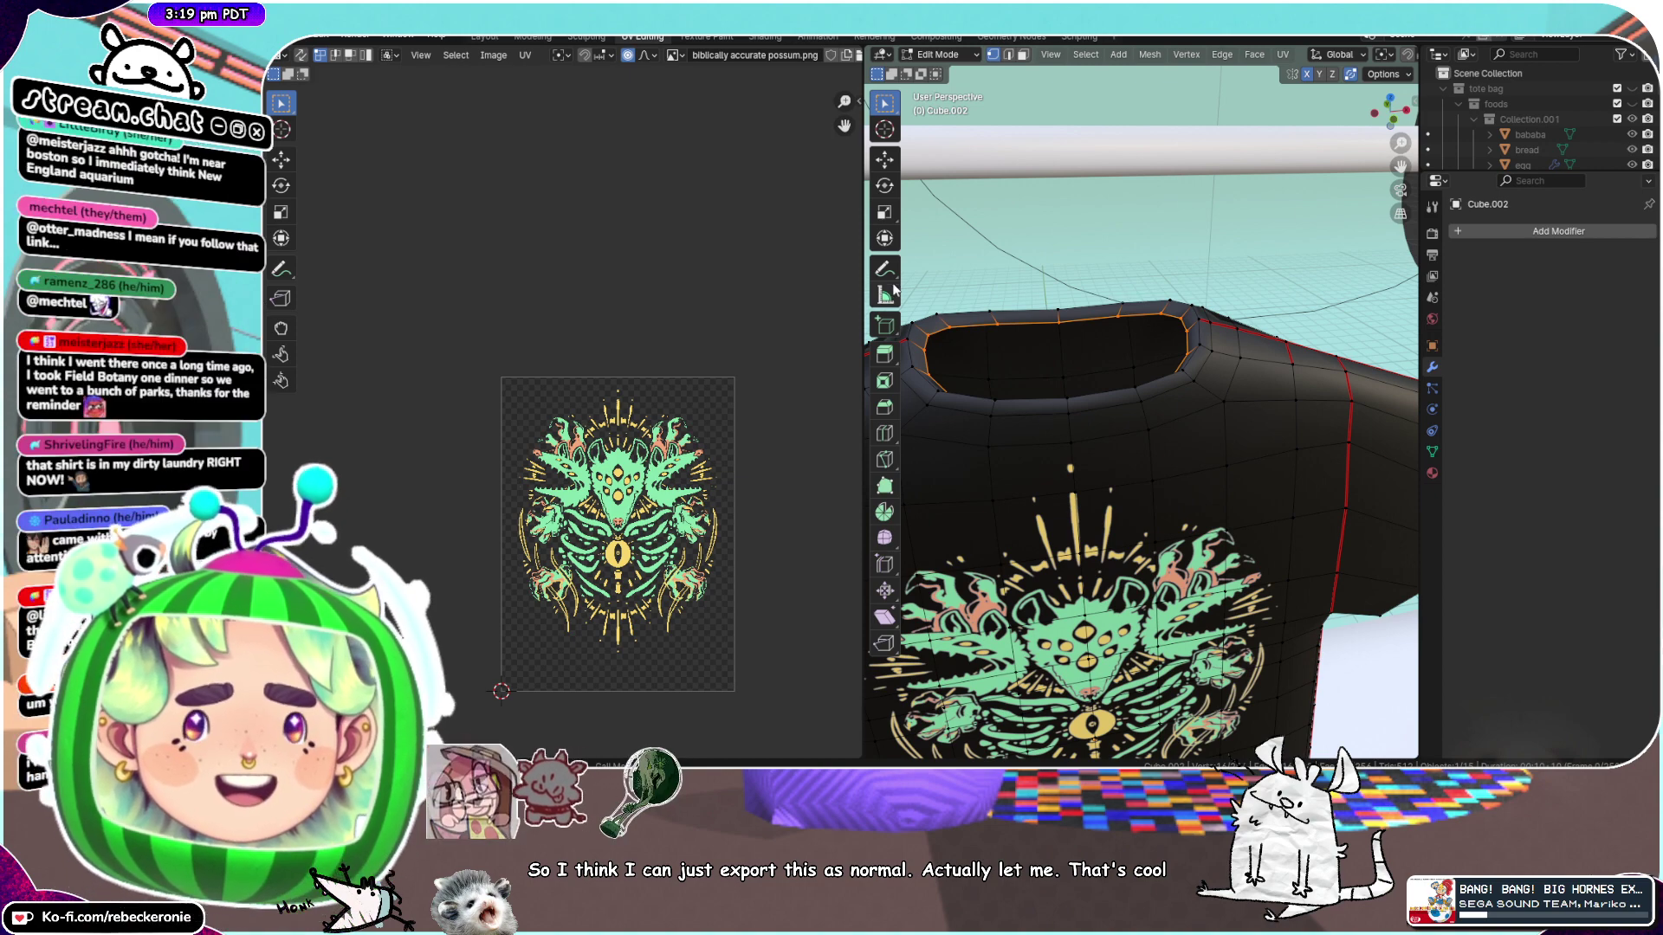
Extrude the sleeve opening's edge loop and scale it slightly inward to form a thick hem
middle_click_drag(1119, 292, 1165, 451)
key("g")
key("g")
left_click(1136, 339)
key("g")
left_click(1217, 421)
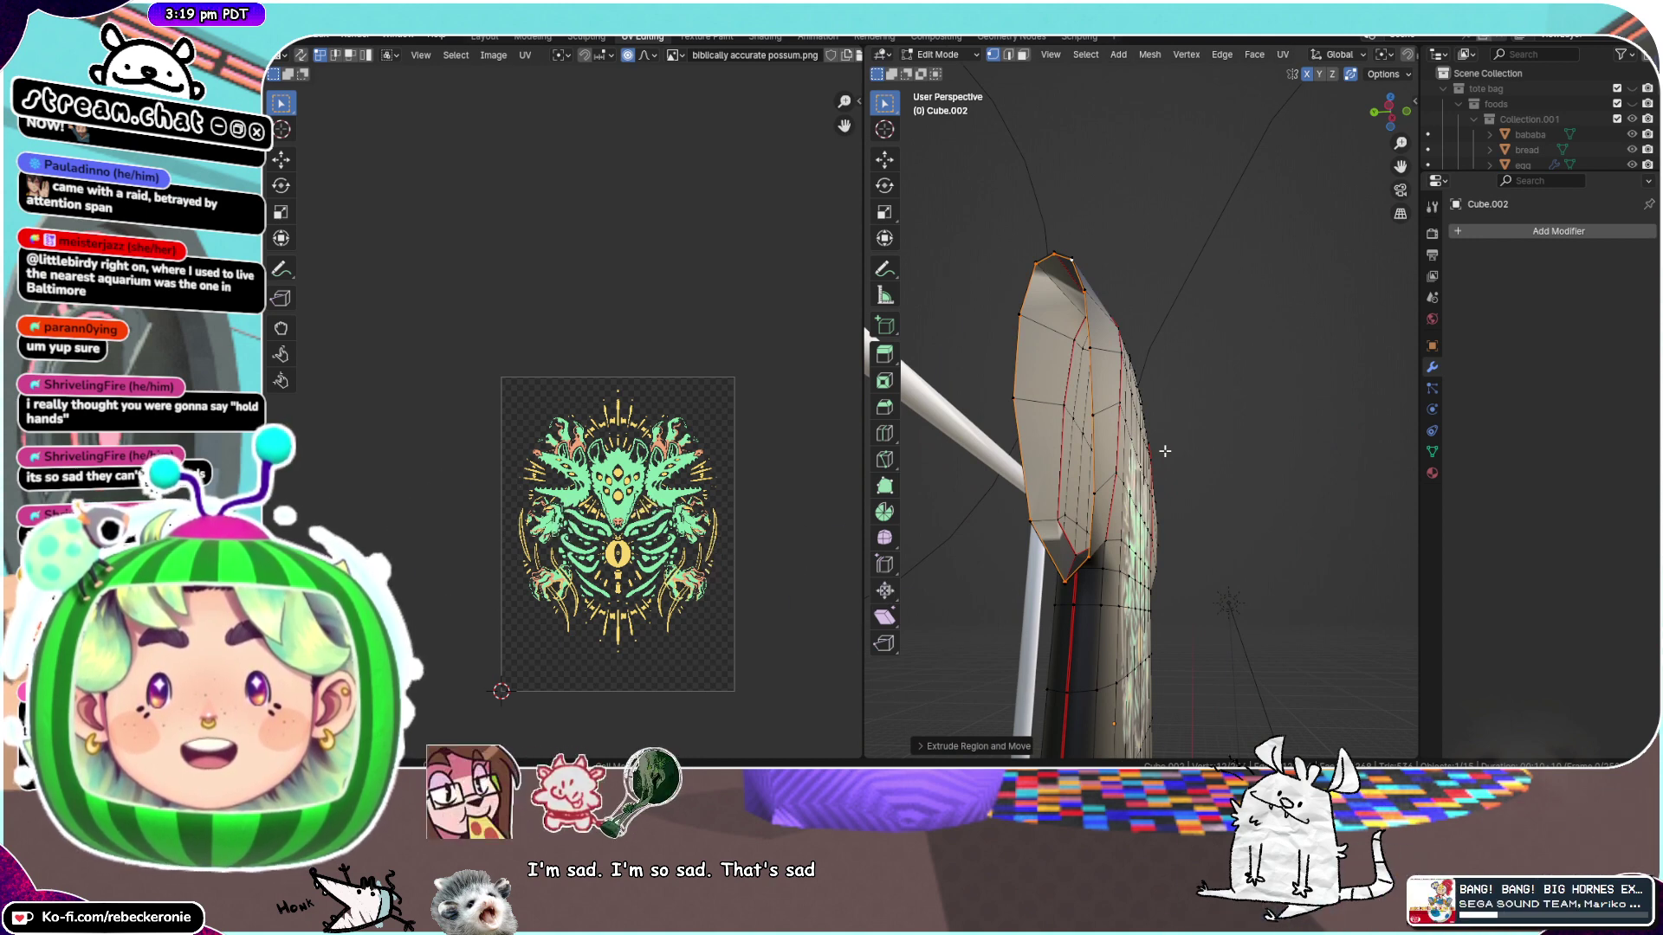
middle_click_drag(1165, 452, 1154, 414)
key("s")
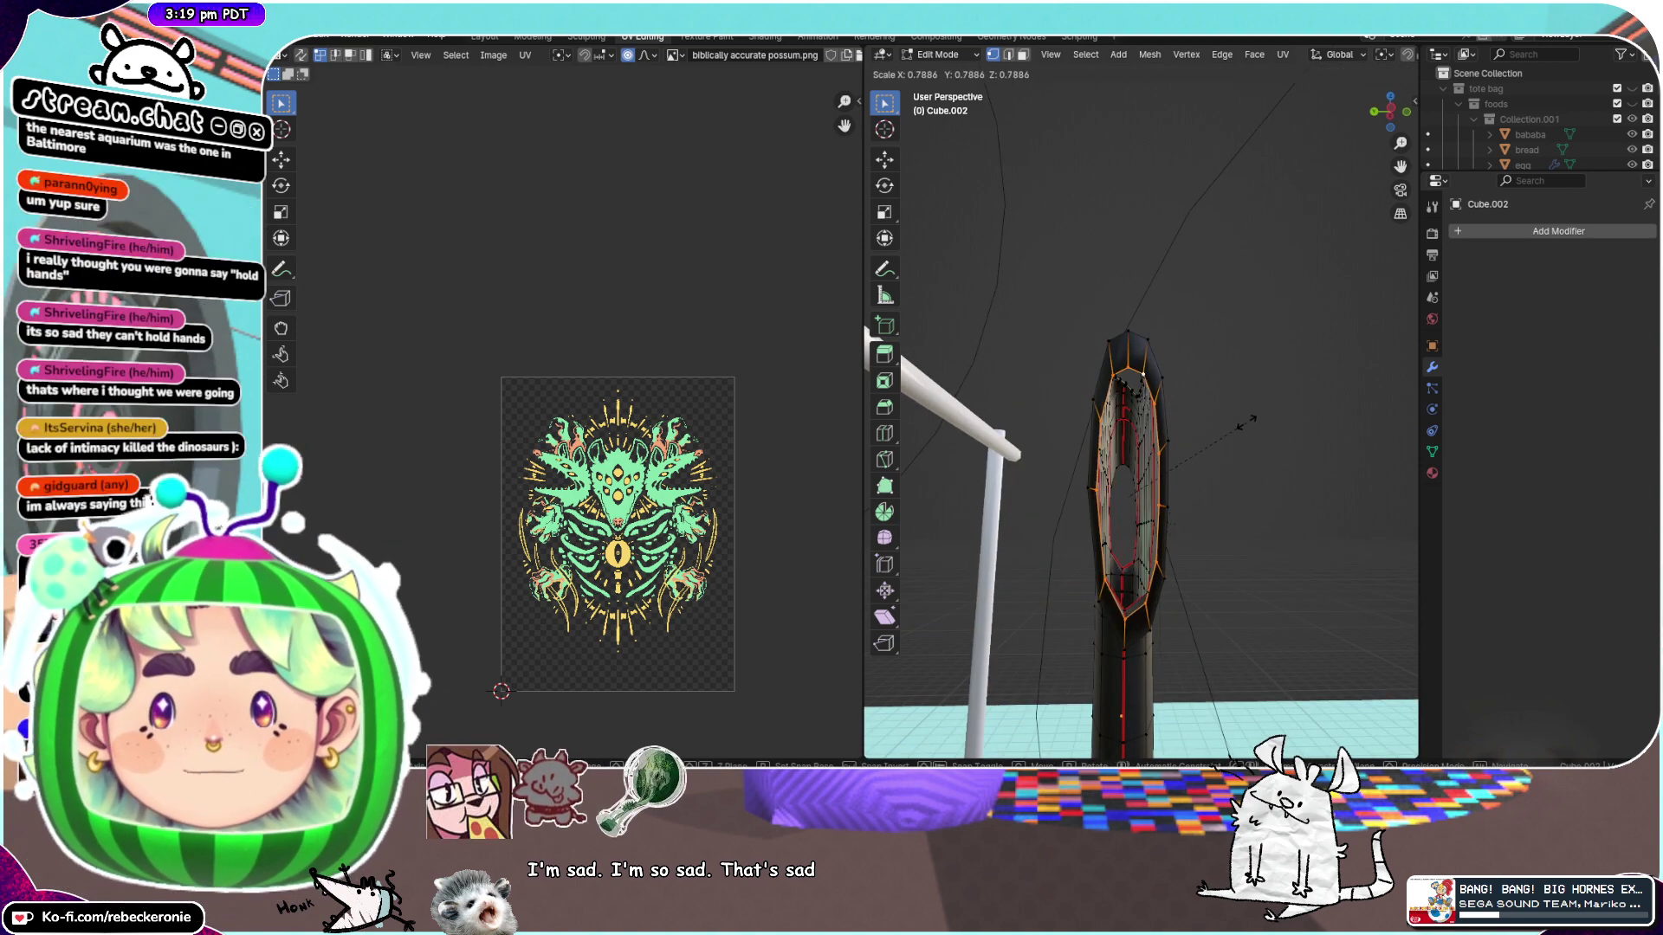
left_click(1271, 429)
middle_click_drag(1271, 429, 1218, 420)
scroll(1198, 417, "up", 2)
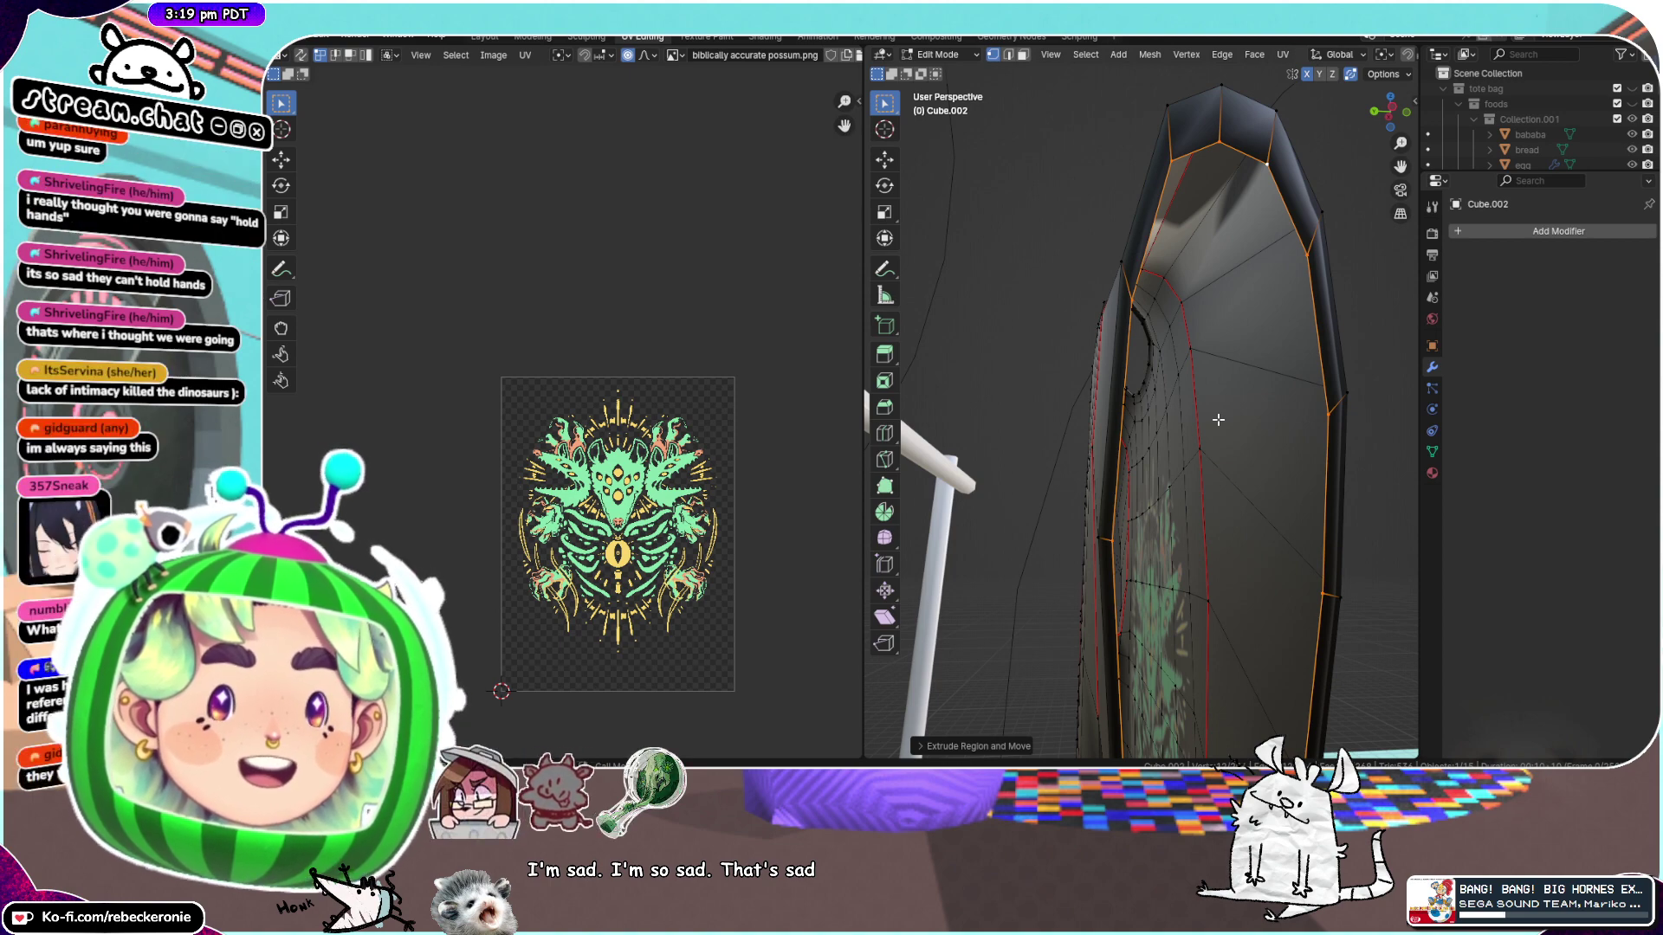
Select the neckline's edge loop and lower it about 0.02 m along Z in front view
middle_click_drag(1218, 420, 1218, 461)
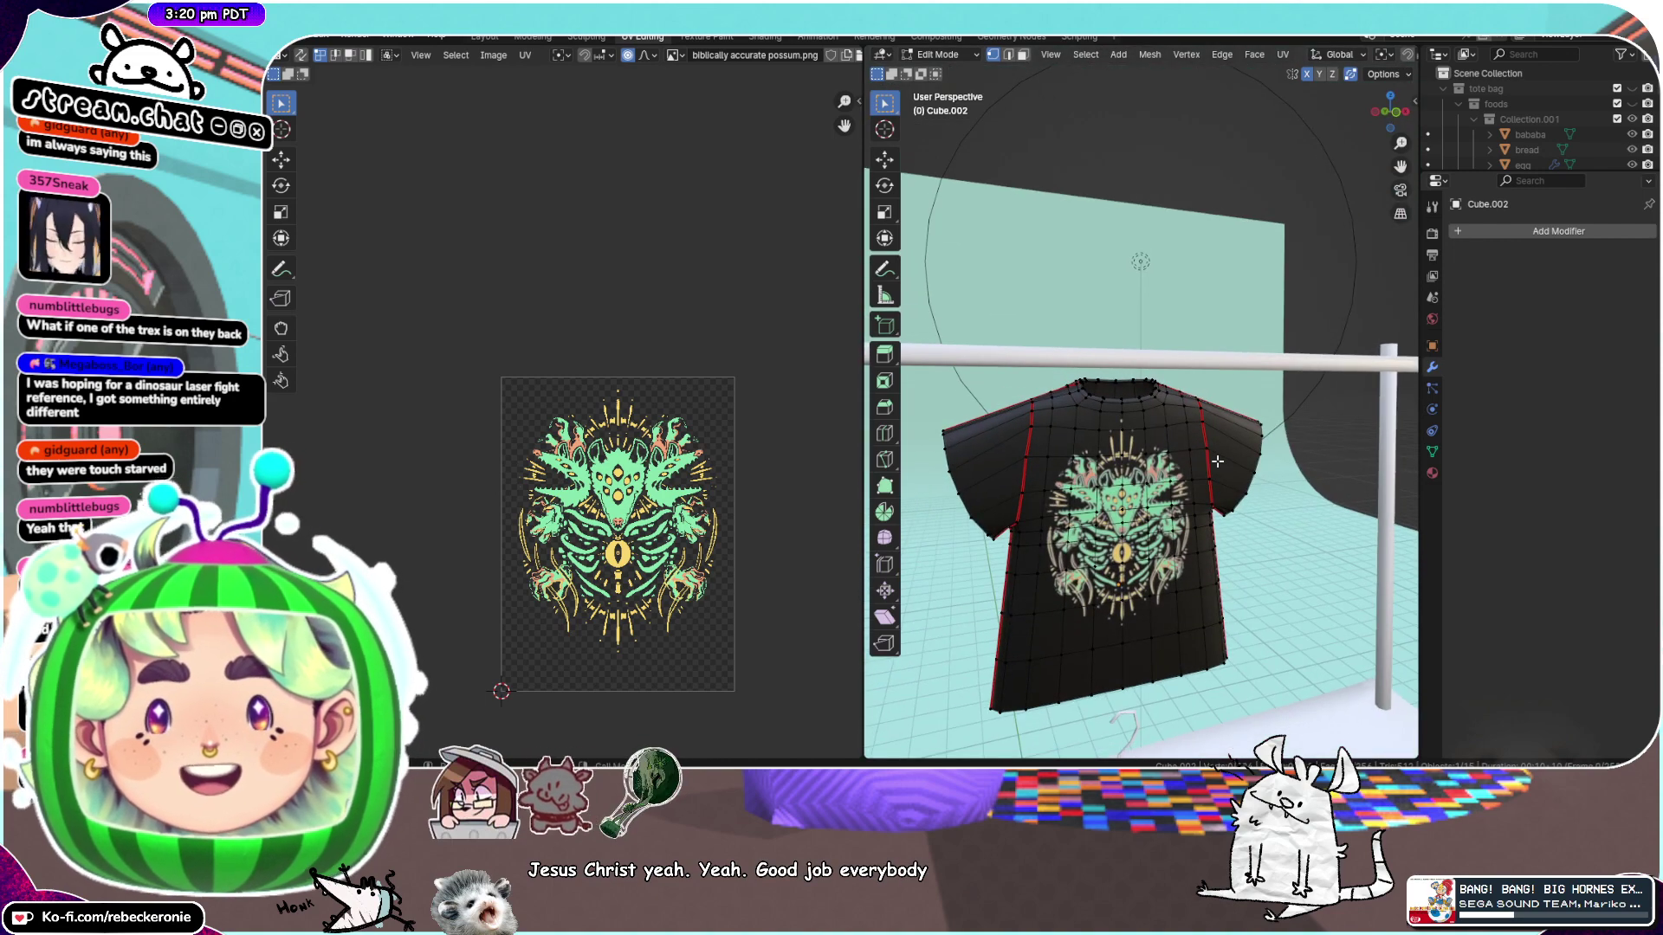
scroll(1093, 420, "up", 3)
middle_click_drag(1093, 420, 1064, 452)
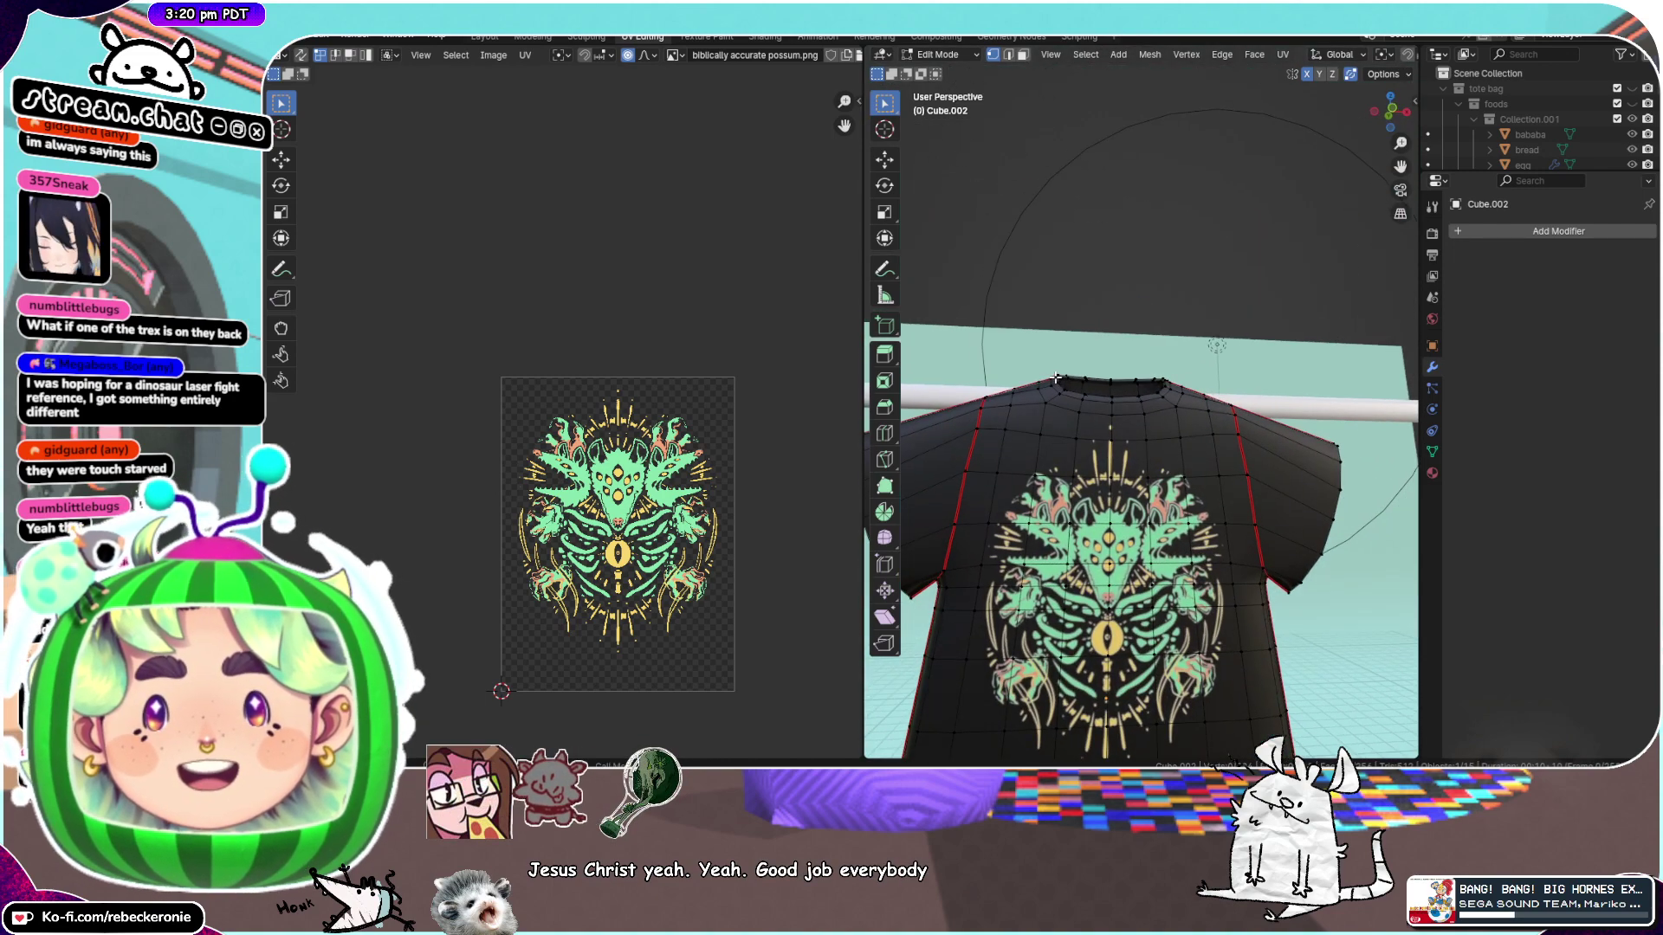
left_click(1399, 116)
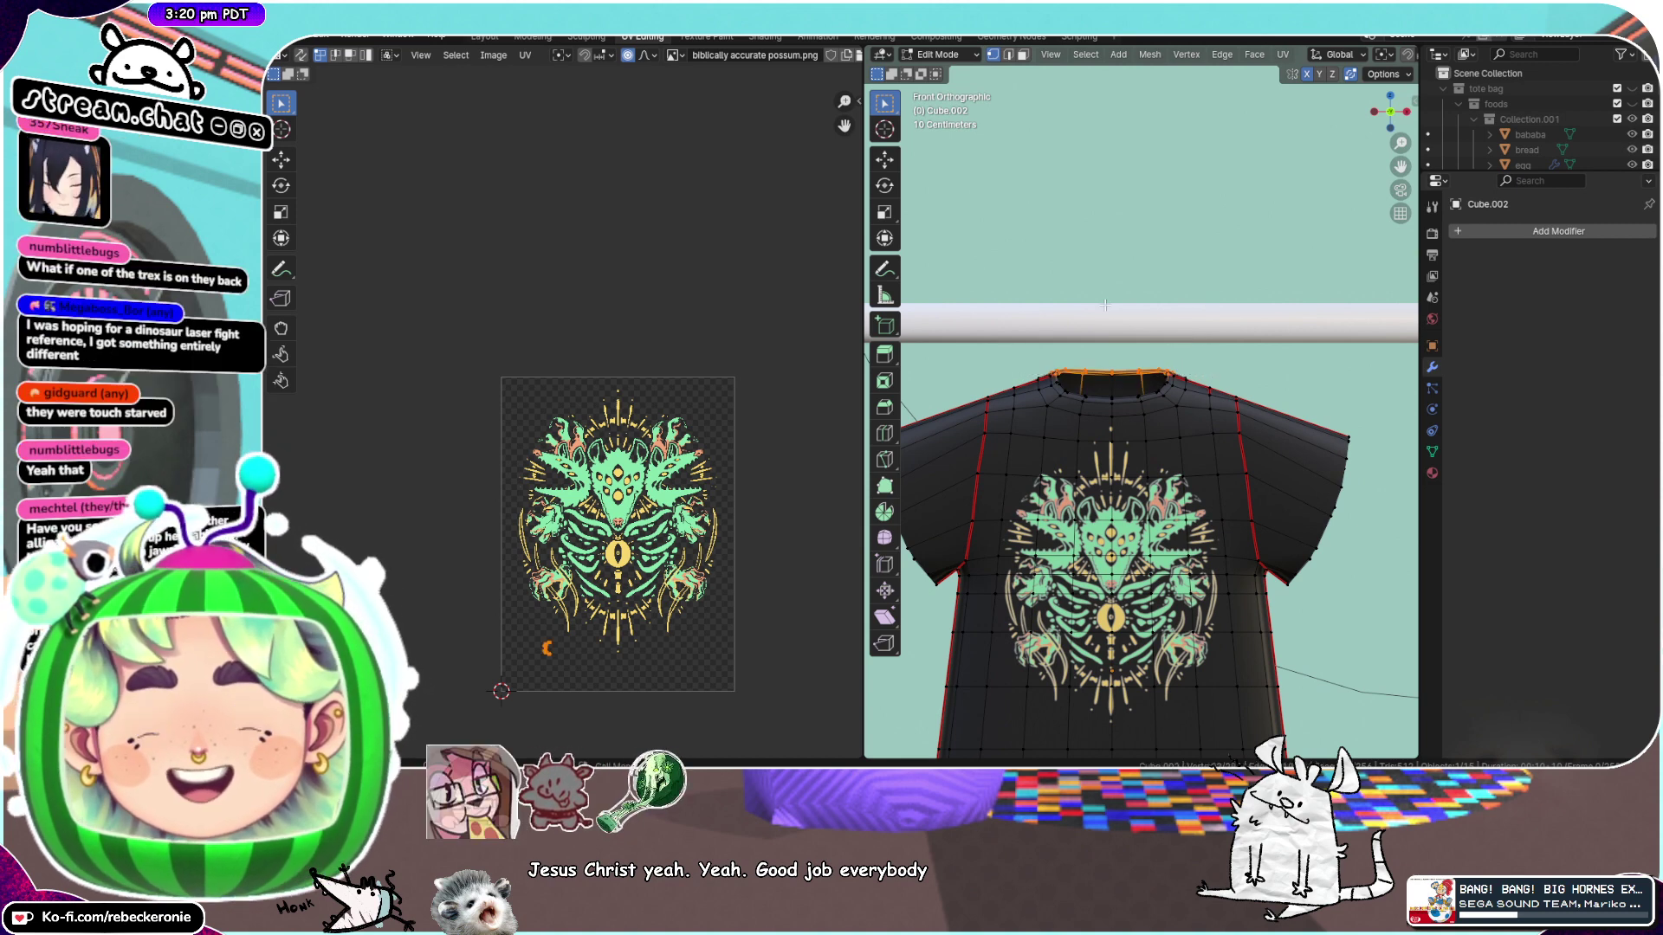
key("g")
key("x")
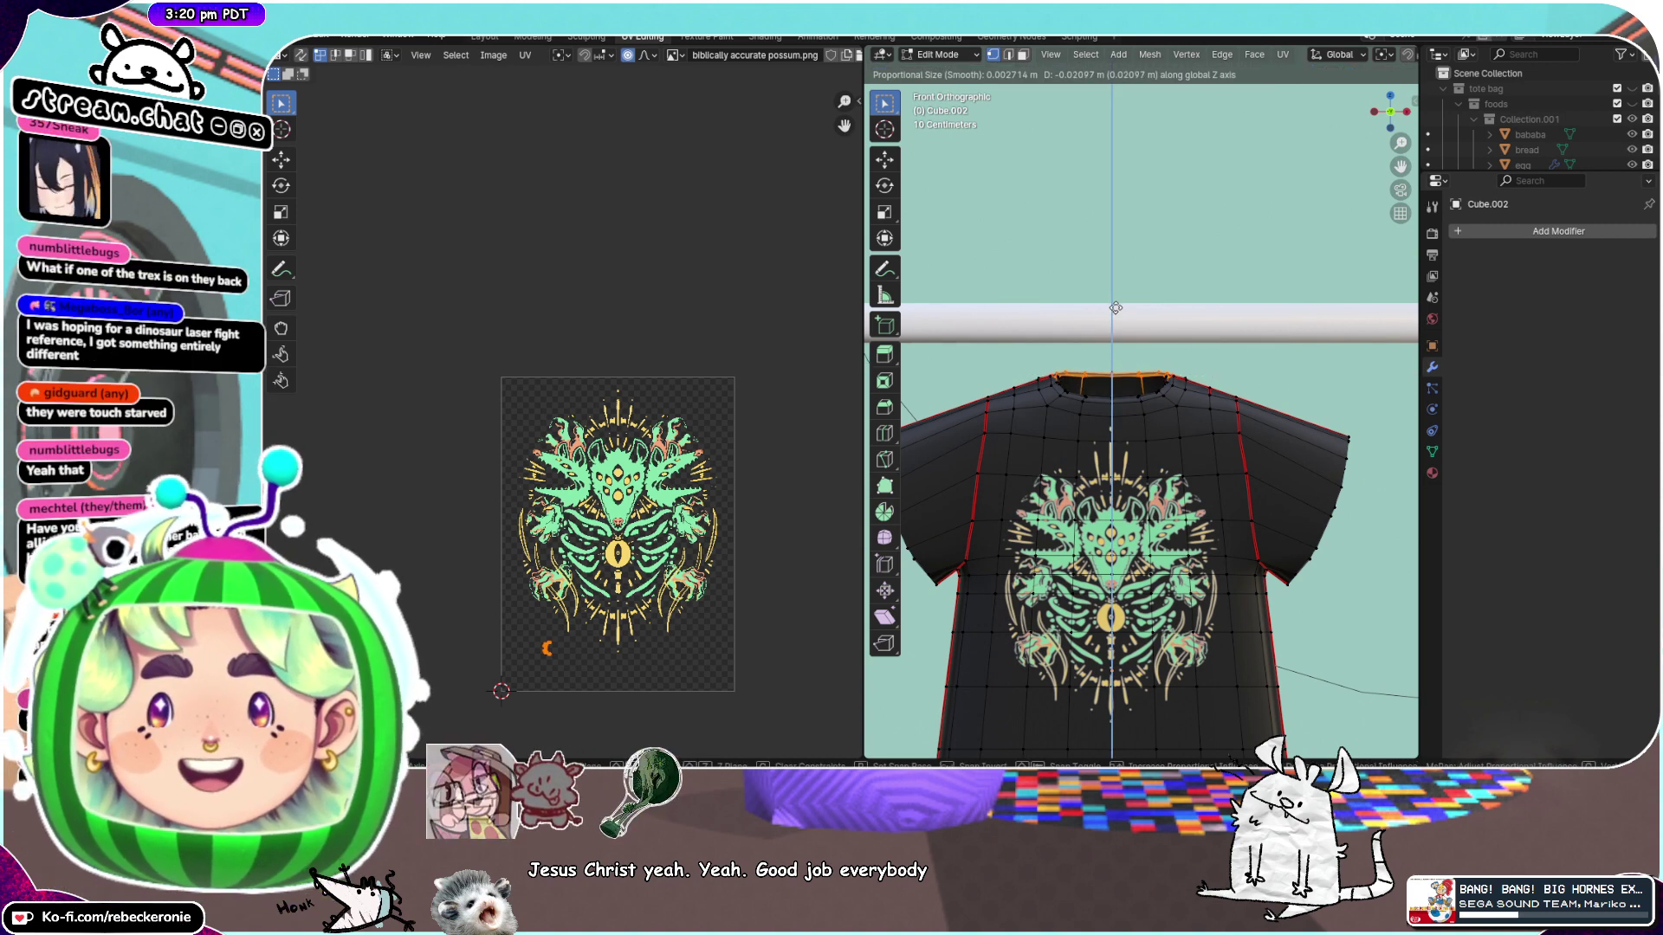
left_click(1115, 308)
Extend the selection around the neckline and lower it about 0.02 m along Z
middle_click_drag(1116, 309, 1009, 364)
key("ctrl+KP_Add")
left_click(1091, 292)
middle_click_drag(1093, 291, 1273, 323)
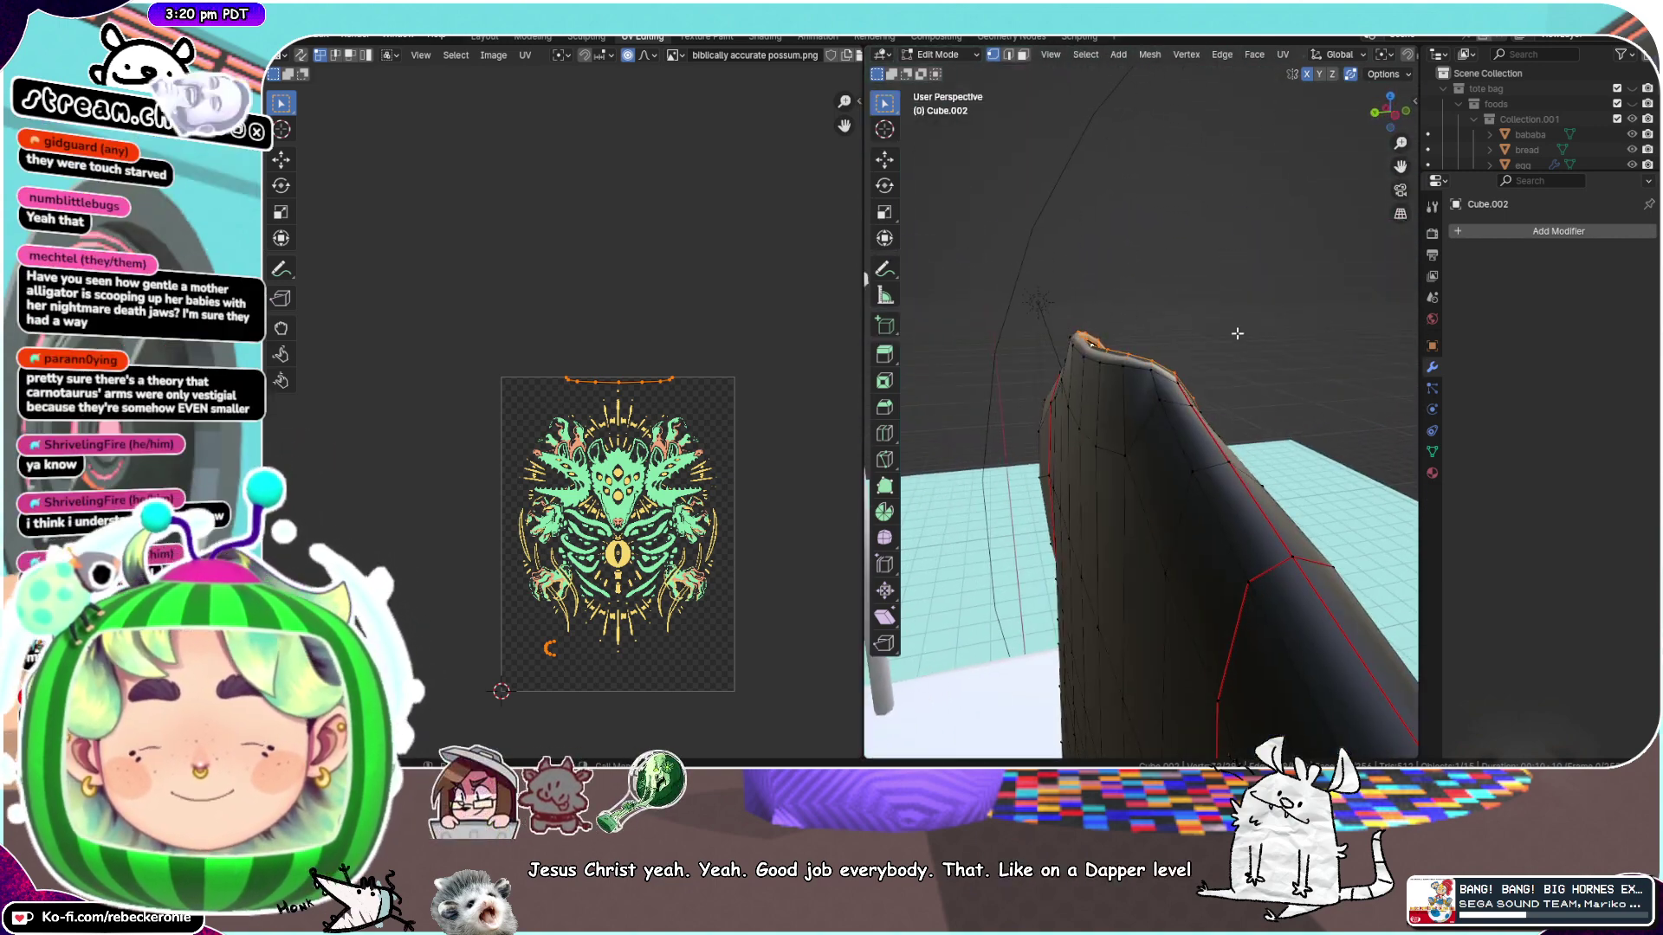
key("g")
key("z")
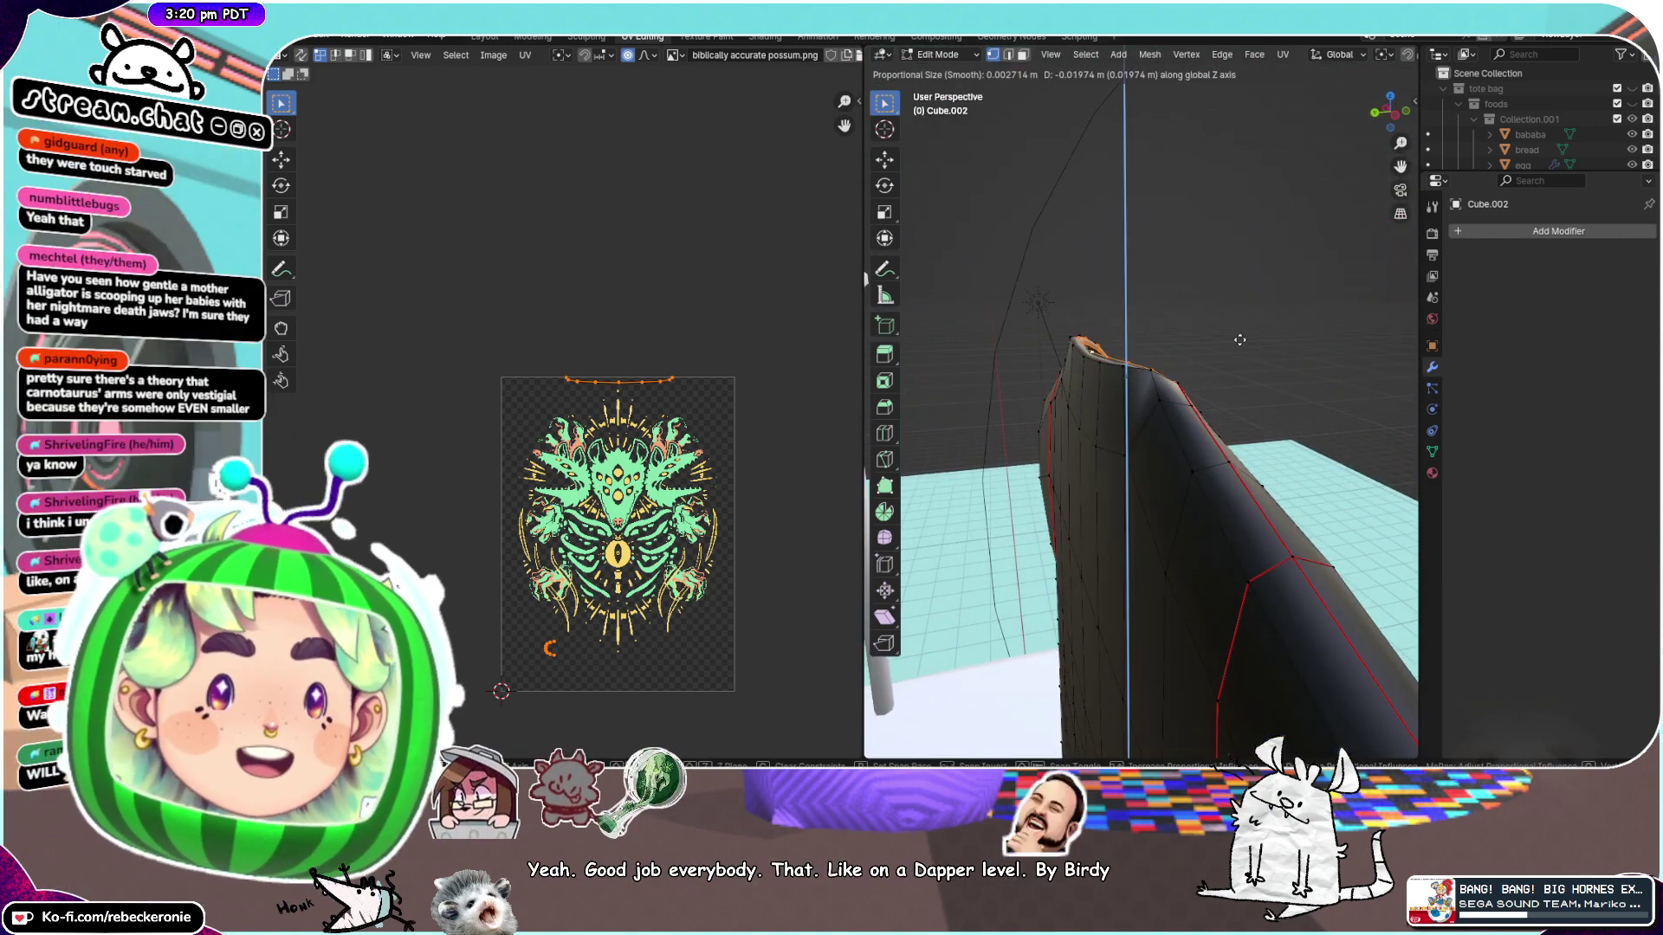
left_click(1240, 341)
Select the outer edge loop around the neckline and shift it slightly along Z
middle_click_drag(1239, 340, 1043, 338)
left_click(1198, 347)
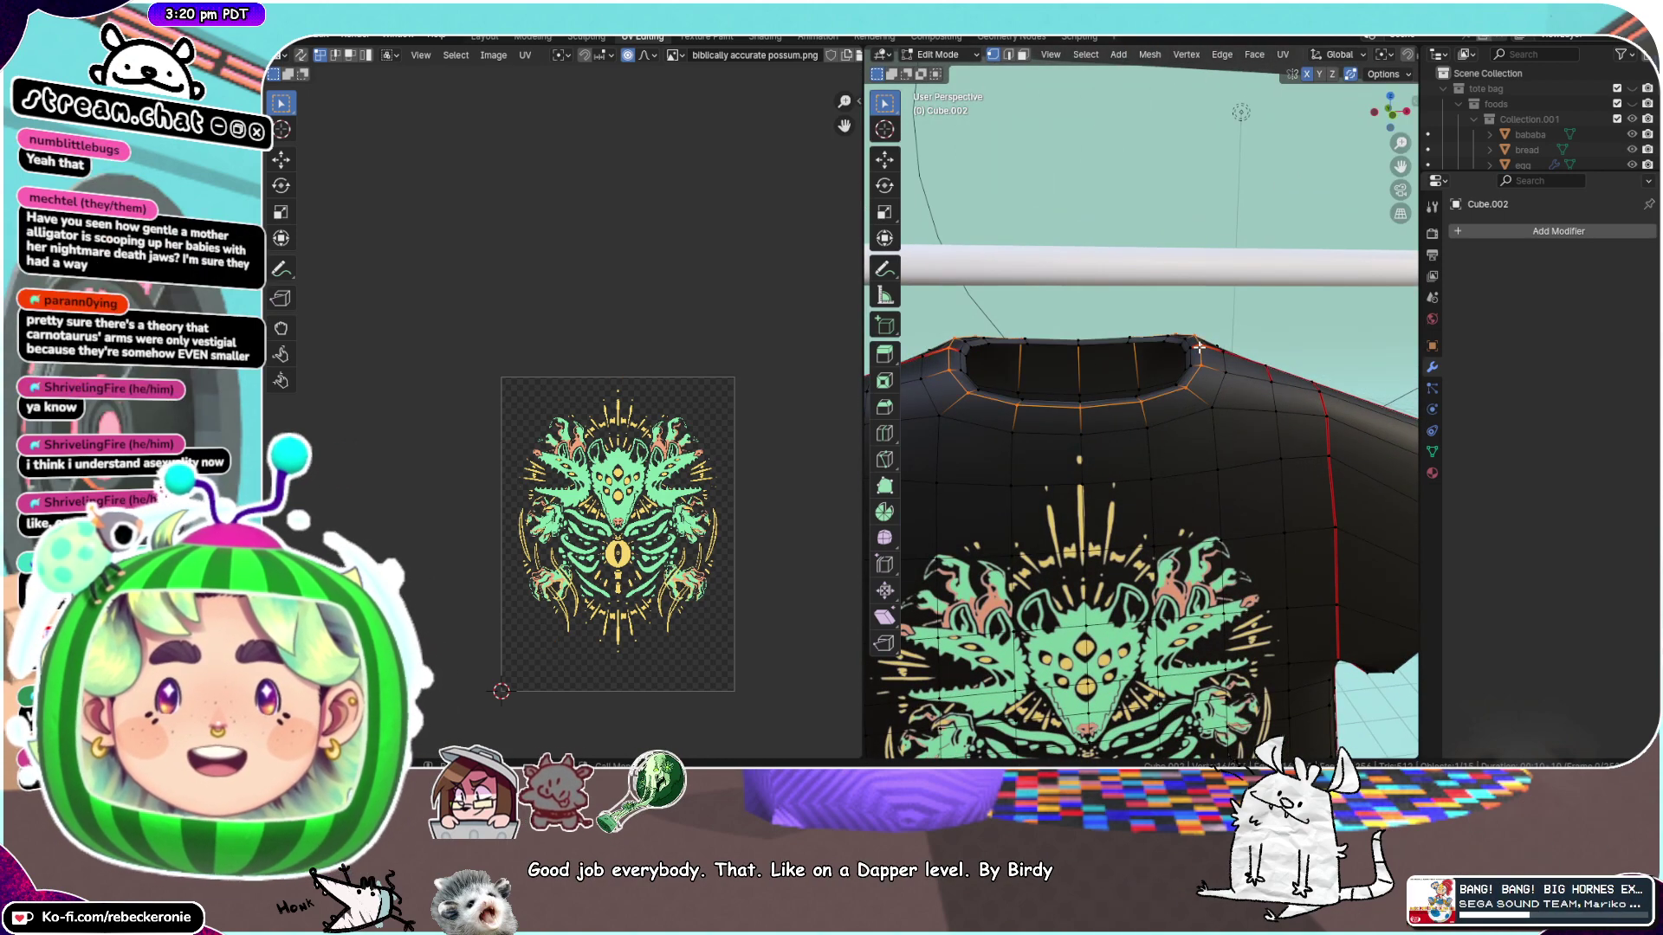
key("g")
key("z")
left_click(1202, 349)
Try edge-sliding the selected neckline loop along its adjoining edges, and check the collar in front view
mouse_move(1203, 349)
middle_mouse_down()
mouse_move(1191, 317)
mouse_move(1195, 336)
middle_mouse_up()
key("g")
key("g")
right_click(1185, 323)
key("g")
key("g")
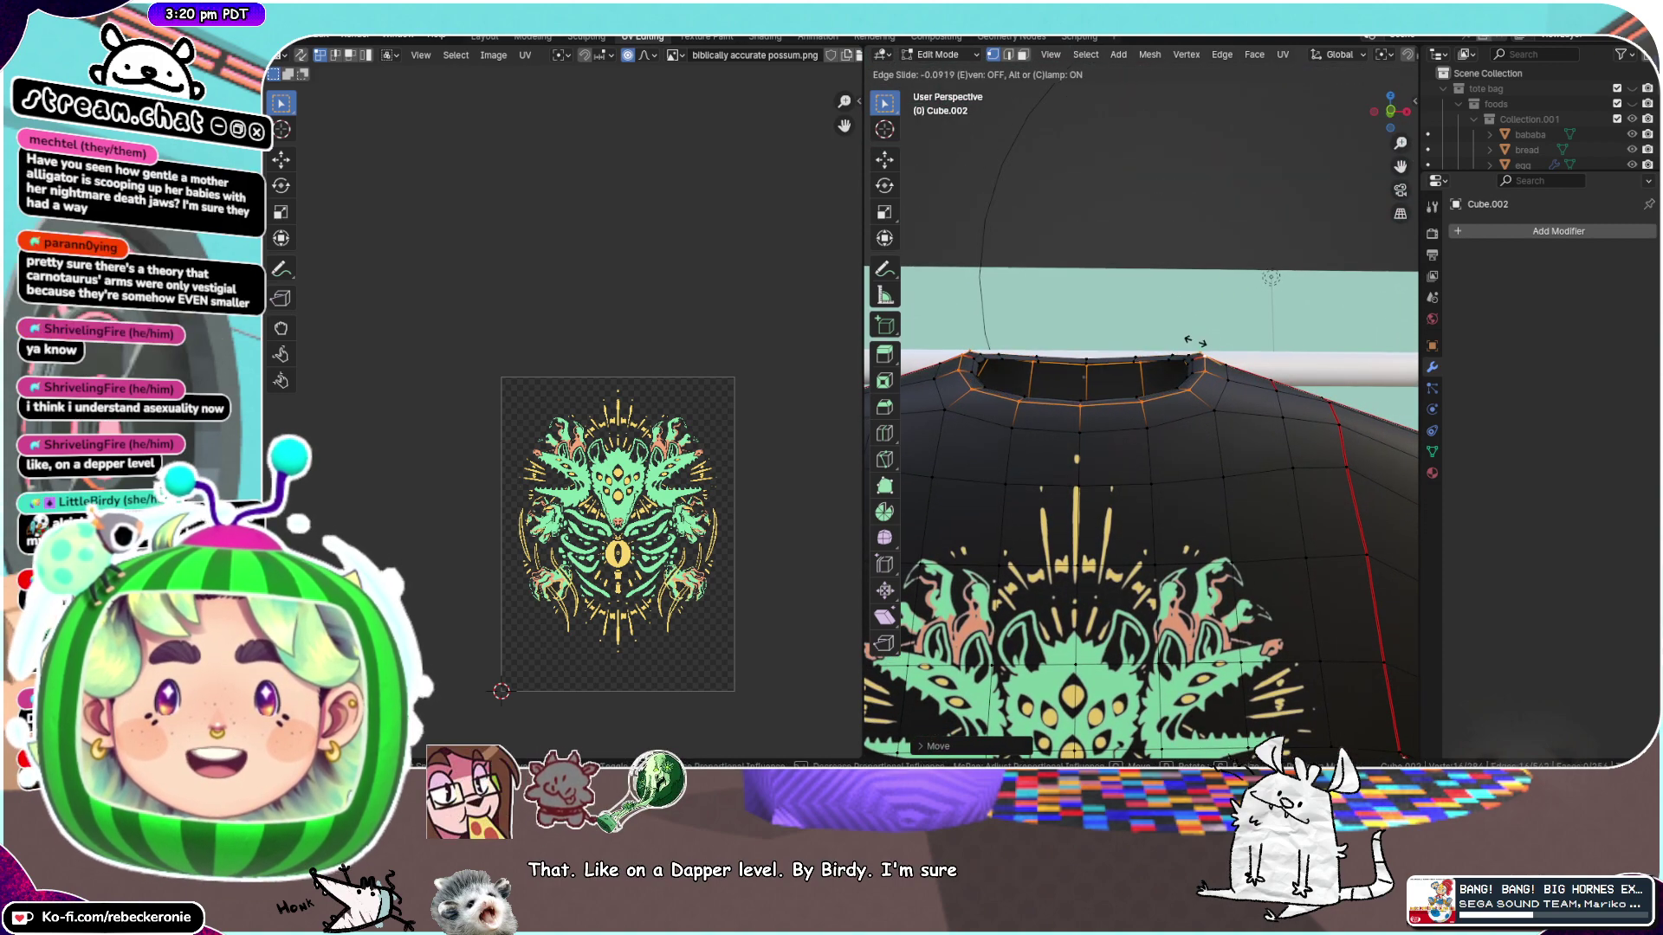
right_click(1195, 343)
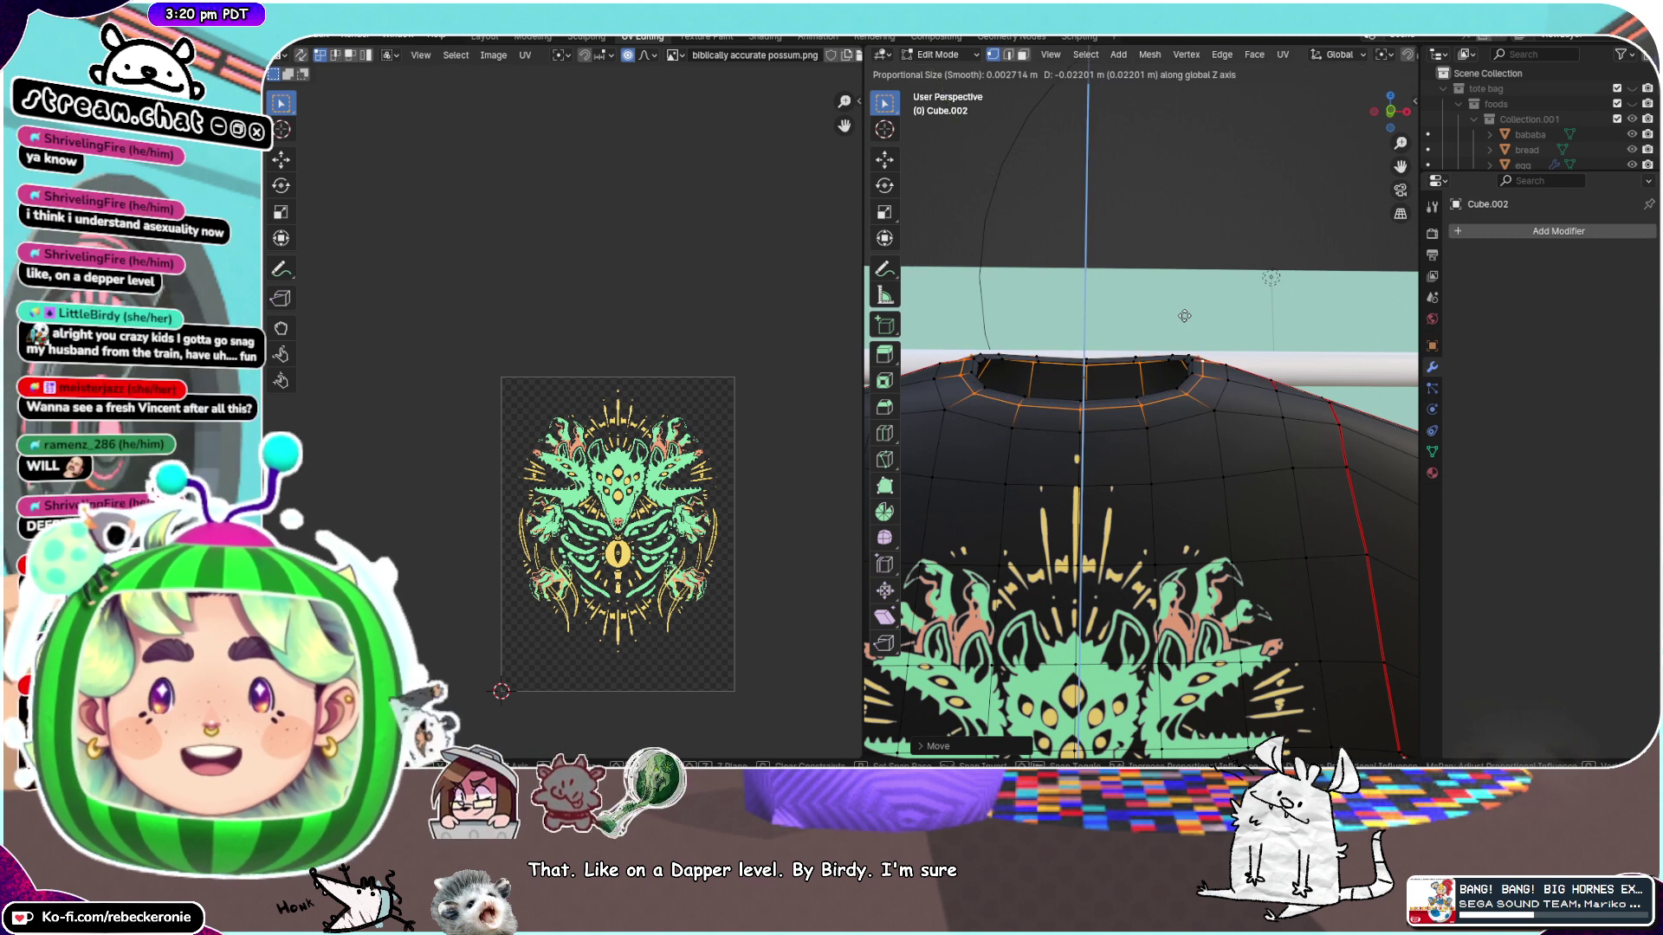
left_click(1391, 112)
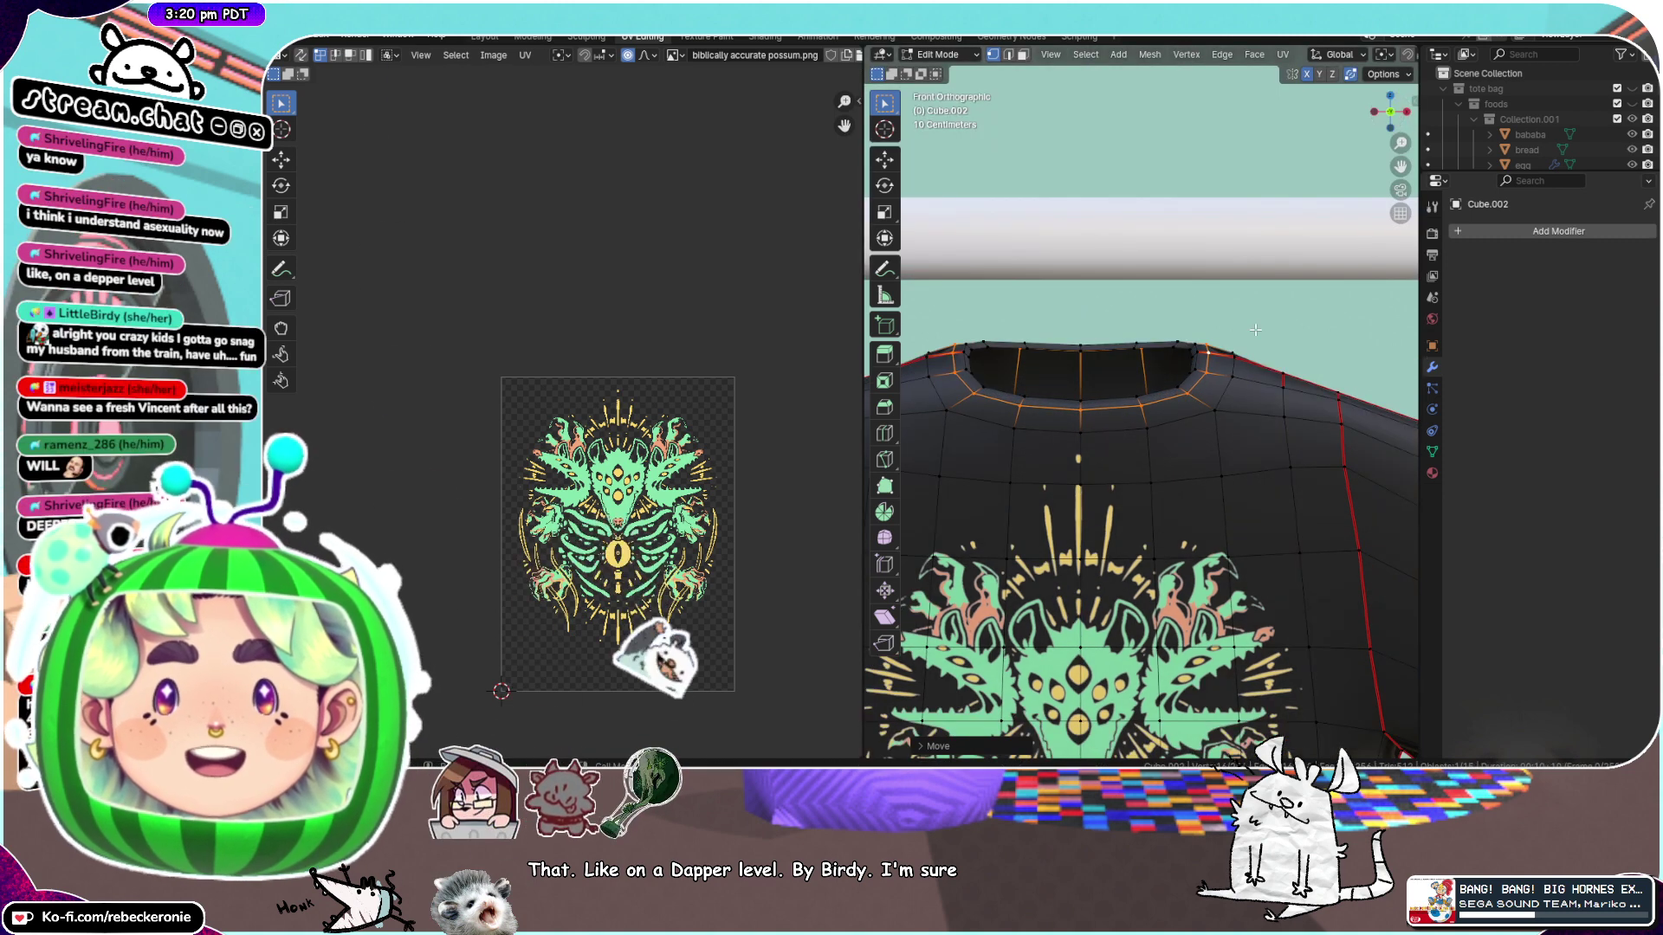
Edge-slide the loop just below the collar along its adjoining edges, and check the whole shirt in front view
key("g")
key("g")
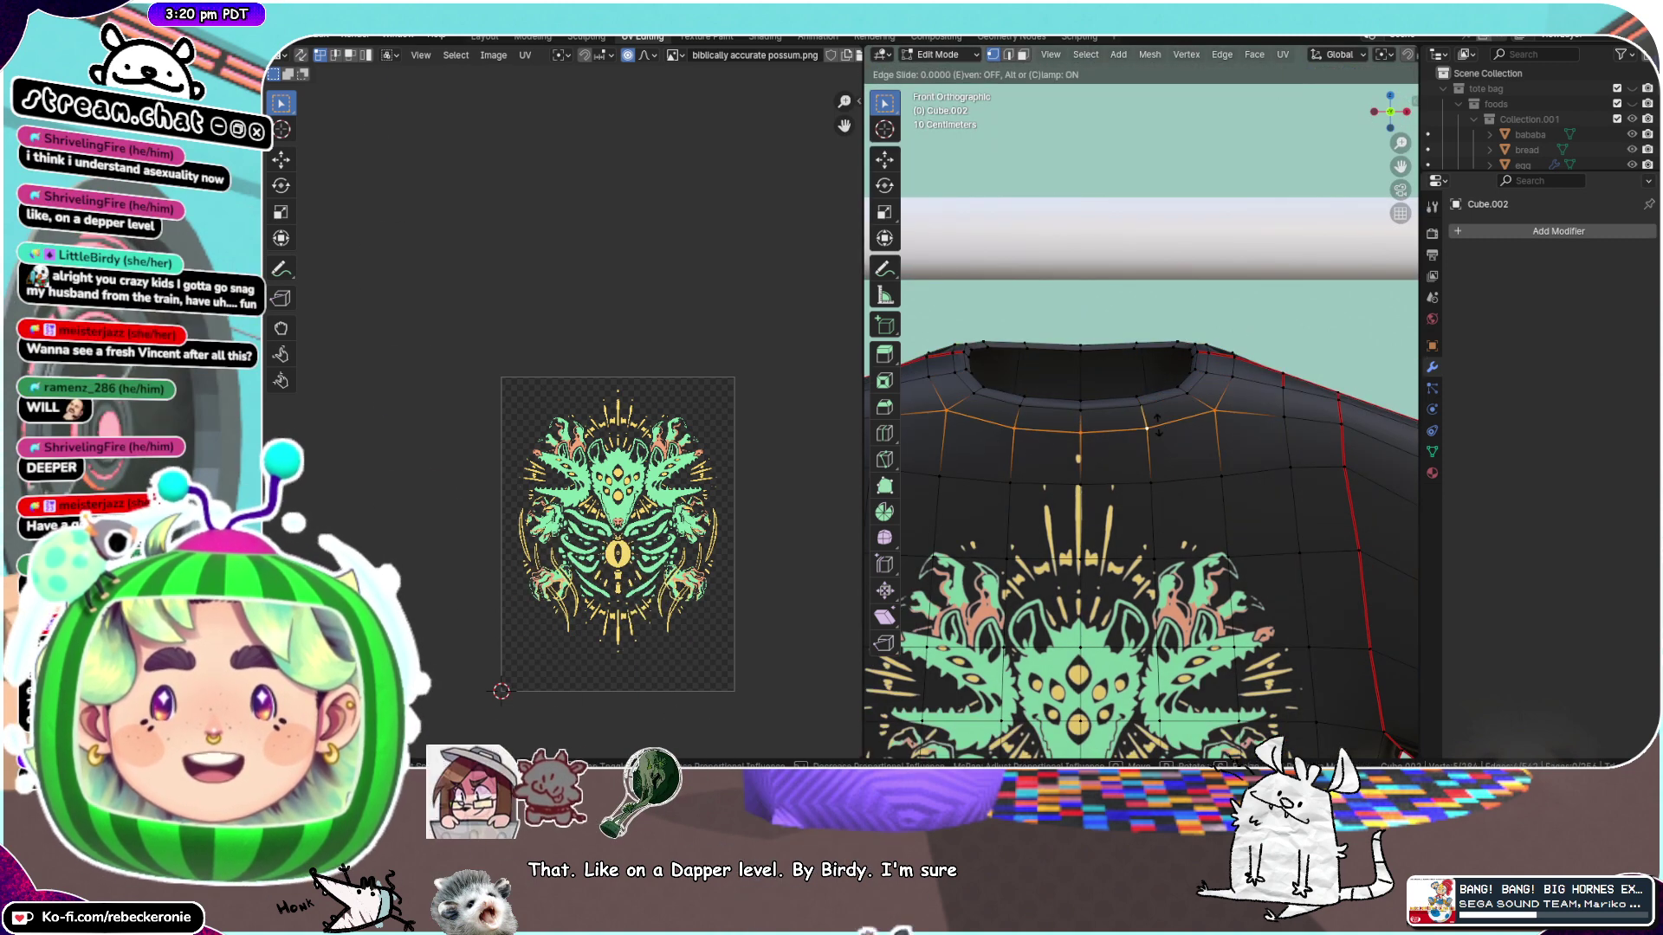
left_click(1140, 388)
scroll(1140, 408, "down", 3)
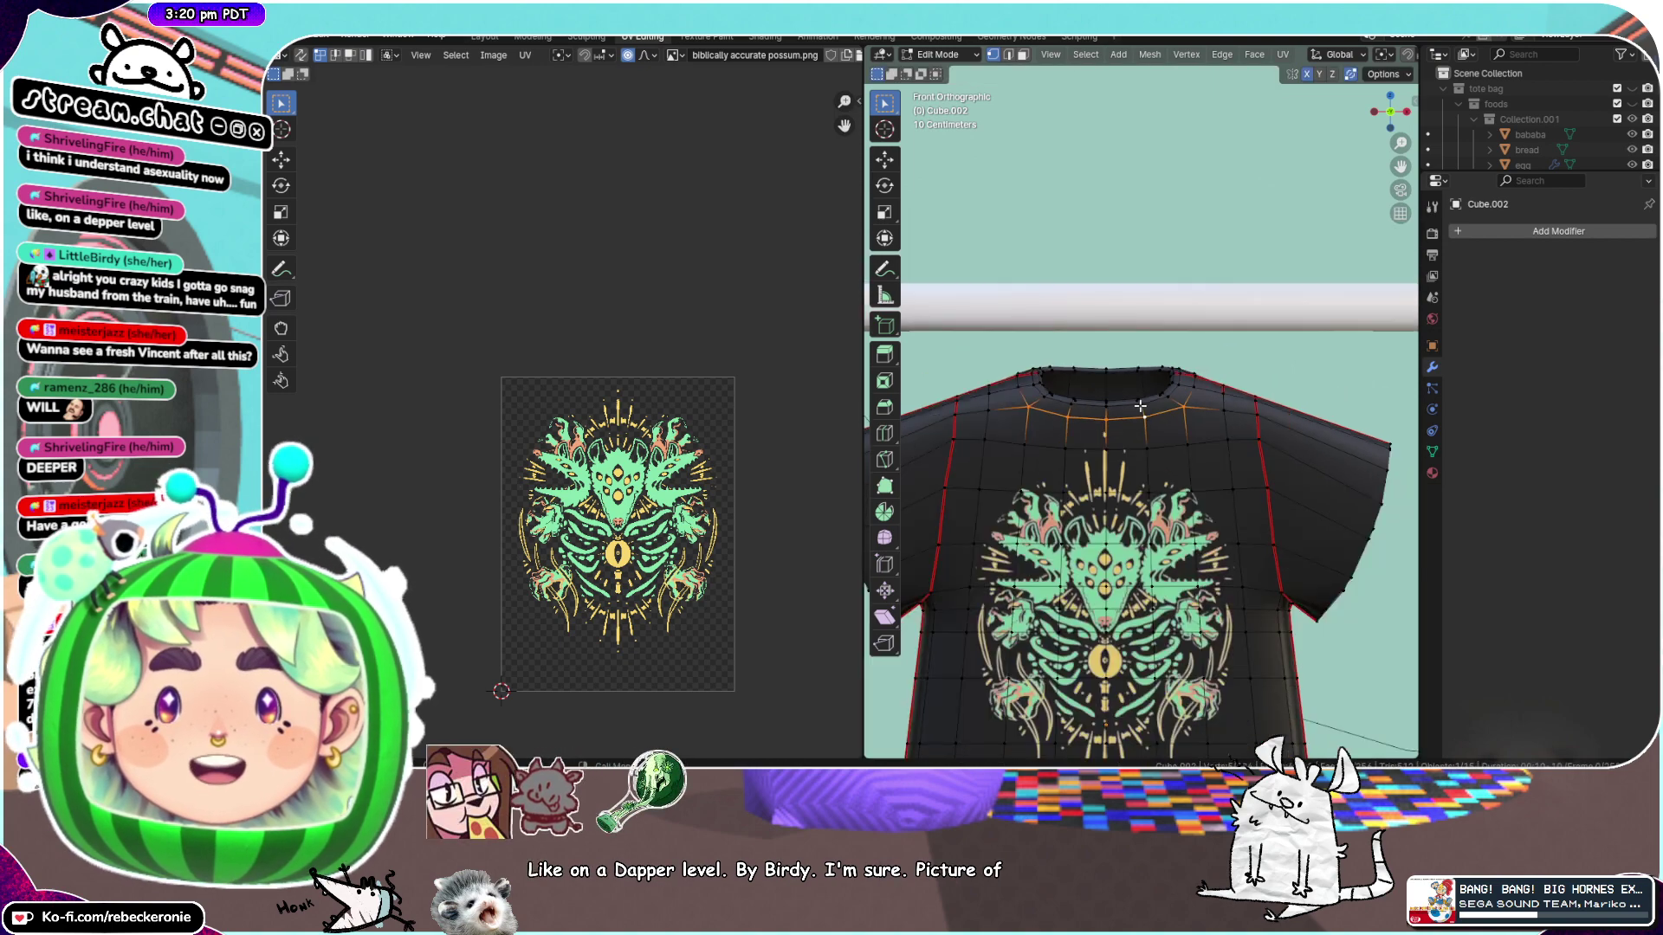
scroll(1157, 641, "down", 1)
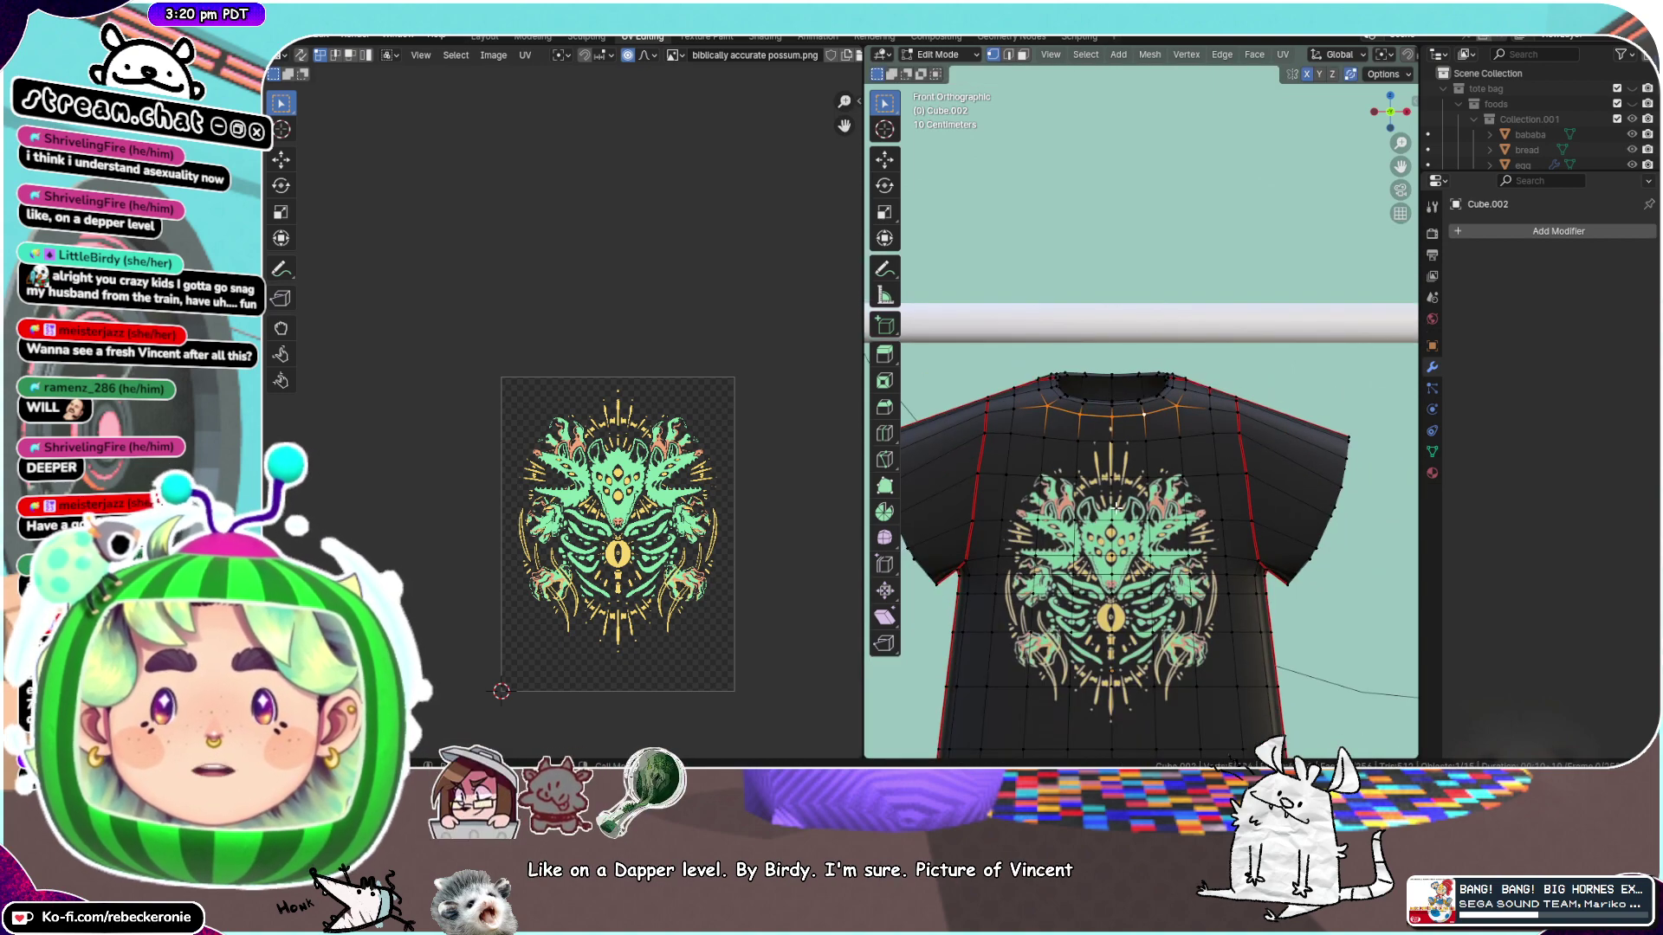
scroll(1119, 502, "up", 1)
scroll(1119, 503, "down", 1)
scroll(1119, 502, "down", 1)
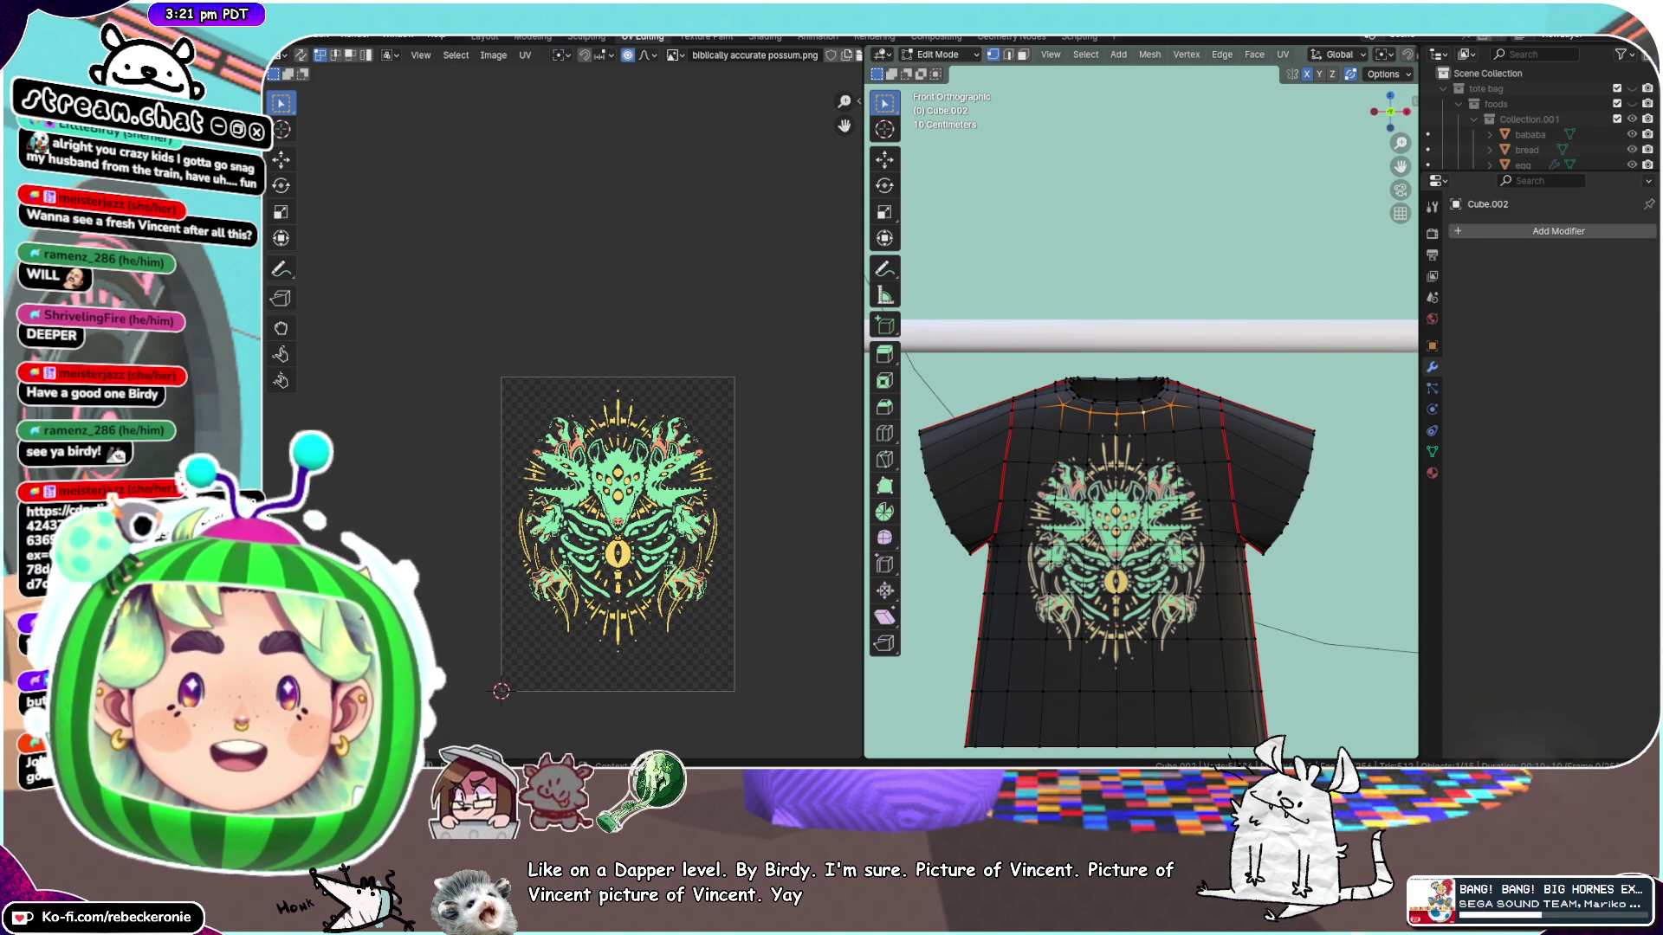
Switch to the browser, view the full cat photo in an enlarged window, and return to Blender
left_click_drag(1661, 497, 1030, 145)
left_click(1133, 291)
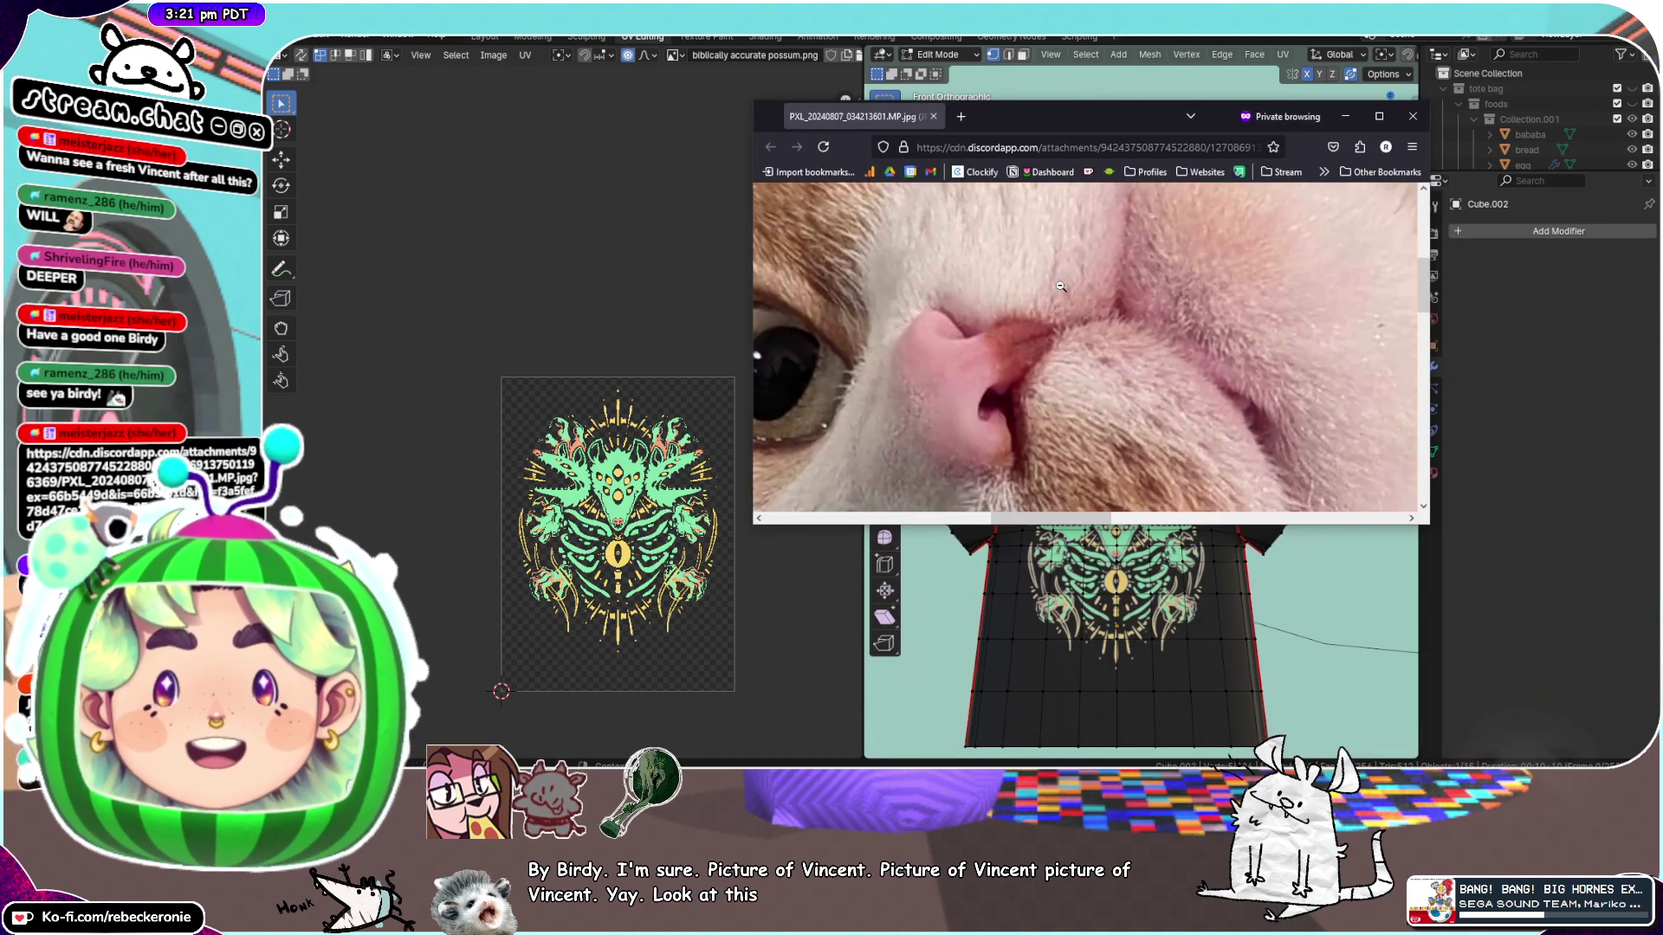
scroll(1057, 286, "down", 3)
scroll(1011, 308, "left", 2)
scroll(1011, 308, "up", 5)
scroll(1011, 308, "left", 2)
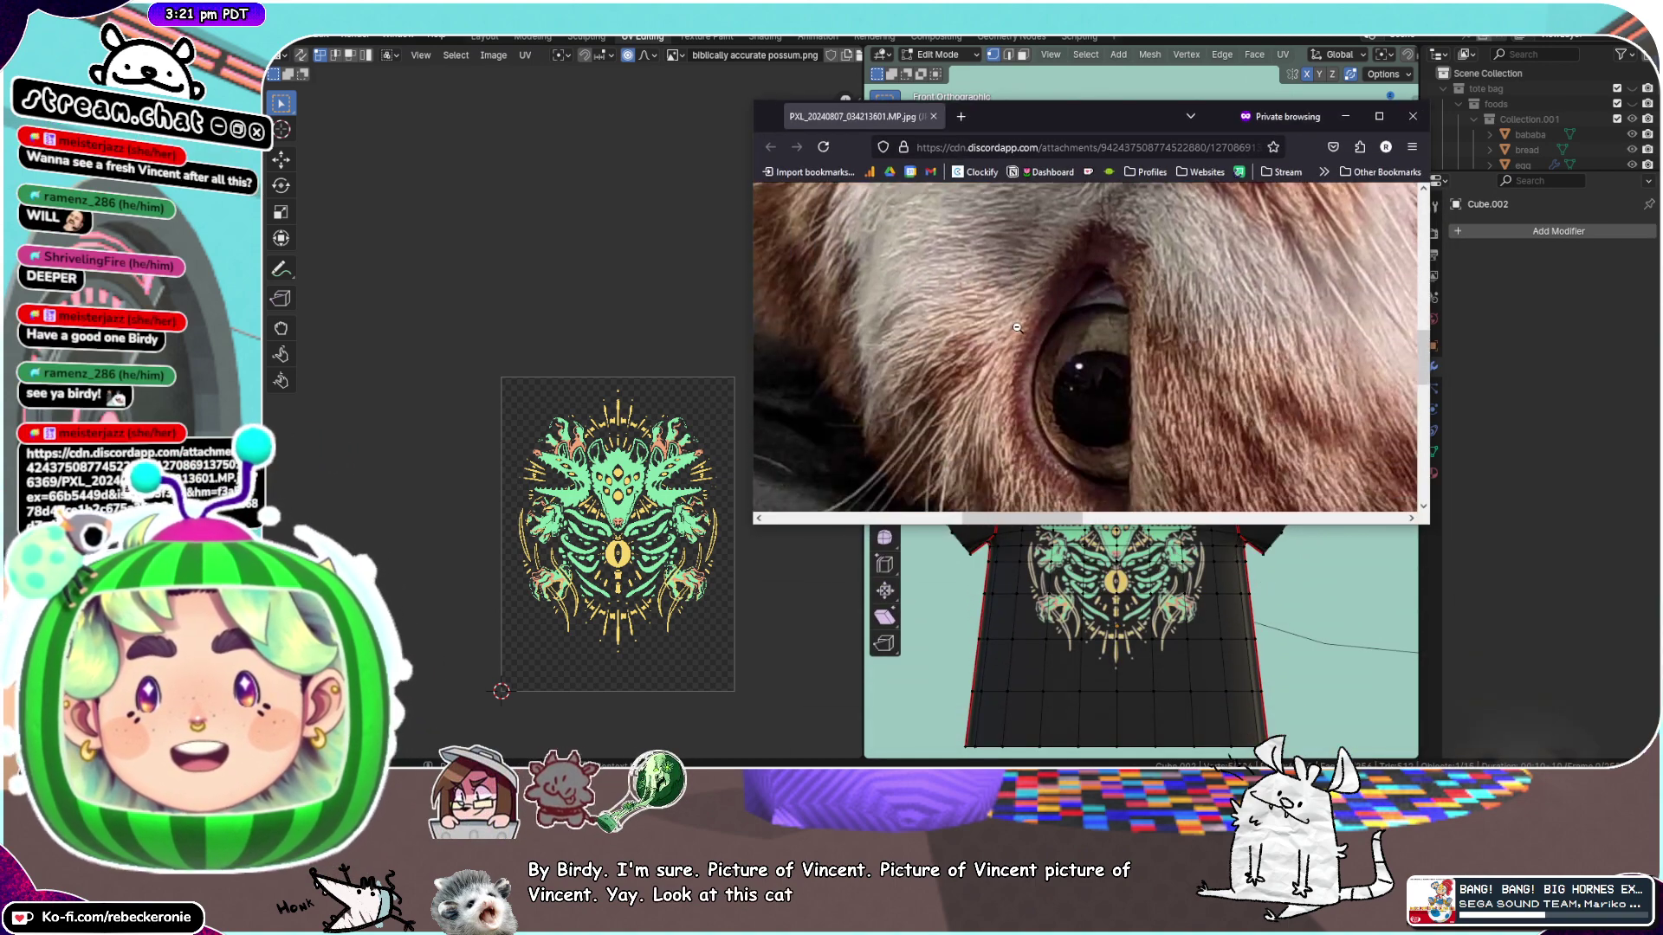
left_click(1015, 325)
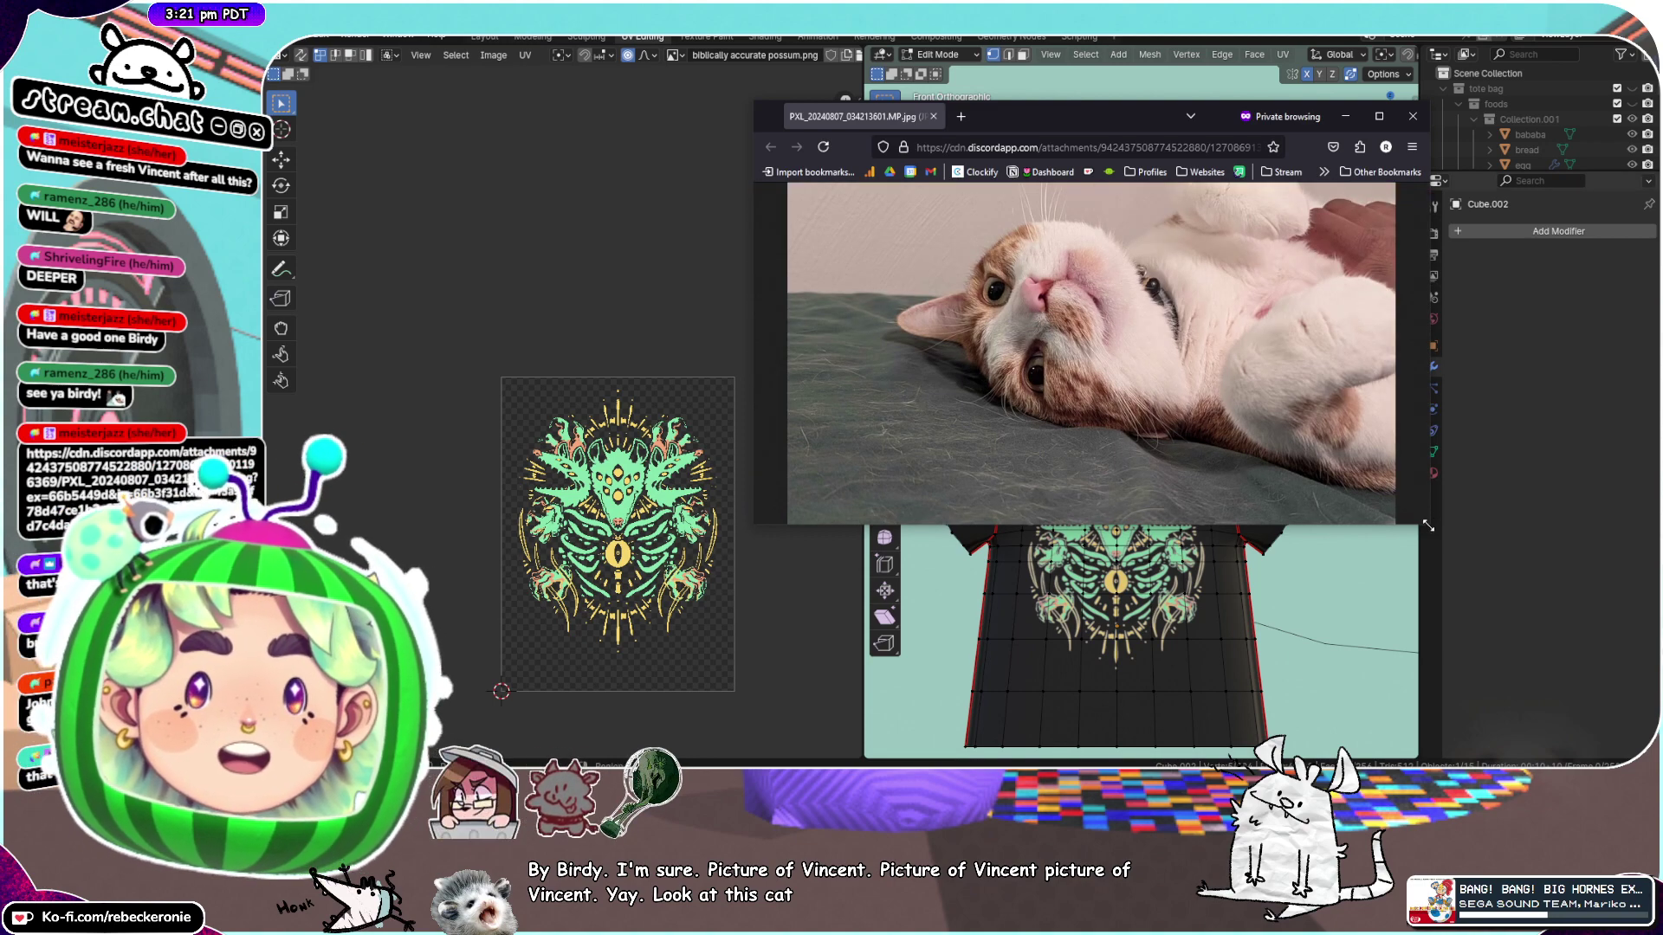
left_click_drag(1425, 525, 1475, 642)
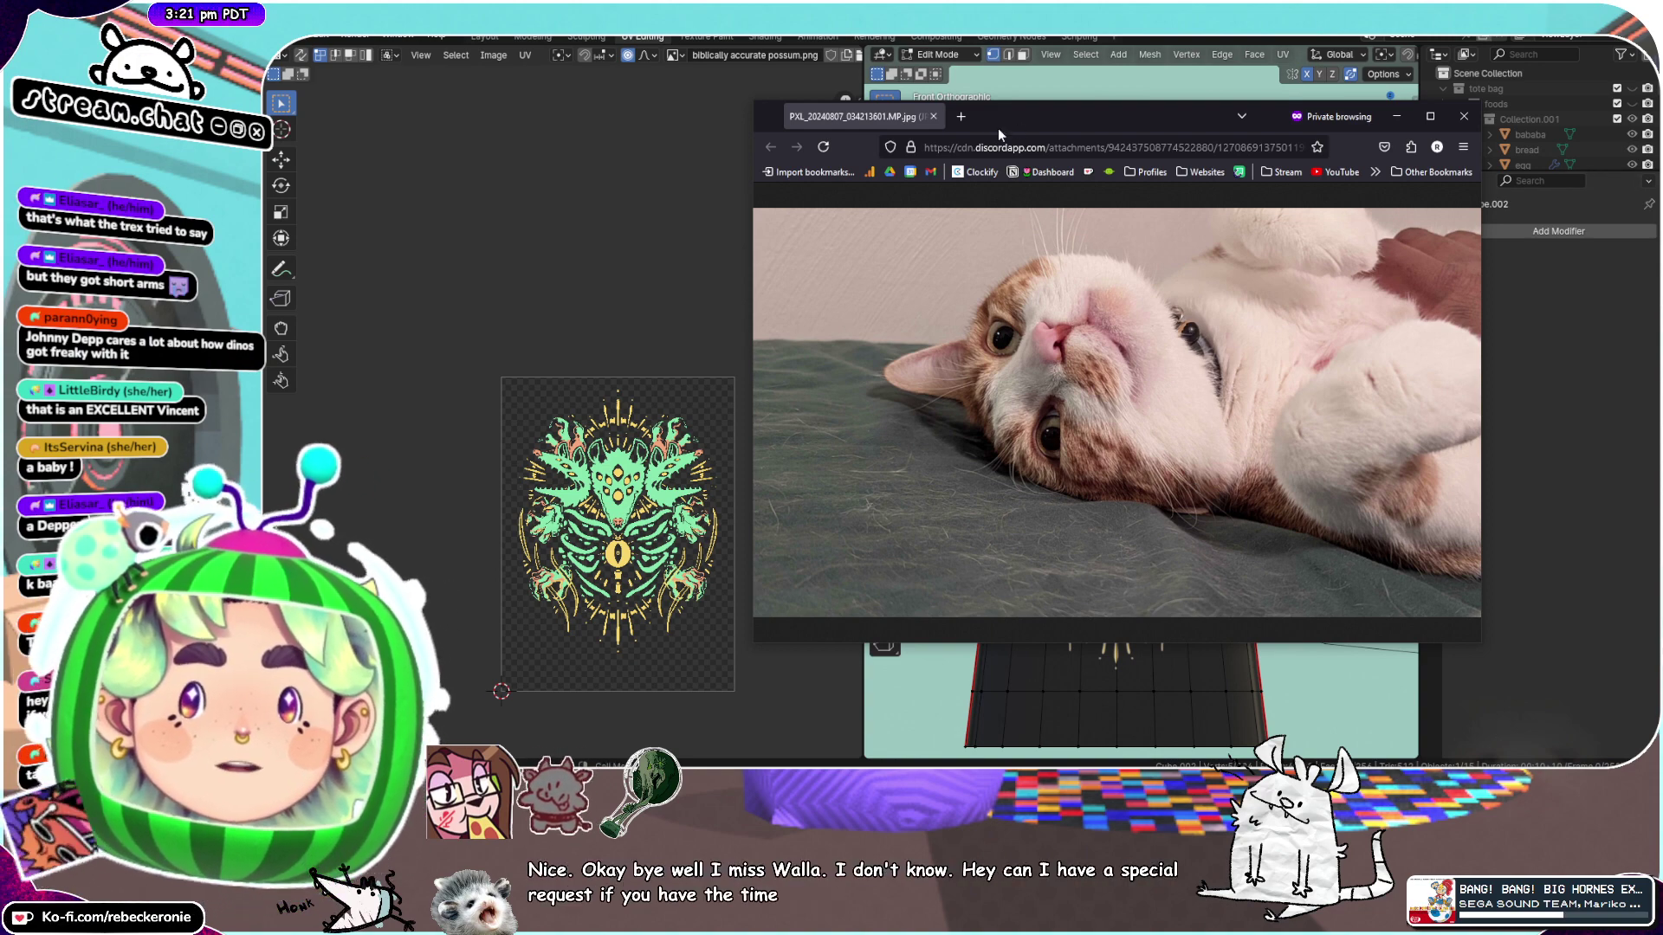
left_click_drag(1032, 122, 920, 5)
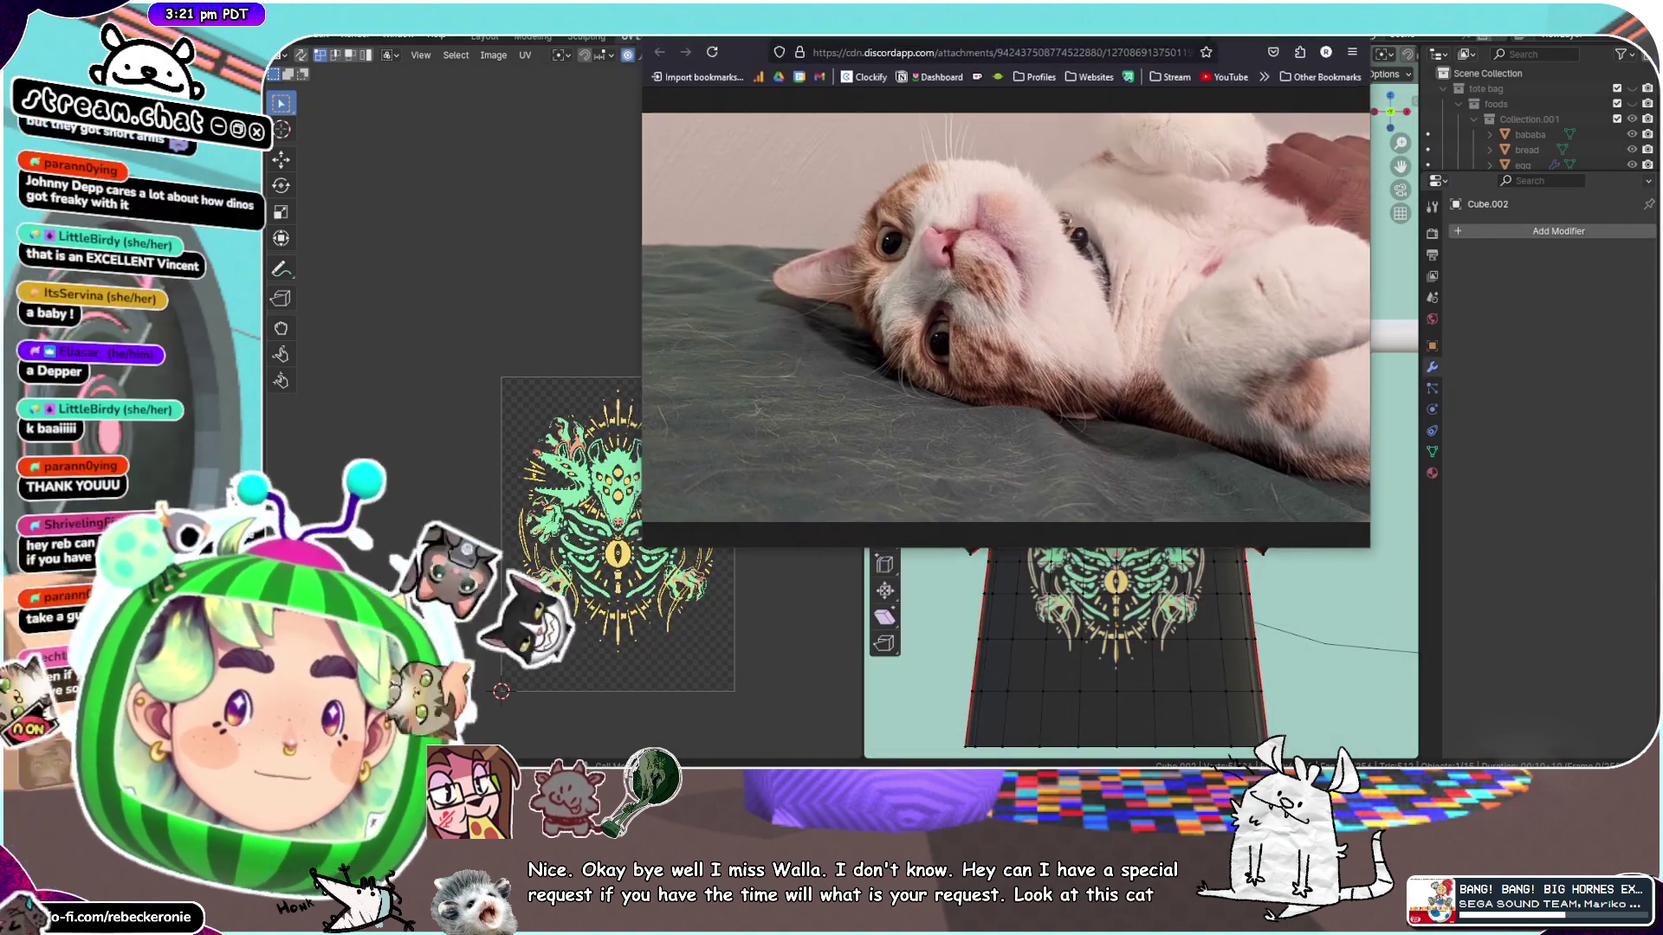
key("alt+Tab")
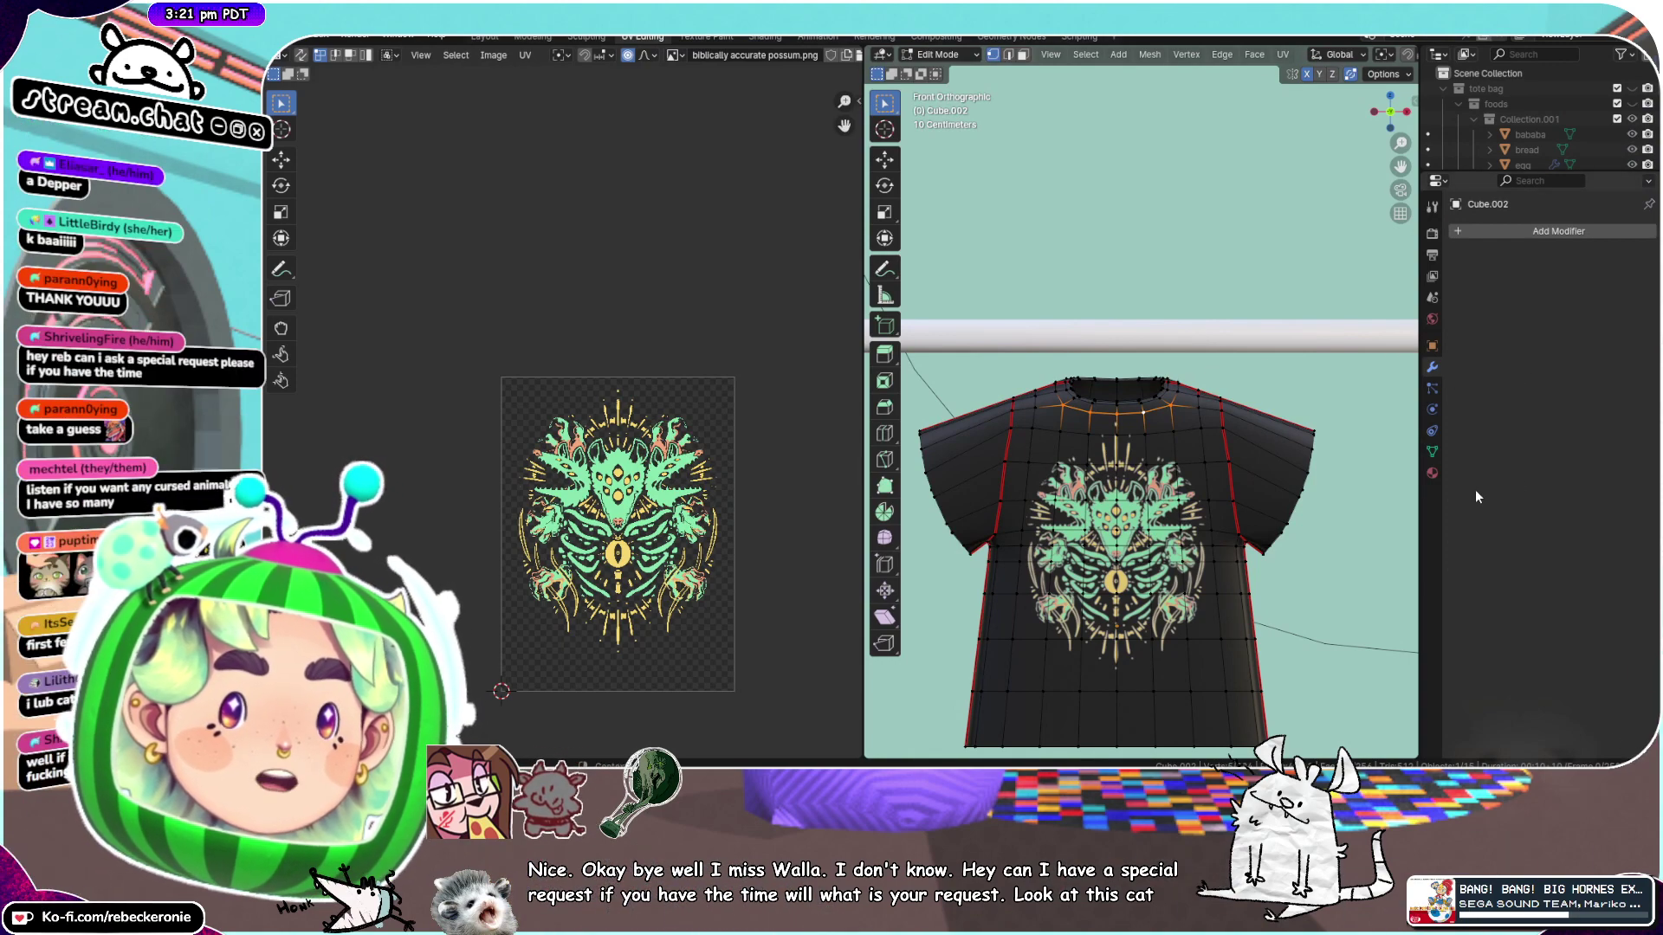
Select the shirt's entire linked mesh and return to Object Mode
scroll(1231, 436, "down", 4)
scroll(1231, 436, "up", 4)
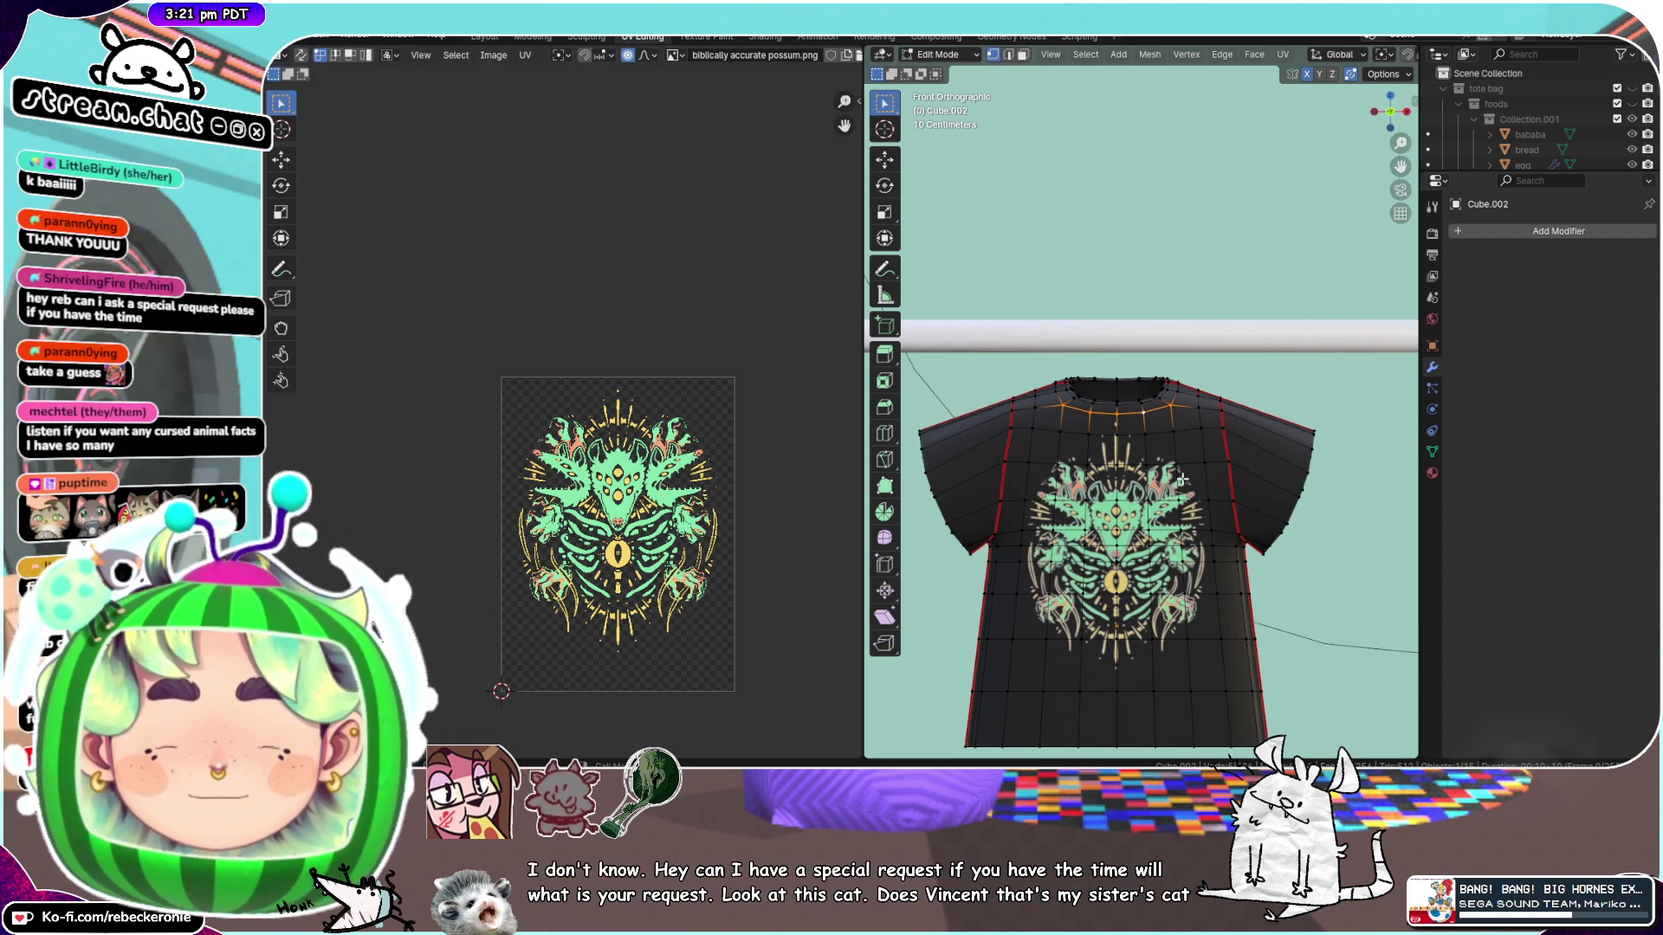
scroll(1182, 479, "down", 3)
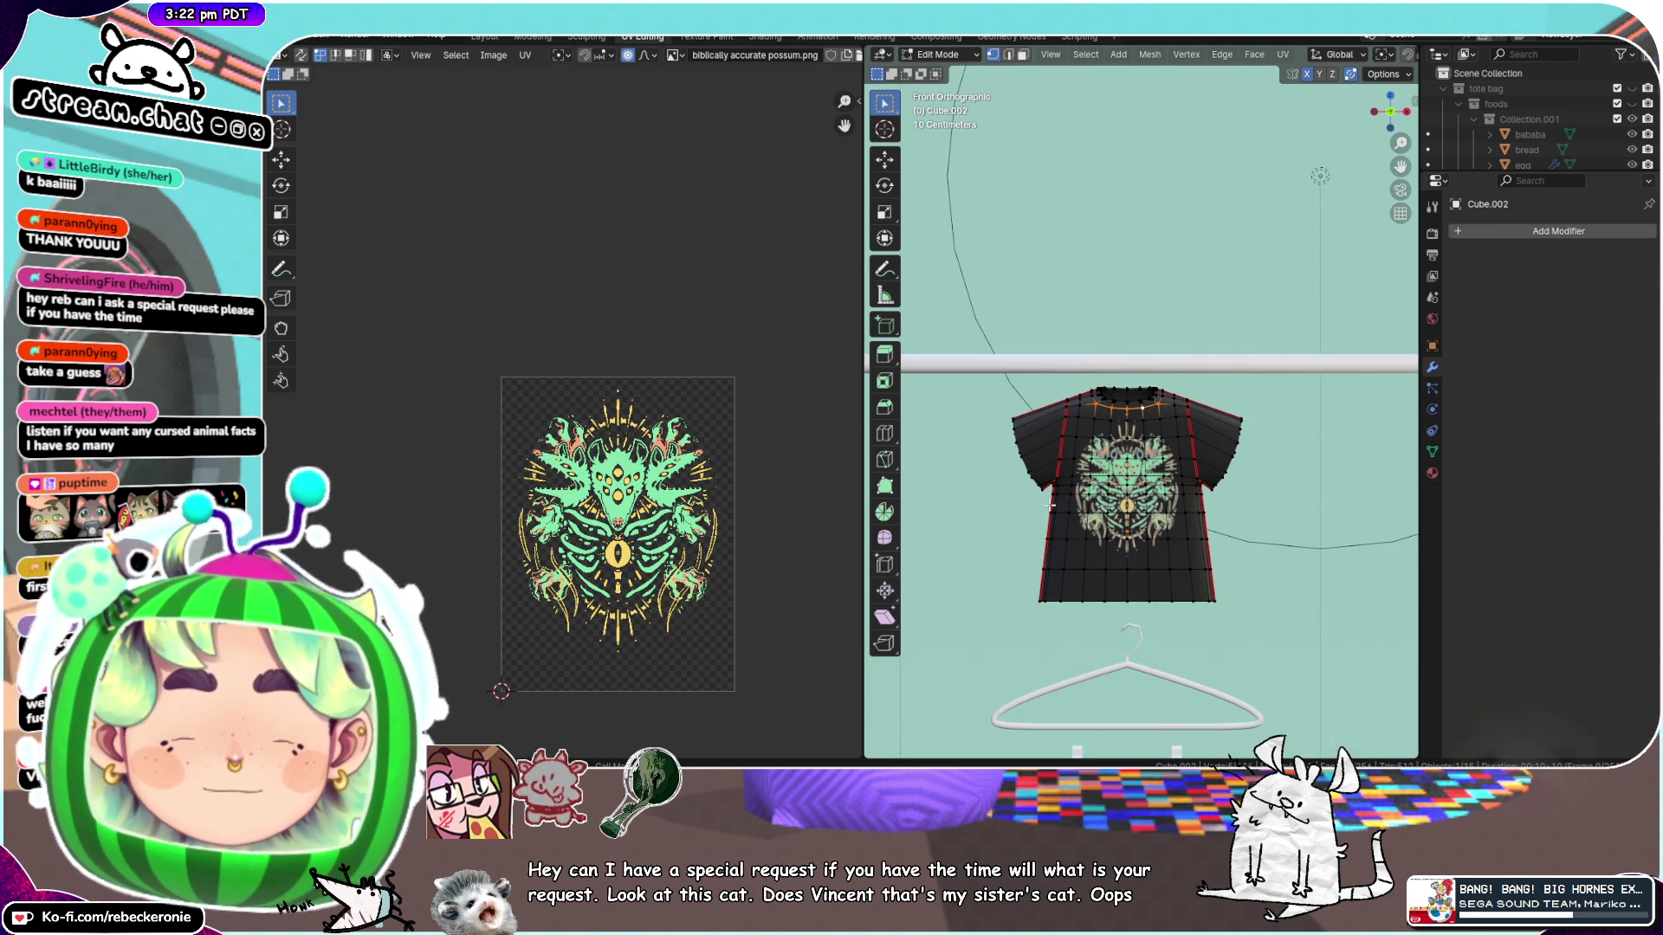
key("l")
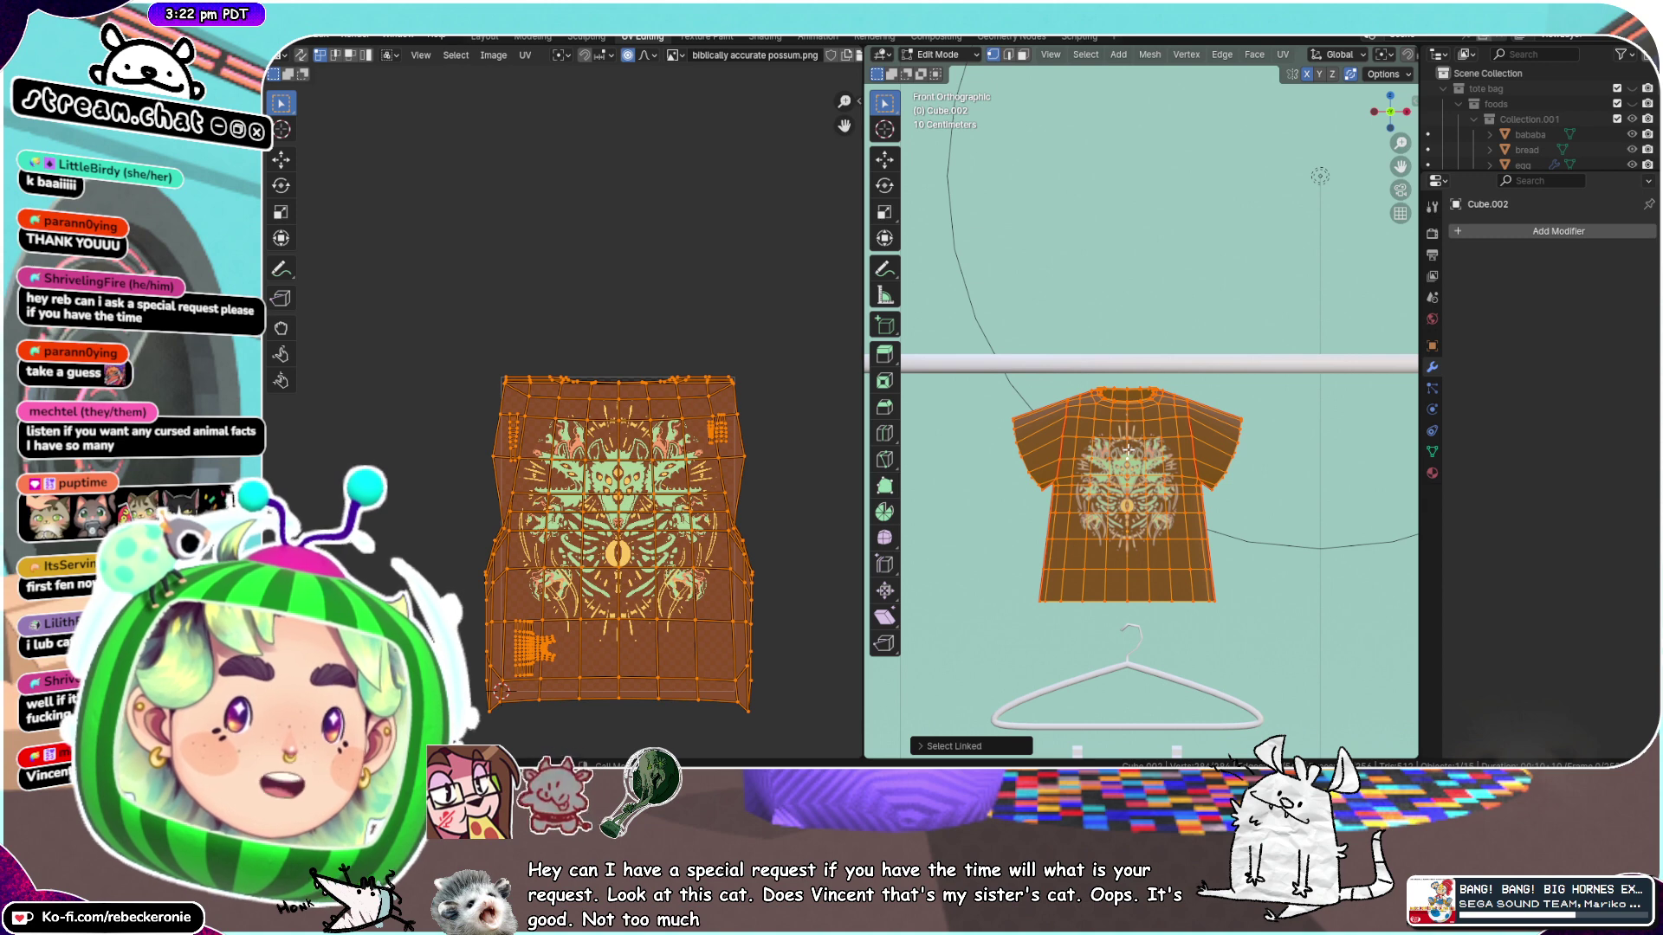
scroll(1128, 451, "up", 3)
left_click_drag(1400, 167, 1415, 2)
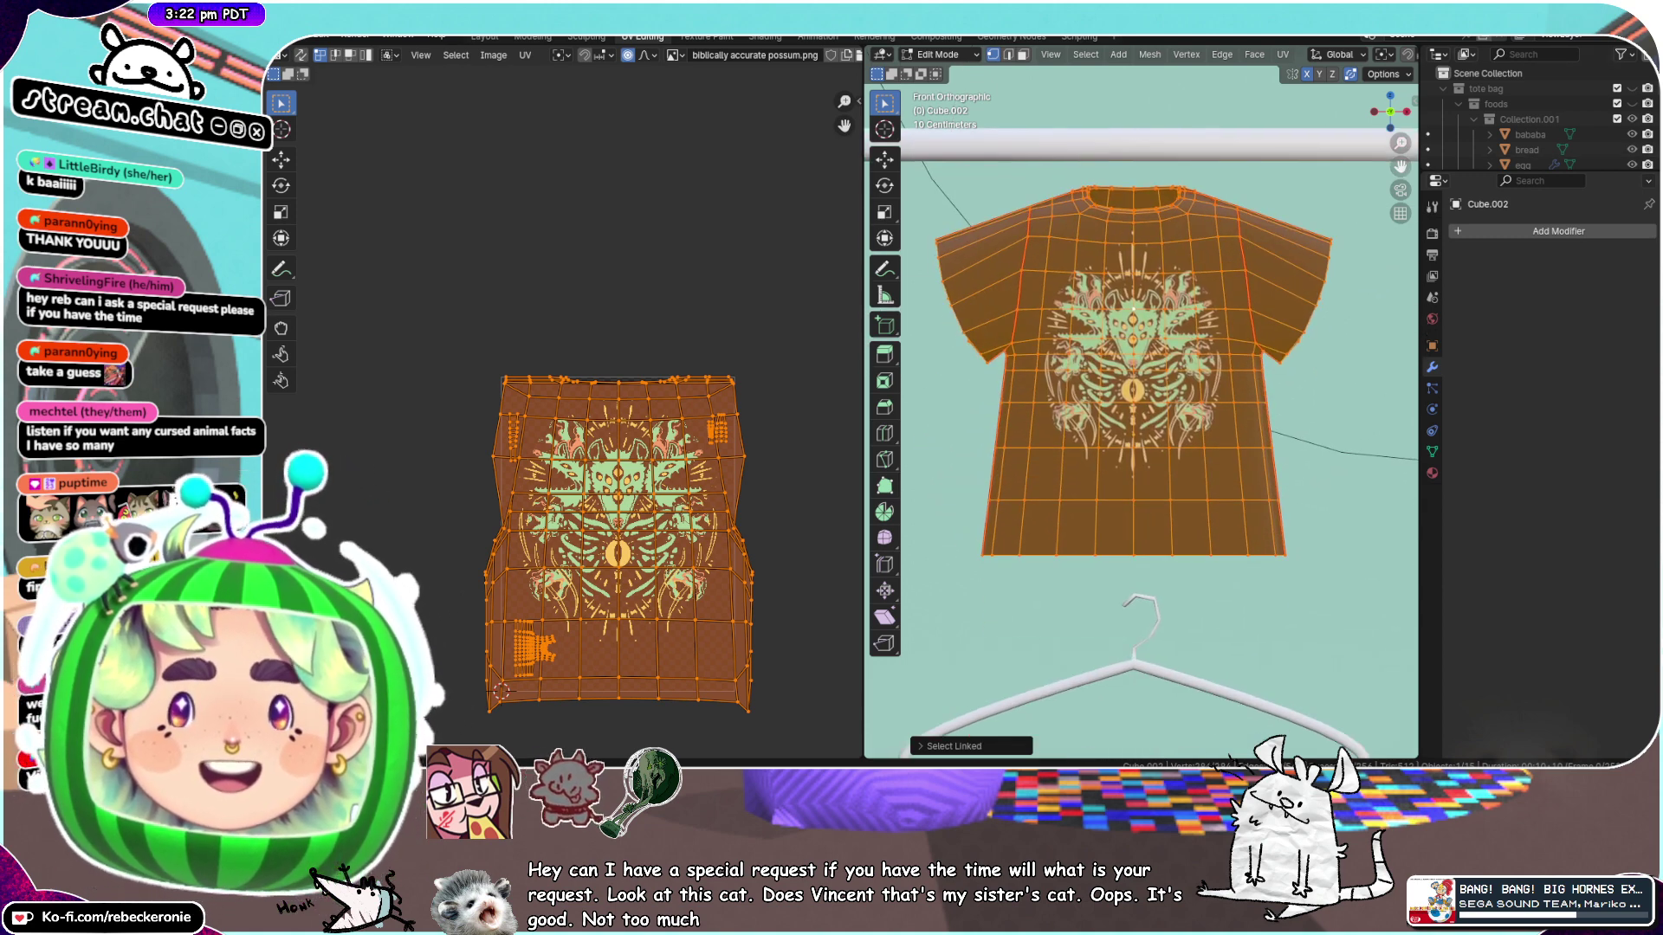
scroll(1175, 390, "down", 3)
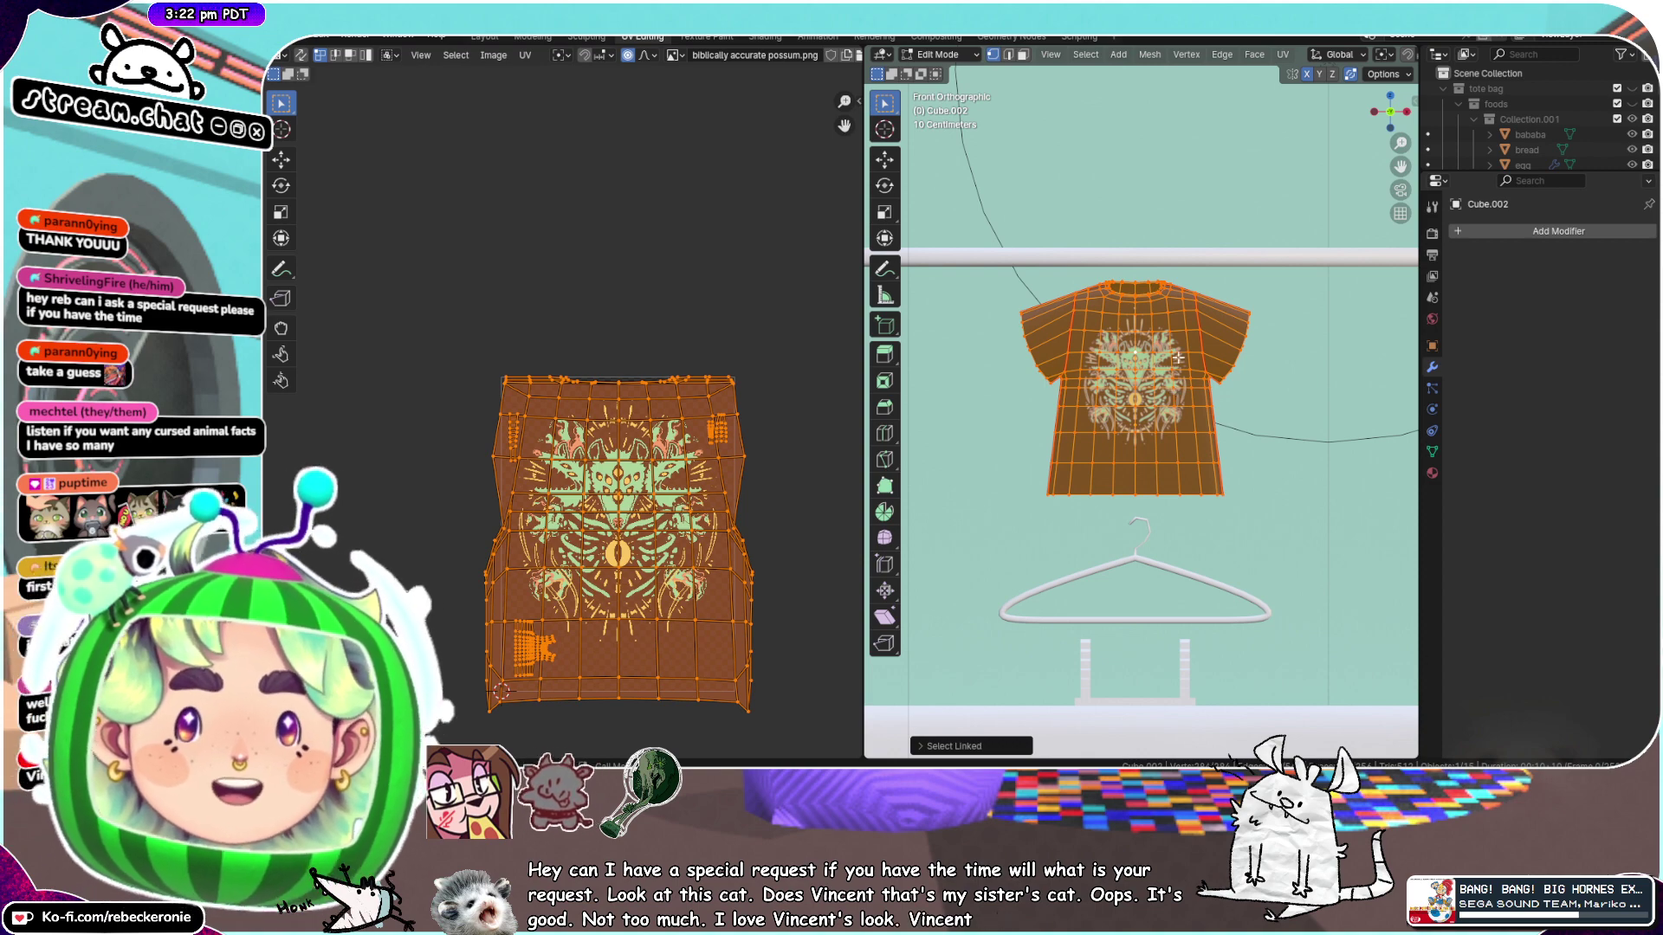
key("ctrl+Tab")
left_click(1054, 362)
scroll(1133, 390, "down", 3)
middle_click_drag(1133, 390, 1247, 376)
scroll(1156, 405, "up", 4)
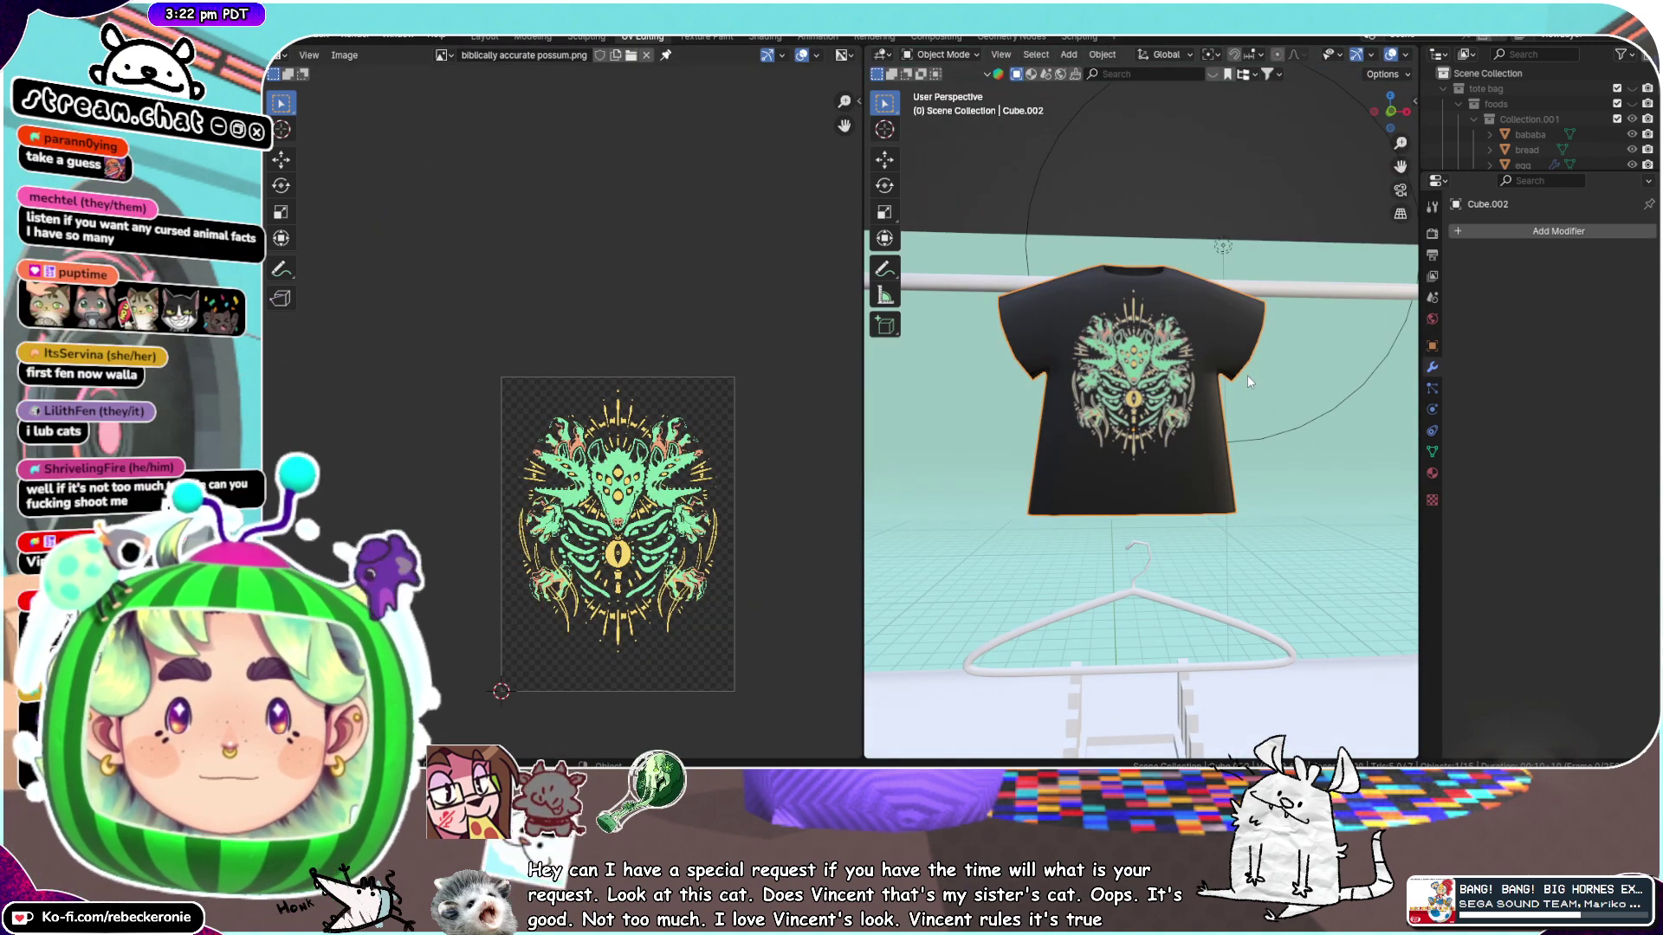
Apply Set Origin > Geometry to Origin to the shirt and inspect it in perspective
right_click(1120, 350)
mouse_move(1120, 350)
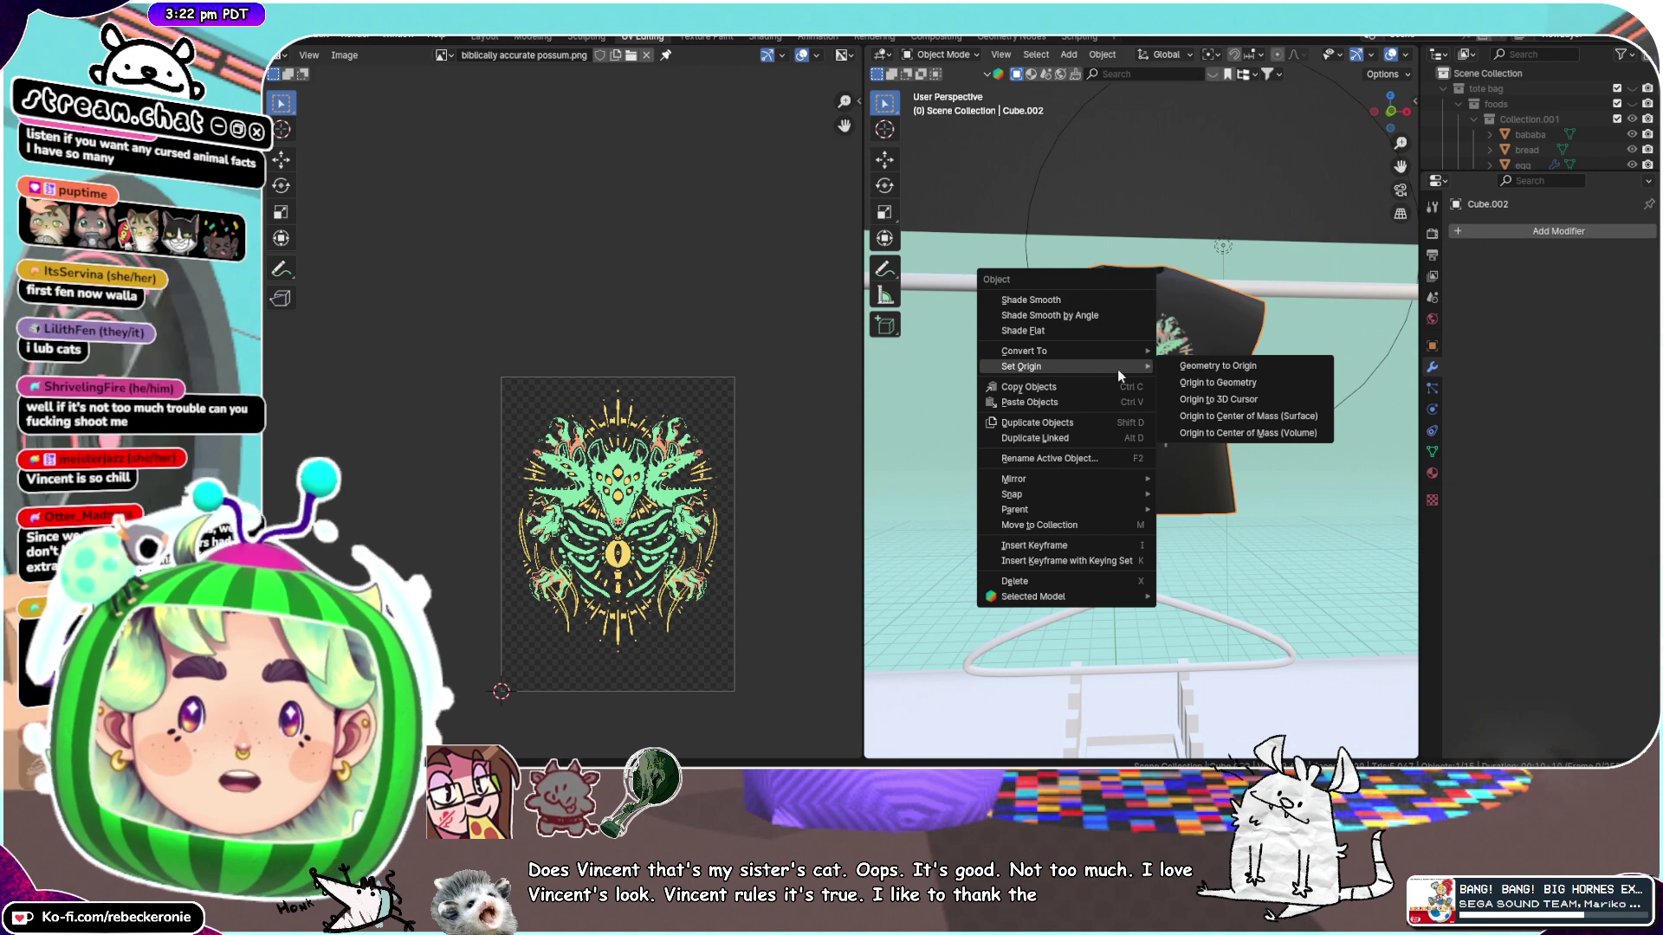
left_click(1251, 362)
middle_click_drag(1251, 361, 1126, 405)
right_click(1121, 405)
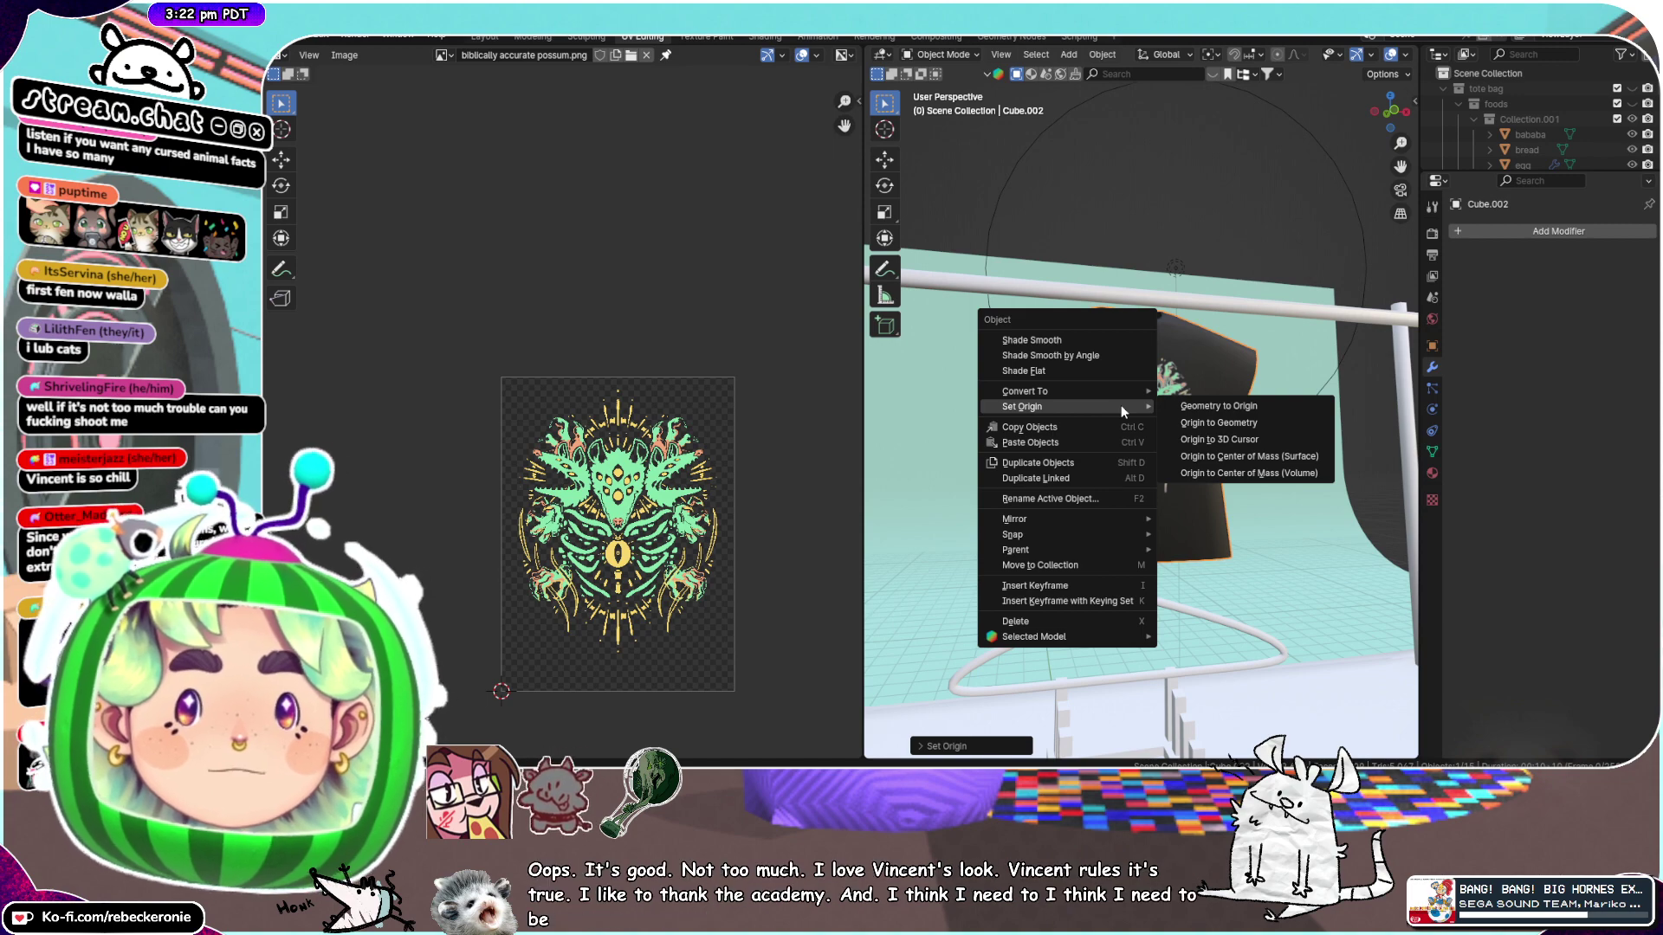
scroll(1203, 356, "up", 2)
middle_click_drag(1203, 356, 1117, 350)
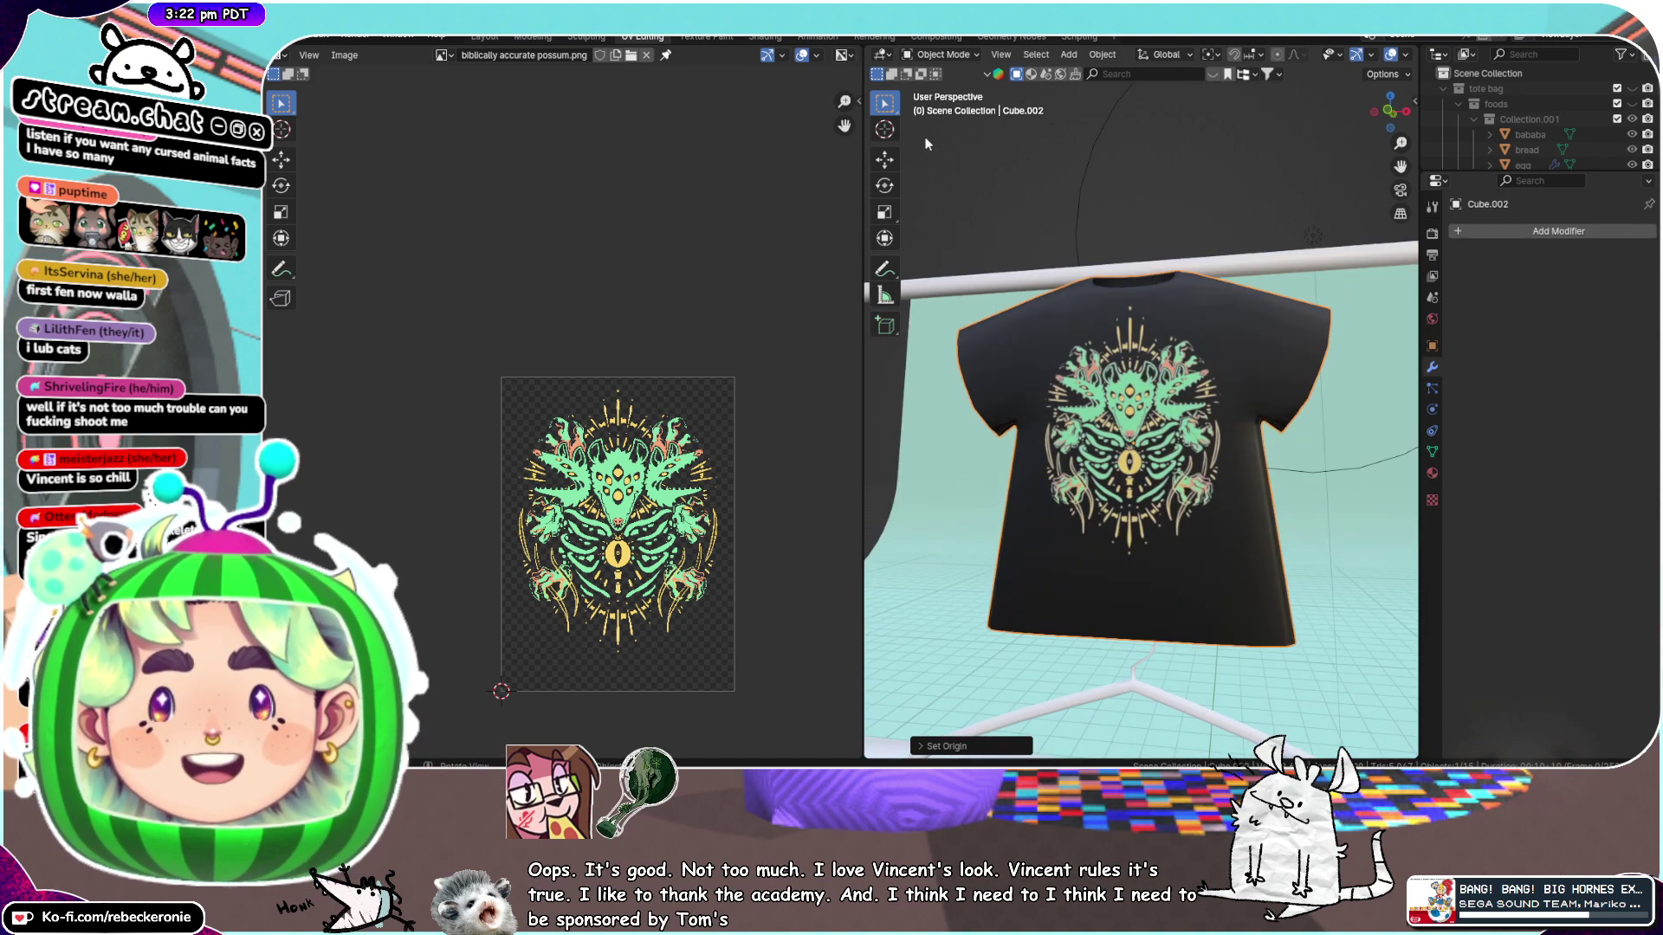
middle_click_drag(927, 143, 1172, 178)
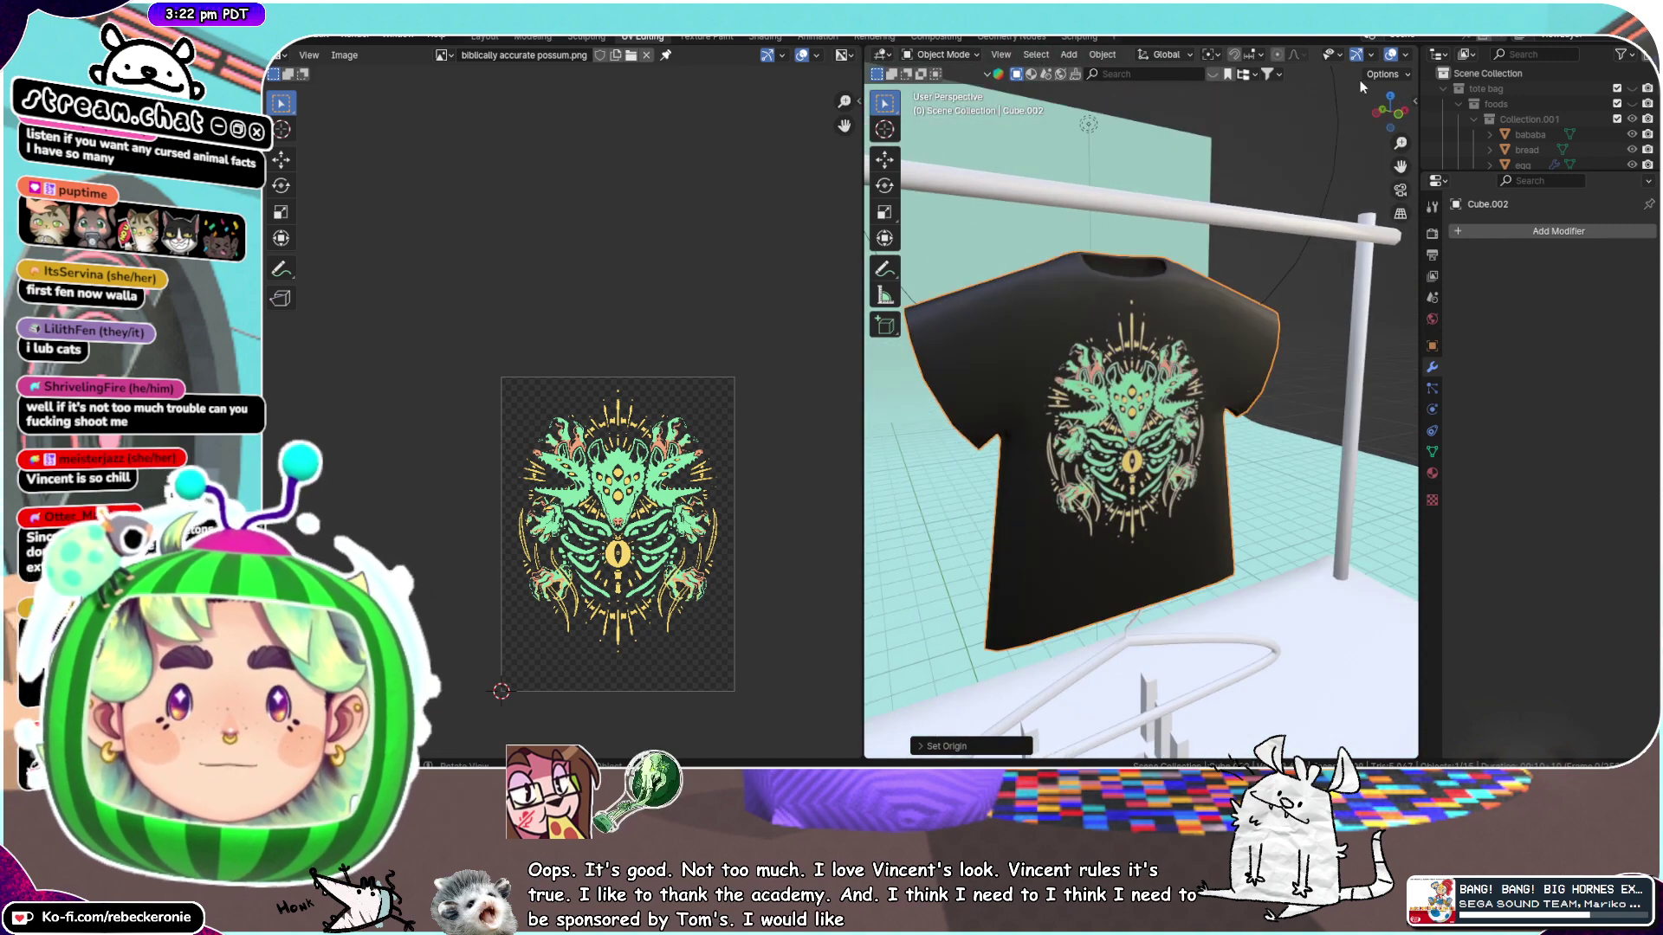
Switch the 3D viewport to Rendered shading and frame the shirt together with the hanger below it
scroll(1299, 55, "down", 3)
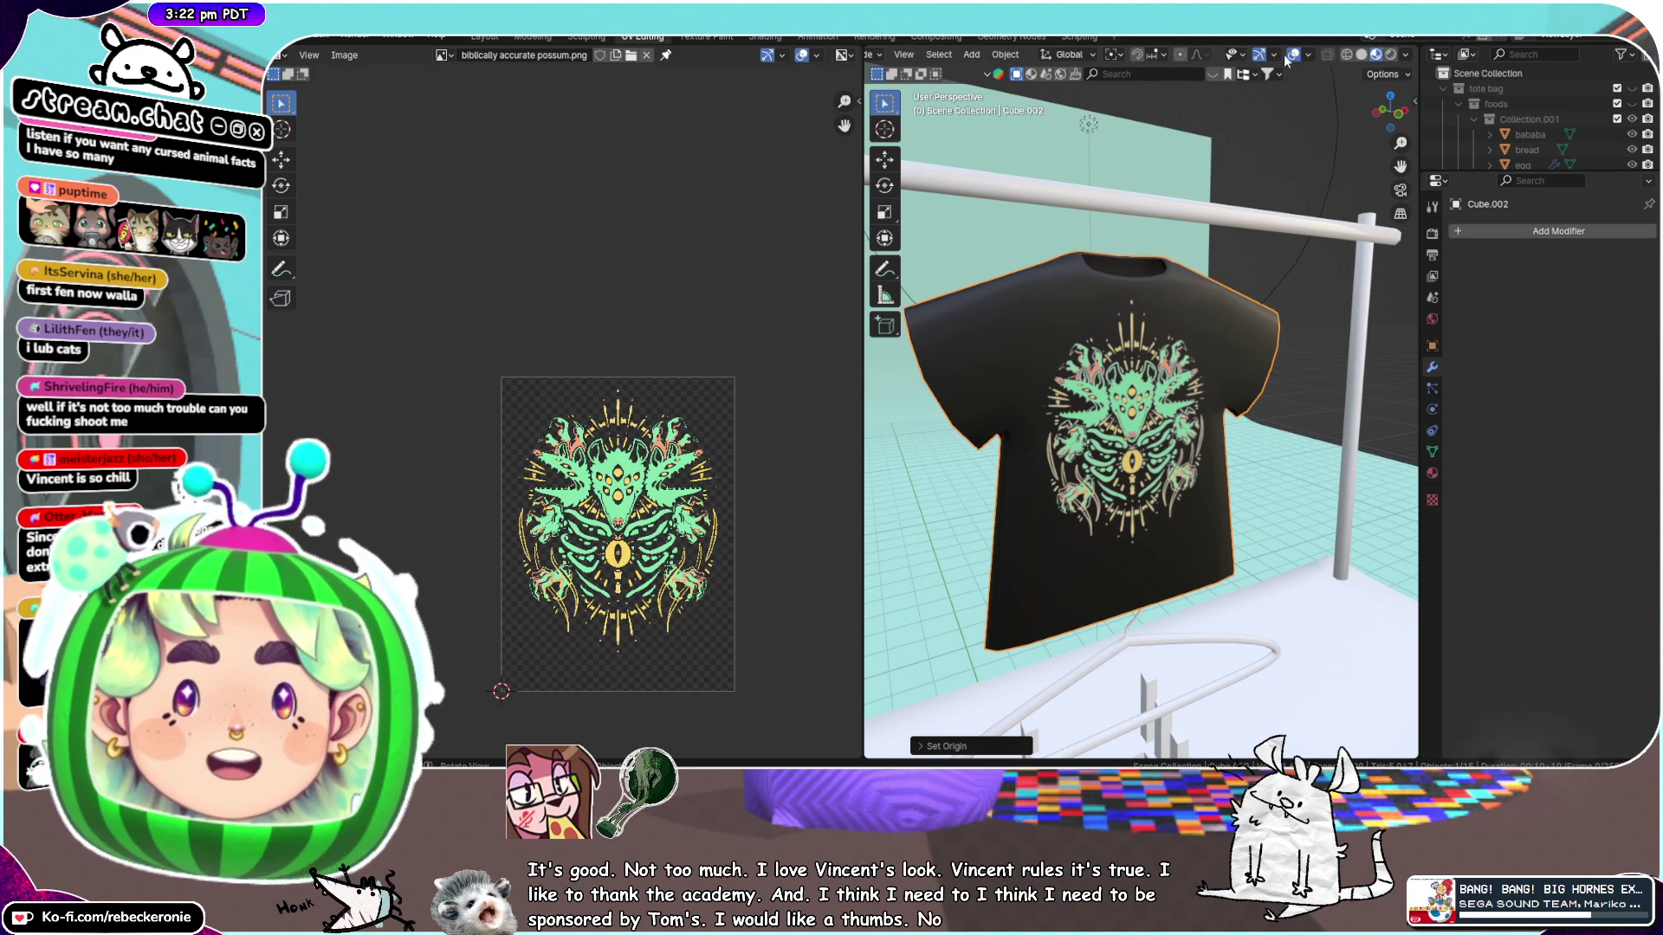
left_click(1391, 54)
middle_click_drag(1228, 314, 1222, 398)
scroll(1218, 352, "down", 4)
Select the clothes hanger and remove its Collision physics
left_click(1210, 578)
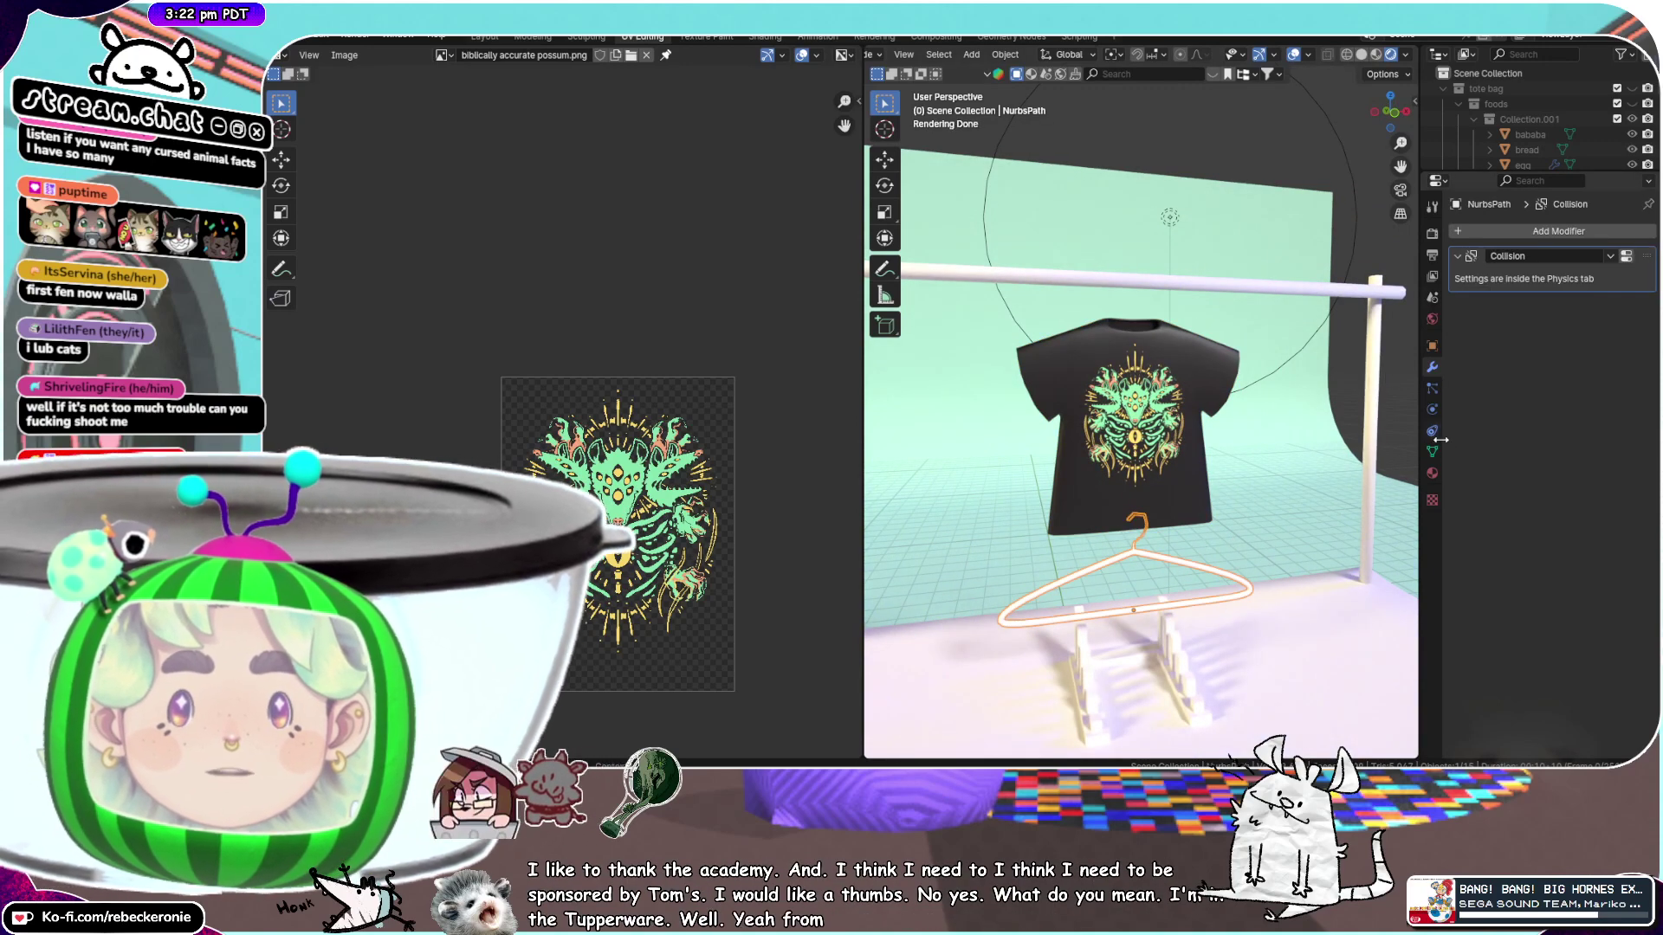
left_click(1433, 409)
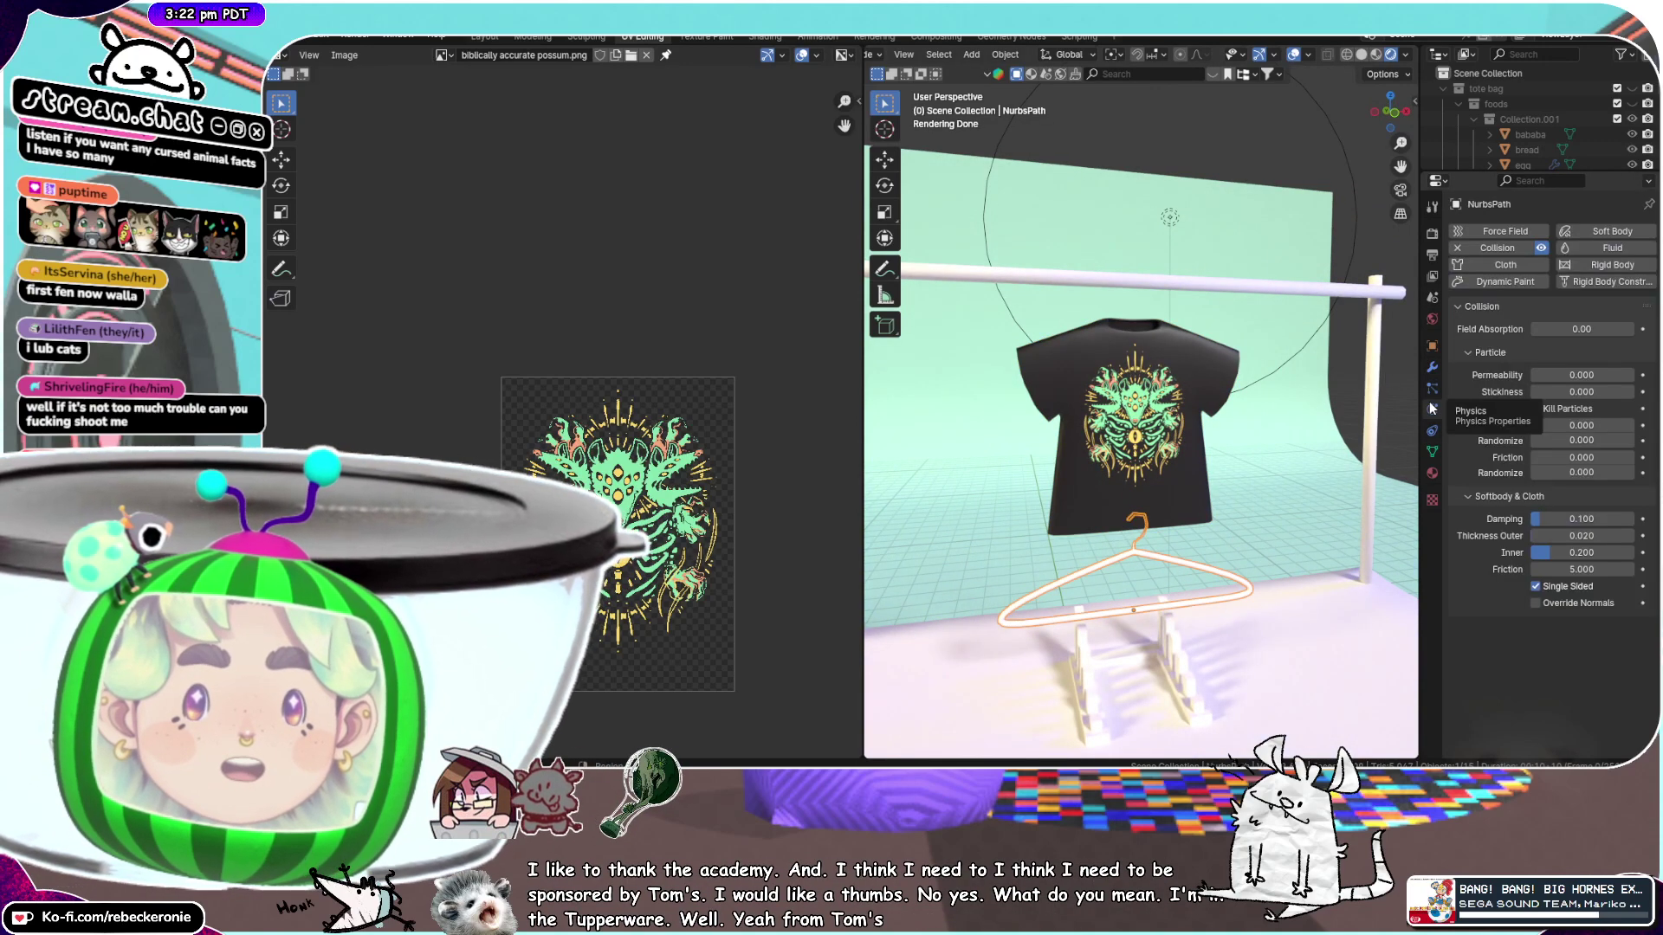
left_click(1516, 248)
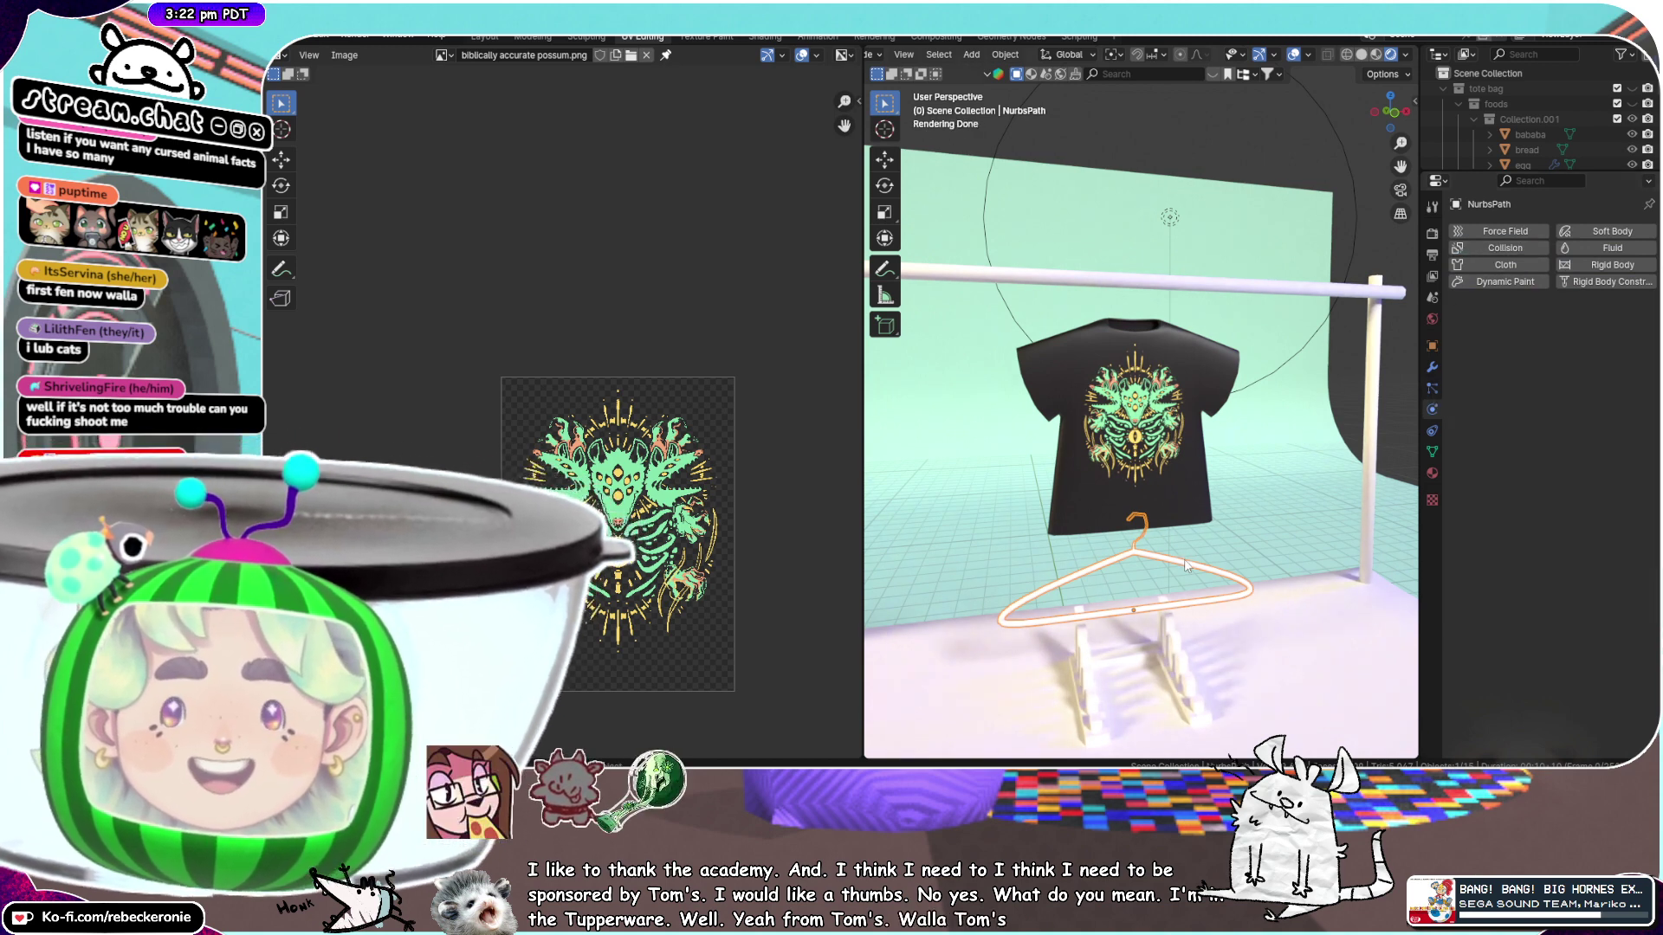
Raise the hanger about 3.59 m along Z so it sits inside the shirt with its hook at the rail
key("g")
key("z")
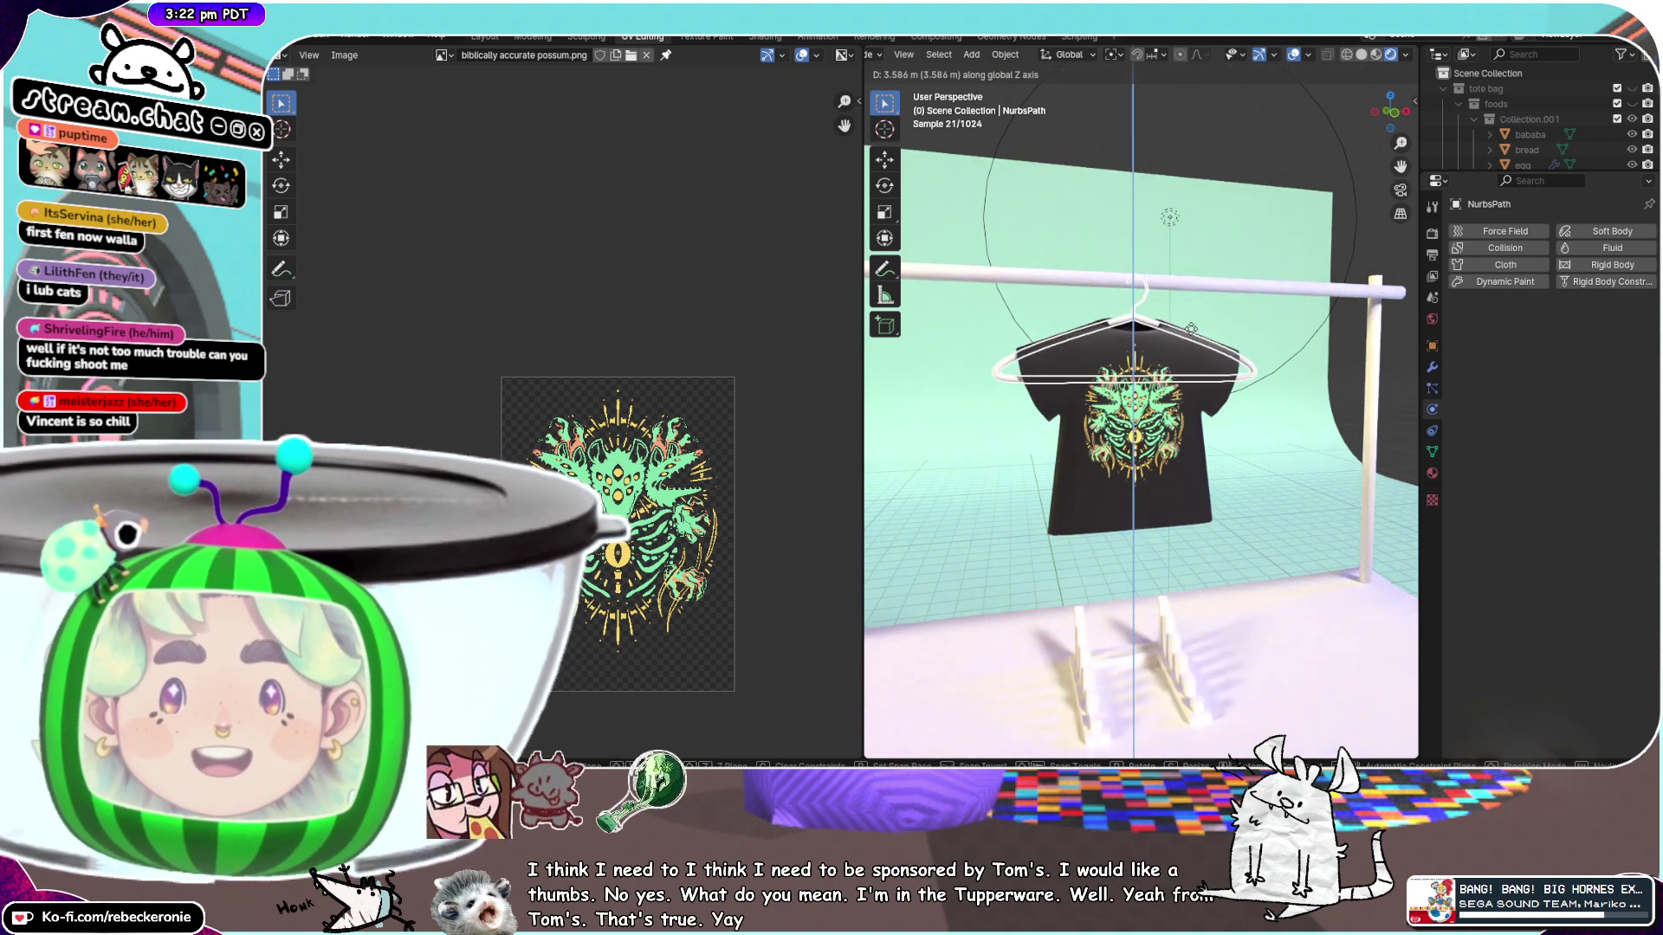
left_click(1192, 331)
Select the shirt on its hanger, inspect the fit from several angles, and save the file
middle_click_drag(1192, 332, 1161, 518)
left_click(1159, 360)
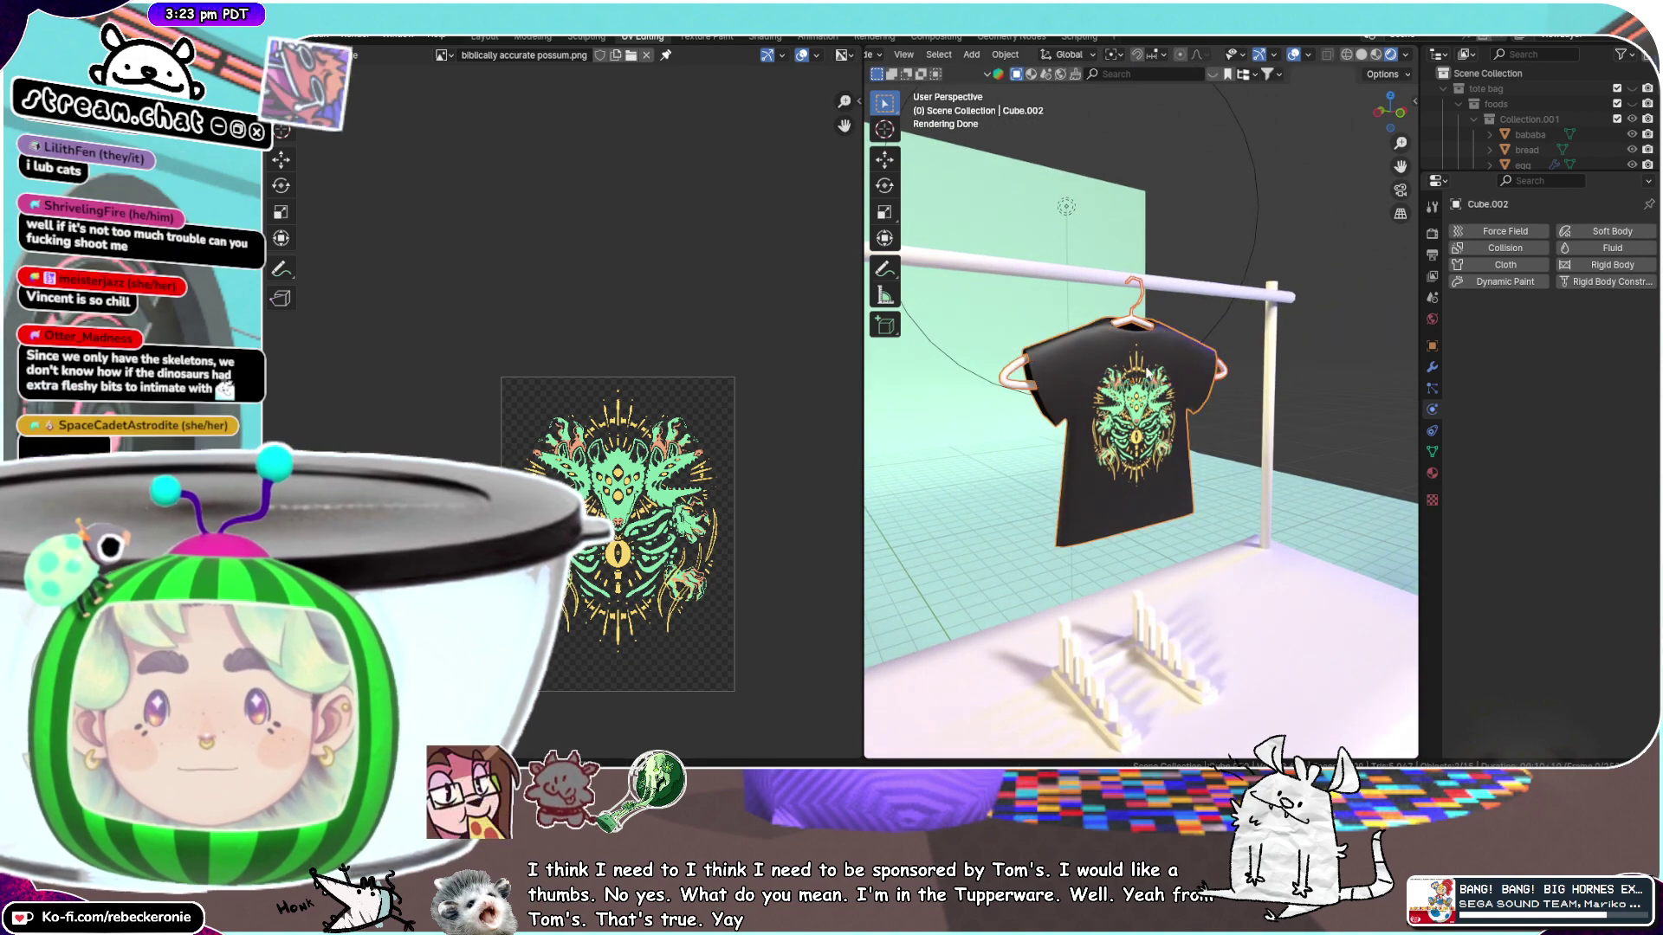
middle_click_drag(1159, 359, 1080, 331)
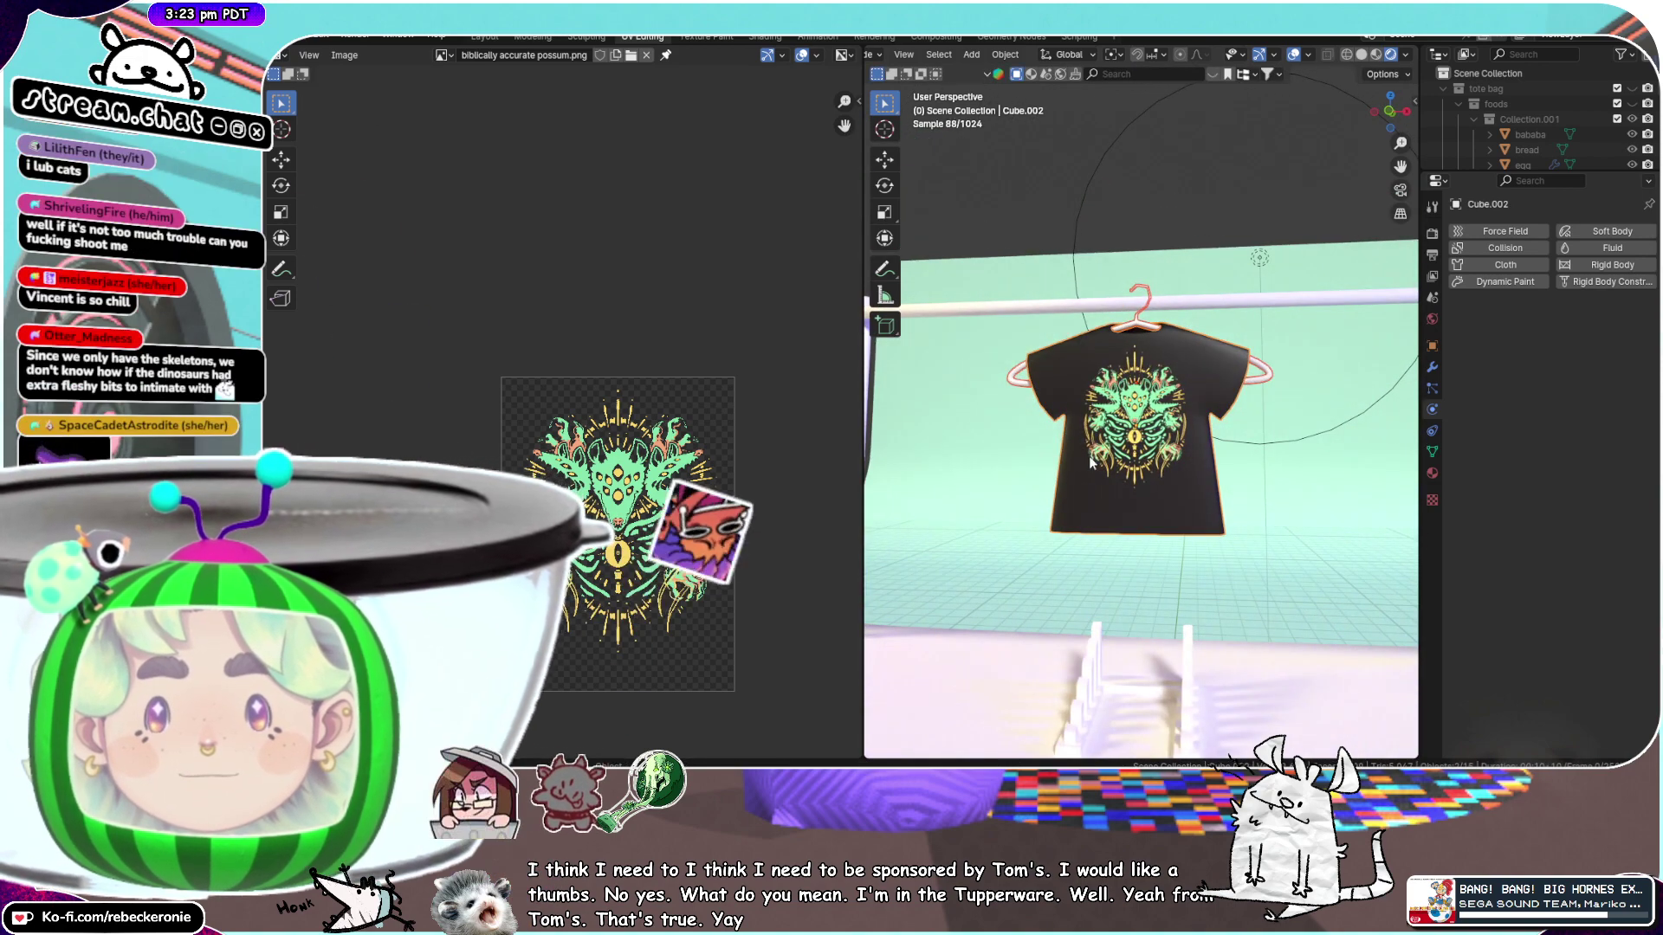
scroll(1092, 464, "up", 2)
scroll(1093, 464, "up", 1)
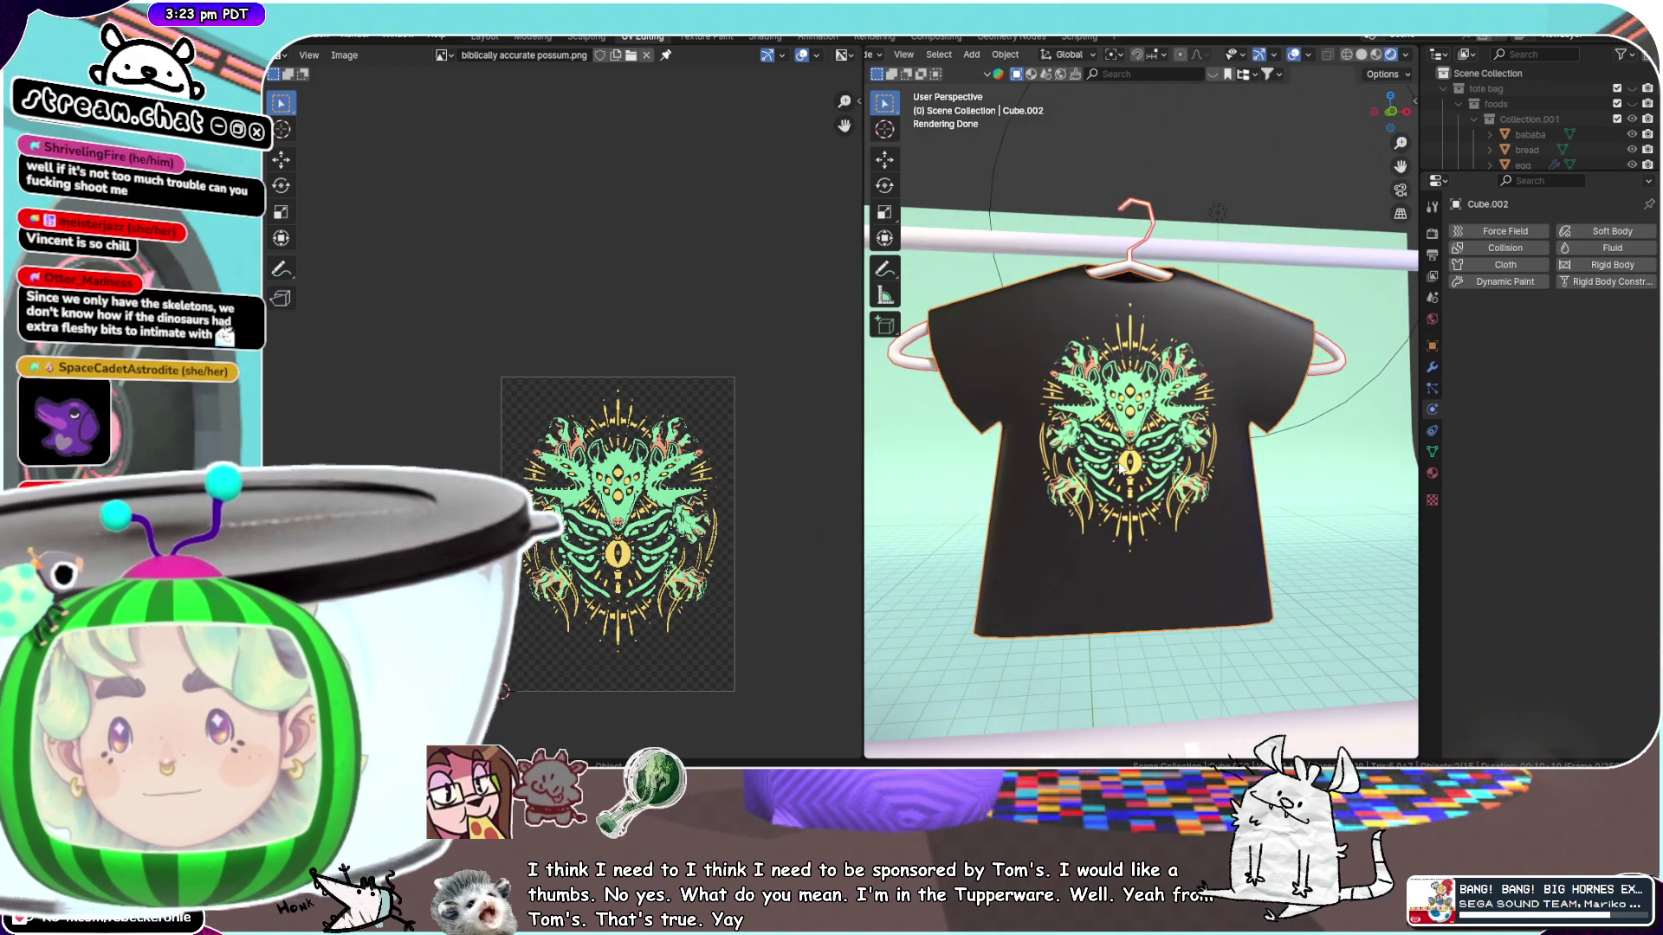
middle_click_drag(1120, 468, 1162, 419)
key("ctrl+s")
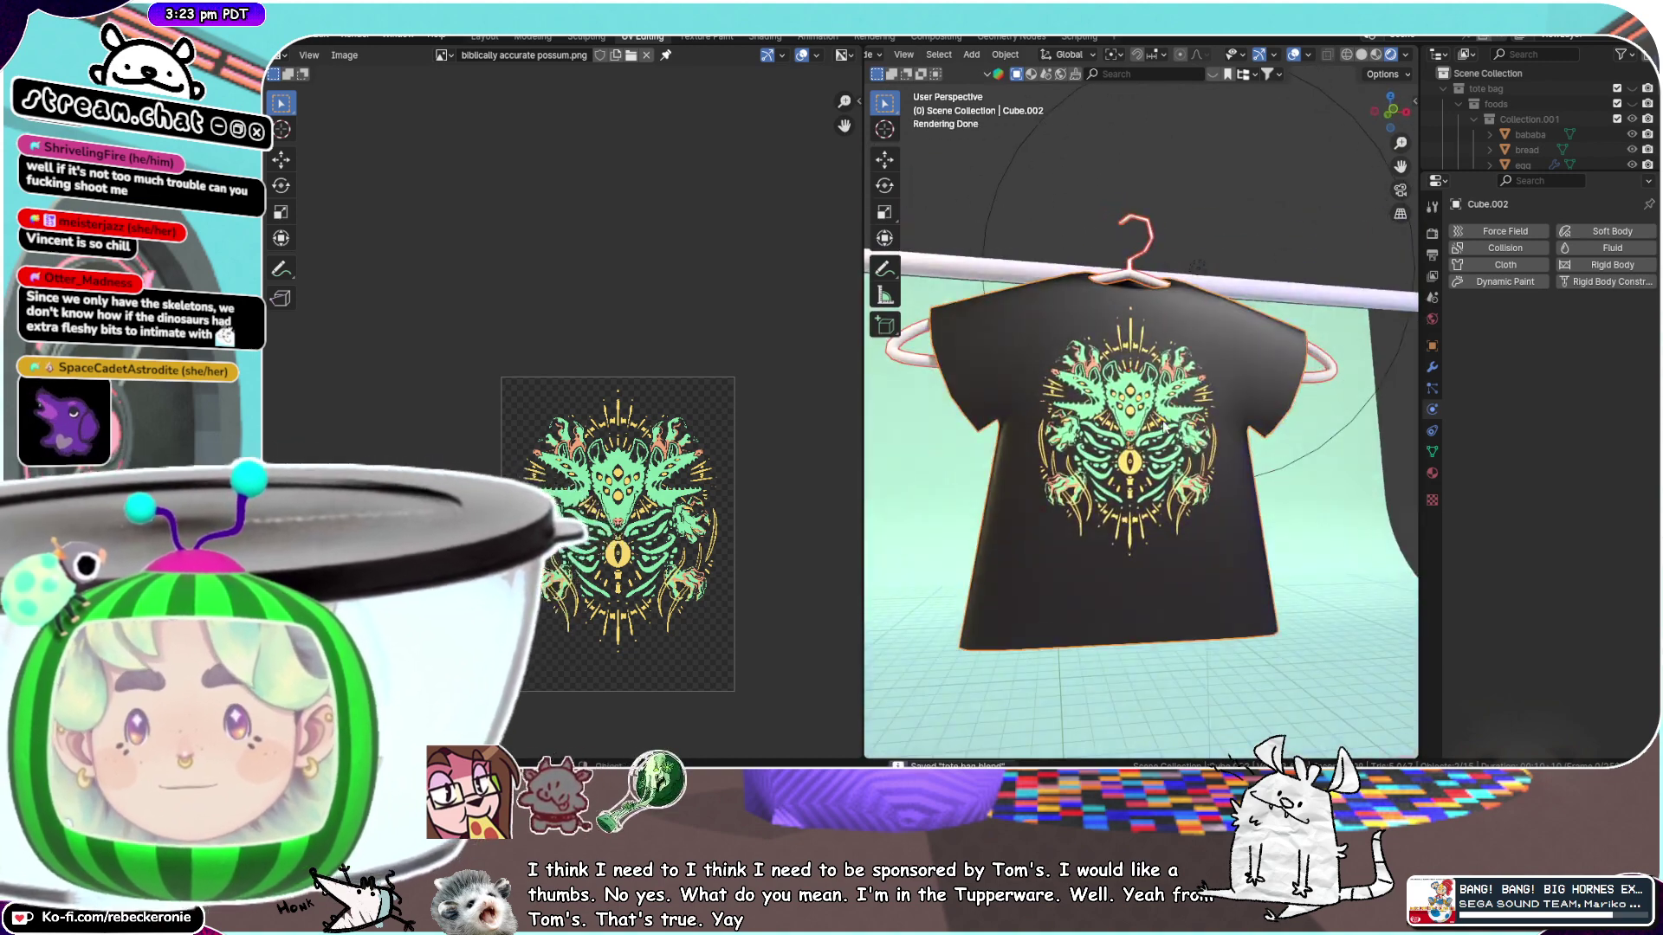
Show the image named shirt in the image editor and rename it "baked shirt"
middle_click_drag(745, 180, 636, 63)
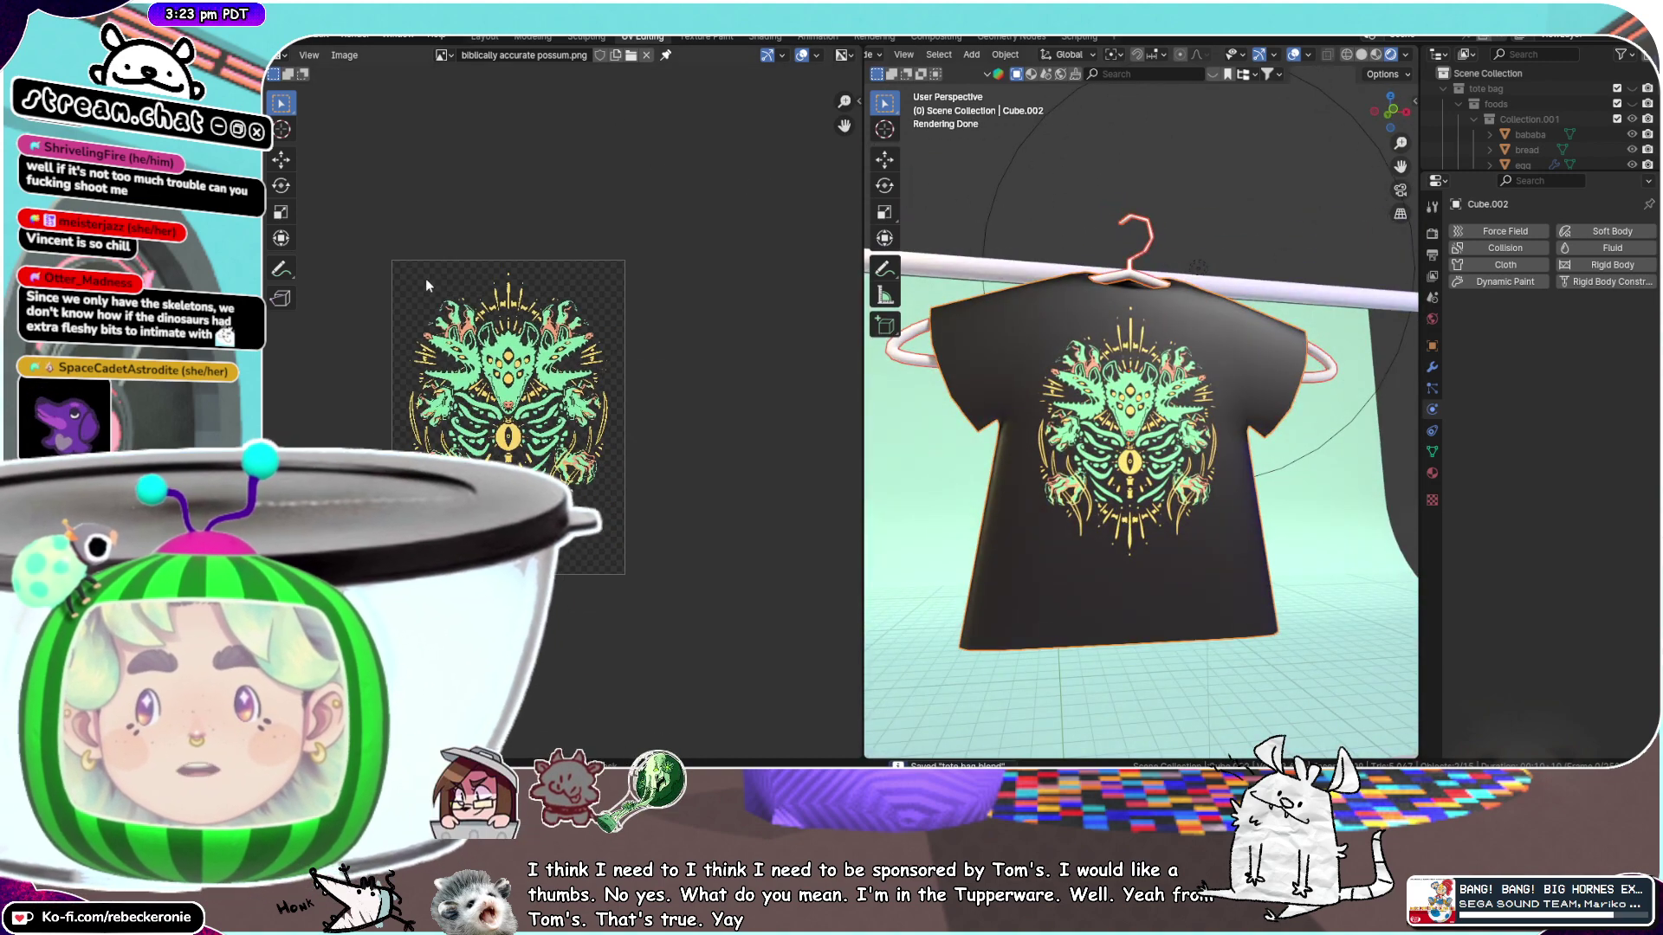
left_click(444, 56)
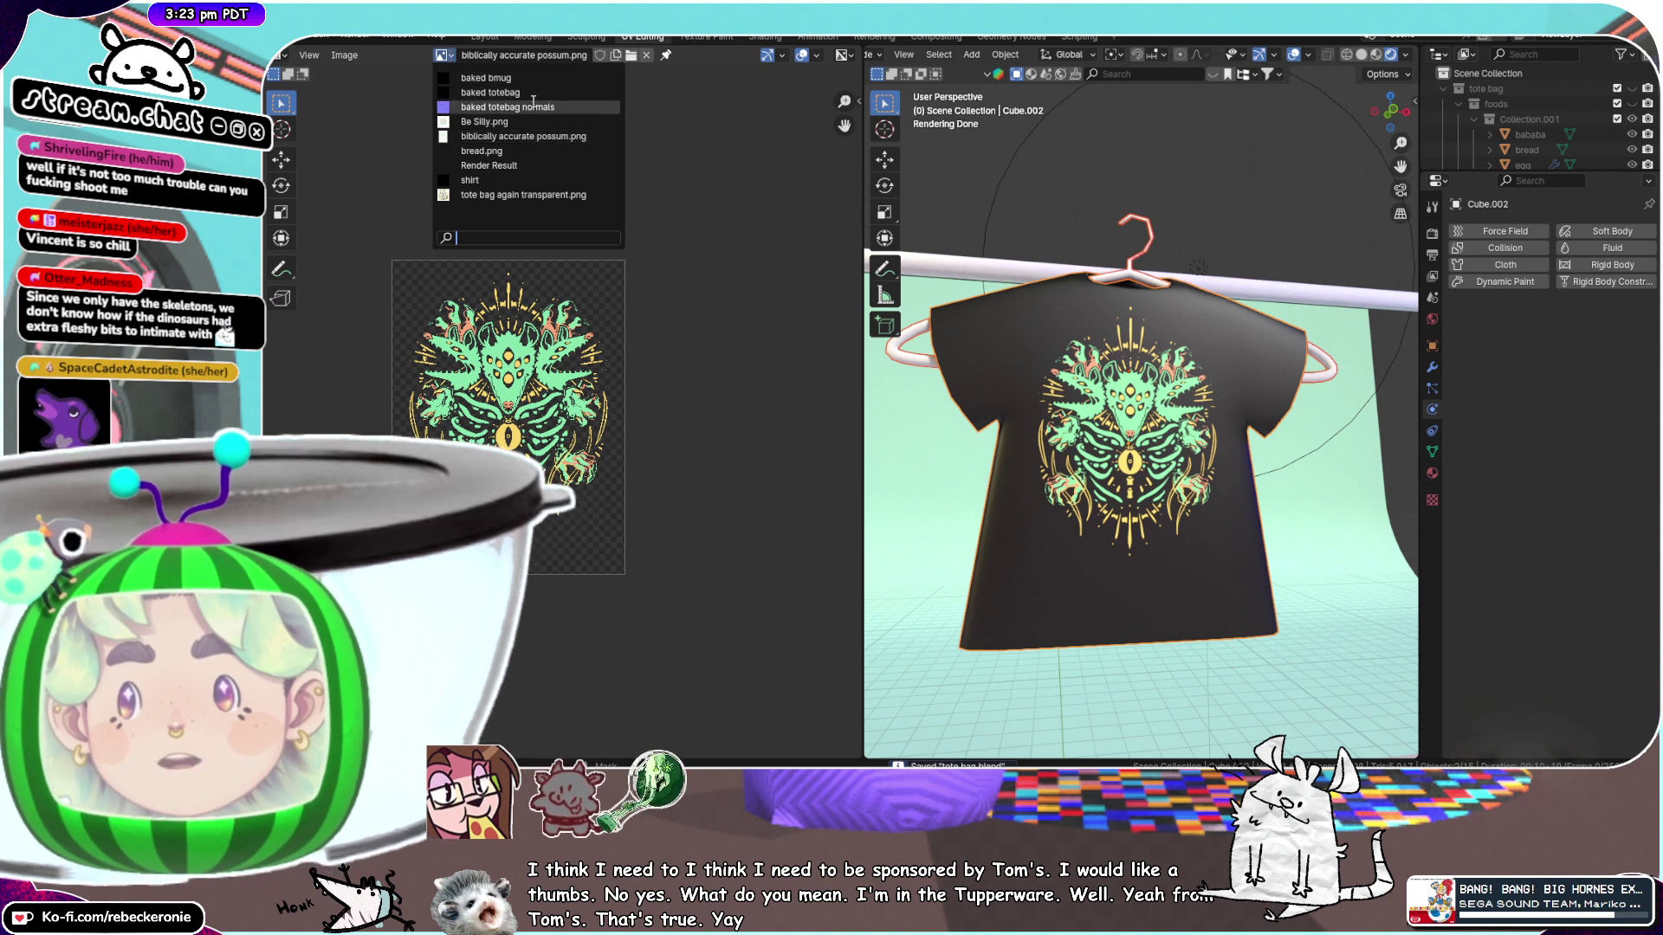
left_click(524, 181)
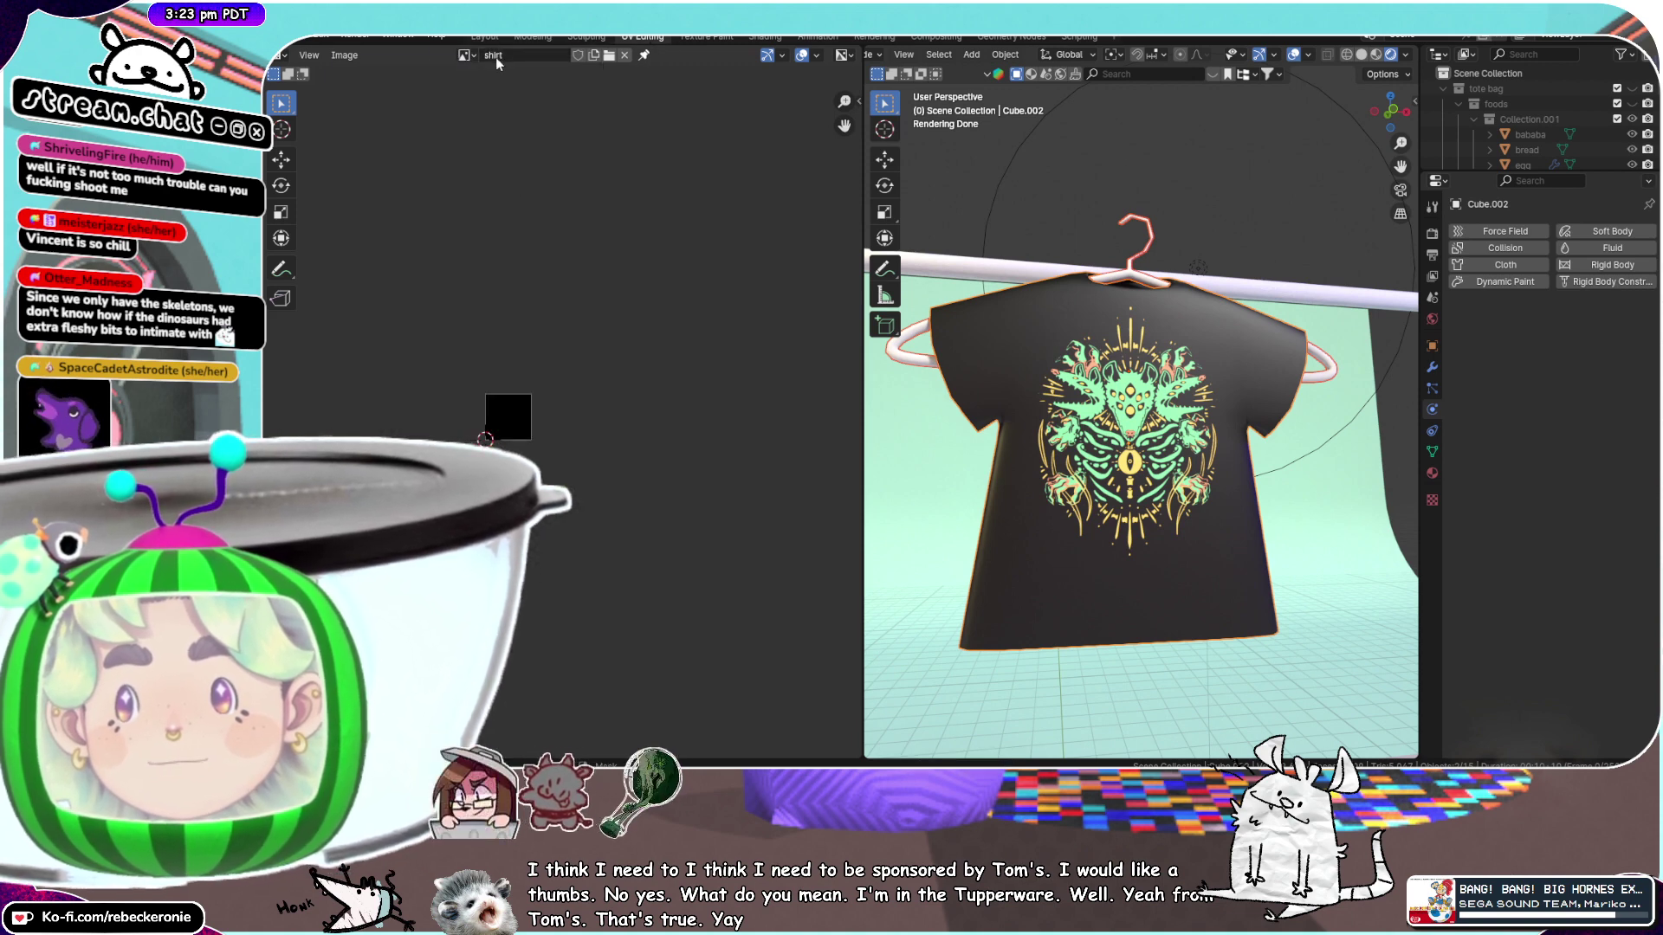
double_click(498, 54)
type("baked")
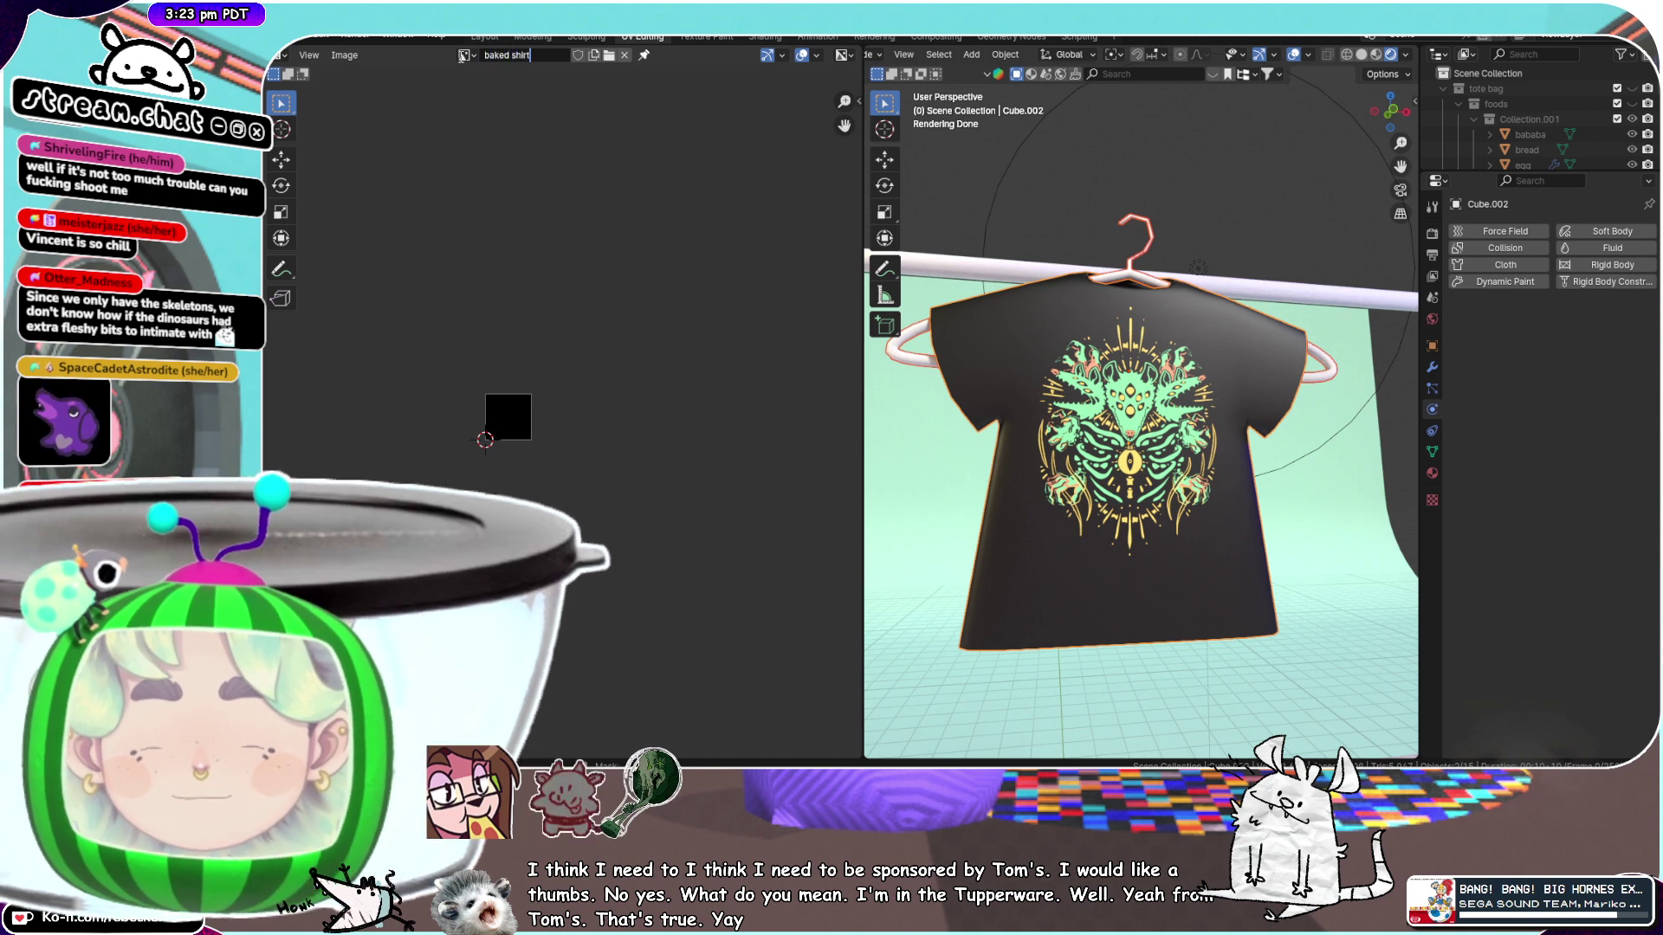
key("Return")
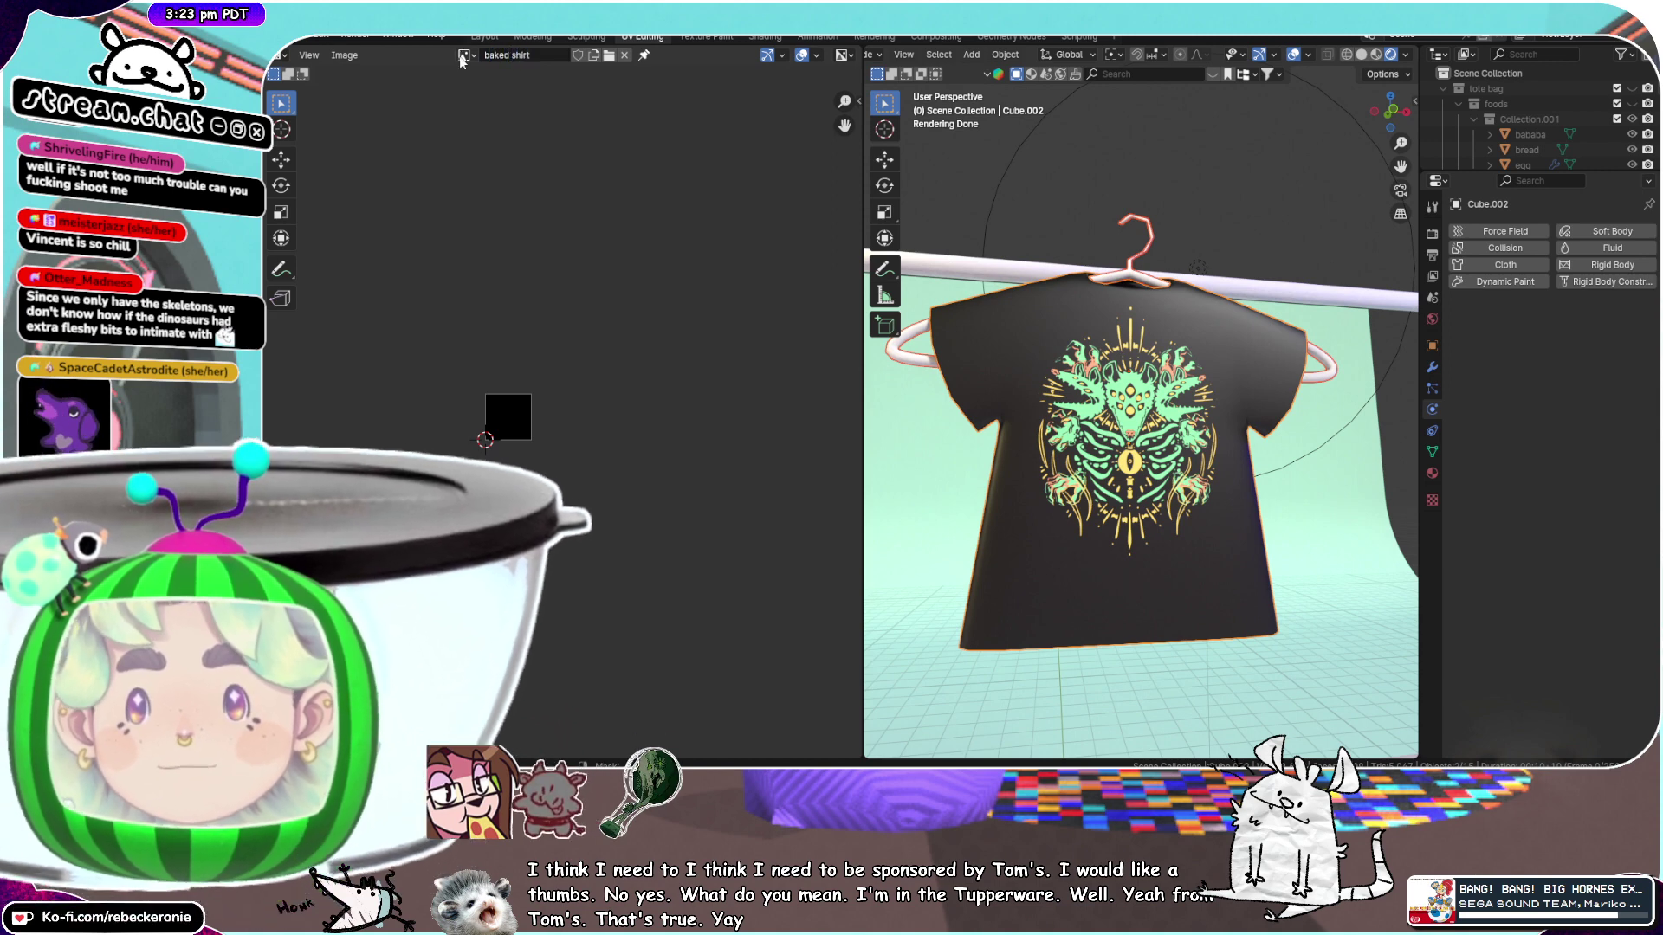
Examine the baked shirt image and the rendered shirt on its hanger
scroll(556, 370, "up", 4)
scroll(557, 370, "up", 6)
middle_click_drag(563, 368, 634, 532)
scroll(639, 442, "down", 4)
scroll(1137, 431, "up", 3)
scroll(1135, 425, "down", 4)
middle_click_drag(1136, 426, 1206, 324)
scroll(1187, 355, "up", 2)
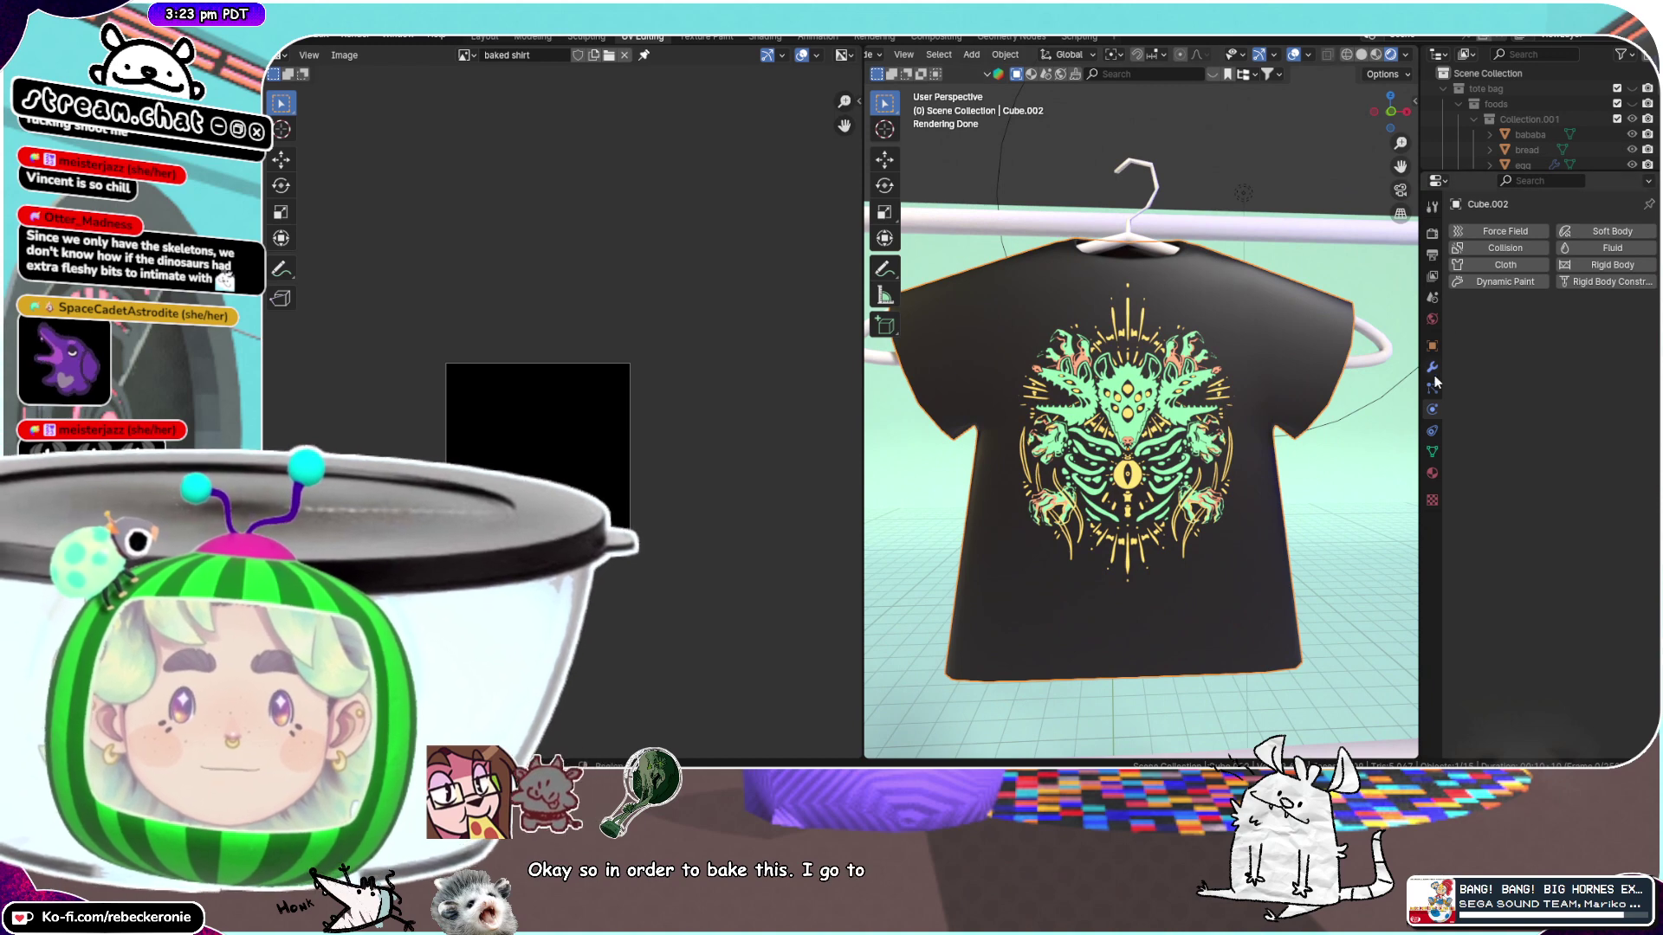
Show the shirt's material settings and inspect the printed front of the shirt on its hanger
left_click(1431, 476)
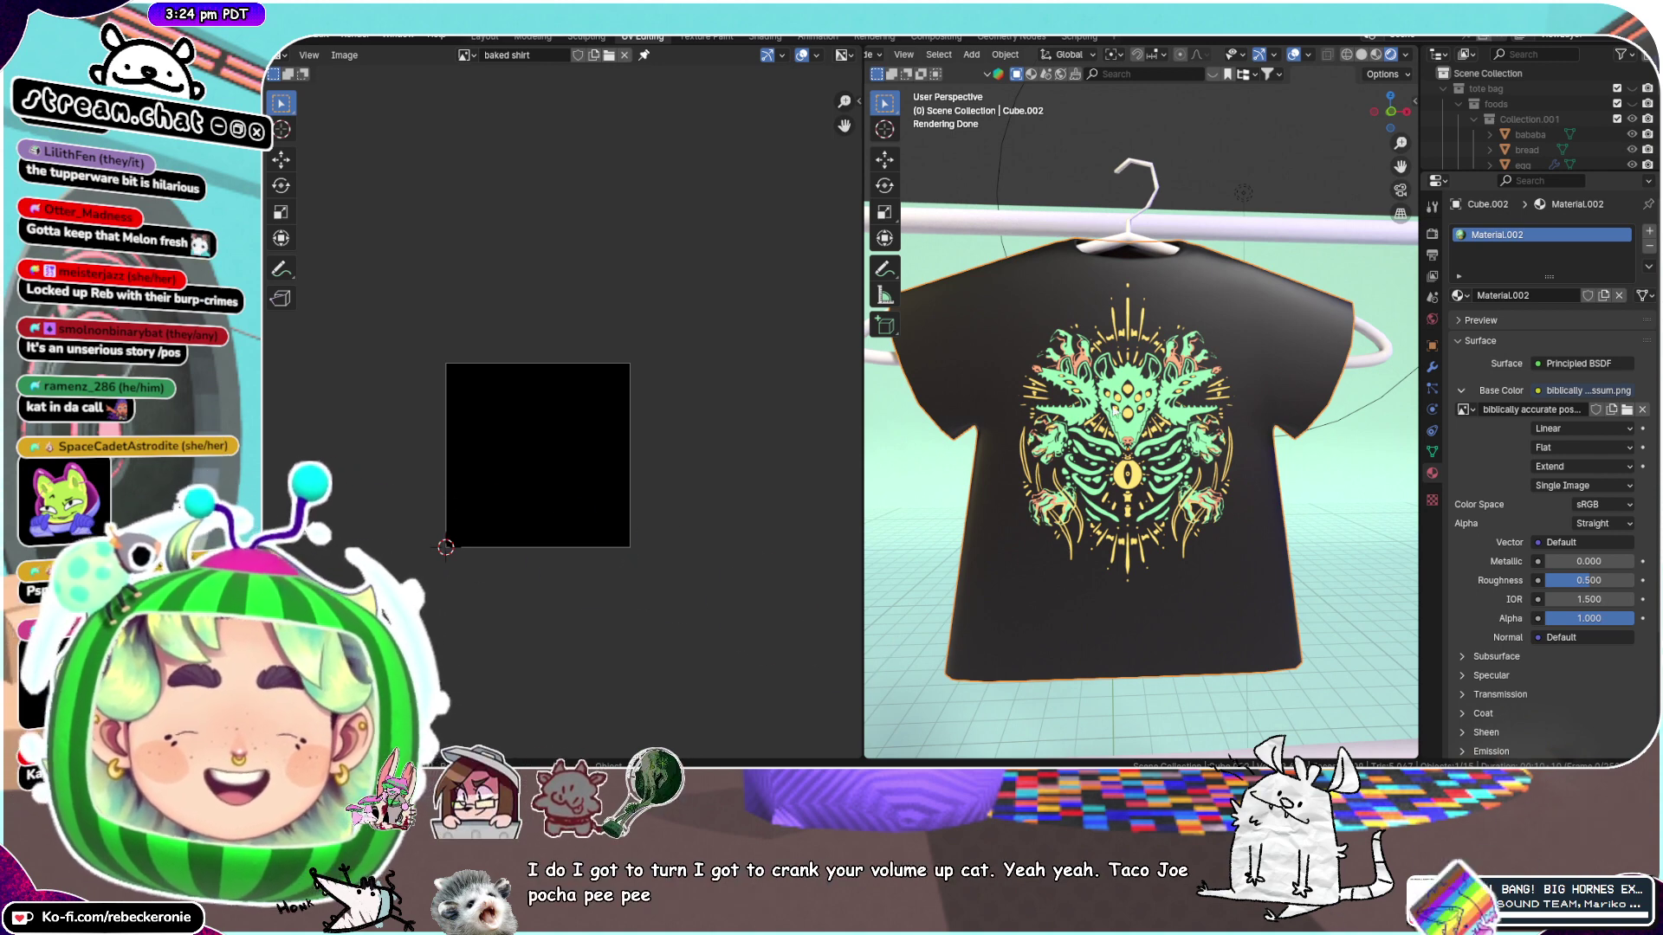
scroll(1126, 433, "up", 1)
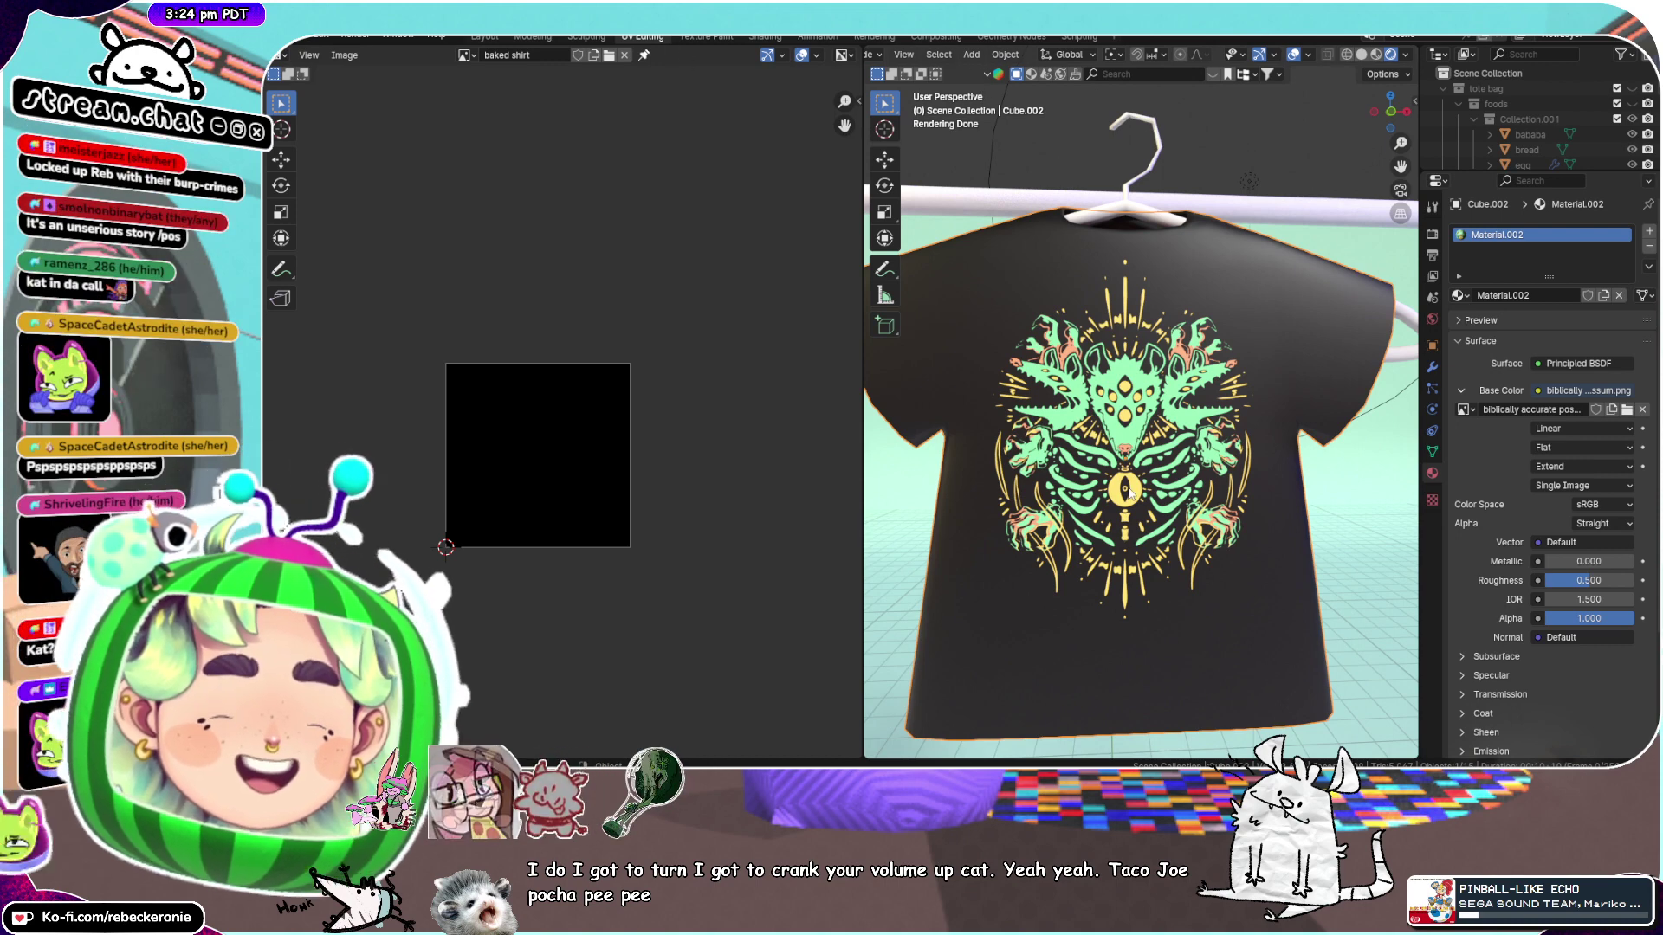
scroll(1130, 491, "up", 1)
scroll(1091, 493, "down", 1)
middle_click_drag(1091, 493, 1068, 456)
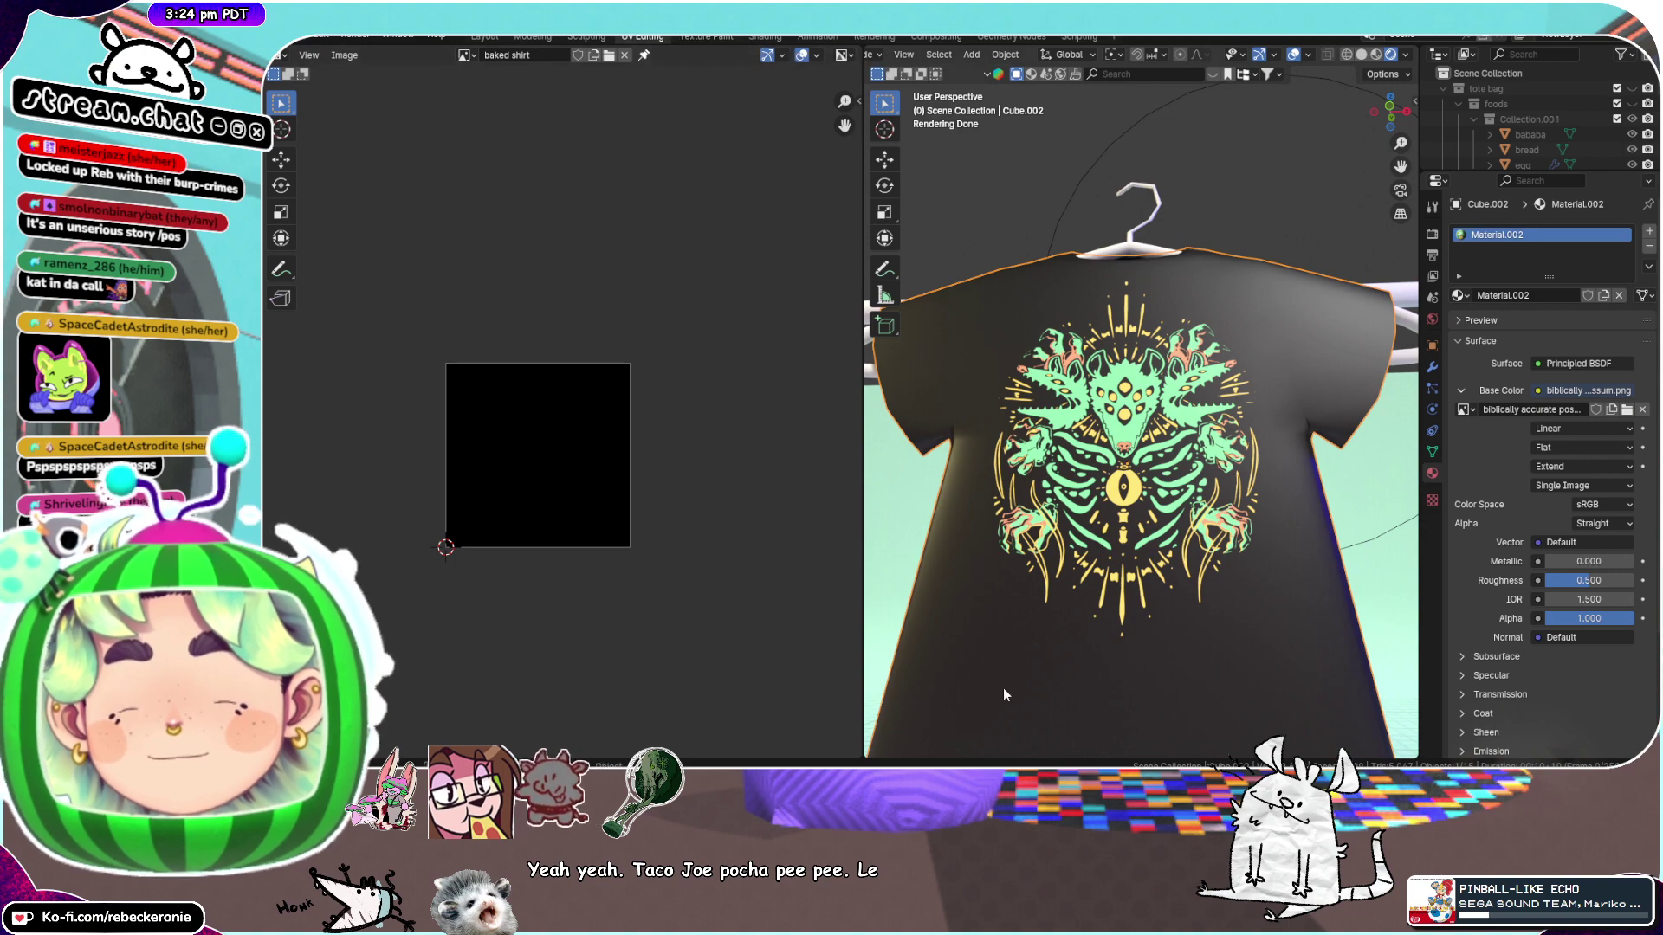
Switch to the Shading workspace and frame the shirt from the front in the 3D view
left_click(748, 37)
left_click_drag(1002, 600, 1009, 516)
key("KP_Decimal")
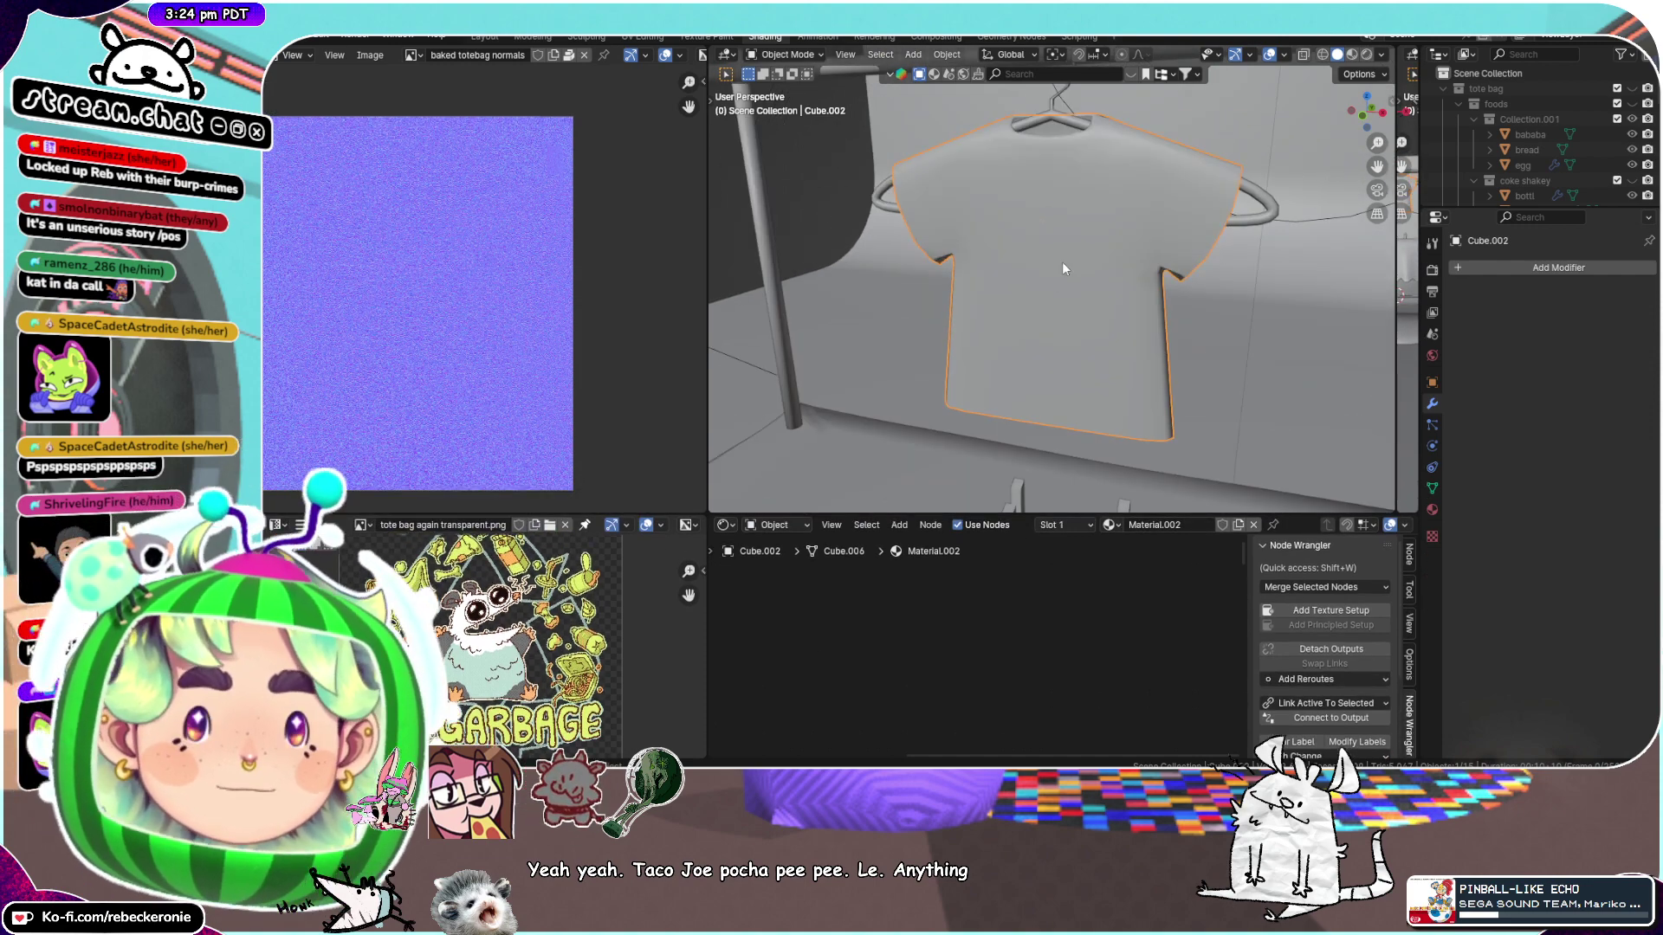
middle_click_drag(1061, 262, 991, 295)
scroll(552, 298, "up", 2)
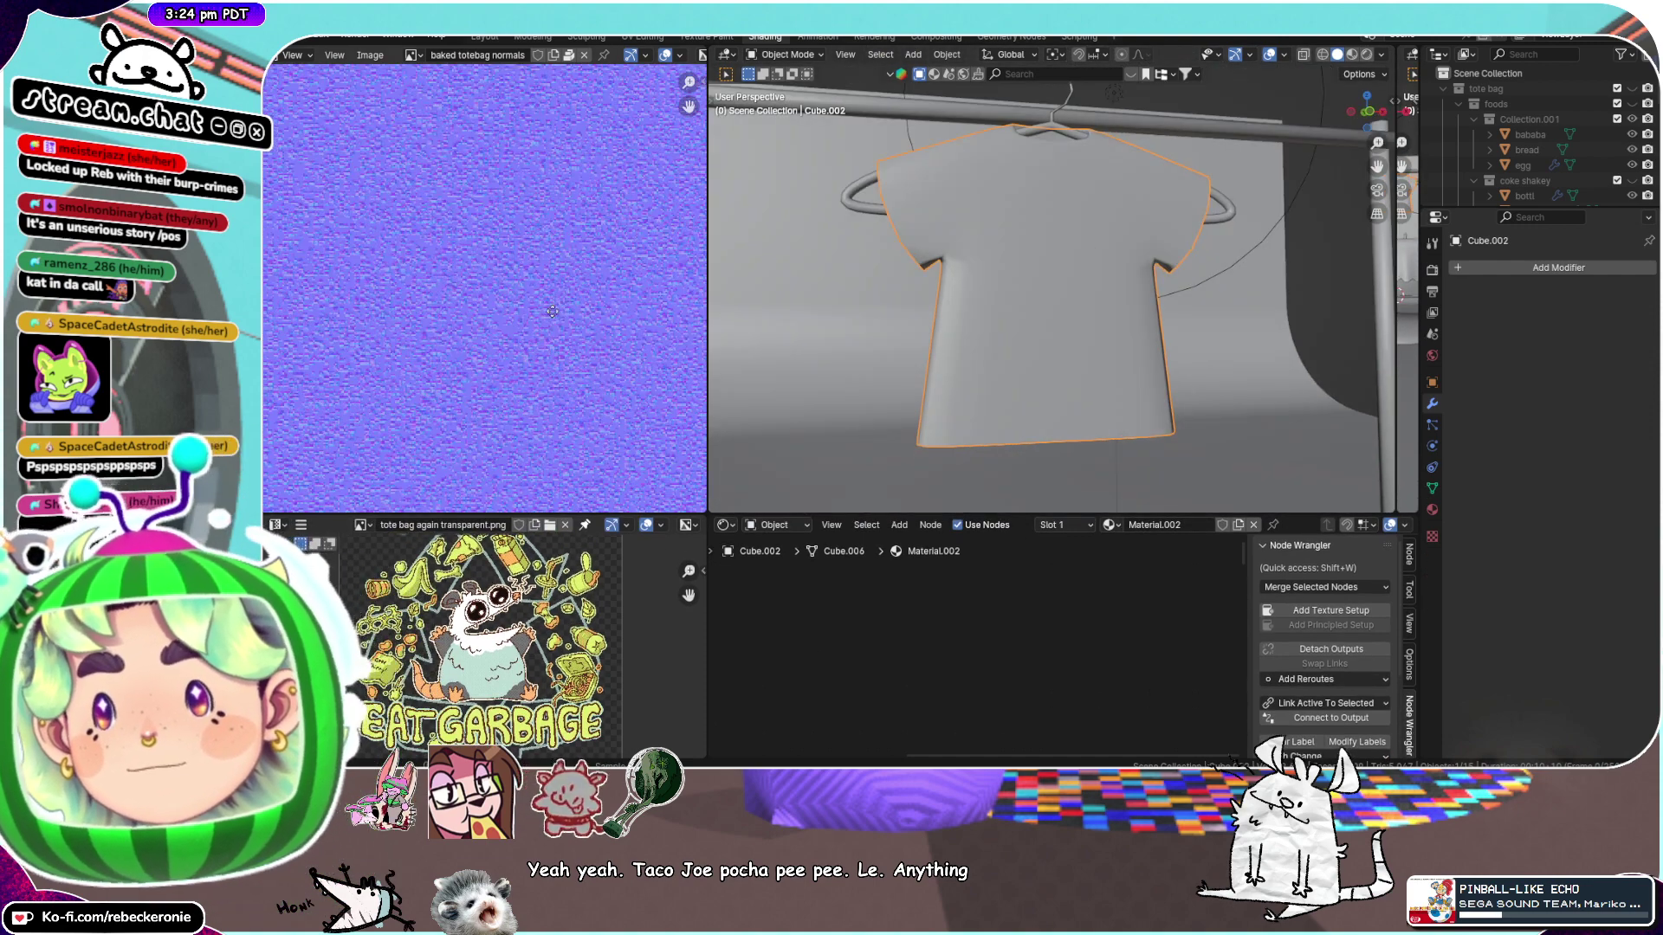
scroll(601, 220, "down", 4)
scroll(621, 253, "up", 5)
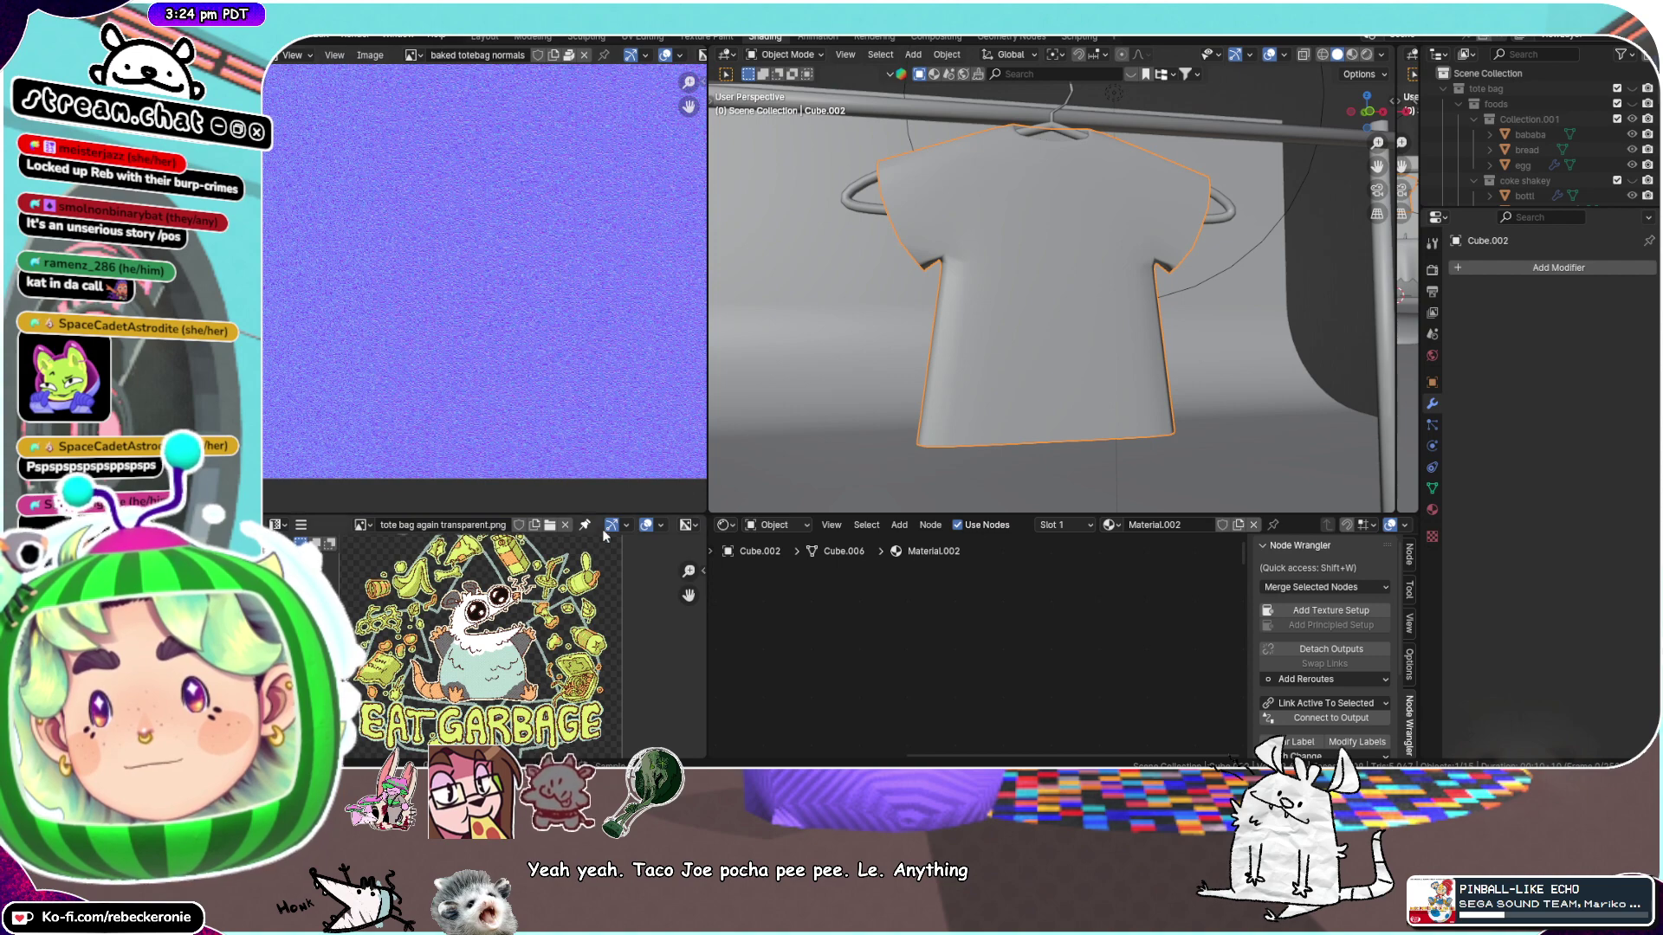
Enlarge the node and lower image editors, and show the baked shirt image in the lower image editor
left_click_drag(598, 518, 520, 211)
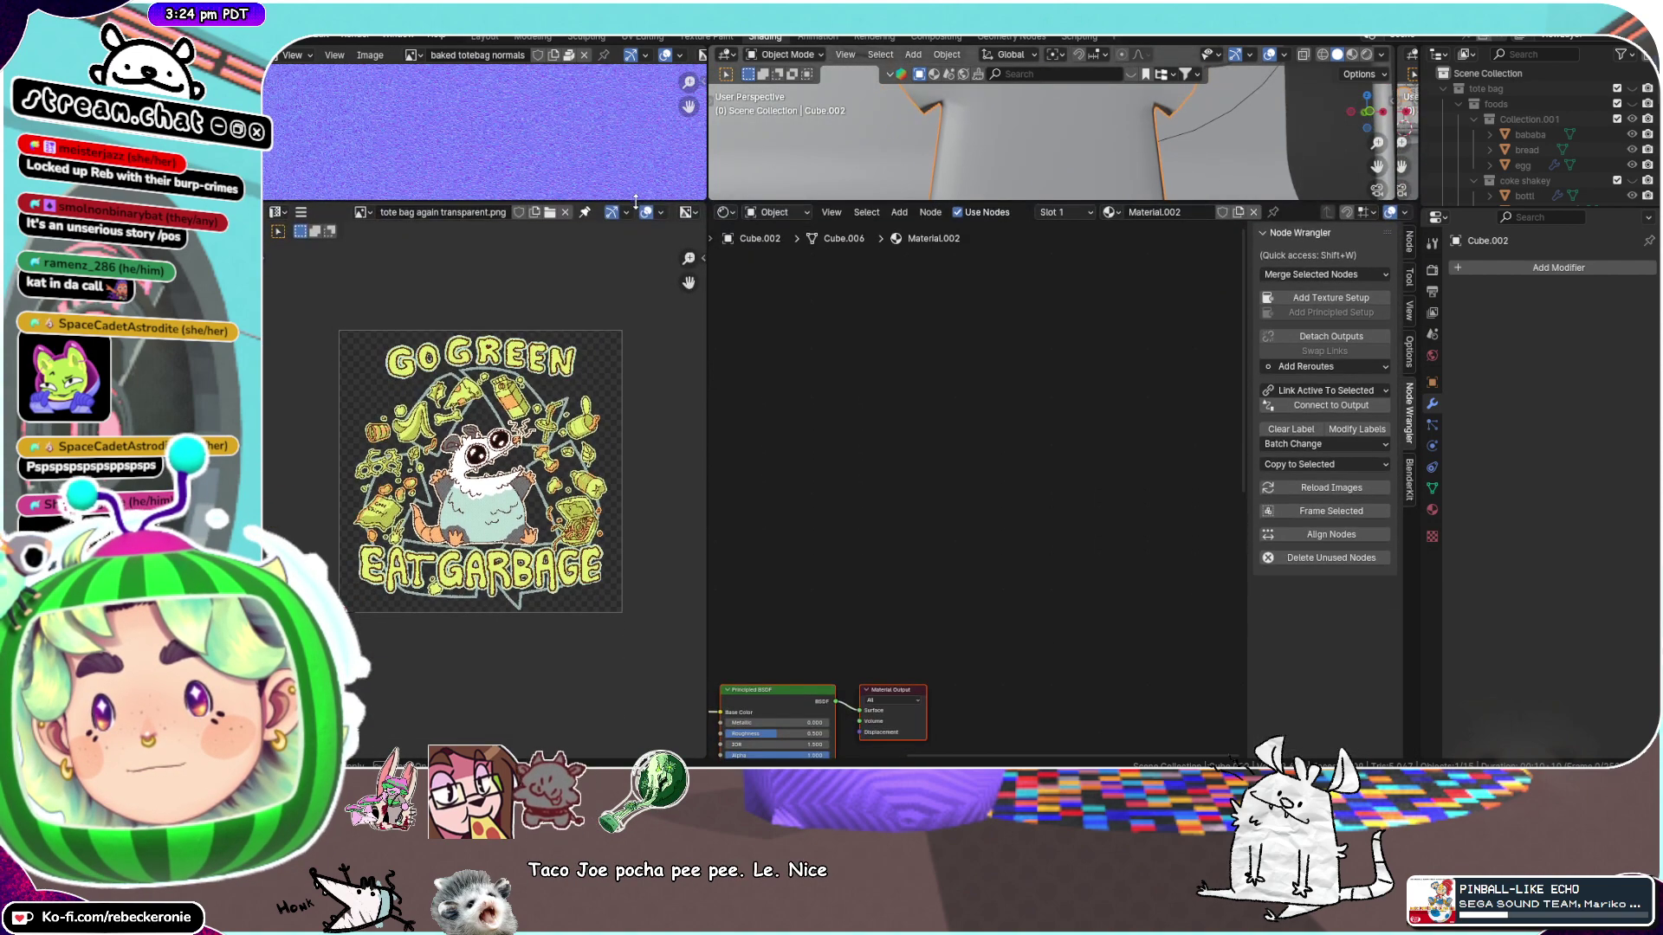
left_click(361, 220)
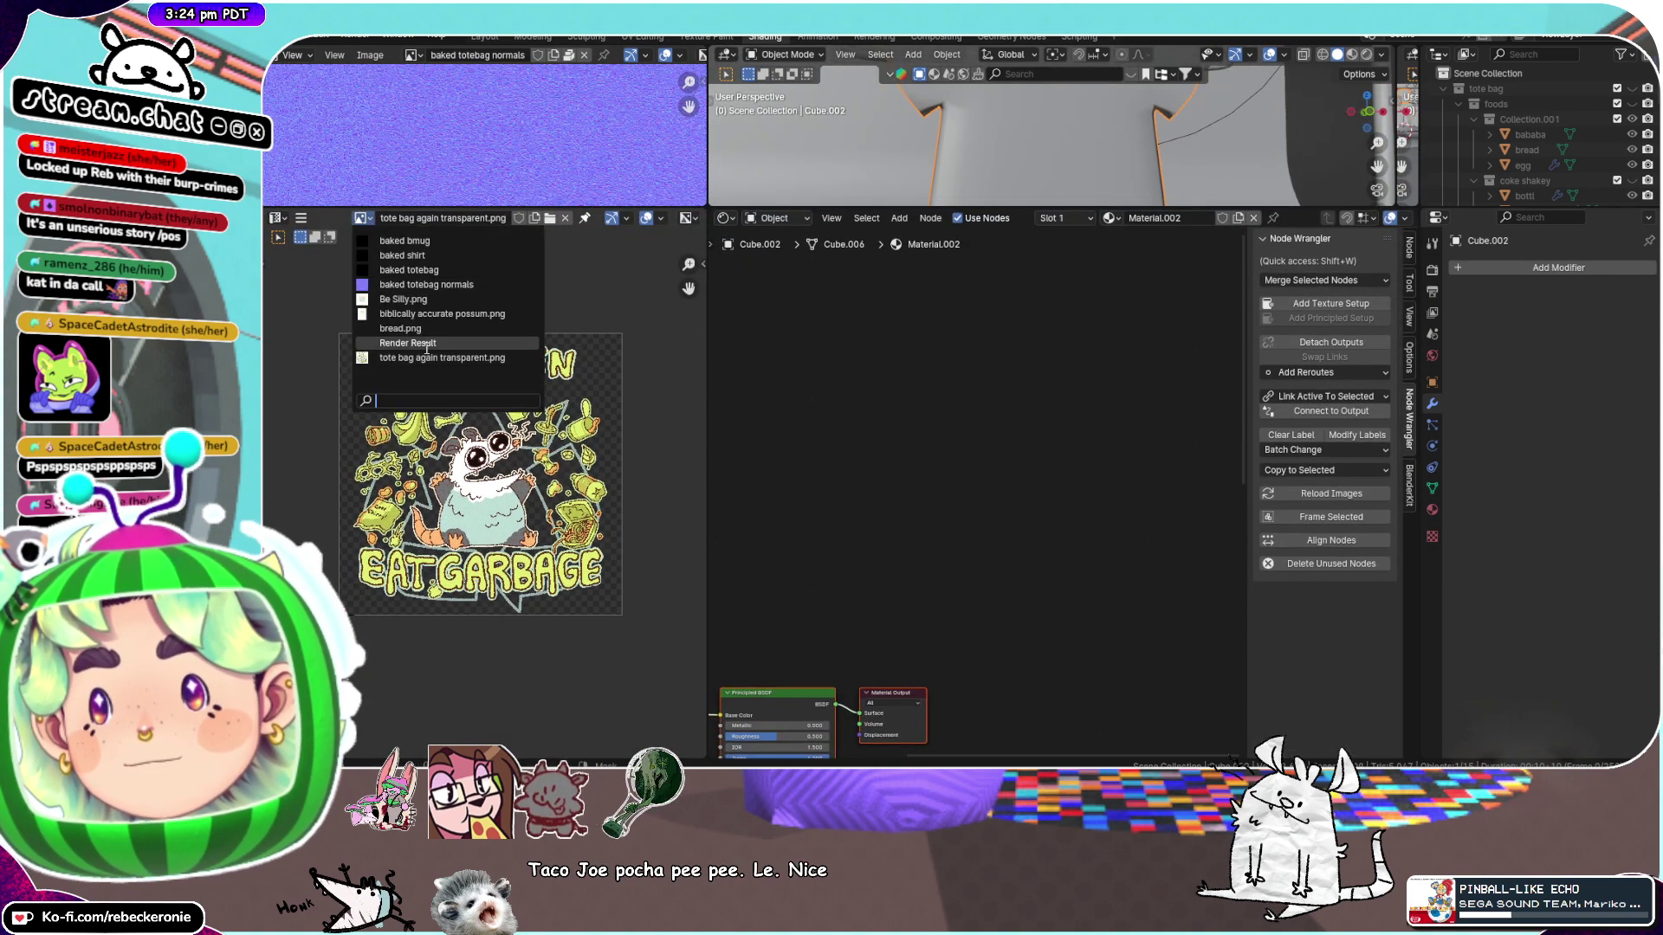
left_click(414, 254)
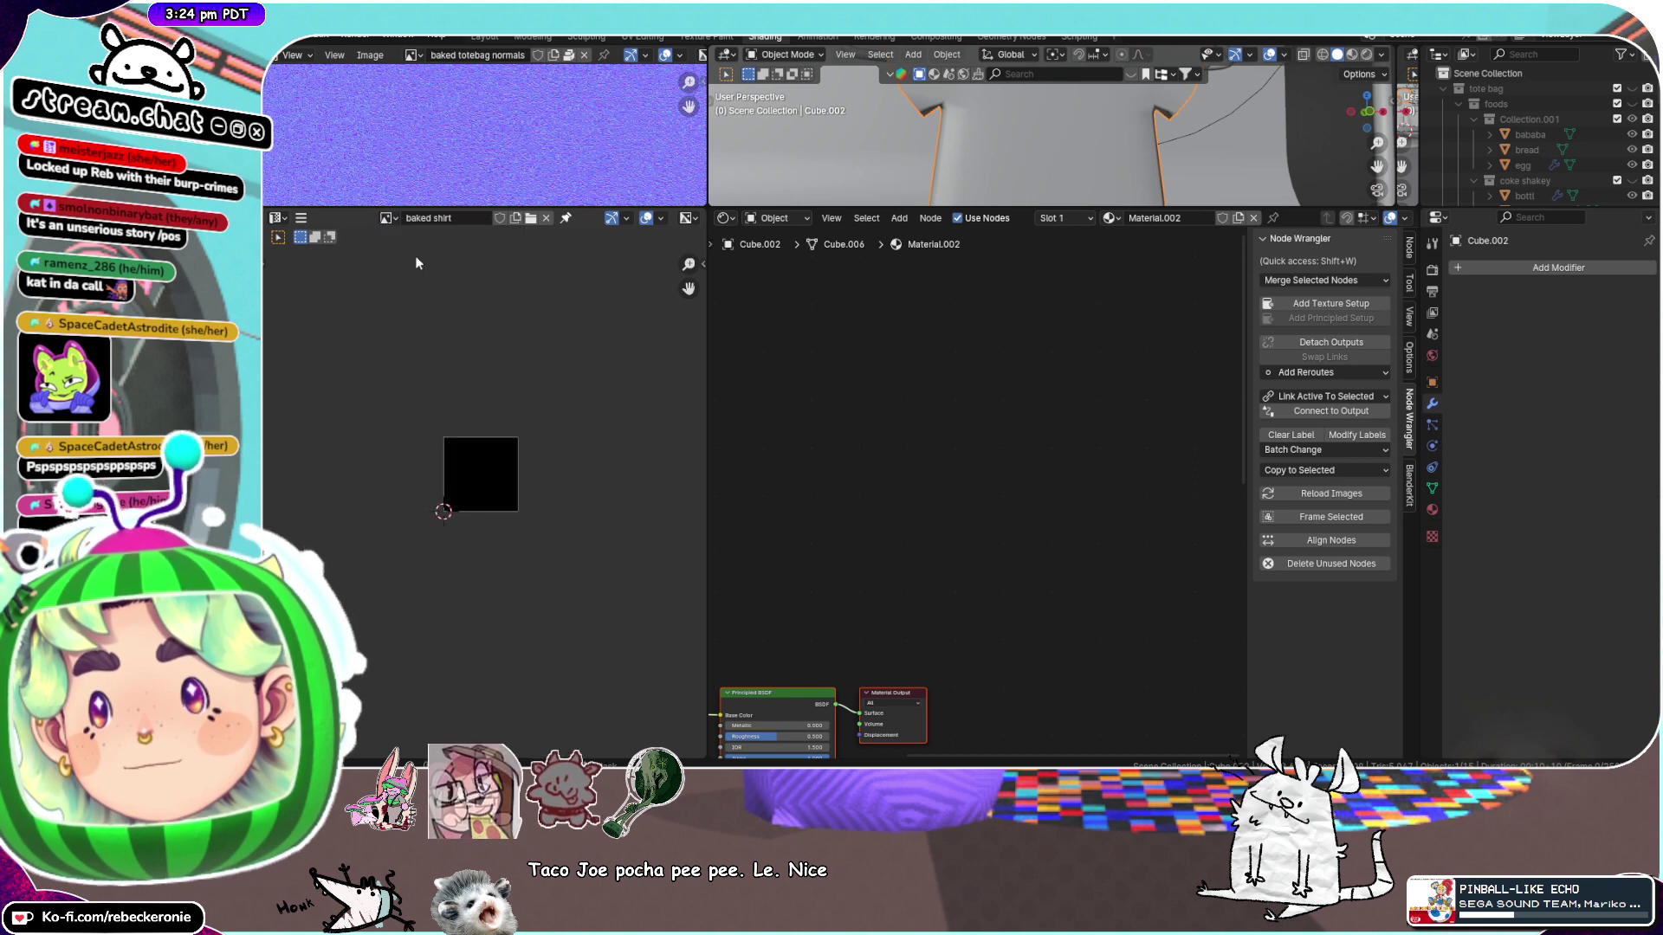
scroll(517, 424, "up", 6)
scroll(535, 554, "down", 2)
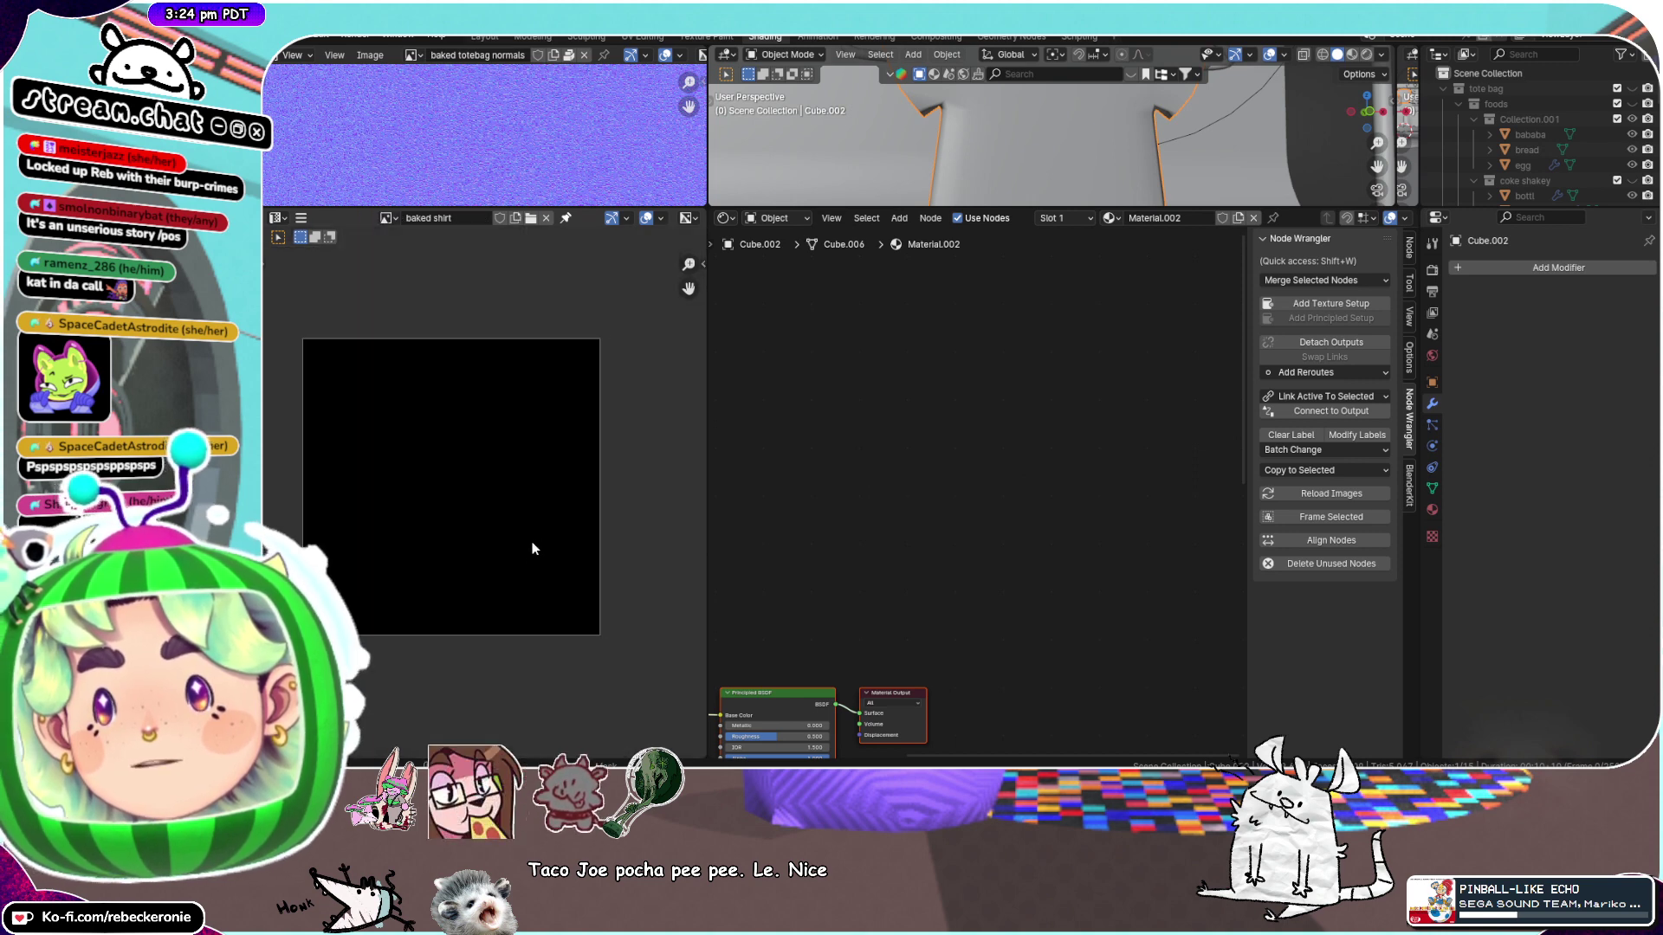
Duplicate the possum image texture node in the shirt's material and place the copy above the original
key("Home")
scroll(1003, 457, "up", 2)
middle_click_drag(1004, 460, 887, 468)
scroll(907, 429, "up", 1)
right_click(825, 476)
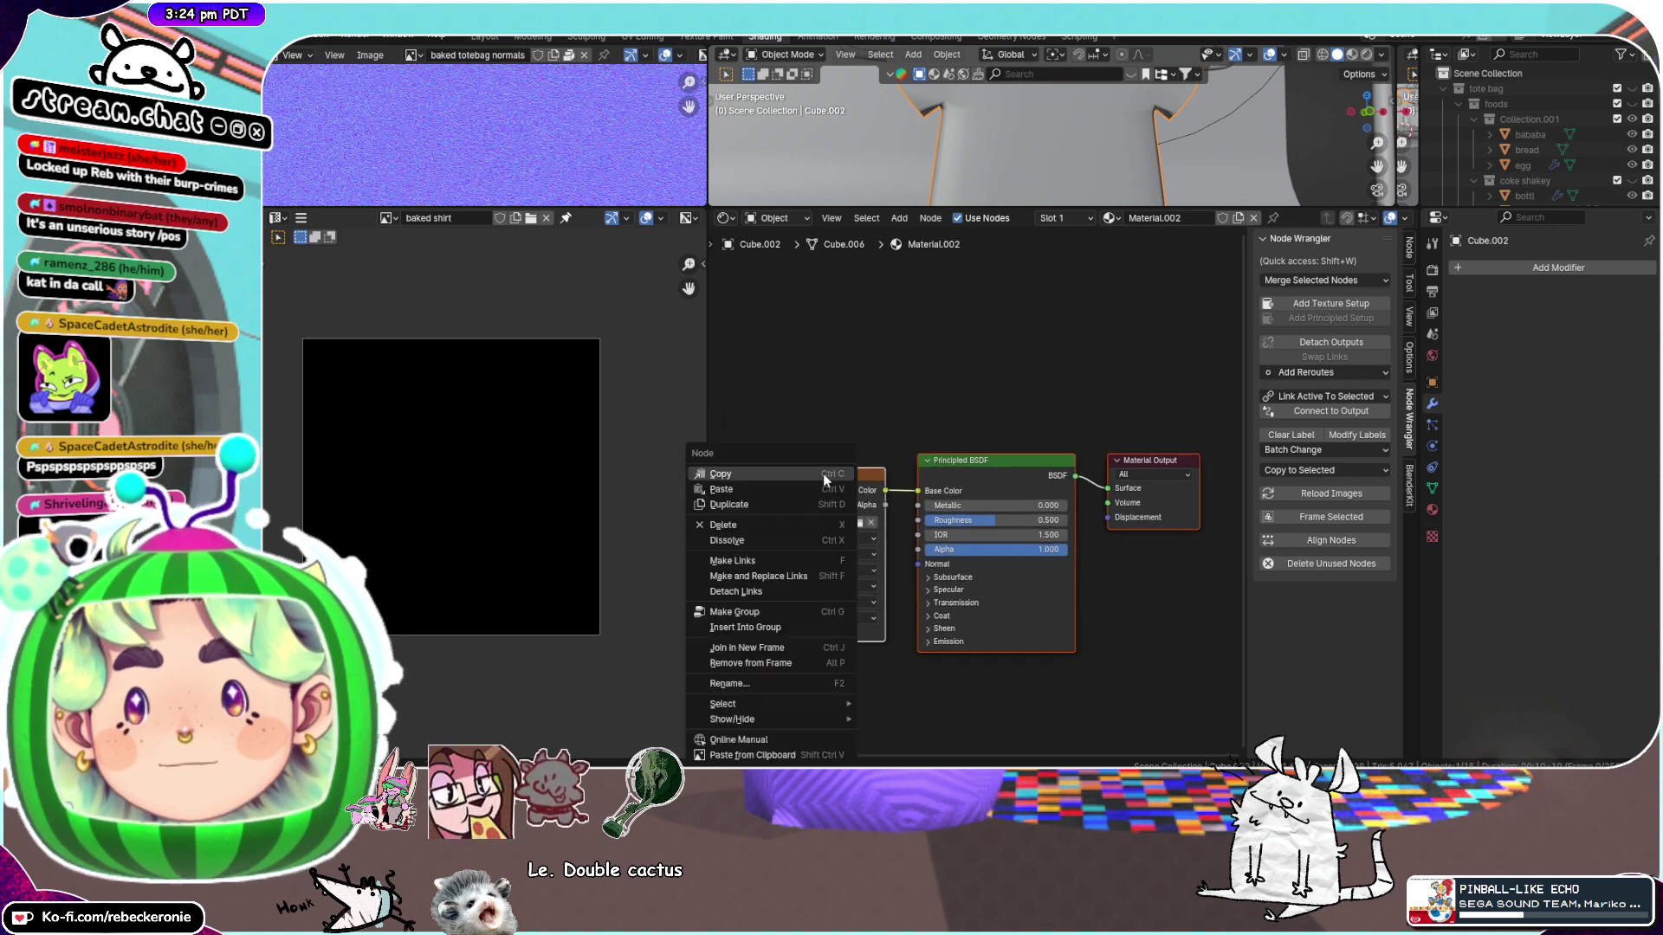
left_click(727, 505)
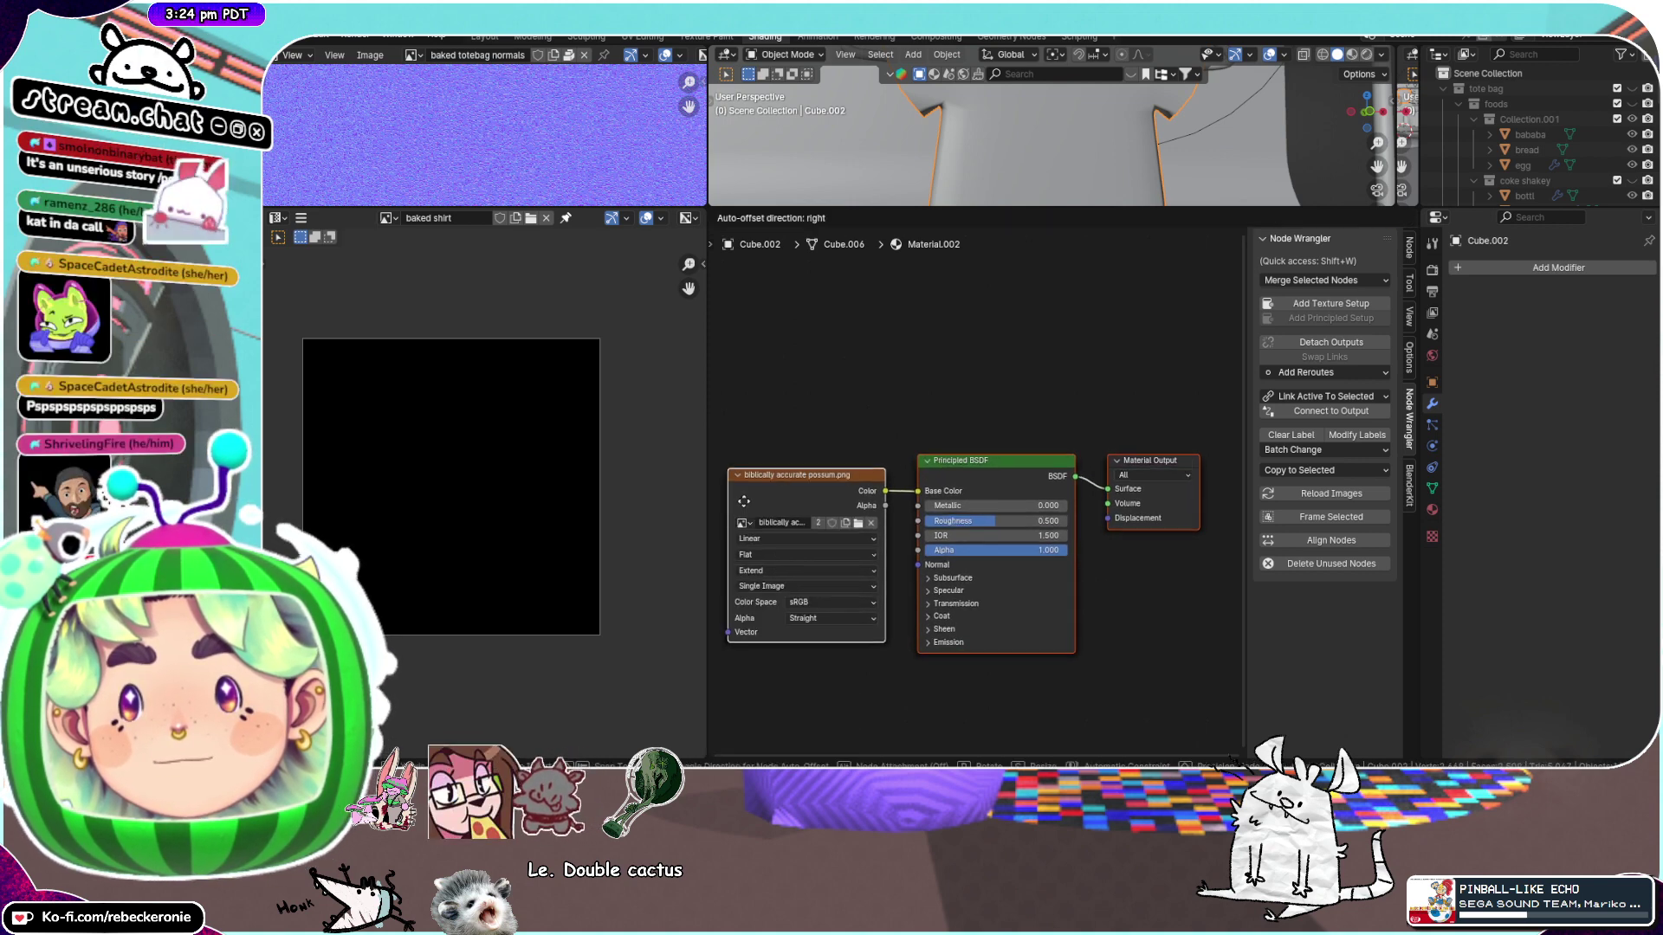
scroll(1015, 384, "down", 3)
left_click_drag(1126, 408, 982, 304)
key("x")
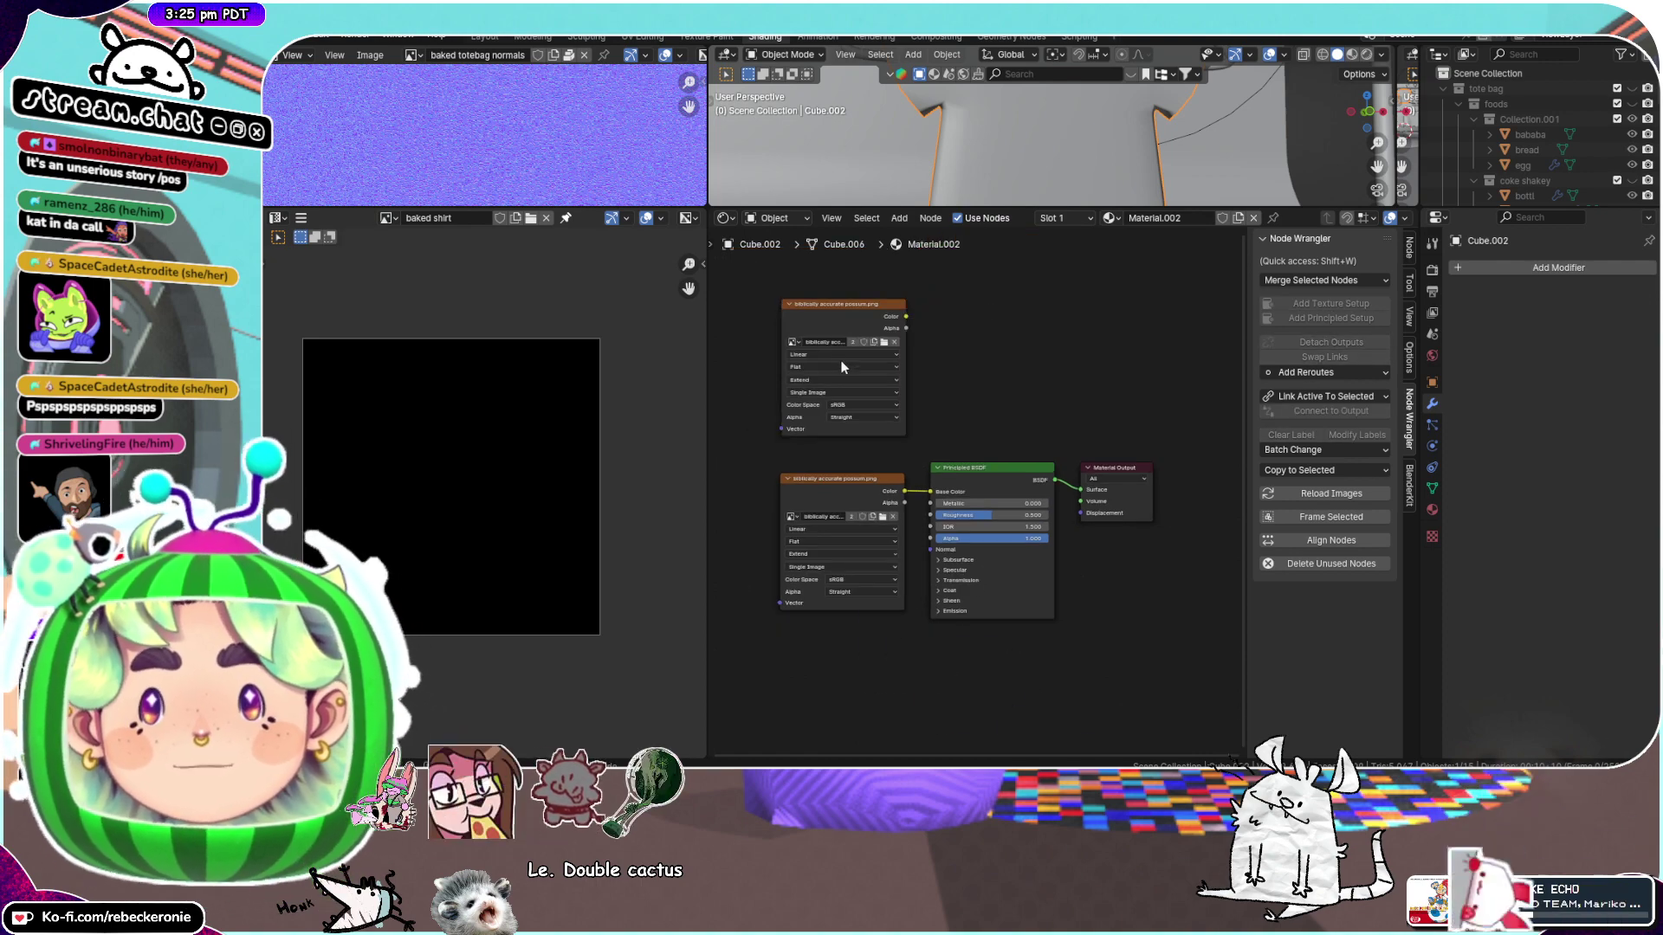
Assign the baked shirt image to the duplicated texture node and move that node, unconnected, above the Principled BSDF
left_click(793, 342)
left_click(848, 369)
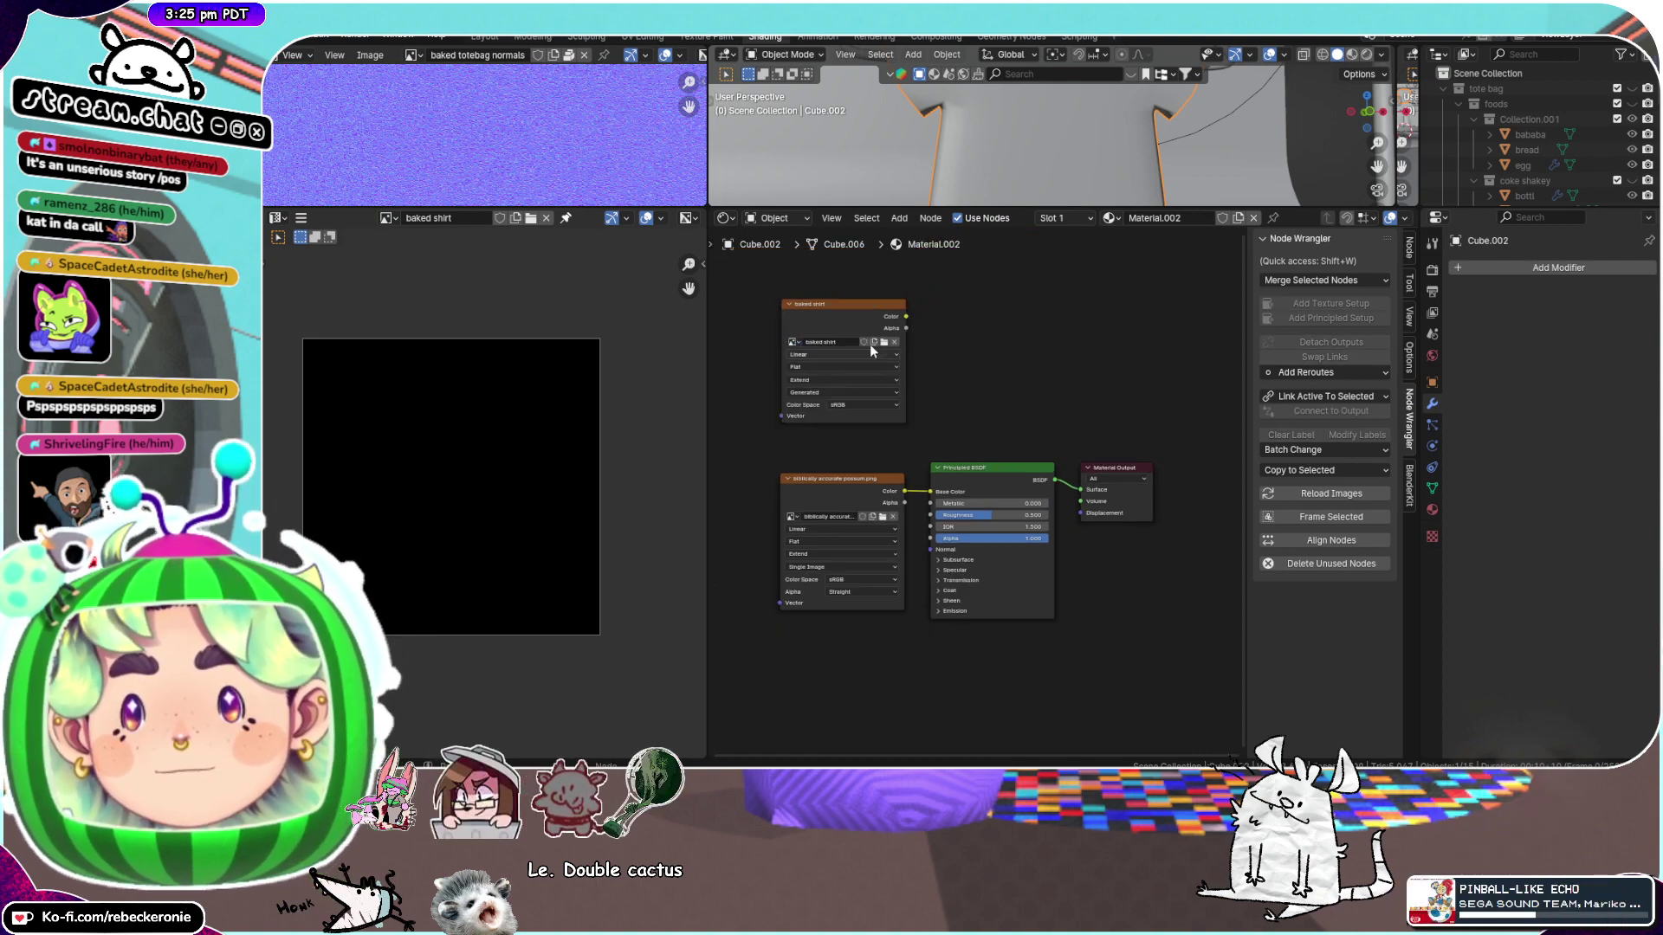
scroll(869, 345, "up", 2)
left_click(856, 343)
left_click_drag(858, 345, 1053, 364)
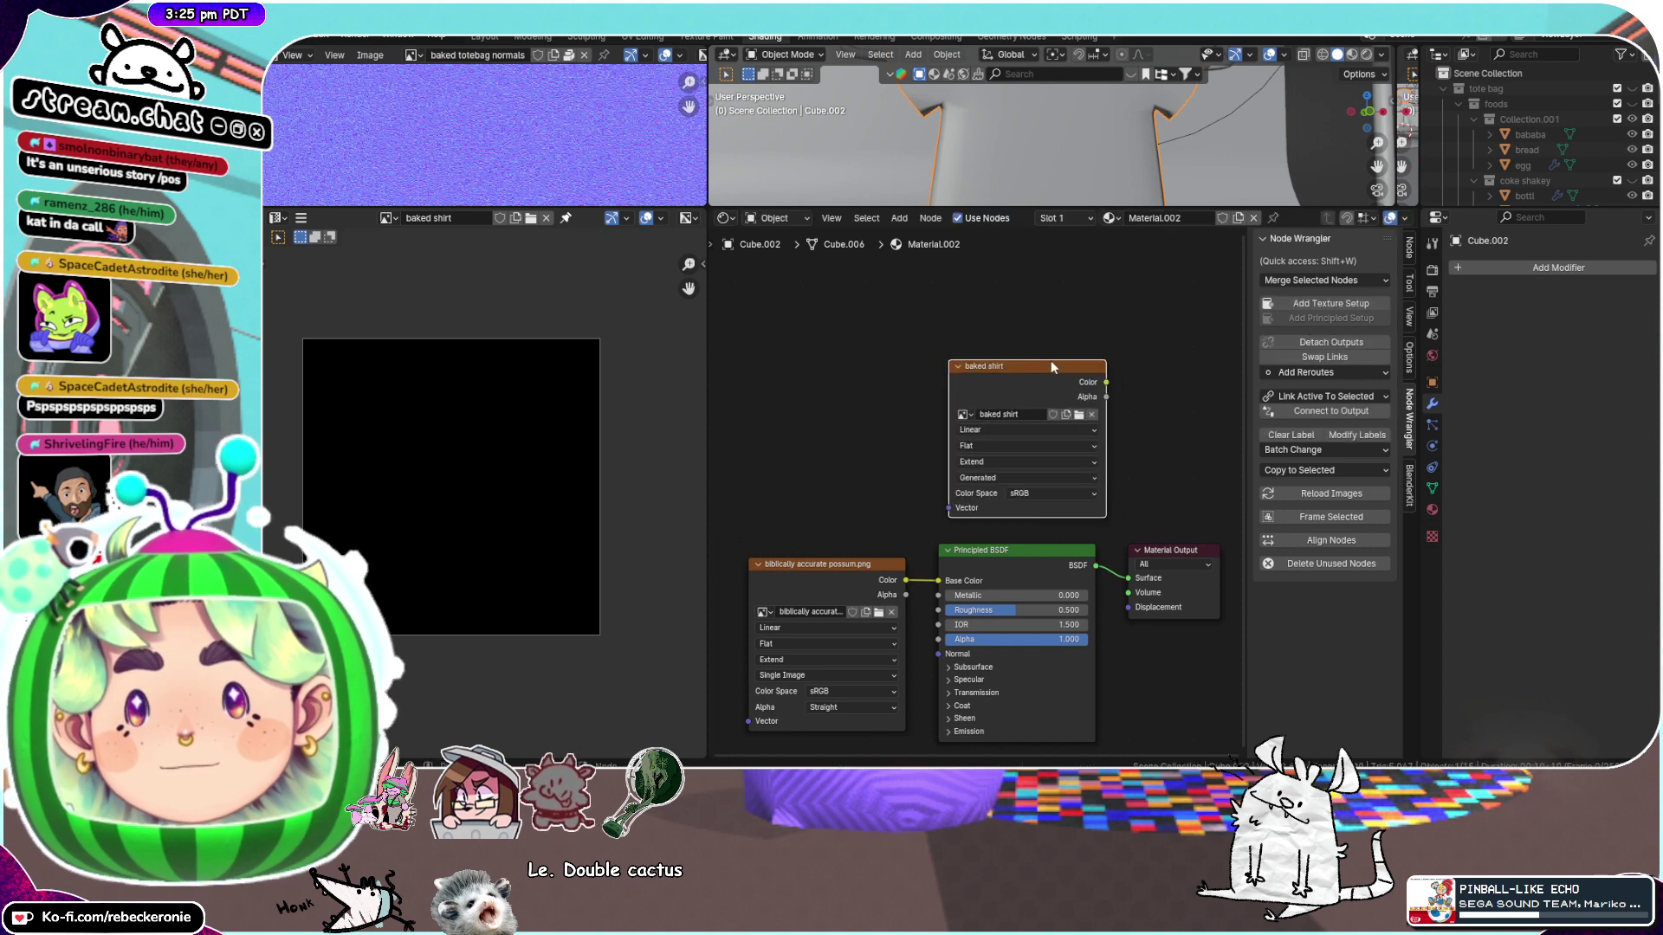
middle_click_drag(1049, 365, 1005, 293)
scroll(1003, 295, "up", 1)
middle_click_drag(812, 370, 861, 382)
scroll(860, 381, "down", 1)
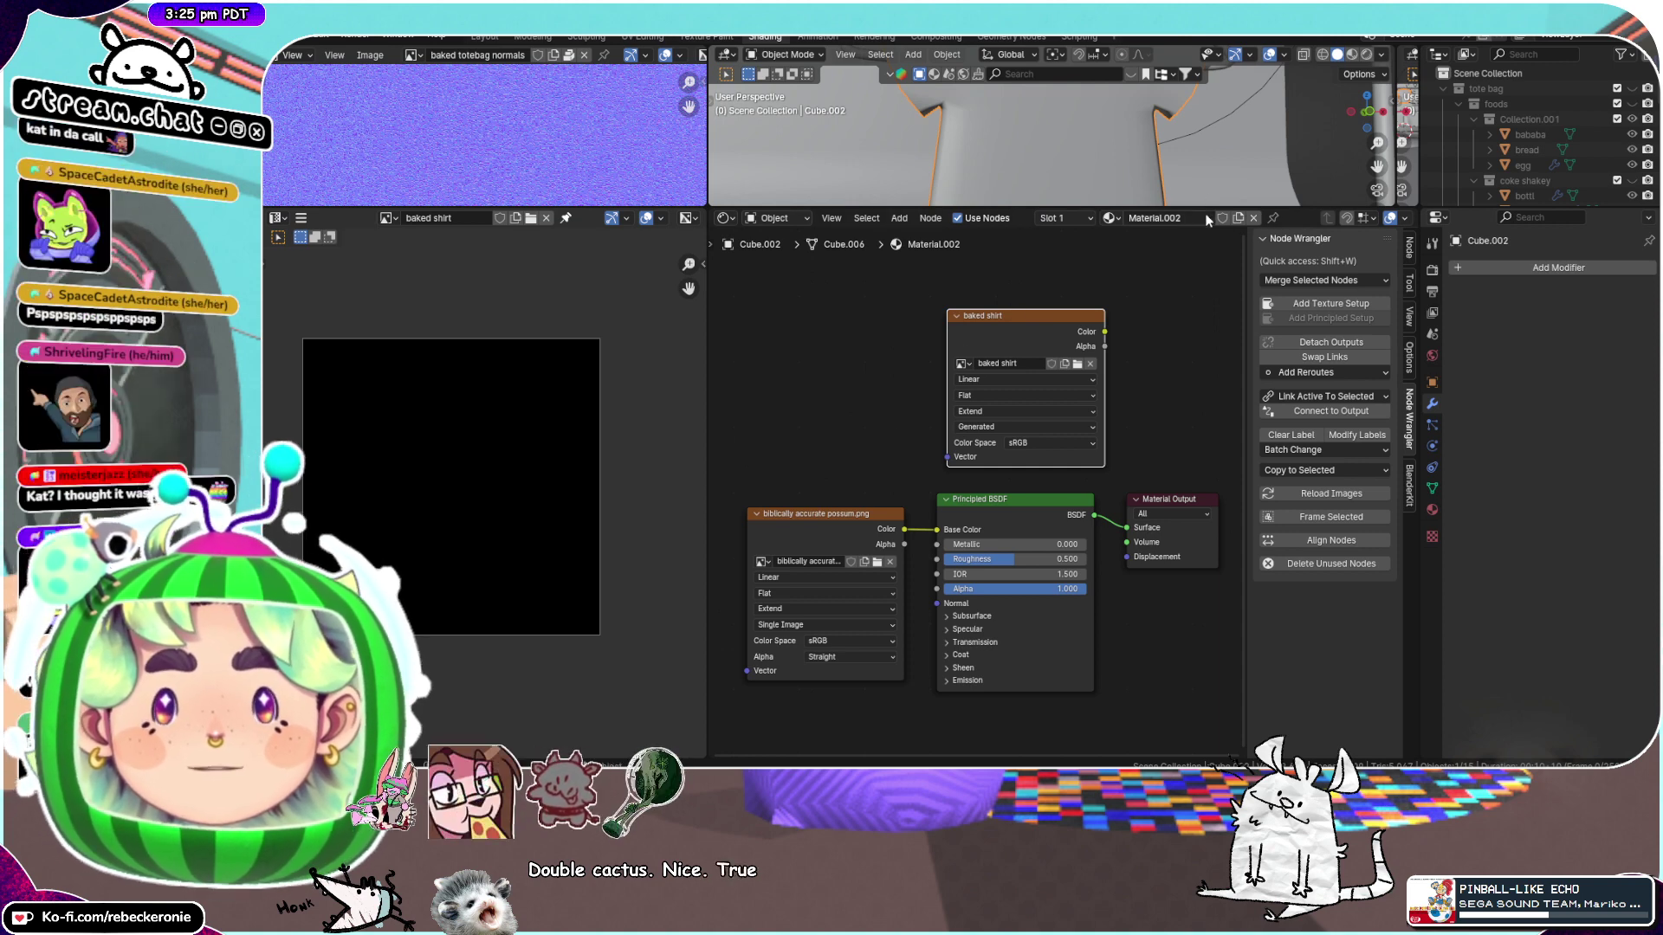
Open the Cycles render settings and bring the bake options into view
left_click(1432, 271)
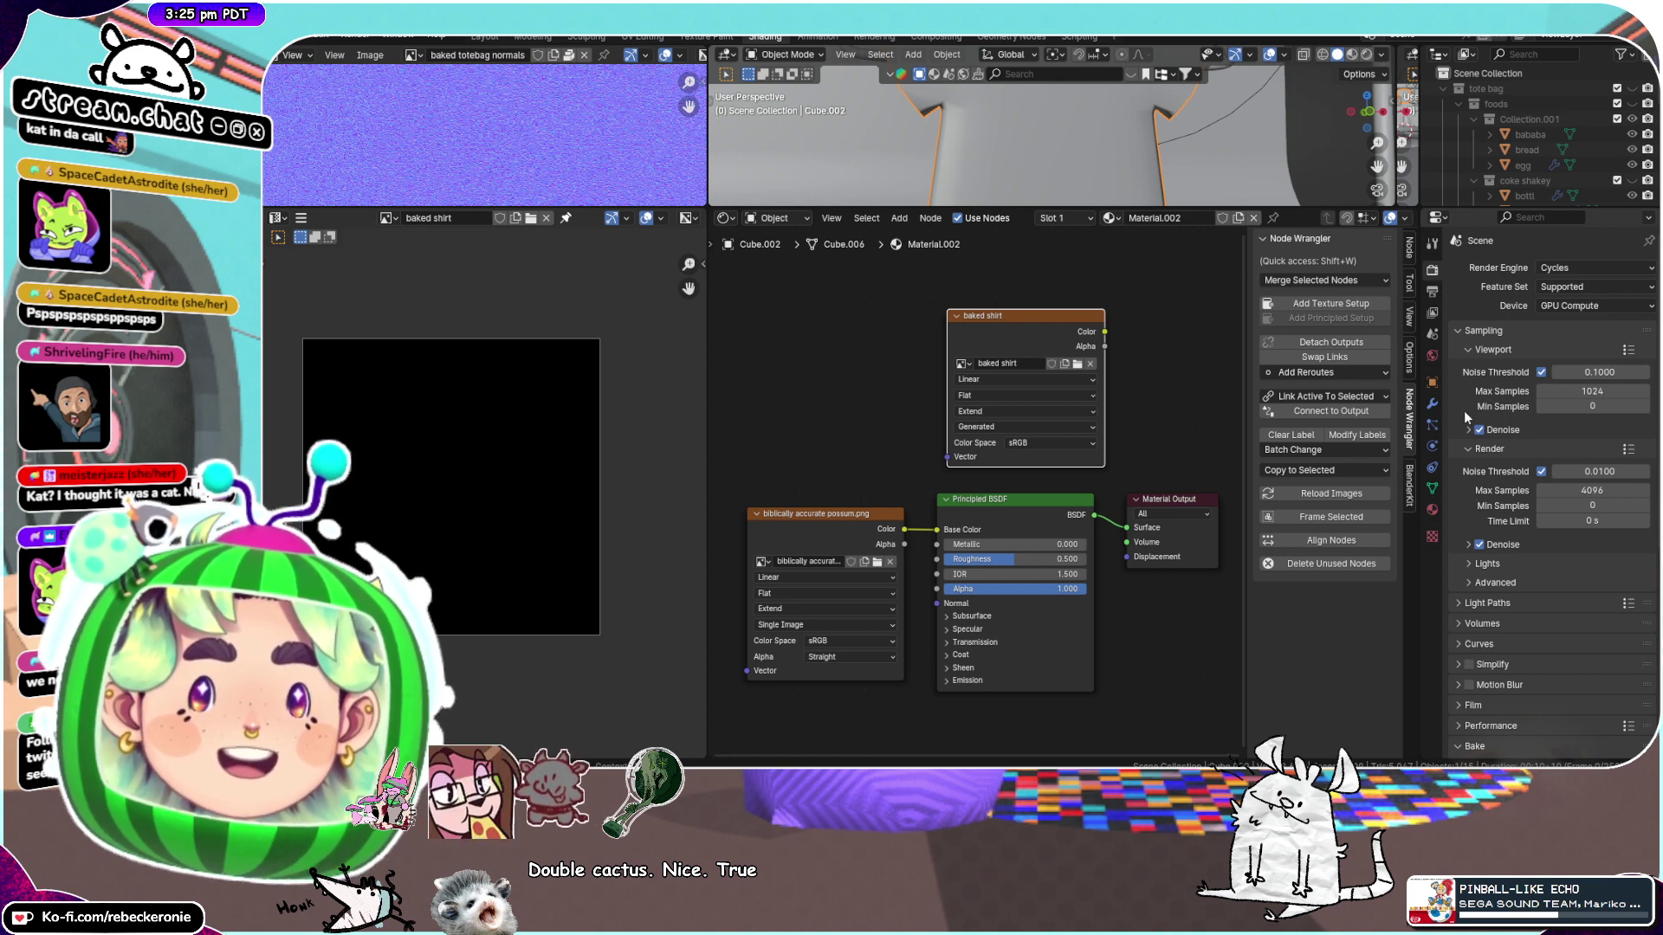
scroll(1463, 411, "down", 5)
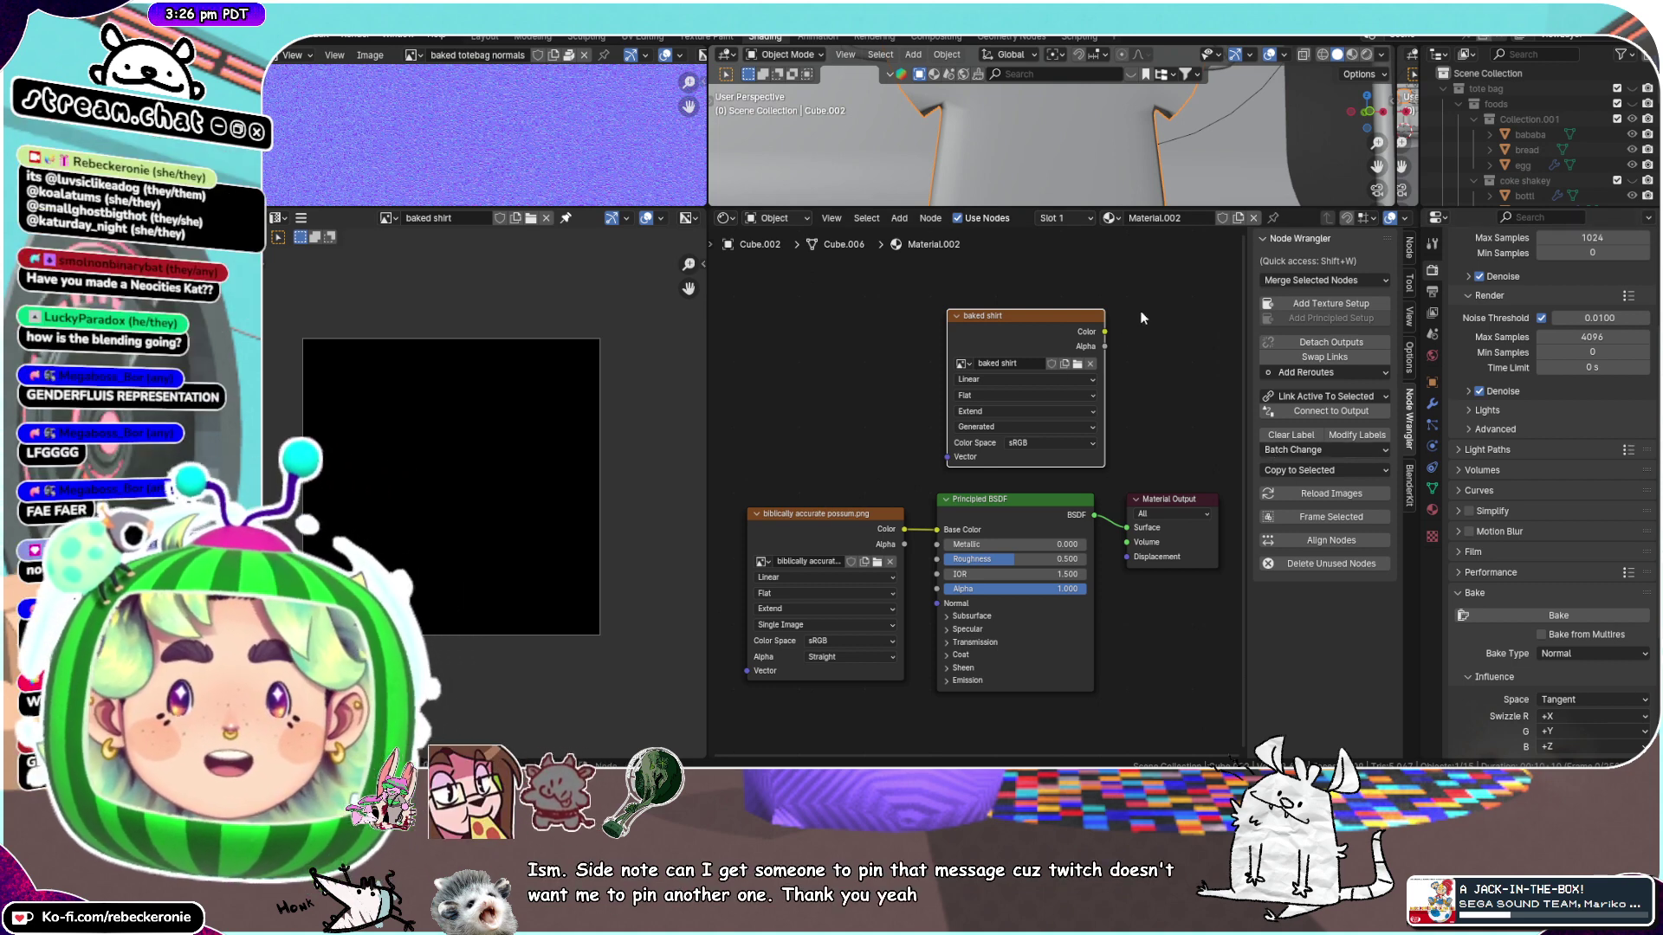
middle_click_drag(1141, 312, 1092, 287)
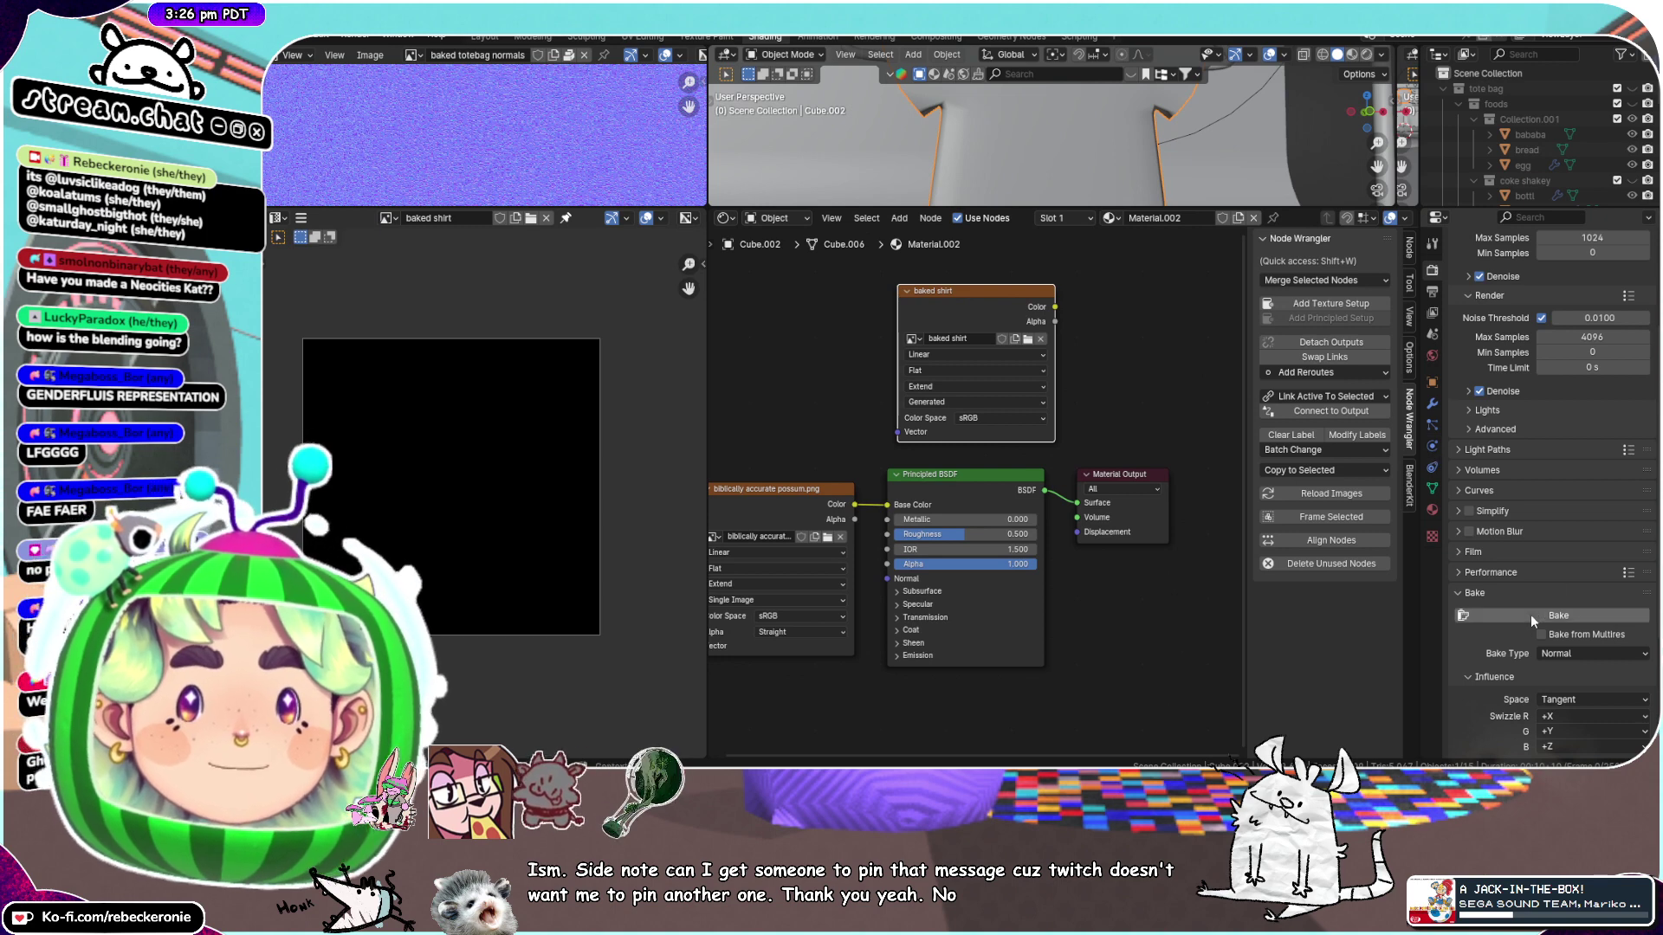
scroll(1530, 615, "down", 5)
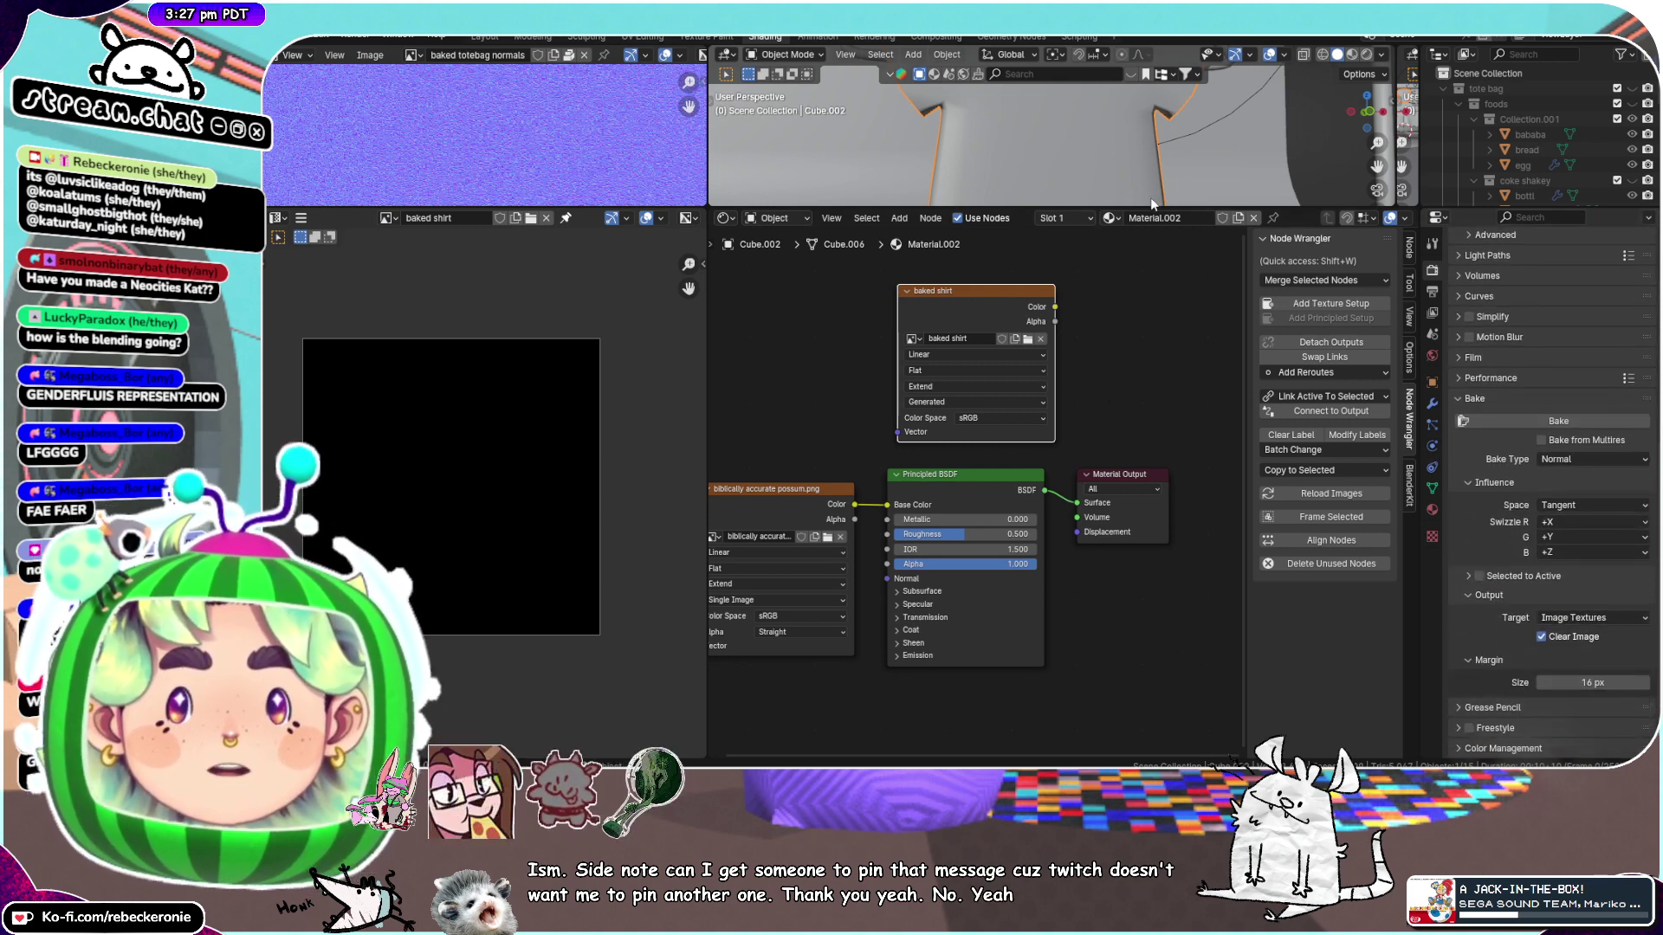
Enlarge the 3D view above the node editor, and recentre the baked image and the shirt's material nodes
left_click_drag(1150, 208, 1083, 330)
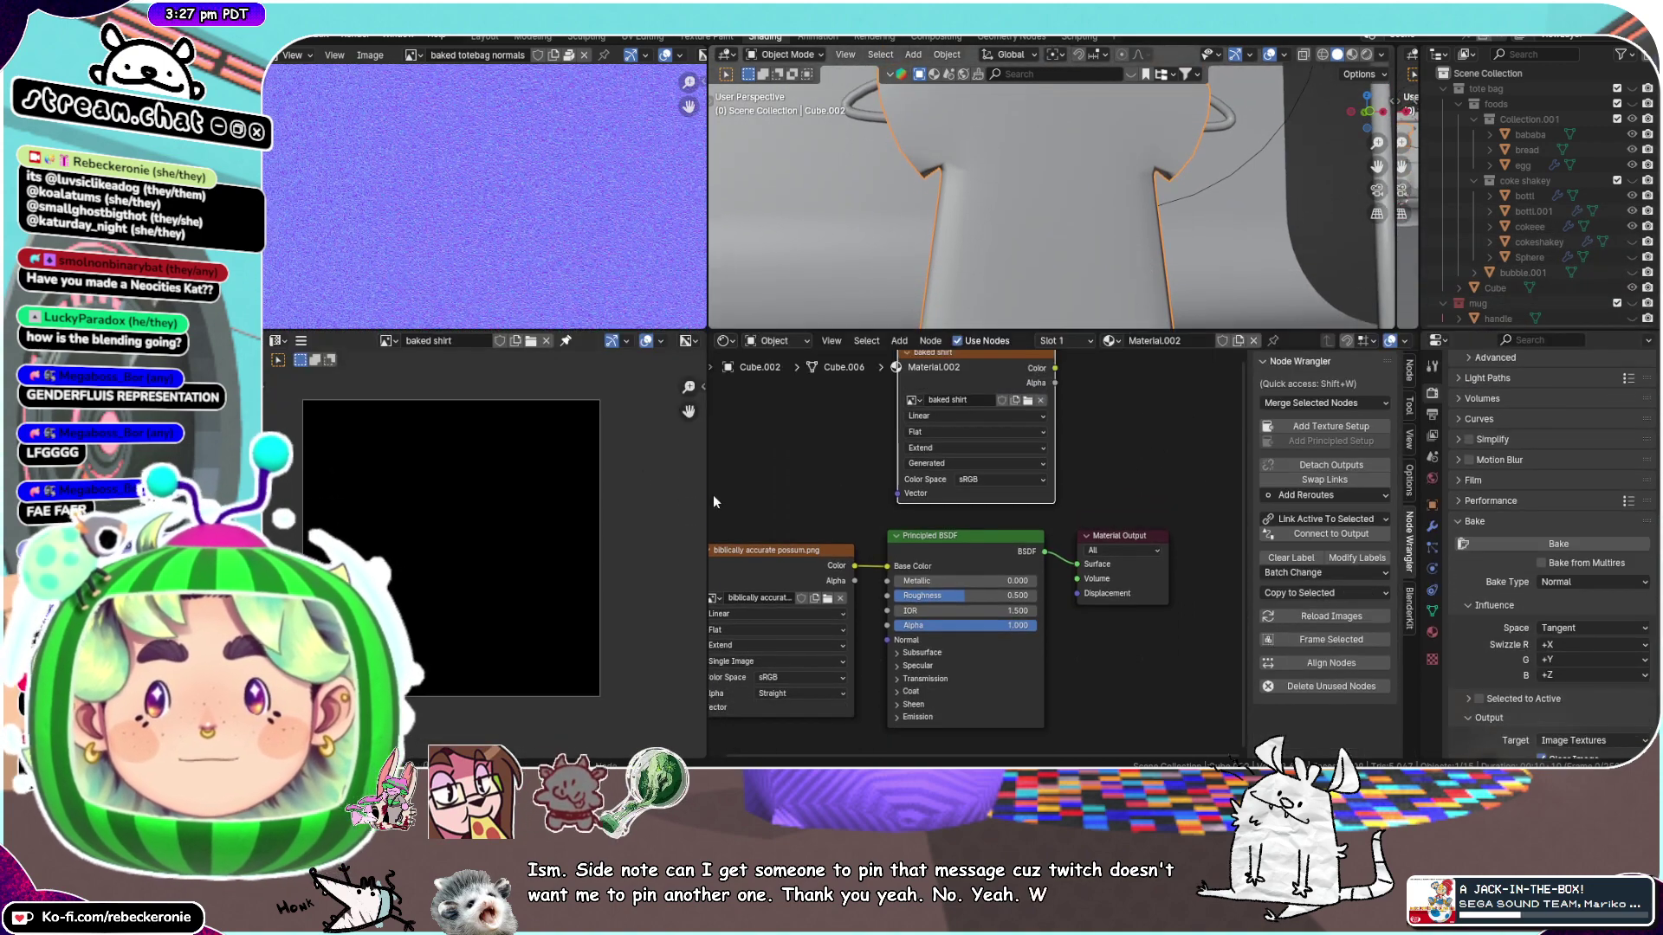
scroll(625, 469, "down", 4)
middle_click_drag(626, 468, 615, 523)
middle_click_drag(1210, 477, 1250, 497)
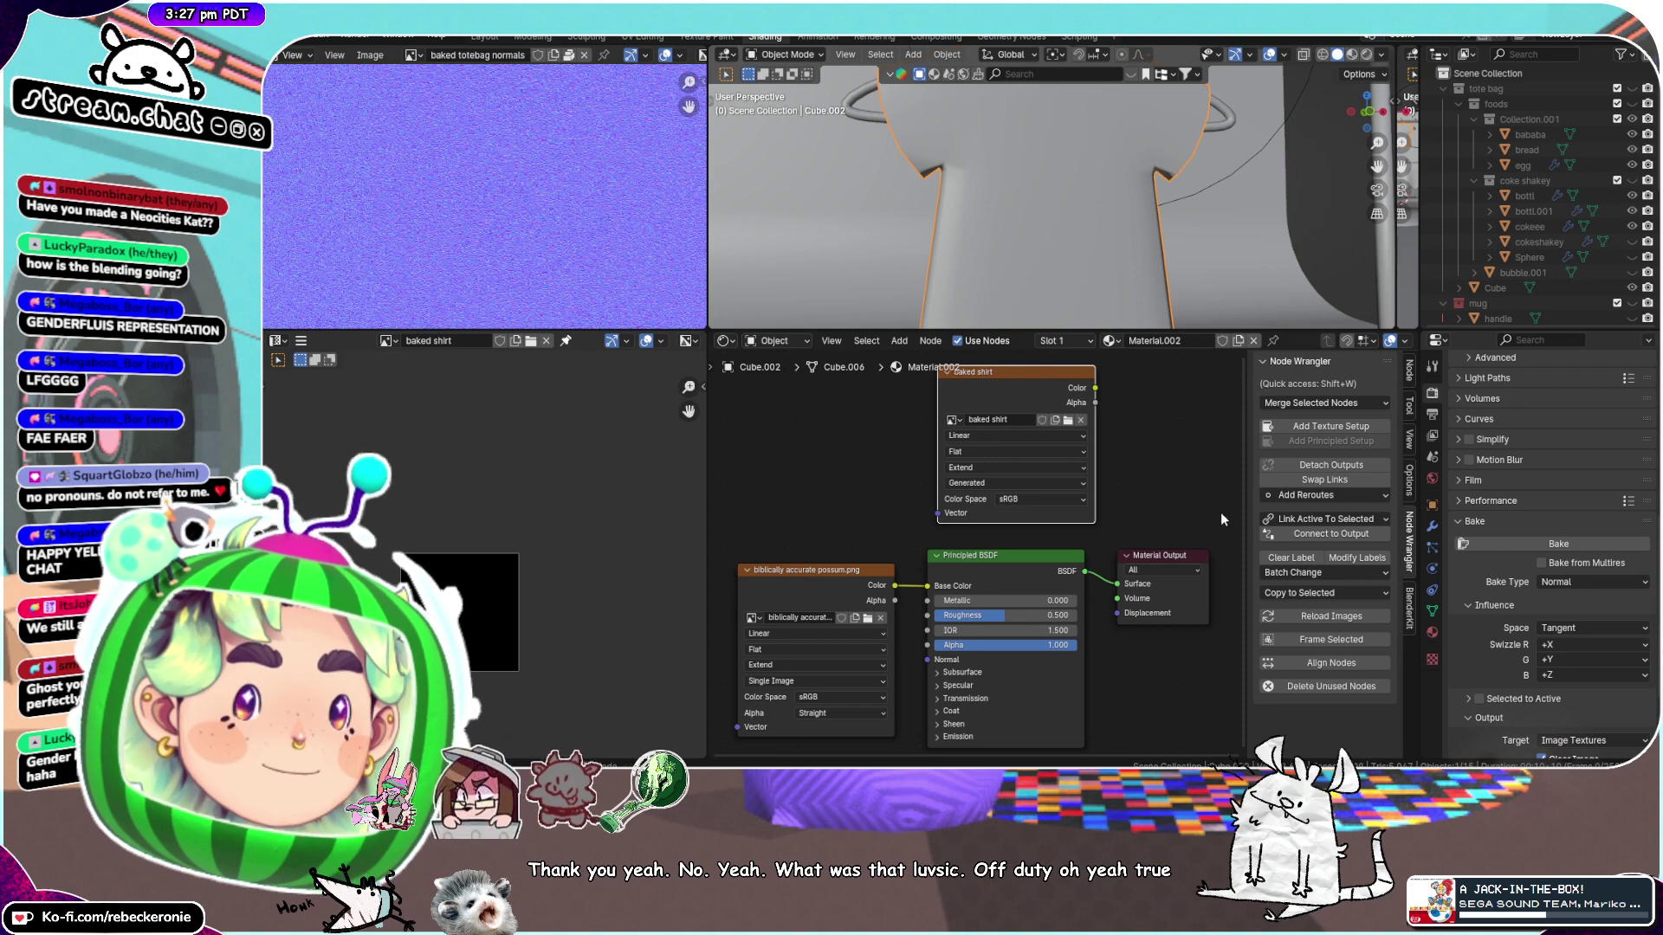
middle_click_drag(1133, 535, 1118, 572)
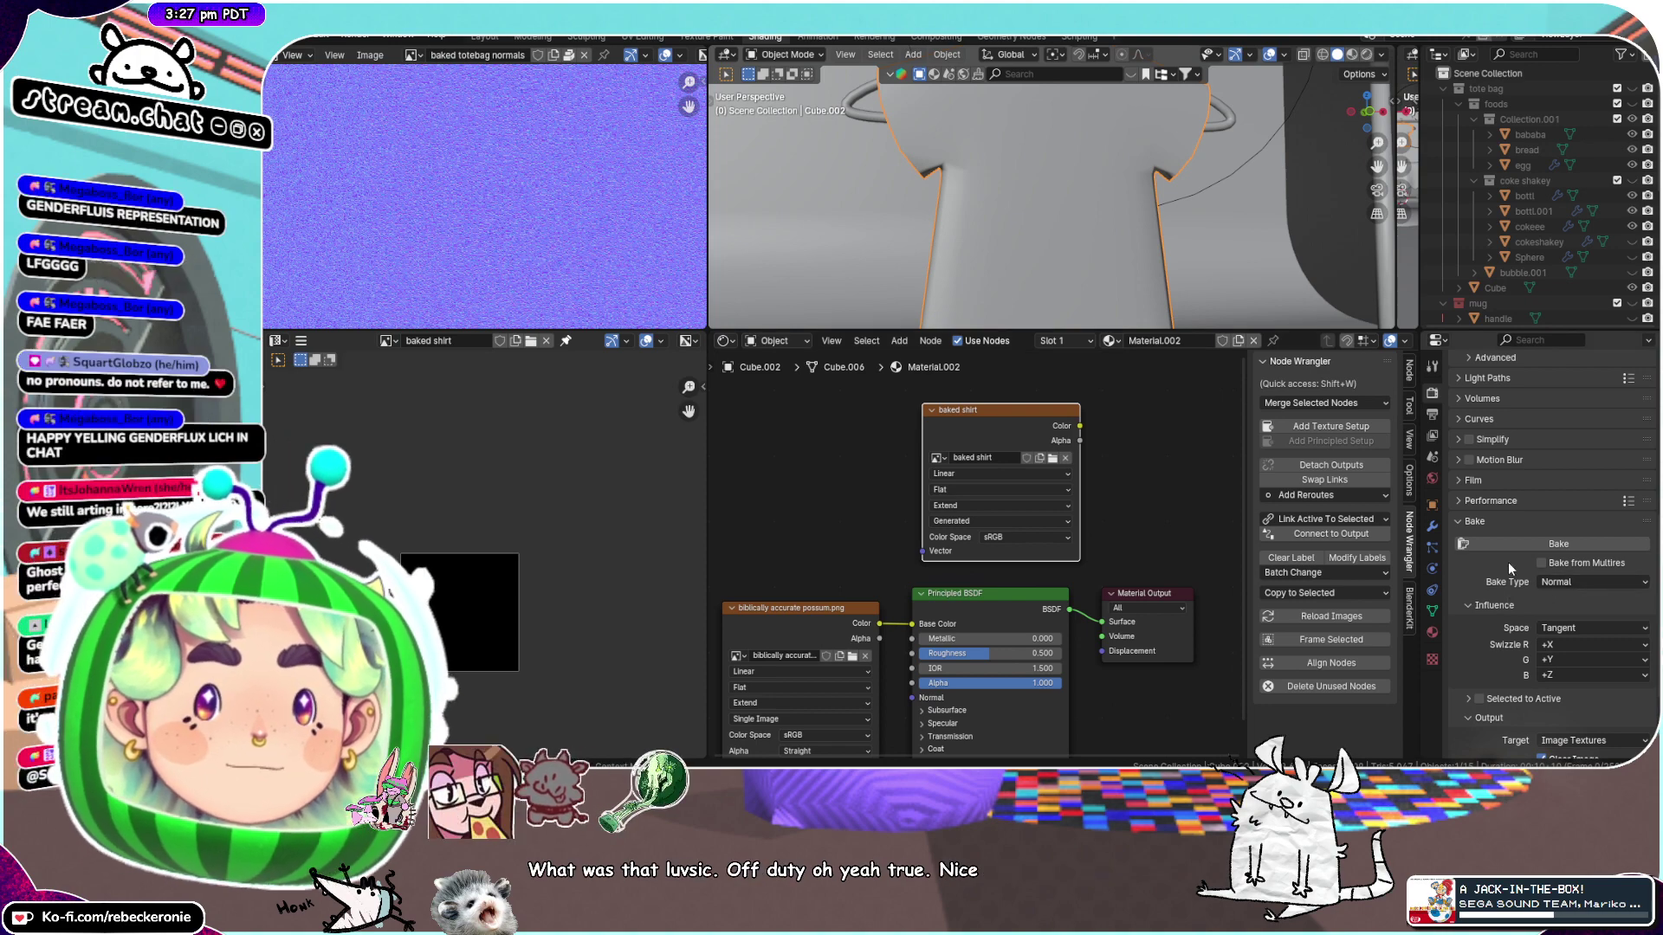
Look through the bake influence, output and margin options and the scene's output settings
scroll(1488, 574, "down", 4)
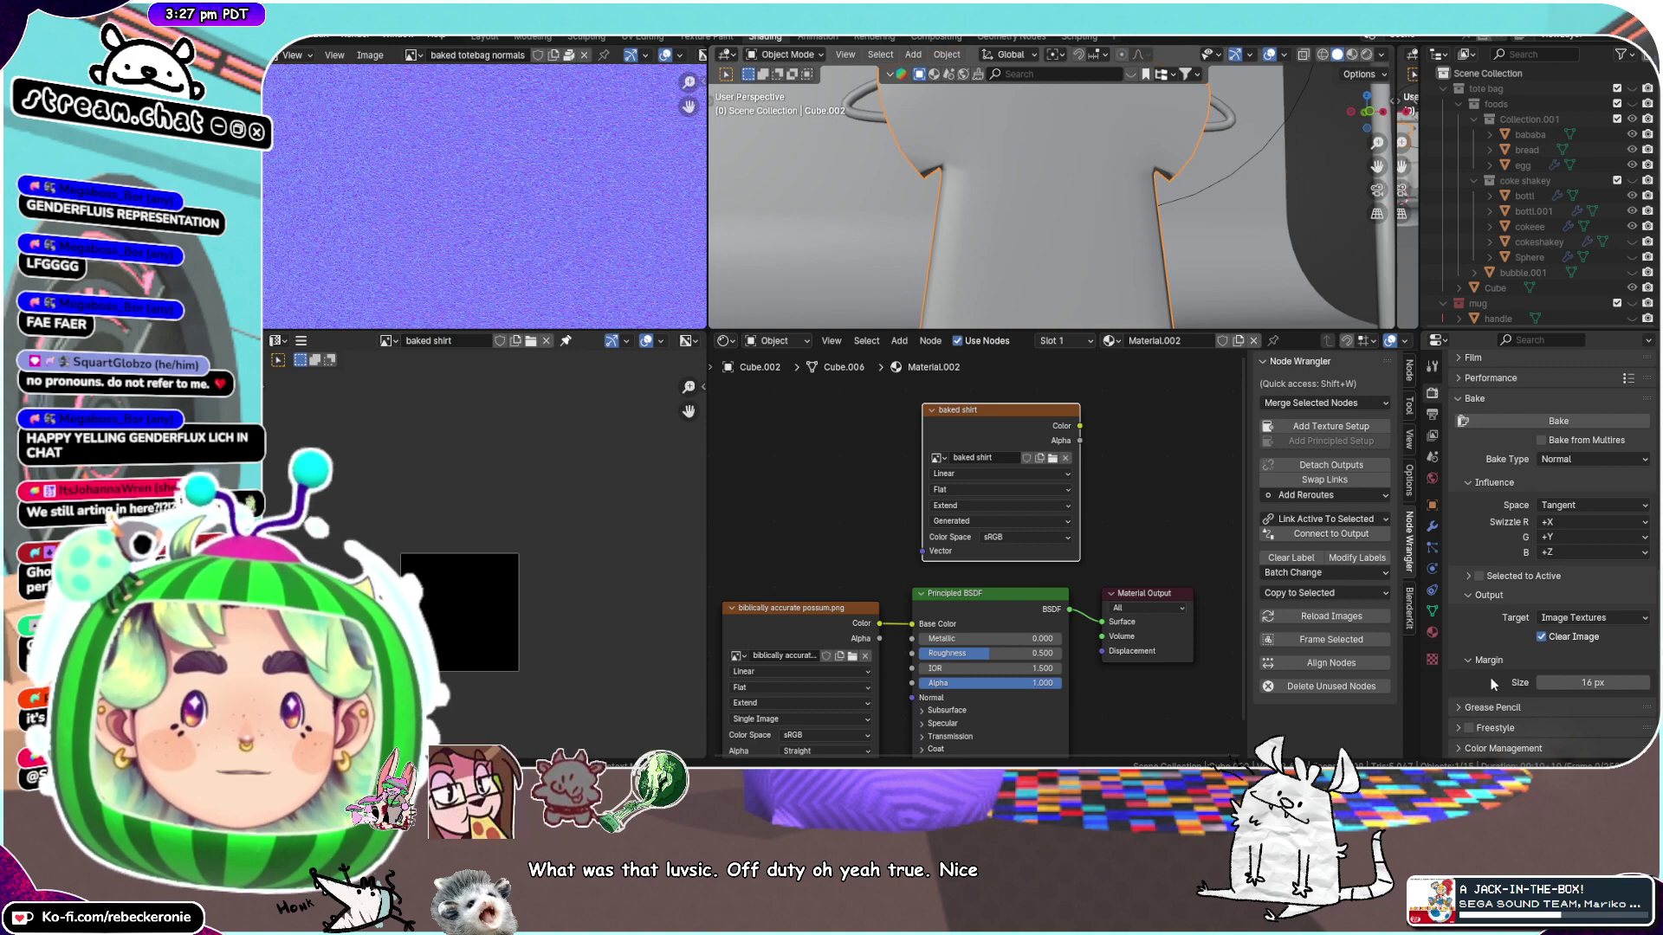
scroll(1490, 678, "up", 1)
scroll(1511, 491, "up", 2)
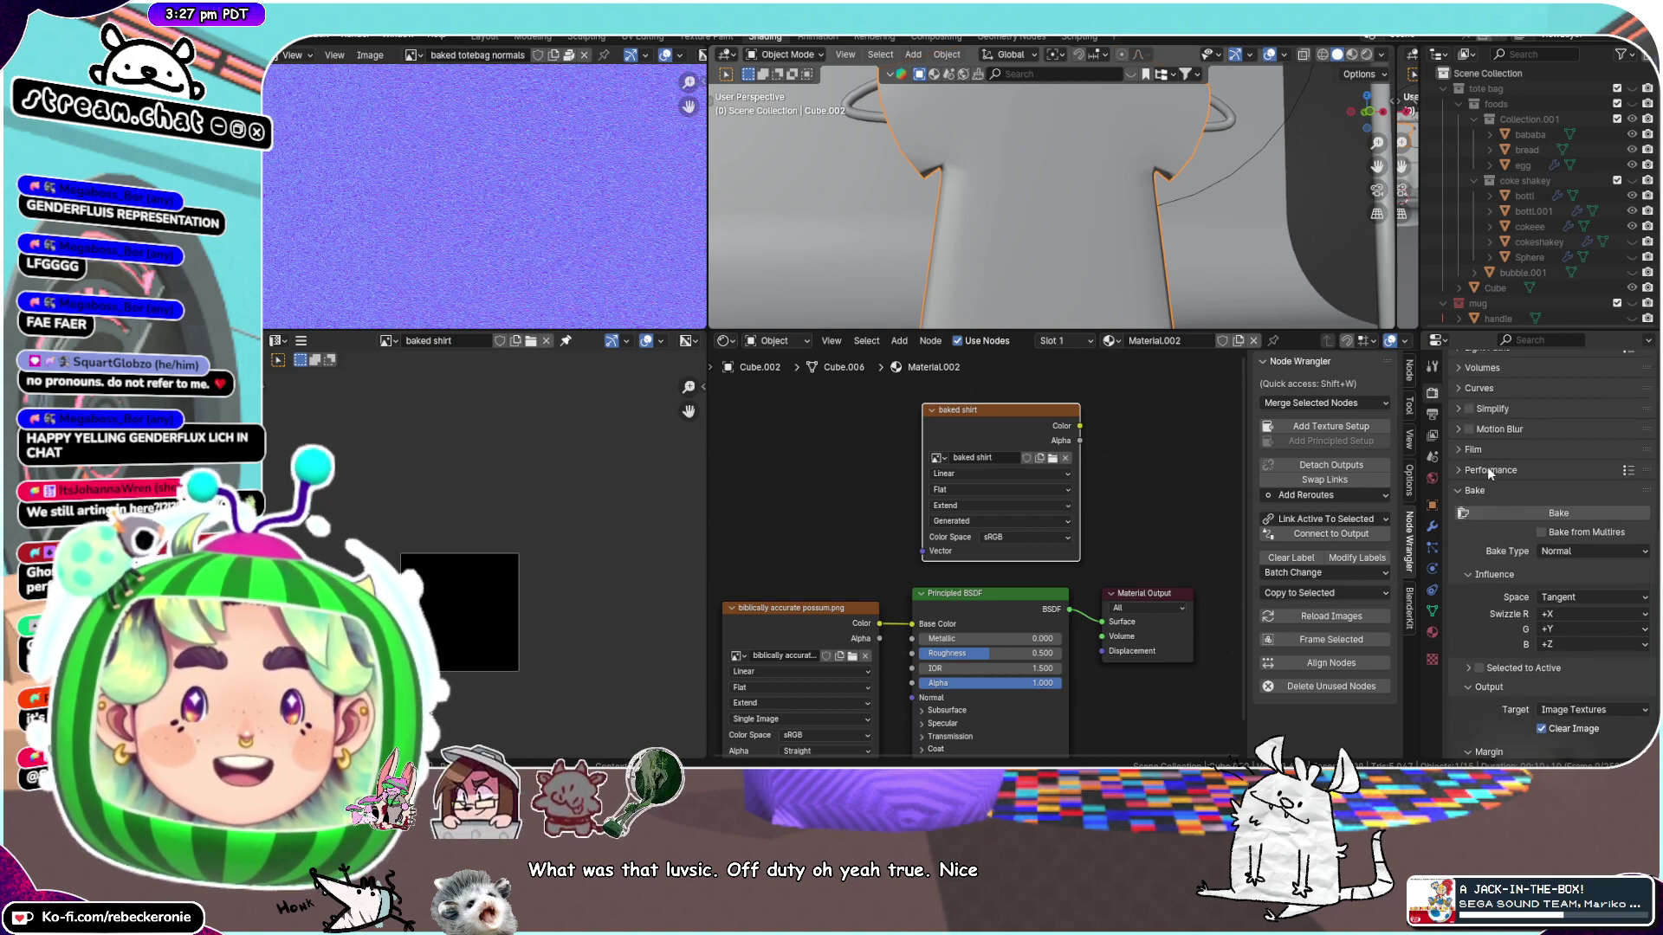
scroll(1488, 466, "down", 3)
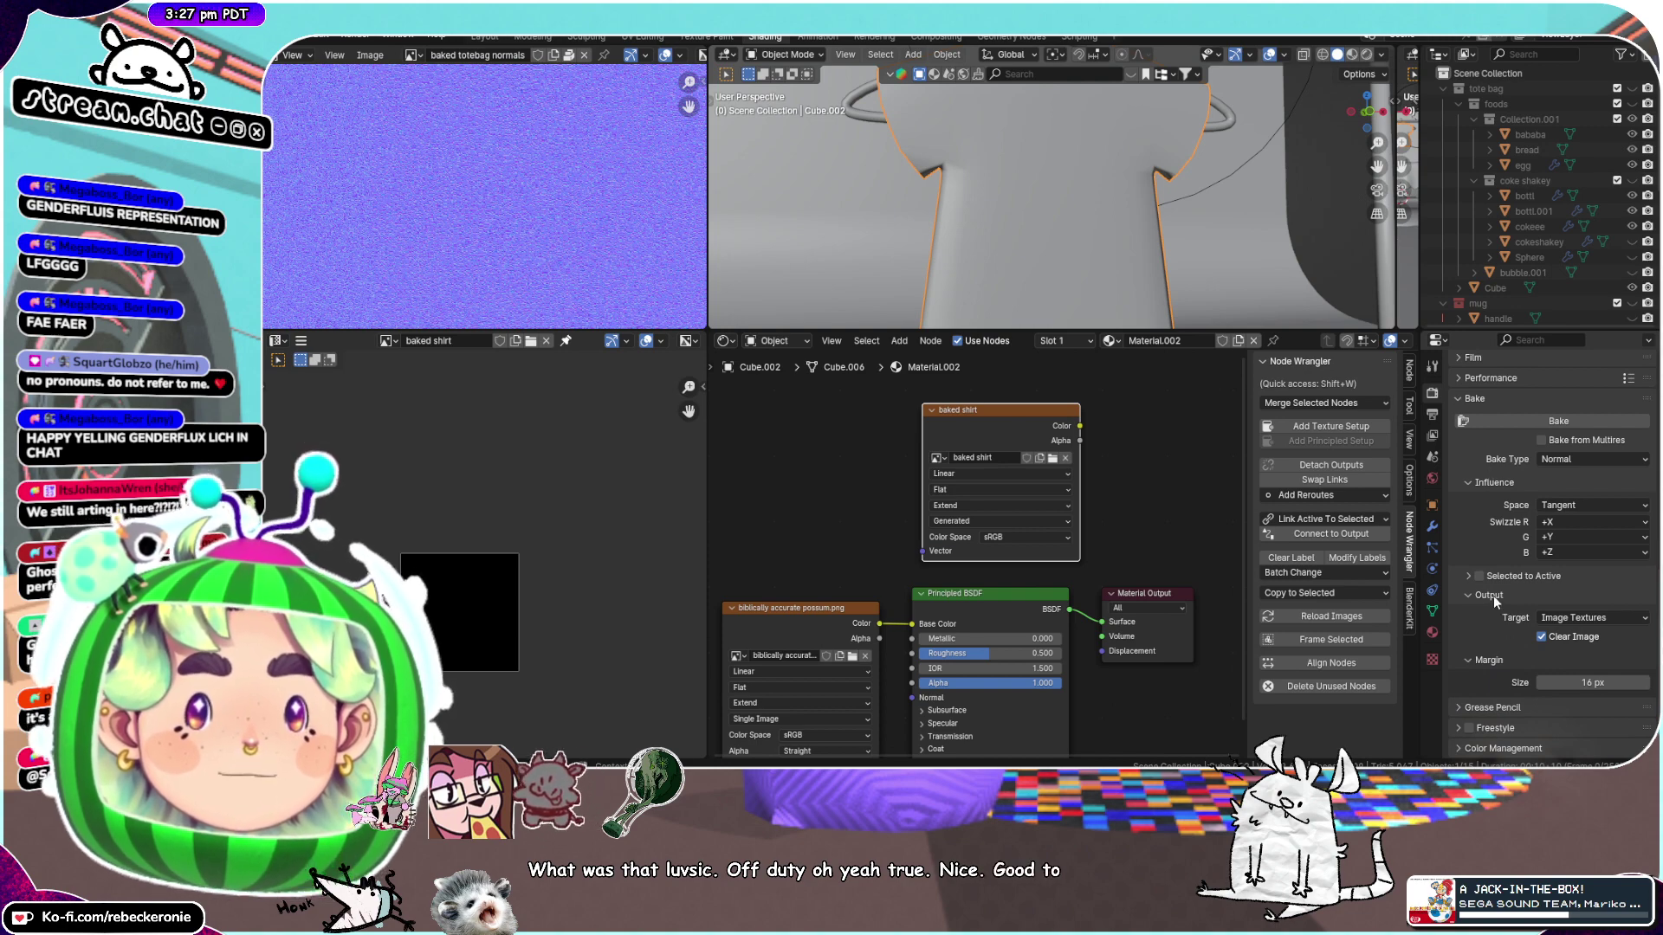
left_click(1433, 414)
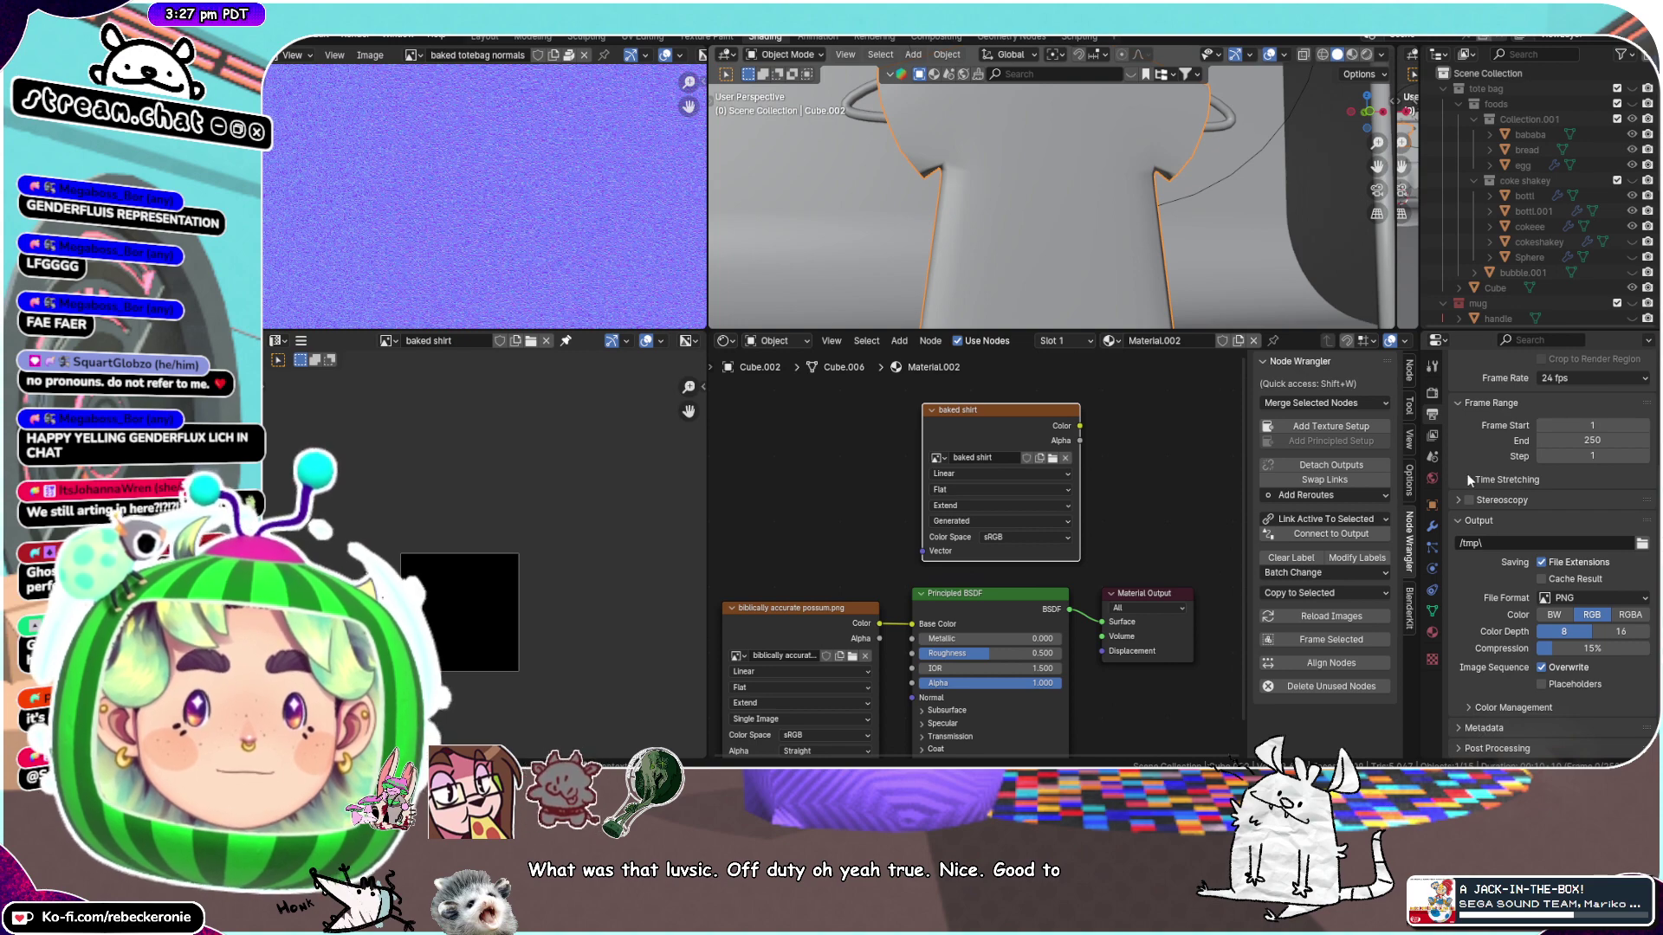
left_click(1433, 396)
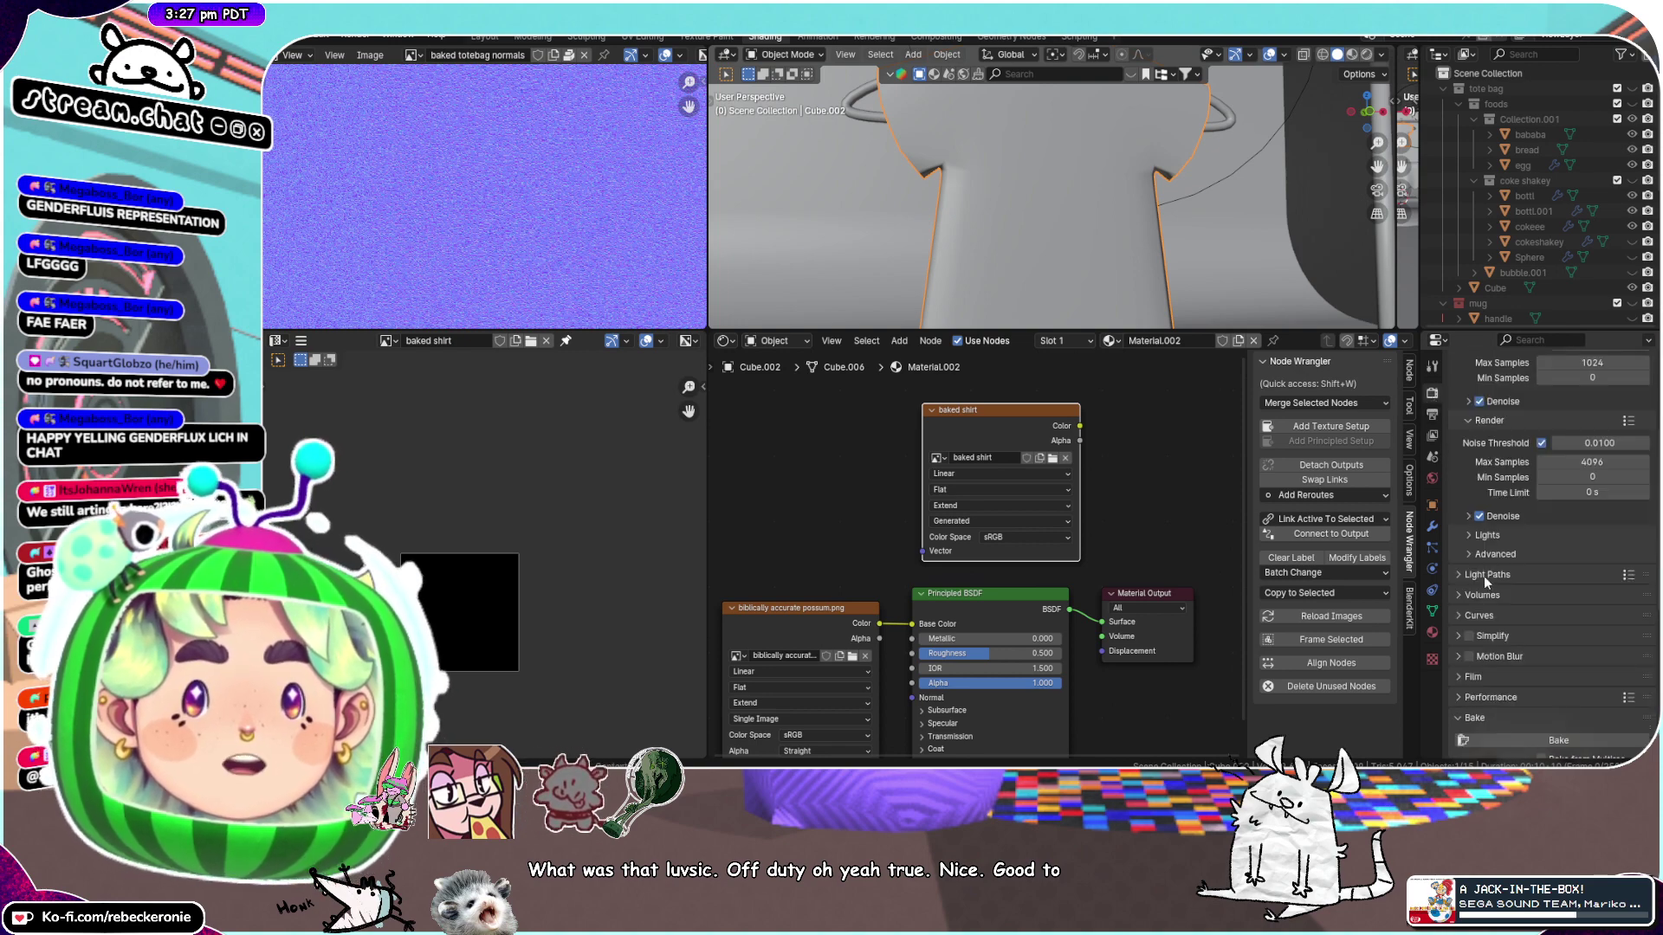
scroll(1484, 576, "down", 5)
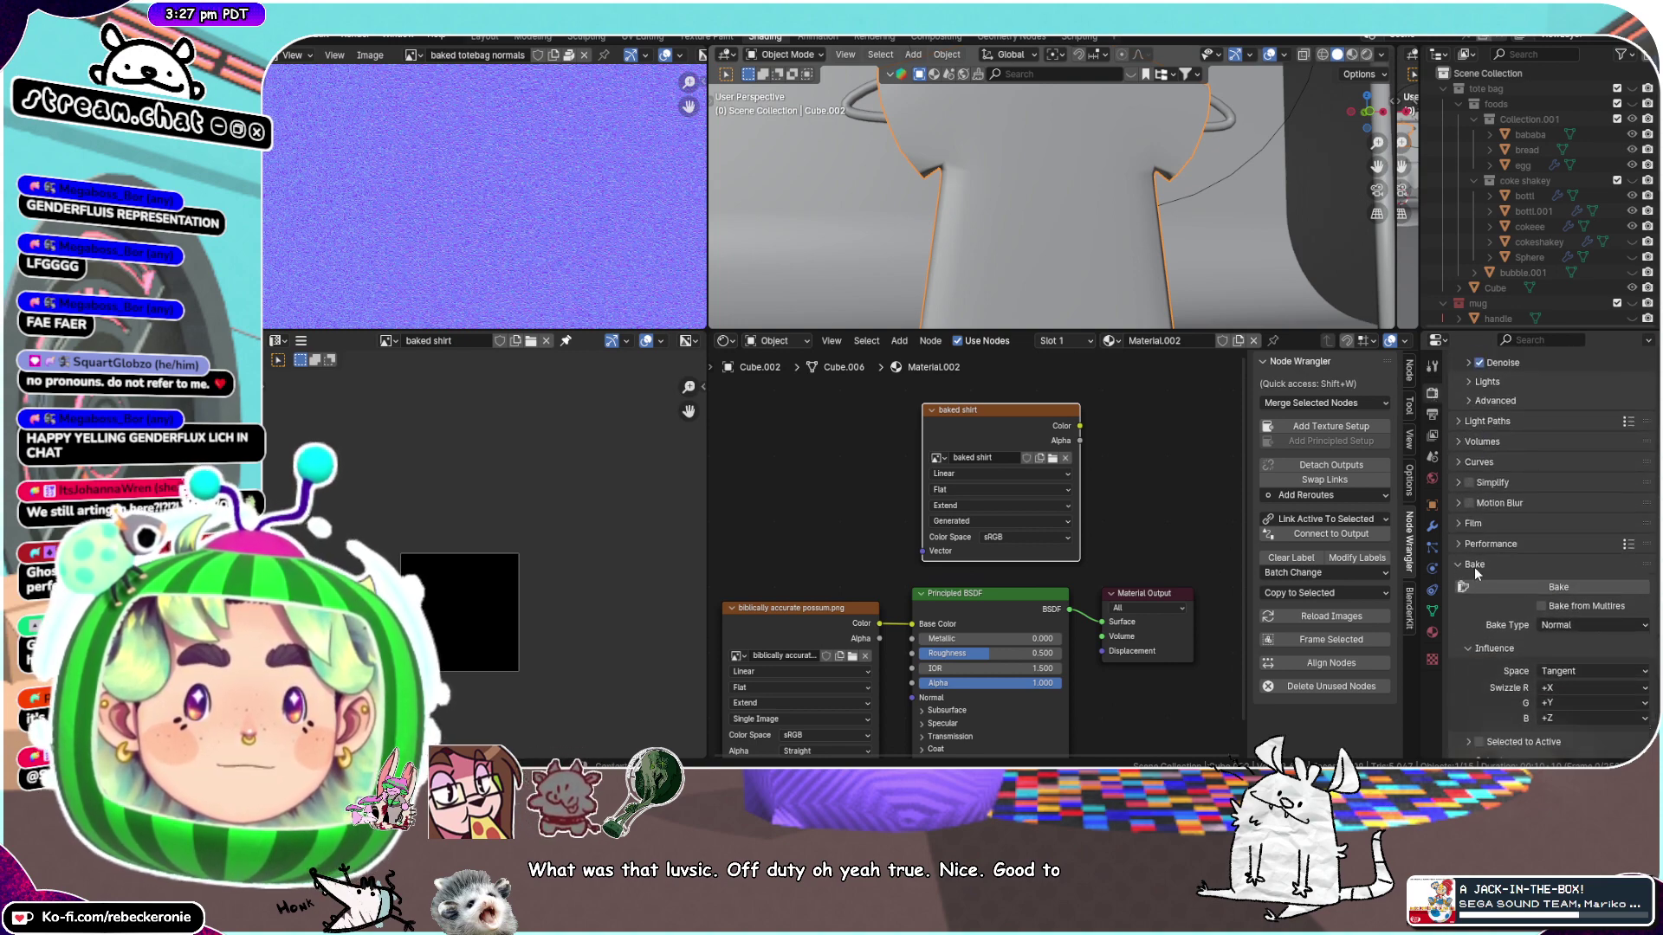
Set the bake type to Combined and check its lighting, output and margin options
left_click(1569, 624)
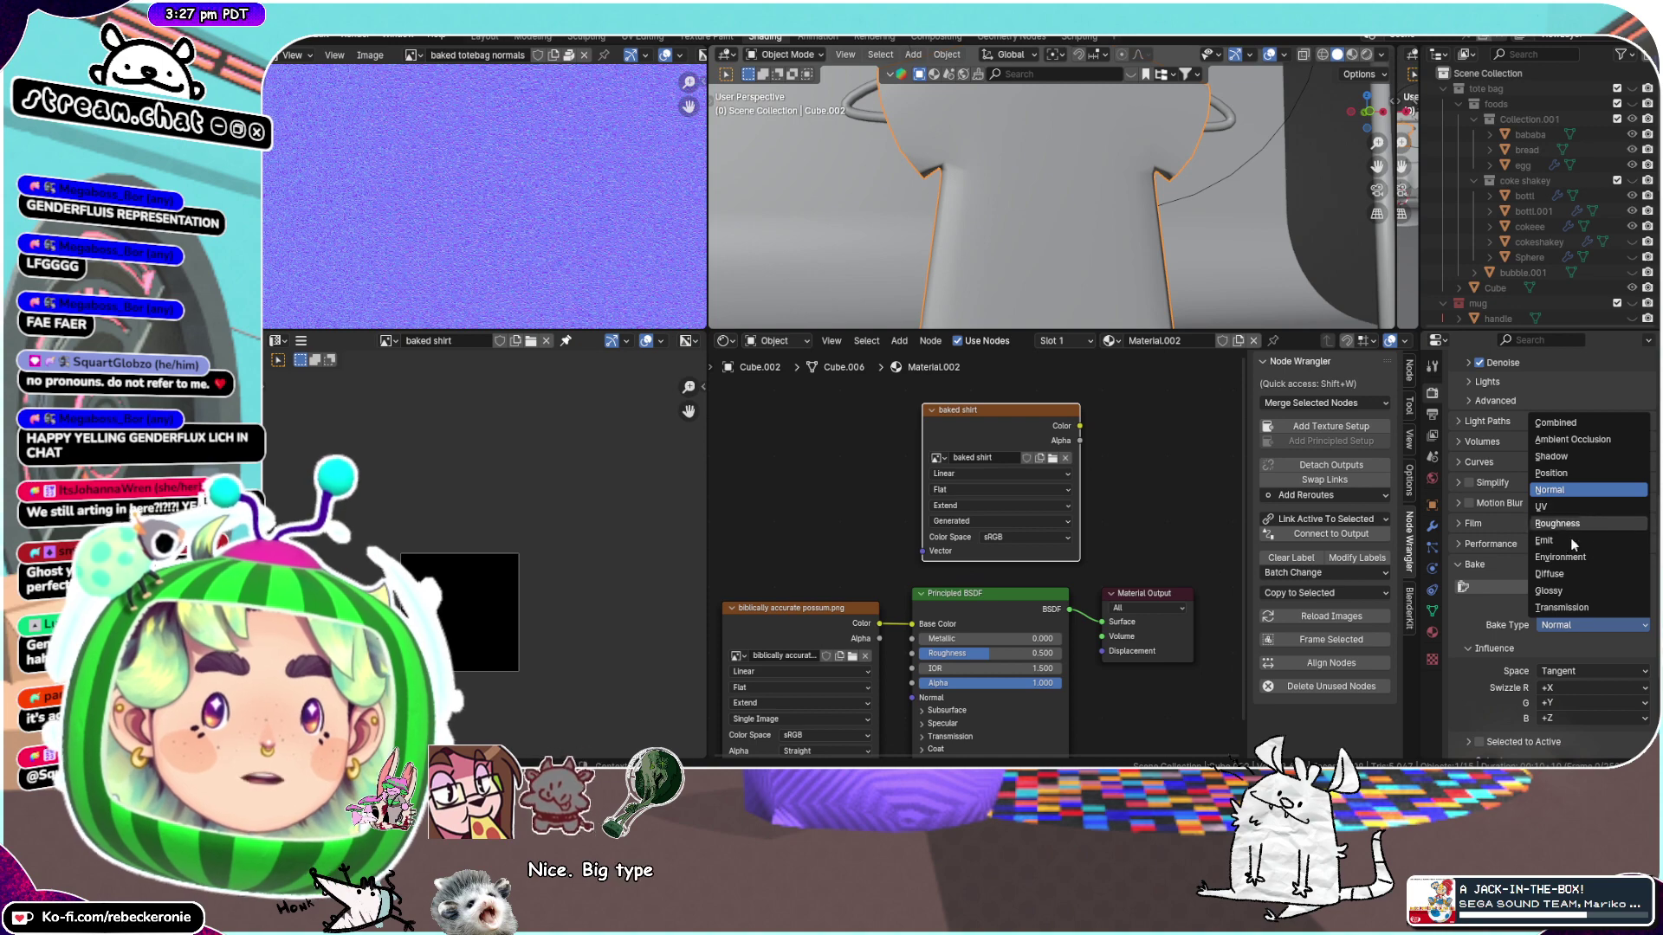
left_click(1585, 424)
scroll(1502, 634, "down", 3)
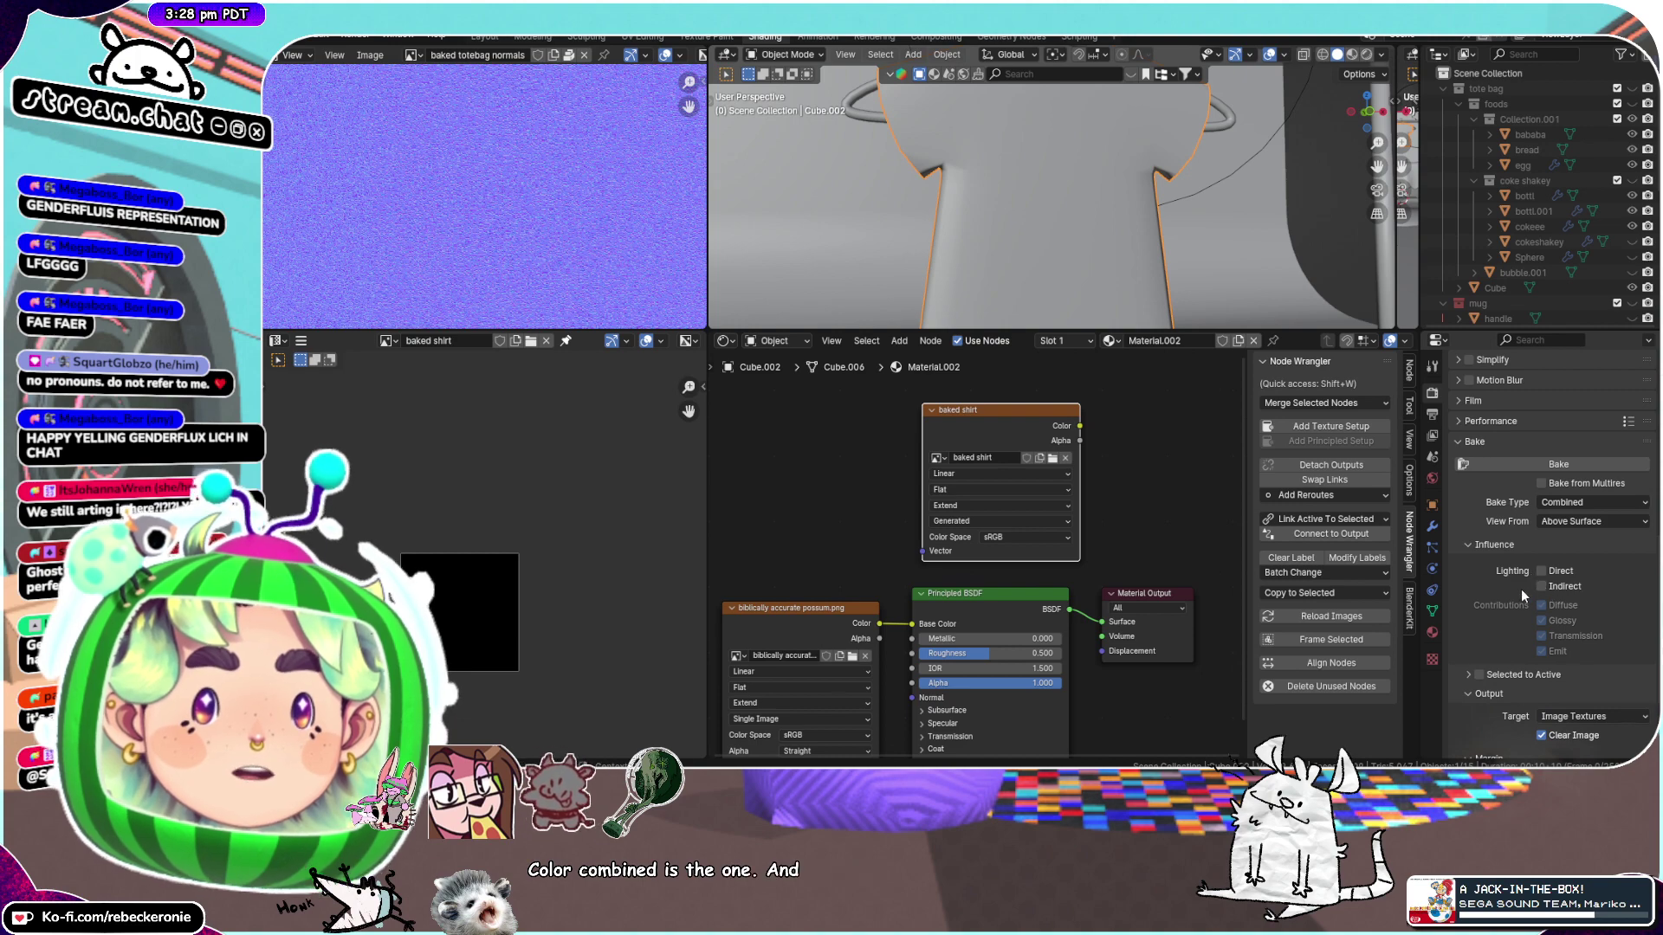
scroll(1521, 589, "down", 3)
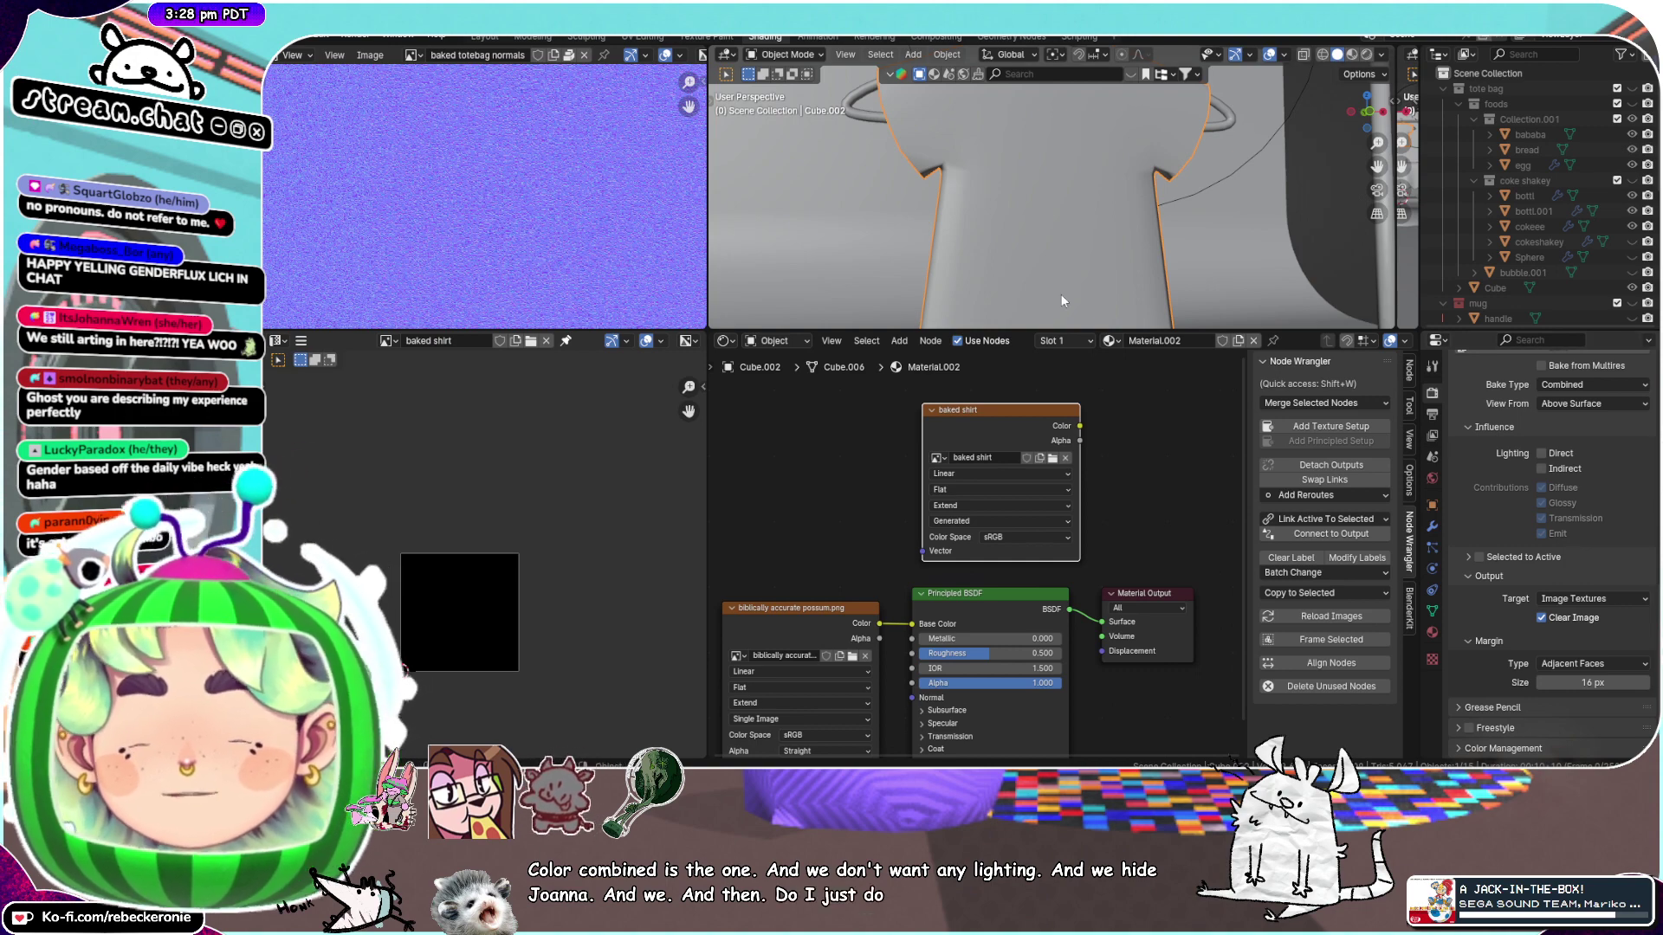
Save the file and bake the shirt's material into the baked shirt image
key("ctrl+s")
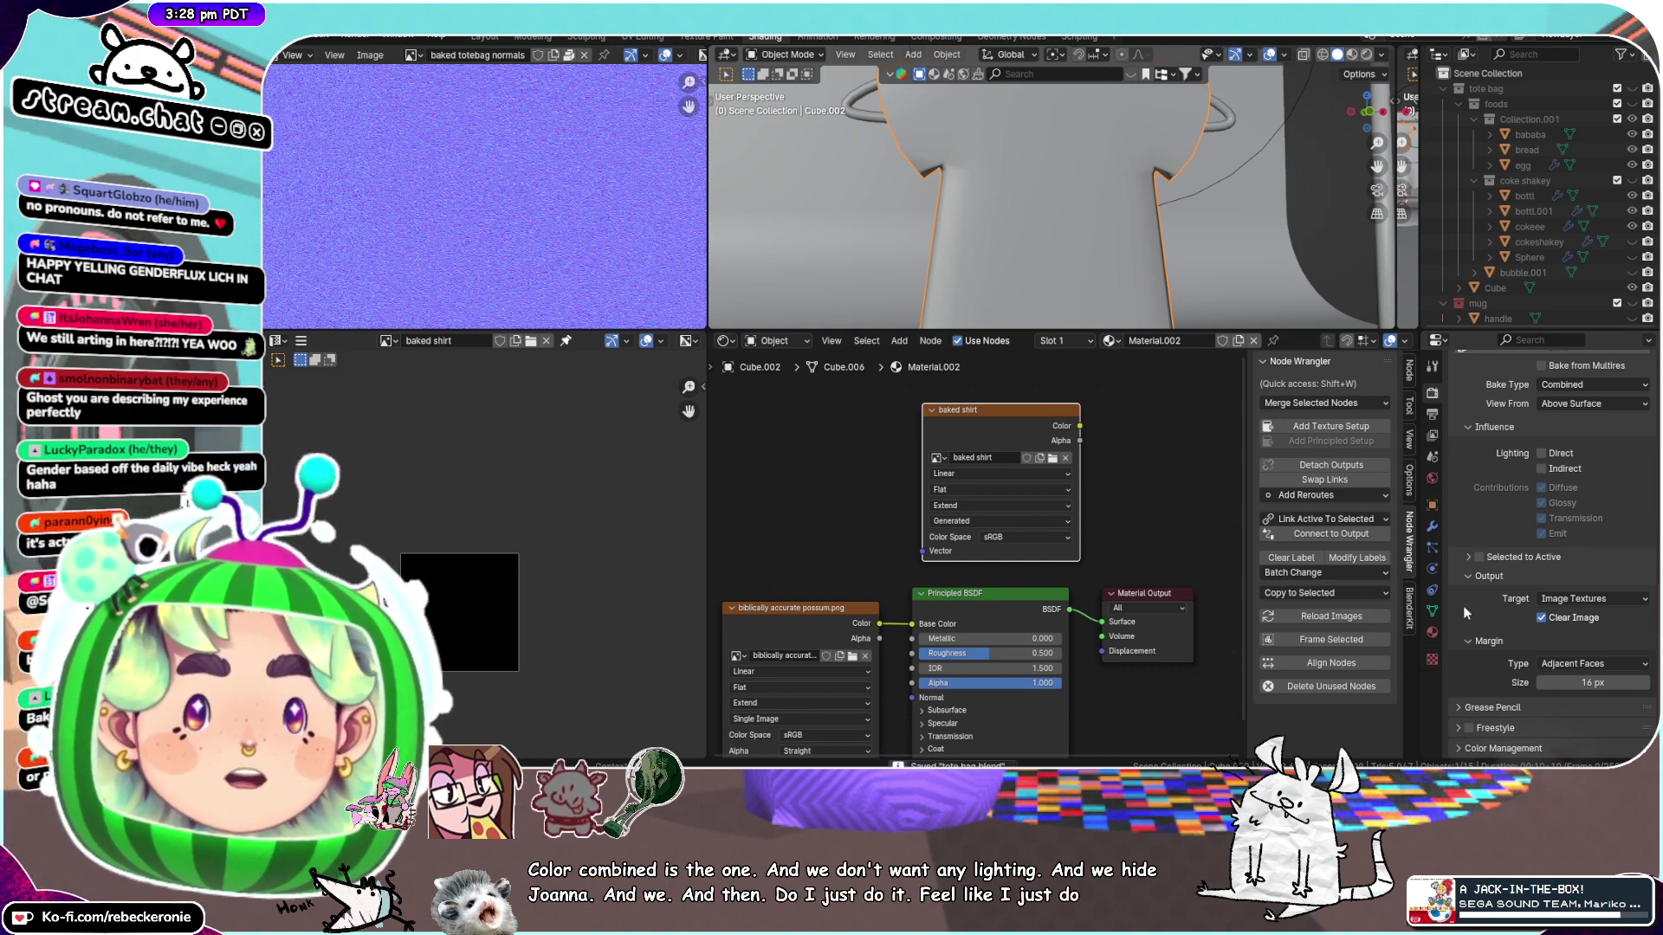
scroll(1572, 485, "up", 2)
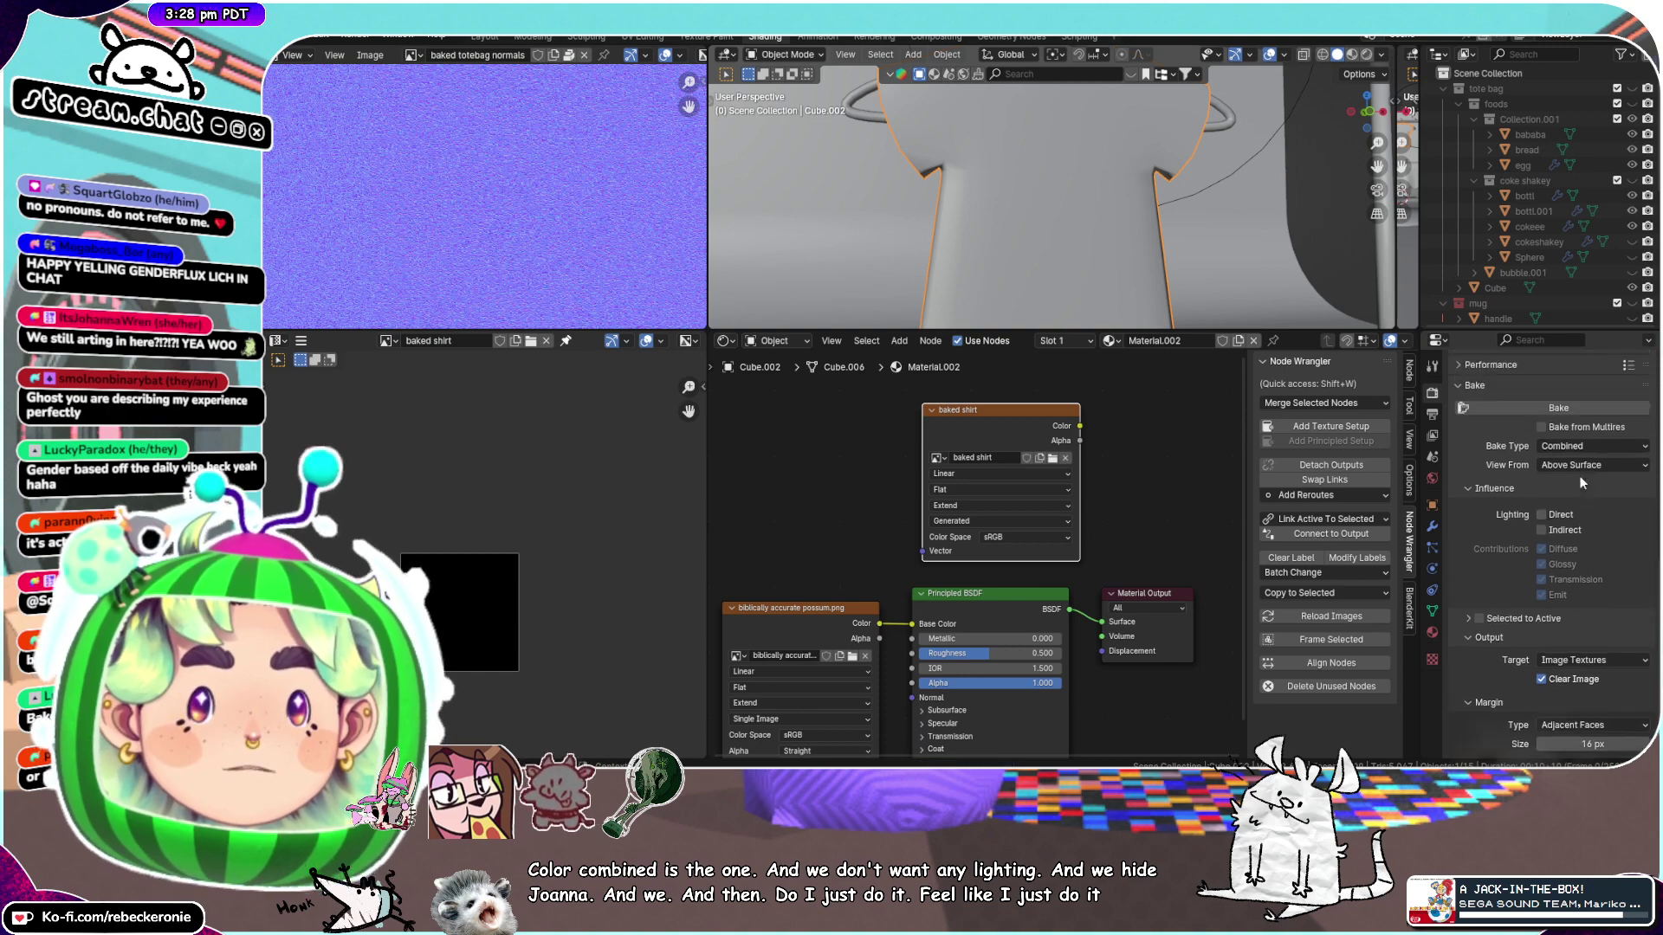
left_click(1573, 403)
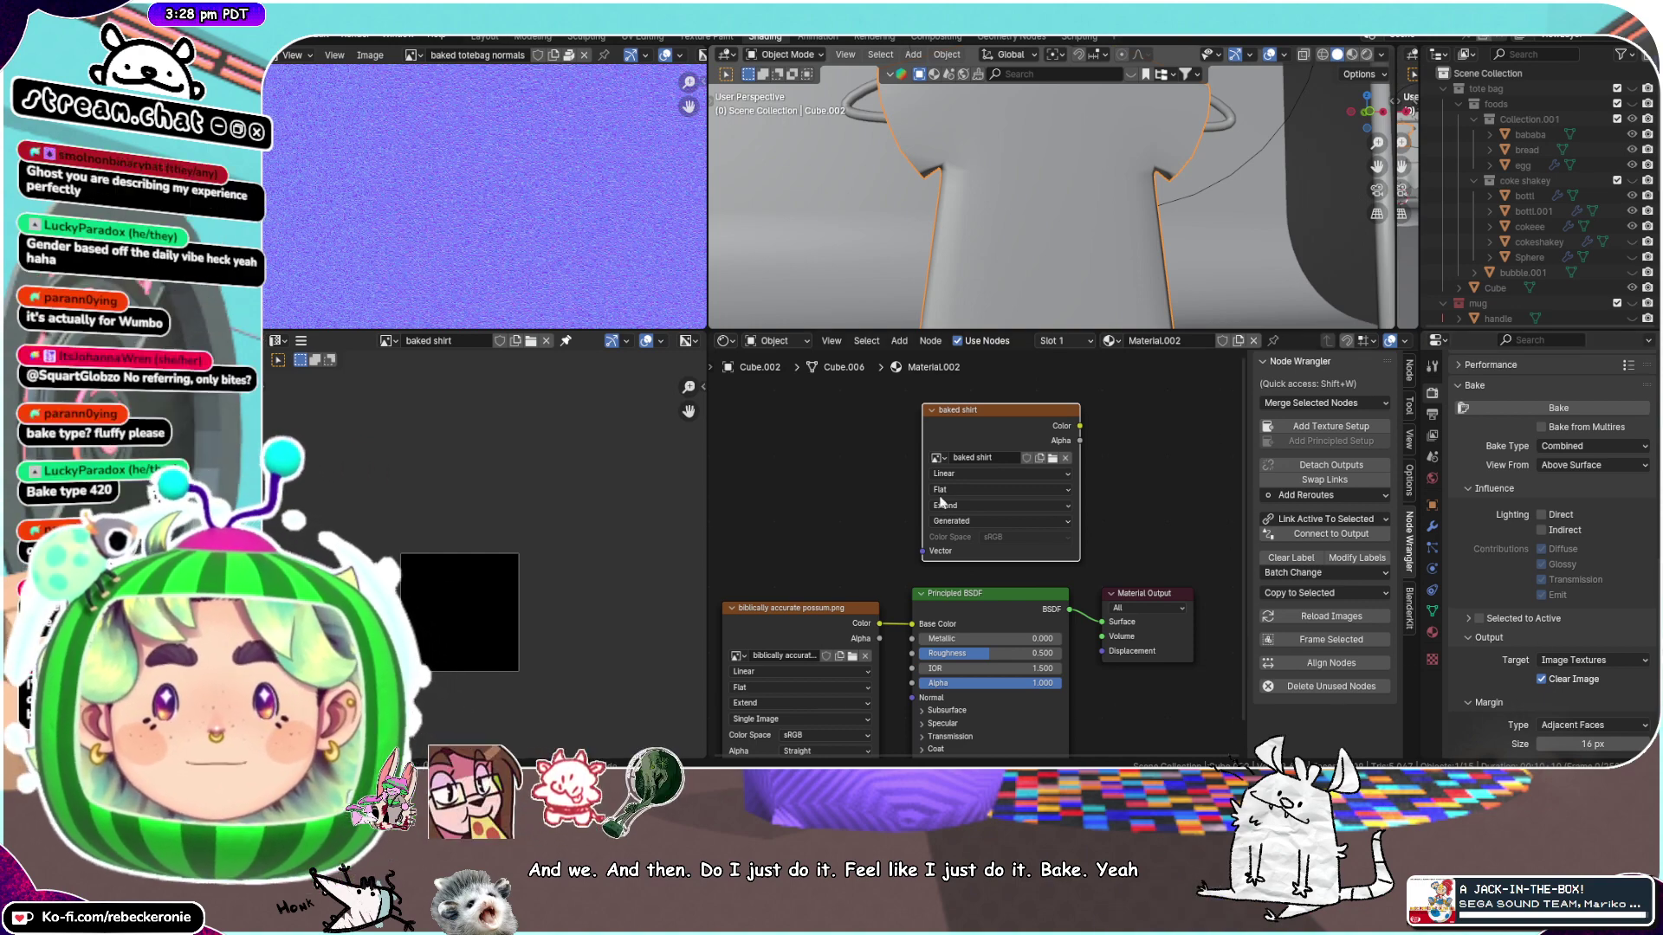
Check the baked shirt image in the lower image editor and enlarge the 3D view to show the whole shirt
scroll(523, 591, "up", 4)
middle_click_drag(510, 582, 578, 446)
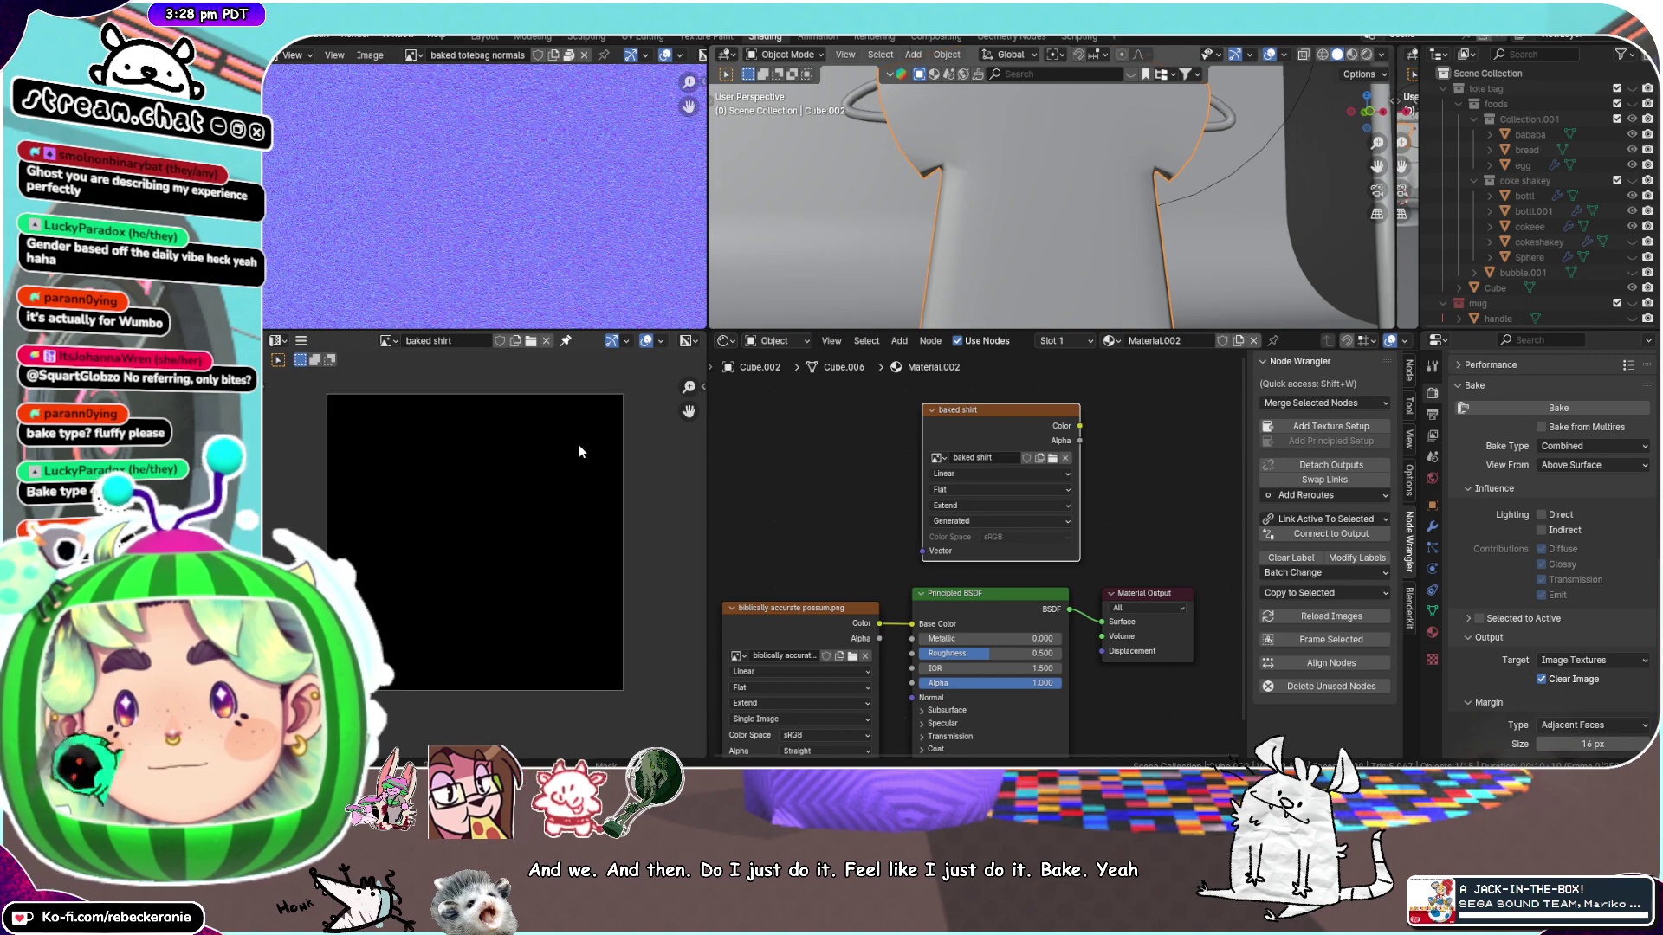
scroll(579, 452, "down", 2)
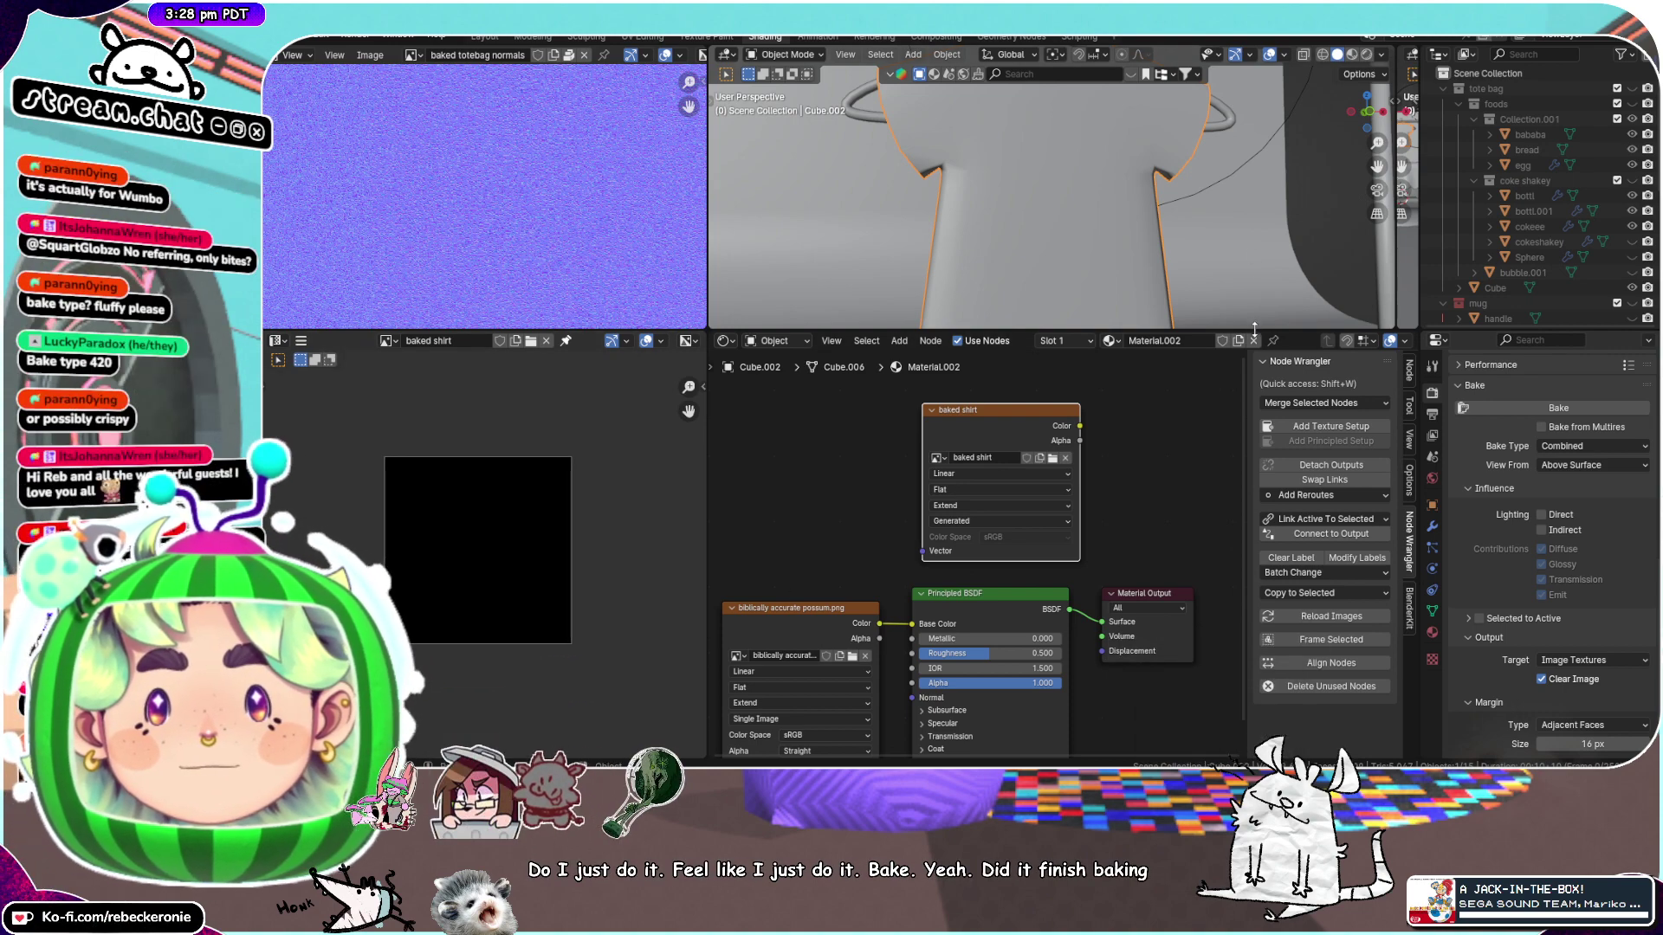
left_click_drag(1255, 329, 1244, 508)
scroll(1062, 423, "down", 2)
scroll(504, 647, "down", 3)
middle_click_drag(512, 627, 582, 600)
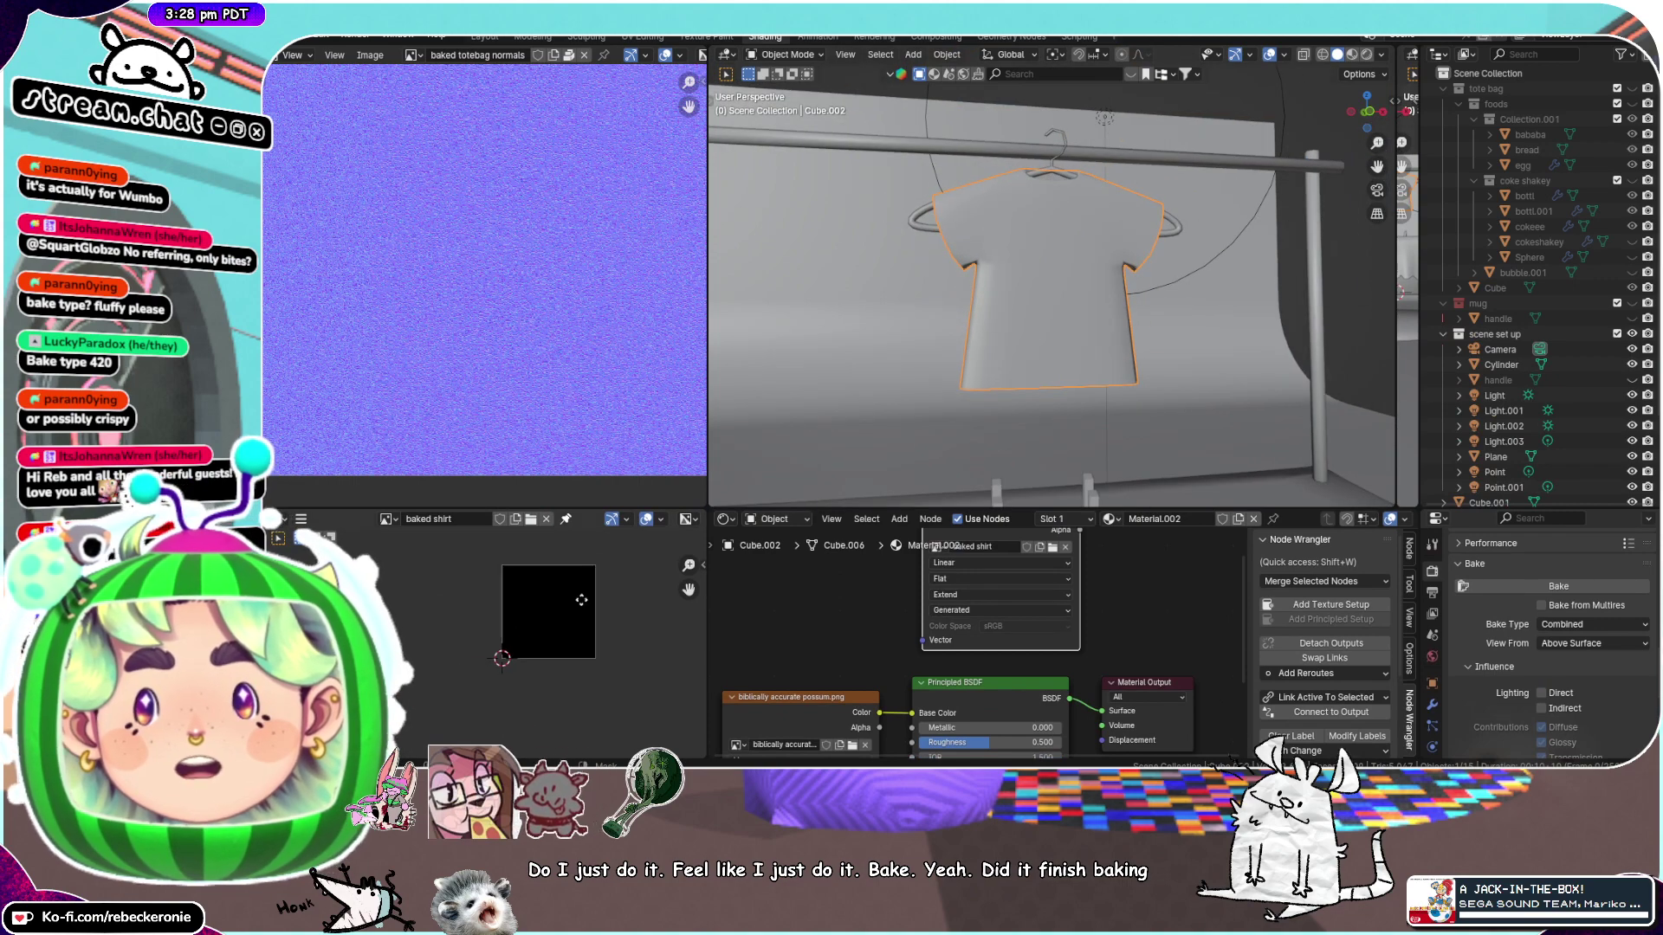
scroll(606, 598, "up", 3)
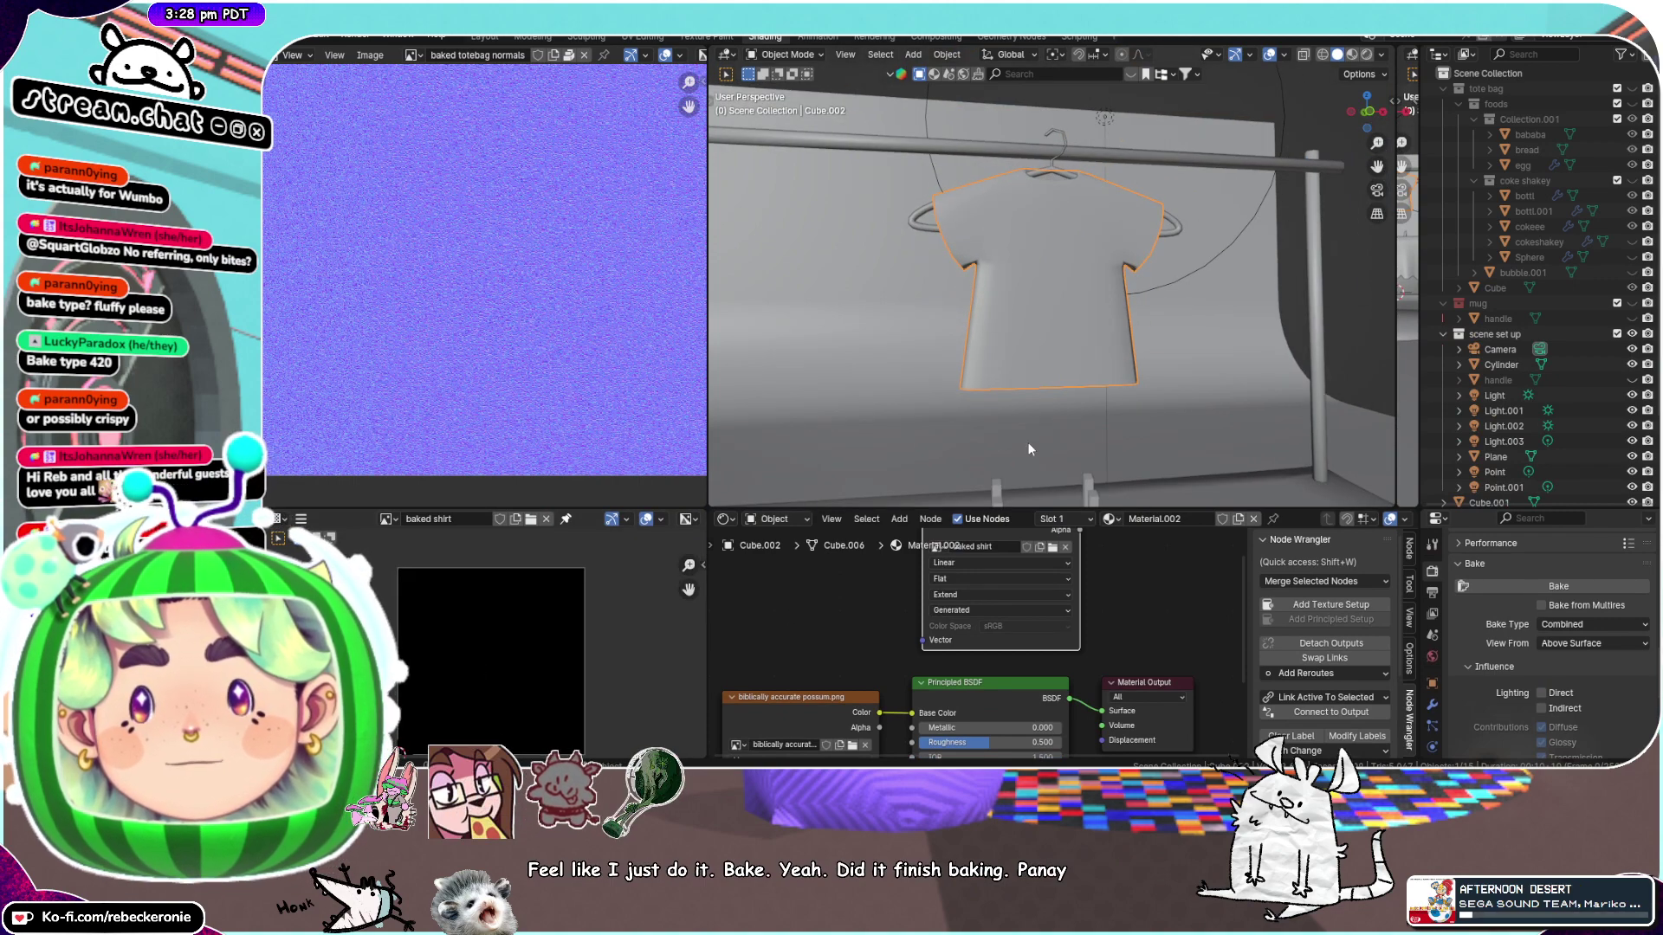
Switch the 3D view to material preview shading and inspect the possum print on the shirt
left_click(1352, 54)
scroll(937, 335, "up", 4)
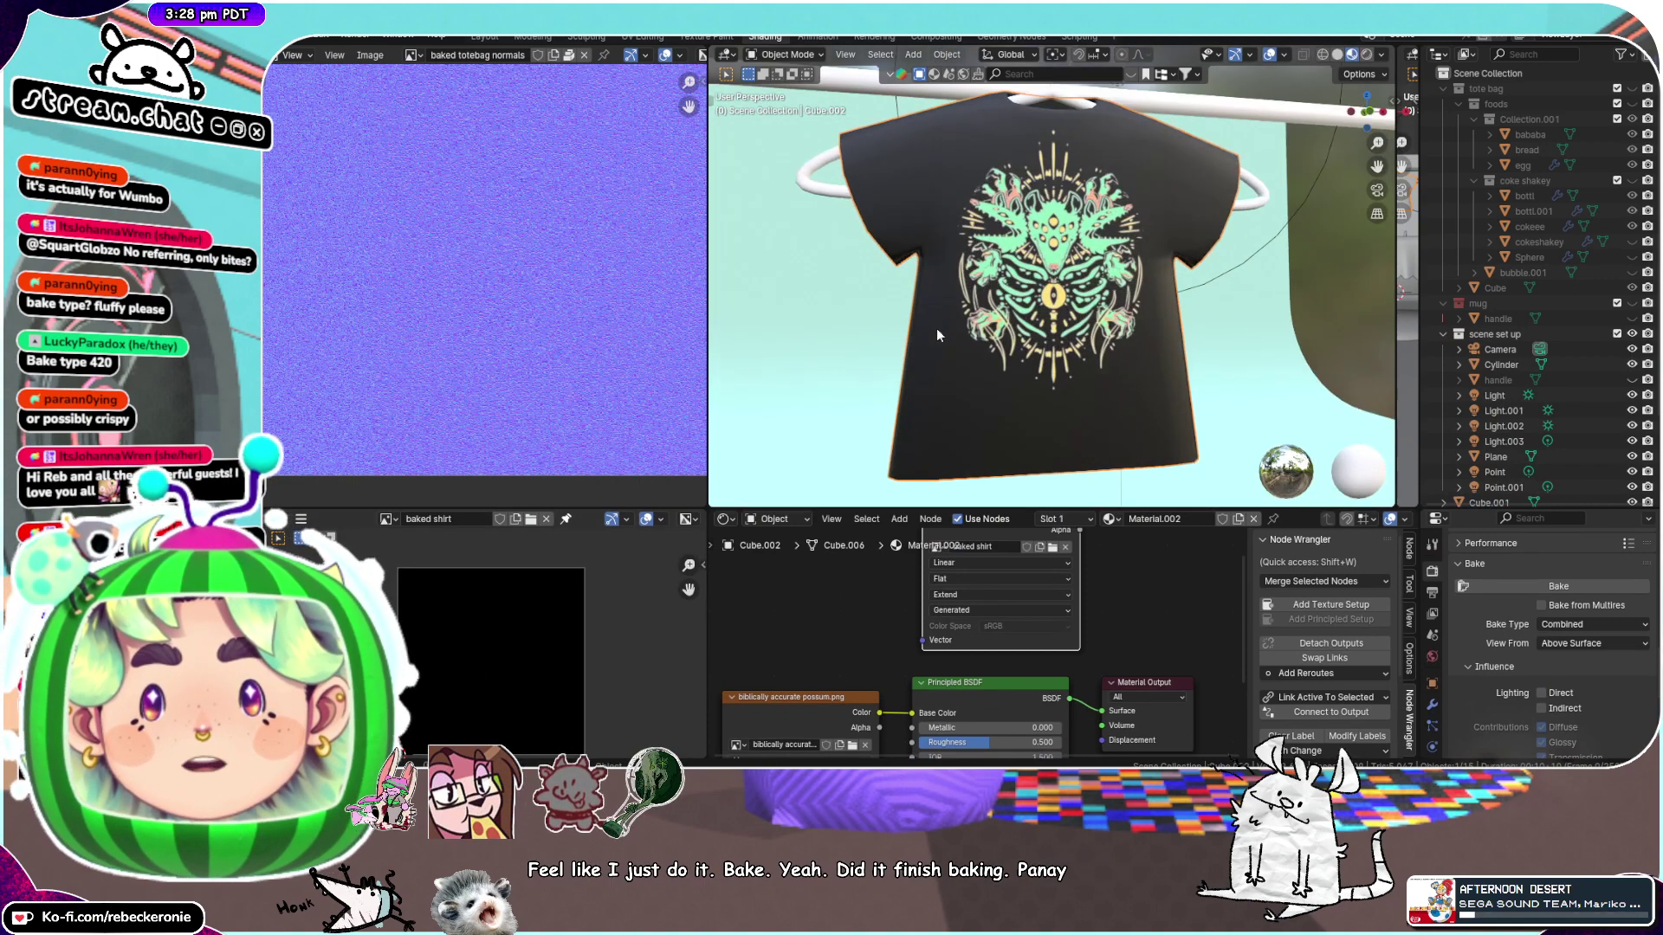
middle_click_drag(937, 329, 1022, 363)
Reselect the baked shirt image in the lower image editor and examine it
middle_click_drag(1100, 580, 1098, 643)
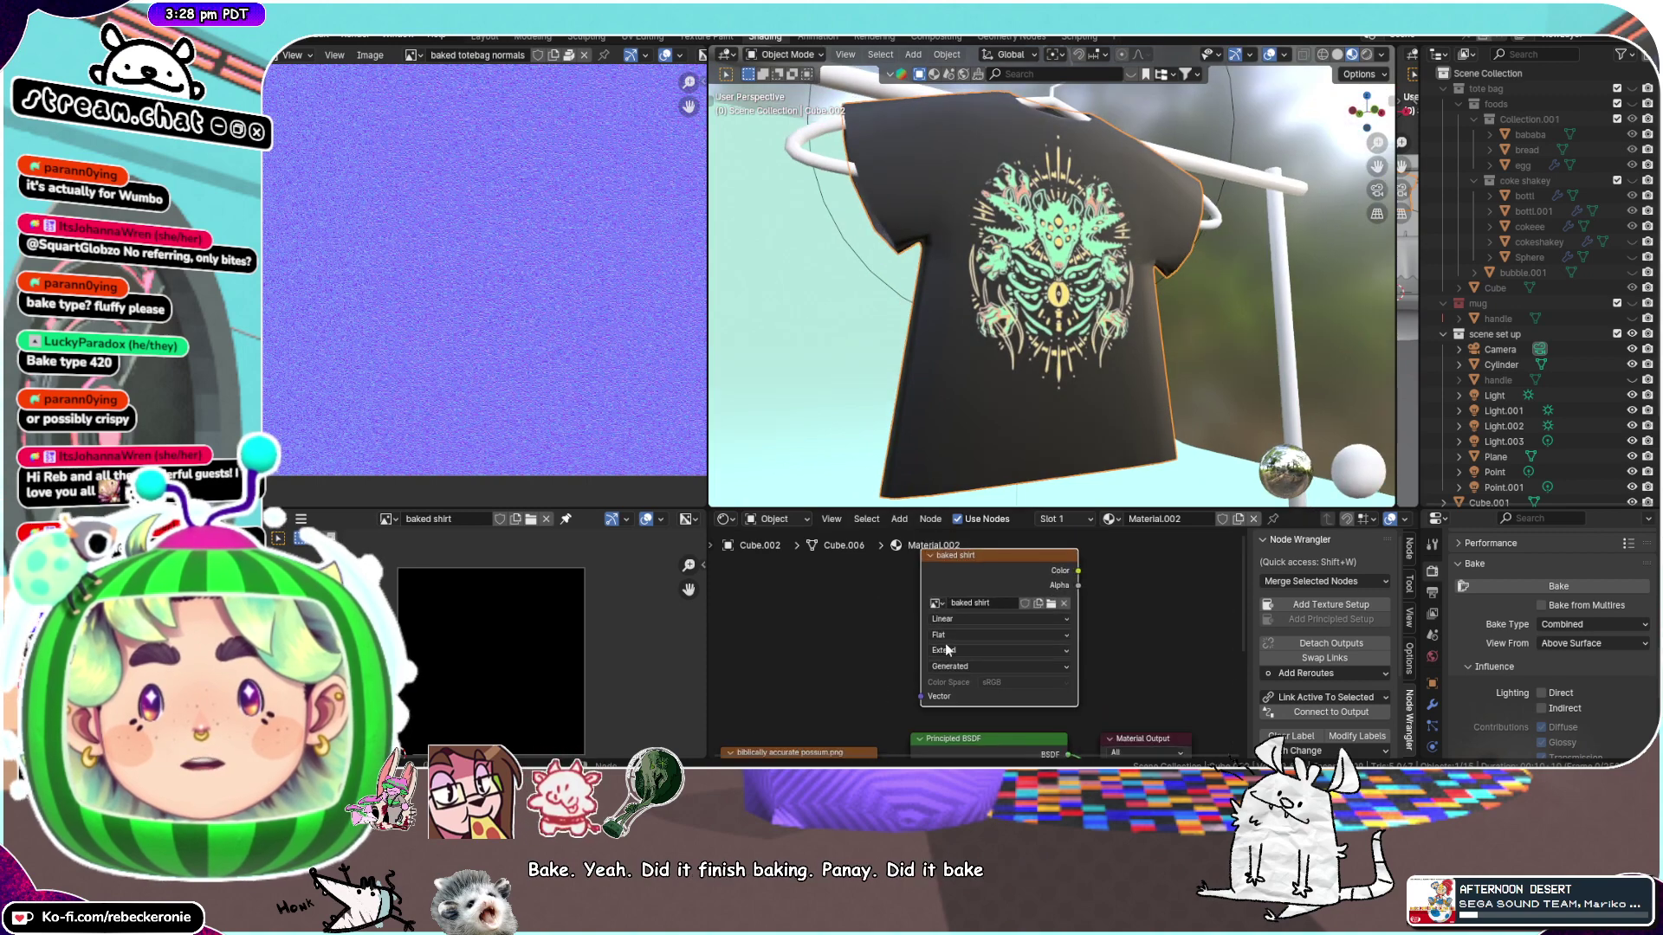
middle_click_drag(577, 659, 606, 647)
left_click(386, 519)
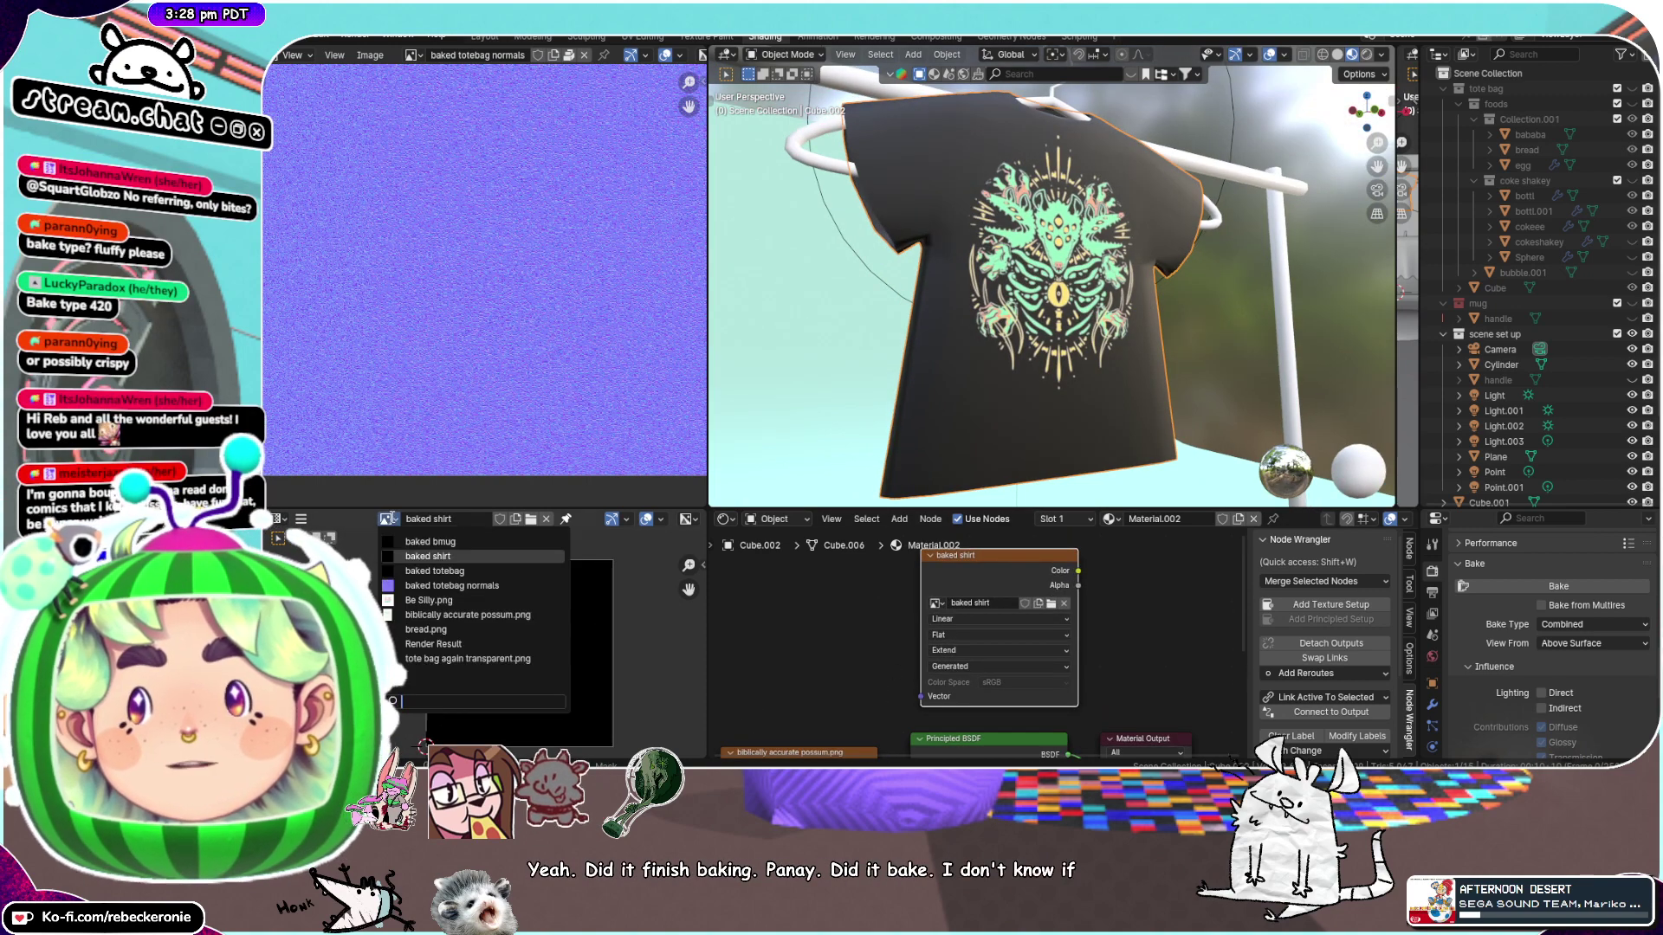
left_click(430, 556)
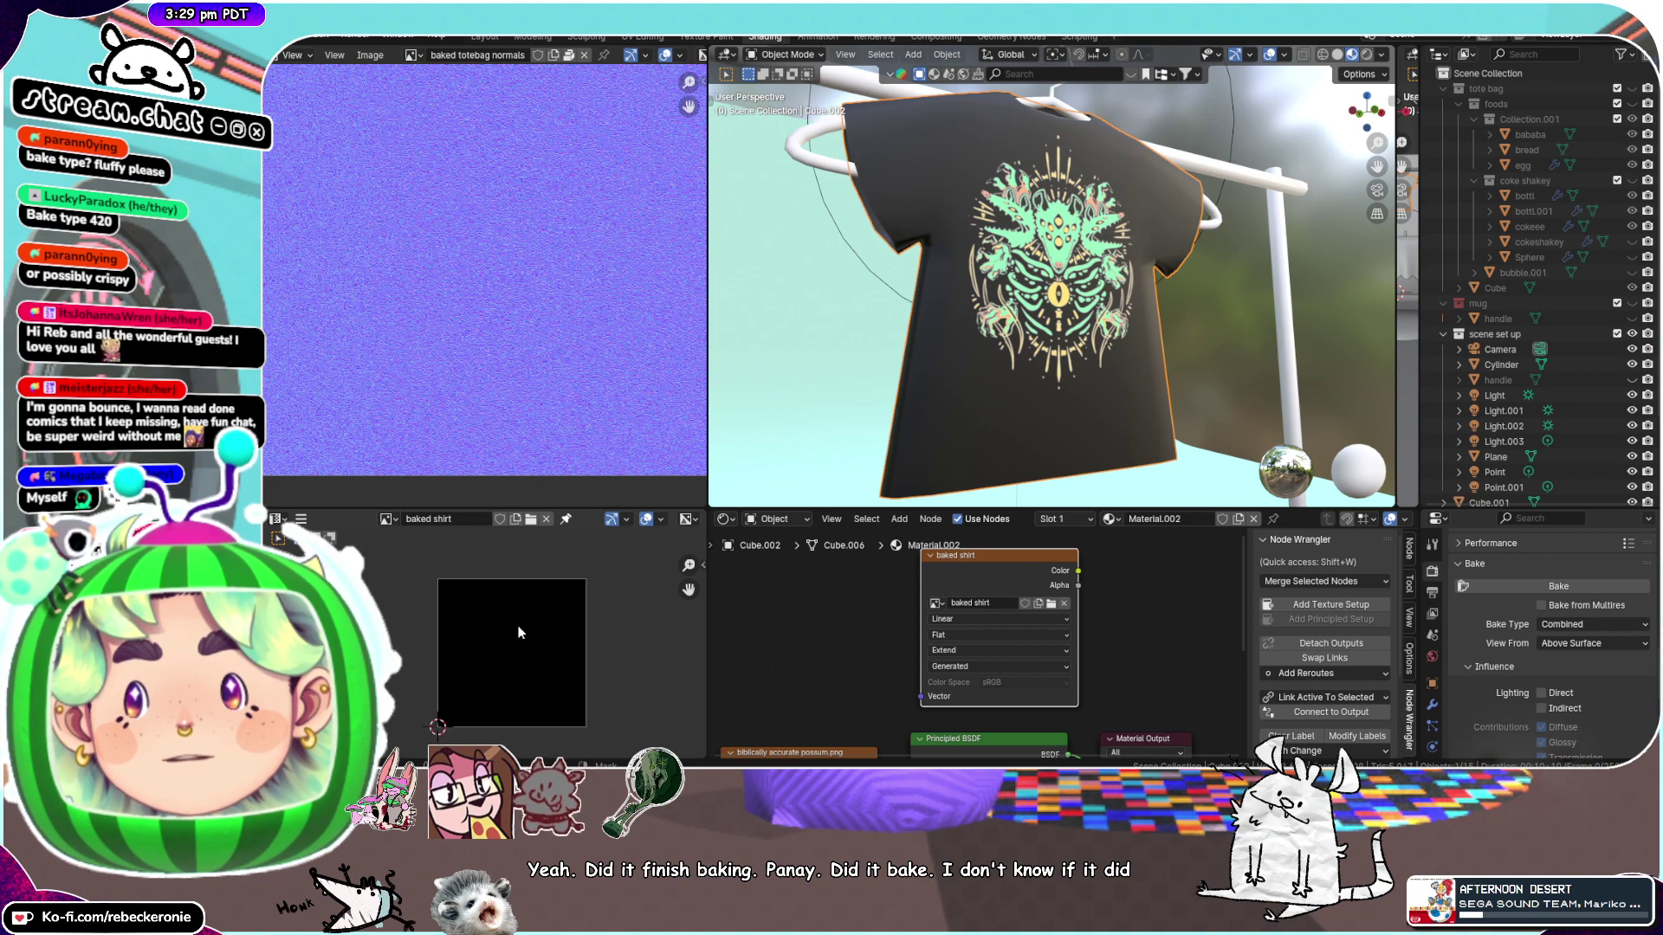
mouse_move(525, 646)
middle_mouse_down()
mouse_move(485, 620)
mouse_move(535, 676)
mouse_move(549, 663)
middle_mouse_up()
scroll(485, 620, "up", 1)
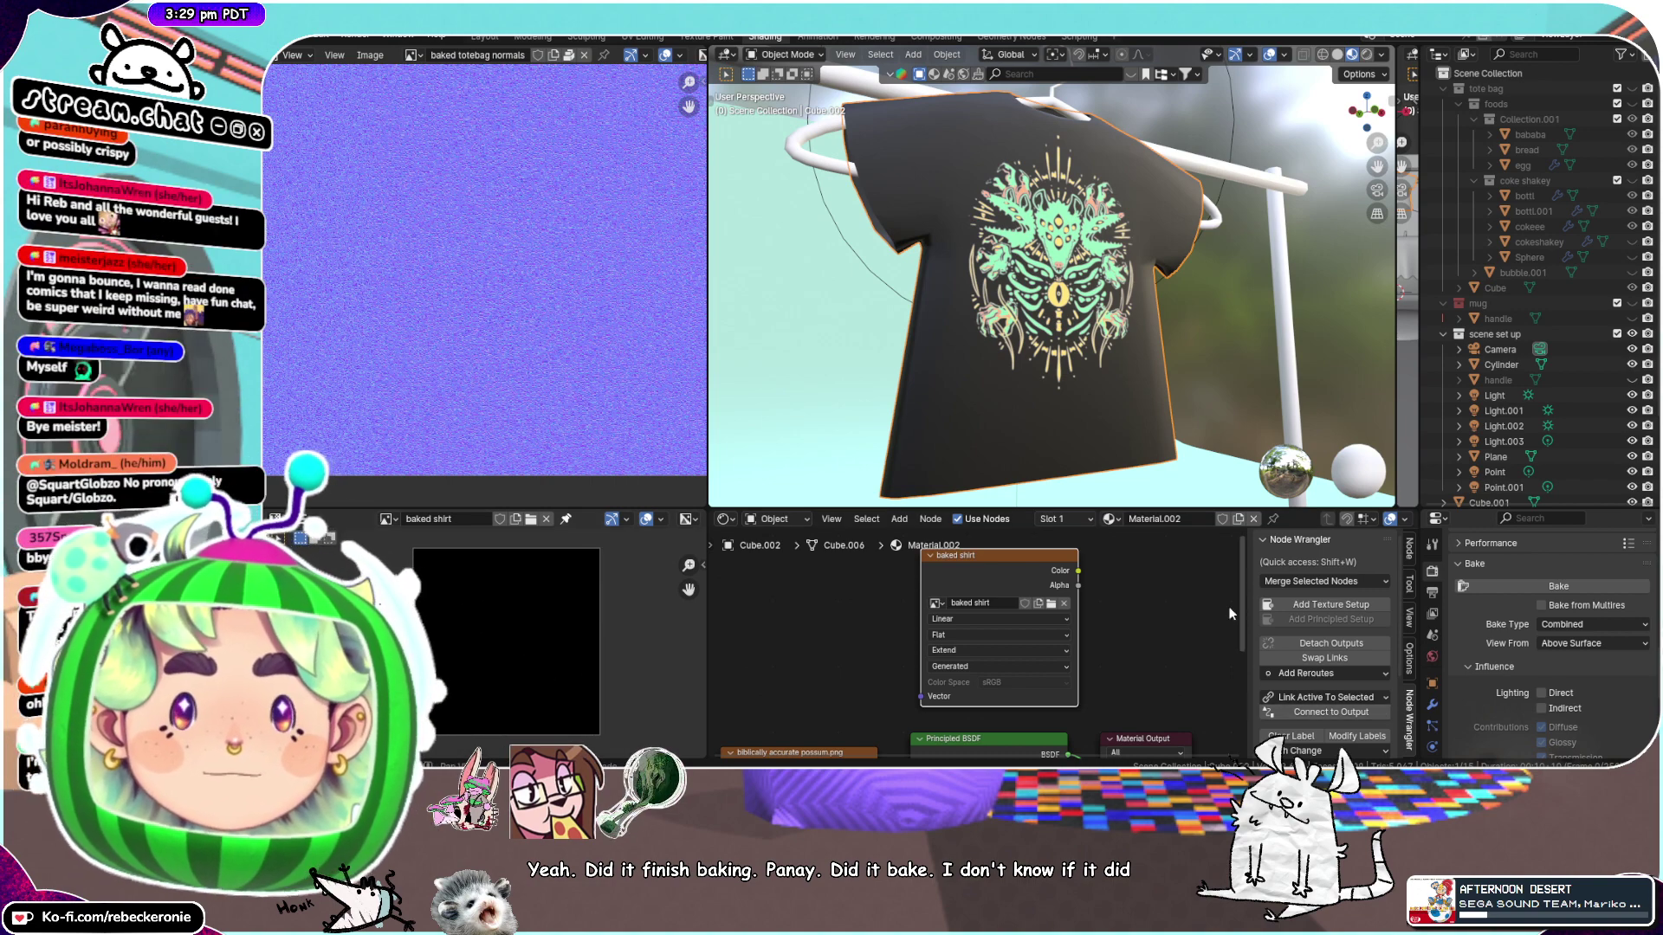
Enlarge the node editor and properties areas, and bring the baked shirt texture node into close view
left_click_drag(1542, 509, 1541, 450)
scroll(1106, 528, "down", 1)
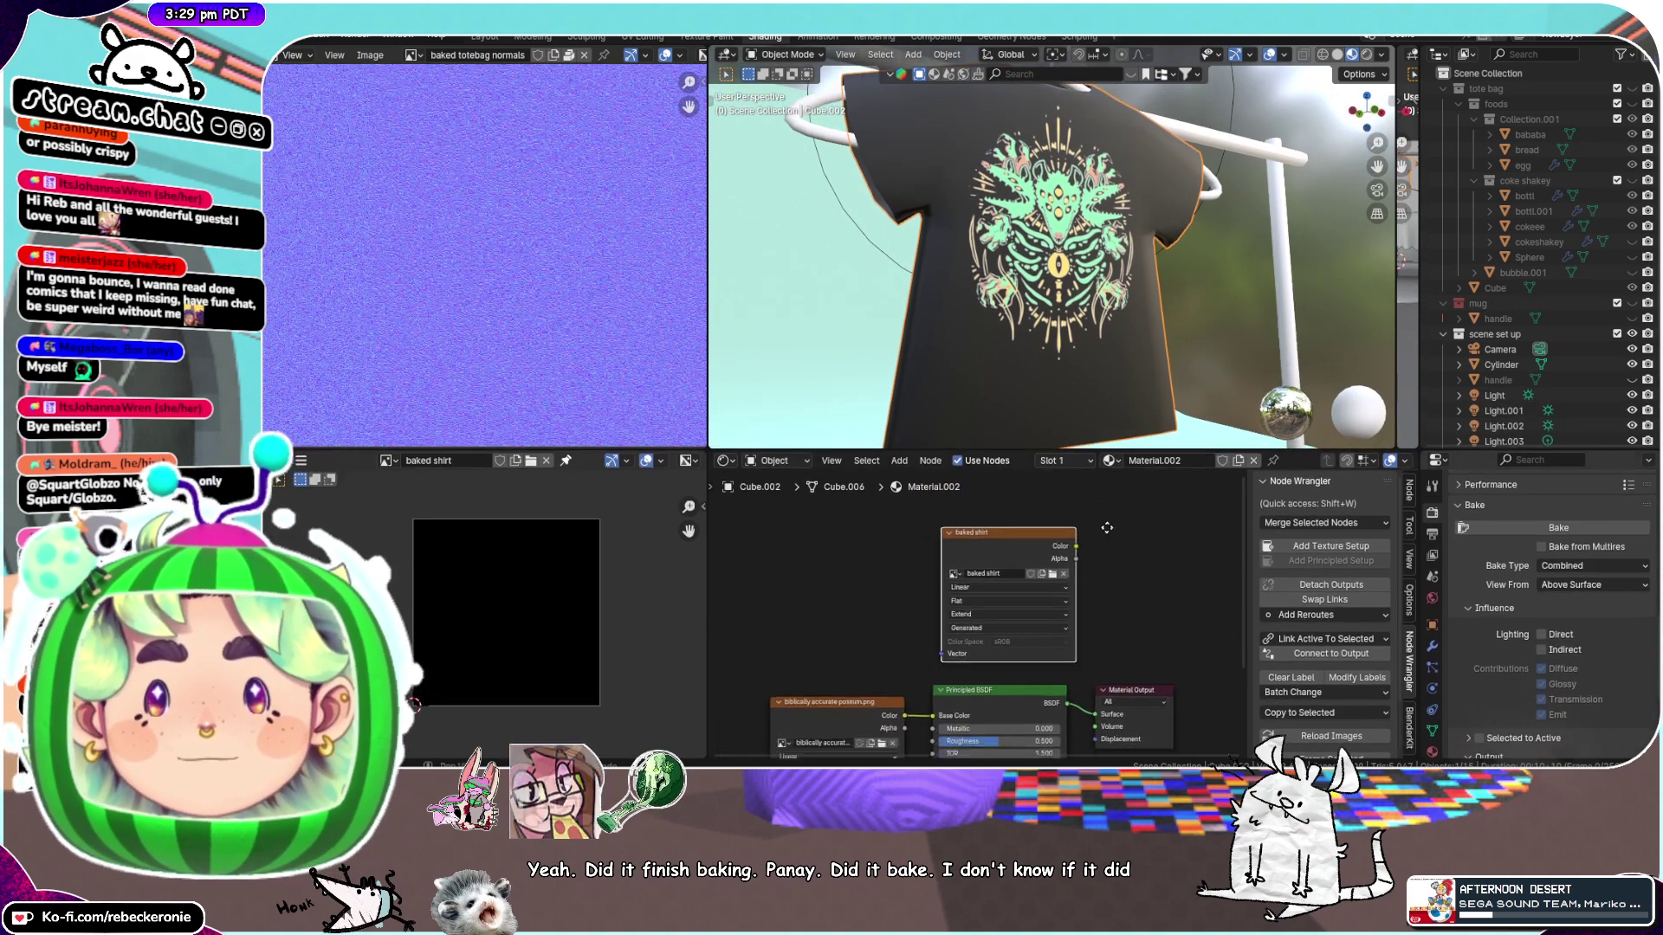
middle_click_drag(1107, 528, 1109, 572)
mouse_move(1010, 524)
left_mouse_down()
mouse_move(998, 504)
mouse_move(1015, 525)
left_mouse_up()
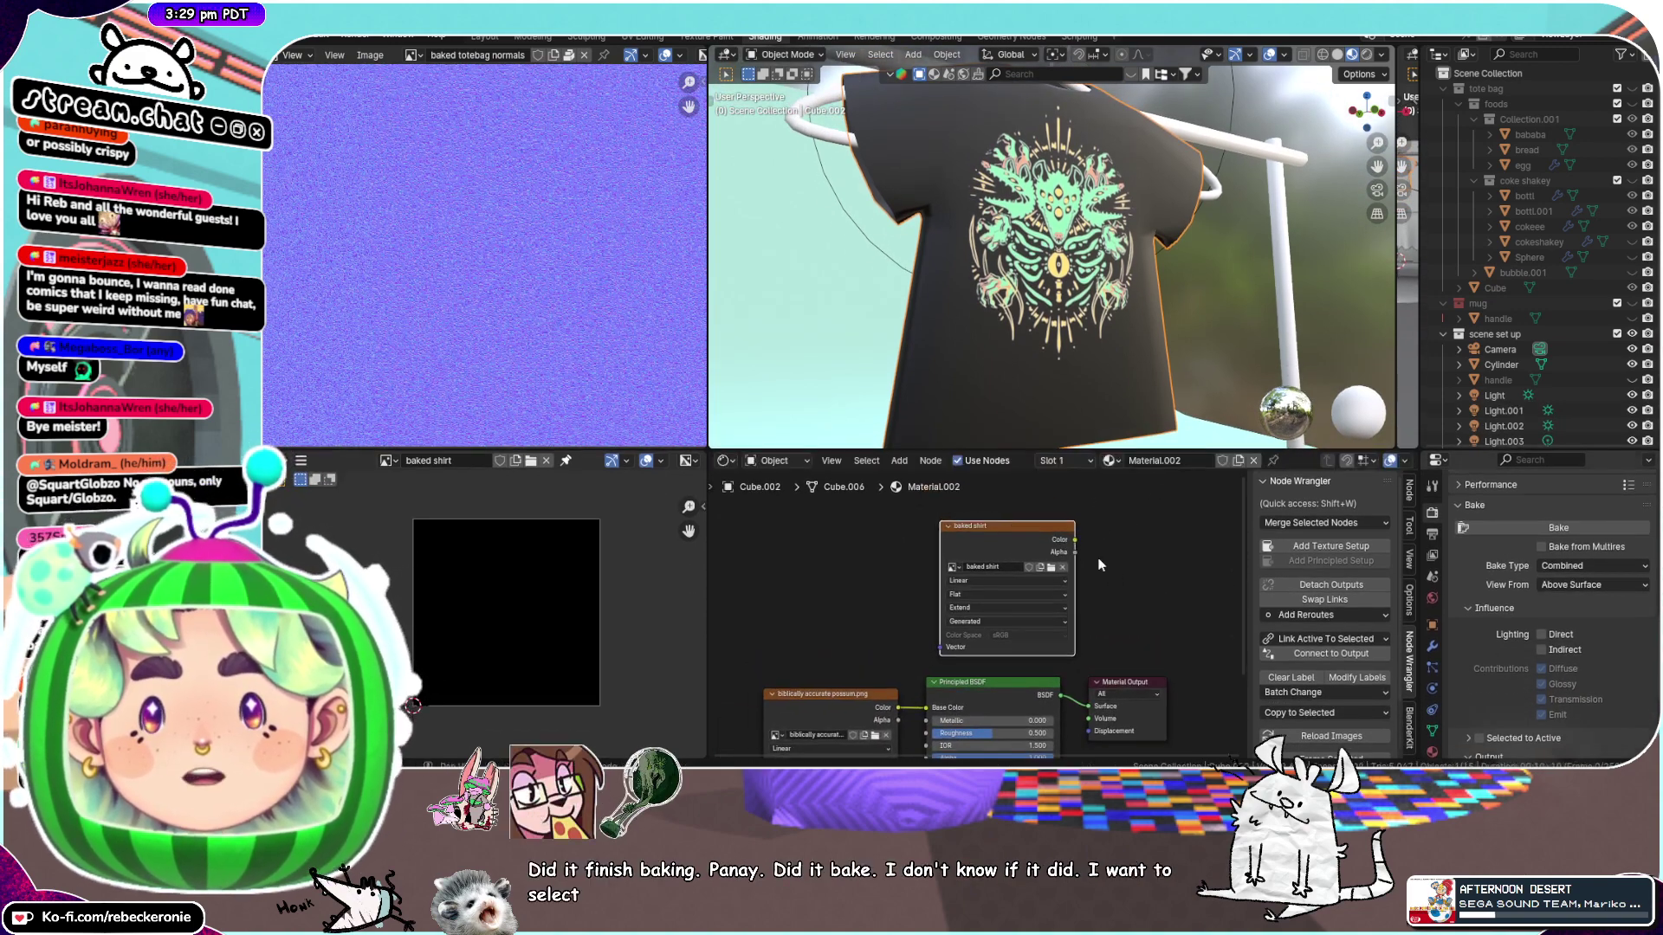
scroll(1098, 558, "up", 3)
middle_click_drag(1102, 557, 1005, 587)
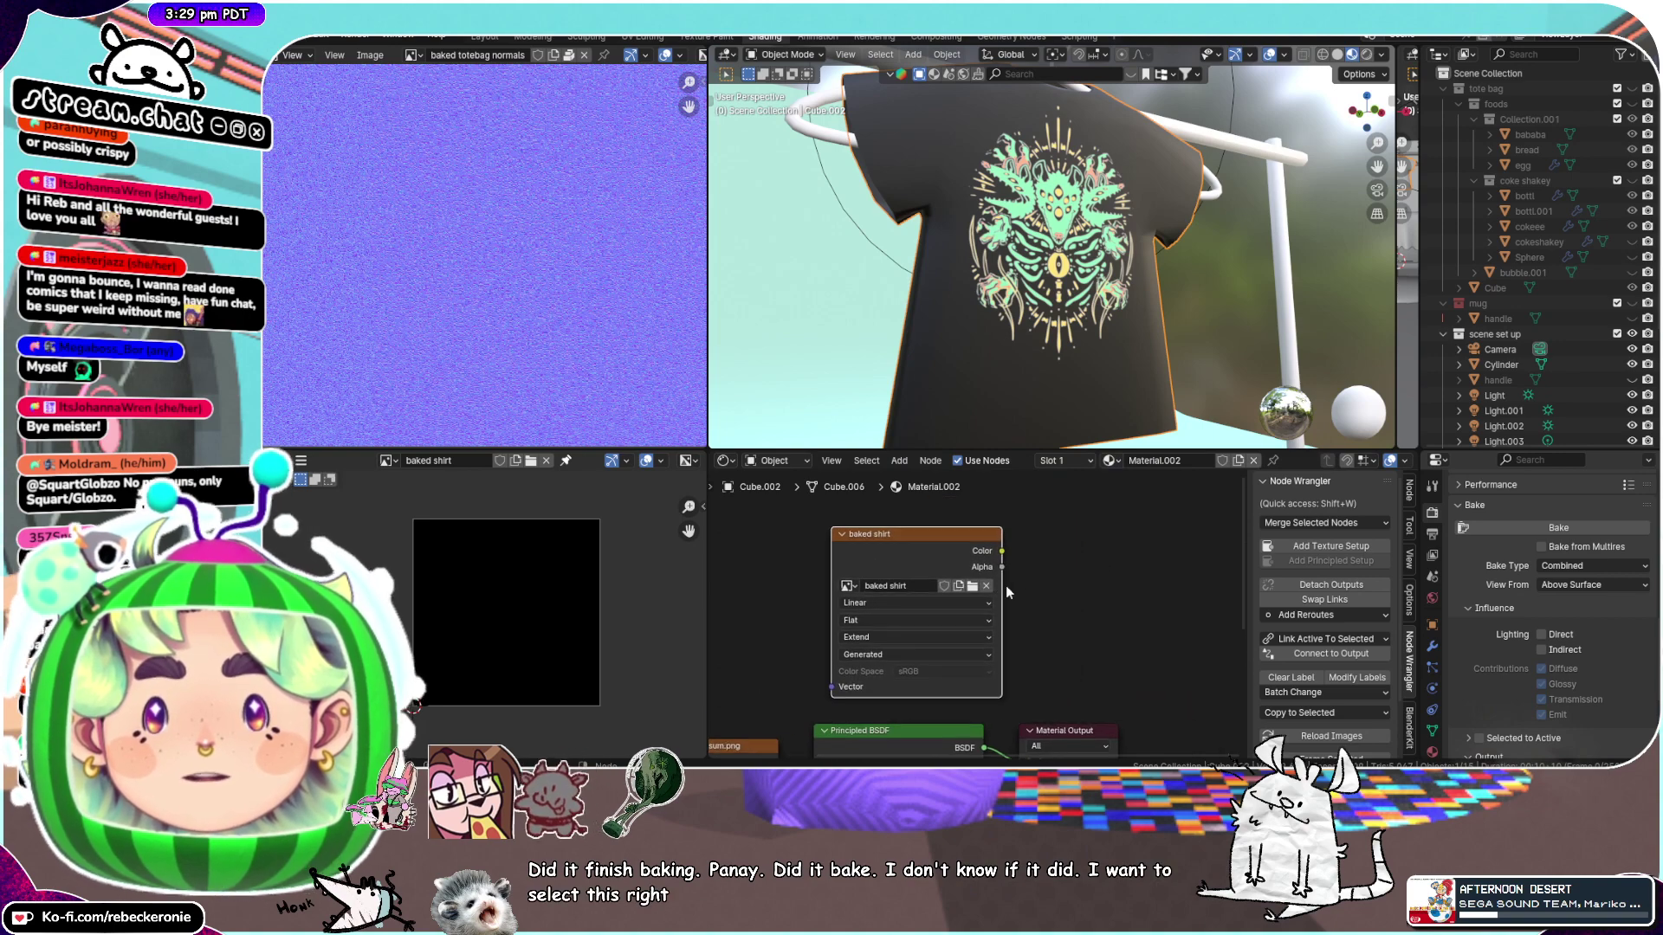
Keep the bake's View From at Above Surface and turn off Clear Image in the bake output
left_click(1571, 585)
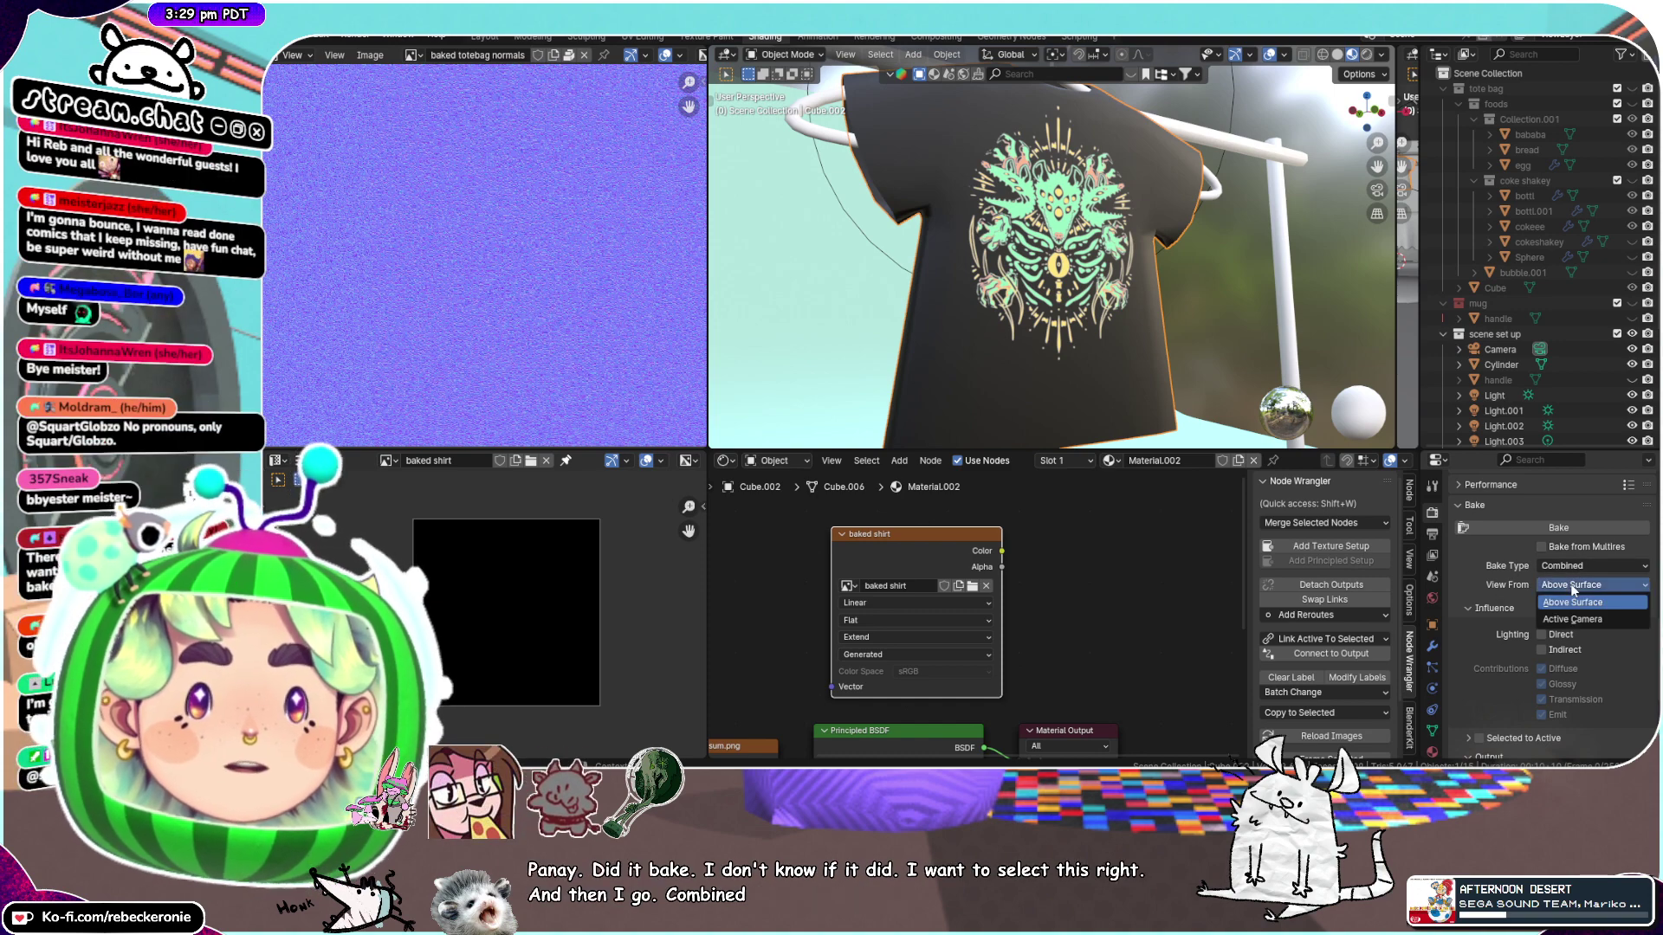
left_click(1572, 602)
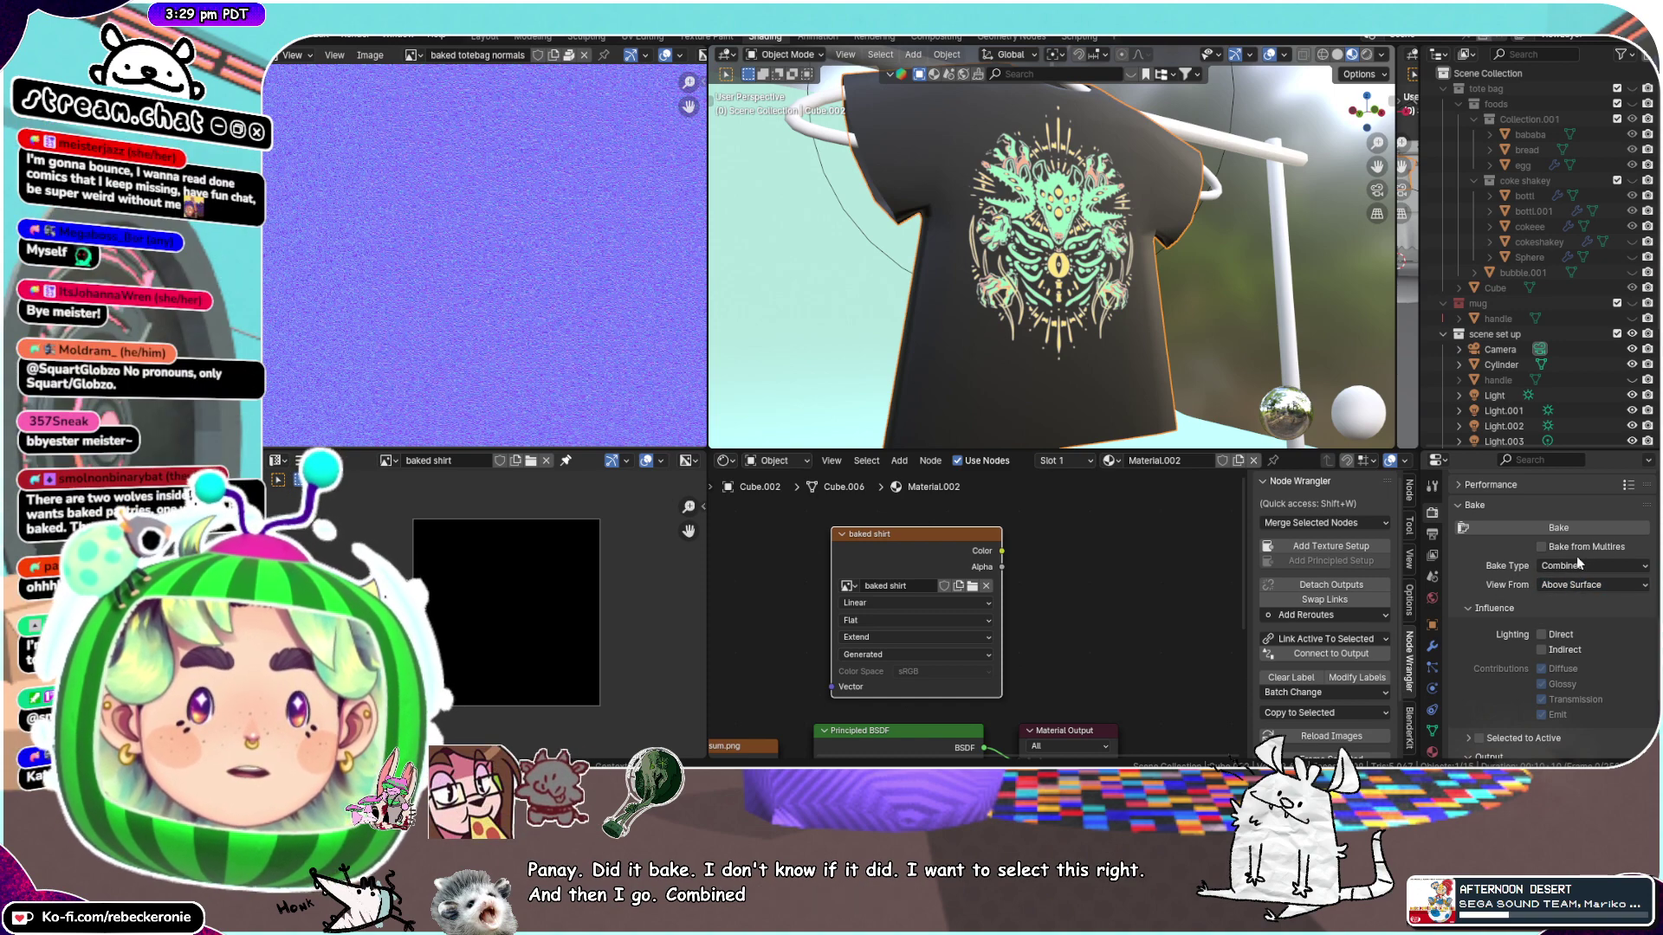
scroll(1488, 615, "down", 4)
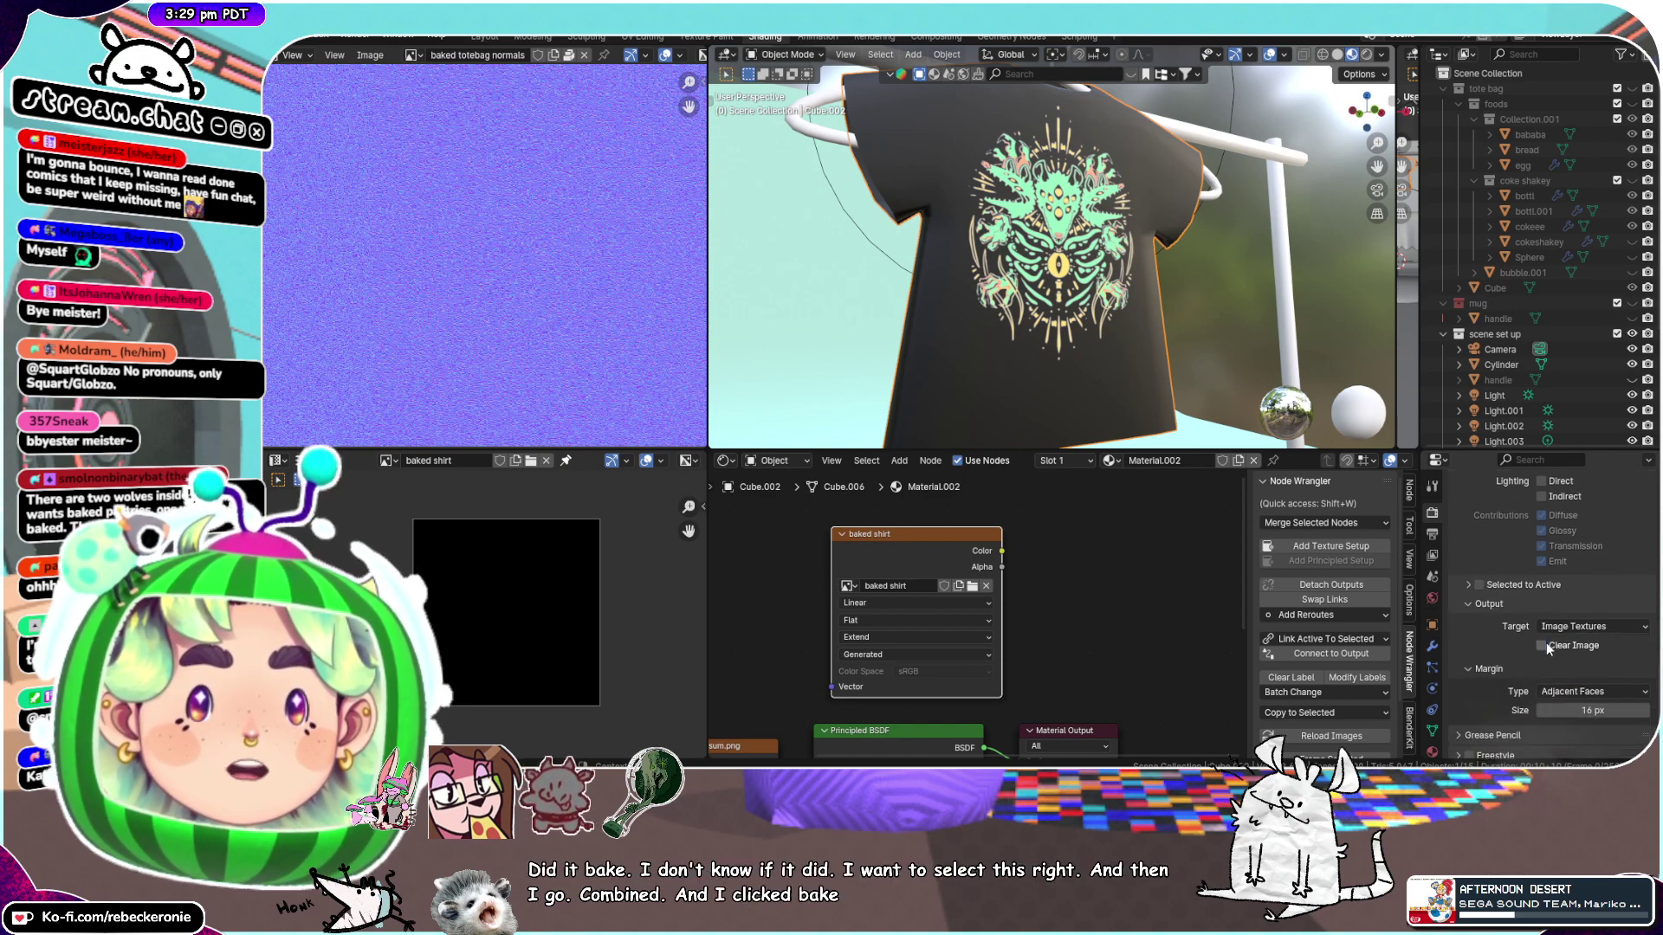
left_click(1544, 645)
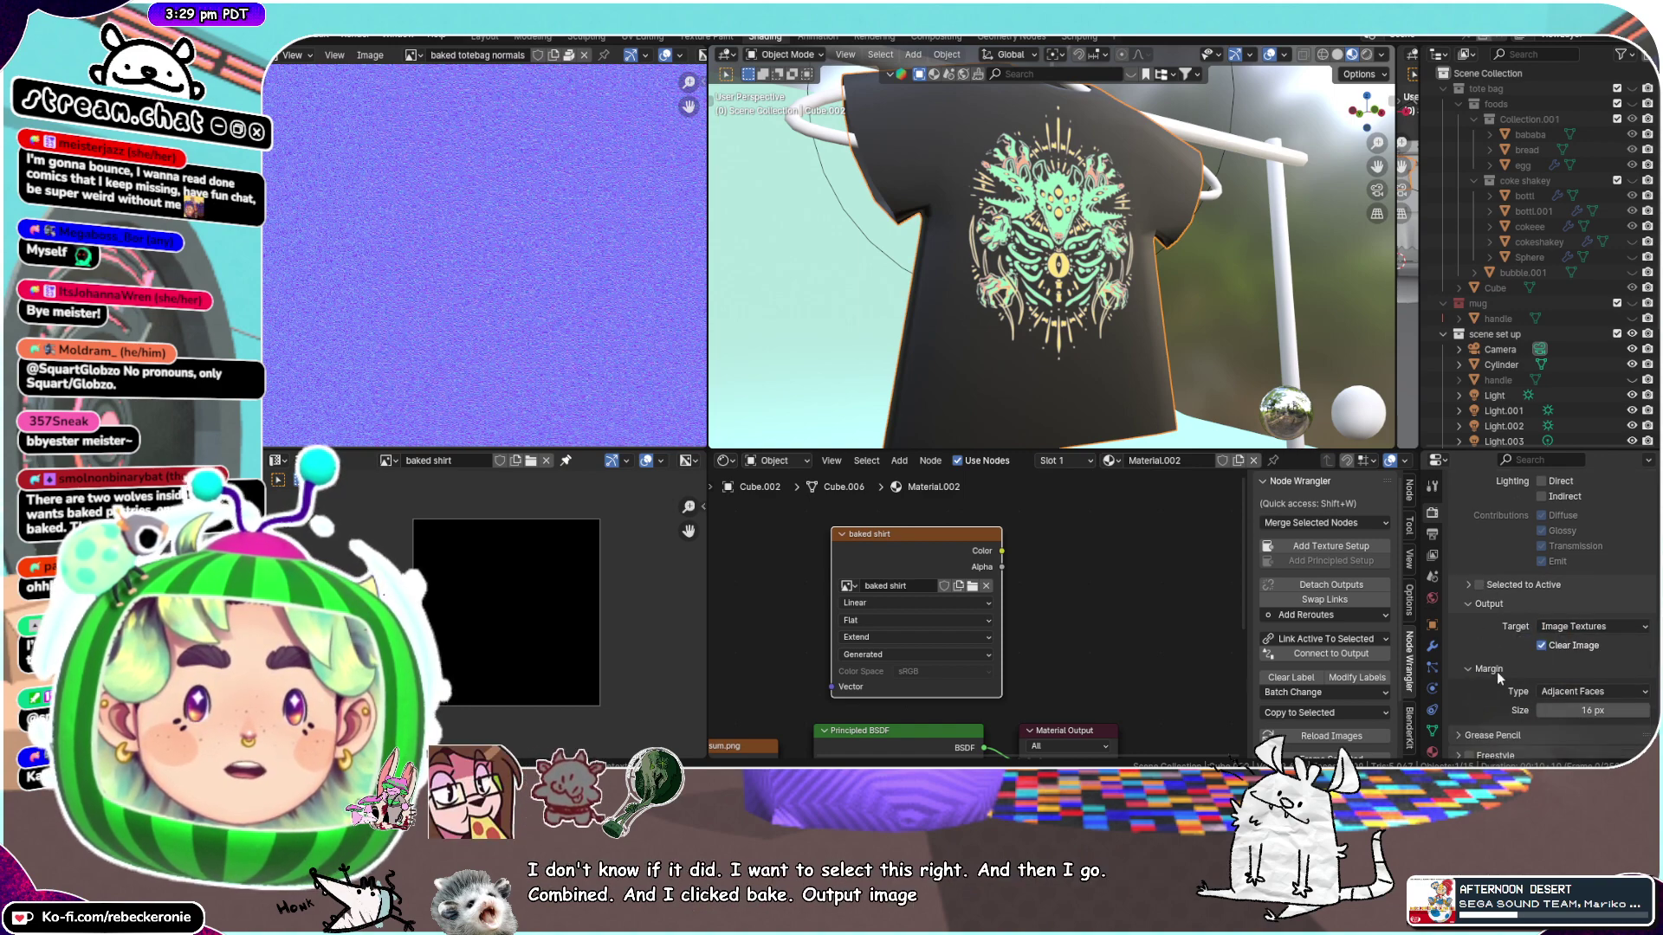
left_click(1545, 646)
scroll(1501, 641, "down", 1)
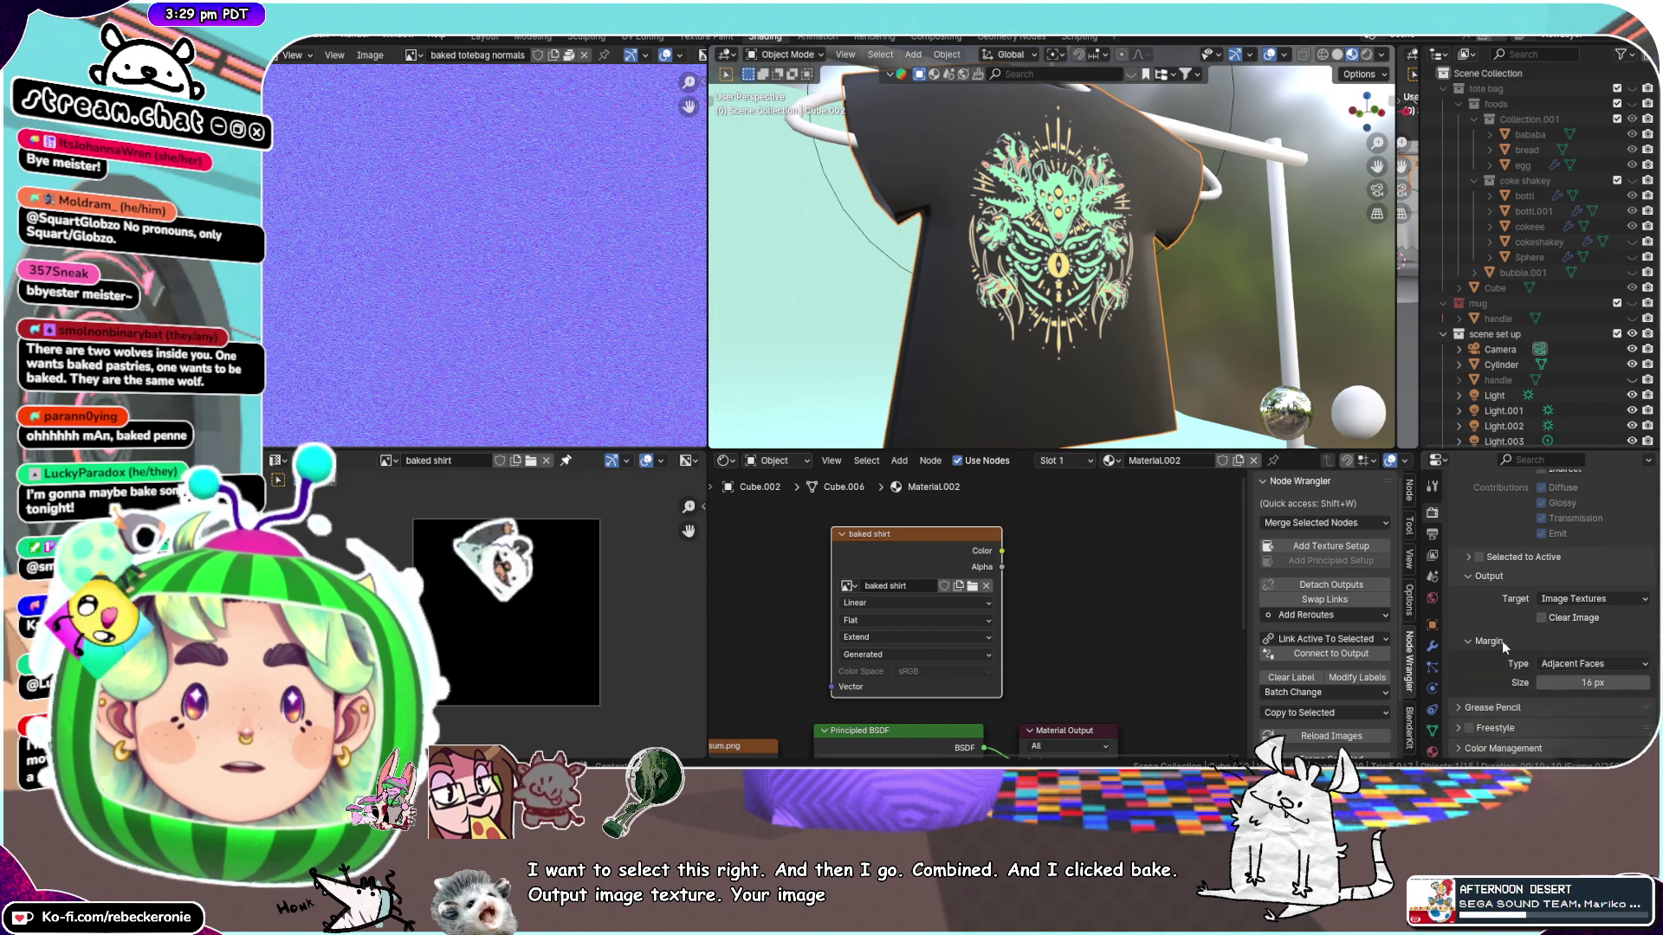
Bake the shirt's material again and examine the baked shirt image
scroll(1516, 658, "up", 8)
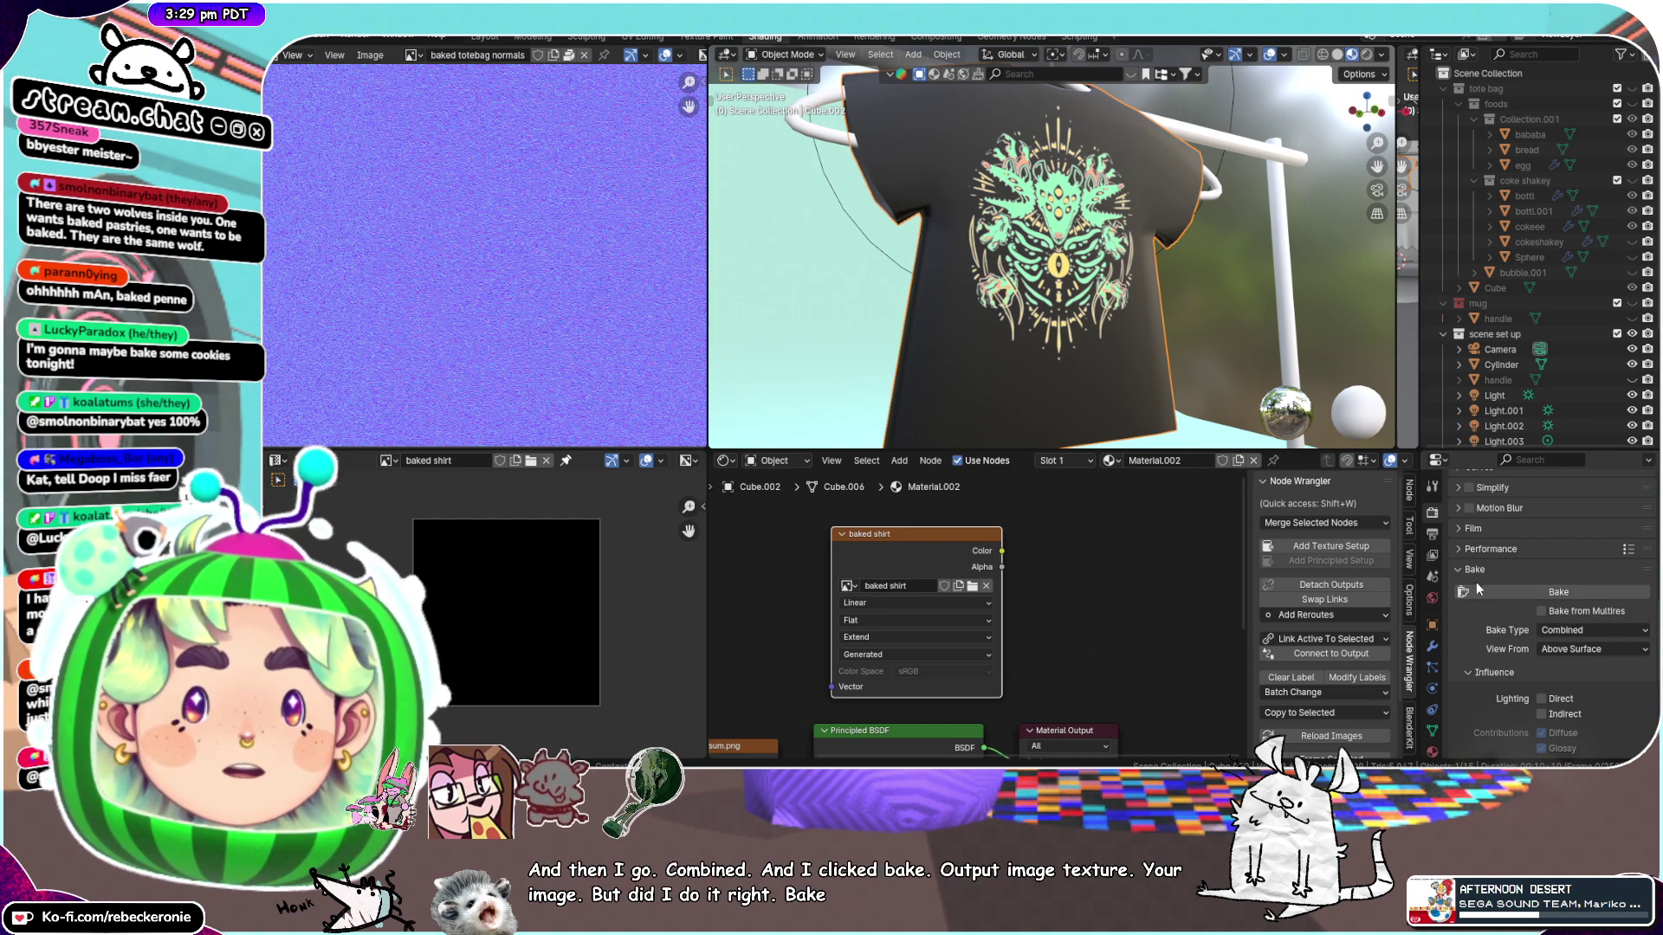
left_click(1482, 594)
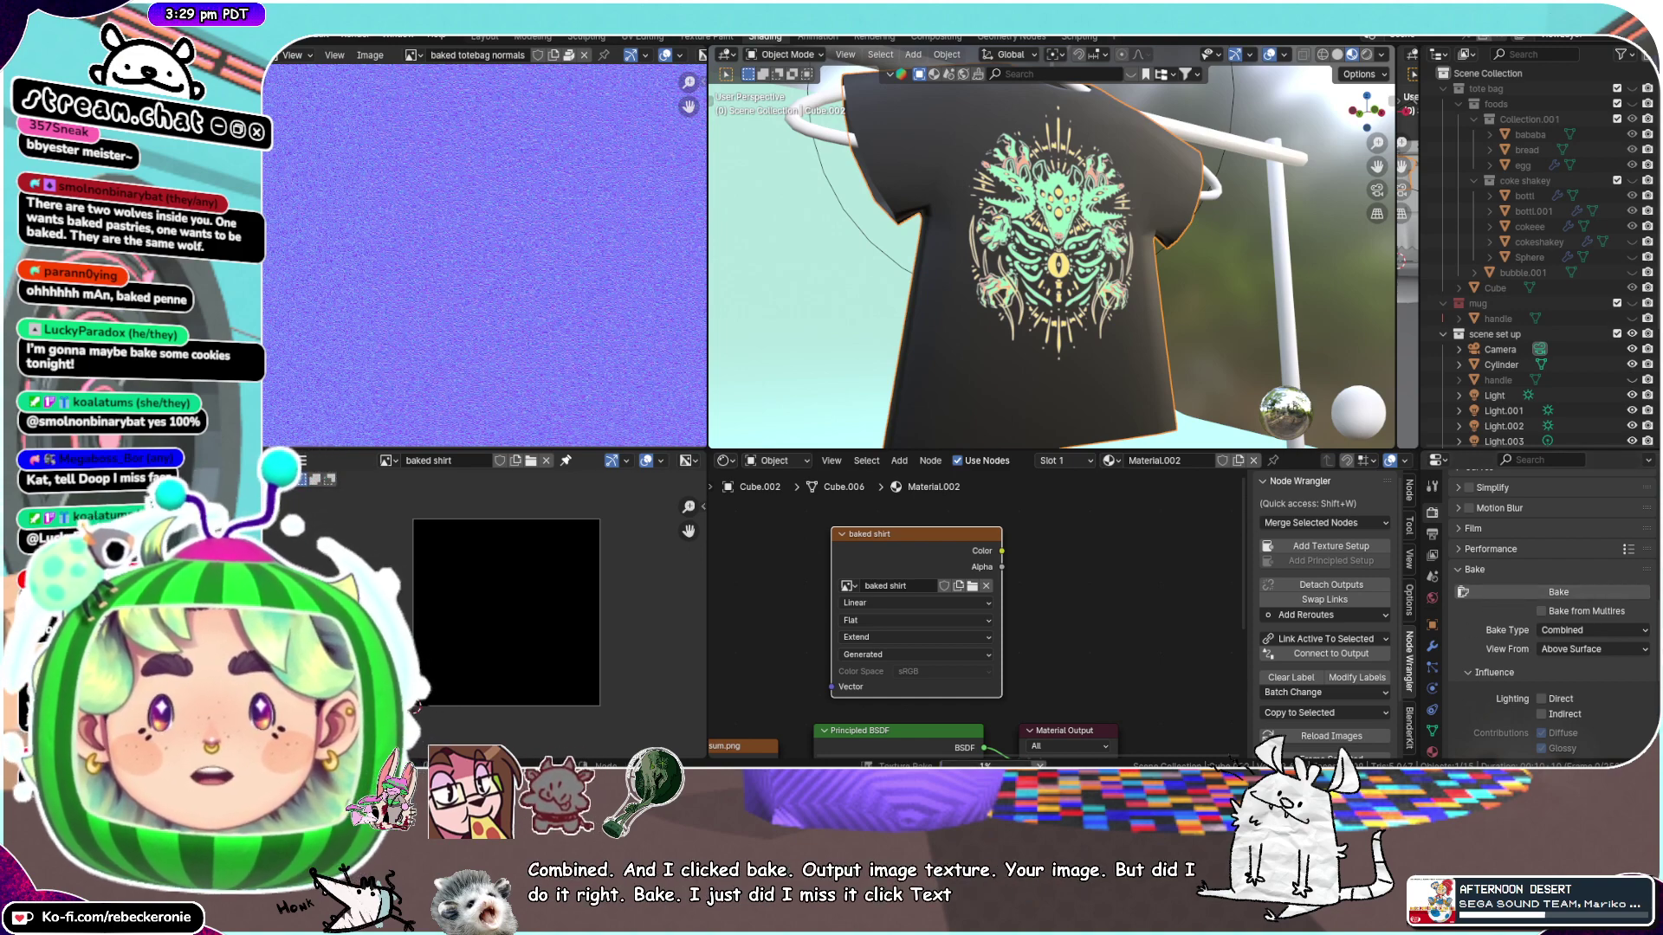
mouse_move(978, 765)
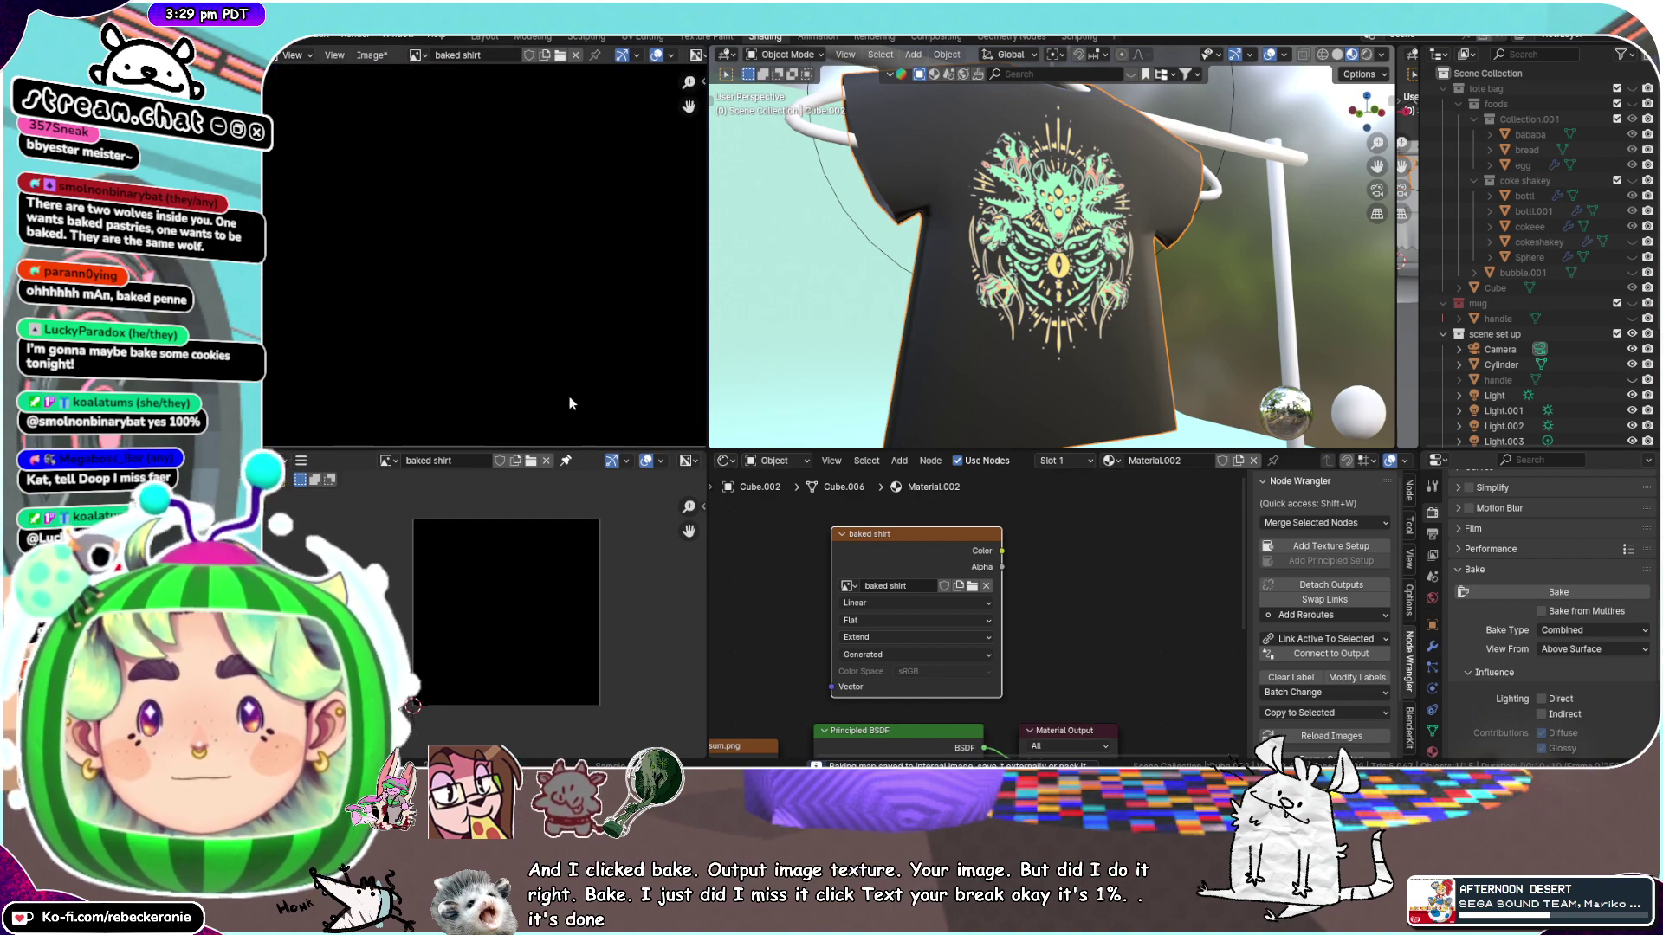
scroll(546, 303, "down", 2)
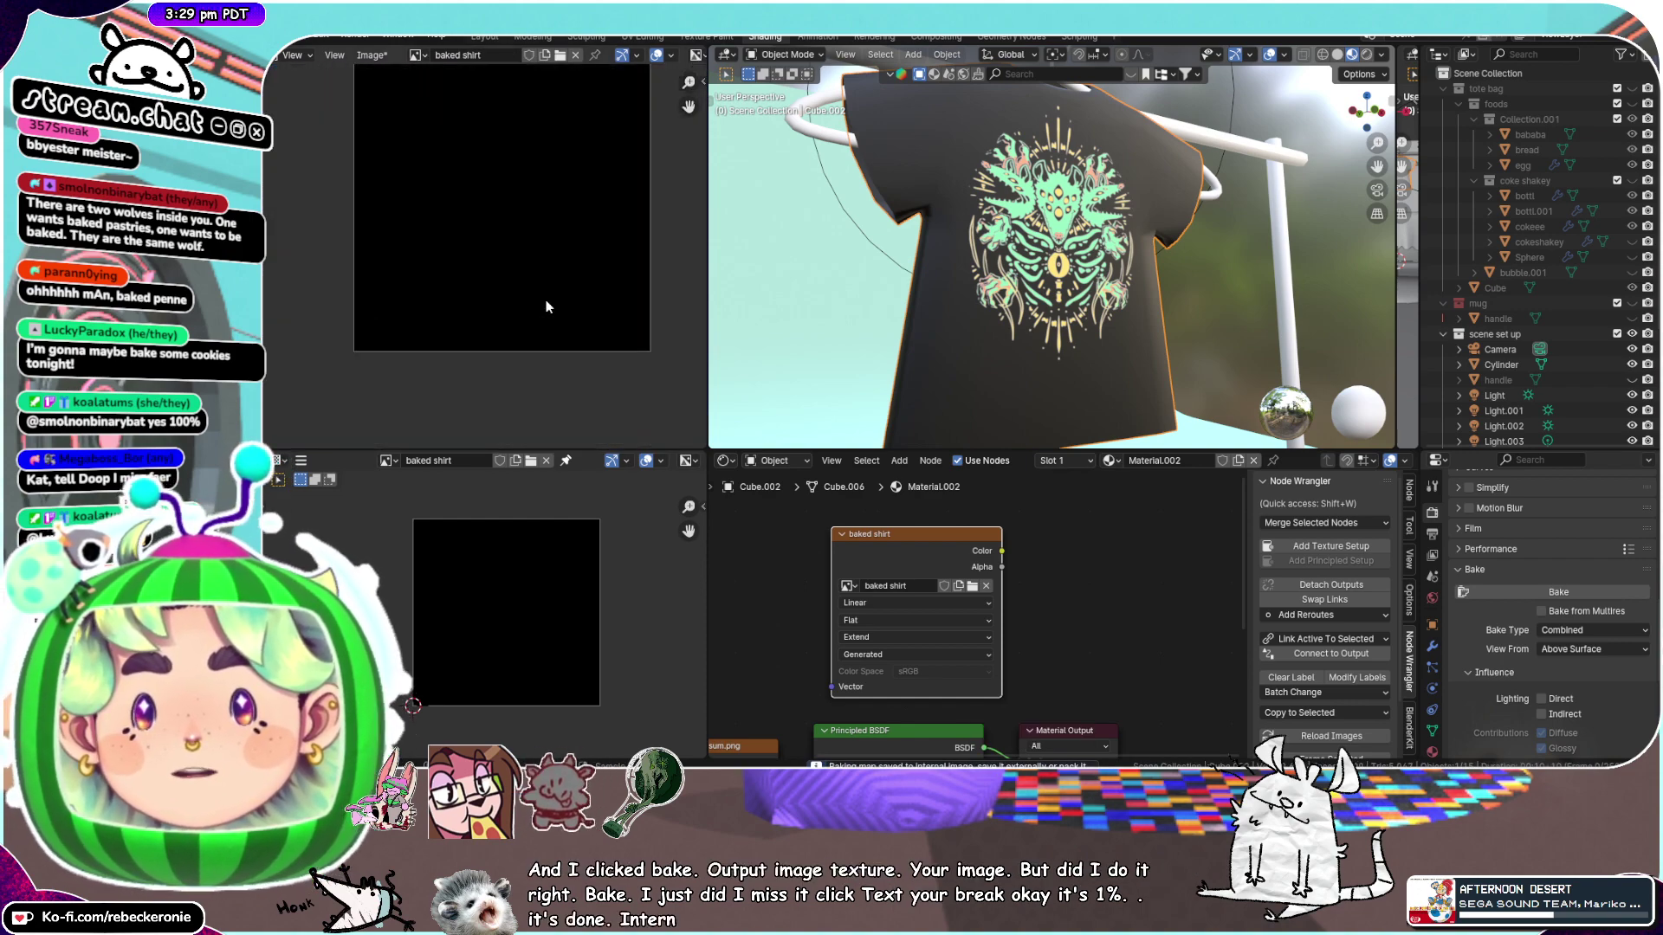
scroll(545, 301, "down", 1)
mouse_move(546, 300)
middle_mouse_down()
mouse_move(559, 357)
mouse_move(531, 326)
middle_mouse_up()
scroll(572, 320, "up", 1)
scroll(1032, 604, "down", 1)
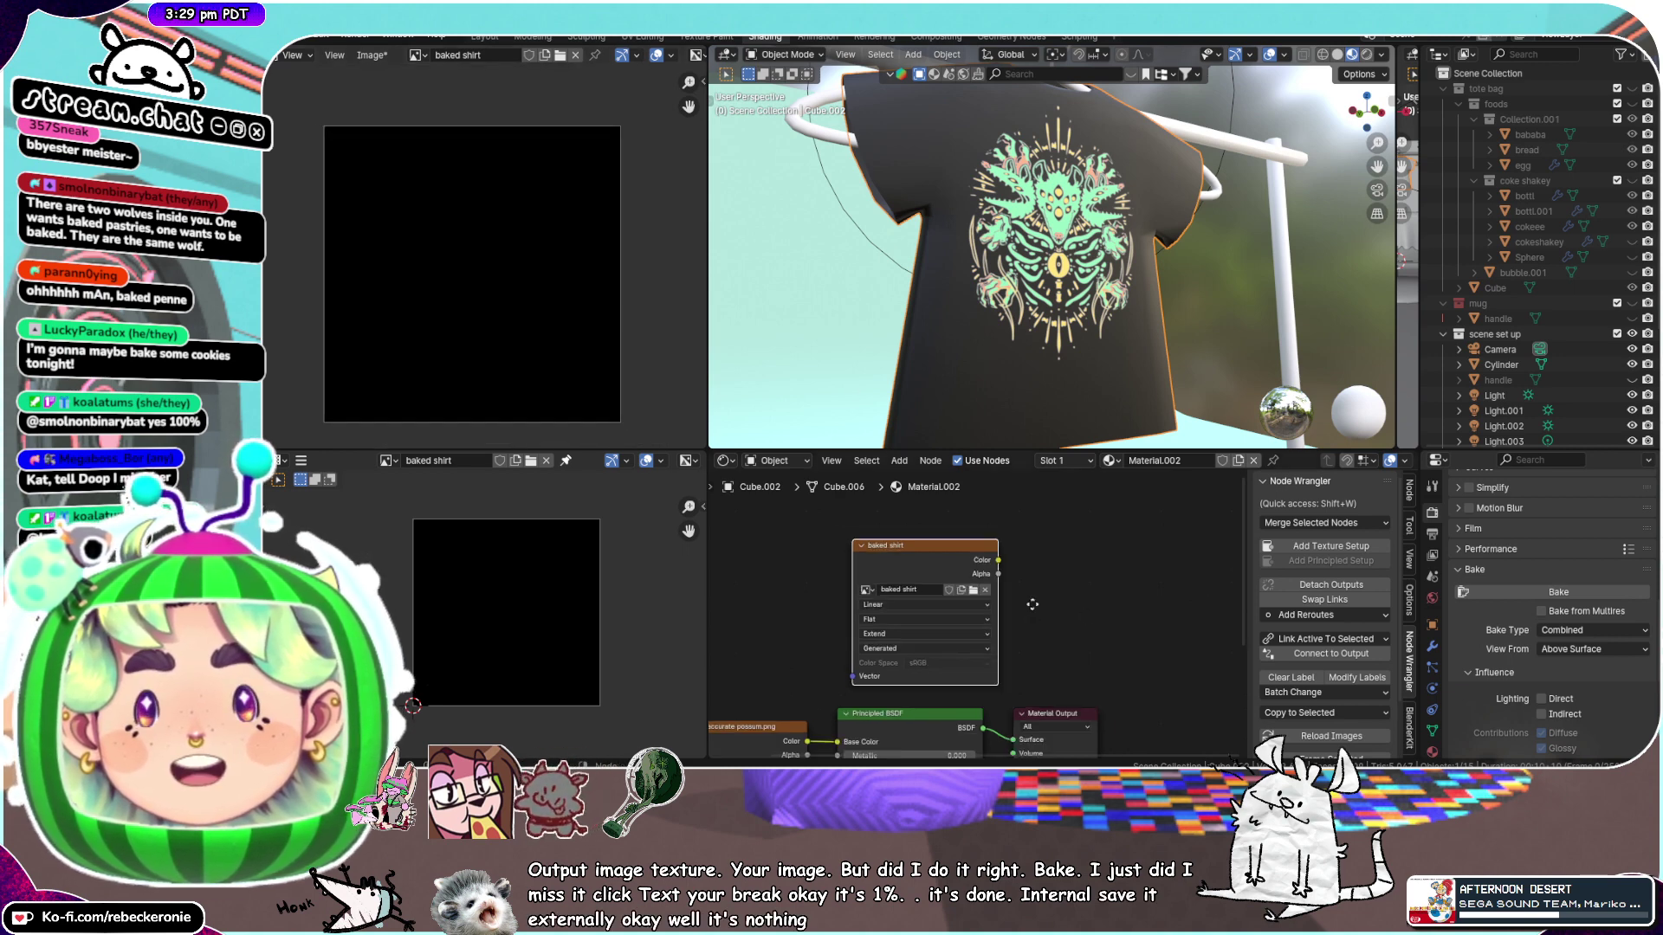
Select the biblically accurate possum.png texture node and view its full artwork in the upper image editor
middle_click_drag(1033, 605, 1102, 533)
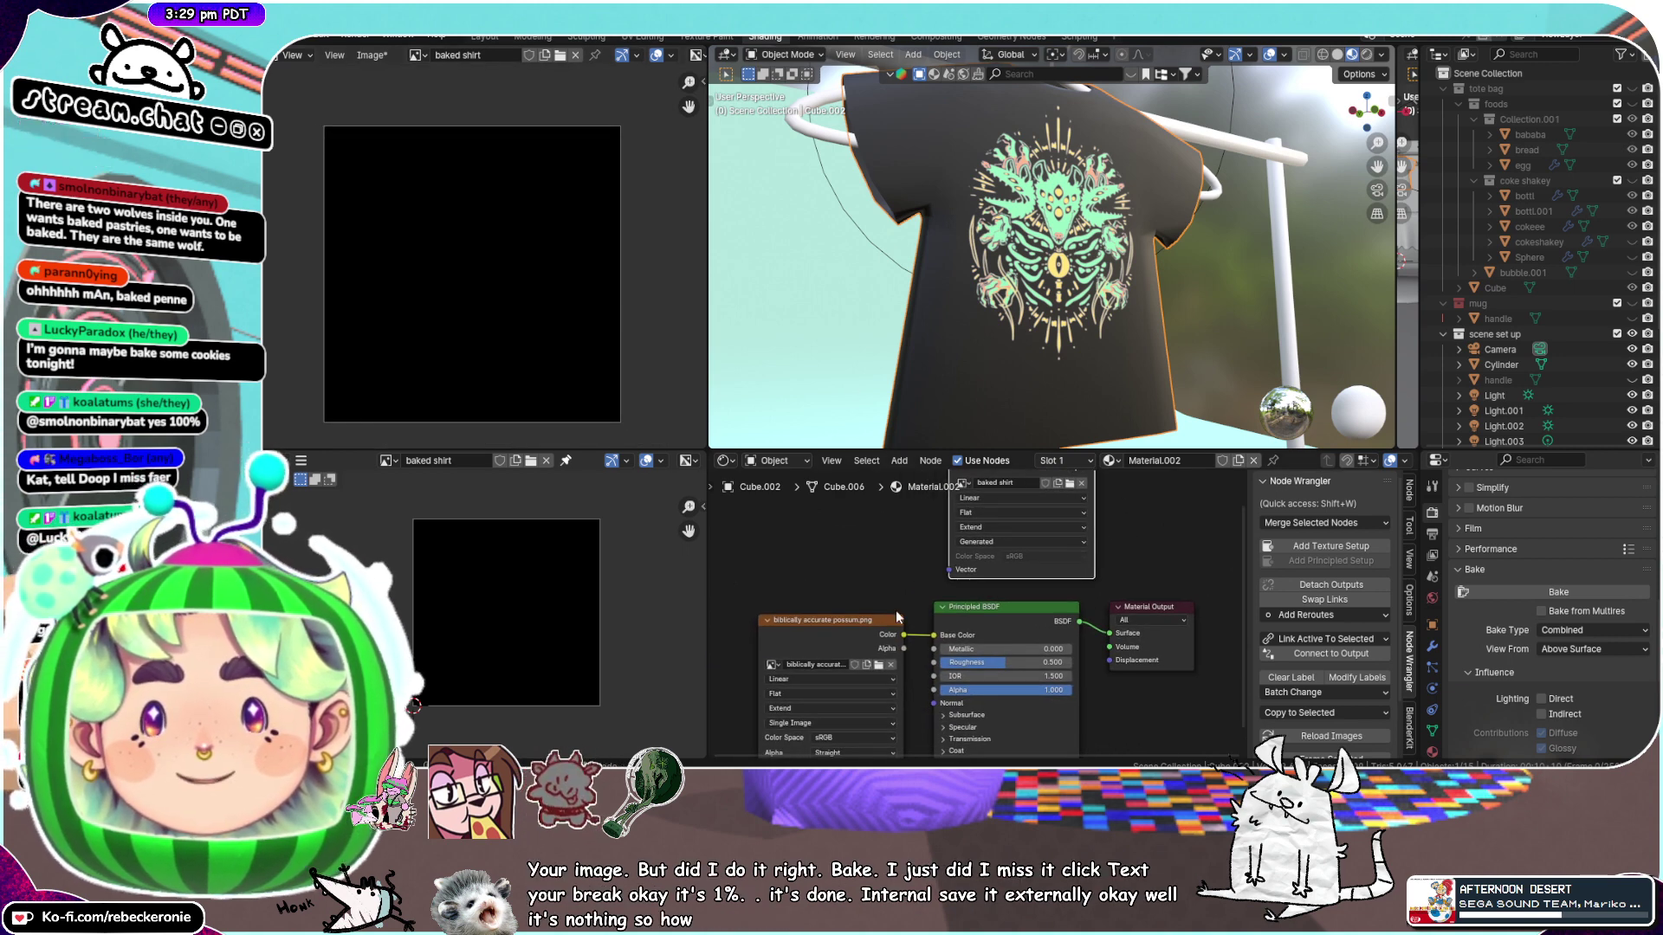
left_click(850, 621)
scroll(598, 379, "down", 3)
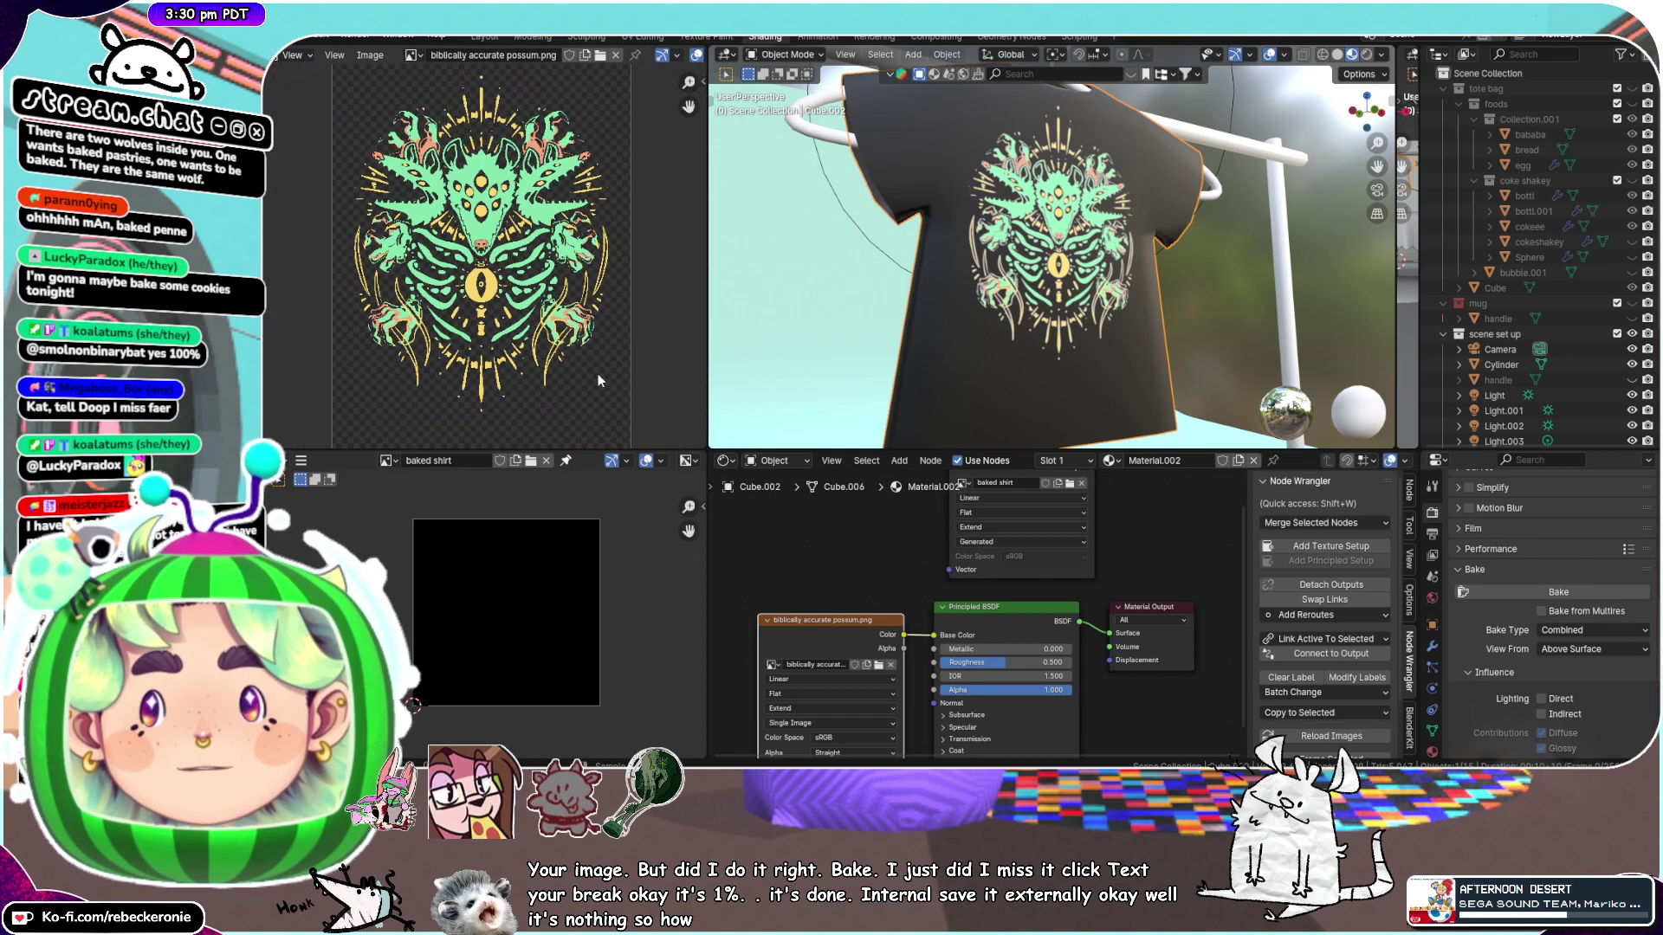
middle_click_drag(621, 309, 616, 352)
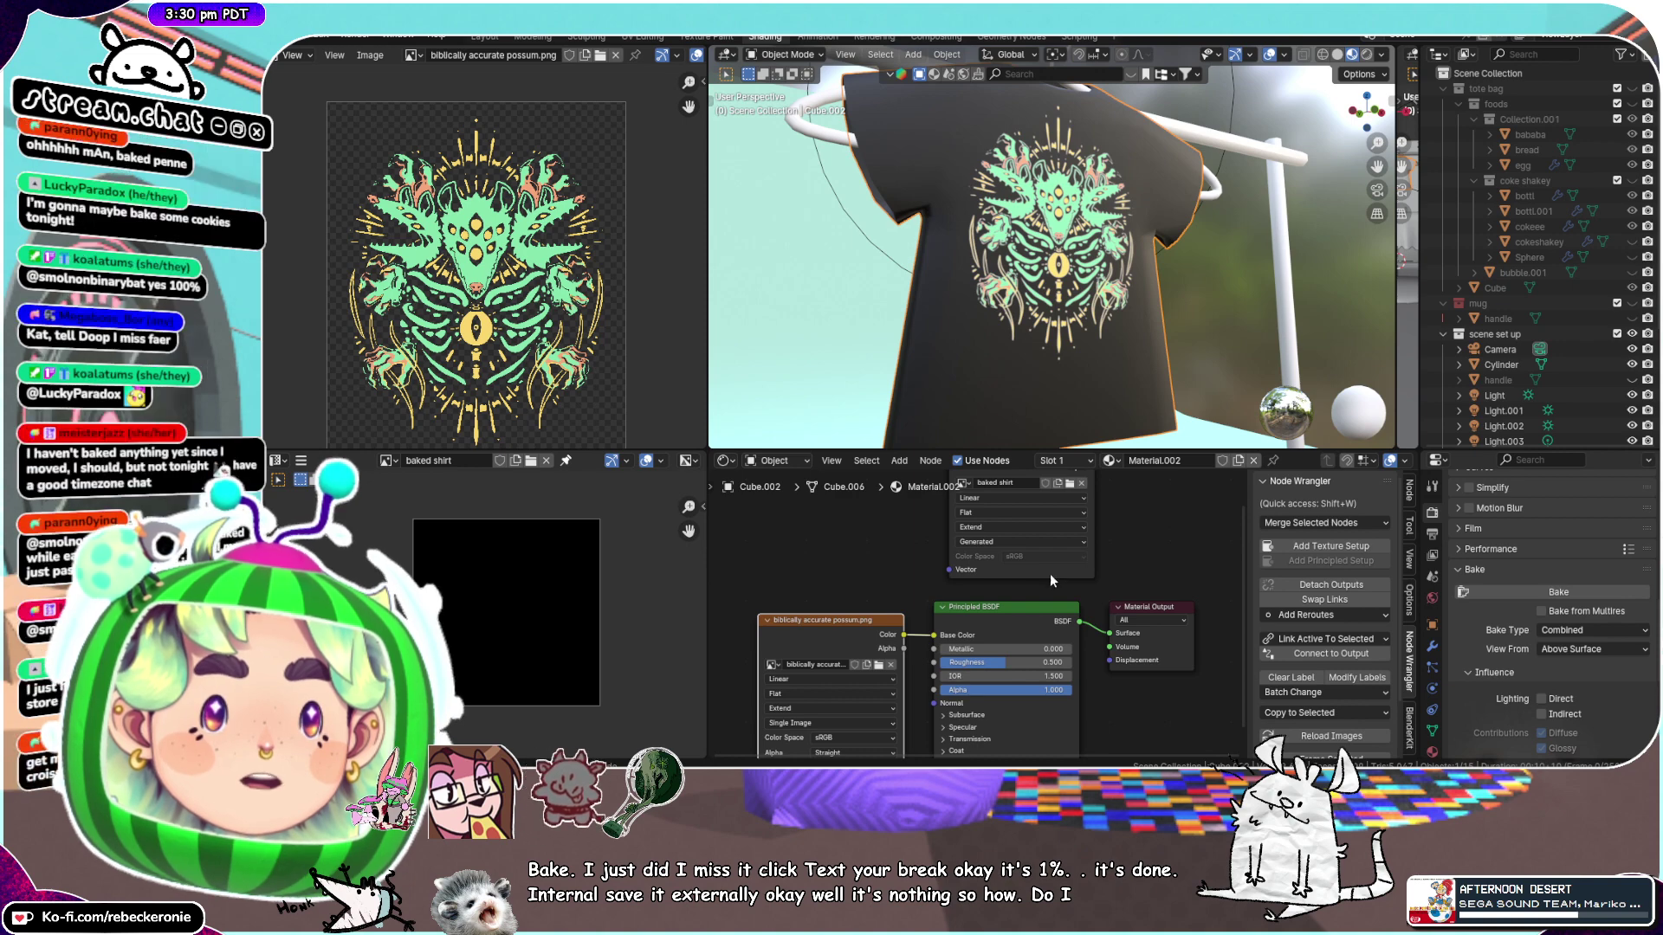
middle_click_drag(1112, 529, 1079, 558)
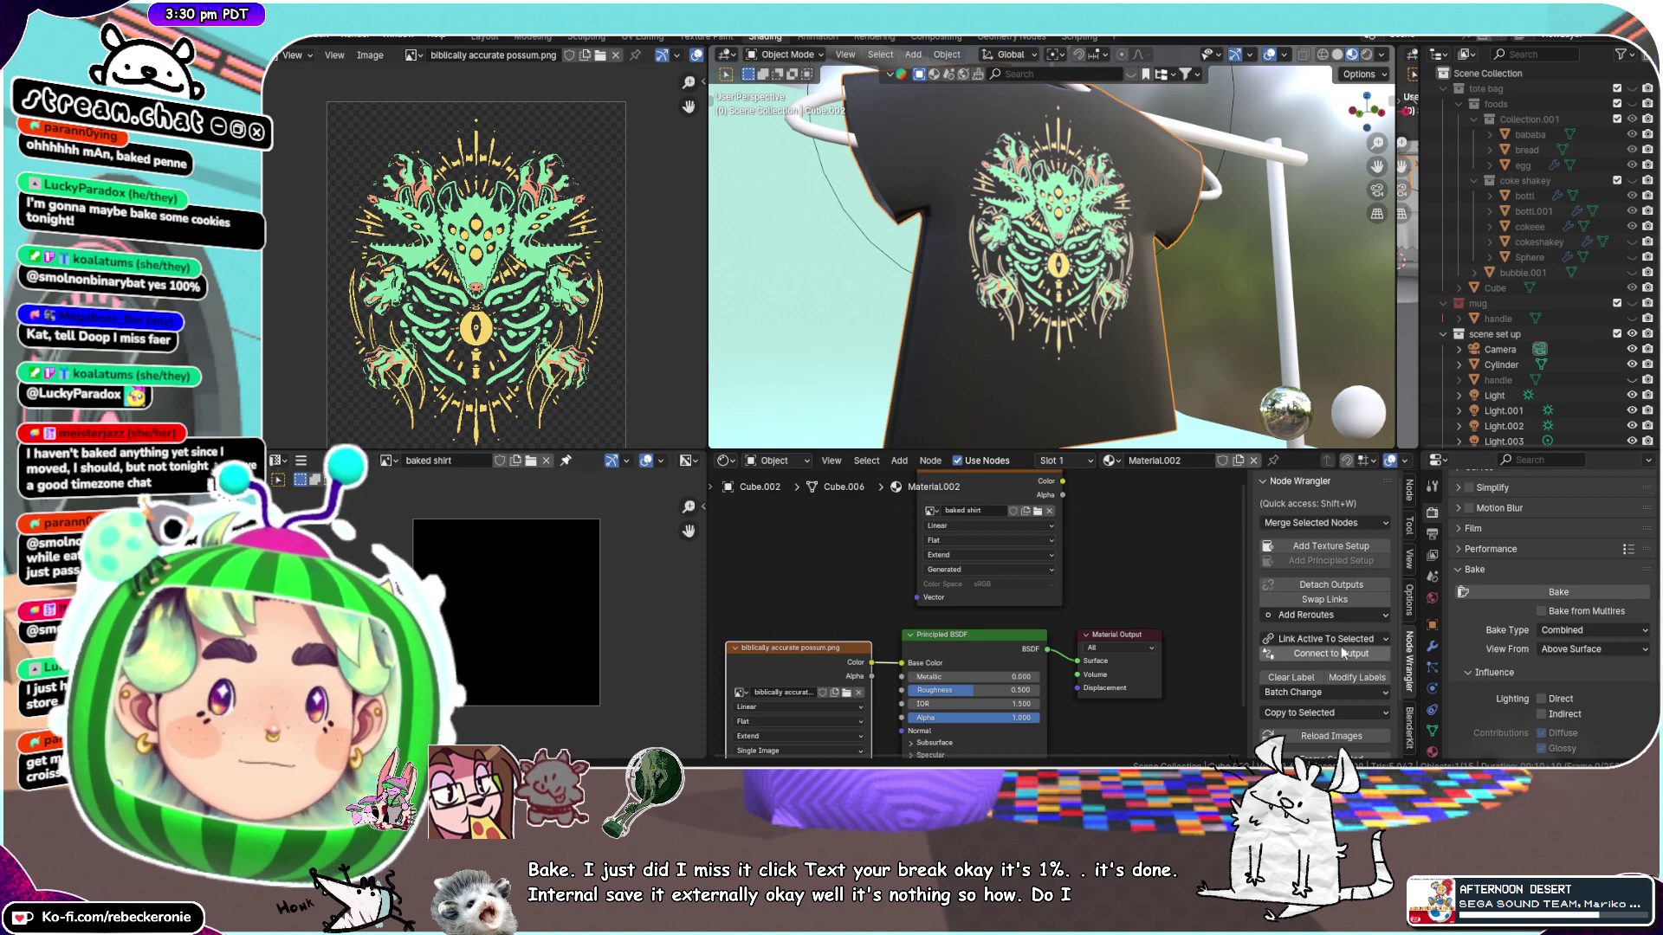
Look through the available bake types, View From choices and output target options, leaving them as set
left_click(1568, 638)
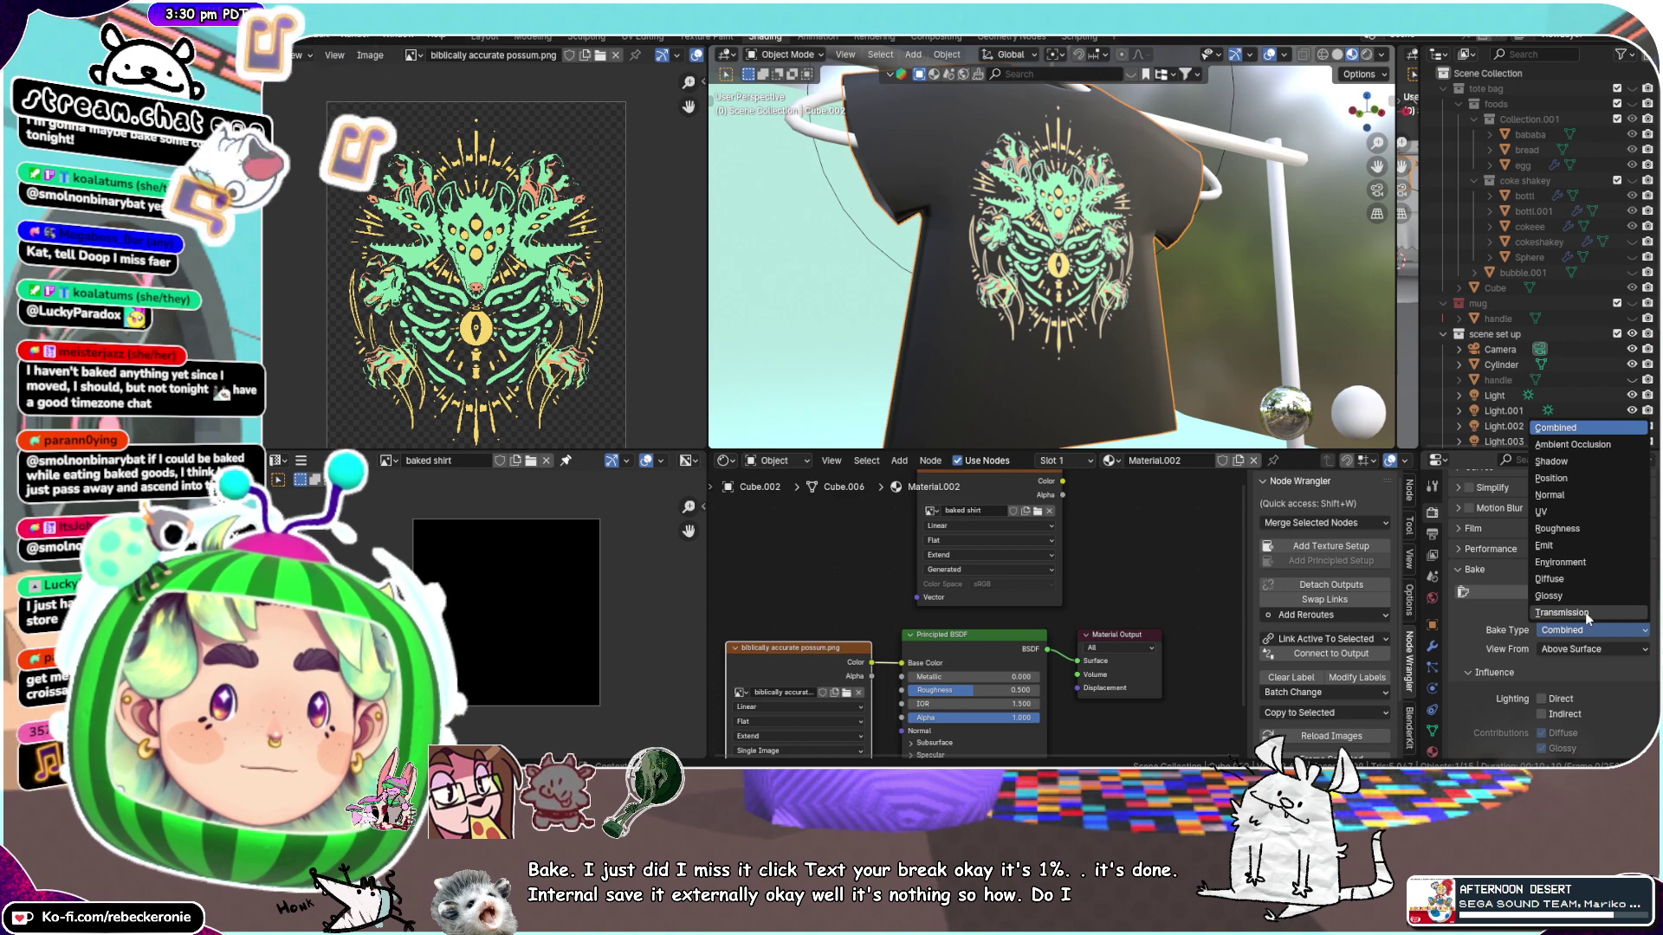
left_click(1576, 648)
left_click(1575, 650)
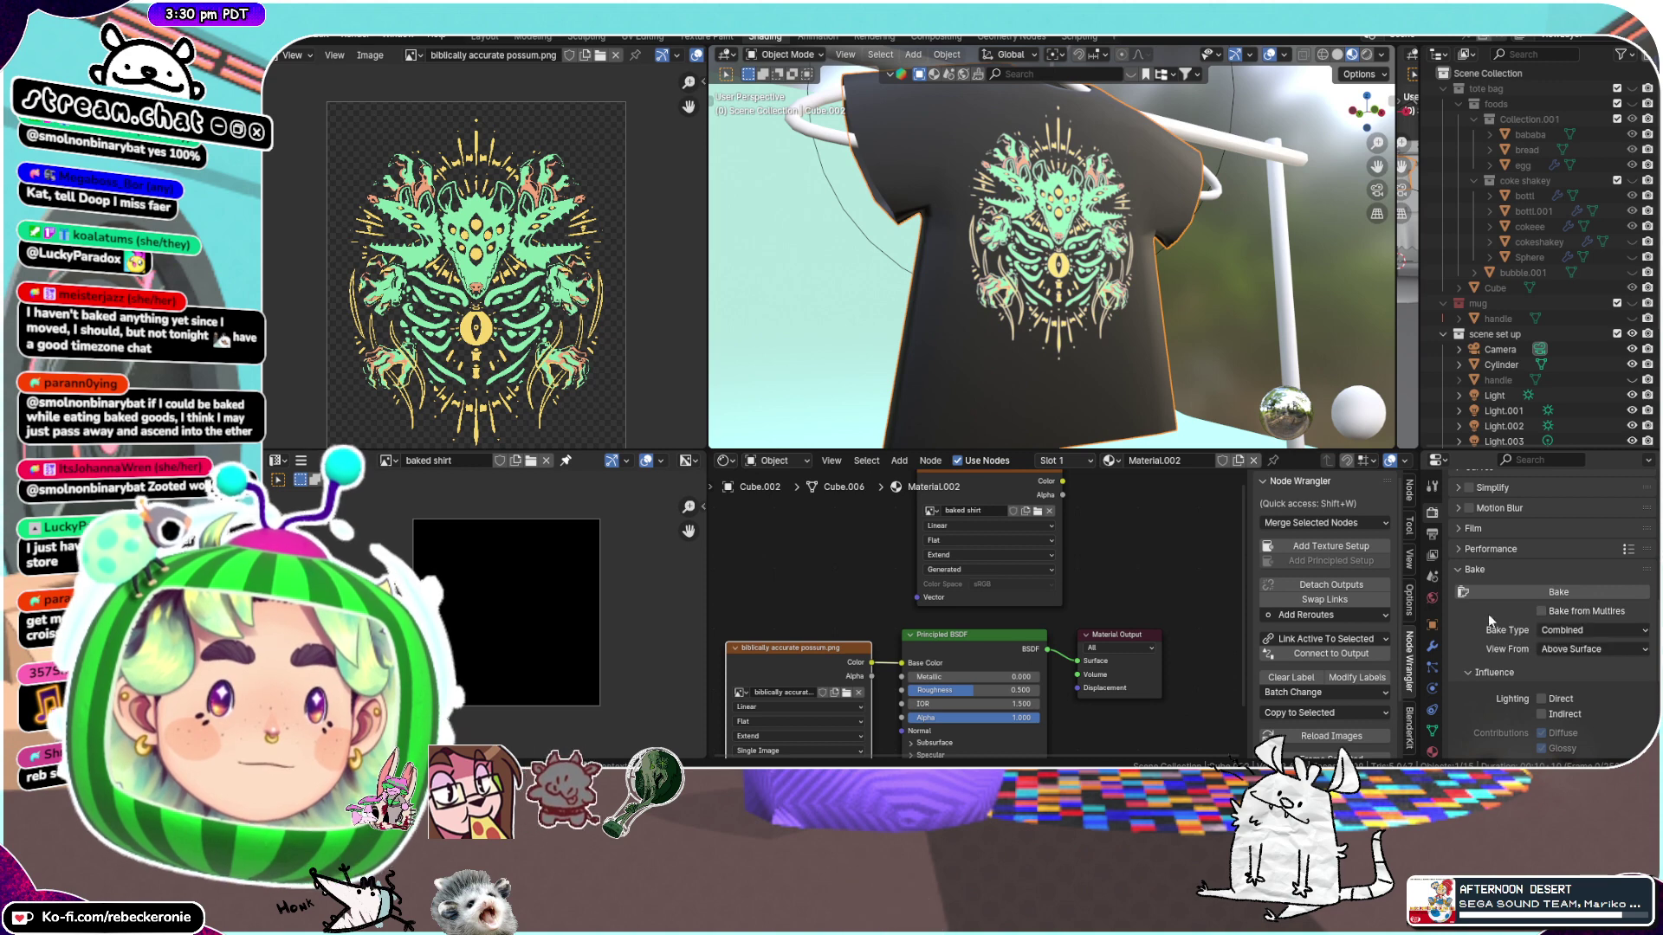
scroll(1487, 624, "down", 5)
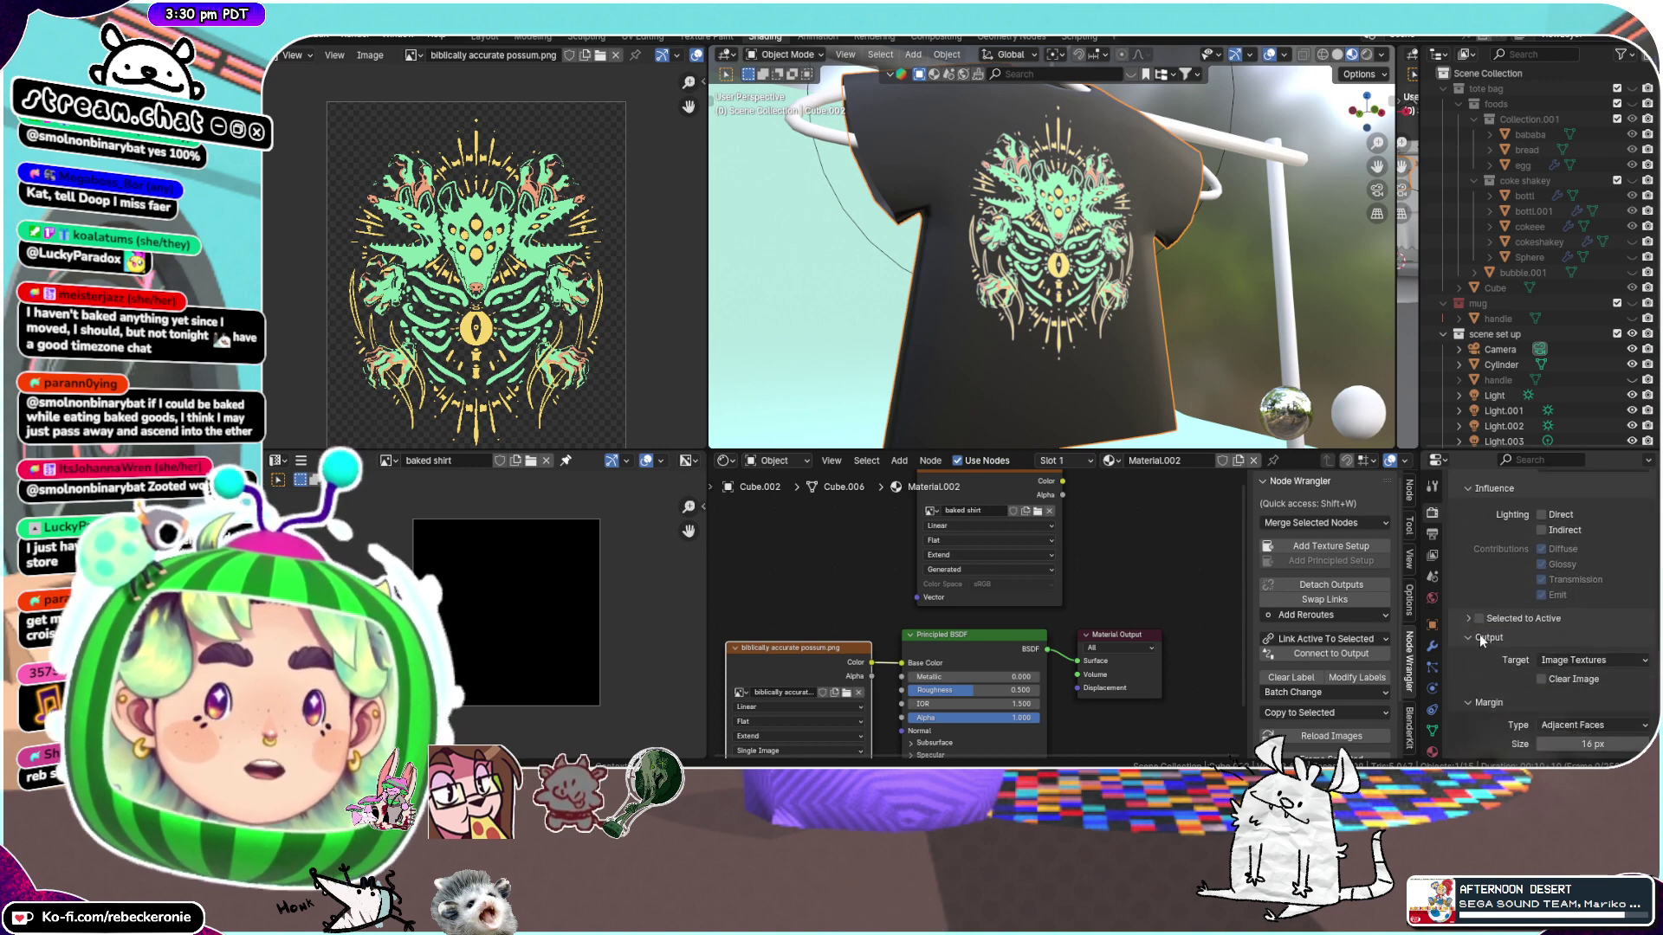
scroll(1493, 689, "down", 2)
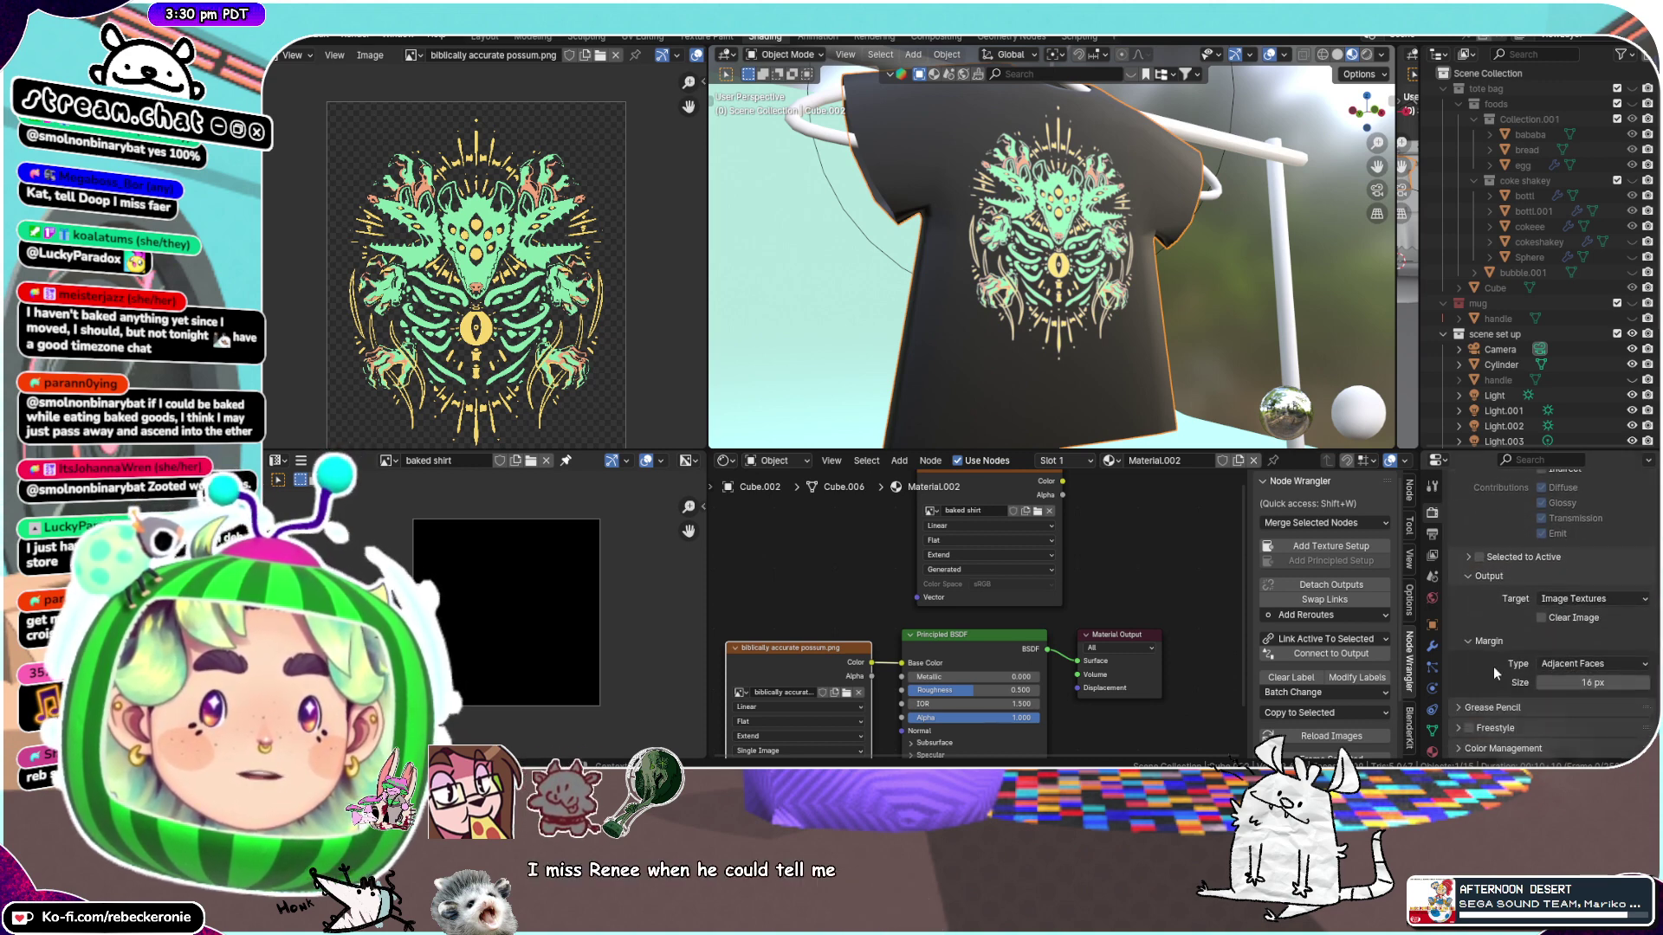
left_click(1590, 598)
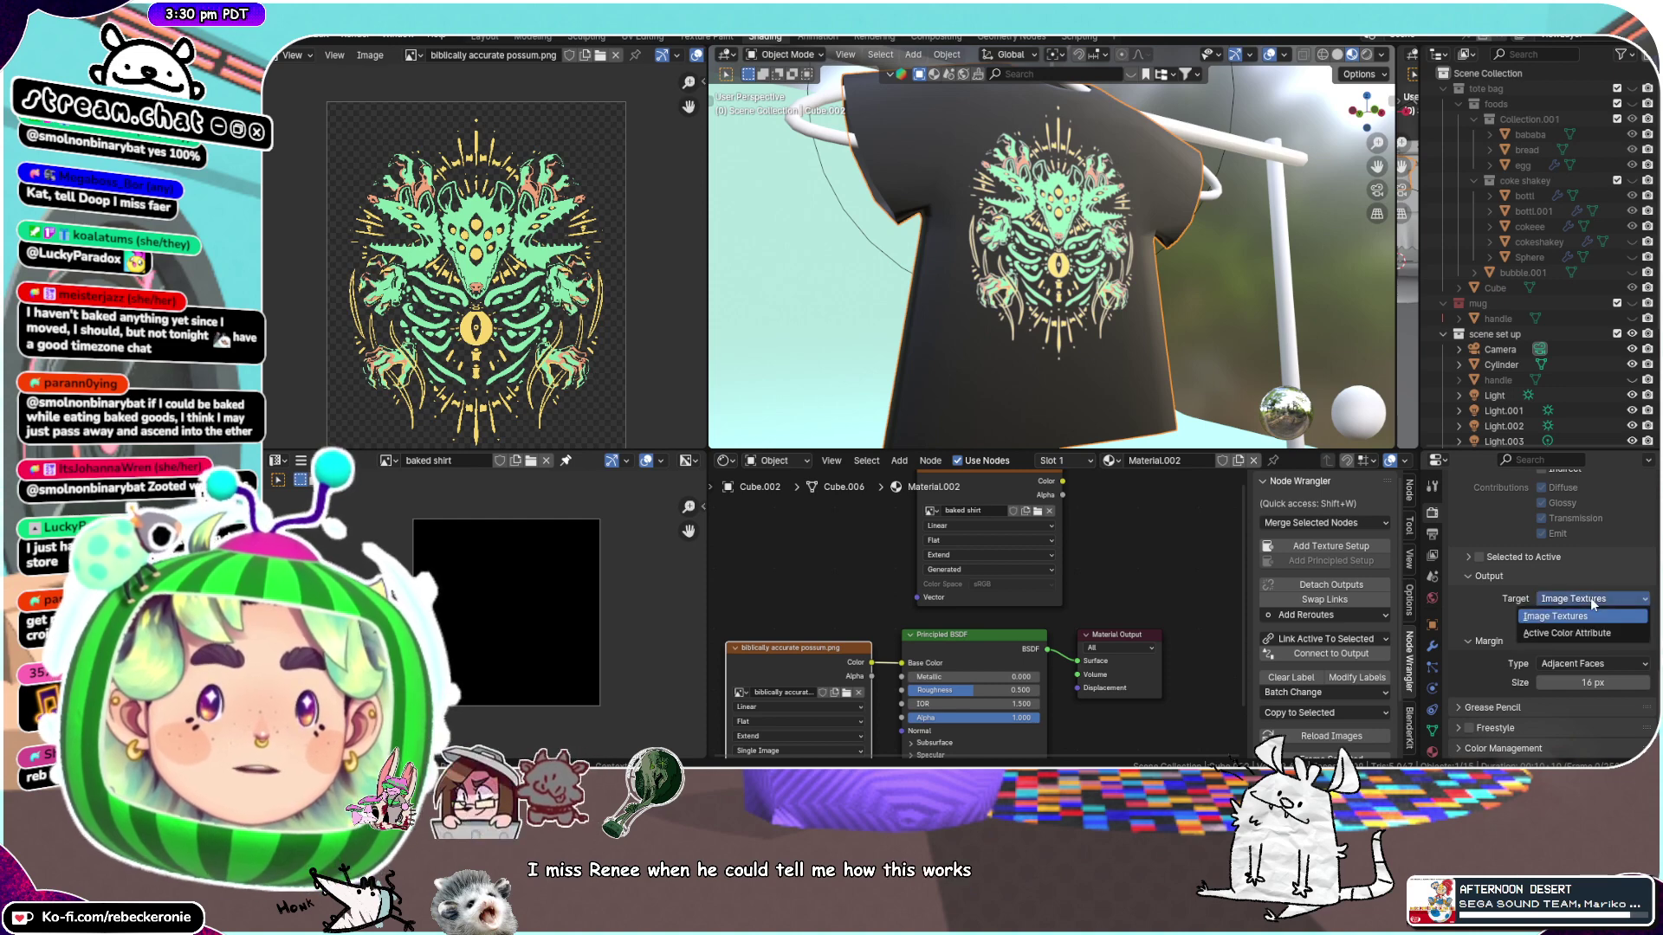
left_click(1590, 598)
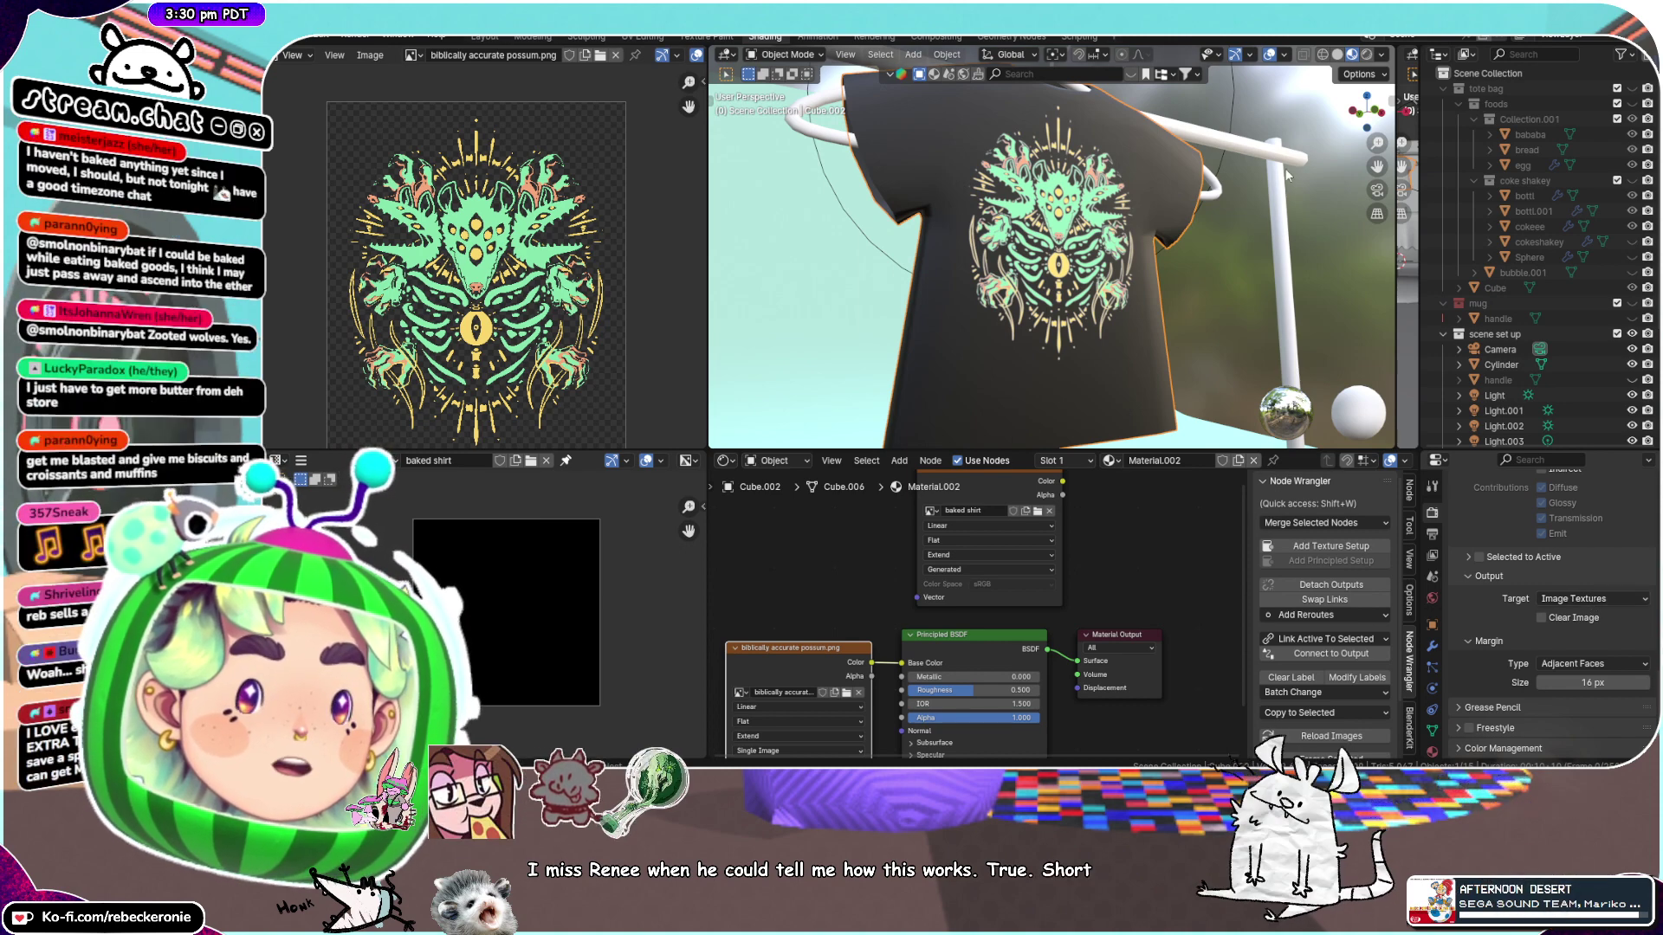
middle_click_drag(1038, 315, 989, 264)
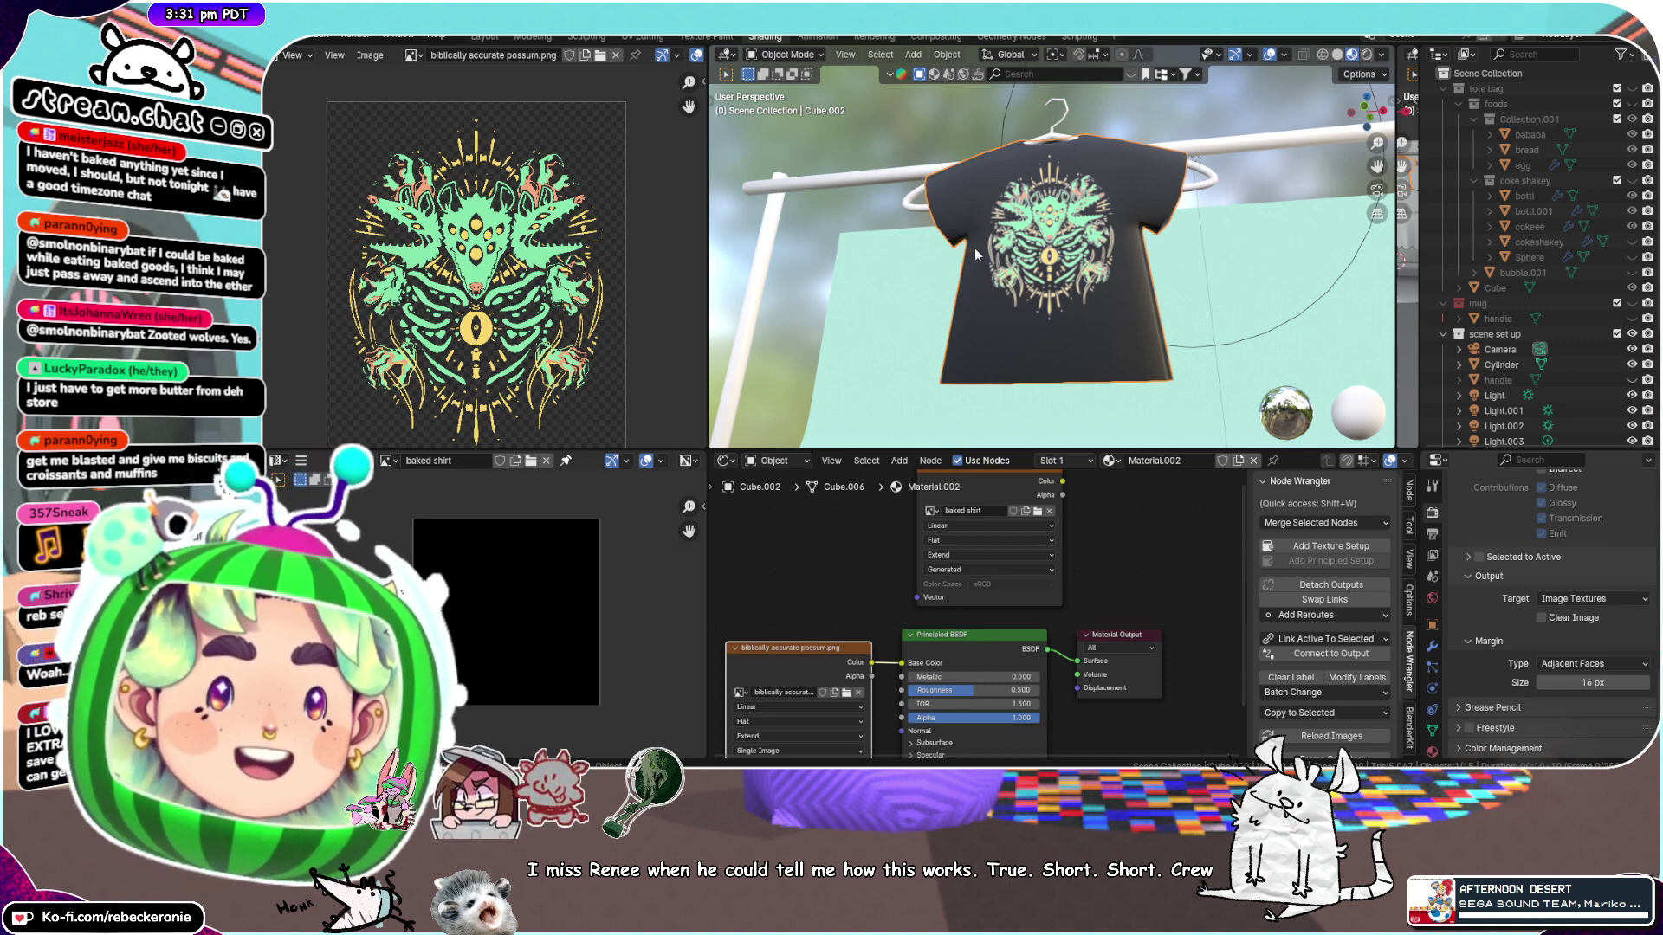
middle_click_drag(974, 248, 1104, 135)
scroll(993, 290, "up", 1)
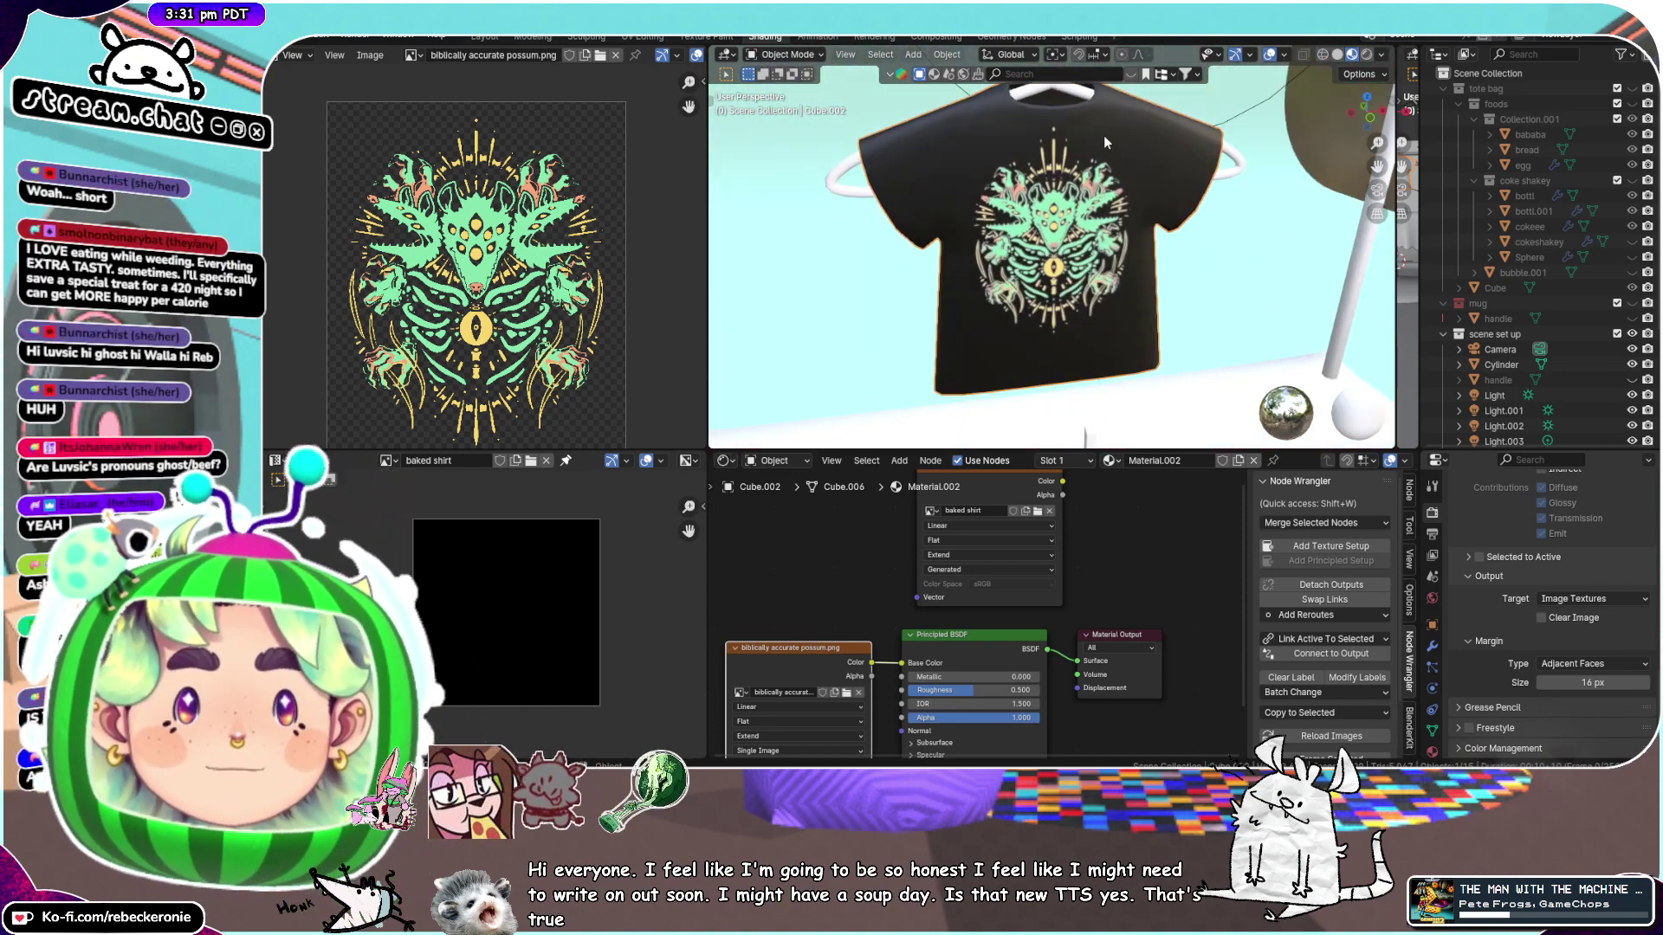
scroll(1114, 257, "up", 2)
middle_click_drag(1114, 258, 1091, 231)
scroll(1103, 171, "down", 2)
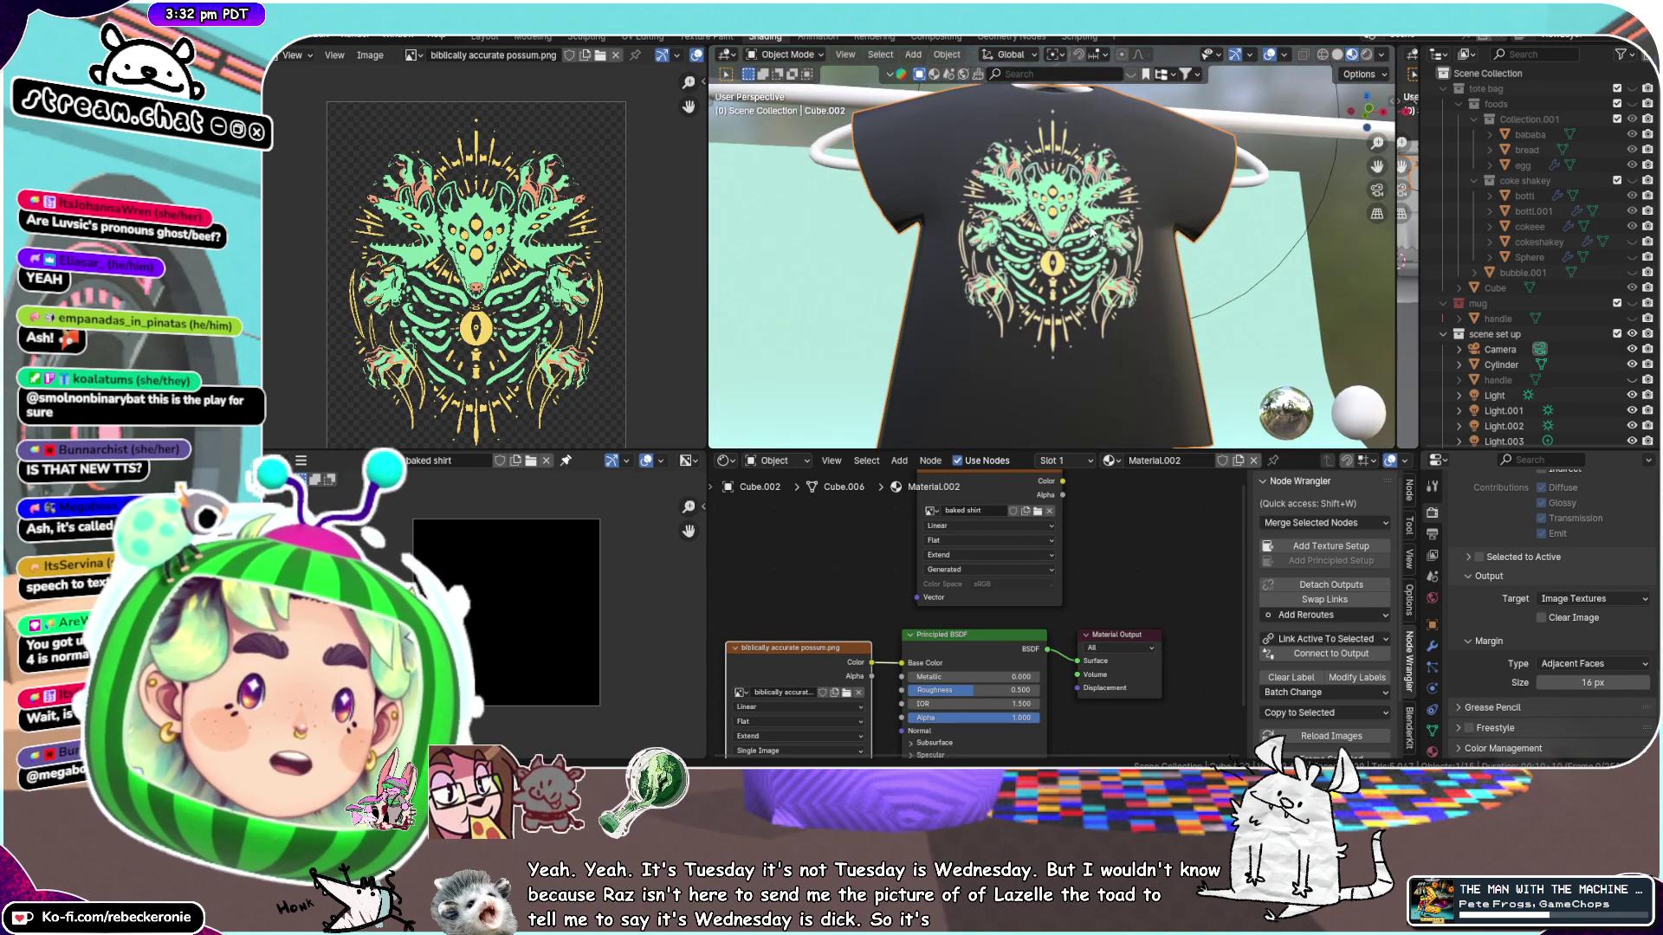
View the shirt in Solid shading, switch the viewport to Rendered shading, and examine the shirt on its hanger and its material nodes
left_click(1337, 55)
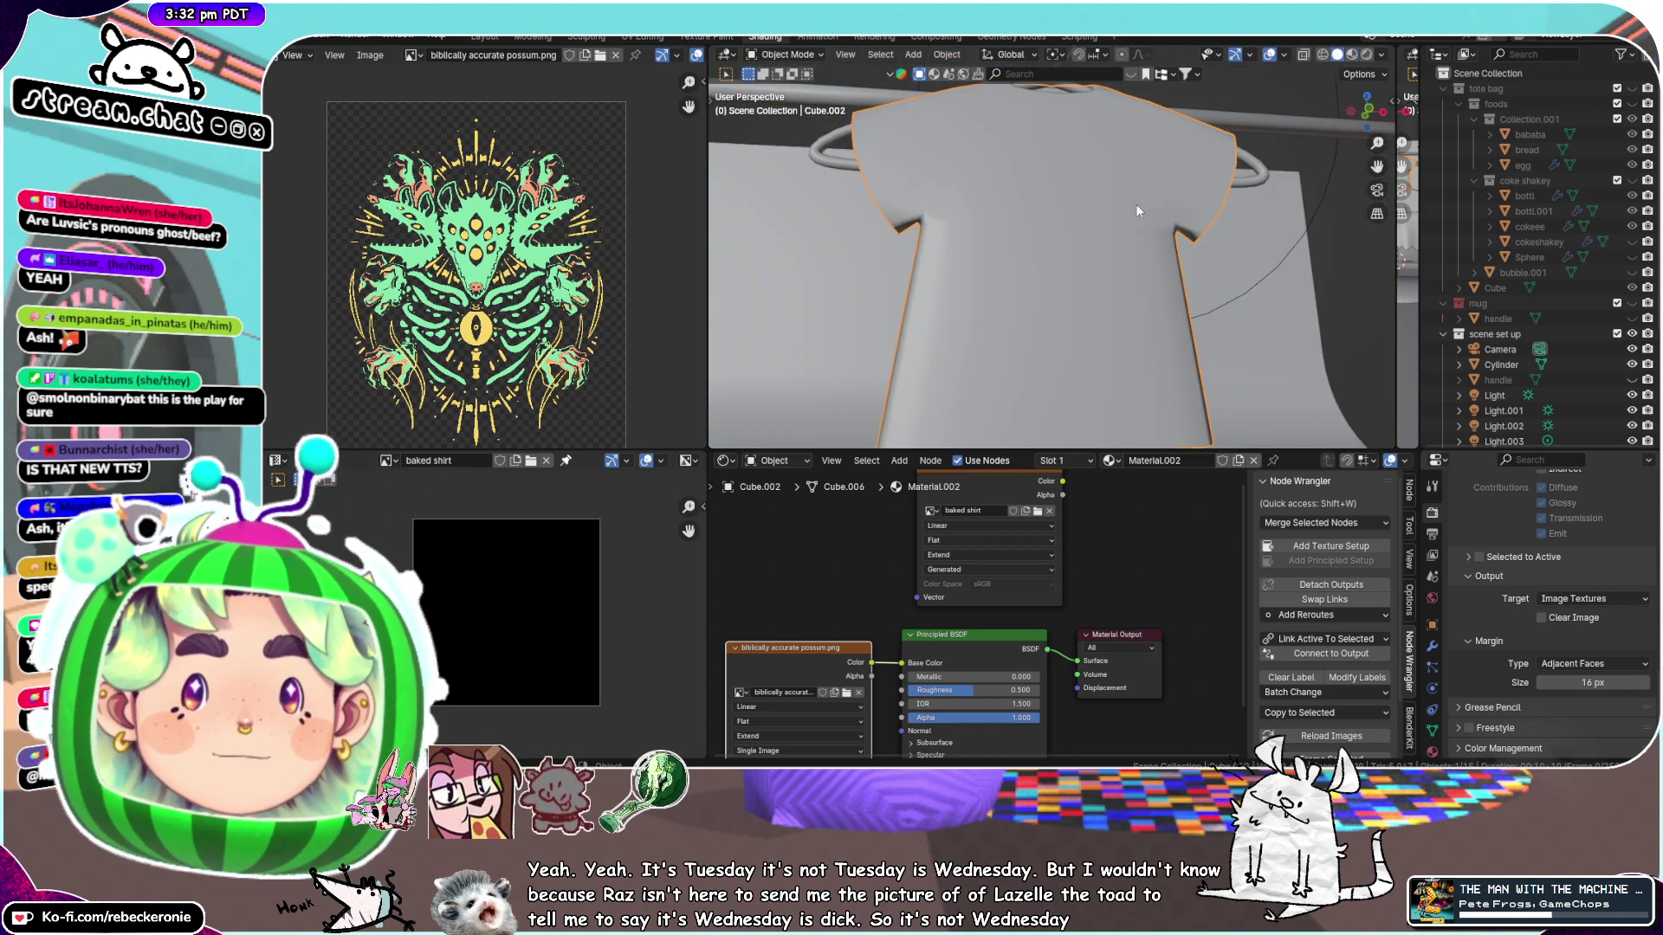
scroll(1126, 212, "down", 2)
middle_click_drag(969, 347, 957, 380)
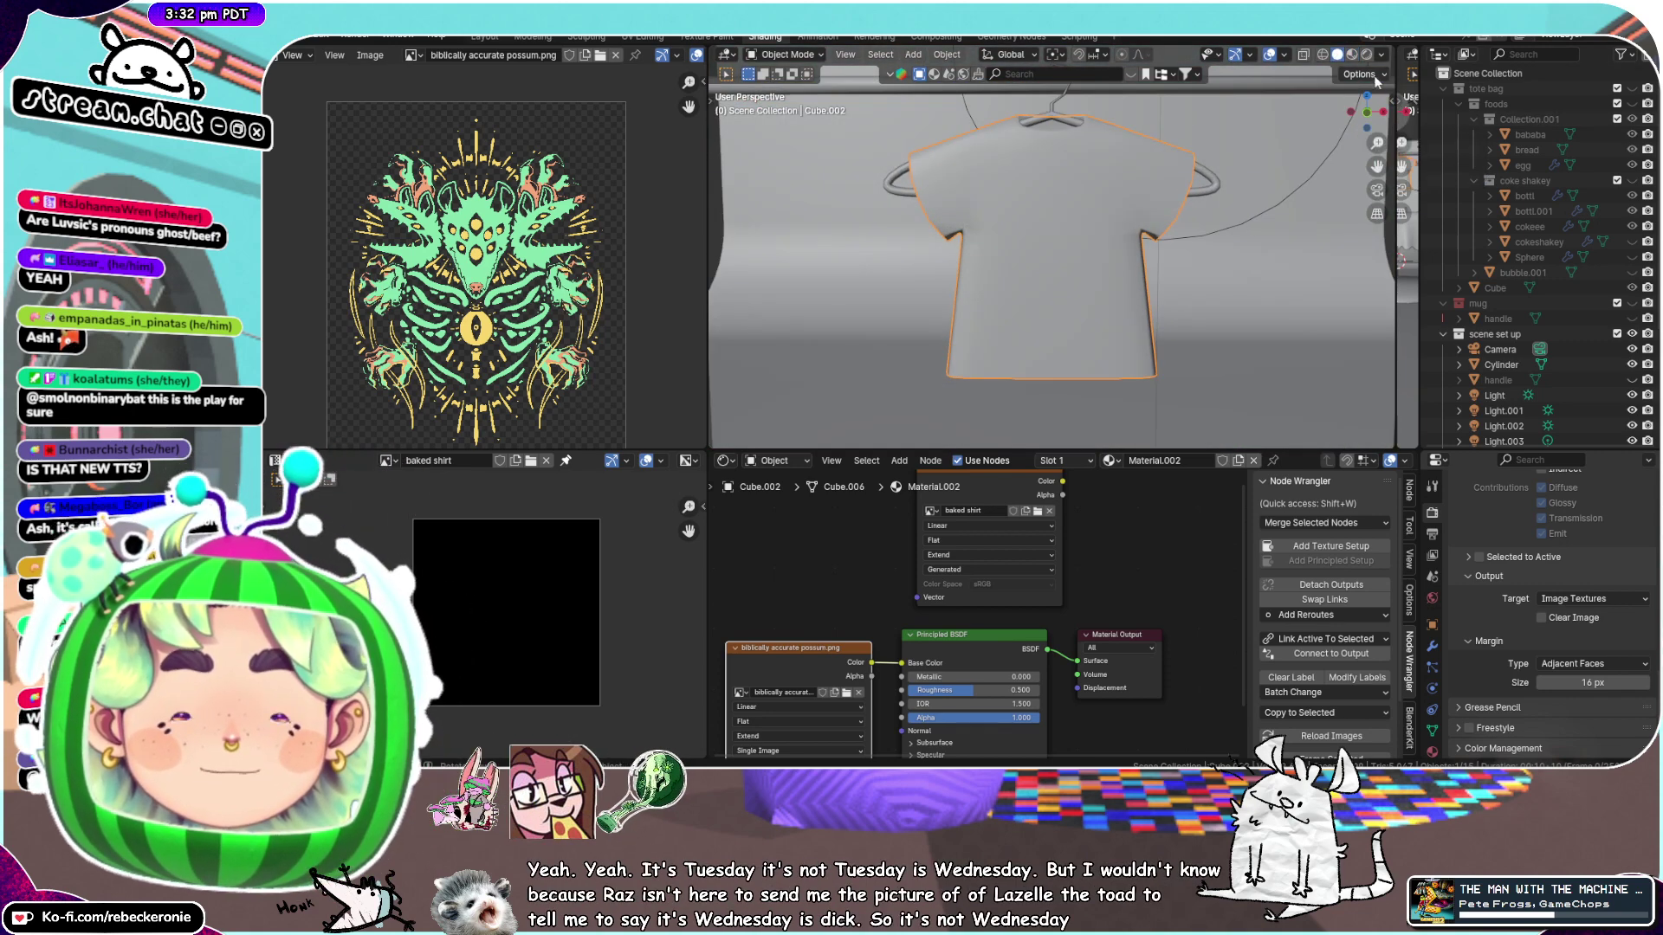
left_click(1352, 54)
left_click(1367, 55)
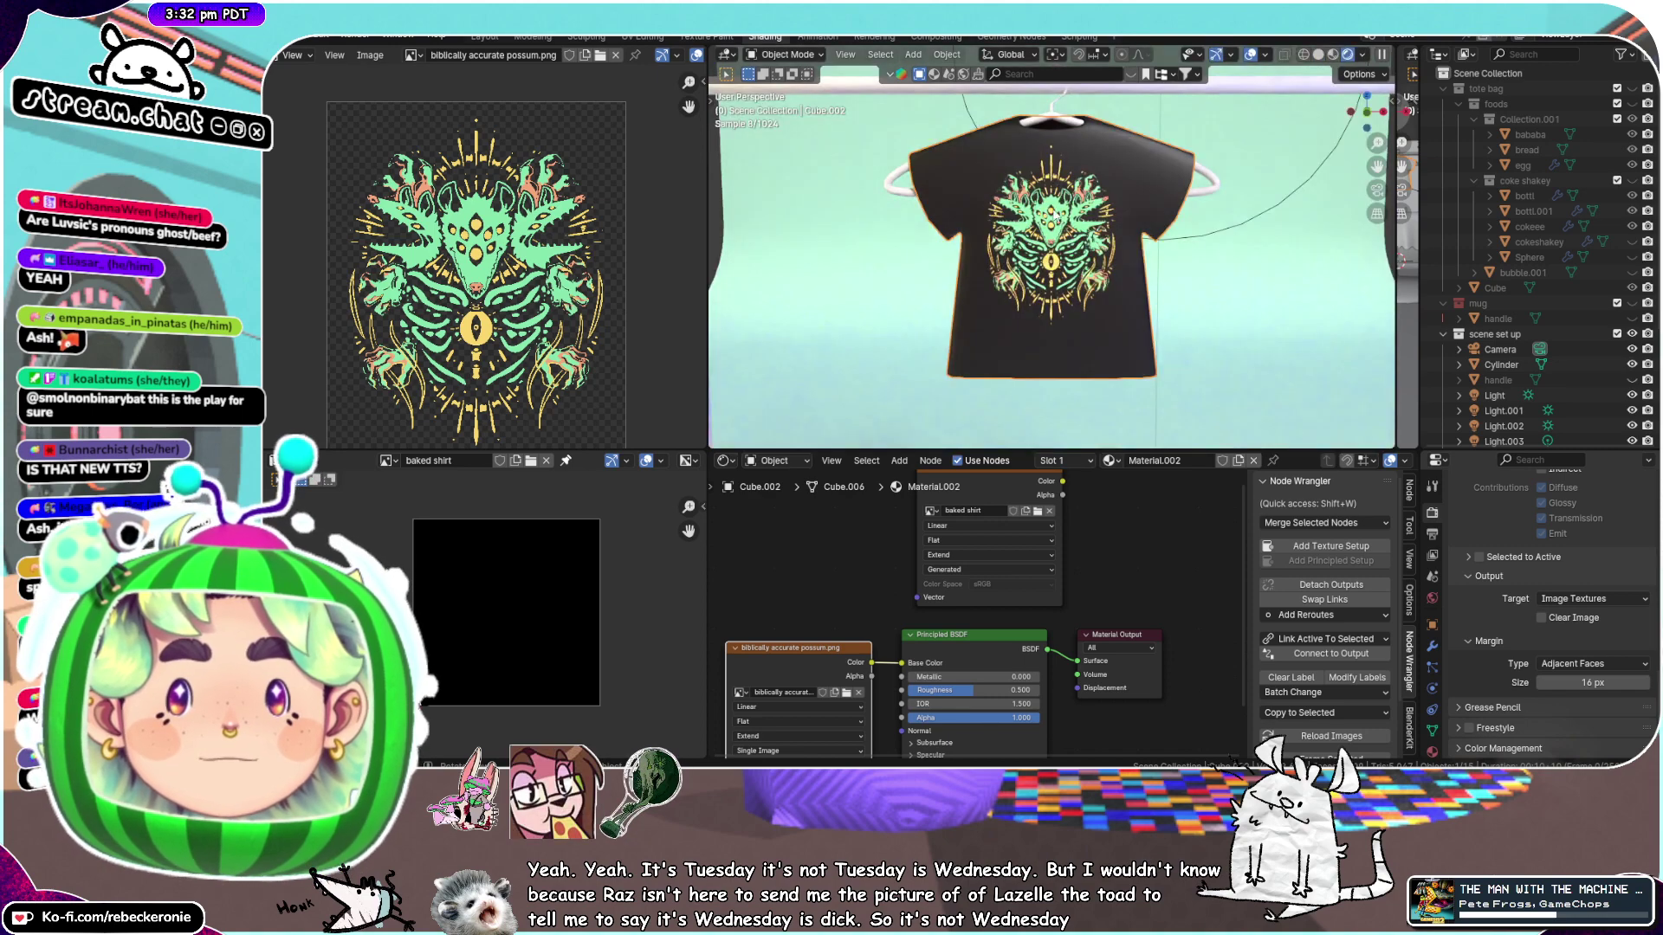
mouse_move(1066, 213)
middle_mouse_down()
mouse_move(1209, 201)
mouse_move(1046, 203)
middle_mouse_up()
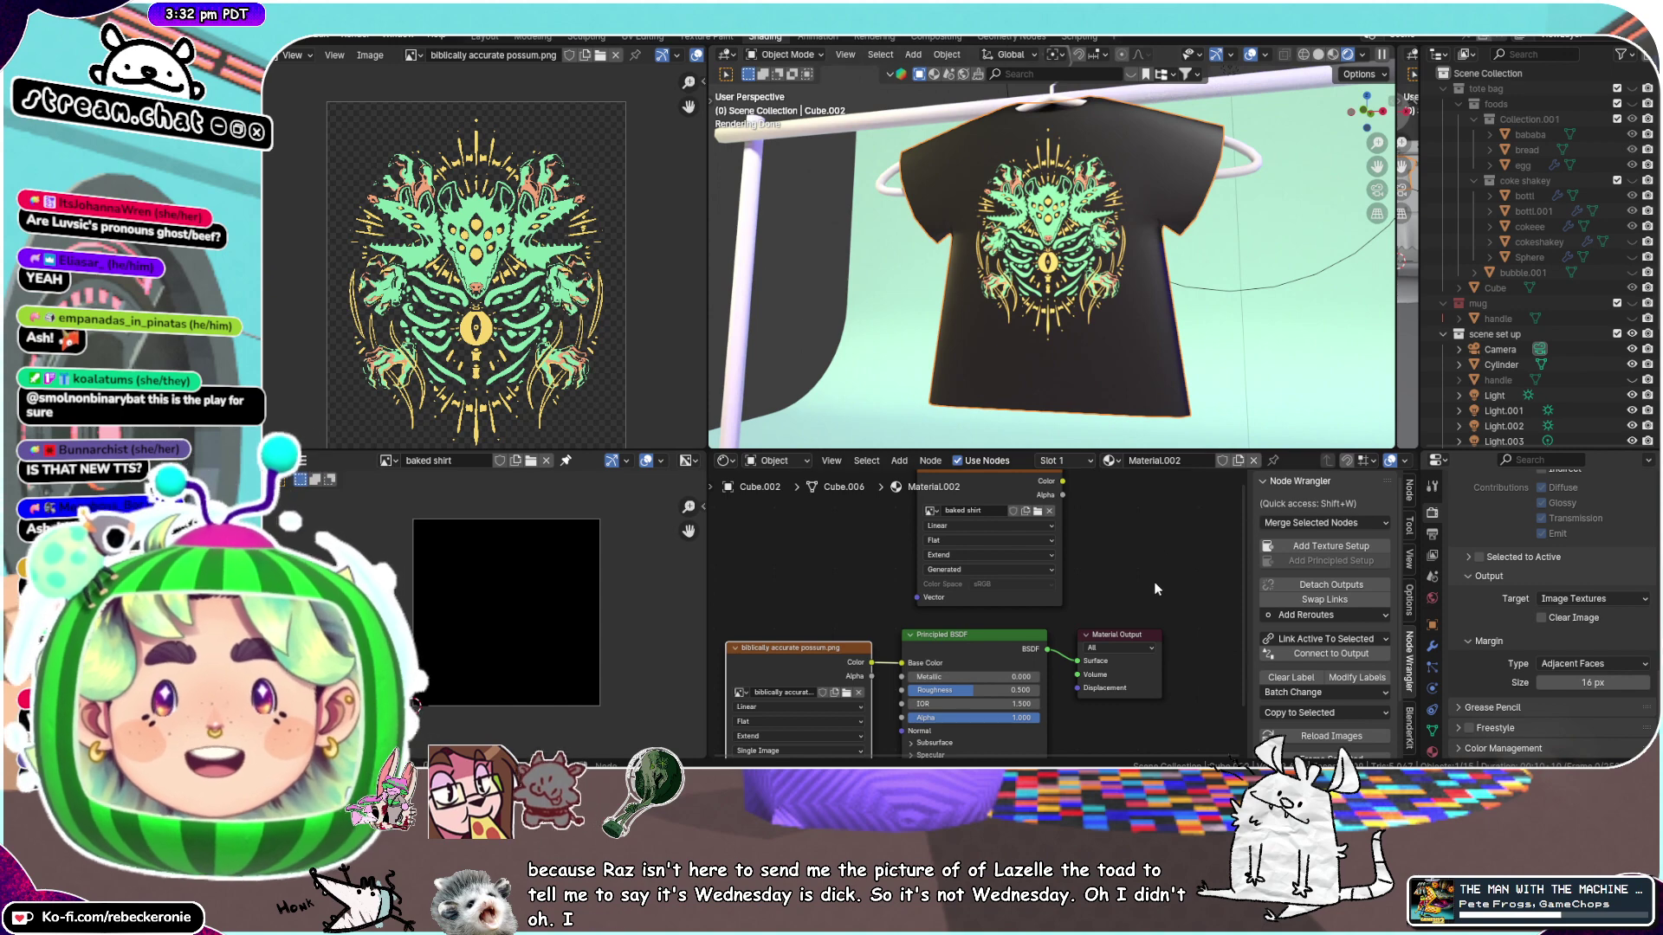
scroll(1153, 589, "up", 3)
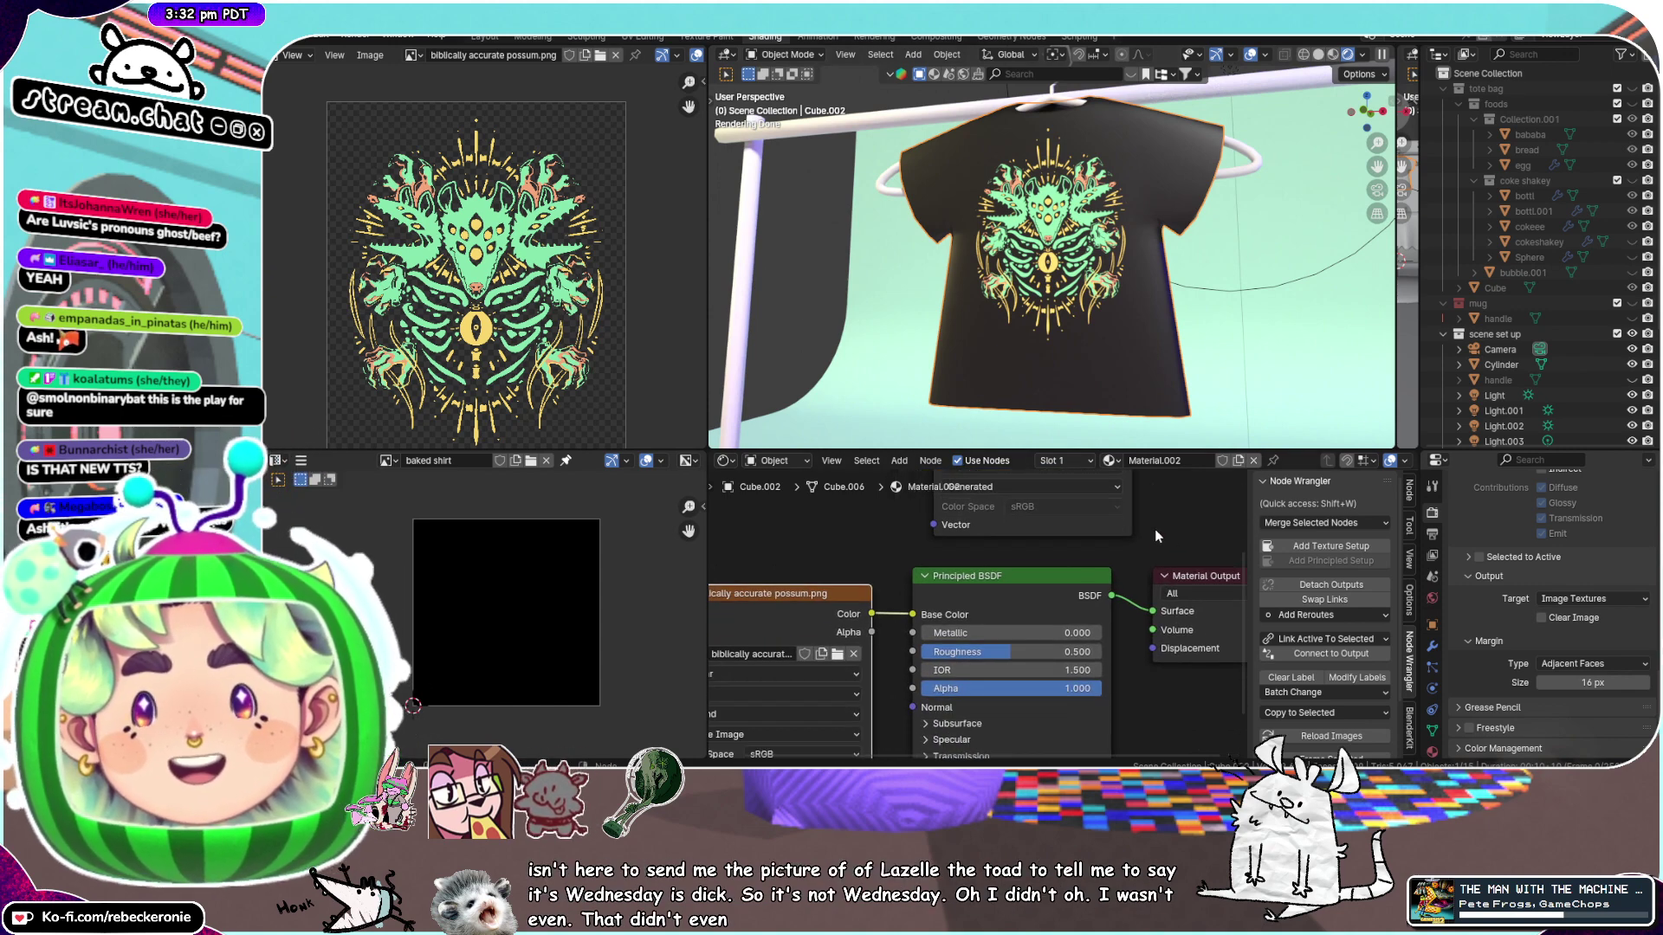
scroll(1155, 530, "down", 4)
middle_click_drag(1169, 512, 1155, 567)
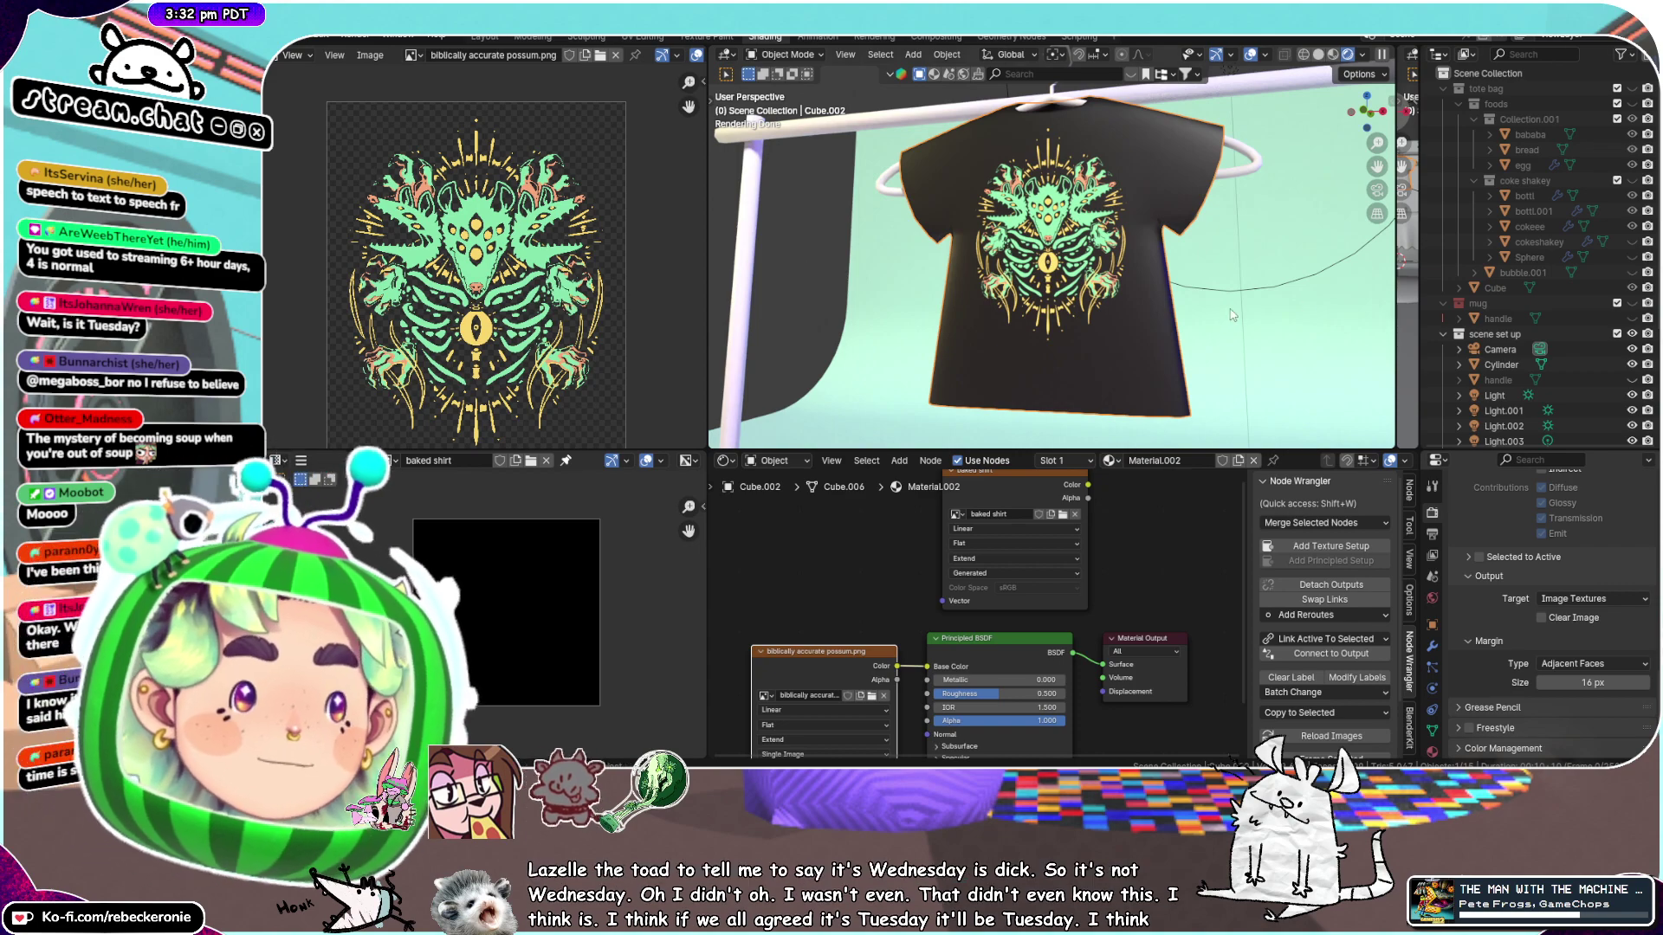
Switch to the Godot editor and examine the pissboy model's face up close in the room_root scene
key("alt+Tab")
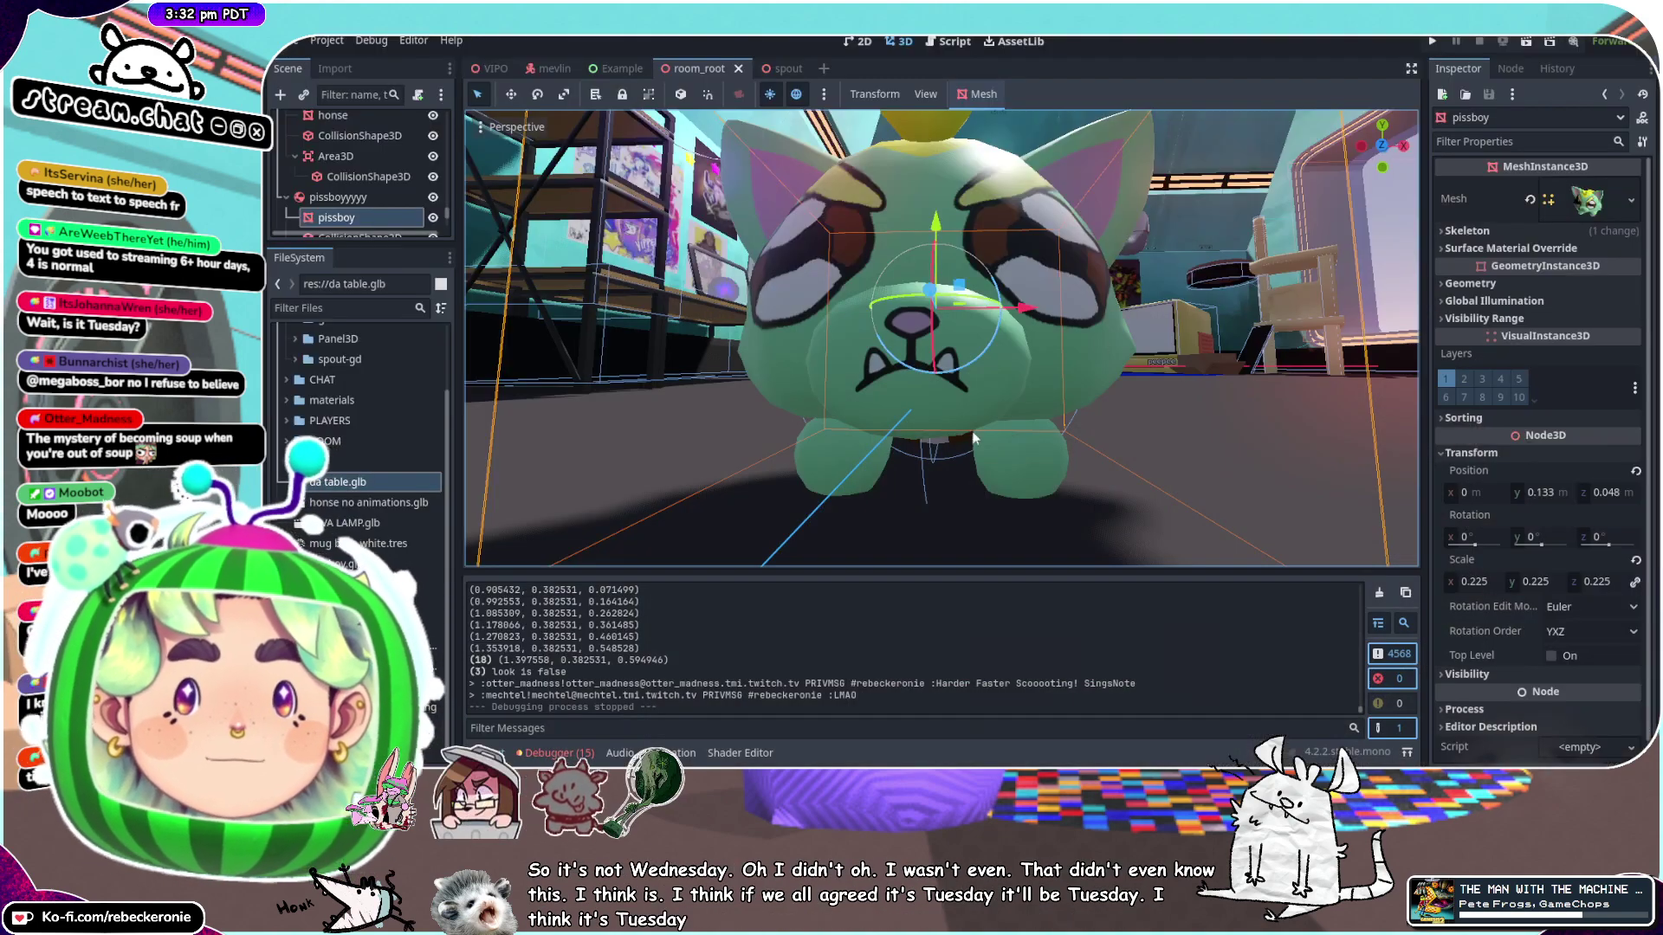
scroll(975, 439, "down", 8)
middle_click_drag(975, 416, 1040, 403)
scroll(1072, 307, "up", 8)
scroll(918, 260, "up", 3)
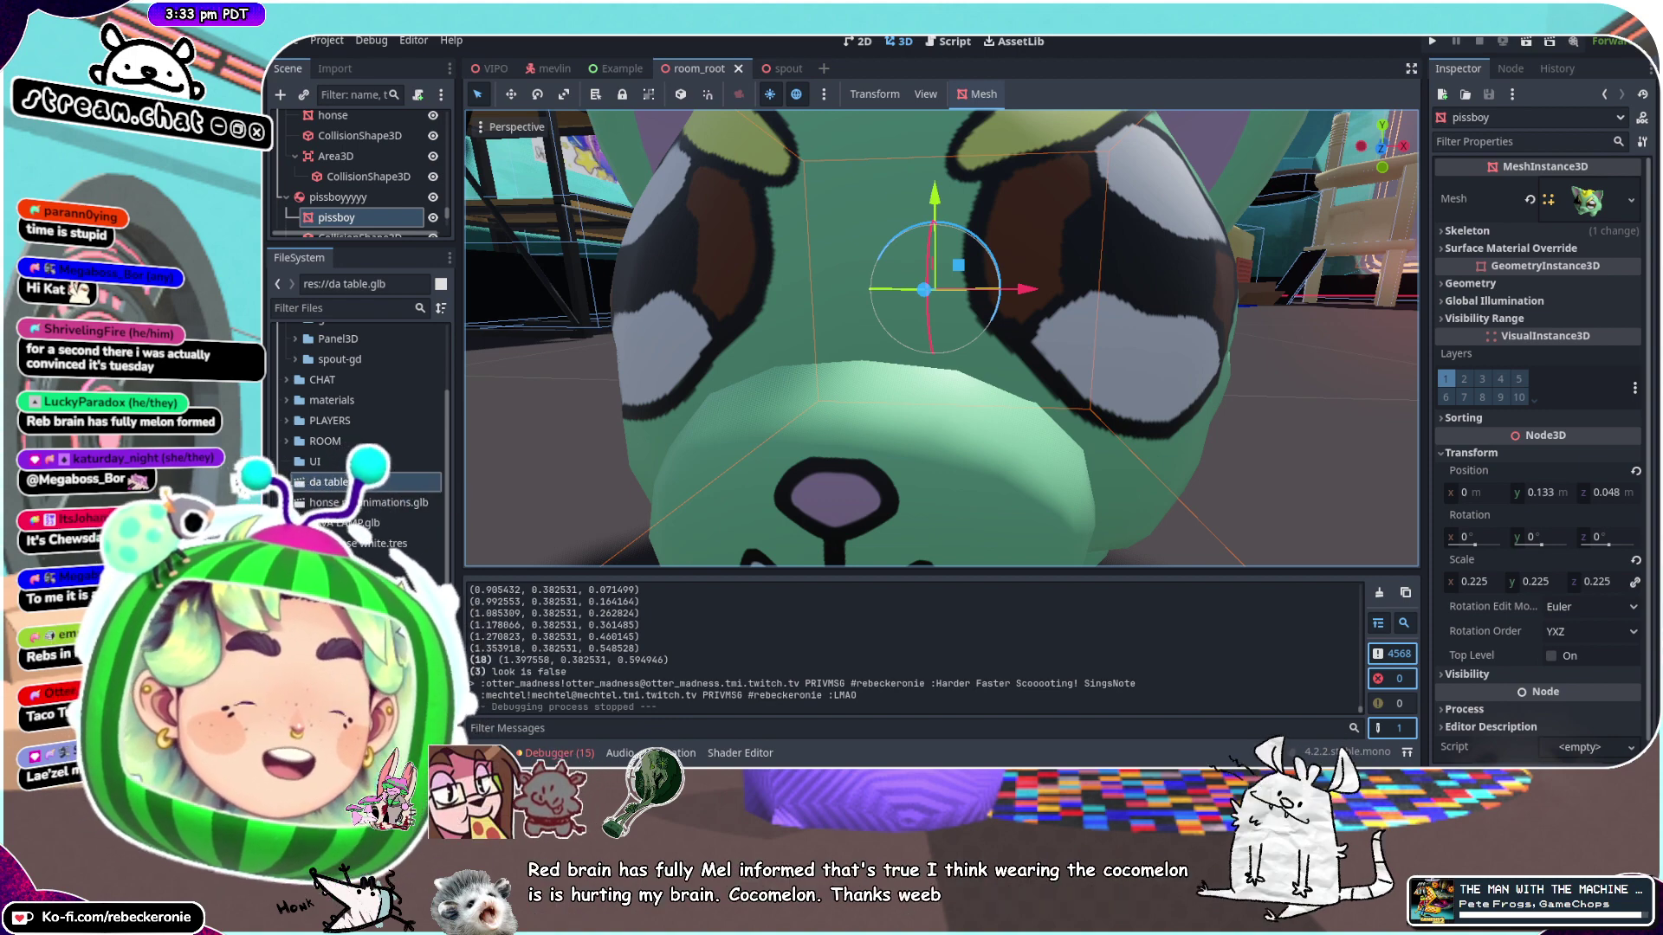
Bring the browser window with the Wednesday frog drawing into view, look over the enlarged picture, and return to the Godot editor
mouse_move(1662, 208)
left_mouse_down()
mouse_move(1128, 92)
mouse_move(1043, 2)
left_mouse_up()
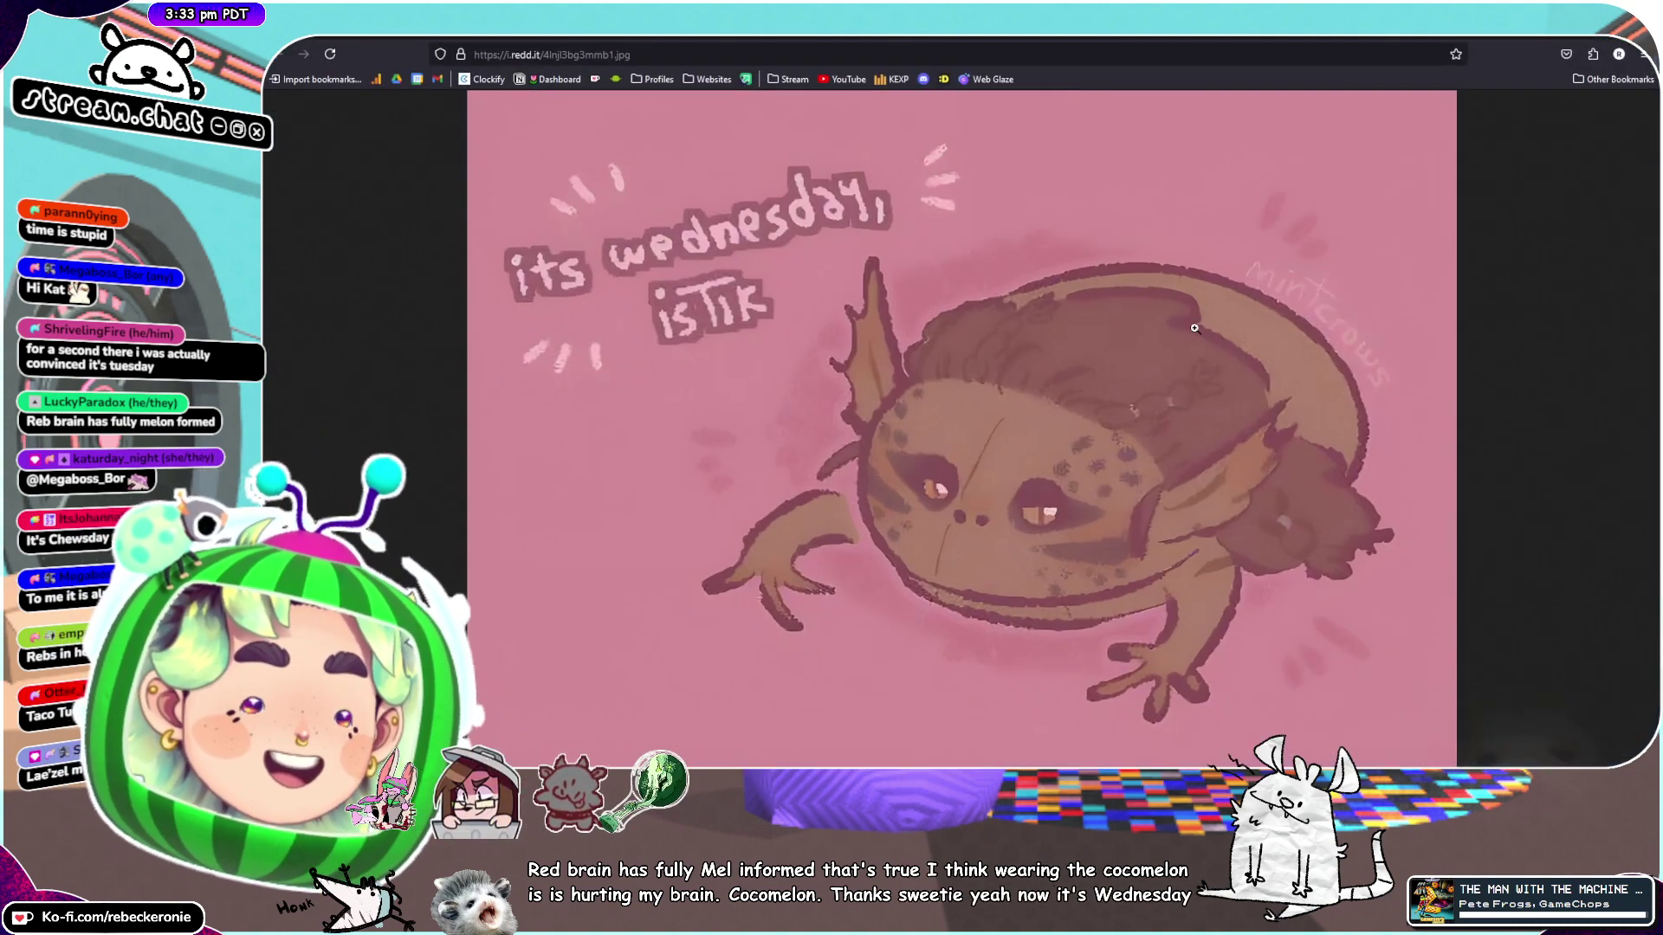
left_click(991, 499)
scroll(1044, 404, "up", 2)
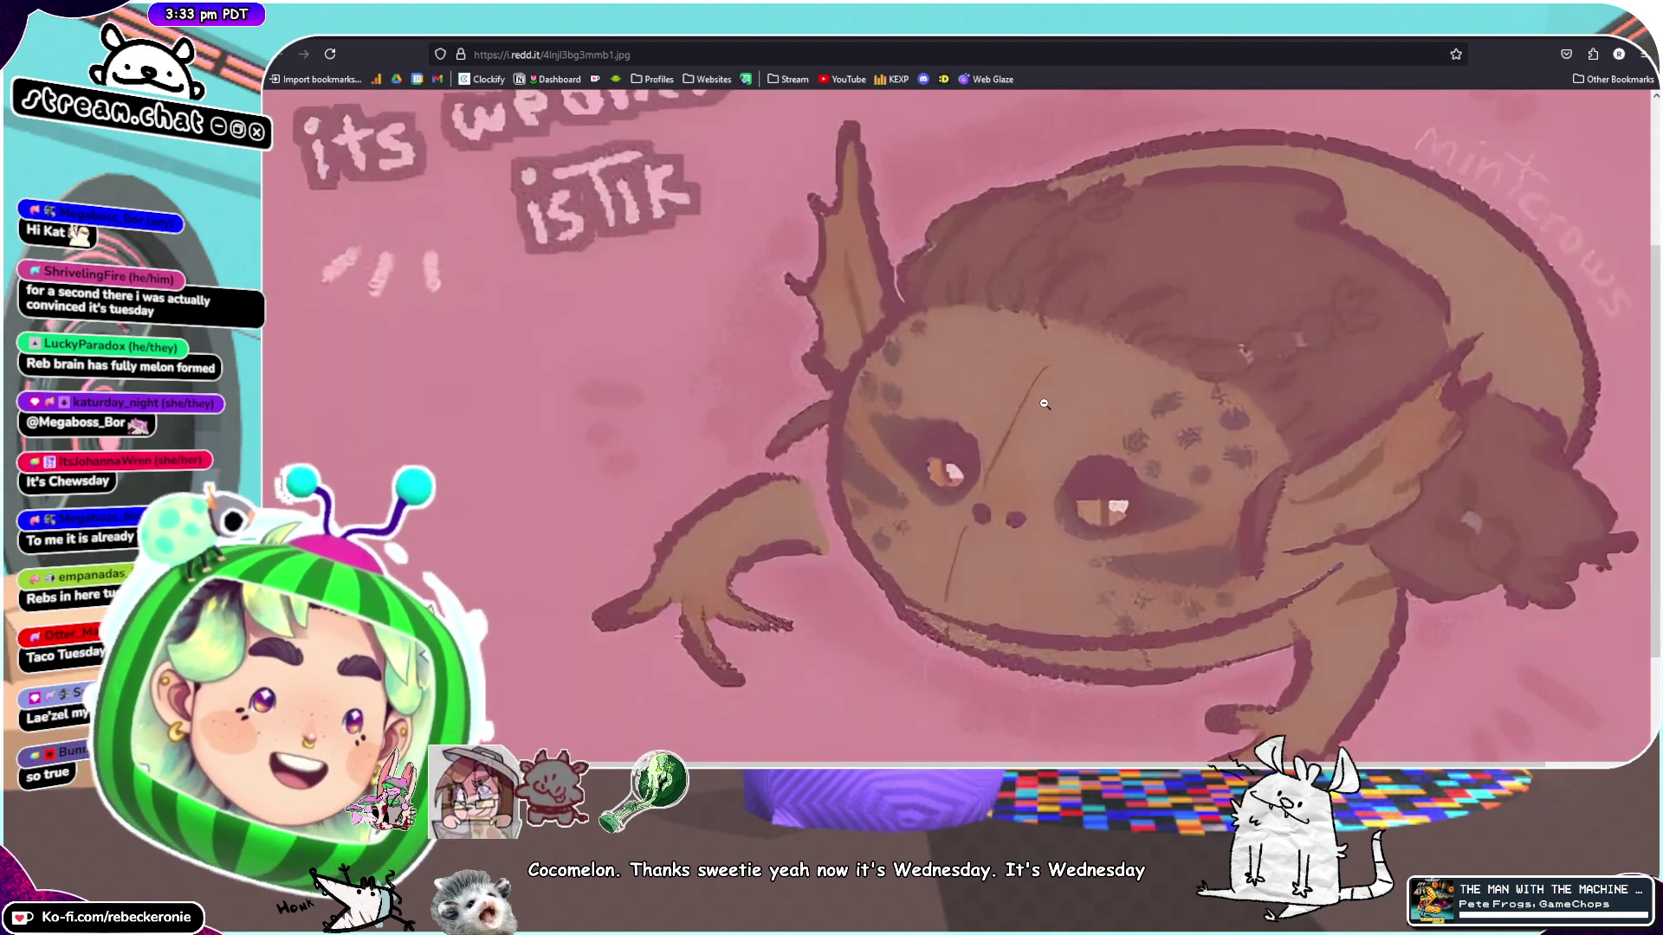
scroll(1044, 404, "down", 3)
scroll(1043, 404, "up", 2)
scroll(1043, 403, "down", 2)
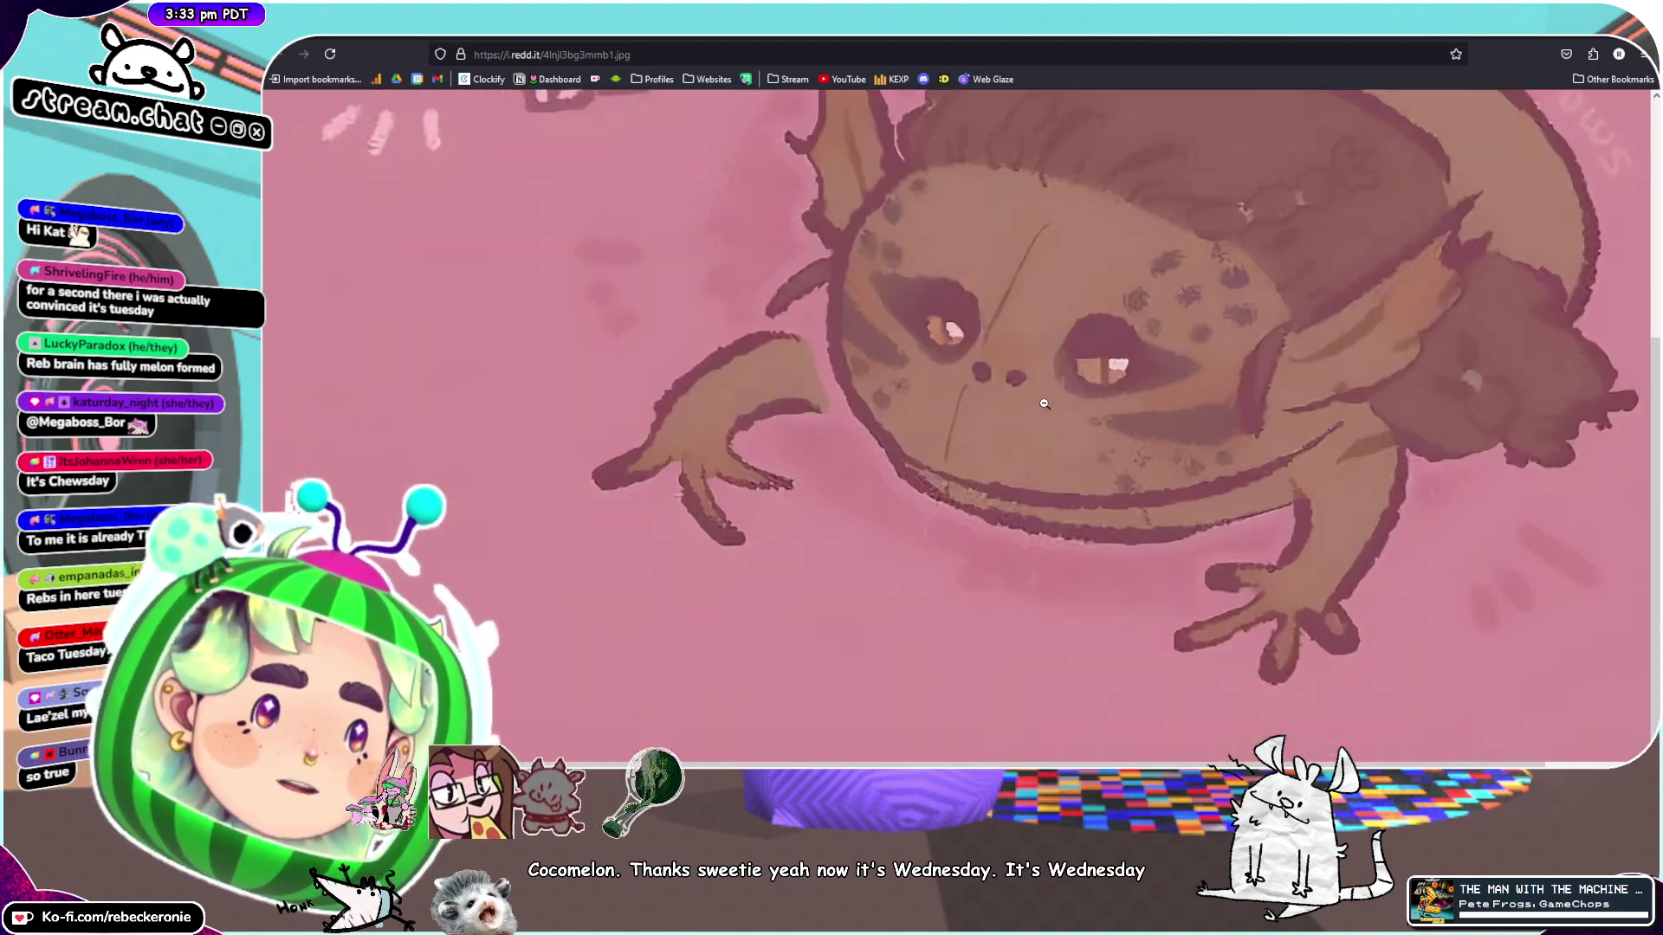
scroll(1044, 403, "up", 4)
scroll(1043, 403, "up", 1)
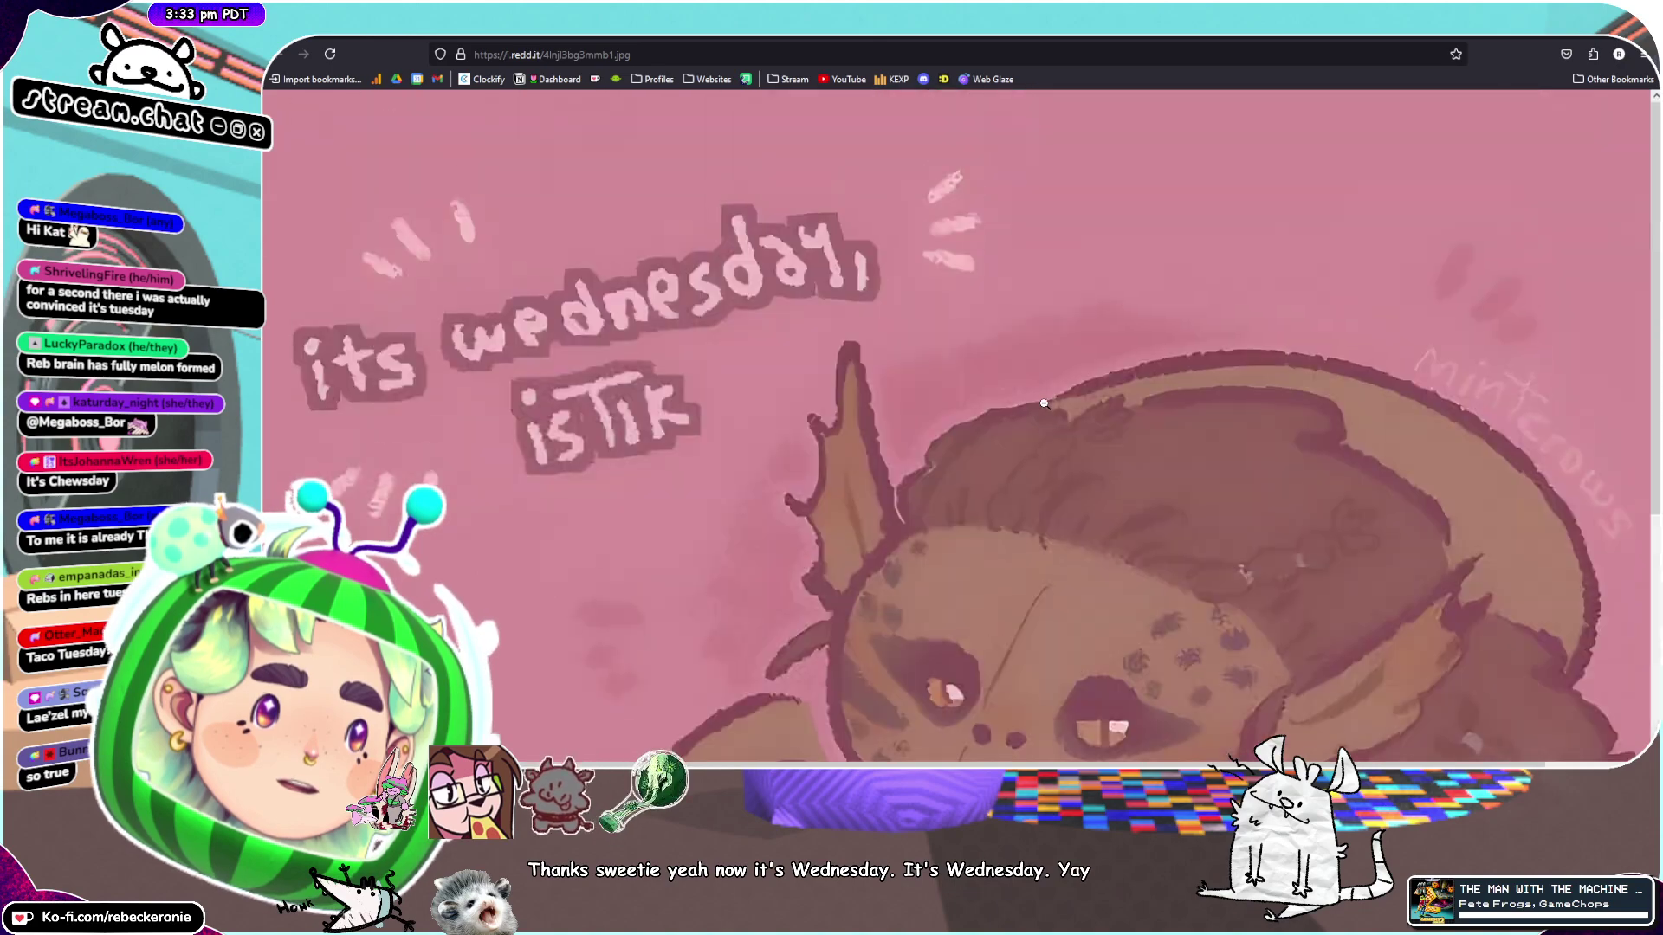
scroll(1044, 404, "down", 6)
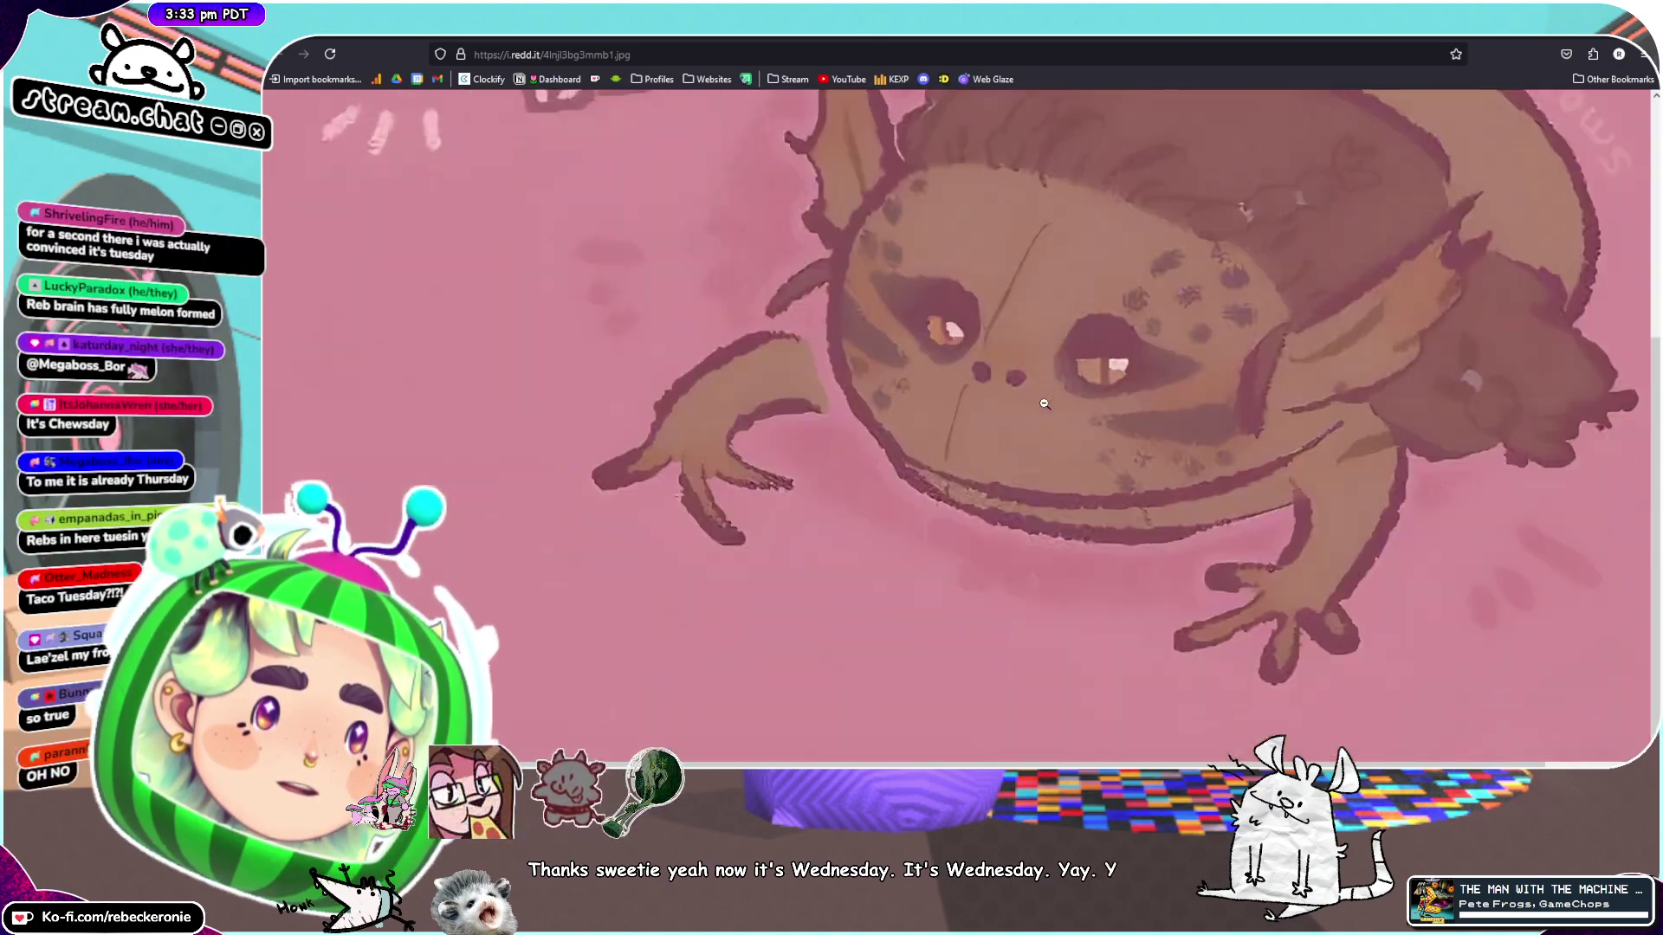
scroll(1044, 404, "up", 4)
scroll(1044, 403, "down", 4)
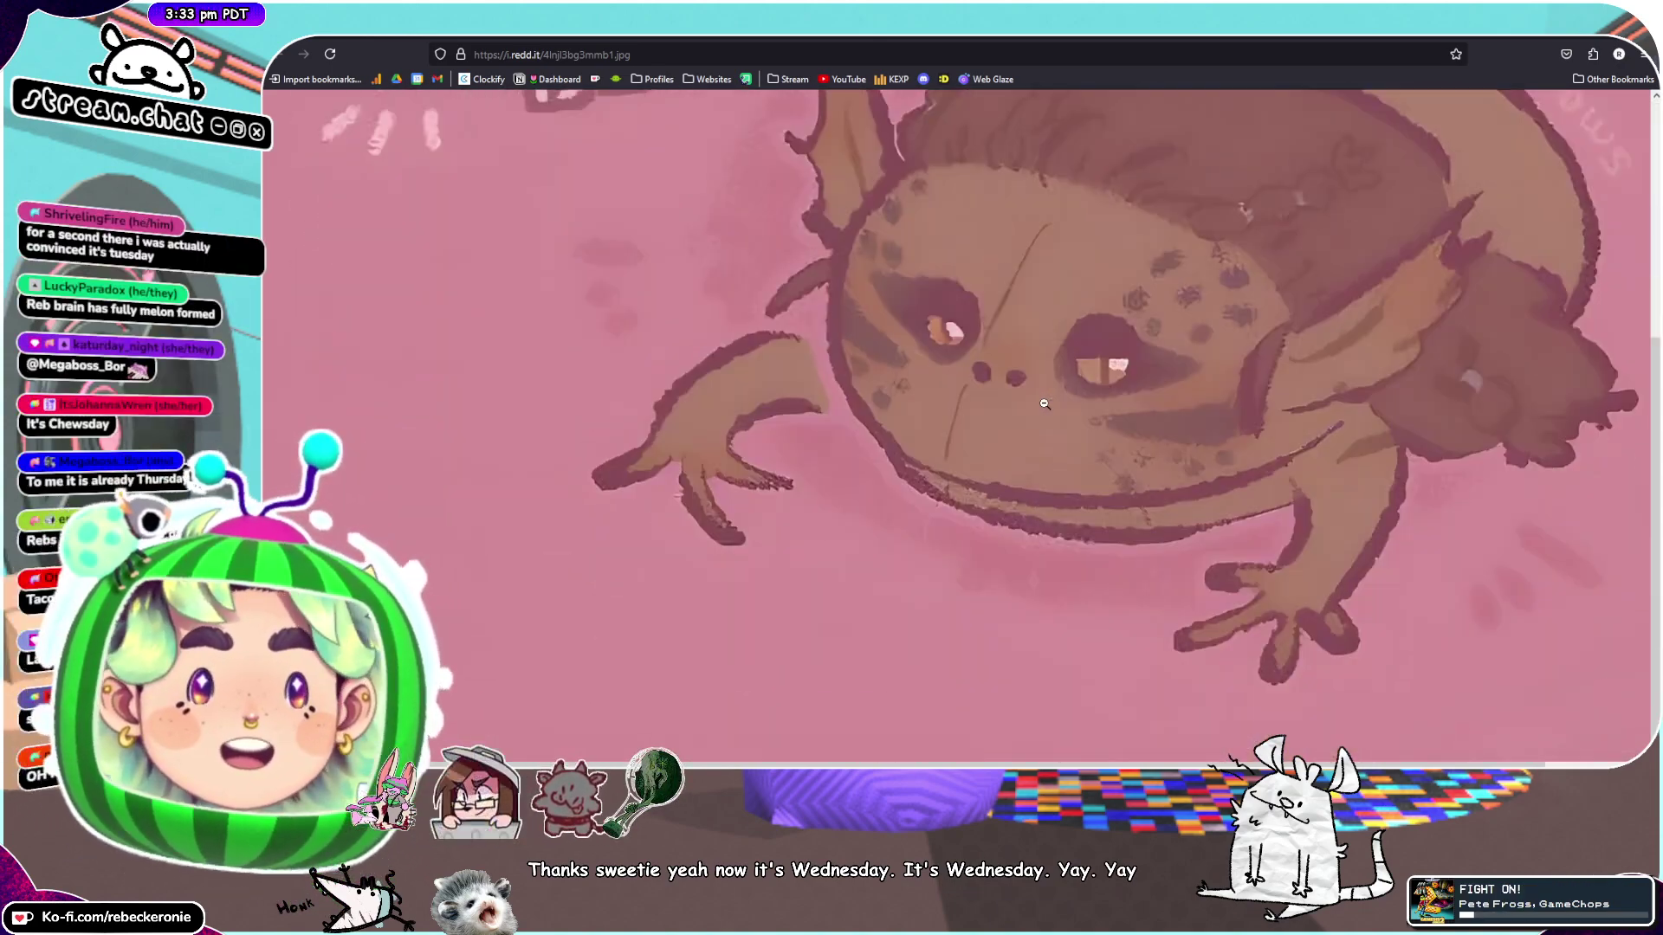
scroll(1044, 404, "up", 2)
scroll(1044, 403, "down", 1)
scroll(1044, 403, "up", 3)
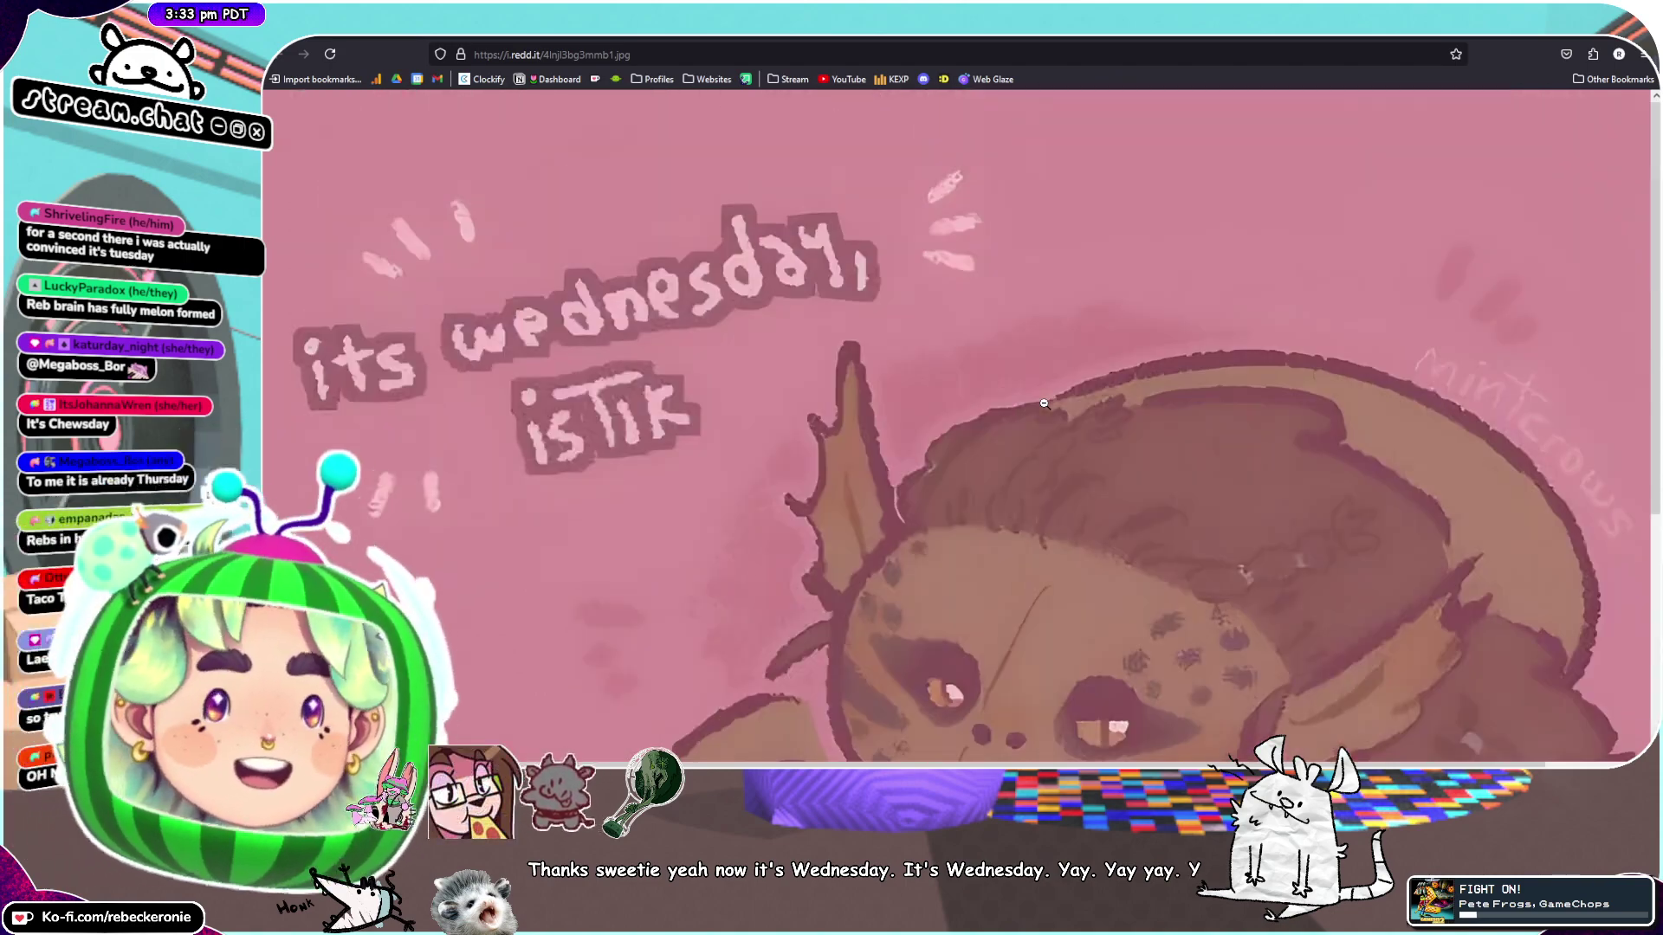
scroll(1043, 403, "down", 4)
scroll(1043, 403, "up", 4)
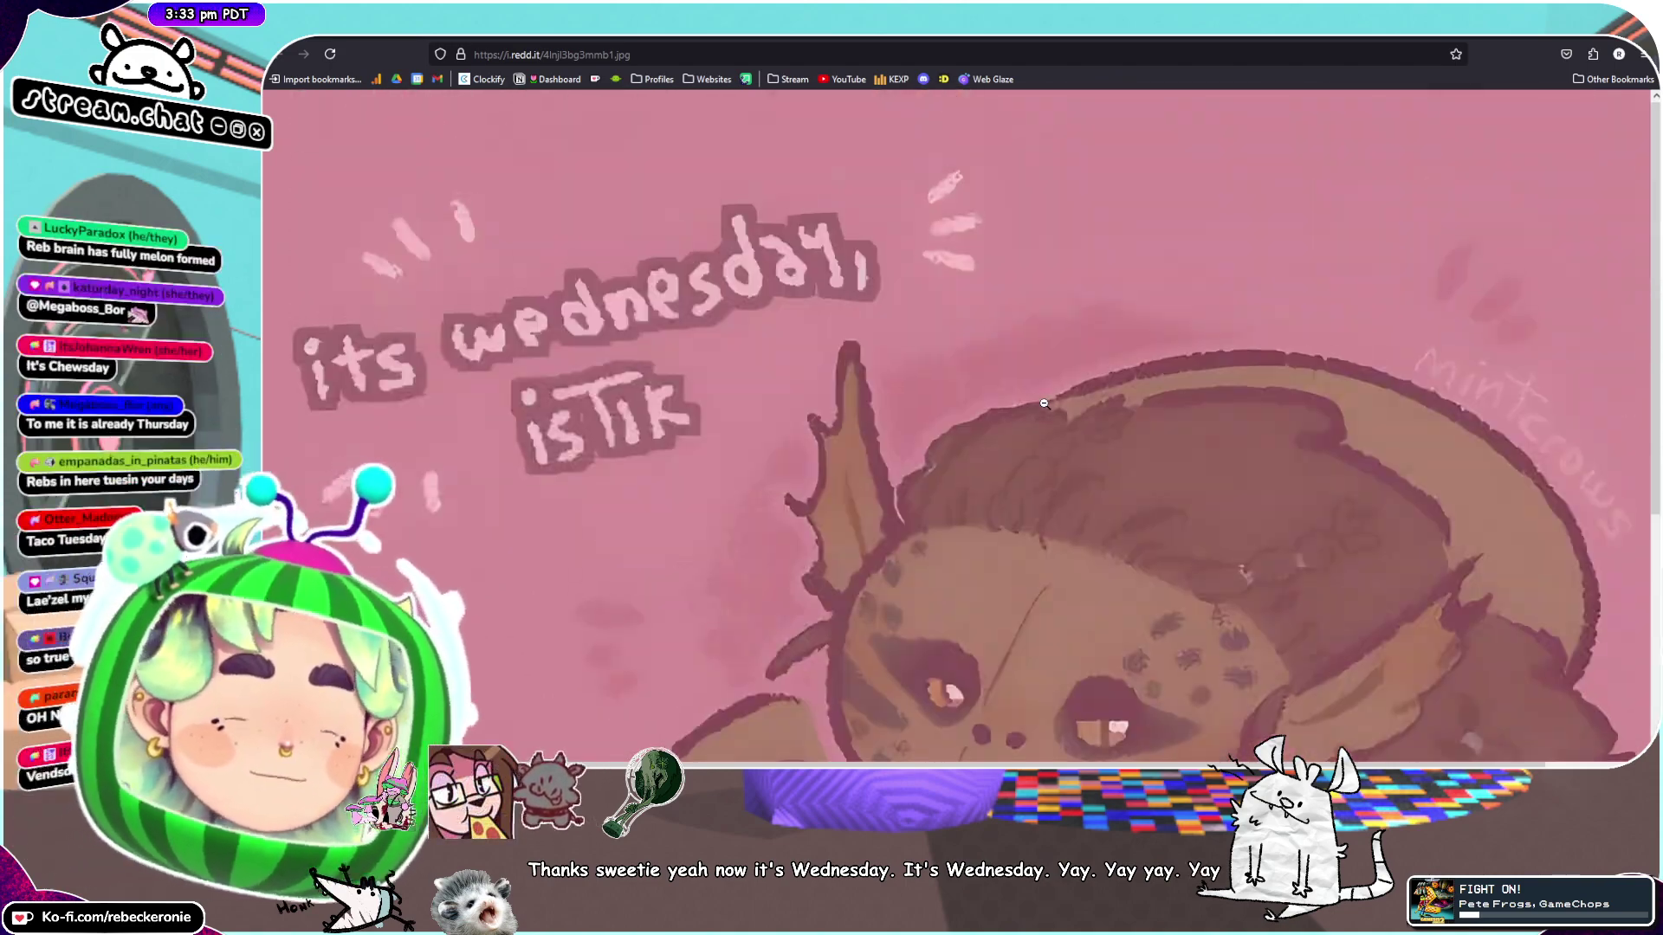
scroll(1044, 404, "down", 4)
scroll(1044, 404, "up", 4)
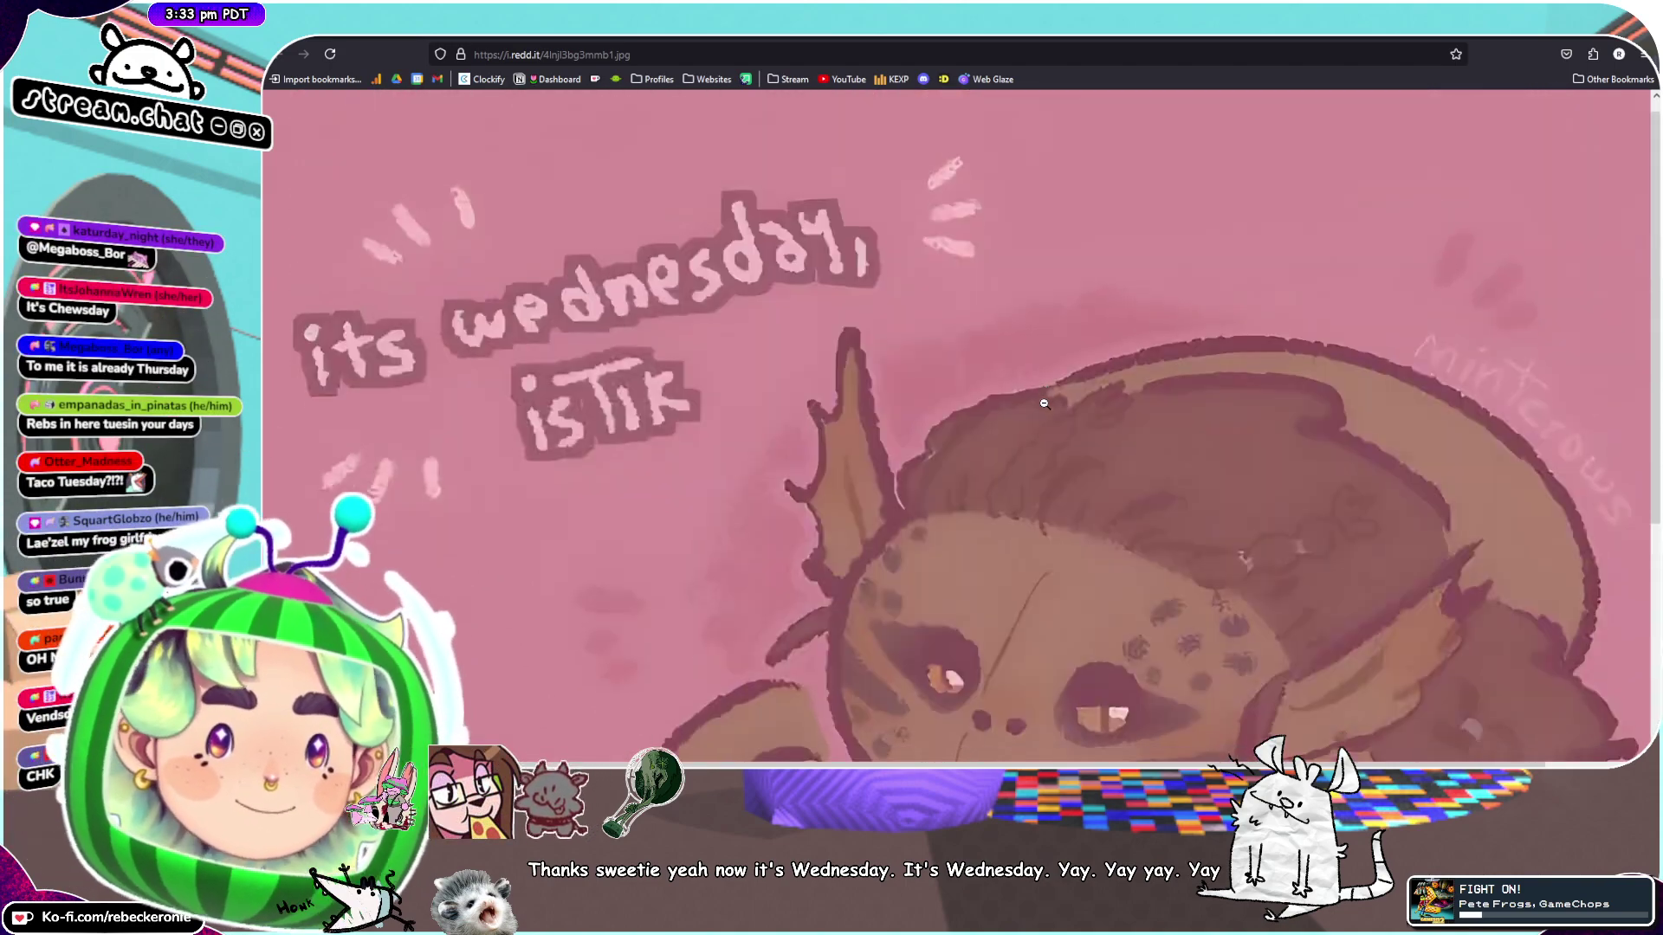
scroll(1043, 403, "down", 4)
scroll(1043, 404, "up", 4)
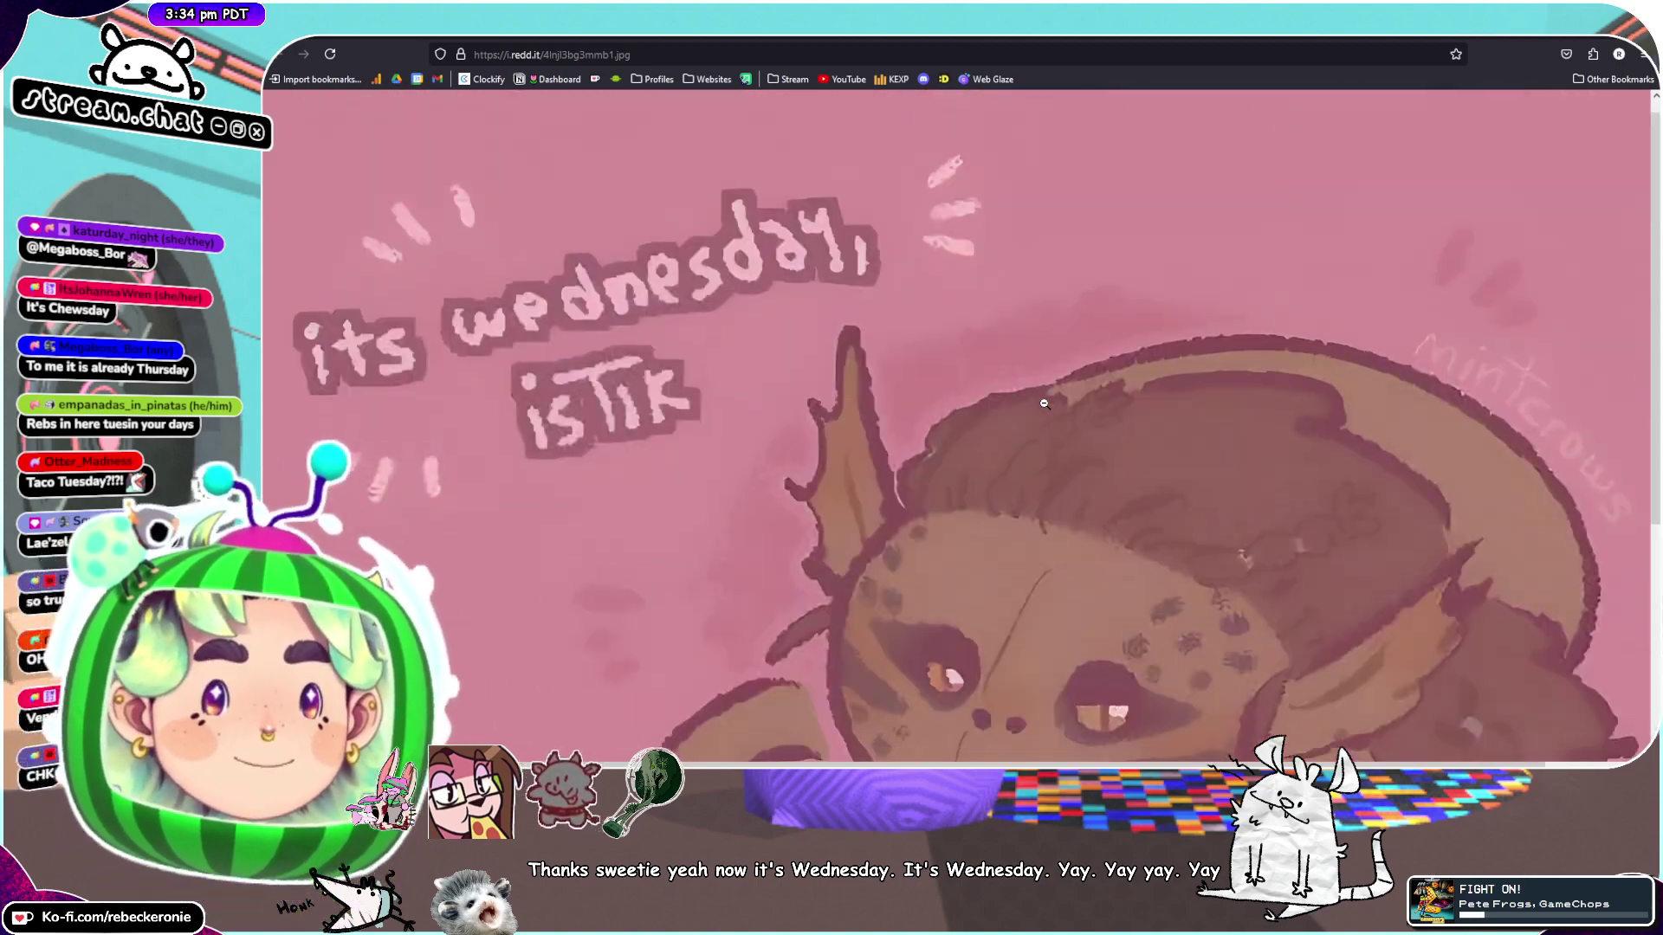
scroll(1044, 404, "down", 4)
scroll(1043, 404, "up", 2)
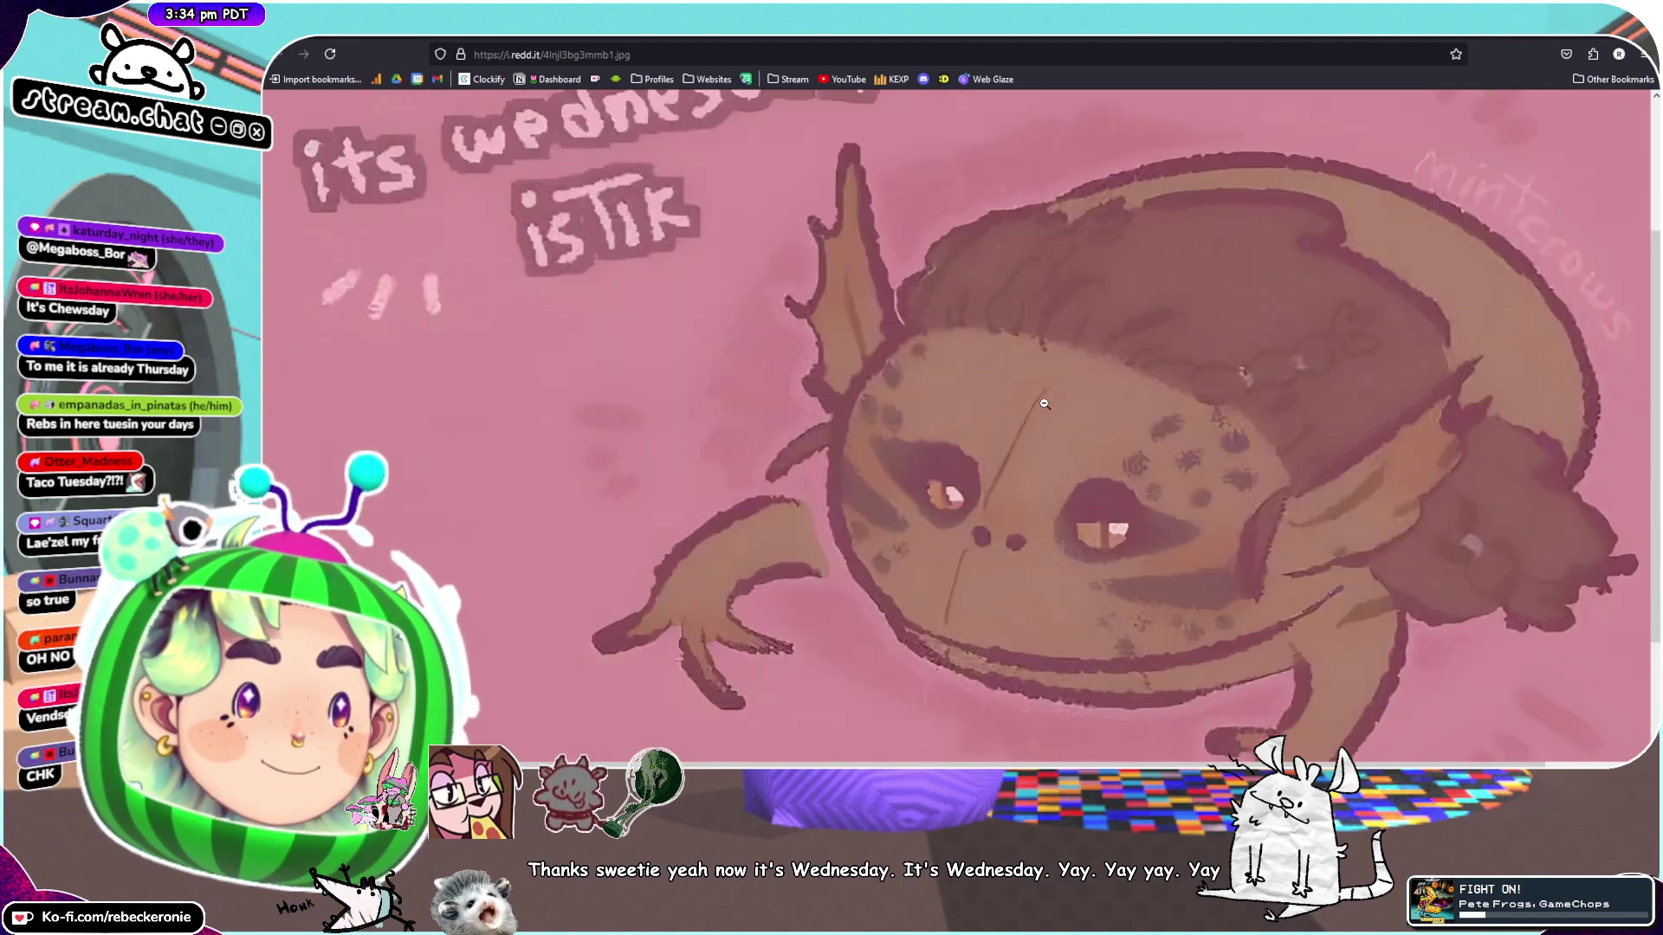
scroll(1044, 404, "up", 2)
scroll(1044, 404, "down", 4)
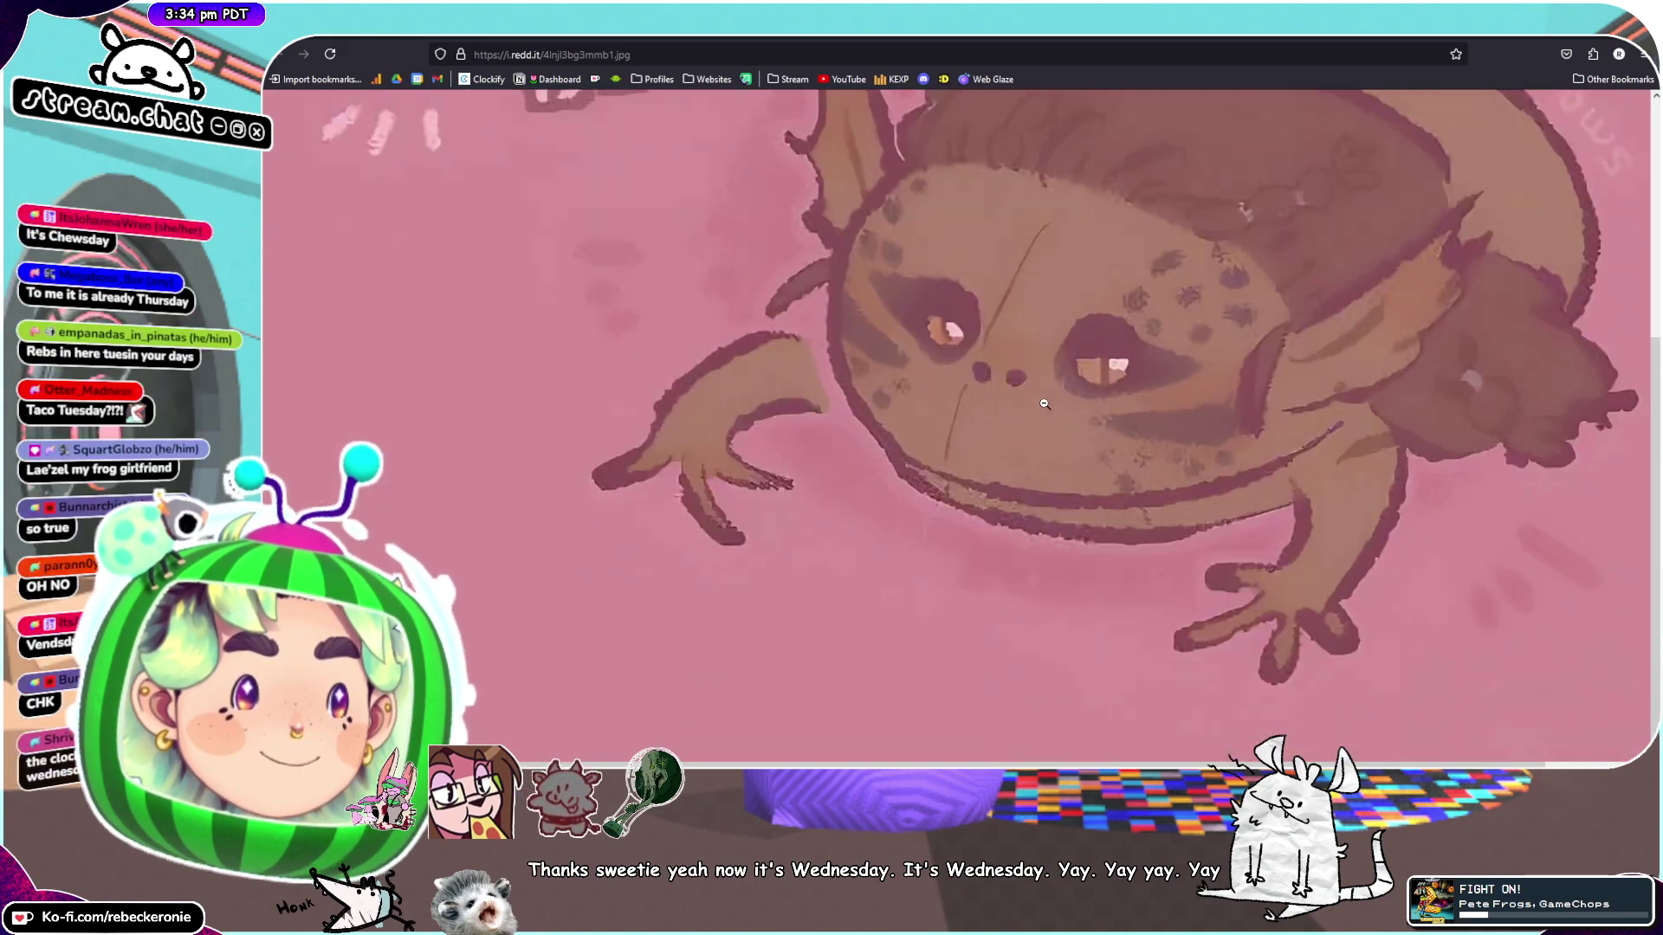
scroll(1044, 404, "up", 4)
scroll(1044, 404, "down", 4)
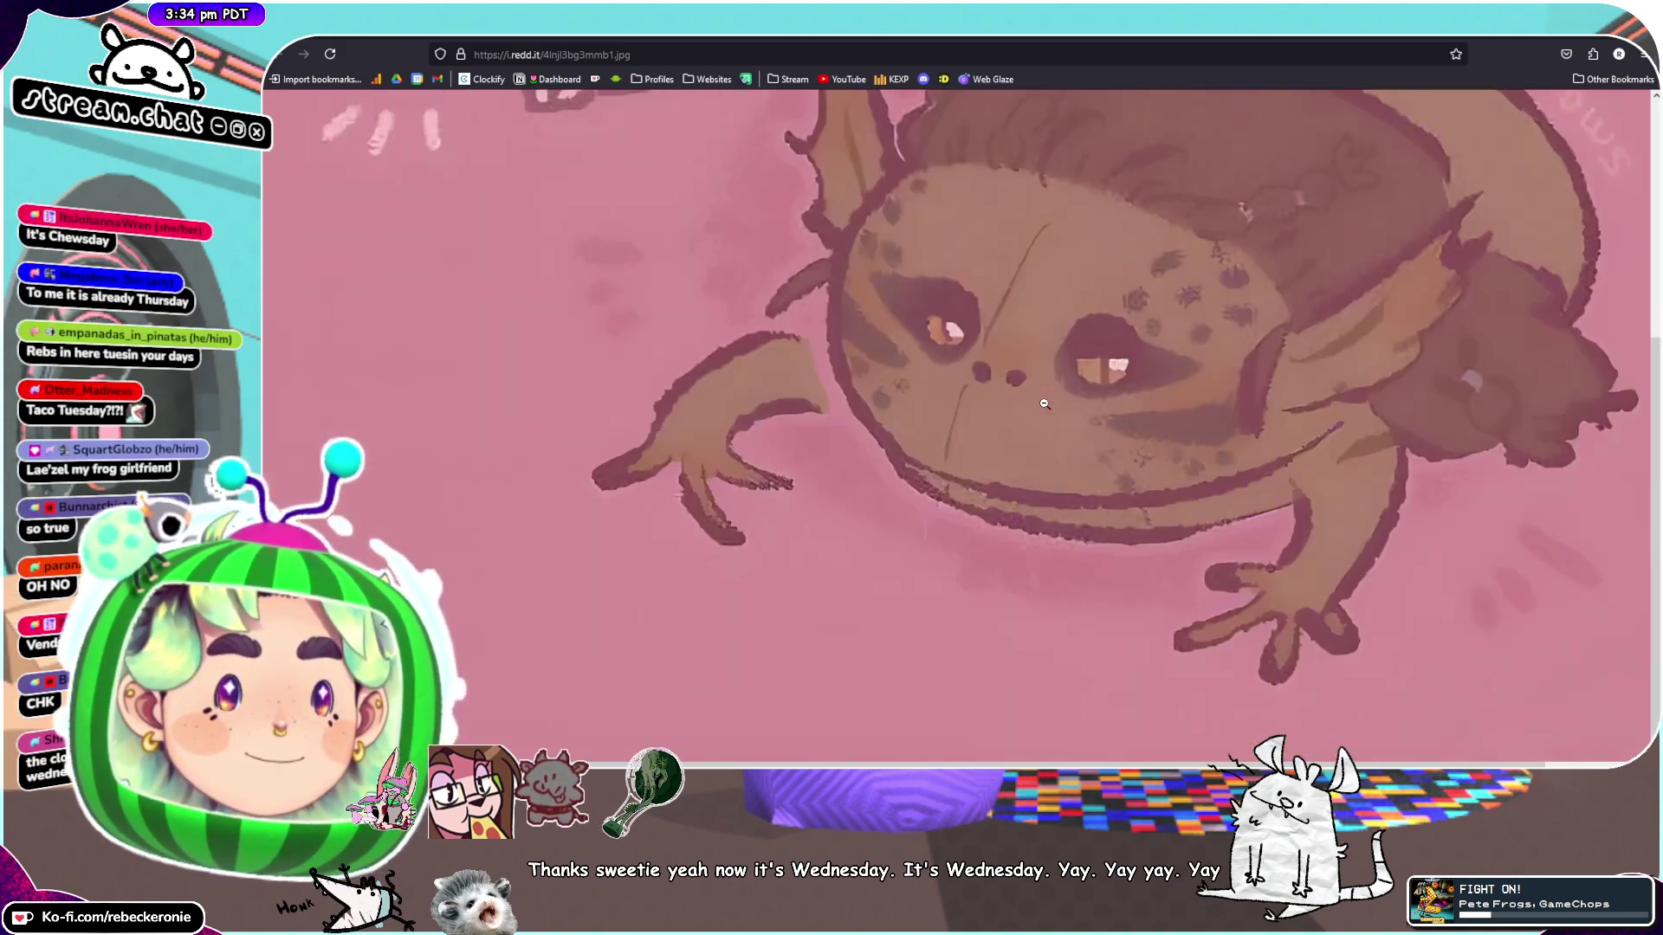
scroll(1044, 404, "up", 4)
scroll(1044, 403, "down", 4)
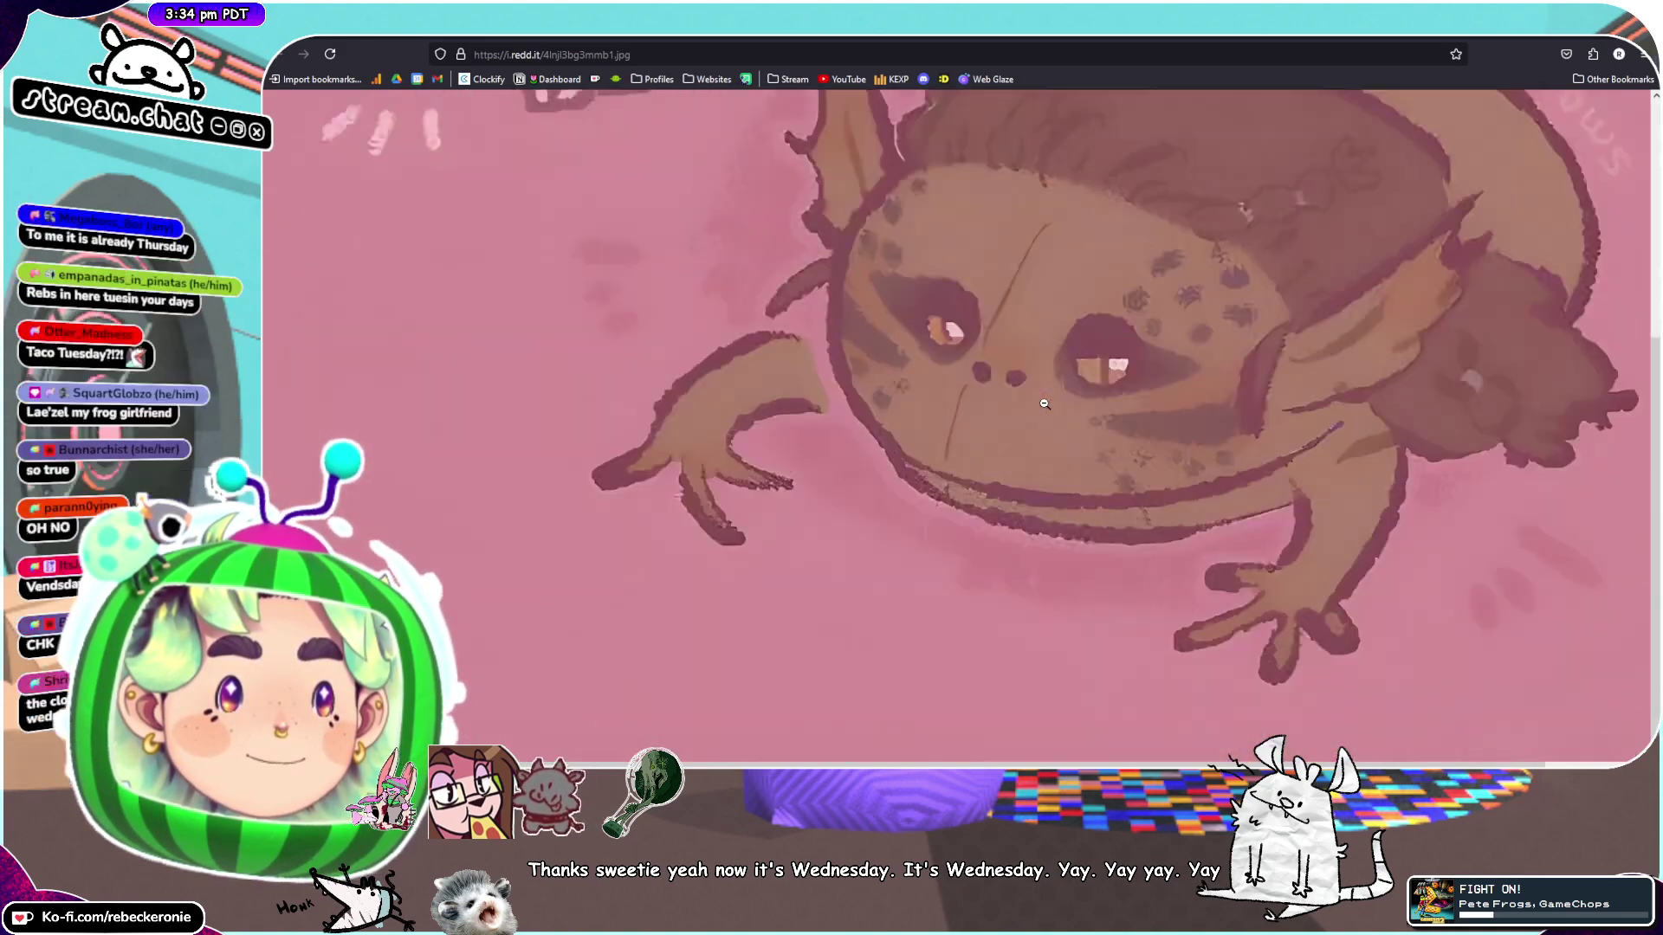
scroll(1043, 404, "up", 4)
scroll(1044, 404, "down", 4)
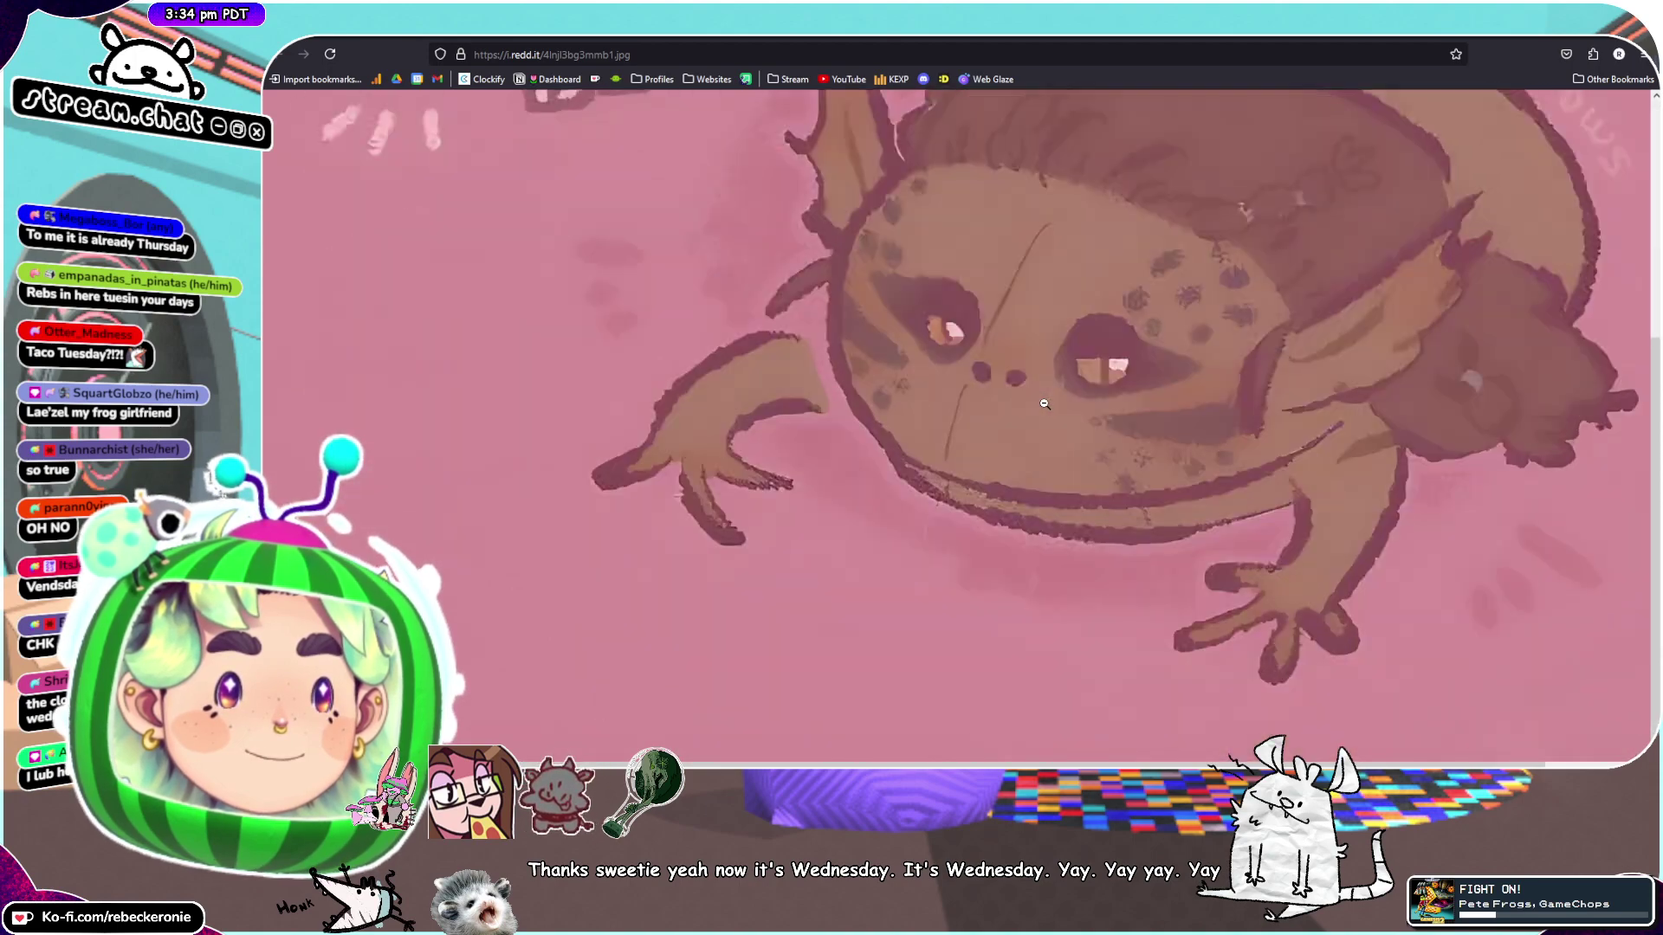
scroll(1044, 404, "up", 4)
scroll(1044, 403, "down", 4)
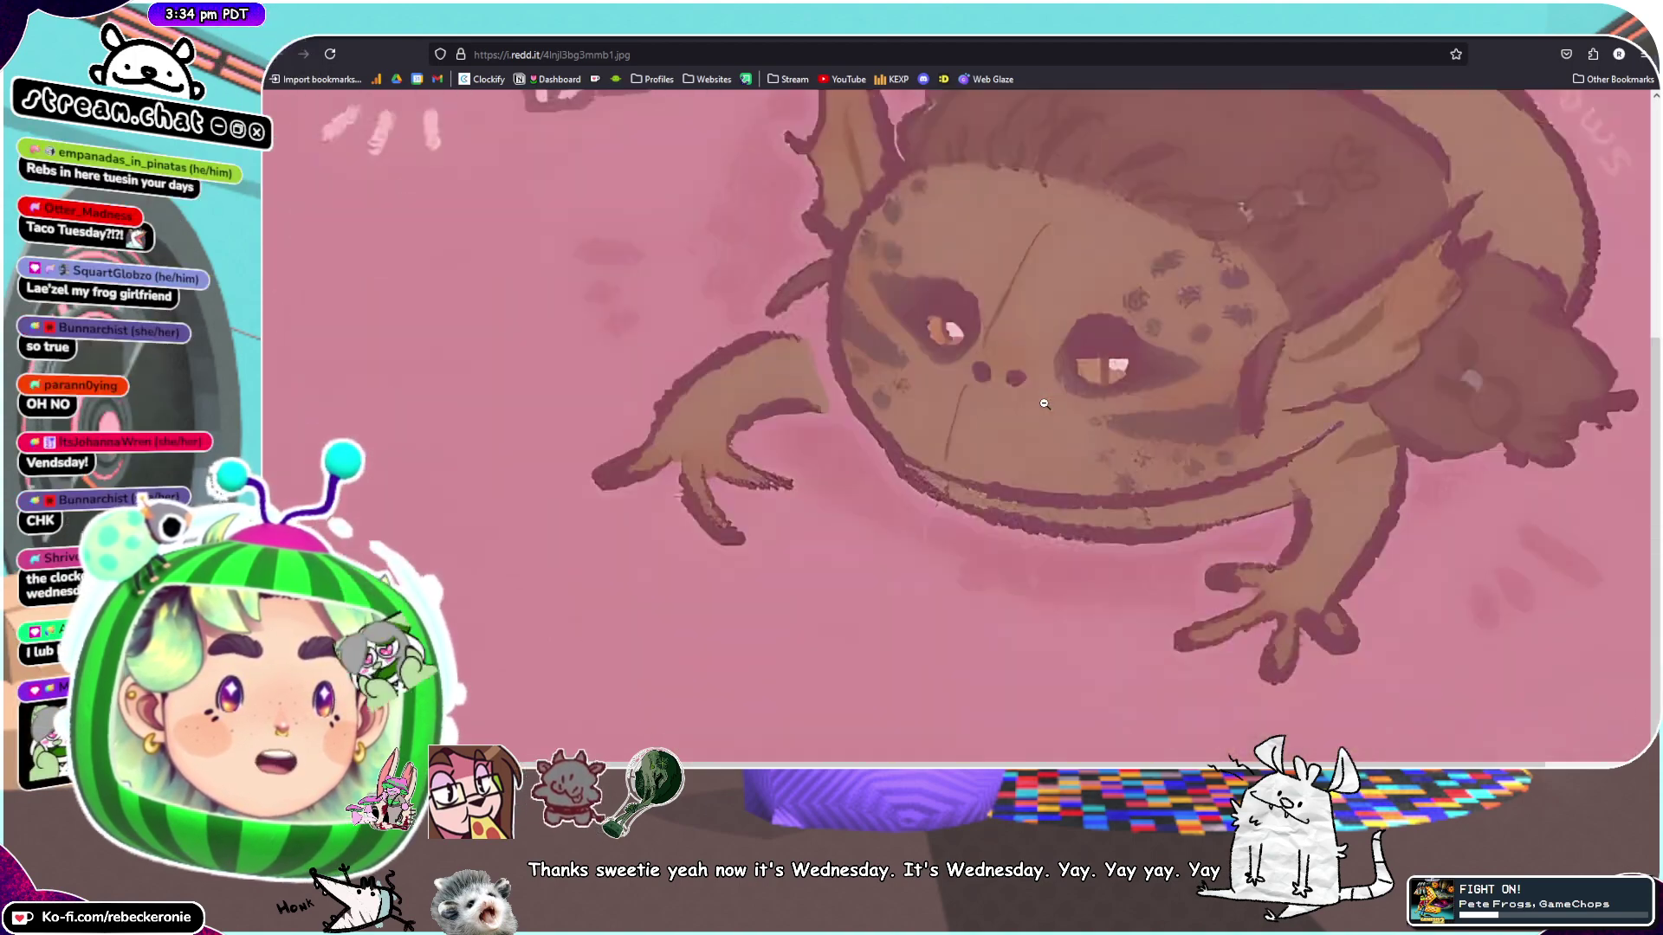
scroll(1043, 403, "up", 4)
scroll(1044, 403, "down", 3)
scroll(1044, 404, "up", 3)
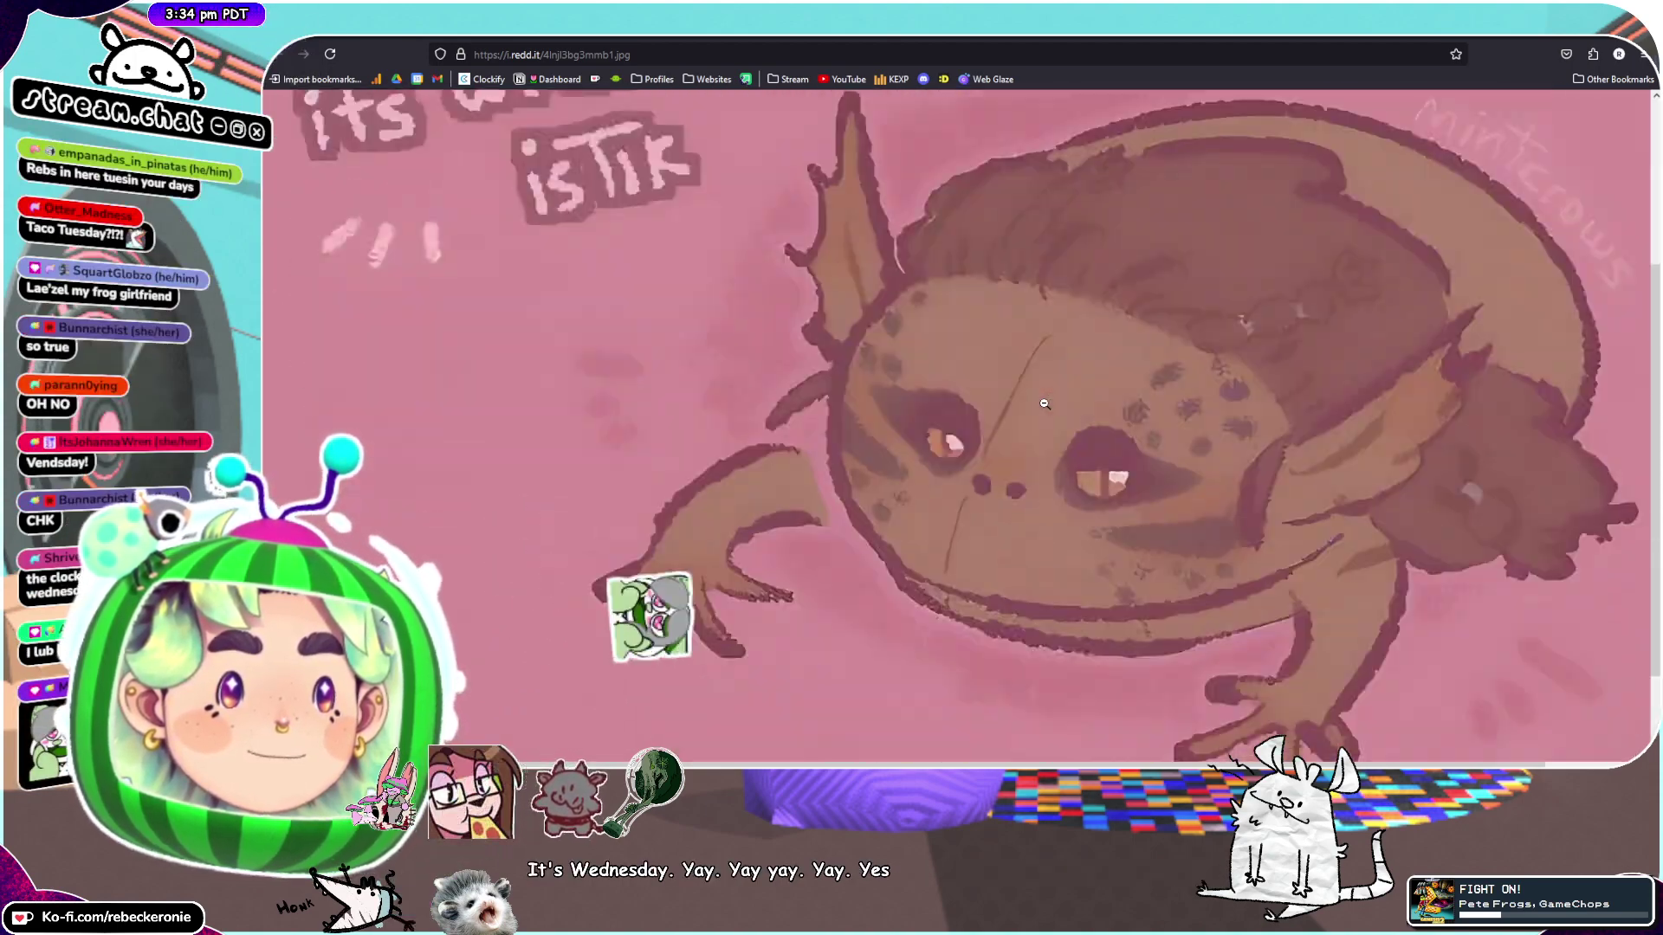
scroll(1043, 403, "down", 4)
scroll(1044, 404, "up", 4)
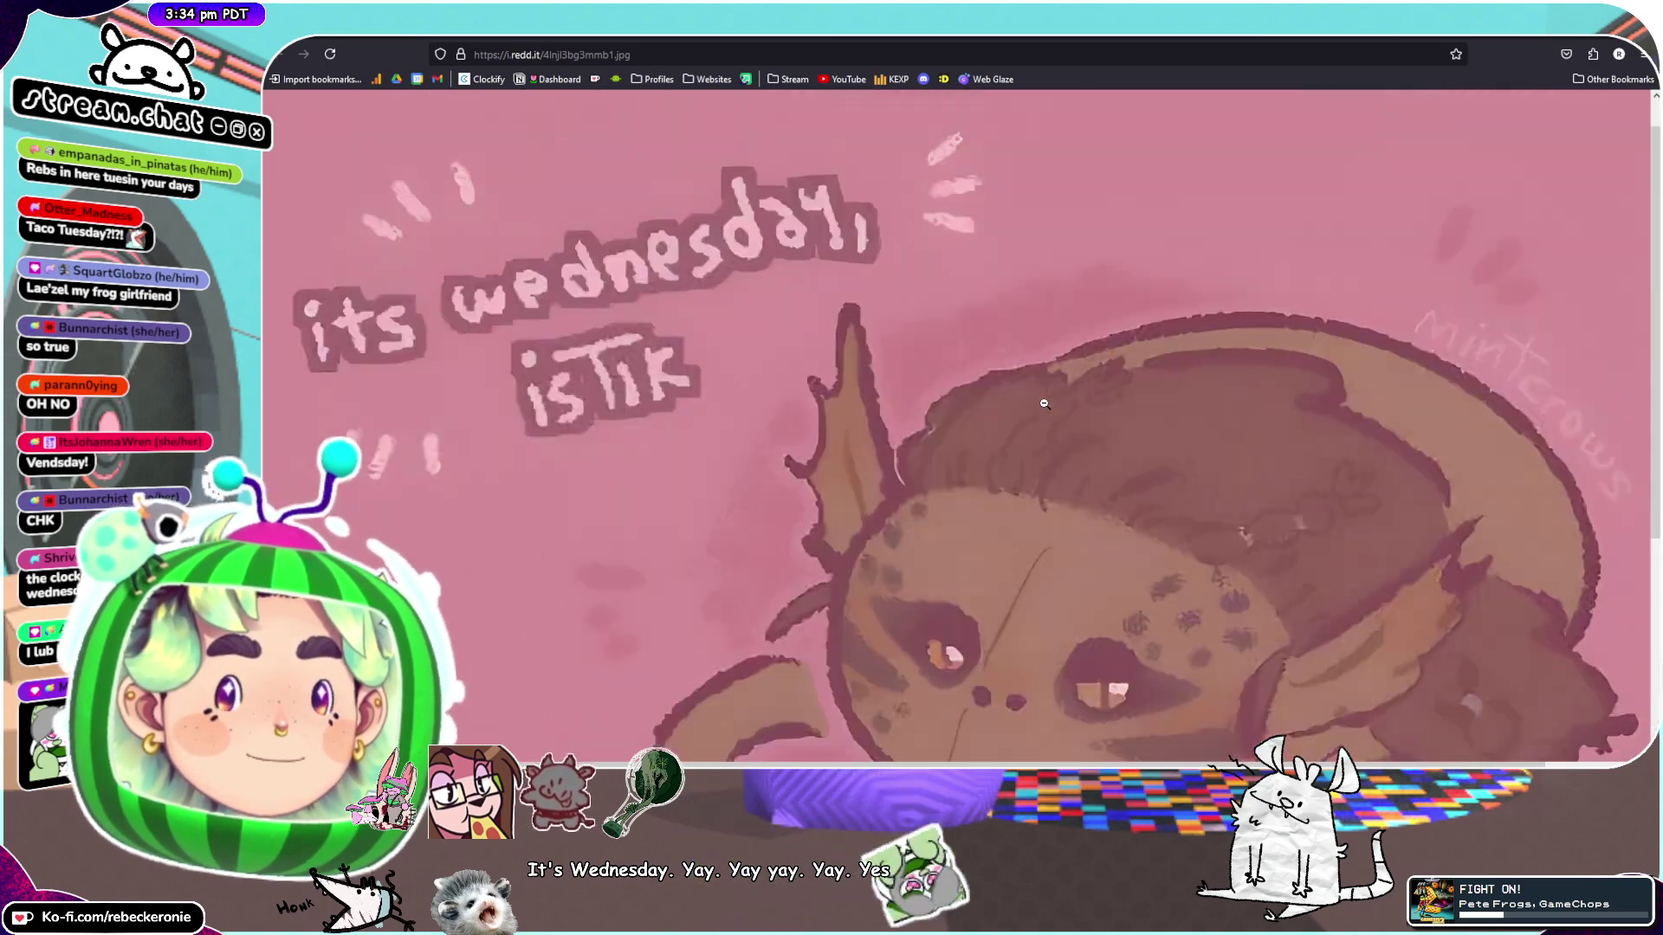
scroll(1044, 404, "down", 4)
scroll(1043, 404, "up", 4)
scroll(1043, 403, "down", 4)
scroll(1044, 404, "up", 4)
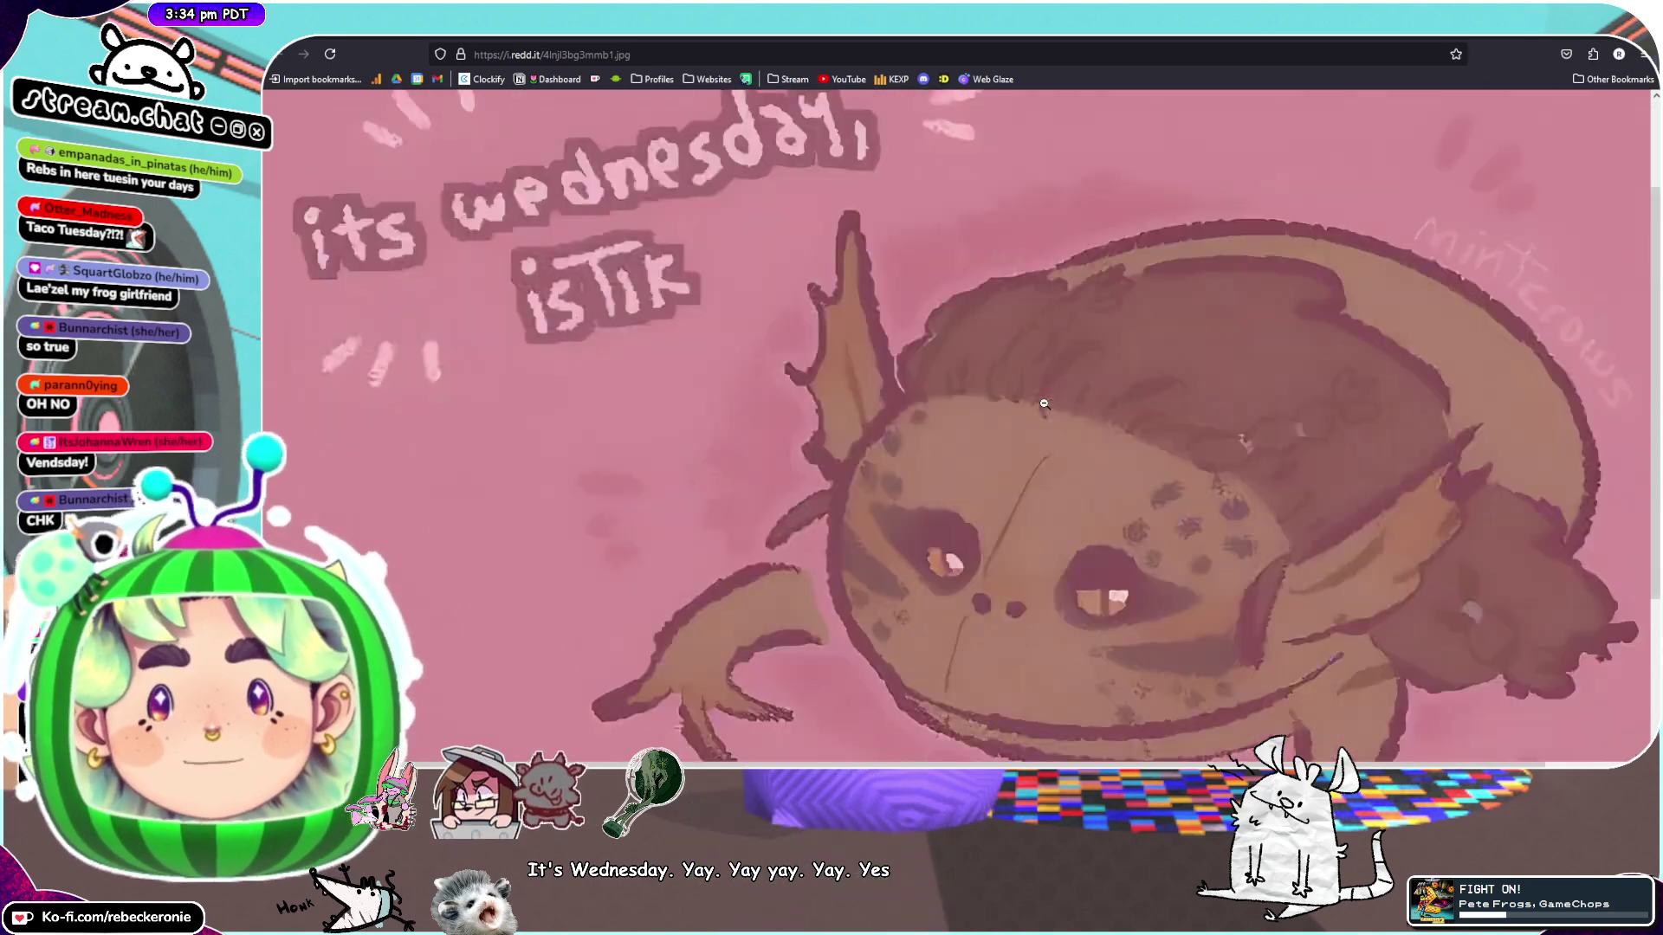
scroll(1043, 404, "down", 4)
scroll(1044, 404, "up", 4)
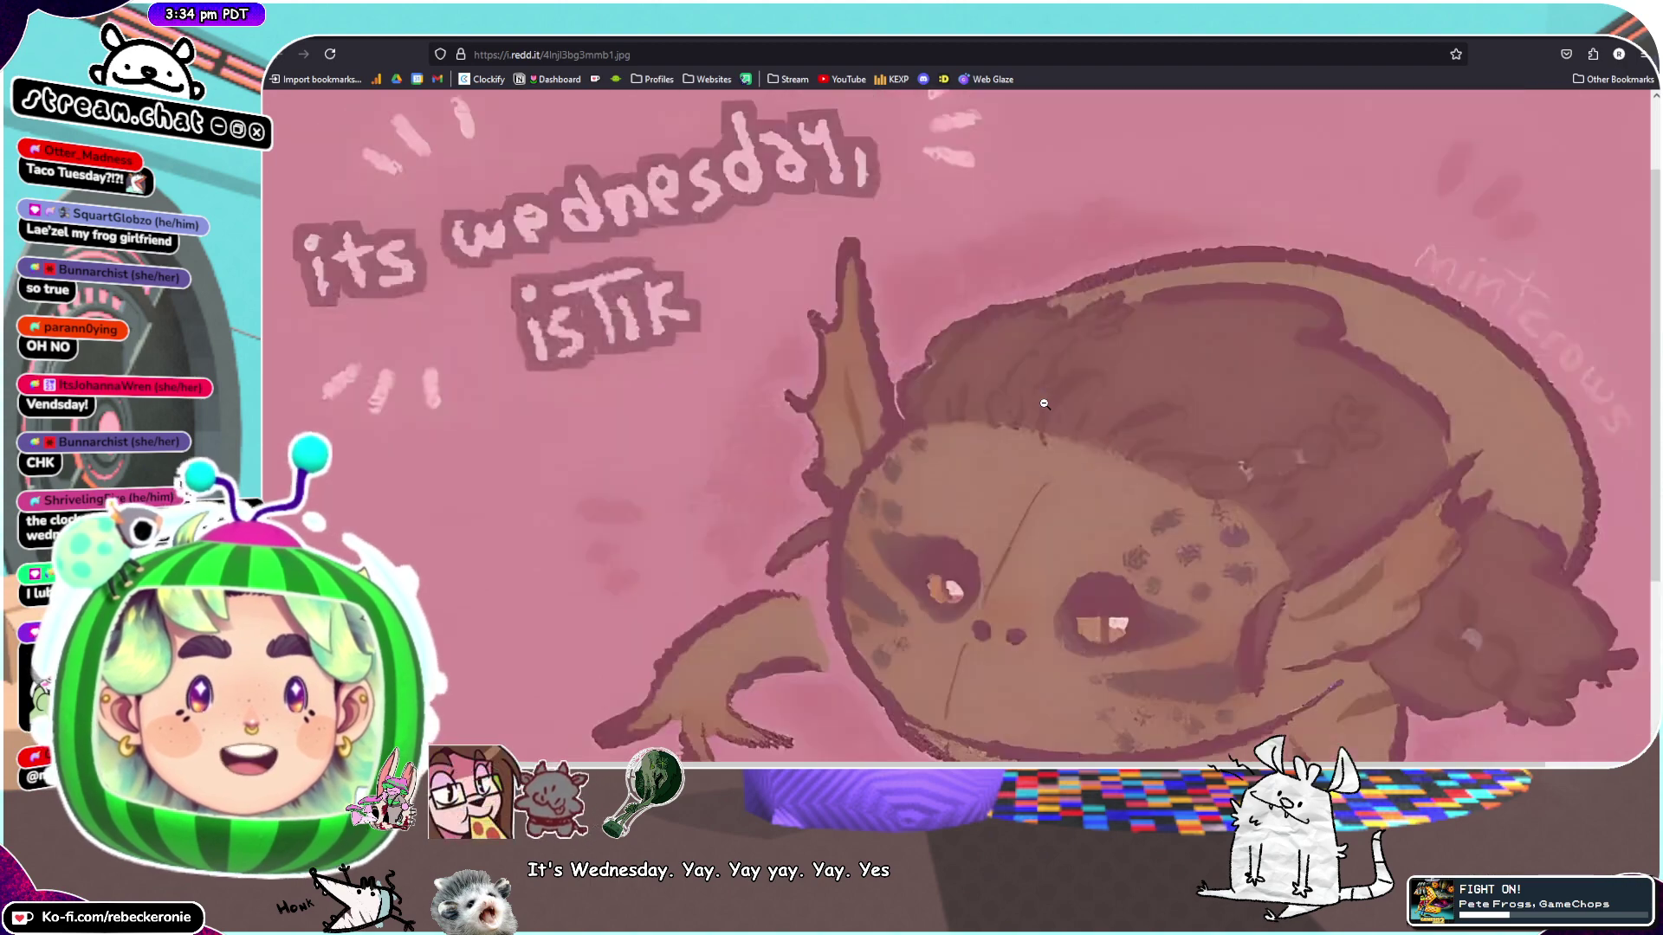
scroll(1044, 404, "down", 4)
scroll(1043, 404, "up", 4)
scroll(1043, 404, "down", 4)
scroll(1044, 403, "up", 4)
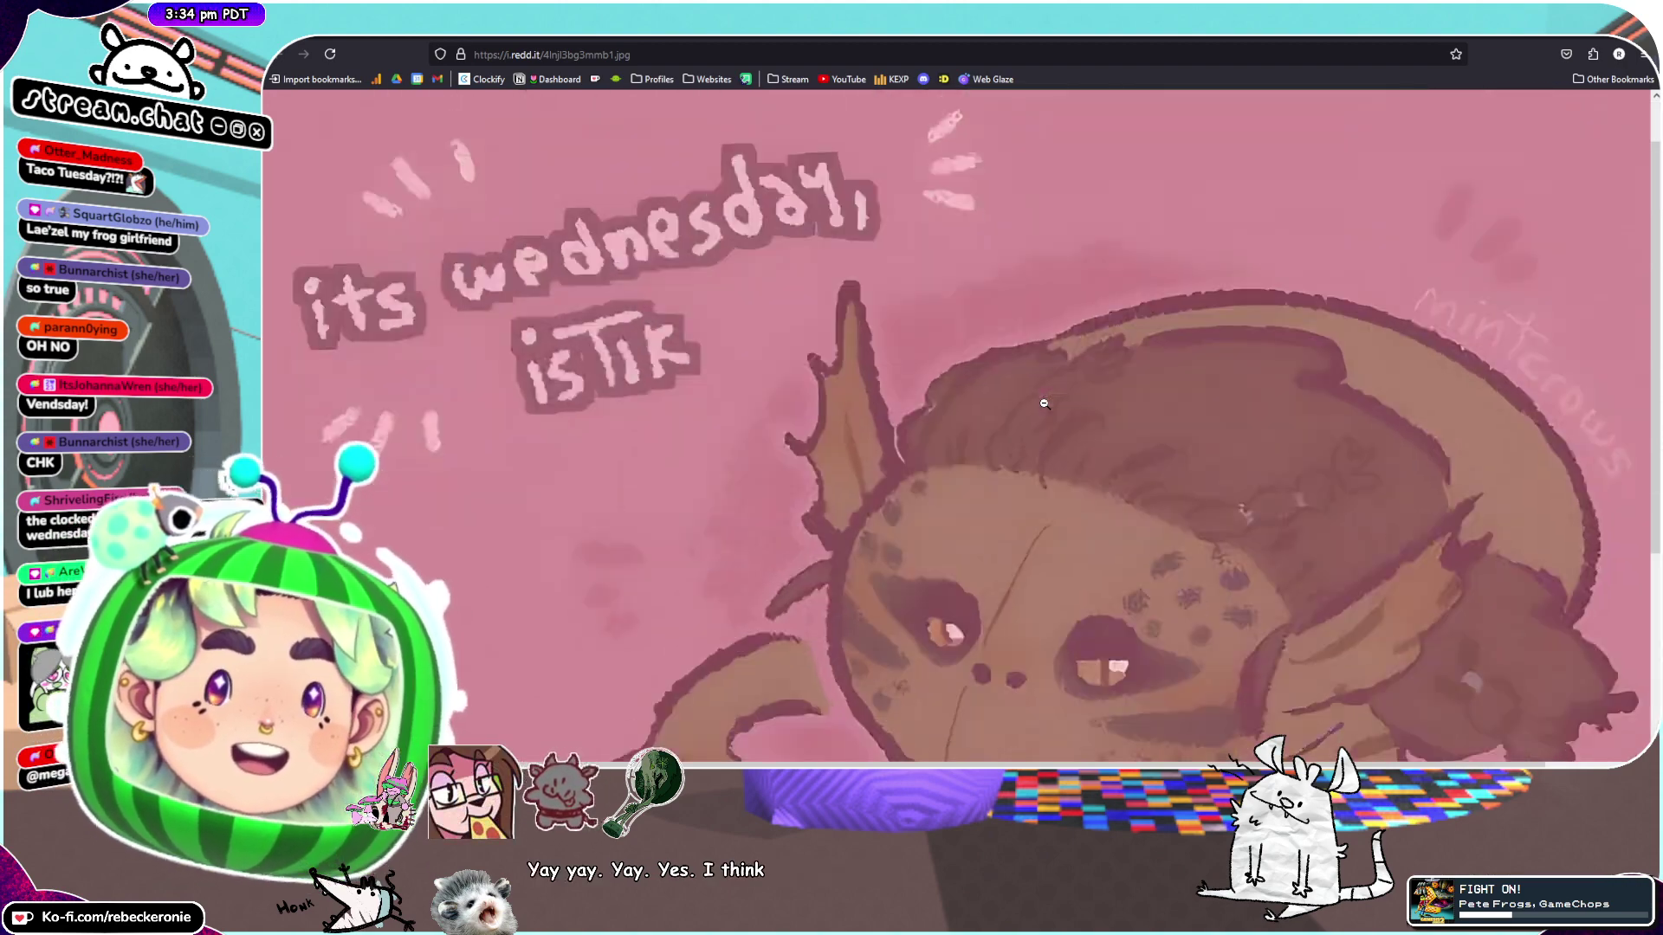
scroll(1043, 404, "down", 4)
scroll(1044, 404, "up", 4)
scroll(1044, 404, "down", 1)
left_click_drag(1200, 37, 1286, 780)
left_click(1192, 321)
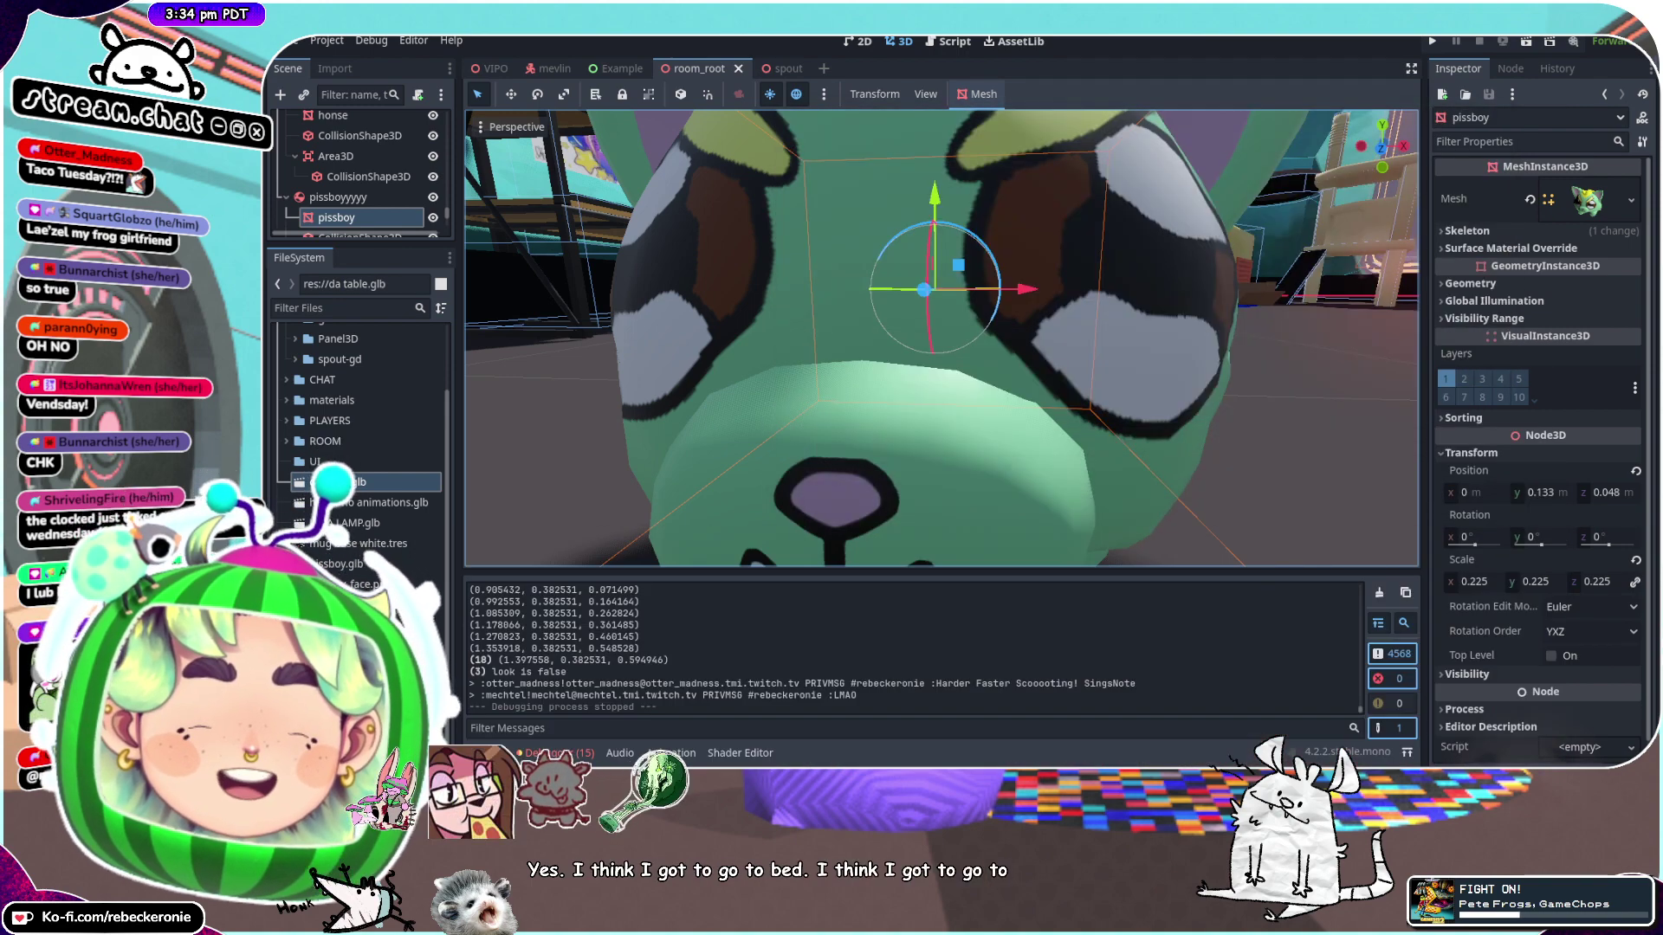